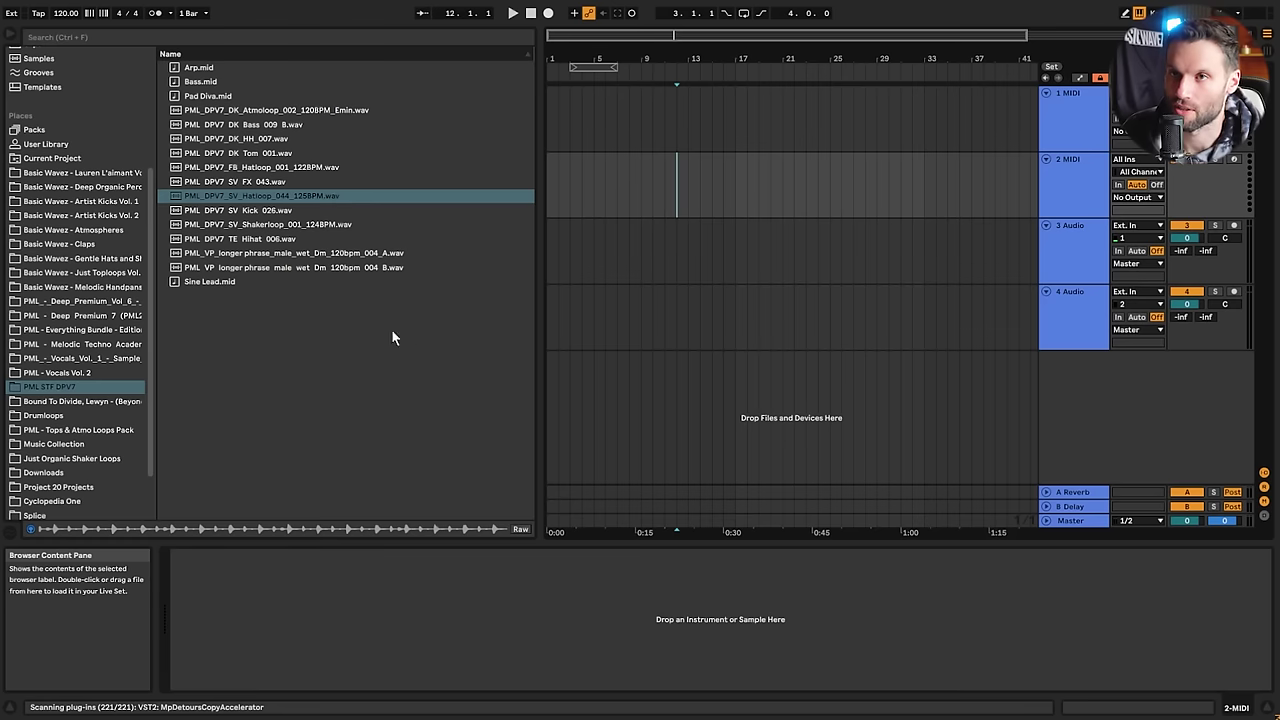
Look through the Bass, Arp and Sine Lead MIDI files in the PML STF DPV7 folder
{"action": "left_click", "coordinate": [205, 80]}
{"action": "left_click", "coordinate": [202, 68]}
{"action": "left_click", "coordinate": [312, 282]}
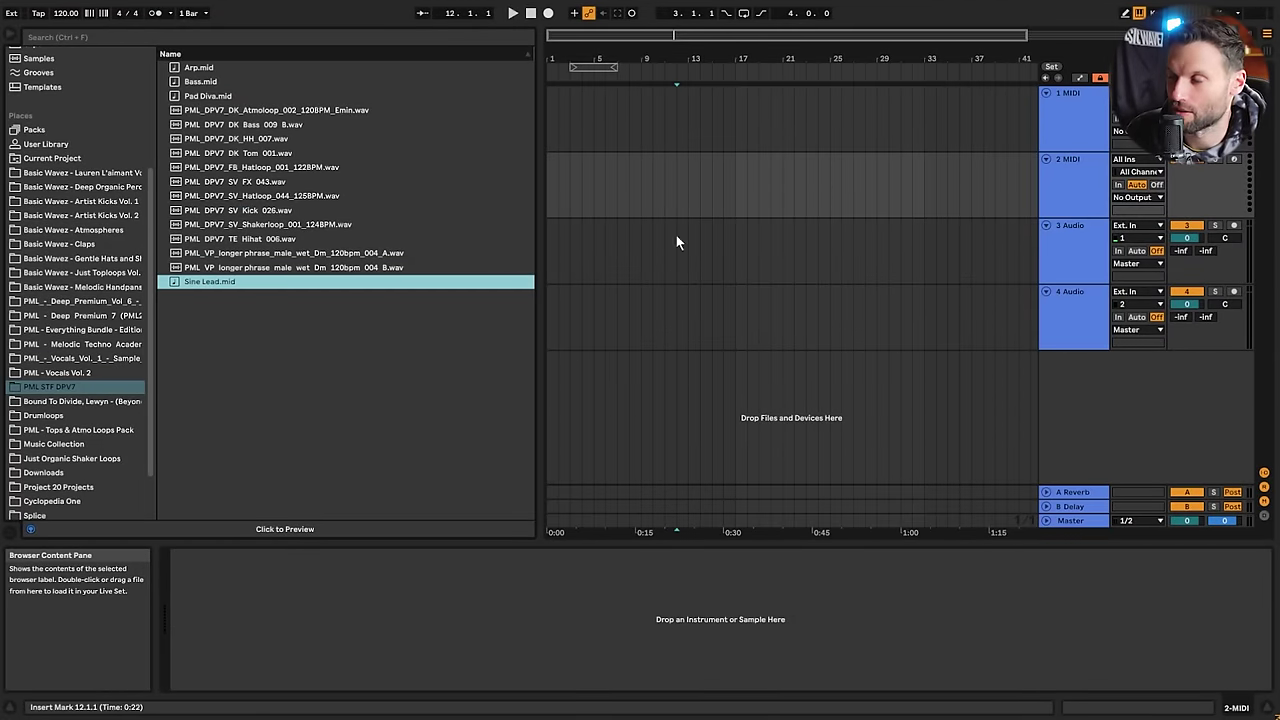
Place the insert marker at bar 17 on the first MIDI track and audition the DK_HH_007 and SV_Kick_026 samples
{"action": "left_click", "coordinate": [739, 130]}
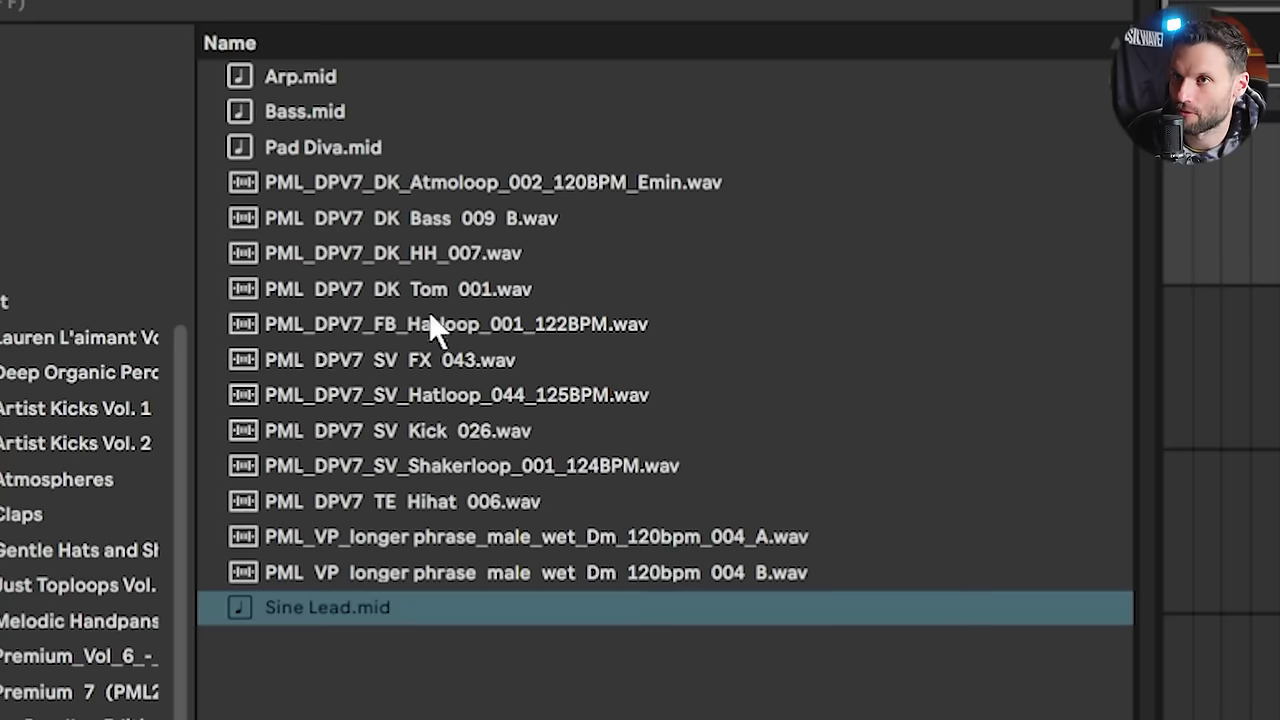
{"action": "left_click", "coordinate": [456, 252]}
{"action": "left_click", "coordinate": [460, 432]}
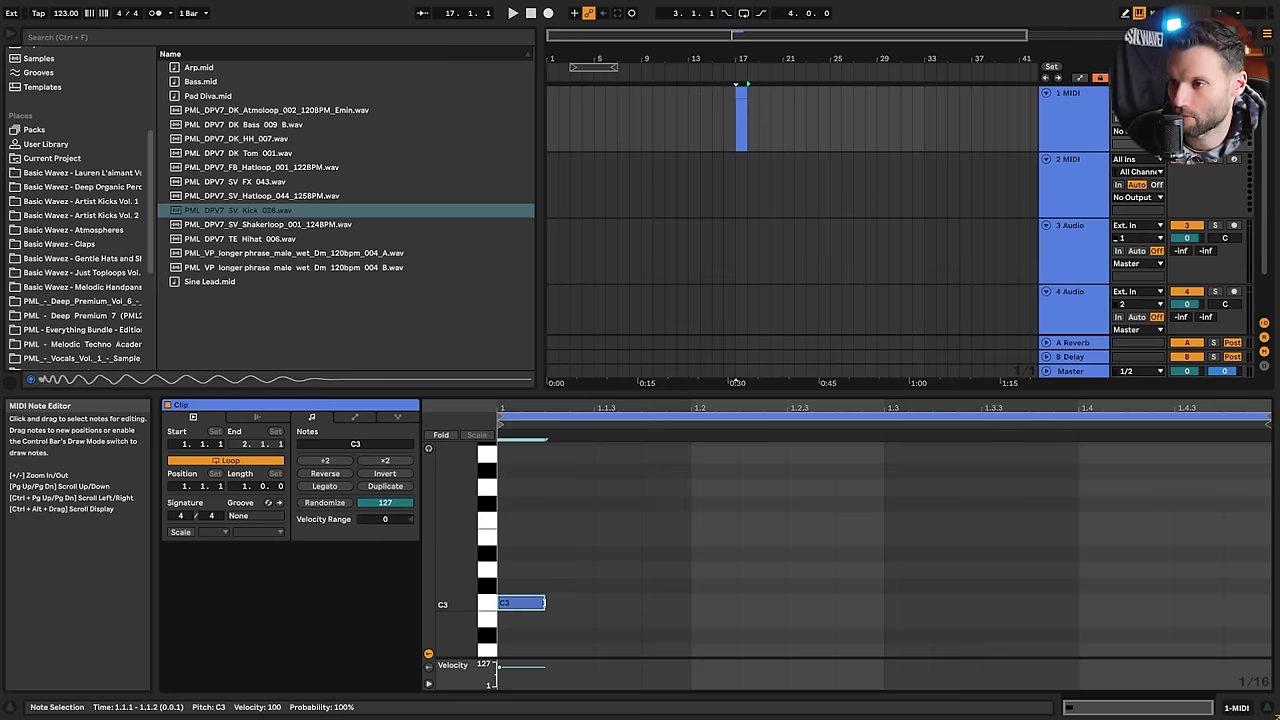
Lengthen the C3 note at the clip's start to one beat and duplicate it to fill all four beats of the bar
{"action": "left_click_drag", "start_coordinate": [540, 604], "coordinate": [778, 633]}
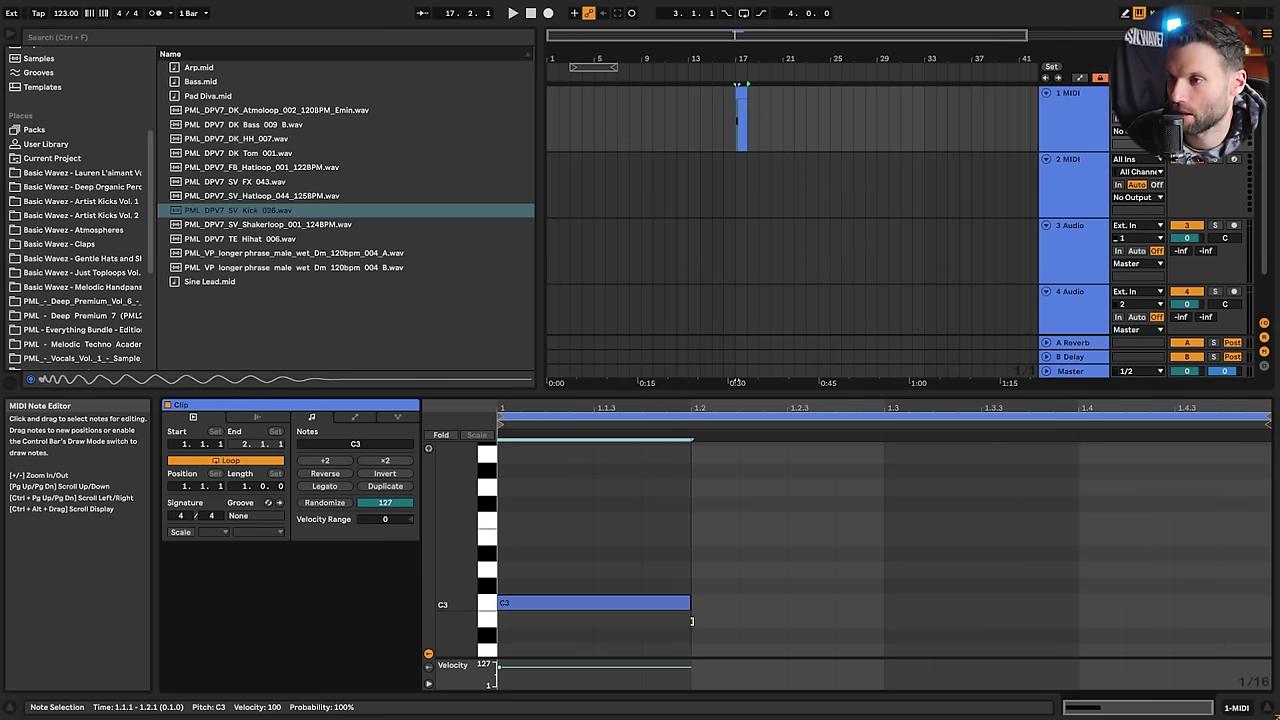
{"action": "key", "text": "space"}
{"action": "key", "text": "space"}
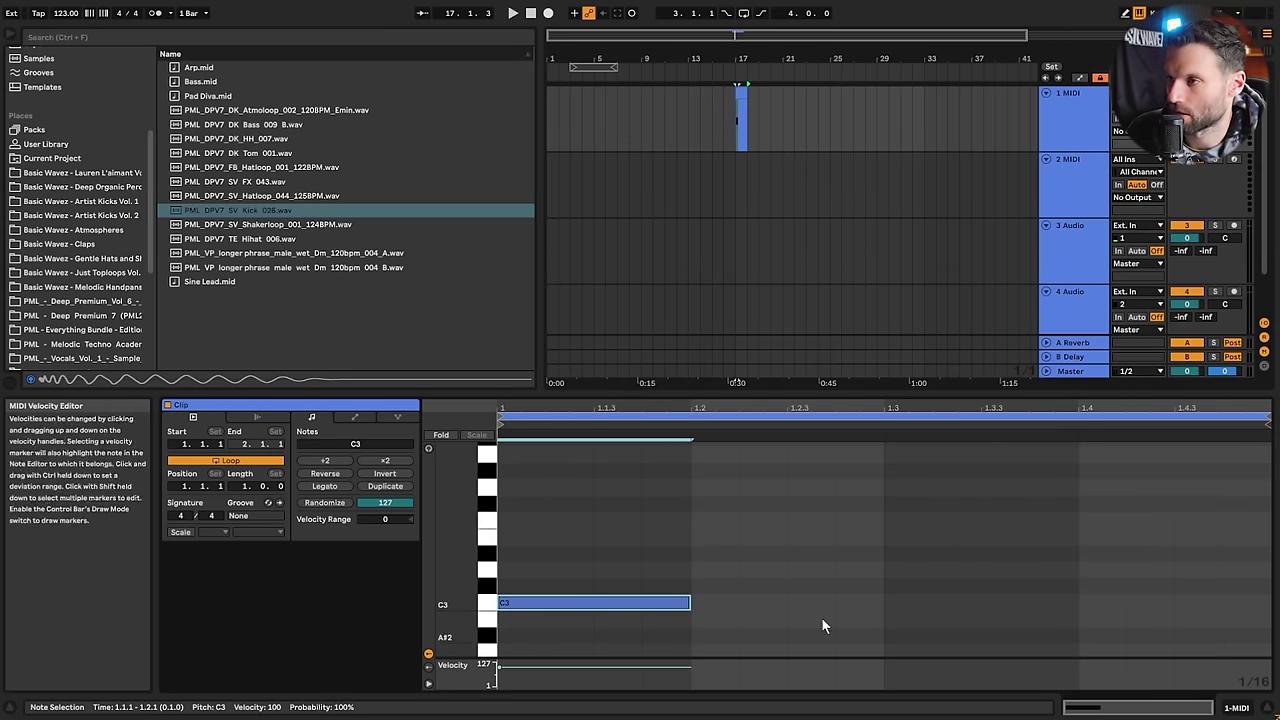
{"action": "key", "text": "ctrl+d"}
{"action": "left_click_drag", "start_coordinate": [823, 603], "coordinate": [780, 600]}
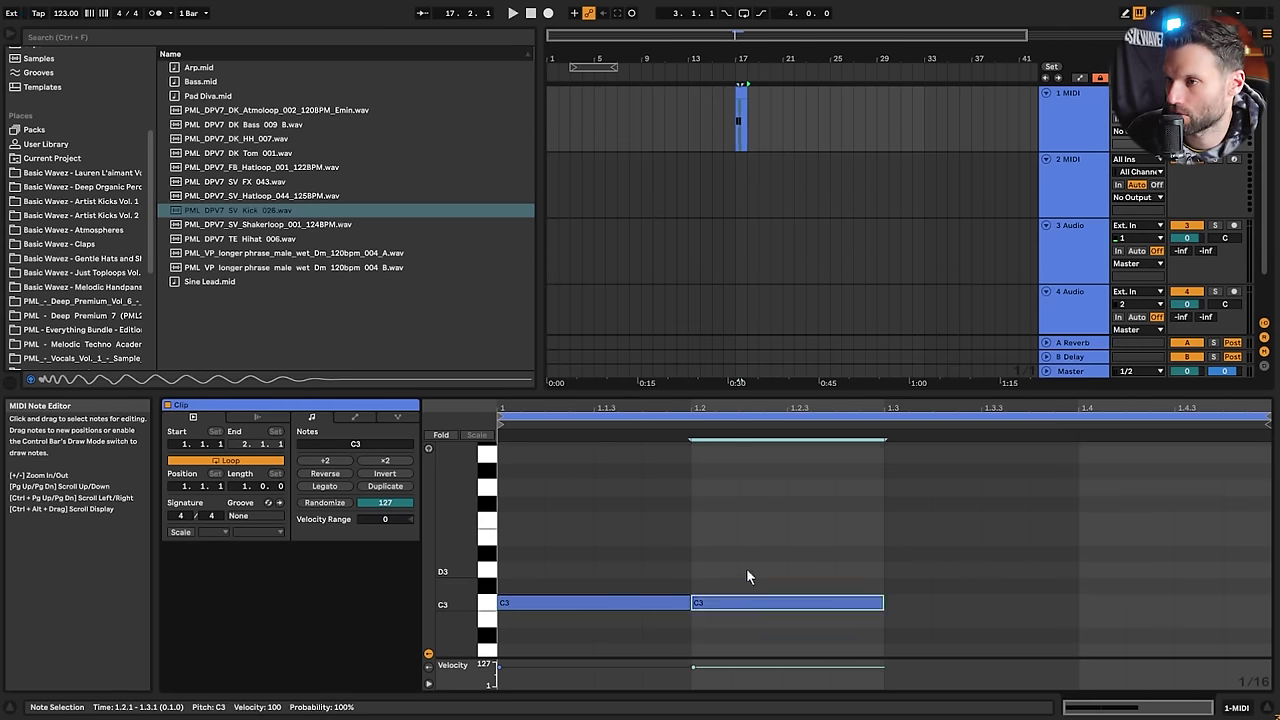
{"action": "left_click_drag", "start_coordinate": [708, 568], "coordinate": [588, 660]}
{"action": "key", "text": "ctrl+d"}
{"action": "left_click", "coordinate": [740, 152]}
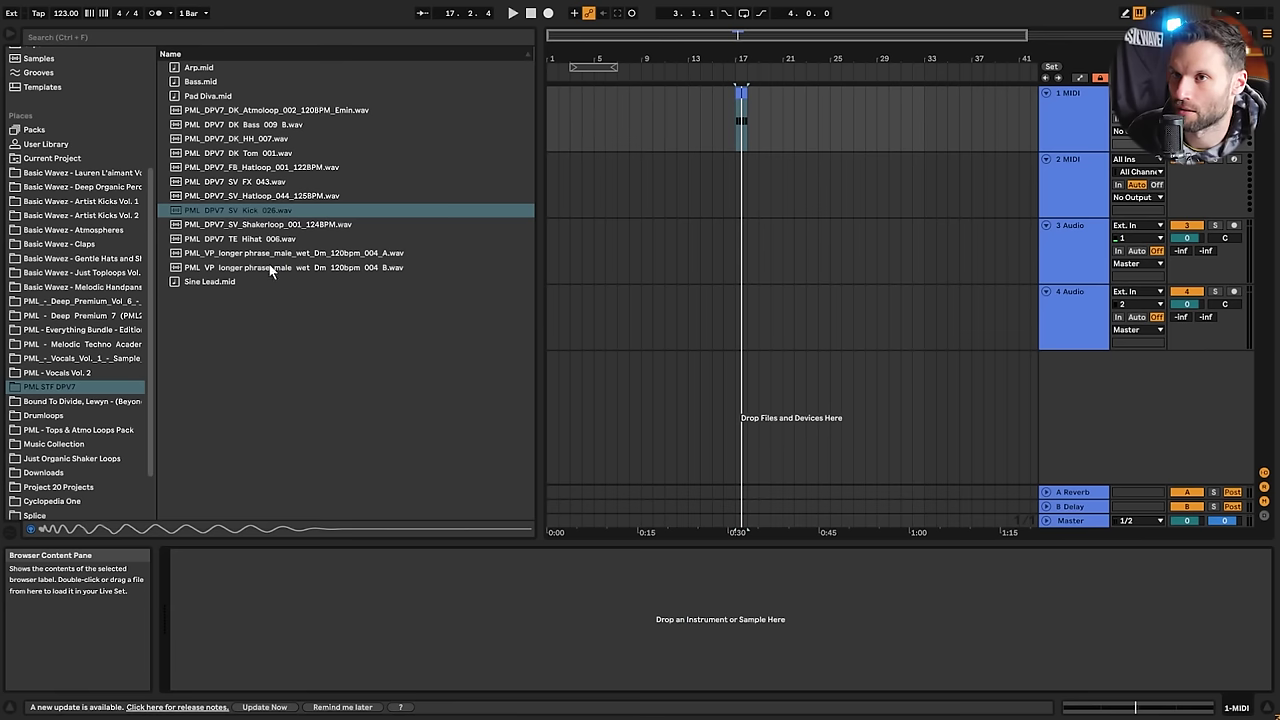
Load PML_DPV7_SV_Kick_026.wav onto the first MIDI track and extend its looped clip to eight bars, ending at bar 25
{"action": "left_click", "coordinate": [266, 216]}
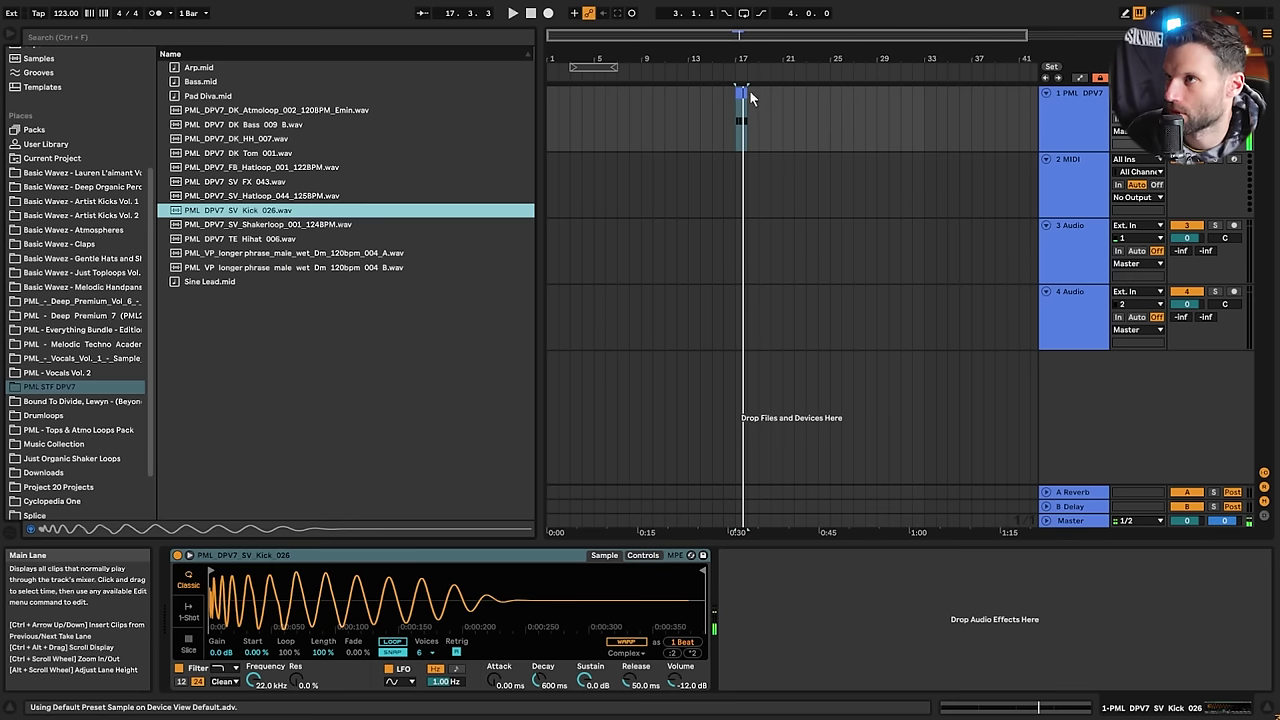
{"action": "left_click_drag", "start_coordinate": [747, 100], "coordinate": [837, 104]}
{"action": "left_click_drag", "start_coordinate": [779, 36], "coordinate": [790, 78]}
{"action": "left_click", "coordinate": [665, 128]}
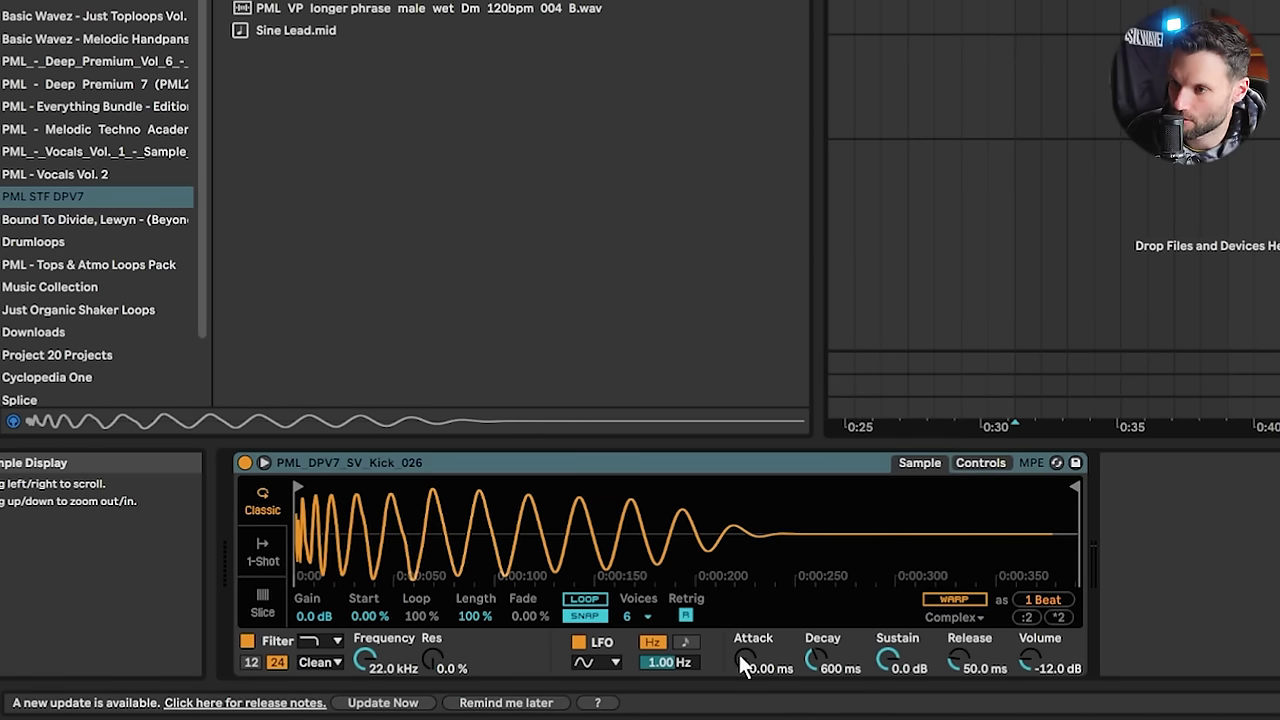
Play the kick while trying sustain at -inf dB and release at 60 s, restoring them to 0 dB and 50 ms
{"action": "key", "text": "space"}
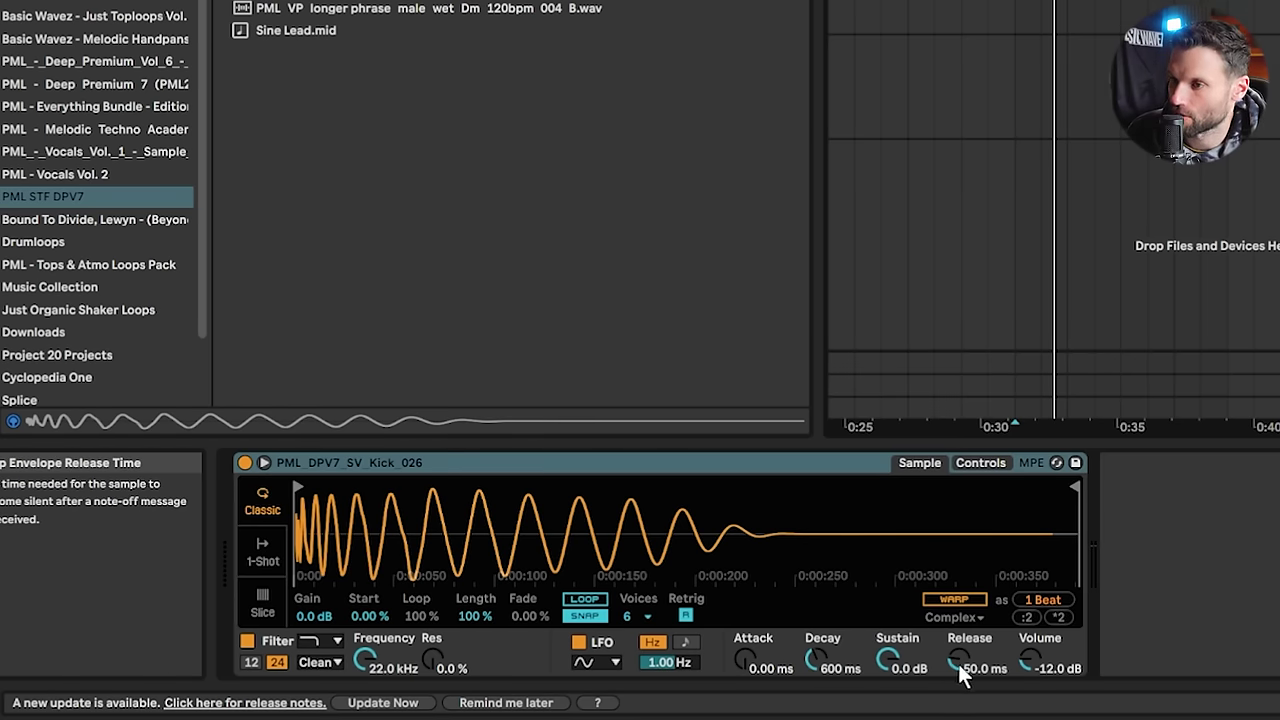
{"action": "left_click_drag", "start_coordinate": [903, 661], "coordinate": [903, 715]}
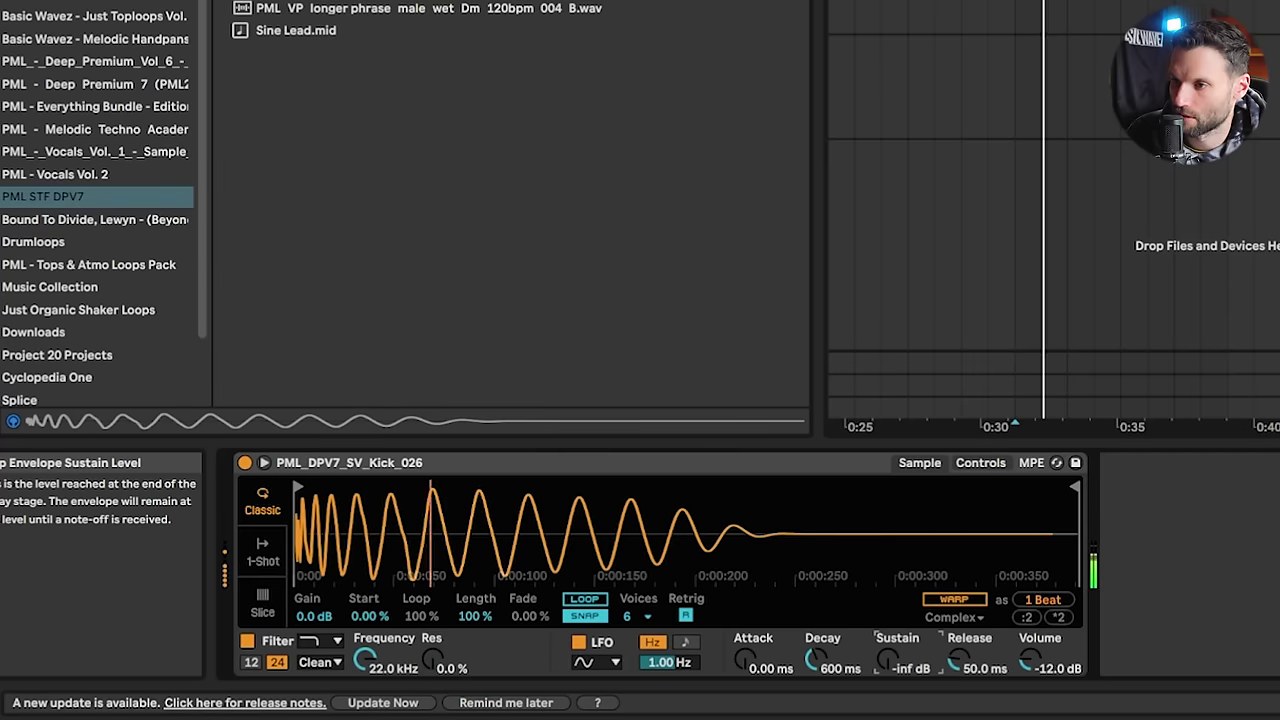
{"action": "left_click_drag", "start_coordinate": [584, 680], "coordinate": [584, 610]}
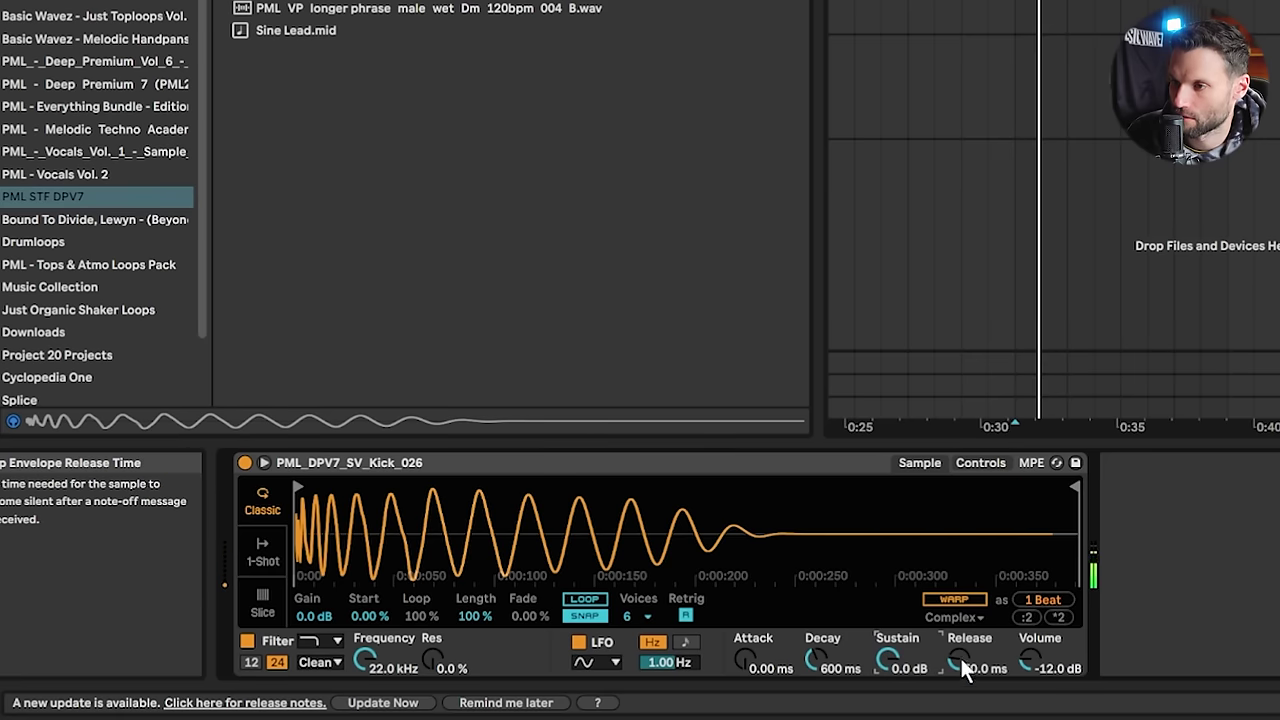
{"action": "left_click_drag", "start_coordinate": [960, 664], "coordinate": [960, 580]}
{"action": "key", "text": "space"}
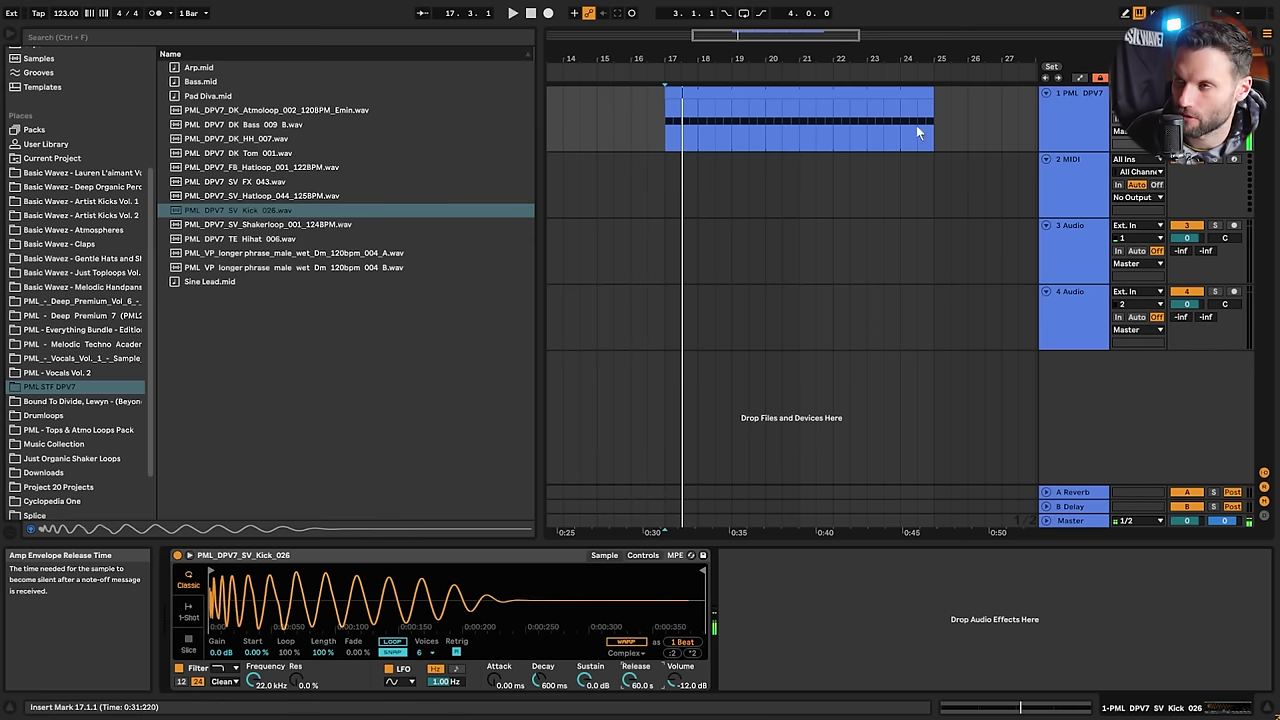
{"action": "left_click", "coordinate": [680, 90]}
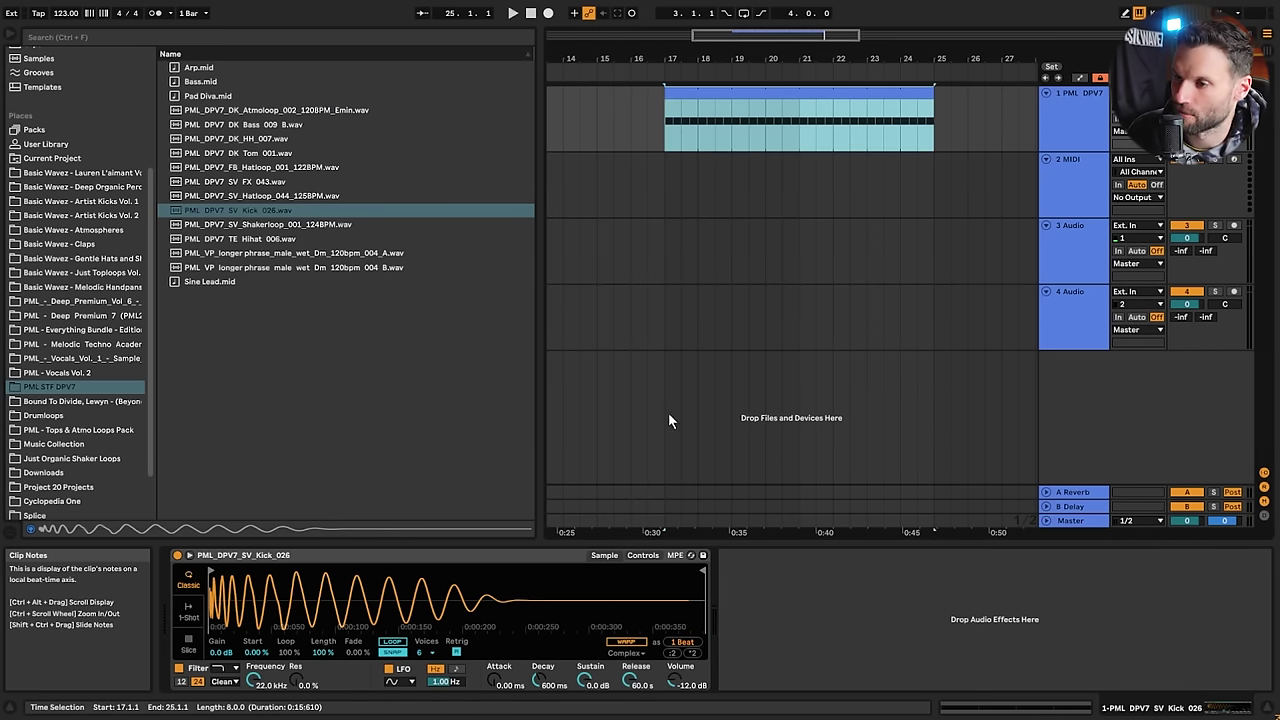
{"action": "left_click", "coordinate": [632, 685]}
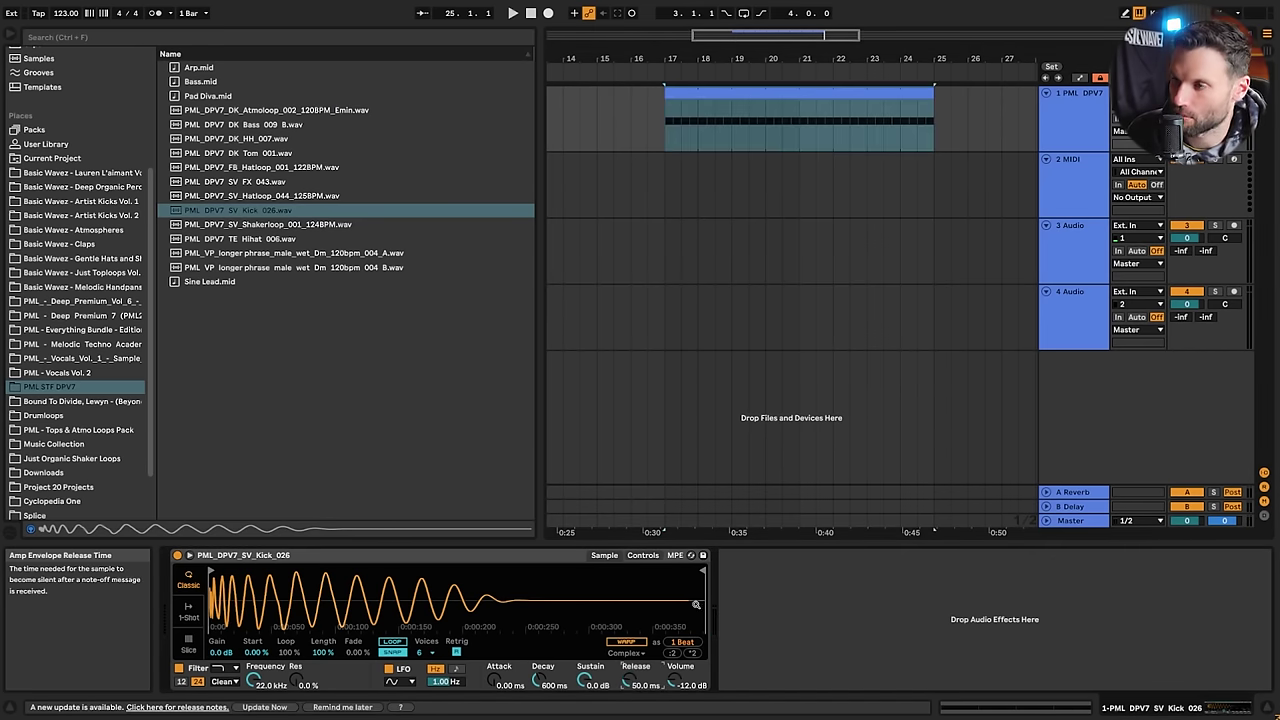
Open and play the kick's MIDI clip, select the second MIDI track, and audition the hat loops and hi-hat samples for it
{"action": "double_click", "coordinate": [693, 90]}
{"action": "key", "text": "space"}
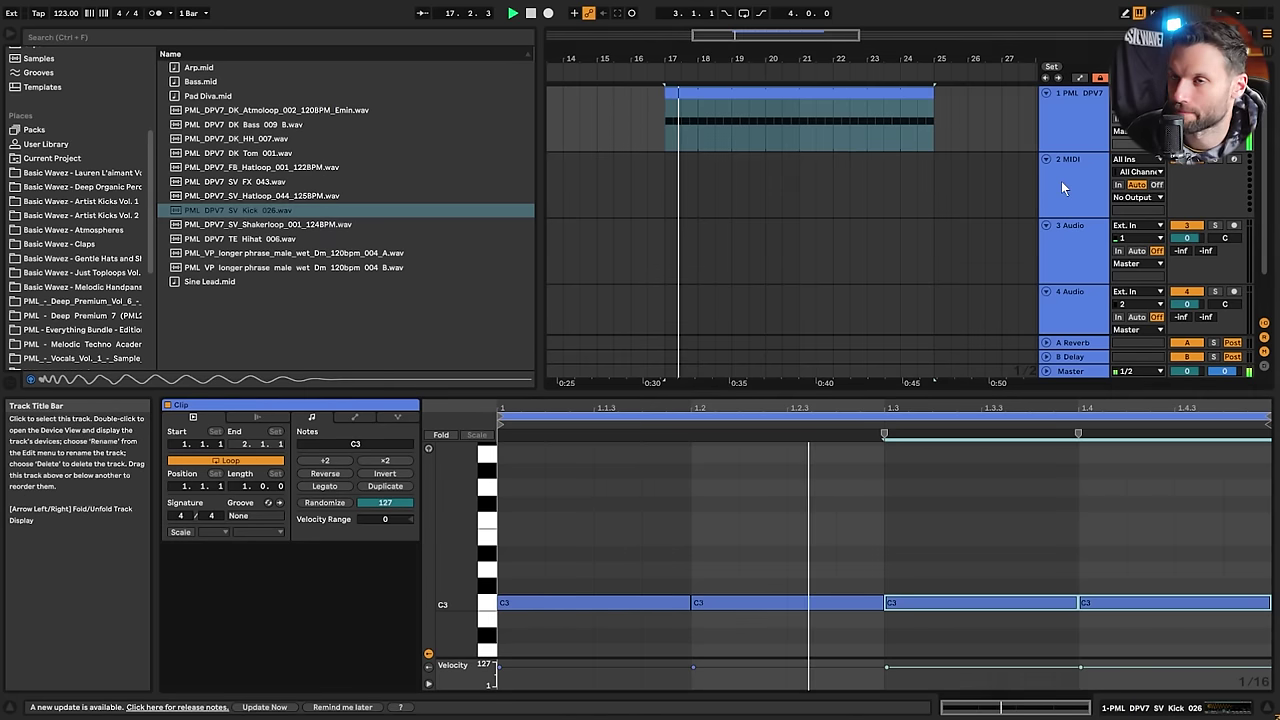
{"action": "left_click", "coordinate": [1061, 181]}
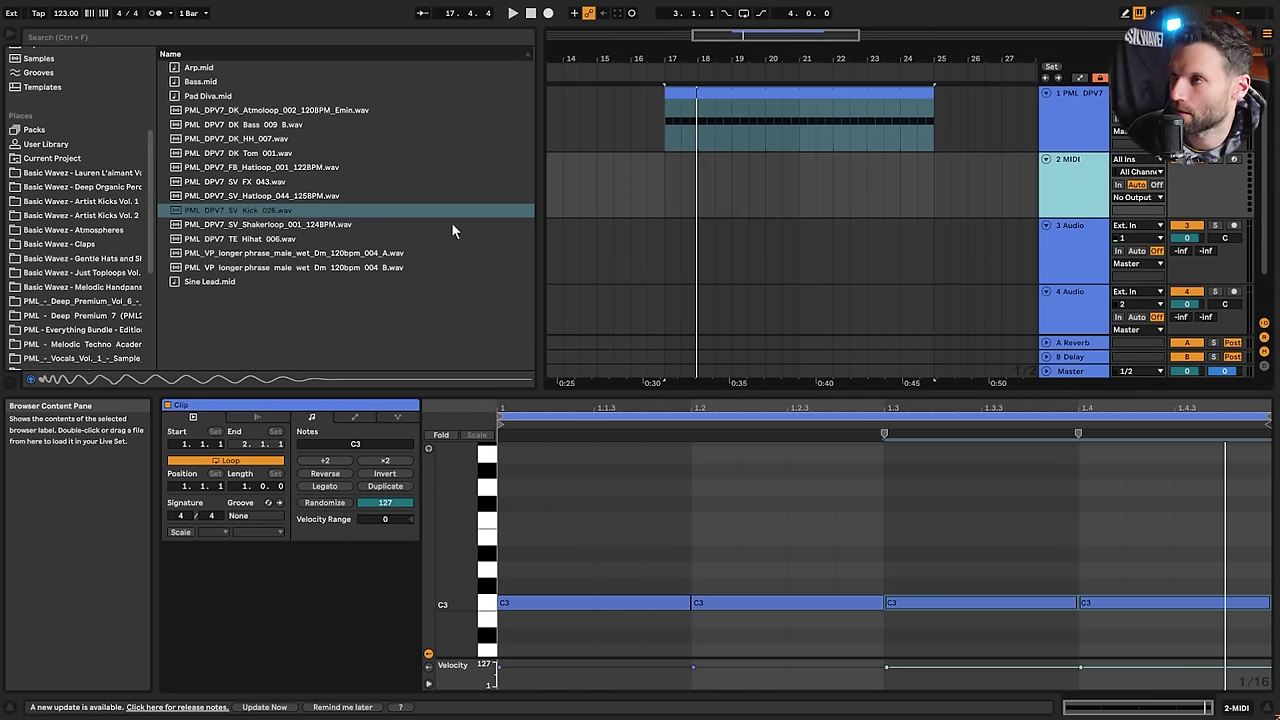
{"action": "left_click", "coordinate": [276, 195]}
{"action": "left_click", "coordinate": [290, 170]}
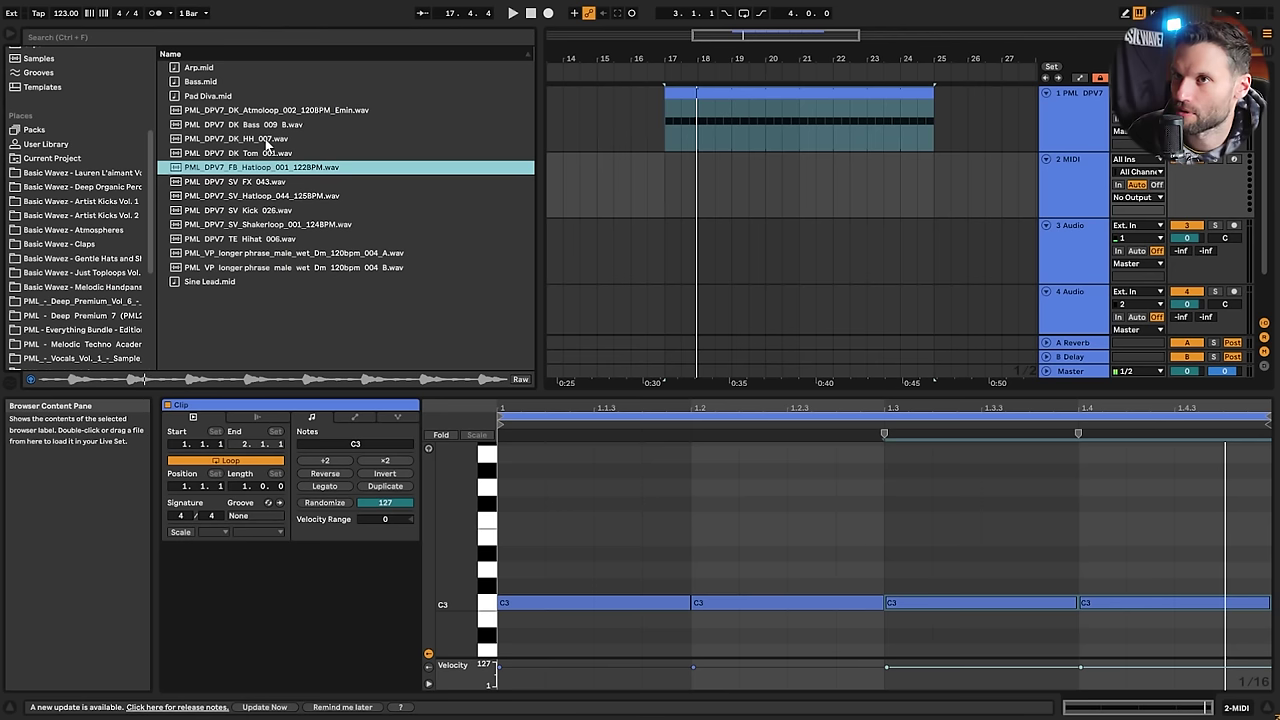
{"action": "left_click", "coordinate": [266, 140]}
{"action": "left_click", "coordinate": [277, 239]}
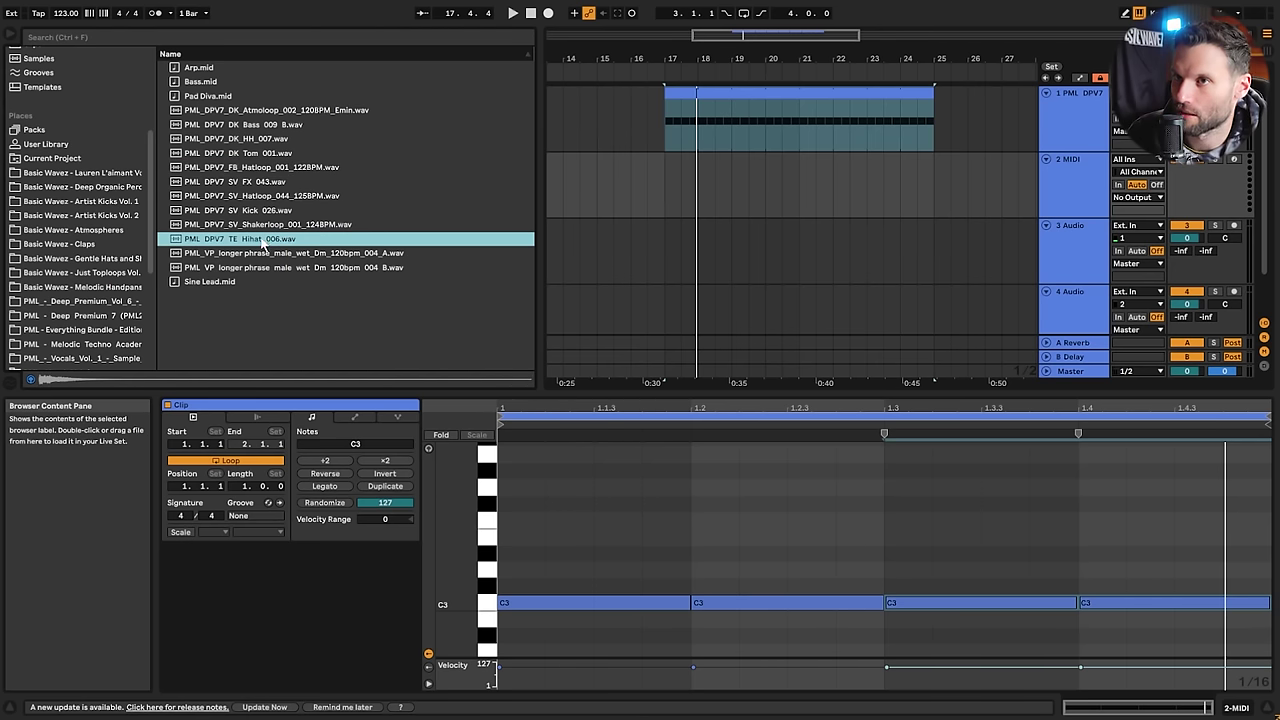
Load PML_DPV7_TE_Hihat_006.wav onto the second MIDI track and add eighth-note C3 notes on the offbeats at 1.1.3 and 1.2.3
{"action": "left_click", "coordinate": [1084, 187]}
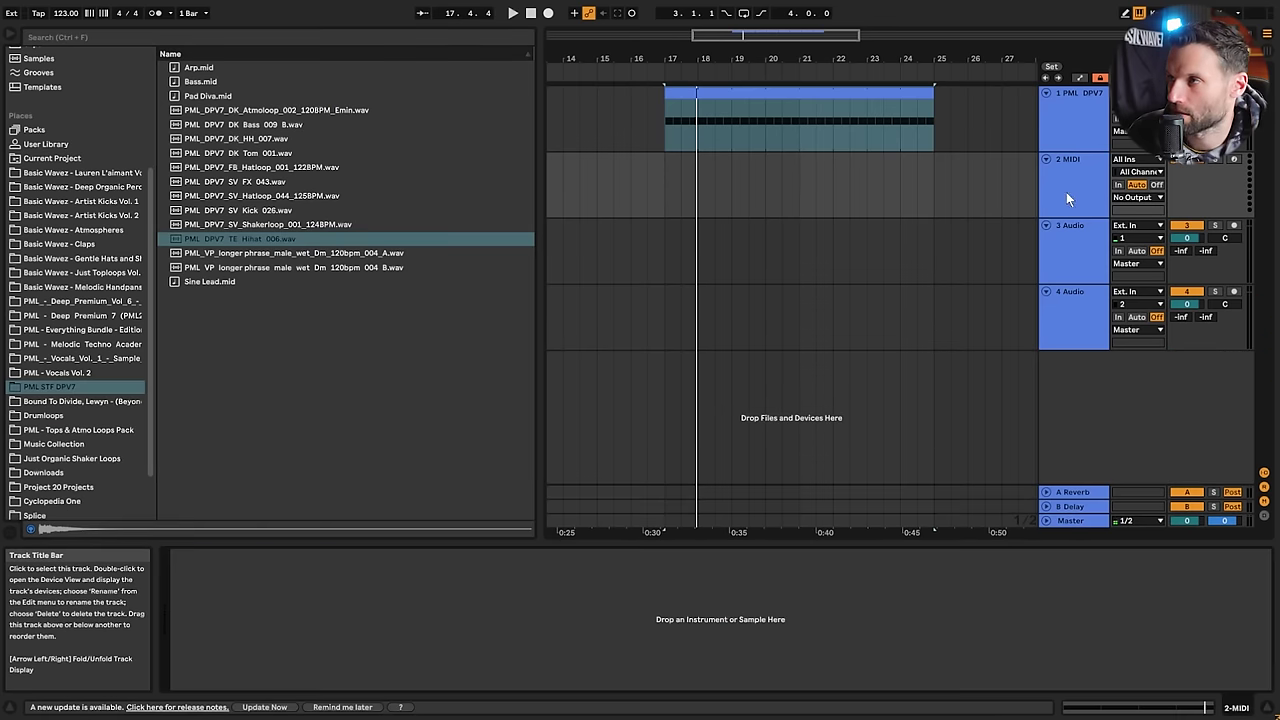
{"action": "double_click", "coordinate": [275, 243]}
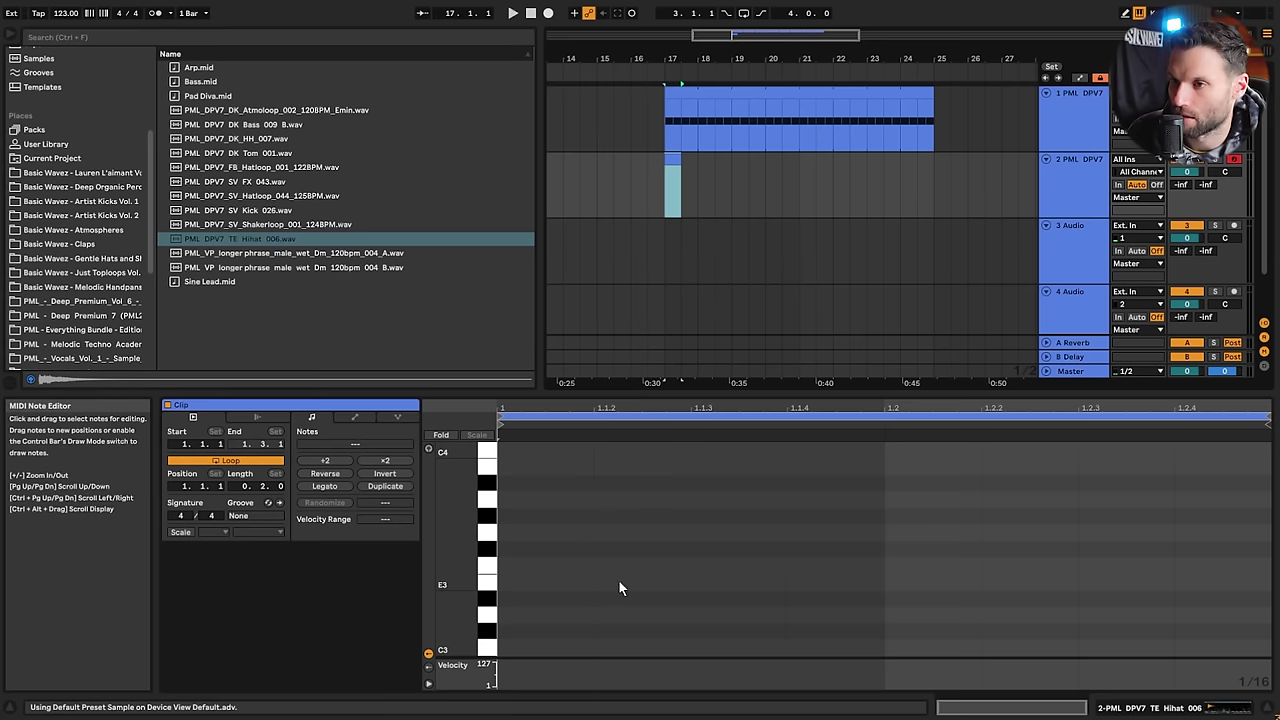
{"action": "double_click", "coordinate": [785, 633]}
{"action": "left_click_drag", "start_coordinate": [788, 632], "coordinate": [510, 687]}
{"action": "key", "text": "ctrl+d"}
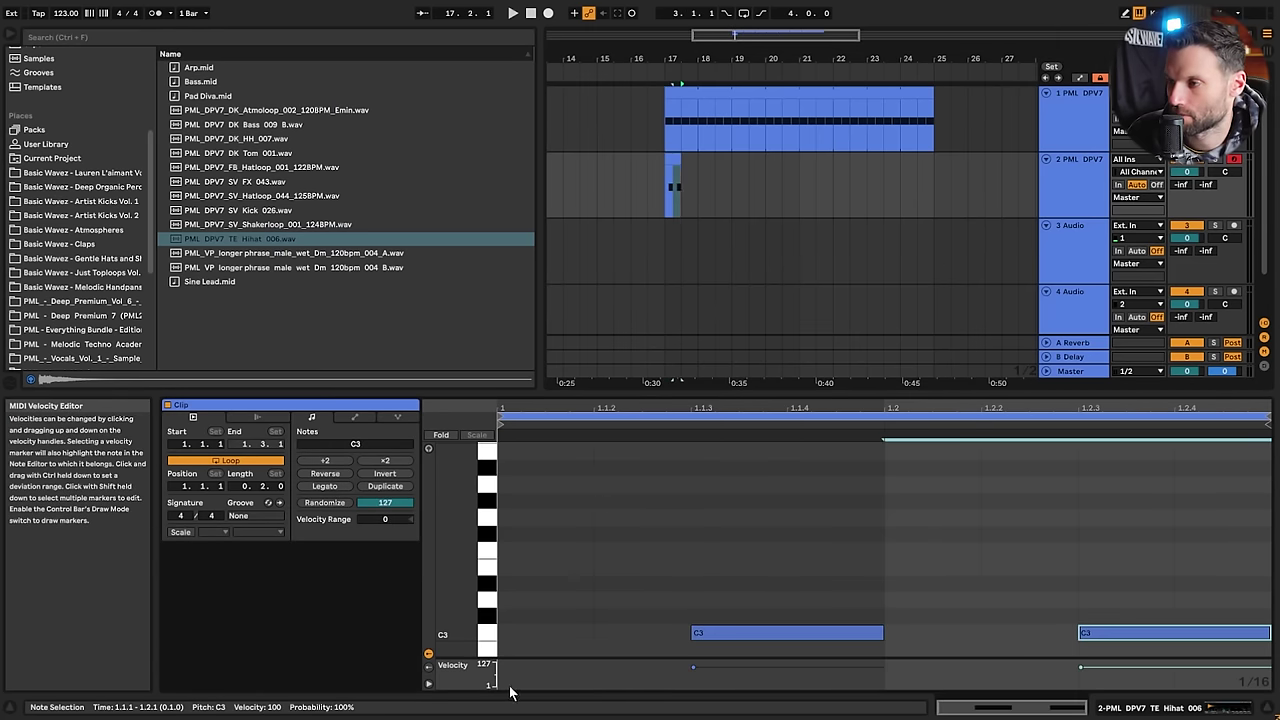
Play the hi-hat with the kick from bar 17 and extend the looped hi-hat clip to bar 25
{"action": "key", "text": "space"}
{"action": "left_click", "coordinate": [674, 159]}
{"action": "key", "text": "space"}
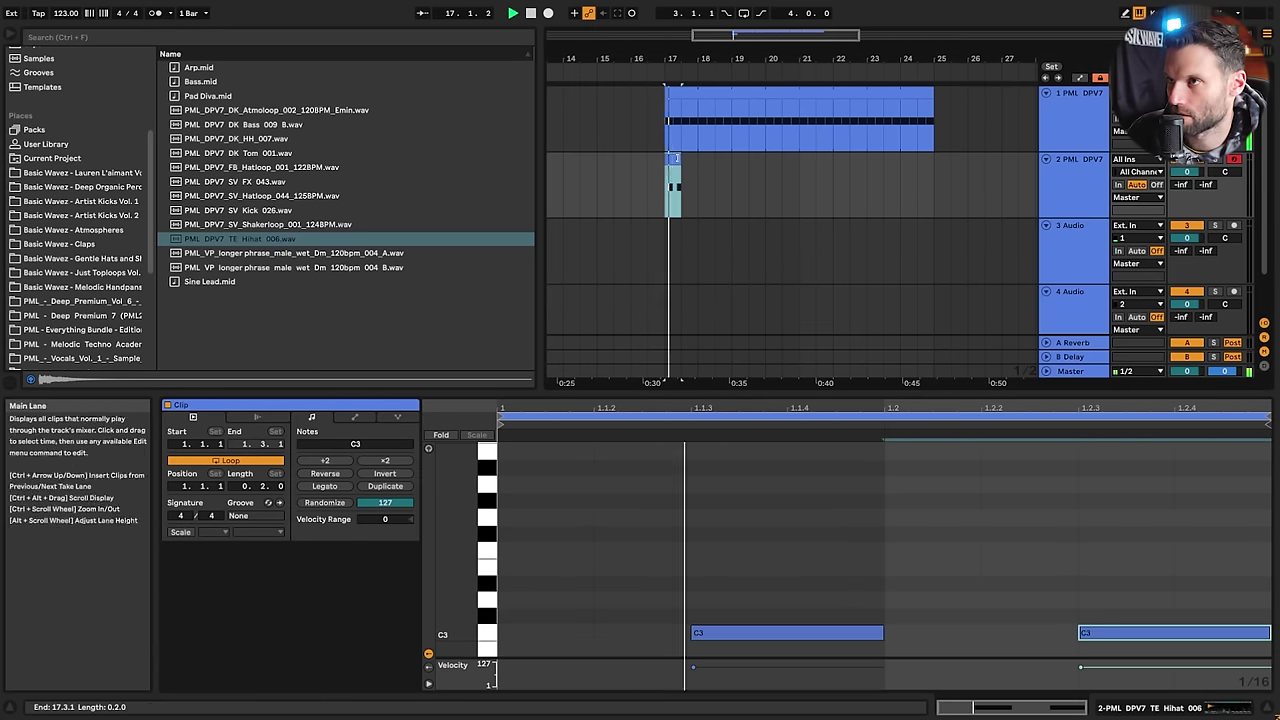
{"action": "left_click_drag", "start_coordinate": [680, 159], "coordinate": [934, 160]}
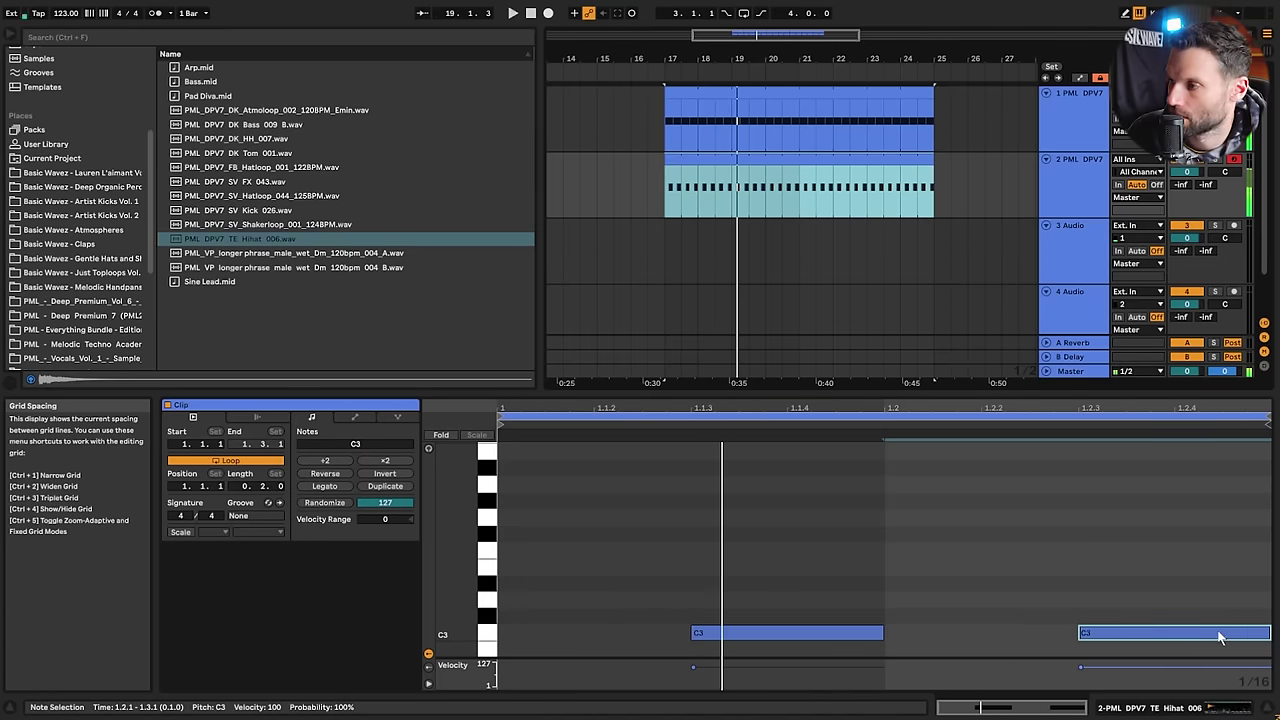
Shorten the second hi-hat note to a sixteenth, add a sixteenth C3 note at 1.2.4, and reduce the new note's velocity to near minimum
{"action": "key", "text": "space"}
{"action": "left_click_drag", "start_coordinate": [1269, 636], "coordinate": [1176, 637]}
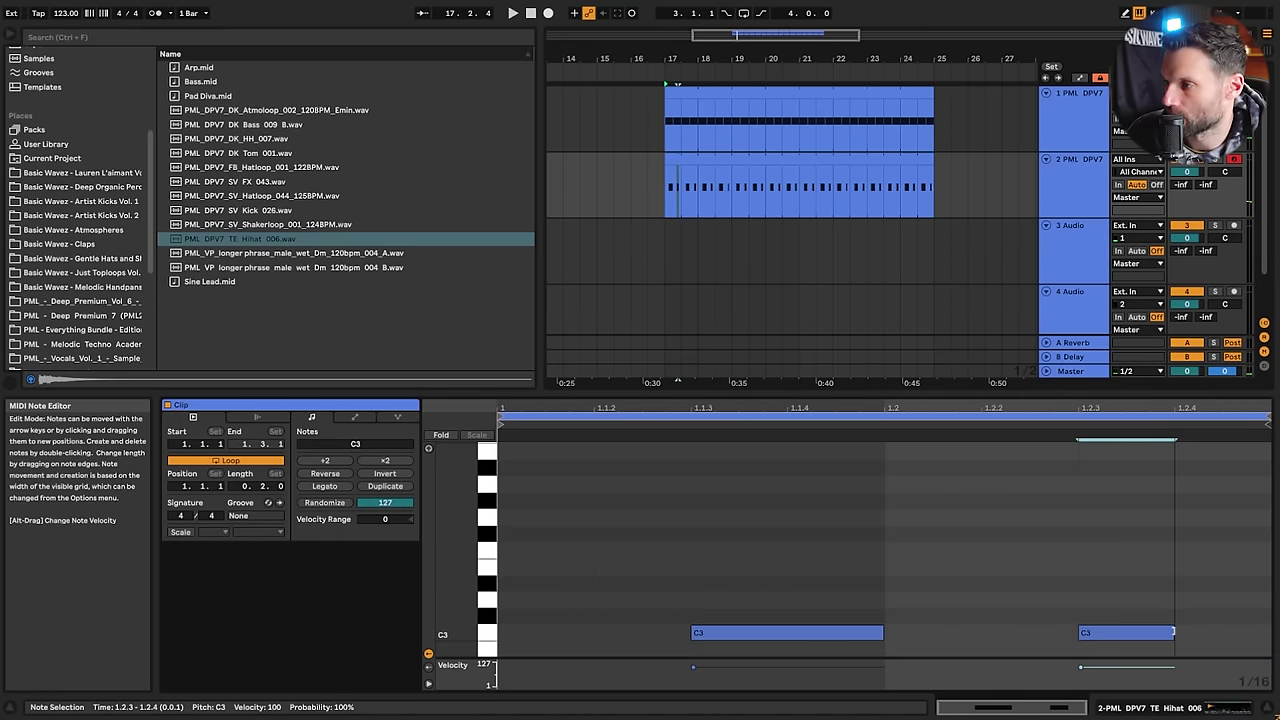
{"action": "double_click", "coordinate": [1206, 637]}
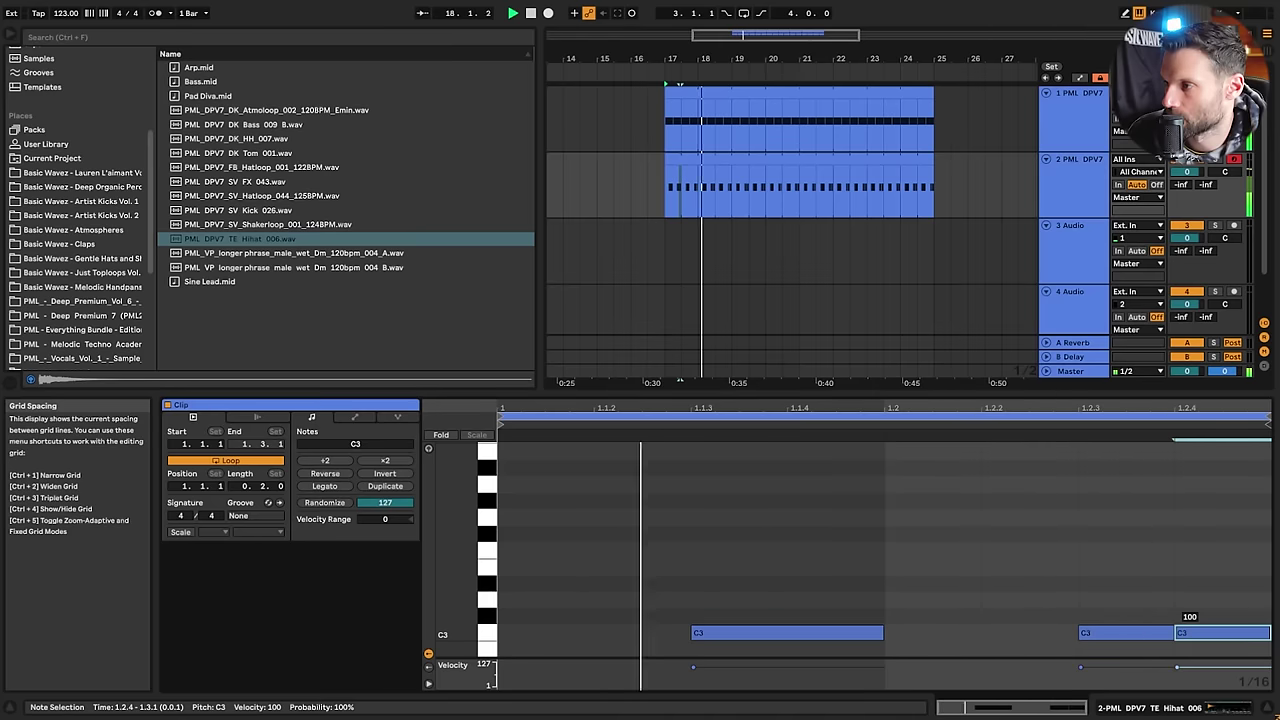
{"action": "left_click_drag", "start_coordinate": [1177, 667], "coordinate": [1177, 683]}
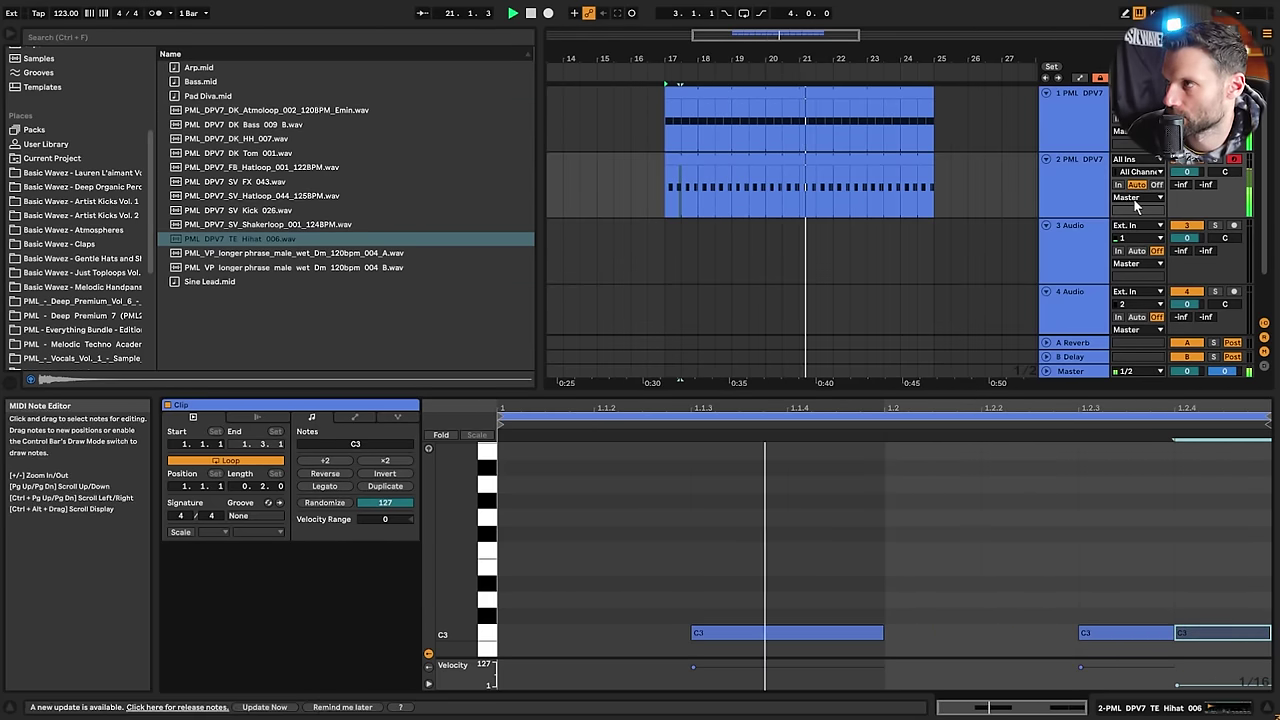
Set the hi-hat sampler's LFO to the random stepped waveform at 0.01 Hz with 5% pitch modulation, and play the result
{"action": "left_click", "coordinate": [1082, 184]}
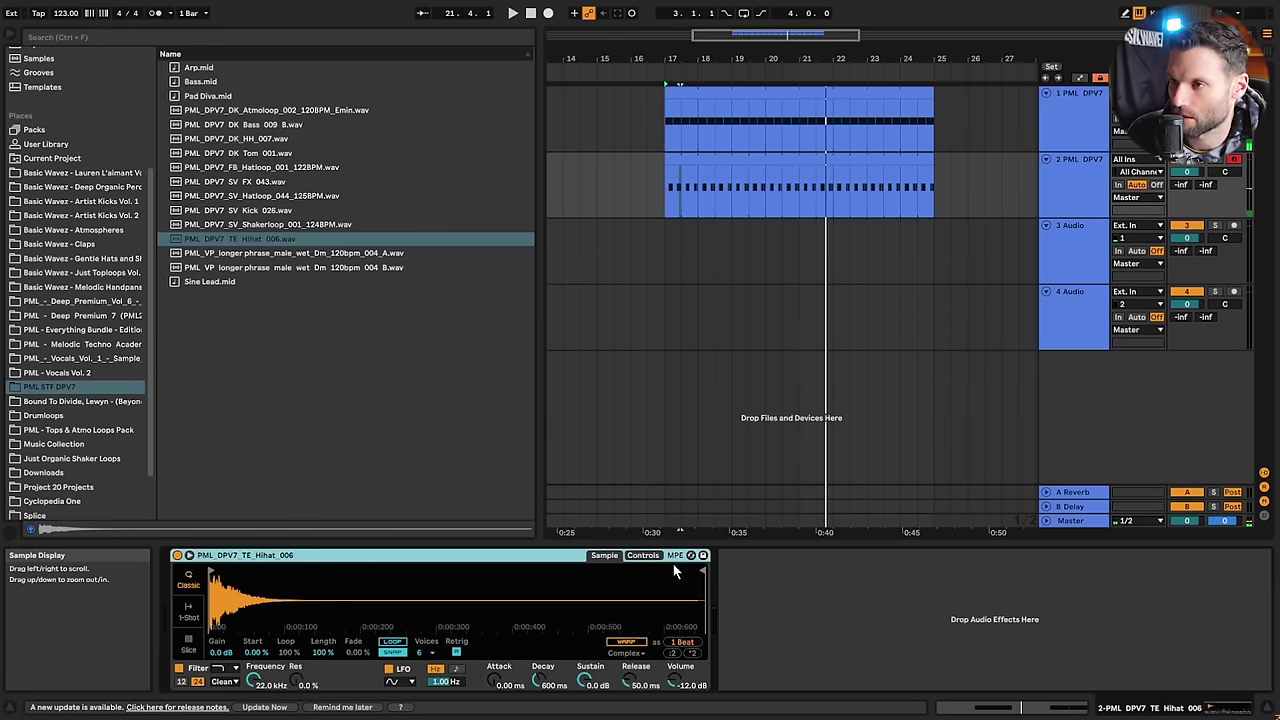
{"action": "left_click", "coordinate": [643, 555]}
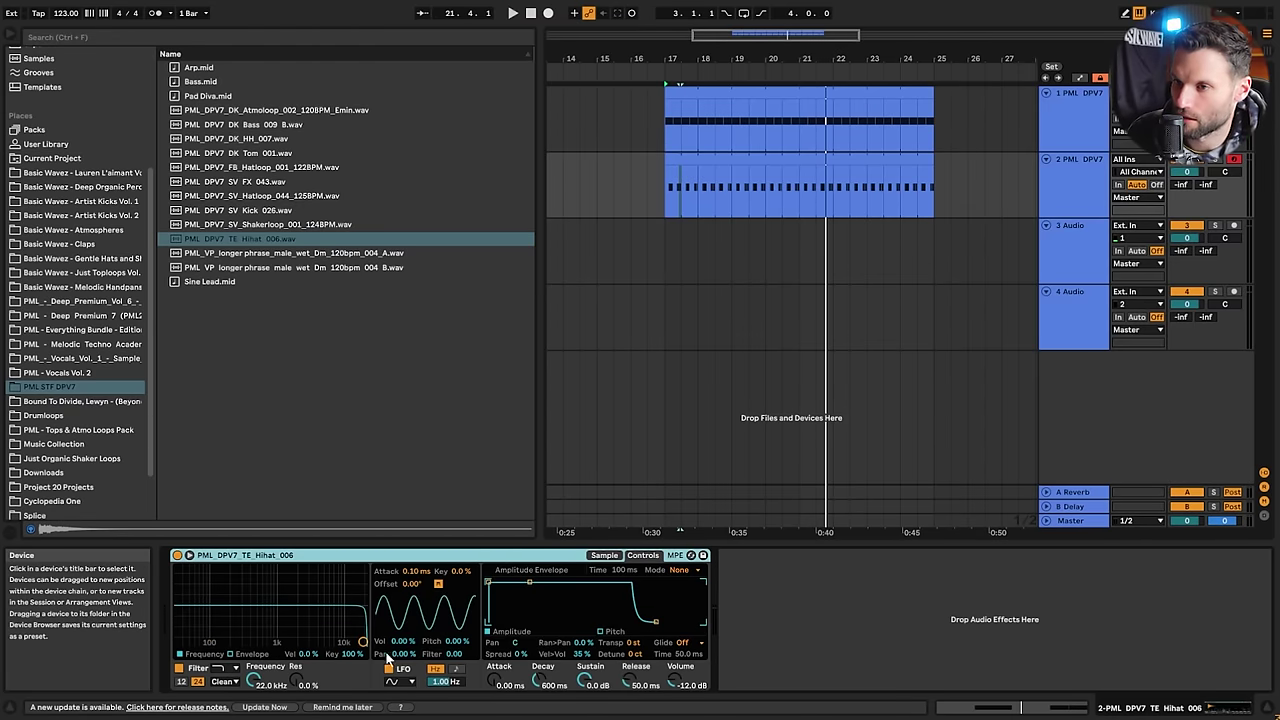
{"action": "left_click", "coordinate": [402, 681]}
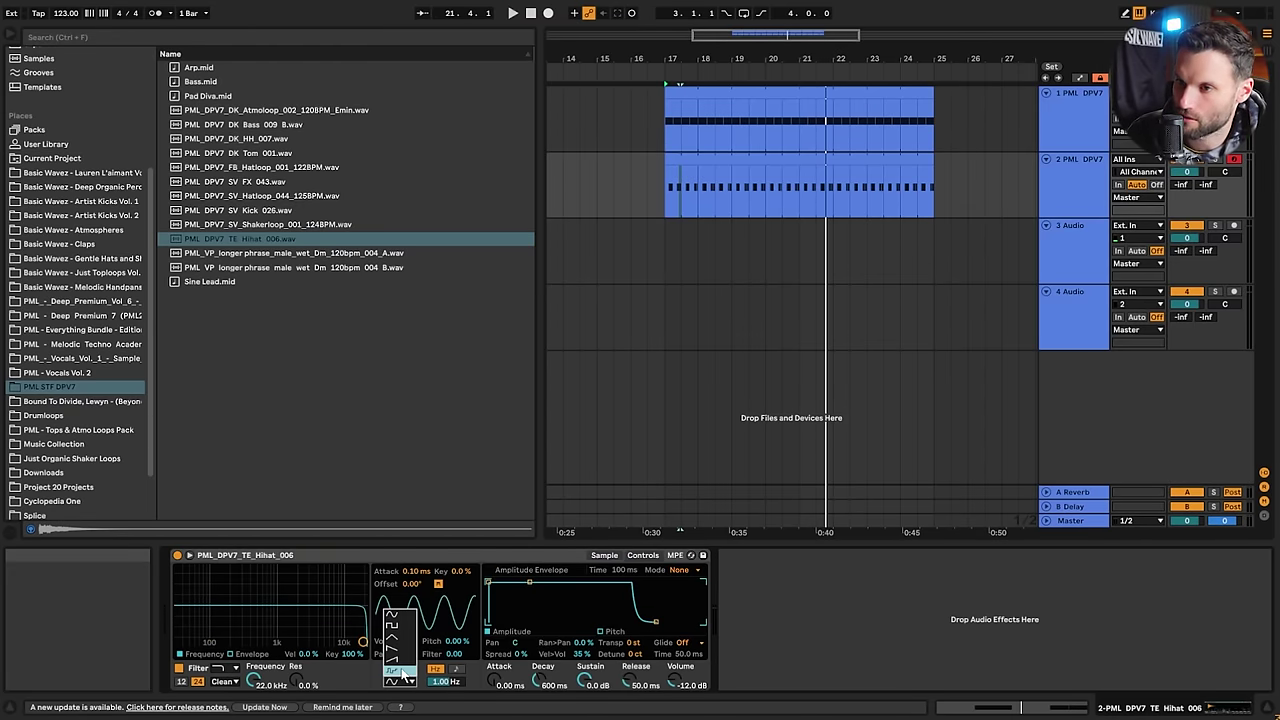
{"action": "left_click", "coordinate": [403, 670]}
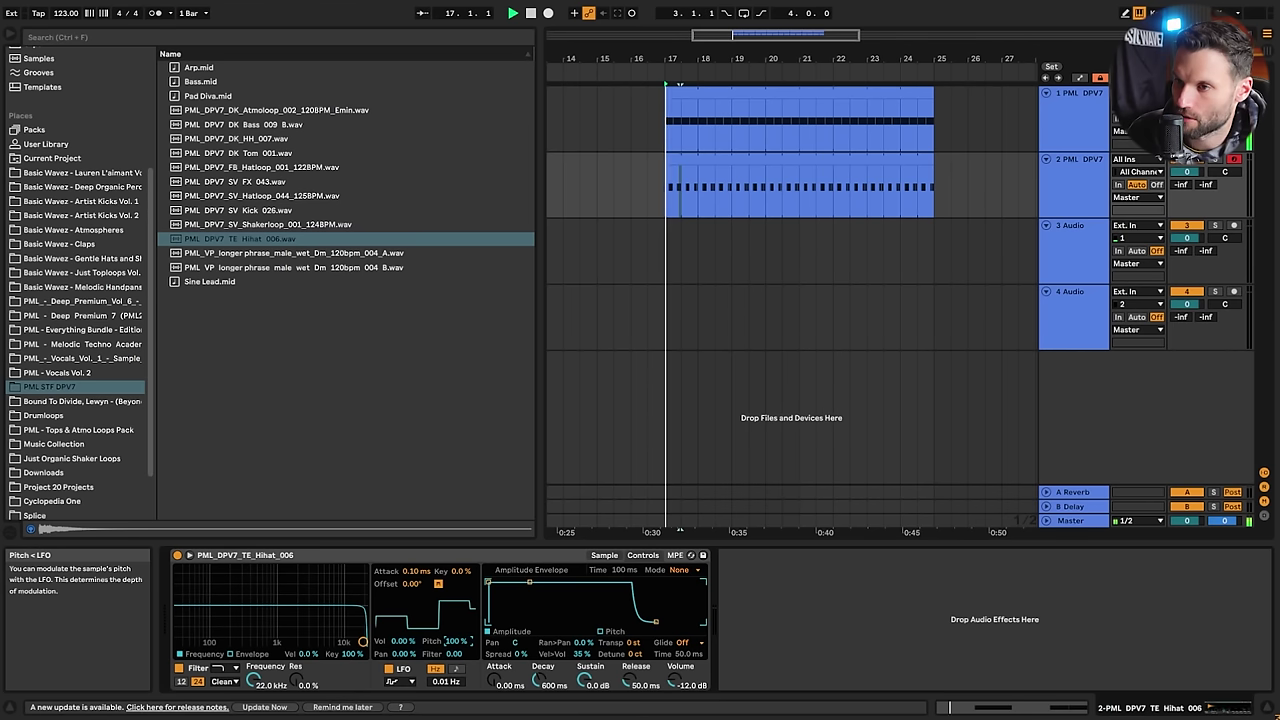
{"action": "key", "text": "space"}
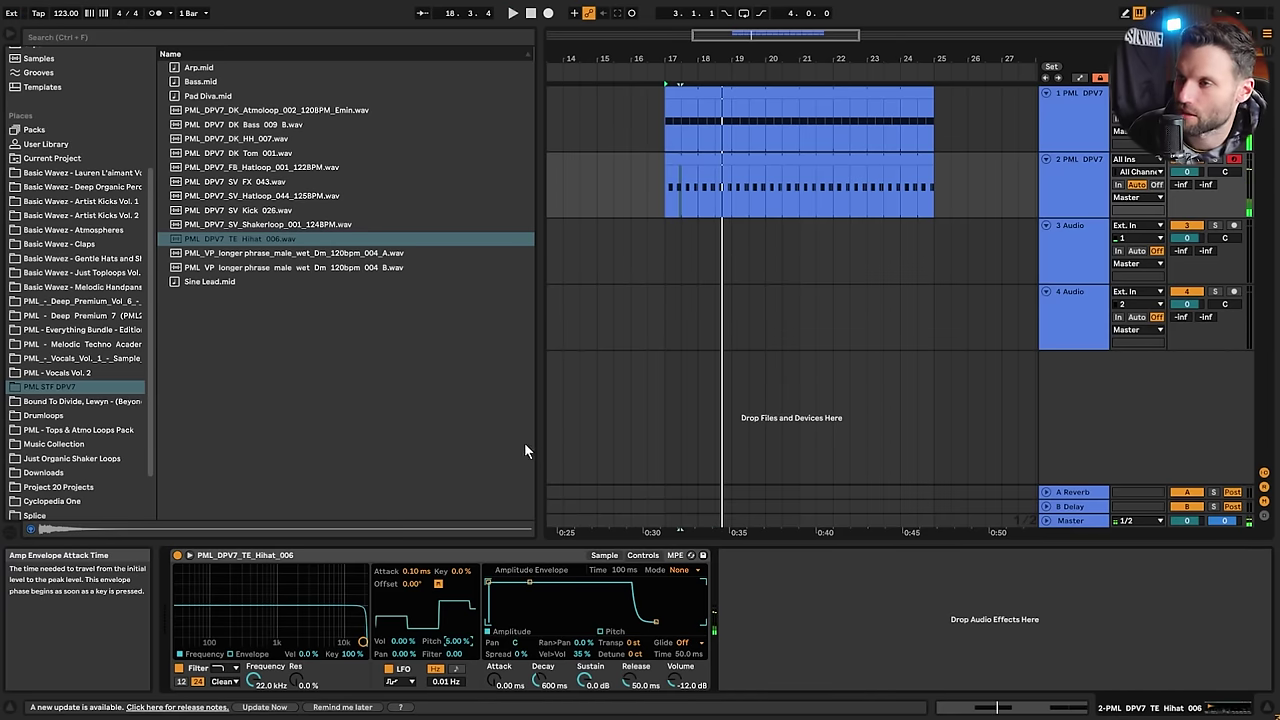
{"action": "key", "text": "space"}
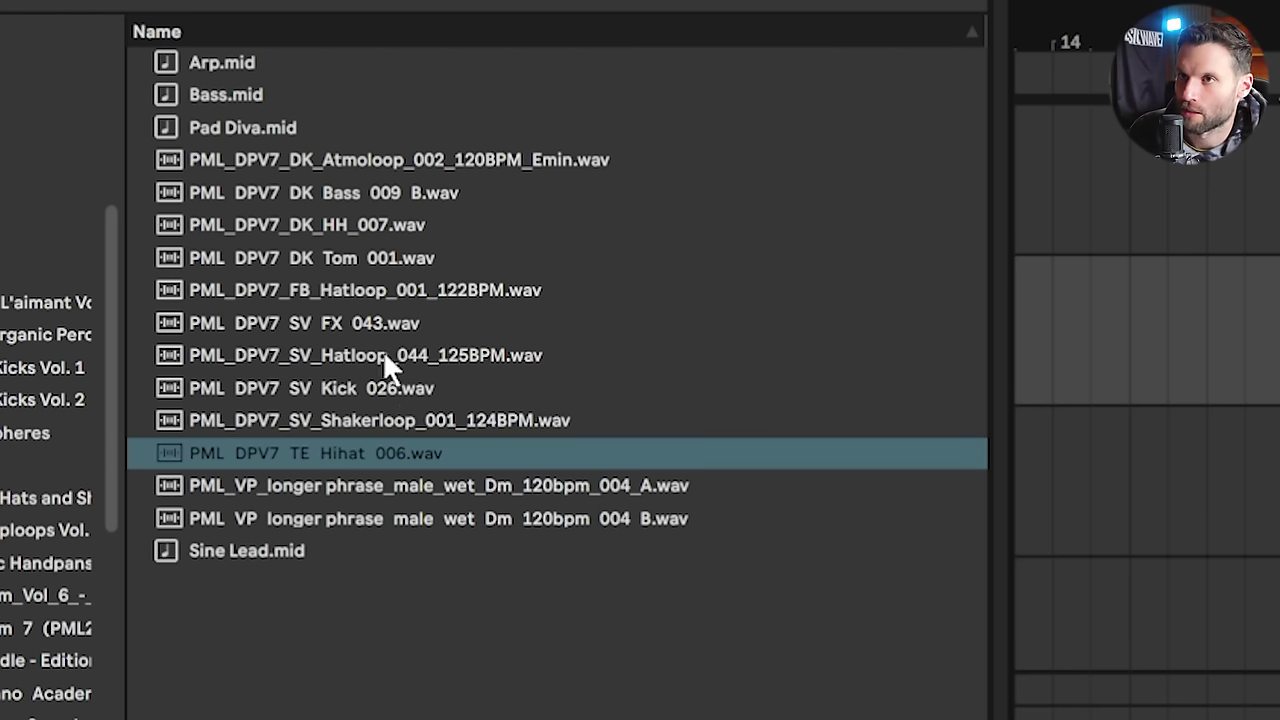
Place PML_DPV7_SV_Hatloop_044_125BPM.wav on the third track at bar 17 and play it with the drums
{"action": "left_click", "coordinate": [385, 356]}
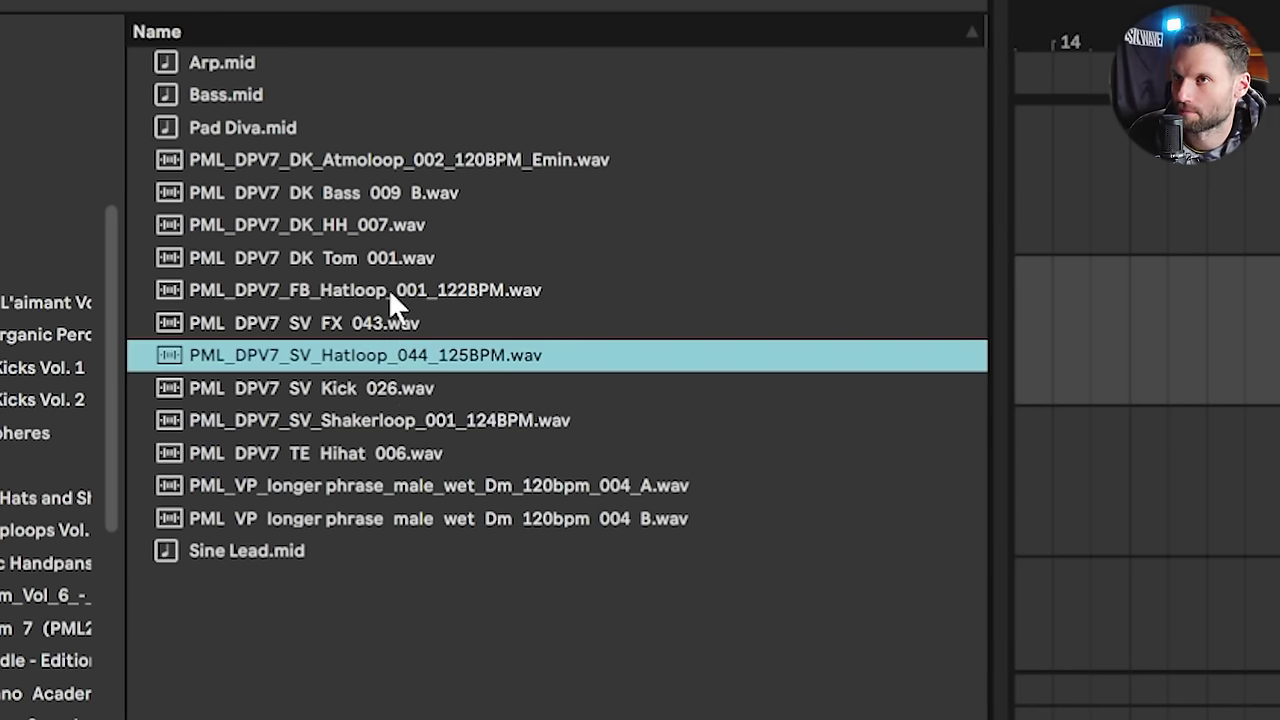
{"action": "left_click_drag", "start_coordinate": [385, 356], "coordinate": [669, 257]}
{"action": "key", "text": "space"}
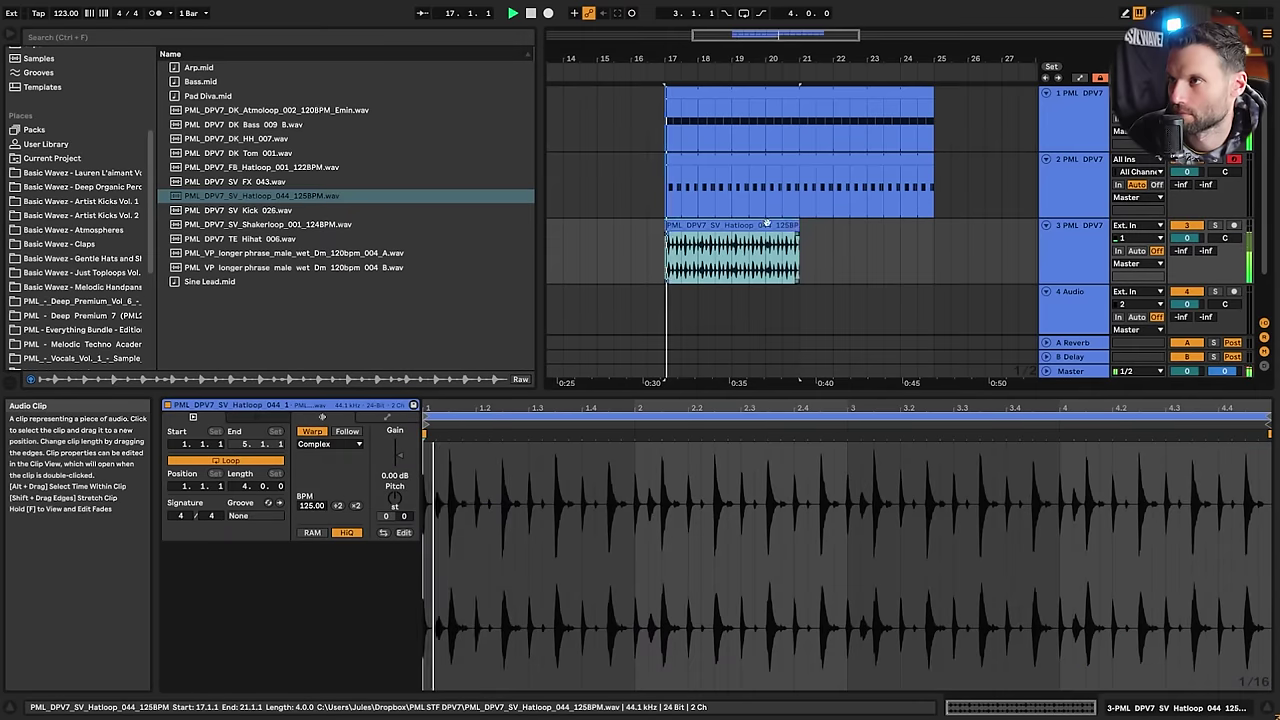
Extend the looped hat loop clip to bar 25, then set its track volume to -19.7 dB and the hi-hat track to -2.8 dB
{"action": "left_click_drag", "start_coordinate": [800, 240], "coordinate": [968, 240]}
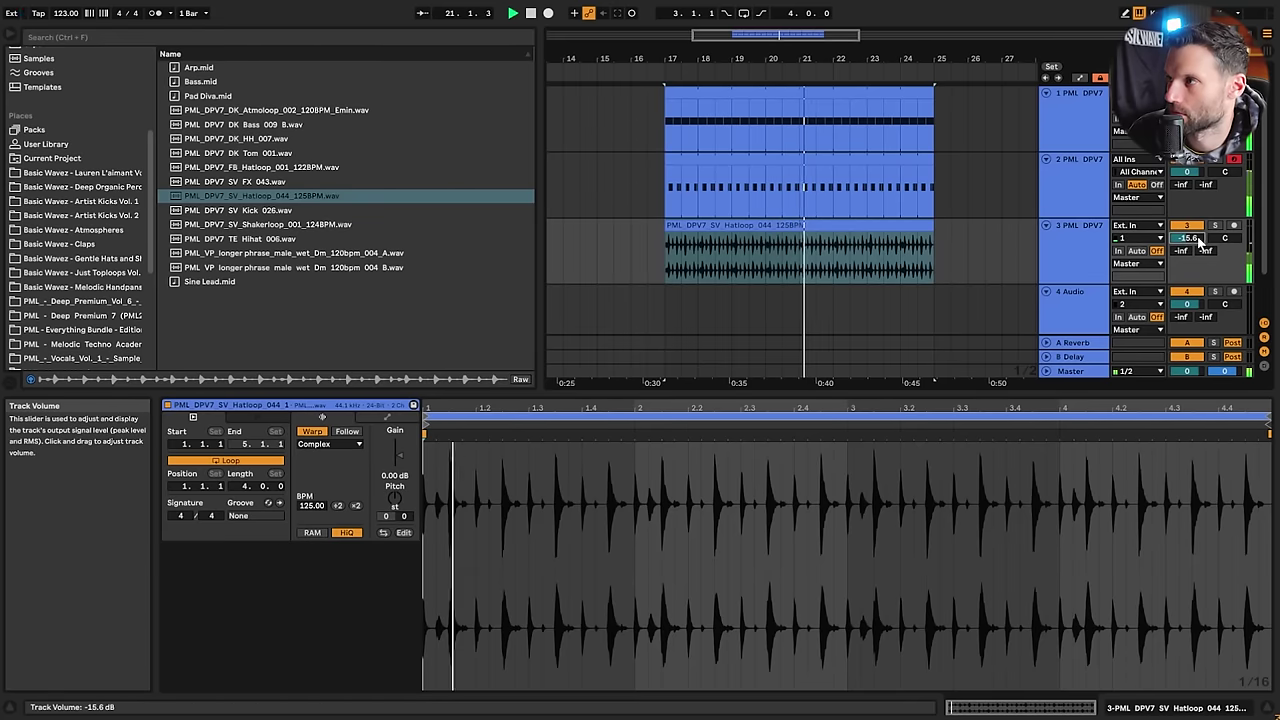
{"action": "left_click_drag", "start_coordinate": [1200, 240], "coordinate": [1200, 256]}
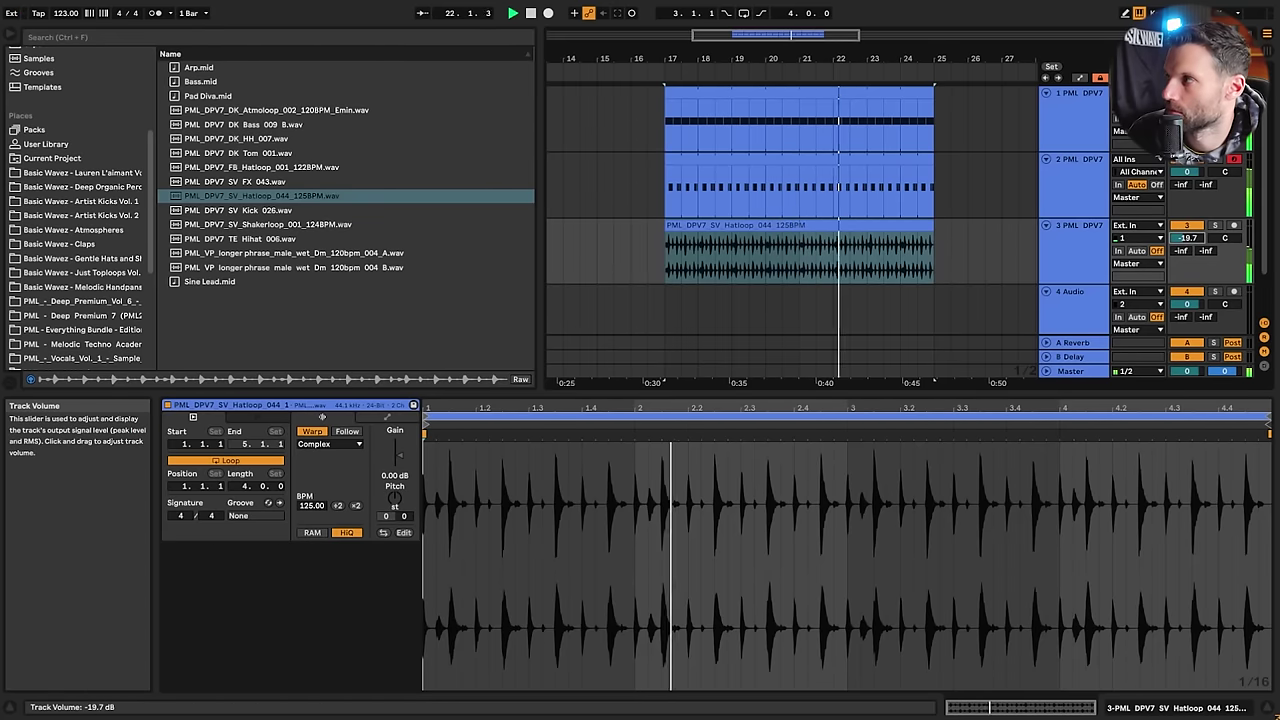
{"action": "left_click_drag", "start_coordinate": [1188, 173], "coordinate": [1188, 184]}
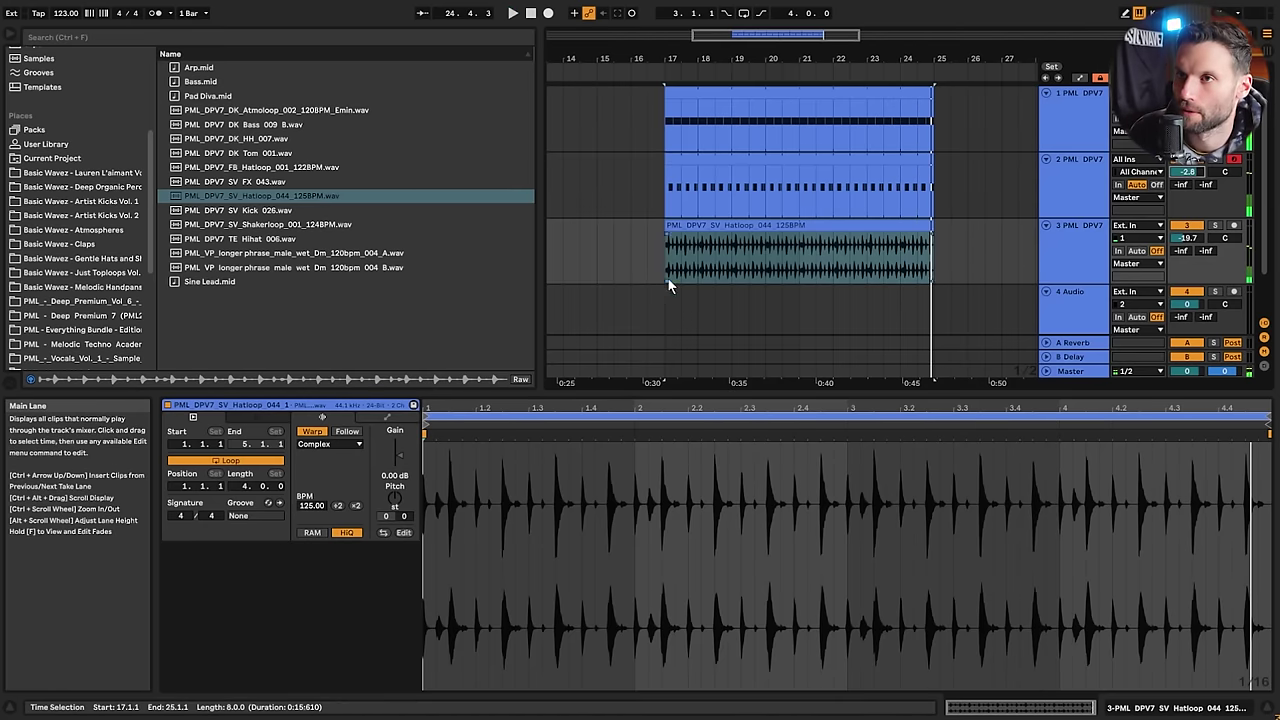
Place PML_DPV7_SV_Shakerloop_001_124BPM.wav on the fourth track from bar 17 to bar 25 and play it with the drums
{"action": "left_click", "coordinate": [296, 225]}
{"action": "left_click", "coordinate": [1082, 275]}
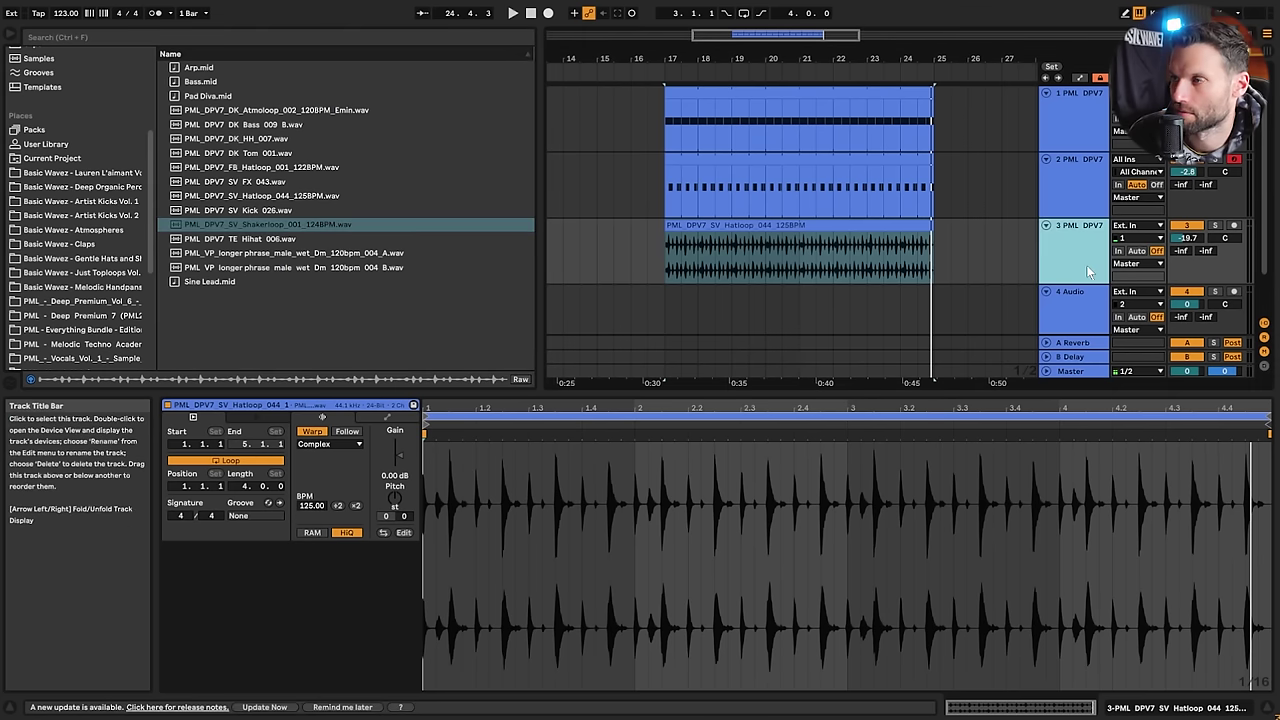
{"action": "scroll", "coordinate": [800, 250], "scroll_direction": "down", "scroll_amount": 1}
{"action": "left_click_drag", "start_coordinate": [280, 225], "coordinate": [673, 265]}
{"action": "key", "text": "space"}
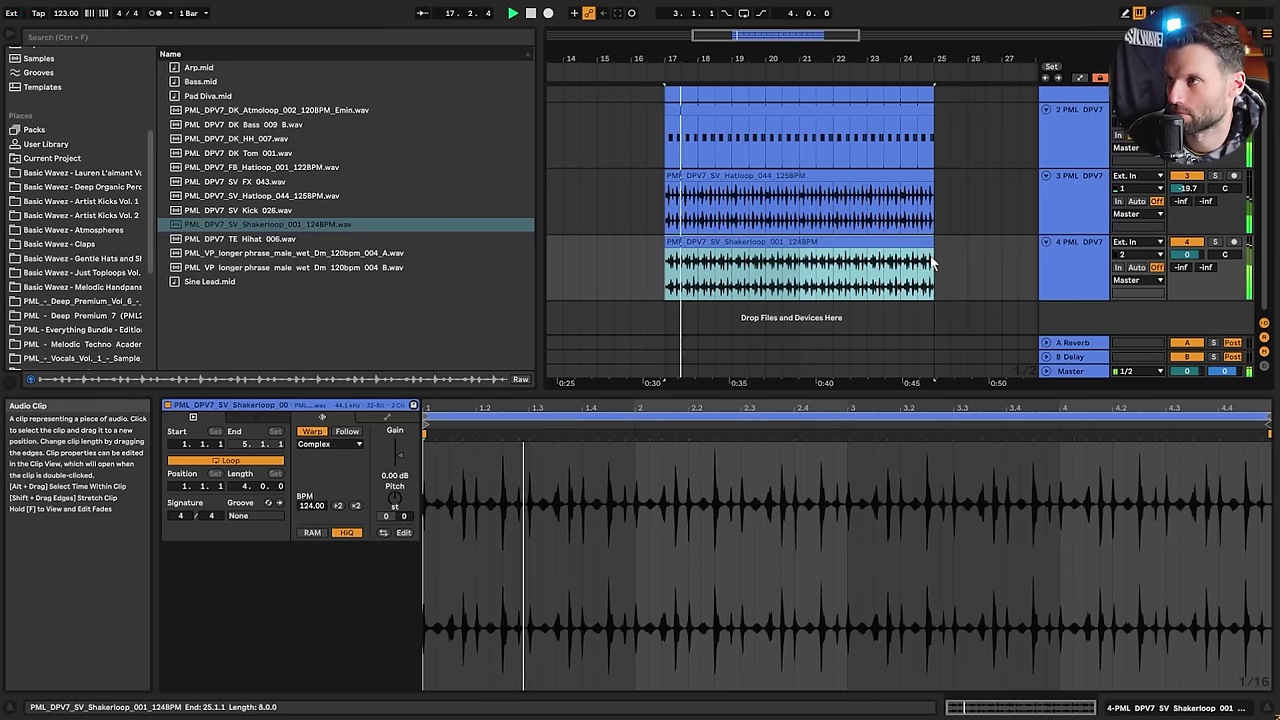
Lower the shaker loop track's volume to -23.4 dB while listening to the groove
{"action": "left_click_drag", "start_coordinate": [1186, 255], "coordinate": [1186, 331]}
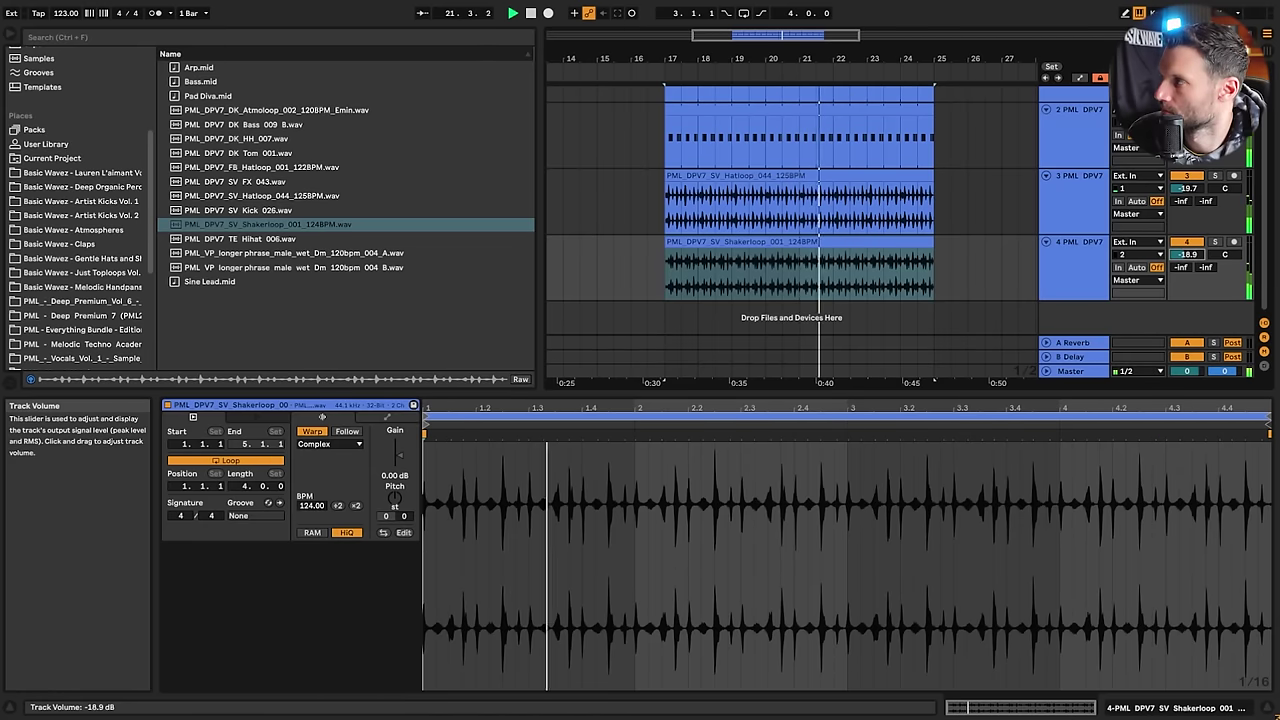
{"action": "left_click", "coordinate": [898, 268]}
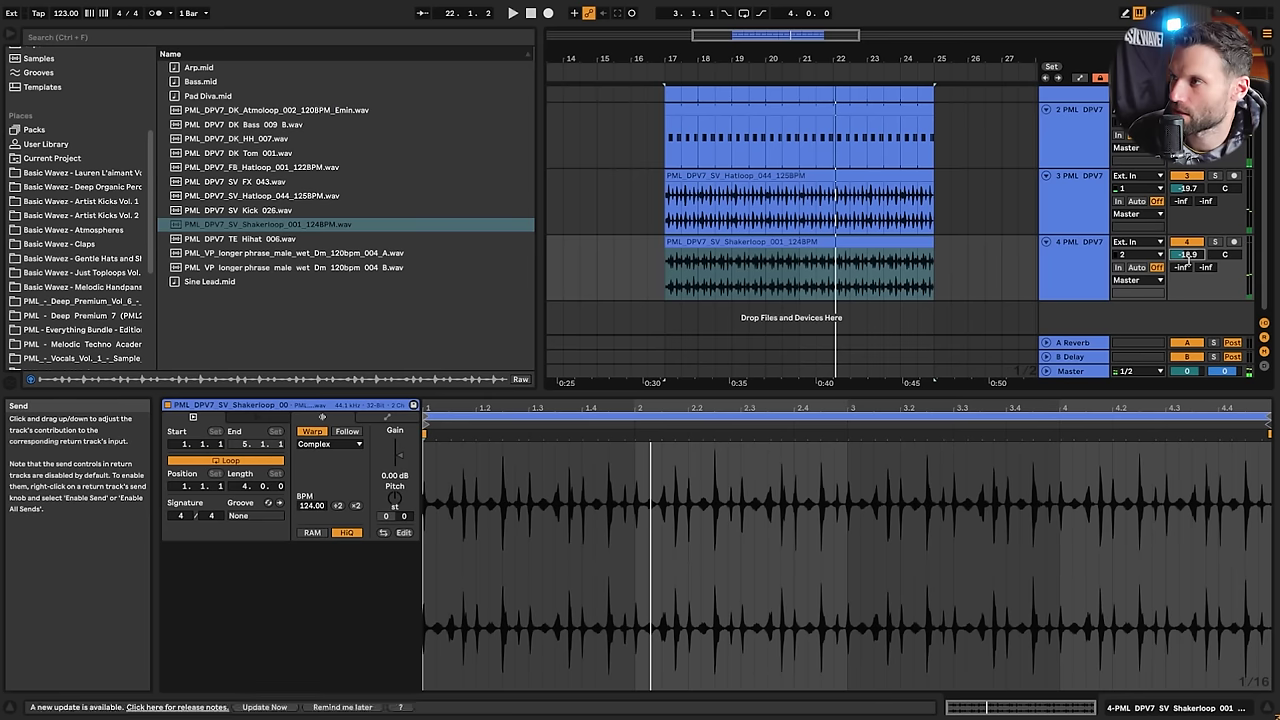
{"action": "left_click_drag", "start_coordinate": [1186, 254], "coordinate": [1186, 256]}
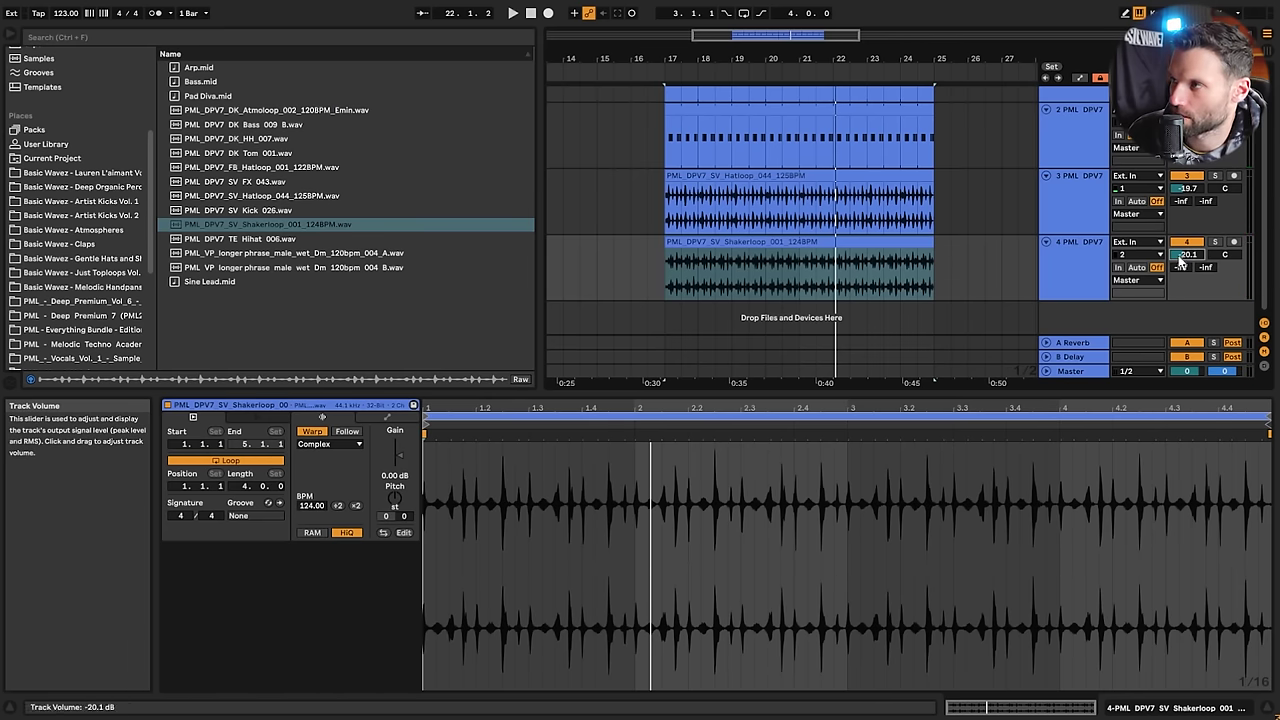
{"action": "key", "text": "space"}
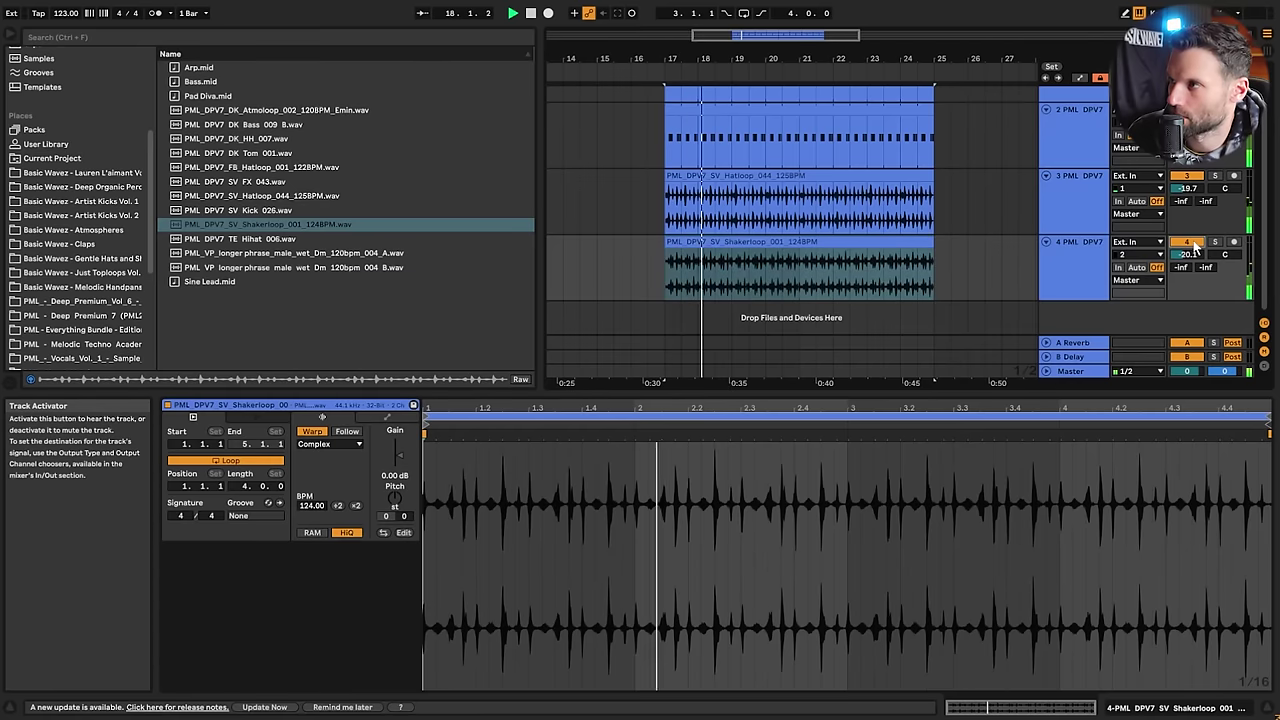
{"action": "left_click_drag", "start_coordinate": [1187, 254], "coordinate": [1187, 259]}
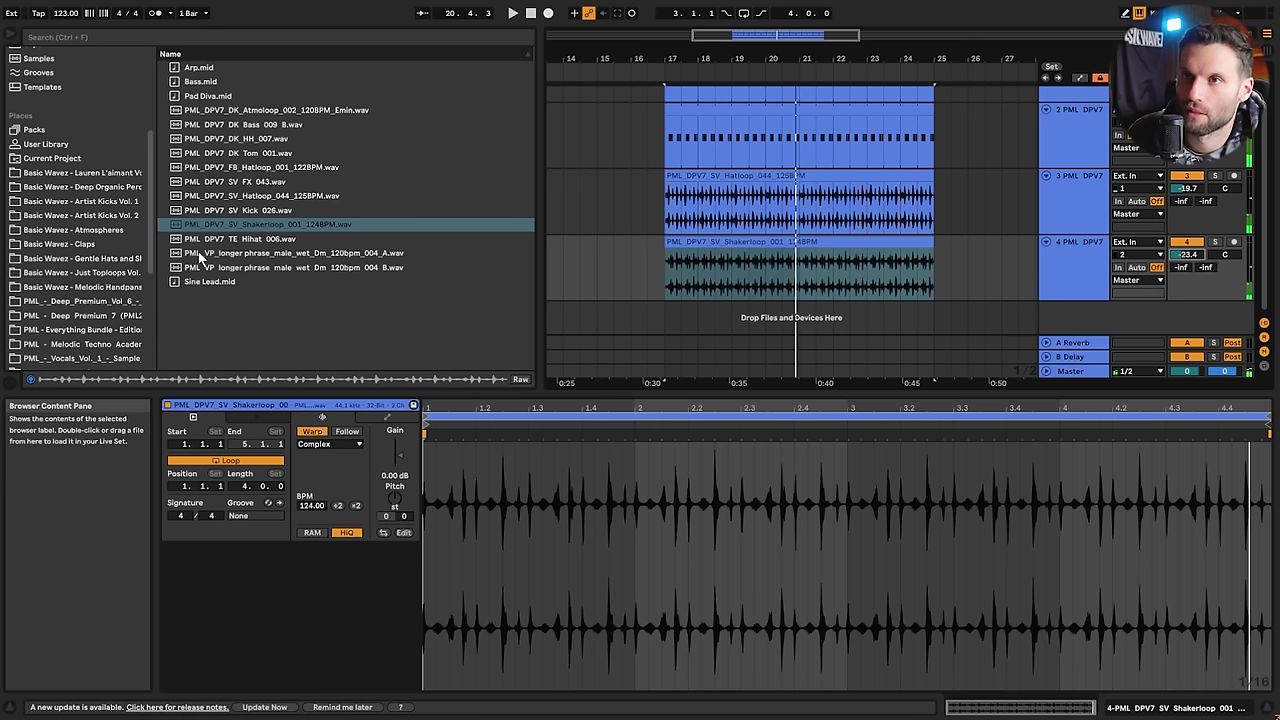
Audition PML_DPV7_DK_HH_007.wav and insert a new MIDI track directly below the hi-hat track
{"action": "left_click", "coordinate": [258, 140]}
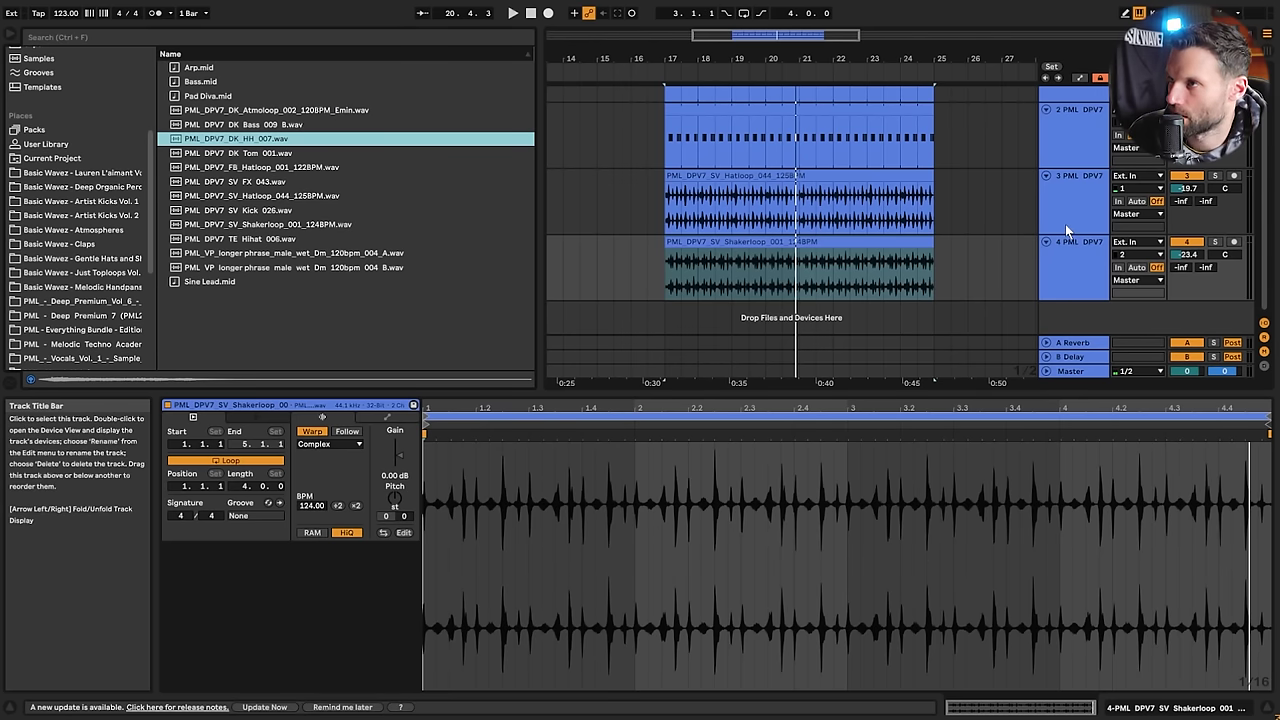
{"action": "left_click", "coordinate": [1066, 118]}
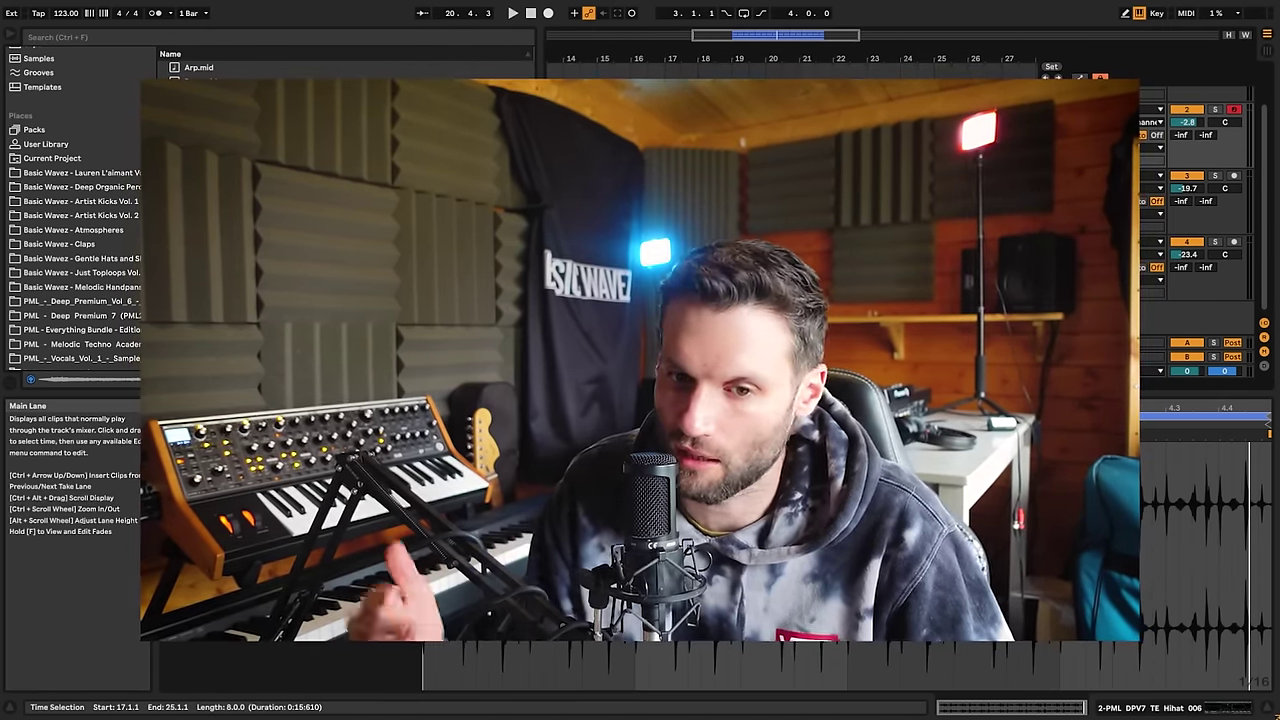
{"action": "scroll", "coordinate": [790, 220], "scroll_direction": "up", "scroll_amount": 1}
{"action": "double_click", "coordinate": [1068, 159]}
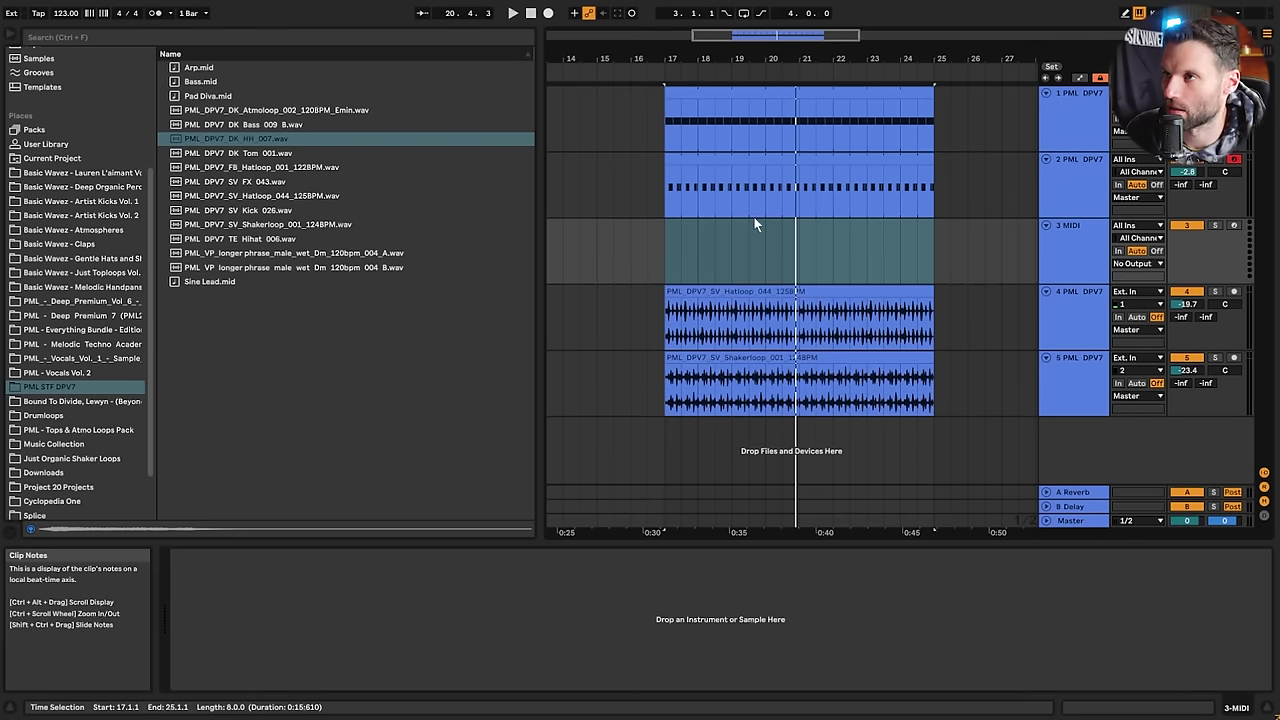
Copy the hi-hat clip to bar 17 of the new MIDI track, load PML_DPV7_DK_HH_007.wav on that track, and play it
{"action": "left_click", "coordinate": [732, 157]}
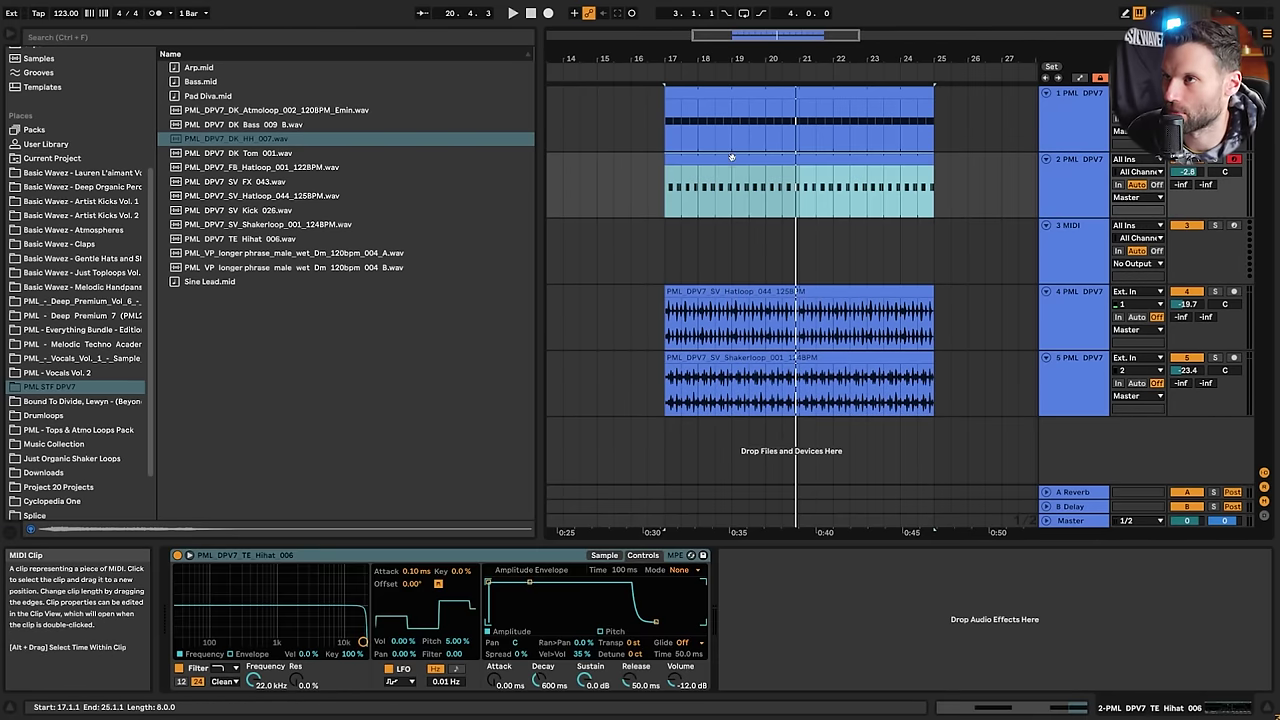
{"action": "left_click_drag", "start_coordinate": [749, 157], "coordinate": [743, 223]}
{"action": "left_click", "coordinate": [1077, 245]}
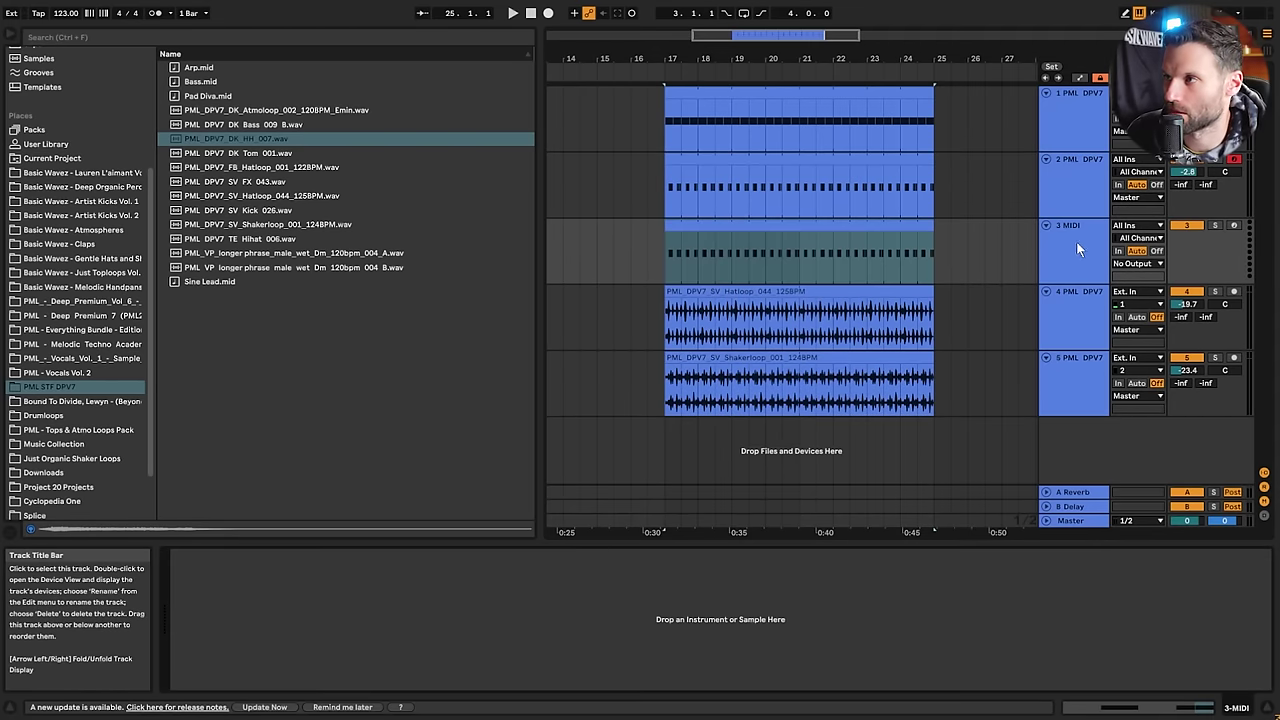
{"action": "double_click", "coordinate": [261, 141]}
{"action": "key", "text": "space"}
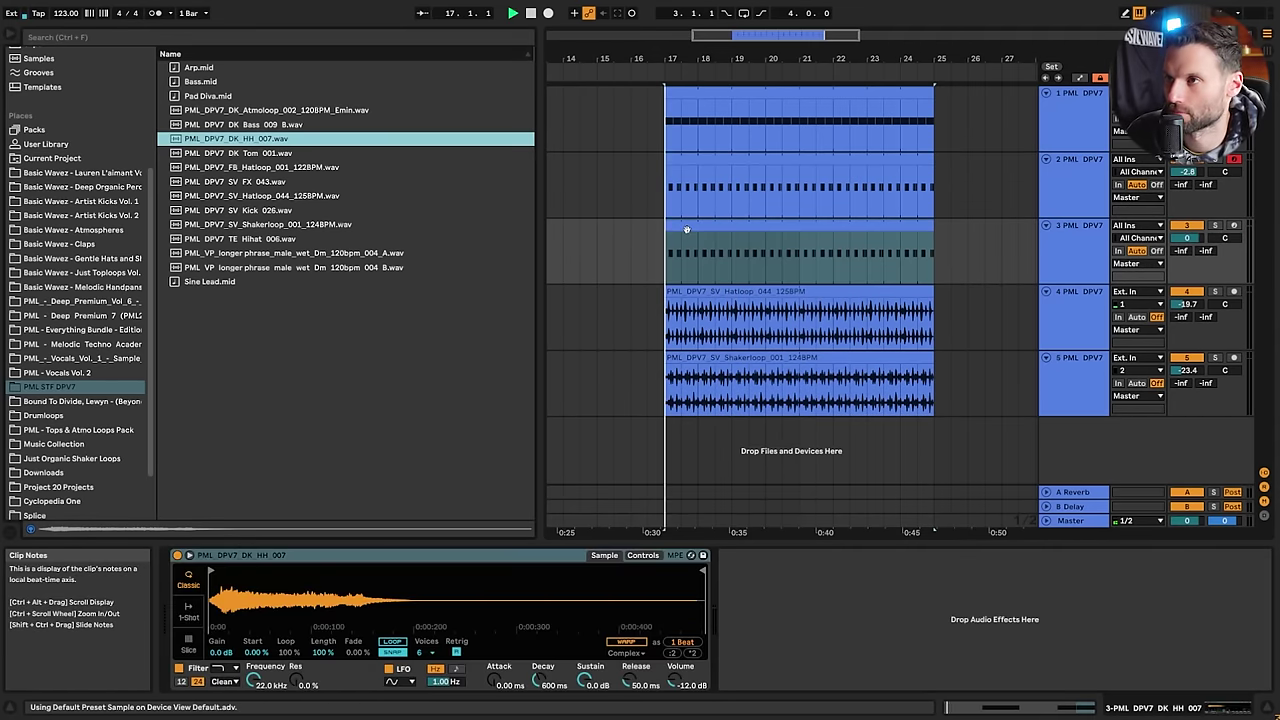
Remove the short C3 note at 1.2.4 from the copied clip and lengthen the second C3 note to an eighth
{"action": "double_click", "coordinate": [686, 227]}
{"action": "key", "text": "space"}
{"action": "key", "text": "space"}
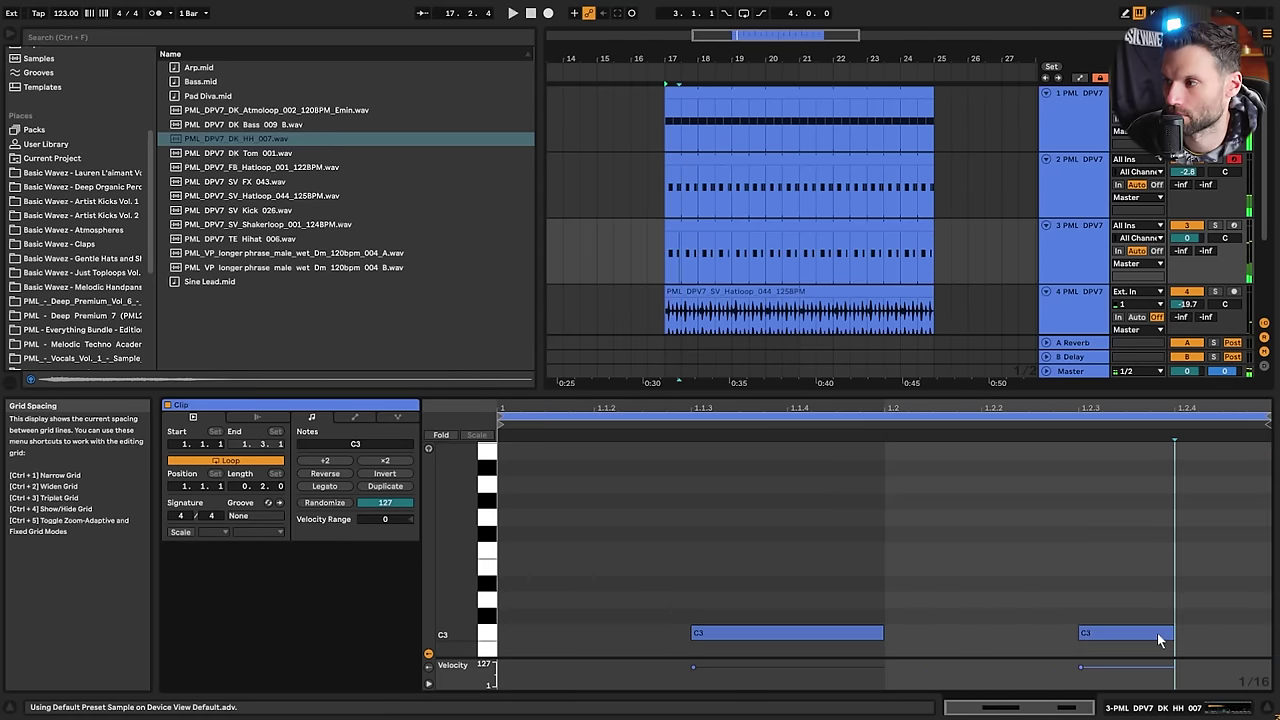
{"action": "left_click_drag", "start_coordinate": [1172, 633], "coordinate": [1272, 635]}
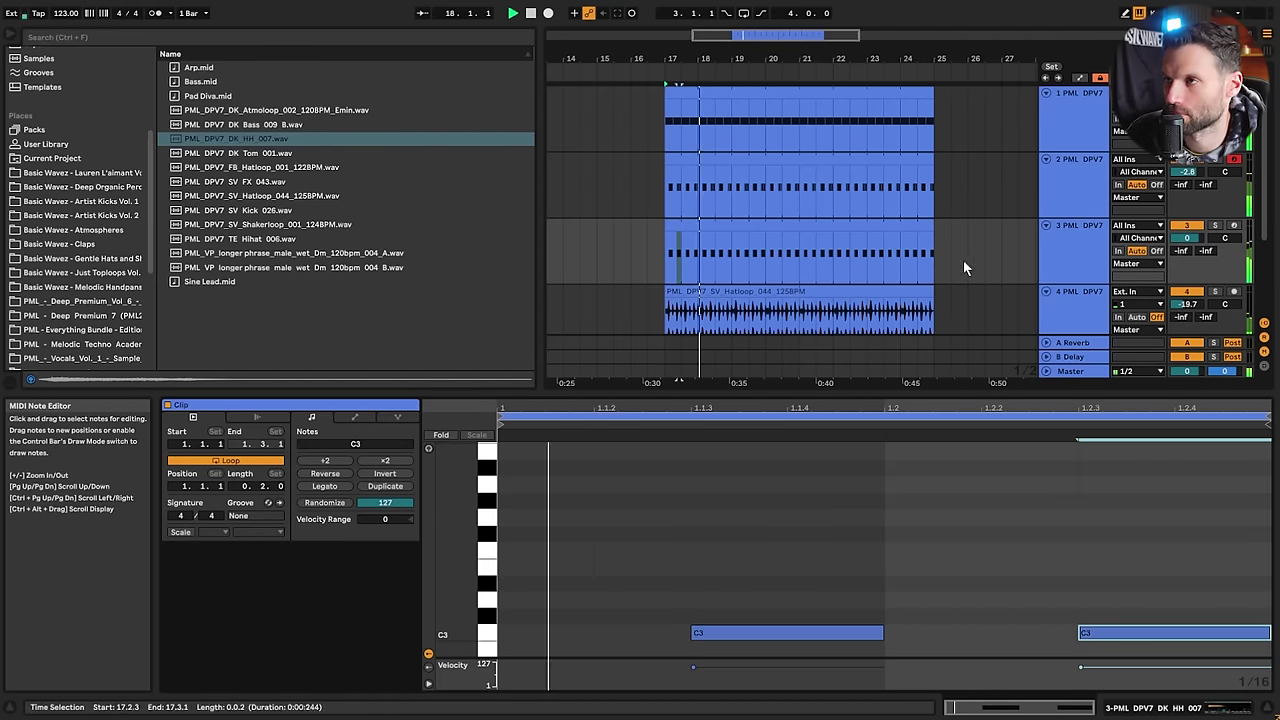
Set the new DK hi-hat track's volume to -15.8 dB while playing the groove
{"action": "left_click_drag", "start_coordinate": [1187, 237], "coordinate": [1187, 262]}
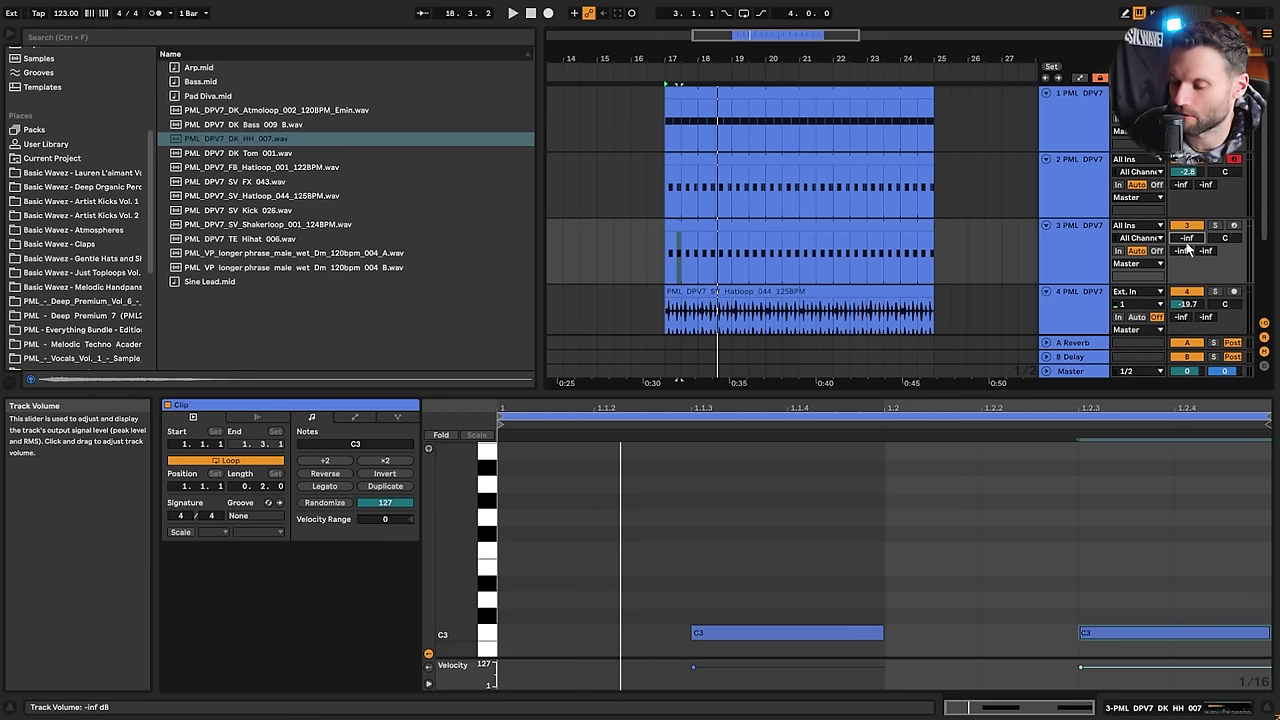
{"action": "left_click_drag", "start_coordinate": [1176, 235], "coordinate": [1176, 210]}
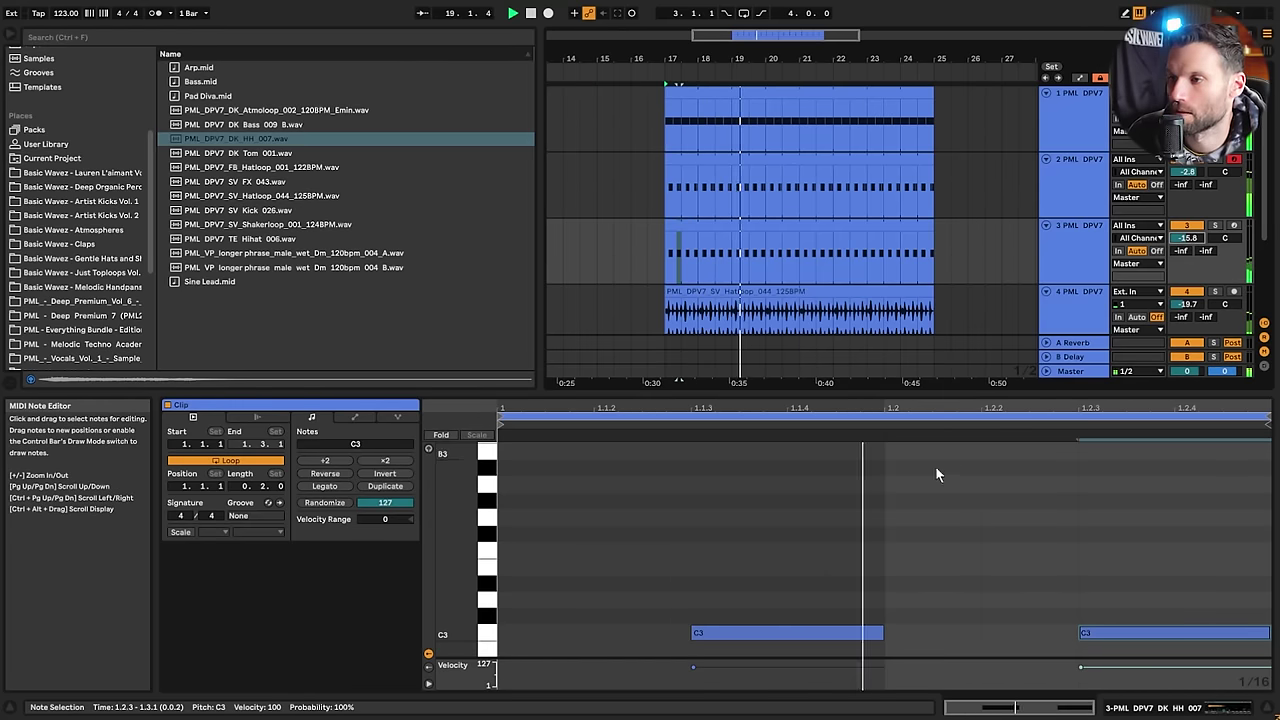
{"action": "left_click", "coordinate": [852, 544]}
{"action": "key", "text": "space"}
{"action": "left_click", "coordinate": [1076, 260]}
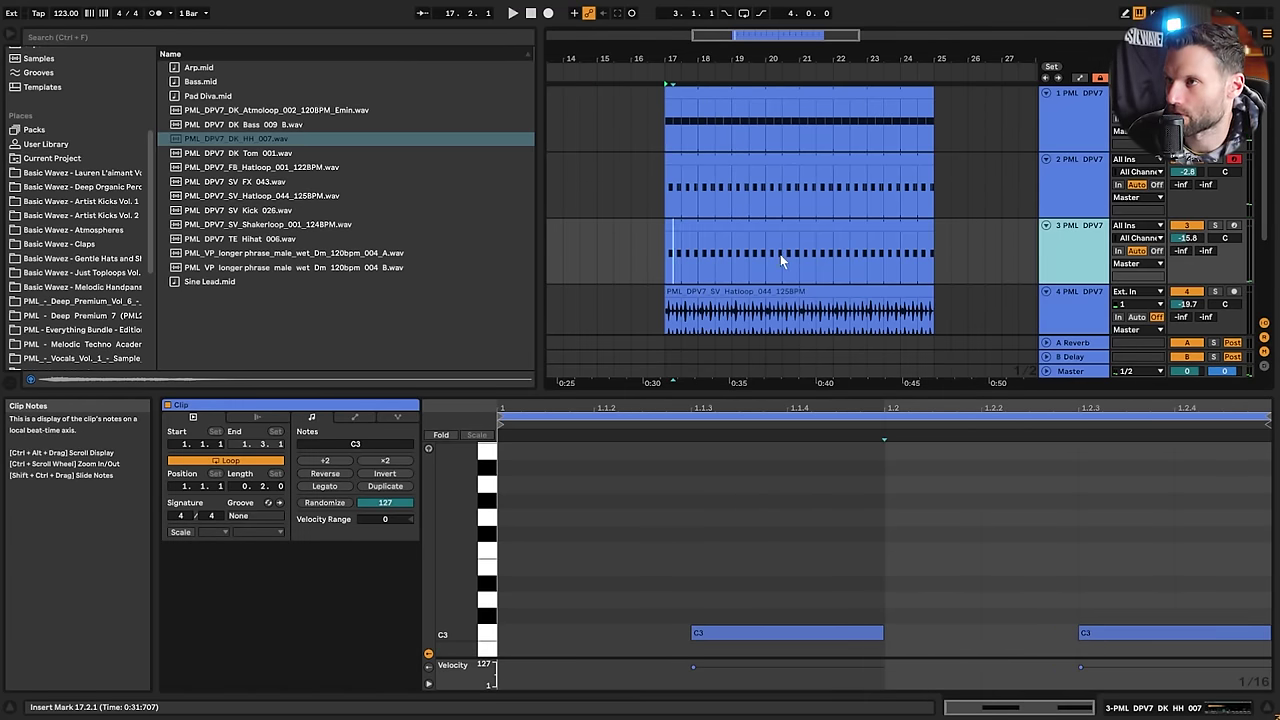
{"action": "left_click", "coordinate": [800, 254]}
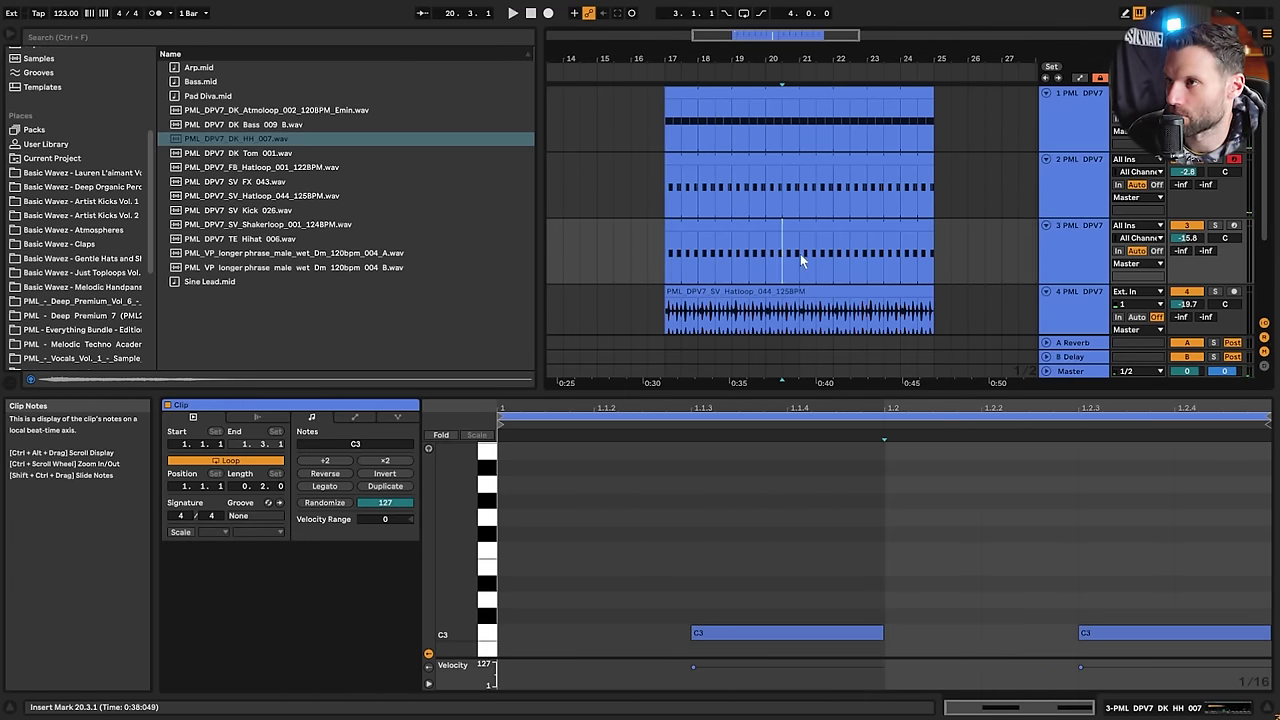
Fold all tracks and duplicate bars 17 to 25 of all five drum tracks to bar 25
{"action": "left_click", "coordinate": [1046, 225], "text": "alt"}
{"action": "left_click_drag", "start_coordinate": [935, 91], "coordinate": [682, 175]}
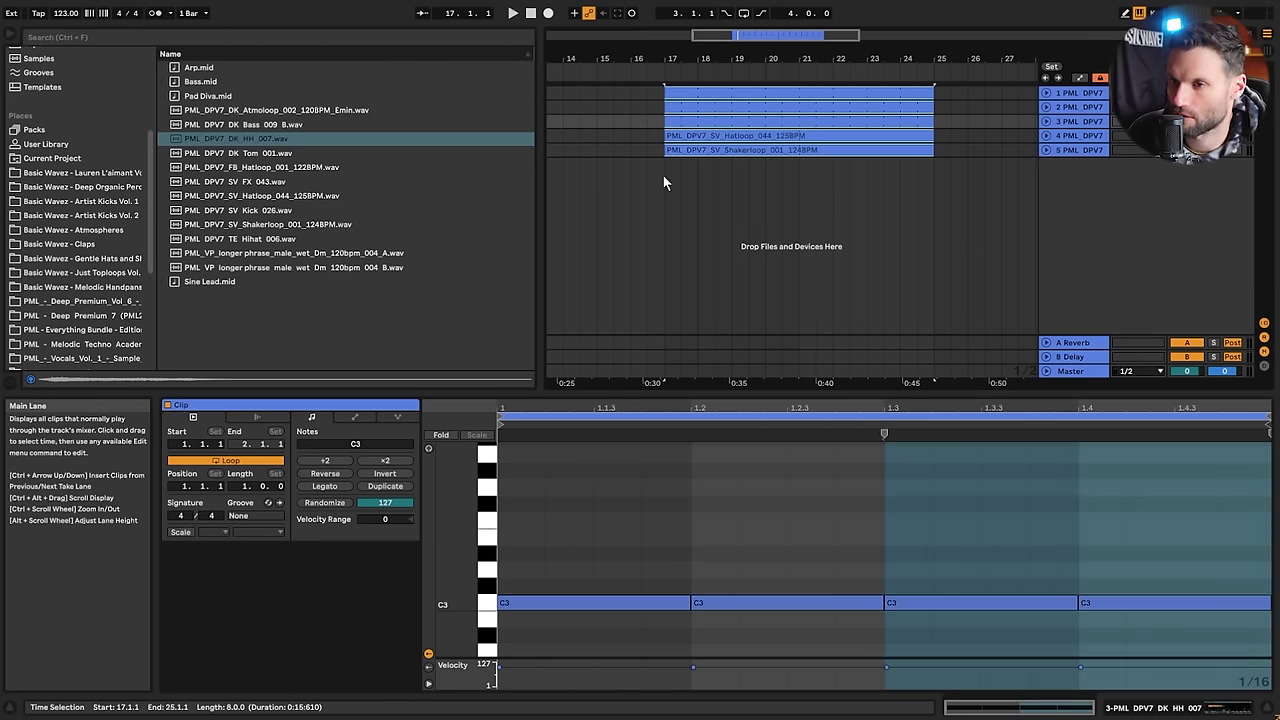
{"action": "key", "text": "ctrl+d"}
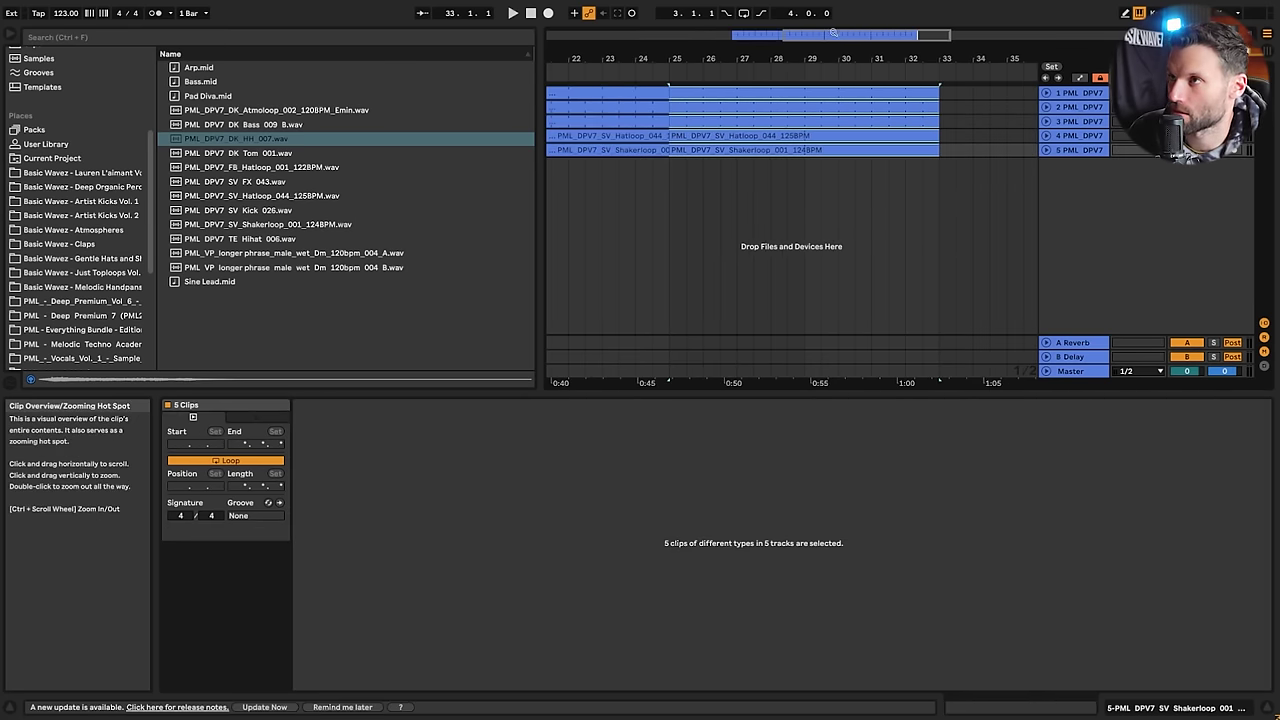
{"action": "mouse_move", "coordinate": [838, 35]}
{"action": "left_mouse_down"}
{"action": "mouse_move", "coordinate": [830, 5]}
{"action": "mouse_move", "coordinate": [815, 45]}
{"action": "left_mouse_up"}
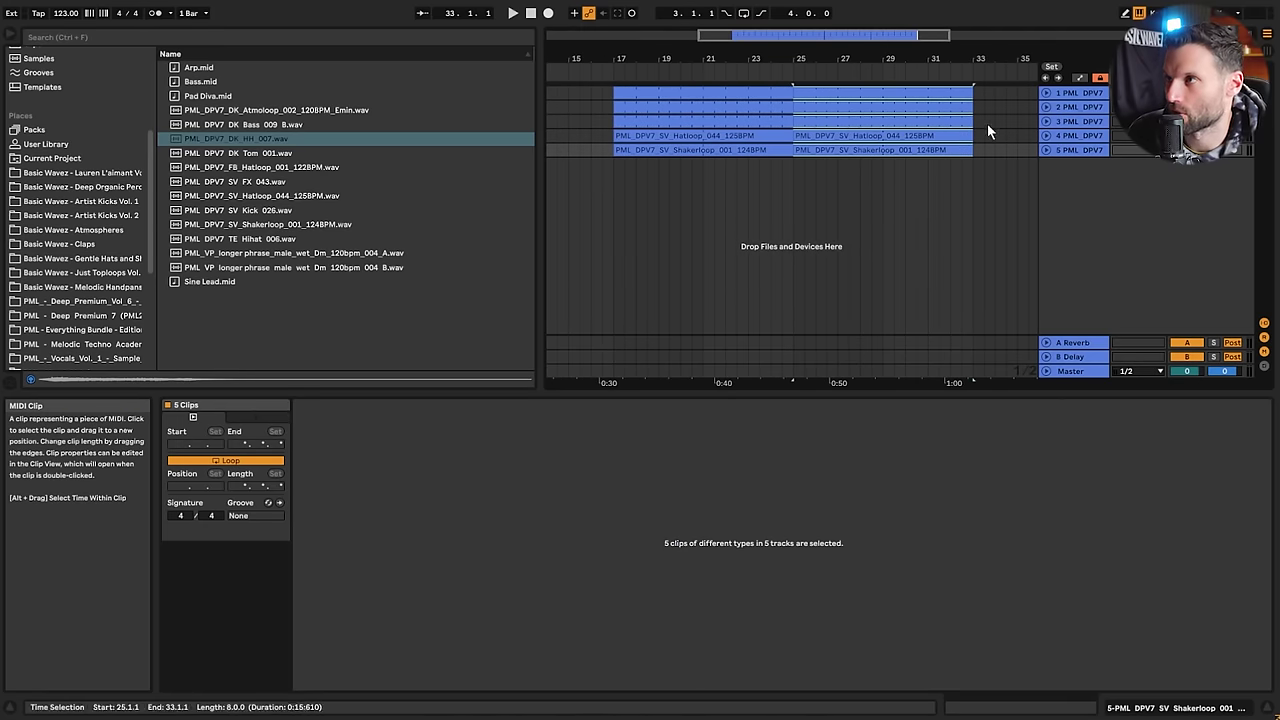
Set the DK hi-hat sampler's sustain to -inf dB and its decay to 42.3 s while playing from bar 25
{"action": "left_click", "coordinate": [1046, 121]}
{"action": "left_click", "coordinate": [1064, 138]}
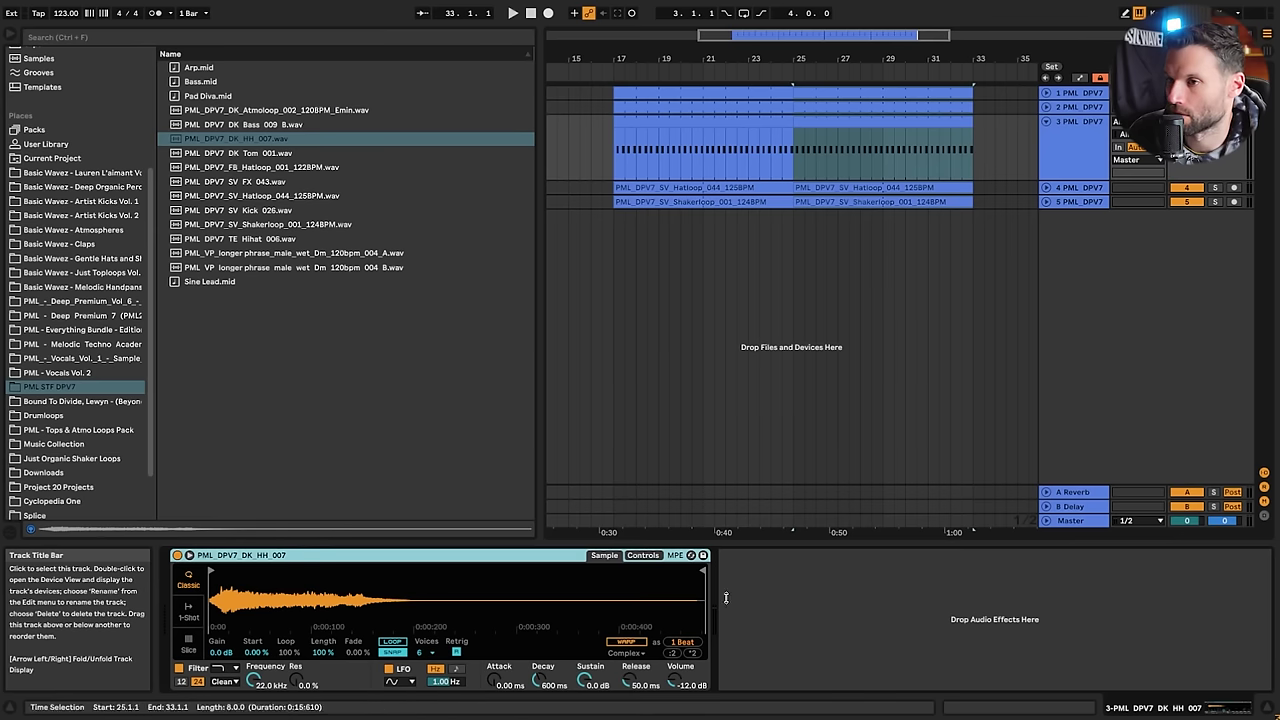
{"action": "left_click_drag", "start_coordinate": [585, 681], "coordinate": [585, 715]}
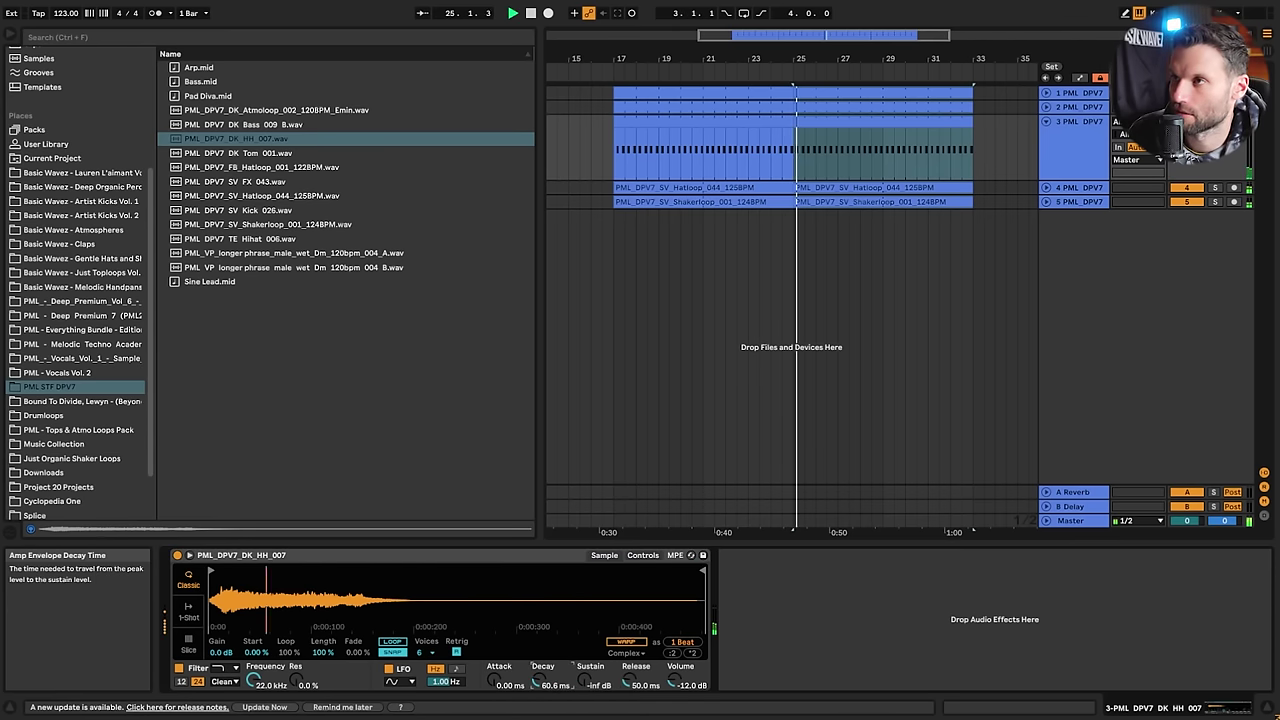
{"action": "left_click_drag", "start_coordinate": [543, 681], "coordinate": [543, 673]}
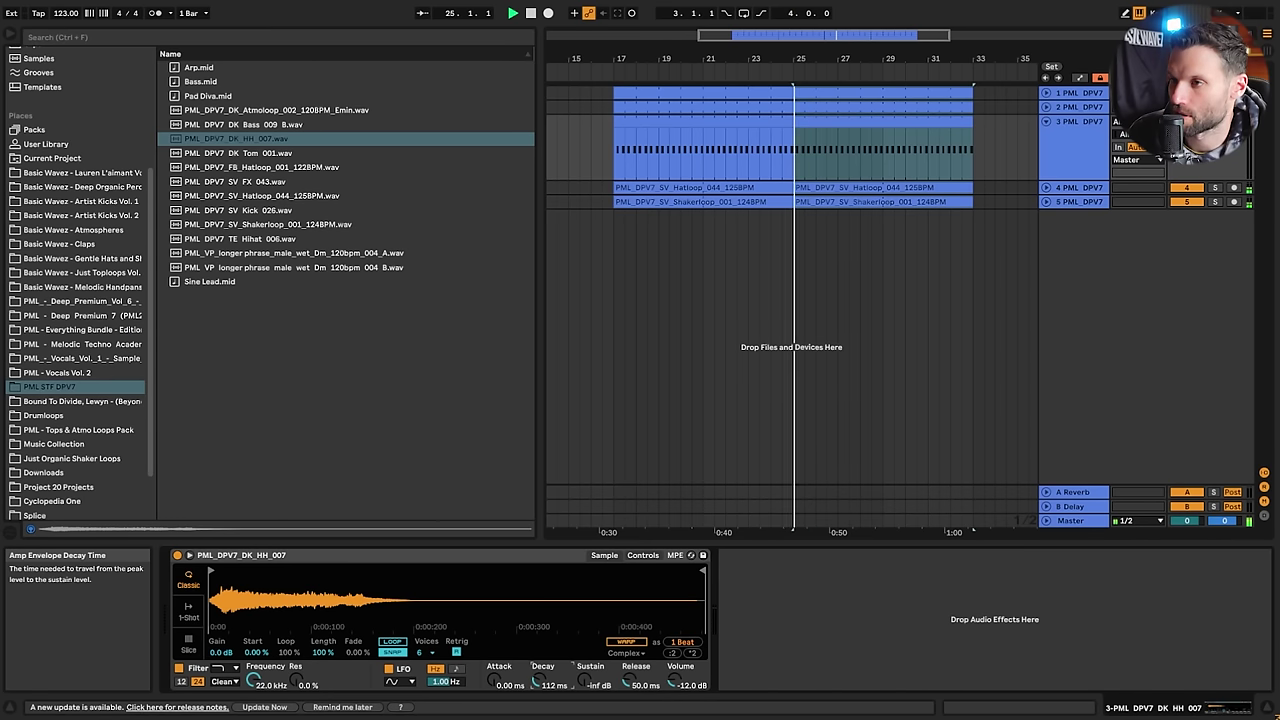
{"action": "left_click_drag", "start_coordinate": [543, 681], "coordinate": [543, 650]}
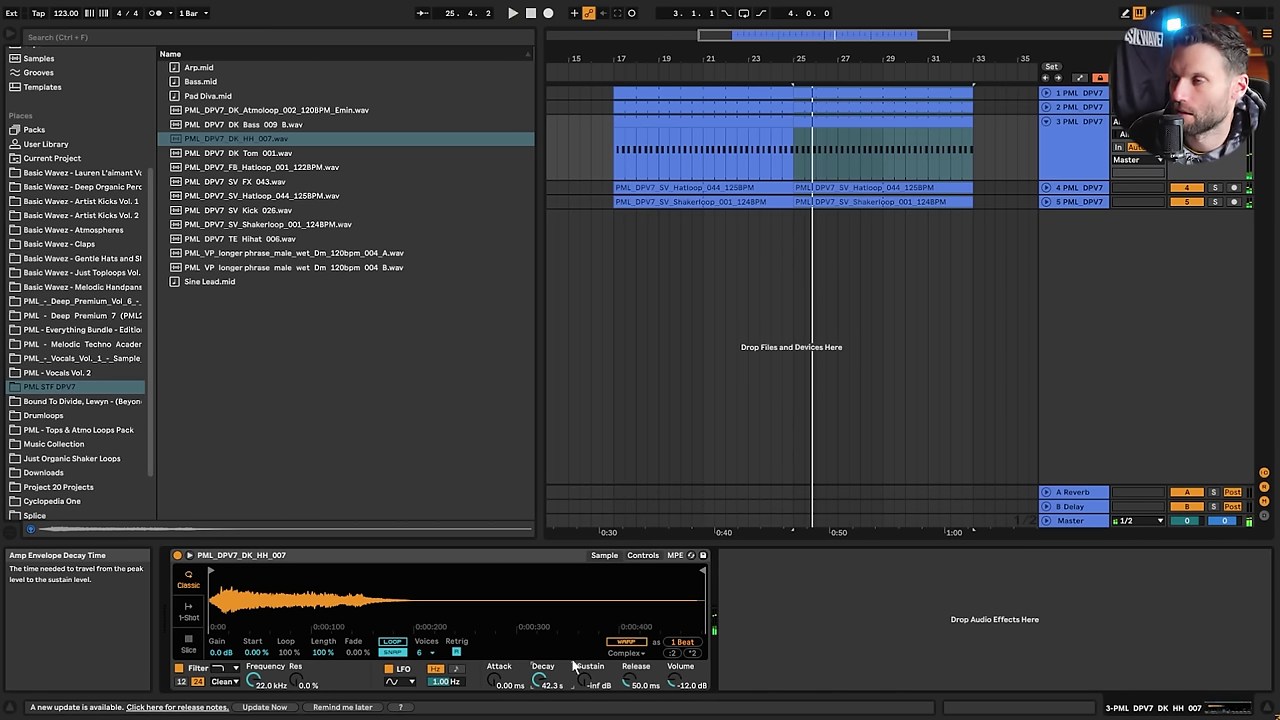
Shorten the DK hi-hat's decay and automate it to step up to 2.52 s at bar 25, playing the transition from bar 21
{"action": "left_click", "coordinate": [1079, 77]}
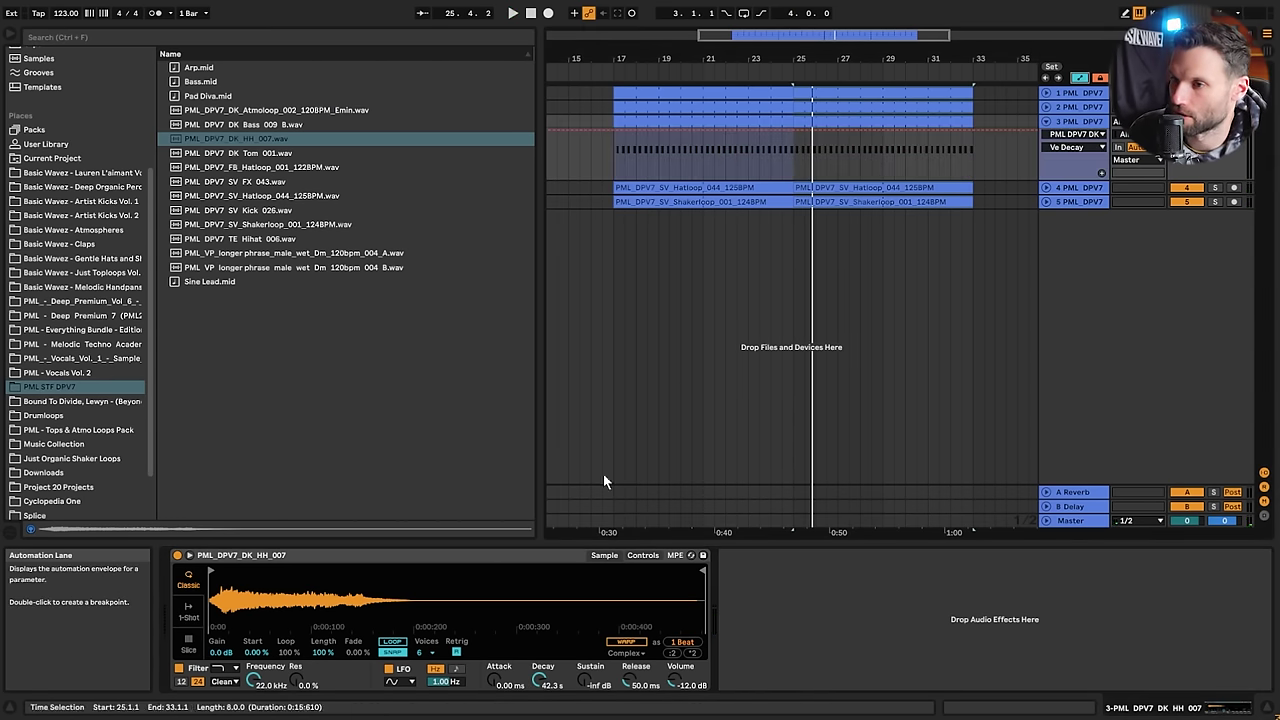
{"action": "mouse_move", "coordinate": [543, 681]}
{"action": "left_mouse_down"}
{"action": "mouse_move", "coordinate": [543, 712]}
{"action": "mouse_move", "coordinate": [543, 673]}
{"action": "left_mouse_up"}
{"action": "left_click", "coordinate": [709, 174]}
{"action": "key", "text": "space"}
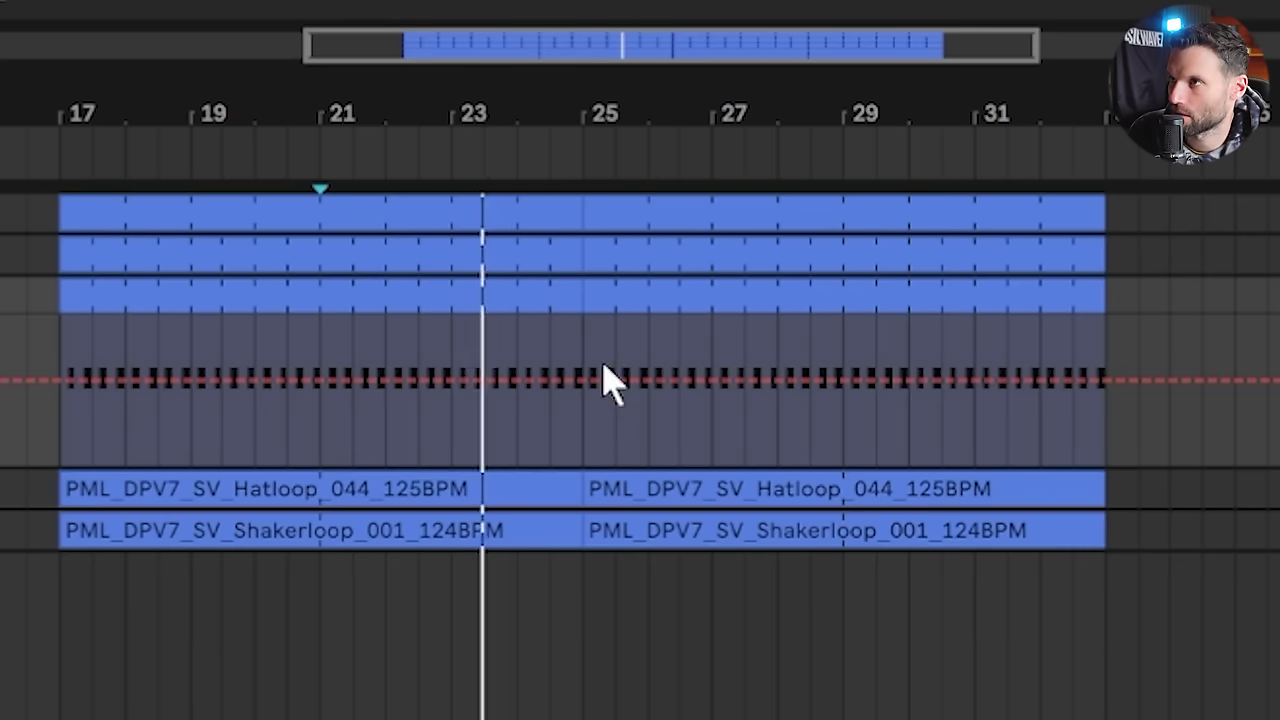
{"action": "mouse_move", "coordinate": [582, 380]}
{"action": "left_mouse_down"}
{"action": "mouse_move", "coordinate": [582, 342]}
{"action": "mouse_move", "coordinate": [591, 400]}
{"action": "left_mouse_up"}
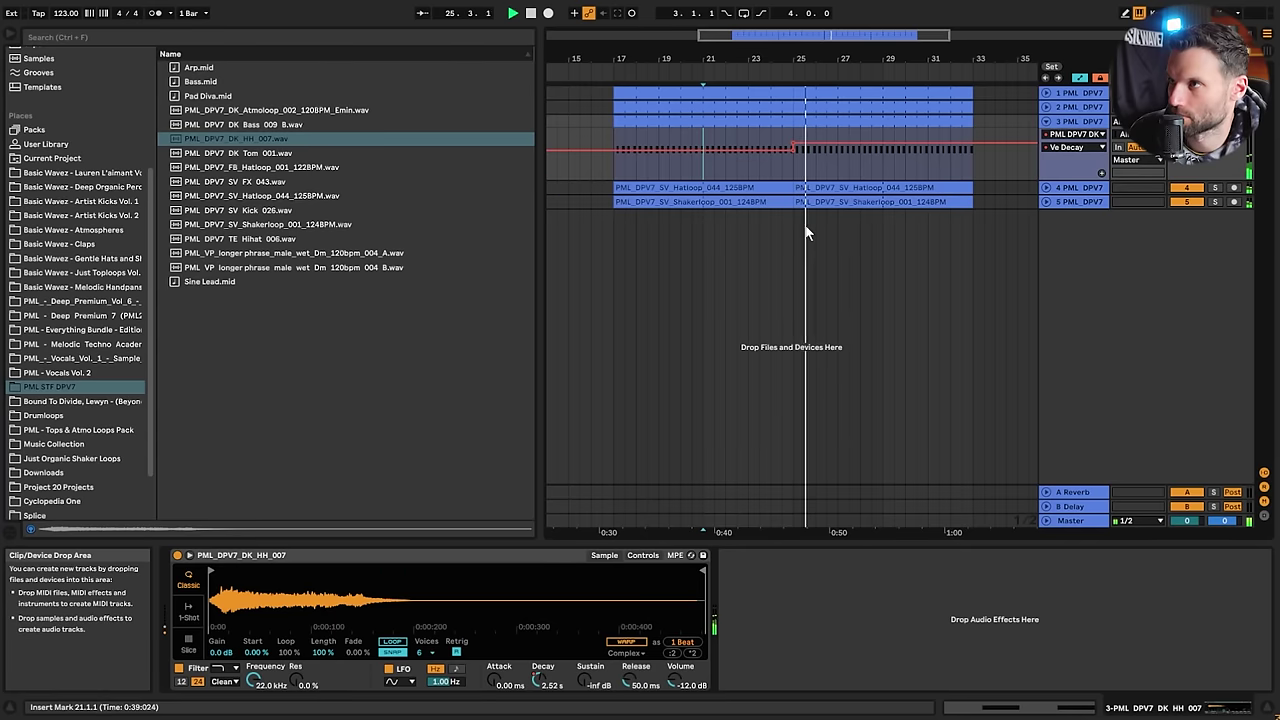
{"action": "left_click", "coordinate": [1187, 134]}
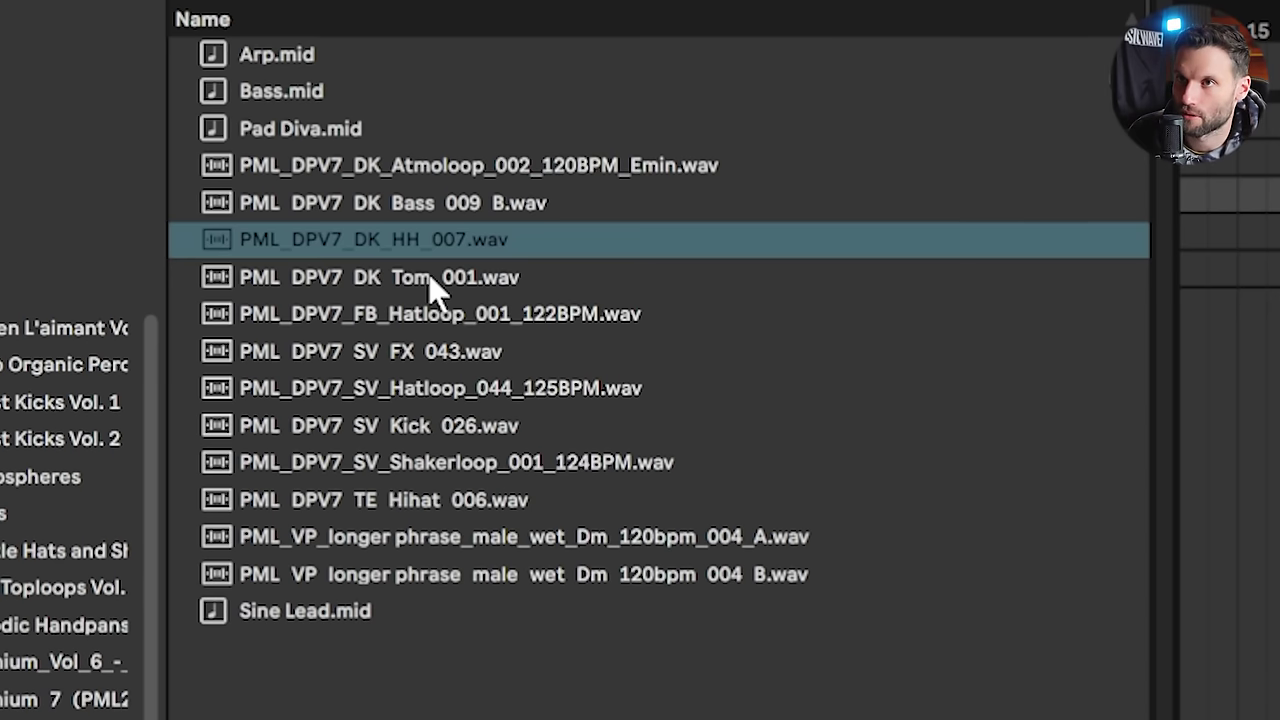
Insert a MIDI track below the kick, create a one-bar clip at bar 17, and load PML_DPV7_DK_Tom_001.wav as its sampler instrument
{"action": "left_click", "coordinate": [432, 280]}
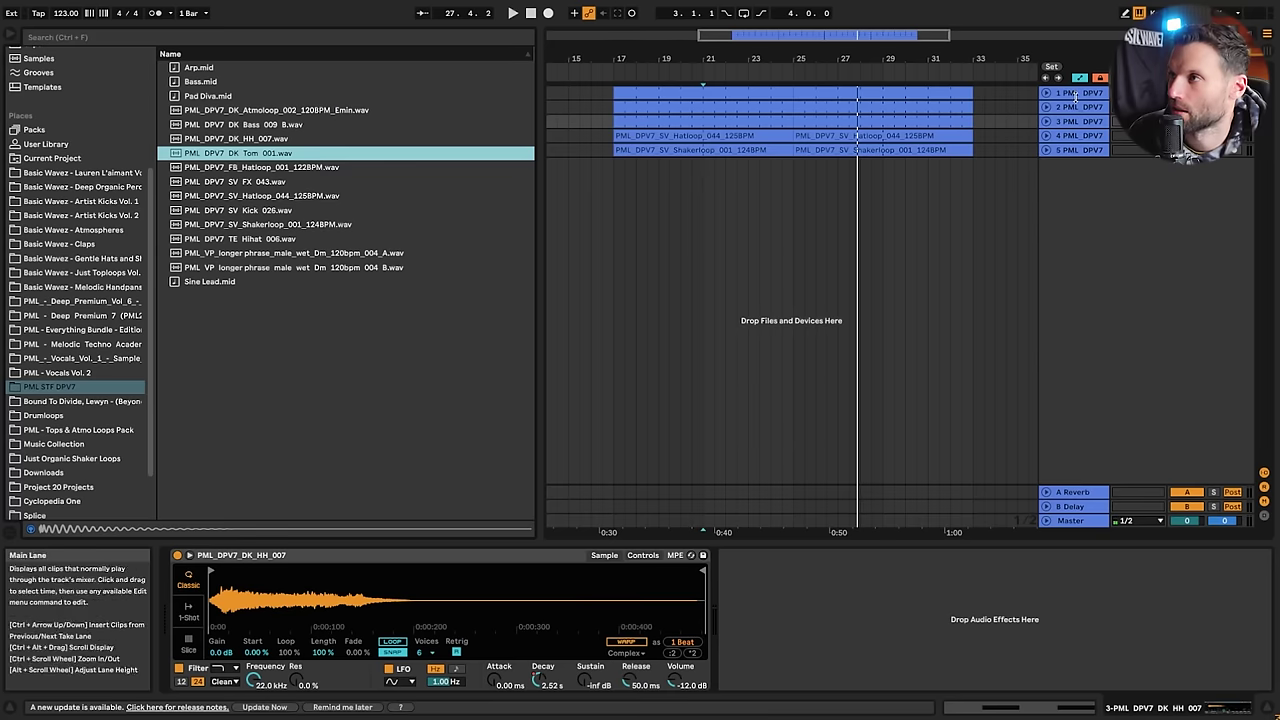
{"action": "left_click", "coordinate": [1055, 96]}
{"action": "left_click", "coordinate": [1047, 94]}
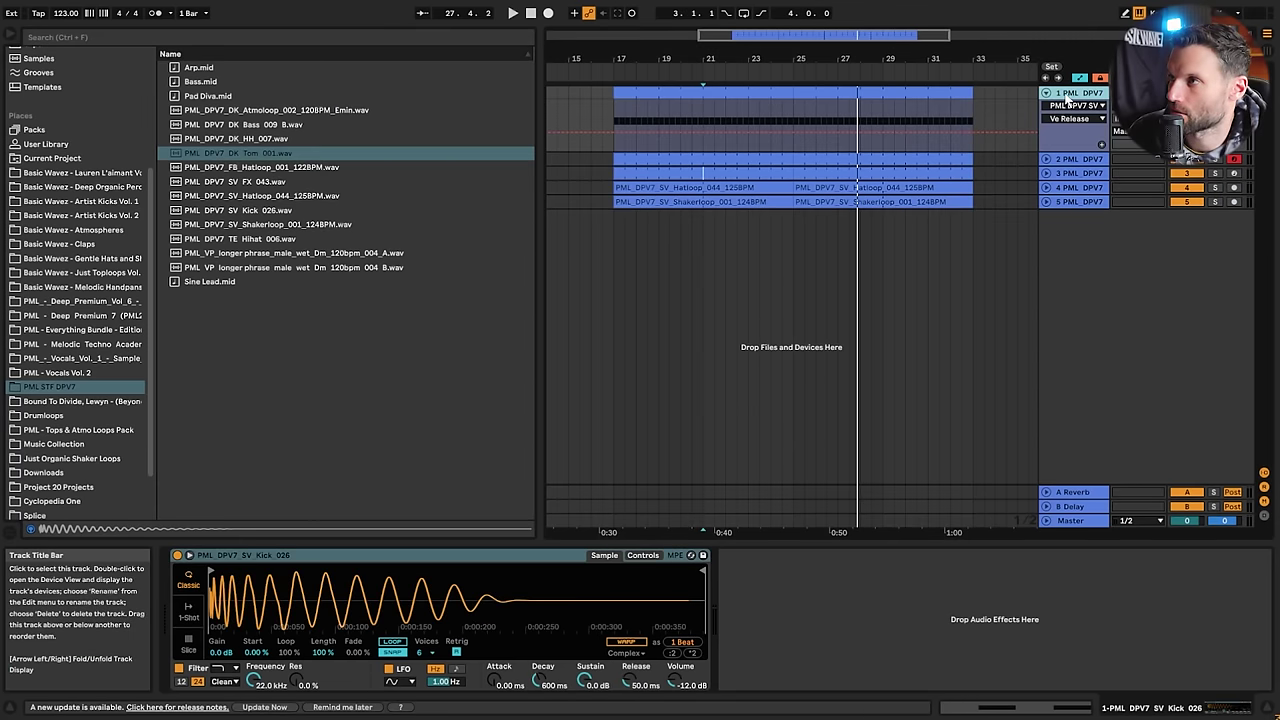
{"action": "left_click_drag", "start_coordinate": [719, 35], "coordinate": [719, 70]}
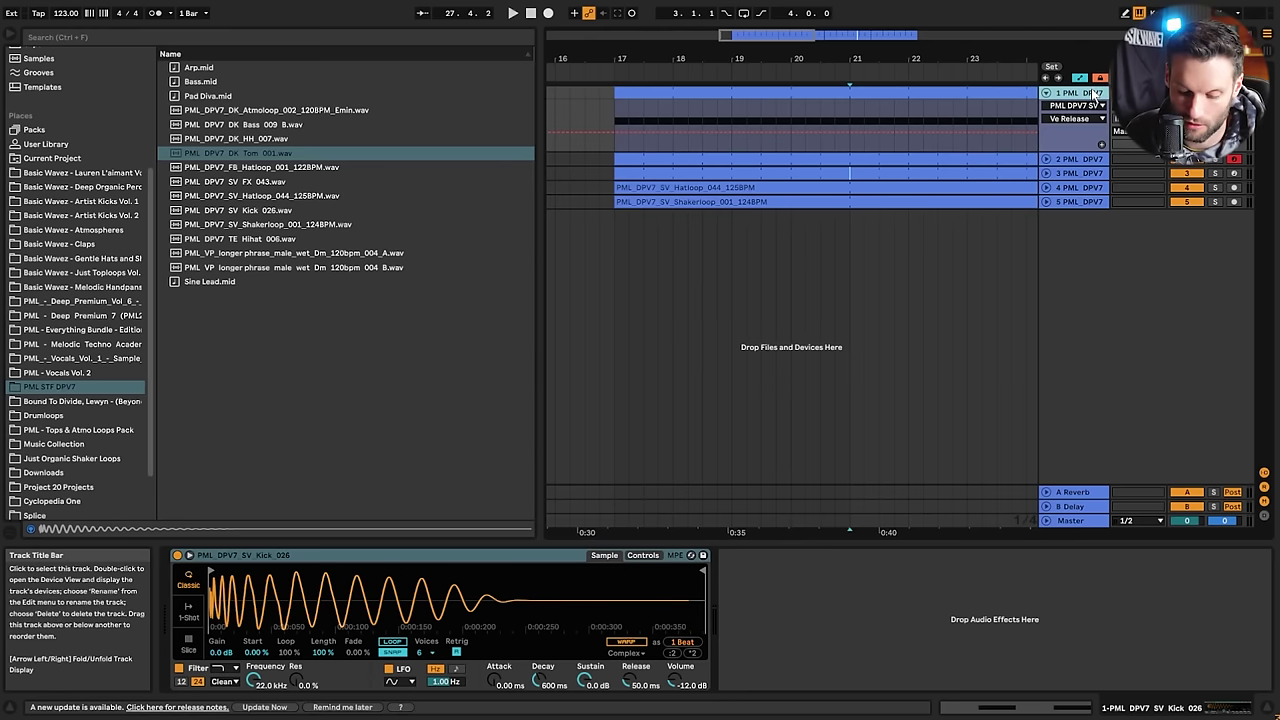
{"action": "key", "text": "ctrl+shift+t"}
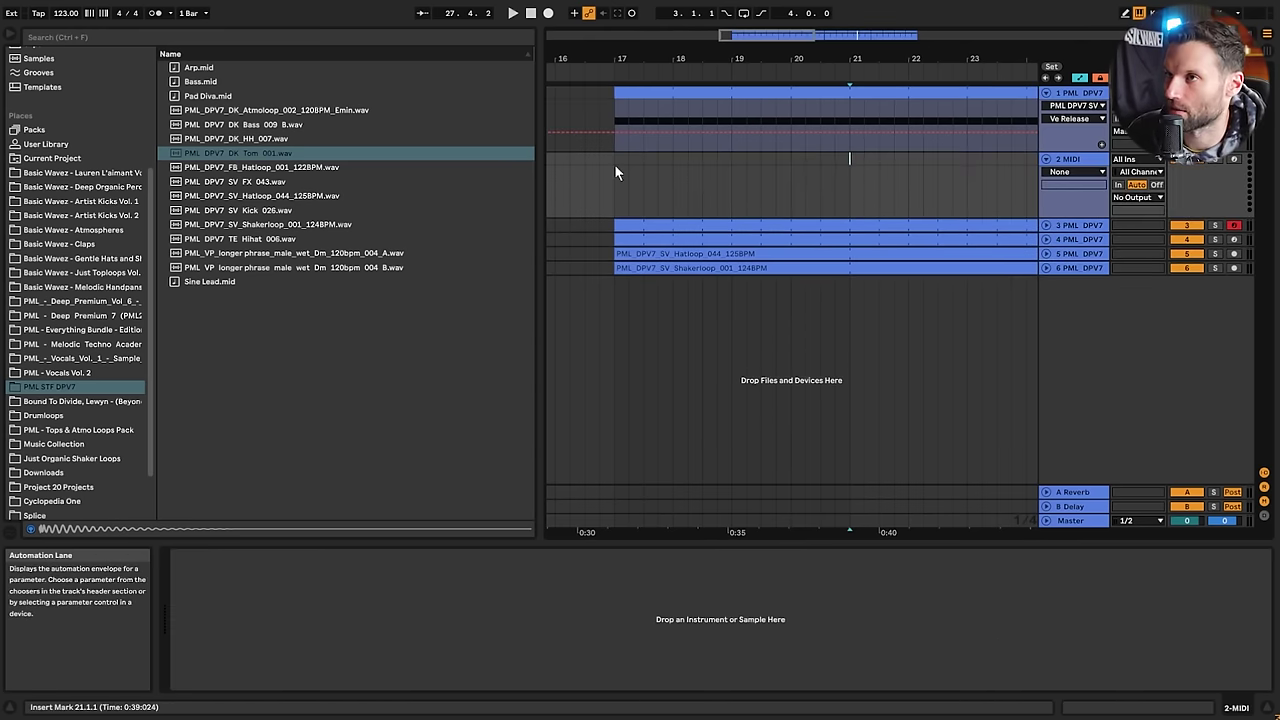
{"action": "double_click", "coordinate": [615, 165]}
{"action": "left_click_drag", "start_coordinate": [240, 152], "coordinate": [693, 170]}
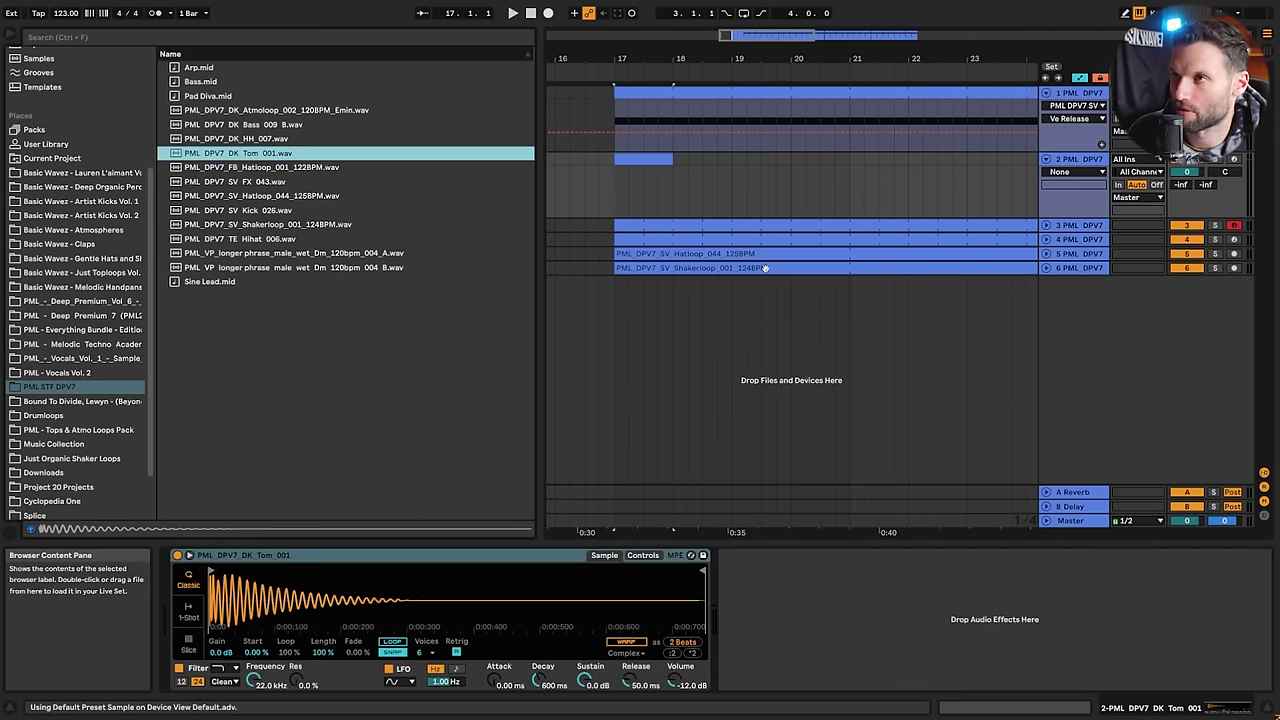
Add EQ Eight after the tom's sampler and expand its frequency display
{"action": "key", "text": "shift+Tab"}
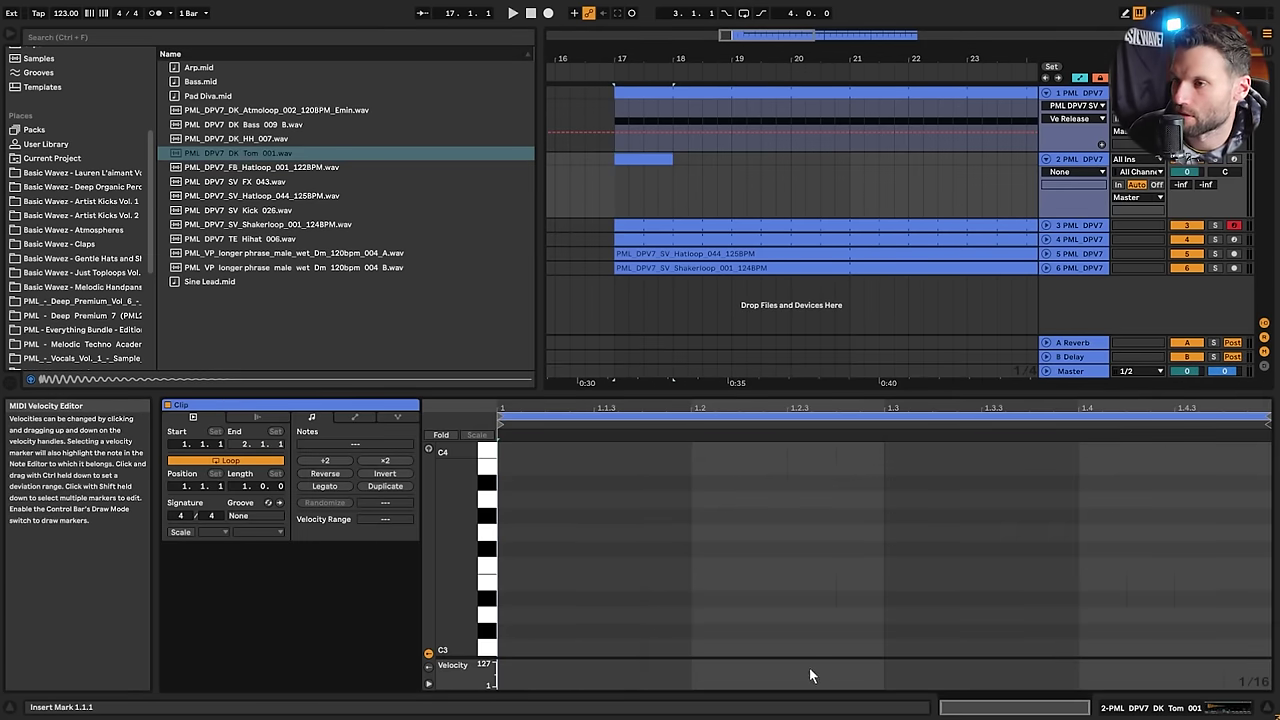
{"action": "key", "text": "space"}
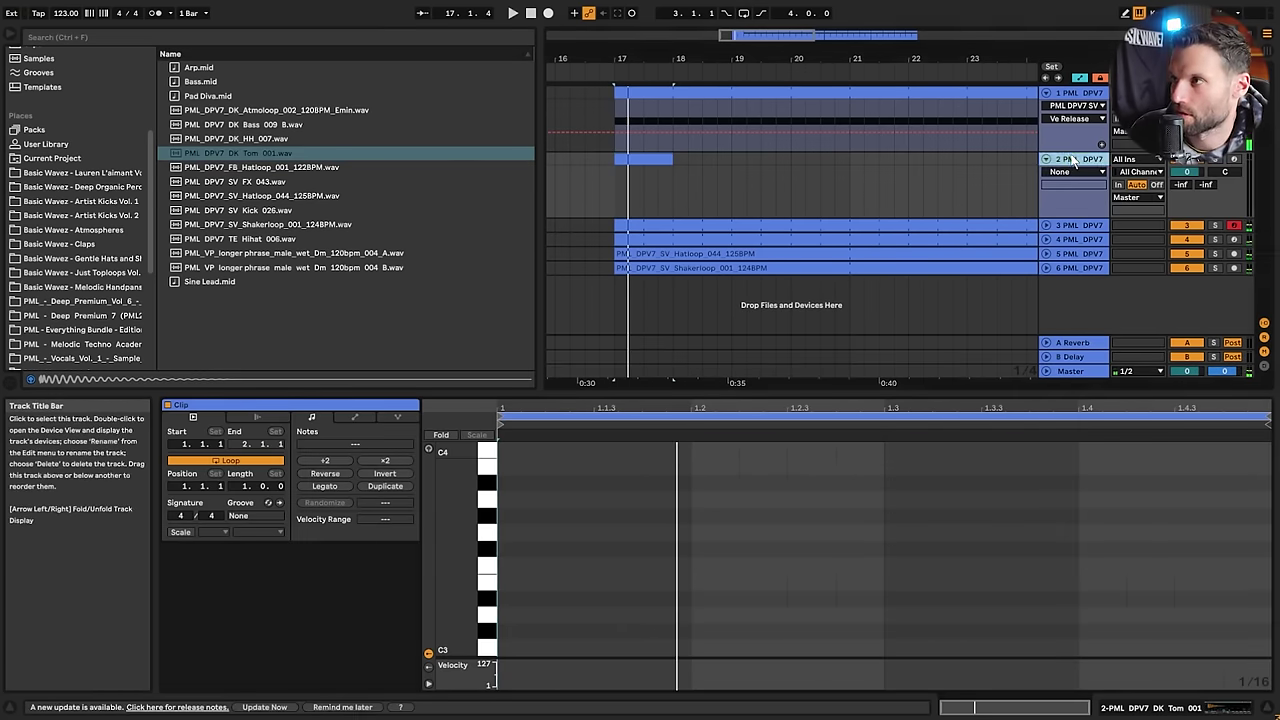
{"action": "key", "text": "shift+Tab"}
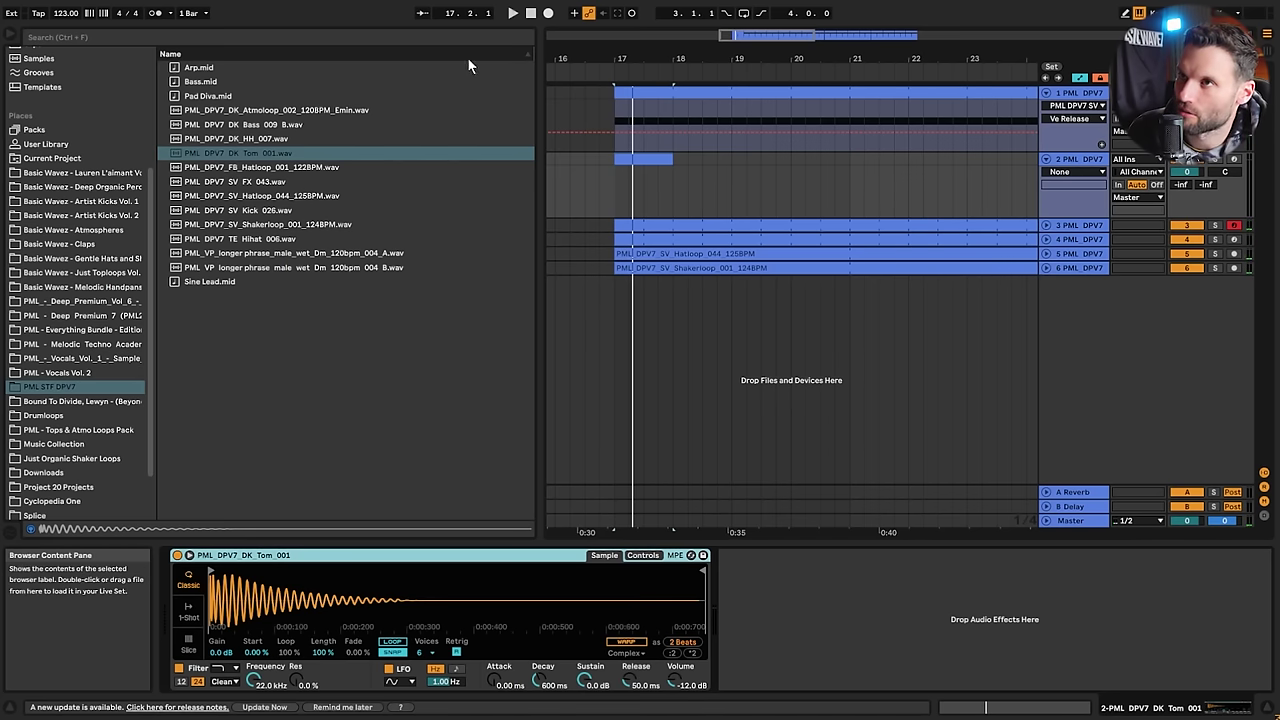
{"action": "left_click", "coordinate": [331, 37]}
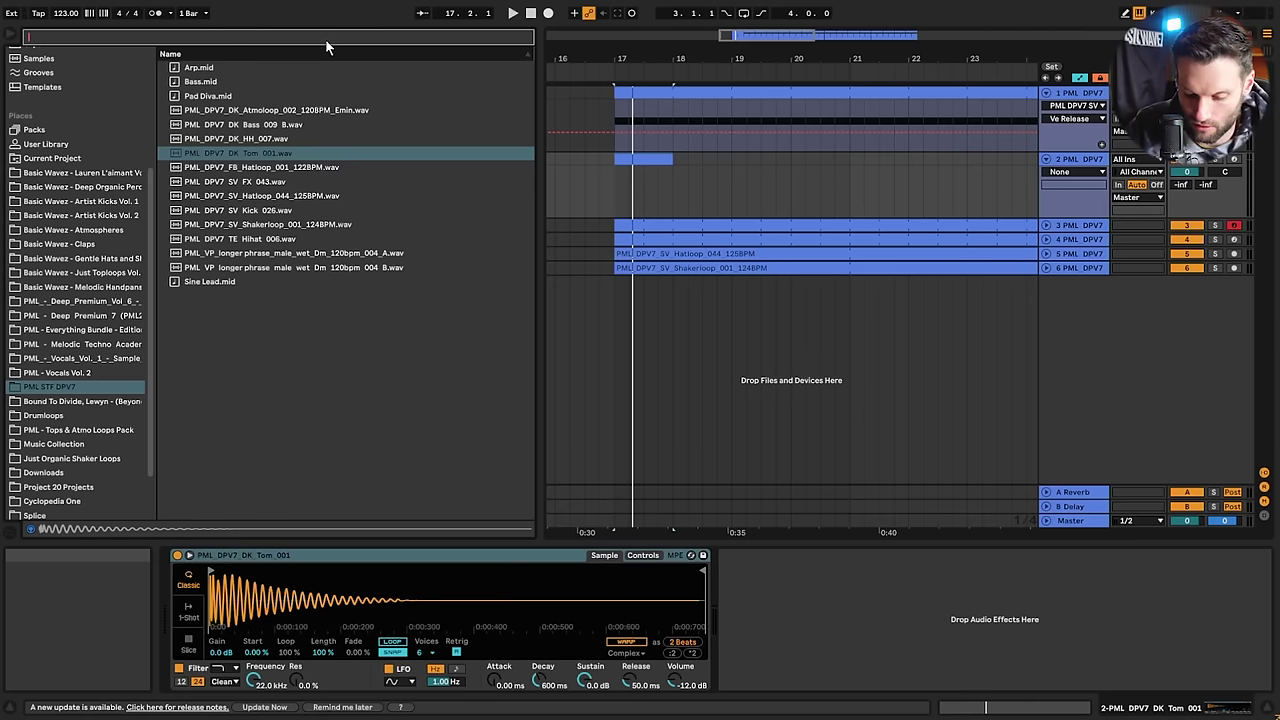
{"action": "type", "text": "eq"}
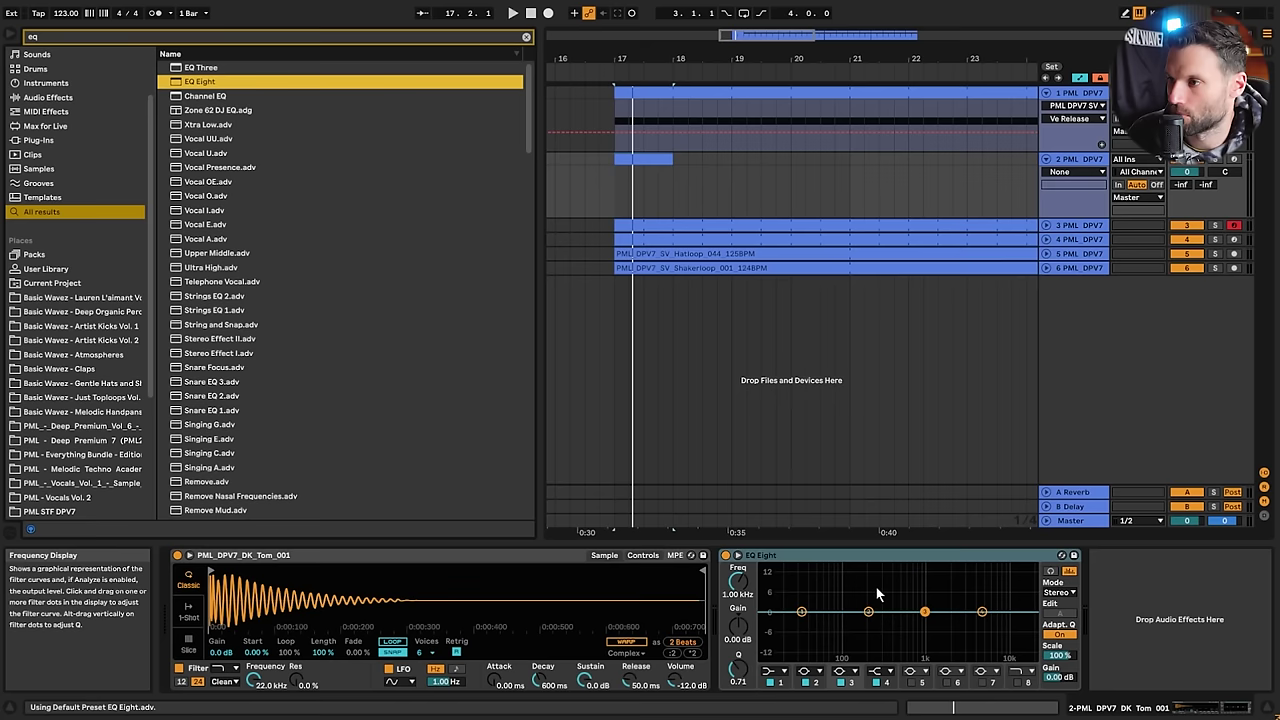
{"action": "double_click", "coordinate": [876, 588]}
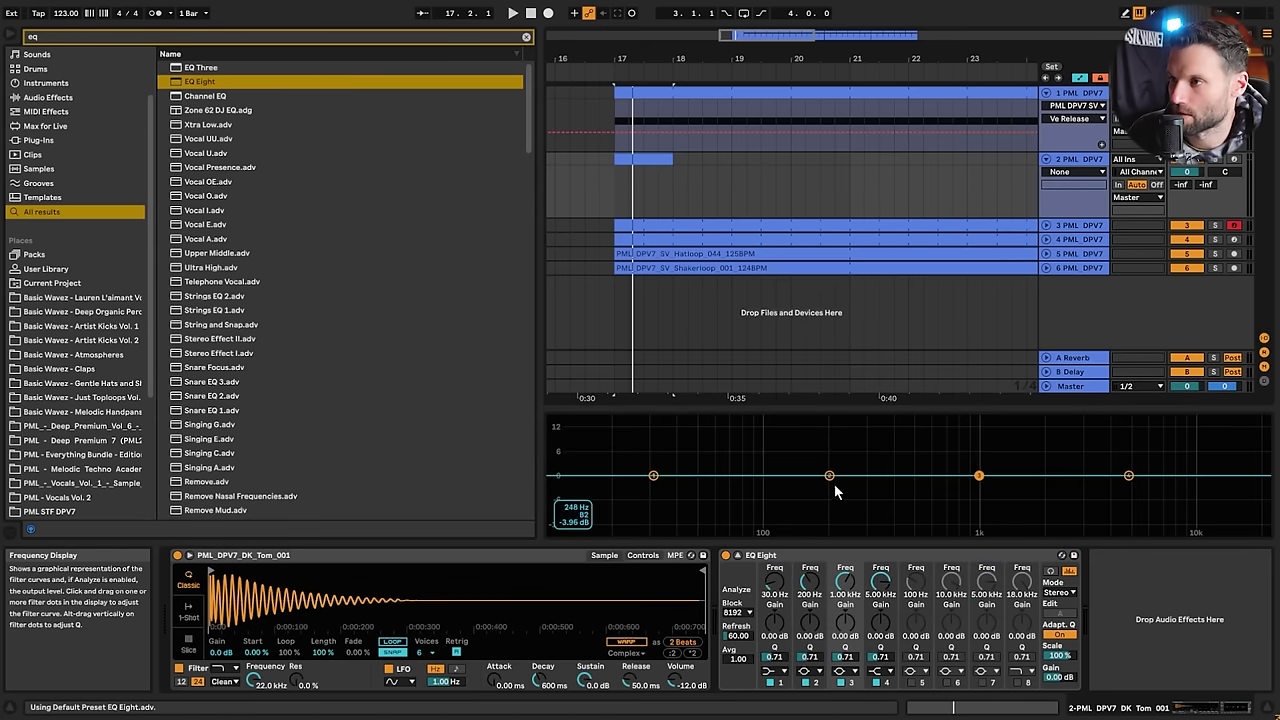
Arm the tom track and play the tom repeatedly to examine its frequency spectrum in EQ Eight
{"action": "key", "text": "space"}
{"action": "key", "text": "space"}
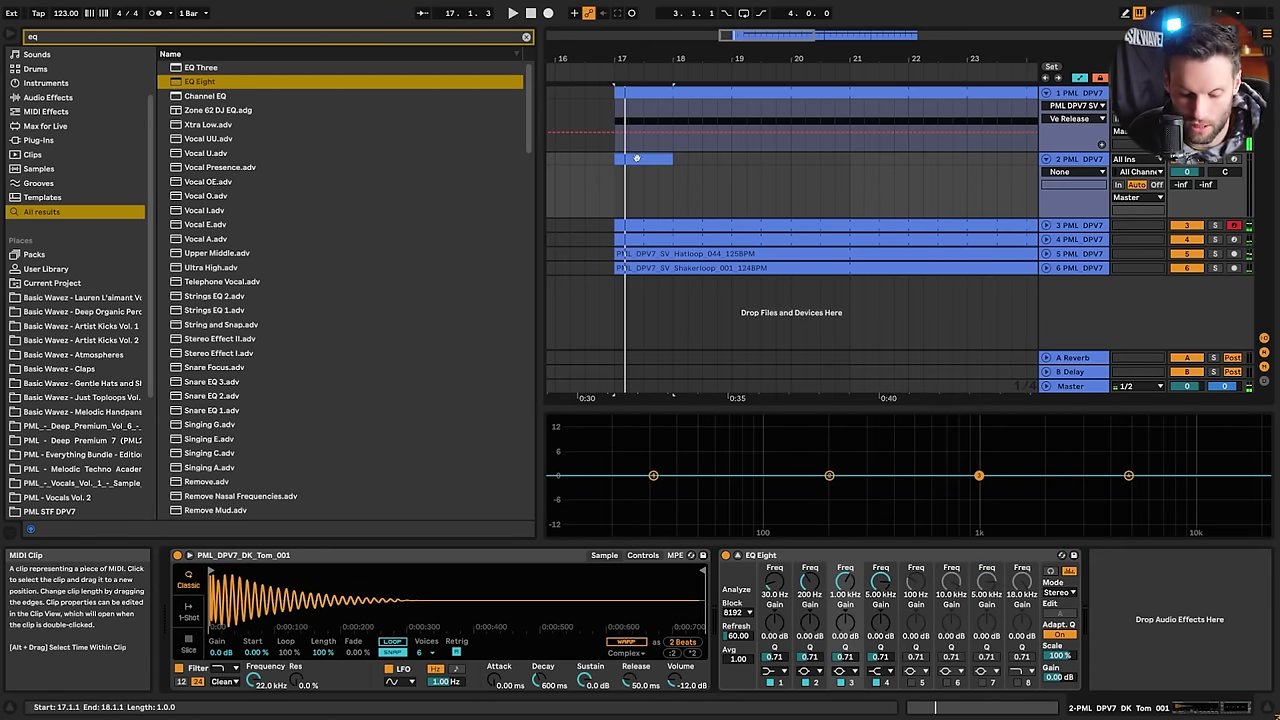
{"action": "left_click", "coordinate": [1233, 160]}
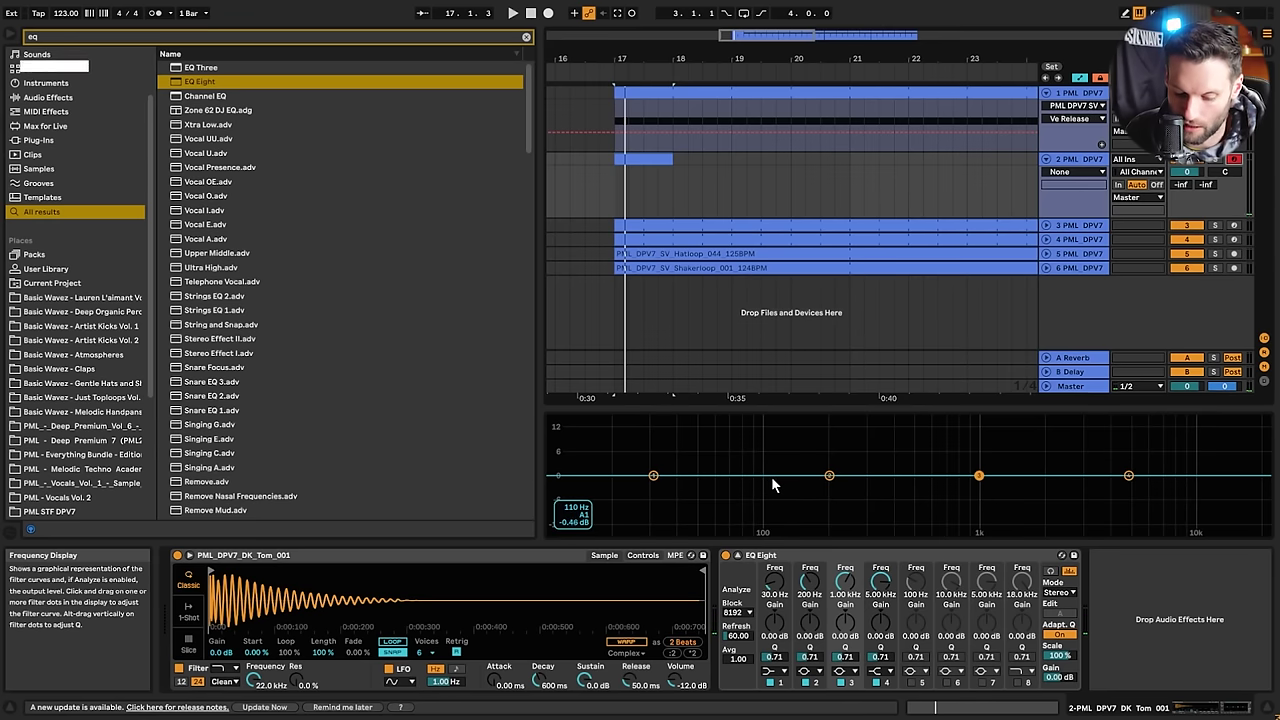
{"action": "key", "text": "a"}
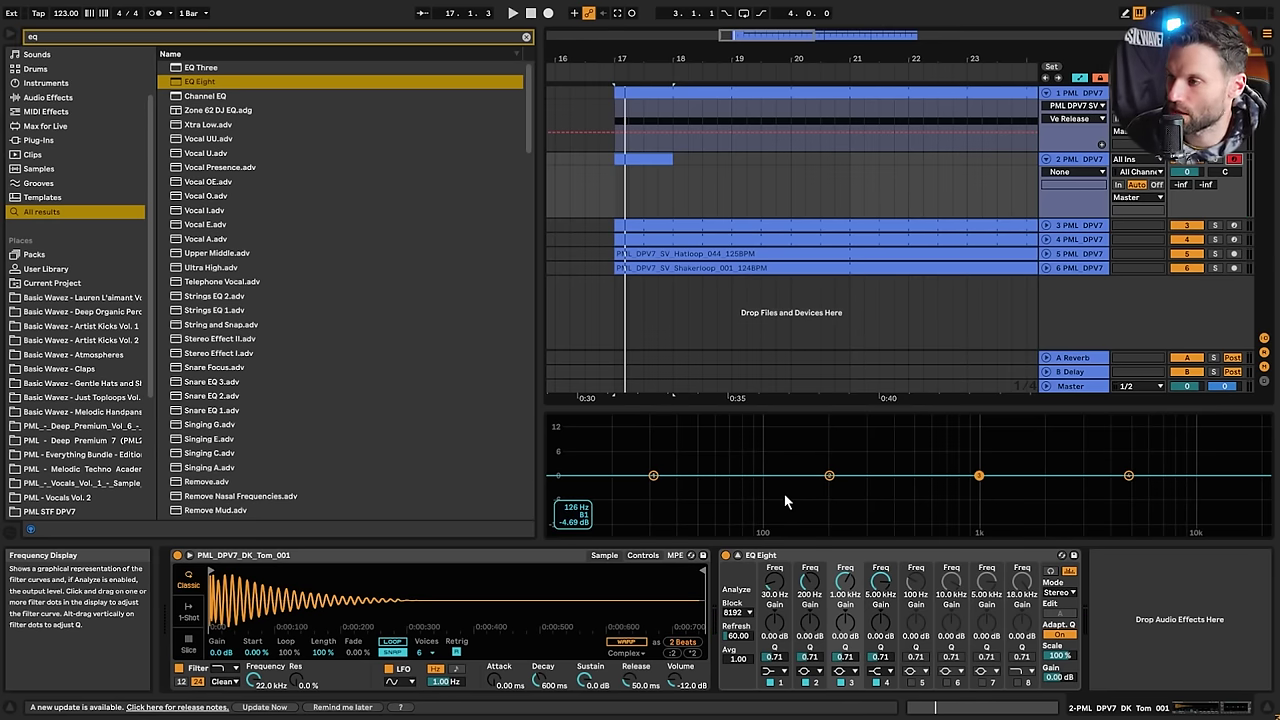
{"action": "key", "text": "a"}
{"action": "key", "text": "a"}
{"action": "key", "text": "a"}
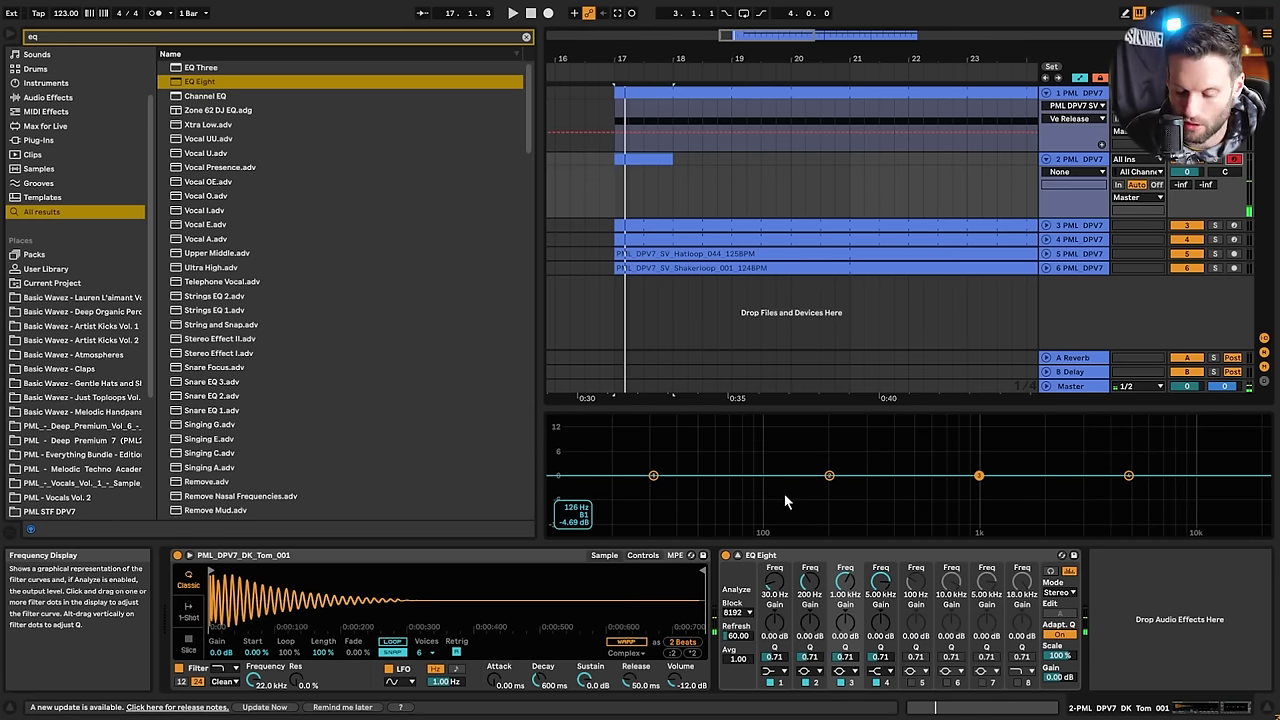
{"action": "key", "text": "a"}
{"action": "key", "text": "a"}
{"action": "key", "text": "a"}
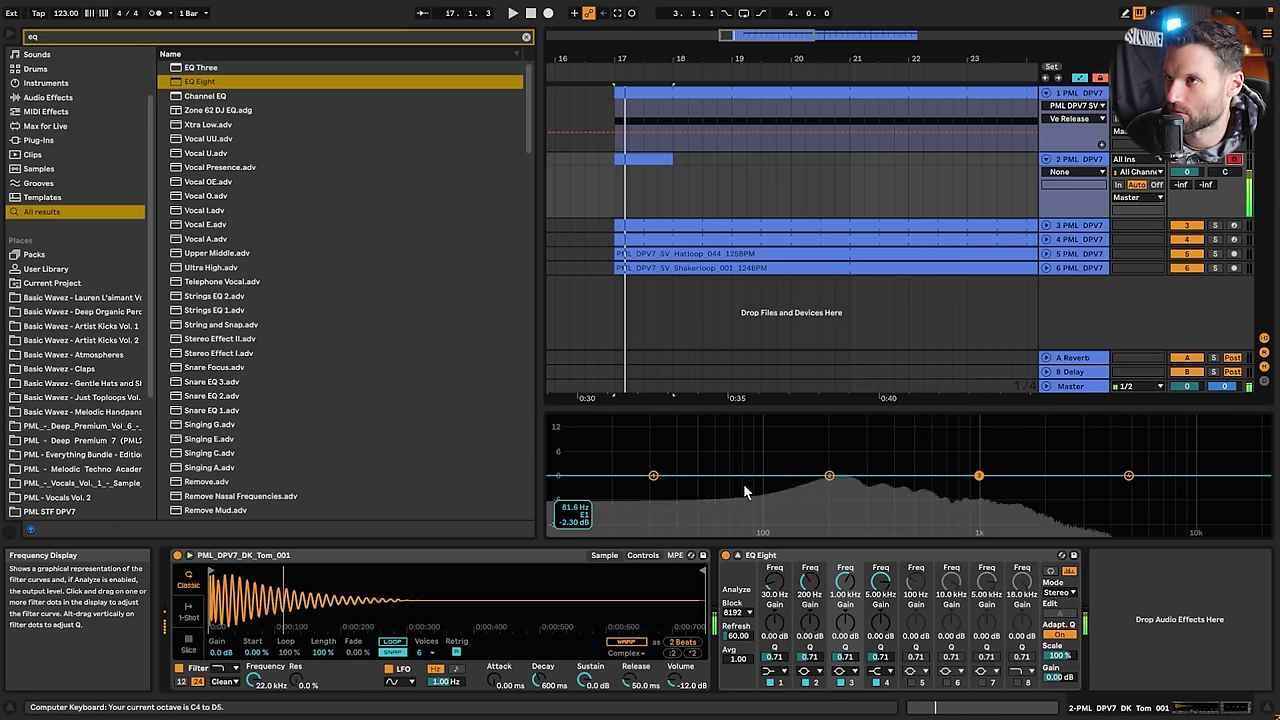
Move band 2 of the tom's EQ Eight to 169 Hz with a narrow Q of 11.6
{"action": "double_click", "coordinate": [637, 160]}
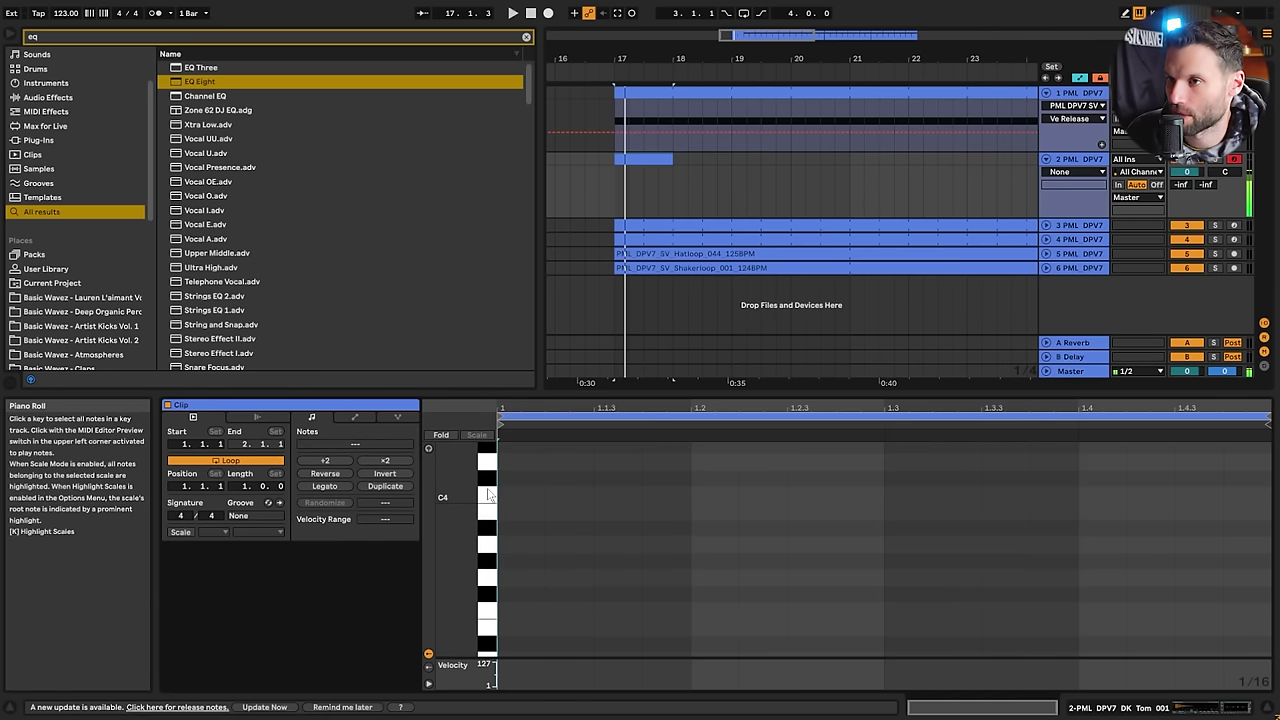
{"action": "left_click", "coordinate": [1075, 159]}
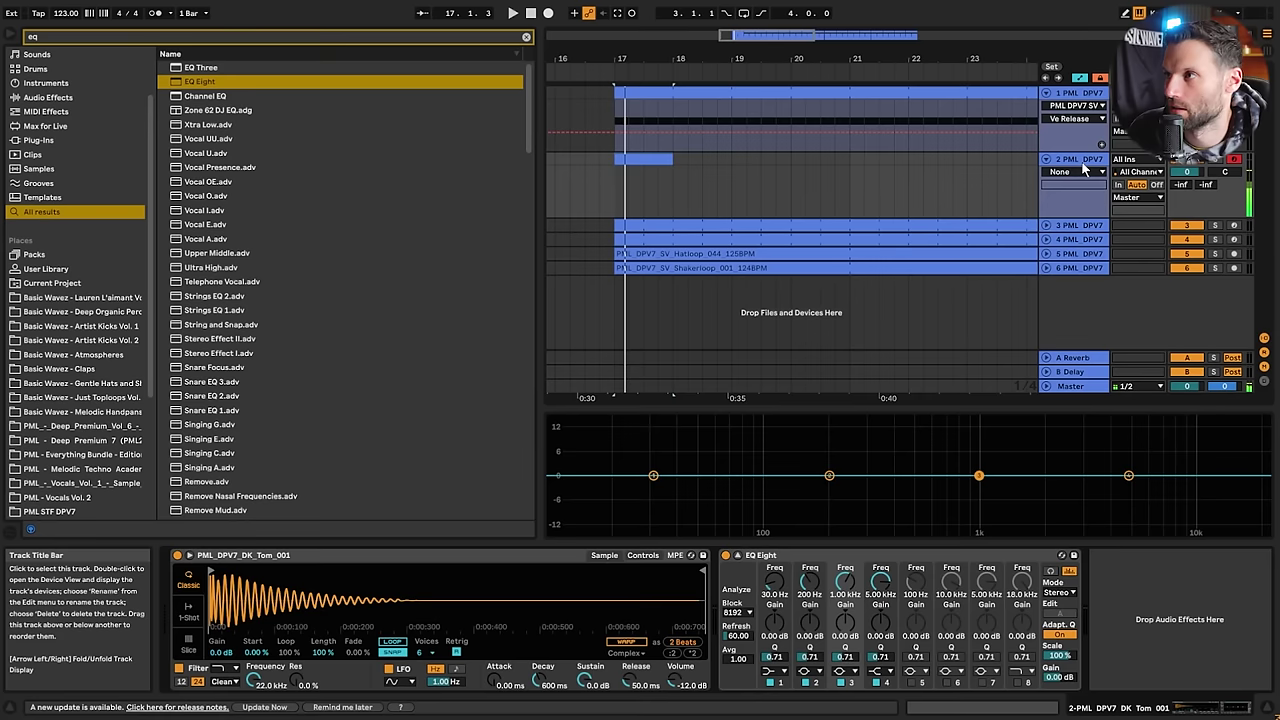
{"action": "double_click", "coordinate": [836, 452]}
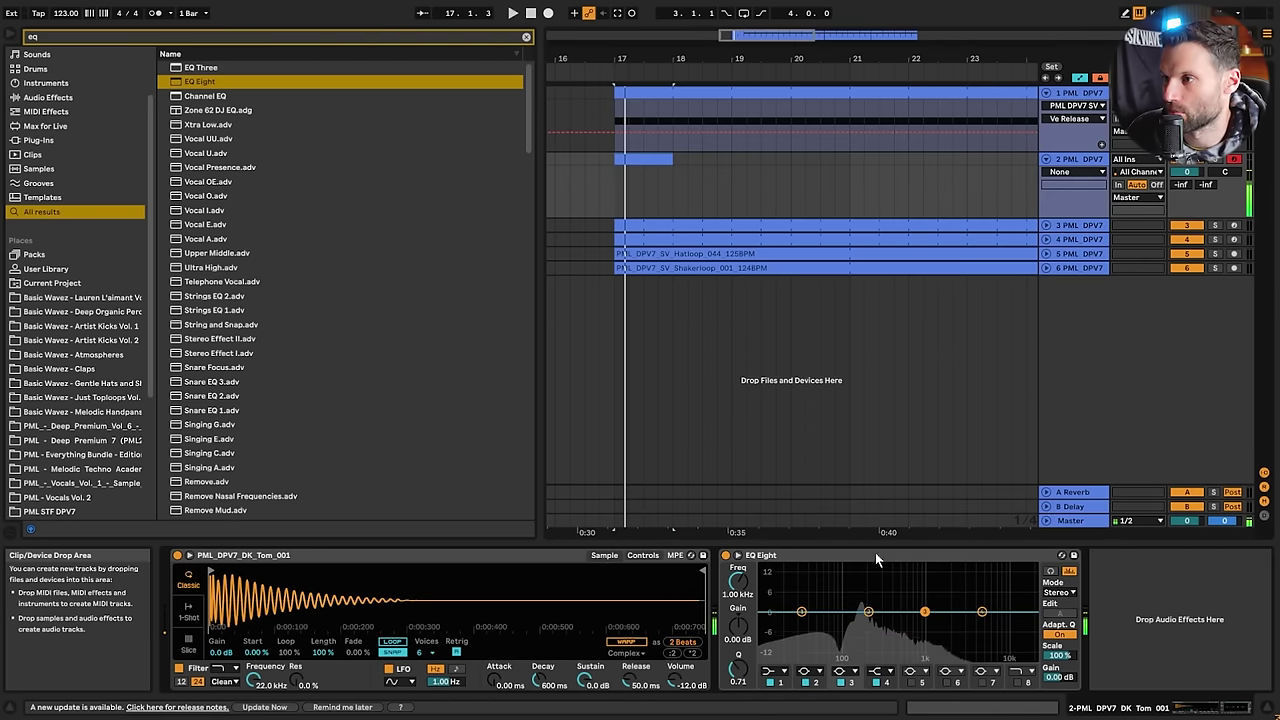
{"action": "double_click", "coordinate": [867, 596]}
{"action": "left_click_drag", "start_coordinate": [829, 475], "coordinate": [812, 437]}
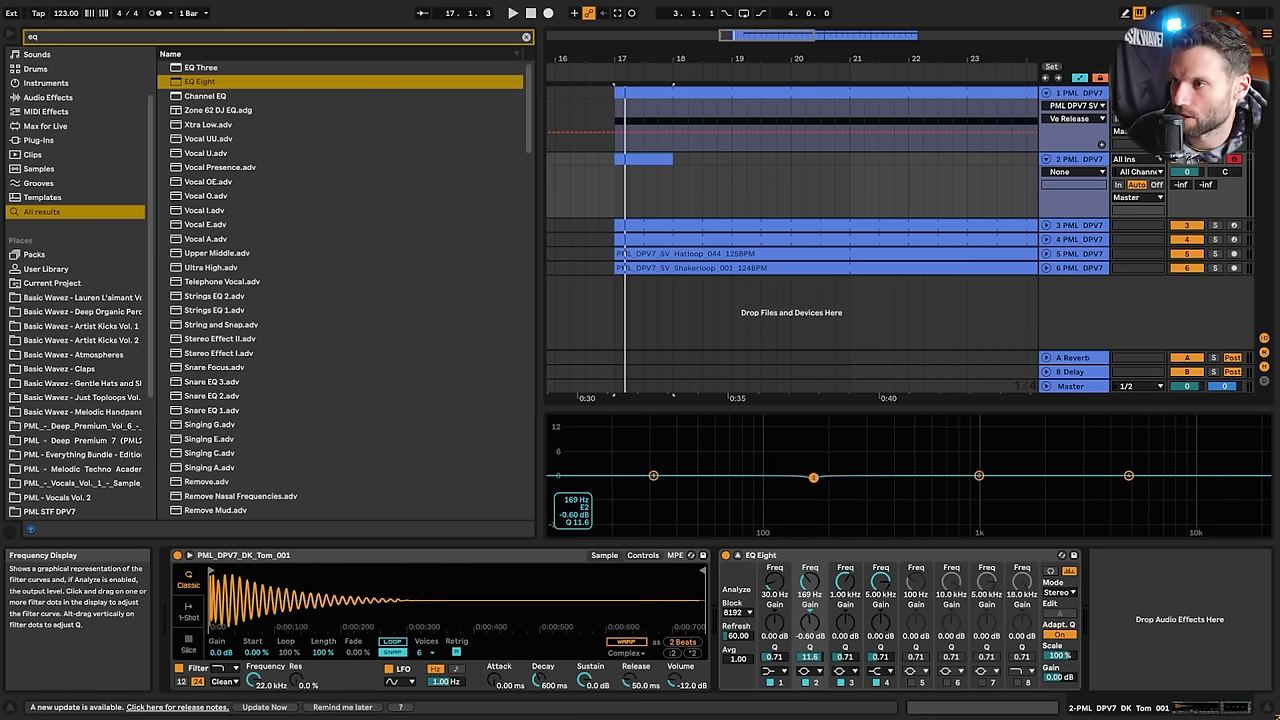
Transpose the tom sampler by -4 st and move EQ Eight band 2 to 133 Hz with 0 dB gain
{"action": "left_click", "coordinate": [643, 555]}
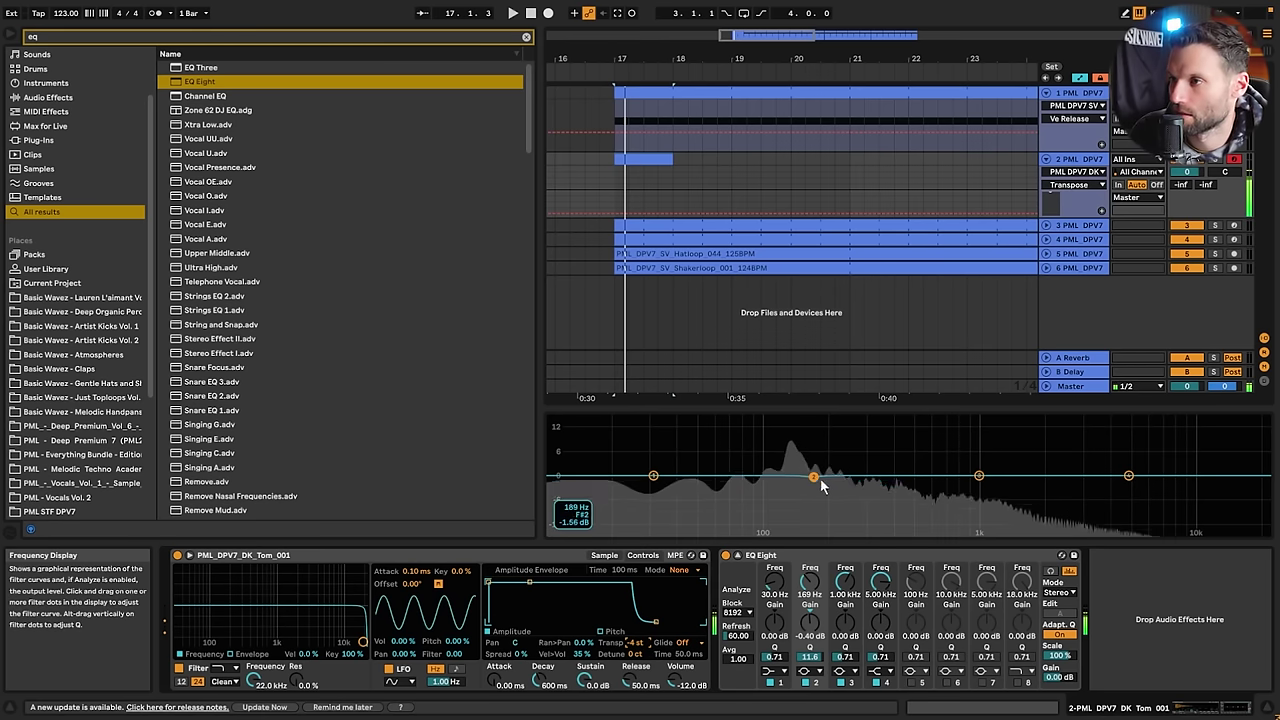
{"action": "left_click_drag", "start_coordinate": [813, 476], "coordinate": [792, 445]}
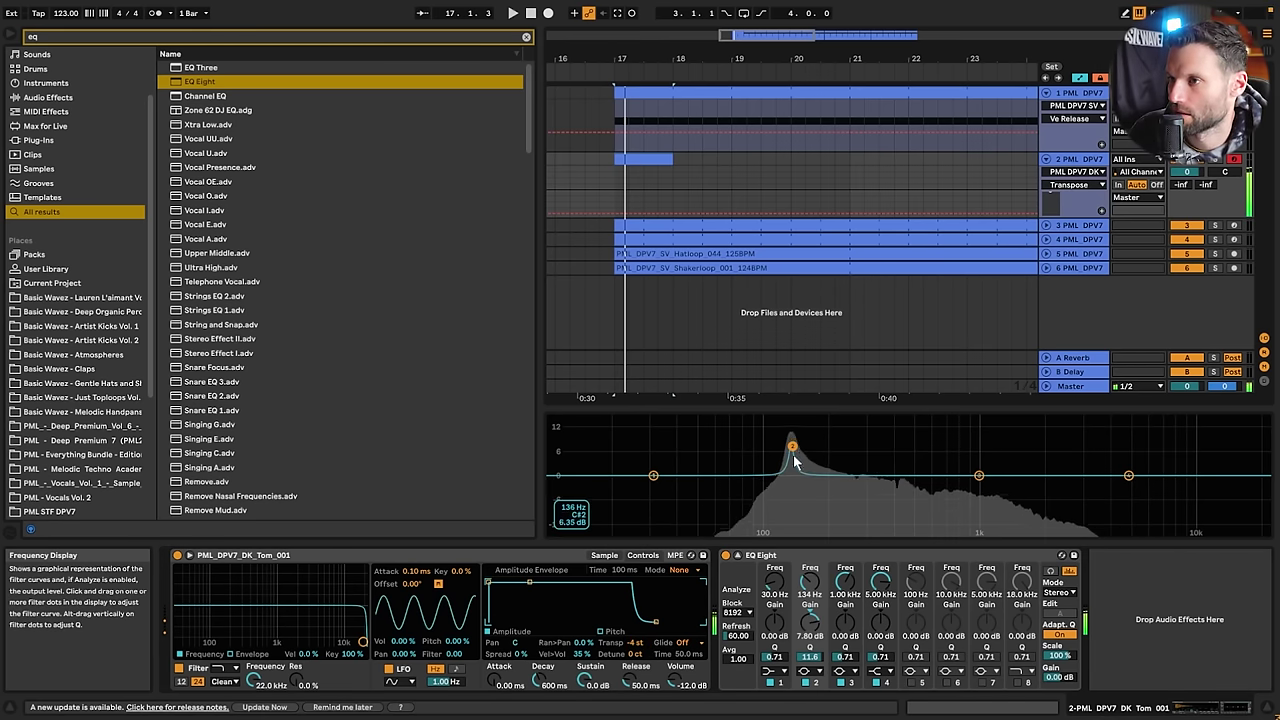
{"action": "left_click_drag", "start_coordinate": [793, 447], "coordinate": [792, 476]}
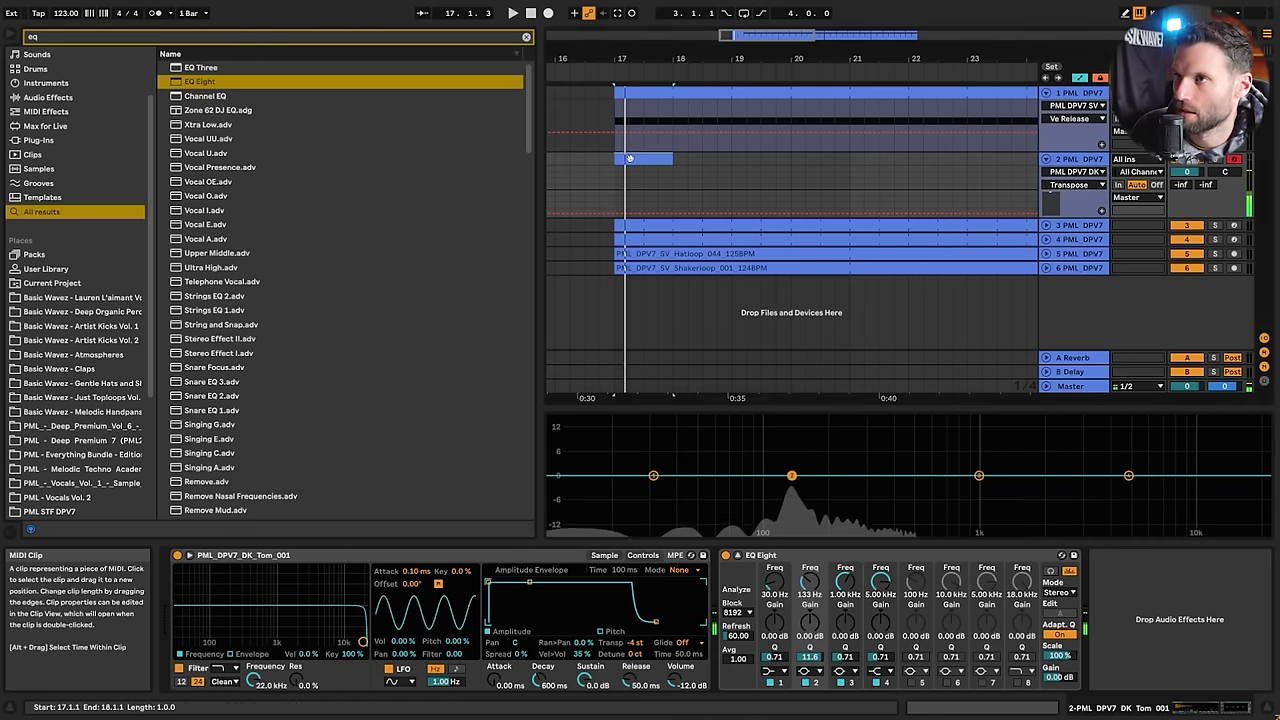
Enter a sixteenth-long B2 note at 1.1.4 in the tom clip and audition it from bar 17
{"action": "double_click", "coordinate": [629, 159]}
{"action": "scroll", "coordinate": [549, 578], "scroll_direction": "down", "scroll_amount": 3}
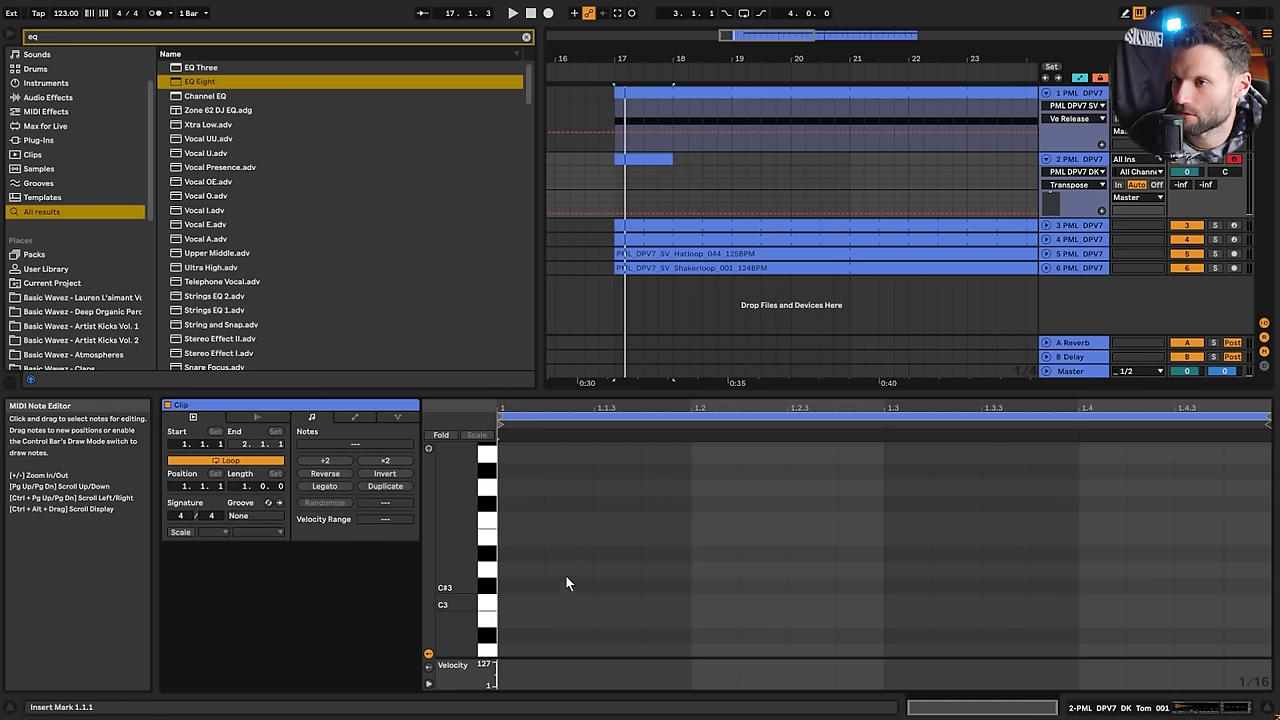
{"action": "double_click", "coordinate": [527, 539]}
{"action": "left_click_drag", "start_coordinate": [546, 540], "coordinate": [640, 623]}
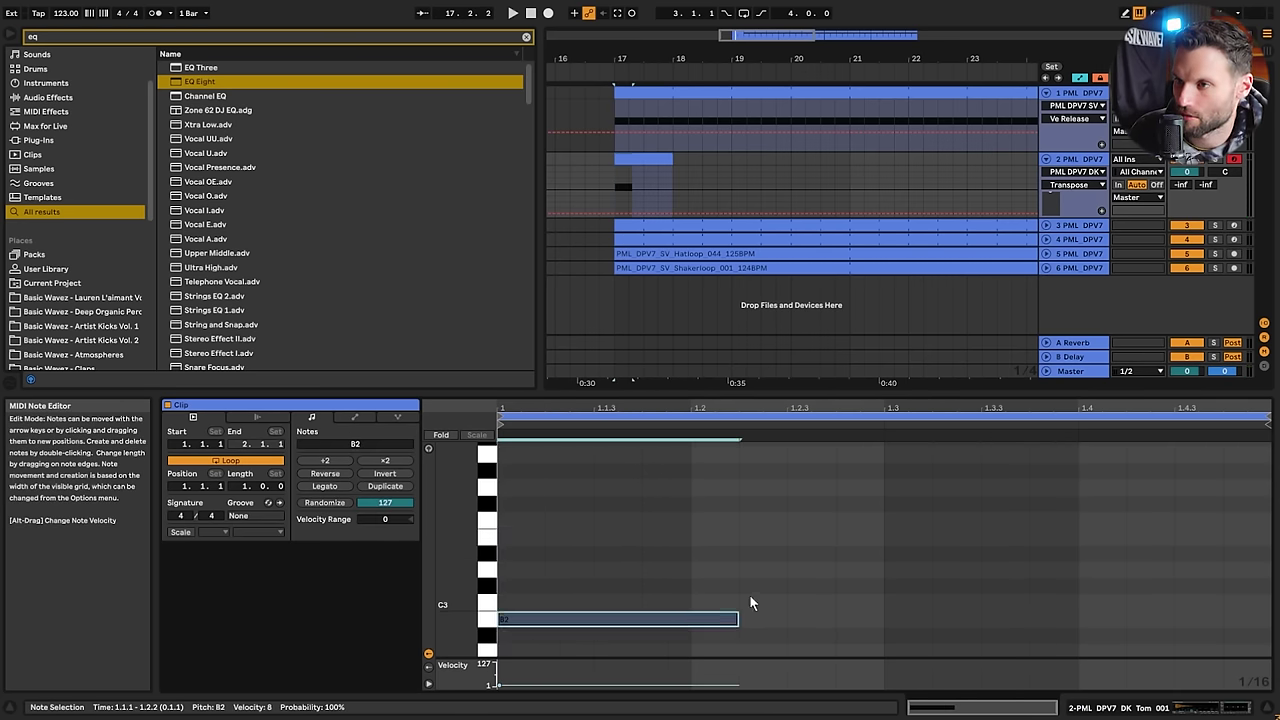
{"action": "scroll", "coordinate": [700, 606], "scroll_direction": "down", "scroll_amount": 2}
{"action": "left_click_drag", "start_coordinate": [601, 545], "coordinate": [748, 554]}
{"action": "key", "text": "space"}
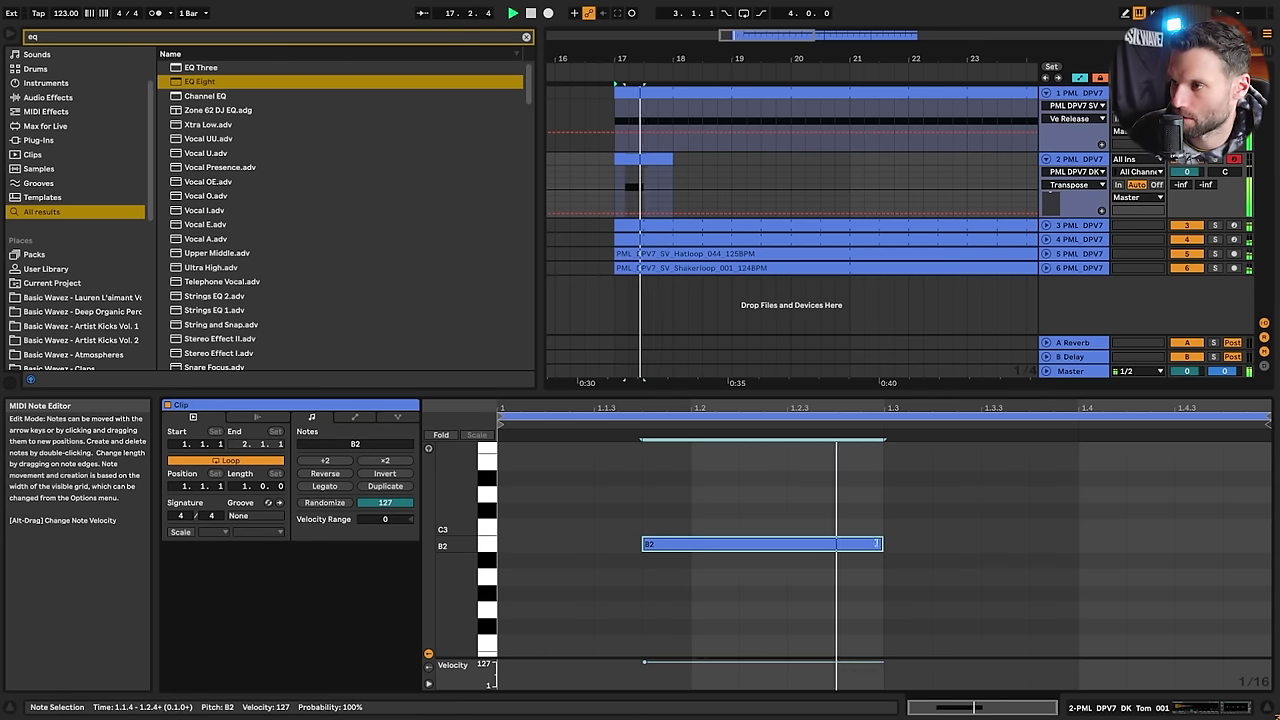
{"action": "left_click_drag", "start_coordinate": [884, 545], "coordinate": [690, 545]}
{"action": "key", "text": "space"}
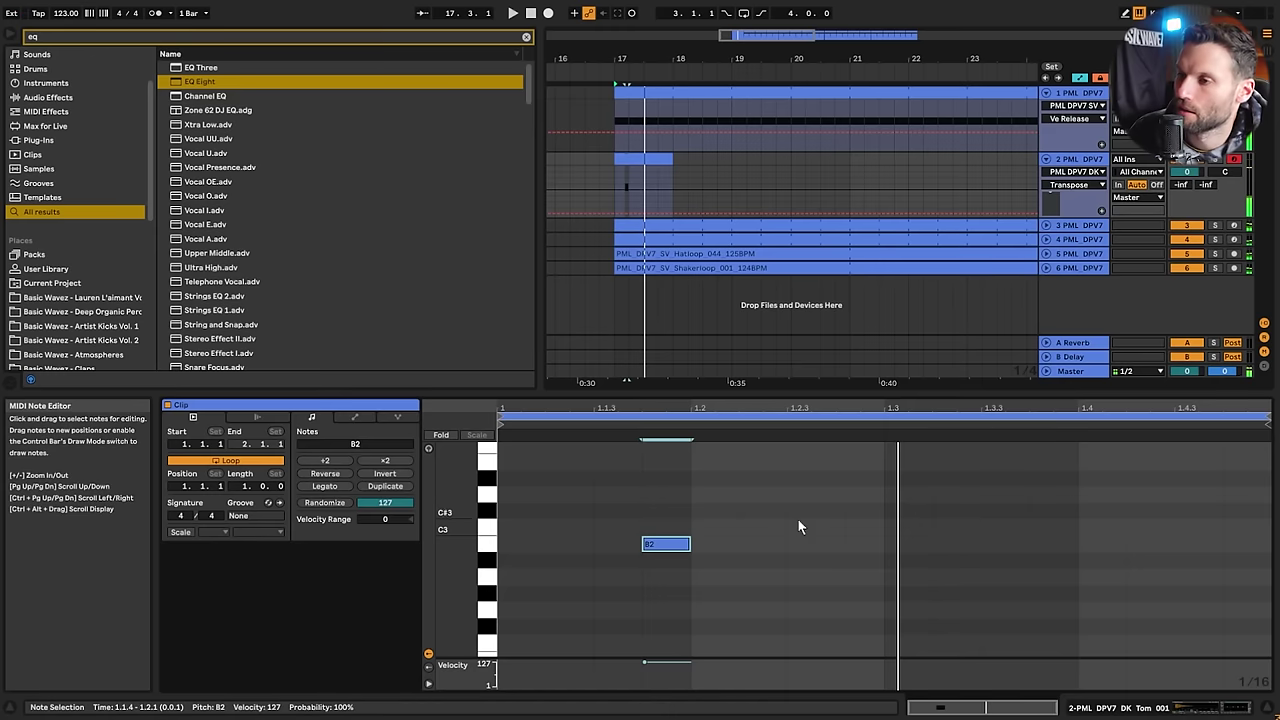
Set the tom sampler's sustain to -68 dB while playing the groove from bar 17
{"action": "key", "text": "shift+Tab"}
{"action": "left_click", "coordinate": [604, 555]}
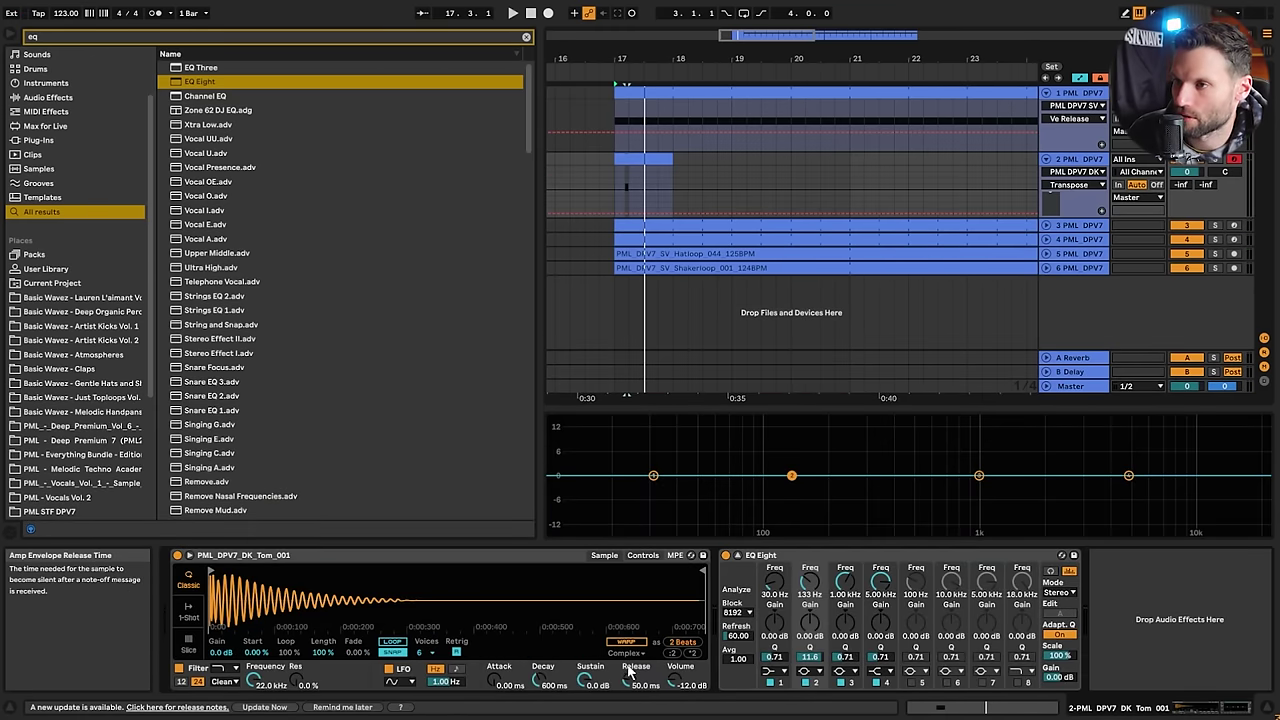
{"action": "key", "text": "space"}
{"action": "key", "text": "space"}
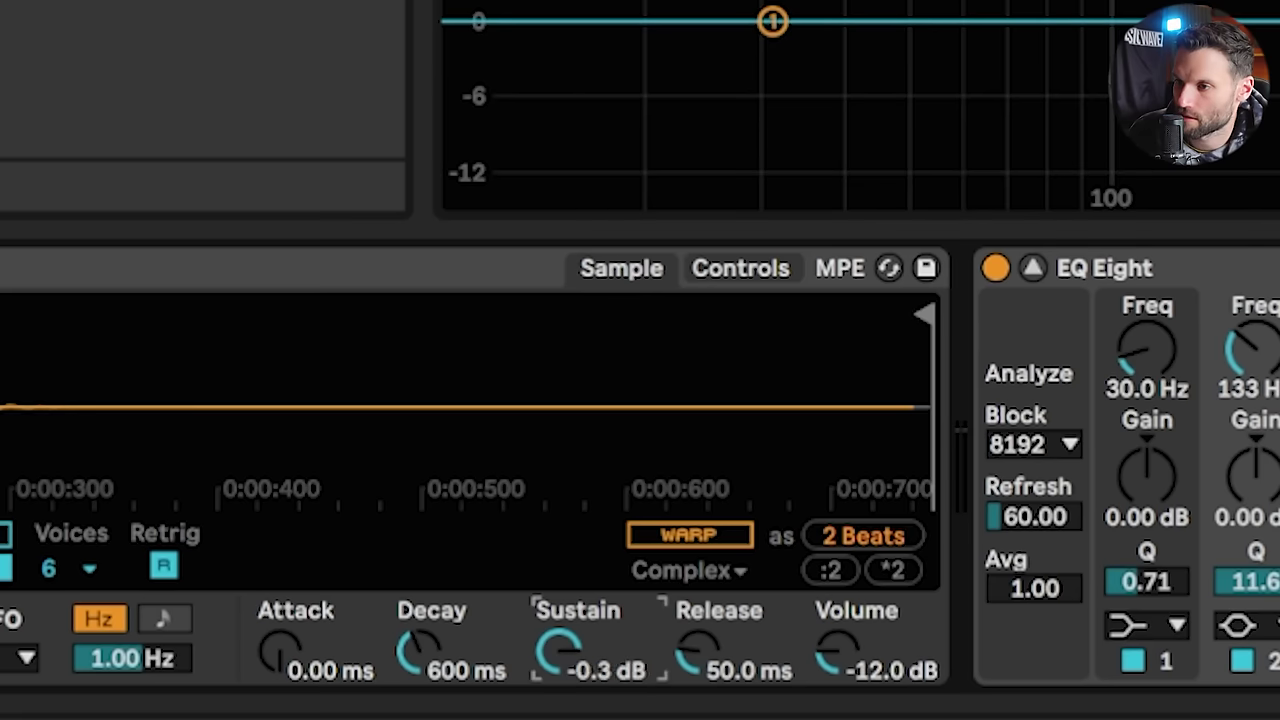
{"action": "left_click_drag", "start_coordinate": [559, 652], "coordinate": [559, 678]}
{"action": "key", "text": "space"}
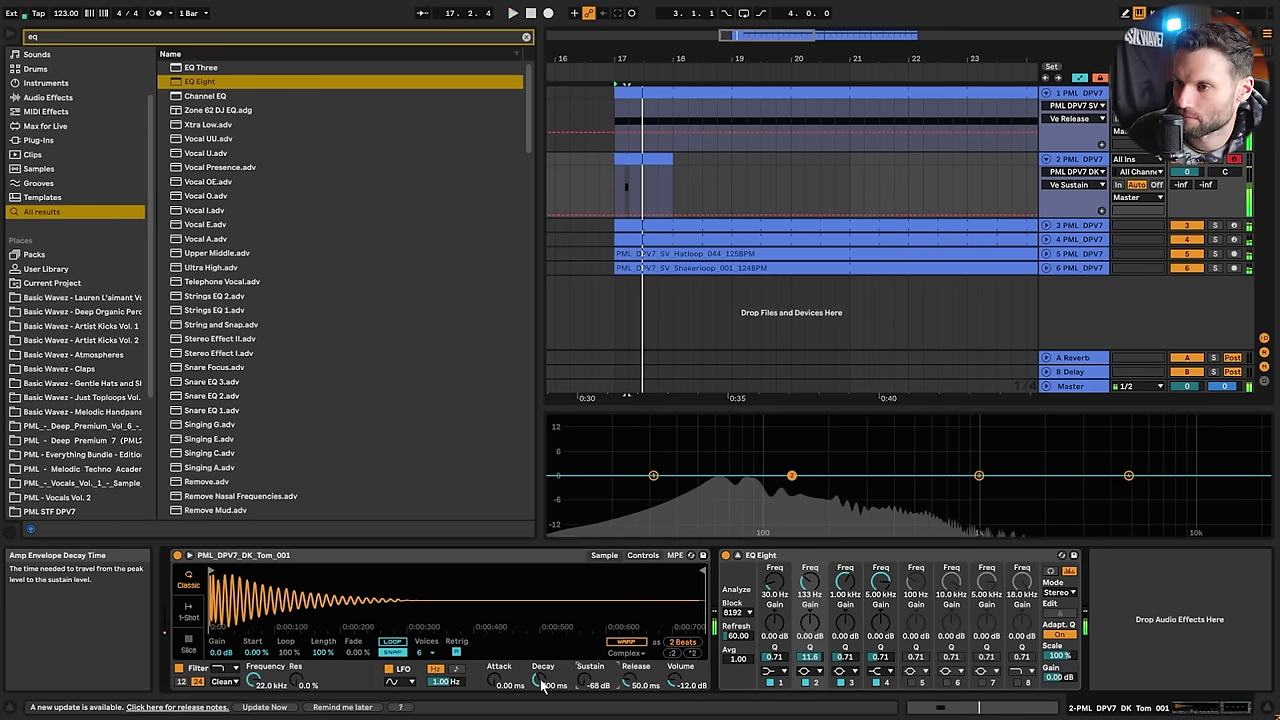
{"action": "key", "text": "space"}
{"action": "key", "text": "space"}
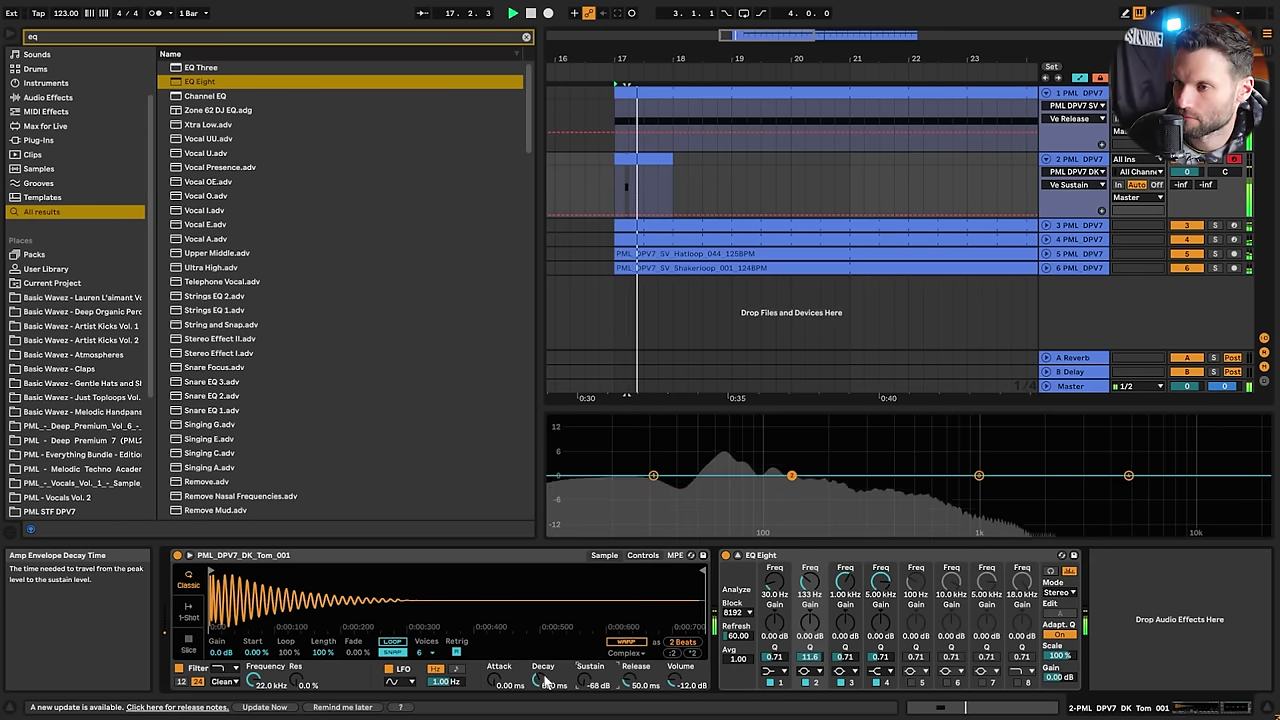
{"action": "key", "text": "space"}
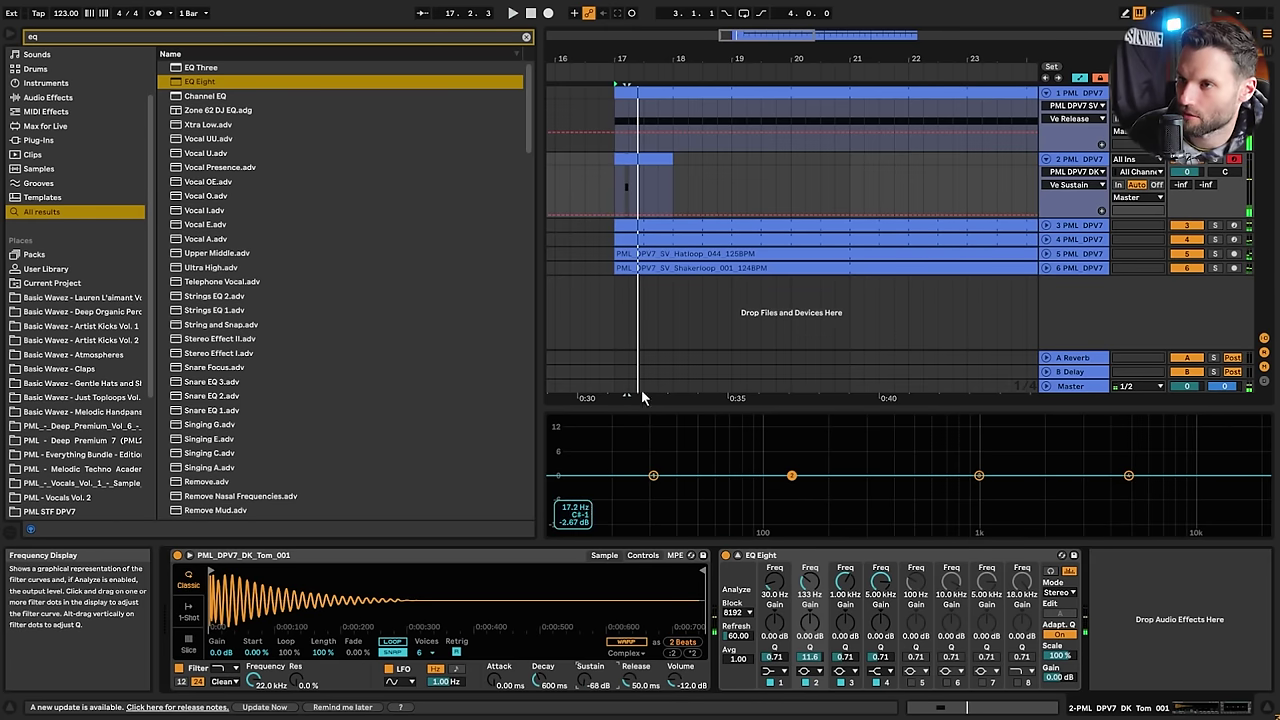
Copy the tom's B2 note to 1.2.3, 1.3.4 and 1.4.3, audition the pattern, and delete the copy at 1.4.3
{"action": "double_click", "coordinate": [624, 158]}
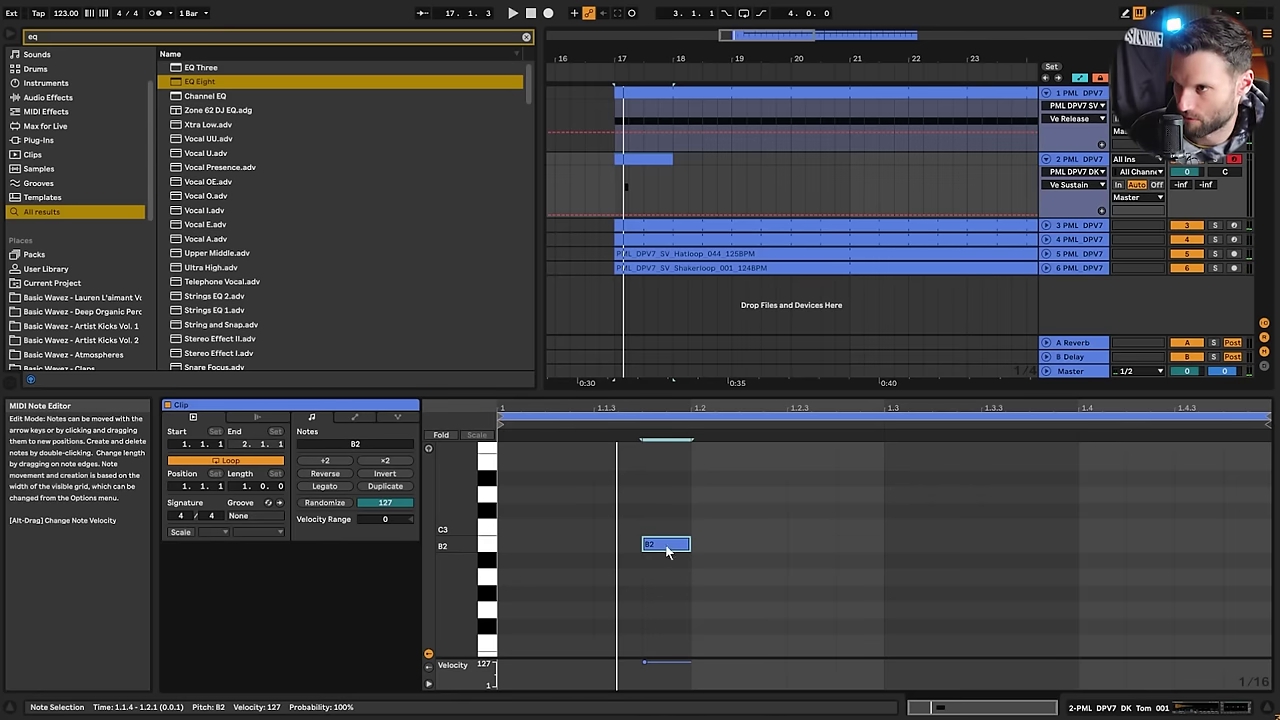
{"action": "left_click_drag", "start_coordinate": [667, 550], "coordinate": [1233, 547]}
{"action": "key", "text": "space"}
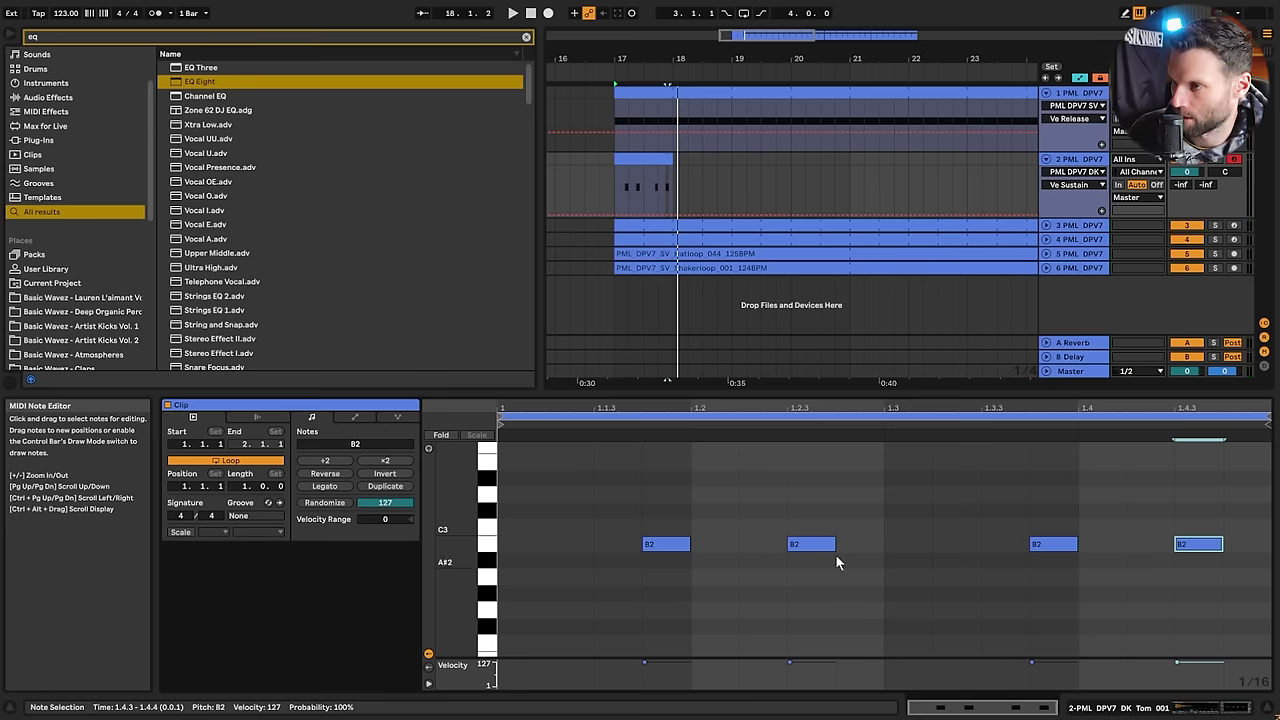
{"action": "double_click", "coordinate": [1194, 542]}
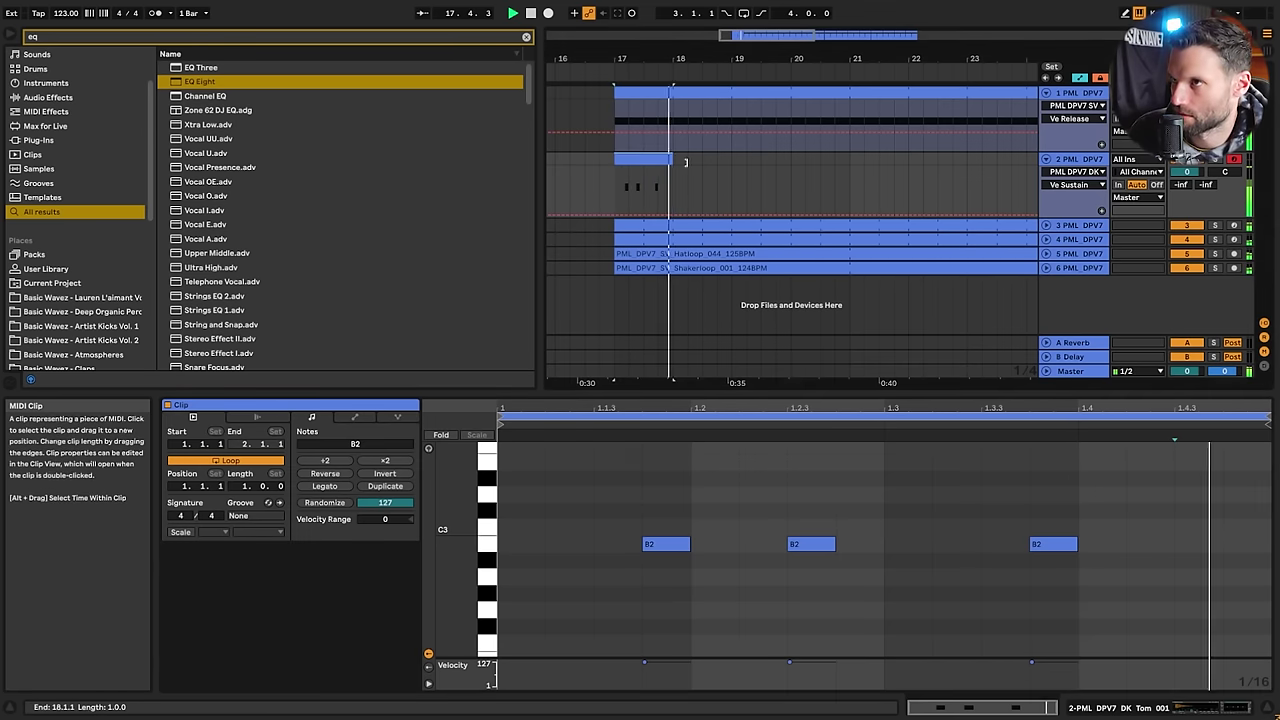
Extend the looped tom clip to bar 21 and move its three B2 notes to 1.1.3, 1.2.4 and 1.3.3
{"action": "left_click_drag", "start_coordinate": [673, 165], "coordinate": [849, 175]}
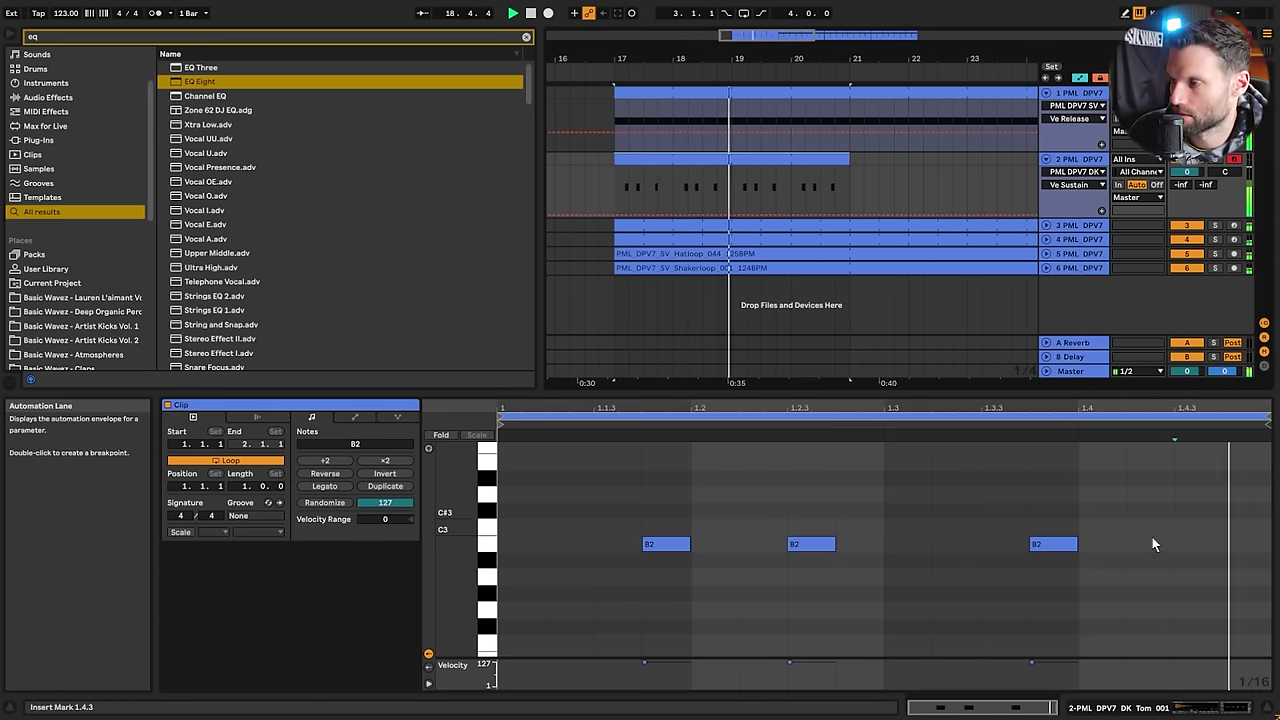
{"action": "key", "text": "space"}
{"action": "left_click_drag", "start_coordinate": [668, 548], "coordinate": [621, 548]}
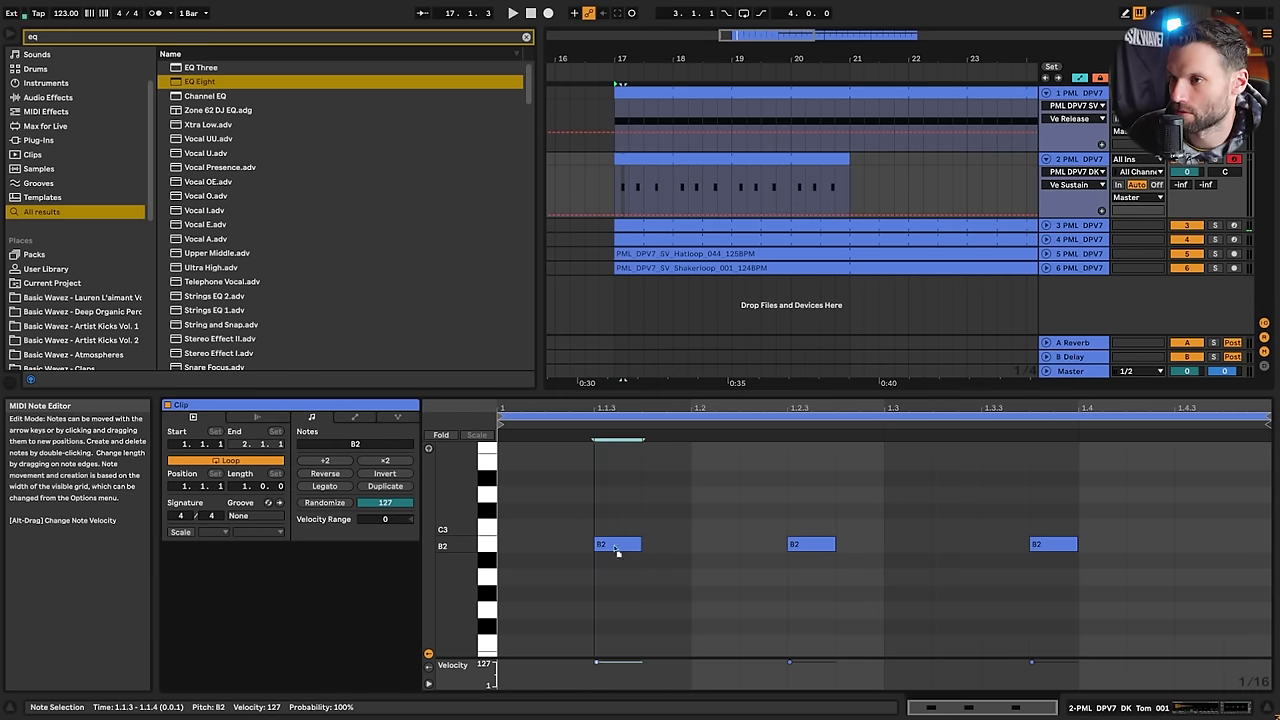
{"action": "left_click_drag", "start_coordinate": [819, 545], "coordinate": [867, 545]}
{"action": "left_click_drag", "start_coordinate": [1058, 545], "coordinate": [1010, 550]}
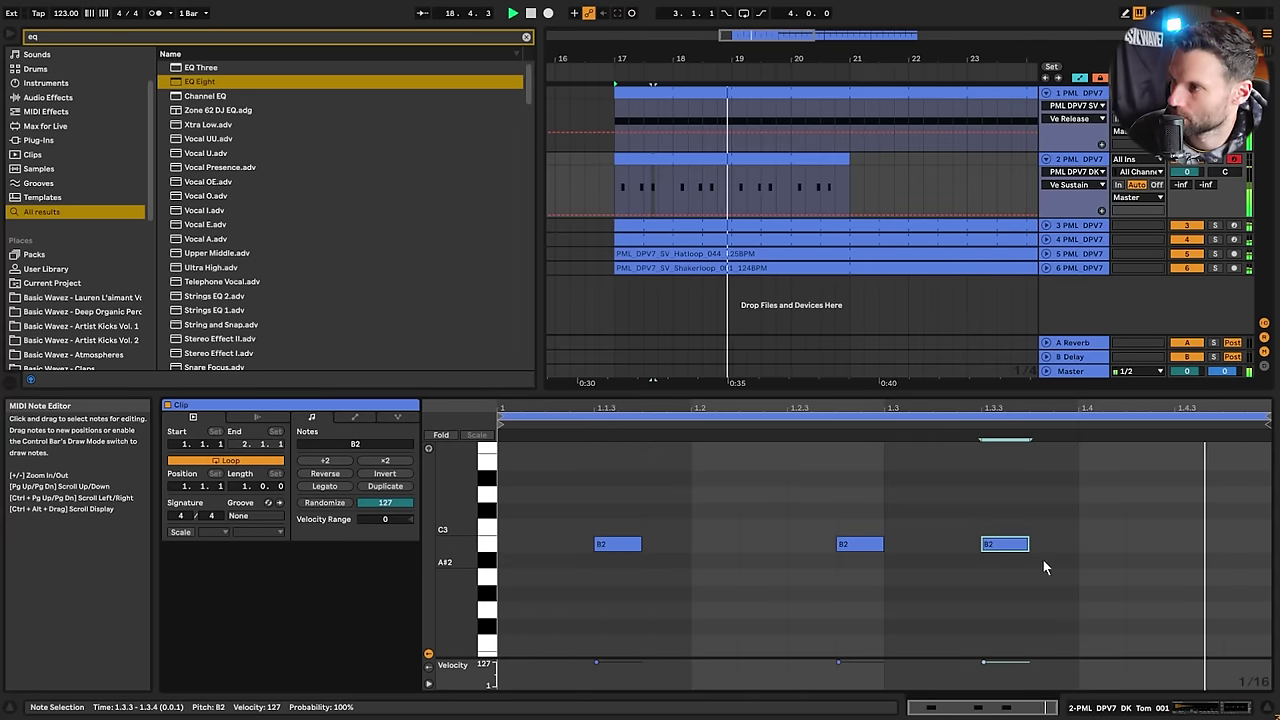
Extend the looped tom clip to bar 33 to match the other tracks and select all its notes
{"action": "left_click_drag", "start_coordinate": [849, 159], "coordinate": [1069, 182]}
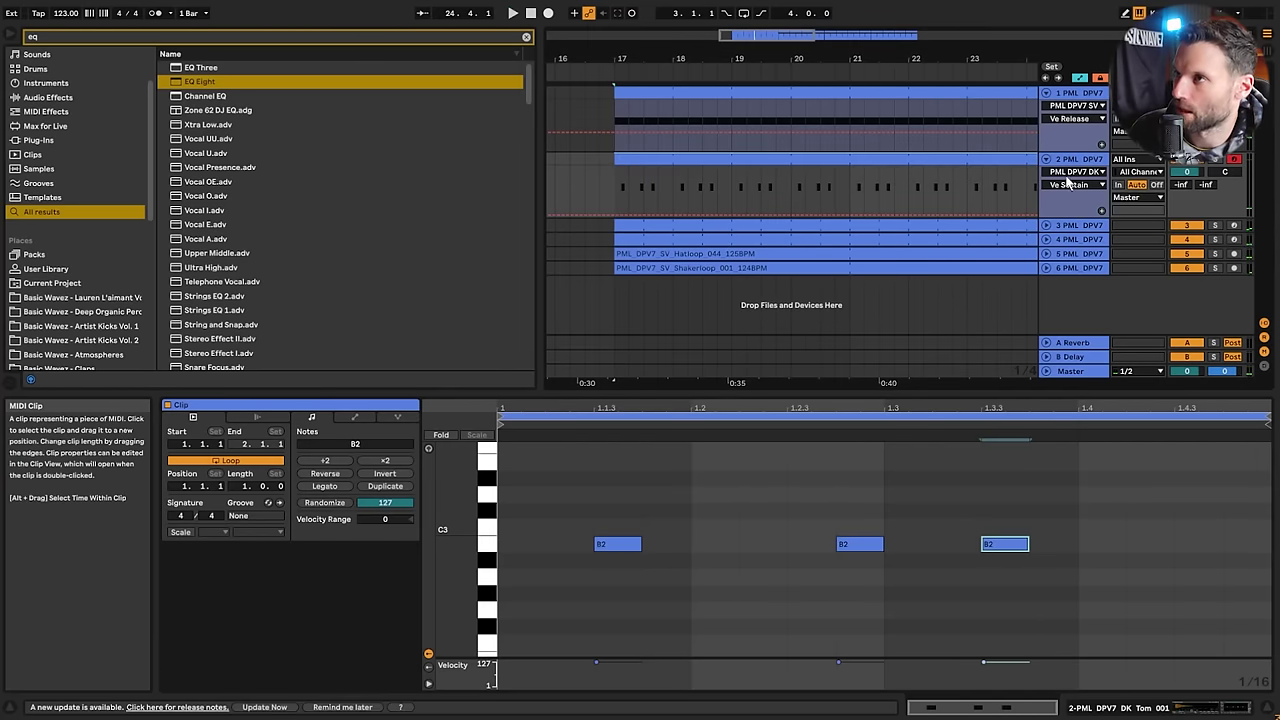
{"action": "left_click_drag", "start_coordinate": [717, 33], "coordinate": [719, 11]}
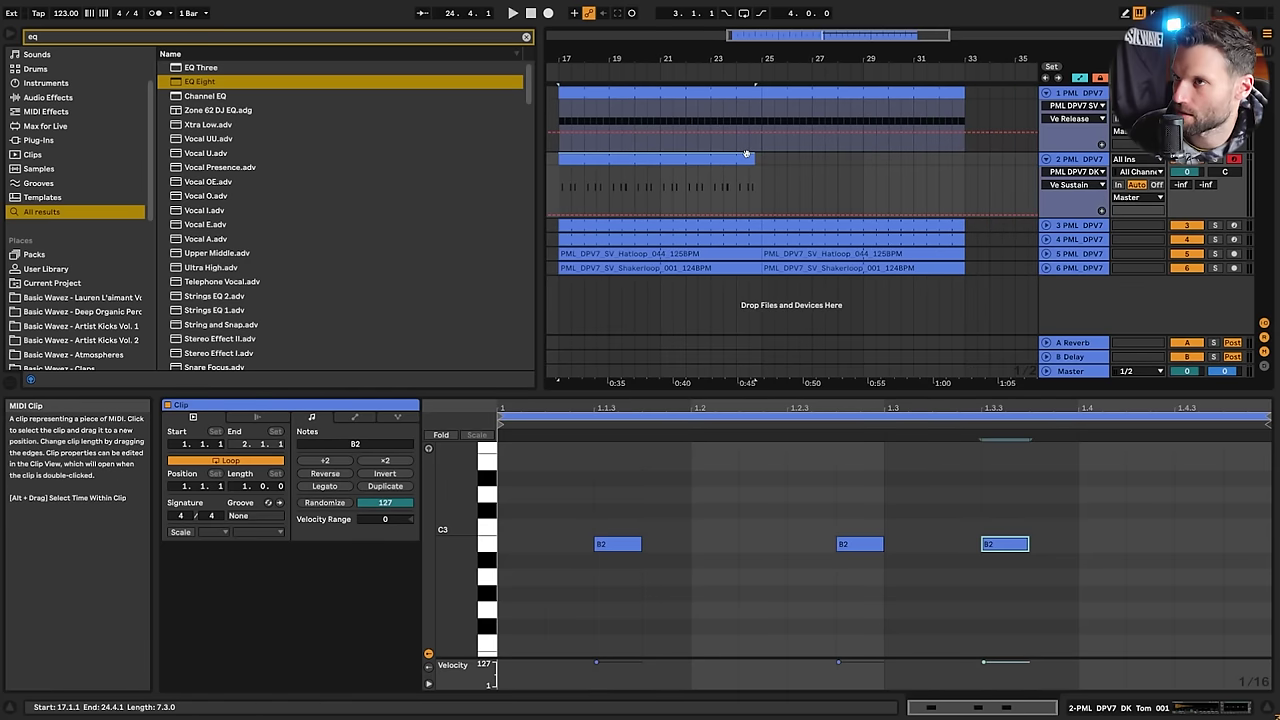
{"action": "left_click_drag", "start_coordinate": [889, 164], "coordinate": [963, 166]}
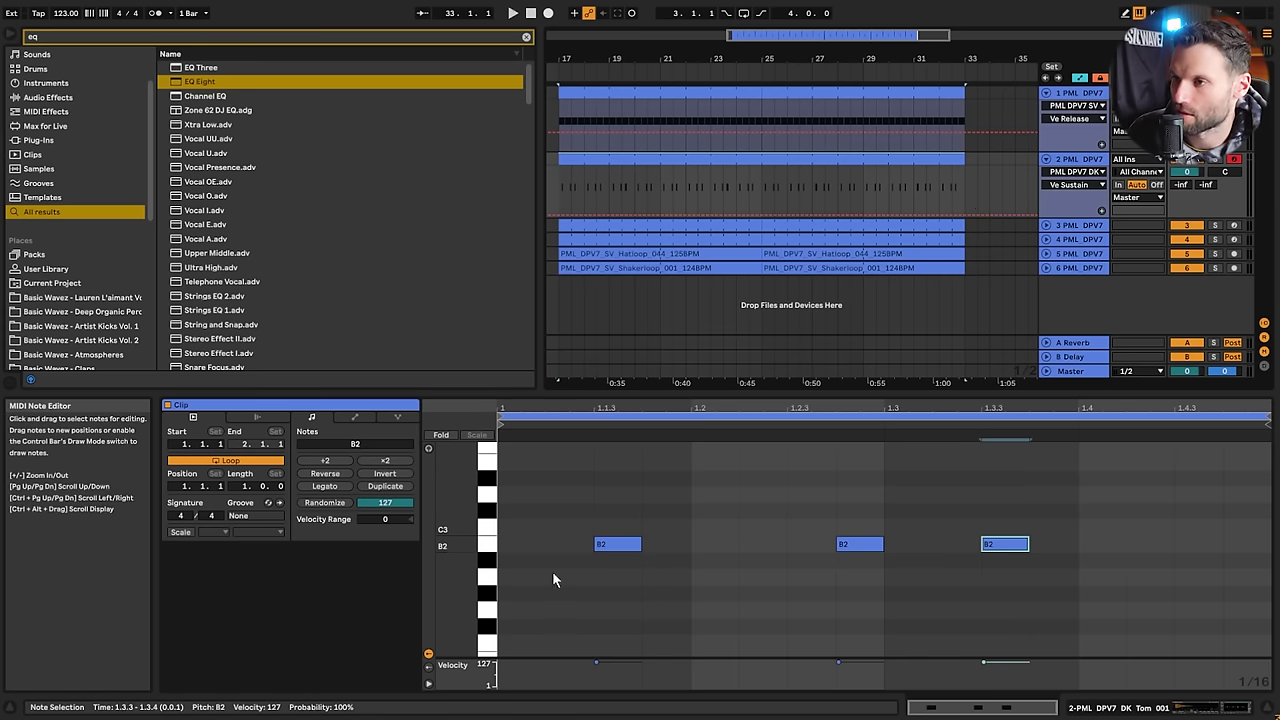
{"action": "left_click_drag", "start_coordinate": [558, 485], "coordinate": [1080, 586]}
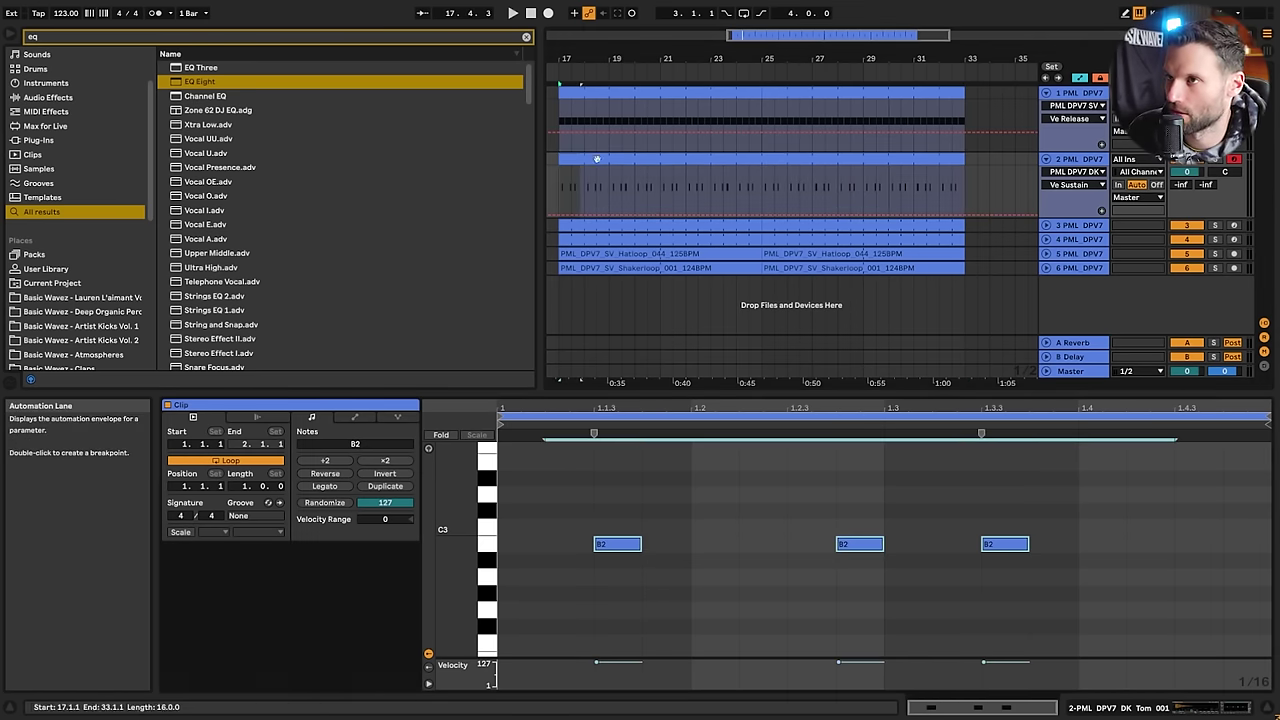
Solo the tom track, lower its volume to -9.5 dB during playback, and unsolo it
{"action": "left_click", "coordinate": [1213, 160]}
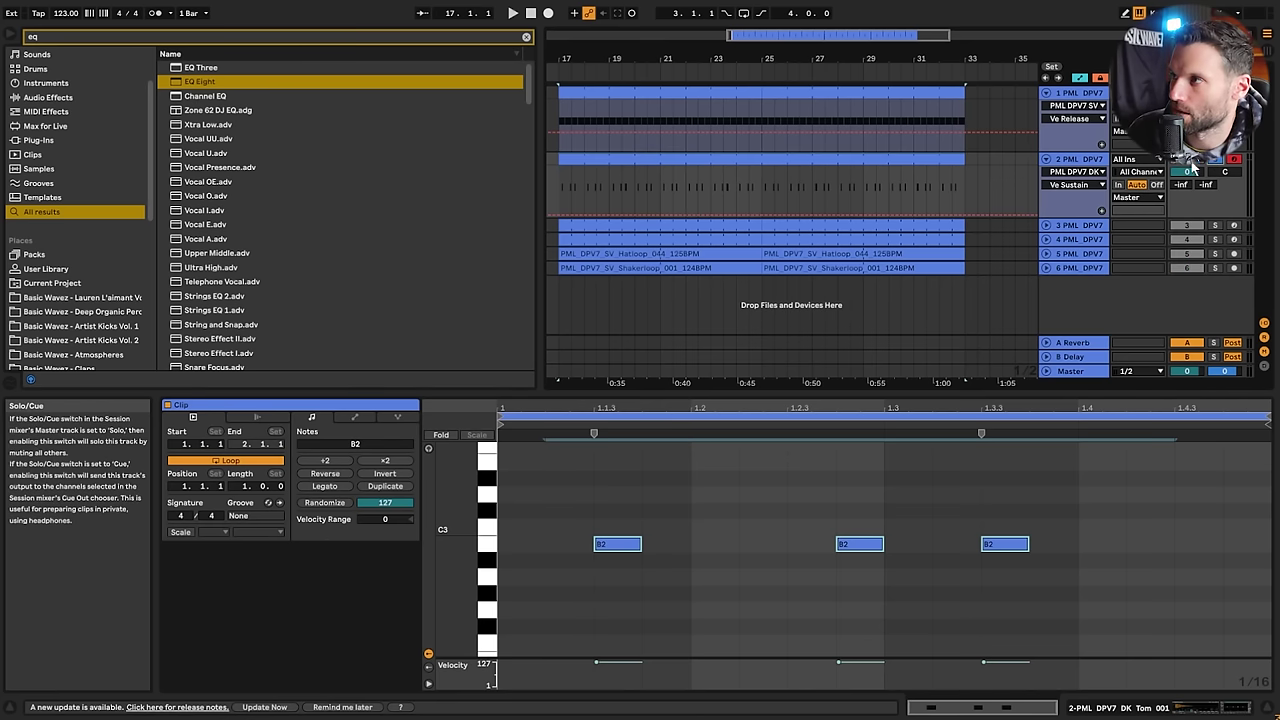
{"action": "key", "text": "space"}
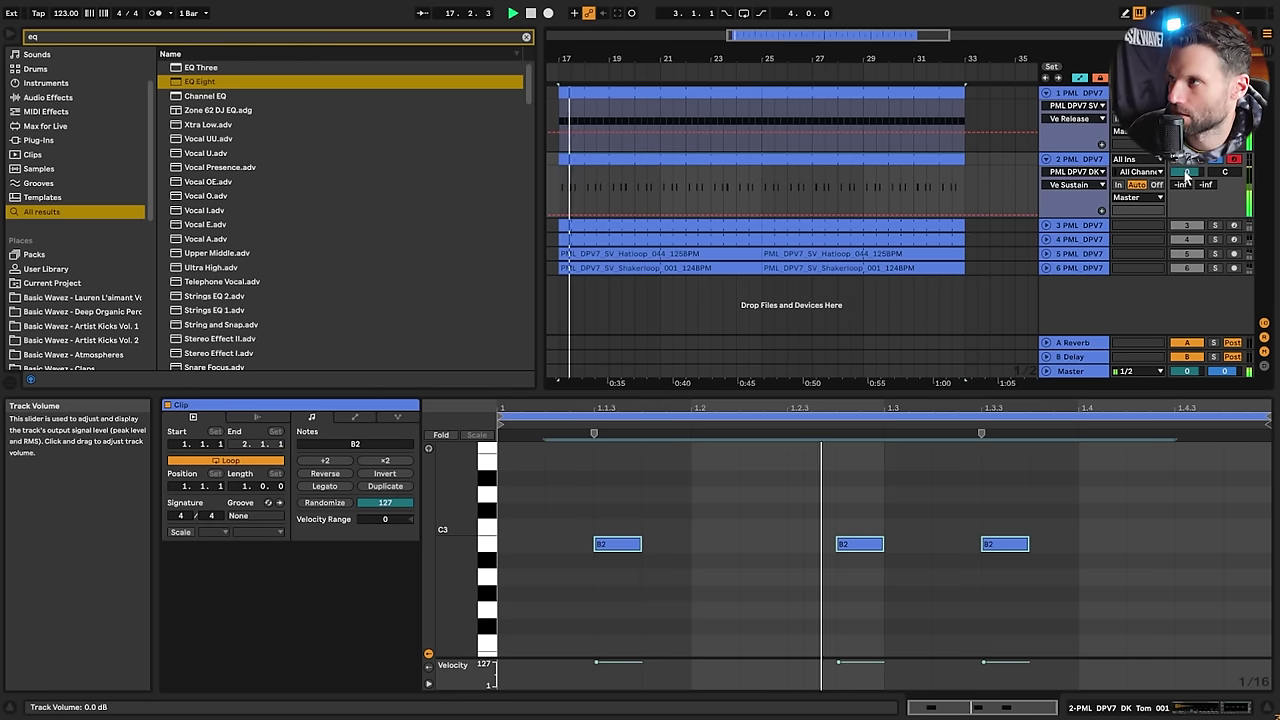
{"action": "left_click_drag", "start_coordinate": [1187, 176], "coordinate": [1187, 201]}
{"action": "key", "text": "space"}
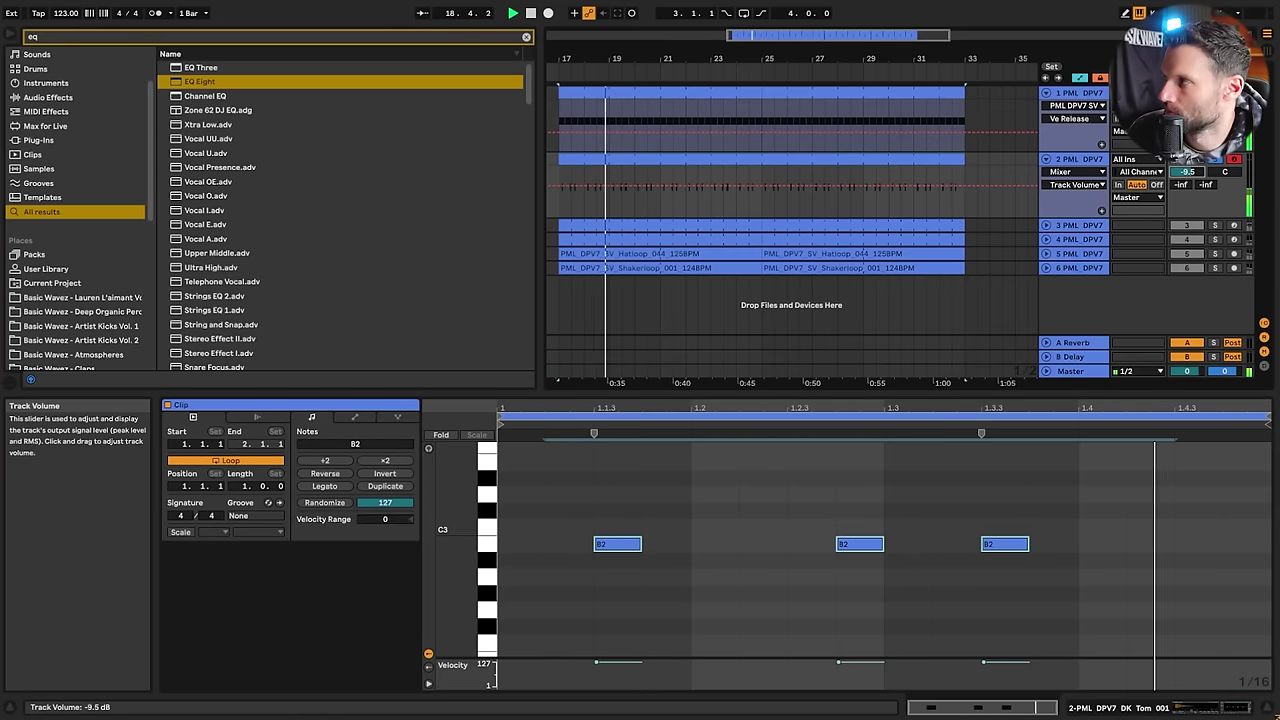
{"action": "left_click", "coordinate": [1216, 160]}
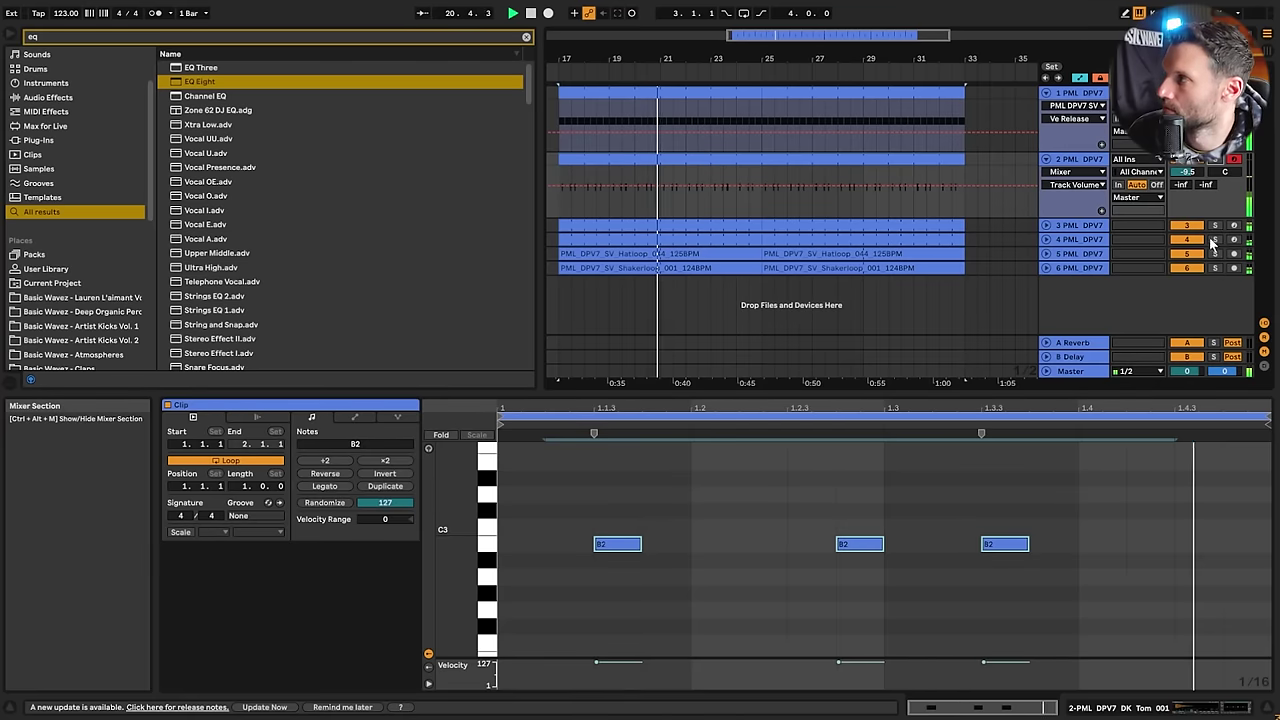
Open the PML STF DPV7 folder and preview PML_DPV7_FB_Hatloop_001_122BPM.wav
{"action": "scroll", "coordinate": [97, 298], "scroll_direction": "down", "scroll_amount": 4}
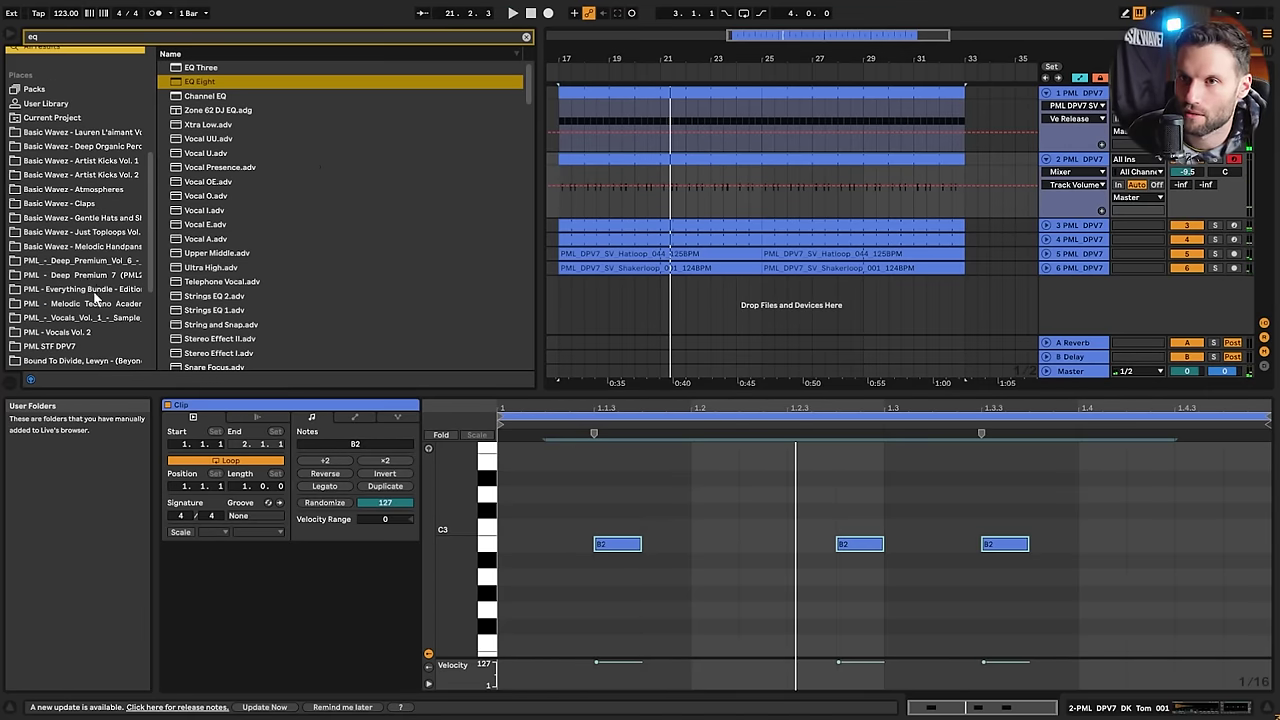
{"action": "left_click", "coordinate": [96, 275]}
{"action": "scroll", "coordinate": [136, 283], "scroll_direction": "down", "scroll_amount": 1}
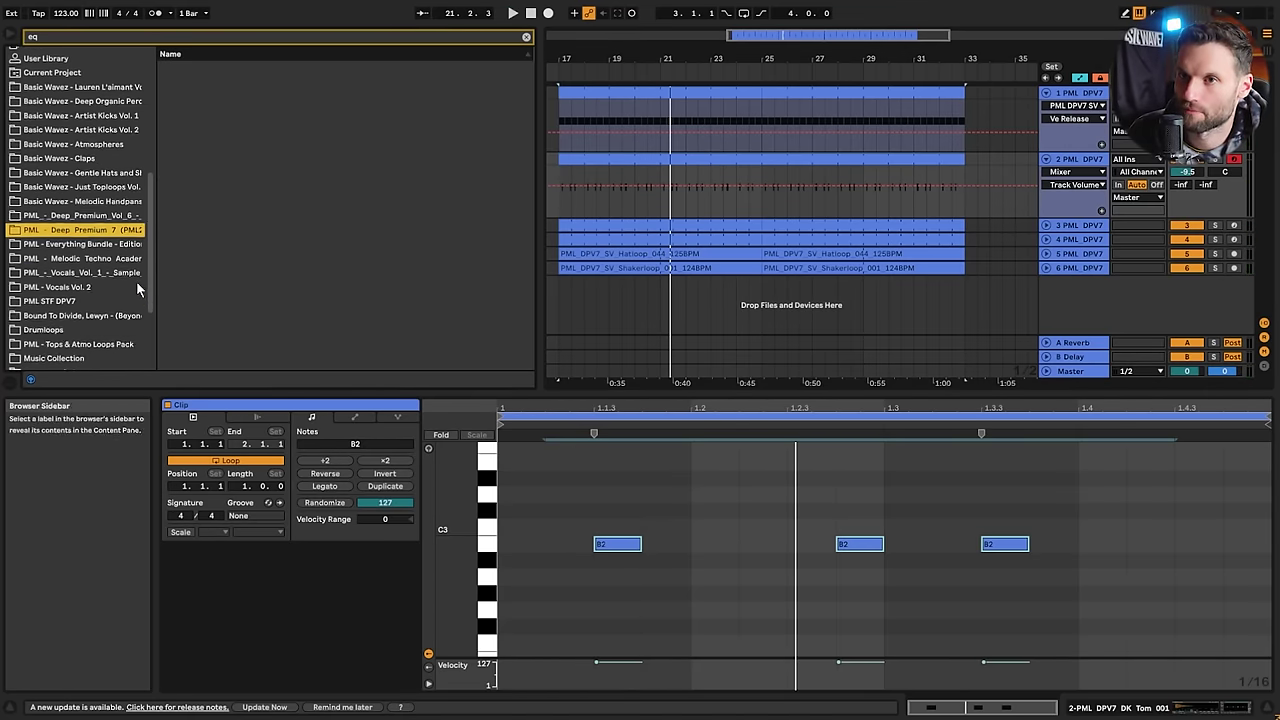
{"action": "left_click", "coordinate": [134, 299]}
{"action": "left_click", "coordinate": [253, 172]}
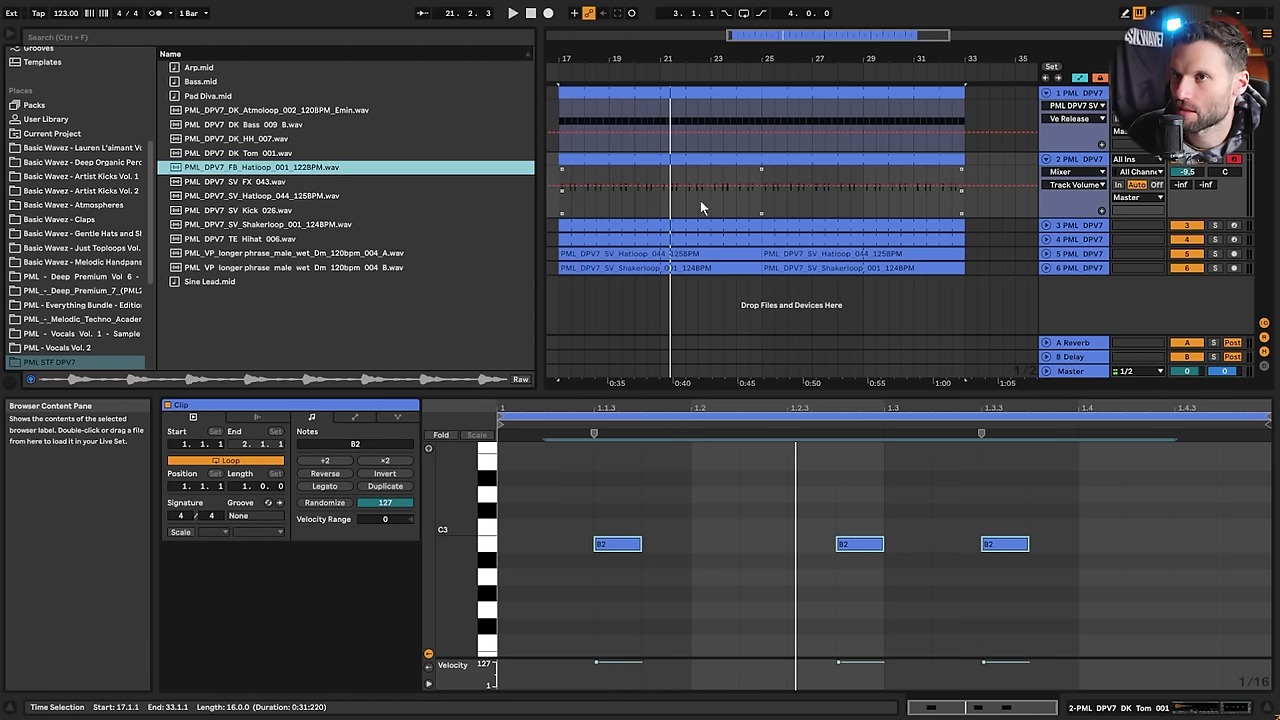
Place PML_DPV7_FB_Hatloop_001_122BPM on a new audio track at bar 17 and loop it to bar 33
{"action": "left_click", "coordinate": [1075, 268]}
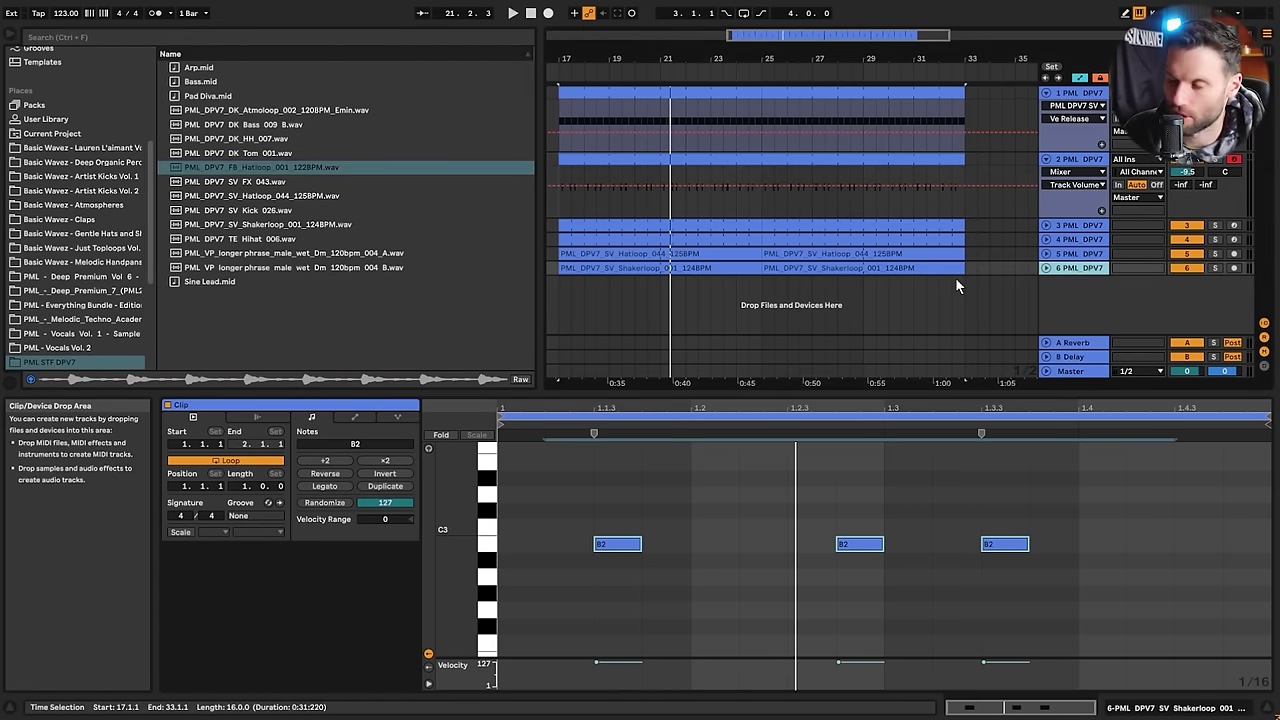
{"action": "left_click", "coordinate": [955, 285]}
{"action": "left_click_drag", "start_coordinate": [270, 167], "coordinate": [557, 295]}
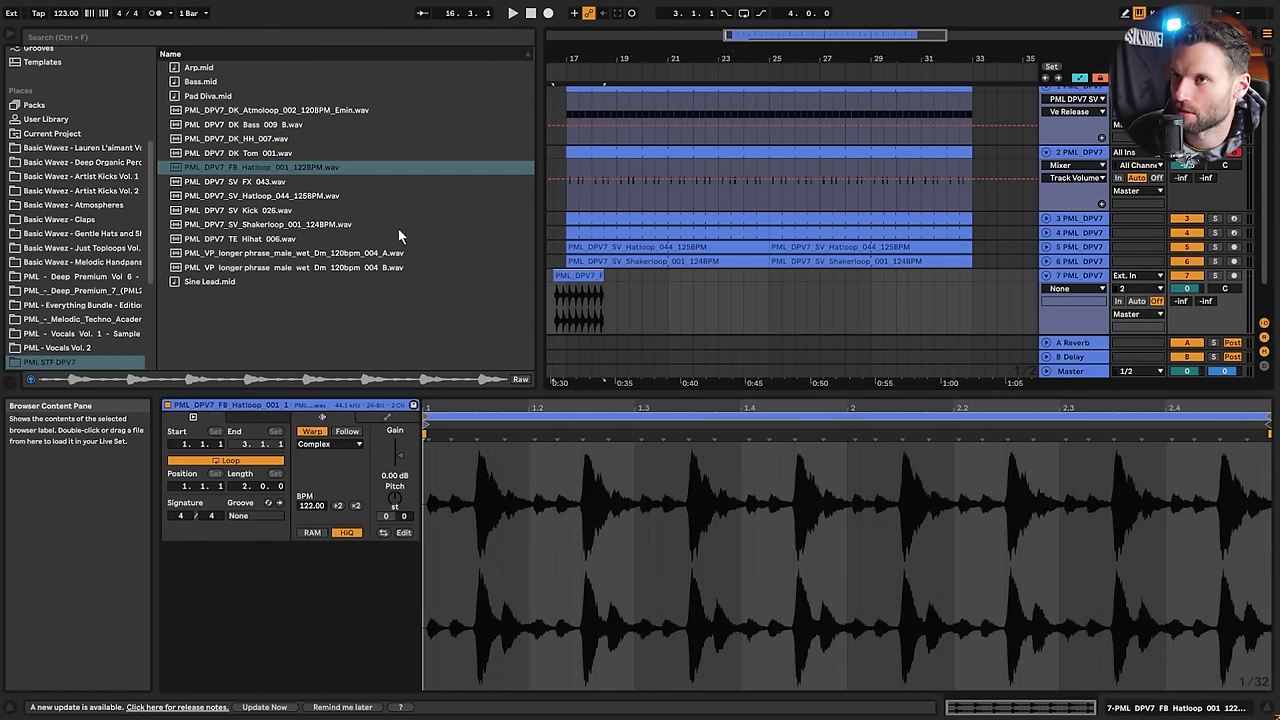
{"action": "left_click", "coordinate": [636, 299]}
{"action": "mouse_move", "coordinate": [570, 278]}
{"action": "left_mouse_down"}
{"action": "mouse_move", "coordinate": [595, 278]}
{"action": "mouse_move", "coordinate": [581, 279]}
{"action": "left_mouse_up"}
{"action": "left_click_drag", "start_coordinate": [616, 276], "coordinate": [972, 276]}
Set the new hat loop track's volume to -29.6 dB during playback, then mute and unmute it to compare
{"action": "left_click_drag", "start_coordinate": [1187, 288], "coordinate": [1187, 345]}
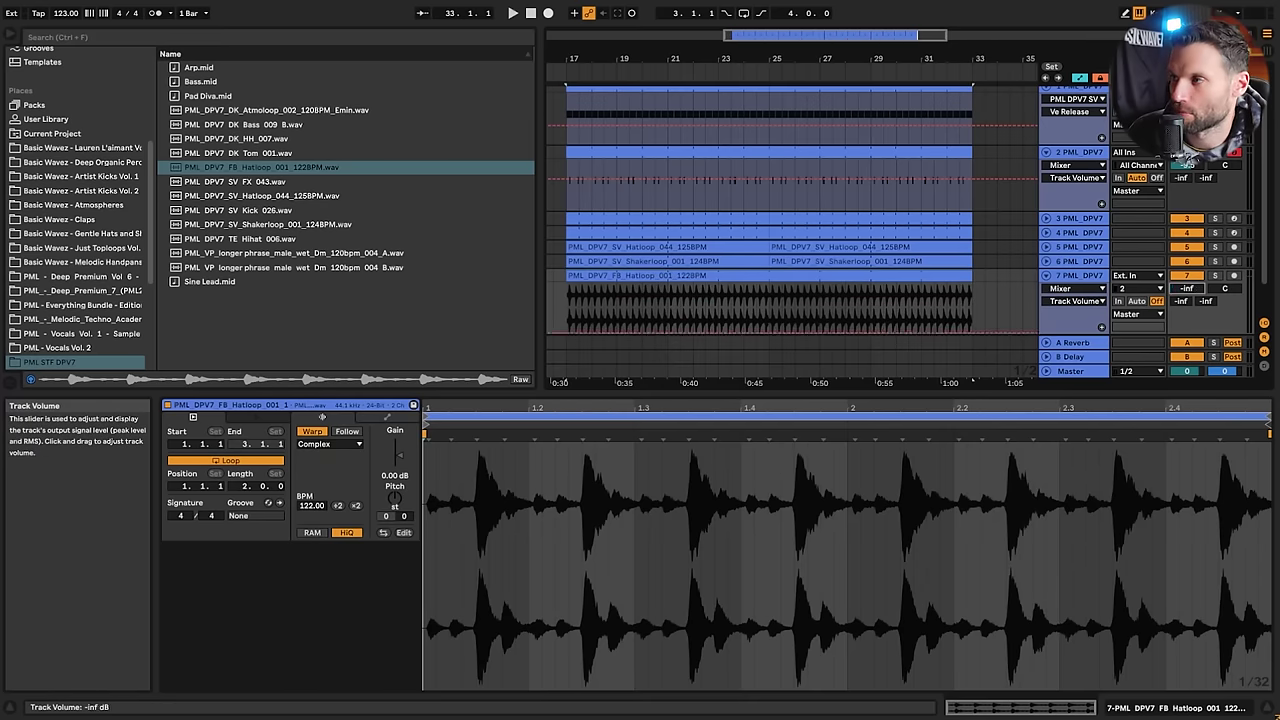
{"action": "key", "text": "space"}
{"action": "left_click_drag", "start_coordinate": [1187, 288], "coordinate": [1187, 266]}
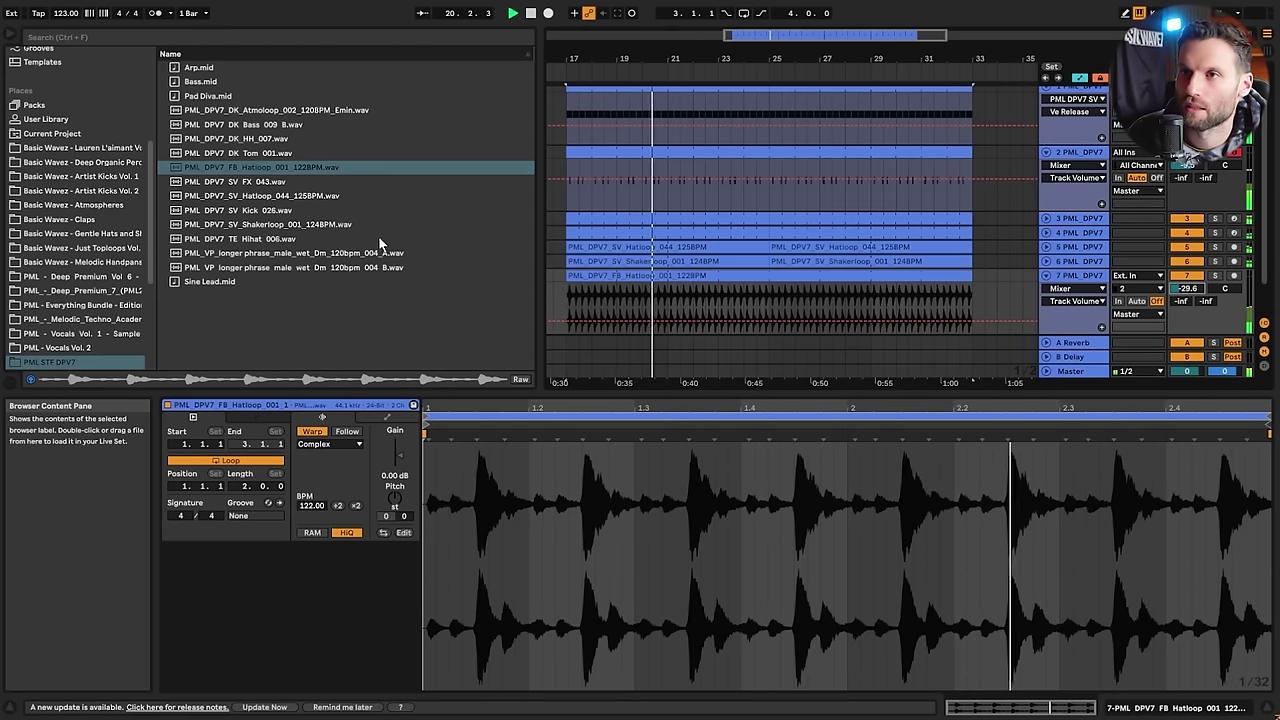
{"action": "left_click", "coordinate": [1186, 276]}
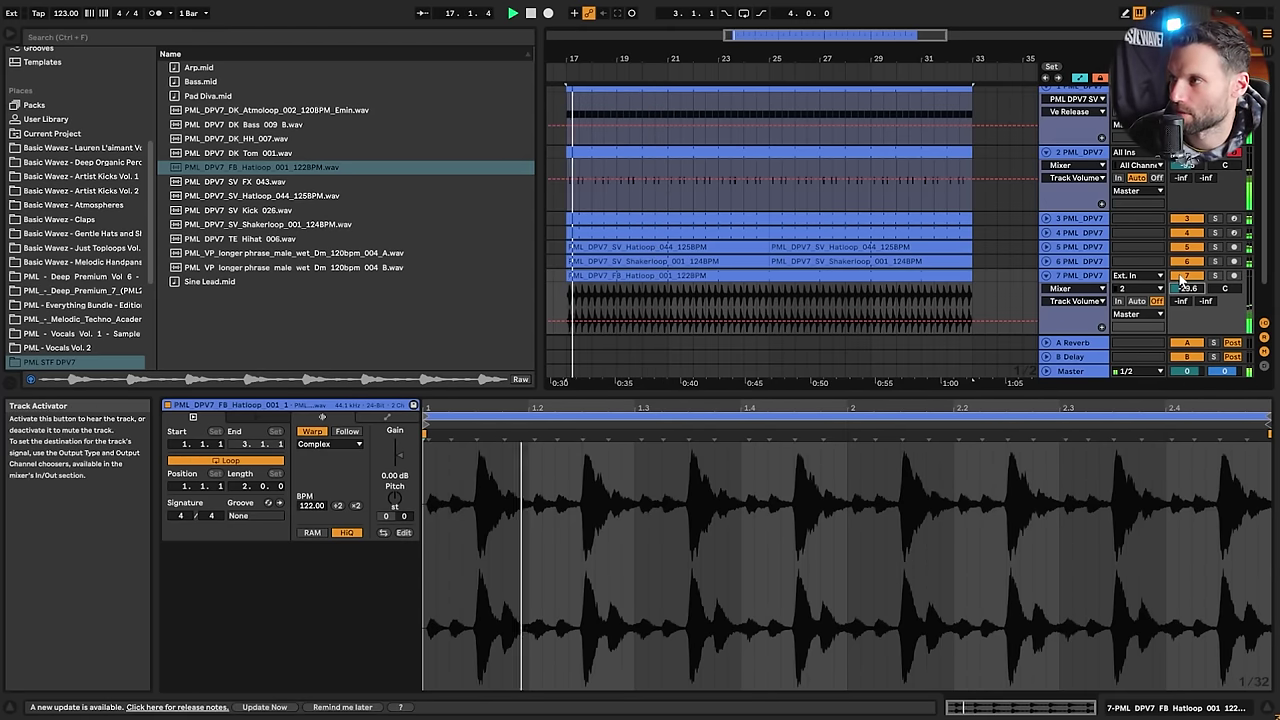
{"action": "left_click", "coordinate": [1184, 277]}
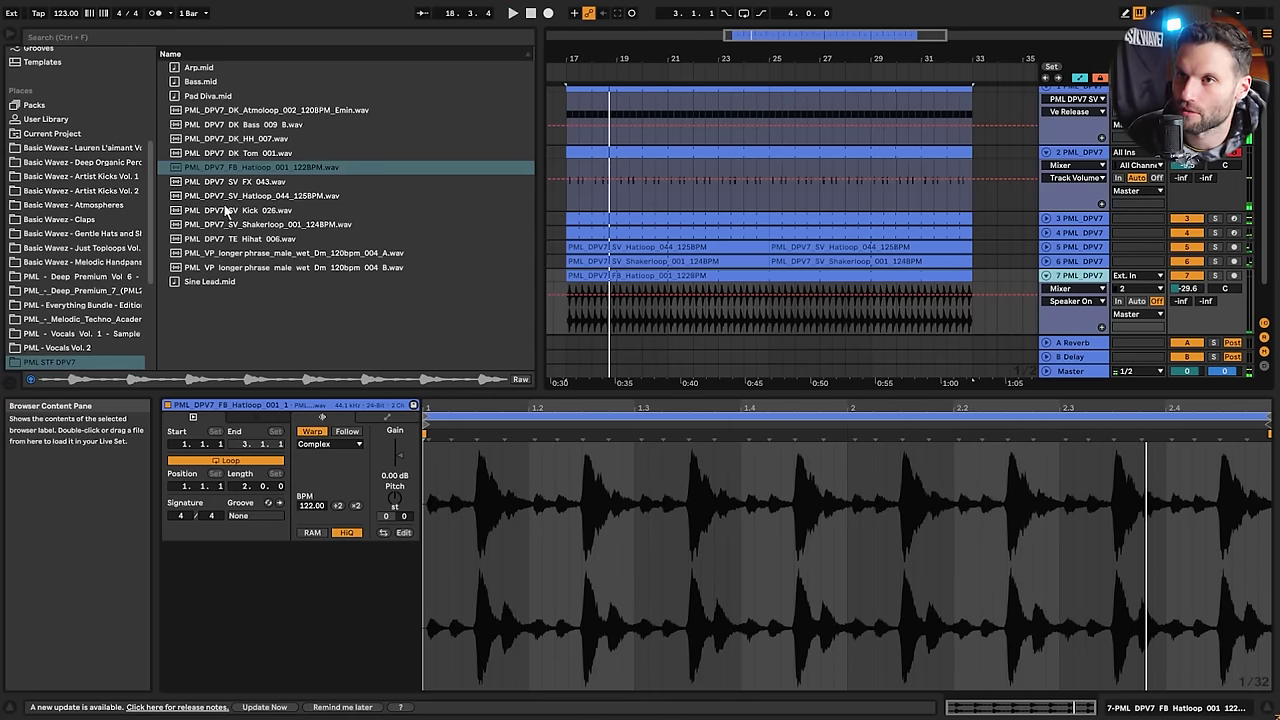
Audition the folder's FX, tom, hi-hat, bass, shaker, kick and hat loop samples
{"action": "left_click", "coordinate": [243, 182]}
{"action": "left_click", "coordinate": [248, 154]}
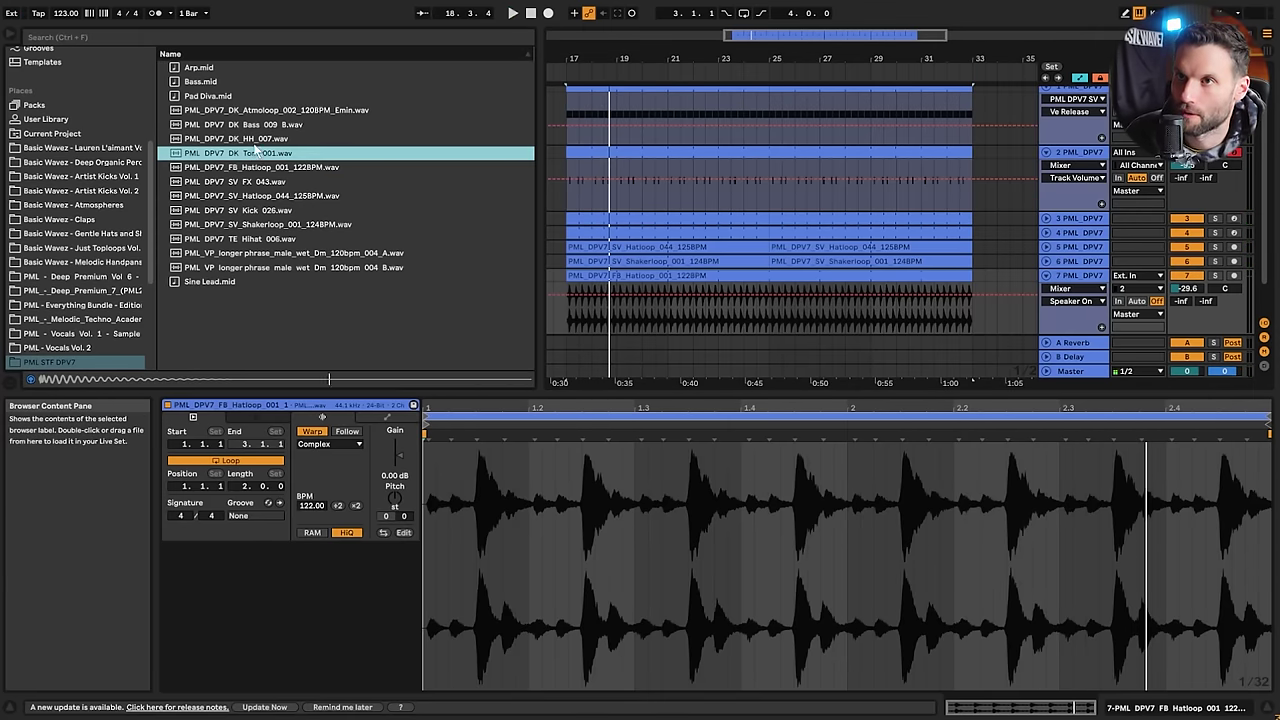
{"action": "left_click", "coordinate": [257, 140]}
{"action": "key", "text": "Up"}
{"action": "key", "text": "Up"}
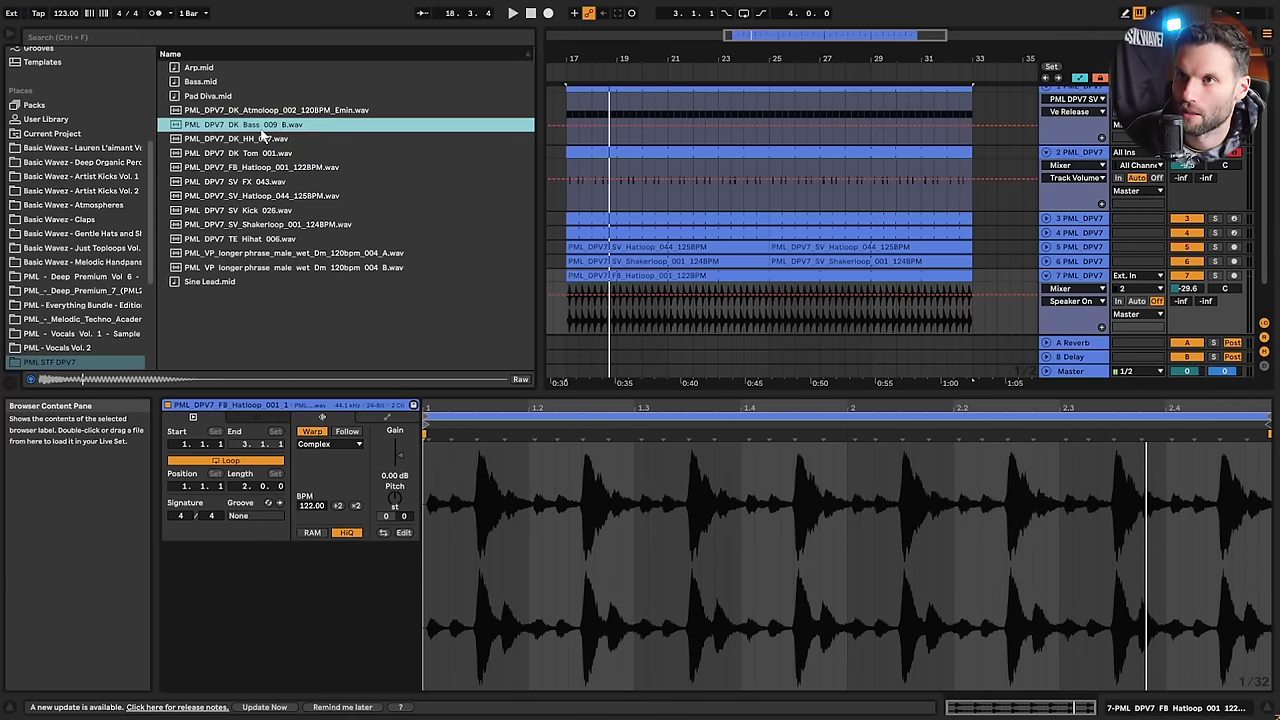
{"action": "left_click", "coordinate": [250, 225]}
{"action": "left_click", "coordinate": [248, 239]}
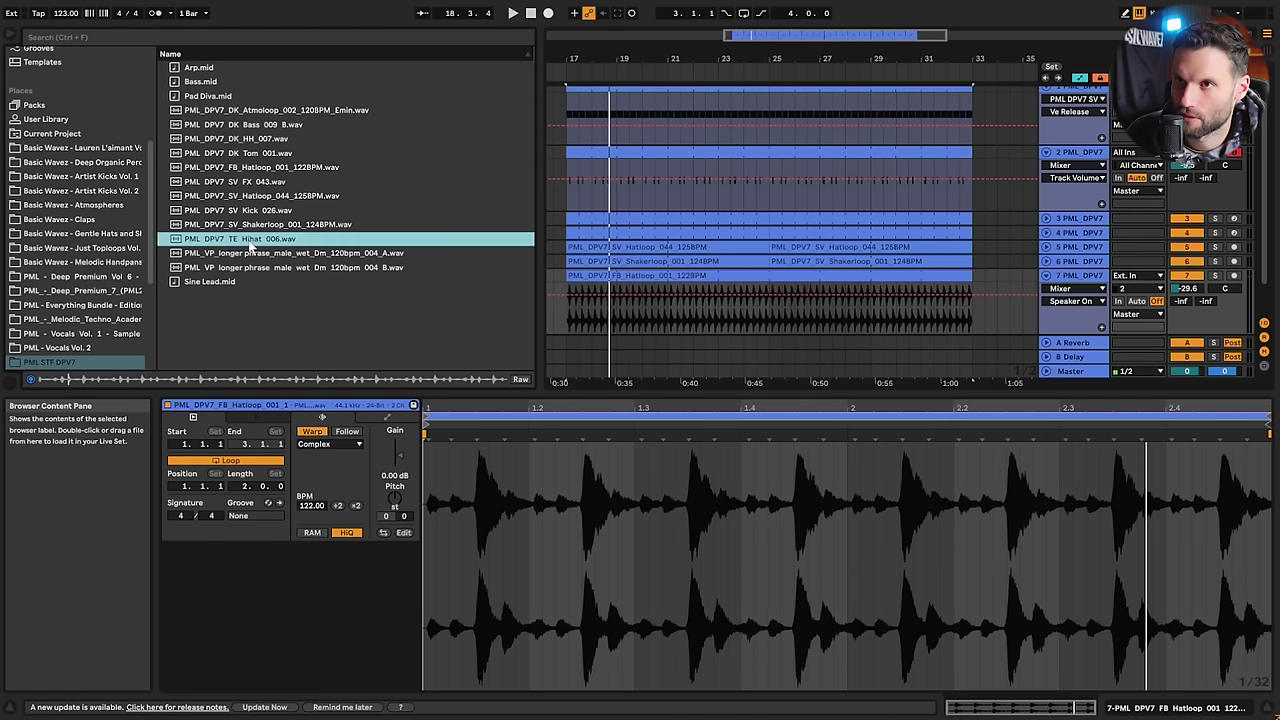
{"action": "left_click", "coordinate": [261, 211]}
{"action": "left_click", "coordinate": [265, 196]}
{"action": "left_click", "coordinate": [268, 182]}
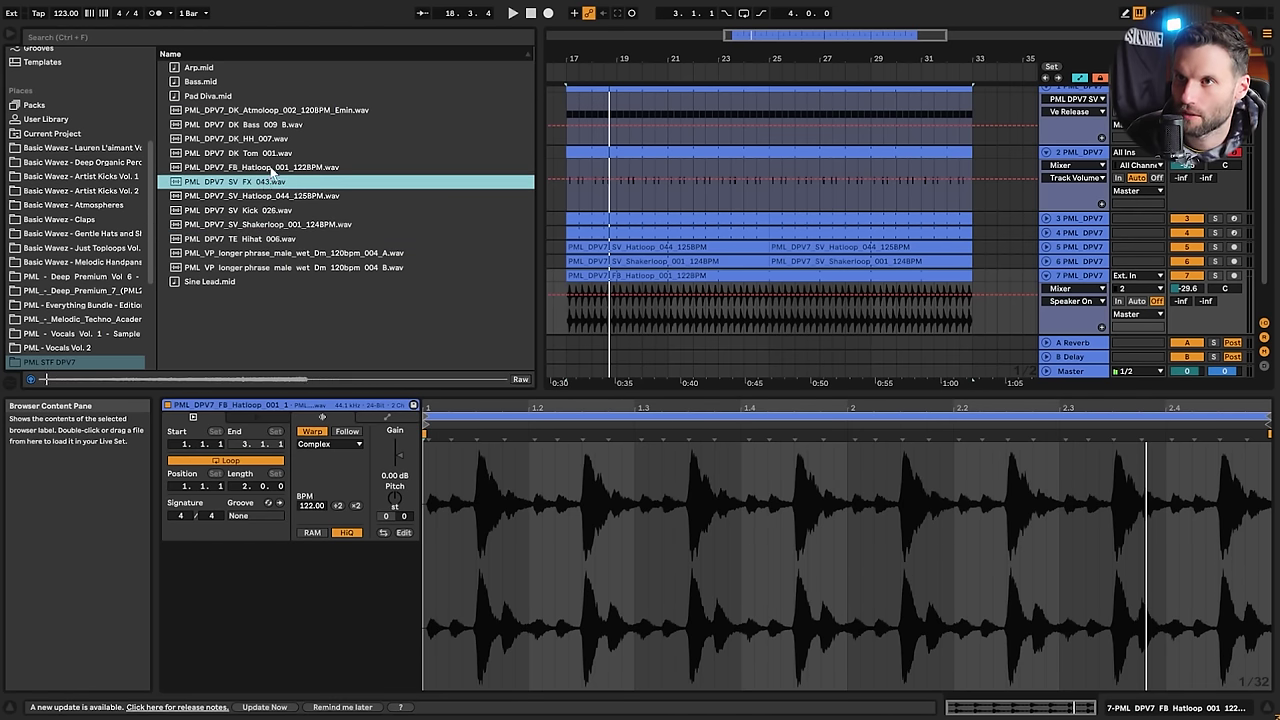
{"action": "left_click", "coordinate": [270, 167]}
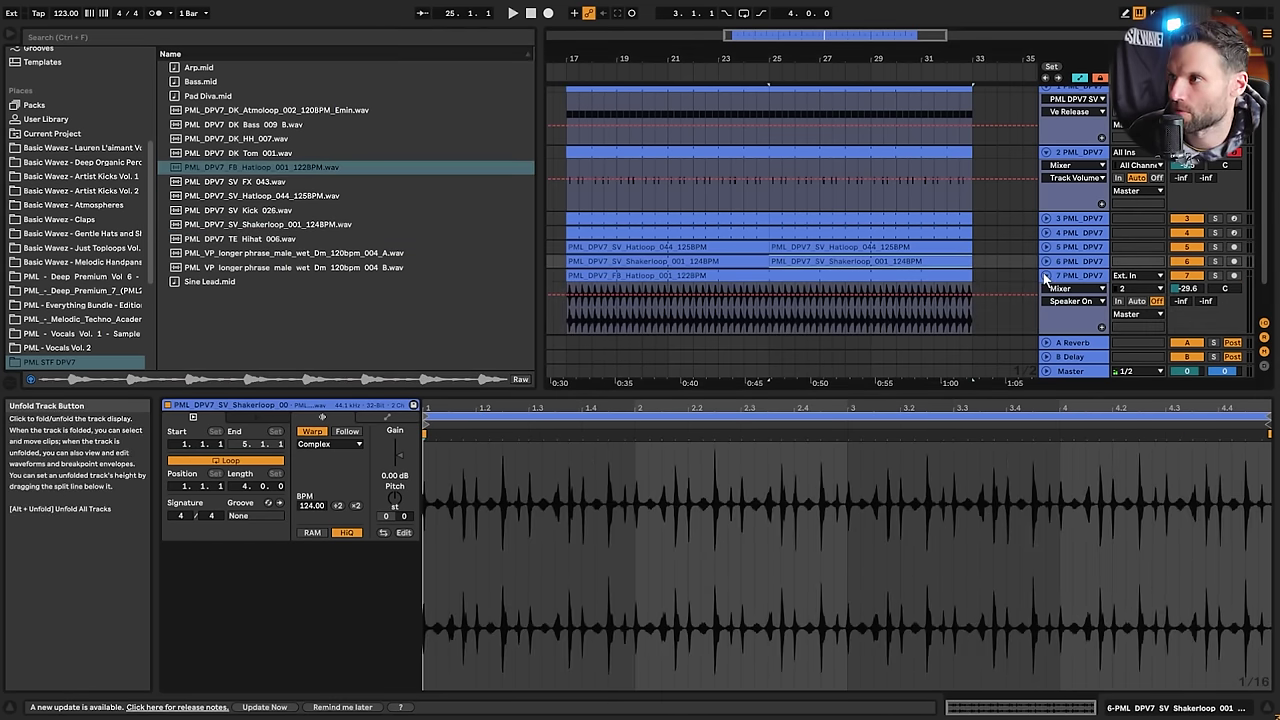
Preview PML_DPV7_DK_Atmoloop_002_120BPM_Emin.wav and place it on a new audio track from bar 17
{"action": "scroll", "coordinate": [853, 227], "scroll_direction": "down", "scroll_amount": 3}
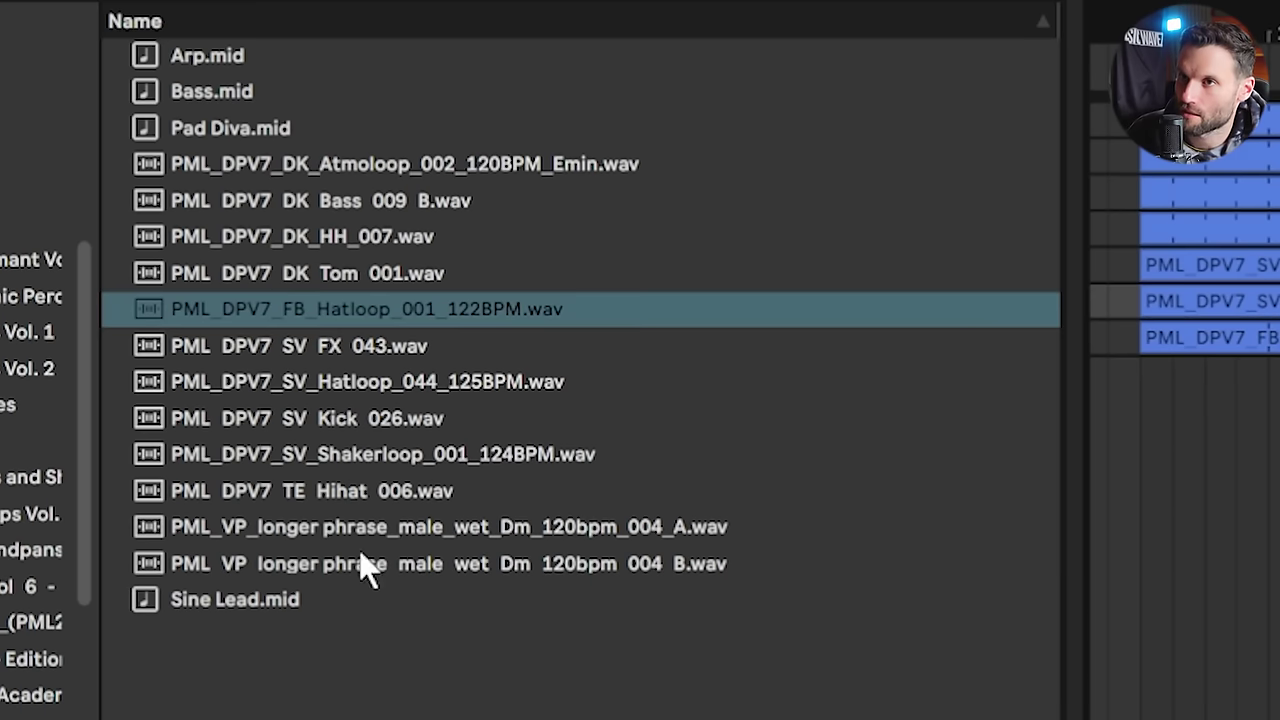
{"action": "left_click", "coordinate": [366, 168]}
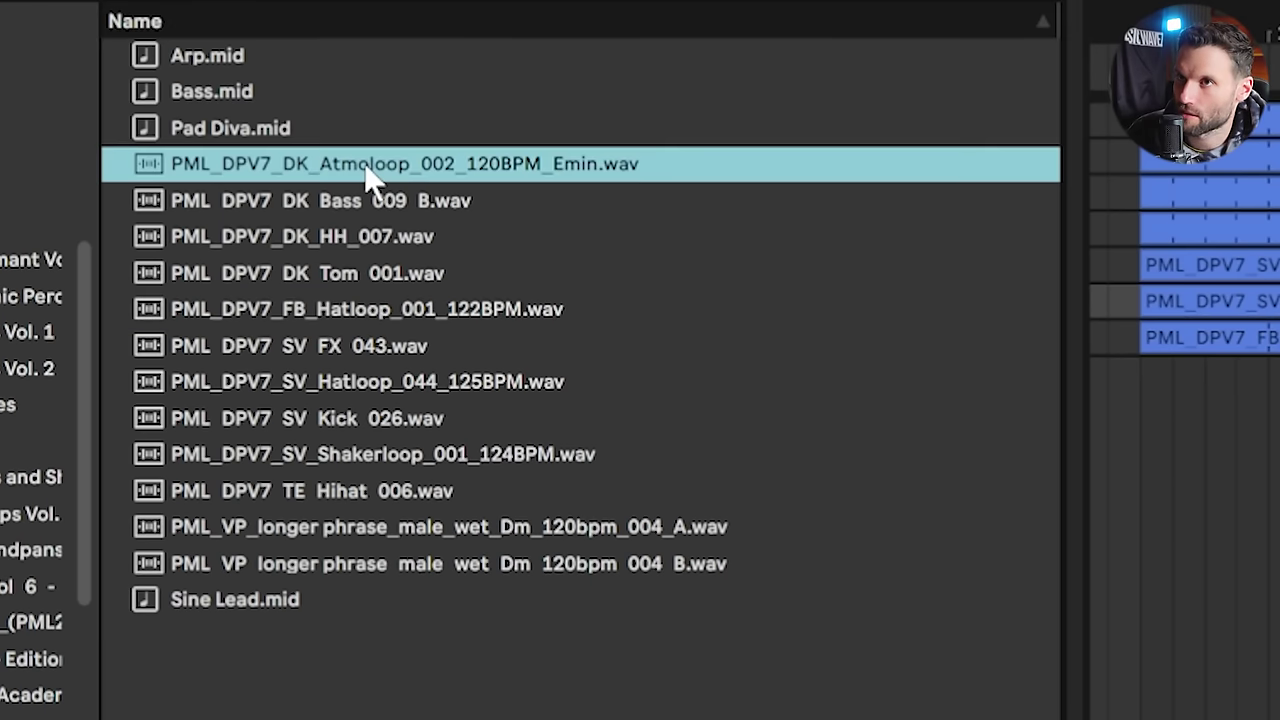
{"action": "left_click_drag", "start_coordinate": [335, 163], "coordinate": [1150, 372]}
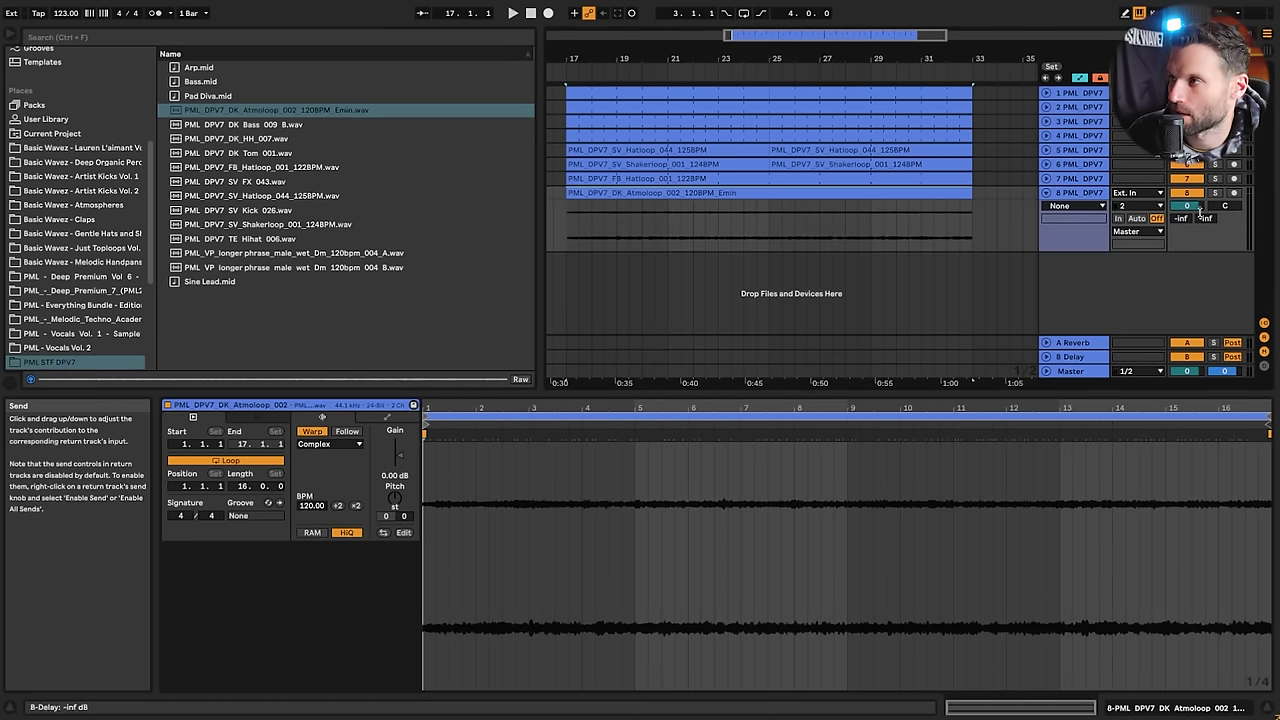
Set the atmosphere loop's track volume to -25.7 dB during playback and transpose its clip by -5 st
{"action": "left_click_drag", "start_coordinate": [1187, 205], "coordinate": [1187, 290]}
{"action": "key", "text": "space"}
{"action": "left_click_drag", "start_coordinate": [1187, 205], "coordinate": [1187, 190]}
{"action": "left_click_drag", "start_coordinate": [878, 396], "coordinate": [878, 342]}
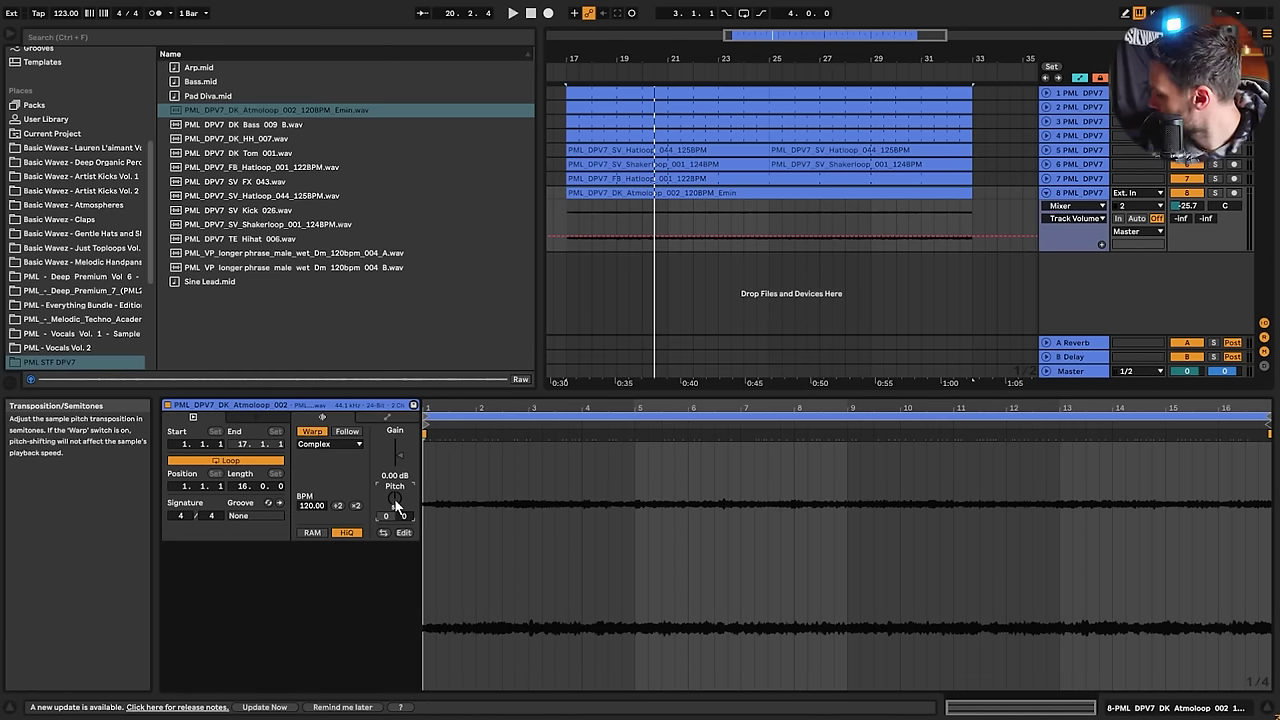
{"action": "key", "text": "space"}
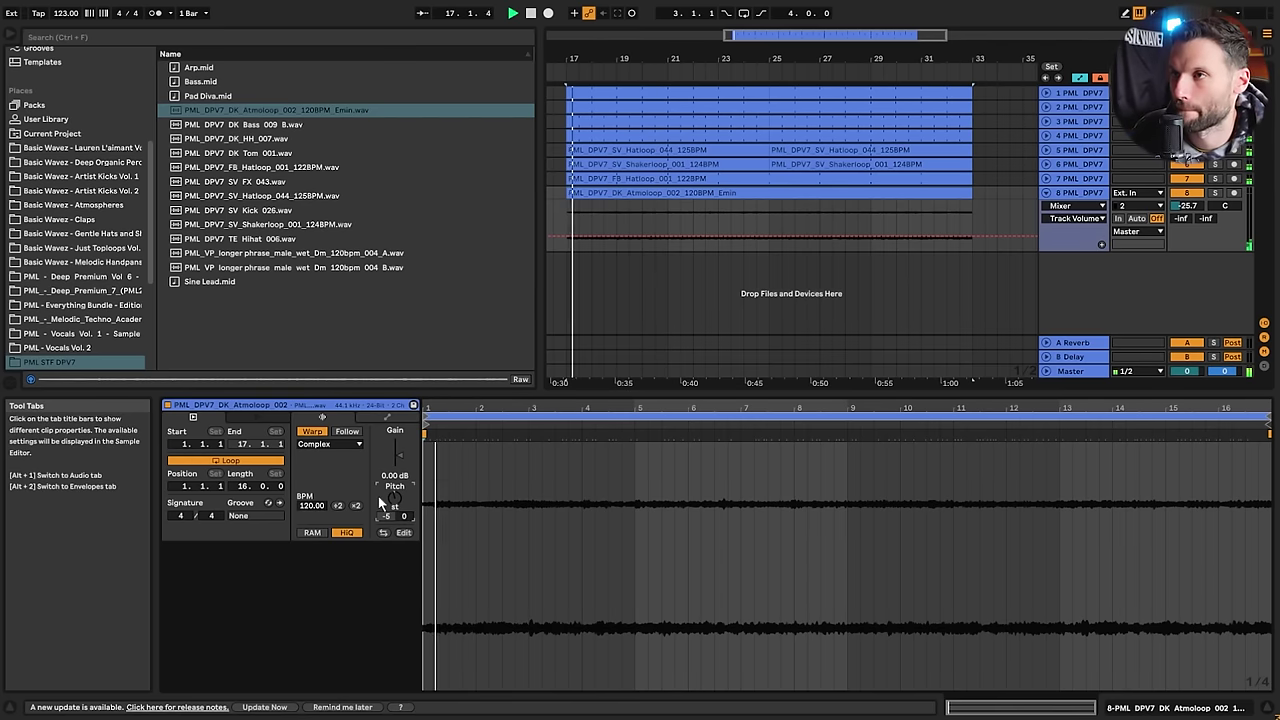
Add a Tuner device to the atmosphere loop's track and raise the track volume to -18.8 dB
{"action": "double_click", "coordinate": [1071, 194]}
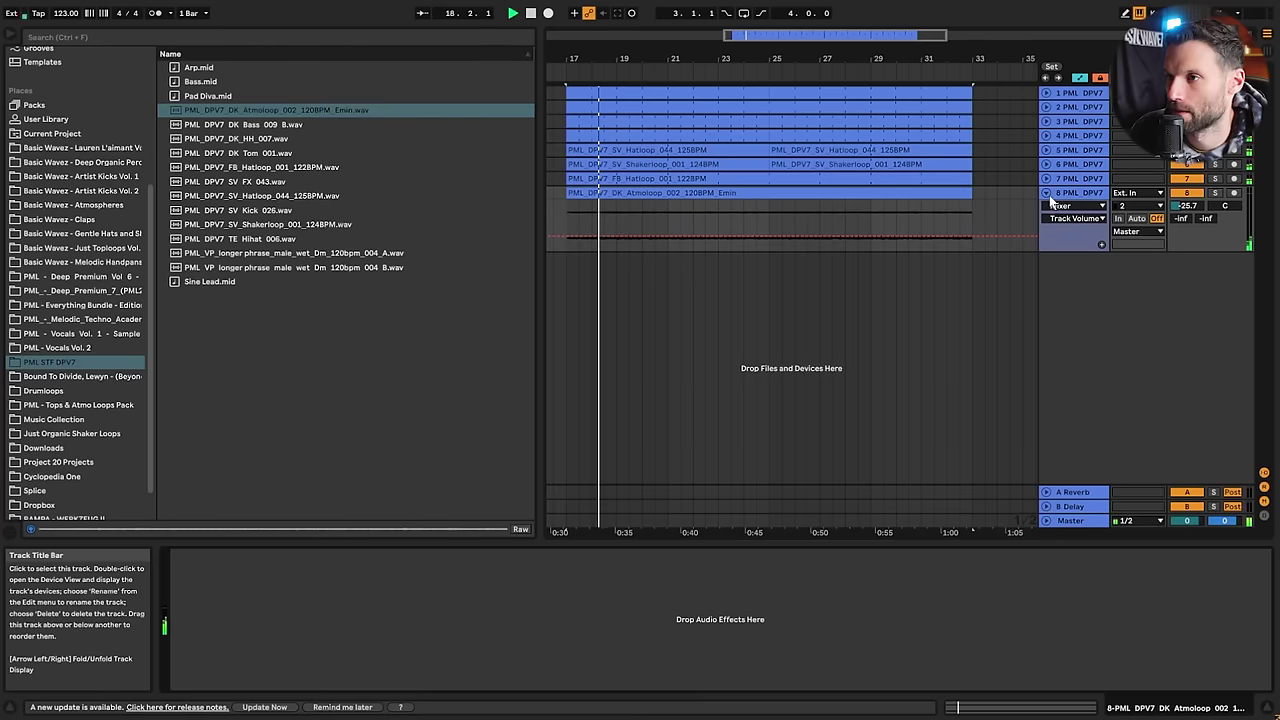
{"action": "left_click", "coordinate": [380, 37]}
{"action": "type", "text": "eq"}
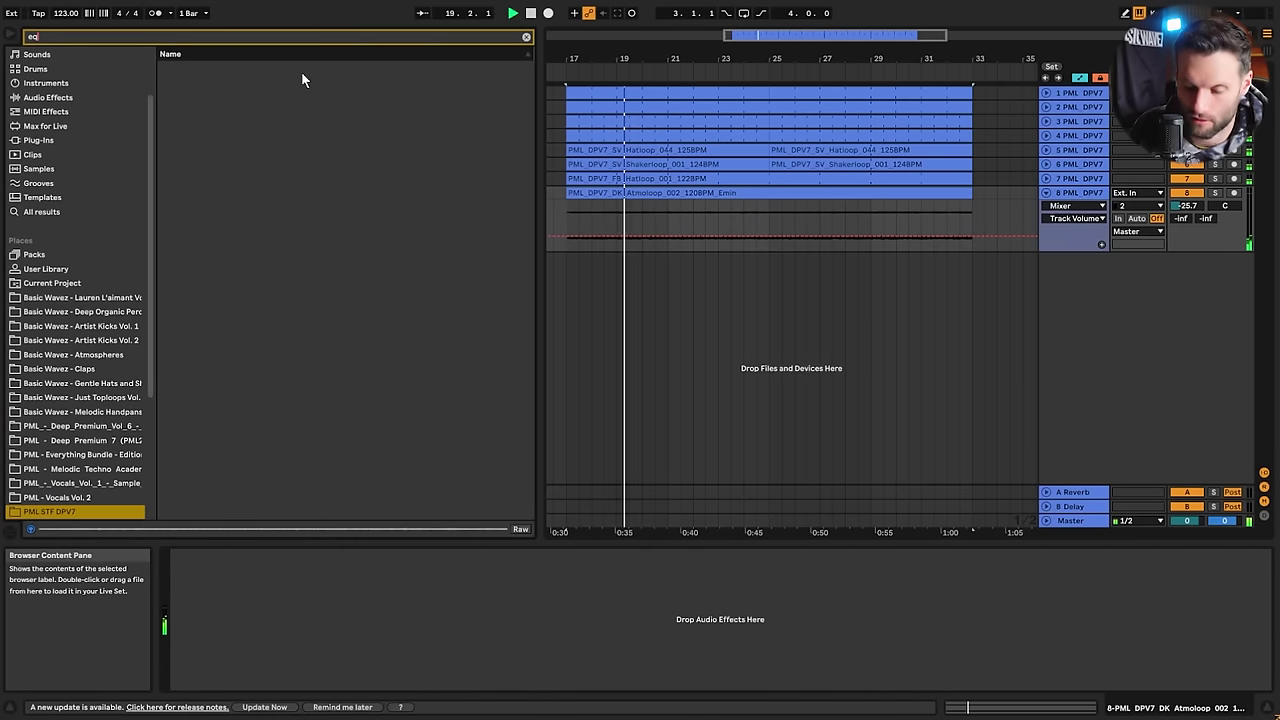
{"action": "key", "text": "BackSpace"}
{"action": "key", "text": "BackSpace"}
{"action": "type", "text": "tuner"}
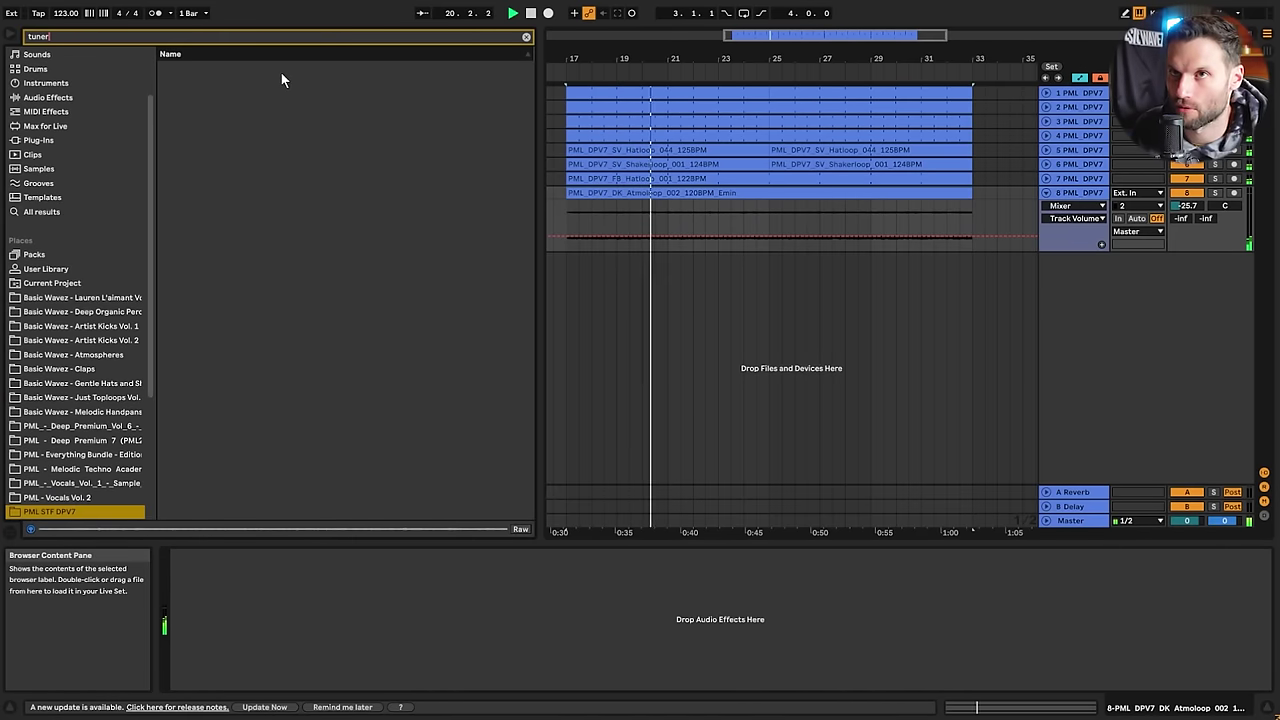
{"action": "left_click", "coordinate": [55, 210]}
{"action": "double_click", "coordinate": [194, 68]}
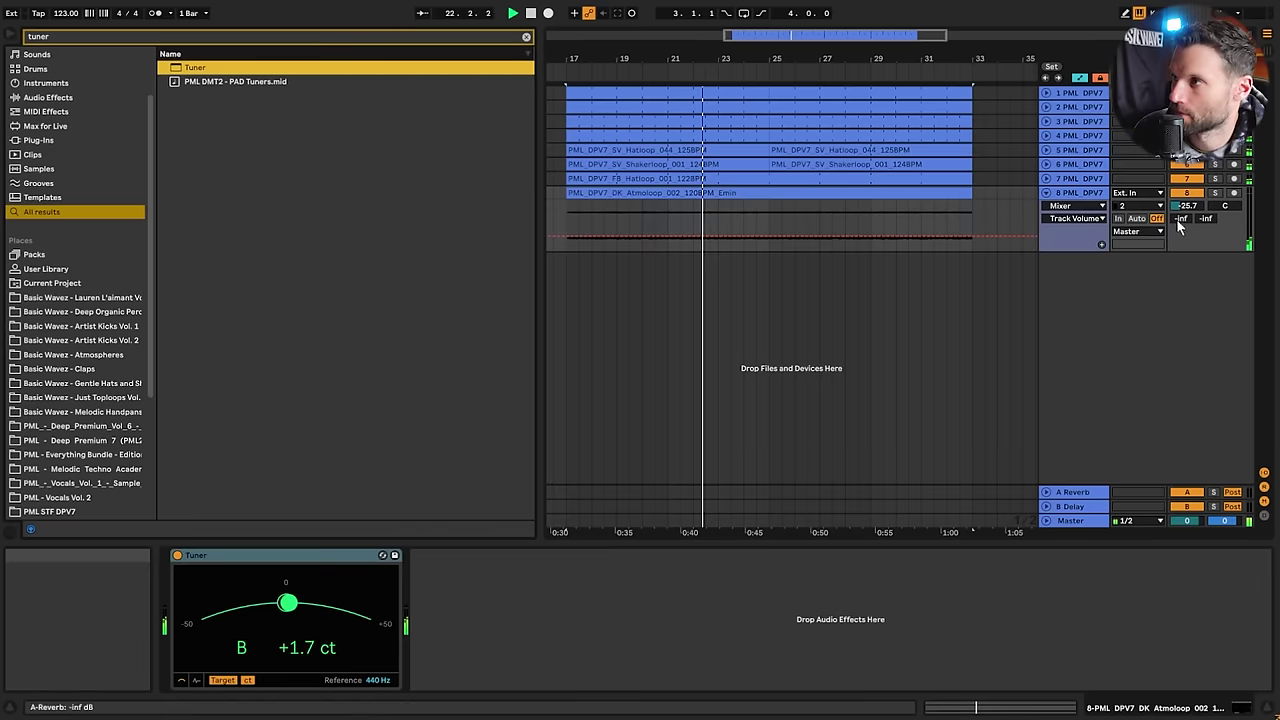
{"action": "left_click_drag", "start_coordinate": [1186, 207], "coordinate": [1186, 212]}
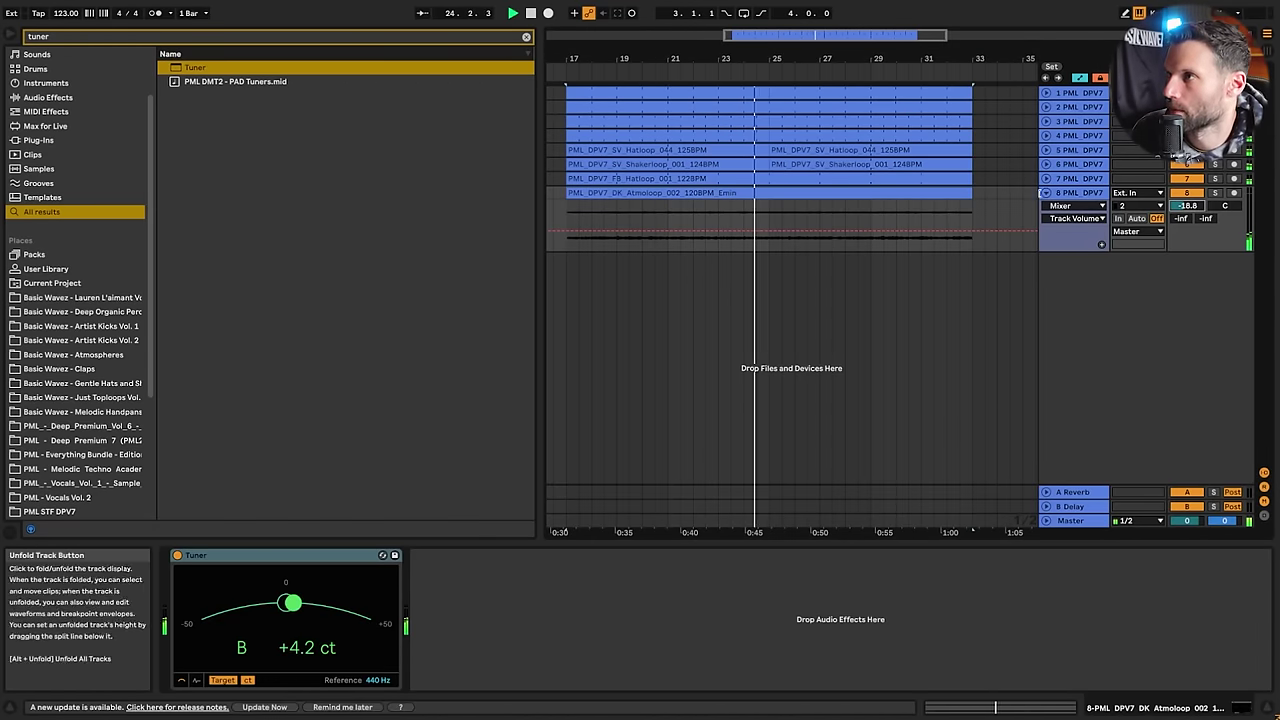
Fold the atmosphere track and place Arp.mid from the PML STF DPV7 folder on a new MIDI track from bar 17
{"action": "left_click", "coordinate": [1046, 192]}
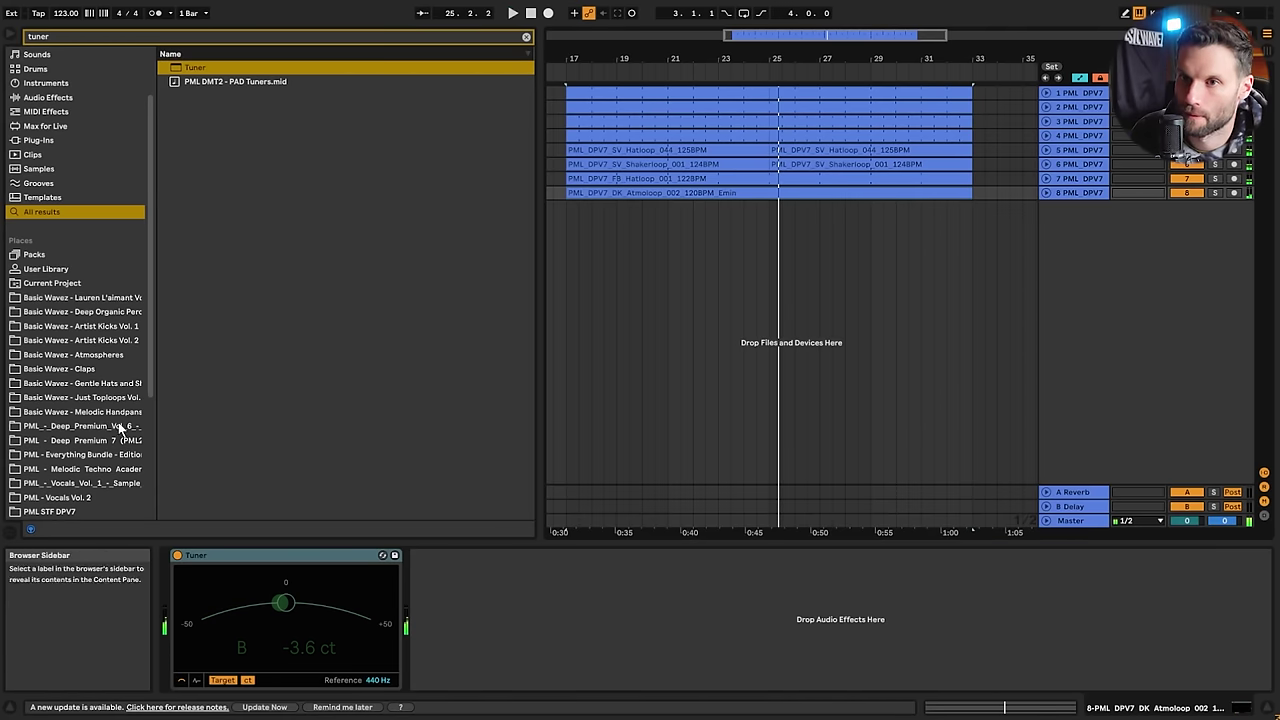
{"action": "left_click", "coordinate": [95, 455]}
{"action": "left_click", "coordinate": [105, 441]}
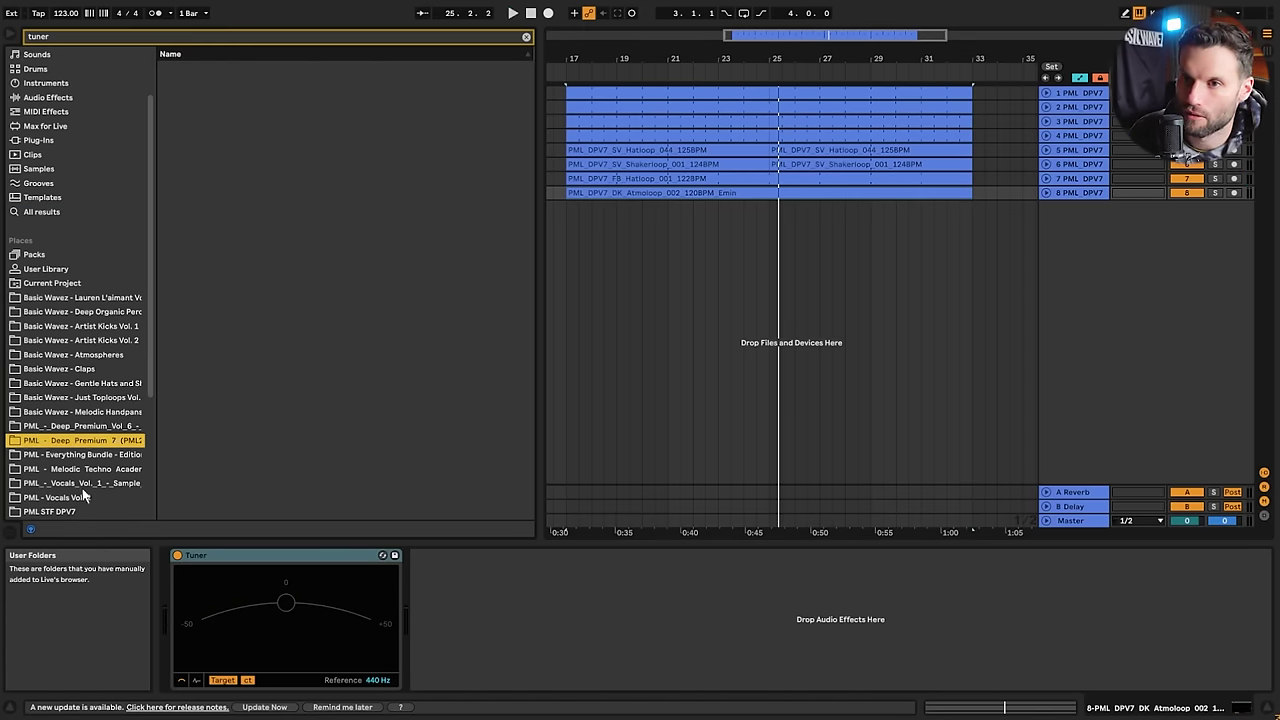
{"action": "scroll", "coordinate": [85, 495], "scroll_direction": "down", "scroll_amount": 2}
{"action": "left_click", "coordinate": [85, 465]}
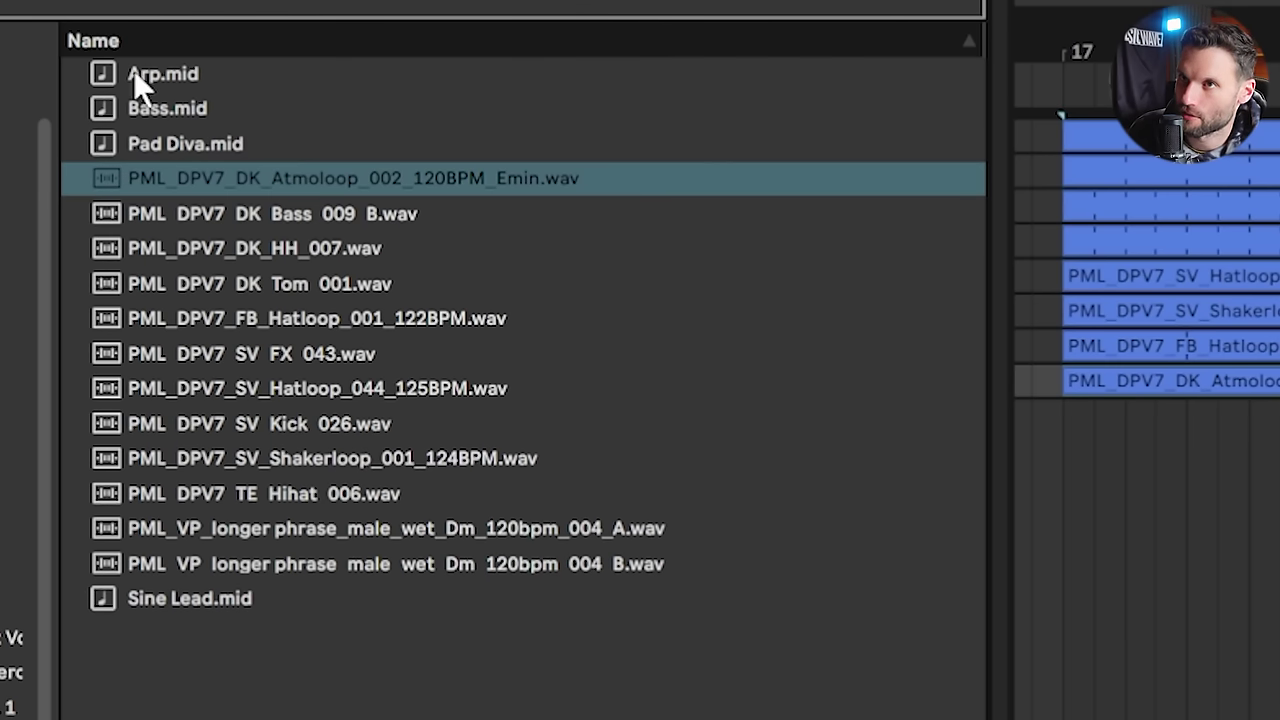
{"action": "left_click_drag", "start_coordinate": [134, 72], "coordinate": [1186, 427]}
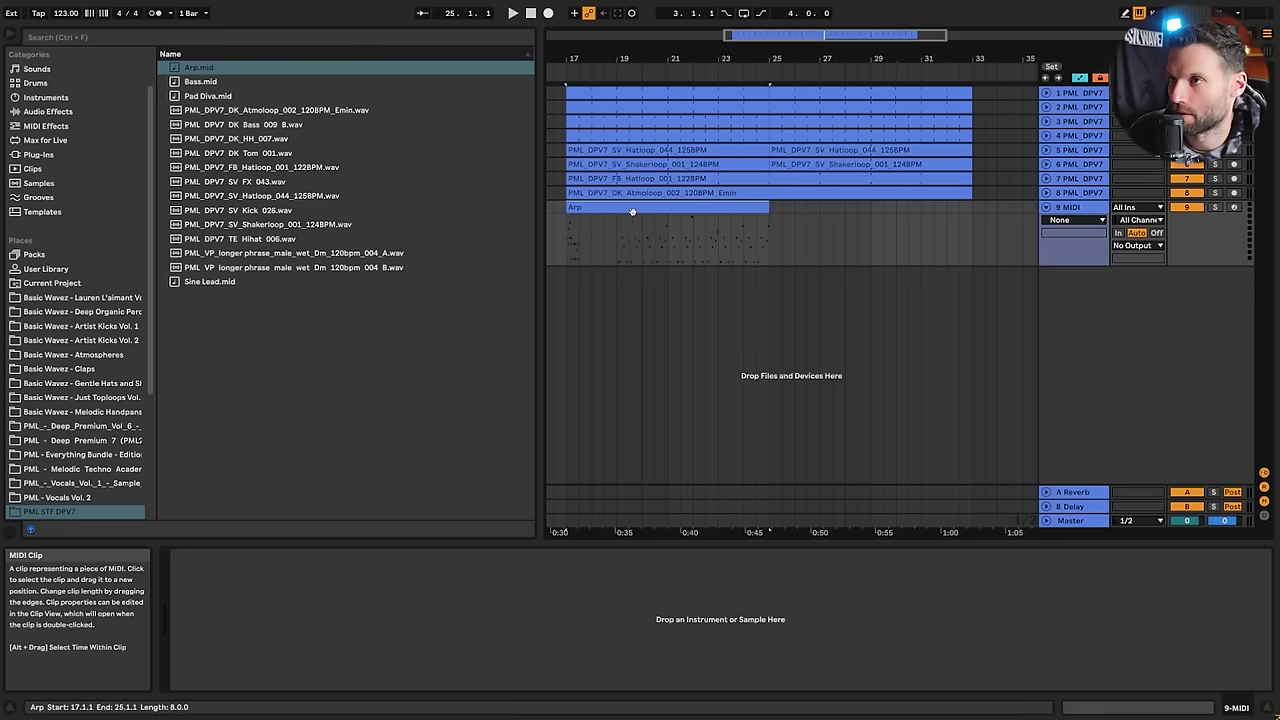
Open the Arp clip's notes and shorten its loop to length 0.2.0, ending at 1.3.1
{"action": "double_click", "coordinate": [690, 210]}
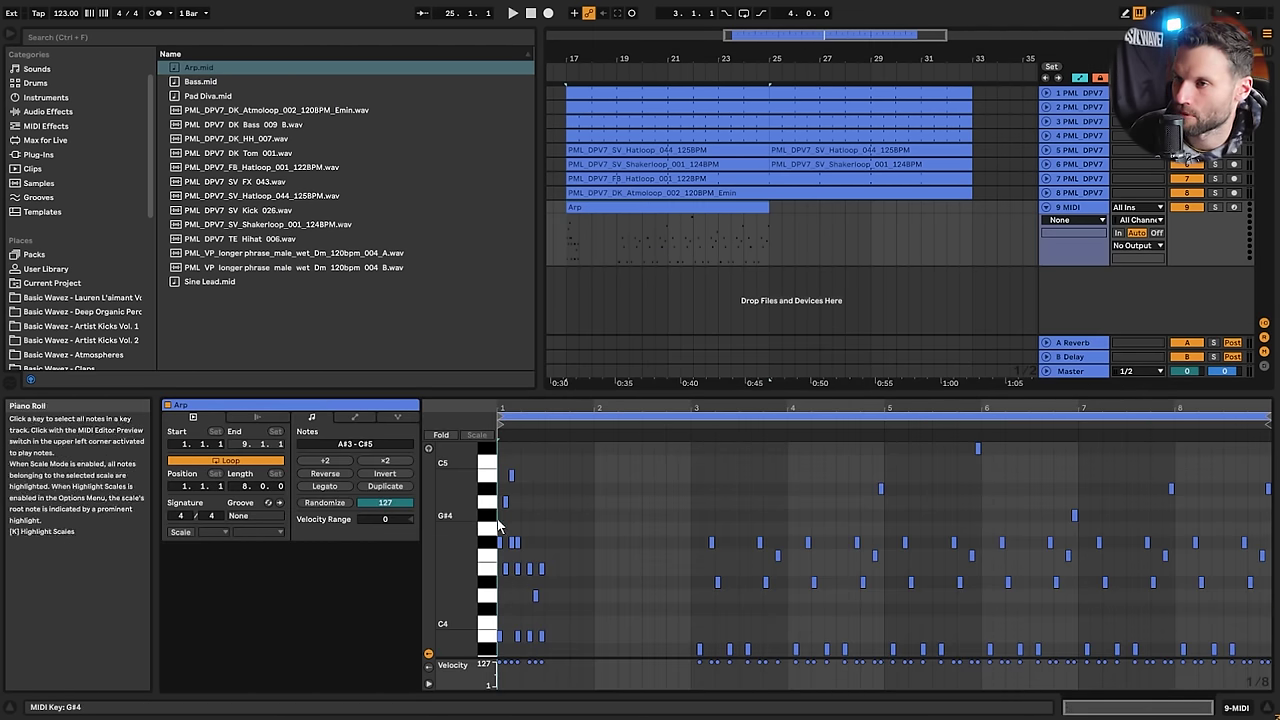
{"action": "scroll", "coordinate": [870, 522], "scroll_direction": "down", "scroll_amount": 3}
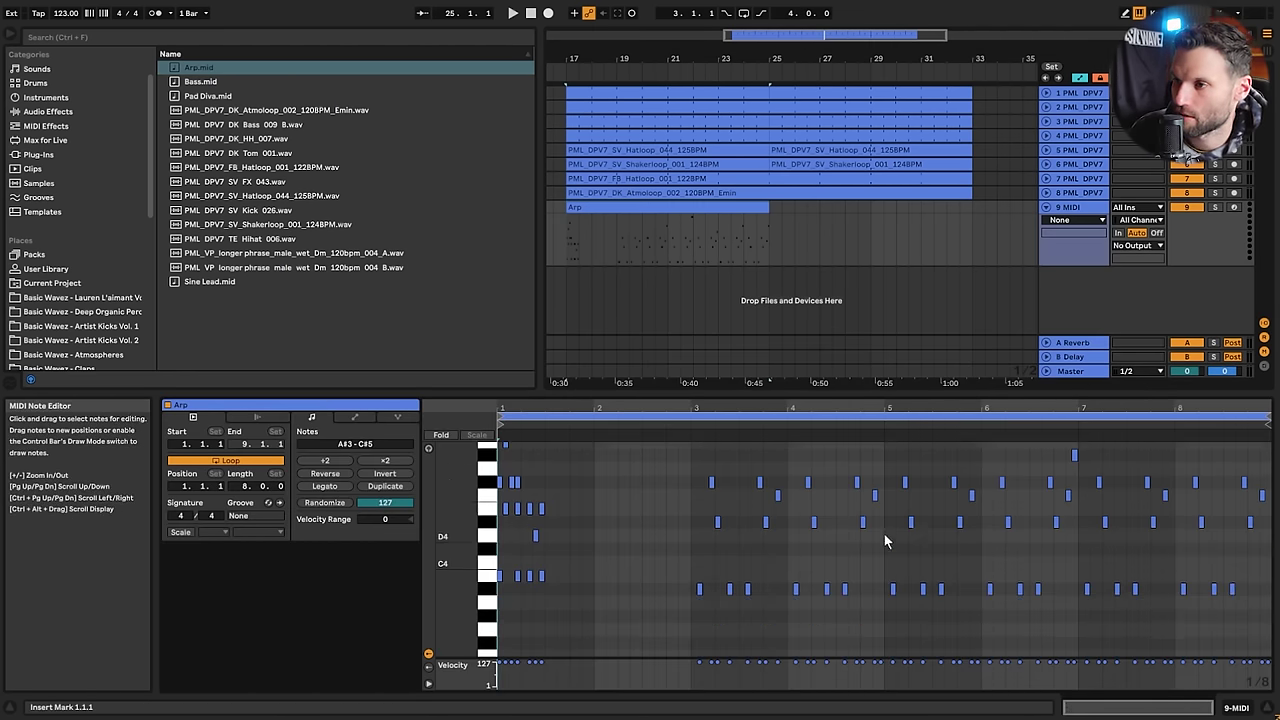
{"action": "scroll", "coordinate": [793, 585], "scroll_direction": "up", "scroll_amount": 2}
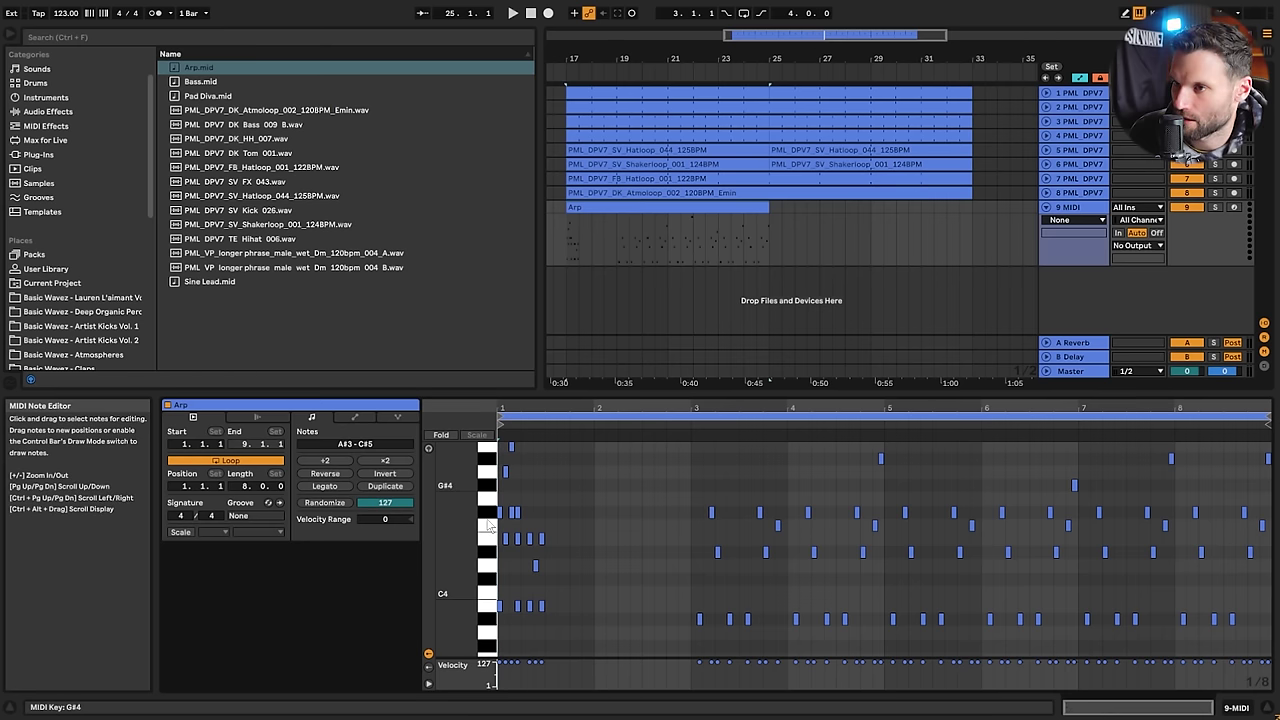
{"action": "left_click_drag", "start_coordinate": [1268, 424], "coordinate": [545, 432]}
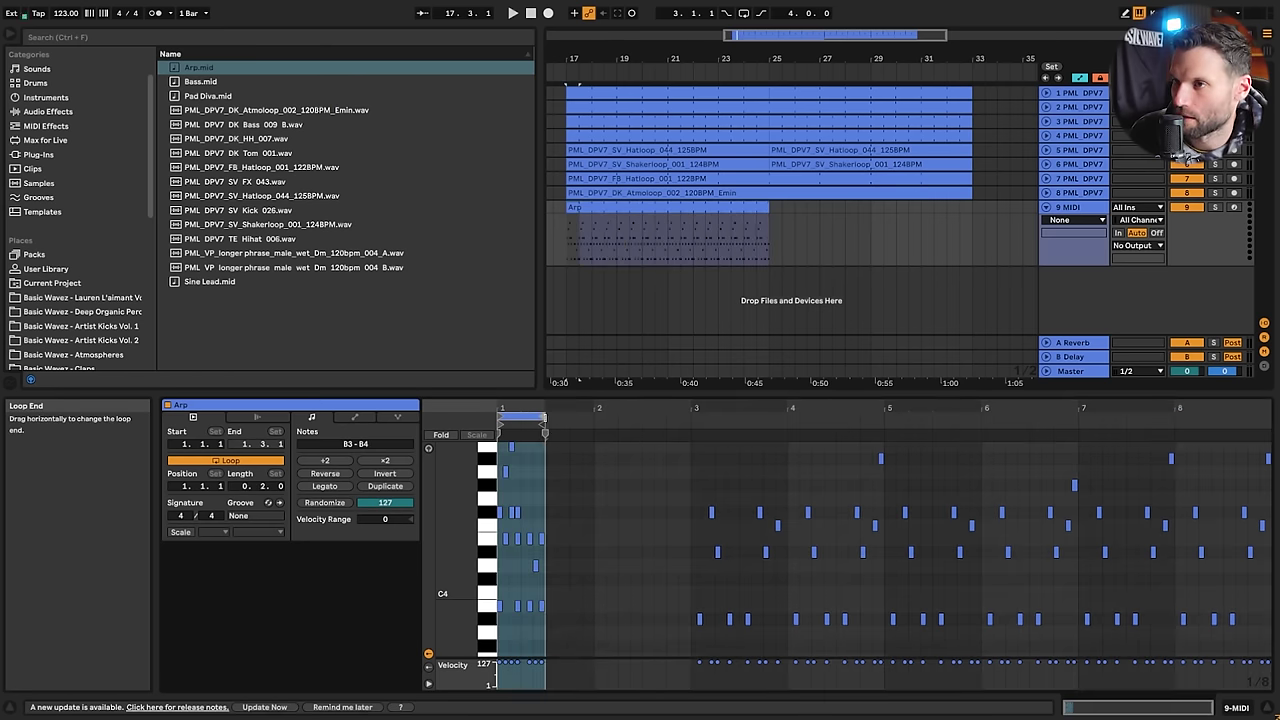
Search all browser results for "diva" and load the Diva instrument onto the arp's MIDI track
{"action": "double_click", "coordinate": [1084, 207]}
{"action": "left_click", "coordinate": [384, 39]}
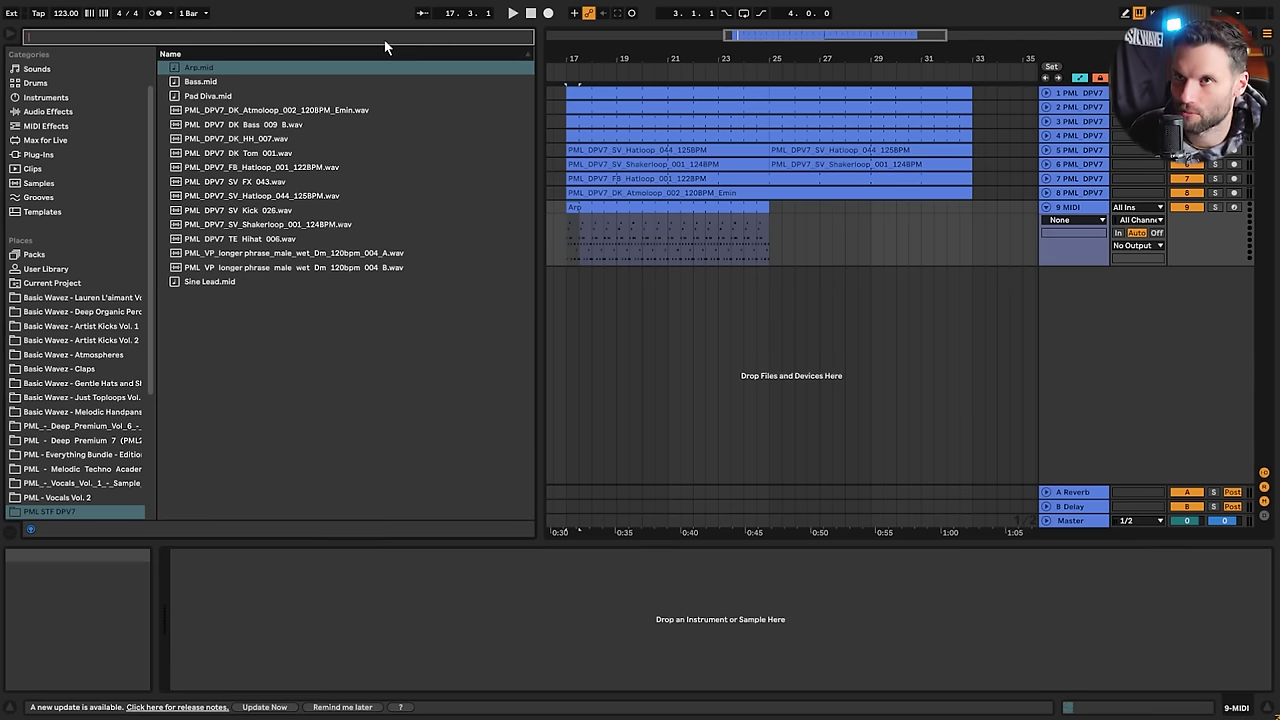
{"action": "type", "text": "dica"}
{"action": "key", "text": "BackSpace"}
{"action": "key", "text": "BackSpace"}
{"action": "type", "text": "va"}
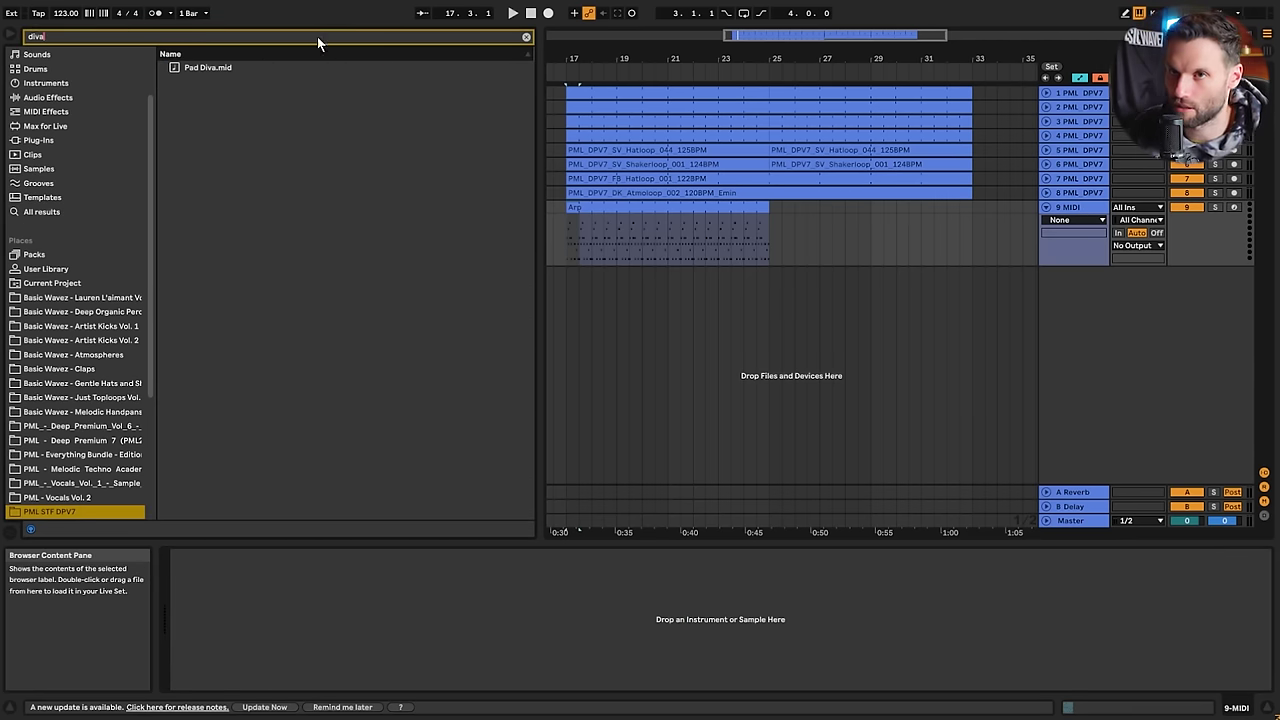
{"action": "left_click", "coordinate": [56, 212]}
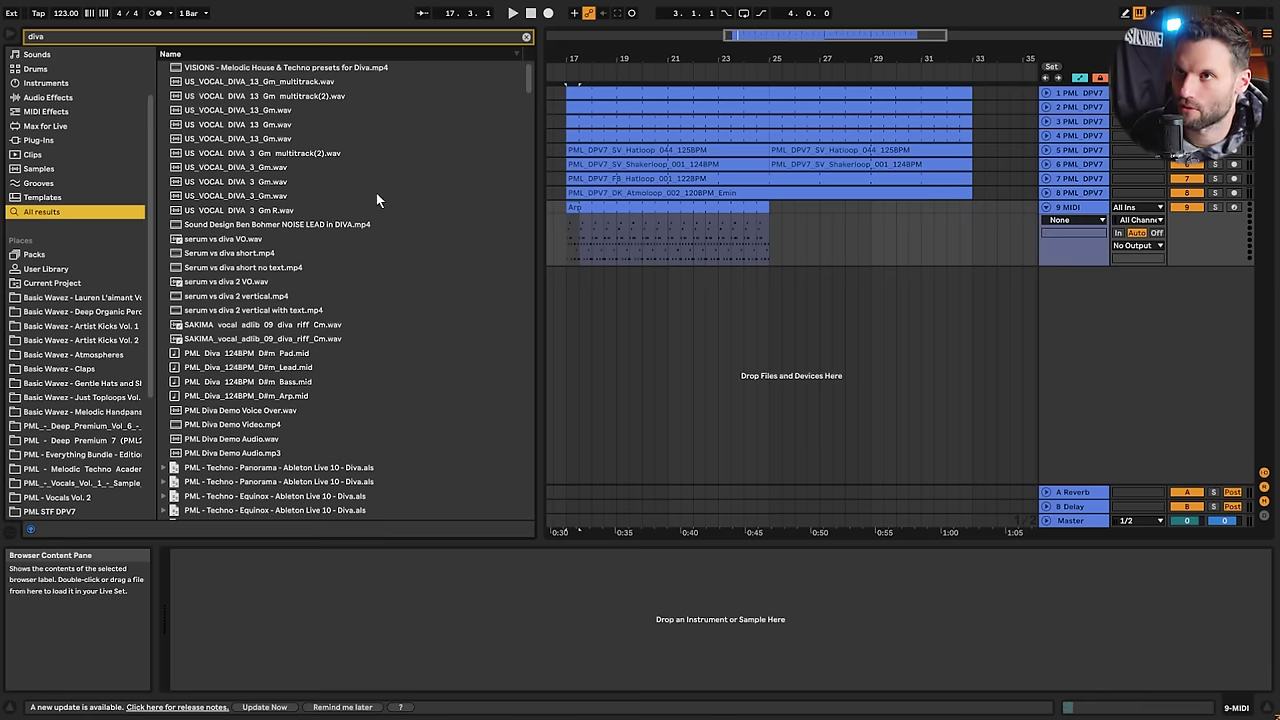
{"action": "left_click_drag", "start_coordinate": [531, 78], "coordinate": [526, 538]}
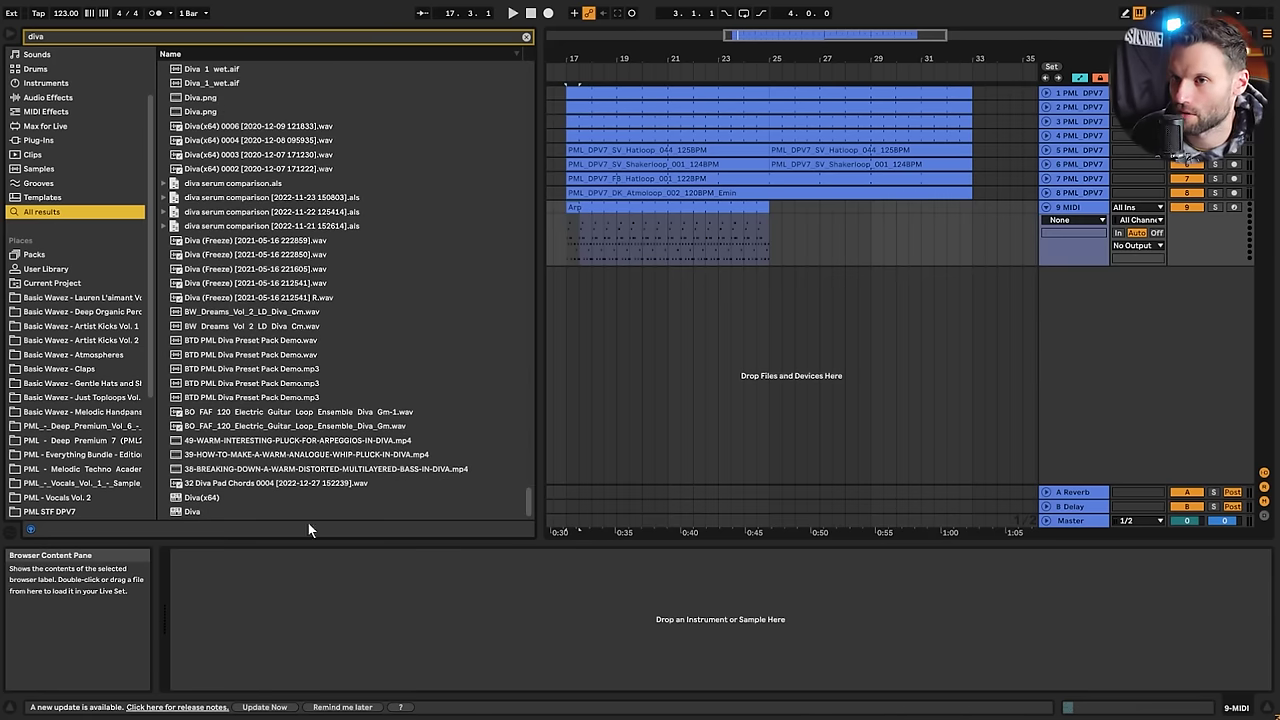
{"action": "double_click", "coordinate": [194, 511]}
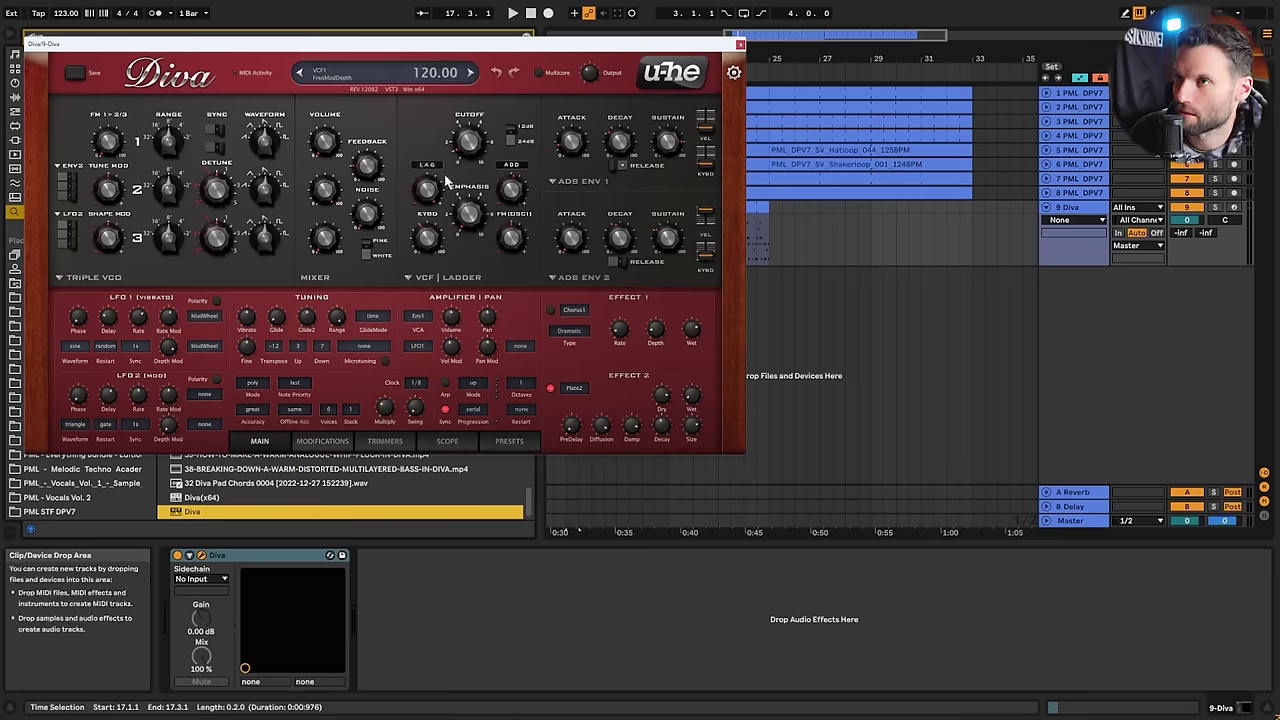
Set the modulation source of Diva's filter cutoff to Env2 and adjust its modulation depth during solo playback
{"action": "left_click_drag", "start_coordinate": [442, 46], "coordinate": [644, 168]}
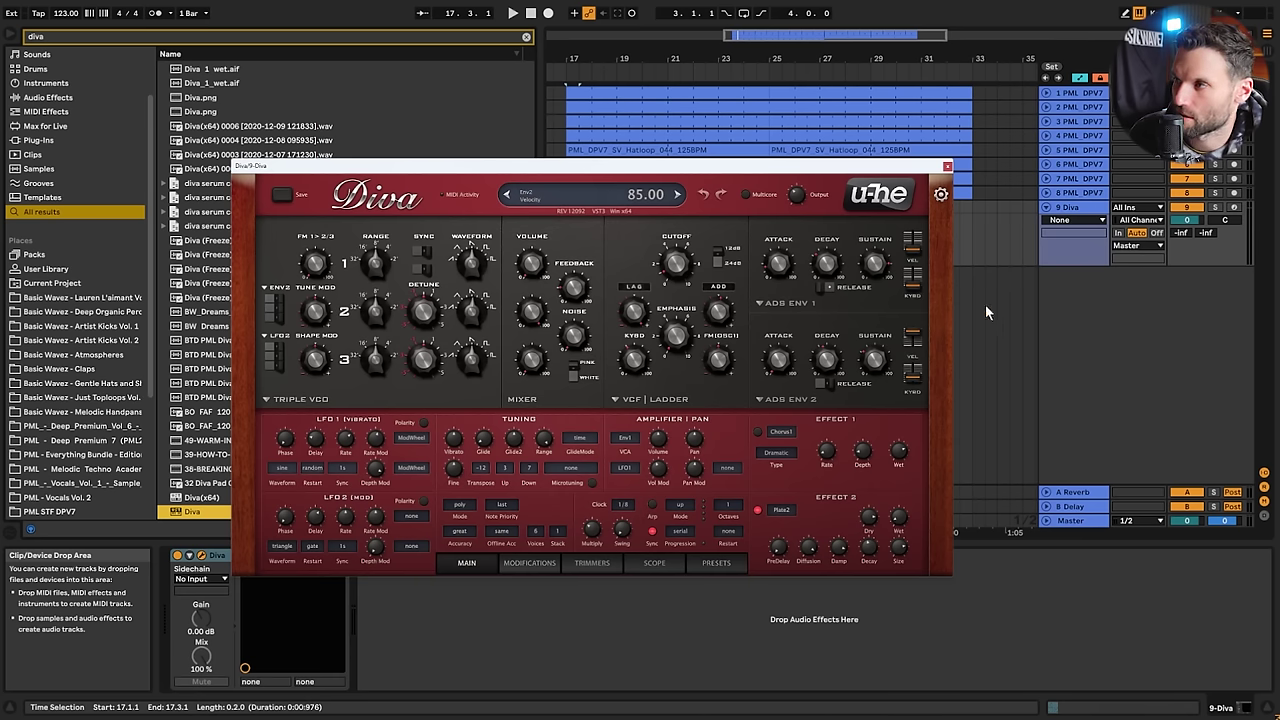
{"action": "left_click", "coordinate": [638, 296]}
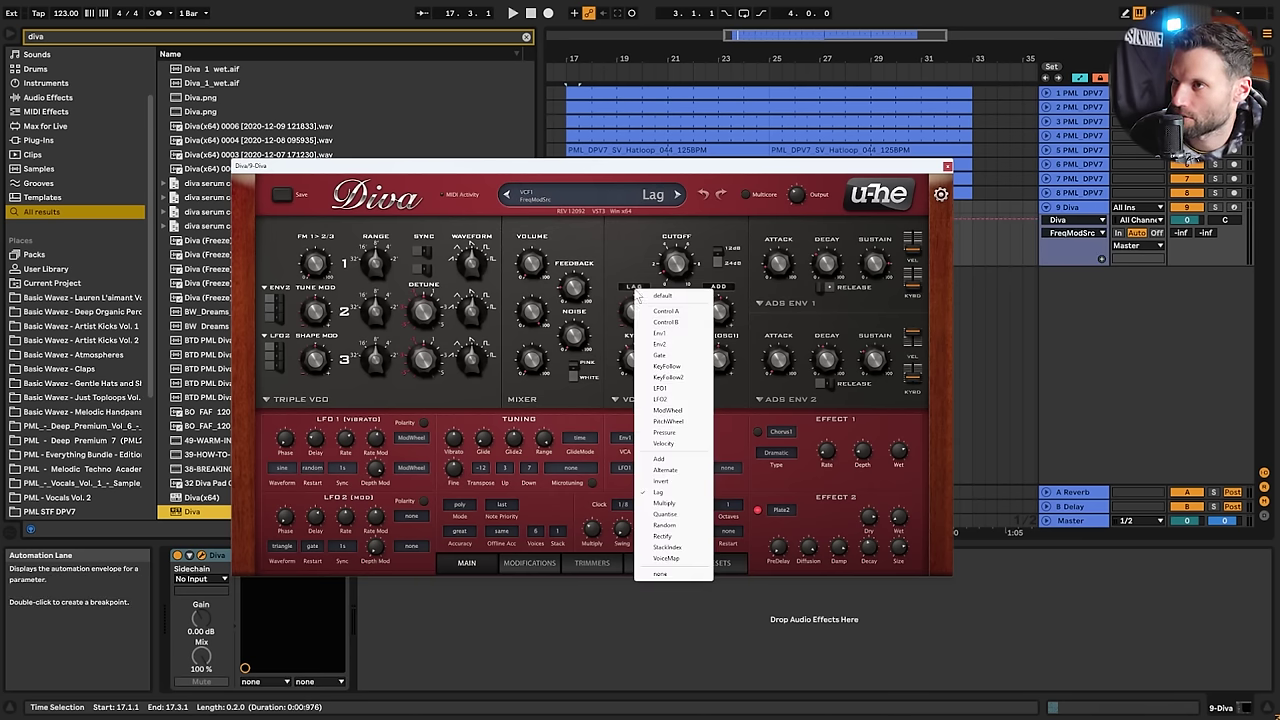
{"action": "left_click", "coordinate": [666, 349]}
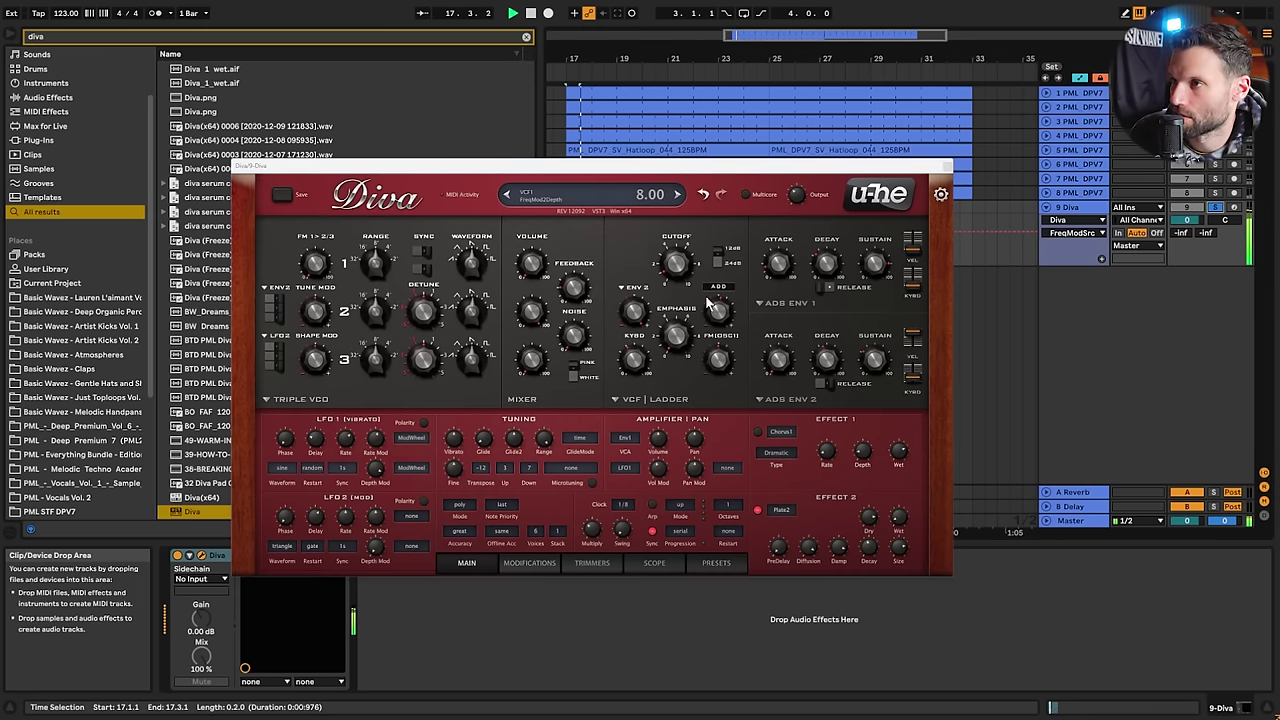
{"action": "left_click_drag", "start_coordinate": [631, 167], "coordinate": [452, 135]}
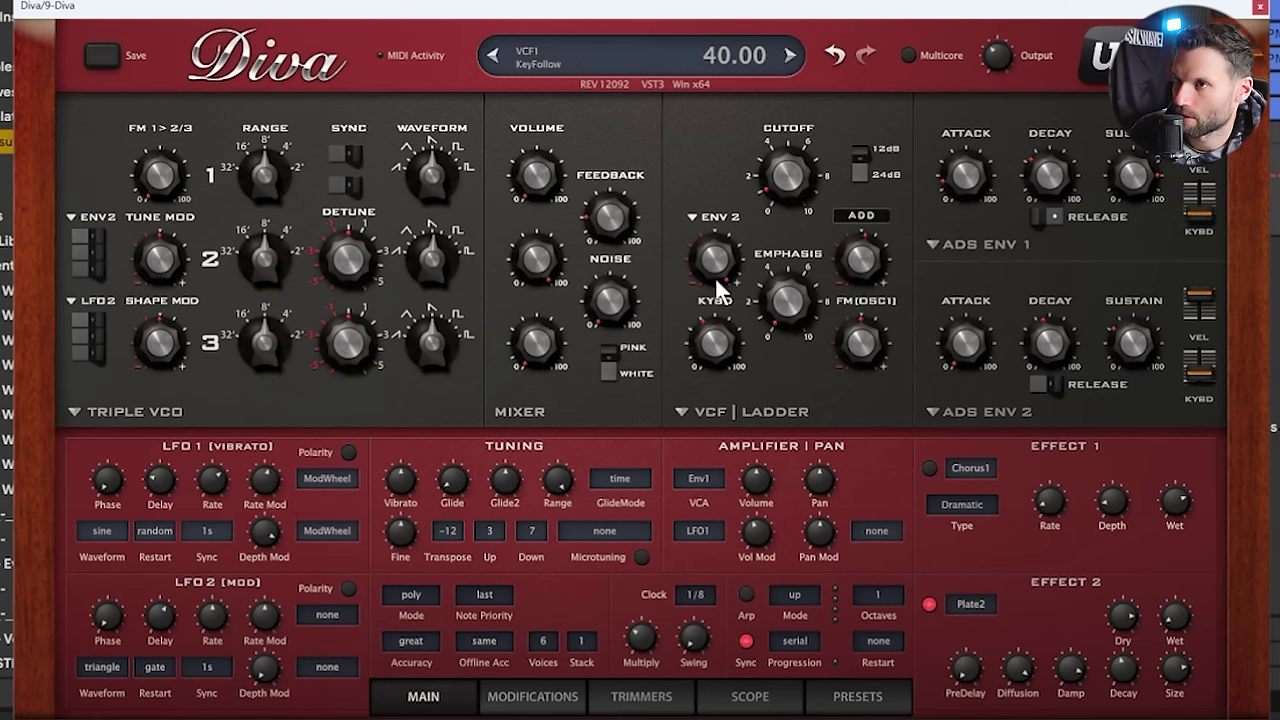
{"action": "left_click_drag", "start_coordinate": [715, 253], "coordinate": [723, 283]}
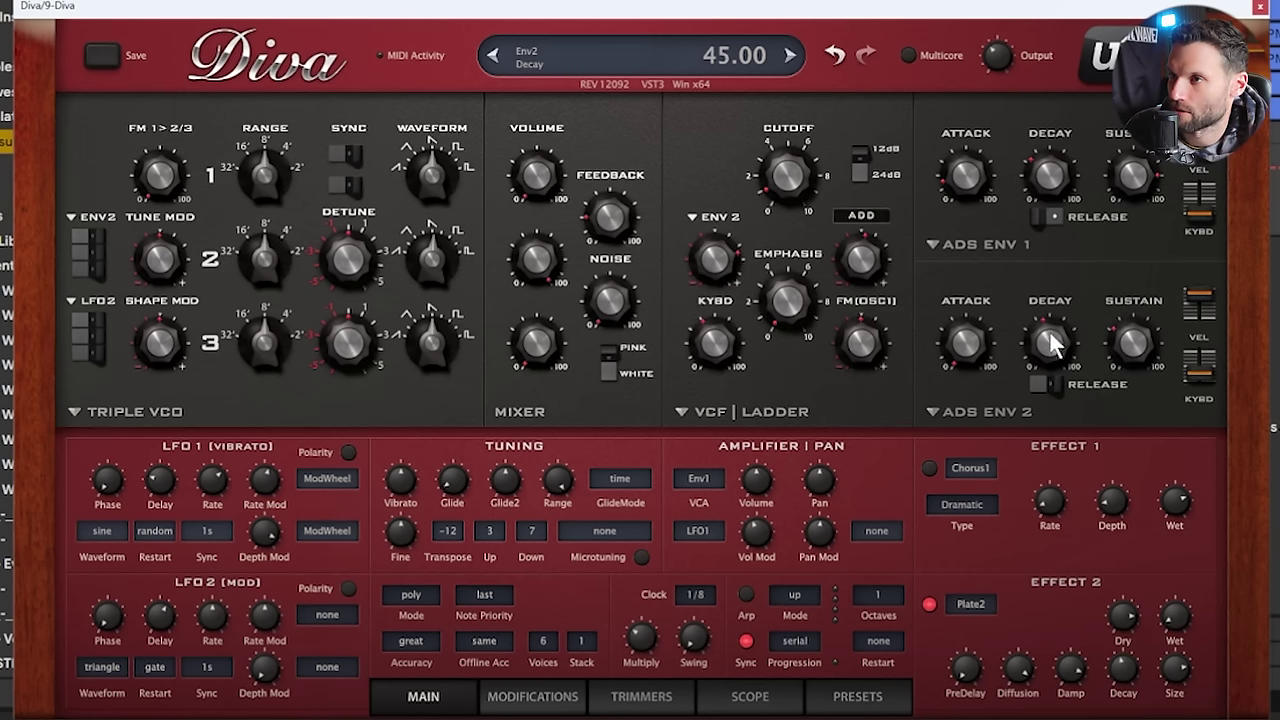
Shape Diva's ADS Env 2 with sustain 34.50 and decay 28.50, comparing the sound with its release switched on and off
{"action": "left_click_drag", "start_coordinate": [1055, 368], "coordinate": [1058, 380]}
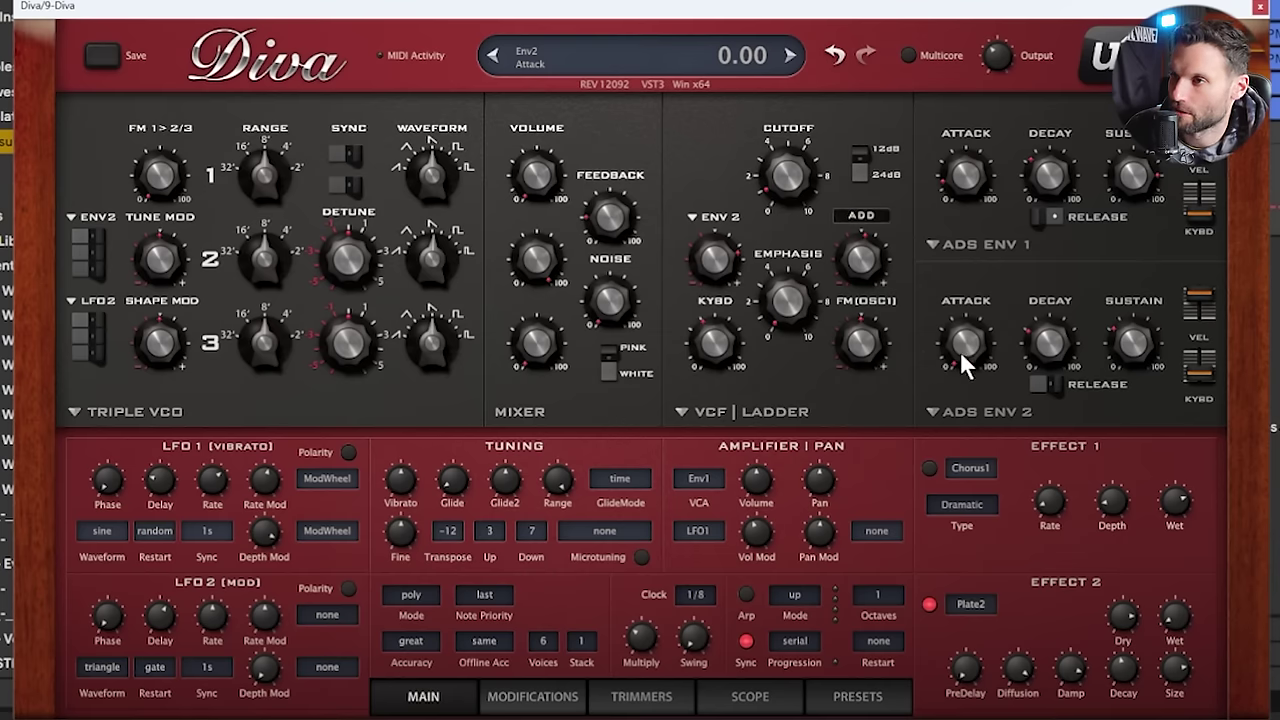
{"action": "scroll", "coordinate": [958, 344], "scroll_direction": "up", "scroll_amount": 5}
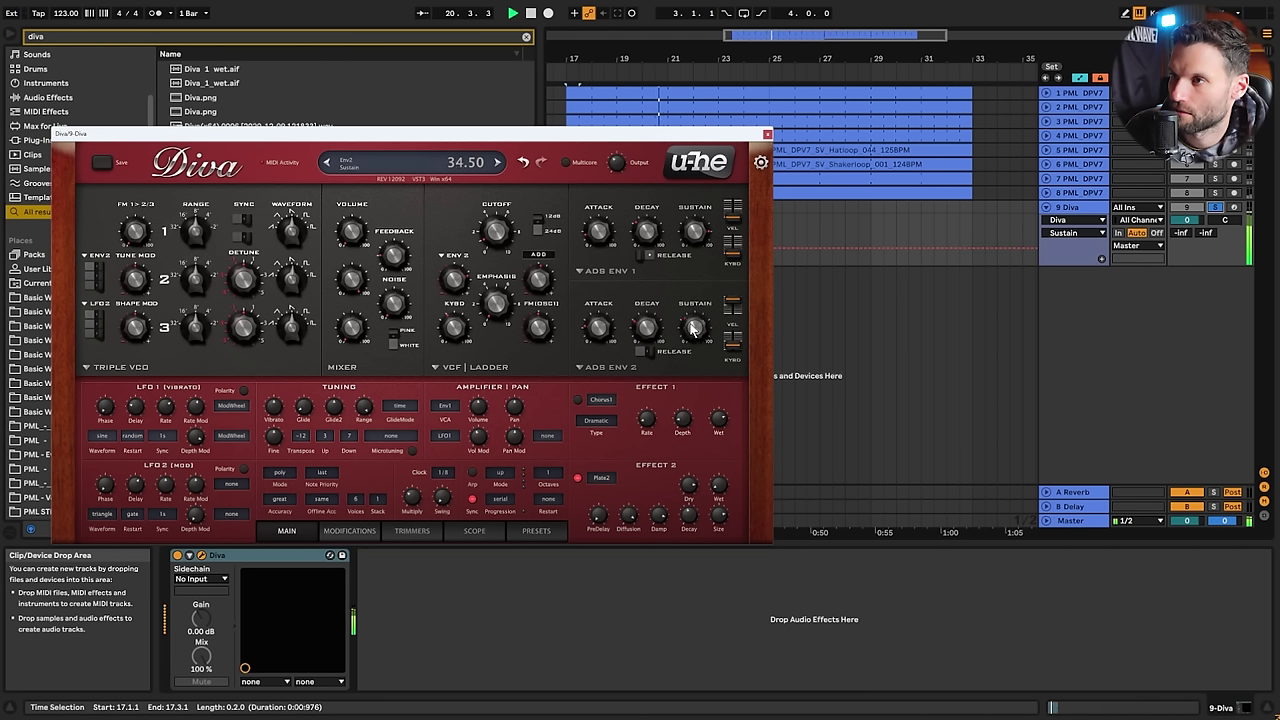
{"action": "left_click", "coordinate": [646, 351]}
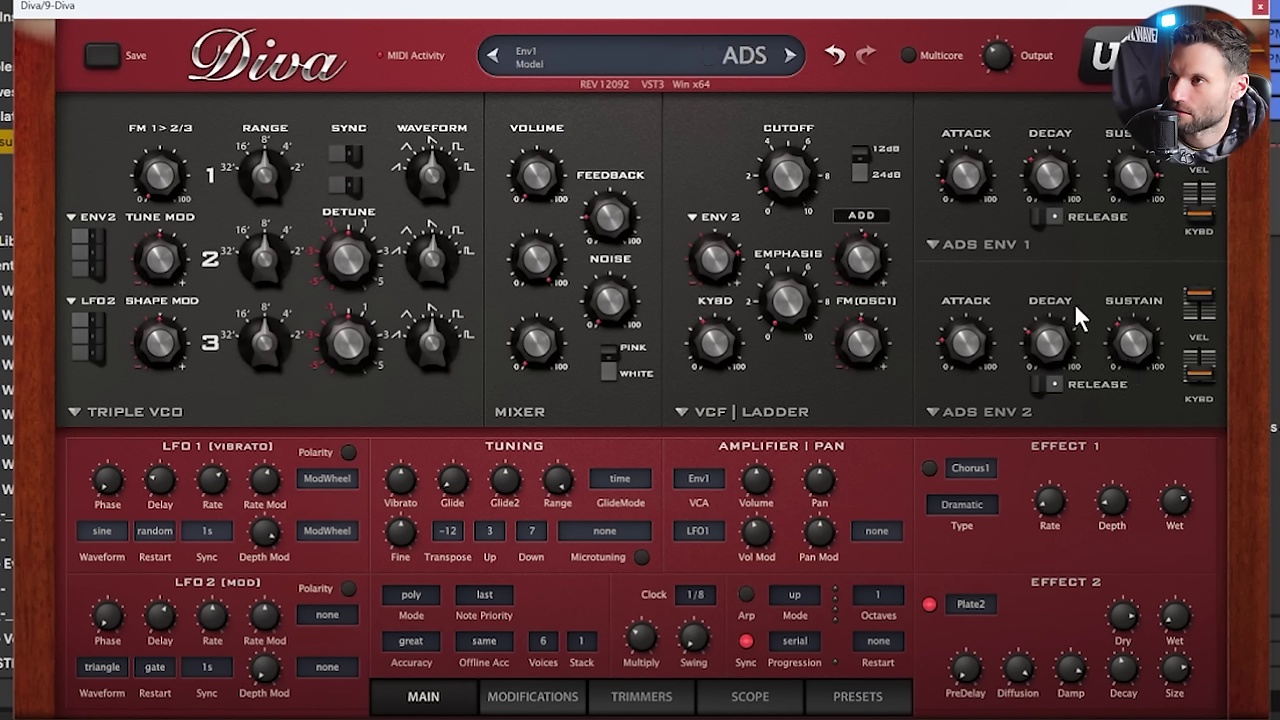
{"action": "left_click_drag", "start_coordinate": [1049, 316], "coordinate": [1066, 366]}
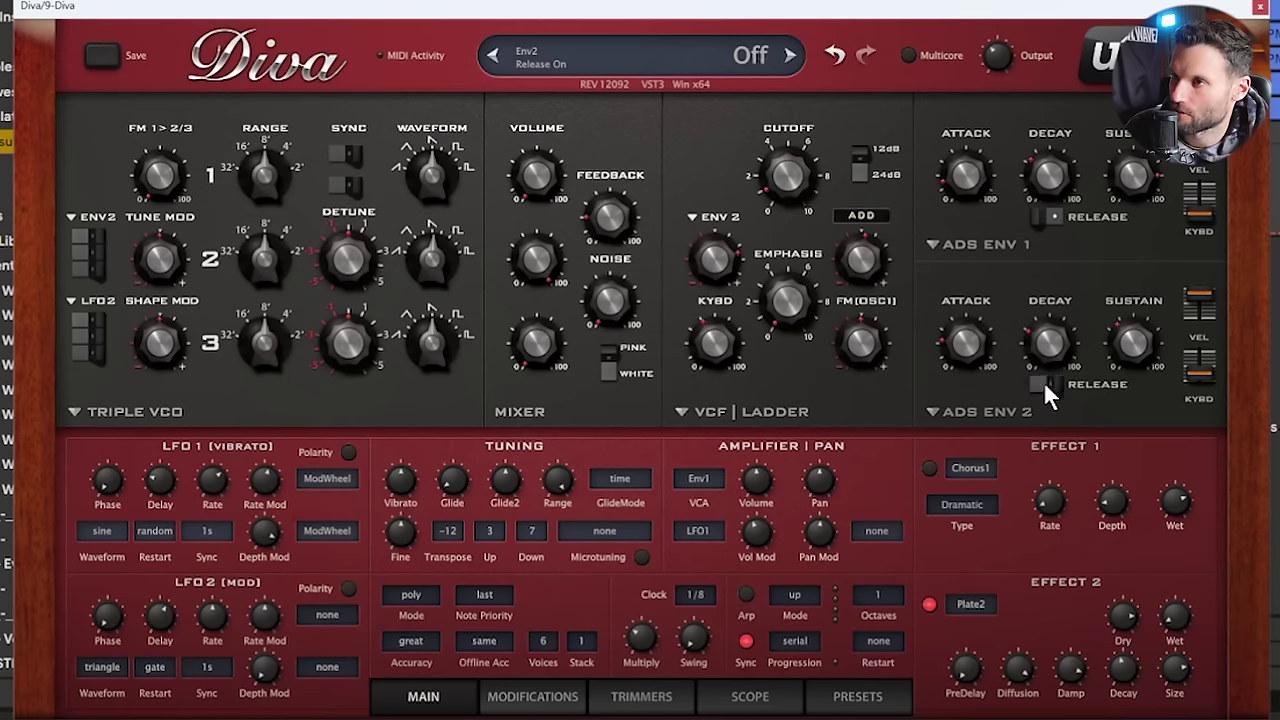
{"action": "left_click", "coordinate": [1044, 381]}
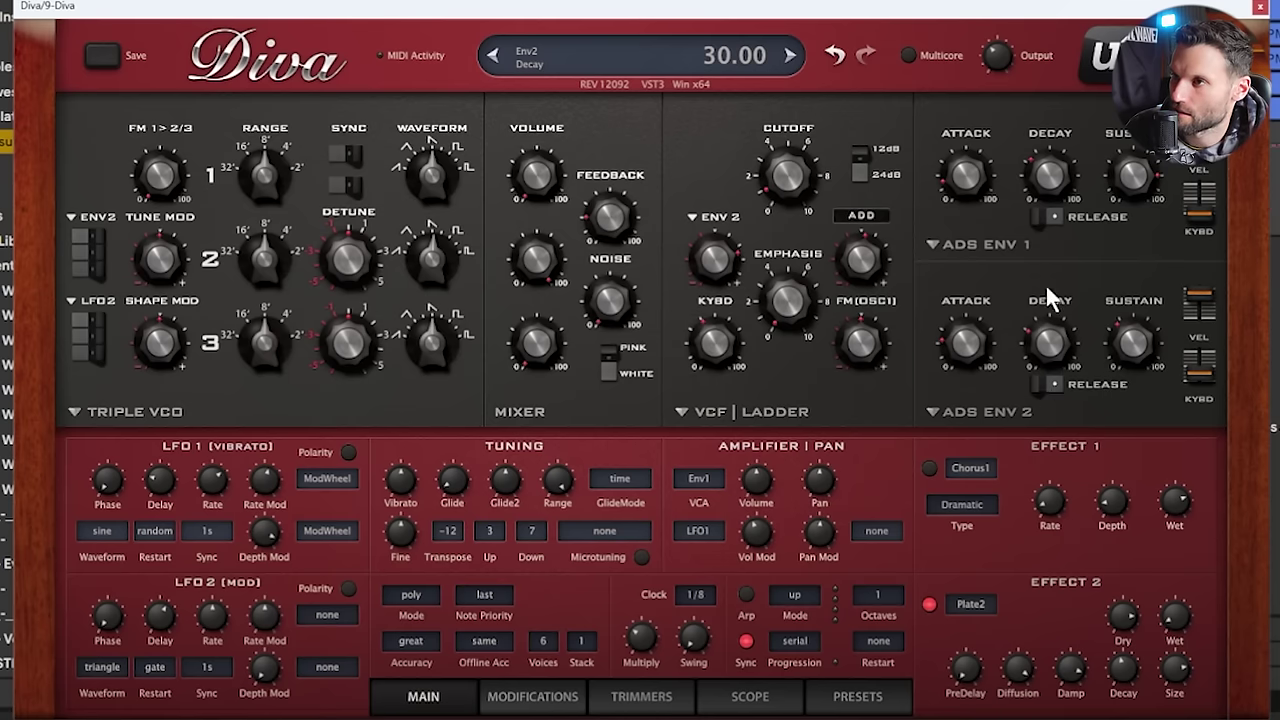
{"action": "left_click", "coordinate": [1039, 378]}
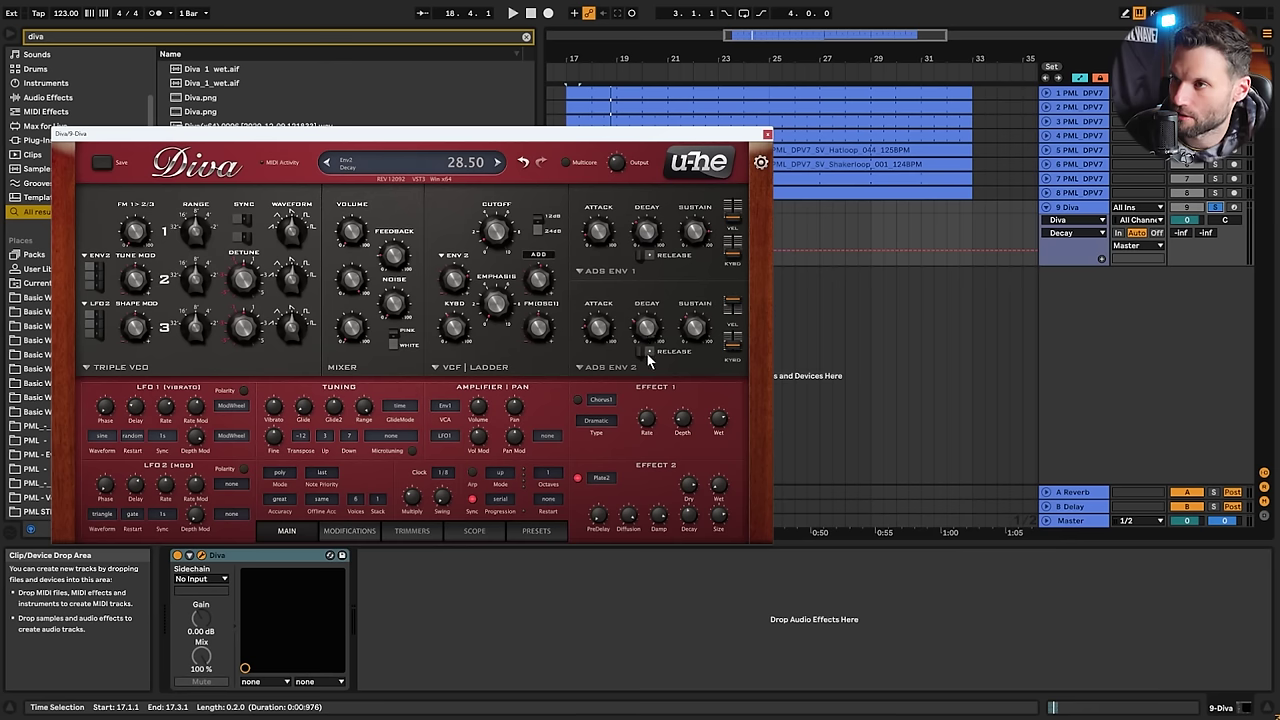
Switch Diva's second envelope to the Analogue type and adjust its release during playback
{"action": "left_click", "coordinate": [610, 368]}
{"action": "left_click", "coordinate": [627, 391]}
{"action": "key", "text": "space"}
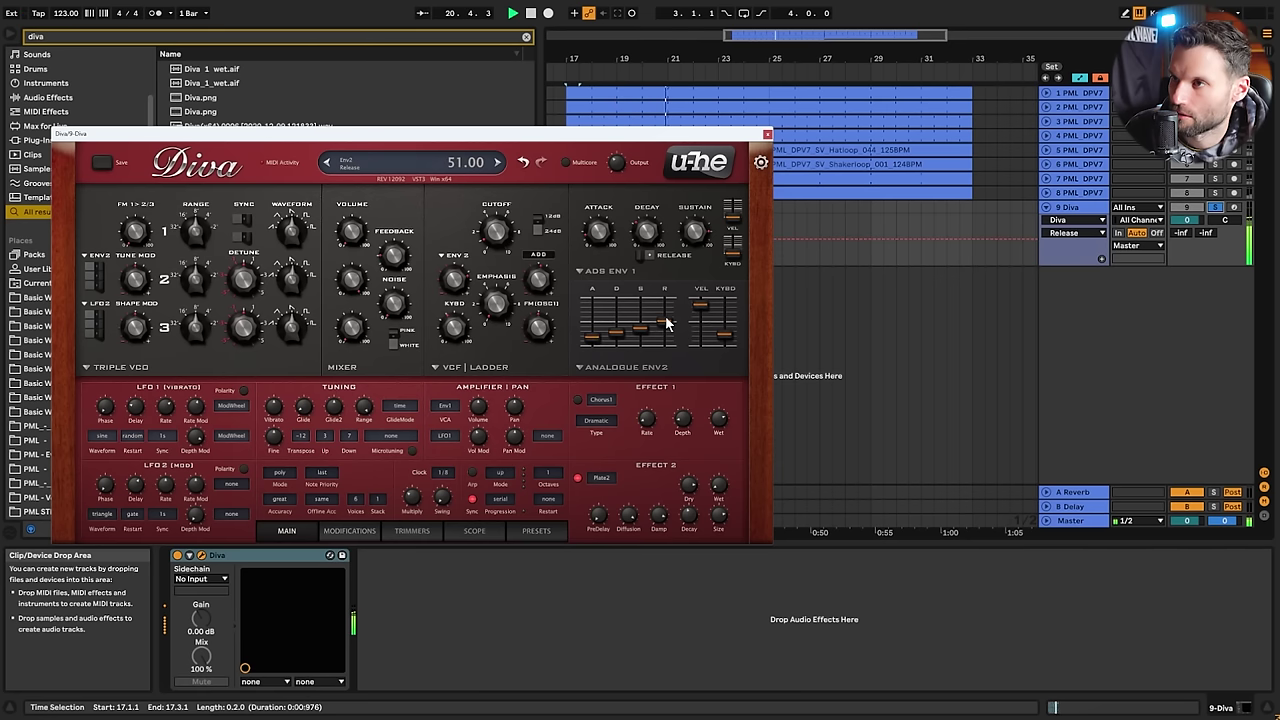
{"action": "left_click_drag", "start_coordinate": [667, 324], "coordinate": [645, 323]}
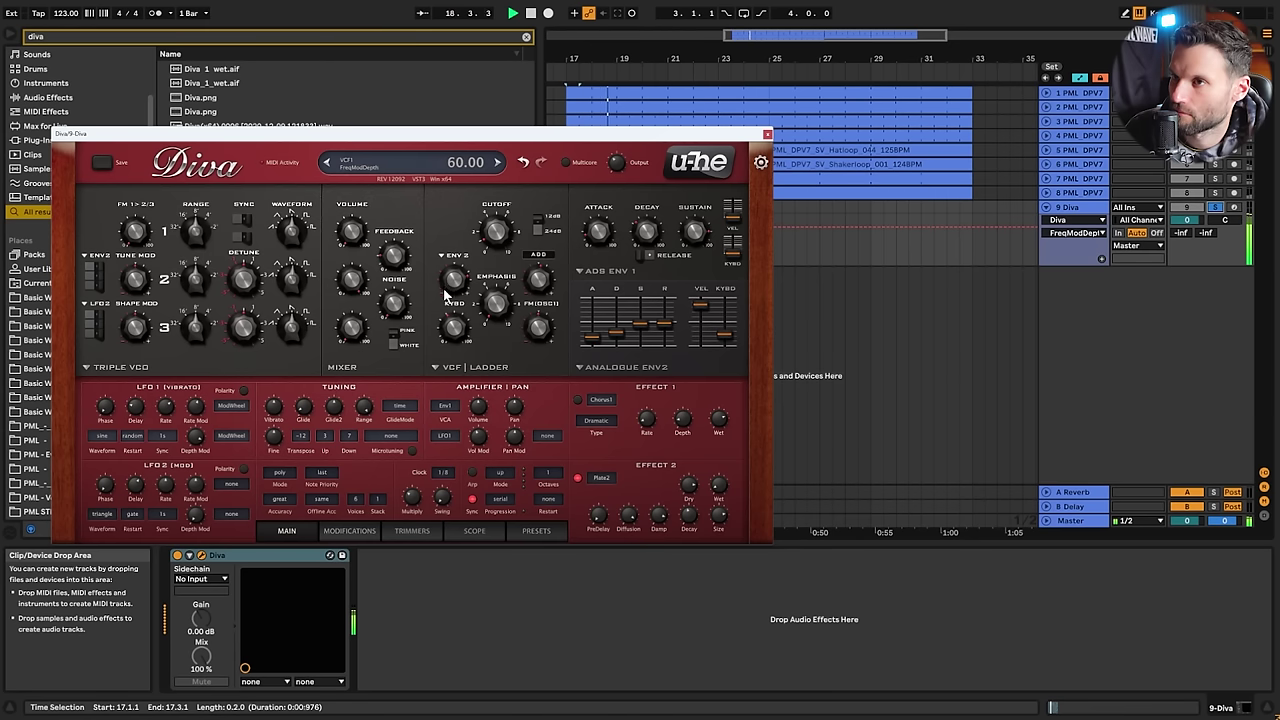
Stop playback and set the Diva track's volume to -5 dB
{"action": "key", "text": "space"}
{"action": "left_click", "coordinate": [1187, 220]}
{"action": "type", "text": "-5"}
{"action": "key", "text": "Return"}
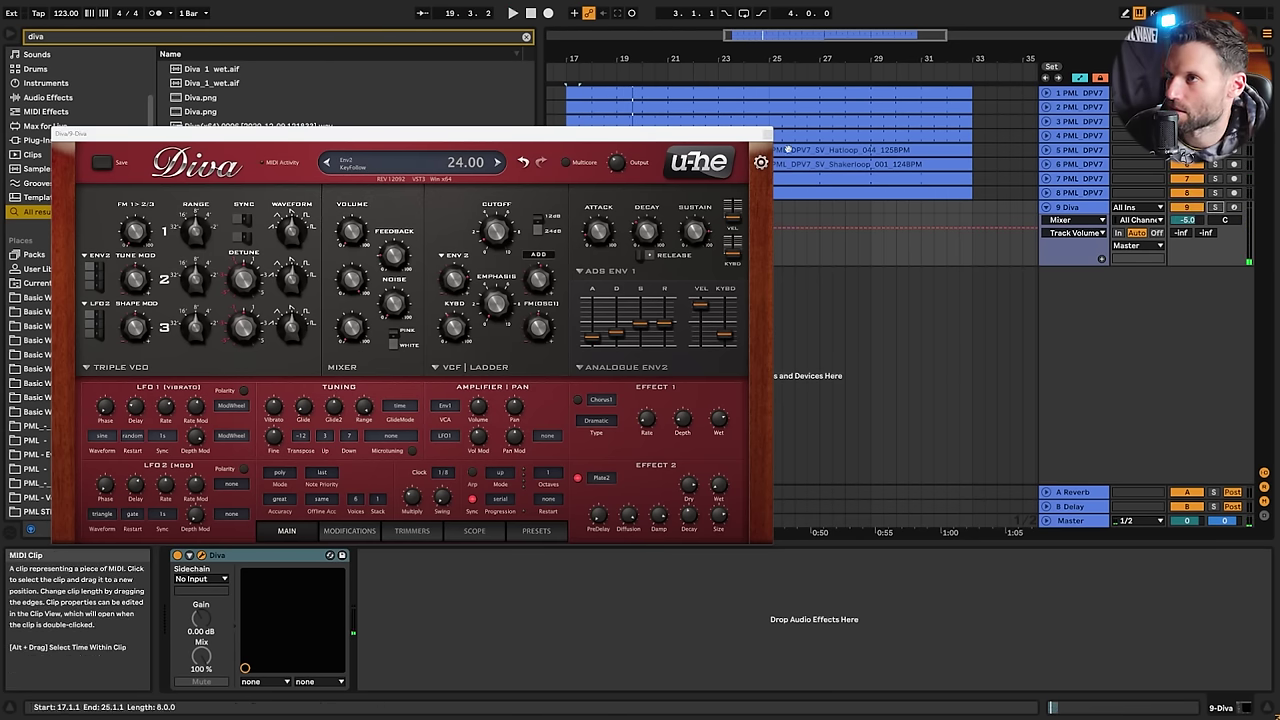
Close the Diva window, play the arp with the other tracks and extend the Arp clip to bar 33
{"action": "left_click", "coordinate": [768, 135]}
{"action": "key", "text": "space"}
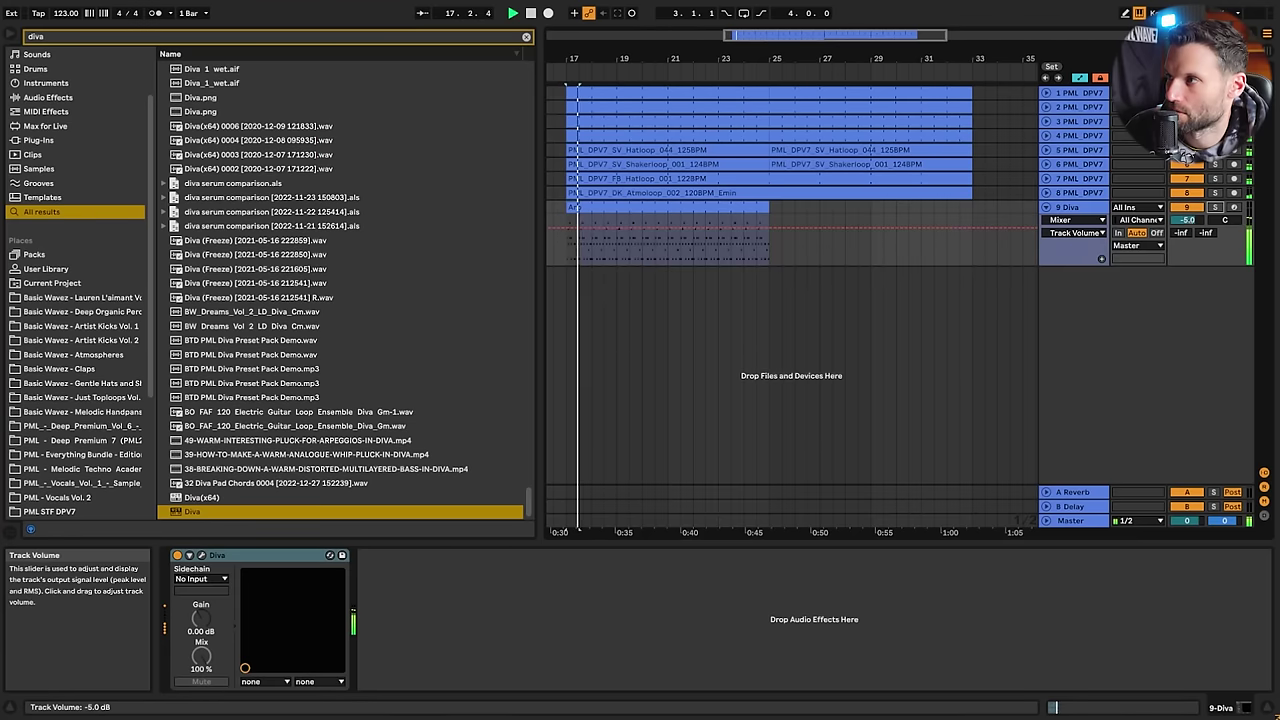
{"action": "left_click_drag", "start_coordinate": [1186, 220], "coordinate": [1186, 219]}
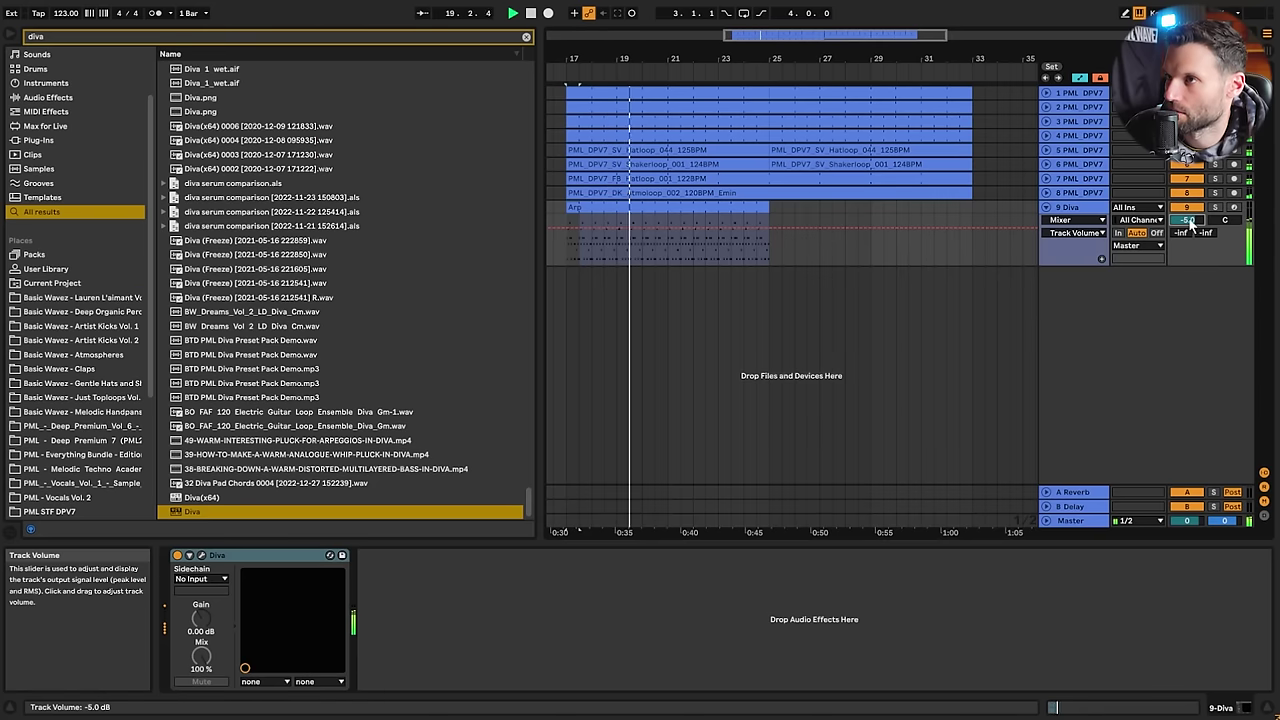
{"action": "left_click_drag", "start_coordinate": [768, 208], "coordinate": [976, 217]}
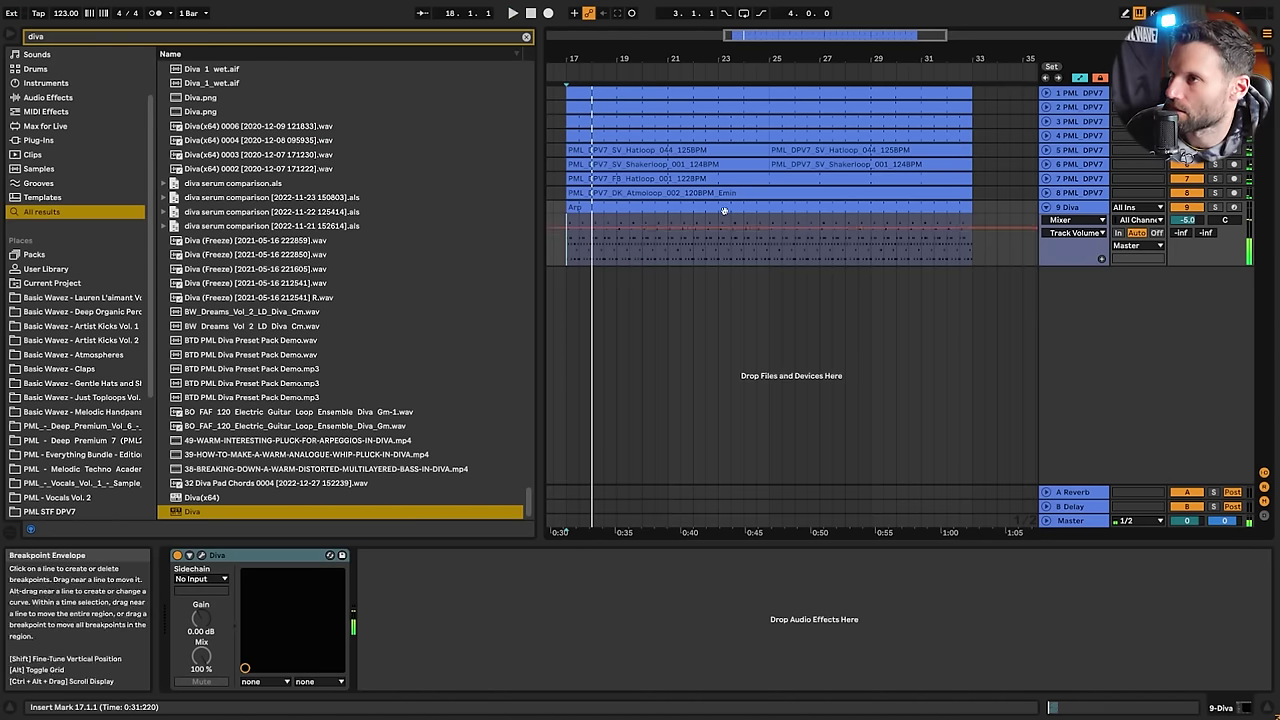
{"action": "left_click", "coordinate": [590, 239]}
Reopen Diva and set the filter's Env 2 modulation depth to 38 while the full arrangement plays
{"action": "left_click", "coordinate": [201, 555]}
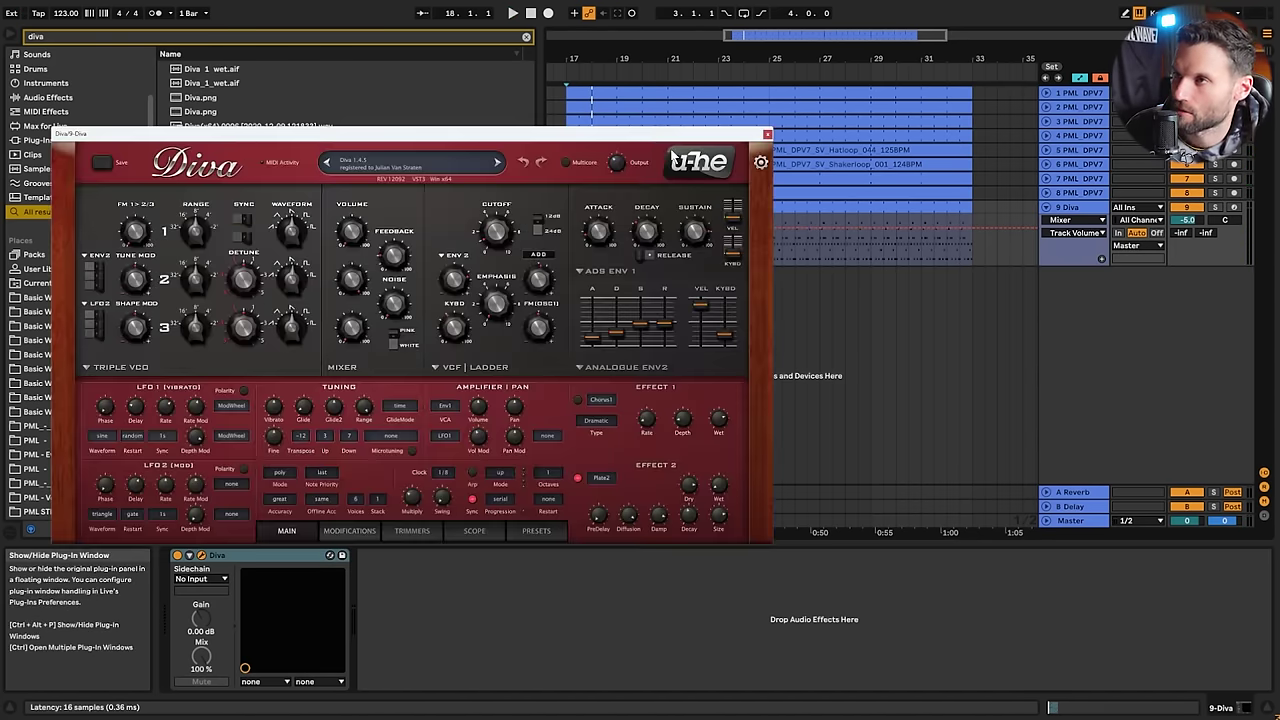
{"action": "left_click_drag", "start_coordinate": [647, 132], "coordinate": [745, 178]}
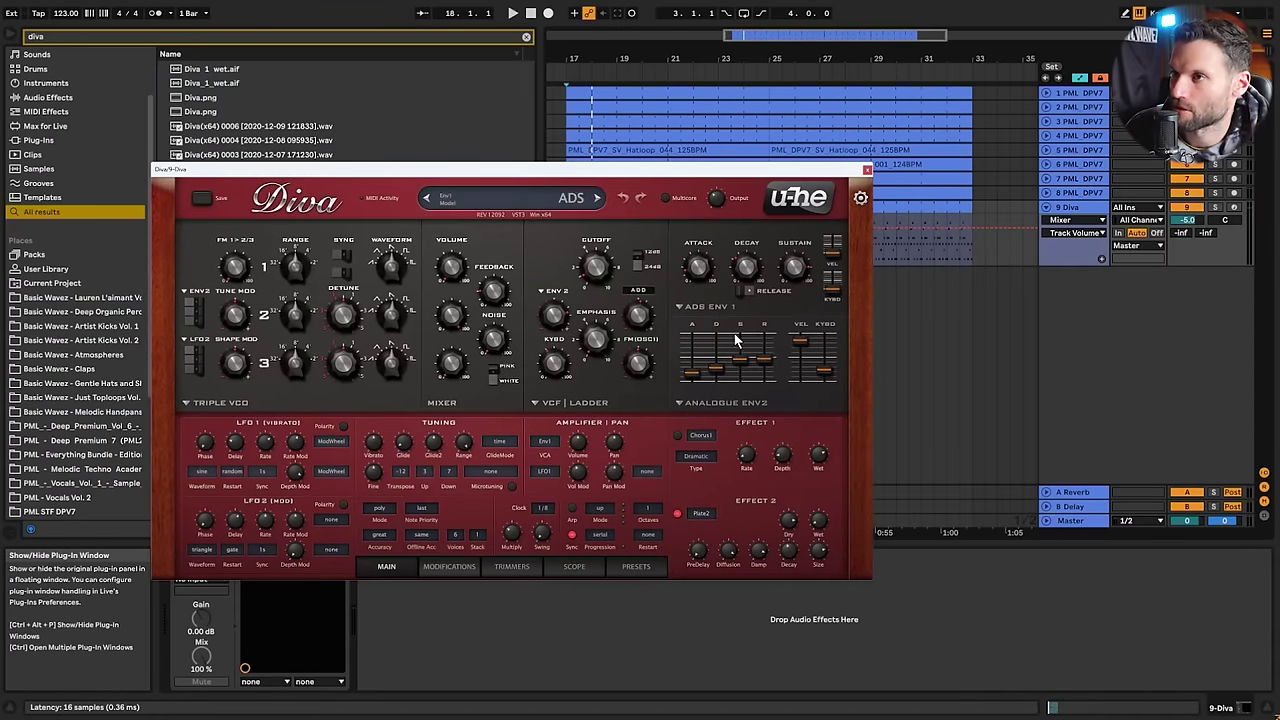
{"action": "left_click", "coordinate": [558, 322]}
{"action": "key", "text": "space"}
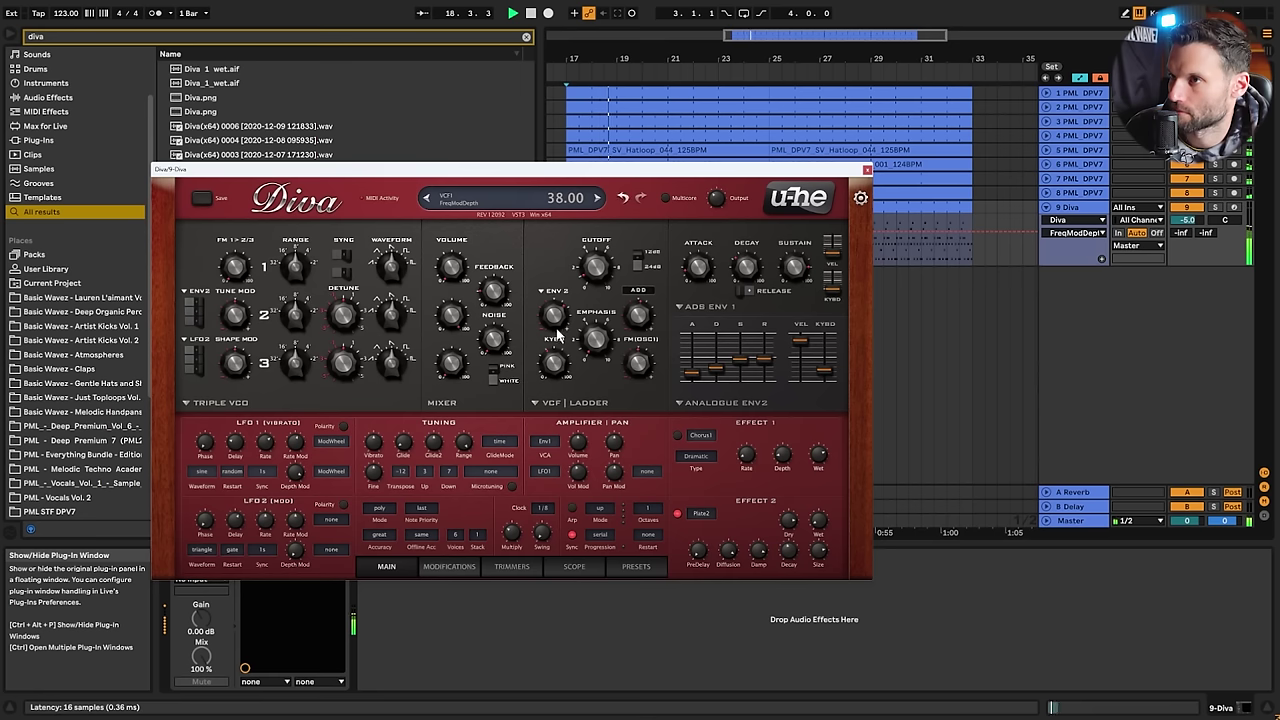
Search the browser for "eq" and add EQ Eight after Diva on the Diva track
{"action": "left_click", "coordinate": [526, 37]}
{"action": "type", "text": "eq"}
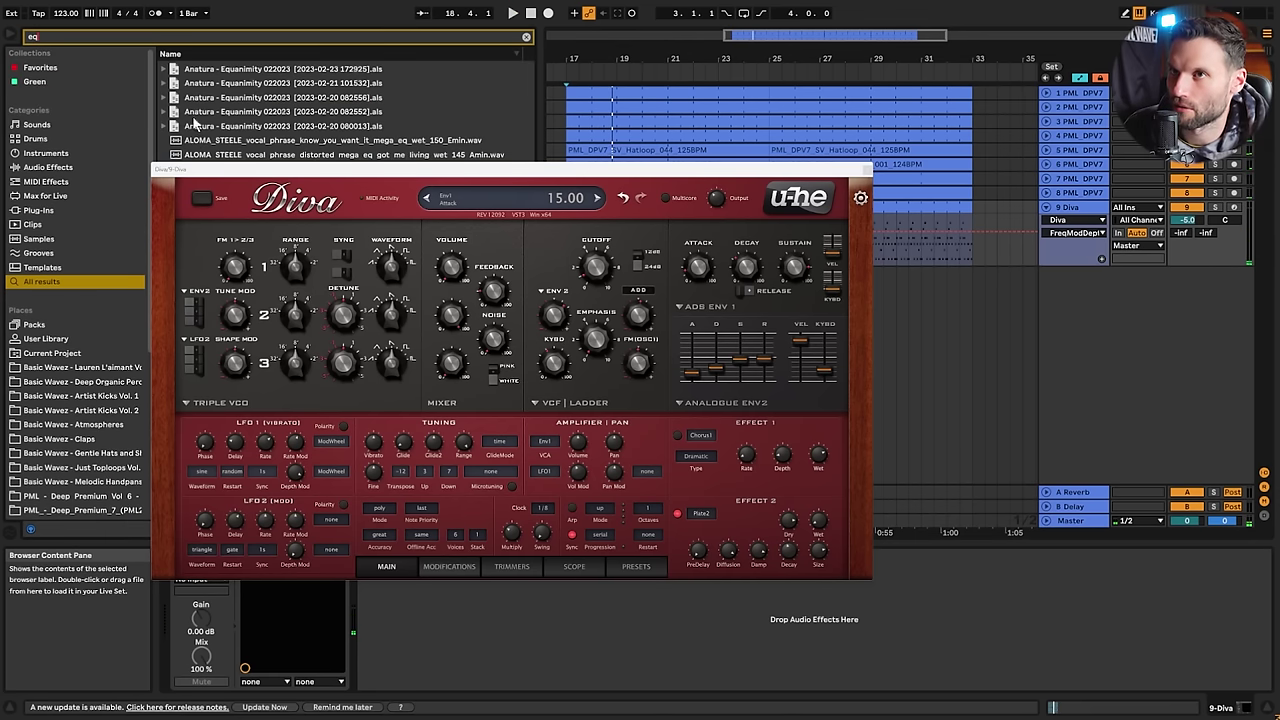
{"action": "left_click_drag", "start_coordinate": [574, 170], "coordinate": [971, 123]}
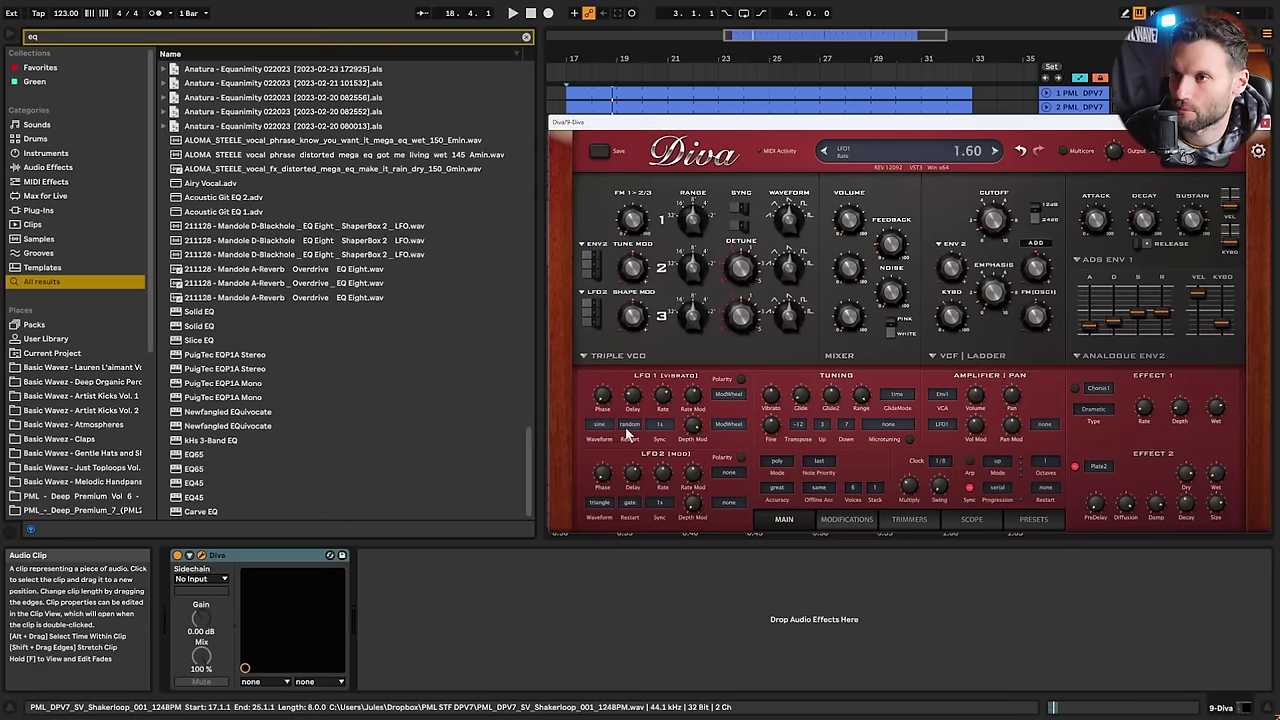
{"action": "left_click_drag", "start_coordinate": [532, 460], "coordinate": [509, 82]}
{"action": "double_click", "coordinate": [300, 81]}
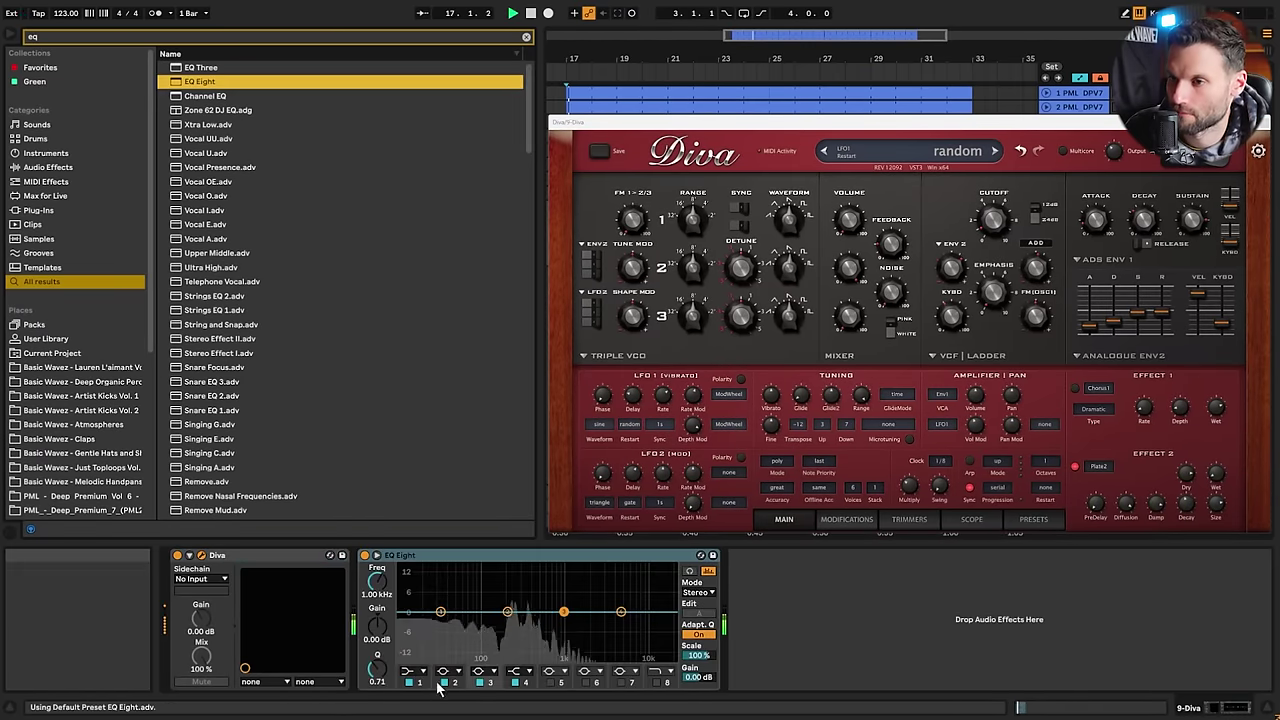
Switch EQ Eight's band 1 to a low-cut filter and set its frequency to about 211 Hz
{"action": "left_click", "coordinate": [419, 673]}
{"action": "left_click", "coordinate": [408, 582]}
{"action": "left_click_drag", "start_coordinate": [440, 611], "coordinate": [507, 627]}
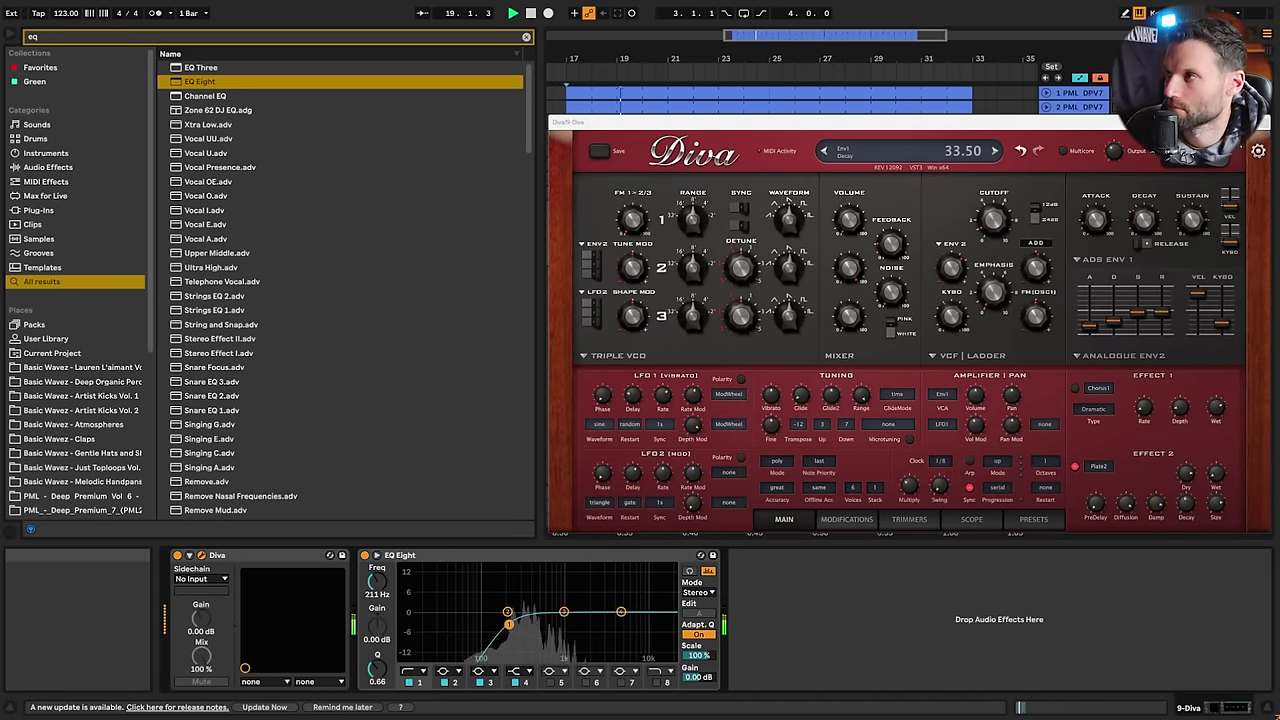
Close the Diva window and lower the EQ Eight low cut to about 178 Hz with Q 0.72, checking it in playback
{"action": "left_click", "coordinate": [1266, 124]}
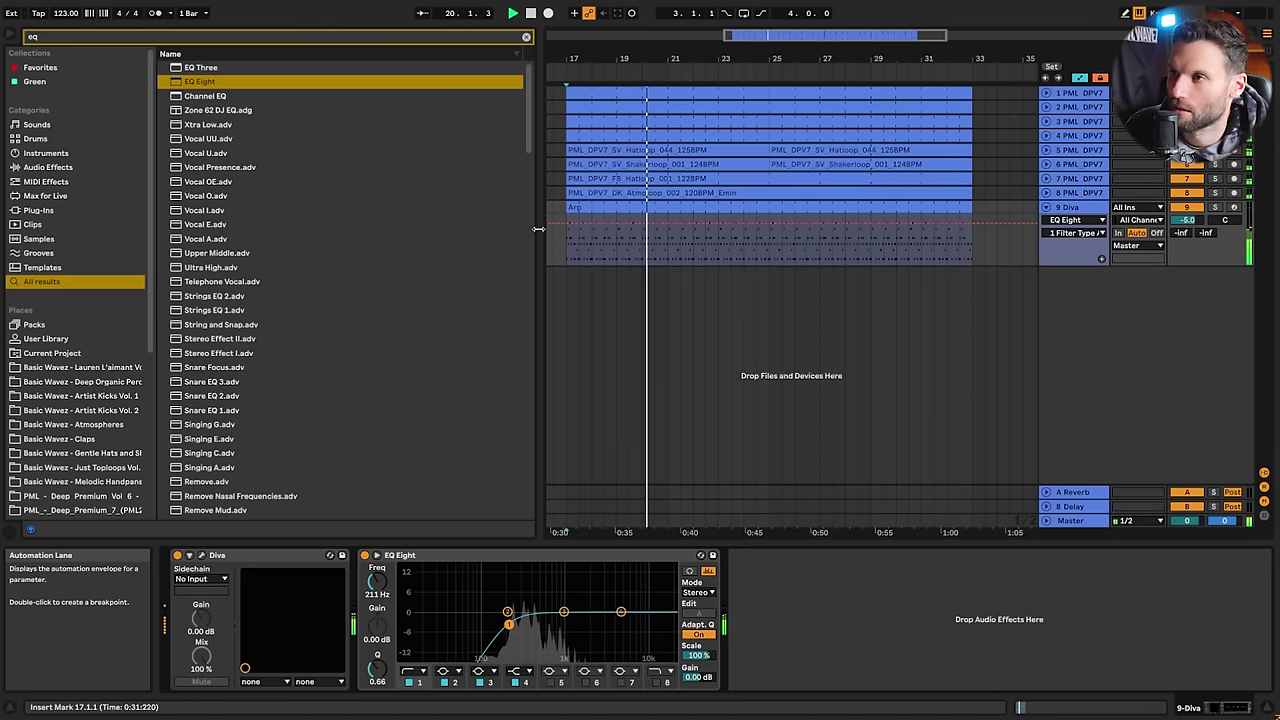
{"action": "key", "text": "space"}
{"action": "left_click_drag", "start_coordinate": [508, 624], "coordinate": [401, 622]}
{"action": "key", "text": "space"}
{"action": "left_click_drag", "start_coordinate": [378, 525], "coordinate": [608, 527]}
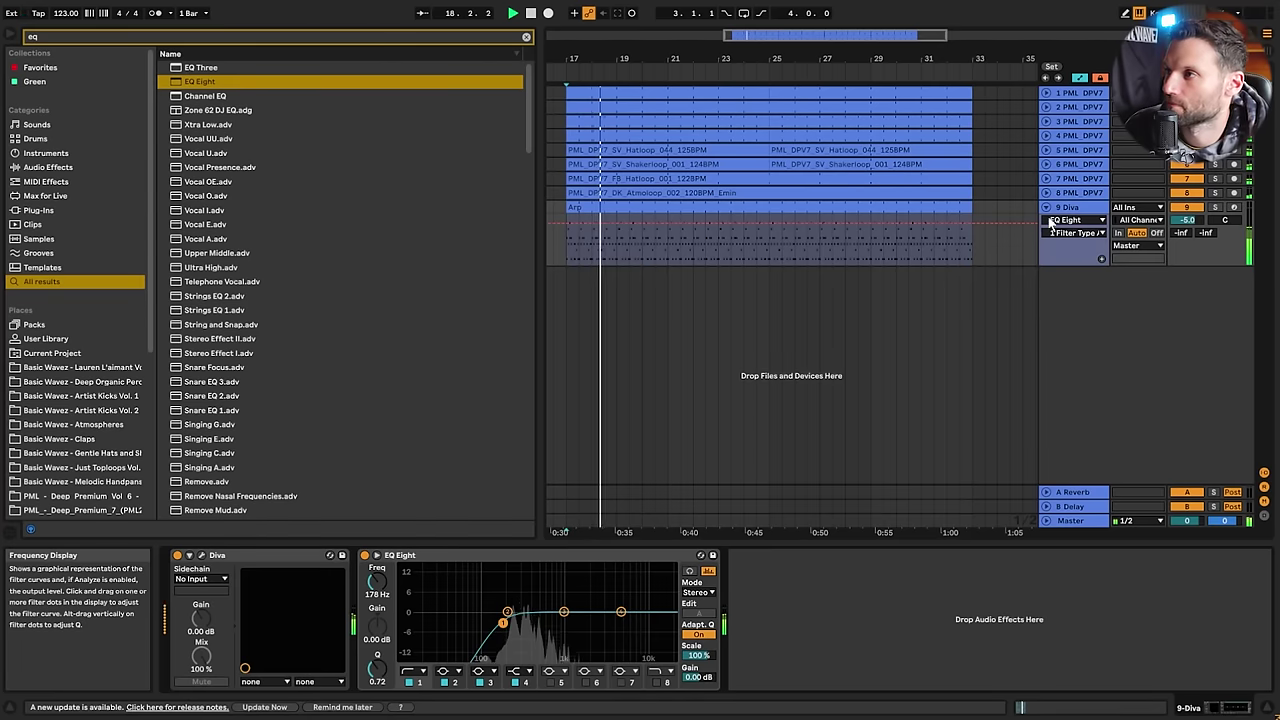
{"action": "left_click", "coordinate": [1083, 209]}
{"action": "key", "text": "space"}
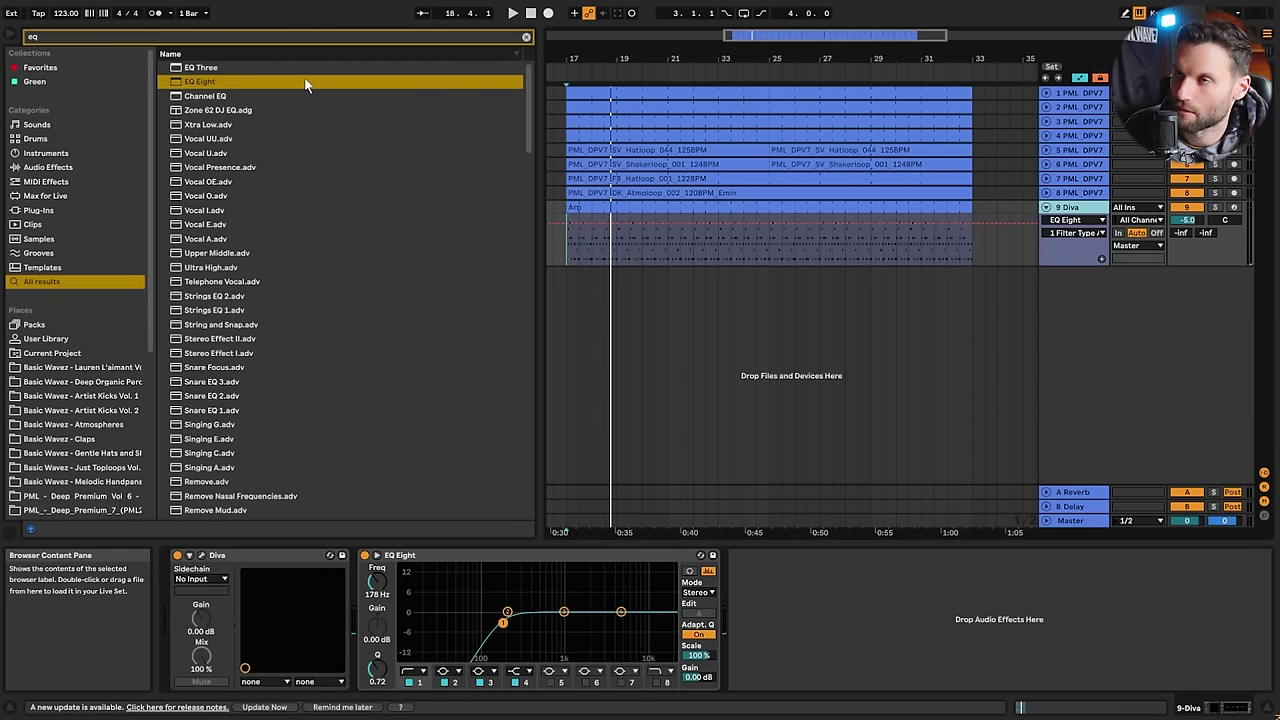
Clear the browser search and open the PML STF DPV7 folder
{"action": "left_click", "coordinate": [526, 37]}
{"action": "left_click", "coordinate": [1075, 220]}
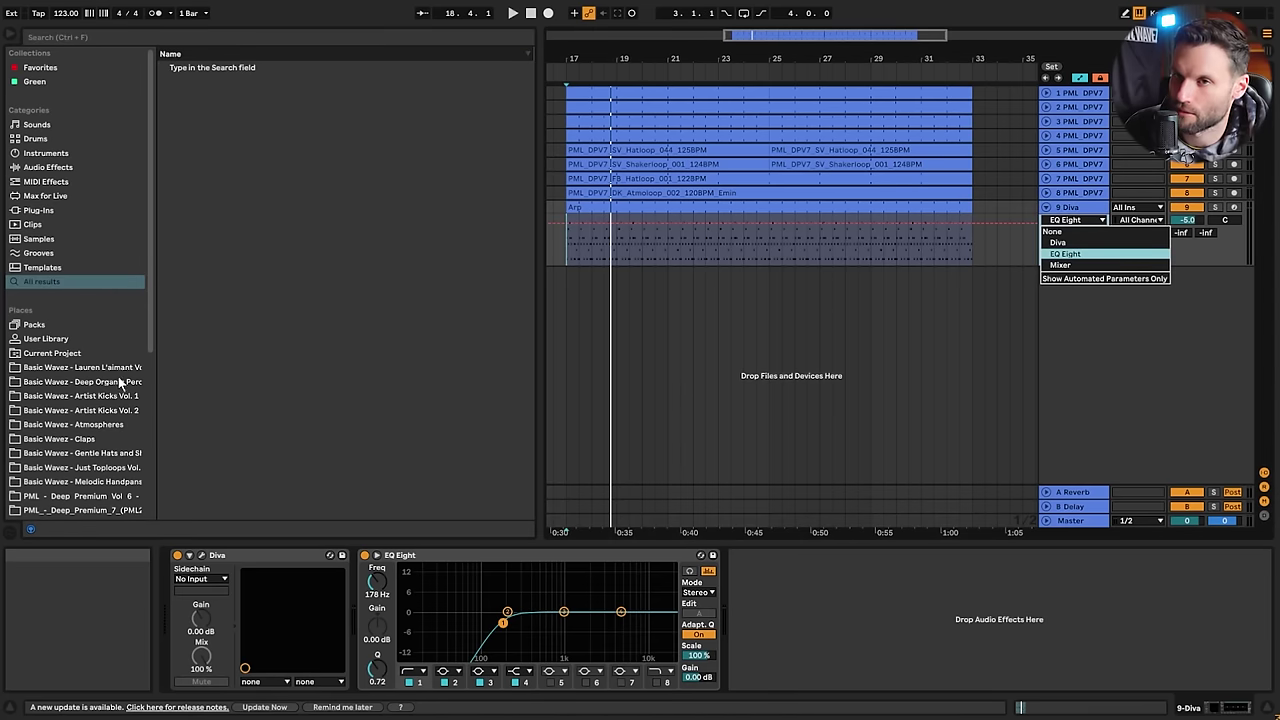
{"action": "left_click", "coordinate": [102, 428]}
{"action": "scroll", "coordinate": [98, 440], "scroll_direction": "down", "scroll_amount": 3}
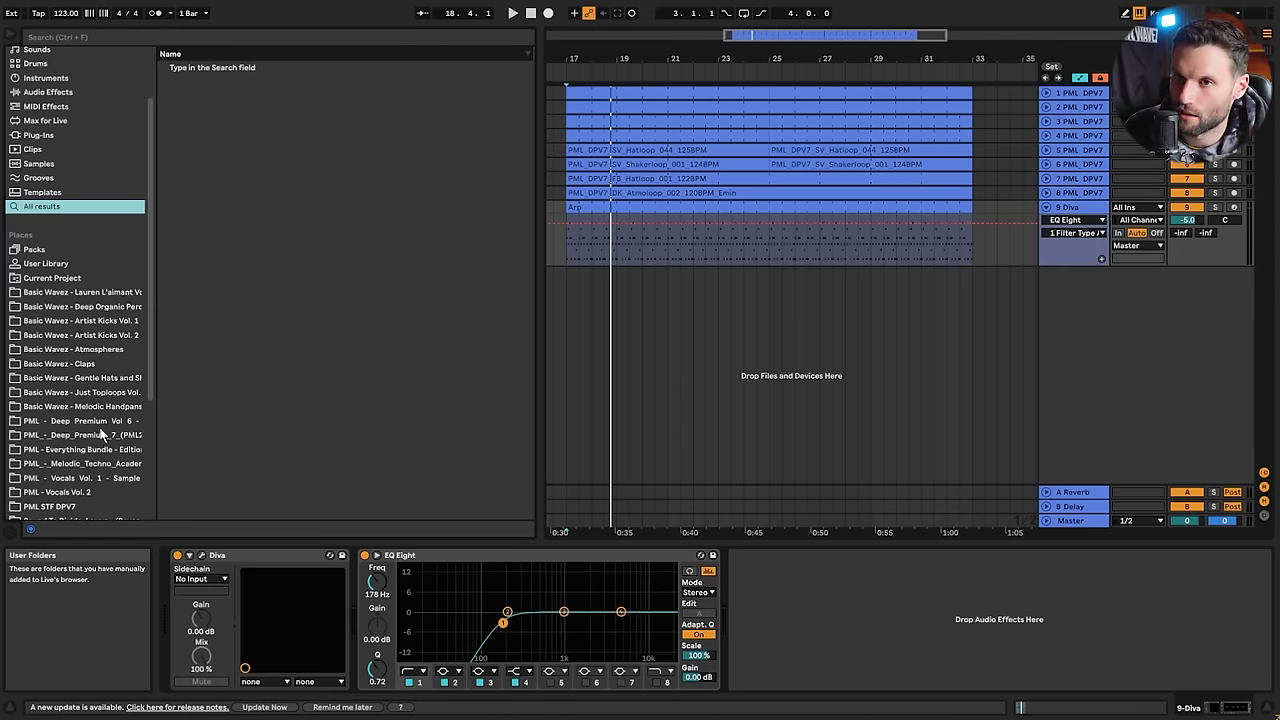
{"action": "scroll", "coordinate": [100, 436], "scroll_direction": "up", "scroll_amount": 1}
{"action": "left_click", "coordinate": [99, 449]}
{"action": "scroll", "coordinate": [94, 480], "scroll_direction": "down", "scroll_amount": 1}
{"action": "left_click", "coordinate": [92, 491]}
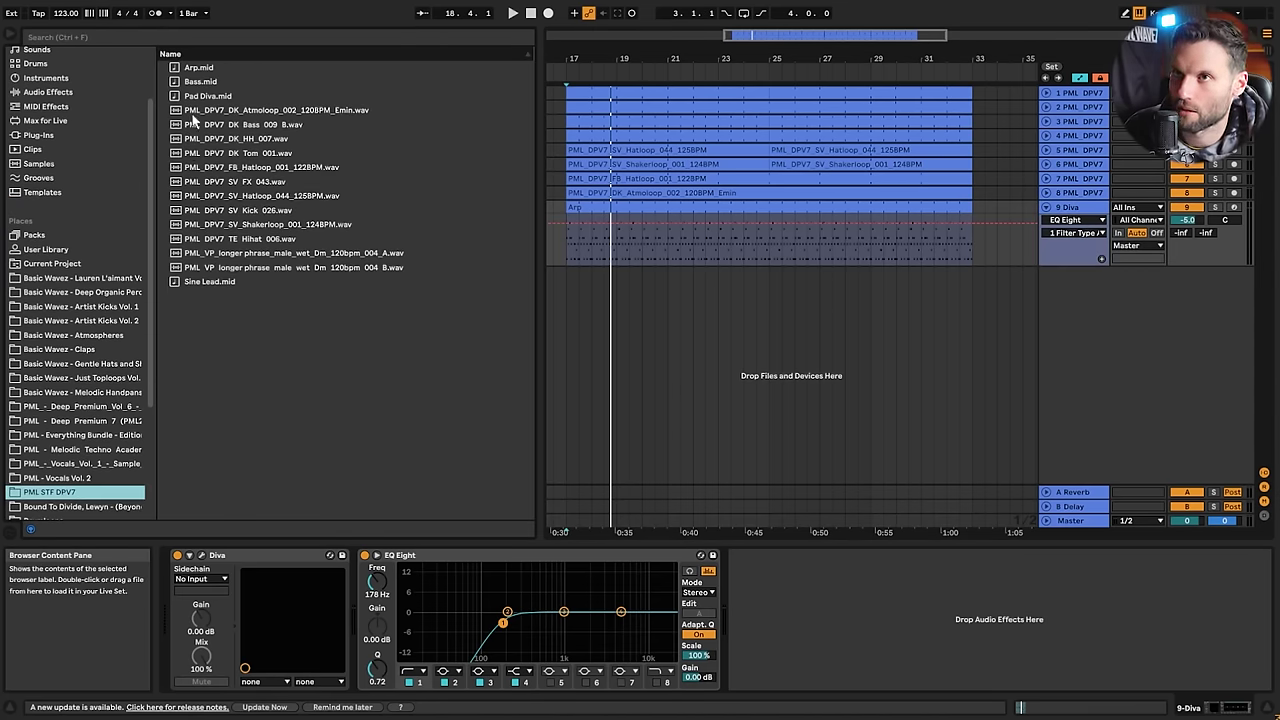
Import Bass.mid at bar 17 on a new MIDI track without its tempo data and extend the clip to bar 33
{"action": "left_click", "coordinate": [201, 82]}
{"action": "left_click_drag", "start_coordinate": [198, 88], "coordinate": [595, 276]}
{"action": "left_click", "coordinate": [731, 401]}
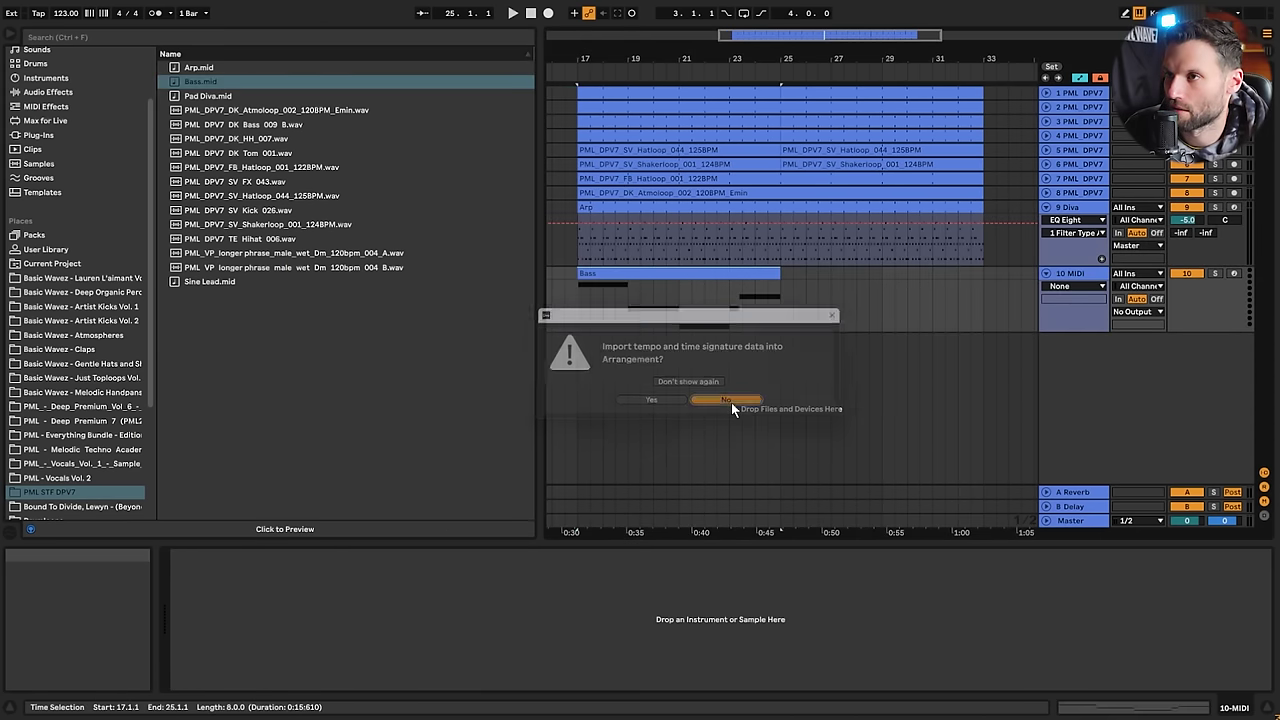
{"action": "left_click_drag", "start_coordinate": [778, 273], "coordinate": [986, 275]}
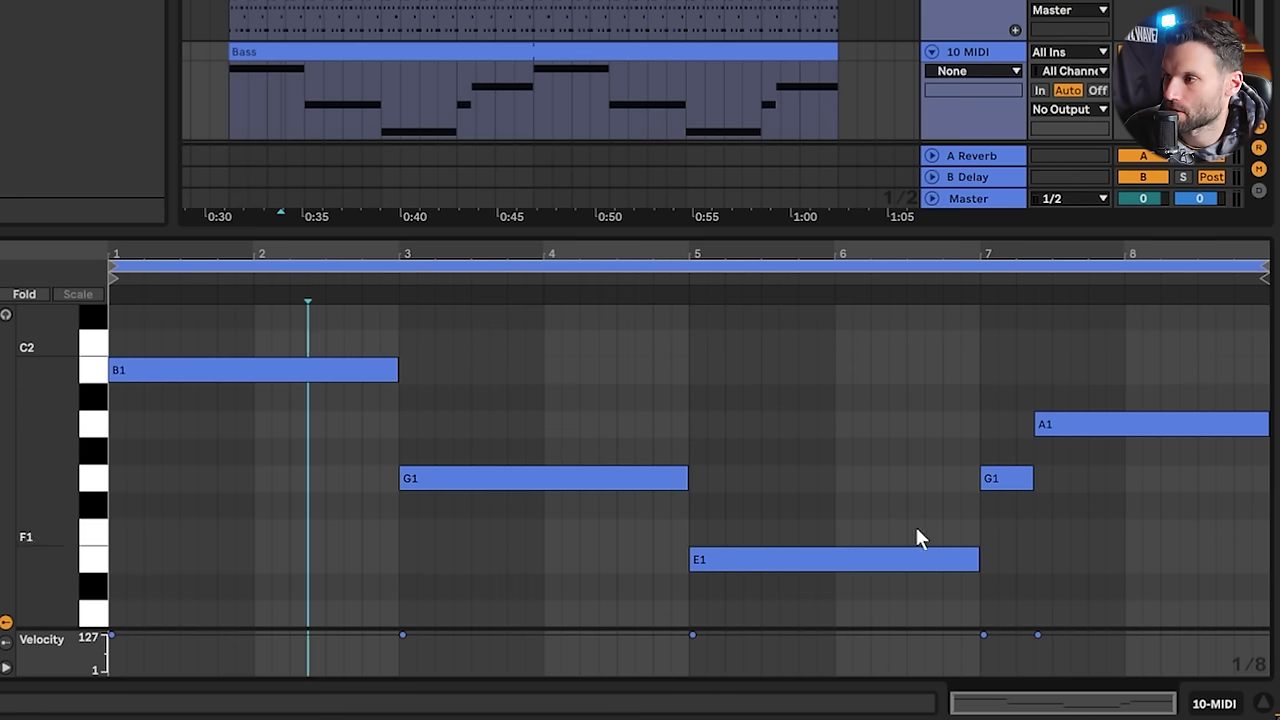
Set the Bass clip's scale to B Minor
{"action": "left_click", "coordinate": [172, 372]}
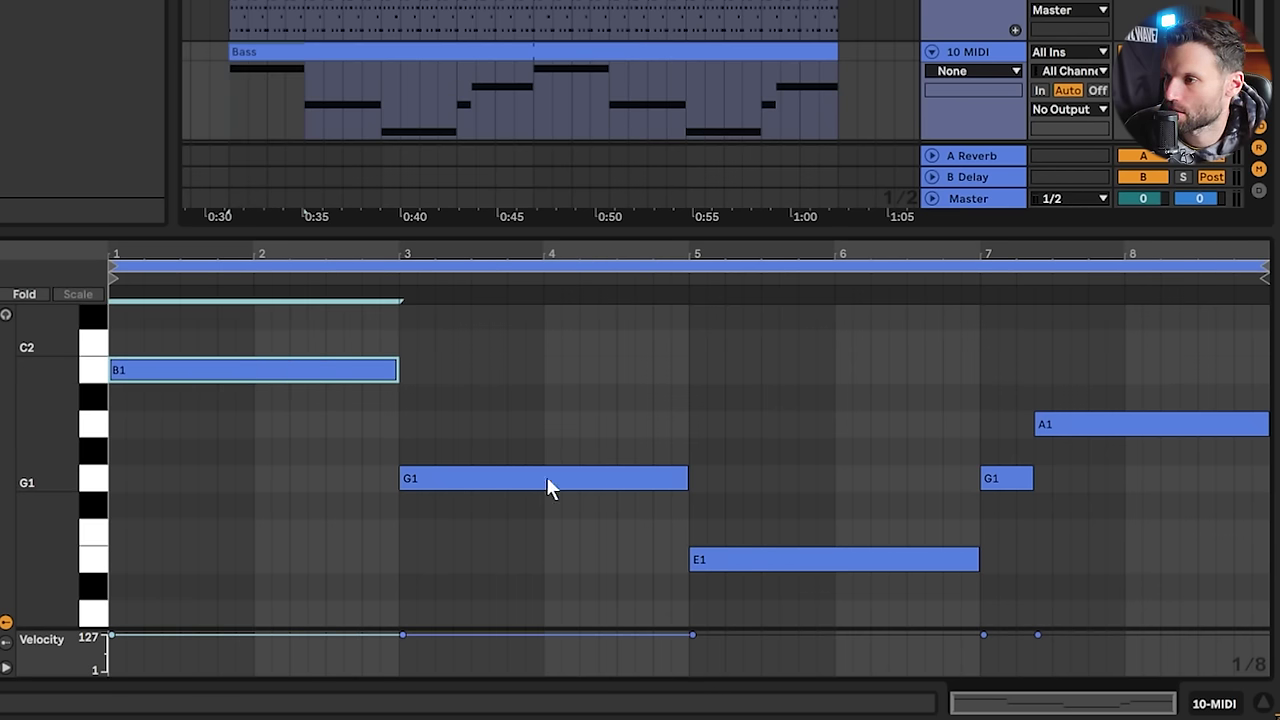
{"action": "left_click", "coordinate": [258, 531]}
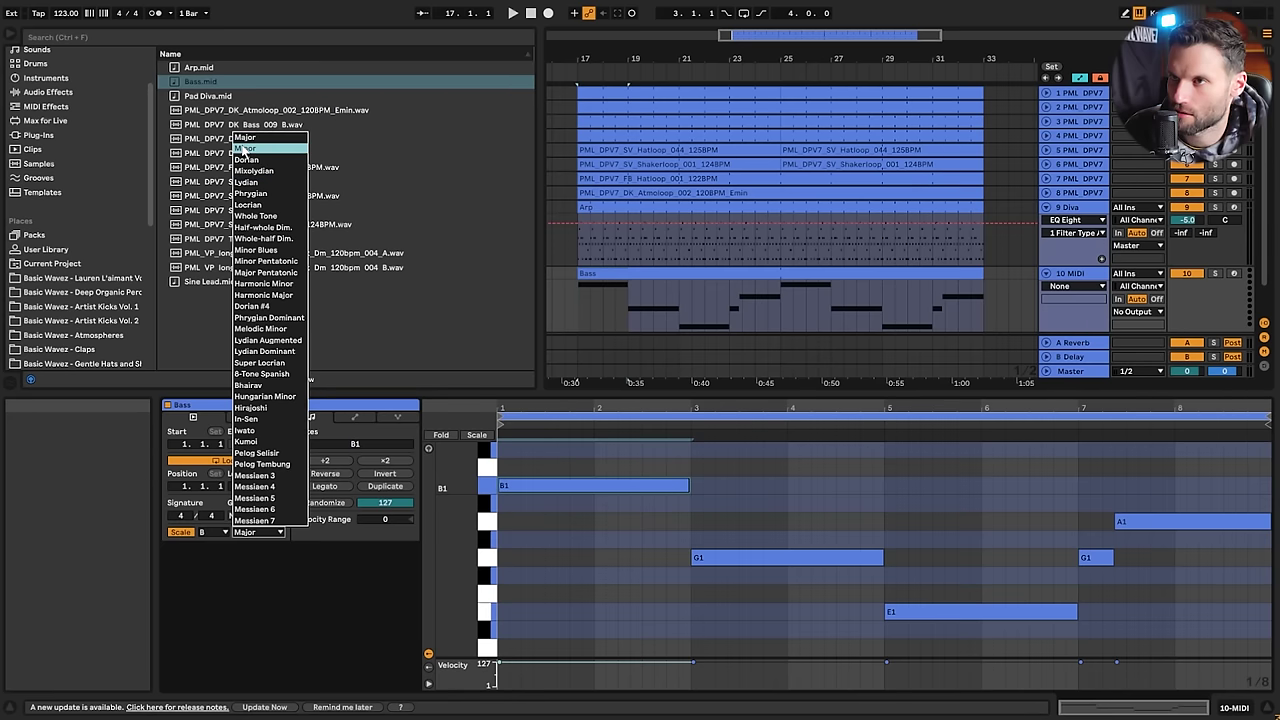
{"action": "left_click", "coordinate": [243, 148]}
Check each note of the Bass clip's progression against the highlighted scale and start playback
{"action": "left_click", "coordinate": [752, 556]}
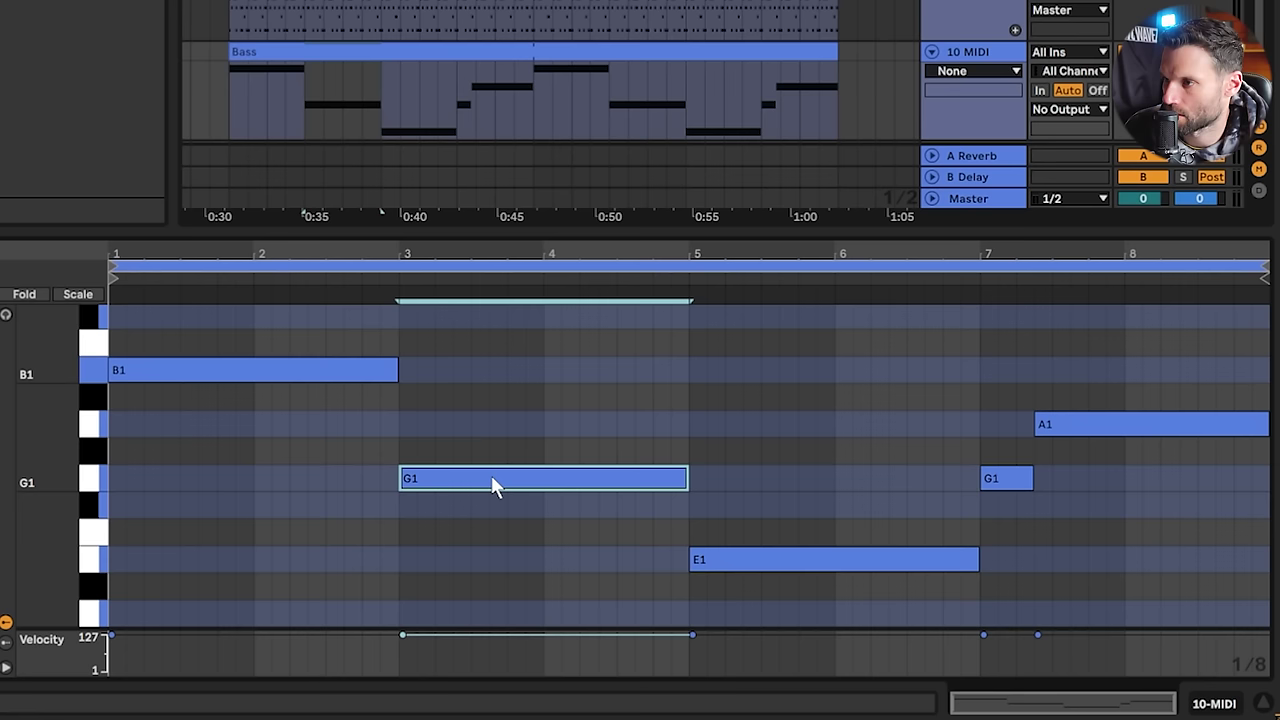
{"action": "left_click", "coordinate": [716, 561]}
{"action": "left_click", "coordinate": [1011, 472]}
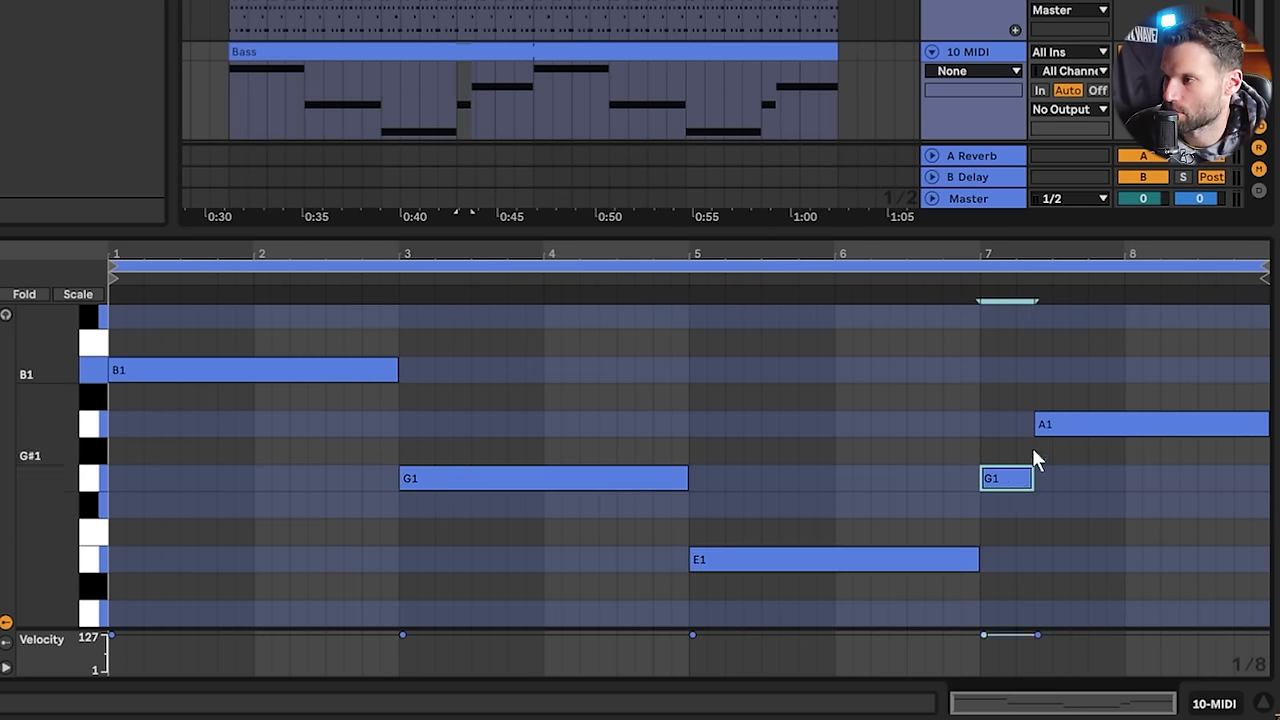
{"action": "left_click", "coordinate": [1064, 423]}
{"action": "key", "text": "space"}
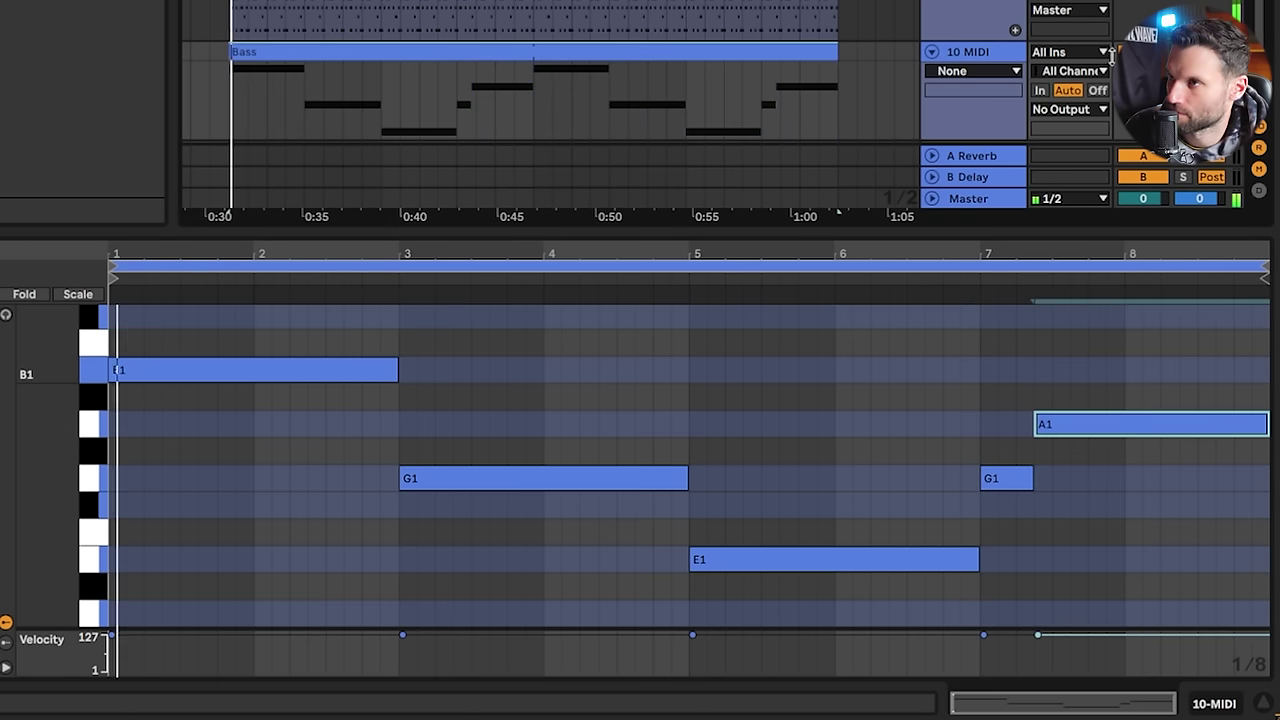
Stop playback, open the Arp clip and examine the pitches of its note pattern
{"action": "left_click", "coordinate": [616, 206]}
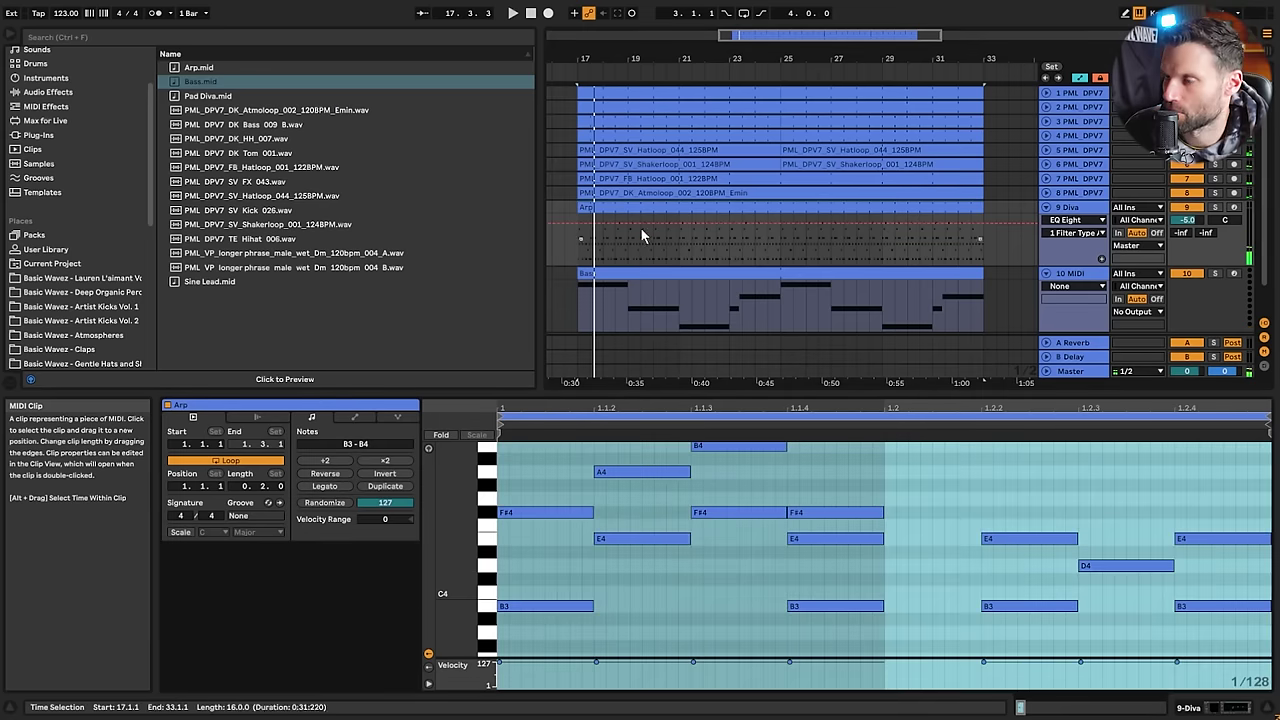
{"action": "left_click", "coordinate": [605, 630]}
{"action": "scroll", "coordinate": [856, 560], "scroll_direction": "down", "scroll_amount": 2}
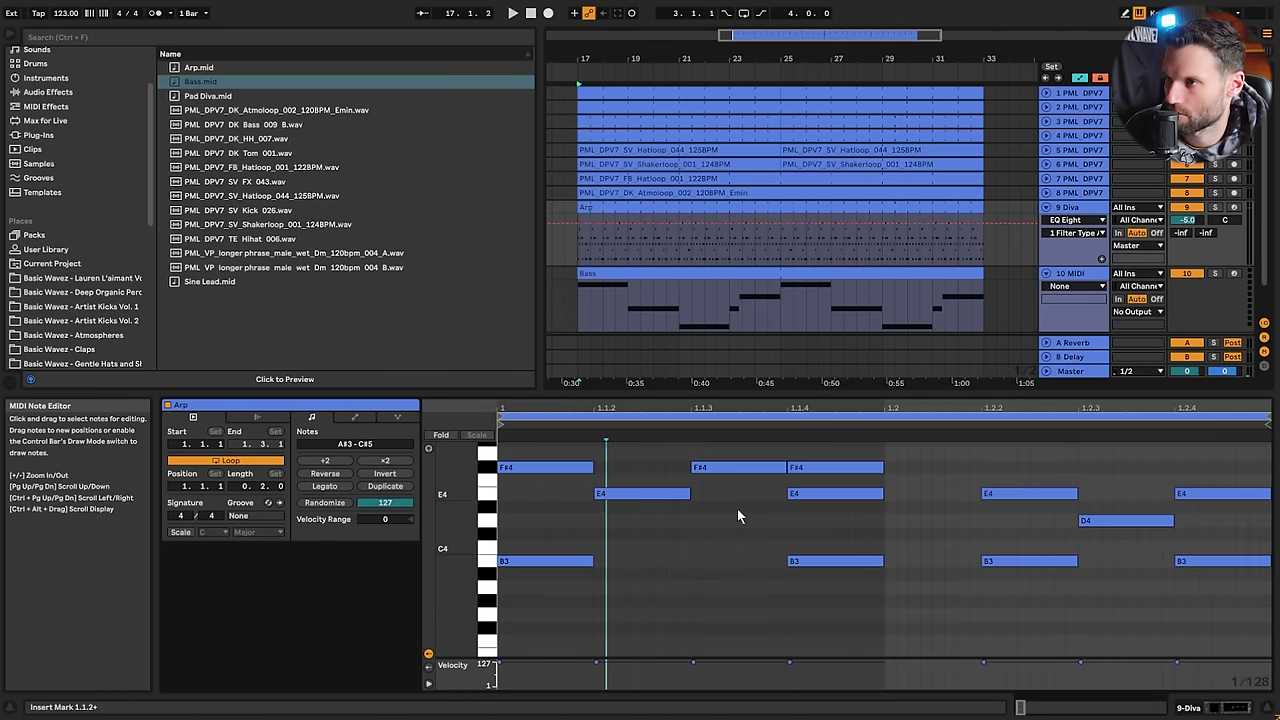
{"action": "scroll", "coordinate": [737, 512], "scroll_direction": "up", "scroll_amount": 2}
{"action": "left_click_drag", "start_coordinate": [456, 520], "coordinate": [432, 520]}
{"action": "scroll", "coordinate": [879, 549], "scroll_direction": "down", "scroll_amount": 2}
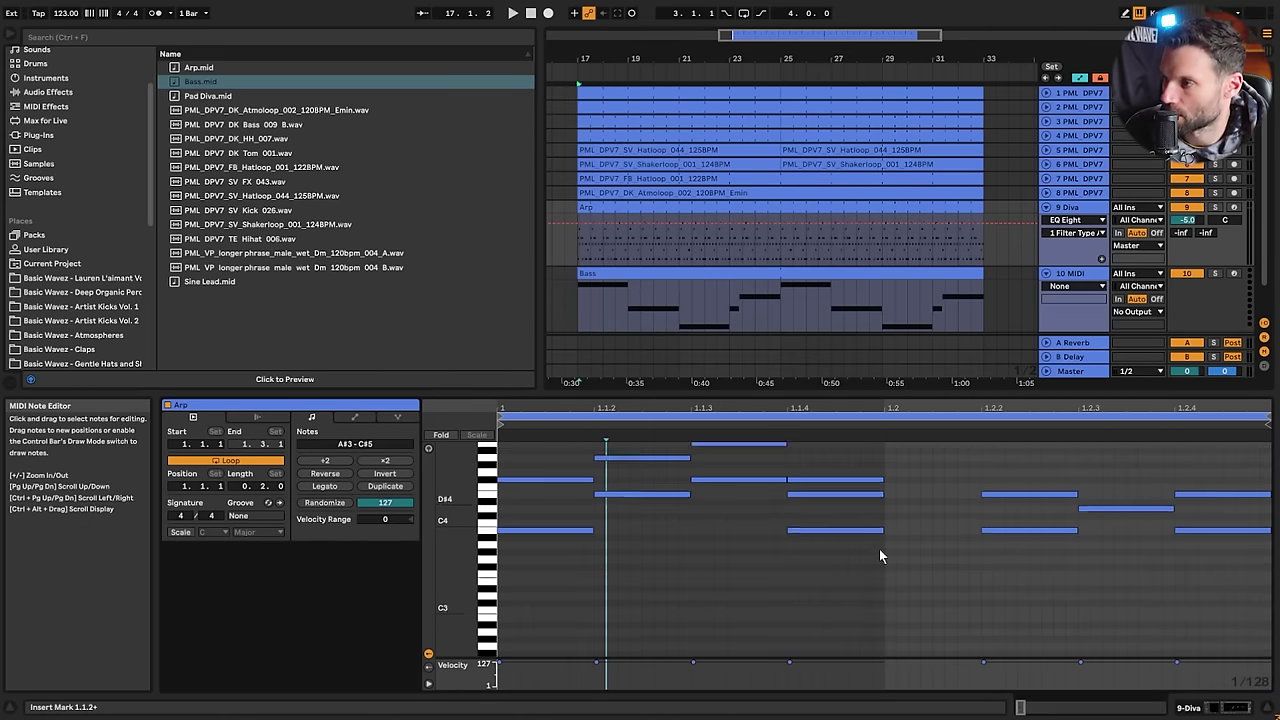
{"action": "scroll", "coordinate": [879, 549], "scroll_direction": "up", "scroll_amount": 2}
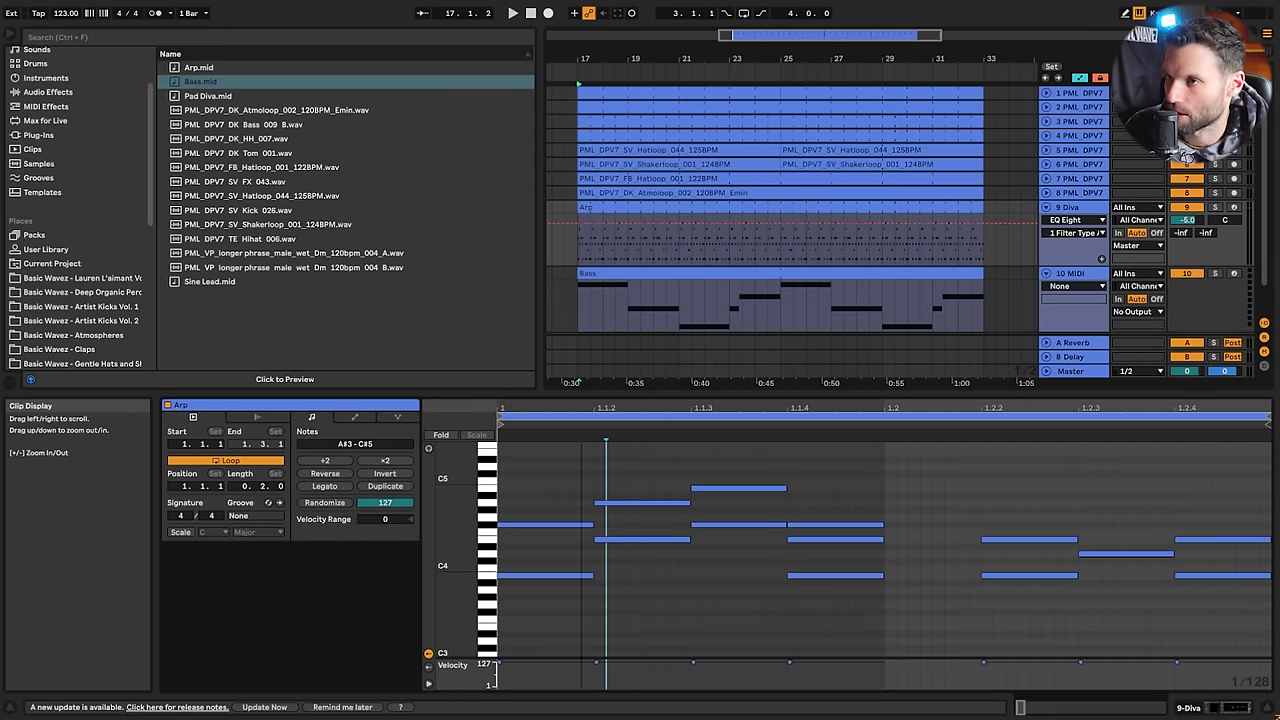
Deactivate the Arp clip's upper notes between E4 and B4, leaving the single-note line, and audition it with the arrangement
{"action": "mouse_move", "coordinate": [582, 408]}
{"action": "left_mouse_down"}
{"action": "mouse_move", "coordinate": [588, 422]}
{"action": "mouse_move", "coordinate": [588, 372]}
{"action": "left_mouse_up"}
{"action": "left_click_drag", "start_coordinate": [512, 547], "coordinate": [546, 613]}
{"action": "left_click_drag", "start_coordinate": [524, 512], "coordinate": [531, 534]}
{"action": "left_click_drag", "start_coordinate": [579, 490], "coordinate": [586, 513]}
{"action": "left_click_drag", "start_coordinate": [635, 476], "coordinate": [642, 500]}
{"action": "left_click_drag", "start_coordinate": [678, 491], "coordinate": [690, 543]}
{"action": "left_click_drag", "start_coordinate": [818, 548], "coordinate": [897, 548]}
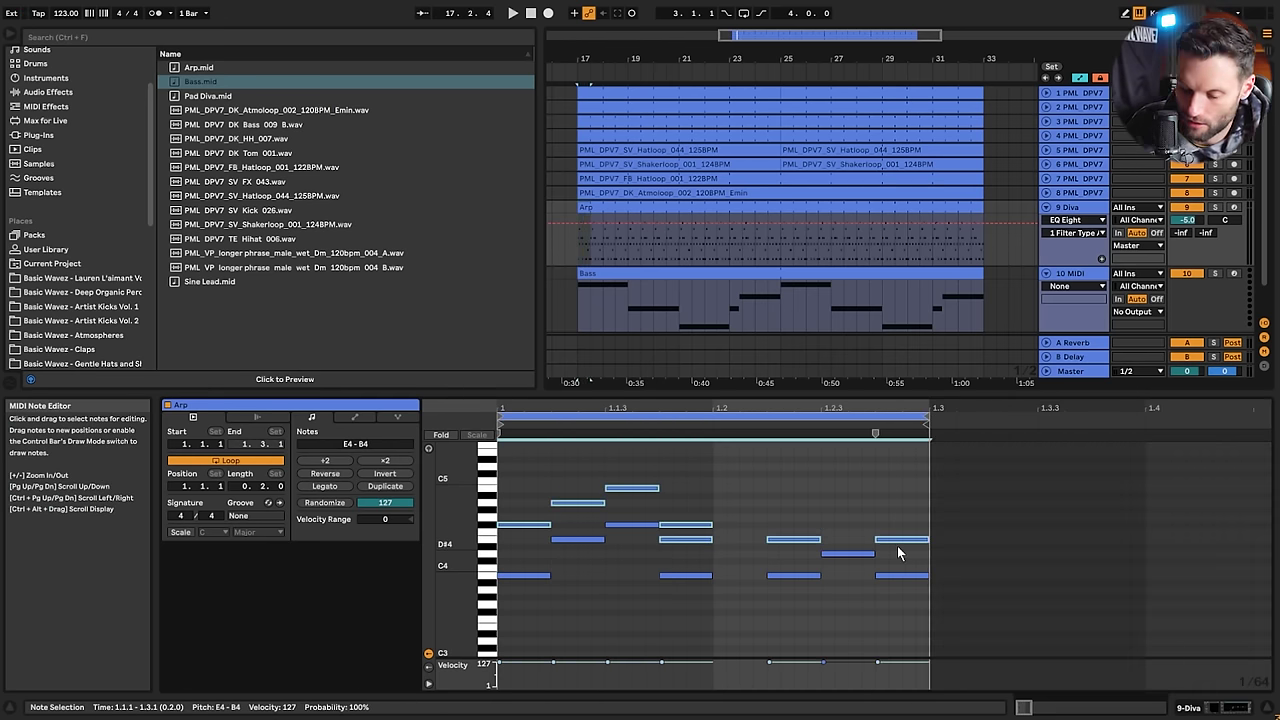
{"action": "key", "text": "space"}
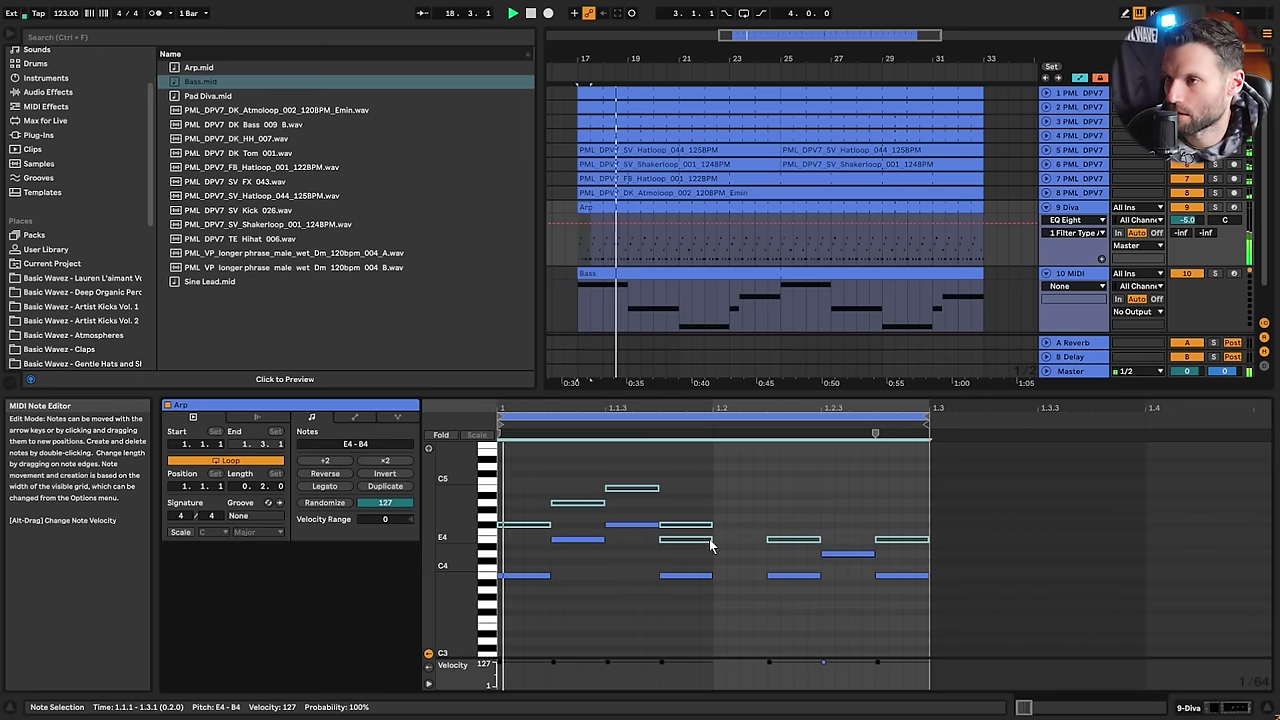
{"action": "key", "text": "space"}
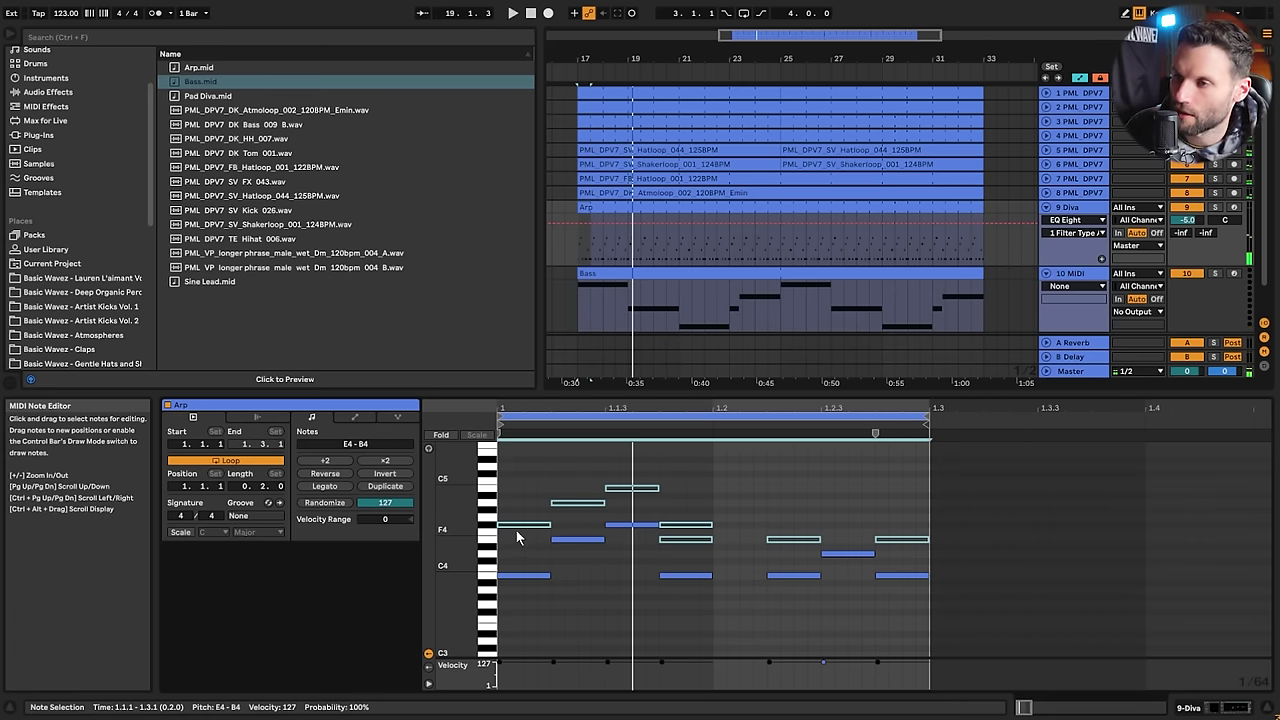
Set the Arp clip's scale to B Minor and briefly fold the note editor to that scale
{"action": "left_click", "coordinate": [521, 506]}
{"action": "left_click", "coordinate": [180, 532]}
{"action": "left_click", "coordinate": [210, 532]}
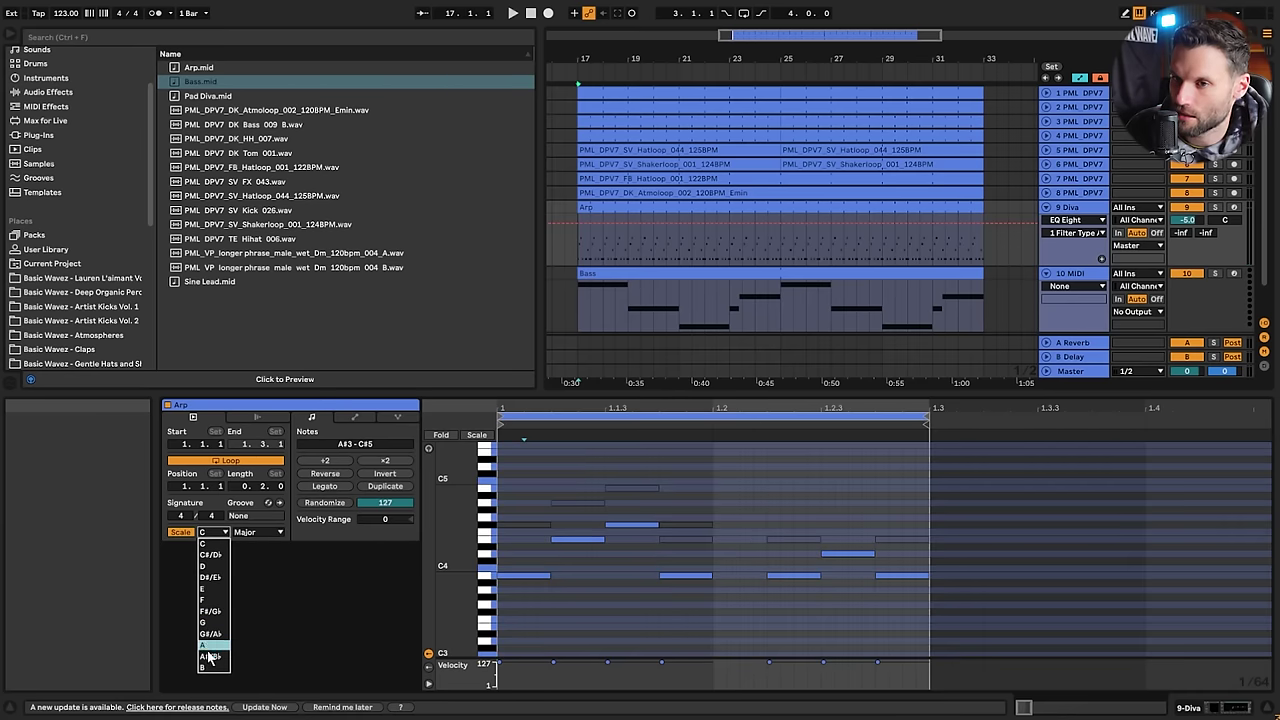
{"action": "left_click", "coordinate": [216, 660]}
{"action": "left_click", "coordinate": [255, 532]}
{"action": "left_click", "coordinate": [245, 148]}
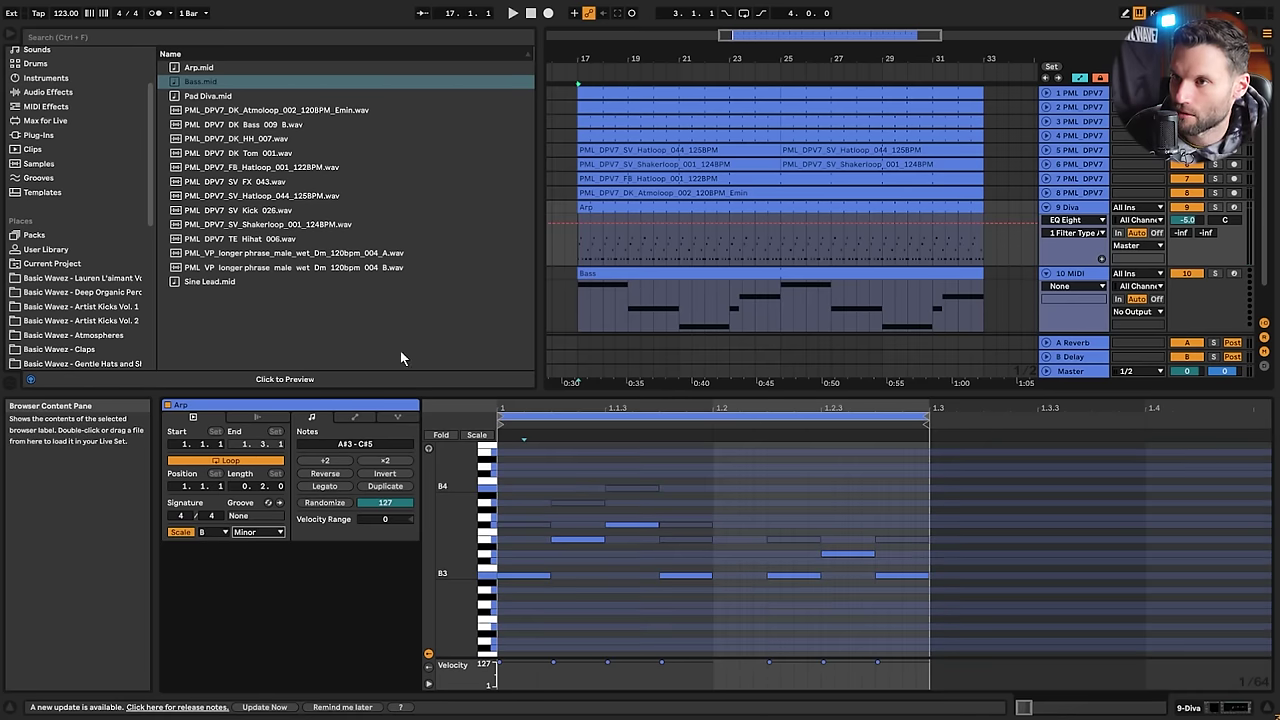
{"action": "left_click", "coordinate": [476, 435]}
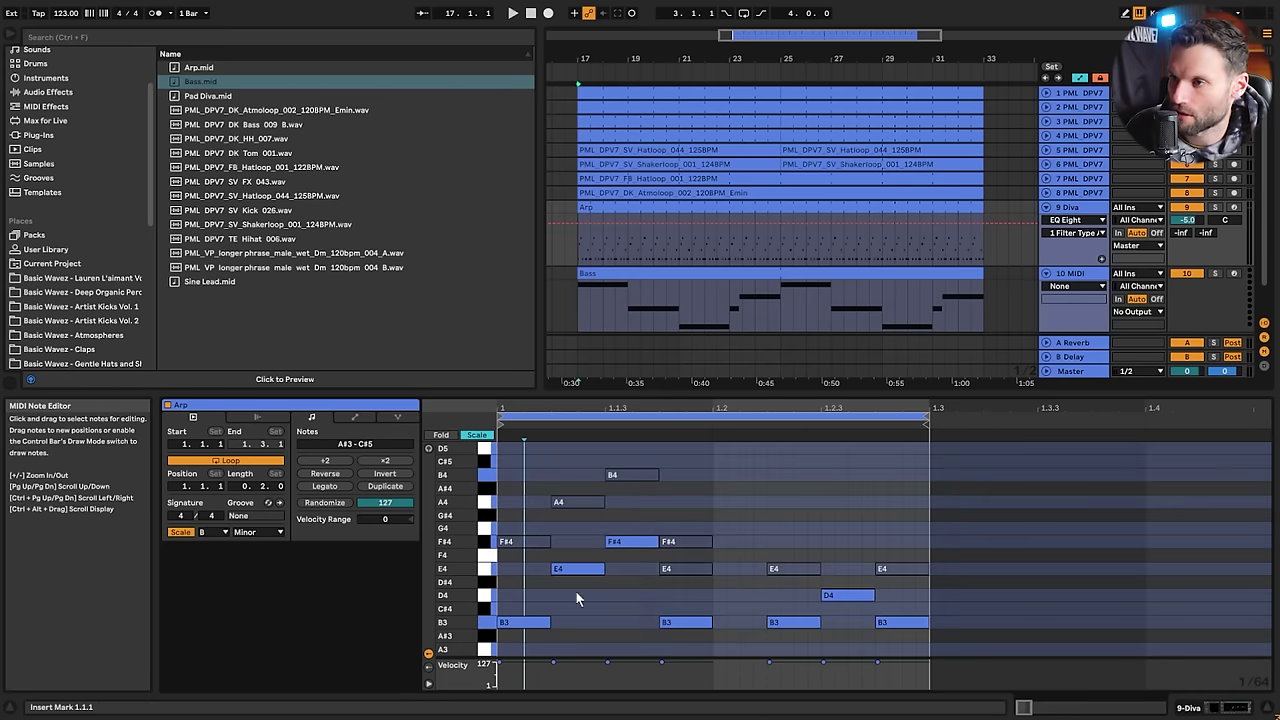
{"action": "left_click", "coordinate": [476, 435]}
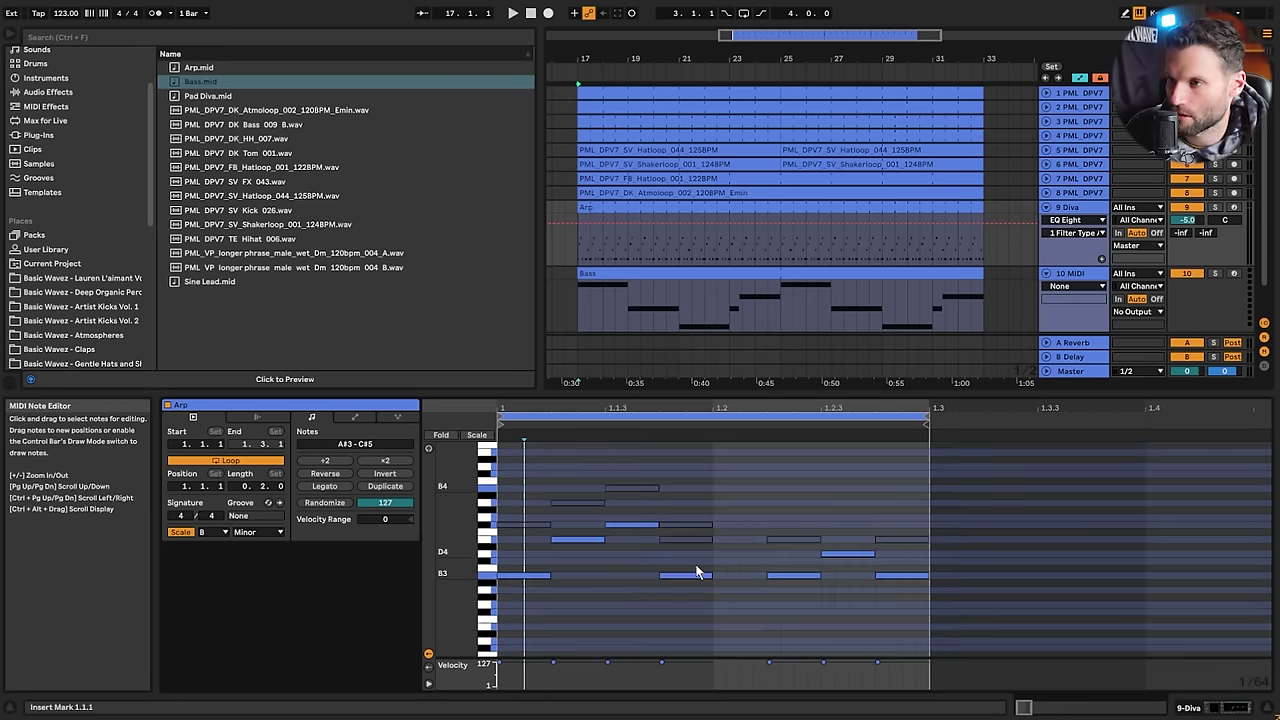
Reactivate the first F#4 note and the A4 note in the Arp clip one by one, auditioning each during playback
{"action": "scroll", "coordinate": [740, 576], "scroll_direction": "down", "scroll_amount": 2}
{"action": "scroll", "coordinate": [847, 583], "scroll_direction": "up", "scroll_amount": 3}
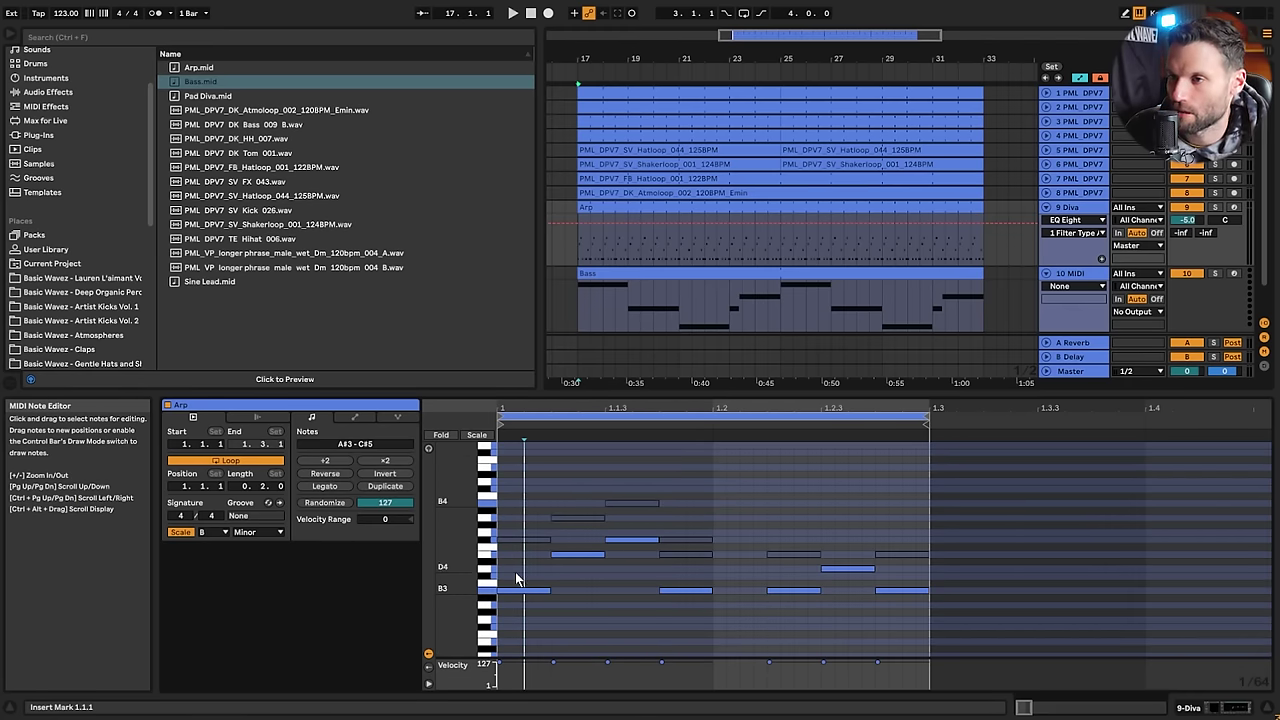
{"action": "left_click", "coordinate": [520, 541]}
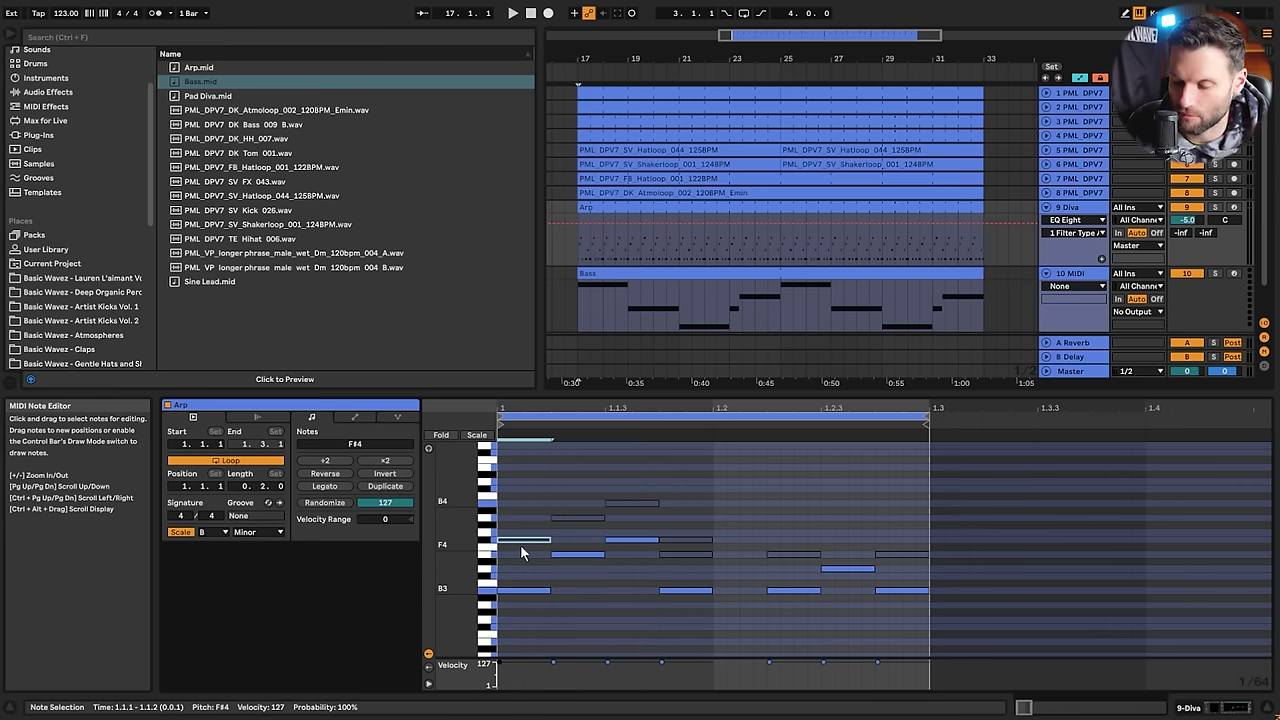
{"action": "key", "text": "space"}
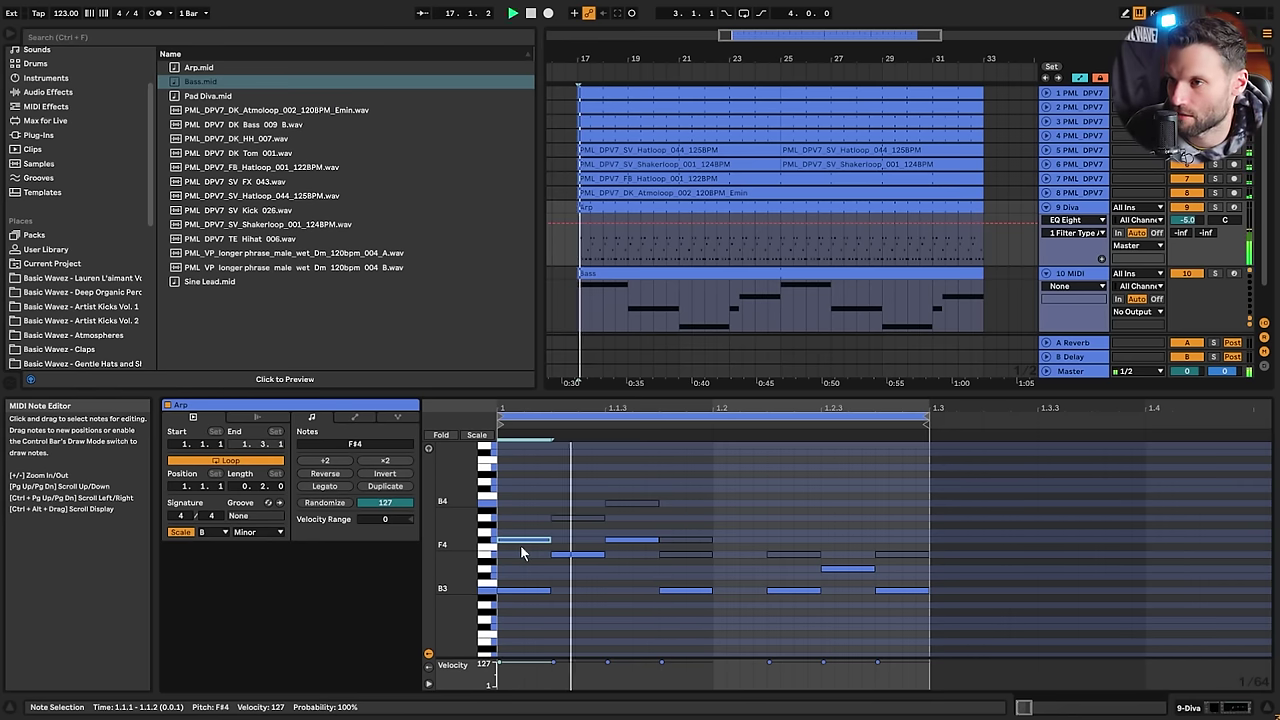
{"action": "key", "text": "Up"}
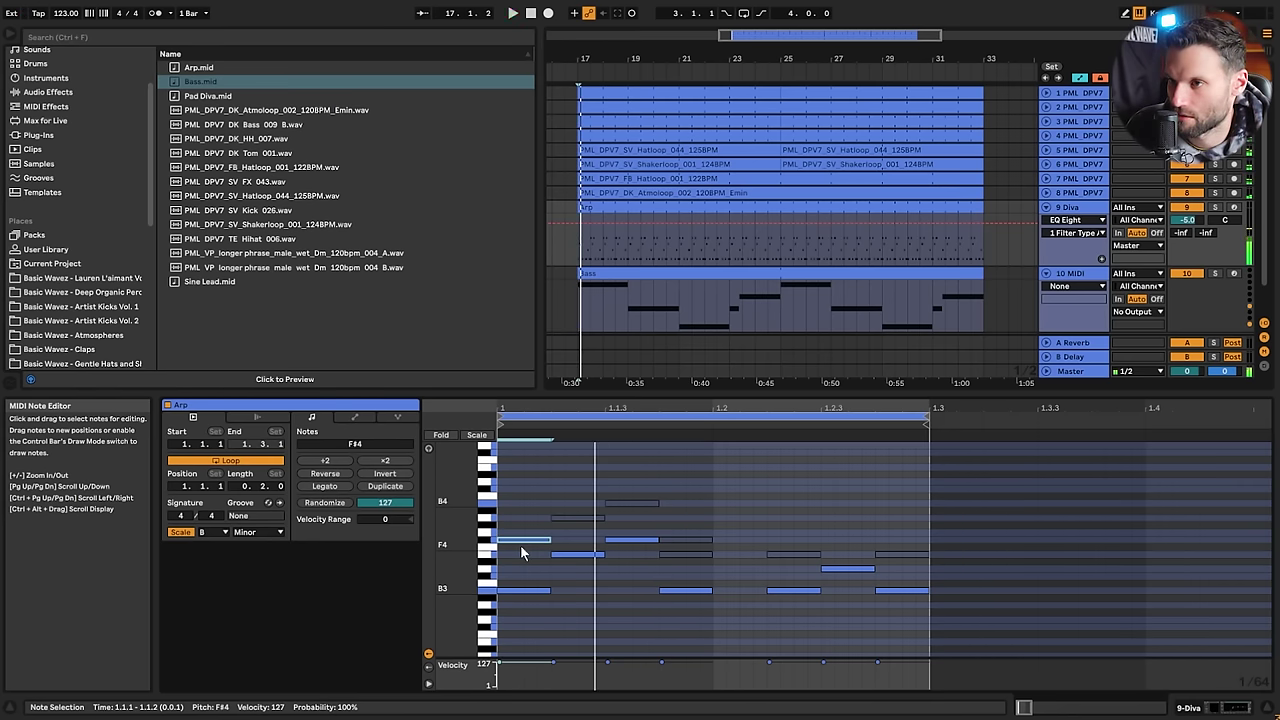
{"action": "key", "text": "Down"}
{"action": "key", "text": "Down"}
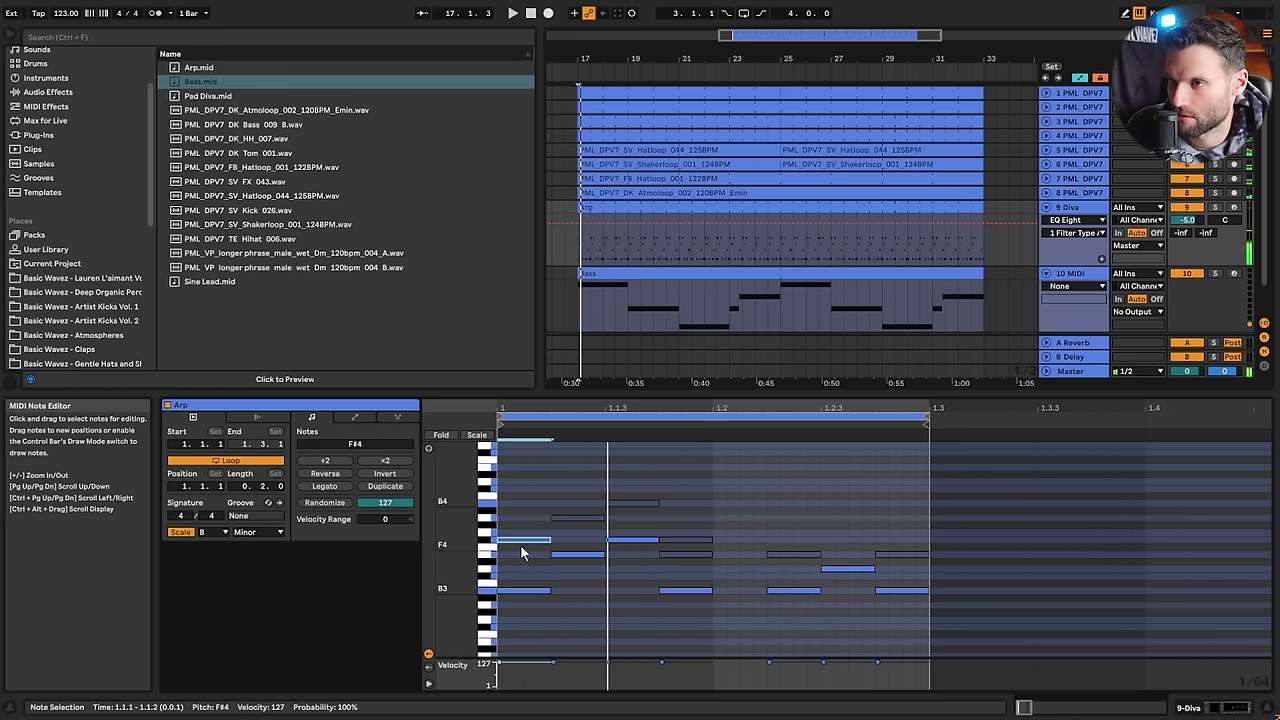
{"action": "key", "text": "Up"}
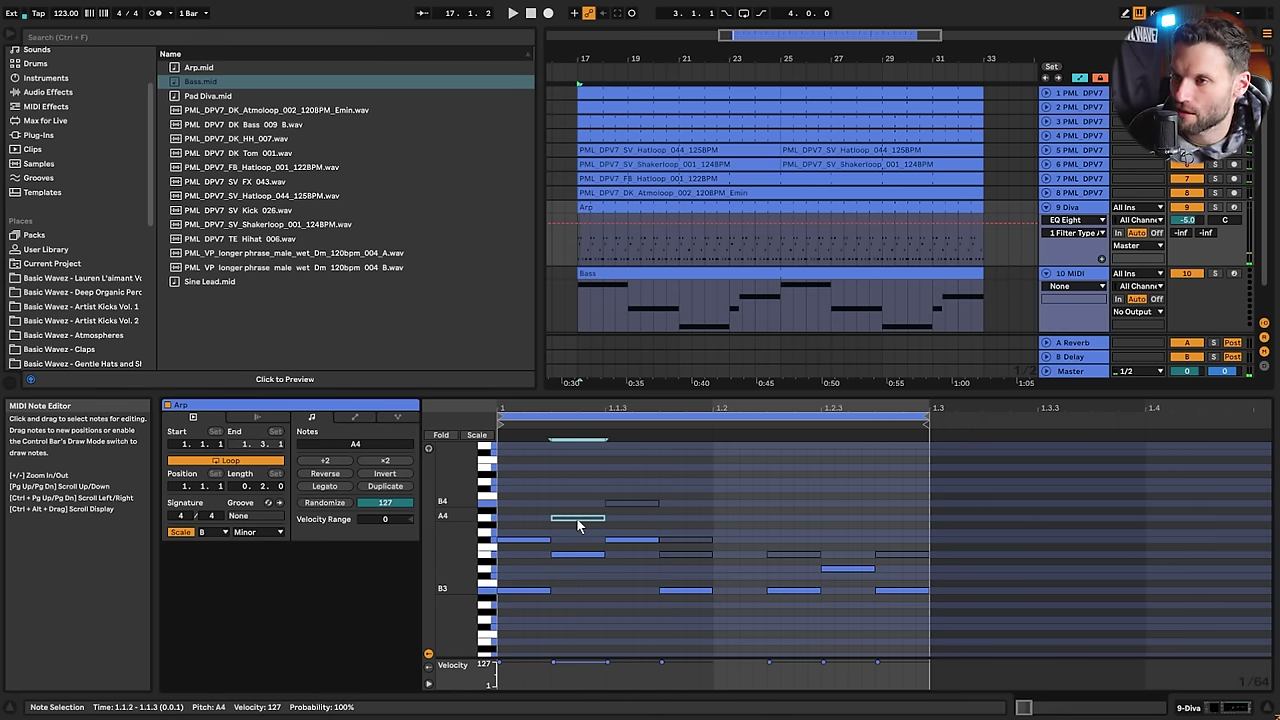
{"action": "left_click", "coordinate": [578, 519]}
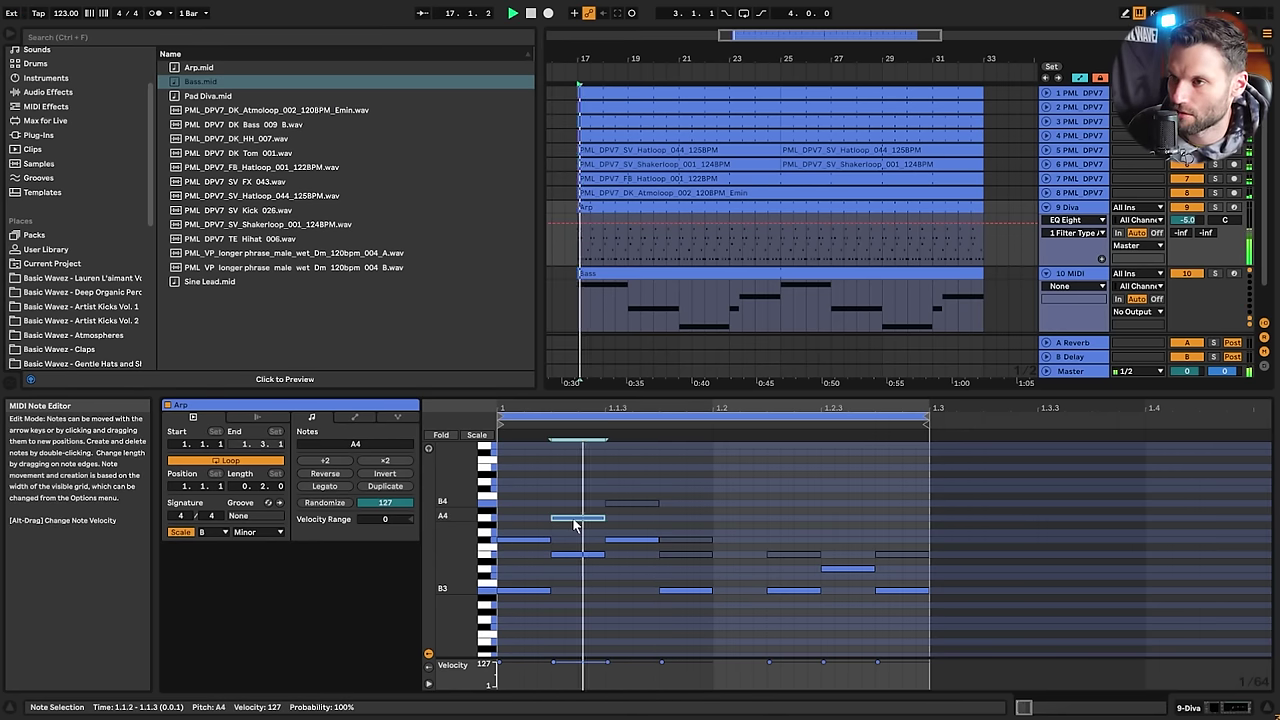
Reactivate the Arp clip's remaining muted upper notes, from B4 through the last E4, and audition the full pattern
{"action": "mouse_move", "coordinate": [574, 518]}
{"action": "left_mouse_down"}
{"action": "mouse_move", "coordinate": [578, 506]}
{"action": "mouse_move", "coordinate": [576, 522]}
{"action": "left_mouse_up"}
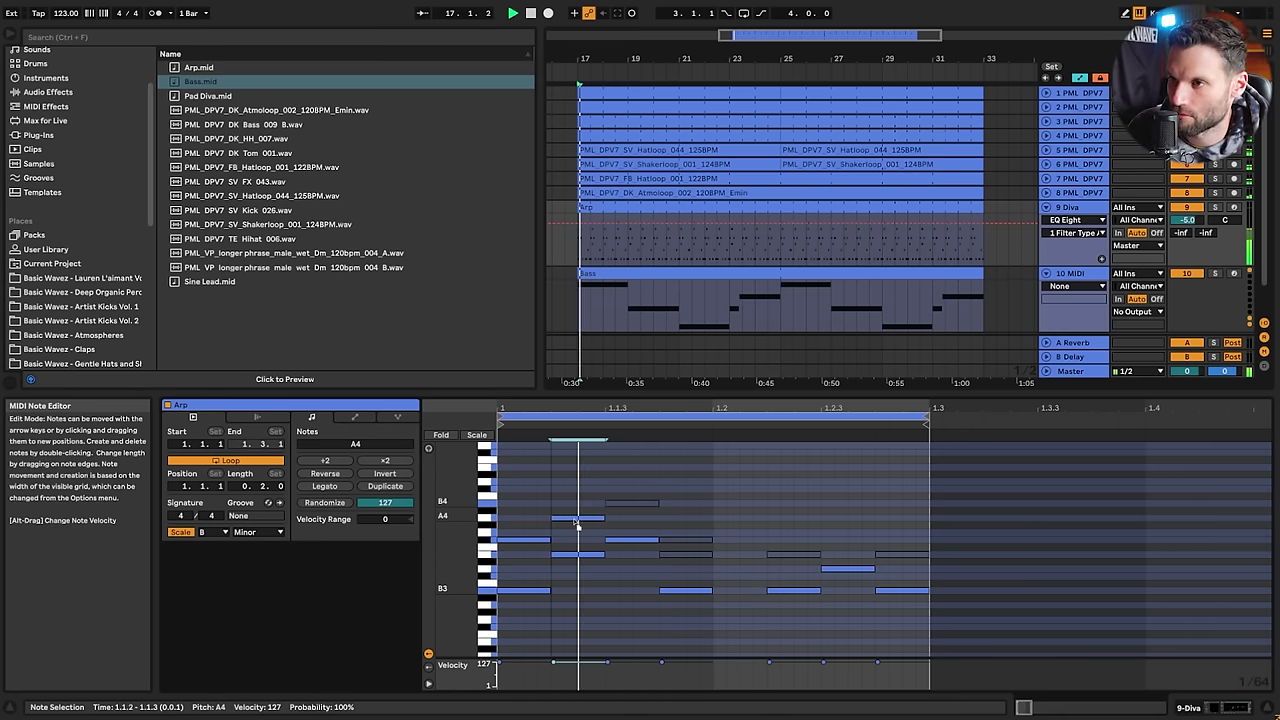
{"action": "key", "text": "space"}
{"action": "left_click", "coordinate": [630, 503]}
{"action": "key", "text": "0"}
{"action": "left_click_drag", "start_coordinate": [673, 521], "coordinate": [686, 564]}
{"action": "key", "text": "0"}
{"action": "left_click_drag", "start_coordinate": [814, 523], "coordinate": [794, 562]}
{"action": "key", "text": "0"}
{"action": "left_click_drag", "start_coordinate": [912, 542], "coordinate": [905, 562]}
{"action": "key", "text": "0"}
{"action": "key", "text": "space"}
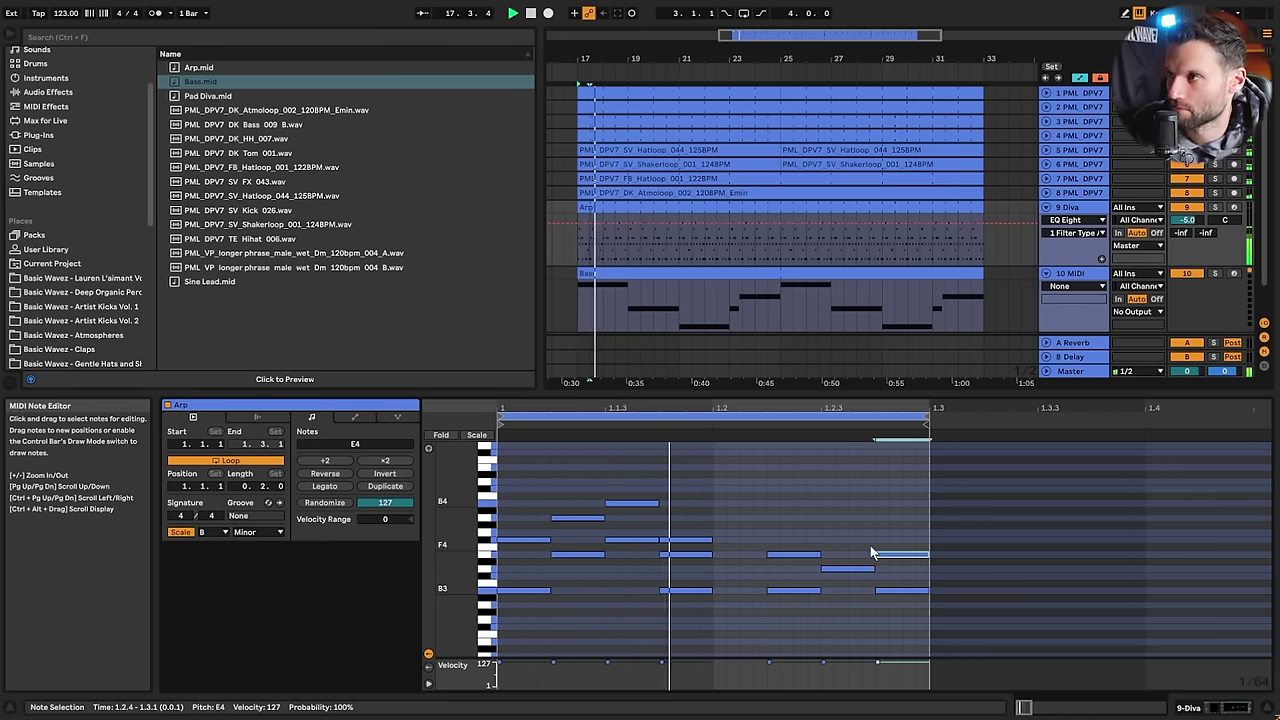
{"action": "key", "text": "space"}
Search all browser content for "diva" and load the Diva synth onto the empty bass MIDI track 10
{"action": "double_click", "coordinate": [1074, 275]}
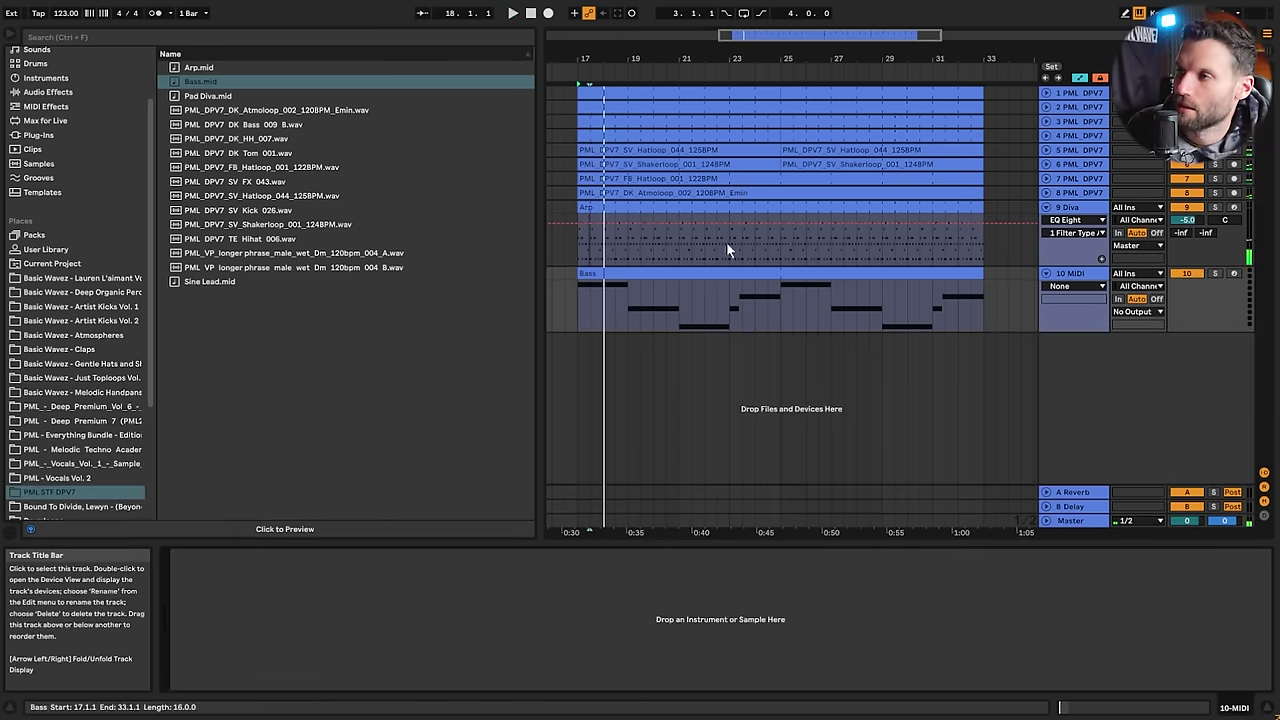
{"action": "left_click", "coordinate": [464, 37]}
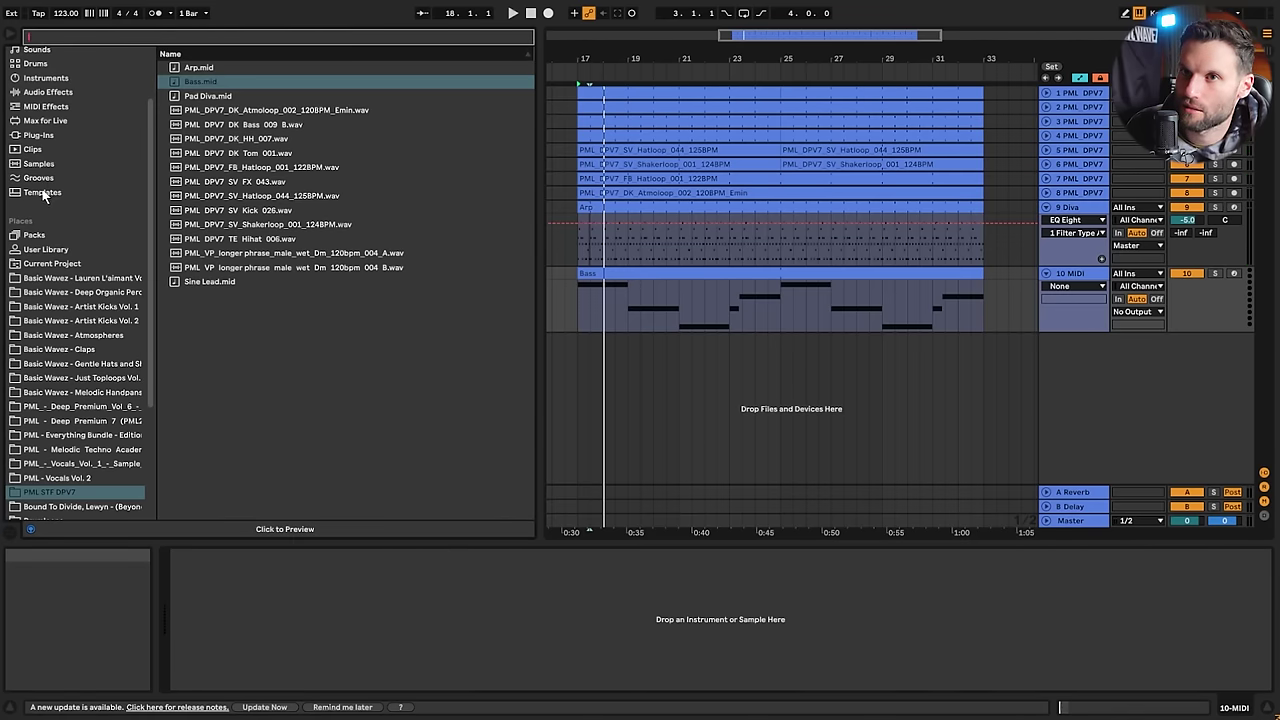
{"action": "type", "text": "divvva"}
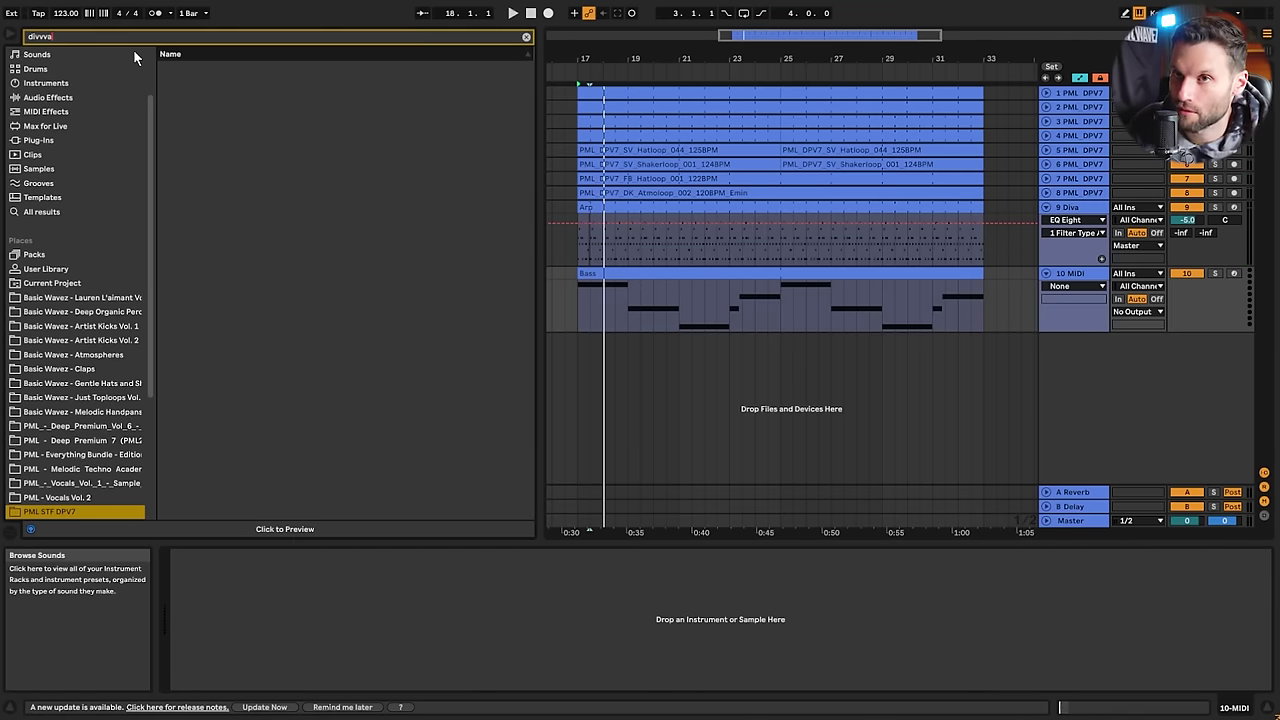
{"action": "left_click", "coordinate": [54, 213]}
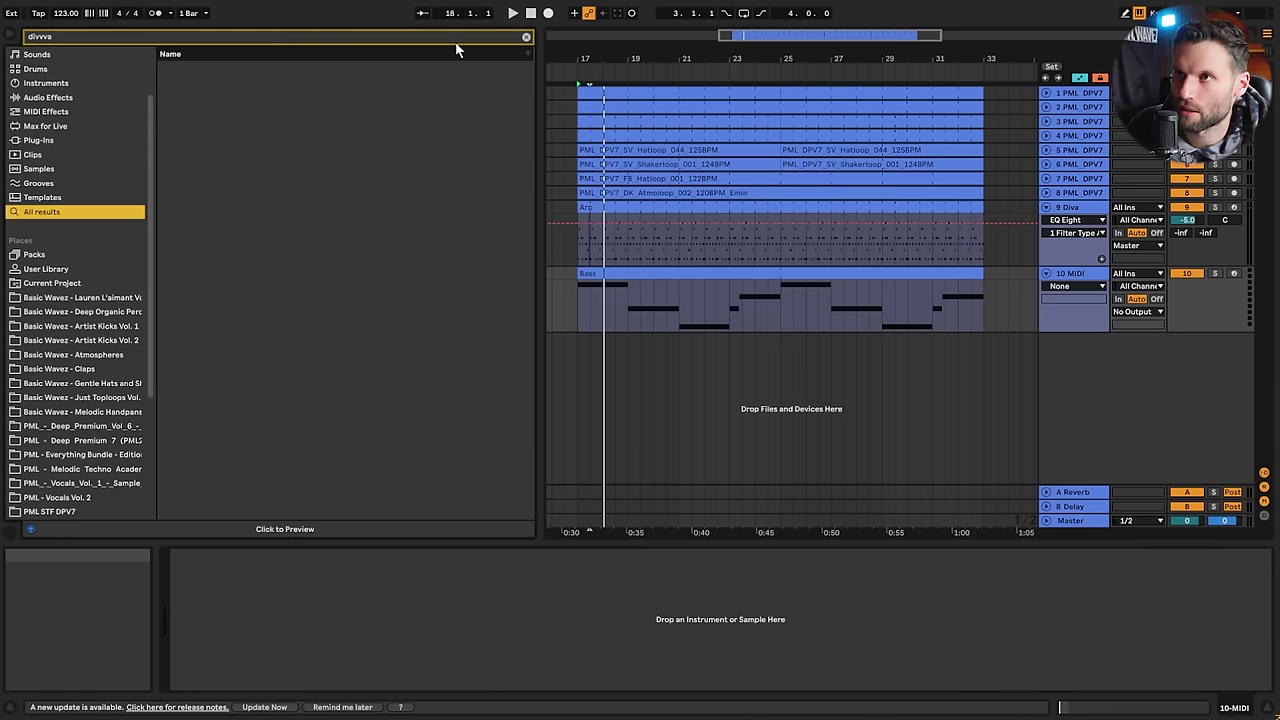
{"action": "key", "text": "BackSpace"}
{"action": "key", "text": "BackSpace"}
{"action": "key", "text": "BackSpace"}
{"action": "type", "text": "a"}
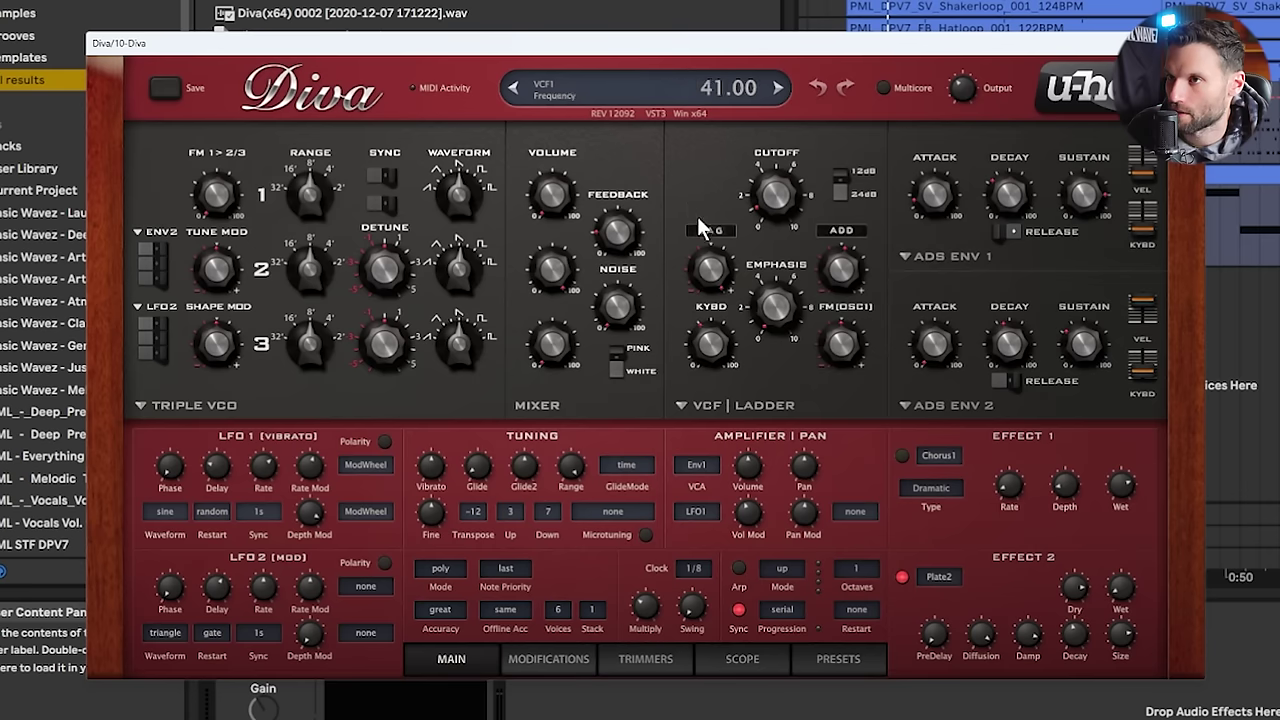
Assign Env 2 as the filter cutoff's modulation source in the bass Diva and start playback
{"action": "left_click", "coordinate": [712, 232]}
{"action": "left_click", "coordinate": [748, 314]}
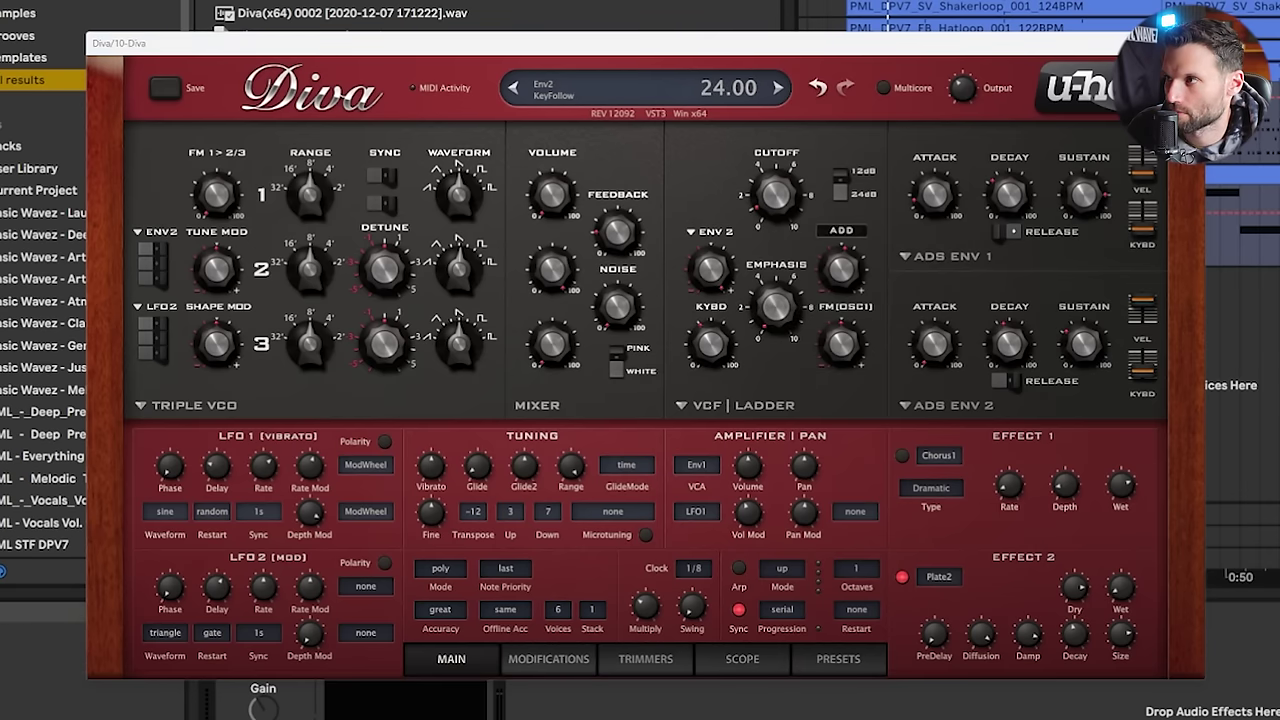
{"action": "key", "text": "space"}
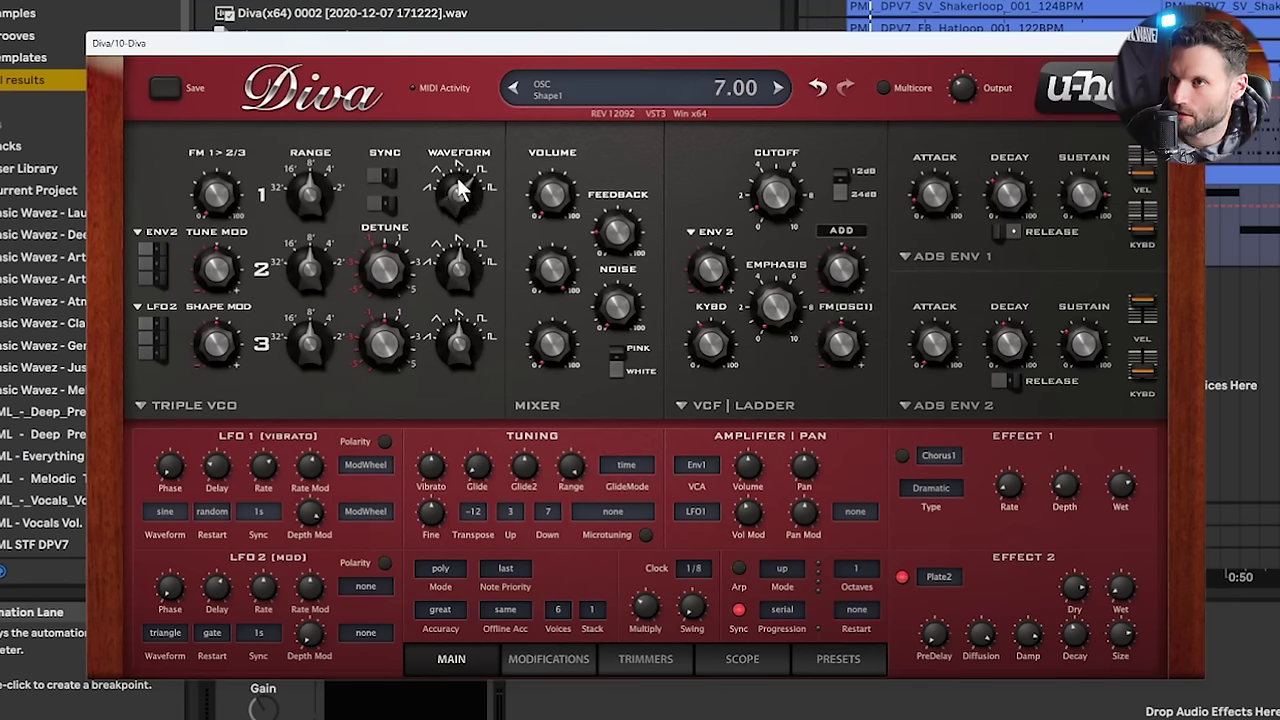
Lower oscillator 1's octave range in the bass Diva and adjust its volume in the mixer
{"action": "left_click_drag", "start_coordinate": [304, 210], "coordinate": [295, 262]}
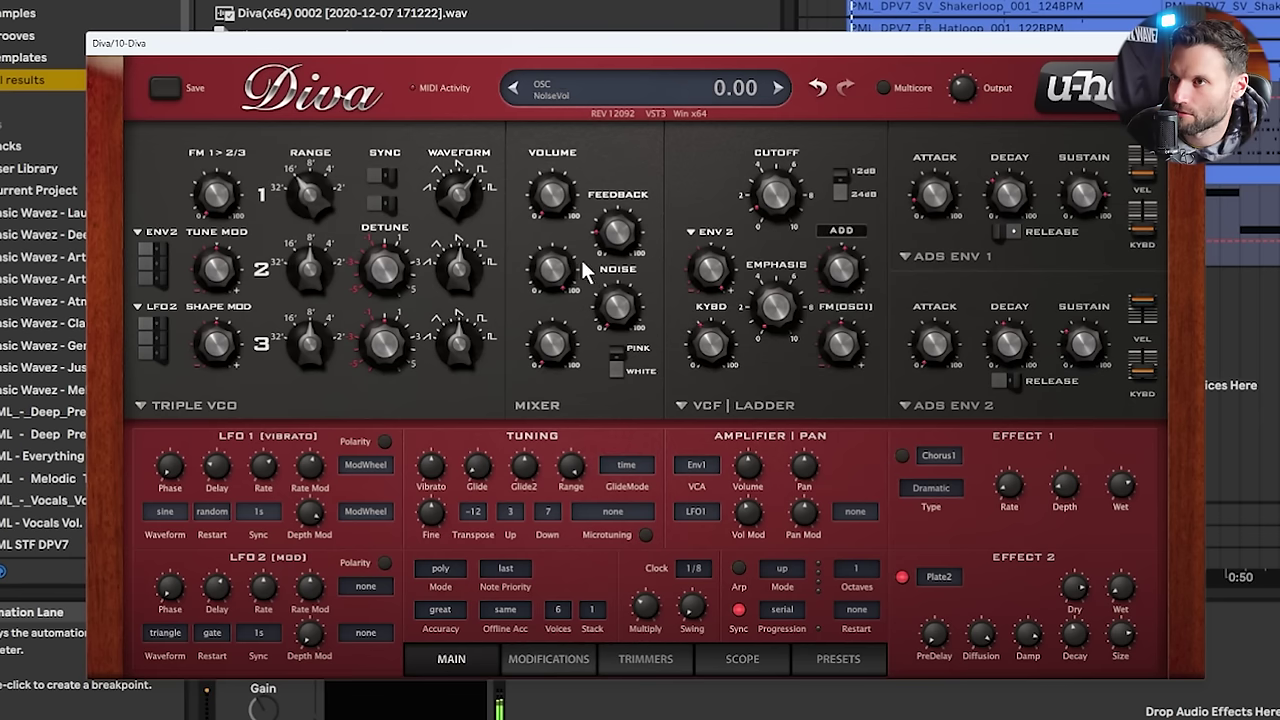
{"action": "mouse_move", "coordinate": [556, 215]}
{"action": "left_mouse_down"}
{"action": "mouse_move", "coordinate": [555, 183]}
{"action": "mouse_move", "coordinate": [566, 230]}
{"action": "mouse_move", "coordinate": [556, 195]}
{"action": "left_mouse_up"}
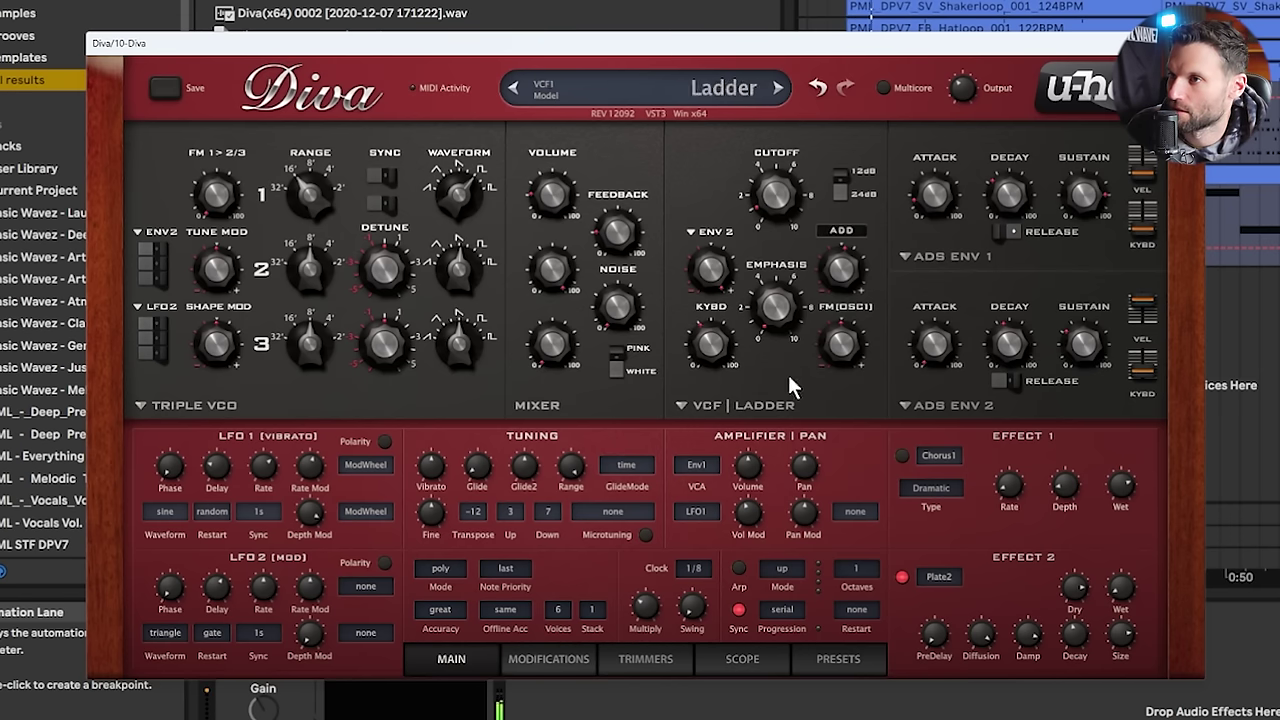
Reduce the Env 2 filter modulation depth and shorten Envelope 1 with less decay and a sustain of 25.50
{"action": "left_click_drag", "start_coordinate": [702, 262], "coordinate": [702, 285]}
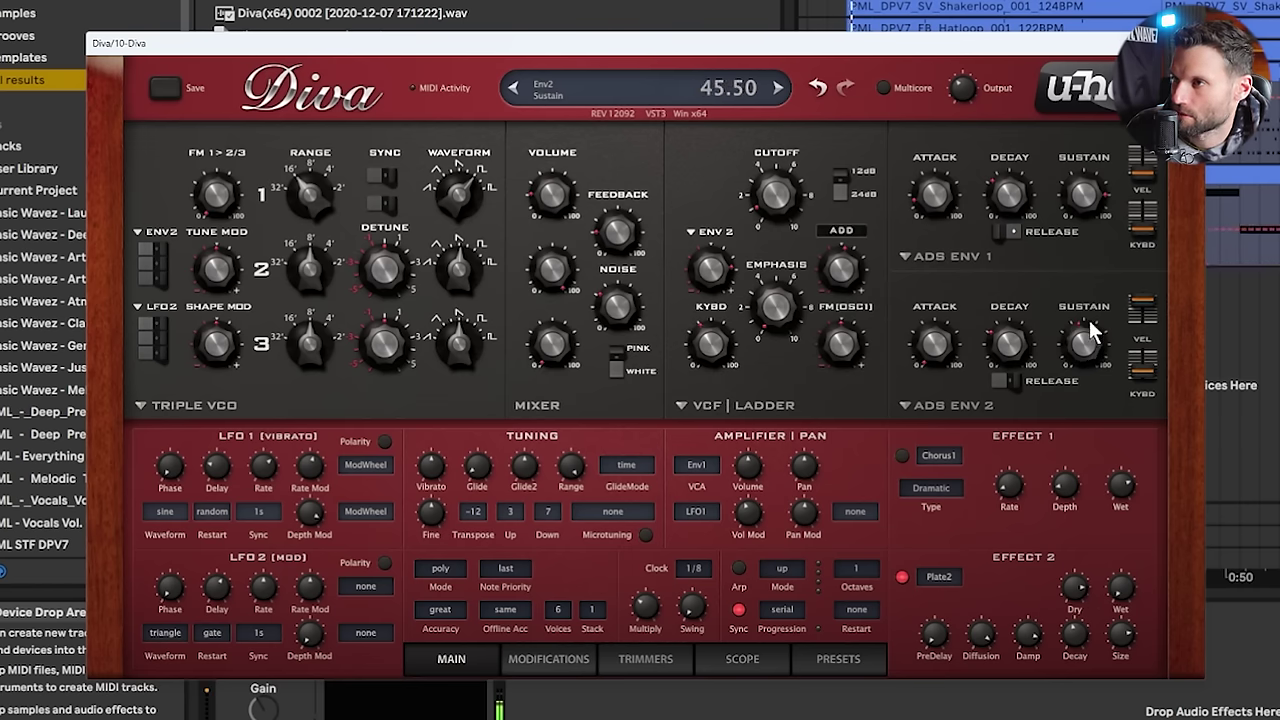
{"action": "left_click_drag", "start_coordinate": [1075, 203], "coordinate": [1078, 238]}
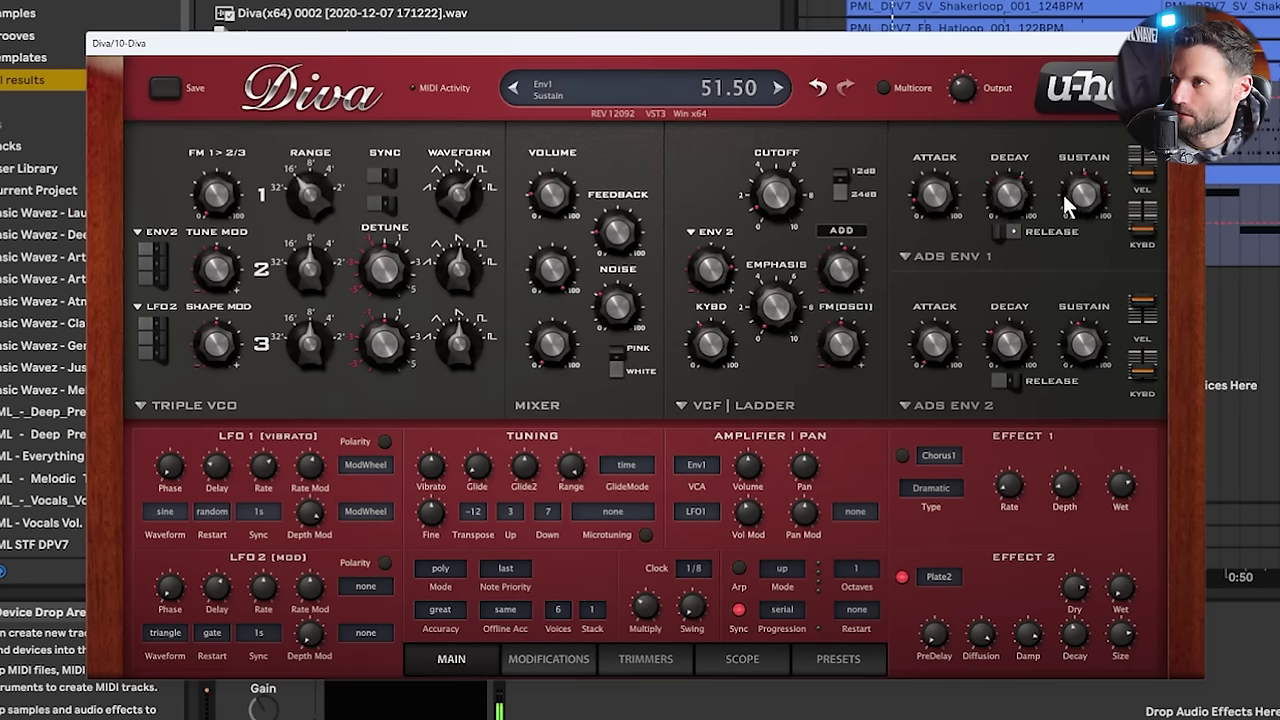
{"action": "left_click_drag", "start_coordinate": [1016, 200], "coordinate": [1012, 215]}
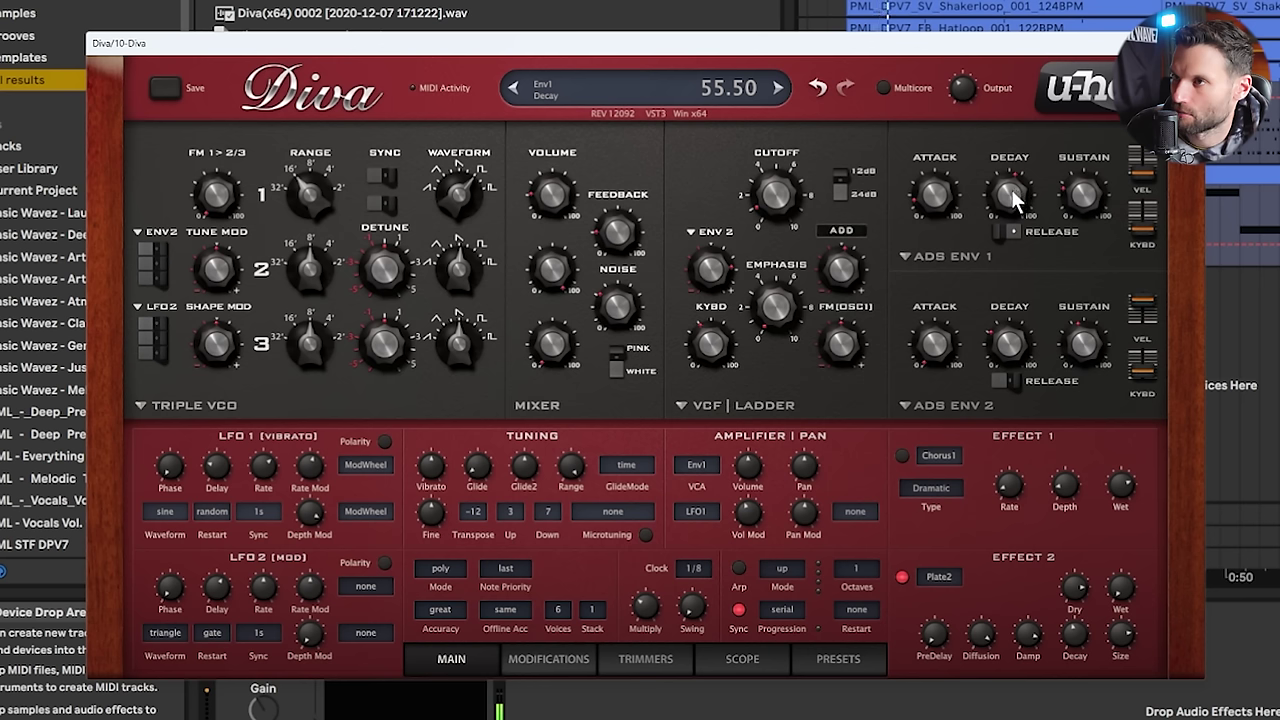
{"action": "left_click_drag", "start_coordinate": [1016, 207], "coordinate": [1016, 222]}
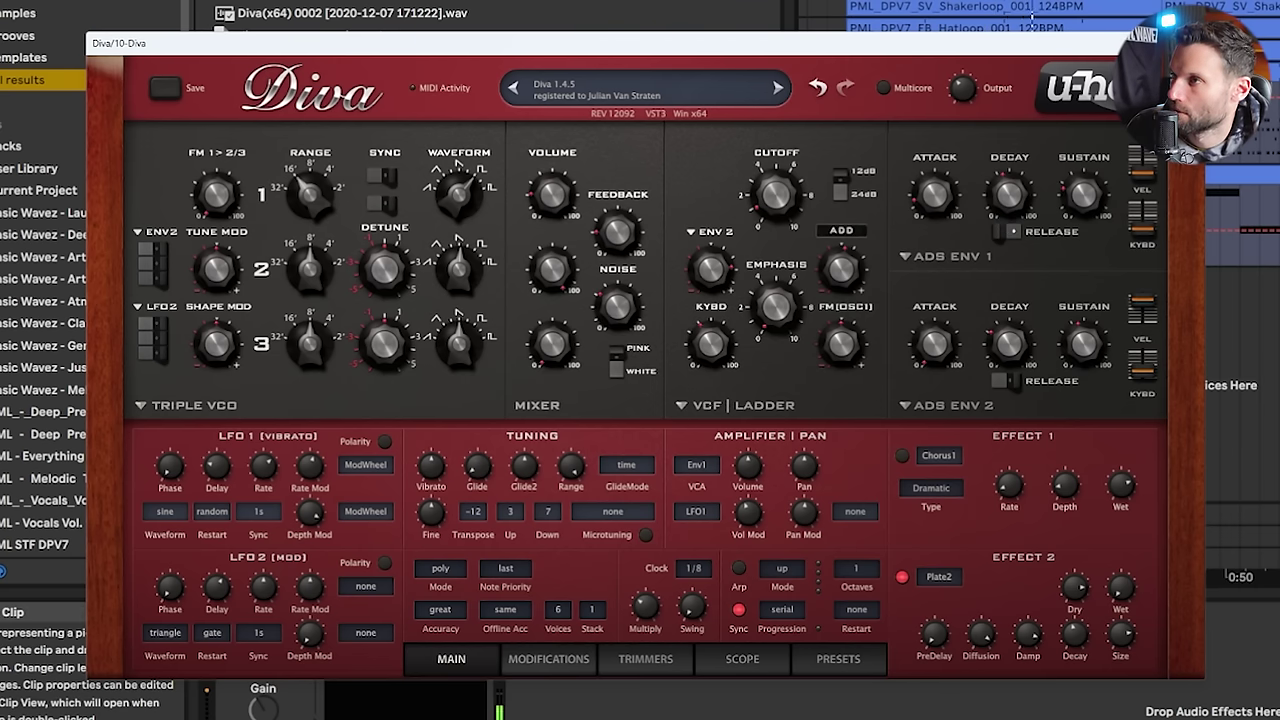
Switch the bass Diva's voice mode to mono, then close it and unsolo the track to hear it in the arrangement
{"action": "left_click", "coordinate": [440, 568]}
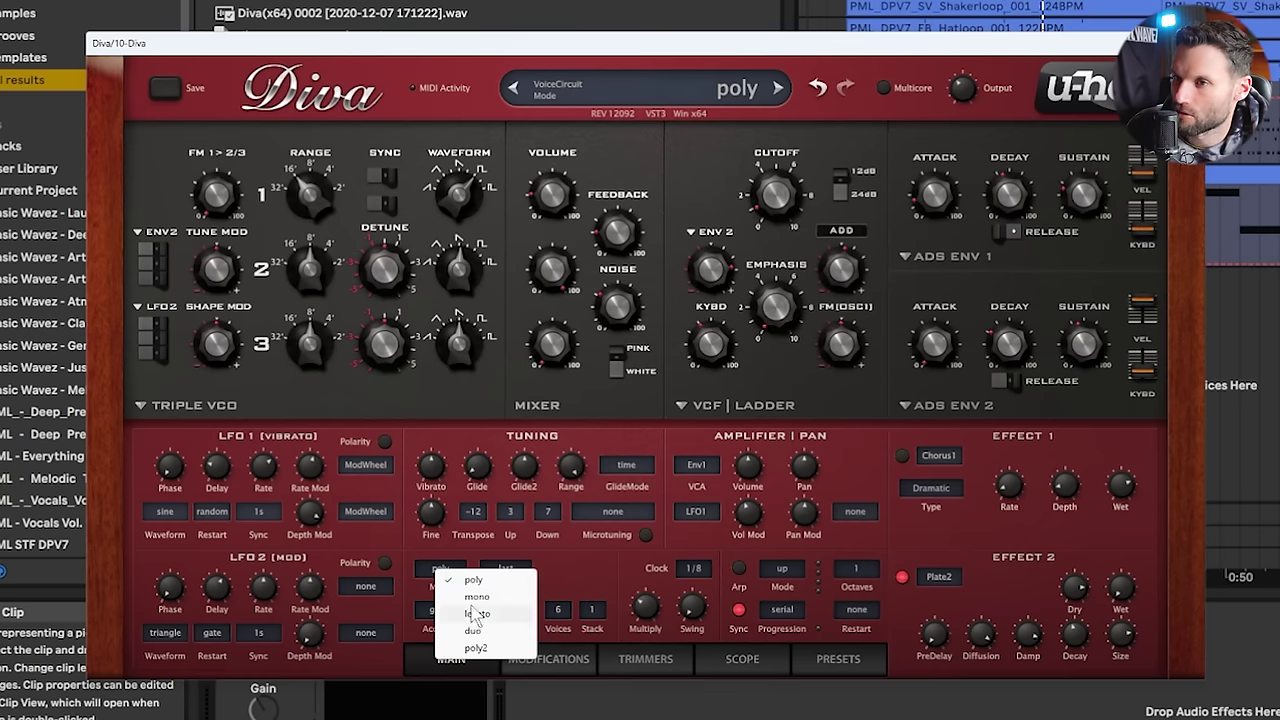
{"action": "left_click", "coordinate": [476, 597]}
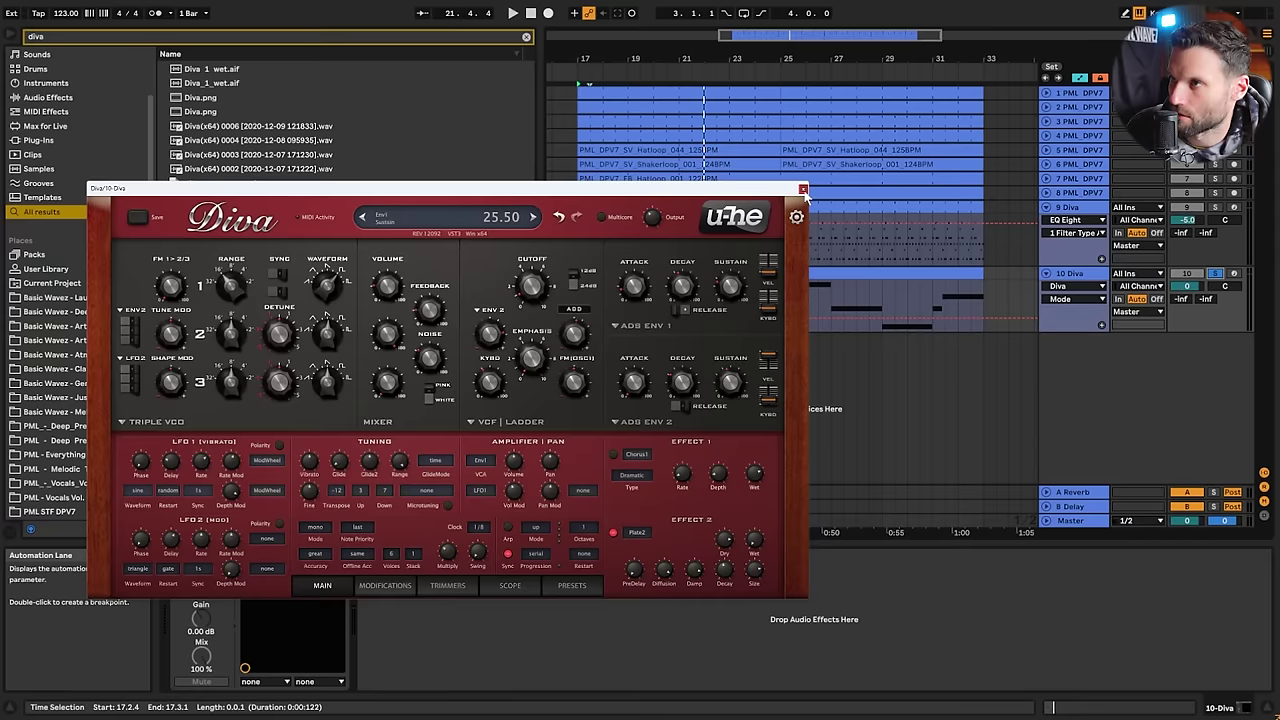
{"action": "left_click", "coordinate": [803, 189]}
{"action": "key", "text": "space"}
{"action": "left_click", "coordinate": [1214, 278]}
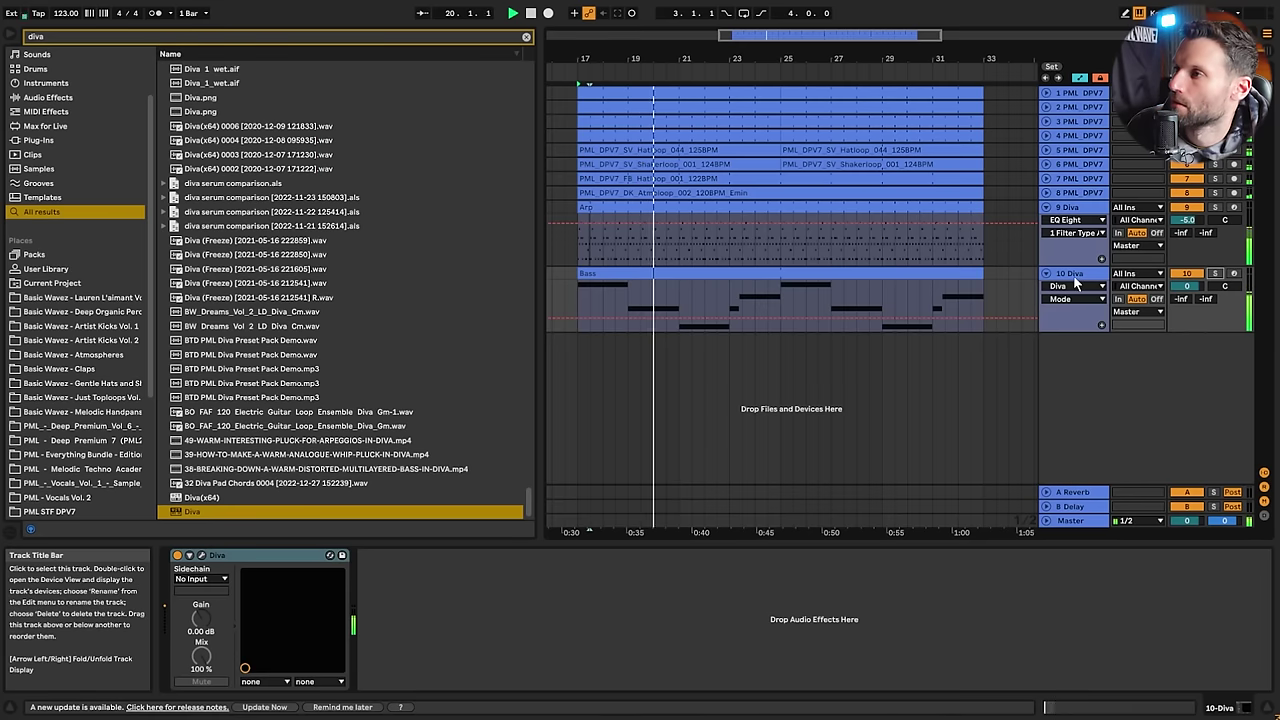
Reopen the bass Diva and balance the track against the arrangement during playback, setting the track volume to -0.8 dB
{"action": "left_click", "coordinate": [202, 556]}
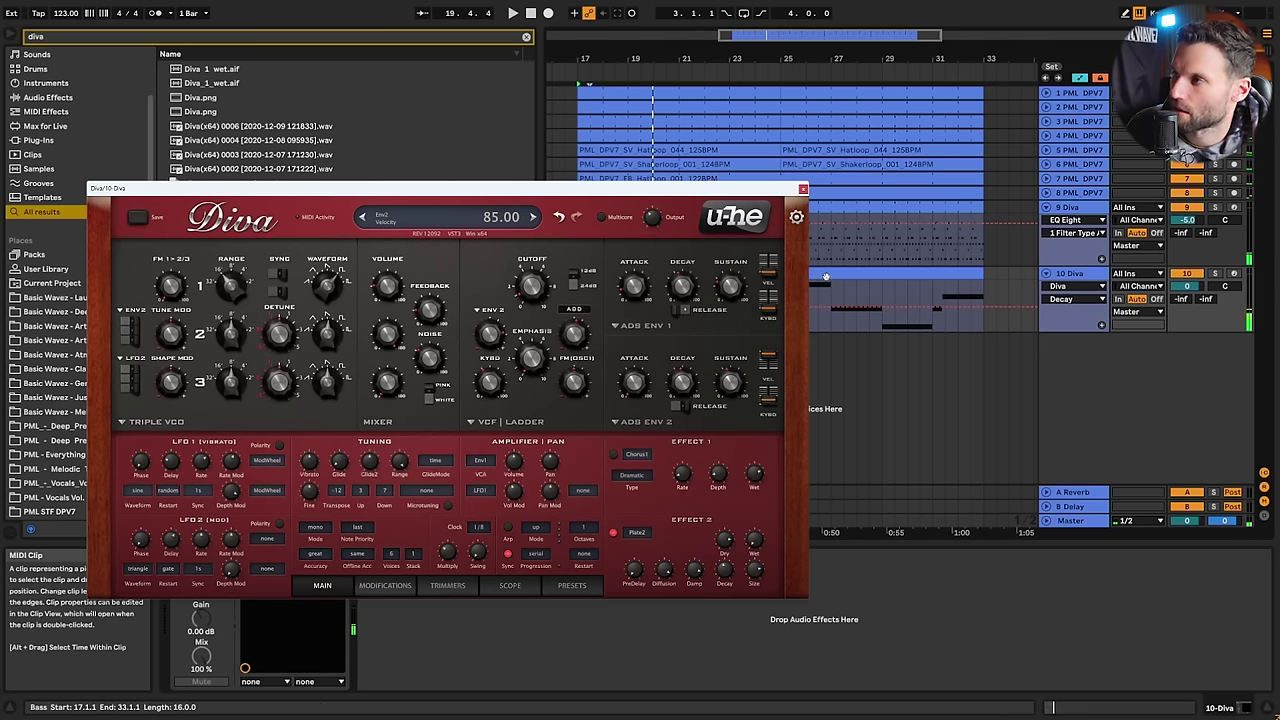
{"action": "left_click_drag", "start_coordinate": [1183, 293], "coordinate": [1183, 340]}
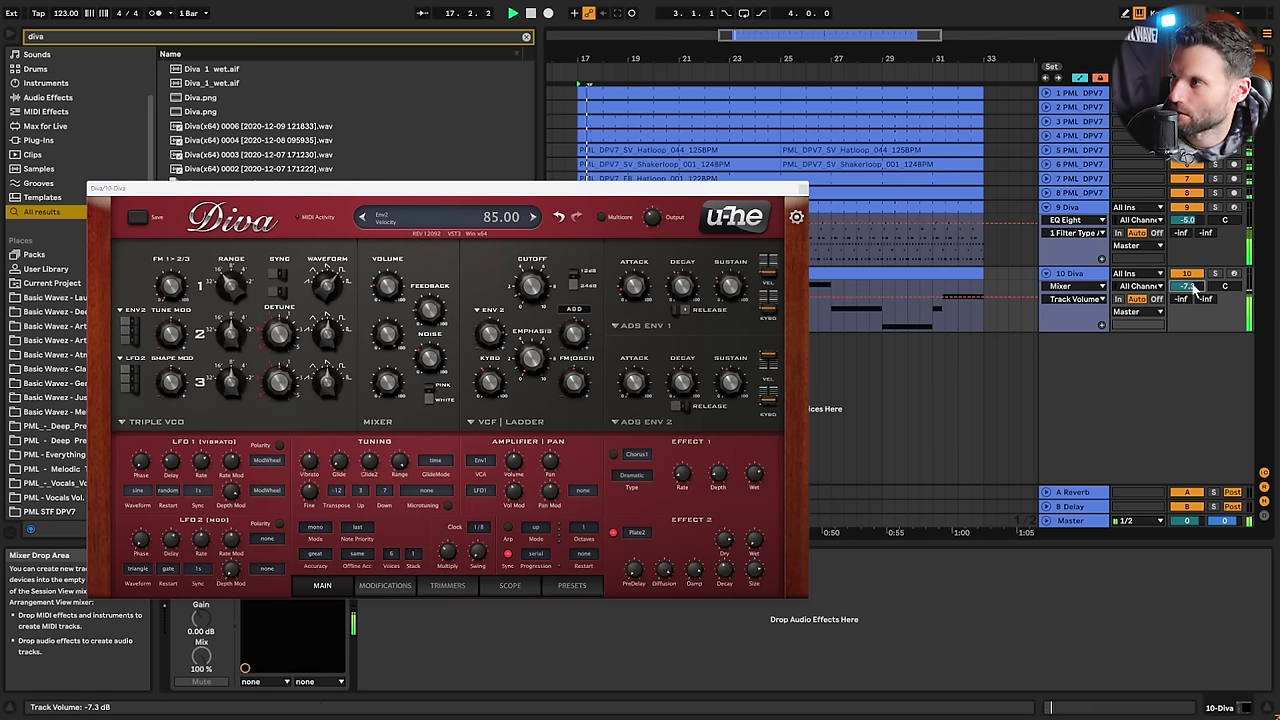
{"action": "key", "text": "space"}
{"action": "key", "text": "space"}
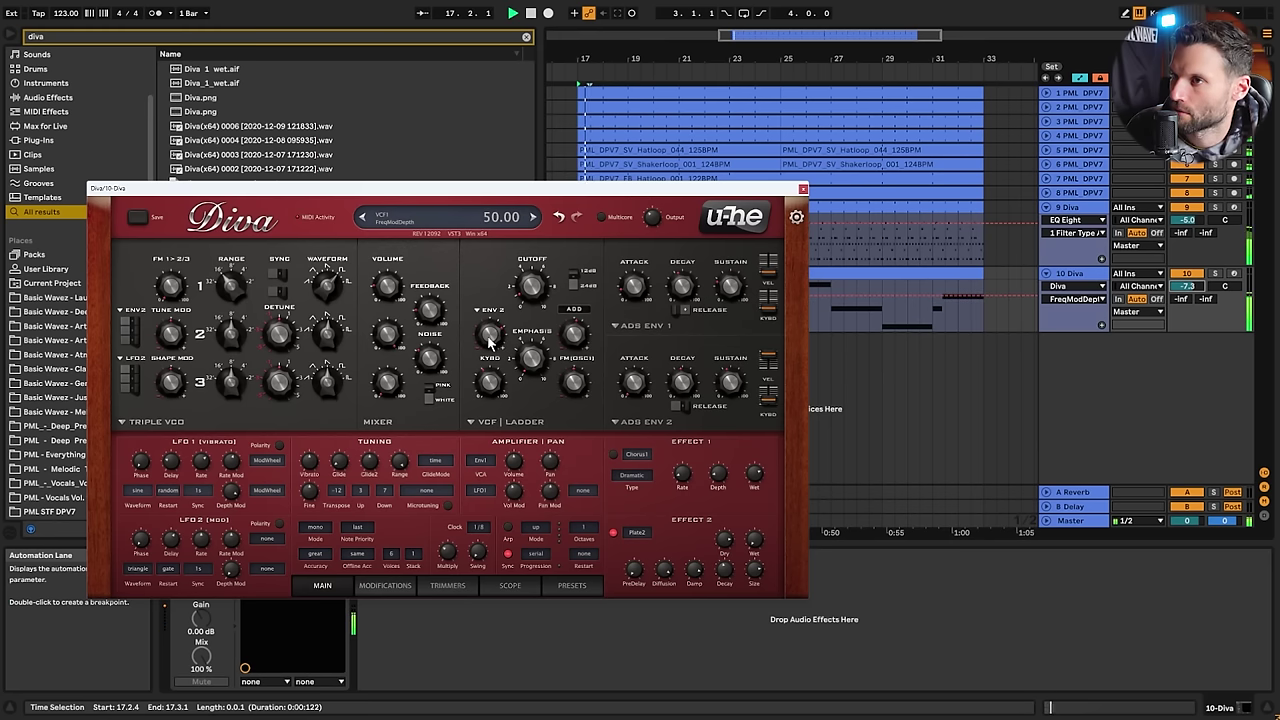
{"action": "left_click_drag", "start_coordinate": [1187, 286], "coordinate": [1187, 258]}
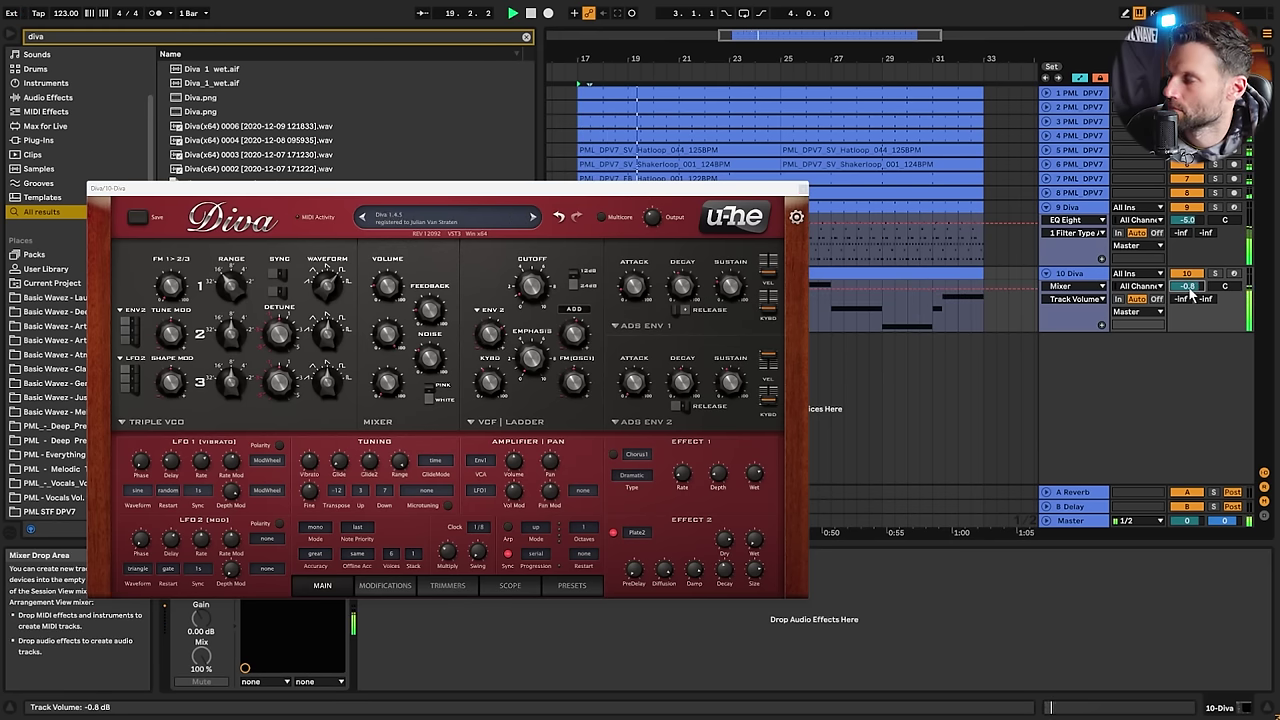
{"action": "left_click", "coordinate": [802, 189]}
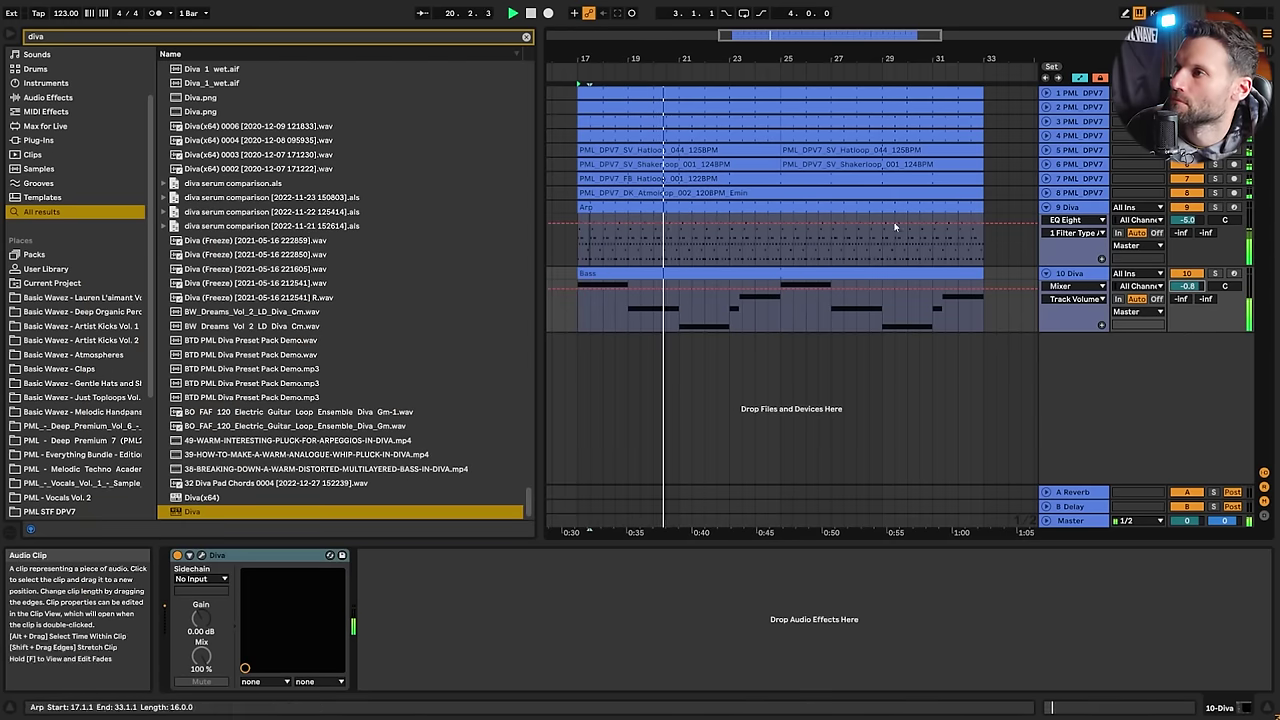
{"action": "key", "text": "space"}
Search the browser for "comp" and add a Compressor after Diva on the bass track
{"action": "left_click", "coordinate": [1068, 273]}
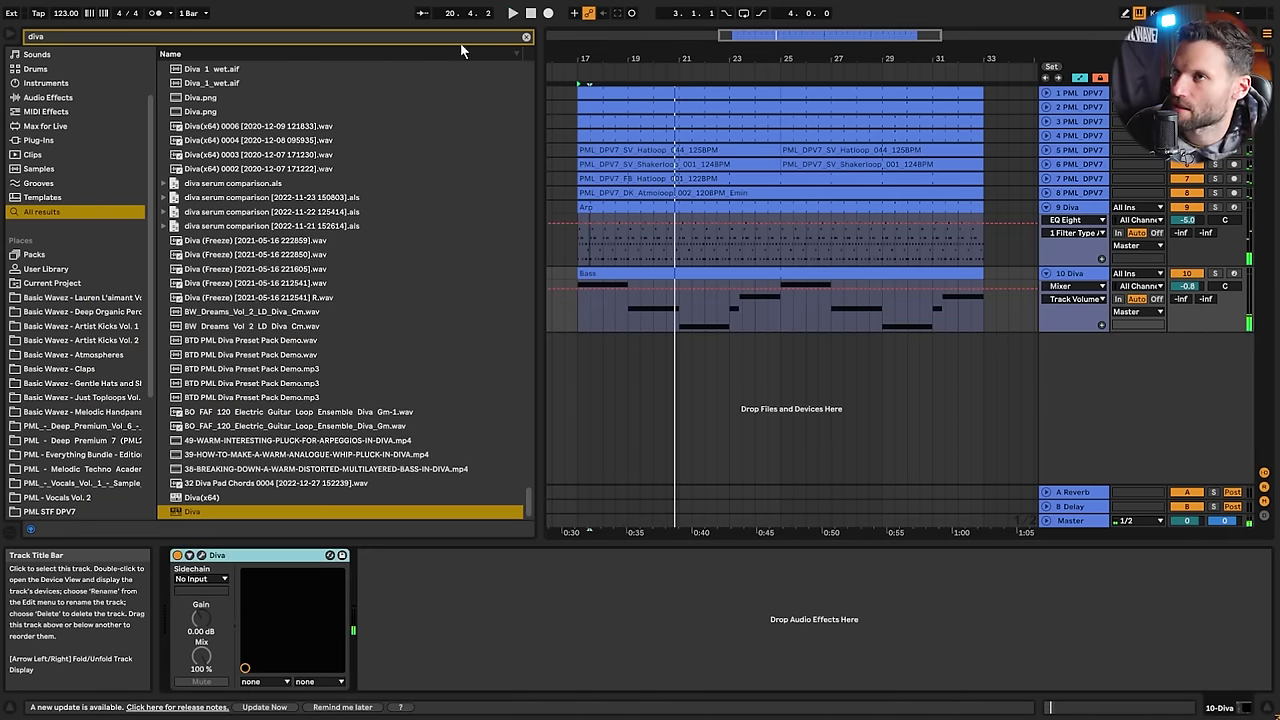
{"action": "left_click", "coordinate": [526, 37]}
{"action": "type", "text": "comp"}
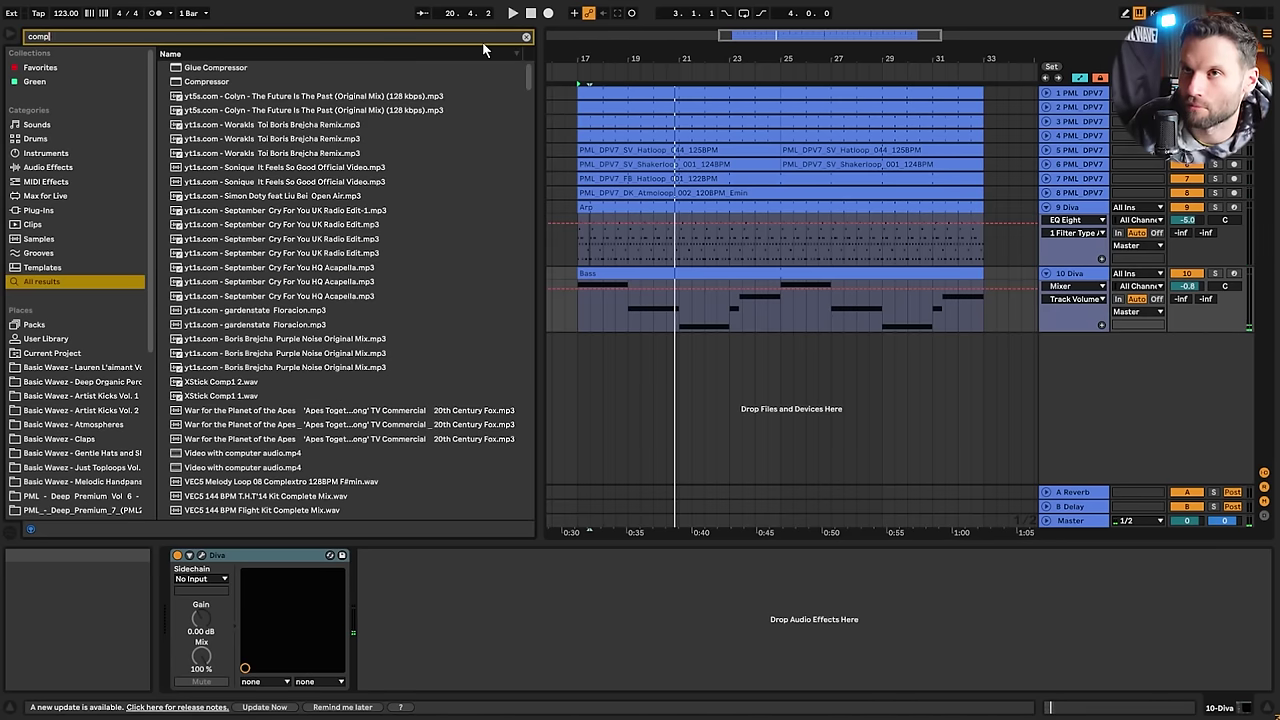
{"action": "left_click", "coordinate": [214, 81]}
{"action": "double_click", "coordinate": [214, 81]}
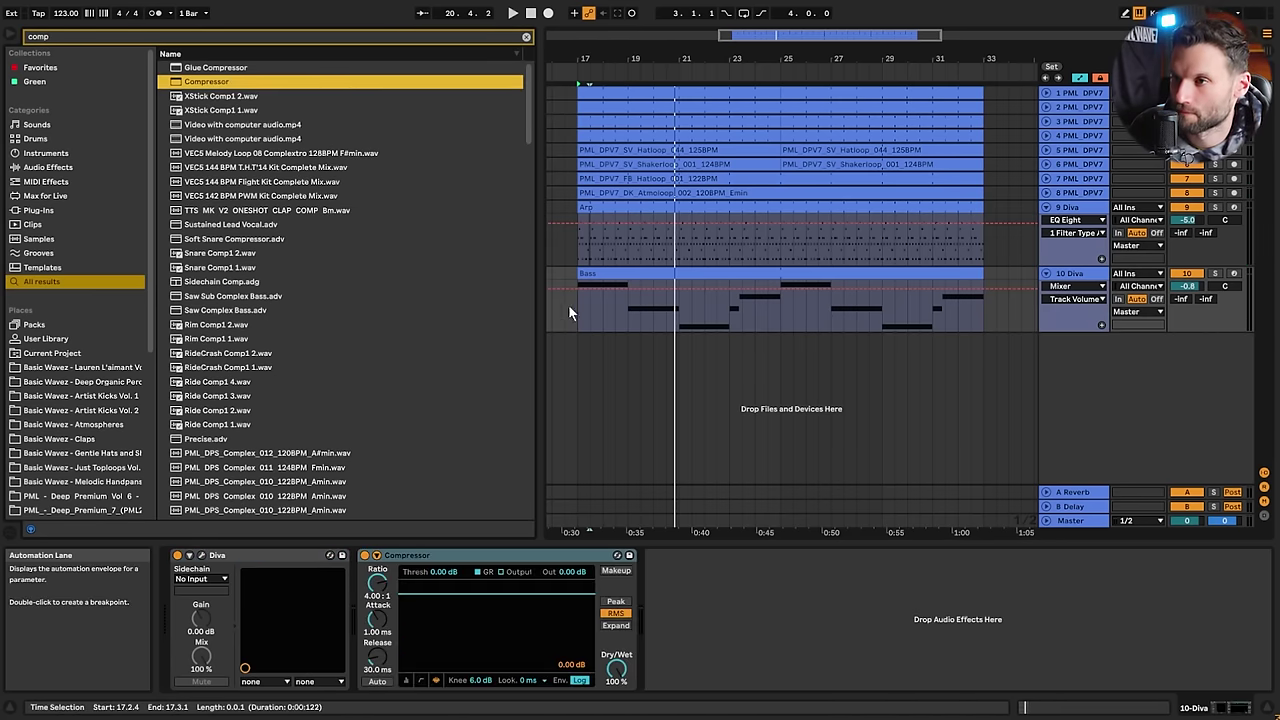
Enable the Compressor's sidechain and take its input from track 1, PML DPV7 SV Kick 026
{"action": "left_click", "coordinate": [247, 395]}
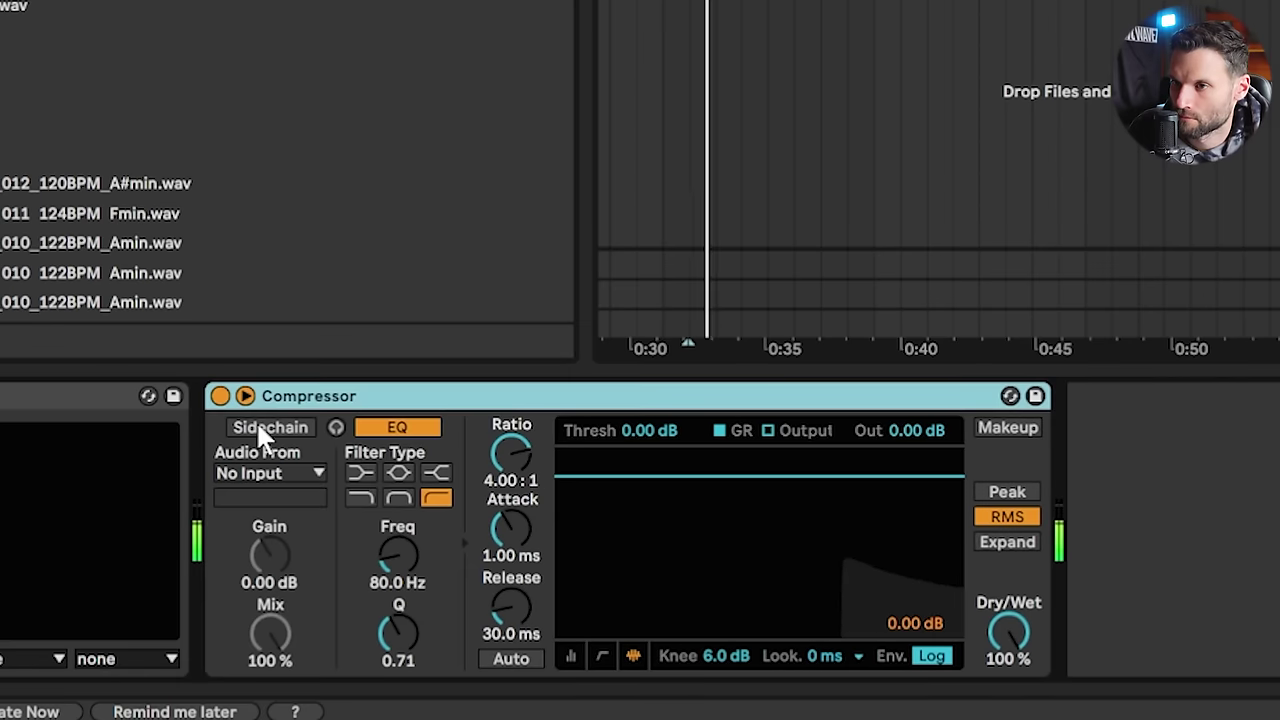
{"action": "left_click", "coordinate": [258, 428]}
{"action": "left_click", "coordinate": [258, 470]}
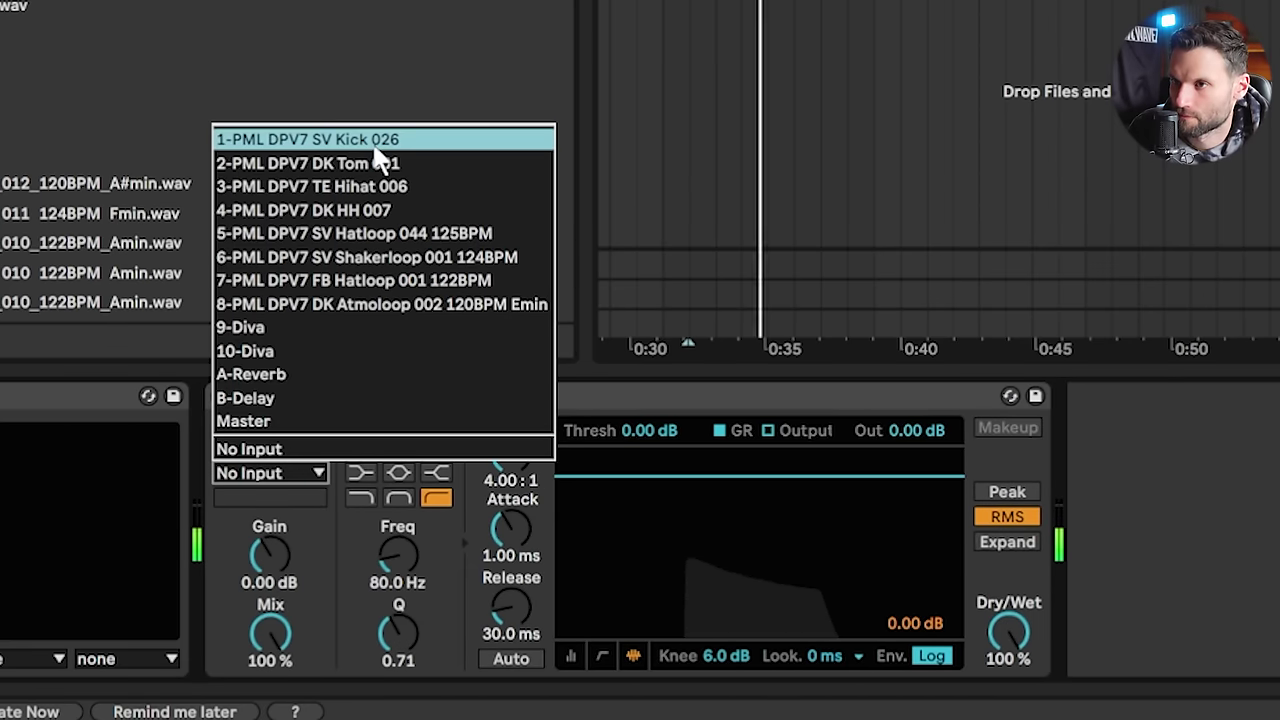
{"action": "left_click", "coordinate": [371, 140]}
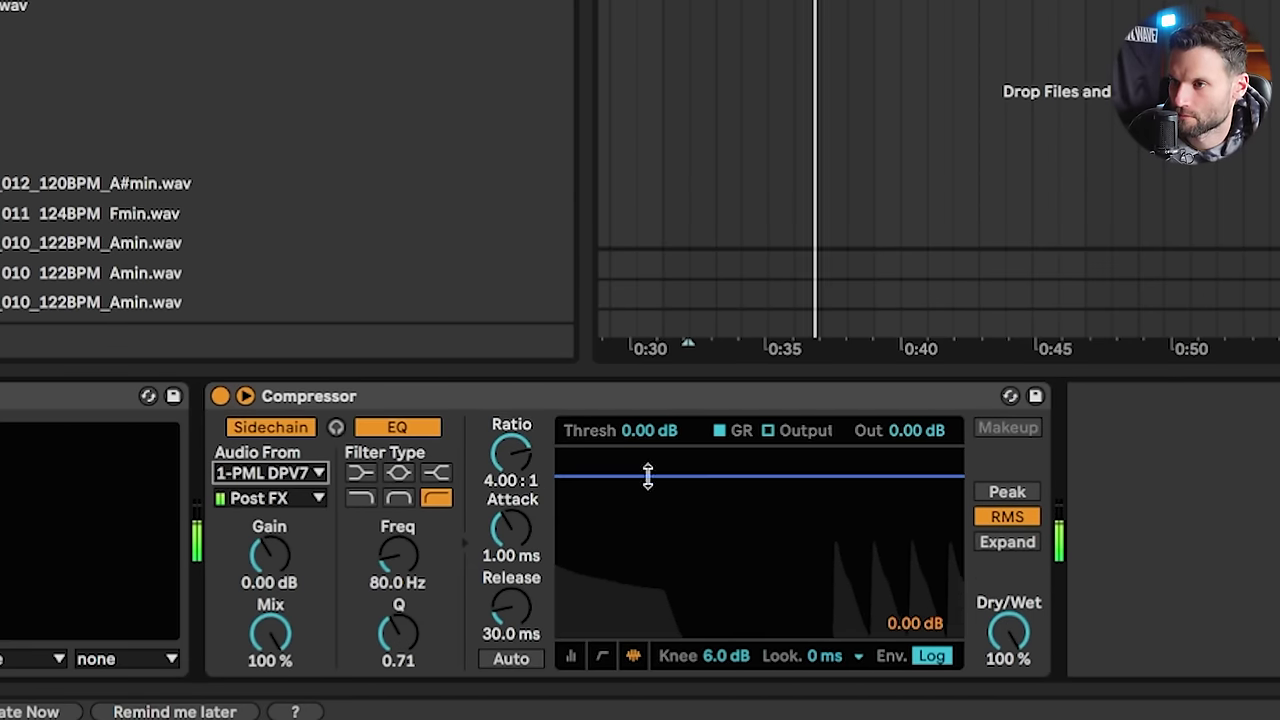
Set the Compressor's threshold to -25.5 dB and its sidechain EQ filter frequency to 1.48 kHz
{"action": "left_click_drag", "start_coordinate": [649, 477], "coordinate": [649, 595]}
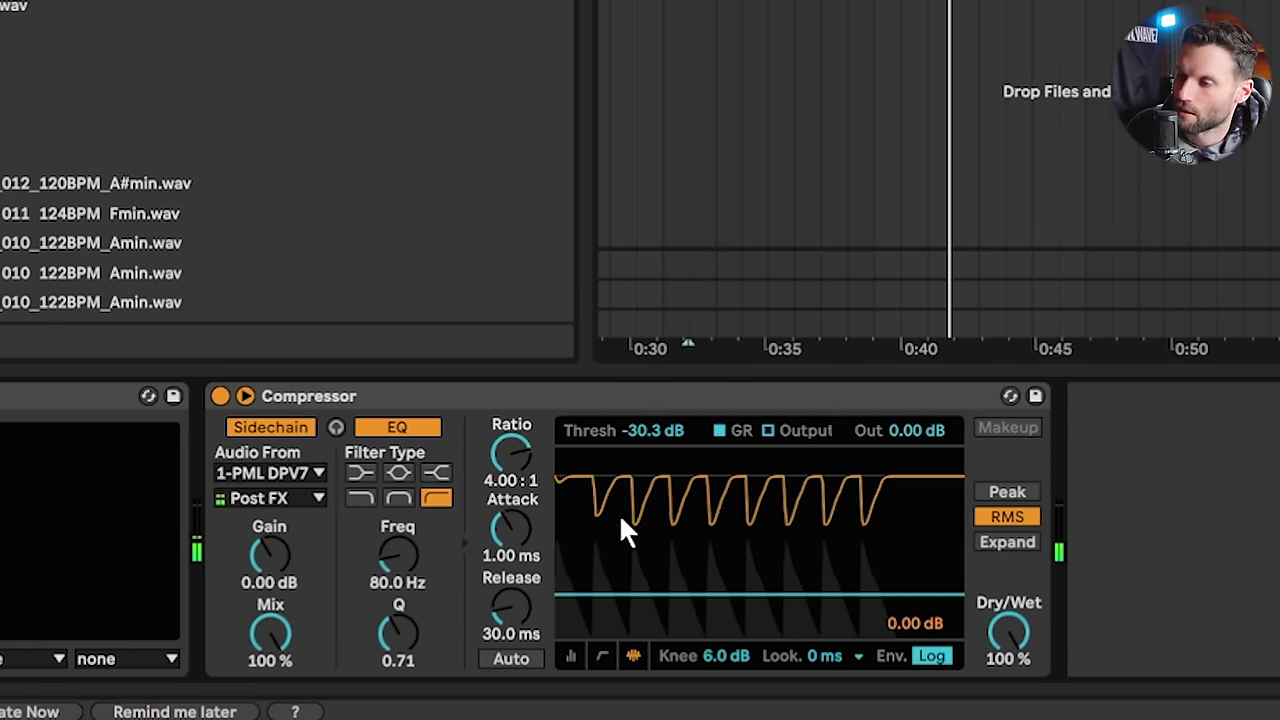
{"action": "left_click_drag", "start_coordinate": [733, 593], "coordinate": [733, 584]}
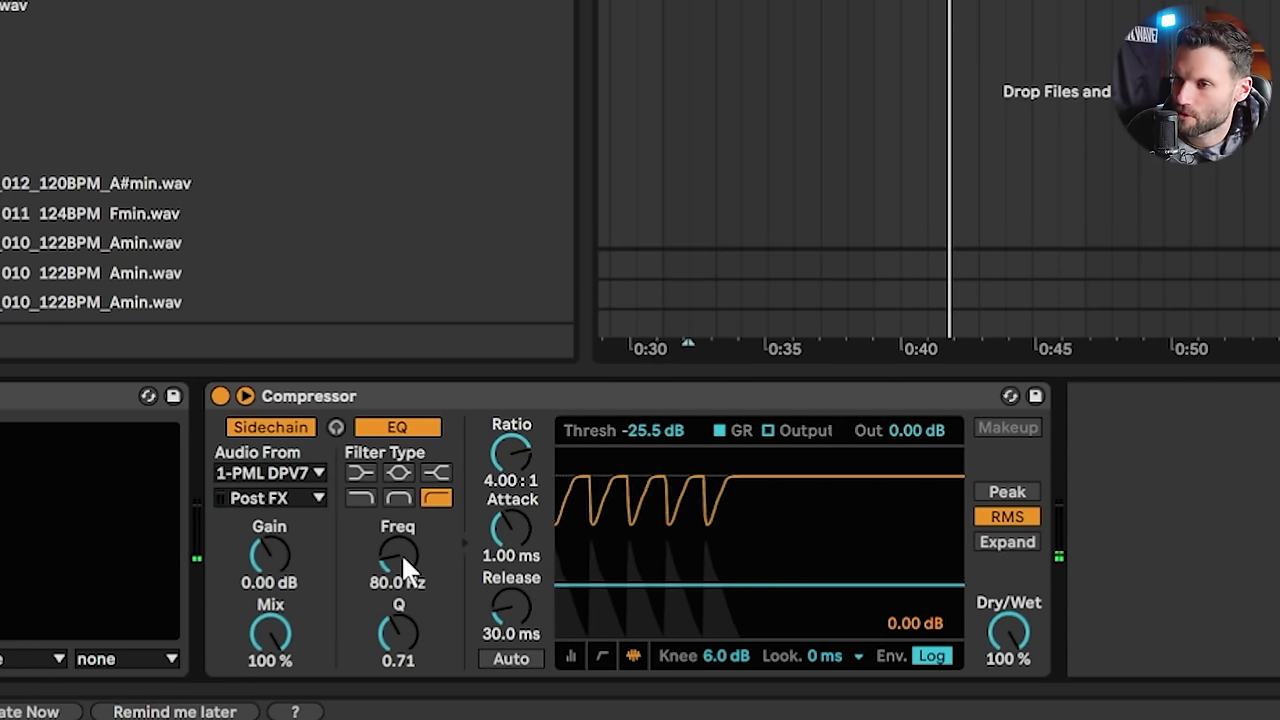
{"action": "left_click_drag", "start_coordinate": [399, 555], "coordinate": [399, 497]}
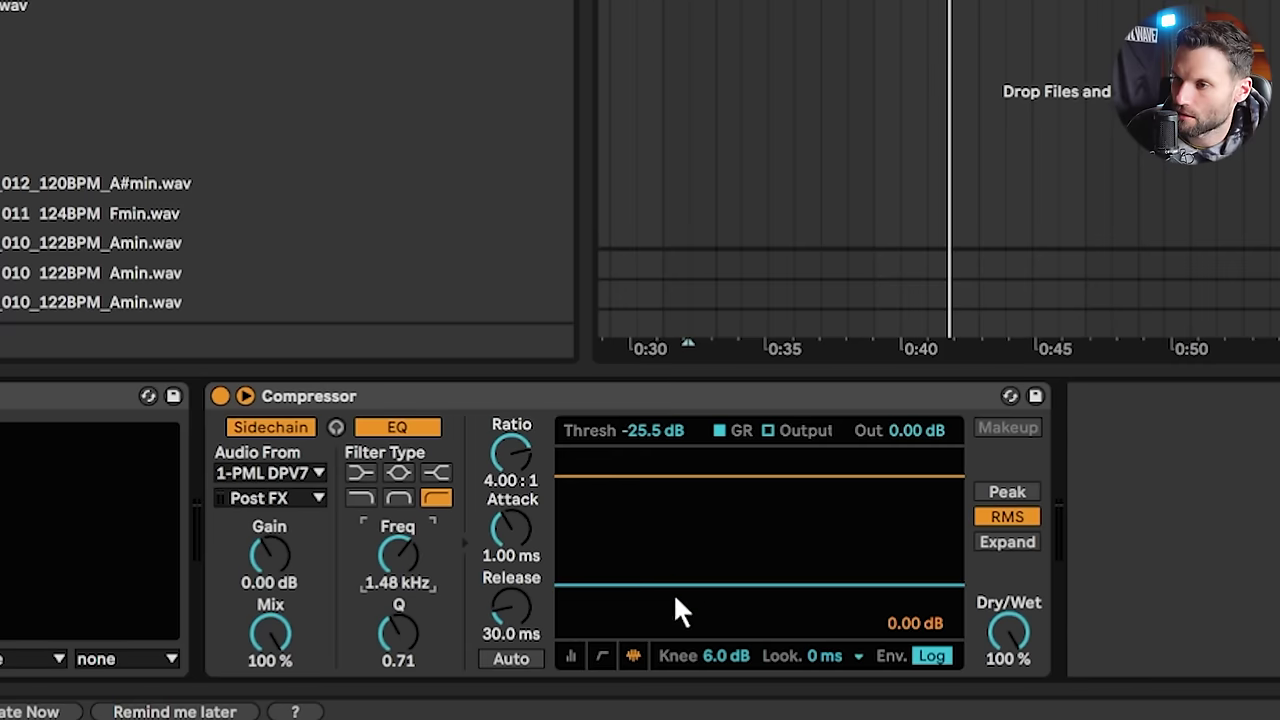
Lower the Compressor's threshold to -57.4 dB during playback and set its release to 63.2 ms
{"action": "key", "text": "space"}
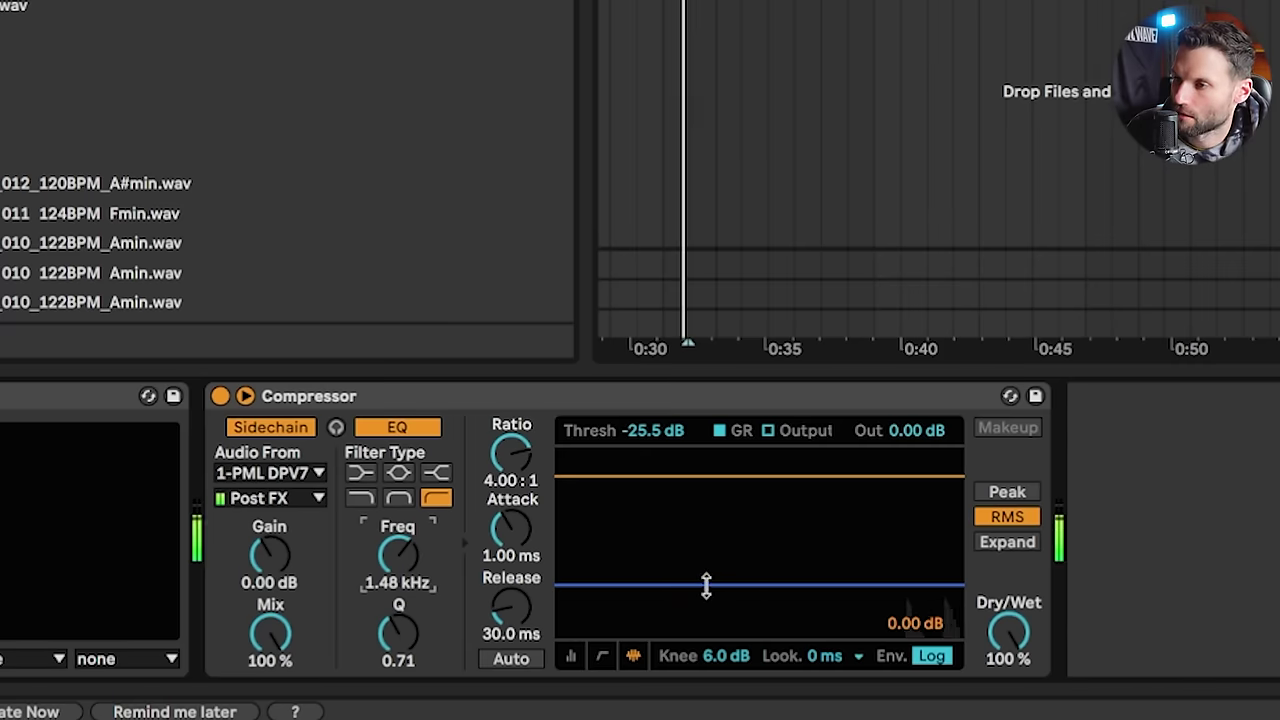
{"action": "left_click_drag", "start_coordinate": [706, 586], "coordinate": [706, 606]}
{"action": "left_click_drag", "start_coordinate": [802, 607], "coordinate": [830, 630]}
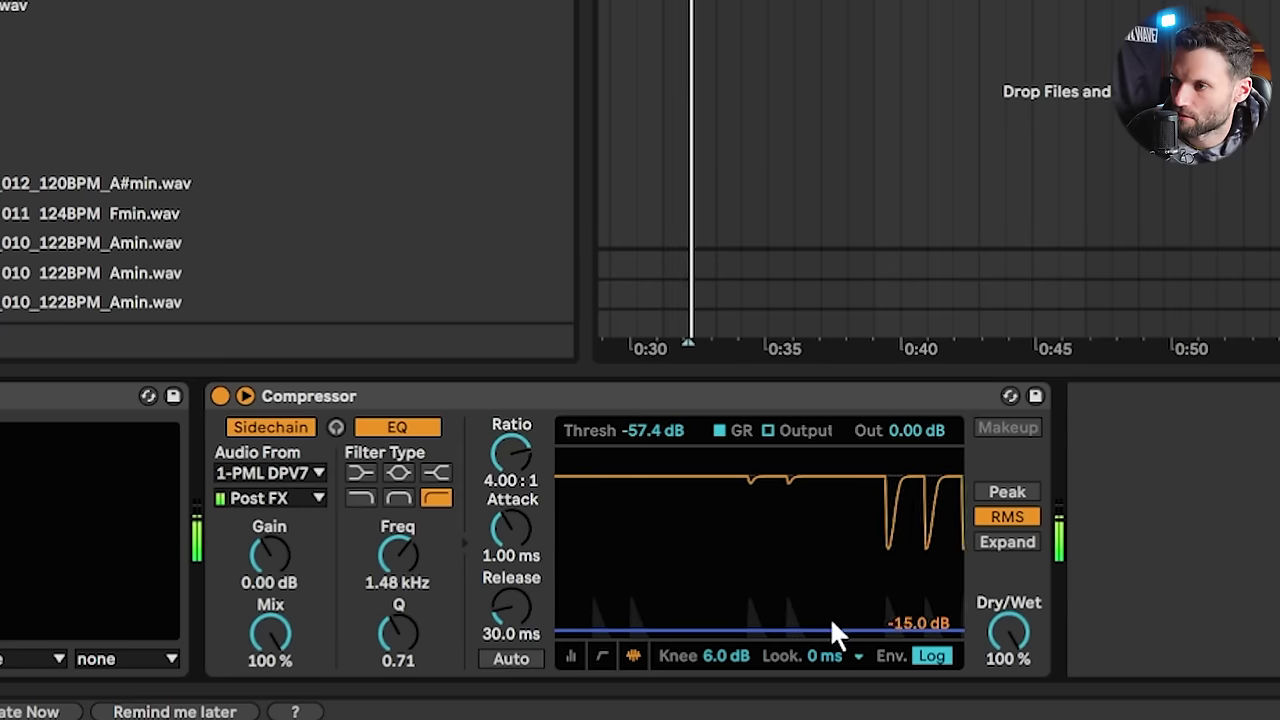
{"action": "mouse_move", "coordinate": [520, 607]}
{"action": "left_mouse_down"}
{"action": "mouse_move", "coordinate": [520, 580]}
{"action": "mouse_move", "coordinate": [506, 595]}
{"action": "left_mouse_up"}
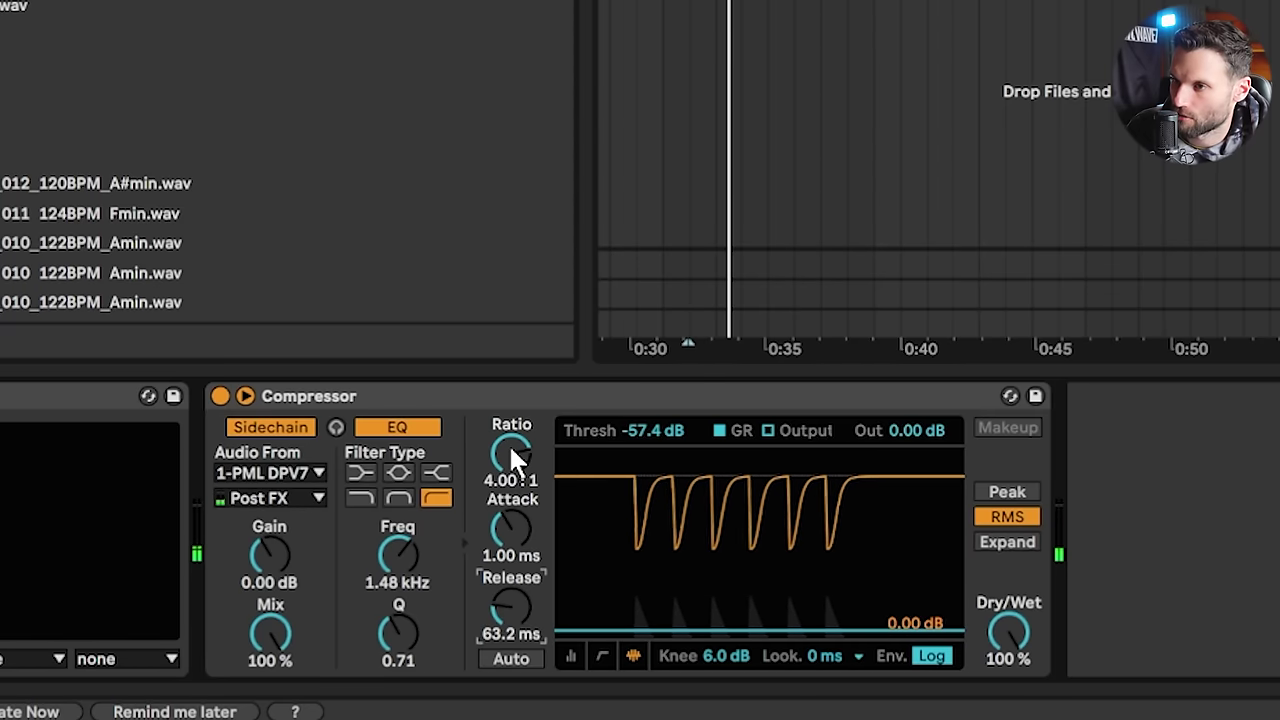
Set the bass Compressor's ratio to 1.62:1 and its lookahead to 10 ms
{"action": "left_click_drag", "start_coordinate": [508, 443], "coordinate": [508, 478]}
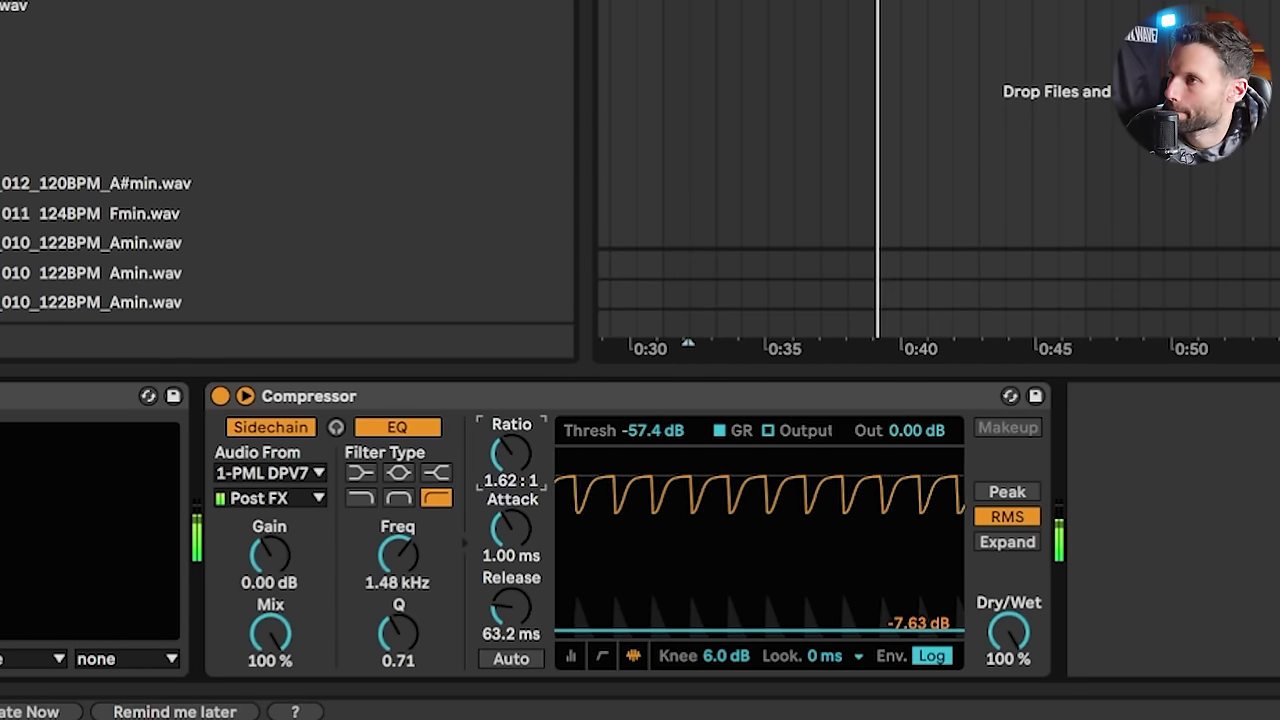
{"action": "left_click", "coordinate": [844, 657]}
{"action": "left_click", "coordinate": [826, 631]}
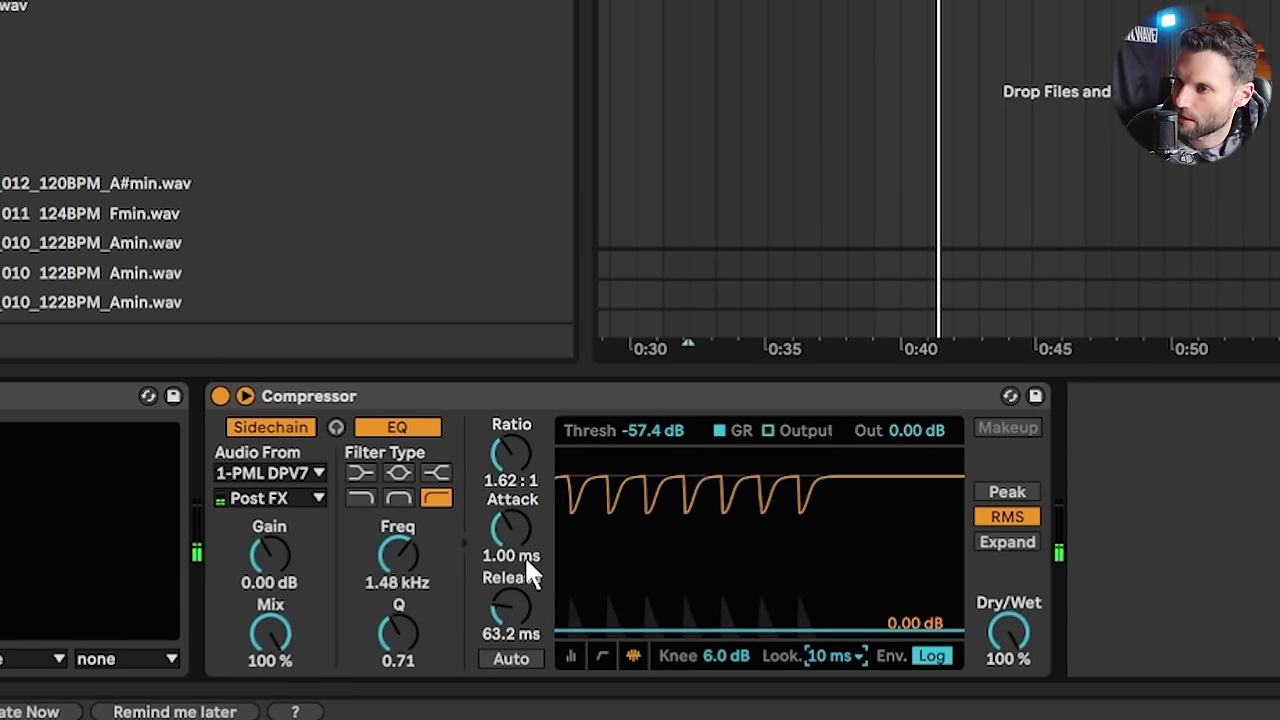
Set the Compressor's attack to 10 ms and play the arrangement to check the bass ducking
{"action": "left_click", "coordinate": [503, 537]}
{"action": "type", "text": "1"}
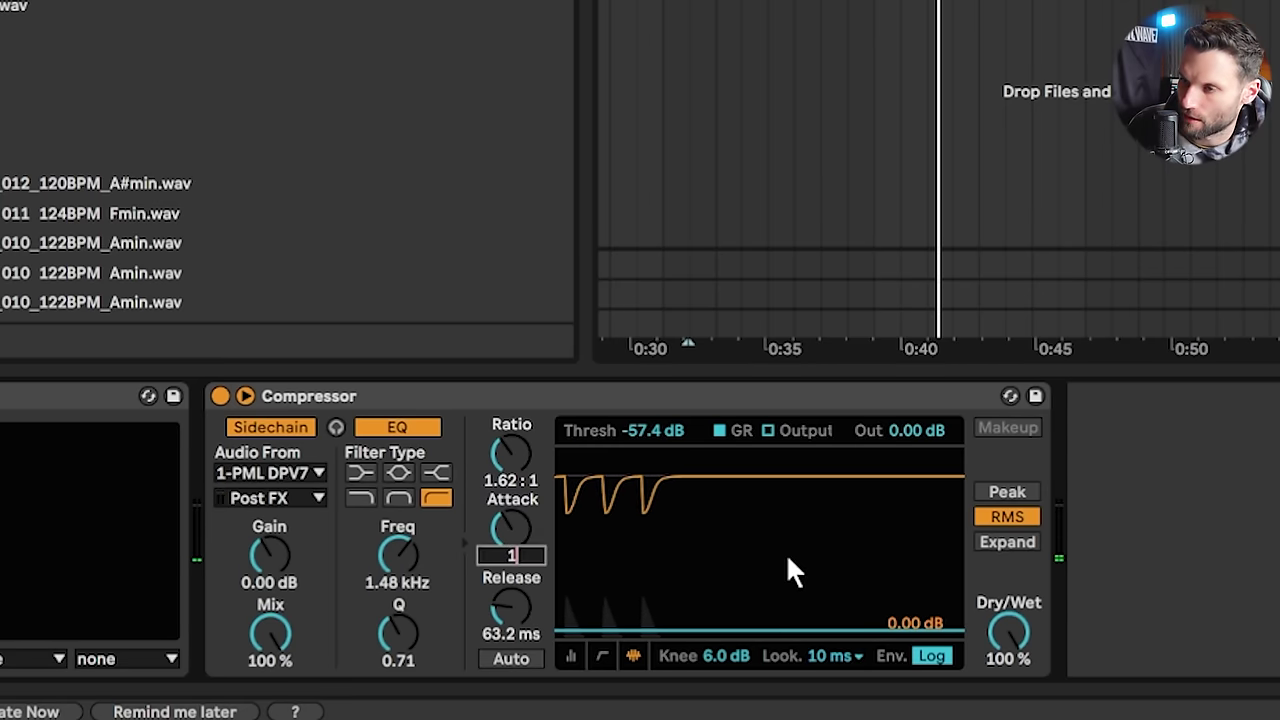
{"action": "type", "text": "0"}
{"action": "key", "text": "Return"}
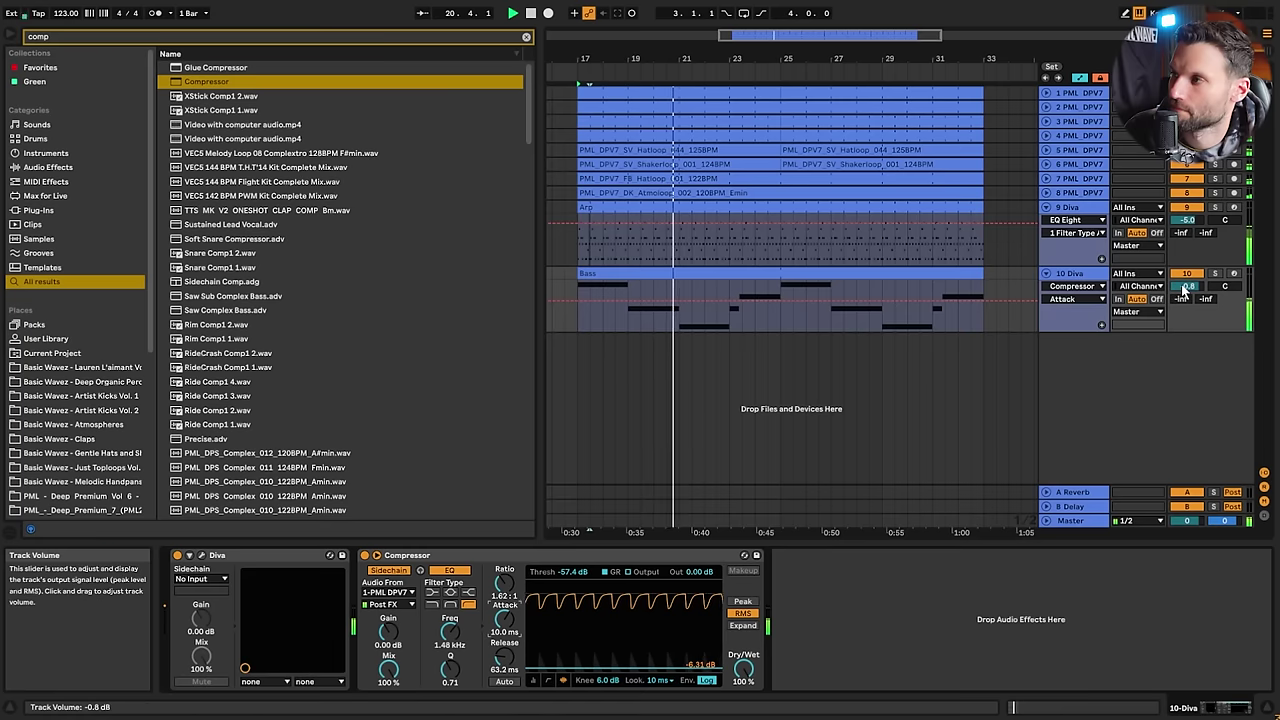
{"action": "key", "text": "space"}
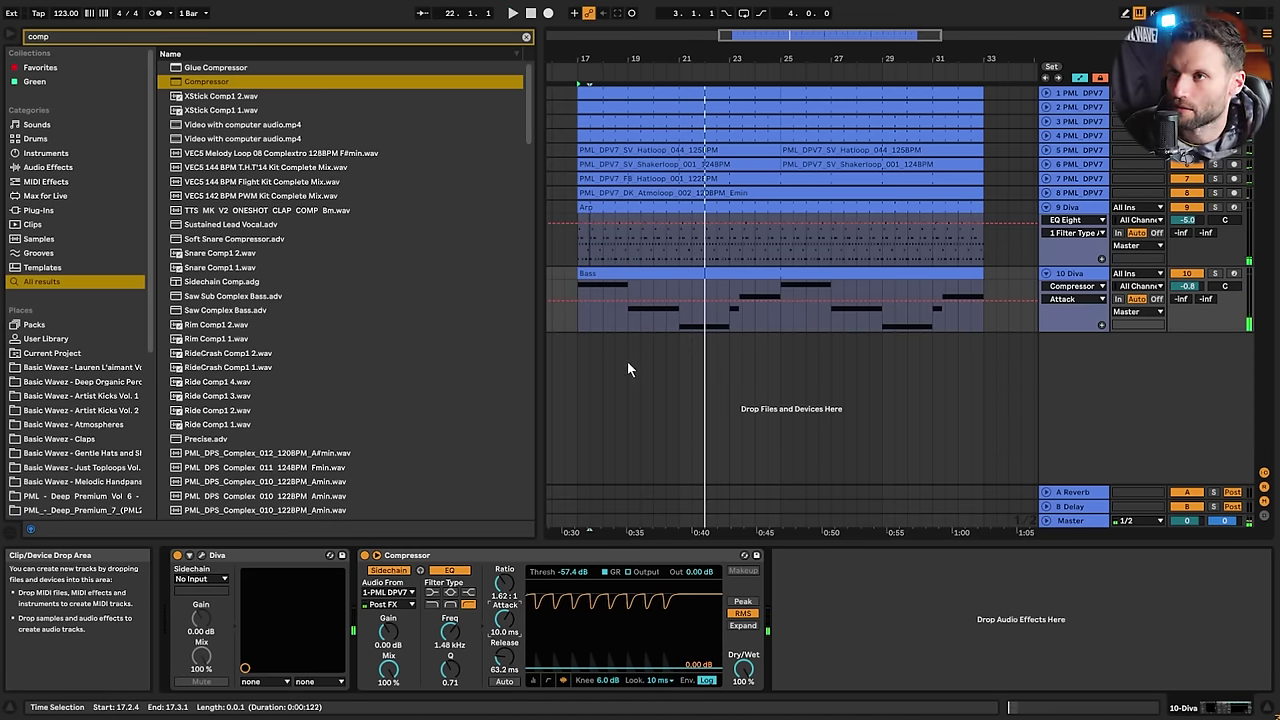
{"action": "key", "text": "space"}
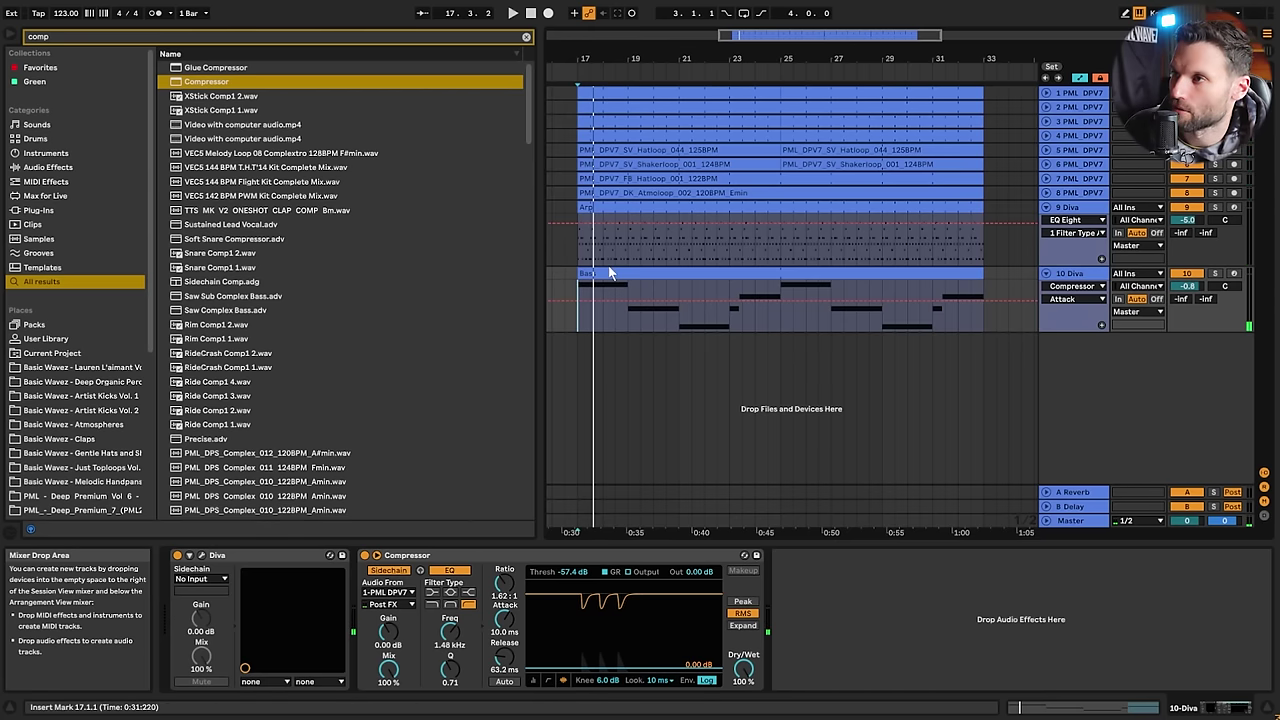
Place Sine Lead.mid from the PML STF DPV7 folder on a new MIDI track below the bass, starting at bar 25
{"action": "left_click_drag", "start_coordinate": [581, 247], "coordinate": [980, 322]}
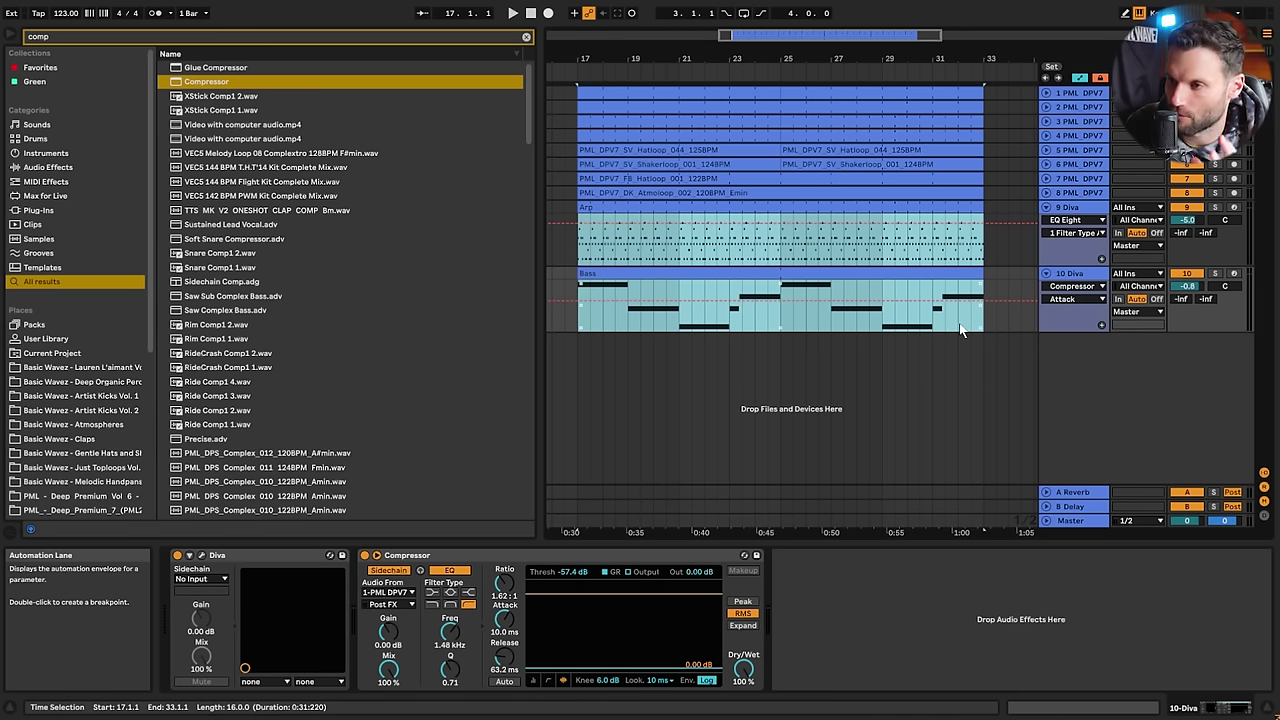
{"action": "scroll", "coordinate": [65, 380], "scroll_direction": "down", "scroll_amount": 4}
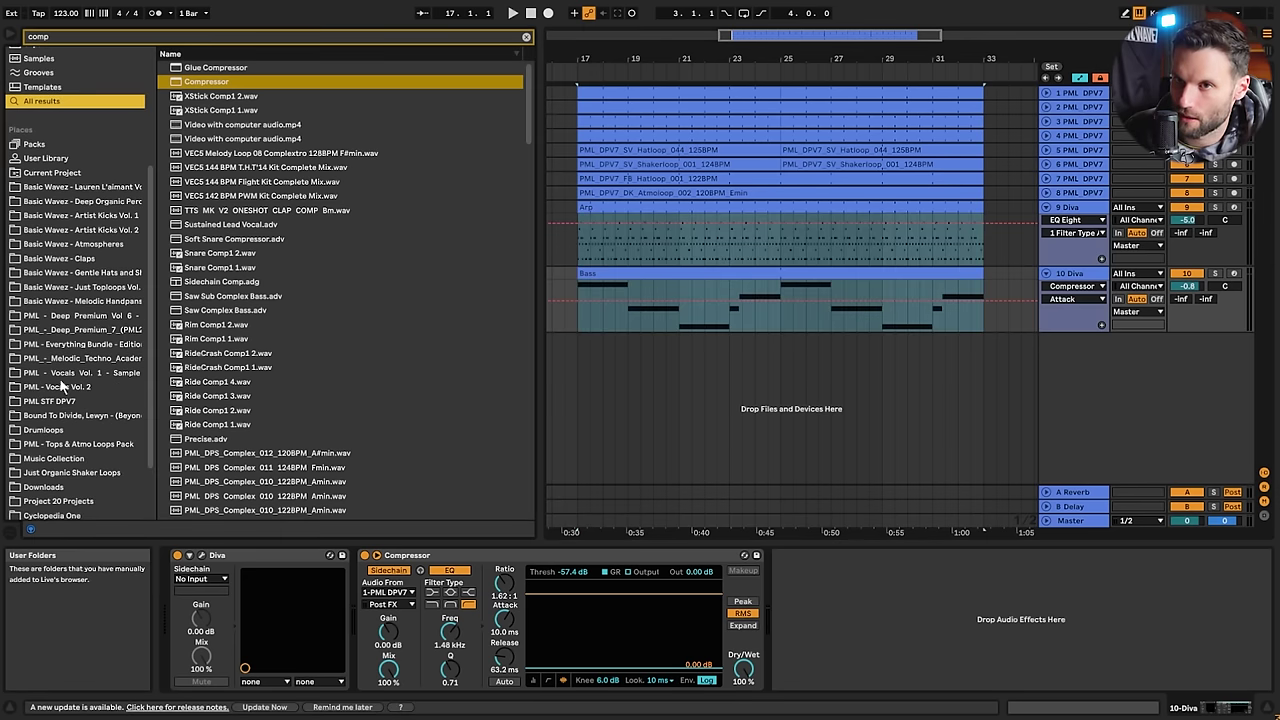
{"action": "left_click", "coordinate": [68, 373]}
{"action": "left_click", "coordinate": [82, 358]}
{"action": "left_click", "coordinate": [90, 330]}
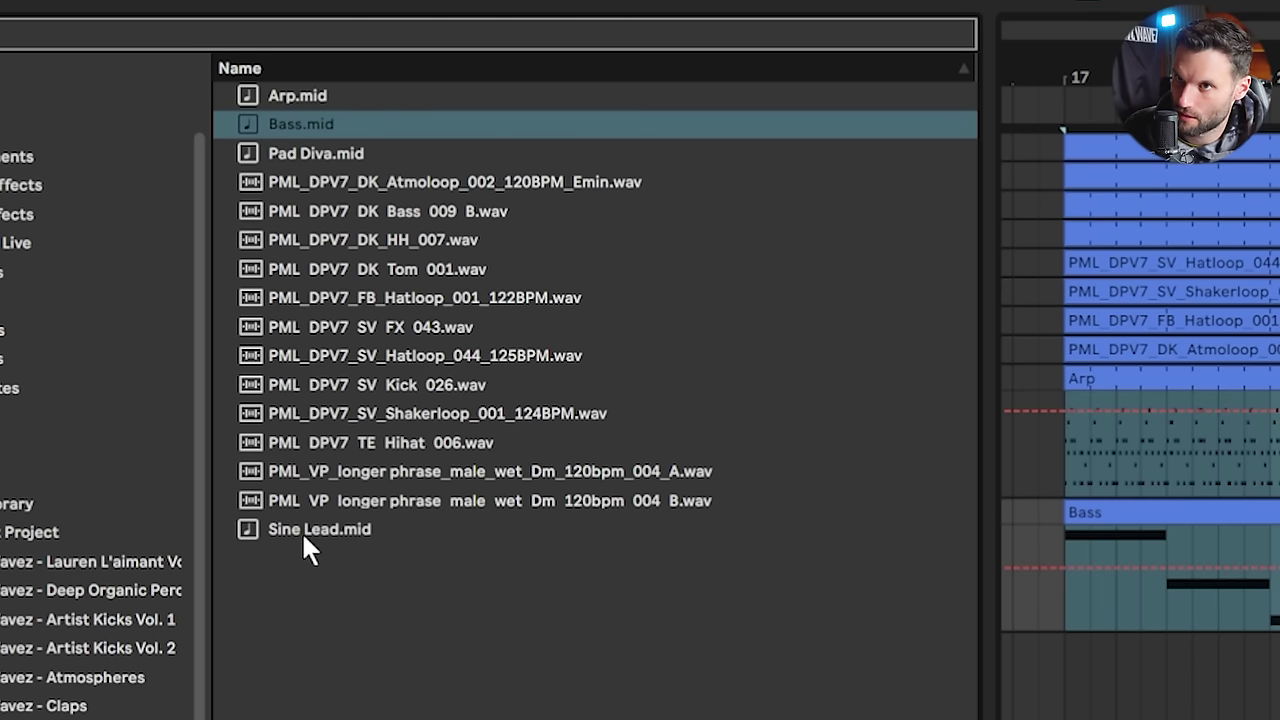
{"action": "left_click", "coordinate": [452, 537]}
{"action": "left_click_drag", "start_coordinate": [278, 537], "coordinate": [776, 377]}
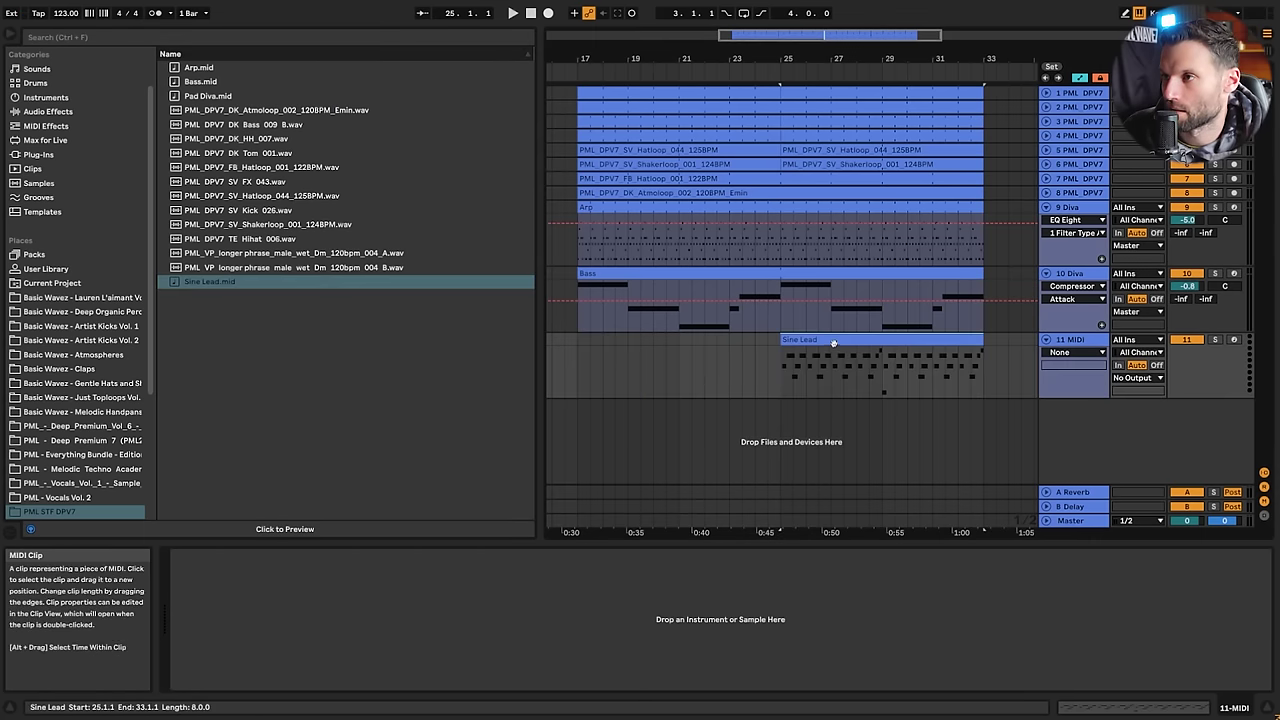
Search the browser for "oper" and load Operator onto the Sine Lead track
{"action": "double_click", "coordinate": [834, 343]}
{"action": "double_click", "coordinate": [1080, 276]}
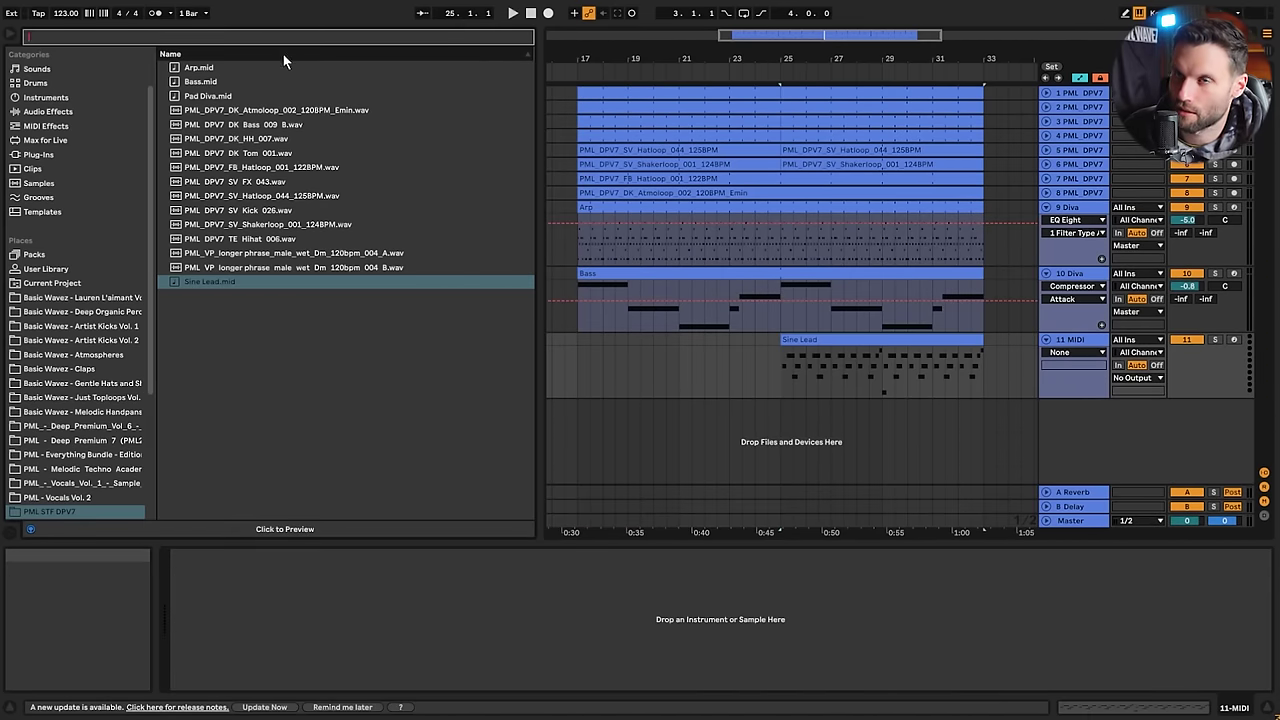
{"action": "left_click", "coordinate": [38, 154]}
{"action": "left_click", "coordinate": [174, 36]}
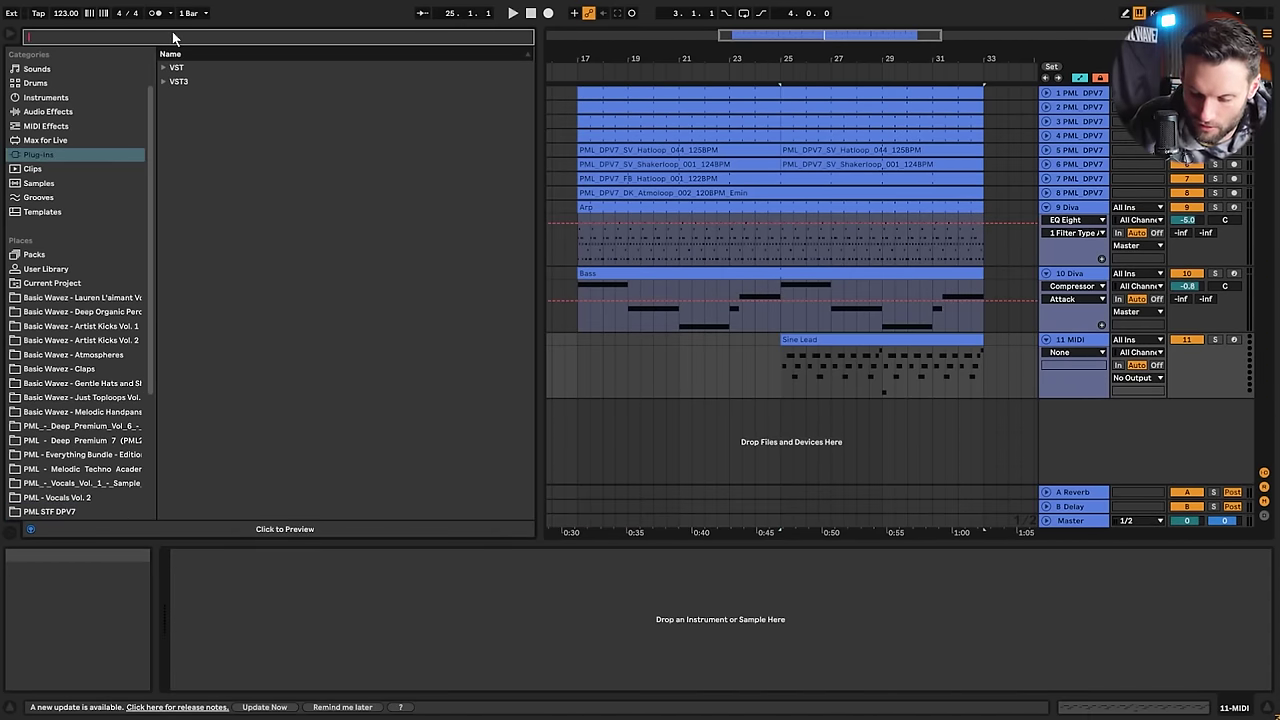
{"action": "type", "text": "oper"}
{"action": "key", "text": "Down"}
{"action": "key", "text": "Return"}
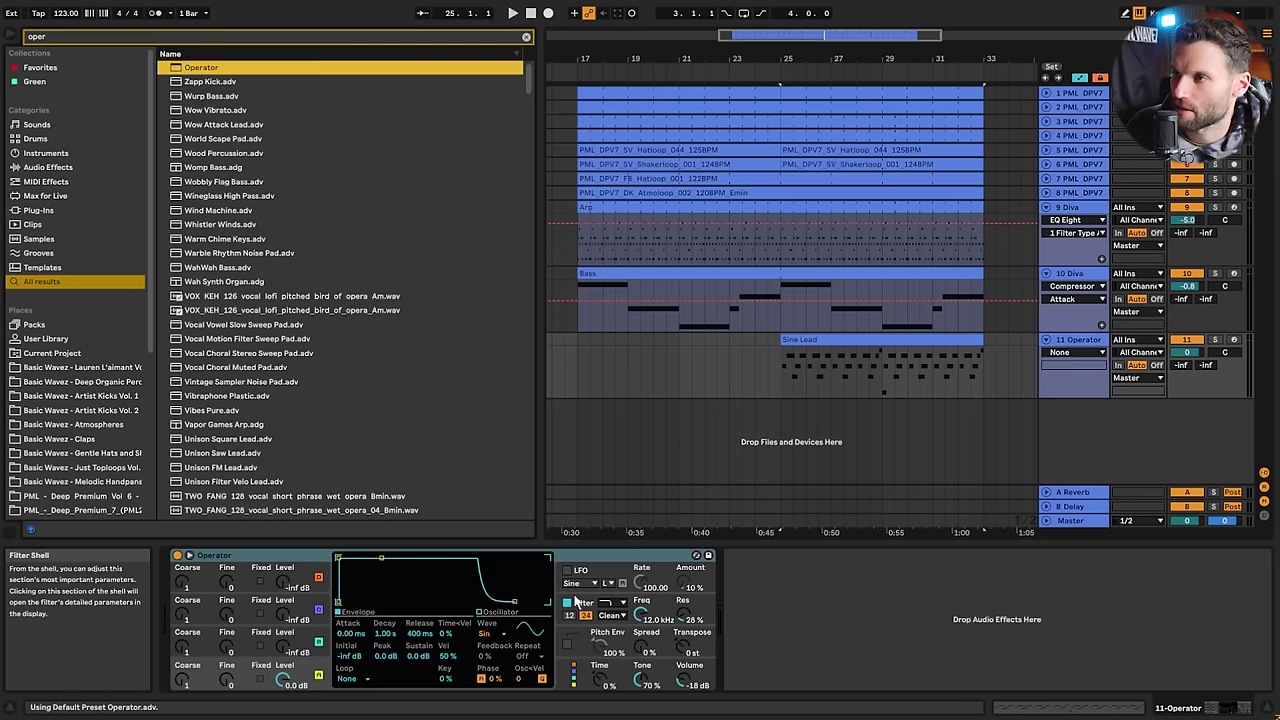
Shape Operator's oscillator envelope into a pluck with 0.81 ms attack, 719 ms decay and -inf dB sustain, then play from bar 25
{"action": "left_click", "coordinate": [782, 386]}
{"action": "left_click", "coordinate": [1215, 340]}
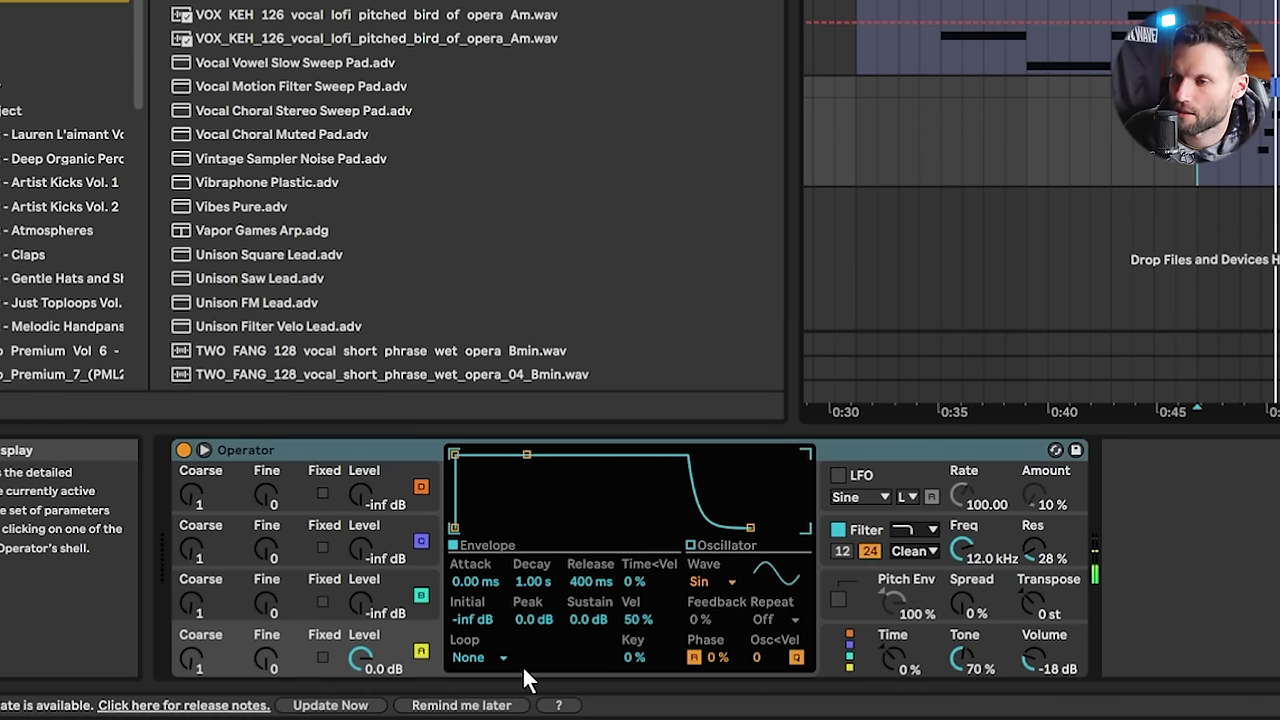
{"action": "left_click_drag", "start_coordinate": [527, 455], "coordinate": [523, 527]}
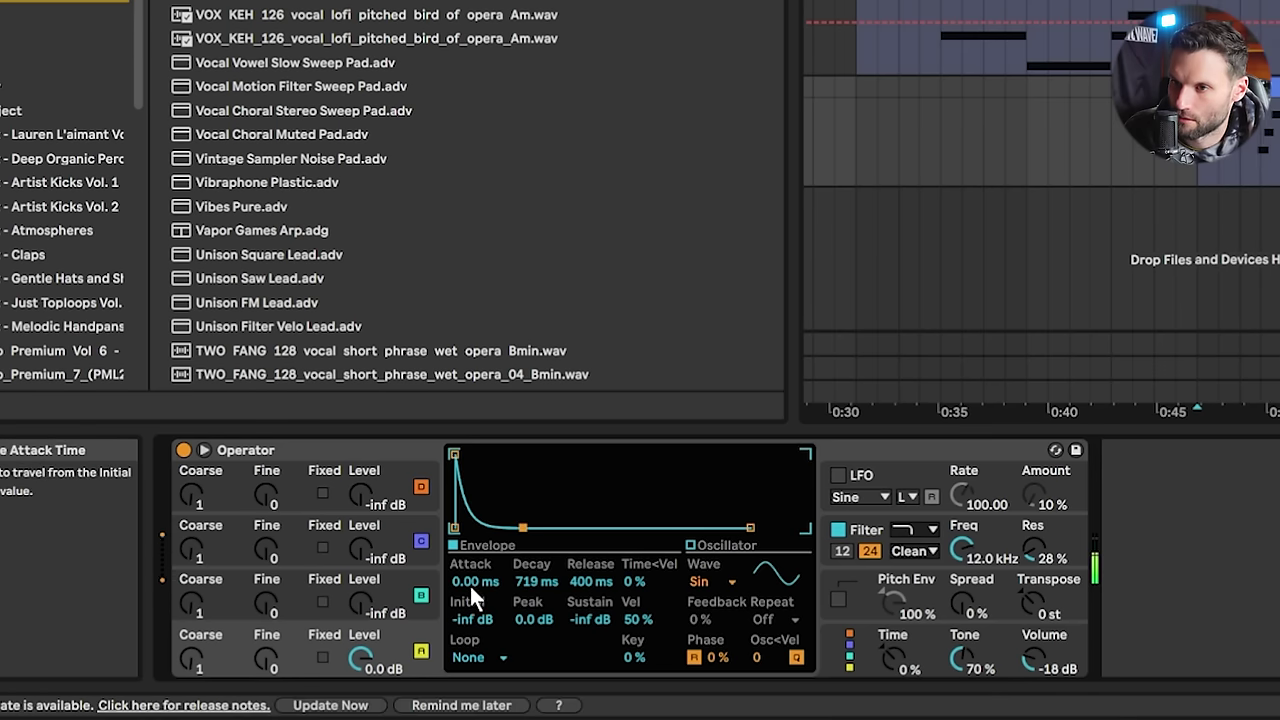
{"action": "left_click_drag", "start_coordinate": [466, 582], "coordinate": [466, 574]}
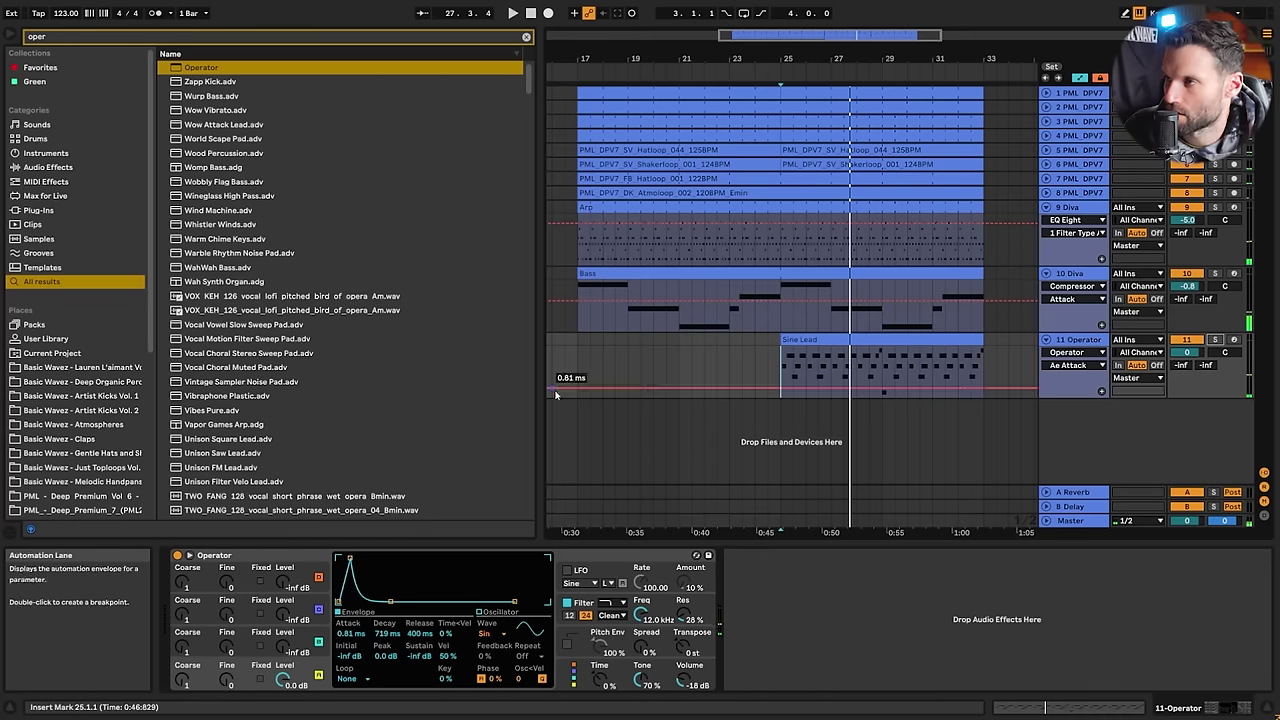
{"action": "key", "text": "space"}
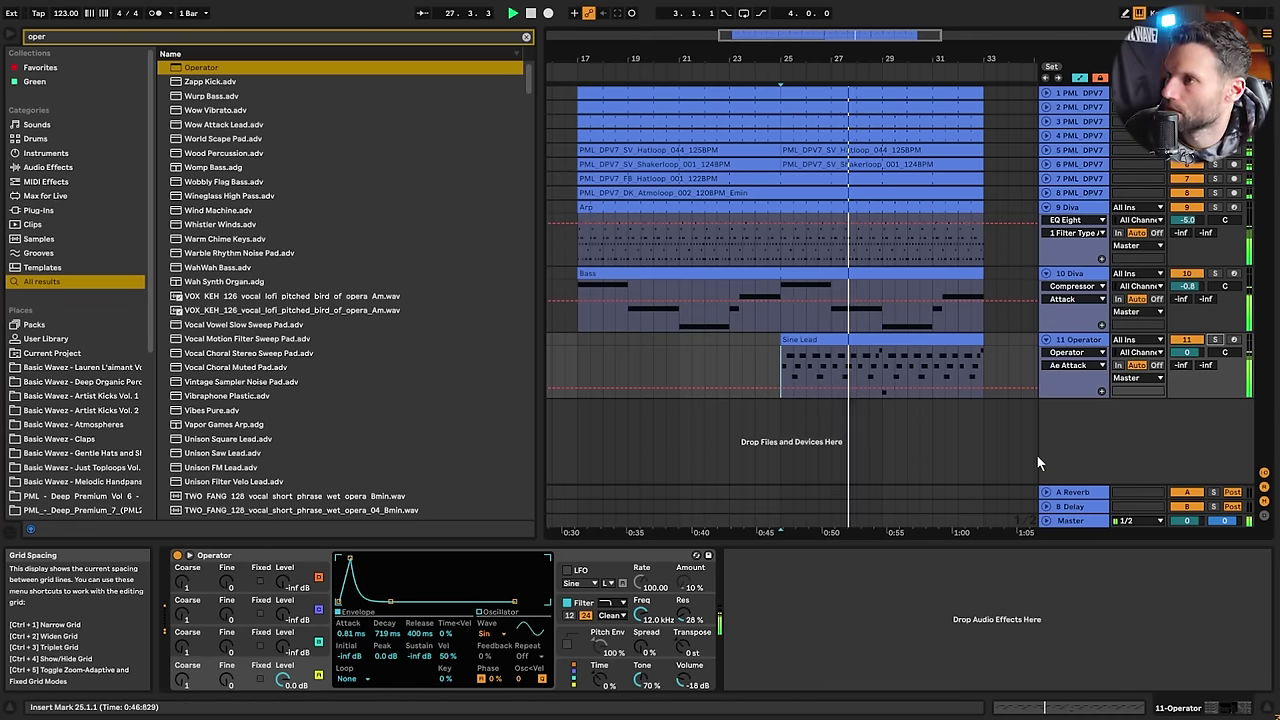
Open the Sine Lead clip's notes and examine the melody while playing the clip
{"action": "left_click", "coordinate": [887, 355]}
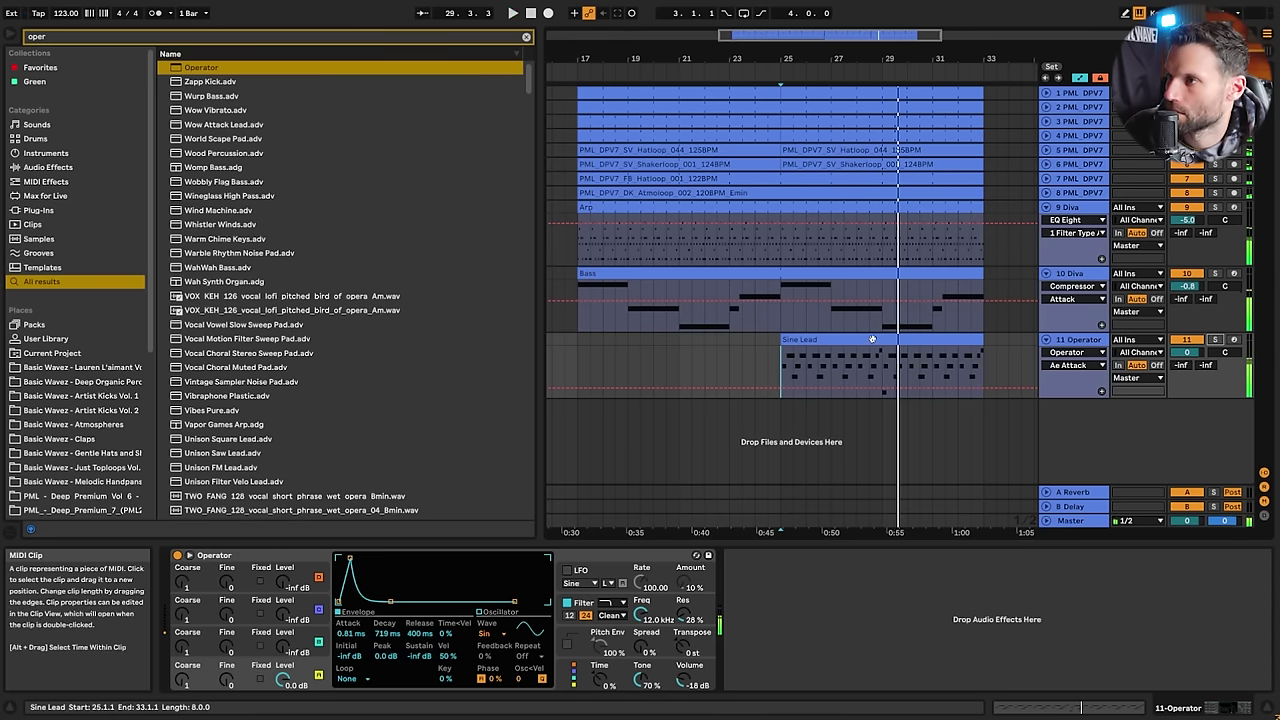
{"action": "double_click", "coordinate": [885, 355]}
{"action": "left_click", "coordinate": [566, 594]}
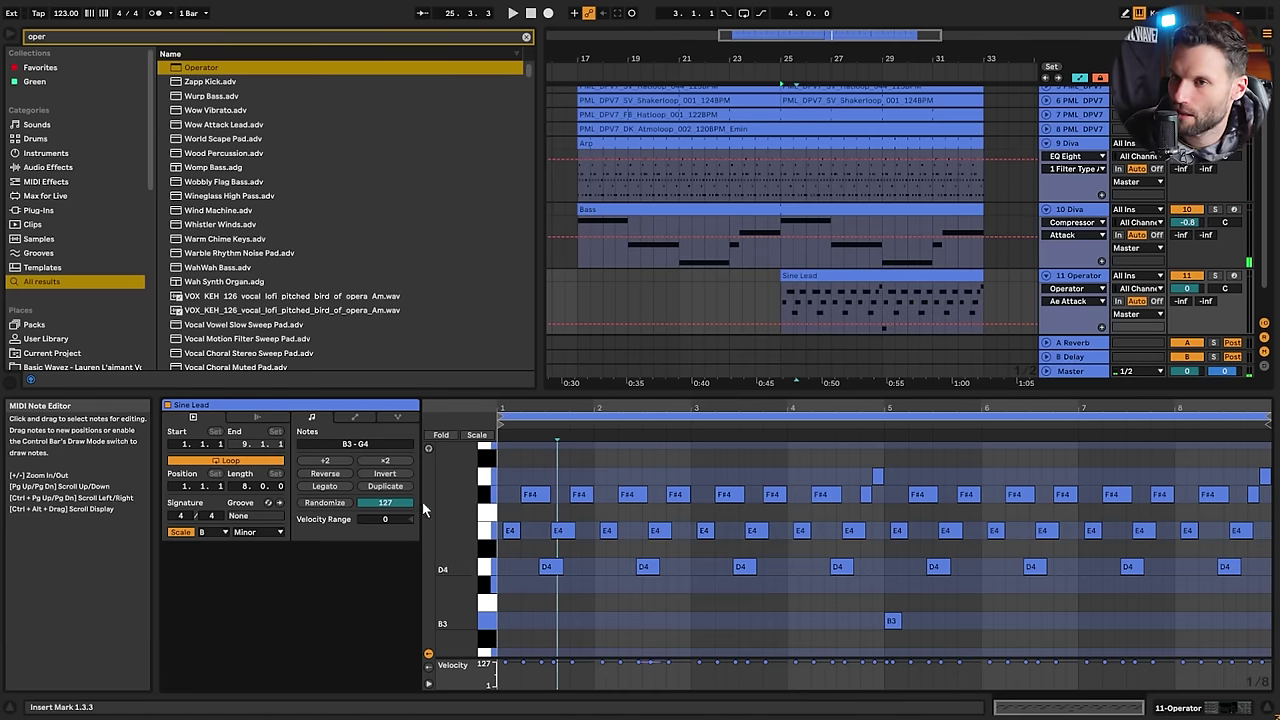
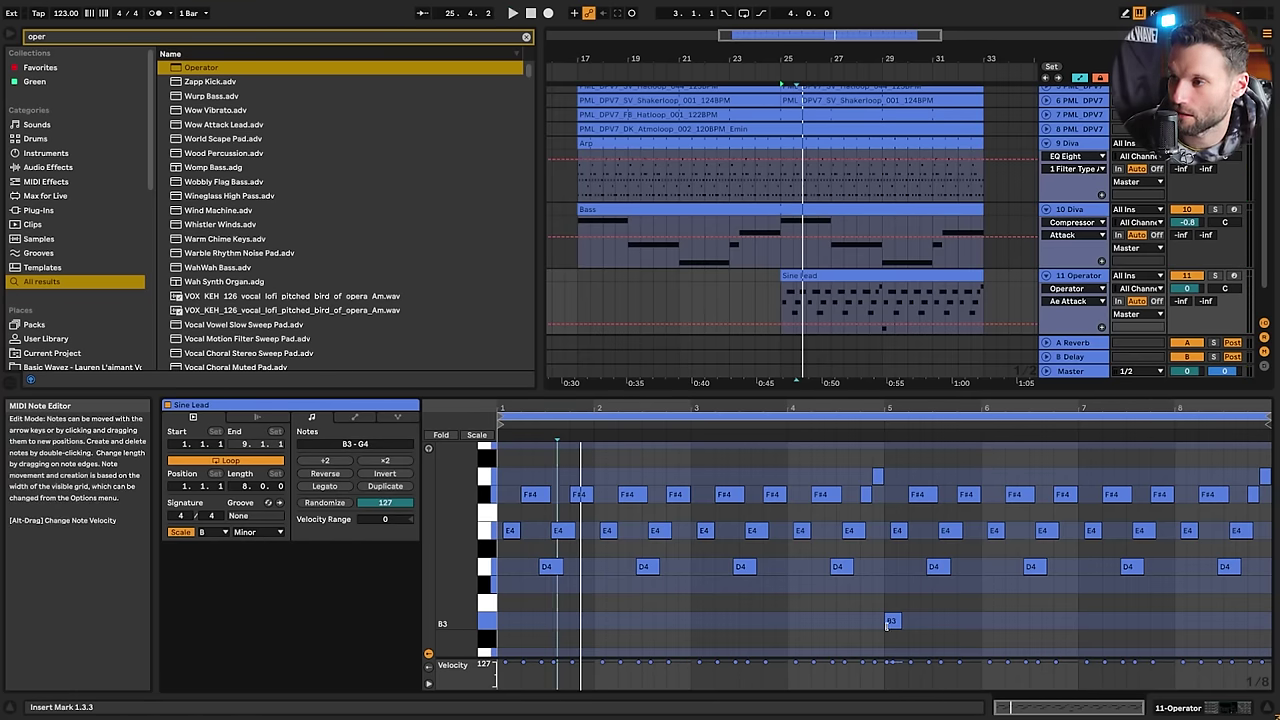
{"action": "left_click", "coordinate": [856, 303]}
{"action": "key", "text": "space"}
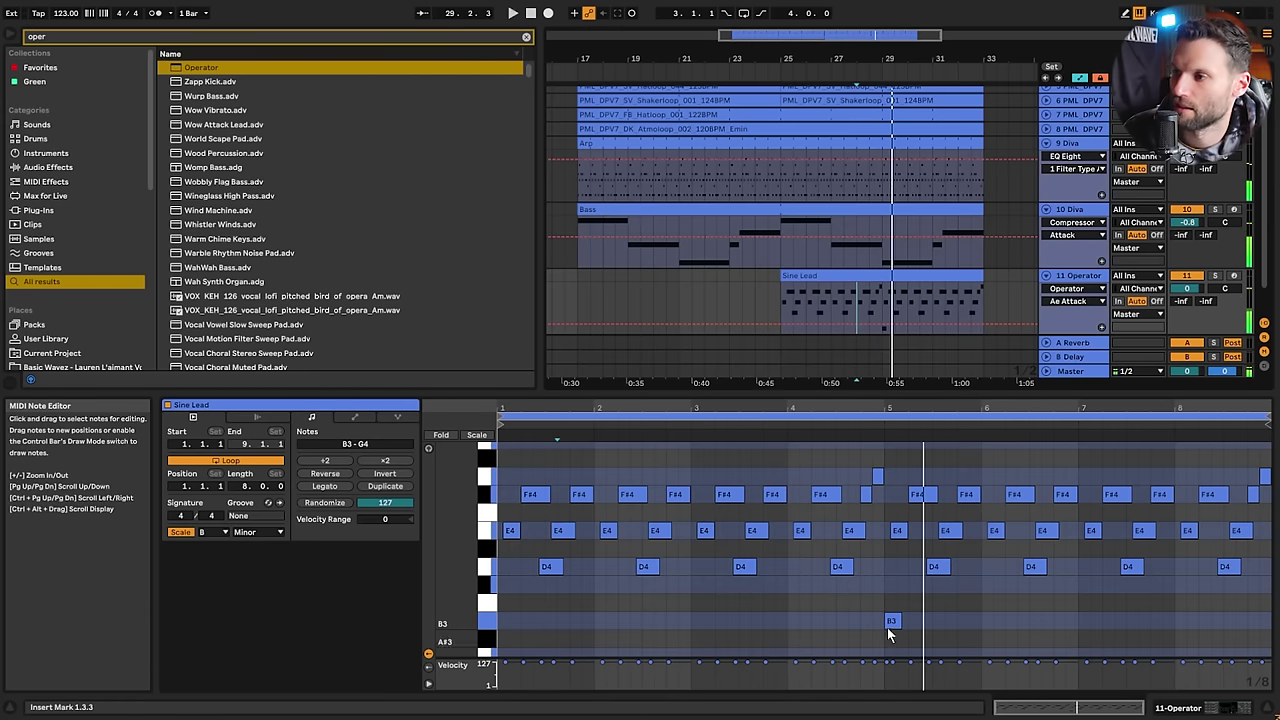
{"action": "left_click", "coordinate": [786, 298]}
{"action": "key", "text": "space"}
Search for "delay", add a Delay after Operator, and set its dry/wet to 37% and right offset to 0.7%
{"action": "double_click", "coordinate": [1078, 276]}
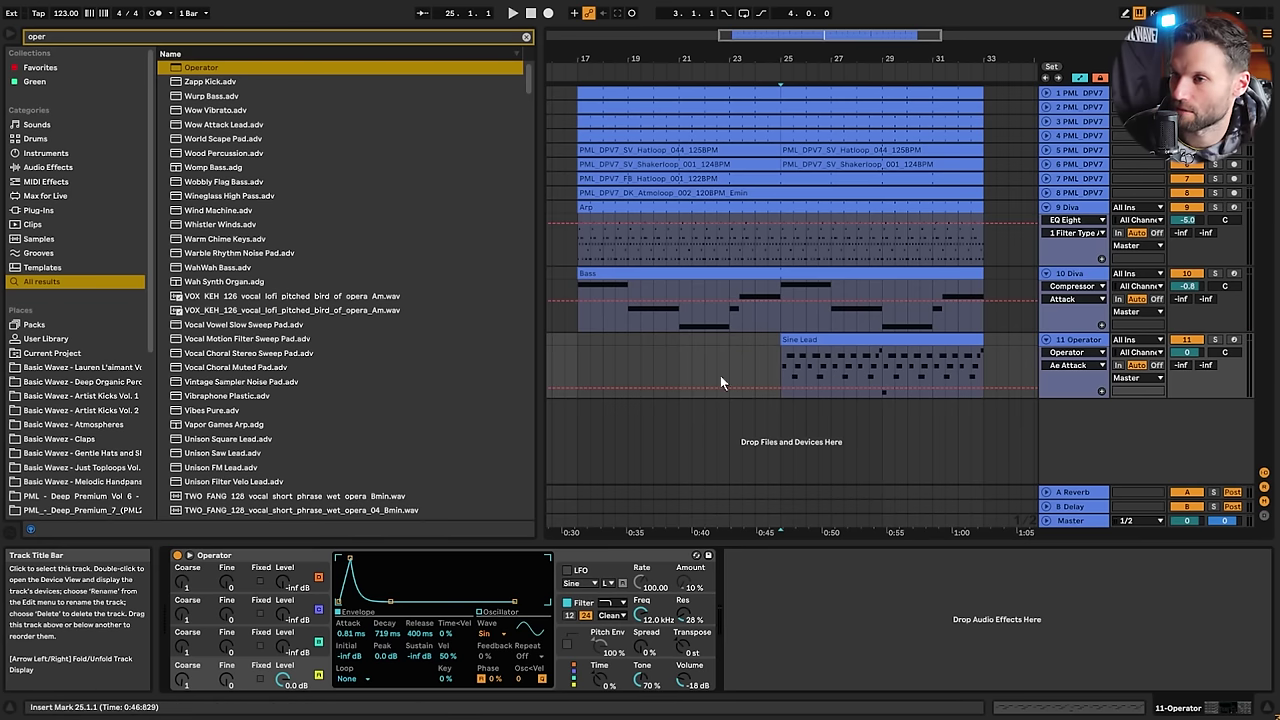
{"action": "key", "text": "space"}
{"action": "left_click", "coordinate": [533, 12]}
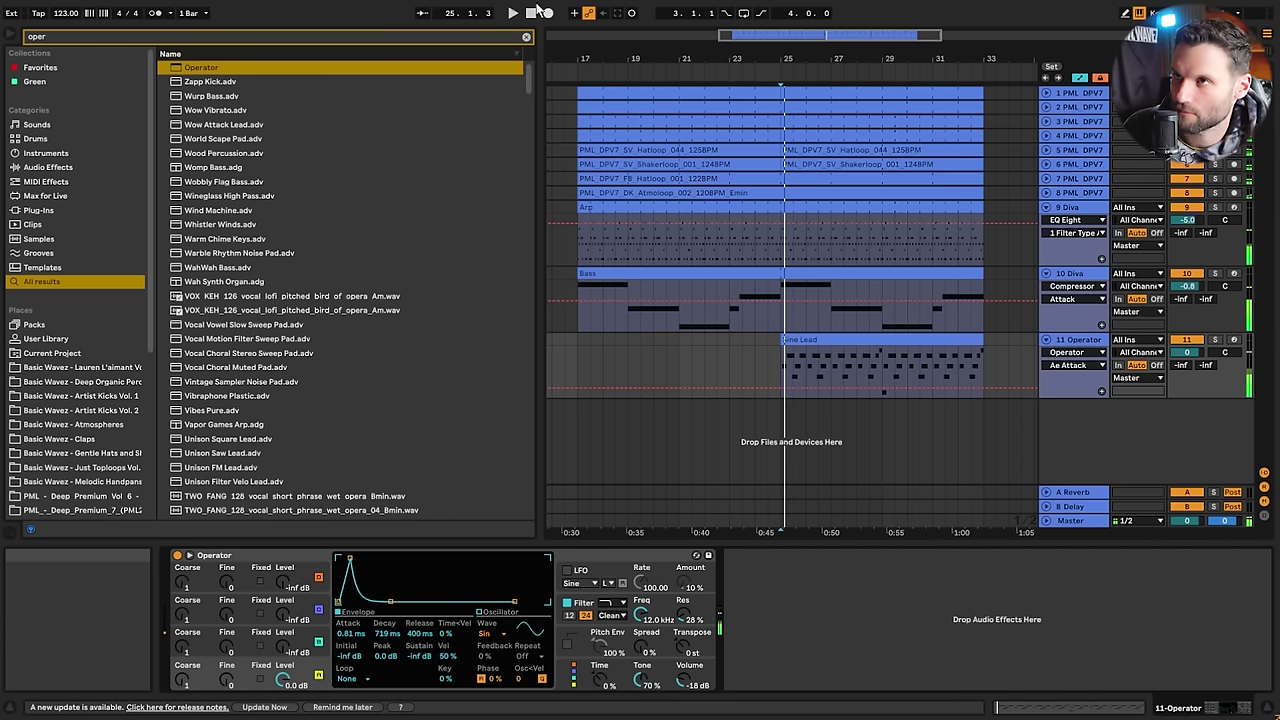
{"action": "left_click", "coordinate": [526, 37]}
{"action": "type", "text": "delay"}
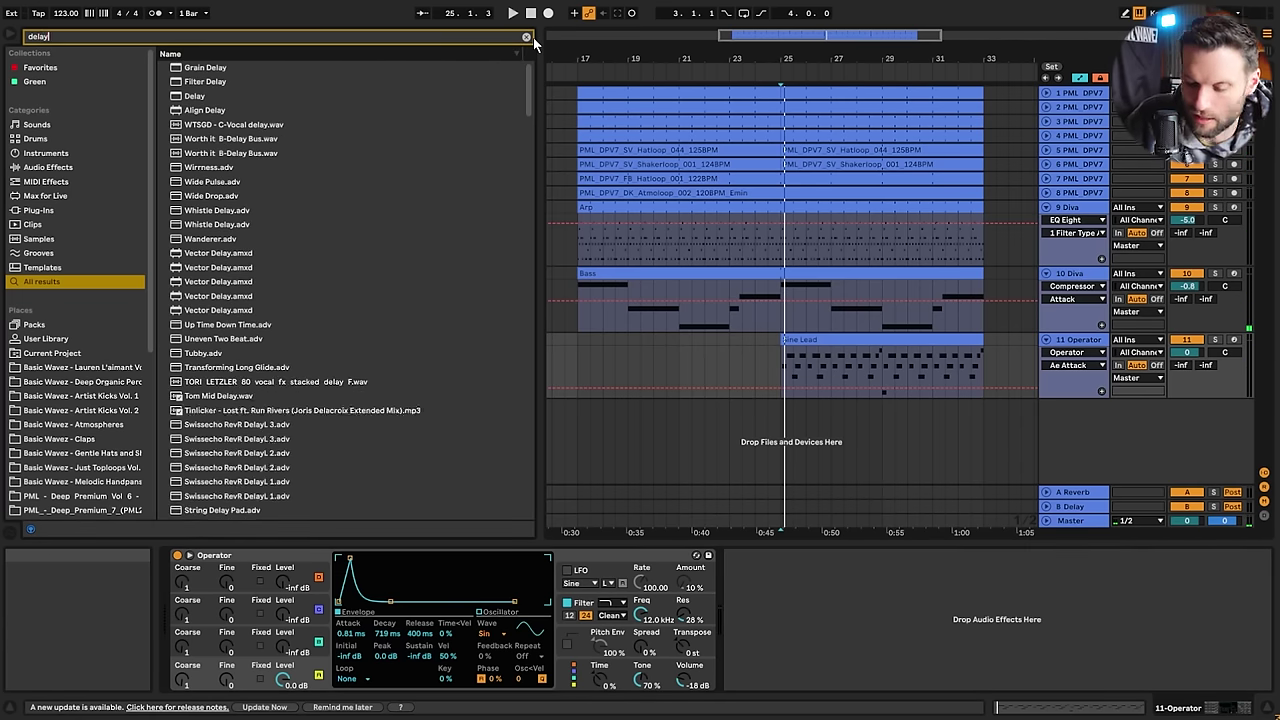
{"action": "double_click", "coordinate": [194, 96]}
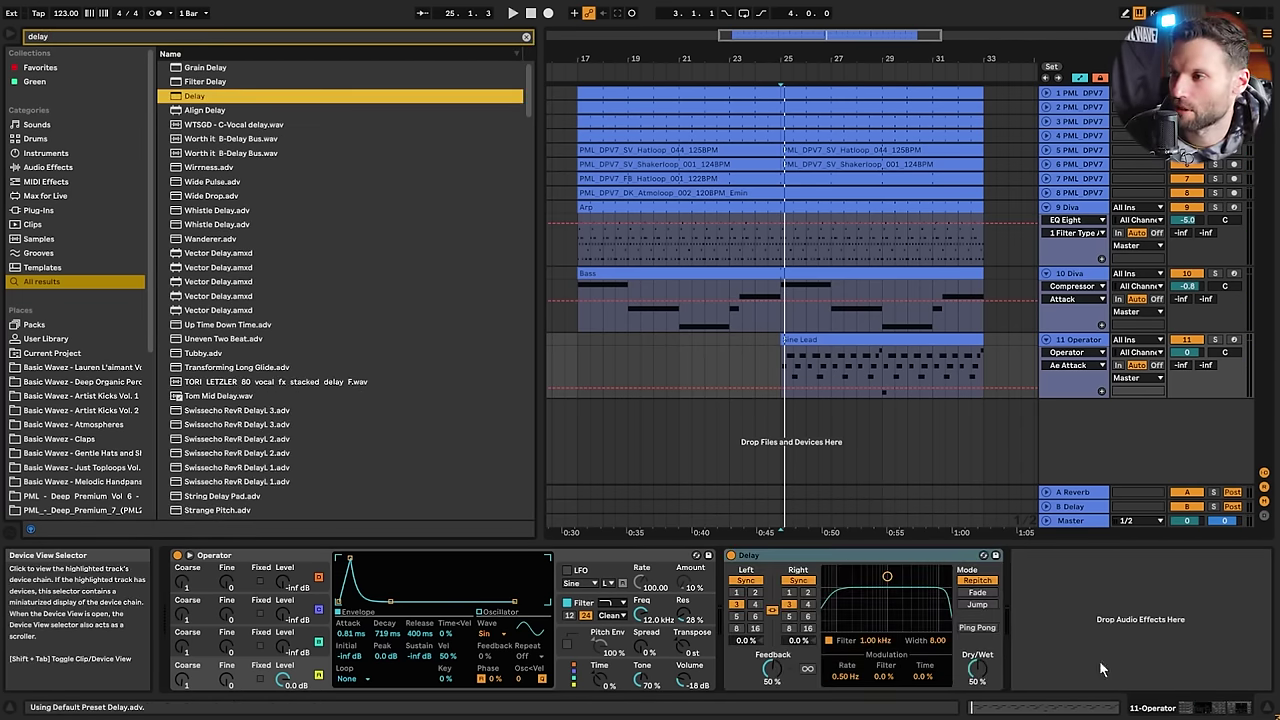
{"action": "key", "text": "space"}
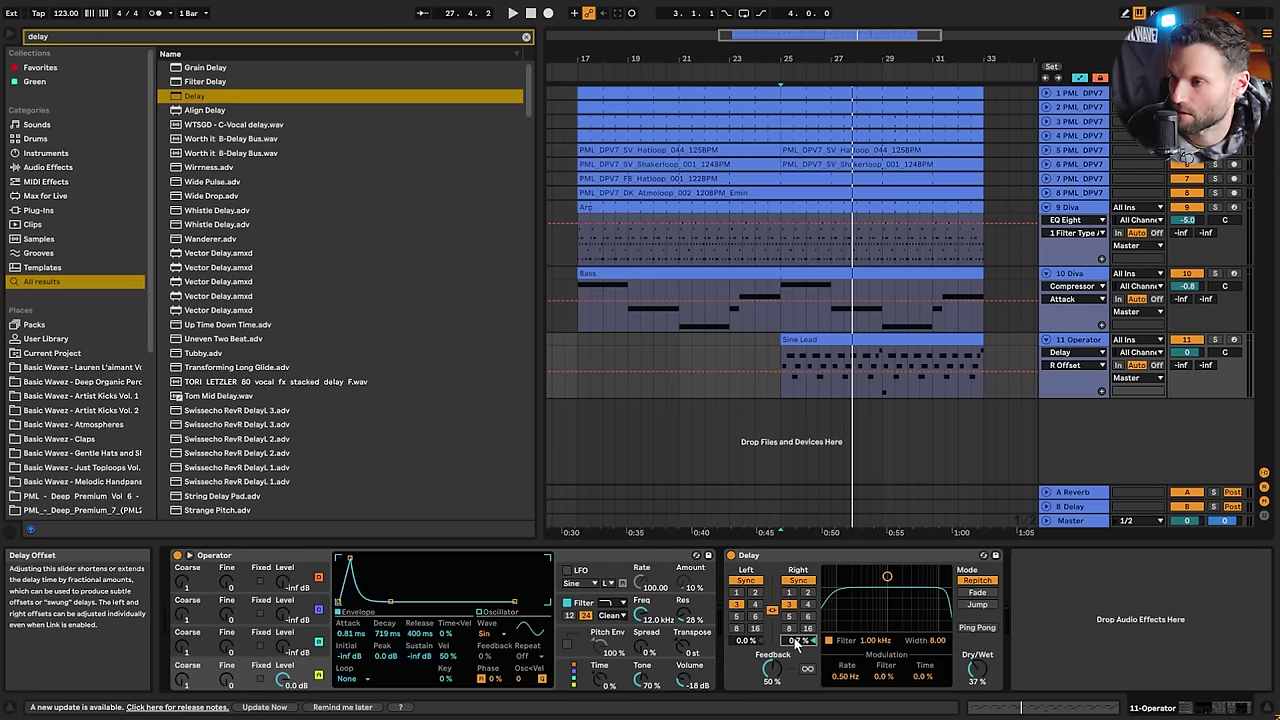
{"action": "key", "text": "space"}
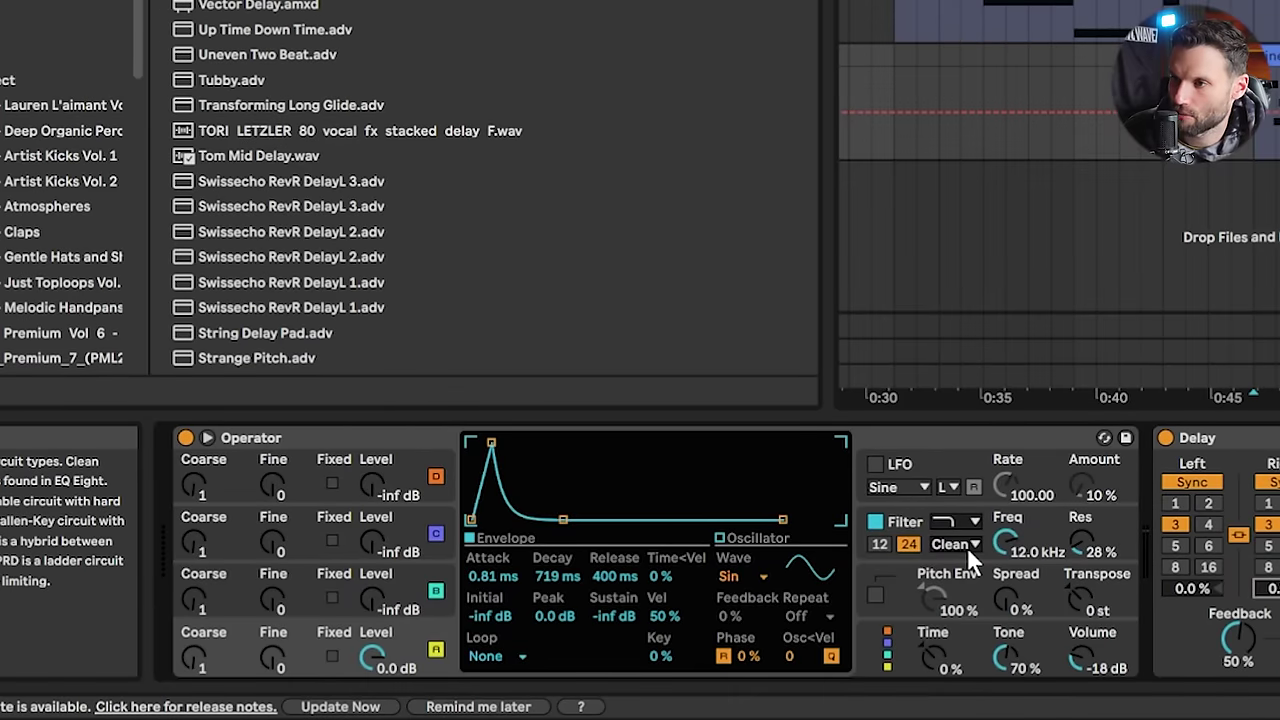
Switch Operator's filter circuit to PRD and raise the filter drive to 5.81 dB
{"action": "left_click", "coordinate": [958, 545]}
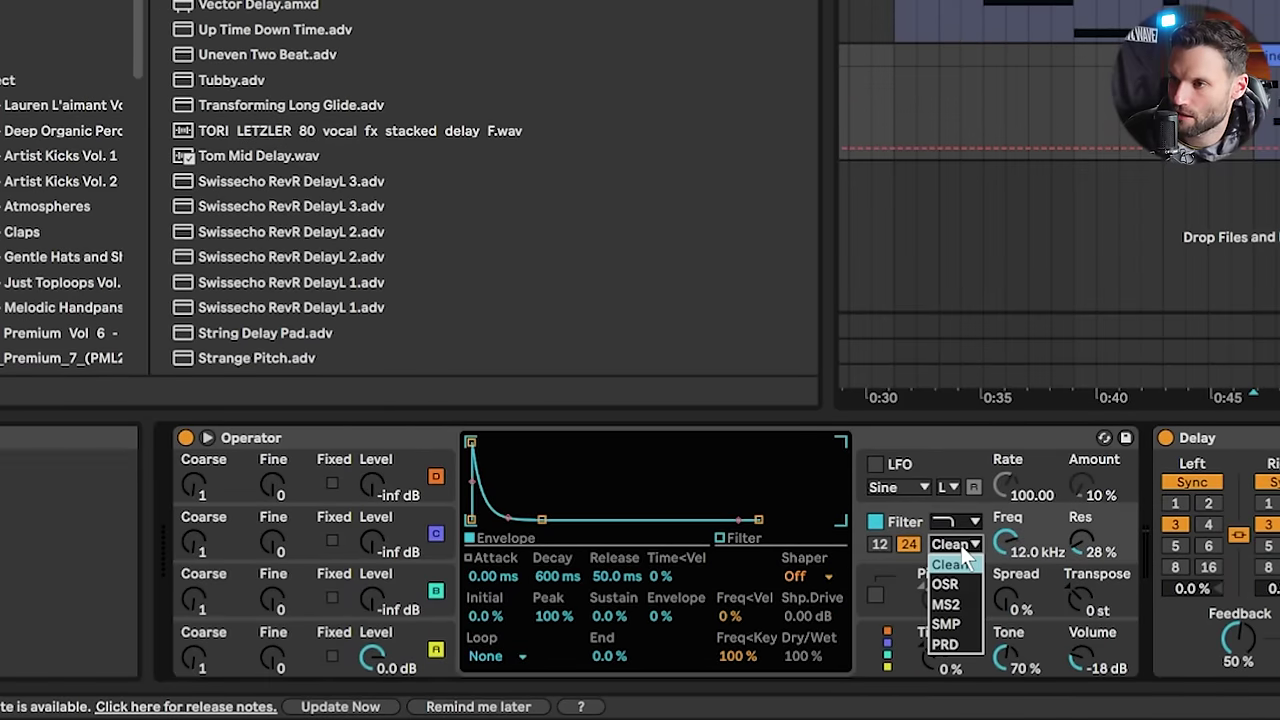
{"action": "left_click", "coordinate": [950, 645]}
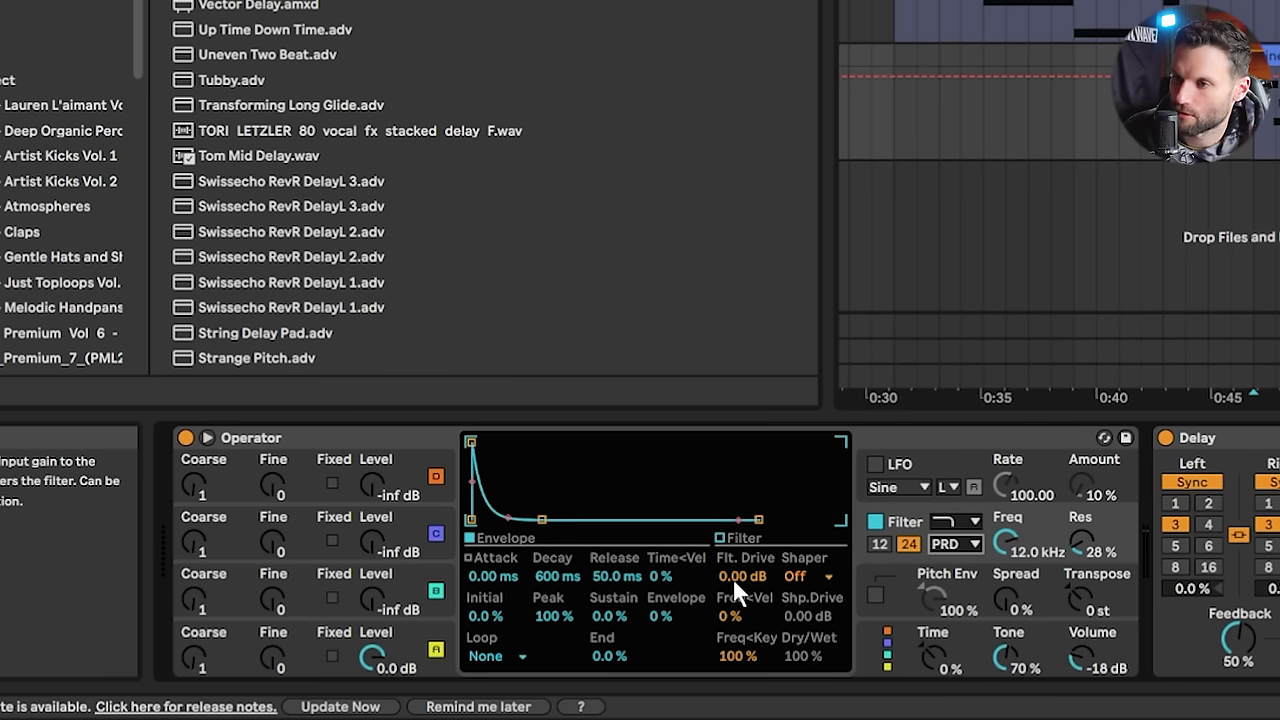
{"action": "left_click_drag", "start_coordinate": [737, 574], "coordinate": [737, 566]}
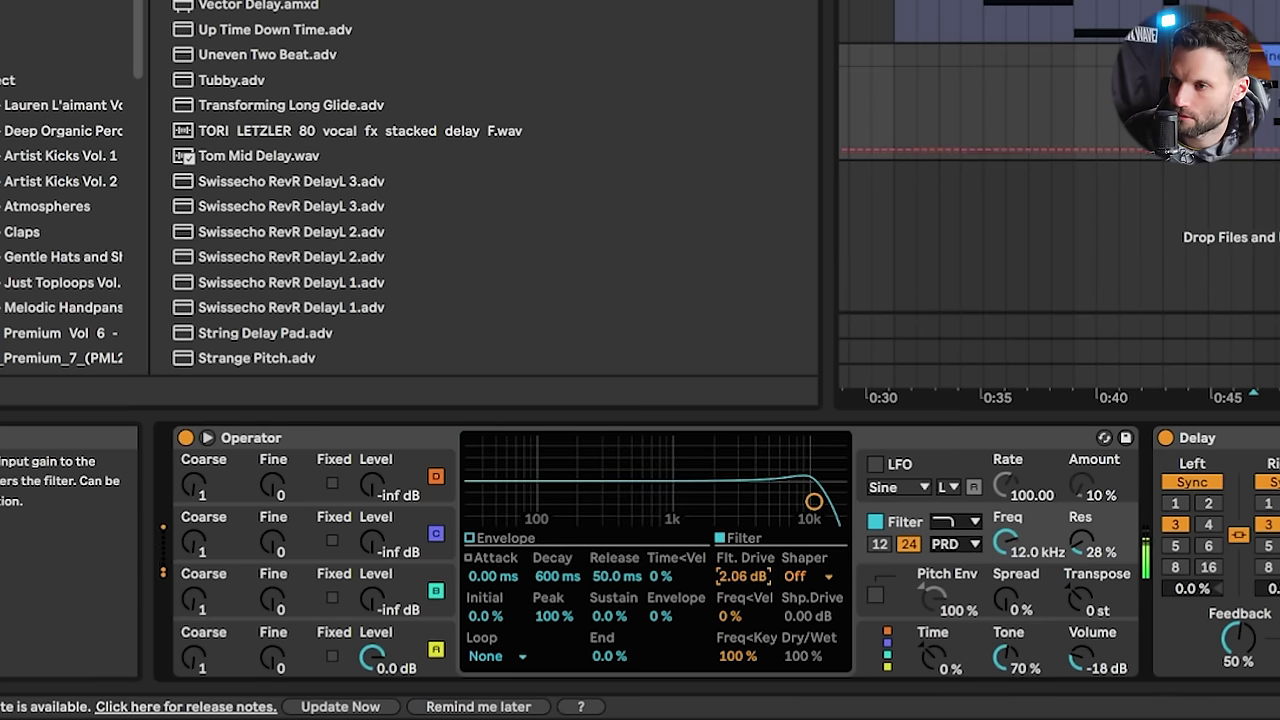
{"action": "left_click_drag", "start_coordinate": [741, 576], "coordinate": [741, 568]}
Set Operator's filter to 2.58 kHz with 34% resonance and reduce the filter drive to 2.44 dB while listening
{"action": "left_click_drag", "start_coordinate": [819, 499], "coordinate": [715, 508]}
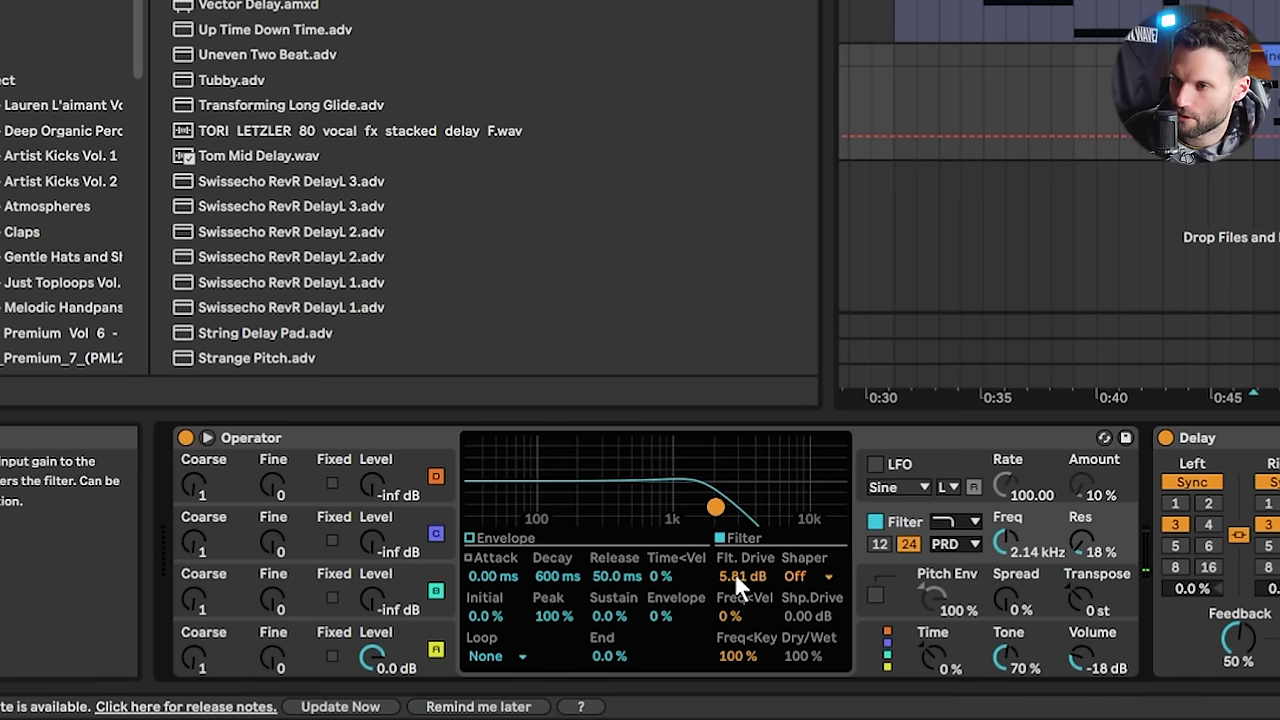
{"action": "left_click_drag", "start_coordinate": [715, 507], "coordinate": [769, 509]}
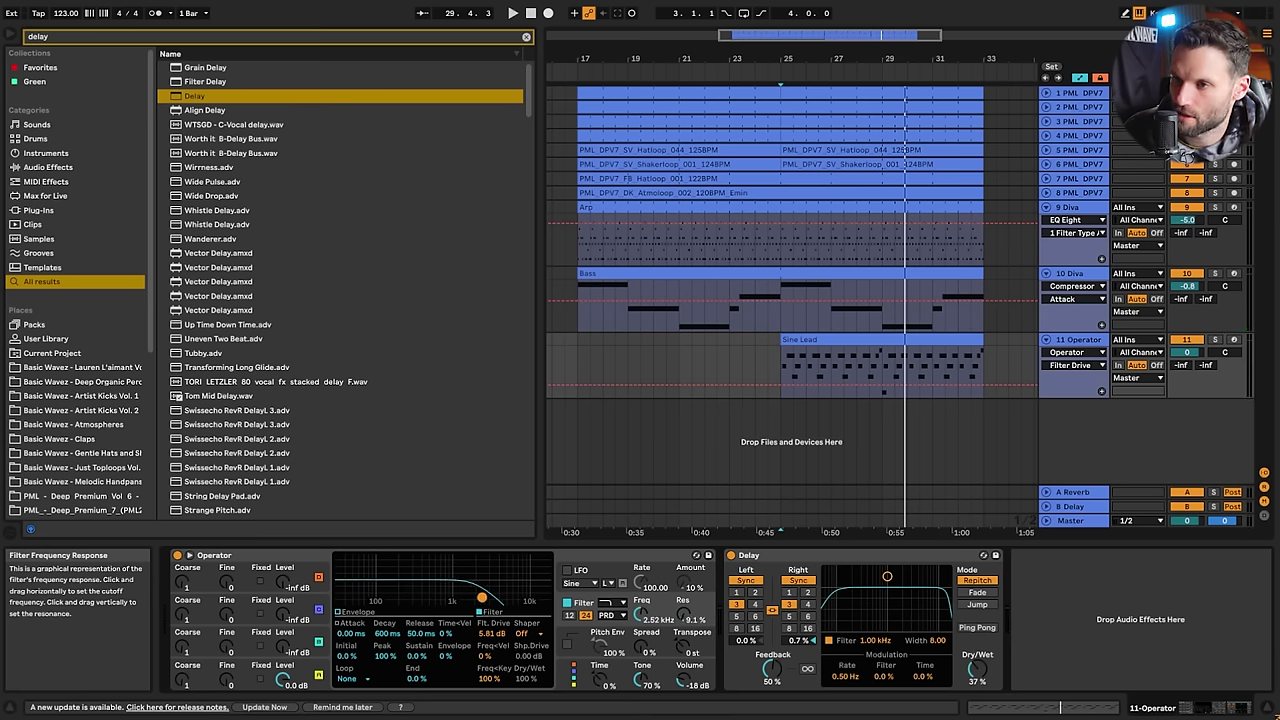
{"action": "mouse_move", "coordinate": [497, 598]}
{"action": "left_mouse_down"}
{"action": "mouse_move", "coordinate": [511, 594]}
{"action": "mouse_move", "coordinate": [432, 595]}
{"action": "mouse_move", "coordinate": [480, 593]}
{"action": "left_mouse_up"}
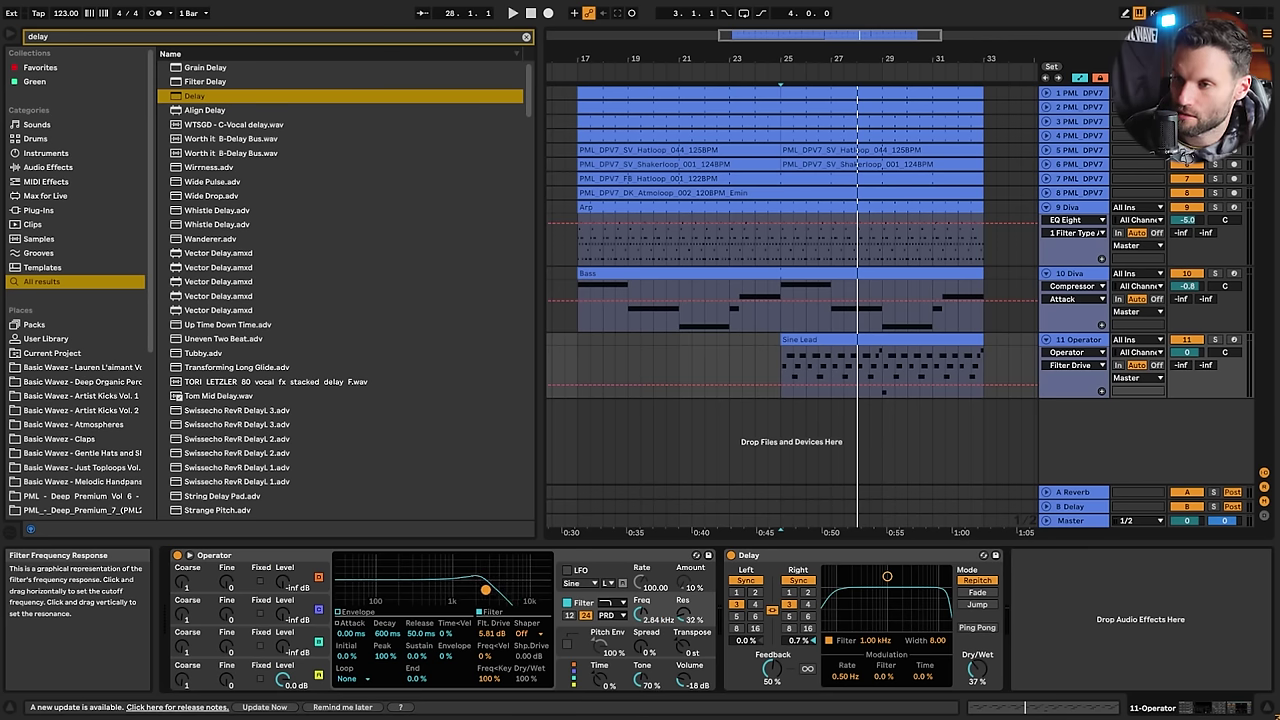
{"action": "key", "text": "space"}
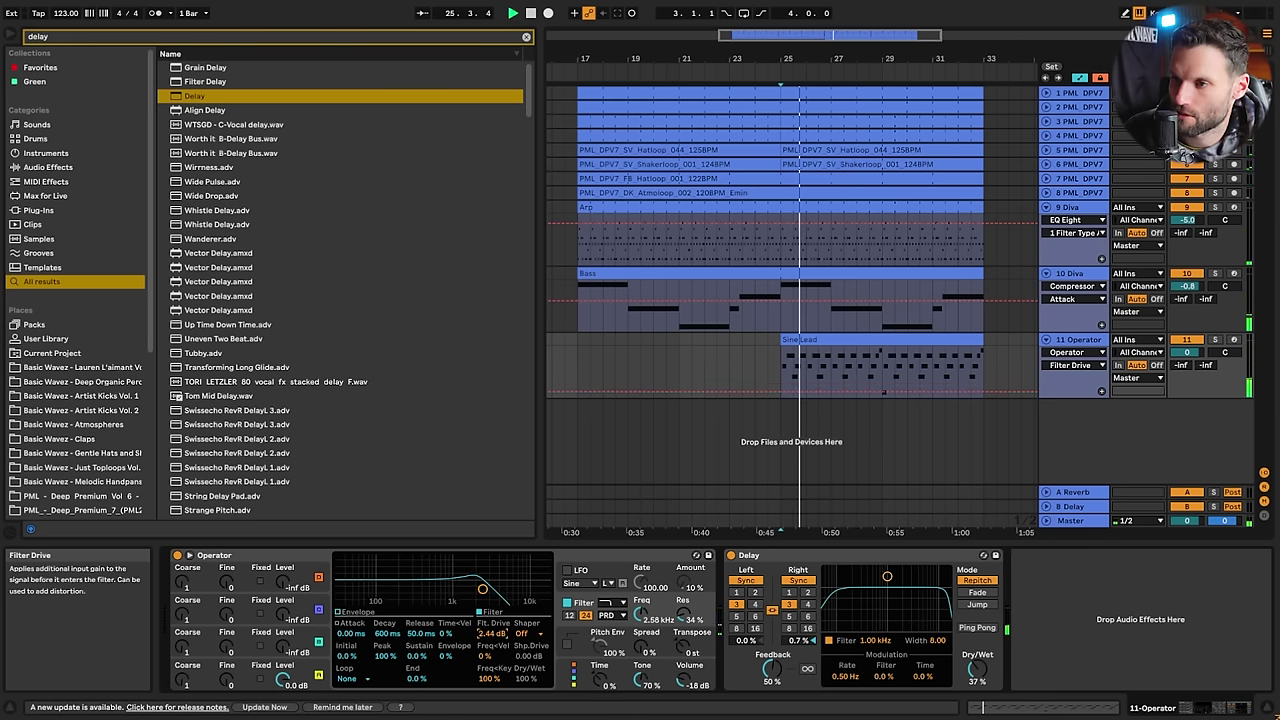
{"action": "key", "text": "space"}
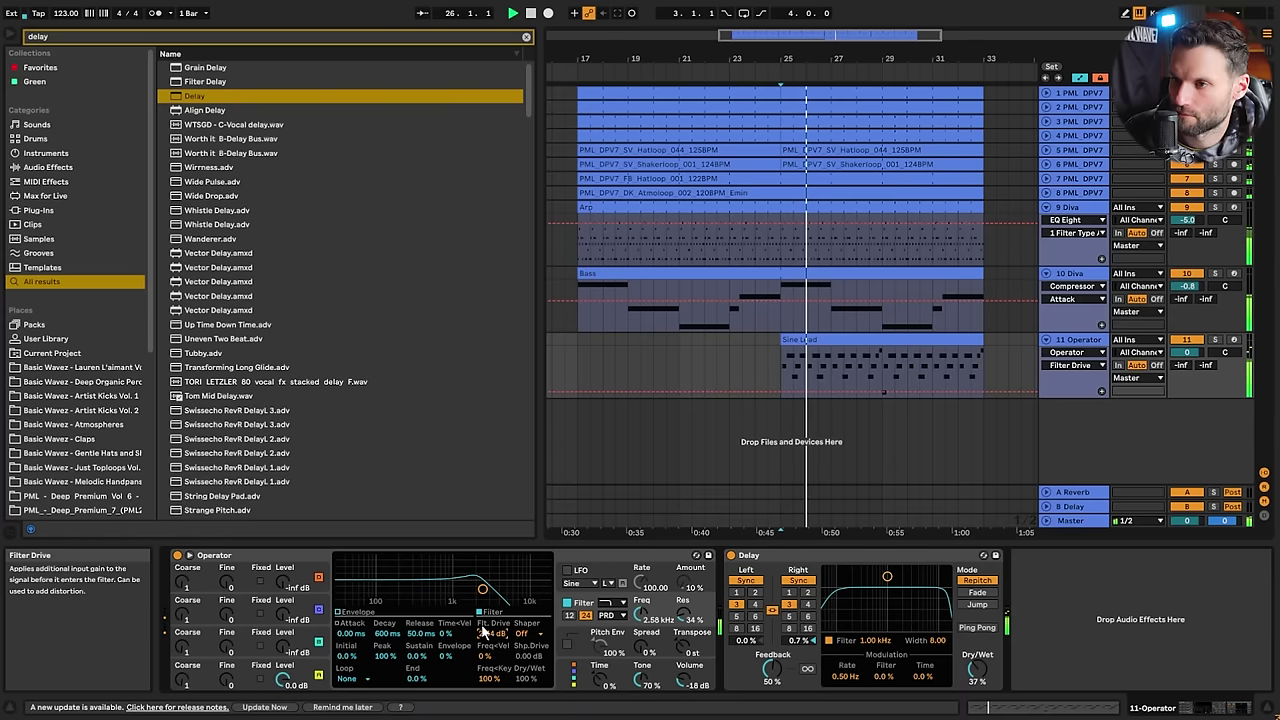
Set Operator's filter to 2.46 kHz with 30% resonance and the Delay's dry/wet to 33%
{"action": "left_click_drag", "start_coordinate": [484, 592], "coordinate": [482, 595]}
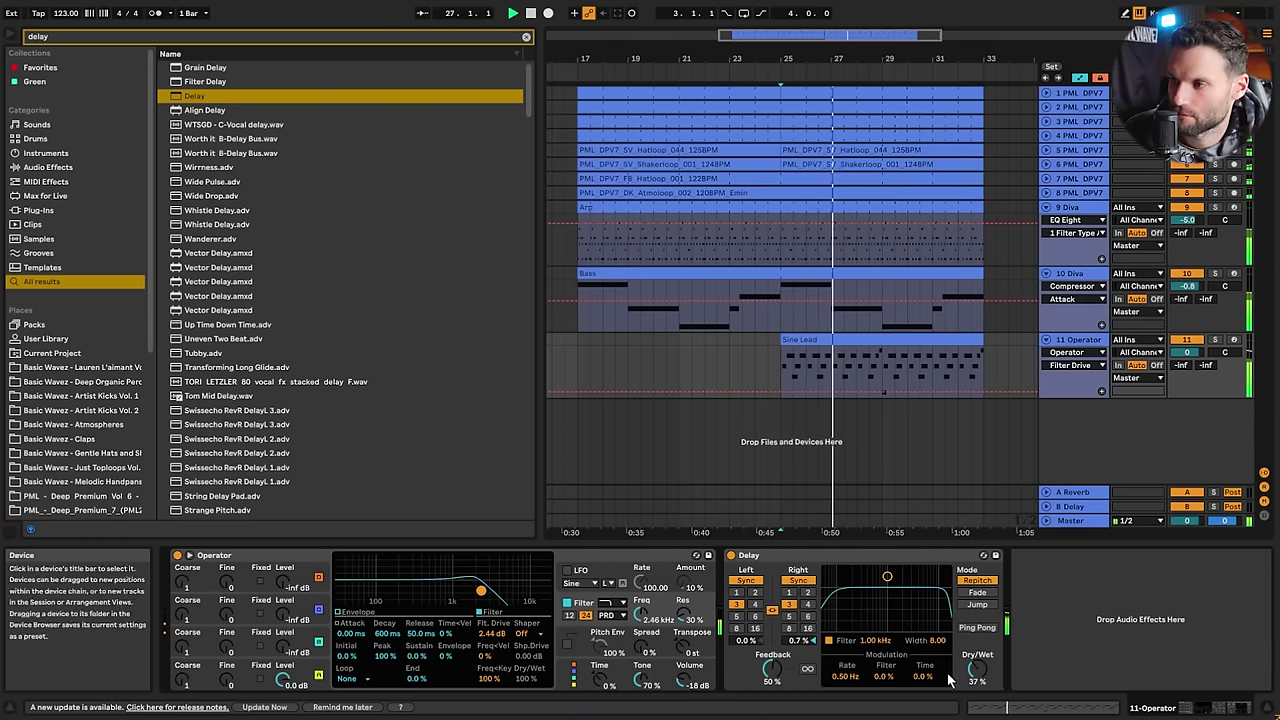
{"action": "left_click_drag", "start_coordinate": [975, 670], "coordinate": [975, 675]}
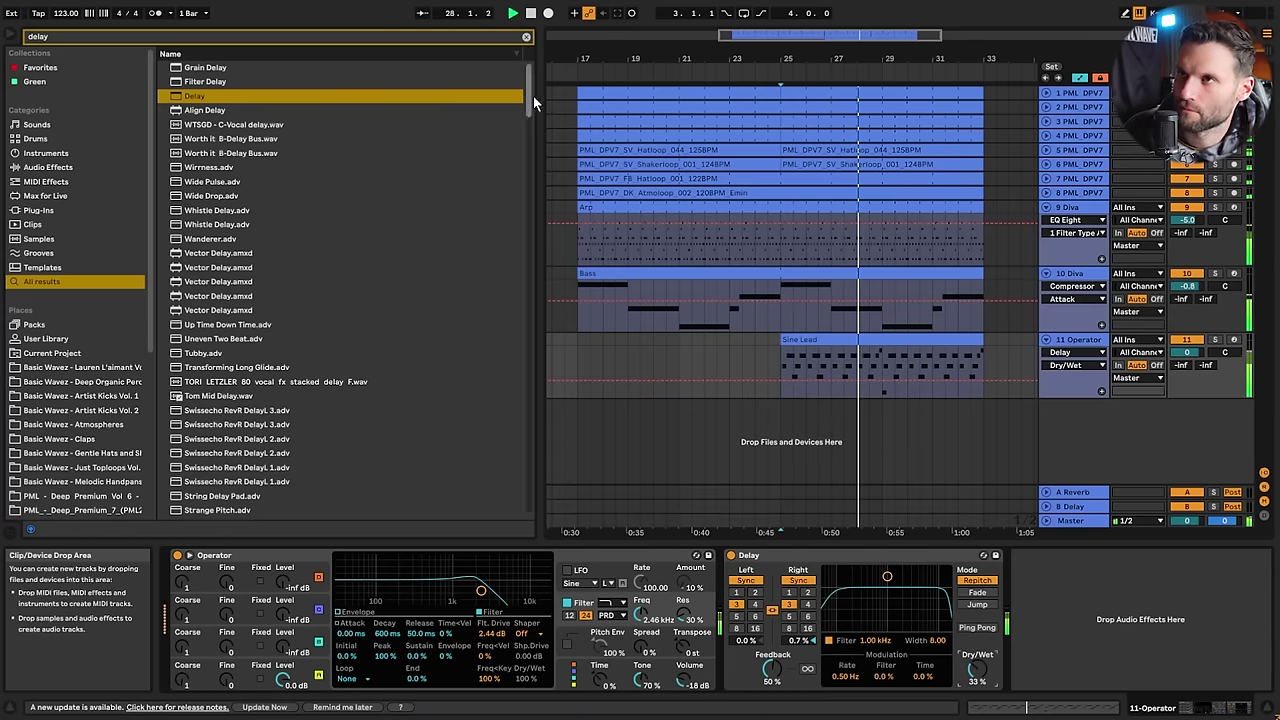
Search for "rev", add a Reverb after the Delay on the Operator track, and set its dry/wet to 10%
{"action": "key", "text": "space"}
{"action": "left_click", "coordinate": [527, 38]}
{"action": "type", "text": "rev"}
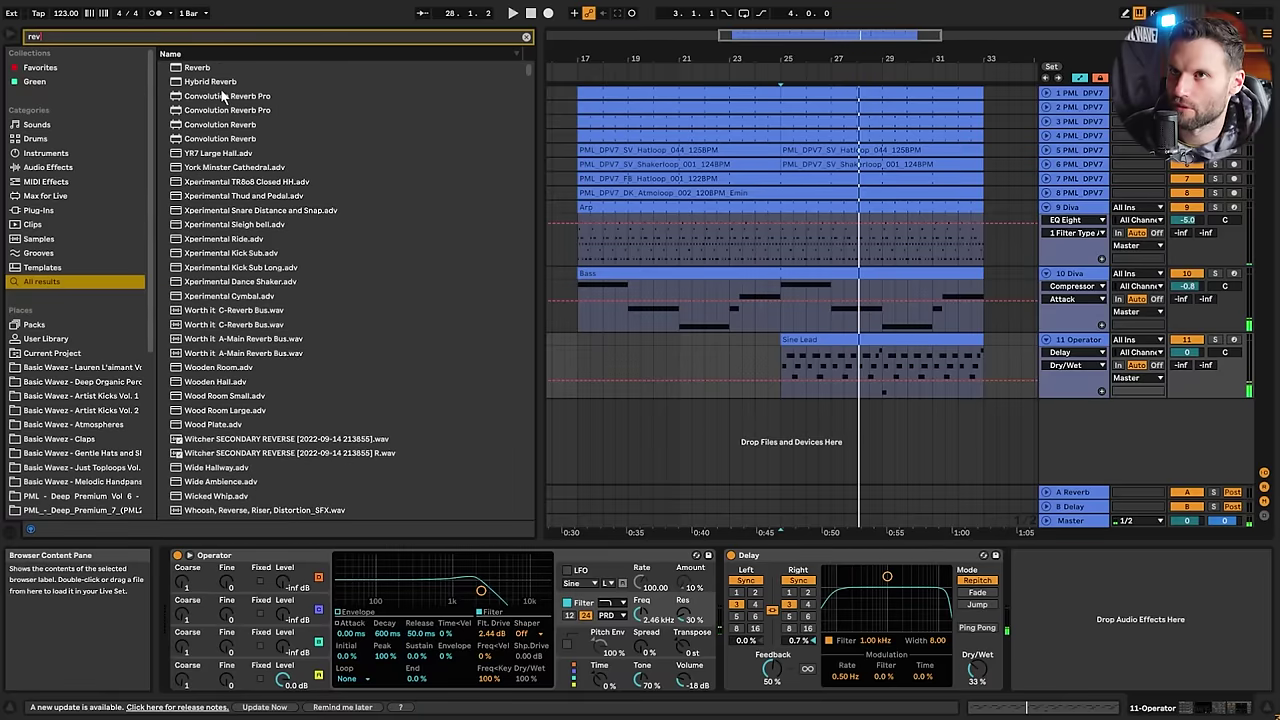
{"action": "key", "text": "Down"}
{"action": "key", "text": "Return"}
{"action": "left_click", "coordinate": [1240, 668]}
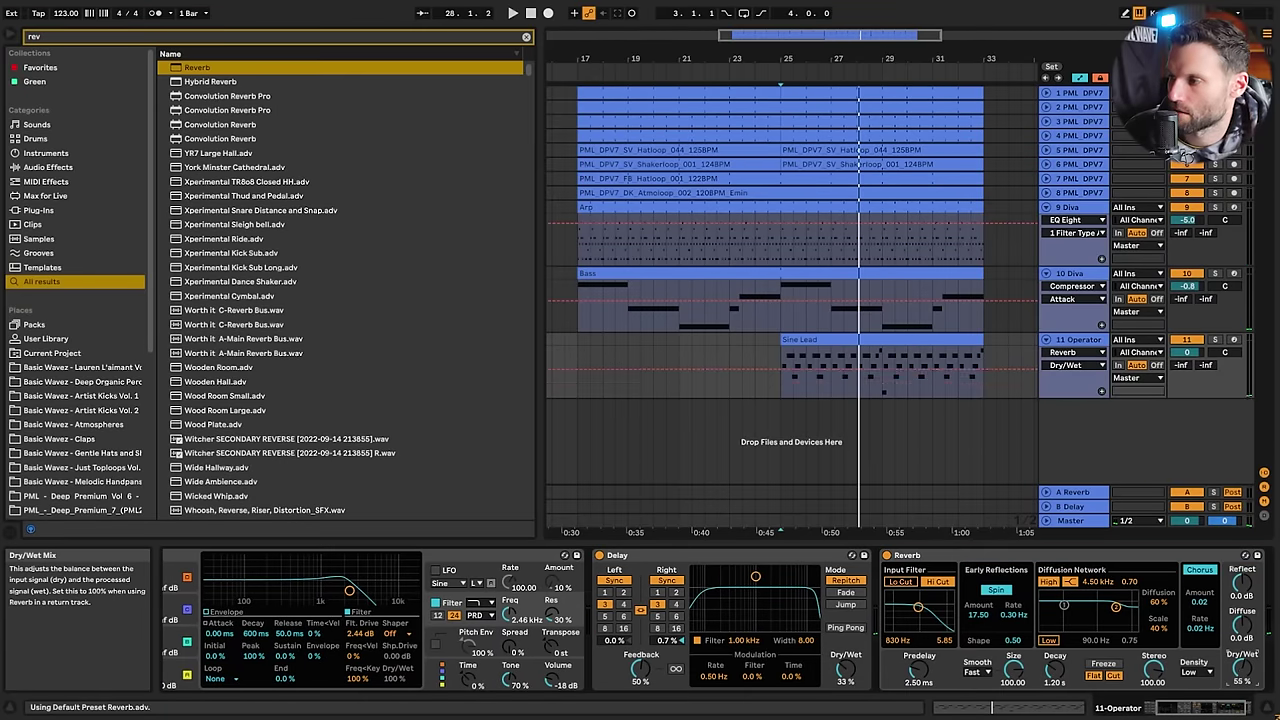
{"action": "left_click_drag", "start_coordinate": [1240, 668], "coordinate": [1240, 681]}
{"action": "key", "text": "space"}
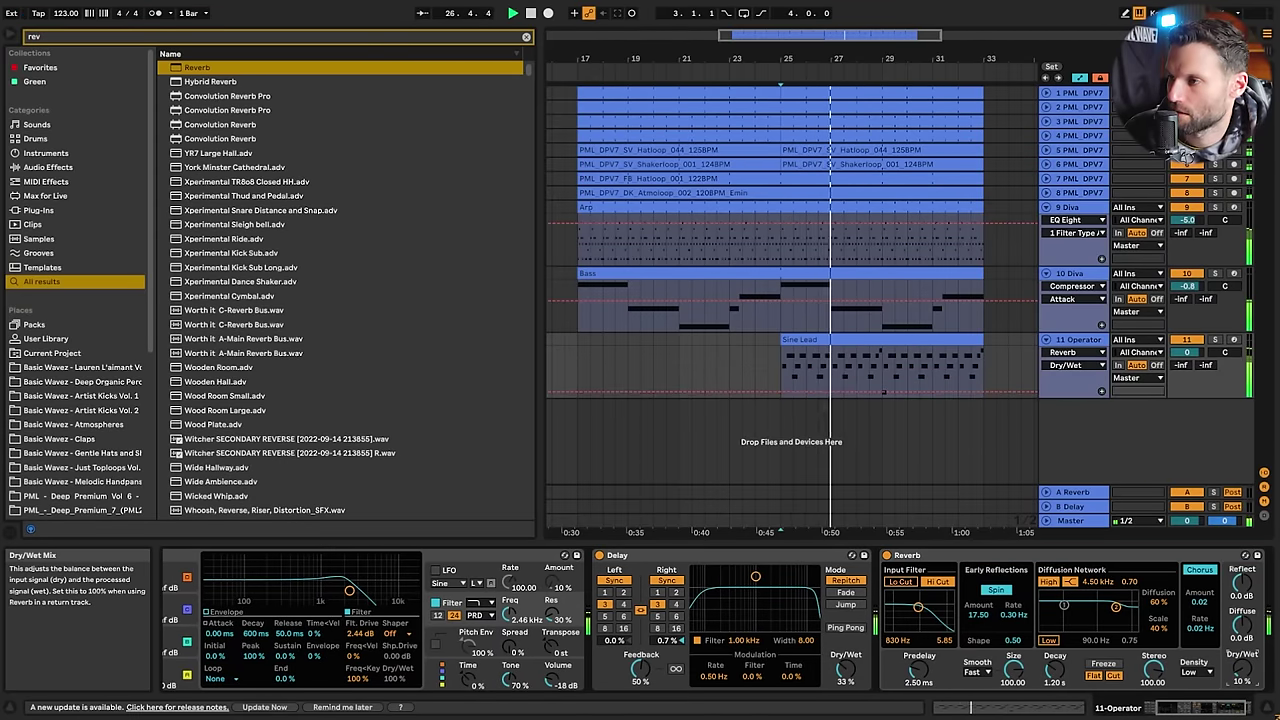
Compare the lead with the Reverb bypassed and active, then set the reverb decay to 2.30 s, keeping dry/wet at 10%
{"action": "left_click", "coordinate": [887, 556]}
{"action": "left_click", "coordinate": [887, 556]}
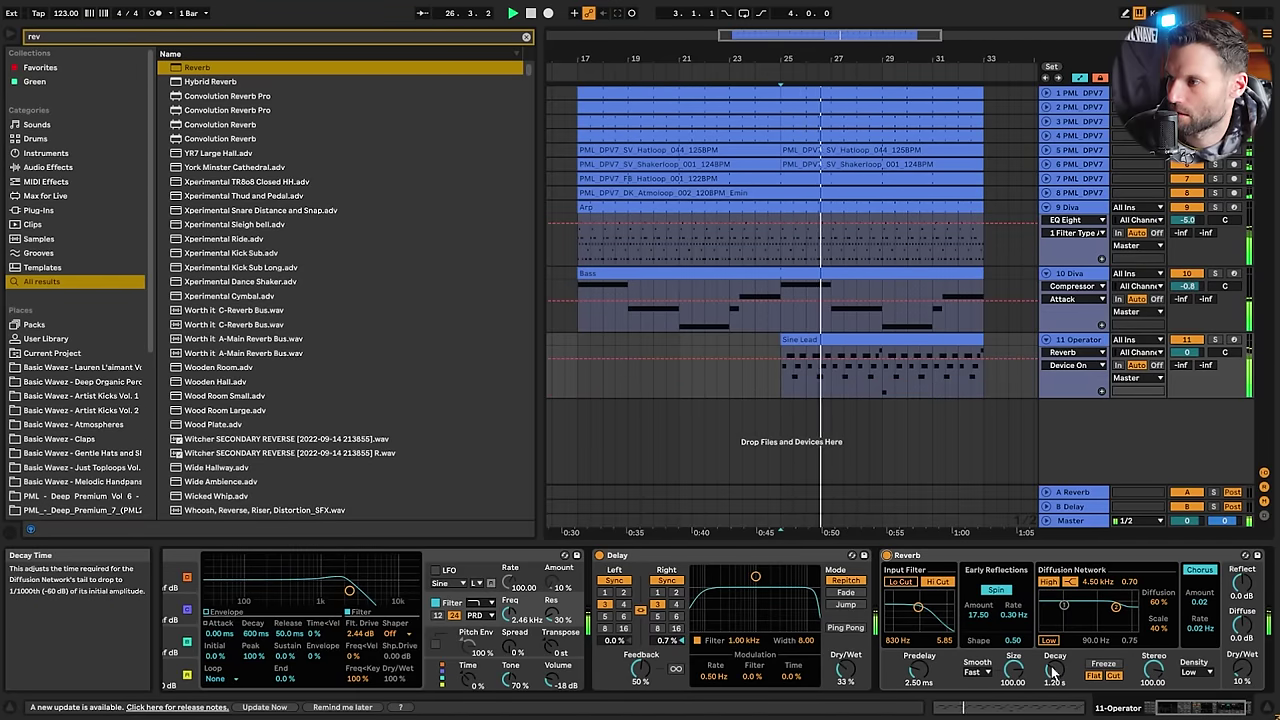
{"action": "mouse_move", "coordinate": [1054, 670]}
{"action": "left_mouse_down"}
{"action": "mouse_move", "coordinate": [1054, 630]}
{"action": "mouse_move", "coordinate": [1054, 680]}
{"action": "left_mouse_up"}
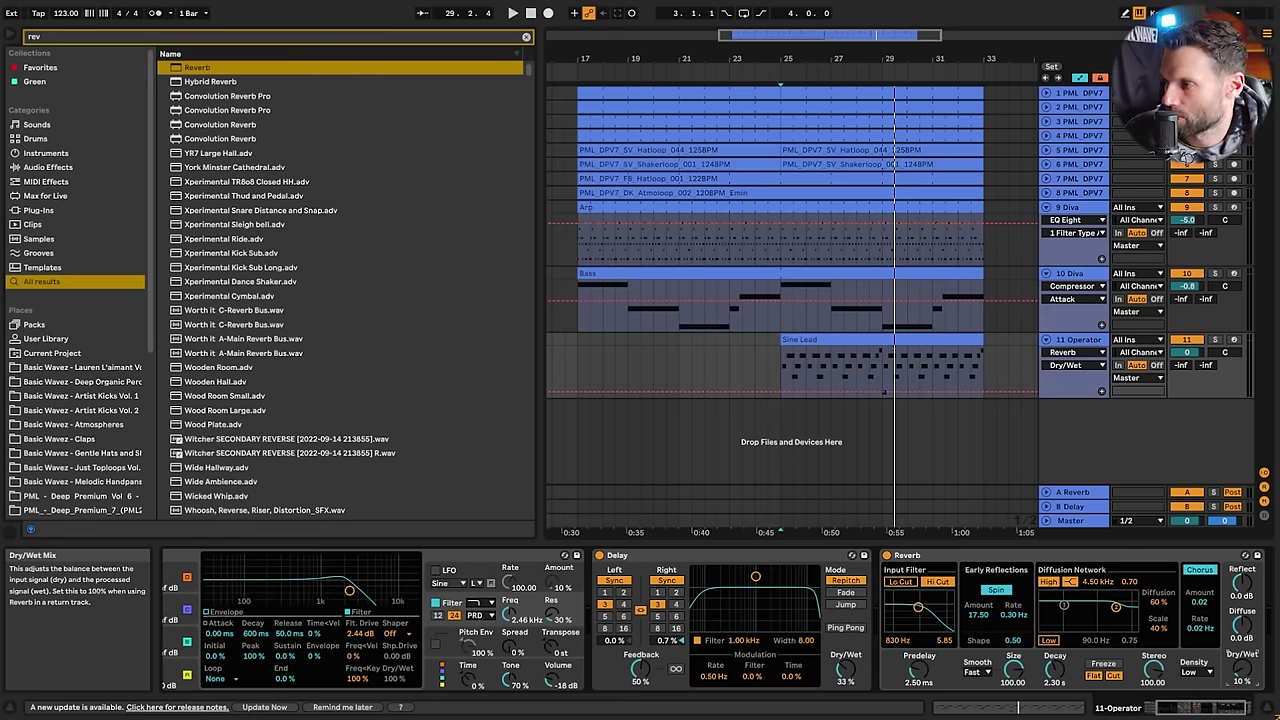
{"action": "left_click_drag", "start_coordinate": [1241, 668], "coordinate": [1241, 650]}
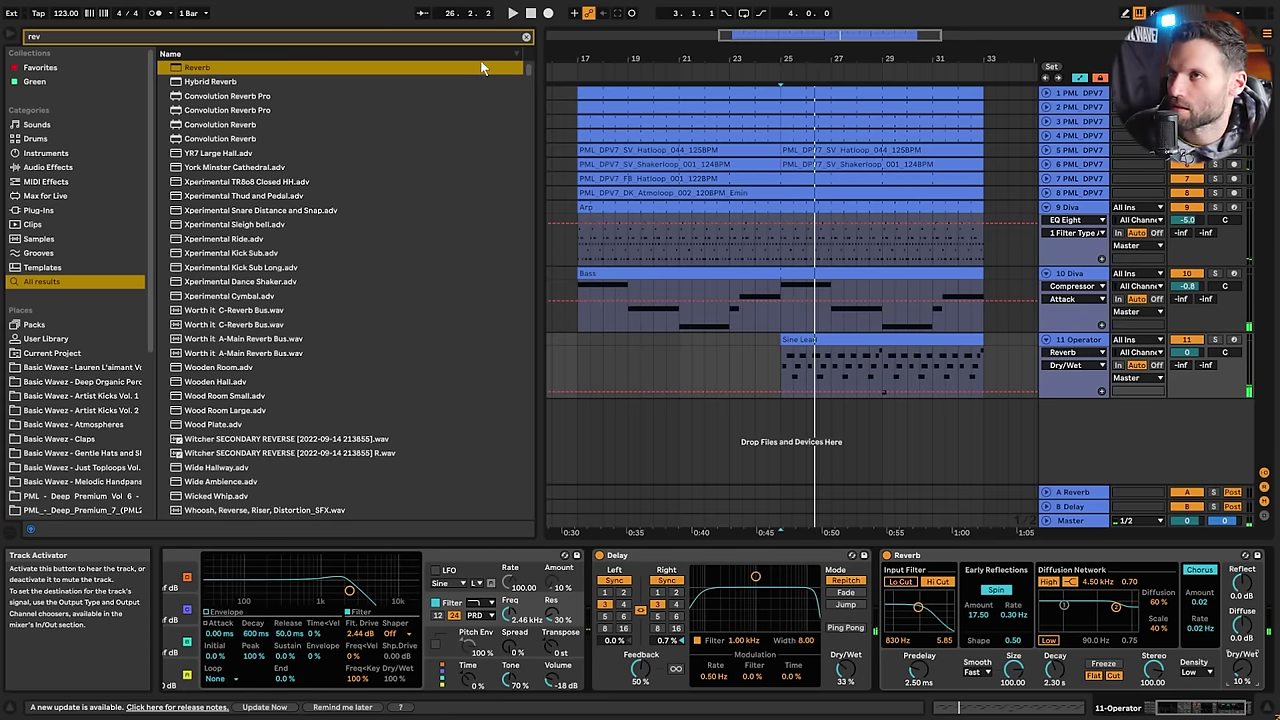
Search for "red" and insert a Redux between Operator and the Delay
{"action": "left_click", "coordinate": [525, 38]}
{"action": "type", "text": "re"}
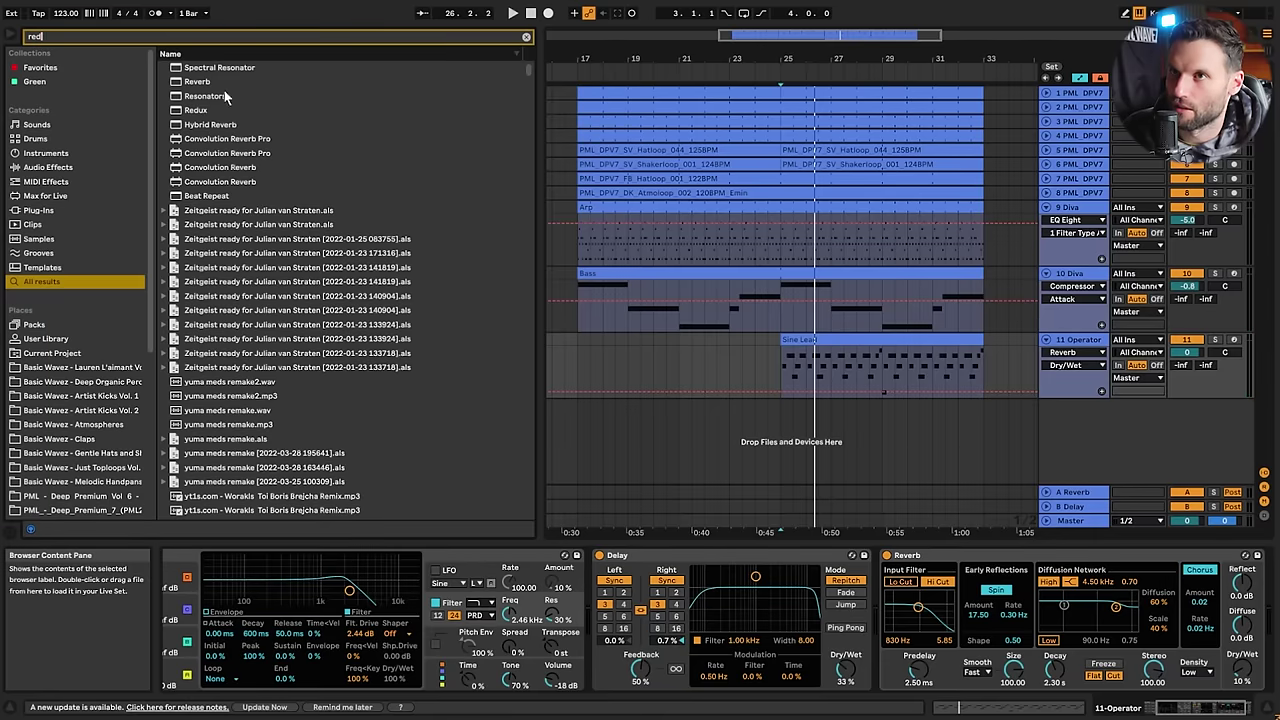
{"action": "type", "text": "d"}
{"action": "left_click", "coordinate": [196, 69]}
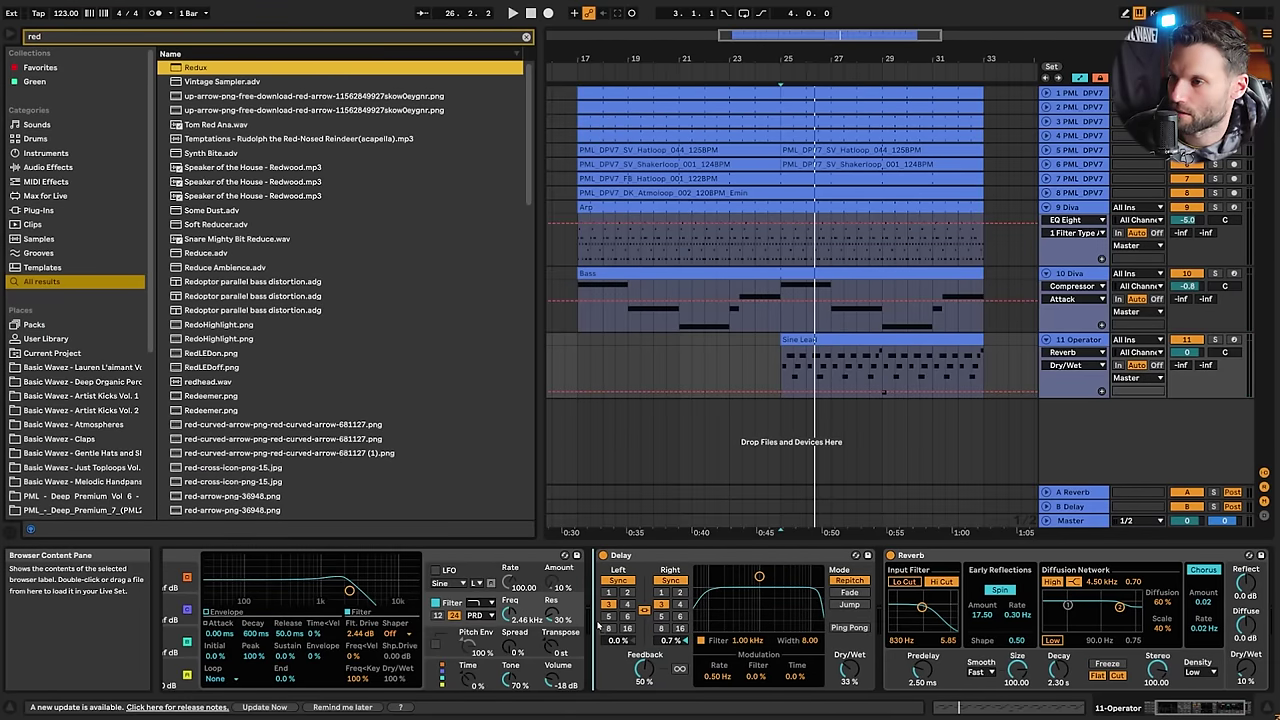
{"action": "left_click_drag", "start_coordinate": [598, 625], "coordinate": [600, 625]}
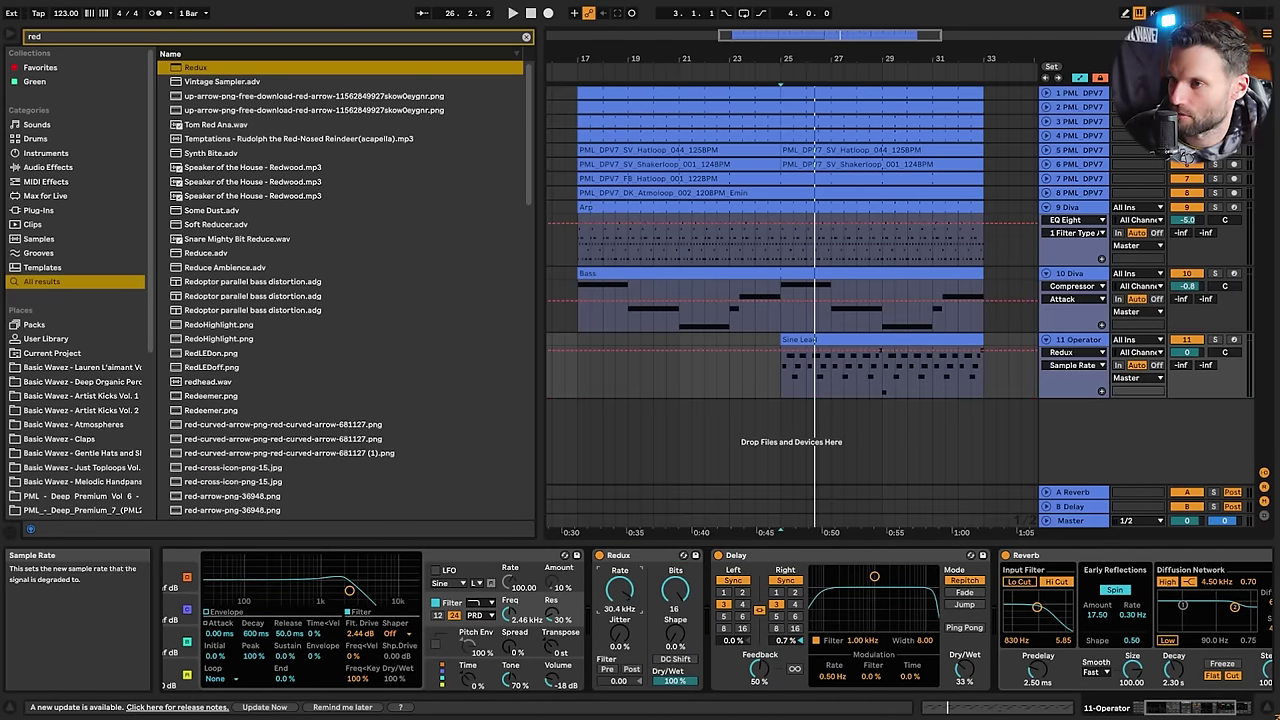
Try different Redux sample rates during playback and settle on 8.45 kHz
{"action": "key", "text": "space"}
{"action": "left_click_drag", "start_coordinate": [619, 588], "coordinate": [619, 626]}
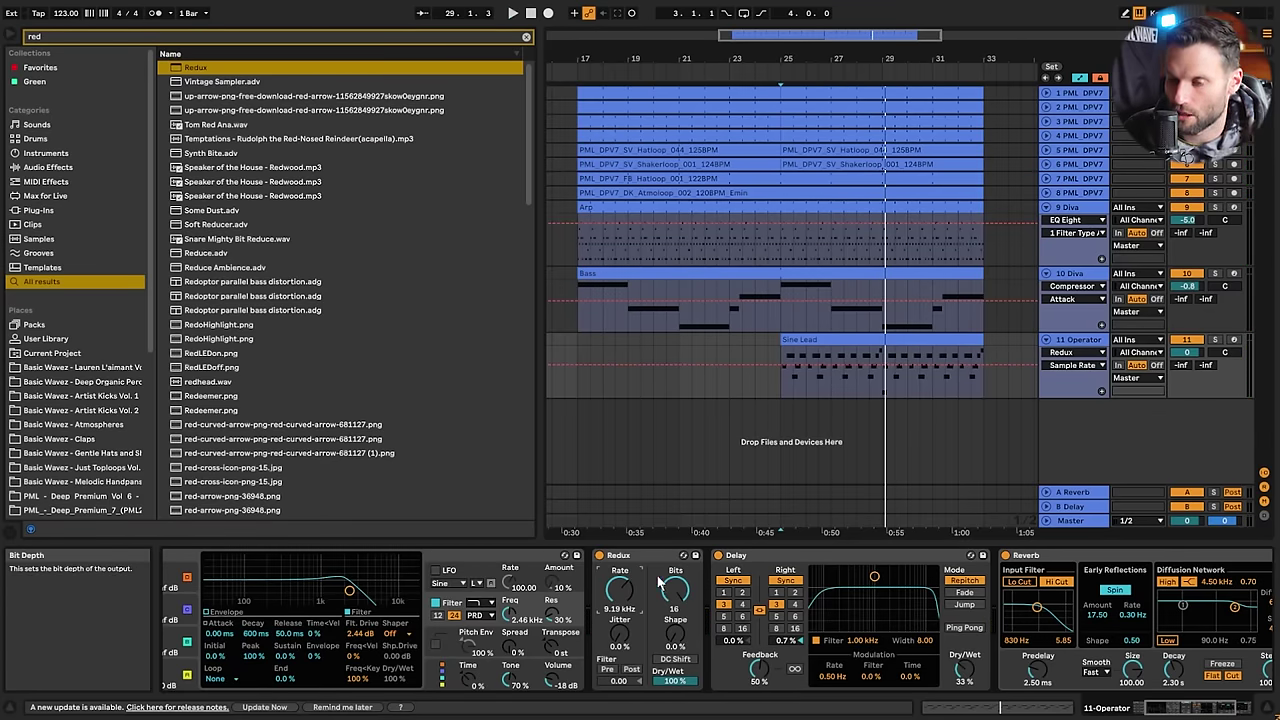
{"action": "left_click_drag", "start_coordinate": [620, 590], "coordinate": [620, 578]}
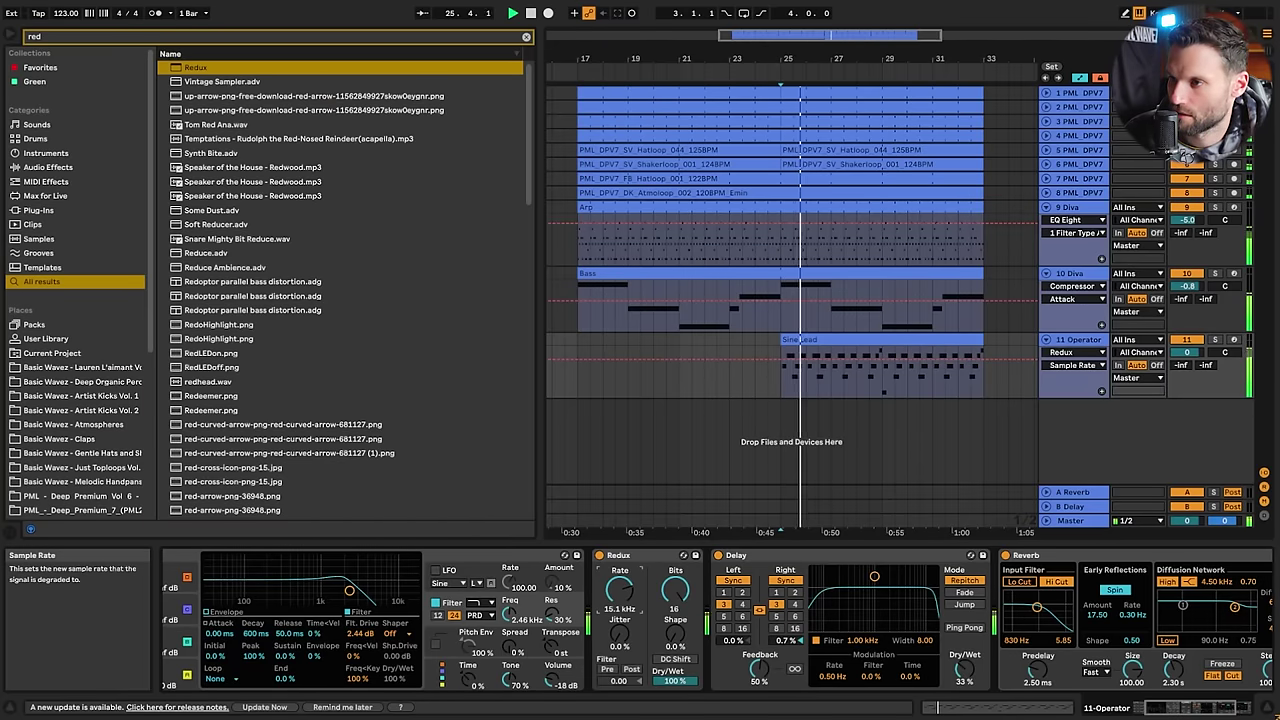
{"action": "left_click_drag", "start_coordinate": [620, 588], "coordinate": [620, 621]}
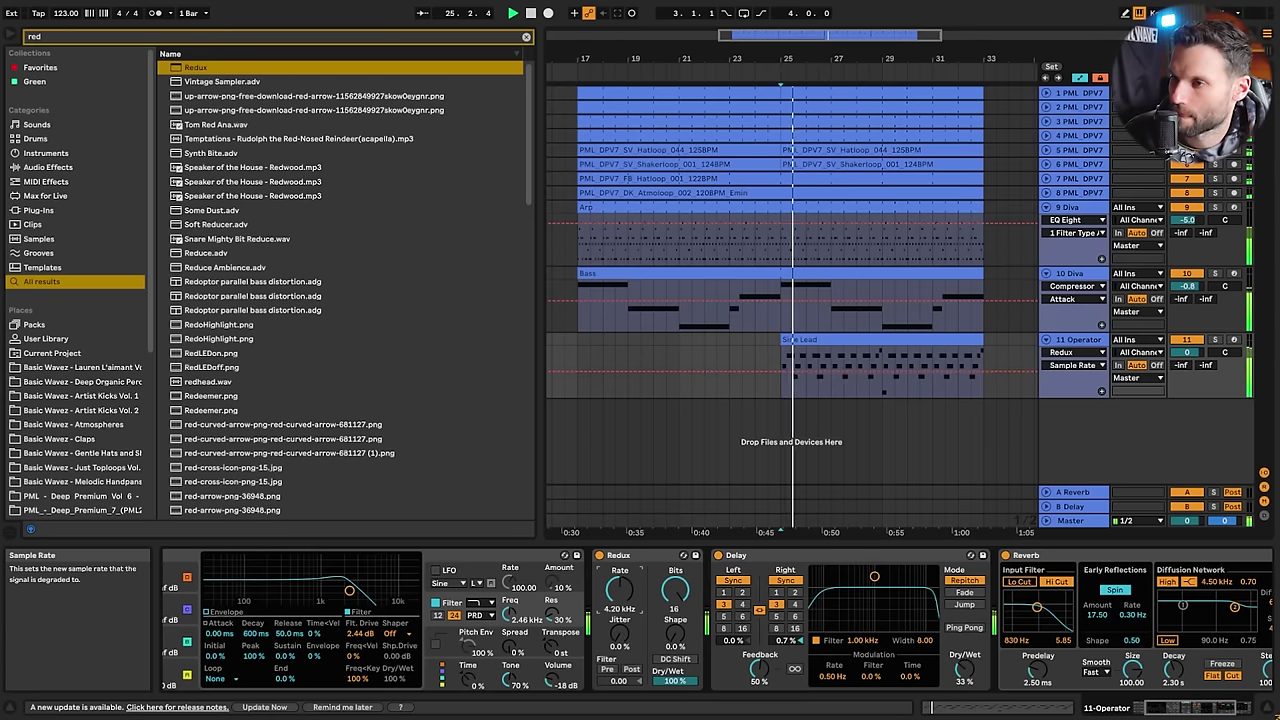
{"action": "mouse_move", "coordinate": [620, 590]}
{"action": "left_mouse_down"}
{"action": "mouse_move", "coordinate": [620, 575]}
{"action": "mouse_move", "coordinate": [620, 597]}
{"action": "left_mouse_up"}
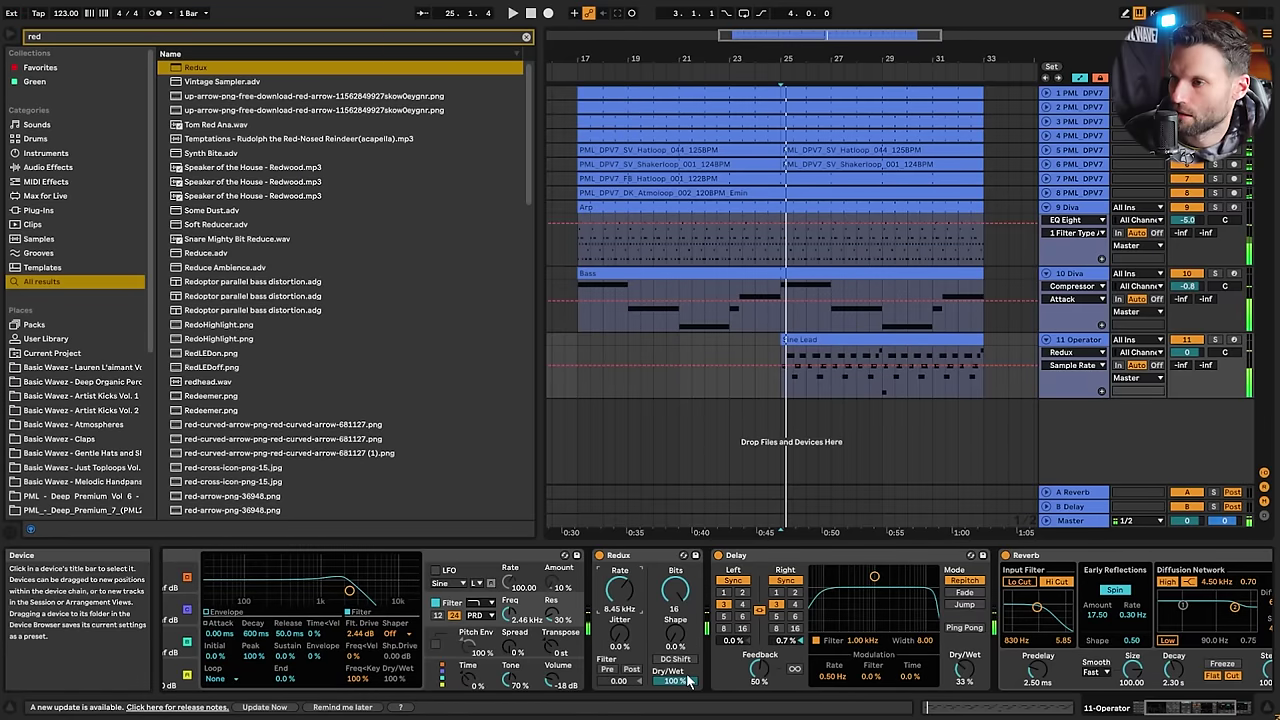
Try lower Redux bit depths such as 11 on the soloed Sine Lead, return to 16 bits and end the solo
{"action": "left_click_drag", "start_coordinate": [622, 643], "coordinate": [622, 628]}
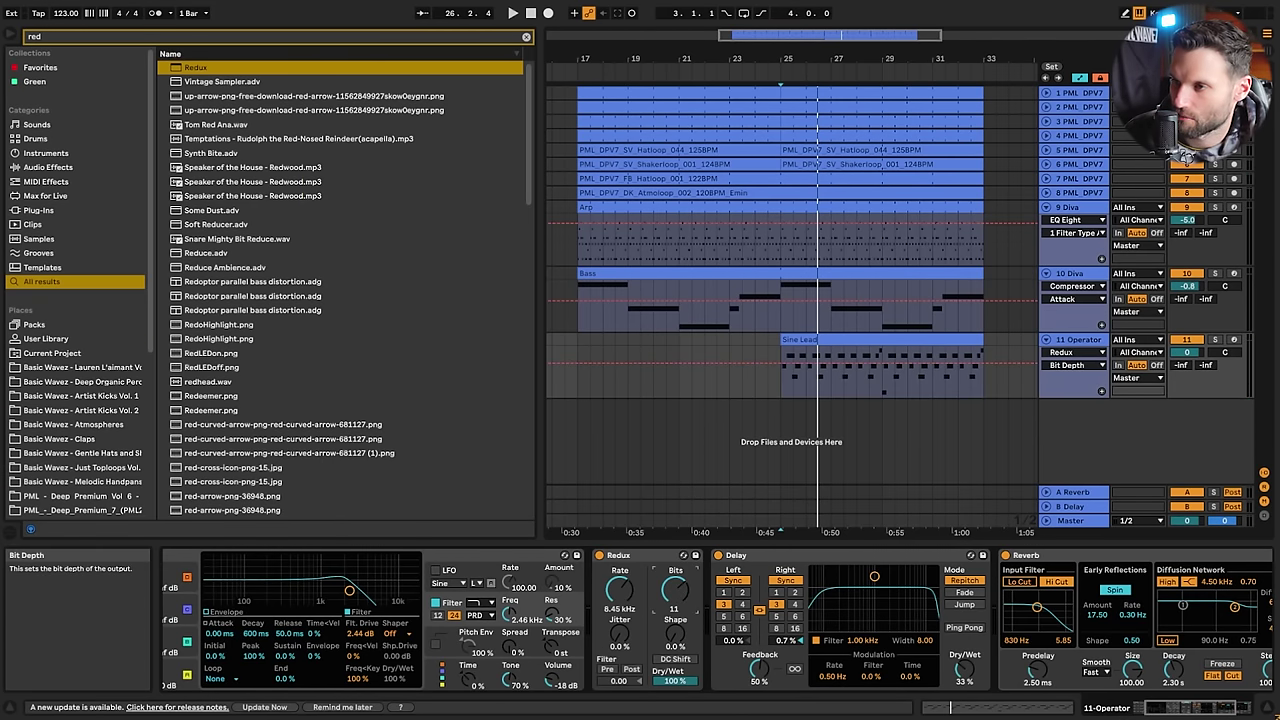
{"action": "mouse_move", "coordinate": [675, 590]}
{"action": "left_mouse_down"}
{"action": "mouse_move", "coordinate": [675, 618]}
{"action": "mouse_move", "coordinate": [675, 603]}
{"action": "left_mouse_up"}
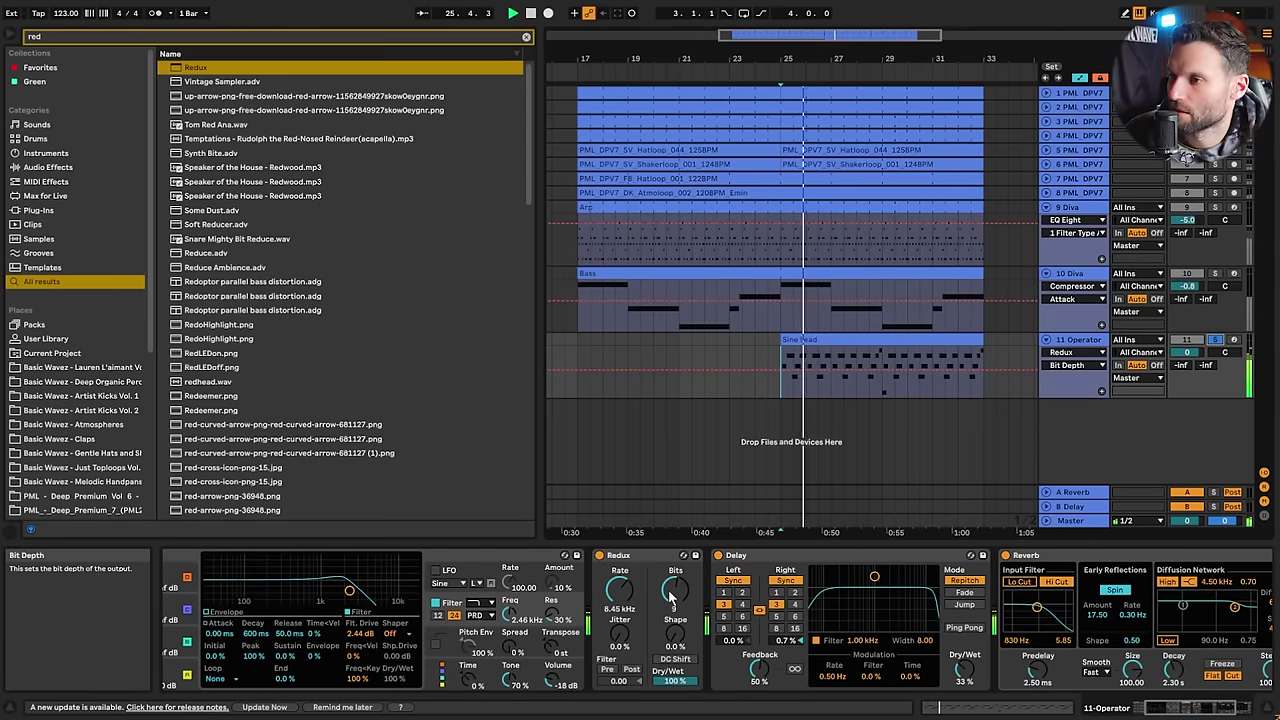
{"action": "key", "text": "space"}
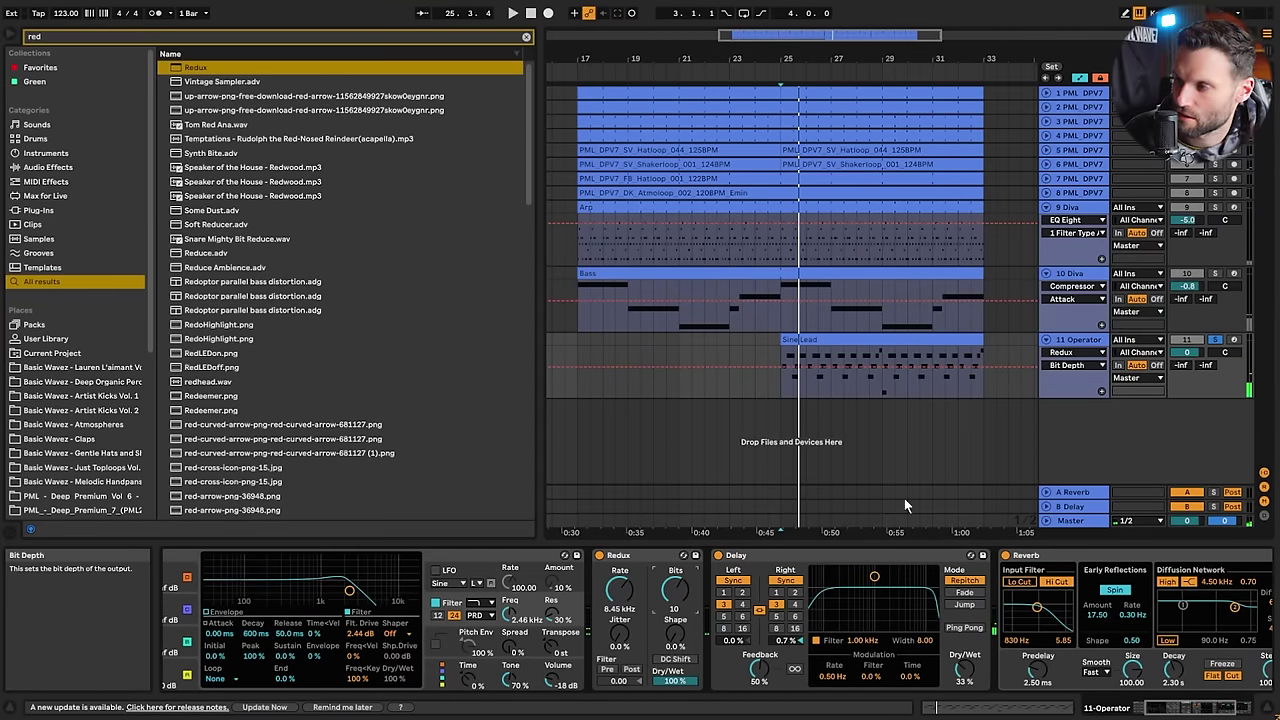
{"action": "left_click", "coordinate": [1217, 341]}
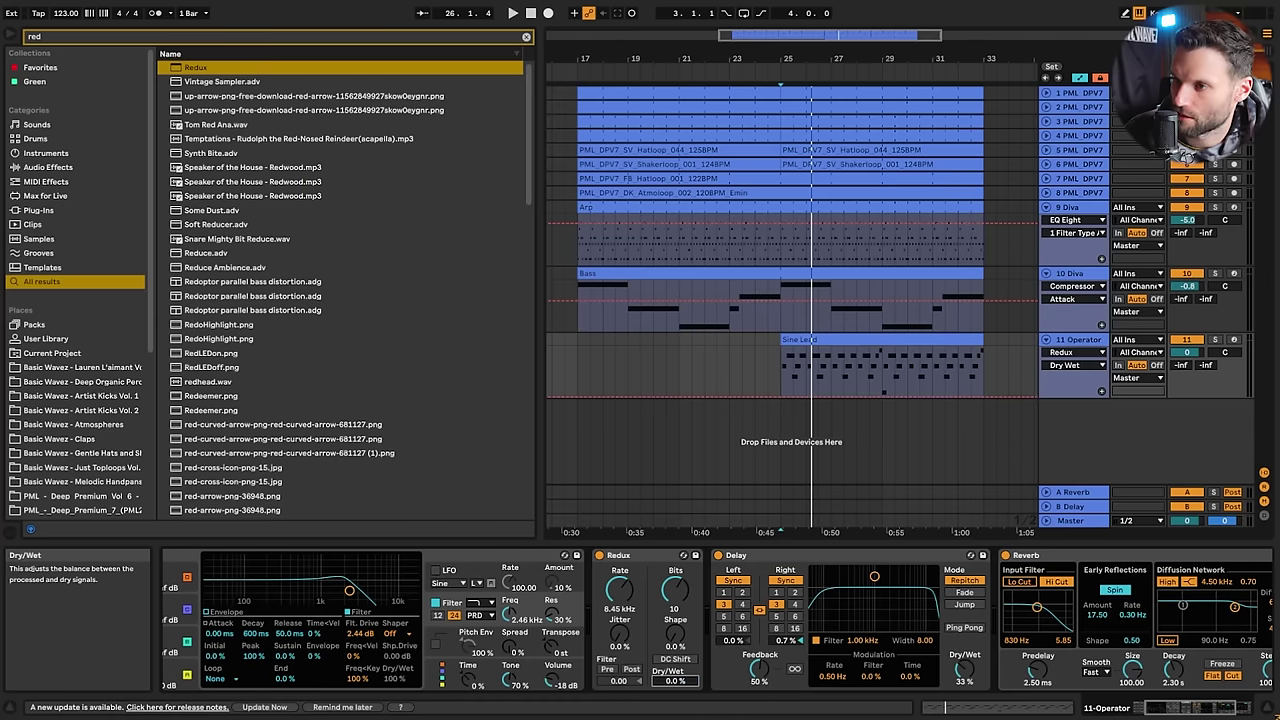
Raise the Redux dry/wet from fully dry to 73% while playing the track
{"action": "key", "text": "space"}
{"action": "mouse_move", "coordinate": [676, 681]}
{"action": "left_mouse_down"}
{"action": "mouse_move", "coordinate": [676, 652]}
{"action": "mouse_move", "coordinate": [684, 680]}
{"action": "left_mouse_up"}
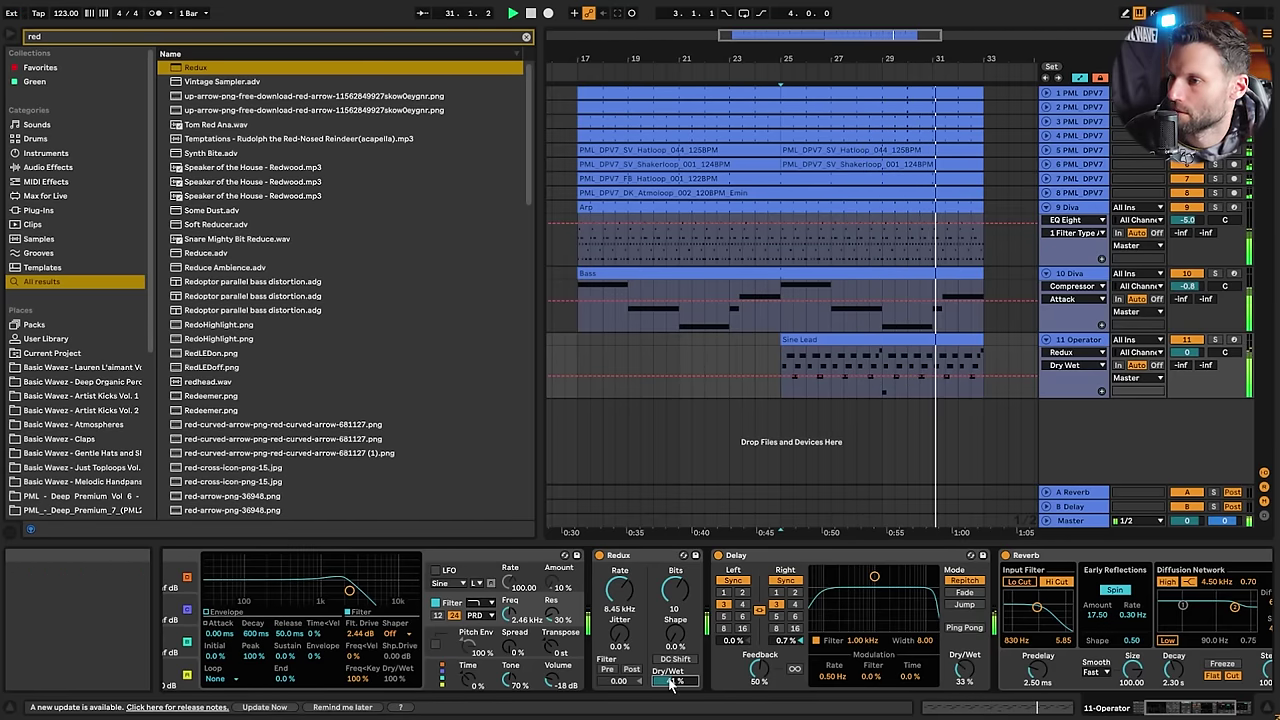
{"action": "left_click_drag", "start_coordinate": [672, 683], "coordinate": [672, 651]}
{"action": "key", "text": "space"}
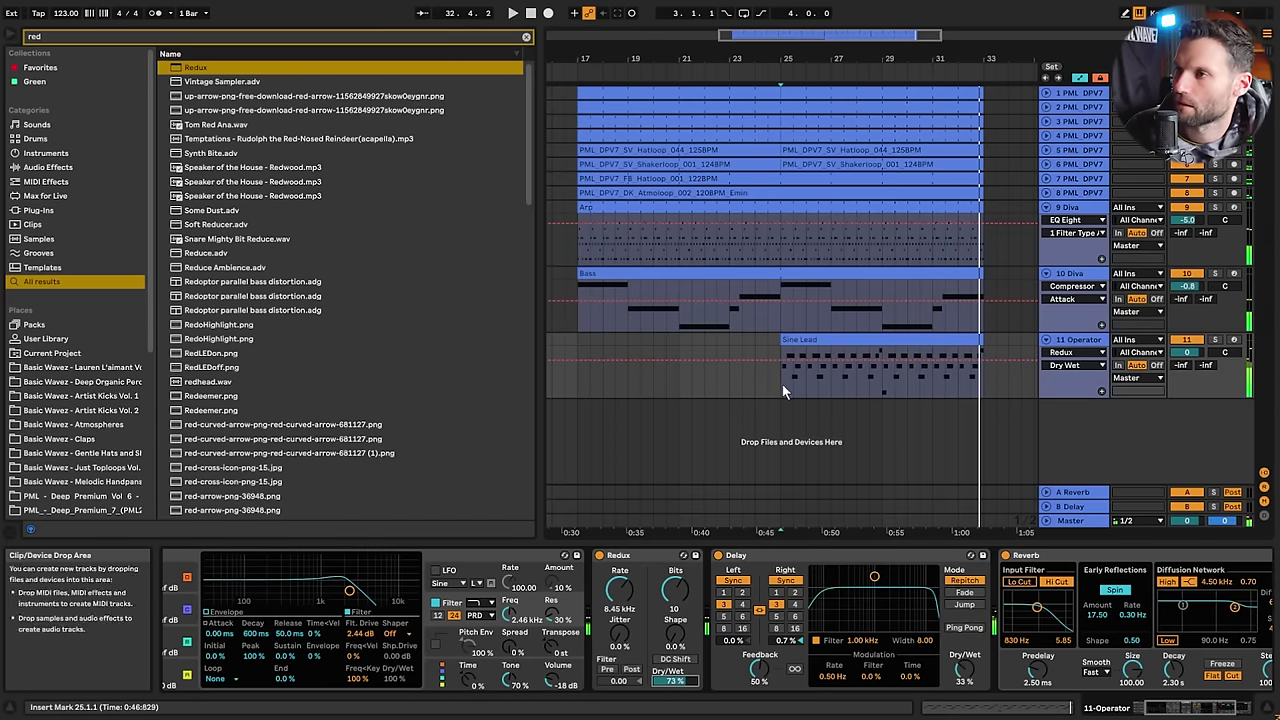
Lower the Operator track's volume to -4.4 dB while playing from bar 25
{"action": "key", "text": "space"}
{"action": "left_click_drag", "start_coordinate": [1187, 353], "coordinate": [1187, 364]}
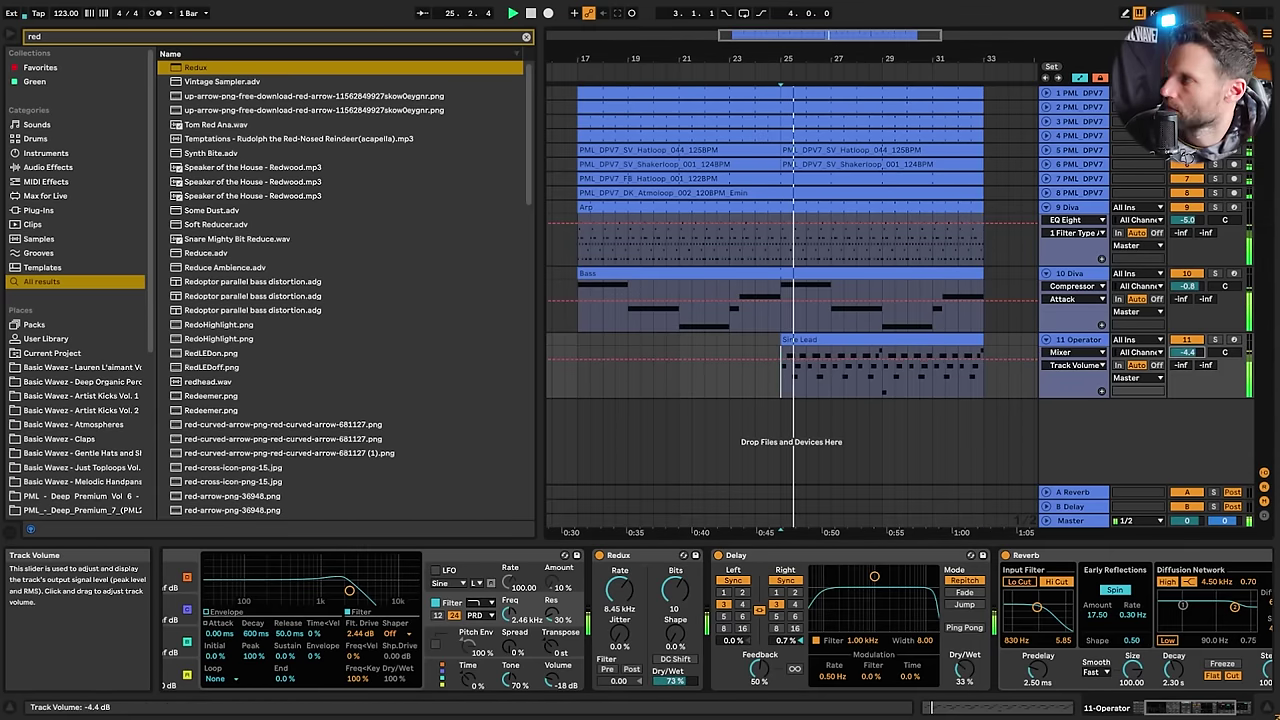
{"action": "left_click", "coordinate": [580, 336]}
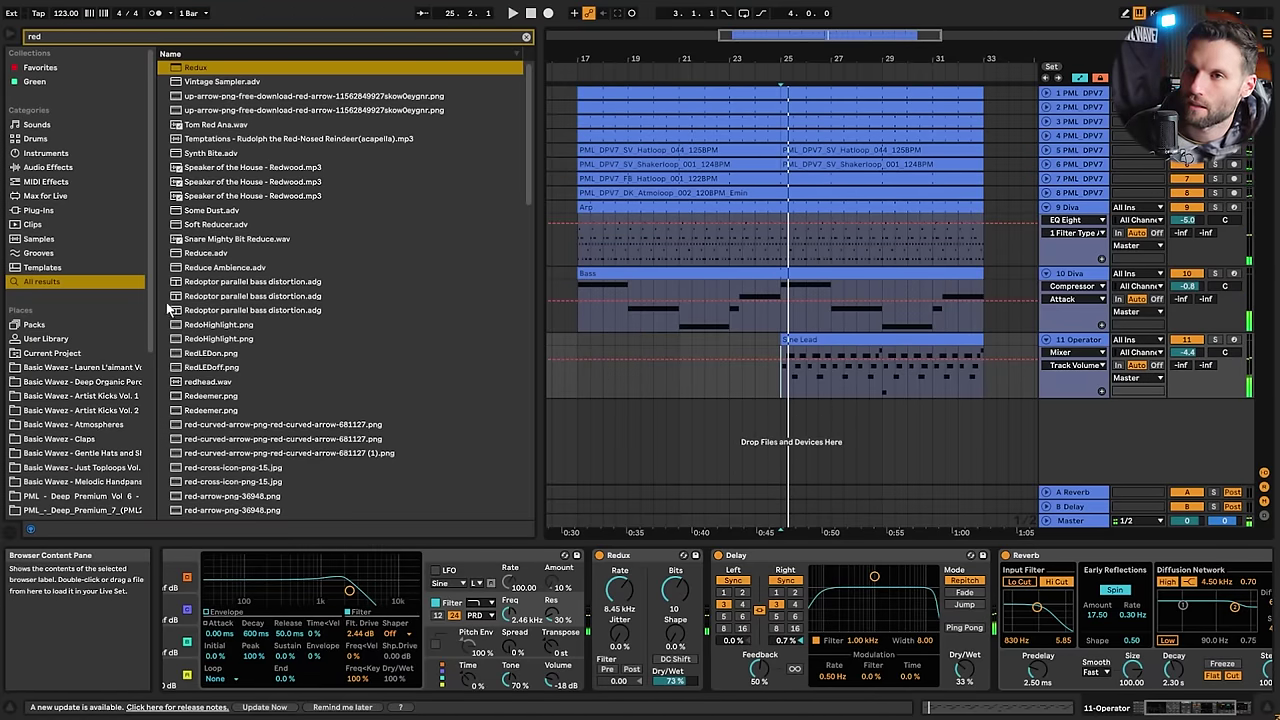
Place Pad Diva.mid from the PML STF DPV7 folder on a new MIDI track at bar 25, declining the tempo and time signature import
{"action": "left_click", "coordinate": [87, 426]}
{"action": "scroll", "coordinate": [110, 460], "scroll_direction": "down", "scroll_amount": 3}
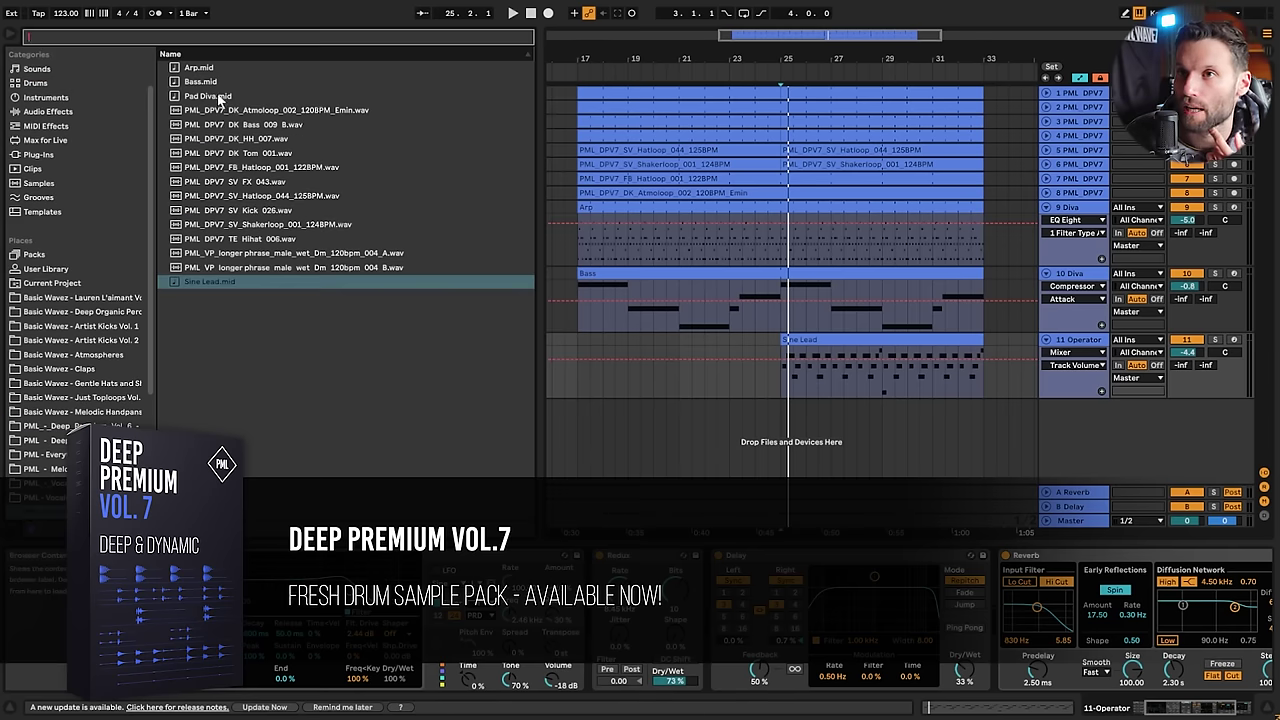
{"action": "left_click_drag", "start_coordinate": [219, 99], "coordinate": [779, 436]}
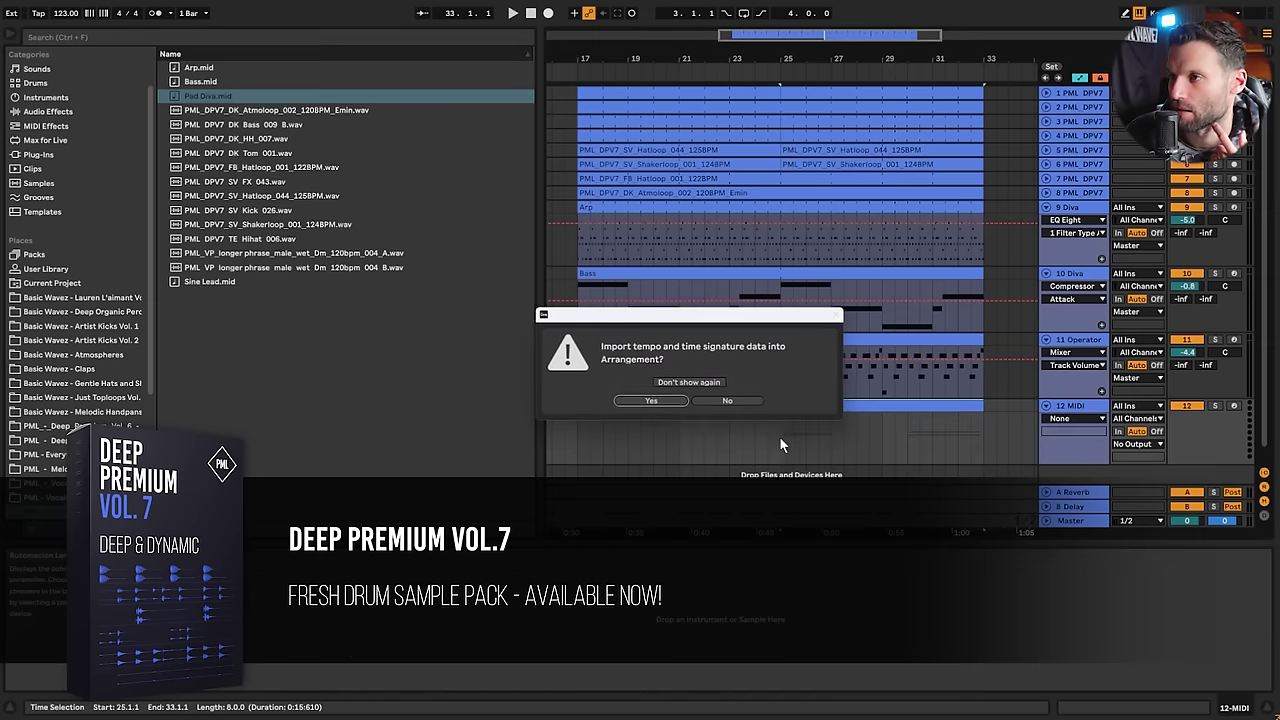
{"action": "left_click", "coordinate": [722, 402]}
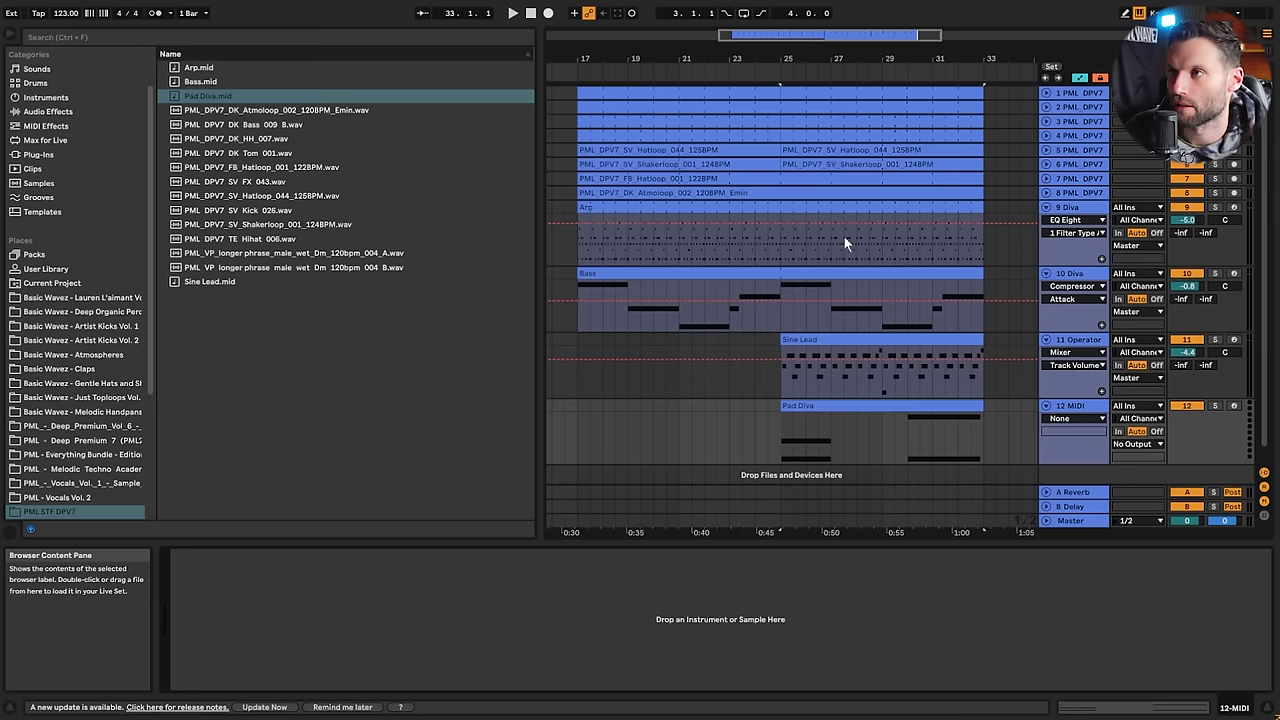
Load Diva on the new pad track and select the PML DMT2 - PAD Felt preset from the third-party PML Cercle Vol2 folder
{"action": "left_click", "coordinate": [1076, 340]}
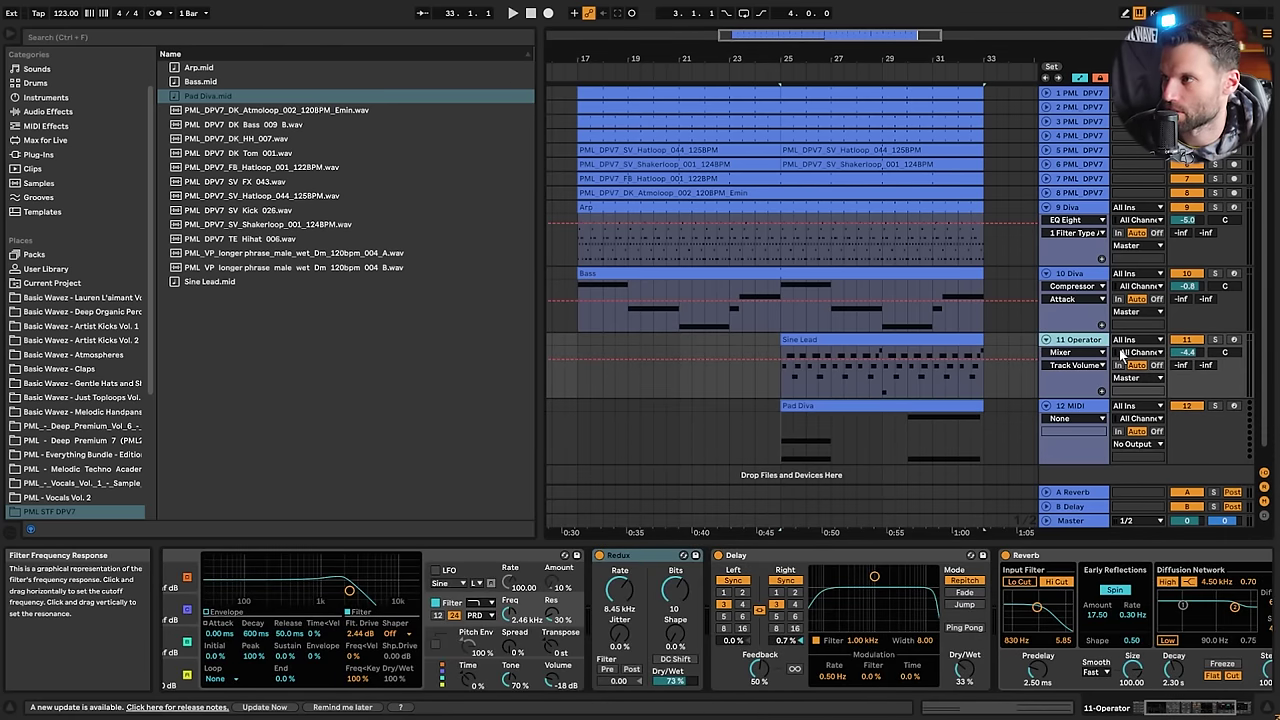
{"action": "left_click", "coordinate": [1075, 275]}
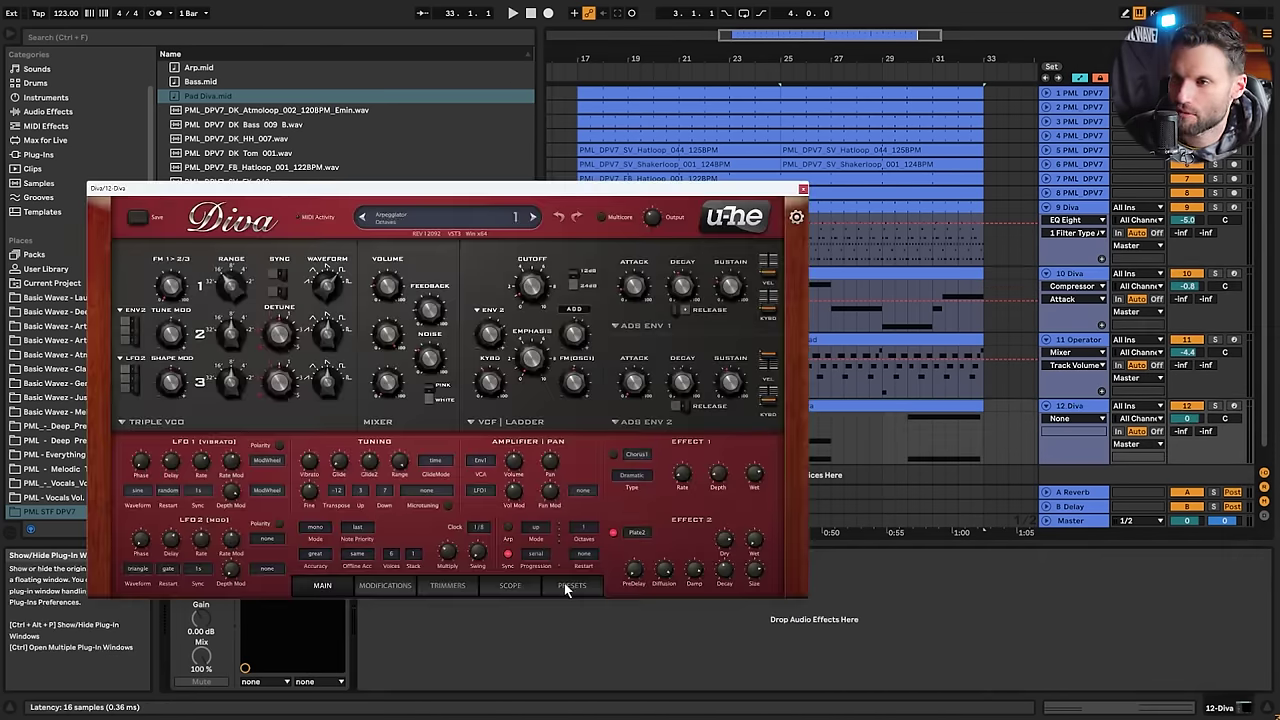
{"action": "left_click", "coordinate": [568, 586]}
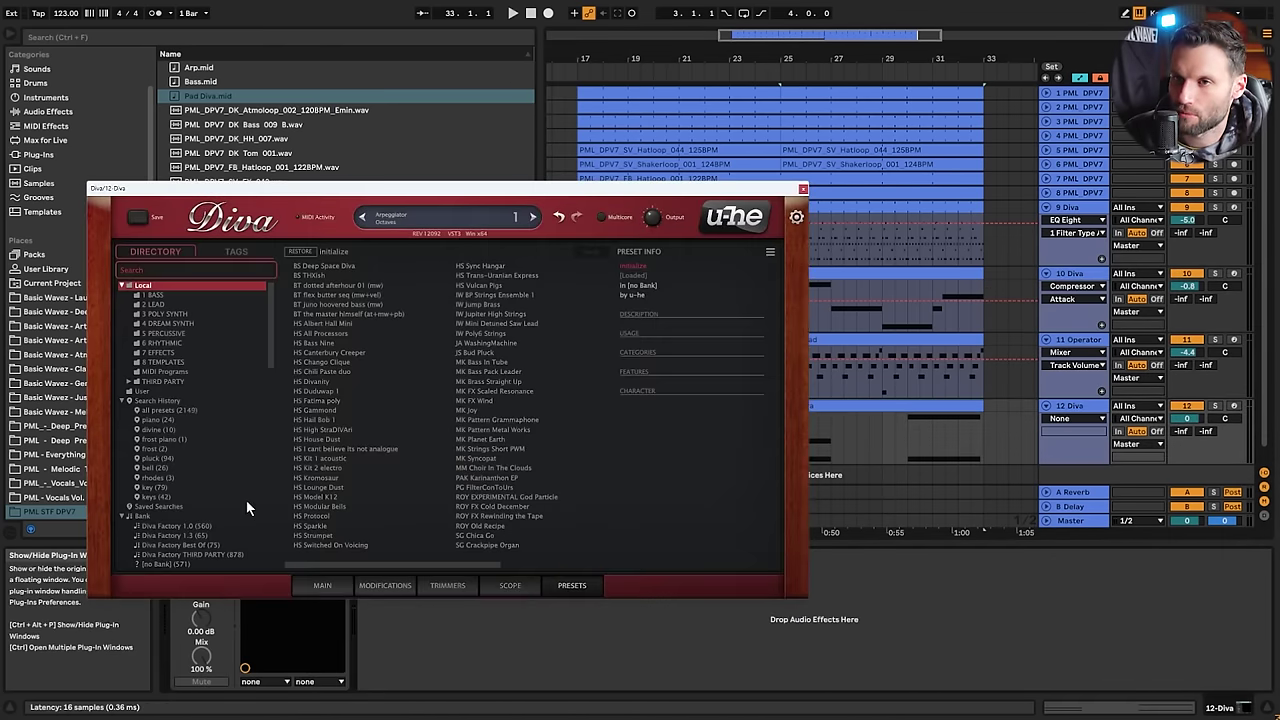
{"action": "left_click", "coordinate": [128, 382]}
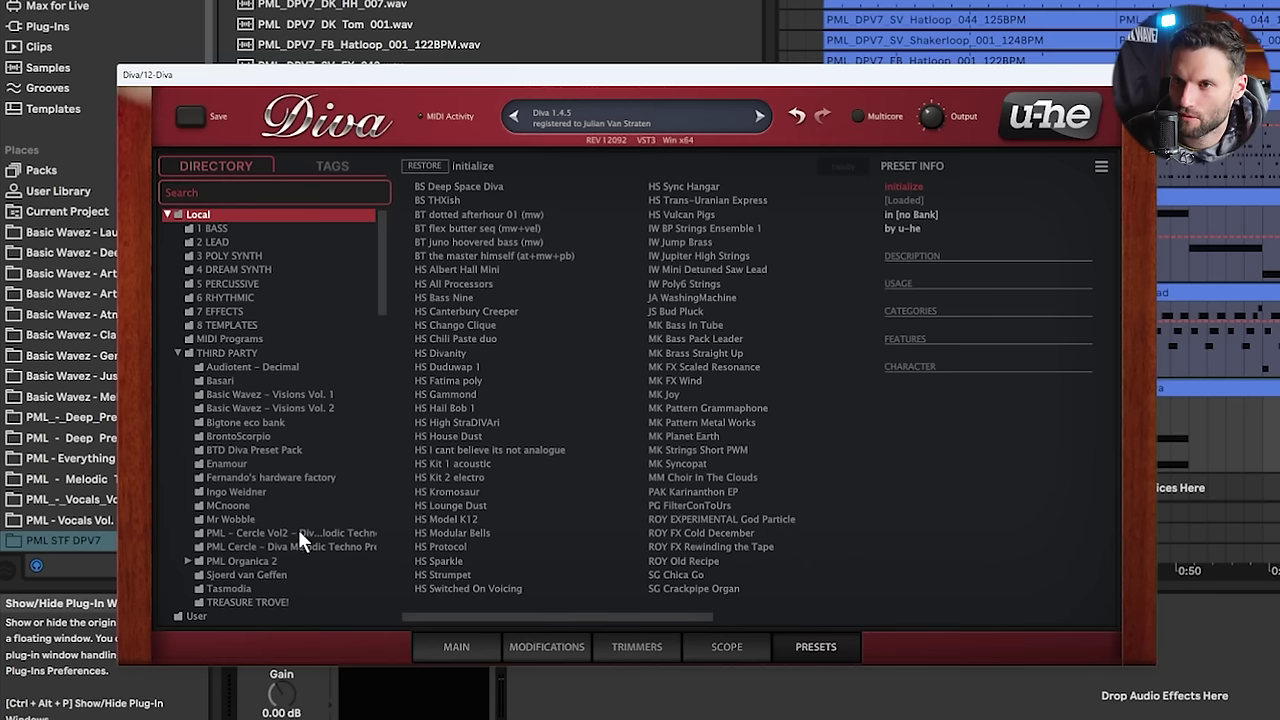
{"action": "left_click", "coordinate": [298, 536]}
{"action": "scroll", "coordinate": [690, 507], "scroll_direction": "down", "scroll_amount": 1}
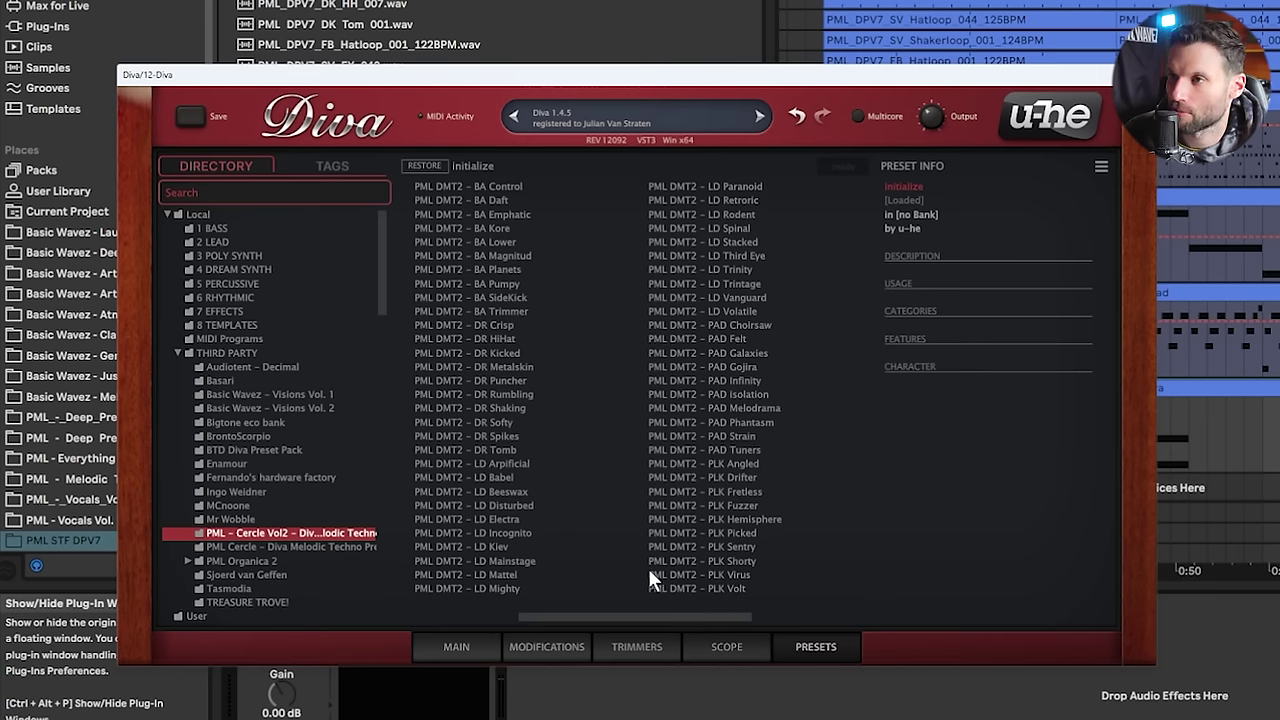
{"action": "left_click", "coordinate": [740, 339]}
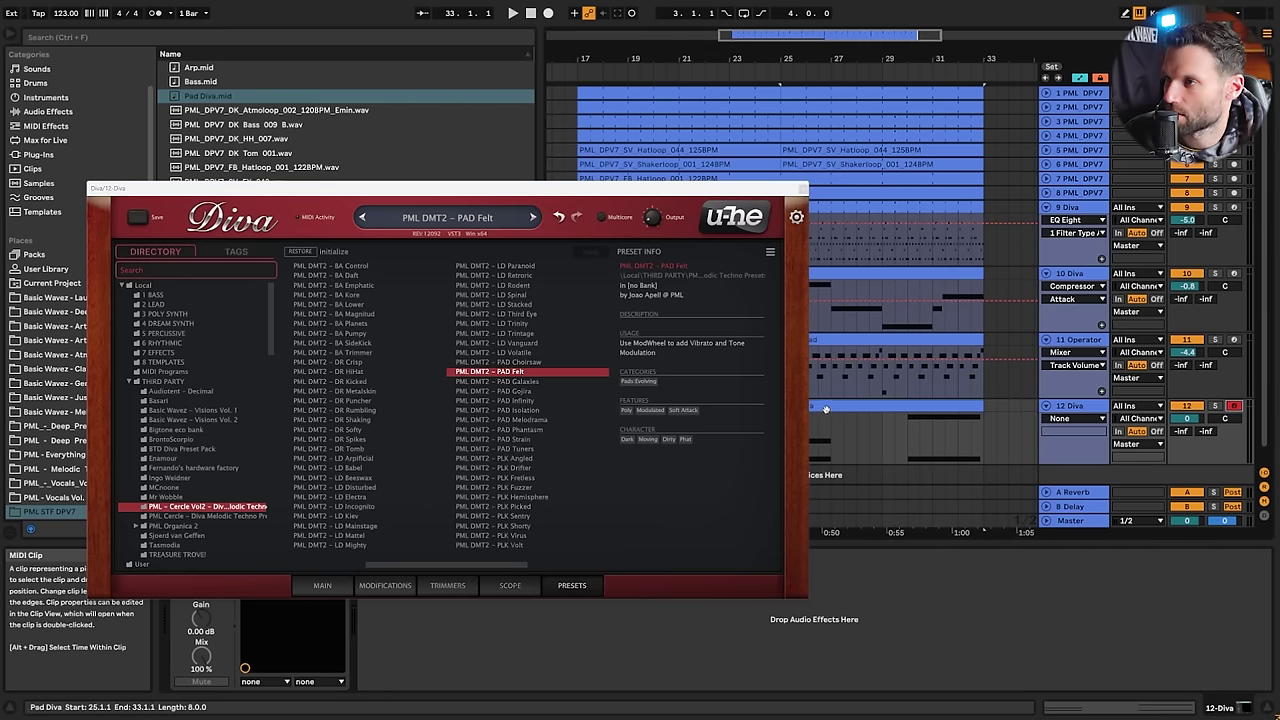
Solo the pad track, move the Diva window clear of the clips and listen to the pad, including from bar 30
{"action": "key", "text": "space"}
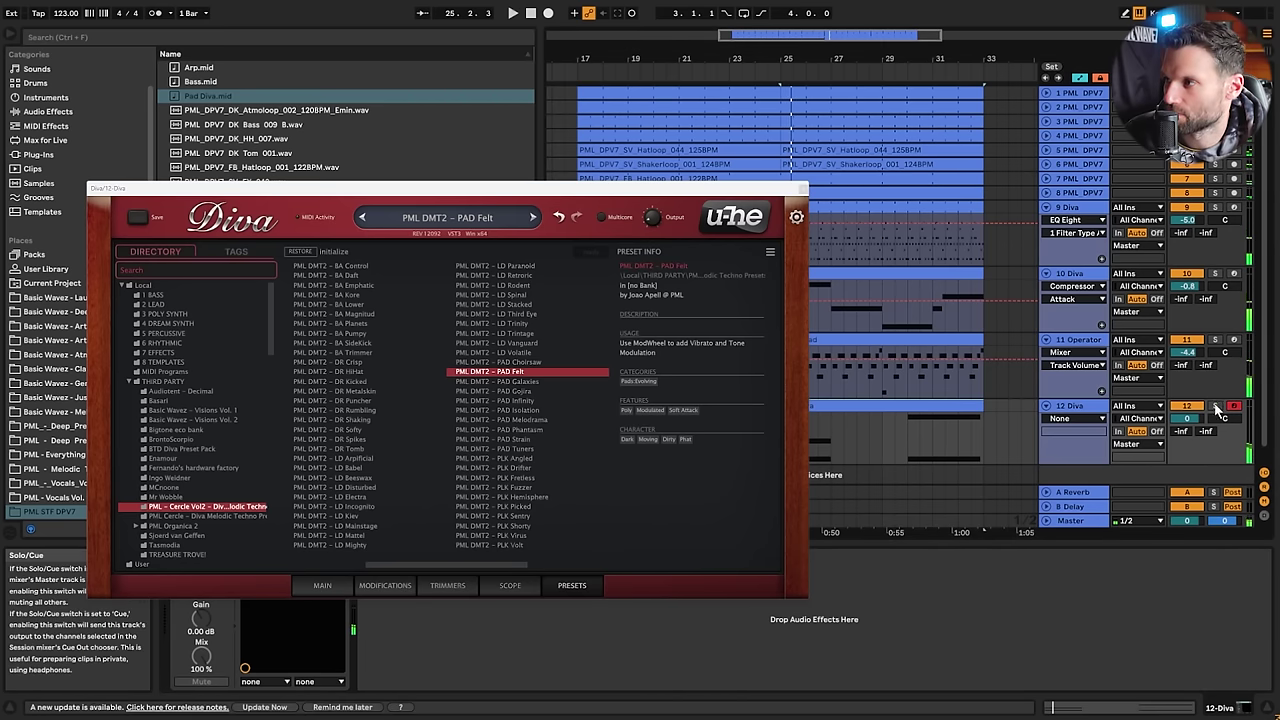
{"action": "left_click", "coordinate": [1215, 406]}
{"action": "key", "text": "space"}
{"action": "left_click_drag", "start_coordinate": [675, 193], "coordinate": [628, 153]}
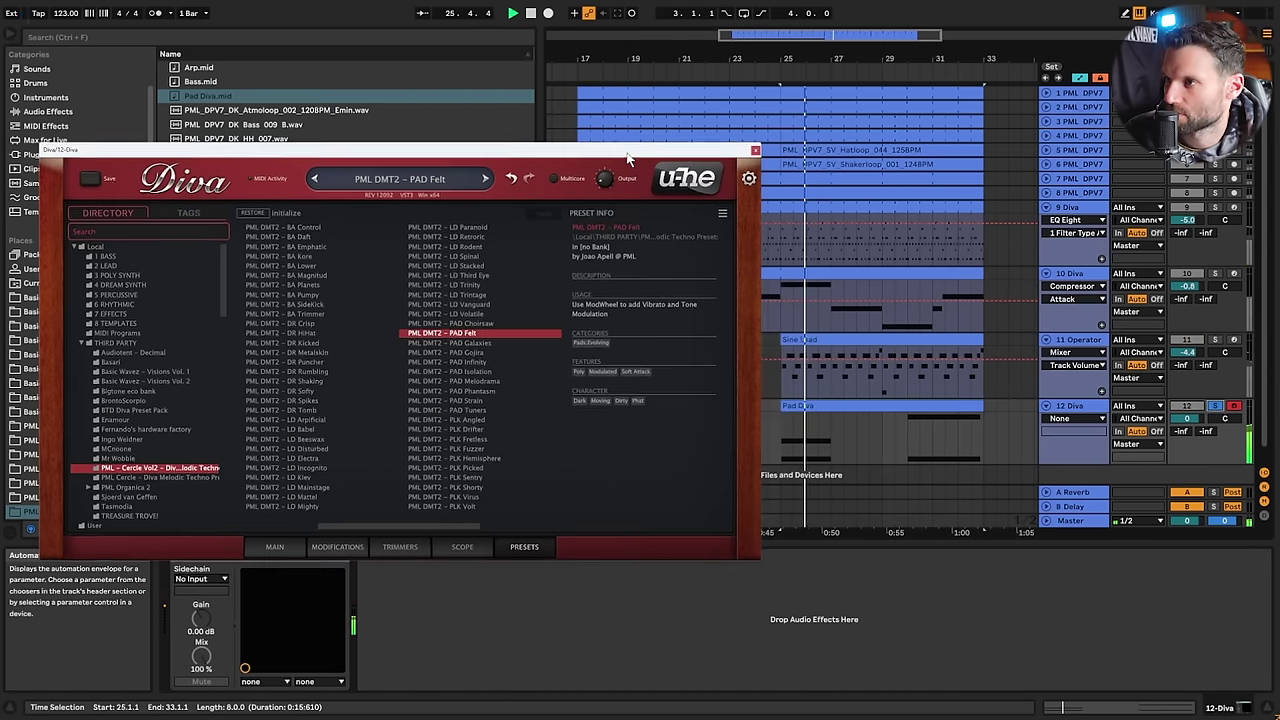
{"action": "left_click", "coordinate": [914, 448]}
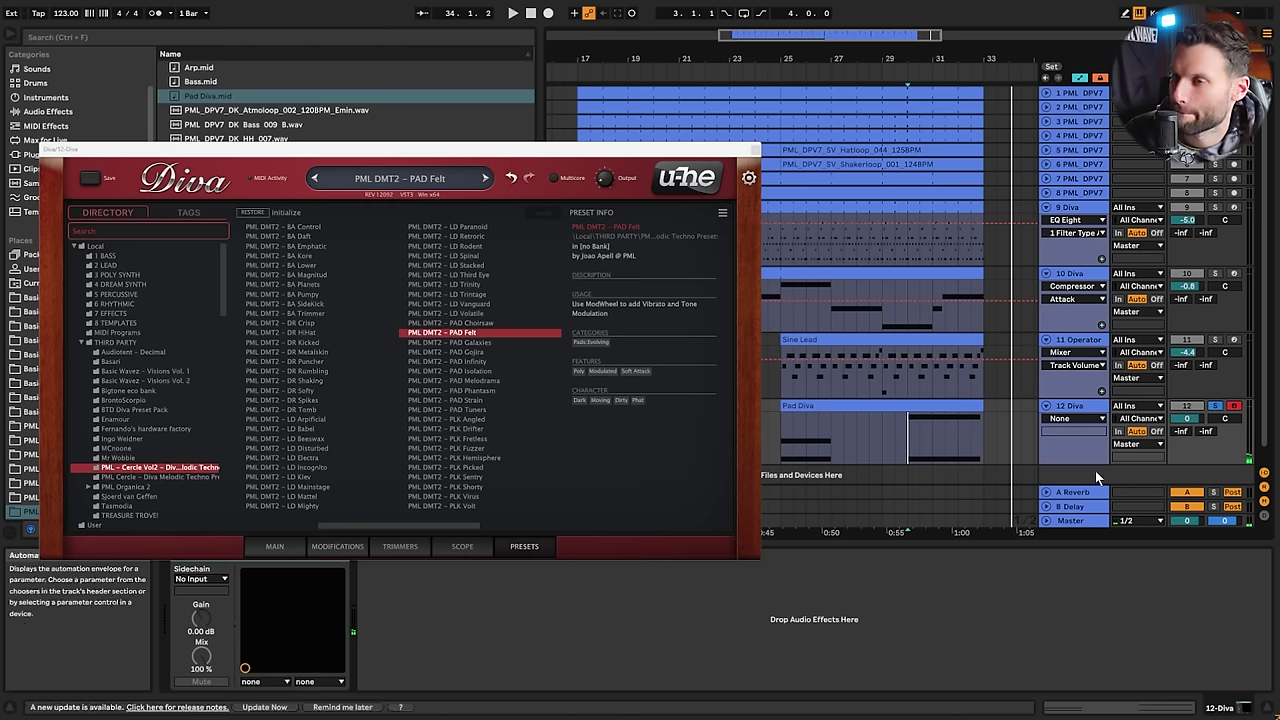
Unsolo the pad track and lower its volume to -8.6 dB while playing from bar 25
{"action": "left_click", "coordinate": [1213, 406]}
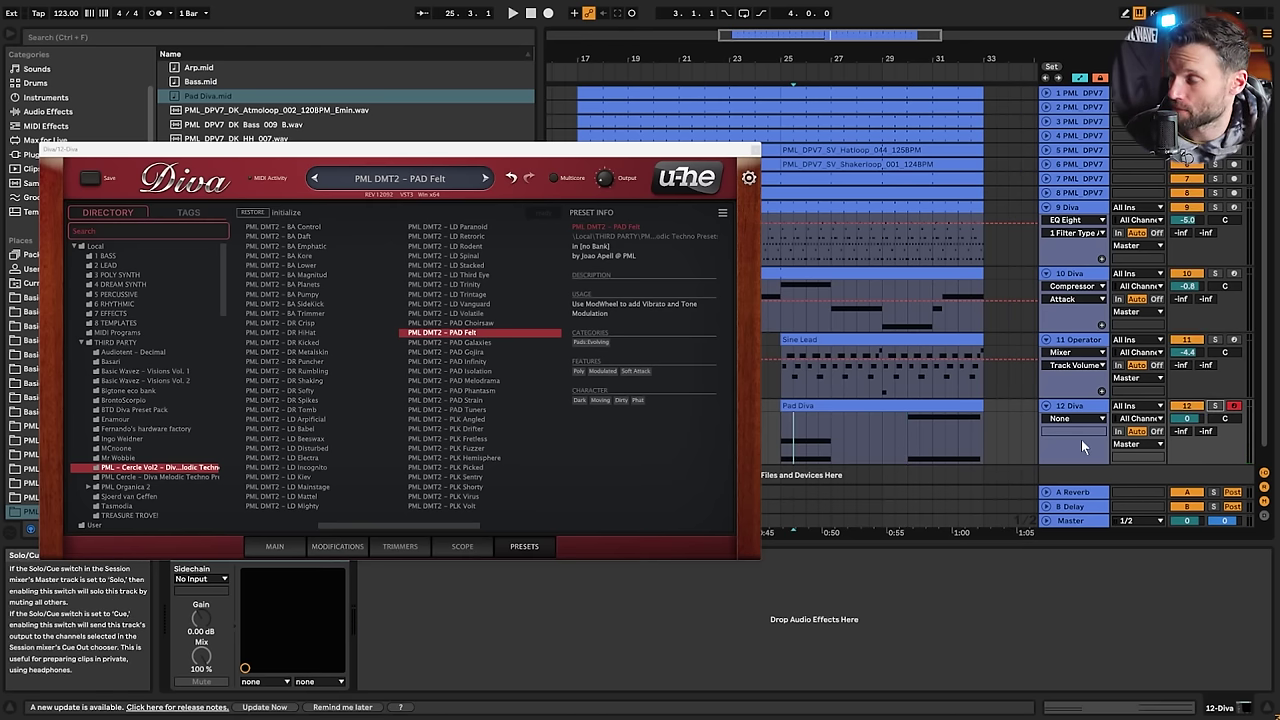
{"action": "key", "text": "space"}
{"action": "left_click_drag", "start_coordinate": [1188, 419], "coordinate": [1188, 442]}
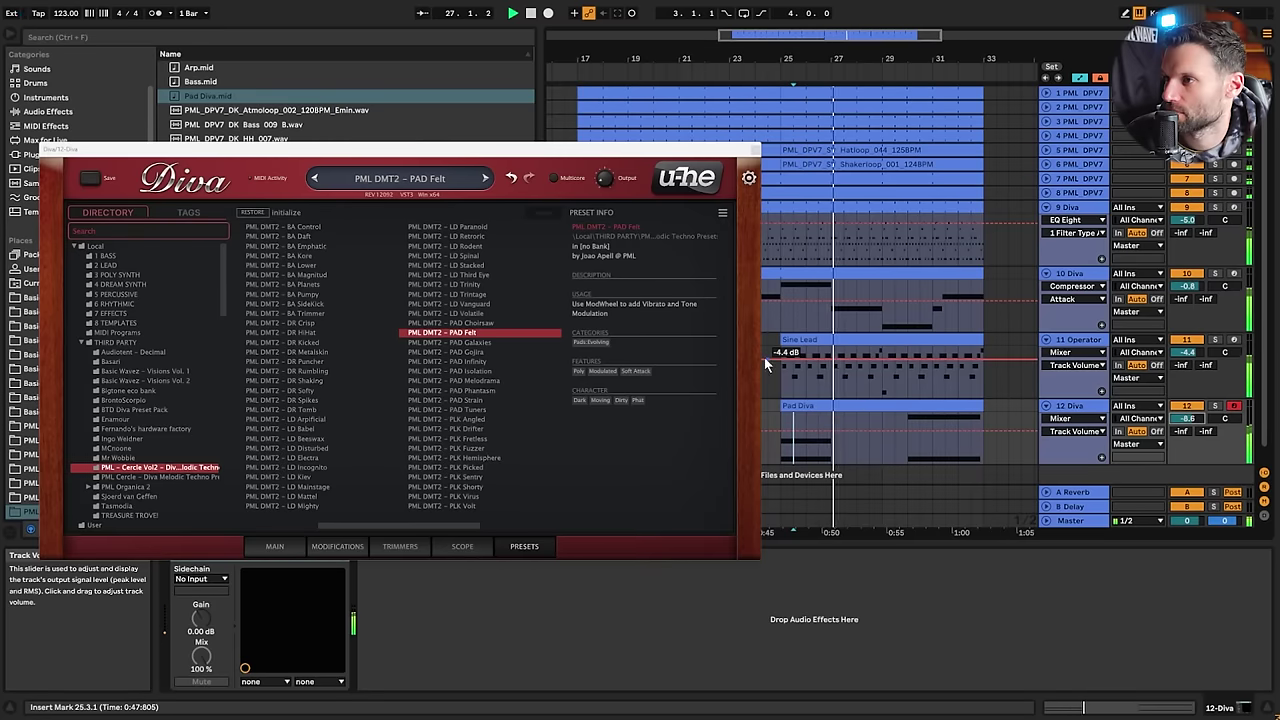
Show Diva's main synth page, listen to the pad in the mix from bars 25 and 30, and open the Pad Diva clip
{"action": "left_click", "coordinate": [275, 547]}
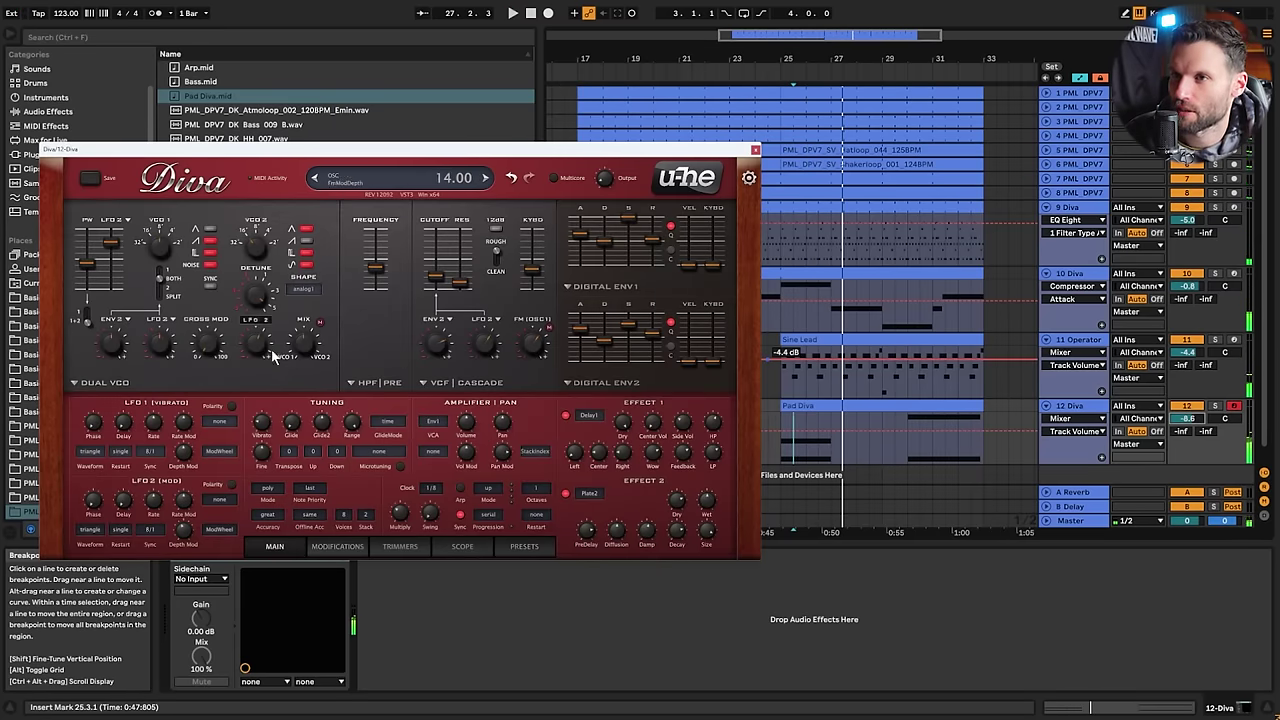
{"action": "double_click", "coordinate": [256, 294]}
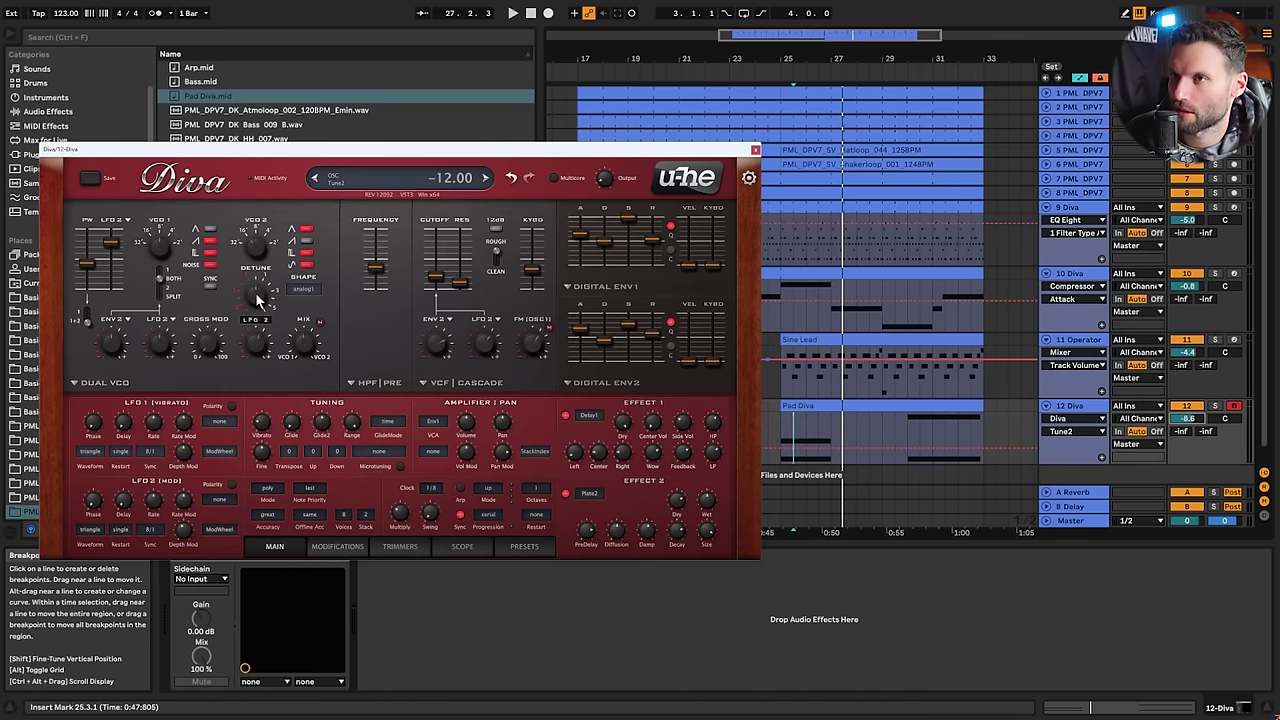
{"action": "key", "text": "space"}
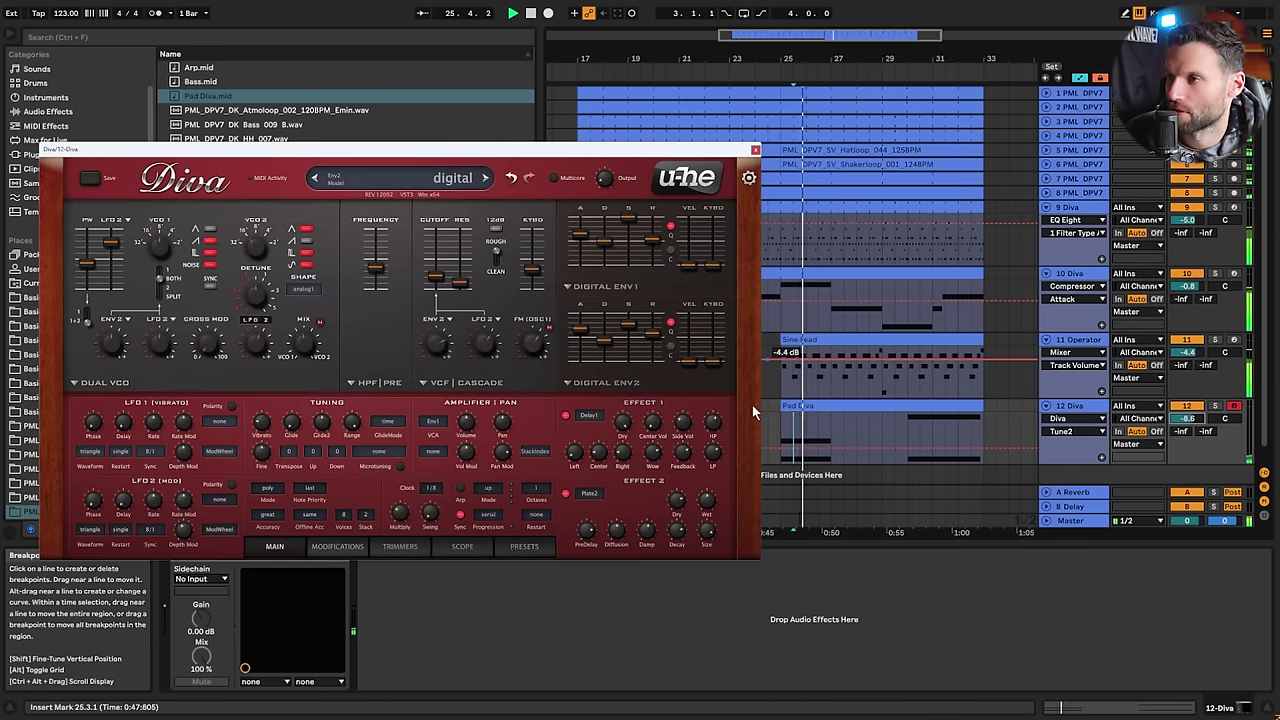
{"action": "left_click", "coordinate": [908, 435]}
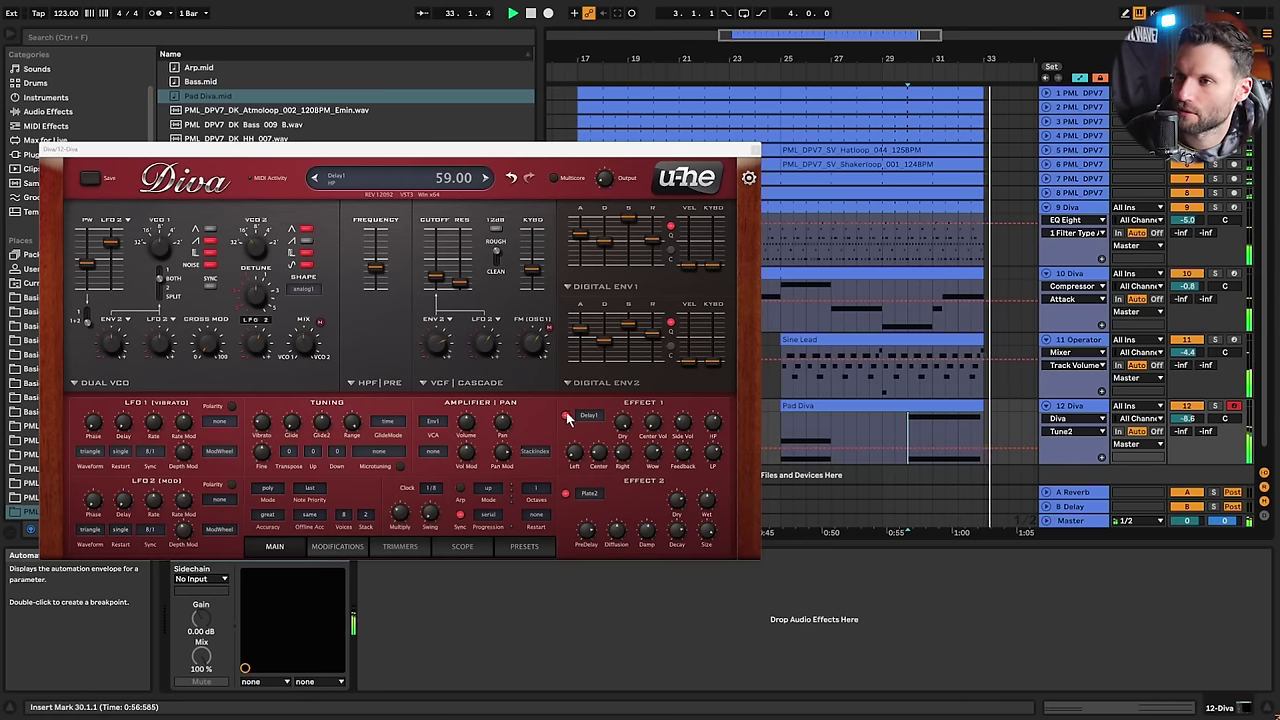
{"action": "left_click", "coordinate": [785, 437]}
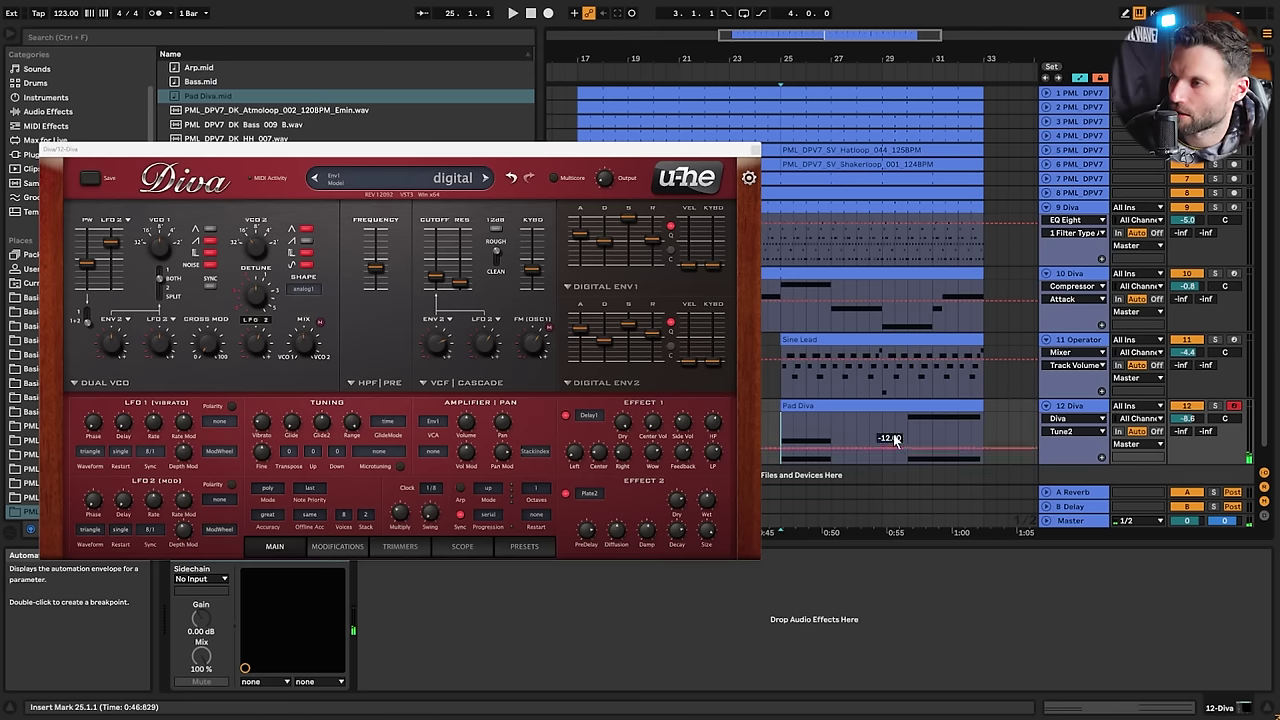
{"action": "double_click", "coordinate": [789, 406]}
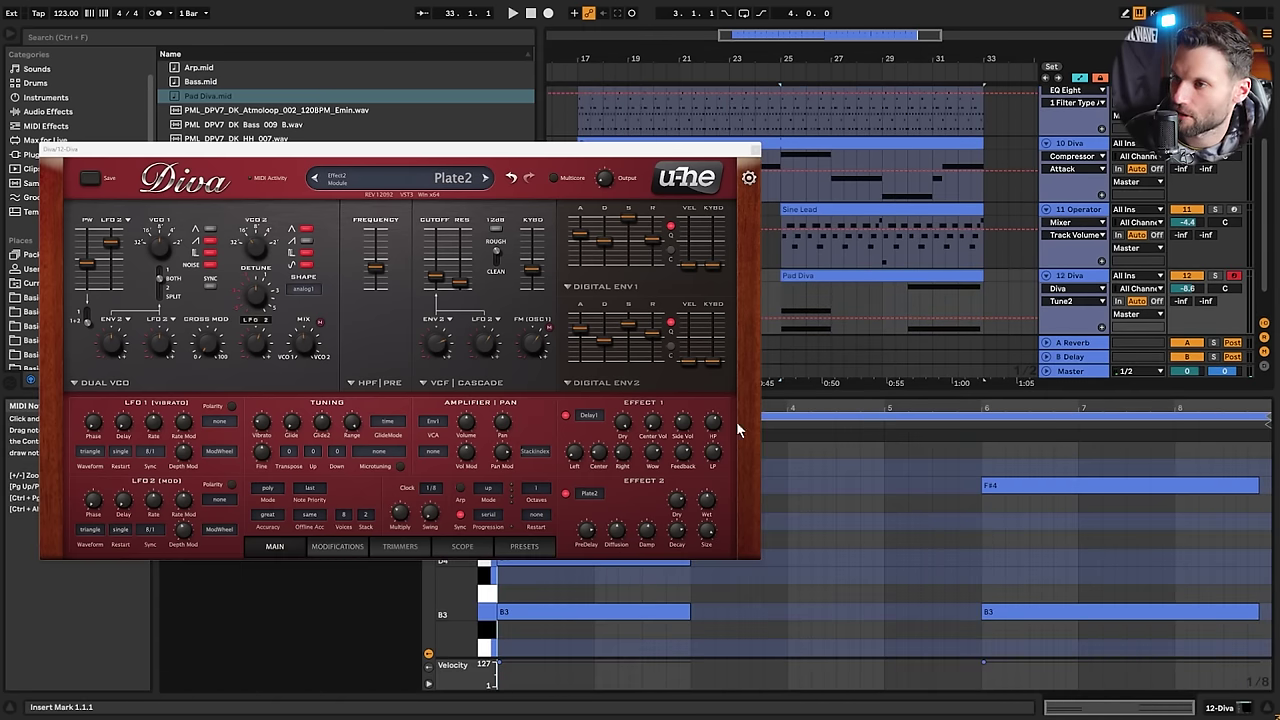
Close the Diva window and lower the pad track's volume to -12.7 dB while playing from bar 25
{"action": "left_click", "coordinate": [755, 149]}
{"action": "left_click_drag", "start_coordinate": [1187, 289], "coordinate": [1187, 301]}
{"action": "left_click", "coordinate": [776, 324]}
{"action": "key", "text": "space"}
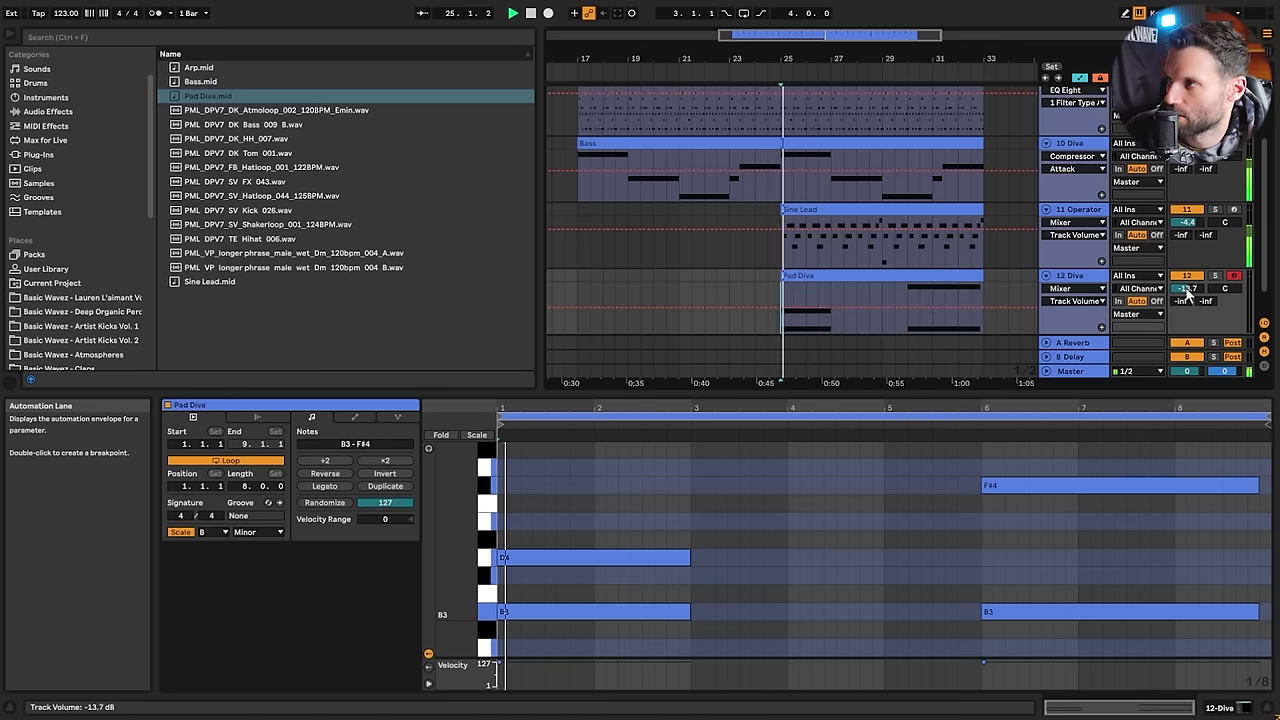
{"action": "left_click_drag", "start_coordinate": [1186, 291], "coordinate": [1186, 288]}
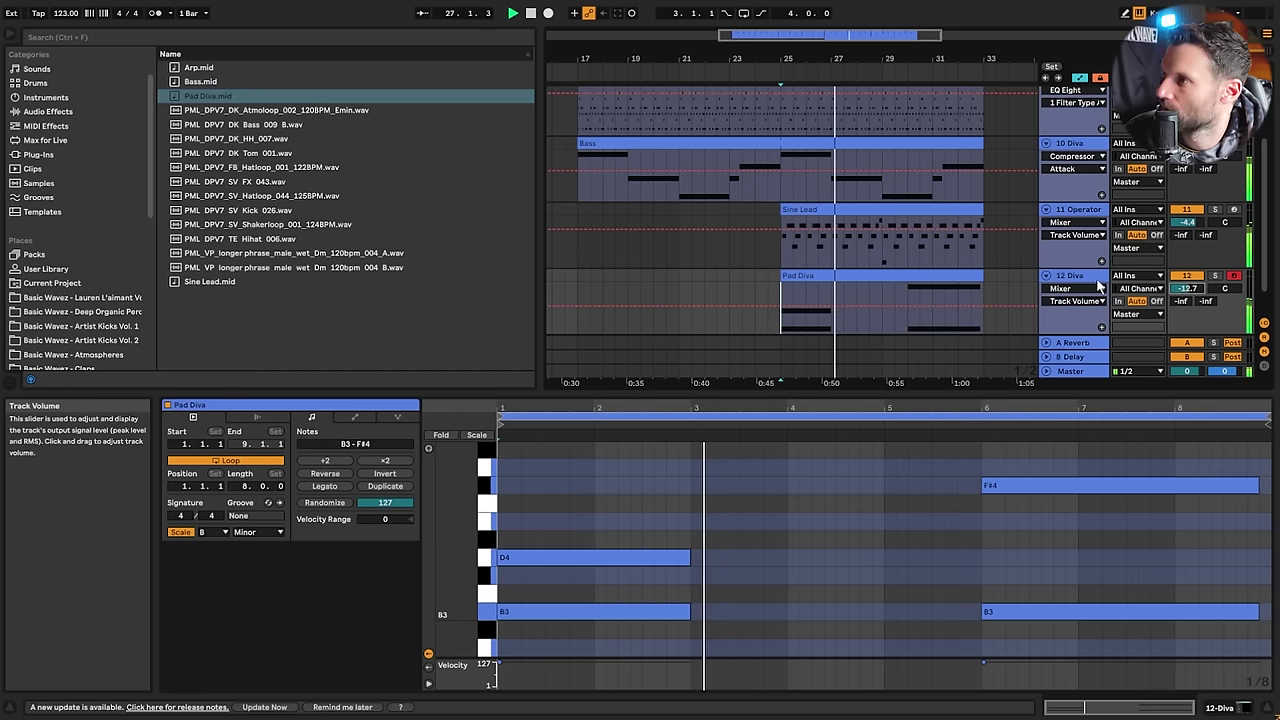
Show the pad track's devices, search the browser for eq and add EQ Eight after Diva
{"action": "double_click", "coordinate": [1078, 280]}
{"action": "left_click", "coordinate": [498, 36]}
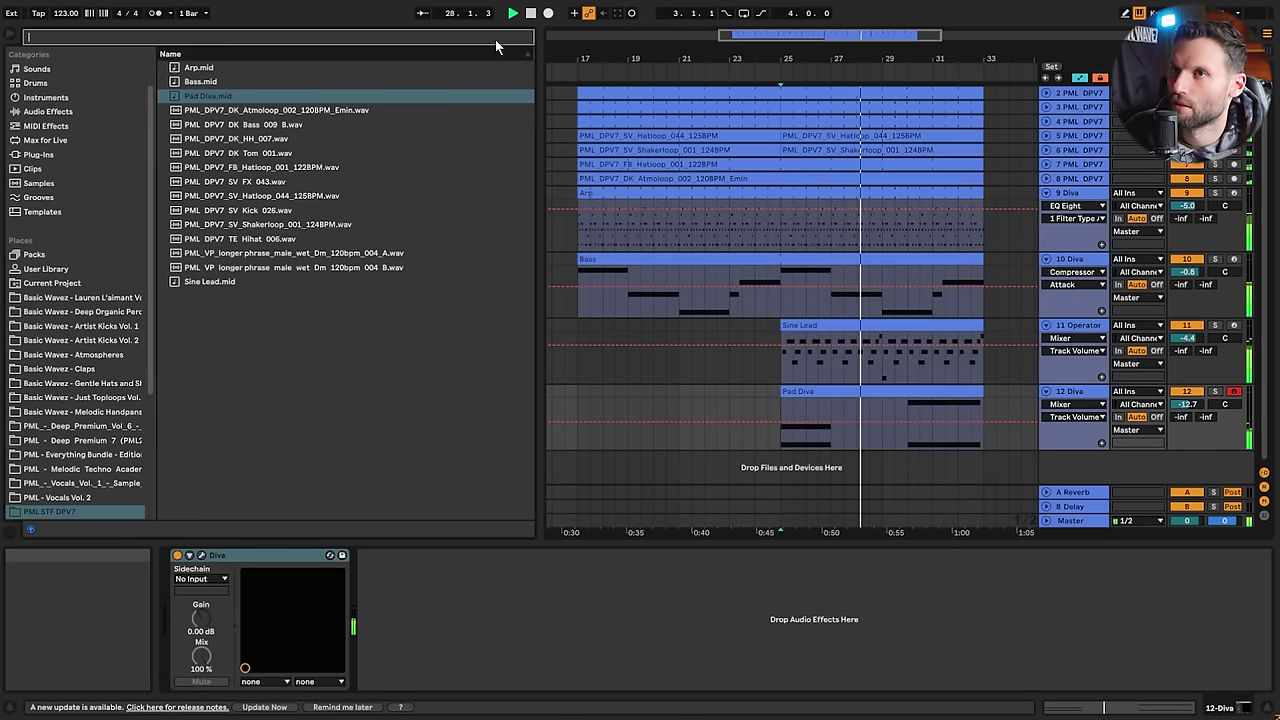
{"action": "type", "text": "eq"}
{"action": "left_click", "coordinate": [41, 211]}
{"action": "left_click", "coordinate": [200, 81]}
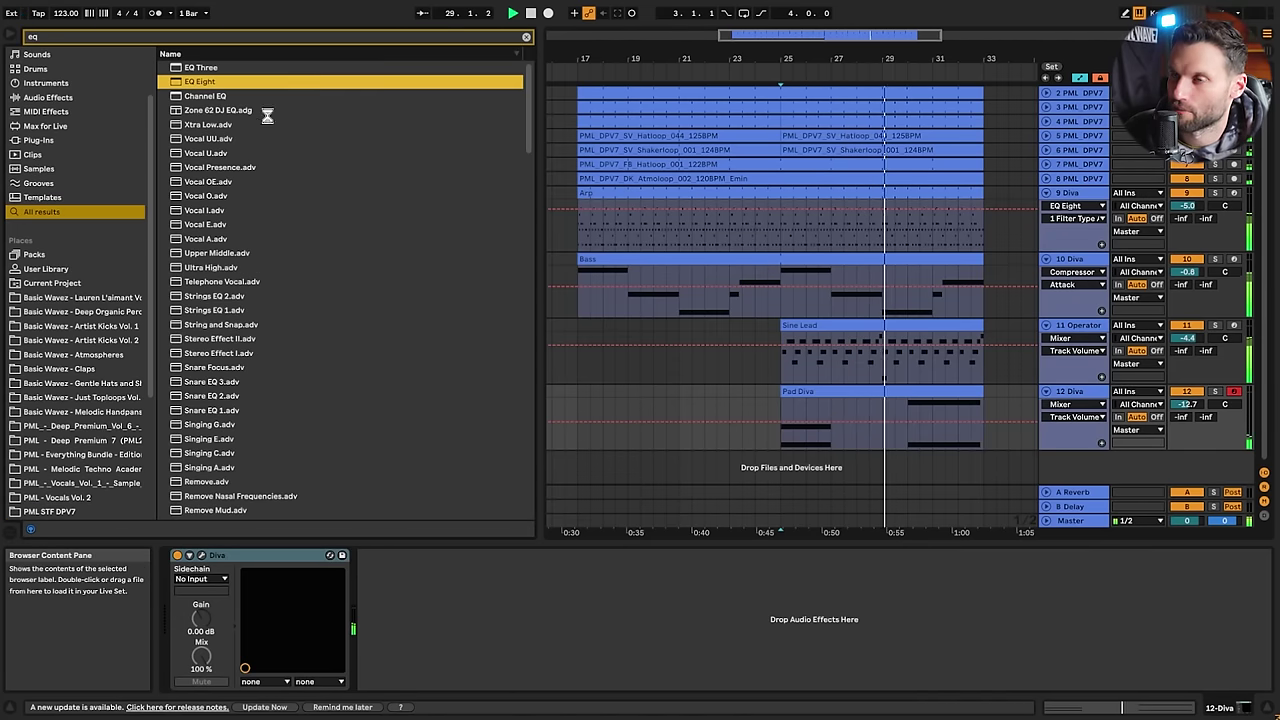
{"action": "left_click_drag", "start_coordinate": [200, 81], "coordinate": [545, 627]}
Set band 1 of the pad's EQ Eight to a low cut at 330 Hz with Q 0.47, and stop playback
{"action": "left_click", "coordinate": [423, 671]}
{"action": "left_click", "coordinate": [421, 604]}
{"action": "left_click", "coordinate": [422, 671]}
{"action": "left_click", "coordinate": [411, 604]}
{"action": "left_click_drag", "start_coordinate": [440, 611], "coordinate": [524, 631]}
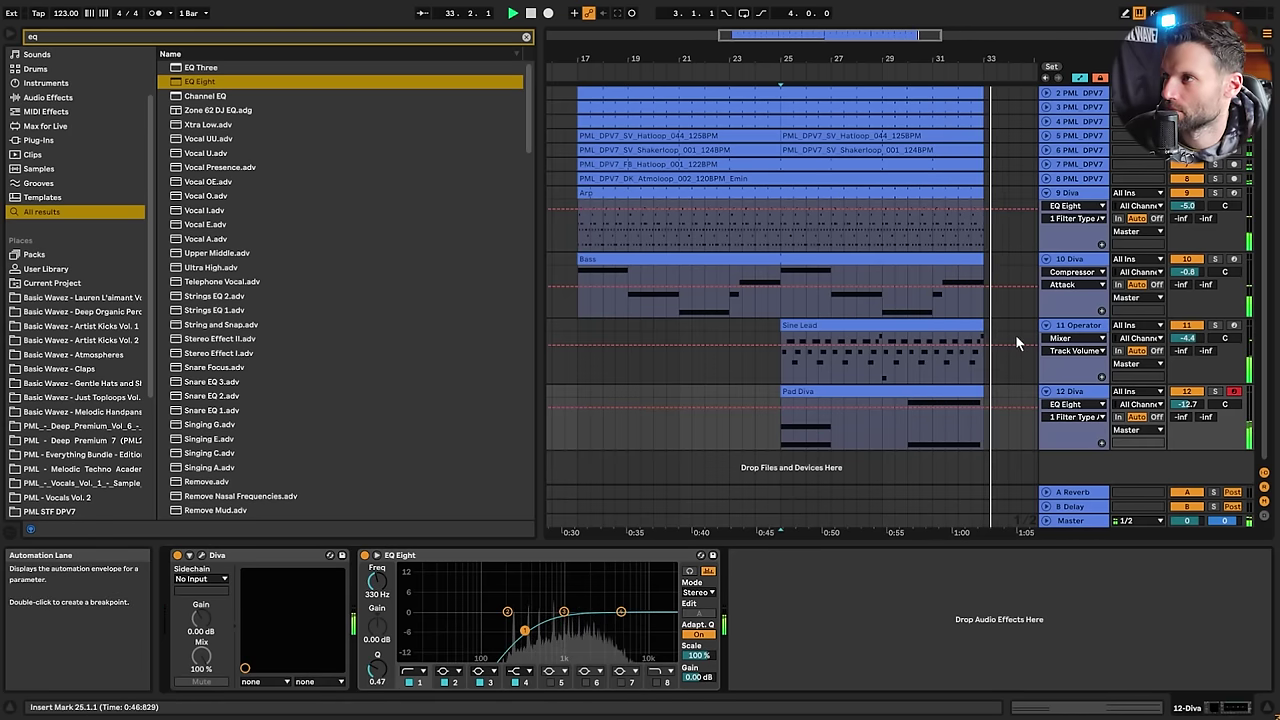
{"action": "key", "text": "space"}
Collapse all tracks in the arrangement and return the insert marker to bar 1
{"action": "left_click", "coordinate": [1046, 259], "text": "alt"}
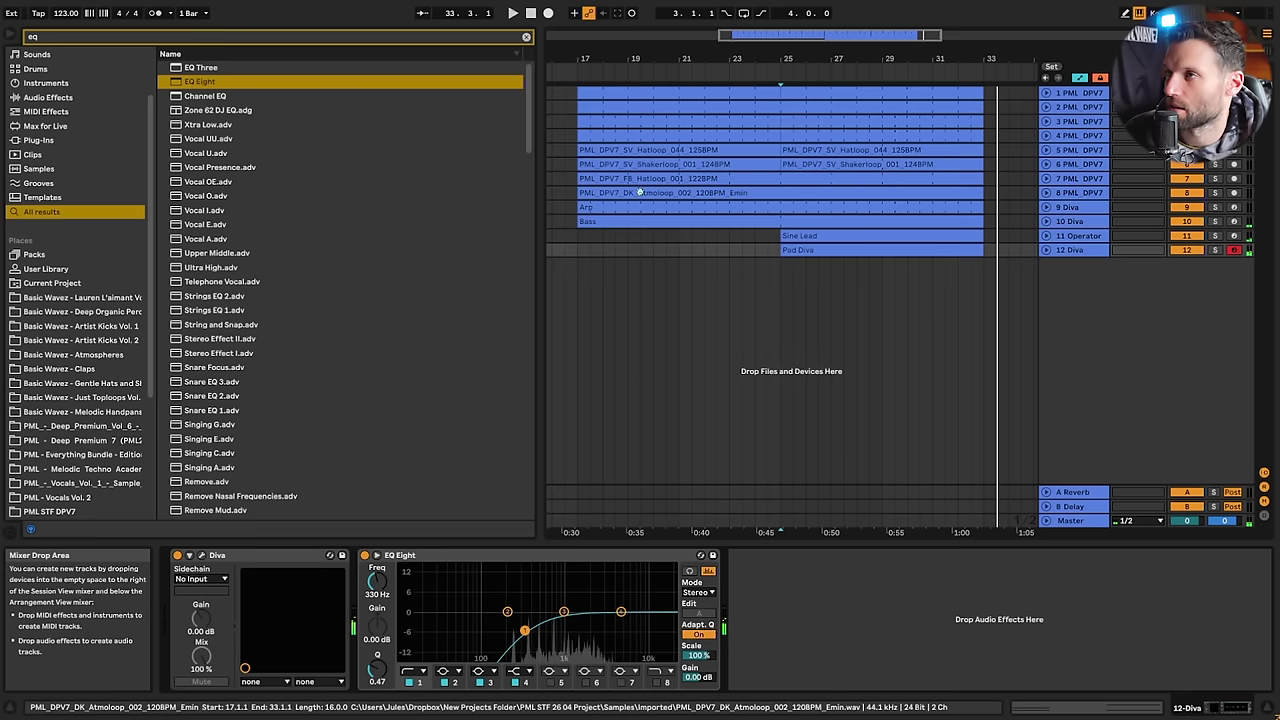
{"action": "left_click", "coordinate": [654, 245]}
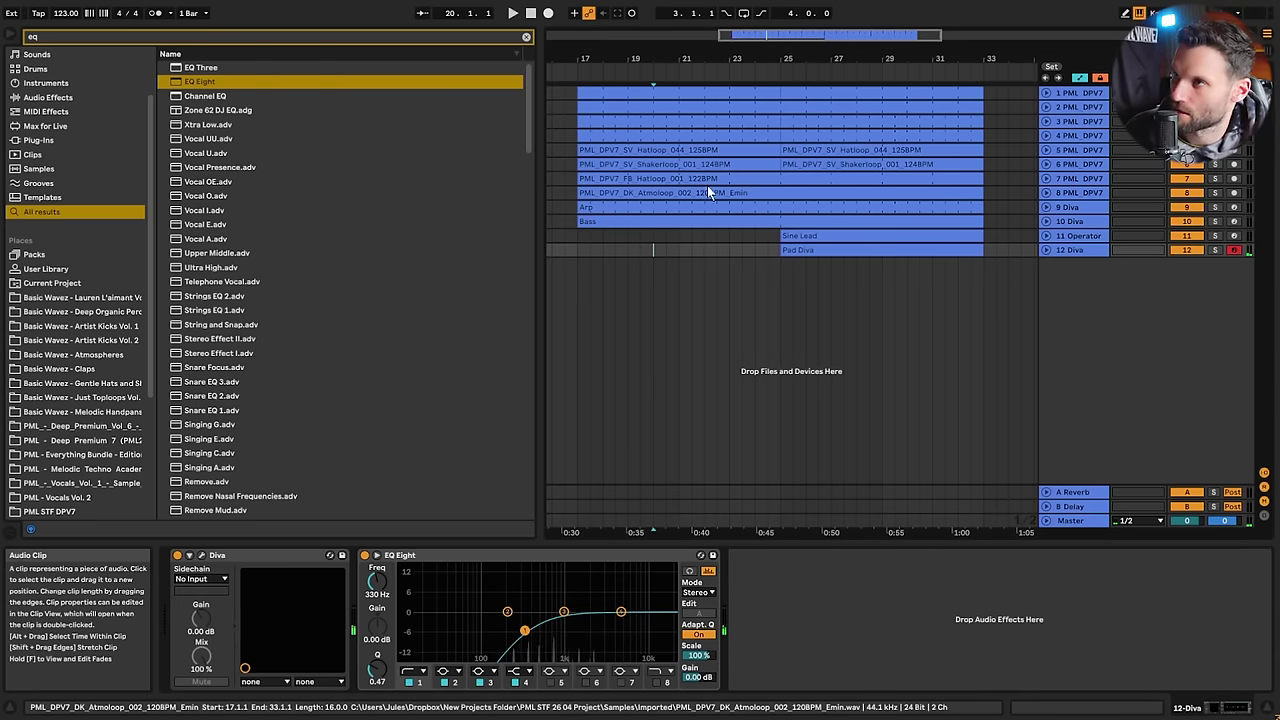
{"action": "left_click_drag", "start_coordinate": [790, 36], "coordinate": [790, 8]}
{"action": "left_click", "coordinate": [689, 248]}
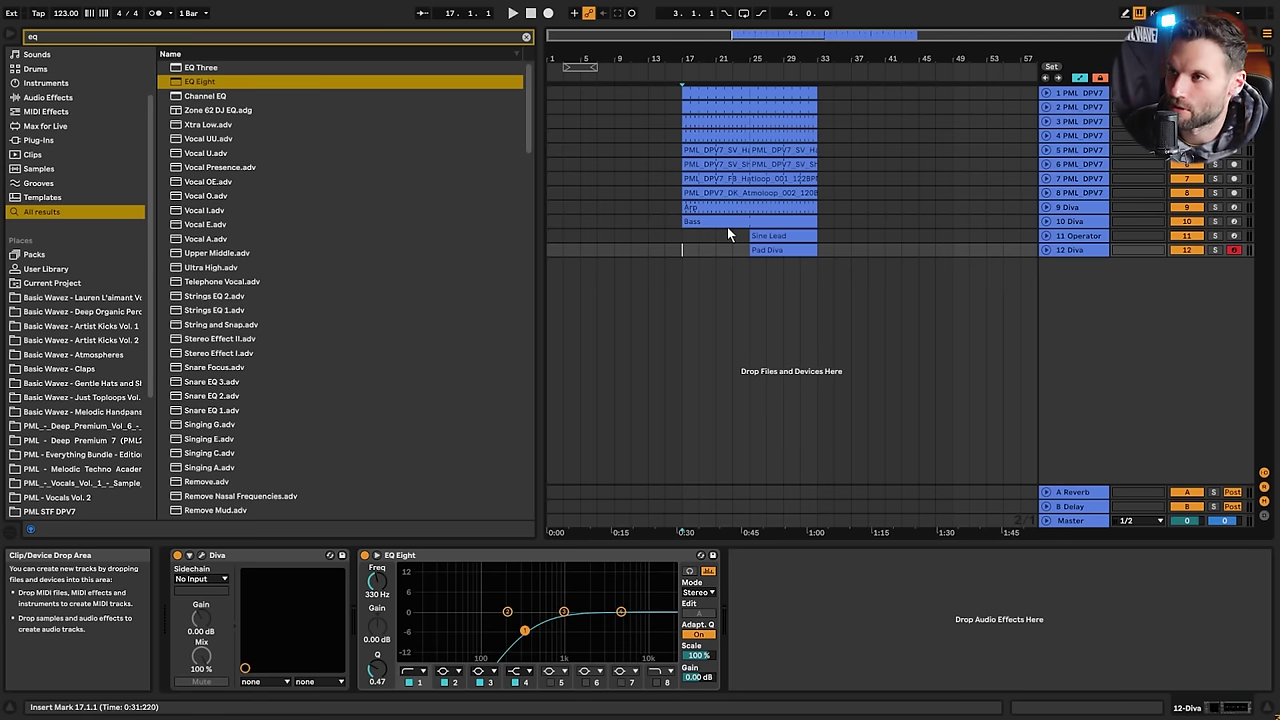
{"action": "left_click_drag", "start_coordinate": [550, 260], "coordinate": [925, 298]}
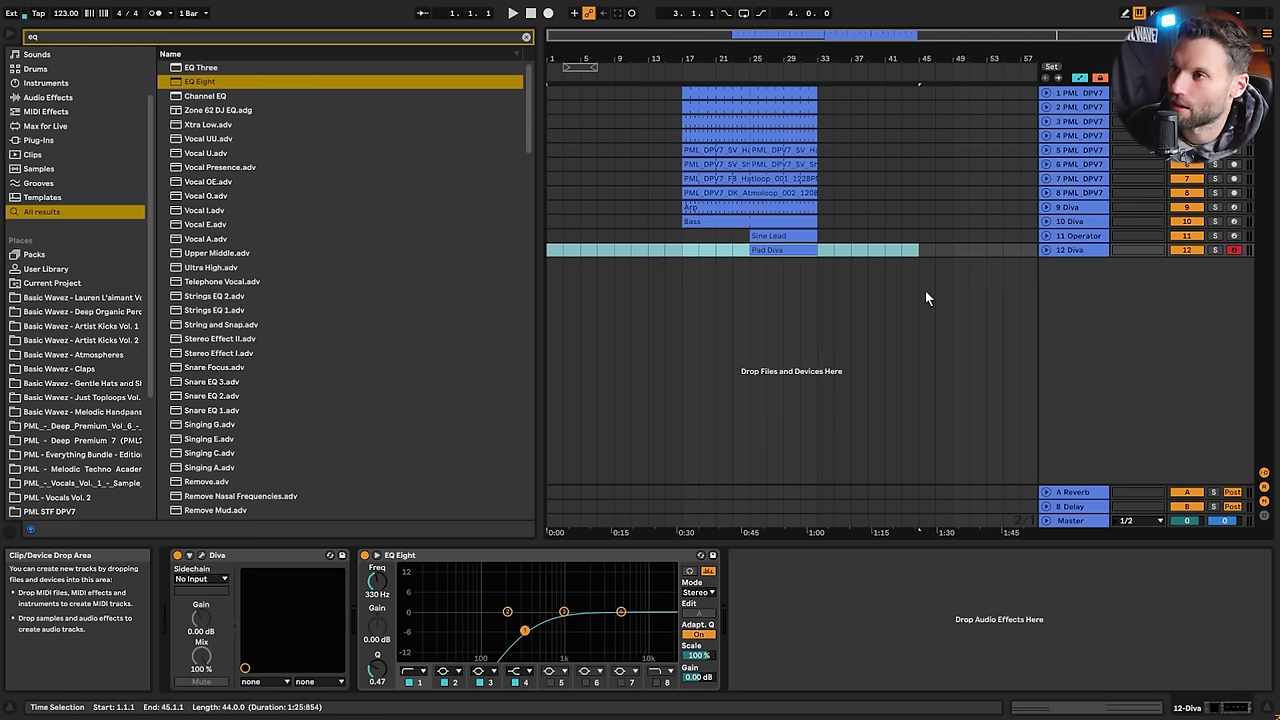
{"action": "left_click", "coordinate": [553, 250]}
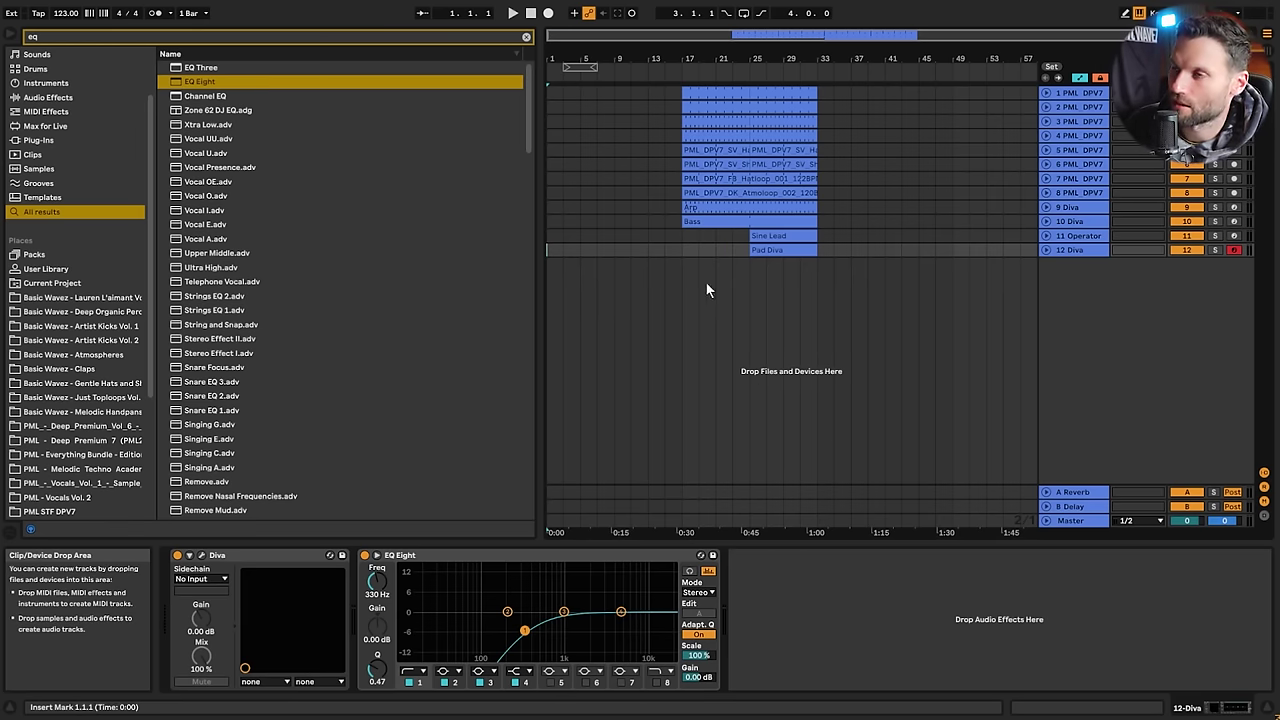
Insert eight 16-bar blocks of silence at the start of the arrangement, moving the finished loop section to bar 145
{"action": "left_click", "coordinate": [687, 96]}
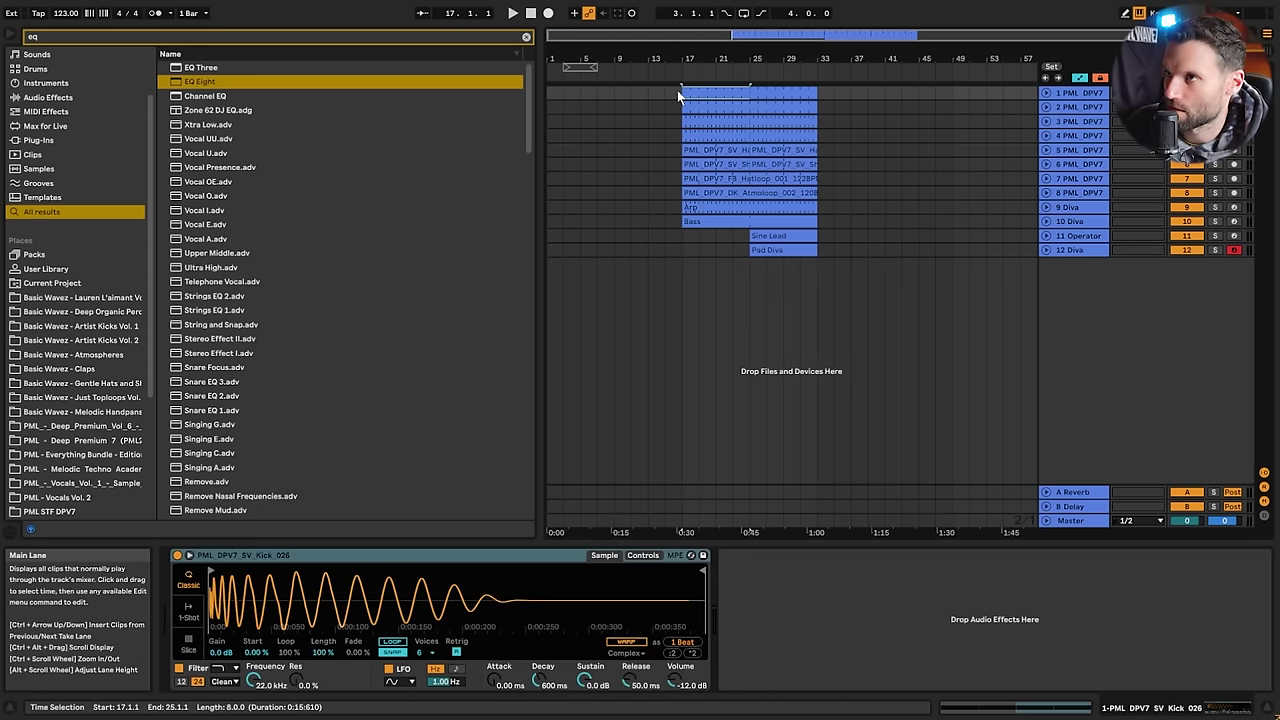
{"action": "left_click_drag", "start_coordinate": [677, 90], "coordinate": [522, 89]}
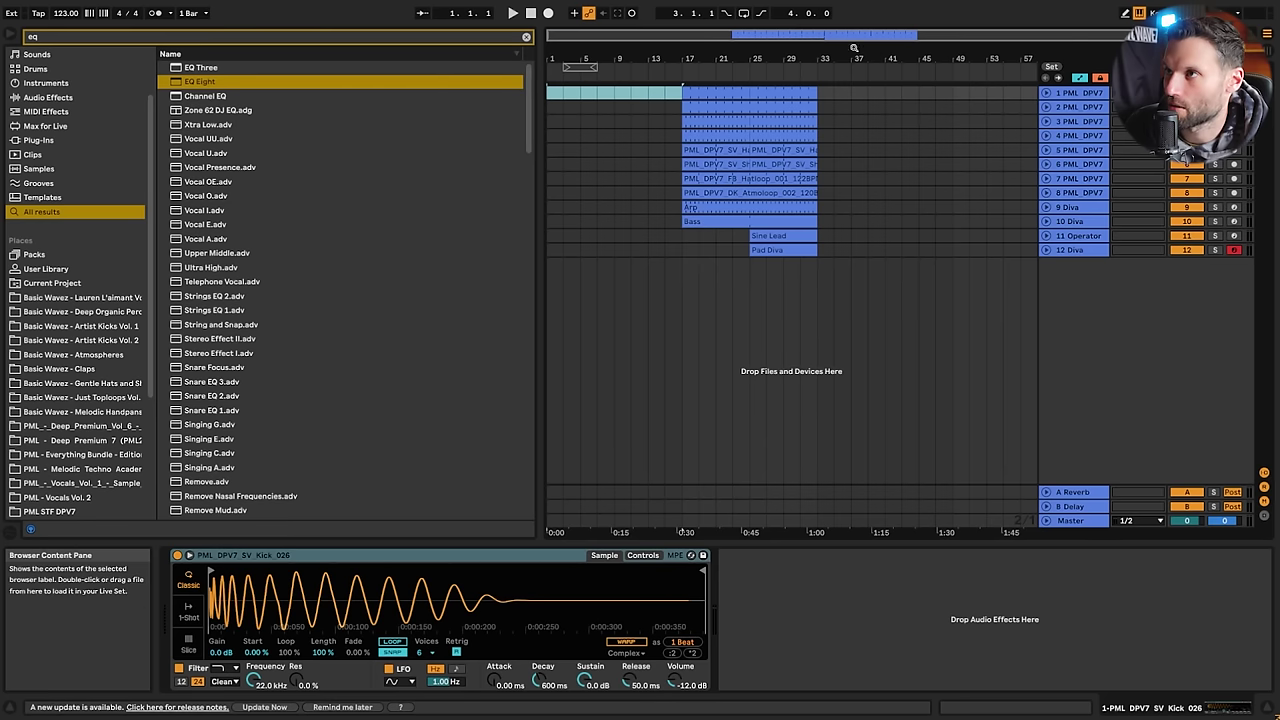
{"action": "left_click_drag", "start_coordinate": [549, 96], "coordinate": [684, 106]}
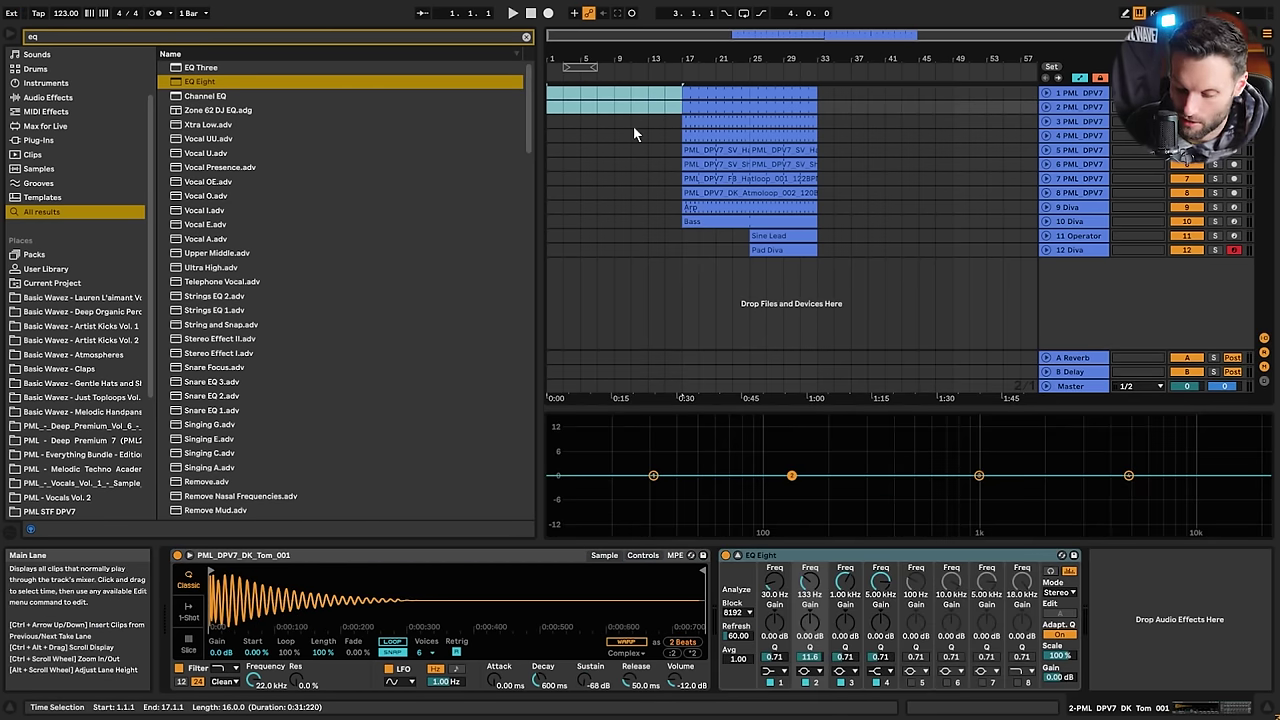
{"action": "key", "text": "ctrl+i"}
{"action": "key", "text": "ctrl+i"}
{"action": "key", "text": "ctrl+i"}
{"action": "key", "text": "ctrl+i"}
{"action": "key", "text": "ctrl+i"}
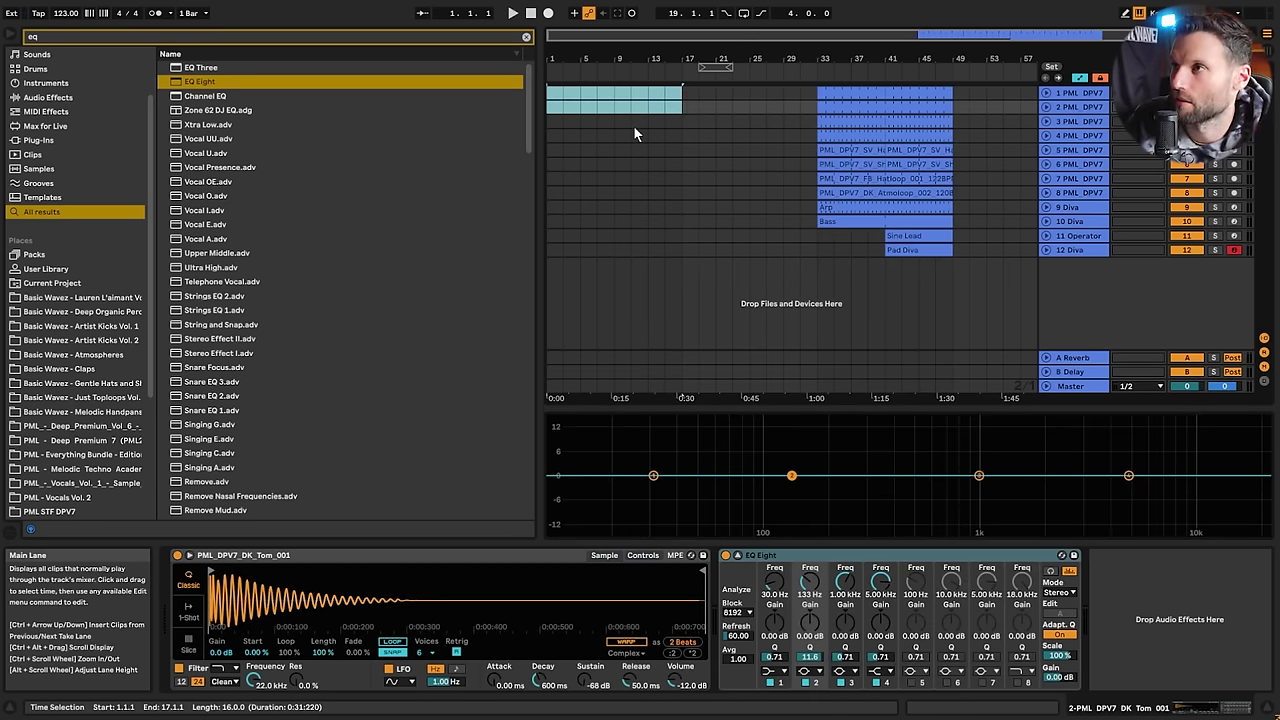
{"action": "key", "text": "ctrl+i"}
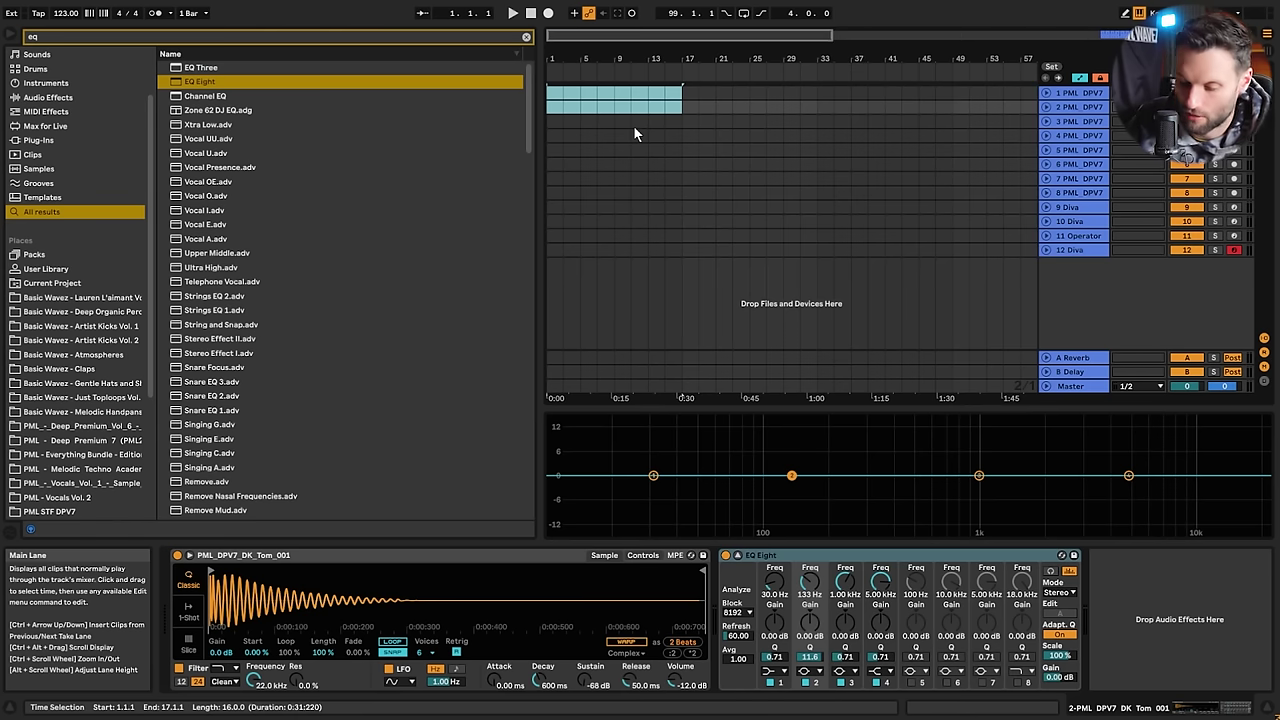
{"action": "key", "text": "ctrl+i"}
{"action": "key", "text": "ctrl+i"}
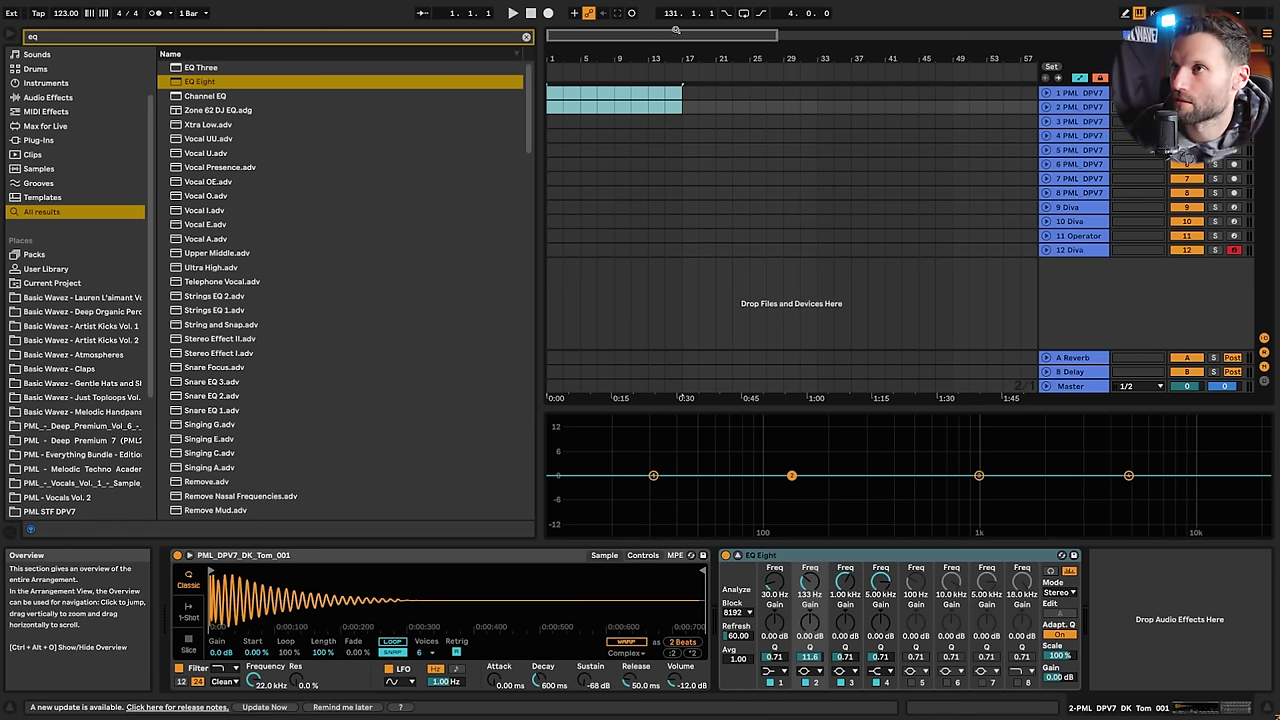
Copy the kick clips from bar 145 to the start of the arrangement, filling bars 1 to 17
{"action": "double_click", "coordinate": [676, 31]}
{"action": "left_click_drag", "start_coordinate": [548, 117], "coordinate": [924, 146]}
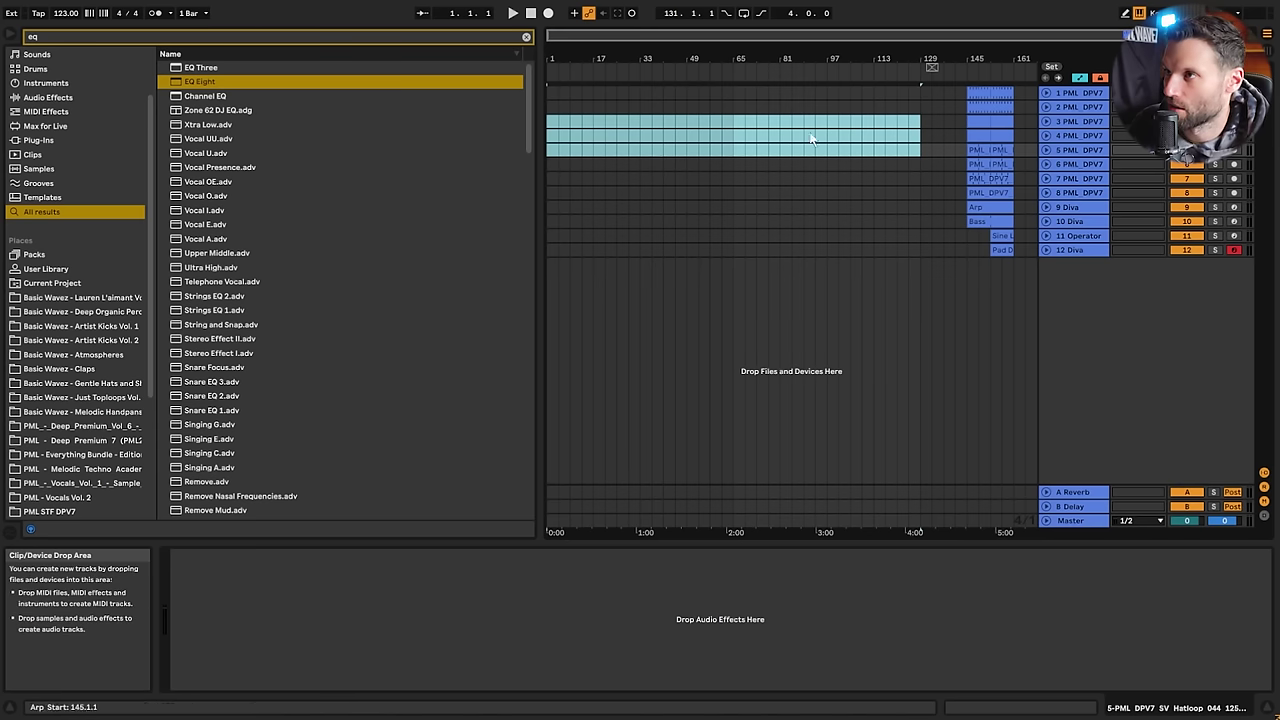
{"action": "left_click", "coordinate": [978, 93]}
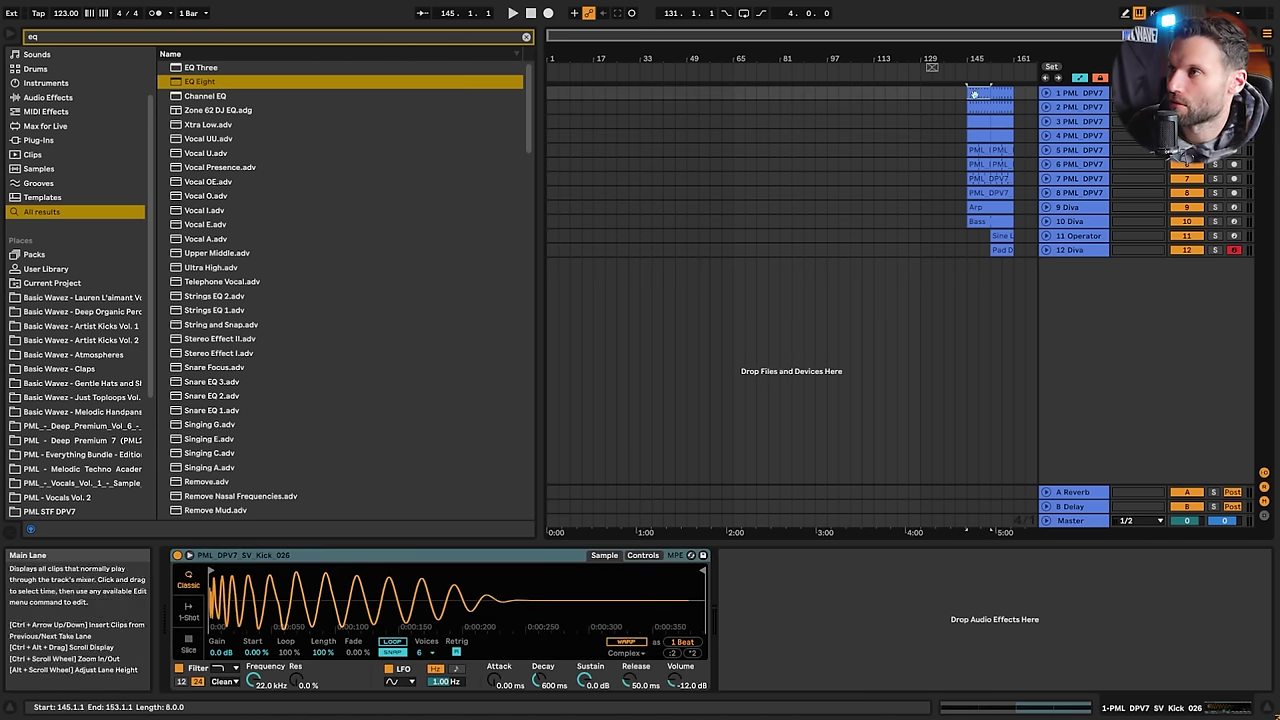
{"action": "left_click_drag", "start_coordinate": [978, 93], "coordinate": [572, 93]}
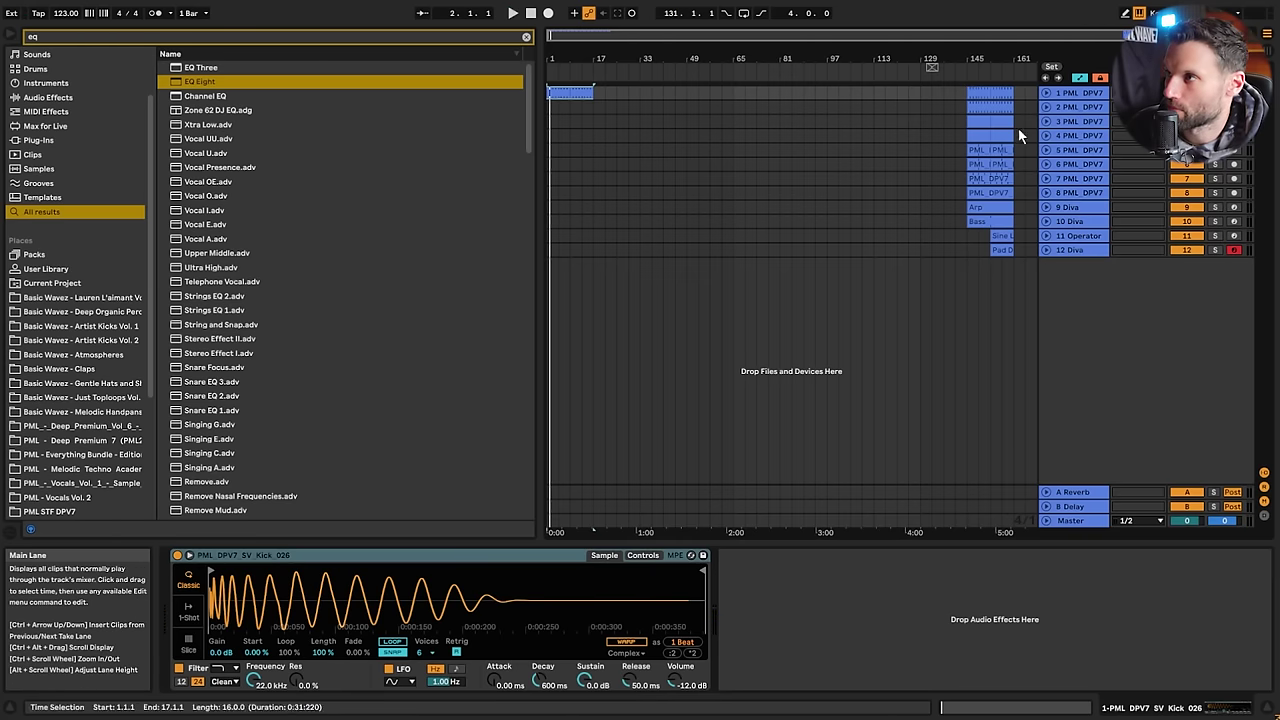
Rename the first track Kick and the second track TOm
{"action": "left_click", "coordinate": [1046, 179]}
{"action": "left_click", "coordinate": [1046, 179]}
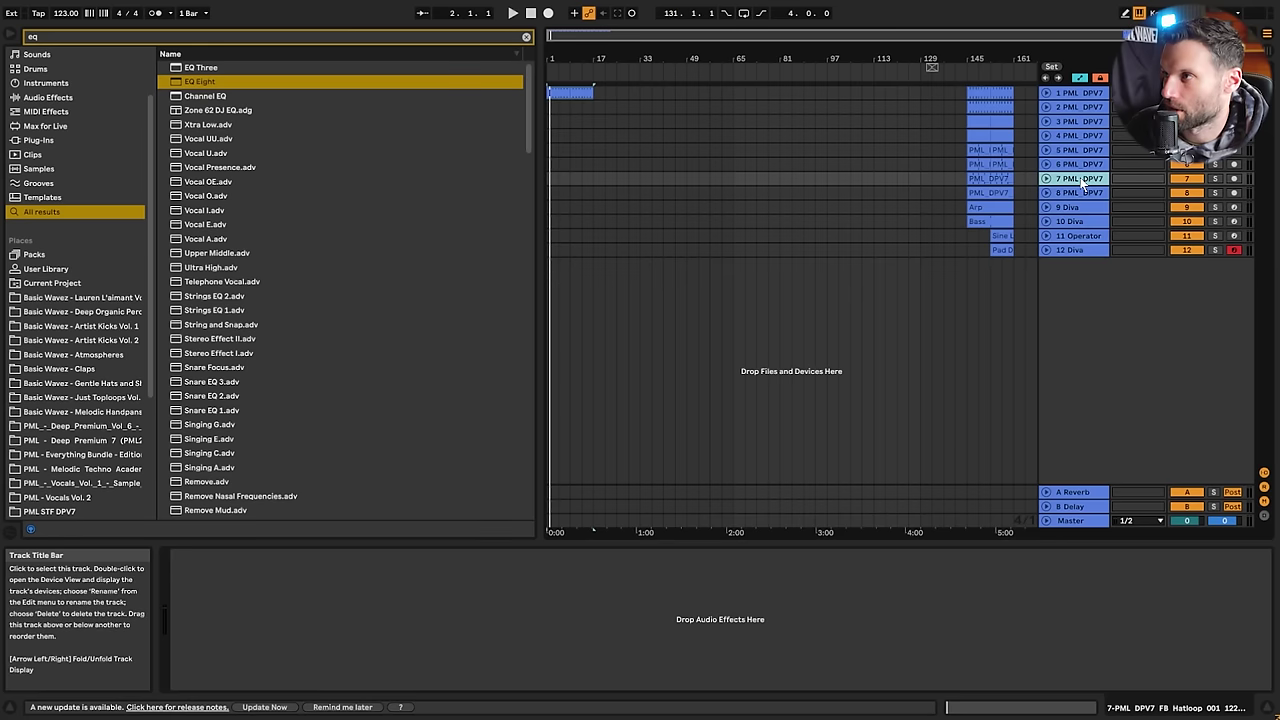
{"action": "left_click", "coordinate": [1088, 93]}
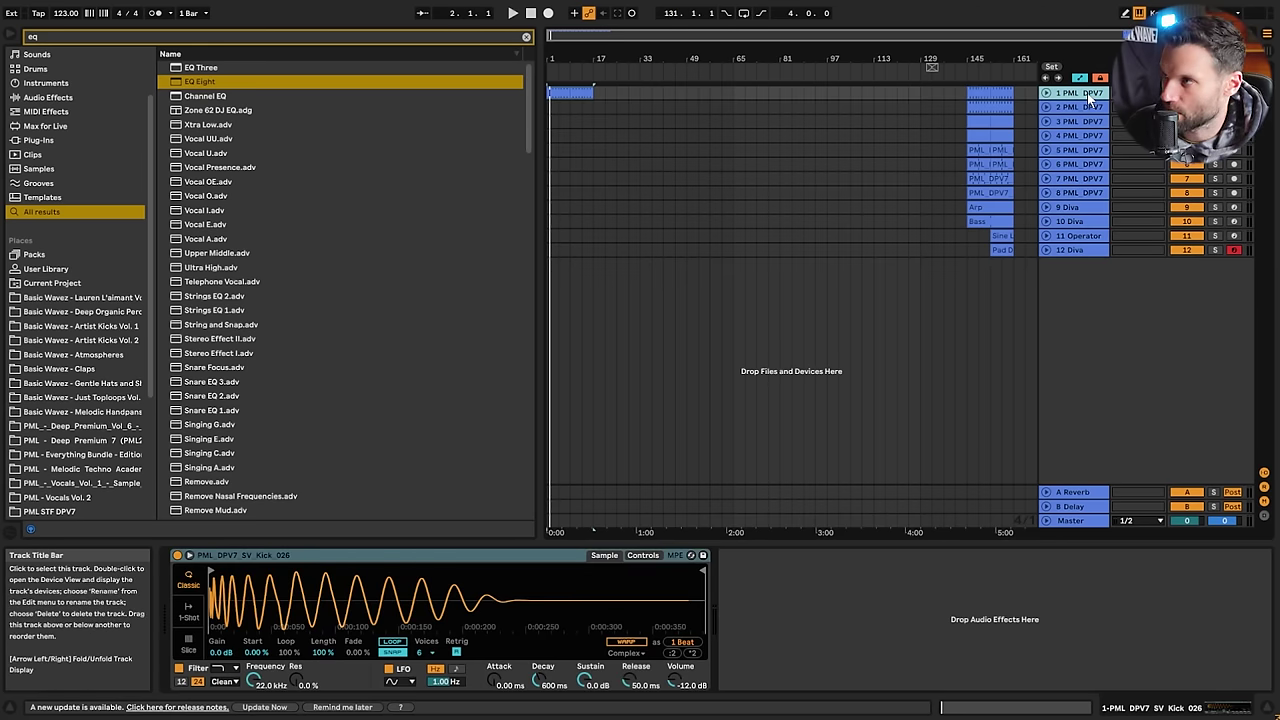
{"action": "key", "text": "ctrl+r"}
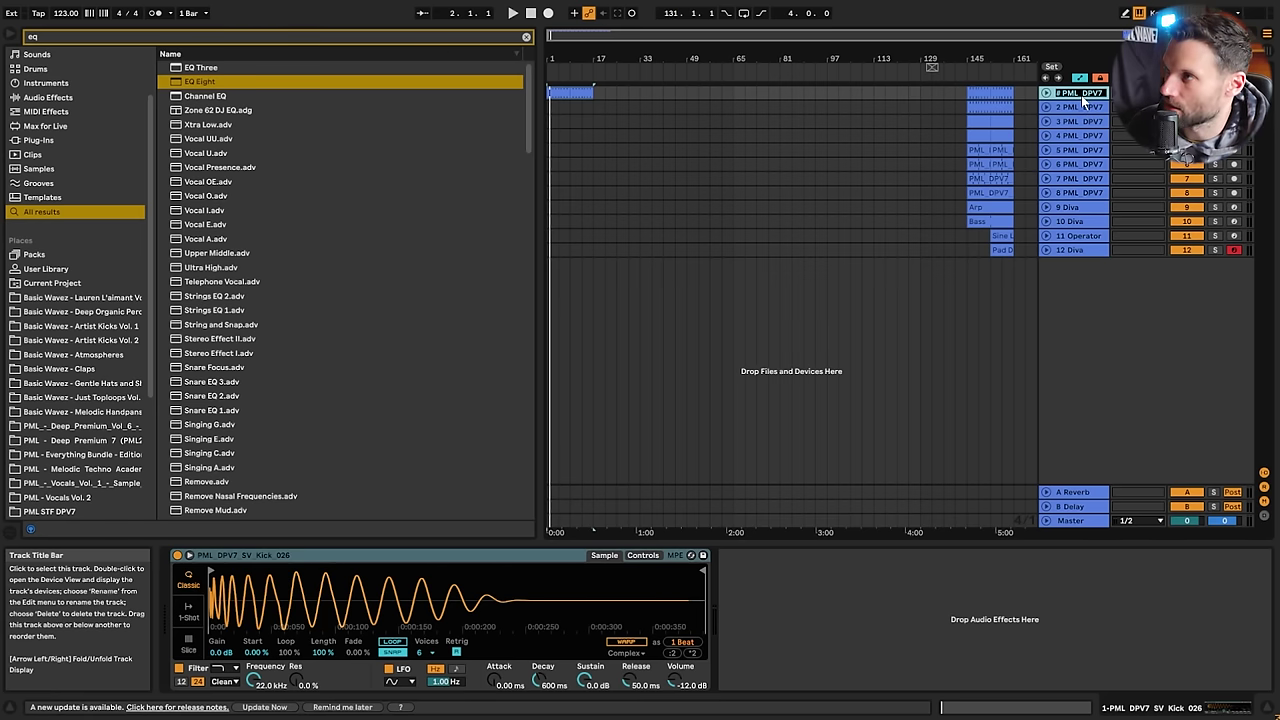
{"action": "type", "text": "Kick"}
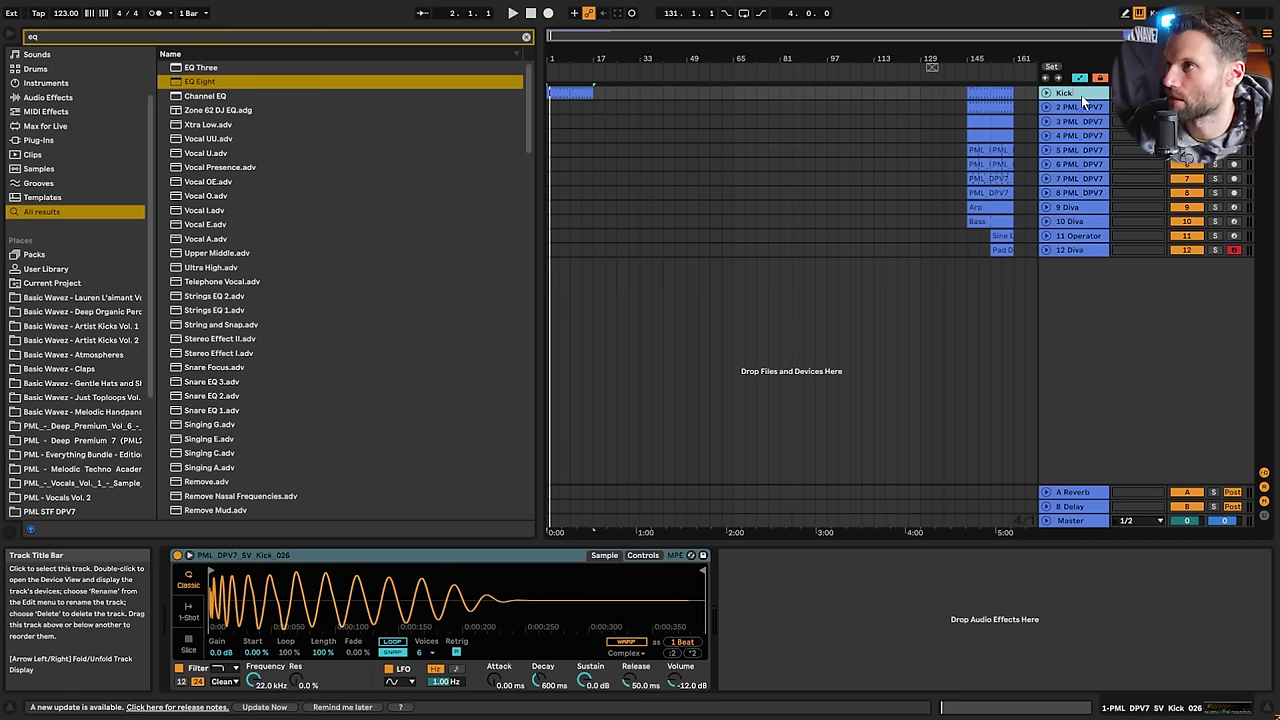
{"action": "key", "text": "Tab"}
{"action": "type", "text": "Tom"}
{"action": "key", "text": "Return"}
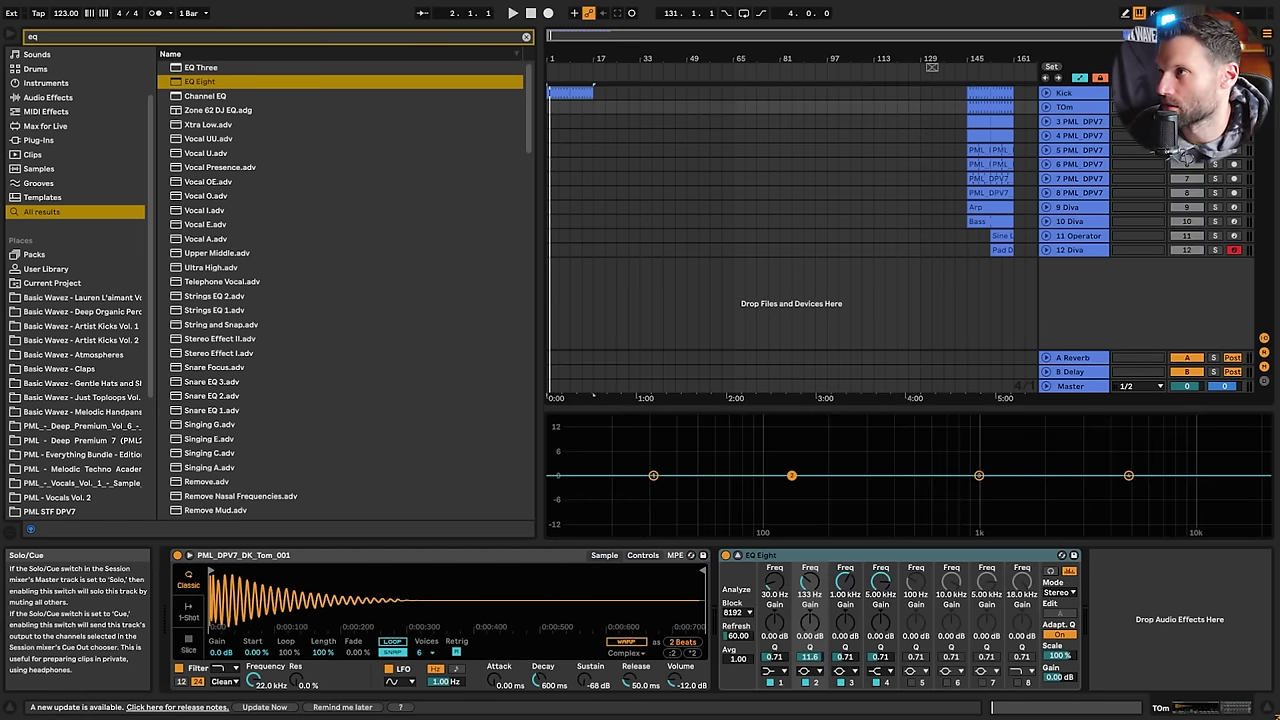
Rename the third track OH and the fourth track OH Long while listening to the drums from bar 145
{"action": "left_click", "coordinate": [1072, 122]}
{"action": "key", "text": "space"}
{"action": "key", "text": "ctrl+r"}
{"action": "type", "text": "OH"}
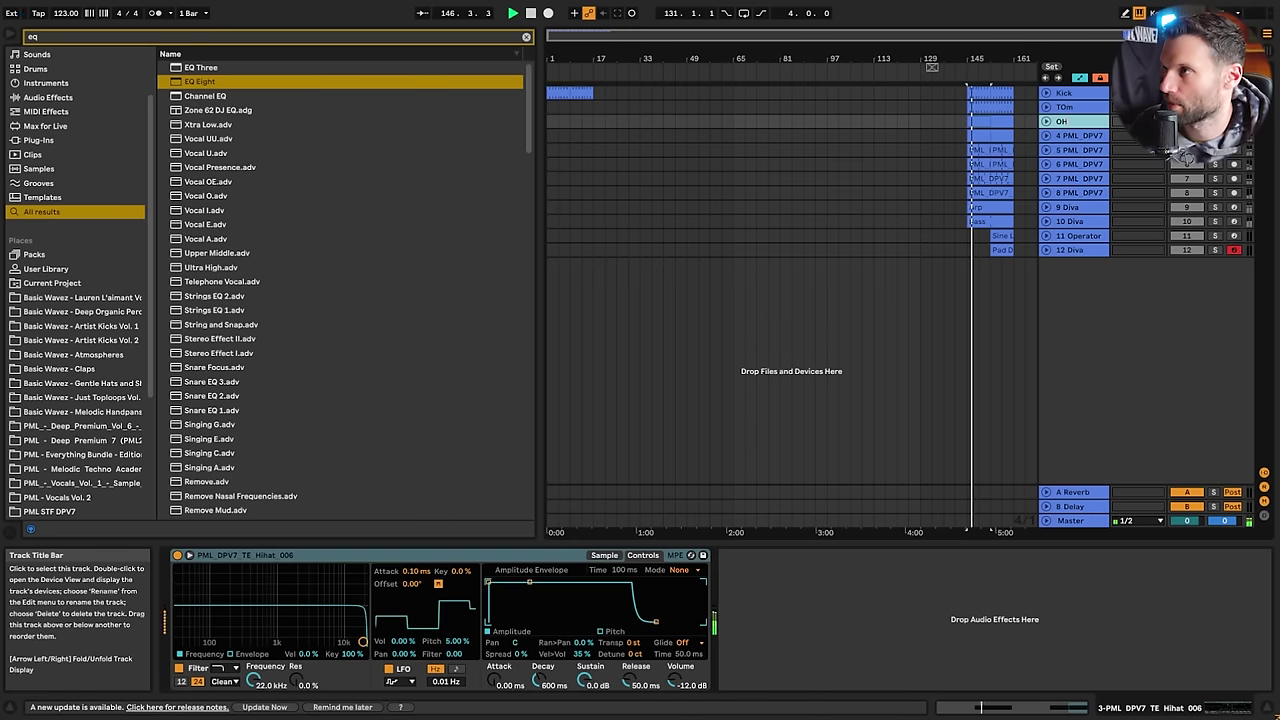
{"action": "left_click", "coordinate": [1070, 136]}
{"action": "key", "text": "ctrl+r"}
{"action": "type", "text": "OH Long"}
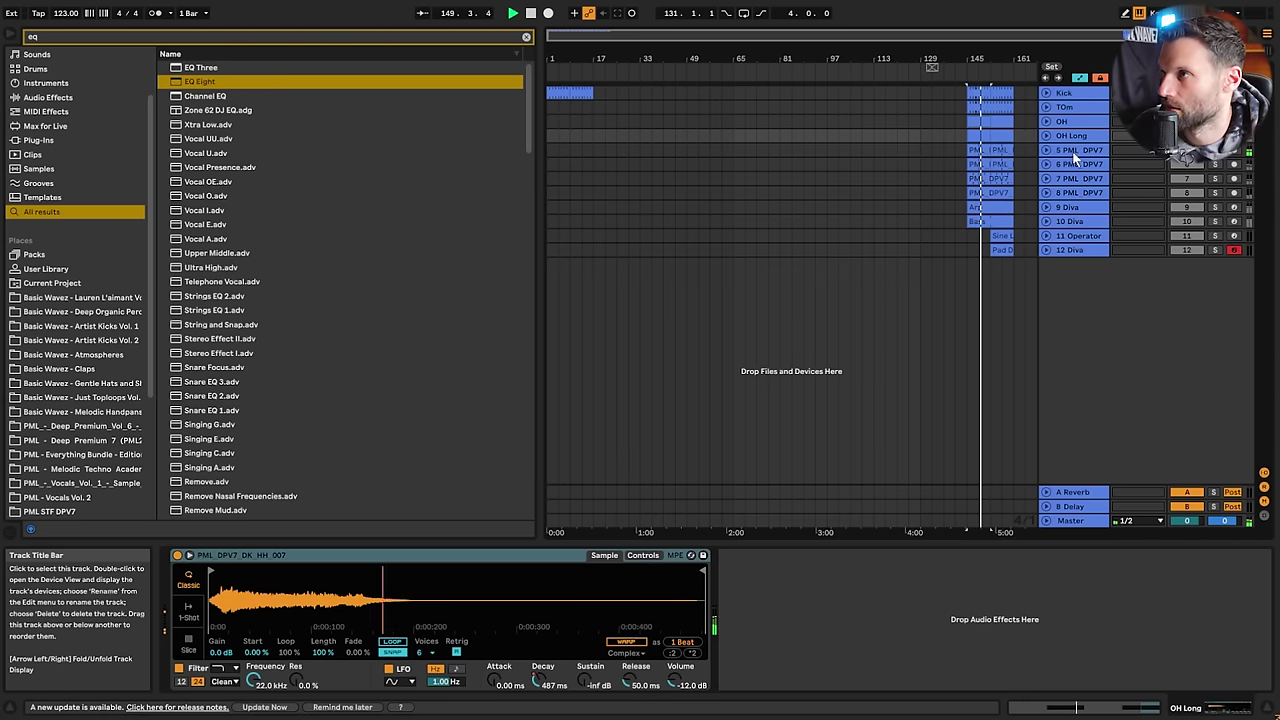
Rename the fifth track Hat Loop and the sixth track Shaker
{"action": "left_click", "coordinate": [1065, 157]}
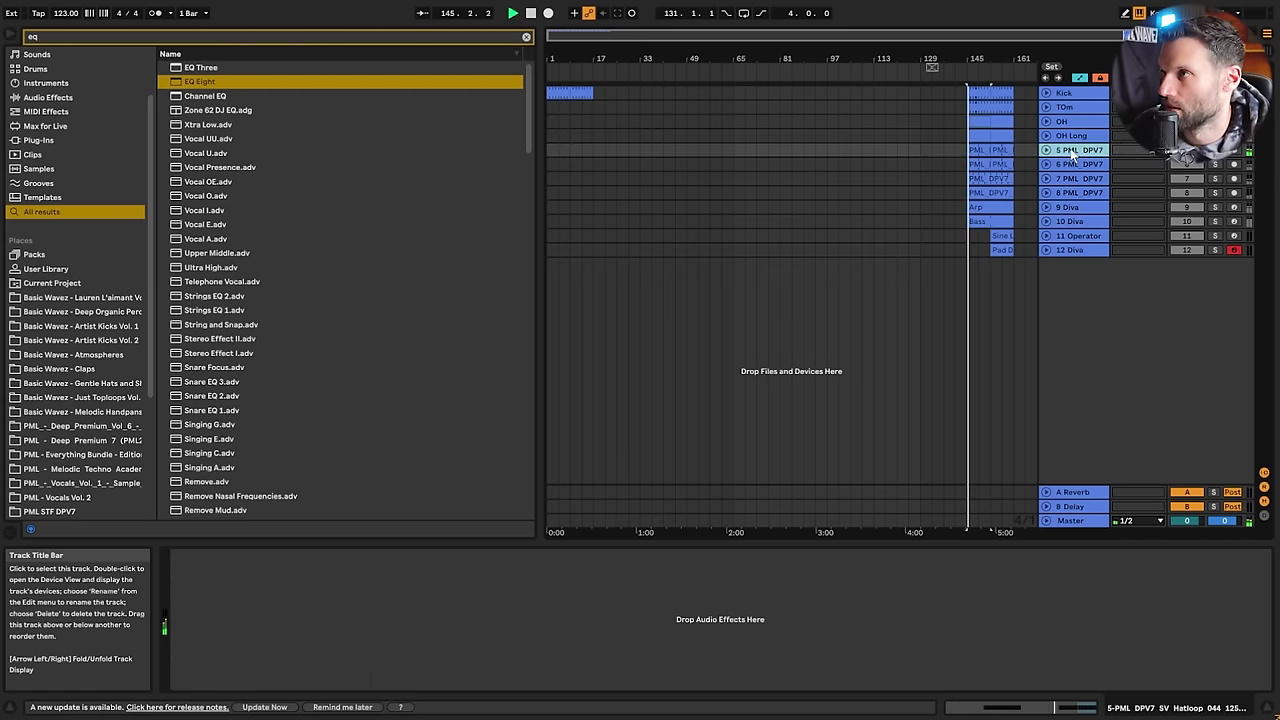
{"action": "key", "text": "ctrl+r"}
{"action": "type", "text": "Hat Loop"}
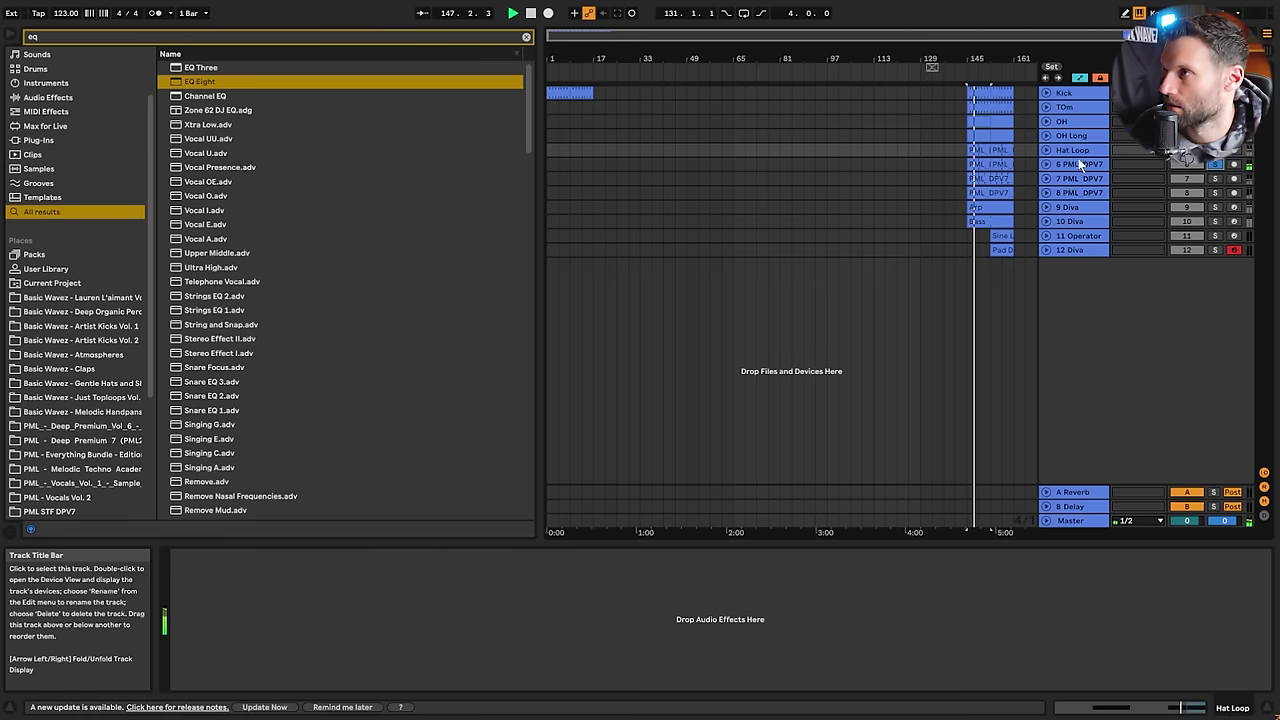
{"action": "key", "text": "Tab"}
{"action": "type", "text": "Shaker"}
{"action": "key", "text": "Return"}
Rename the seventh track Texture Hats and the eighth track, which holds the atmo loop, Drone
{"action": "left_click", "coordinate": [1072, 180]}
{"action": "key", "text": "ctrl+r"}
{"action": "type", "text": "Te"}
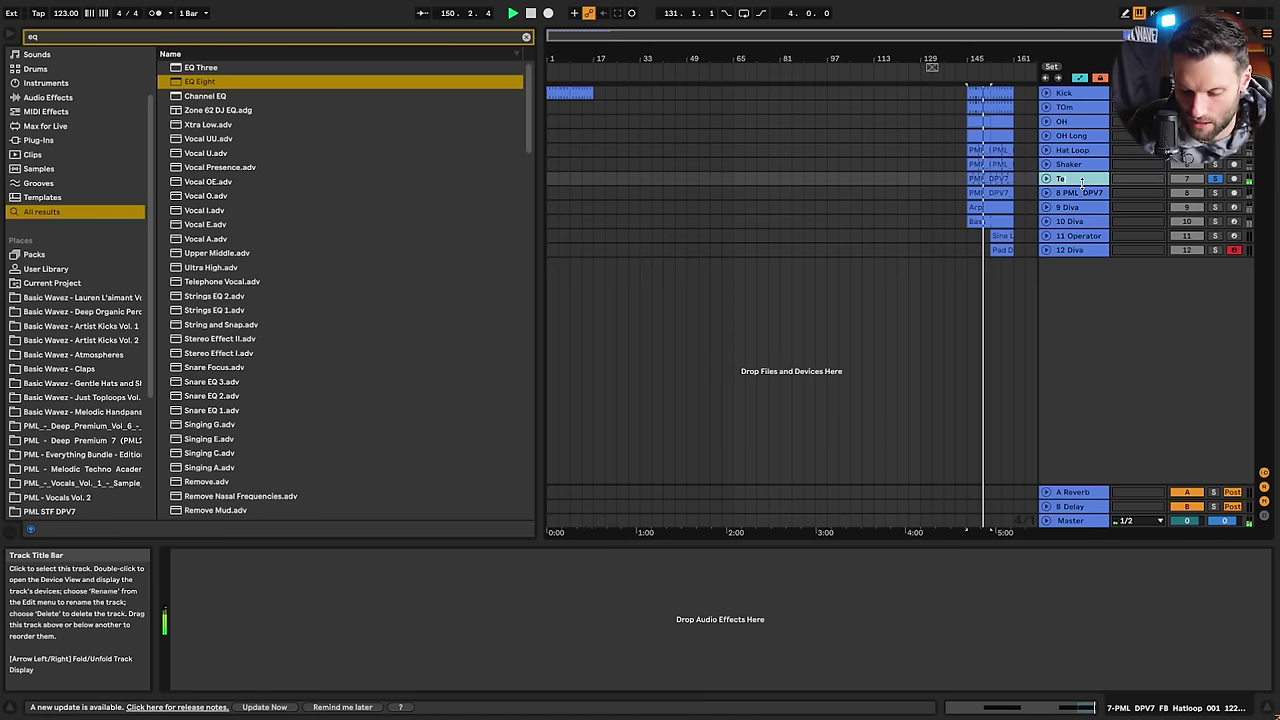
{"action": "type", "text": "xture Hats"}
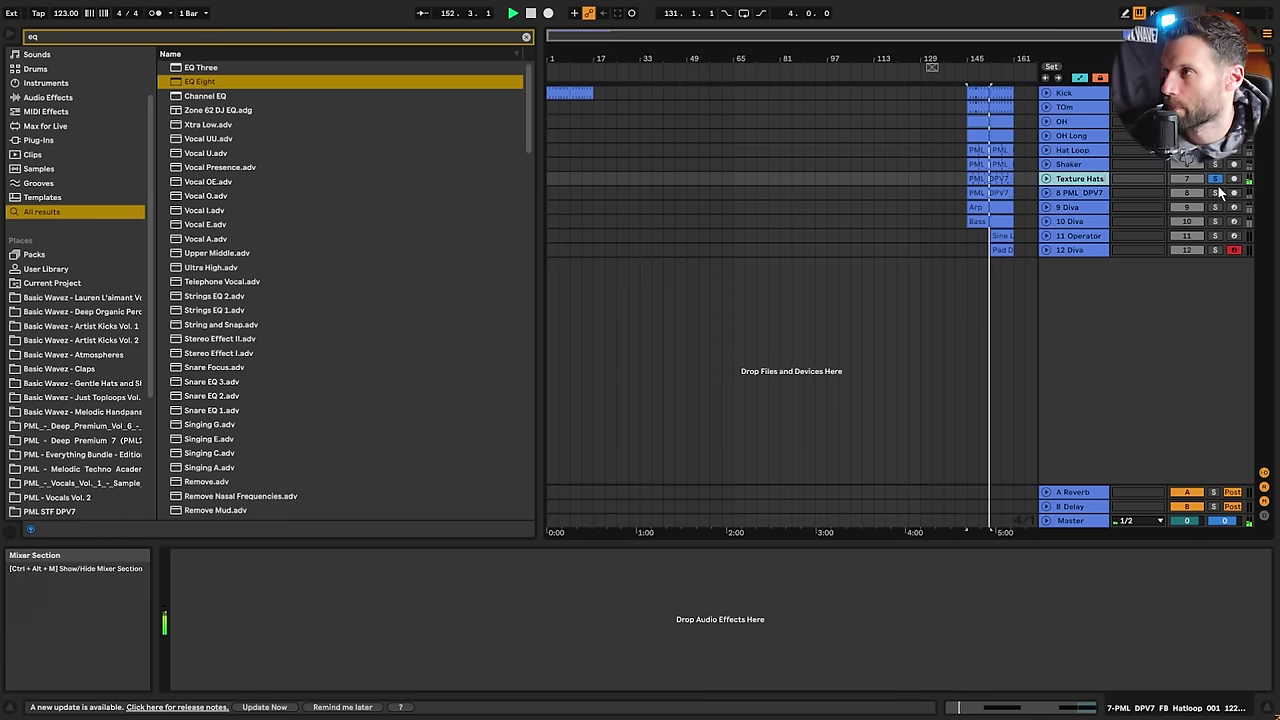
{"action": "key", "text": "Return"}
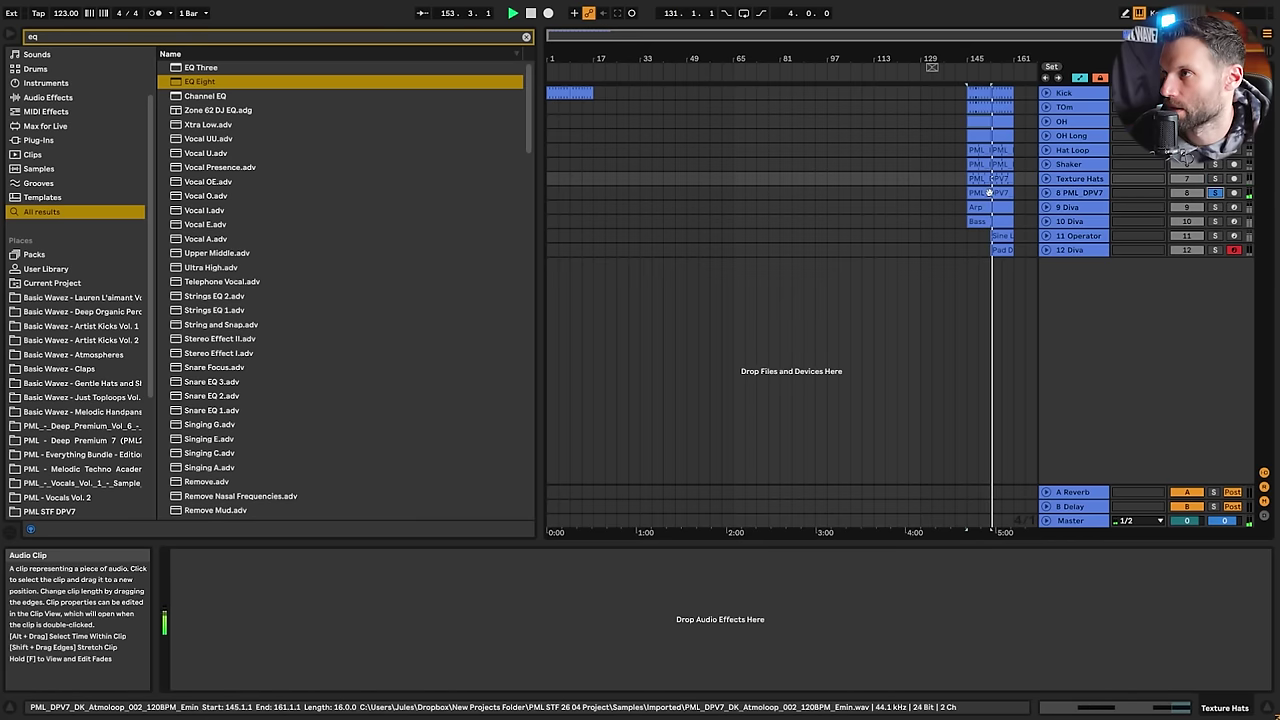
{"action": "left_click", "coordinate": [1074, 194]}
{"action": "key", "text": "ctrl+r"}
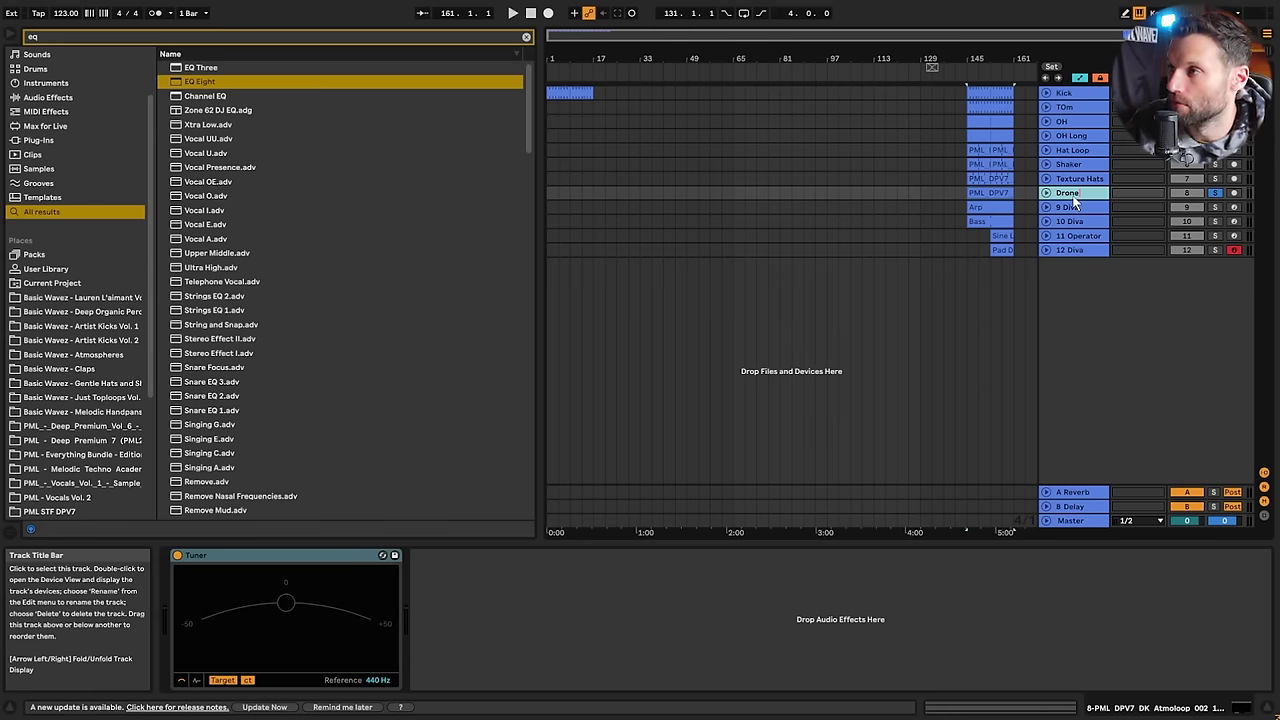
Rename the ninth track Arp and the tenth track Bass
{"action": "key", "text": "Tab"}
{"action": "type", "text": "Arp"}
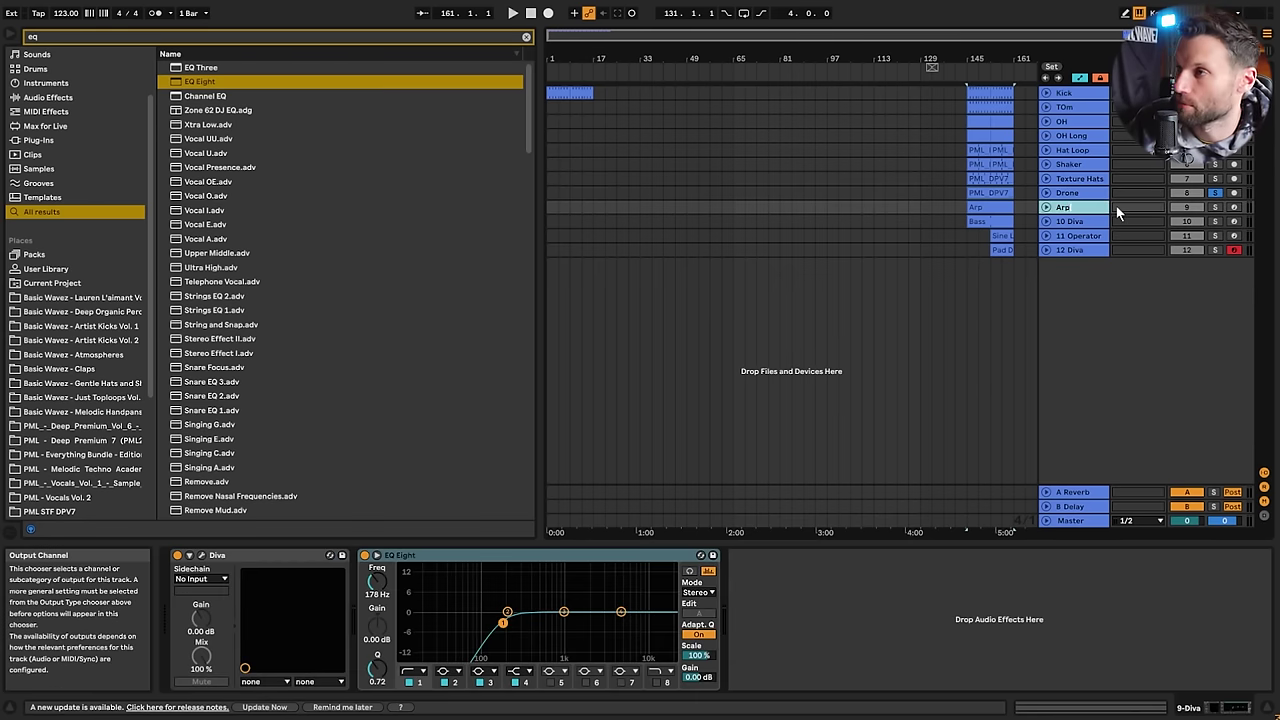
{"action": "key", "text": "Tab"}
{"action": "type", "text": "Bass"}
Rename the eleventh track, the Operator one, Lead and the twelfth track Pad
{"action": "key", "text": "Tab"}
{"action": "type", "text": "Lead"}
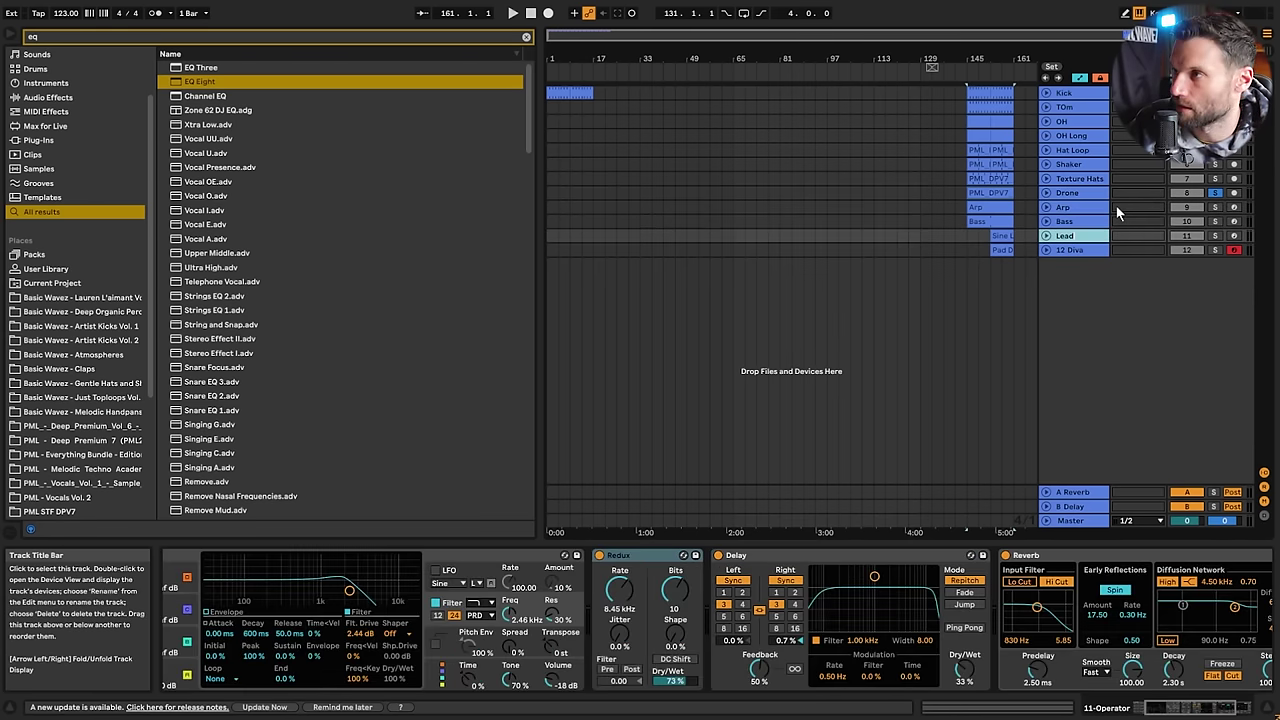
{"action": "key", "text": "Tab"}
{"action": "type", "text": "Pad"}
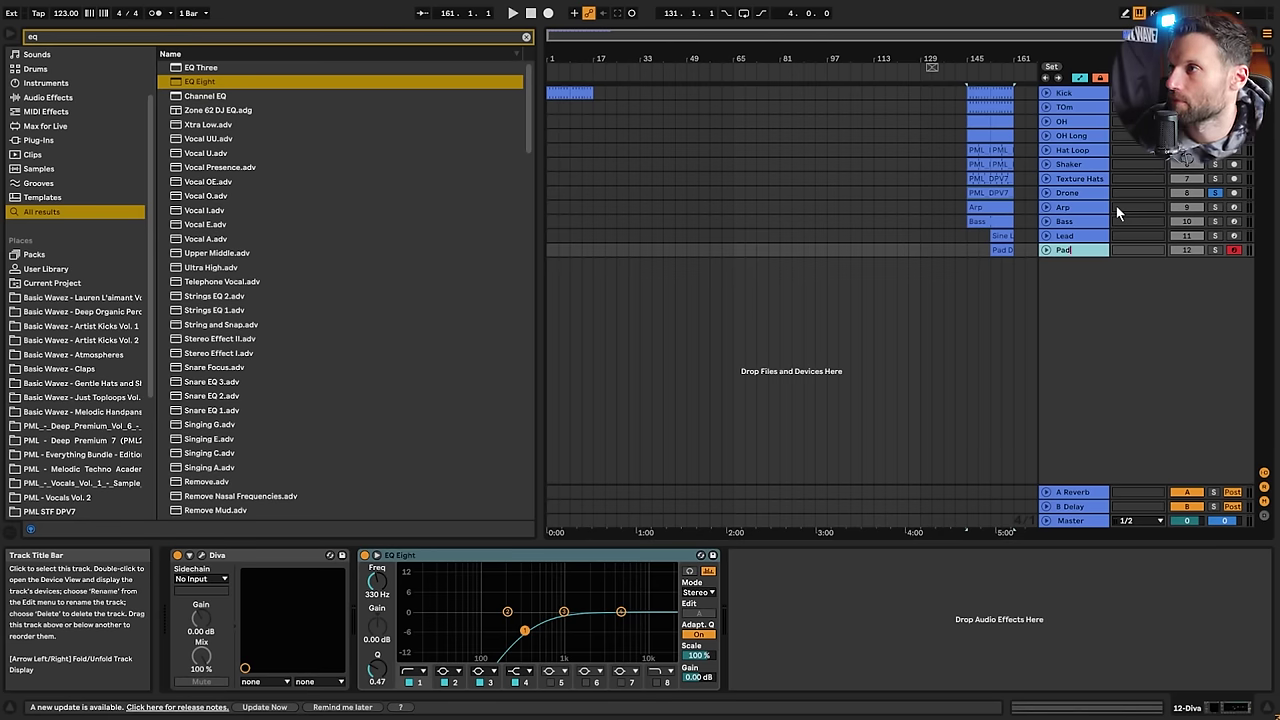
Turn off solo on the Drone track, copy the Texture Hats clip to bar 1 and start playback
{"action": "left_click", "coordinate": [1215, 193]}
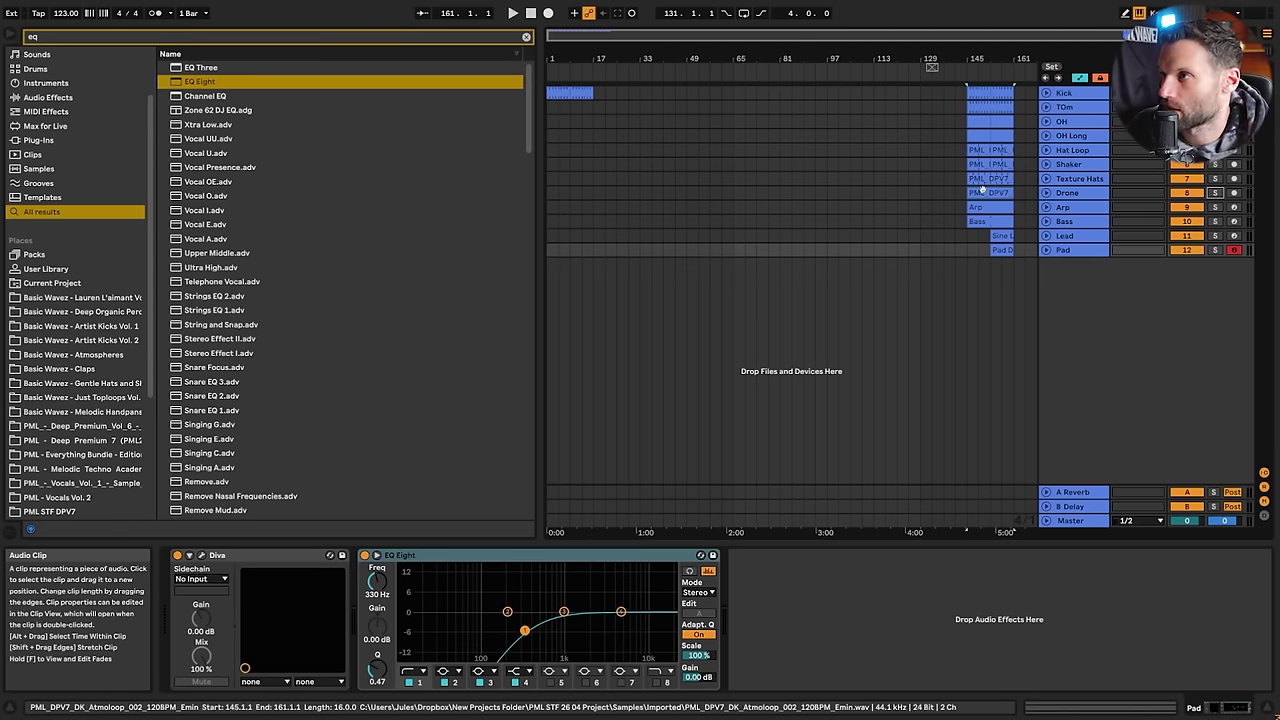
{"action": "left_click_drag", "start_coordinate": [990, 183], "coordinate": [586, 193]}
{"action": "key", "text": "space"}
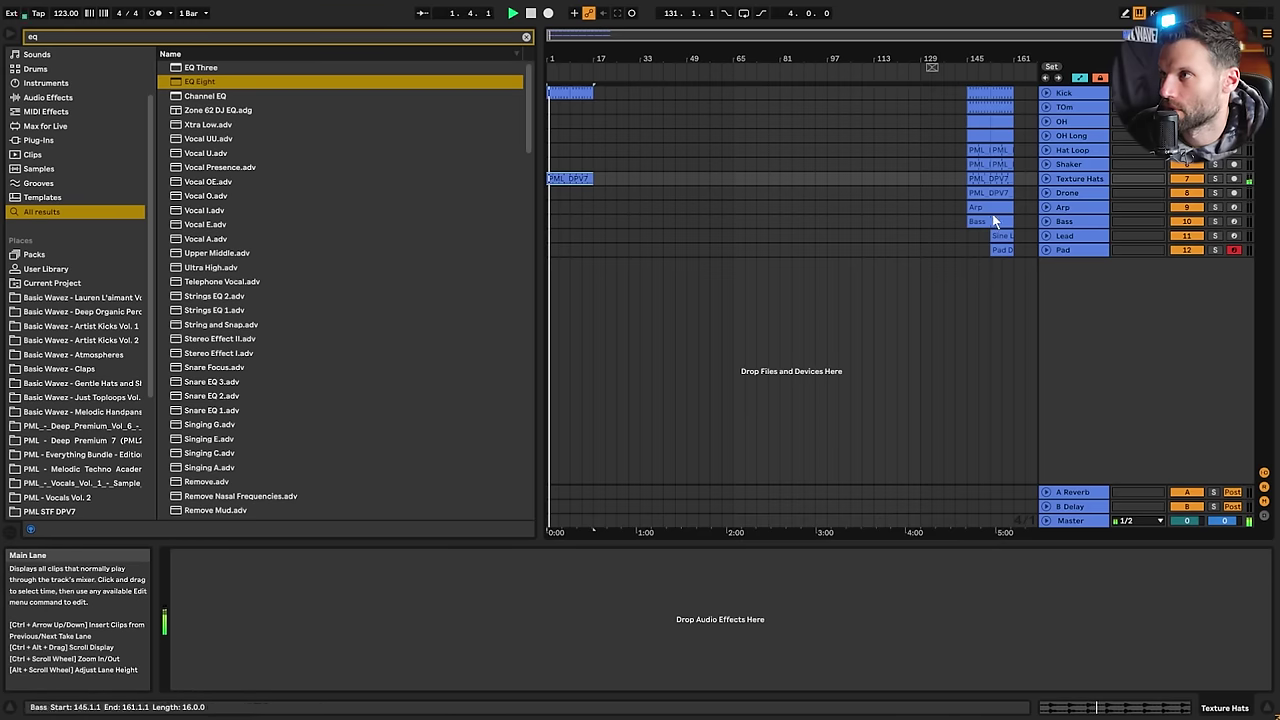
Copy the OH track's MIDI clip from bar 145 to bar 1
{"action": "left_click", "coordinate": [981, 127]}
{"action": "left_click", "coordinate": [561, 128]}
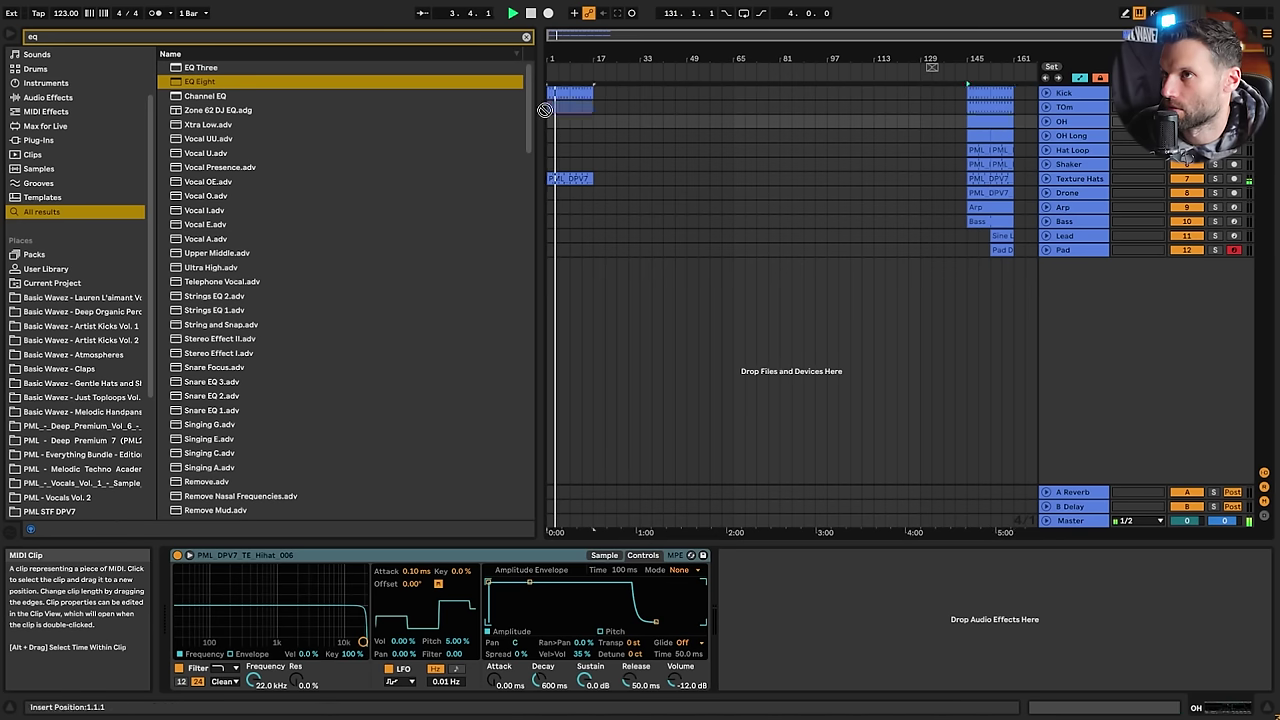
{"action": "left_click", "coordinate": [559, 122]}
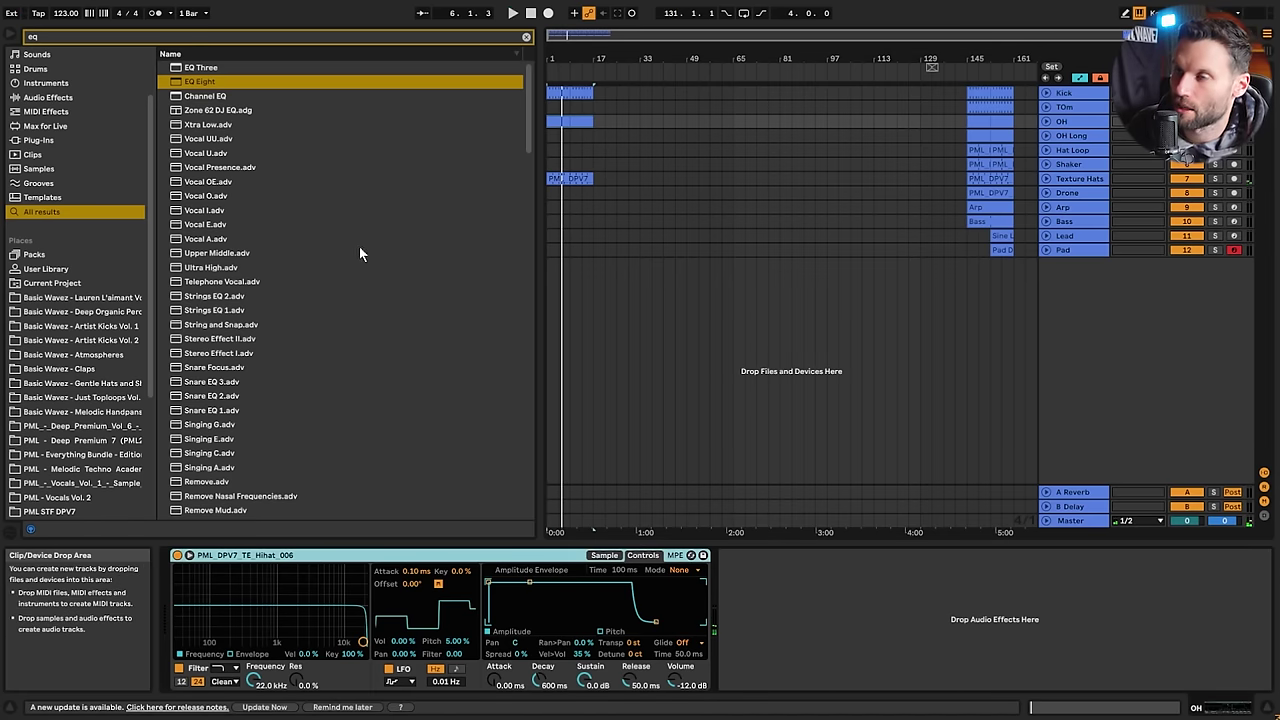
Search the browser for delay and add the Delay effect after the hi-hat sampler on the OH track
{"action": "left_click", "coordinate": [525, 38]}
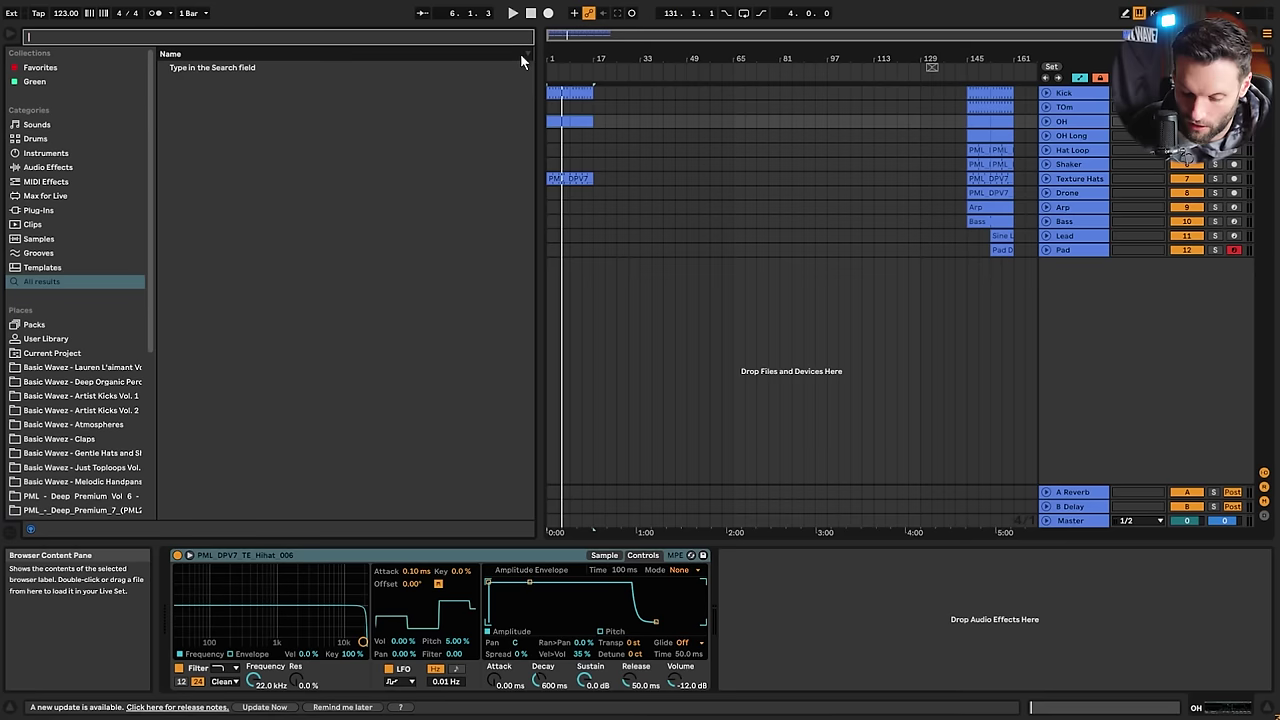
{"action": "type", "text": "del"}
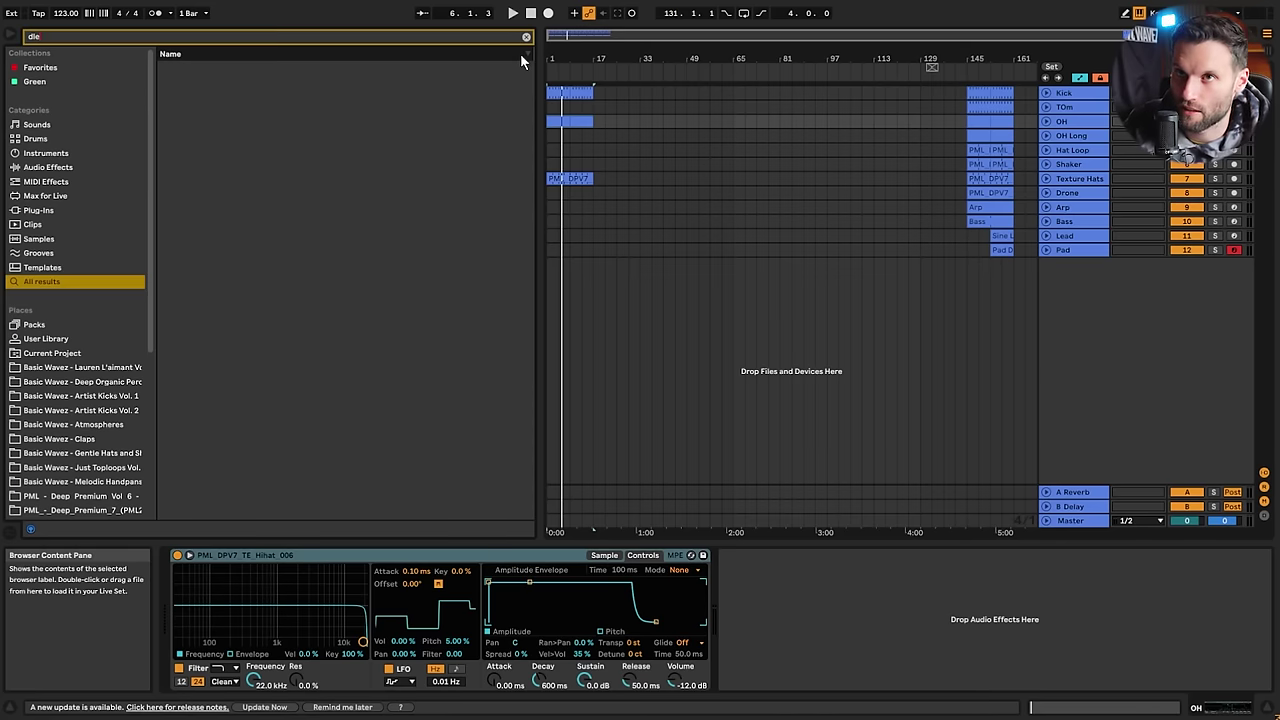
{"action": "type", "text": "ay"}
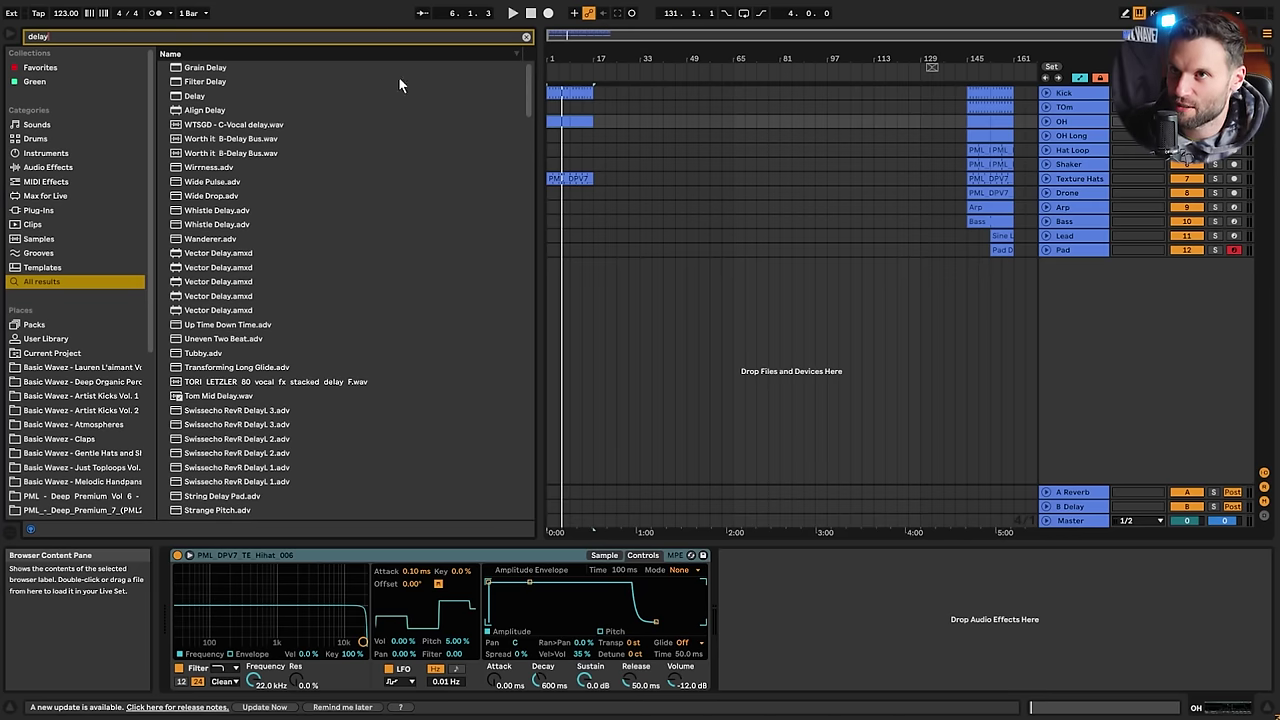
{"action": "left_click_drag", "start_coordinate": [193, 97], "coordinate": [1115, 660]}
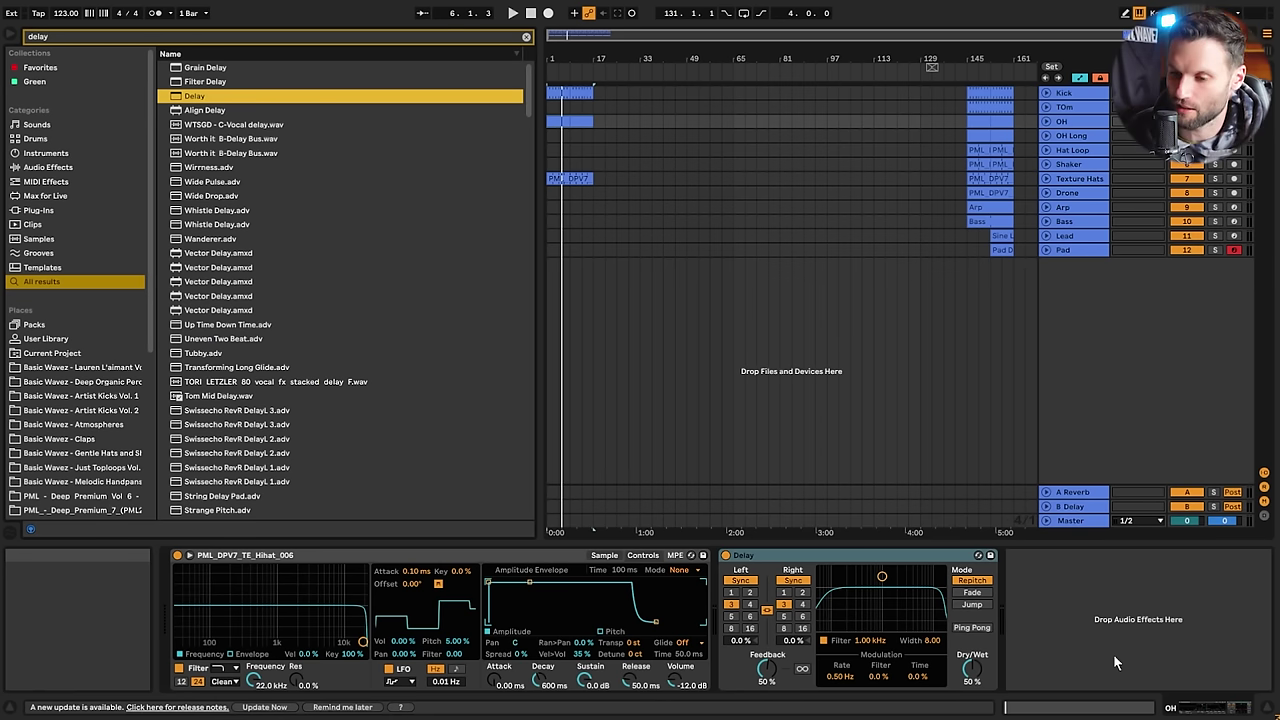
Switch both Delay channels to Time mode and try 39% Dry/Wet, 0% feedback and a delay time of about 80 ms
{"action": "left_click", "coordinate": [792, 580]}
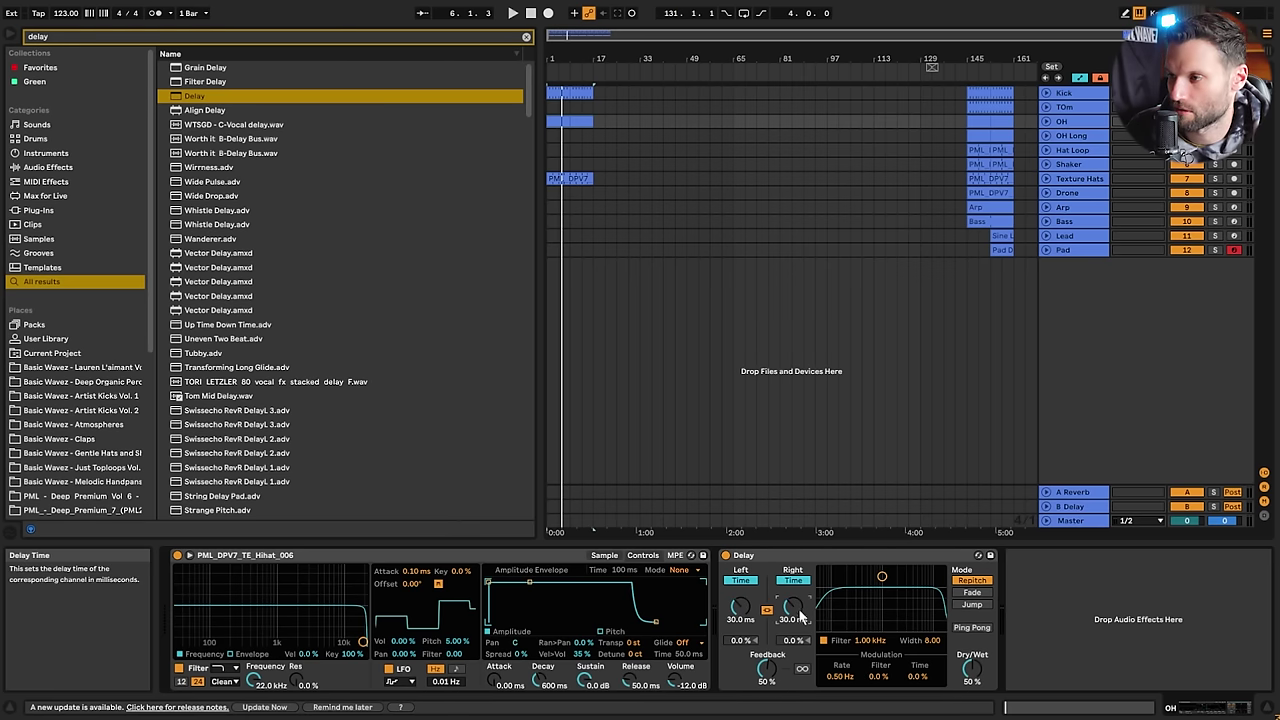
{"action": "left_click_drag", "start_coordinate": [960, 655], "coordinate": [962, 676]}
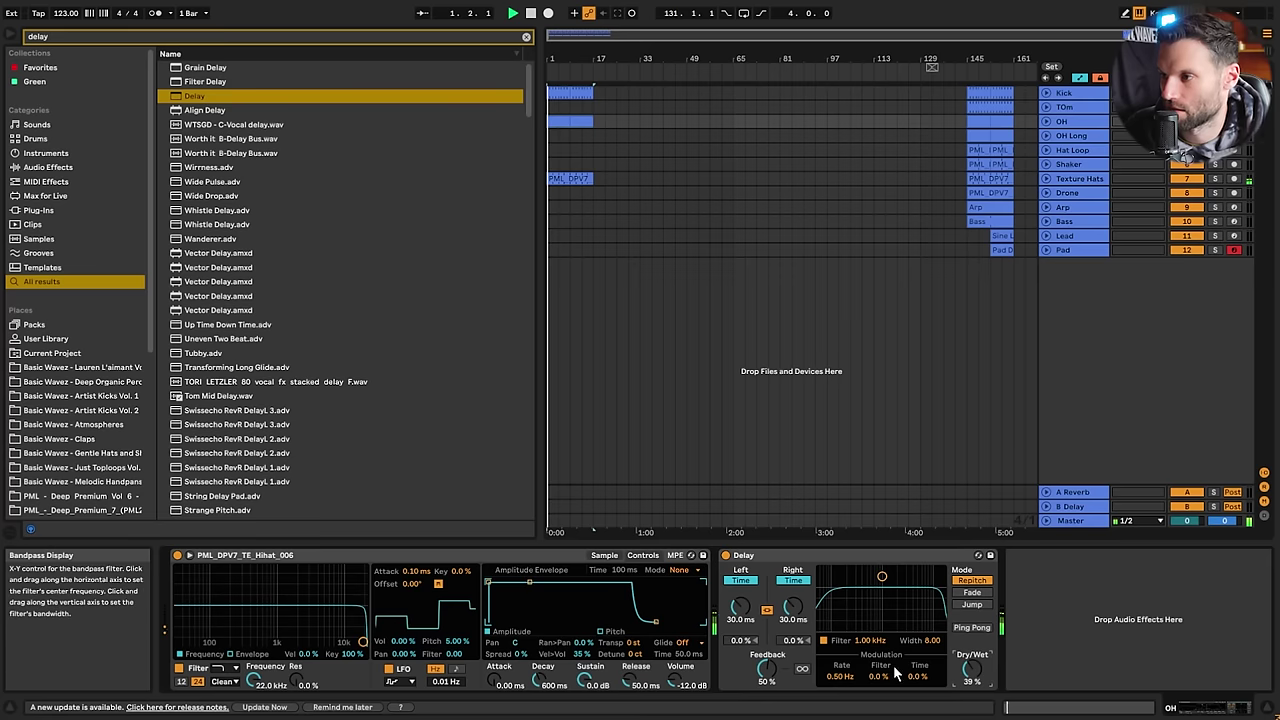
{"action": "left_click_drag", "start_coordinate": [792, 618], "coordinate": [792, 608]}
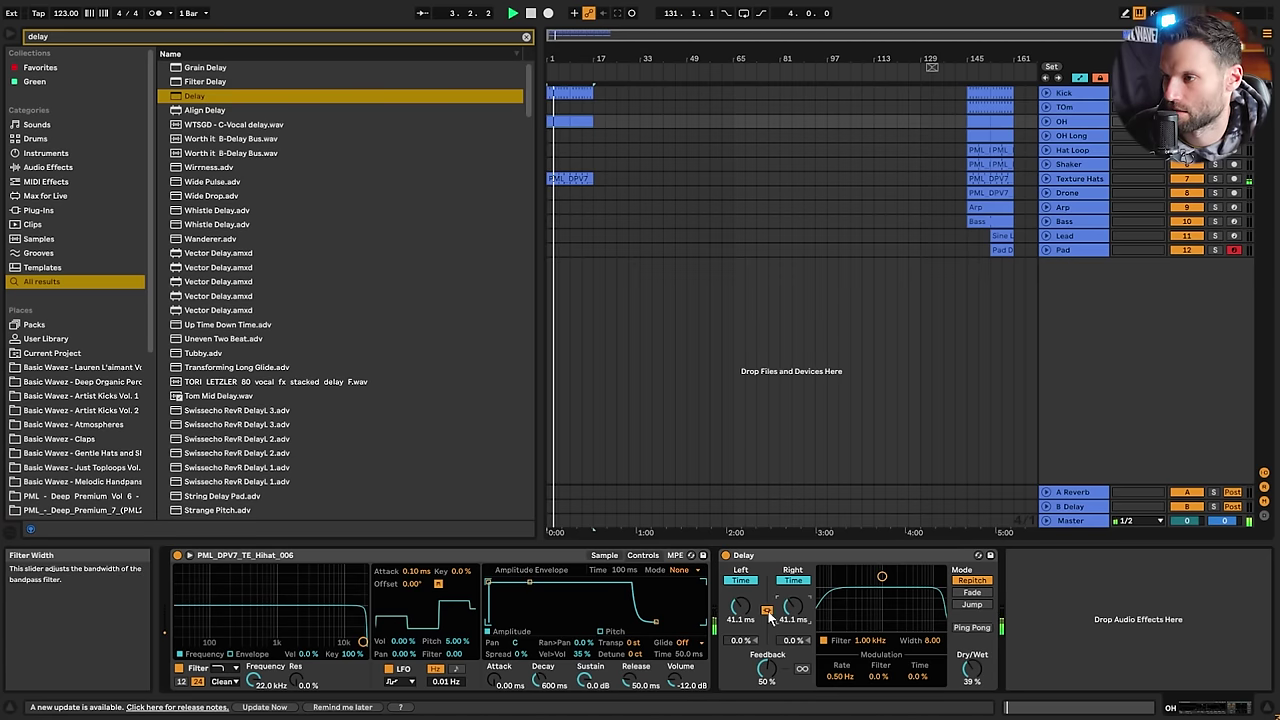
{"action": "left_click_drag", "start_coordinate": [767, 669], "coordinate": [767, 712]}
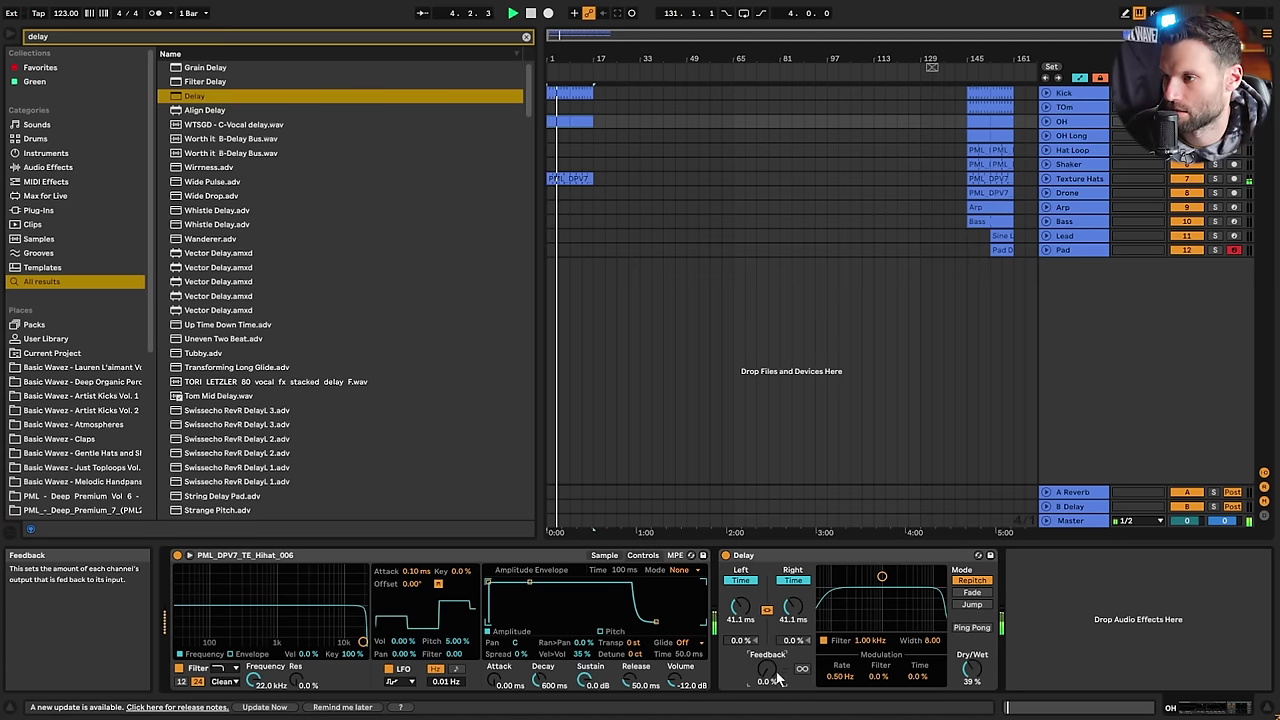
{"action": "left_click_drag", "start_coordinate": [792, 608], "coordinate": [792, 596]}
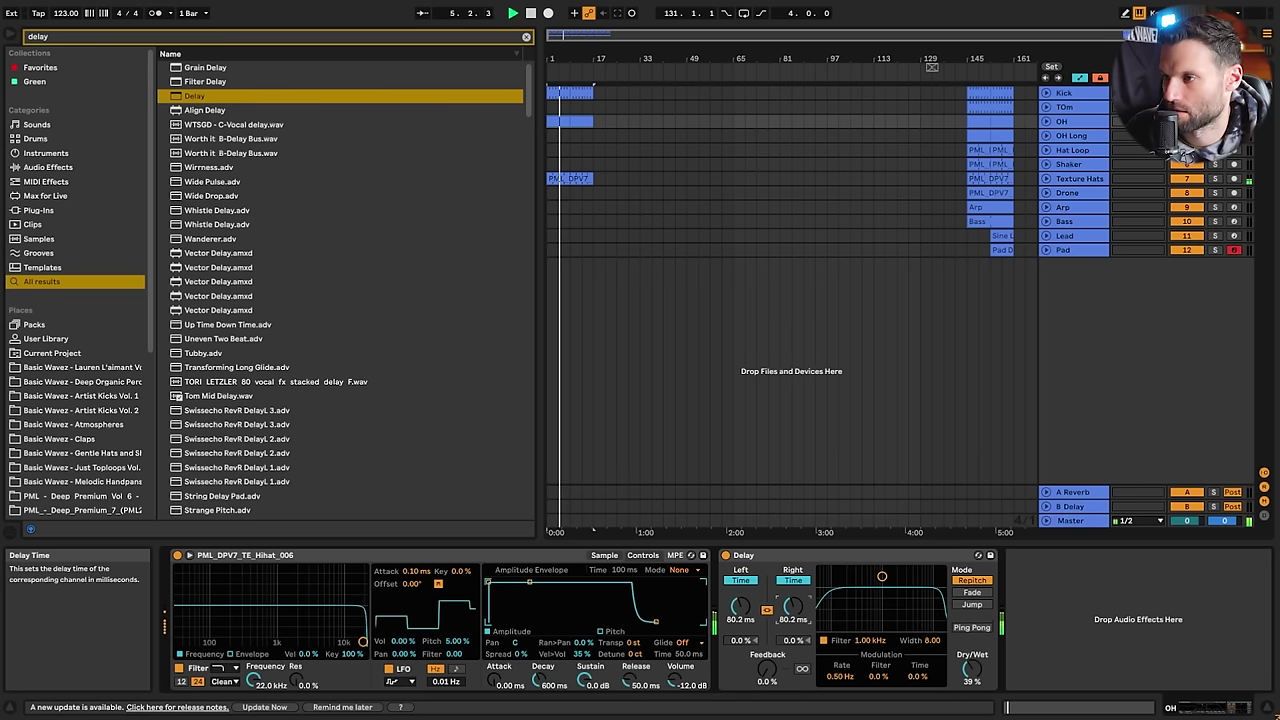
Set the Delay's Dry/Wet to 19%, enable Ping Pong and set the delay time to 60.8 ms
{"action": "left_click_drag", "start_coordinate": [971, 668], "coordinate": [971, 688]}
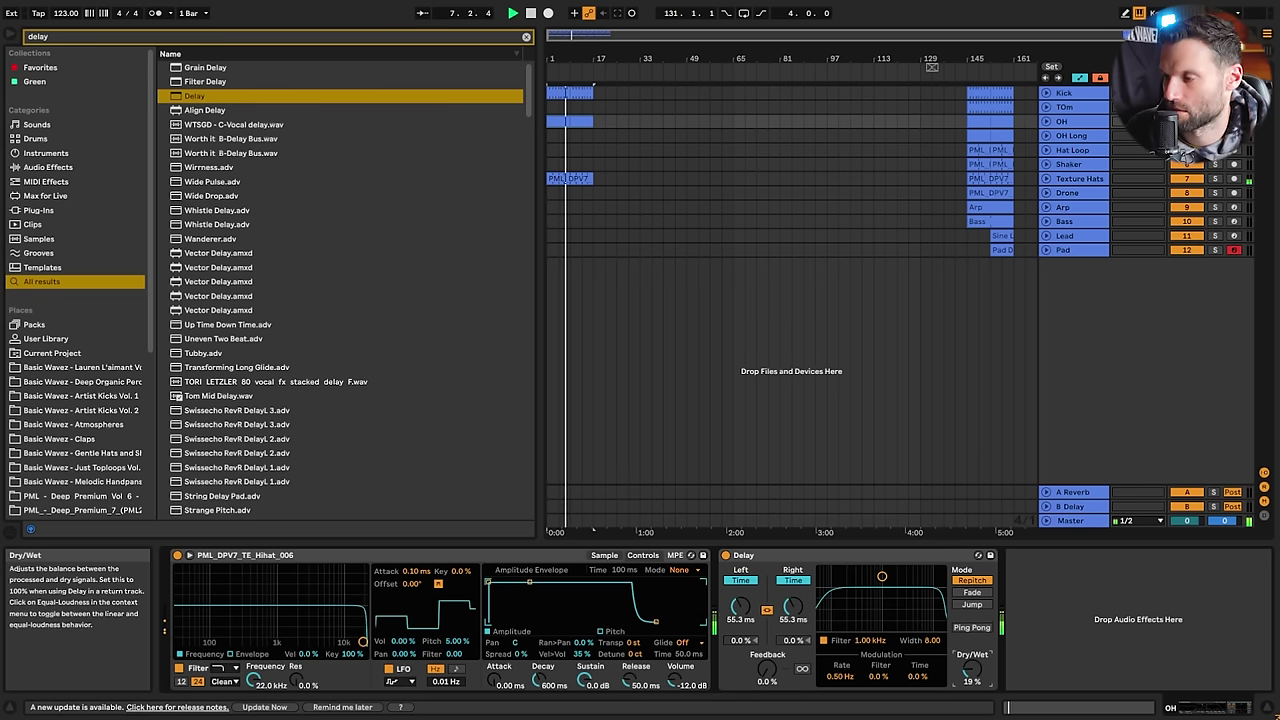
{"action": "left_click_drag", "start_coordinate": [740, 606], "coordinate": [740, 572]}
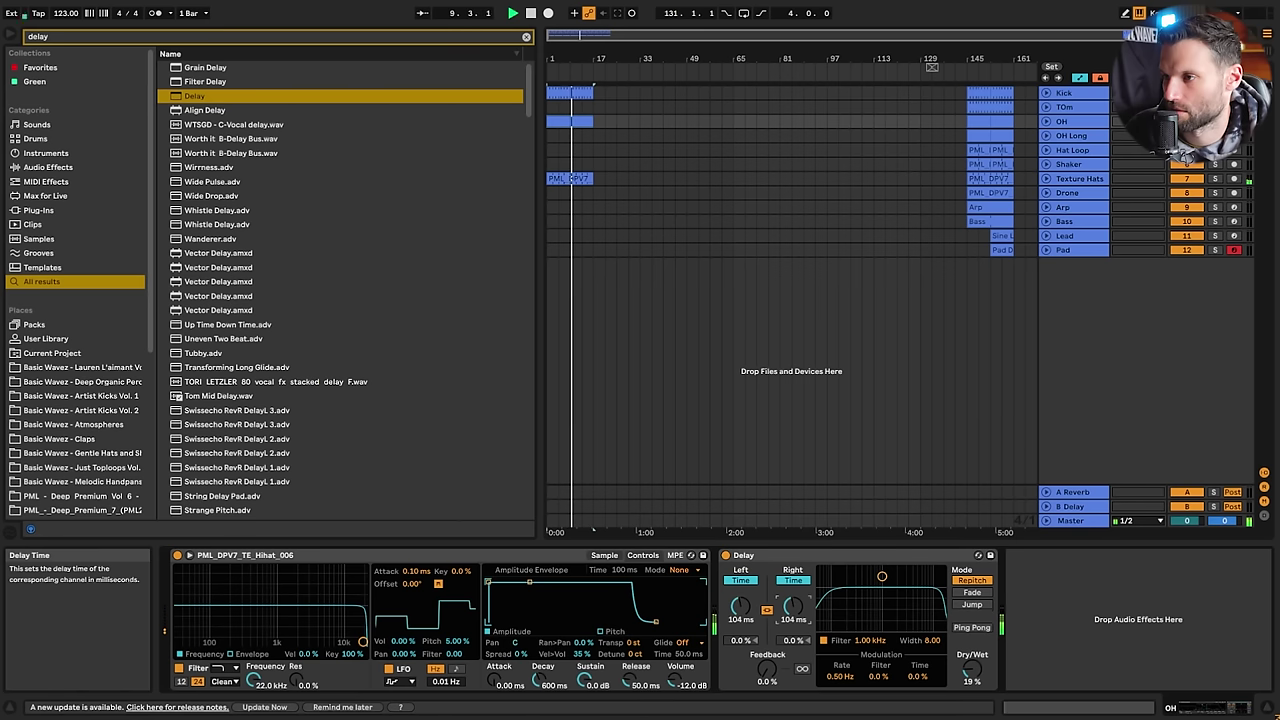
{"action": "left_click", "coordinate": [968, 628]}
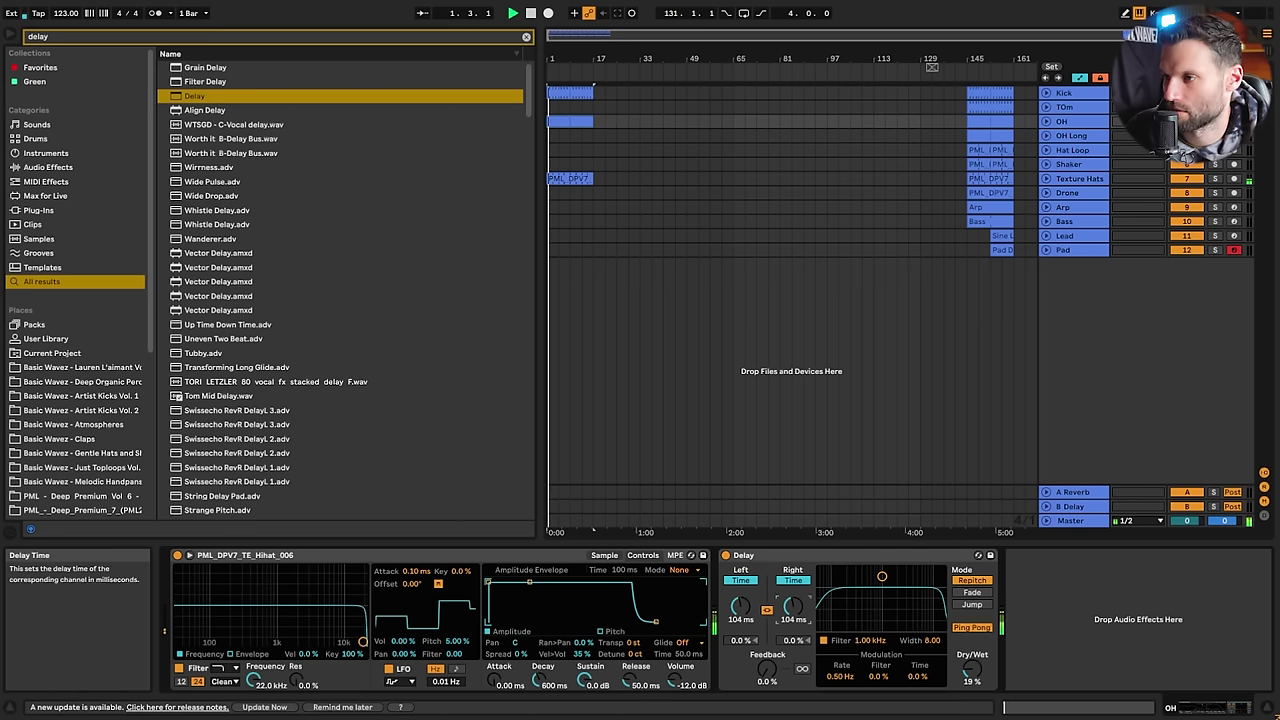
{"action": "left_click_drag", "start_coordinate": [740, 606], "coordinate": [740, 618]}
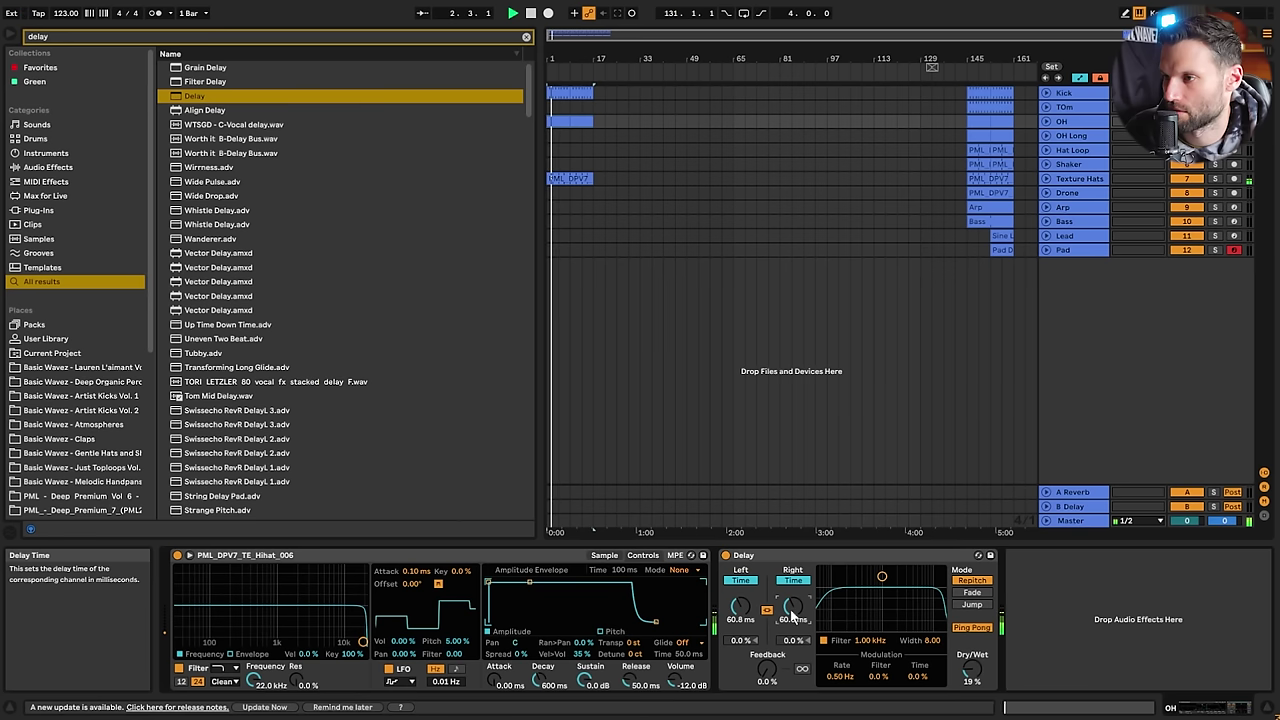
Set the Delay's feedback to 40% and its bandpass filter to 966 Hz with a width of 5.87
{"action": "mouse_move", "coordinate": [766, 670]}
{"action": "left_mouse_down"}
{"action": "mouse_move", "coordinate": [766, 650]}
{"action": "mouse_move", "coordinate": [766, 669]}
{"action": "left_mouse_up"}
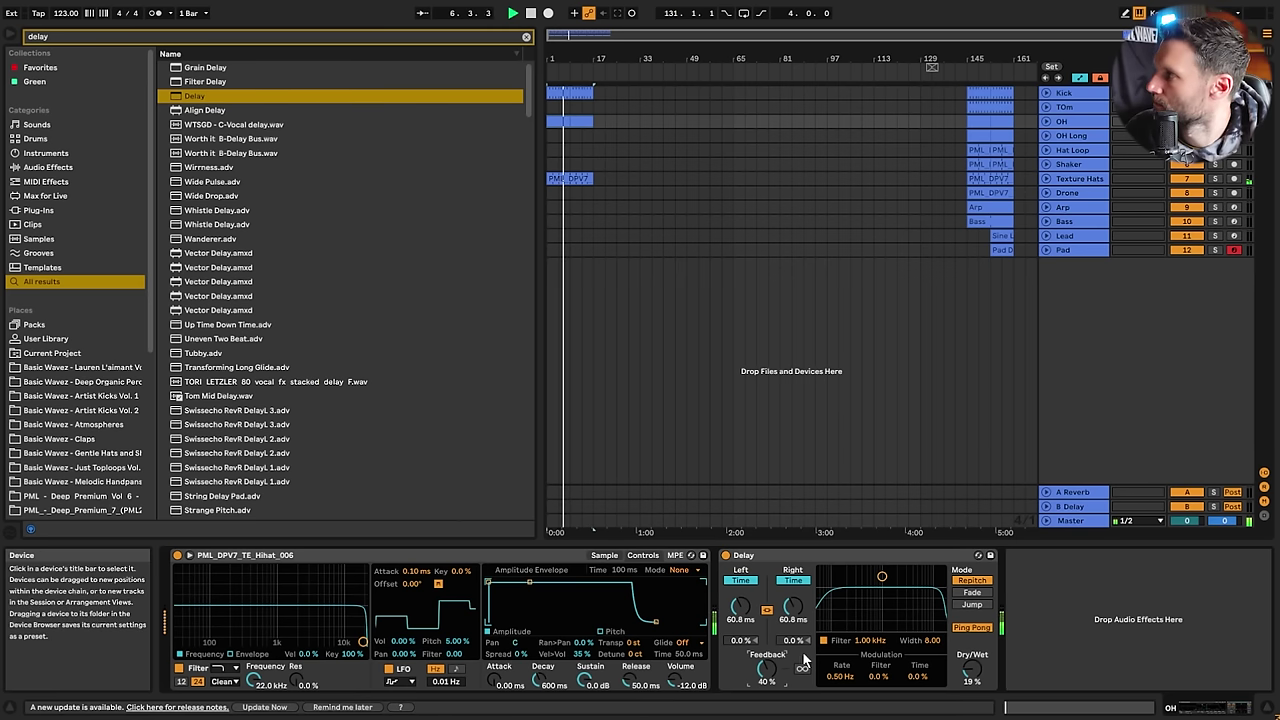
{"action": "left_click_drag", "start_coordinate": [881, 577], "coordinate": [880, 591]}
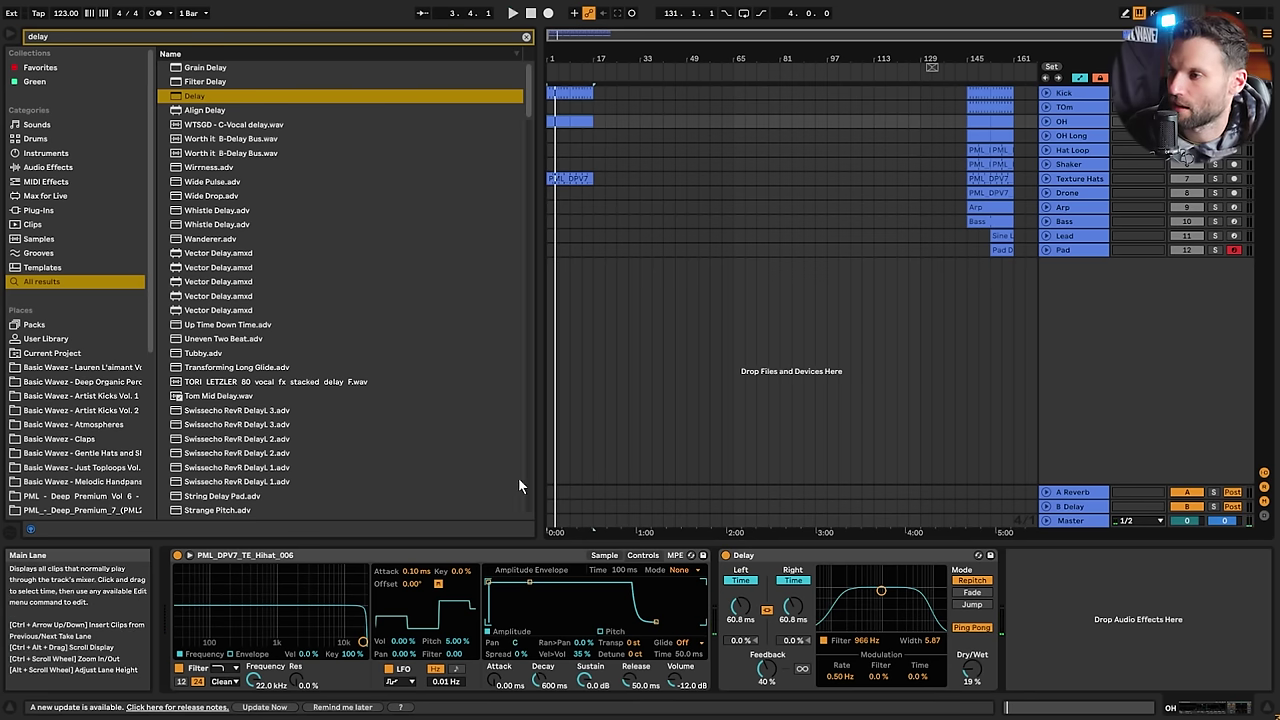
Clear the browser search and play the OH pattern from bar 1 to listen to the delay
{"action": "left_click", "coordinate": [527, 38]}
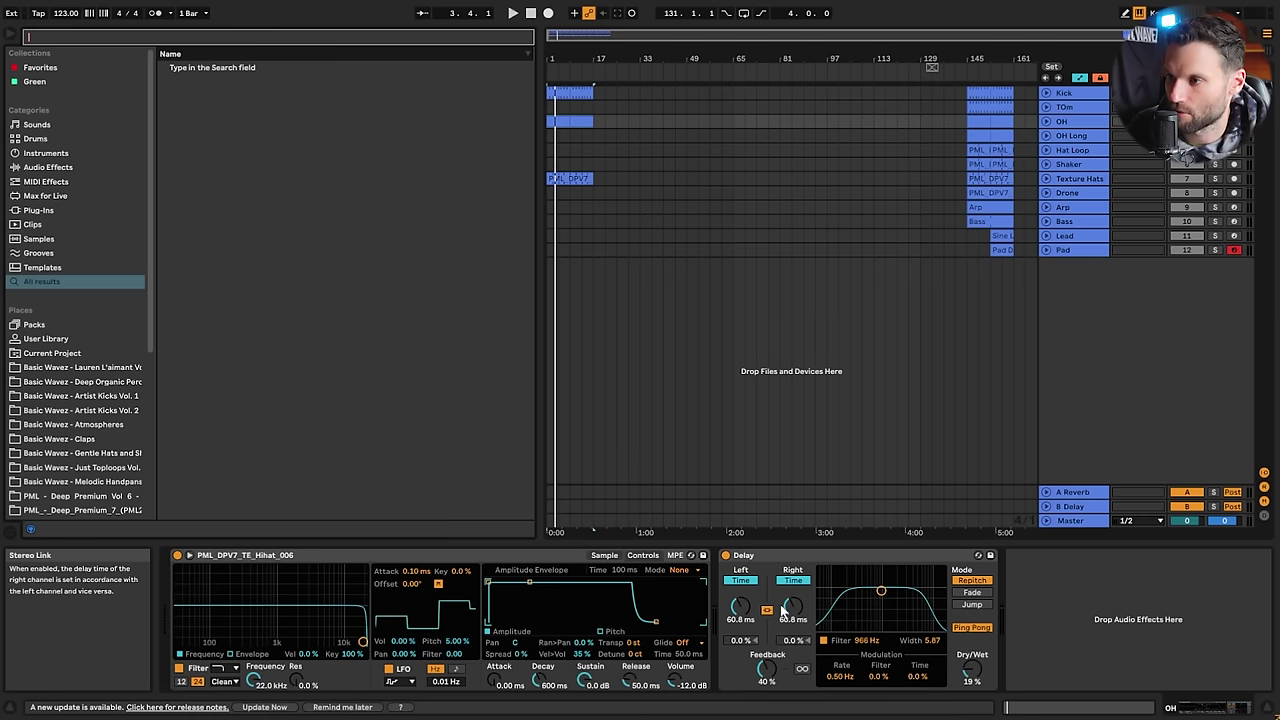
{"action": "left_click", "coordinate": [551, 120]}
{"action": "key", "text": "space"}
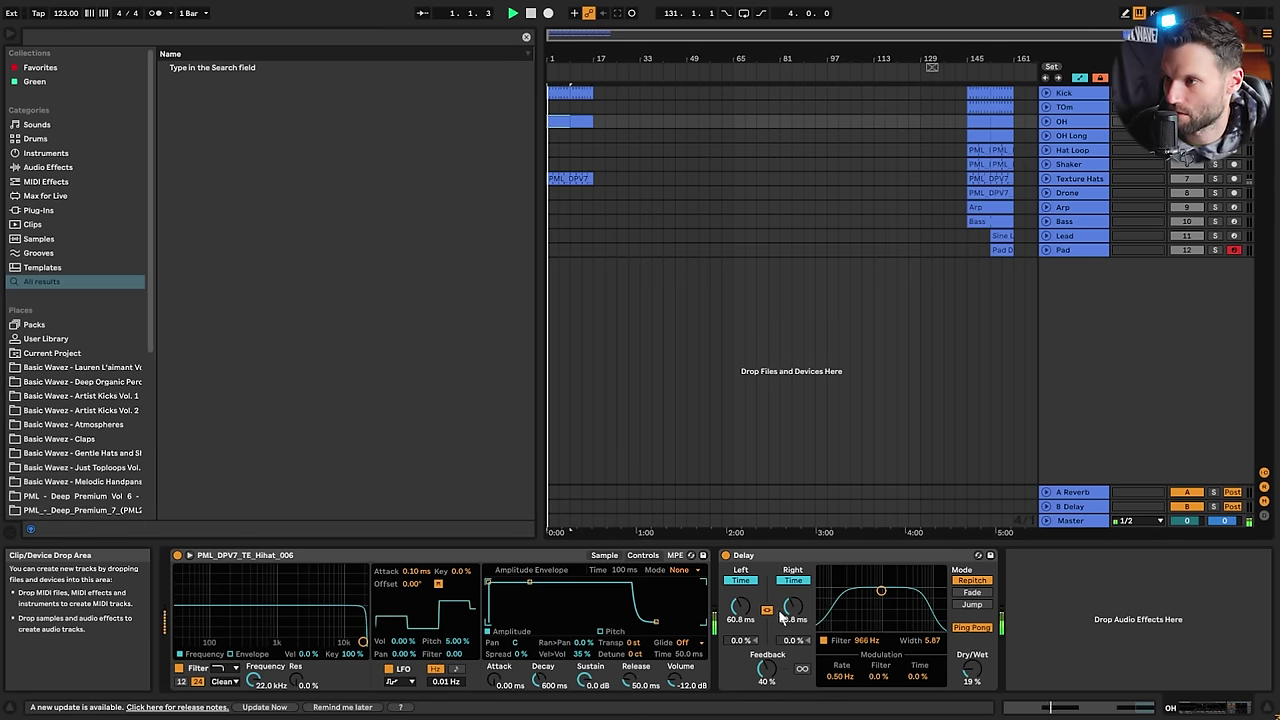
{"action": "mouse_move", "coordinate": [791, 612]}
{"action": "left_mouse_down"}
{"action": "mouse_move", "coordinate": [791, 626]}
{"action": "mouse_move", "coordinate": [791, 601]}
{"action": "mouse_move", "coordinate": [791, 620]}
{"action": "left_mouse_up"}
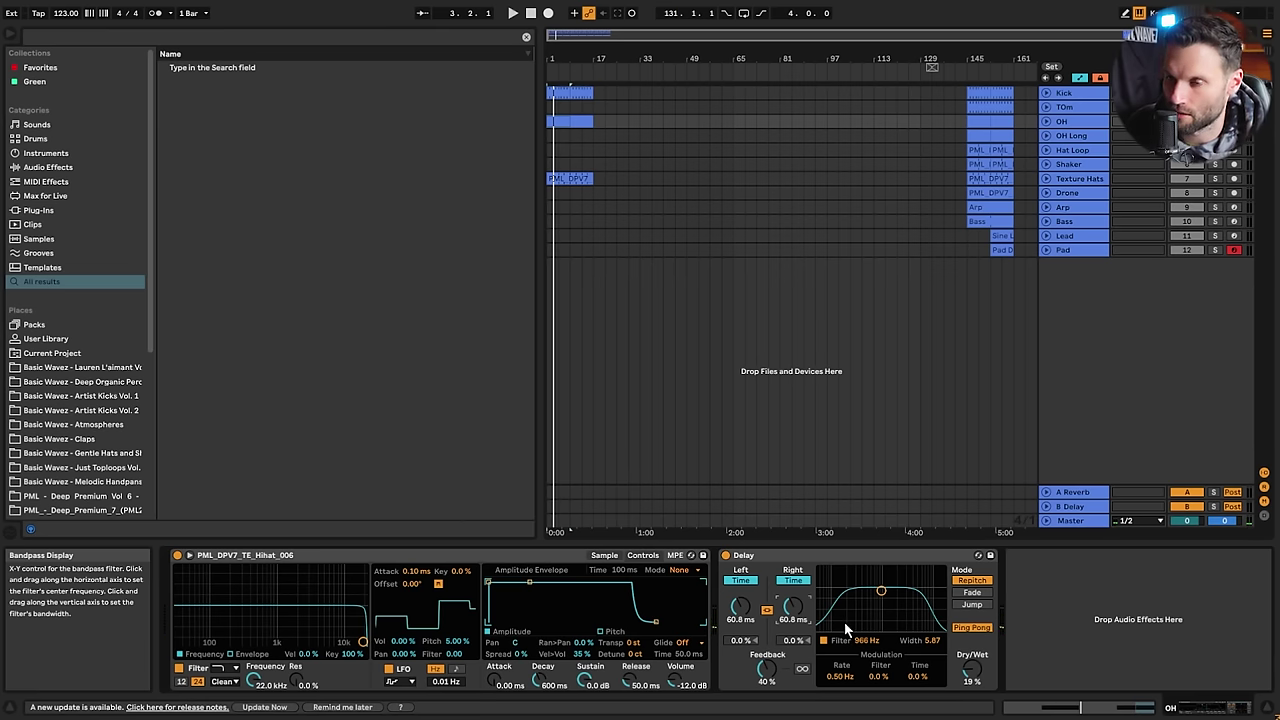
Search the browser for lfo and load the LFO device after the Delay
{"action": "key", "text": "ctrl+f"}
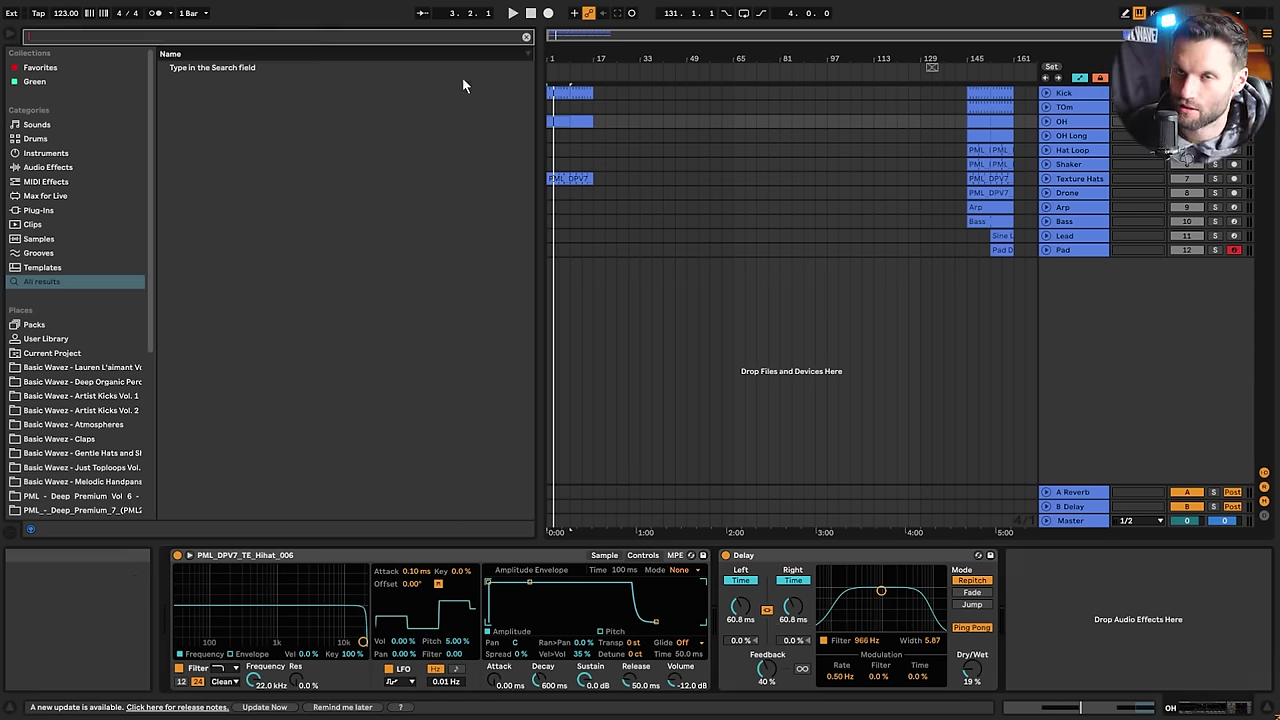
{"action": "type", "text": "lfo"}
{"action": "left_click", "coordinate": [206, 68]}
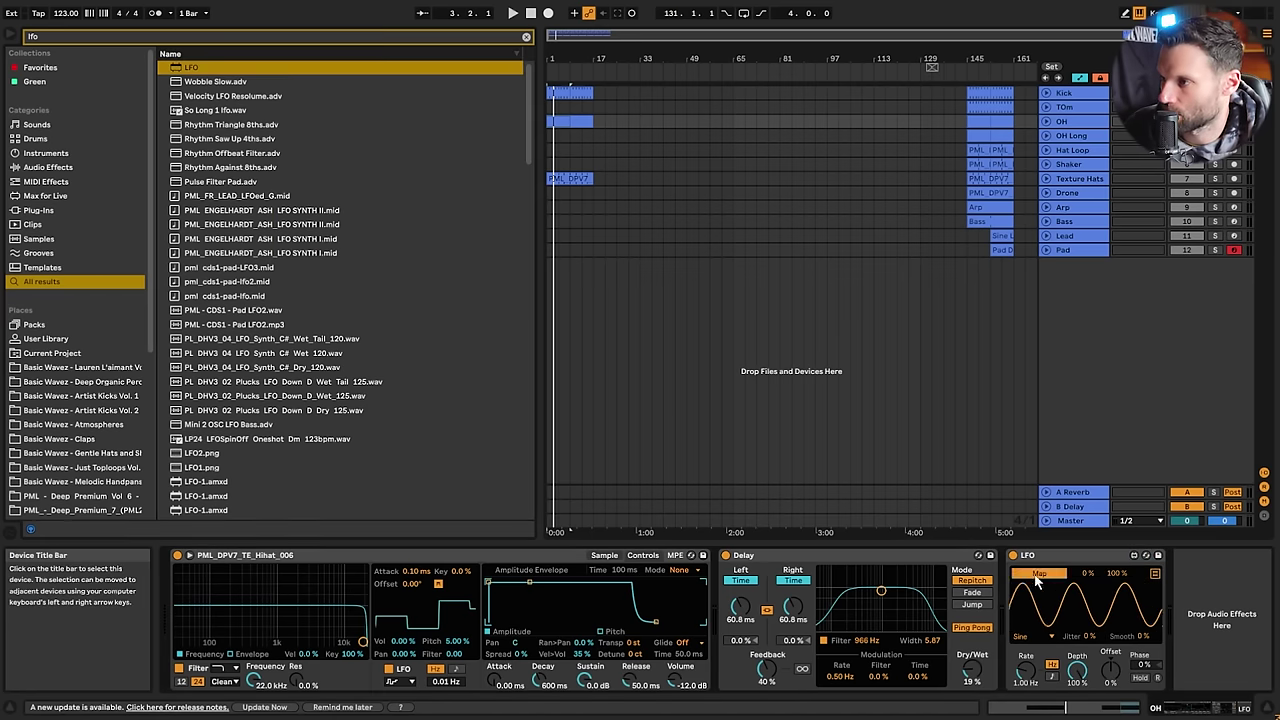
Map the LFO to the Delay's Dry/Wet with a modulation range from 13% to 23%
{"action": "left_click", "coordinate": [971, 678]}
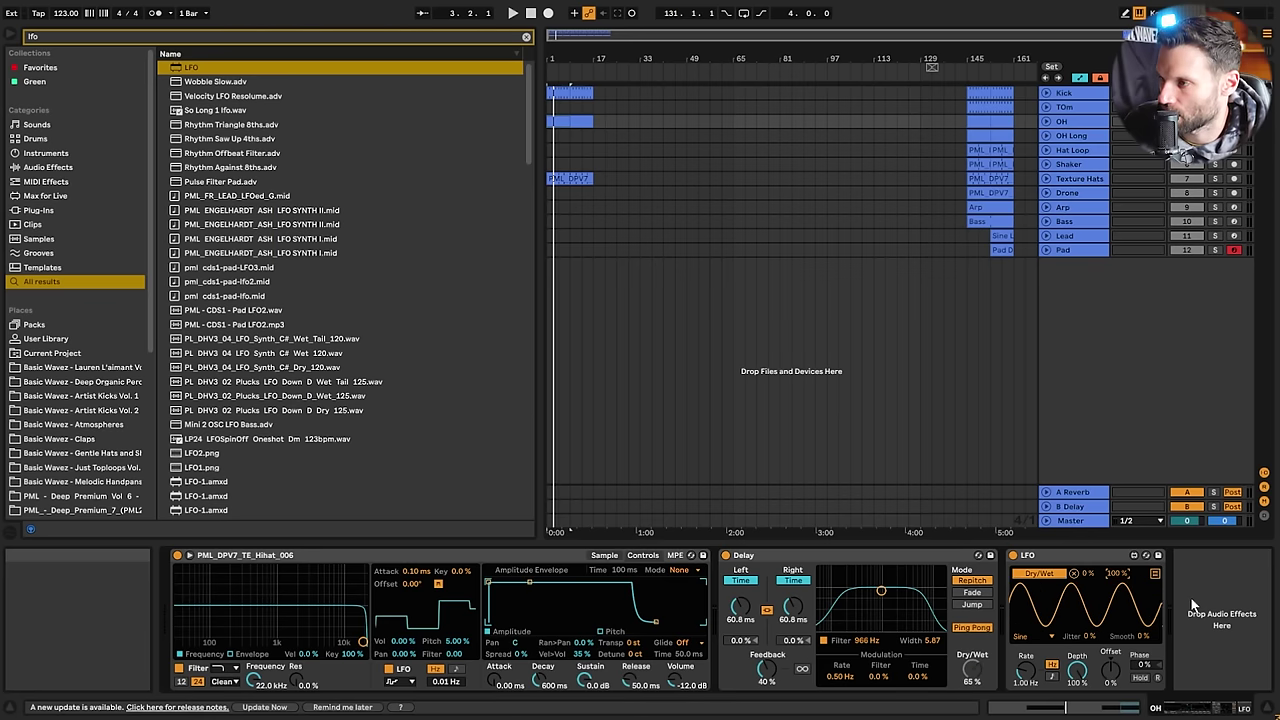
{"action": "left_click", "coordinate": [1073, 573]}
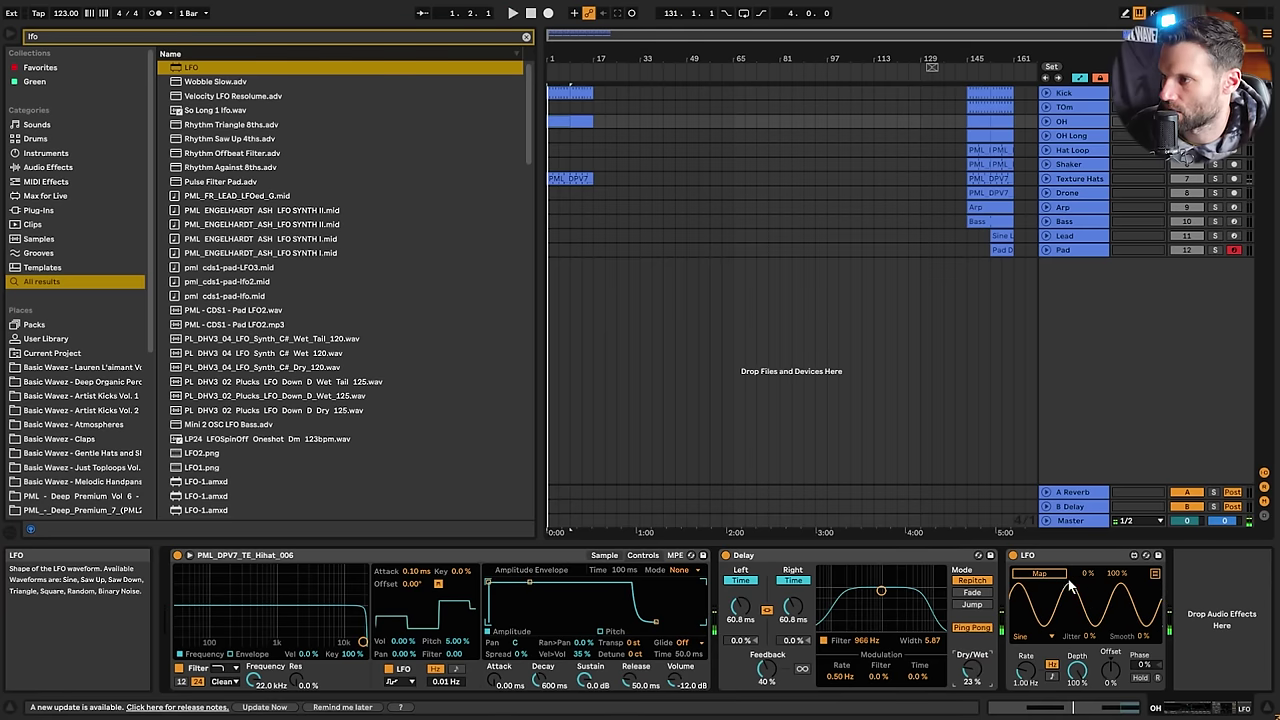
{"action": "left_click_drag", "start_coordinate": [1088, 575], "coordinate": [1119, 652]}
{"action": "key", "text": "space"}
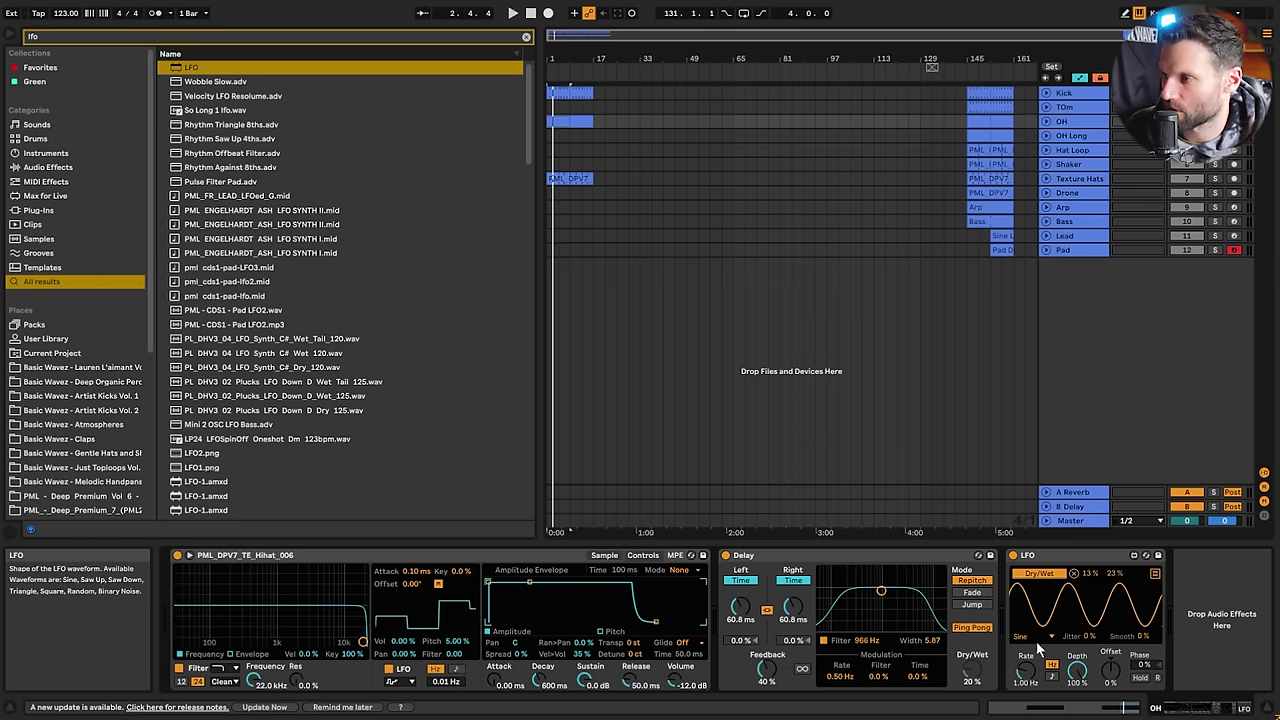
Change the LFO waveform to Random and set its rate to 4.26 Hz
{"action": "left_click", "coordinate": [1050, 637]}
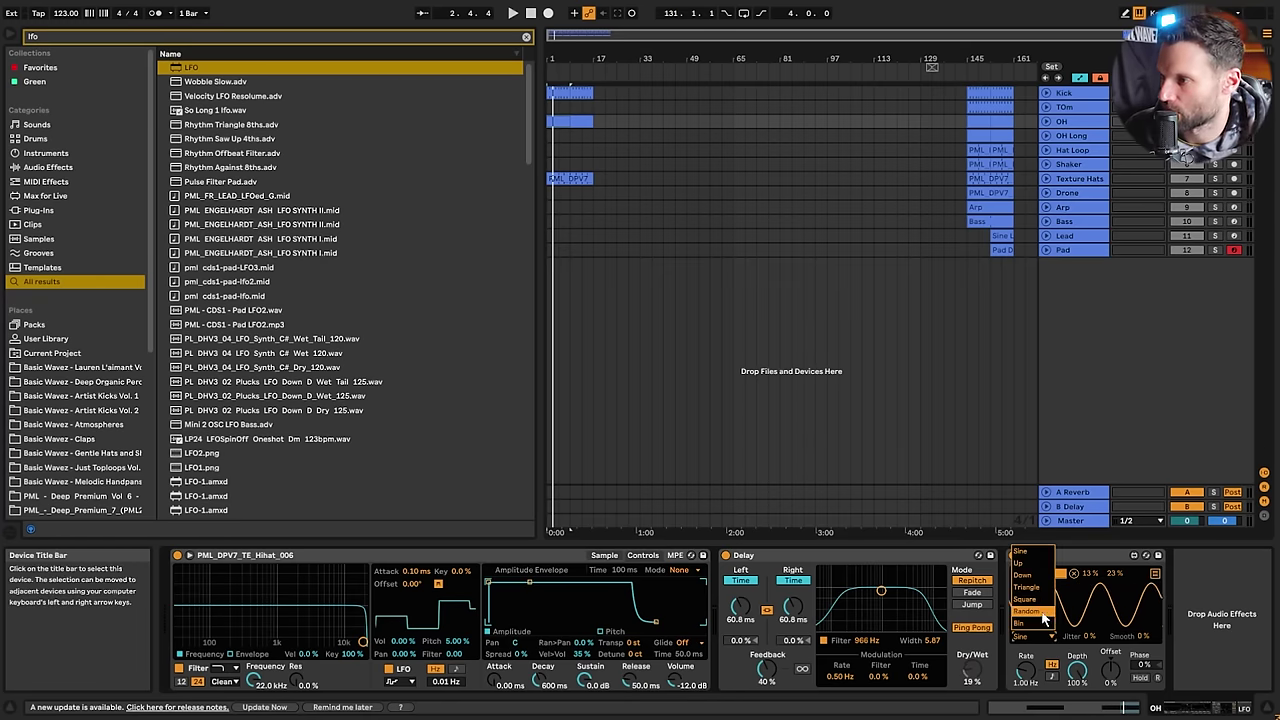
{"action": "left_click", "coordinate": [1041, 611]}
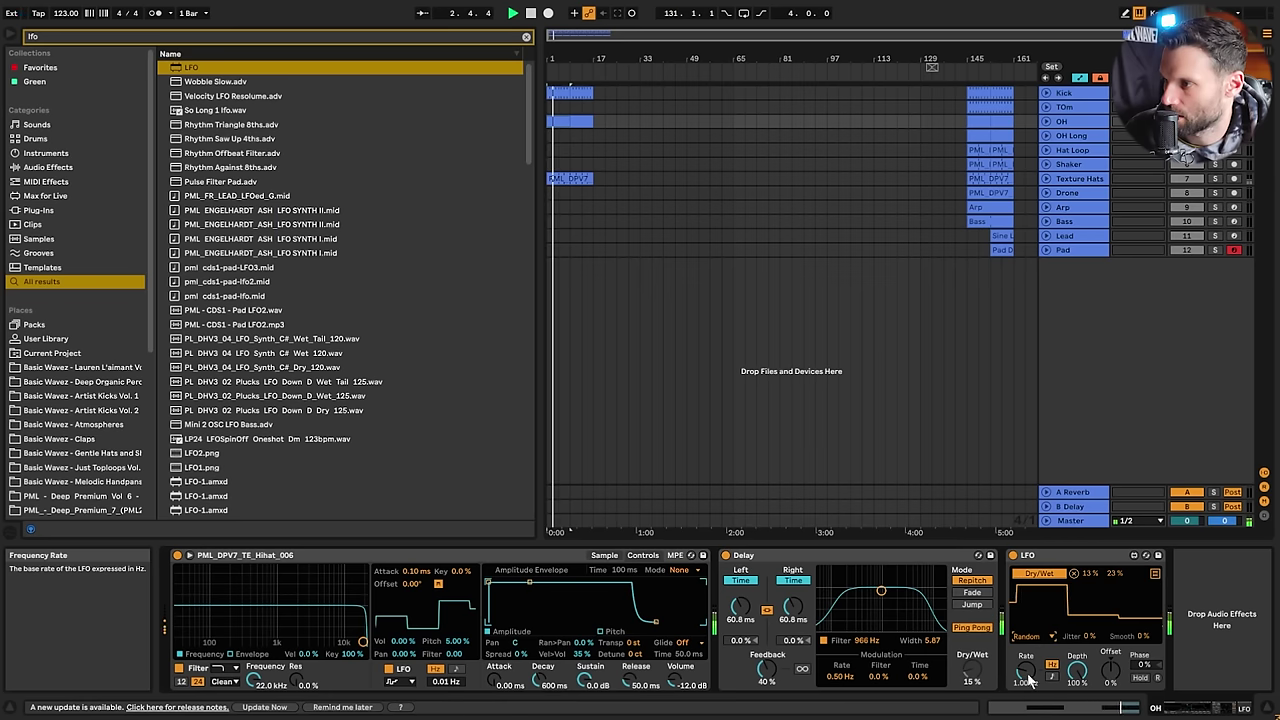
{"action": "left_click_drag", "start_coordinate": [1026, 674], "coordinate": [1026, 650]}
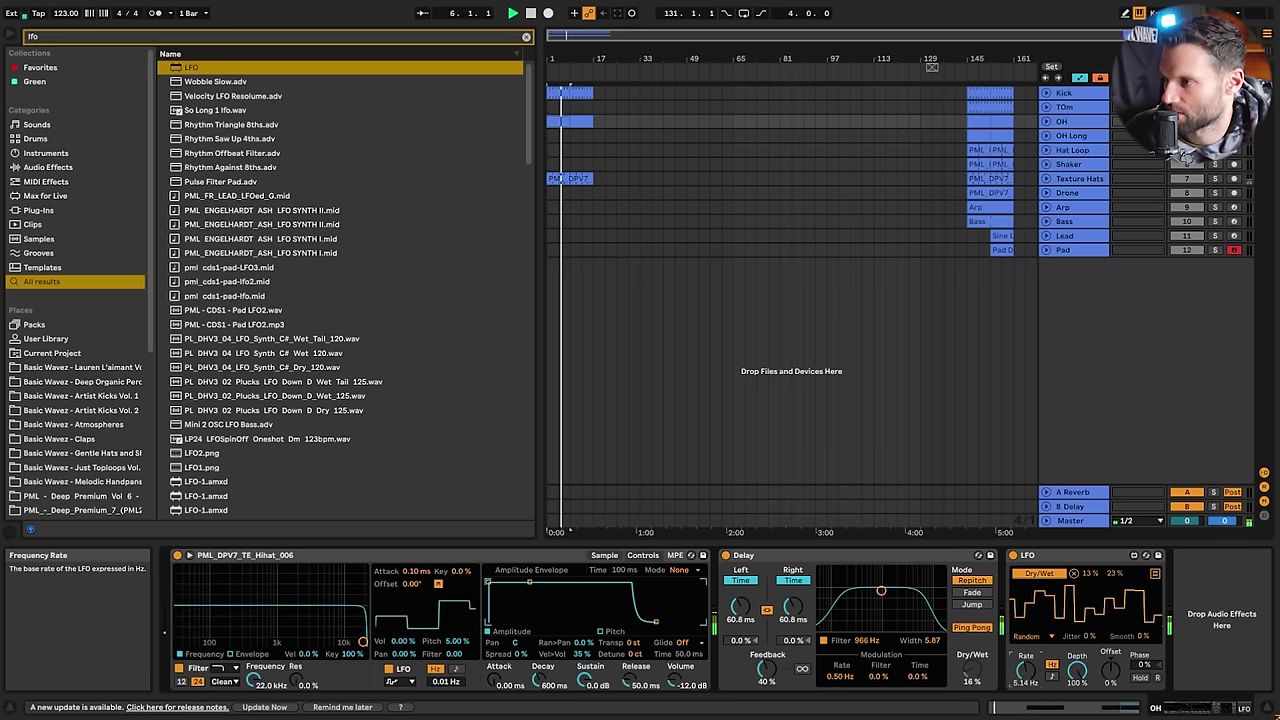
{"action": "left_click_drag", "start_coordinate": [1026, 650], "coordinate": [1026, 660]}
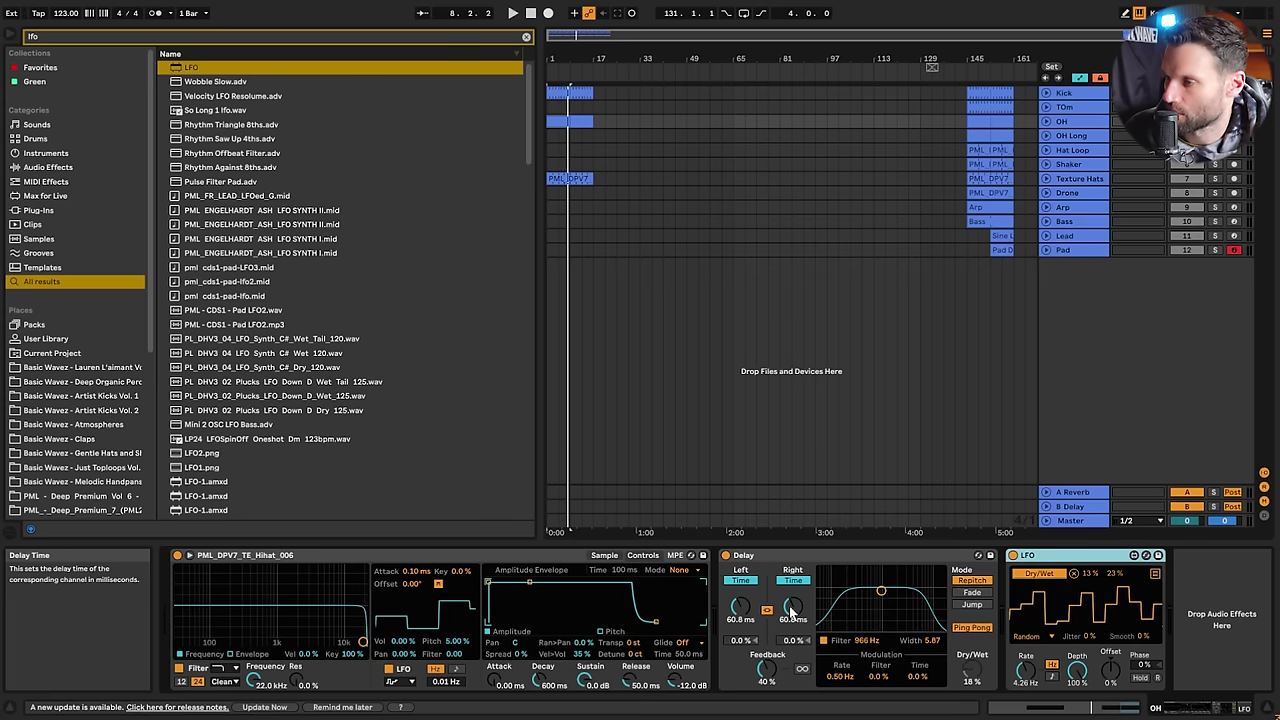
Duplicate the LFO and set the copy's rate to 1.09 Hz and its smoothing to 100%
{"action": "key", "text": "ctrl+d"}
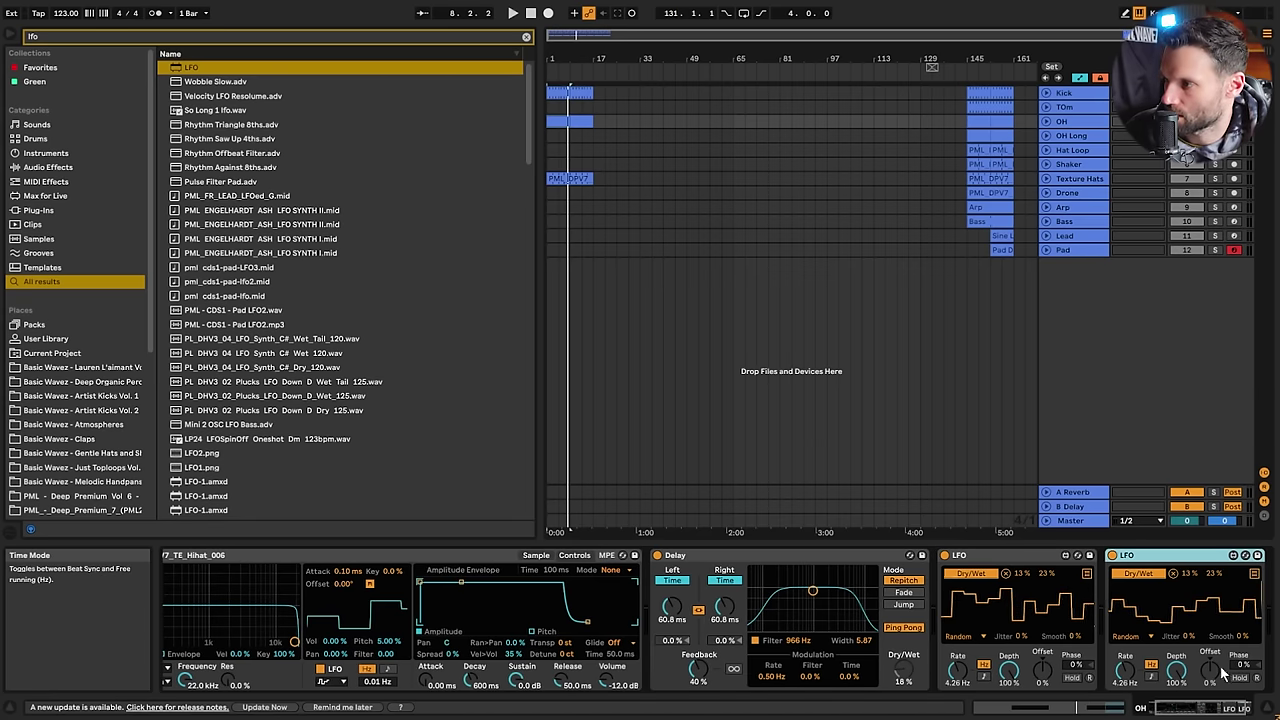
{"action": "left_click_drag", "start_coordinate": [1125, 671], "coordinate": [1125, 698]}
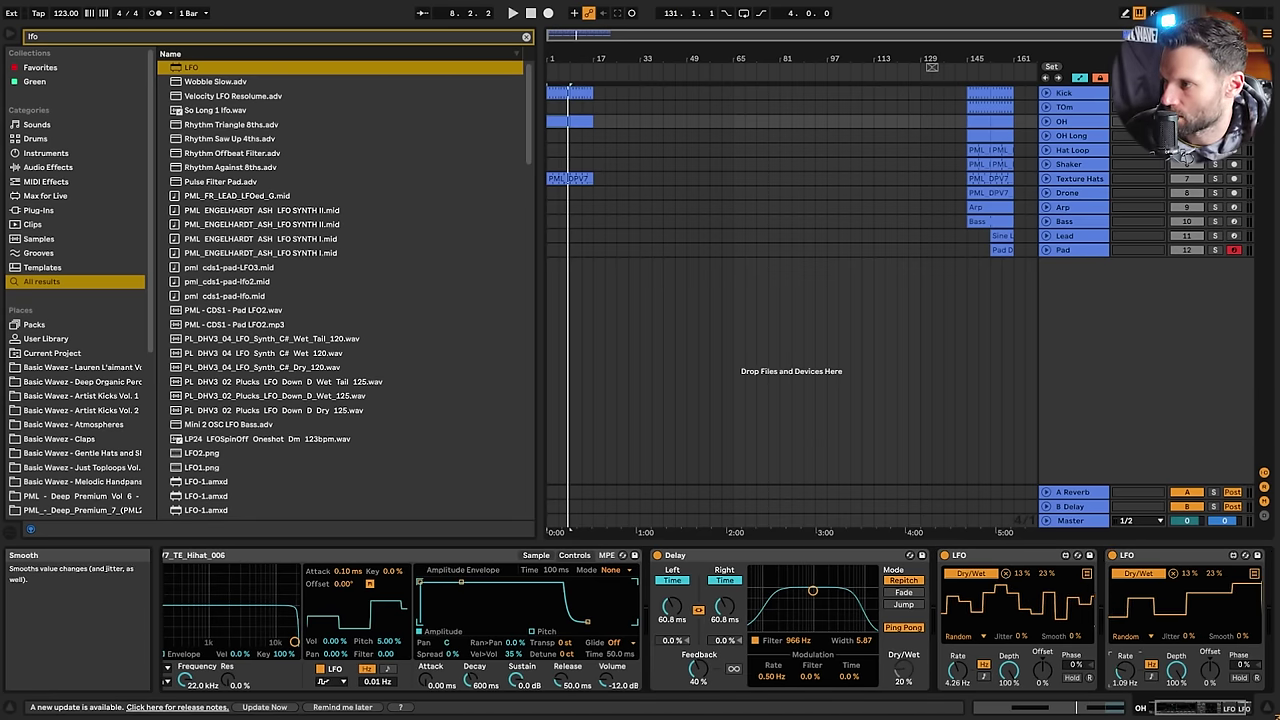
{"action": "left_click_drag", "start_coordinate": [1242, 636], "coordinate": [1242, 630]}
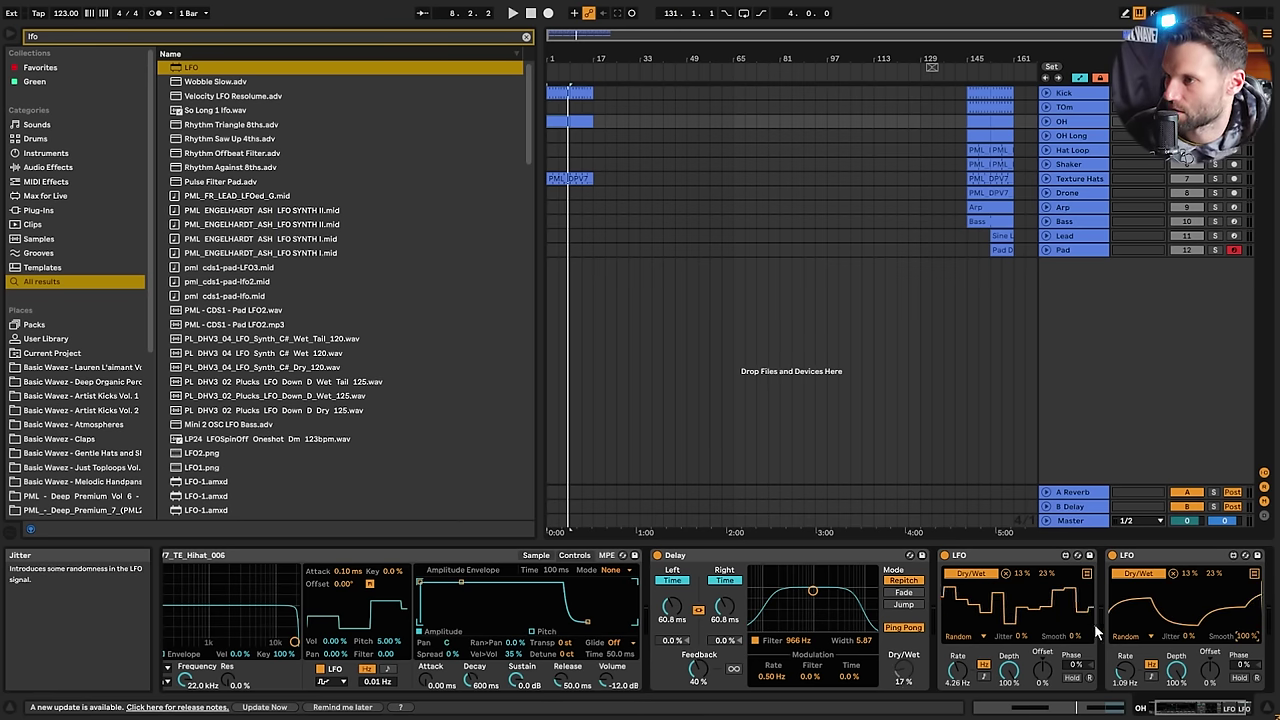
Remap the second LFO to the Delay's time with a modulation range from 38% to 41%
{"action": "left_click", "coordinate": [1173, 574]}
{"action": "left_click", "coordinate": [1147, 575]}
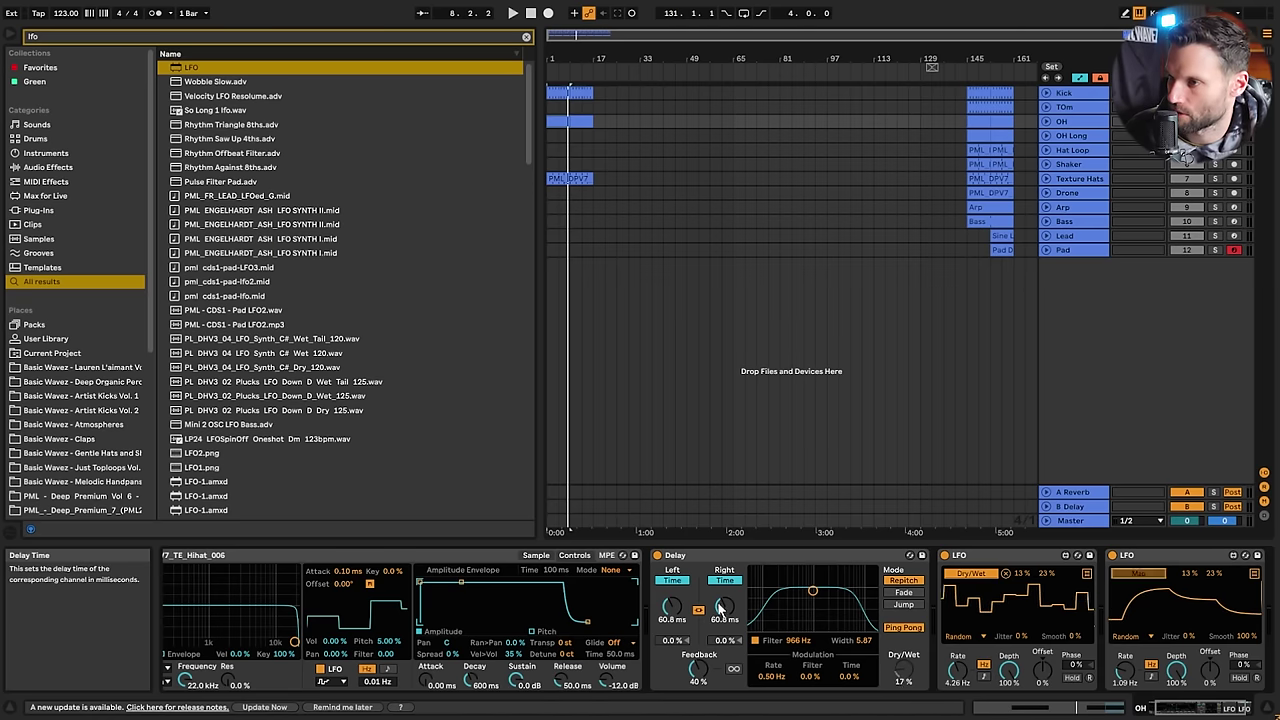
{"action": "left_click", "coordinate": [724, 606]}
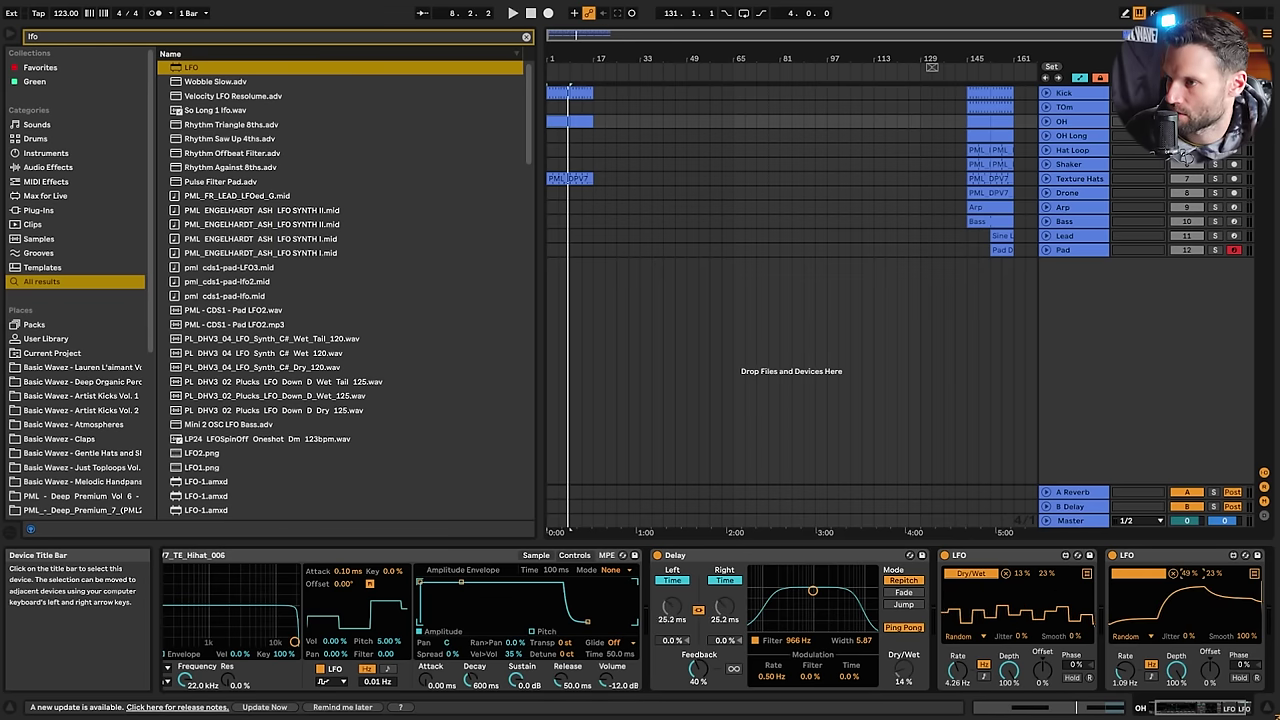
{"action": "left_click_drag", "start_coordinate": [1213, 574], "coordinate": [1190, 592]}
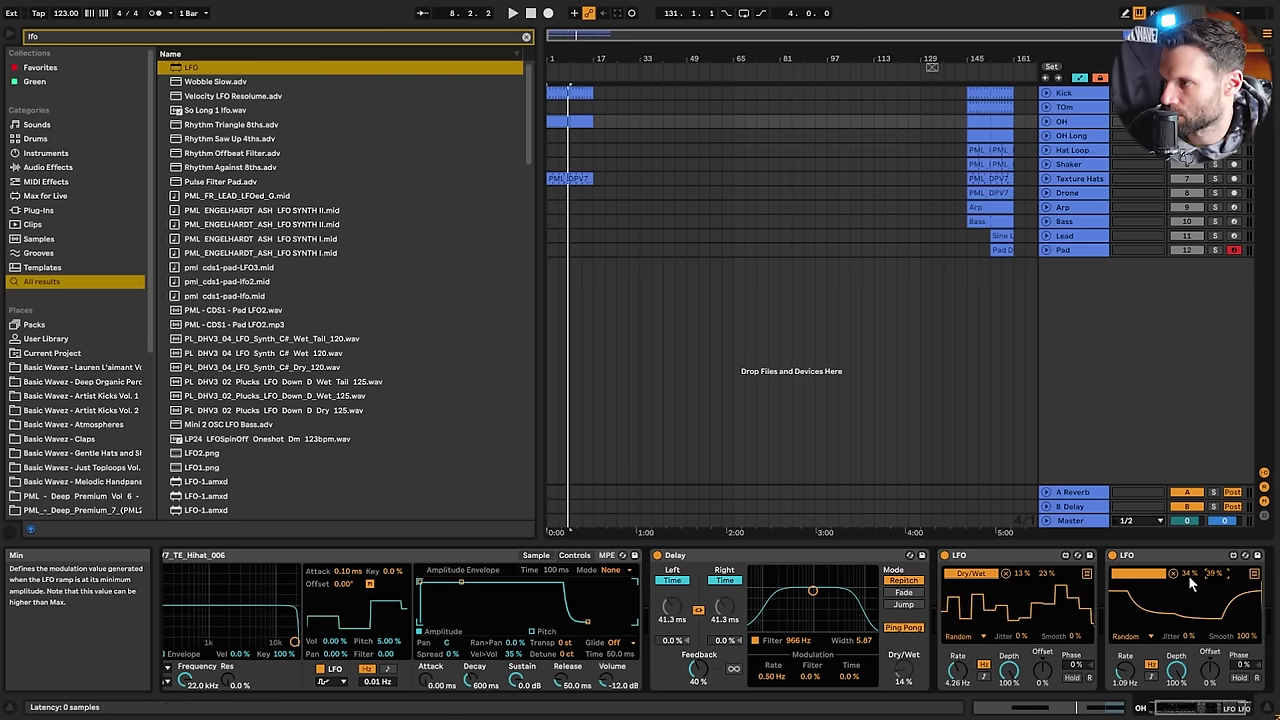
{"action": "type", "text": "3"}
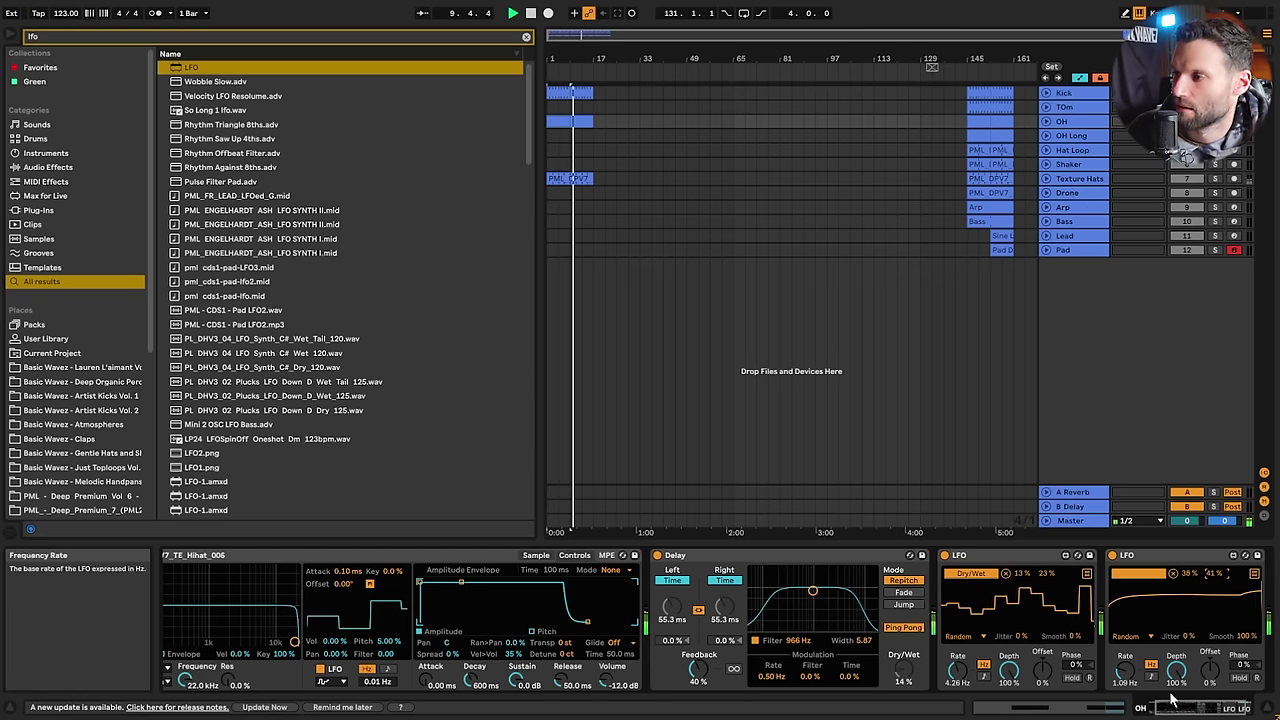
Search the browser for rever and load the Reverb device at the end of the OH device chain
{"action": "left_click", "coordinate": [1213, 708]}
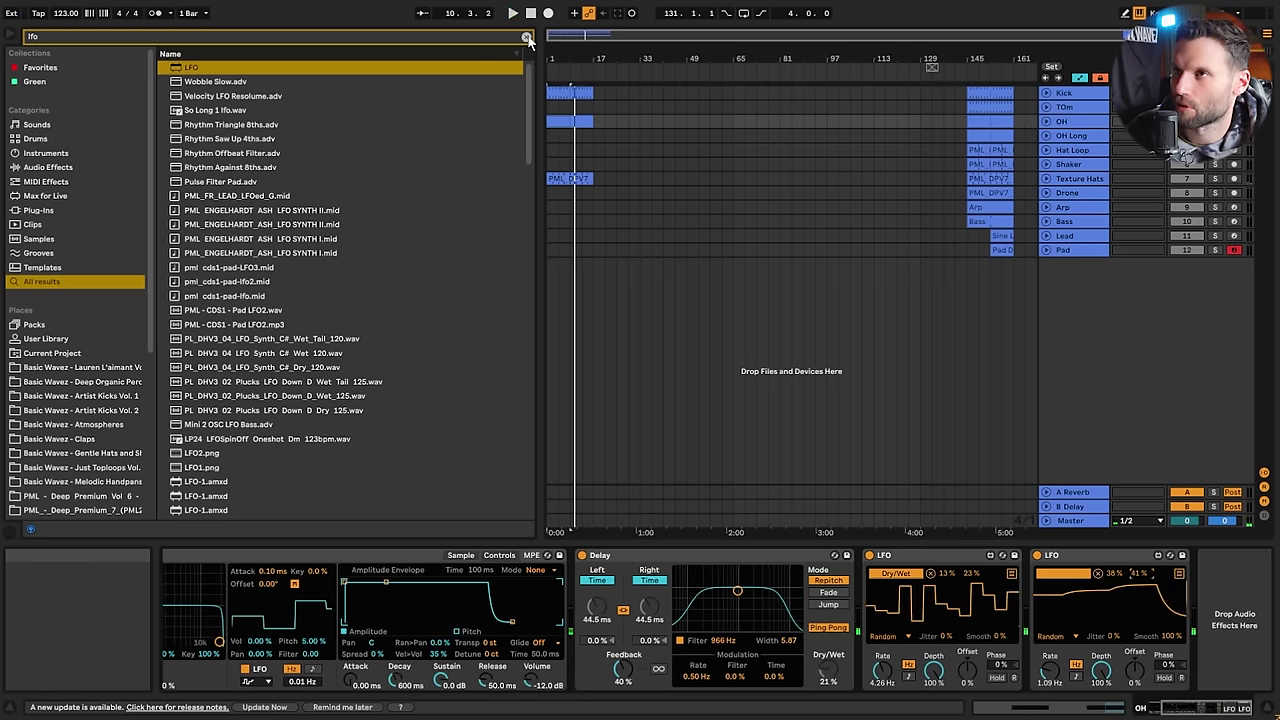
{"action": "left_click", "coordinate": [526, 36]}
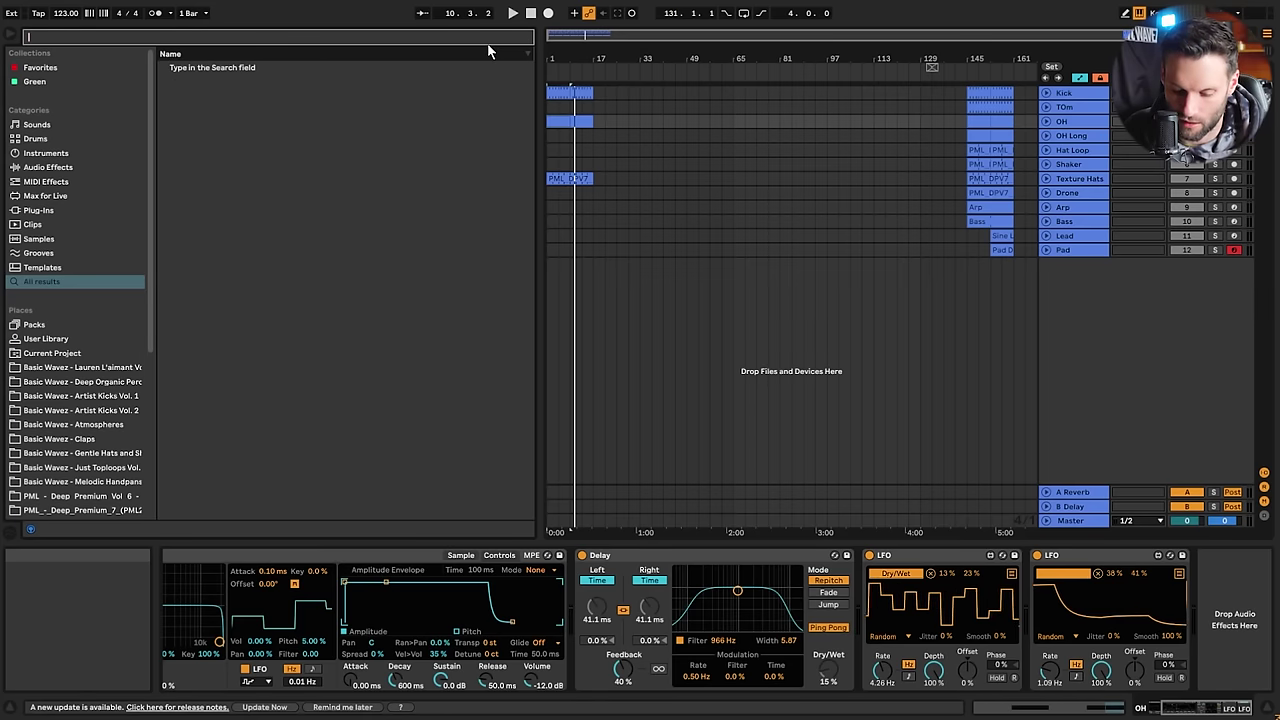
{"action": "type", "text": "rever"}
{"action": "double_click", "coordinate": [190, 67]}
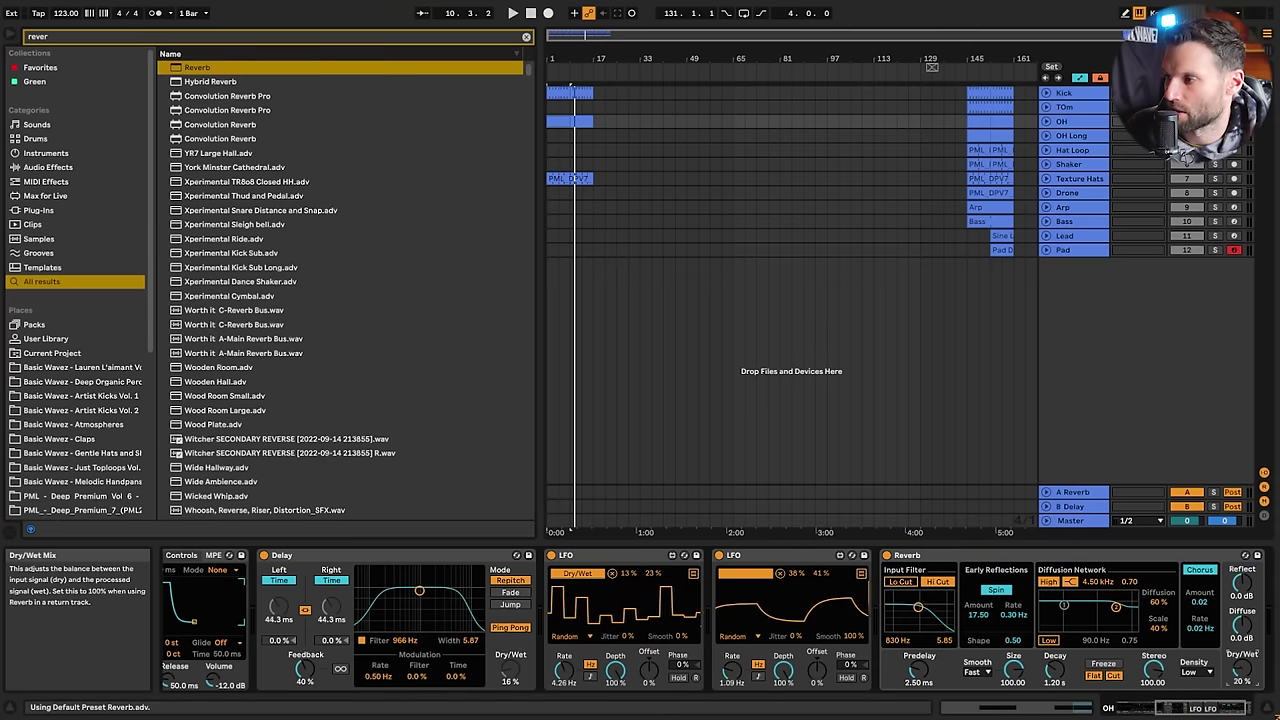
Duplicate the second LFO and map the copy to the Reverb's Dry/Wet
{"action": "left_click", "coordinate": [817, 563]}
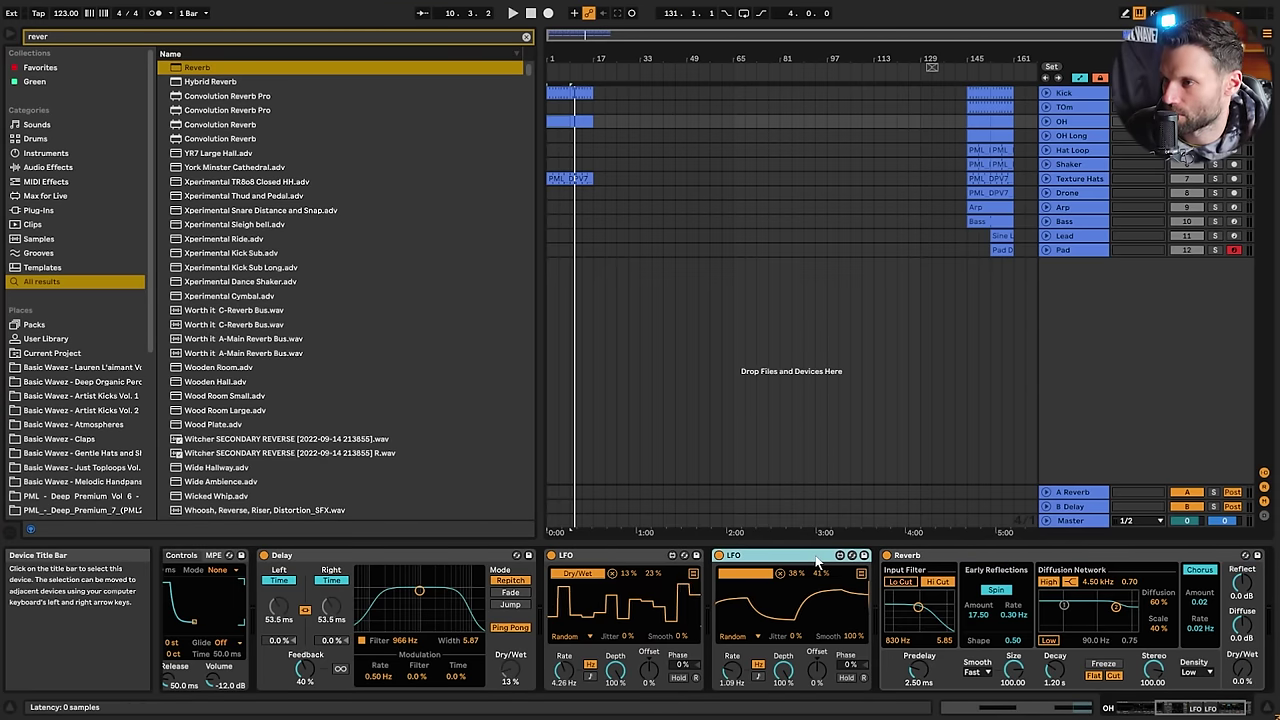
{"action": "key", "text": "ctrl+d"}
{"action": "left_click", "coordinate": [926, 576]}
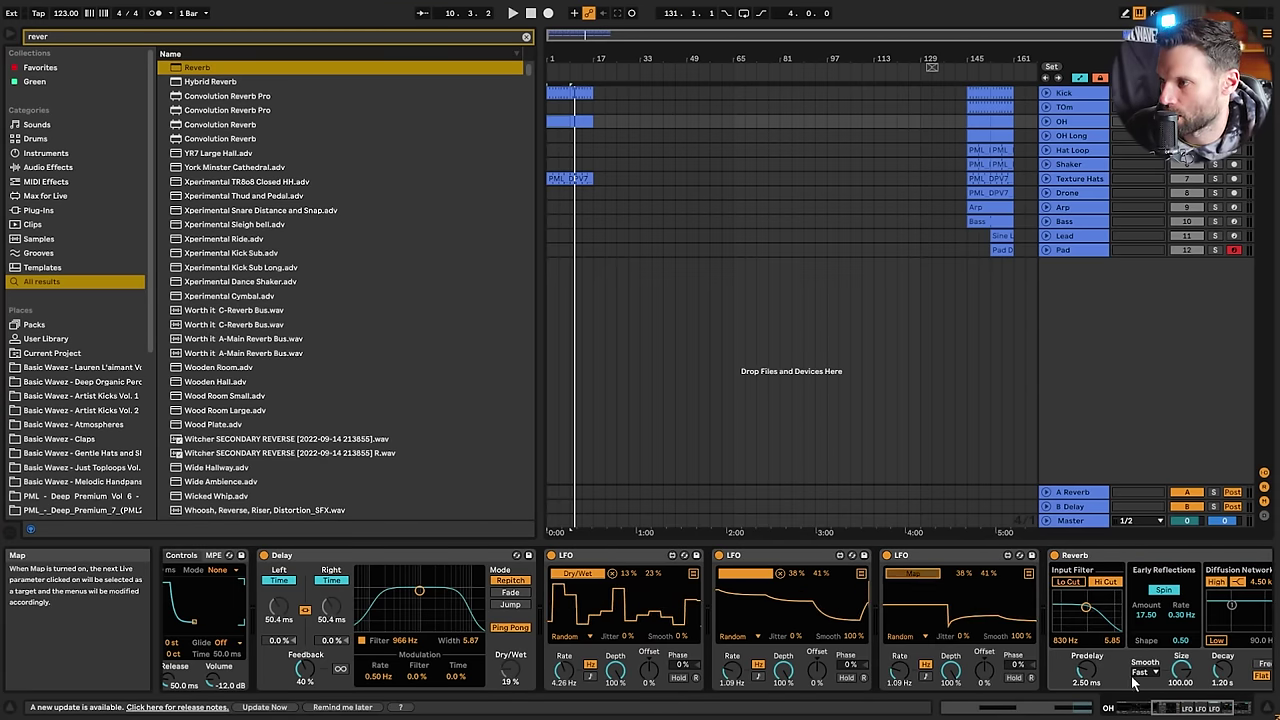
{"action": "left_click_drag", "start_coordinate": [1214, 709], "coordinate": [1235, 710]}
{"action": "left_click", "coordinate": [1168, 675]}
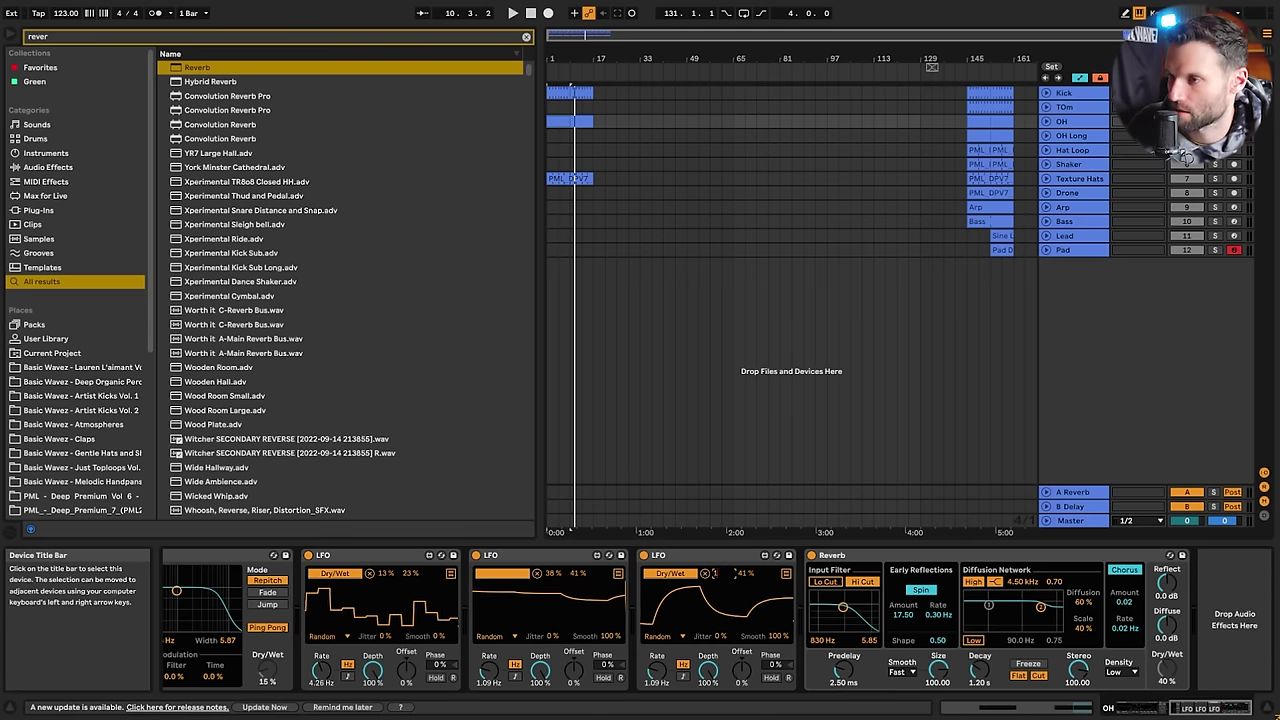
Set the third LFO's modulation range from 3% to 10%
{"action": "left_click_drag", "start_coordinate": [718, 576], "coordinate": [718, 590]}
{"action": "type", "text": "10"}
{"action": "key", "text": "Return"}
Audition the Reverb with size 18.29 and decay 3.16 s, and unsolo the OH track
{"action": "key", "text": "space"}
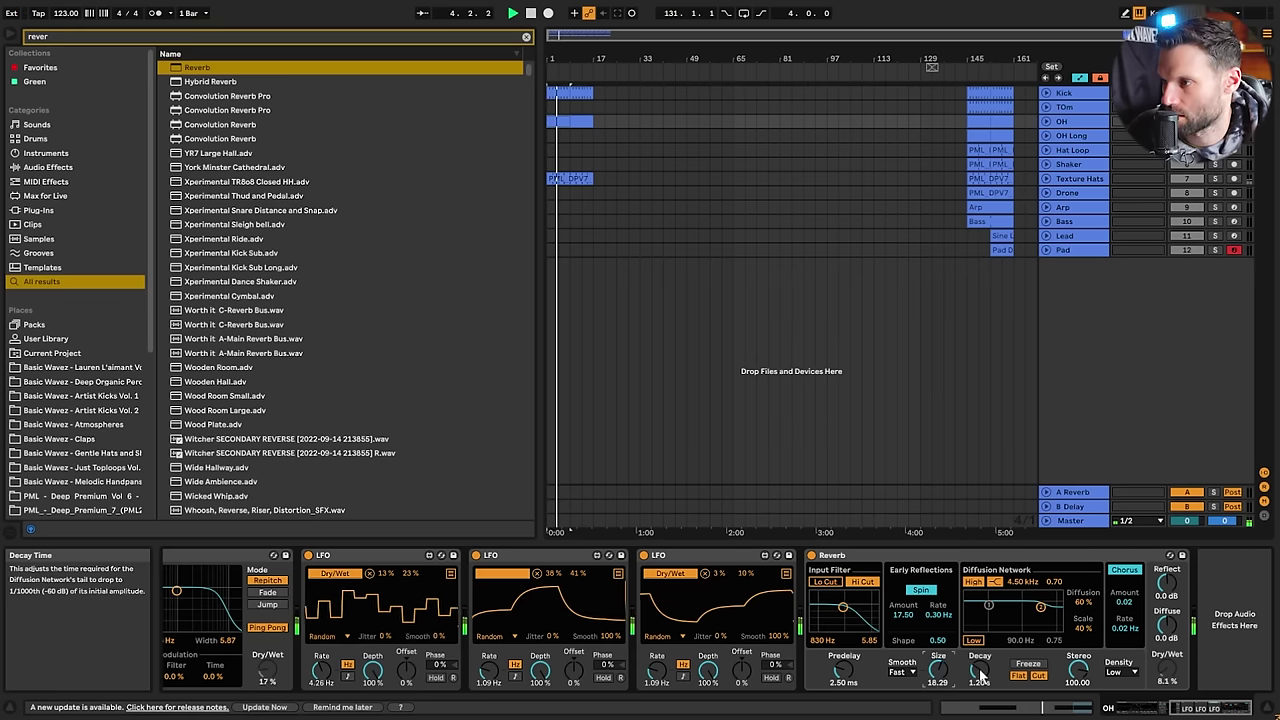
{"action": "left_click_drag", "start_coordinate": [980, 670], "coordinate": [980, 662]}
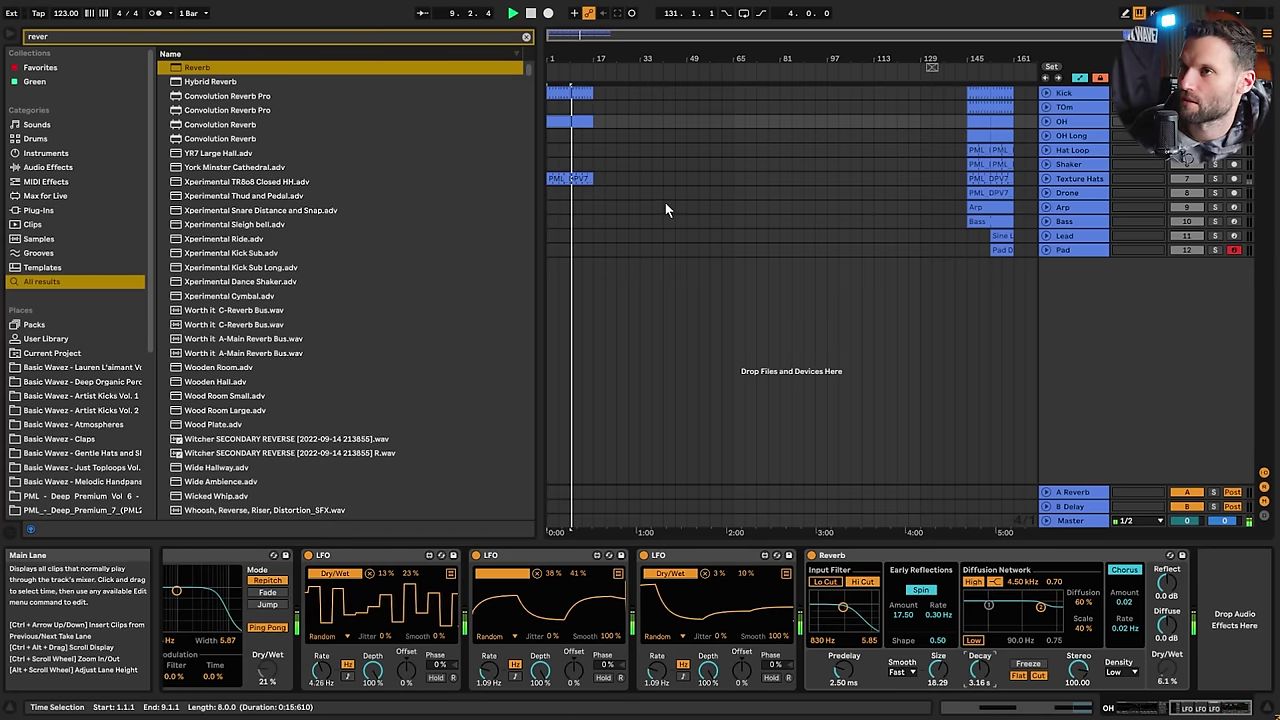
{"action": "left_click", "coordinate": [1215, 121]}
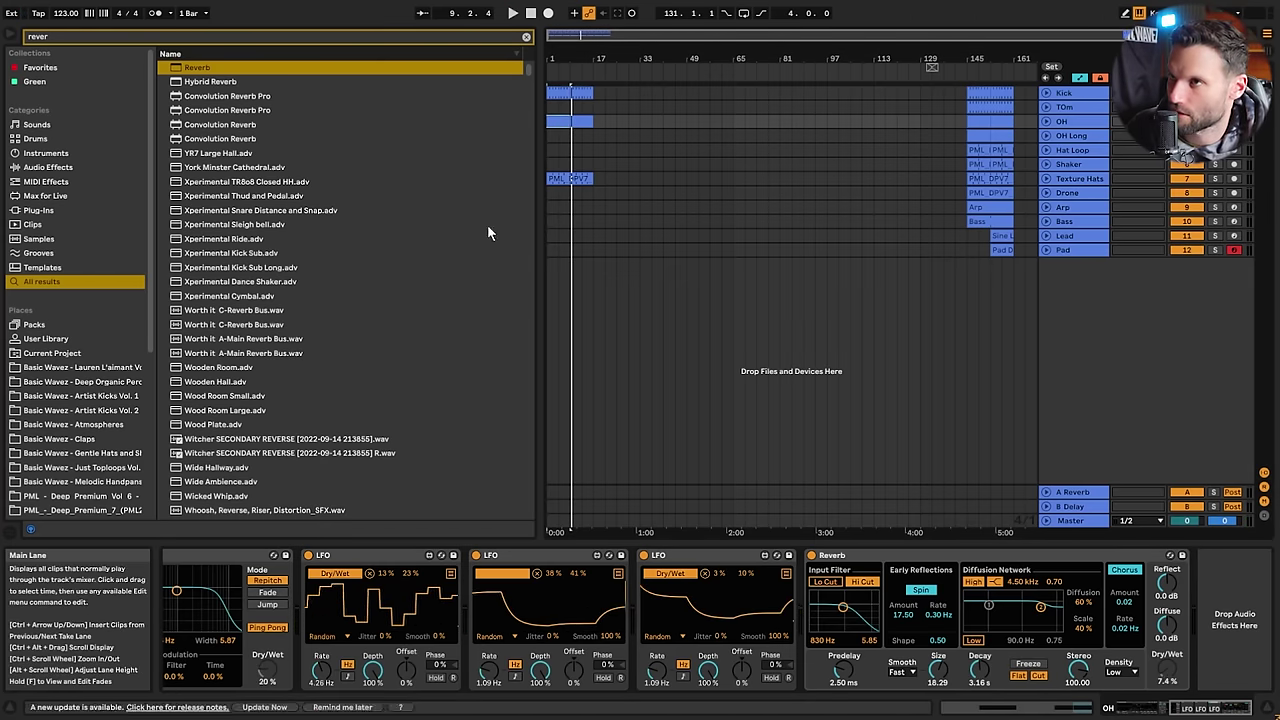
Show the PML STF DPV7 folder in the browser and play the arrangement from bar 1
{"action": "left_click_drag", "start_coordinate": [598, 54], "coordinate": [597, 118]}
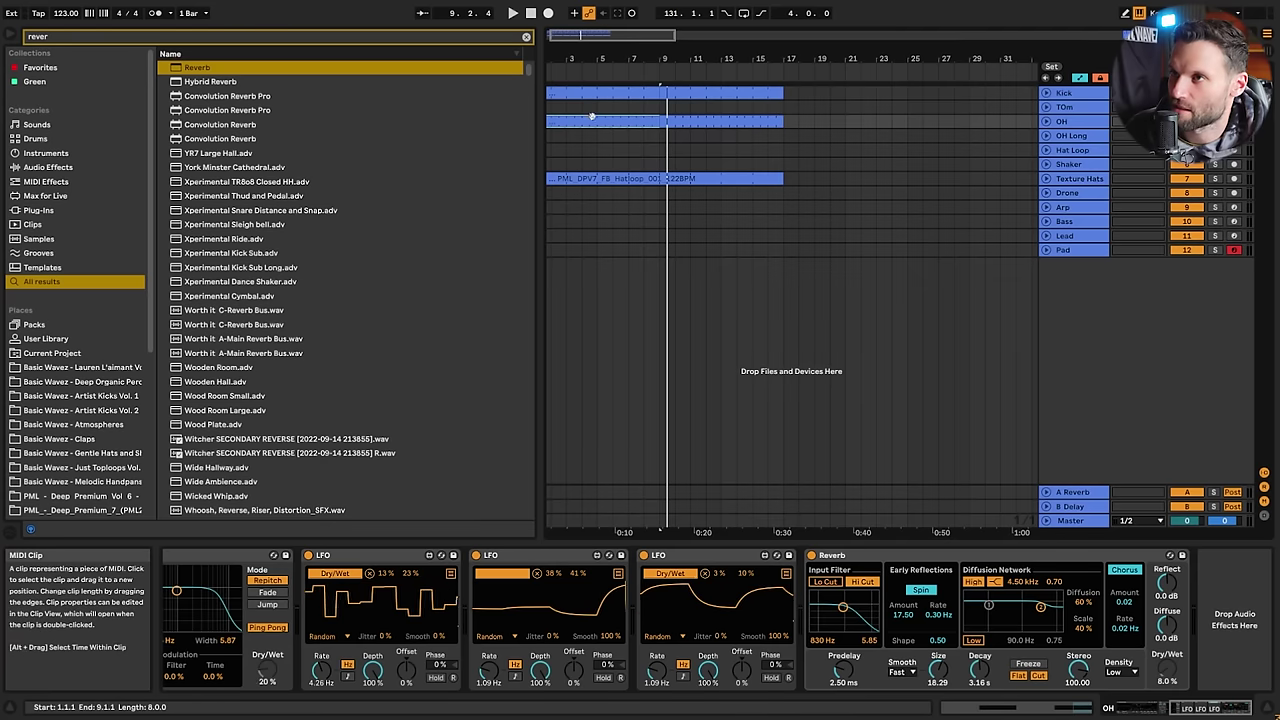
{"action": "left_click_drag", "start_coordinate": [599, 38], "coordinate": [588, 38]}
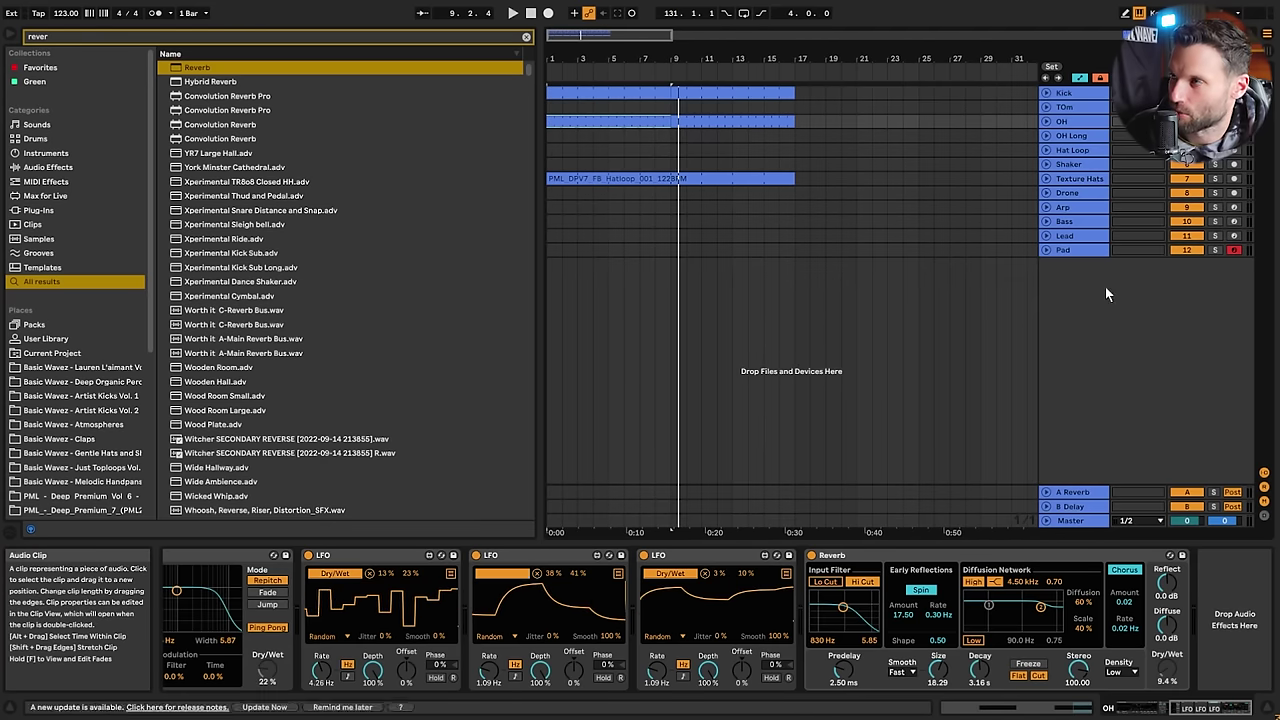
{"action": "left_click_drag", "start_coordinate": [598, 57], "coordinate": [598, 20]}
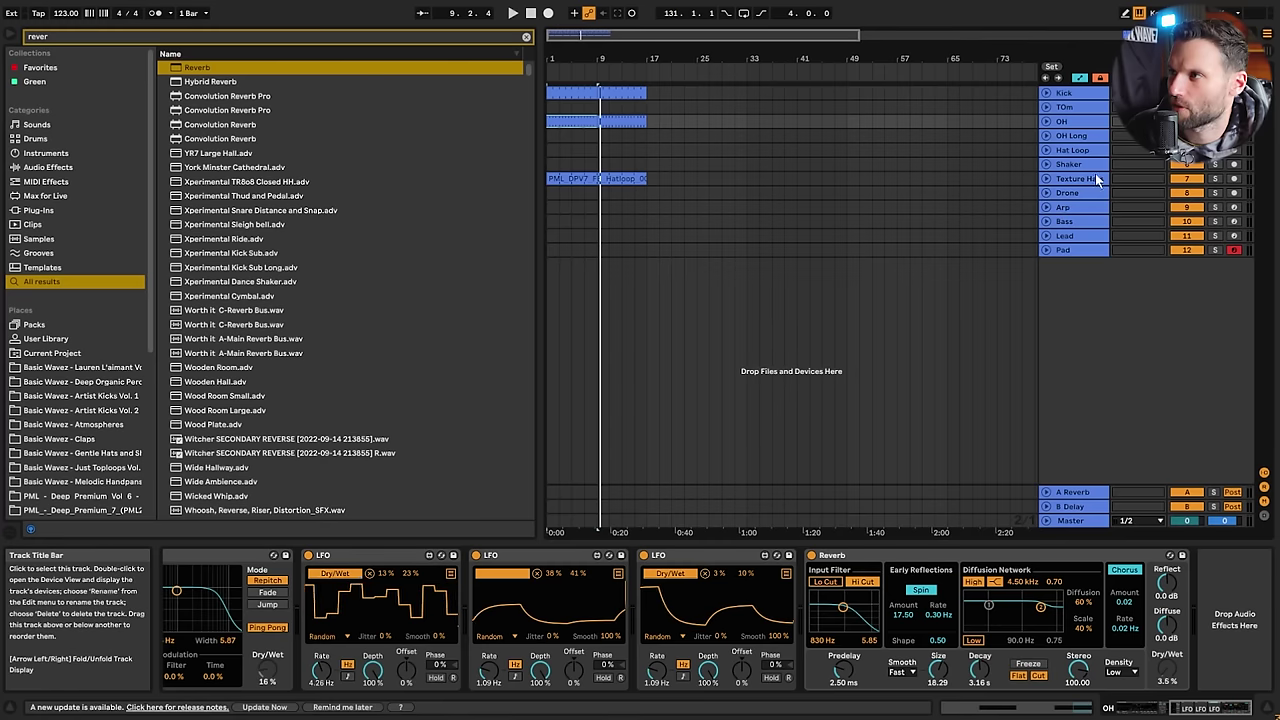
{"action": "scroll", "coordinate": [108, 392], "scroll_direction": "down", "scroll_amount": 3}
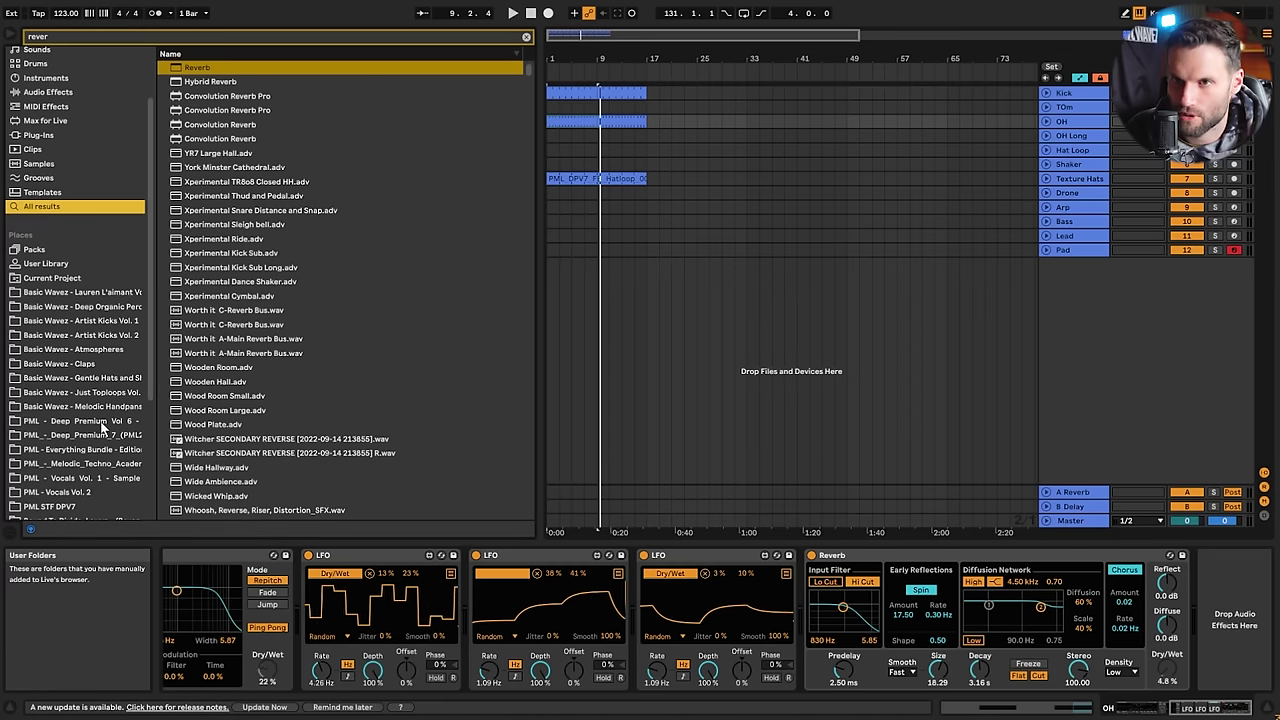
{"action": "left_click", "coordinate": [90, 506]}
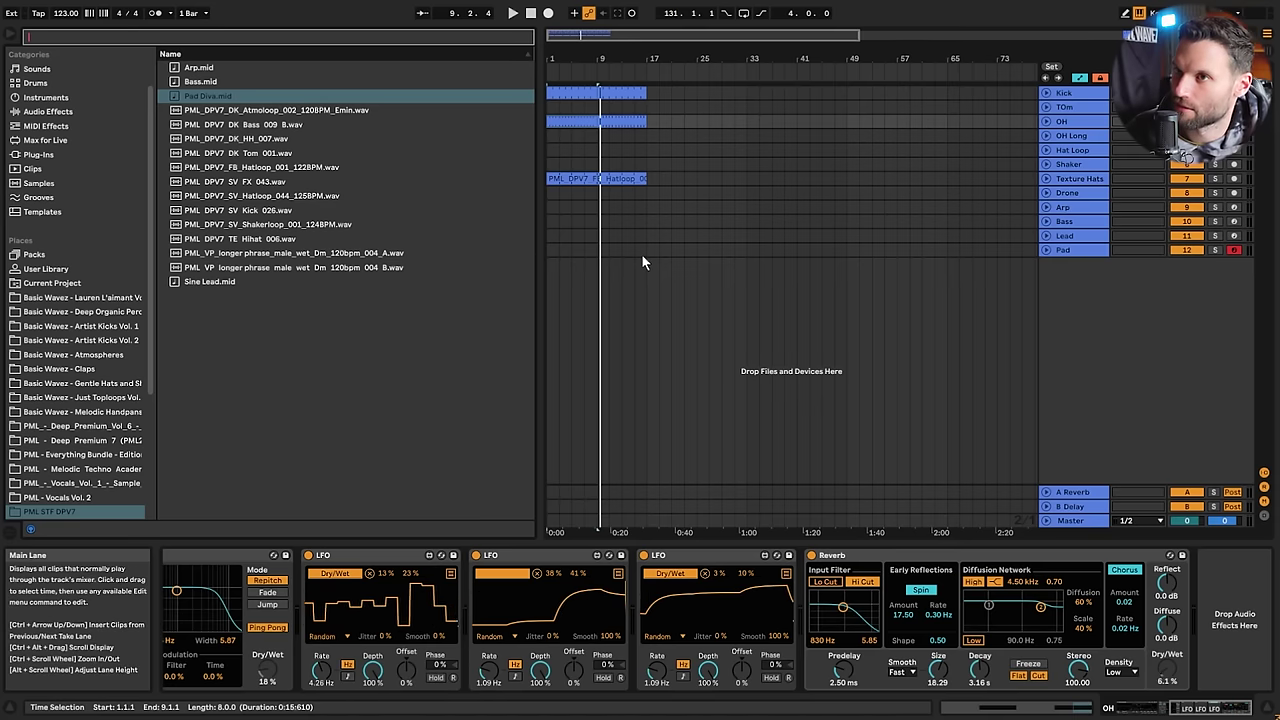
{"action": "left_click", "coordinate": [572, 120]}
{"action": "key", "text": "space"}
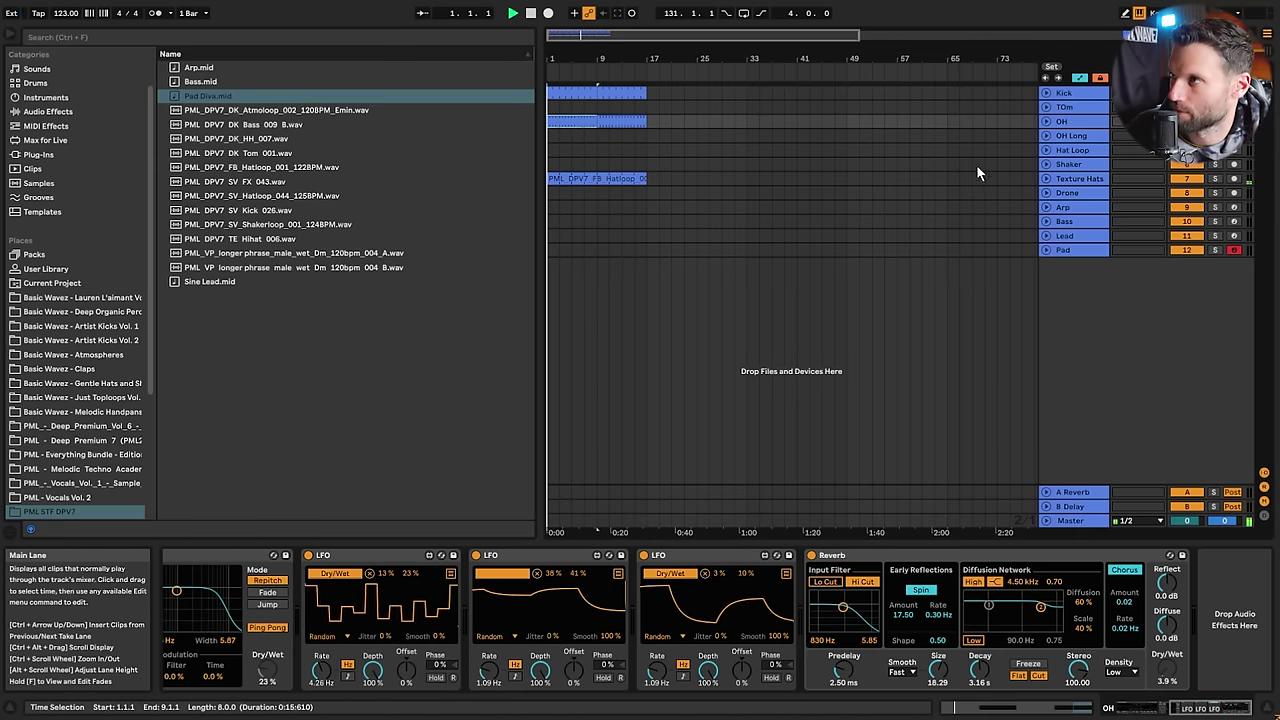
Copy the TOm part from bar 145 to bar 9 and extend the Kick, OH and Texture Hats clips to bar 25
{"action": "left_click_drag", "start_coordinate": [620, 36], "coordinate": [620, 14]}
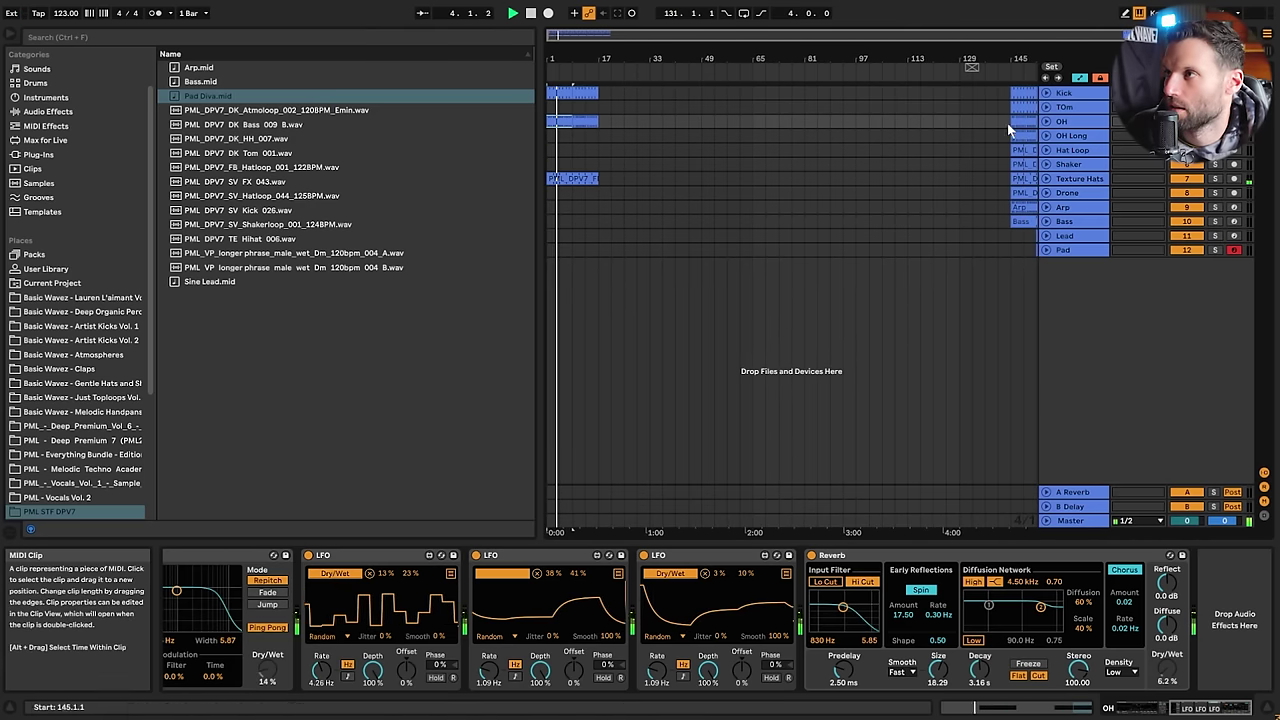
{"action": "left_click_drag", "start_coordinate": [610, 35], "coordinate": [610, 75]}
{"action": "left_click_drag", "start_coordinate": [548, 106], "coordinate": [619, 109]}
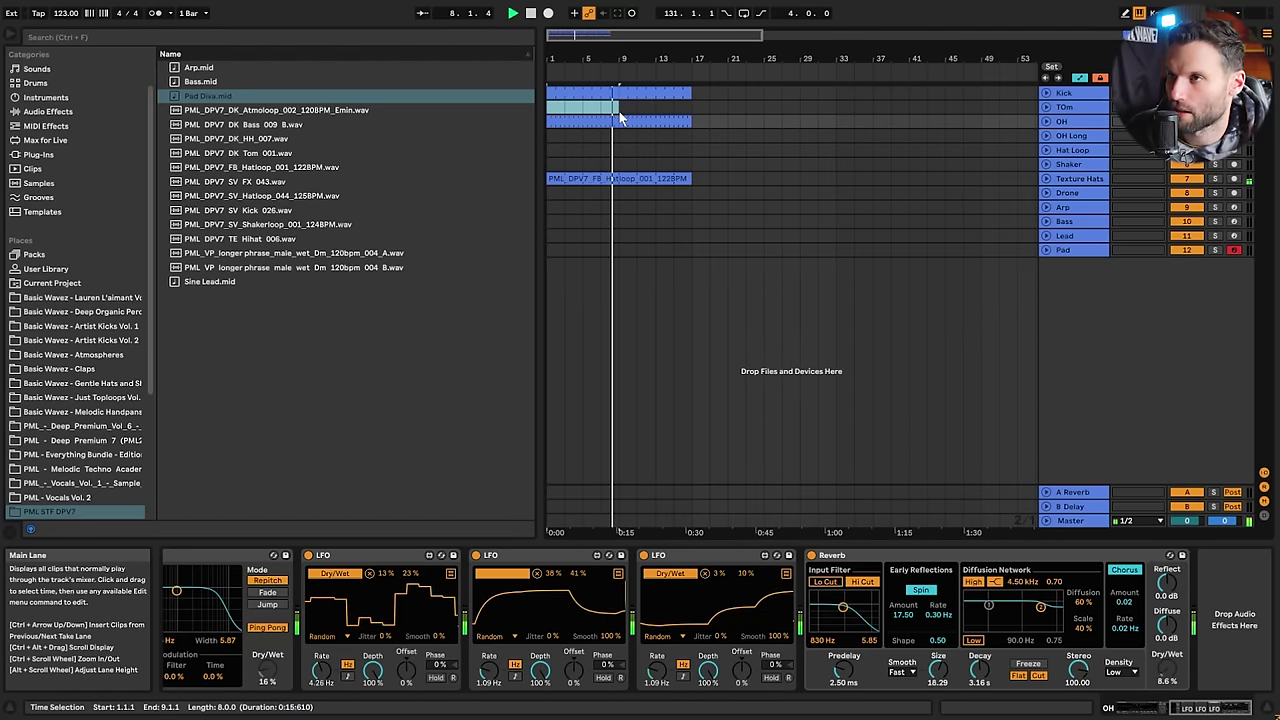
{"action": "key", "text": "space"}
{"action": "left_click", "coordinate": [622, 106]}
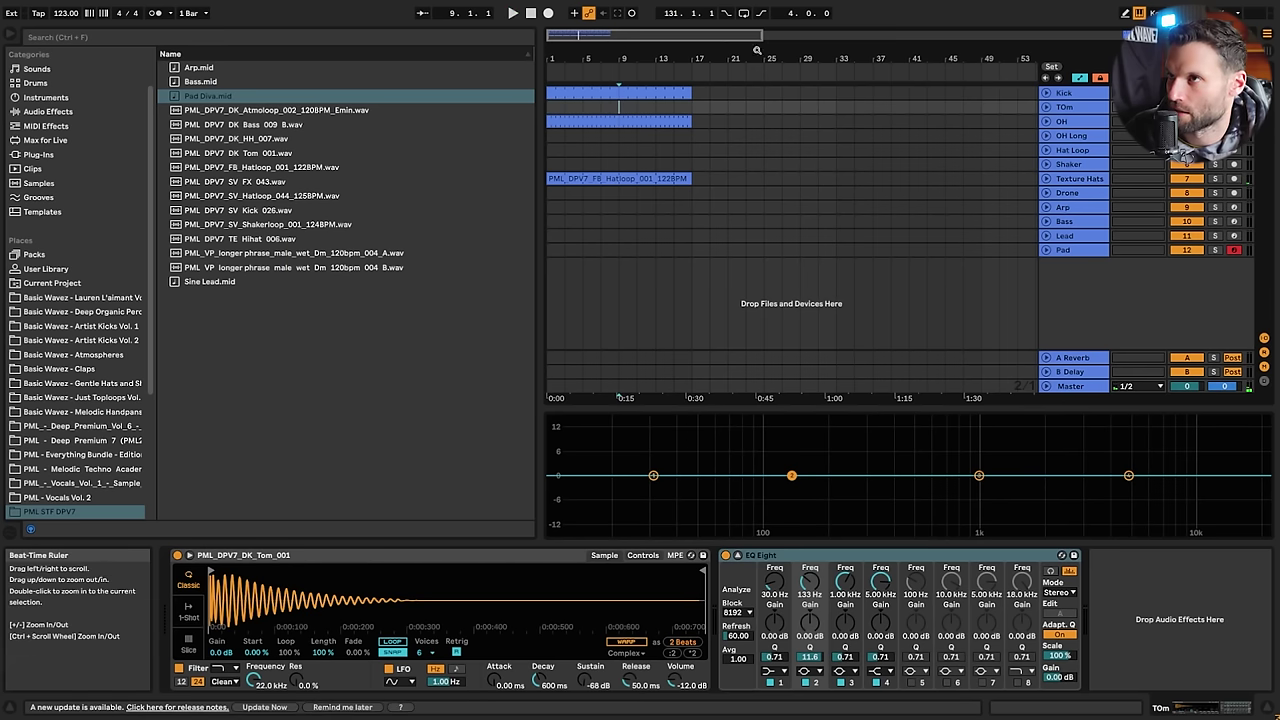
{"action": "left_click_drag", "start_coordinate": [617, 35], "coordinate": [617, 4]}
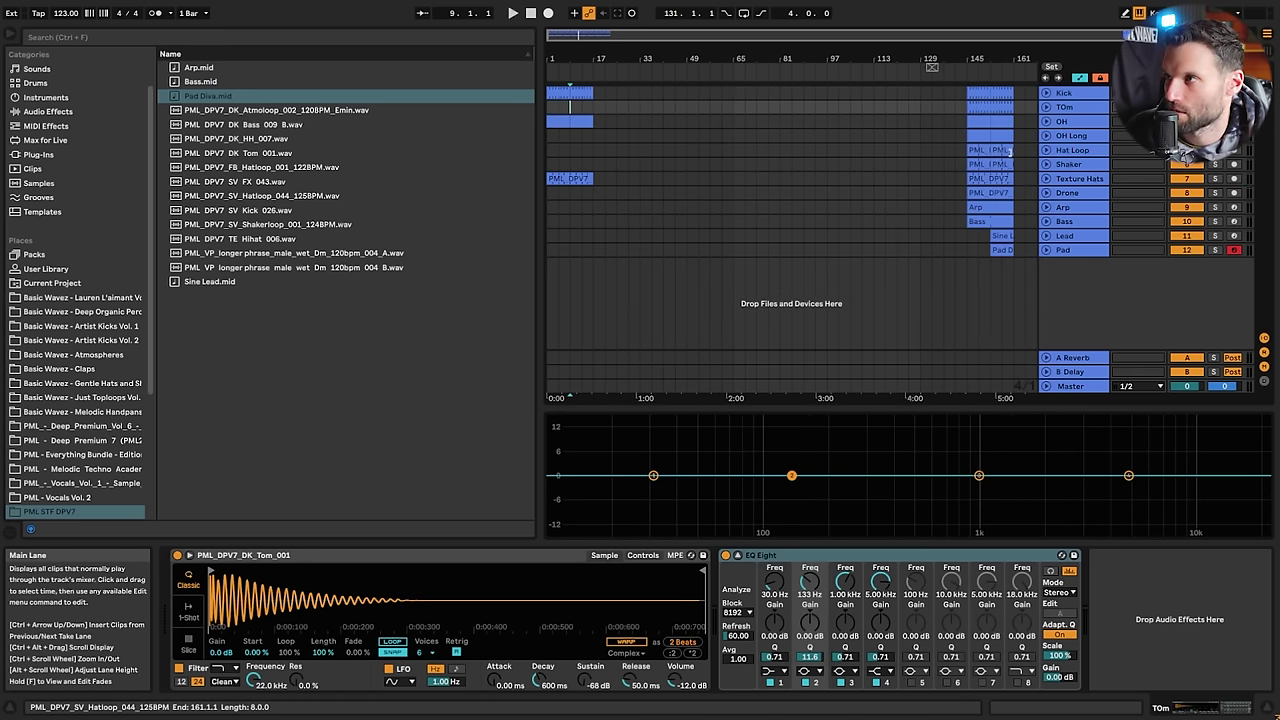
{"action": "left_click", "coordinate": [995, 107]}
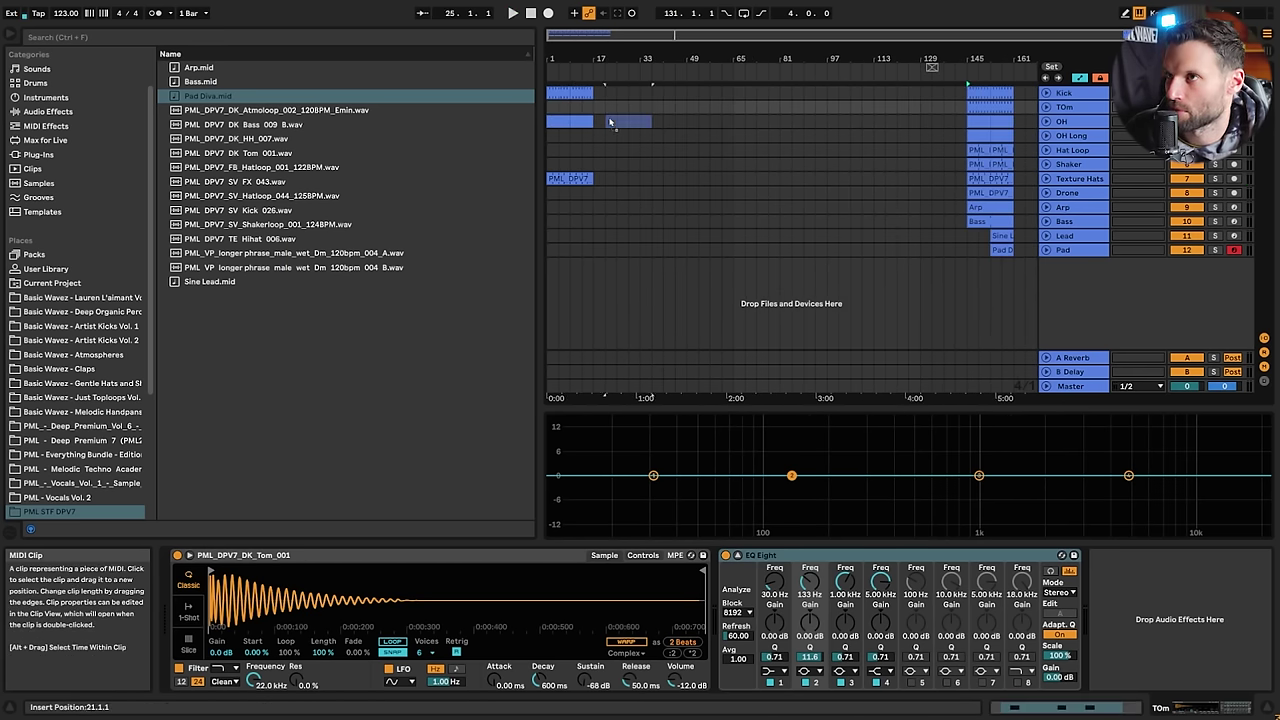
{"action": "left_click_drag", "start_coordinate": [593, 180], "coordinate": [613, 180]}
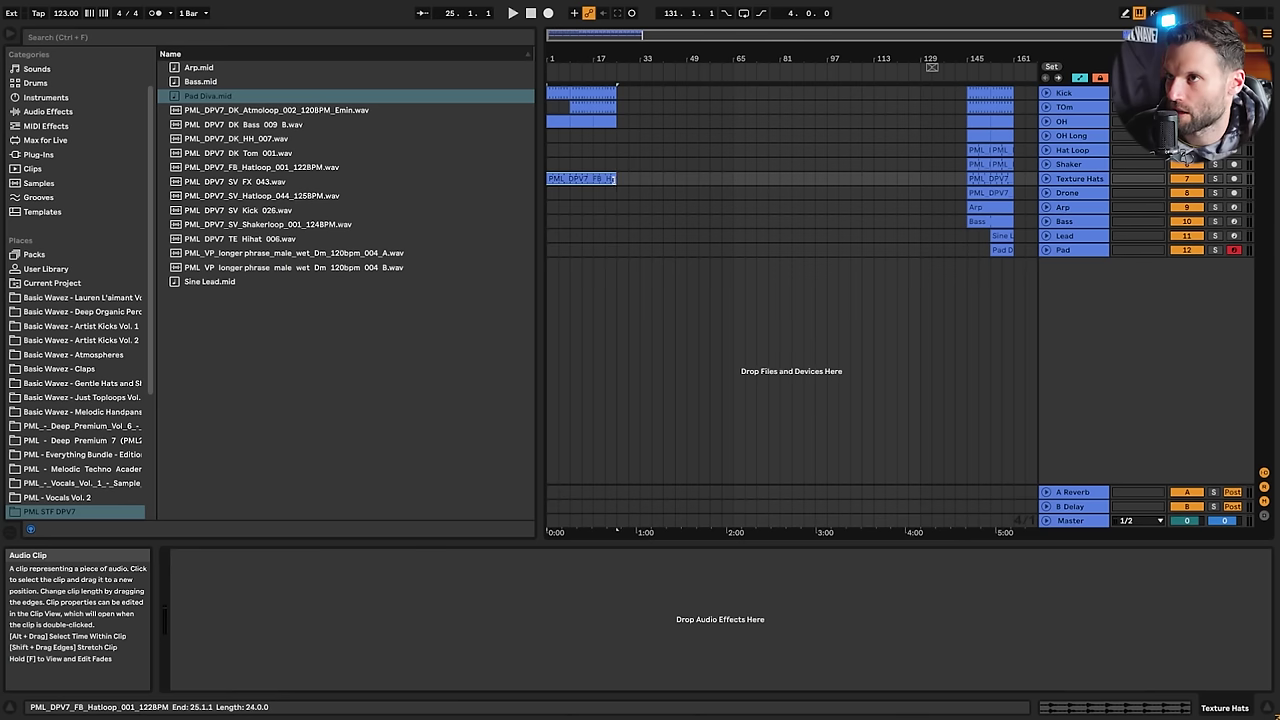
Play from bar 9 while extending the Kick, TOm, OH and Texture Hats clips to bar 33
{"action": "left_click", "coordinate": [571, 136]}
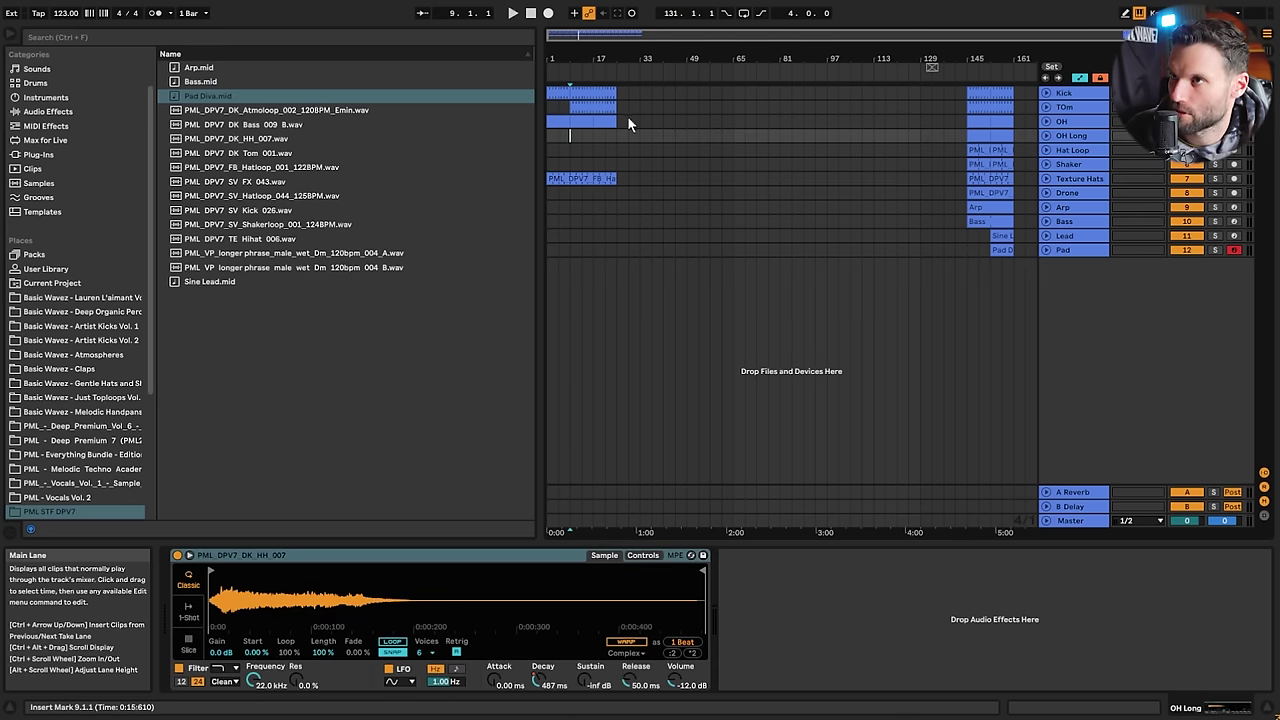
{"action": "key", "text": "space"}
{"action": "left_click_drag", "start_coordinate": [564, 36], "coordinate": [582, 88]}
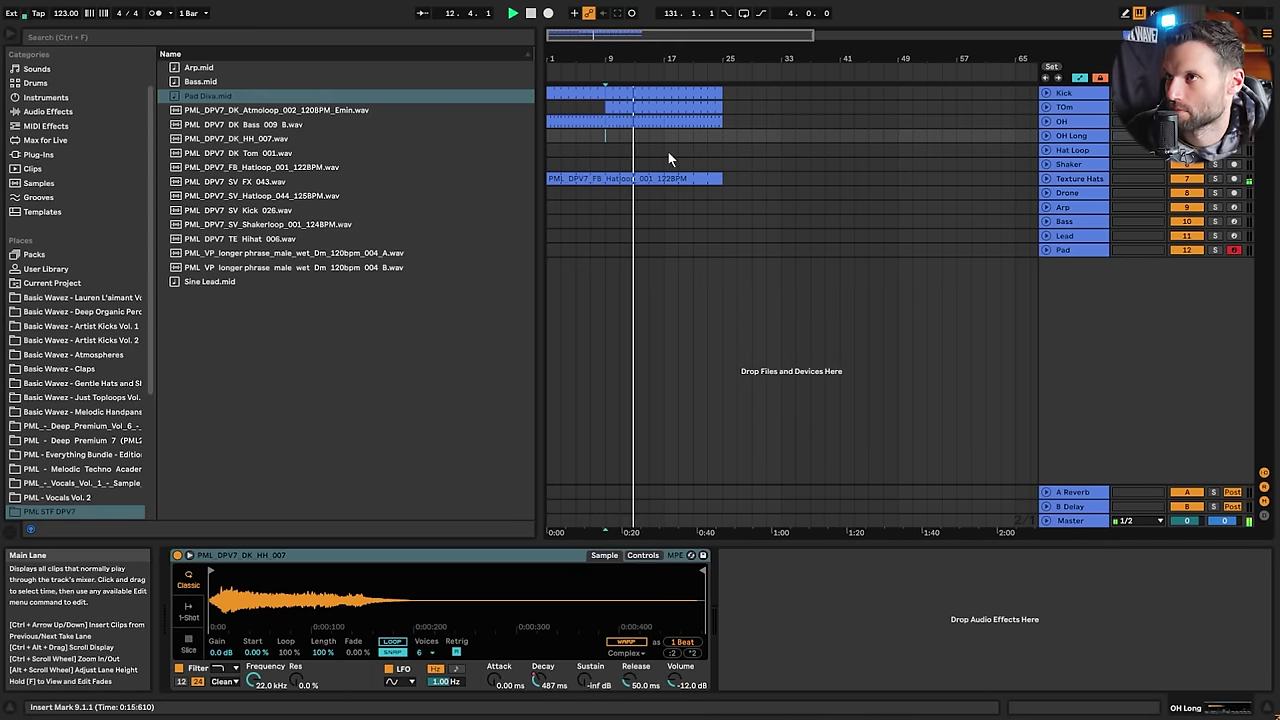
{"action": "left_click_drag", "start_coordinate": [722, 178], "coordinate": [784, 180]}
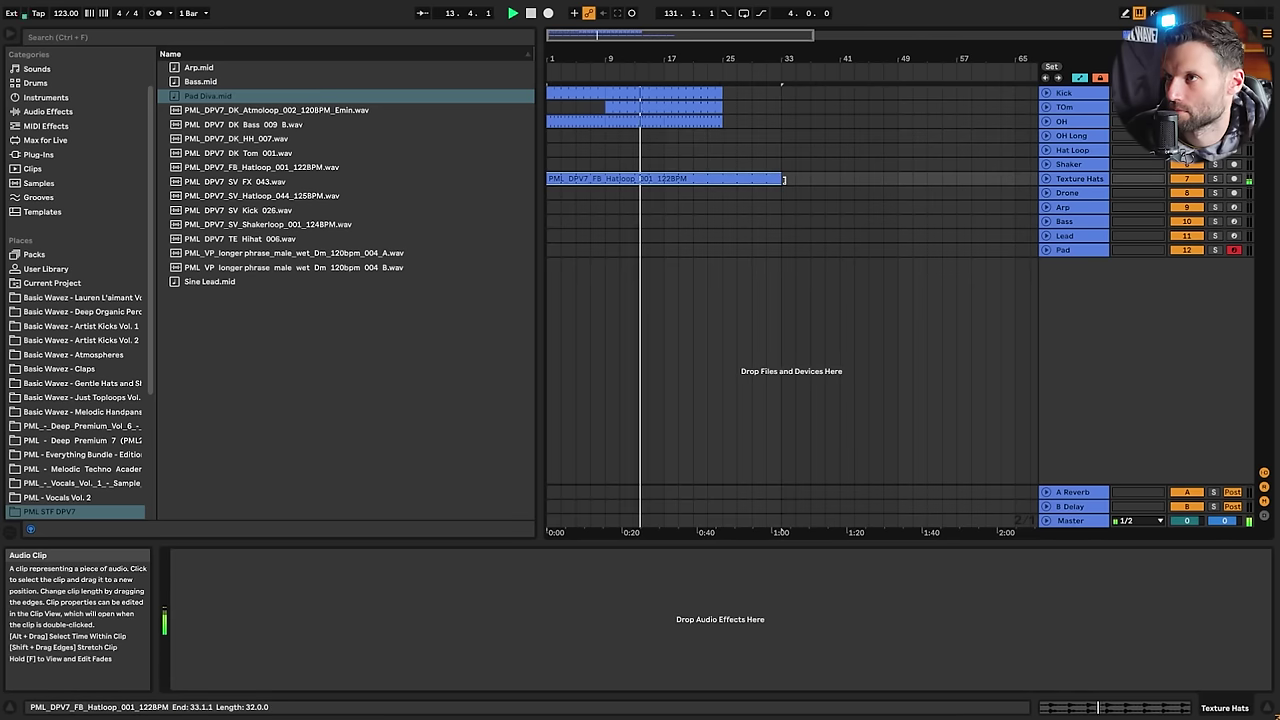
{"action": "left_click", "coordinate": [720, 119]}
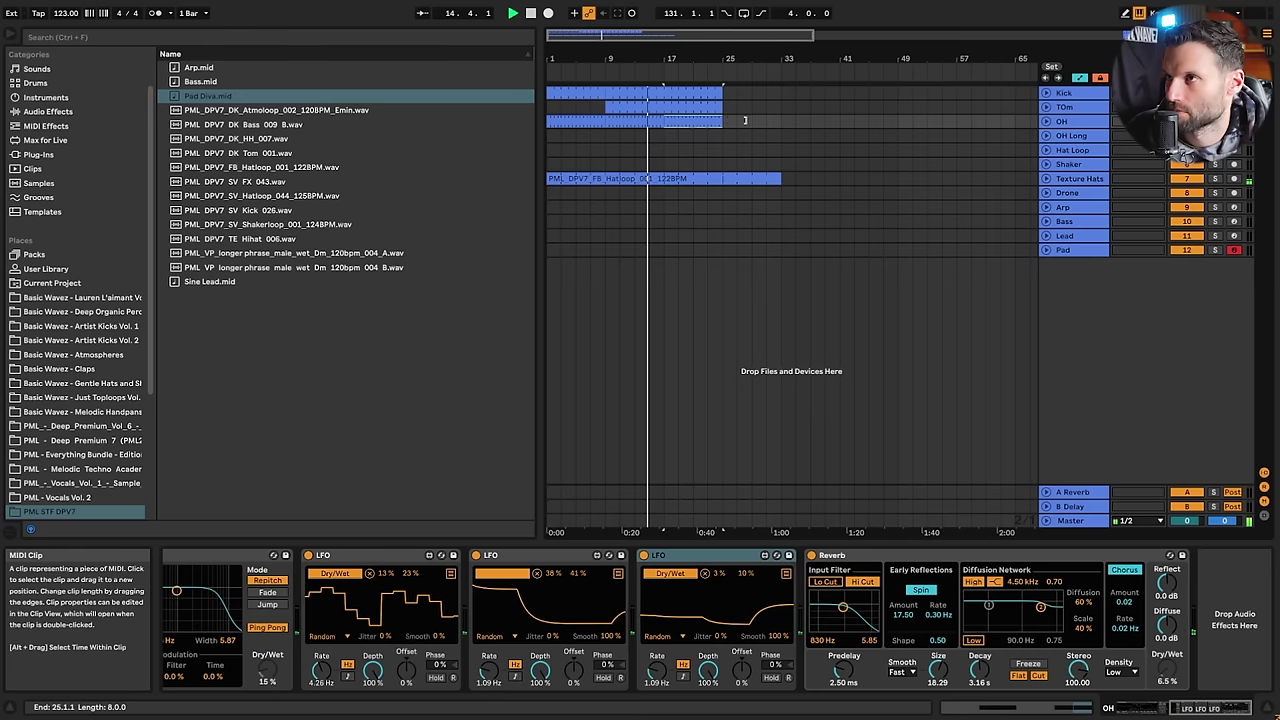
{"action": "left_click_drag", "start_coordinate": [745, 121], "coordinate": [775, 97]}
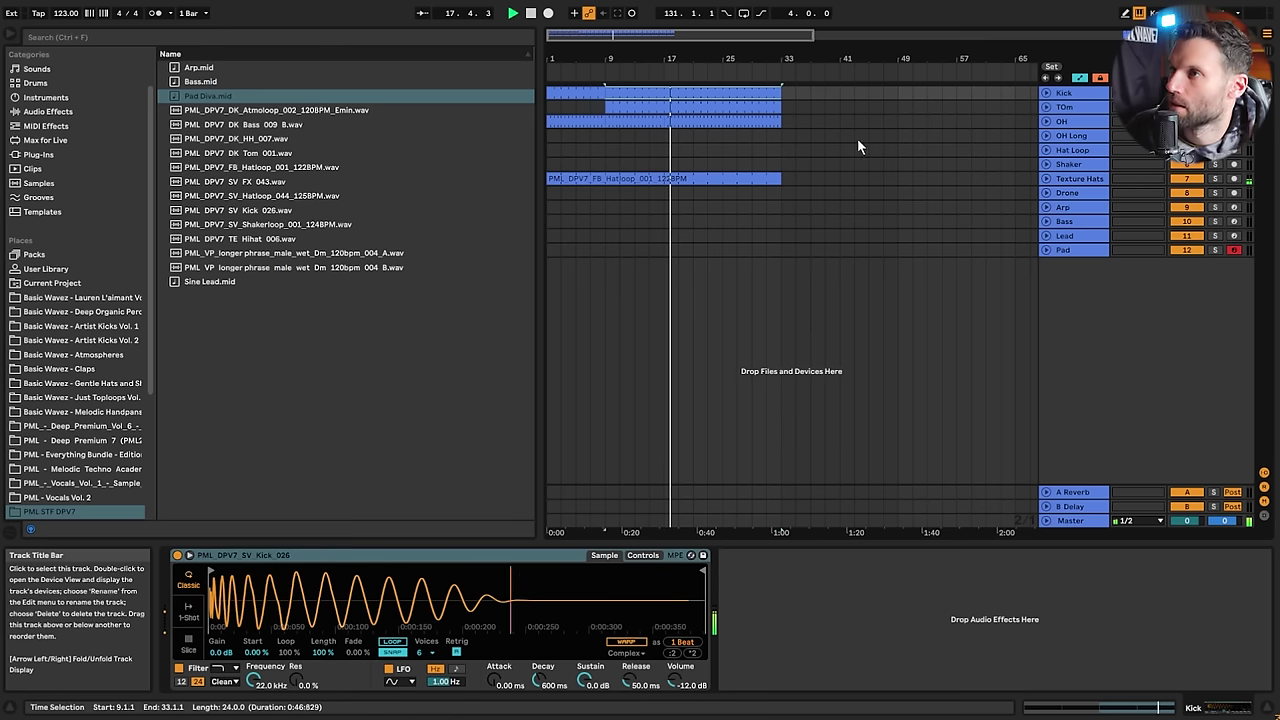
{"action": "key", "text": "space"}
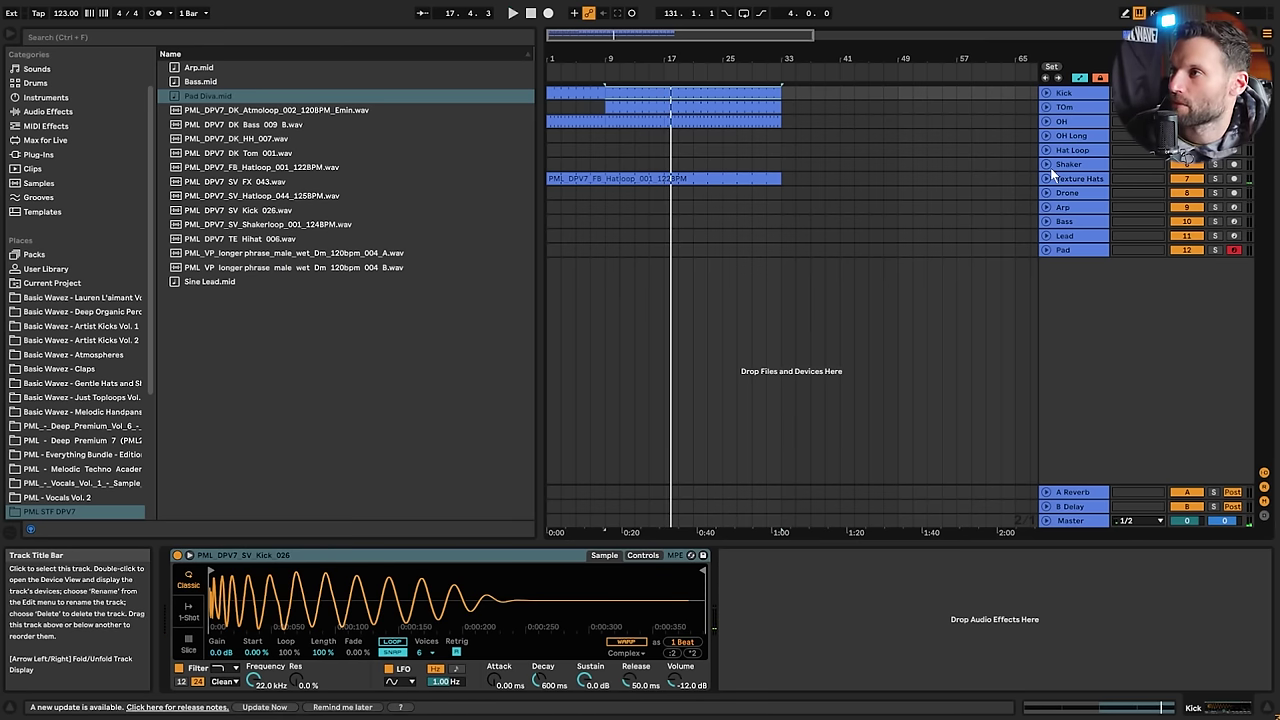
Copy the Shaker part from bar 145 and paste it on the Shaker track at bar 17
{"action": "left_click_drag", "start_coordinate": [814, 36], "coordinate": [1188, 36]}
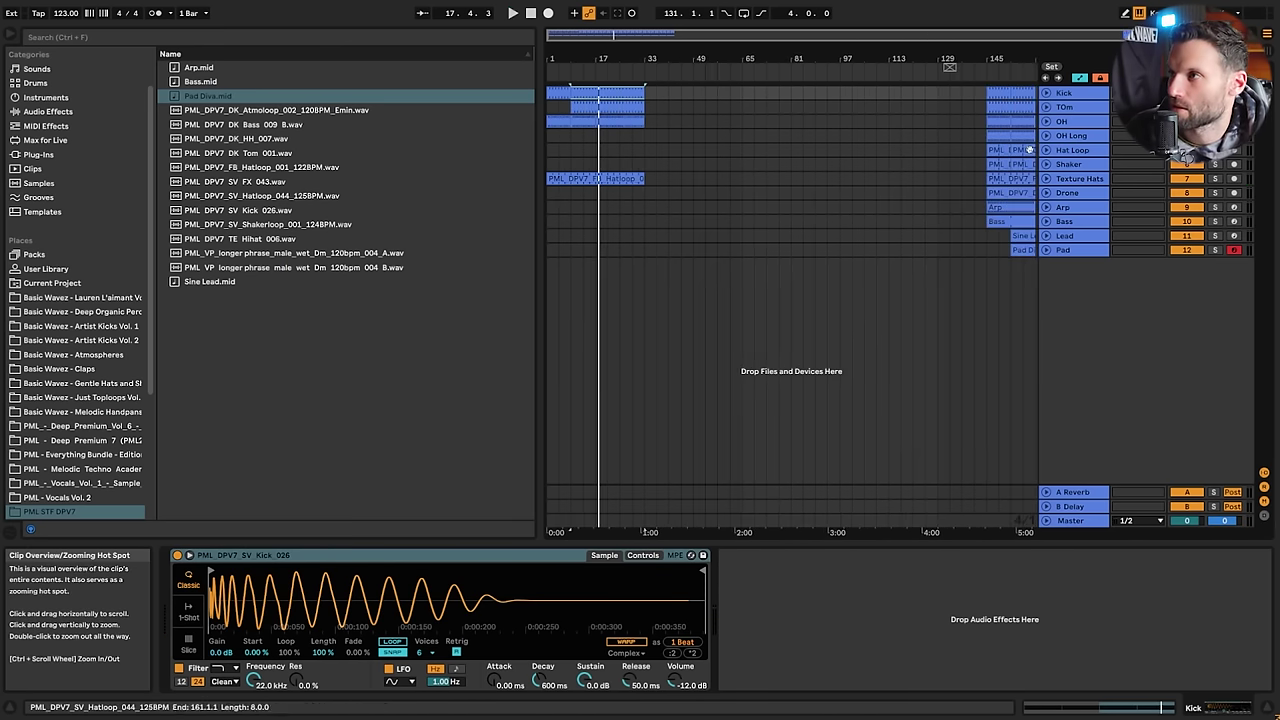
{"action": "left_click", "coordinate": [997, 164]}
{"action": "left_click", "coordinate": [598, 164]}
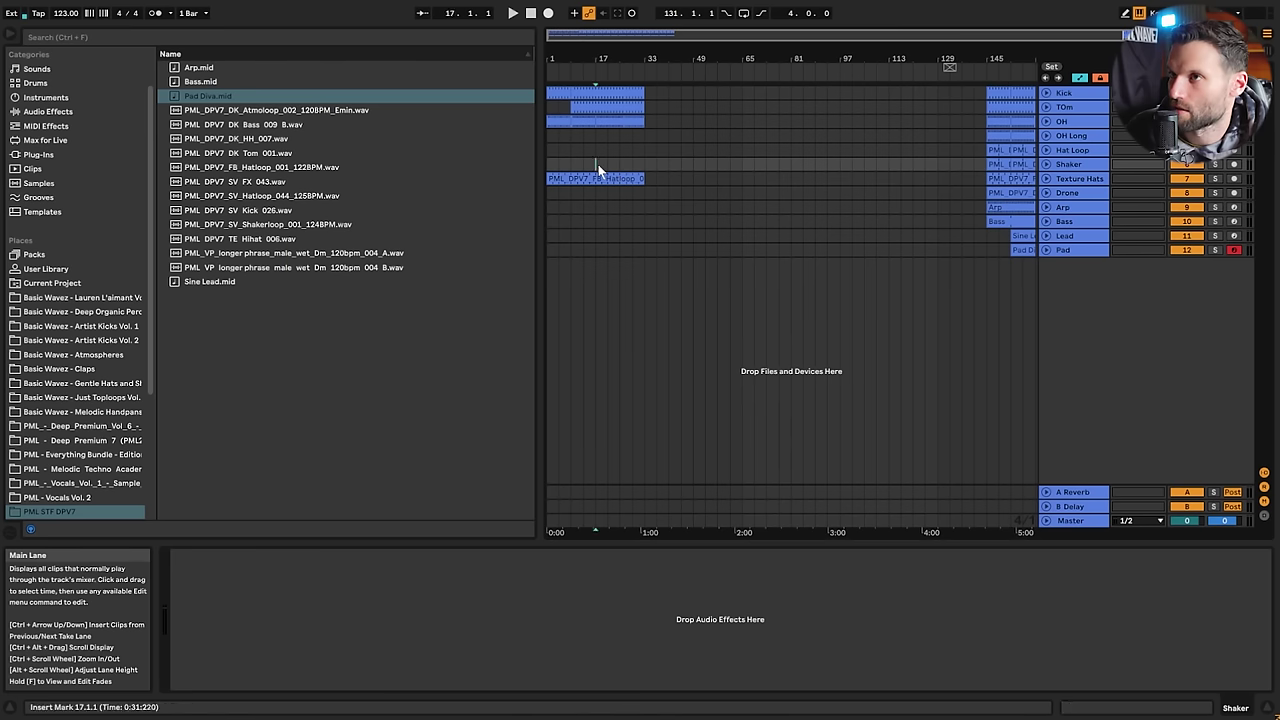
{"action": "key", "text": "ctrl+v"}
Play from bar 17 and extend the start of the Shaker clip back to bar 9
{"action": "left_click", "coordinate": [594, 150]}
{"action": "key", "text": "space"}
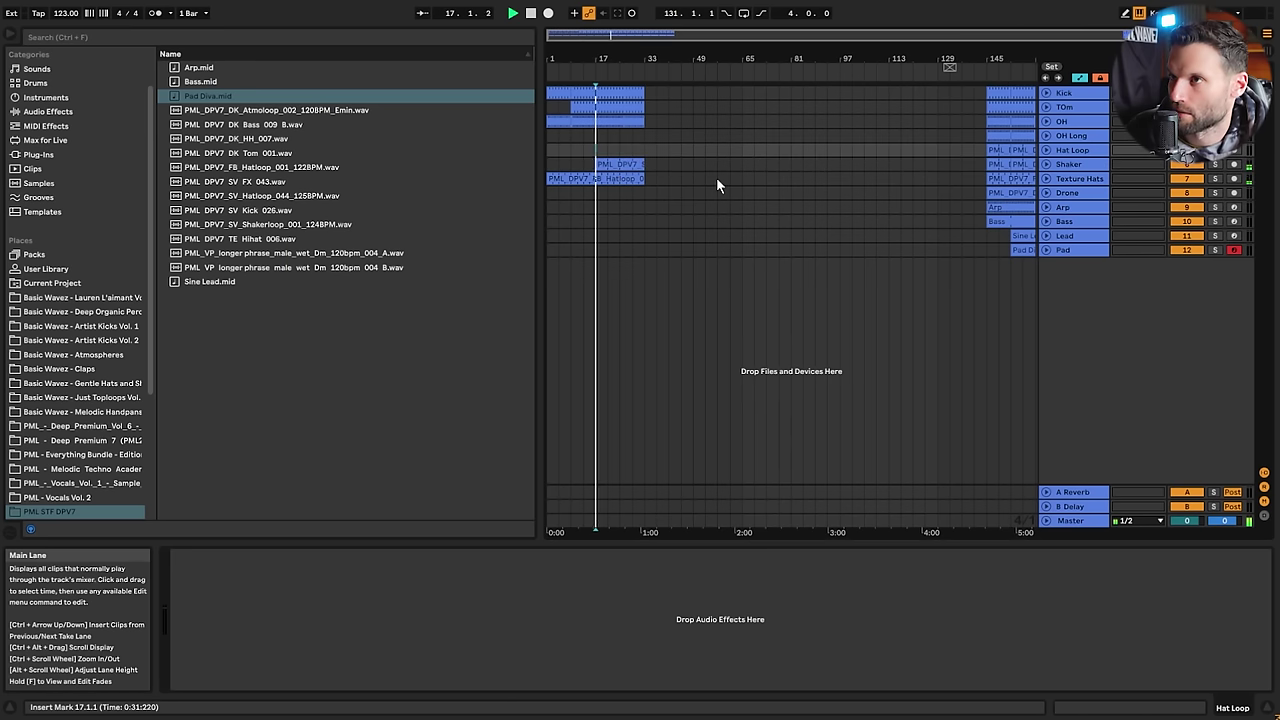
{"action": "left_click_drag", "start_coordinate": [598, 58], "coordinate": [728, 120]}
{"action": "left_click_drag", "start_coordinate": [733, 166], "coordinate": [627, 167]}
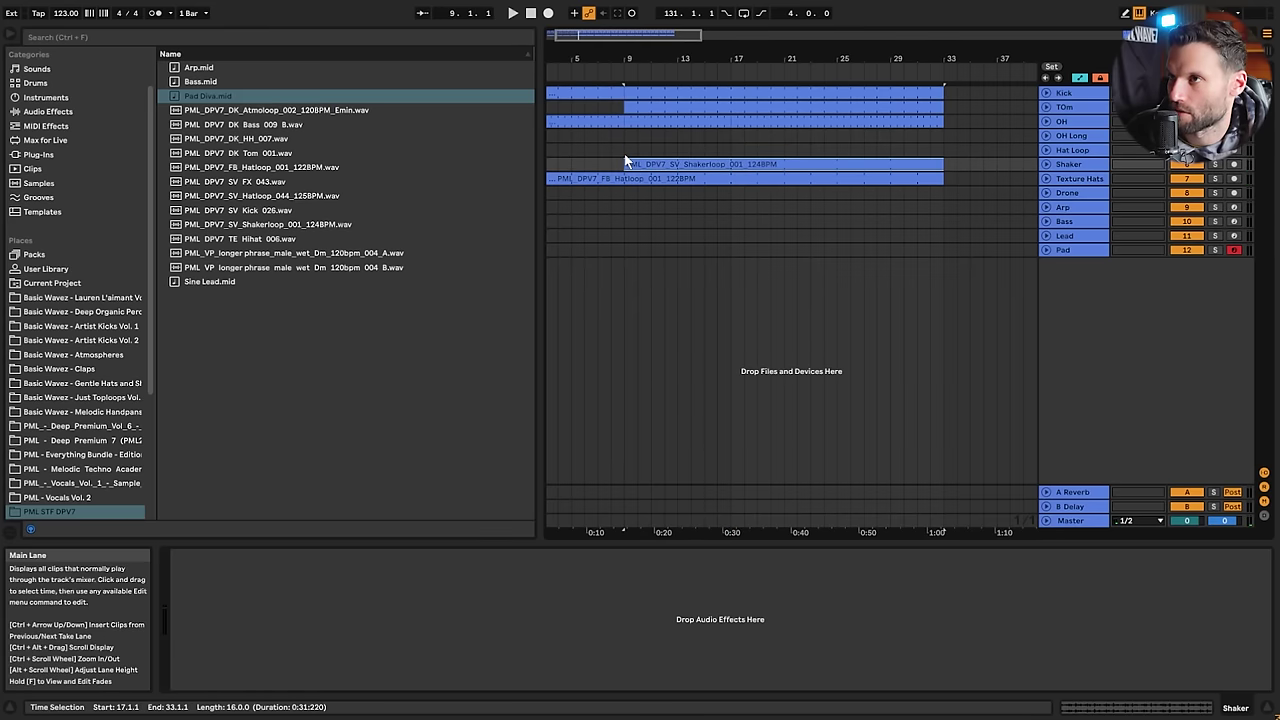
Add Utility to the Shaker track, automate its Gain to rise from -31.6 dB at bar 9 until bar 17, and play from bar 9
{"action": "left_click", "coordinate": [1046, 164]}
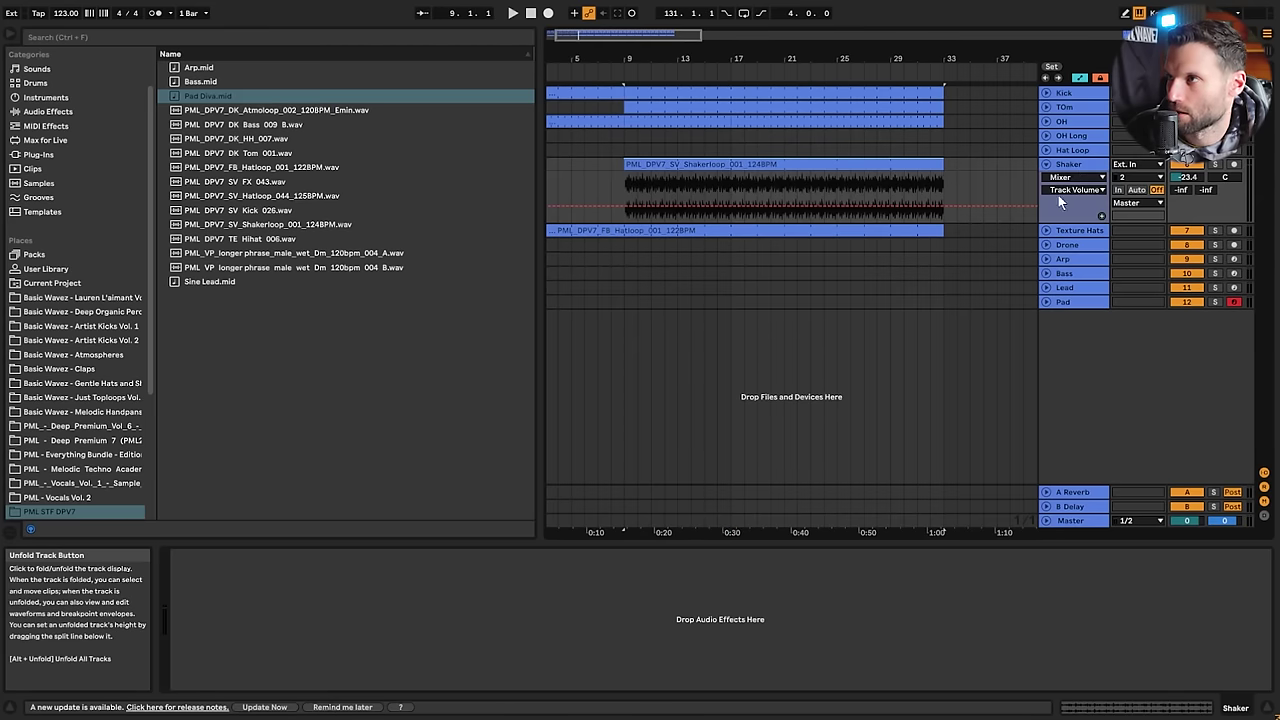
{"action": "left_click", "coordinate": [437, 37]}
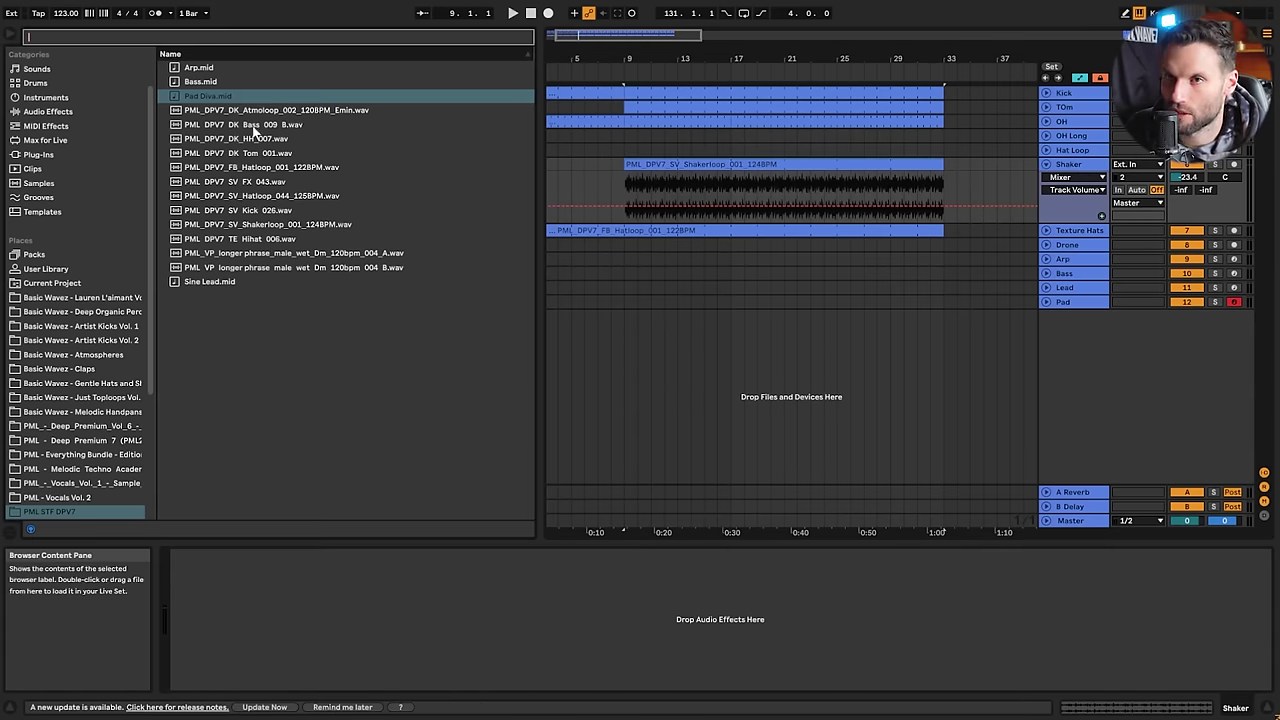
{"action": "type", "text": "ut"}
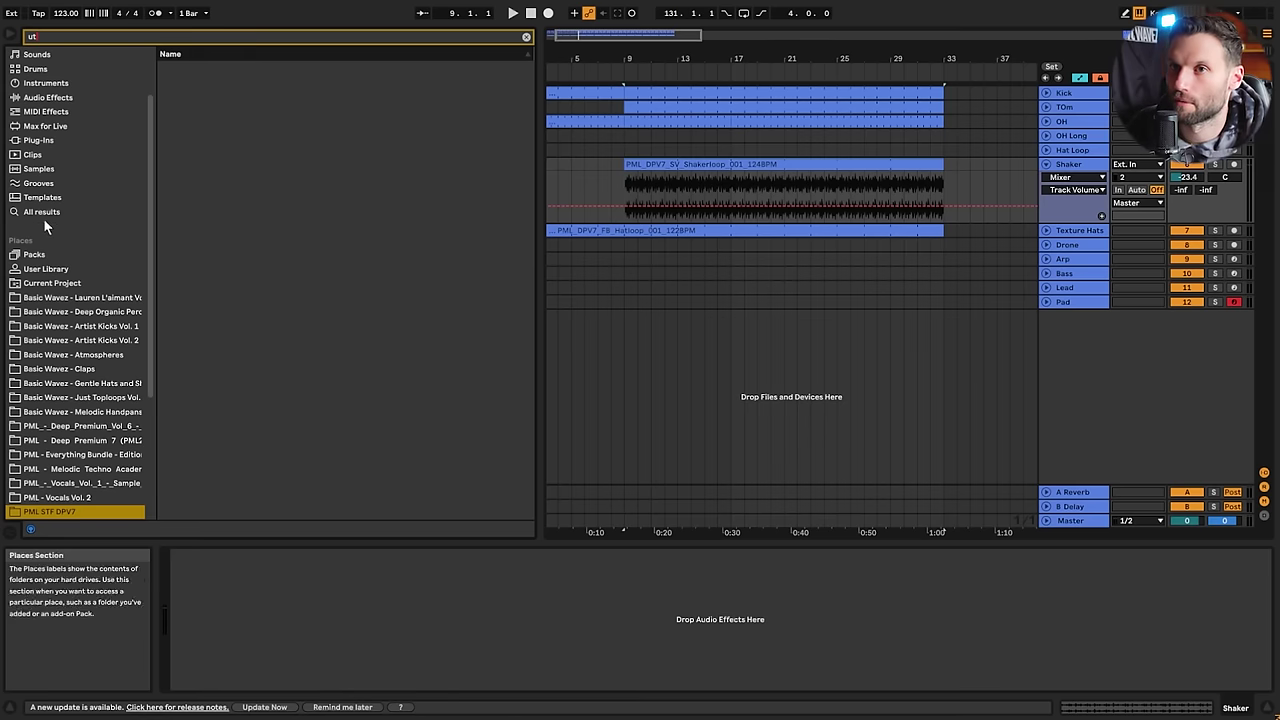
{"action": "left_click_drag", "start_coordinate": [626, 200], "coordinate": [626, 216]}
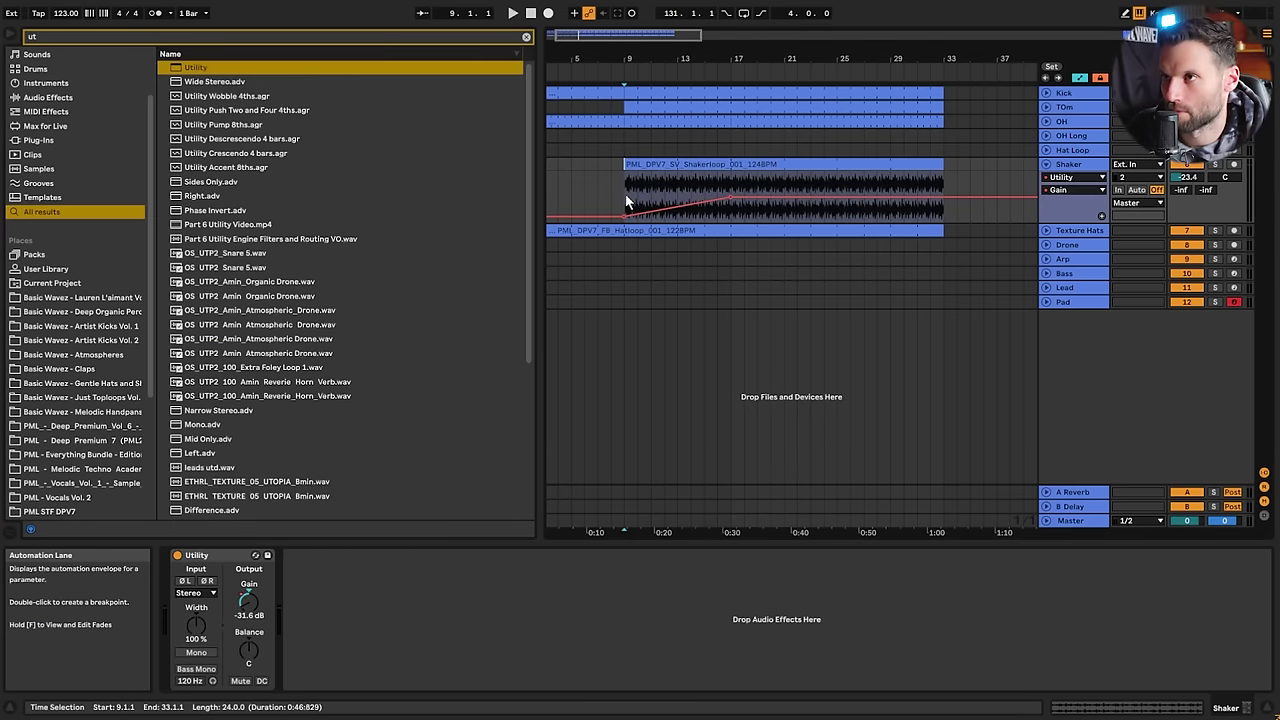
{"action": "left_click", "coordinate": [627, 201]}
{"action": "key", "text": "space"}
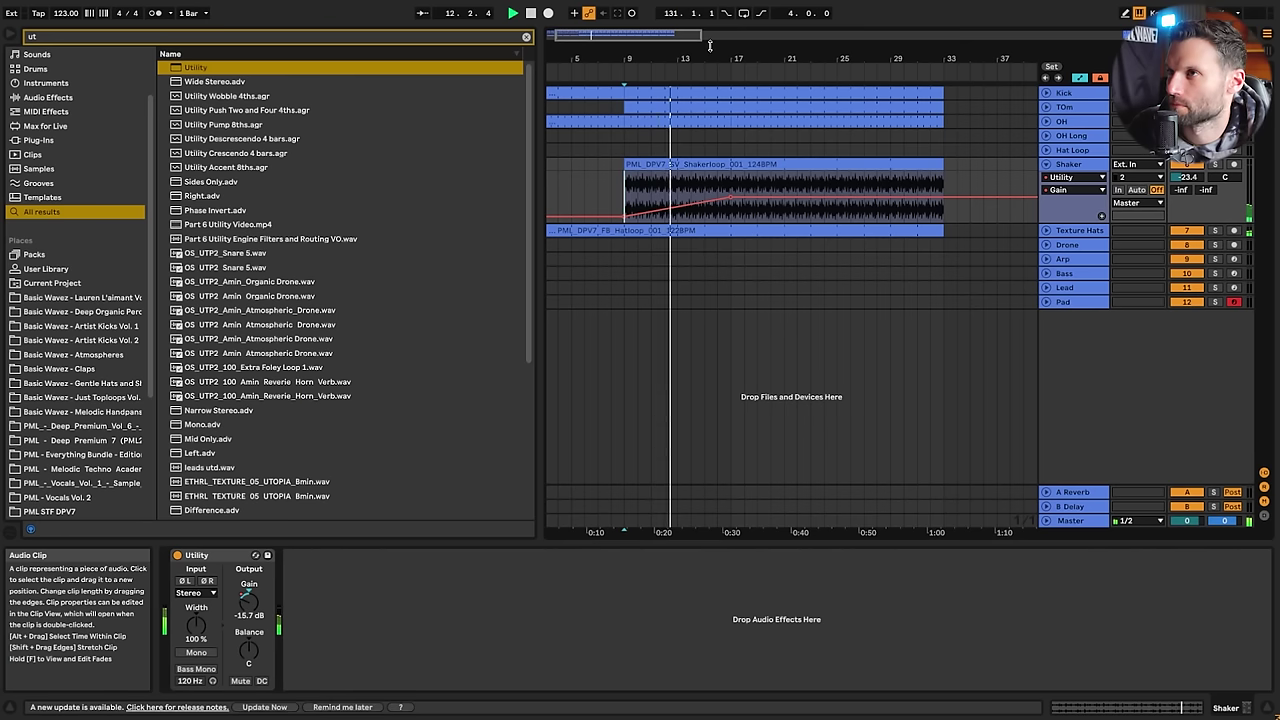
Copy the Hat Loop part from bar 145 to bar 17, extend it to bar 33 and play from bar 17
{"action": "left_click_drag", "start_coordinate": [712, 36], "coordinate": [712, 3]}
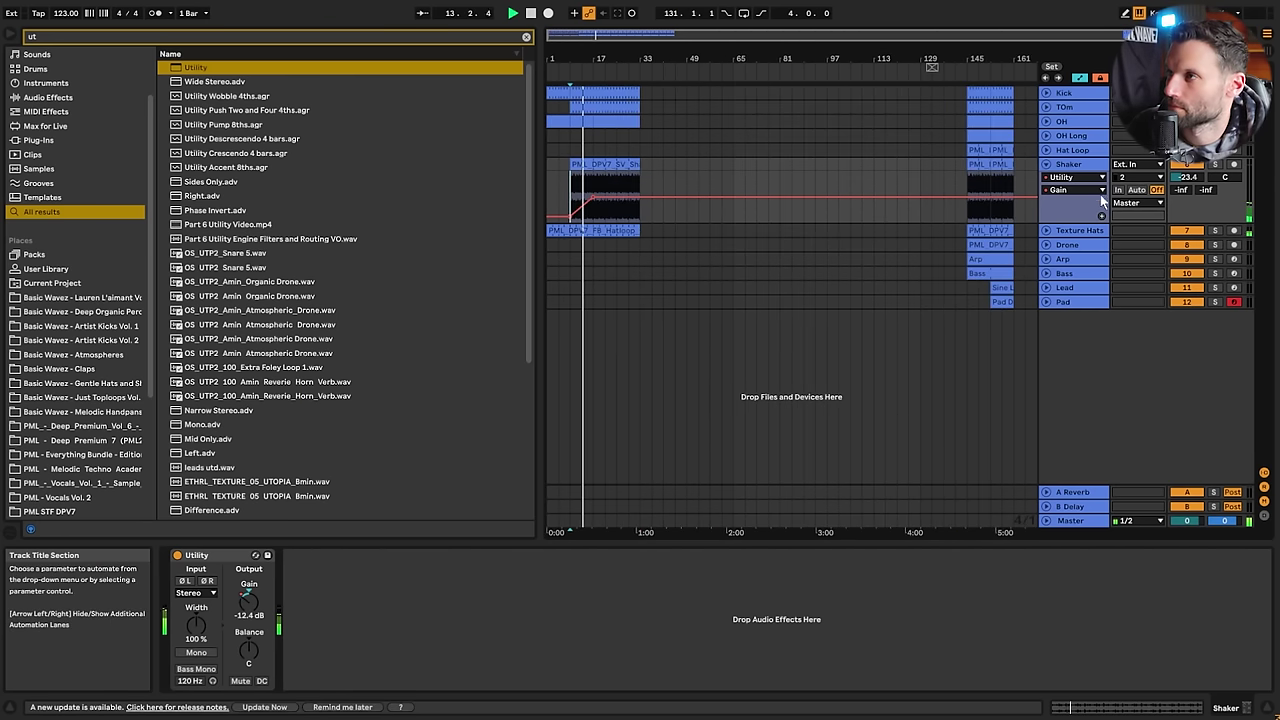
{"action": "left_click", "coordinate": [1005, 135]}
{"action": "left_click", "coordinate": [984, 150]}
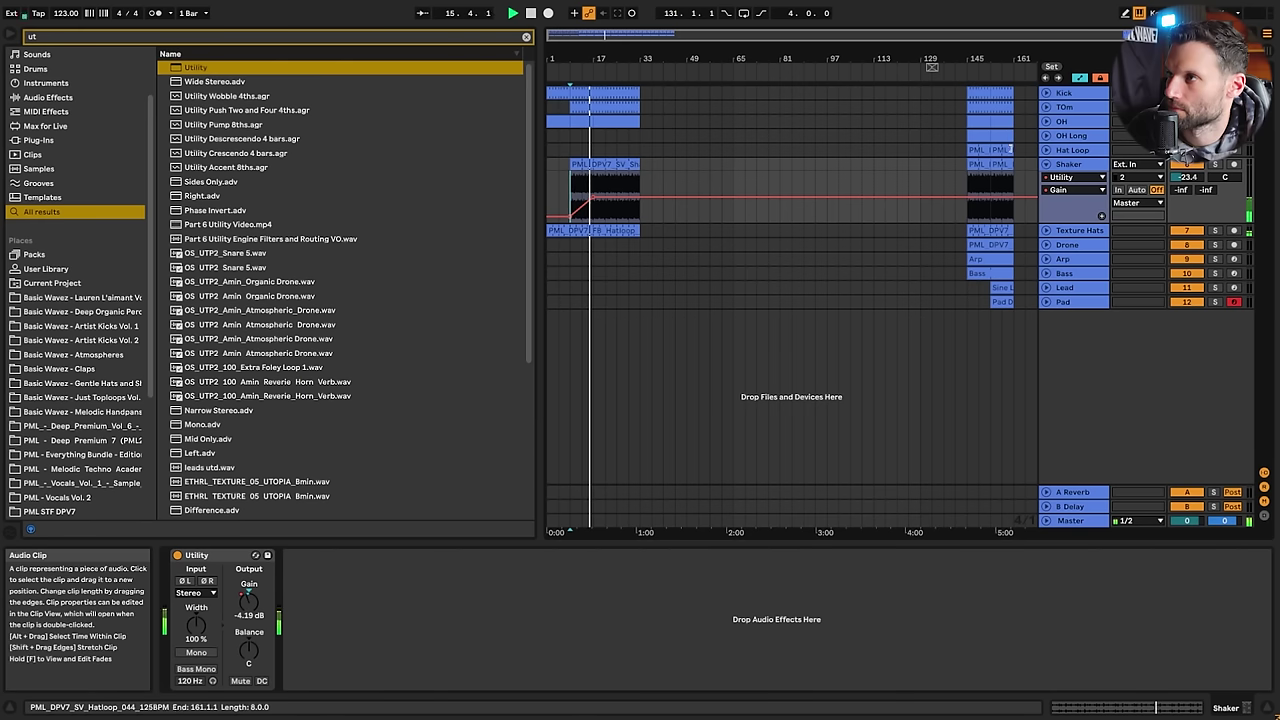
{"action": "key", "text": "space"}
{"action": "left_click", "coordinate": [980, 150]}
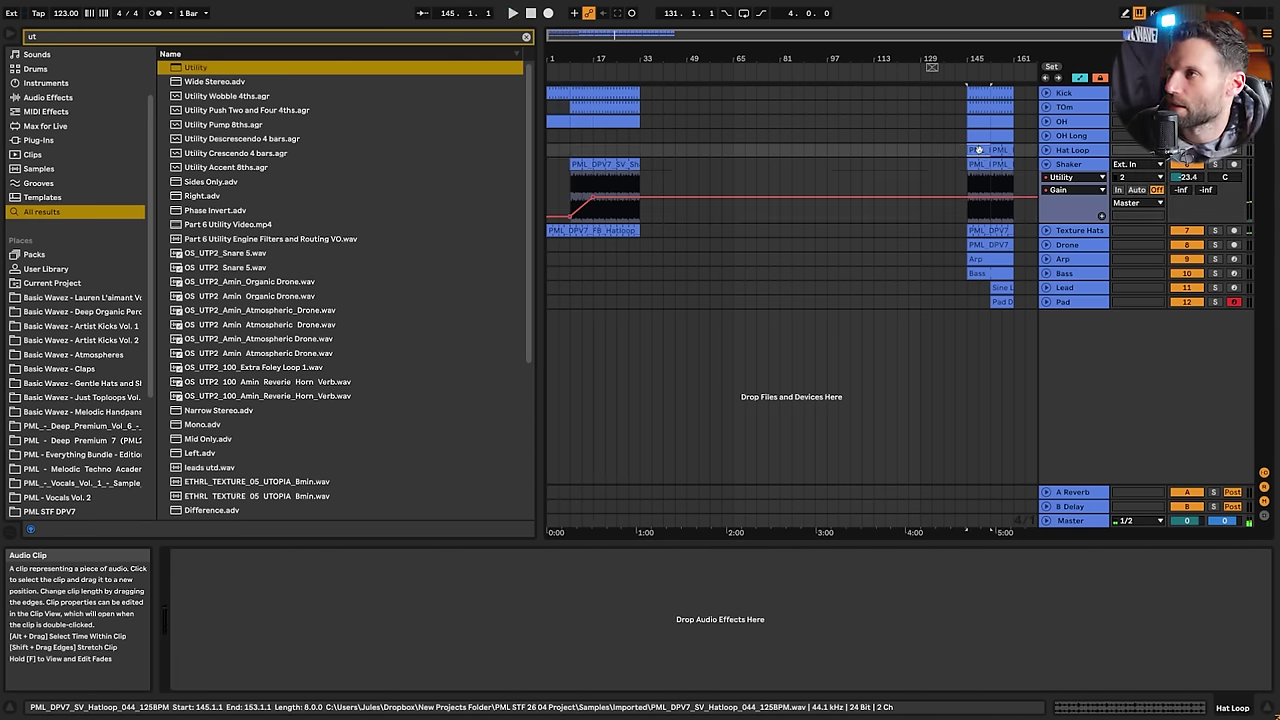
{"action": "left_click", "coordinate": [571, 149]}
{"action": "left_click", "coordinate": [596, 149]}
{"action": "key", "text": "ctrl+v"}
{"action": "key", "text": "space"}
{"action": "left_click", "coordinate": [610, 150]}
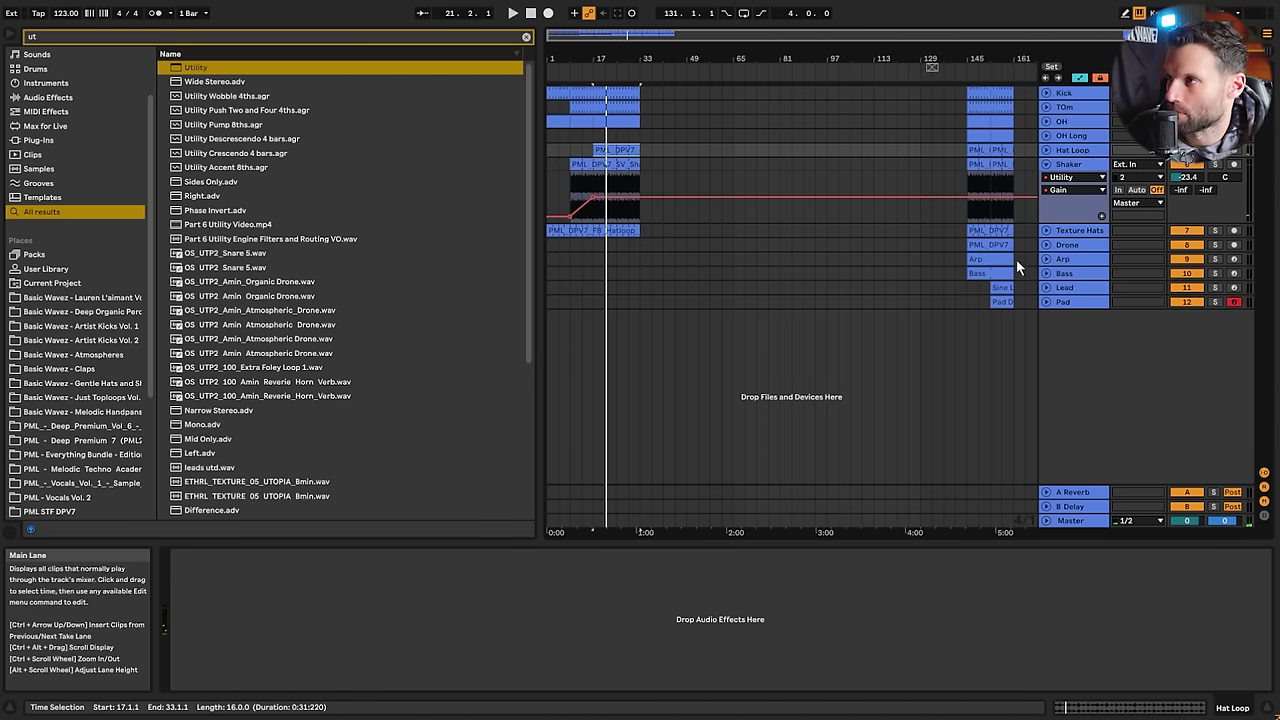
{"action": "key", "text": "space"}
Copy the Drone part from bar 145 to bar 1, extend it to bar 33 and unfold the Drone track
{"action": "left_click", "coordinate": [552, 244]}
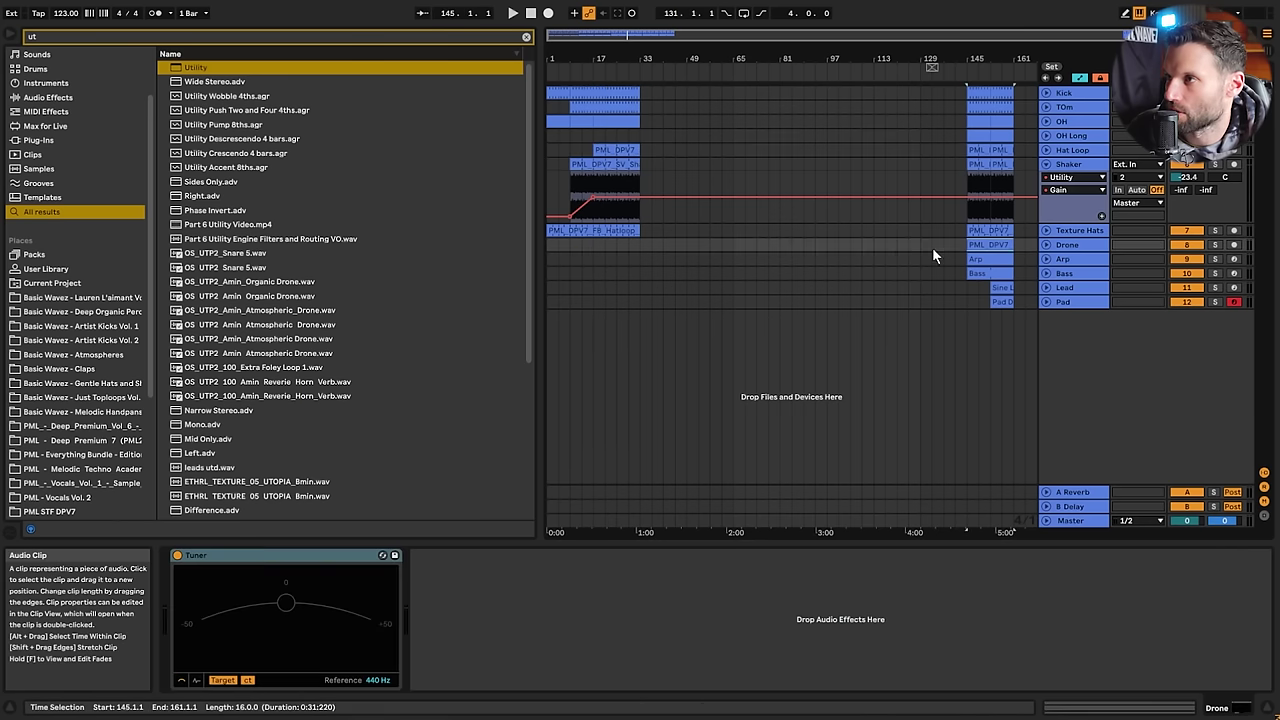
{"action": "key", "text": "ctrl+v"}
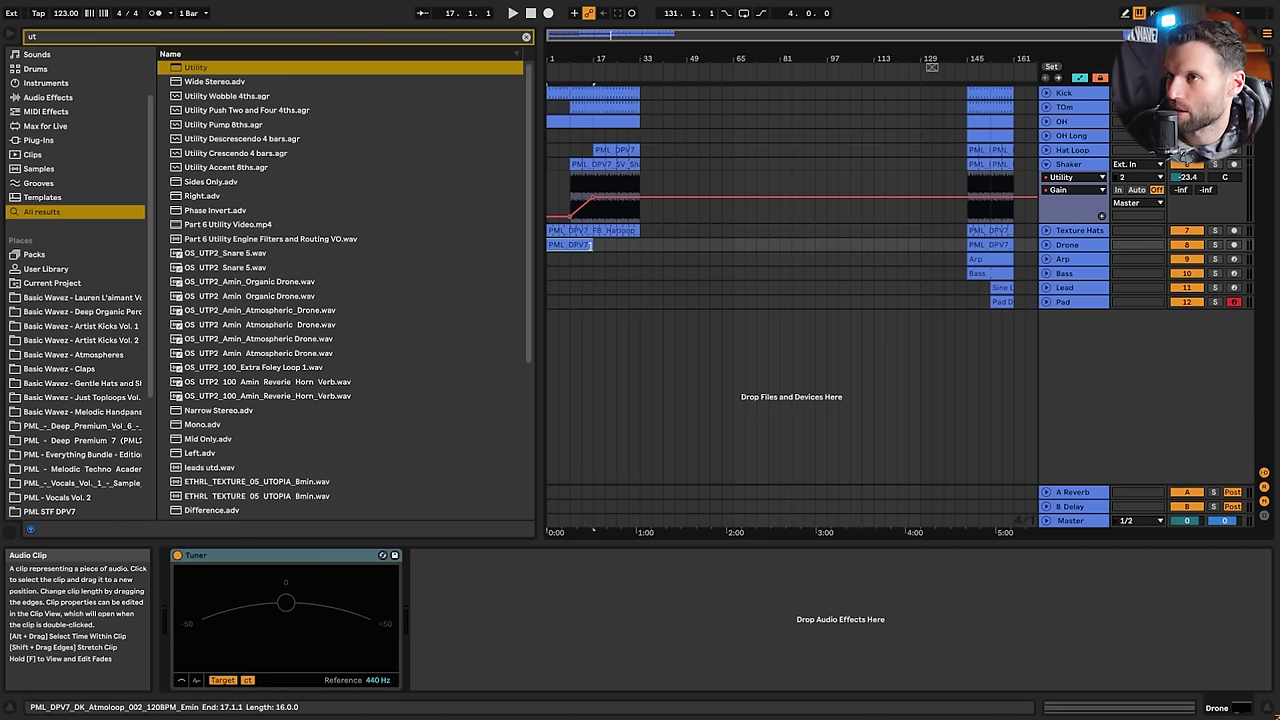
{"action": "left_click", "coordinate": [1047, 246]}
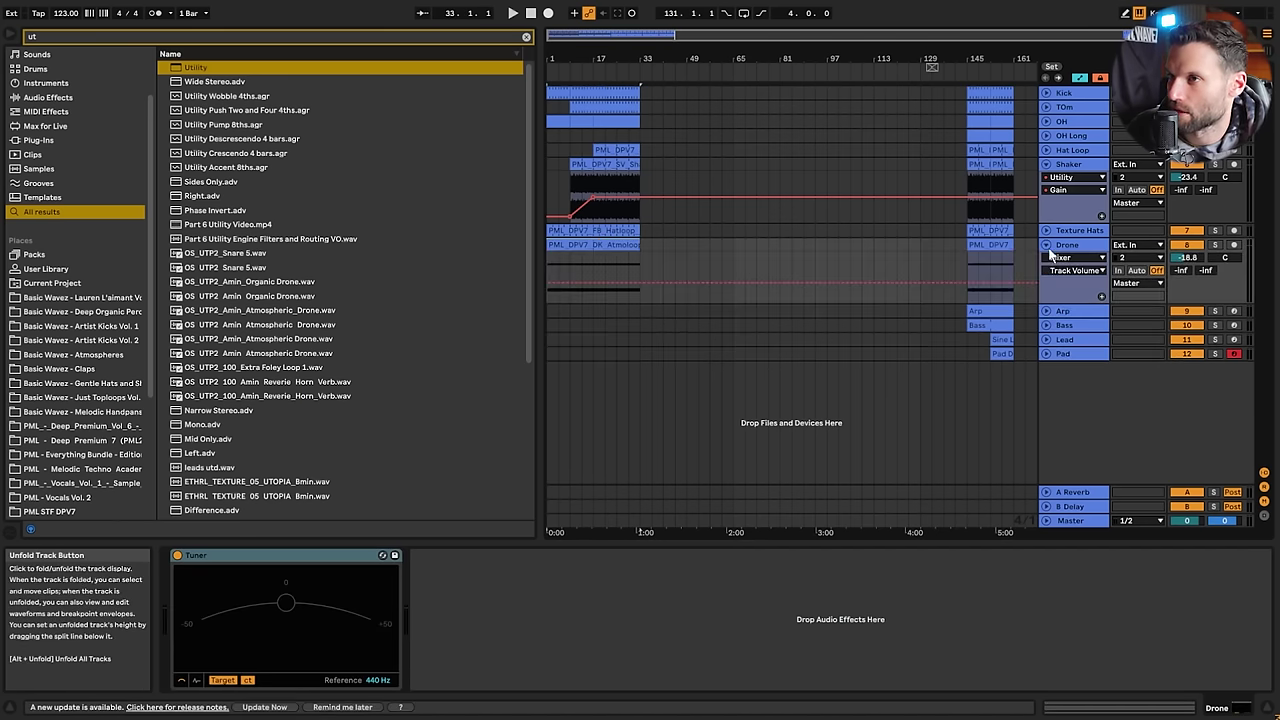
Add Auto Filter to the Drone track and lower its filter frequency to 362 Hz during playback from bar 1
{"action": "left_click", "coordinate": [526, 36]}
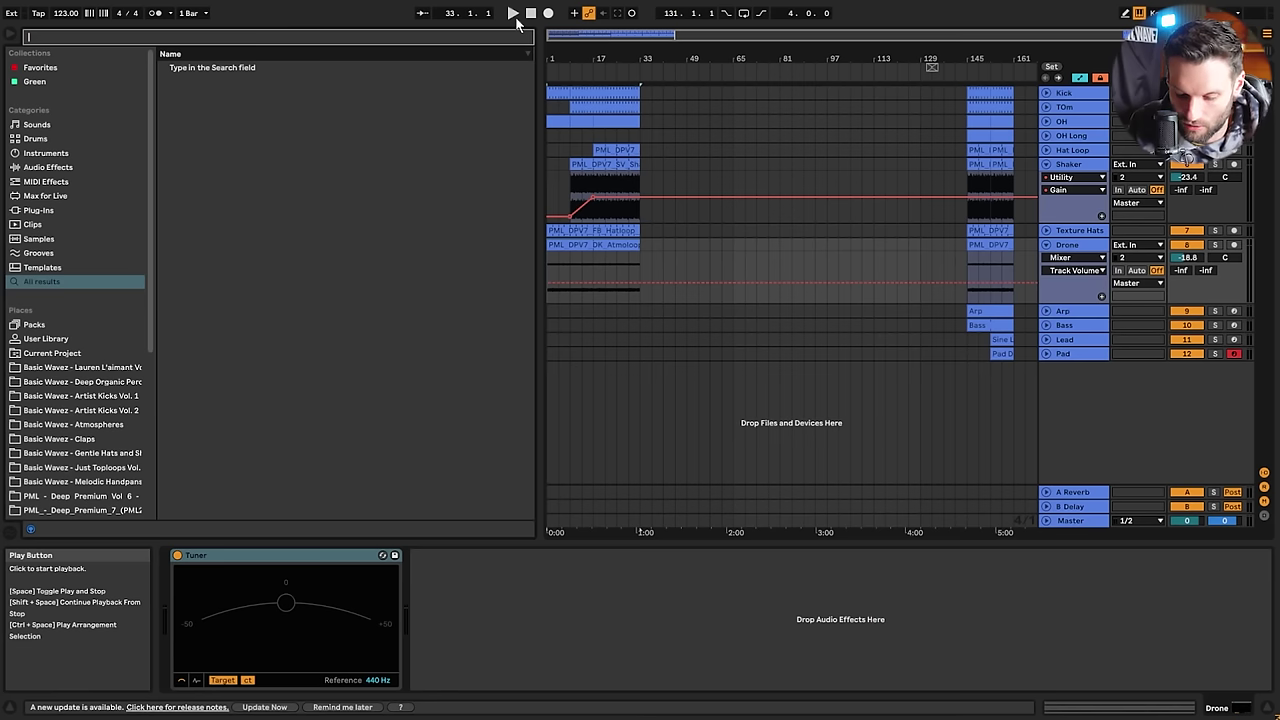
{"action": "type", "text": "aut"}
{"action": "left_click_drag", "start_coordinate": [204, 81], "coordinate": [627, 640]}
{"action": "key", "text": "space"}
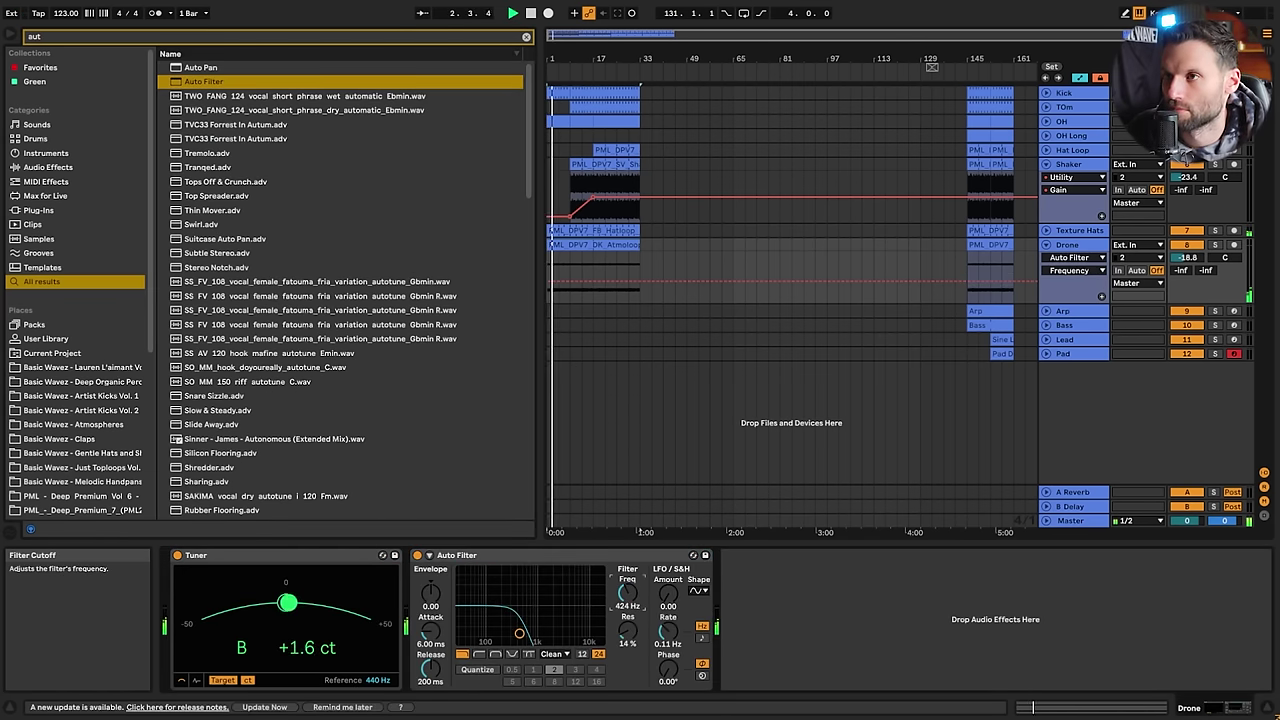
{"action": "left_click_drag", "start_coordinate": [627, 592], "coordinate": [627, 598]}
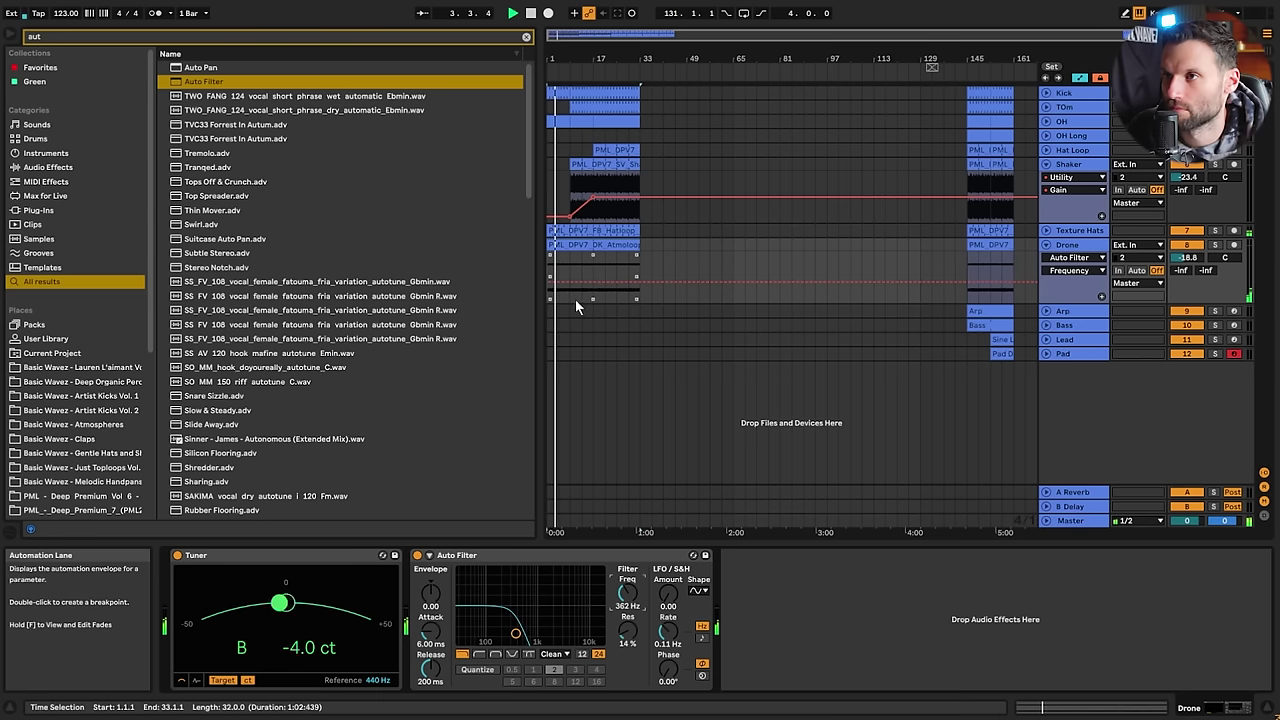
Automate the Drone's filter frequency to rise from 362 Hz at bar 9 to 1.19 kHz at bar 17, and play from bar 9
{"action": "left_click", "coordinate": [550, 286]}
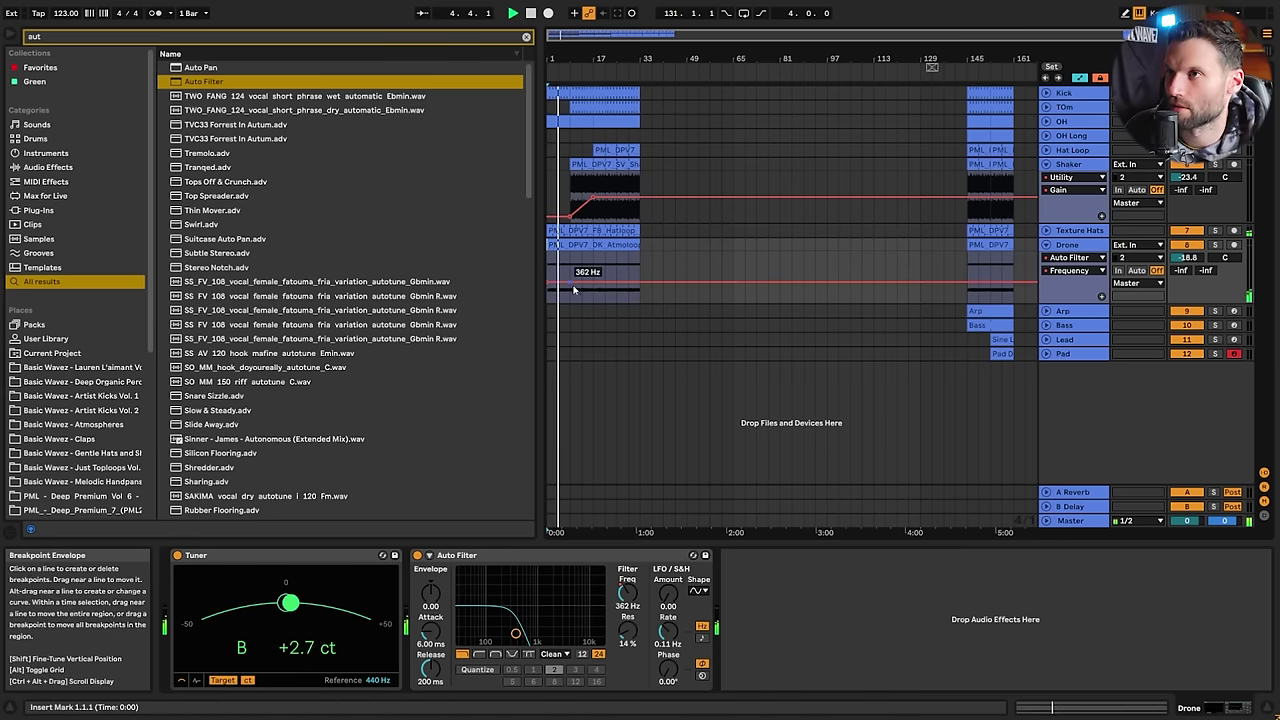
{"action": "left_click_drag", "start_coordinate": [596, 289], "coordinate": [596, 273]}
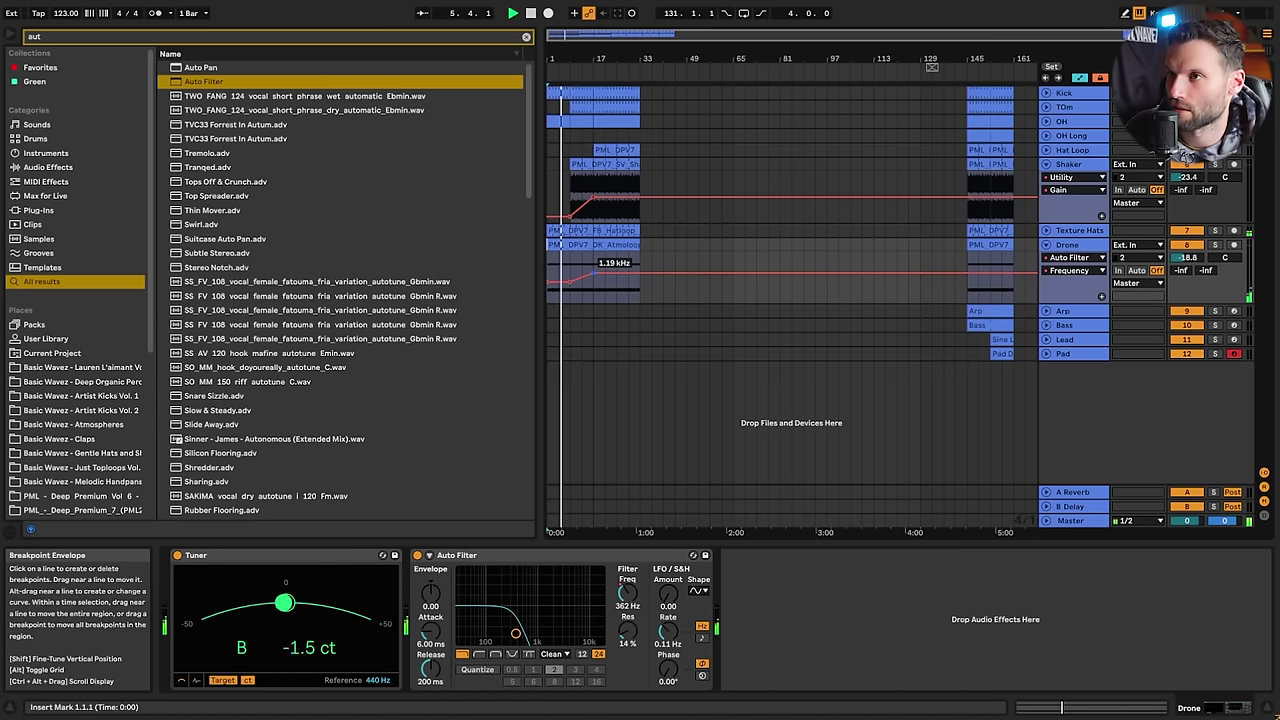
{"action": "left_click", "coordinate": [571, 302]}
{"action": "key", "text": "space"}
{"action": "key", "text": "space"}
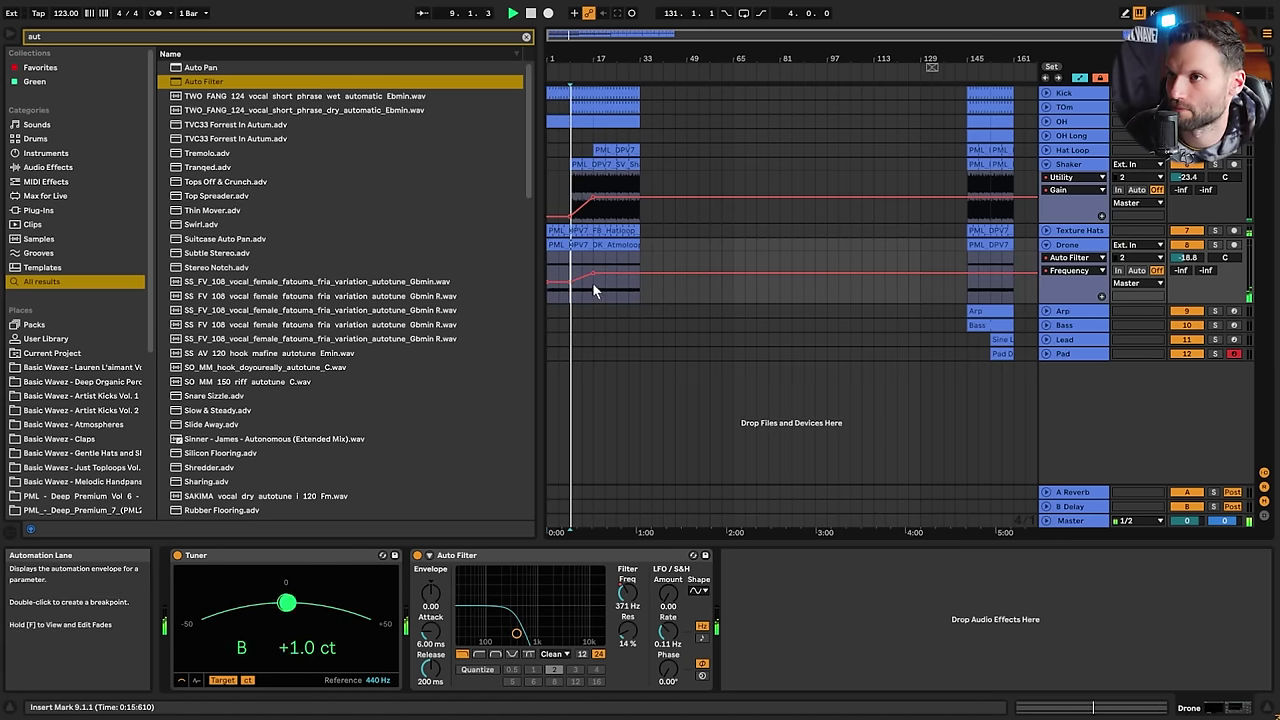
Play from bar 13 and add a further Drone filter frequency rise from bar 17 to the top of the range at bar 21
{"action": "left_click", "coordinate": [585, 293]}
{"action": "key", "text": "space"}
{"action": "key", "text": "space"}
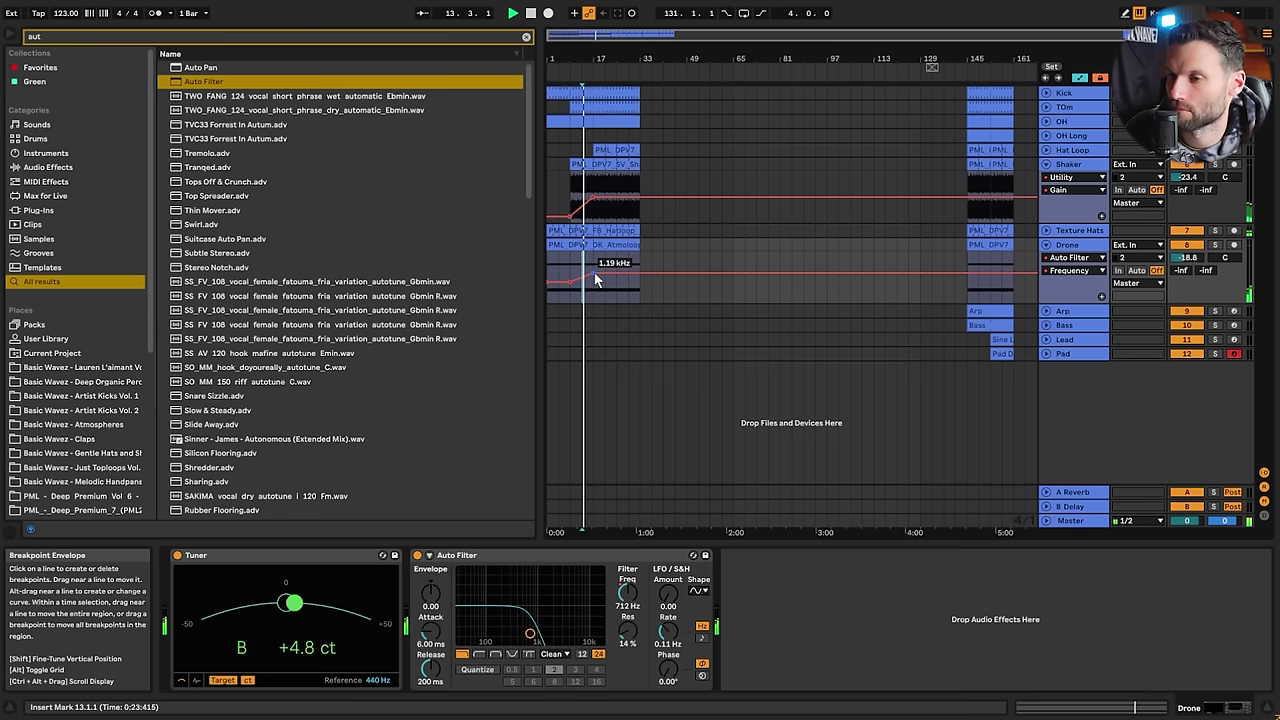
{"action": "left_click_drag", "start_coordinate": [596, 279], "coordinate": [604, 253]}
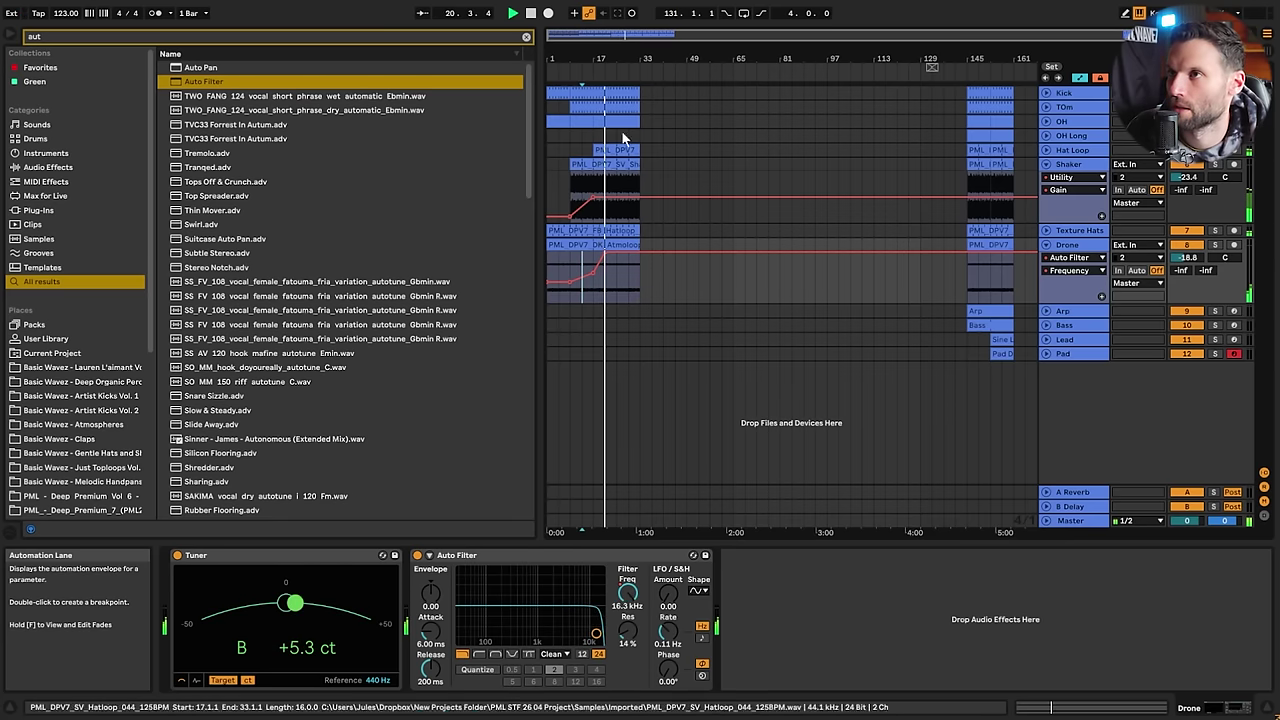
{"action": "left_click", "coordinate": [593, 113]}
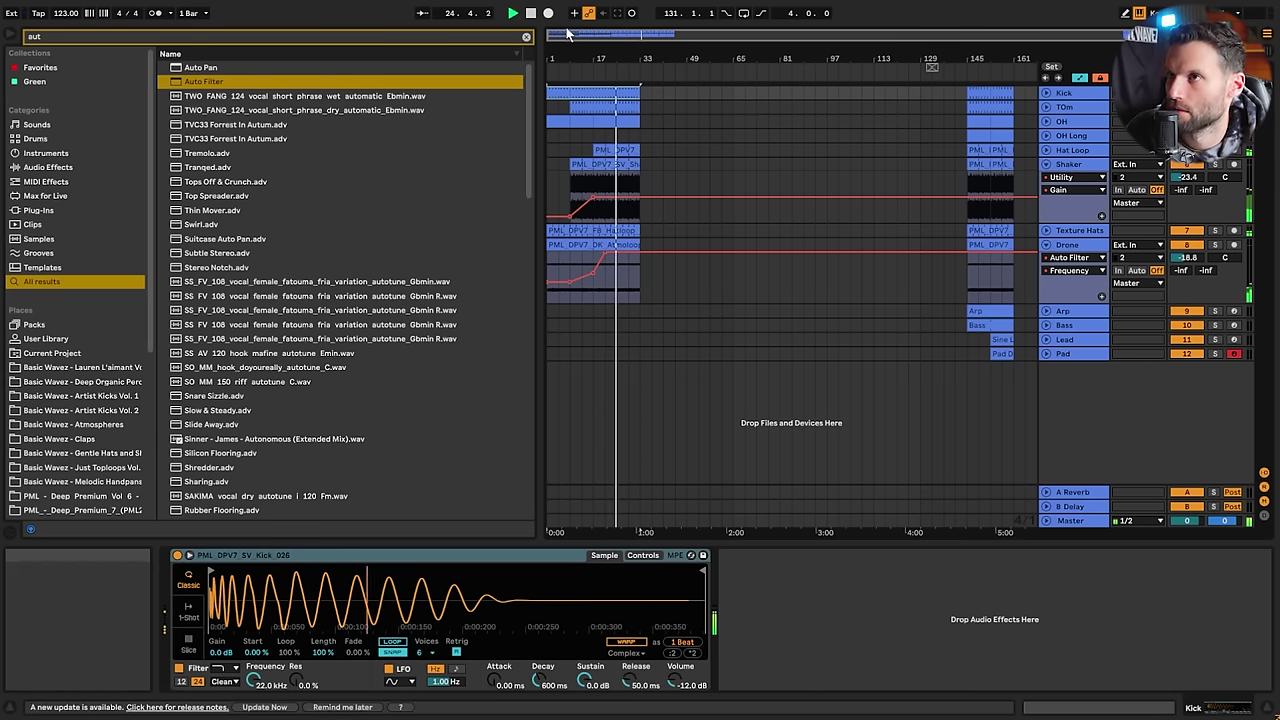
{"action": "left_click_drag", "start_coordinate": [566, 34], "coordinate": [564, 146]}
{"action": "key", "text": "space"}
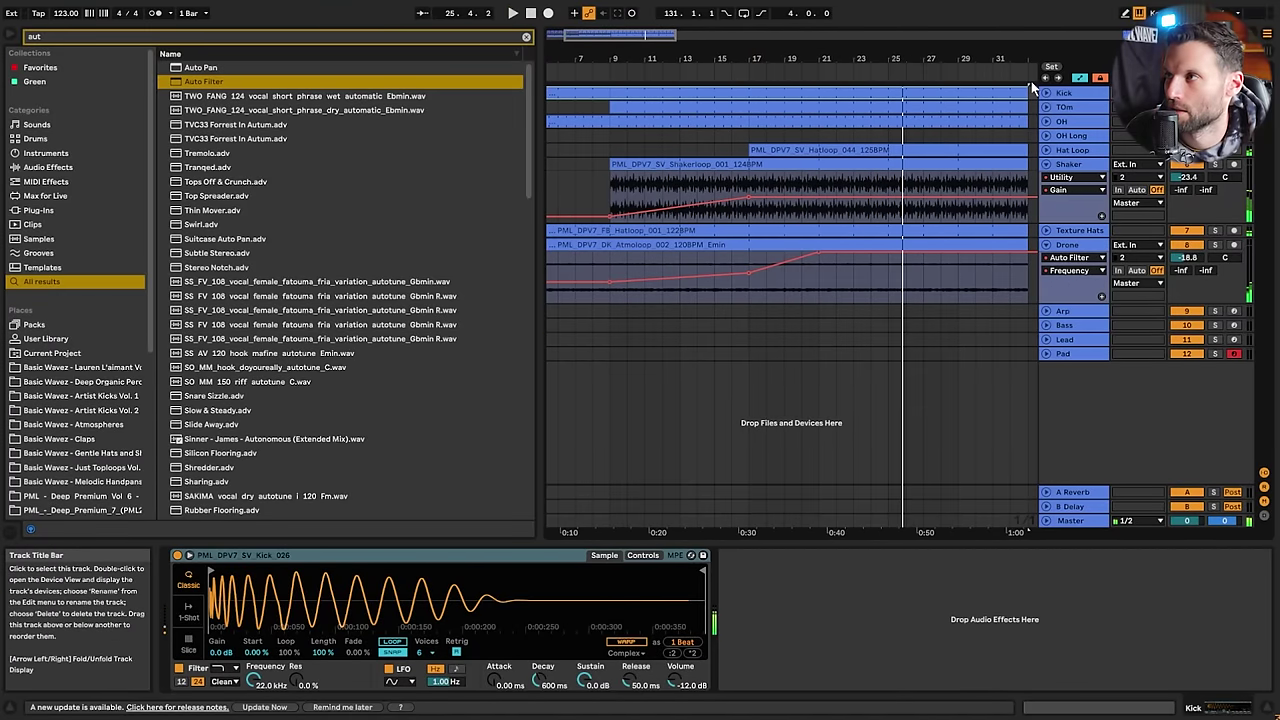
{"action": "left_click", "coordinate": [1046, 93]}
{"action": "left_click", "coordinate": [1046, 93]}
Add locators at bars 17 and 1, and name the one at bar 1 "DJ Intro"
{"action": "left_click_drag", "start_coordinate": [709, 36], "coordinate": [709, 14]}
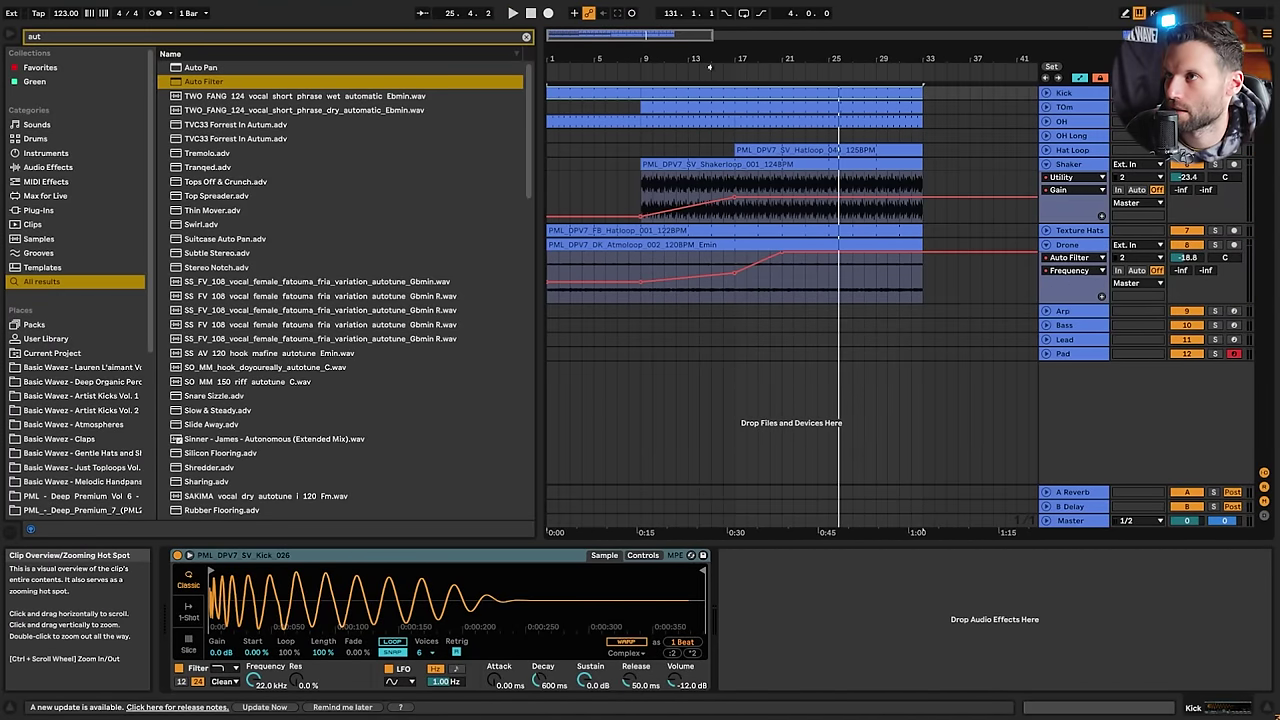
{"action": "right_click", "coordinate": [737, 78]}
{"action": "left_click", "coordinate": [756, 115]}
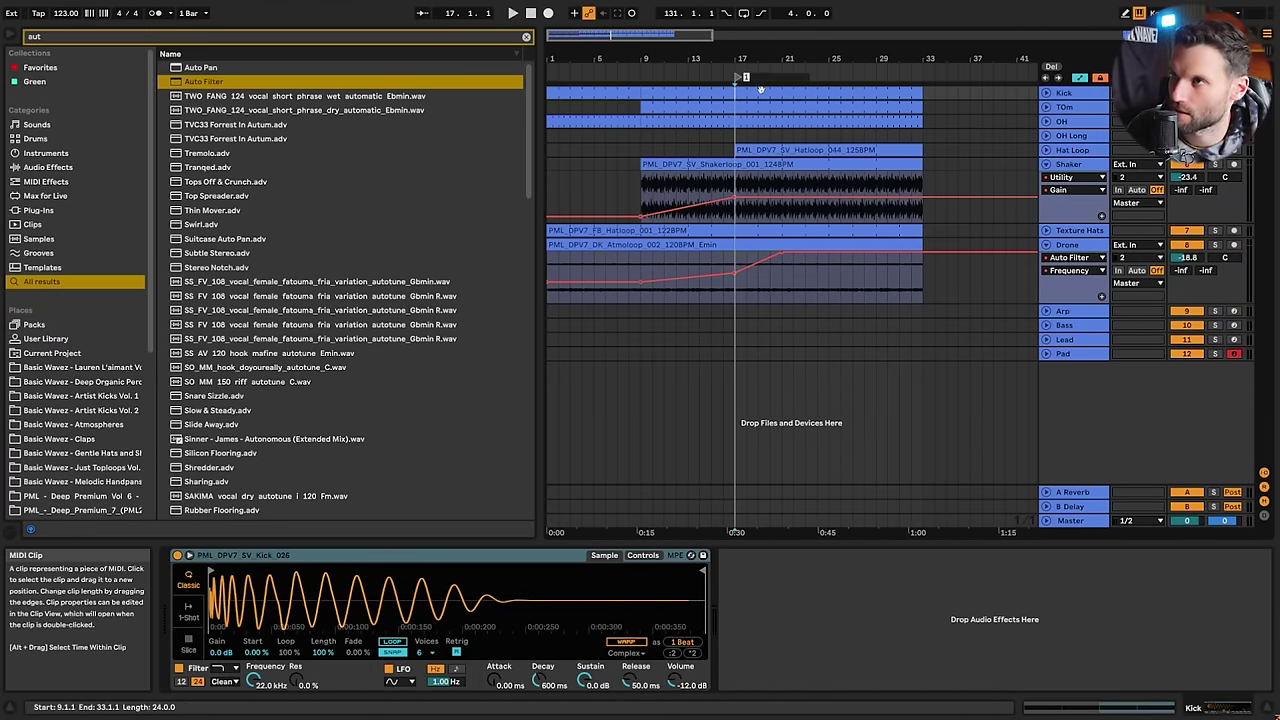
{"action": "left_click", "coordinate": [549, 78]}
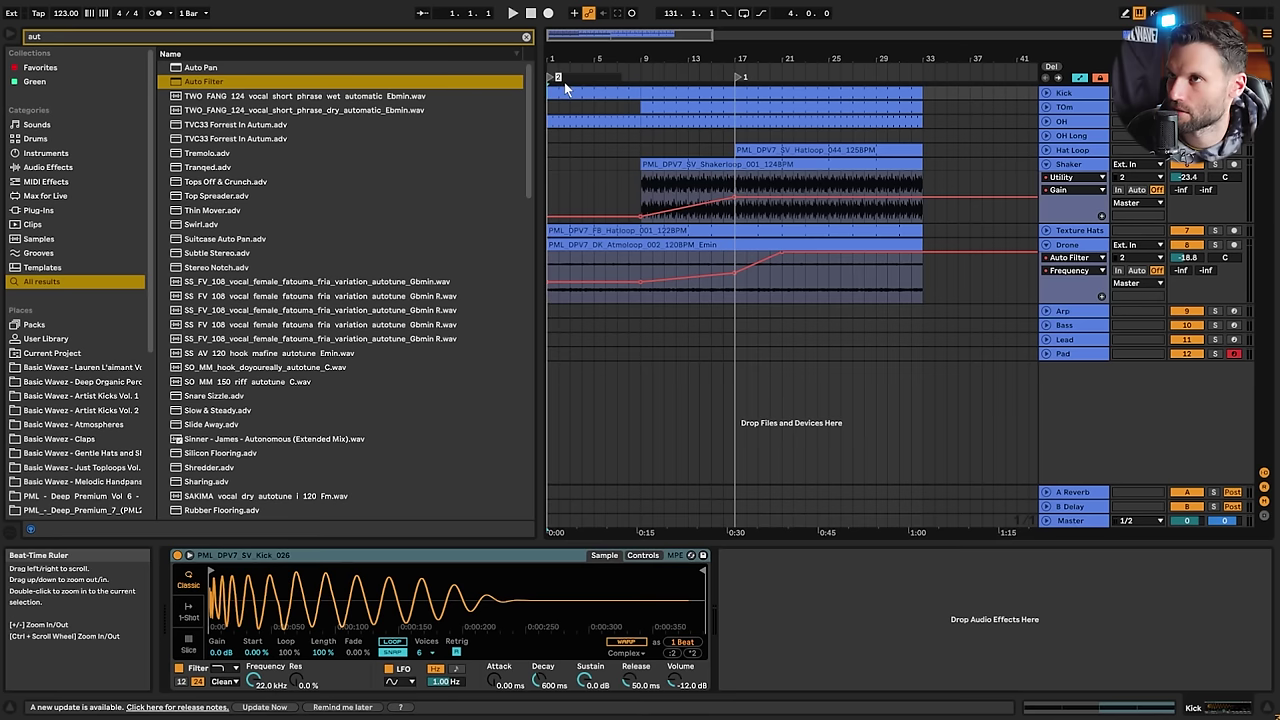
{"action": "left_click", "coordinate": [601, 86]}
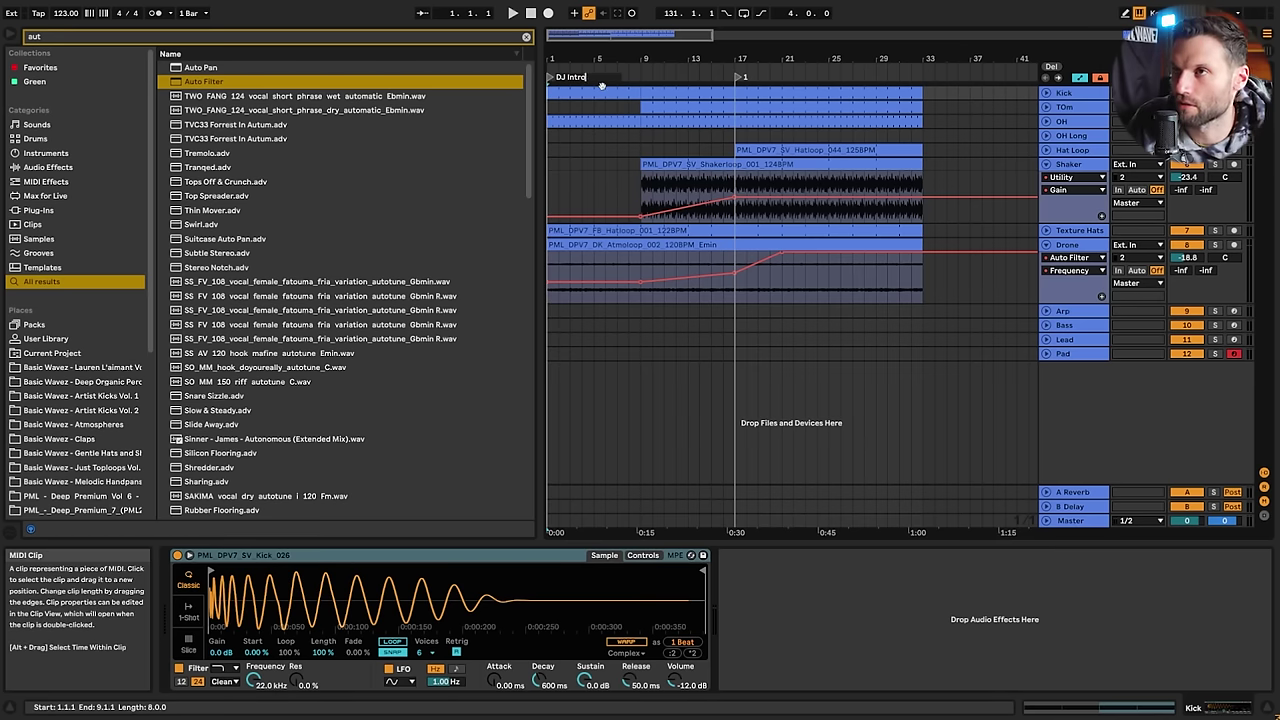
{"action": "left_click", "coordinate": [560, 184]}
Rename the locator at bar 17 as "Intro"
{"action": "left_click", "coordinate": [641, 148]}
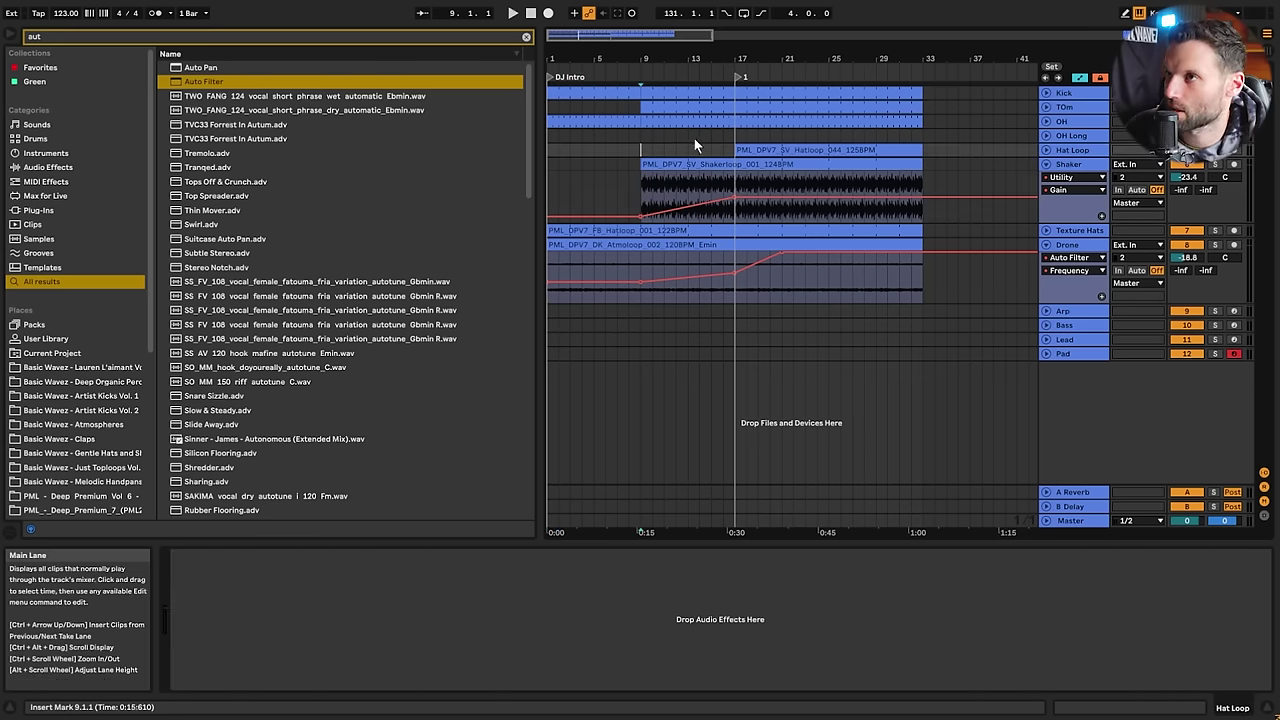
{"action": "left_click", "coordinate": [711, 136]}
{"action": "right_click", "coordinate": [736, 76]}
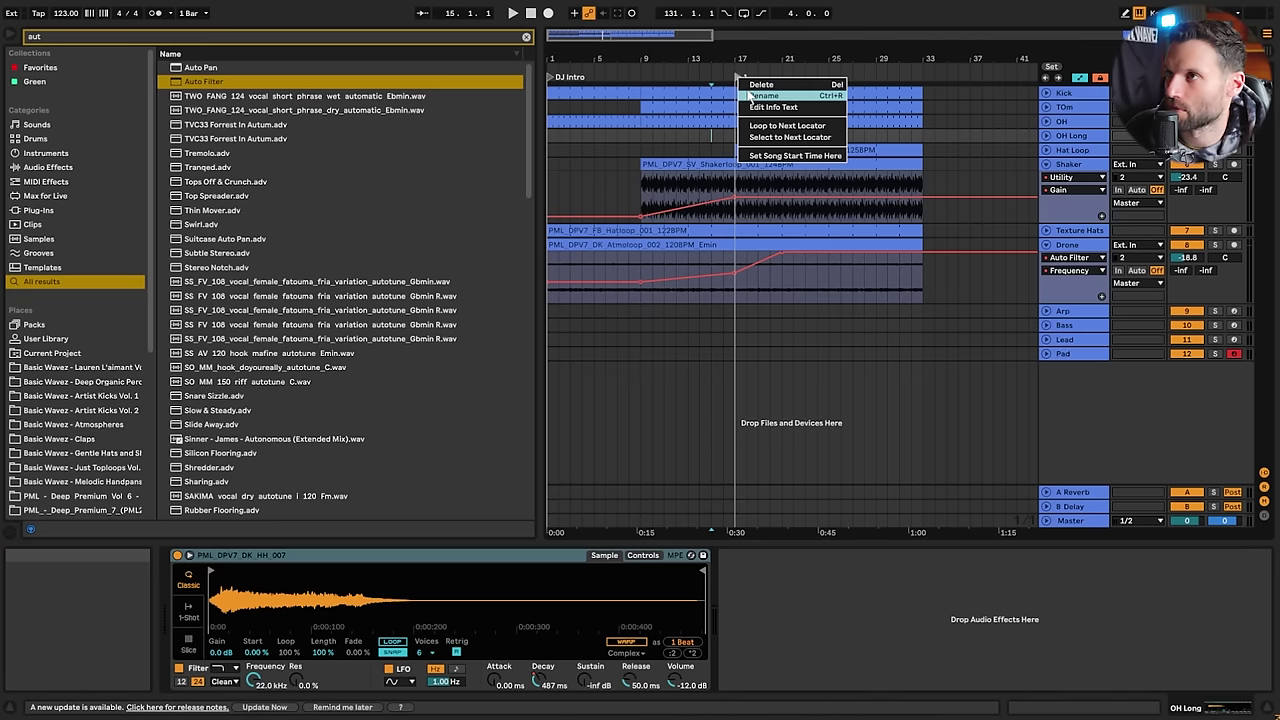
{"action": "left_click", "coordinate": [760, 95]}
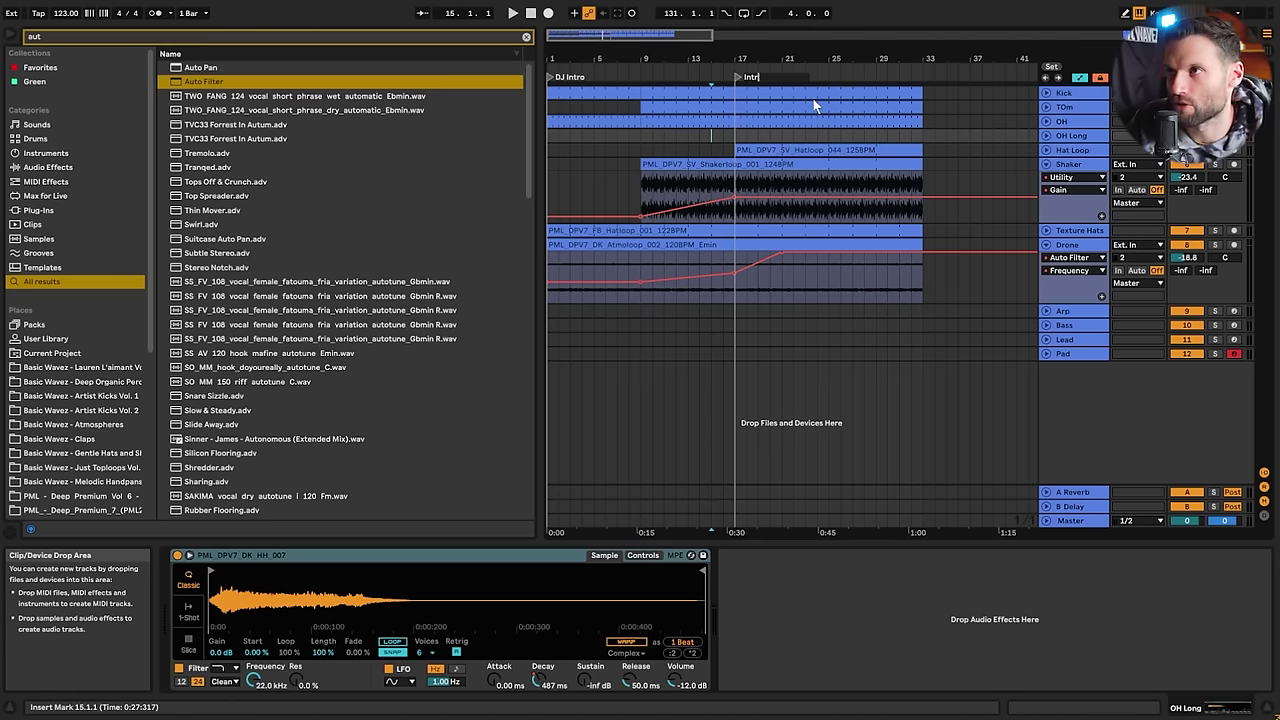
{"action": "type", "text": "Intro"}
Play from bar 15 to hear the transition from the DJ Intro into the Intro section
{"action": "left_click", "coordinate": [736, 136]}
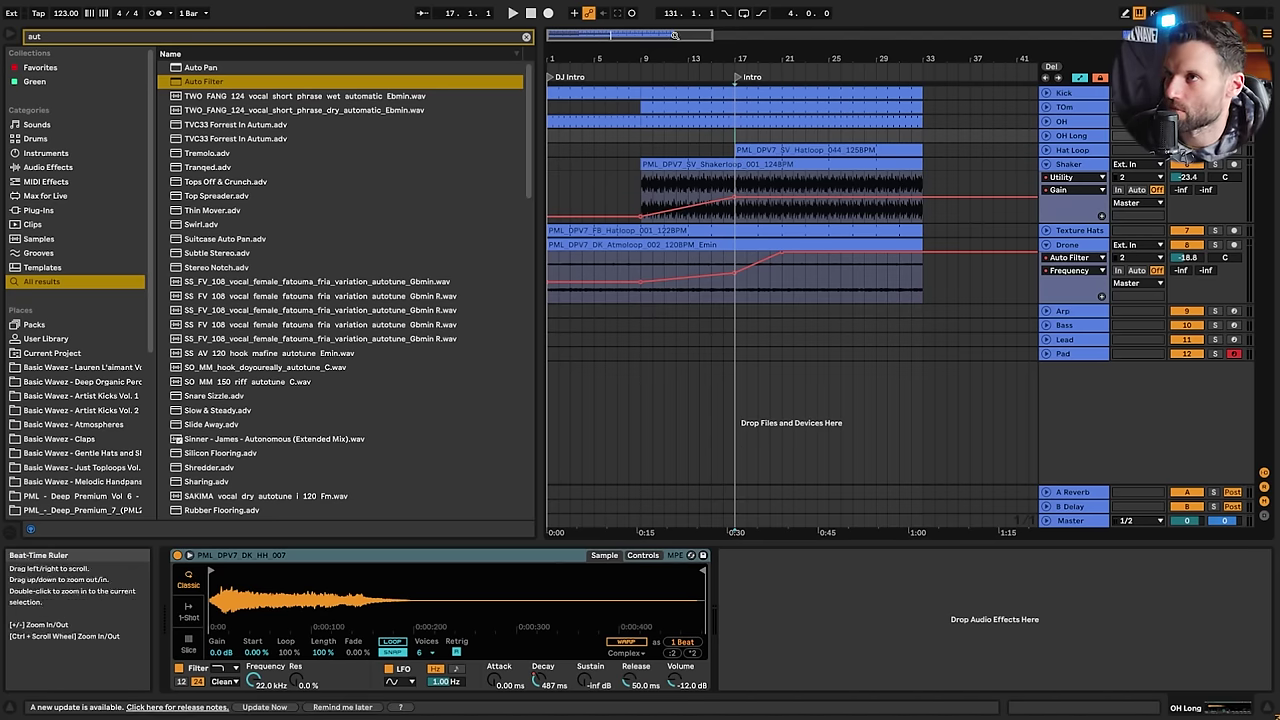
{"action": "left_click_drag", "start_coordinate": [618, 37], "coordinate": [618, 16]}
{"action": "left_click", "coordinate": [647, 286]}
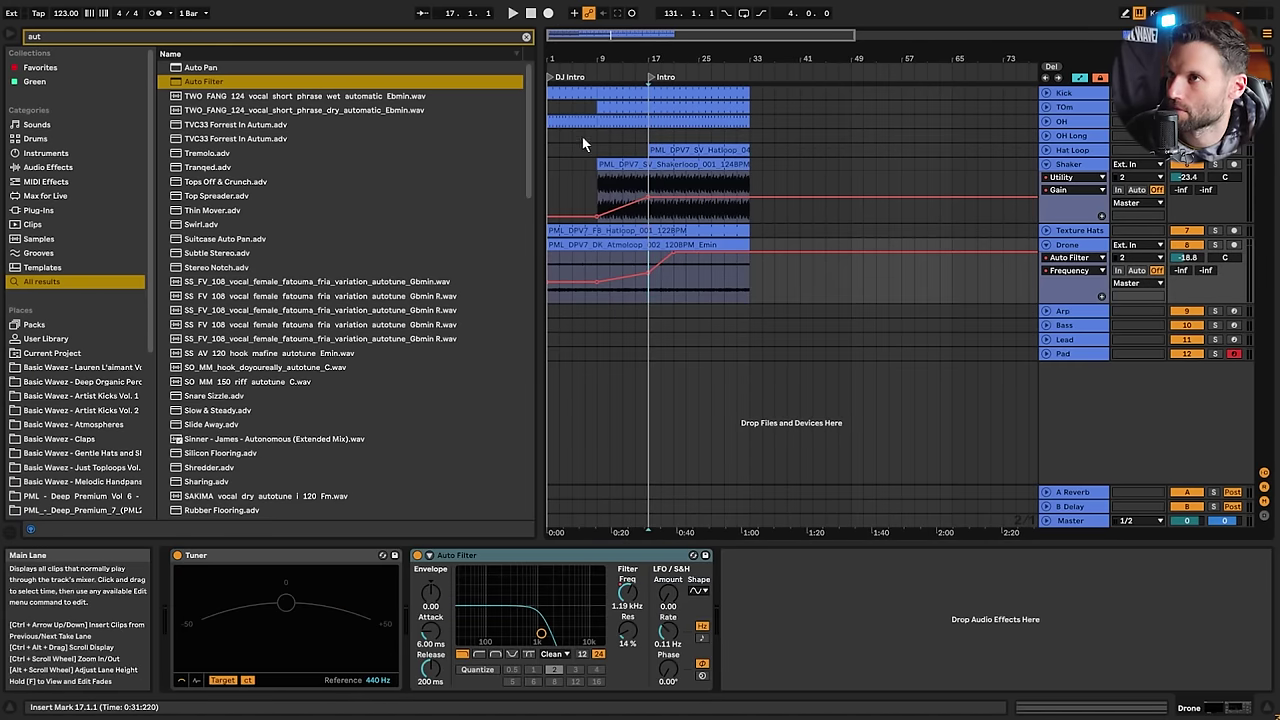
{"action": "left_click", "coordinate": [617, 136]}
{"action": "key", "text": "space"}
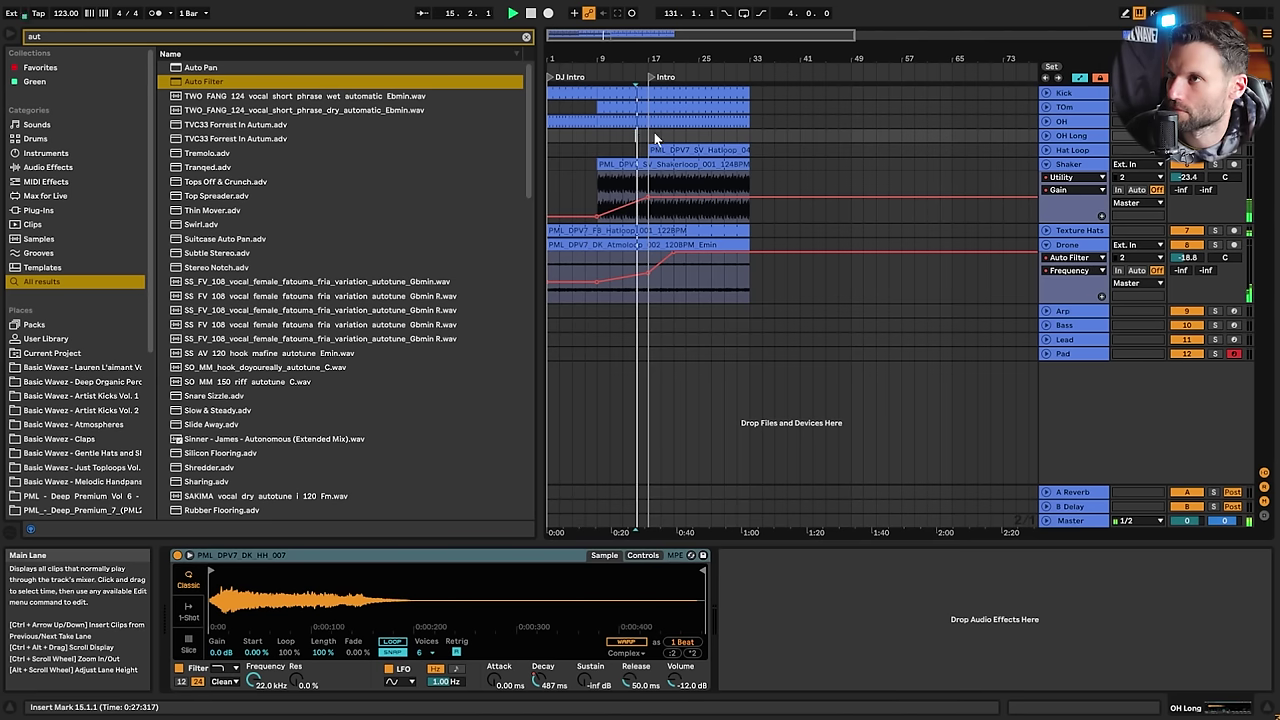
Automate the Kick sampler's Sustain down to -inf dB between bars 16 and 17
{"action": "left_click", "coordinate": [1046, 93]}
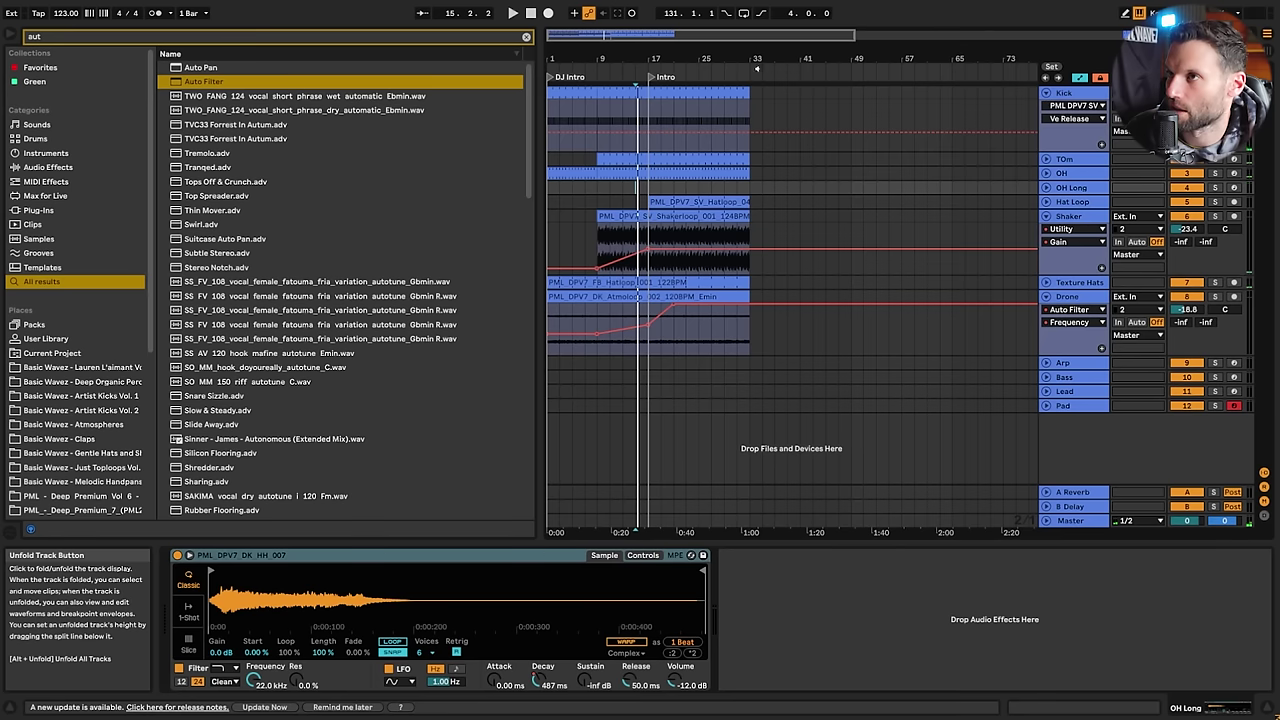
{"action": "left_click_drag", "start_coordinate": [670, 37], "coordinate": [682, 108]}
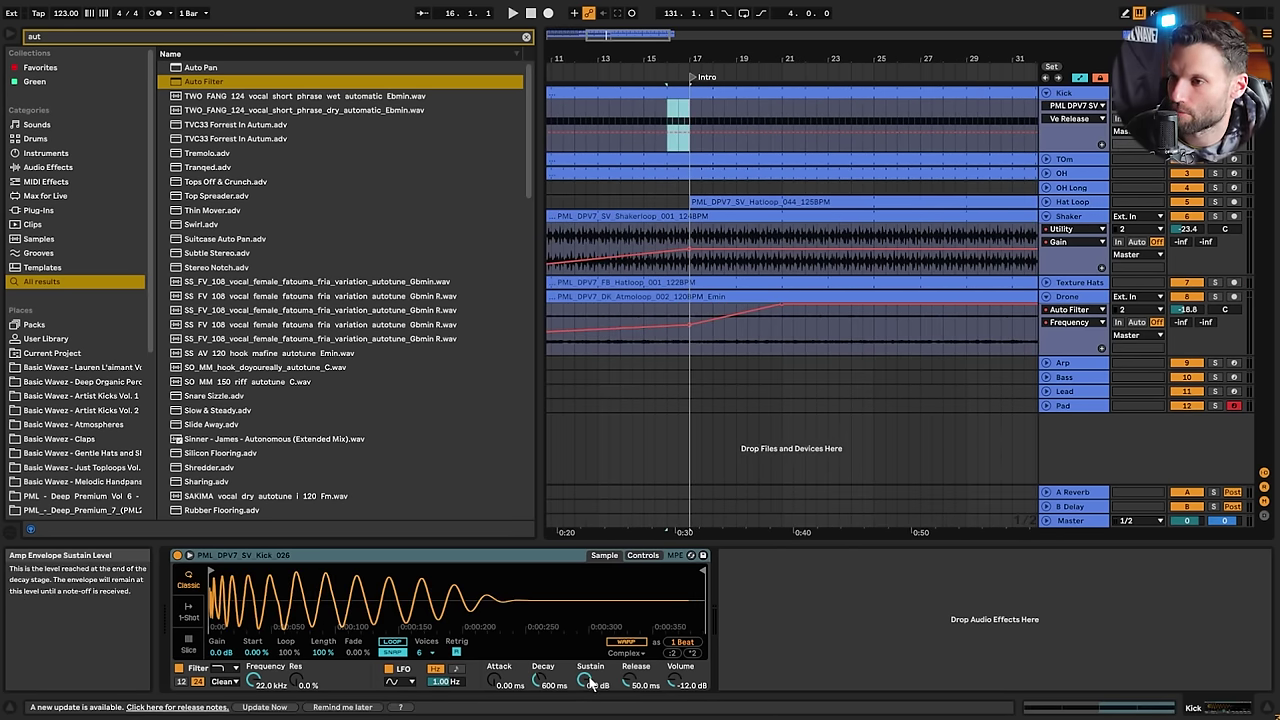
{"action": "left_click_drag", "start_coordinate": [590, 683], "coordinate": [590, 705]}
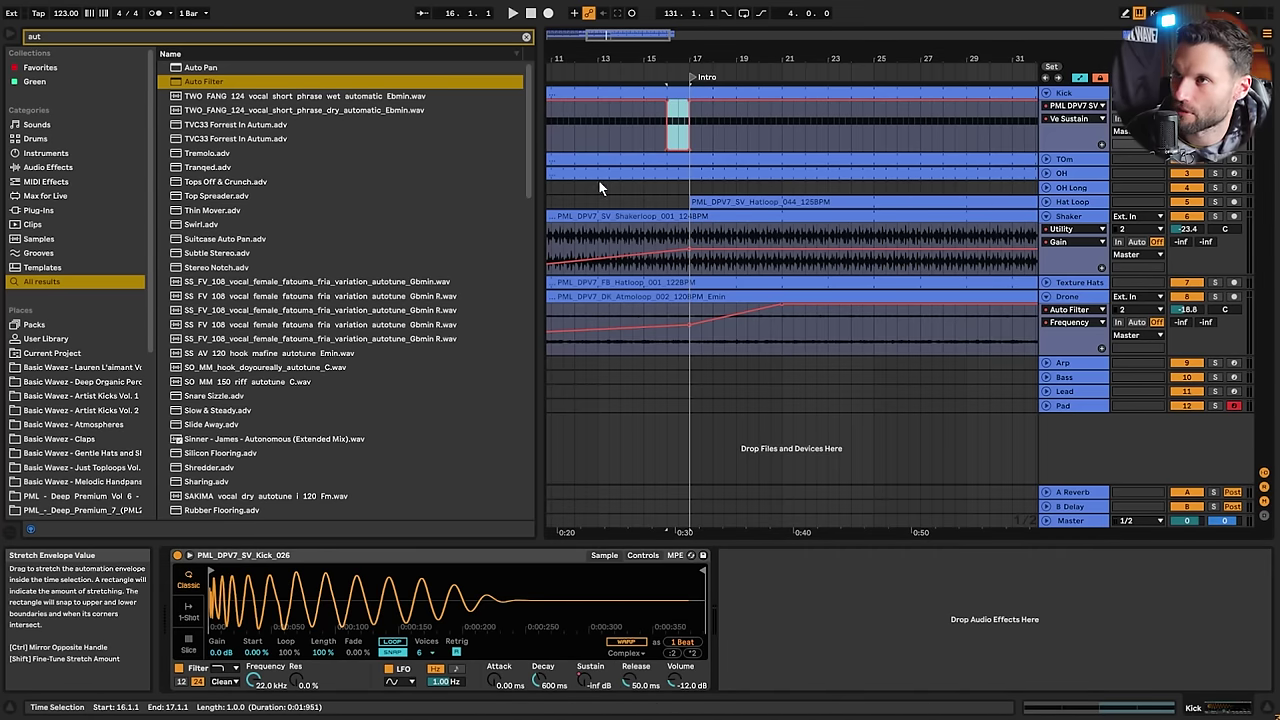
Play from around bar 13 to hear the kick dropout before the Intro section
{"action": "left_click", "coordinate": [608, 122]}
{"action": "key", "text": "space"}
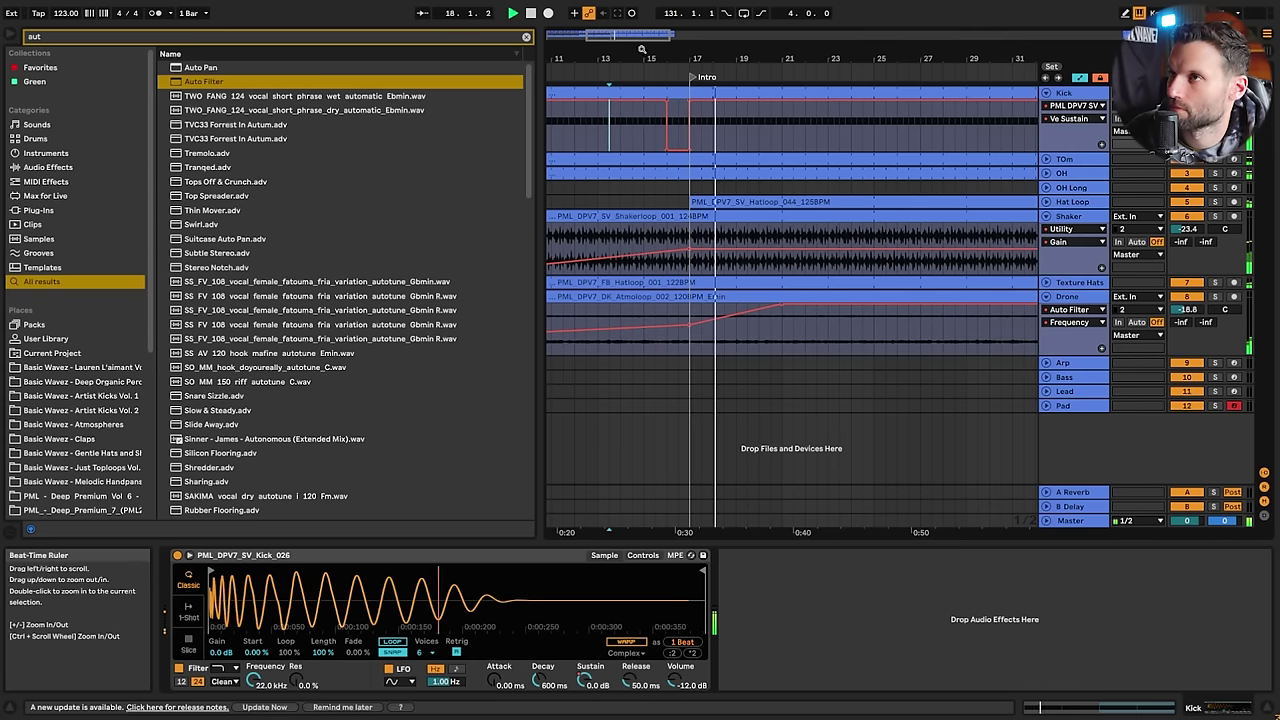
{"action": "mouse_move", "coordinate": [642, 36]}
{"action": "left_mouse_down"}
{"action": "mouse_move", "coordinate": [644, 3]}
{"action": "mouse_move", "coordinate": [654, 33]}
{"action": "mouse_move", "coordinate": [654, 15]}
{"action": "left_mouse_up"}
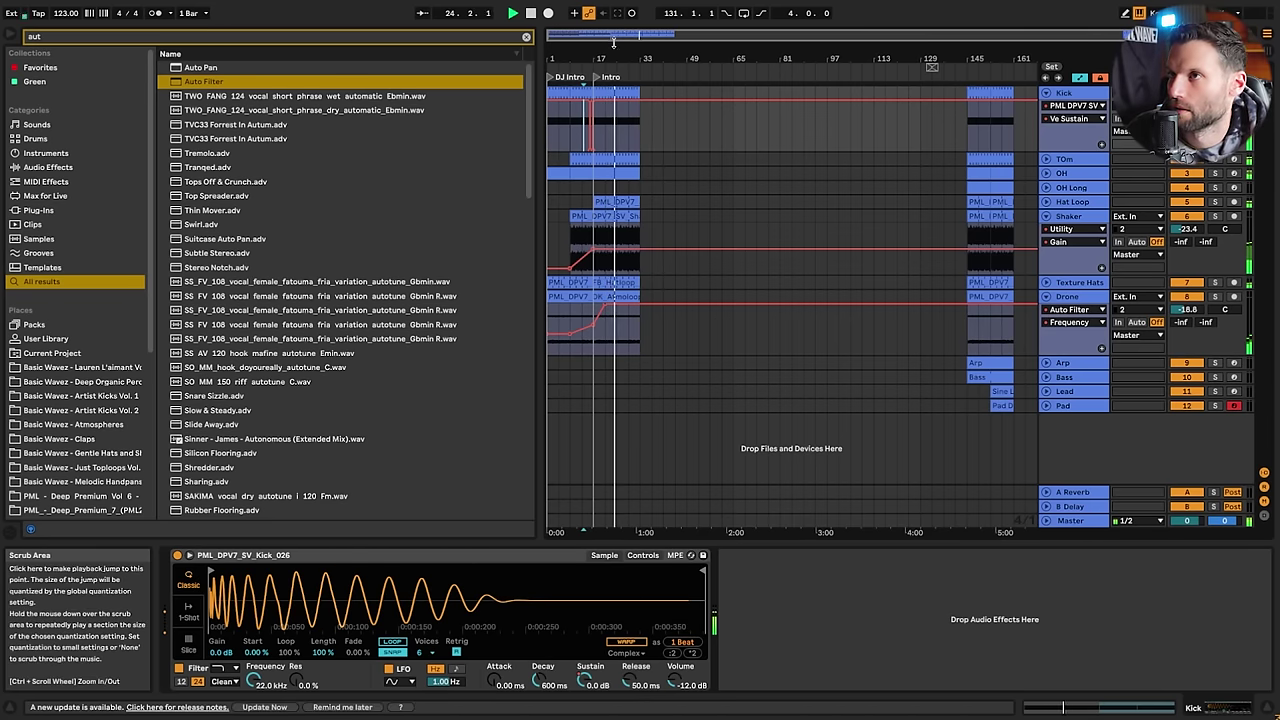
Automate the Kick sampler's Sustain down to -inf dB between bars 25 and 33 and play that stretch
{"action": "left_click_drag", "start_coordinate": [611, 35], "coordinate": [611, 115]}
{"action": "key", "text": "space"}
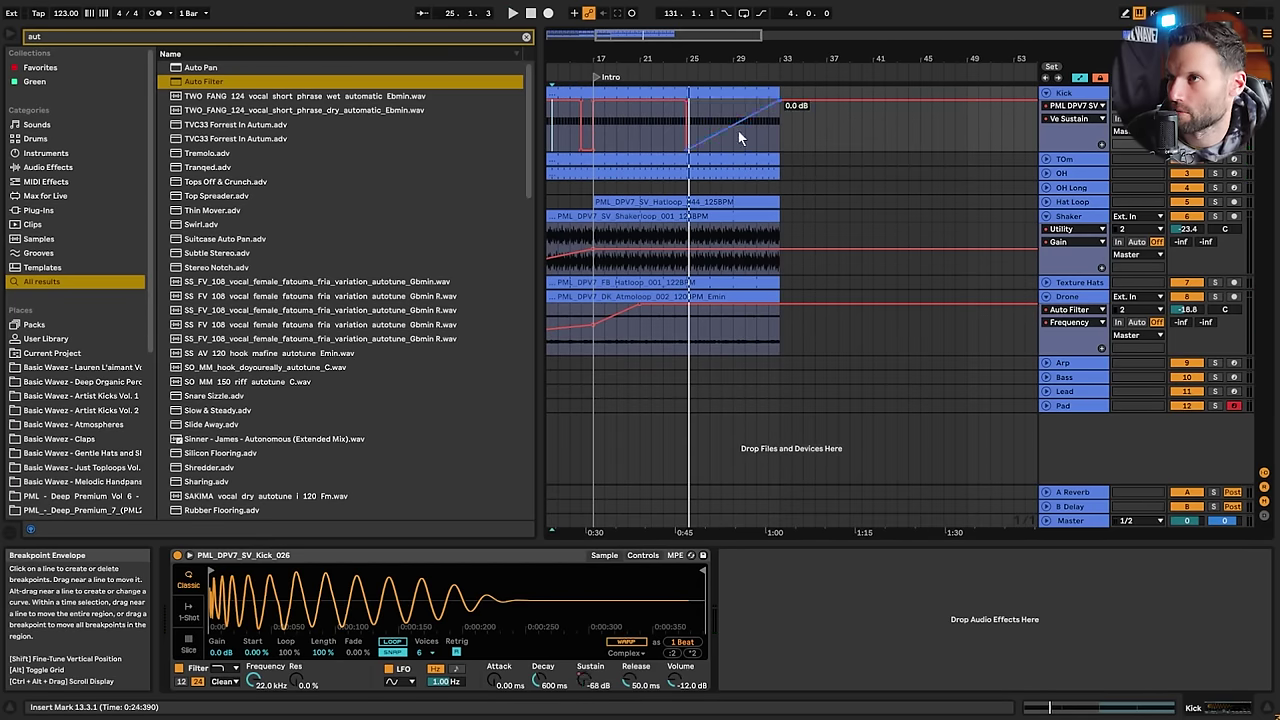
{"action": "left_click", "coordinate": [677, 125]}
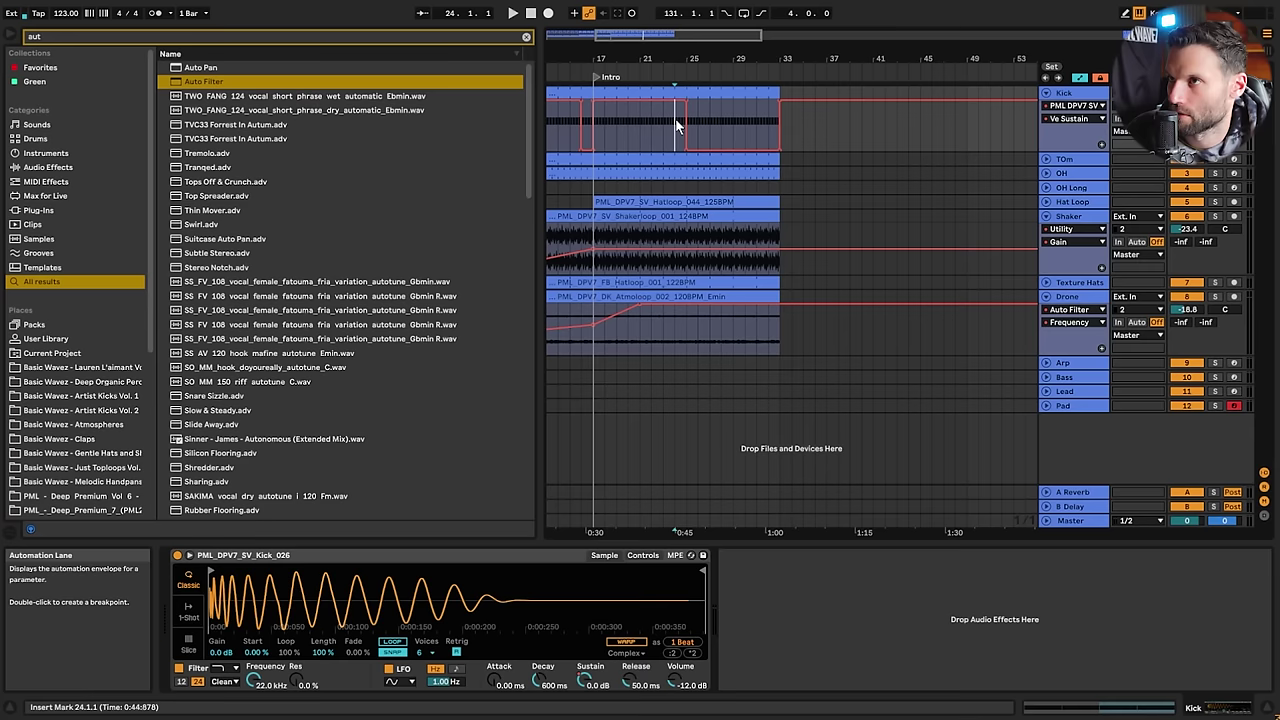
{"action": "left_click_drag", "start_coordinate": [702, 127], "coordinate": [736, 123]}
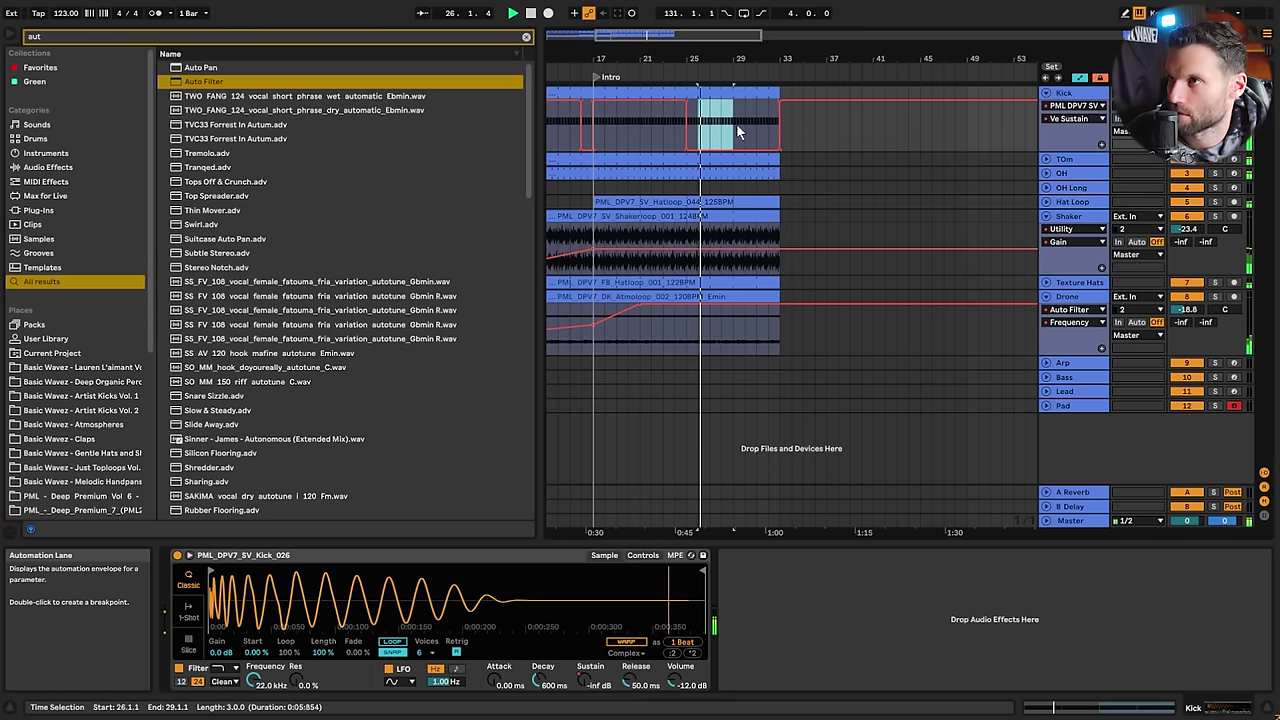
{"action": "key", "text": "space"}
Add a locator at bar 33, at the end of the Intro section, and name it "bass"
{"action": "left_click_drag", "start_coordinate": [690, 38], "coordinate": [692, 14]}
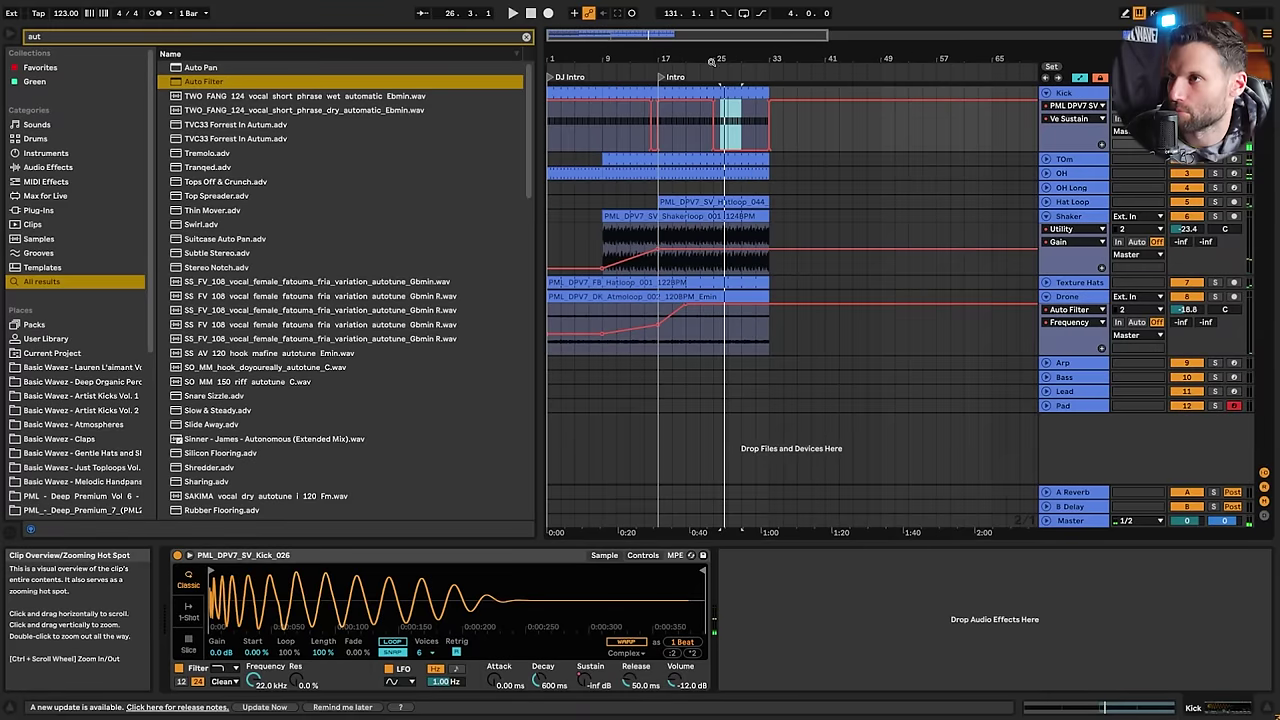
{"action": "left_click_drag", "start_coordinate": [718, 189], "coordinate": [769, 186]}
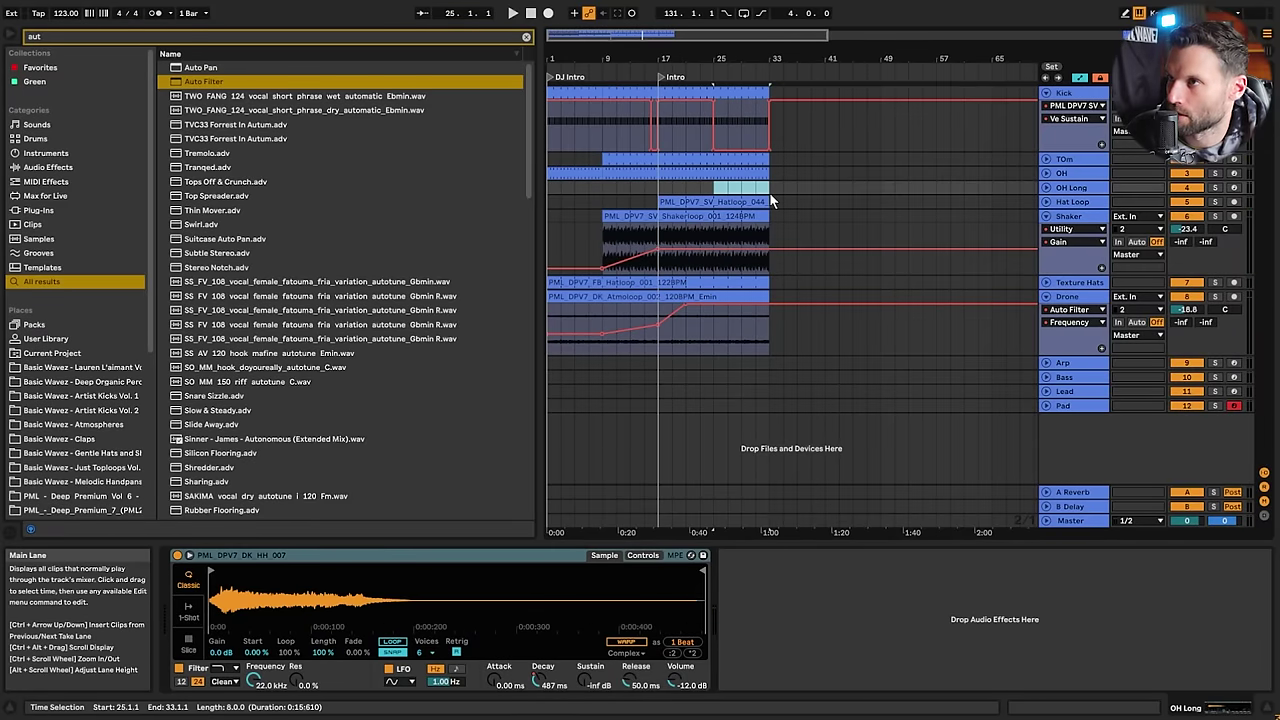
{"action": "left_click", "coordinate": [771, 192]}
{"action": "right_click", "coordinate": [772, 79]}
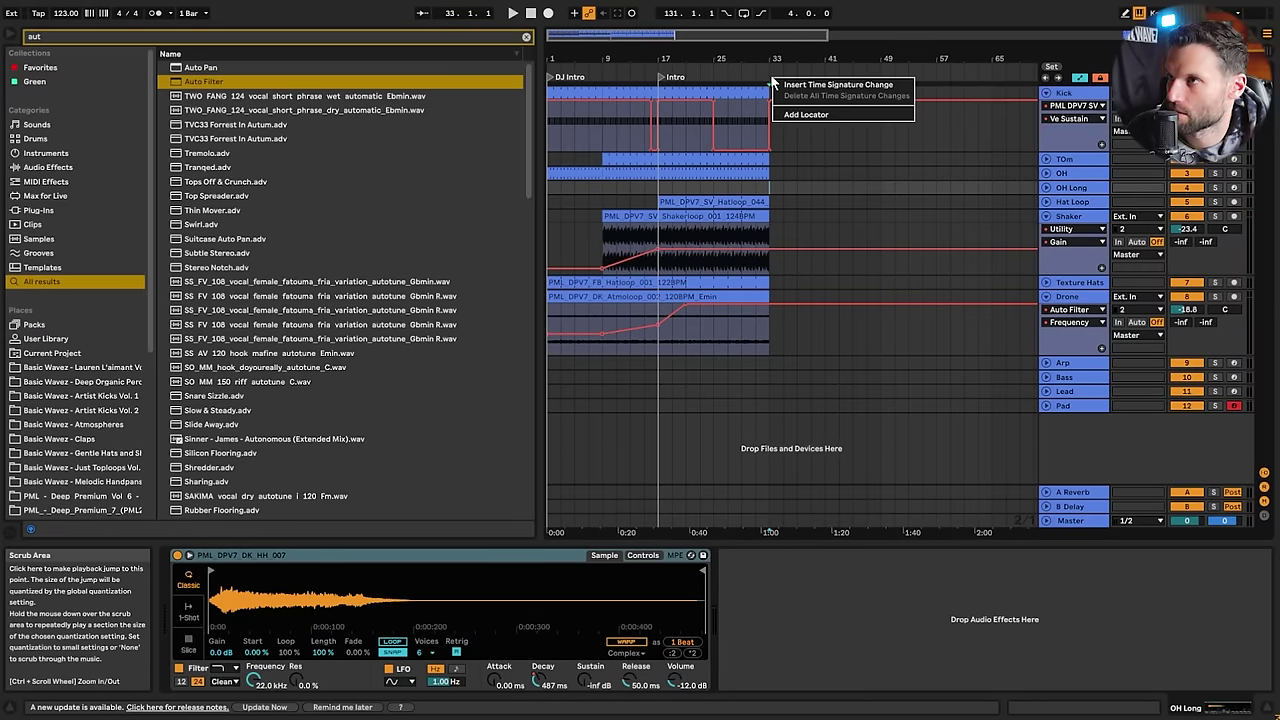
{"action": "left_click", "coordinate": [798, 116]}
{"action": "type", "text": "bass"}
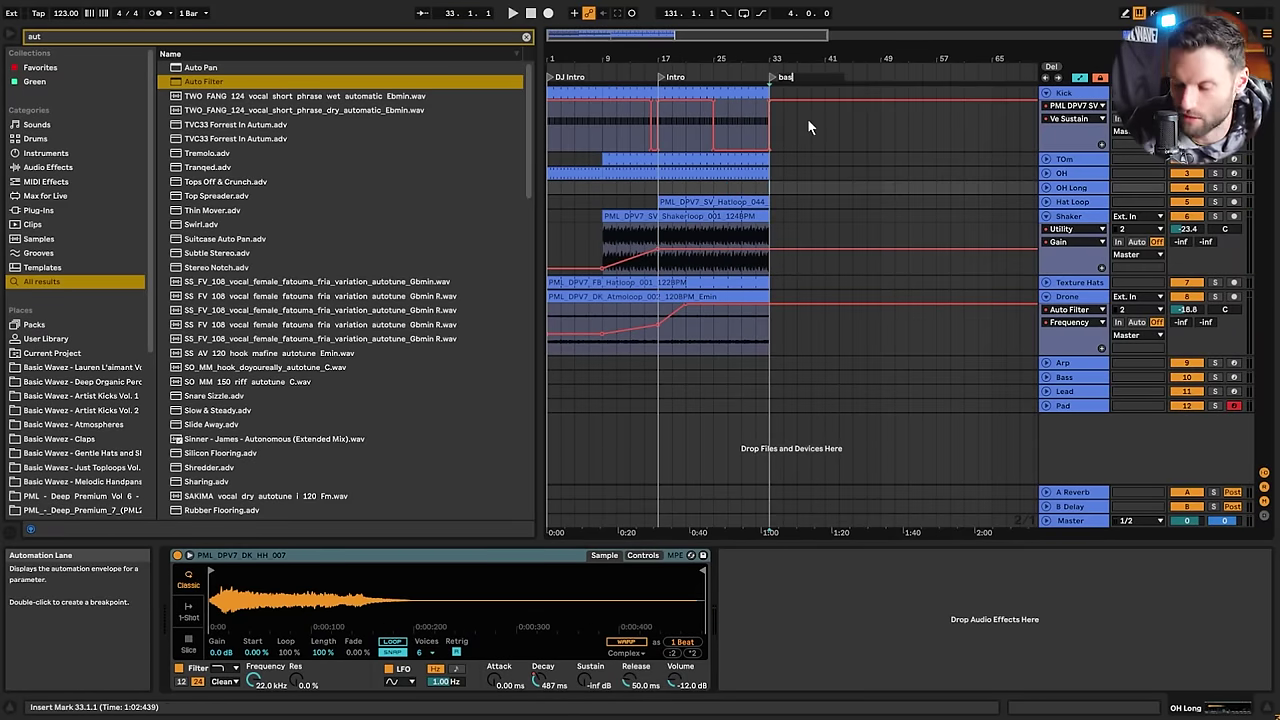
Play the Intro section from bar 21
{"action": "left_click", "coordinate": [688, 185]}
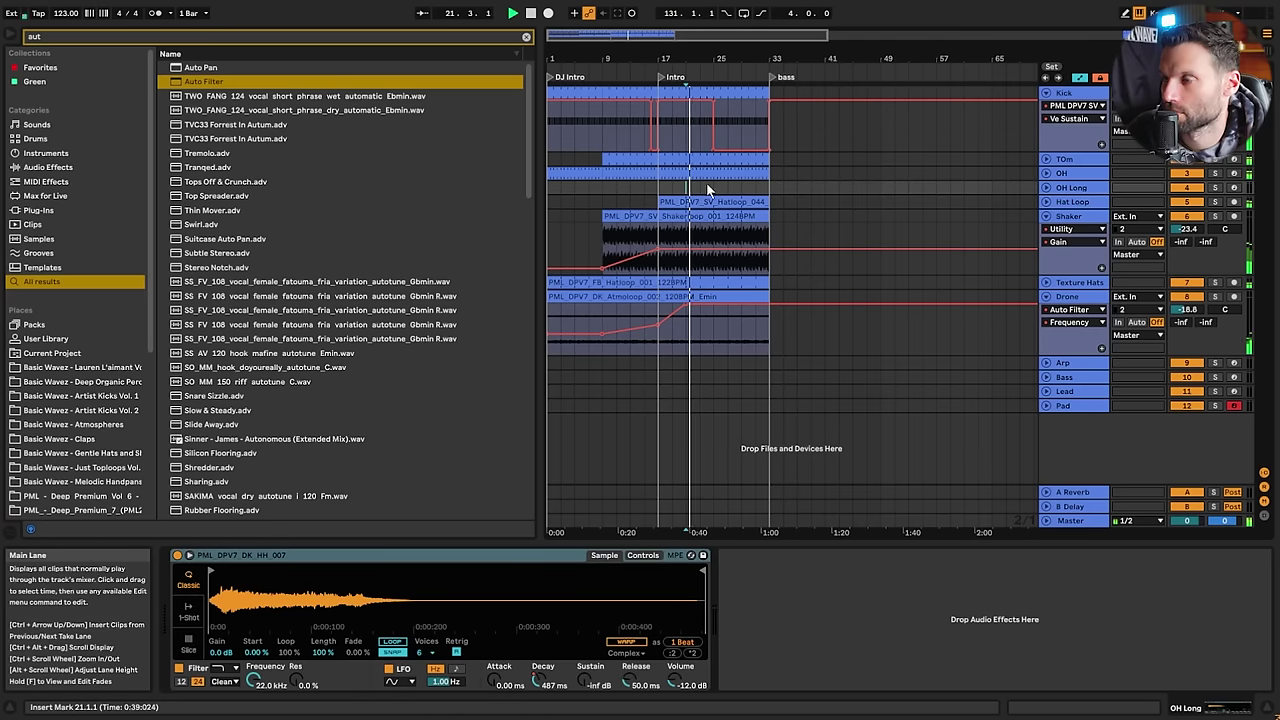
{"action": "left_click_drag", "start_coordinate": [742, 60], "coordinate": [742, 50]}
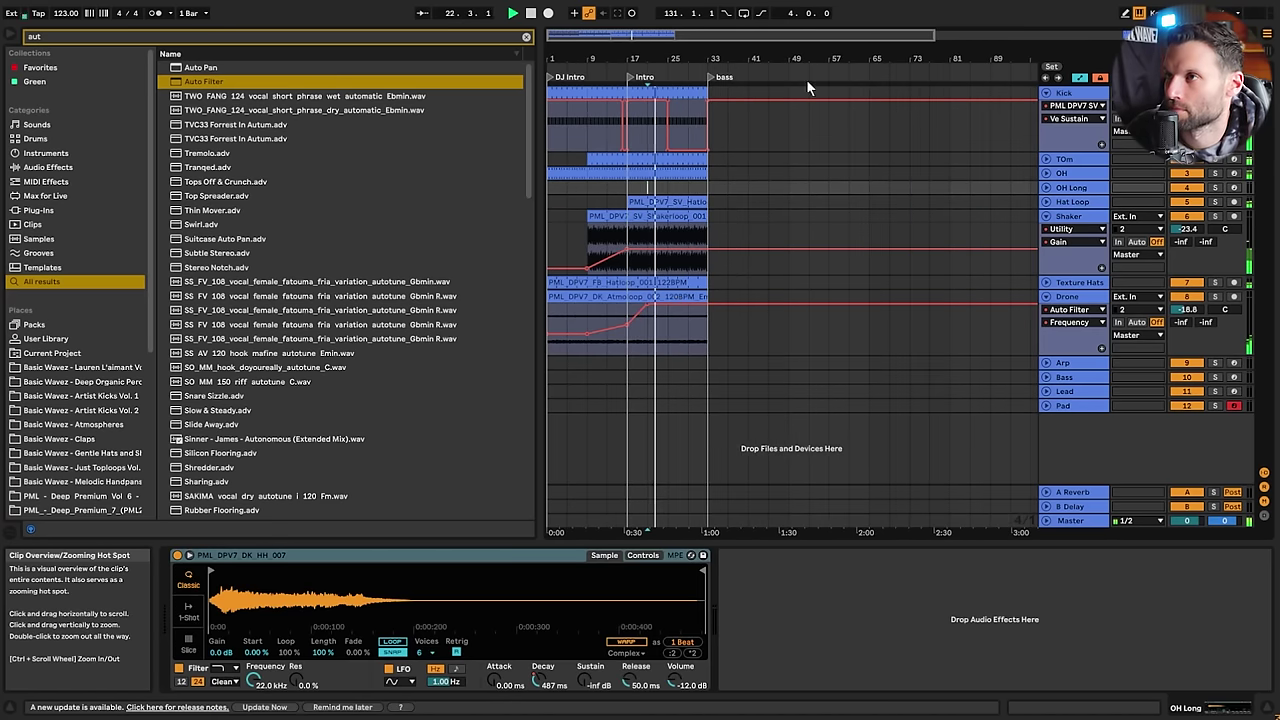
{"action": "key", "text": "space"}
Extend the Kick, Tom, OH, Hat Loop, Shaker and Texture Hats clips to bar 65
{"action": "left_click", "coordinate": [611, 95]}
{"action": "scroll", "coordinate": [611, 95], "scroll_direction": "down", "scroll_amount": 3}
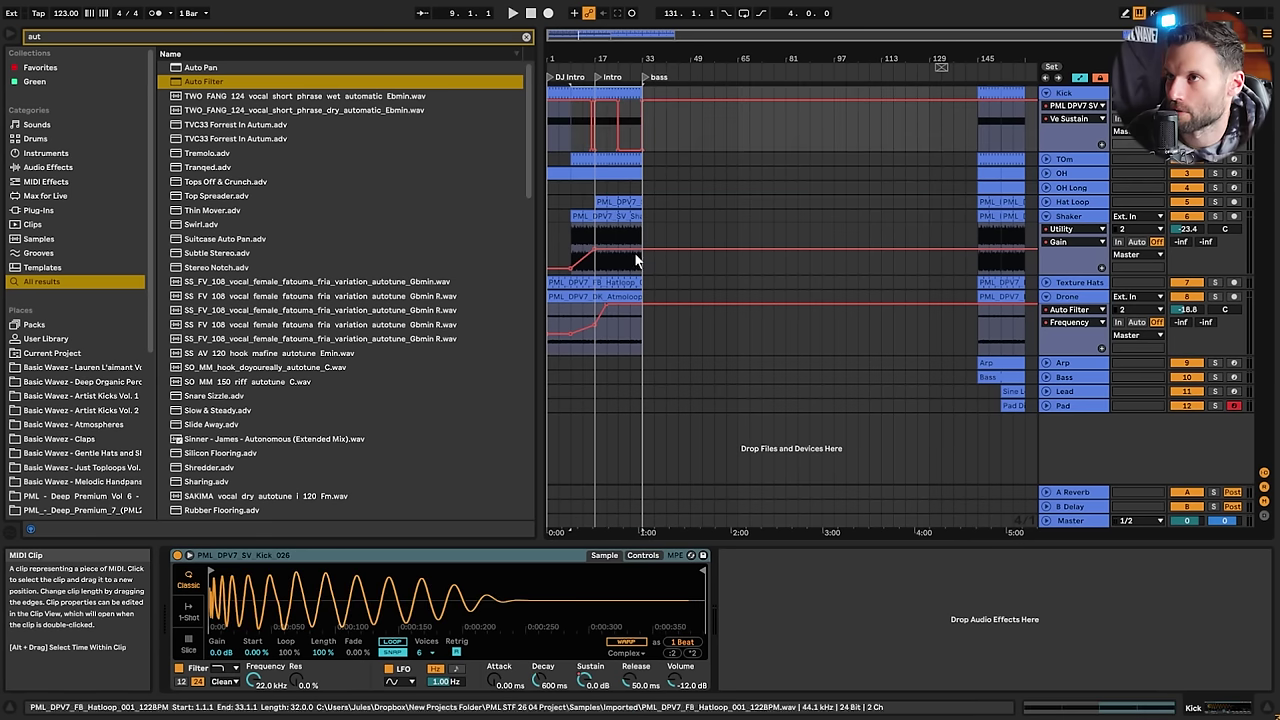
{"action": "left_click_drag", "start_coordinate": [643, 93], "coordinate": [738, 93]}
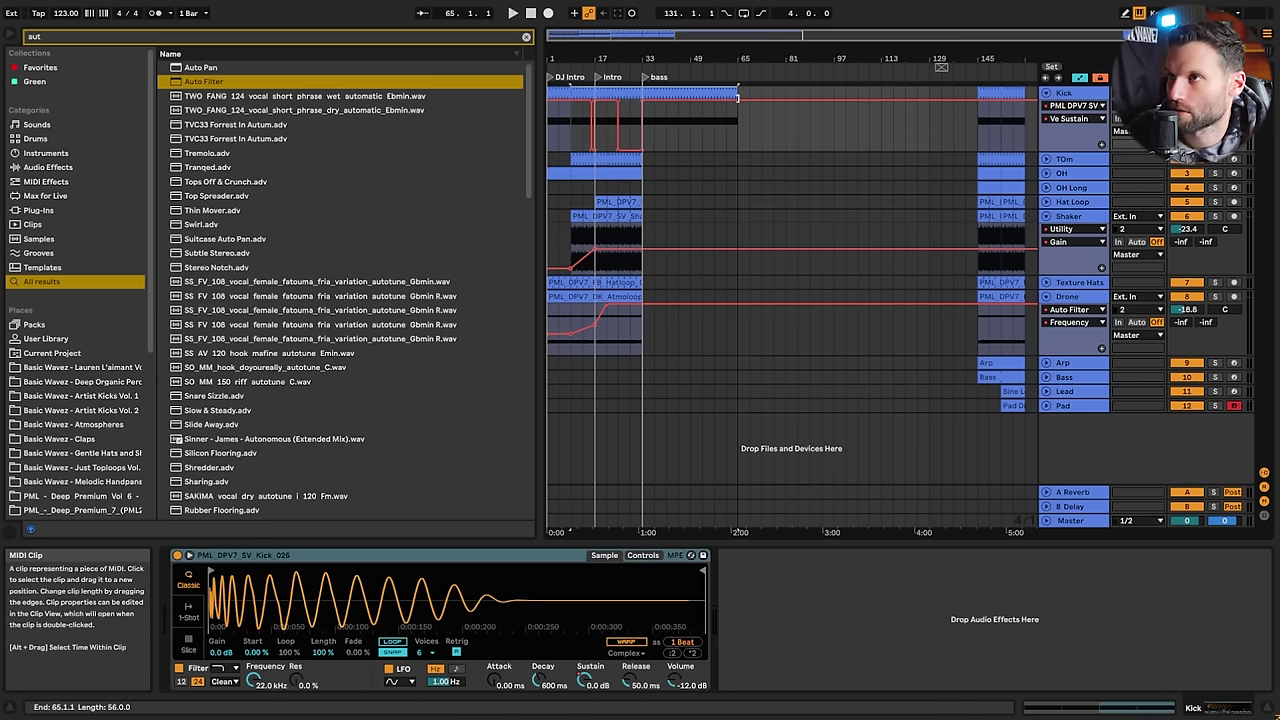
{"action": "left_click_drag", "start_coordinate": [643, 160], "coordinate": [747, 159]}
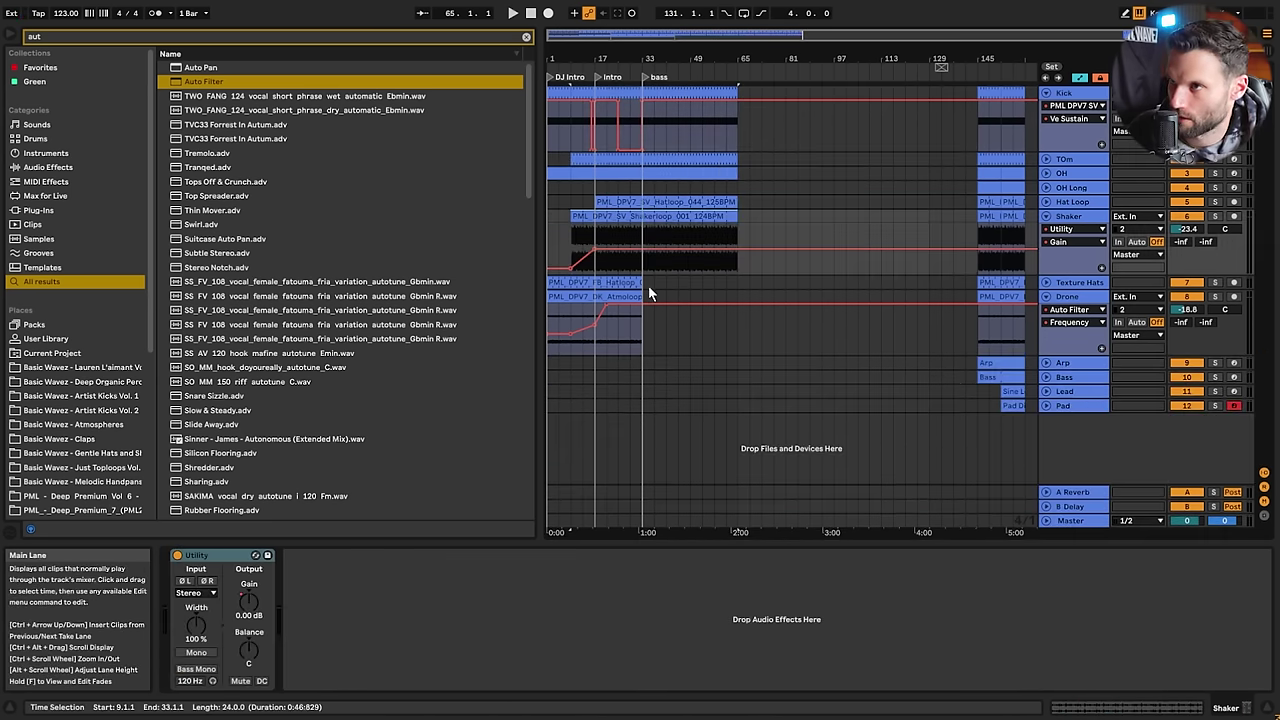
{"action": "left_click_drag", "start_coordinate": [642, 283], "coordinate": [669, 282]}
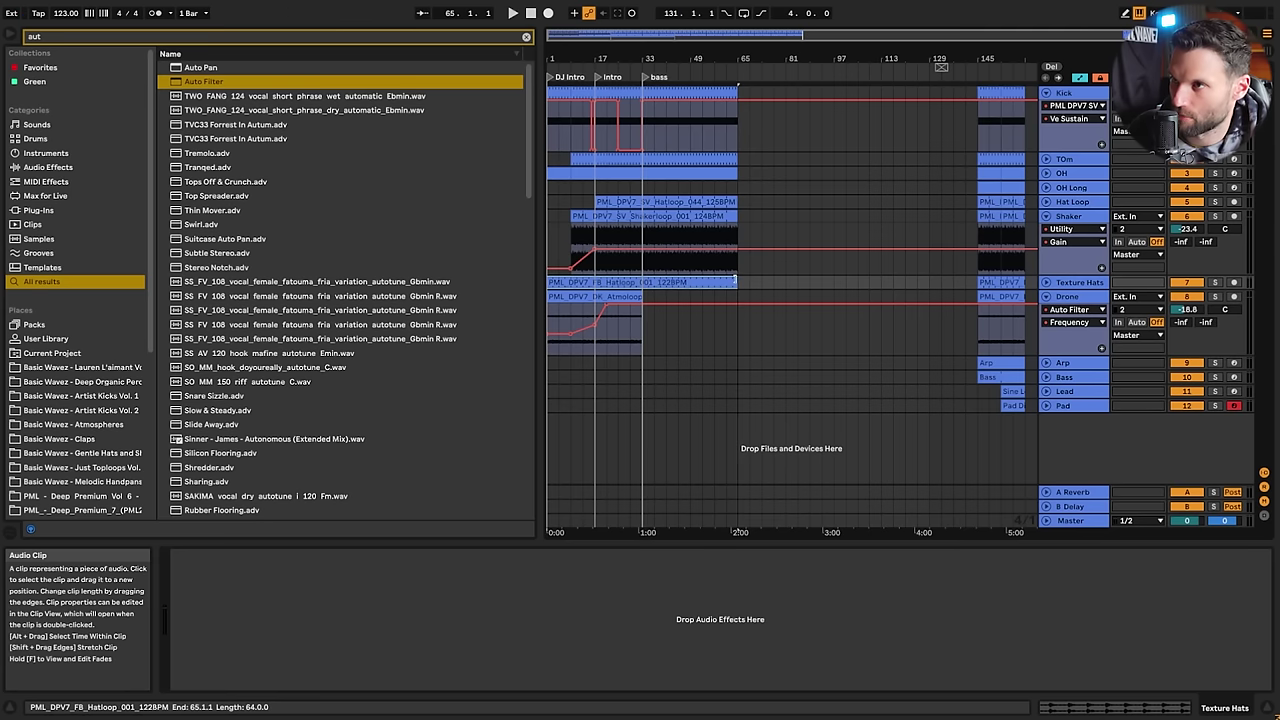
Play briefly from bar 29, and copy the Bass clip from bar 145 to the bass locator at bar 33
{"action": "left_click", "coordinate": [622, 330]}
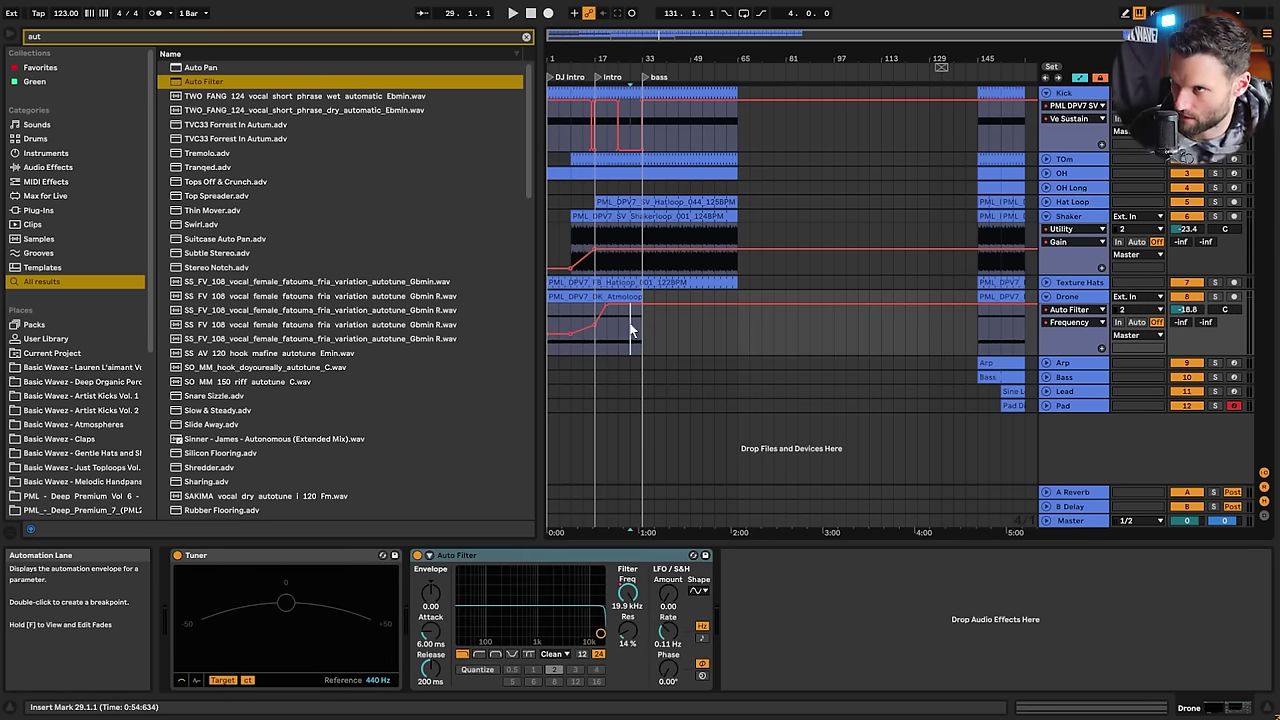
{"action": "key", "text": "space"}
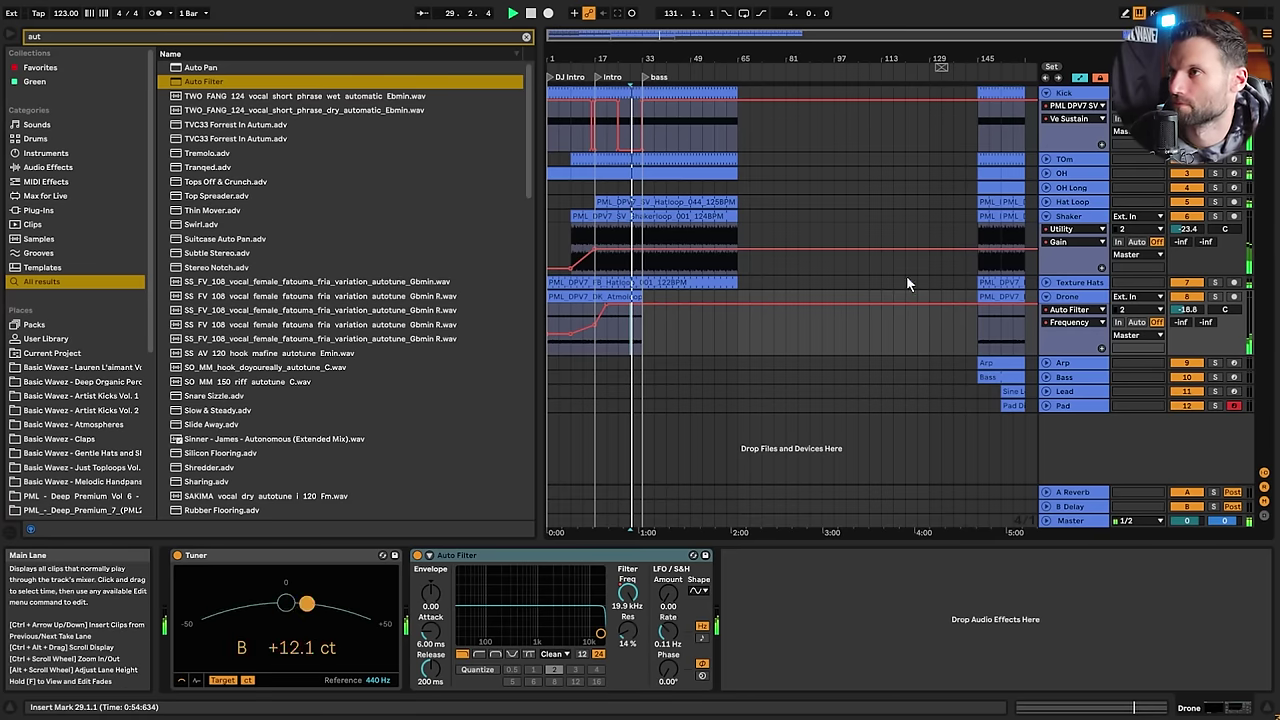
{"action": "key", "text": "space"}
{"action": "left_click_drag", "start_coordinate": [1005, 378], "coordinate": [662, 379]}
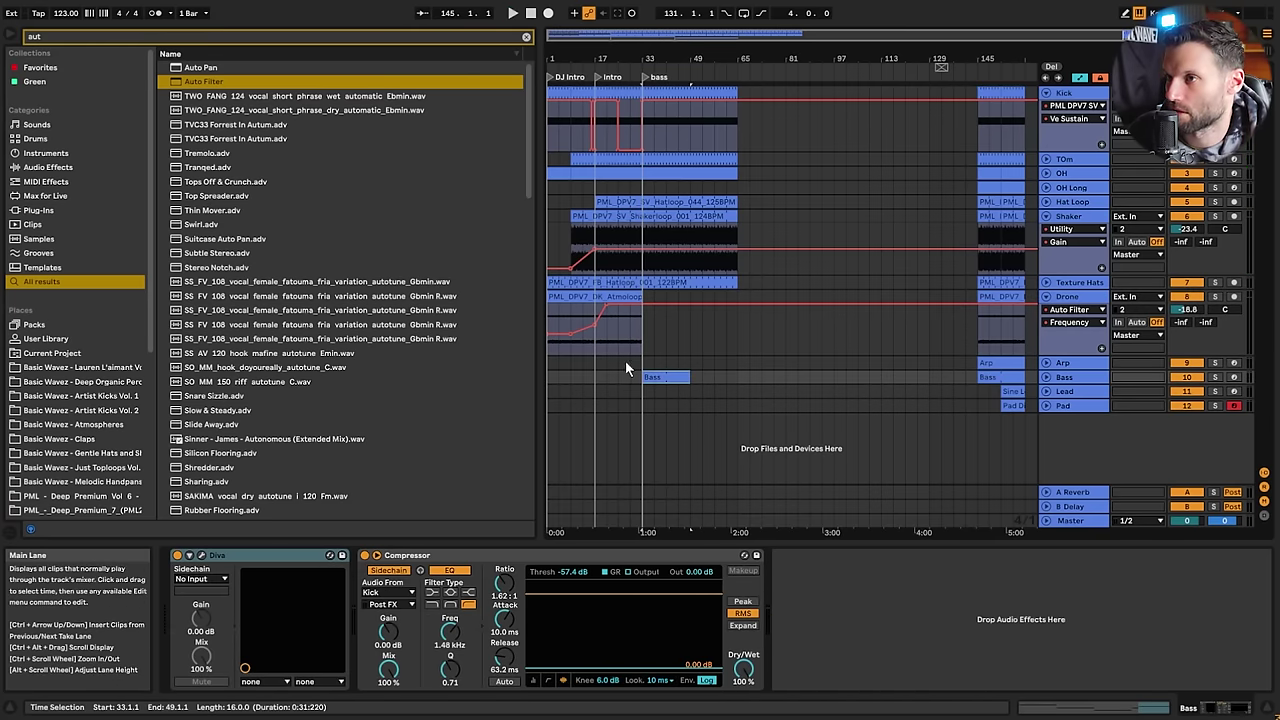
Play from bar 29 to hear the transition from the Intro into the bass section
{"action": "left_click", "coordinate": [627, 362]}
{"action": "left_click_drag", "start_coordinate": [817, 35], "coordinate": [802, 110]}
{"action": "key", "text": "space"}
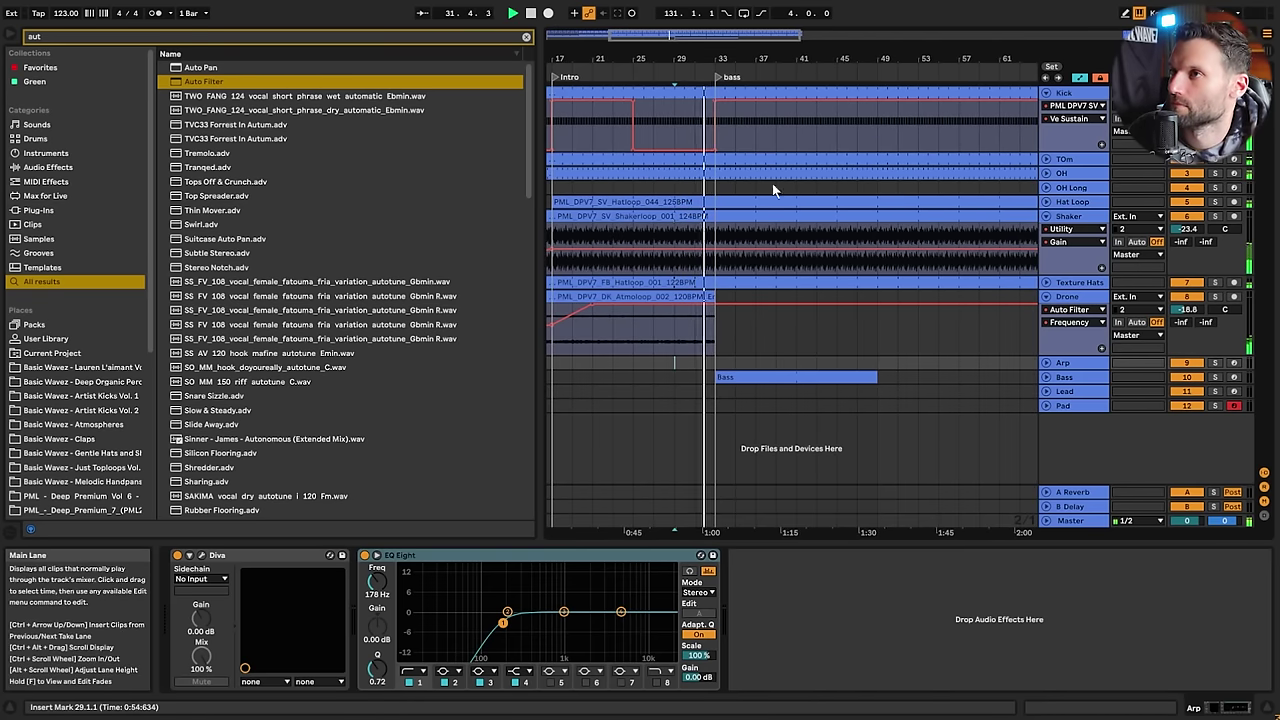
{"action": "mouse_move", "coordinate": [678, 37]}
{"action": "left_mouse_down"}
{"action": "mouse_move", "coordinate": [678, 102]}
{"action": "mouse_move", "coordinate": [682, 13]}
{"action": "left_mouse_up"}
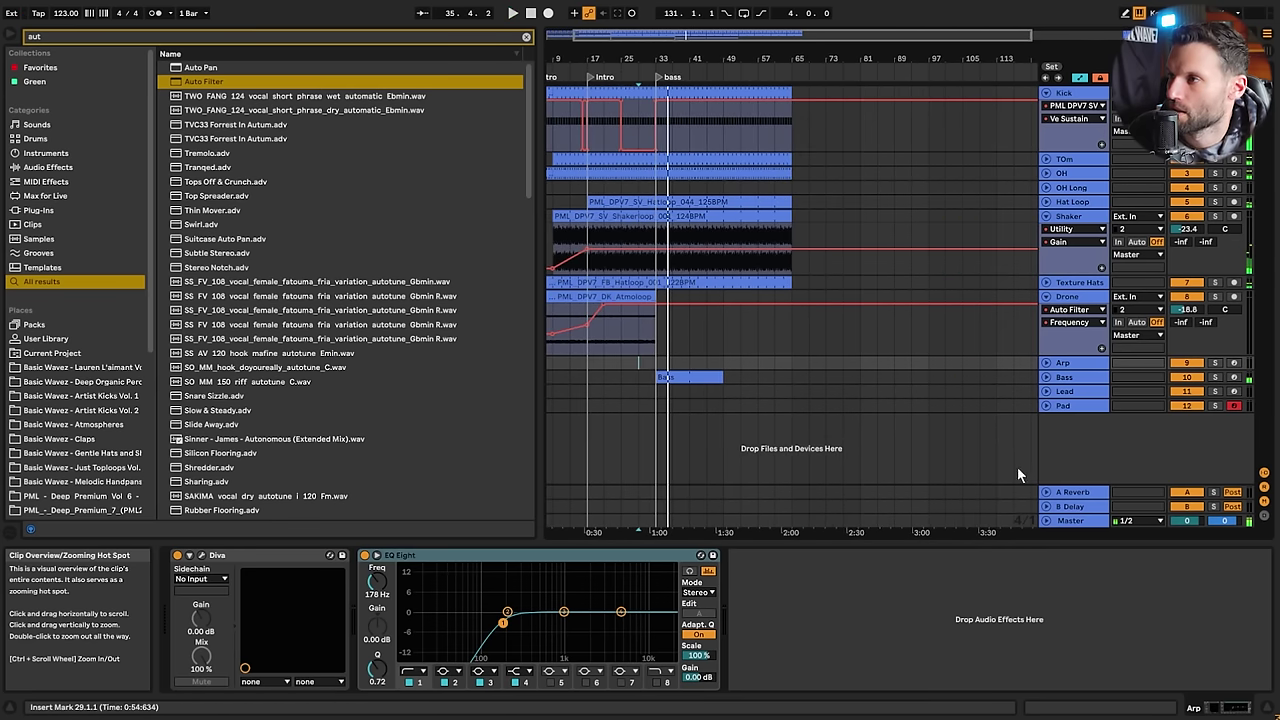
{"action": "key", "text": "space"}
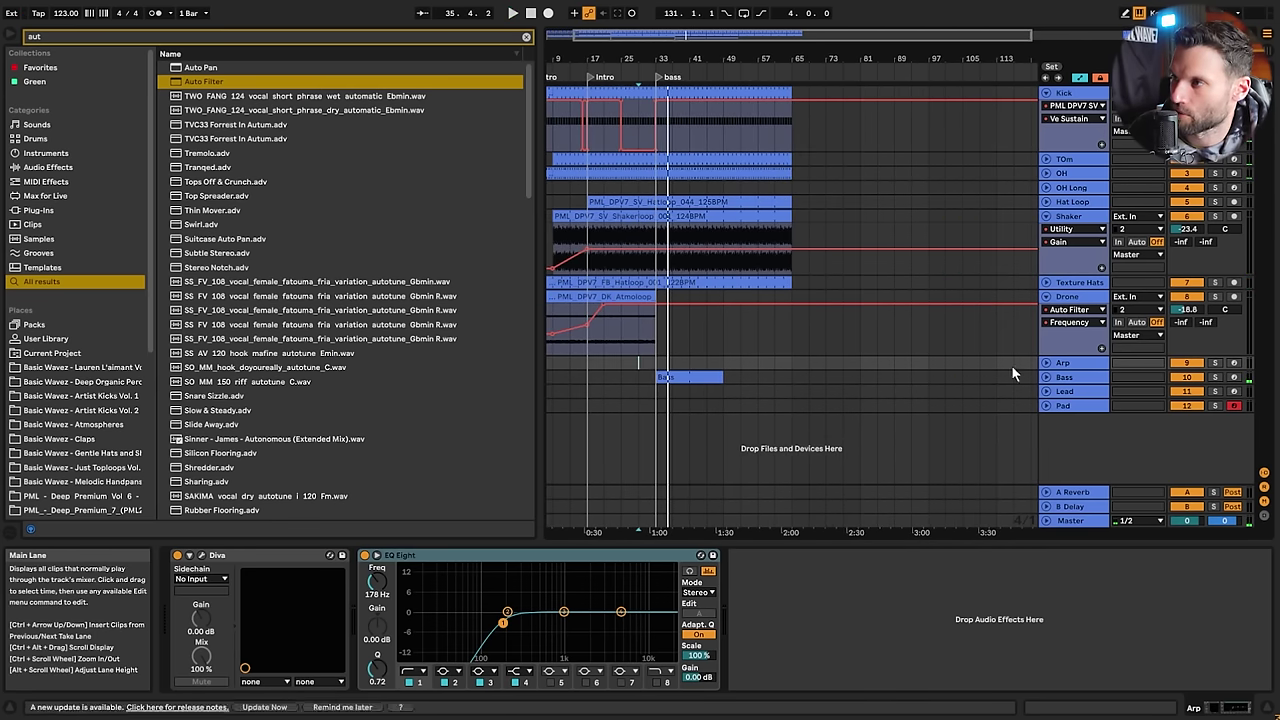
{"action": "left_click", "coordinate": [605, 346]}
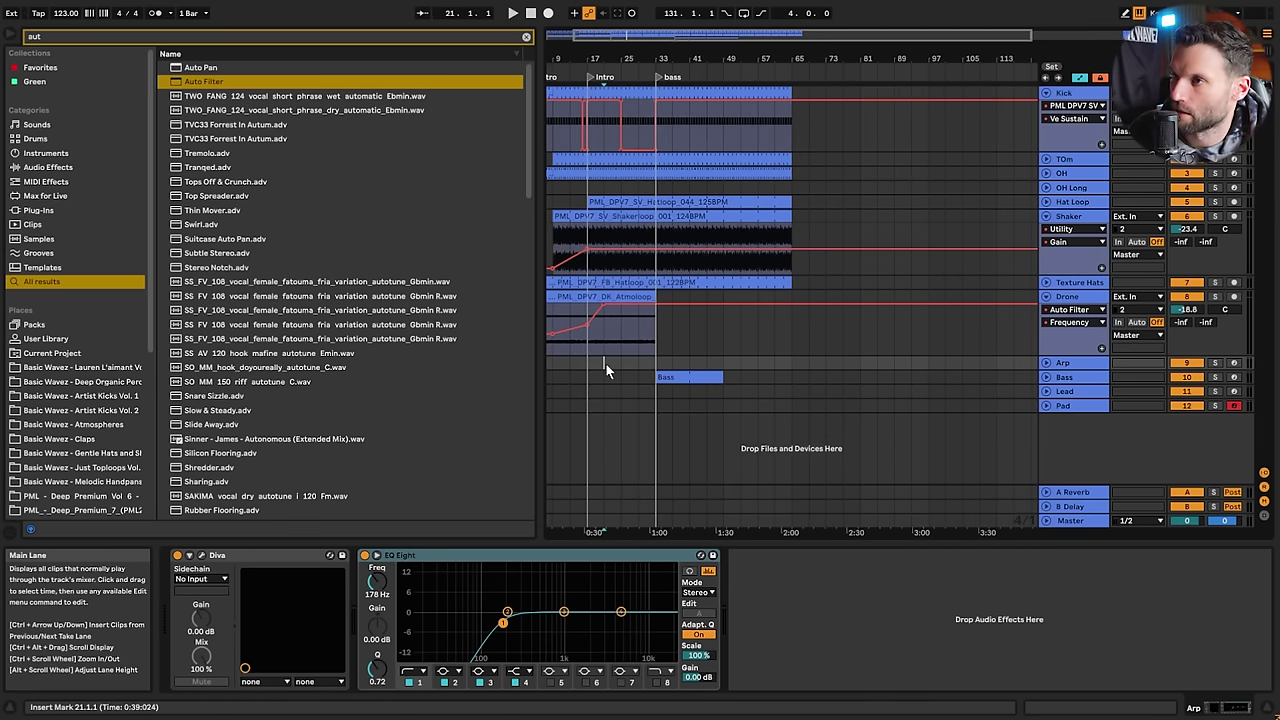
{"action": "left_click", "coordinate": [645, 318]}
{"action": "left_click_drag", "start_coordinate": [656, 343], "coordinate": [685, 345]}
{"action": "left_click", "coordinate": [655, 349]}
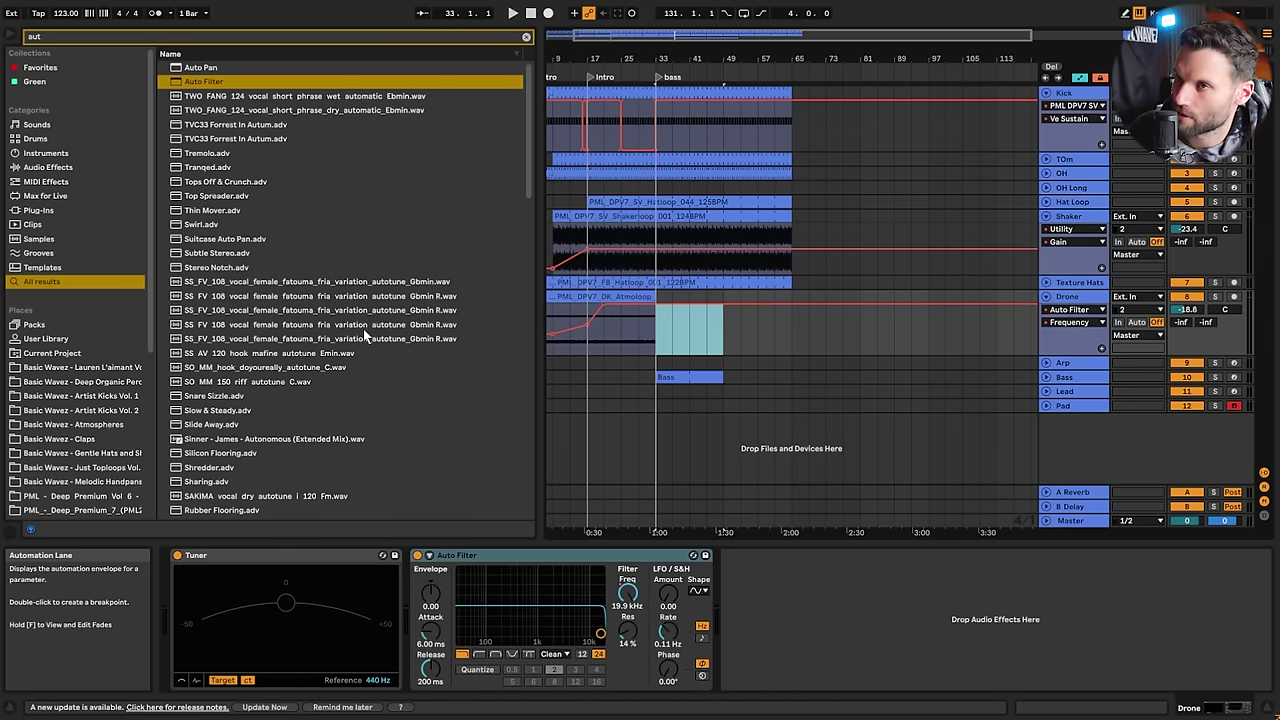
Open the PML STF DPV7 sample folder and preview PML_DPV7_SV_FX_043.wav
{"action": "scroll", "coordinate": [88, 330], "scroll_direction": "down", "scroll_amount": 5}
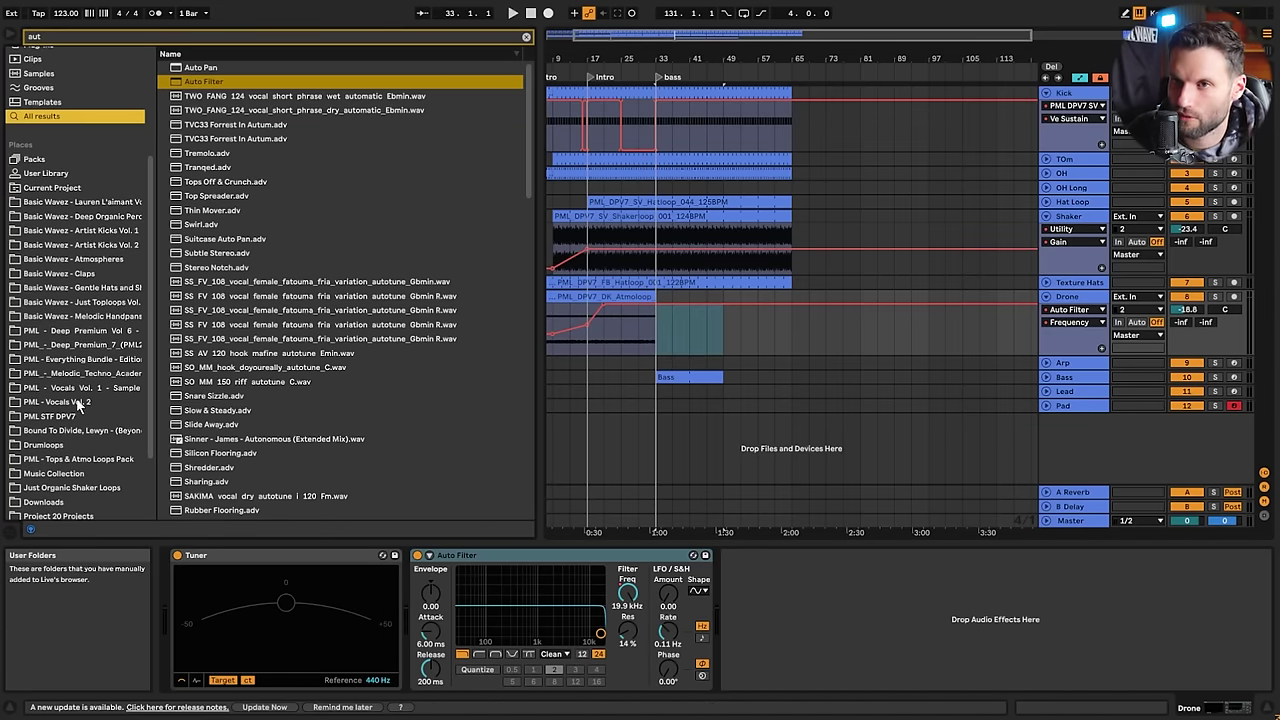
{"action": "left_click", "coordinate": [76, 404]}
{"action": "left_click", "coordinate": [65, 415]}
{"action": "left_click", "coordinate": [248, 184]}
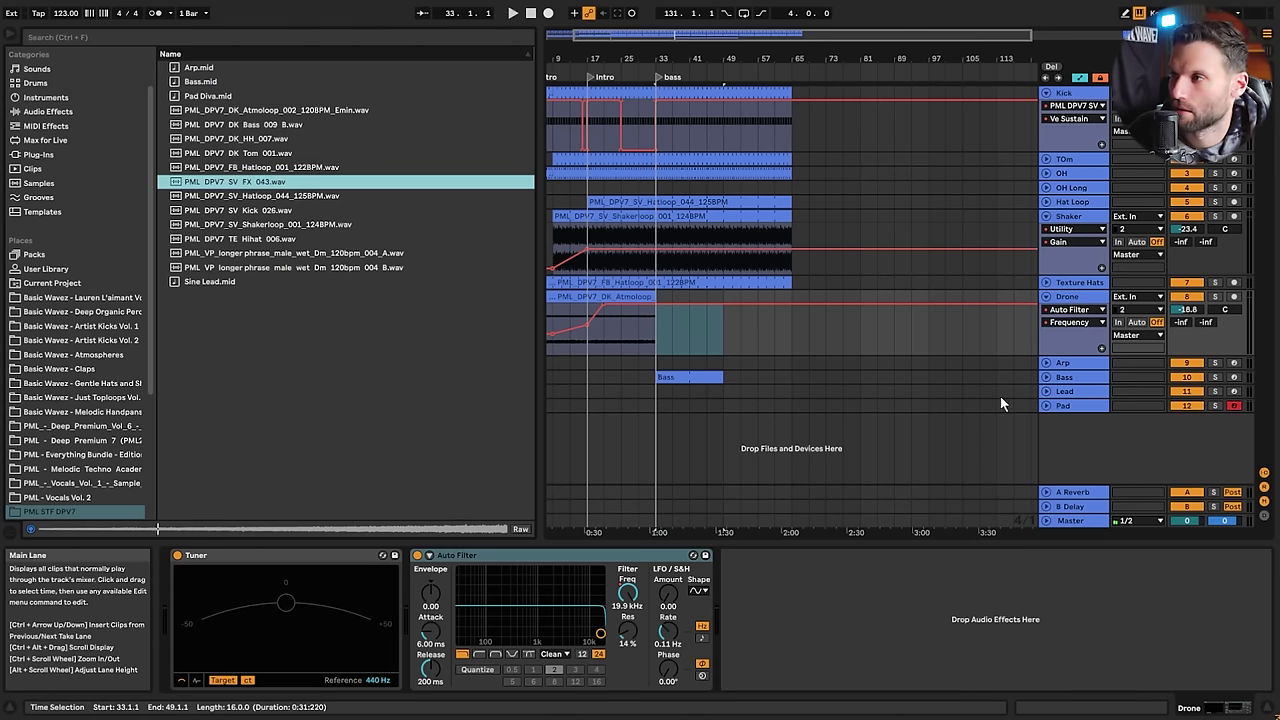
Place PML_DPV7_SV_FX_043.wav on a new audio track below Pad, spanning bars 29 to 33, and open its clip view
{"action": "left_click", "coordinate": [665, 350]}
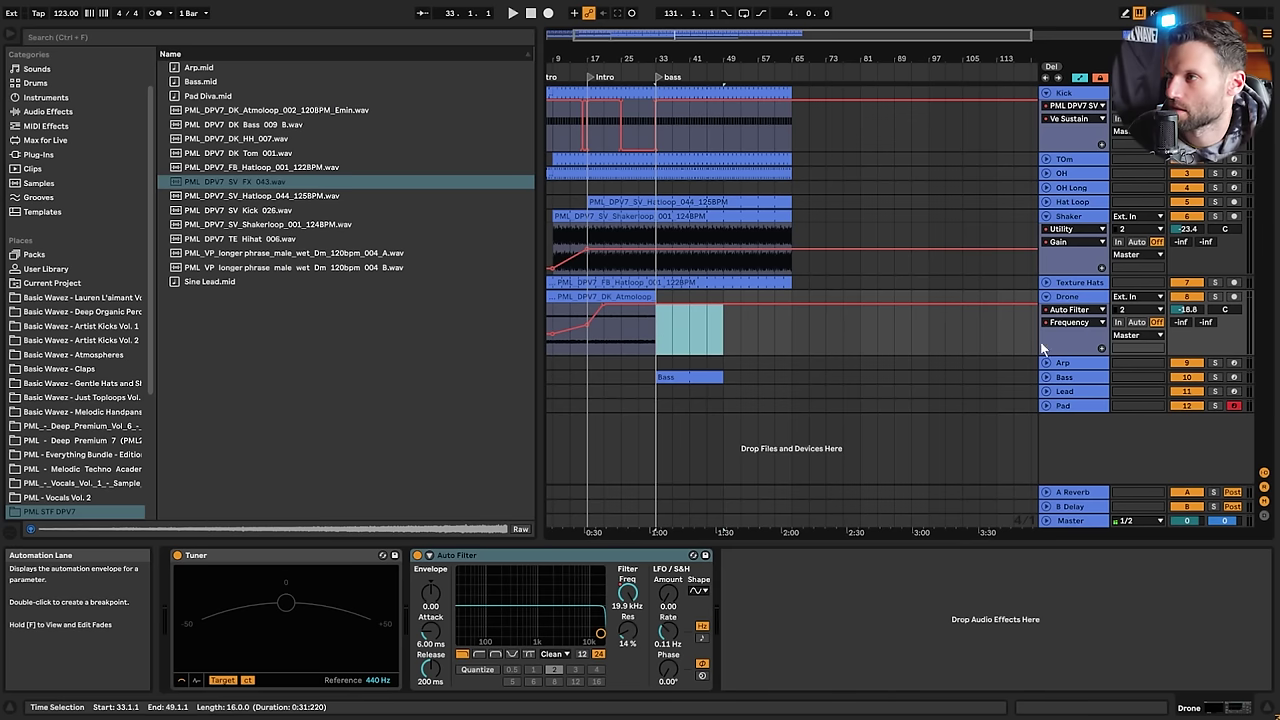
{"action": "left_click", "coordinate": [1075, 297]}
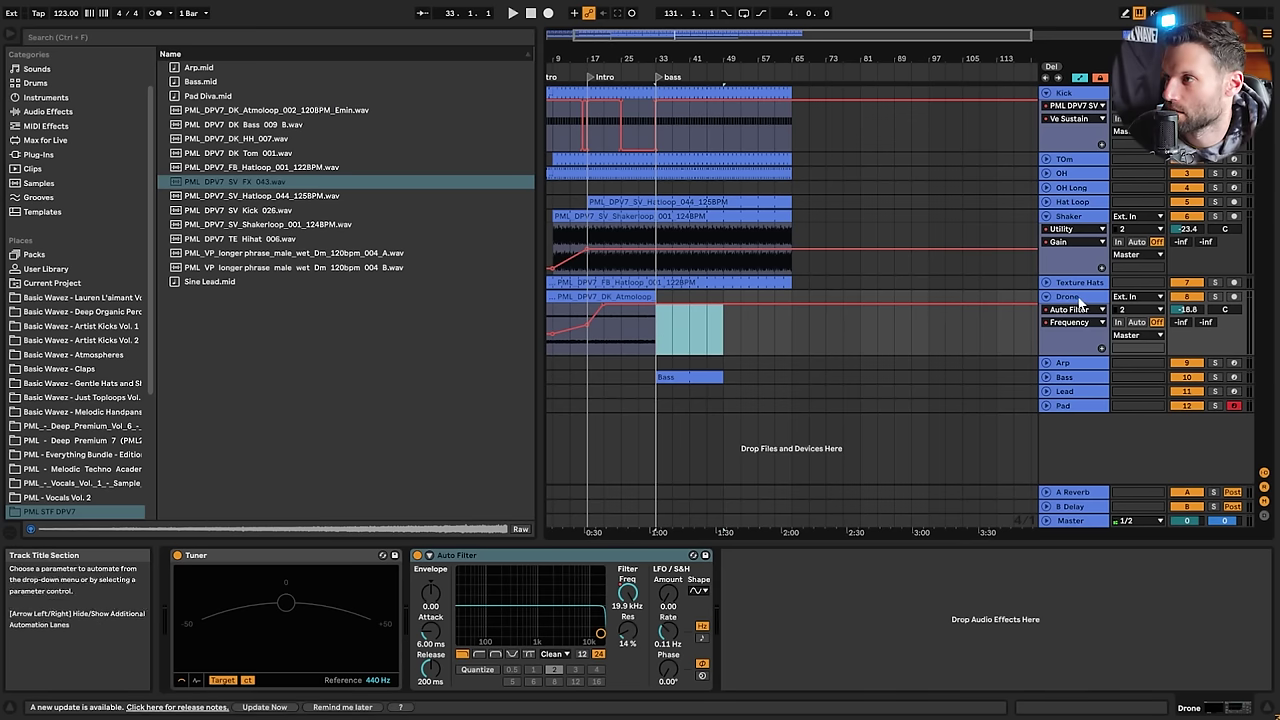
{"action": "left_click", "coordinate": [1069, 408]}
{"action": "key", "text": "ctrl+t"}
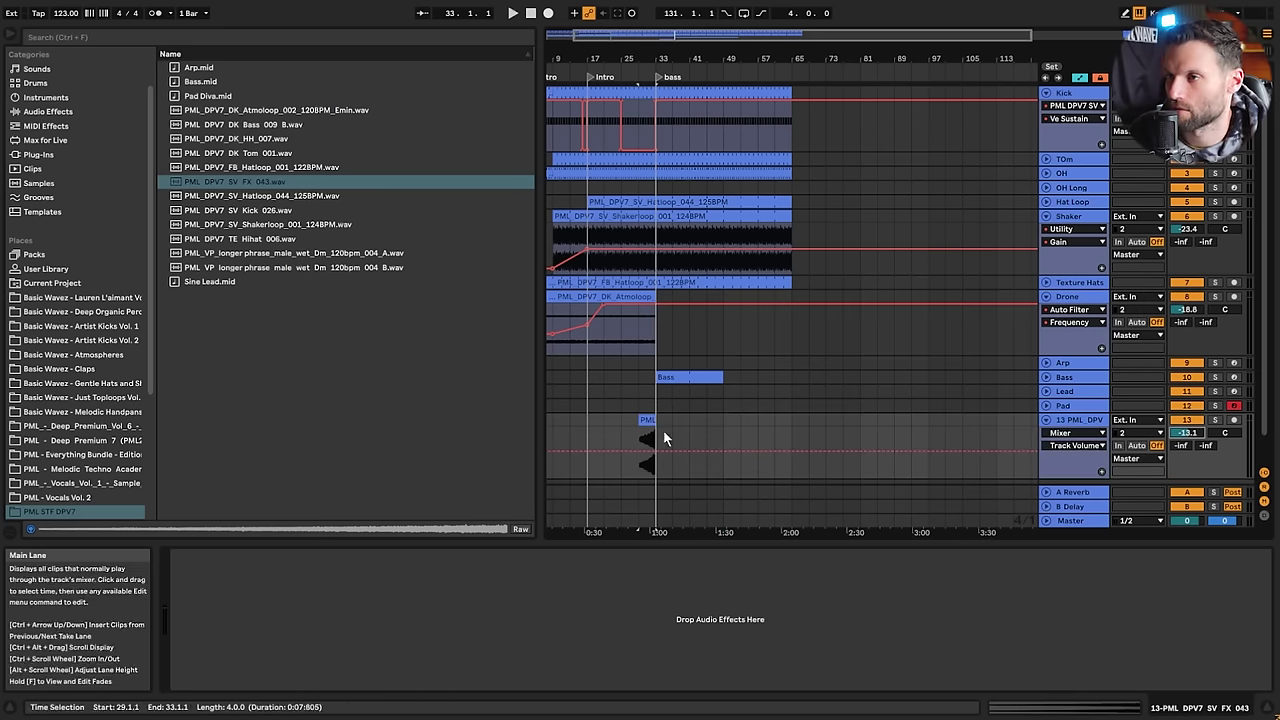
{"action": "double_click", "coordinate": [648, 422]}
Add a Reverb to the FX track with Lo Cut on, input filter at 3.76 kHz, decay 16.1 s and dry/wet 32%
{"action": "left_click", "coordinate": [432, 36]}
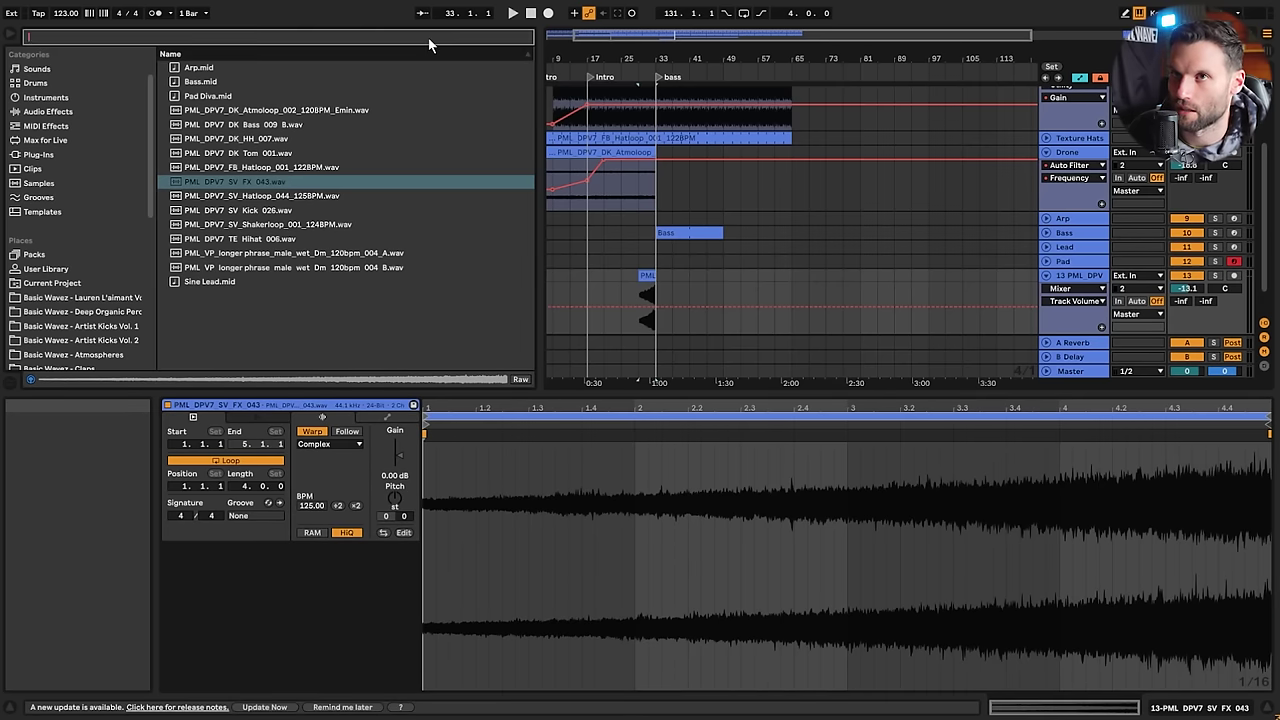
{"action": "type", "text": "rever"}
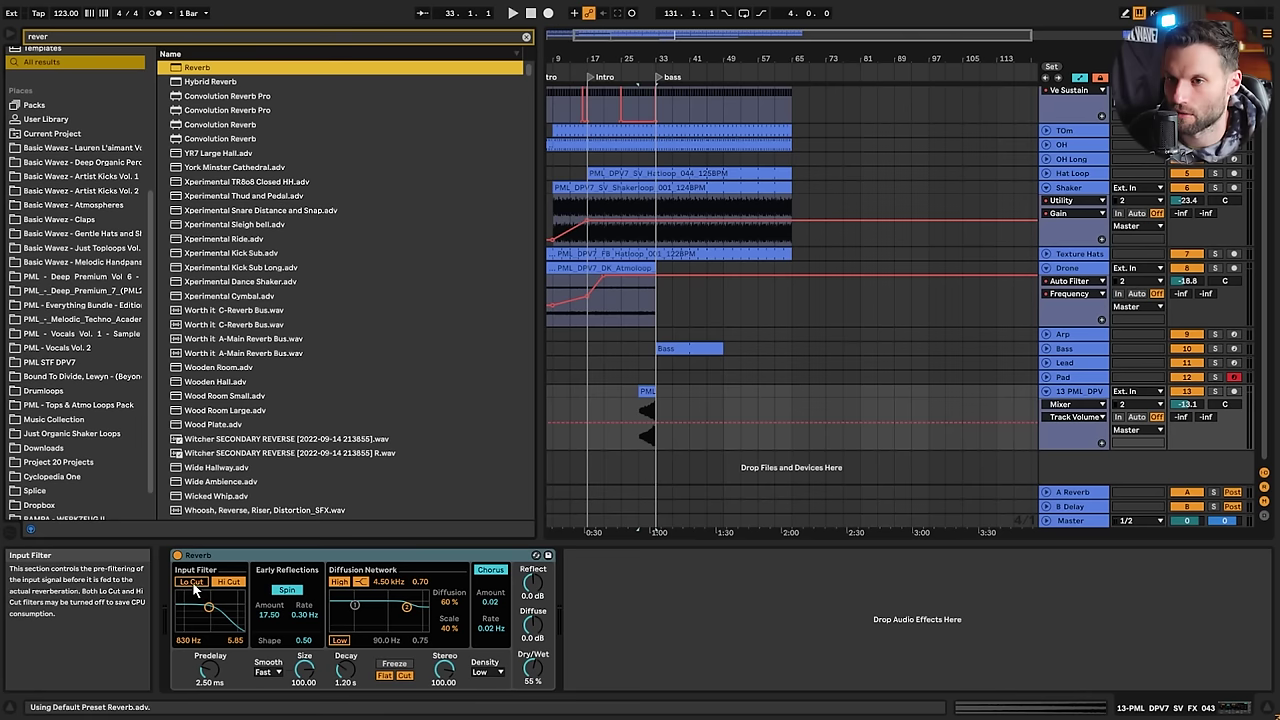
{"action": "left_click", "coordinate": [193, 583]}
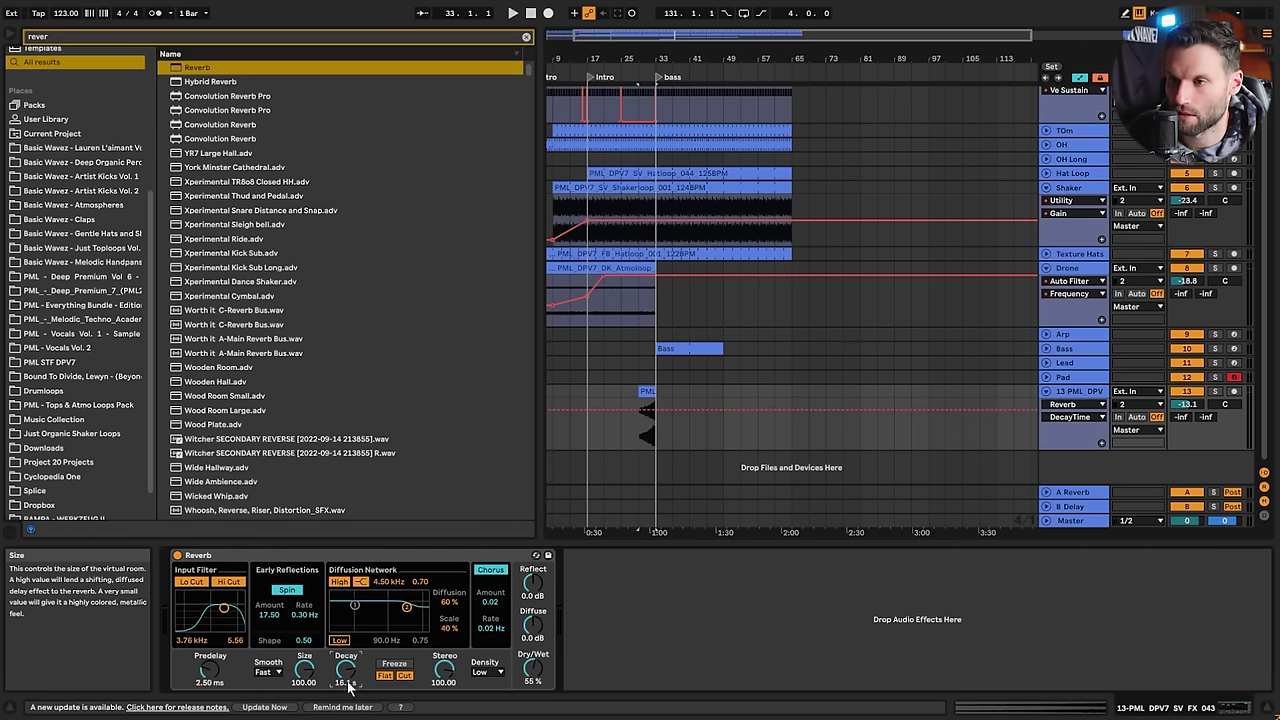
{"action": "left_click_drag", "start_coordinate": [533, 667], "coordinate": [533, 692]}
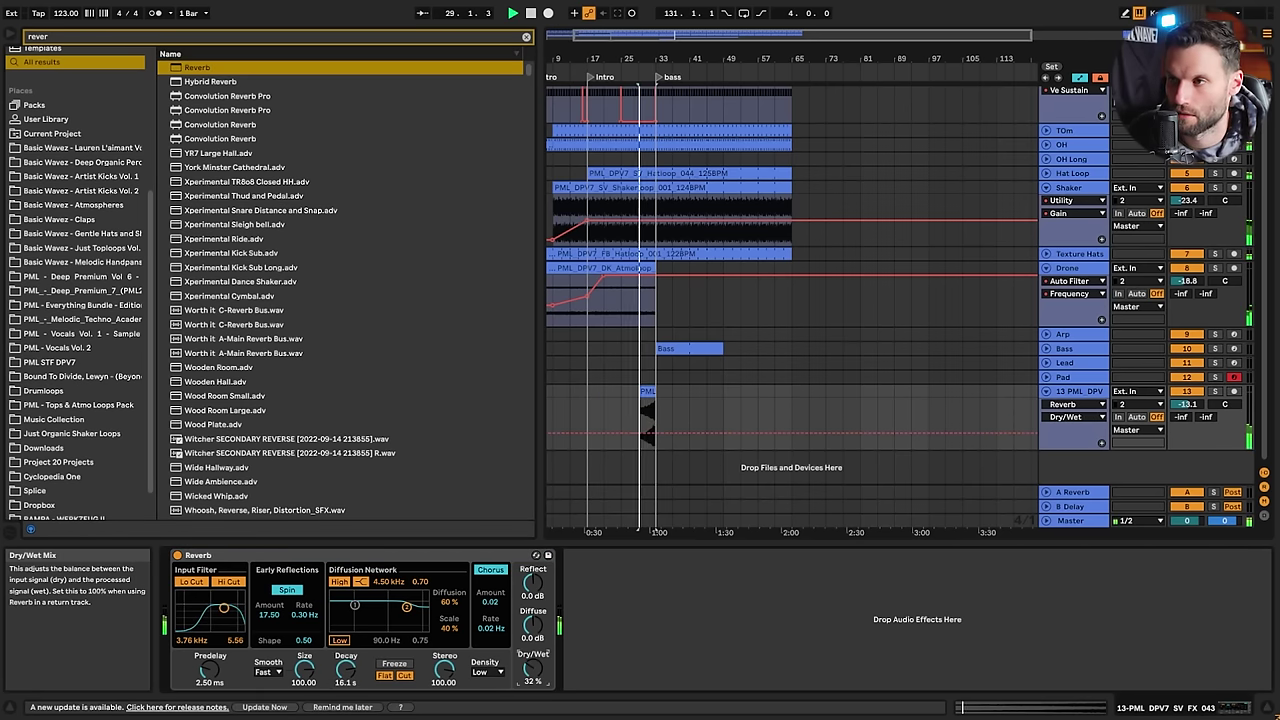
Lower the FX track's volume to -22.8 dB and add an EQ Eight after its Reverb
{"action": "left_click_drag", "start_coordinate": [1187, 404], "coordinate": [1187, 418]}
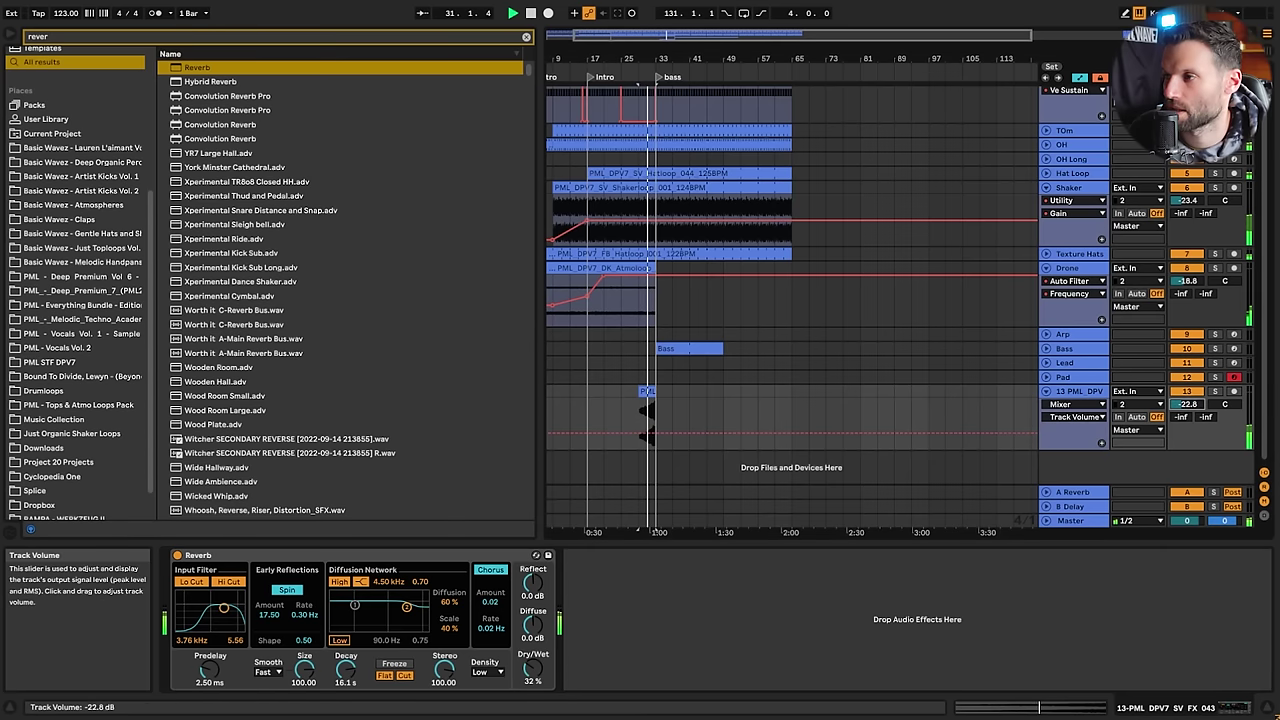
{"action": "left_click", "coordinate": [526, 37]}
{"action": "type", "text": "eq"}
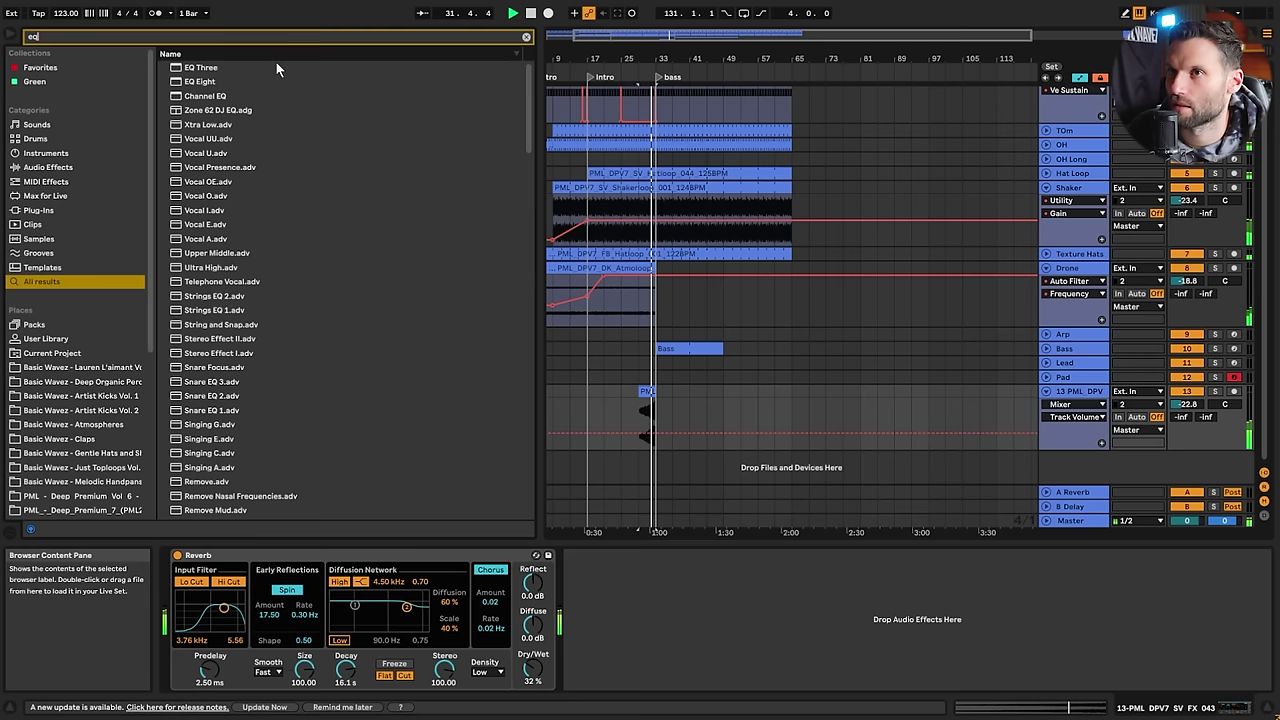
{"action": "double_click", "coordinate": [205, 83]}
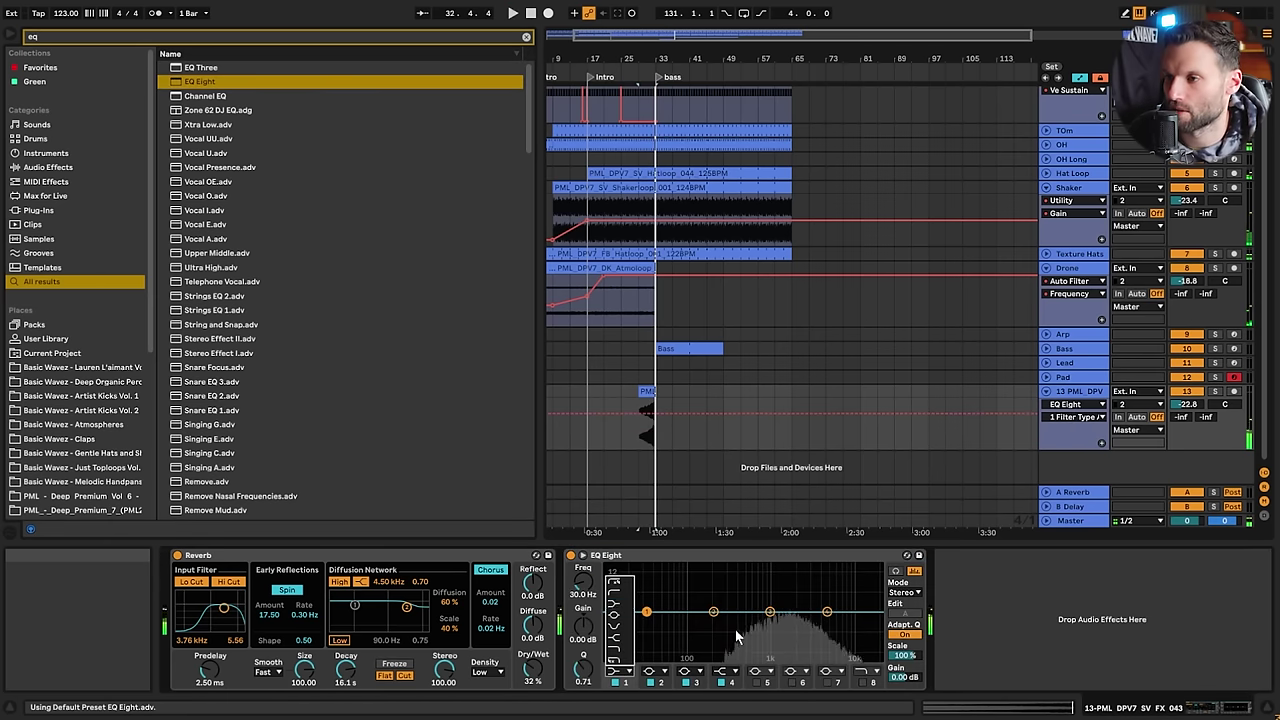
Set band 1 of the FX track's EQ Eight to a low cut at 4.64 kHz and play the riser into the bass section
{"action": "left_click", "coordinate": [622, 598]}
{"action": "left_click_drag", "start_coordinate": [646, 618], "coordinate": [713, 625]}
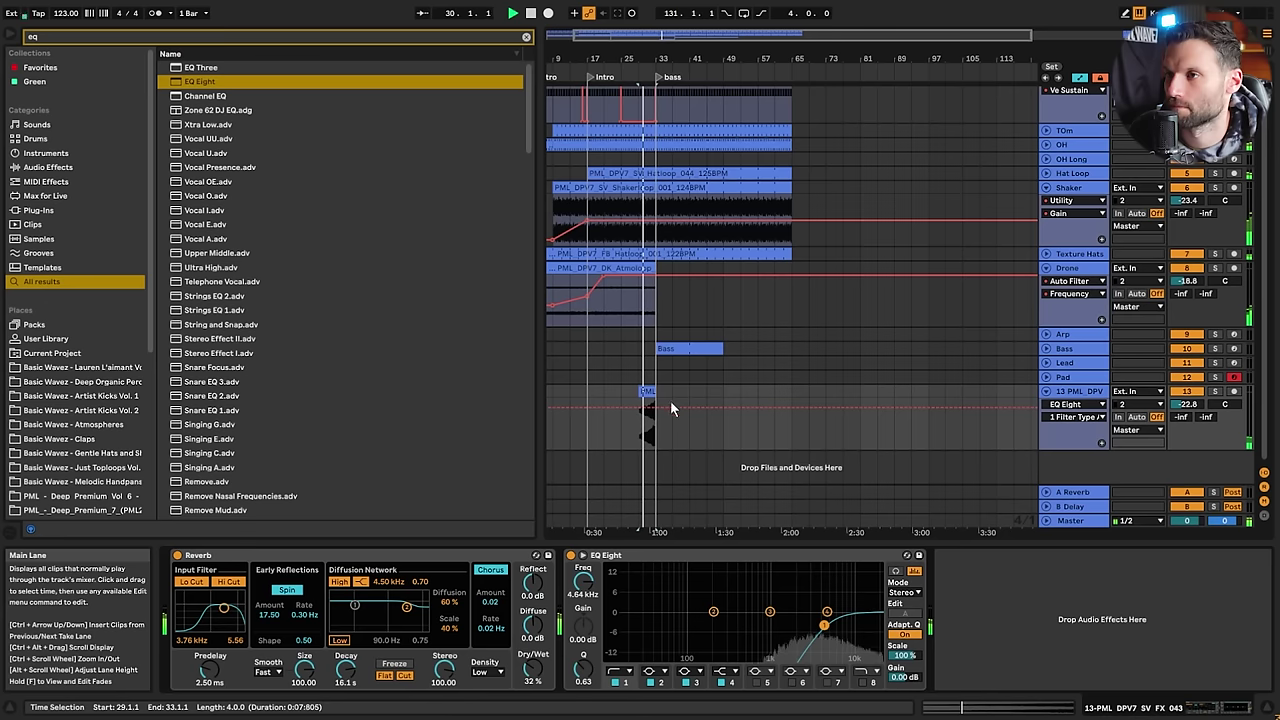
{"action": "left_click_drag", "start_coordinate": [664, 35], "coordinate": [688, 64]}
{"action": "scroll", "coordinate": [869, 250], "scroll_direction": "up", "scroll_amount": 1}
{"action": "scroll", "coordinate": [869, 250], "scroll_direction": "up", "scroll_amount": 1}
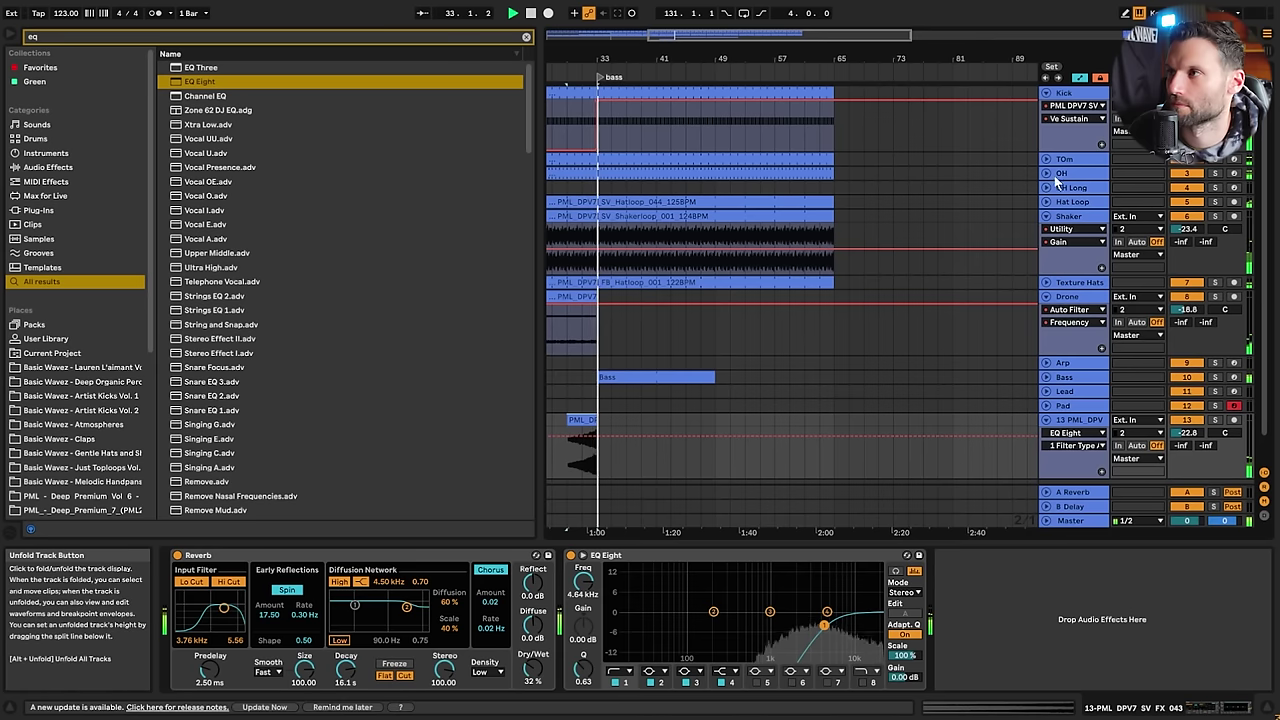
{"action": "scroll", "coordinate": [793, 289], "scroll_direction": "down", "scroll_amount": 1}
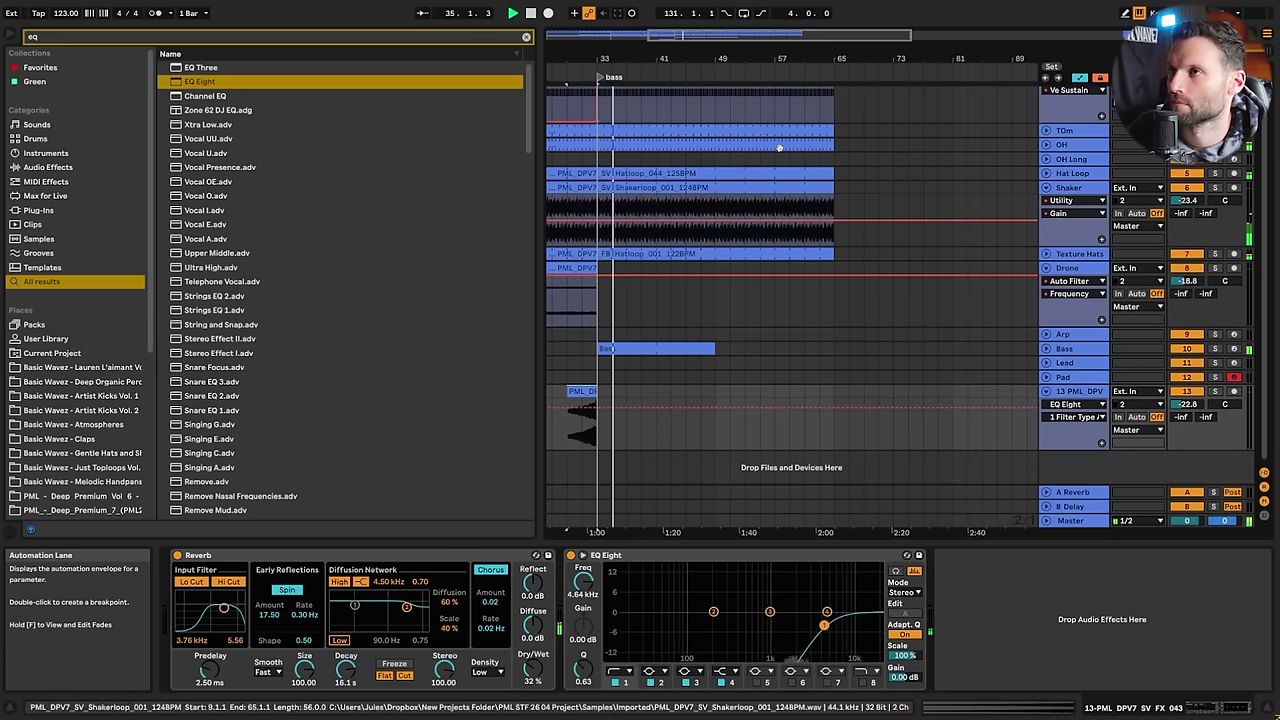
Extend the Bass clip so it spans bars 33 to 65, and stop playback
{"action": "left_click_drag", "start_coordinate": [680, 38], "coordinate": [692, 32]}
{"action": "left_click_drag", "start_coordinate": [732, 349], "coordinate": [837, 353]}
{"action": "left_click_drag", "start_coordinate": [725, 52], "coordinate": [844, 54]}
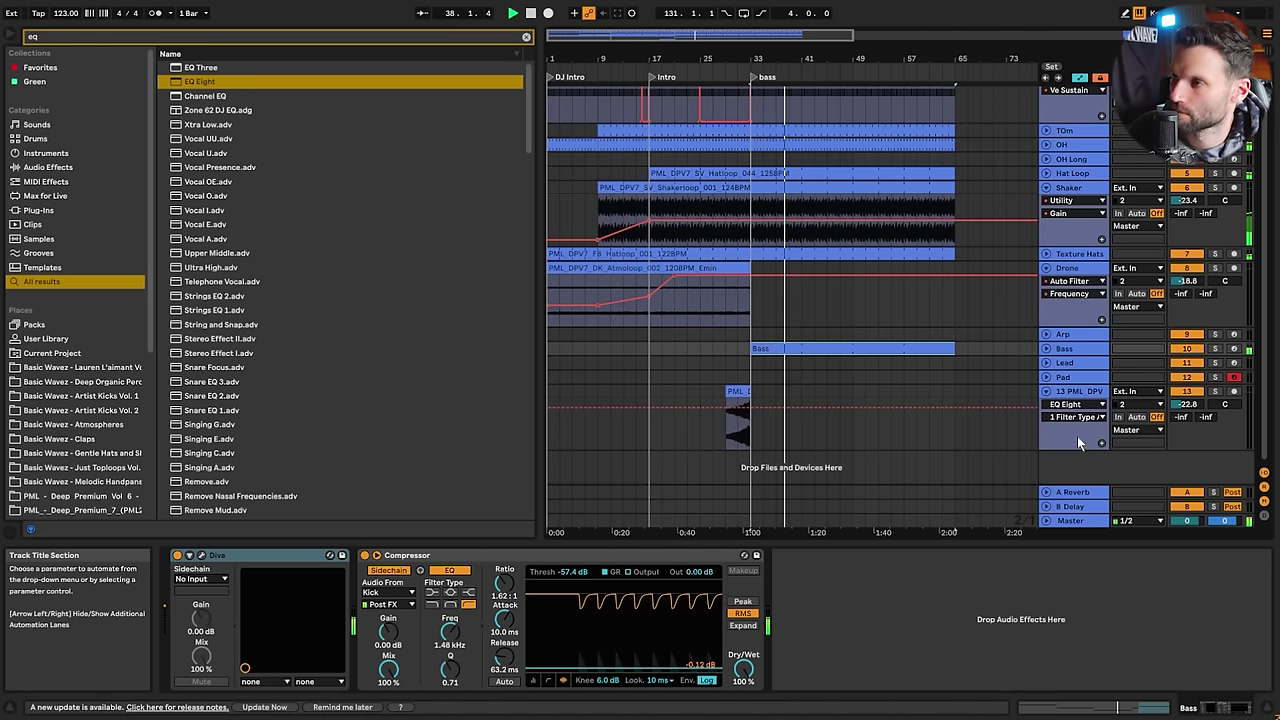
{"action": "key", "text": "space"}
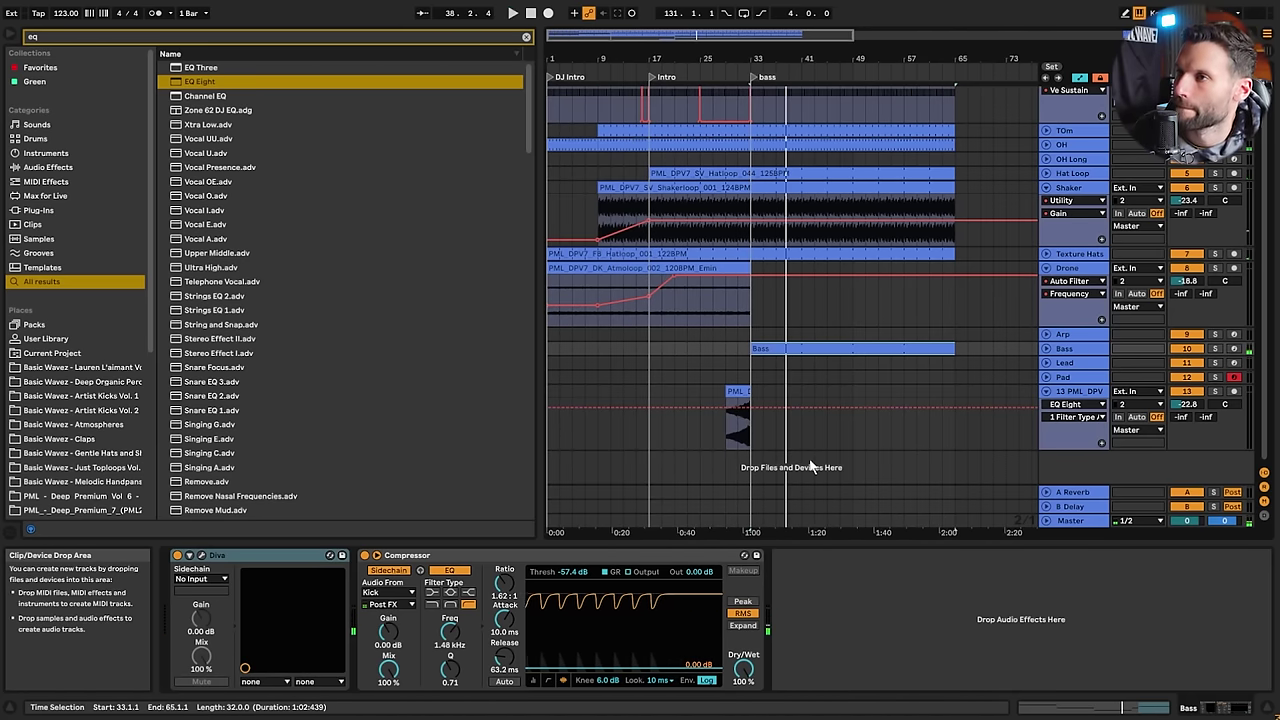
Copy the Arp clip from the loop at bar 145 to the intro, spanning bars 17 to 33
{"action": "left_click_drag", "start_coordinate": [785, 57], "coordinate": [785, 36]}
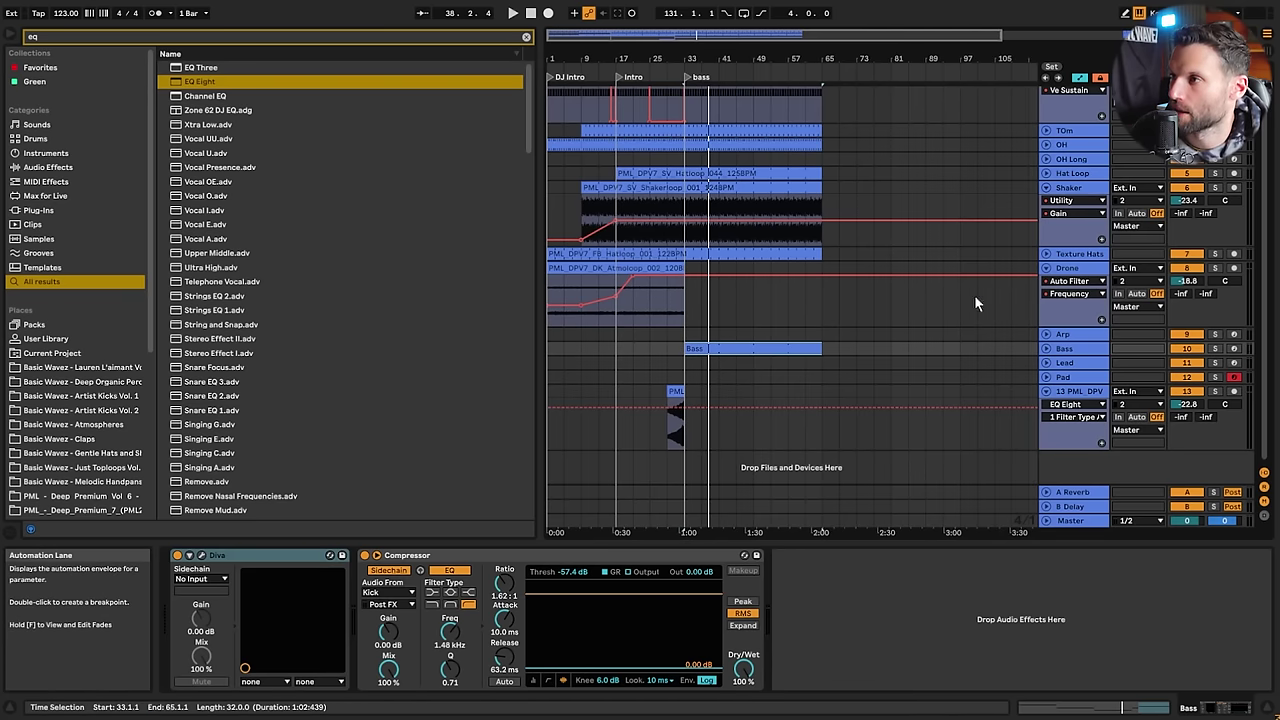
{"action": "left_click_drag", "start_coordinate": [663, 38], "coordinate": [663, 22]}
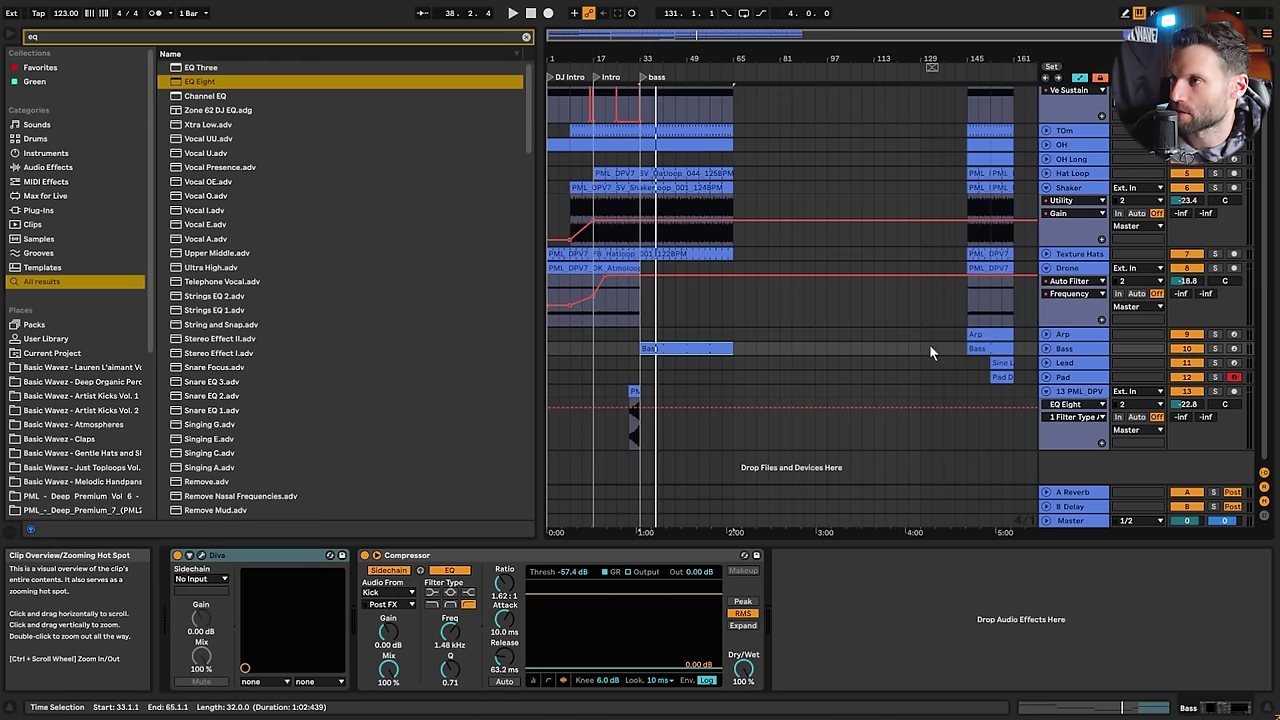
{"action": "left_click", "coordinate": [997, 335]}
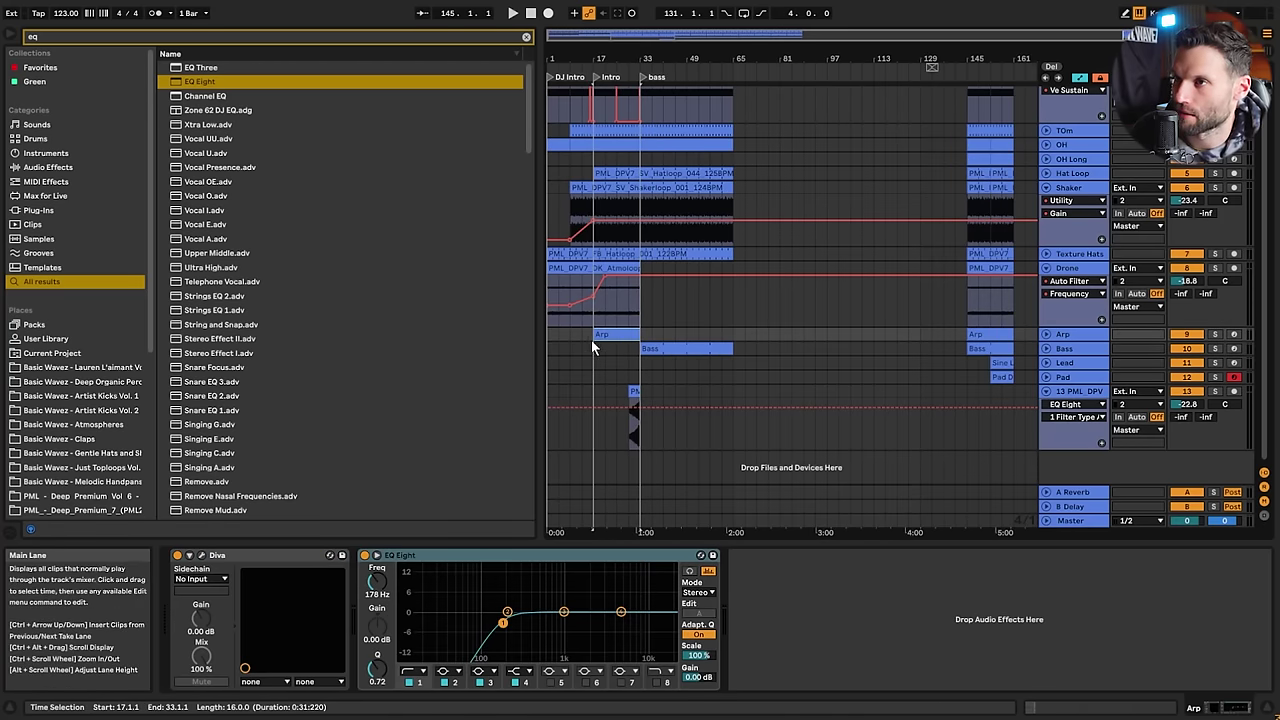
Automate Diva's FreqModDepth on the Arp track from 0.00 at bar 17 to about 50 at bar 33, and extend the Arp clip to bar 65
{"action": "left_click", "coordinate": [1046, 335]}
{"action": "left_click_drag", "start_coordinate": [902, 120], "coordinate": [381, 148]}
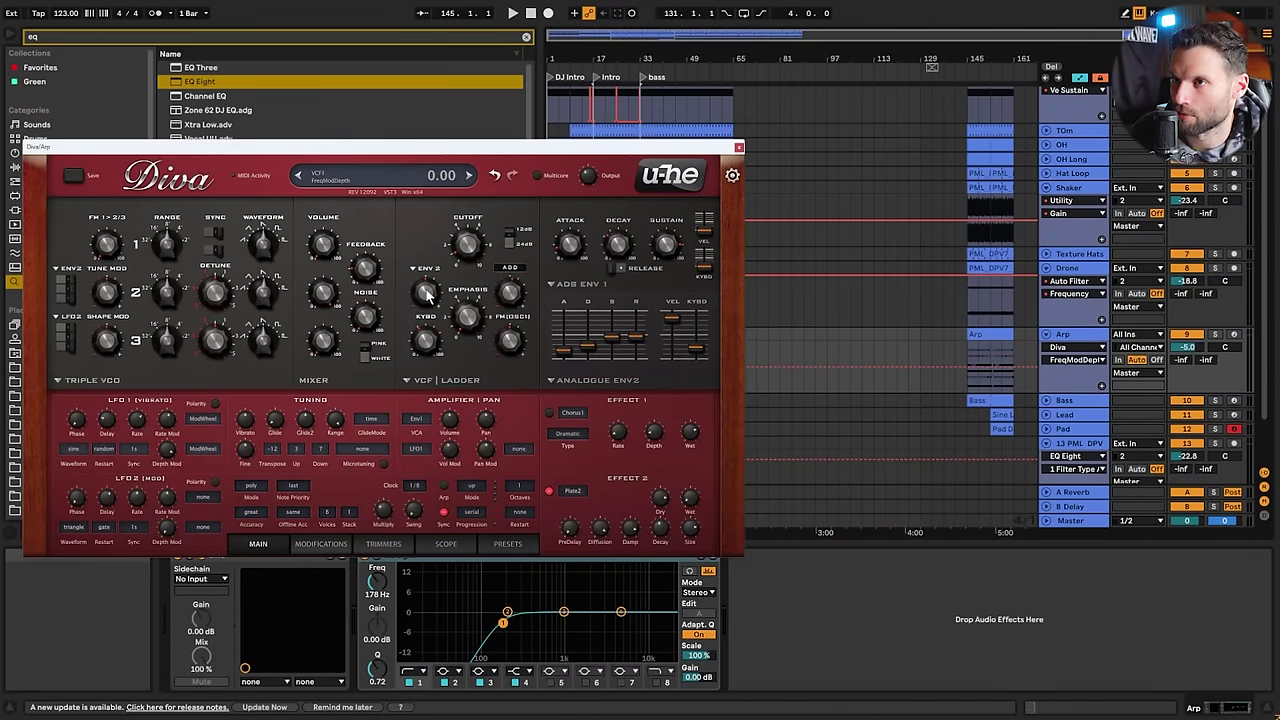
{"action": "left_click", "coordinate": [738, 147]}
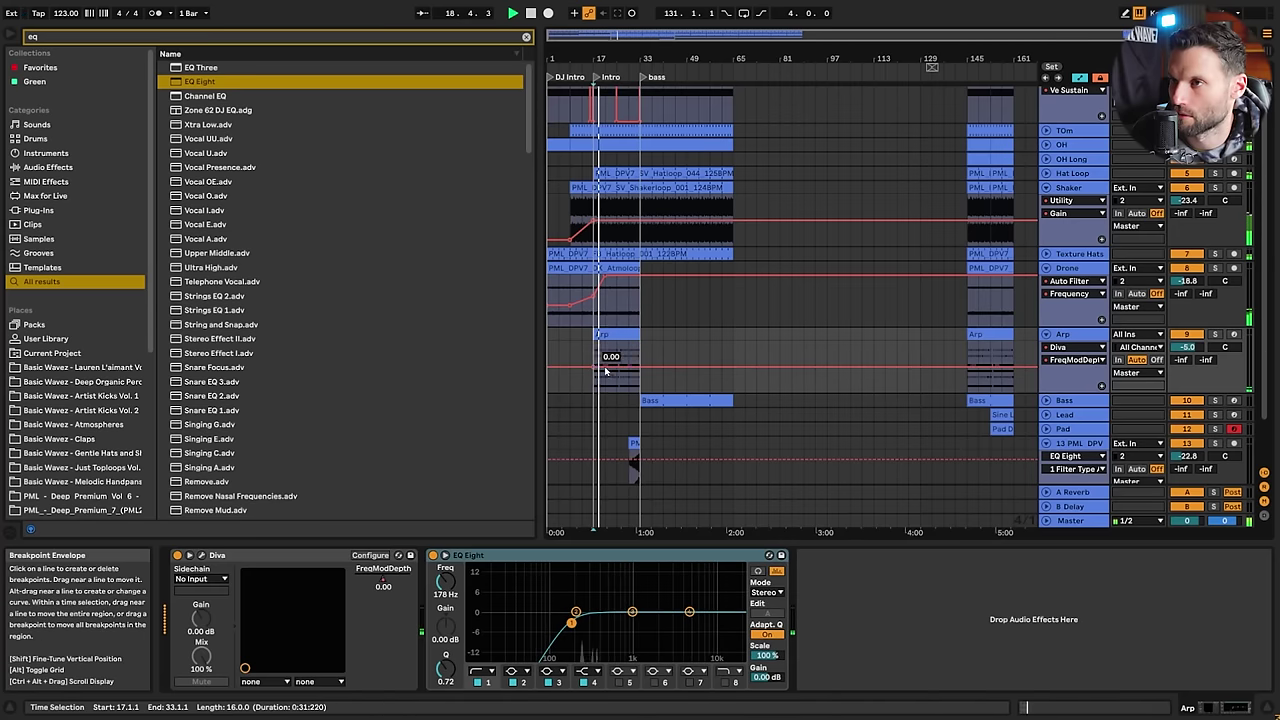
{"action": "left_click_drag", "start_coordinate": [640, 366], "coordinate": [640, 362]}
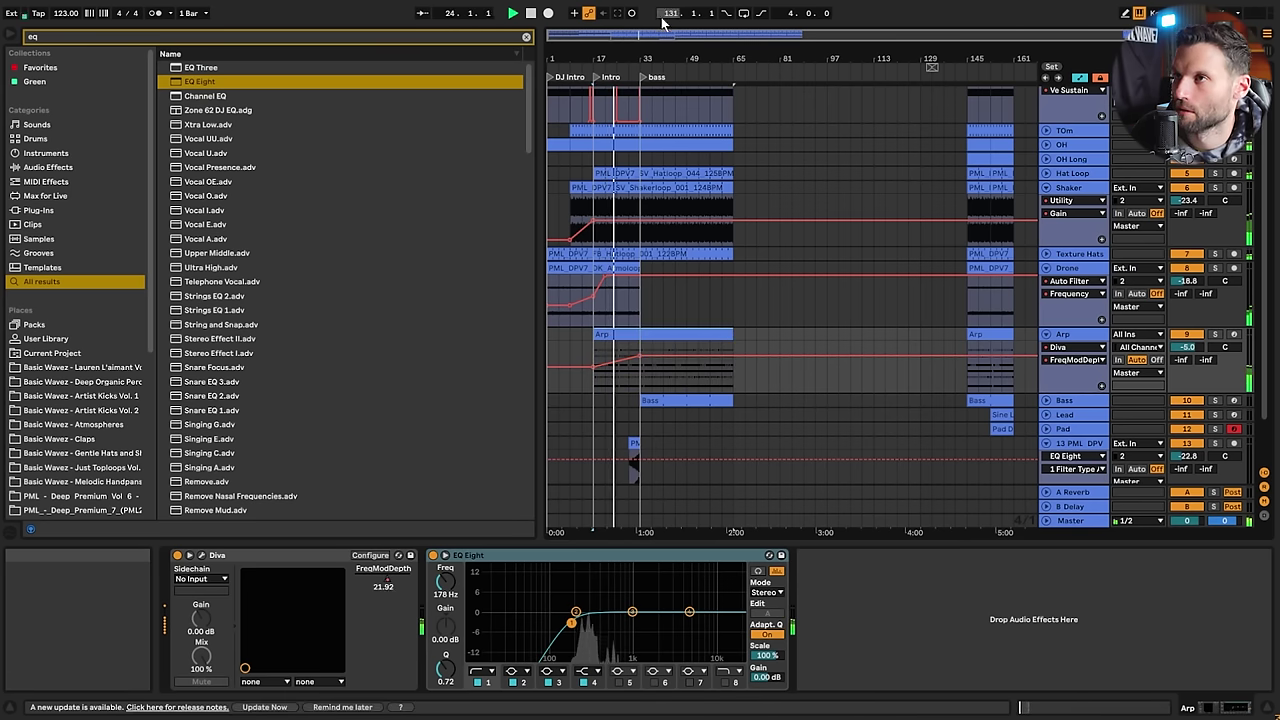
Lower the FX track's volume to -25.0 dB while listening to the riser into the bass section
{"action": "left_click_drag", "start_coordinate": [648, 34], "coordinate": [650, 135]}
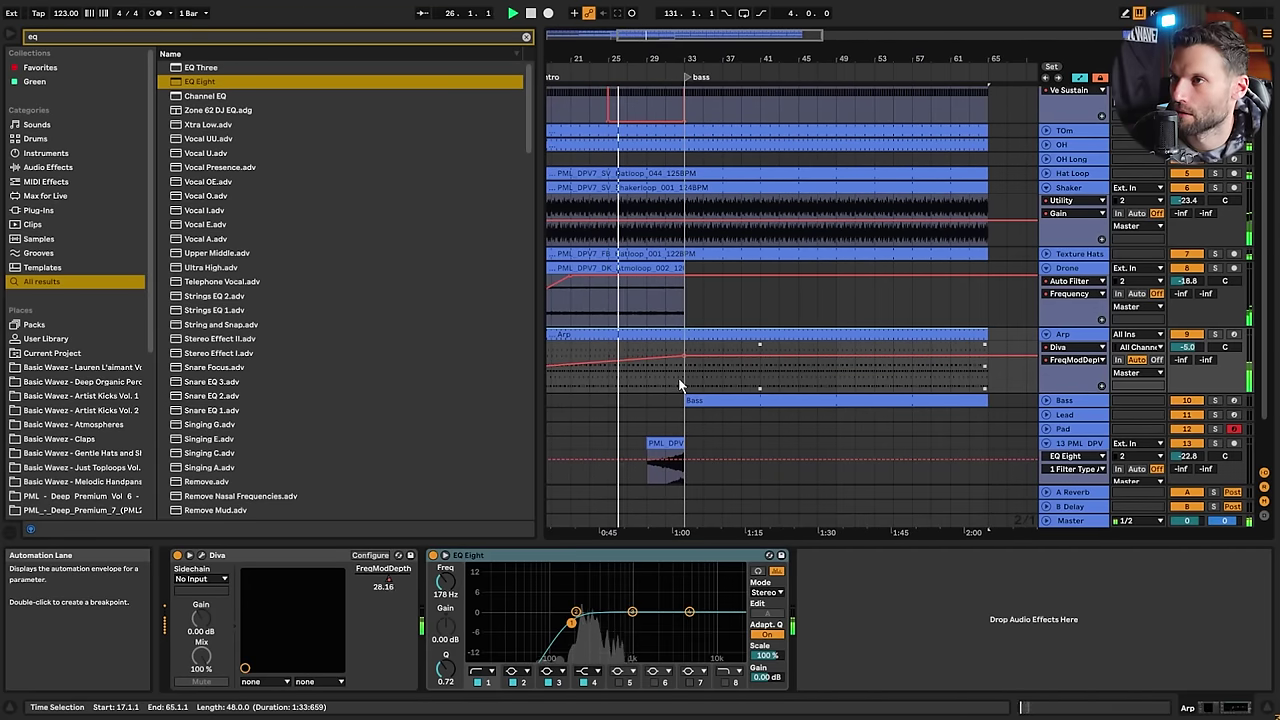
{"action": "scroll", "coordinate": [731, 385], "scroll_direction": "down", "scroll_amount": 1}
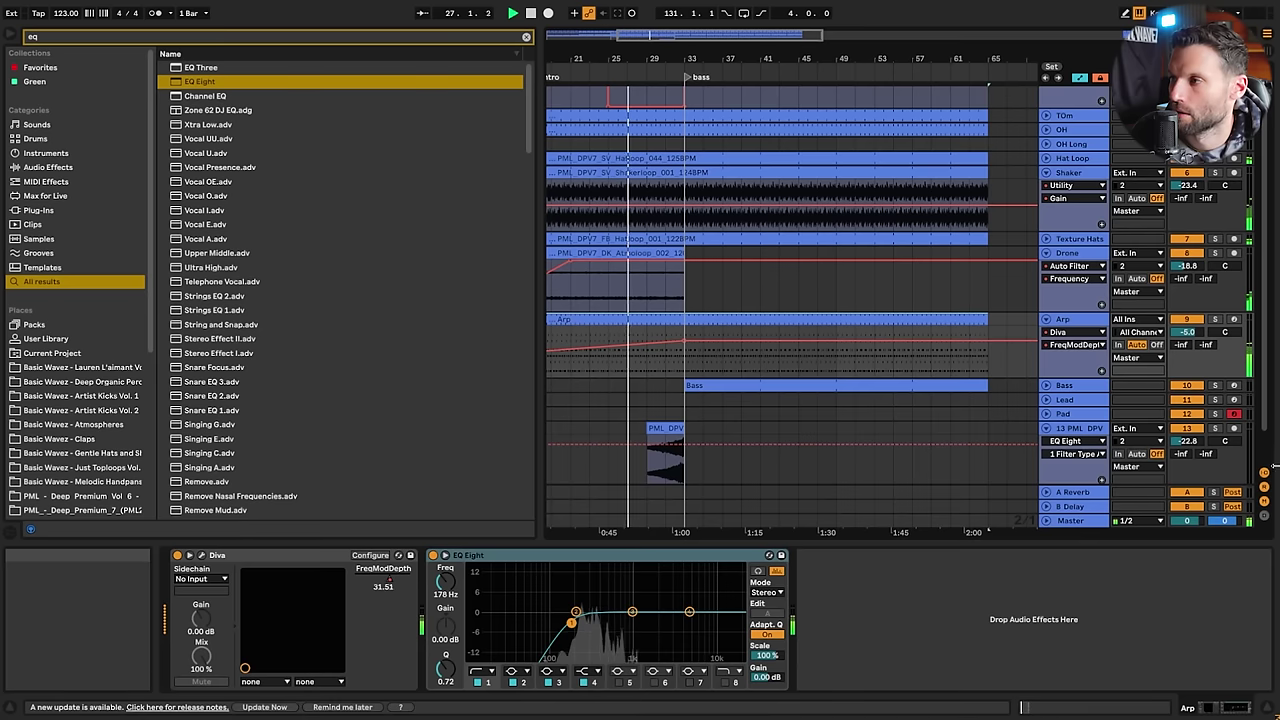
{"action": "left_click_drag", "start_coordinate": [1187, 441], "coordinate": [1187, 448]}
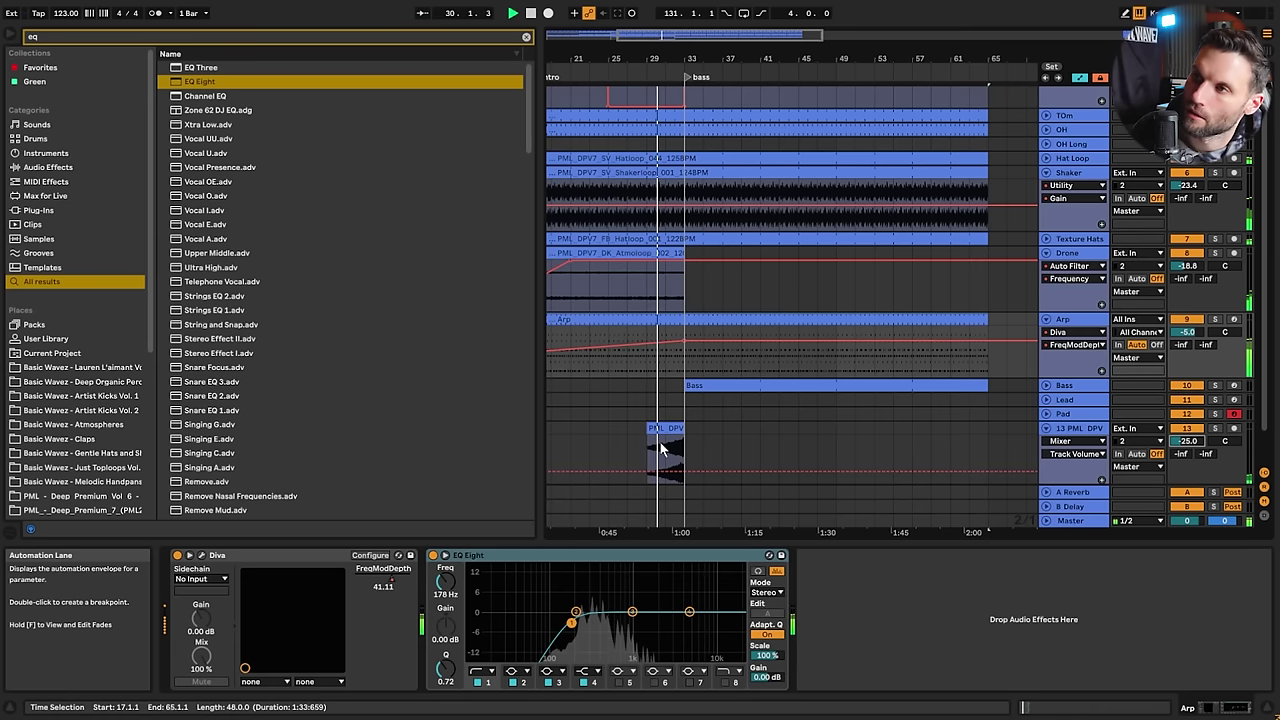
{"action": "scroll", "coordinate": [808, 375], "scroll_direction": "down", "scroll_amount": 1}
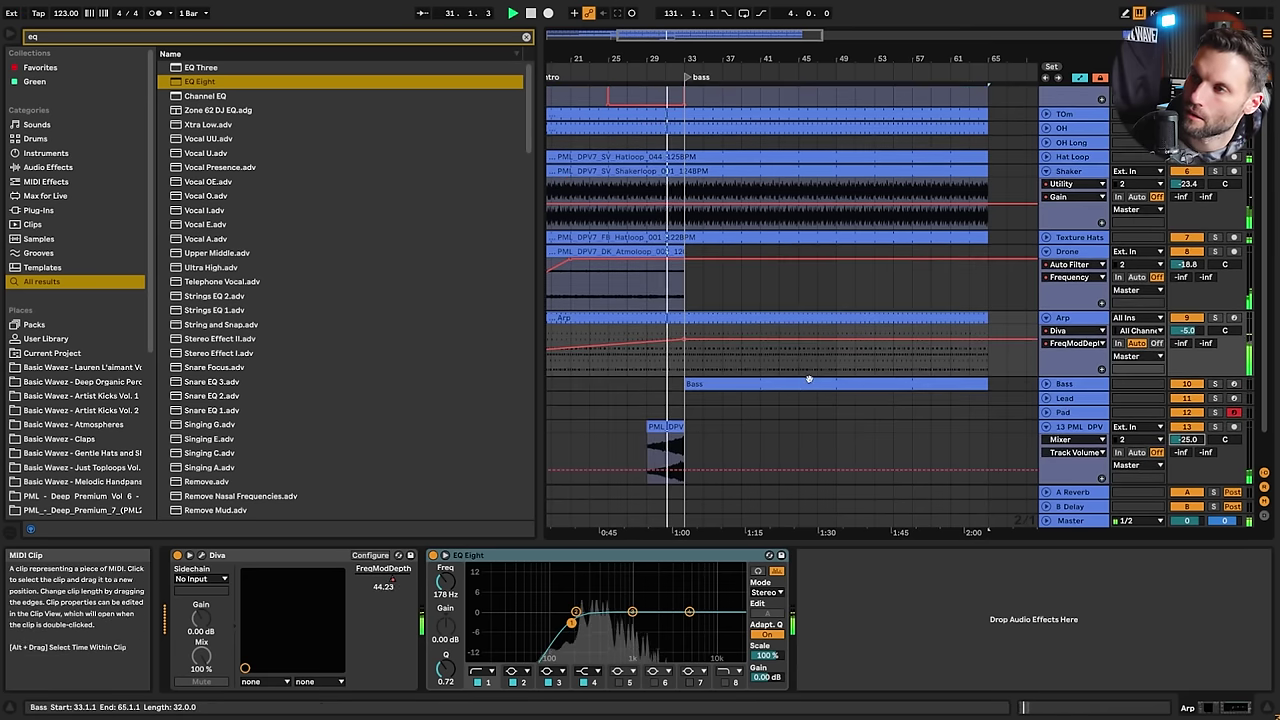
{"action": "scroll", "coordinate": [808, 377], "scroll_direction": "up", "scroll_amount": 3}
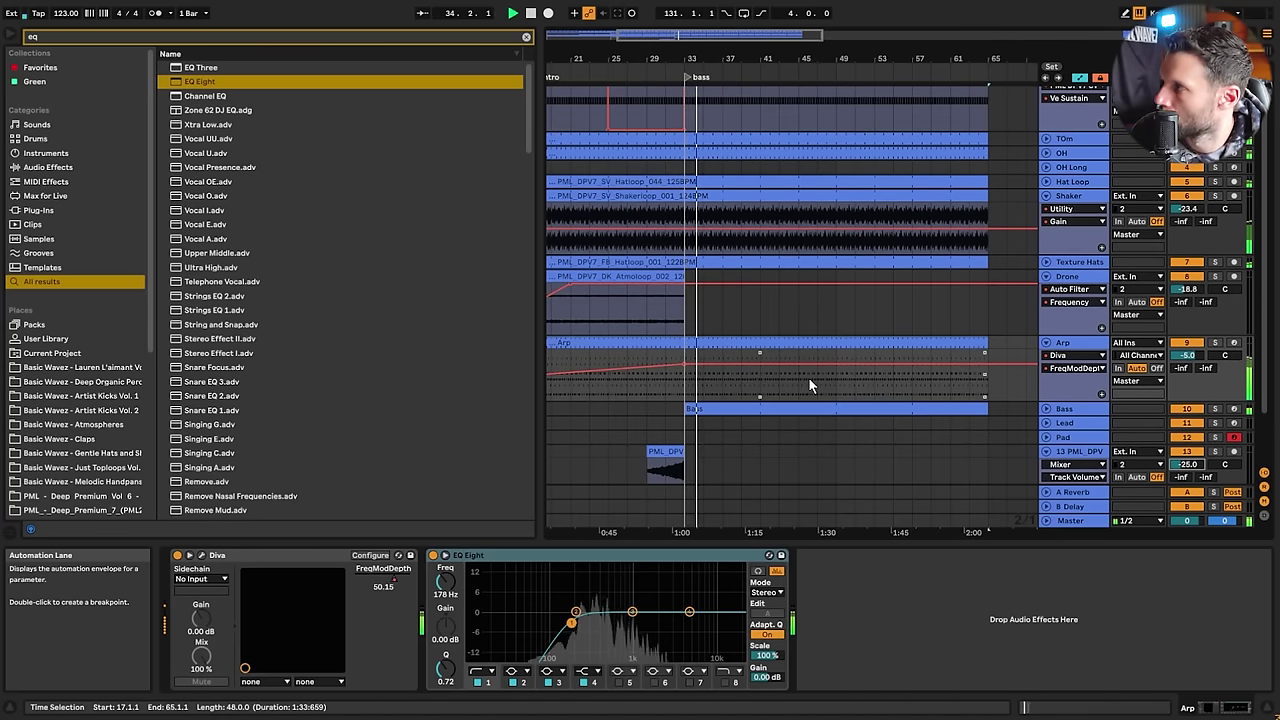
Extend the Drone track's Atmoloop clip to bar 65 and stop playback
{"action": "left_click", "coordinate": [643, 318]}
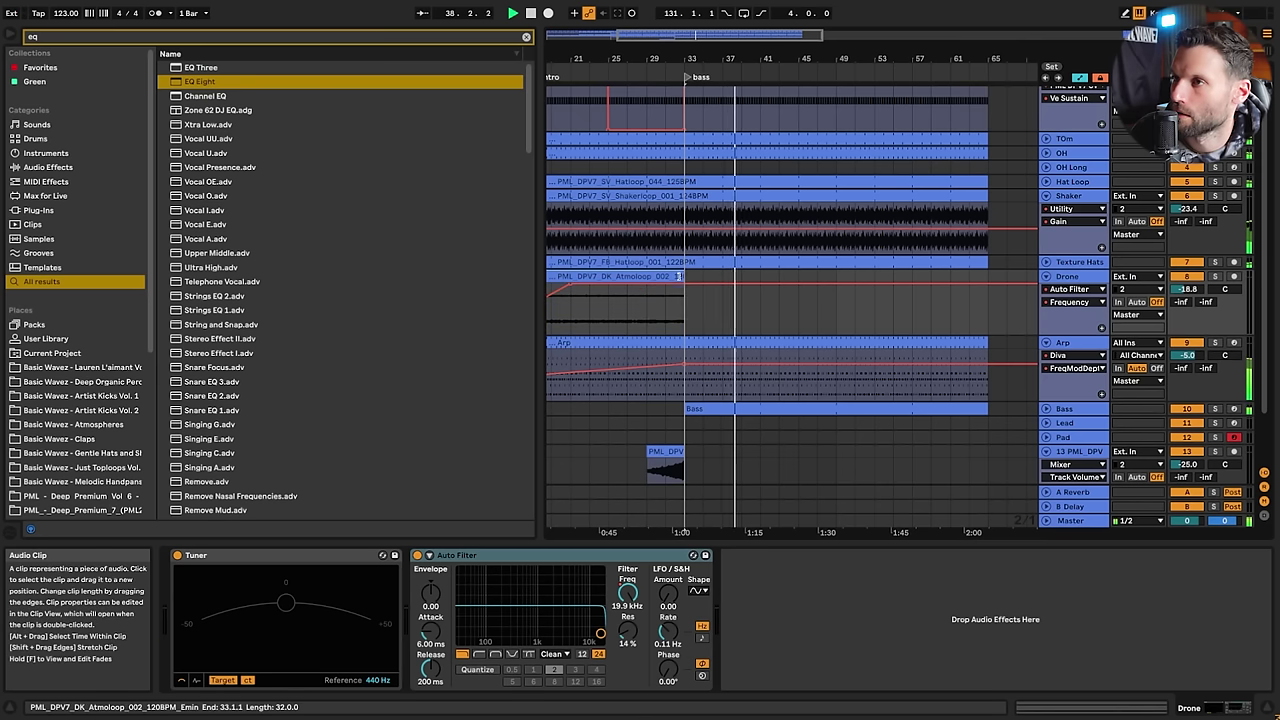
{"action": "left_click_drag", "start_coordinate": [686, 277], "coordinate": [990, 278]}
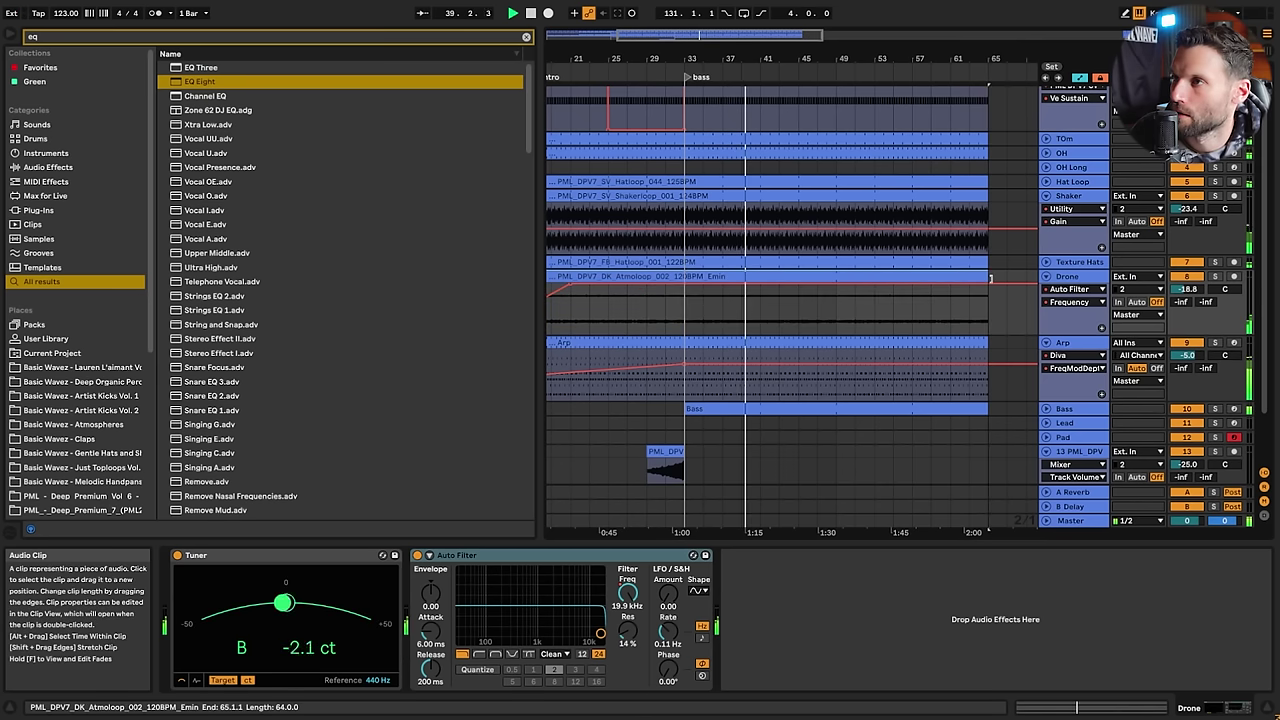
{"action": "key", "text": "space"}
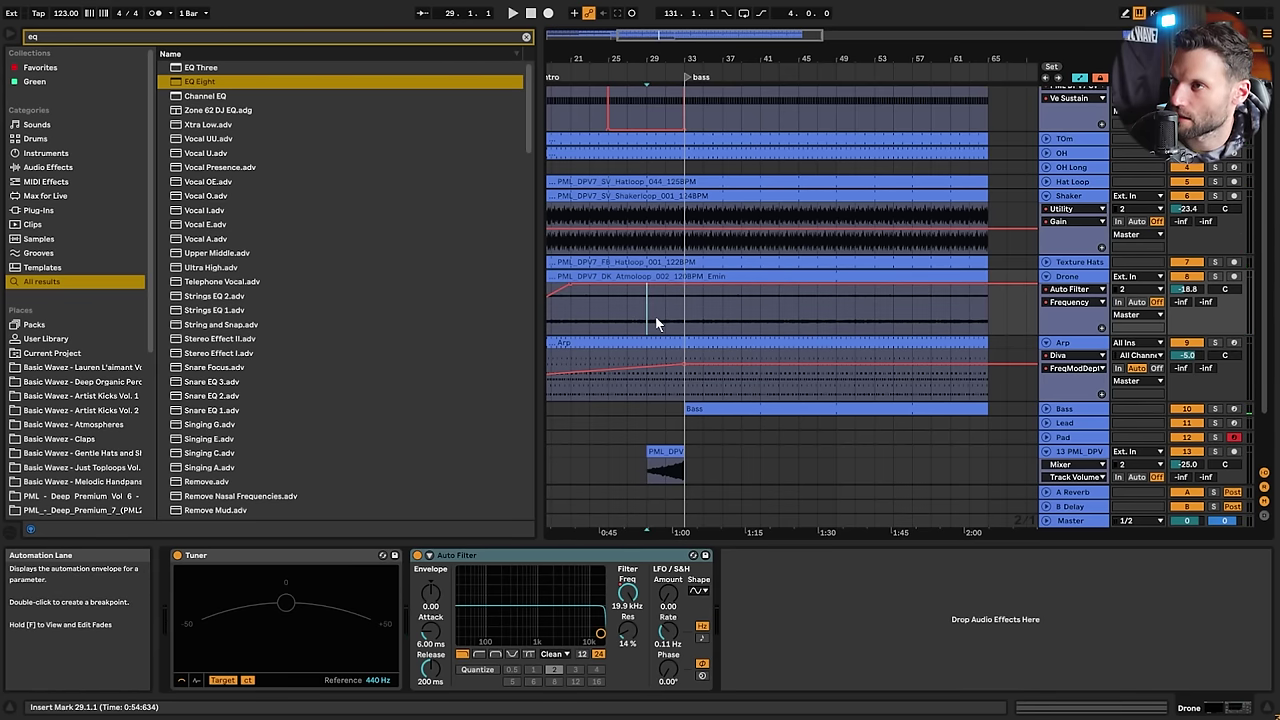
Add a locator named "build" at bar 25, where the kick's sustain automation drops, and play from there
{"action": "scroll", "coordinate": [652, 328], "scroll_direction": "up", "scroll_amount": 1}
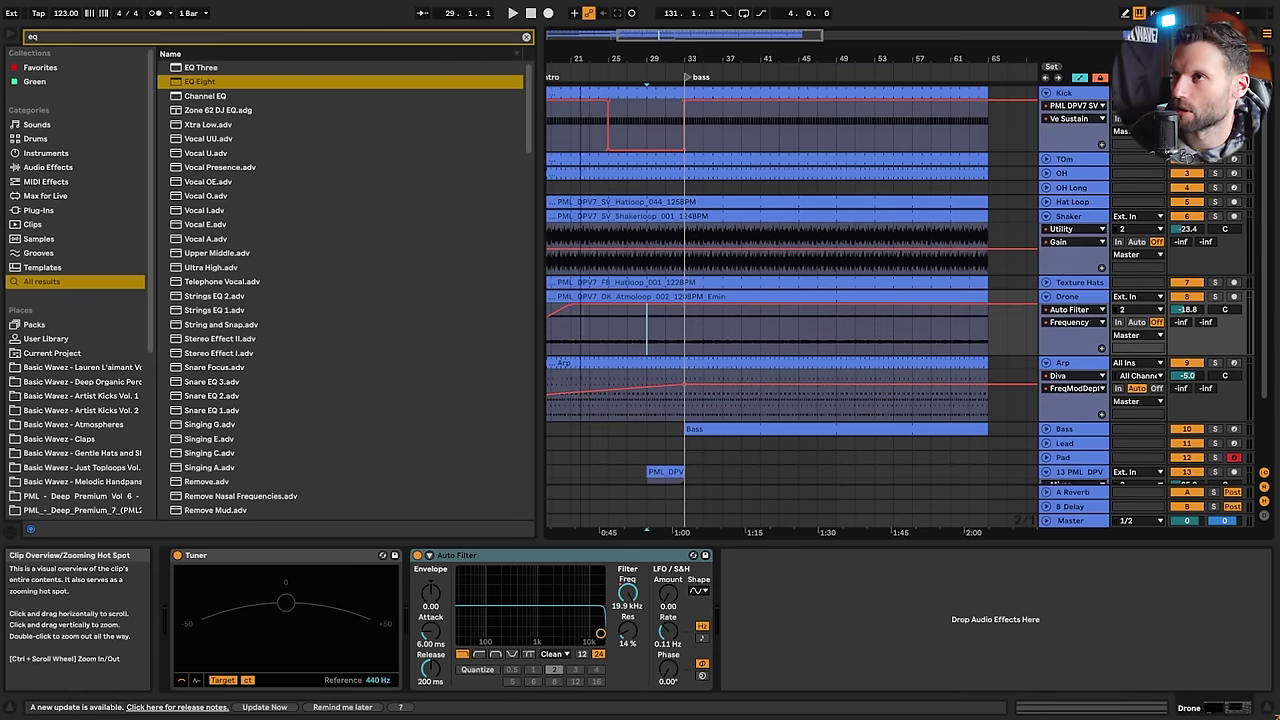
{"action": "left_click_drag", "start_coordinate": [687, 57], "coordinate": [785, 98]}
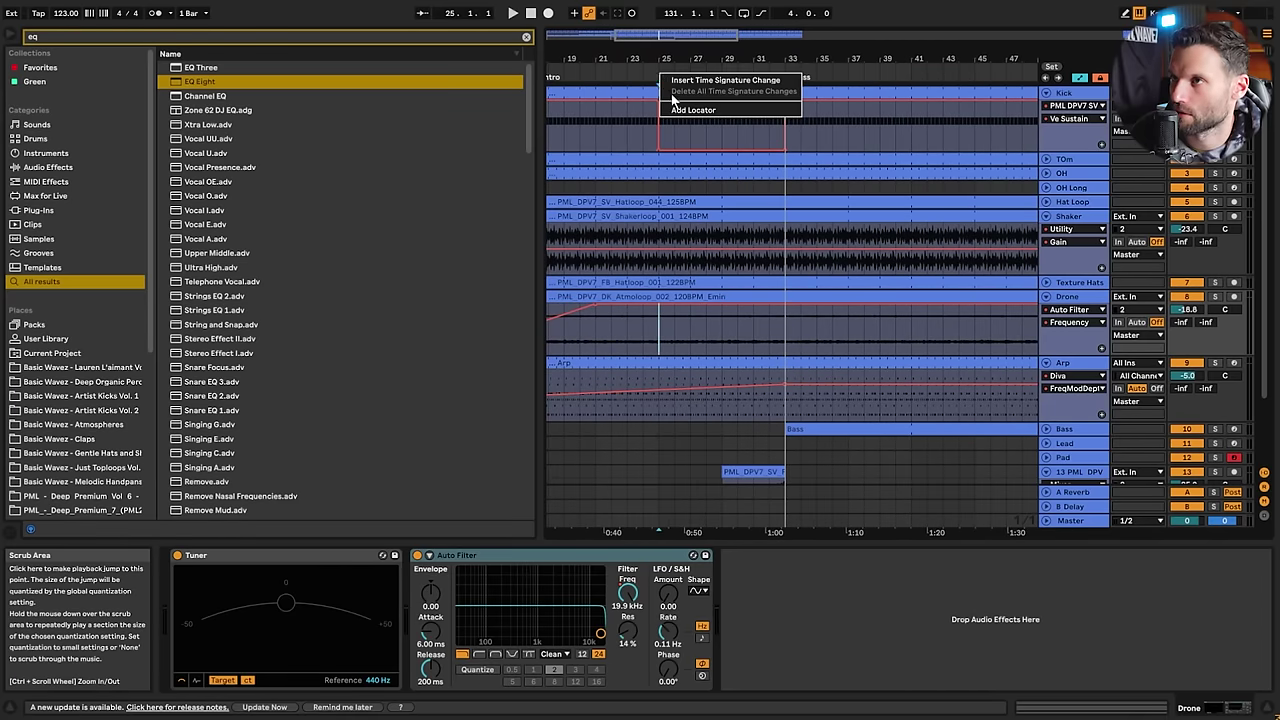
{"action": "left_click", "coordinate": [660, 204]}
{"action": "key", "text": "space"}
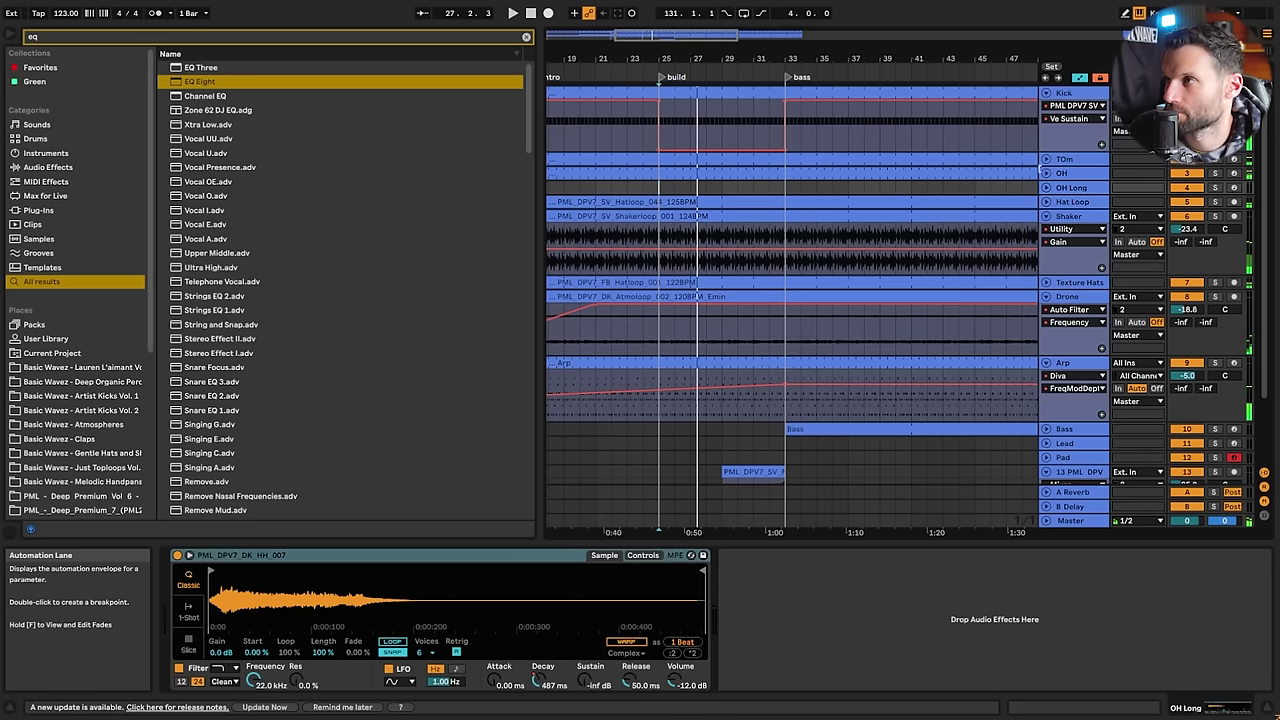
Unfold the TOm track, add a second EQ Eight to its chain and set that EQ's band 1 to a low cut
{"action": "mouse_move", "coordinate": [672, 36]}
{"action": "left_mouse_down"}
{"action": "mouse_move", "coordinate": [673, 19]}
{"action": "mouse_move", "coordinate": [681, 38]}
{"action": "left_mouse_up"}
{"action": "left_click", "coordinate": [1046, 159]}
{"action": "left_click", "coordinate": [1064, 159]}
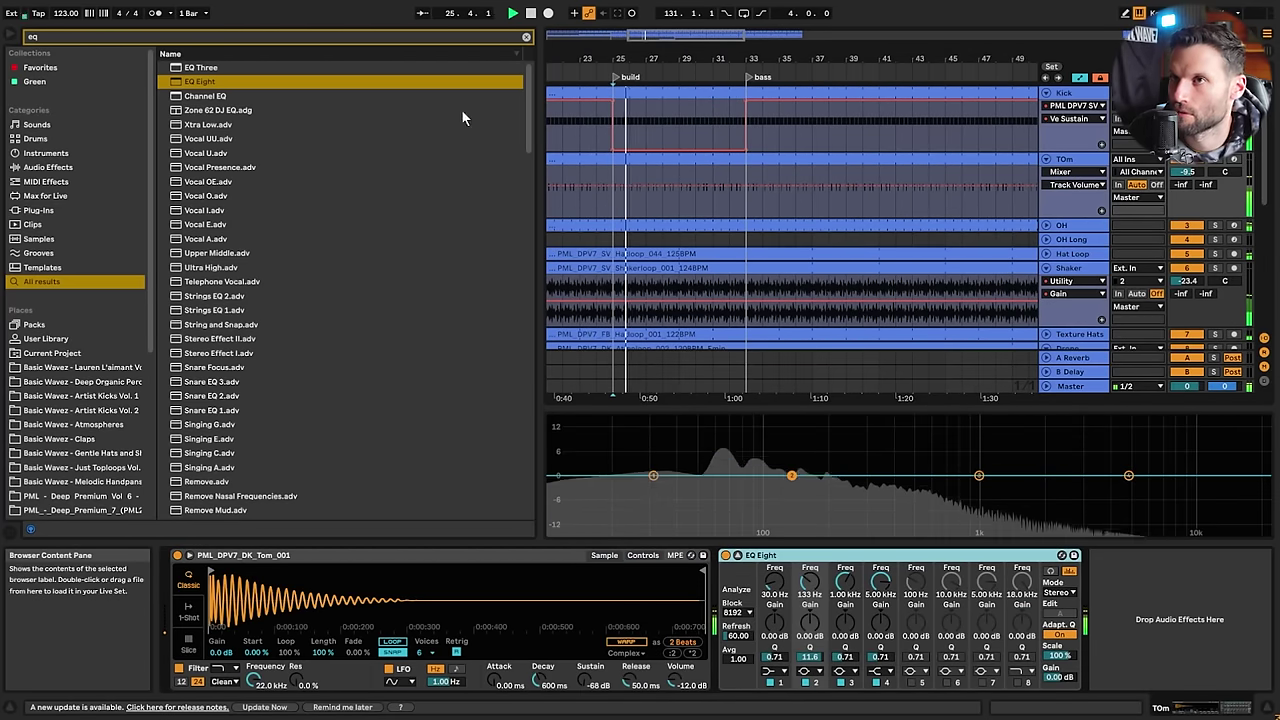
{"action": "double_click", "coordinate": [197, 84]}
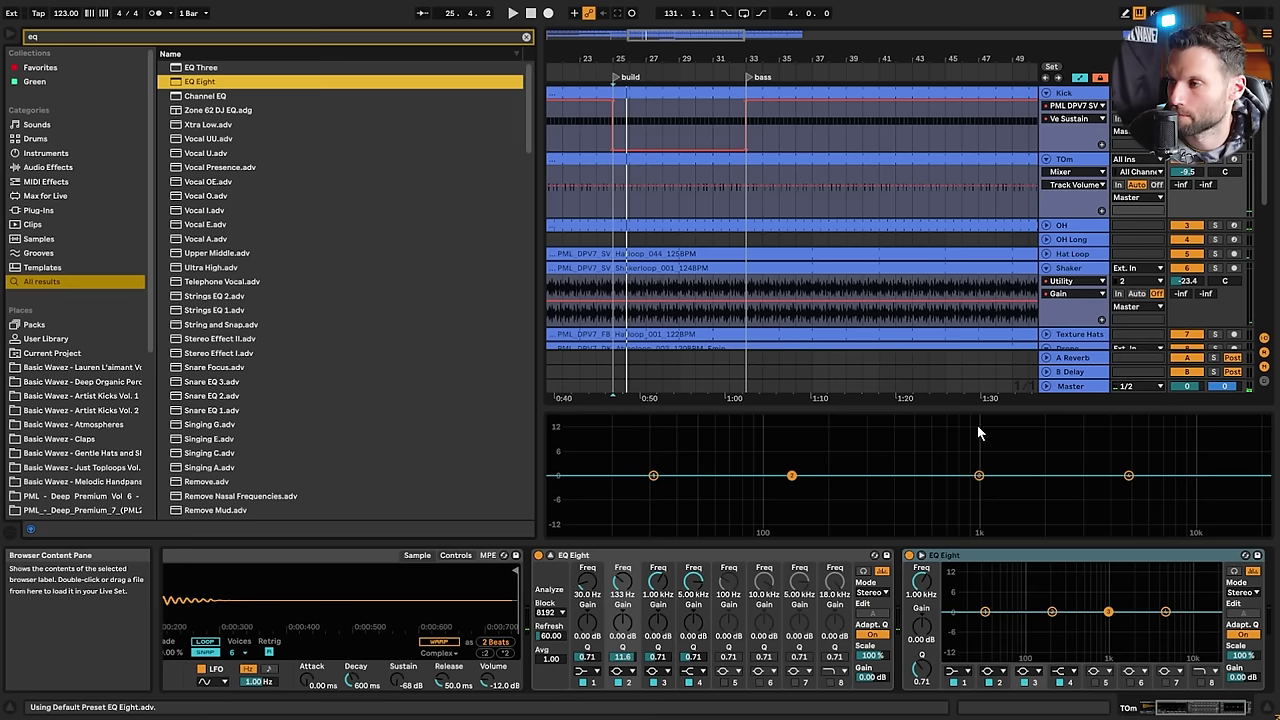
{"action": "left_click", "coordinate": [962, 637]}
{"action": "left_click", "coordinate": [968, 593]}
{"action": "key", "text": "space"}
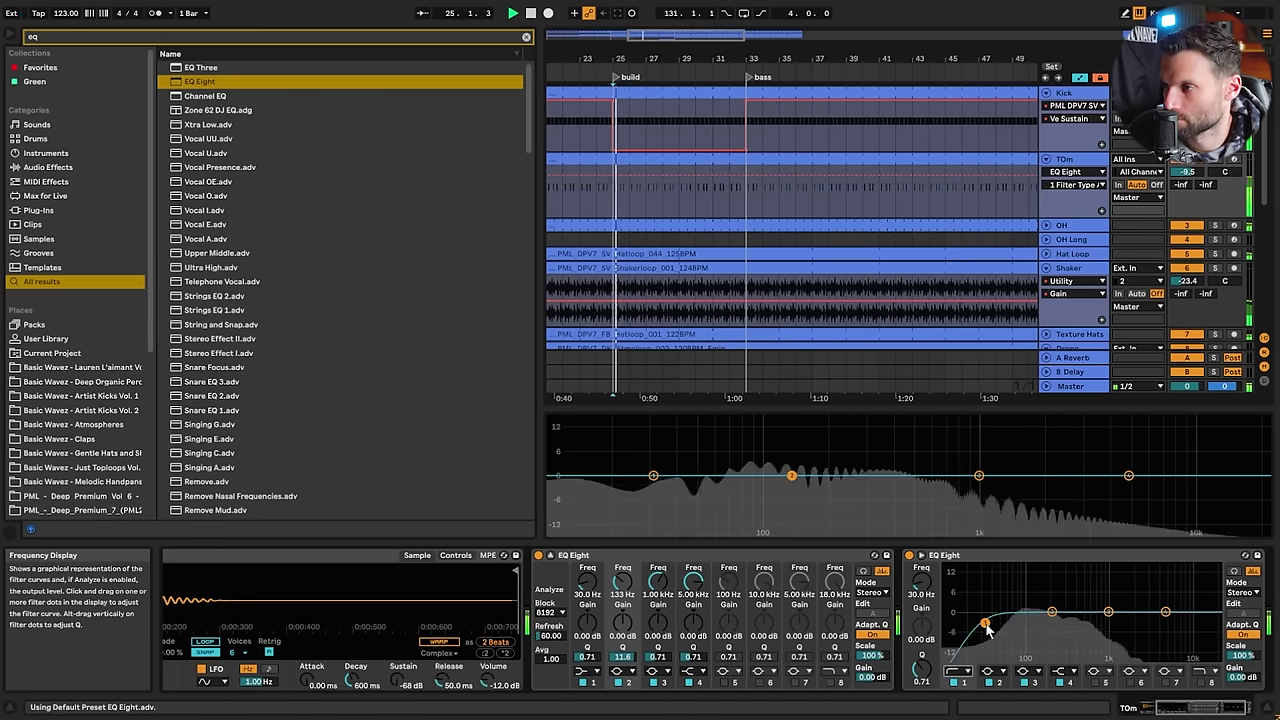
Automate the new TOm EQ's band 1 frequency from 13.8 Hz at bar 25 to 172 Hz at bar 33, resetting it there, and play the transition
{"action": "left_click_drag", "start_coordinate": [985, 620], "coordinate": [940, 607]}
{"action": "key", "text": "space"}
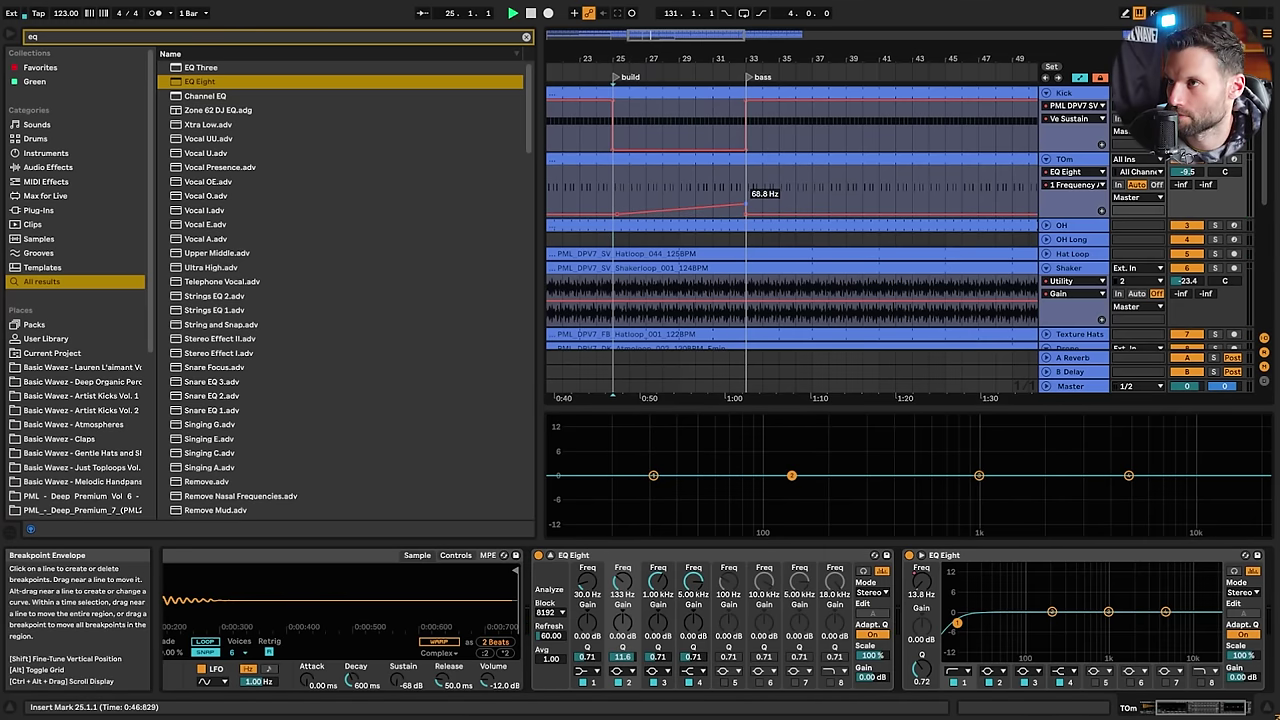
{"action": "key", "text": "space"}
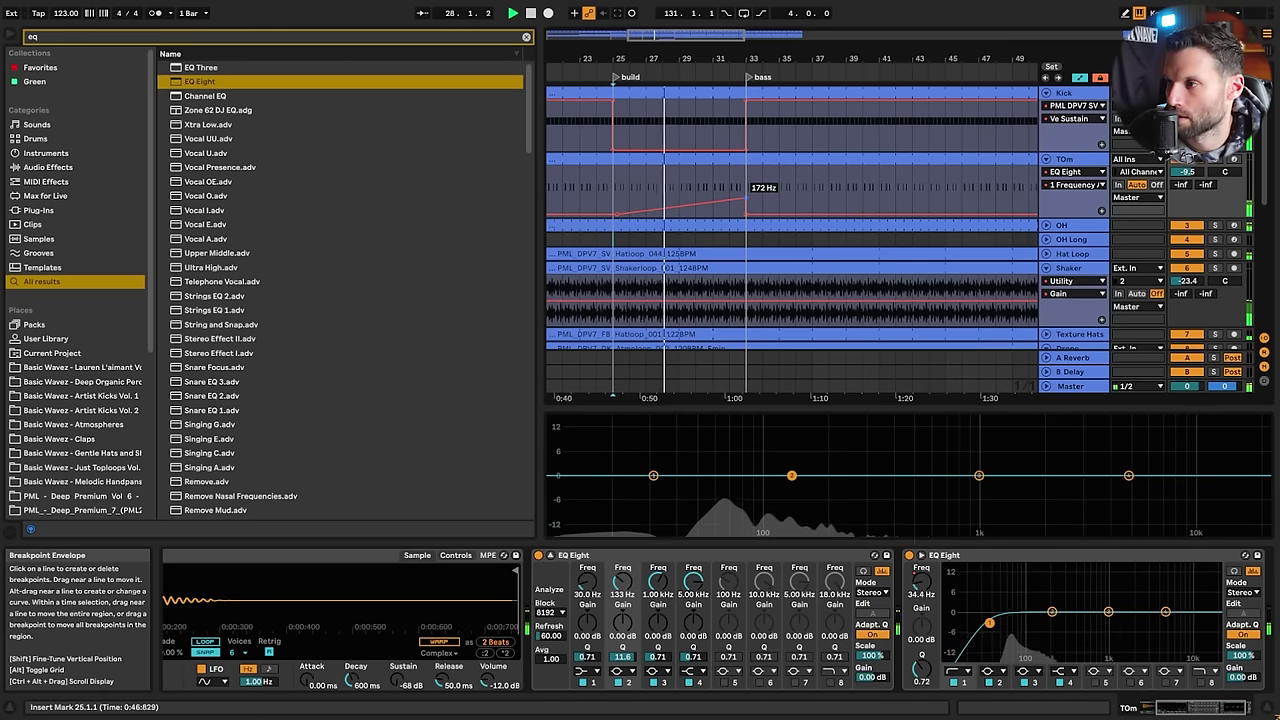
{"action": "left_click", "coordinate": [716, 189]}
{"action": "key", "text": "space"}
{"action": "key", "text": "space"}
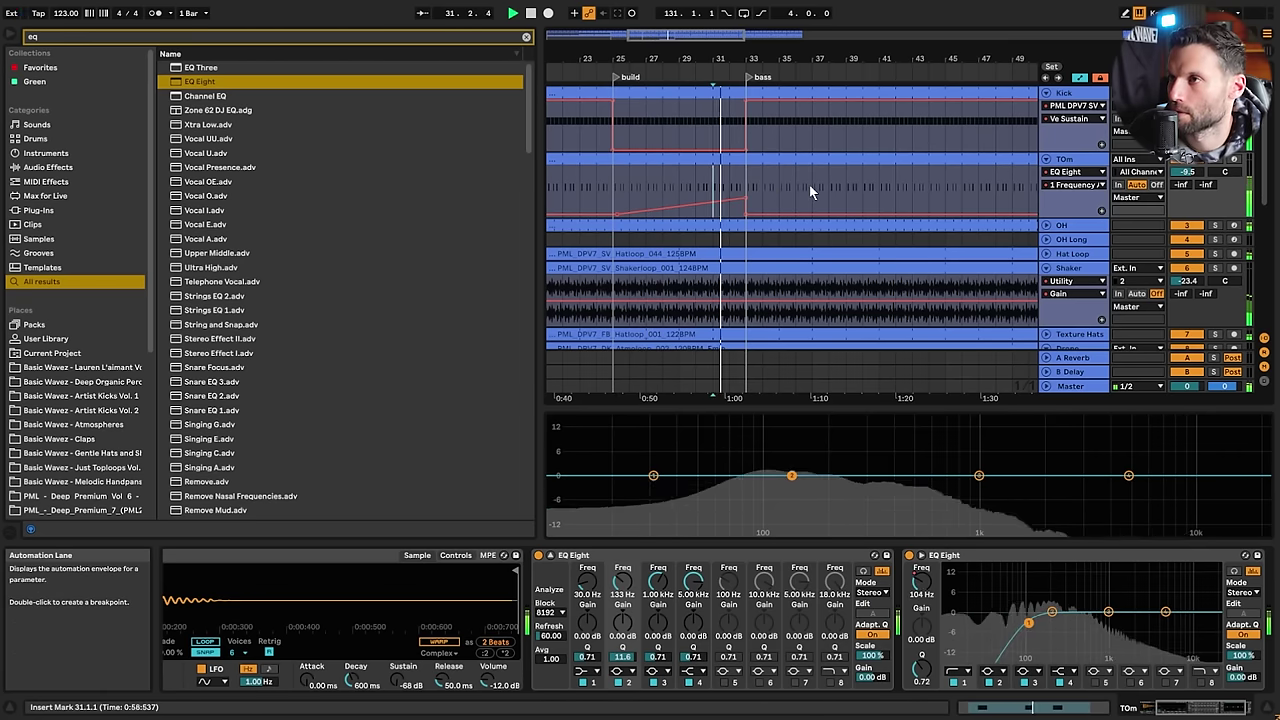
{"action": "scroll", "coordinate": [780, 215], "scroll_direction": "down", "scroll_amount": 5}
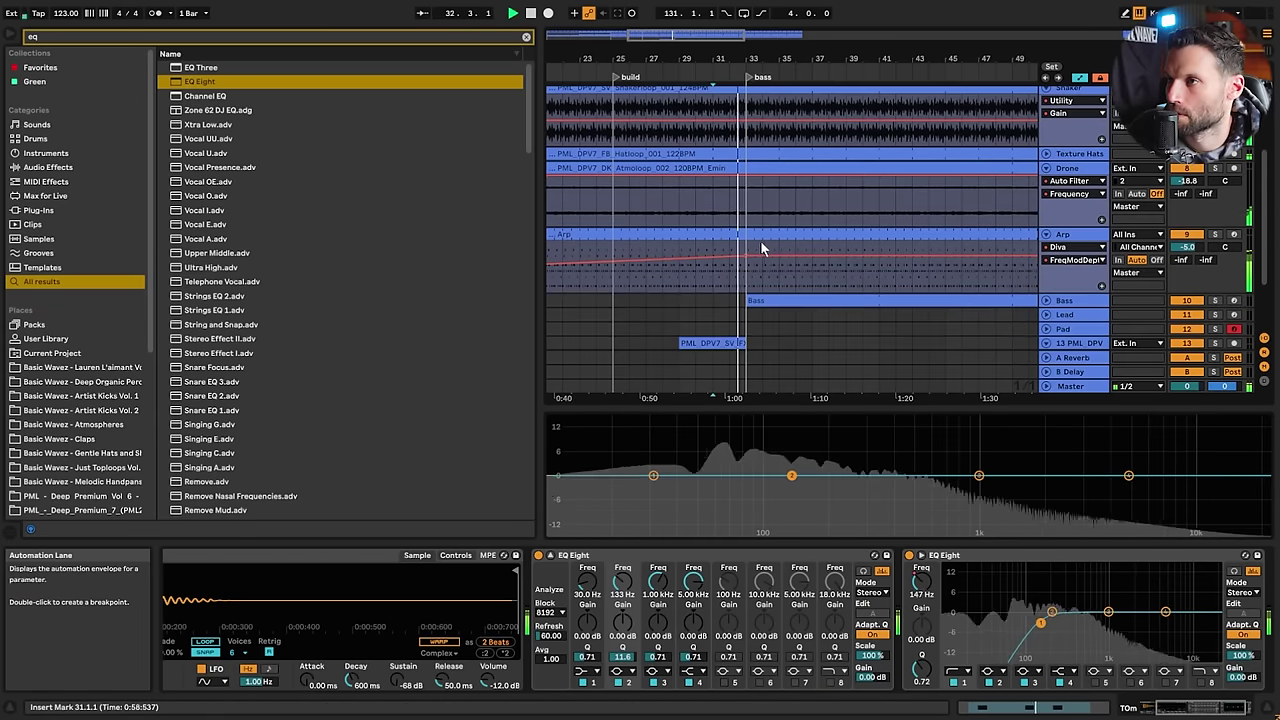
{"action": "scroll", "coordinate": [762, 246], "scroll_direction": "down", "scroll_amount": 2}
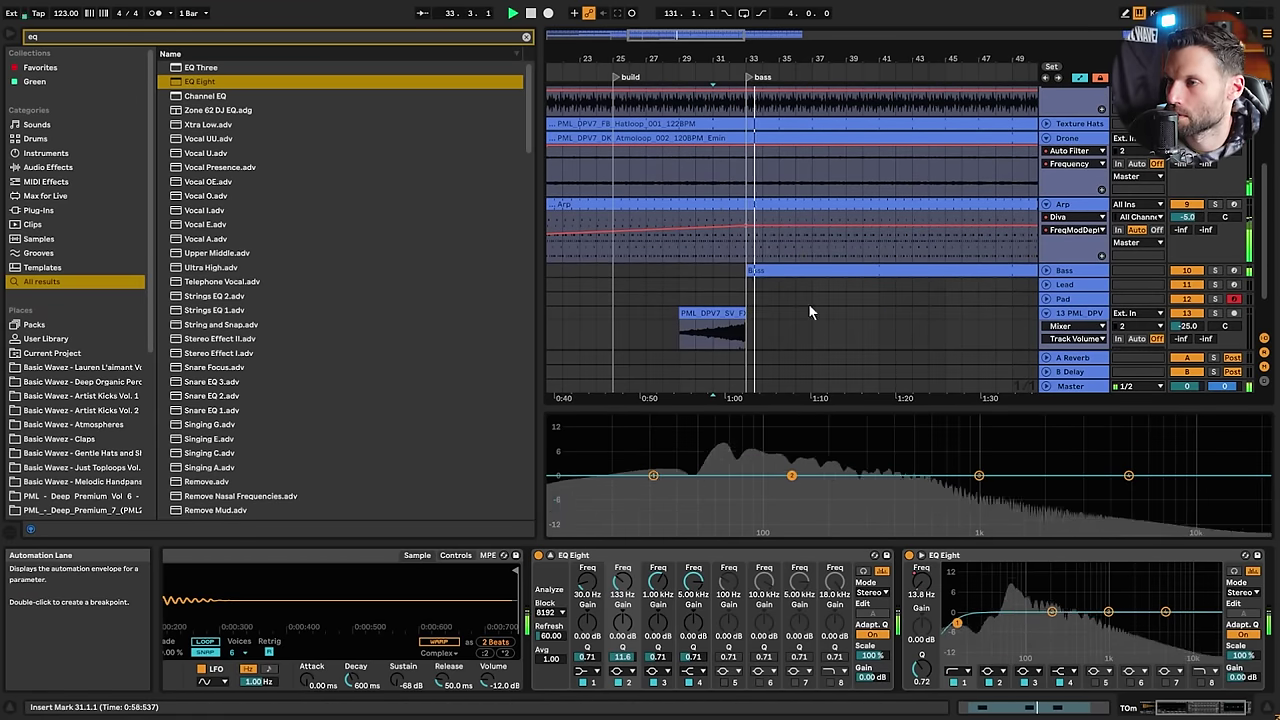
Collapse the enlarged EQ display, place the insert mark at bar 33 and stop playback with the whole arrangement in view
{"action": "double_click", "coordinate": [804, 424]}
{"action": "left_click", "coordinate": [778, 391]}
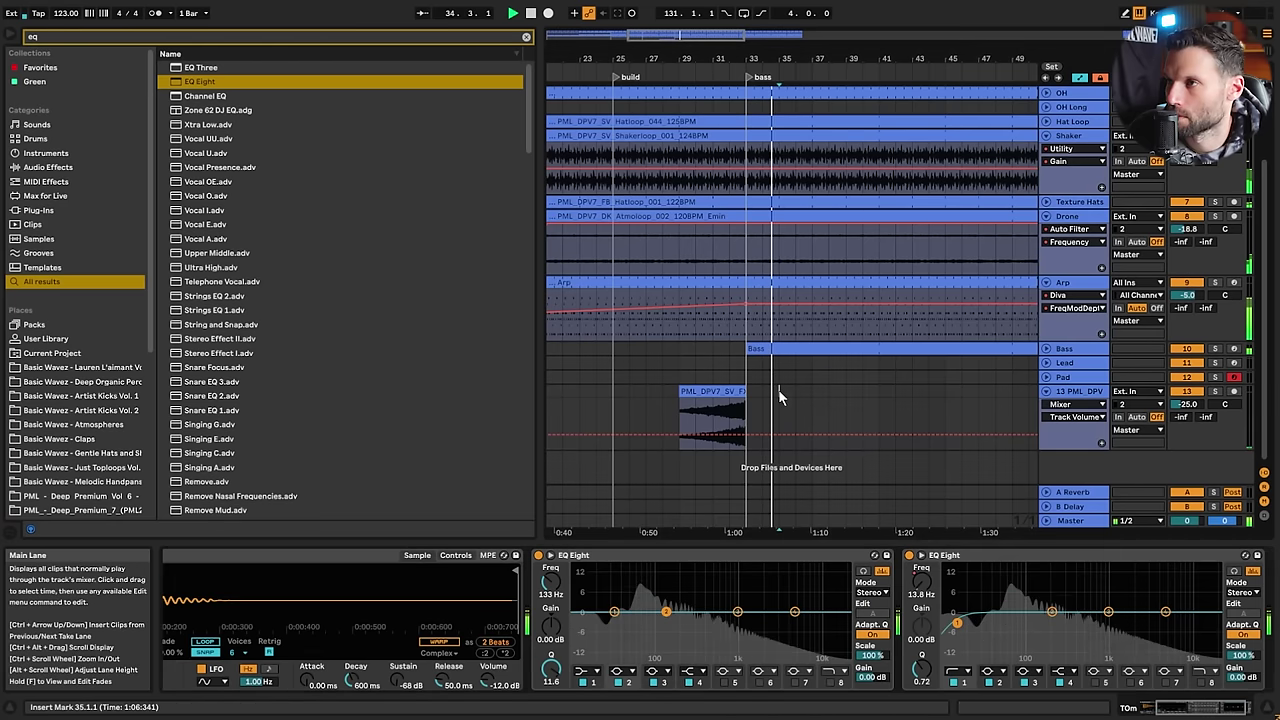
{"action": "left_click", "coordinate": [746, 374]}
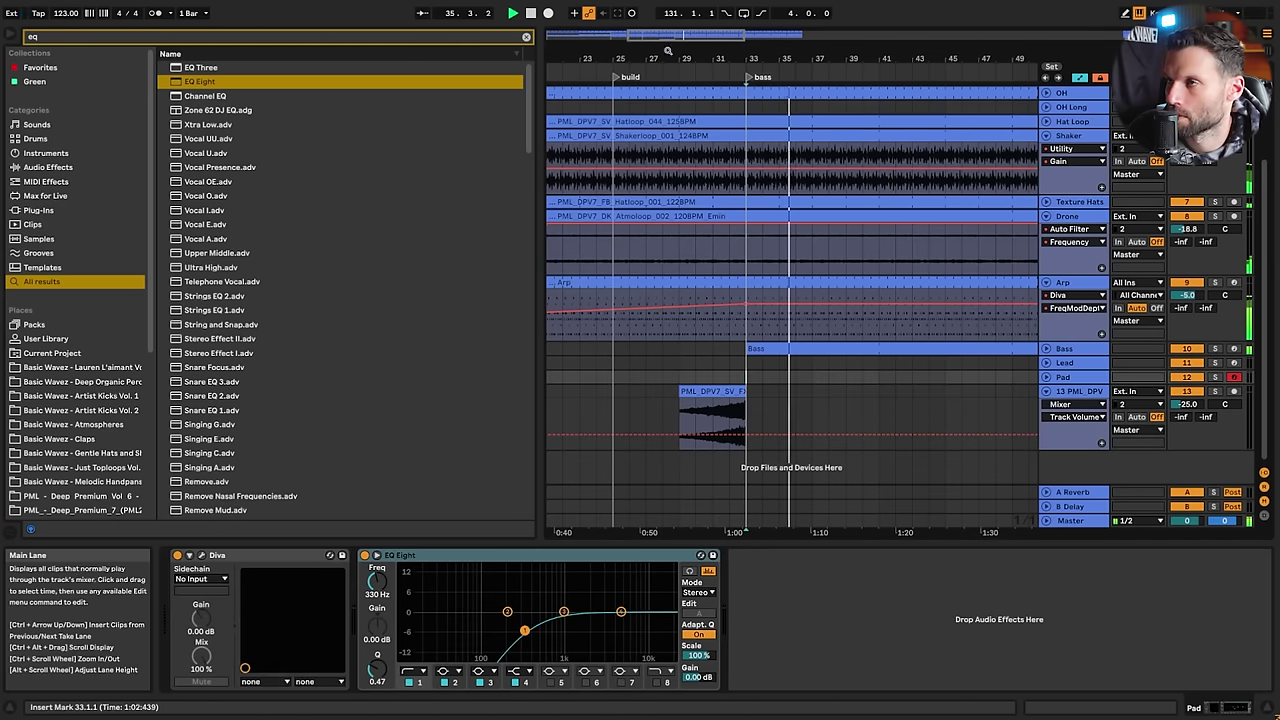
{"action": "key", "text": "space"}
{"action": "double_click", "coordinate": [727, 33]}
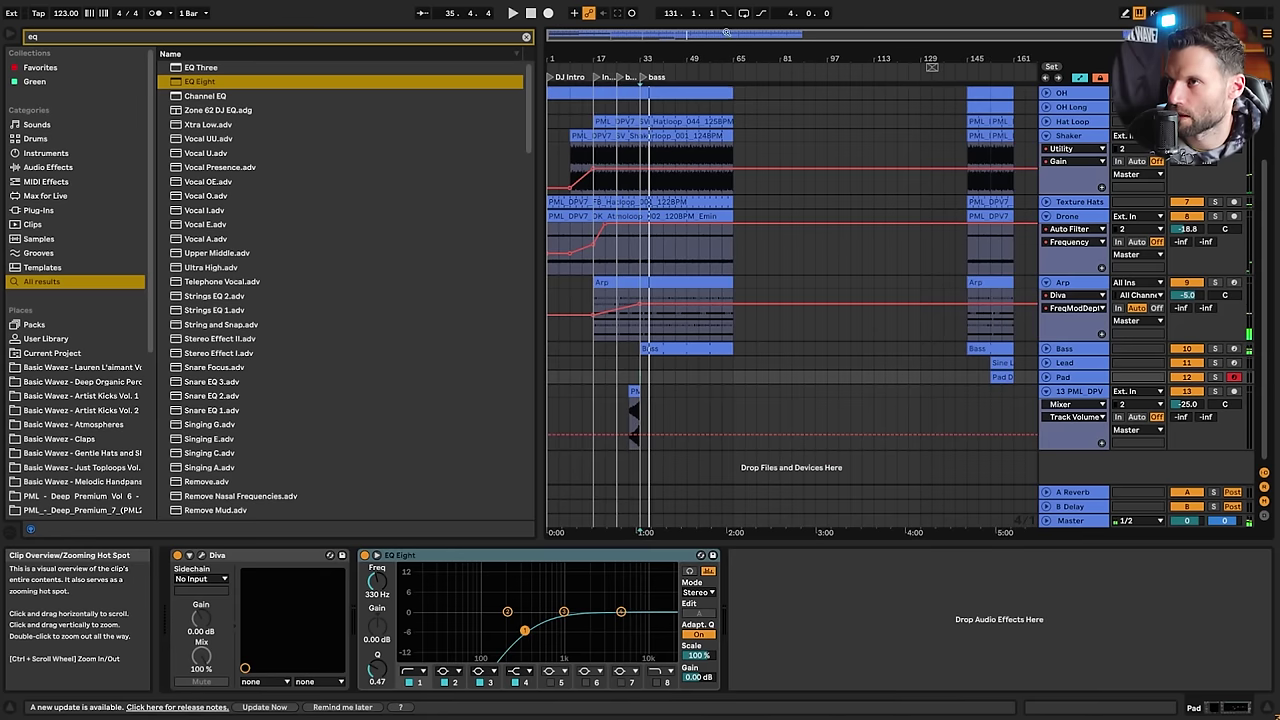
Copy the OH Long clip from bar 145 to bar 33, where the bass section starts, and play the transition from bar 29
{"action": "left_click", "coordinate": [640, 353]}
{"action": "scroll", "coordinate": [888, 315], "scroll_direction": "up", "scroll_amount": 3}
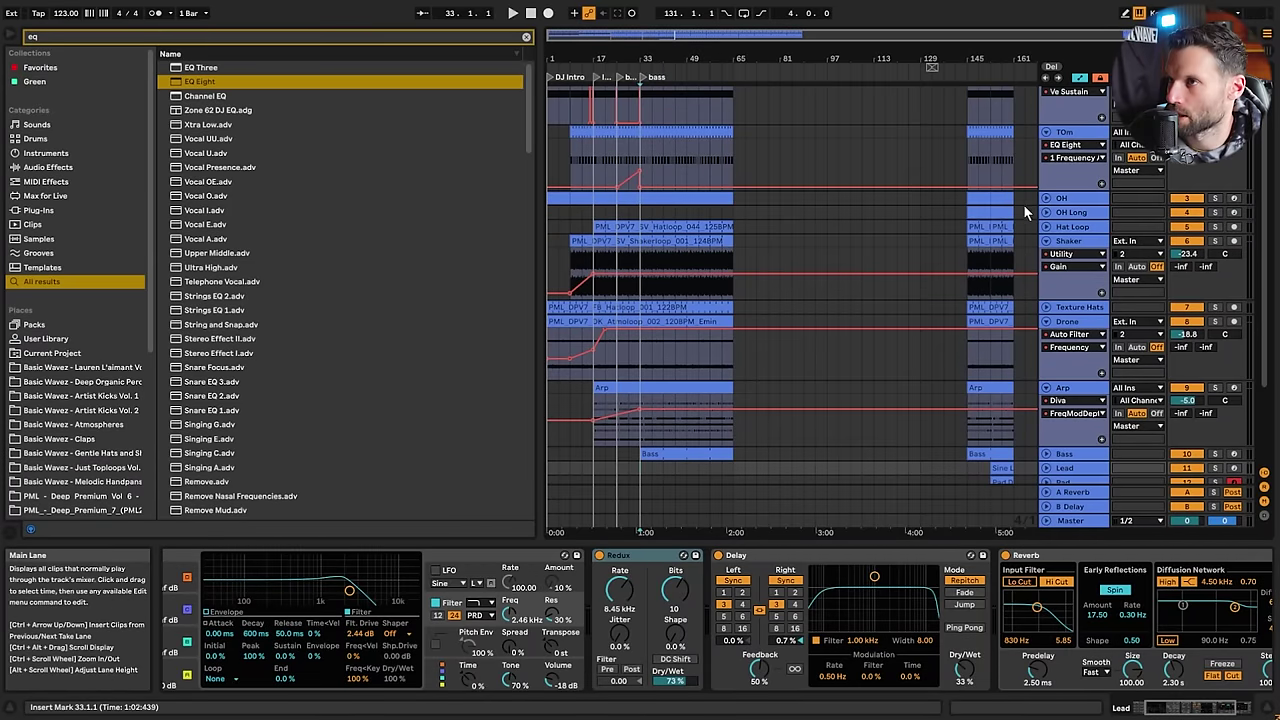
{"action": "left_click", "coordinate": [984, 212]}
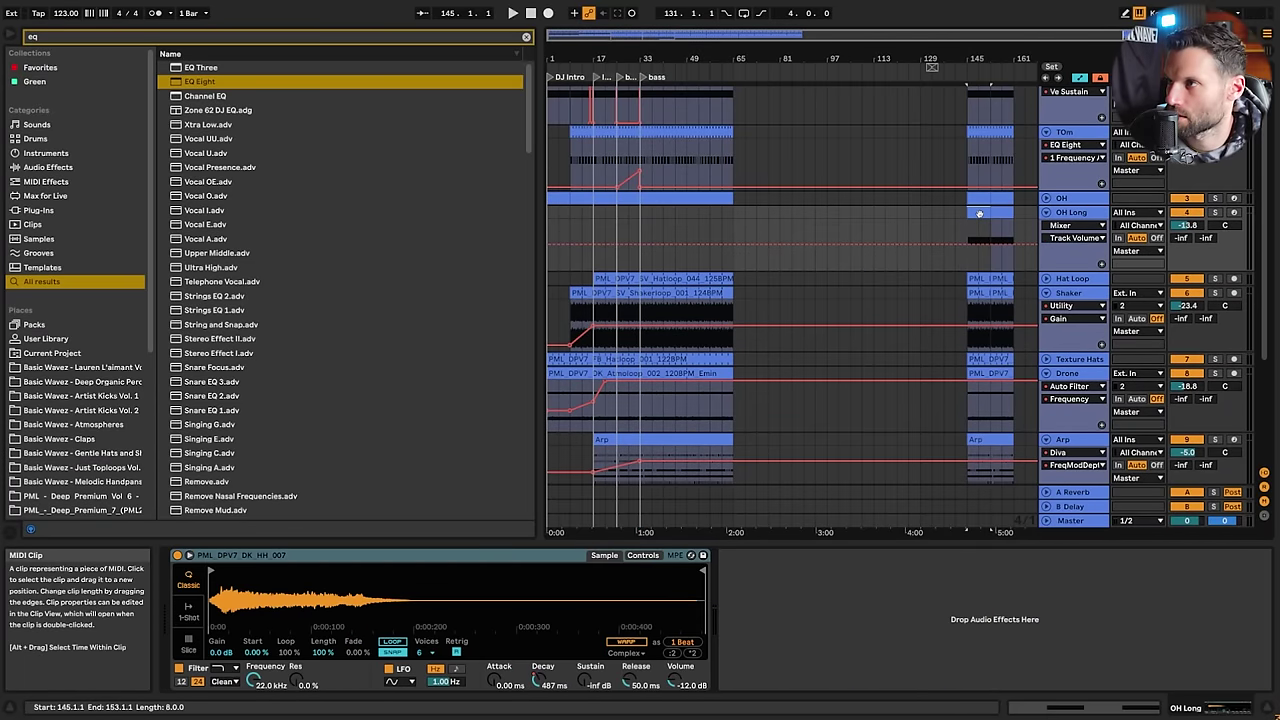
{"action": "key", "text": "space"}
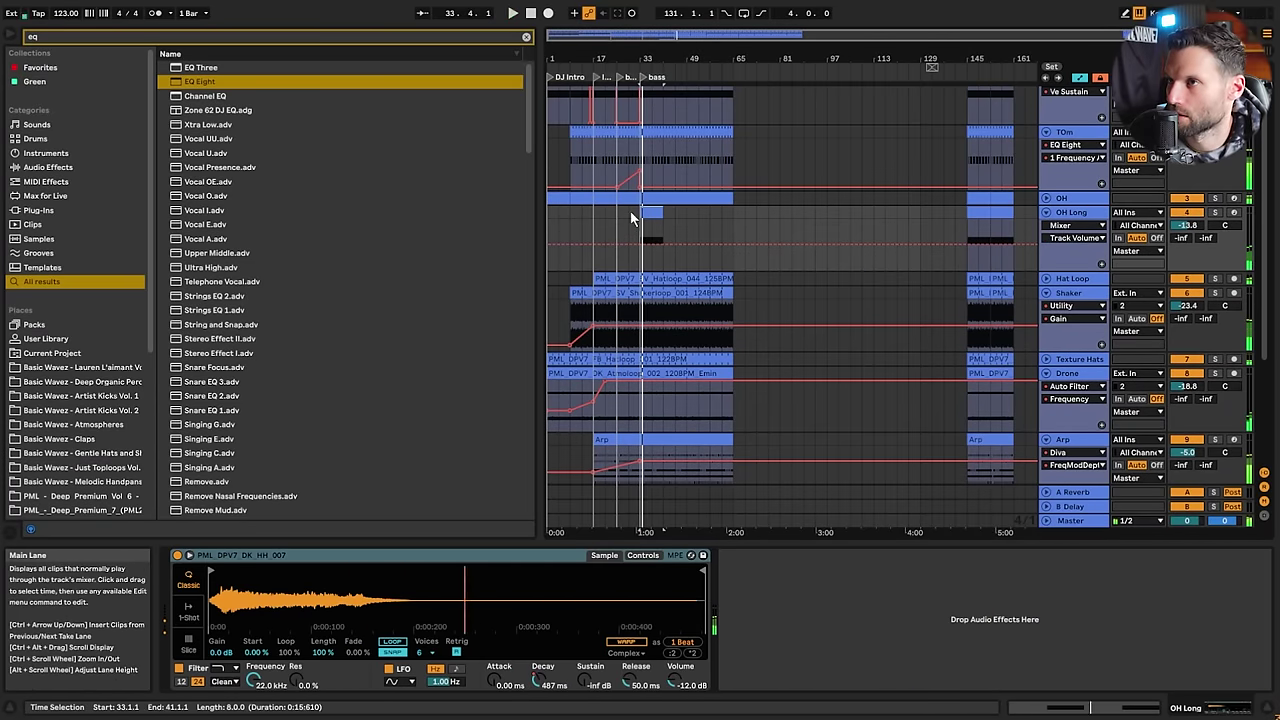
{"action": "left_click", "coordinate": [632, 214]}
{"action": "key", "text": "space"}
{"action": "left_click_drag", "start_coordinate": [775, 36], "coordinate": [680, 148]}
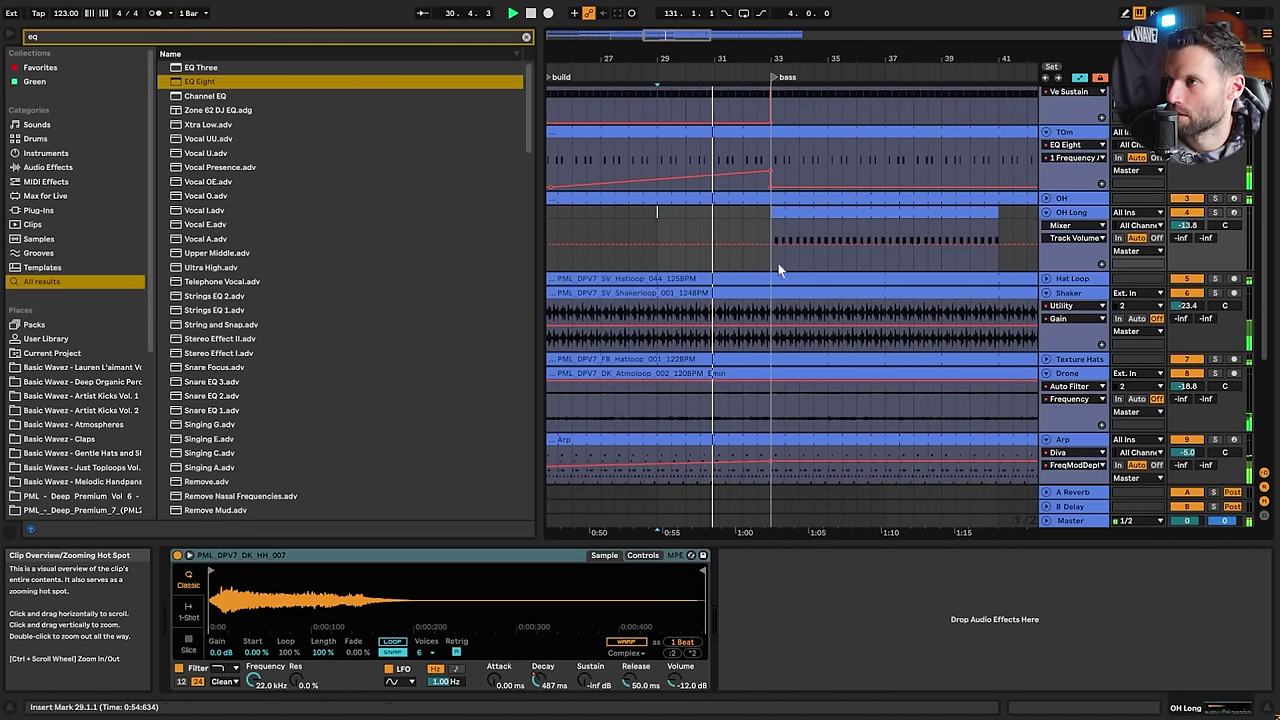
{"action": "key", "text": "space"}
Split the Shaker clip at bar 33, set the second part's clip gain to 3.31 dB and play from before the split
{"action": "left_click", "coordinate": [772, 310]}
{"action": "key", "text": "ctrl+e"}
{"action": "double_click", "coordinate": [796, 290]}
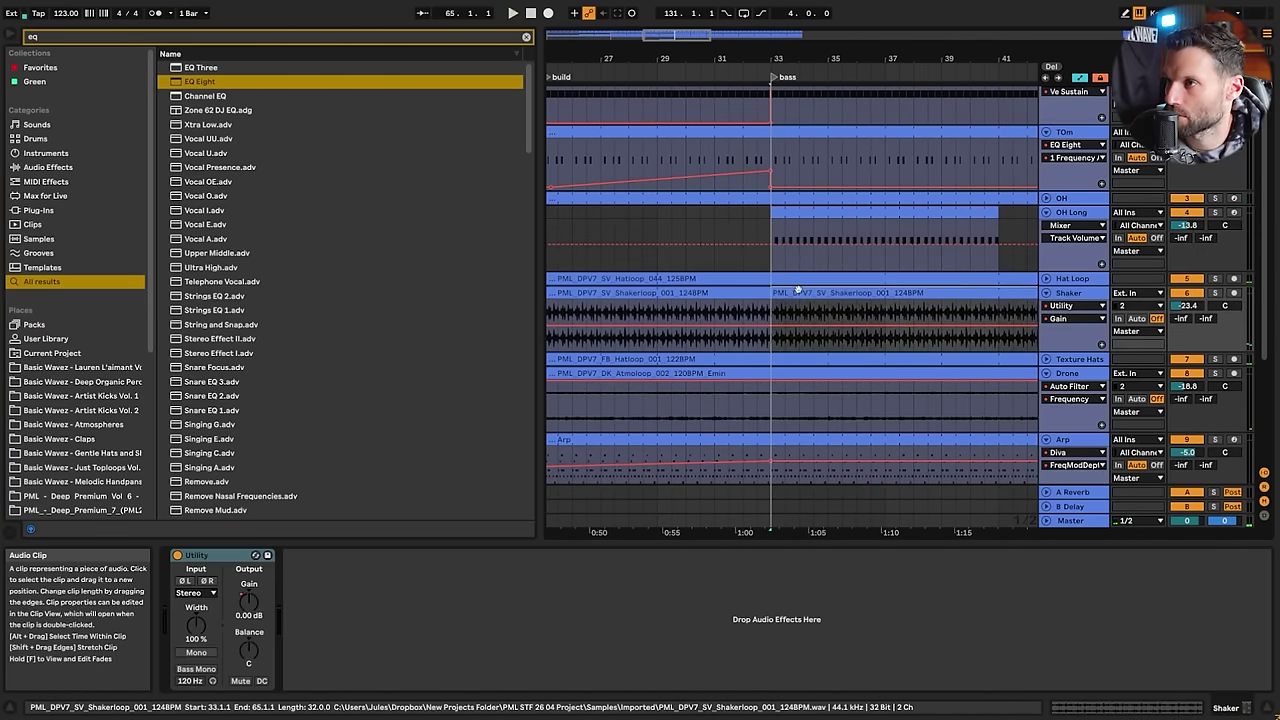
{"action": "left_click_drag", "start_coordinate": [400, 462], "coordinate": [400, 452]}
{"action": "left_click_drag", "start_coordinate": [399, 454], "coordinate": [399, 452]}
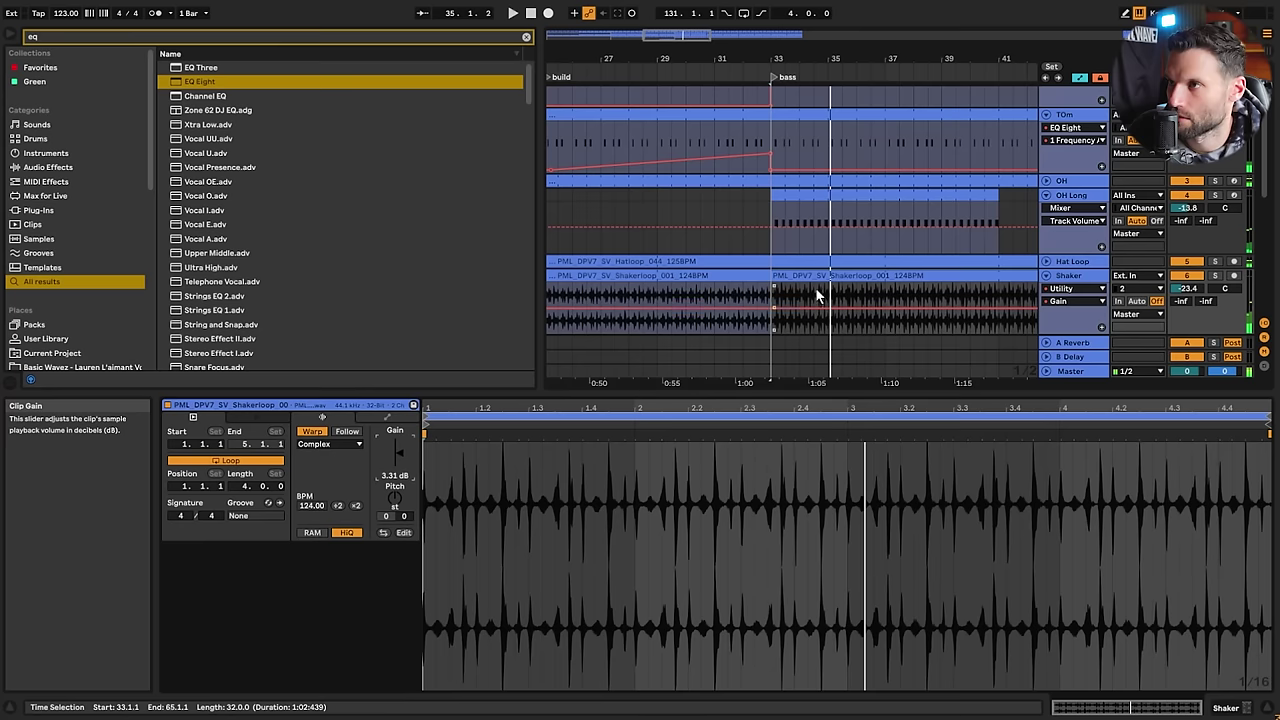
{"action": "left_click", "coordinate": [671, 286]}
Set the OH Long sampler's decay envelope to 2.14 s and extend its clip at bar 33 to bar 65
{"action": "left_click", "coordinate": [921, 196]}
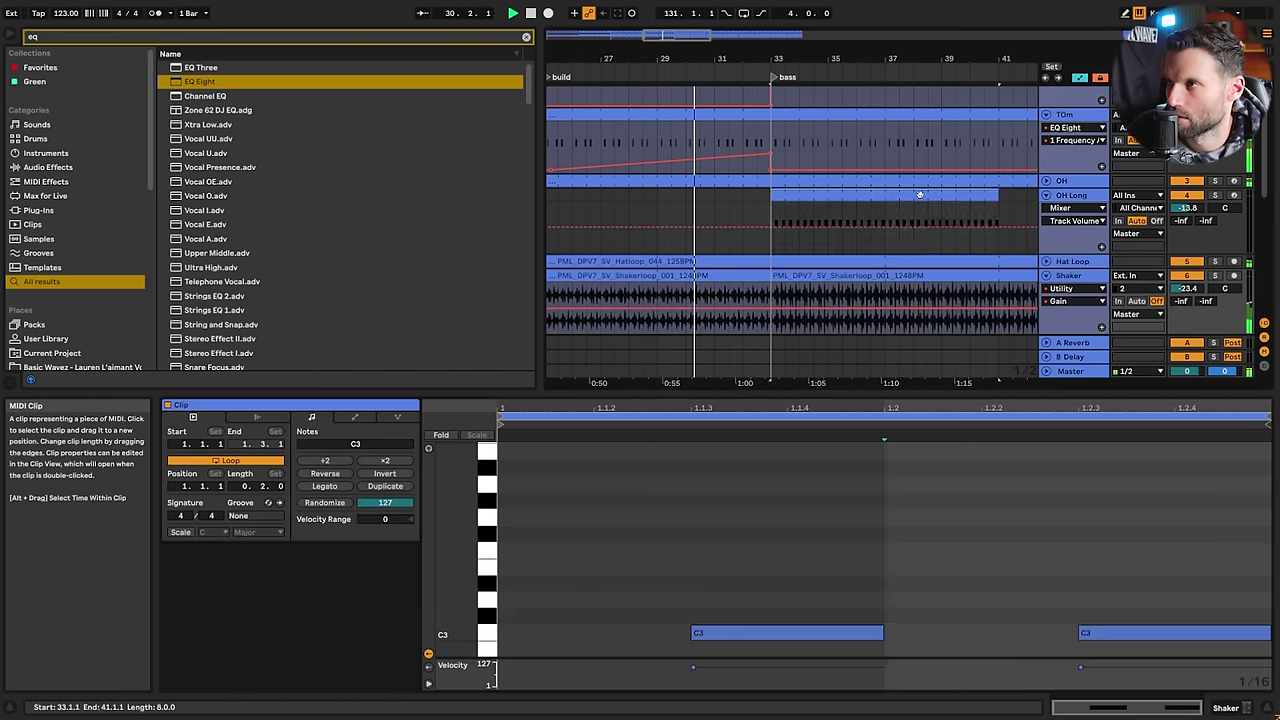
{"action": "double_click", "coordinate": [1077, 196]}
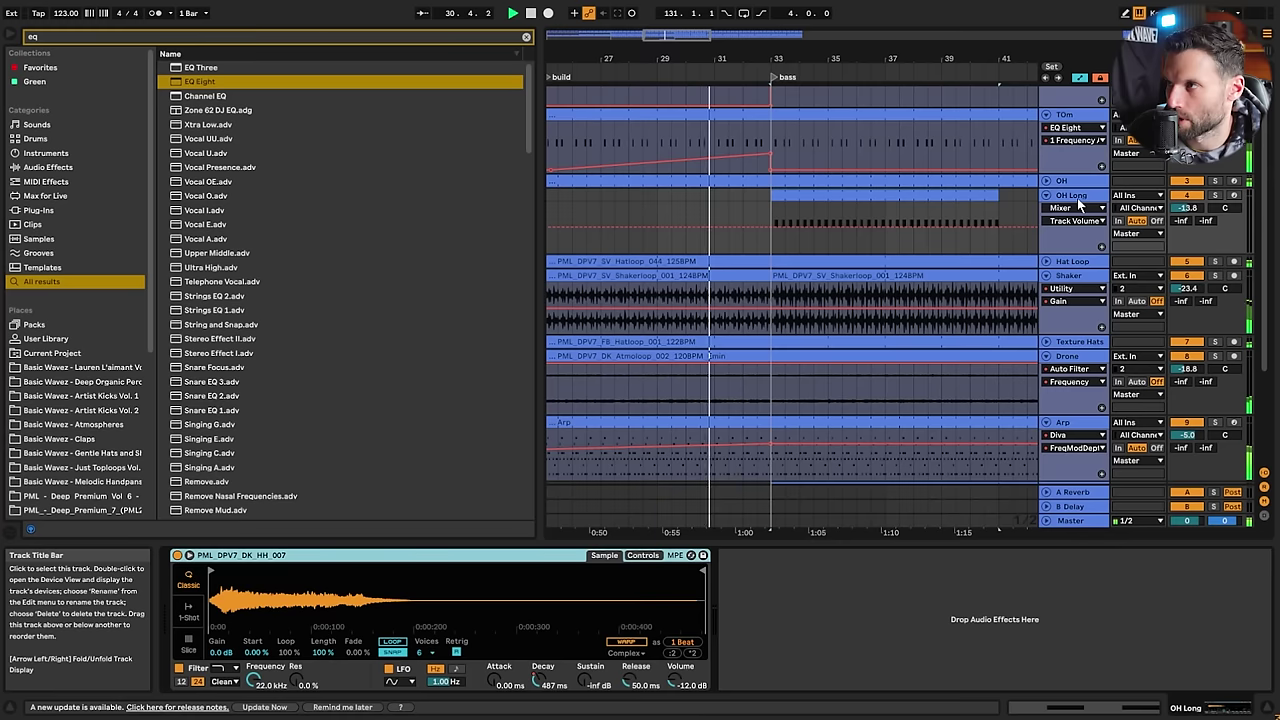
{"action": "left_click", "coordinate": [544, 682]}
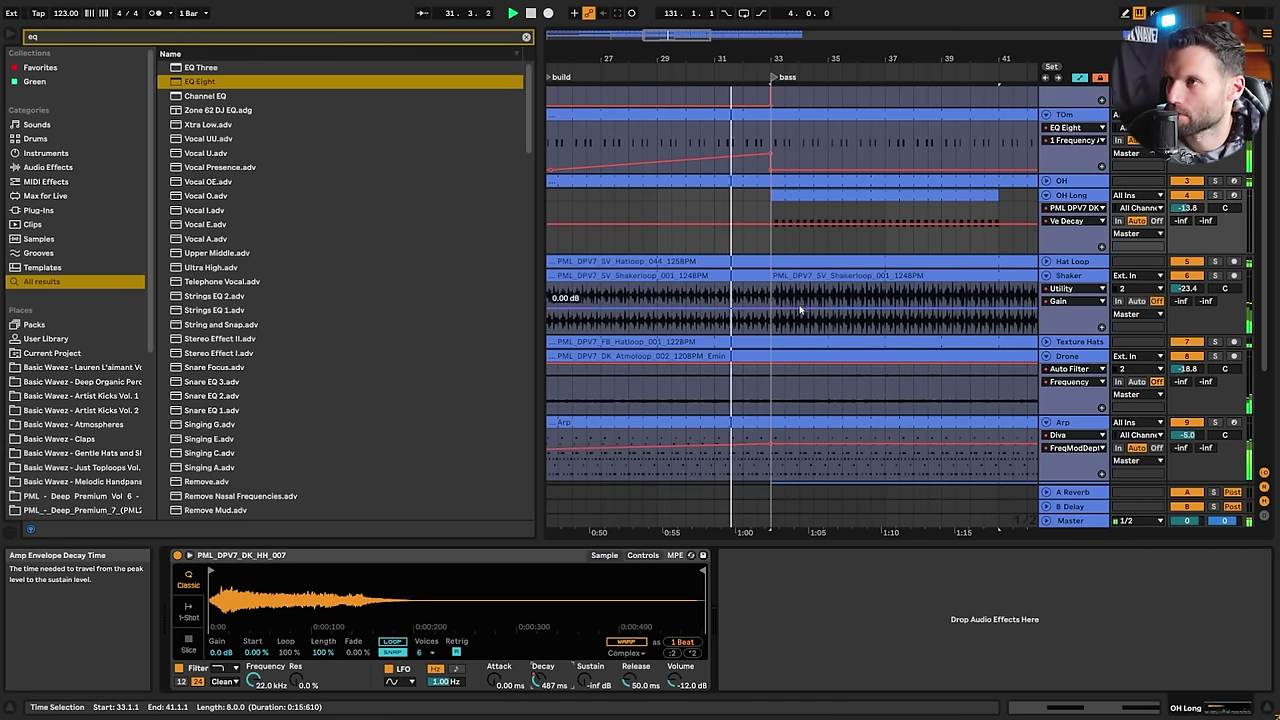
{"action": "left_click", "coordinate": [782, 223]}
{"action": "left_click_drag", "start_coordinate": [771, 223], "coordinate": [771, 216]}
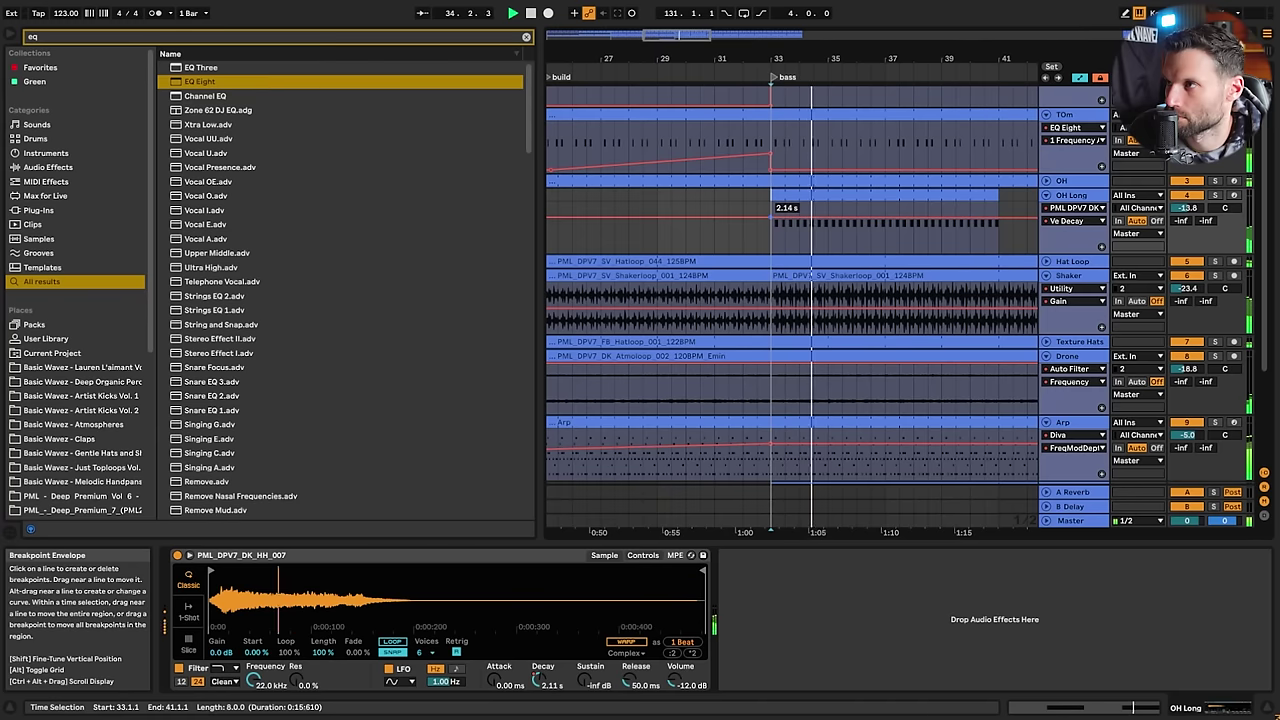
{"action": "left_click_drag", "start_coordinate": [706, 35], "coordinate": [724, 12]}
{"action": "left_click_drag", "start_coordinate": [722, 196], "coordinate": [920, 196]}
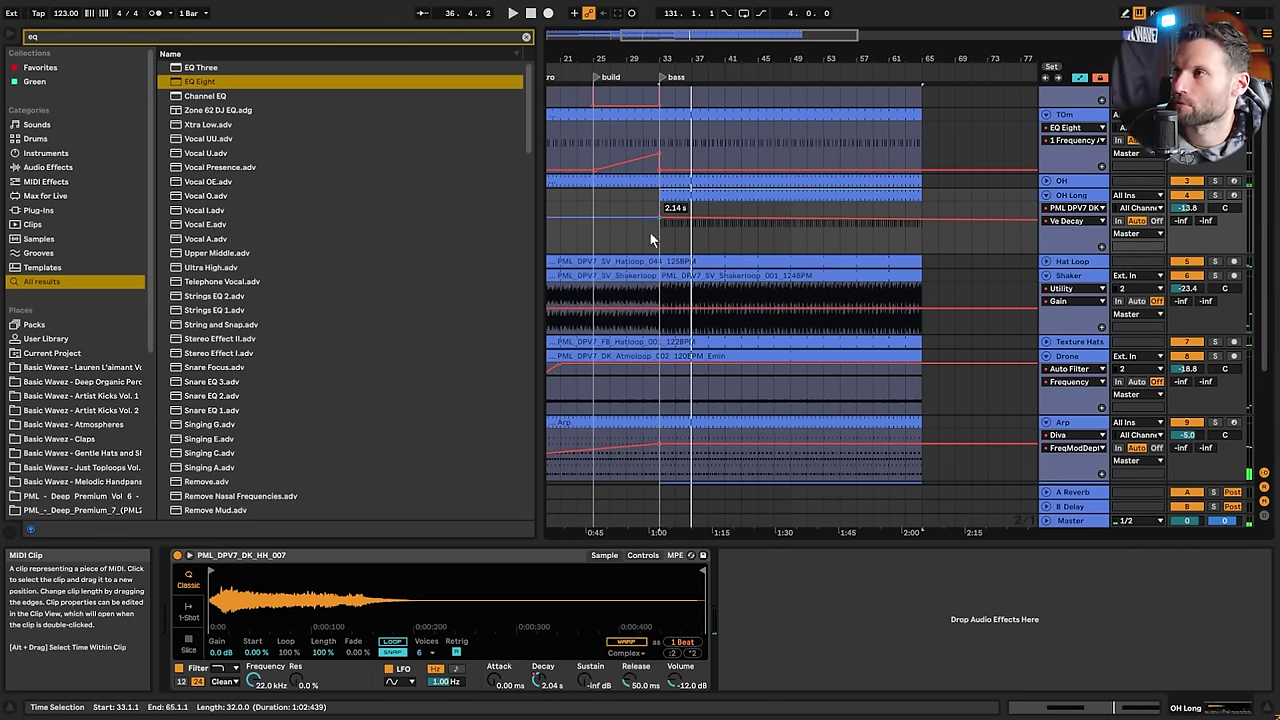
Unfold the OH track and raise its Delay's filter frequency to 2.61 kHz while playing from bar 15
{"action": "scroll", "coordinate": [585, 243], "scroll_direction": "up", "scroll_amount": 2}
{"action": "left_click", "coordinate": [1046, 225]}
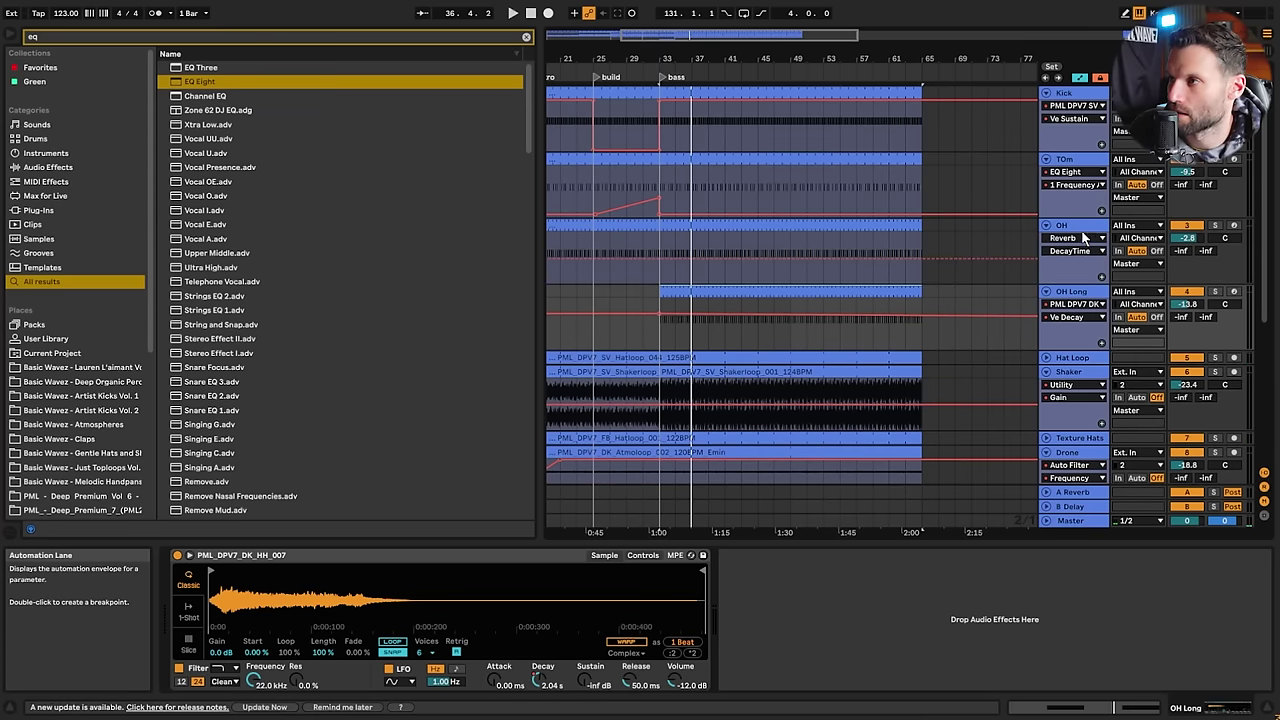
{"action": "left_click", "coordinate": [1062, 225]}
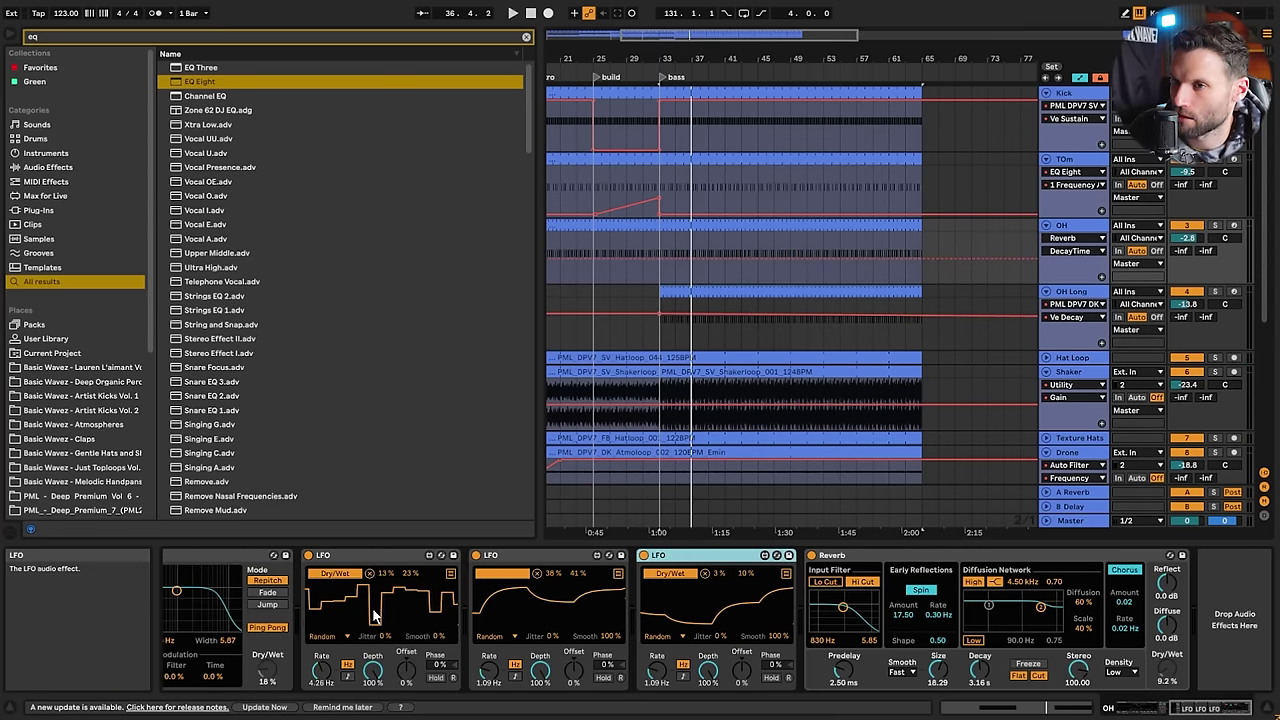
{"action": "left_click_drag", "start_coordinate": [1187, 708], "coordinate": [1161, 708]}
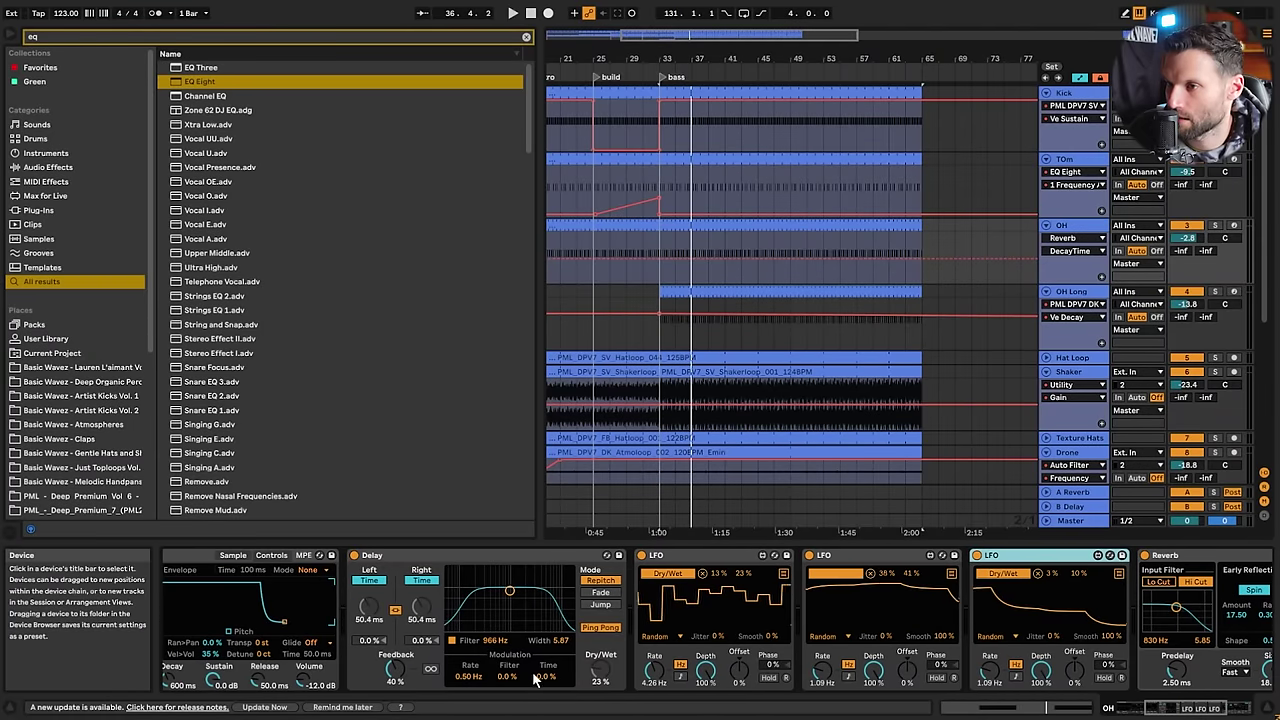
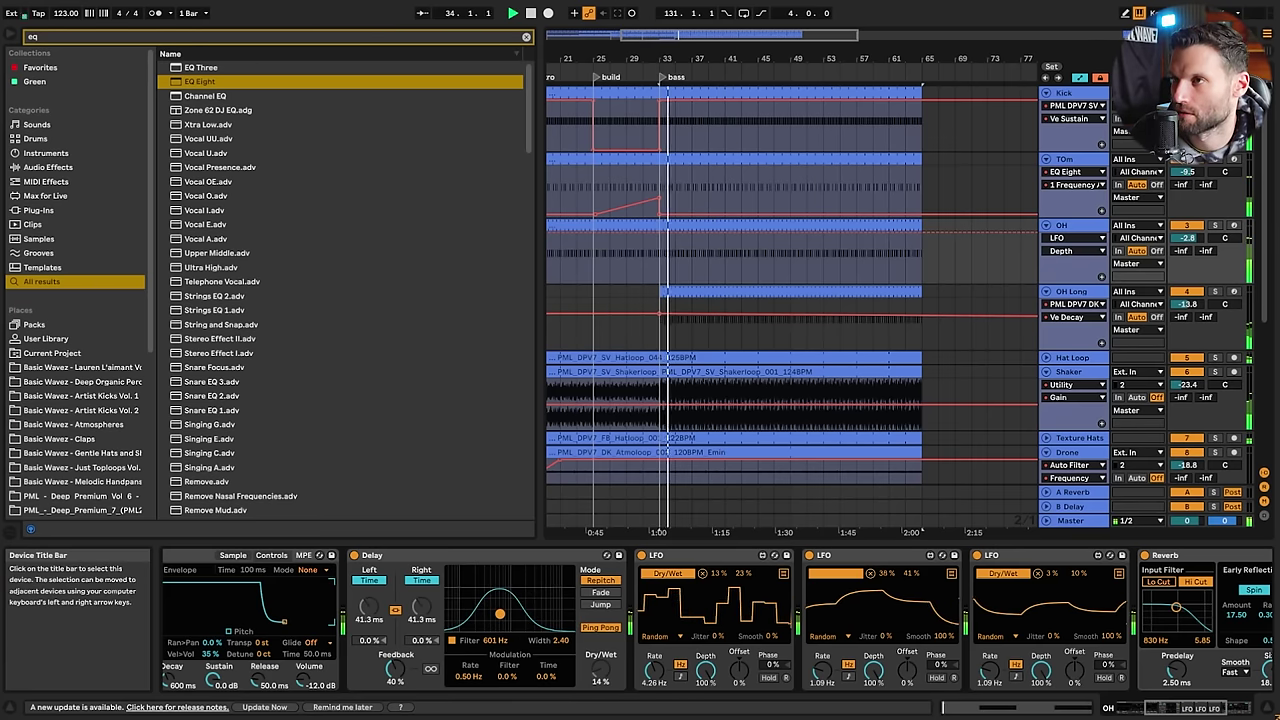
{"action": "left_click_drag", "start_coordinate": [673, 41], "coordinate": [641, 48]}
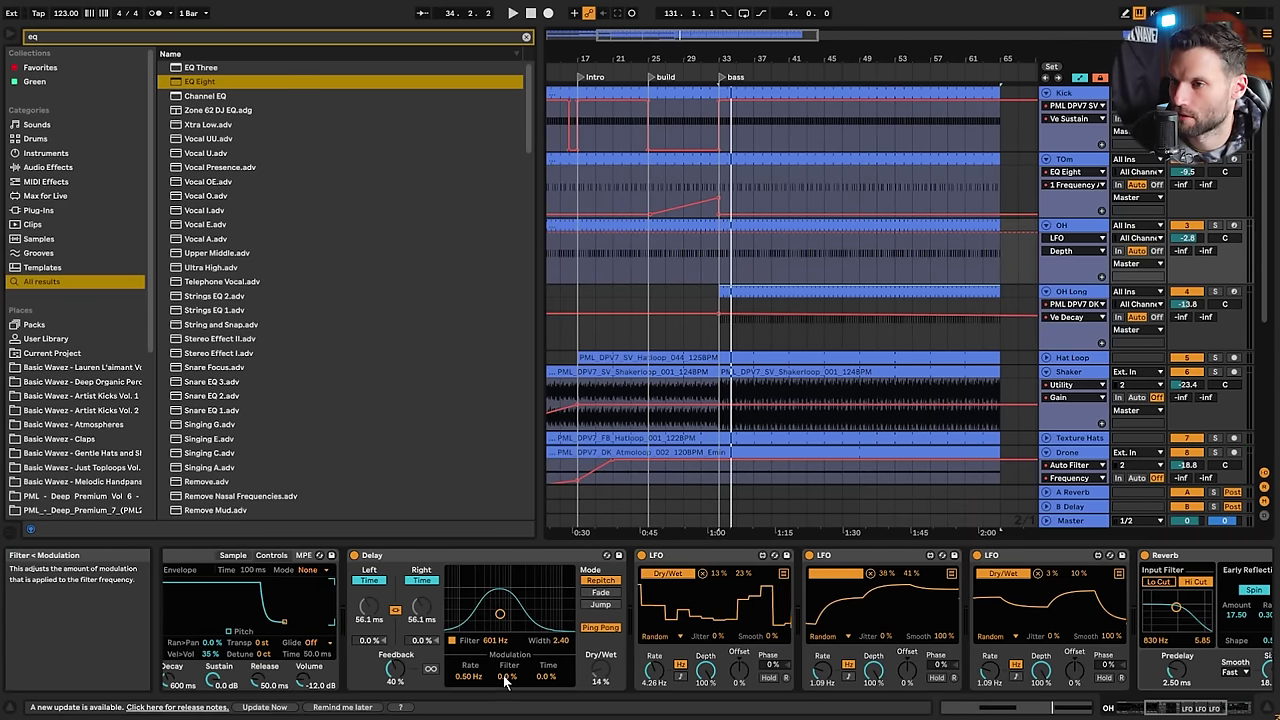
{"action": "key", "text": "space"}
{"action": "left_click_drag", "start_coordinate": [493, 641], "coordinate": [493, 576]}
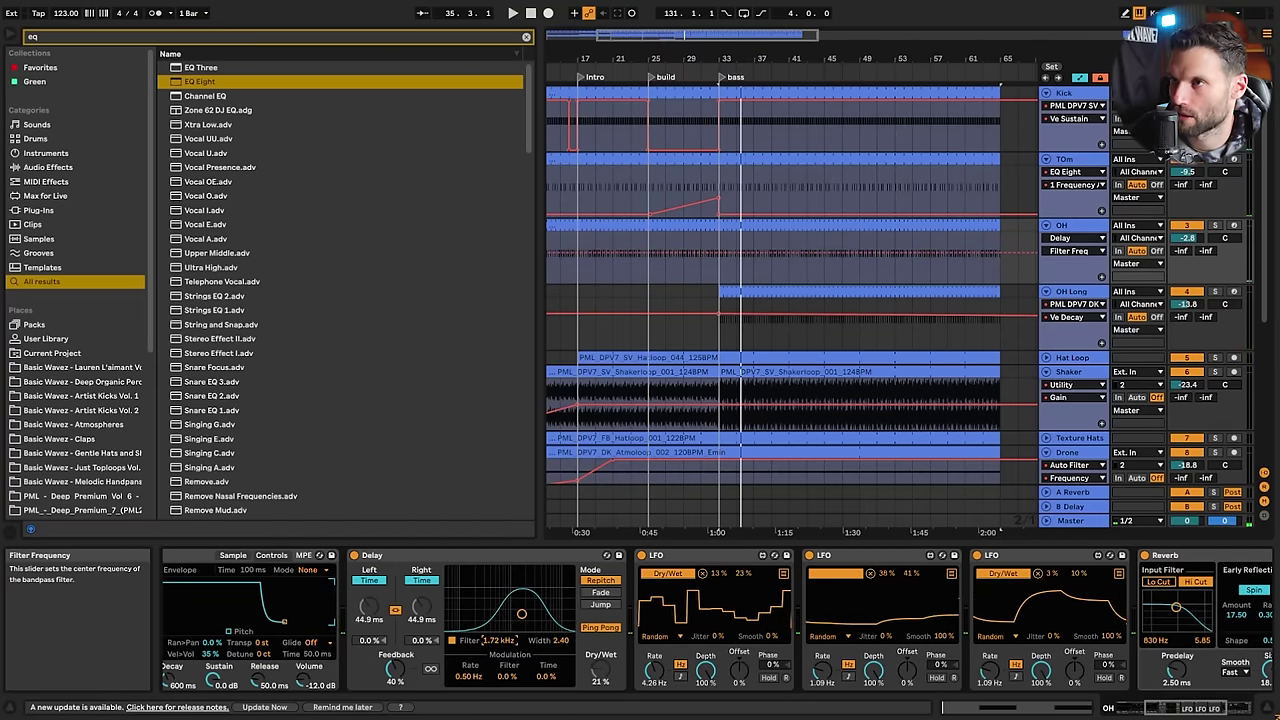
{"action": "left_click", "coordinate": [556, 273]}
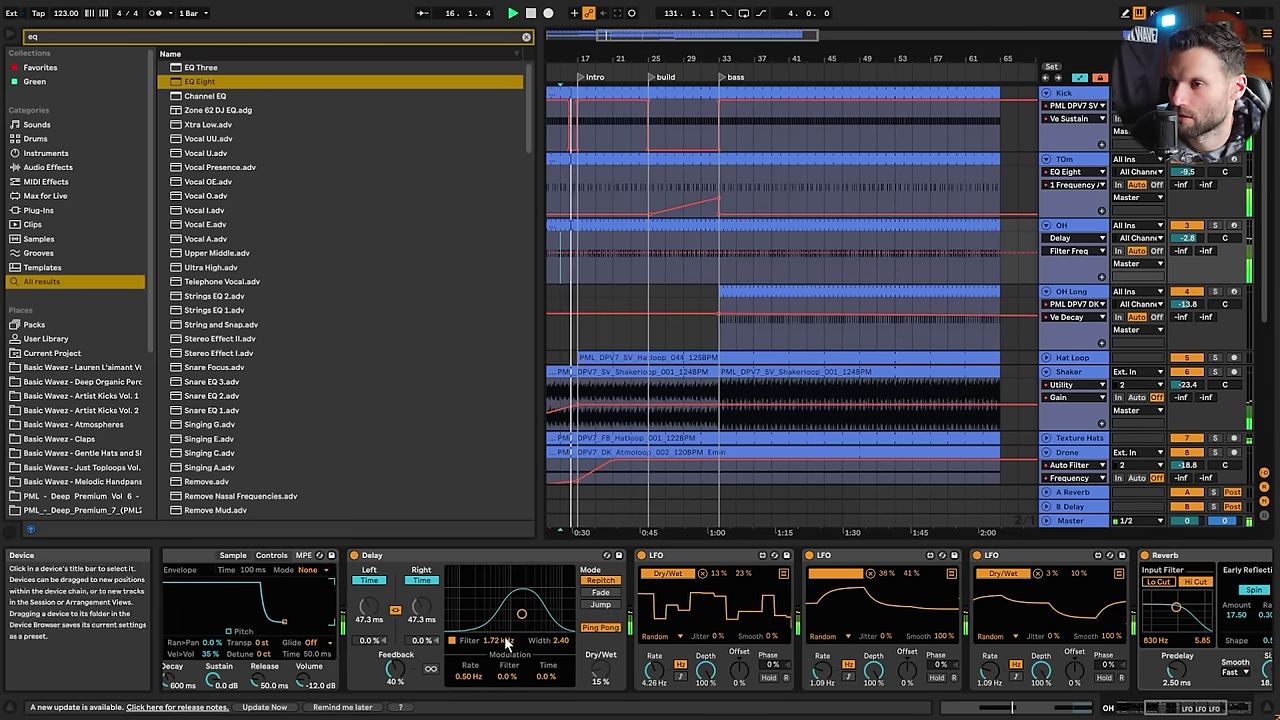
{"action": "left_click_drag", "start_coordinate": [499, 640], "coordinate": [499, 628]}
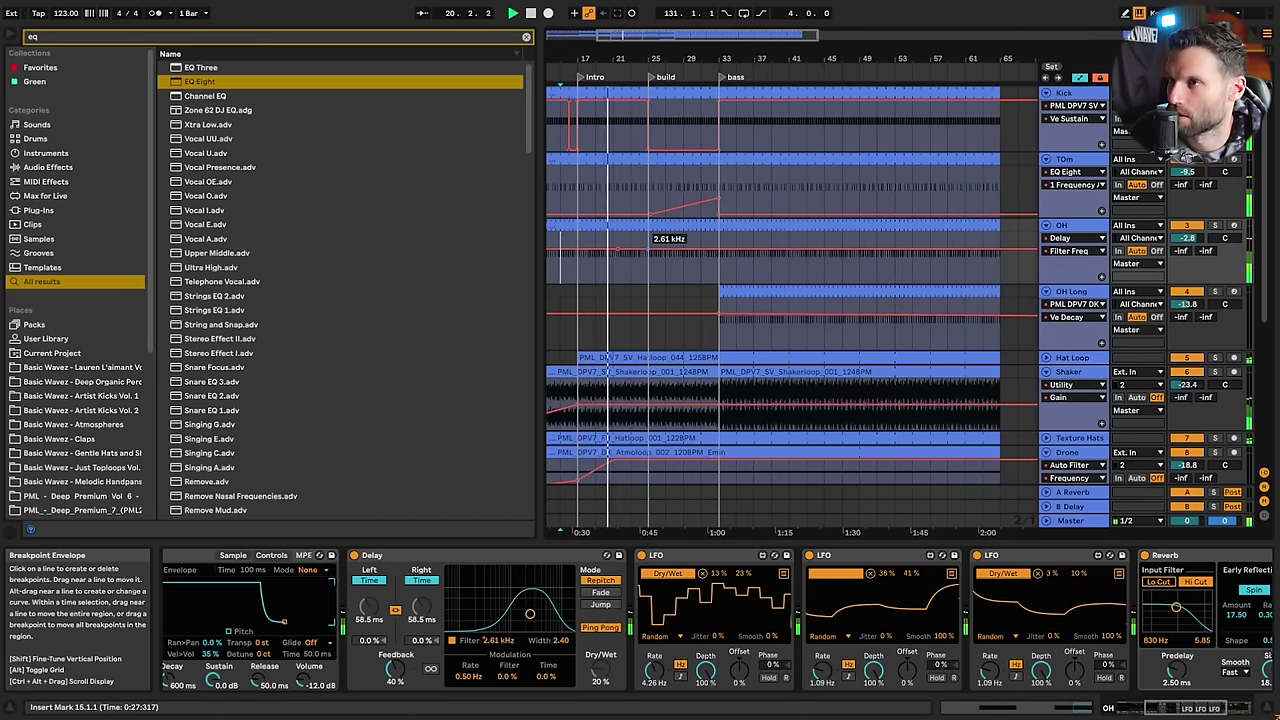
Automate OH's Delay filter frequency to dip at bar 25, rise to 6.86 kHz at bar 33 and drop there to 346 Hz
{"action": "left_click_drag", "start_coordinate": [650, 249], "coordinate": [650, 257]}
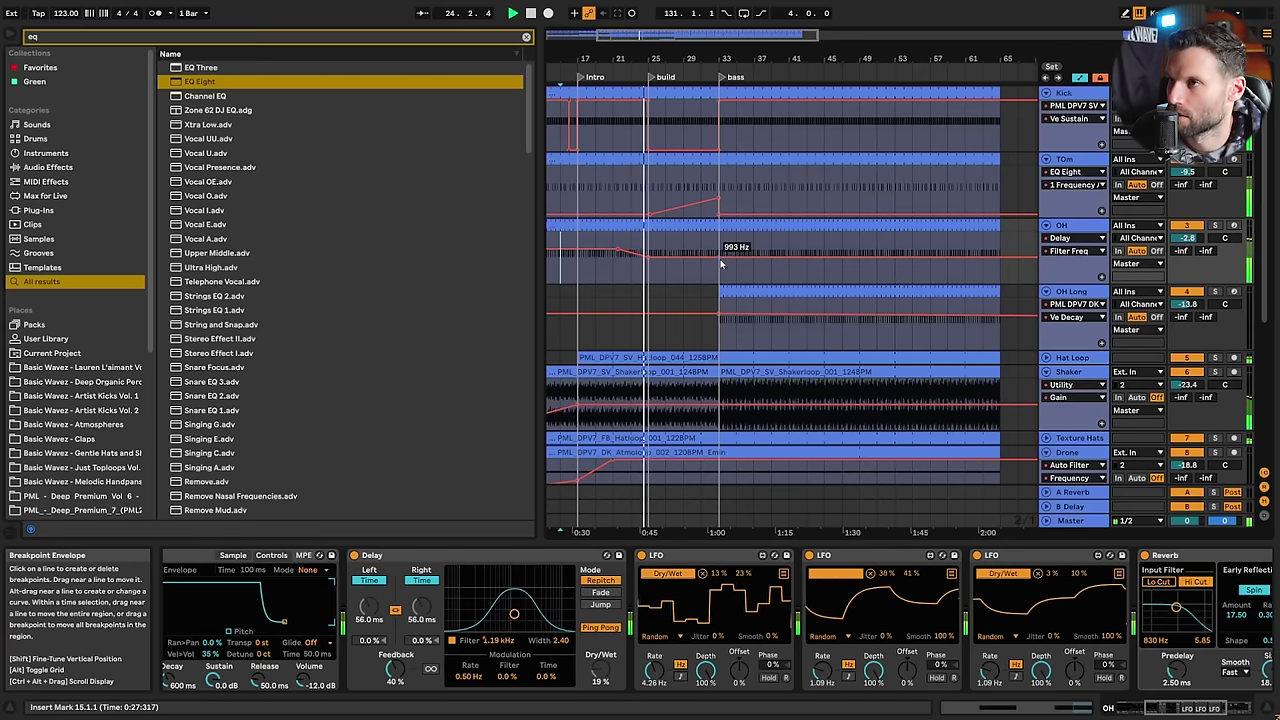
{"action": "left_click_drag", "start_coordinate": [720, 264], "coordinate": [722, 255]}
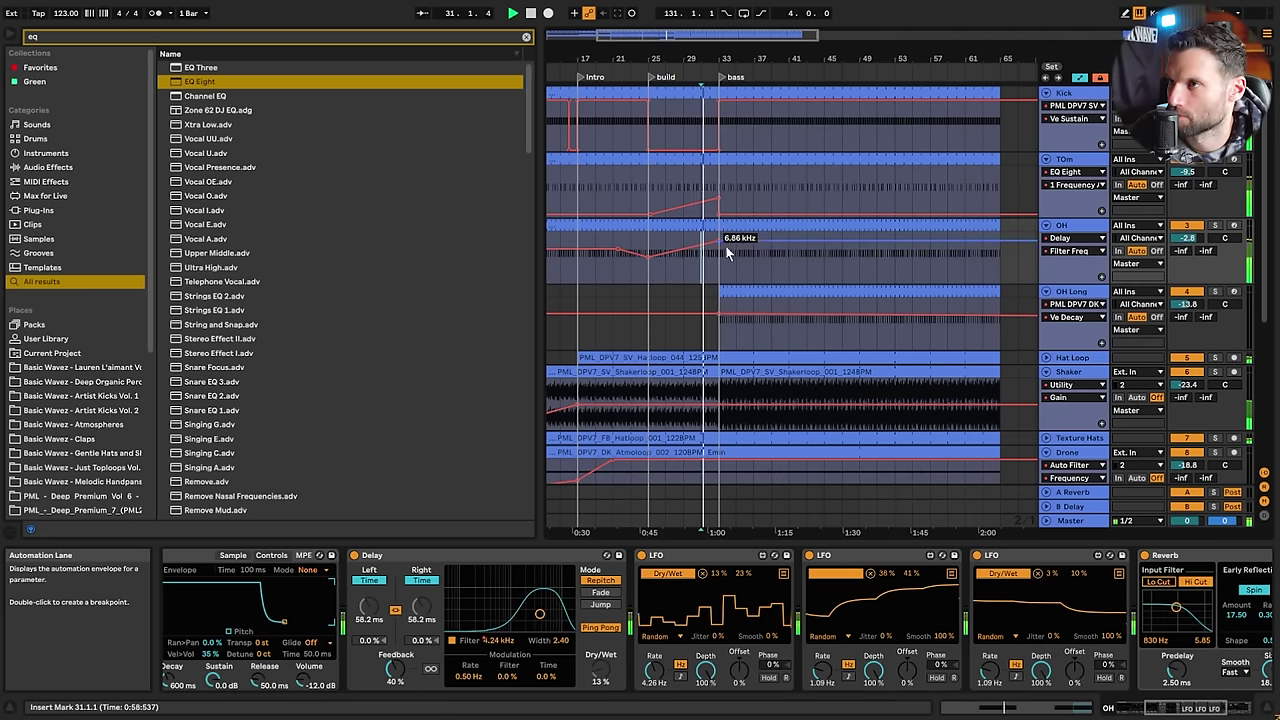
{"action": "left_click_drag", "start_coordinate": [726, 246], "coordinate": [724, 262]}
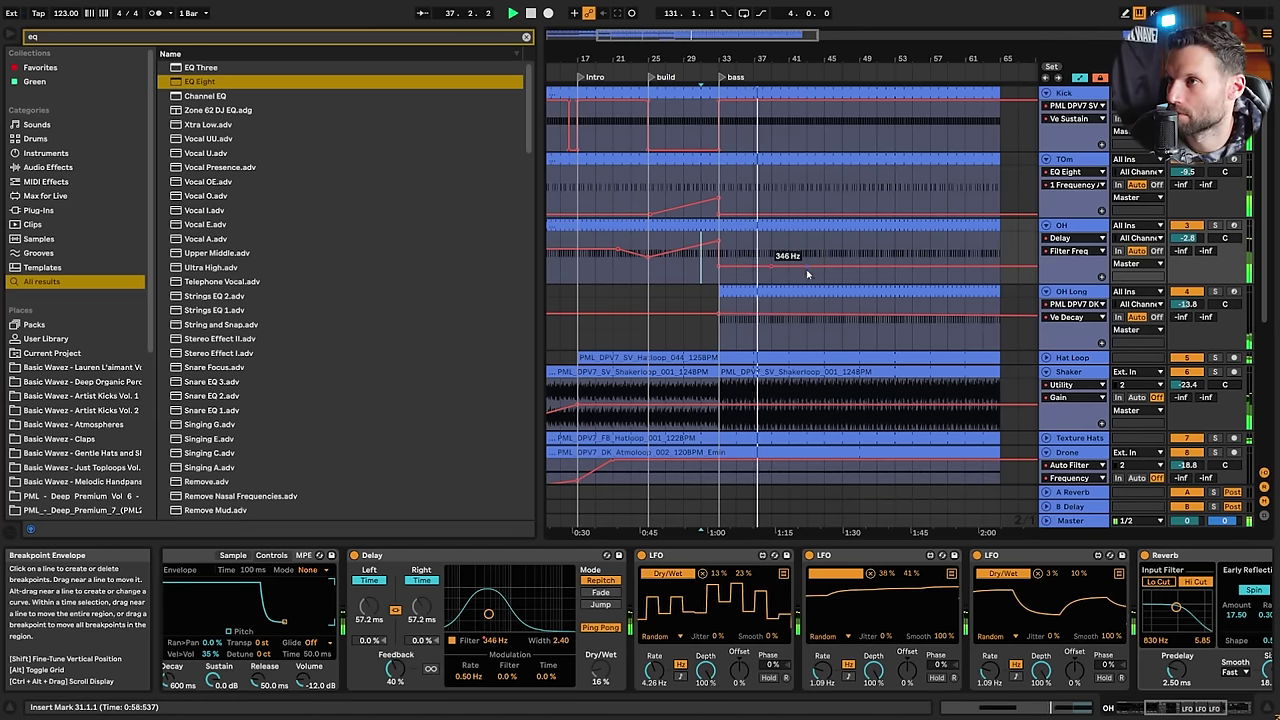
Add a filter frequency rise from bar 39 to 41 that resets to 346 Hz, and duplicate the bar 33–41 automation once
{"action": "mouse_move", "coordinate": [788, 273]}
{"action": "left_mouse_down"}
{"action": "mouse_move", "coordinate": [796, 244]}
{"action": "mouse_move", "coordinate": [796, 264]}
{"action": "left_mouse_up"}
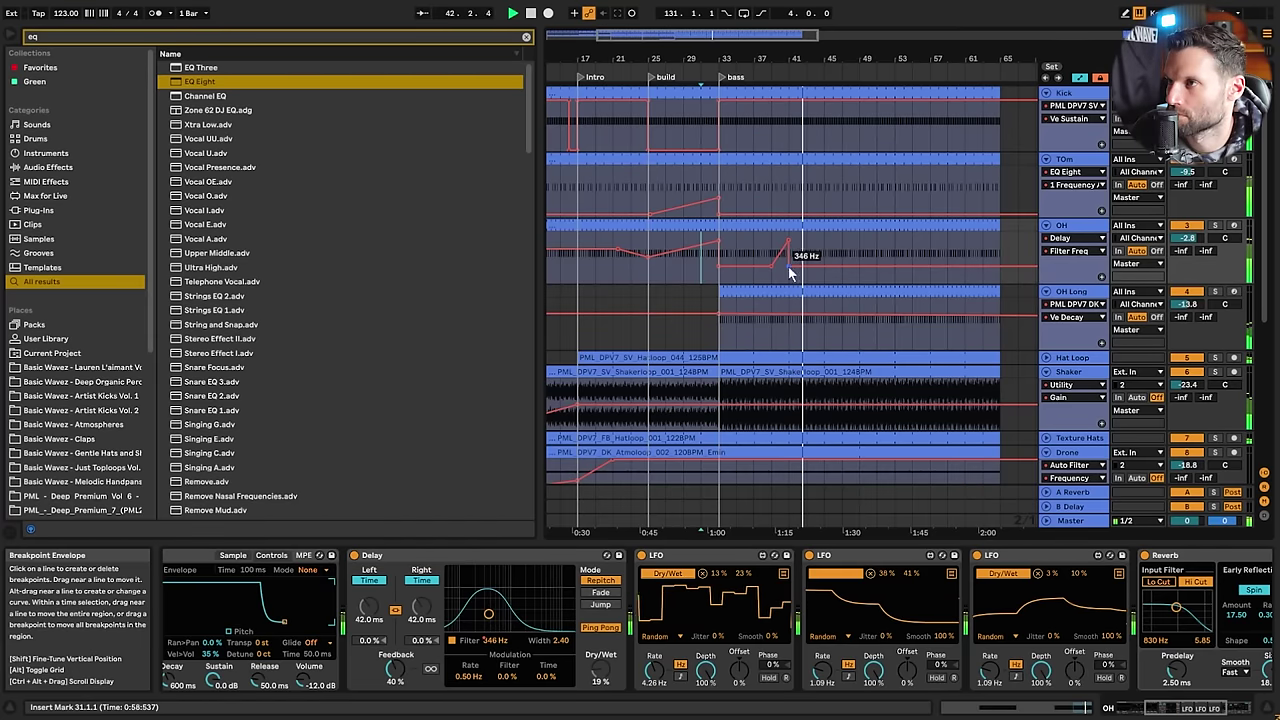
{"action": "left_click_drag", "start_coordinate": [726, 242], "coordinate": [784, 252]}
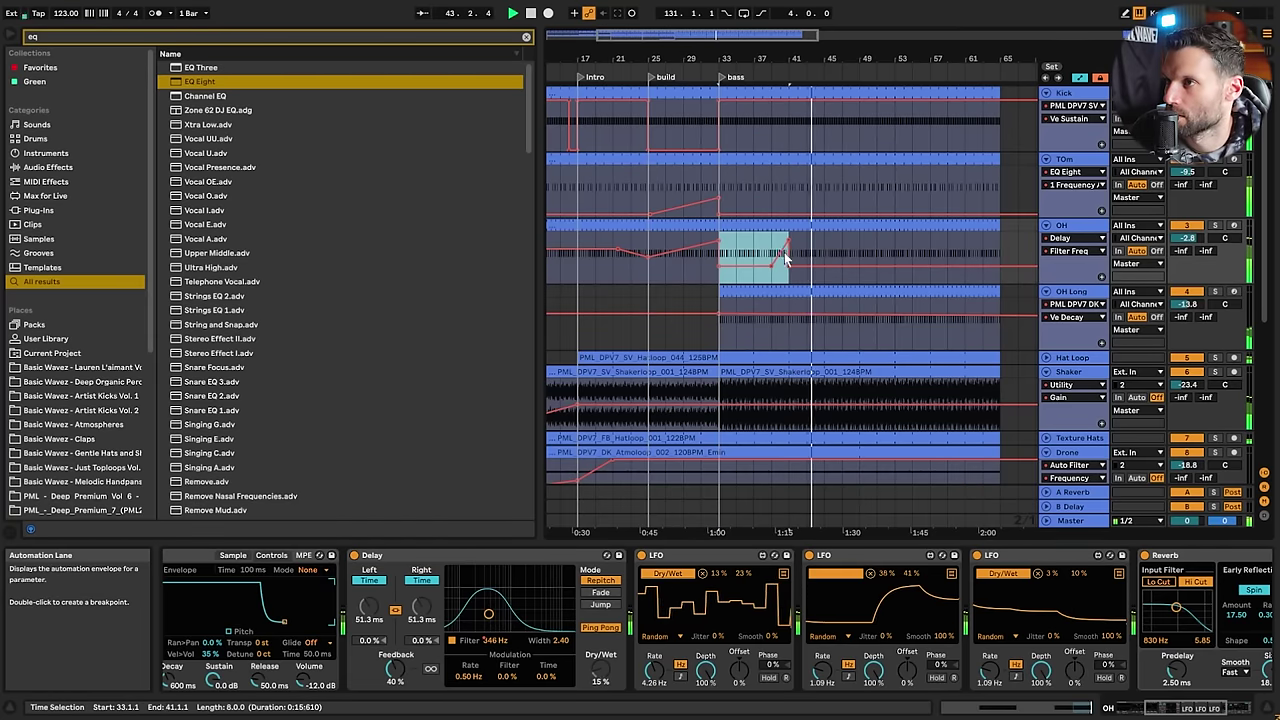
{"action": "key", "text": "ctrl+d"}
Raise OH's Delay filter frequency at bar 49 and curve it up to about 4.05 kHz at bar 65
{"action": "left_click", "coordinate": [805, 256]}
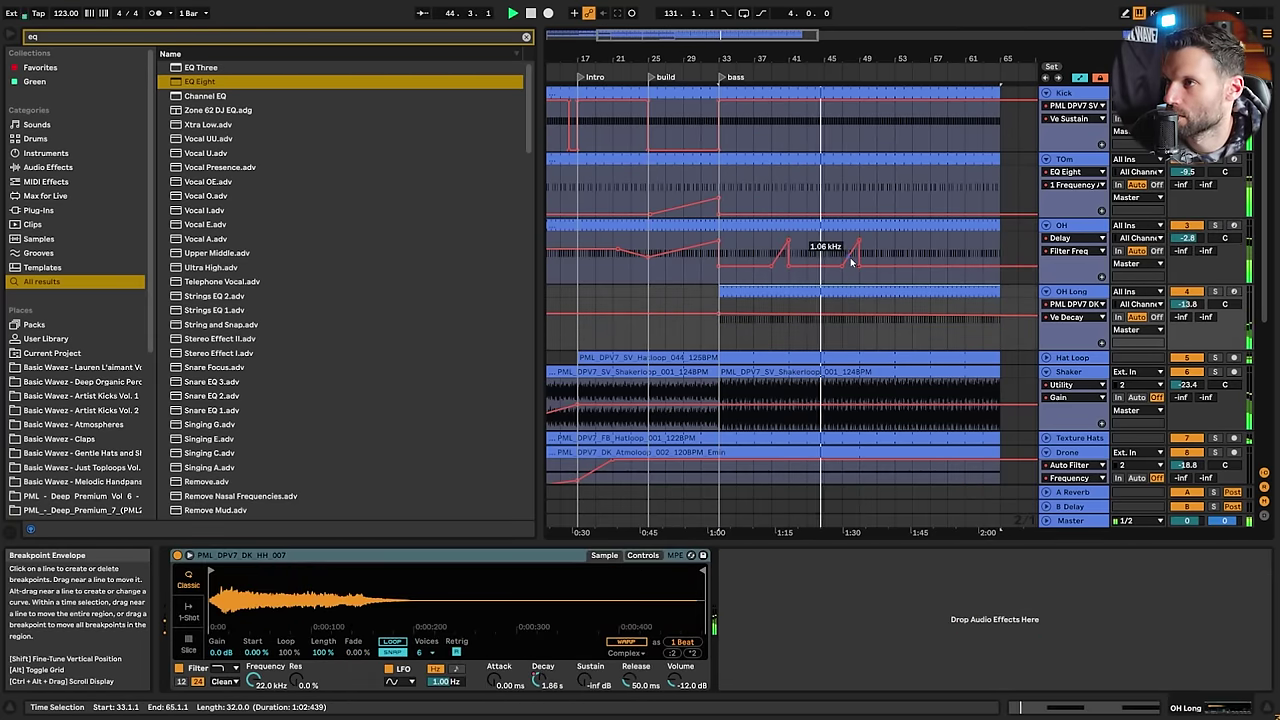
{"action": "left_click_drag", "start_coordinate": [856, 265], "coordinate": [856, 254]}
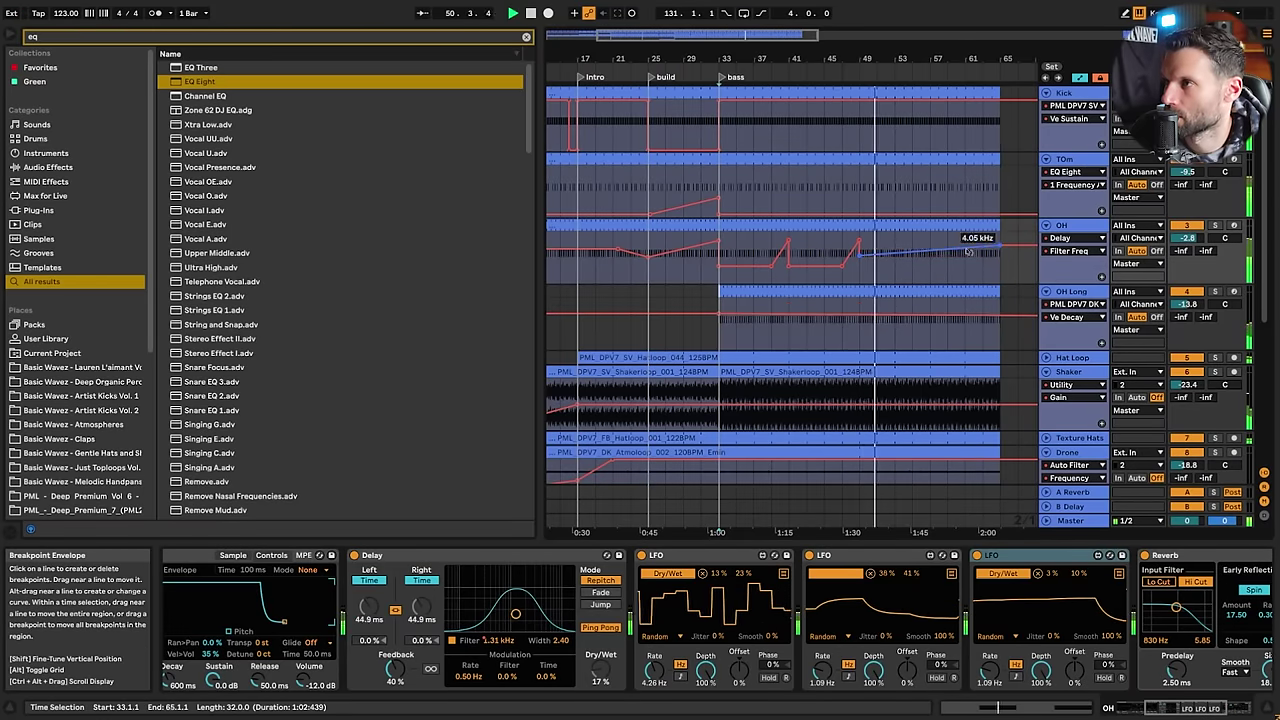
{"action": "left_click_drag", "start_coordinate": [998, 258], "coordinate": [1001, 246]}
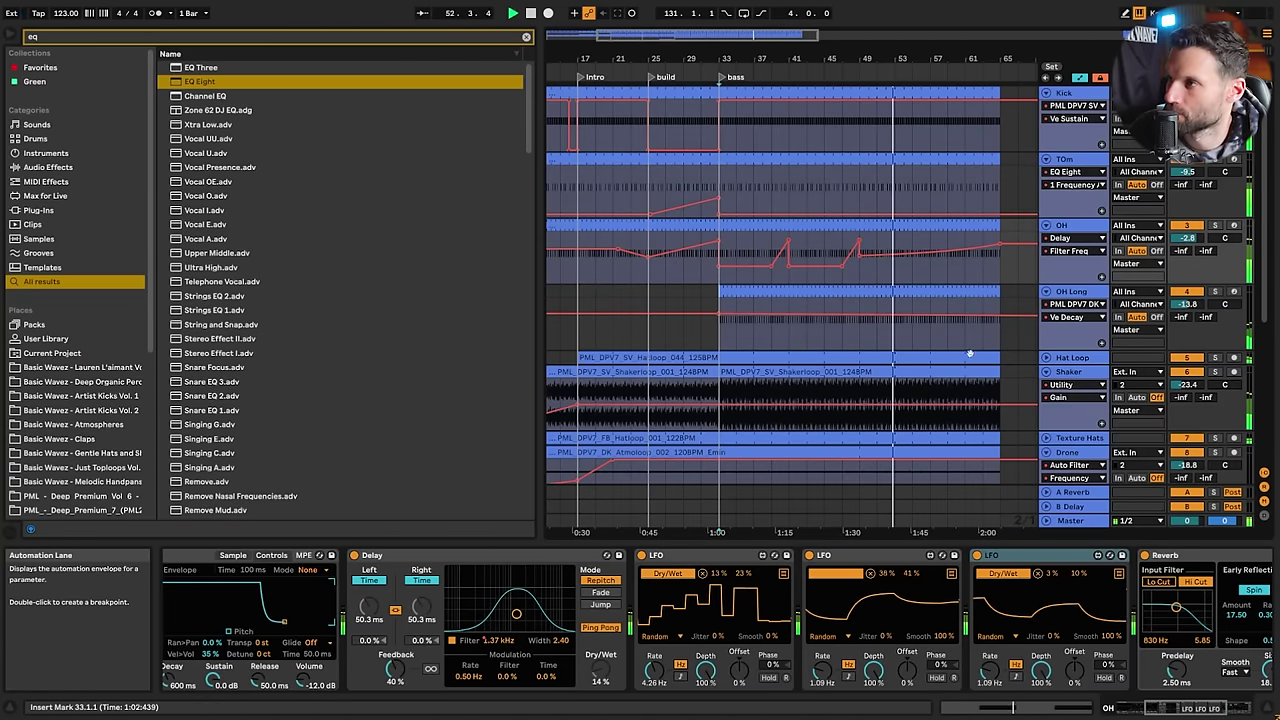
Automate OH Long's decay to step up at bar 49, adjust its level through bar 65 and play back the result
{"action": "left_click", "coordinate": [866, 319]}
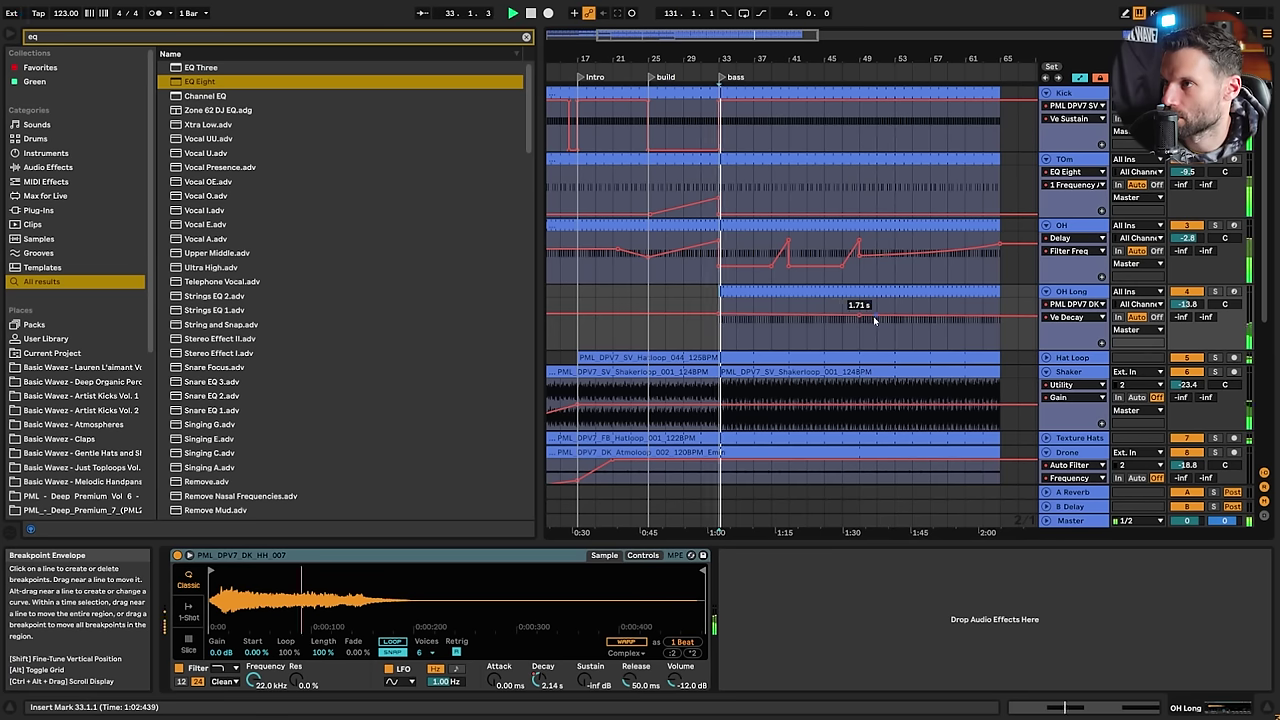
{"action": "left_click_drag", "start_coordinate": [871, 318], "coordinate": [860, 305]}
{"action": "left_click", "coordinate": [859, 337]}
{"action": "key", "text": "space"}
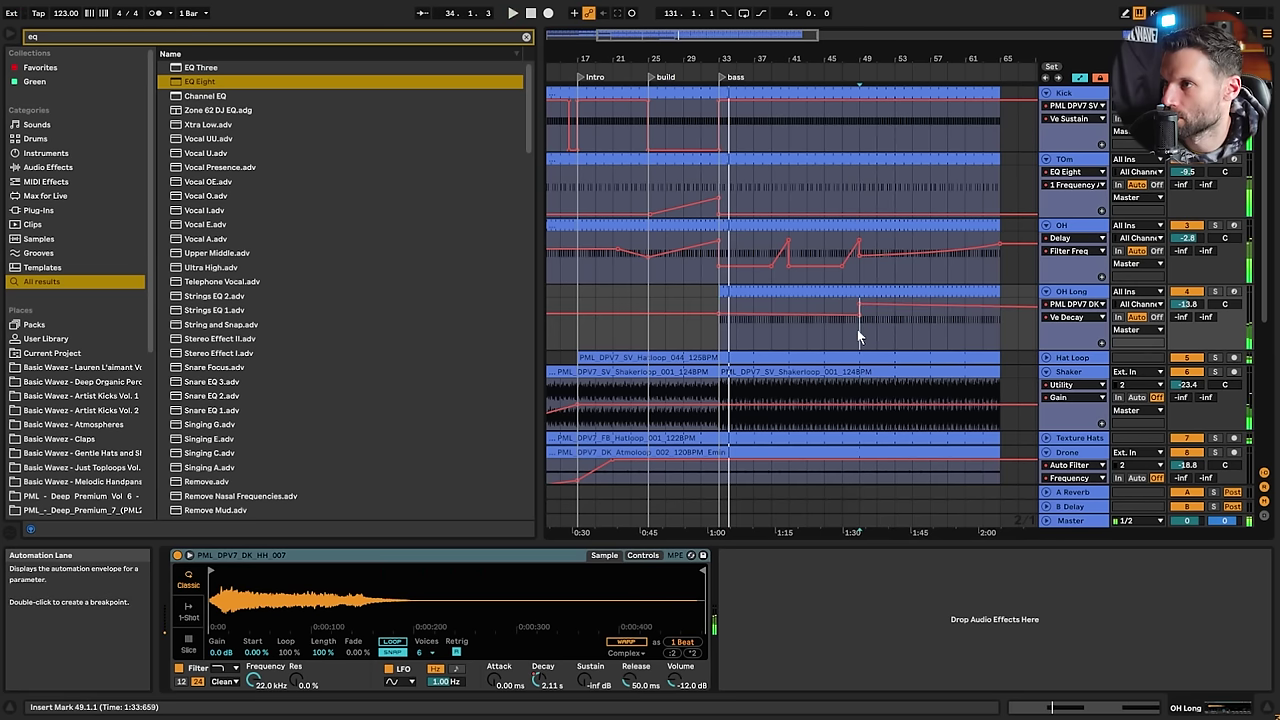
{"action": "key", "text": "space"}
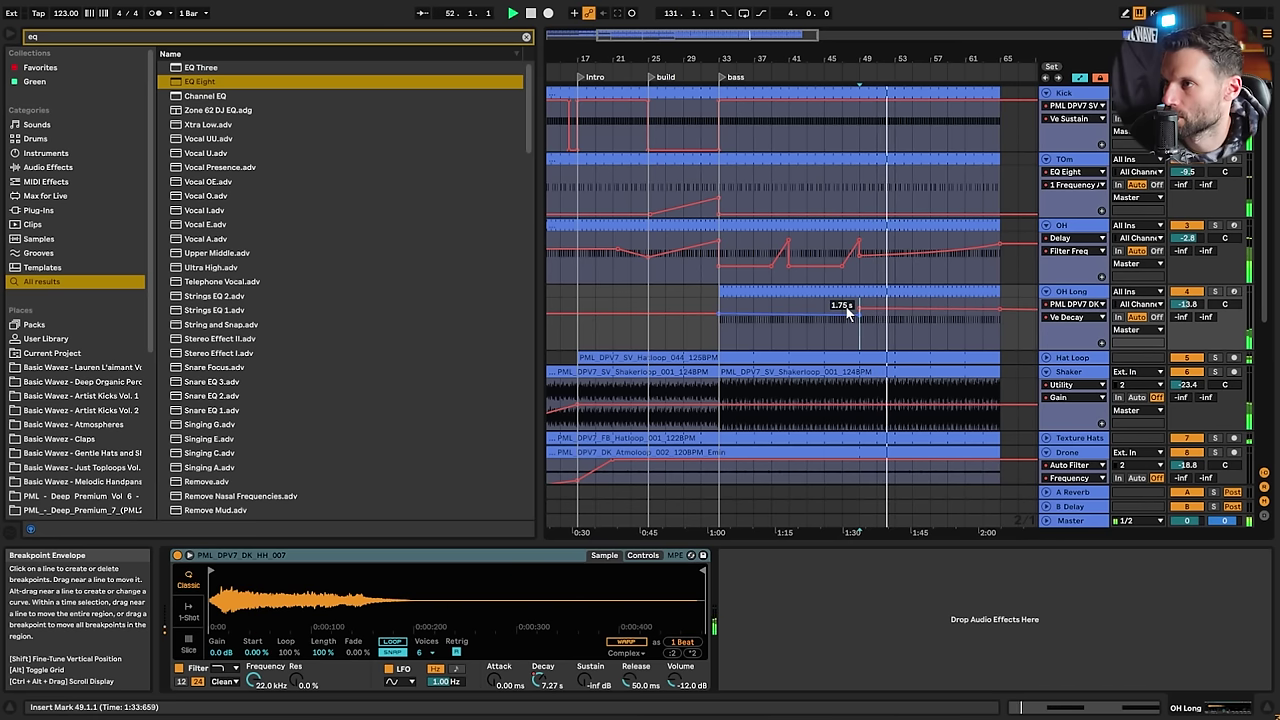
{"action": "left_click_drag", "start_coordinate": [859, 308], "coordinate": [859, 312]}
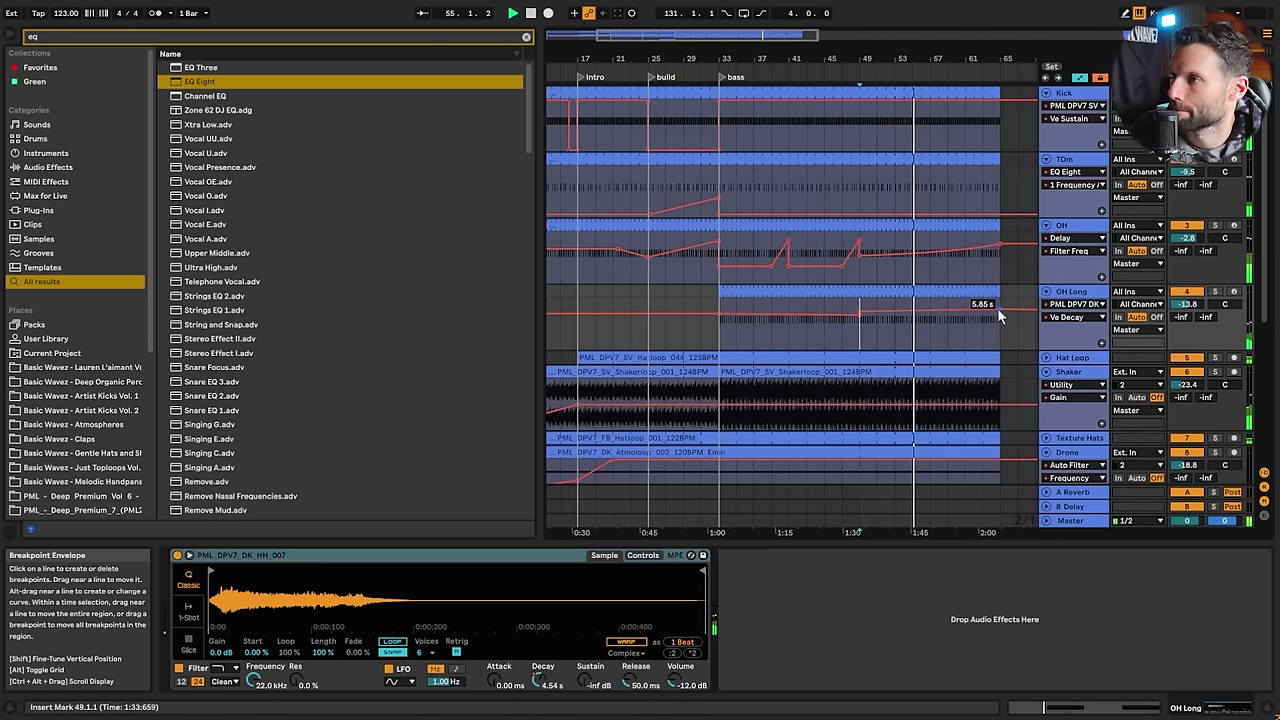
{"action": "left_click", "coordinate": [631, 343]}
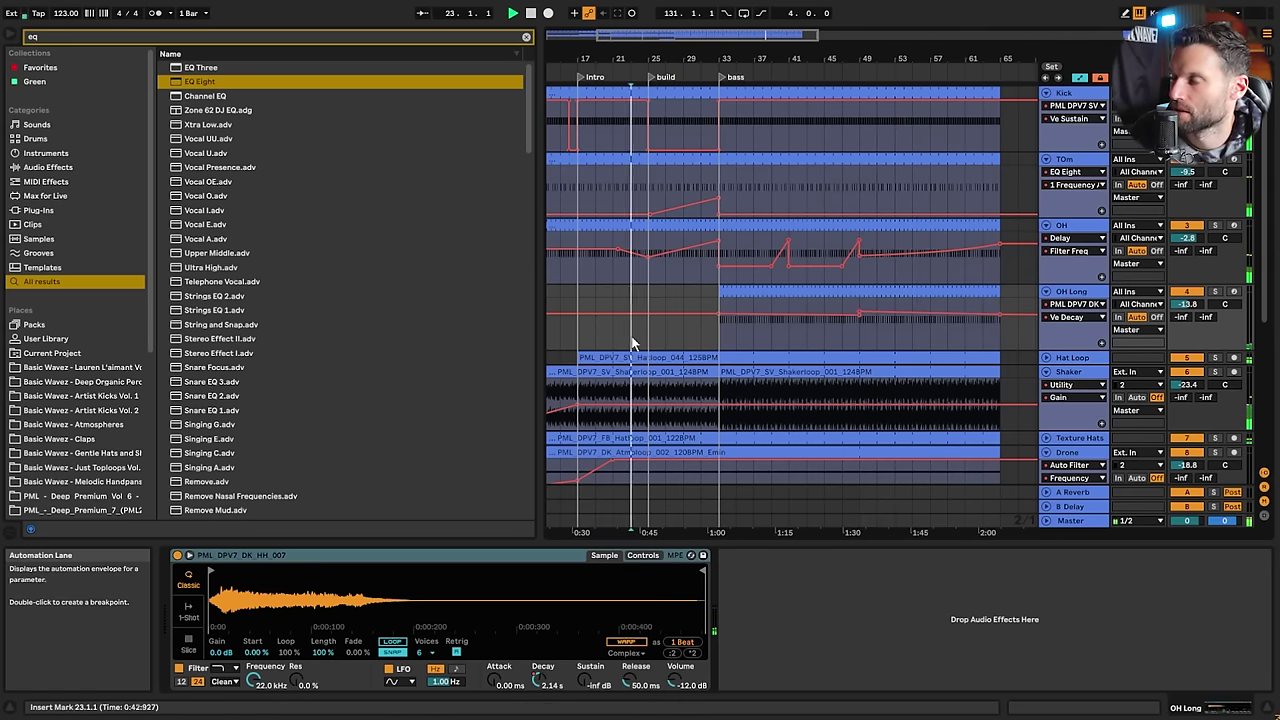
Fold all tracks, unfold only the Arp track with its FreqModDepth automation and play from bar 29
{"action": "scroll", "coordinate": [1047, 315], "scroll_direction": "down", "scroll_amount": 2}
{"action": "left_click", "coordinate": [1048, 204], "text": "alt"}
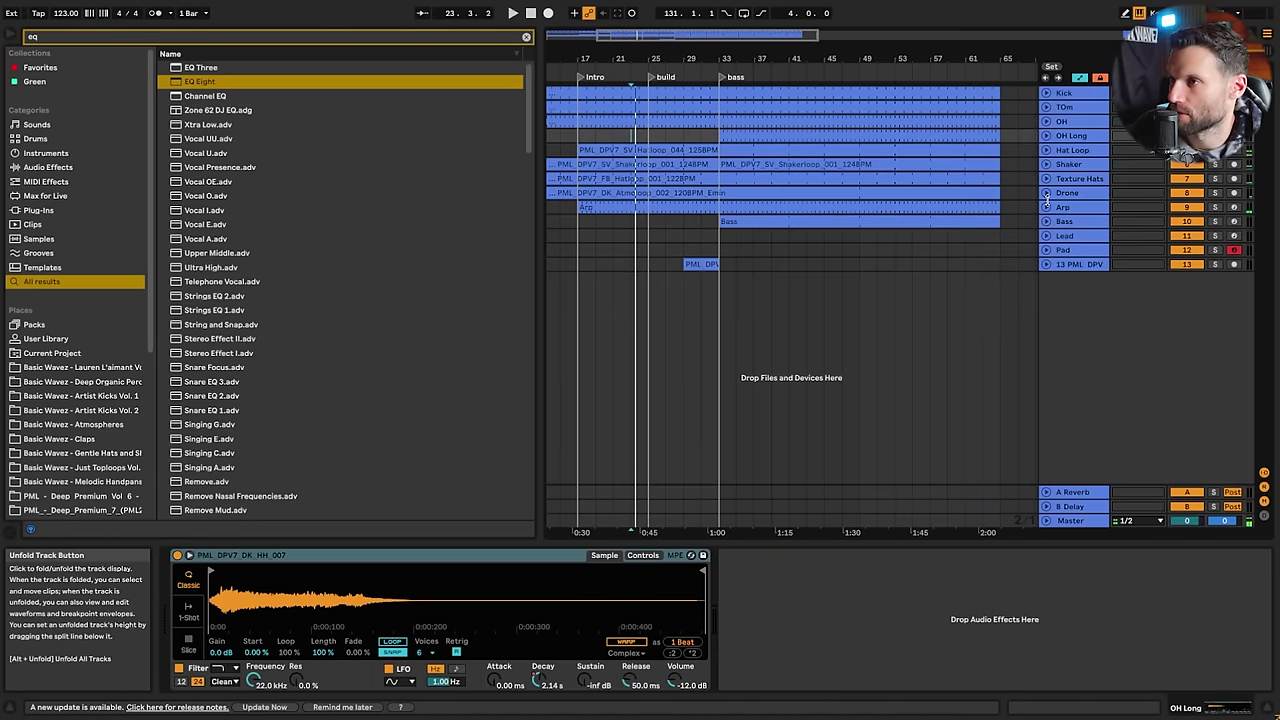
{"action": "left_click", "coordinate": [1046, 207]}
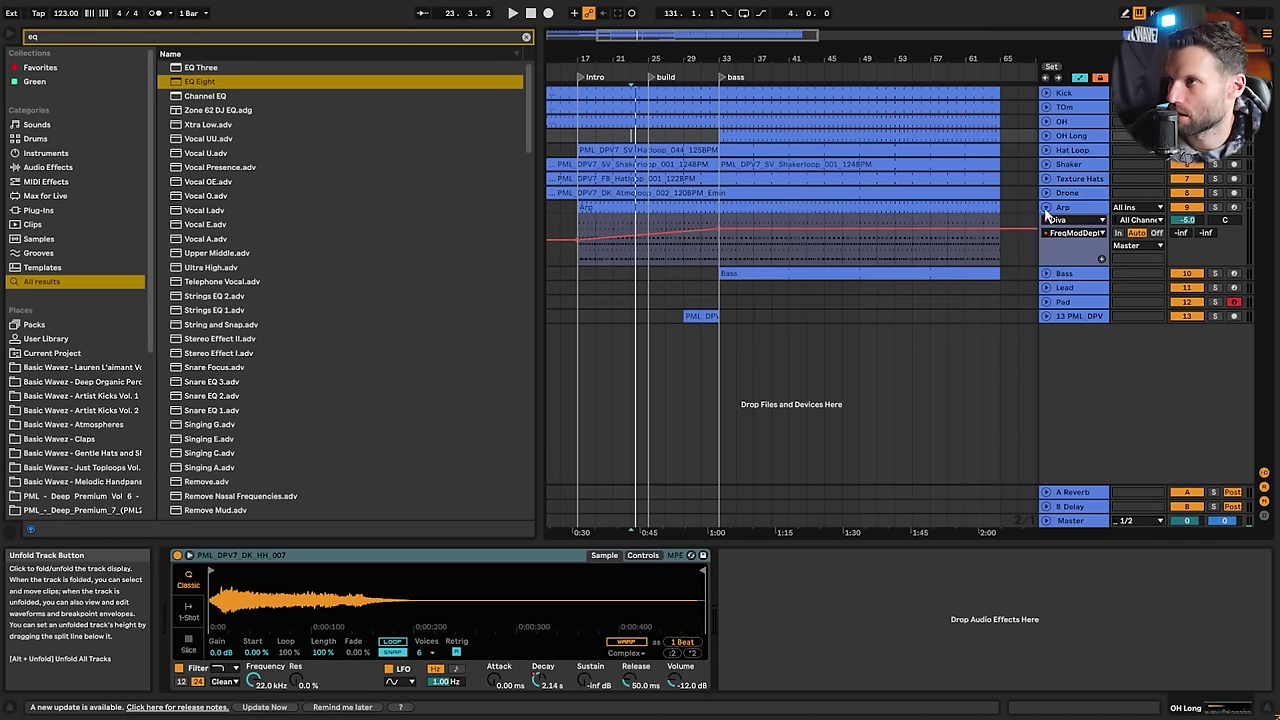
{"action": "left_click", "coordinate": [685, 257]}
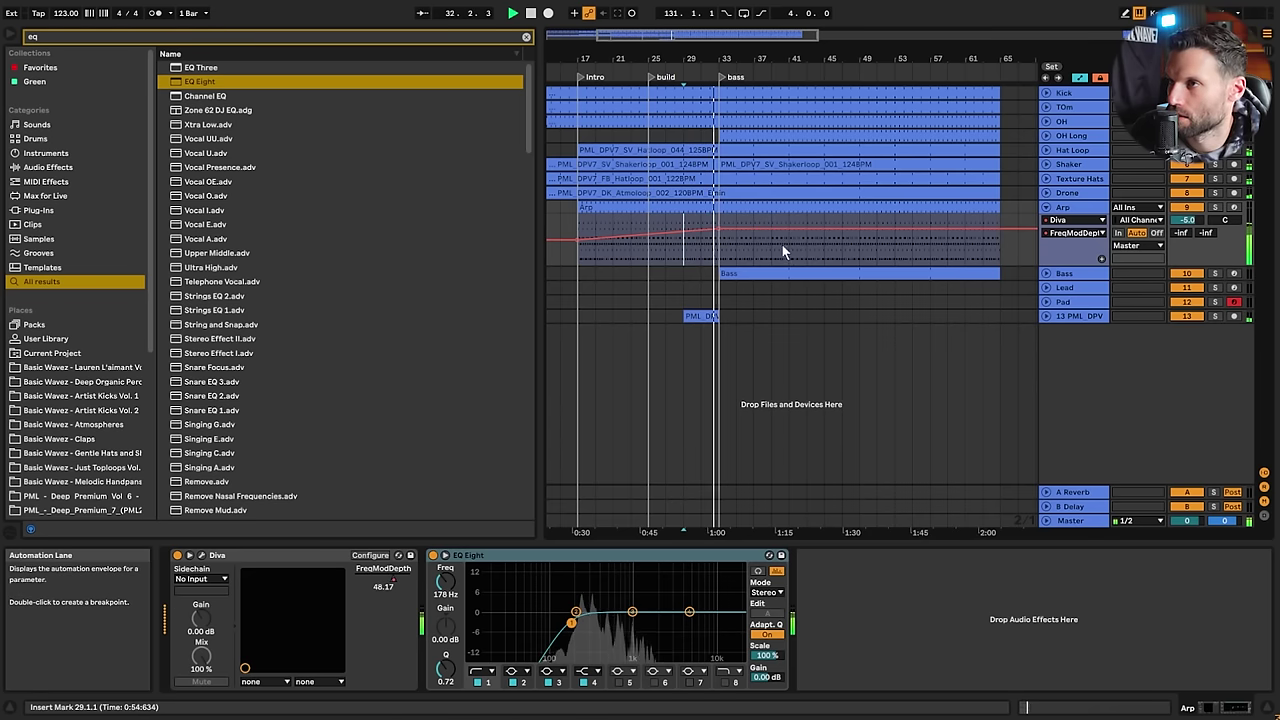
Give Arp's FreqModDepth its own lane, add a rise from bar 39 to 41, and duplicate the bar 33–41 automation
{"action": "left_click", "coordinate": [1101, 260]}
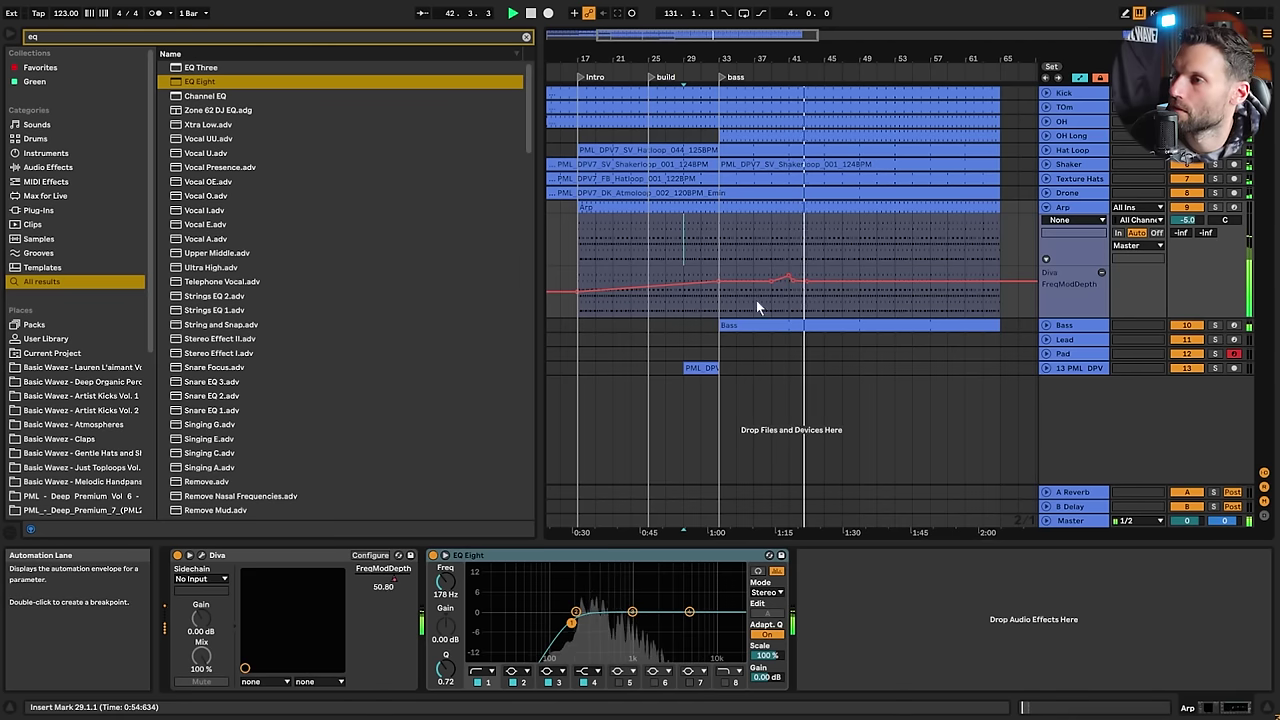
{"action": "left_click_drag", "start_coordinate": [721, 302], "coordinate": [792, 307]}
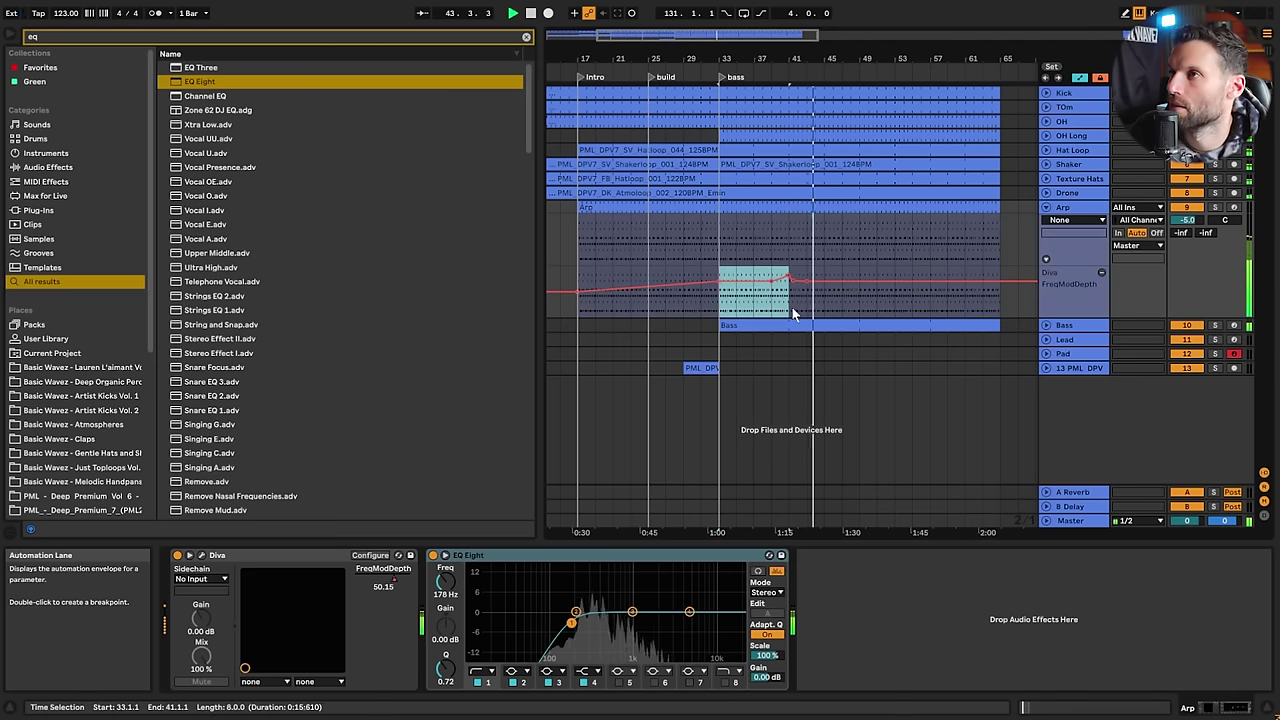
{"action": "key", "text": "ctrl+d"}
{"action": "left_click", "coordinate": [792, 302]}
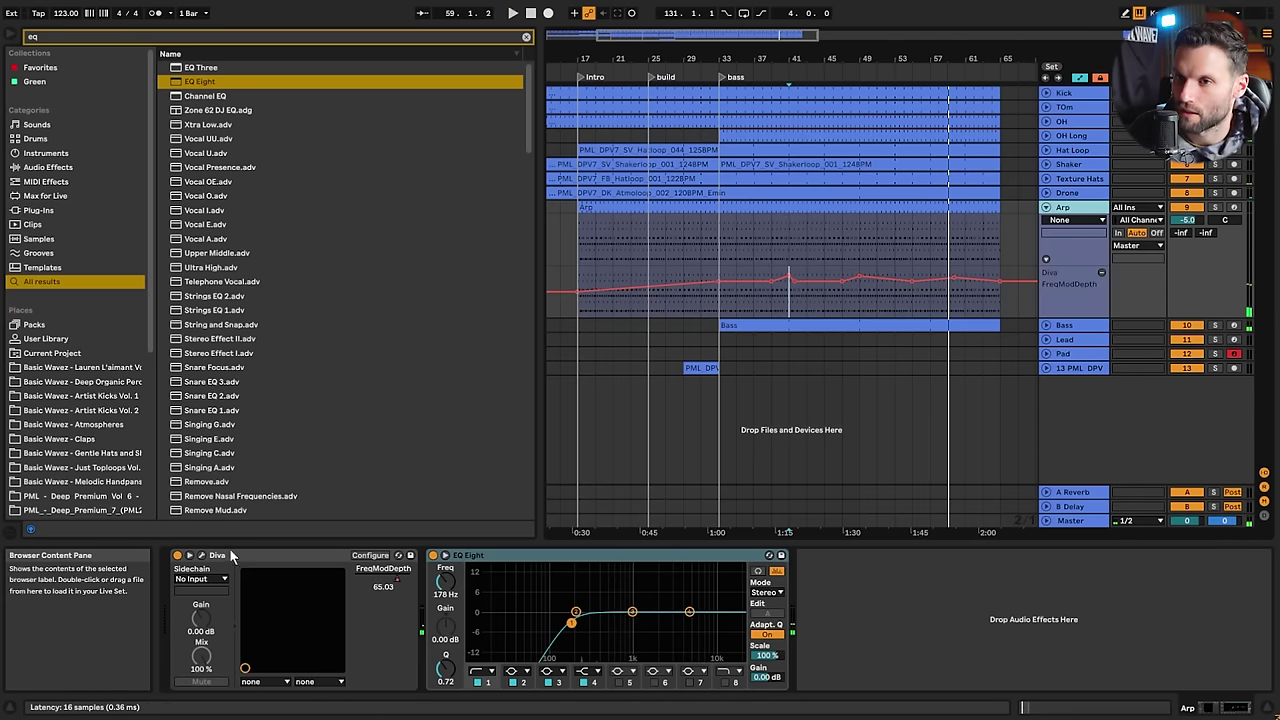
Expose the Attack and Decay of Diva's envelope 2 as automatable device parameters while playing the Arp
{"action": "left_click", "coordinate": [362, 556]}
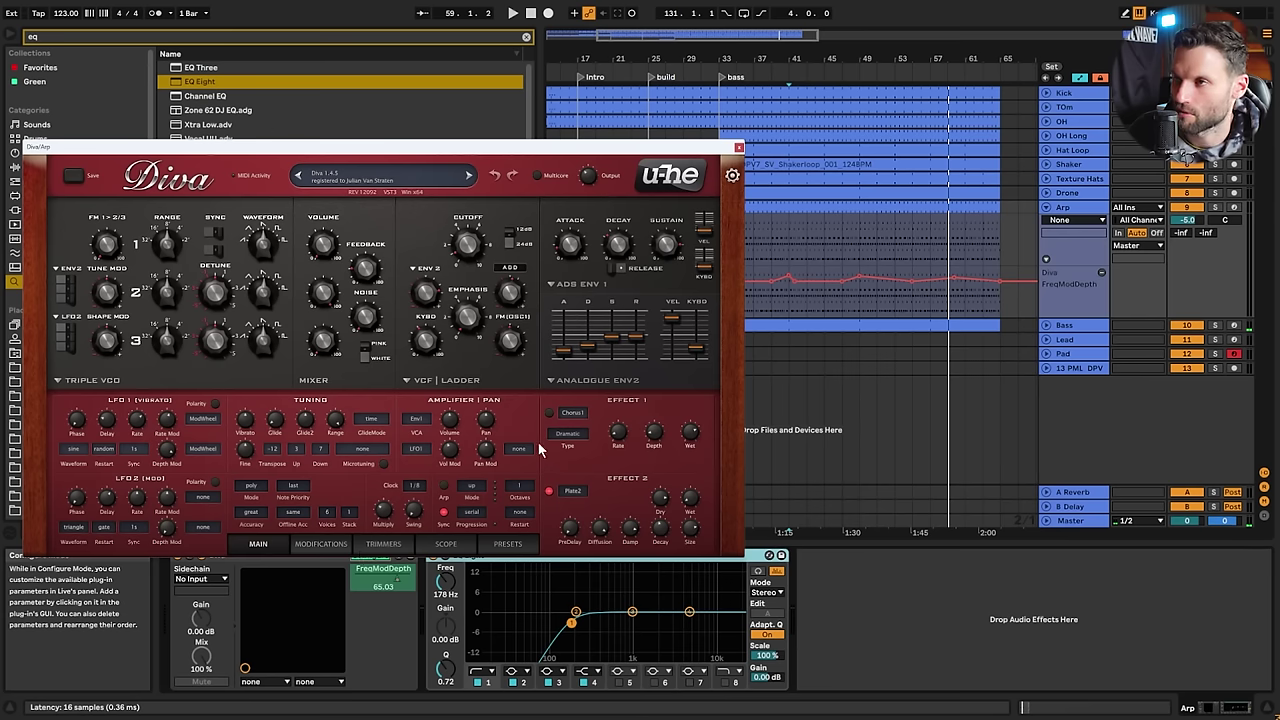
{"action": "left_click_drag", "start_coordinate": [550, 133], "coordinate": [514, 73]}
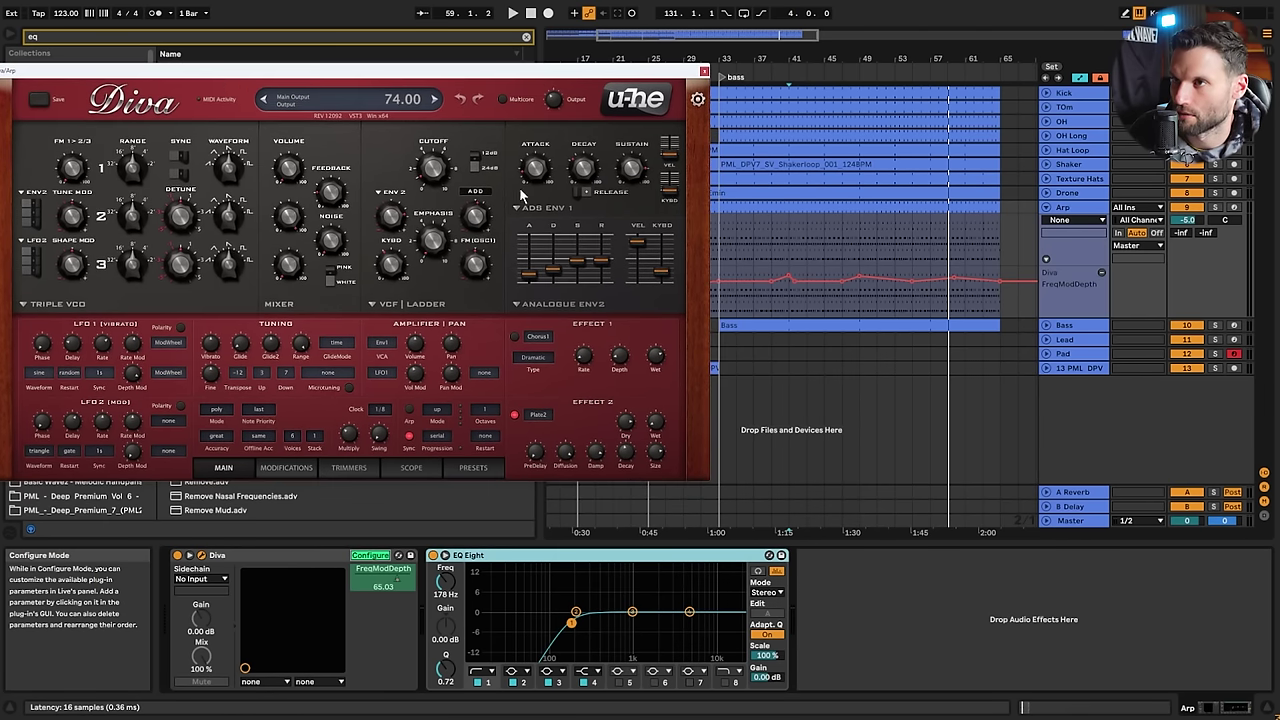
{"action": "left_click", "coordinate": [533, 278]}
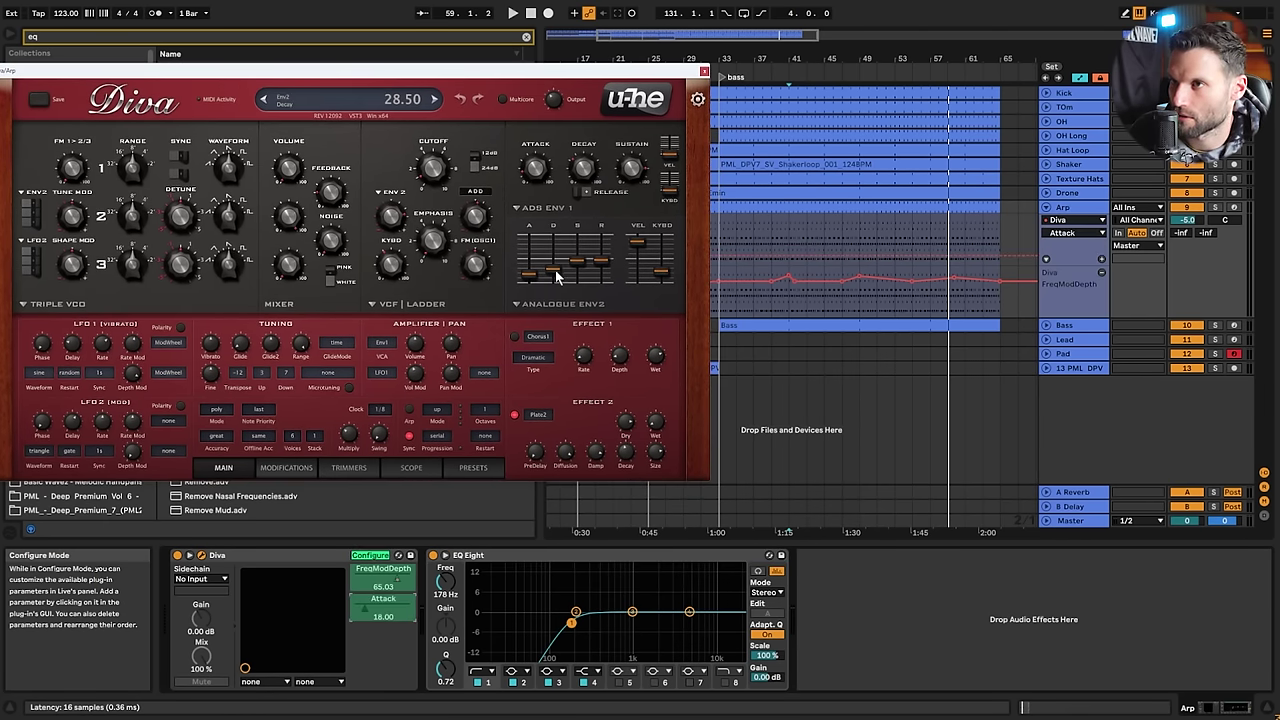
{"action": "key", "text": "space"}
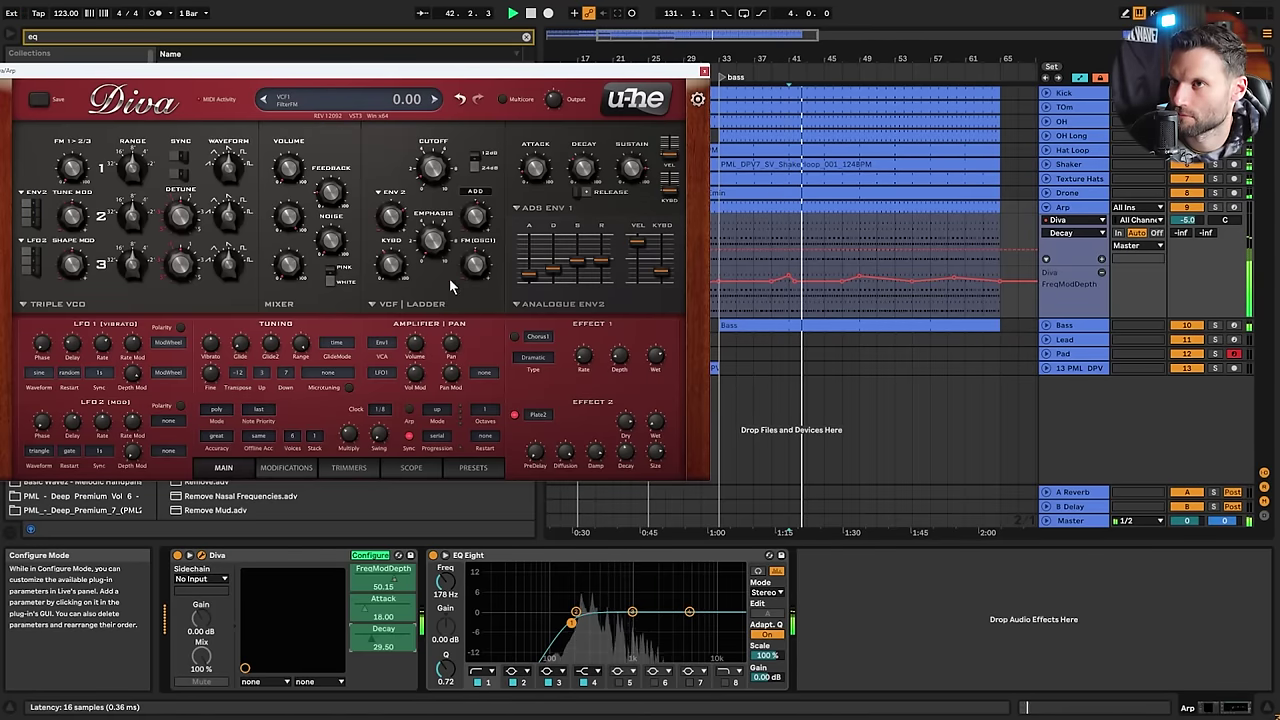
{"action": "left_click_drag", "start_coordinate": [288, 258], "coordinate": [265, 237]}
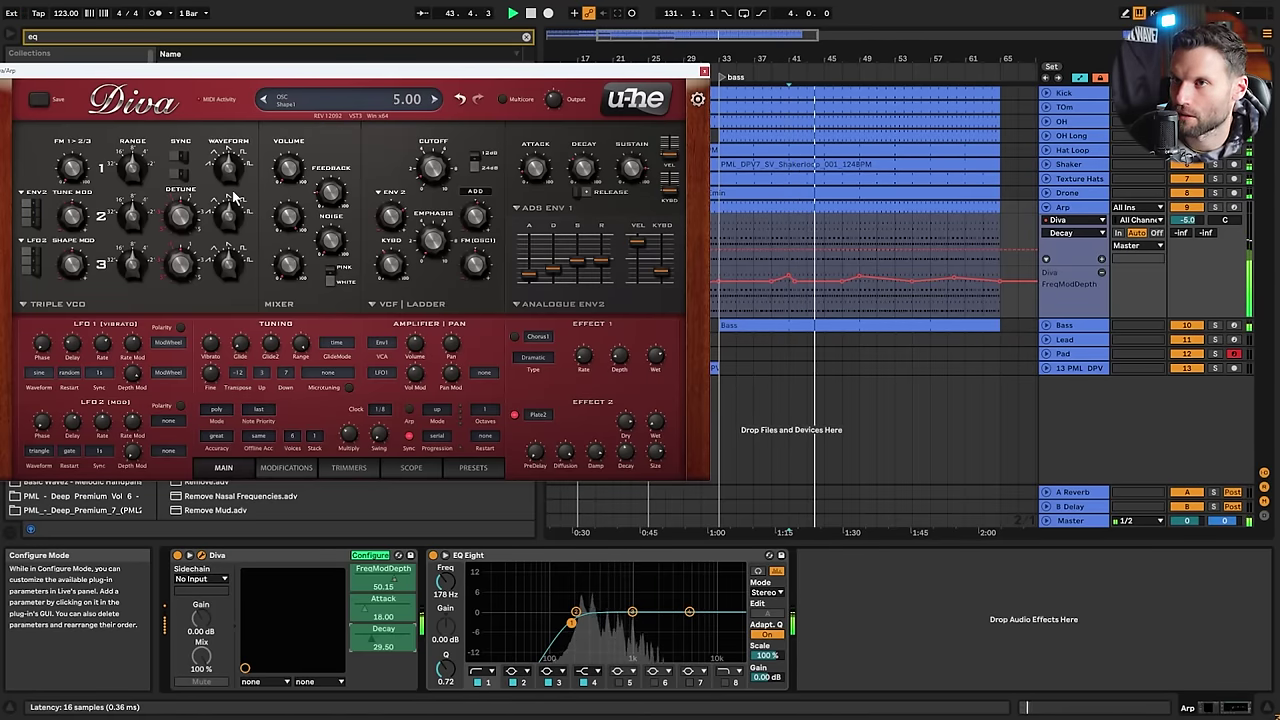
{"action": "left_click", "coordinate": [368, 556]}
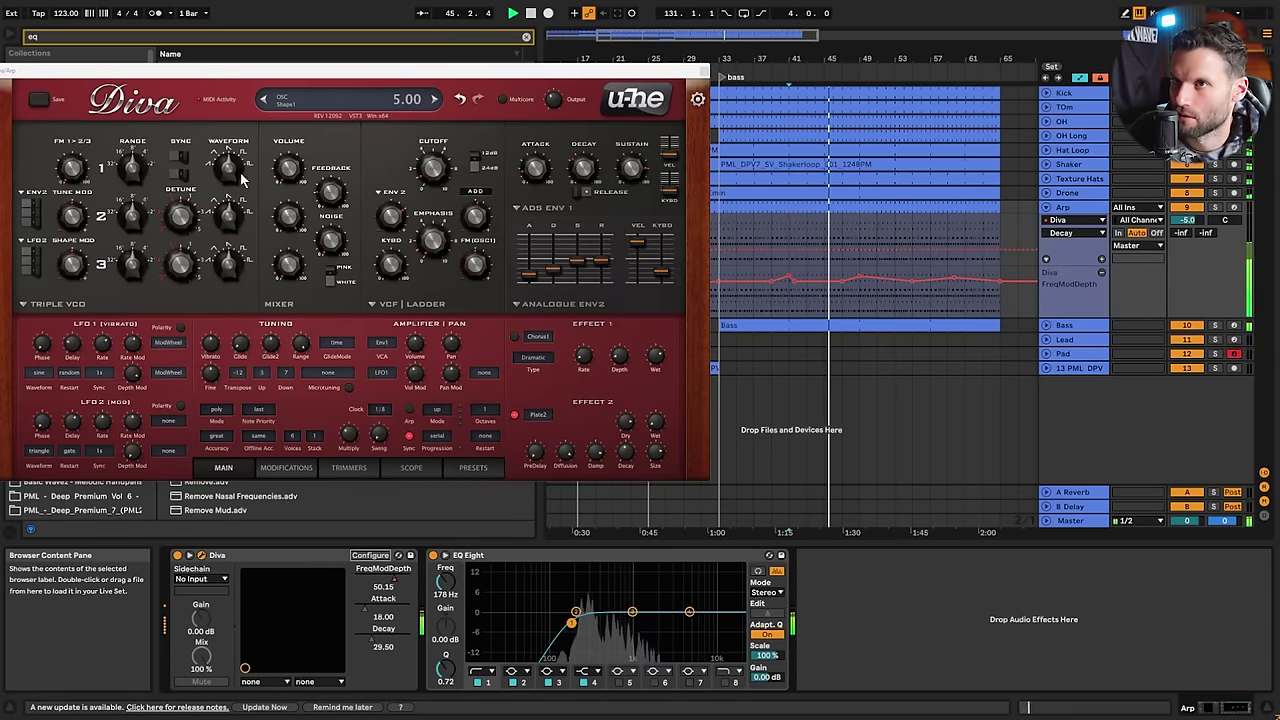
Set the tuning of Diva's oscillator 1 to 12.00 and raise its volume to audition the added layer
{"action": "mouse_move", "coordinate": [283, 180]}
{"action": "left_mouse_down"}
{"action": "mouse_move", "coordinate": [280, 88]}
{"action": "mouse_move", "coordinate": [278, 178]}
{"action": "left_mouse_up"}
{"action": "left_click", "coordinate": [133, 170]}
{"action": "left_click_drag", "start_coordinate": [133, 170], "coordinate": [127, 125]}
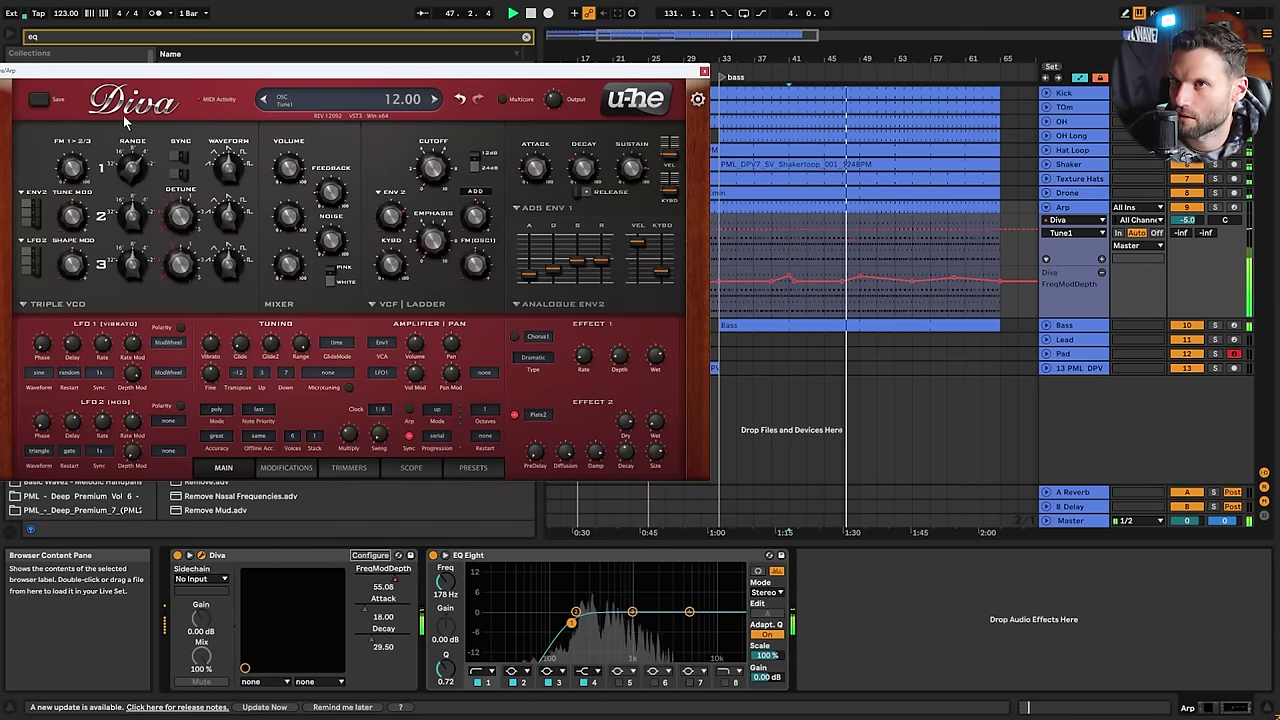
{"action": "left_click_drag", "start_coordinate": [288, 170], "coordinate": [288, 160]}
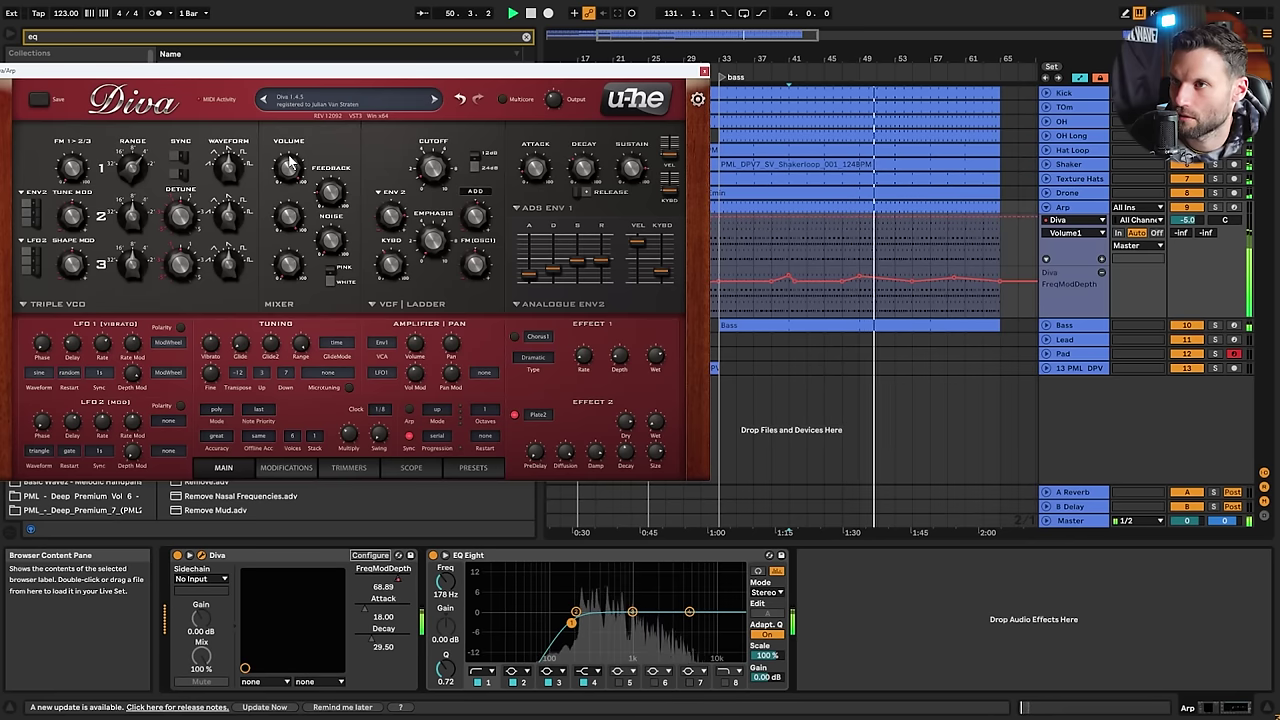
Set oscillator 1's volume to 0, automate it in its own lane to jump to 100 at bar 49, and play from bar 47
{"action": "left_click_drag", "start_coordinate": [288, 160], "coordinate": [290, 195]}
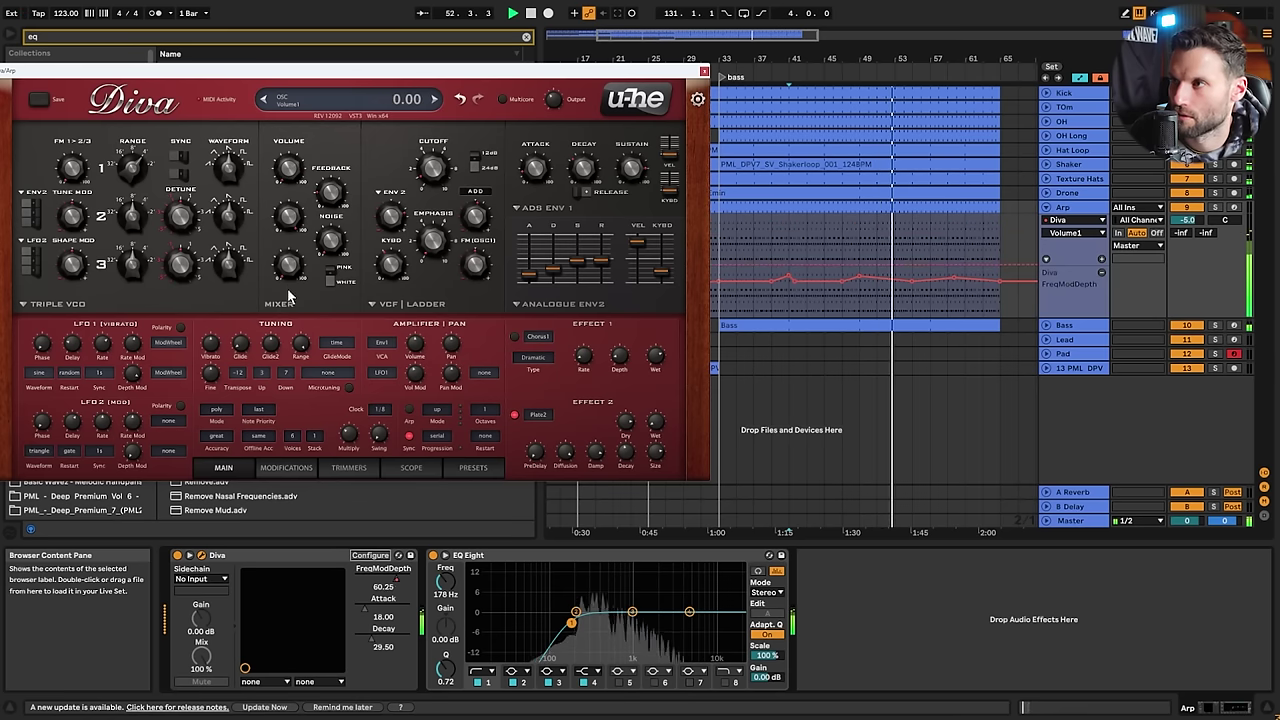
{"action": "left_click", "coordinate": [1101, 259]}
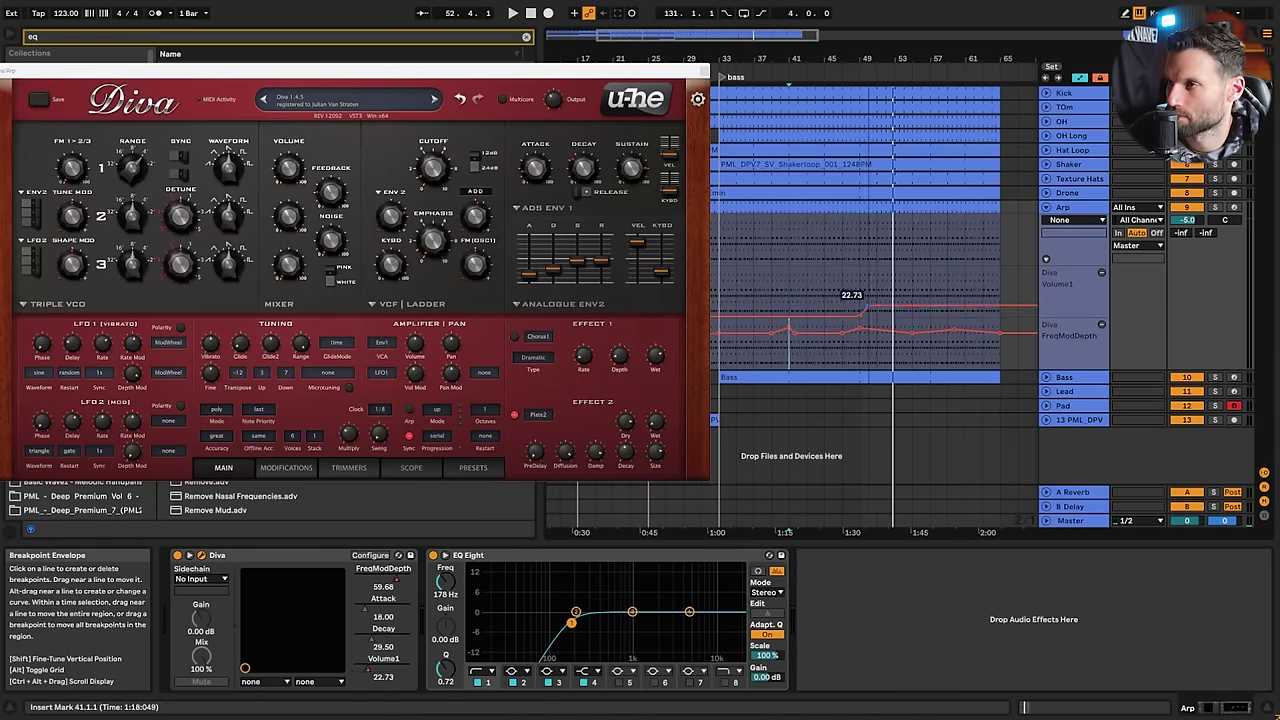
{"action": "left_click", "coordinate": [843, 288]}
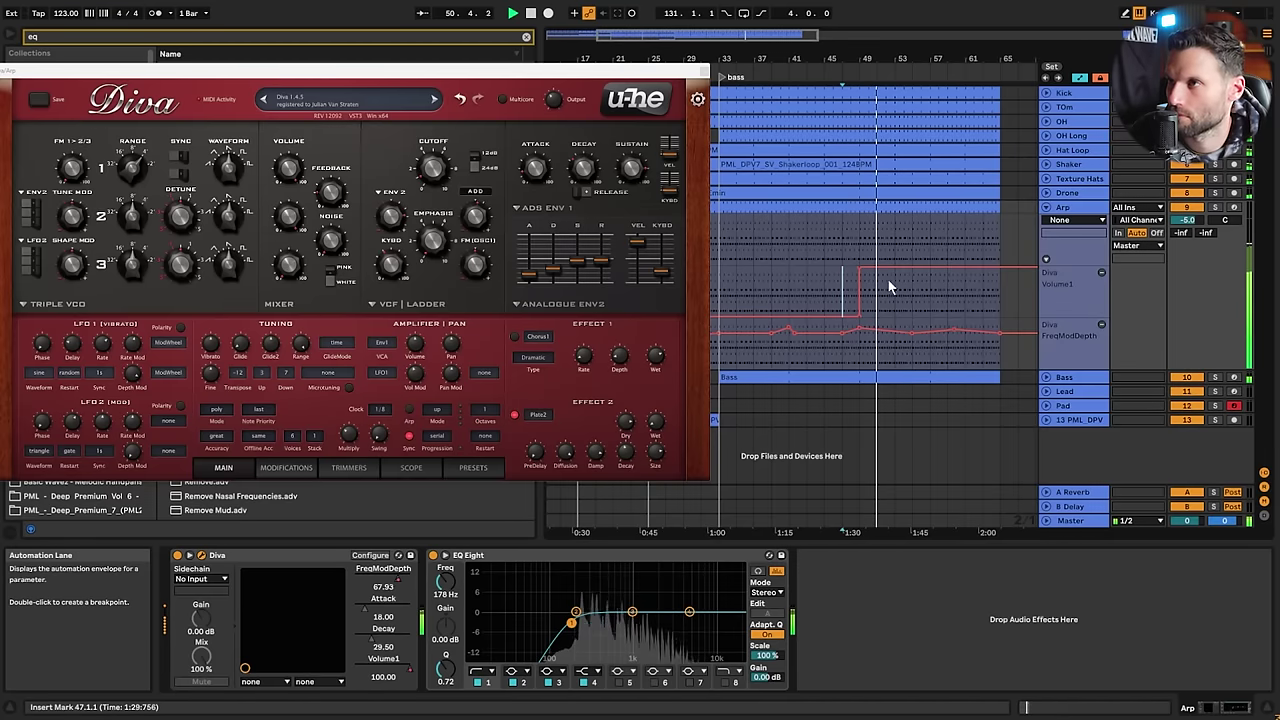
Modulate Diva's pan with the Random source and set EQ Eight's band 2 to -4.34 dB at 316 Hz
{"action": "left_click", "coordinate": [485, 373]}
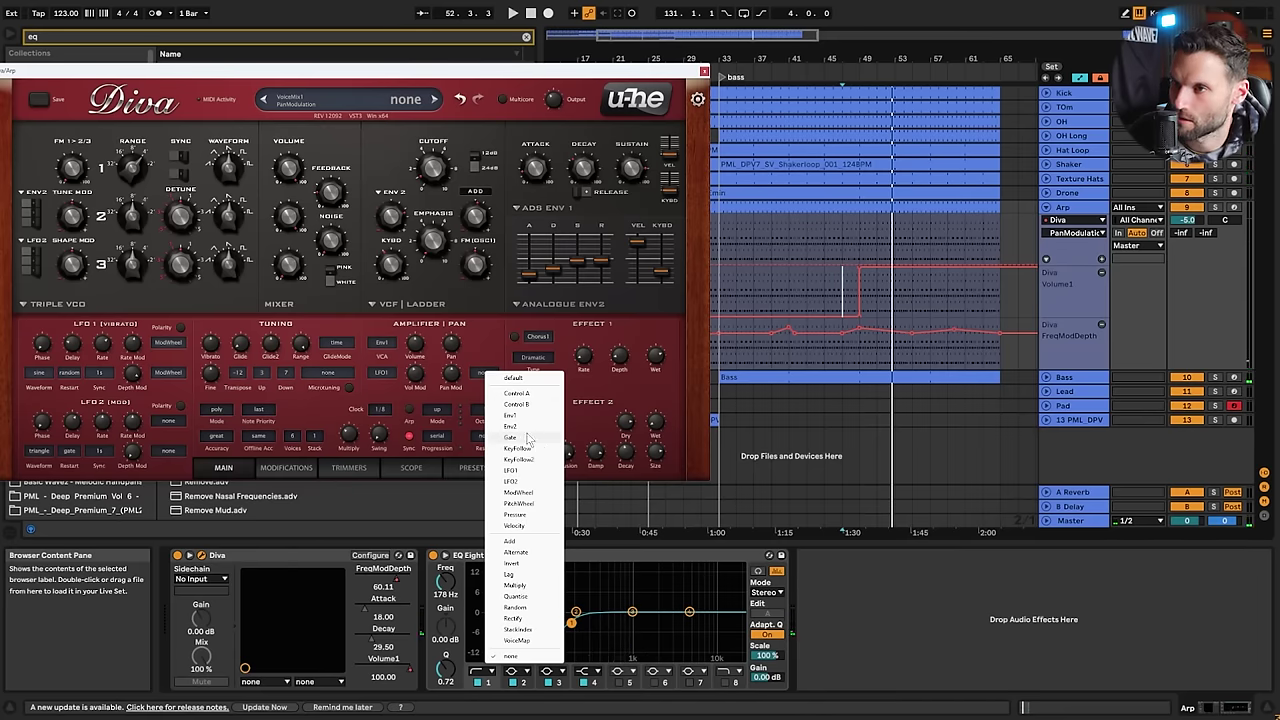
{"action": "left_click", "coordinate": [515, 607]}
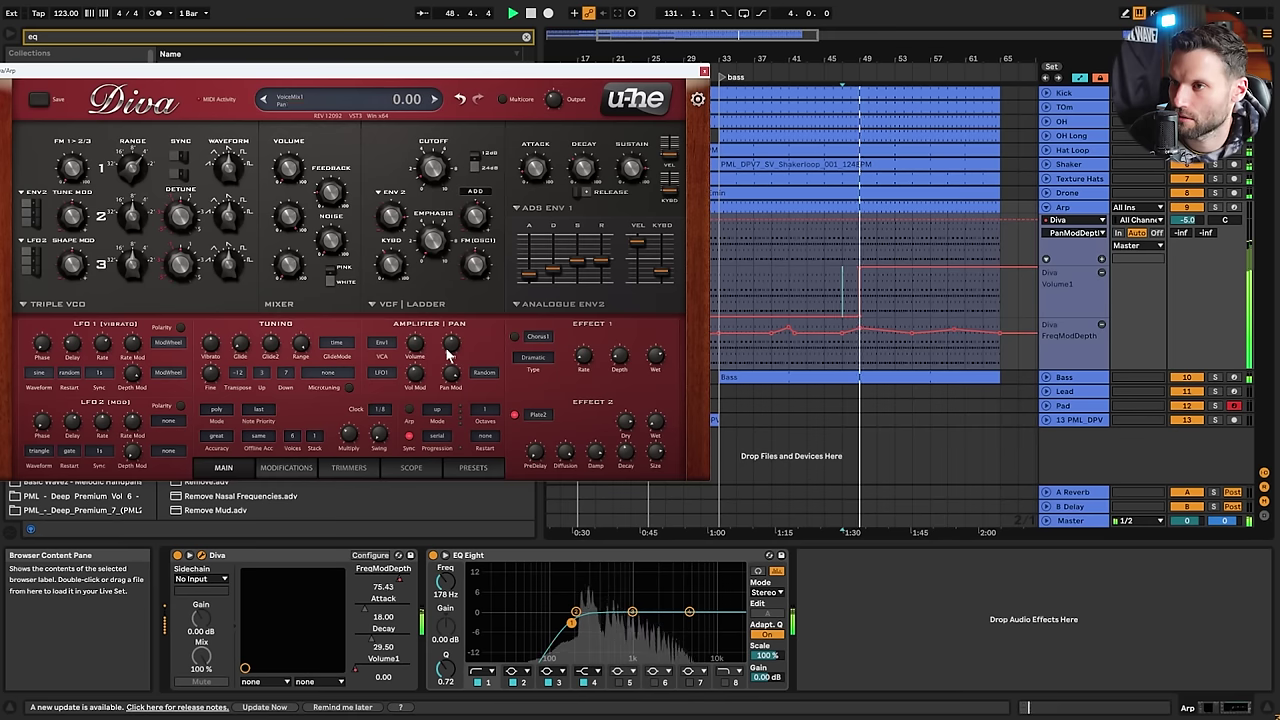
{"action": "left_click_drag", "start_coordinate": [575, 613], "coordinate": [592, 624]}
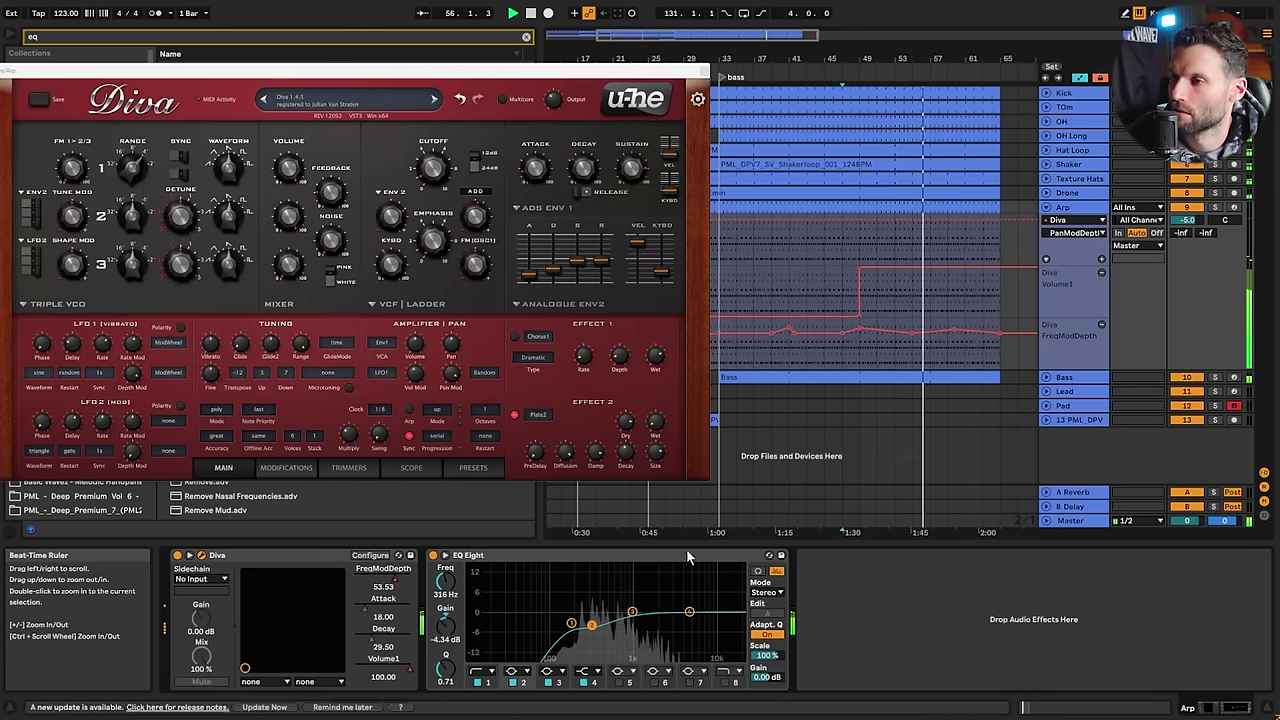
Play back the Arp from bar 33, stop, and close the Diva window
{"action": "left_click", "coordinate": [717, 251]}
{"action": "key", "text": "space"}
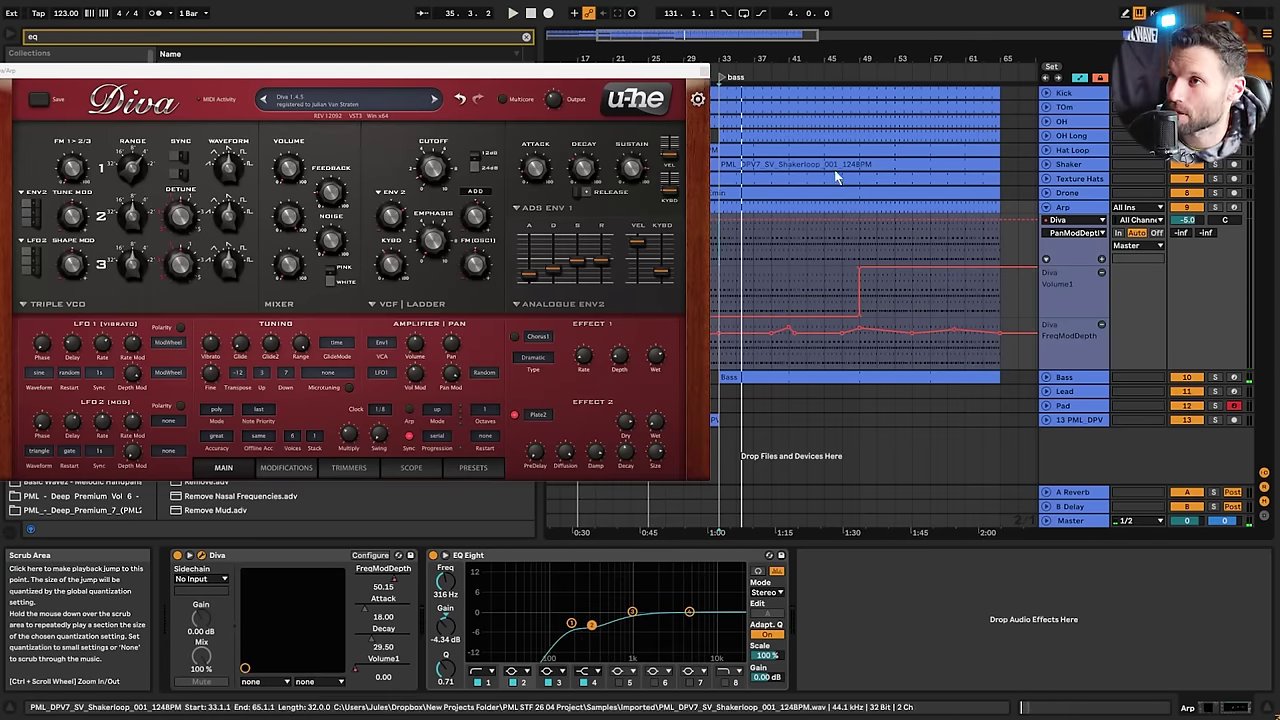
{"action": "left_click", "coordinate": [704, 73]}
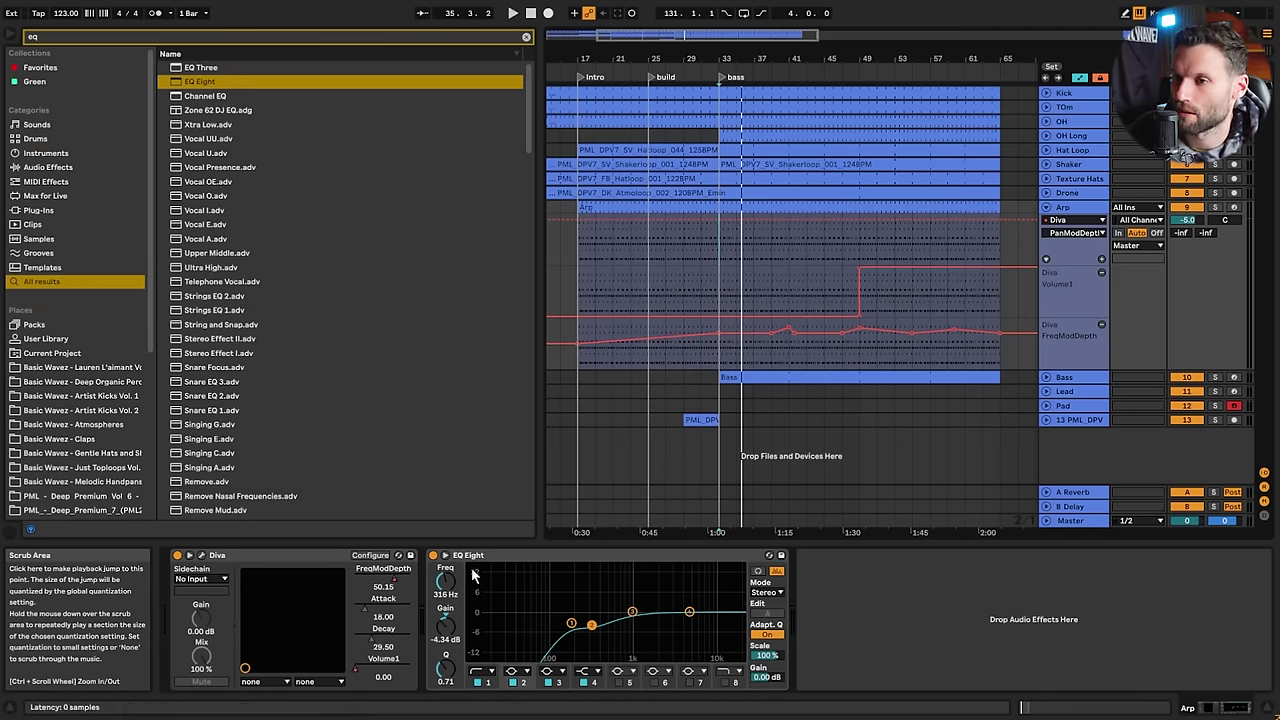
Add an Attack lane on the Arp and raise Attack from bar 31 to 27.09 just before bar 33
{"action": "left_click", "coordinate": [1101, 259]}
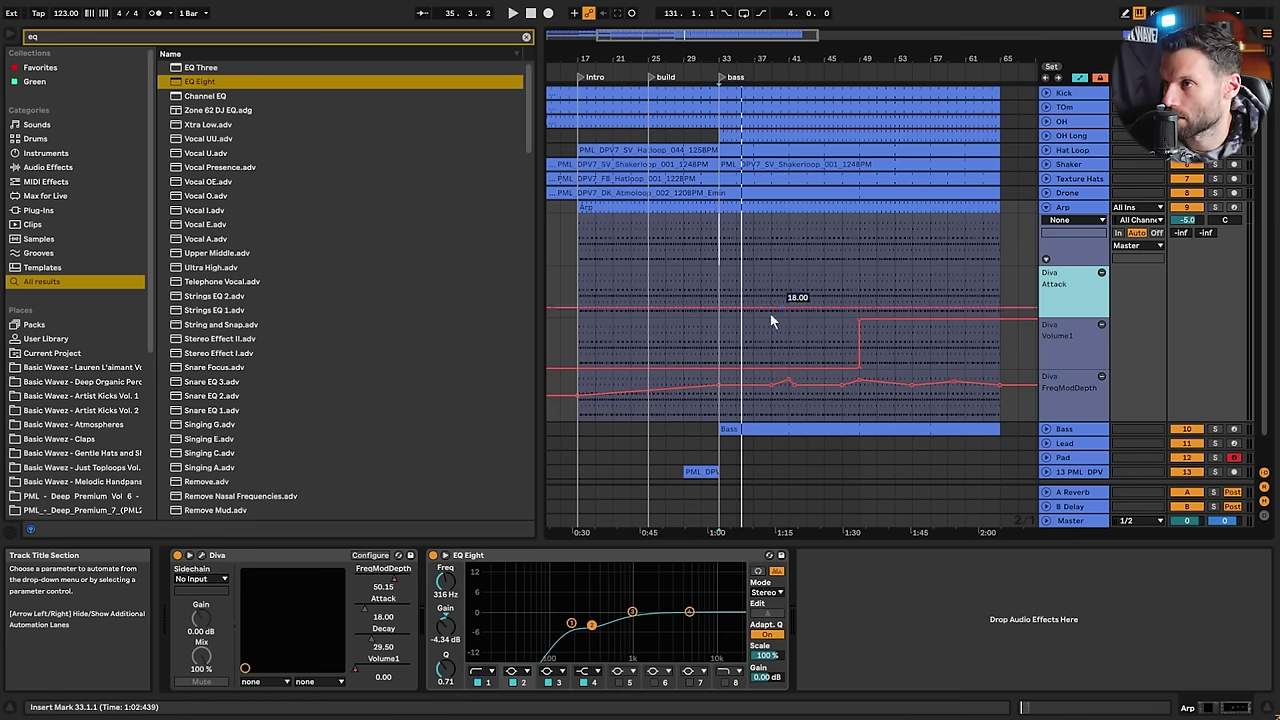
{"action": "key", "text": "space"}
{"action": "left_click", "coordinate": [699, 280]}
{"action": "key", "text": "space"}
{"action": "key", "text": "space"}
{"action": "left_click_drag", "start_coordinate": [711, 307], "coordinate": [718, 303]}
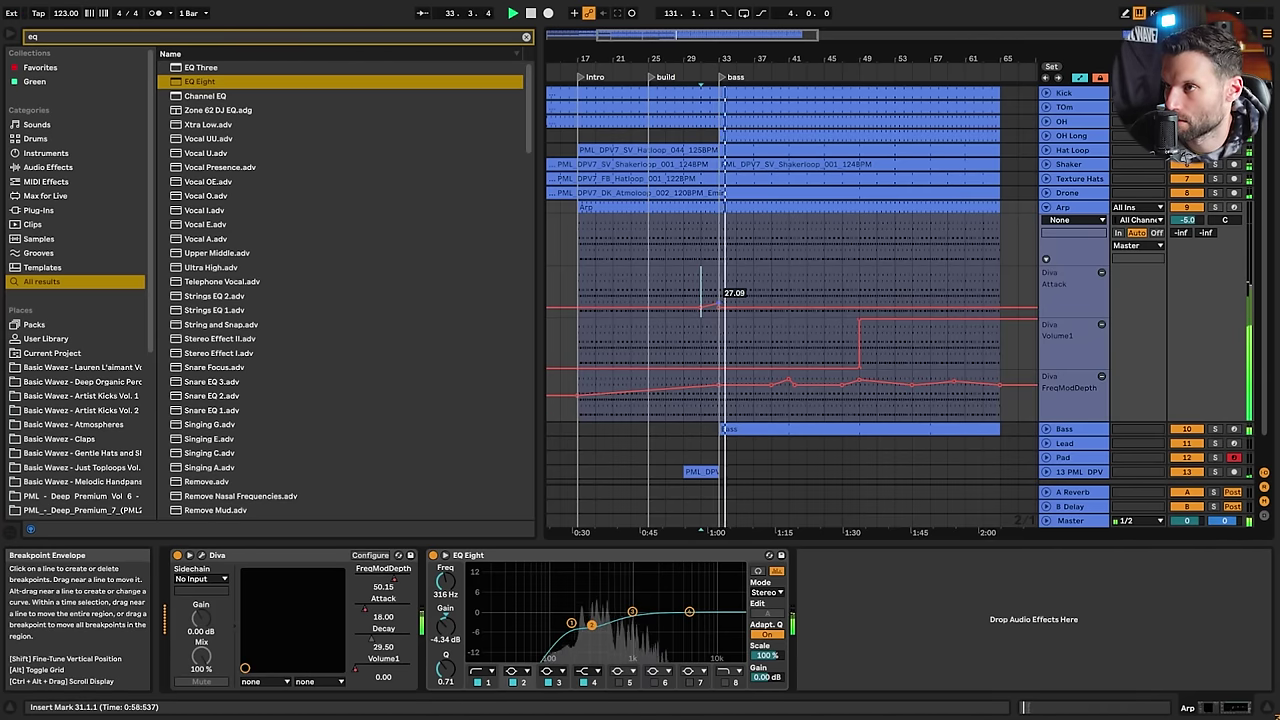
Raise the Attack peak just before bar 33 to 33.15, curve the rise leading to it and play from bar 31
{"action": "left_click_drag", "start_coordinate": [722, 35], "coordinate": [730, 110]}
{"action": "key", "text": "space"}
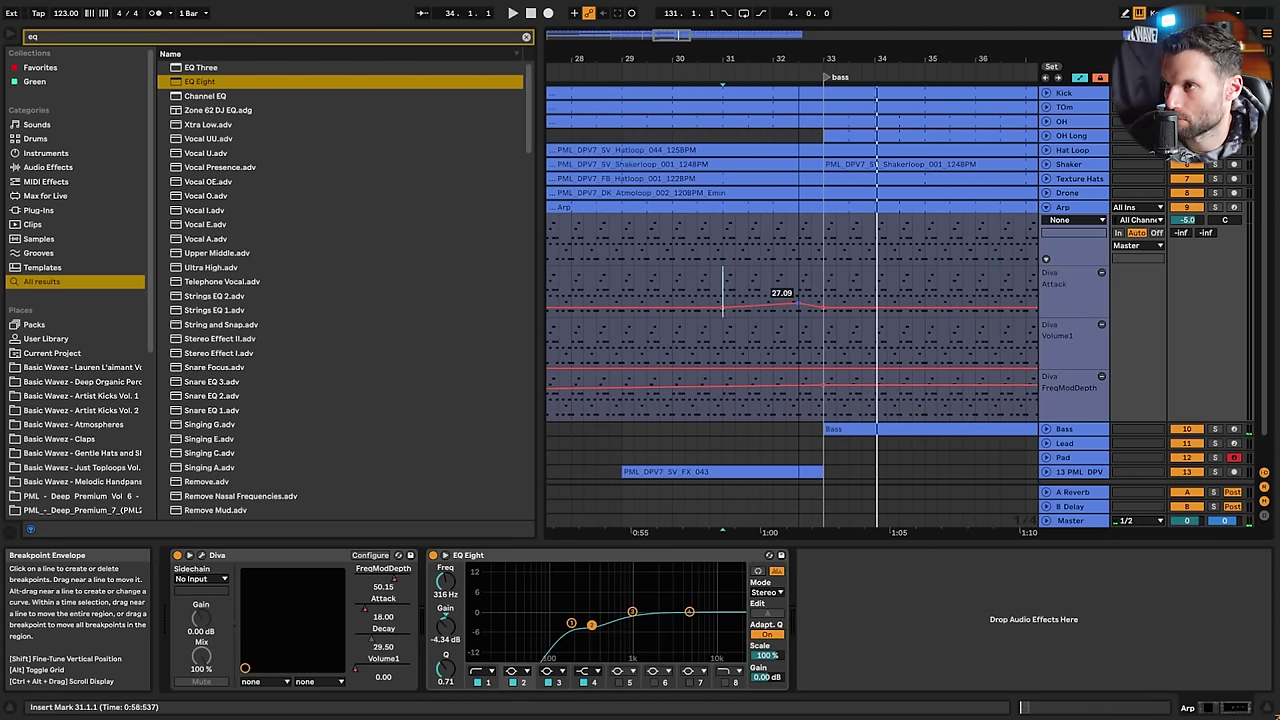
{"action": "left_click_drag", "start_coordinate": [797, 297], "coordinate": [805, 298]}
{"action": "key", "text": "space"}
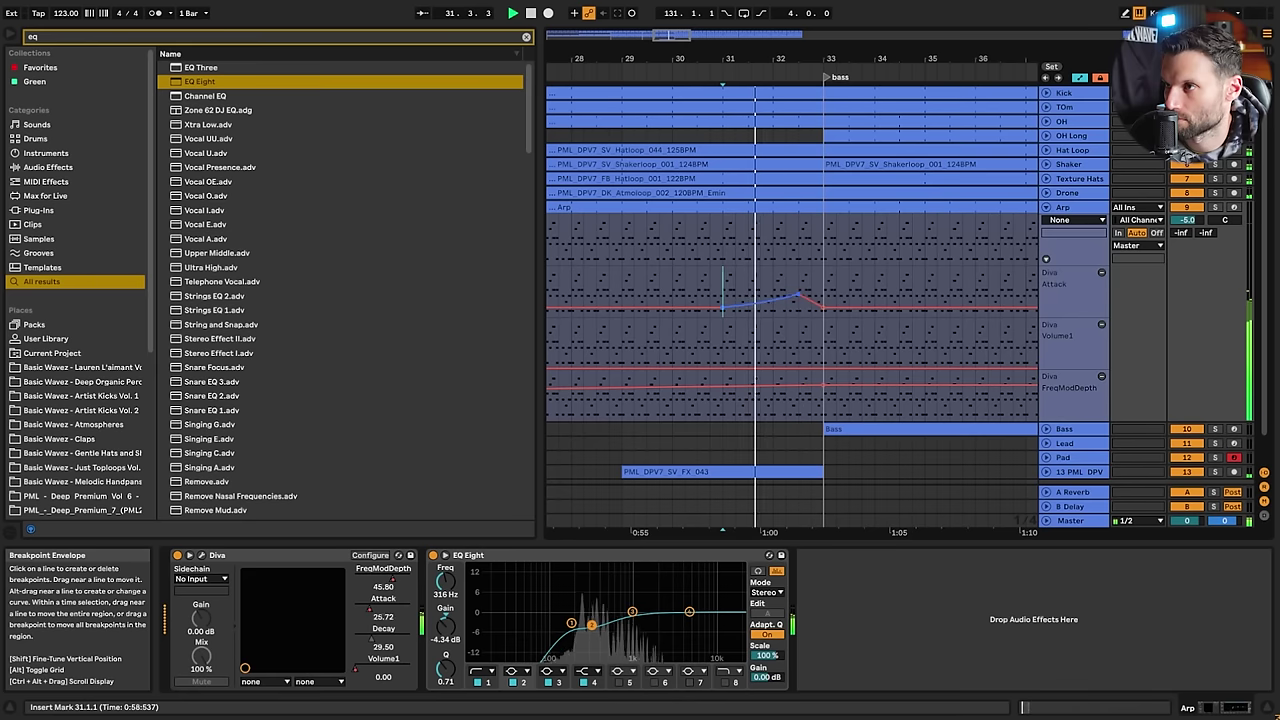
{"action": "left_click_drag", "start_coordinate": [803, 296], "coordinate": [802, 300]}
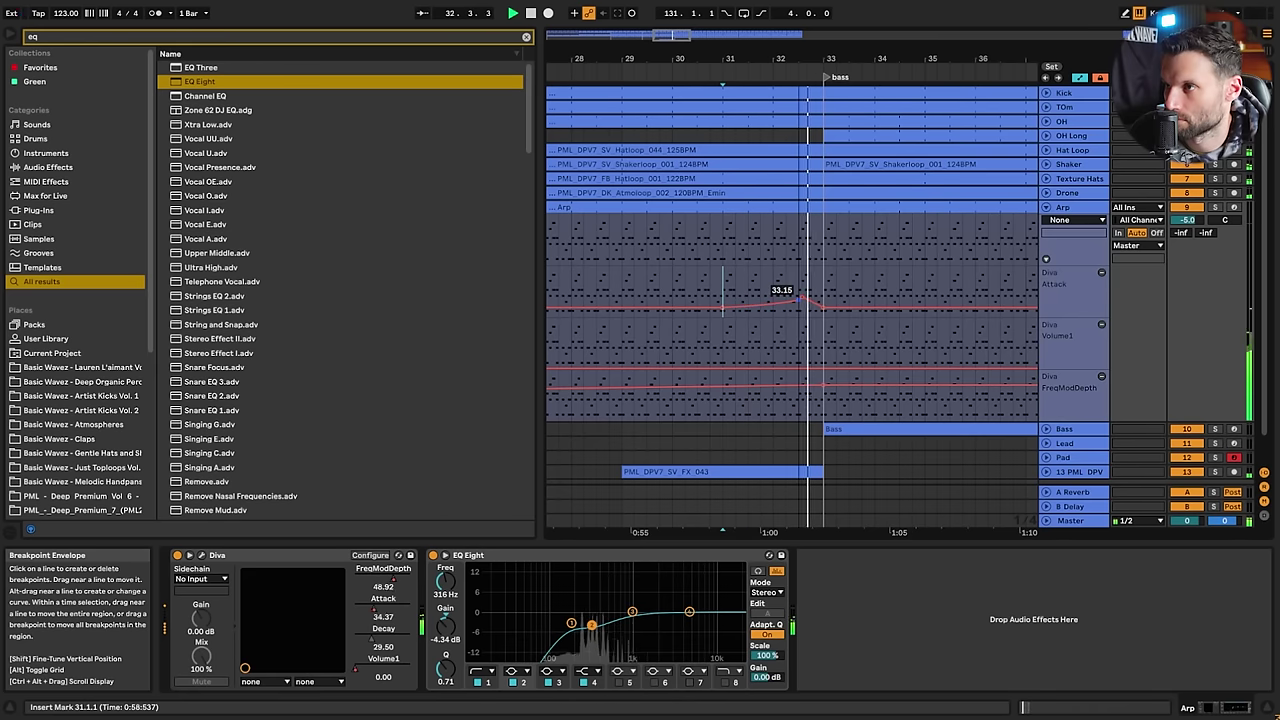
{"action": "key", "text": "space"}
{"action": "key", "text": "space"}
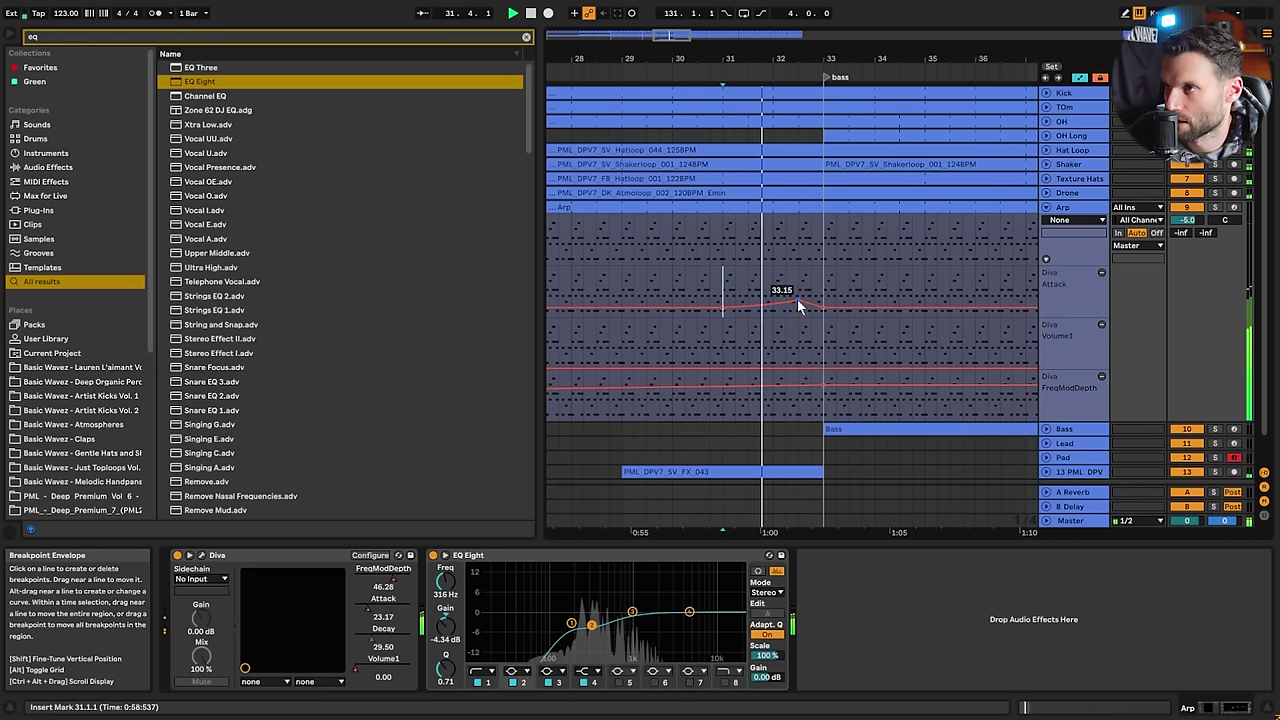
Lower the Attack peak before bar 33 to 22.55 and check it by playing from bar 32.2
{"action": "left_click", "coordinate": [792, 285]}
{"action": "key", "text": "space"}
{"action": "key", "text": "space"}
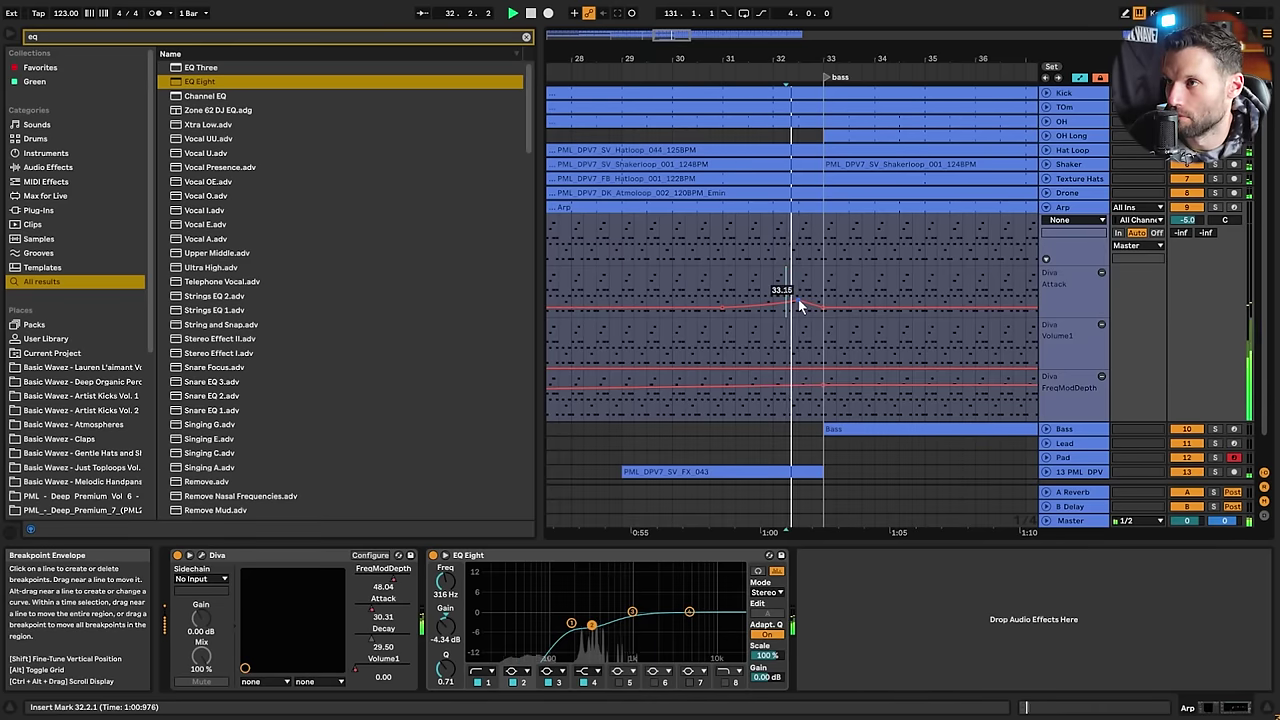
{"action": "key", "text": "space"}
{"action": "left_click_drag", "start_coordinate": [798, 299], "coordinate": [798, 305]}
{"action": "key", "text": "space"}
{"action": "key", "text": "space"}
{"action": "key", "text": "space"}
{"action": "key", "text": "space"}
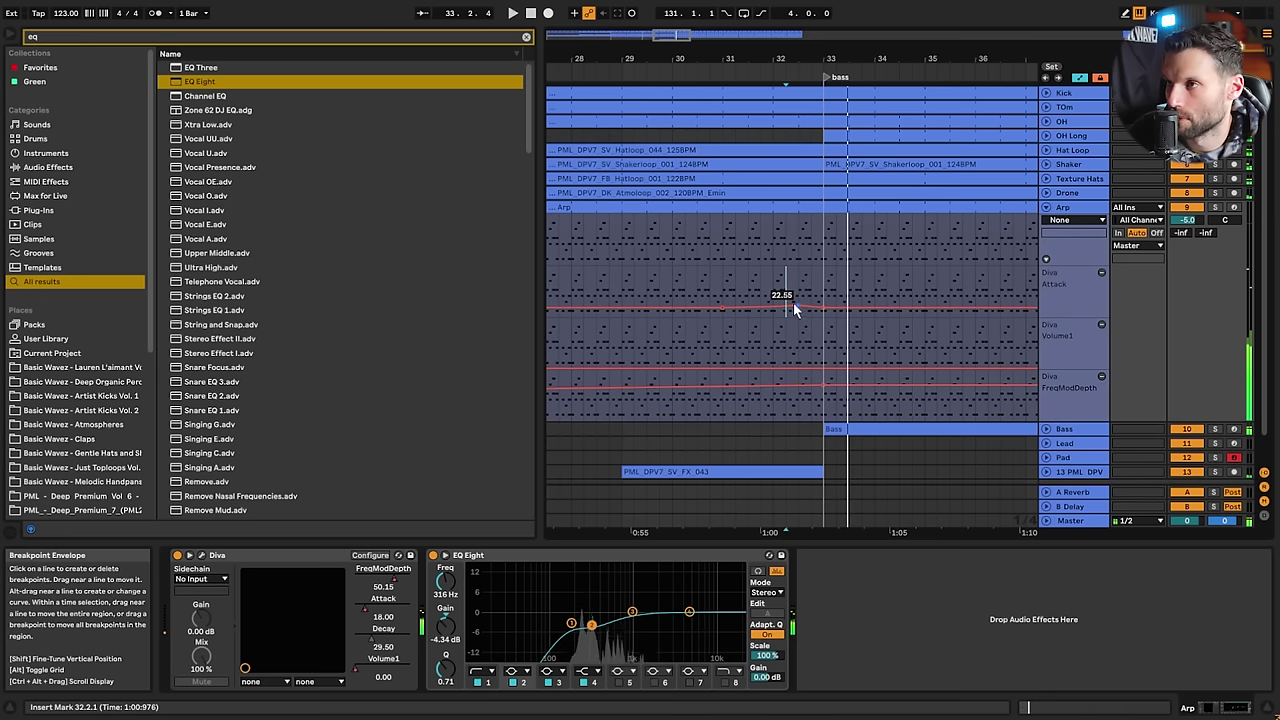
Fine-tune the Attack peak before bar 33 to 21.21 and play the transition from bar 31
{"action": "left_click_drag", "start_coordinate": [786, 303], "coordinate": [785, 309]}
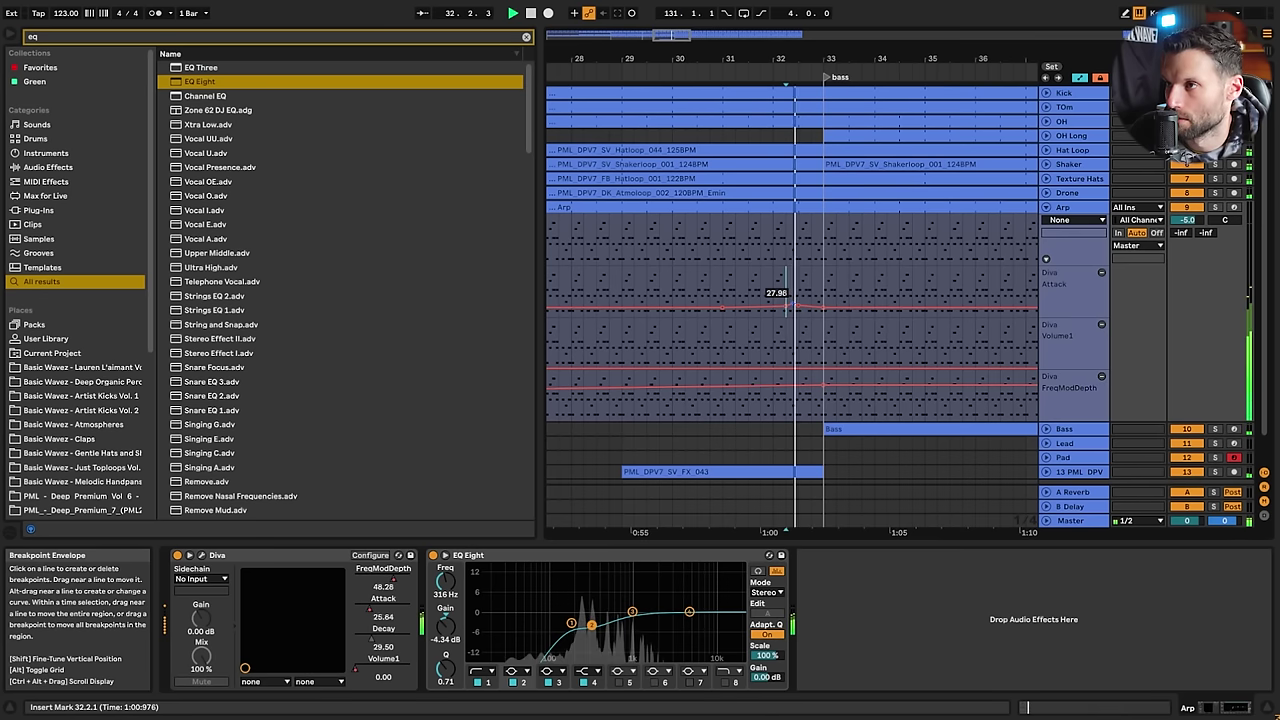
{"action": "left_click", "coordinate": [723, 291]}
{"action": "key", "text": "space"}
{"action": "key", "text": "space"}
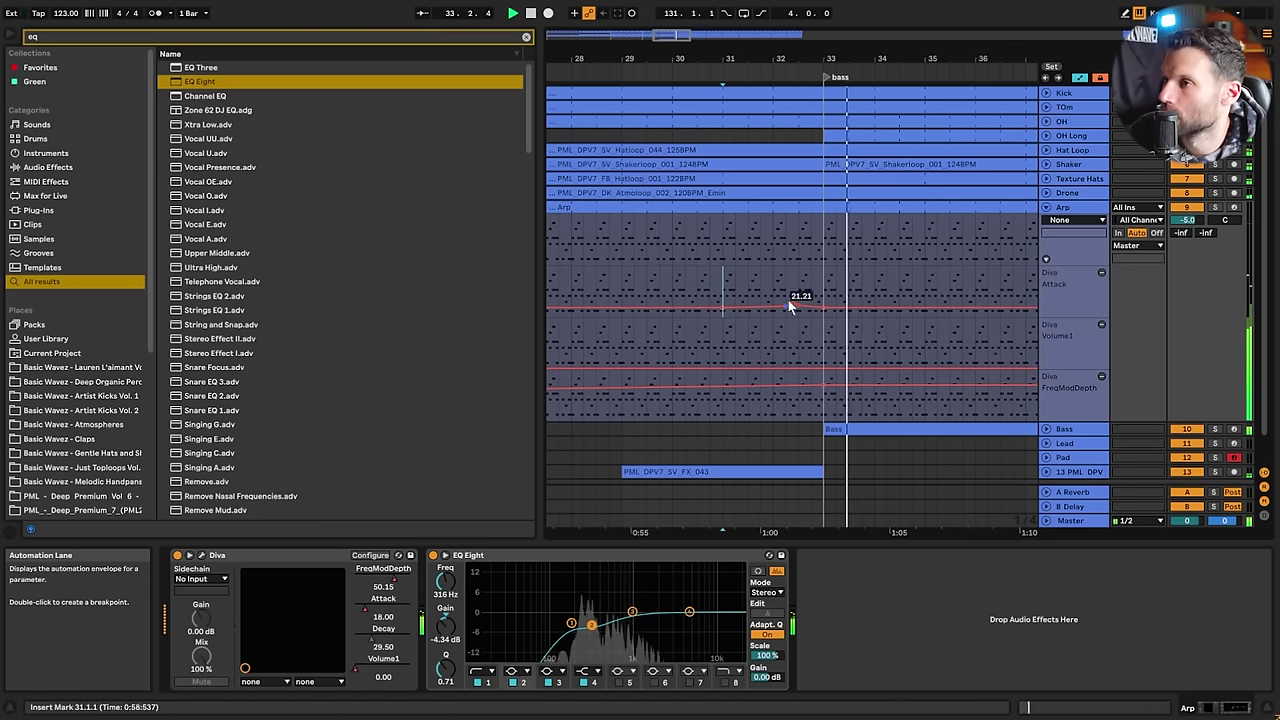
Automate Arp's Decay to rise from bar 31 to 50.40 before bar 33 in its own lane, then lower the peak slightly
{"action": "key", "text": "space"}
{"action": "key", "text": "space"}
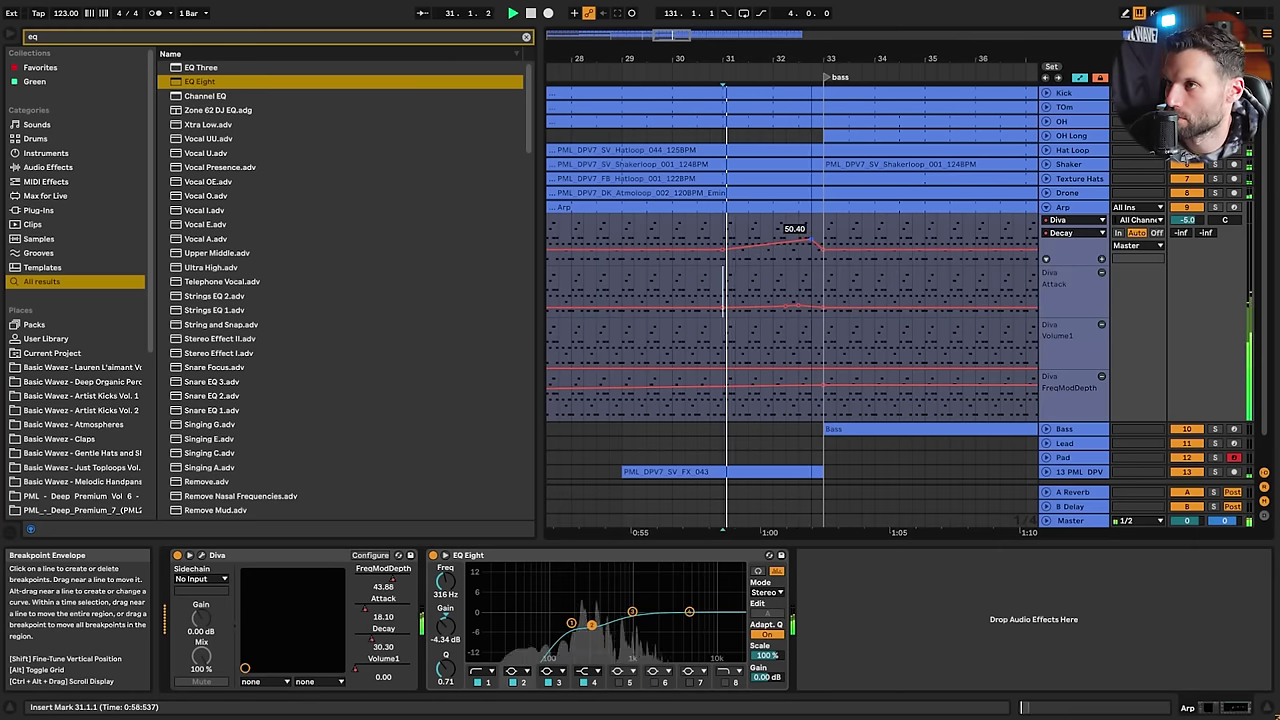
{"action": "left_click", "coordinate": [1100, 259]}
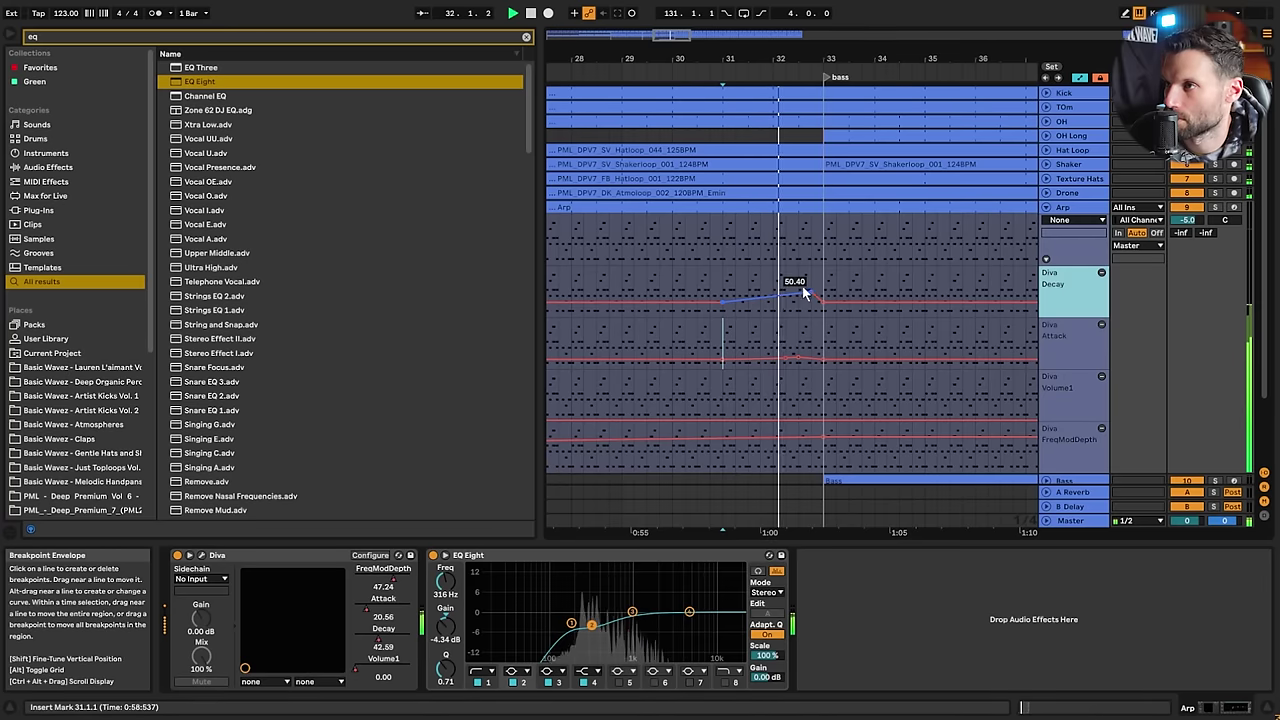
{"action": "left_click_drag", "start_coordinate": [811, 292], "coordinate": [811, 295]}
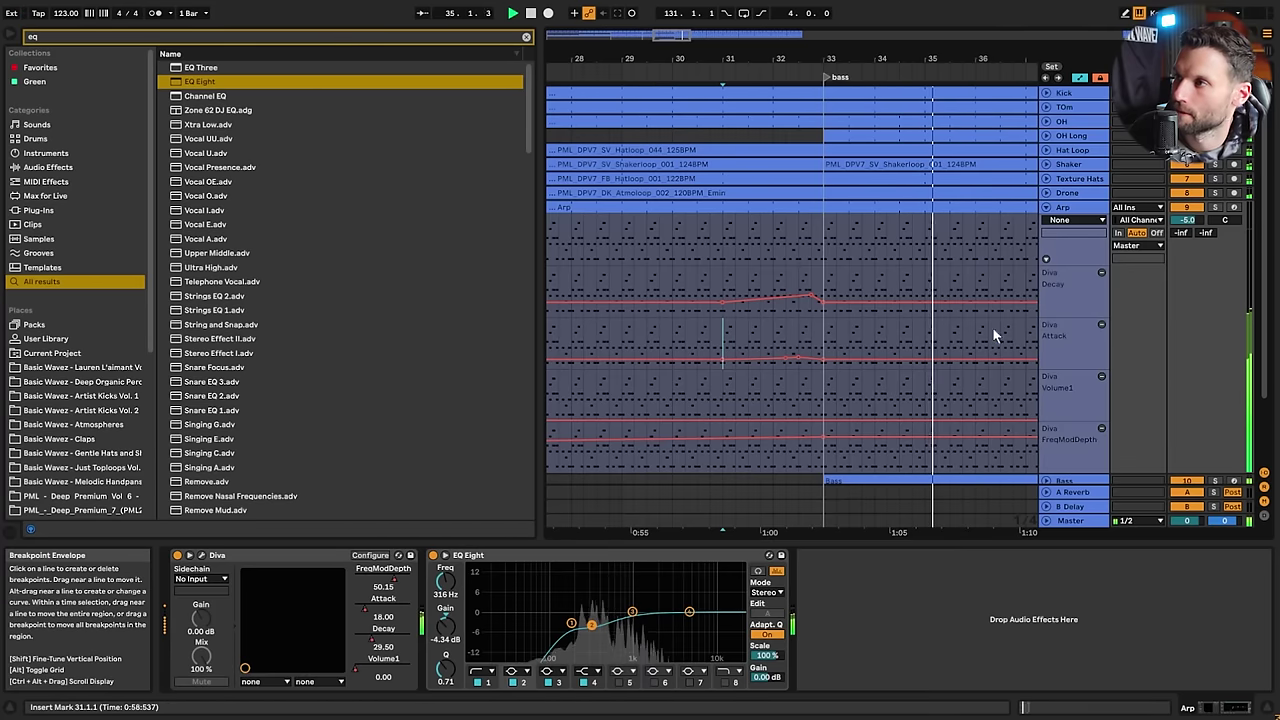
Add a Decay rise in the bass section from about bar 42 to 45 that returns to 29.50
{"action": "mouse_move", "coordinate": [710, 40]}
{"action": "left_mouse_down"}
{"action": "mouse_move", "coordinate": [712, 20]}
{"action": "mouse_move", "coordinate": [714, 32]}
{"action": "left_mouse_up"}
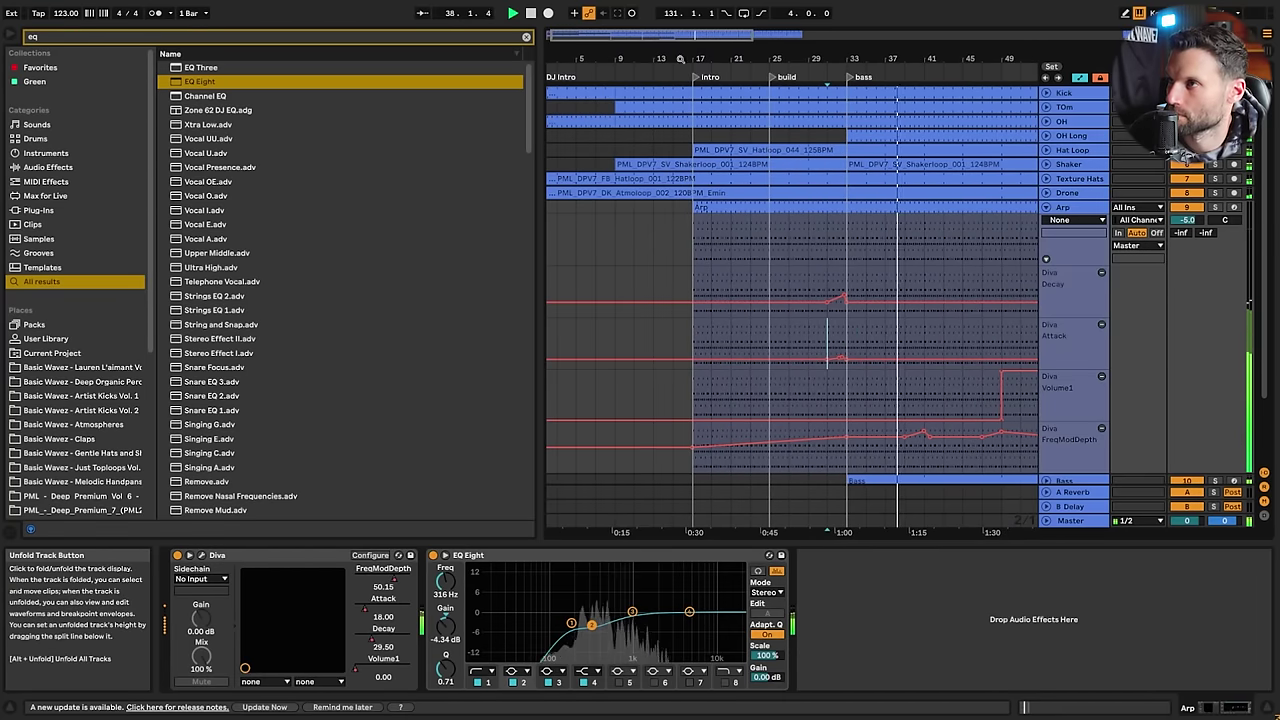
{"action": "mouse_move", "coordinate": [705, 34]}
{"action": "left_mouse_down"}
{"action": "mouse_move", "coordinate": [705, 20]}
{"action": "mouse_move", "coordinate": [708, 46]}
{"action": "left_mouse_up"}
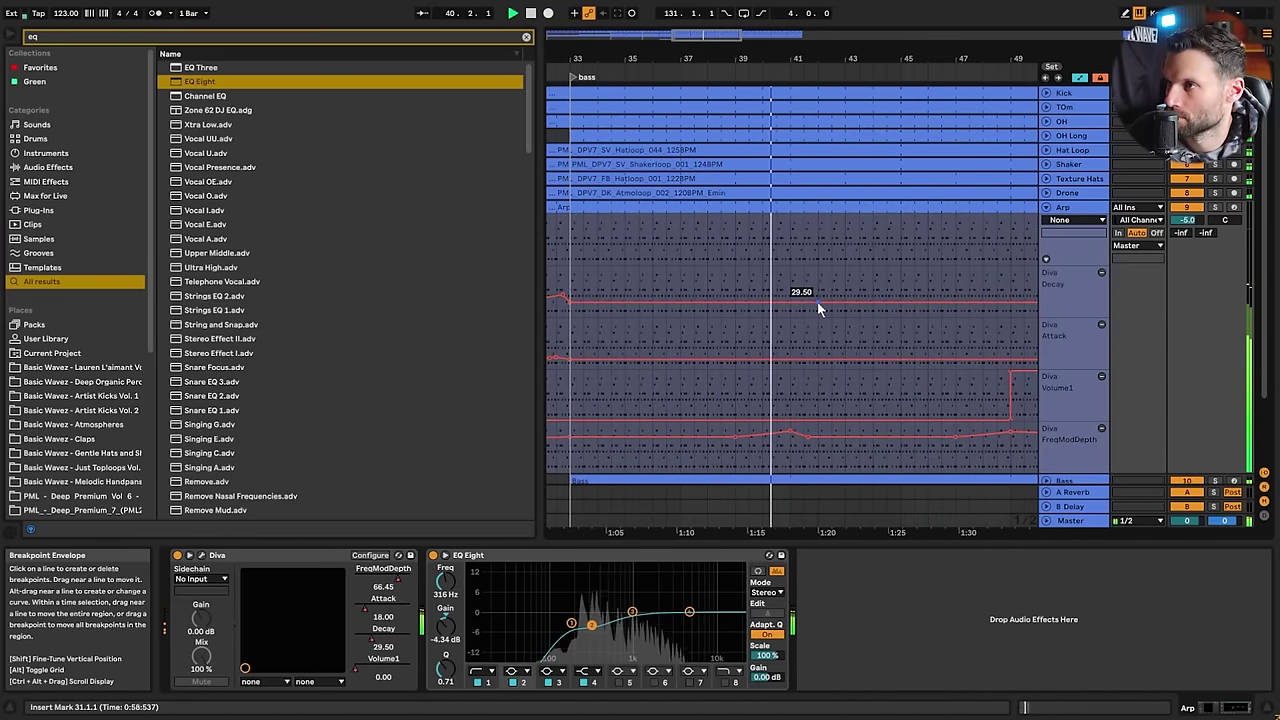
{"action": "left_click_drag", "start_coordinate": [900, 301], "coordinate": [900, 297]}
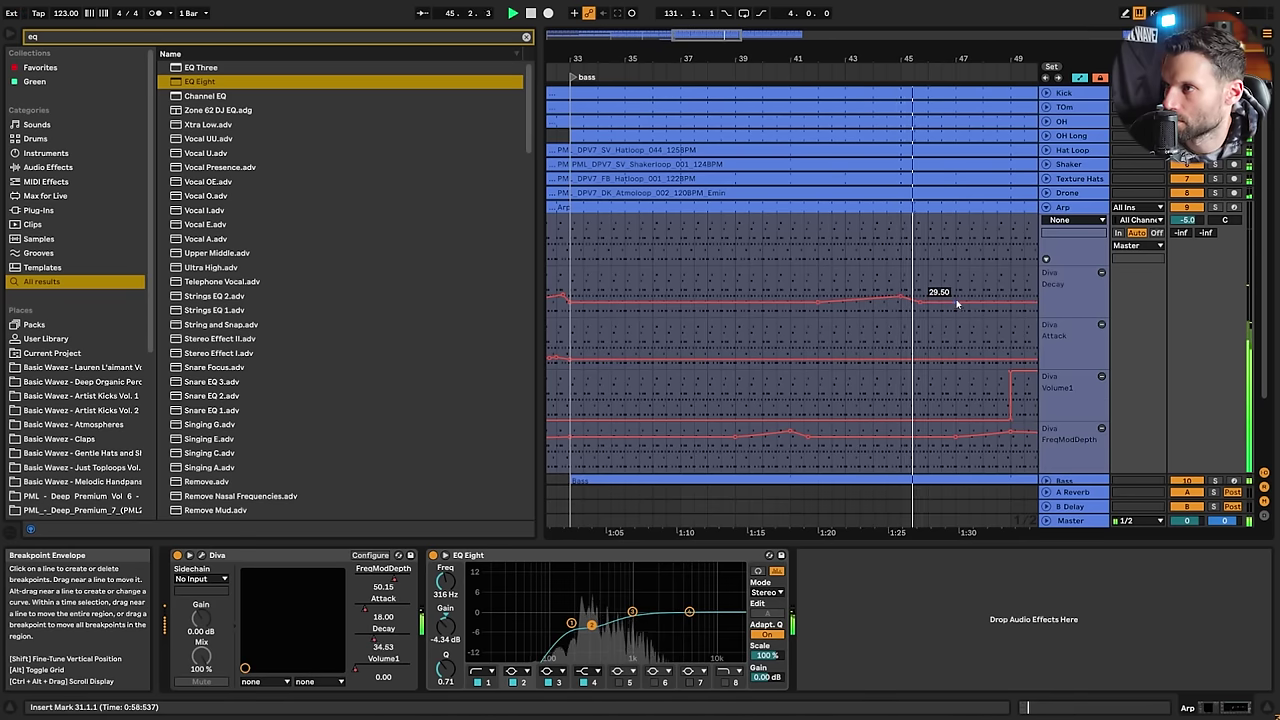
Add a shallow Decay dip to Arp's automation at about bar 49 that recovers by about bar 53
{"action": "left_click_drag", "start_coordinate": [731, 35], "coordinate": [761, 35]}
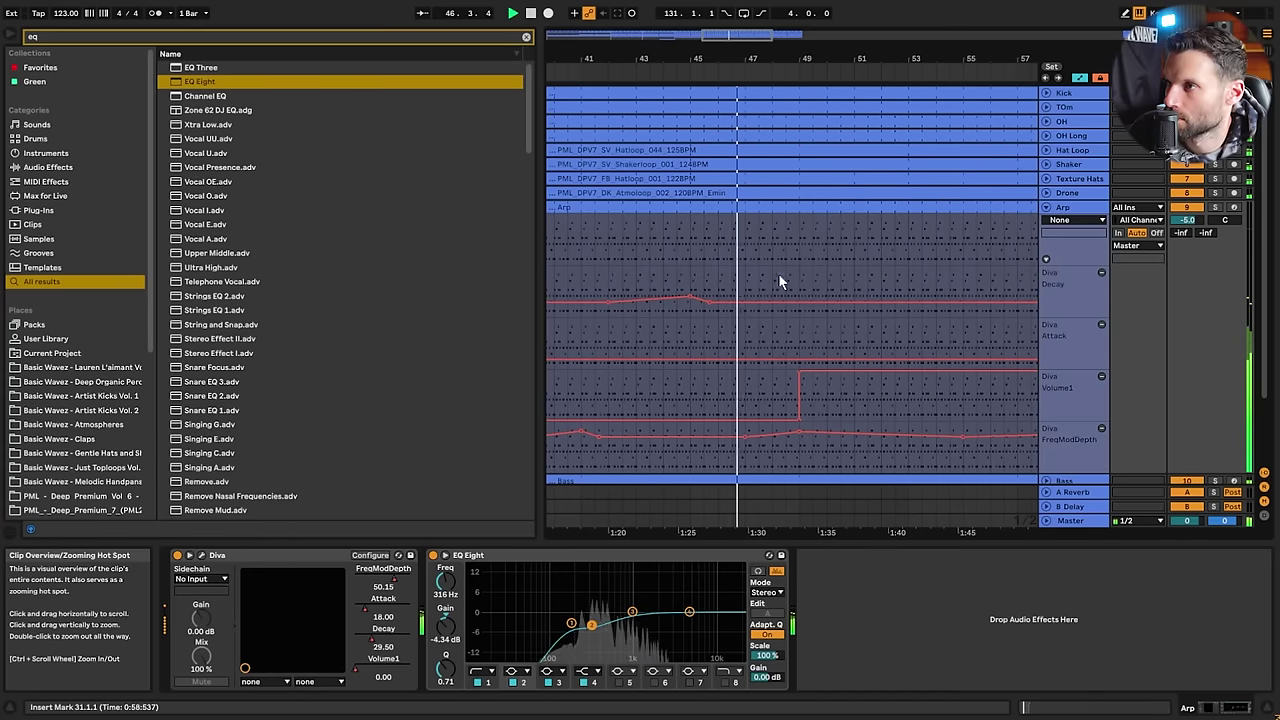
{"action": "left_click", "coordinate": [833, 302]}
{"action": "left_click_drag", "start_coordinate": [805, 302], "coordinate": [807, 305]}
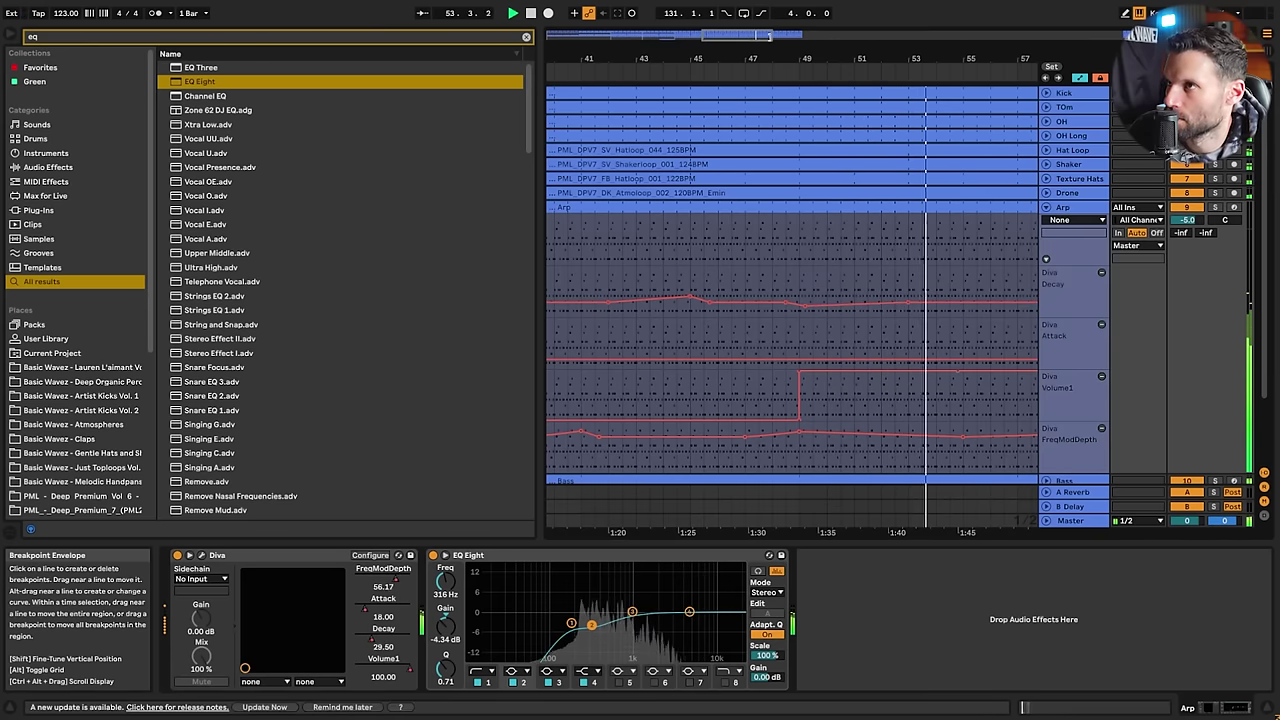
Ramp Arp's Volume1 down from about bar 55 to 62.12 at bar 60, and add a Decay dip from about bar 58 ending at 26.47 at bar 65
{"action": "left_click_drag", "start_coordinate": [750, 35], "coordinate": [756, 16]}
{"action": "left_click_drag", "start_coordinate": [912, 371], "coordinate": [912, 388]}
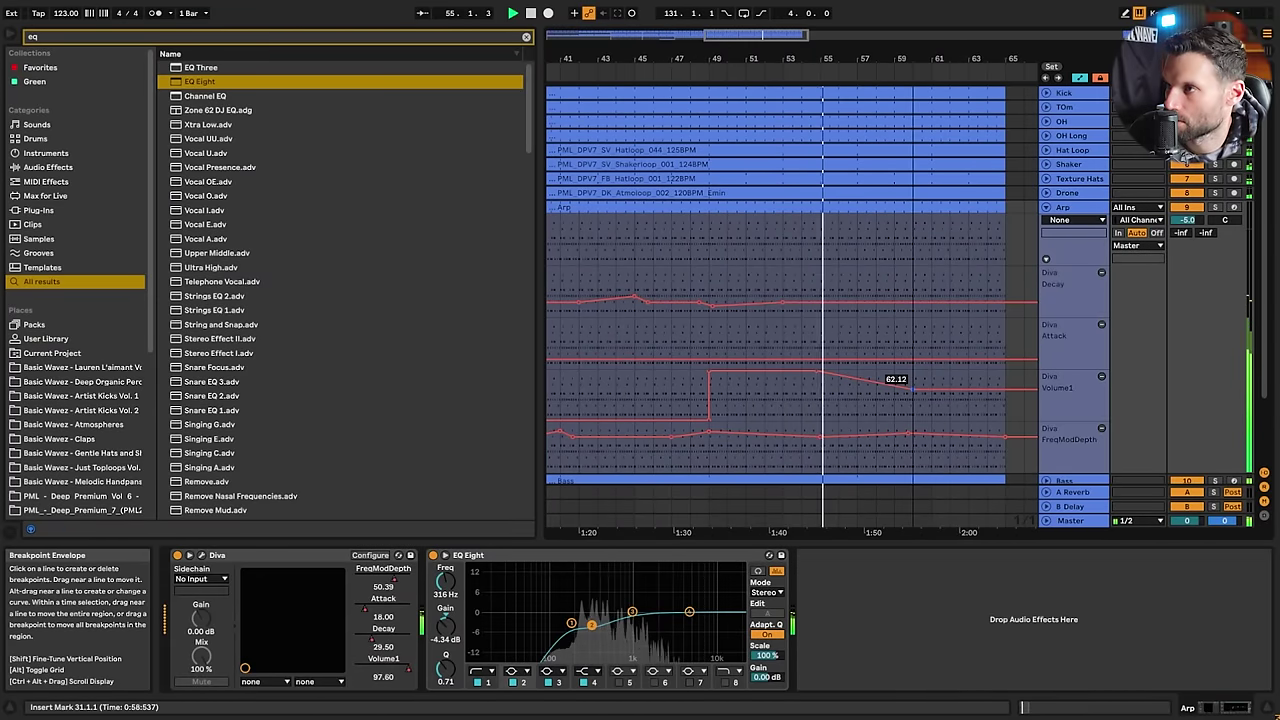
{"action": "left_click", "coordinate": [876, 302]}
{"action": "left_click_drag", "start_coordinate": [894, 302], "coordinate": [894, 304]}
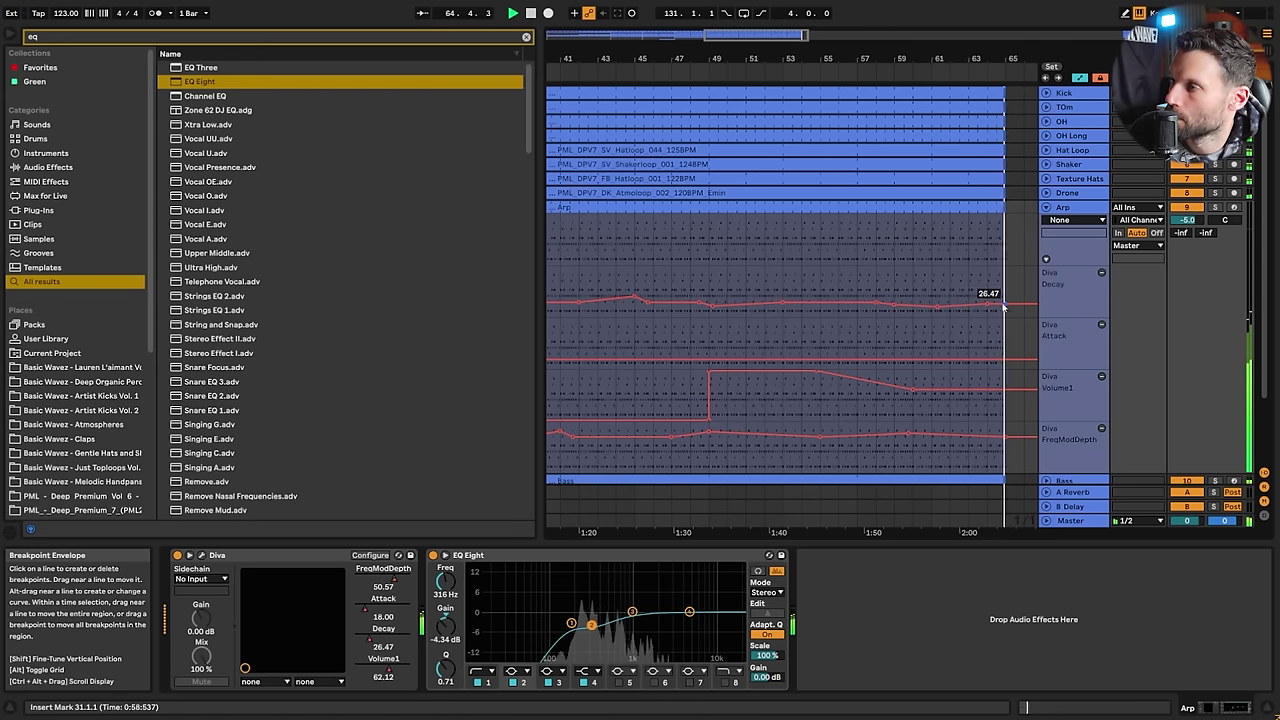
{"action": "key", "text": "space"}
Go back to the build locator at bar 25 and collapse Arp's automation lanes
{"action": "left_click_drag", "start_coordinate": [706, 58], "coordinate": [710, 26]}
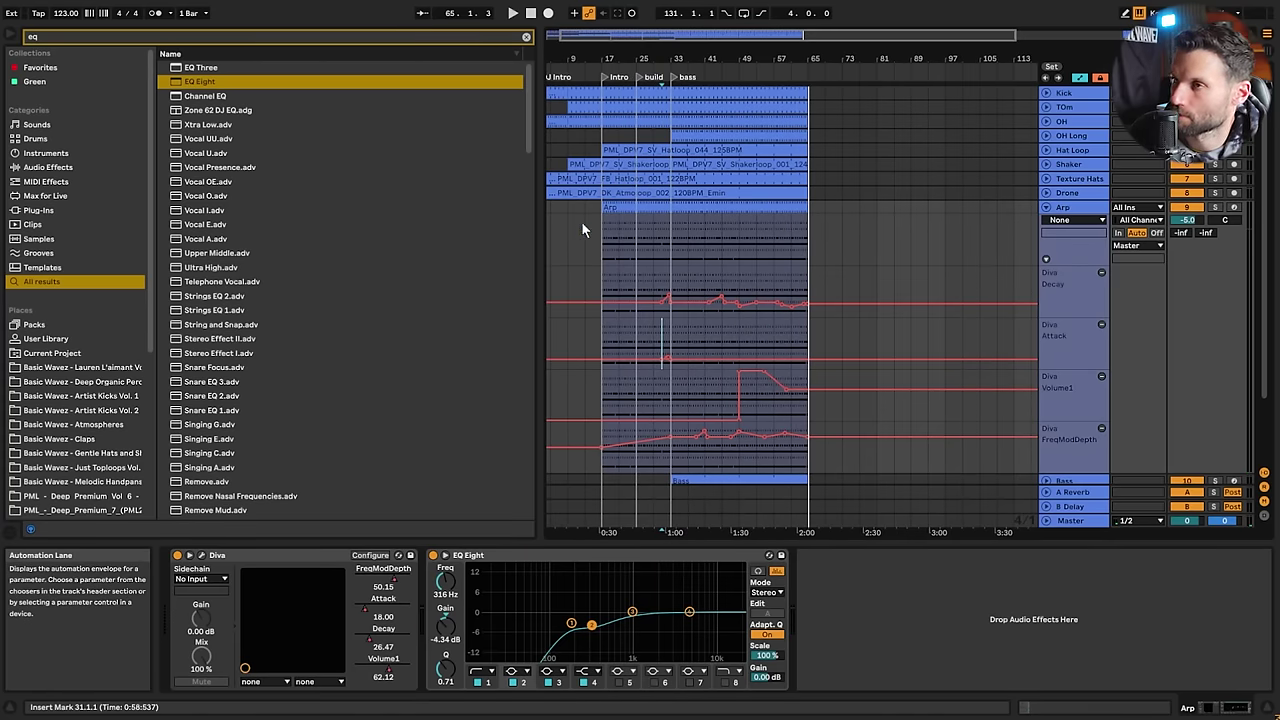
{"action": "left_click", "coordinate": [641, 77]}
{"action": "left_click_drag", "start_coordinate": [640, 58], "coordinate": [632, 155]}
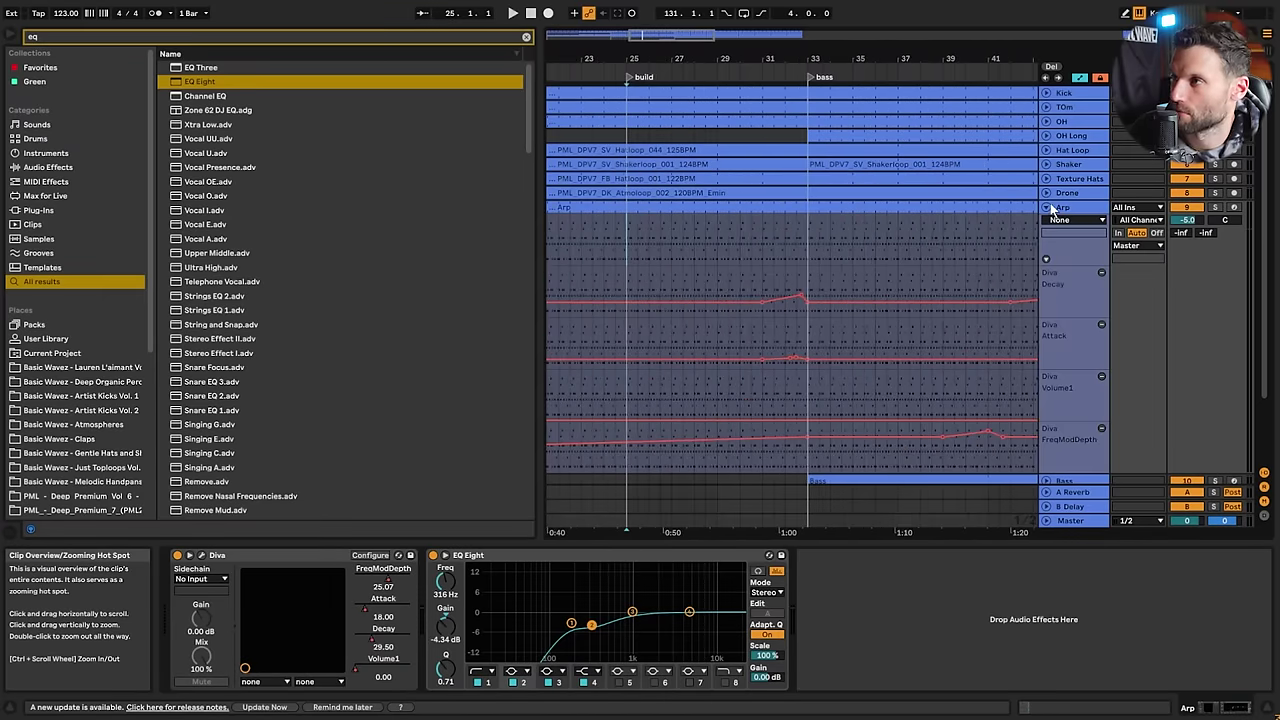
{"action": "left_click", "coordinate": [1047, 207]}
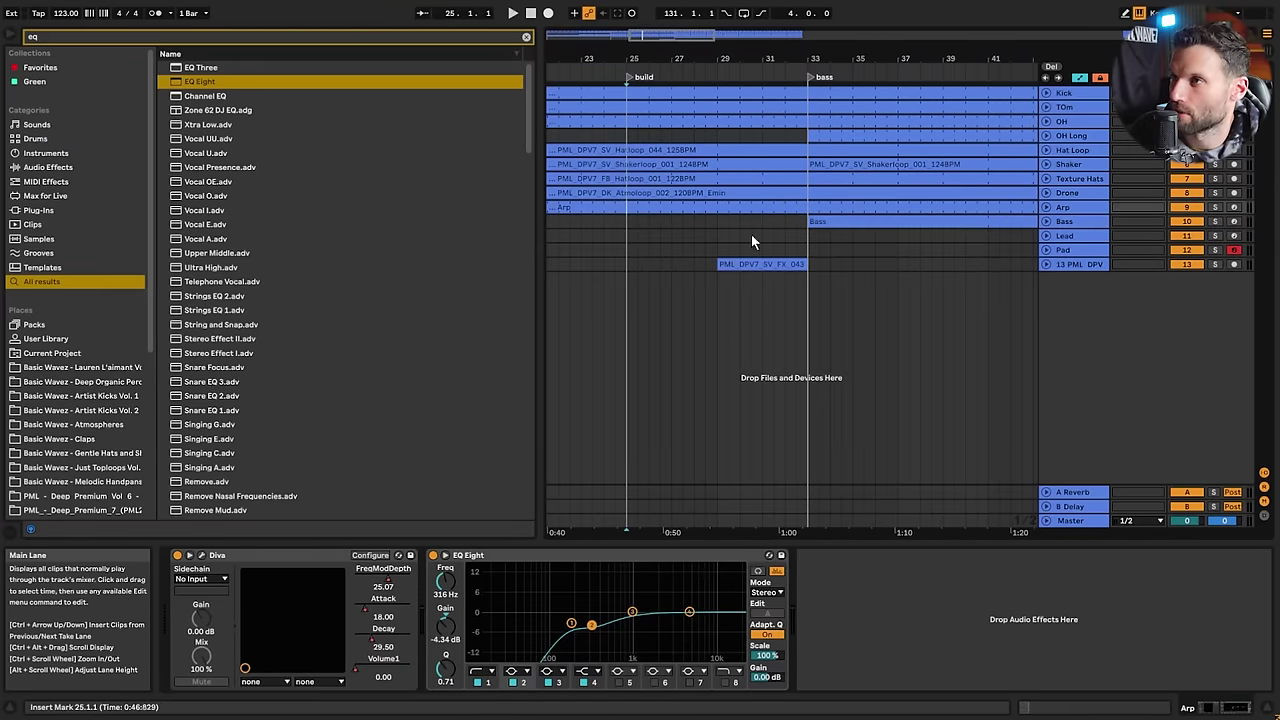
{"action": "left_click", "coordinate": [643, 237]}
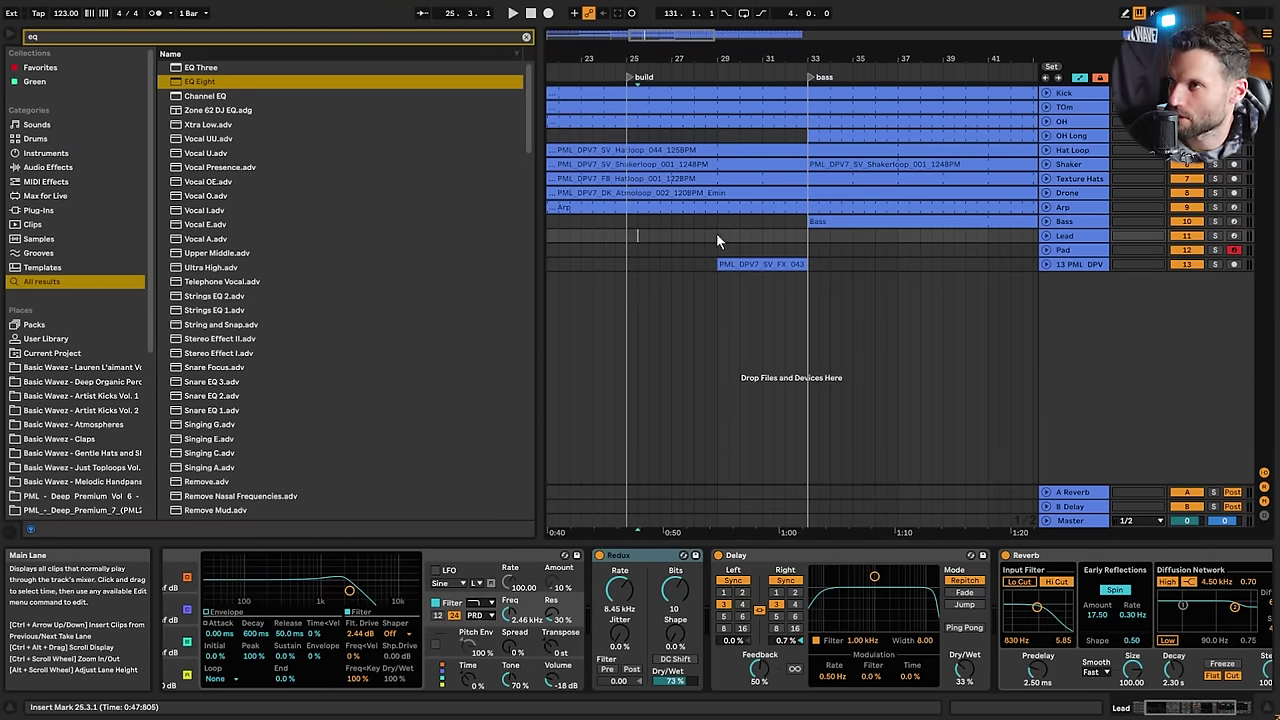
Group the drum tracks from Kick through Texture Hats
{"action": "left_click", "coordinate": [1068, 93]}
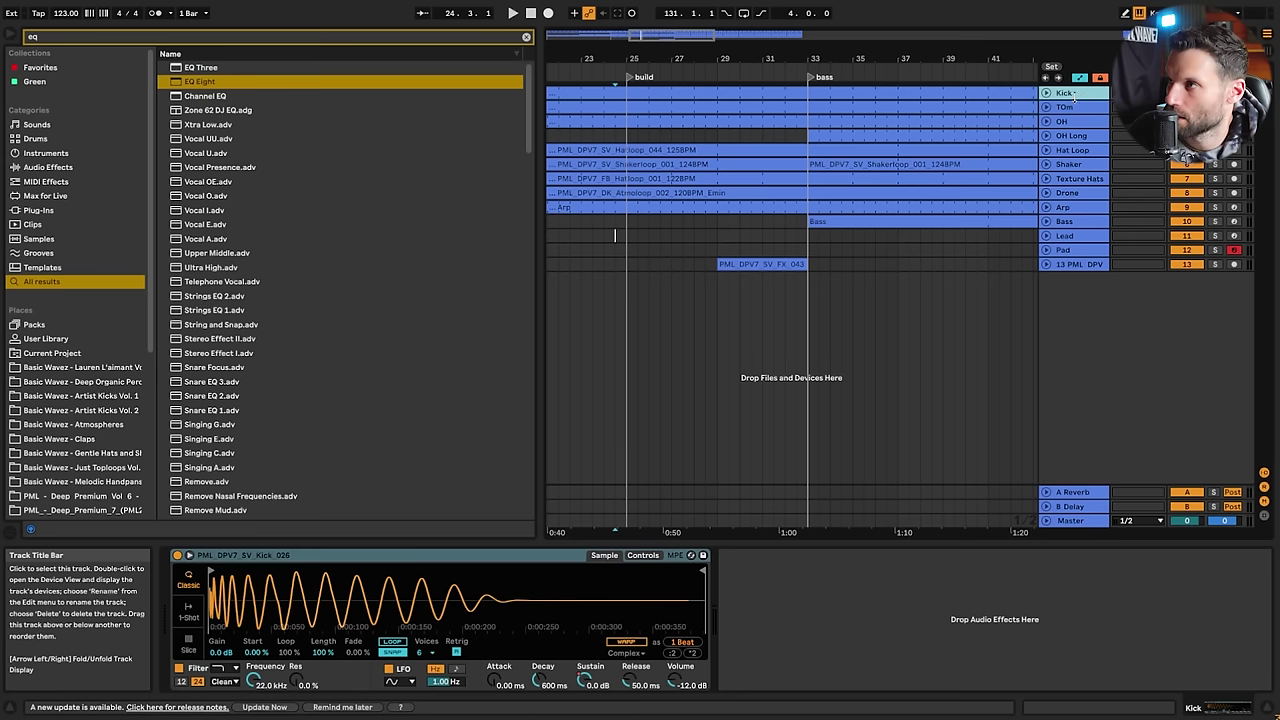
{"action": "left_click", "coordinate": [1077, 182]}
{"action": "key", "text": "ctrl+g"}
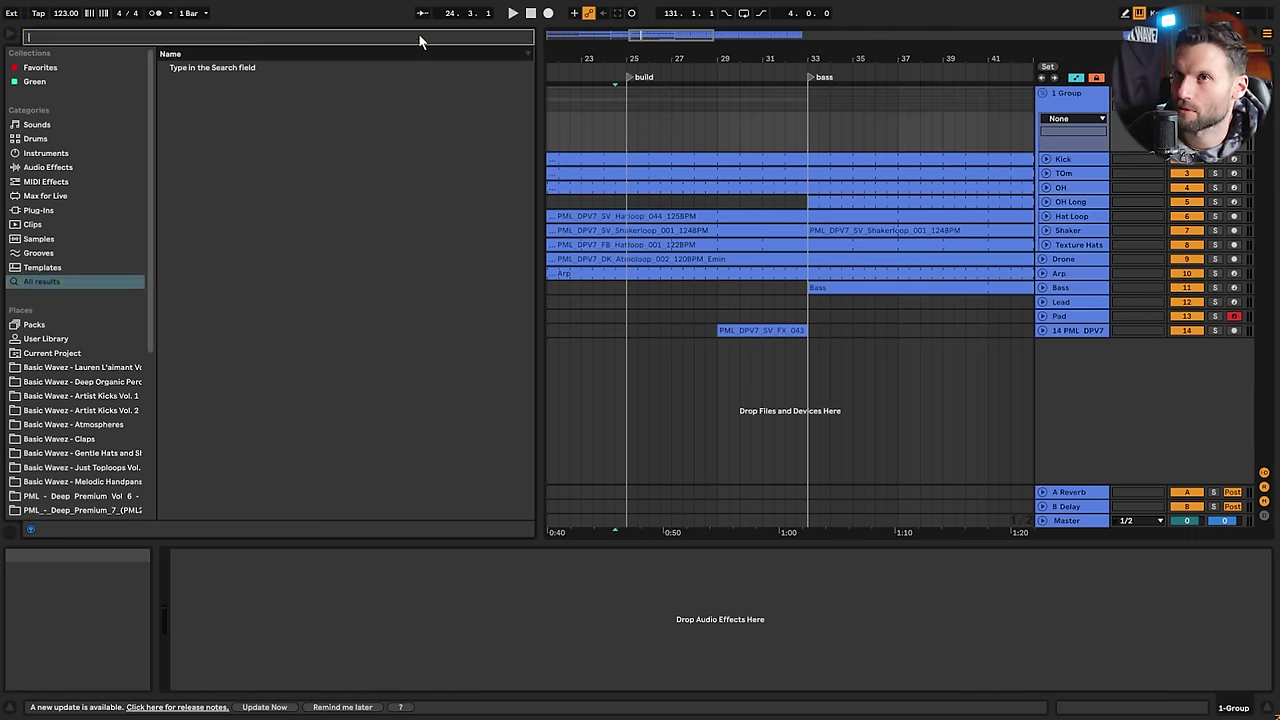
Search the browser for "rever" and load the Reverb effect onto the new drum group
{"action": "left_click", "coordinate": [423, 37]}
{"action": "type", "text": "rever"}
{"action": "double_click", "coordinate": [198, 68]}
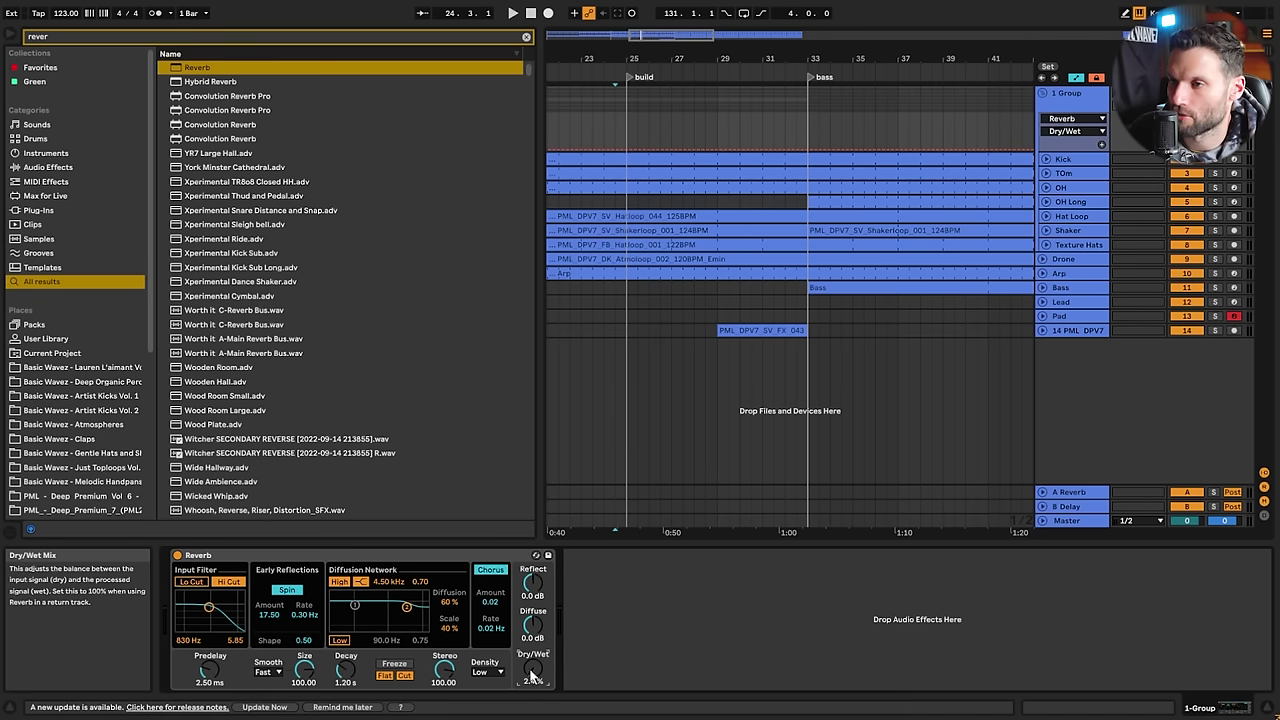
Enable the group Reverb's input low cut, set its filter to 3.01 kHz with bandwidth 2.73, and set Dry/Wet to 0.0 %
{"action": "key", "text": "space"}
{"action": "left_click", "coordinate": [192, 583]}
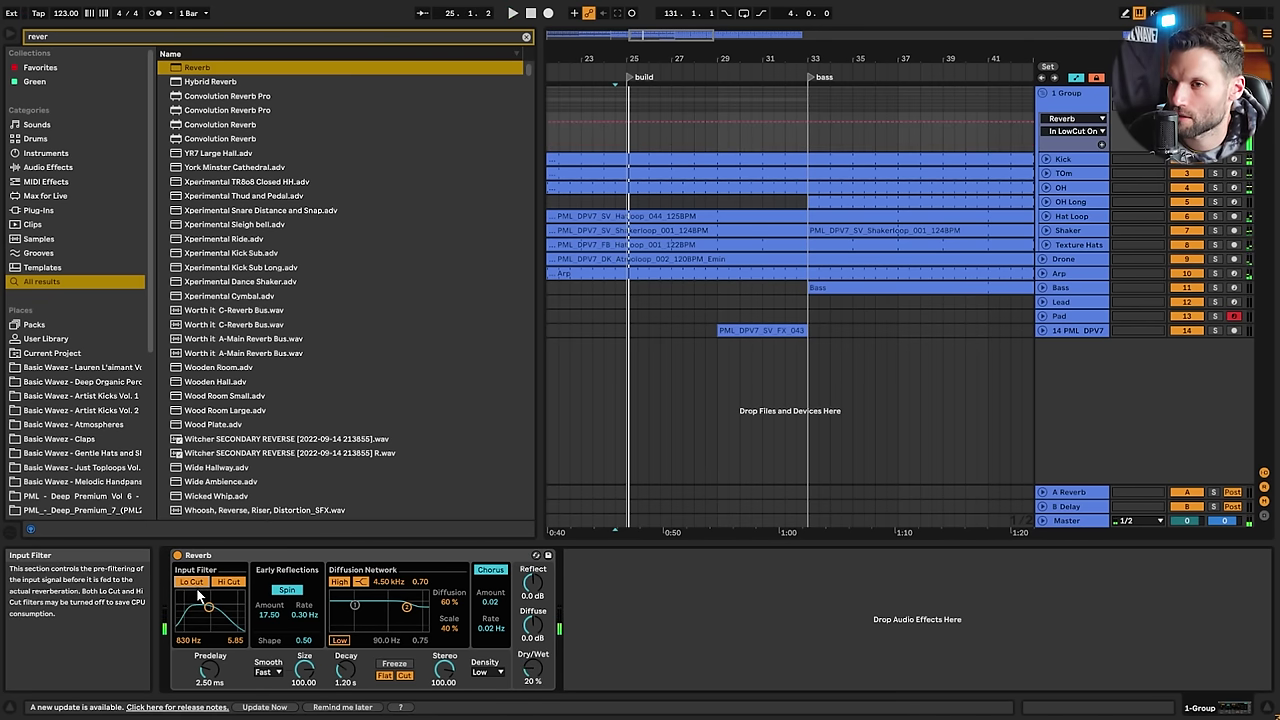
{"action": "left_click_drag", "start_coordinate": [209, 607], "coordinate": [212, 608]}
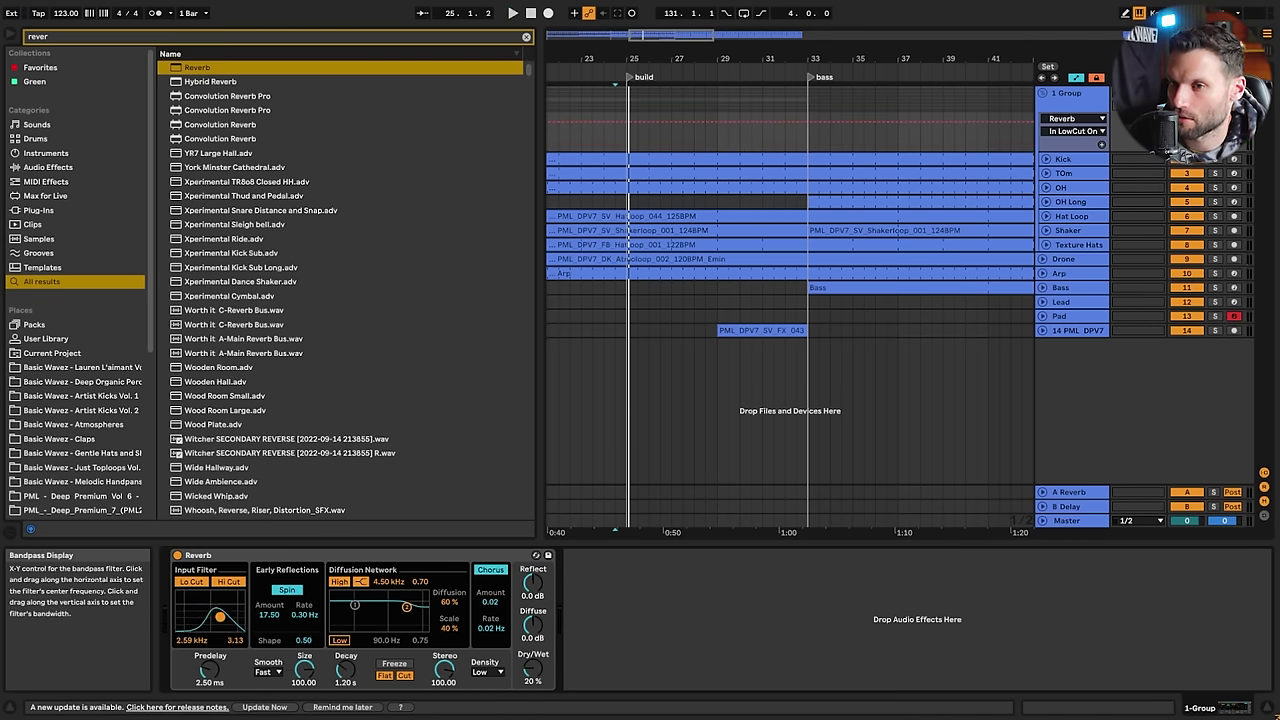
{"action": "key", "text": "space"}
{"action": "mouse_move", "coordinate": [533, 668]}
{"action": "left_mouse_down"}
{"action": "mouse_move", "coordinate": [533, 597]}
{"action": "mouse_move", "coordinate": [533, 676]}
{"action": "left_mouse_up"}
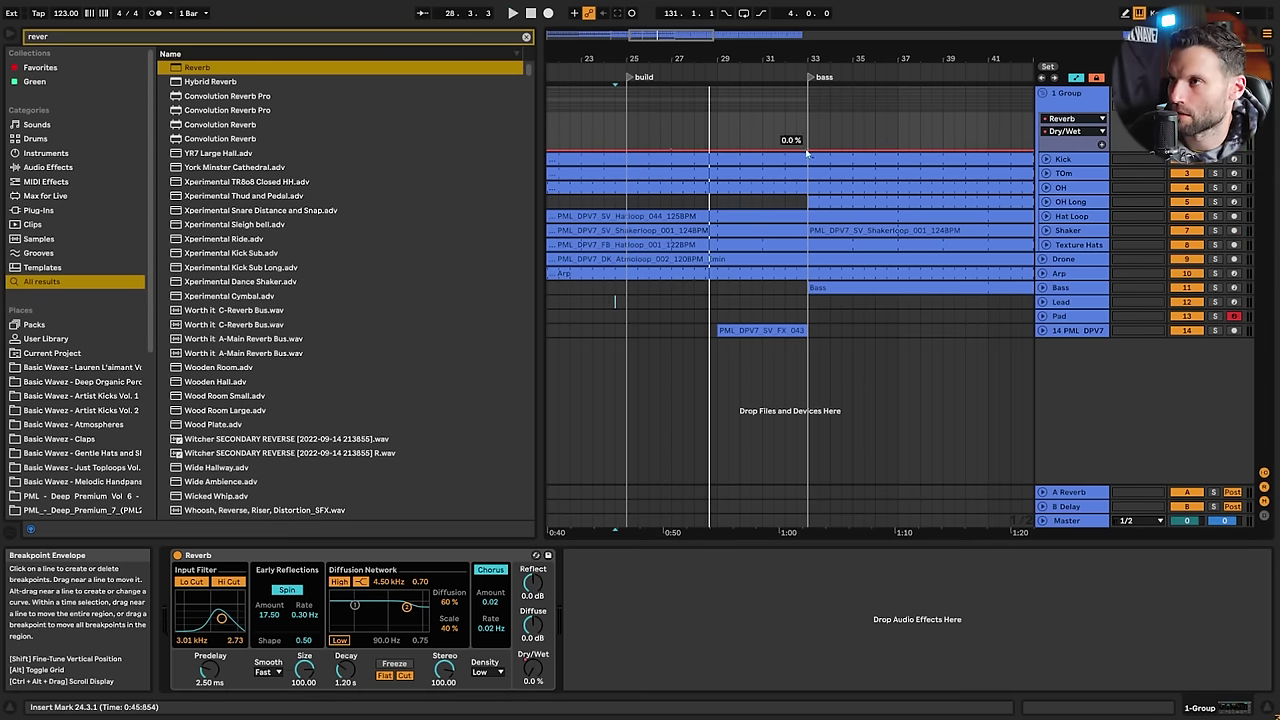
Automate the group Reverb's Dry/Wet to rise from bar 27 to a peak at bar 32 and curve back to 0 % at bar 33
{"action": "key", "text": "space"}
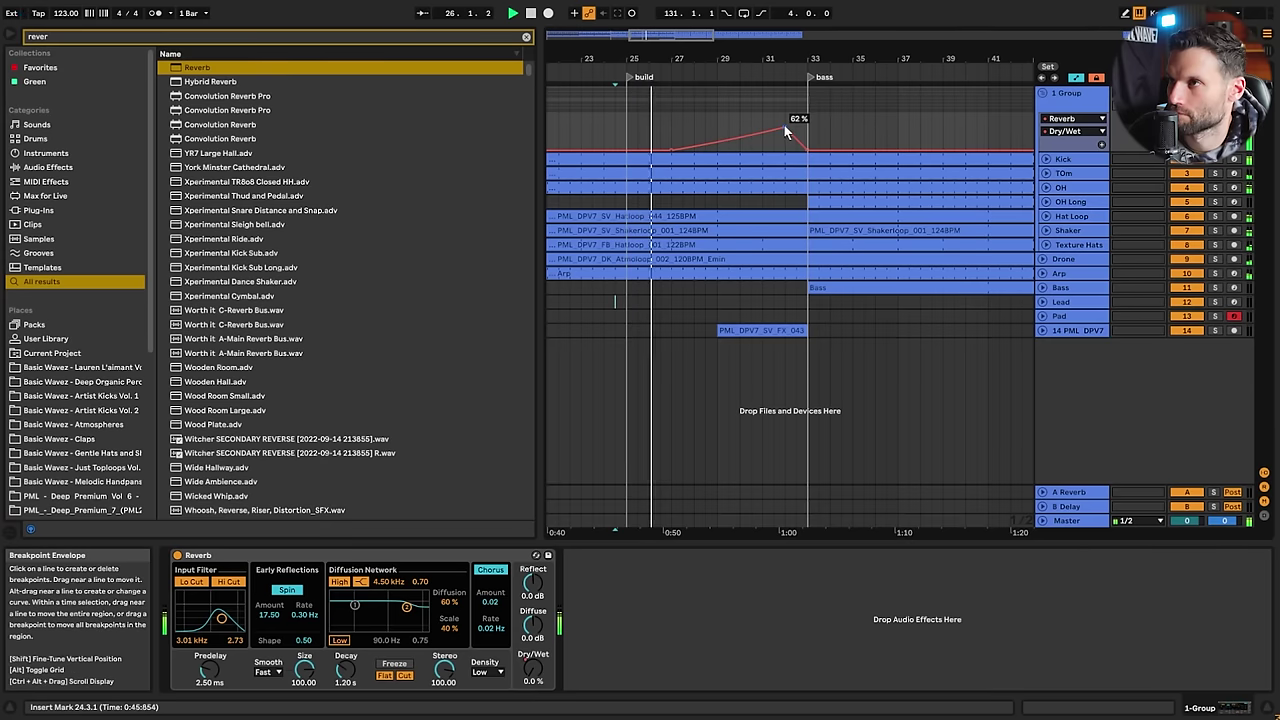
{"action": "mouse_move", "coordinate": [784, 130]}
{"action": "left_mouse_down"}
{"action": "mouse_move", "coordinate": [795, 119]}
{"action": "mouse_move", "coordinate": [784, 121]}
{"action": "left_mouse_up"}
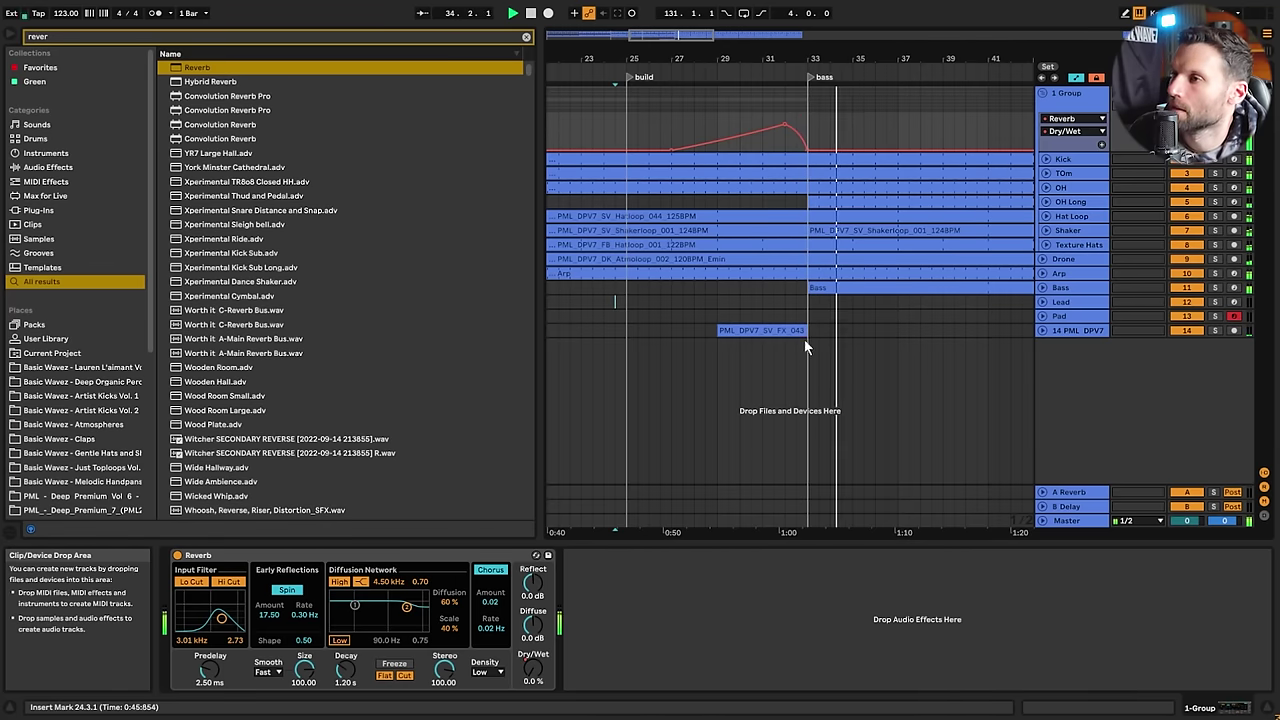
{"action": "key", "text": "space"}
Split TOm's clip at bar 33 and shorten the part before it so it ends at bar 29
{"action": "left_click", "coordinate": [790, 302]}
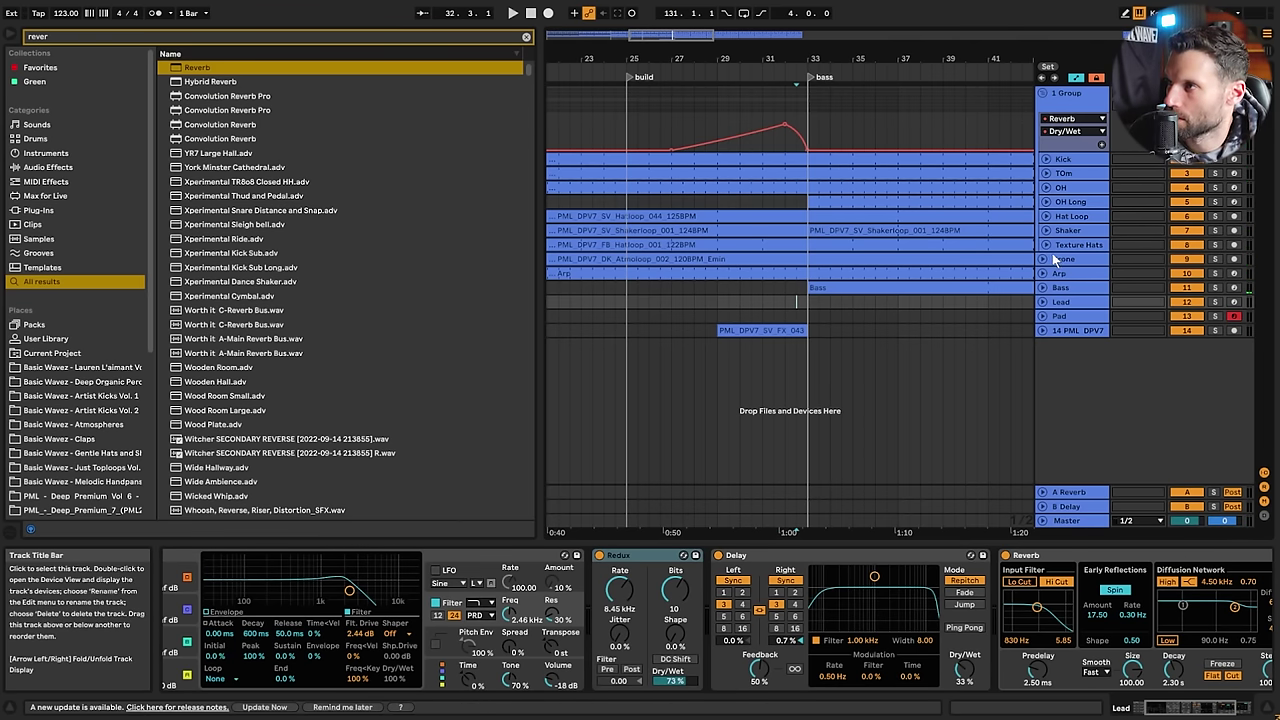
{"action": "left_click", "coordinate": [1055, 249]}
{"action": "scroll", "coordinate": [715, 142], "scroll_direction": "up", "scroll_amount": 3}
{"action": "left_click", "coordinate": [1045, 174]}
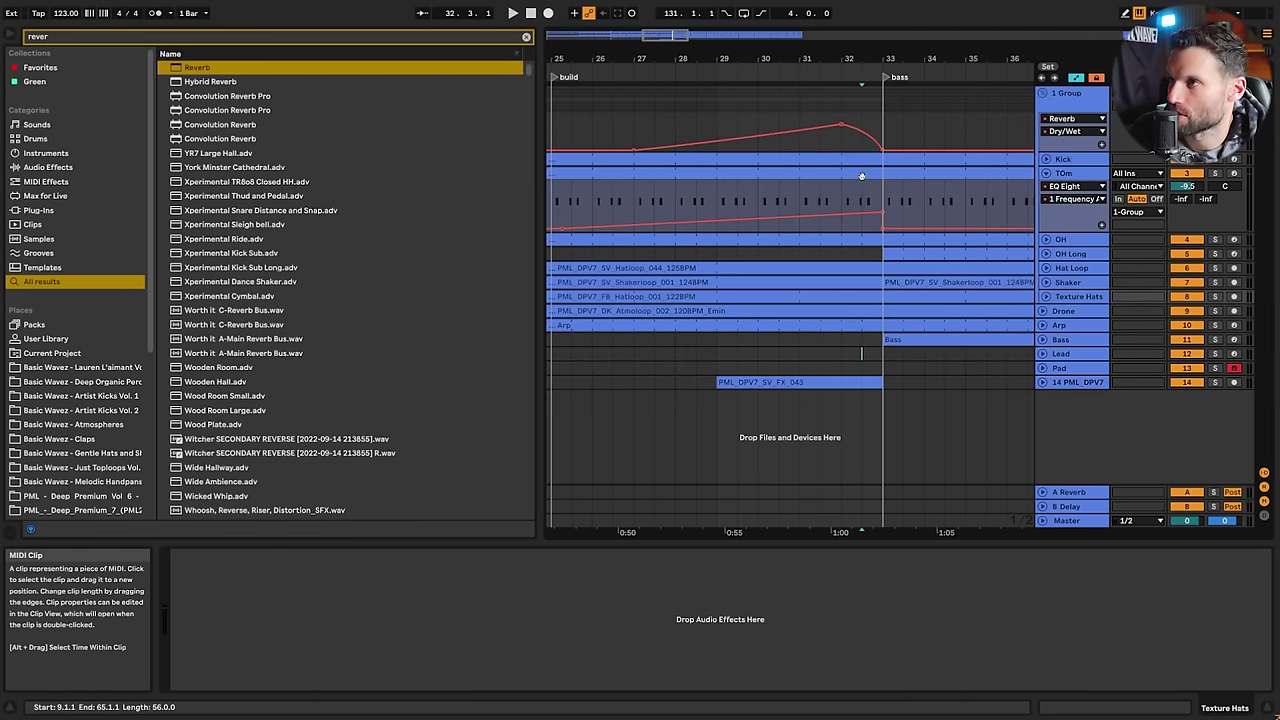
{"action": "left_click", "coordinate": [882, 187]}
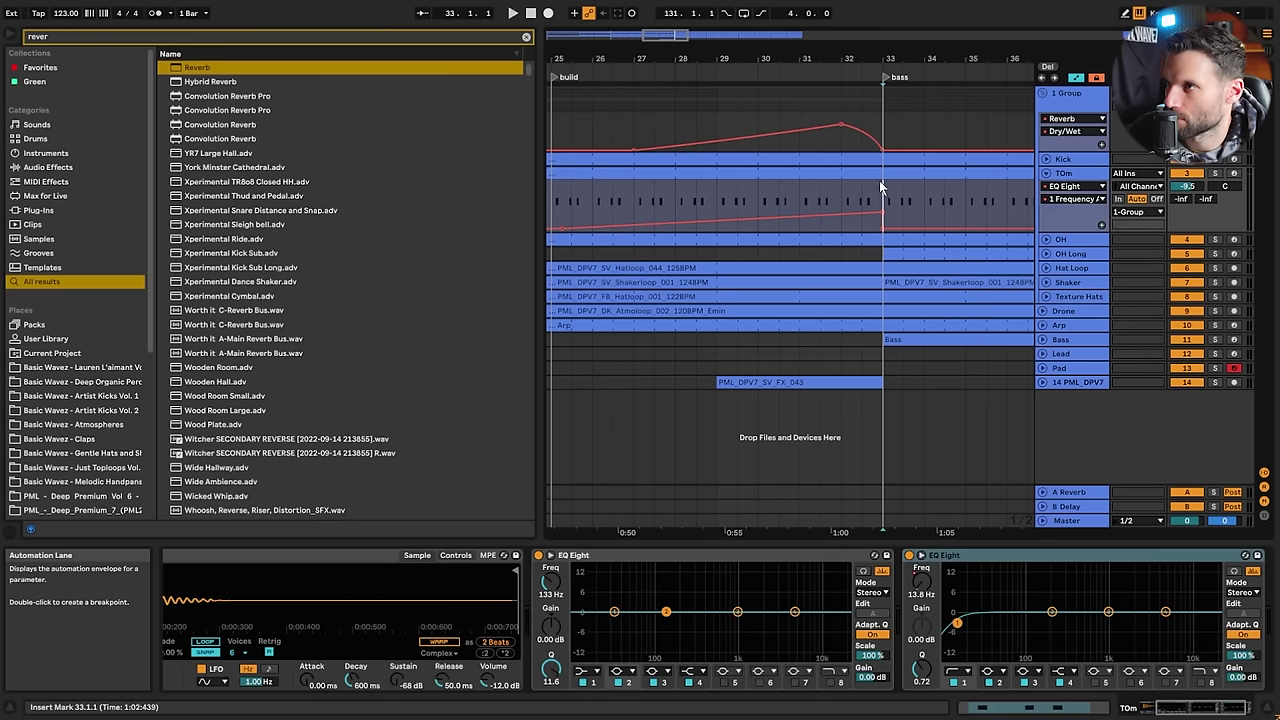
{"action": "key", "text": "ctrl+e"}
{"action": "left_click_drag", "start_coordinate": [880, 173], "coordinate": [793, 162]}
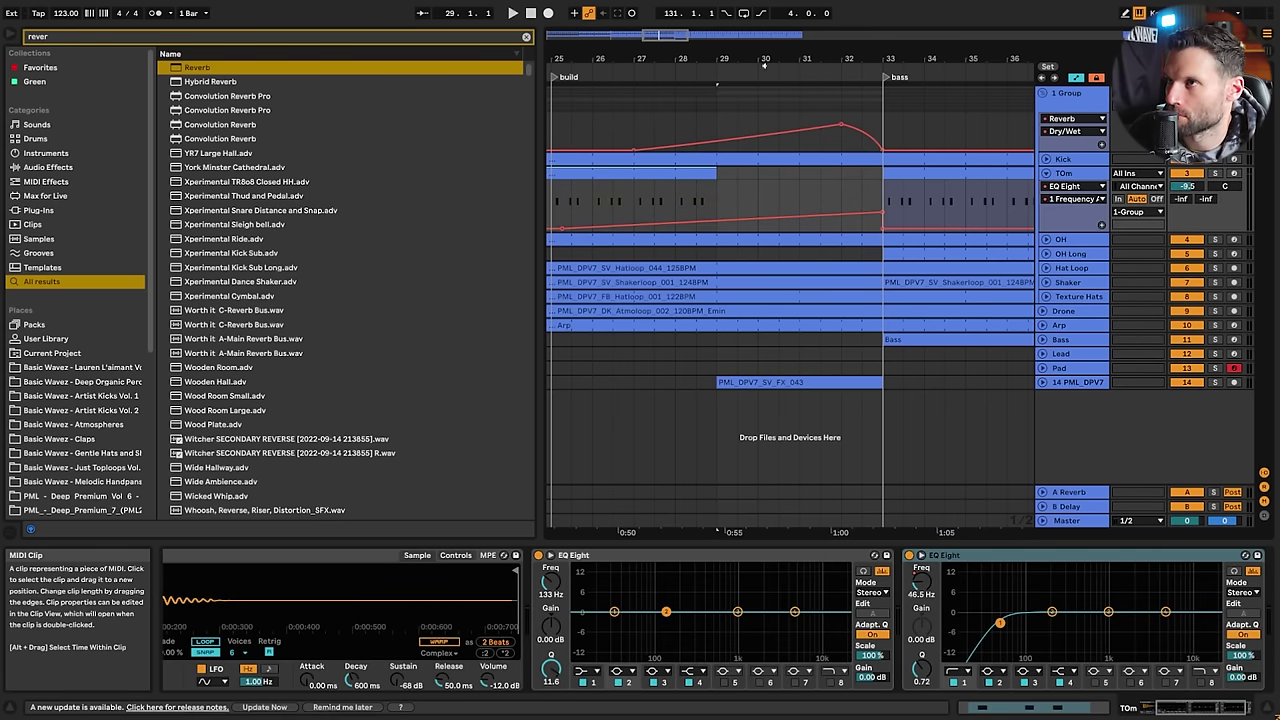
Play from 25.3 and reshape TOm's EQ Eight frequency automation to peak at about 328 Hz at bar 29, stay high until bar 32 and drop by bar 33
{"action": "left_click_drag", "start_coordinate": [765, 64], "coordinate": [904, 54]}
{"action": "left_click", "coordinate": [748, 199]}
{"action": "key", "text": "space"}
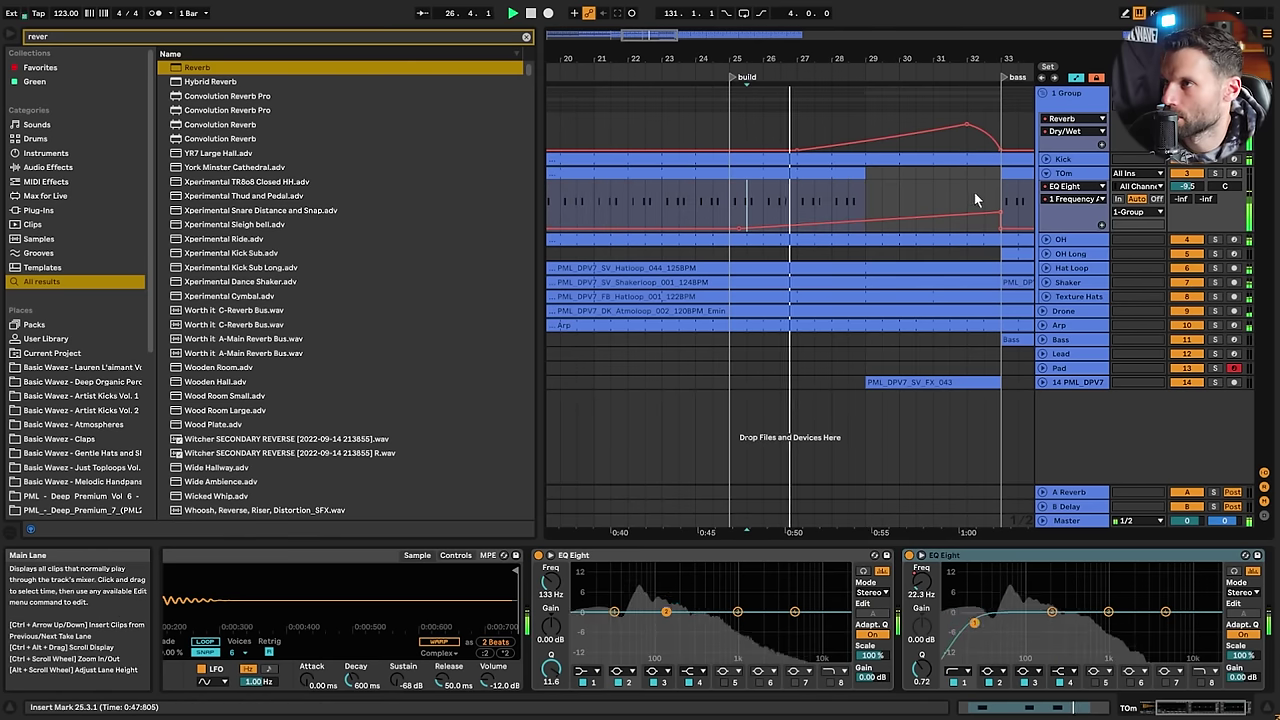
{"action": "left_click_drag", "start_coordinate": [866, 220], "coordinate": [866, 209]}
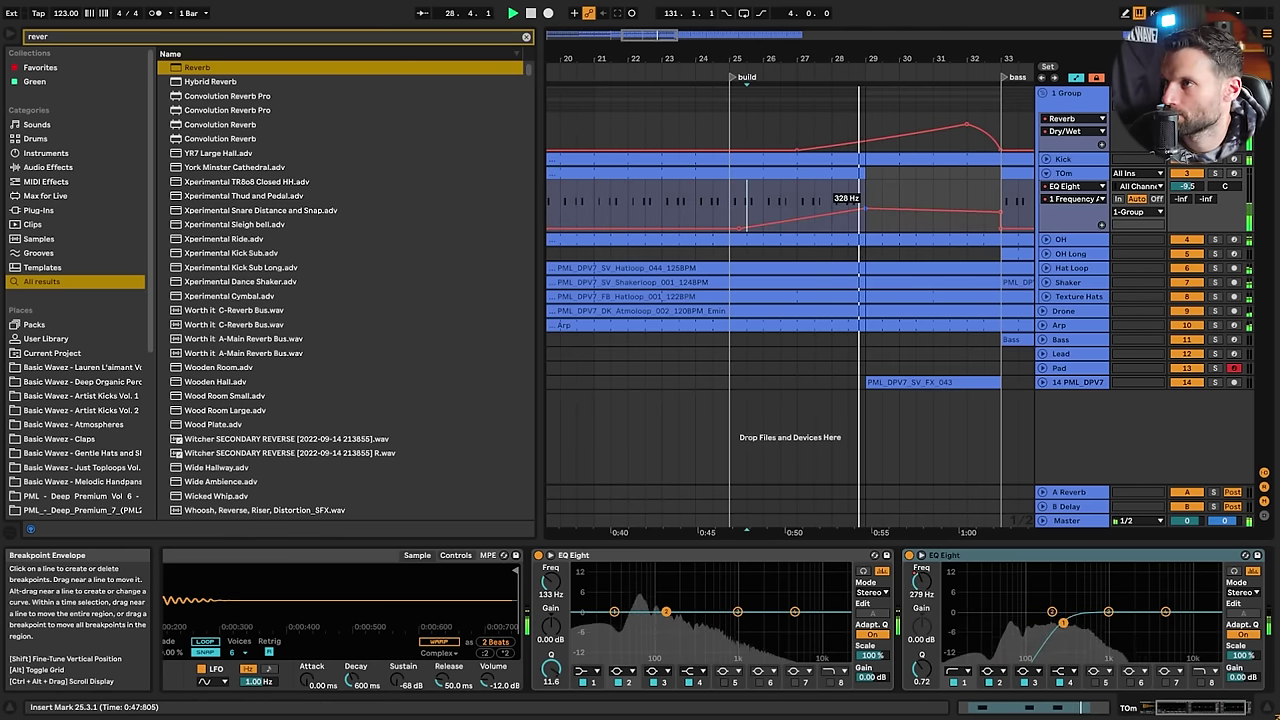
{"action": "left_click", "coordinate": [997, 211]}
Extend TOm's clip back to bar 33, try trimming it to end at bar 32, and play from bar 28
{"action": "left_click_drag", "start_coordinate": [865, 174], "coordinate": [954, 180]}
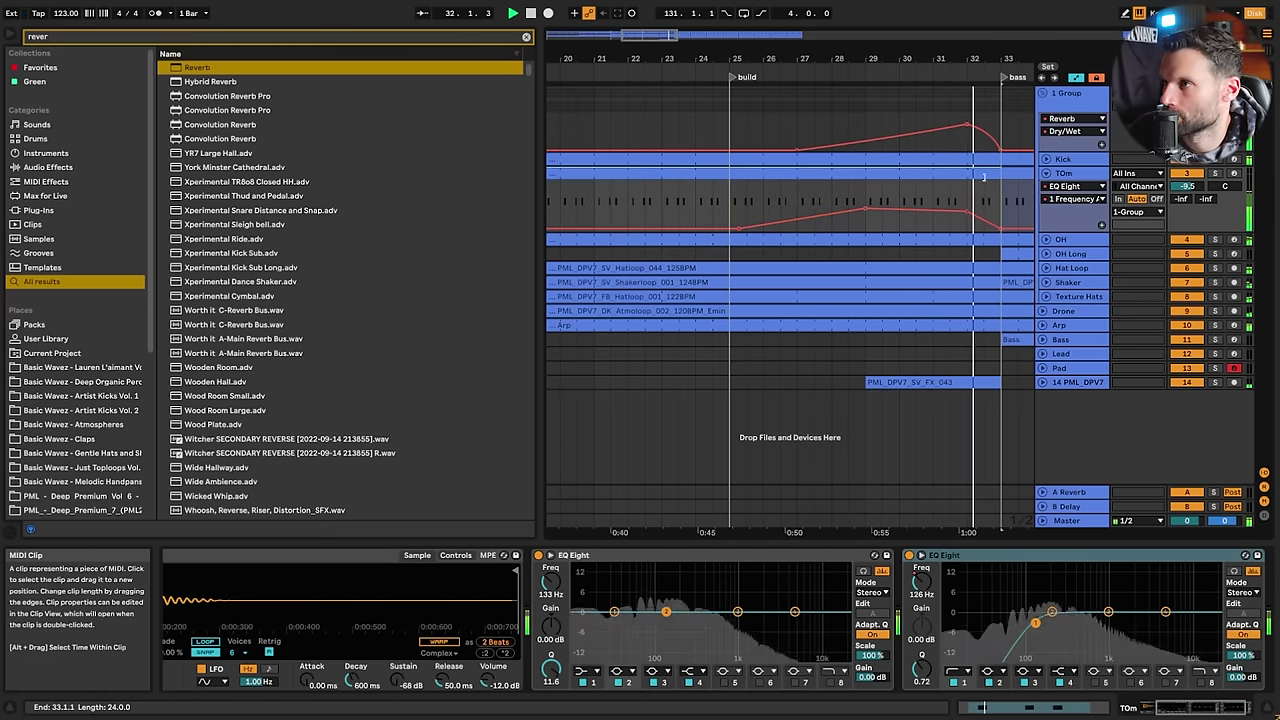
{"action": "left_click_drag", "start_coordinate": [984, 177], "coordinate": [968, 182]}
{"action": "left_click", "coordinate": [834, 200]}
{"action": "key", "text": "space"}
{"action": "key", "text": "space"}
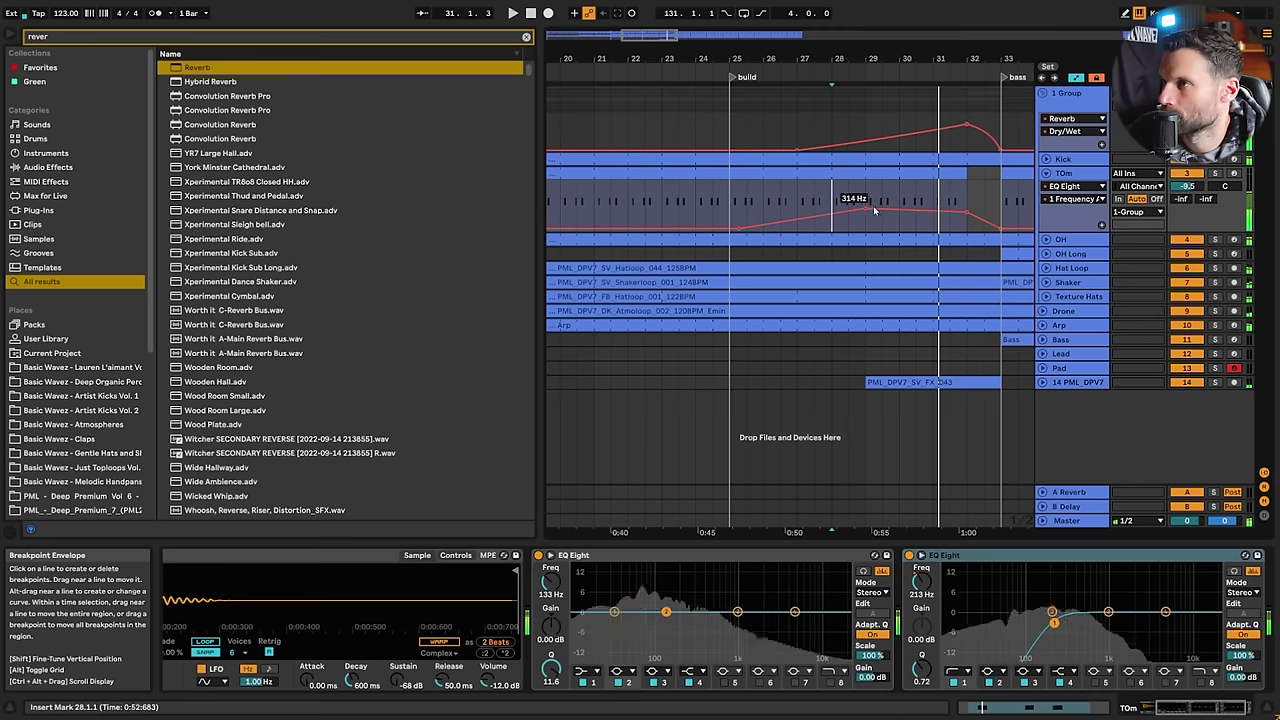
Lower TOm's EQ Eight frequency peak at bar 29 while replaying from bar 28, and extend the clip back to bar 33
{"action": "key", "text": "space"}
{"action": "key", "text": "space"}
{"action": "left_click_drag", "start_coordinate": [872, 207], "coordinate": [872, 215]}
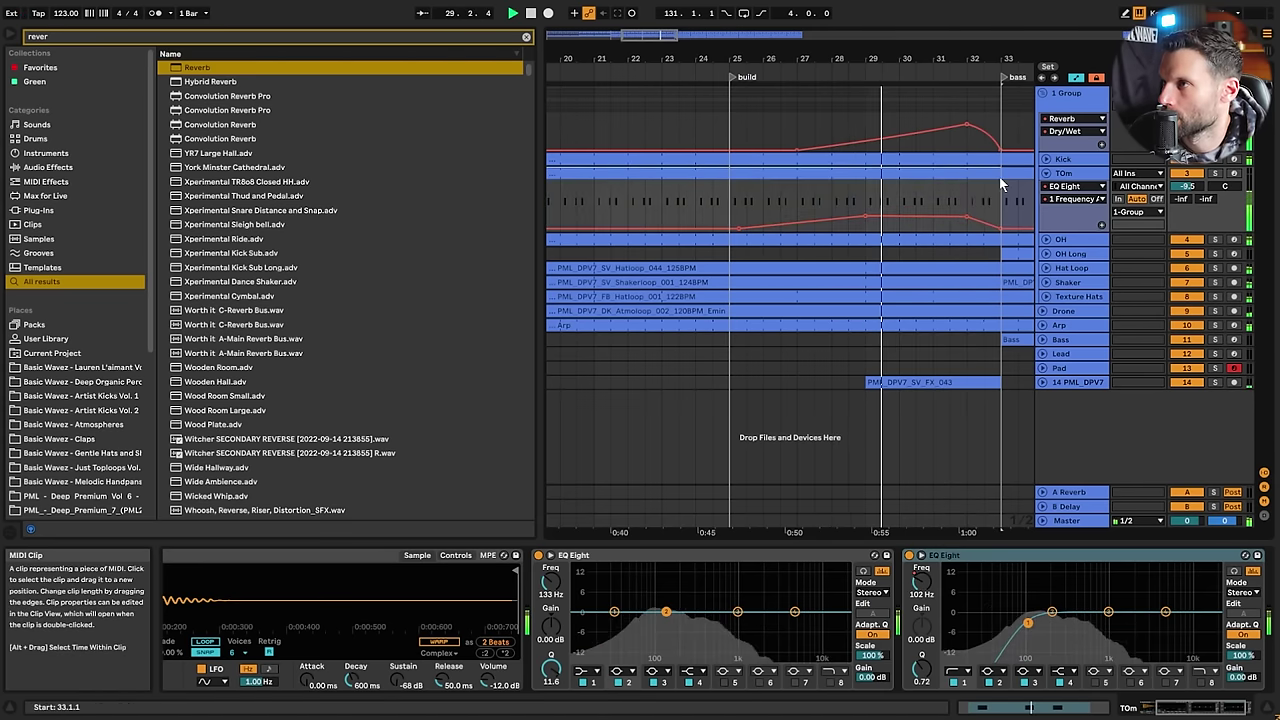
Isolate TOm's bar 32 as its own one-bar clip and fill its last beat with four consecutive sixteenth B2 notes
{"action": "left_click", "coordinate": [966, 175]}
{"action": "double_click", "coordinate": [986, 175]}
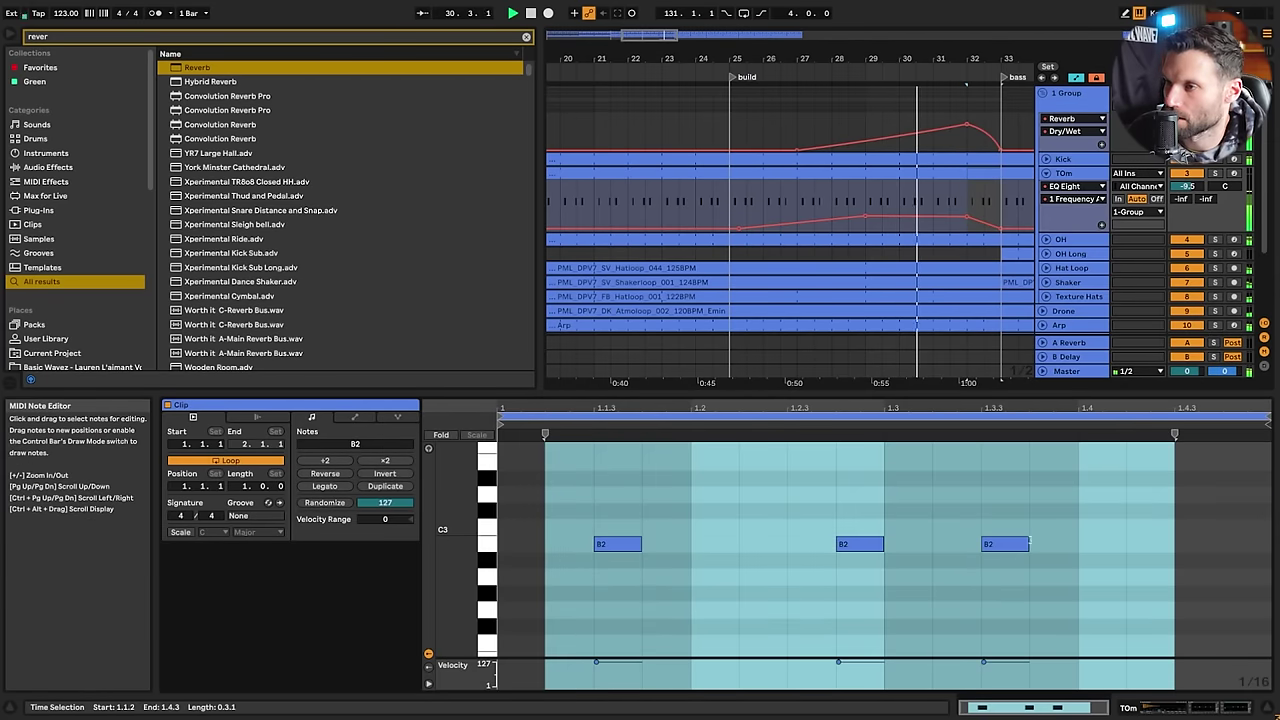
{"action": "double_click", "coordinate": [1147, 541]}
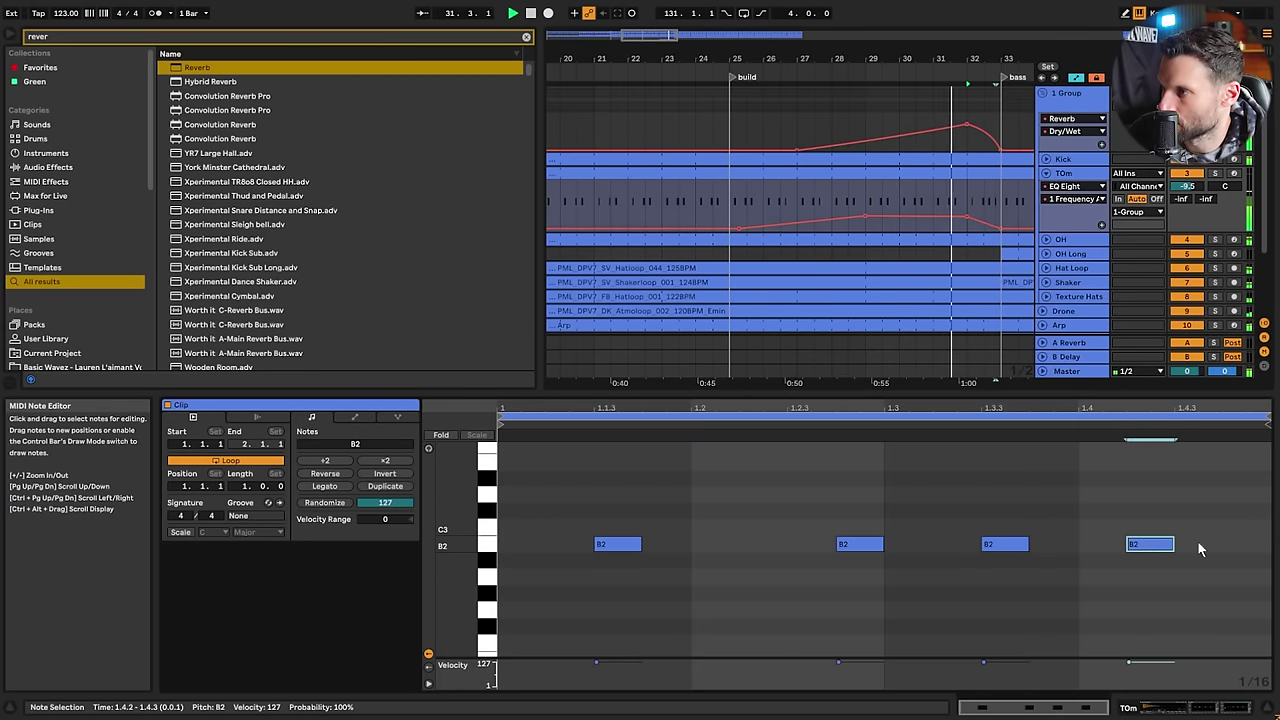
{"action": "double_click", "coordinate": [1197, 542]}
{"action": "double_click", "coordinate": [1262, 543]}
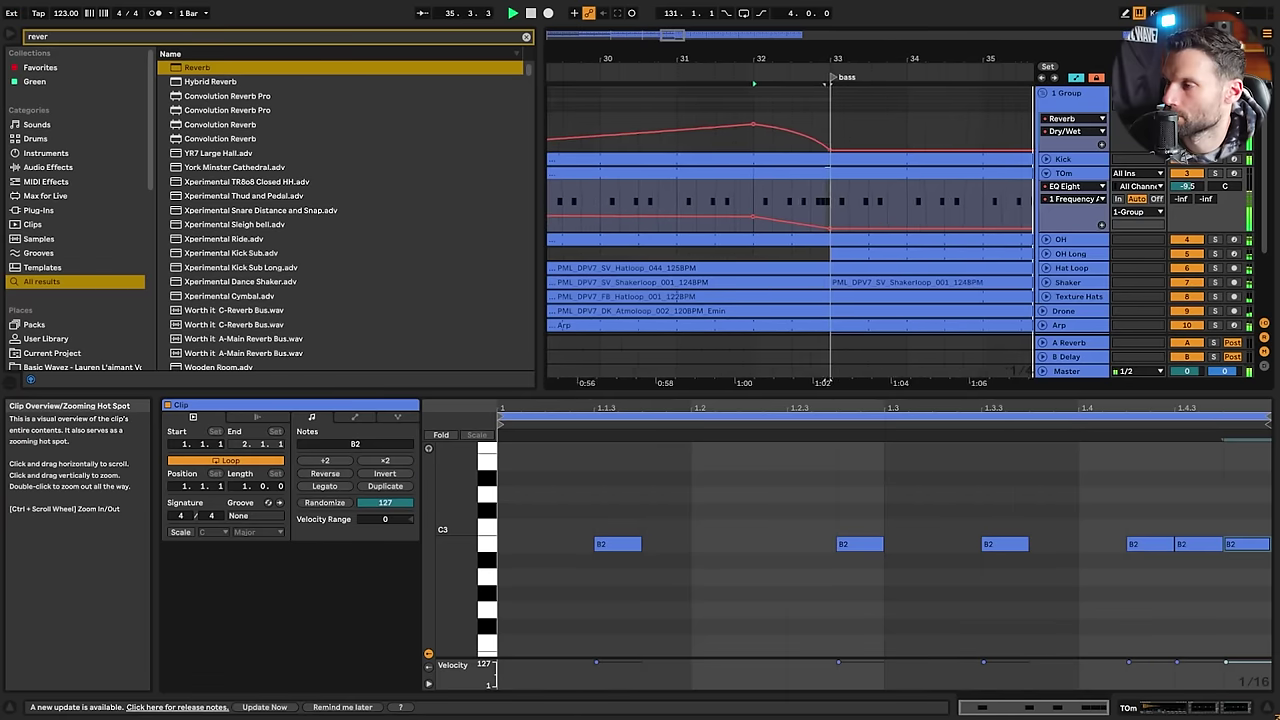
{"action": "double_click", "coordinate": [1101, 546]}
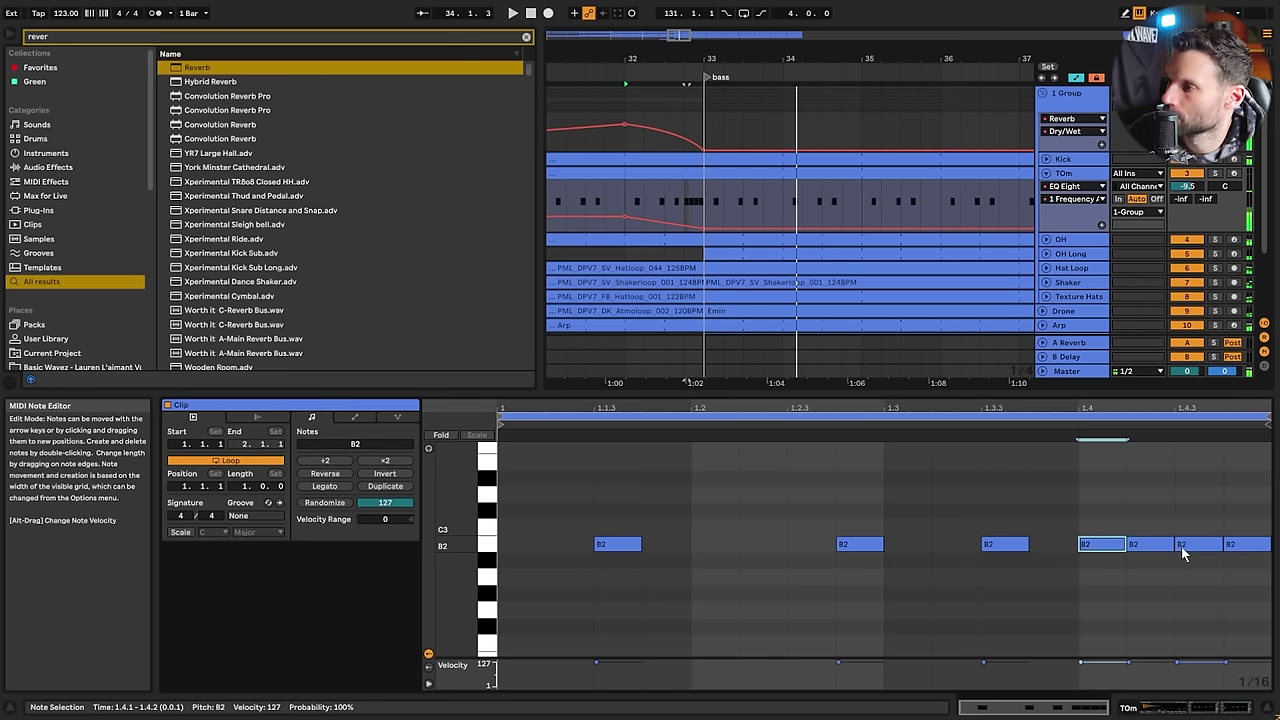
Move the last three notes of TOm's fill up to D3, E3 and F3, auditioning it from bar 32
{"action": "left_click_drag", "start_coordinate": [1146, 550], "coordinate": [1161, 500]}
{"action": "key", "text": "space"}
{"action": "key", "text": "space"}
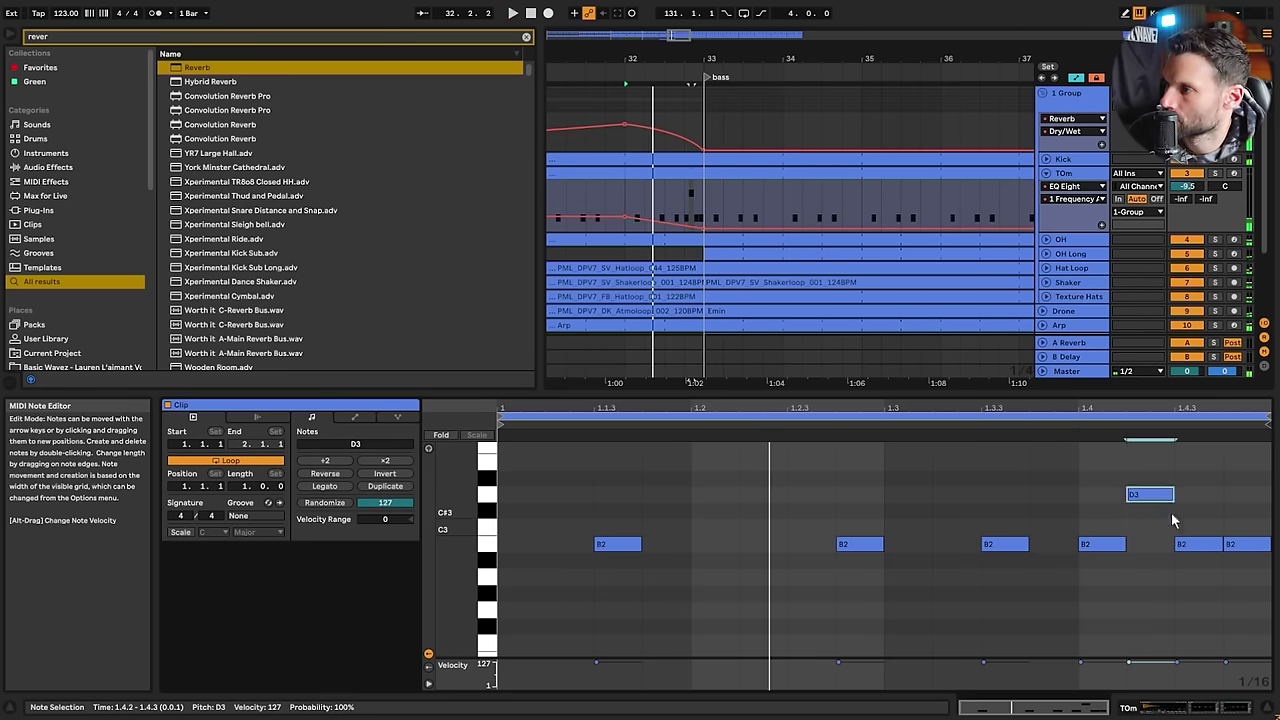
{"action": "left_click_drag", "start_coordinate": [1200, 544], "coordinate": [1206, 462]}
{"action": "left_click_drag", "start_coordinate": [1240, 544], "coordinate": [1259, 451]}
{"action": "key", "text": "space"}
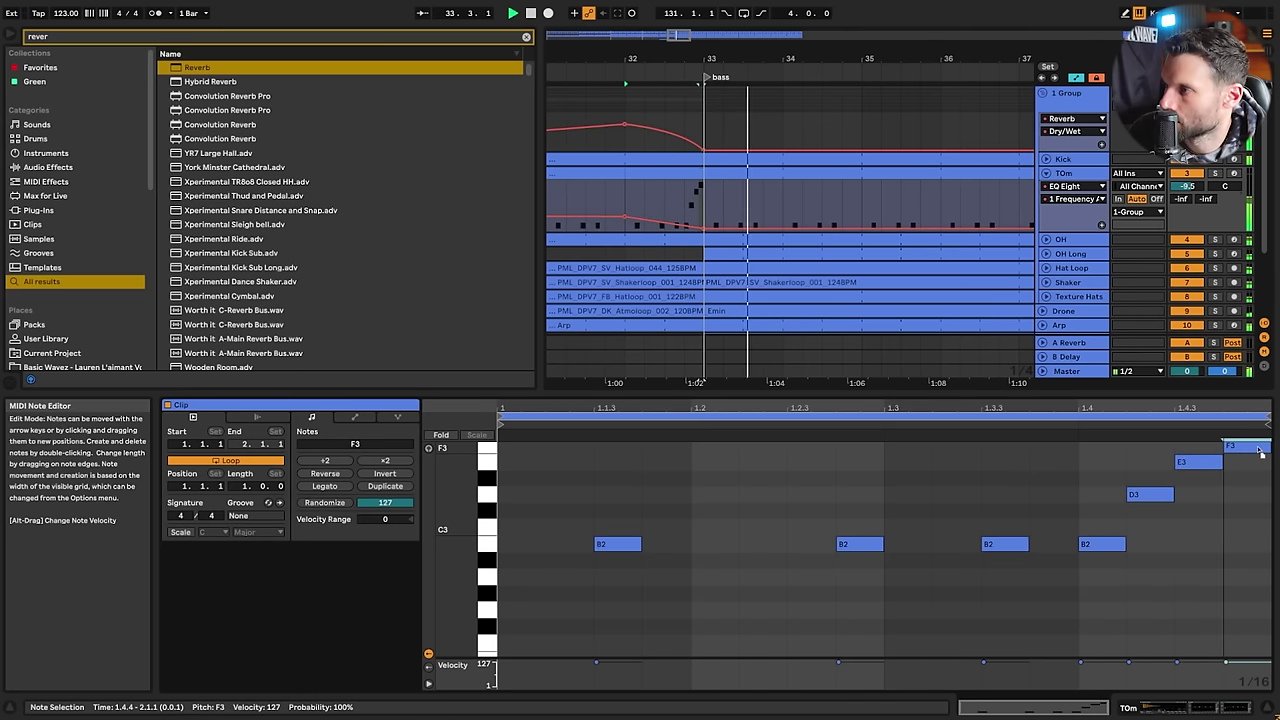
Raise the final note of TOm's fill to G3 and replay the transition into the bass section
{"action": "scroll", "coordinate": [1257, 504], "scroll_direction": "up", "scroll_amount": 3}
{"action": "key", "text": "space"}
{"action": "key", "text": "space"}
{"action": "left_click_drag", "start_coordinate": [1259, 528], "coordinate": [1257, 498]}
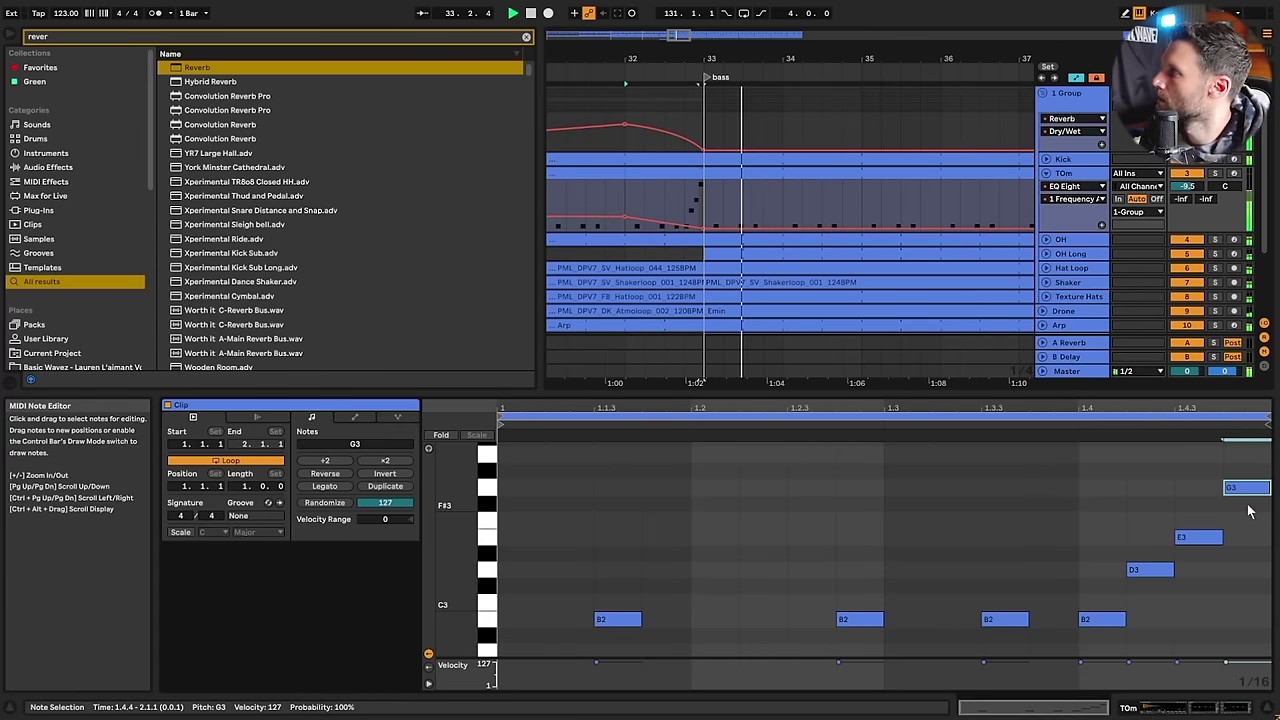
Collapse TOm's automation lane and bring the whole arrangement into view
{"action": "scroll", "coordinate": [1140, 214], "scroll_direction": "down", "scroll_amount": 3}
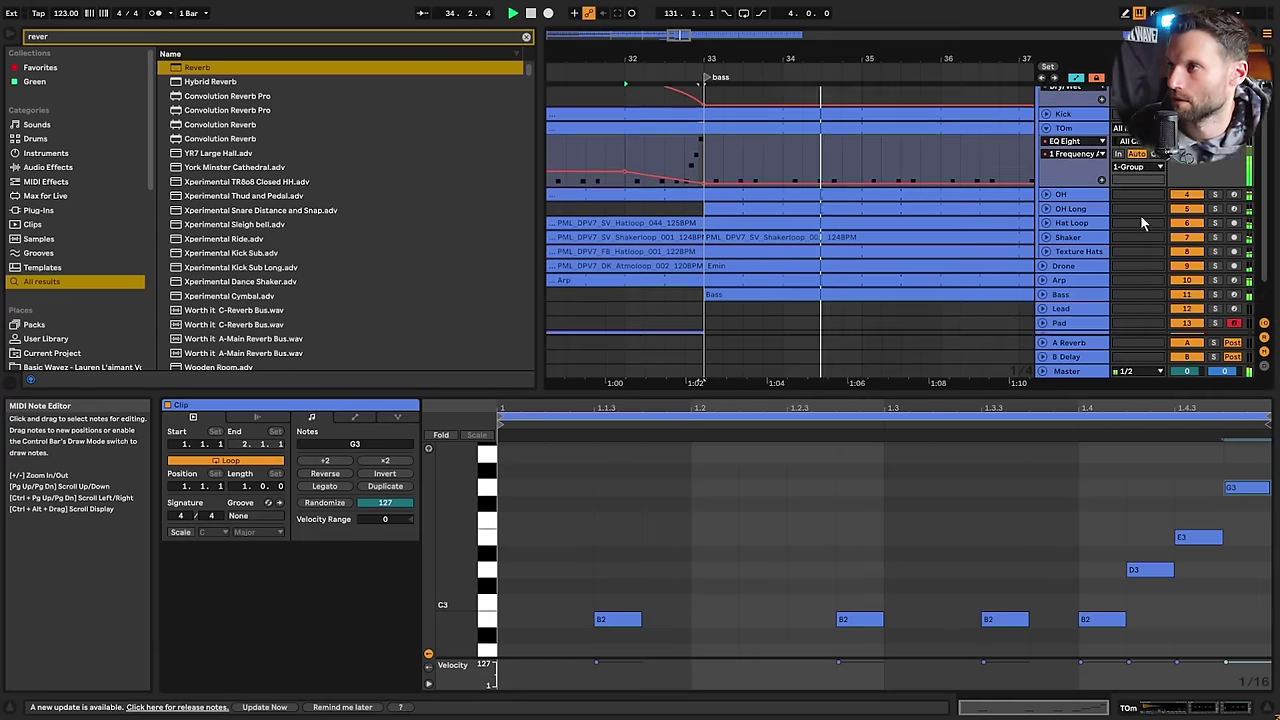
{"action": "scroll", "coordinate": [1080, 200], "scroll_direction": "up", "scroll_amount": 3}
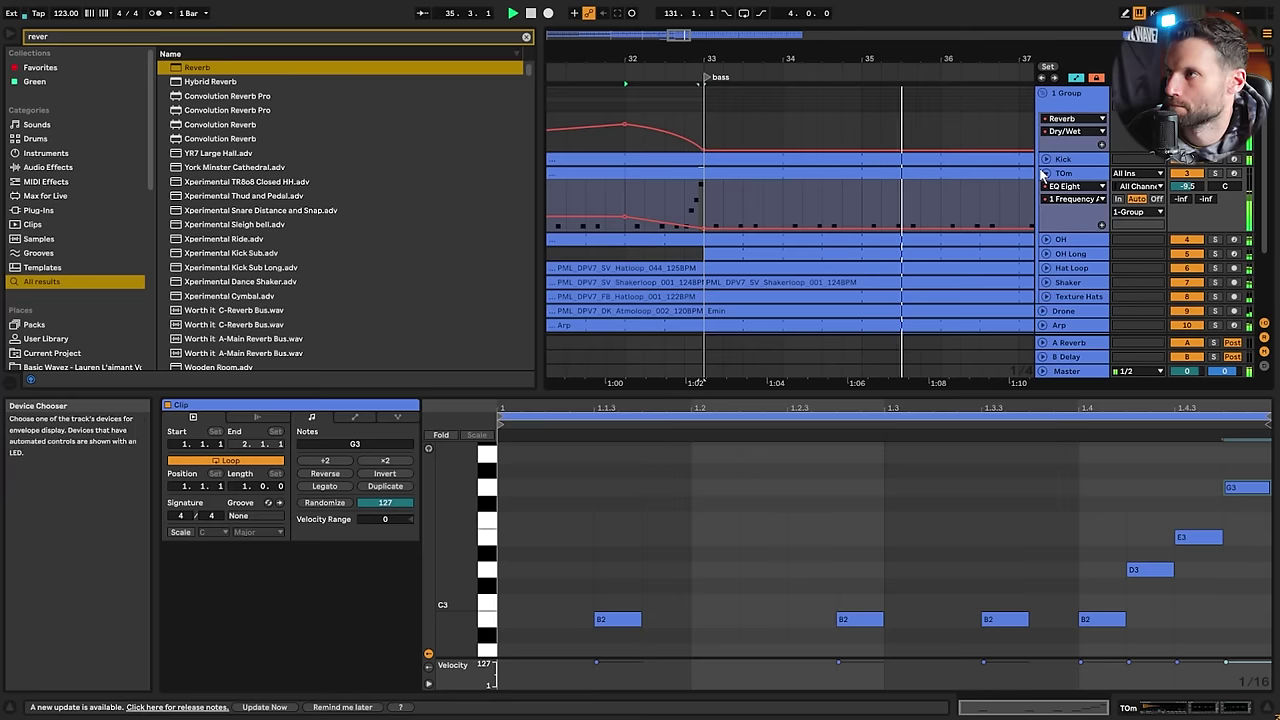
{"action": "left_click", "coordinate": [1046, 174]}
{"action": "left_click_drag", "start_coordinate": [680, 35], "coordinate": [737, 4]}
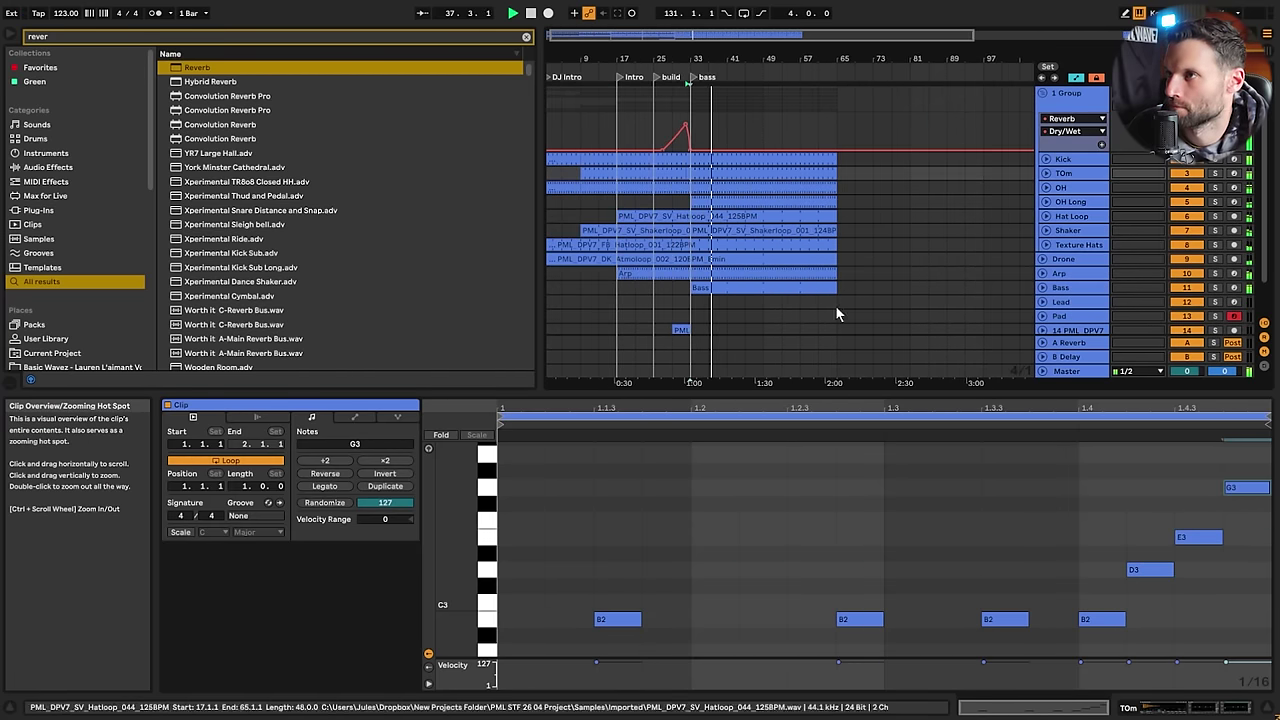
{"action": "scroll", "coordinate": [878, 287], "scroll_direction": "down", "scroll_amount": 2}
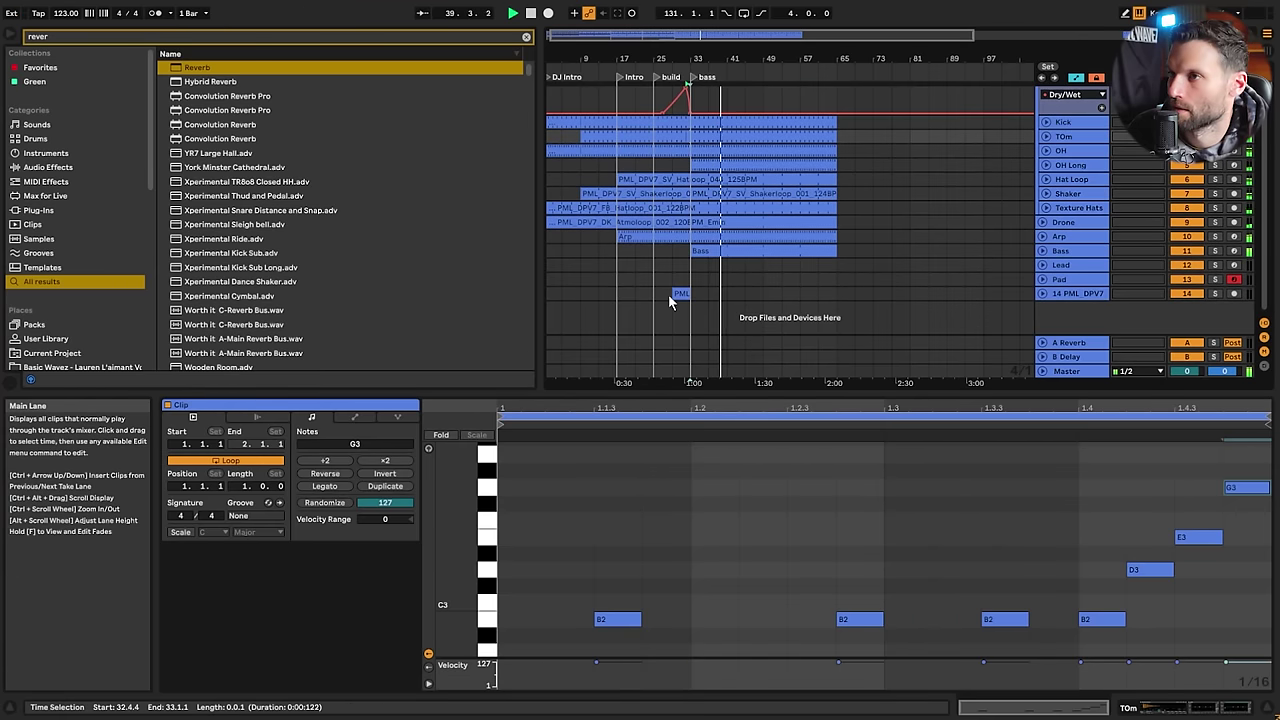
{"action": "left_click_drag", "start_coordinate": [668, 294], "coordinate": [702, 298]}
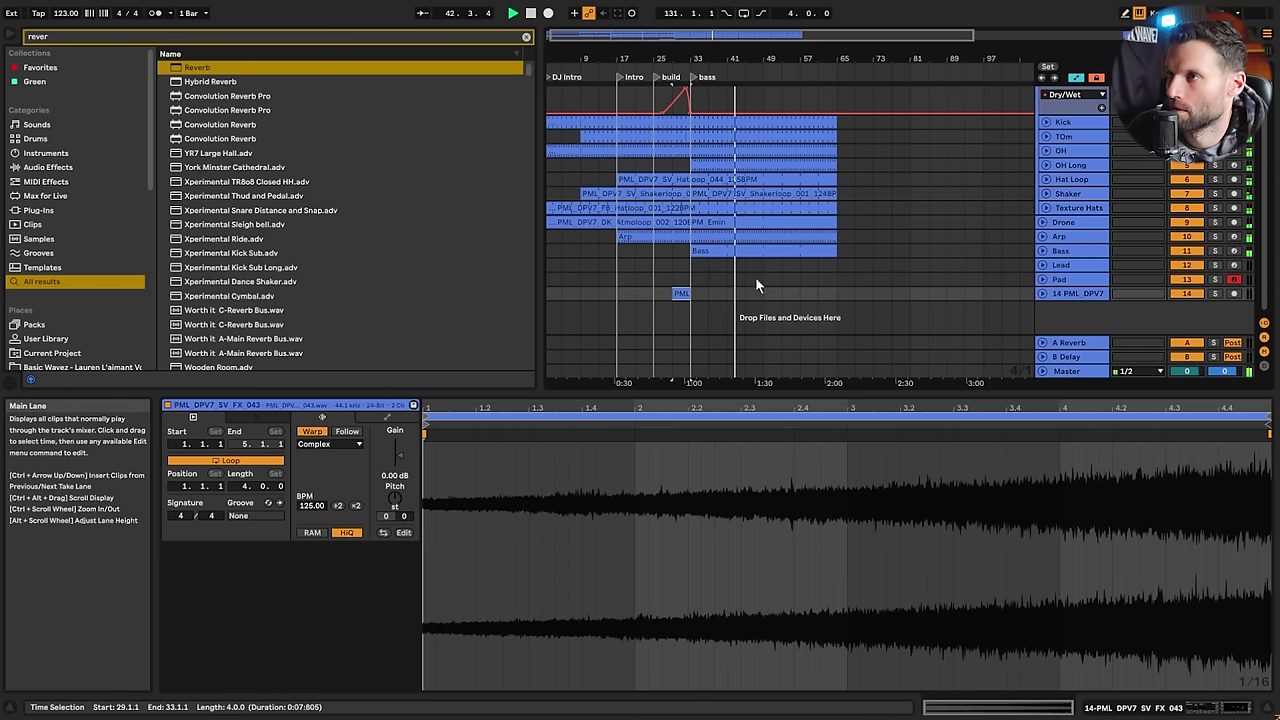
{"action": "left_click_drag", "start_coordinate": [763, 267], "coordinate": [798, 267]}
{"action": "left_click_drag", "start_coordinate": [688, 267], "coordinate": [767, 261]}
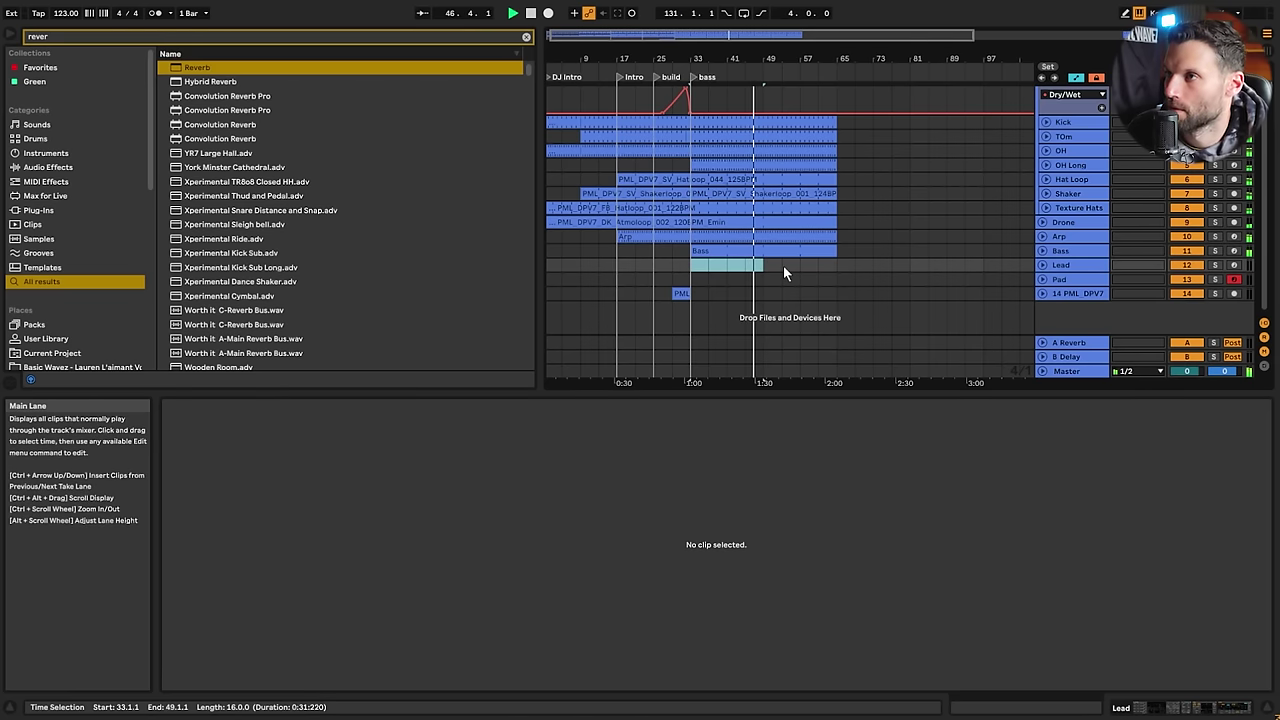
{"action": "scroll", "coordinate": [128, 290], "scroll_direction": "down", "scroll_amount": 1}
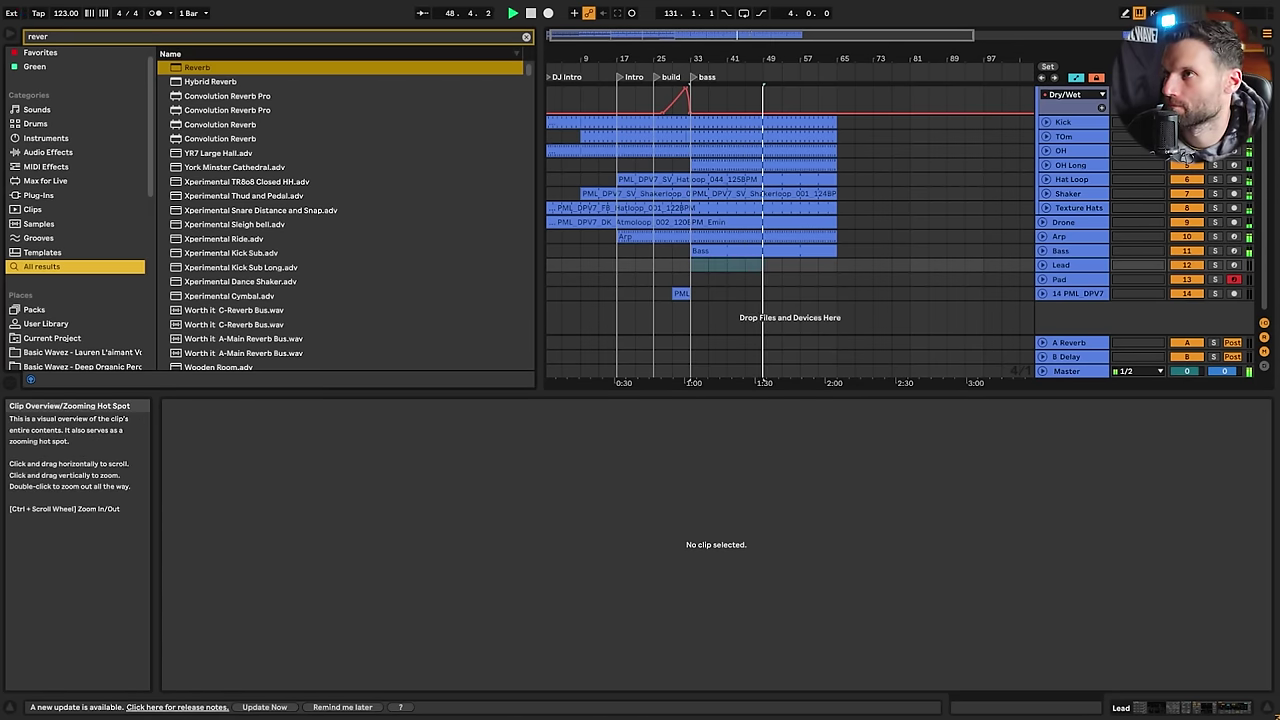
Move the eight-bar Pad Diva clip from the arrangement's end to bar 49, duplicate it at bar 57, and unfold the Pad track
{"action": "double_click", "coordinate": [752, 40]}
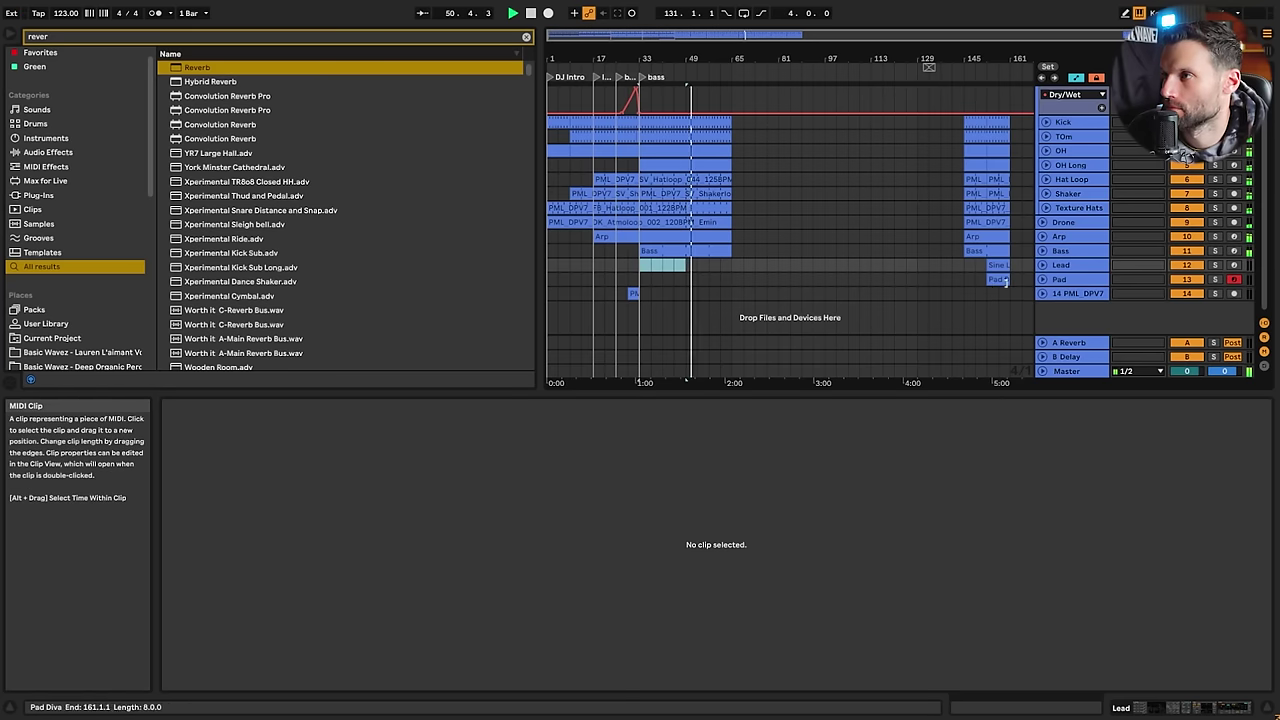
{"action": "left_click", "coordinate": [998, 280]}
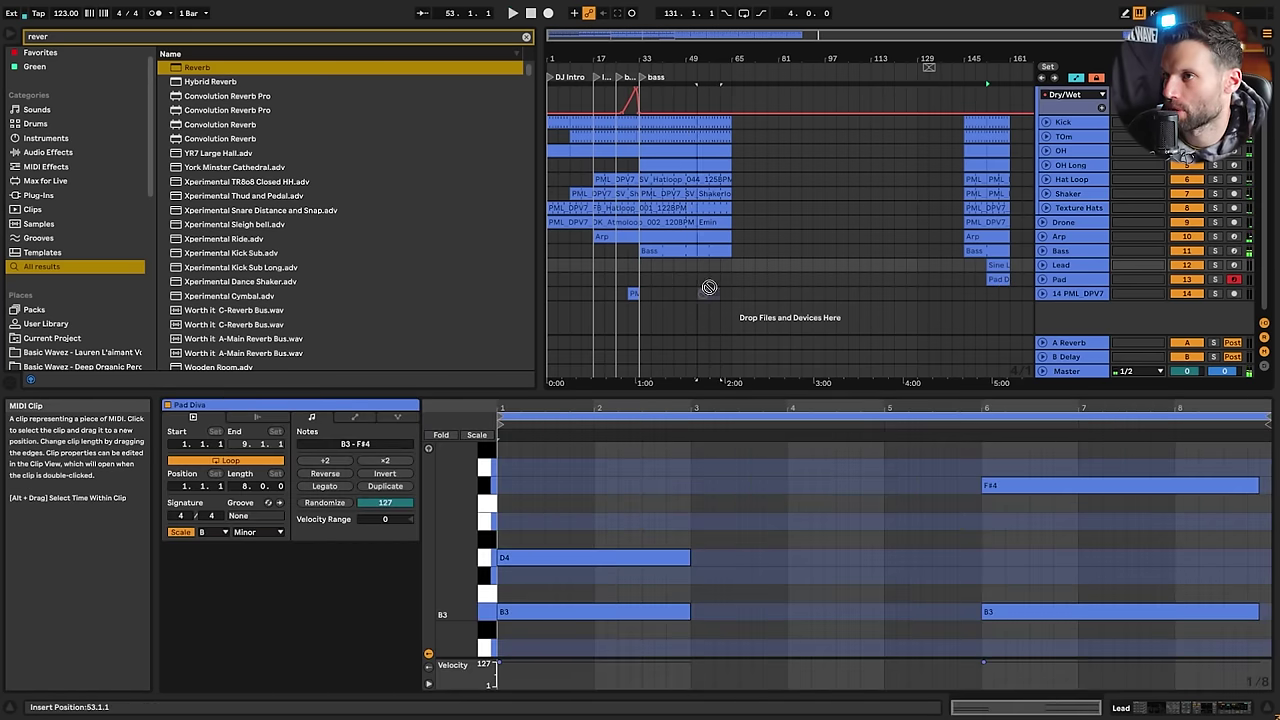
{"action": "left_click_drag", "start_coordinate": [700, 286], "coordinate": [712, 281]}
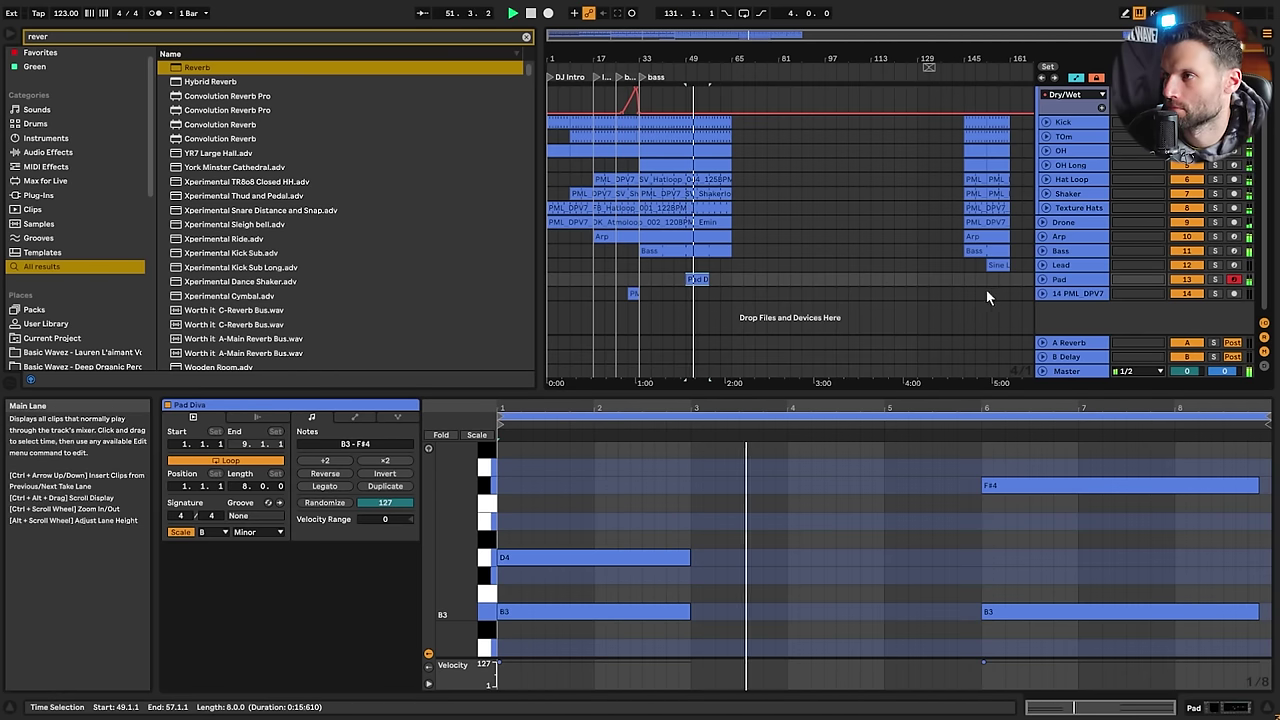
{"action": "left_click", "coordinate": [1045, 279]}
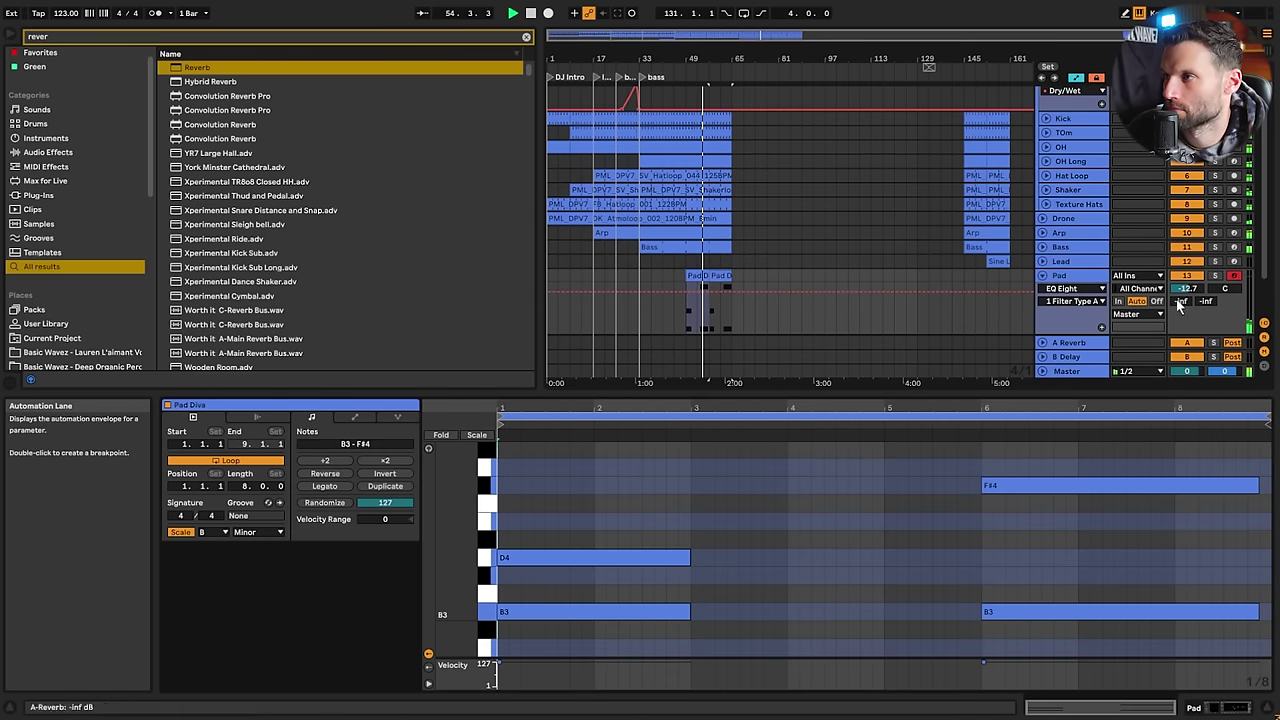
{"action": "double_click", "coordinate": [1070, 285]}
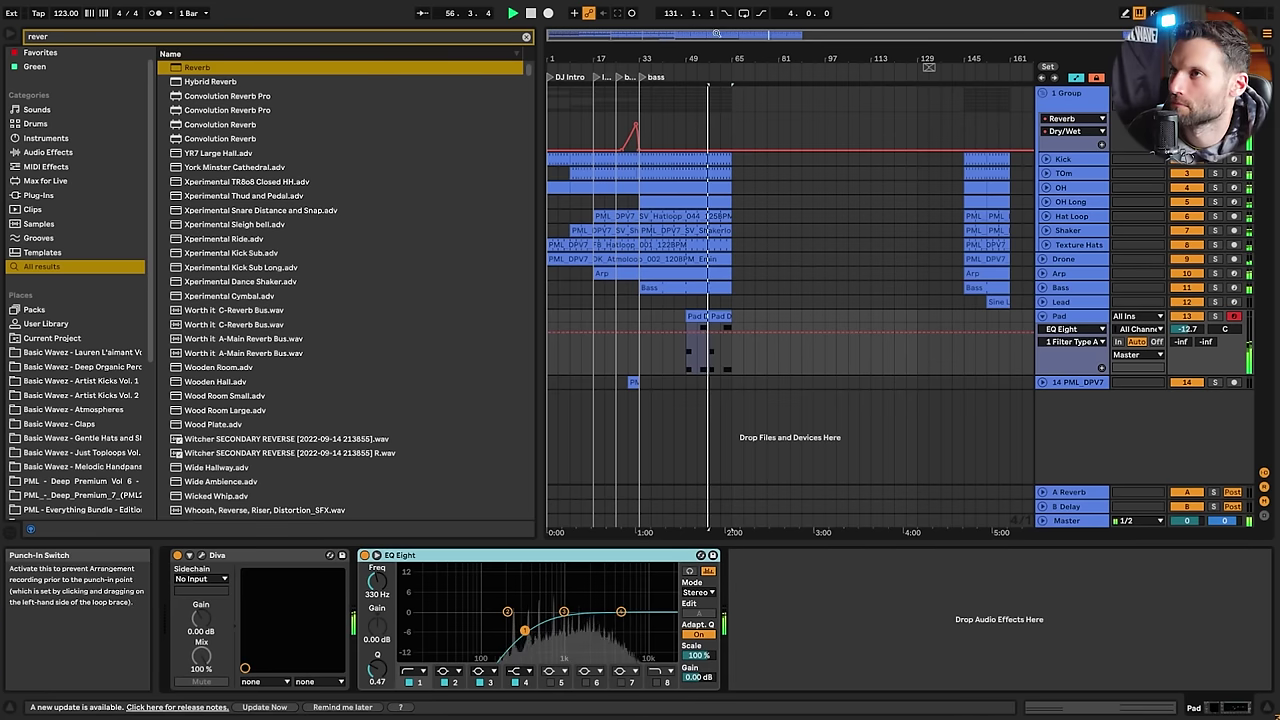
Add a one-bar E4 note at bar 5 of the second Pad Diva clip and audition it from bar 57
{"action": "left_click_drag", "start_coordinate": [716, 33], "coordinate": [716, 132]}
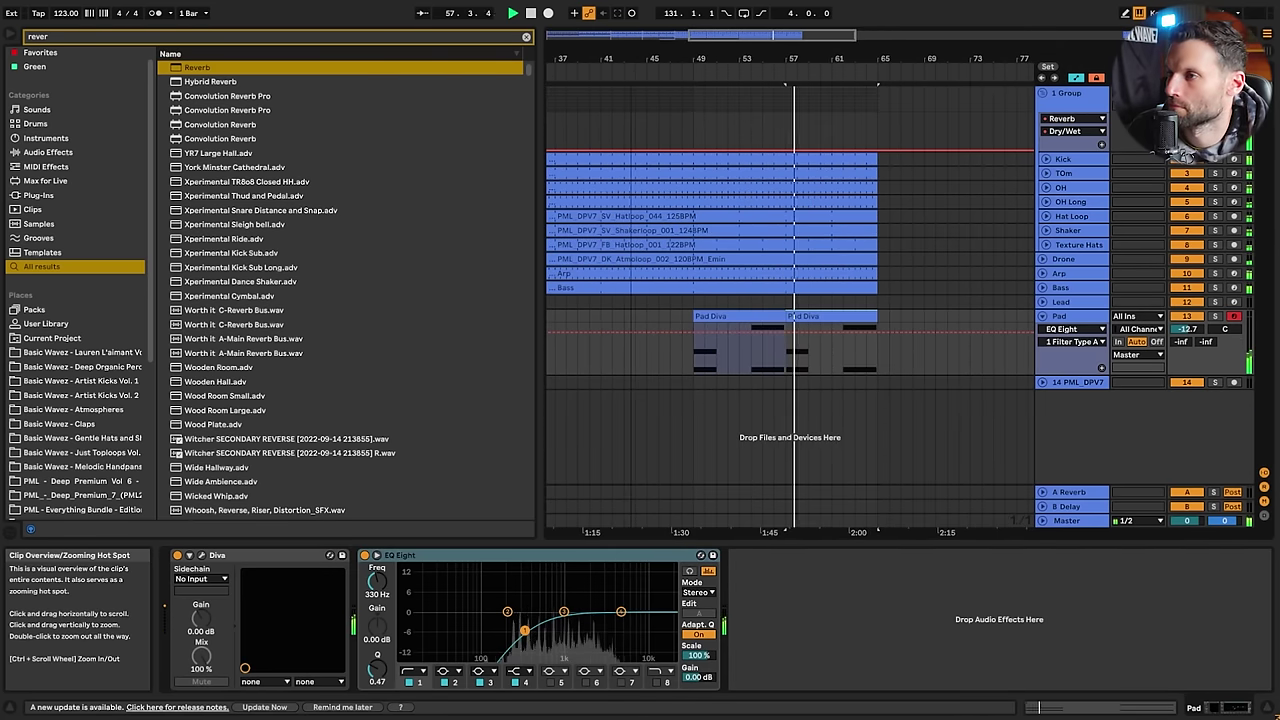
{"action": "double_click", "coordinate": [837, 350]}
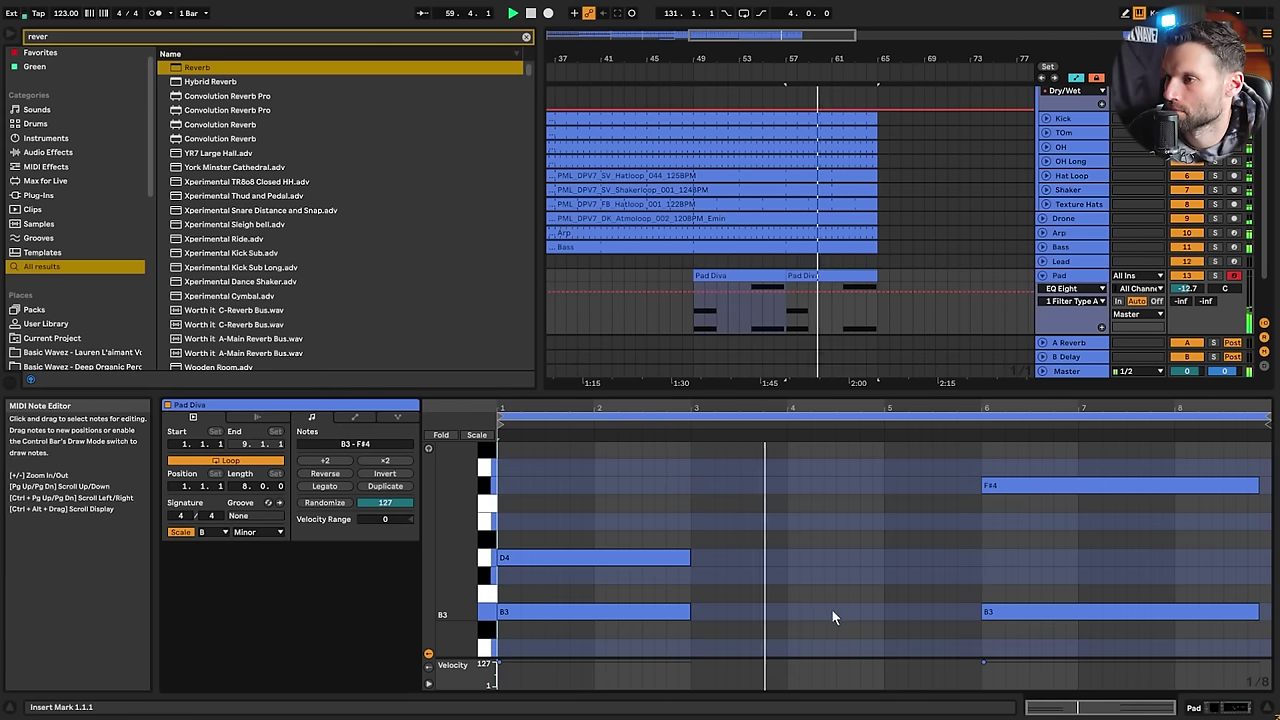
{"action": "double_click", "coordinate": [889, 520]}
{"action": "left_click_drag", "start_coordinate": [890, 520], "coordinate": [985, 520]}
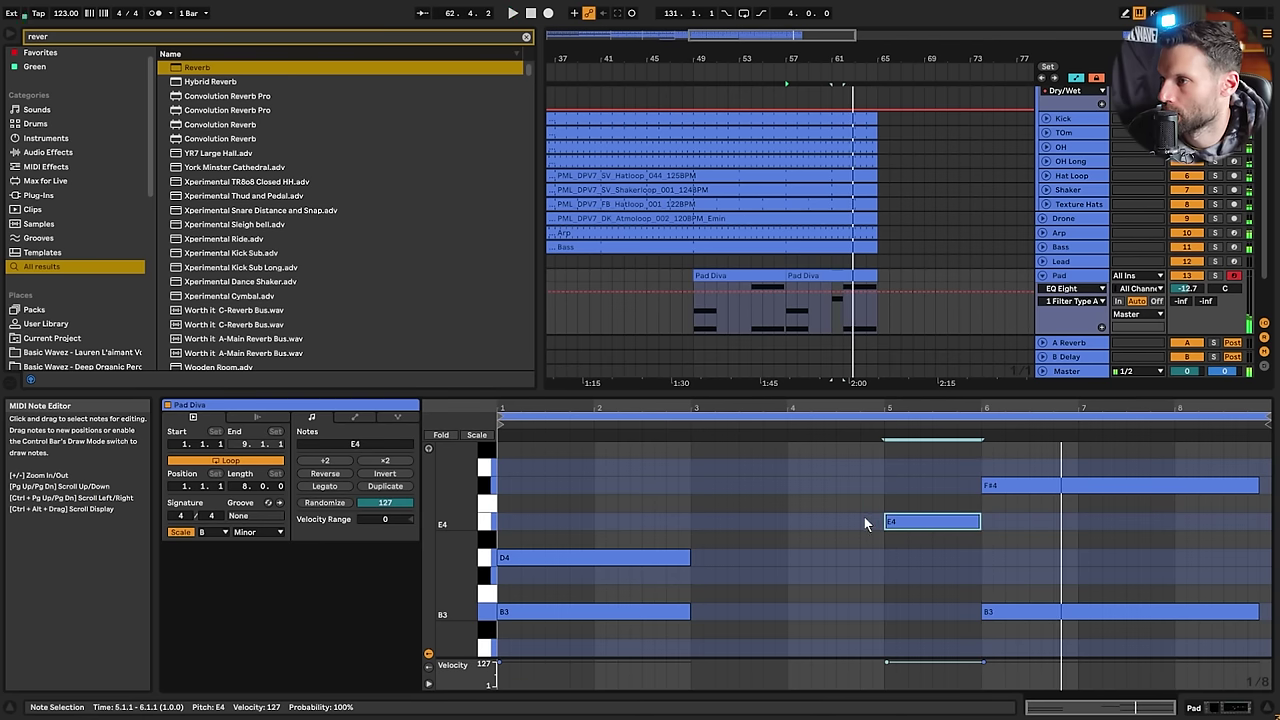
{"action": "left_click", "coordinate": [785, 311]}
{"action": "key", "text": "space"}
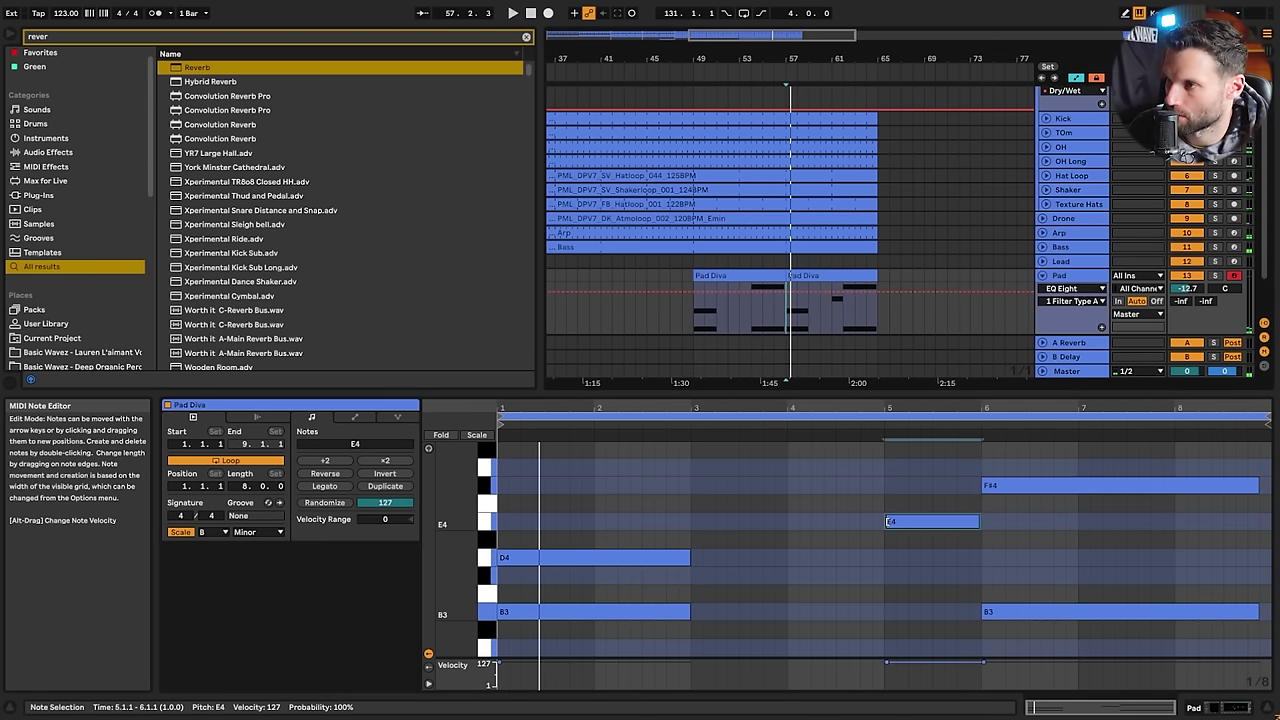
Extend the E4 note back to bar 4 and add a B3 note of about two bars beneath it
{"action": "left_click_drag", "start_coordinate": [889, 522], "coordinate": [796, 525]}
{"action": "double_click", "coordinate": [794, 612]}
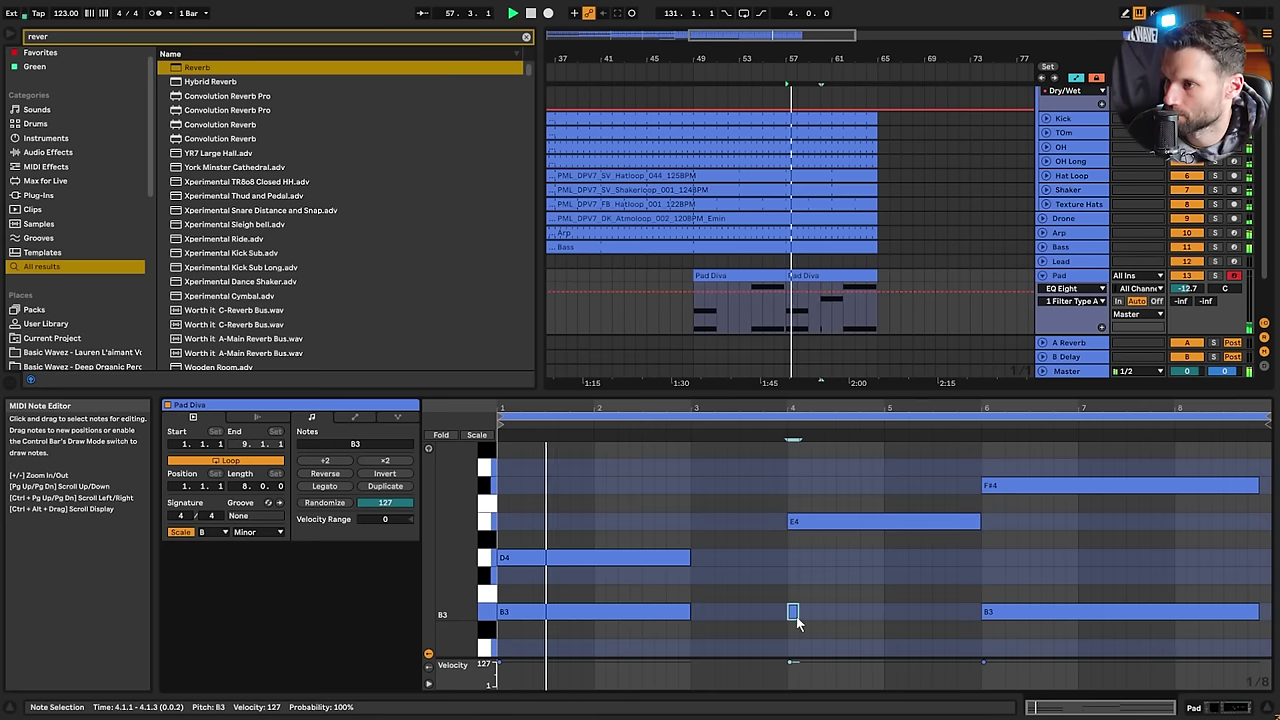
{"action": "left_click_drag", "start_coordinate": [800, 612], "coordinate": [968, 612]}
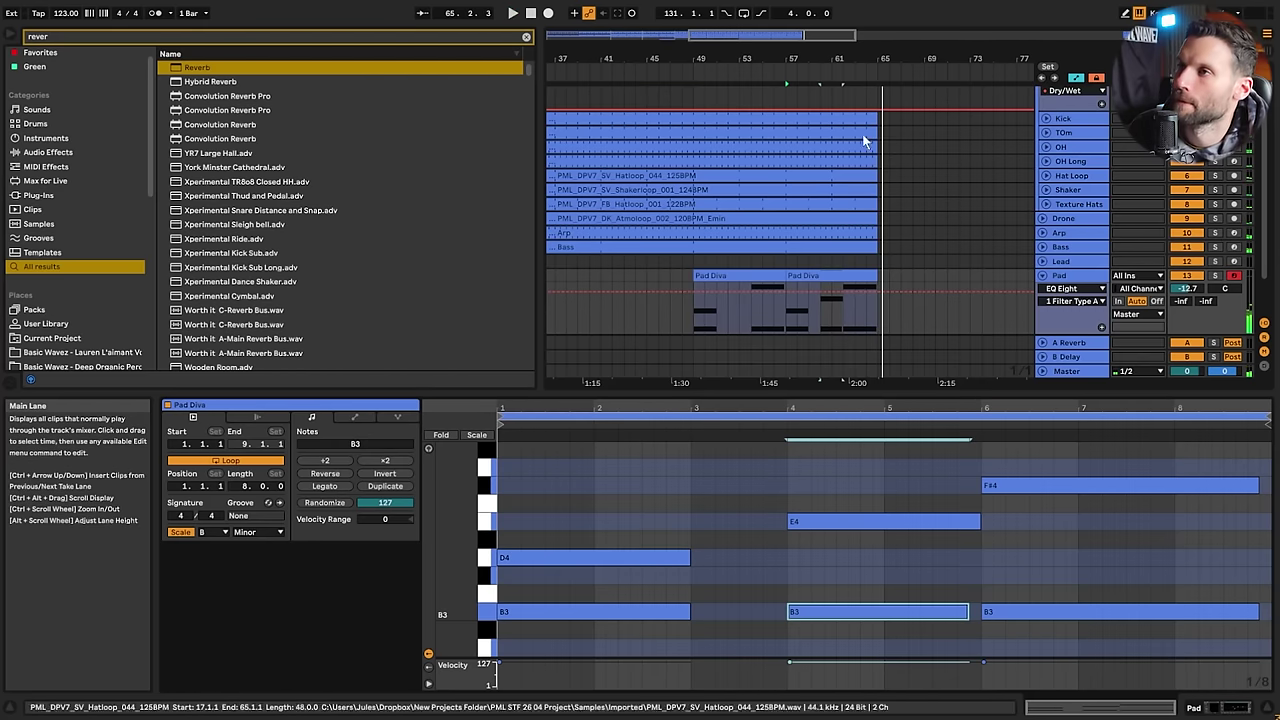
Bring the wider arrangement into view and collapse the Pad track's automation lane
{"action": "left_click_drag", "start_coordinate": [760, 36], "coordinate": [760, 5]}
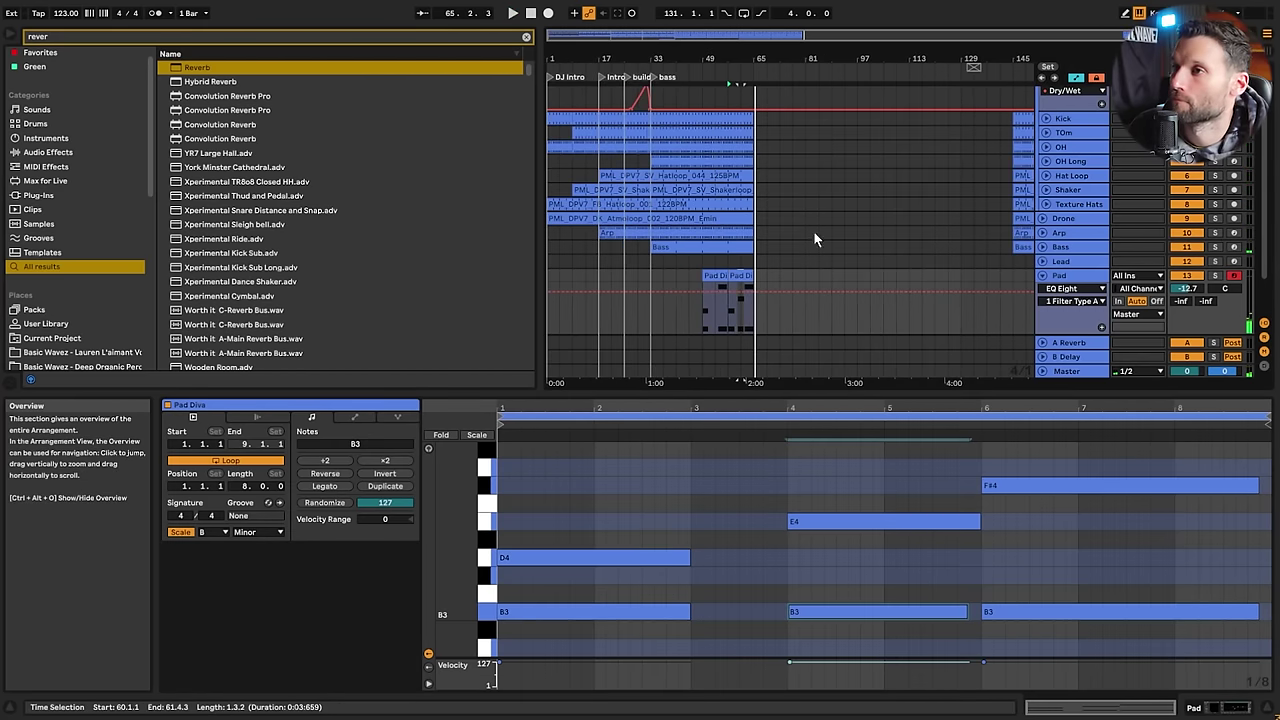
{"action": "left_click", "coordinate": [751, 259]}
{"action": "left_click", "coordinate": [714, 262]}
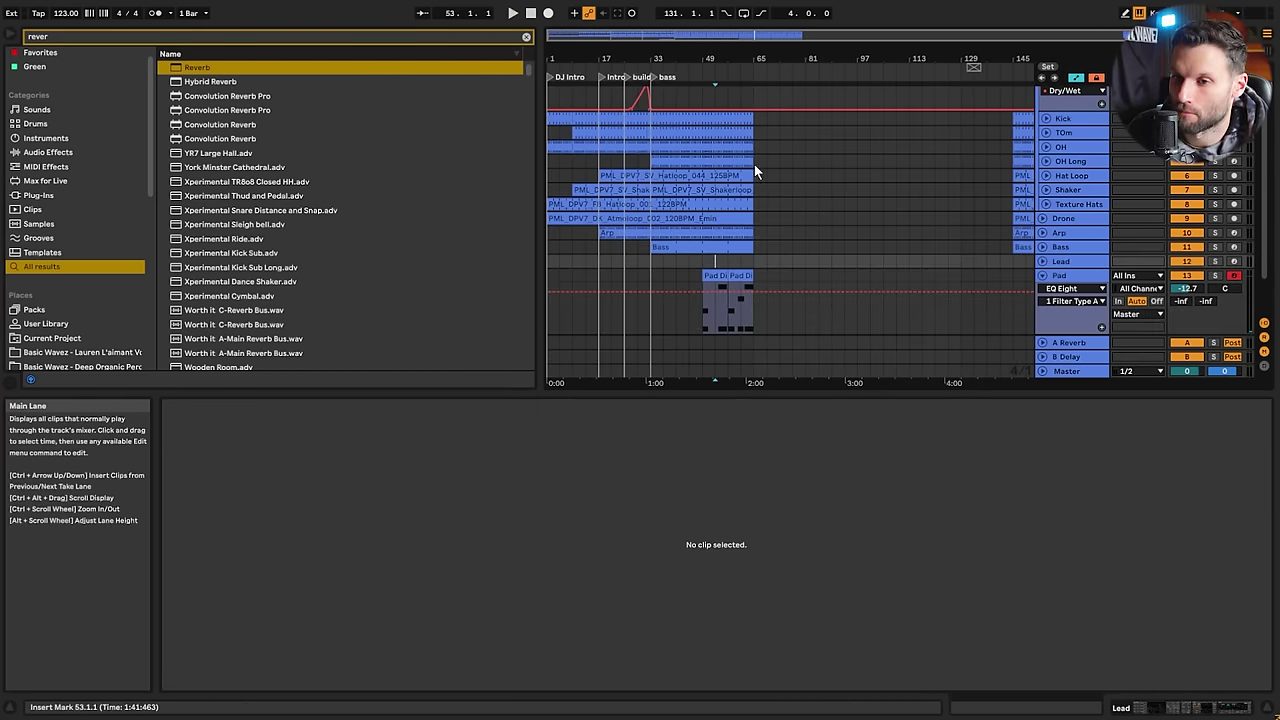
{"action": "left_click", "coordinate": [677, 262]}
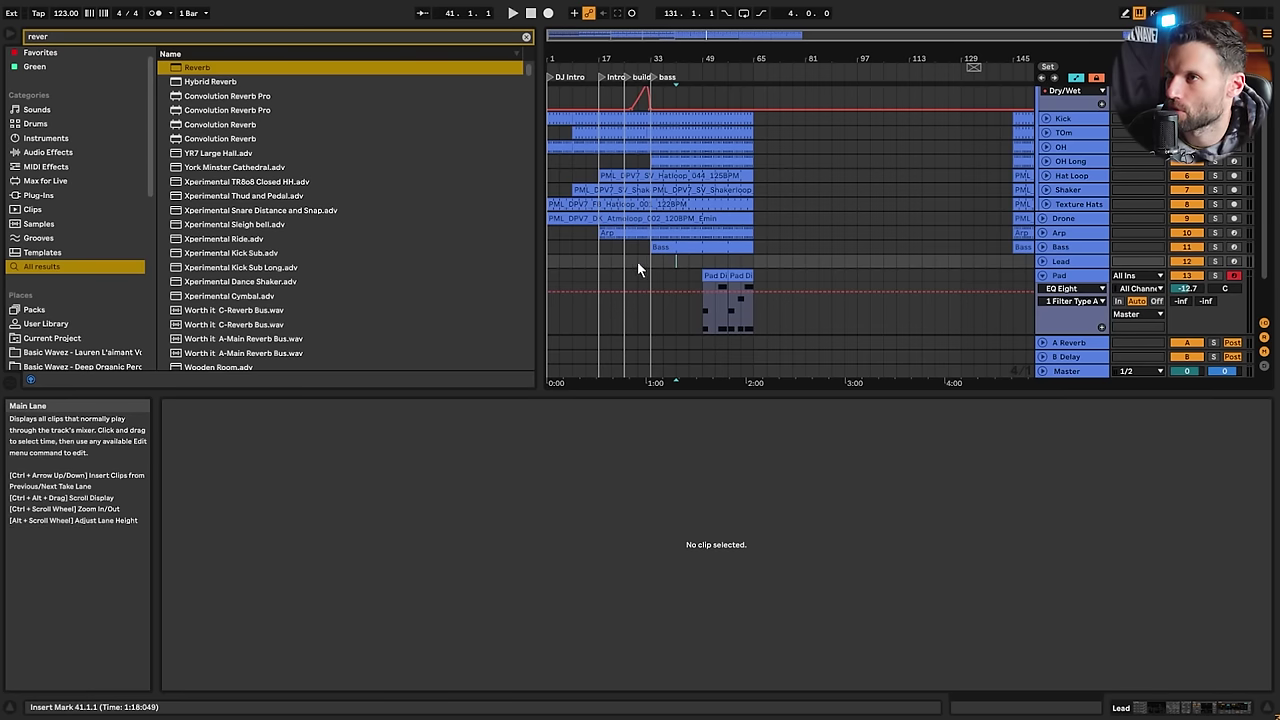
{"action": "left_click", "coordinate": [1043, 276]}
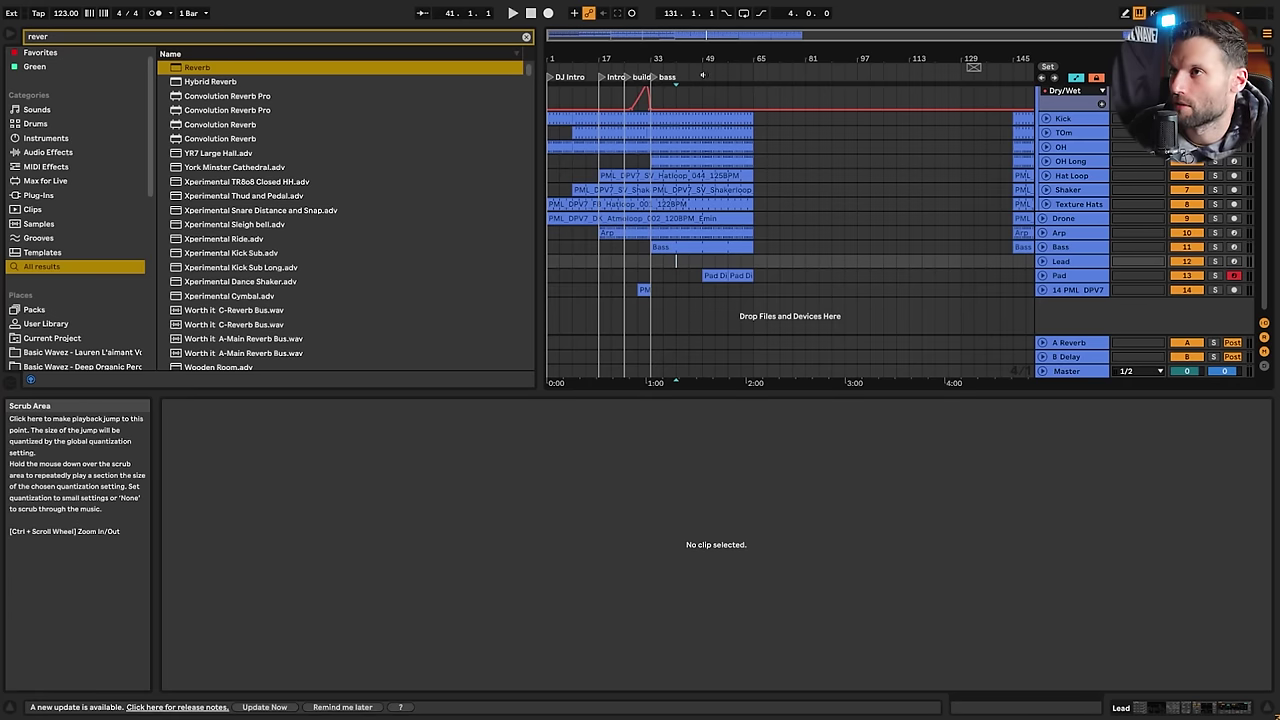
Add a locator named "pad" at bar 49, where the pad clips begin
{"action": "right_click", "coordinate": [702, 79]}
{"action": "left_click", "coordinate": [722, 113]}
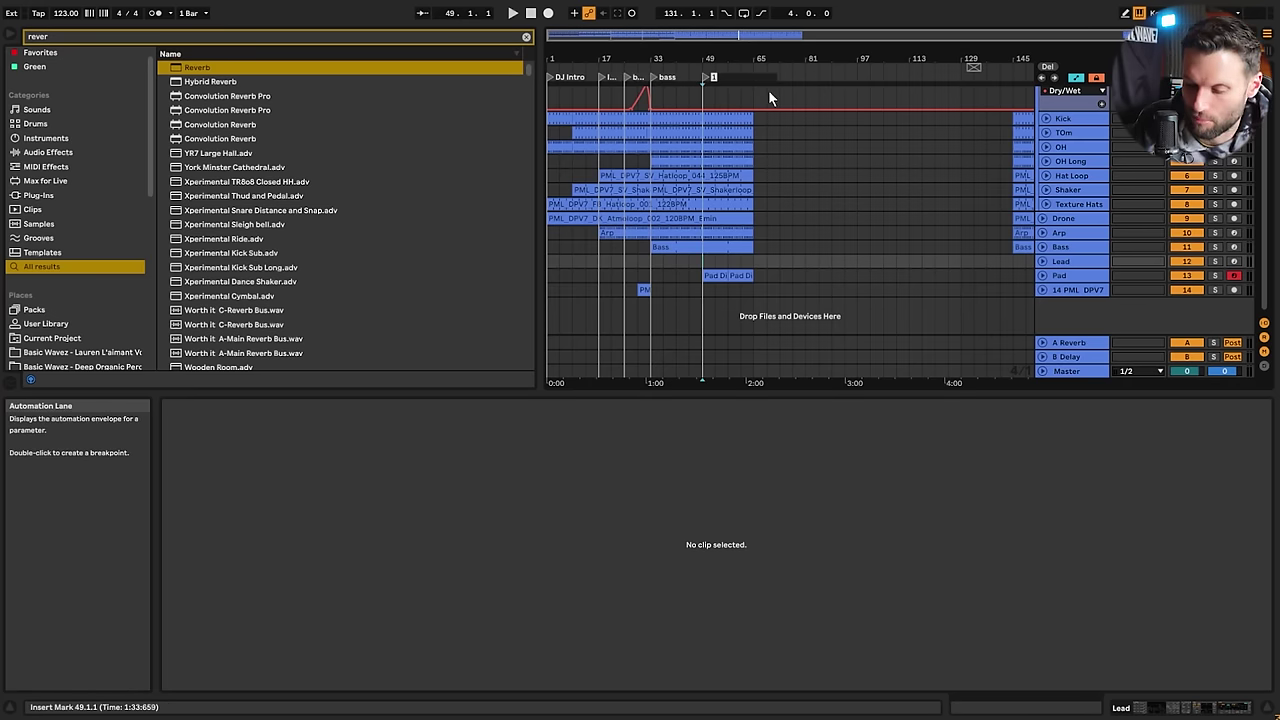
{"action": "key", "text": "ctrl+r"}
{"action": "type", "text": "pad"}
{"action": "key", "text": "Return"}
Add a locator named "break" at bar 65, where the current clips end
{"action": "left_click", "coordinate": [754, 247]}
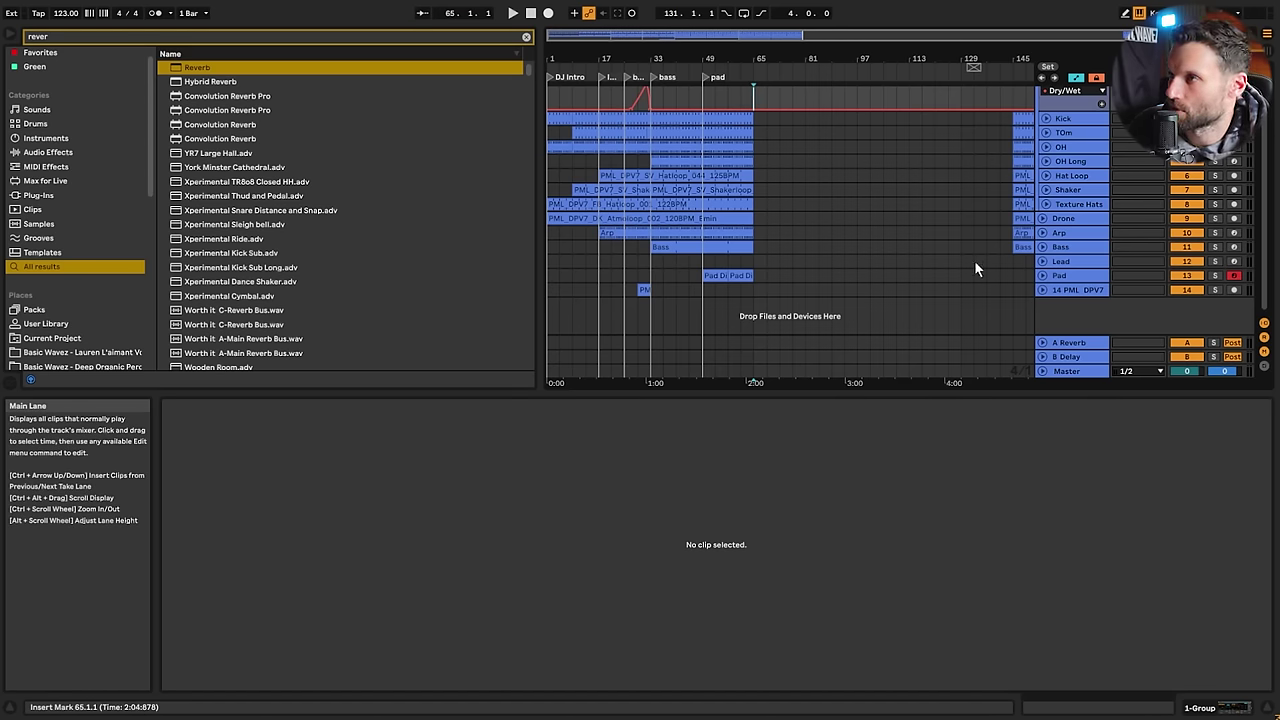
{"action": "right_click", "coordinate": [750, 77]}
{"action": "left_click", "coordinate": [768, 114]}
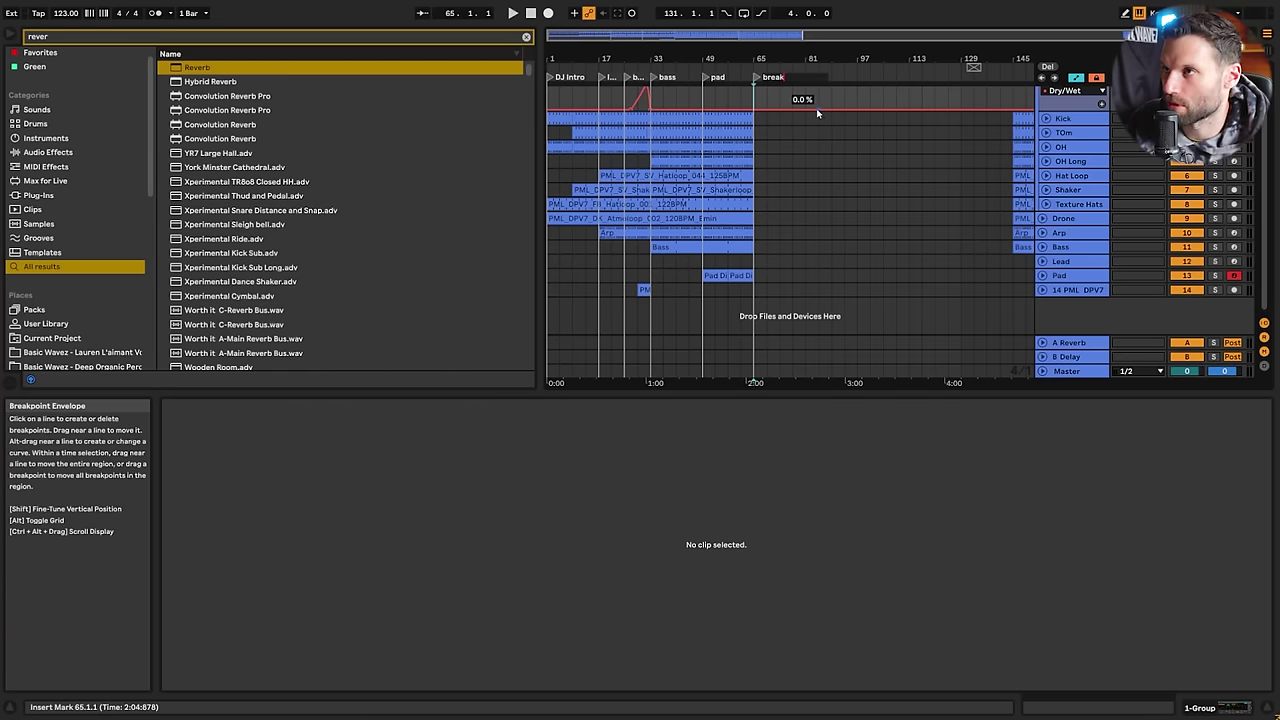
{"action": "left_click", "coordinate": [746, 285]}
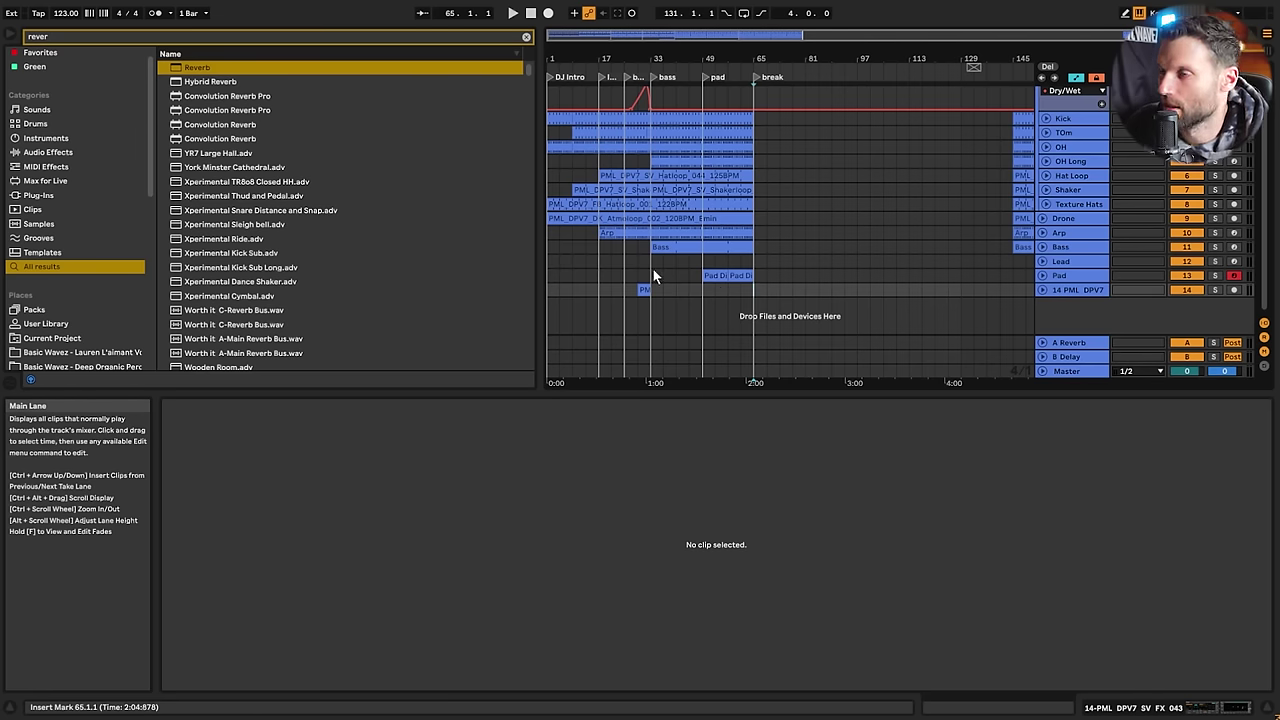
Extend the Kick and TOm parts through the break section to bar 97
{"action": "left_click", "coordinate": [729, 259]}
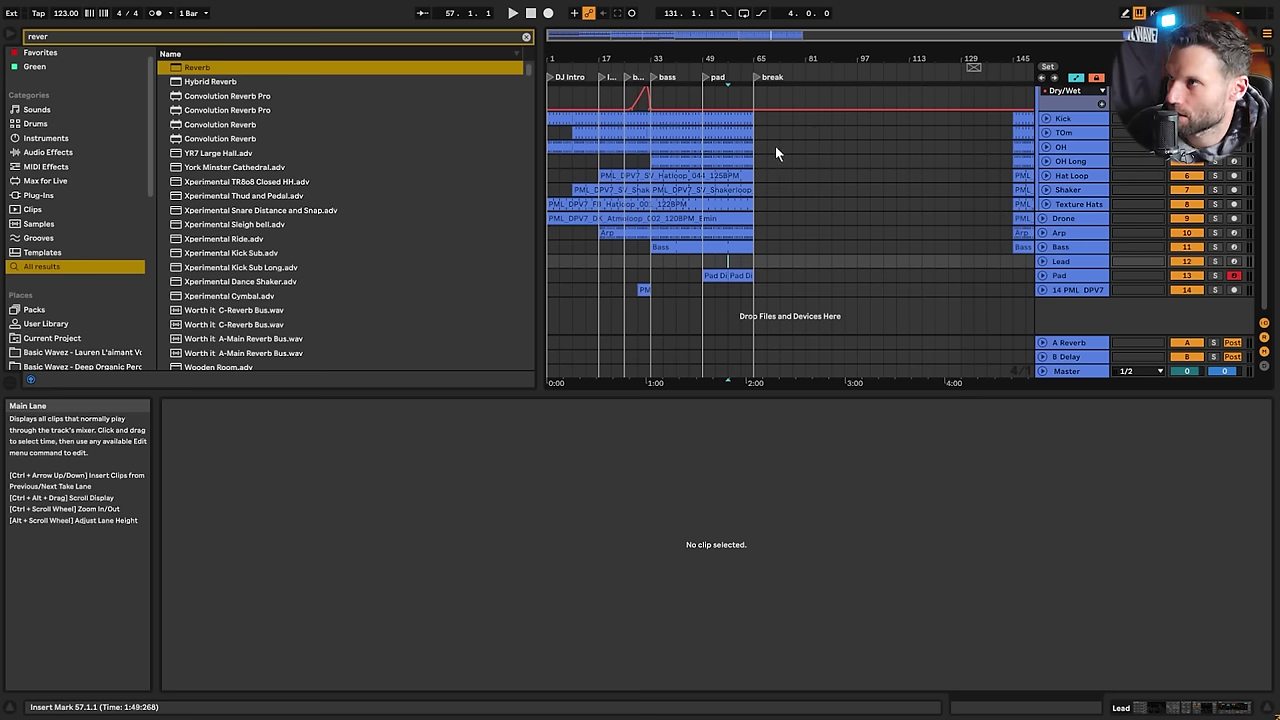
{"action": "left_click", "coordinate": [1046, 134]}
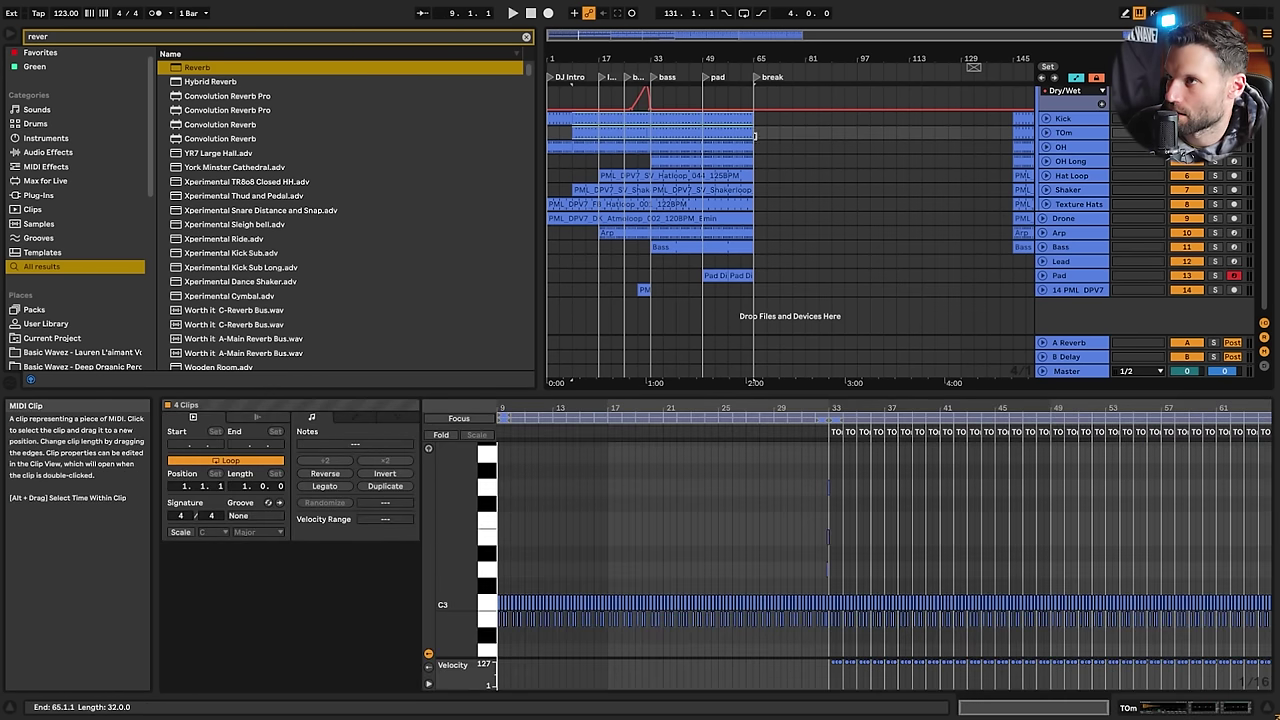
{"action": "left_click_drag", "start_coordinate": [755, 135], "coordinate": [810, 150]}
{"action": "left_click", "coordinate": [857, 175]}
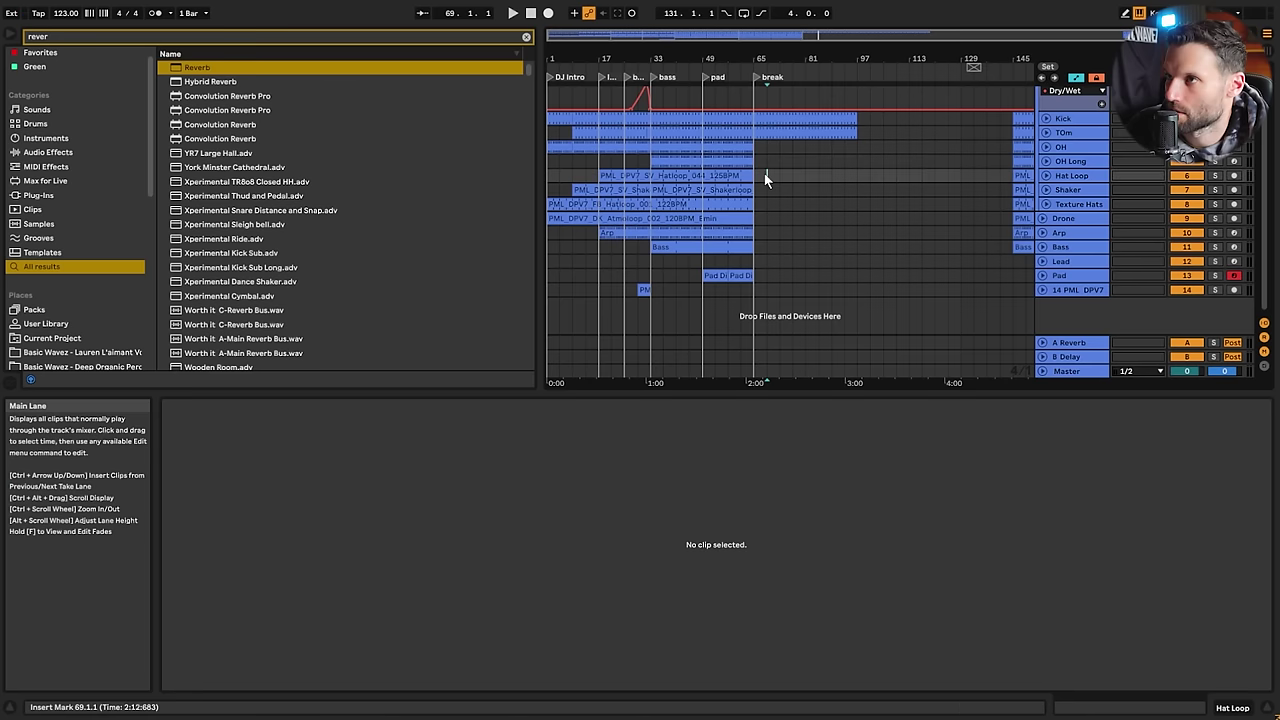
Add a locator named "build" at bar 97 and another named "drop" at bar 113
{"action": "right_click", "coordinate": [858, 78]}
{"action": "left_click", "coordinate": [887, 114]}
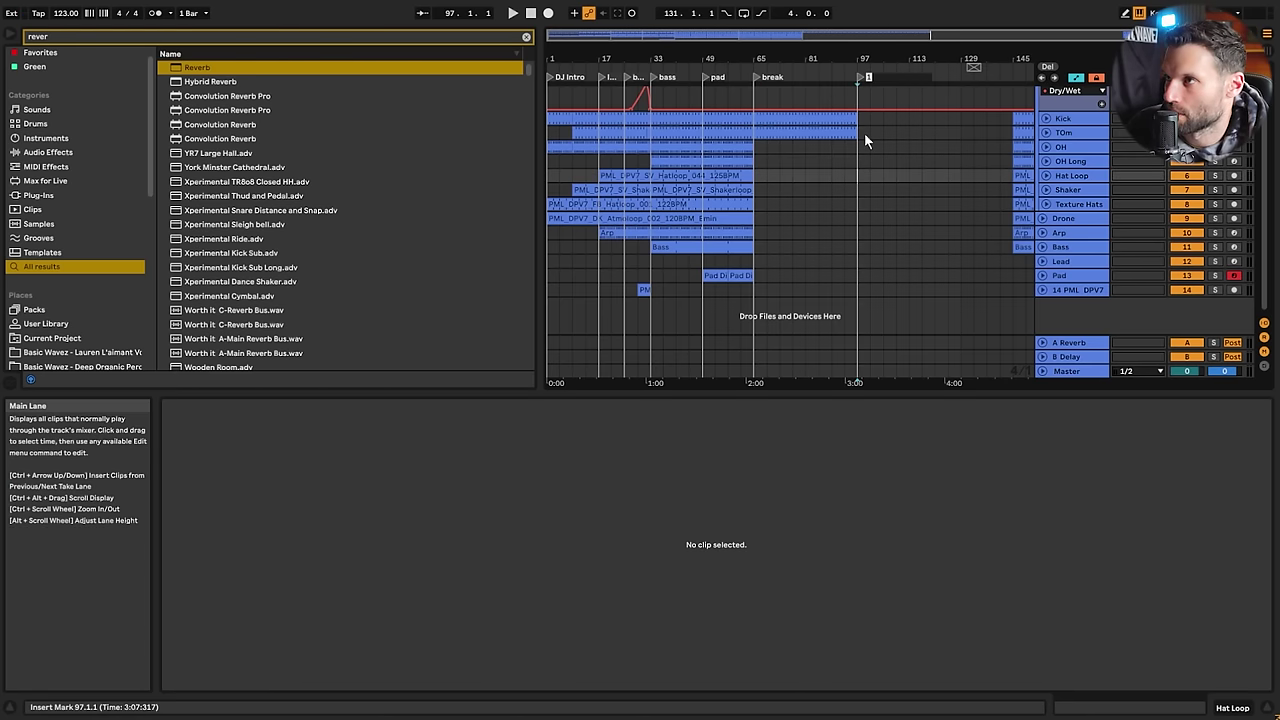
{"action": "left_click_drag", "start_coordinate": [859, 134], "coordinate": [909, 132]}
{"action": "right_click", "coordinate": [911, 79]}
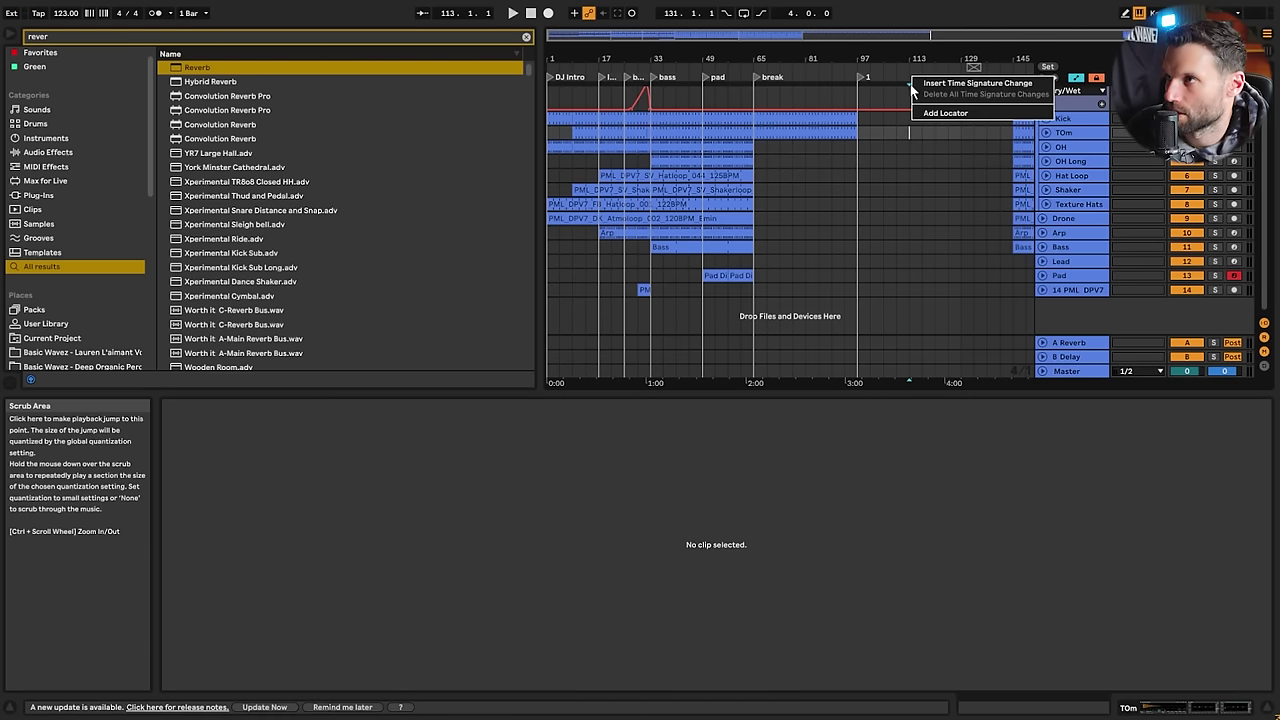
{"action": "left_click", "coordinate": [924, 112]}
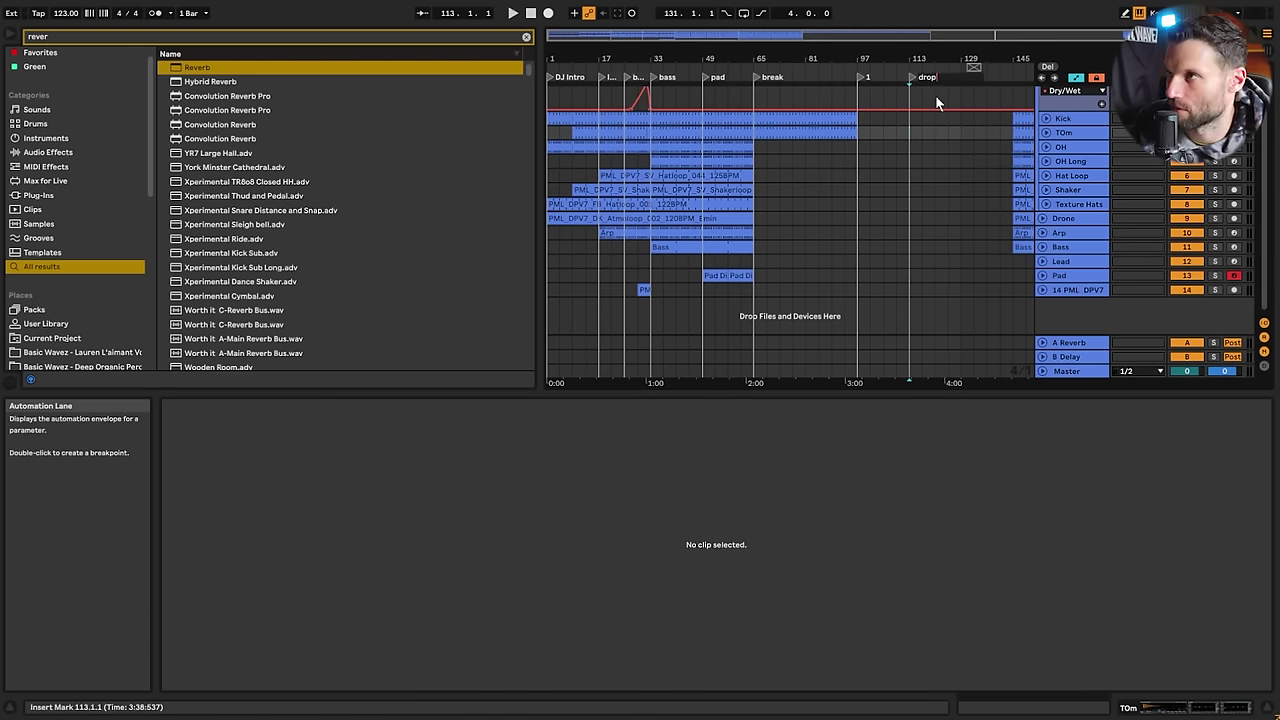
{"action": "right_click", "coordinate": [868, 79]}
{"action": "left_click", "coordinate": [875, 92]}
{"action": "type", "text": "build"}
Extend the OH, Hat Loop, Shaker, Texture Hats, Drone and Arp parts through the break to bar 97
{"action": "left_click", "coordinate": [1024, 175]}
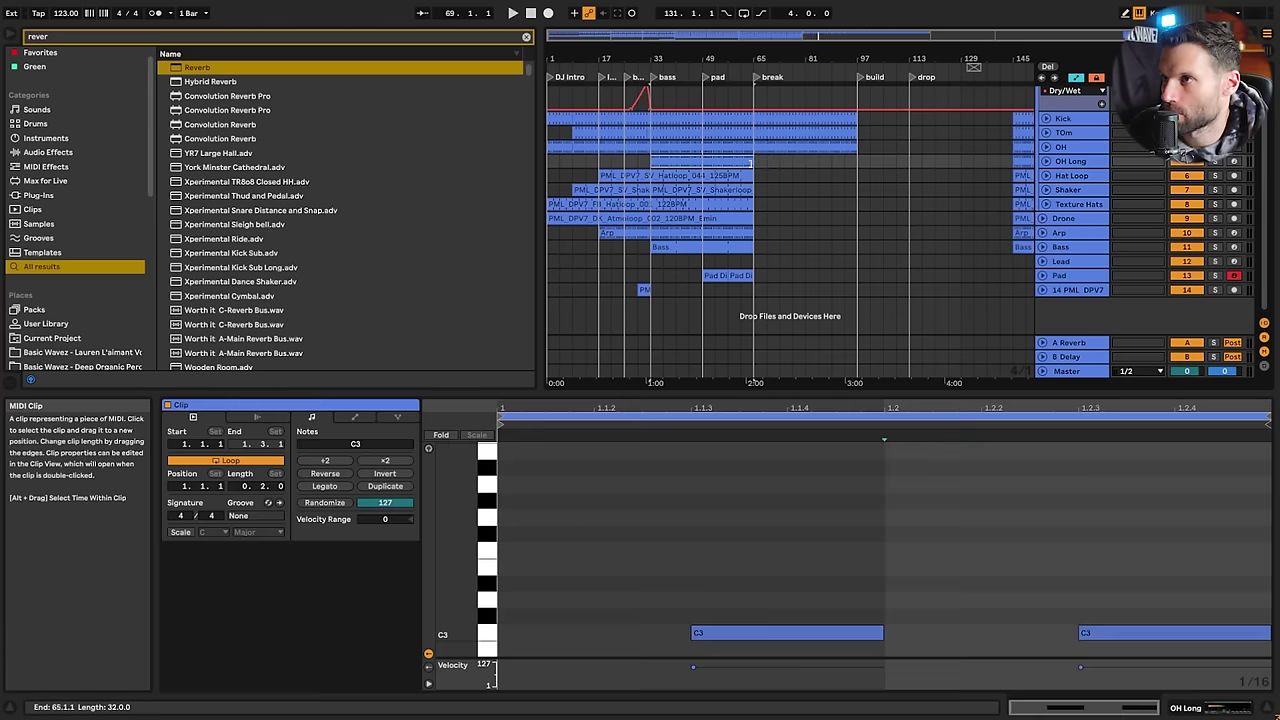
{"action": "left_click", "coordinate": [1046, 176]}
{"action": "left_click_drag", "start_coordinate": [752, 176], "coordinate": [841, 177]}
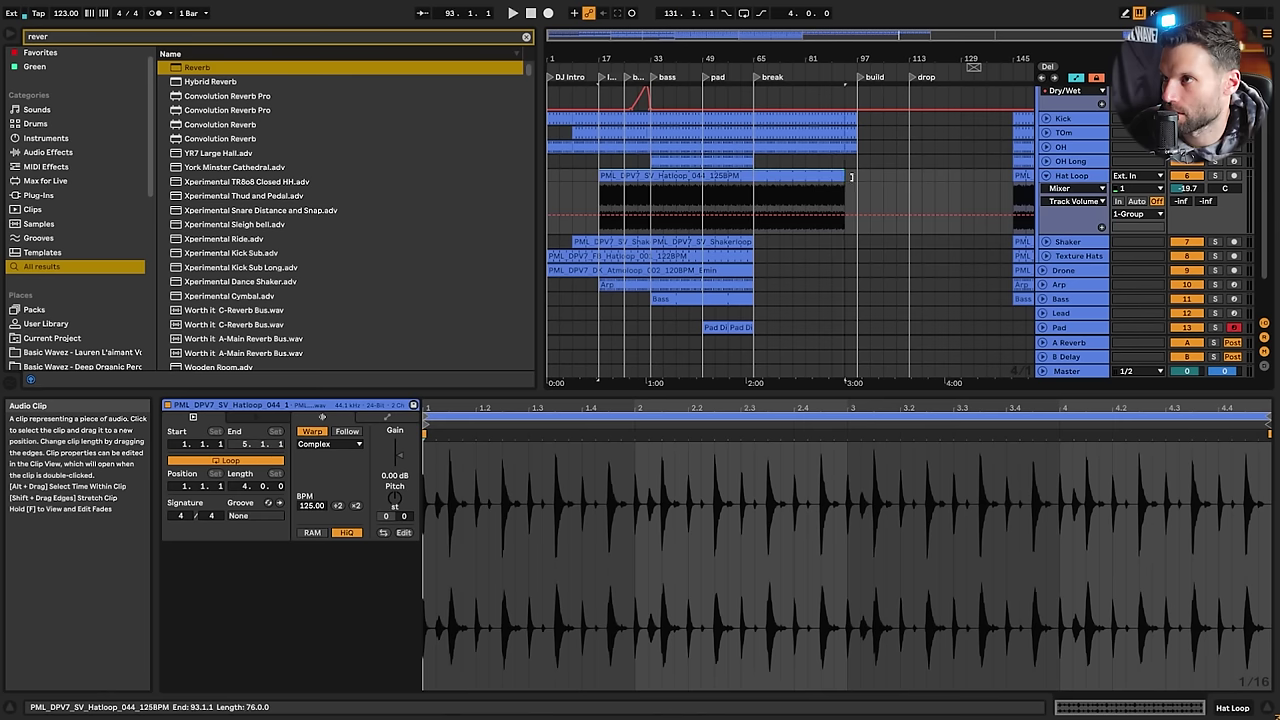
{"action": "left_click_drag", "start_coordinate": [752, 256], "coordinate": [849, 256]}
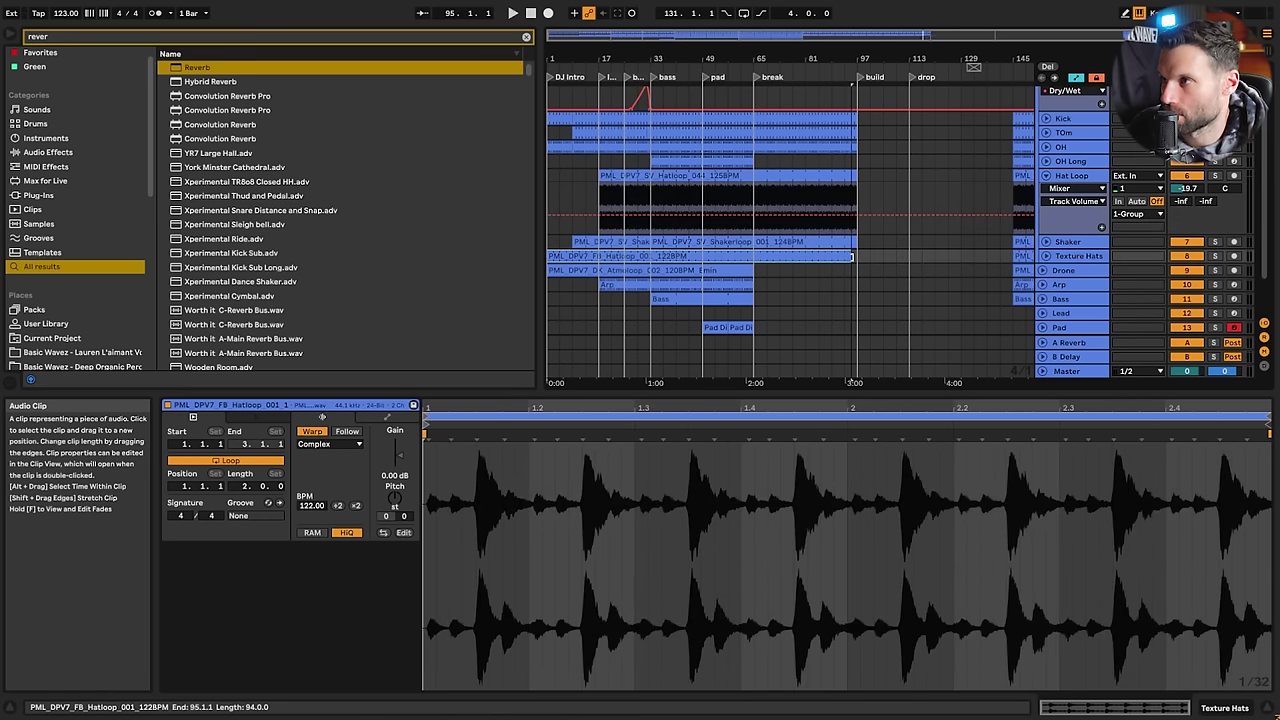
{"action": "left_click_drag", "start_coordinate": [752, 270], "coordinate": [831, 260]}
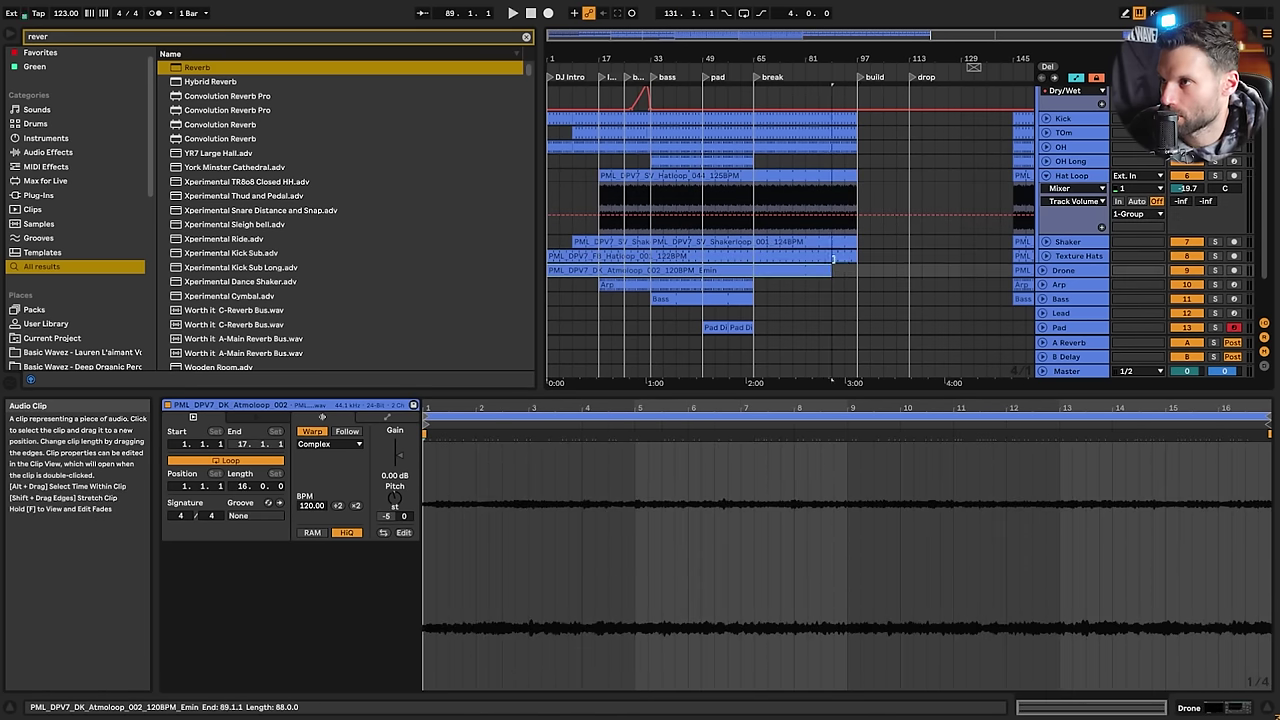
{"action": "left_click_drag", "start_coordinate": [752, 285], "coordinate": [857, 243]}
Drop the Arp's Diva FreqModDepth automation at bar 65, where the break starts, and play the transition
{"action": "scroll", "coordinate": [820, 250], "scroll_direction": "down", "scroll_amount": 5}
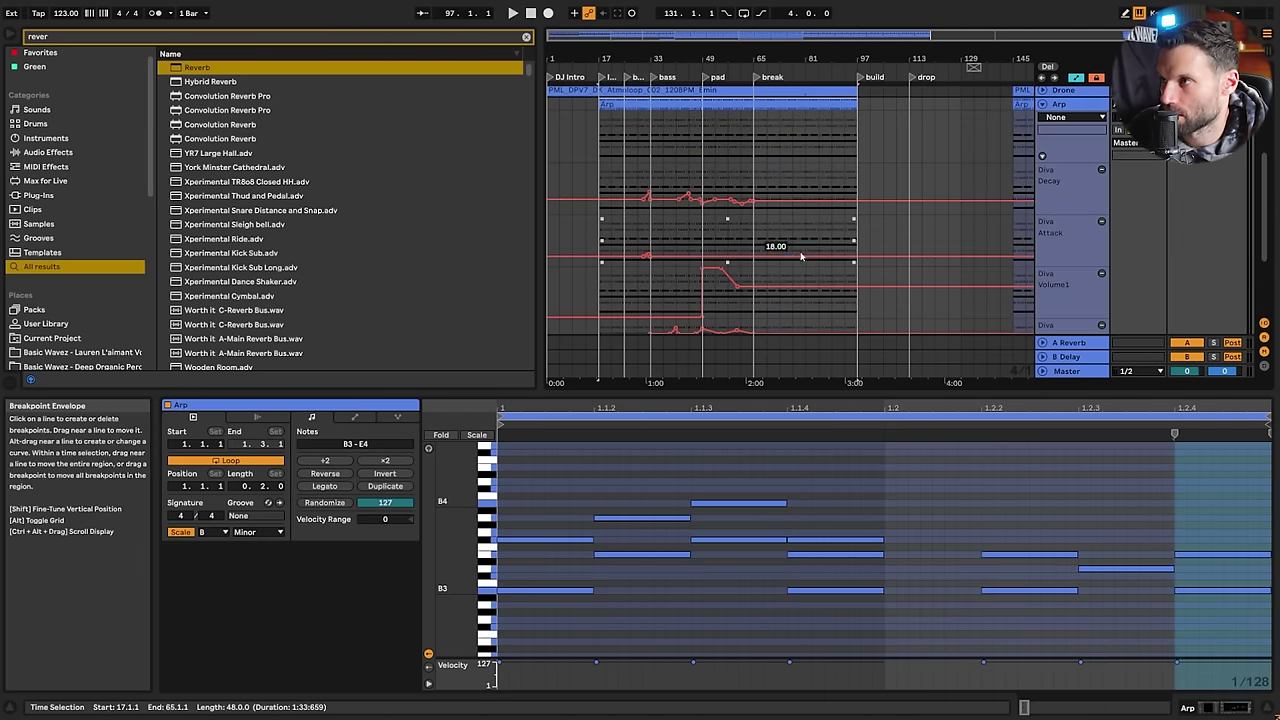
{"action": "left_click", "coordinate": [796, 276]}
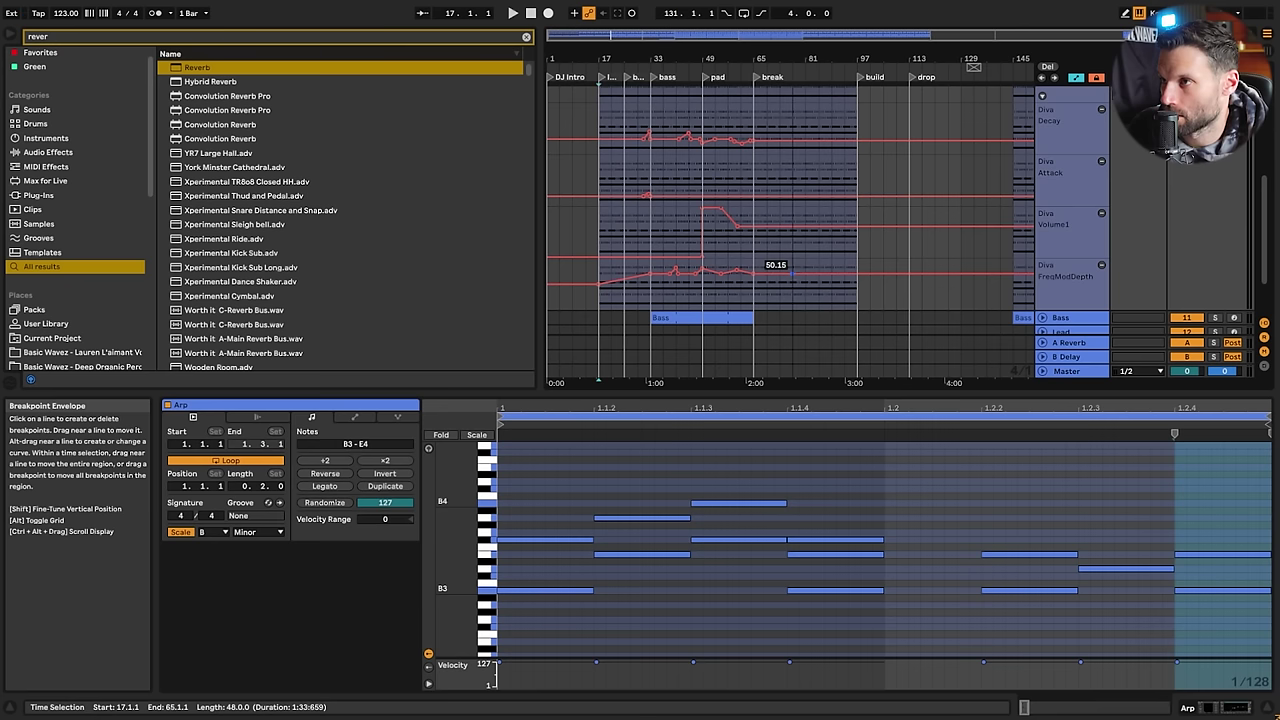
{"action": "key", "text": "space"}
{"action": "scroll", "coordinate": [840, 290], "scroll_direction": "up", "scroll_amount": 3}
{"action": "scroll", "coordinate": [890, 288], "scroll_direction": "up", "scroll_amount": 4}
{"action": "key", "text": "space"}
Add an Auto Filter to 1-Group and automate its Frequency rising from bar 61 to about 98 Hz at bar 65
{"action": "left_click", "coordinate": [1066, 98]}
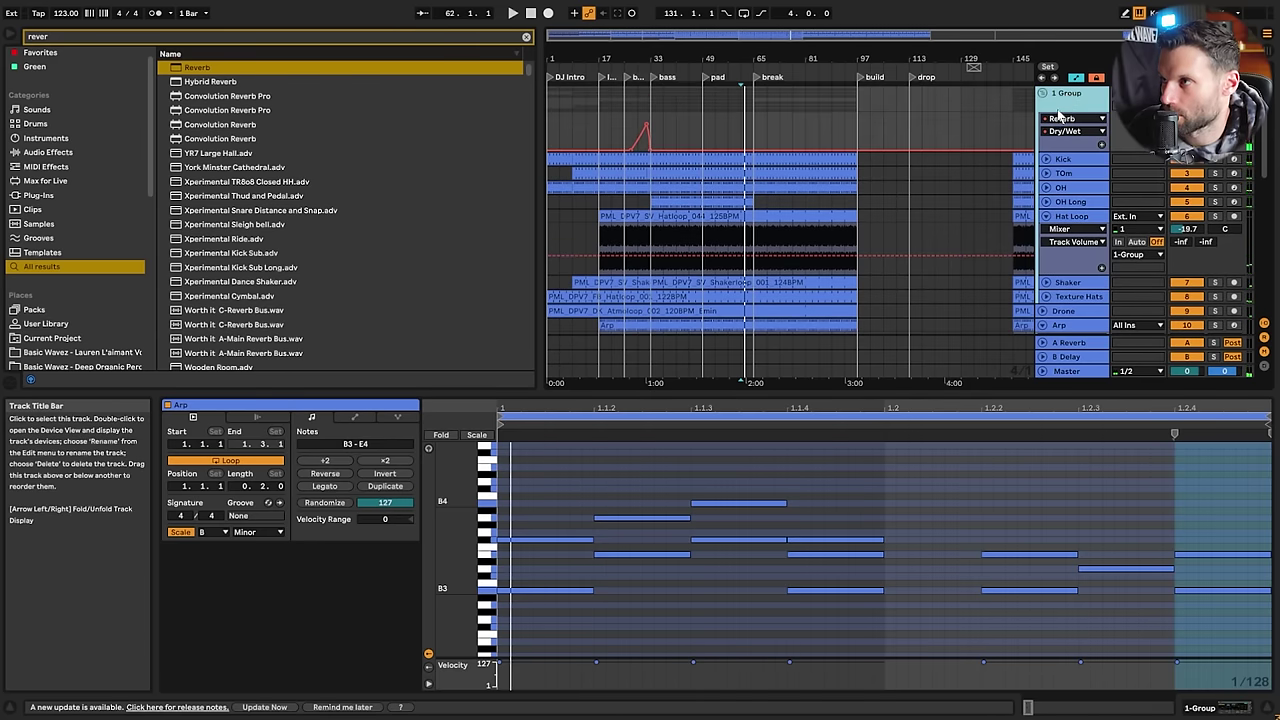
{"action": "left_click", "coordinate": [533, 38]}
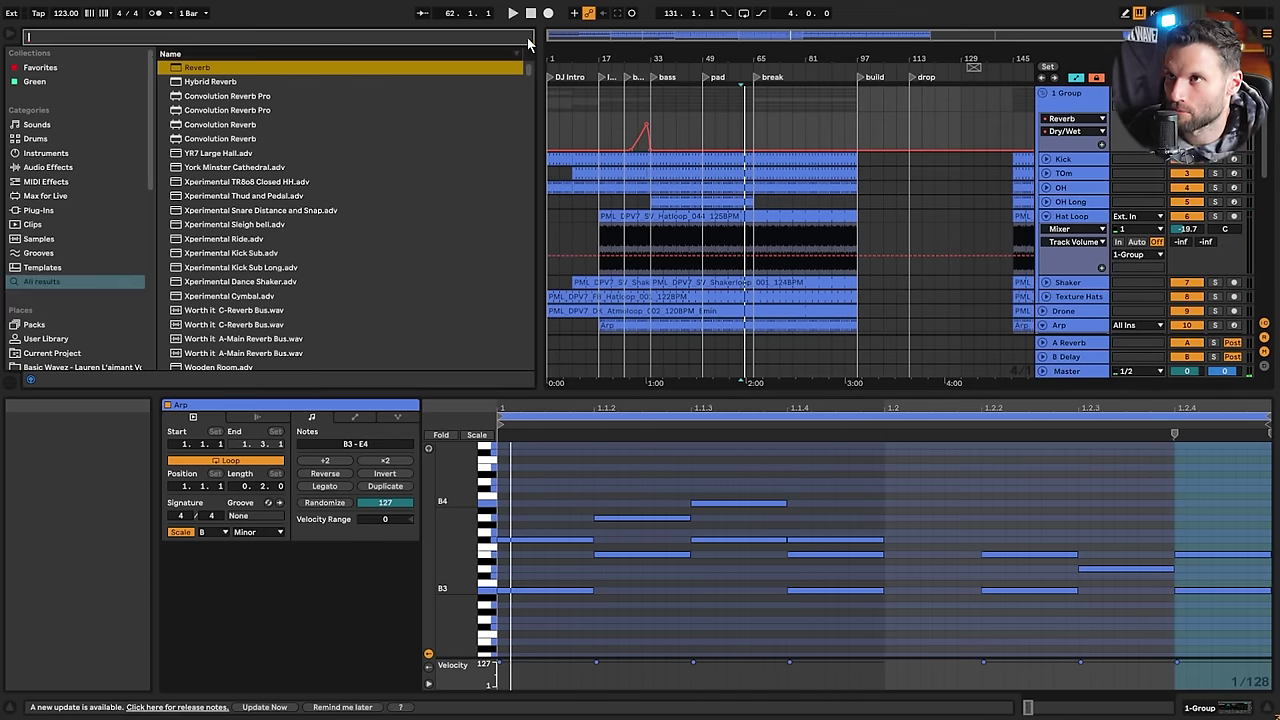
{"action": "type", "text": "aut"}
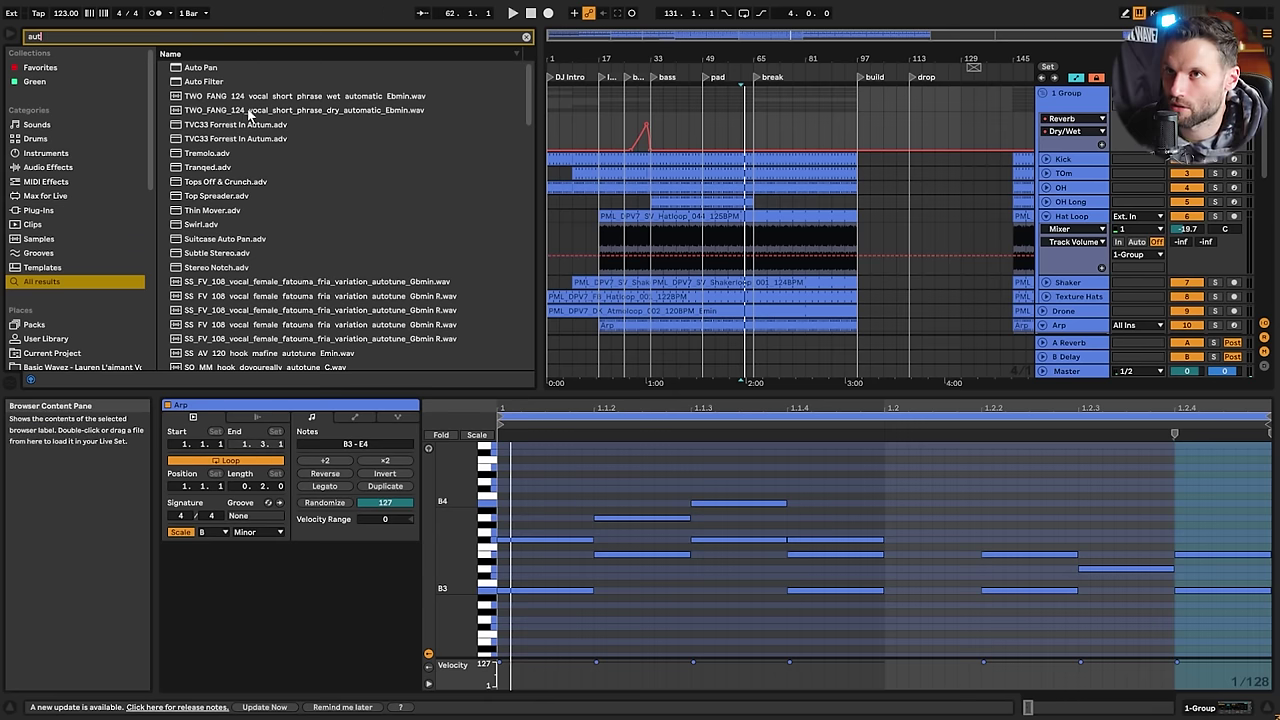
{"action": "double_click", "coordinate": [216, 84]}
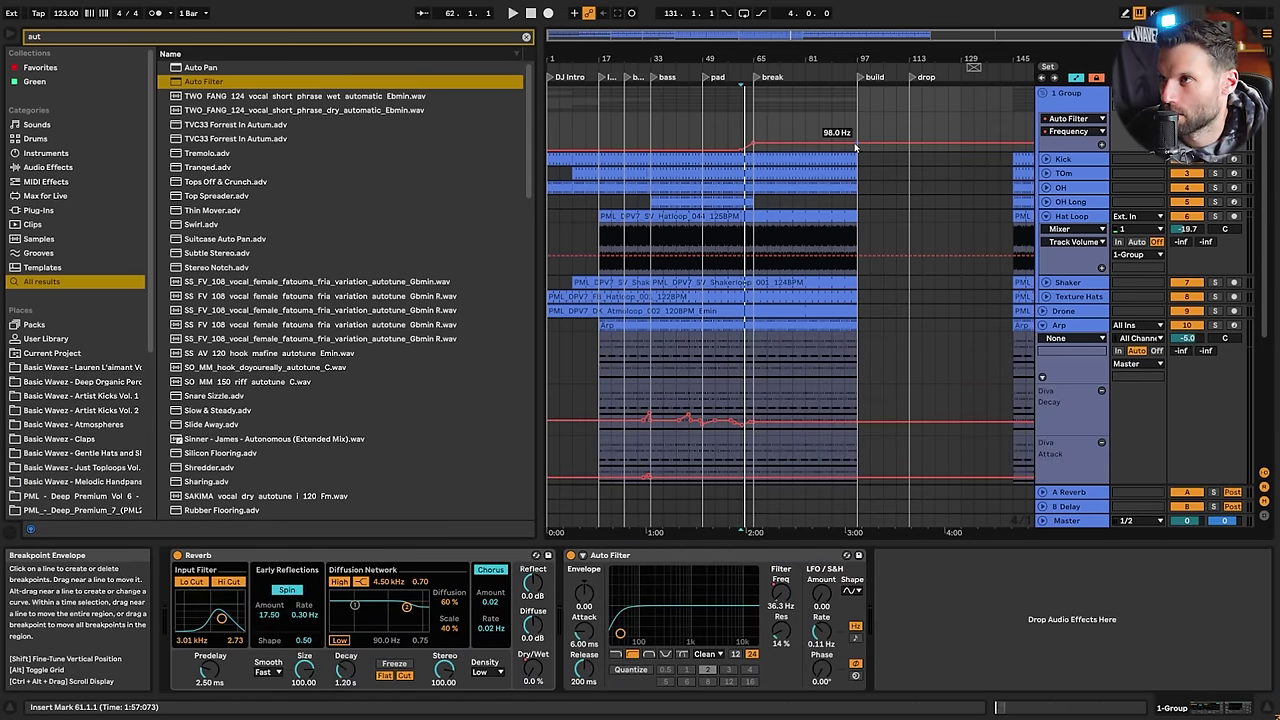
{"action": "key", "text": "space"}
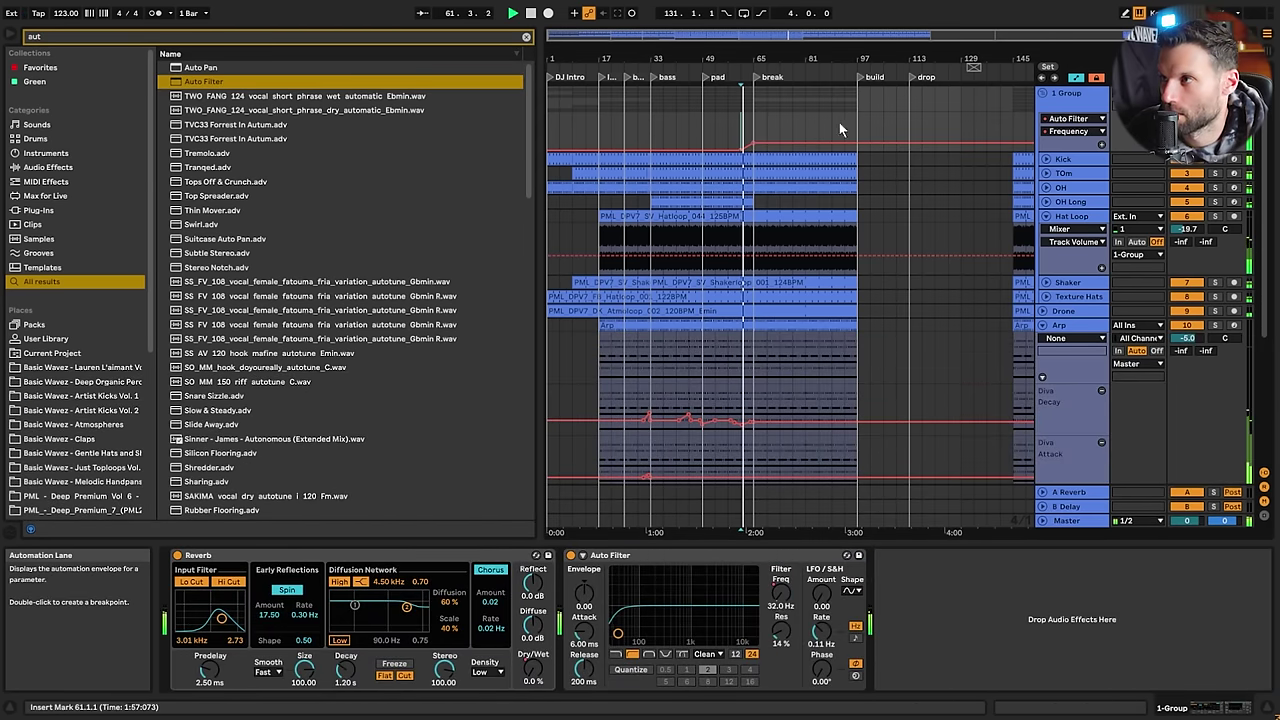
Copy the bars 25–33 passage of the FX audio on track 14 to bars 57–65, leading into the break
{"action": "scroll", "coordinate": [880, 160], "scroll_direction": "up", "scroll_amount": 3}
{"action": "scroll", "coordinate": [937, 208], "scroll_direction": "down", "scroll_amount": 3}
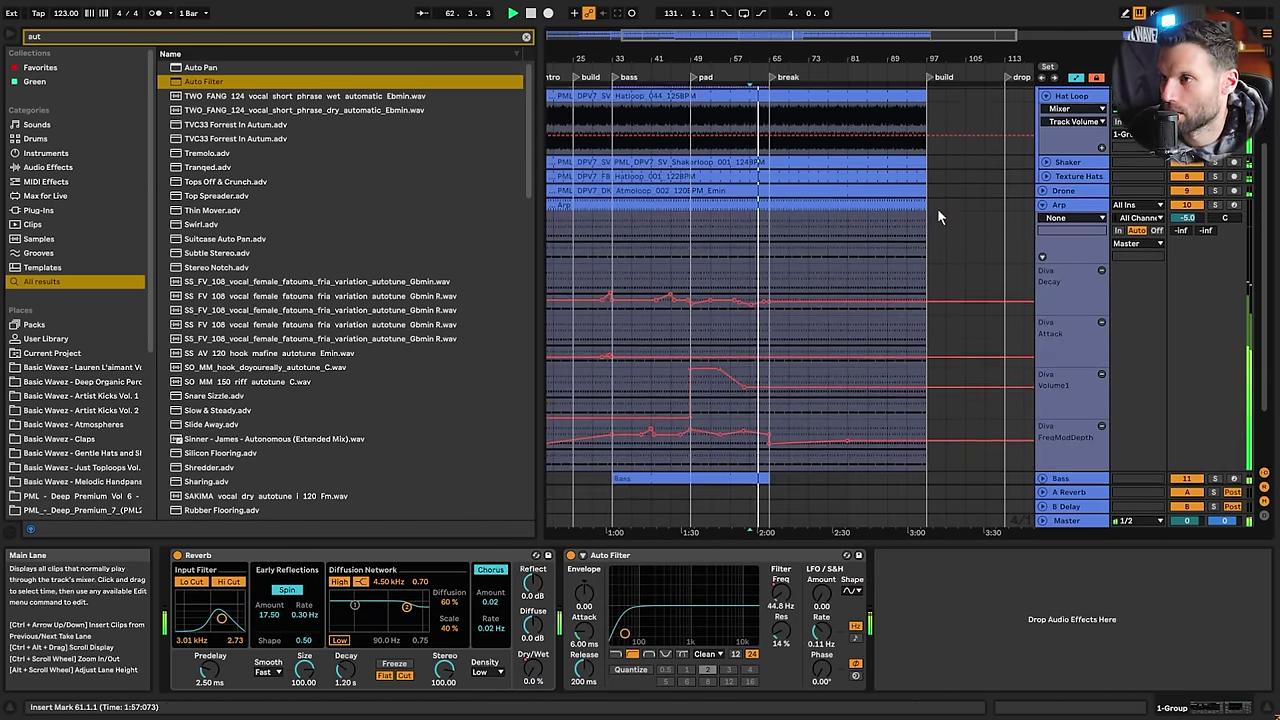
{"action": "scroll", "coordinate": [937, 208], "scroll_direction": "down", "scroll_amount": 3}
{"action": "left_click_drag", "start_coordinate": [575, 444], "coordinate": [609, 446]}
{"action": "key", "text": "space"}
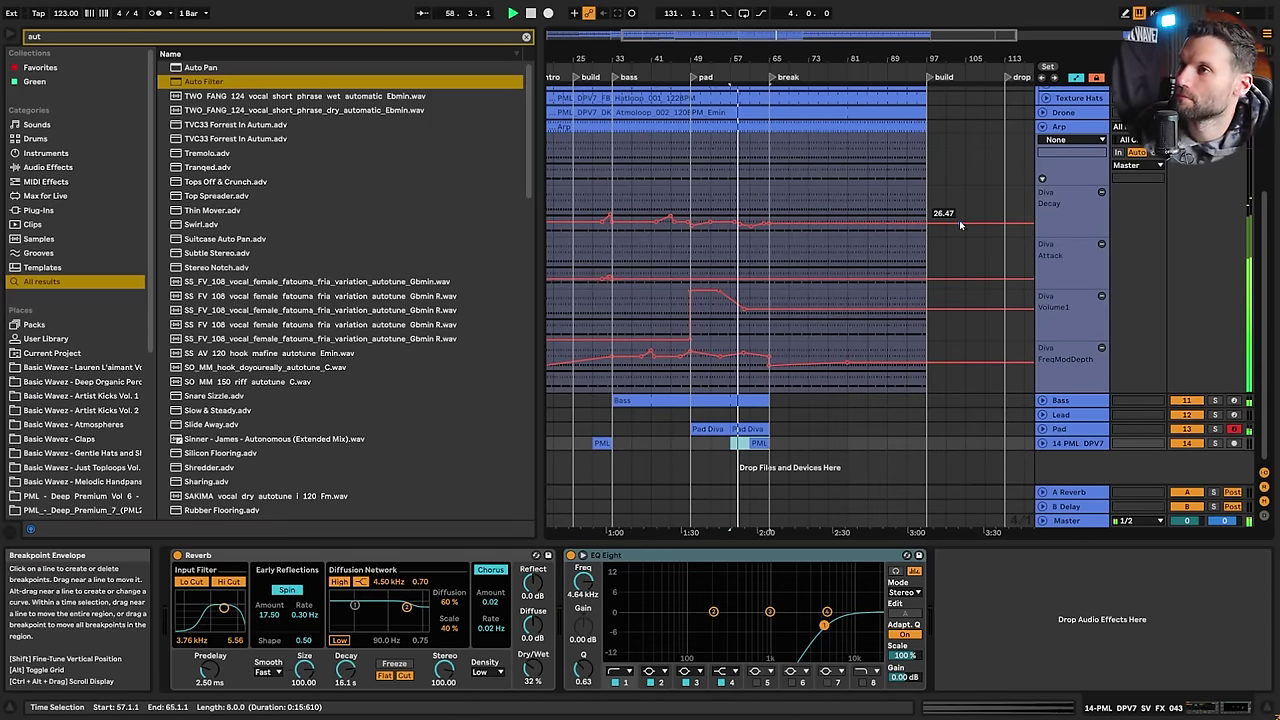
Drop the OH track's Delay Filter Freq automation to 223 Hz from bar 65 onward
{"action": "scroll", "coordinate": [1058, 235], "scroll_direction": "up", "scroll_amount": 2}
{"action": "scroll", "coordinate": [1064, 203], "scroll_direction": "up", "scroll_amount": 4}
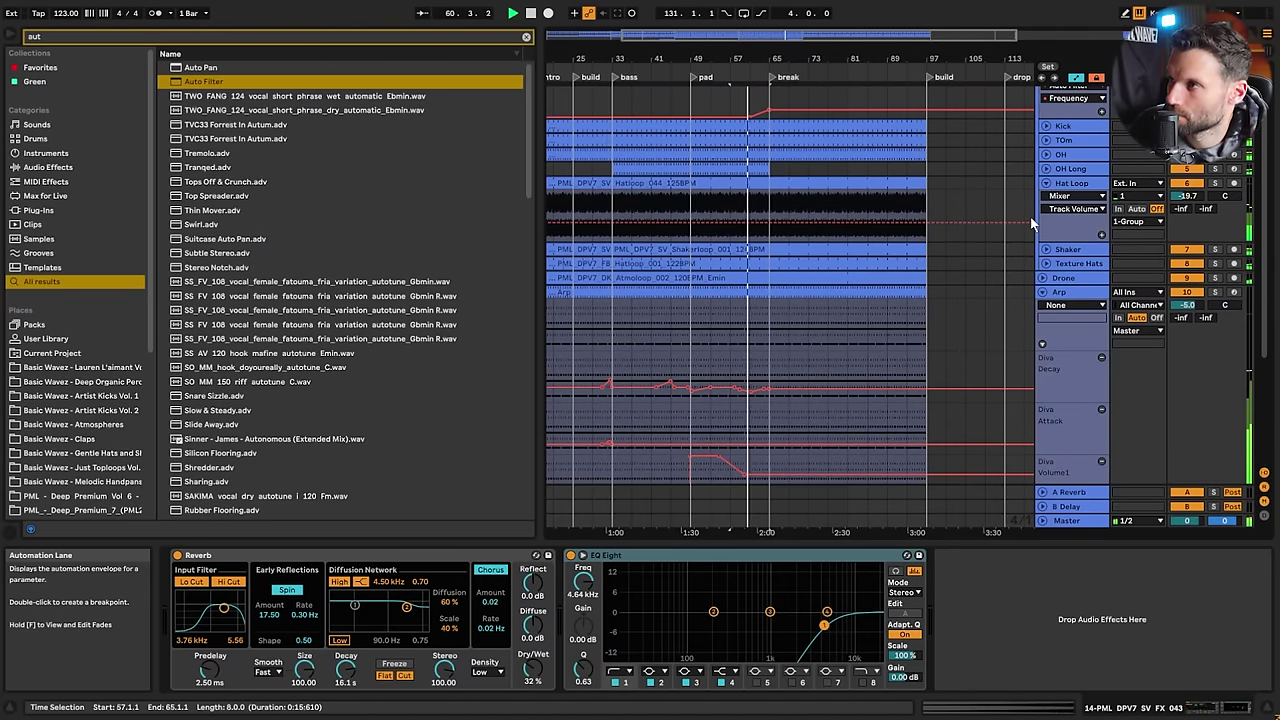
{"action": "scroll", "coordinate": [1005, 210], "scroll_direction": "up", "scroll_amount": 1}
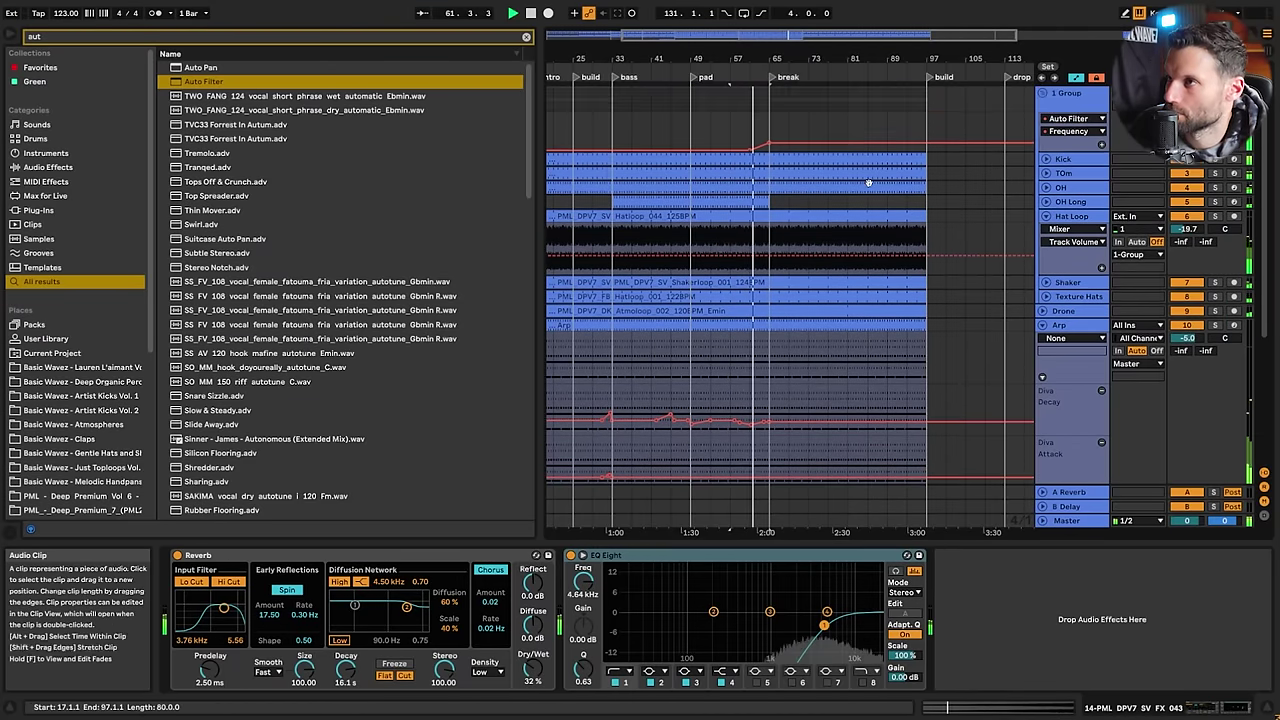
{"action": "scroll", "coordinate": [994, 213], "scroll_direction": "down", "scroll_amount": 3}
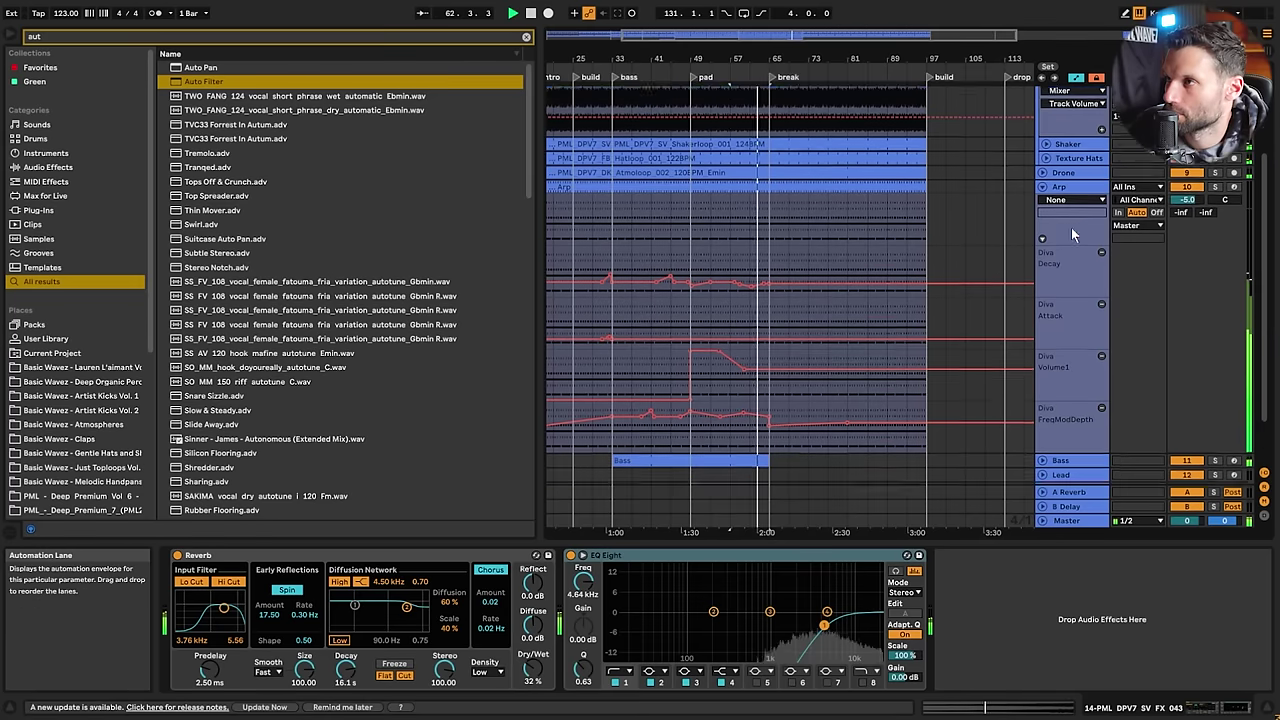
{"action": "scroll", "coordinate": [1050, 210], "scroll_direction": "up", "scroll_amount": 3}
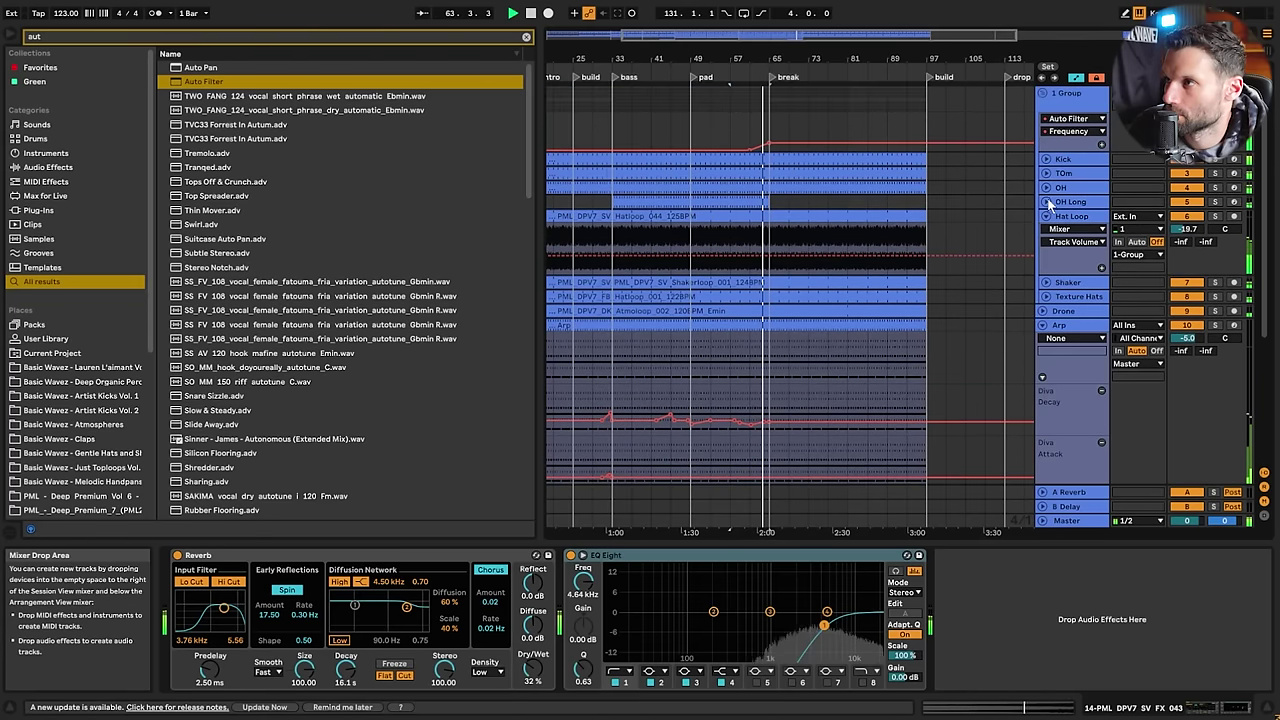
{"action": "left_click", "coordinate": [1046, 188]}
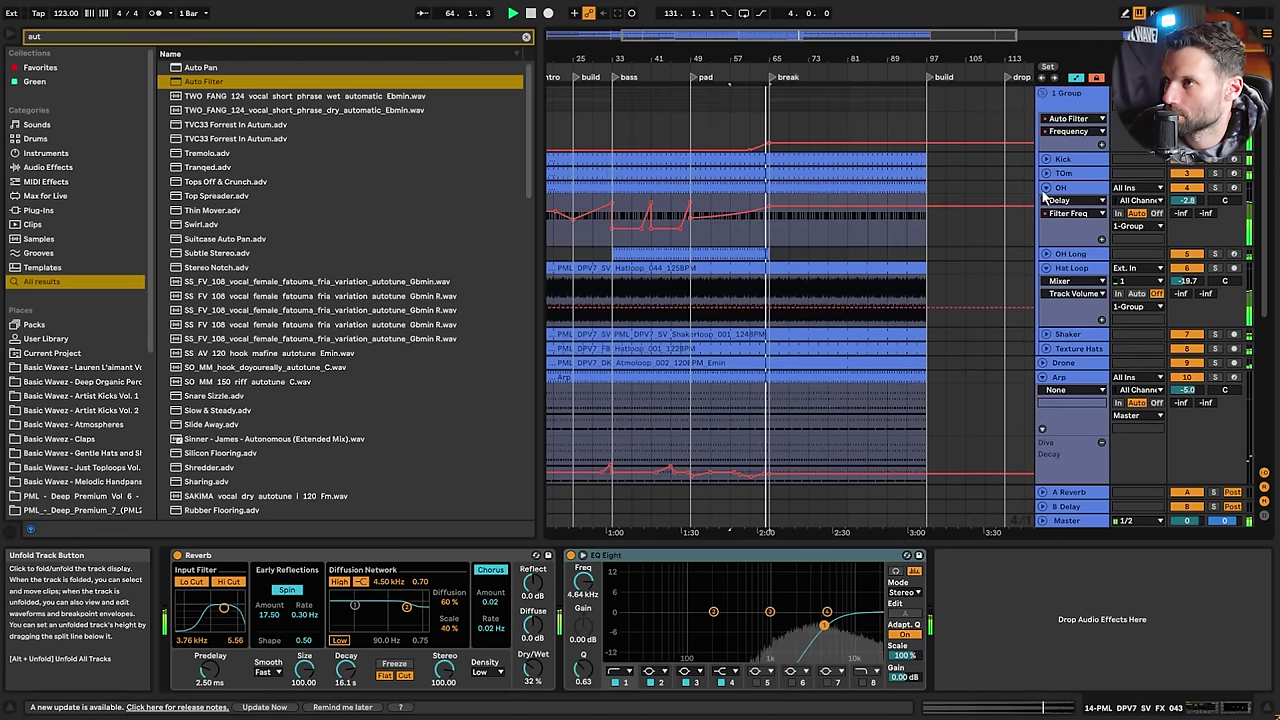
{"action": "left_click", "coordinate": [779, 213]}
{"action": "left_click_drag", "start_coordinate": [770, 205], "coordinate": [772, 230]}
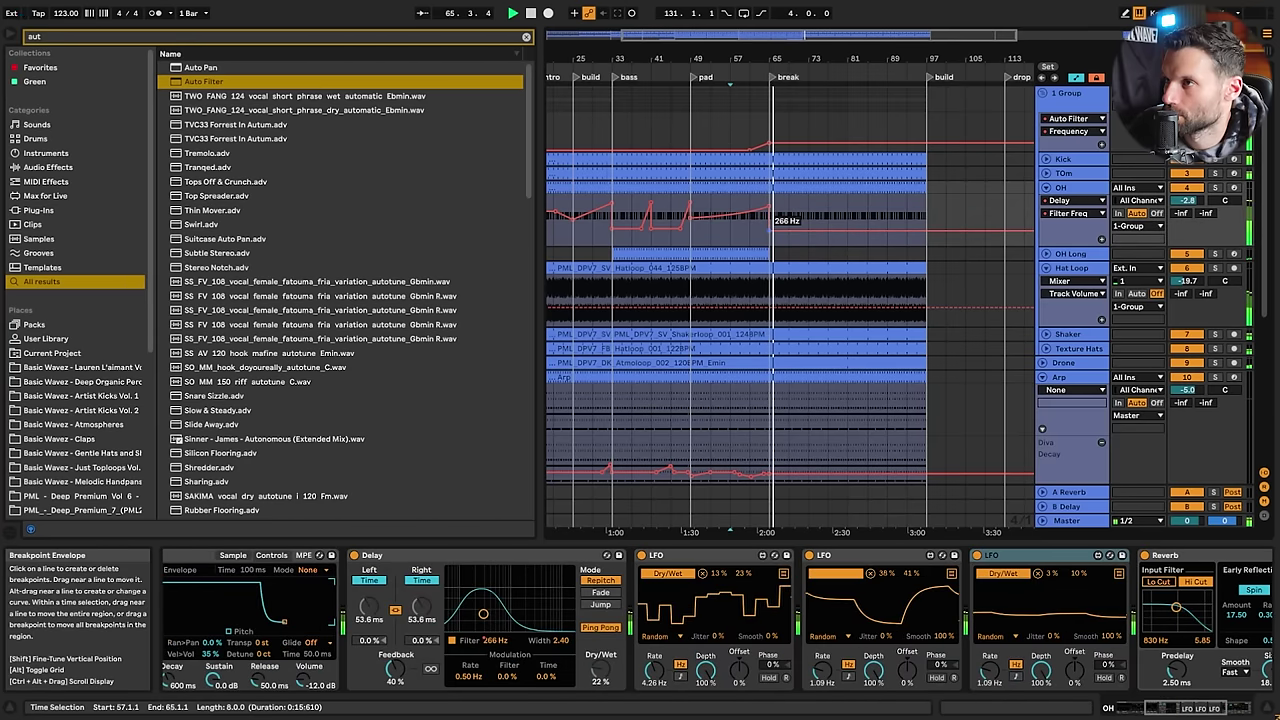
Reshape the Arp's FreqModDepth automation into a gradual decline from bar 65 into the break, and replay from bar 61
{"action": "scroll", "coordinate": [793, 365], "scroll_direction": "down", "scroll_amount": 4}
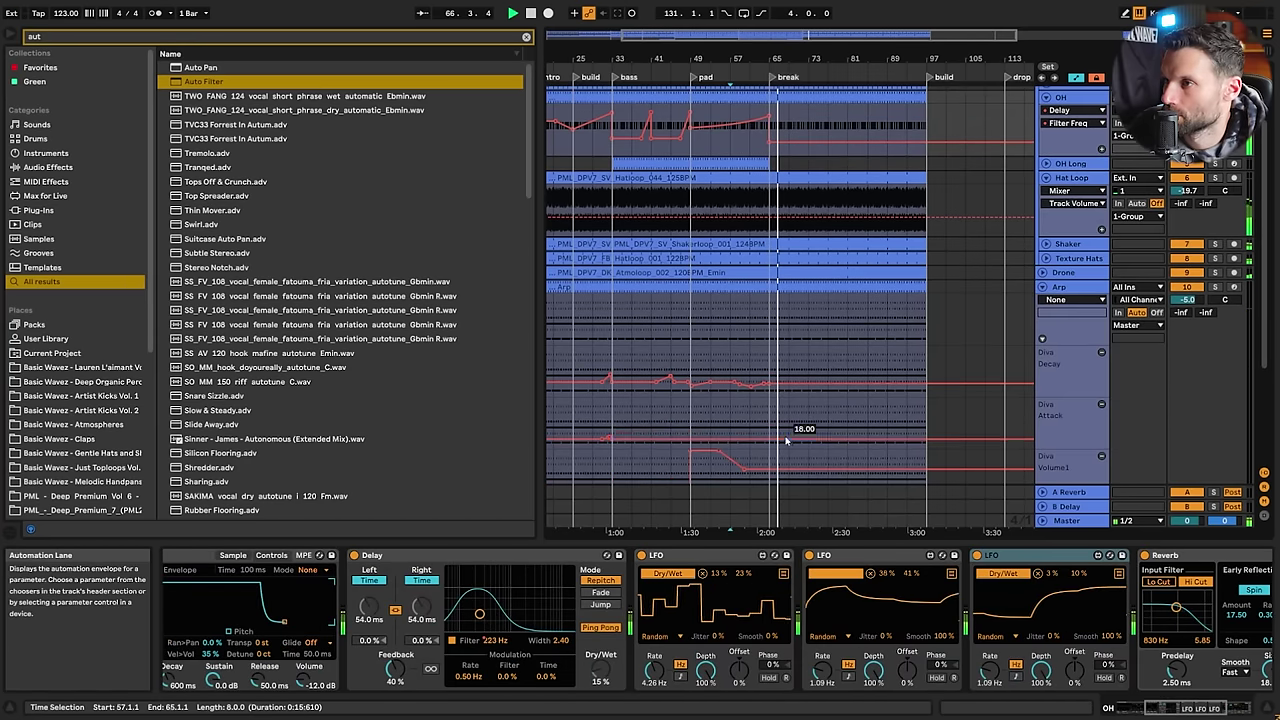
{"action": "scroll", "coordinate": [793, 365], "scroll_direction": "down", "scroll_amount": 2}
{"action": "left_click", "coordinate": [767, 403]}
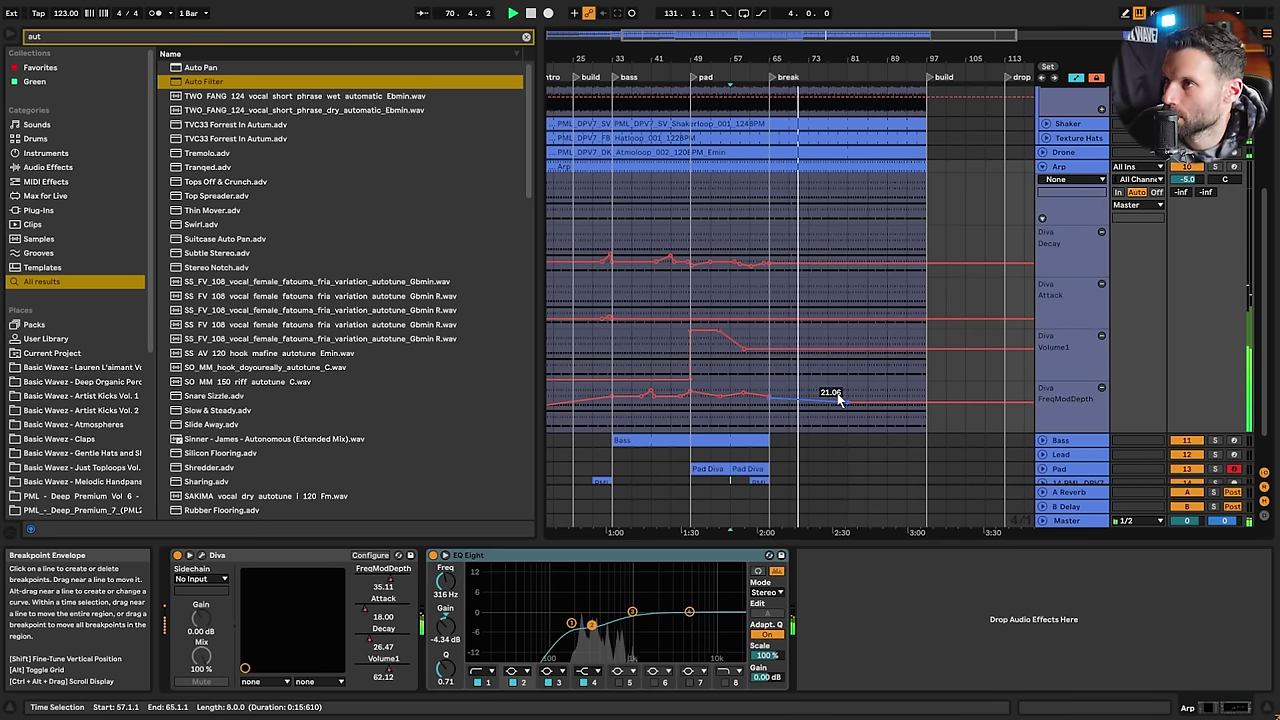
{"action": "scroll", "coordinate": [950, 255], "scroll_direction": "up", "scroll_amount": 5}
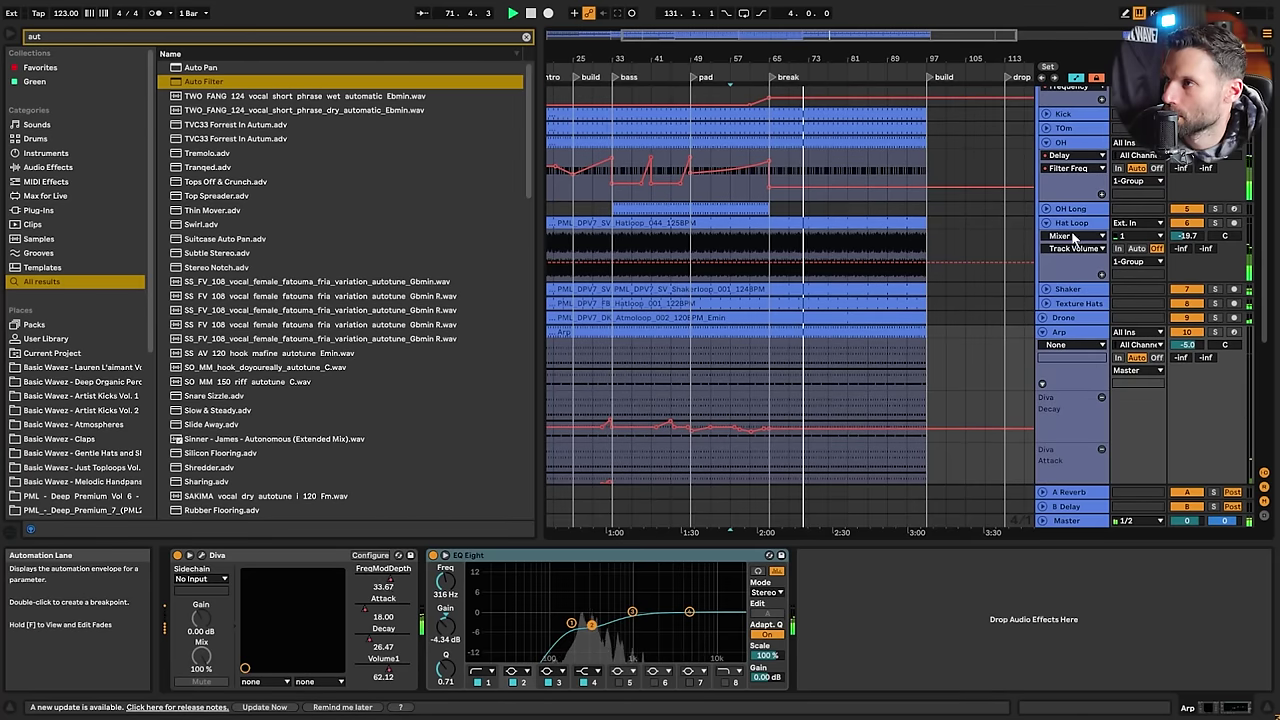
{"action": "scroll", "coordinate": [780, 300], "scroll_direction": "down", "scroll_amount": 3}
{"action": "left_click", "coordinate": [745, 302]}
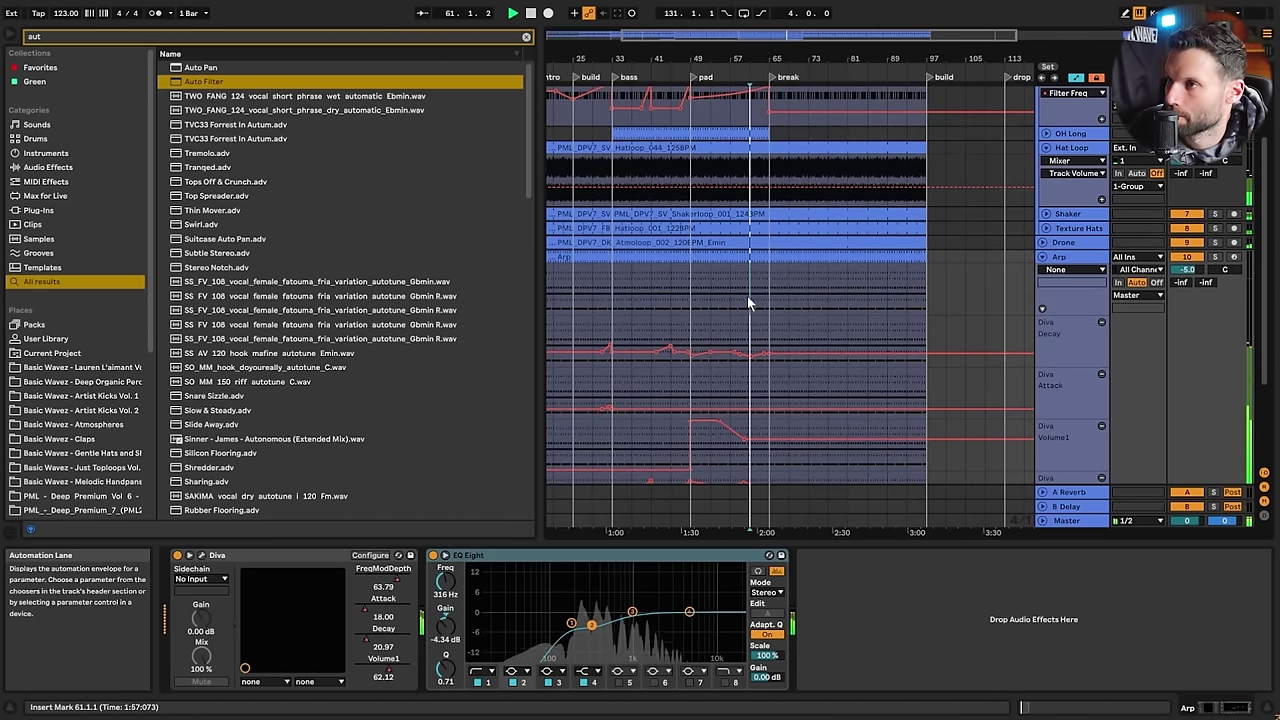
Trim the TOm and OH parts to end at bar 65 and play the transition into the break from bar 61
{"action": "scroll", "coordinate": [908, 310], "scroll_direction": "up", "scroll_amount": 5}
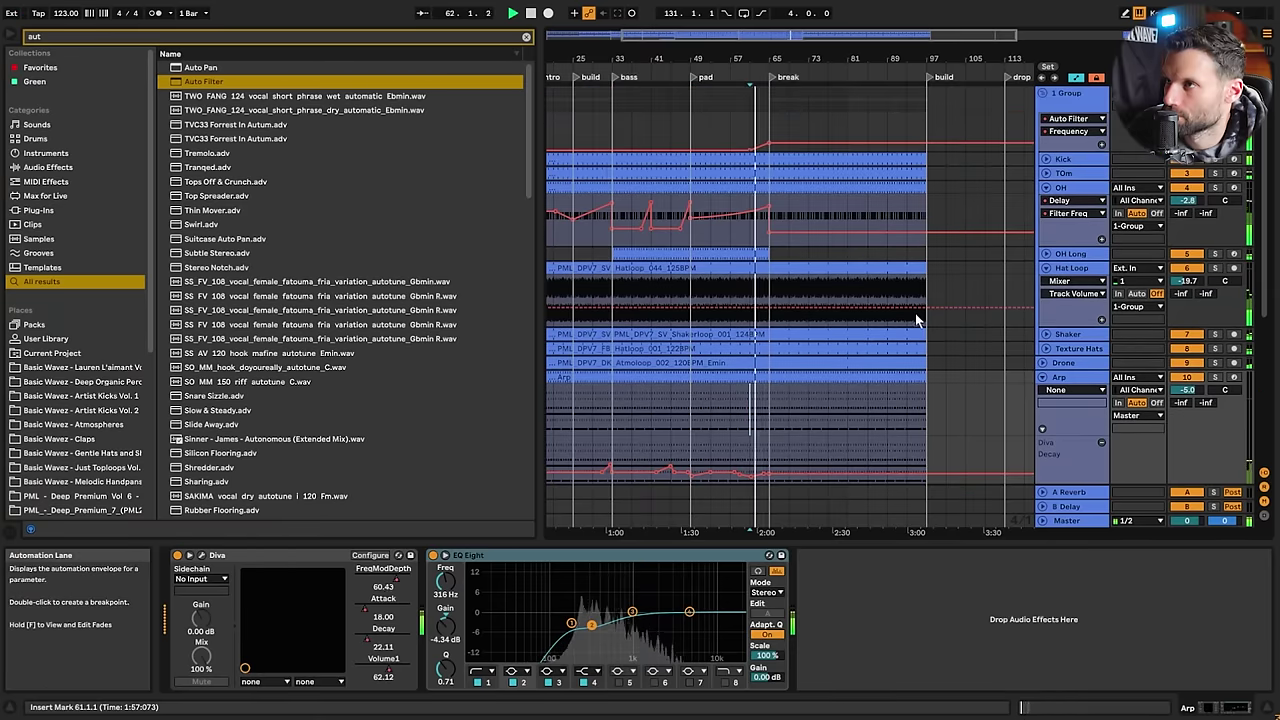
{"action": "left_click", "coordinate": [918, 176]}
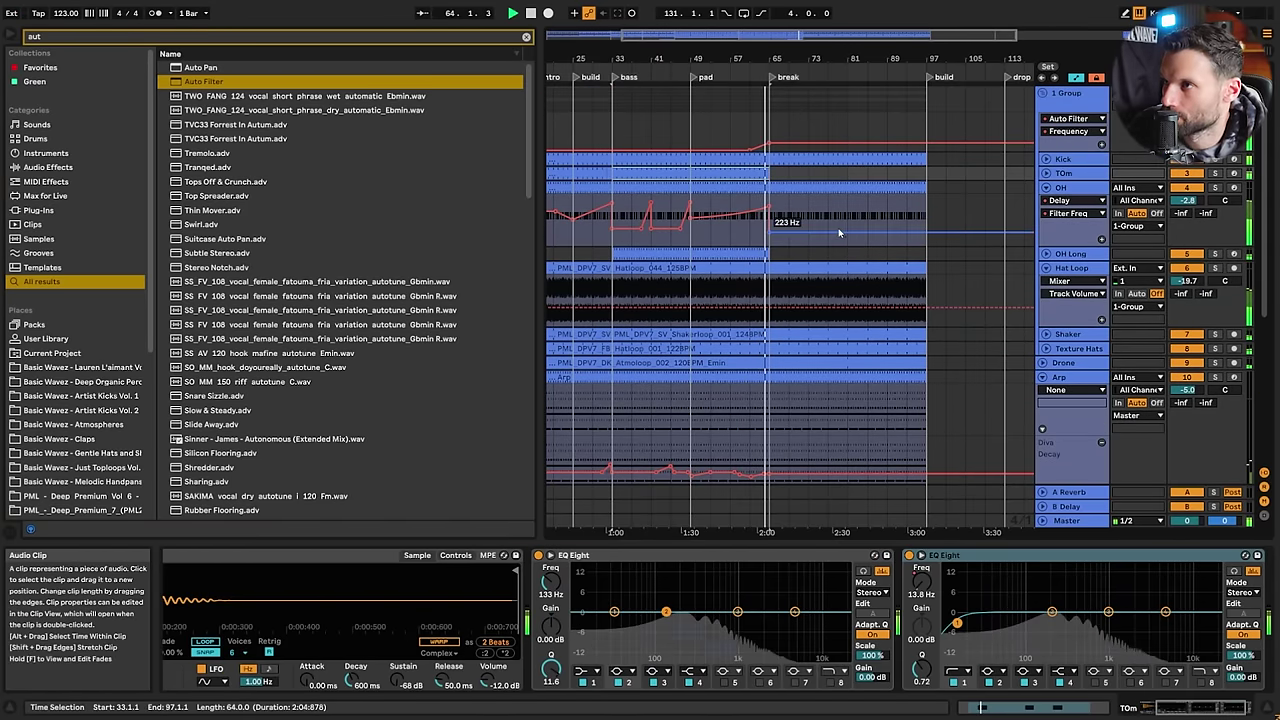
{"action": "left_click", "coordinate": [772, 197]}
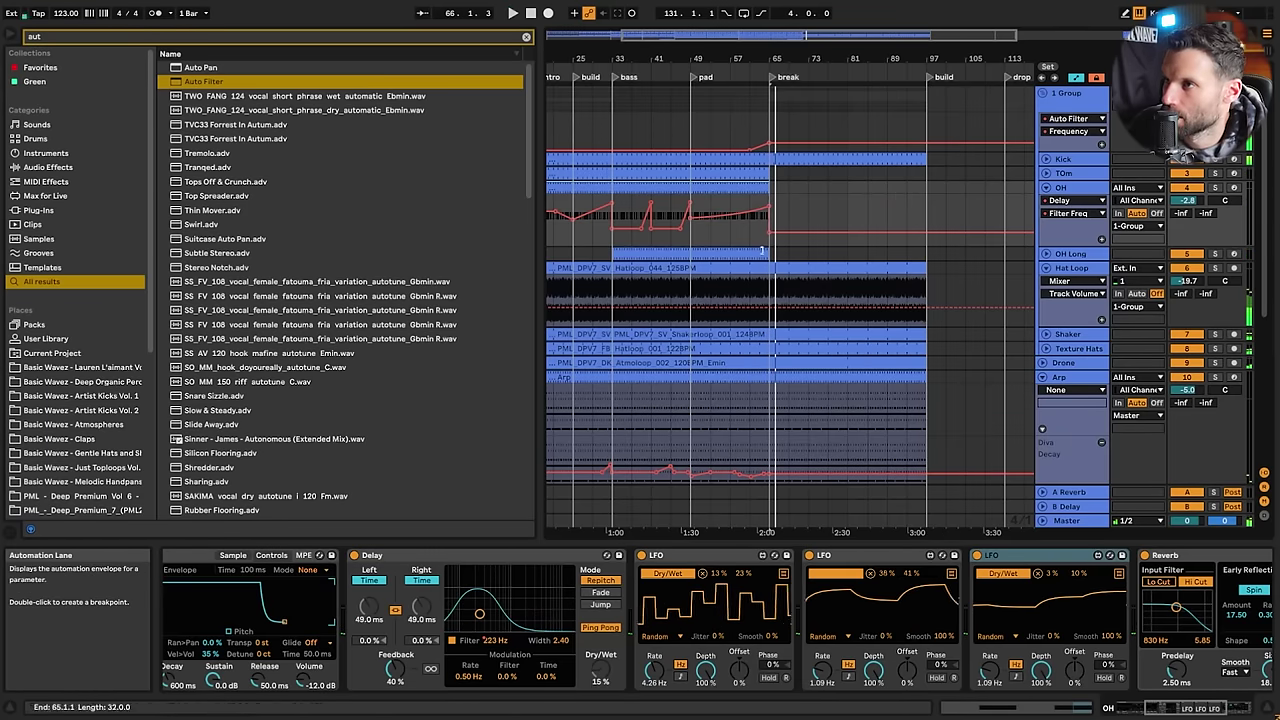
{"action": "left_click", "coordinate": [747, 232]}
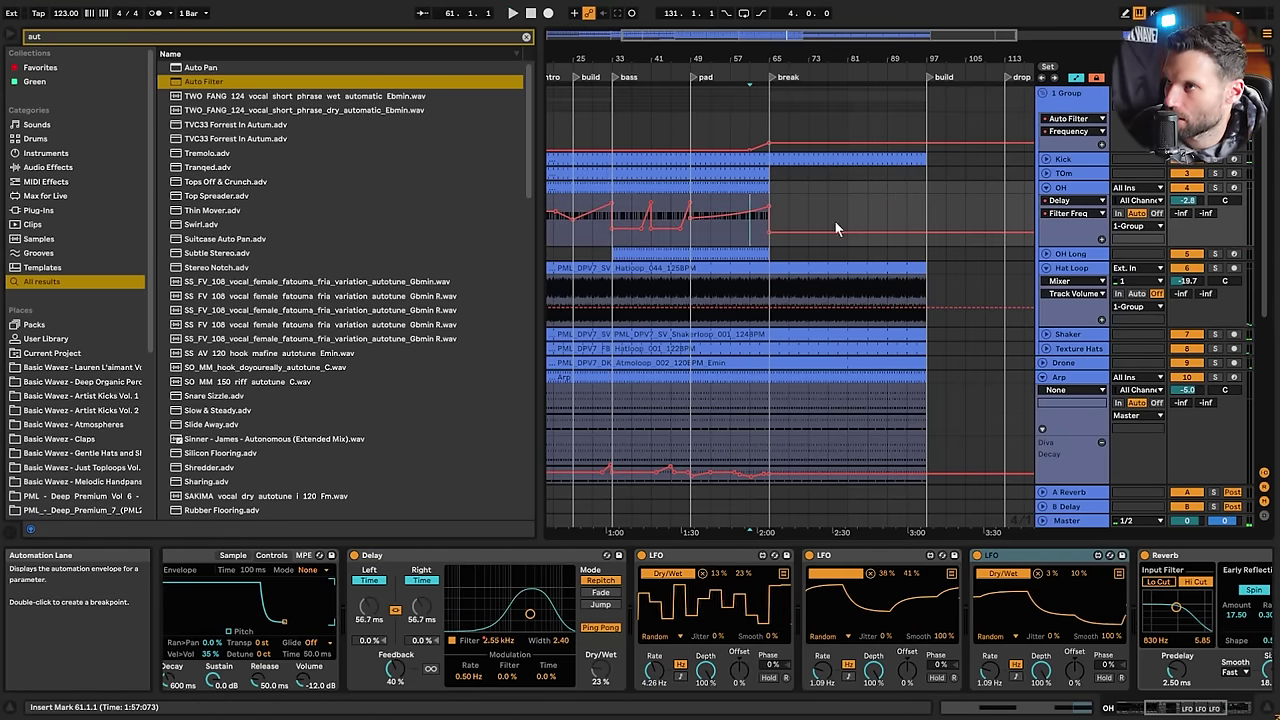
{"action": "key", "text": "space"}
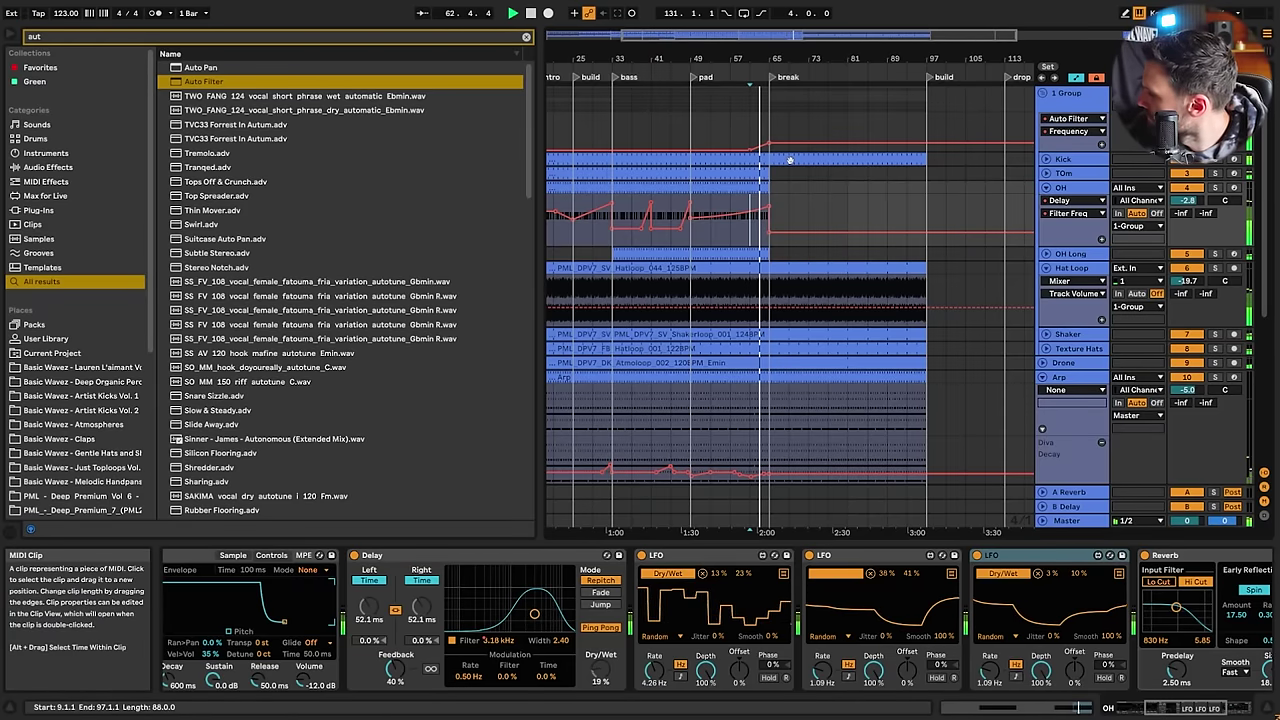
Try to carry the Bass part four bars into the break with a shortened duplicate of its clip
{"action": "scroll", "coordinate": [979, 309], "scroll_direction": "down", "scroll_amount": 6}
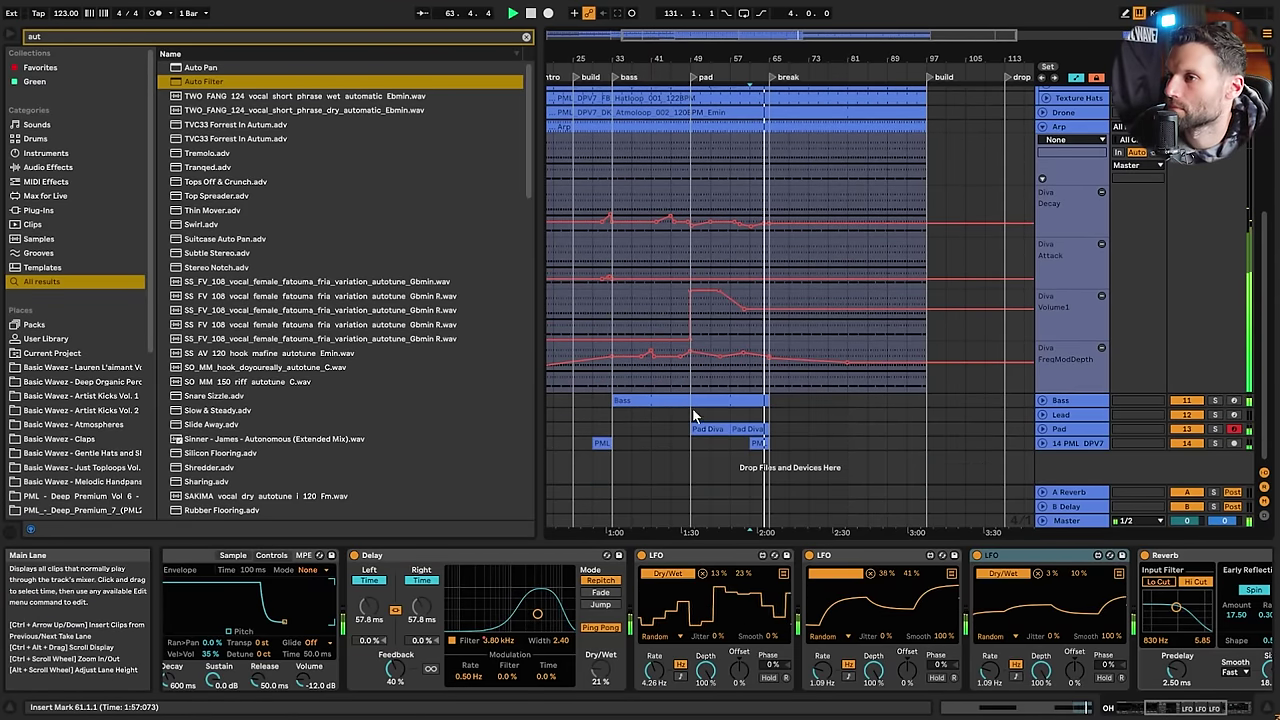
{"action": "left_click", "coordinate": [708, 401]}
{"action": "key", "text": "ctrl+d"}
{"action": "left_click", "coordinate": [1043, 400]}
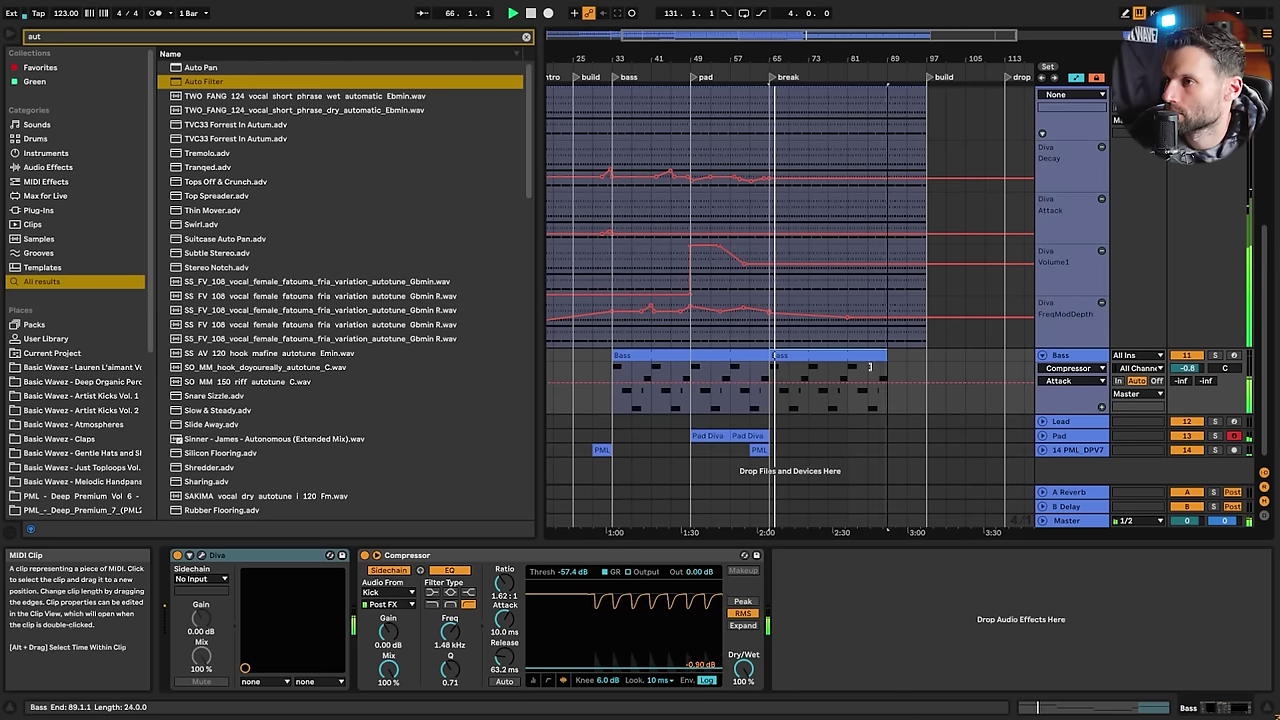
{"action": "left_click_drag", "start_coordinate": [877, 366], "coordinate": [785, 367]}
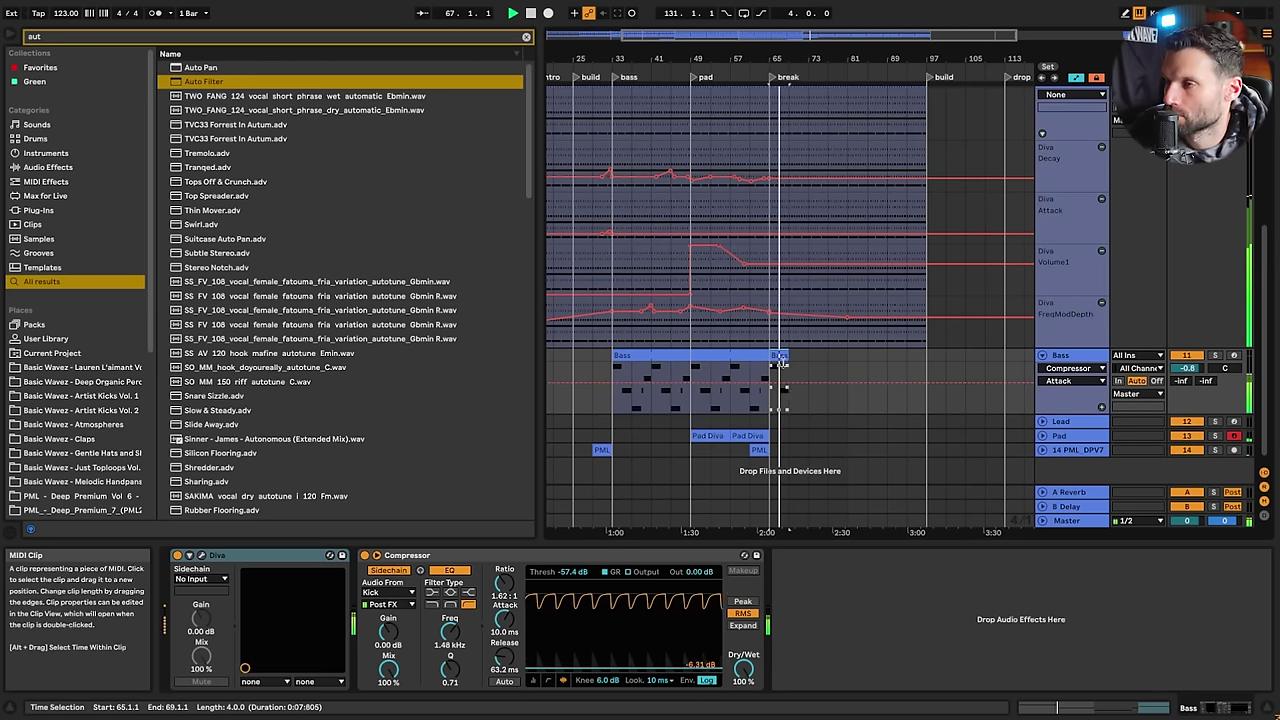
{"action": "key", "text": "Delete"}
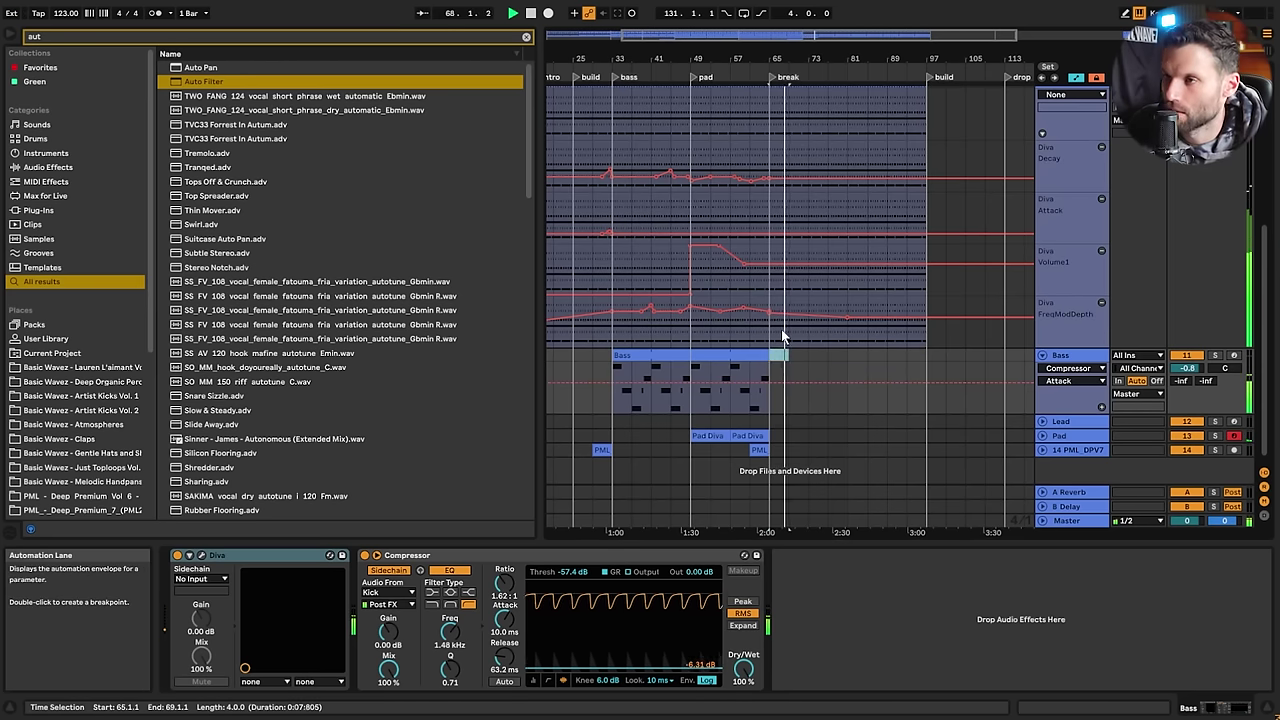
{"action": "left_click", "coordinate": [749, 398]}
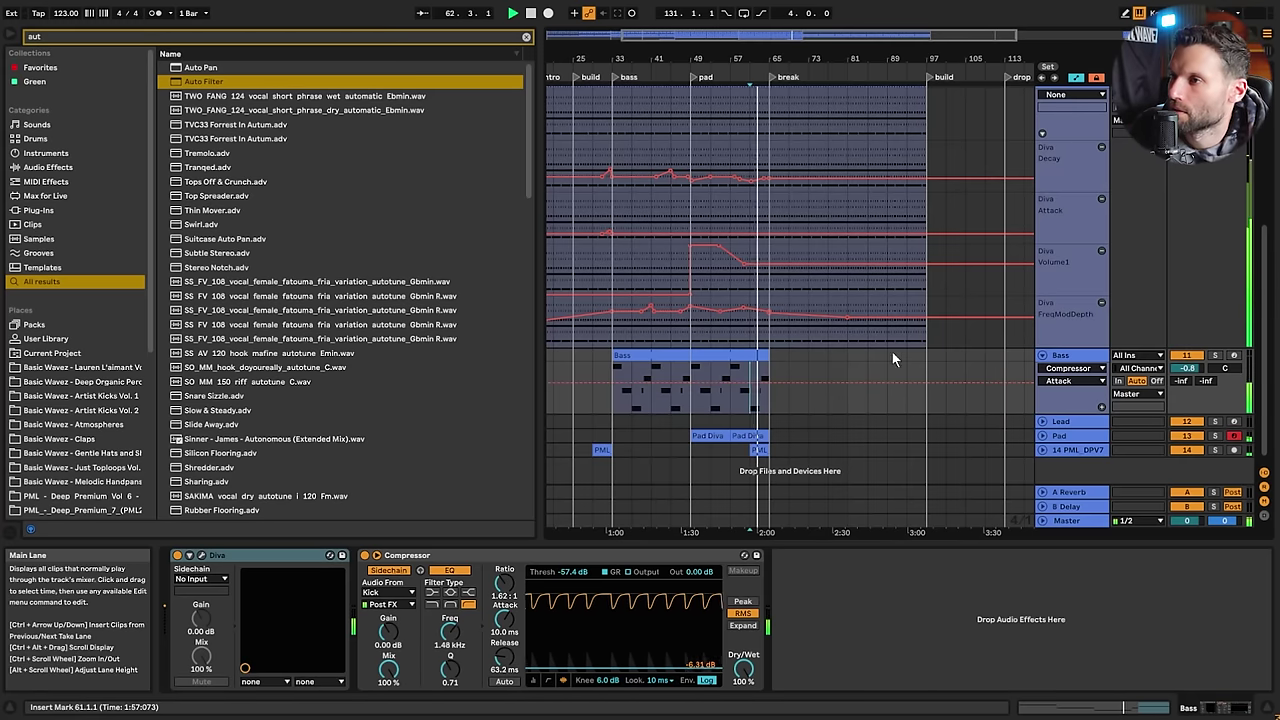
Automate the Bass track's Diva FreqModDepth to rise from about 21 at bar 33 to 50, and play it
{"action": "left_click", "coordinate": [614, 402]}
{"action": "key", "text": "space"}
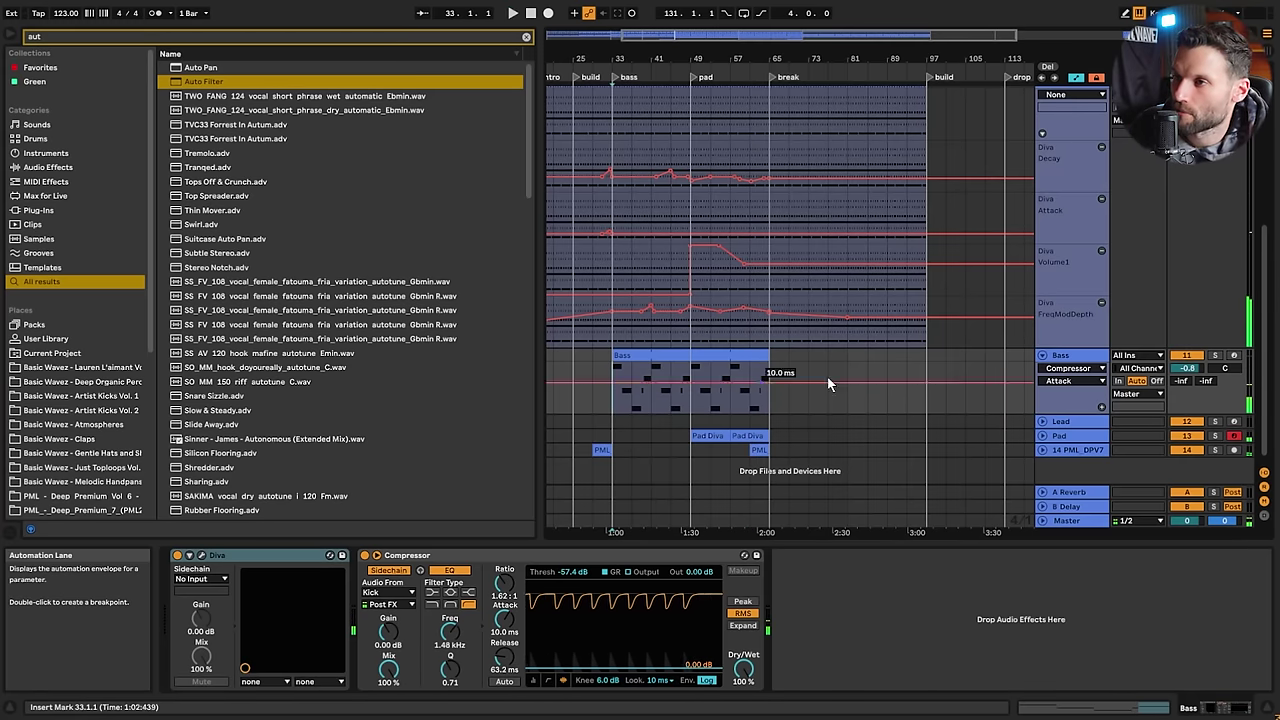
{"action": "double_click", "coordinate": [1056, 357]}
{"action": "left_click", "coordinate": [201, 555]}
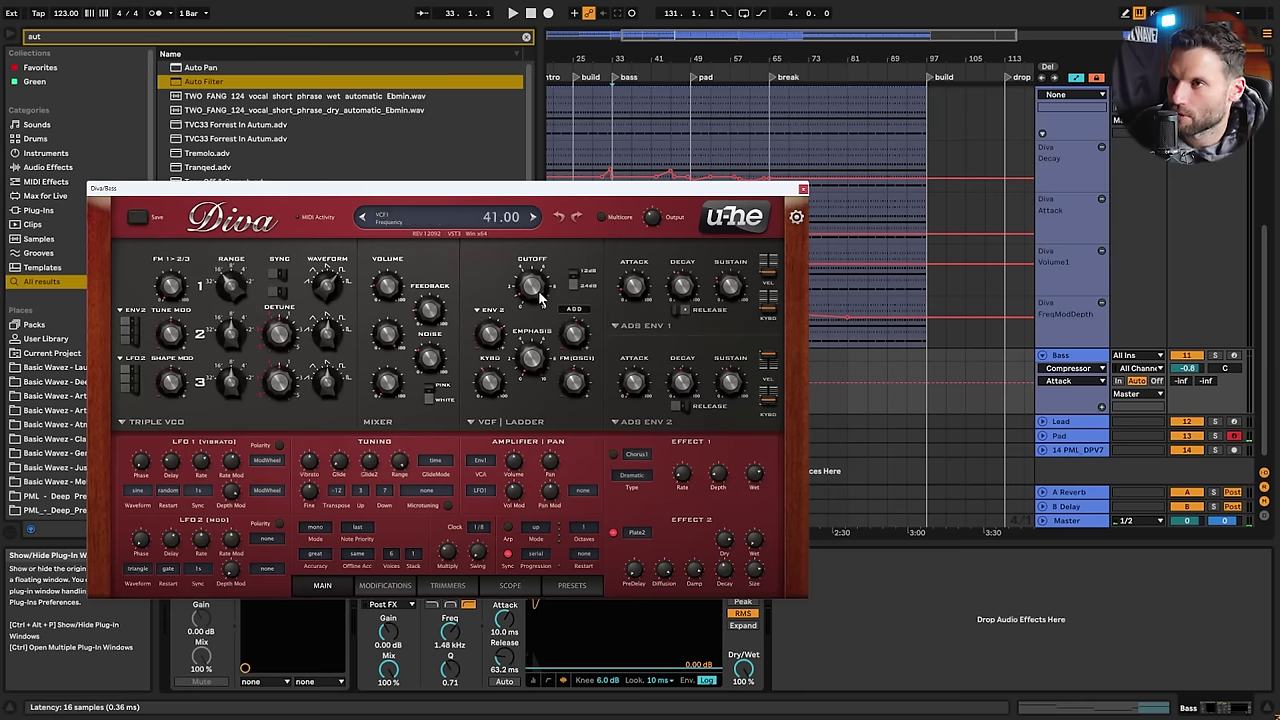
{"action": "left_click_drag", "start_coordinate": [533, 189], "coordinate": [315, 255]}
{"action": "left_click", "coordinate": [275, 393]}
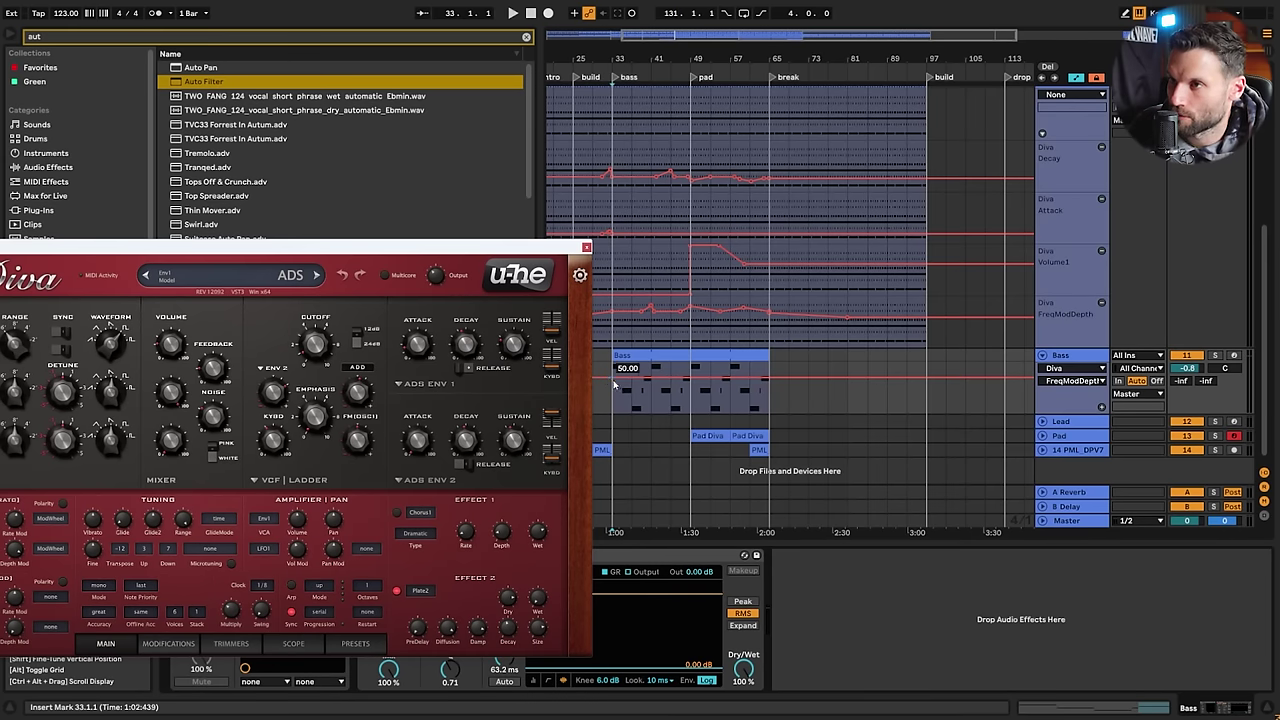
{"action": "mouse_move", "coordinate": [276, 398]}
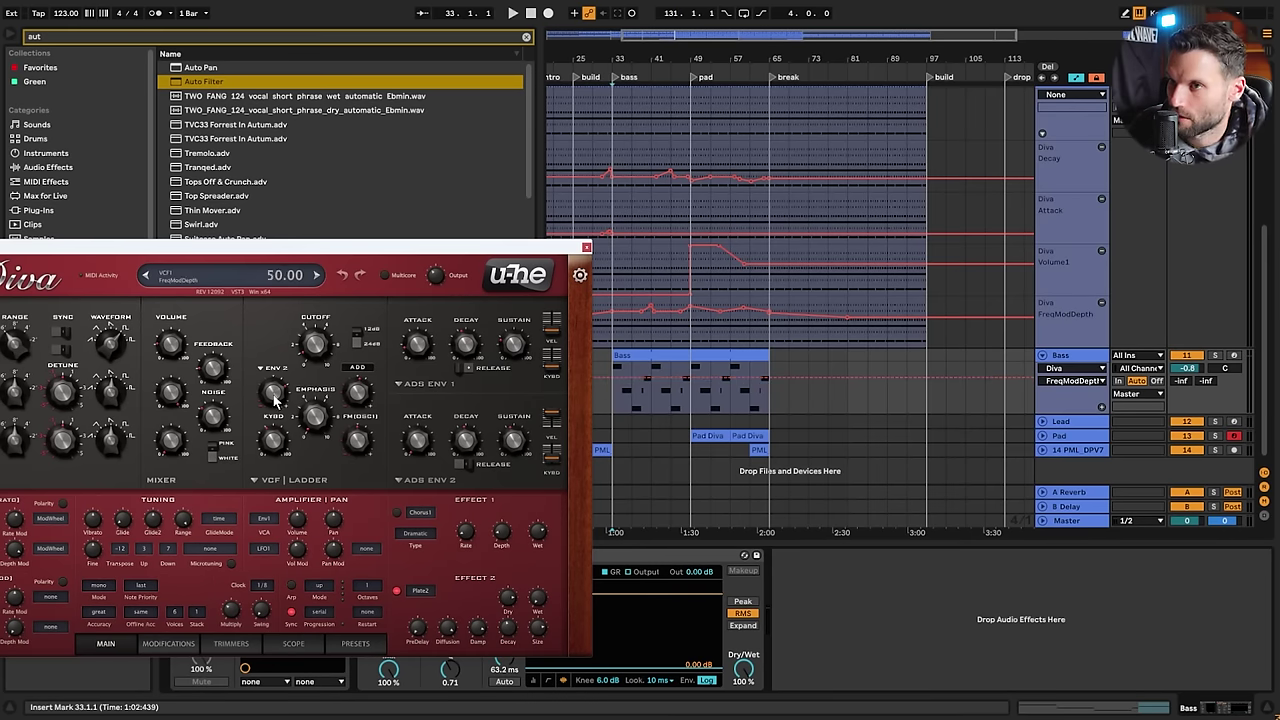
{"action": "left_click", "coordinate": [613, 379]}
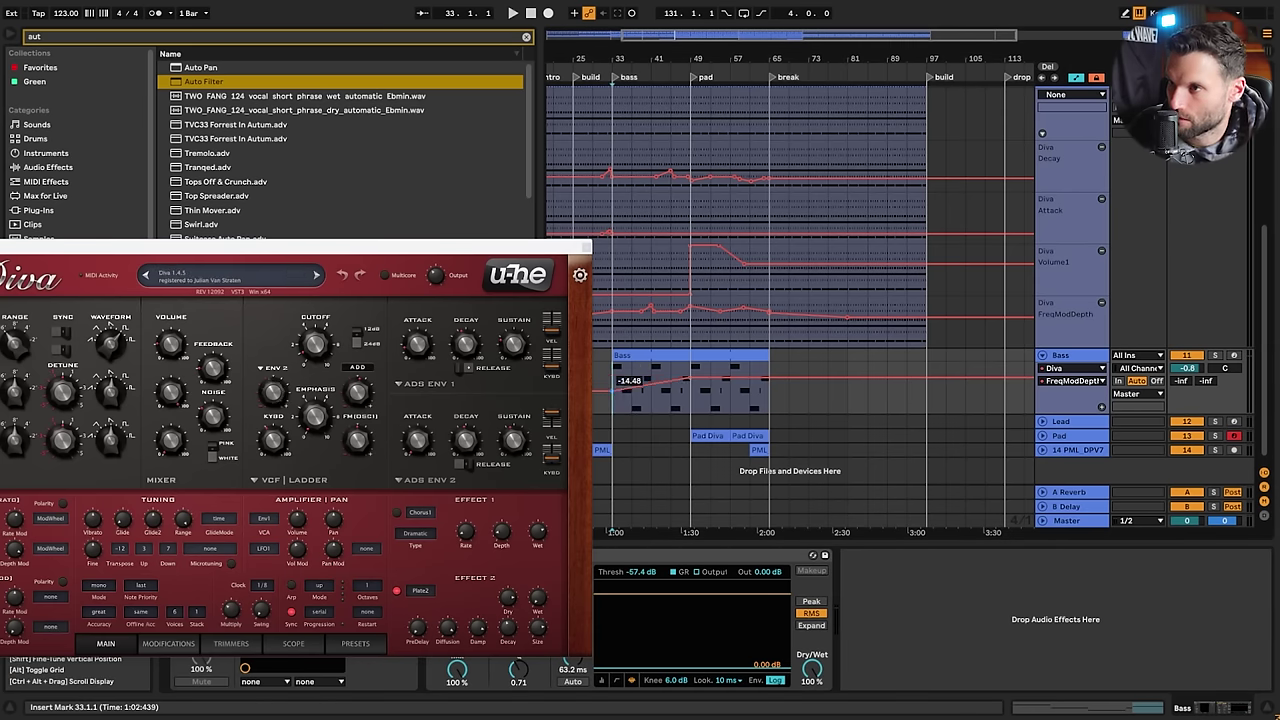
{"action": "key", "text": "space"}
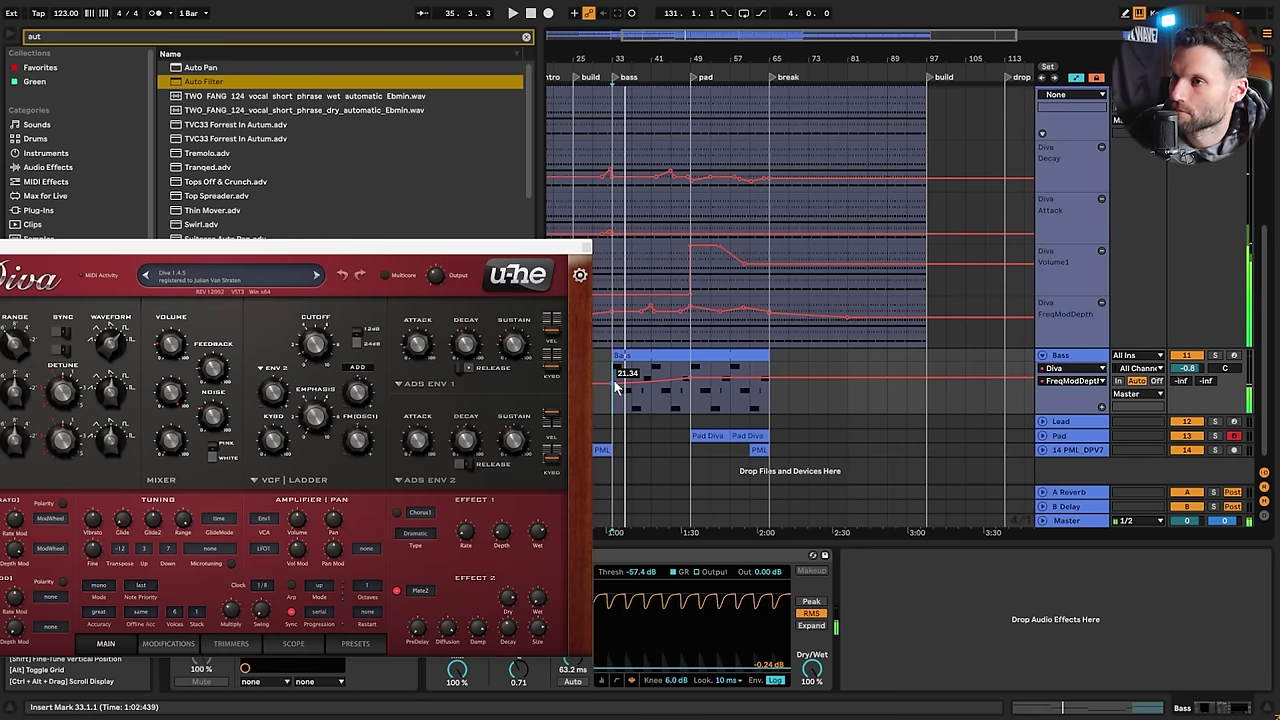
Play from bar 33 to check the Bass track's FreqModDepth automation leading up to the pad section
{"action": "key", "text": "space"}
{"action": "right_click", "coordinate": [616, 387]}
{"action": "left_click", "coordinate": [636, 392]}
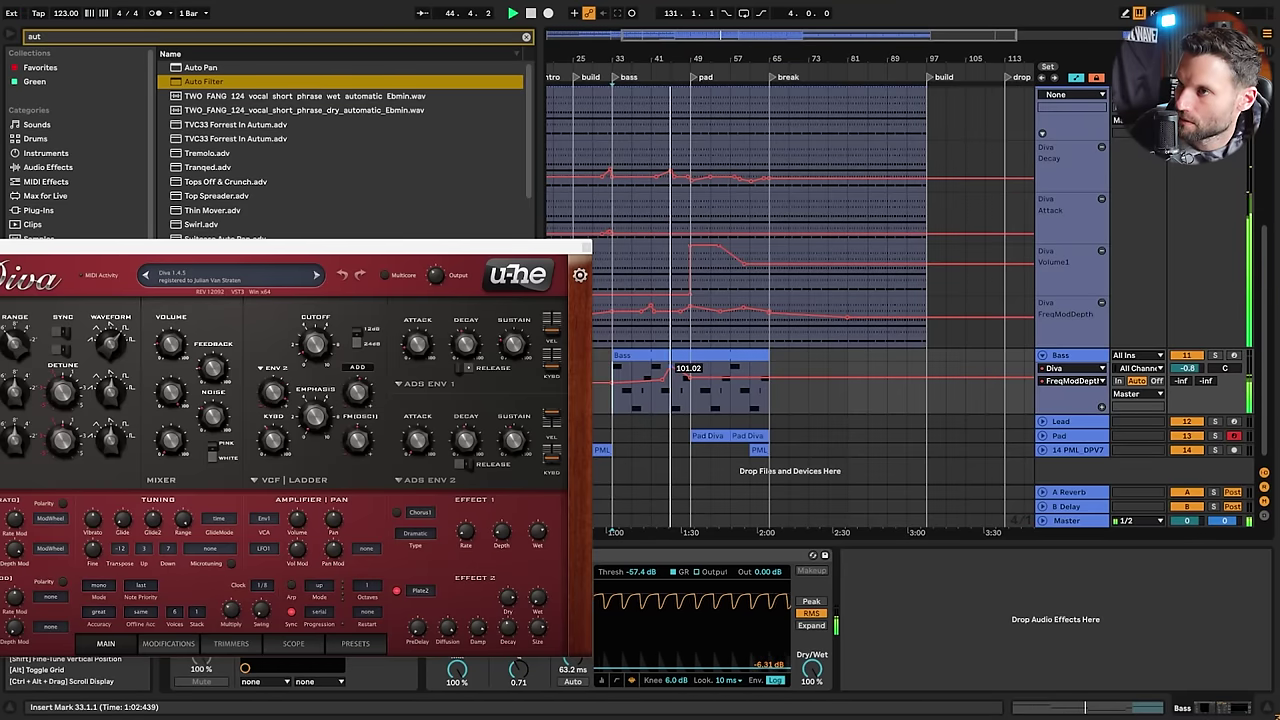
{"action": "key", "text": "space"}
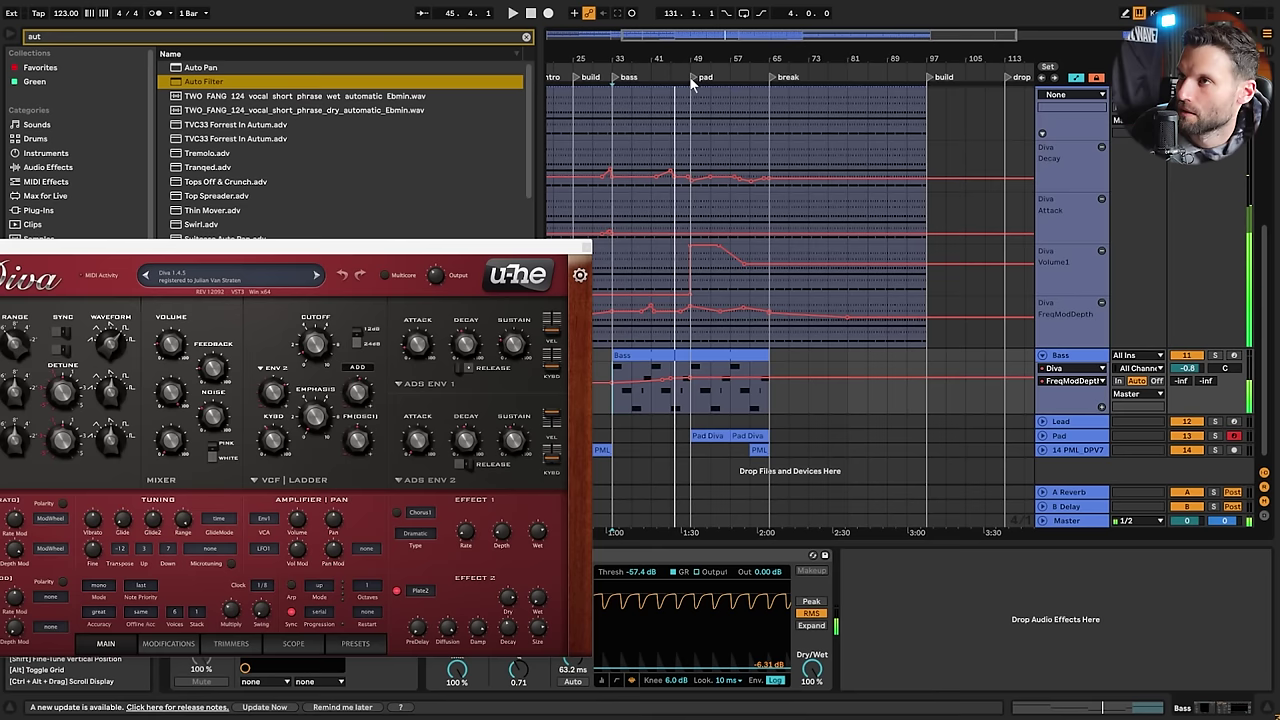
Automate the Bass track's Diva Frequency with a peak around bar 44 and a ramp up to the pad at bar 49, playing from bar 41
{"action": "left_click", "coordinate": [1102, 406]}
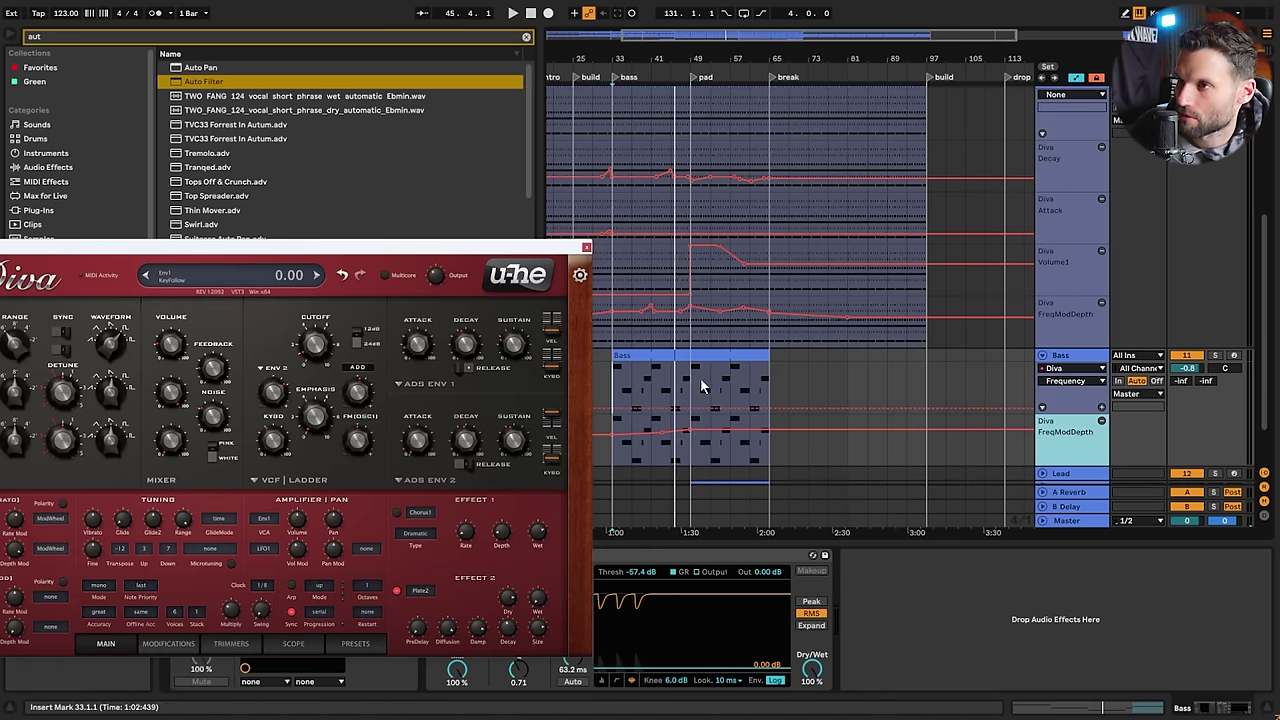
{"action": "left_click", "coordinate": [656, 389]}
{"action": "left_click_drag", "start_coordinate": [726, 36], "coordinate": [728, 140]}
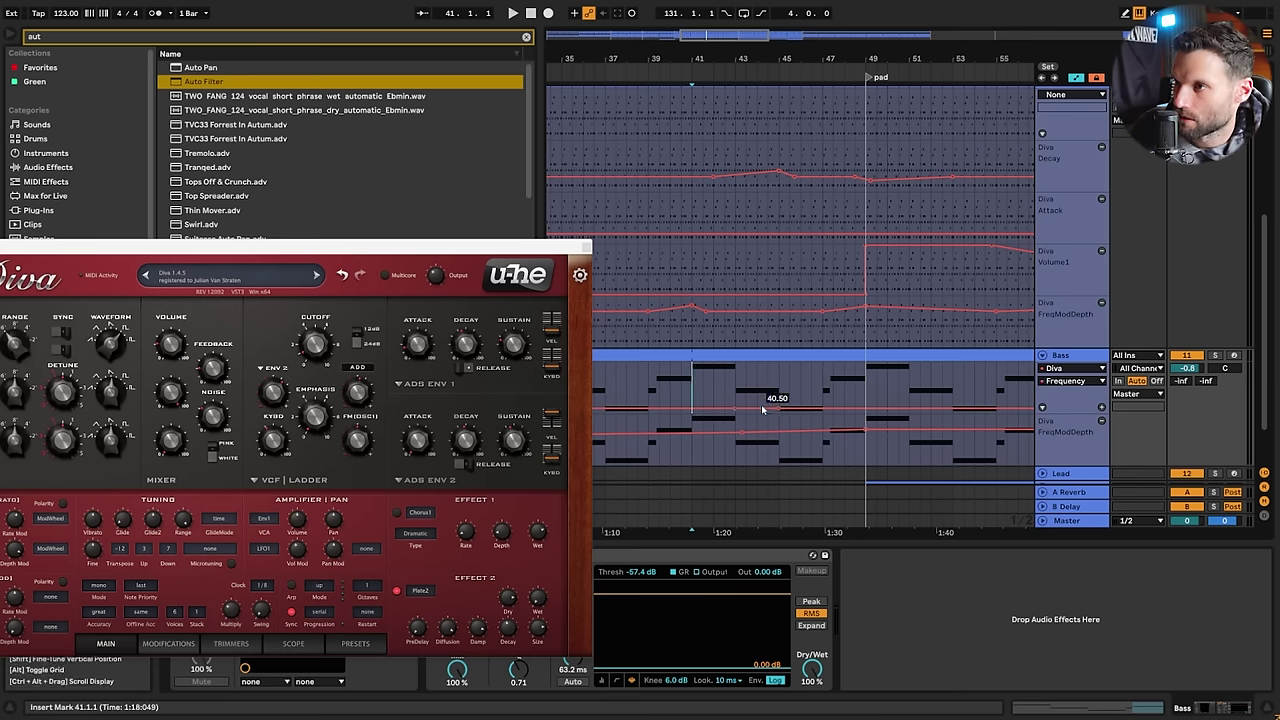
{"action": "key", "text": "space"}
{"action": "mouse_move", "coordinate": [762, 404]}
{"action": "left_mouse_down"}
{"action": "mouse_move", "coordinate": [768, 391]}
{"action": "mouse_move", "coordinate": [738, 407]}
{"action": "mouse_move", "coordinate": [767, 390]}
{"action": "mouse_move", "coordinate": [771, 401]}
{"action": "left_mouse_up"}
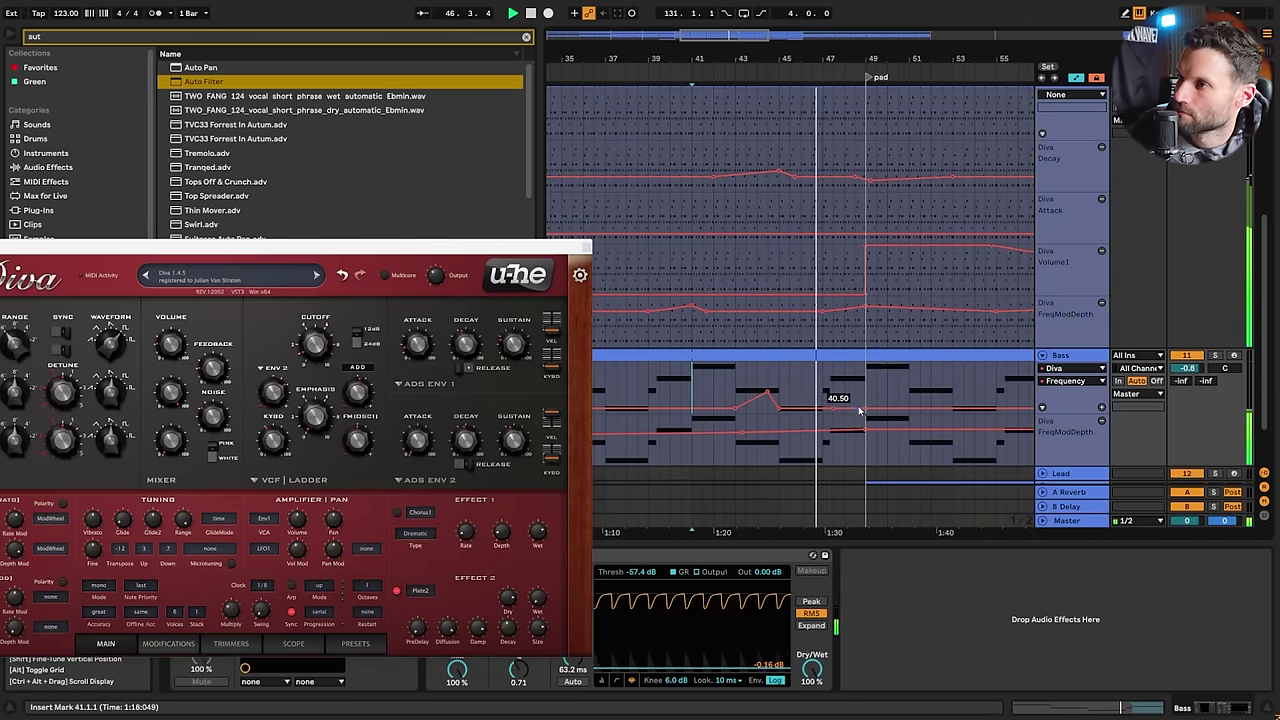
{"action": "mouse_move", "coordinate": [866, 405]}
{"action": "left_mouse_down"}
{"action": "mouse_move", "coordinate": [868, 390]}
{"action": "mouse_move", "coordinate": [867, 411]}
{"action": "left_mouse_up"}
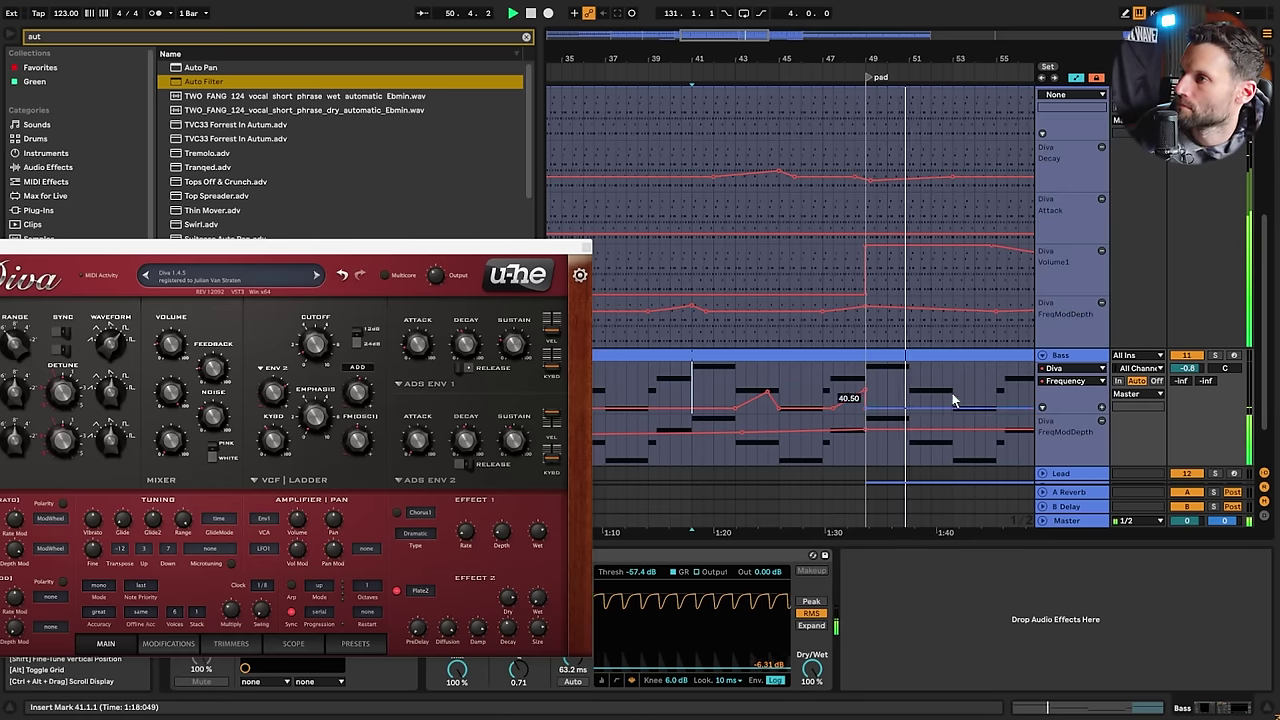
Collapse the expanded tracks except Bass and raise its Diva Frequency automation to about 54.83 around bar 60
{"action": "mouse_move", "coordinate": [771, 40]}
{"action": "left_mouse_down"}
{"action": "mouse_move", "coordinate": [771, 10]}
{"action": "mouse_move", "coordinate": [772, 24]}
{"action": "left_mouse_up"}
{"action": "left_click", "coordinate": [1043, 356], "text": "alt"}
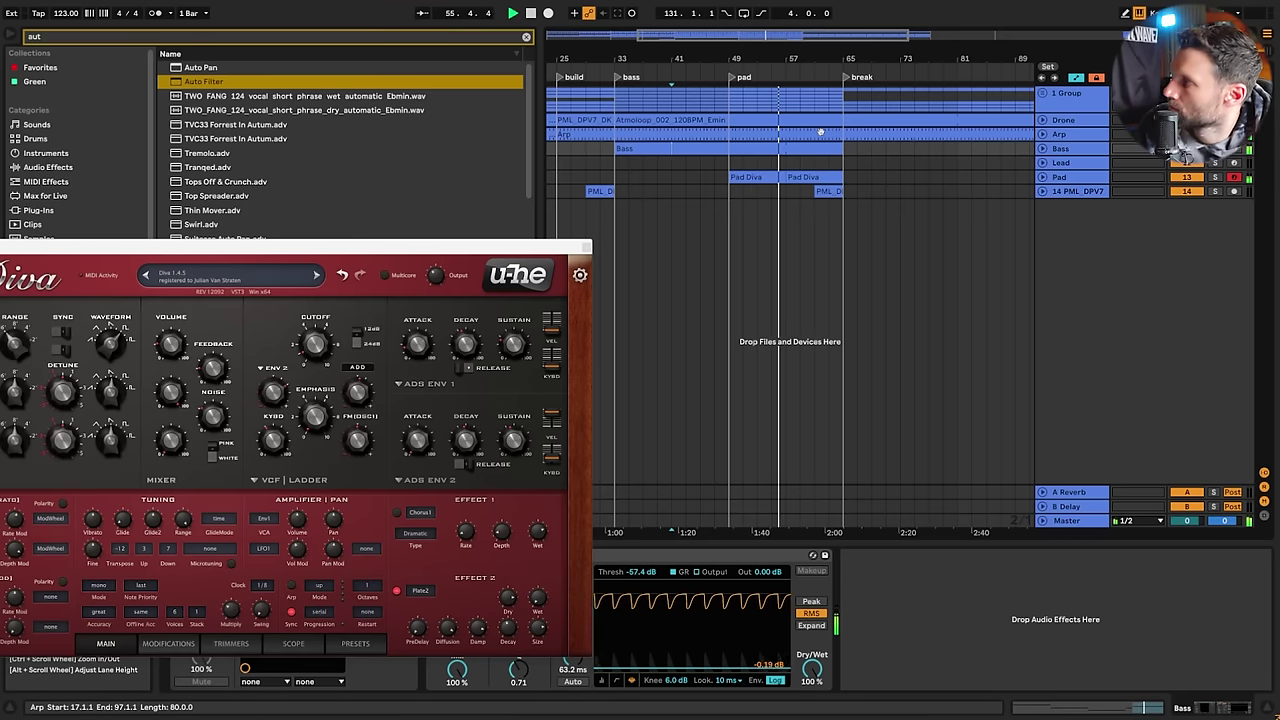
{"action": "left_click", "coordinate": [1042, 149]}
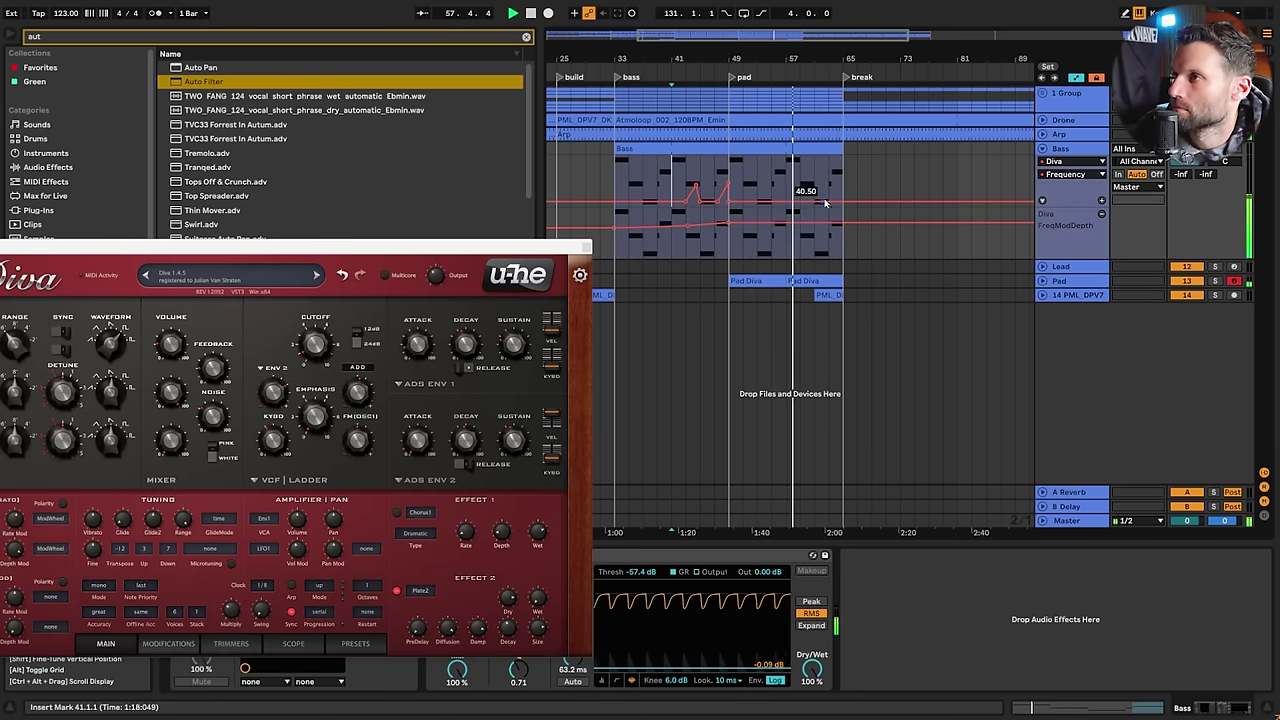
{"action": "left_click_drag", "start_coordinate": [802, 204], "coordinate": [806, 185]}
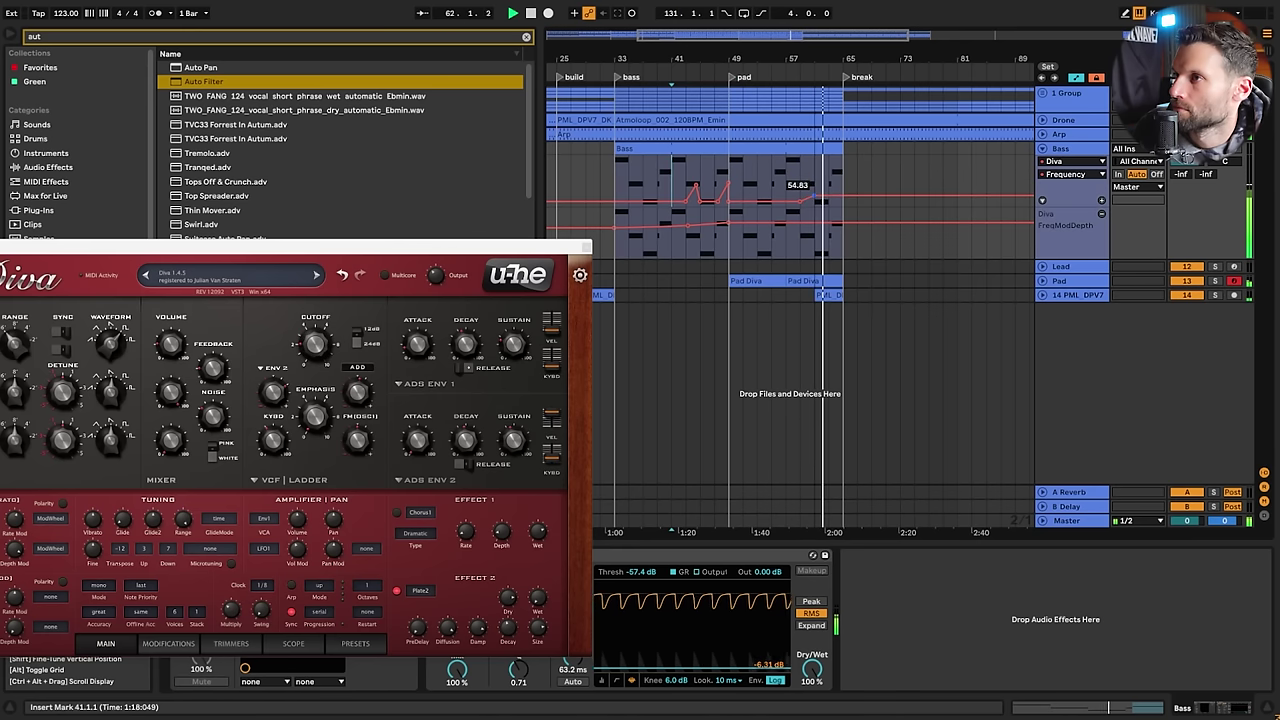
Shape a rise and fall in the Bass track's Diva Frequency automation between bars 59 and 61, peaking at about 86.17, while auditioning it
{"action": "left_click", "coordinate": [802, 184]}
{"action": "key", "text": "space"}
{"action": "key", "text": "space"}
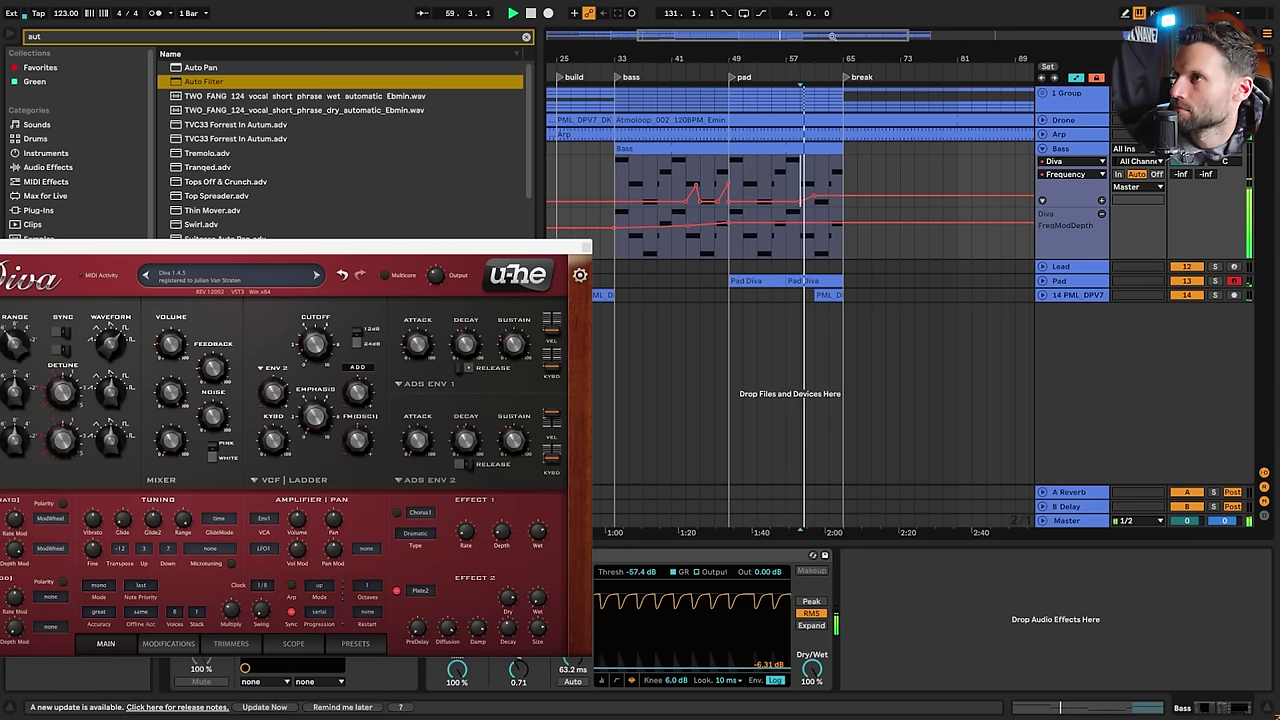
{"action": "mouse_move", "coordinate": [820, 59]}
{"action": "left_mouse_down"}
{"action": "mouse_move", "coordinate": [690, 110]}
{"action": "mouse_move", "coordinate": [769, 199]}
{"action": "left_mouse_up"}
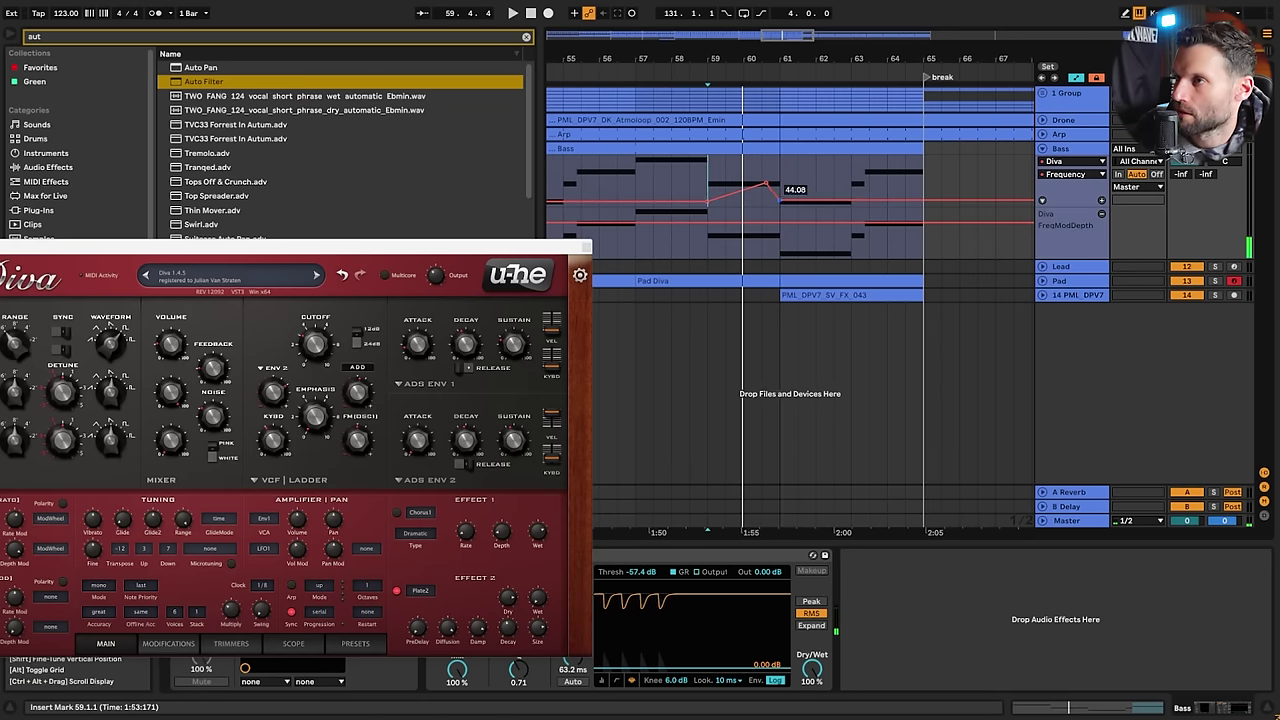
{"action": "key", "text": "space"}
{"action": "key", "text": "space"}
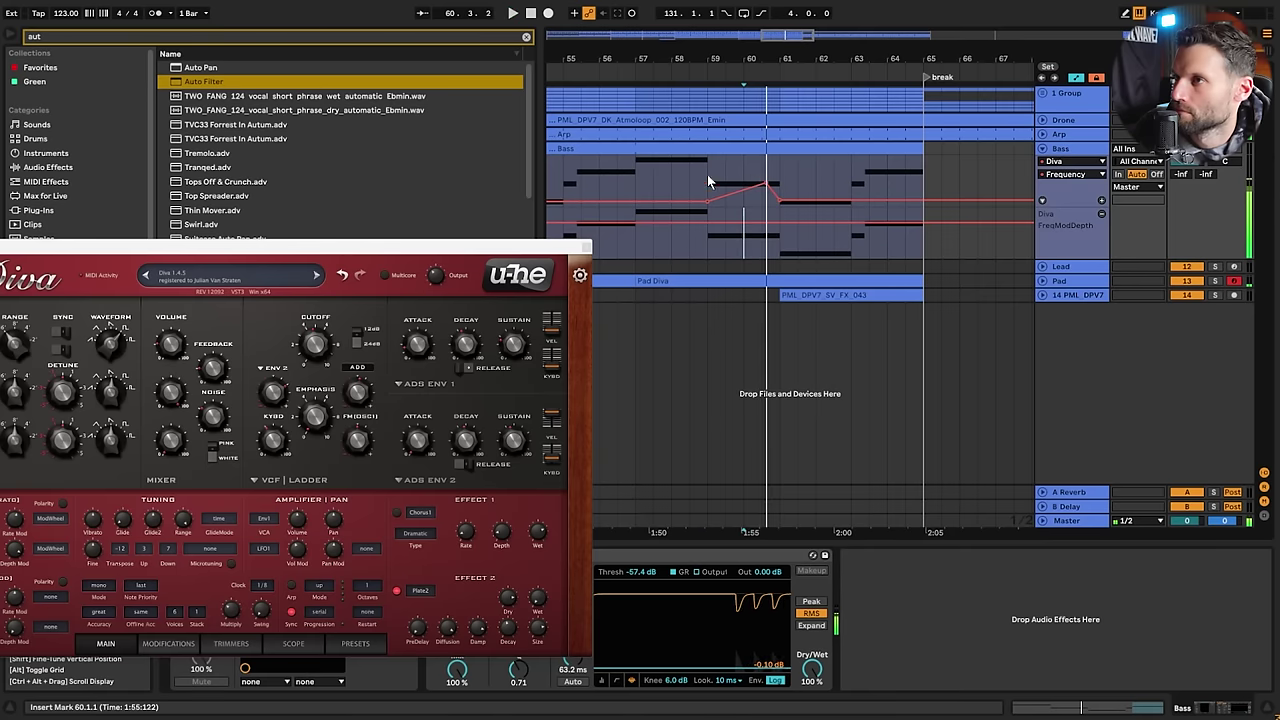
{"action": "left_click_drag", "start_coordinate": [761, 185], "coordinate": [766, 182]}
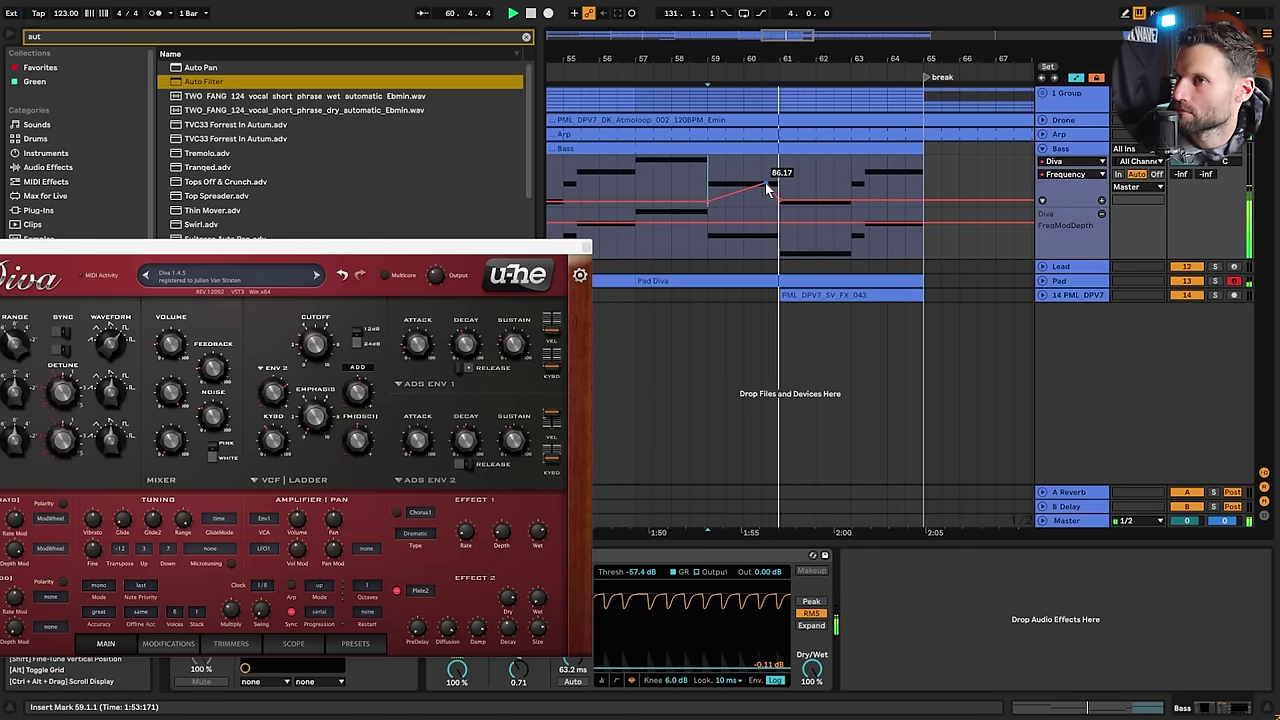
{"action": "left_click_drag", "start_coordinate": [765, 183], "coordinate": [766, 187]}
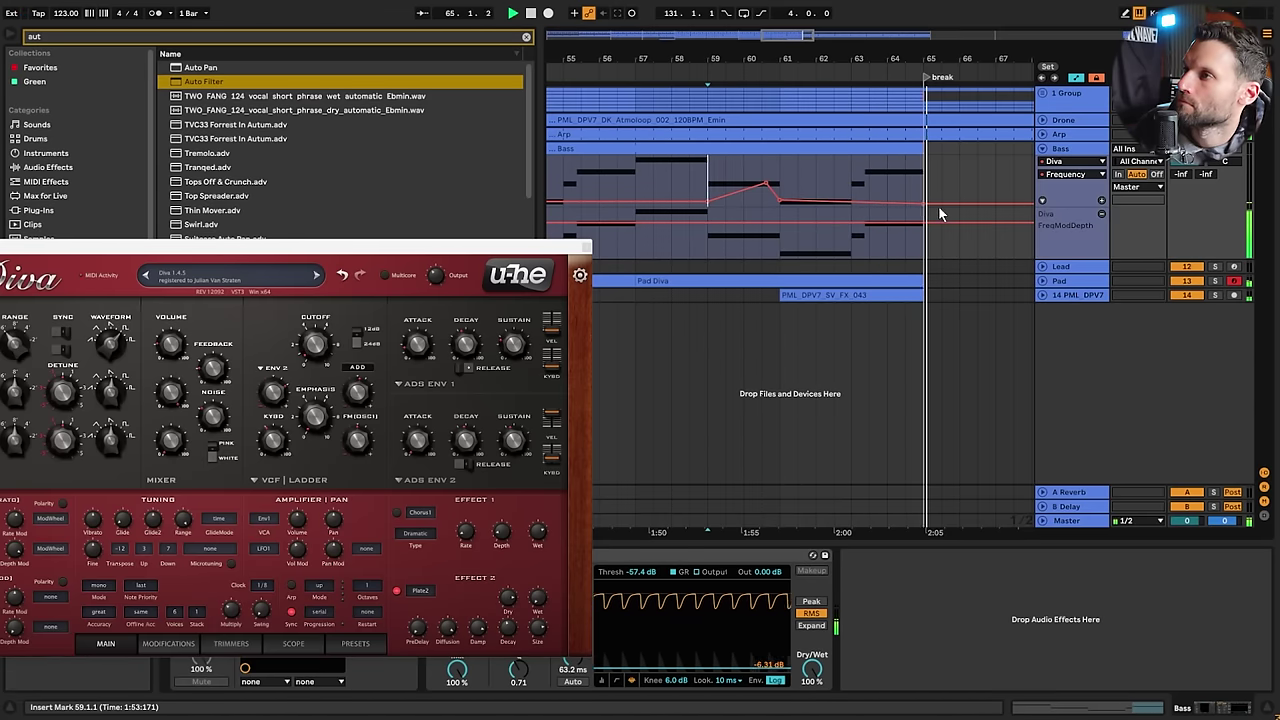
Copy the Sine Lead clip to bar 81 on the Lead track and extend it to the drop at bar 113
{"action": "left_click_drag", "start_coordinate": [788, 60], "coordinate": [789, 48]}
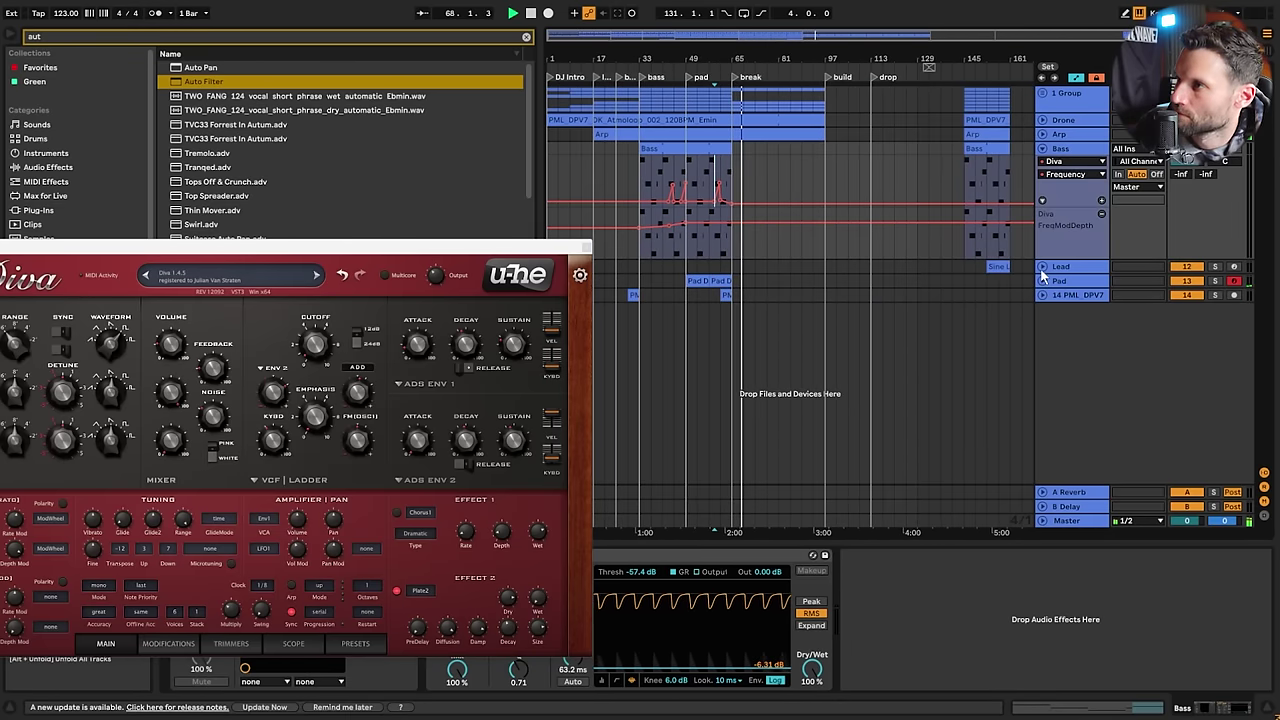
{"action": "left_click", "coordinate": [999, 267]}
{"action": "left_click_drag", "start_coordinate": [919, 272], "coordinate": [813, 279]}
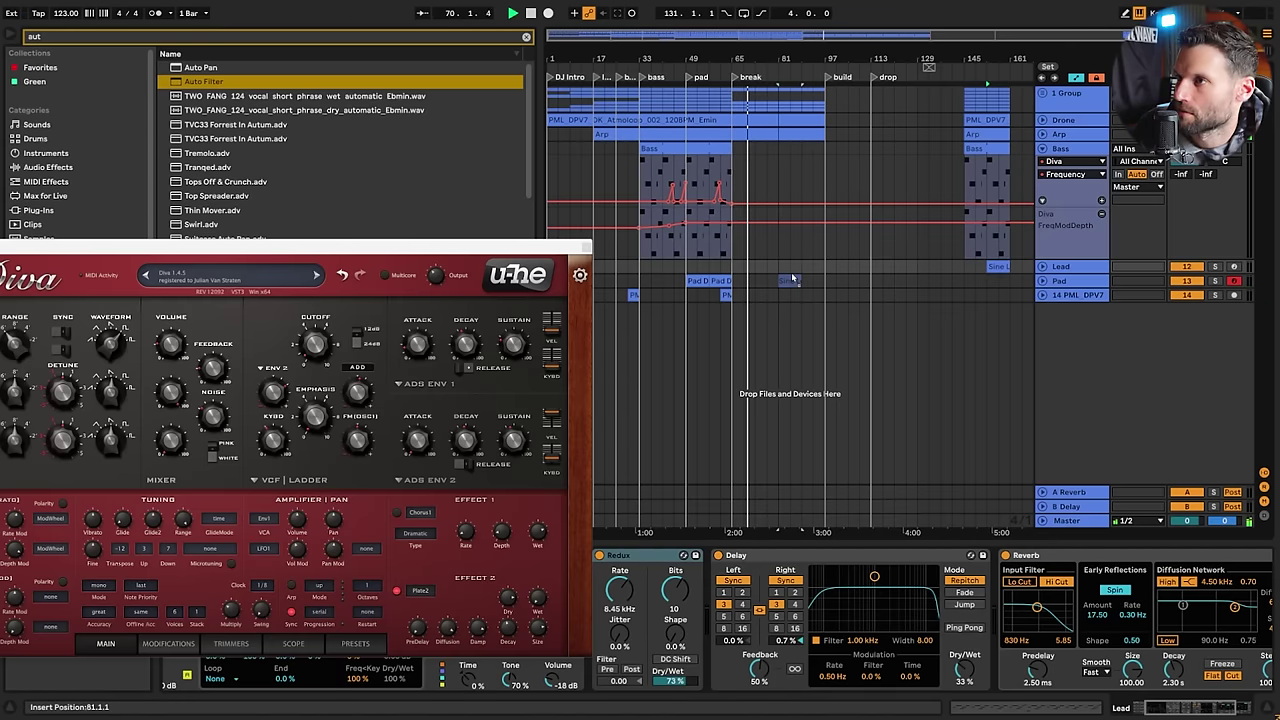
{"action": "left_click_drag", "start_coordinate": [800, 274], "coordinate": [796, 275]}
{"action": "left_click", "coordinate": [1042, 266]}
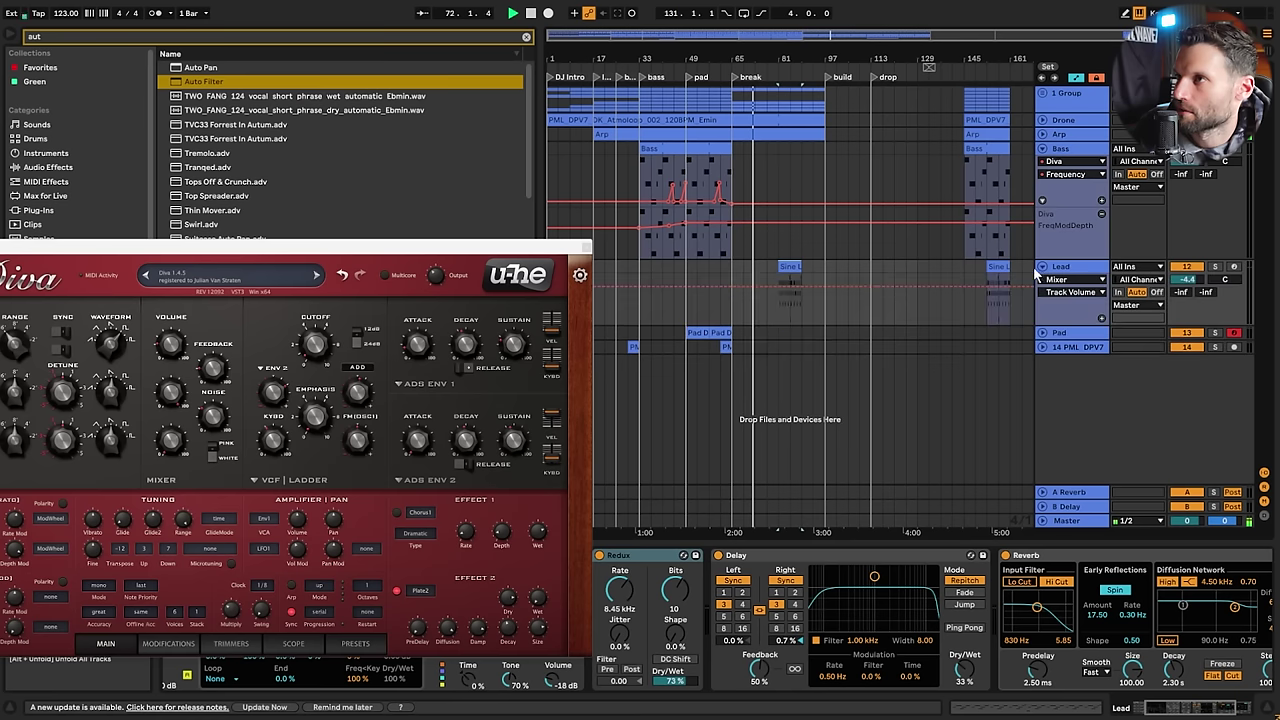
{"action": "left_click", "coordinate": [794, 268]}
{"action": "left_click_drag", "start_coordinate": [858, 268], "coordinate": [880, 268]}
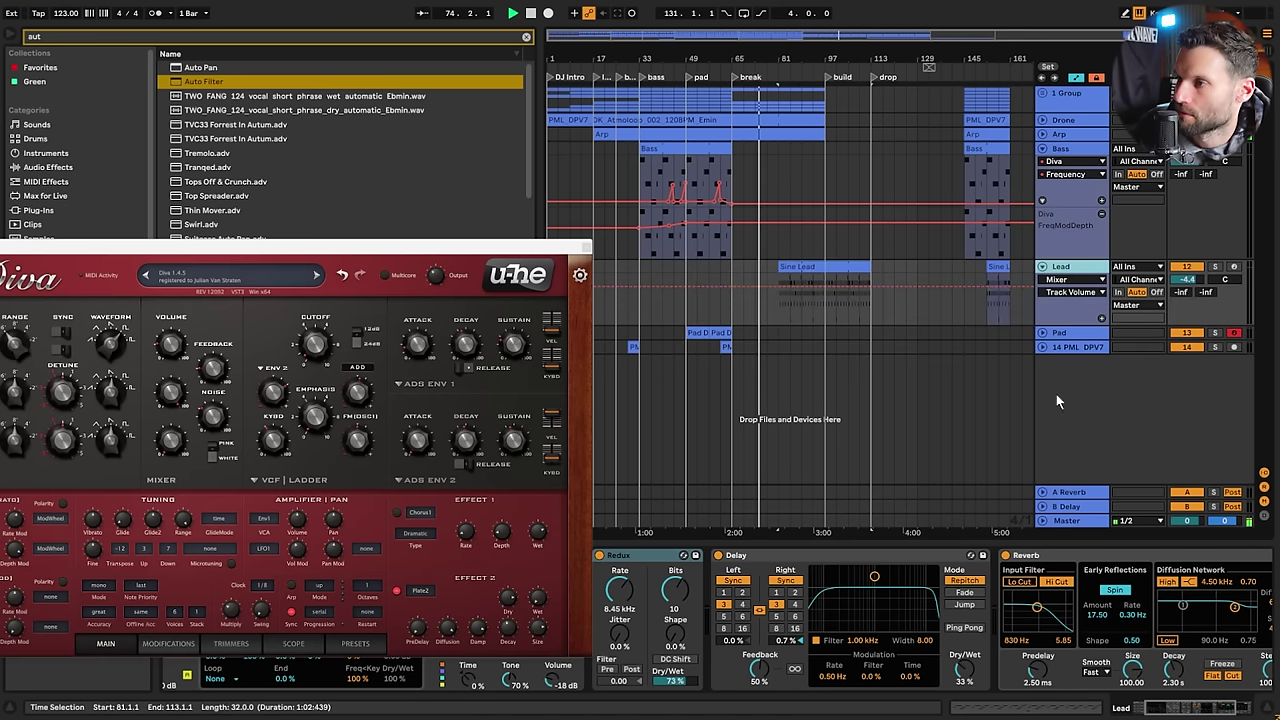
Close the Diva window and add an Auto Filter after the Reverb on the Lead track, with its frequency at 264 Hz
{"action": "left_click", "coordinate": [587, 249]}
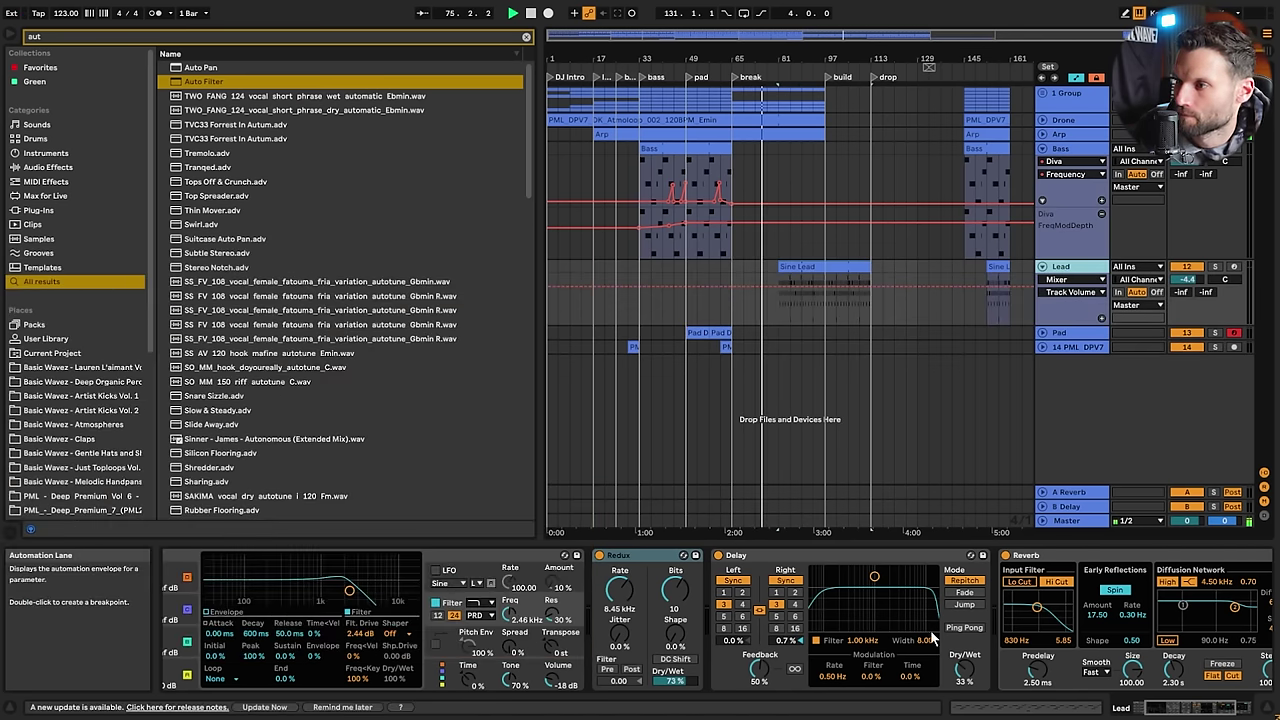
{"action": "left_click", "coordinate": [1232, 708]}
{"action": "left_click", "coordinate": [527, 37]}
{"action": "type", "text": "aut"}
{"action": "double_click", "coordinate": [208, 84]}
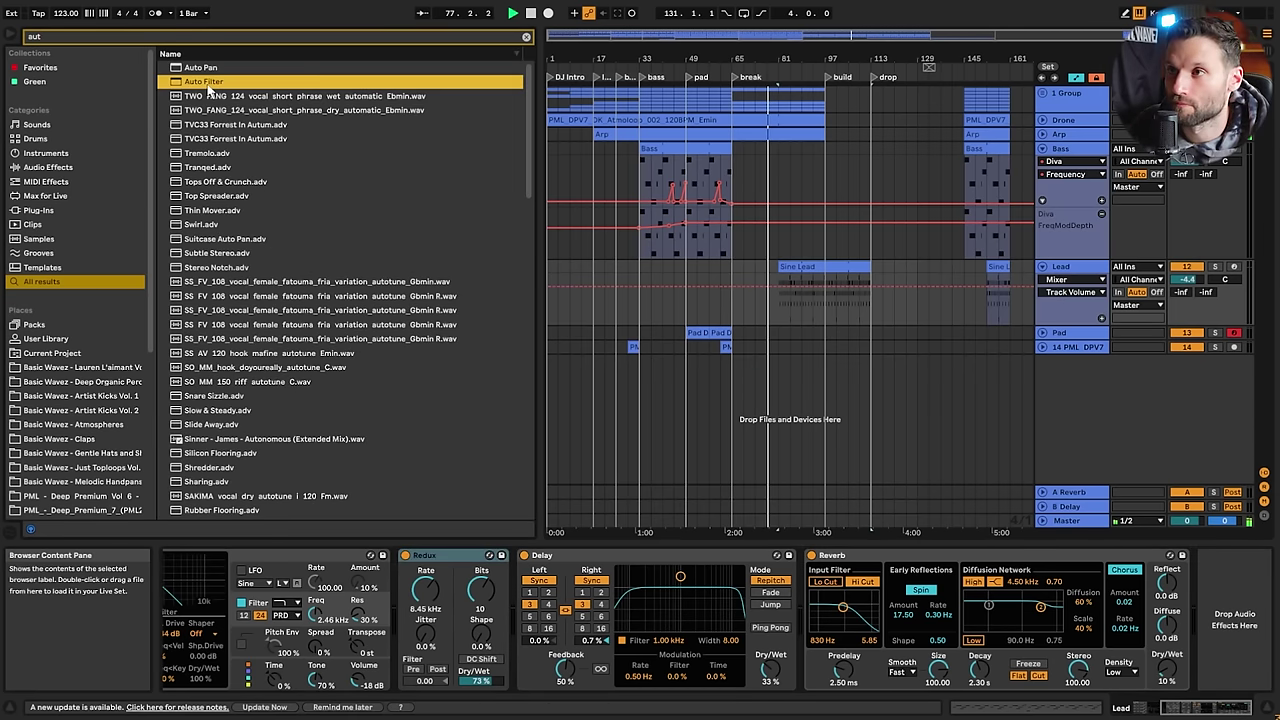
{"action": "left_click_drag", "start_coordinate": [1180, 592], "coordinate": [1180, 661]}
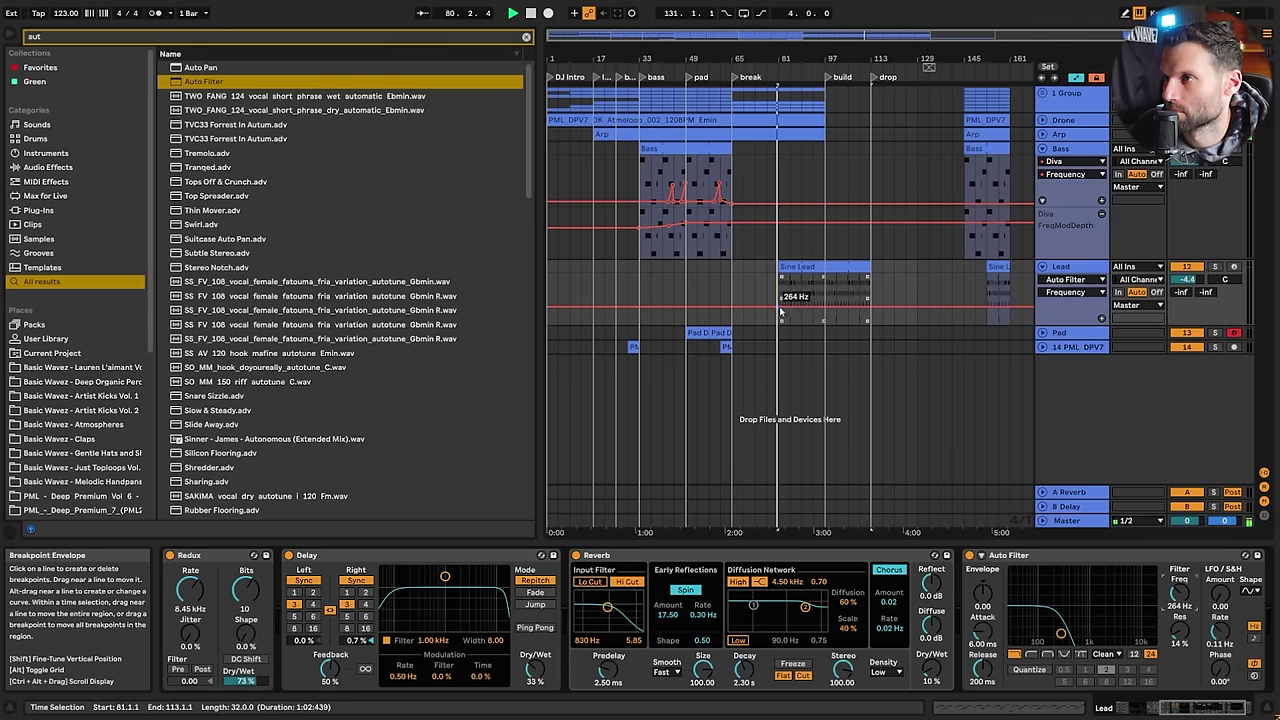
Automate the Lead's Auto Filter frequency to rise from bar 81 to about 2.34 kHz at bar 113
{"action": "left_click_drag", "start_coordinate": [851, 305], "coordinate": [848, 295]}
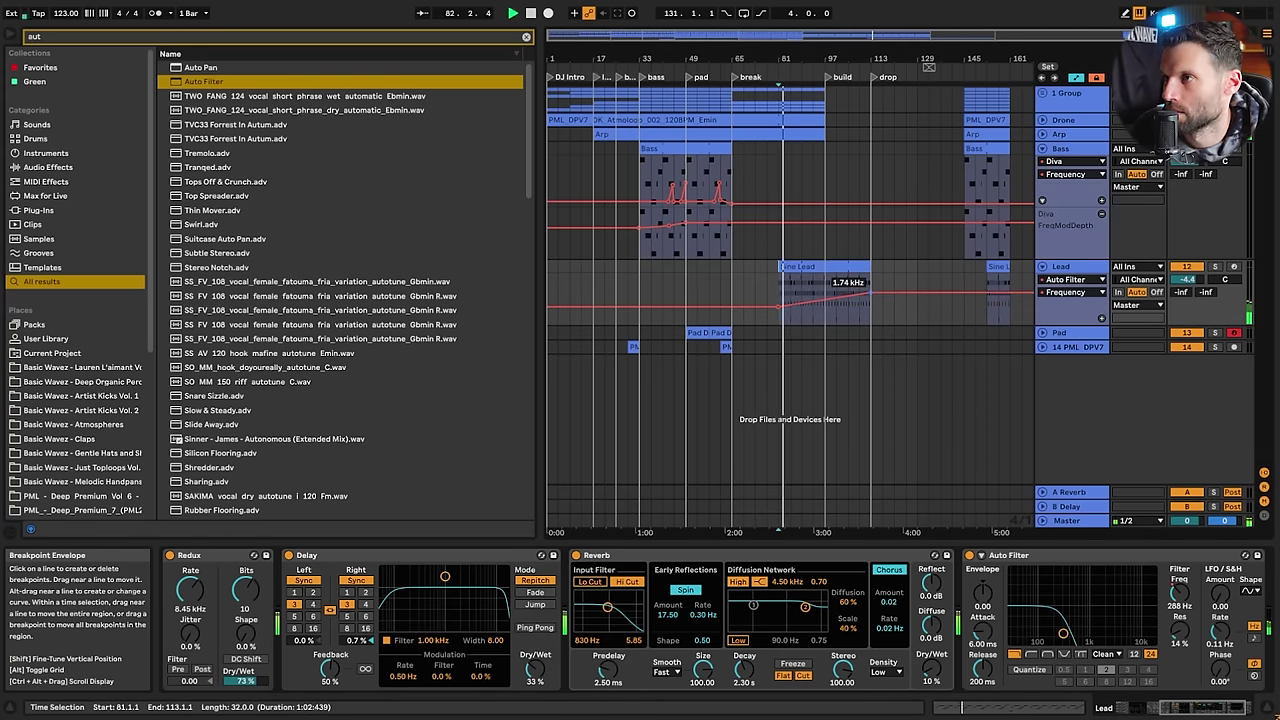
{"action": "left_click_drag", "start_coordinate": [848, 293], "coordinate": [848, 290]}
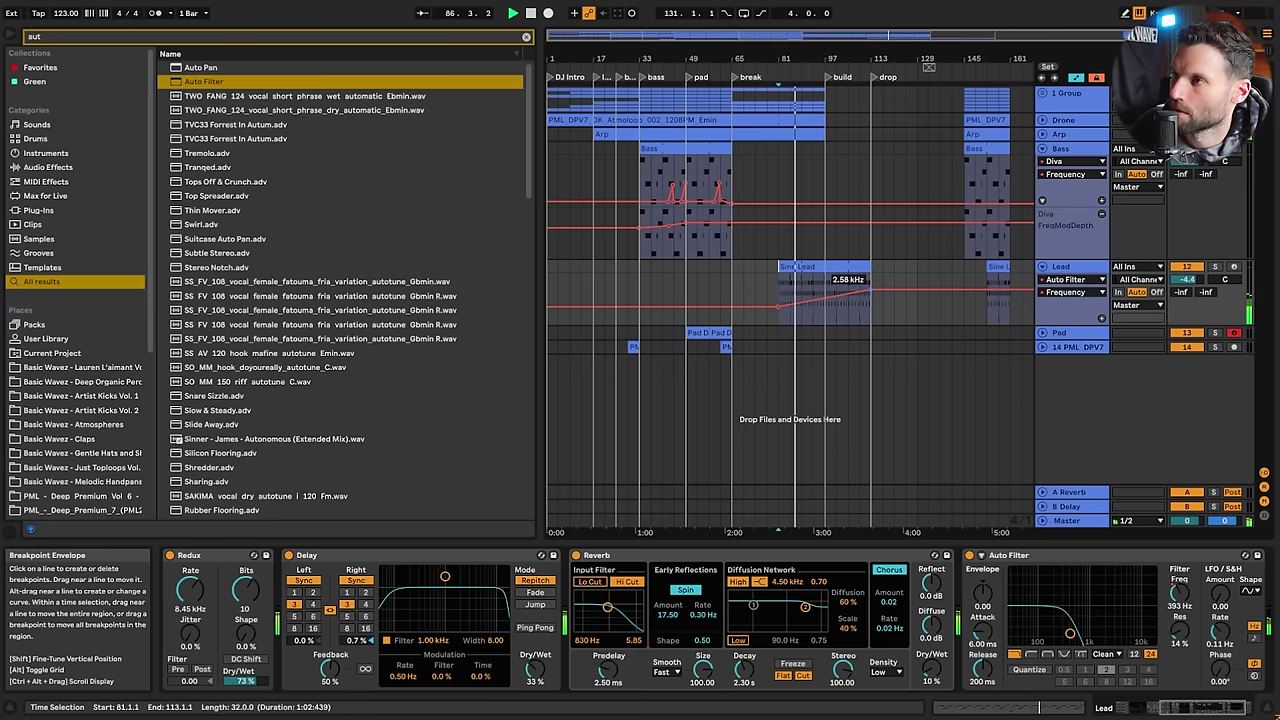
{"action": "left_click_drag", "start_coordinate": [870, 290], "coordinate": [870, 291]}
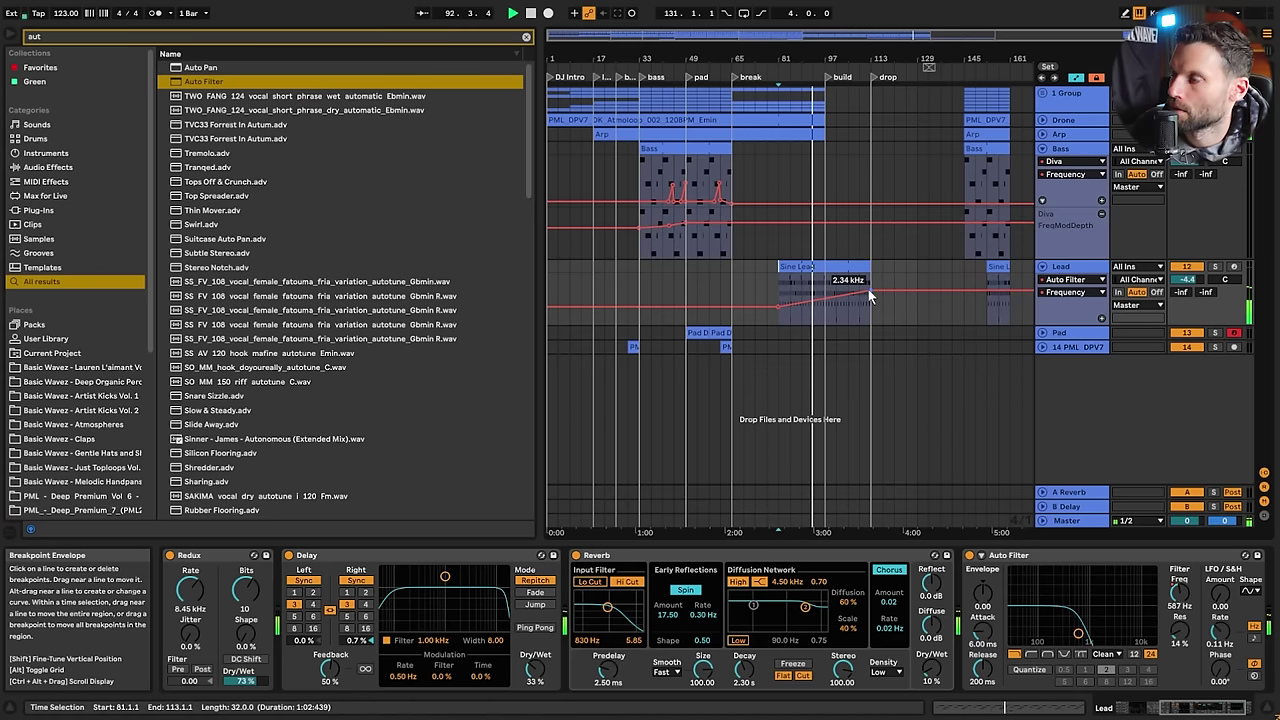
Extend the Hat Loop, Shaker, Texture Hats, Drone and Arp clips through the build to bar 113
{"action": "double_click", "coordinate": [847, 265]}
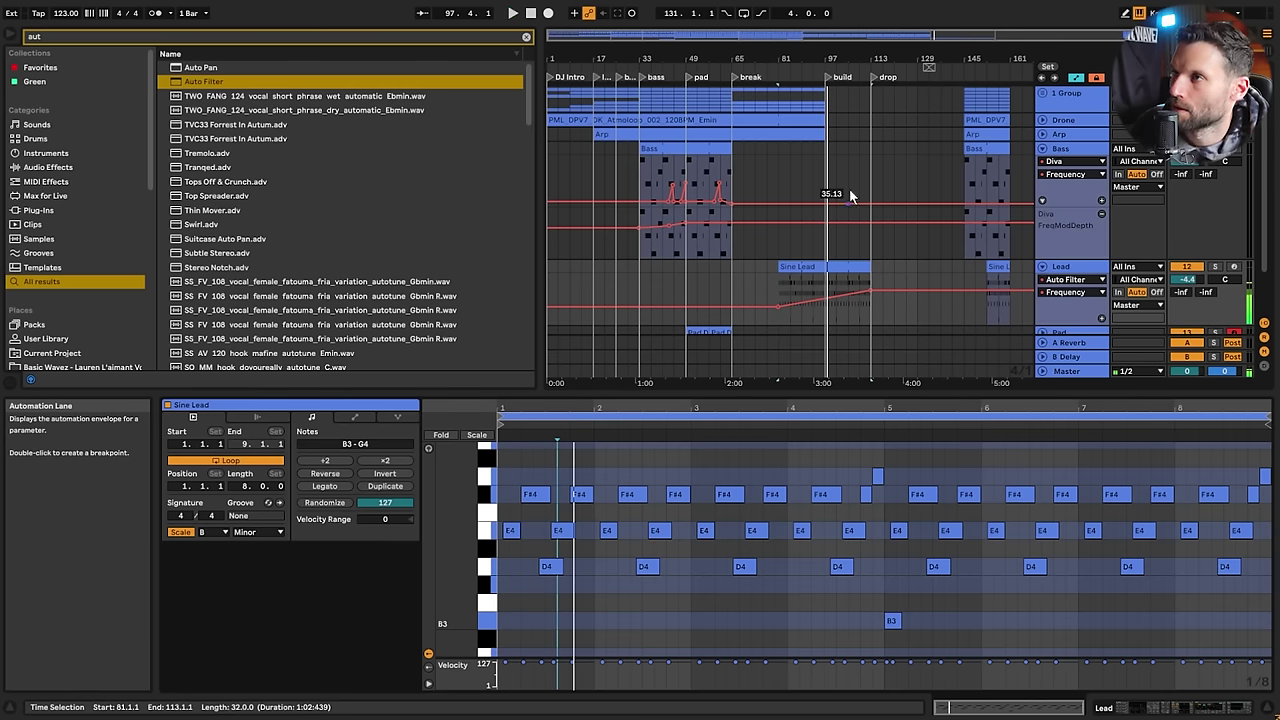
{"action": "scroll", "coordinate": [900, 117], "scroll_direction": "down", "scroll_amount": 6}
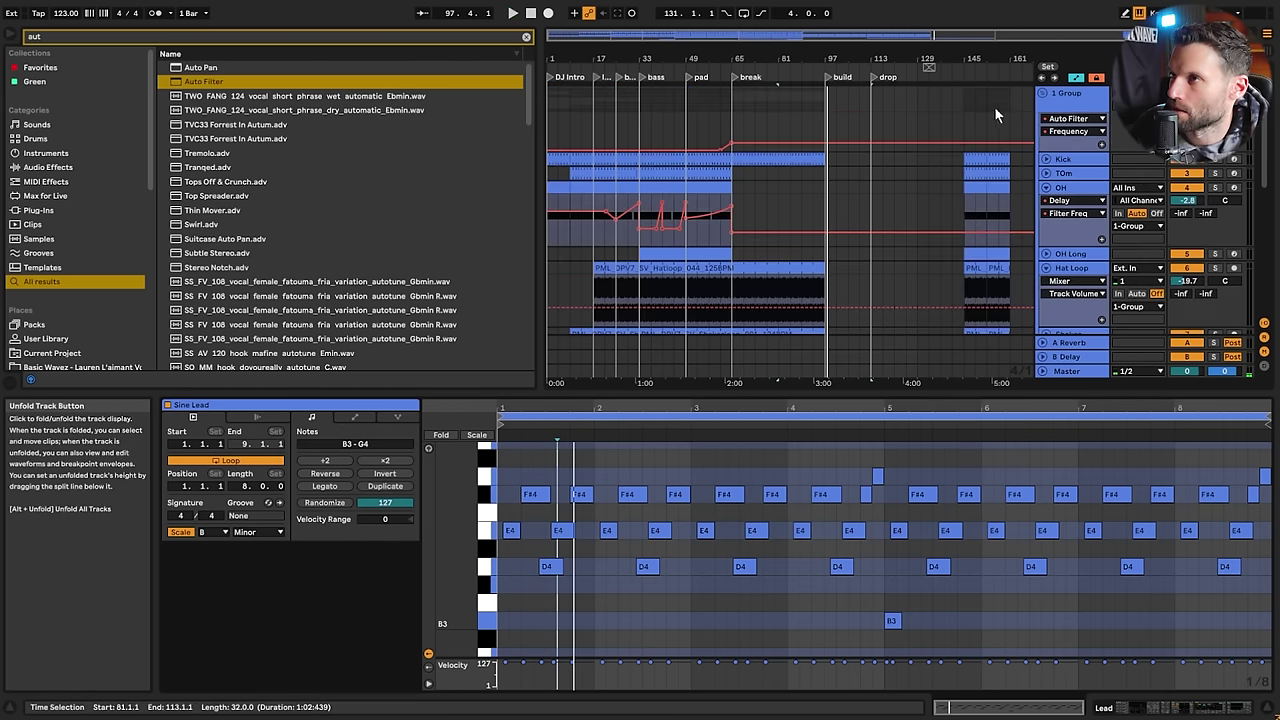
{"action": "scroll", "coordinate": [829, 139], "scroll_direction": "down", "scroll_amount": 2}
{"action": "left_click", "coordinate": [809, 216]}
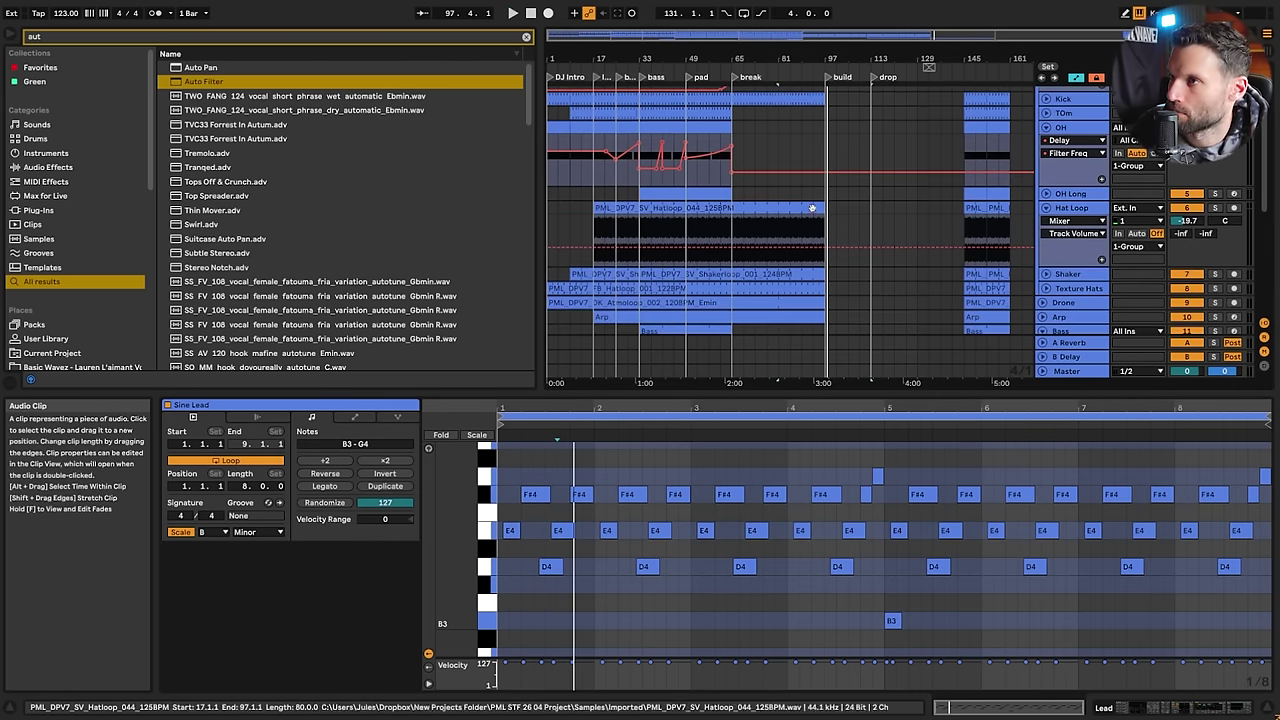
{"action": "left_click", "coordinate": [829, 285]}
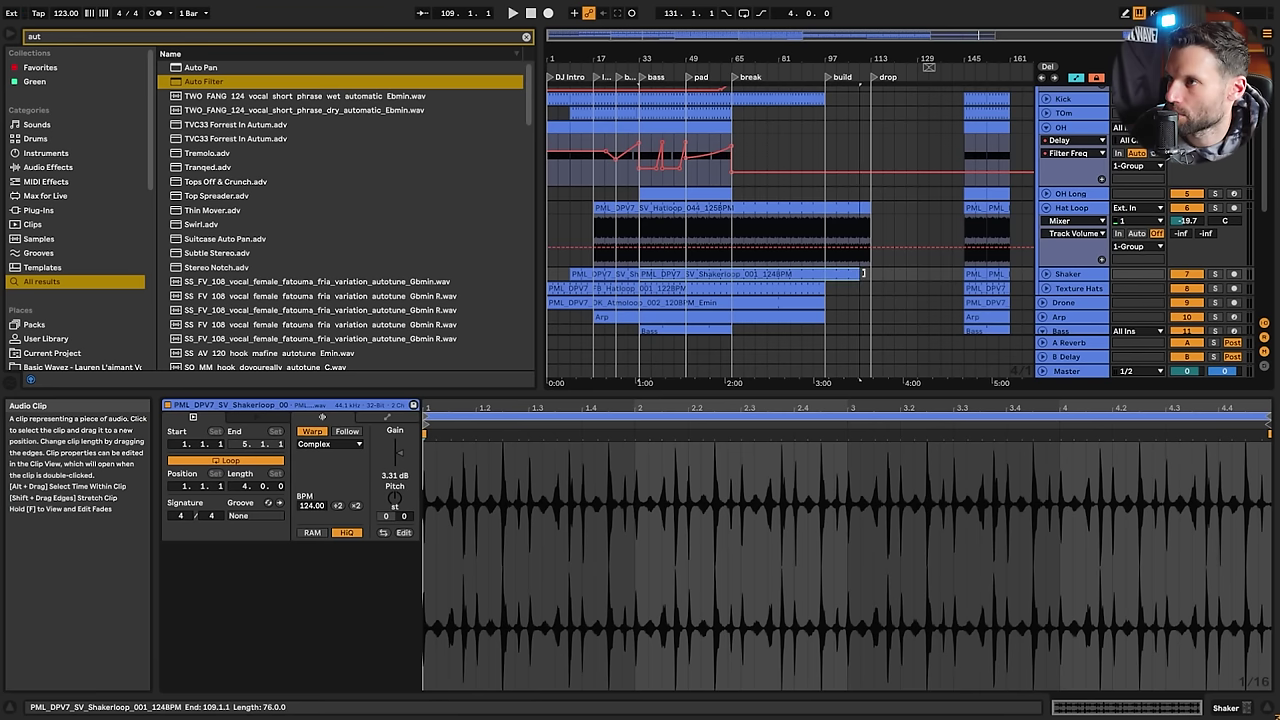
{"action": "left_click_drag", "start_coordinate": [825, 288], "coordinate": [871, 302]}
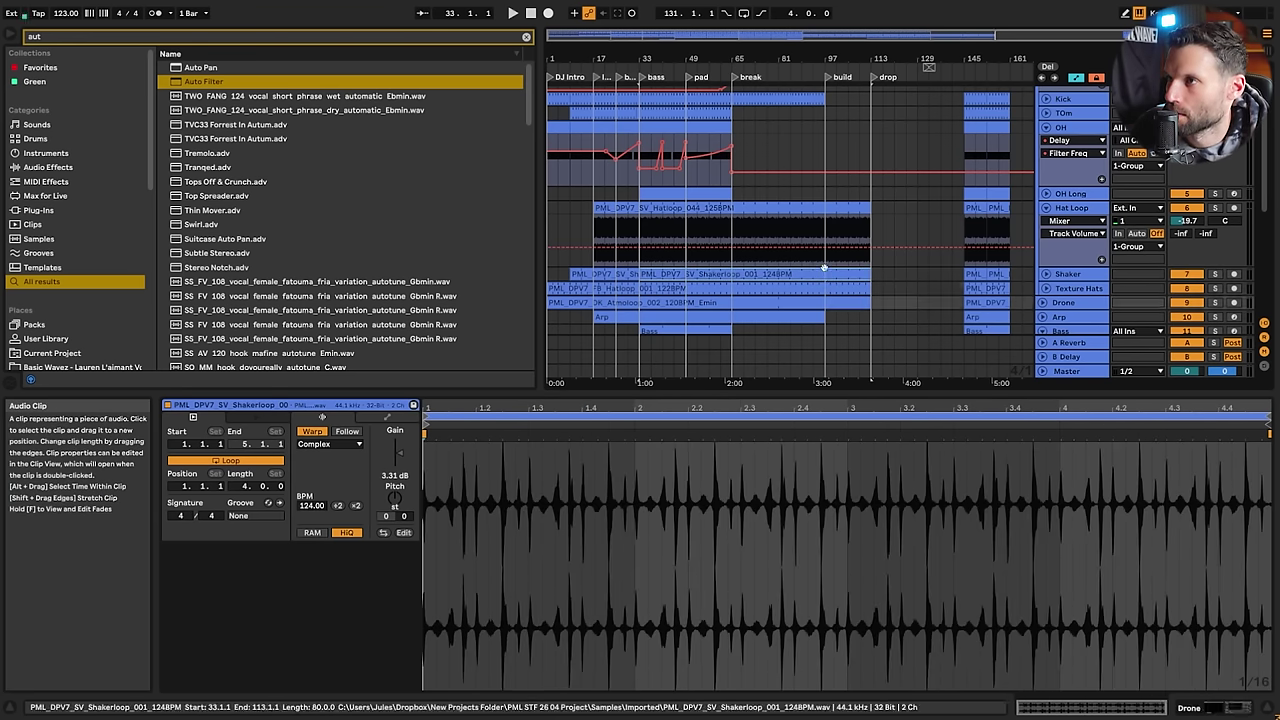
{"action": "left_click", "coordinate": [815, 243]}
{"action": "key", "text": "space"}
{"action": "scroll", "coordinate": [891, 199], "scroll_direction": "down", "scroll_amount": 1}
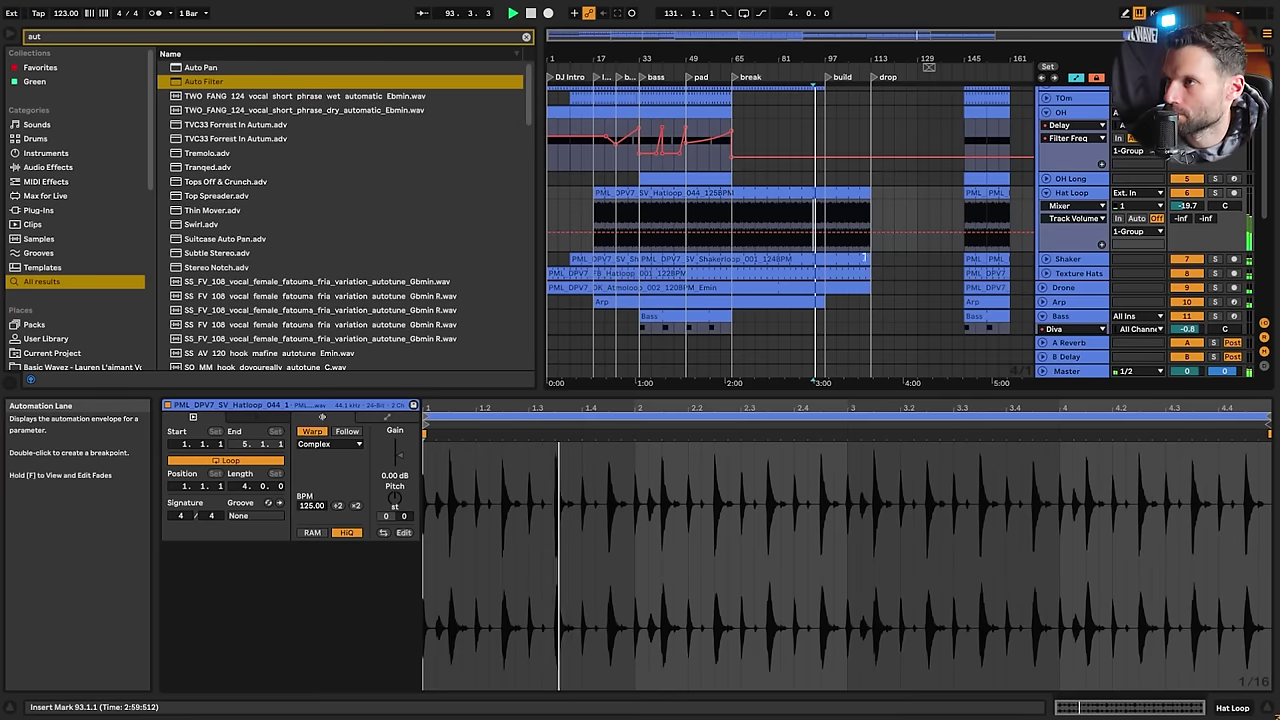
{"action": "left_click_drag", "start_coordinate": [825, 302], "coordinate": [872, 301]}
Fold the OH and Hat Loop tracks to compact the arrangement
{"action": "scroll", "coordinate": [898, 289], "scroll_direction": "up", "scroll_amount": 5}
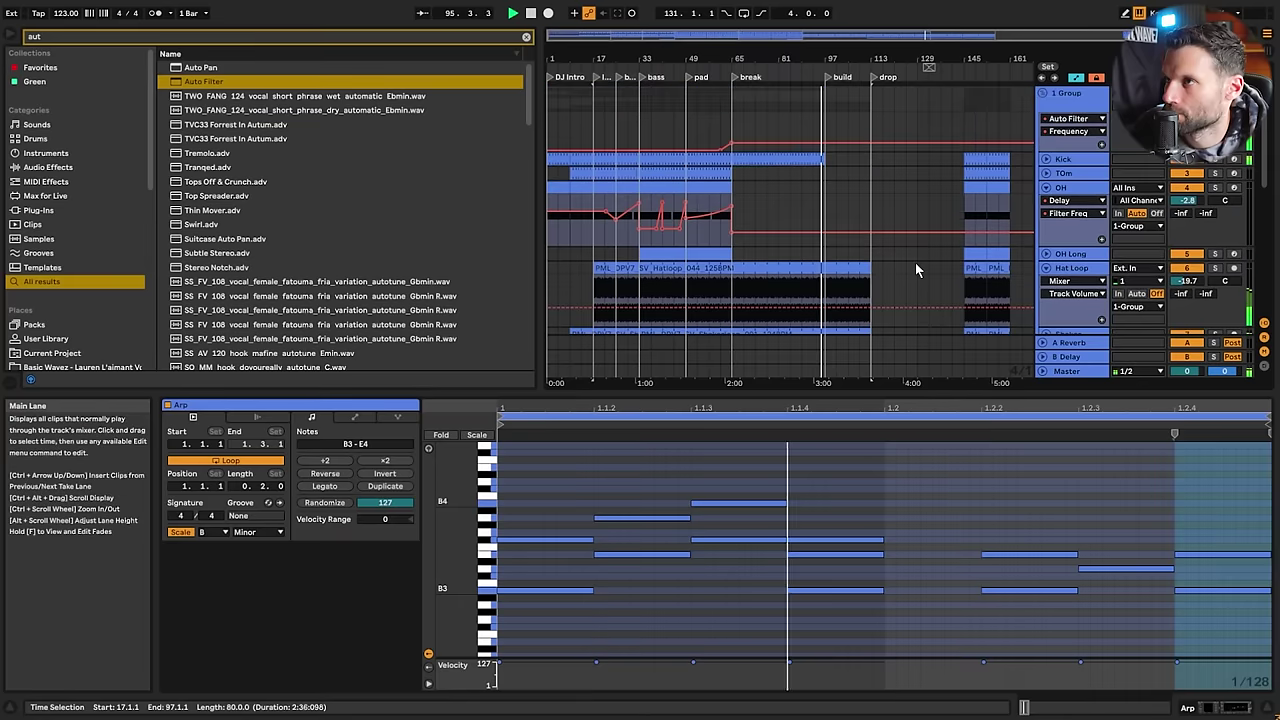
{"action": "left_click", "coordinate": [1046, 275]}
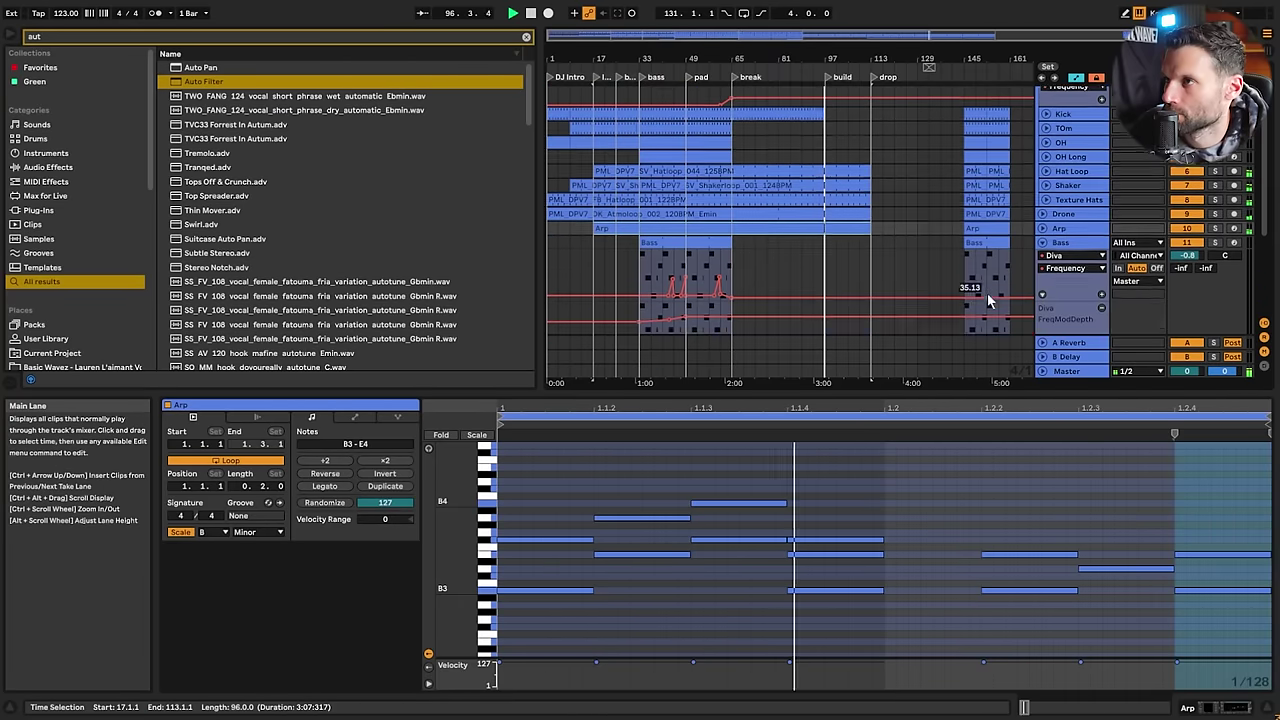
{"action": "scroll", "coordinate": [973, 291], "scroll_direction": "down", "scroll_amount": 5}
{"action": "scroll", "coordinate": [970, 290], "scroll_direction": "up", "scroll_amount": 3}
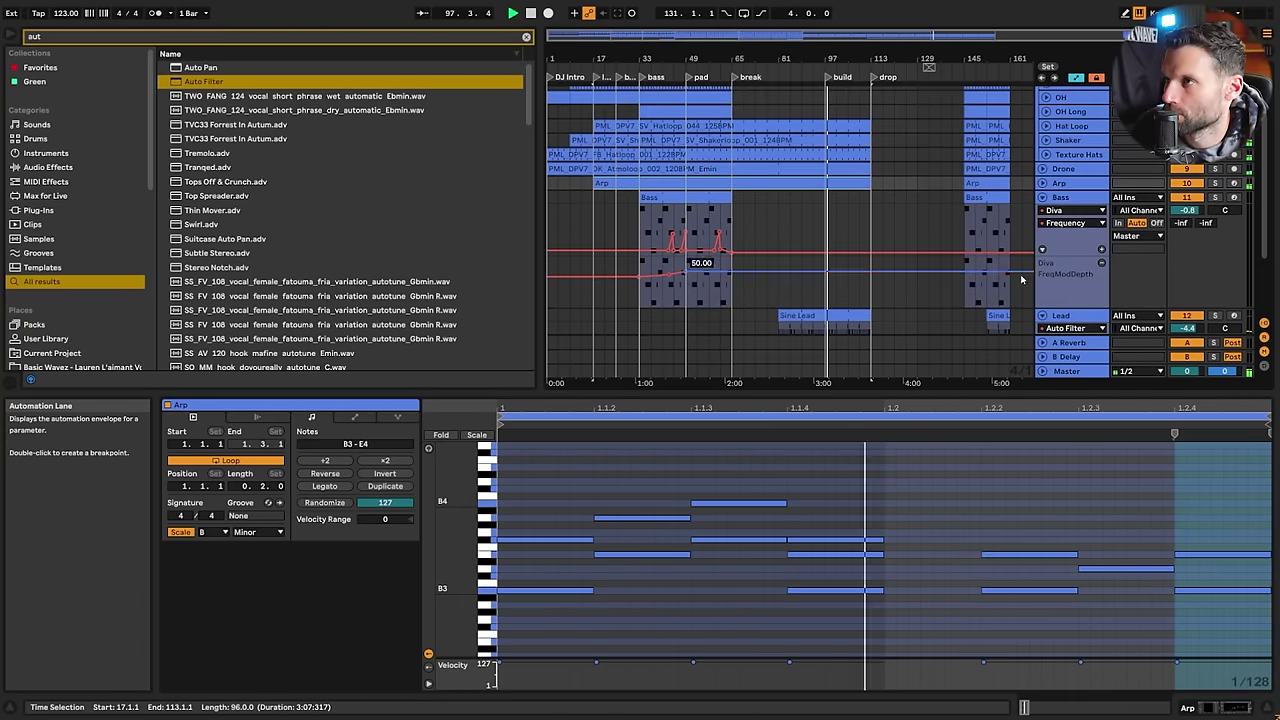
{"action": "scroll", "coordinate": [876, 222], "scroll_direction": "down", "scroll_amount": 4}
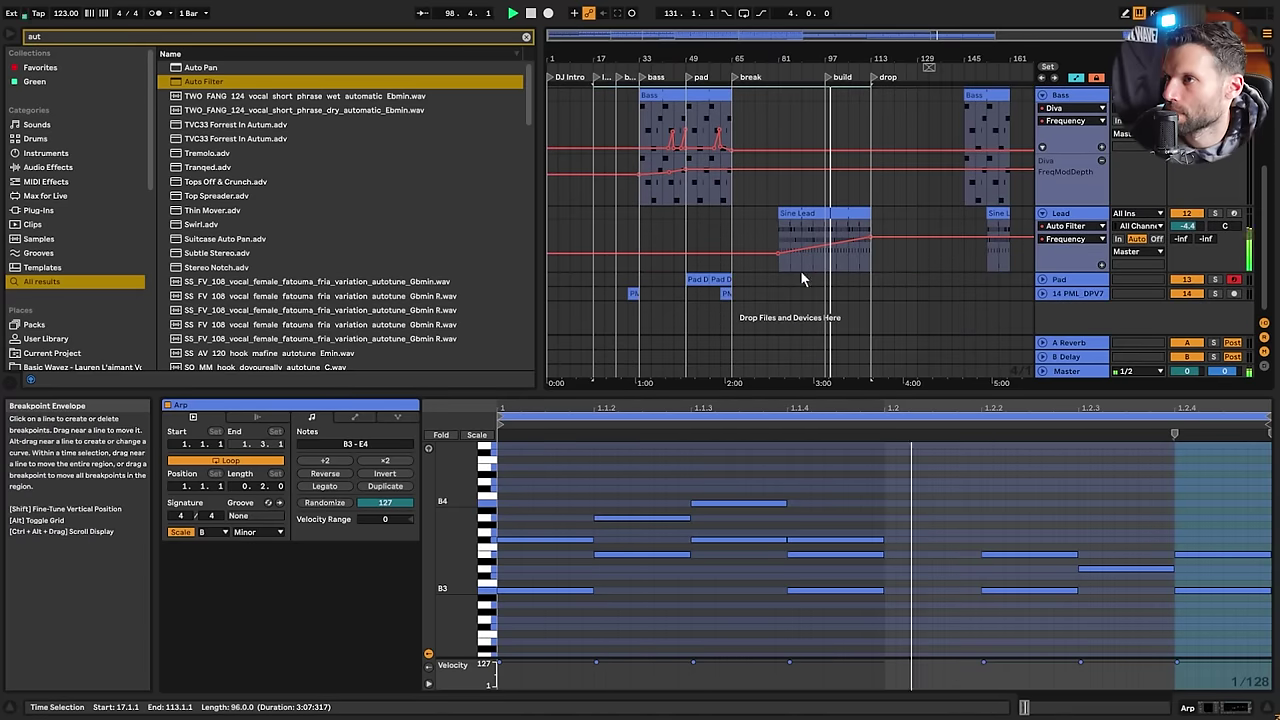
Copy the FX clip that leads into the break to bar 93, before the build, and play from there
{"action": "left_click", "coordinate": [726, 293]}
{"action": "left_click_drag", "start_coordinate": [716, 293], "coordinate": [729, 293]}
{"action": "left_click", "coordinate": [802, 292]}
{"action": "key", "text": "ctrl+v"}
{"action": "left_click", "coordinate": [812, 281]}
{"action": "key", "text": "space"}
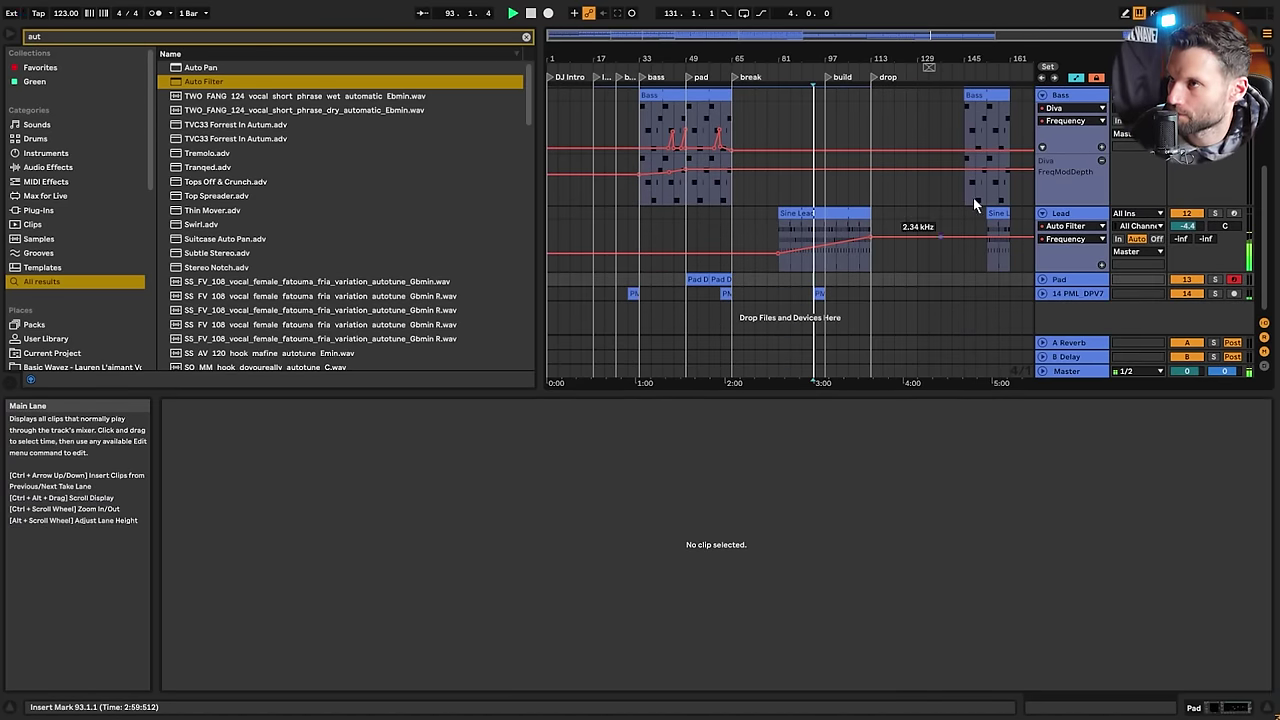
Listen to the transition into the build and fold all the open tracks, including Bass and Lead
{"action": "left_click_drag", "start_coordinate": [970, 37], "coordinate": [952, 42]}
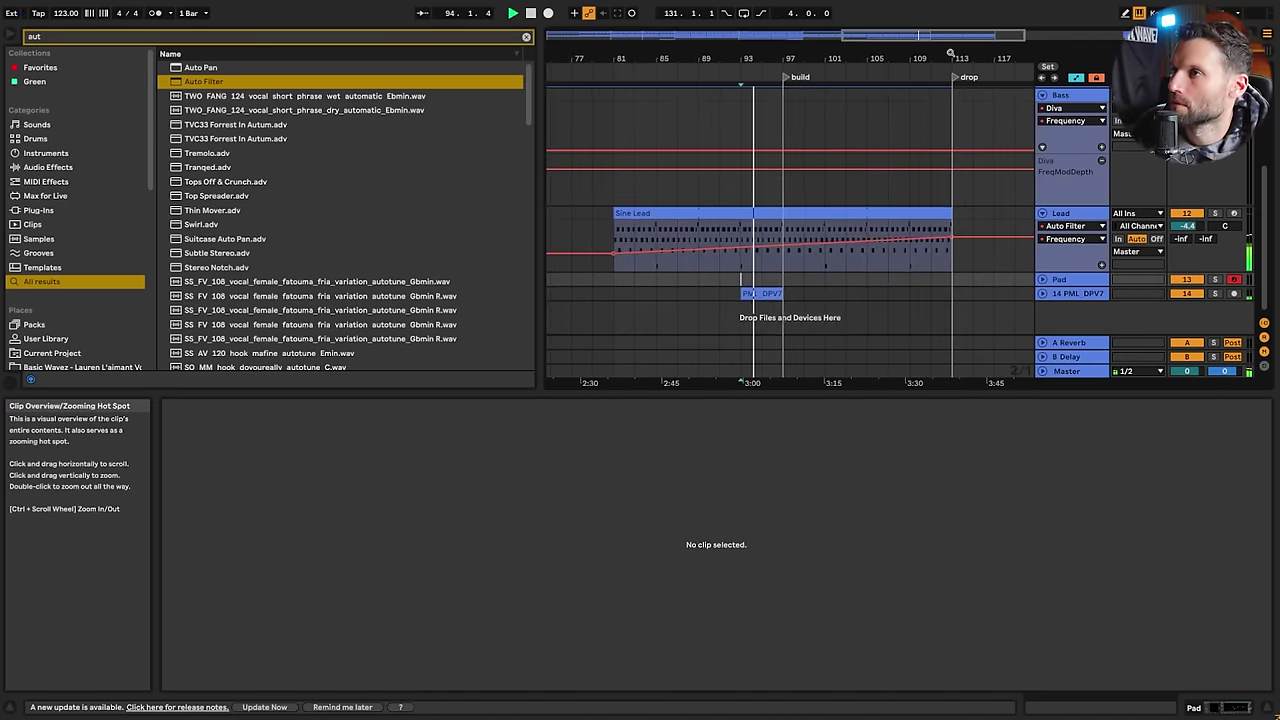
{"action": "scroll", "coordinate": [955, 118], "scroll_direction": "up", "scroll_amount": 4}
{"action": "scroll", "coordinate": [1004, 153], "scroll_direction": "down", "scroll_amount": 5}
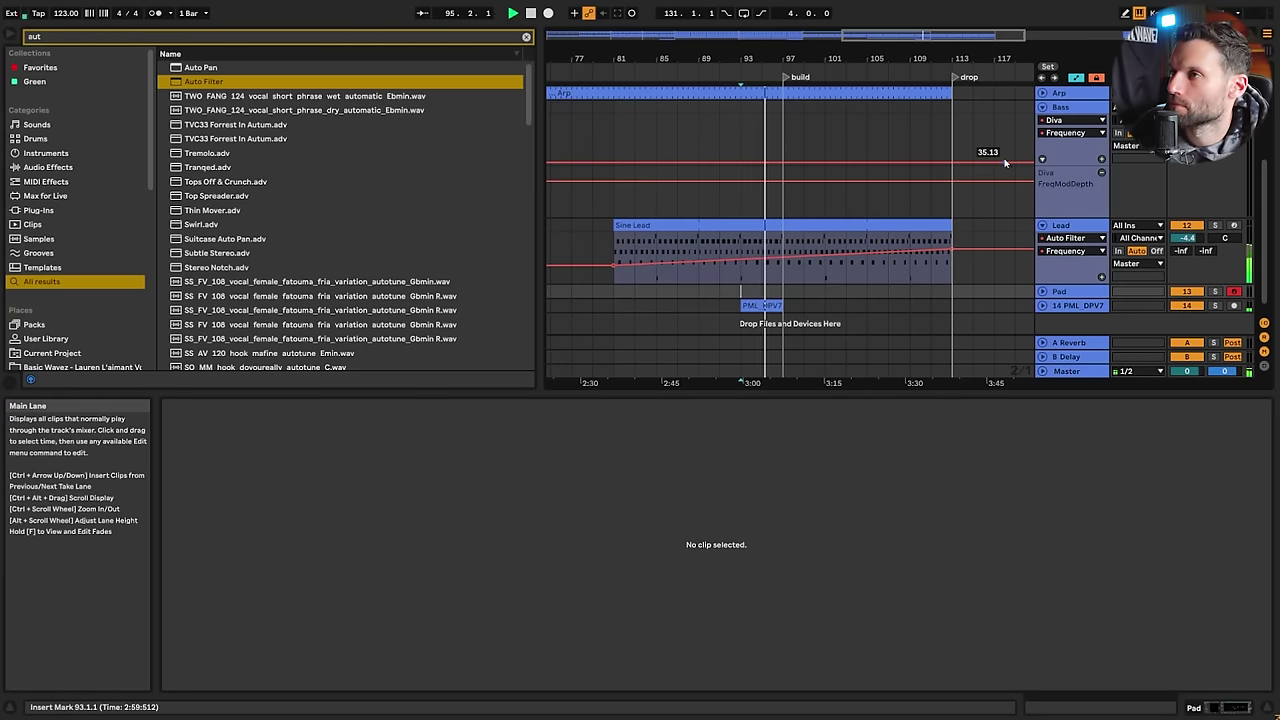
{"action": "scroll", "coordinate": [1003, 157], "scroll_direction": "down", "scroll_amount": 1}
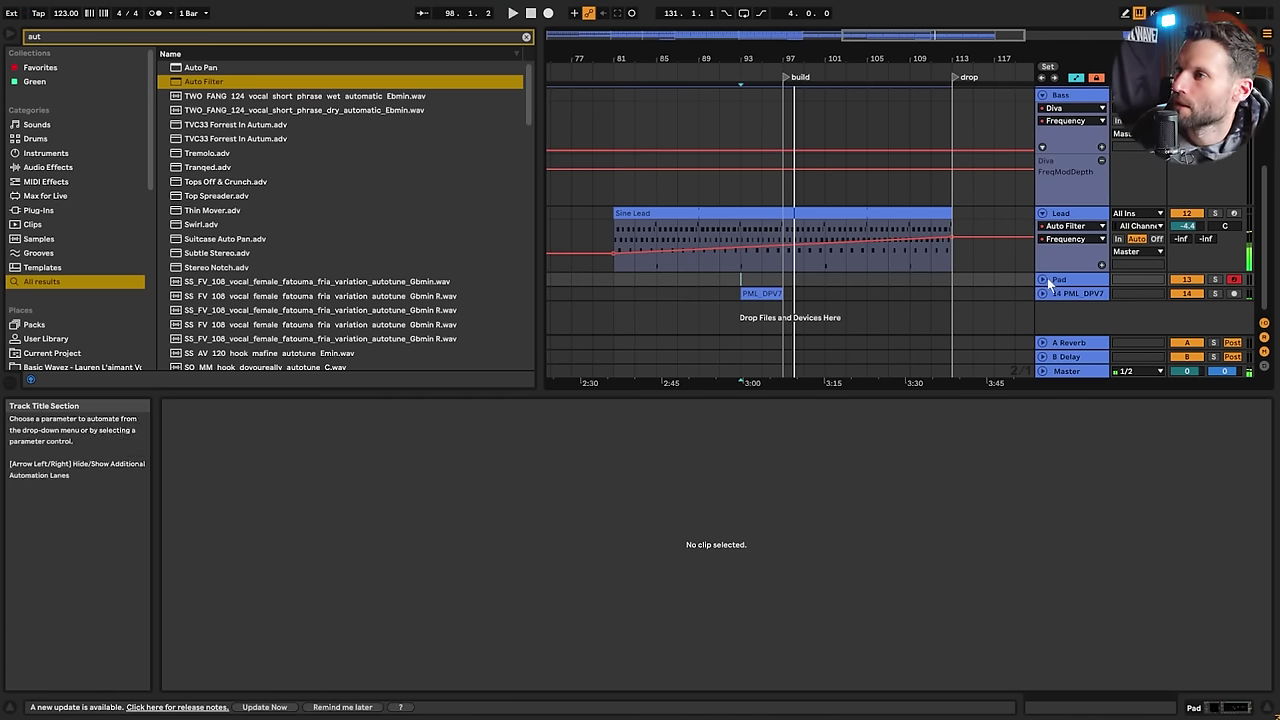
{"action": "scroll", "coordinate": [1018, 201], "scroll_direction": "up", "scroll_amount": 3}
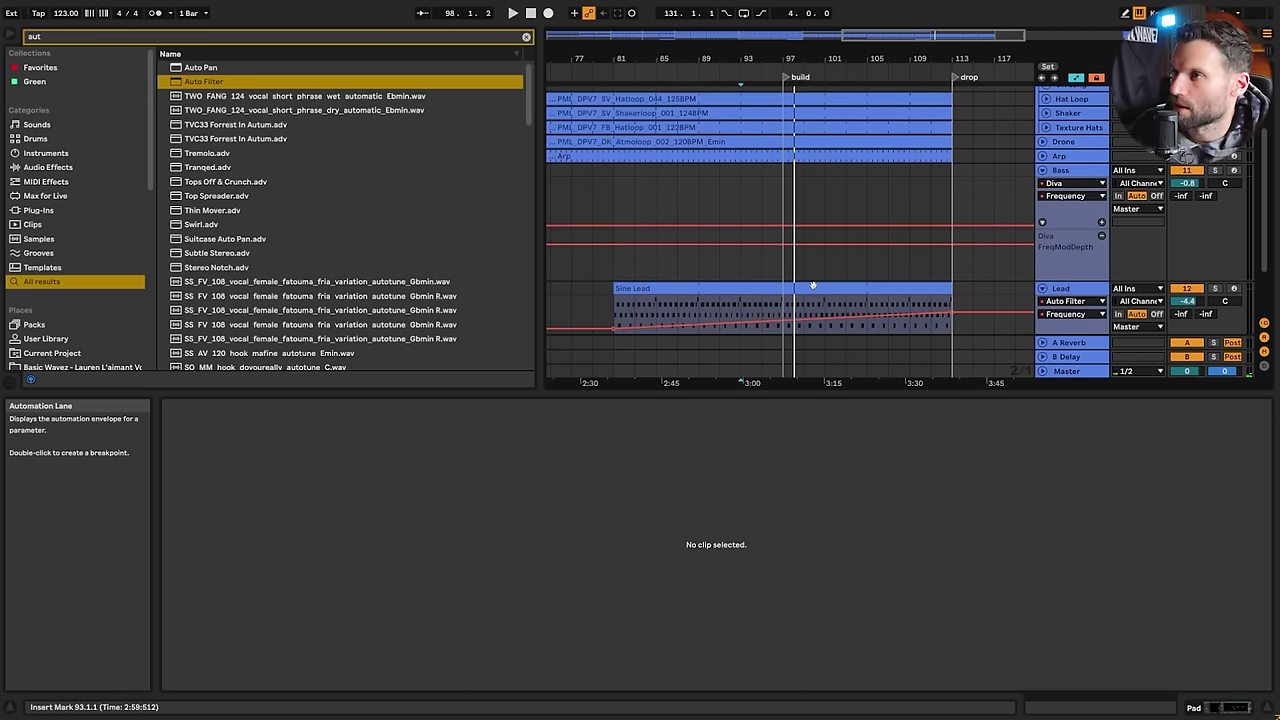
{"action": "scroll", "coordinate": [831, 280], "scroll_direction": "down", "scroll_amount": 3}
{"action": "scroll", "coordinate": [1064, 170], "scroll_direction": "up", "scroll_amount": 3}
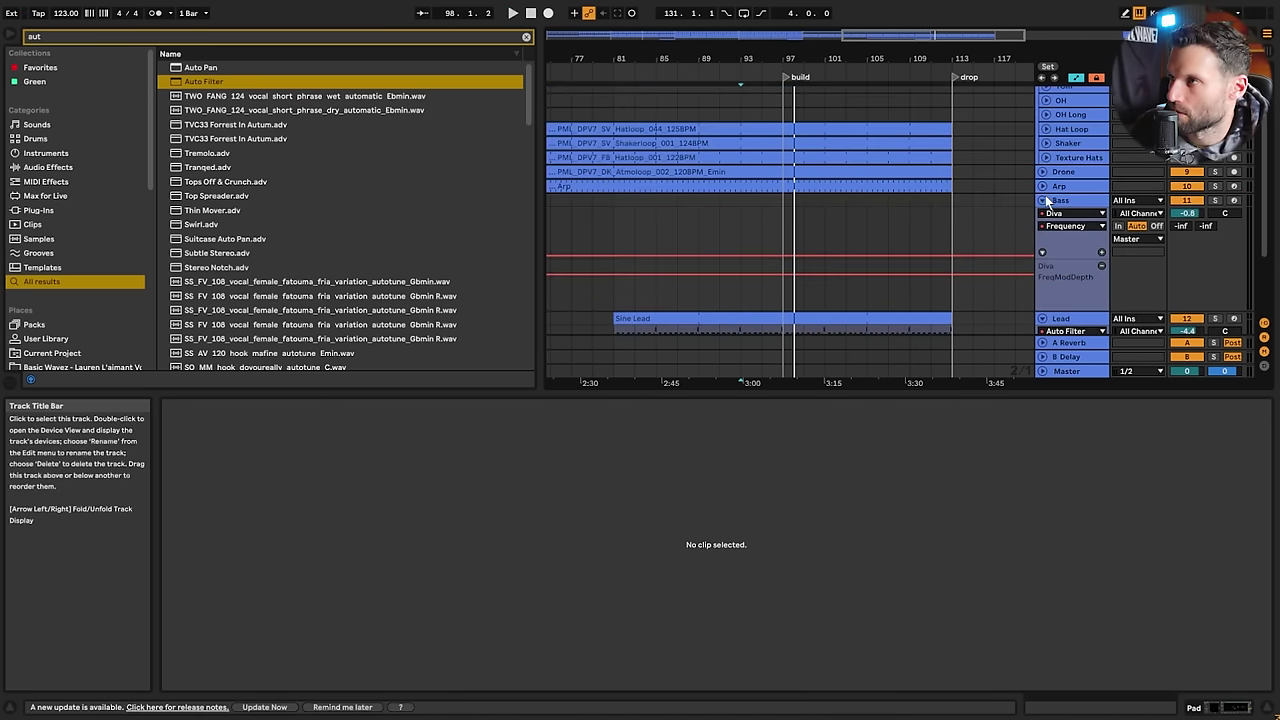
{"action": "left_click", "coordinate": [1046, 198], "text": "alt"}
{"action": "left_click", "coordinate": [1043, 94]}
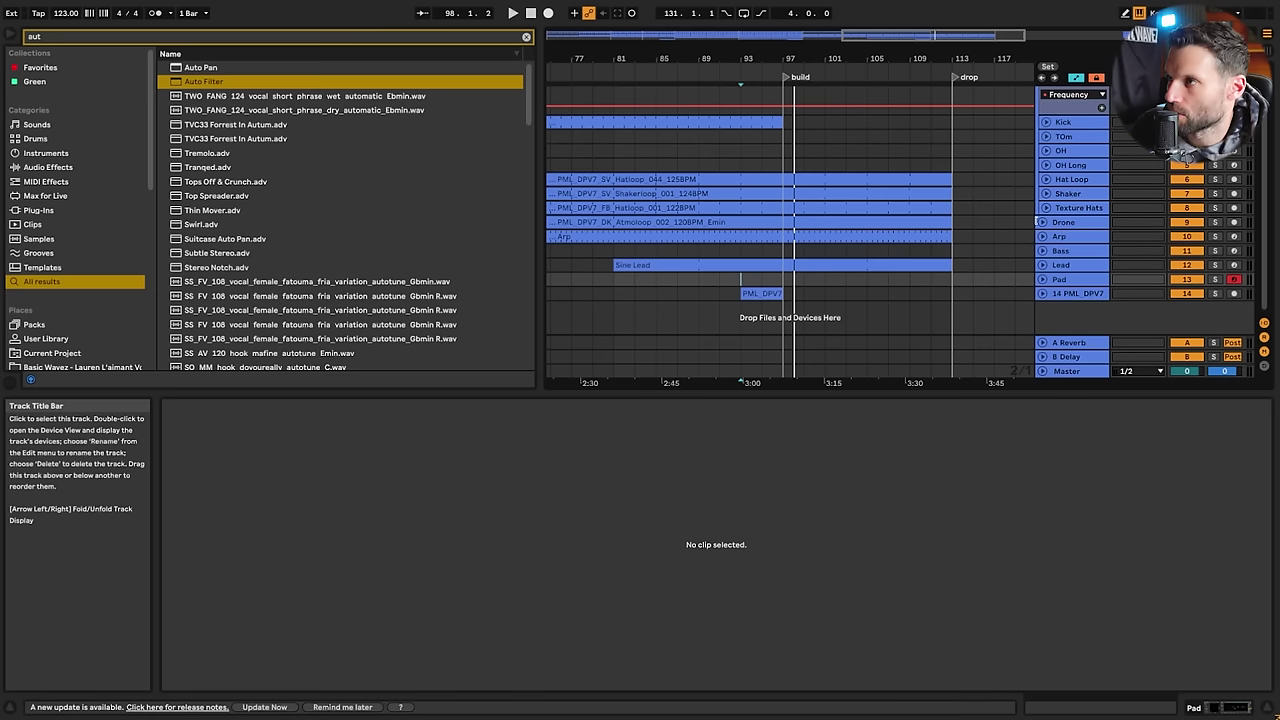
Search the PML Deep Premium 7 sample folder for "snare"
{"action": "scroll", "coordinate": [98, 293], "scroll_direction": "down", "scroll_amount": 10}
{"action": "left_click", "coordinate": [106, 225]}
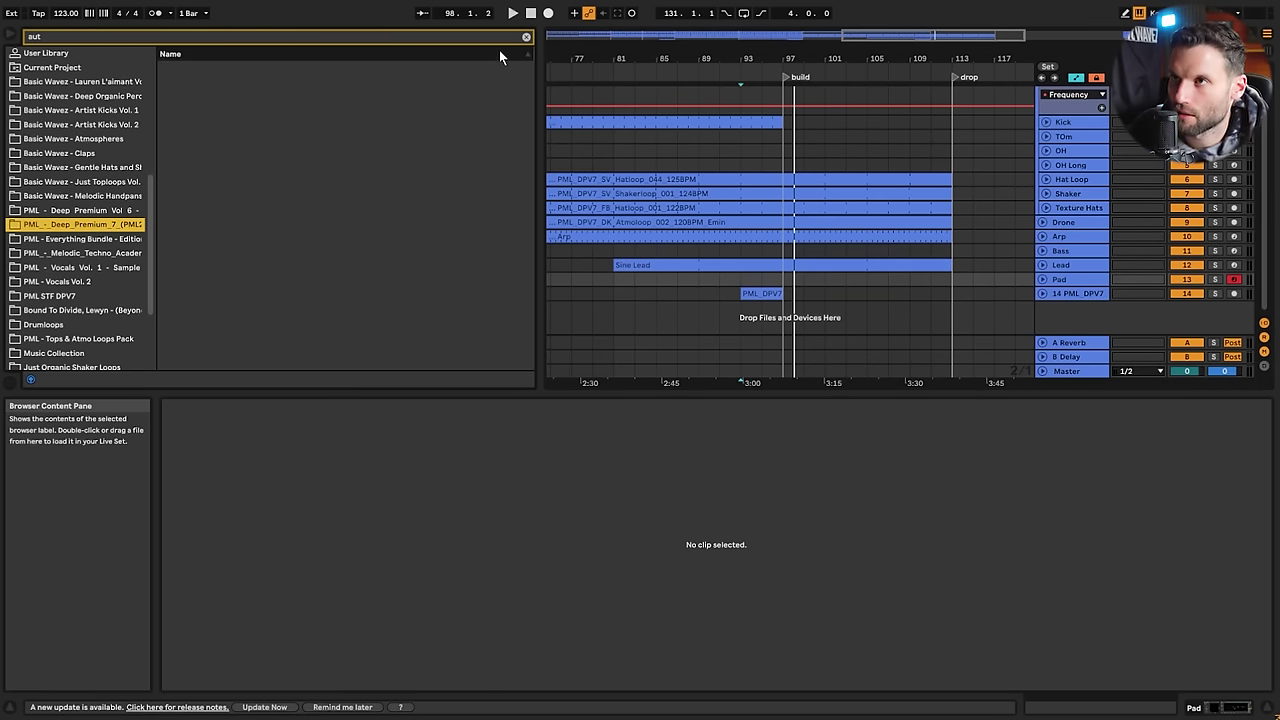
{"action": "left_click", "coordinate": [526, 37]}
{"action": "type", "text": "sna"}
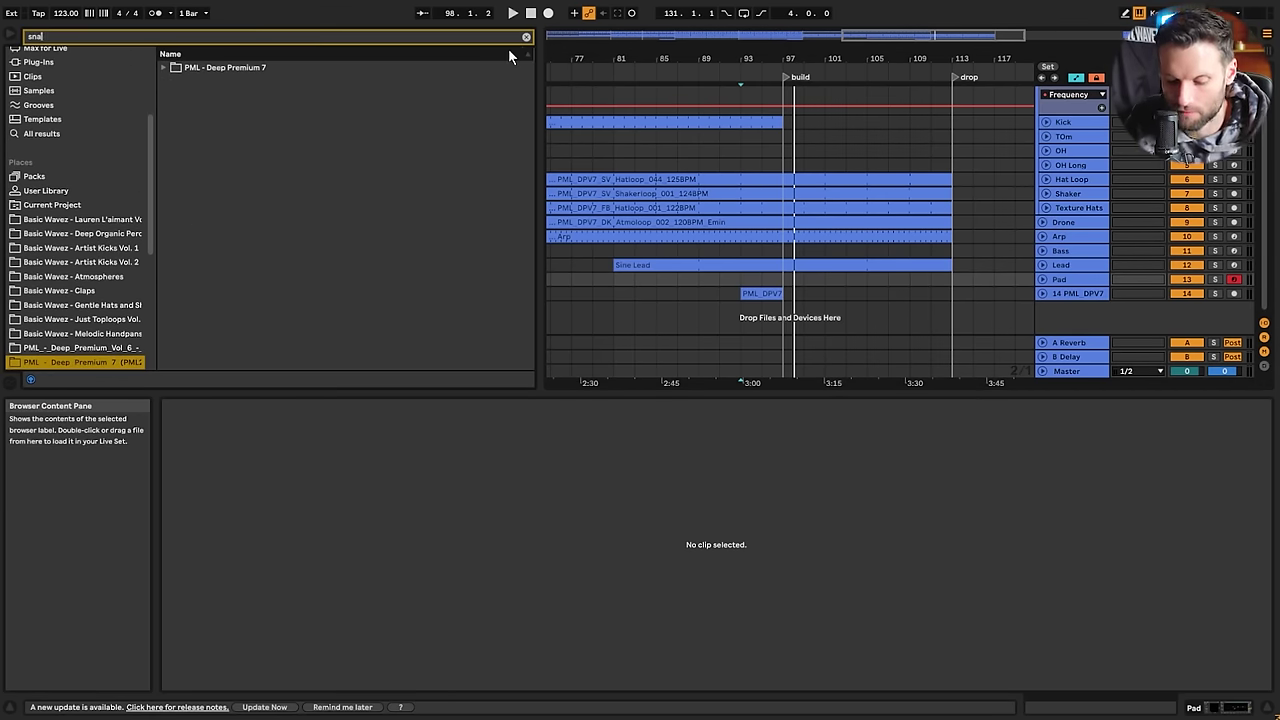
{"action": "type", "text": "re"}
Audition the one-shots in the Snares folder, from the DK and FB samples through the SV samples up to 030
{"action": "key", "text": "Down"}
{"action": "key", "text": "Down"}
{"action": "key", "text": "Down"}
{"action": "key", "text": "Down"}
{"action": "key", "text": "Down"}
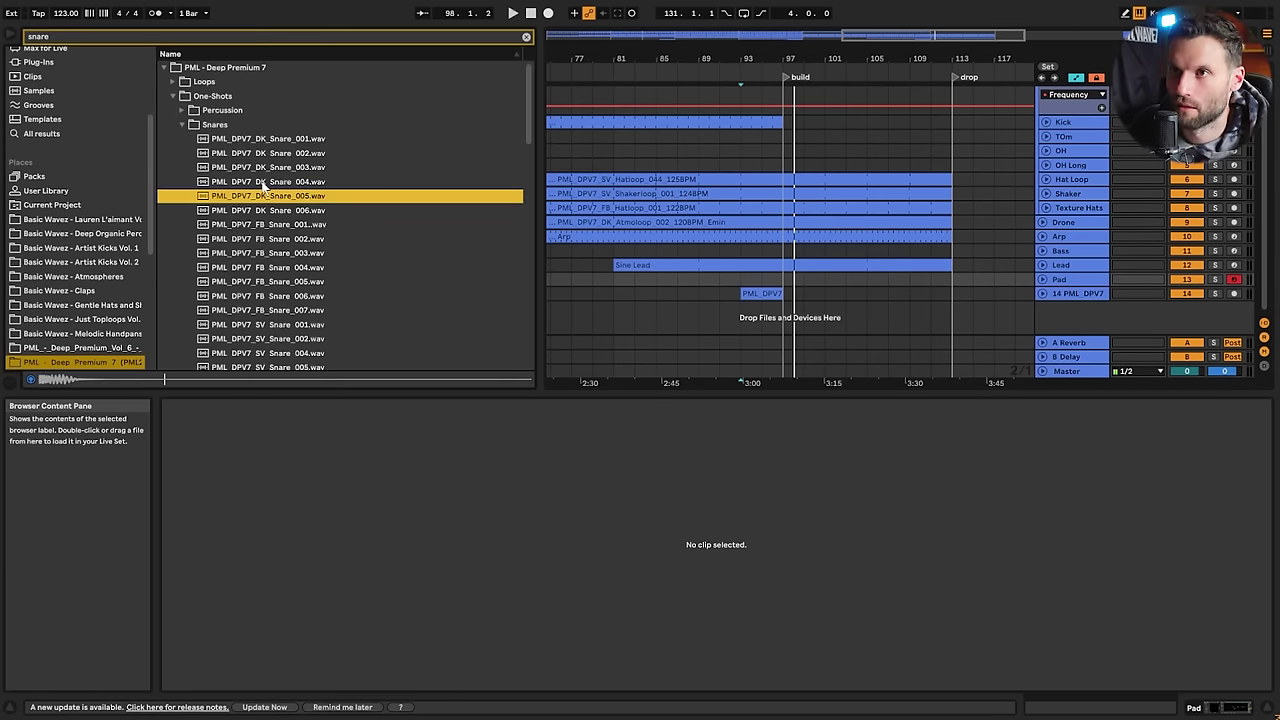
{"action": "key", "text": "Down"}
{"action": "key", "text": "Down"}
{"action": "key", "text": "Down"}
{"action": "key", "text": "Down"}
{"action": "key", "text": "Down"}
{"action": "key", "text": "Down"}
{"action": "key", "text": "Down"}
{"action": "key", "text": "Down"}
{"action": "key", "text": "Down"}
{"action": "left_click", "coordinate": [293, 348]}
{"action": "left_click", "coordinate": [295, 341]}
{"action": "scroll", "coordinate": [294, 342], "scroll_direction": "down", "scroll_amount": 1}
{"action": "left_click", "coordinate": [286, 328]}
{"action": "key", "text": "Down"}
{"action": "key", "text": "Down"}
{"action": "key", "text": "Down"}
{"action": "key", "text": "Down"}
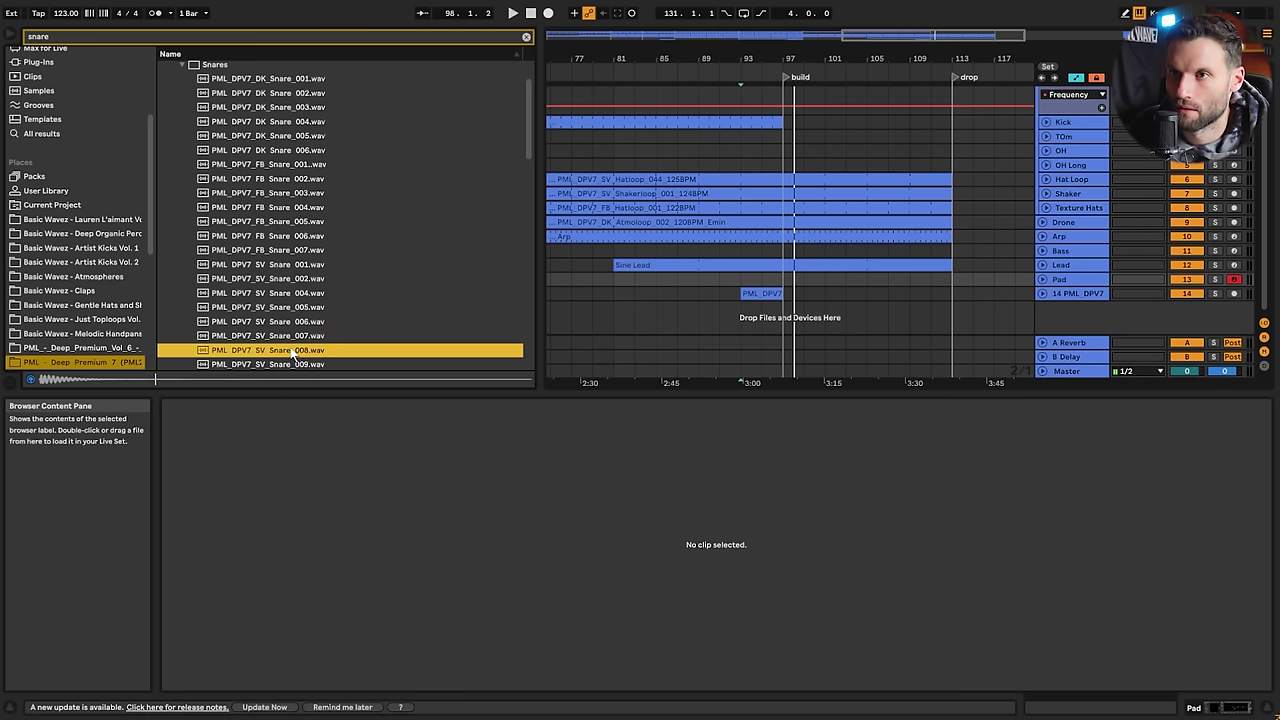
{"action": "scroll", "coordinate": [294, 355], "scroll_direction": "down", "scroll_amount": 2}
{"action": "left_click", "coordinate": [292, 323]}
{"action": "left_click", "coordinate": [292, 335]}
{"action": "left_click", "coordinate": [292, 323]}
{"action": "left_click", "coordinate": [295, 335]}
{"action": "left_click", "coordinate": [295, 349]}
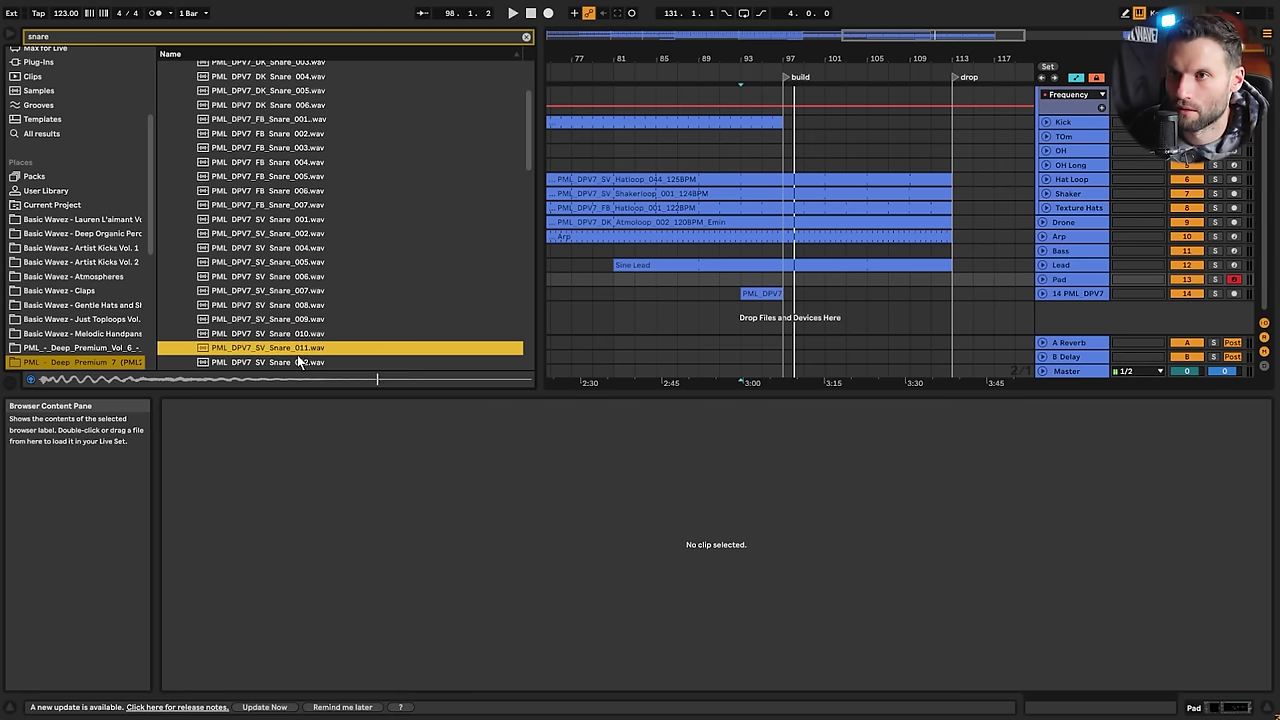
{"action": "scroll", "coordinate": [299, 354], "scroll_direction": "down", "scroll_amount": 3}
{"action": "left_click", "coordinate": [293, 305]}
{"action": "left_click", "coordinate": [295, 318]}
{"action": "left_click", "coordinate": [297, 331]}
{"action": "left_click", "coordinate": [299, 345]}
{"action": "scroll", "coordinate": [300, 330], "scroll_direction": "down", "scroll_amount": 3}
{"action": "key", "text": "Down"}
{"action": "key", "text": "Down"}
{"action": "key", "text": "Down"}
{"action": "key", "text": "Down"}
{"action": "key", "text": "Down"}
{"action": "key", "text": "Down"}
{"action": "key", "text": "Down"}
{"action": "key", "text": "Down"}
{"action": "key", "text": "Down"}
{"action": "key", "text": "Down"}
{"action": "key", "text": "Down"}
{"action": "key", "text": "Down"}
{"action": "key", "text": "Down"}
{"action": "key", "text": "Down"}
{"action": "left_click", "coordinate": [304, 339]}
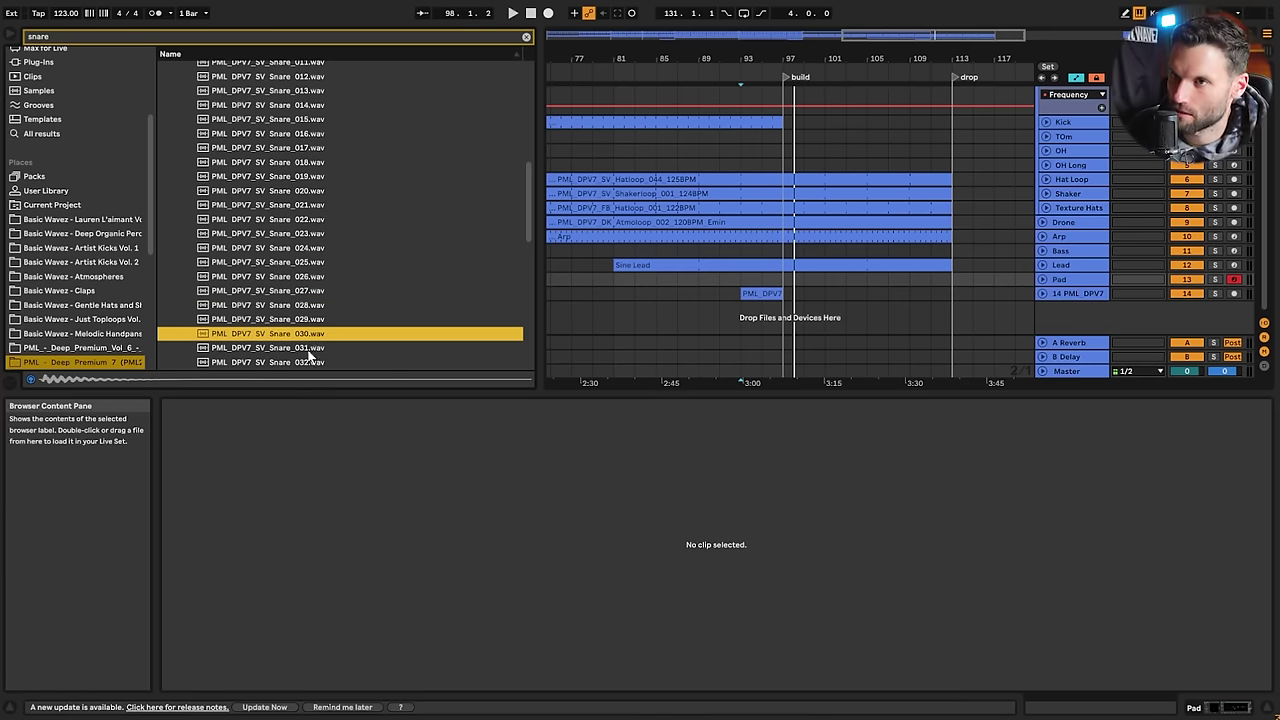
Audition the SV snares from 031 to 039 and settle on PML_DPV7_SV_Snare_038.wav
{"action": "scroll", "coordinate": [309, 354], "scroll_direction": "down", "scroll_amount": 2}
{"action": "left_click", "coordinate": [308, 322]}
{"action": "left_click", "coordinate": [308, 330]}
{"action": "left_click", "coordinate": [309, 347]}
{"action": "left_click", "coordinate": [309, 361]}
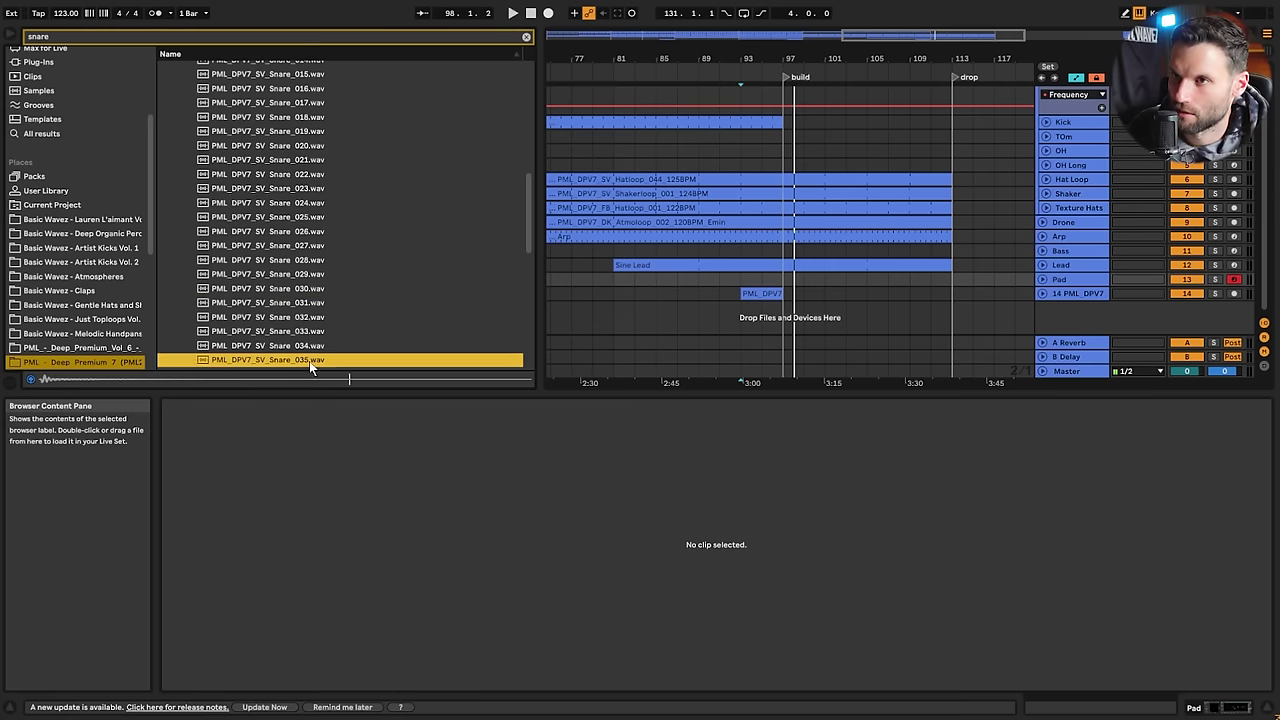
{"action": "scroll", "coordinate": [309, 361], "scroll_direction": "down", "scroll_amount": 3}
{"action": "left_click", "coordinate": [309, 333]}
{"action": "left_click", "coordinate": [309, 346]}
{"action": "left_click", "coordinate": [310, 359]}
{"action": "scroll", "coordinate": [310, 359], "scroll_direction": "down", "scroll_amount": 2}
{"action": "left_click", "coordinate": [310, 343]}
{"action": "scroll", "coordinate": [312, 330], "scroll_direction": "down", "scroll_amount": 3}
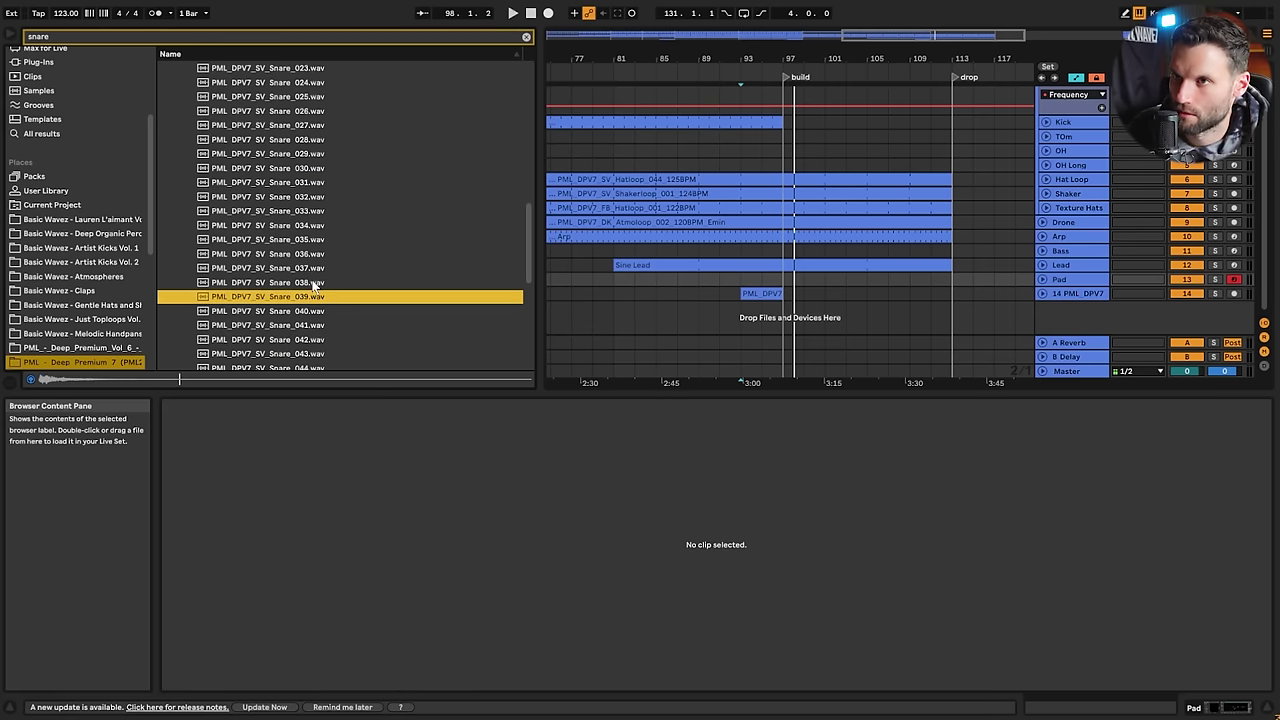
{"action": "left_click", "coordinate": [314, 283]}
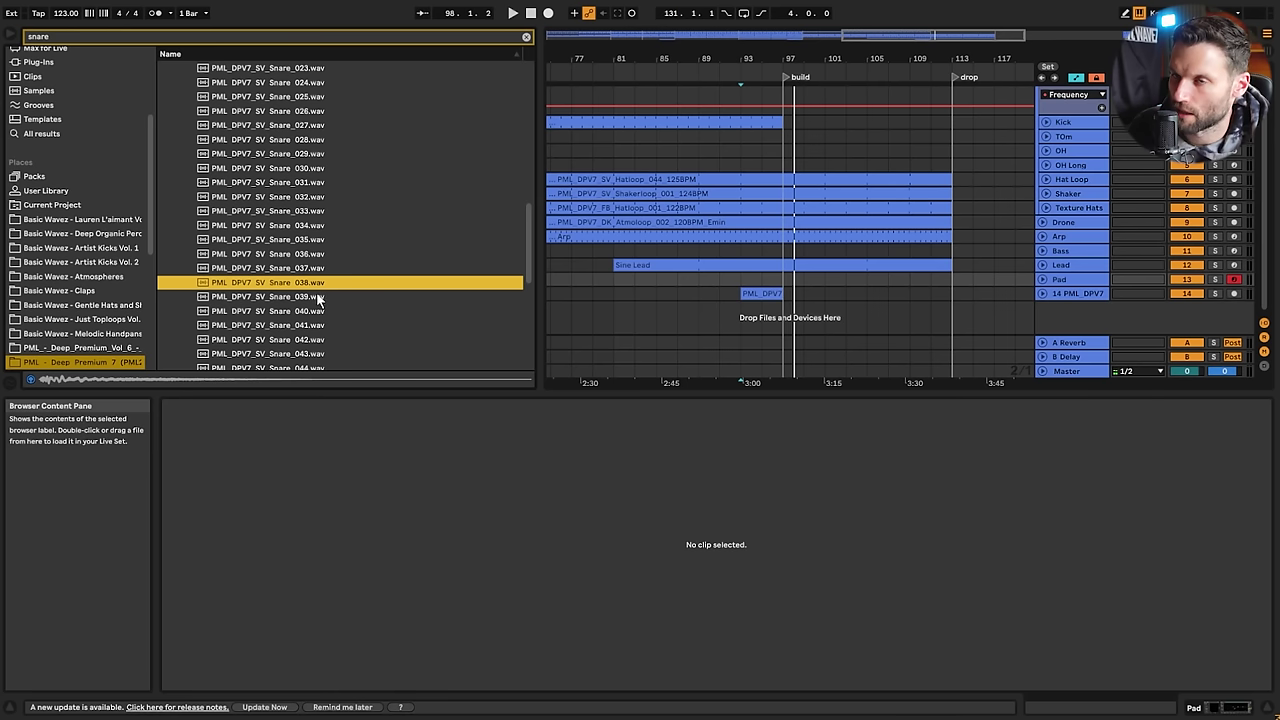
{"action": "scroll", "coordinate": [1065, 190], "scroll_direction": "up", "scroll_amount": 1}
Load PML_DPV7_SV_Snare_038.wav onto a new track below Texture Hats and create a two-bar MIDI clip at the build marker
{"action": "left_click", "coordinate": [1058, 247]}
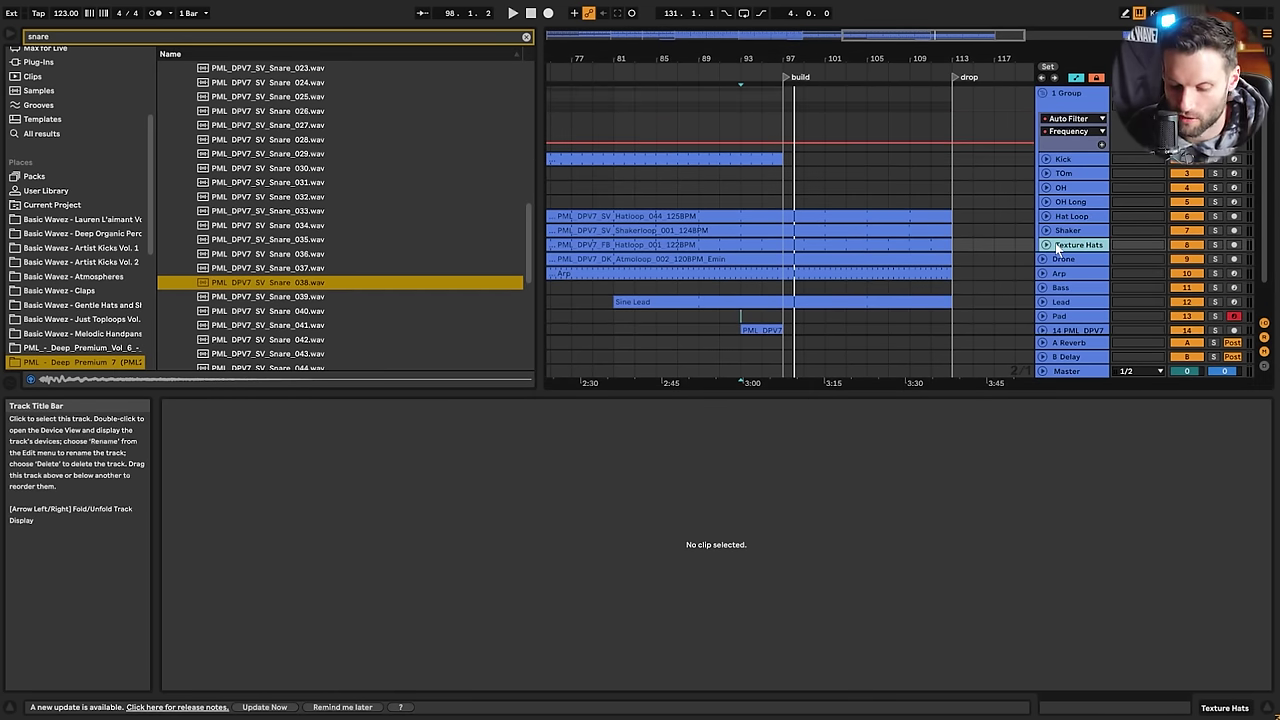
{"action": "double_click", "coordinate": [279, 284]}
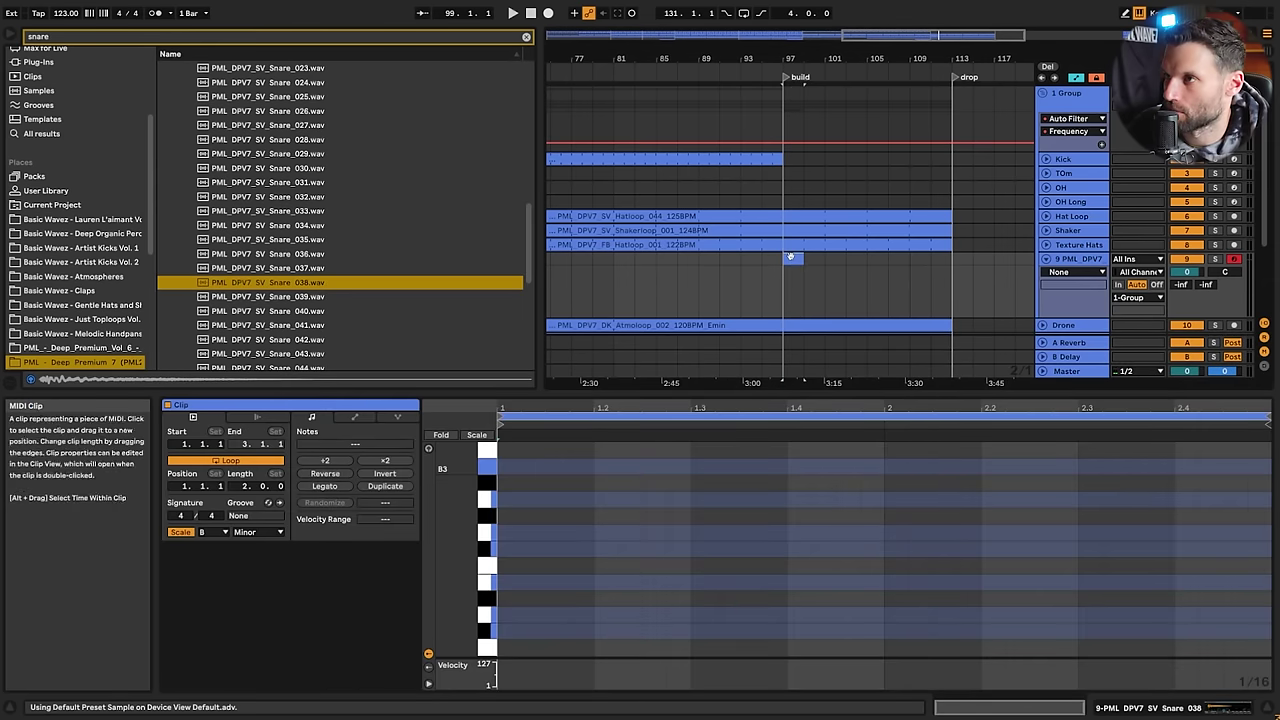
{"action": "double_click", "coordinate": [792, 260]}
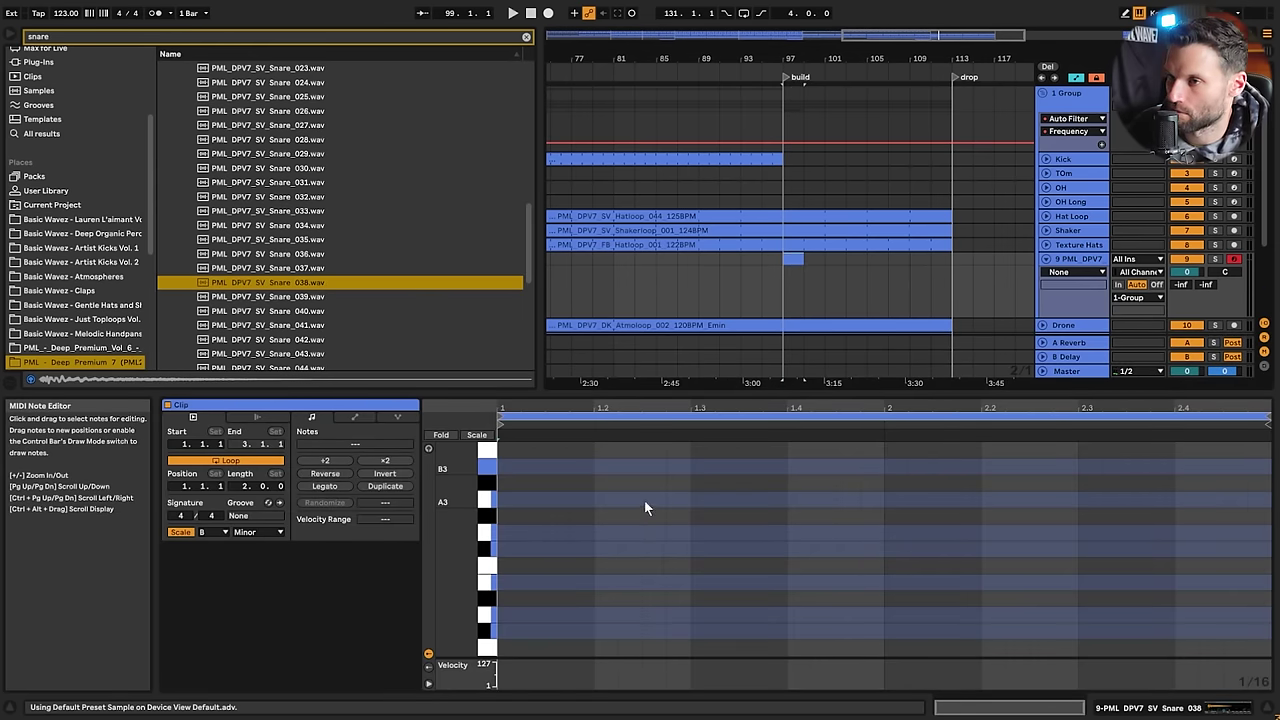
Fill the two-bar snare clip with continuous sixteenth notes on C3
{"action": "double_click", "coordinate": [508, 587]}
{"action": "double_click", "coordinate": [531, 587]}
{"action": "double_click", "coordinate": [590, 592]}
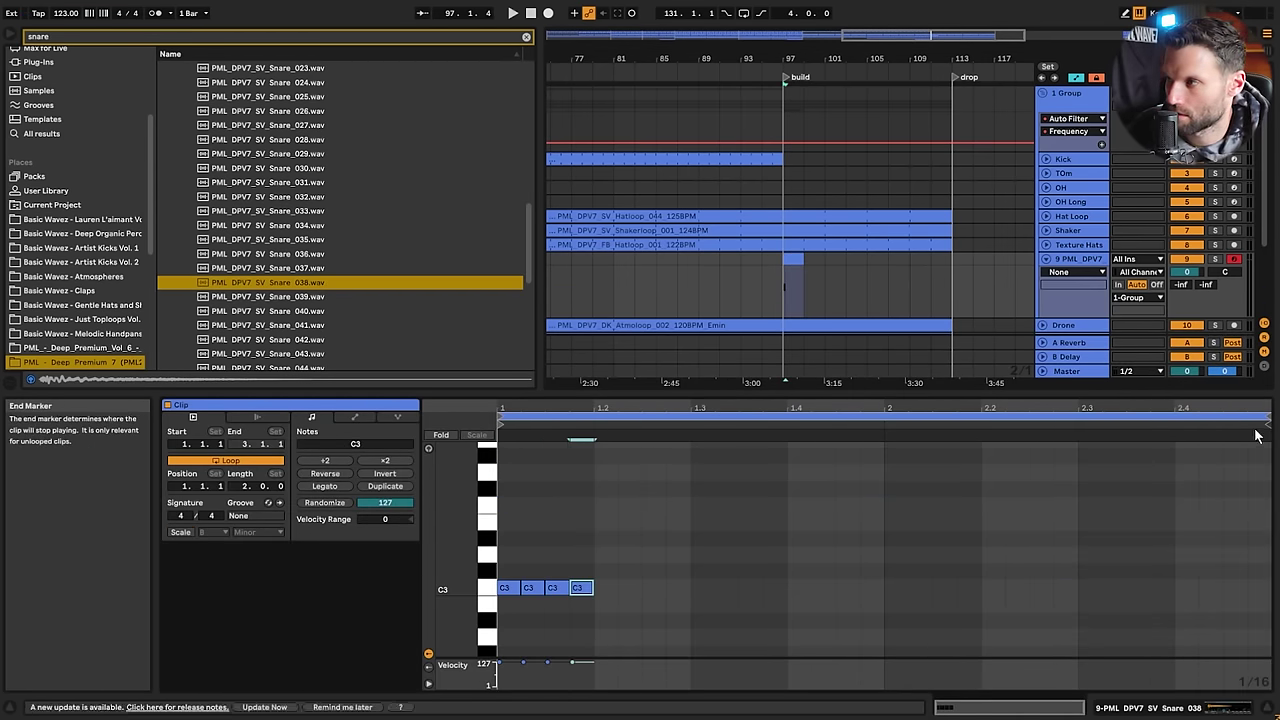
Play the soloed snare roll and lower its track volume to -4.1 dB
{"action": "key", "text": "space"}
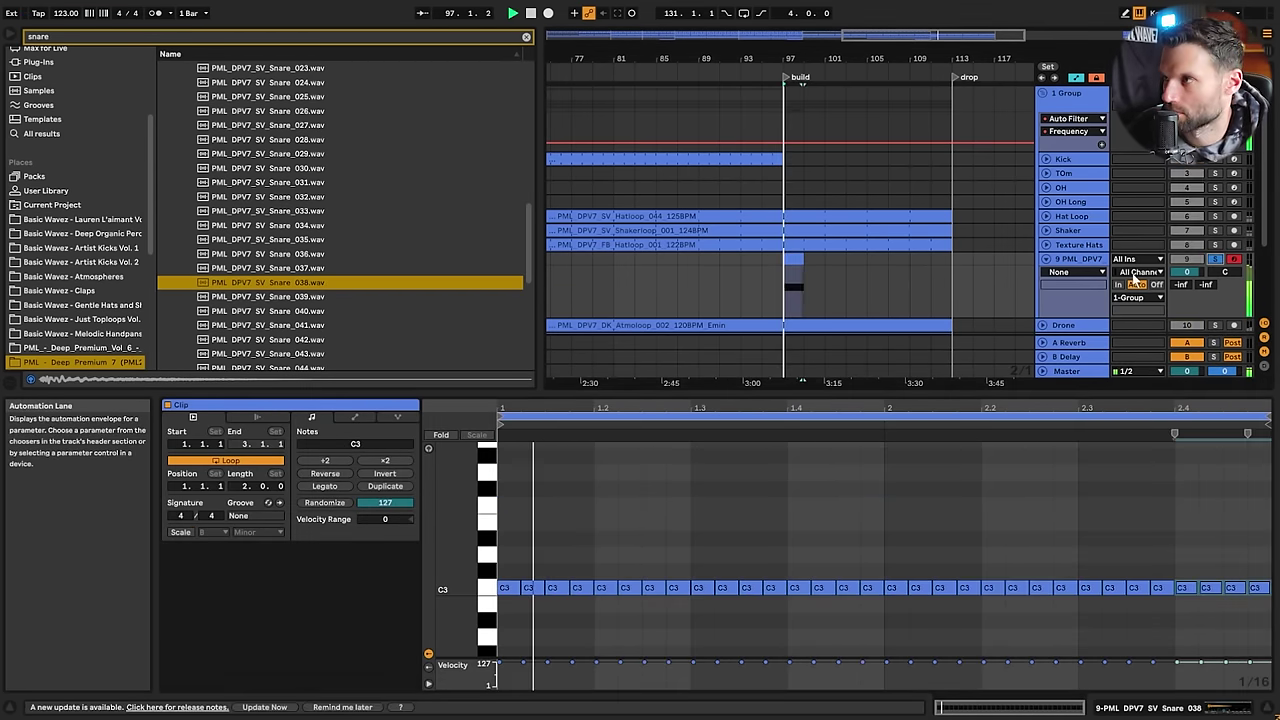
{"action": "left_click_drag", "start_coordinate": [1188, 273], "coordinate": [1188, 290]}
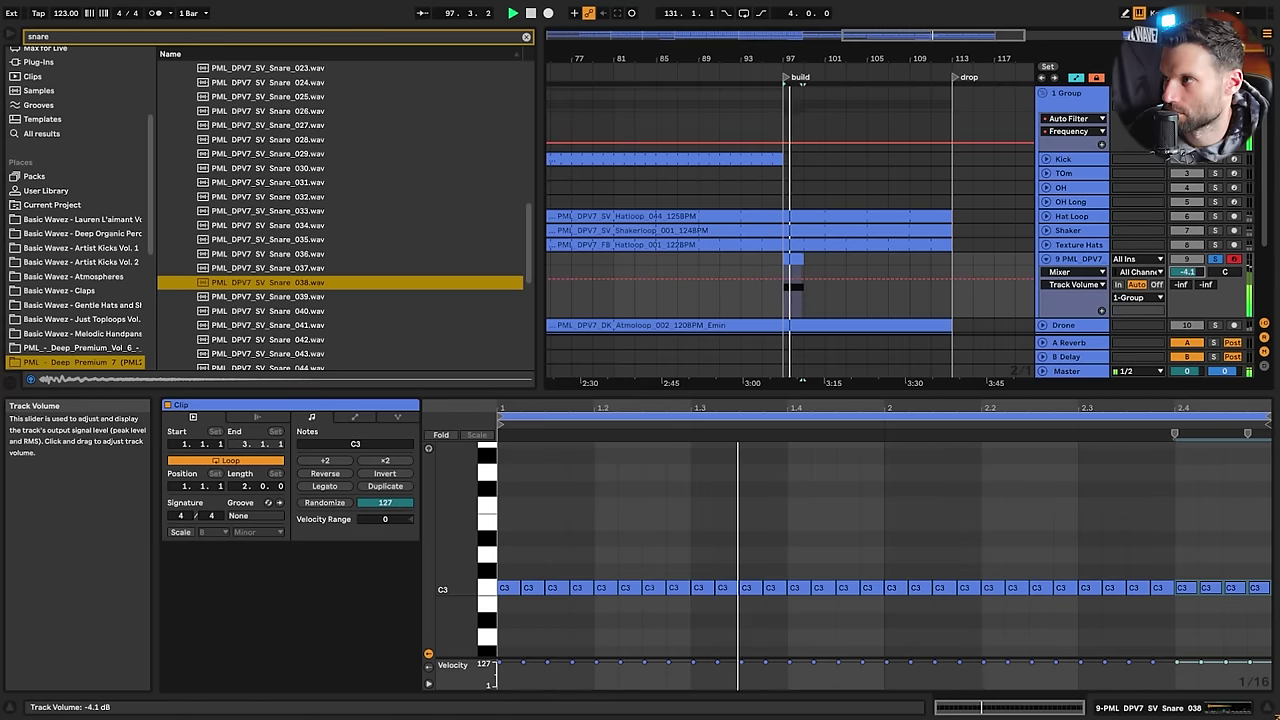
{"action": "key", "text": "space"}
Shorten the snare's amplitude envelope to a decay of 414 ms with sustain at -inf dB
{"action": "left_click", "coordinate": [1076, 259]}
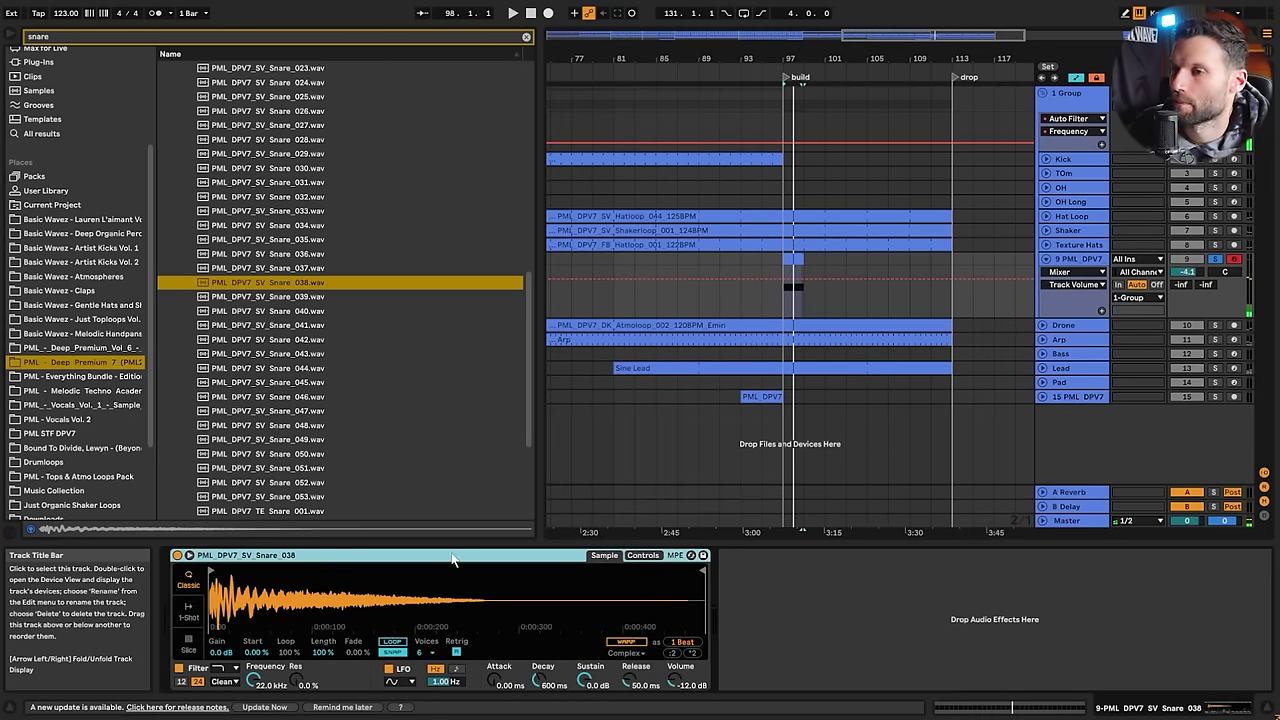
{"action": "left_click_drag", "start_coordinate": [588, 684], "coordinate": [540, 677]}
{"action": "key", "text": "space"}
Set the snare sampler's LFO to the random stepped waveform at 0.01 Hz with 5.49% pitch modulation, checking it by ear
{"action": "left_click", "coordinate": [643, 555]}
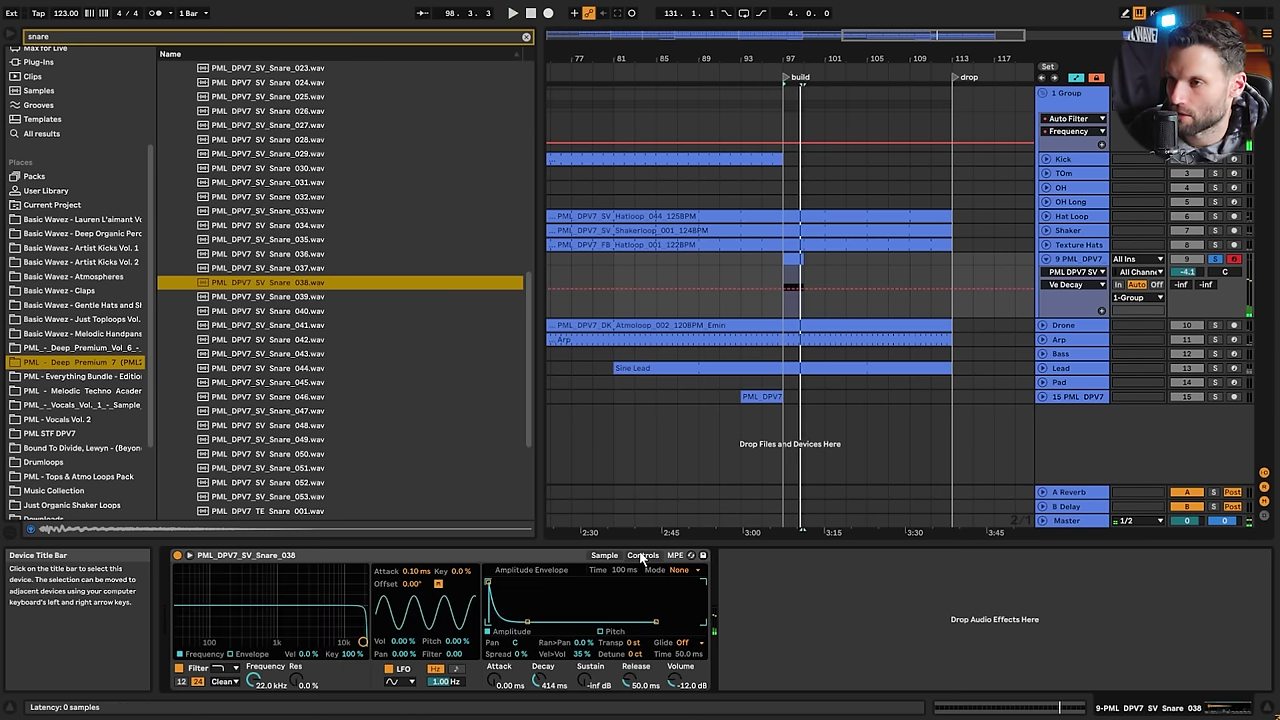
{"action": "left_click", "coordinate": [405, 680]}
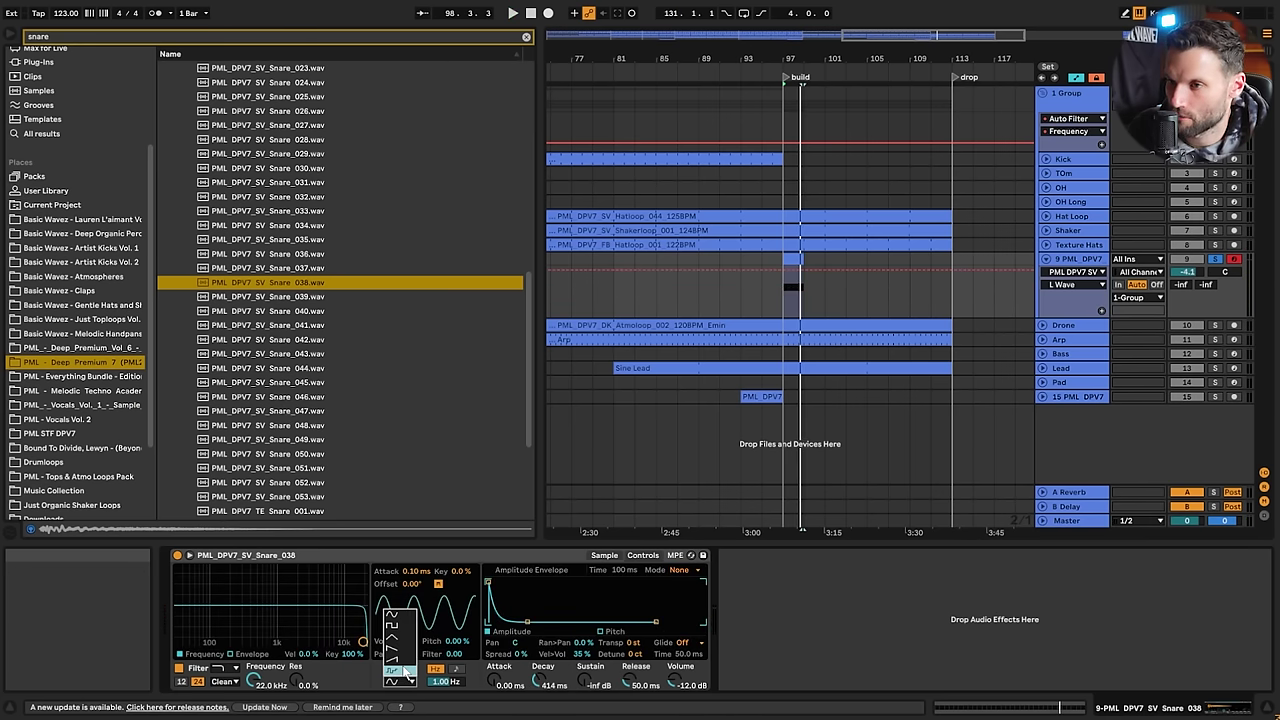
{"action": "left_click", "coordinate": [405, 671]}
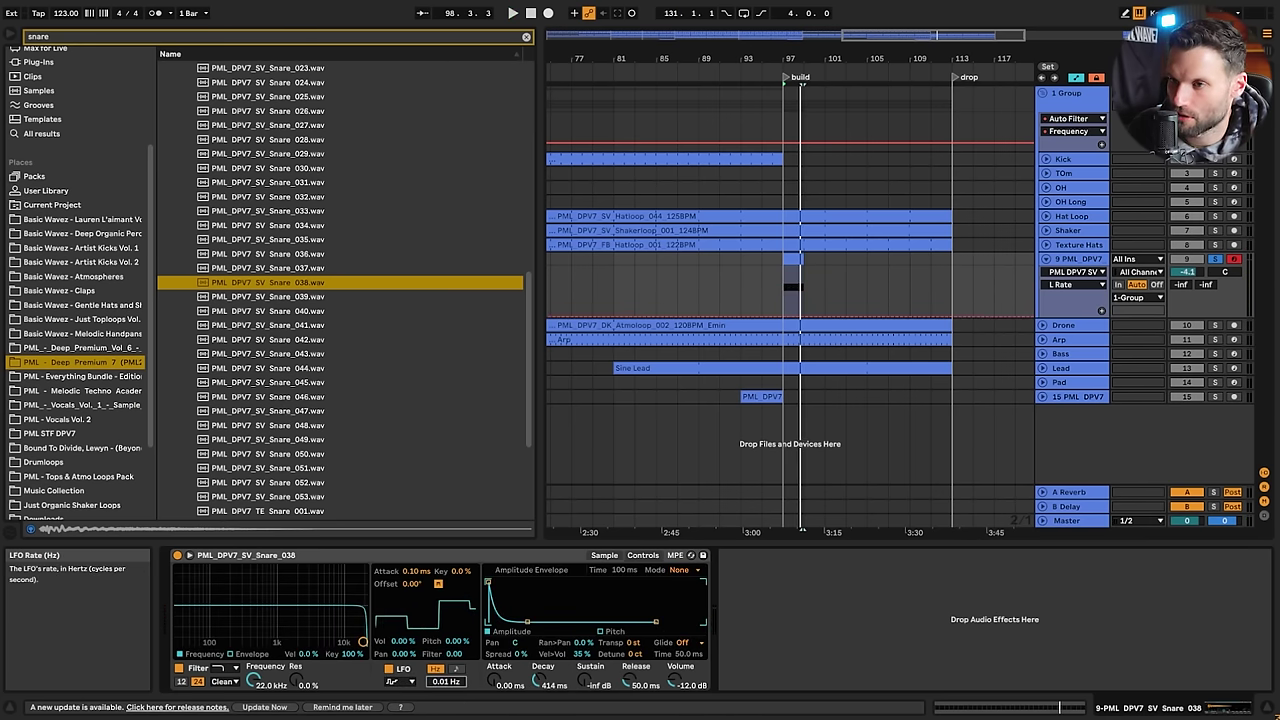
{"action": "left_click_drag", "start_coordinate": [456, 642], "coordinate": [456, 628]}
{"action": "key", "text": "space"}
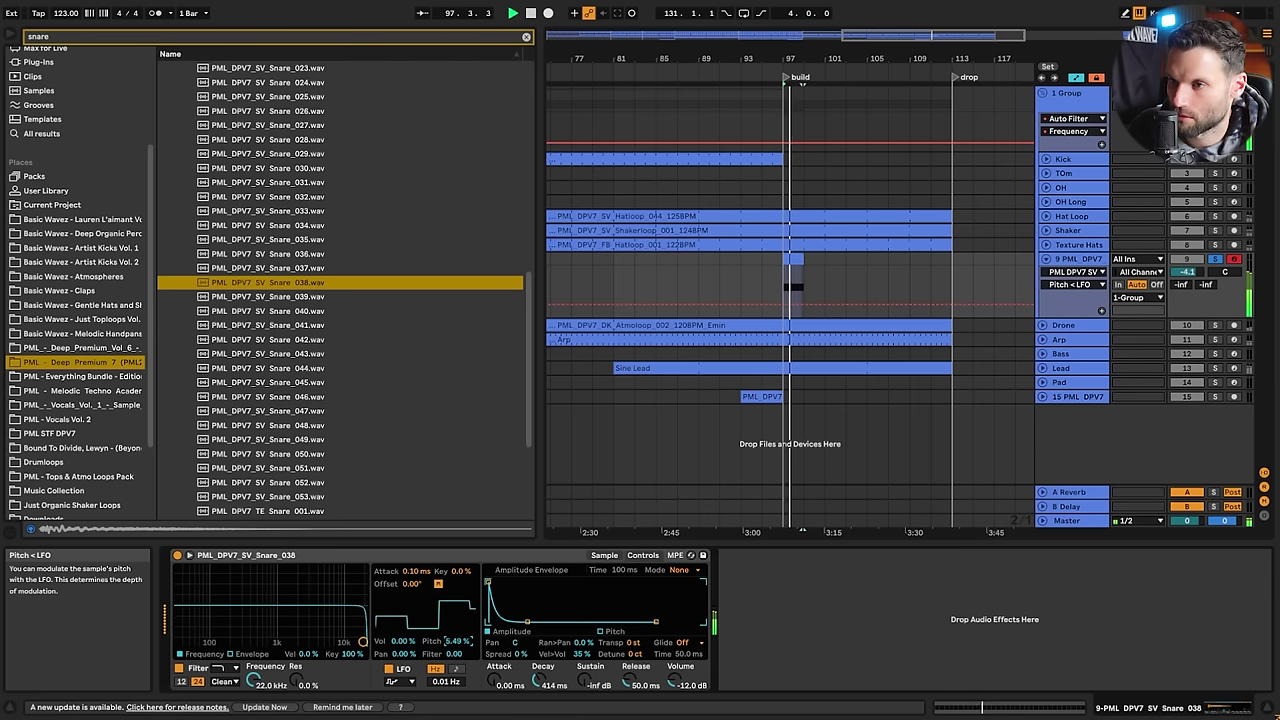
{"action": "key", "text": "space"}
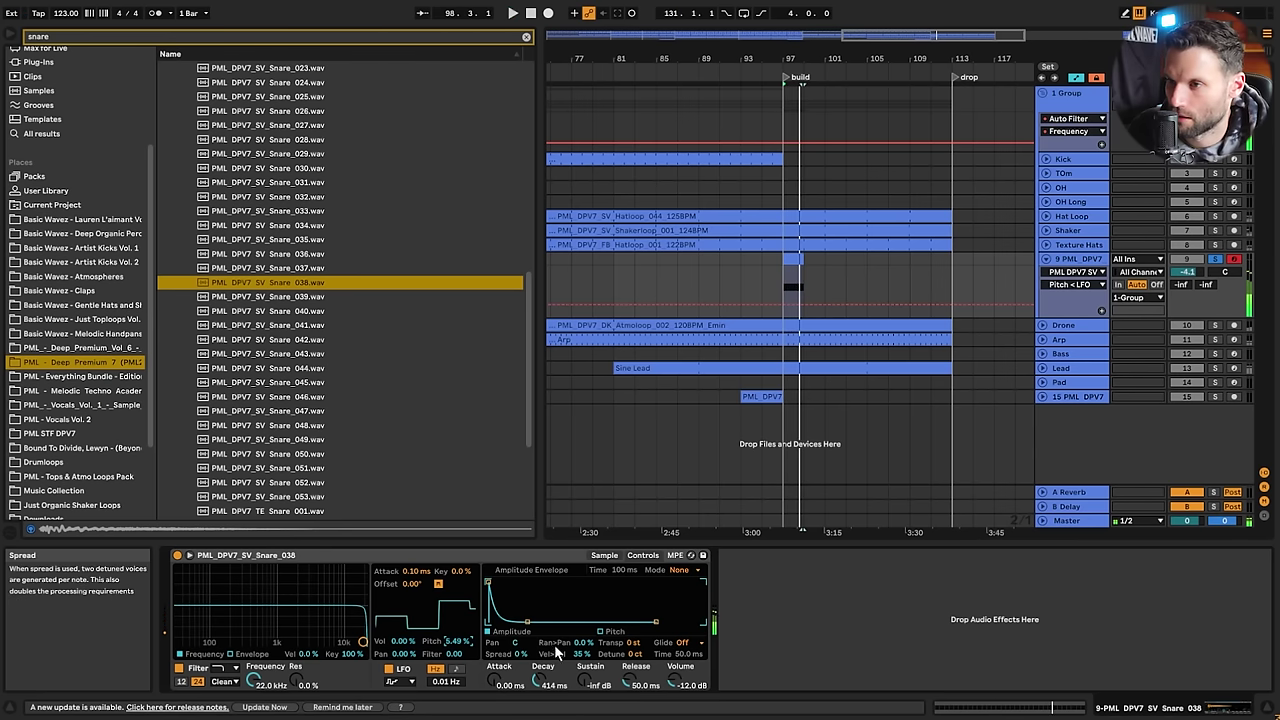
Set the LFO's pan modulation on the snare to 7.81% and listen to the roll
{"action": "left_click_drag", "start_coordinate": [398, 657], "coordinate": [398, 645]}
{"action": "key", "text": "space"}
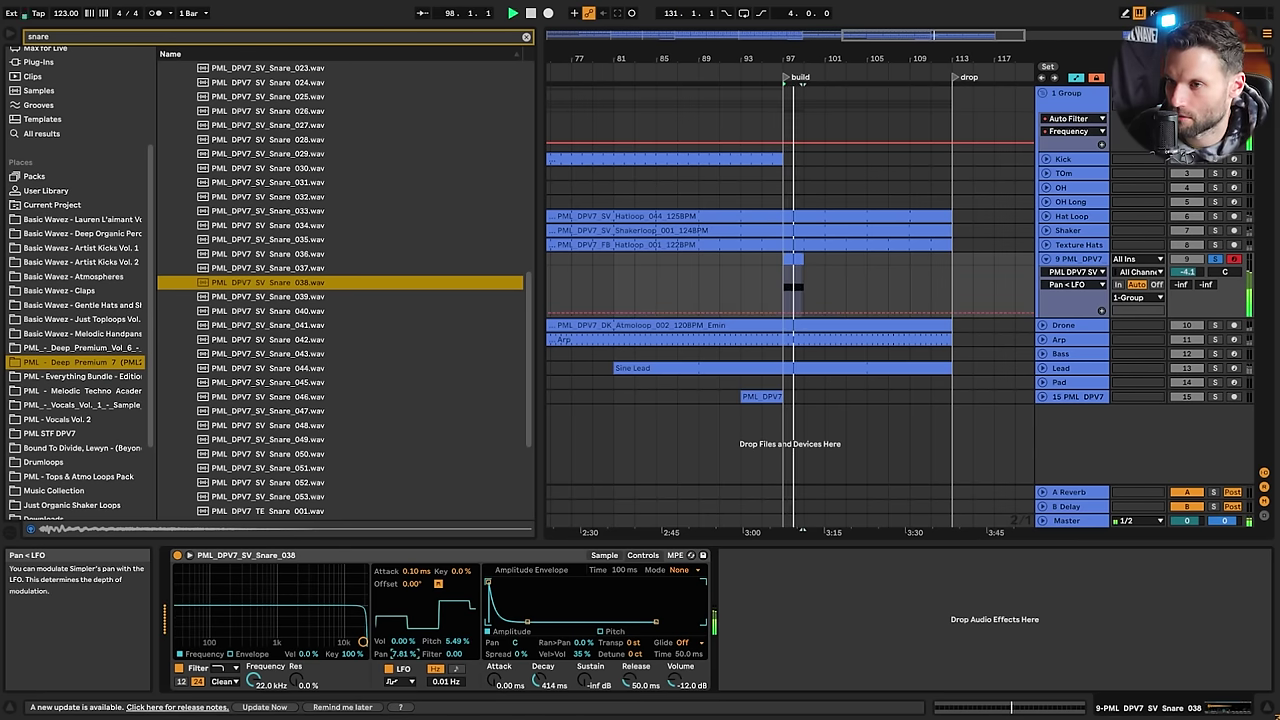
{"action": "key", "text": "space"}
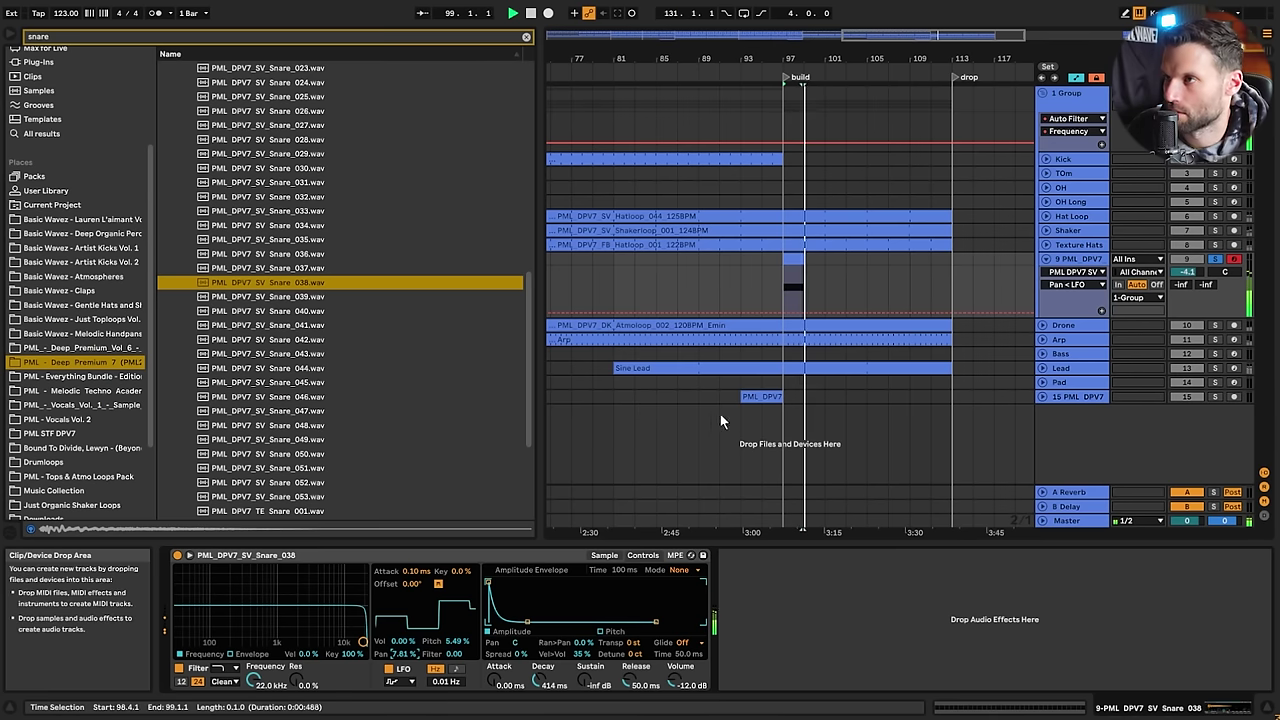
Extend the snare clip to the drop at bar 113 and set its track volume to -6.1 dB in the full mix
{"action": "left_click_drag", "start_coordinate": [798, 259], "coordinate": [941, 263]}
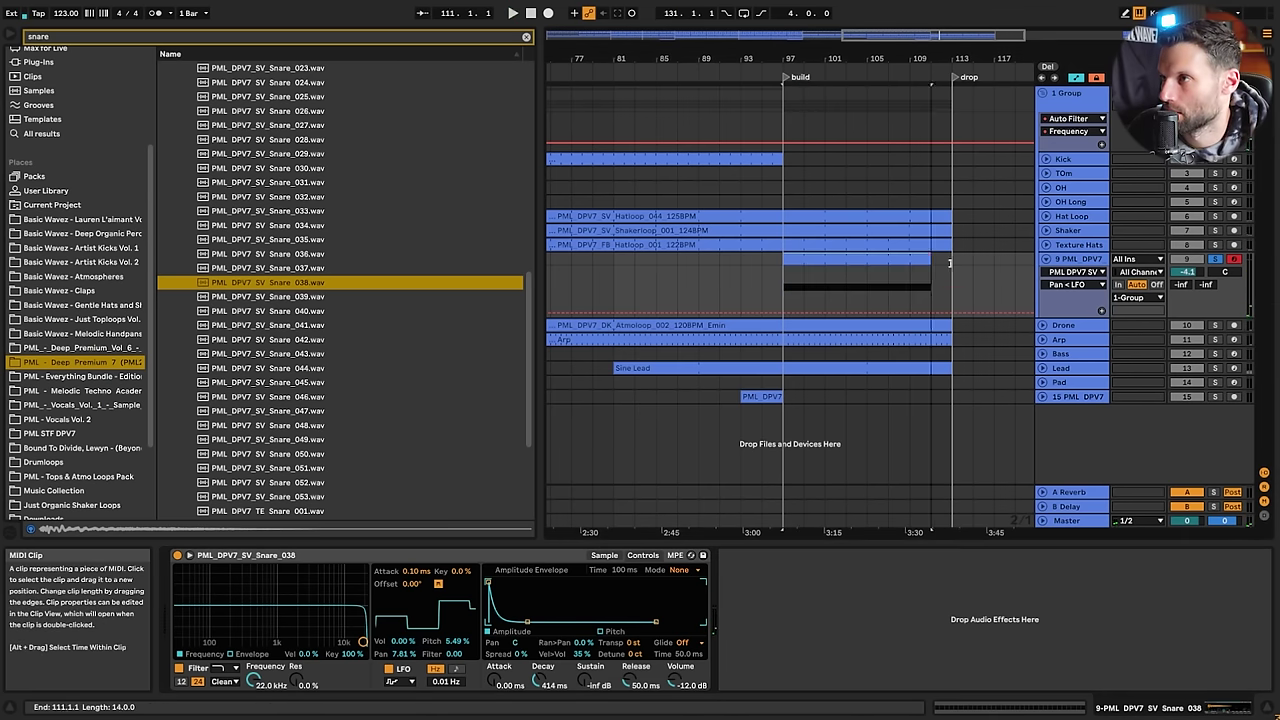
{"action": "key", "text": "space"}
{"action": "left_click_drag", "start_coordinate": [1186, 271], "coordinate": [1186, 300]}
{"action": "left_click", "coordinate": [932, 305]}
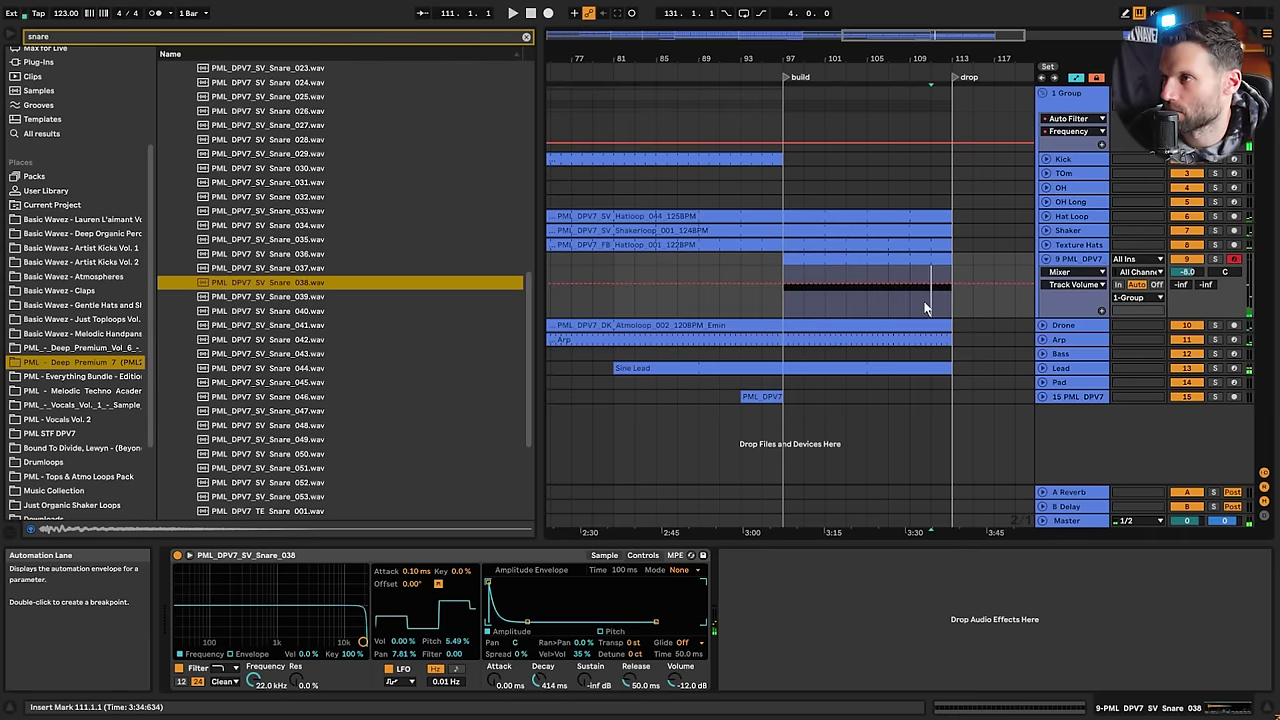
{"action": "left_click_drag", "start_coordinate": [1186, 271], "coordinate": [1186, 274]}
{"action": "key", "text": "space"}
{"action": "key", "text": "space"}
{"action": "key", "text": "space"}
Automate the snare's decay to rise from about bar 107 to about 677 ms at the drop, and play the build
{"action": "left_click", "coordinate": [542, 681]}
{"action": "left_click", "coordinate": [889, 290]}
{"action": "key", "text": "space"}
{"action": "left_click_drag", "start_coordinate": [954, 291], "coordinate": [954, 287]}
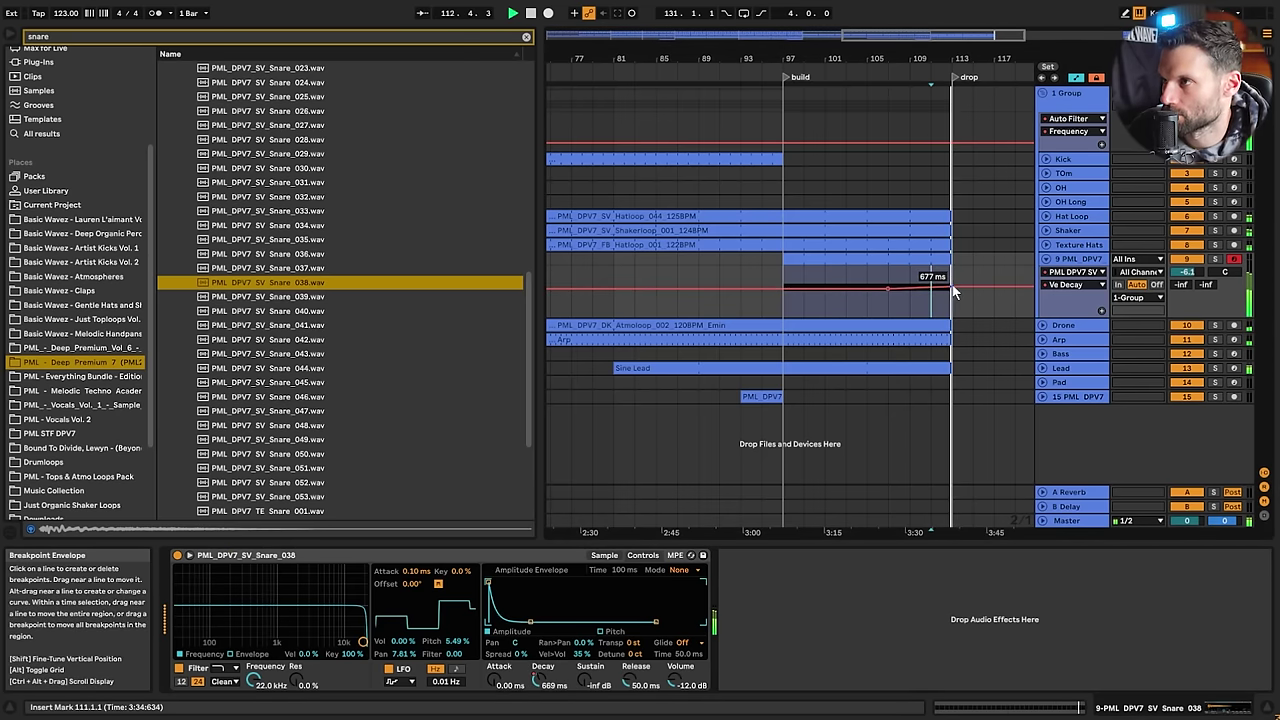
{"action": "key", "text": "space"}
{"action": "left_click", "coordinate": [781, 309]}
{"action": "key", "text": "space"}
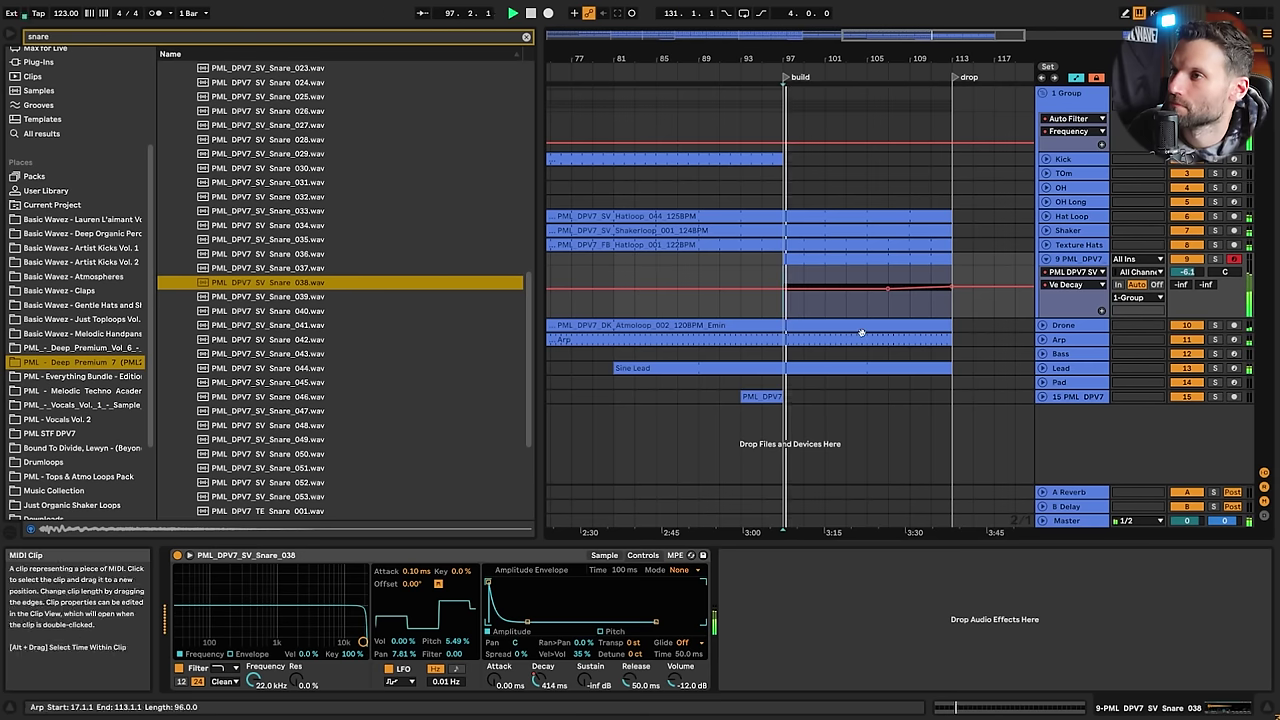
Add an Auto Filter to the snare track and lower its cutoff frequency to 293 Hz
{"action": "left_click", "coordinate": [526, 38]}
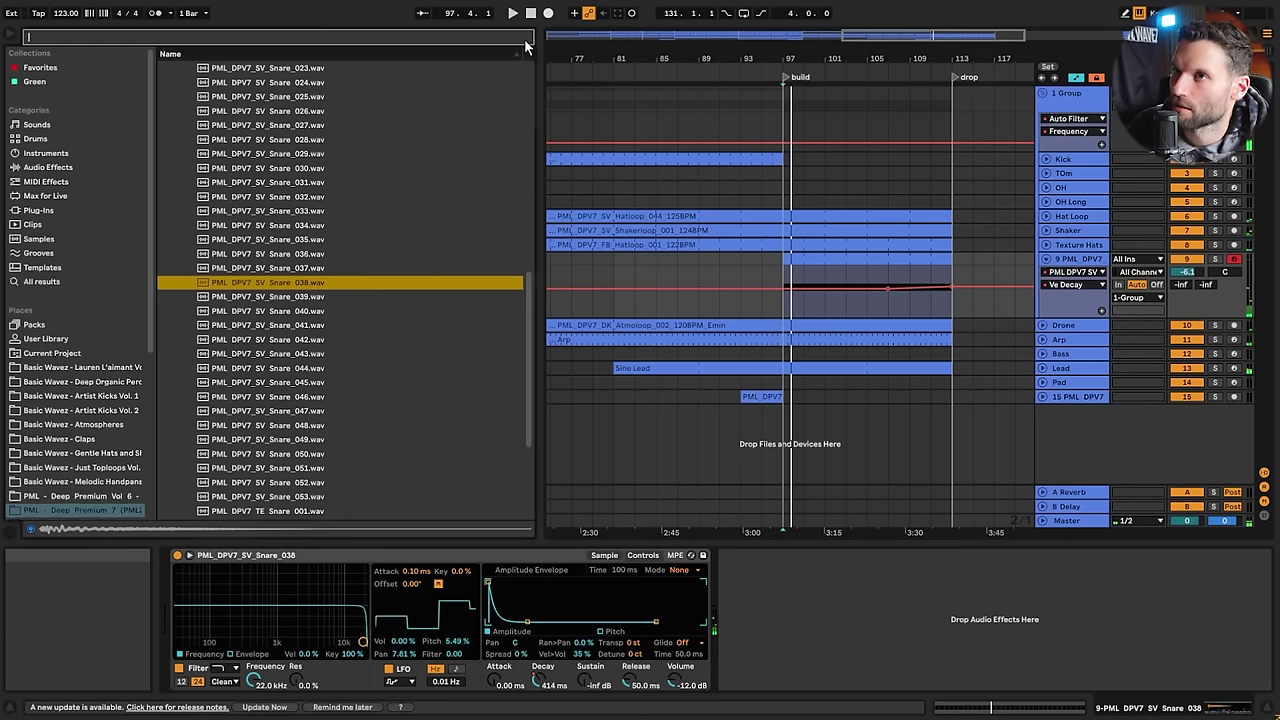
{"action": "type", "text": "aut"}
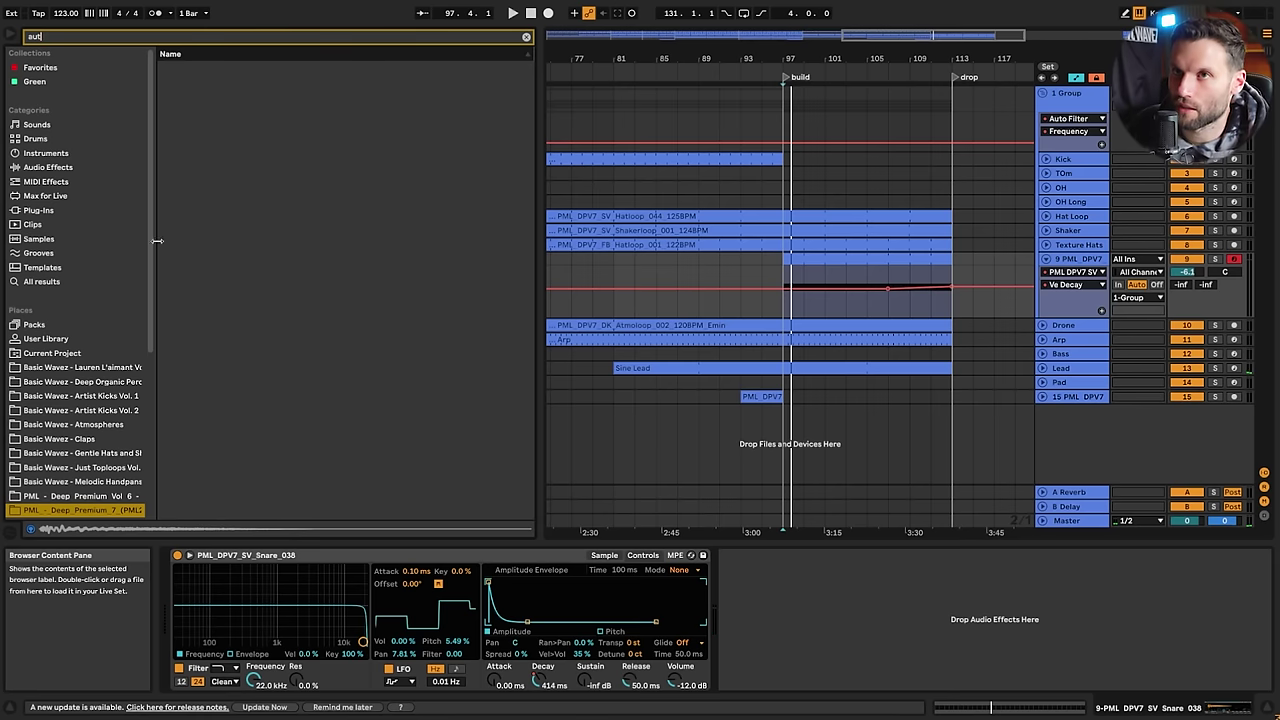
{"action": "double_click", "coordinate": [205, 82]}
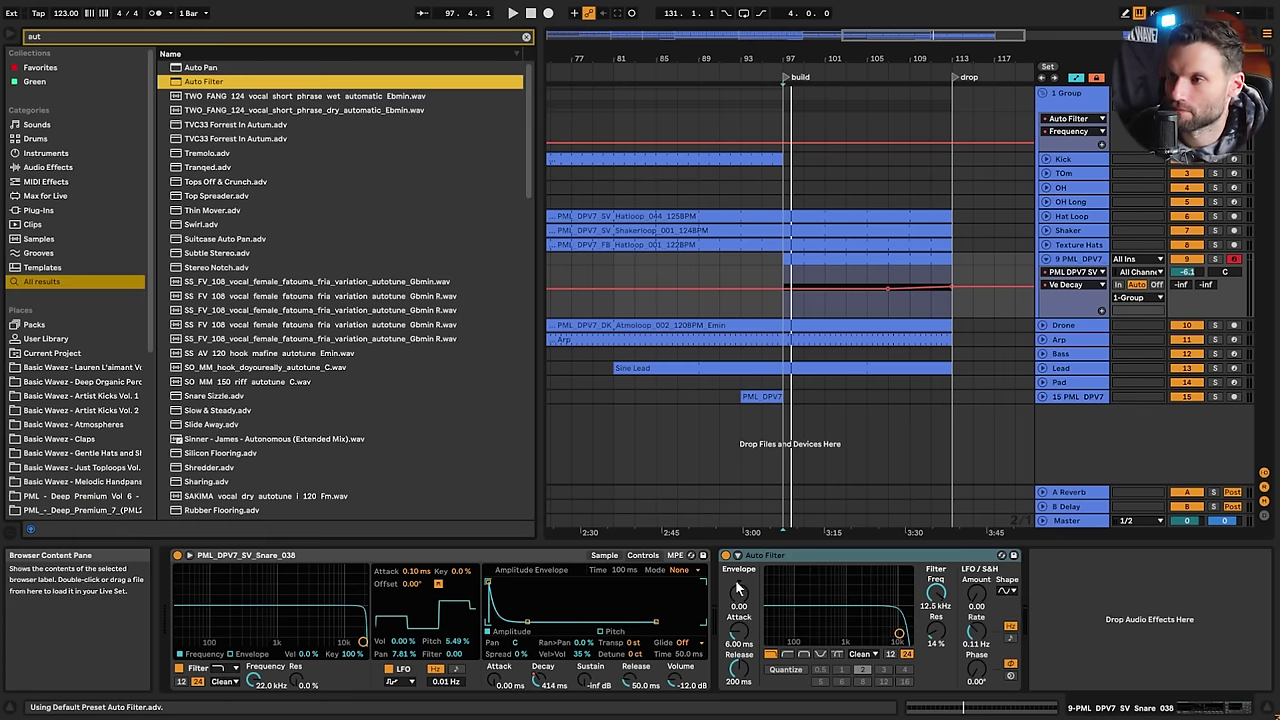
{"action": "left_click_drag", "start_coordinate": [937, 596], "coordinate": [937, 640]}
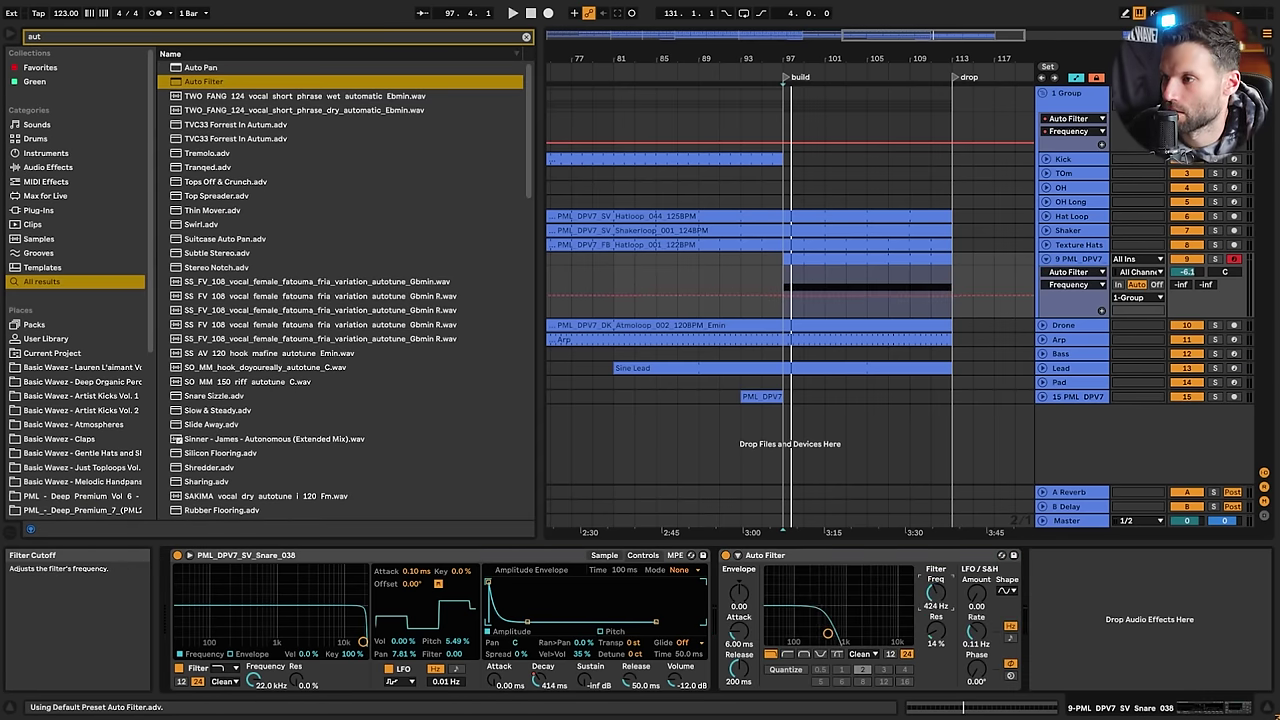
{"action": "left_click_drag", "start_coordinate": [937, 596], "coordinate": [937, 605]}
{"action": "key", "text": "space"}
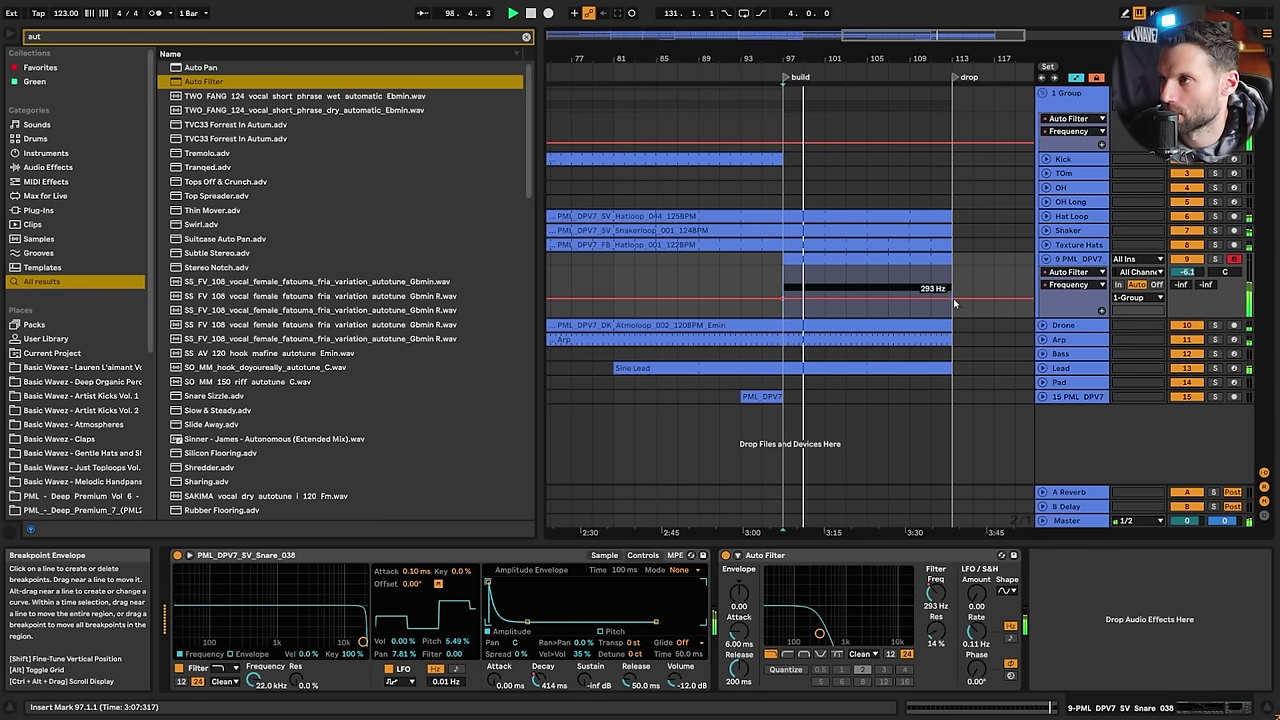
Automate the snare's filter frequency to rise across the build from 293 Hz to 19.9 kHz at the drop
{"action": "left_click_drag", "start_coordinate": [953, 298], "coordinate": [953, 284]}
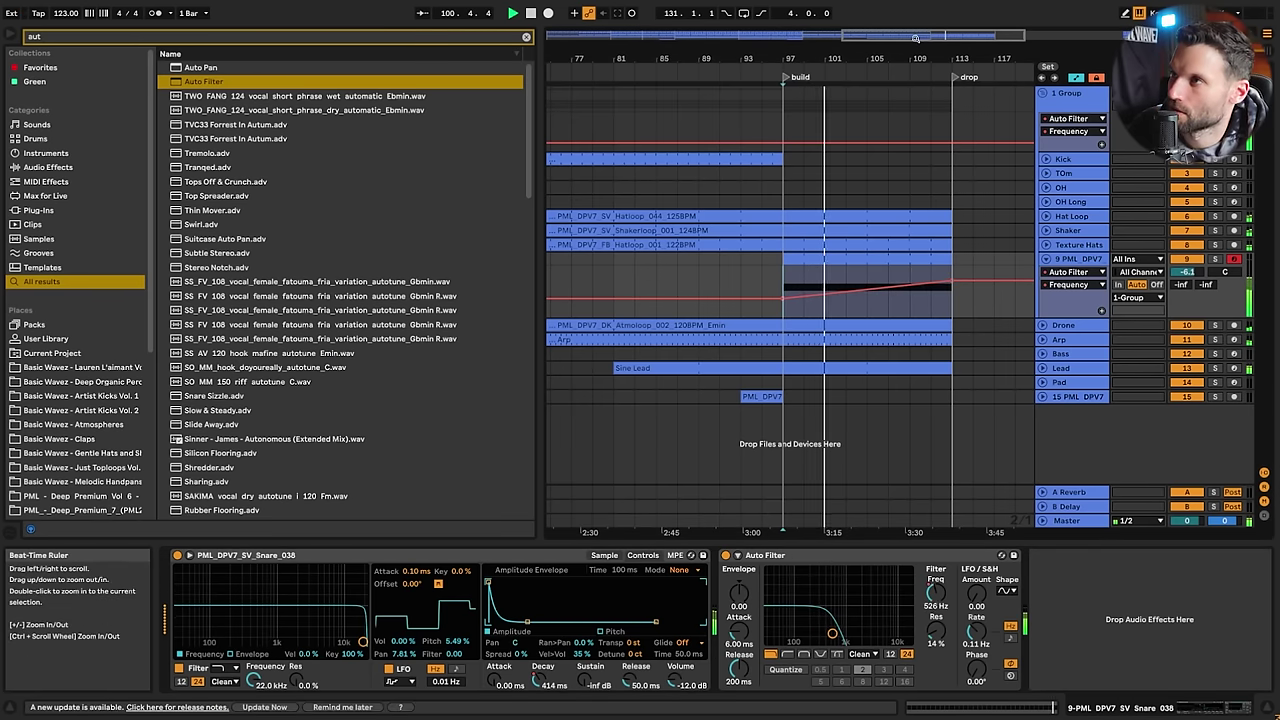
{"action": "left_click_drag", "start_coordinate": [915, 38], "coordinate": [915, 5]}
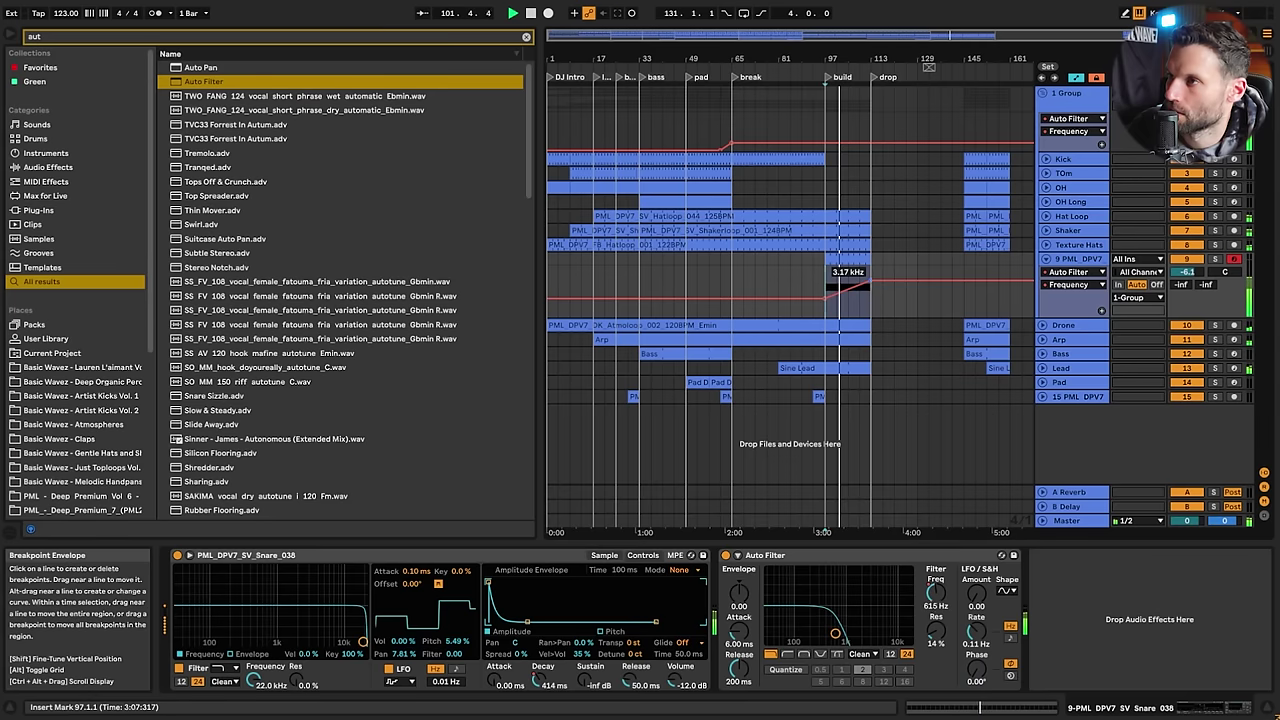
{"action": "left_click_drag", "start_coordinate": [846, 283], "coordinate": [846, 272]}
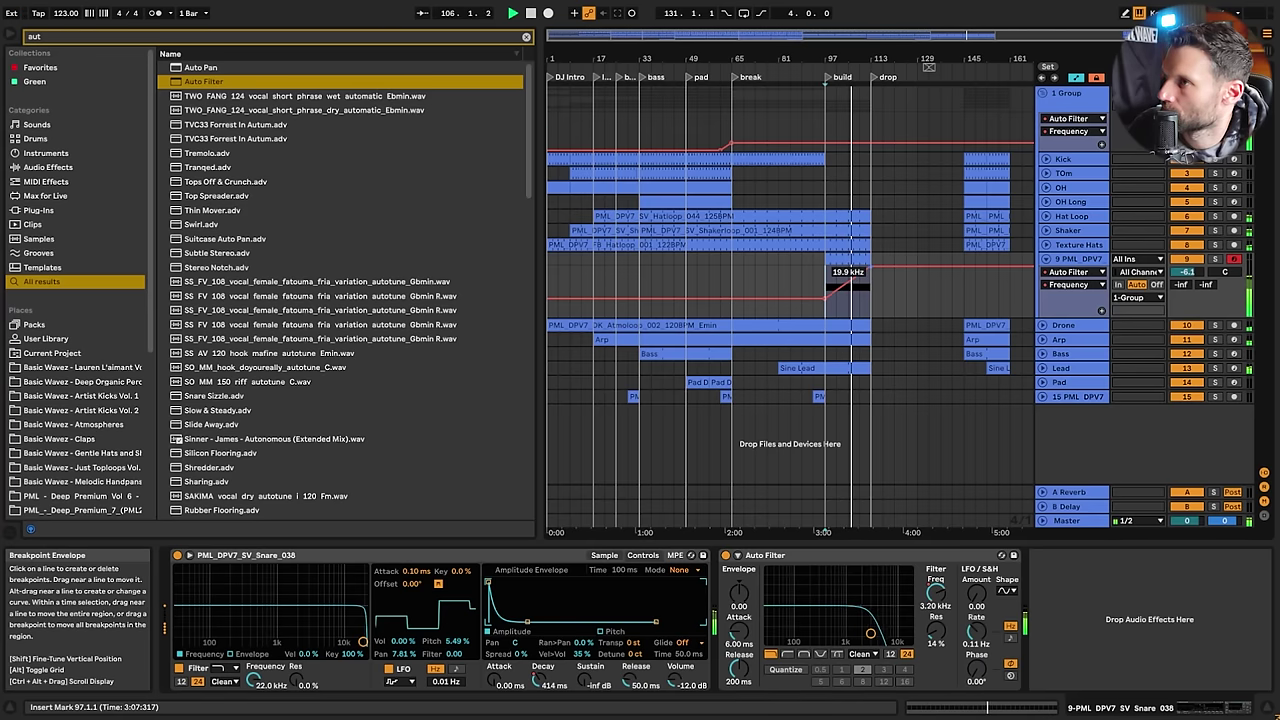
{"action": "left_click_drag", "start_coordinate": [848, 274], "coordinate": [870, 266]}
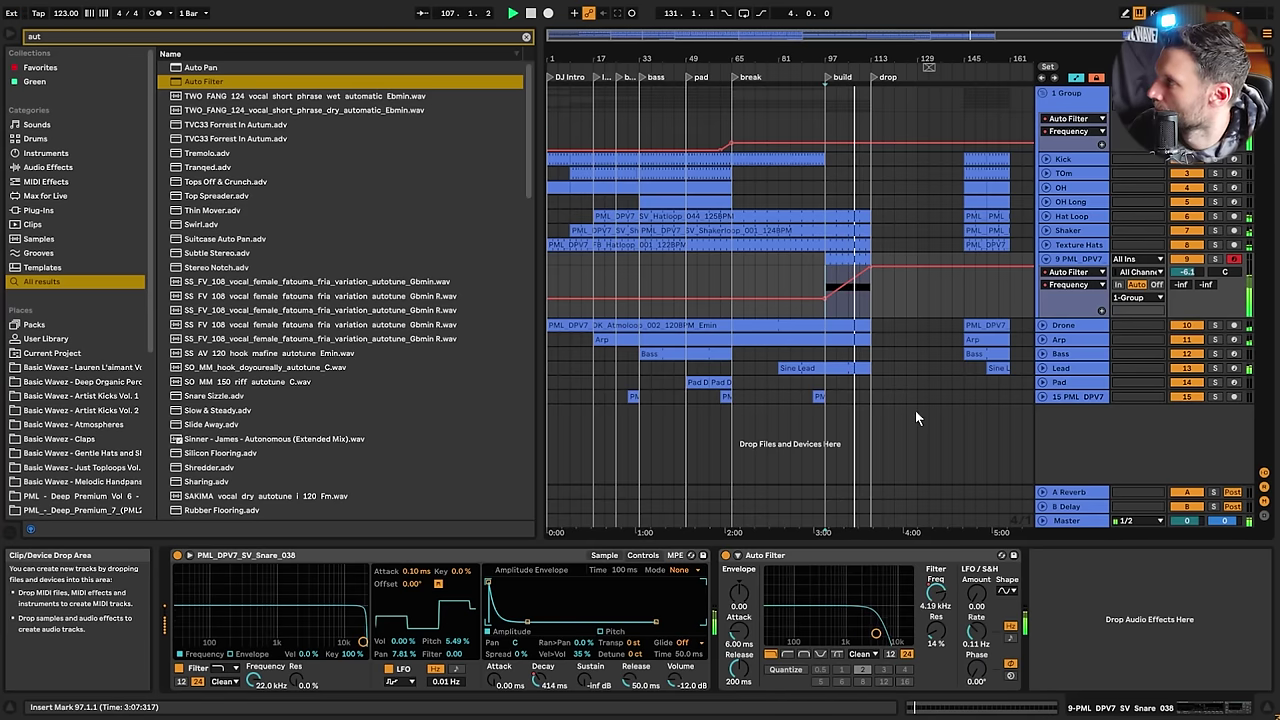
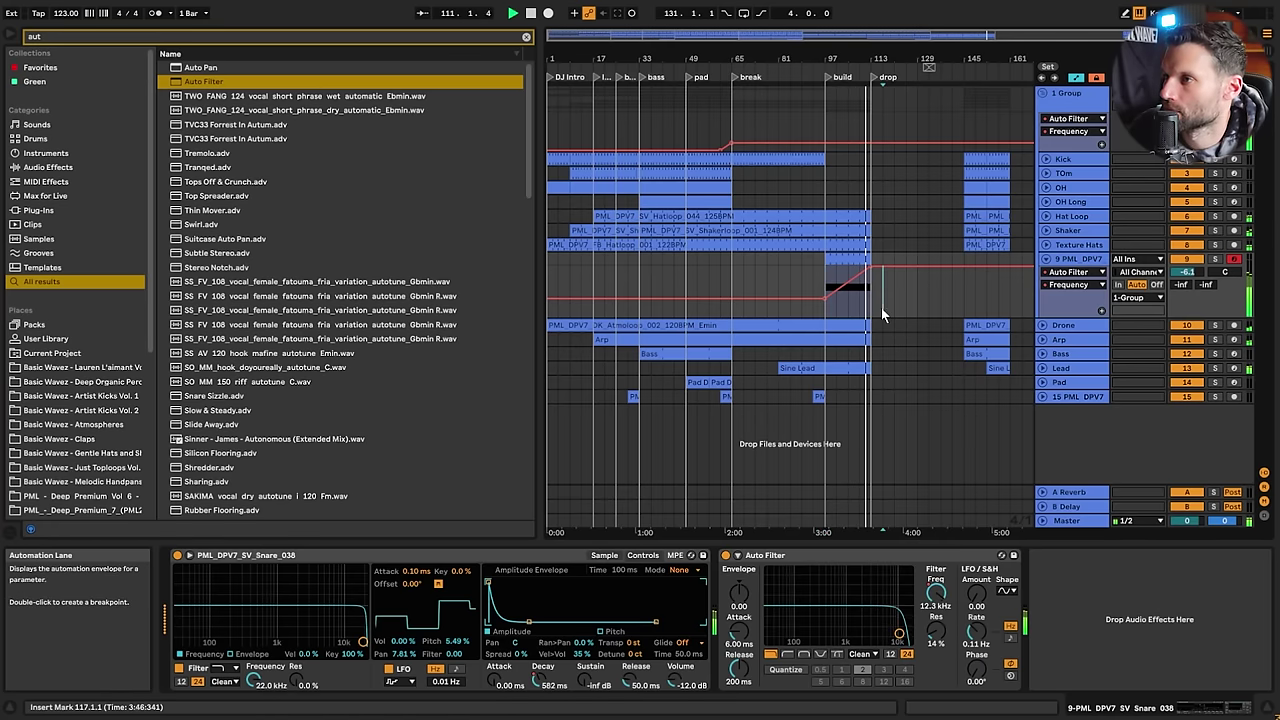
{"action": "left_click", "coordinate": [1042, 340]}
{"action": "key", "text": "space"}
{"action": "scroll", "coordinate": [972, 366], "scroll_direction": "down", "scroll_amount": 3}
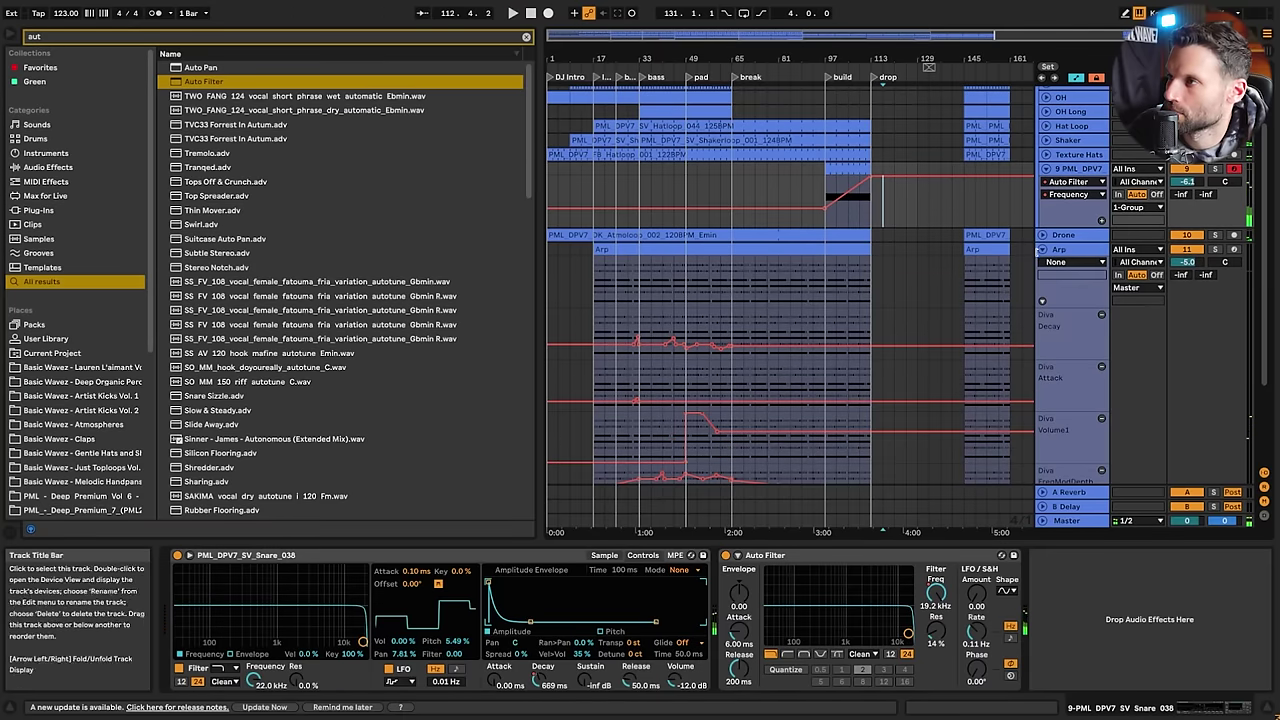
{"action": "left_click", "coordinate": [1042, 249]}
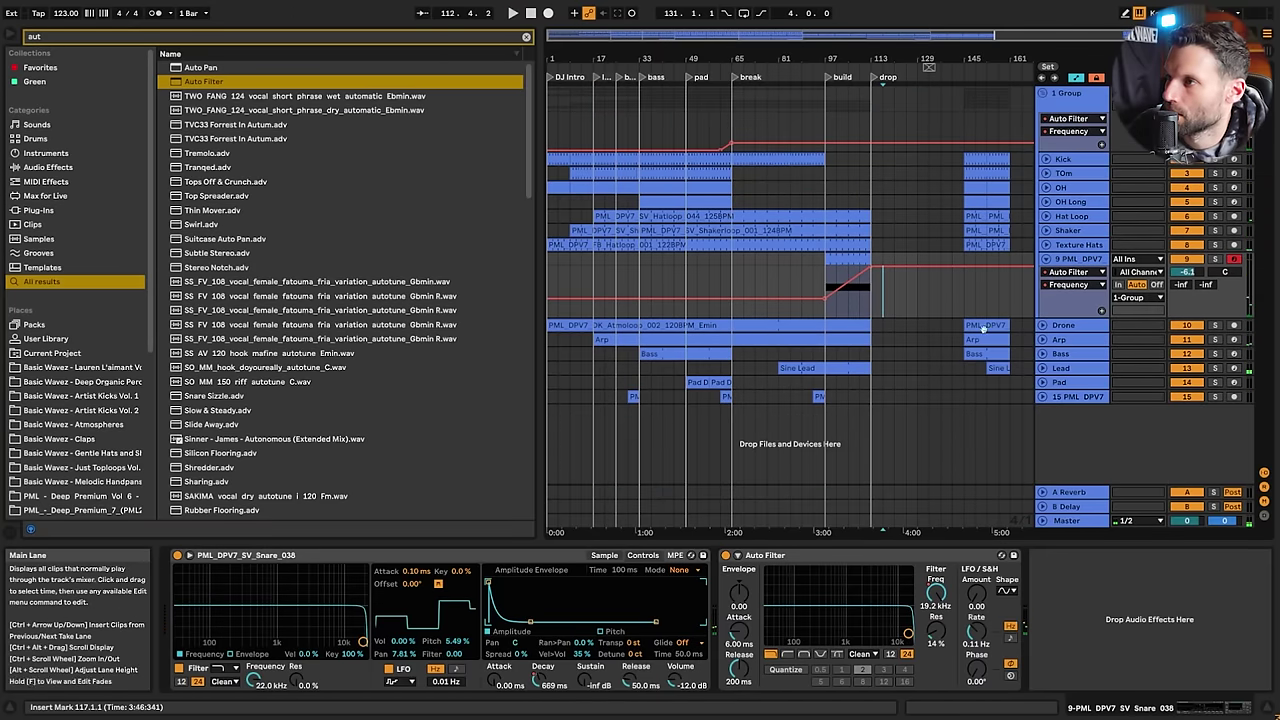
Extend the lead clip to bar 129 and automate its filter frequency to rise through the build to 19.9 kHz at the drop
{"action": "left_click", "coordinate": [1042, 368]}
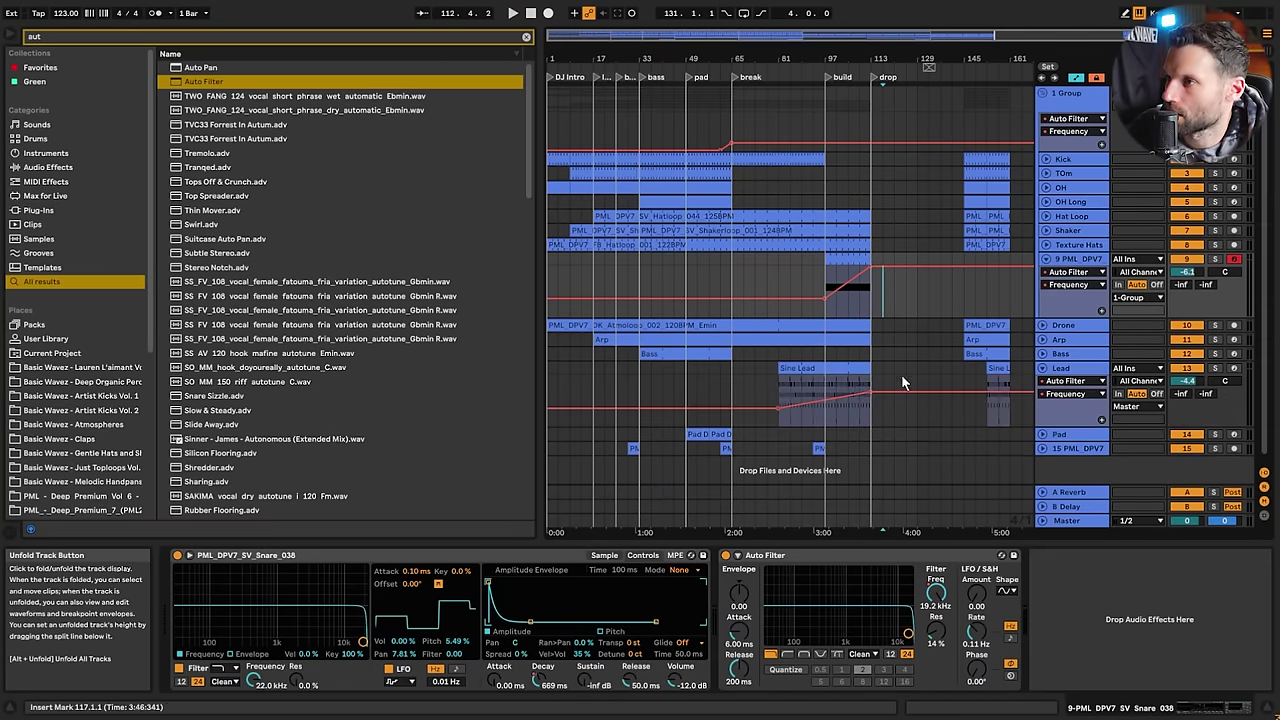
{"action": "left_click", "coordinate": [840, 400]}
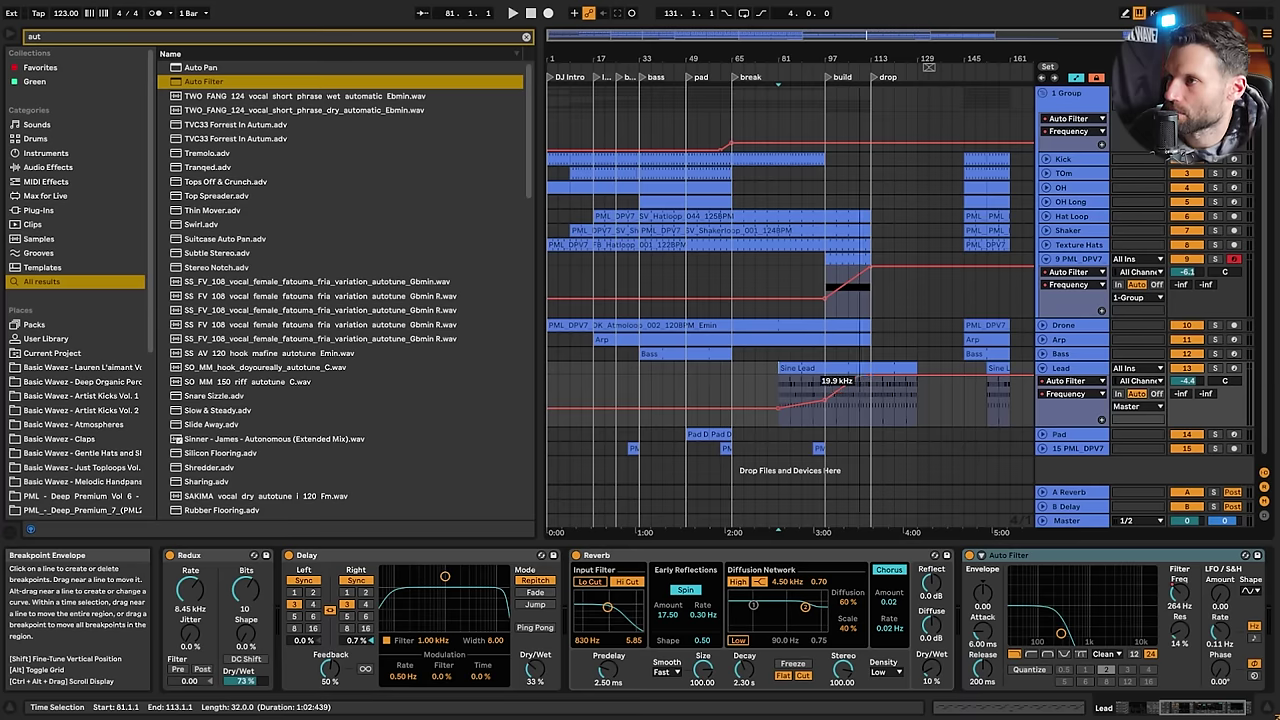
{"action": "left_click", "coordinate": [857, 396]}
{"action": "key", "text": "space"}
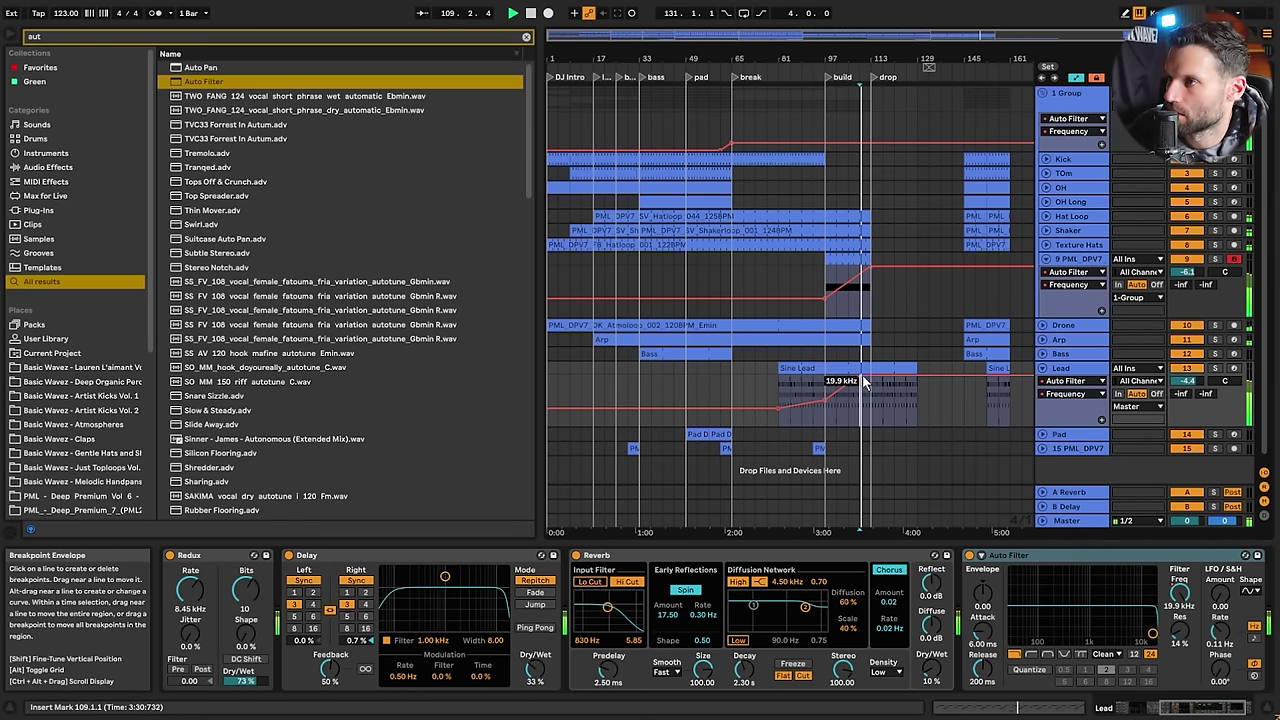
{"action": "left_click", "coordinate": [860, 376]}
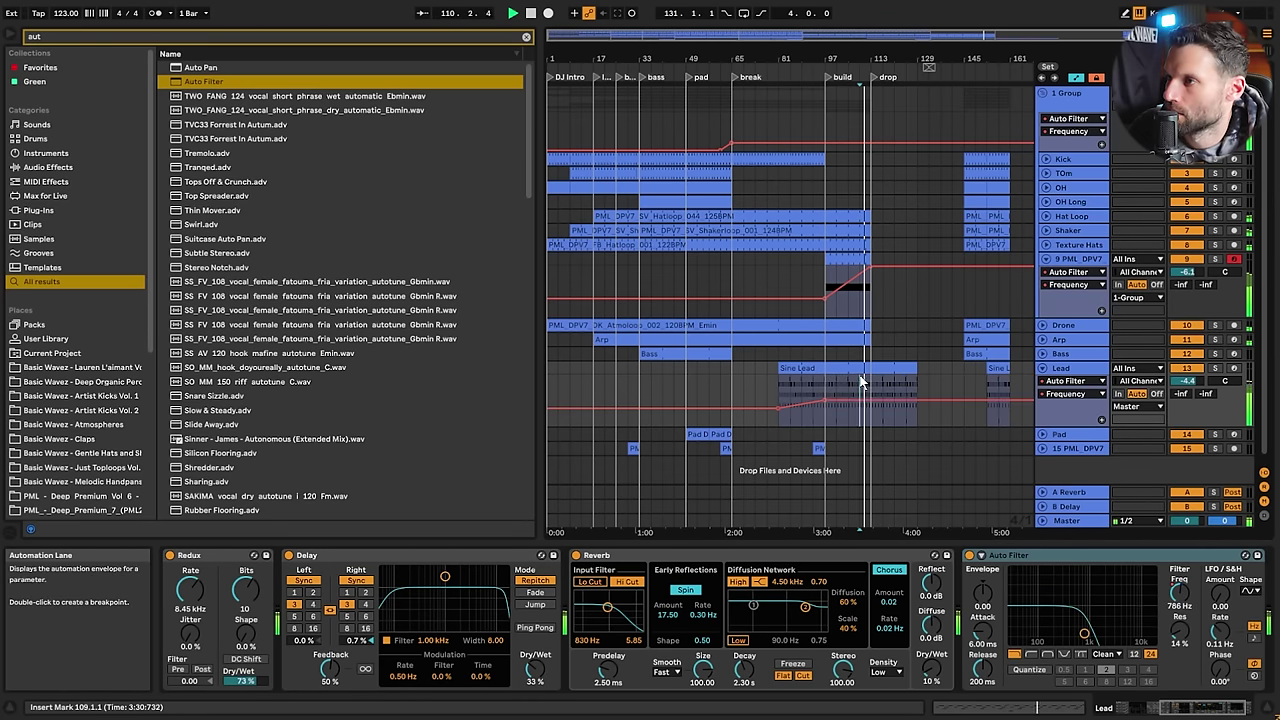
{"action": "mouse_move", "coordinate": [870, 399]}
{"action": "left_mouse_down"}
{"action": "mouse_move", "coordinate": [882, 376]}
{"action": "mouse_move", "coordinate": [870, 376]}
{"action": "left_mouse_up"}
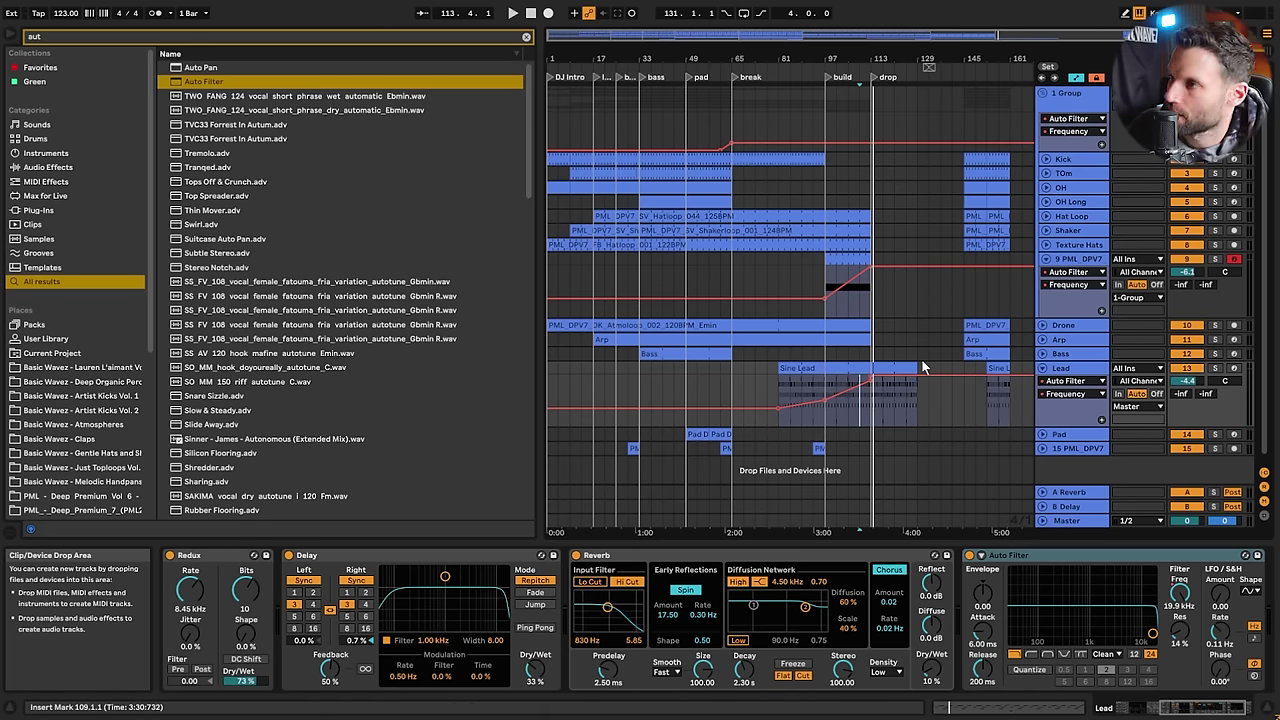
Copy the FX clip on track 15 to bar 109 so it ends at the drop, and play the transition
{"action": "left_click", "coordinate": [865, 449]}
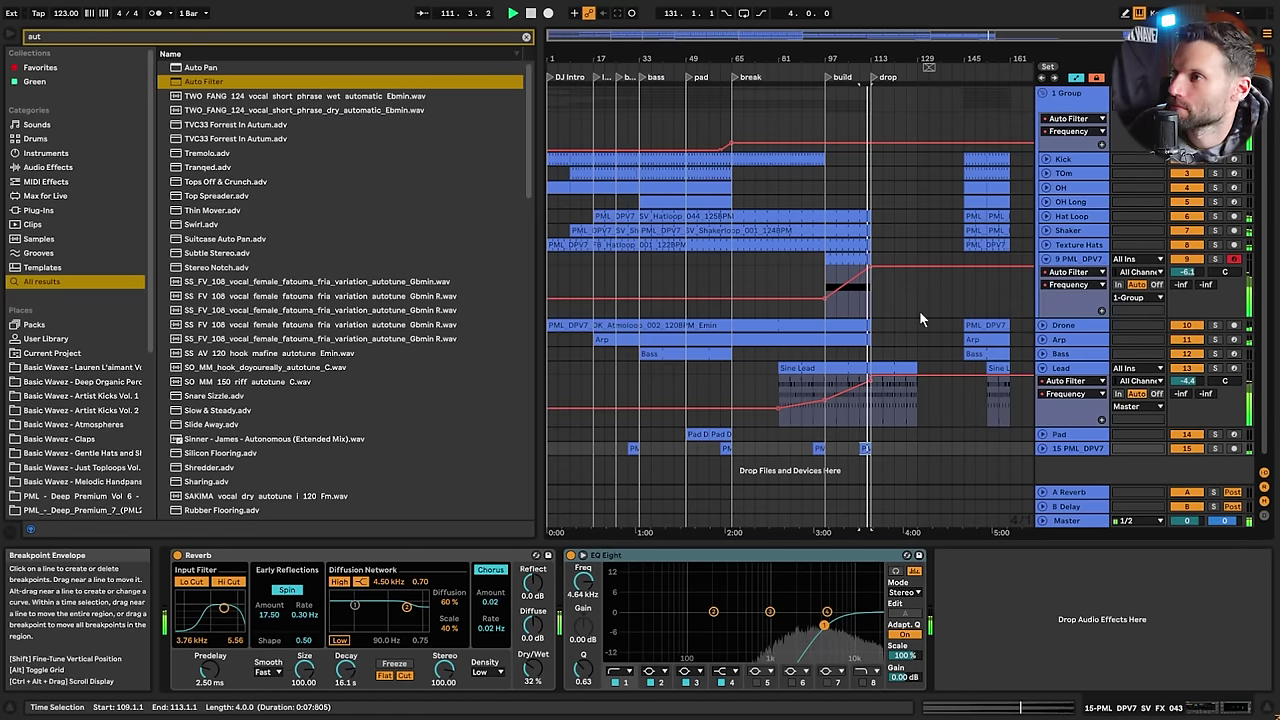
{"action": "left_click", "coordinate": [975, 341]}
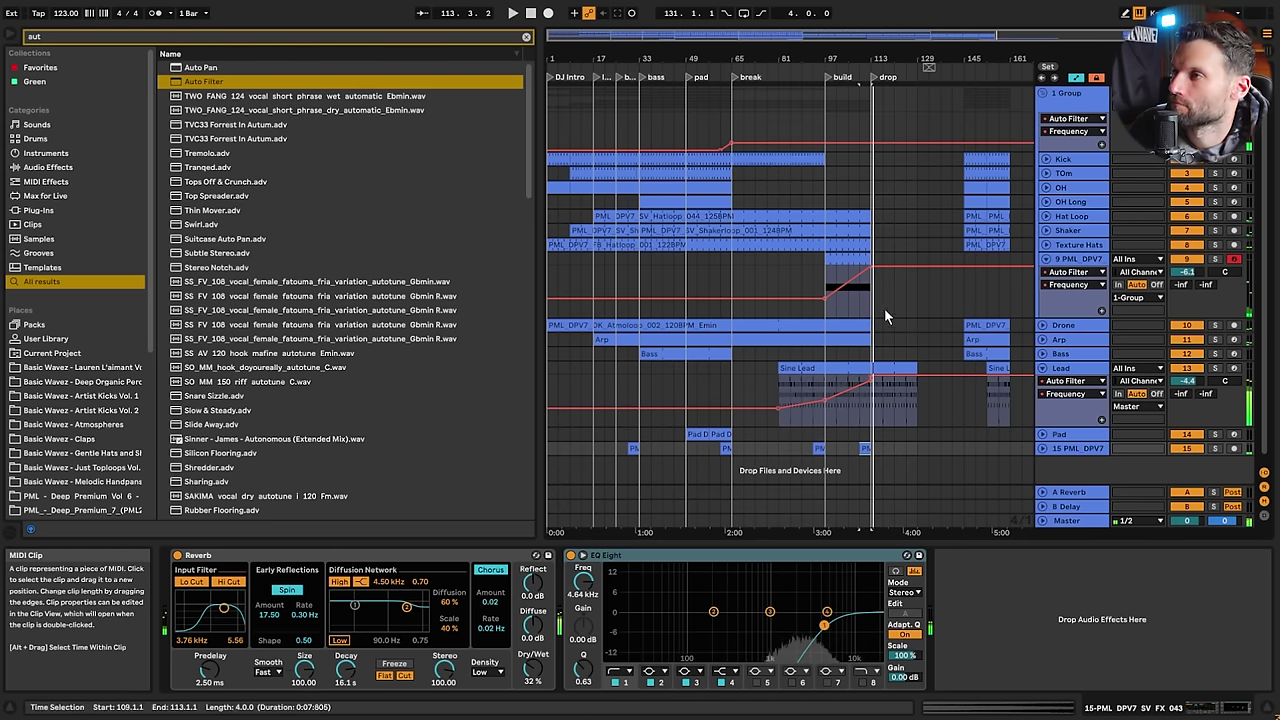
Move all the clips at bar 145 to the drop at bar 113 and play the transition from bar 109
{"action": "left_click_drag", "start_coordinate": [945, 34], "coordinate": [873, 84]}
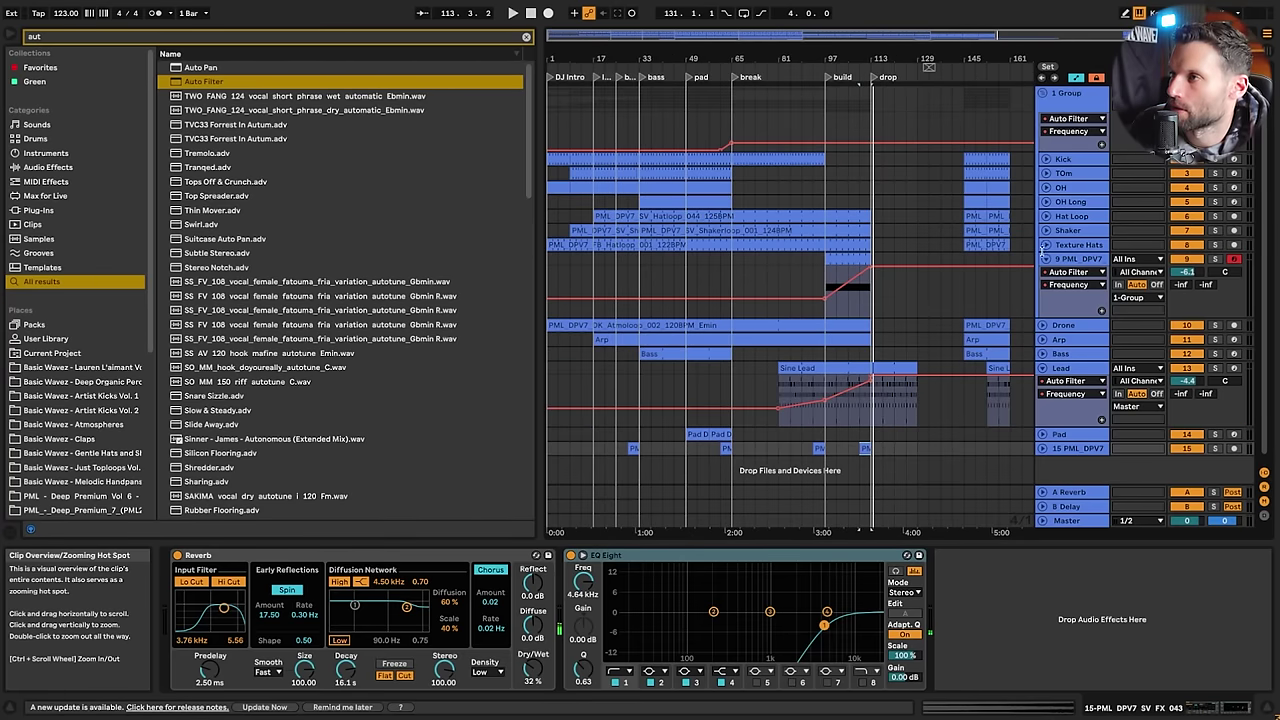
{"action": "left_click", "coordinate": [969, 160]}
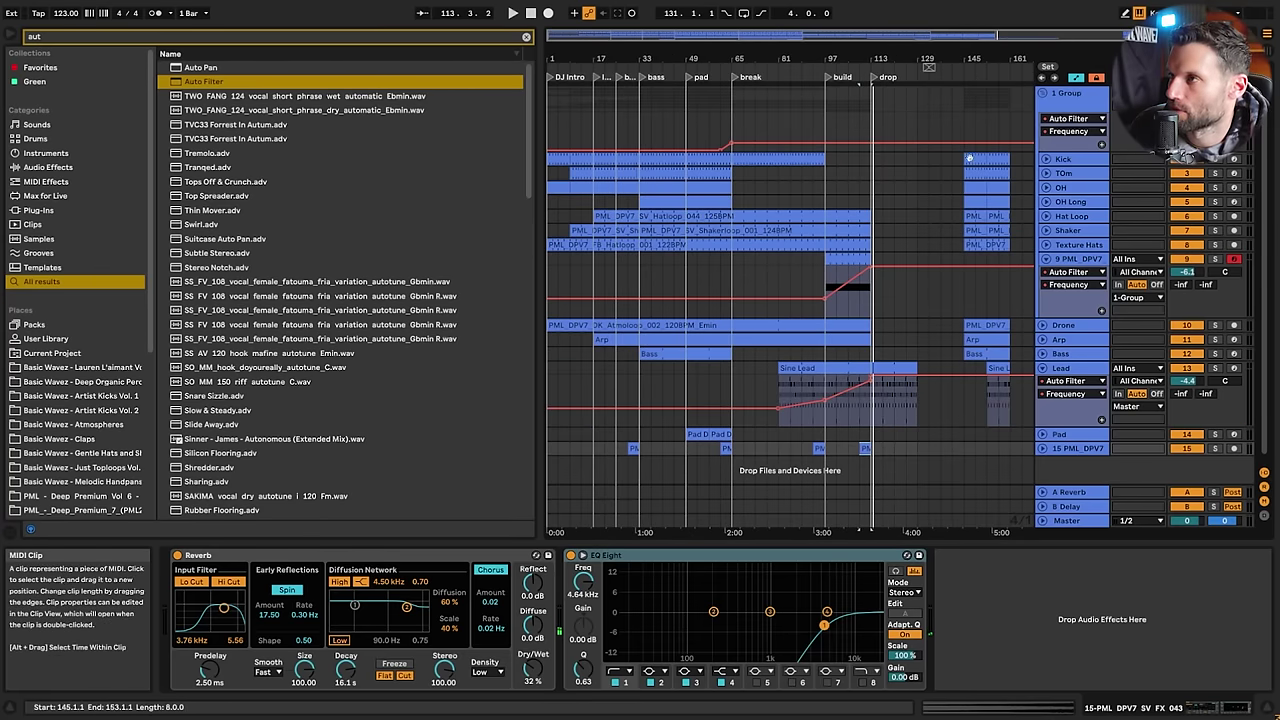
{"action": "left_click_drag", "start_coordinate": [958, 162], "coordinate": [880, 167]}
{"action": "left_click", "coordinate": [860, 303]}
{"action": "key", "text": "space"}
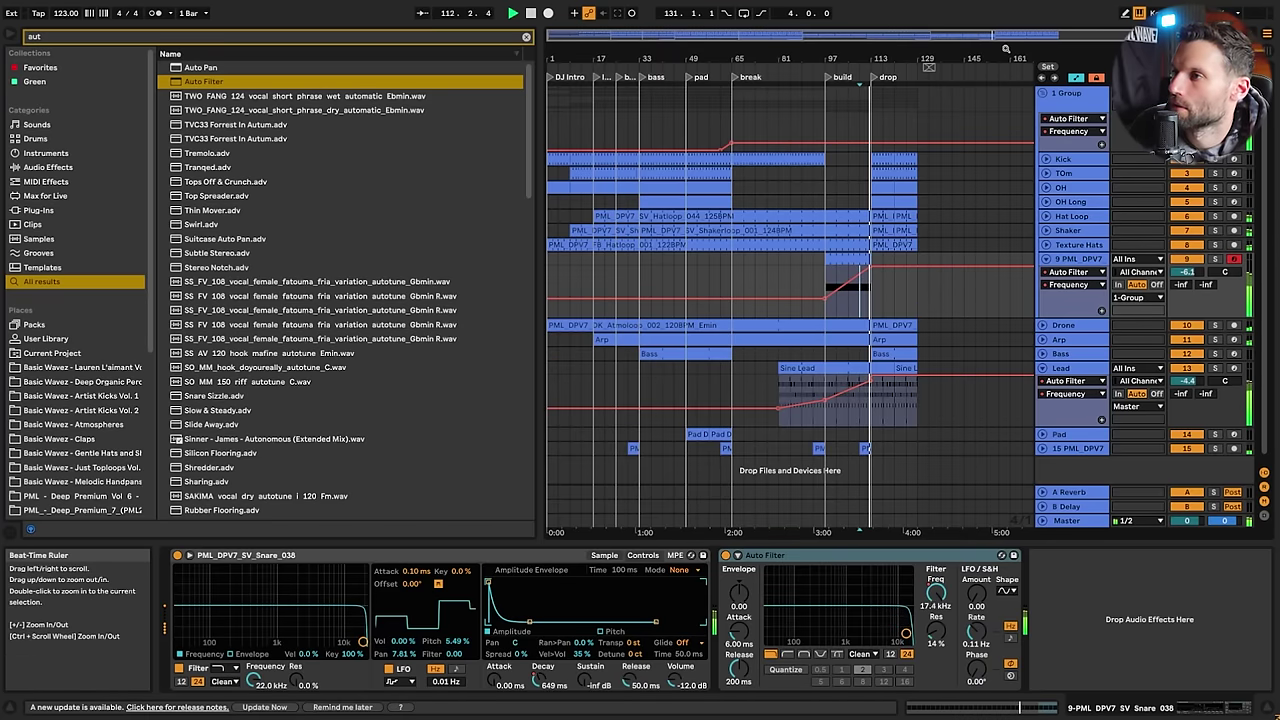
{"action": "mouse_move", "coordinate": [1017, 36]}
{"action": "left_mouse_down"}
{"action": "mouse_move", "coordinate": [1018, 70]}
{"action": "mouse_move", "coordinate": [1018, 36]}
{"action": "left_mouse_up"}
{"action": "key", "text": "space"}
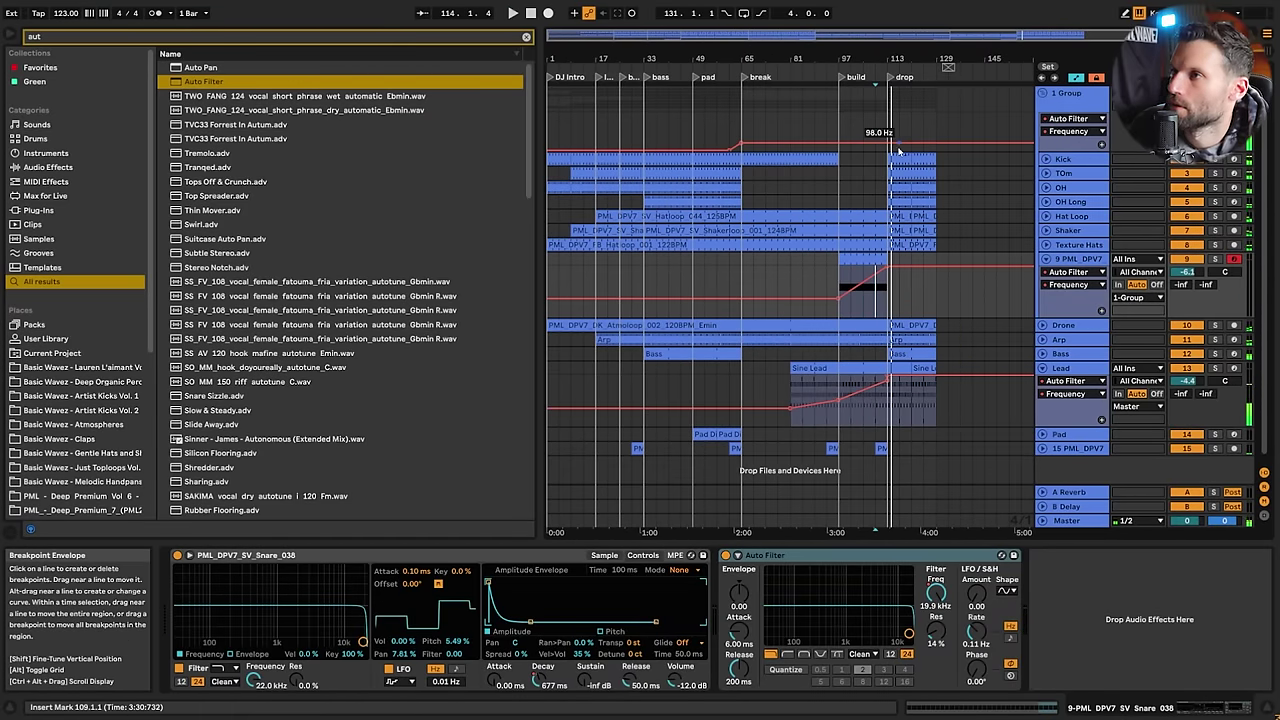
Automate the group's filter frequency to fall from 98 Hz at about bar 107 to 26 Hz at the drop, and play it
{"action": "left_click", "coordinate": [901, 148]}
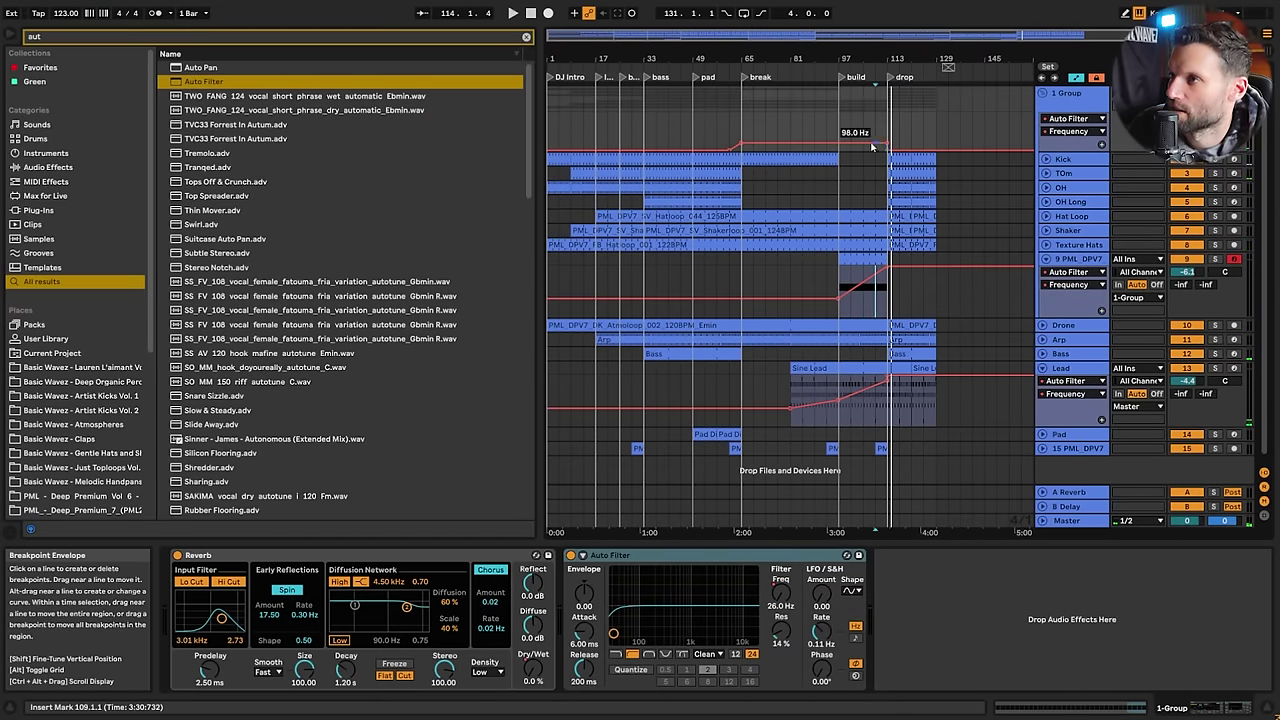
{"action": "key", "text": "space"}
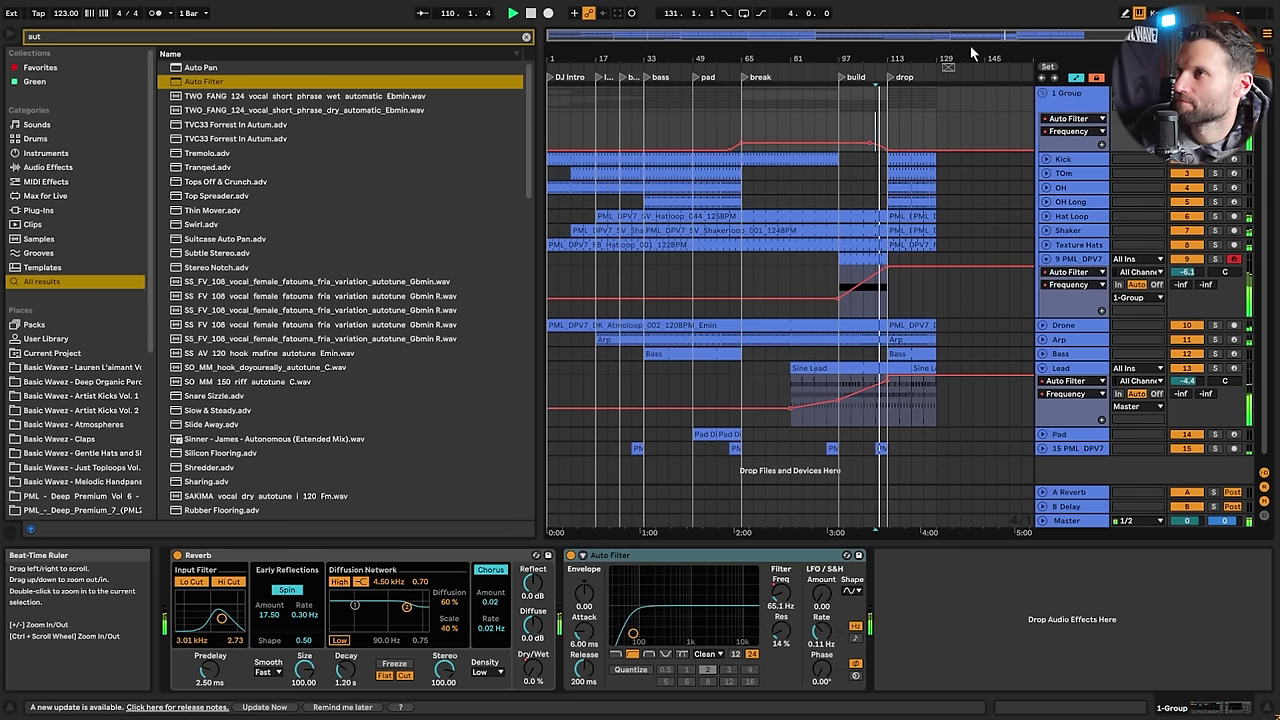
{"action": "left_click_drag", "start_coordinate": [968, 37], "coordinate": [1014, 50]}
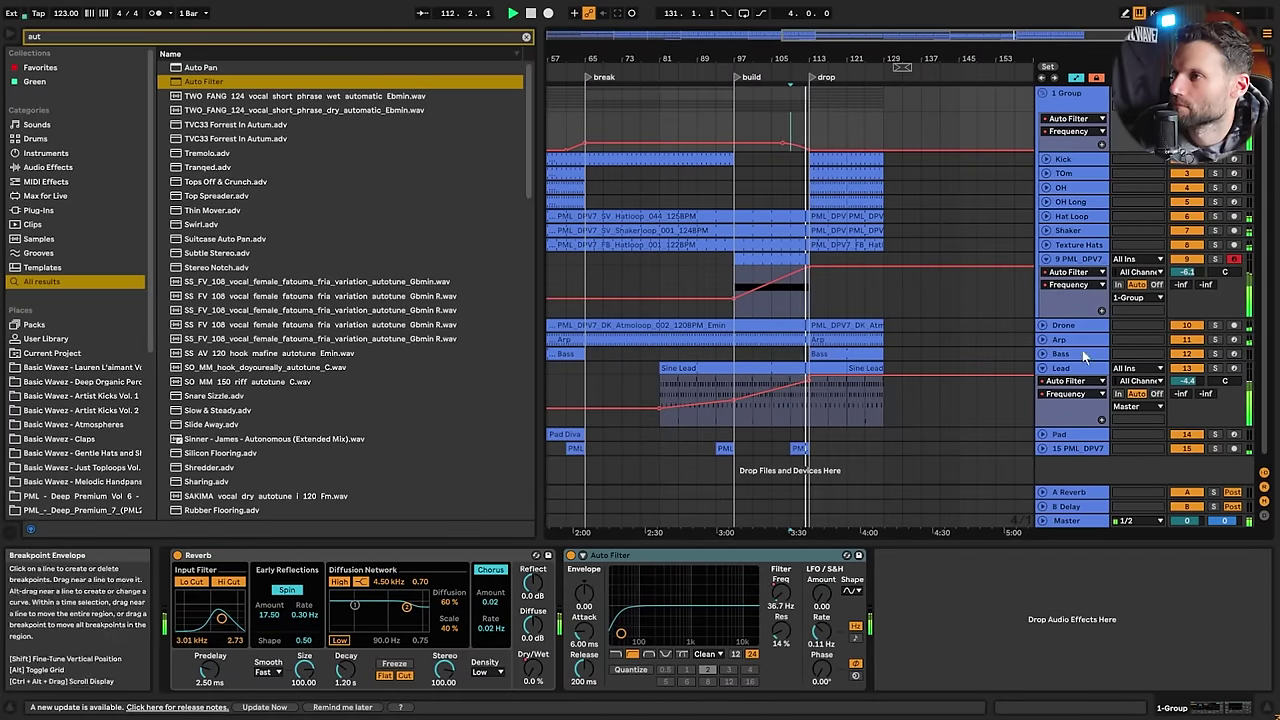
Check the Arp track's Diva automation envelopes while the drop plays, and stop playback
{"action": "left_click", "coordinate": [1042, 339]}
{"action": "scroll", "coordinate": [896, 345], "scroll_direction": "down", "scroll_amount": 5}
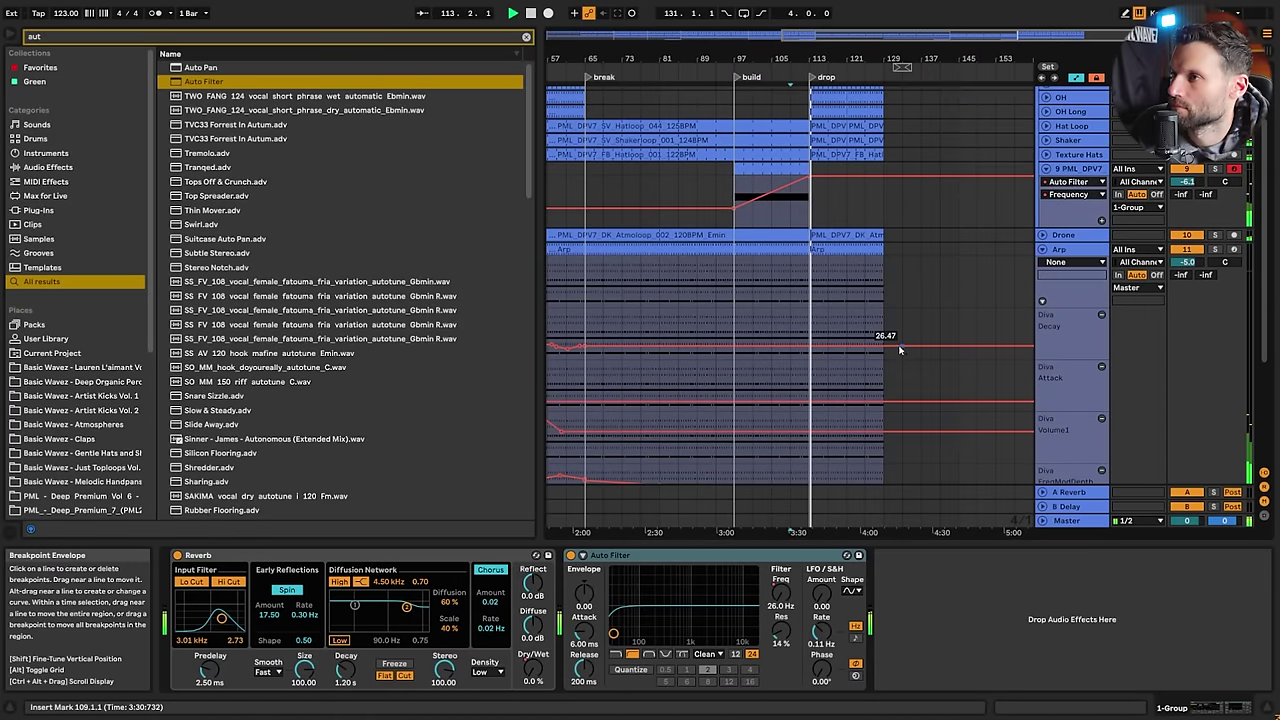
{"action": "left_click", "coordinate": [1051, 160]}
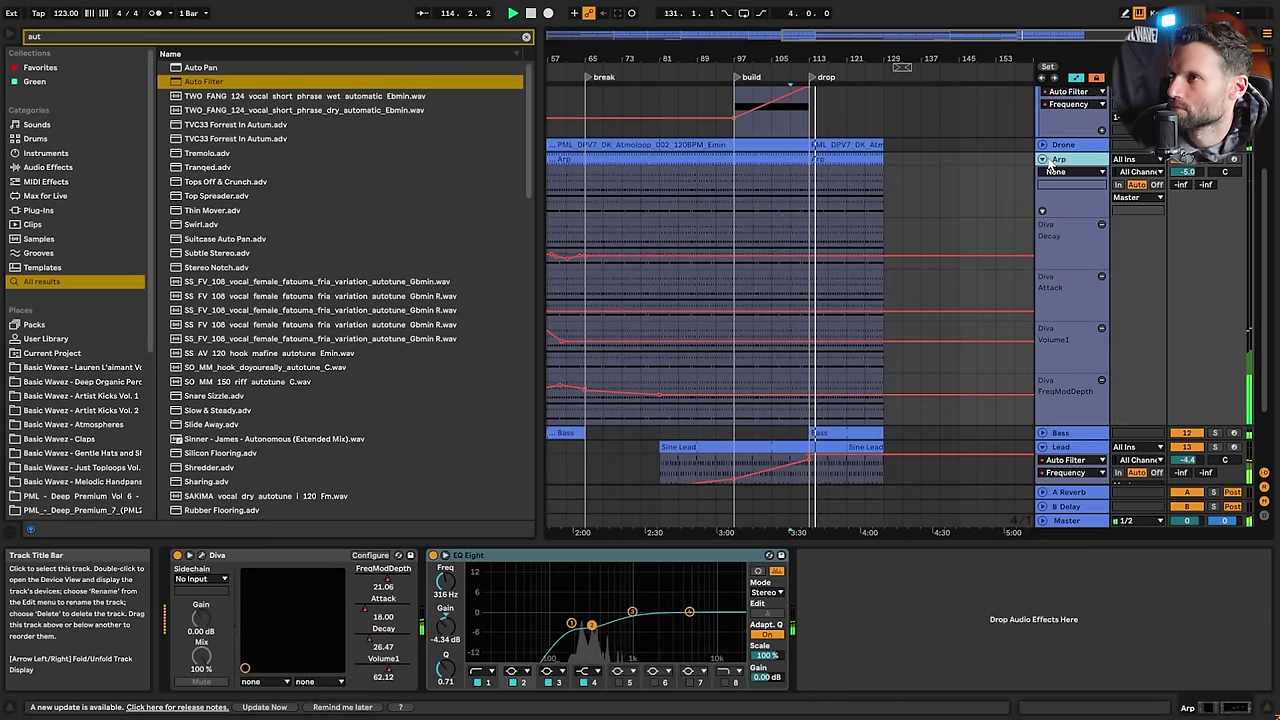
{"action": "left_click", "coordinate": [1043, 159]}
{"action": "left_click", "coordinate": [1043, 160]}
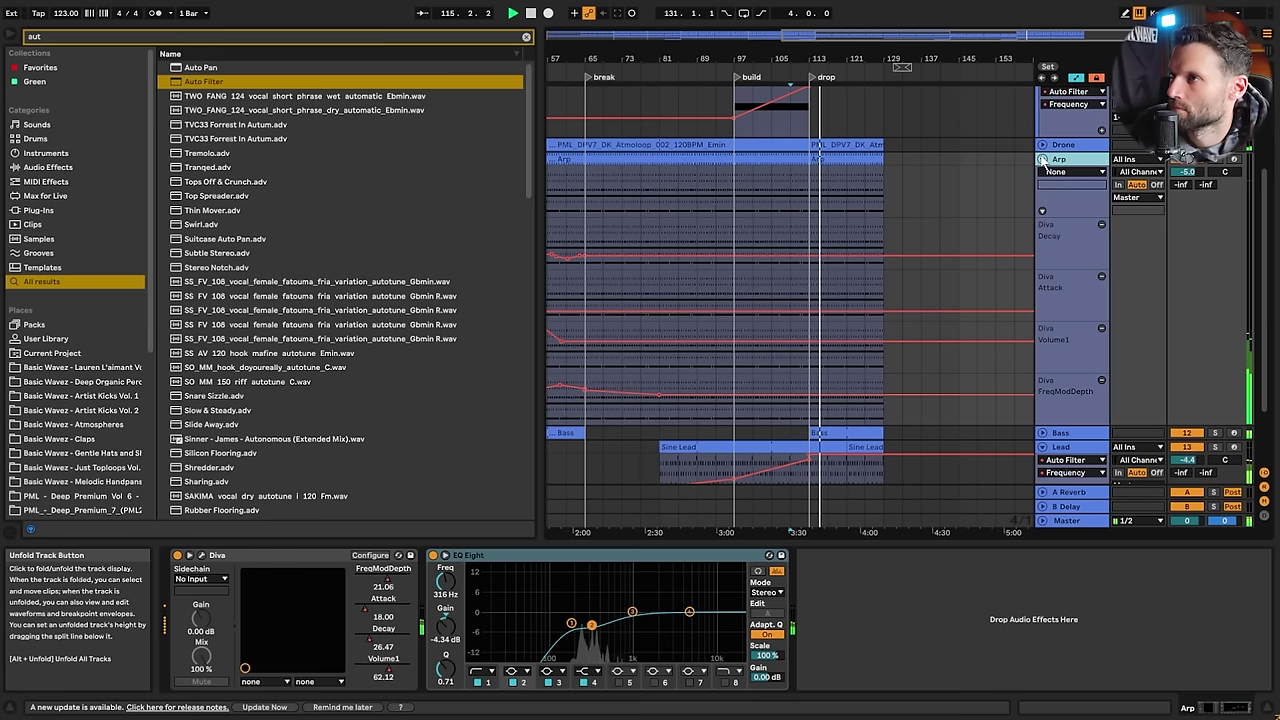
{"action": "left_click", "coordinate": [1043, 160]}
{"action": "key", "text": "space"}
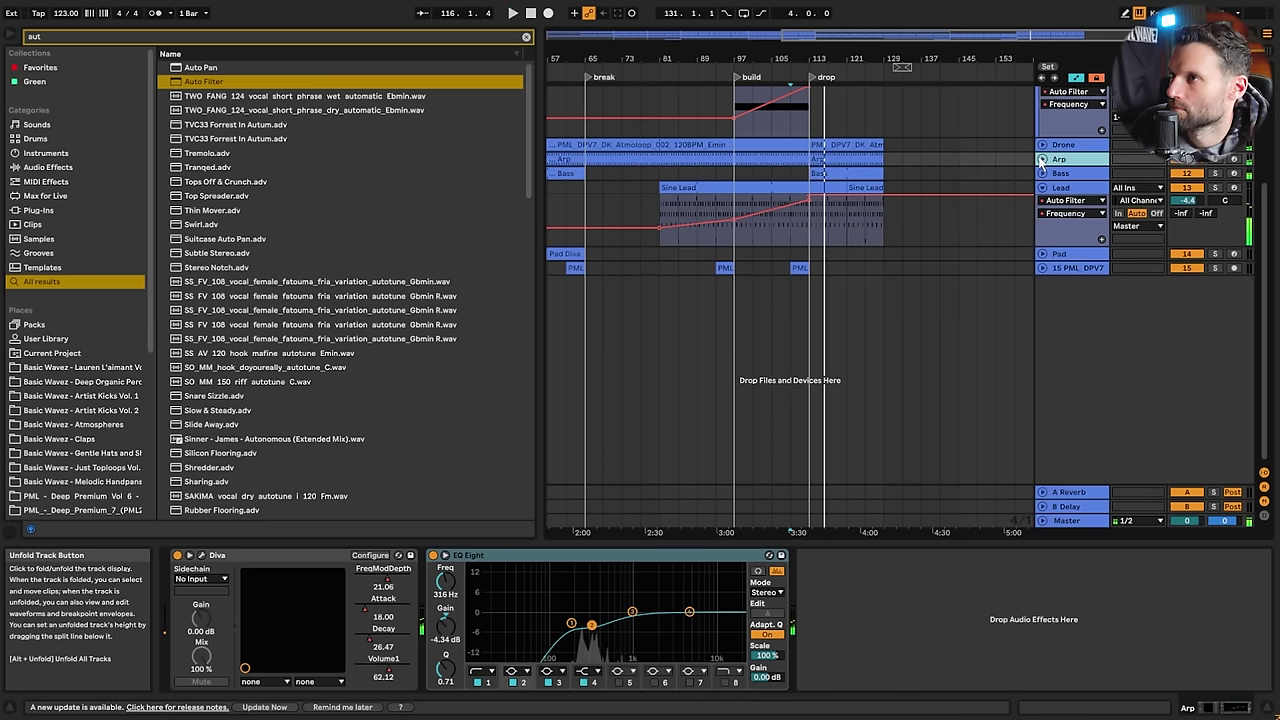
Copy the Arp's Diva automation from bars 49 to 65 and paste it at the drop at bar 113
{"action": "left_click", "coordinate": [1043, 160]}
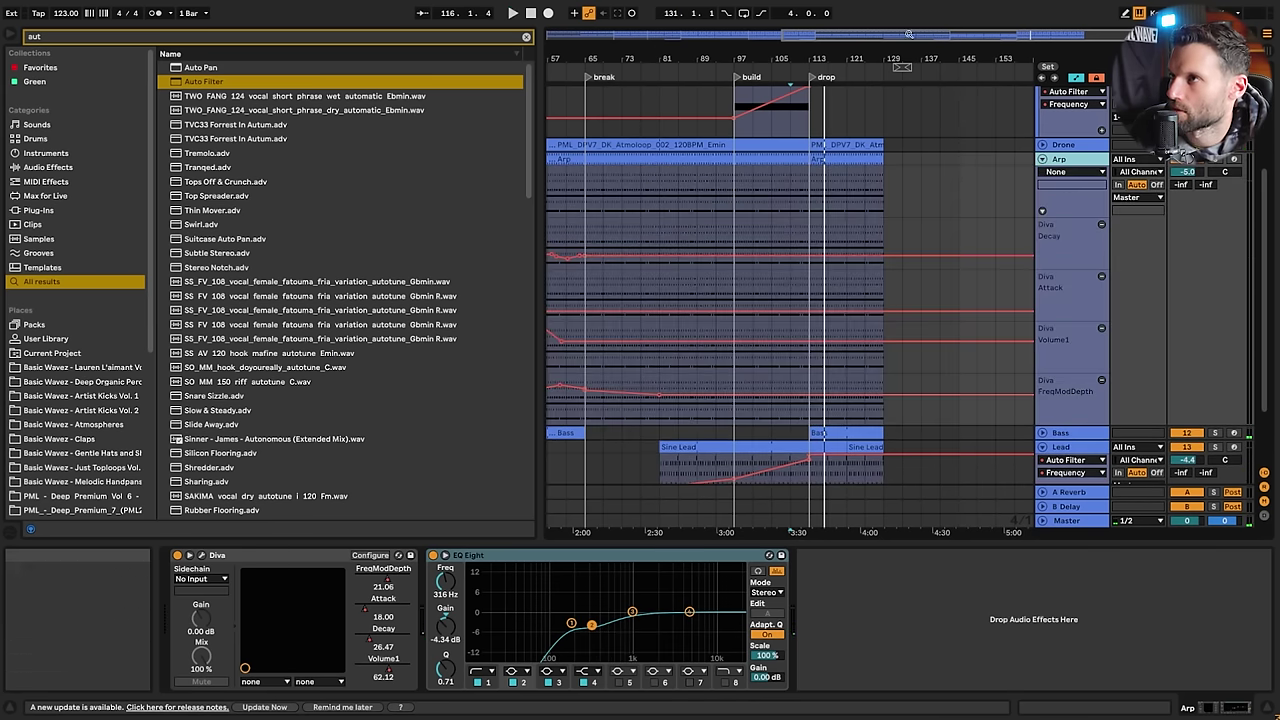
{"action": "left_click_drag", "start_coordinate": [700, 36], "coordinate": [690, 14]}
{"action": "left_click_drag", "start_coordinate": [645, 340], "coordinate": [732, 248]}
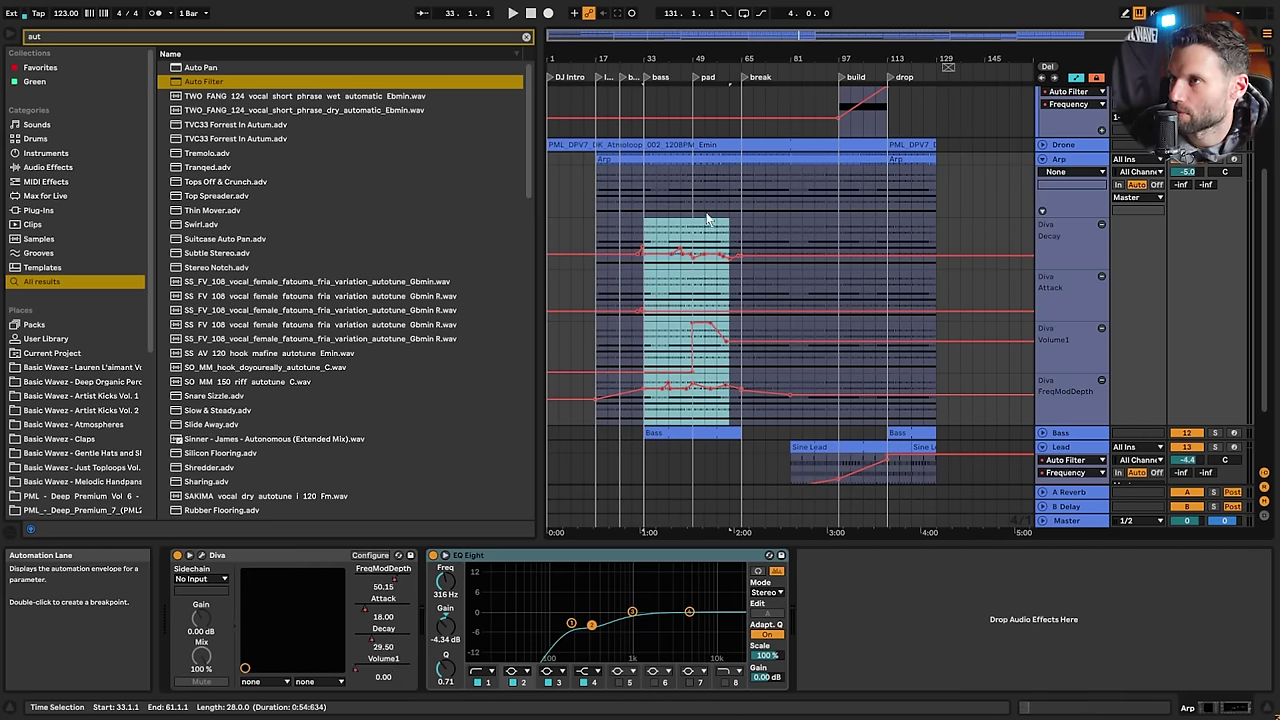
{"action": "left_click_drag", "start_coordinate": [692, 186], "coordinate": [742, 416]}
{"action": "key", "text": "ctrl+c"}
{"action": "left_click", "coordinate": [888, 188]}
{"action": "key", "text": "ctrl+v"}
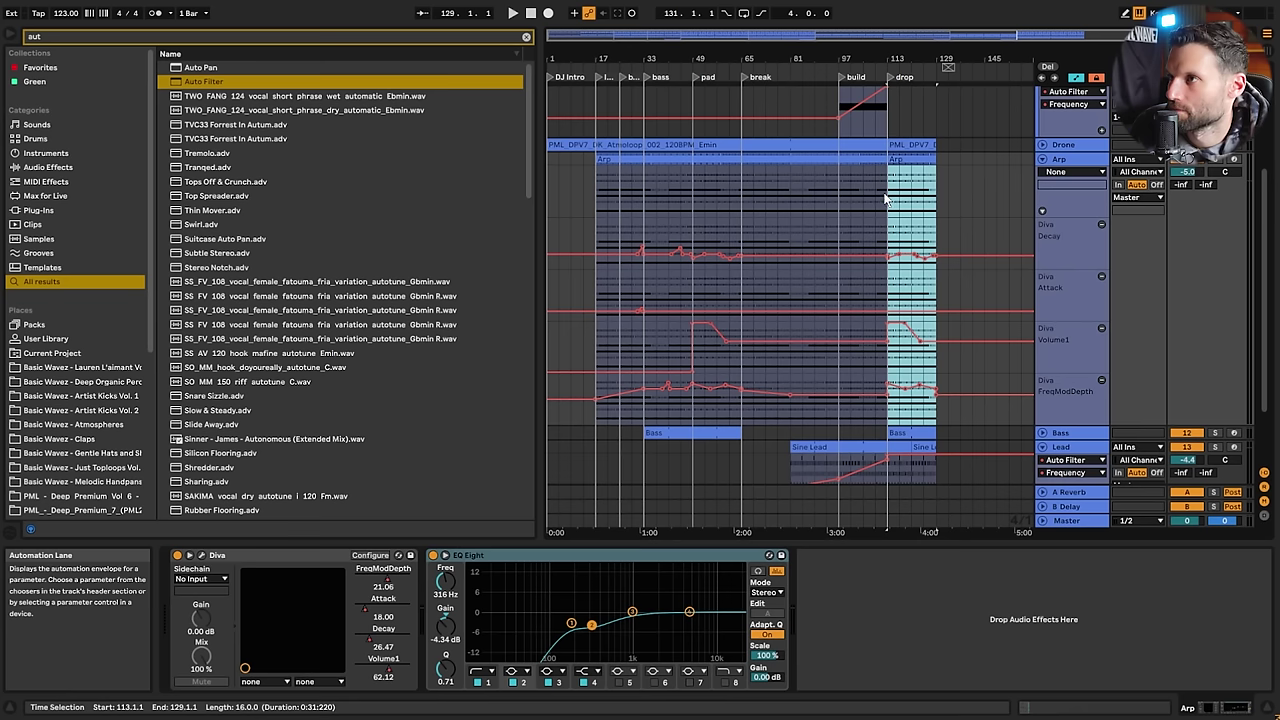
Automate the Arp's FreqModDepth to rise gradually from bar 109 to the drop, and play the transition
{"action": "left_click", "coordinate": [874, 187]}
{"action": "key", "text": "space"}
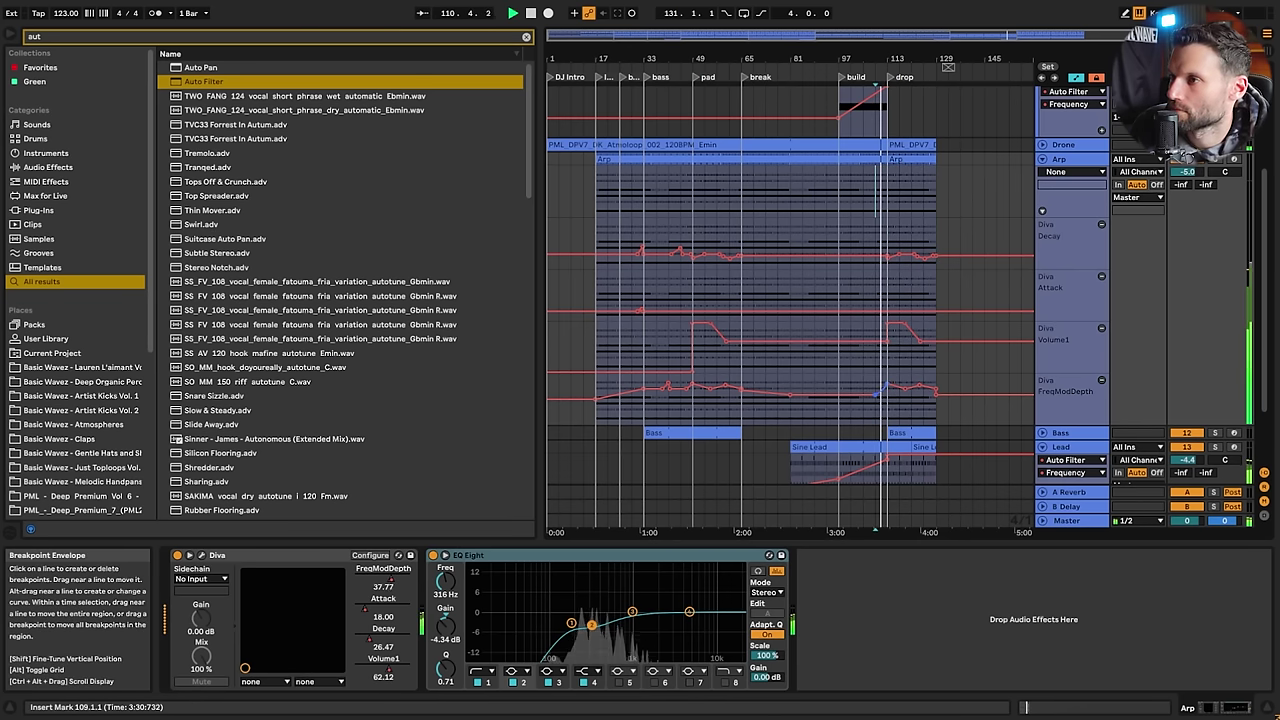
{"action": "left_click_drag", "start_coordinate": [1005, 36], "coordinate": [1005, 142]}
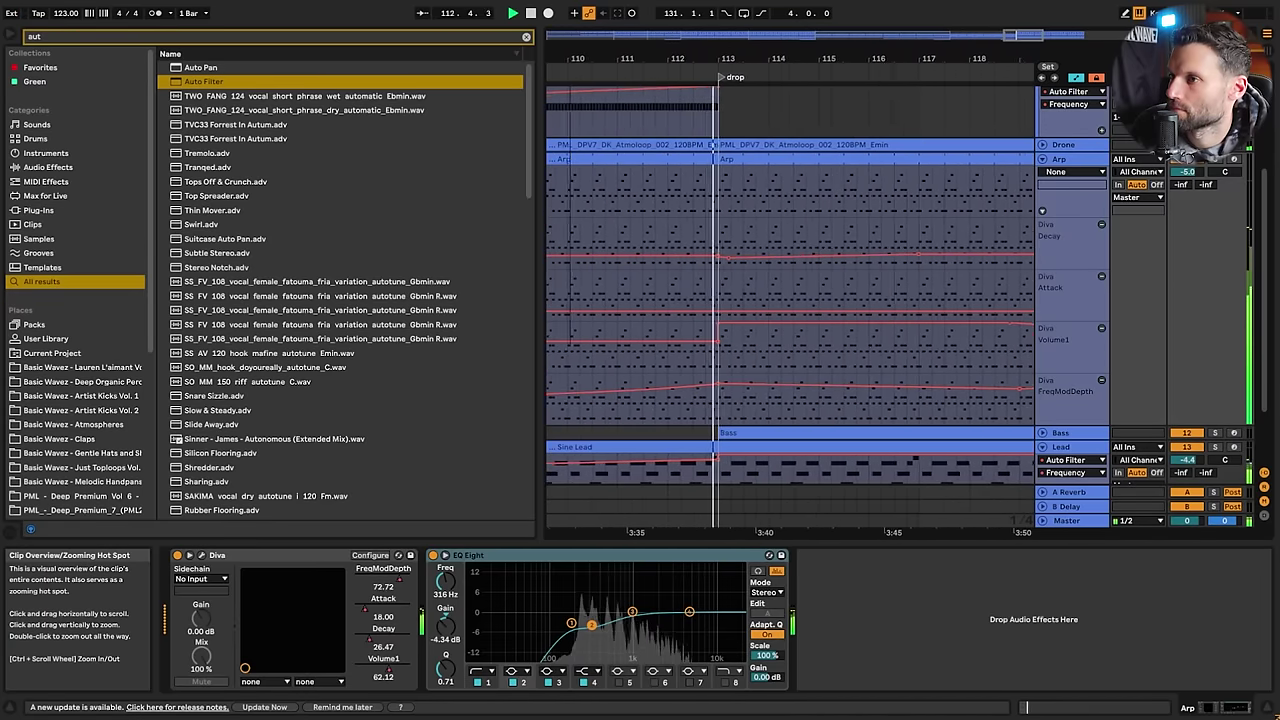
{"action": "left_click_drag", "start_coordinate": [1019, 36], "coordinate": [1019, 15]}
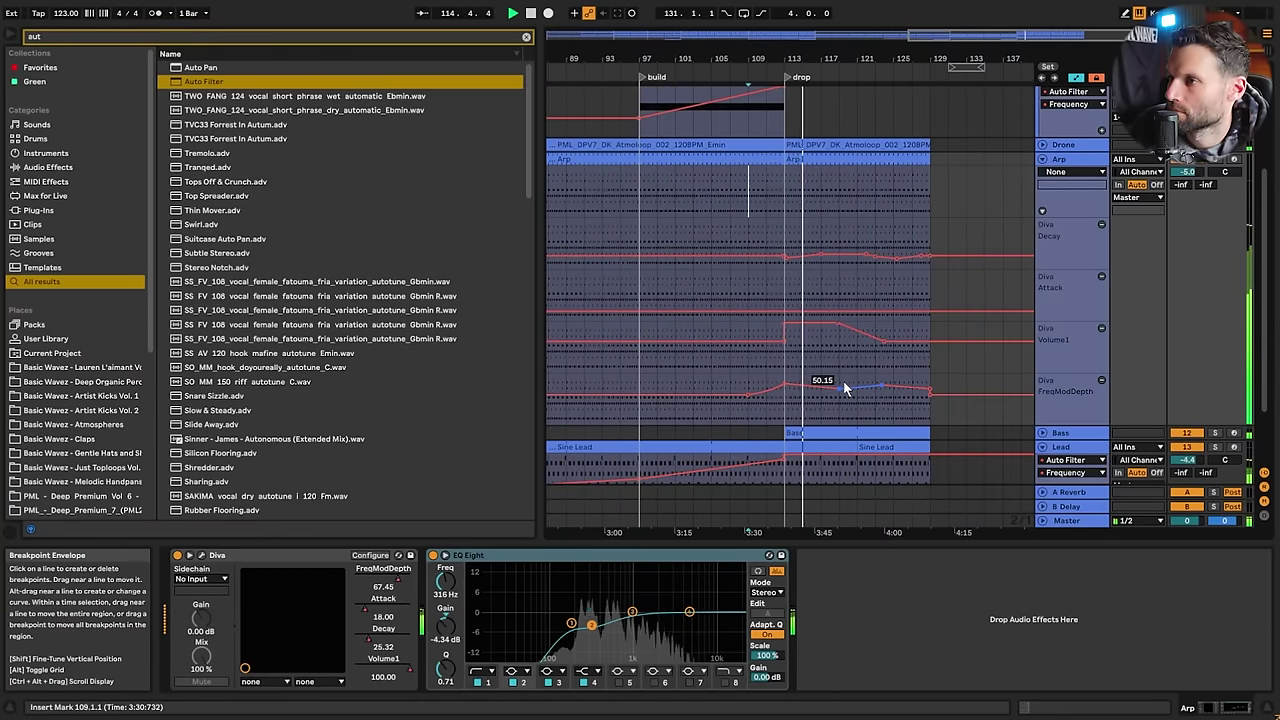
{"action": "scroll", "coordinate": [848, 410], "scroll_direction": "down", "scroll_amount": 3}
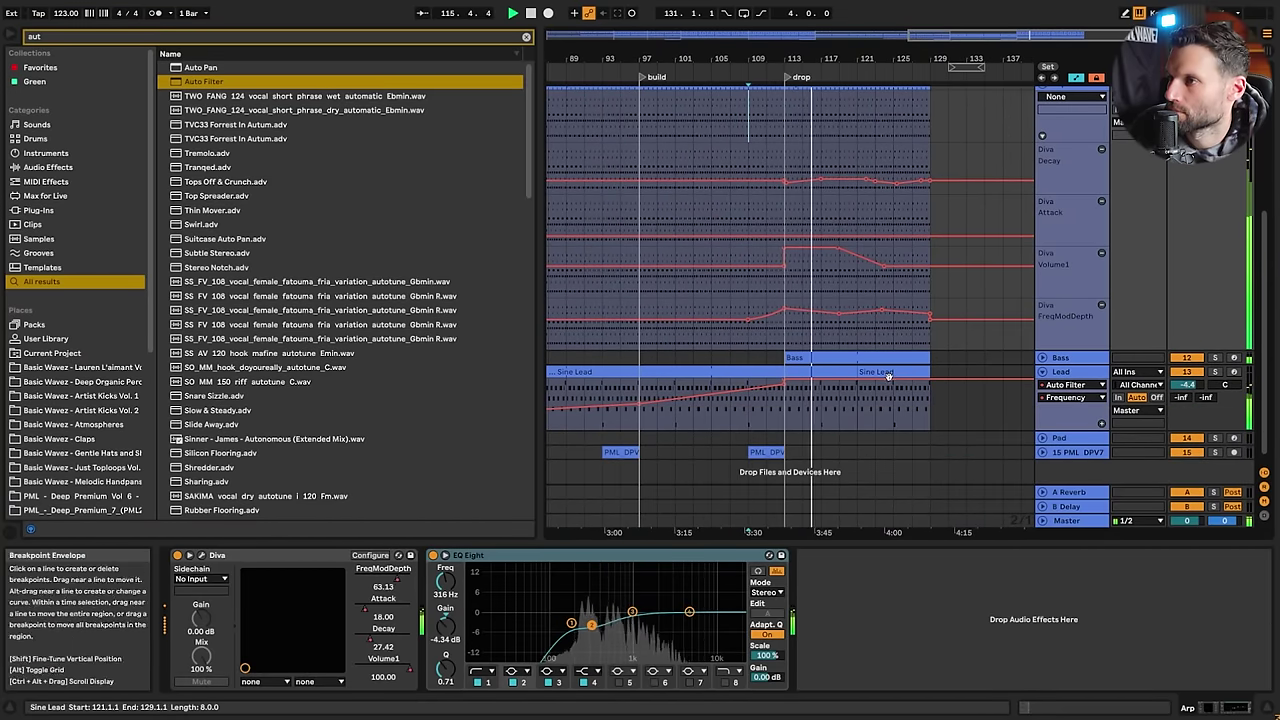
{"action": "scroll", "coordinate": [845, 350], "scroll_direction": "up", "scroll_amount": 1}
{"action": "scroll", "coordinate": [870, 320], "scroll_direction": "up", "scroll_amount": 10}
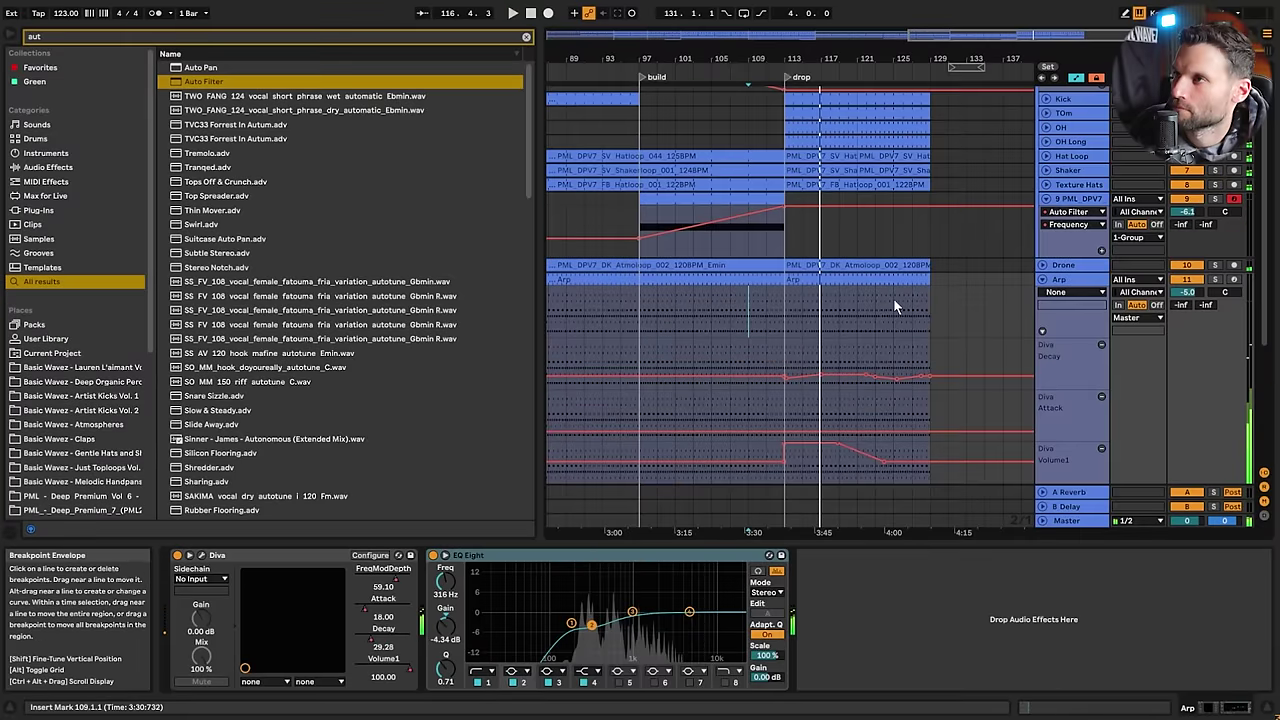
Play the last bars of the build and the start of the drop, and examine the snare, Arp and lead automation around bar 113
{"action": "left_click", "coordinate": [746, 308]}
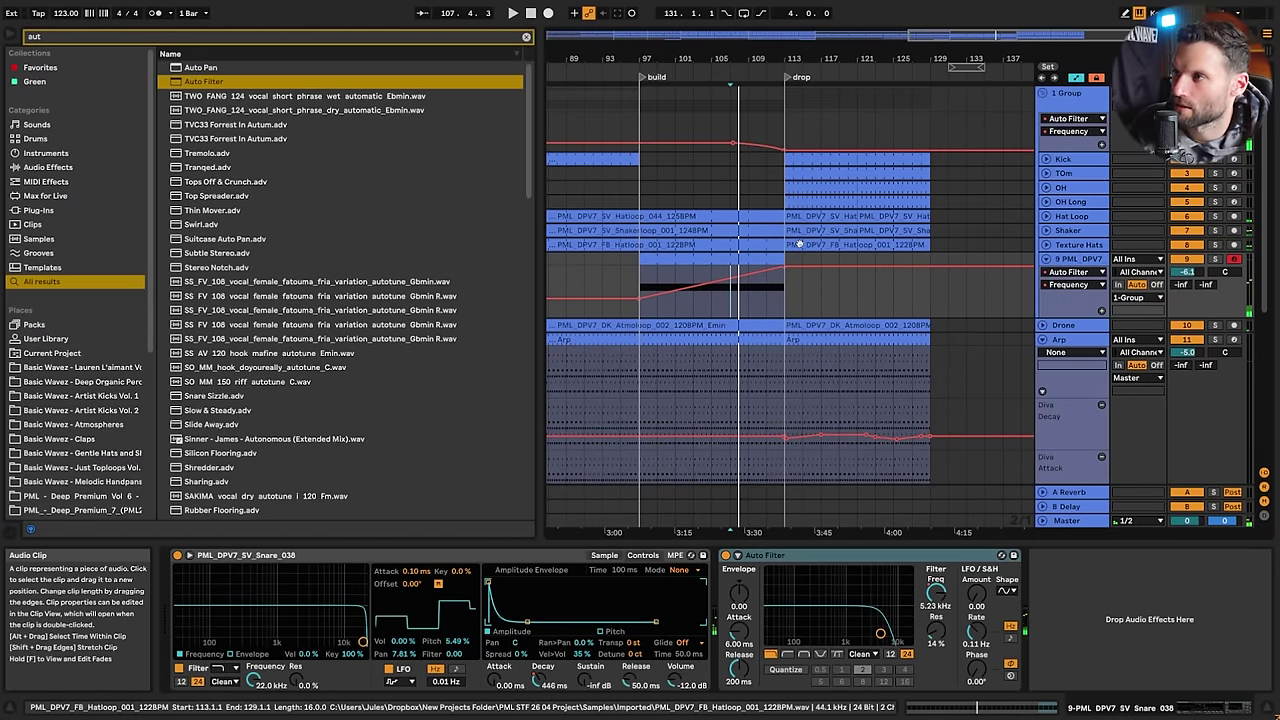
{"action": "left_click", "coordinate": [756, 298]}
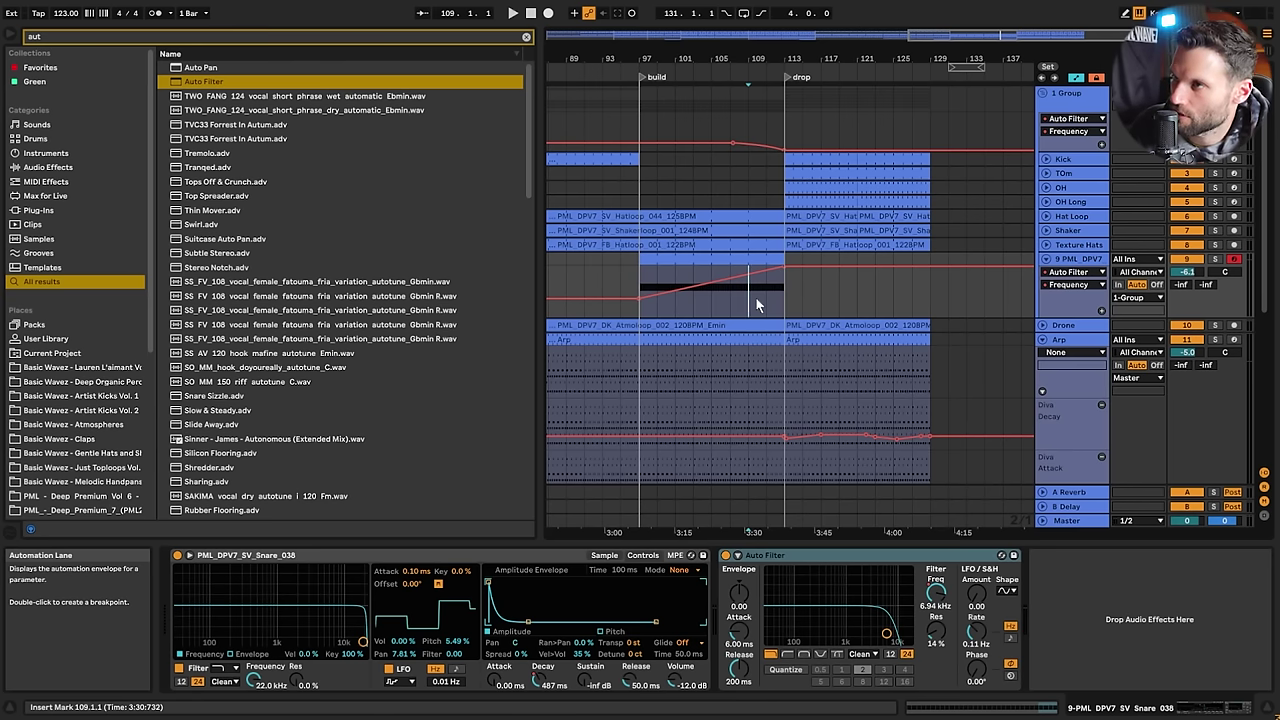
{"action": "key", "text": "space"}
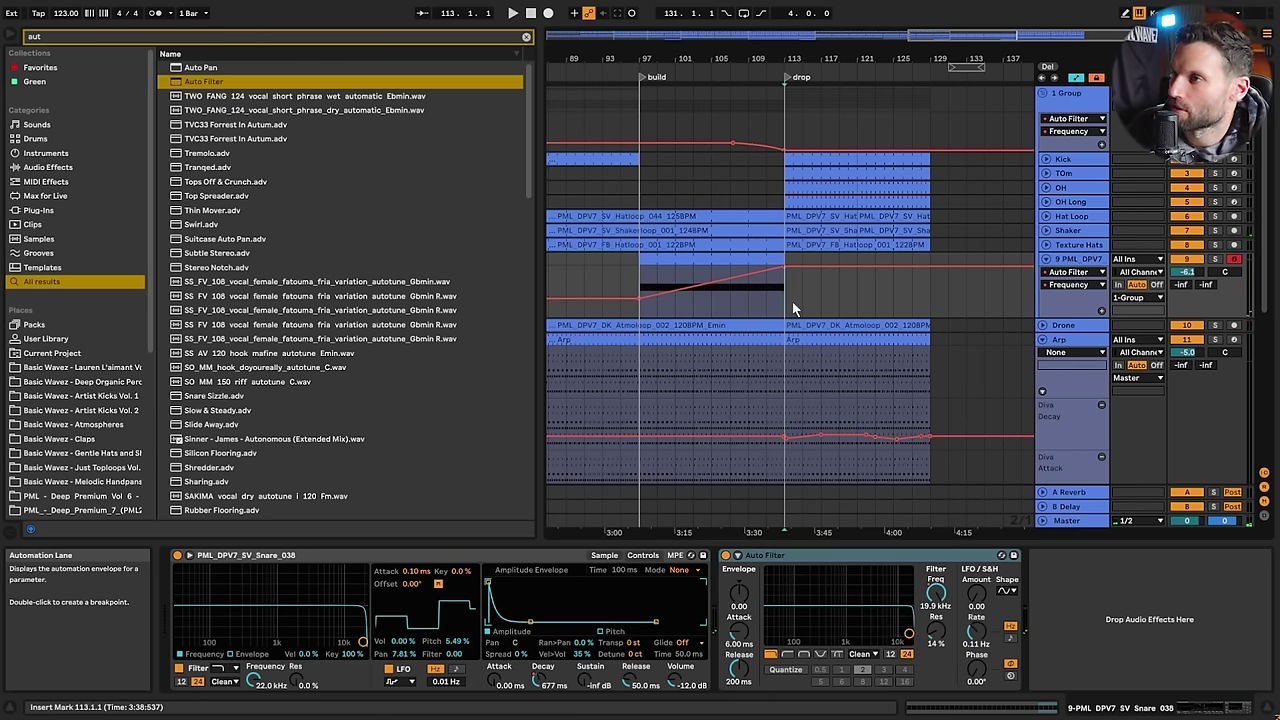
{"action": "key", "text": "space"}
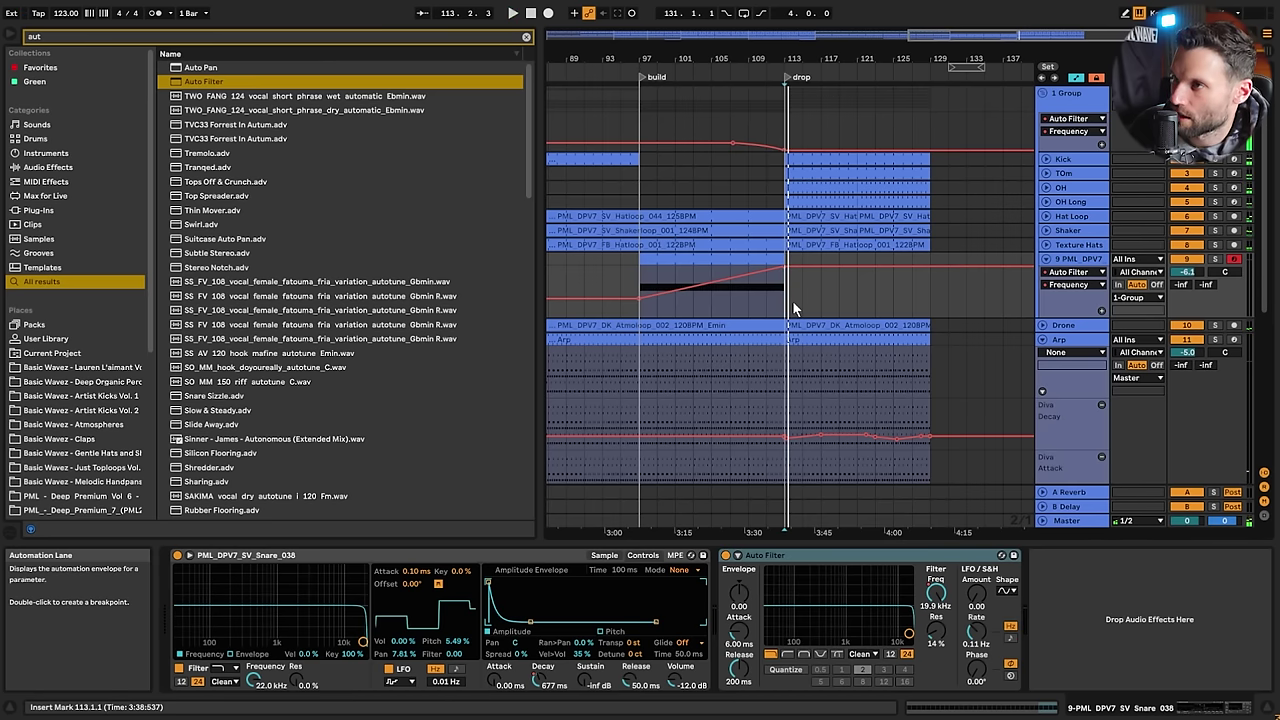
{"action": "key", "text": "space"}
{"action": "left_click", "coordinate": [766, 296]}
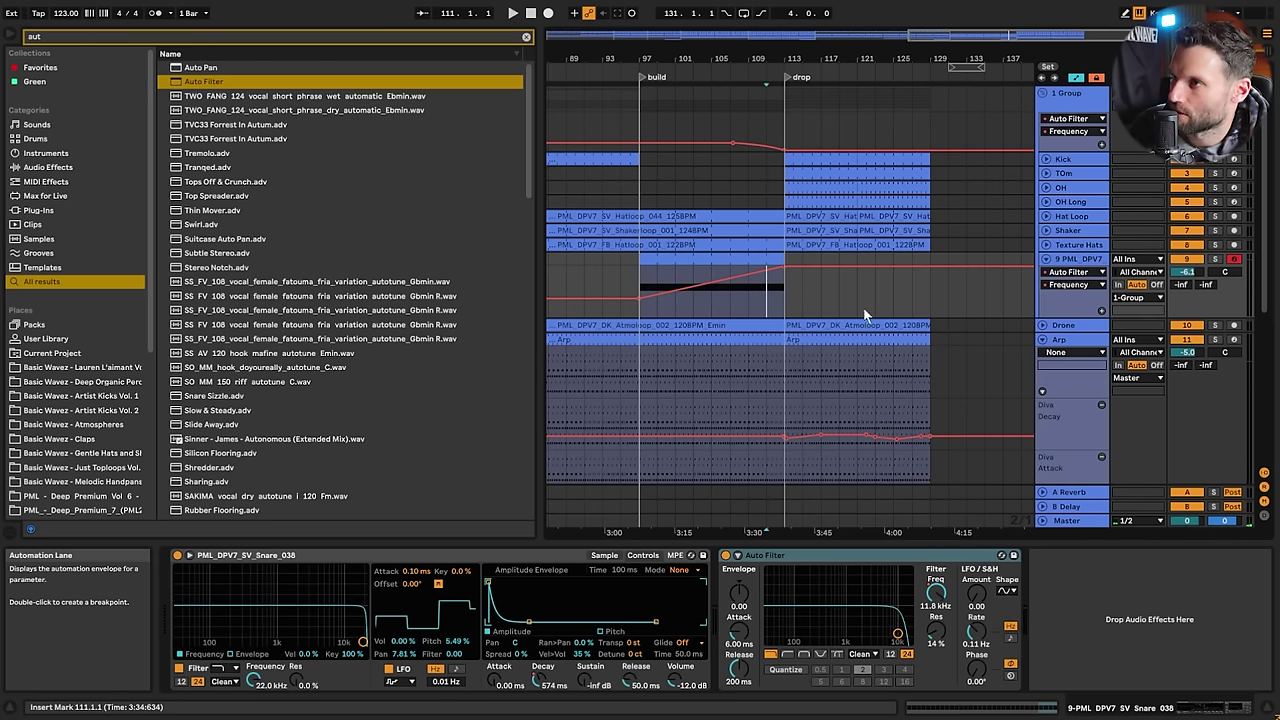
{"action": "scroll", "coordinate": [804, 308], "scroll_direction": "down", "scroll_amount": 3}
{"action": "scroll", "coordinate": [804, 308], "scroll_direction": "down", "scroll_amount": 6}
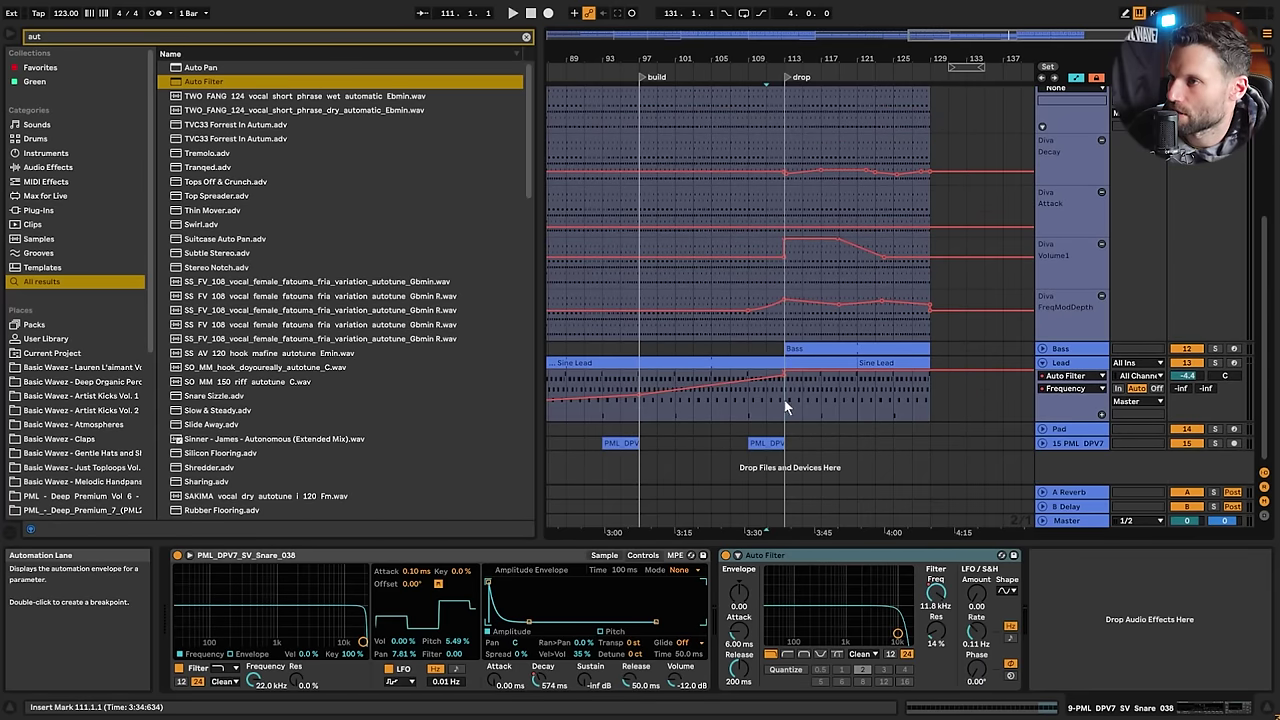
{"action": "left_click", "coordinate": [785, 404]}
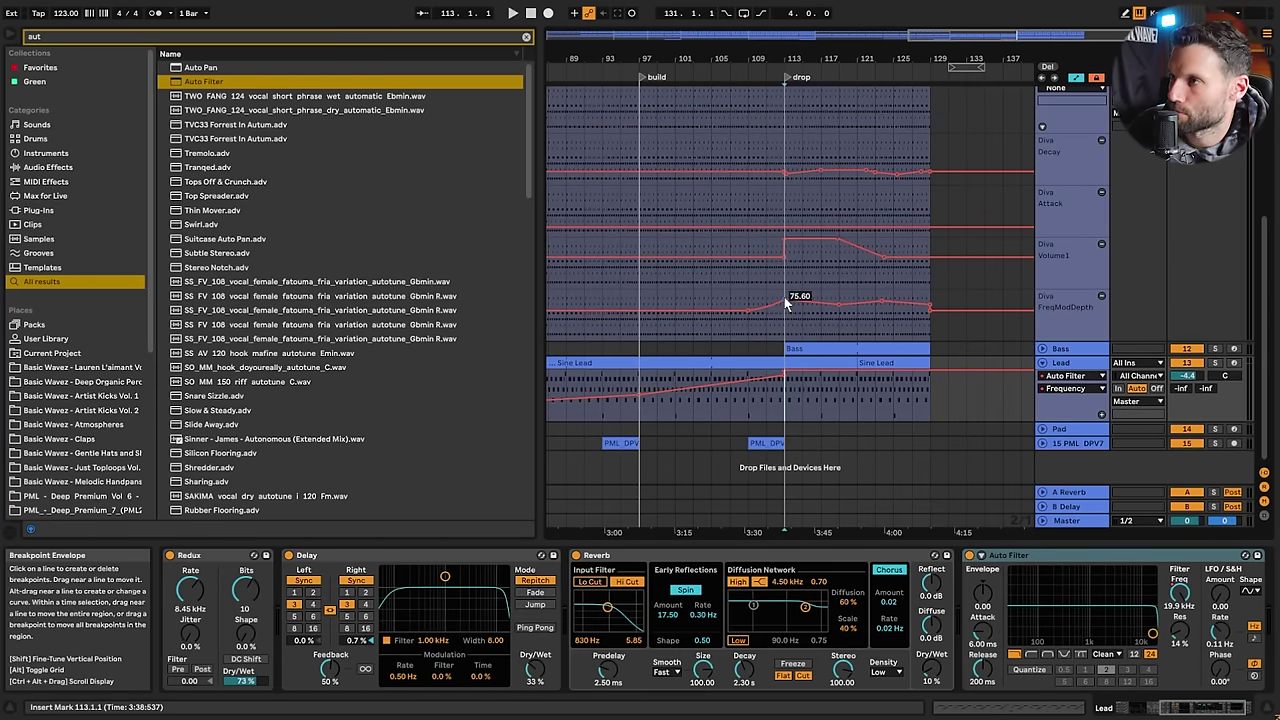
Lower the Arp's FreqModDepth point at bar 113 to about 35.6 and flatten its Volume1 rise at the drop, while playing from bar 111
{"action": "left_click", "coordinate": [768, 323]}
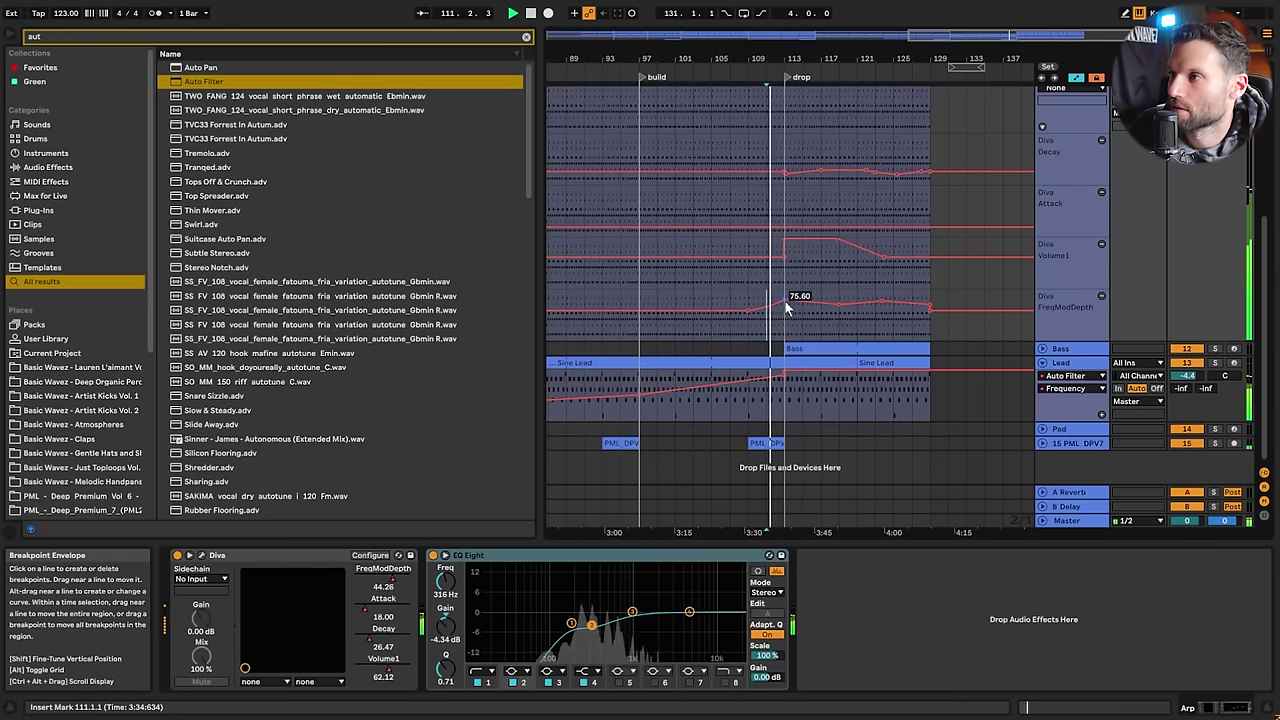
{"action": "left_click_drag", "start_coordinate": [785, 301], "coordinate": [785, 309]}
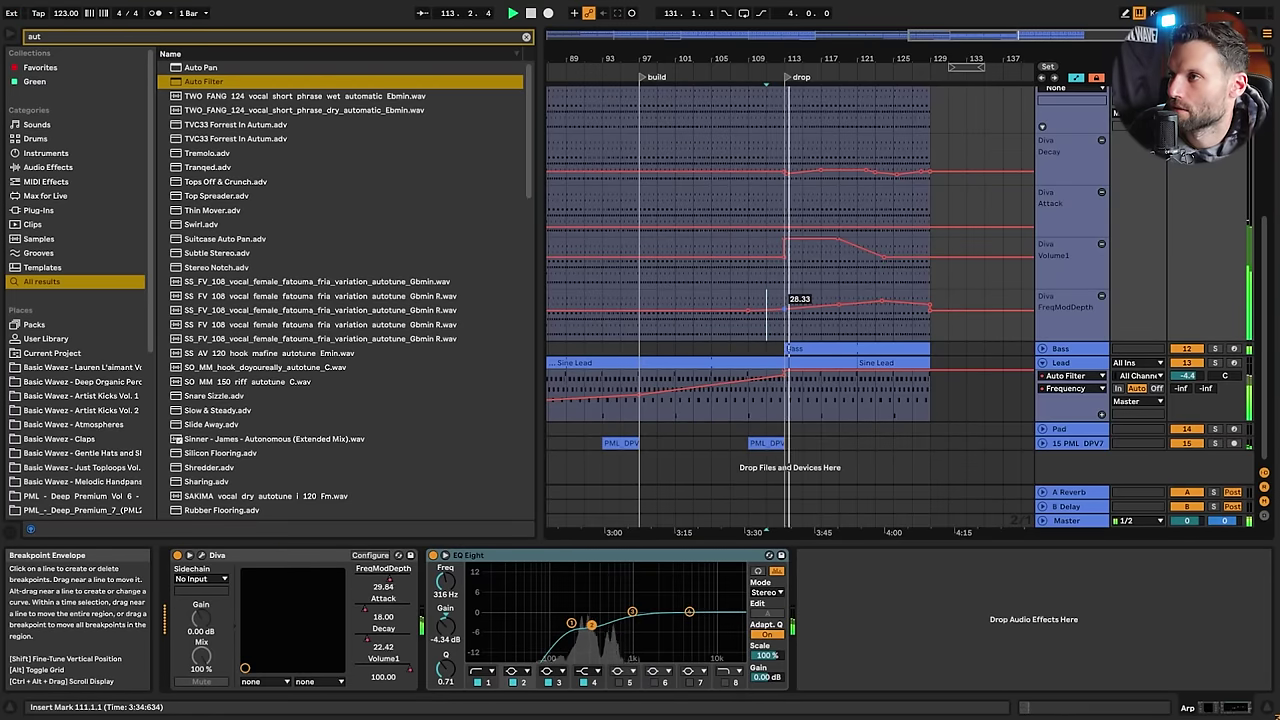
{"action": "left_click_drag", "start_coordinate": [785, 239], "coordinate": [785, 257]}
{"action": "left_click", "coordinate": [837, 243]}
{"action": "left_click_drag", "start_coordinate": [785, 309], "coordinate": [785, 307]}
{"action": "mouse_move", "coordinate": [786, 307]}
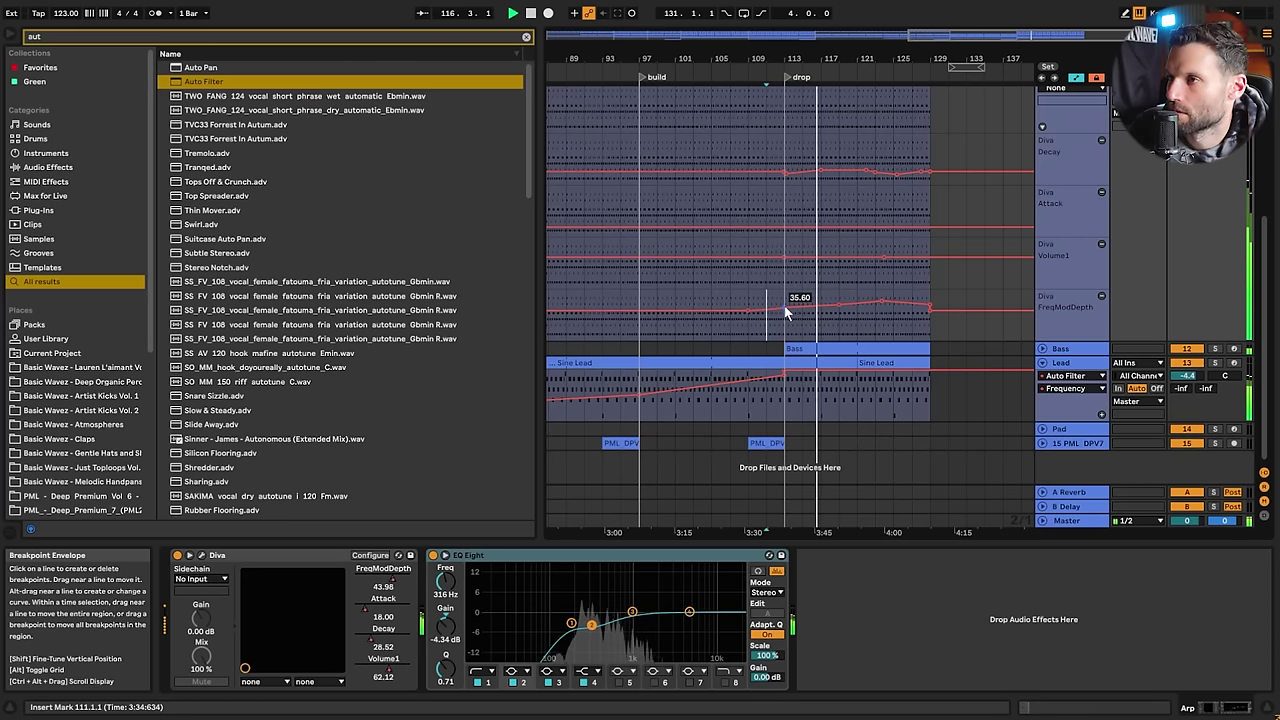
Lower the Lead's Auto Filter Frequency automation at the end of the build, and play the transition from bar 109
{"action": "left_click", "coordinate": [784, 378]}
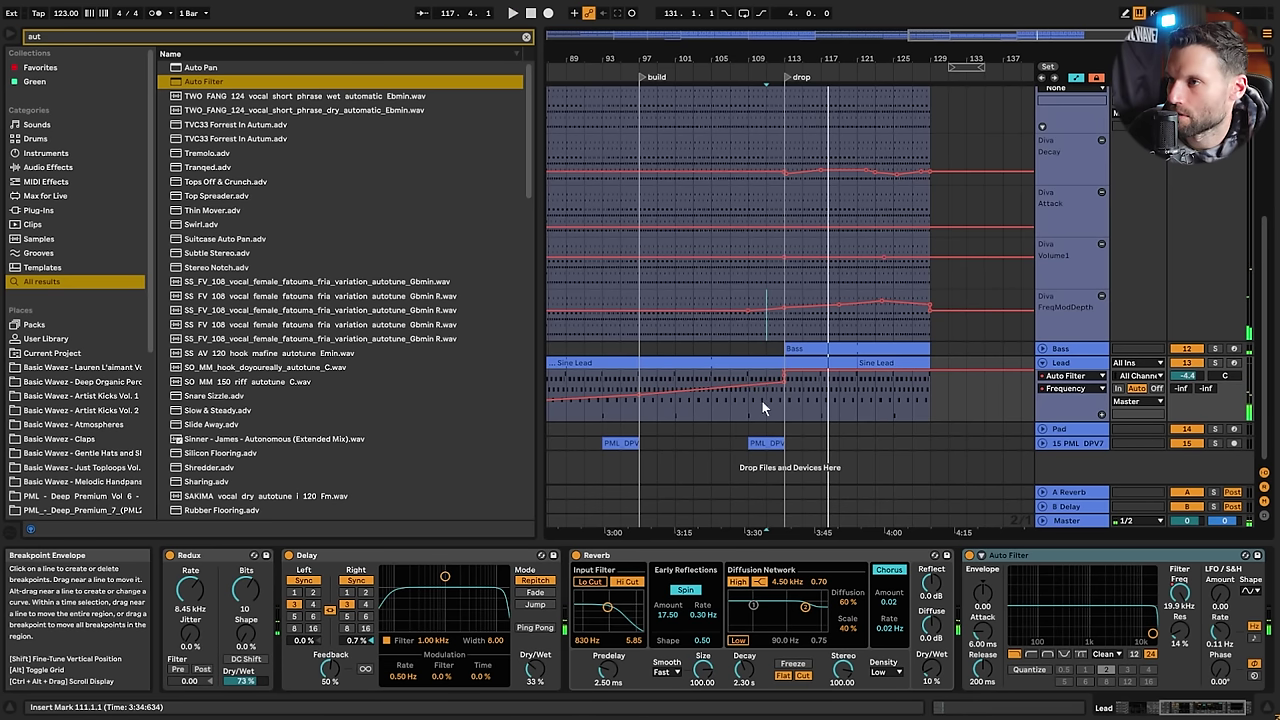
{"action": "left_click", "coordinate": [751, 401]}
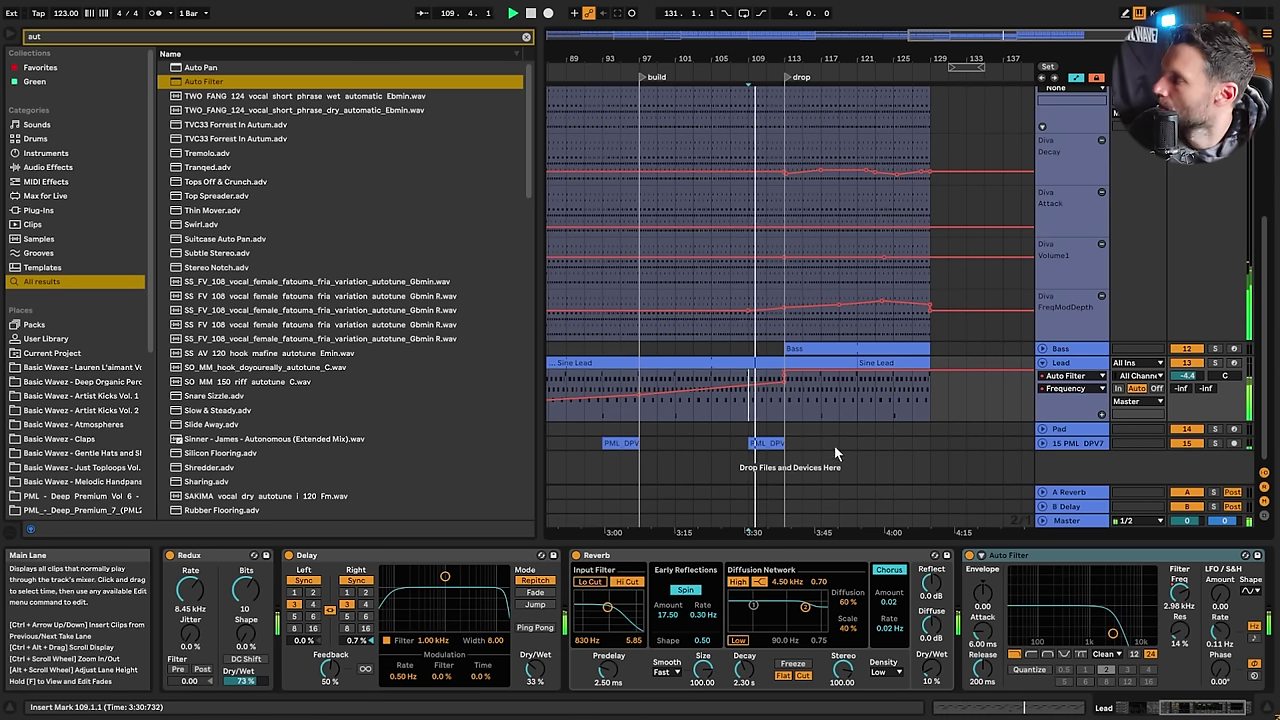
Fold the snare track's automation view and insert a new MIDI track directly below it
{"action": "scroll", "coordinate": [870, 420], "scroll_direction": "up", "scroll_amount": 5}
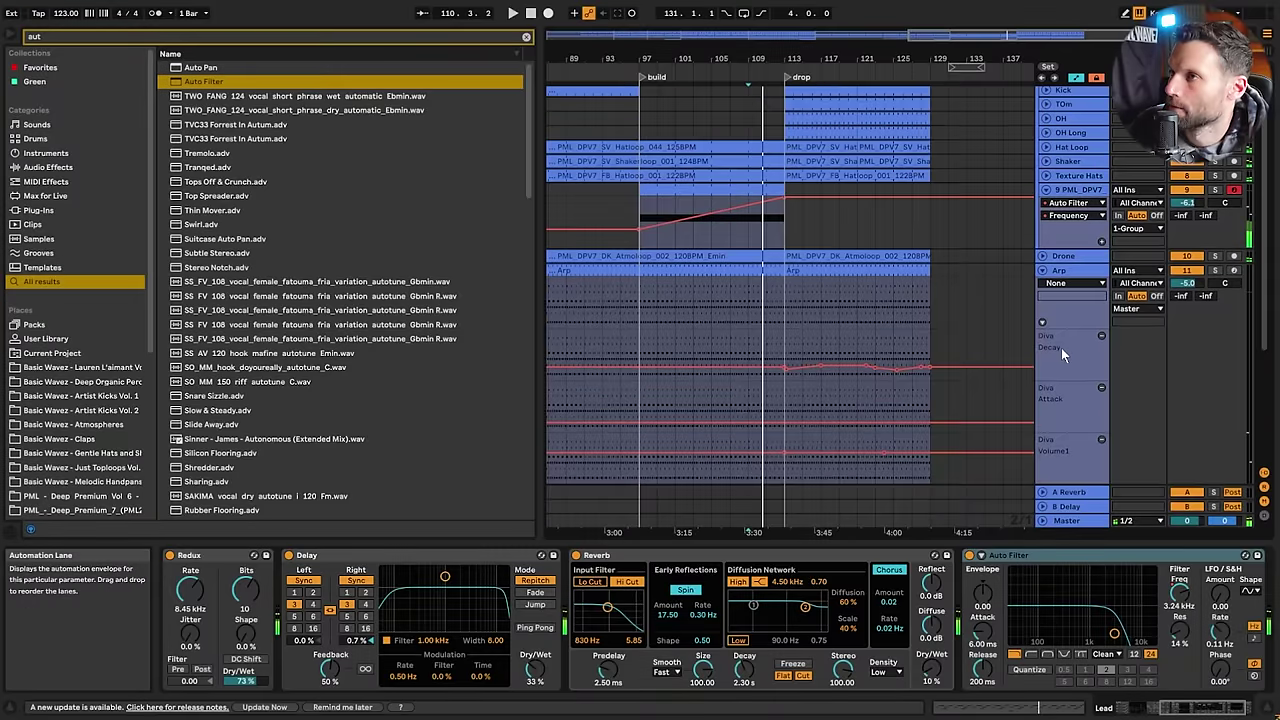
{"action": "scroll", "coordinate": [1060, 340], "scroll_direction": "up", "scroll_amount": 3}
{"action": "left_click", "coordinate": [1046, 261]}
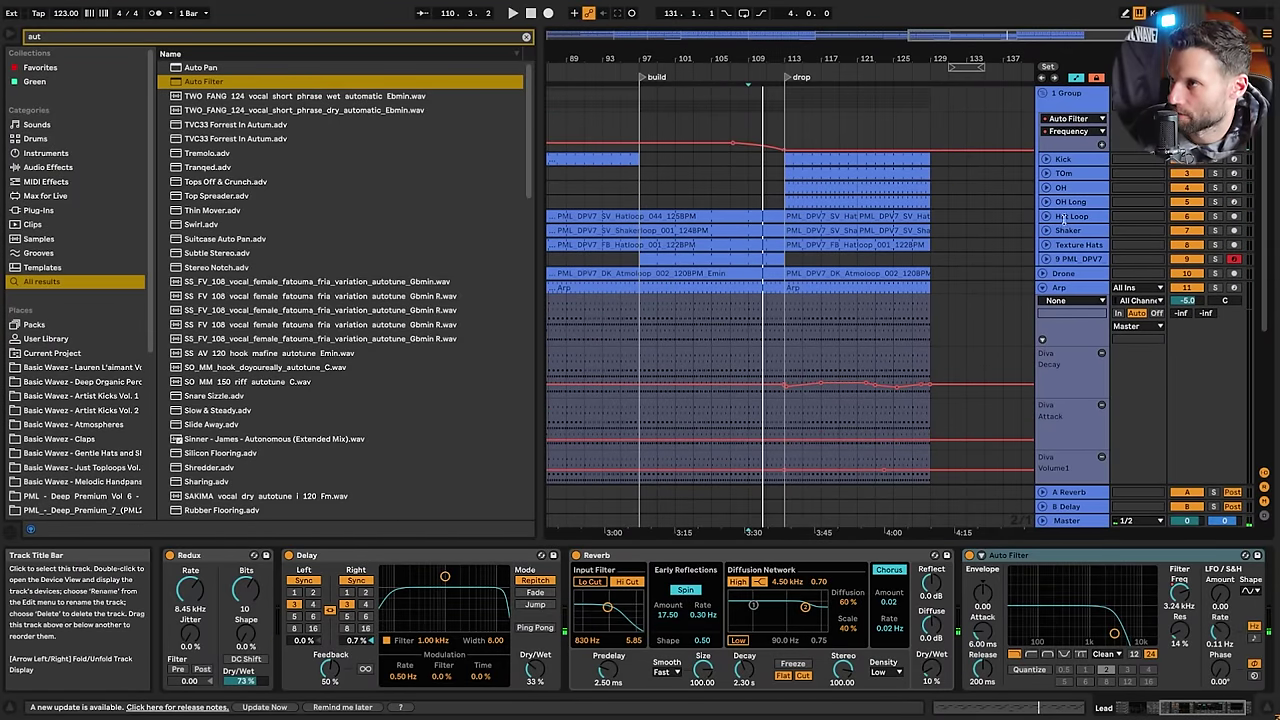
{"action": "left_click", "coordinate": [1070, 261]}
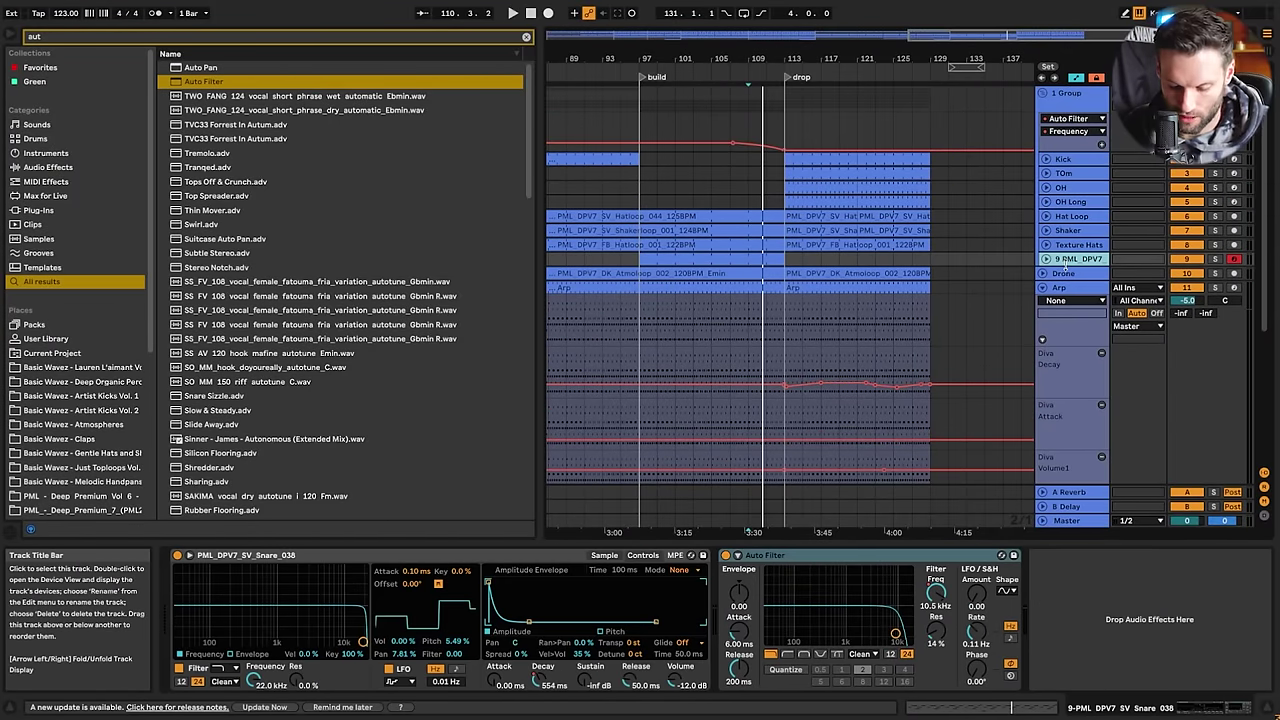
{"action": "key", "text": "ctrl+shift+t"}
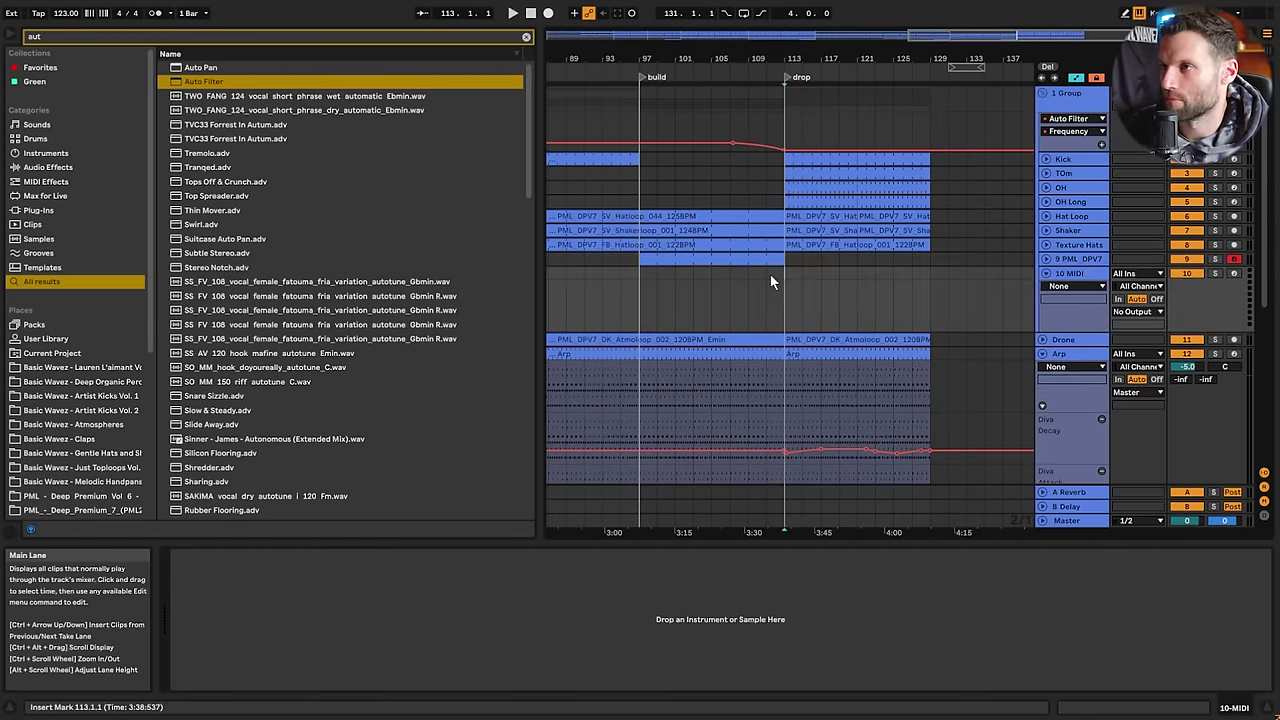
Solo the snare track and play its last bars before the drop from bar 111
{"action": "left_click", "coordinate": [1215, 259]}
{"action": "key", "text": "space"}
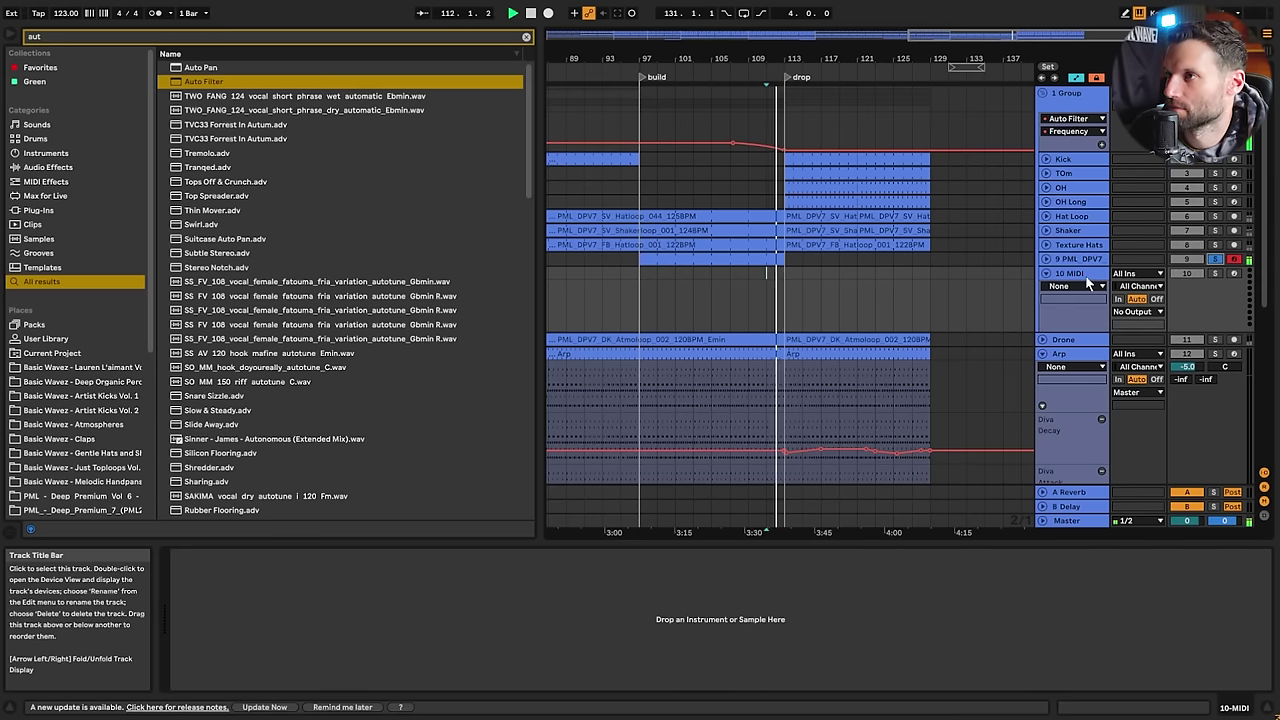
{"action": "key", "text": "space"}
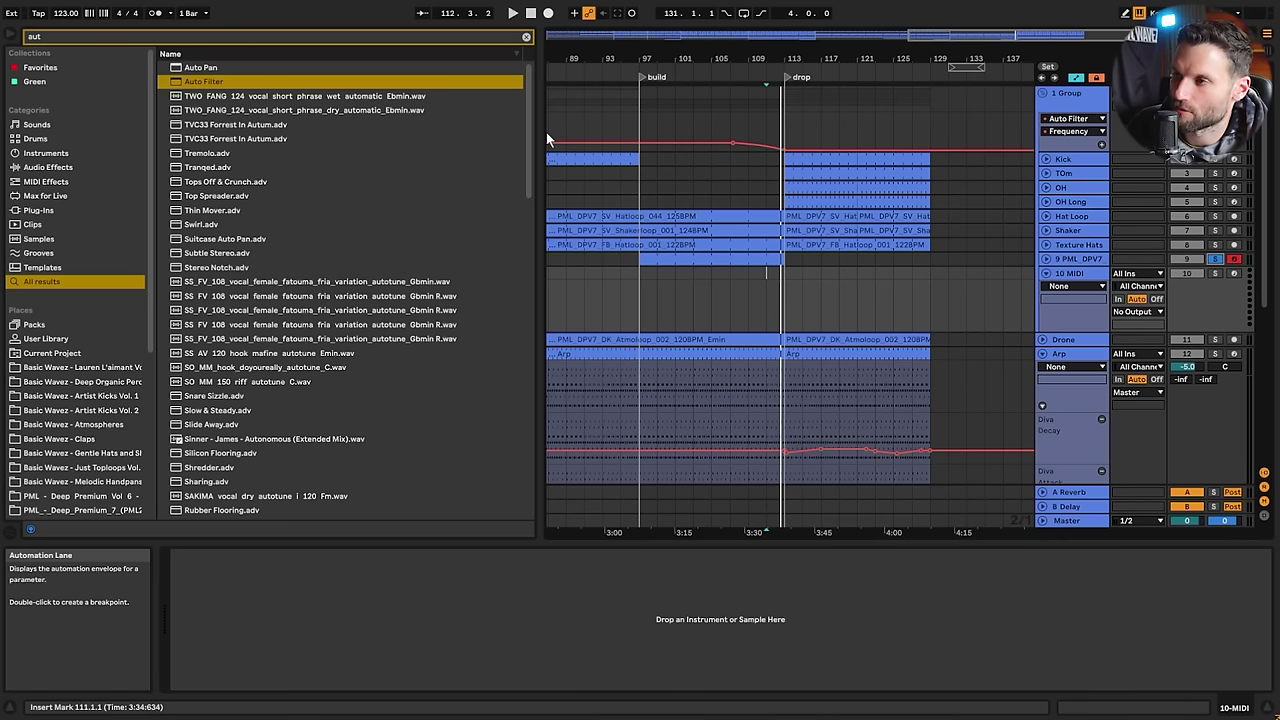
Search the browser for SPAN, load it on the Master track, and place its window clear of the drop section
{"action": "left_click", "coordinate": [526, 37]}
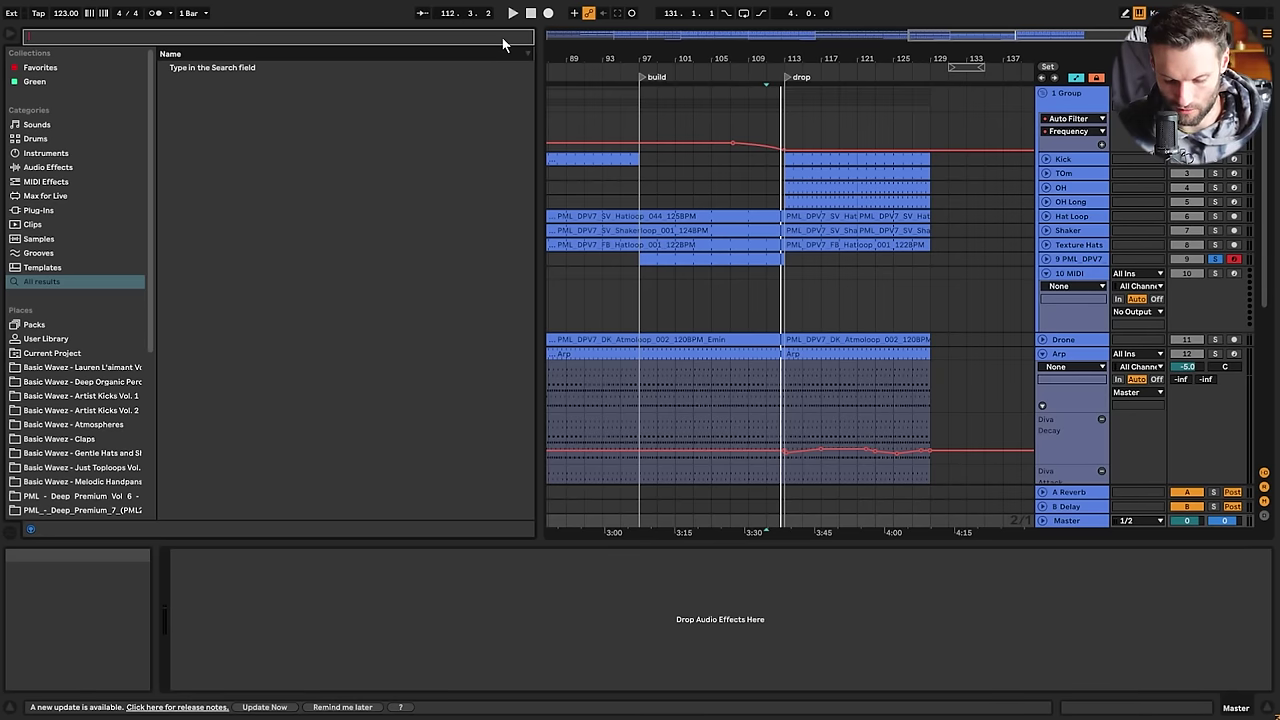
{"action": "type", "text": "span"}
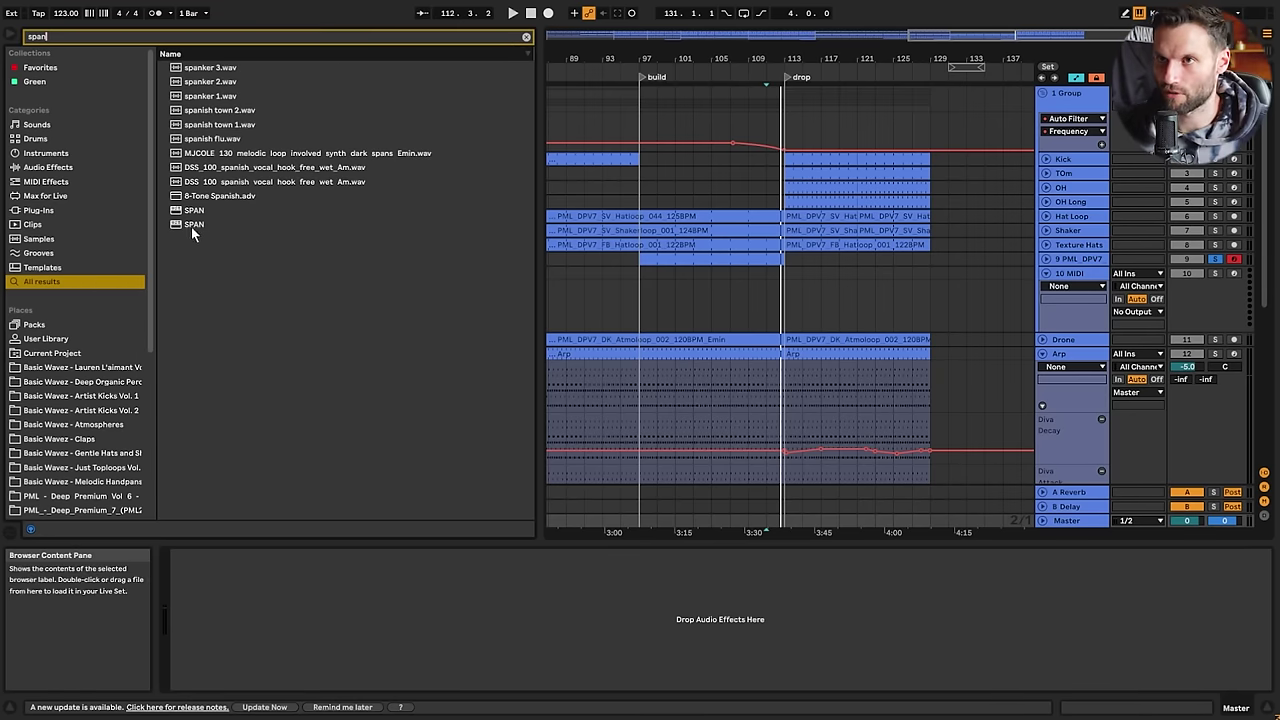
{"action": "double_click", "coordinate": [193, 225]}
{"action": "left_click_drag", "start_coordinate": [347, 48], "coordinate": [523, 150]}
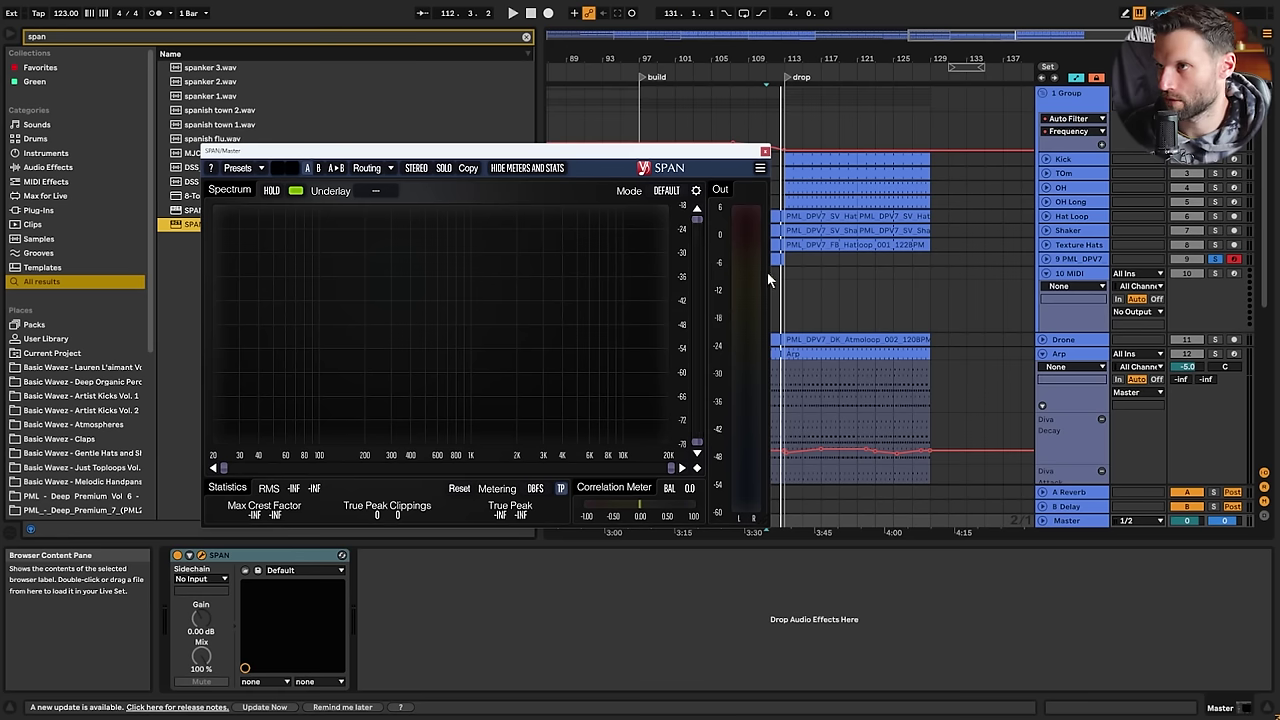
Play the soloed snare repeatedly just before bar 113, and examine where its high-frequency energy peaks in SPAN's spectrum
{"action": "key", "text": "space"}
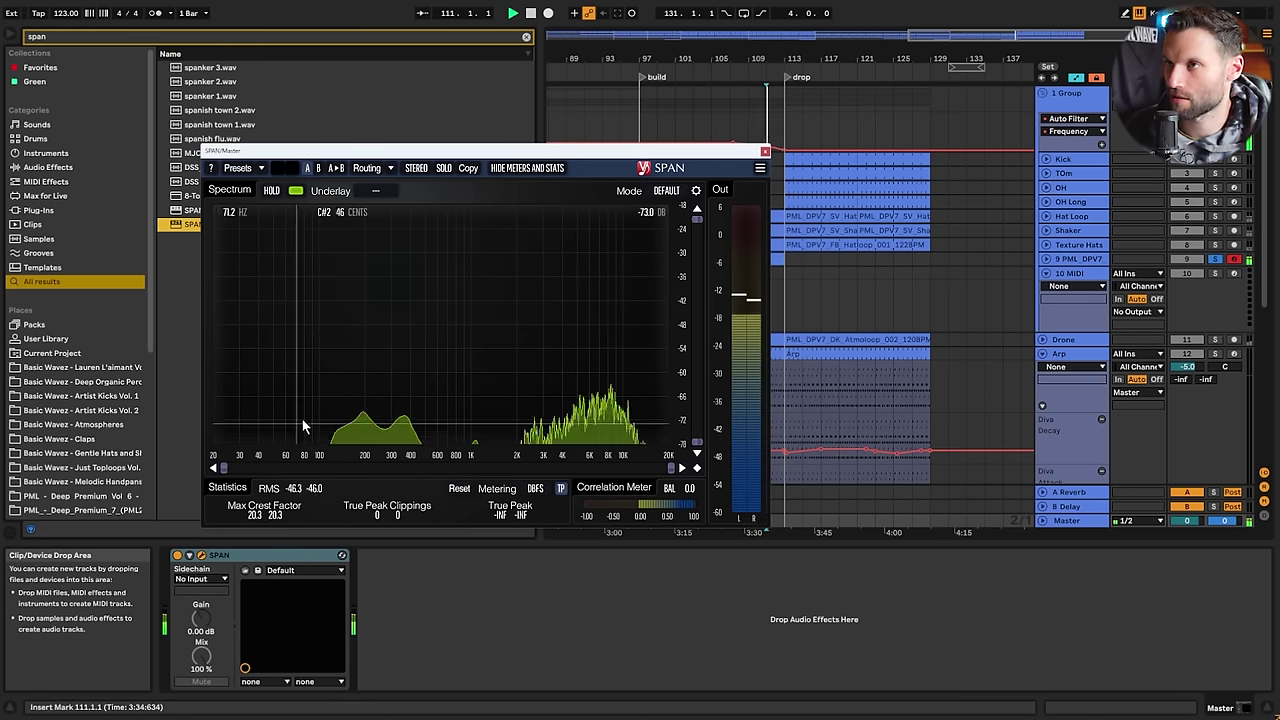
{"action": "key", "text": "space"}
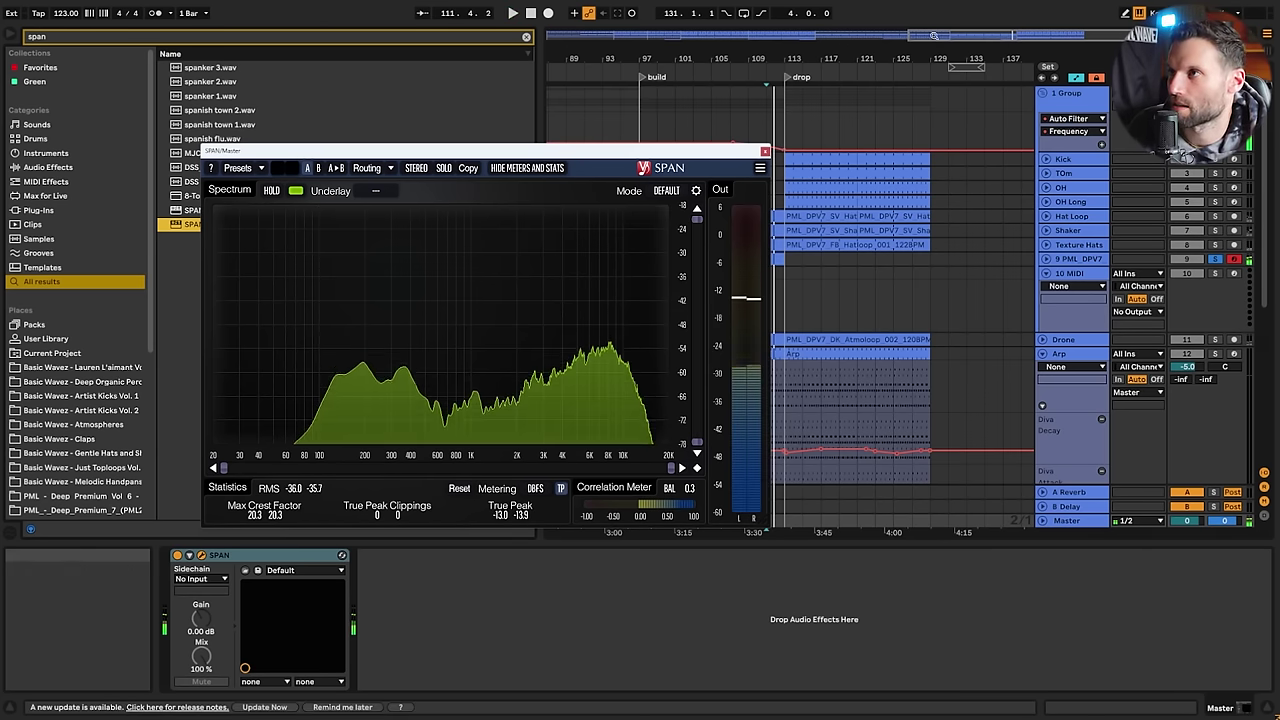
{"action": "left_click_drag", "start_coordinate": [868, 60], "coordinate": [892, 140]}
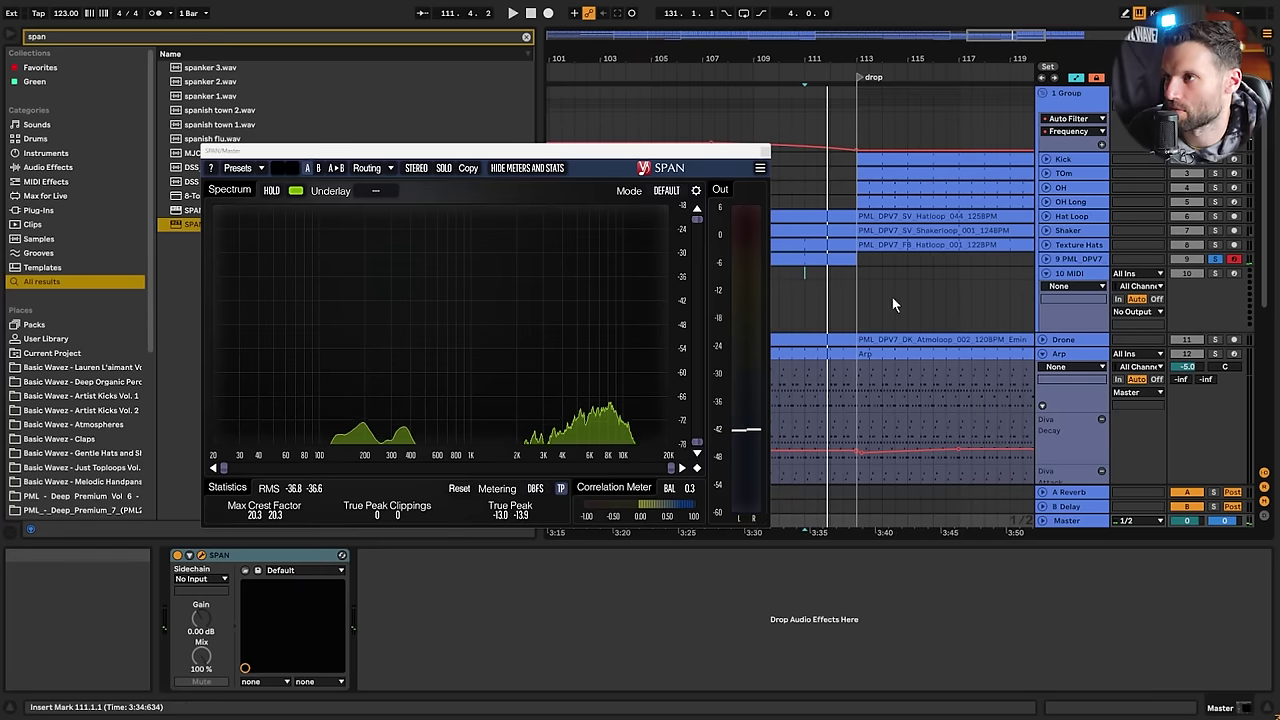
{"action": "left_click", "coordinate": [841, 275]}
{"action": "key", "text": "space"}
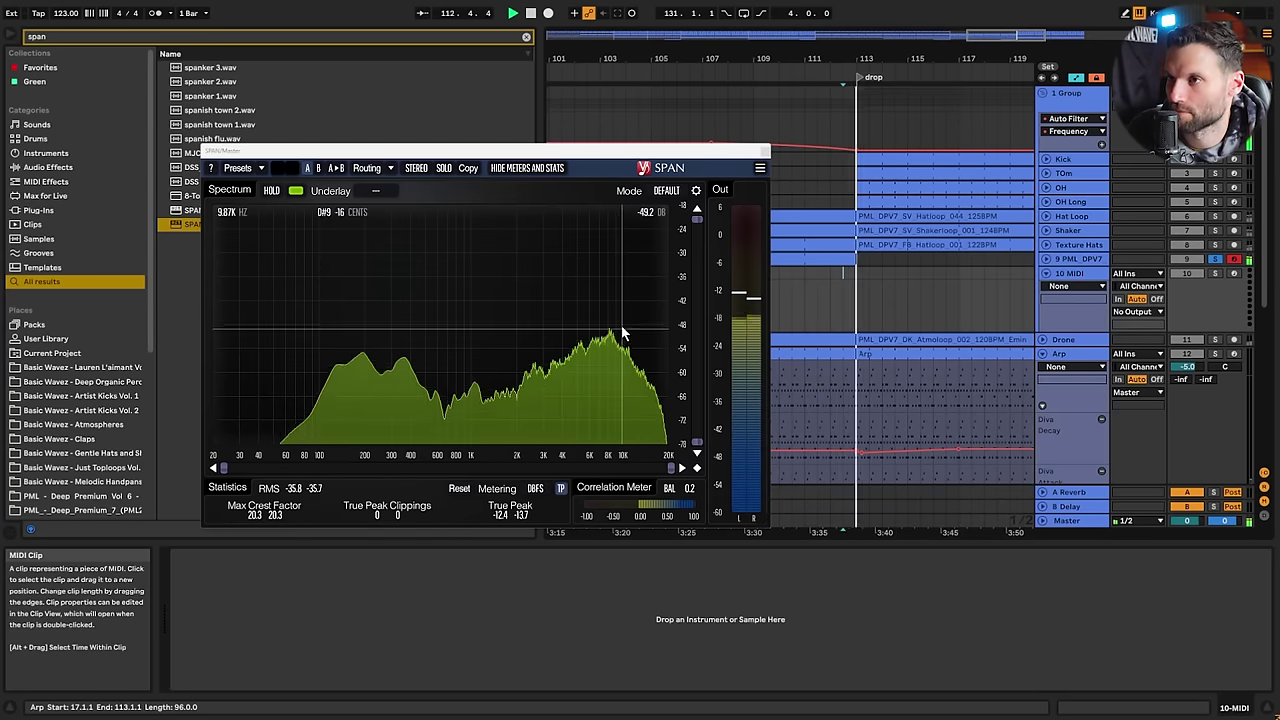
{"action": "key", "text": "space"}
{"action": "key", "text": "space"}
{"action": "key", "text": "space"}
{"action": "key", "text": "space"}
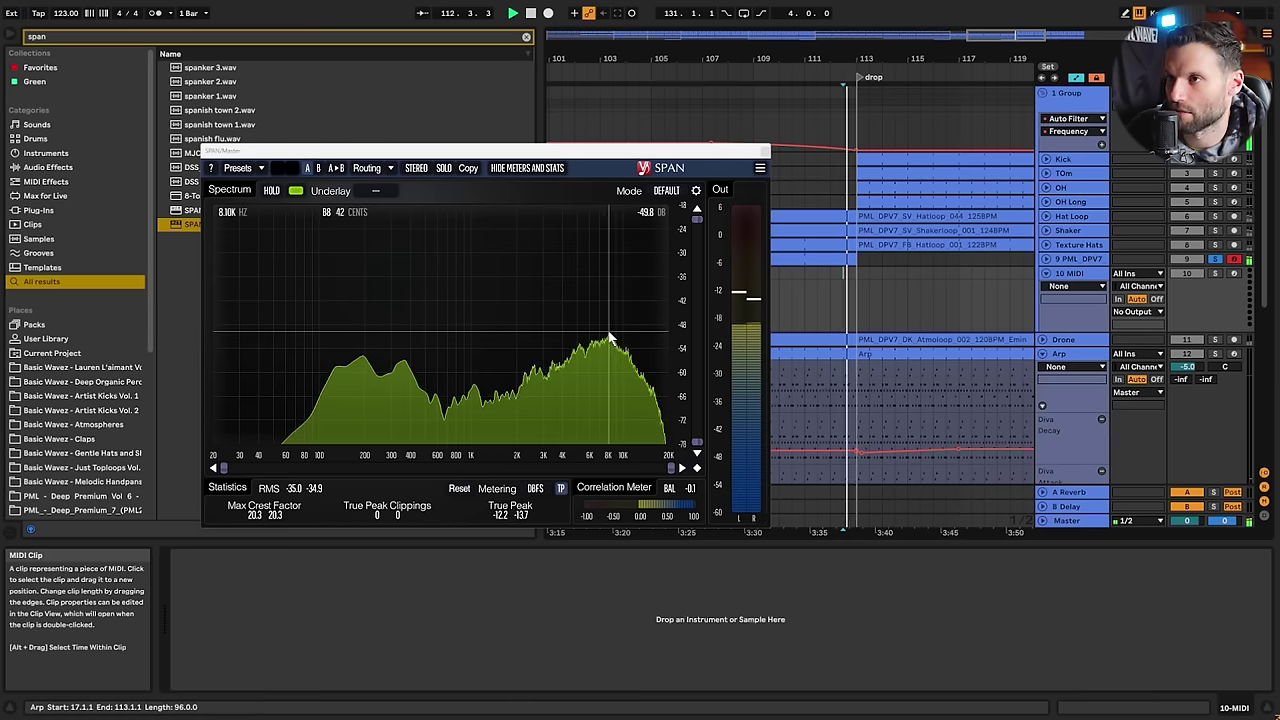
{"action": "key", "text": "space"}
{"action": "key", "text": "space"}
{"action": "key", "text": "space"}
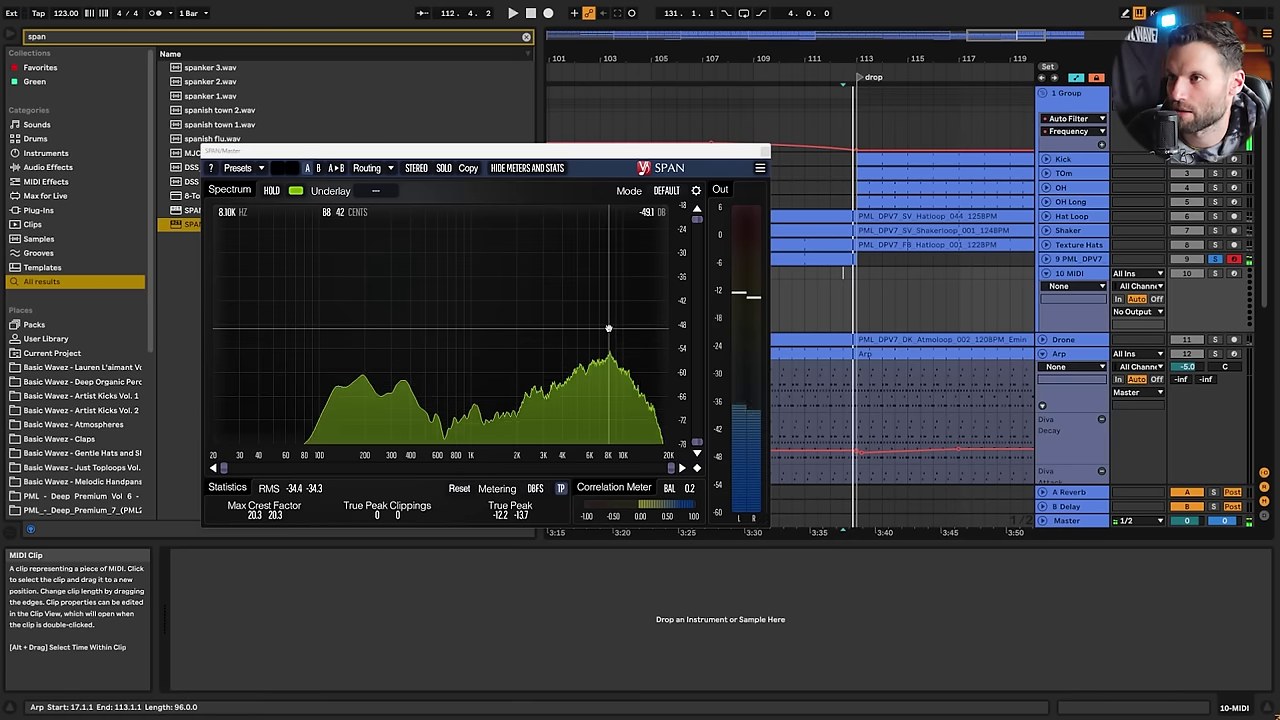
{"action": "key", "text": "space"}
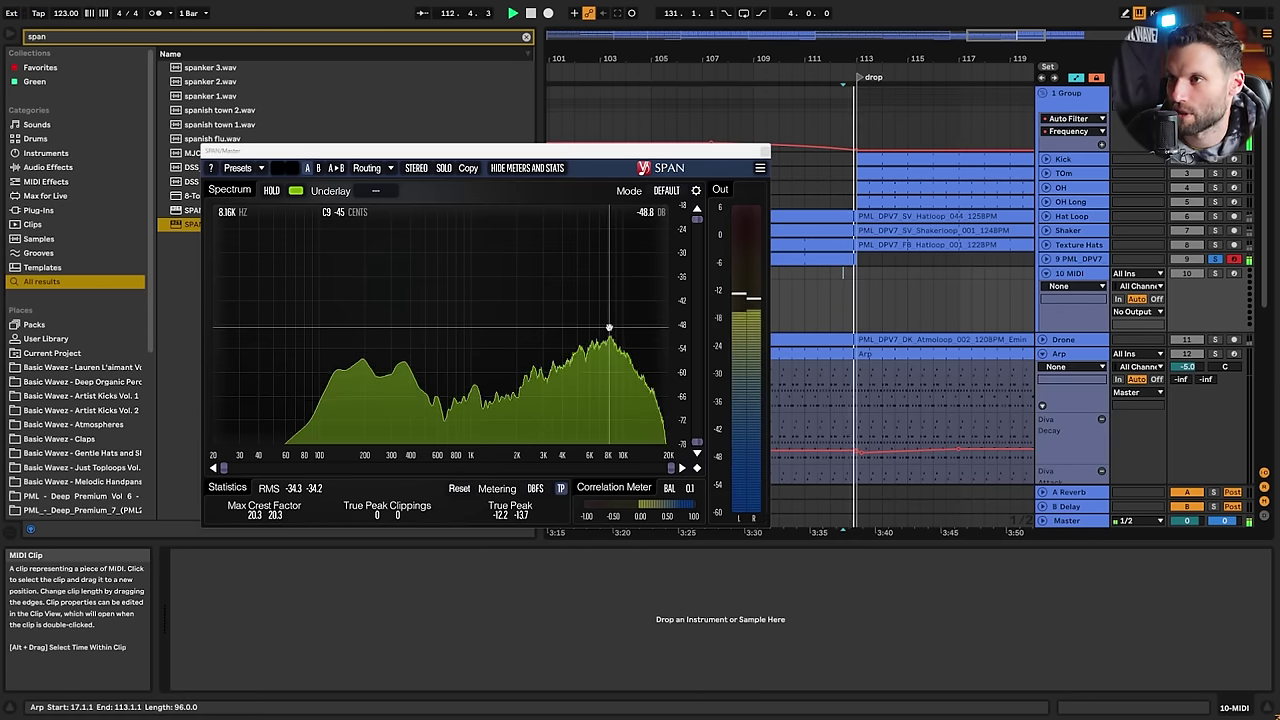
{"action": "key", "text": "space"}
{"action": "key", "text": "space"}
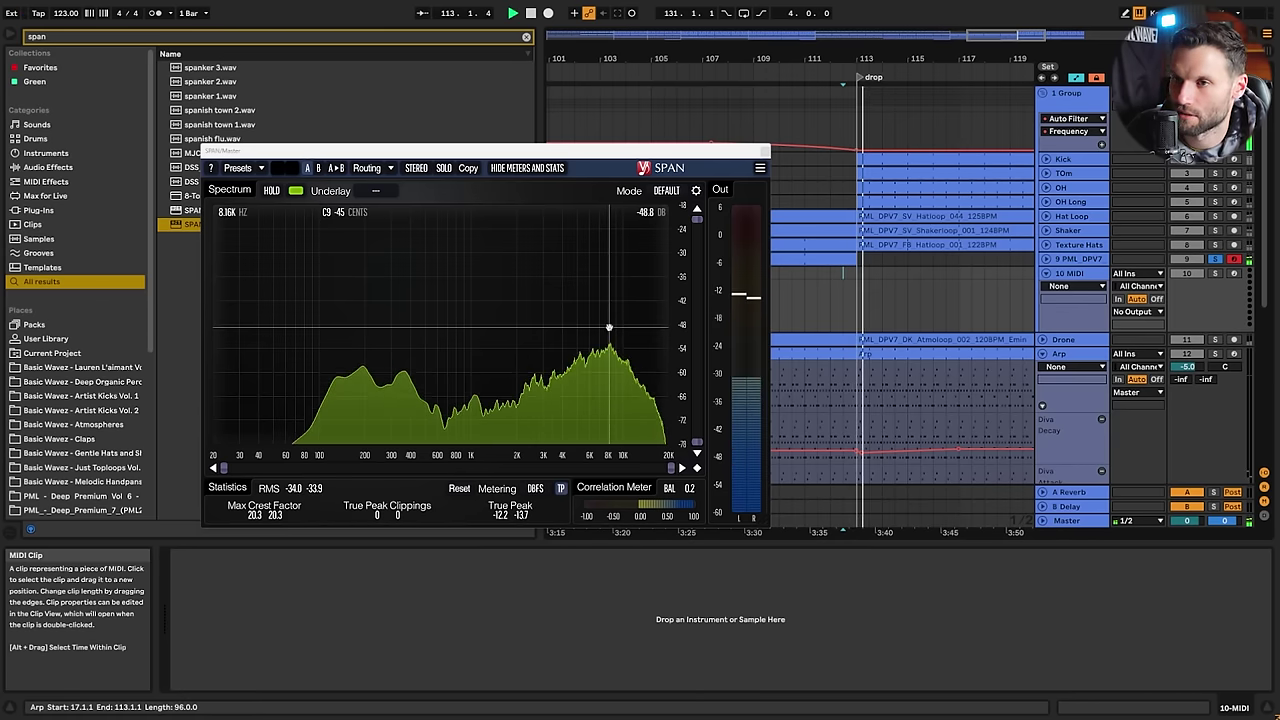
{"action": "key", "text": "space"}
{"action": "key", "text": "space"}
{"action": "key", "text": "space"}
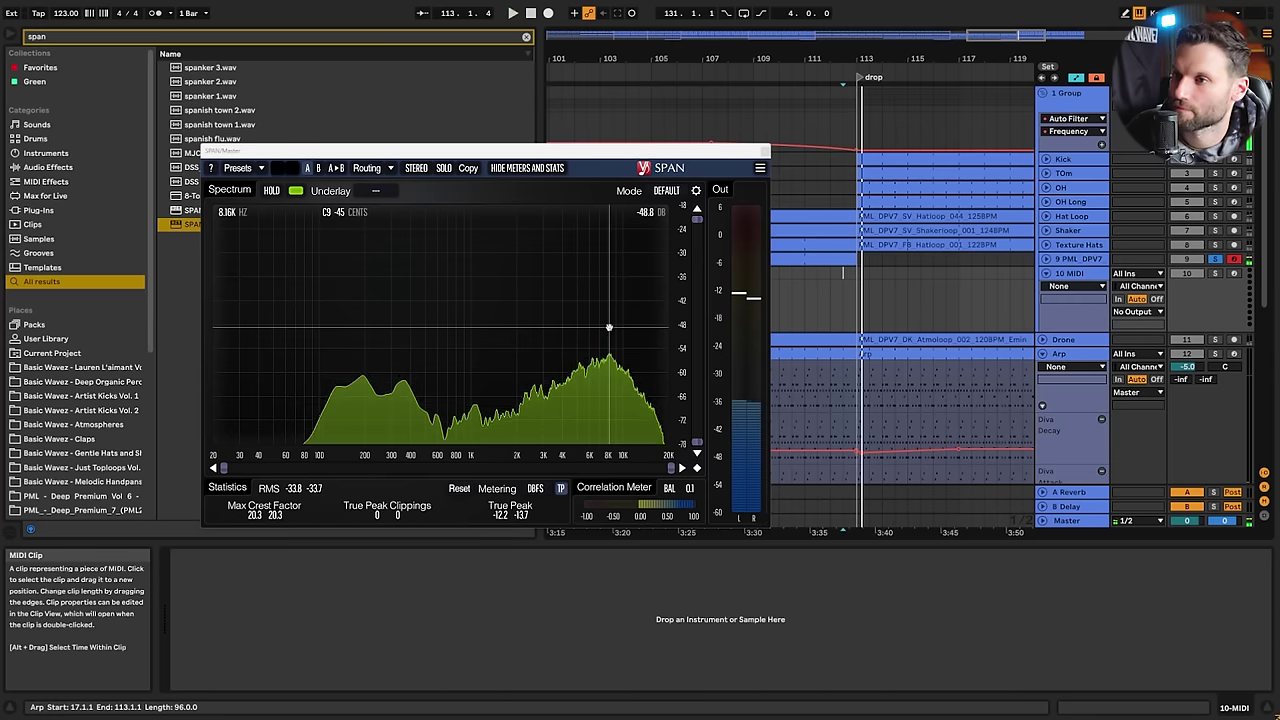
{"action": "key", "text": "space"}
{"action": "key", "text": "space"}
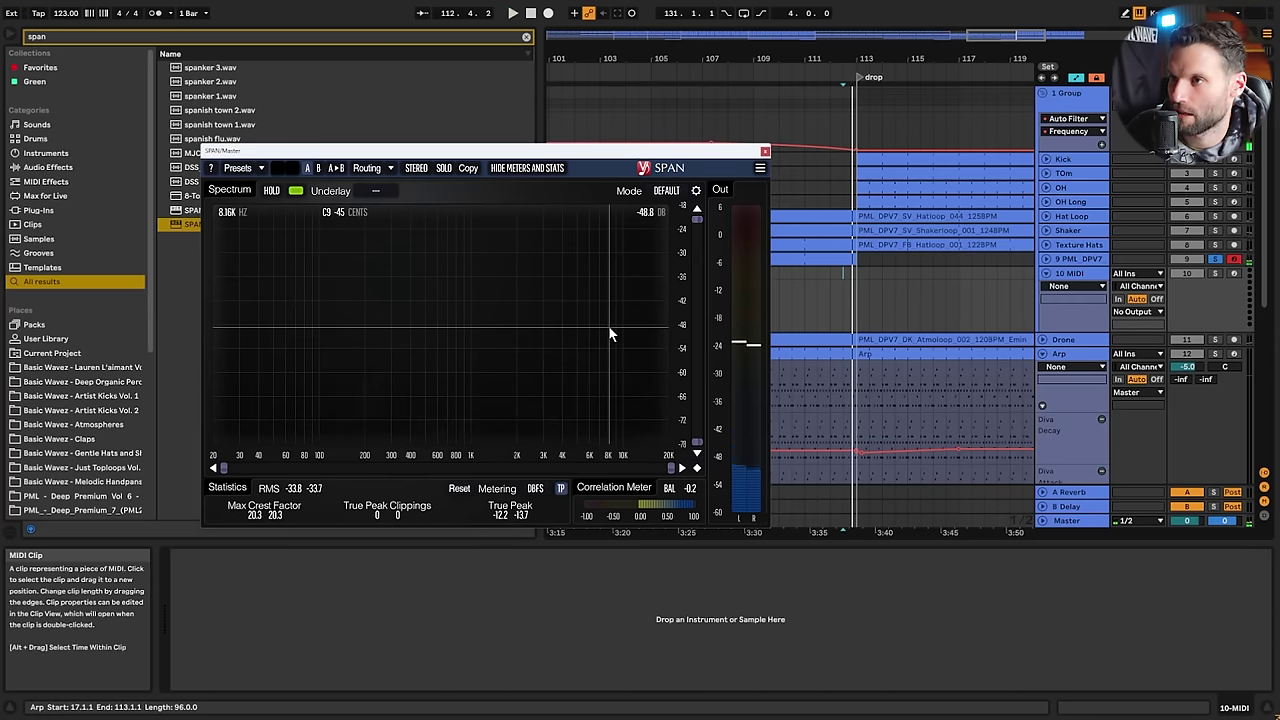
Unsolo the snare track and play the full drop from bar 113 to examine its high-frequency spectrum in SPAN
{"action": "left_click", "coordinate": [859, 270]}
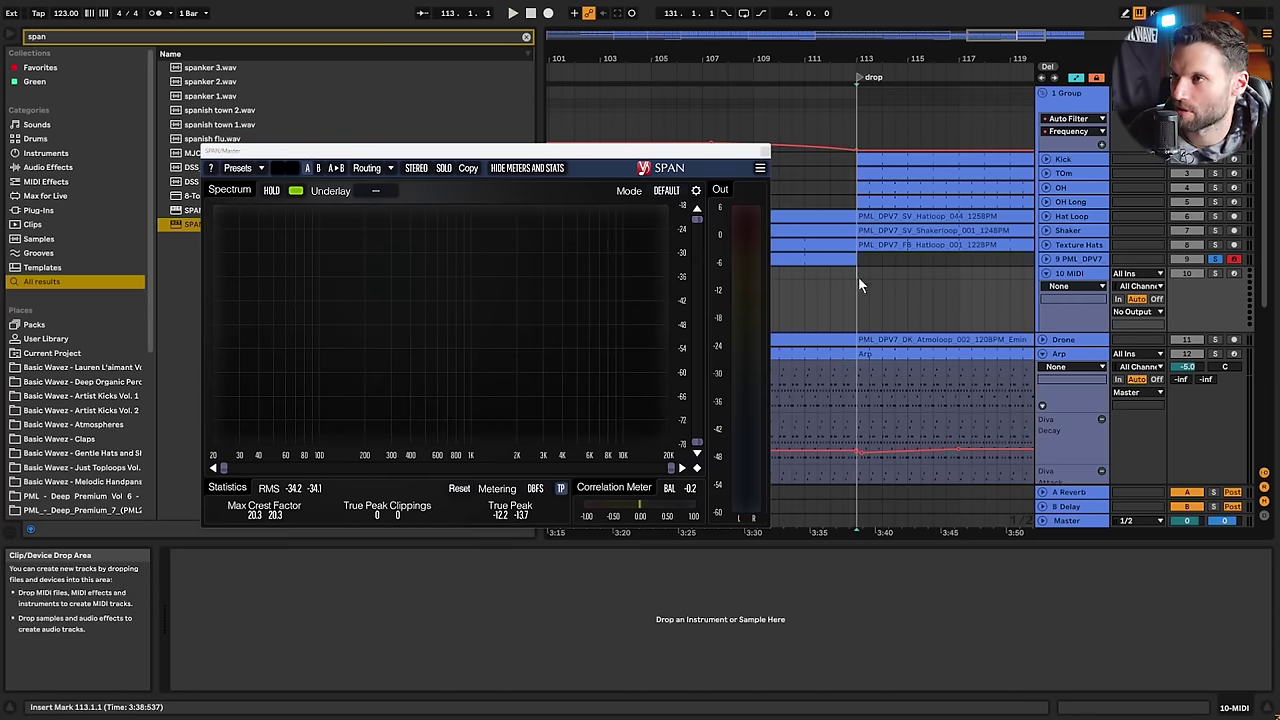
{"action": "key", "text": "space"}
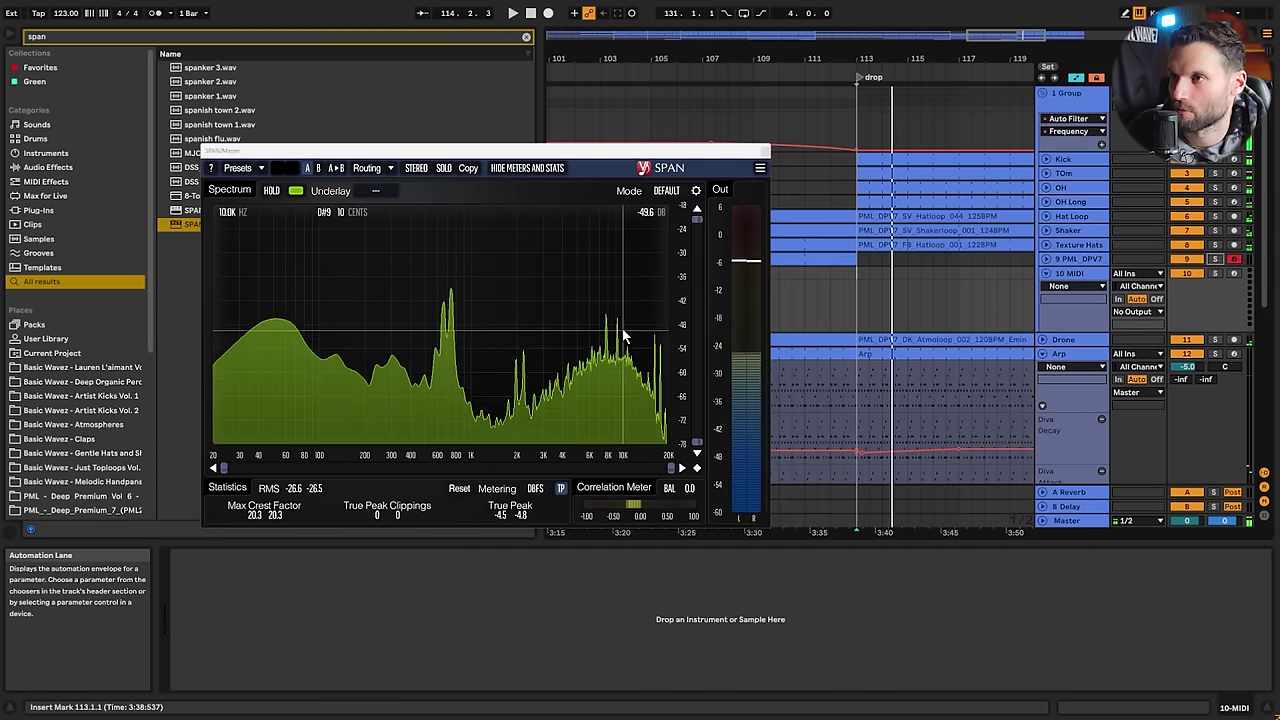
{"action": "key", "text": "space"}
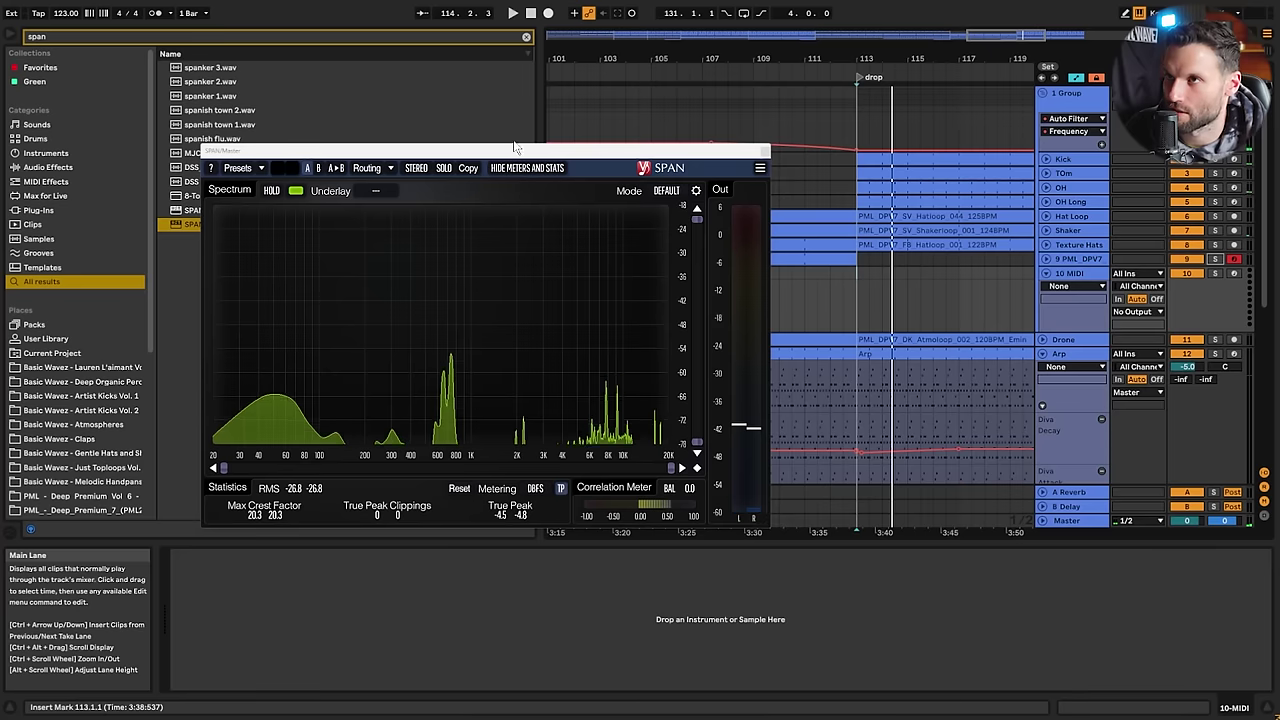
Close the SPAN window and replace the browser search with the PML Deep Premium 7 sample folder
{"action": "left_click", "coordinate": [527, 38]}
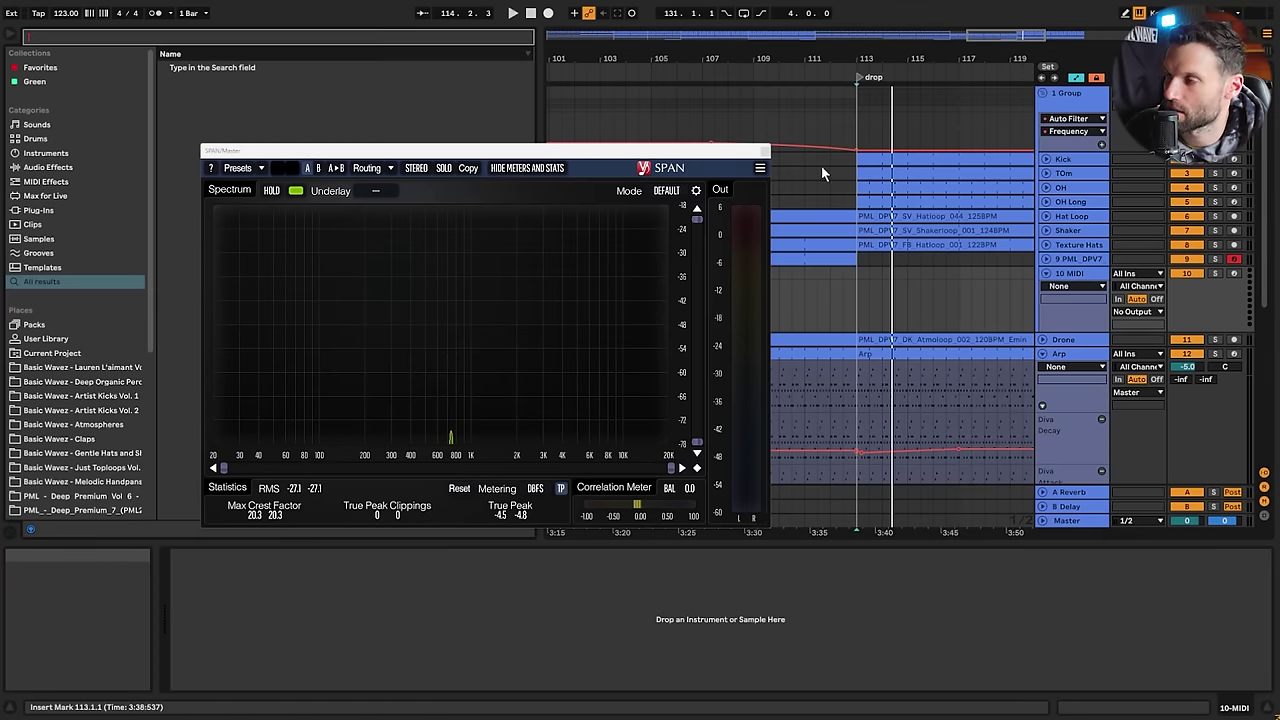
{"action": "left_click", "coordinate": [760, 167]}
{"action": "scroll", "coordinate": [14, 420], "scroll_direction": "down", "scroll_amount": 3}
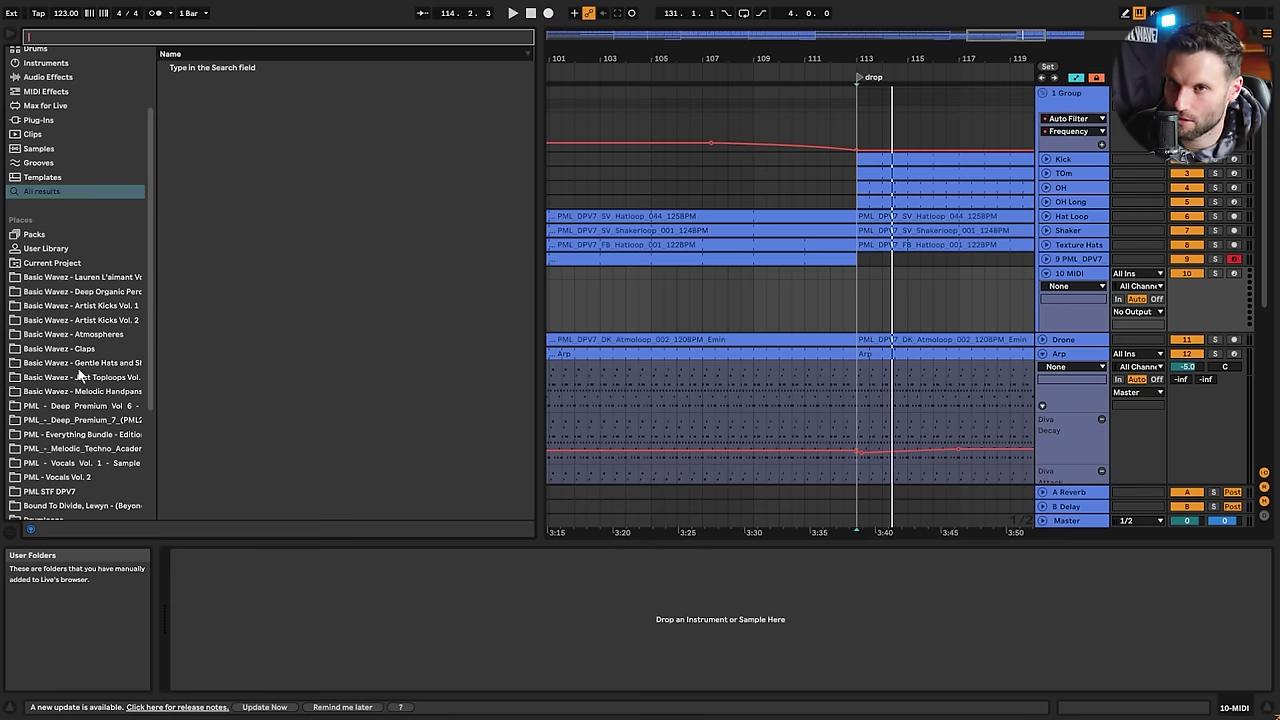
{"action": "scroll", "coordinate": [80, 375], "scroll_direction": "down", "scroll_amount": 1}
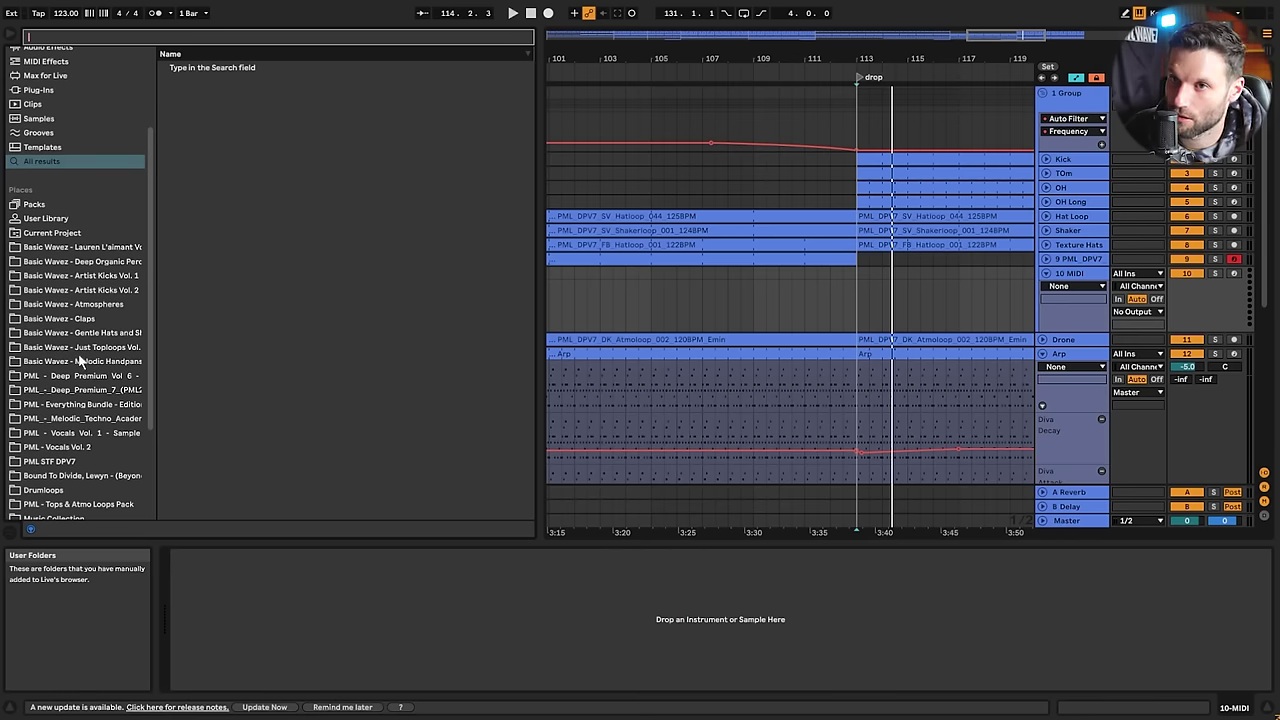
{"action": "left_click", "coordinate": [100, 347]}
{"action": "scroll", "coordinate": [80, 370], "scroll_direction": "down", "scroll_amount": 3}
{"action": "left_click", "coordinate": [80, 330]}
{"action": "left_click", "coordinate": [90, 316]}
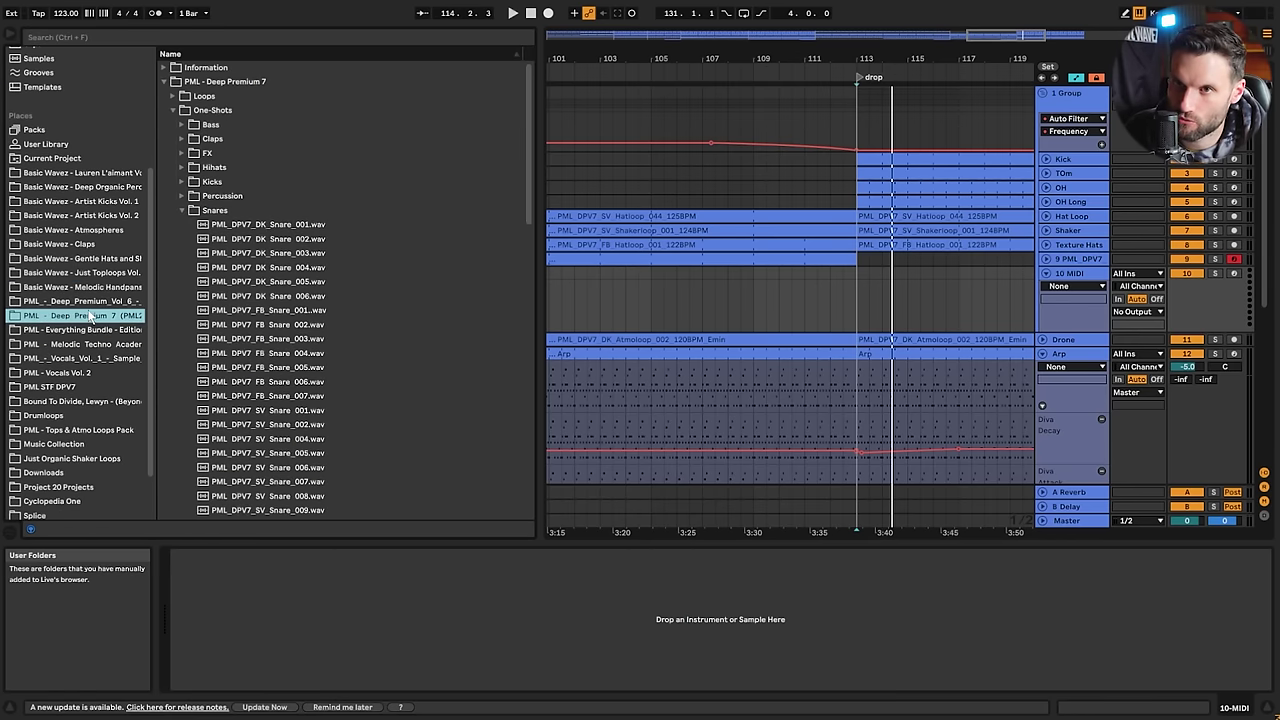
Collapse the Snares folder, expand the Hihats one-shots, and preview PML_DPV7_DK_HH_002.wav and PML_DPV7_DK_HH_003.wav
{"action": "left_click", "coordinate": [182, 211]}
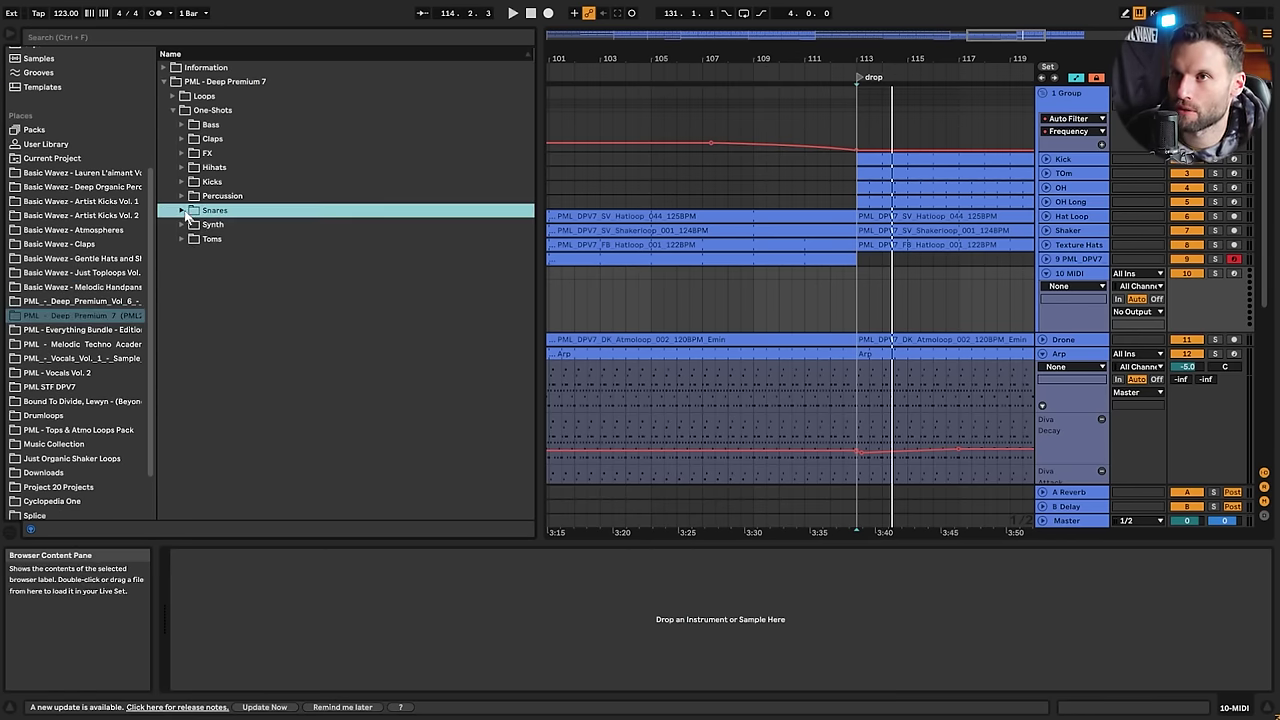
{"action": "left_click", "coordinate": [184, 167]}
{"action": "left_click", "coordinate": [255, 197]}
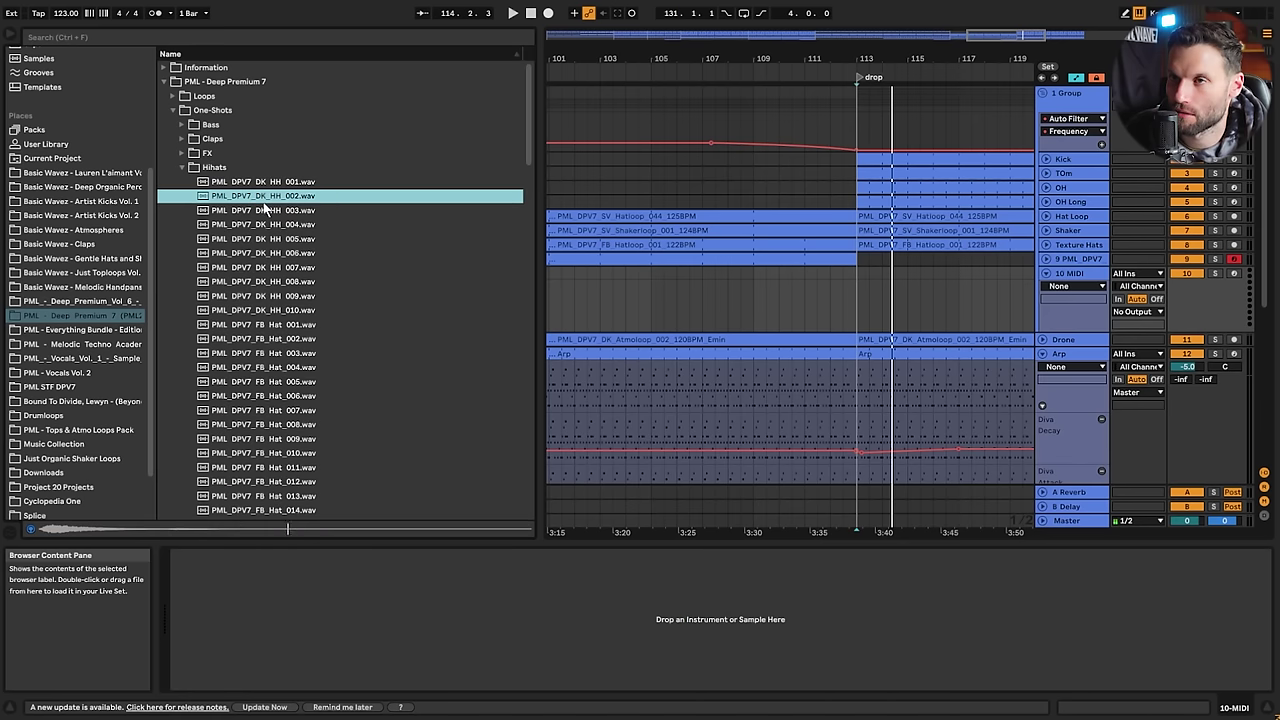
{"action": "left_click", "coordinate": [267, 210]}
Reopen the SPAN analyzer window from the Master track's devices
{"action": "left_click", "coordinate": [1043, 523]}
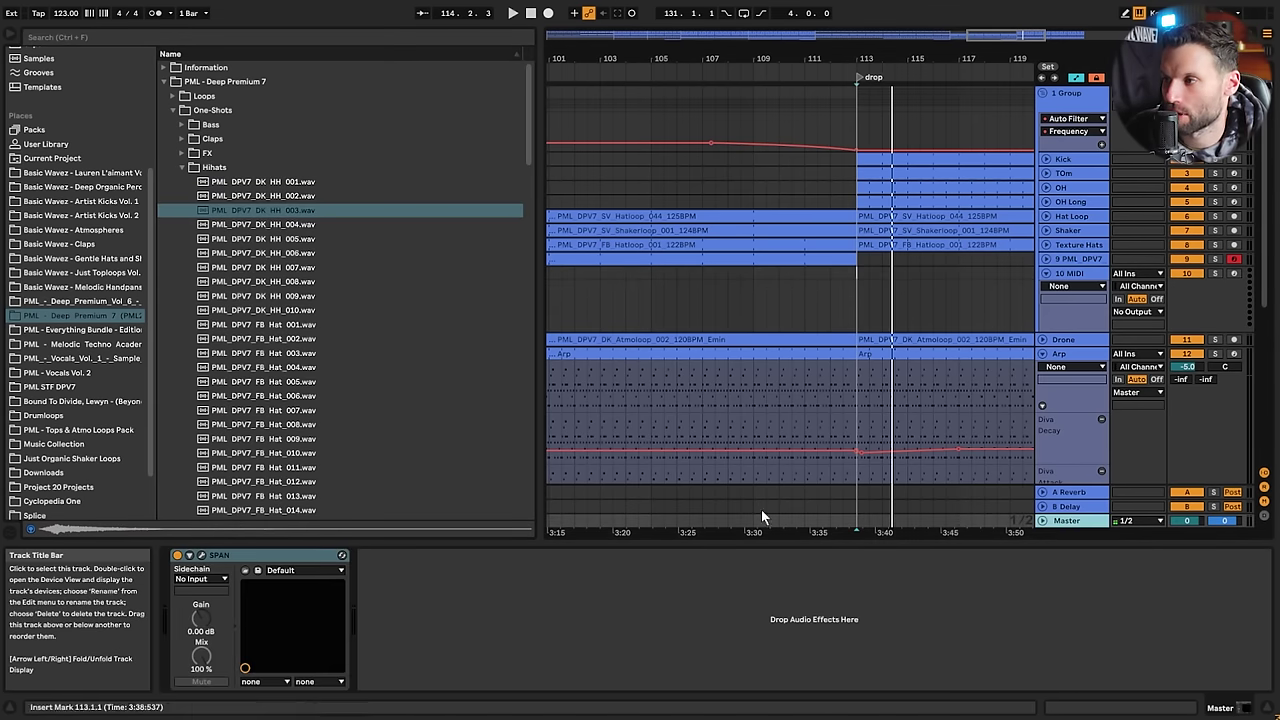
{"action": "left_click", "coordinate": [201, 555]}
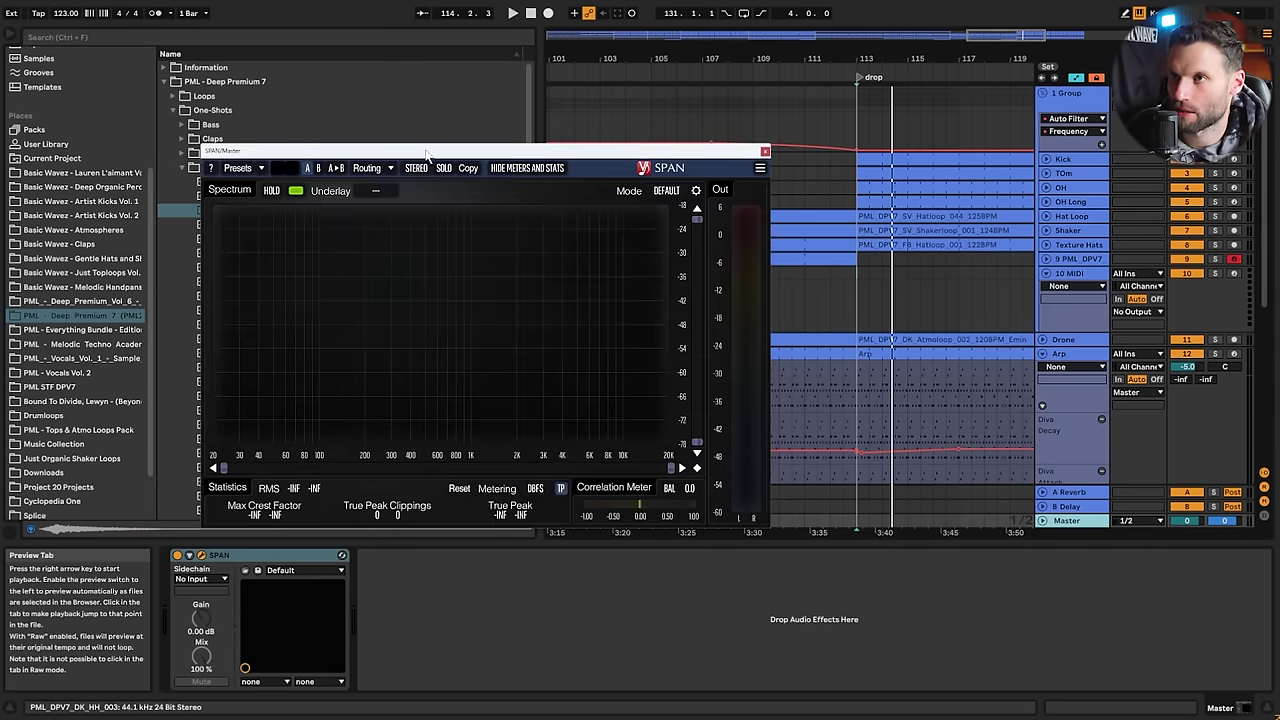
Preview PML_DPV7_DK_HH_004.wav and PML_DPV7_DK_HH_005.wav with the SPAN window moved off the browser, and close SPAN
{"action": "left_click_drag", "start_coordinate": [427, 157], "coordinate": [789, 125]}
{"action": "left_click", "coordinate": [272, 227]}
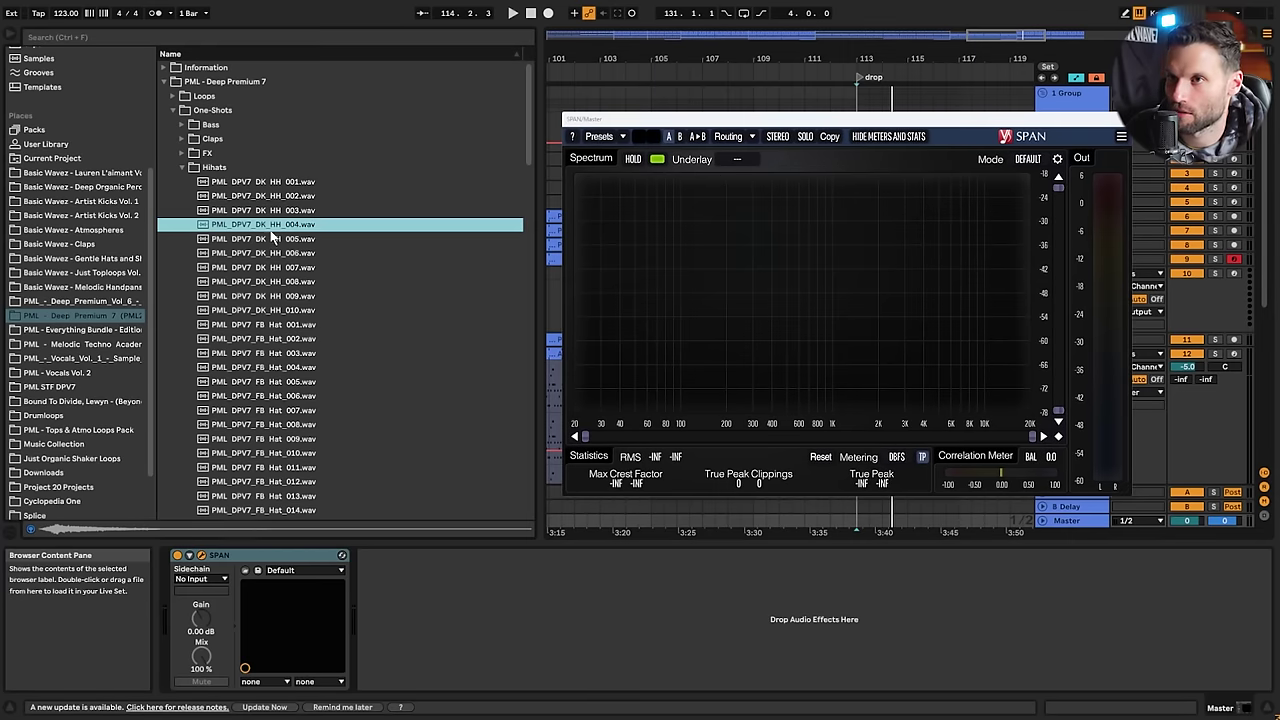
{"action": "left_click", "coordinate": [272, 239]}
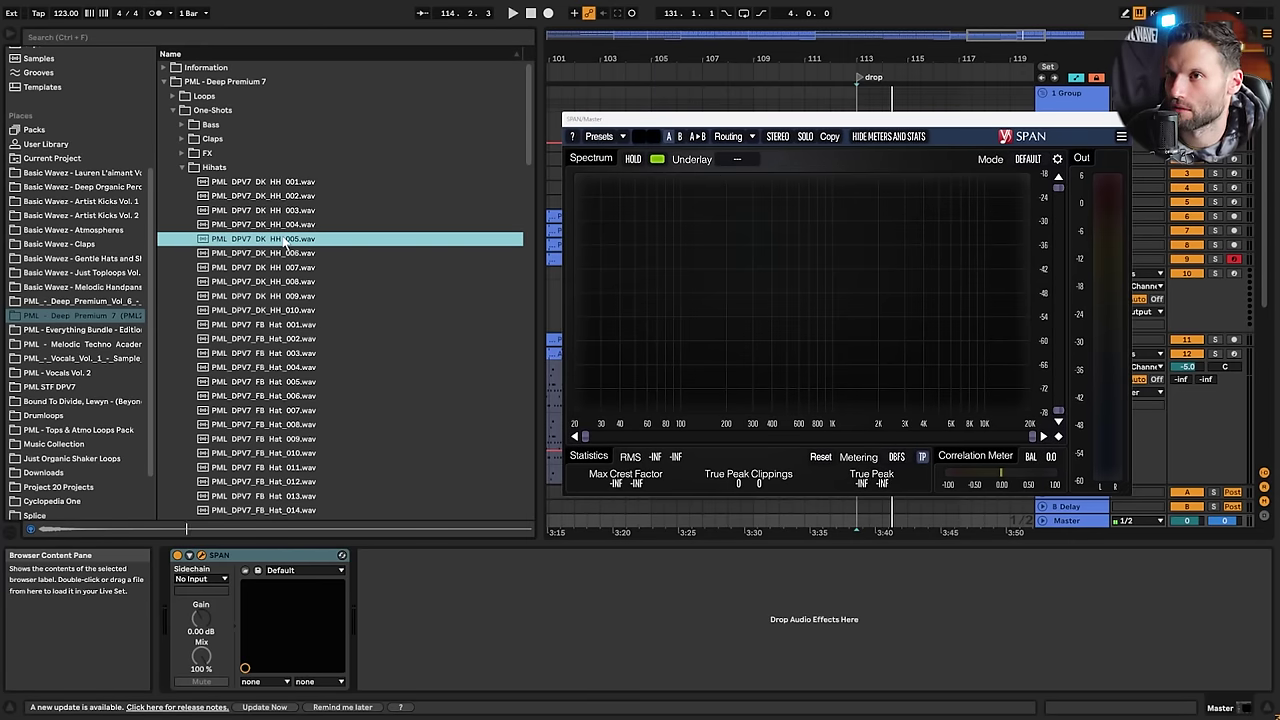
{"action": "left_click", "coordinate": [295, 227]}
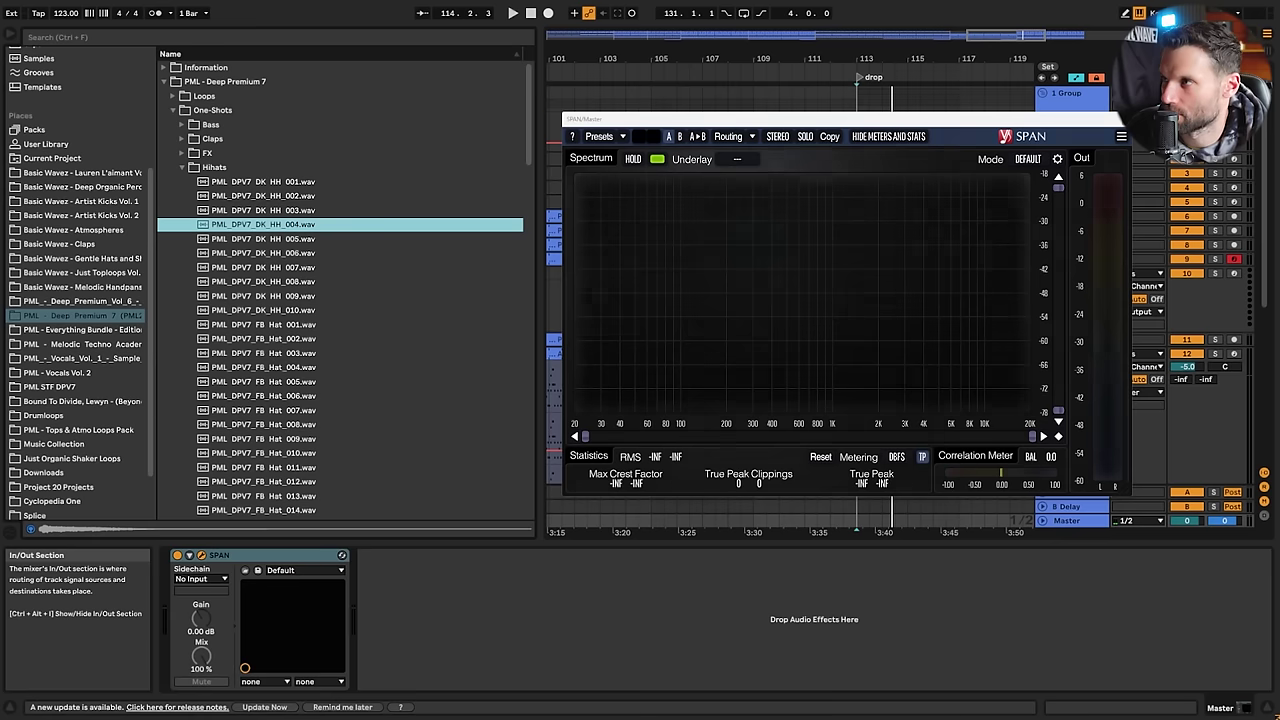
{"action": "left_click", "coordinate": [1121, 119]}
Preview the hi-hat one-shots from PML_DPV7_DK_HH_005.wav through PML_DPV7_FB_Hat_011.wav, and return to PML_DPV7_FB_Hat_010.wav
{"action": "left_click", "coordinate": [277, 238]}
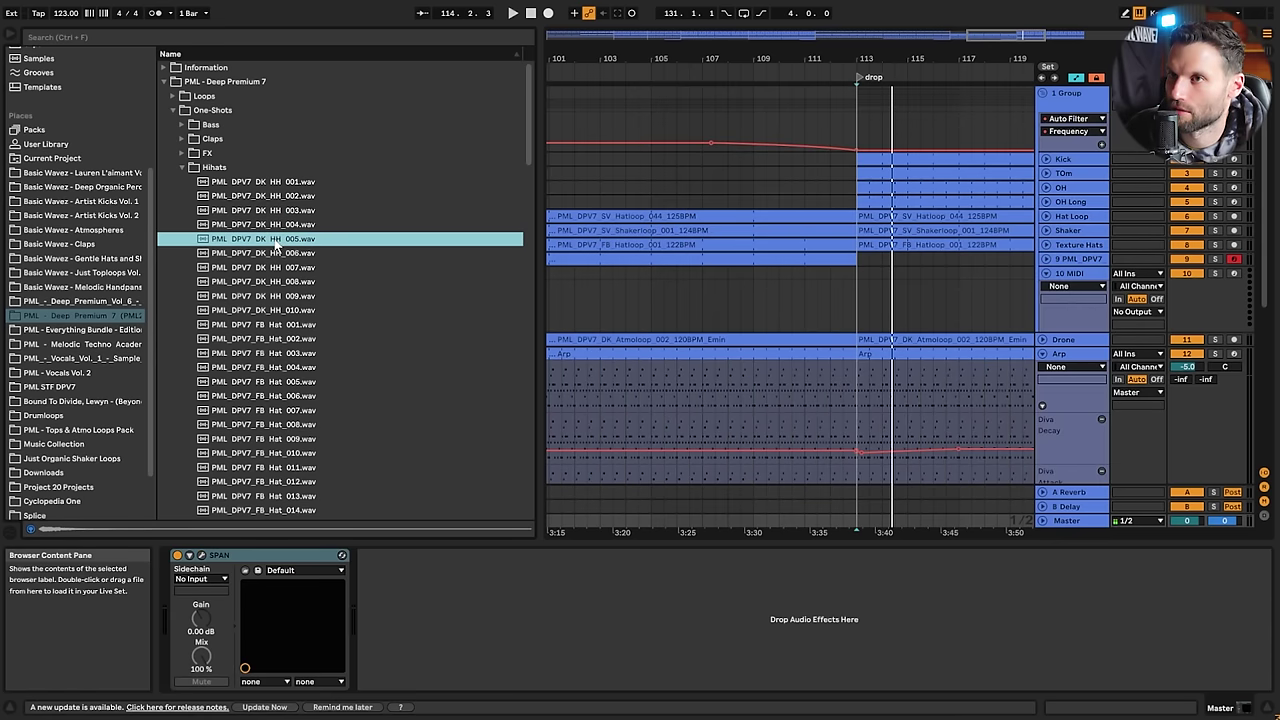
{"action": "left_click", "coordinate": [277, 252]}
{"action": "left_click", "coordinate": [277, 267]}
{"action": "left_click", "coordinate": [277, 281]}
{"action": "left_click", "coordinate": [277, 296]}
{"action": "left_click", "coordinate": [277, 311]}
{"action": "left_click", "coordinate": [277, 325]}
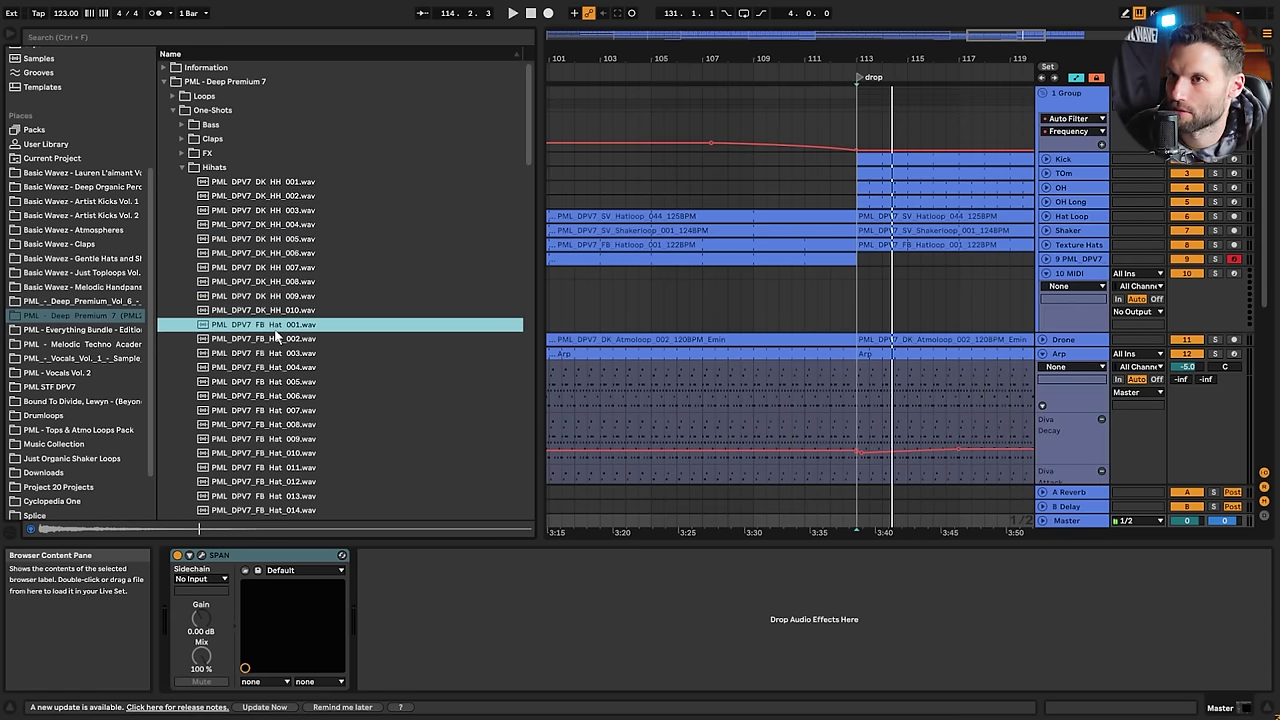
{"action": "left_click", "coordinate": [290, 339]}
{"action": "left_click", "coordinate": [292, 353]}
{"action": "left_click", "coordinate": [294, 367]}
{"action": "left_click", "coordinate": [296, 382]}
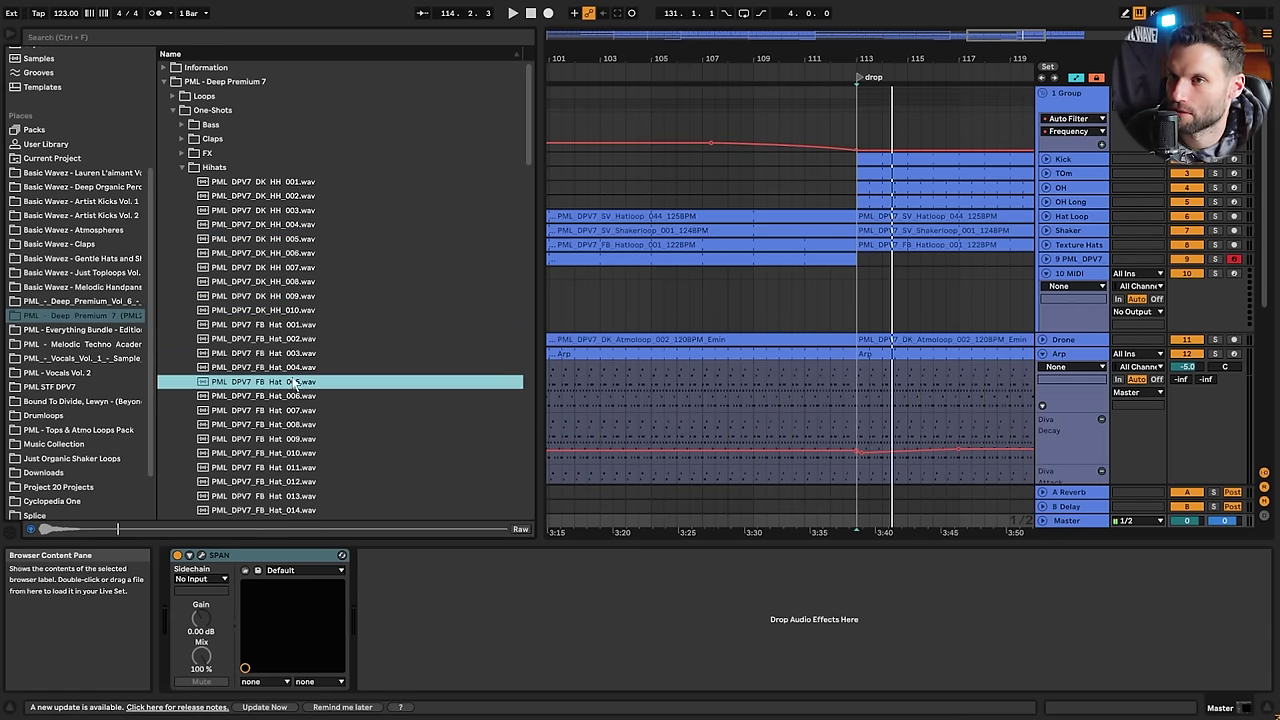
{"action": "left_click", "coordinate": [293, 396]}
{"action": "left_click", "coordinate": [295, 410]}
{"action": "left_click", "coordinate": [296, 424]}
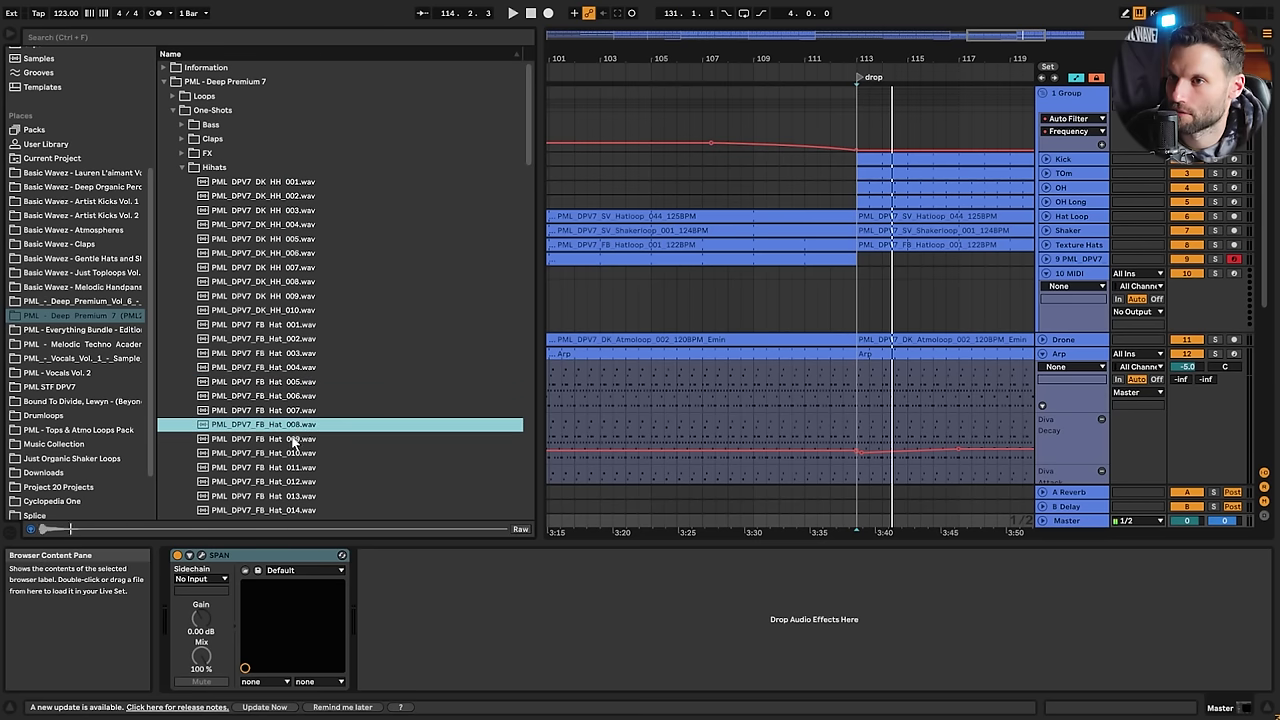
{"action": "left_click", "coordinate": [297, 438]}
{"action": "left_click", "coordinate": [297, 453]}
{"action": "left_click", "coordinate": [293, 468]}
{"action": "left_click", "coordinate": [294, 457]}
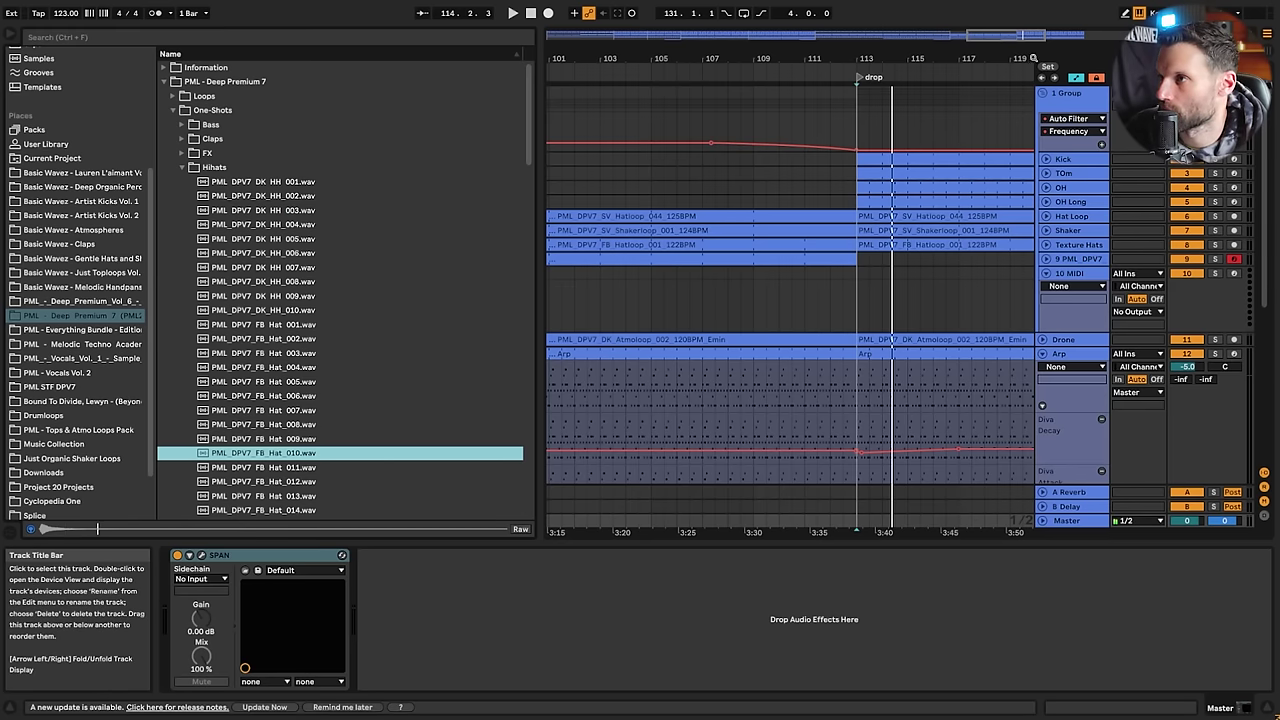
Play the drop from bar 113, unfold the OH track and examine the start of its device chain
{"action": "left_click_drag", "start_coordinate": [1024, 35], "coordinate": [1024, 100]}
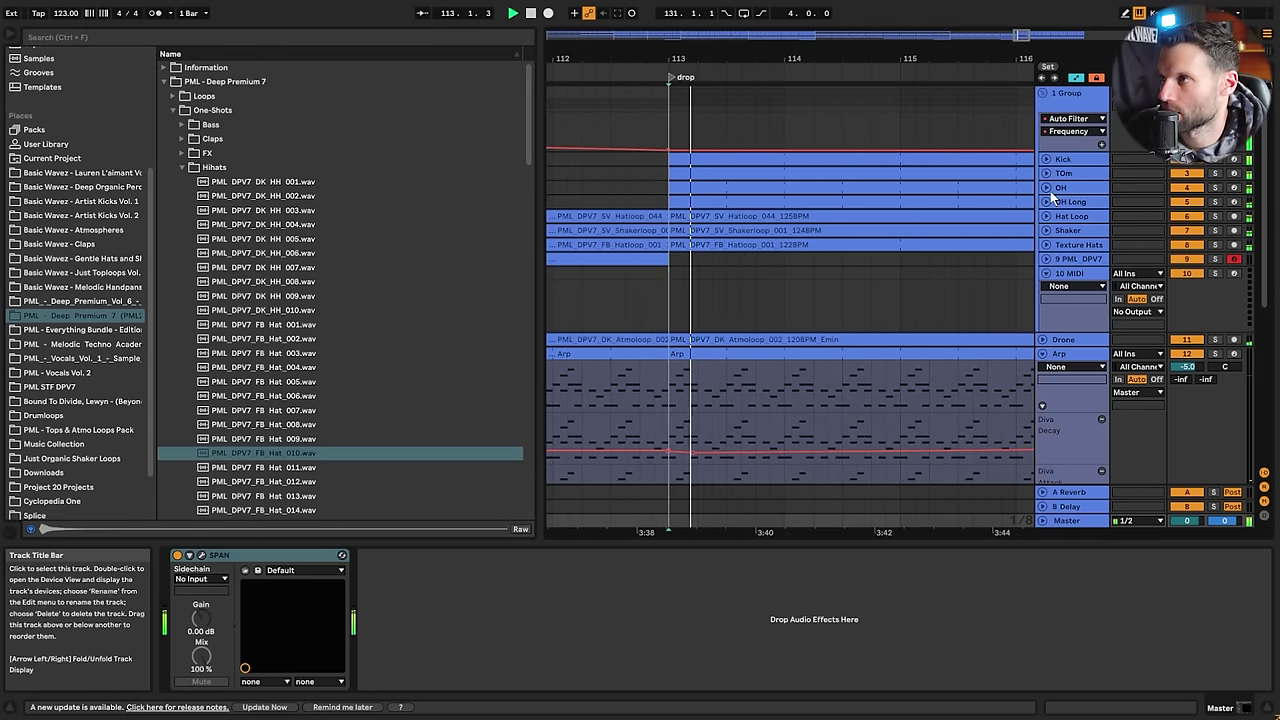
{"action": "left_click", "coordinate": [1046, 188]}
{"action": "left_click", "coordinate": [1076, 196]}
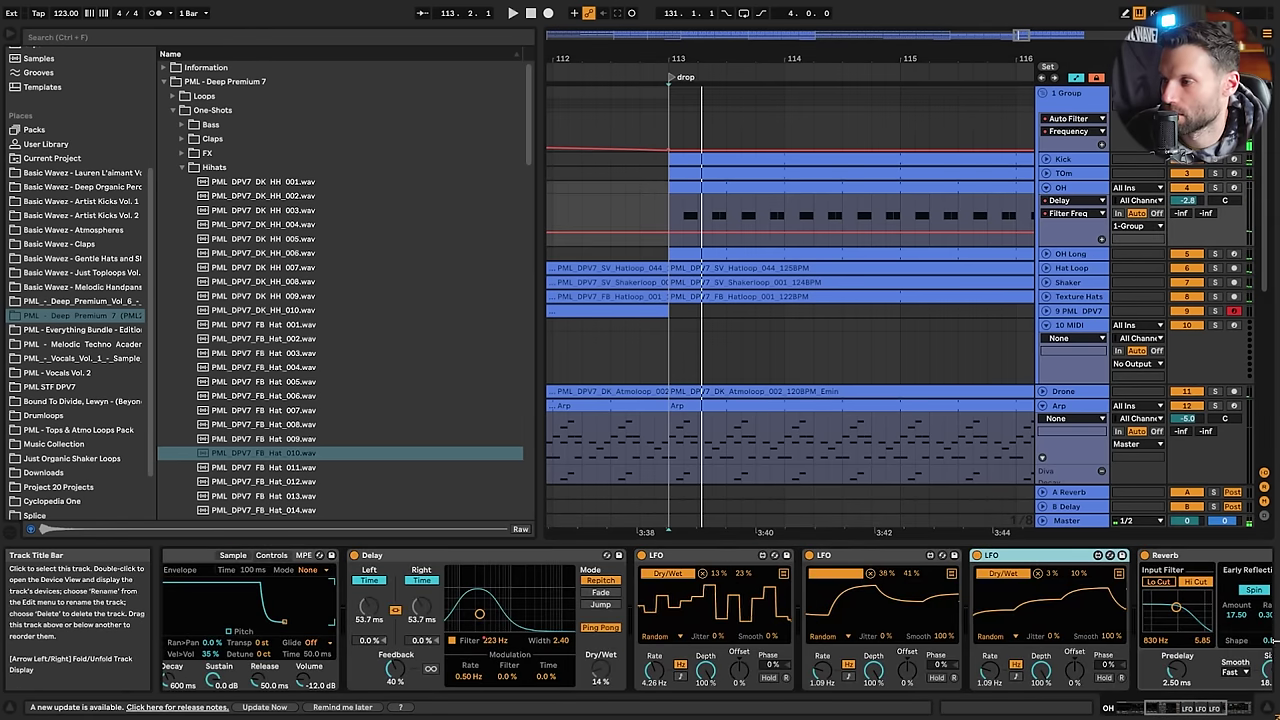
{"action": "left_click", "coordinate": [1157, 712]}
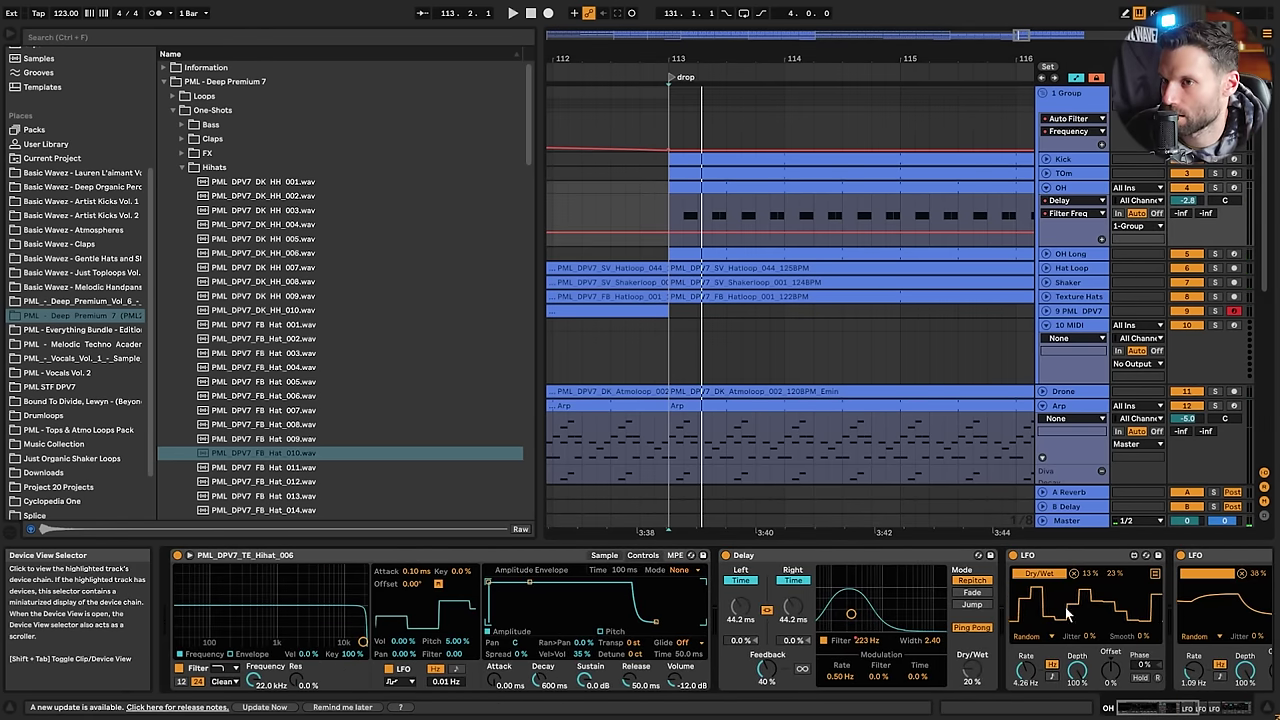
Load PML_DPV7_FB_Hat_010.wav as the instrument on the empty 10 MIDI track
{"action": "left_click", "coordinate": [1065, 325]}
{"action": "left_click", "coordinate": [295, 454]}
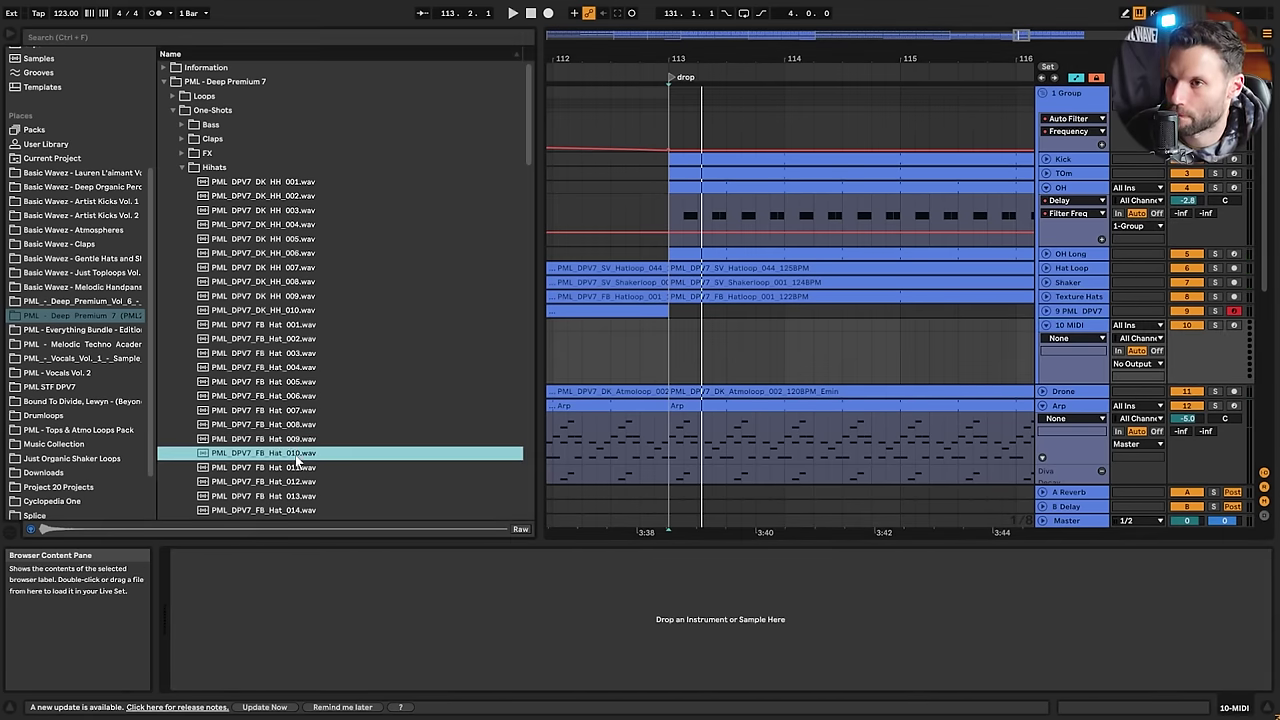
{"action": "double_click", "coordinate": [297, 459]}
Create a two-sixteenth-long MIDI clip at bar 113 on the new hat track and fill it with two consecutive C3 notes
{"action": "double_click", "coordinate": [673, 336]}
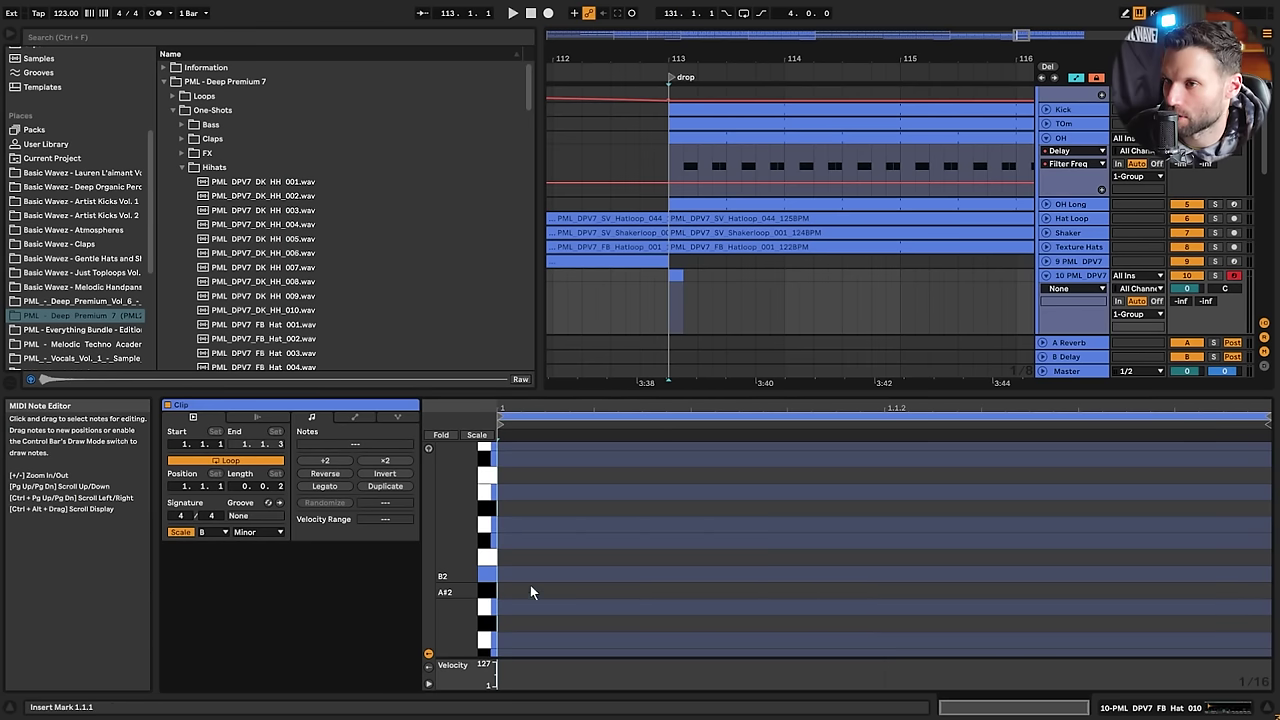
{"action": "double_click", "coordinate": [545, 563]}
{"action": "double_click", "coordinate": [919, 563]}
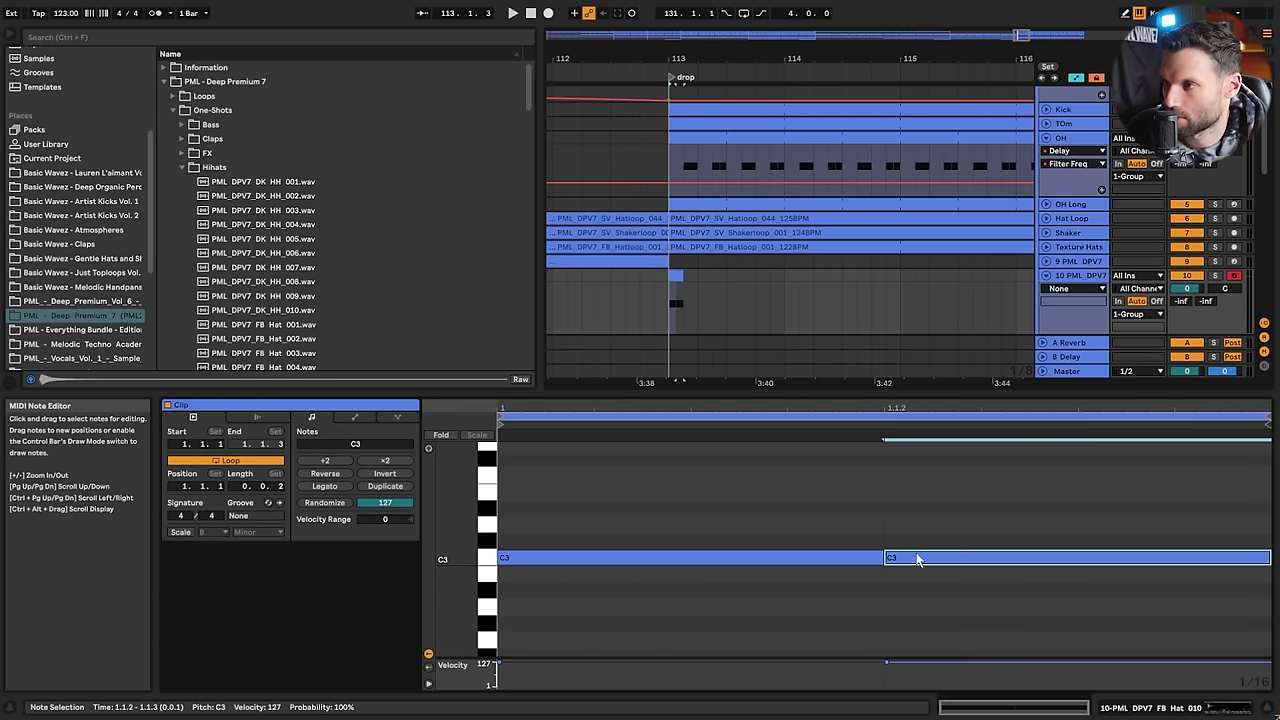
Repeat the hat clip up to bar 115 and audition the soloed track with its volume at -1.5 dB
{"action": "key", "text": "space"}
{"action": "left_click_drag", "start_coordinate": [1179, 289], "coordinate": [1179, 297]}
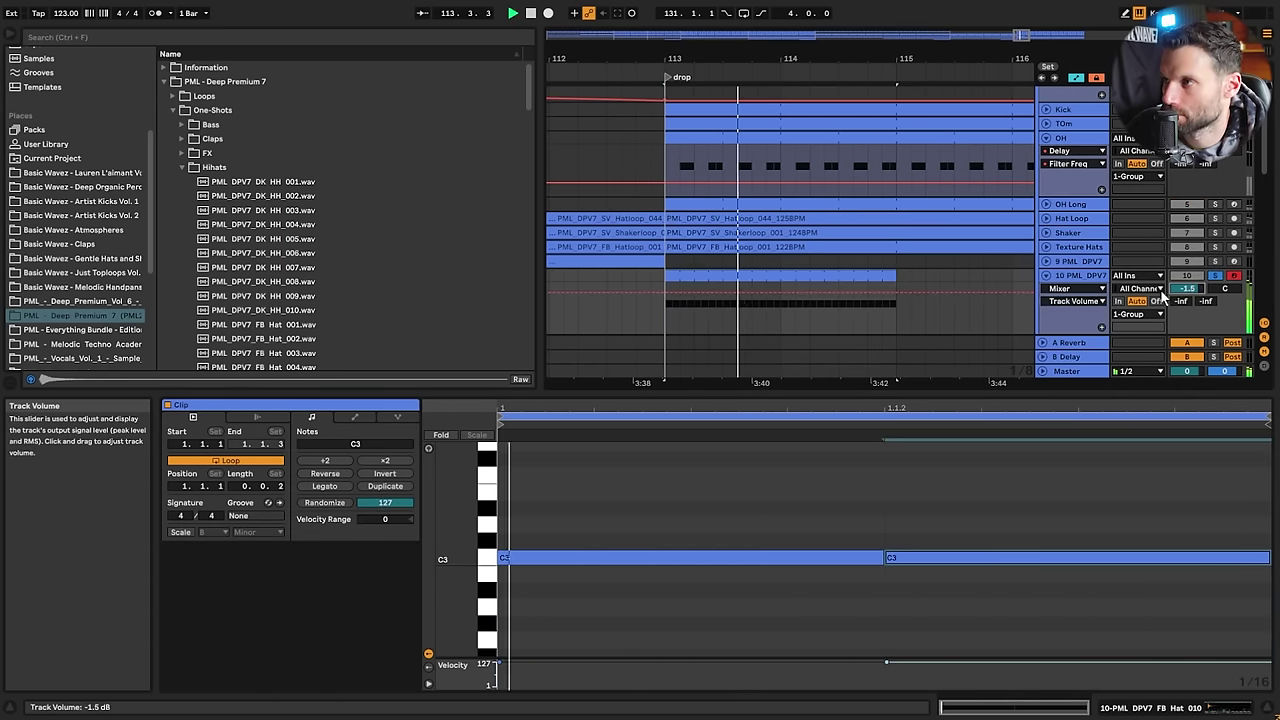
Set the hat sampler's amplitude attack to 4.82 ms while auditioning the soloed loop against its waveform
{"action": "double_click", "coordinate": [1071, 277]}
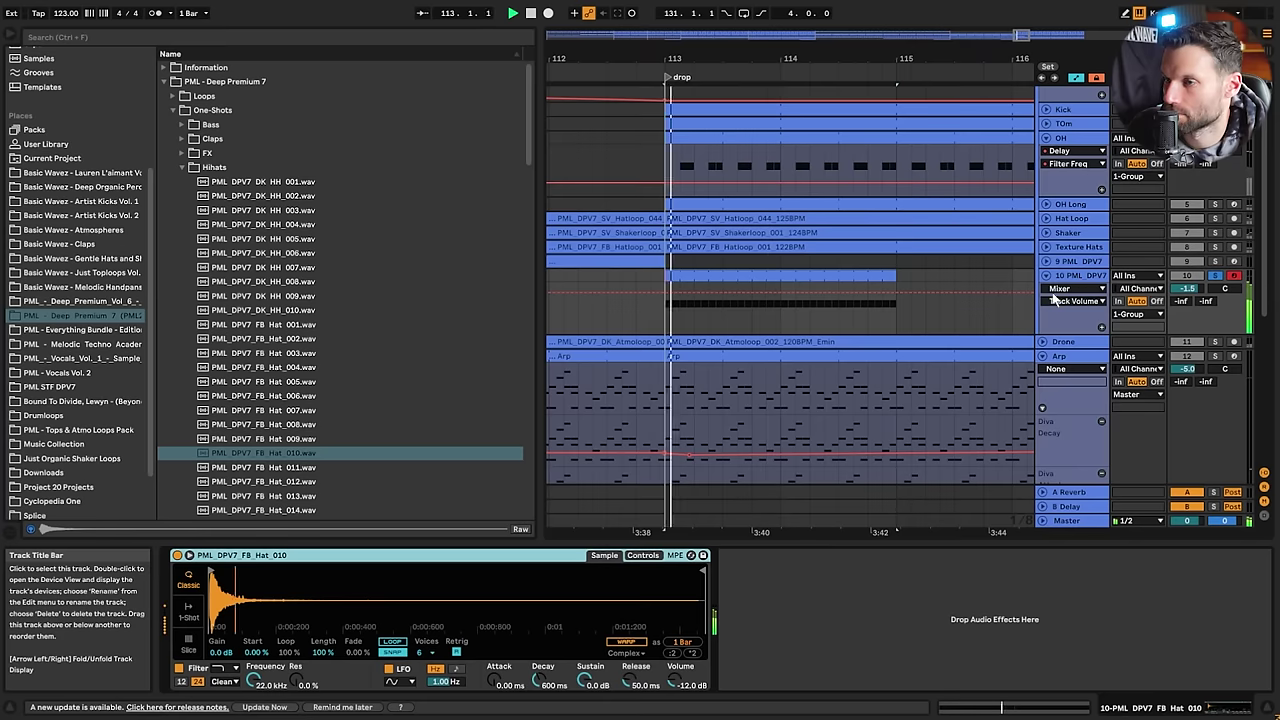
{"action": "key", "text": "space"}
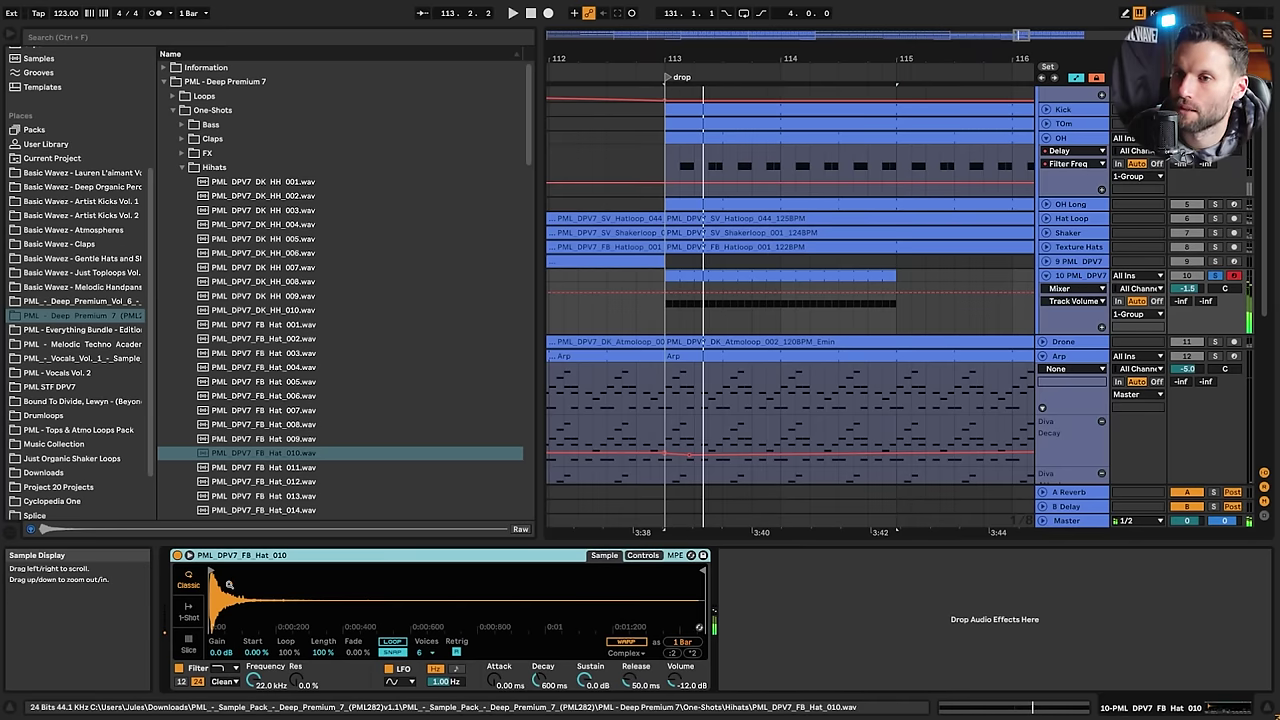
{"action": "left_click_drag", "start_coordinate": [228, 597], "coordinate": [228, 622]}
{"action": "key", "text": "space"}
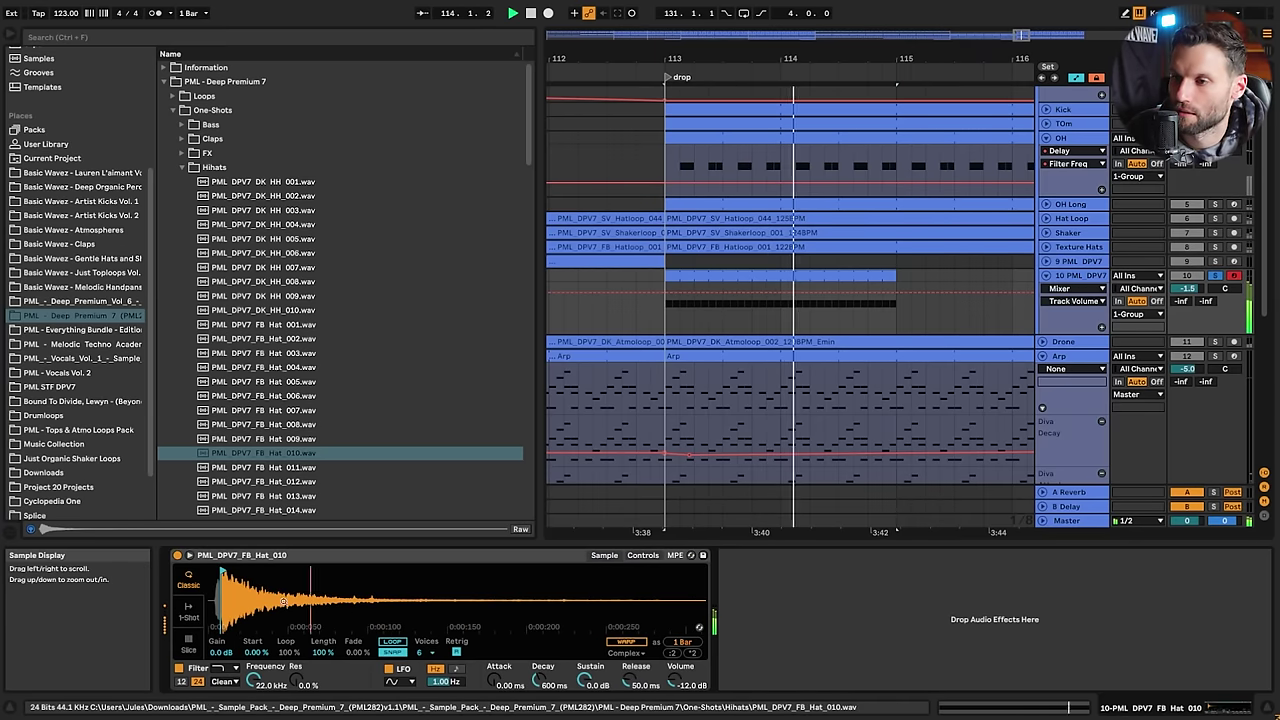
{"action": "left_click_drag", "start_coordinate": [493, 680], "coordinate": [493, 678]}
{"action": "key", "text": "space"}
{"action": "key", "text": "space"}
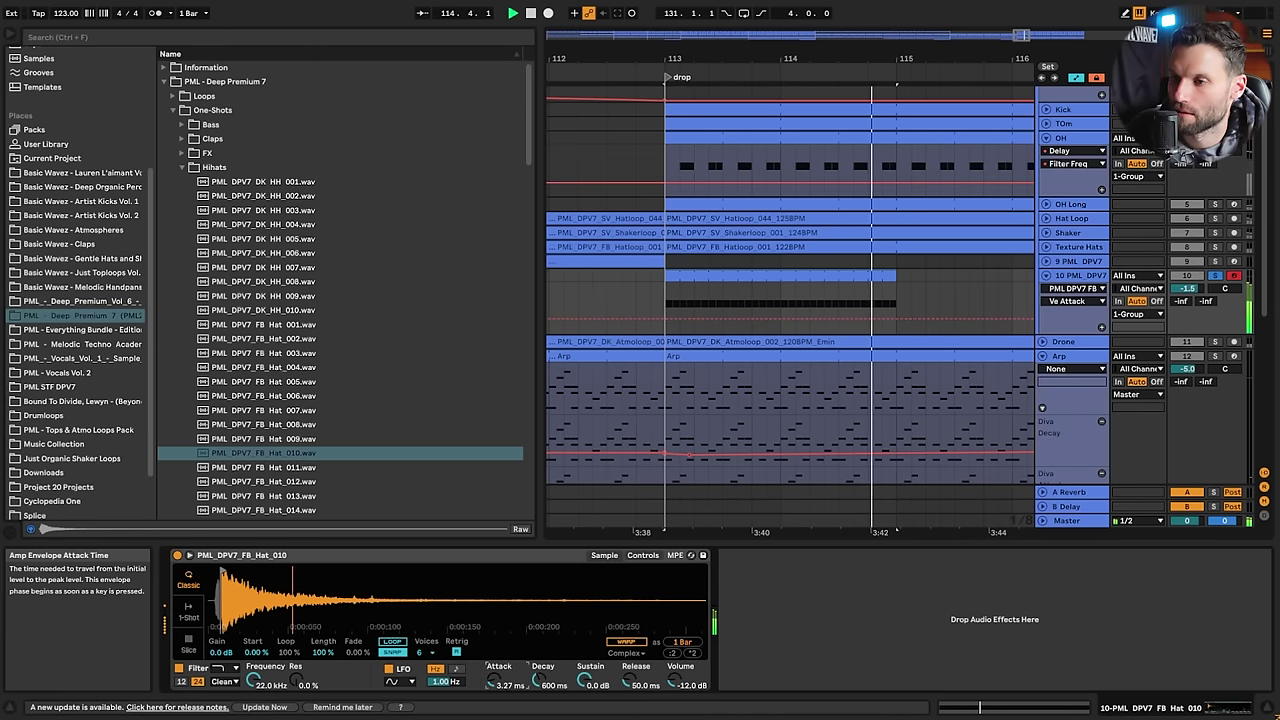
{"action": "left_click_drag", "start_coordinate": [493, 680], "coordinate": [493, 676]}
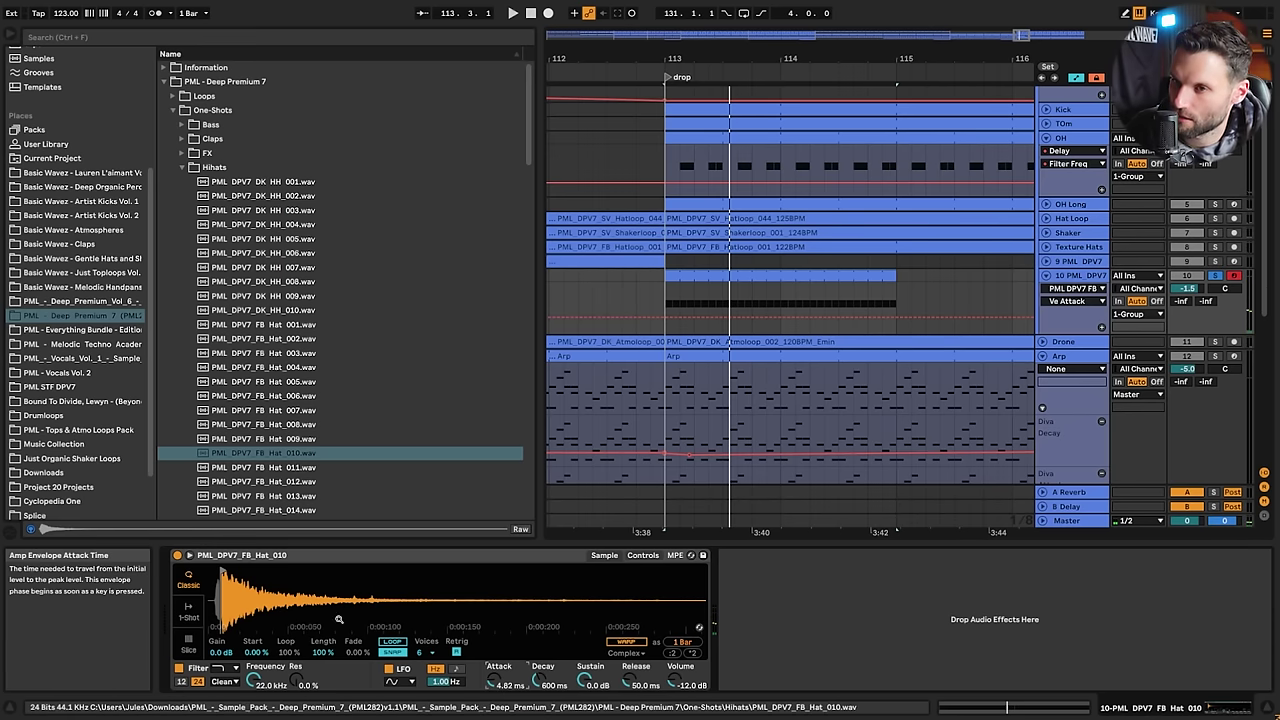
{"action": "left_click_drag", "start_coordinate": [238, 592], "coordinate": [238, 622]}
Unsolo the new hat track and lower its volume to -9.5 dB while playing it with the full drop
{"action": "left_click_drag", "start_coordinate": [1187, 288], "coordinate": [1187, 318]}
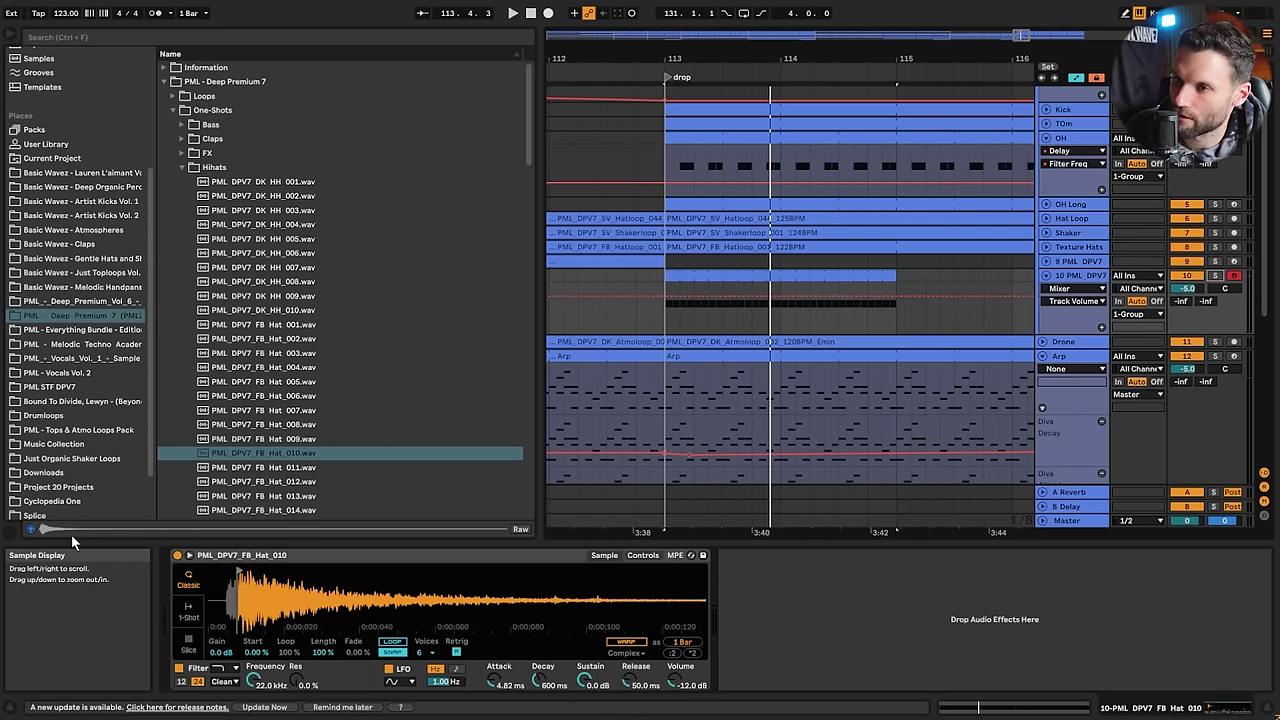
{"action": "key", "text": "space"}
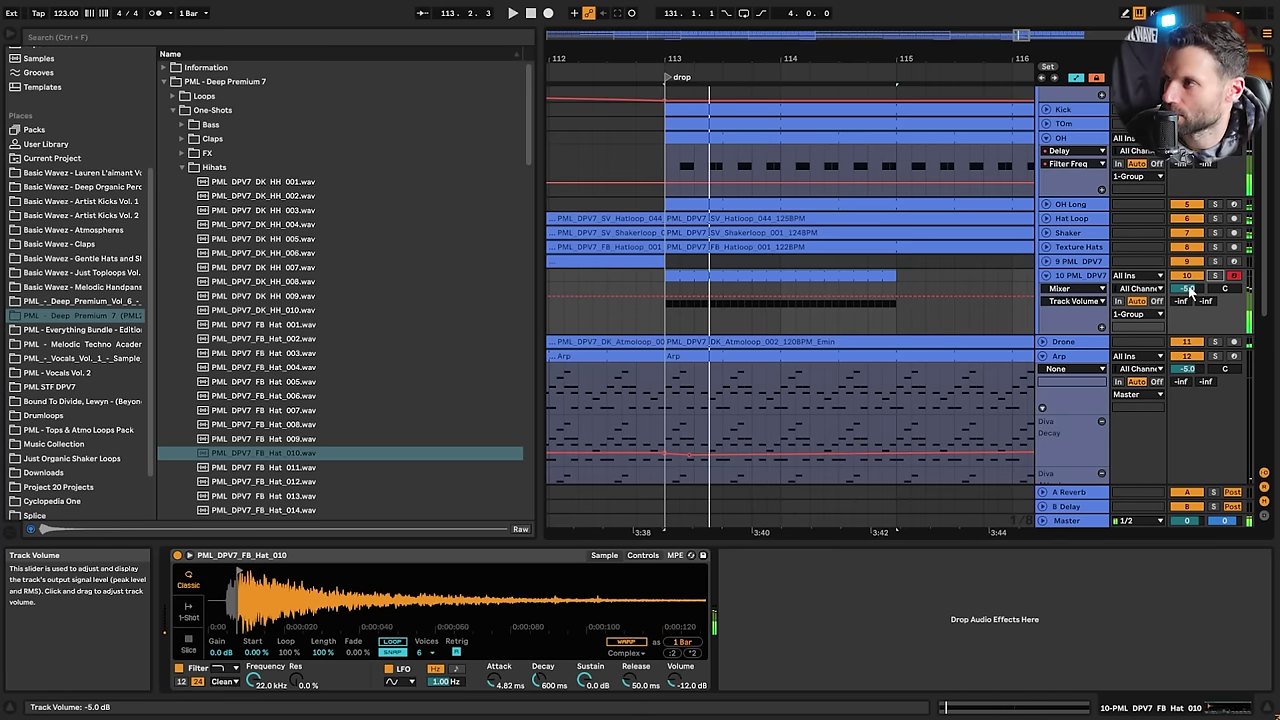
{"action": "key", "text": "space"}
{"action": "left_click_drag", "start_coordinate": [1192, 287], "coordinate": [1192, 294]}
{"action": "key", "text": "space"}
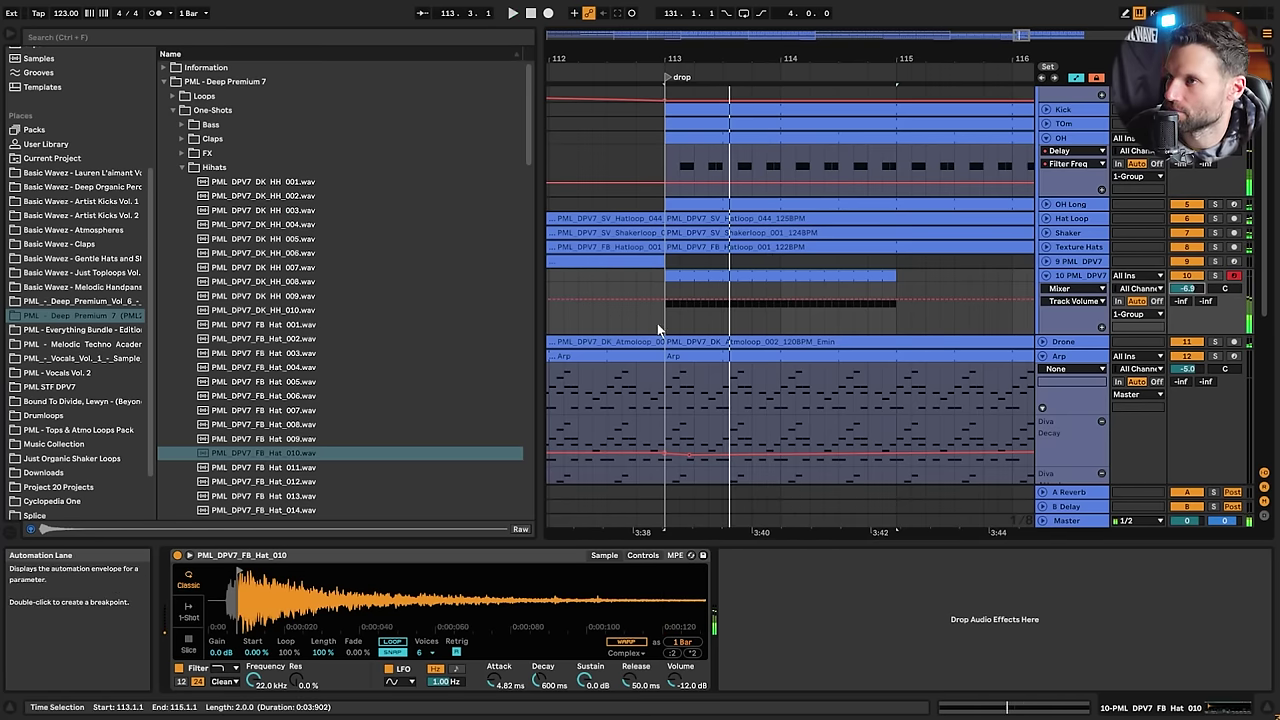
{"action": "left_click", "coordinate": [623, 330]}
{"action": "key", "text": "space"}
{"action": "left_click_drag", "start_coordinate": [1187, 287], "coordinate": [1187, 292]}
{"action": "key", "text": "space"}
Shorten the hat's amplitude envelope to a 245 ms decay with sustain at -inf dB while listening in the mix
{"action": "key", "text": "space"}
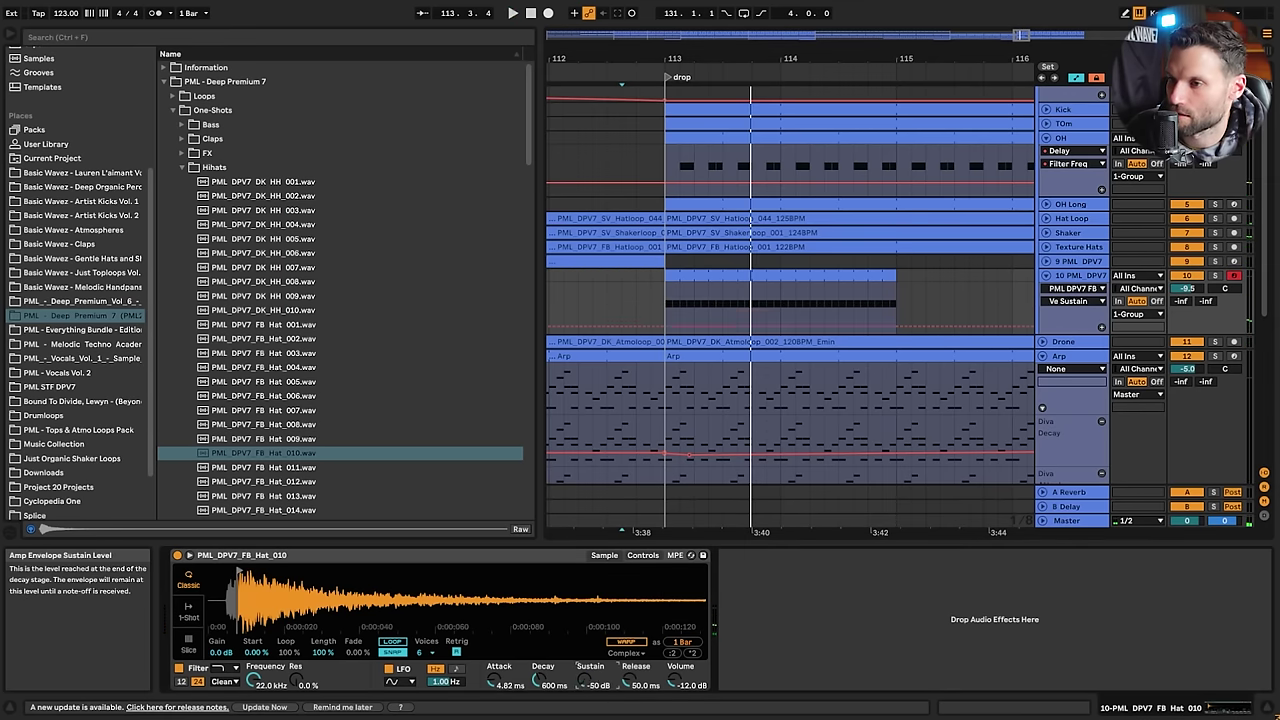
{"action": "key", "text": "space"}
{"action": "left_click_drag", "start_coordinate": [585, 680], "coordinate": [539, 703]}
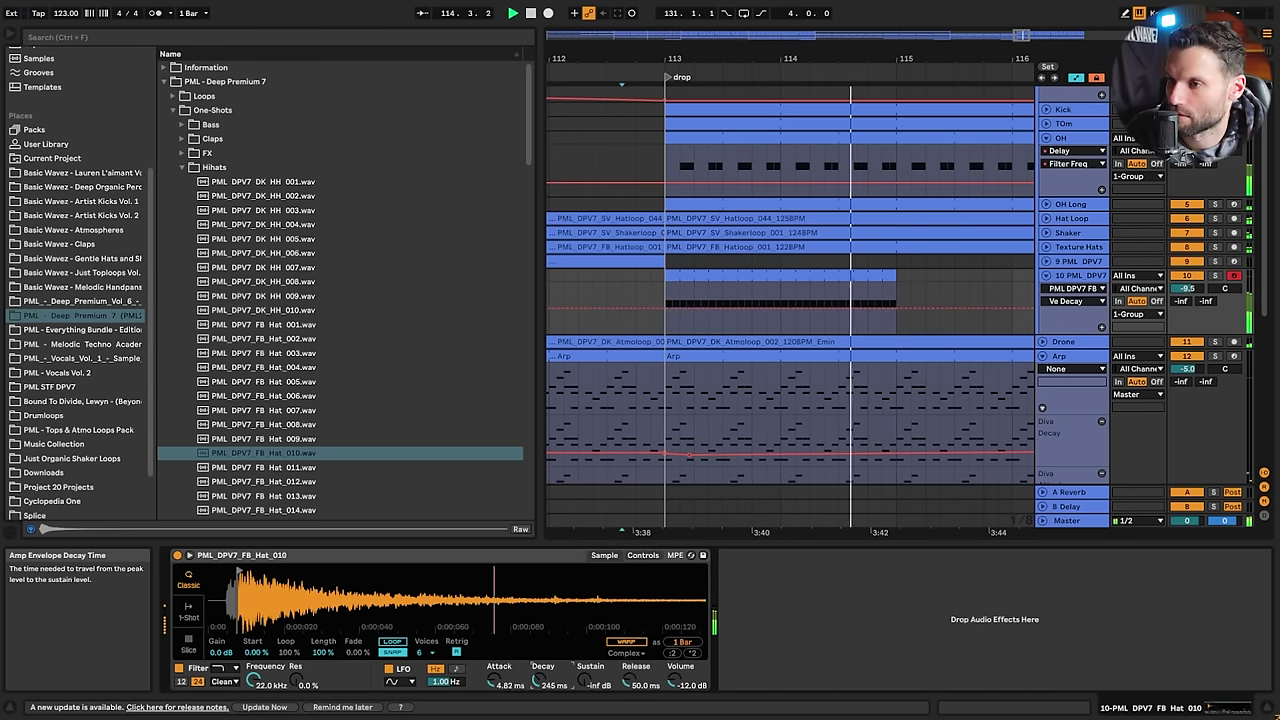
{"action": "key", "text": "space"}
{"action": "key", "text": "space"}
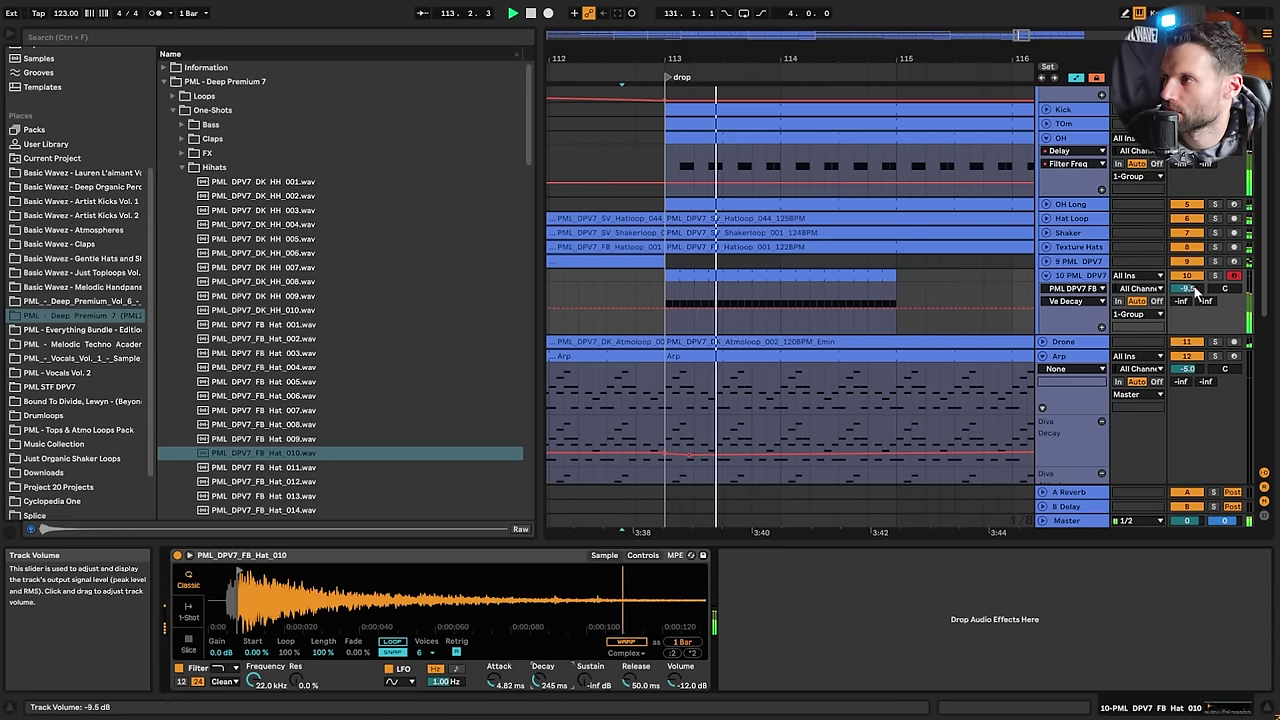
Lower the new hat track's volume to -11.0 dB and play into the drop to check its level
{"action": "left_click_drag", "start_coordinate": [1192, 290], "coordinate": [1192, 301]}
{"action": "key", "text": "space"}
{"action": "key", "text": "space"}
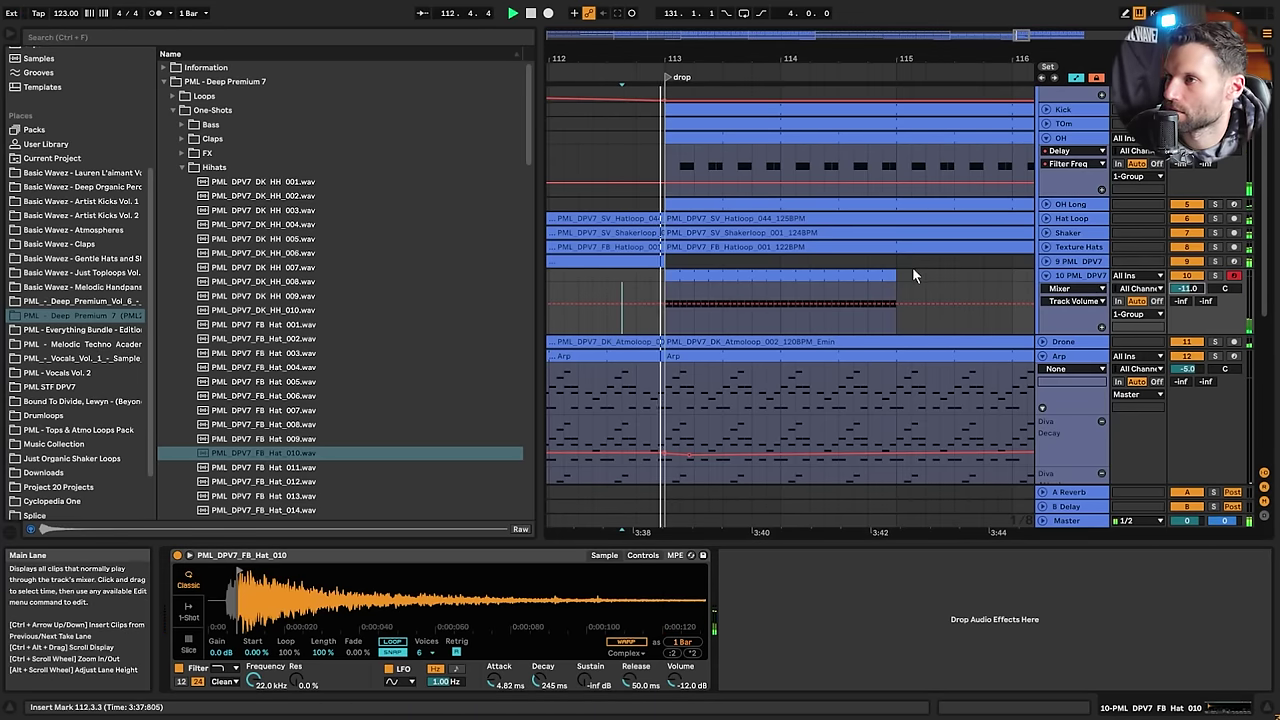
{"action": "scroll", "coordinate": [912, 266], "scroll_direction": "down", "scroll_amount": 1}
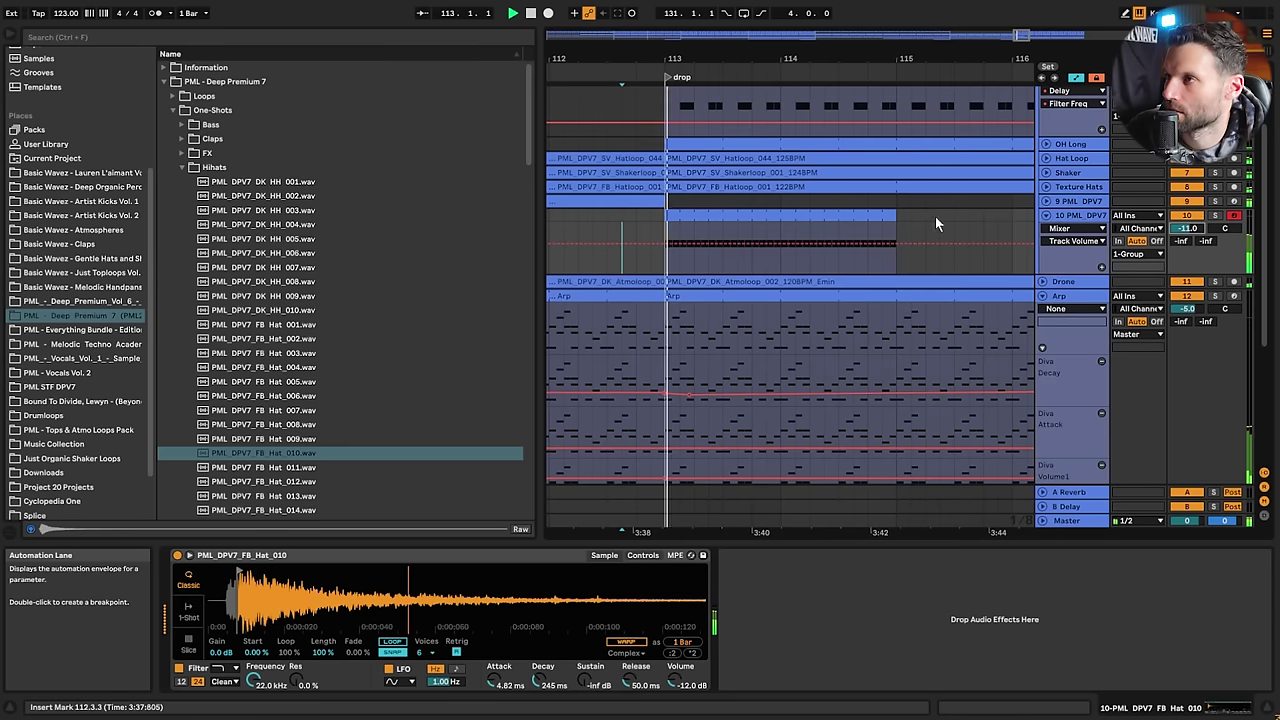
{"action": "key", "text": "space"}
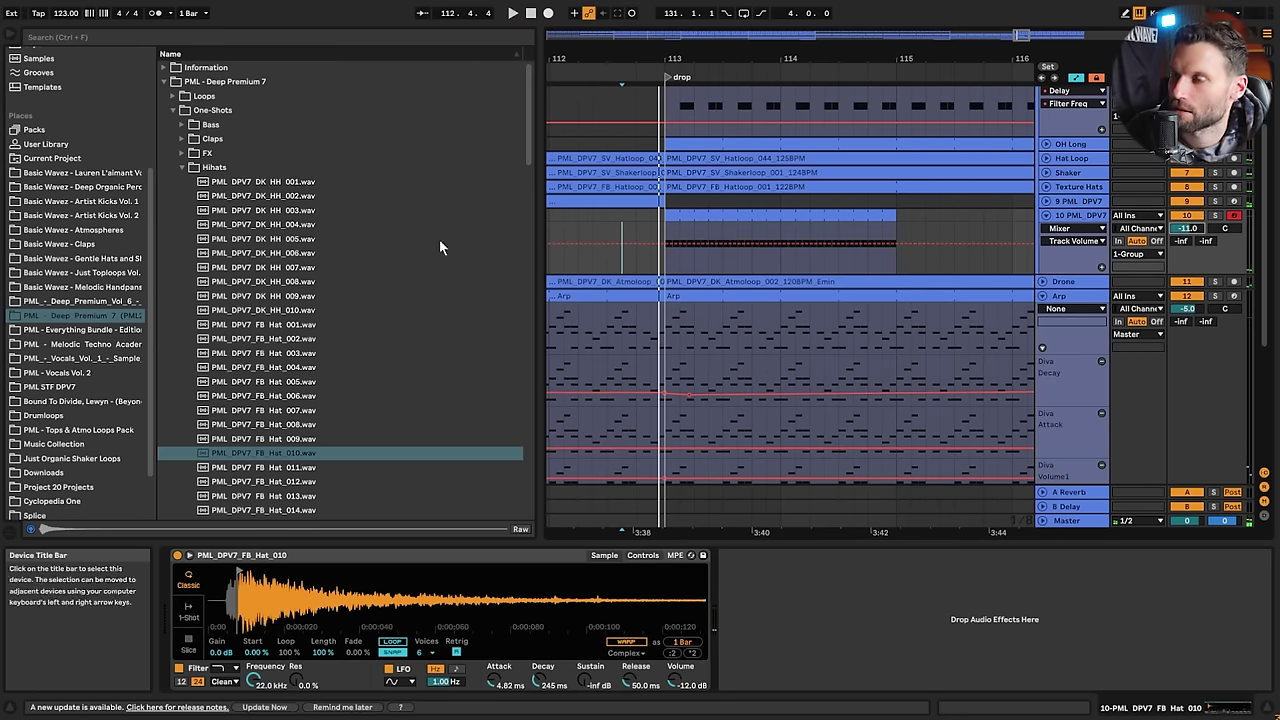
Search the browser for "eq" and add EQ Eight to the new hat track
{"action": "left_click", "coordinate": [490, 37]}
{"action": "type", "text": "eq"}
{"action": "double_click", "coordinate": [203, 82]}
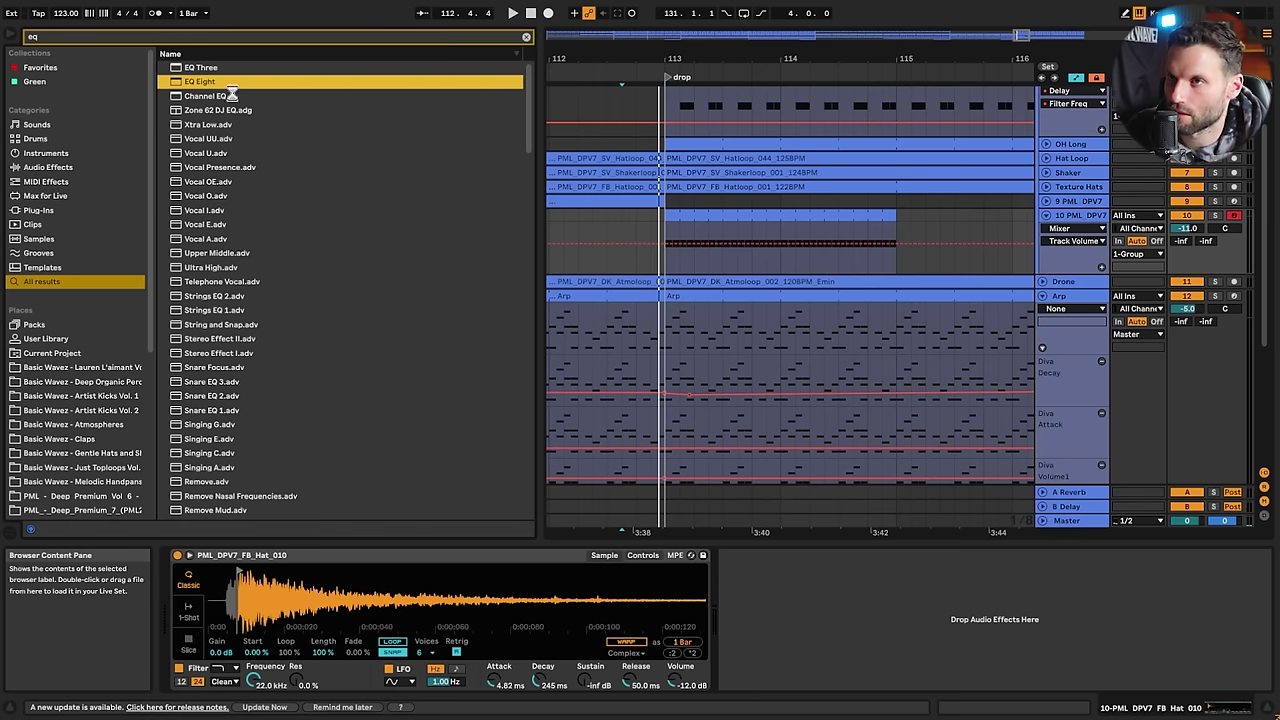
Change EQ Eight's filter 1 to a low cut at 3.59 kHz while the hat plays
{"action": "key", "text": "space"}
{"action": "left_click", "coordinate": [790, 675]}
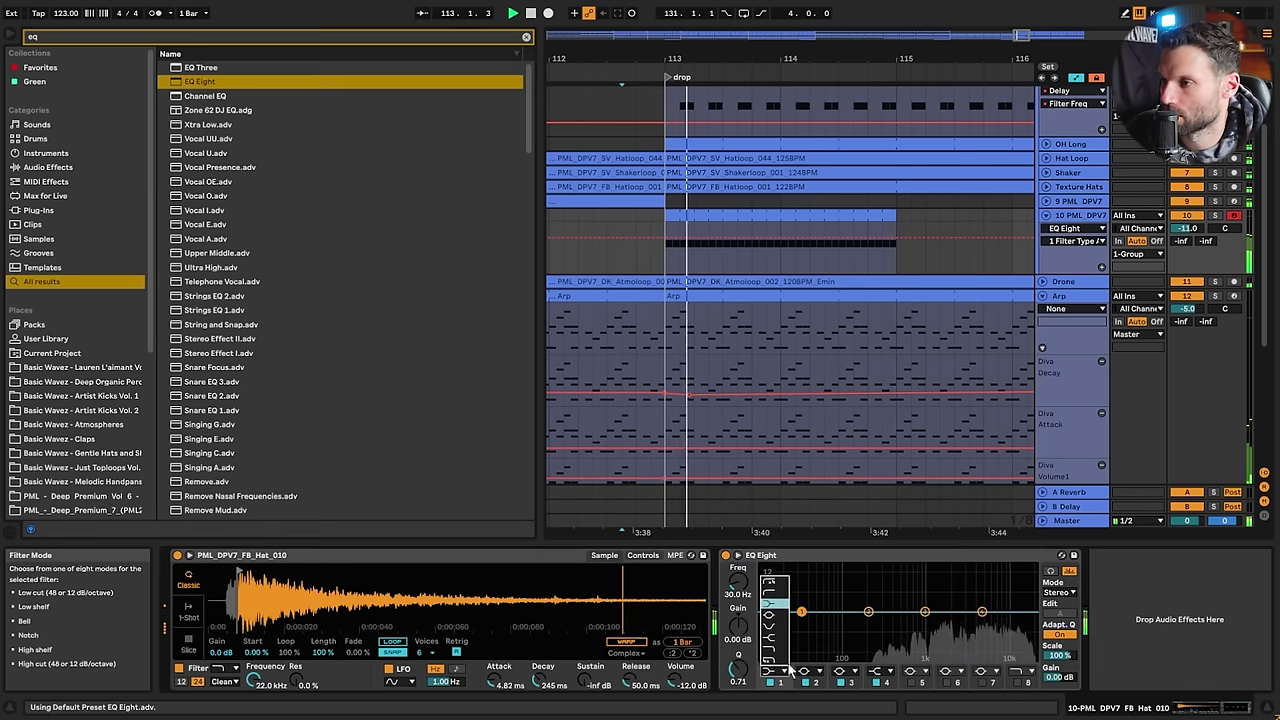
{"action": "left_click", "coordinate": [770, 581]}
{"action": "left_click_drag", "start_coordinate": [801, 611], "coordinate": [969, 622]}
{"action": "key", "text": "space"}
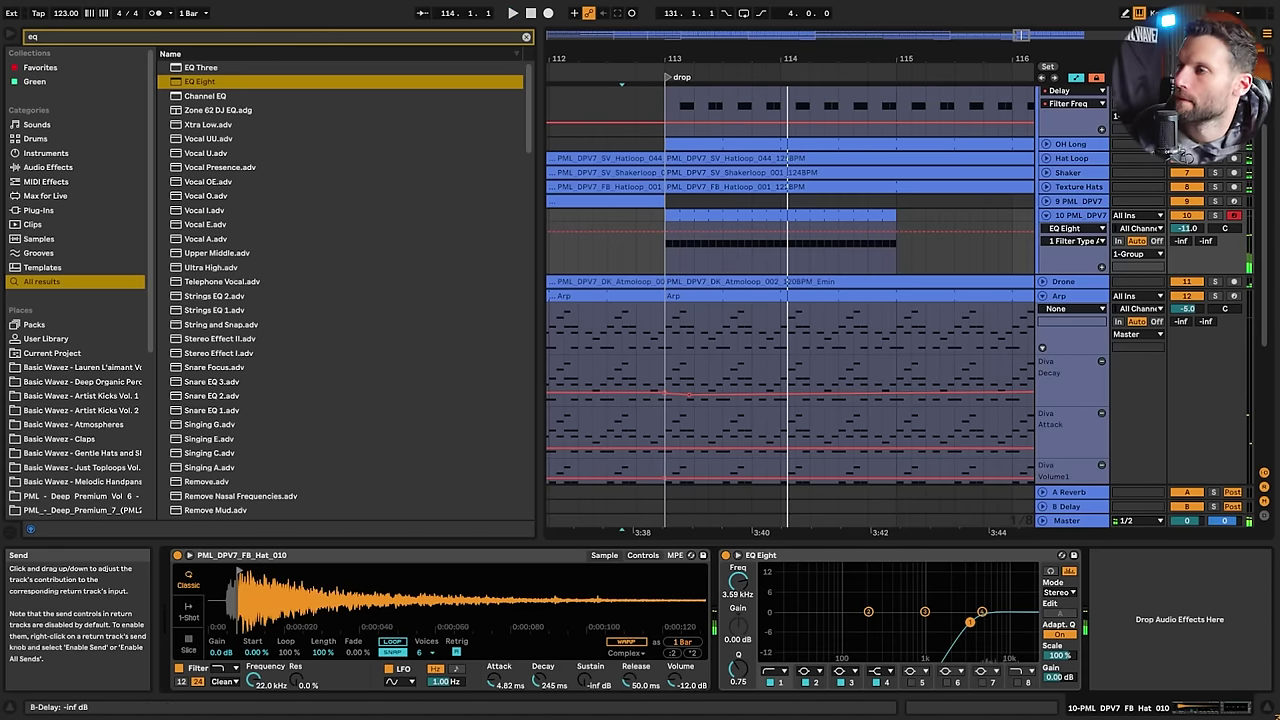
Solo the new hat track and play it from the drop at bar 113
{"action": "scroll", "coordinate": [919, 251], "scroll_direction": "up", "scroll_amount": 3}
{"action": "scroll", "coordinate": [1086, 240], "scroll_direction": "up", "scroll_amount": 1}
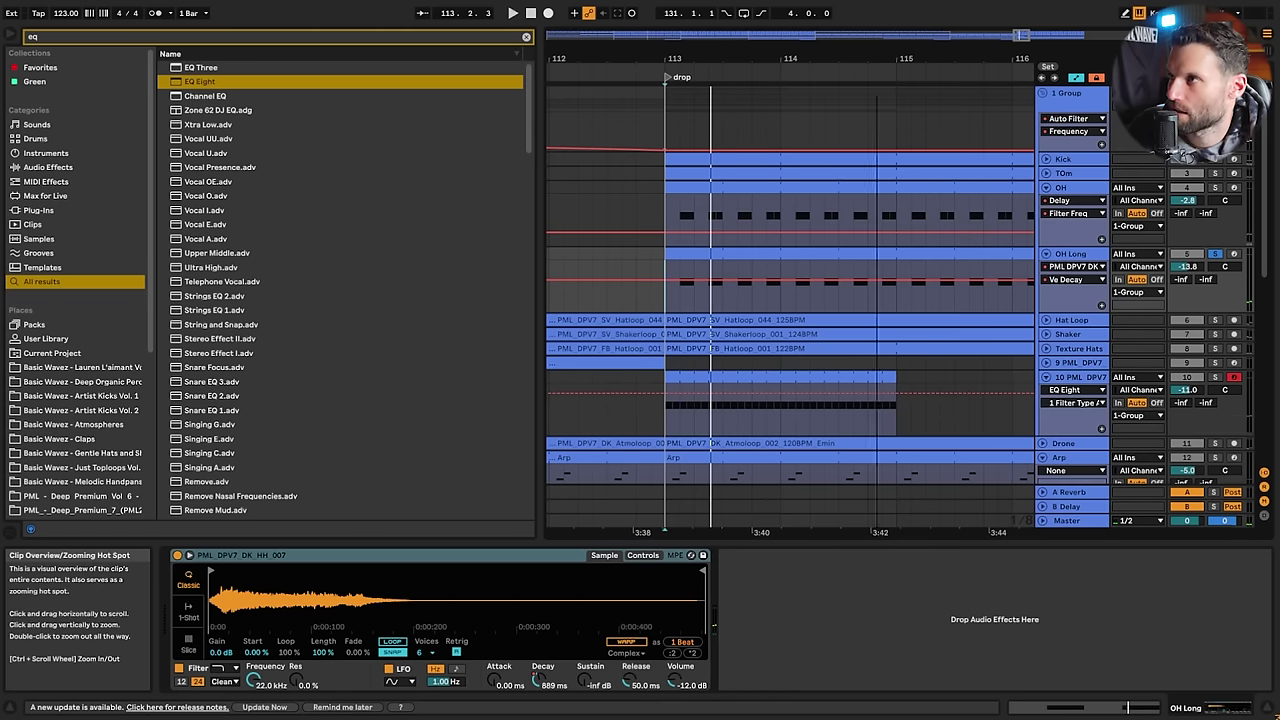
{"action": "left_click_drag", "start_coordinate": [1026, 36], "coordinate": [1060, 367]}
{"action": "left_click", "coordinate": [1216, 378]}
{"action": "key", "text": "space"}
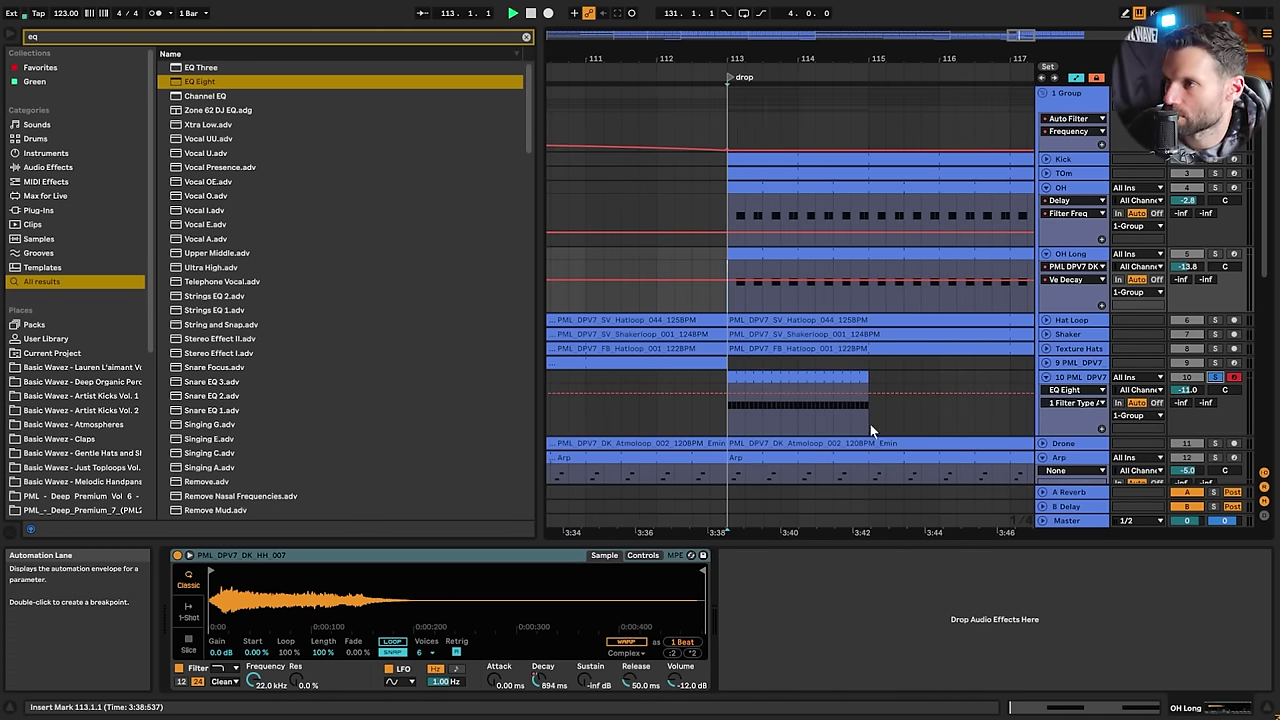
{"action": "key", "text": "space"}
Try a random LFO at 0.01 Hz on OH Long's Simpler with 7.48% pitch and 26.6% pan modulation, and switch the LFO off
{"action": "left_click", "coordinate": [643, 555]}
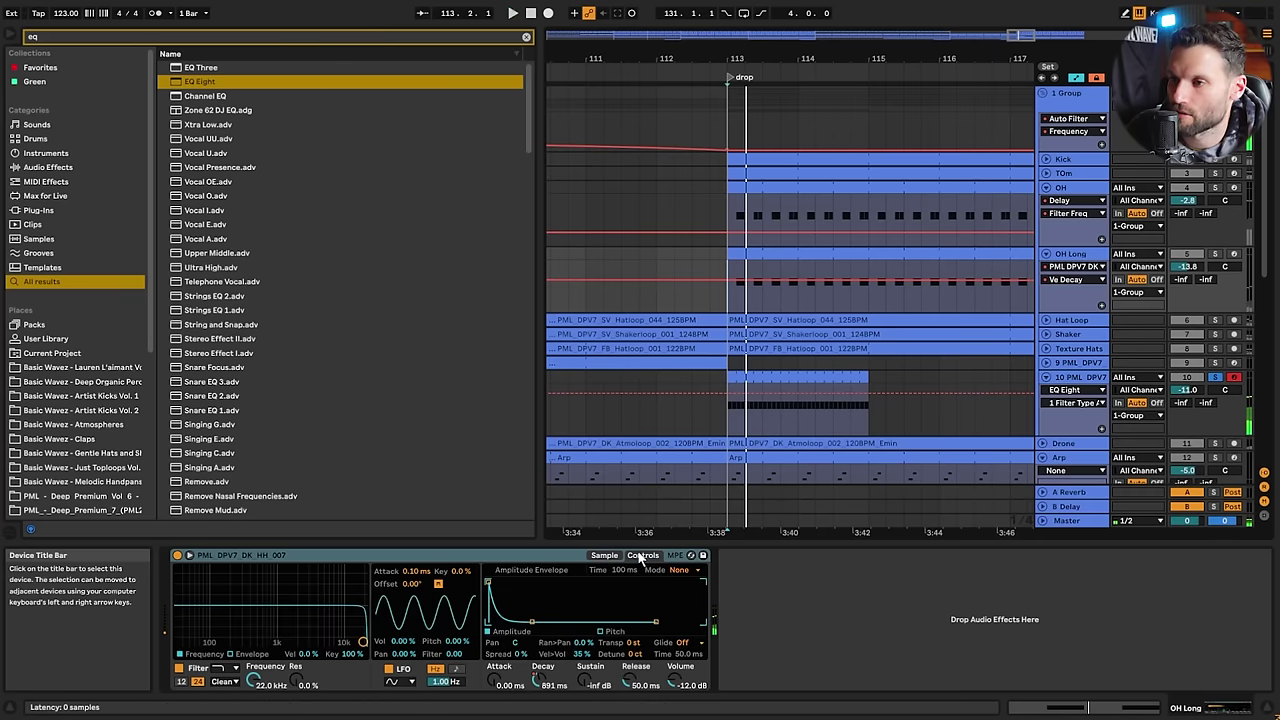
{"action": "left_click", "coordinate": [405, 681]}
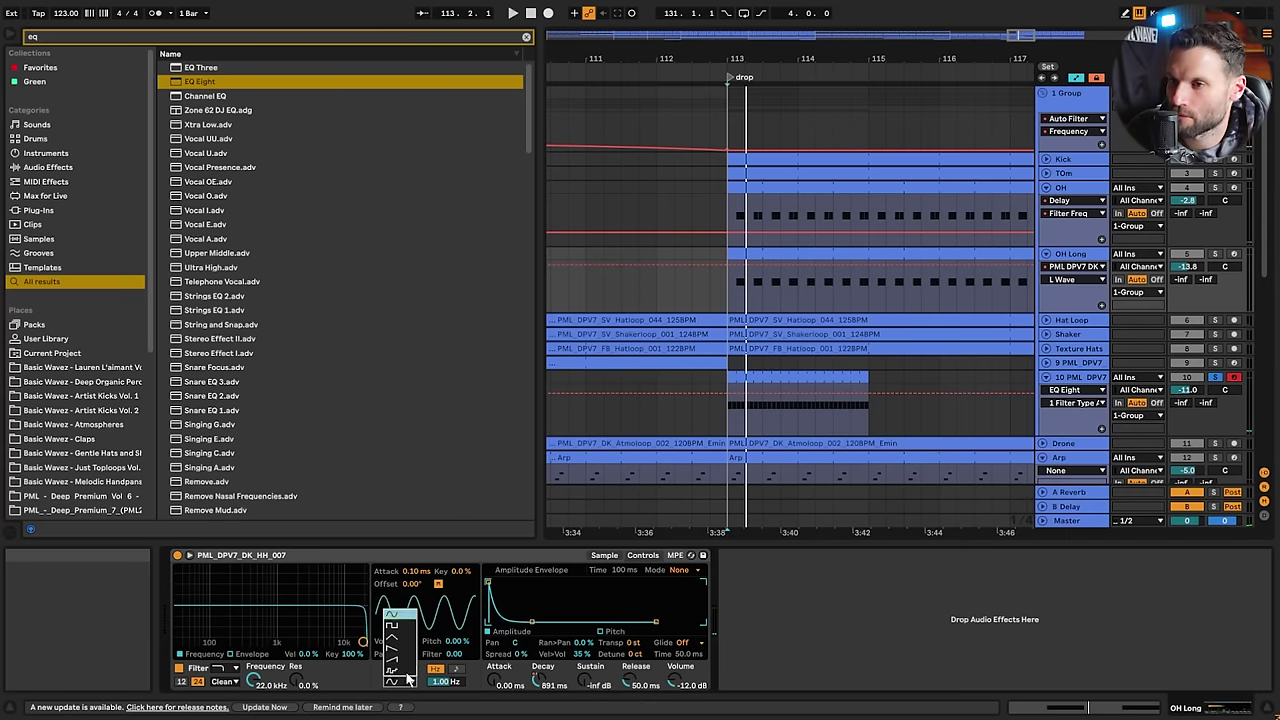
{"action": "left_click", "coordinate": [401, 673]}
{"action": "left_click_drag", "start_coordinate": [444, 682], "coordinate": [444, 712]}
{"action": "key", "text": "space"}
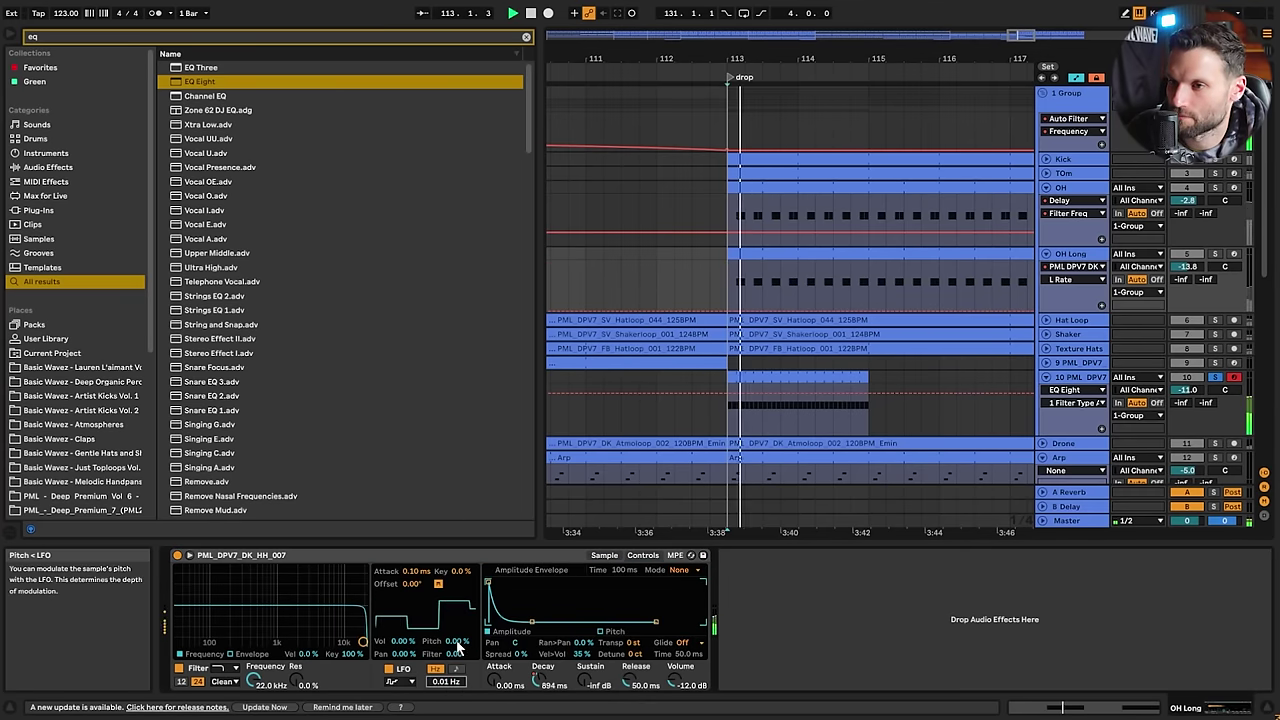
{"action": "left_click_drag", "start_coordinate": [458, 643], "coordinate": [458, 628]}
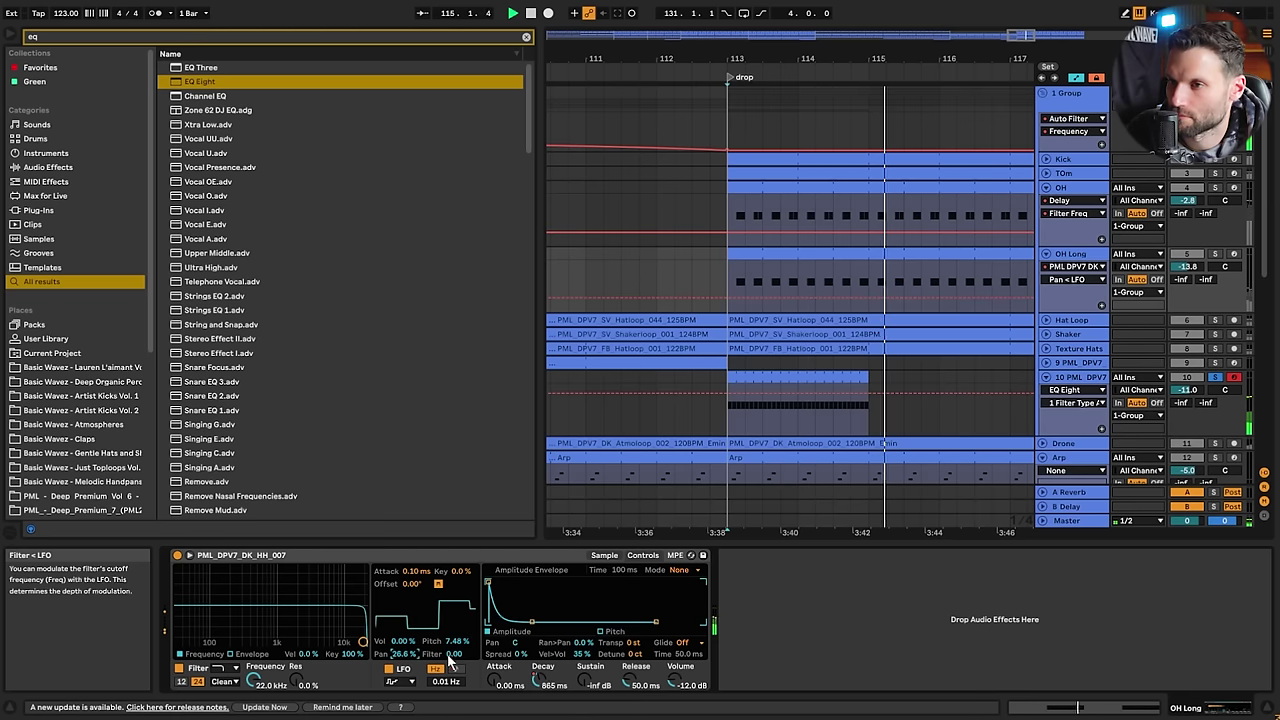
{"action": "key", "text": "space"}
{"action": "key", "text": "space"}
{"action": "key", "text": "space"}
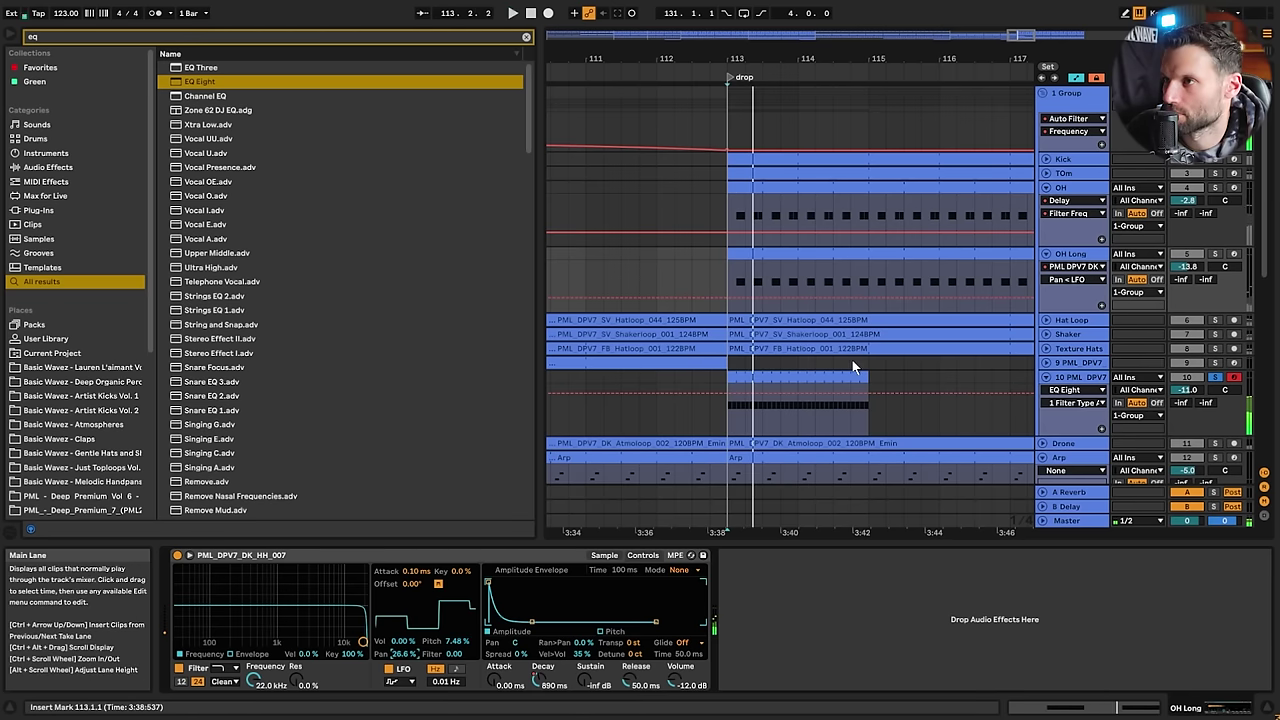
{"action": "left_click", "coordinate": [405, 670]}
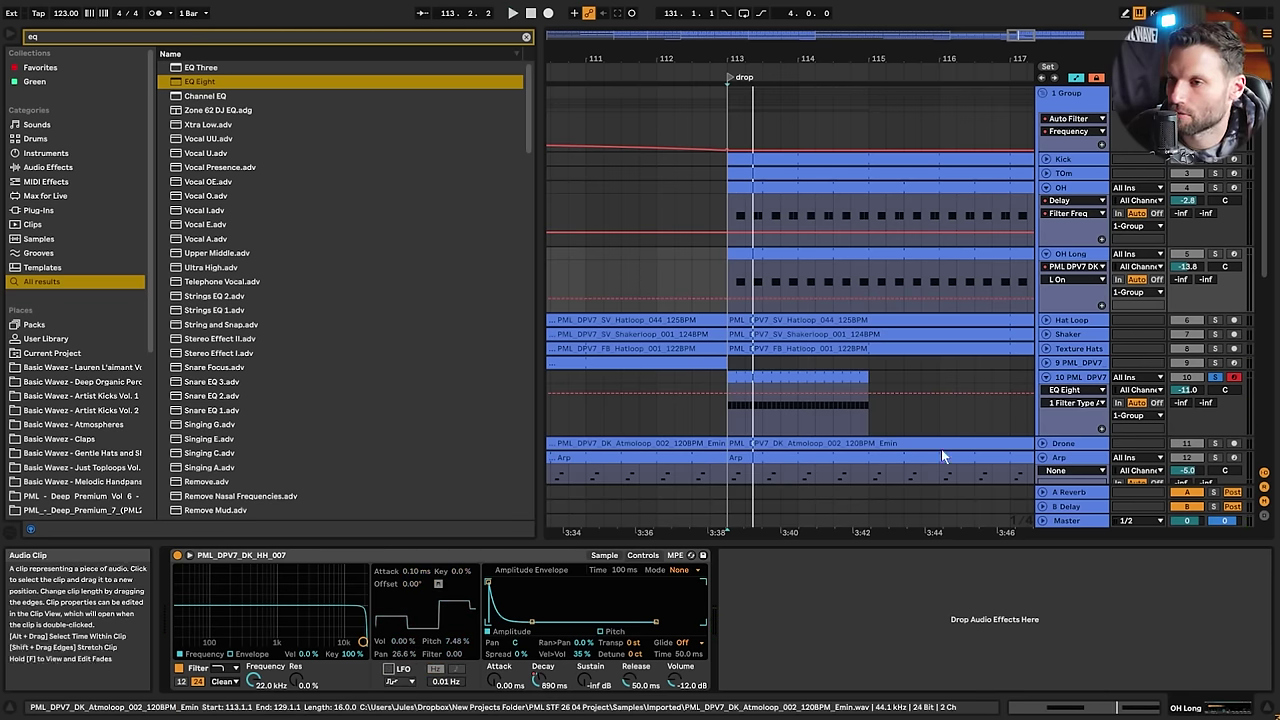
Set the LFO in the new hat track's Simpler to the random waveform at a 0.01 Hz rate
{"action": "left_click", "coordinate": [825, 375]}
{"action": "left_click", "coordinate": [1073, 377]}
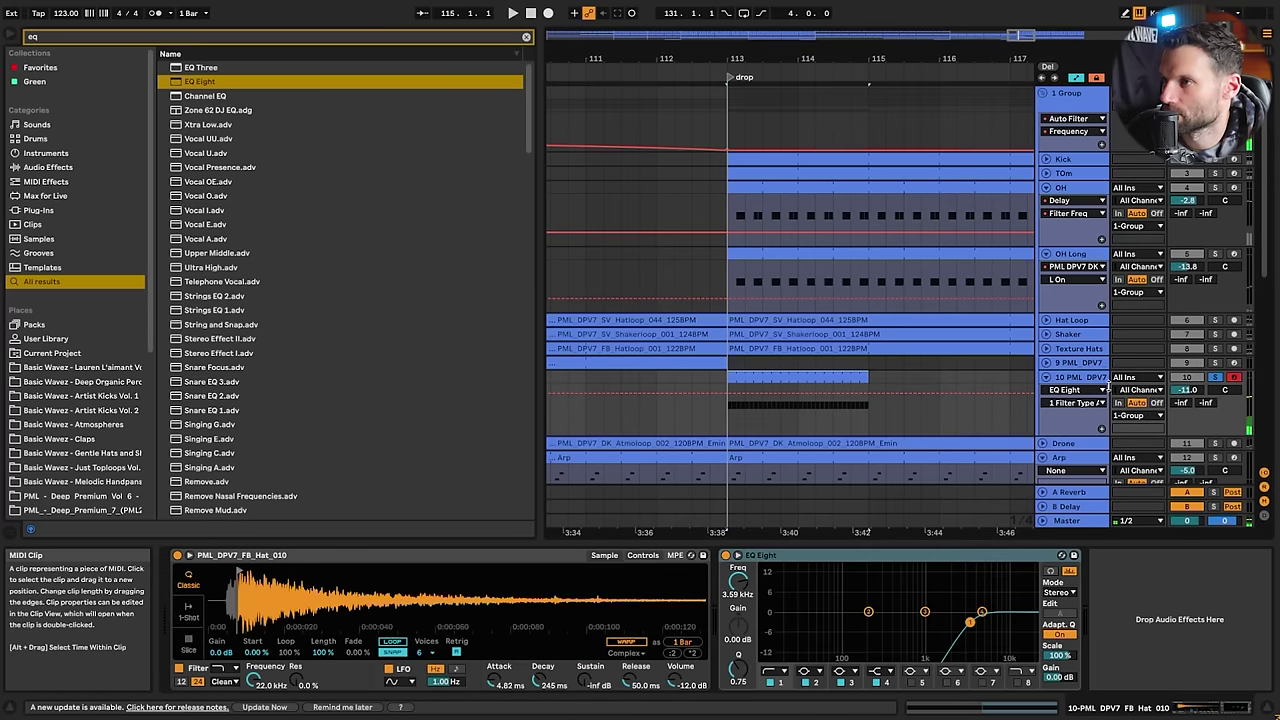
{"action": "key", "text": "space"}
{"action": "key", "text": "space"}
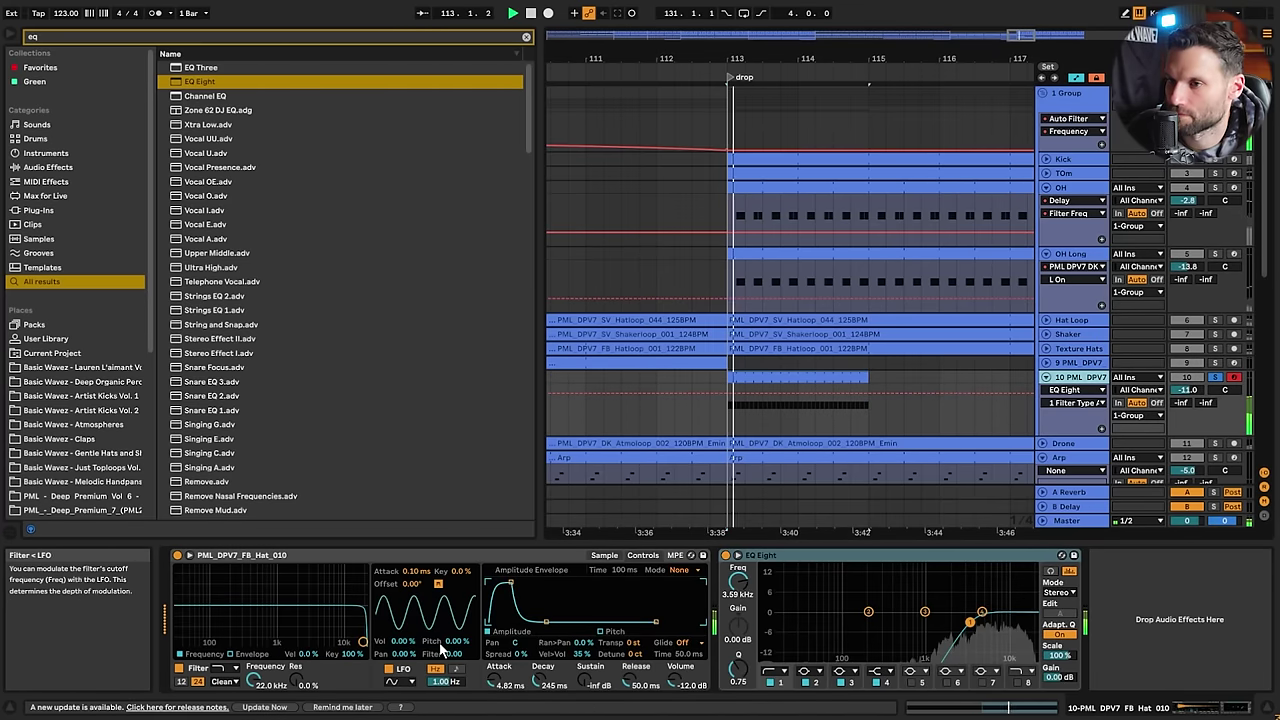
{"action": "left_click", "coordinate": [395, 681]}
{"action": "left_click", "coordinate": [403, 673]}
{"action": "key", "text": "space"}
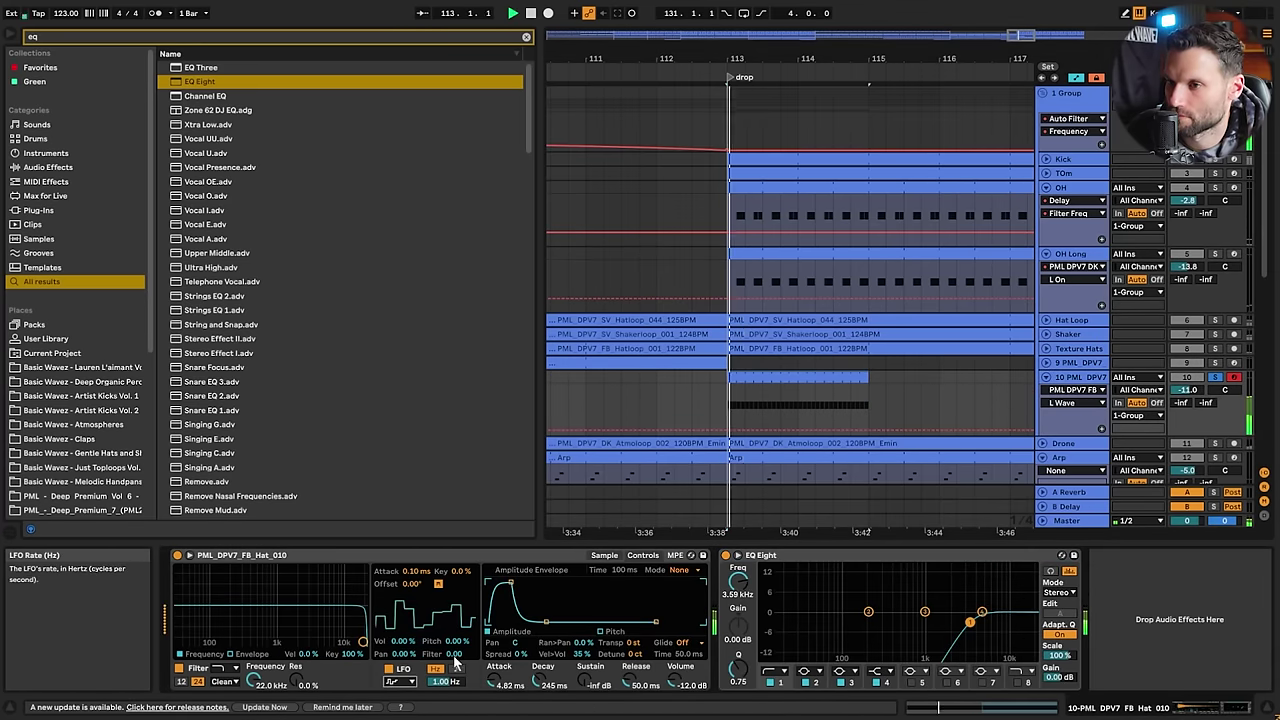
{"action": "left_click_drag", "start_coordinate": [447, 682], "coordinate": [447, 712]}
Set the new hat's LFO modulation to 3.52% for pitch and 21.1% for pan while the part plays
{"action": "mouse_move", "coordinate": [458, 641]}
{"action": "left_mouse_down"}
{"action": "mouse_move", "coordinate": [458, 614]}
{"action": "mouse_move", "coordinate": [458, 647]}
{"action": "left_mouse_up"}
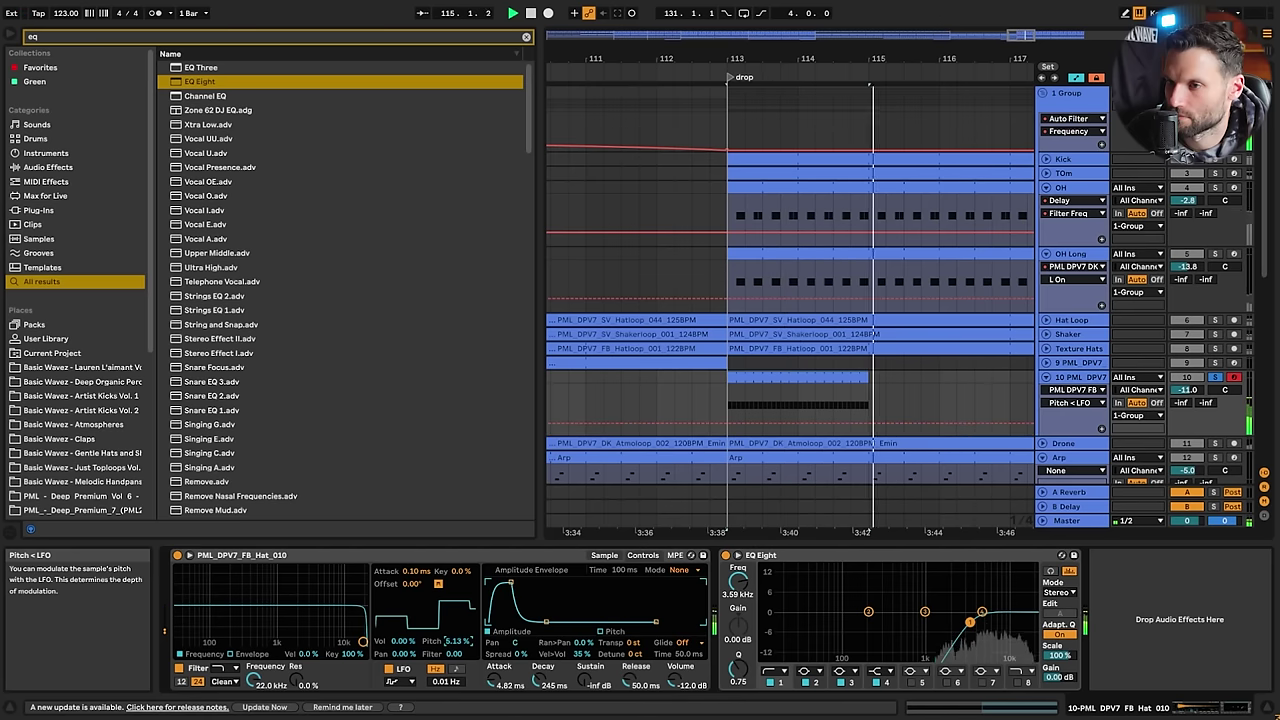
{"action": "key", "text": "space"}
{"action": "key", "text": "space"}
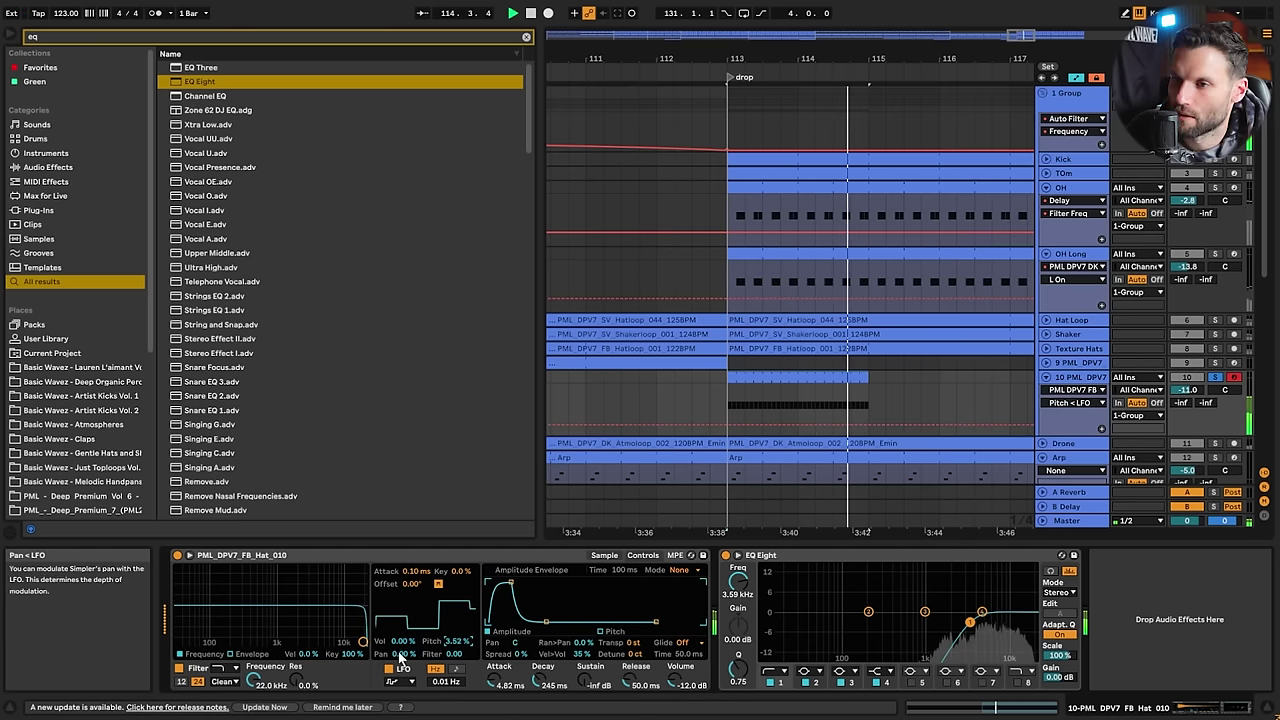
{"action": "left_click_drag", "start_coordinate": [402, 655], "coordinate": [402, 634]}
{"action": "key", "text": "space"}
{"action": "key", "text": "space"}
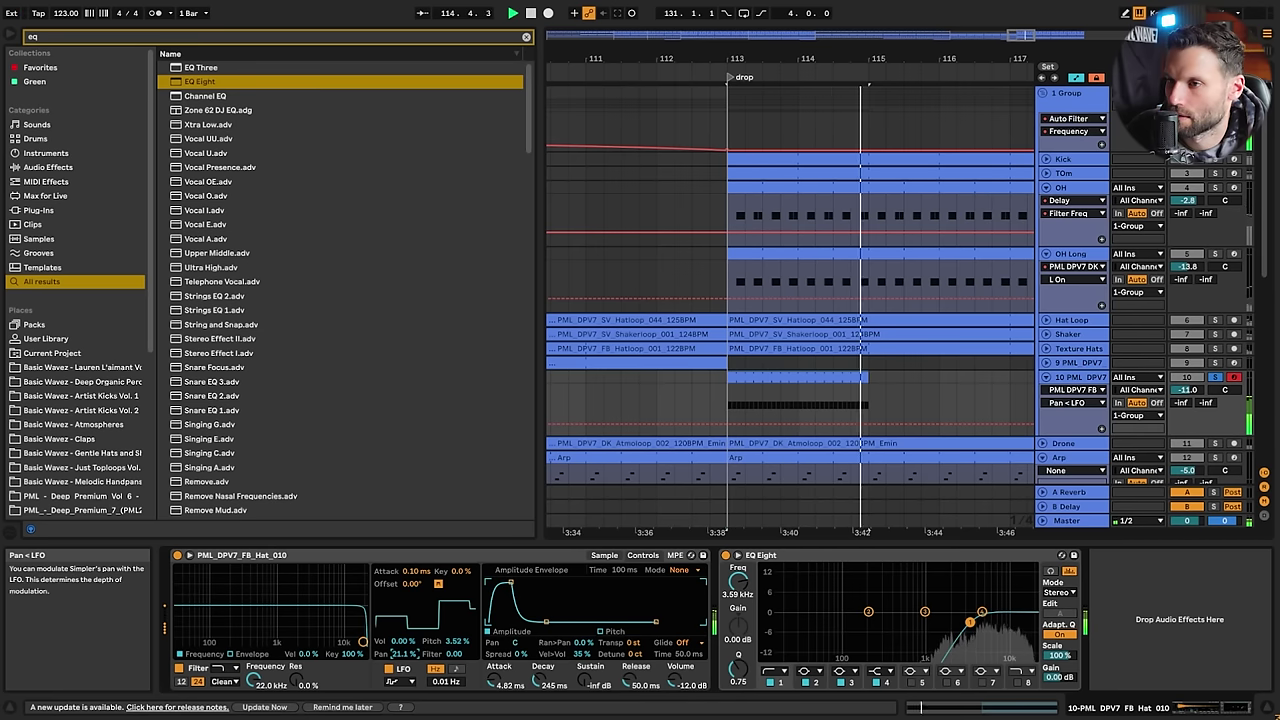
{"action": "key", "text": "space"}
Consolidate the new hat's looped MIDI clip from bar 113 to 115 into a single two-bar clip
{"action": "left_click", "coordinate": [769, 376]}
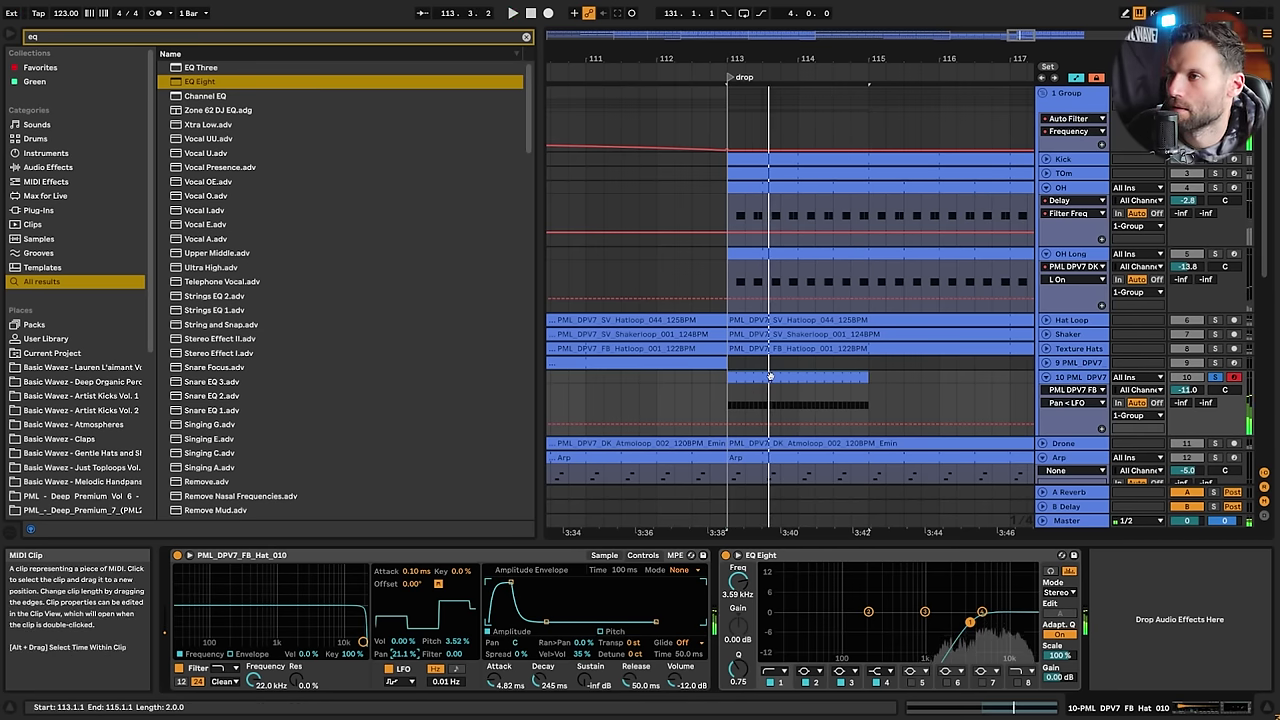
{"action": "double_click", "coordinate": [769, 376]}
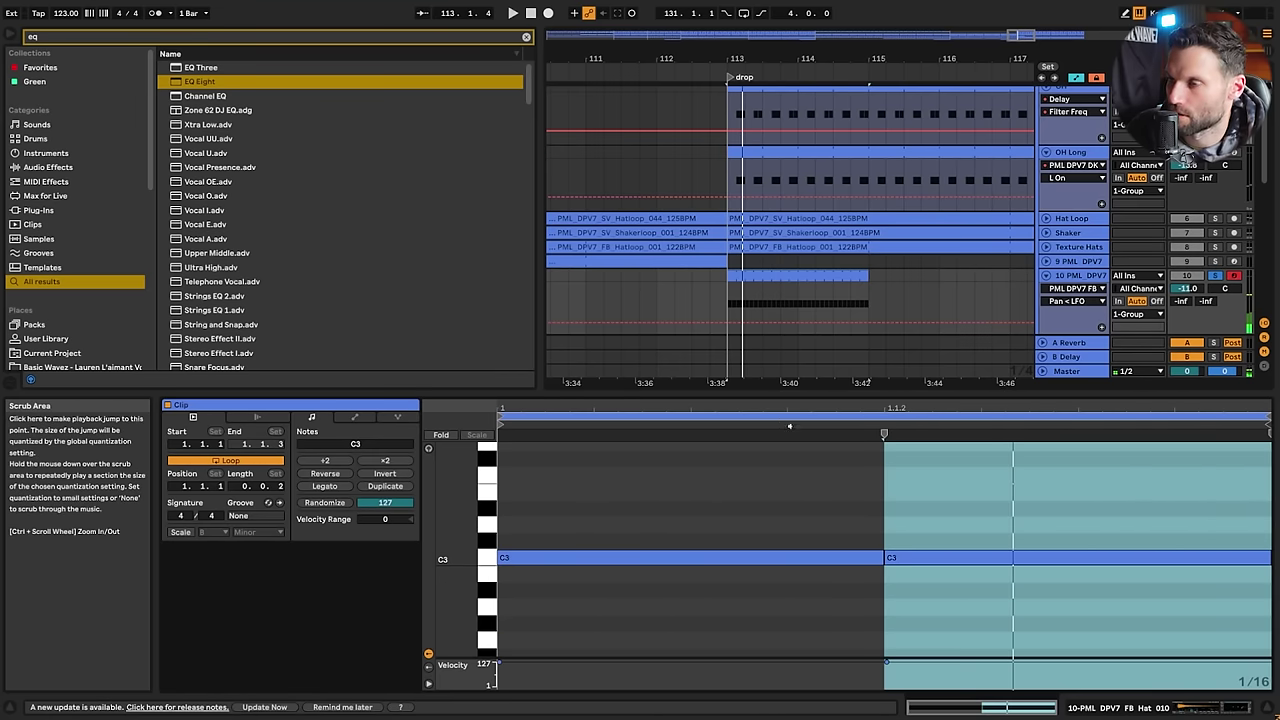
{"action": "left_click", "coordinate": [778, 275]}
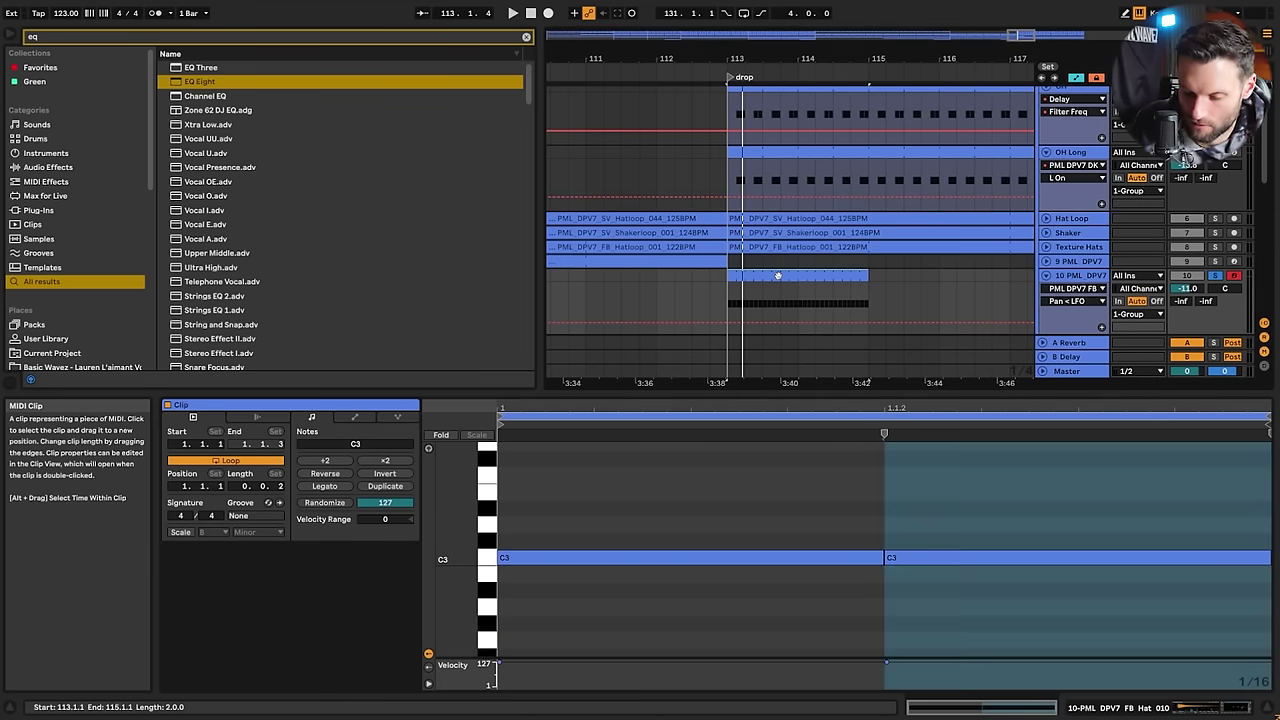
{"action": "key", "text": "ctrl+j"}
{"action": "key", "text": "space"}
{"action": "key", "text": "space"}
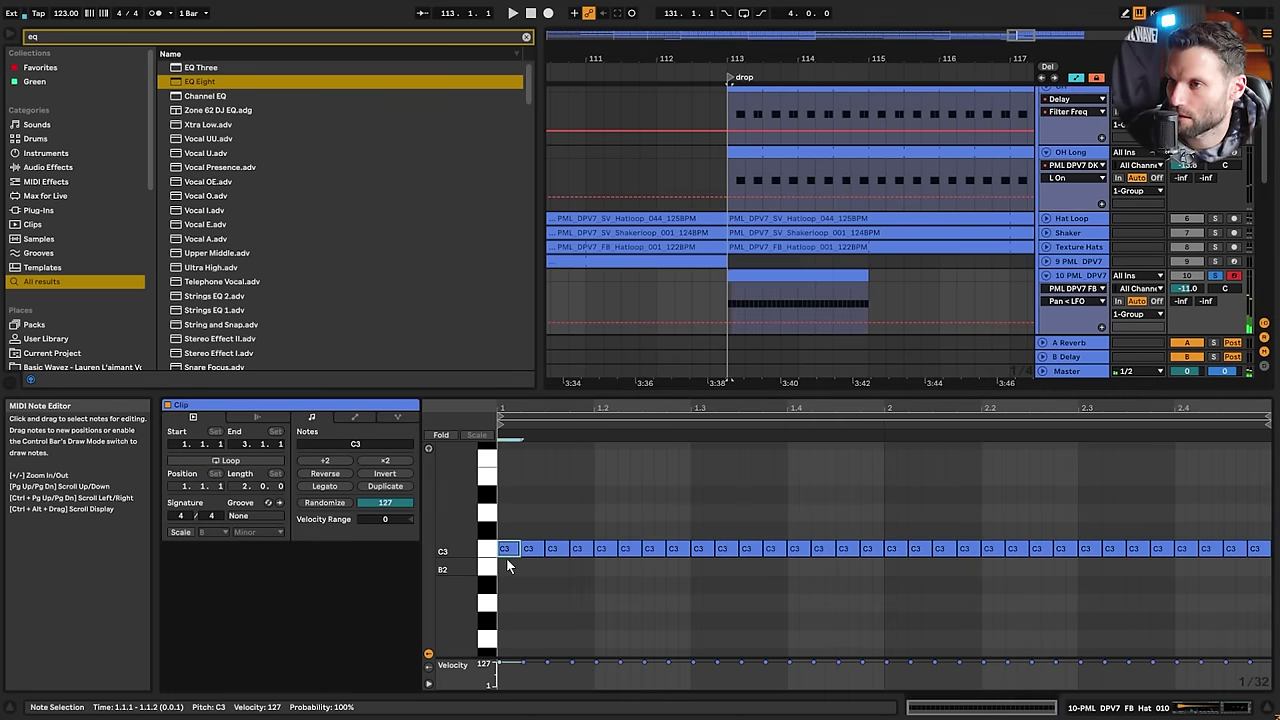
Lower the velocities of the first two hat notes in the clip, taking the first one down to 82
{"action": "left_click", "coordinate": [506, 550]}
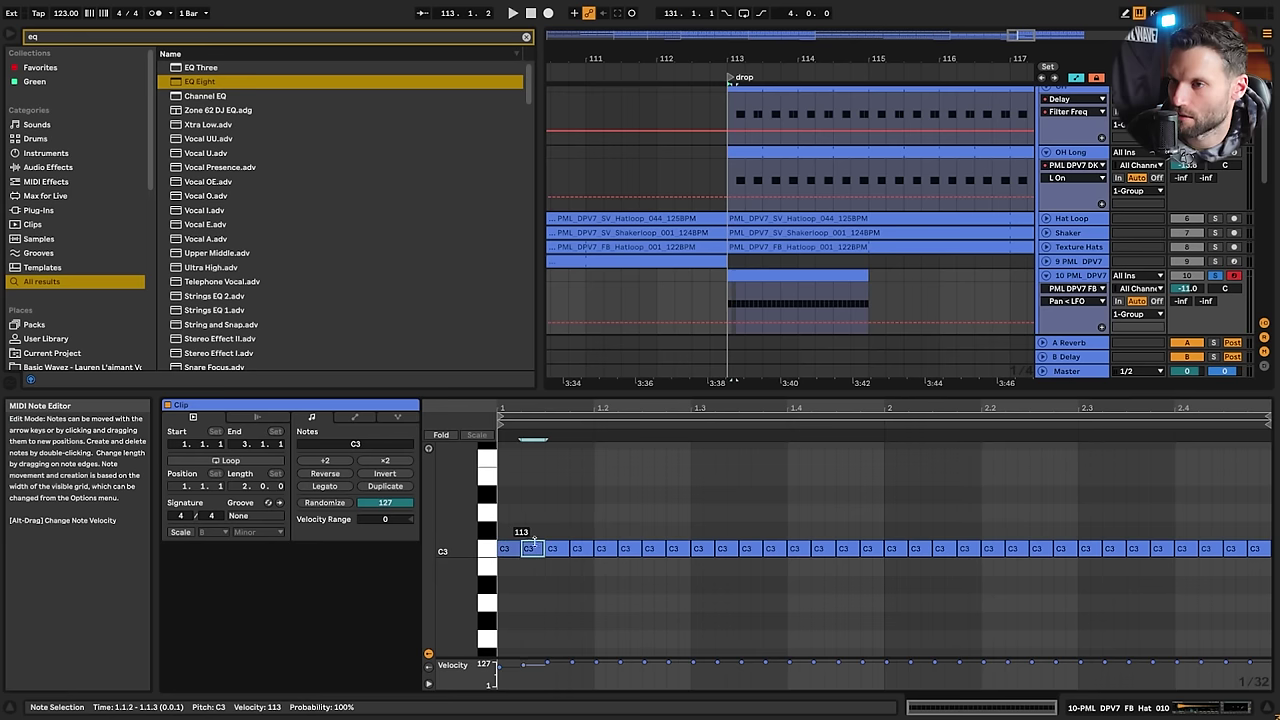
{"action": "key", "text": "space"}
{"action": "left_click_drag", "start_coordinate": [504, 526], "coordinate": [530, 550]}
{"action": "mouse_move", "coordinate": [530, 550]}
{"action": "left_mouse_down"}
{"action": "mouse_move", "coordinate": [530, 566]}
{"action": "mouse_move", "coordinate": [533, 546]}
{"action": "left_mouse_up"}
{"action": "key", "text": "space"}
Duplicate the first beat's four hat notes with their velocities across the rest of the two bars and play the result
{"action": "left_click_drag", "start_coordinate": [533, 548], "coordinate": [583, 567]}
{"action": "key", "text": "ctrl+d"}
{"action": "key", "text": "ctrl+d"}
{"action": "key", "text": "ctrl+d"}
{"action": "key", "text": "ctrl+d"}
{"action": "key", "text": "ctrl+d"}
{"action": "key", "text": "ctrl+d"}
{"action": "key", "text": "ctrl+d"}
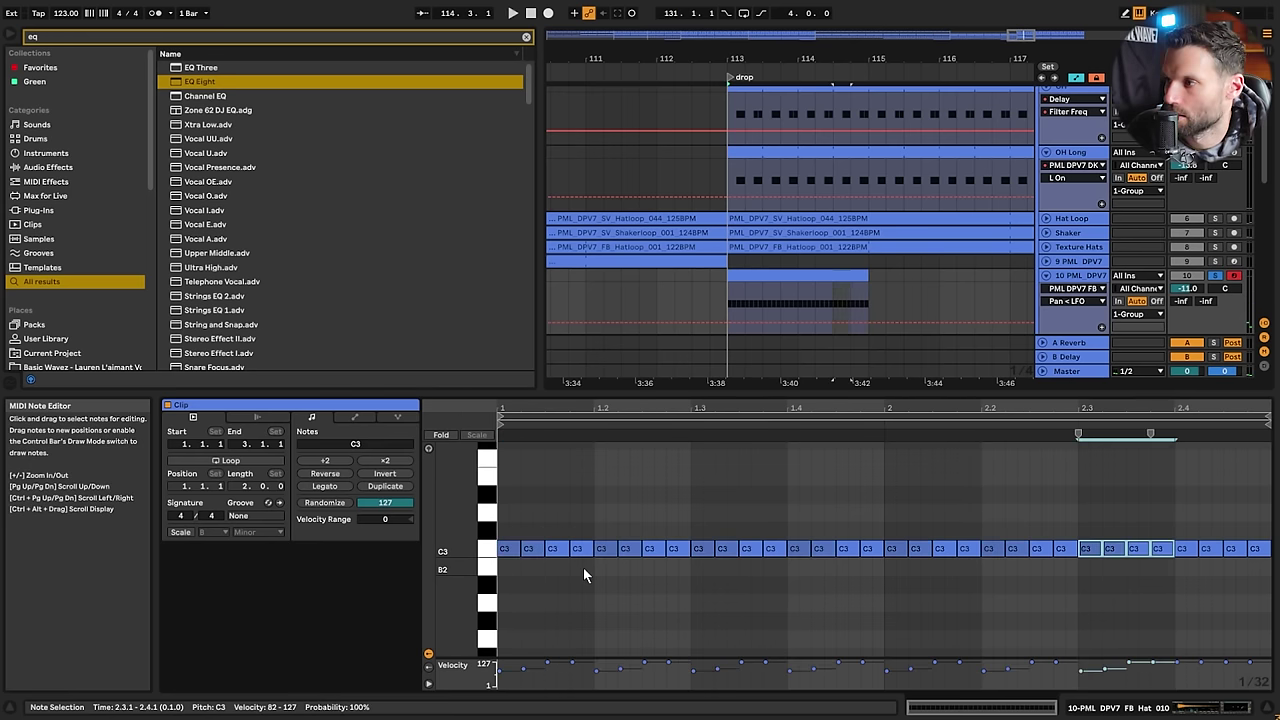
{"action": "key", "text": "space"}
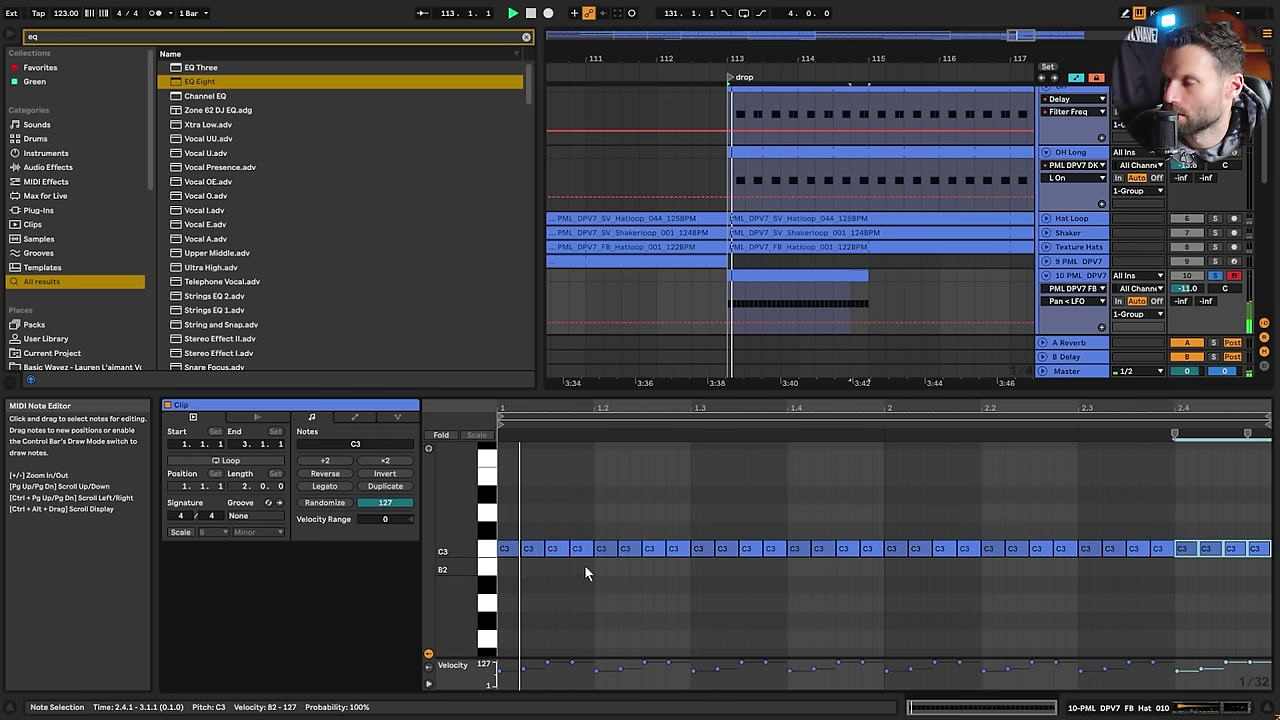
Turn on looping for the new hat clip and extend it to the end of the drop section at bar 129
{"action": "left_click", "coordinate": [252, 459]}
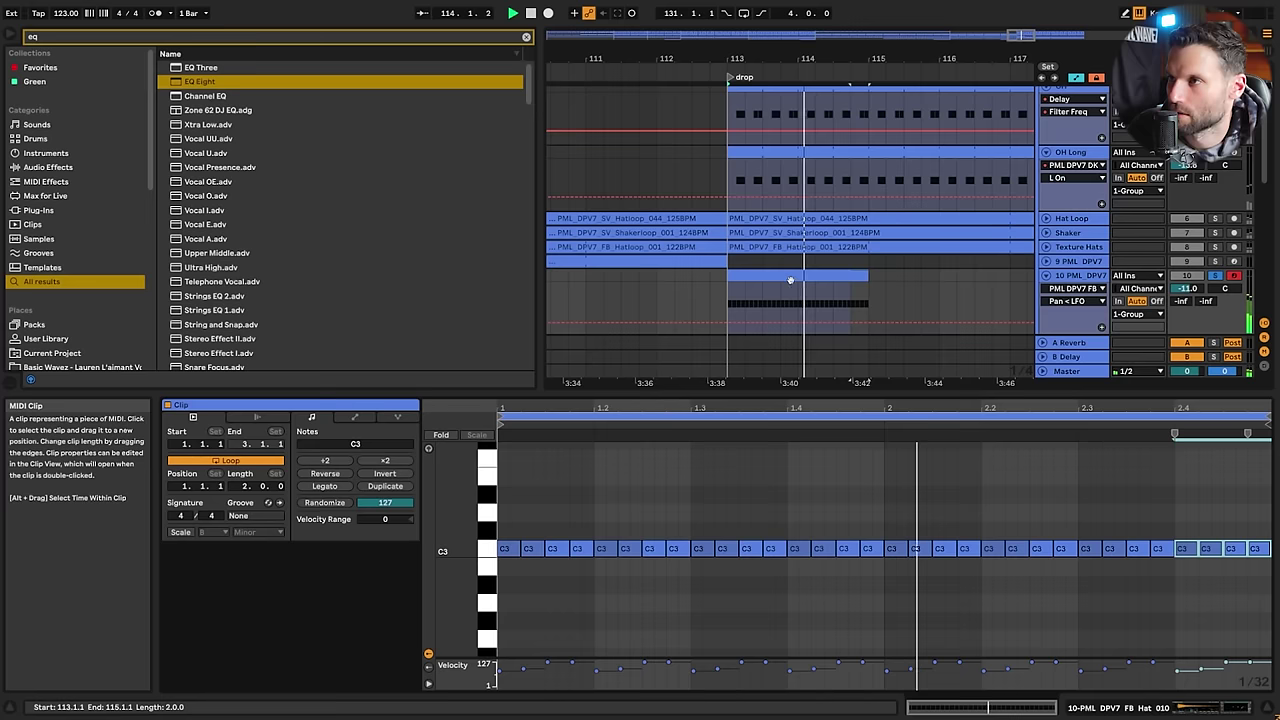
{"action": "left_click_drag", "start_coordinate": [862, 277], "coordinate": [1180, 277]}
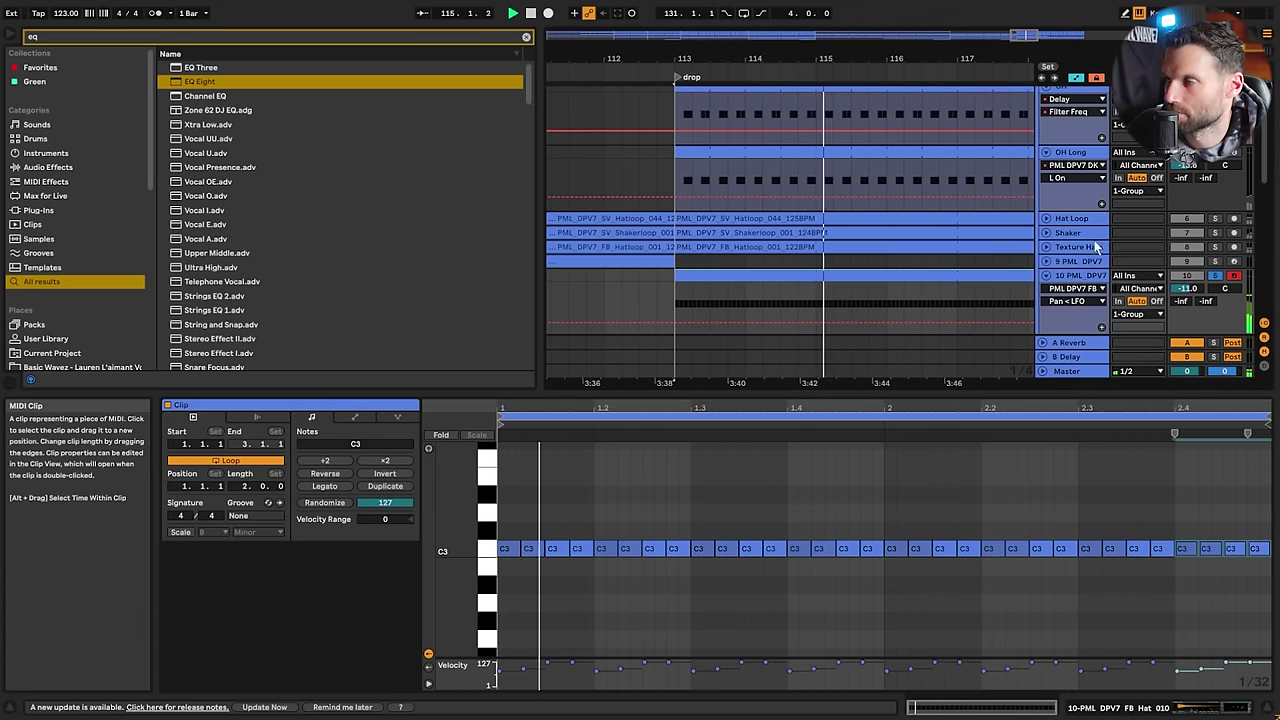
{"action": "left_click_drag", "start_coordinate": [1023, 34], "coordinate": [1046, 6]}
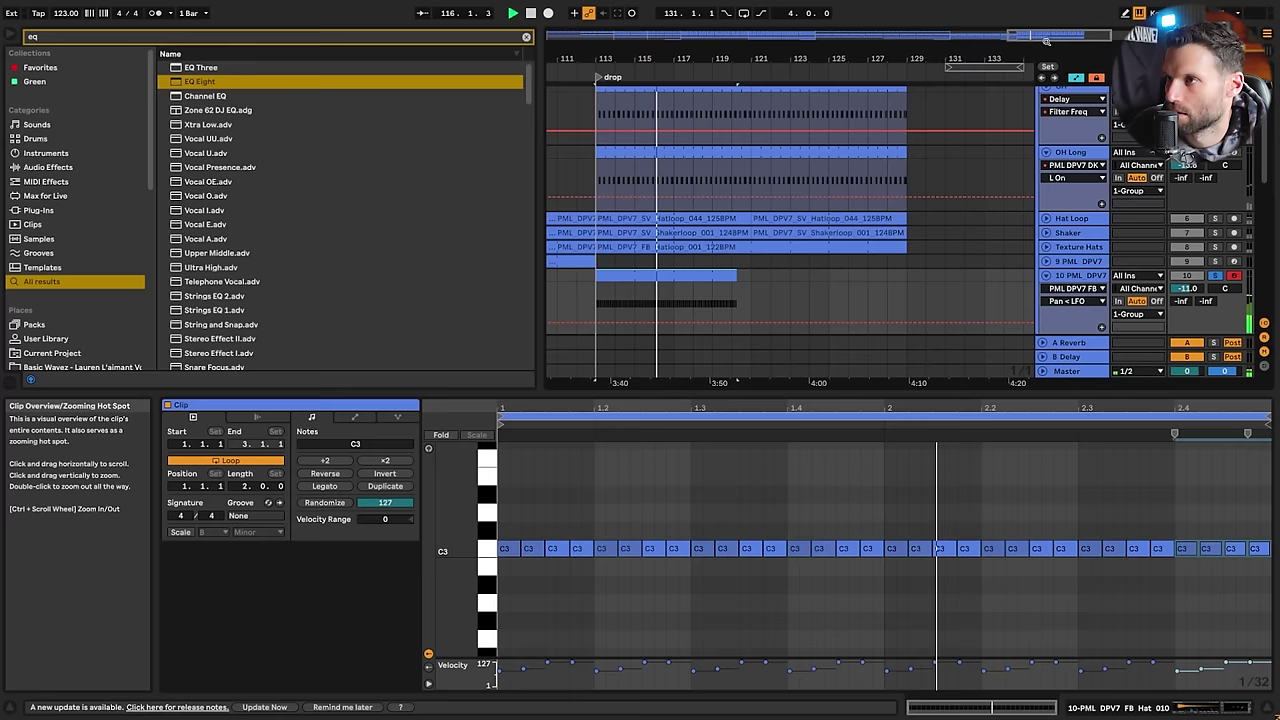
{"action": "left_click_drag", "start_coordinate": [736, 275], "coordinate": [907, 276]}
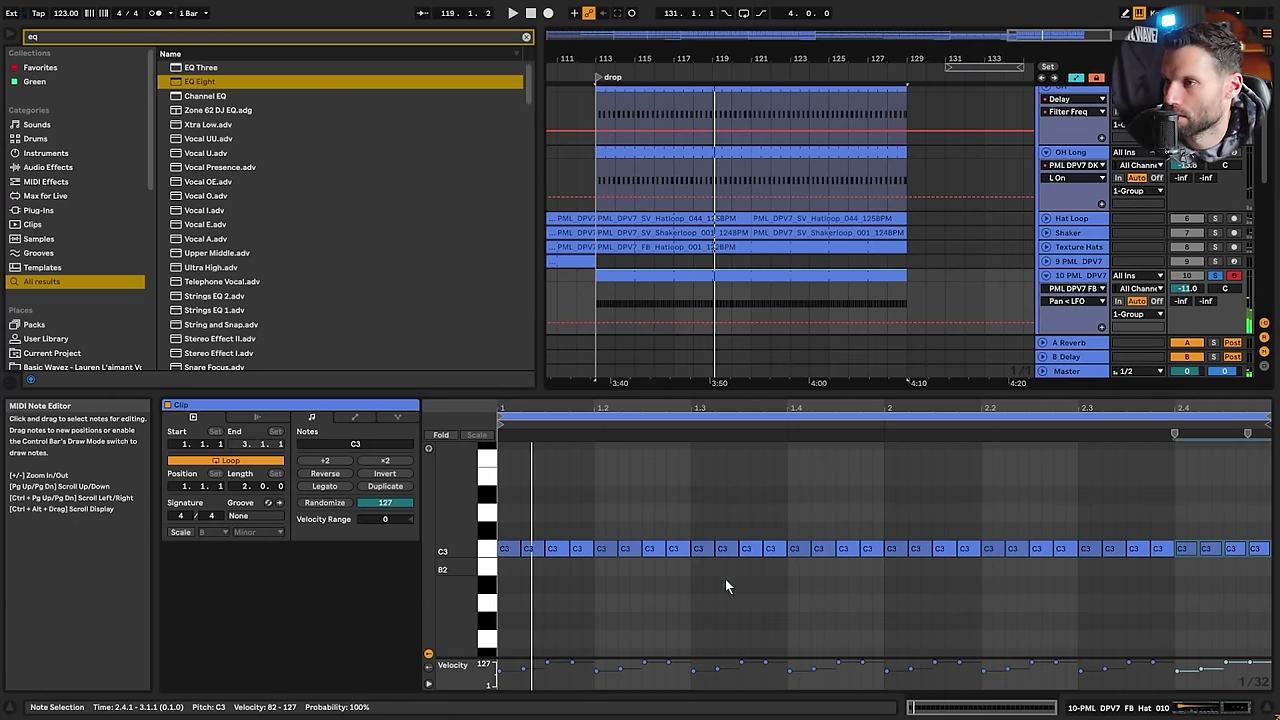
Split the hat note at 1.4.4 into two thirty-second notes and lower their velocities
{"action": "left_click", "coordinate": [858, 584]}
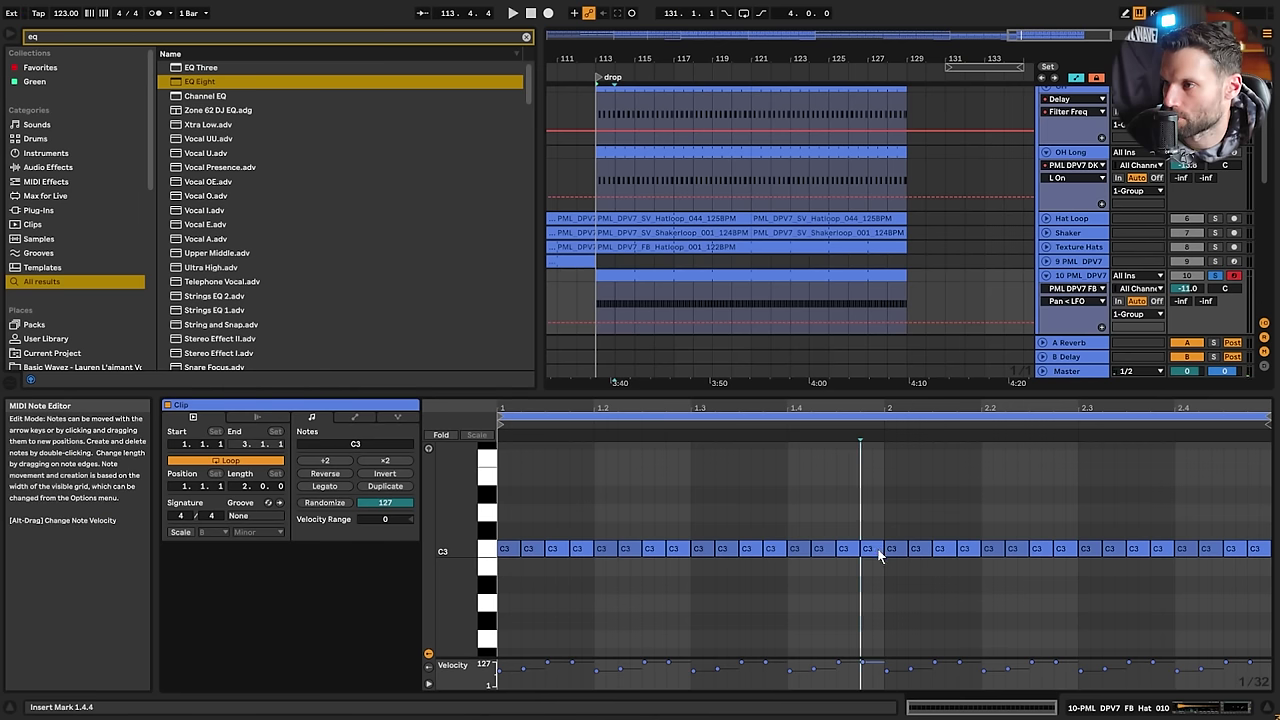
{"action": "left_click", "coordinate": [876, 544]}
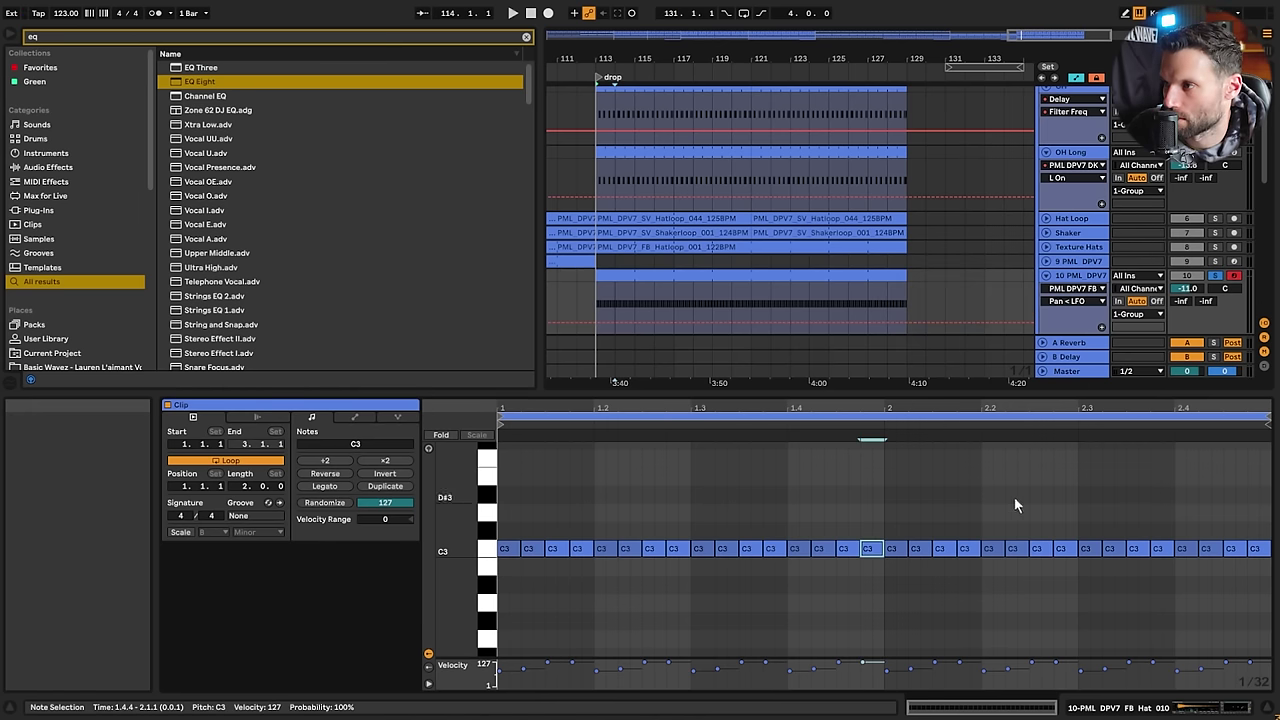
{"action": "left_click", "coordinate": [881, 565]}
{"action": "double_click", "coordinate": [879, 569]}
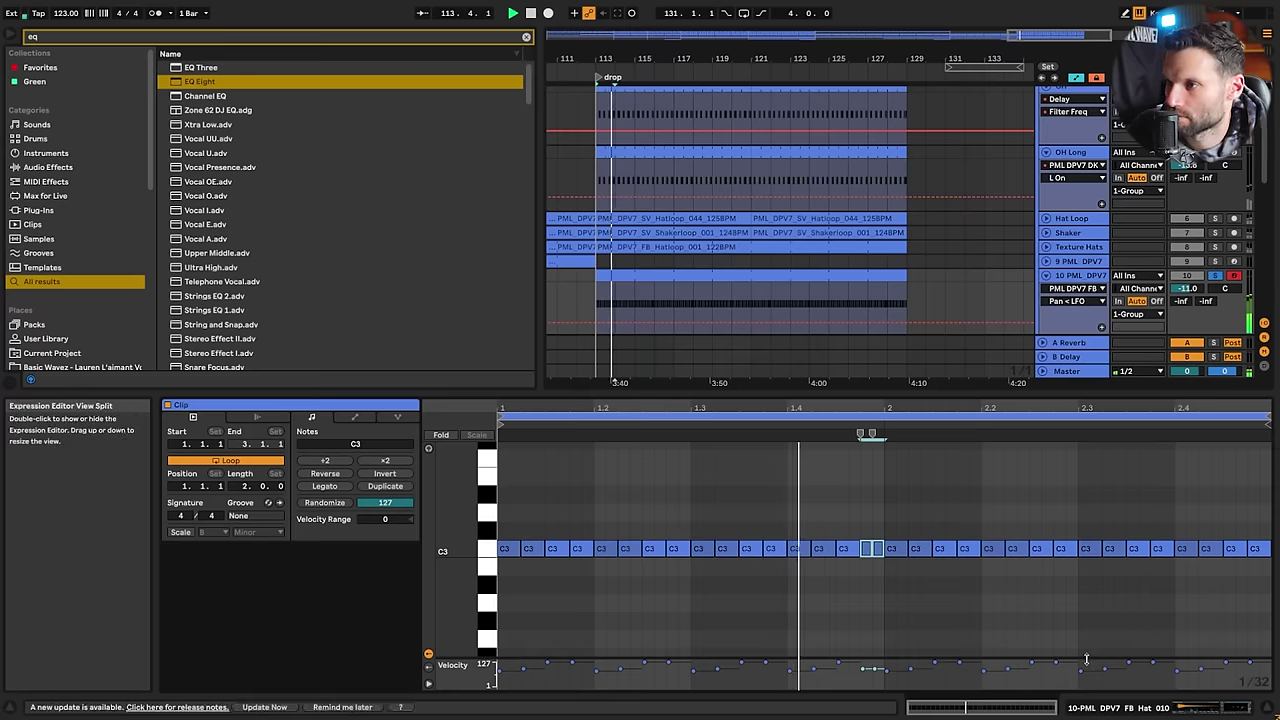
Unsolo the new hat track and lower its volume to -12.6 dB while the full mix plays
{"action": "key", "text": "space"}
{"action": "left_click", "coordinate": [1215, 276]}
{"action": "key", "text": "space"}
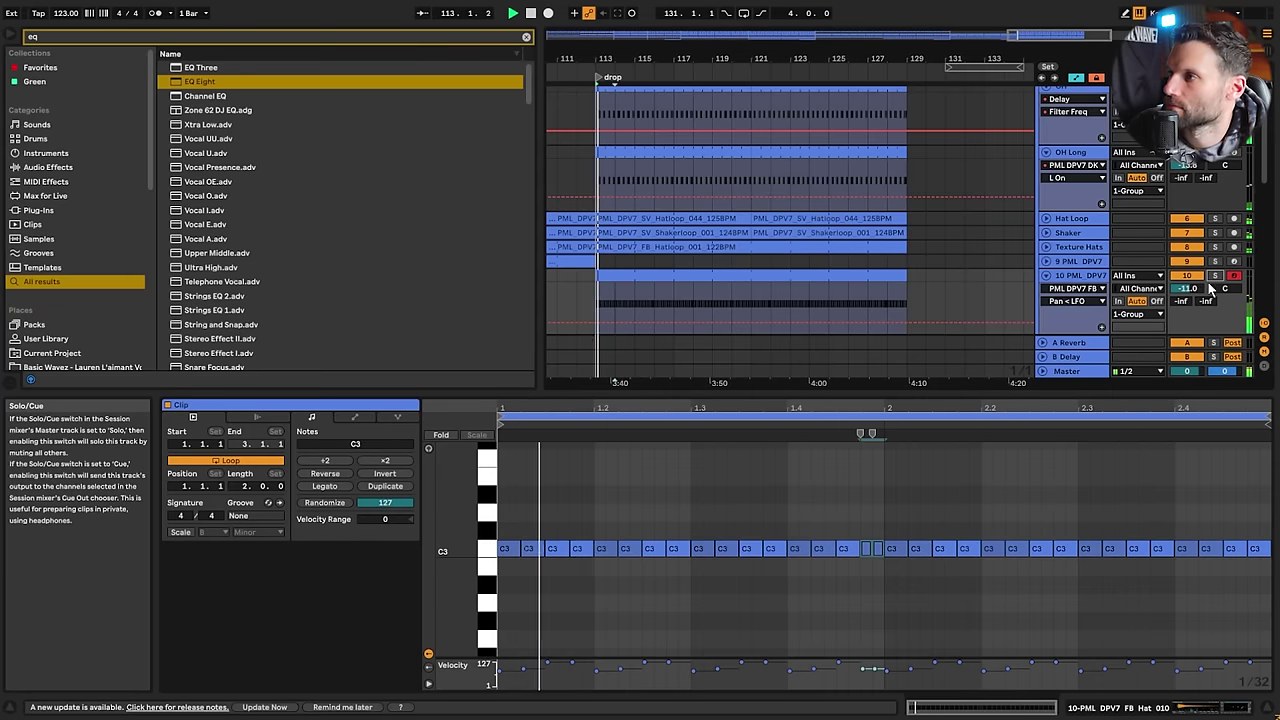
{"action": "left_click_drag", "start_coordinate": [1187, 288], "coordinate": [1187, 304]}
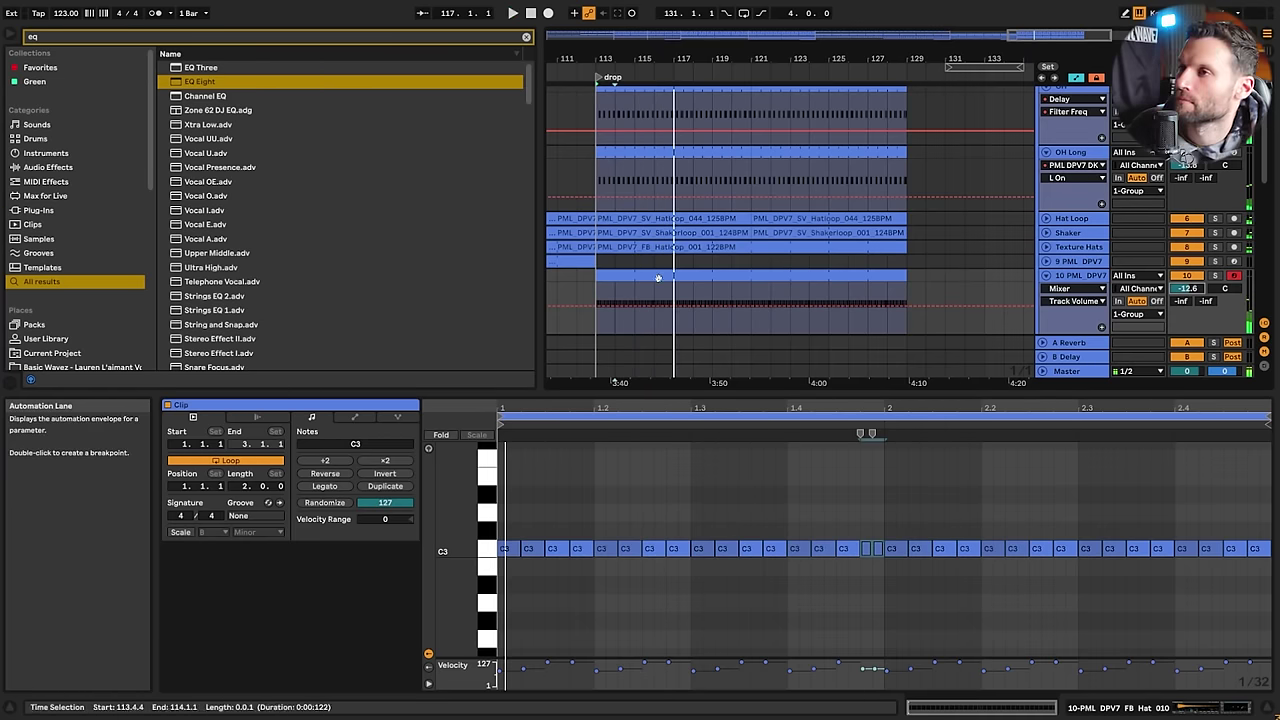
Automate the volume of OH Long's Simpler to rise to 3.04 dB from bar 113 and play the drop
{"action": "scroll", "coordinate": [645, 273], "scroll_direction": "up", "scroll_amount": 3}
{"action": "left_click", "coordinate": [595, 243]}
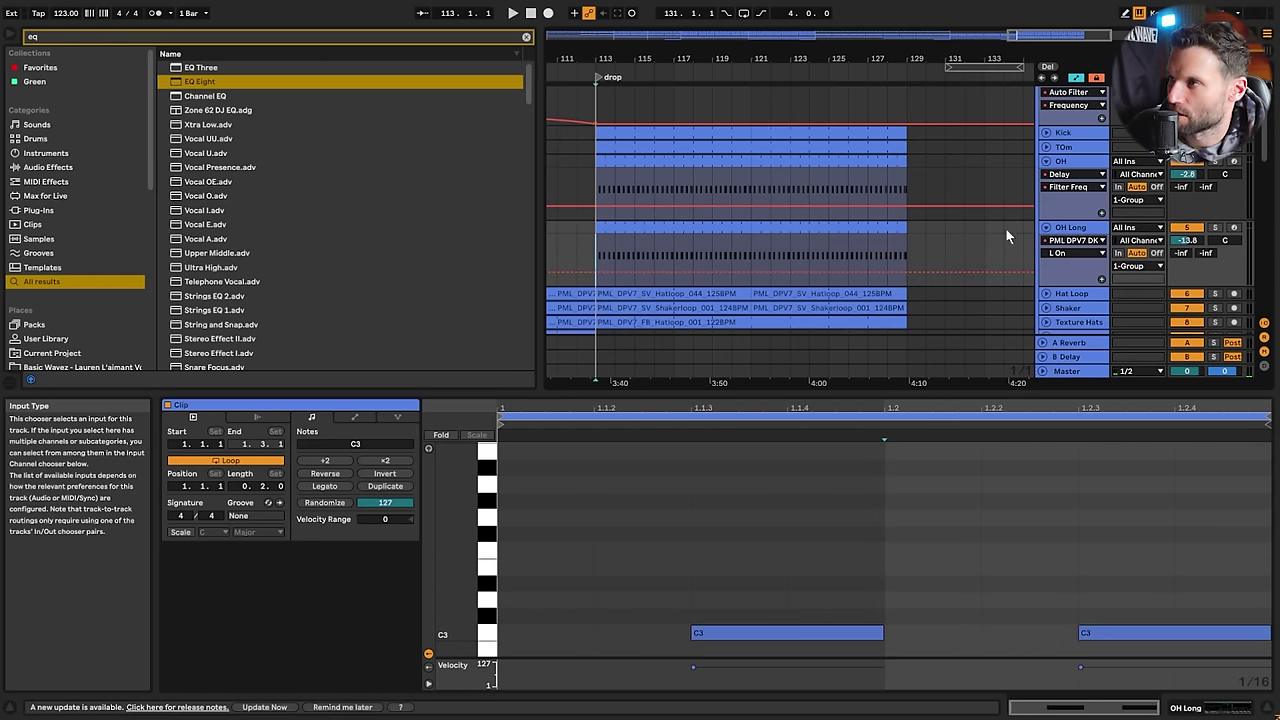
{"action": "left_click", "coordinate": [556, 246]}
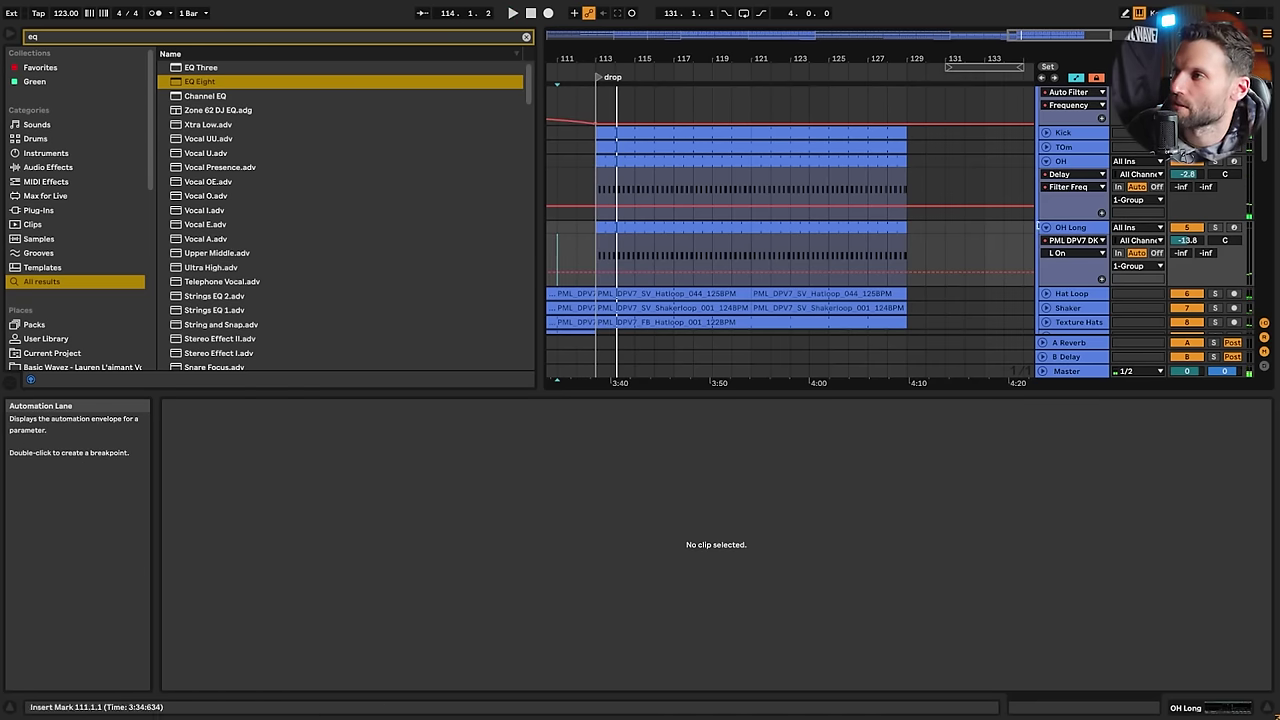
{"action": "left_click", "coordinate": [1058, 229]}
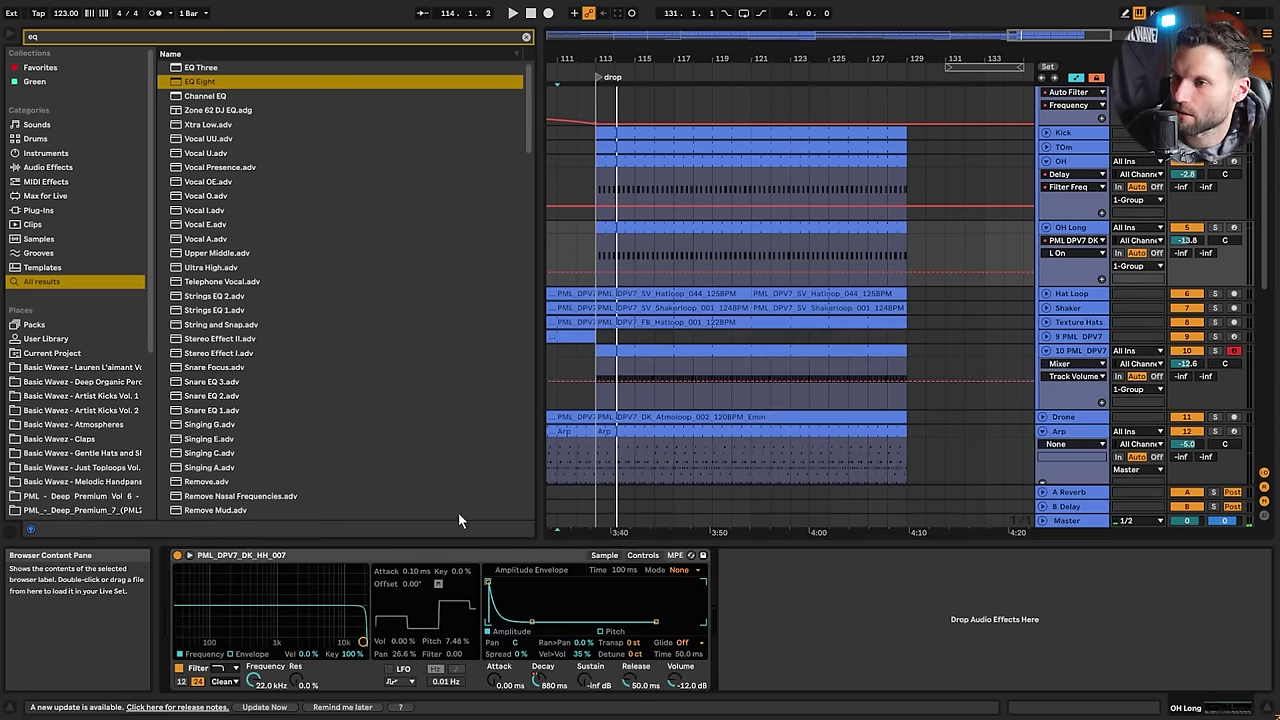
{"action": "left_click_drag", "start_coordinate": [618, 266], "coordinate": [599, 262]}
{"action": "key", "text": "space"}
{"action": "left_click", "coordinate": [597, 288]}
{"action": "left_click", "coordinate": [597, 283]}
{"action": "key", "text": "space"}
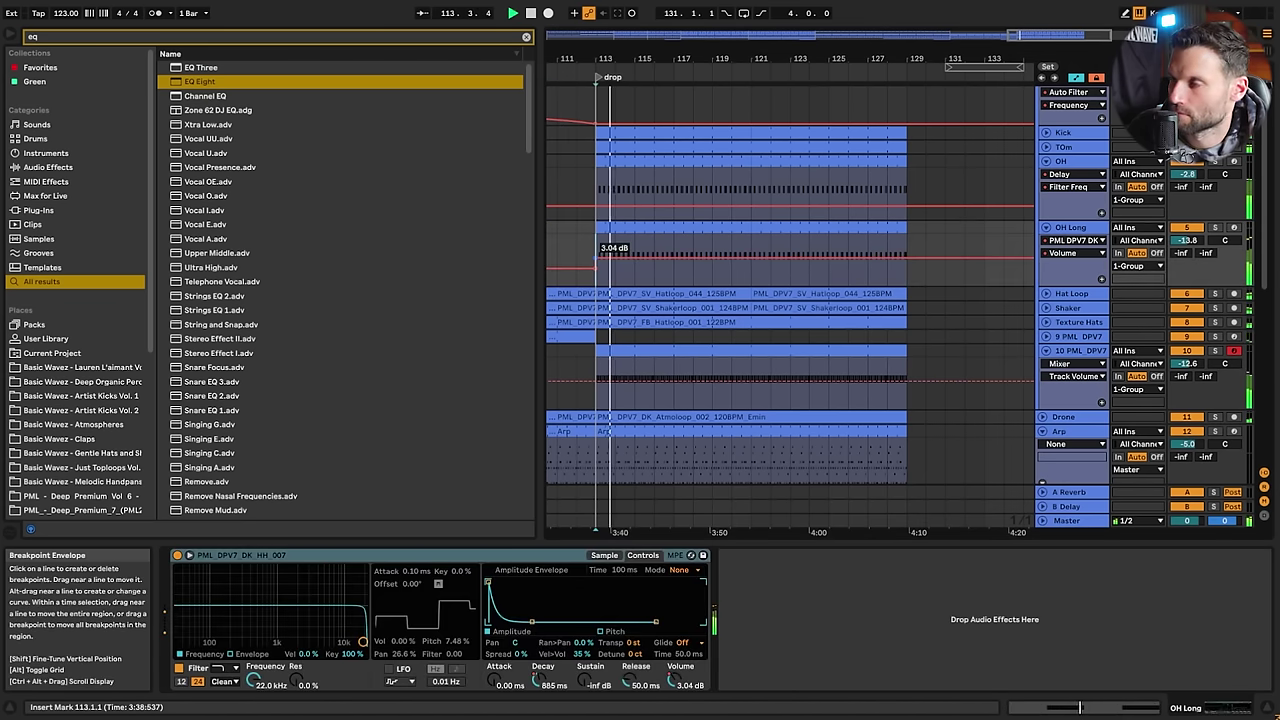
Automate OH Long's Simpler decay to rise at bar 113 and fall gradually towards bar 129, and lower its volume automation to -0.18 dB
{"action": "left_click", "coordinate": [543, 680]}
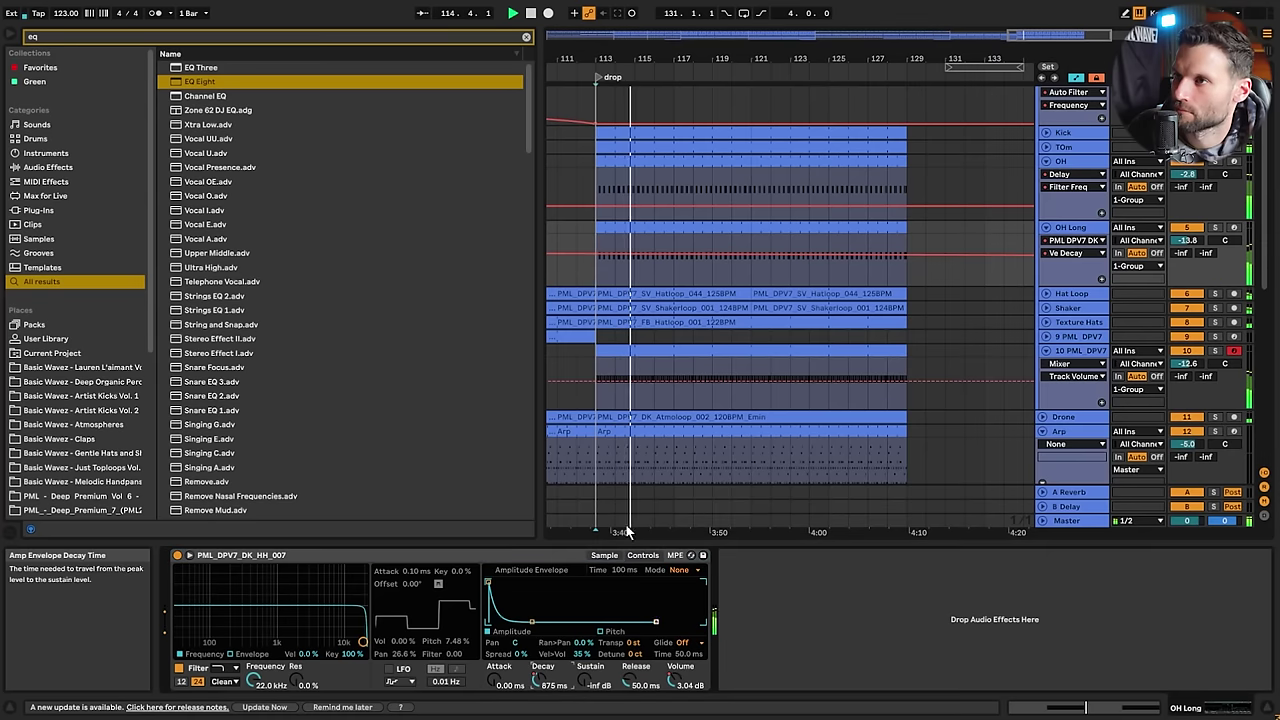
{"action": "left_click_drag", "start_coordinate": [597, 259], "coordinate": [597, 248]}
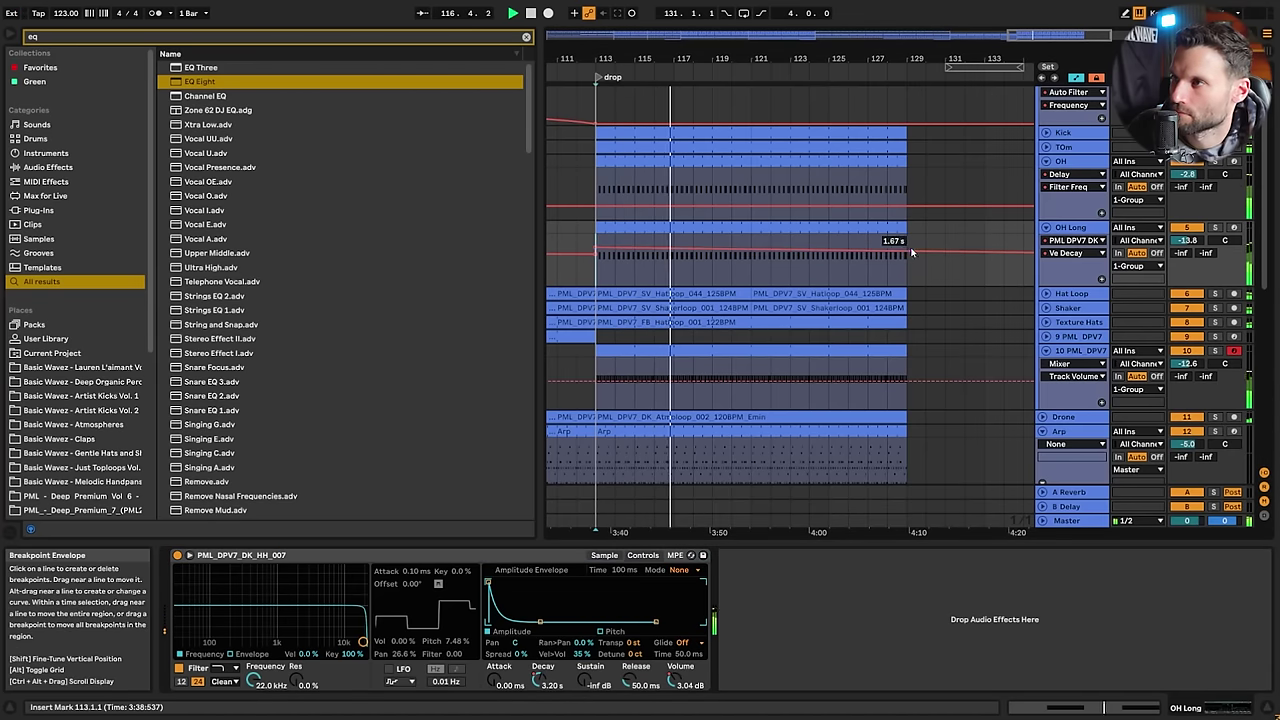
{"action": "left_click_drag", "start_coordinate": [912, 253], "coordinate": [912, 246]}
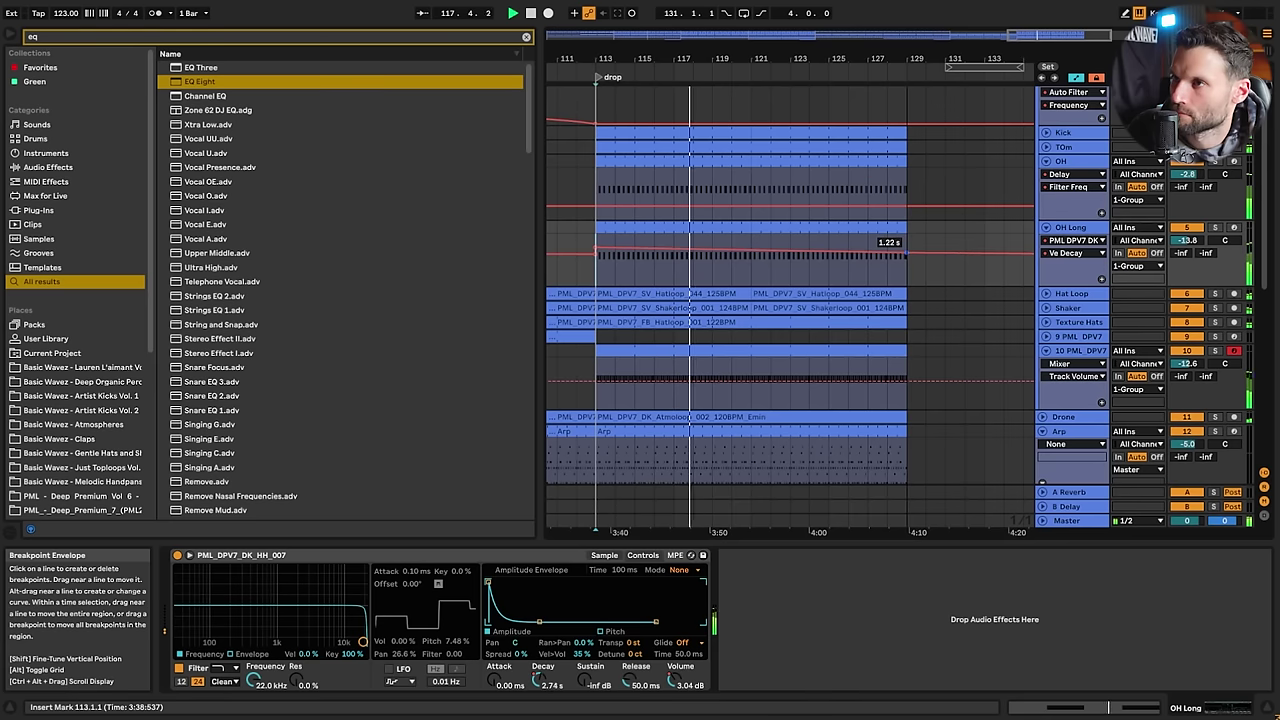
{"action": "left_click", "coordinate": [681, 680]}
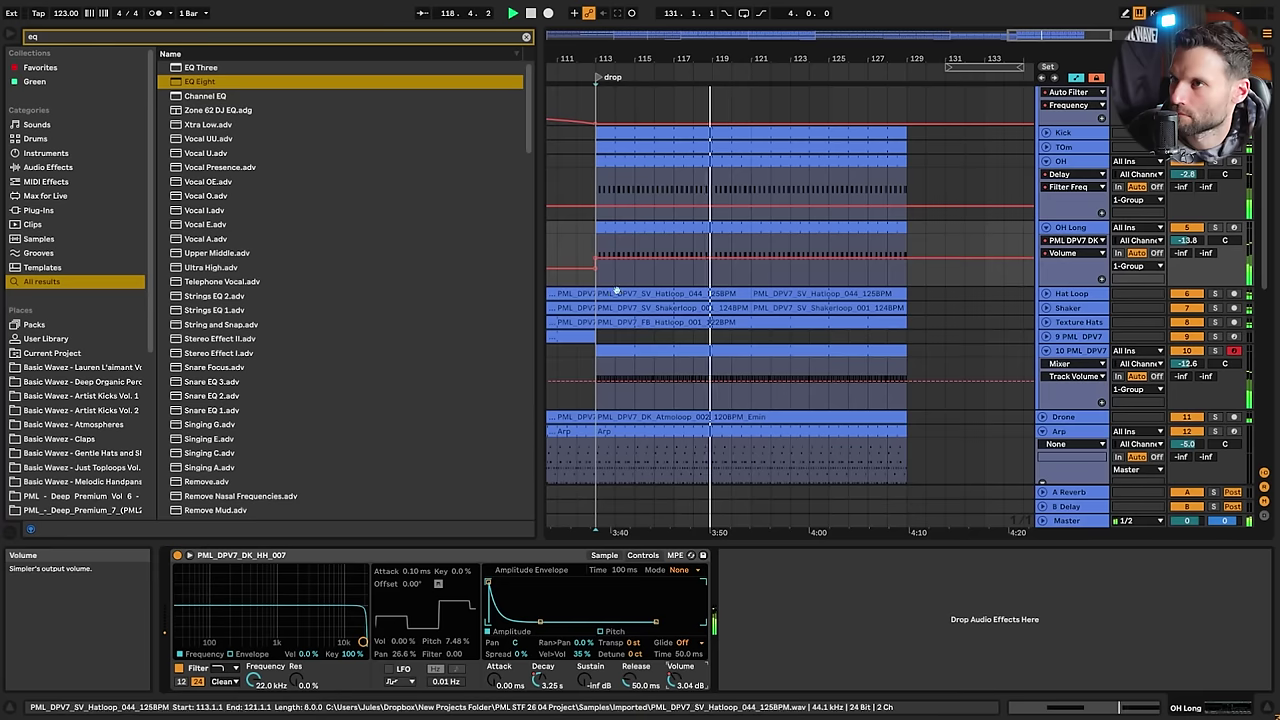
{"action": "left_click_drag", "start_coordinate": [600, 265], "coordinate": [600, 268]}
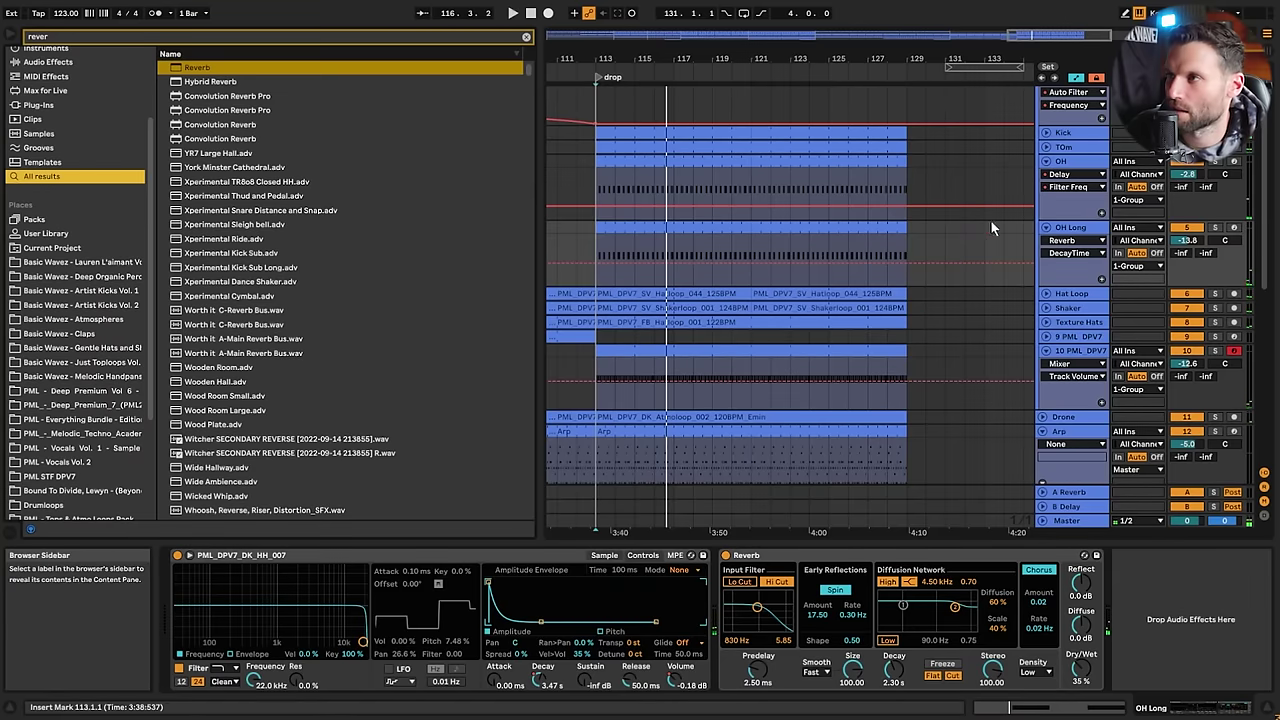
Duplicate the OH Long track with its devices and delete the copy's clips between bars 21 and 73, leaving only the drop clip
{"action": "left_click", "coordinate": [1085, 235]}
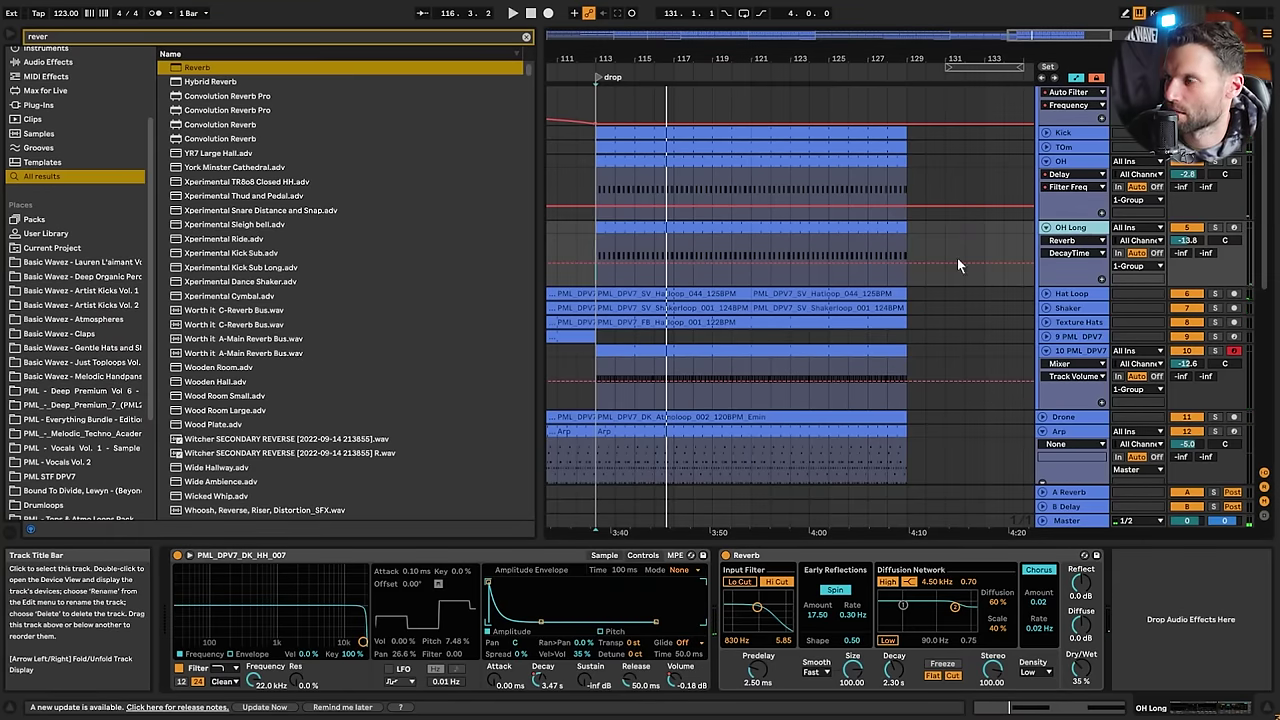
{"action": "key", "text": "ctrl+d"}
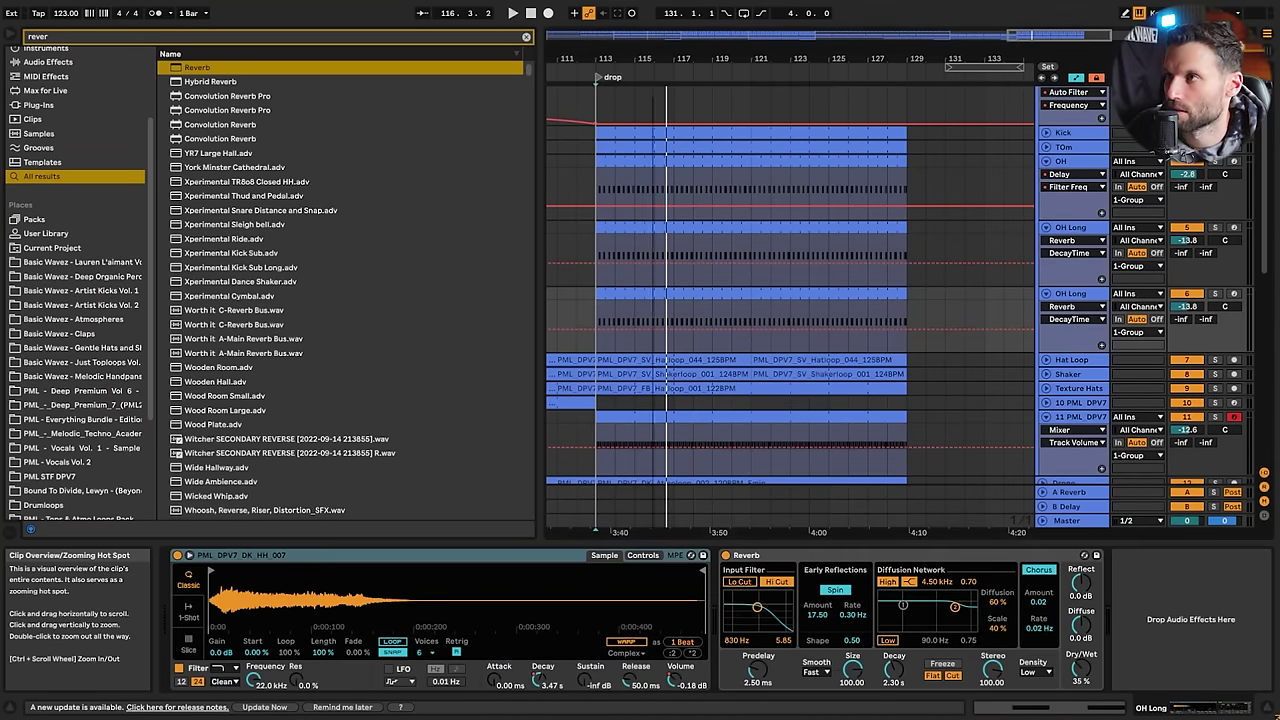
{"action": "double_click", "coordinate": [671, 58]}
{"action": "left_click_drag", "start_coordinate": [761, 304], "coordinate": [604, 309]}
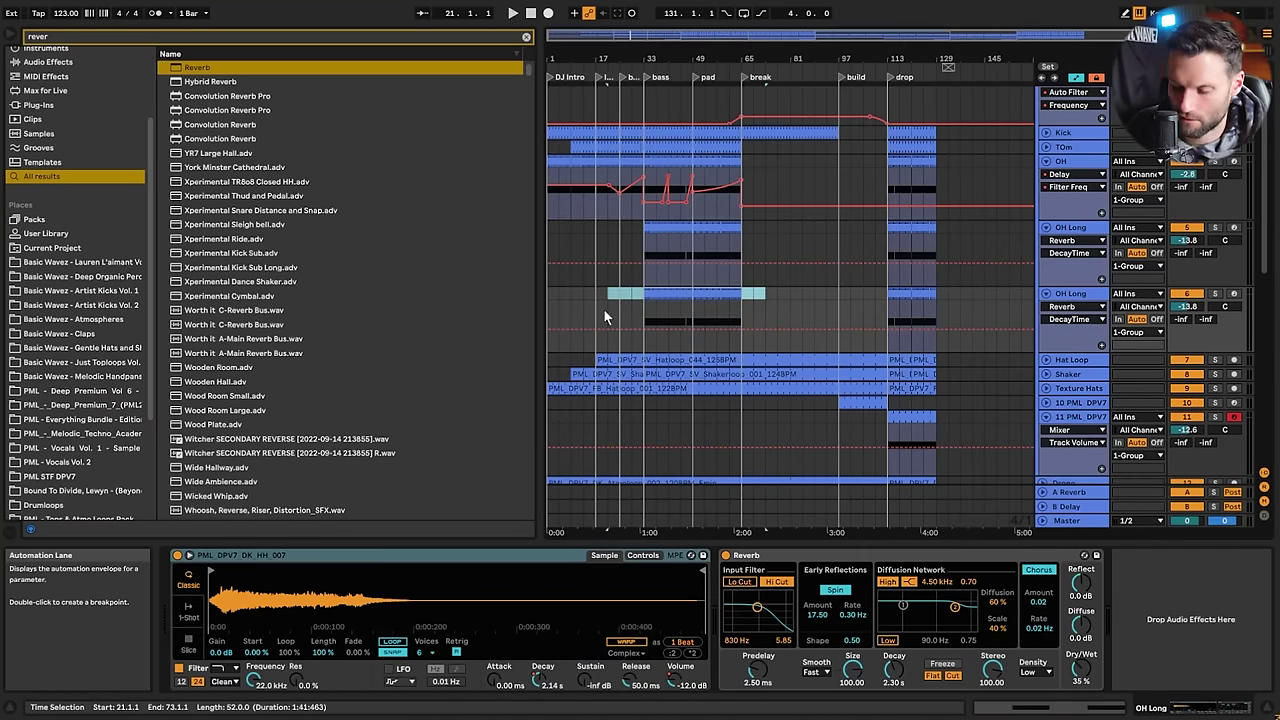
{"action": "key", "text": "Delete"}
{"action": "left_click", "coordinate": [899, 304]}
{"action": "left_click", "coordinate": [899, 294]}
{"action": "key", "text": "space"}
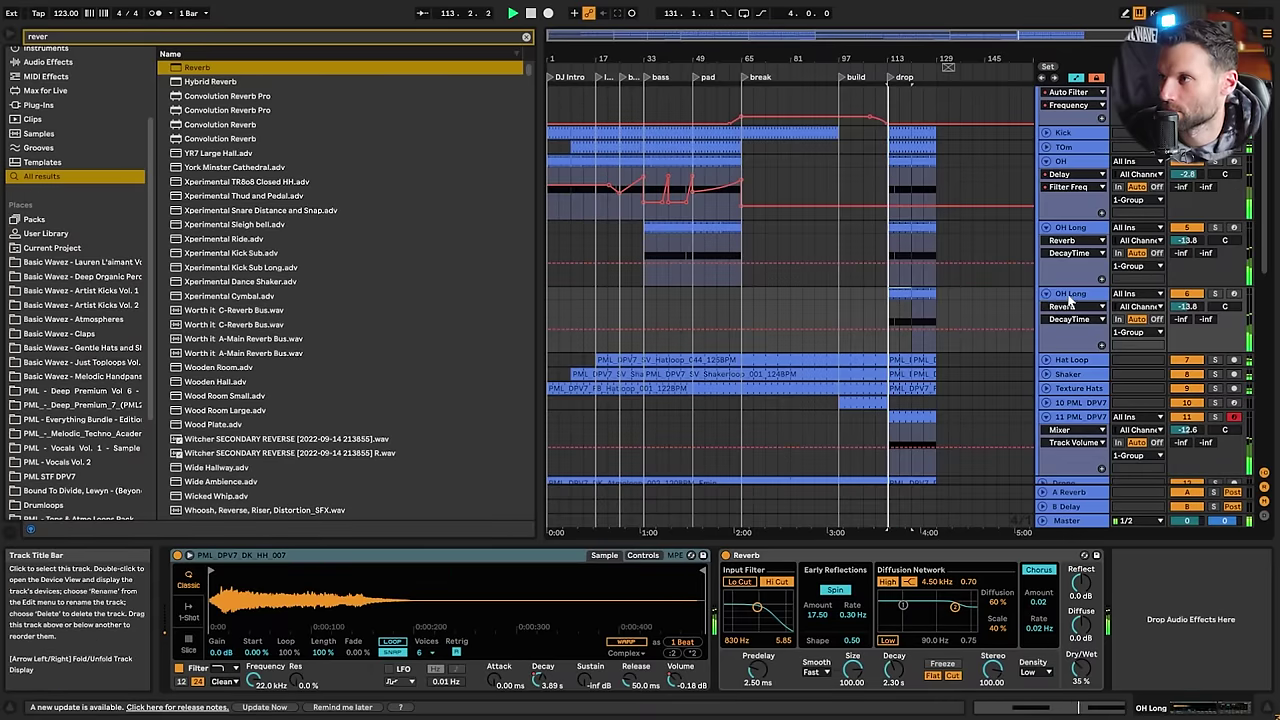
Audition the DK_HH and FB_Hat one-shots in the Hihats folder of the PML - Deep Premium 7 pack
{"action": "scroll", "coordinate": [72, 390], "scroll_direction": "down", "scroll_amount": 5}
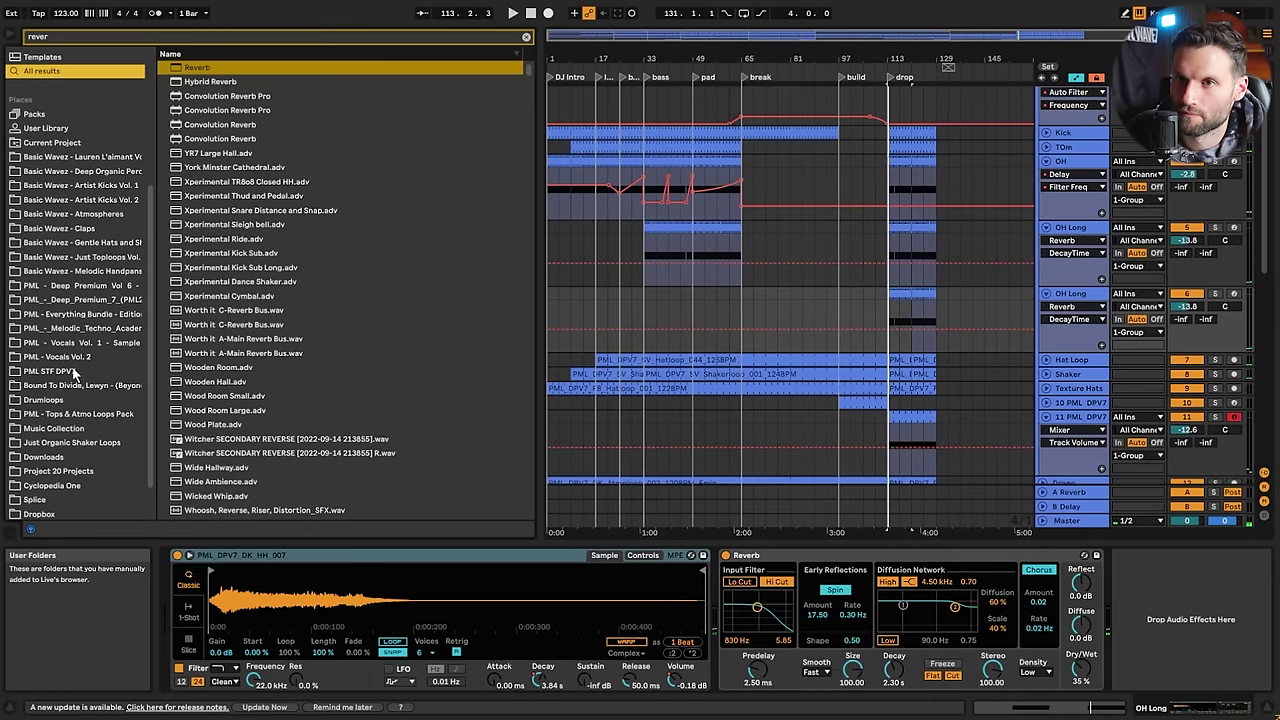
{"action": "left_click", "coordinate": [72, 371]}
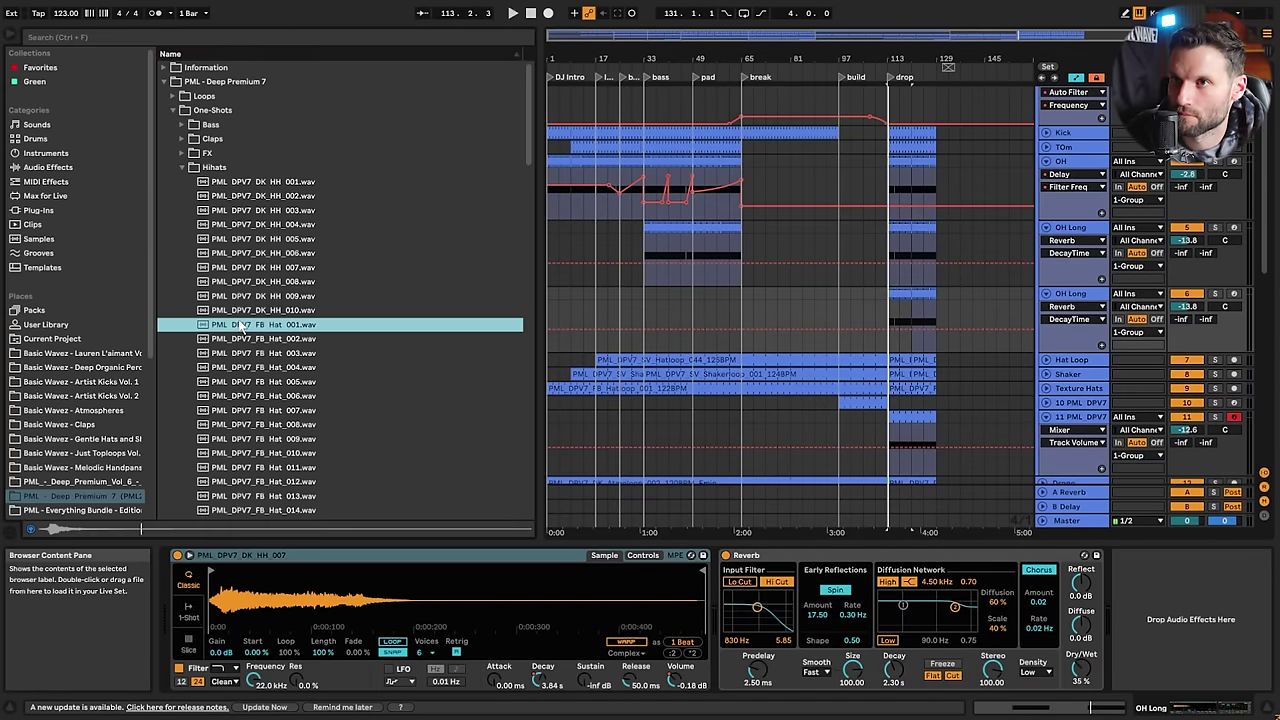
{"action": "left_click", "coordinate": [262, 267]}
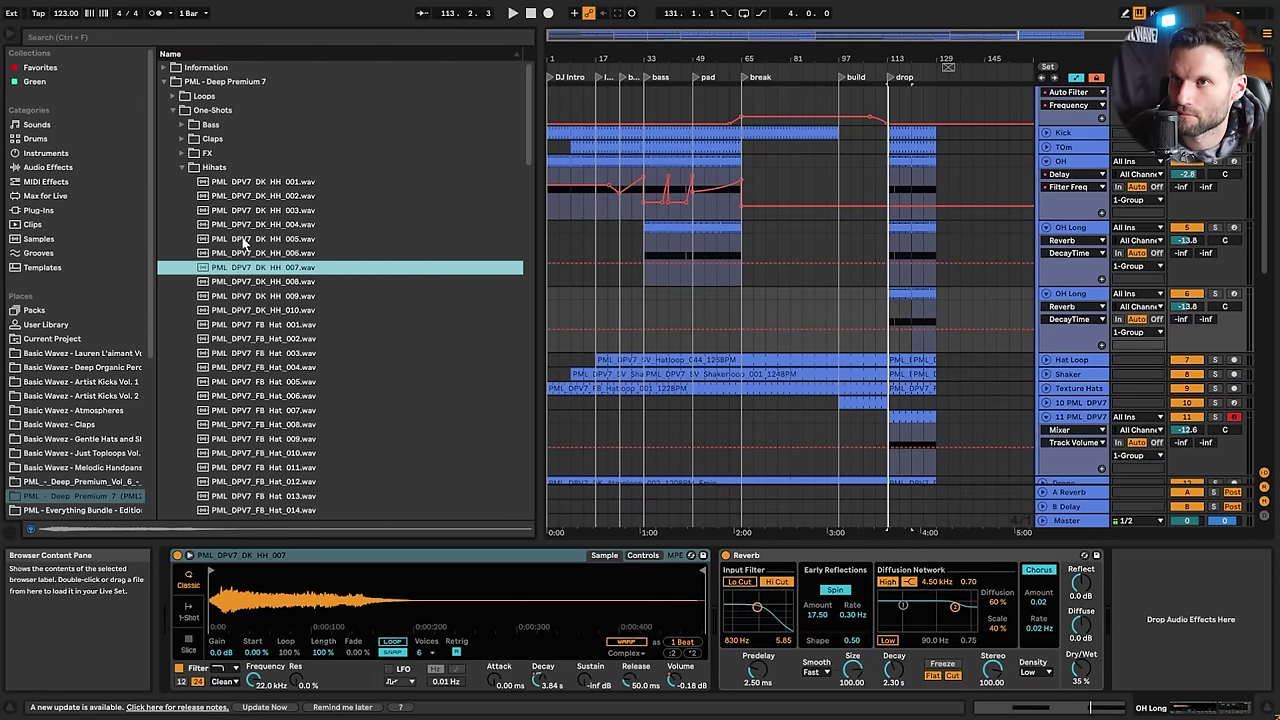
{"action": "left_click", "coordinate": [255, 224]}
{"action": "left_click", "coordinate": [263, 211]}
{"action": "left_click", "coordinate": [257, 312]}
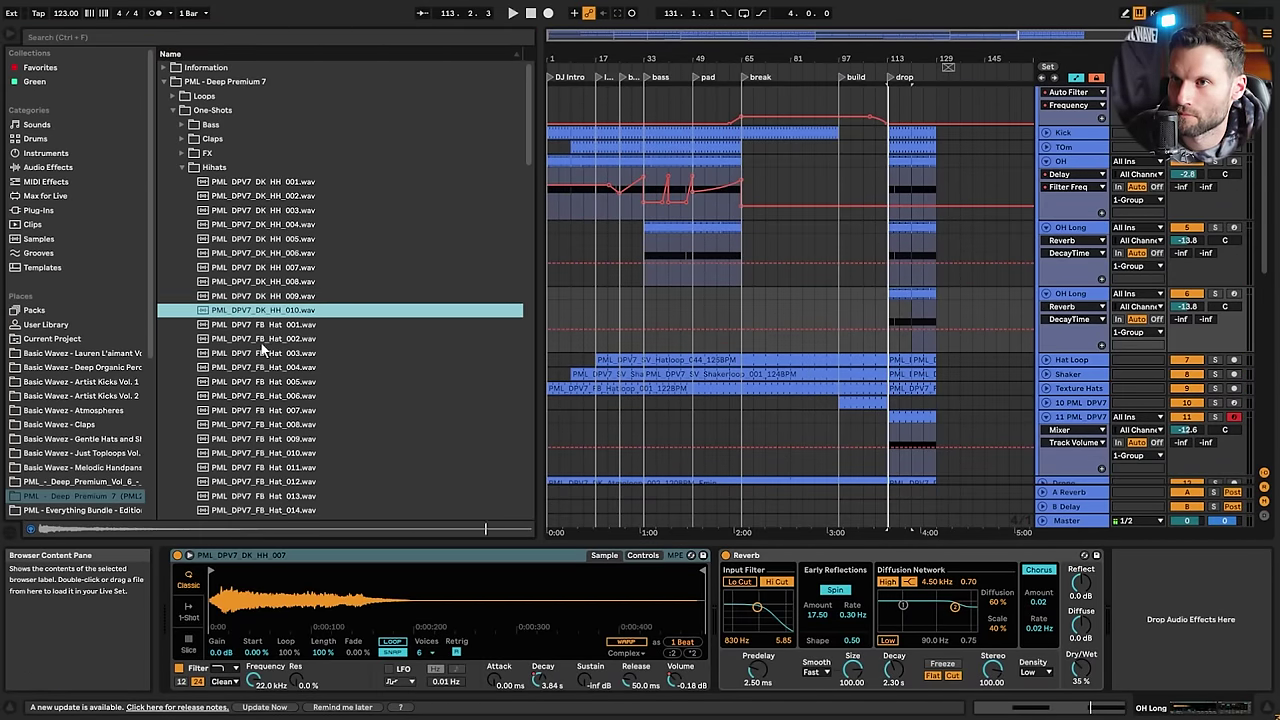
{"action": "left_click", "coordinate": [262, 341]}
{"action": "left_click", "coordinate": [269, 327]}
{"action": "left_click", "coordinate": [270, 354]}
{"action": "left_click", "coordinate": [271, 368]}
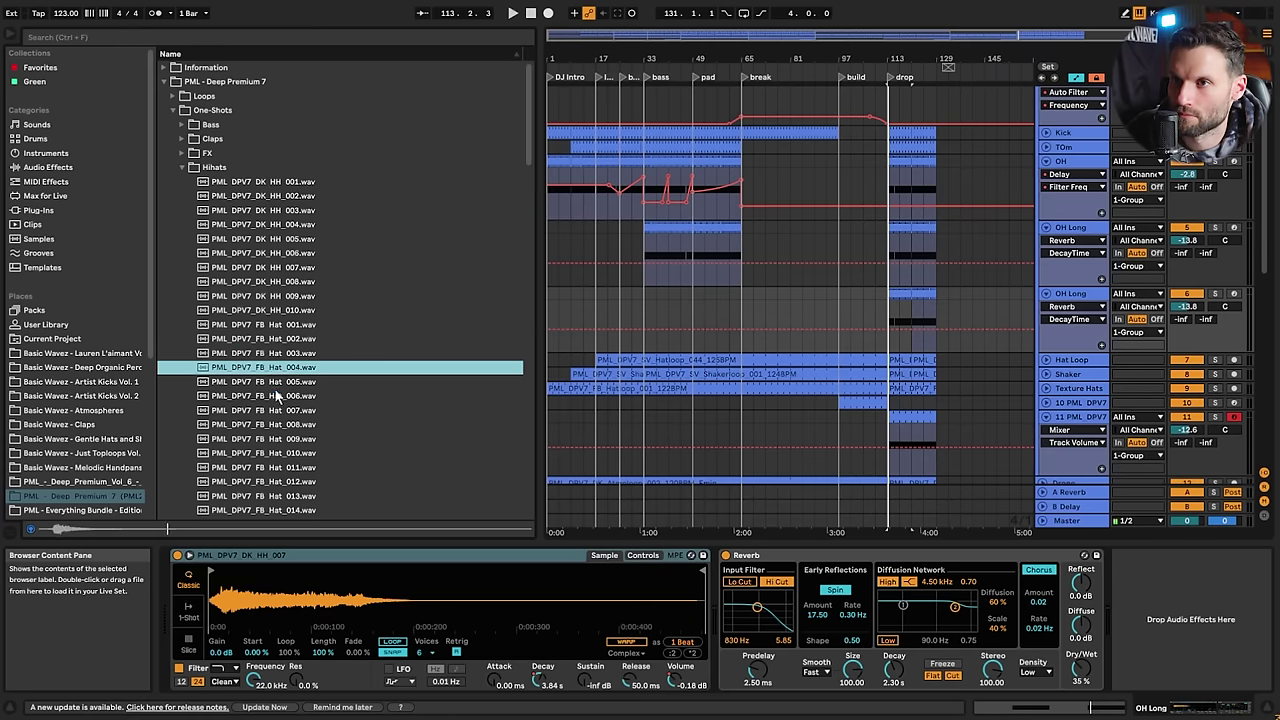
{"action": "left_click", "coordinate": [277, 395]}
{"action": "left_click", "coordinate": [279, 425]}
{"action": "left_click", "coordinate": [280, 439]}
{"action": "left_click", "coordinate": [282, 453]}
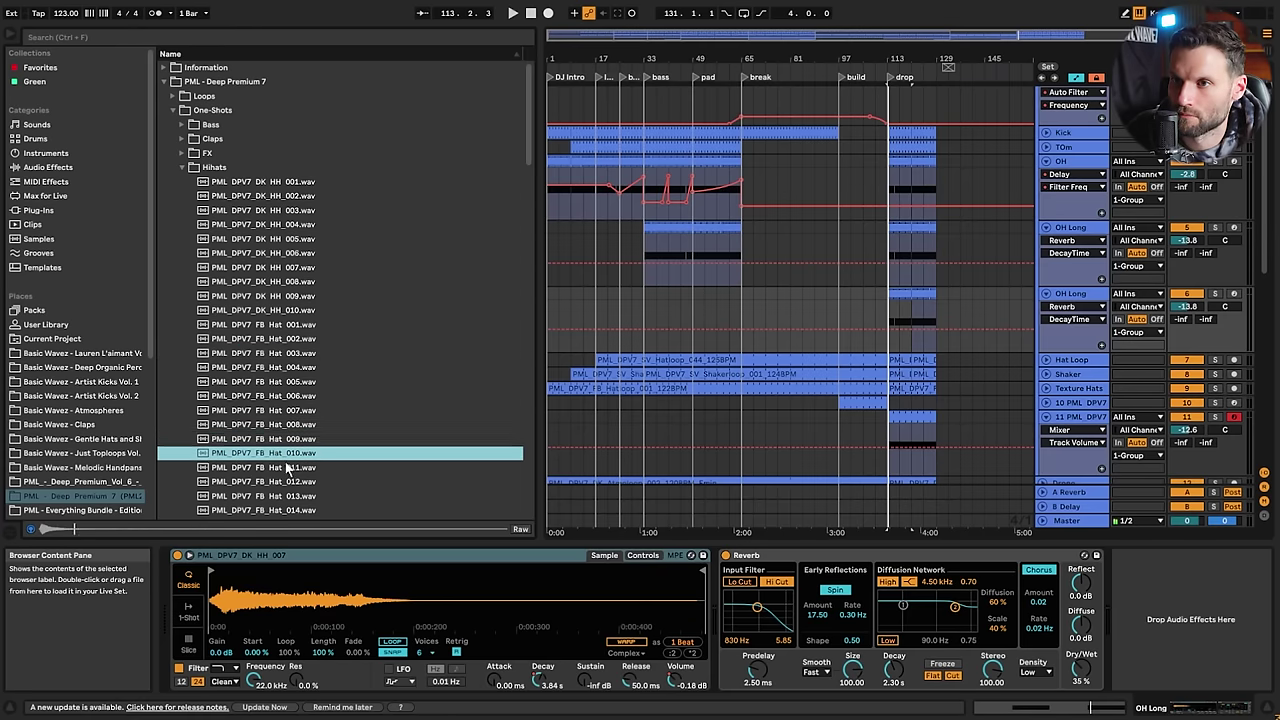
{"action": "scroll", "coordinate": [285, 465], "scroll_direction": "down", "scroll_amount": 3}
{"action": "left_click", "coordinate": [280, 421]}
{"action": "left_click", "coordinate": [282, 450]}
{"action": "left_click", "coordinate": [283, 465]}
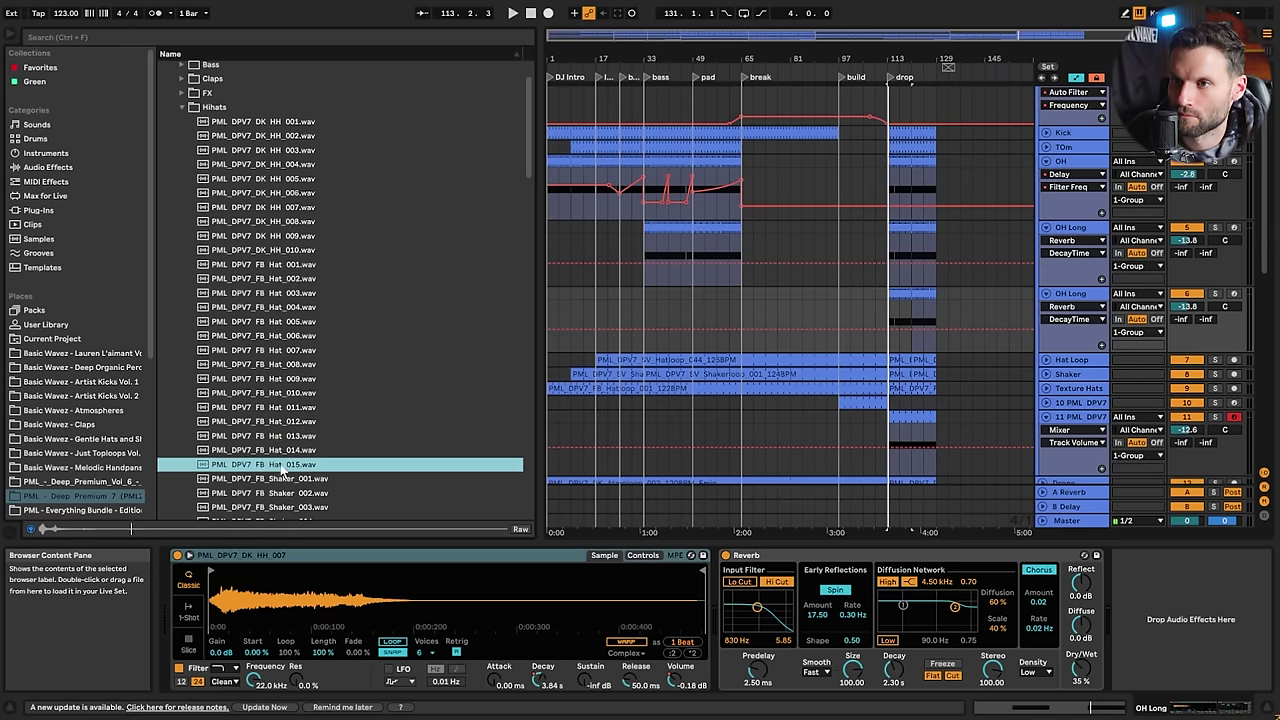
Compare a few more DK_HH hats and load PML_DPV7_DK_HH_001.wav into the duplicated OH Long track's Simpler
{"action": "left_click", "coordinate": [268, 308]}
{"action": "left_click", "coordinate": [300, 207]}
{"action": "left_click", "coordinate": [300, 150]}
{"action": "left_click", "coordinate": [300, 136]}
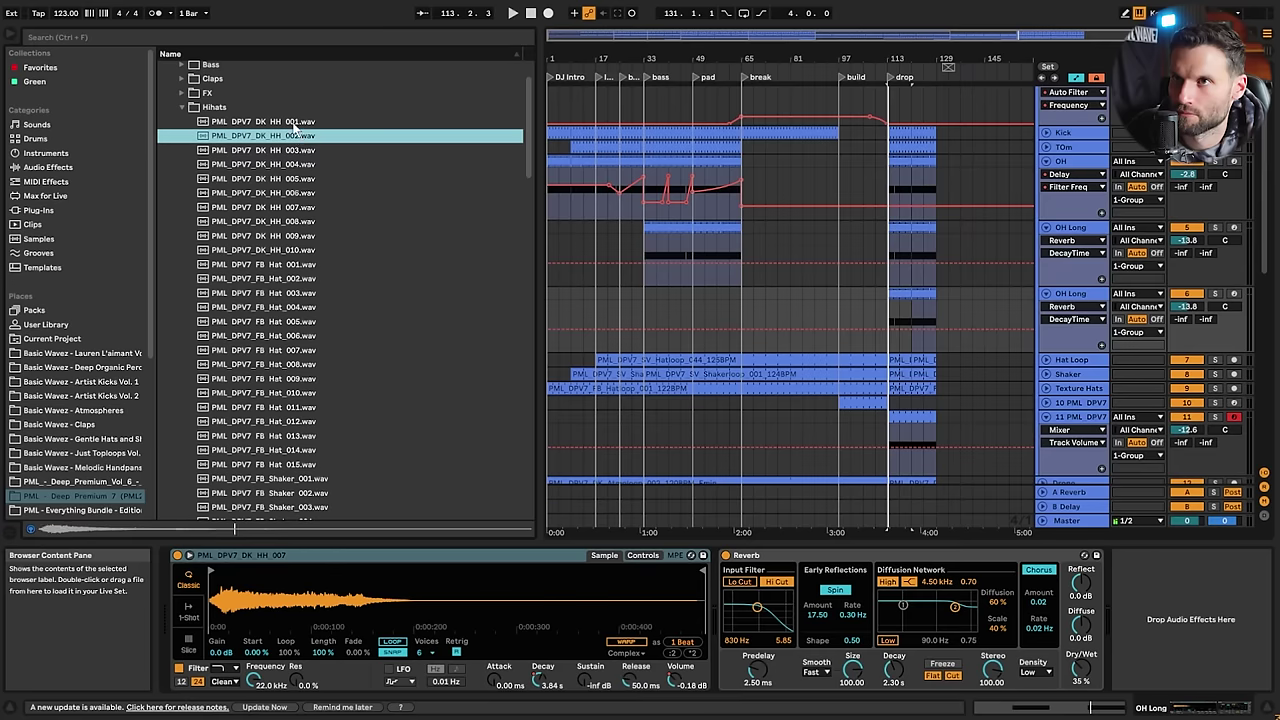
{"action": "left_click", "coordinate": [295, 123]}
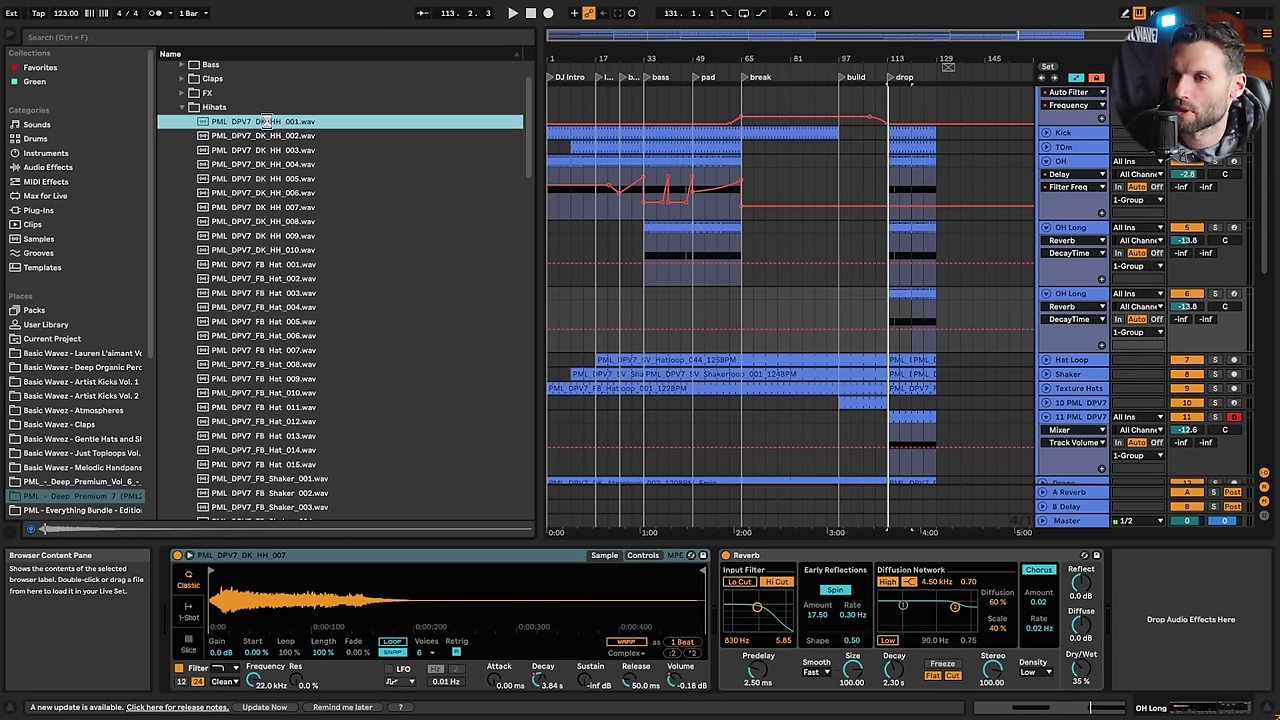
{"action": "left_click_drag", "start_coordinate": [268, 121], "coordinate": [658, 623]}
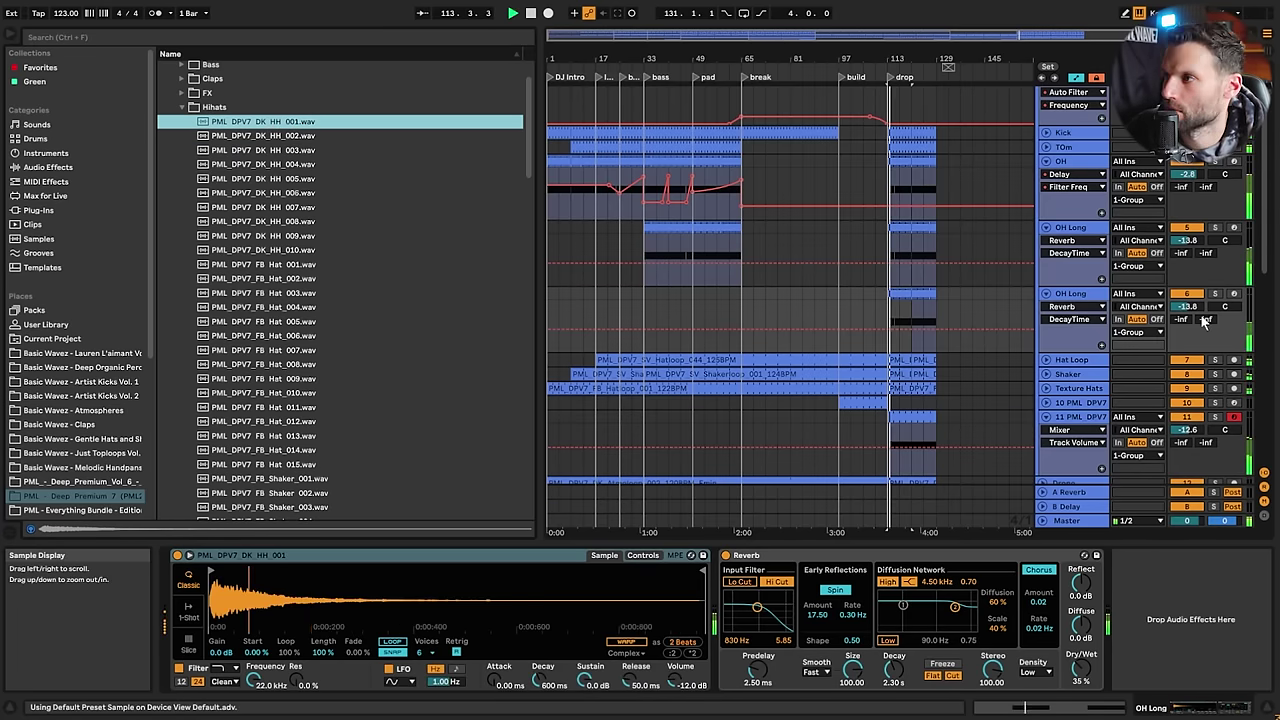
Raise the duplicated OH Long's volume to -2.0 dB and set Reverb Dry/Wet to 5.6% on it and 19% on the original OH Long
{"action": "left_click_drag", "start_coordinate": [1187, 306], "coordinate": [1187, 292]}
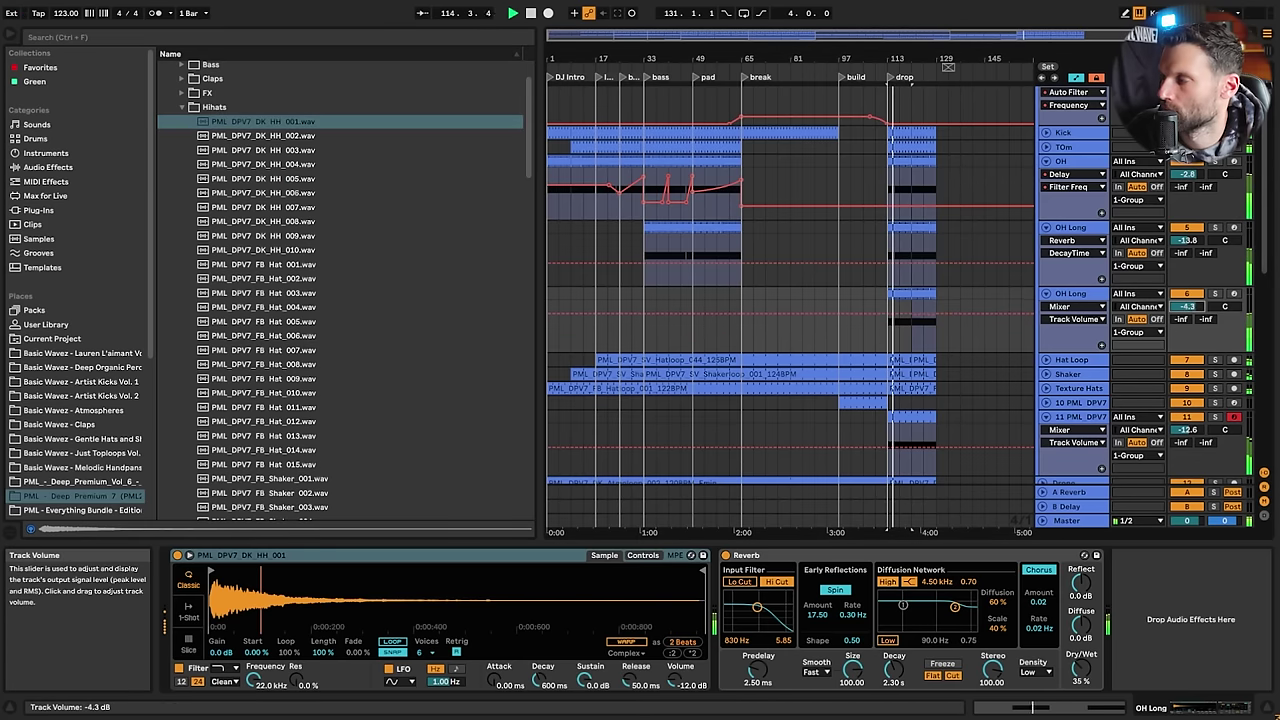
{"action": "left_click_drag", "start_coordinate": [1081, 672], "coordinate": [1081, 688]}
{"action": "left_click", "coordinate": [1074, 229]}
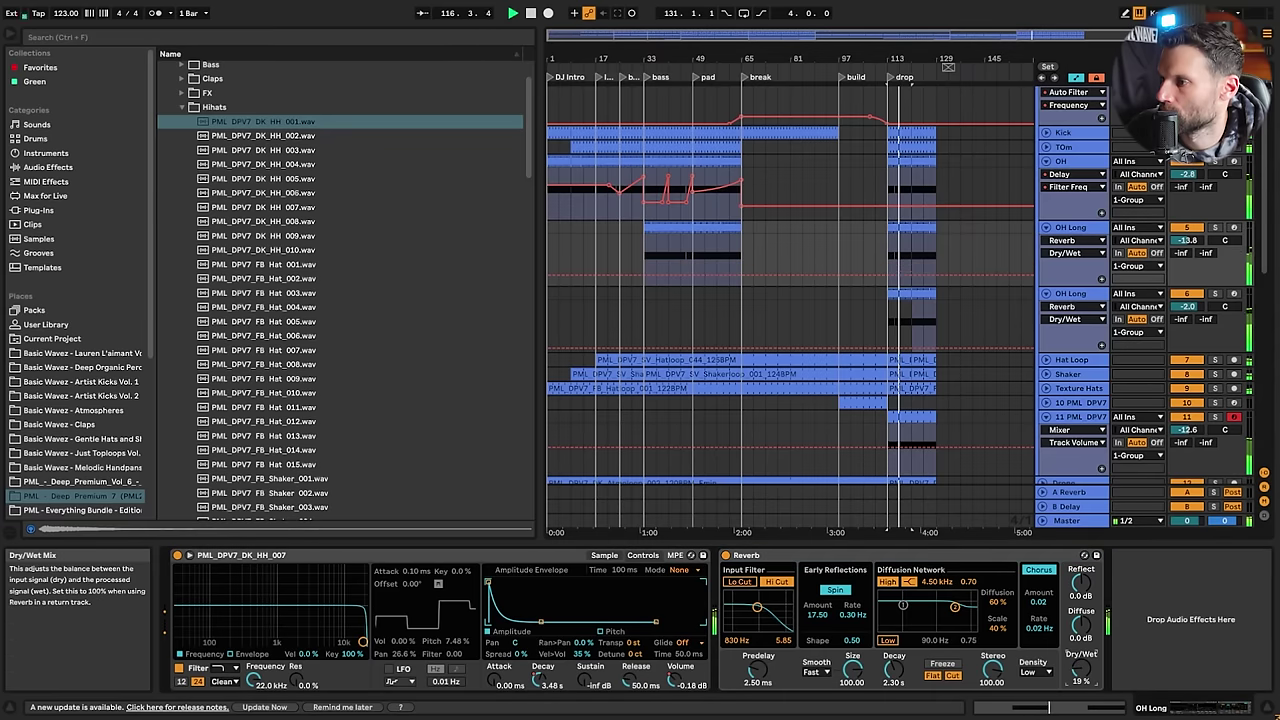
{"action": "left_click", "coordinate": [1085, 305]}
Lower the duplicated OH Long track's volume to -8.9 dB and play the full mix from bar 113
{"action": "left_click", "coordinate": [1216, 295]}
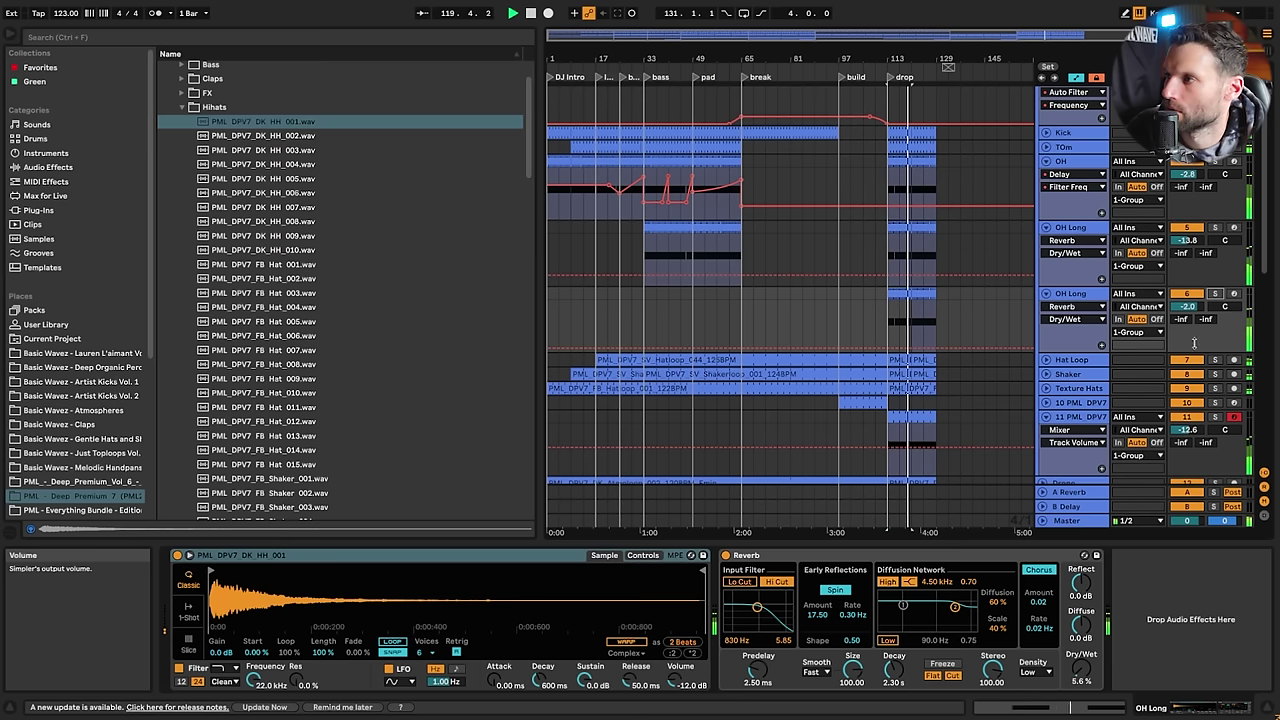
{"action": "left_click_drag", "start_coordinate": [1187, 306], "coordinate": [1187, 330]}
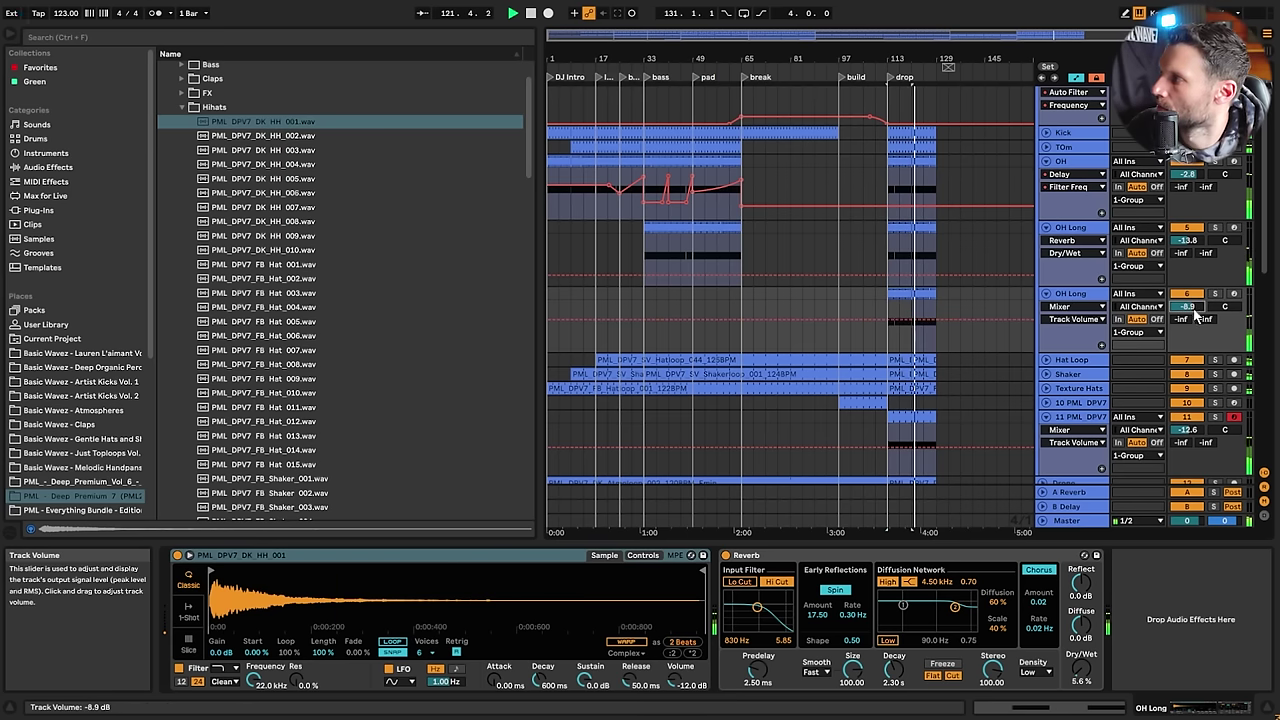
{"action": "key", "text": "space"}
{"action": "left_click_drag", "start_coordinate": [904, 60], "coordinate": [887, 160]}
{"action": "left_click", "coordinate": [834, 176]}
{"action": "scroll", "coordinate": [1100, 180], "scroll_direction": "up", "scroll_amount": 1}
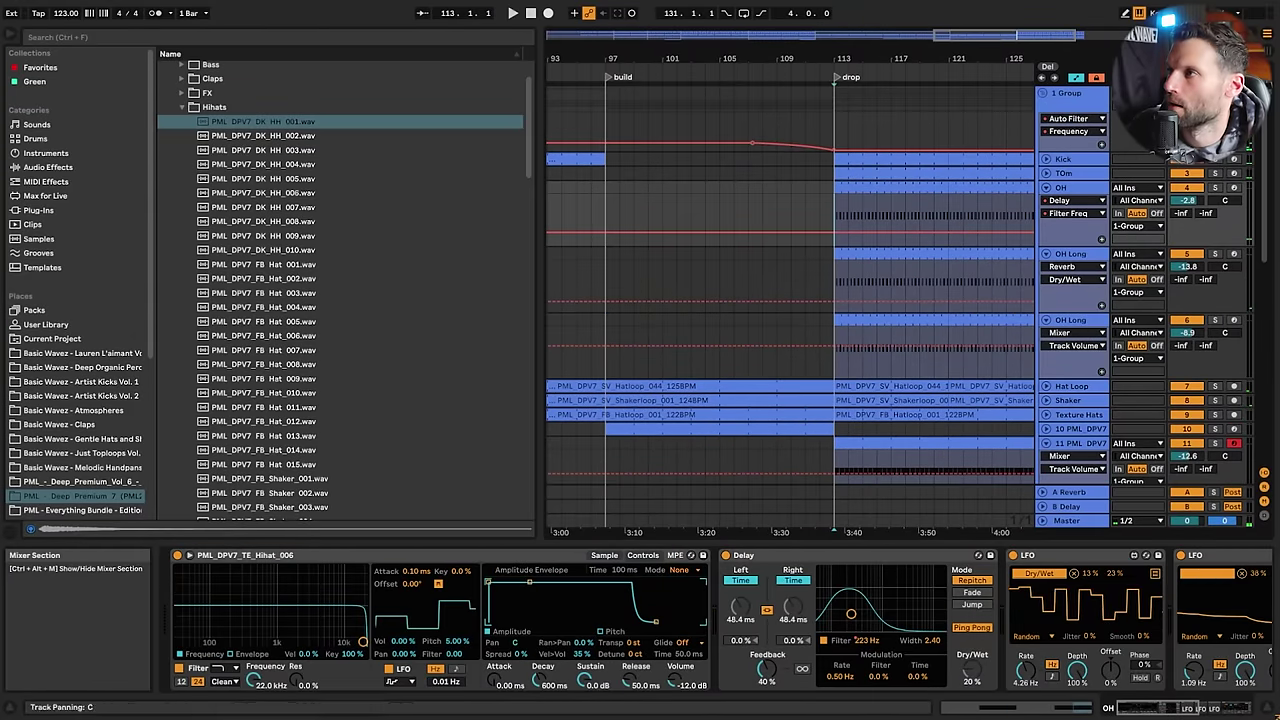
{"action": "key", "text": "space"}
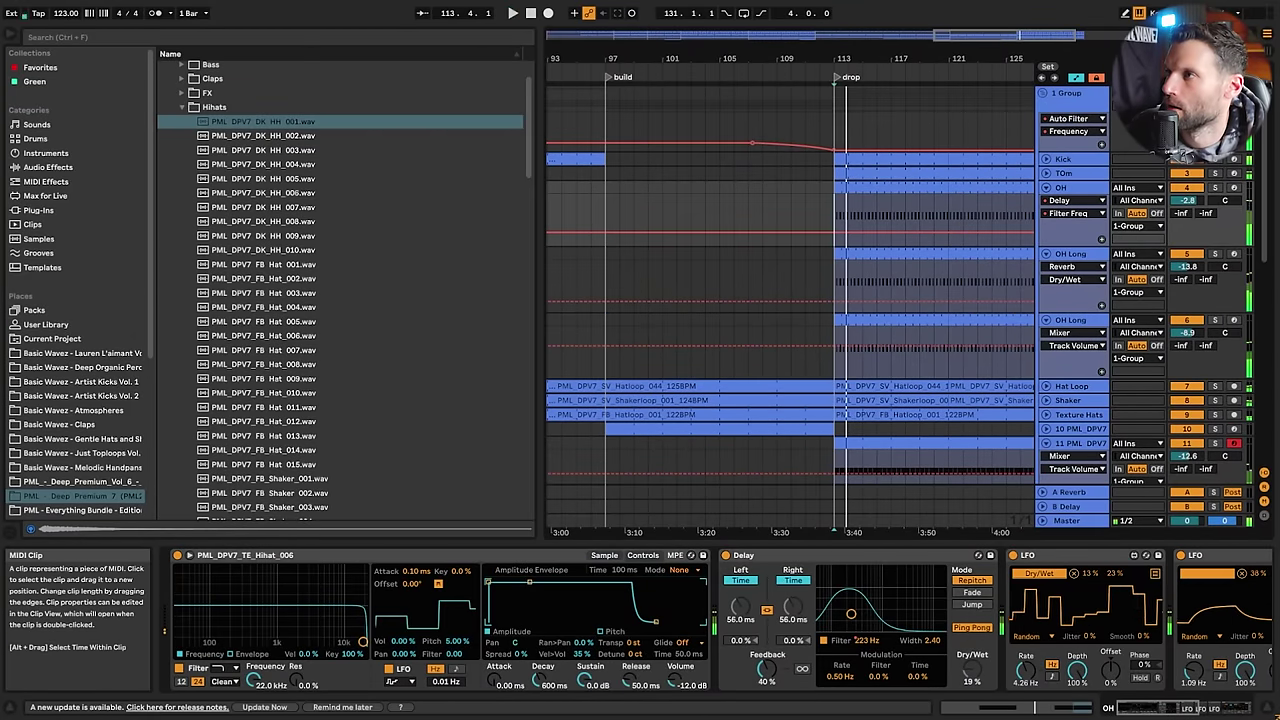
Search the browser for "eq" and add EQ Eight to the Kick track
{"action": "left_click", "coordinate": [1063, 164]}
{"action": "key", "text": "space"}
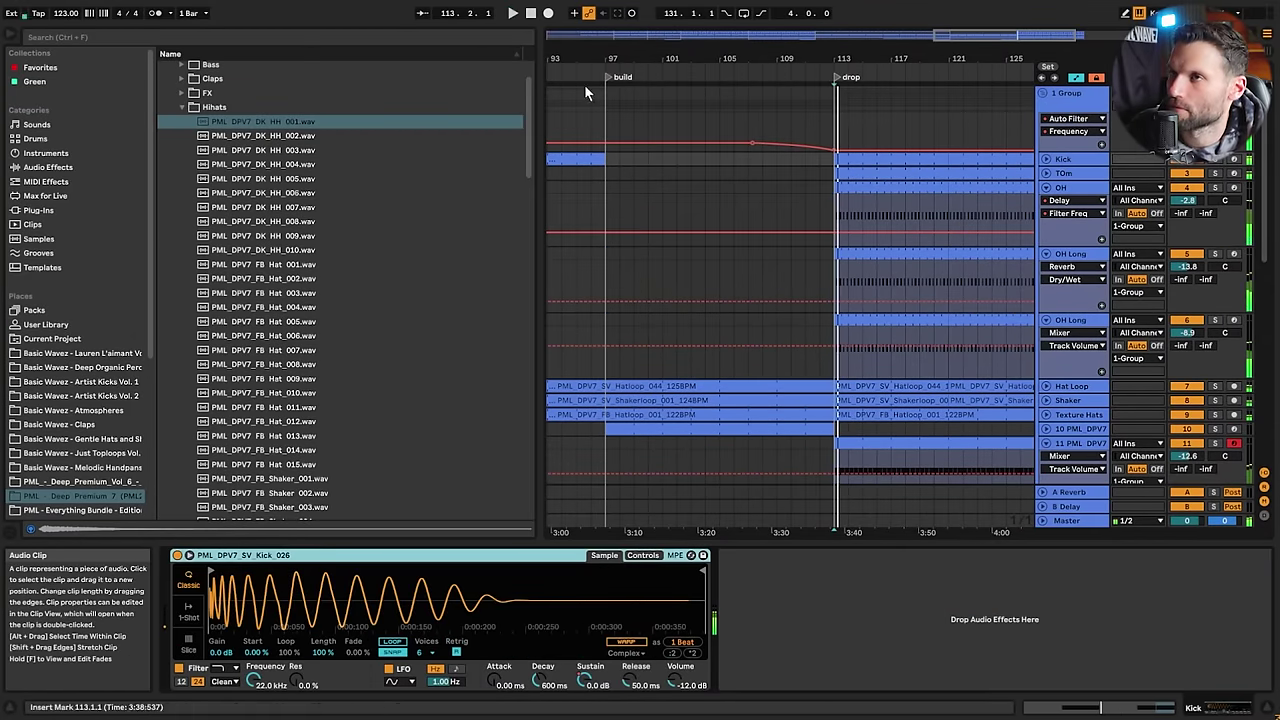
{"action": "left_click", "coordinate": [504, 40]}
{"action": "type", "text": "eq"}
{"action": "left_click", "coordinate": [72, 281]}
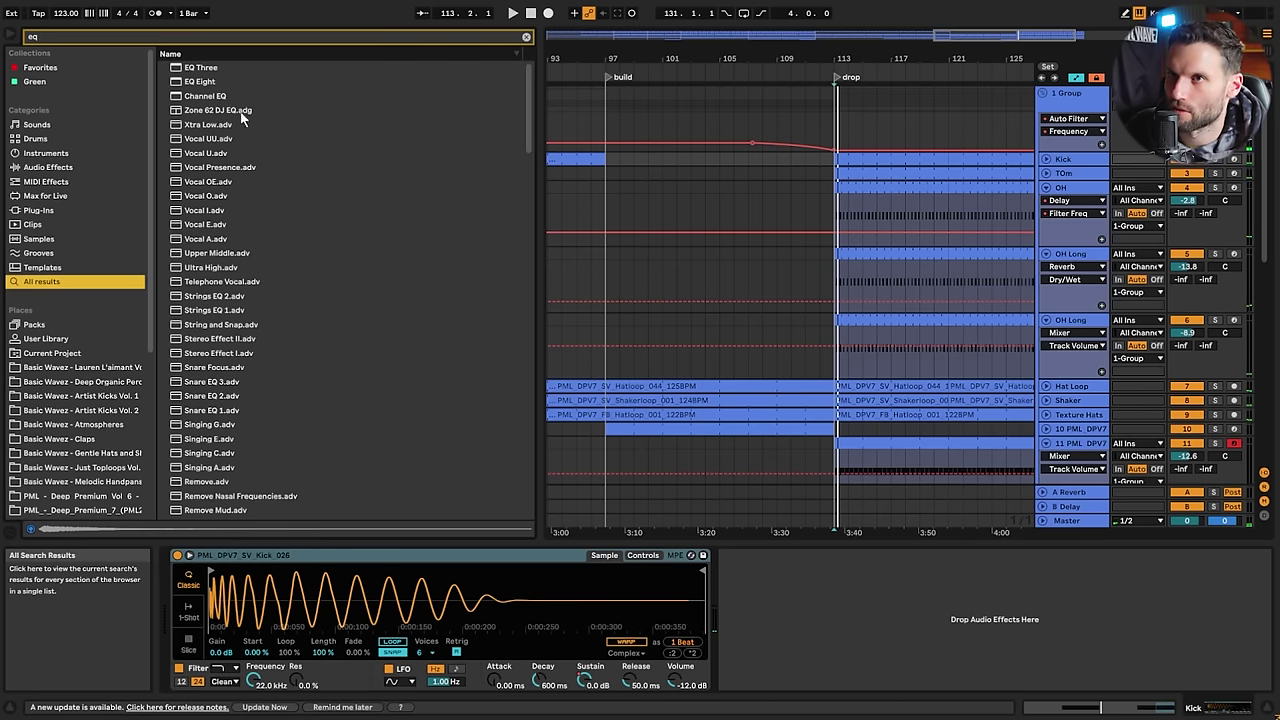
{"action": "double_click", "coordinate": [208, 82]}
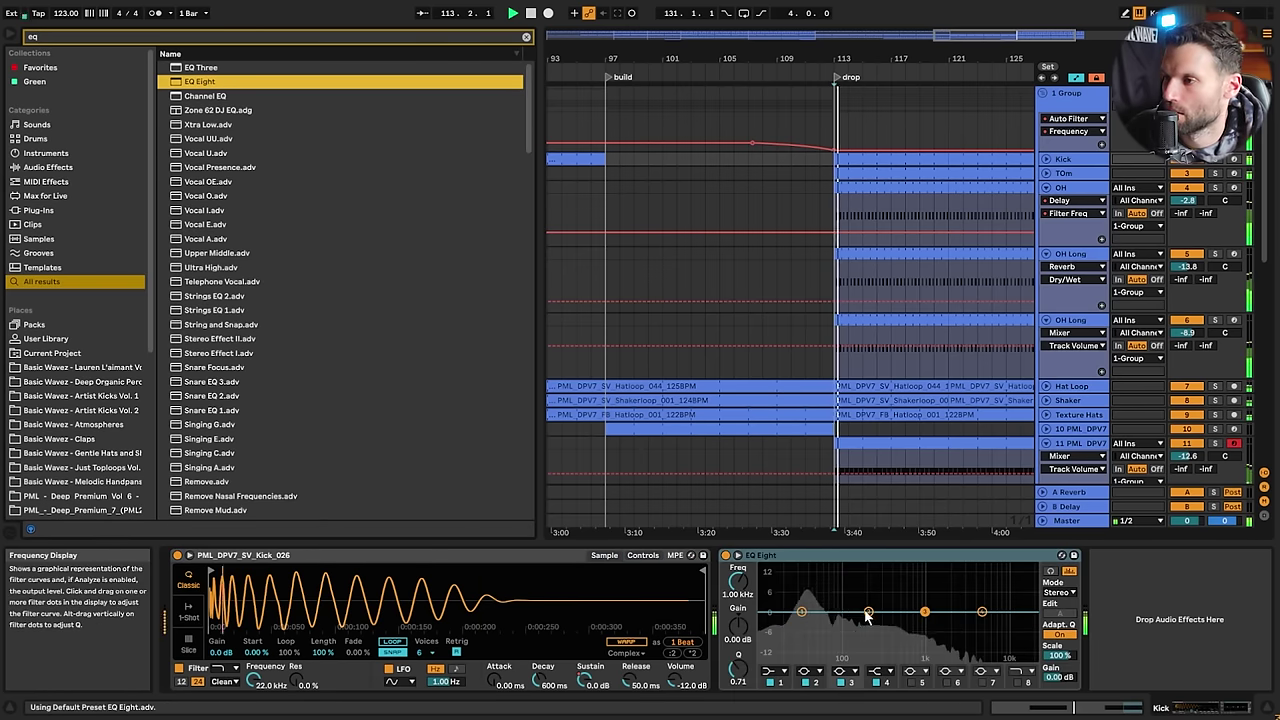
Boost band 2 of the Kick's EQ Eight by 5.83 dB at 53.9 Hz and play the transition into the drop
{"action": "left_click_drag", "start_coordinate": [832, 591], "coordinate": [822, 594]}
{"action": "key", "text": "space"}
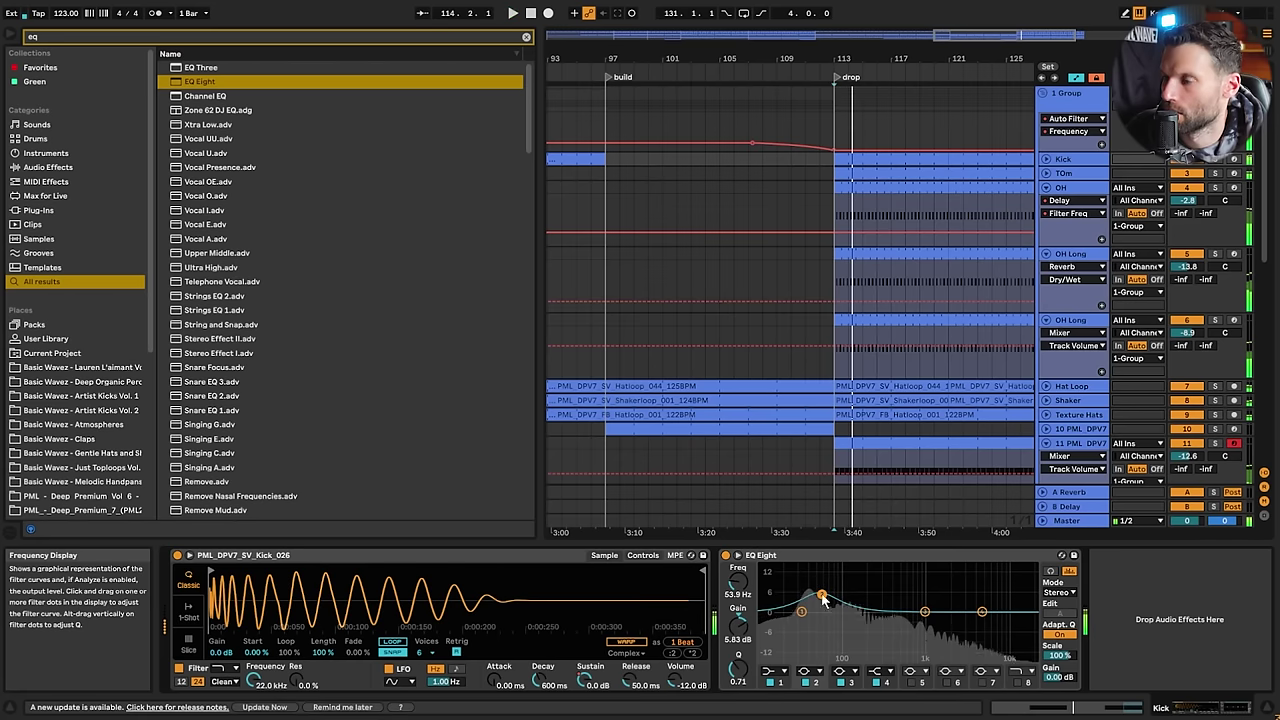
{"action": "key", "text": "space"}
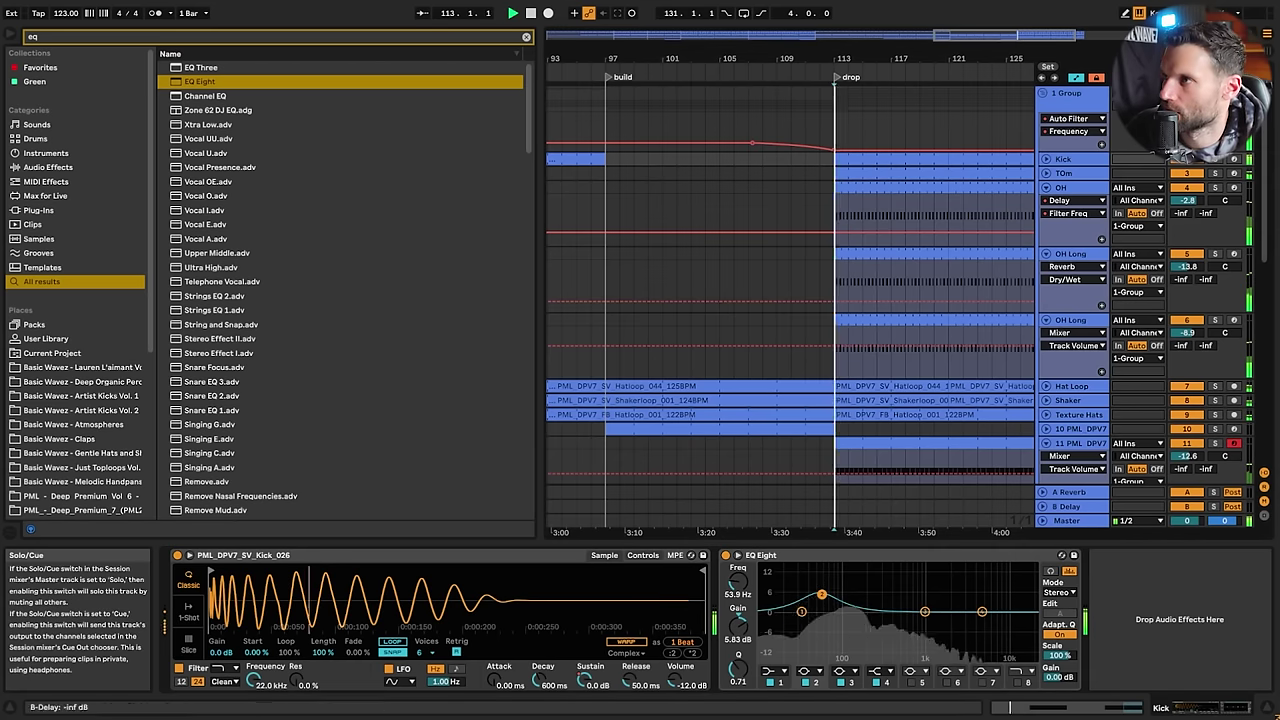
{"action": "left_click", "coordinate": [807, 368]}
{"action": "key", "text": "space"}
{"action": "key", "text": "space"}
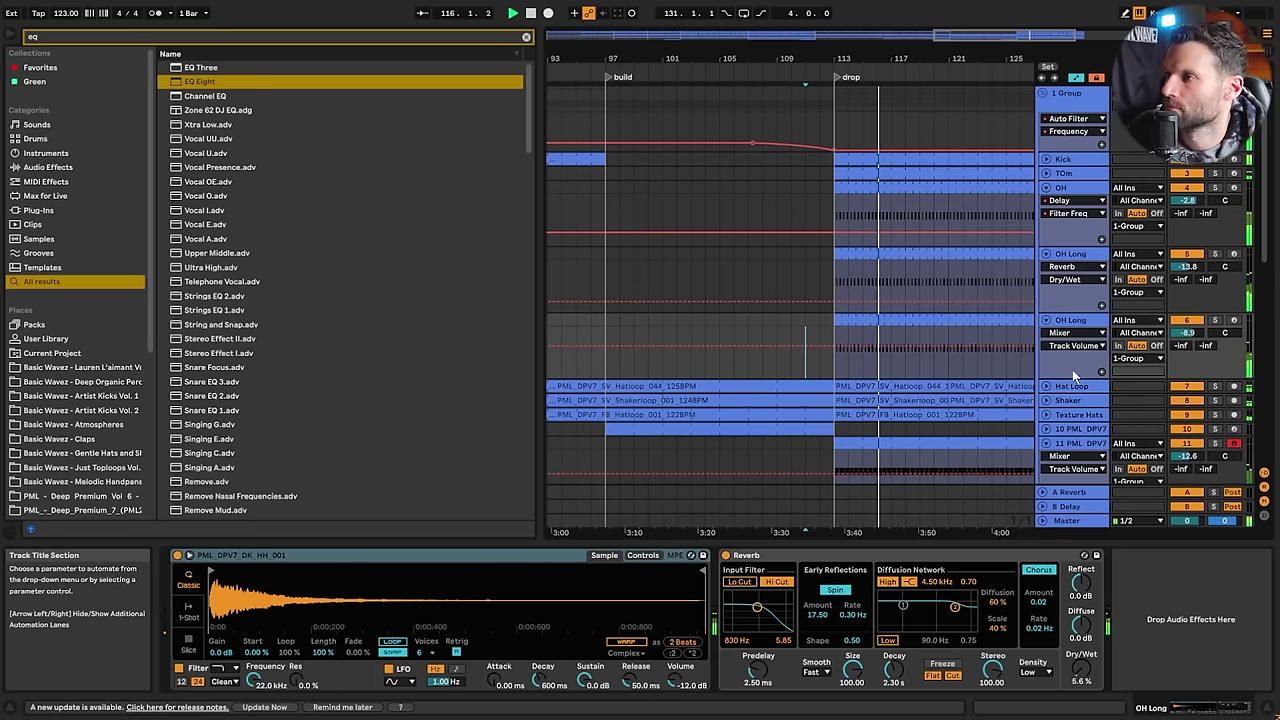
Set the gain of both Hat Loop clips in the drop, bars 113 to 129, to 3.13 dB while the mix plays
{"action": "left_click_drag", "start_coordinate": [972, 35], "coordinate": [1031, 127]}
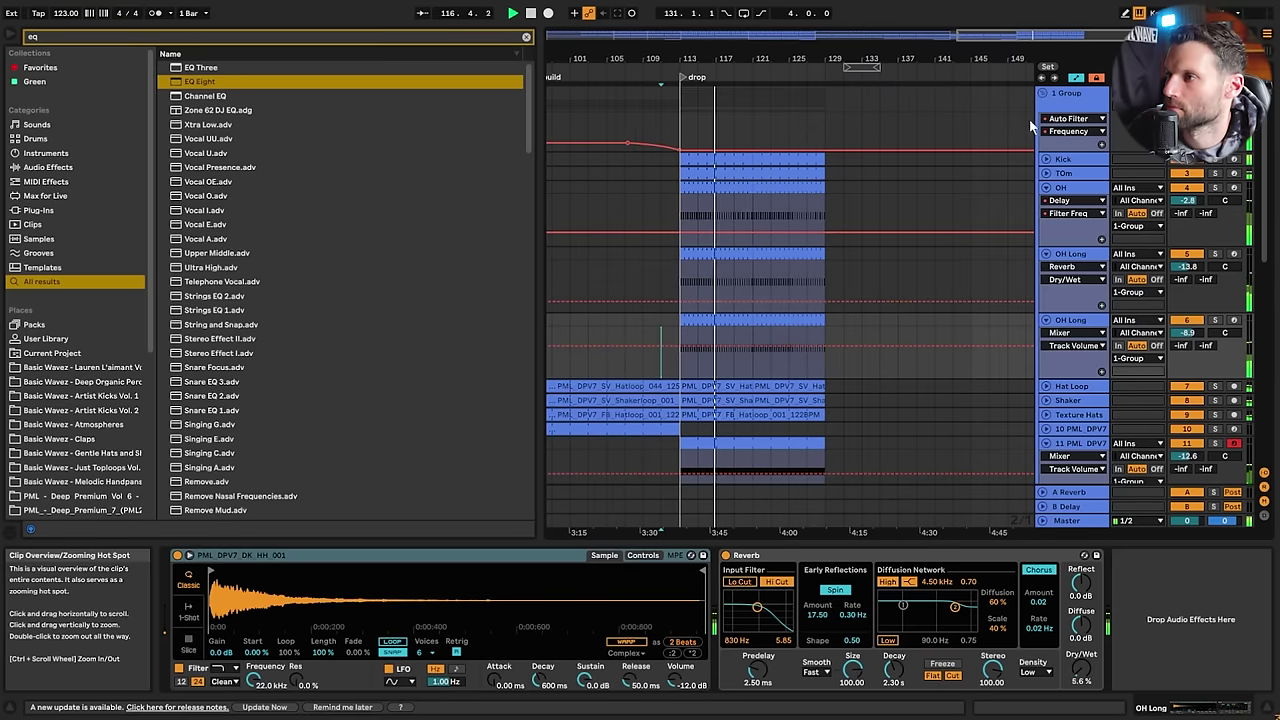
{"action": "left_click", "coordinate": [1046, 387]}
{"action": "key", "text": "space"}
{"action": "left_click", "coordinate": [709, 387]}
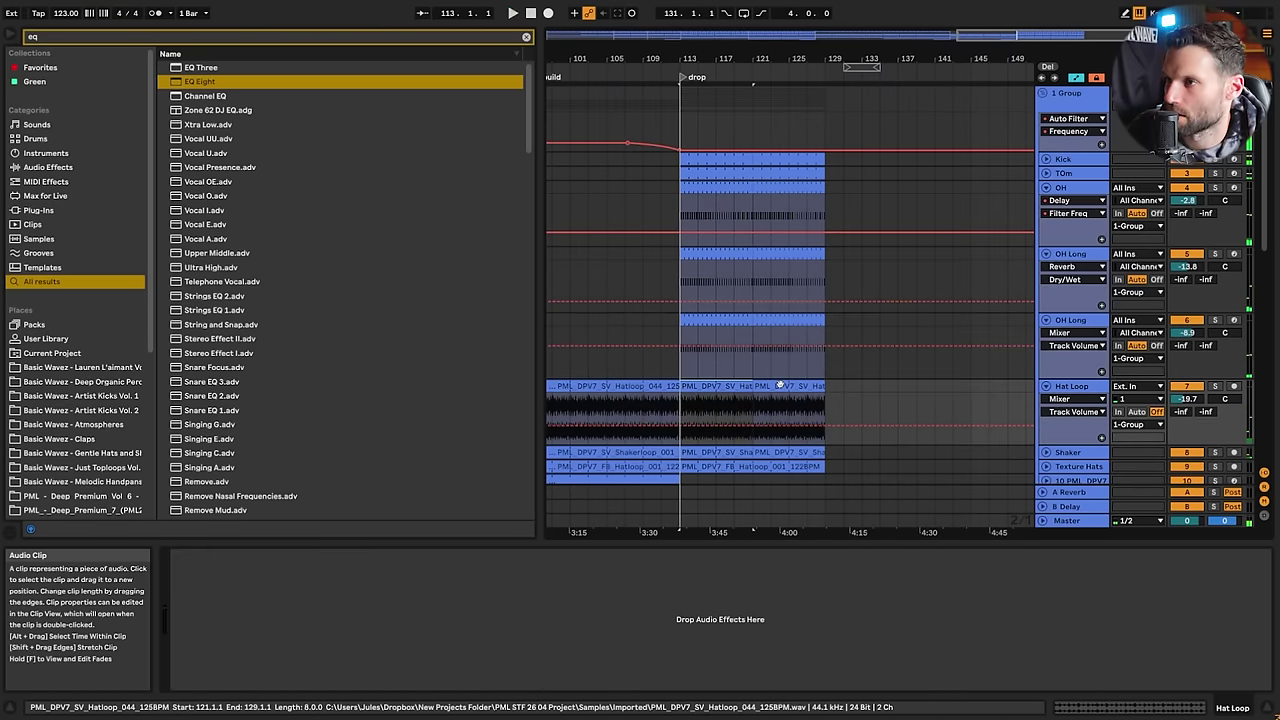
{"action": "double_click", "coordinate": [808, 386]}
{"action": "left_click", "coordinate": [808, 276], "text": "shift"}
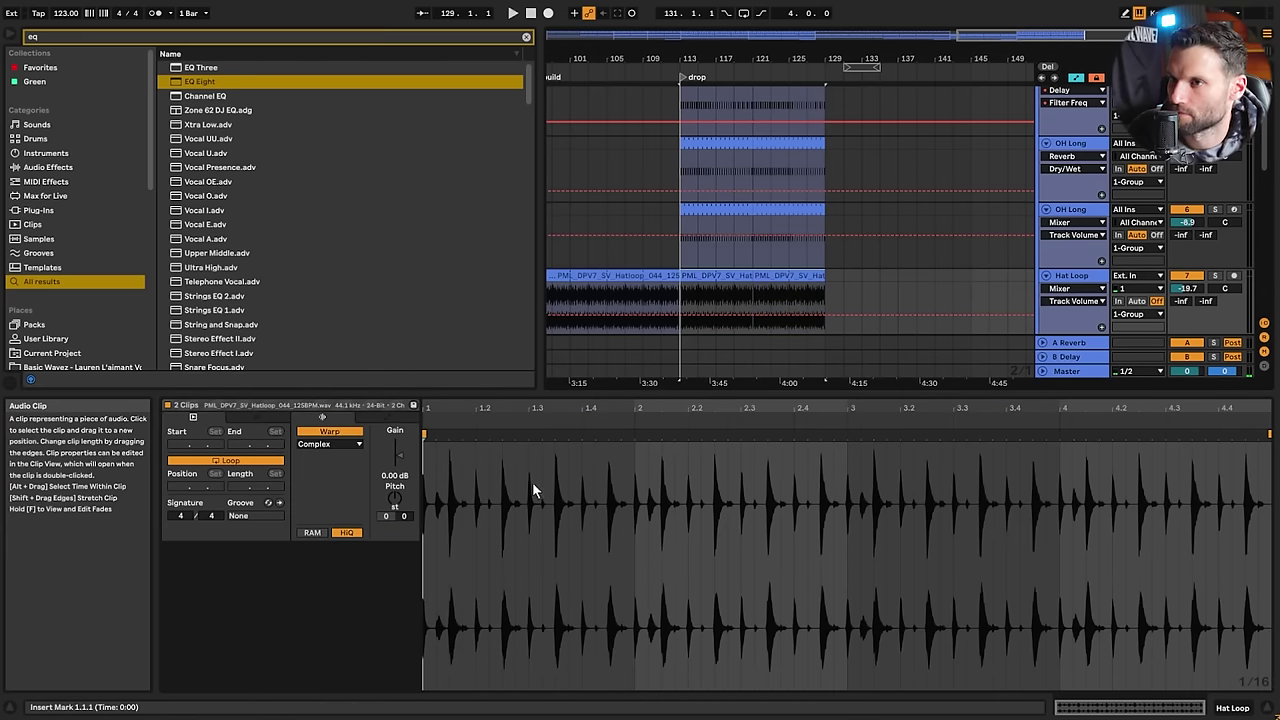
{"action": "key", "text": "space"}
{"action": "mouse_move", "coordinate": [399, 456]}
{"action": "left_mouse_down"}
{"action": "mouse_move", "coordinate": [399, 422]}
{"action": "mouse_move", "coordinate": [399, 452]}
{"action": "left_mouse_up"}
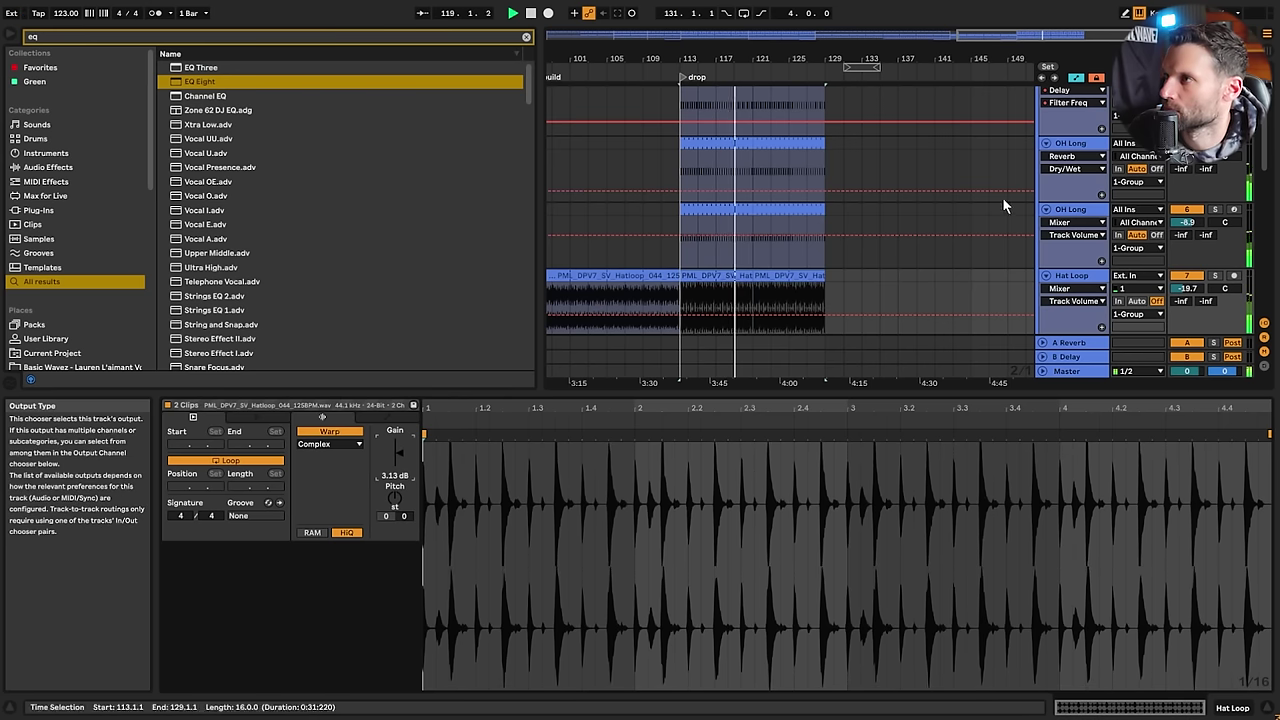
Solo the first OH Long track, lower its Ve Decay automation at bar 129 to about 1.03 s, and replay the full mix
{"action": "left_click", "coordinate": [1074, 150]}
{"action": "double_click", "coordinate": [1074, 145]}
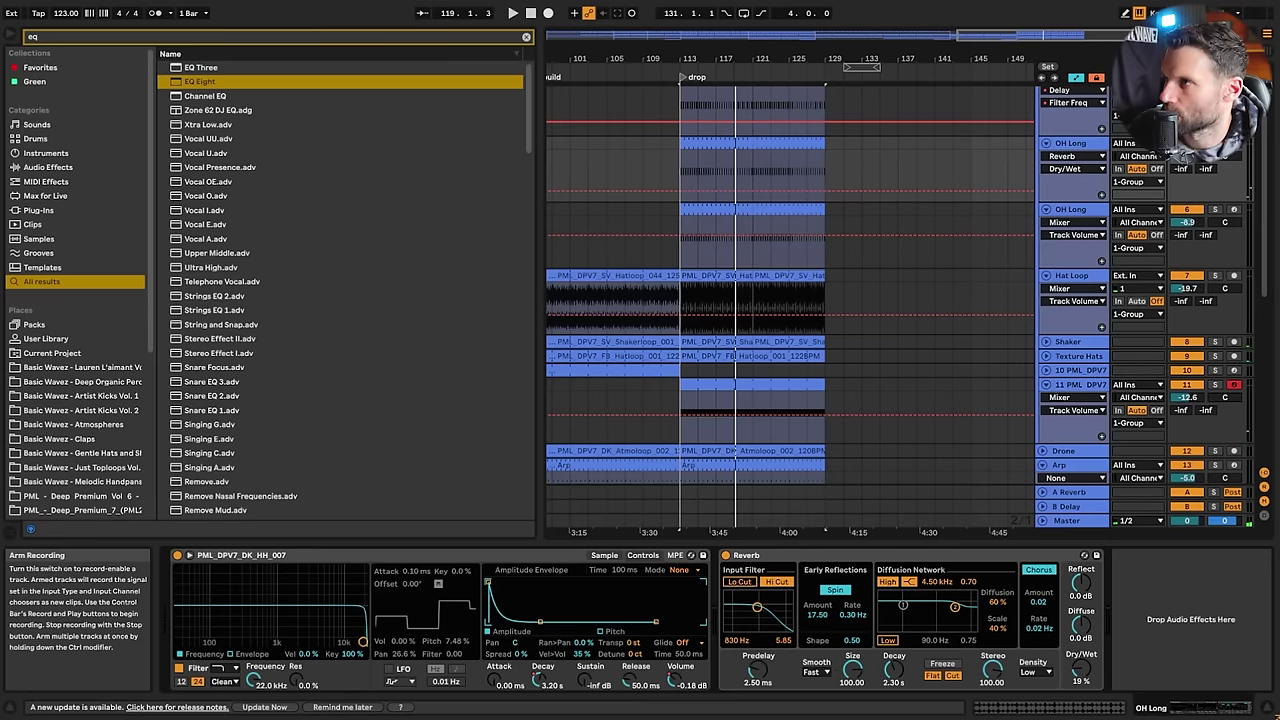
{"action": "left_click", "coordinate": [1215, 143]}
{"action": "key", "text": "space"}
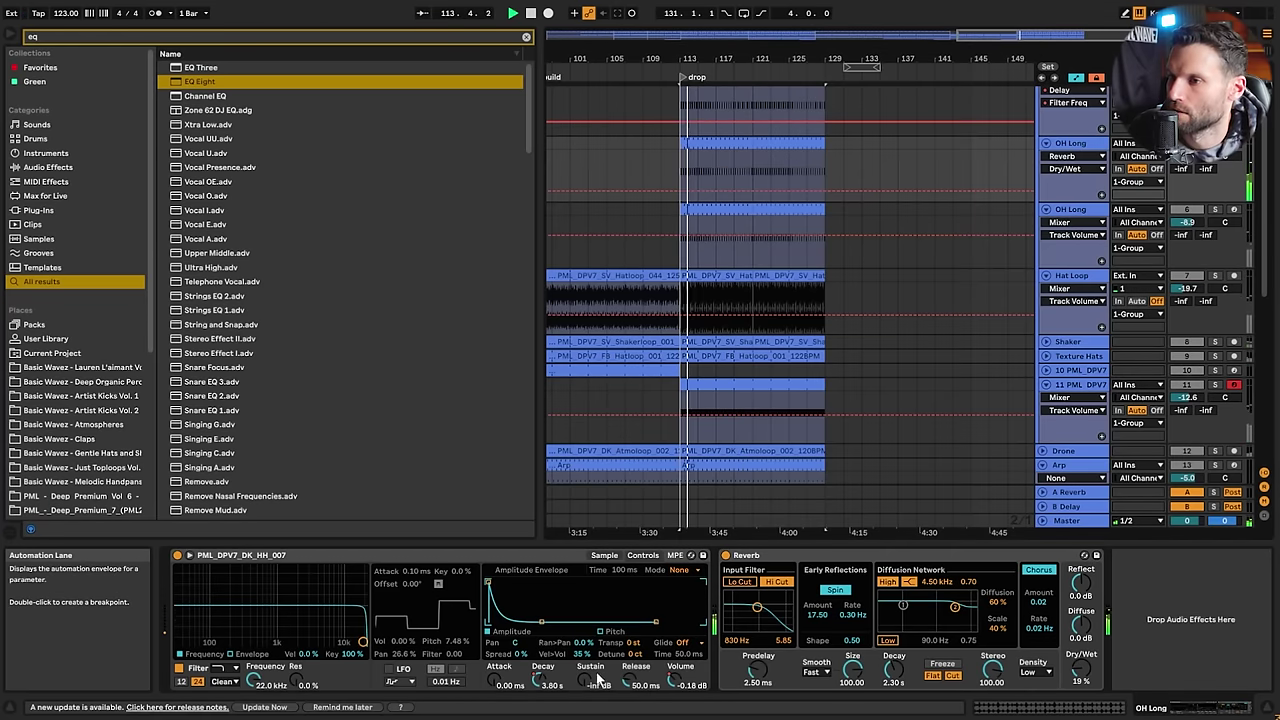
{"action": "left_click", "coordinate": [541, 680]}
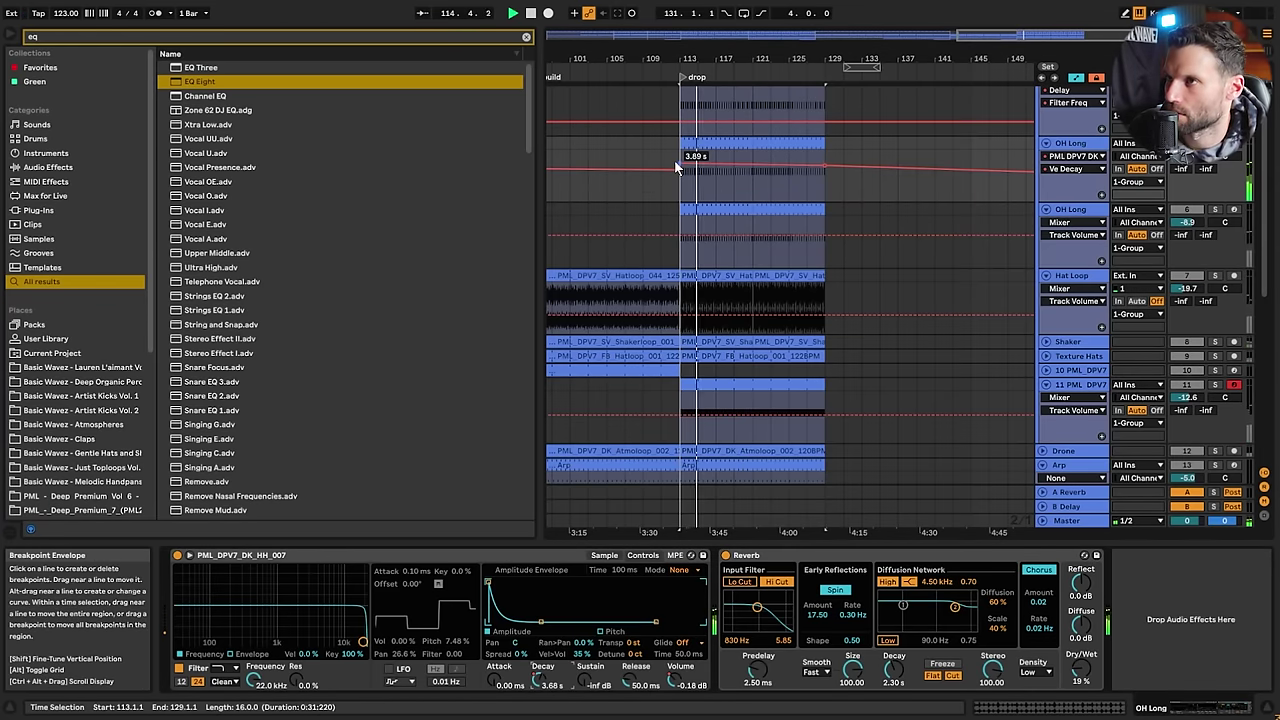
{"action": "left_click_drag", "start_coordinate": [825, 163], "coordinate": [825, 170]}
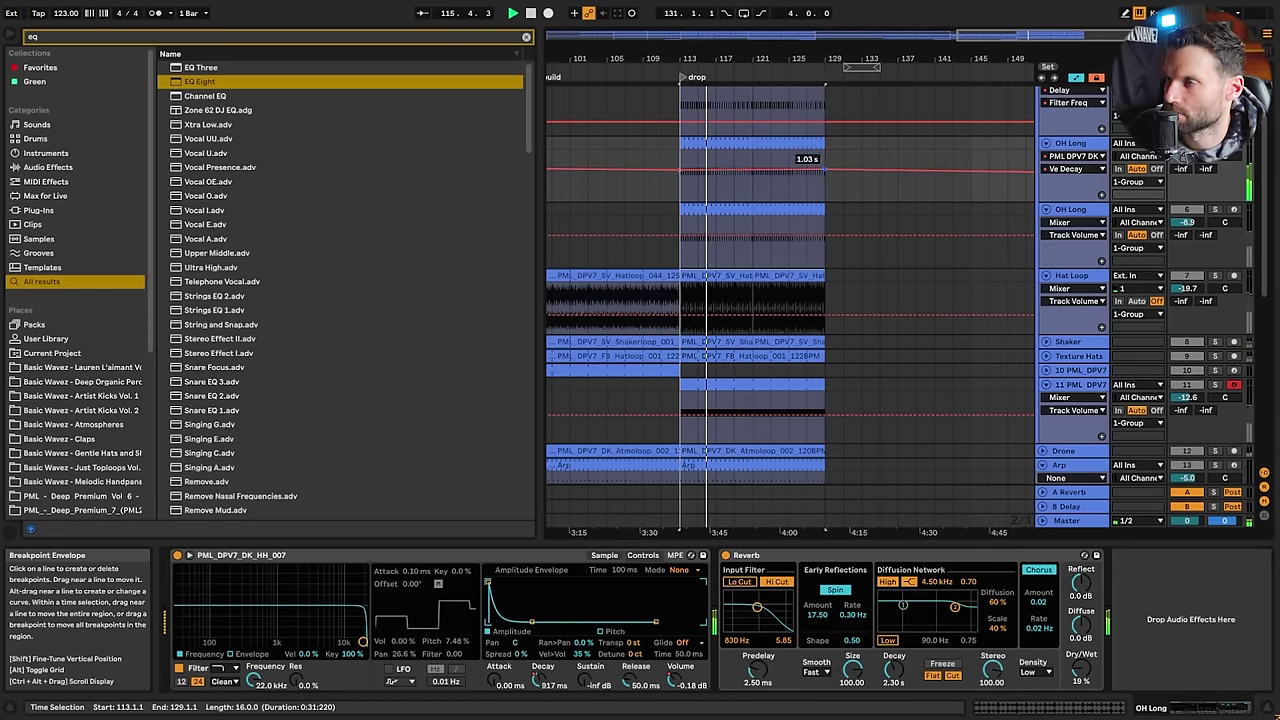
{"action": "left_click", "coordinate": [1215, 143]}
{"action": "key", "text": "space"}
{"action": "key", "text": "space"}
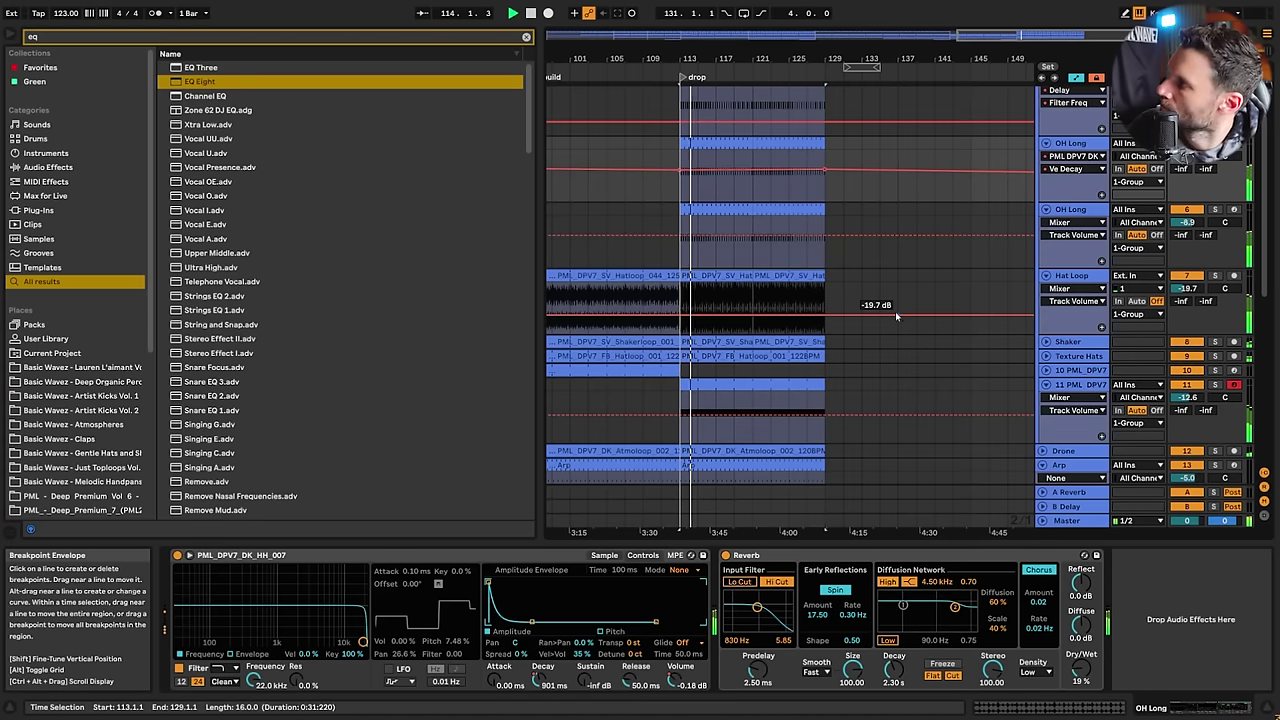
{"action": "key", "text": "space"}
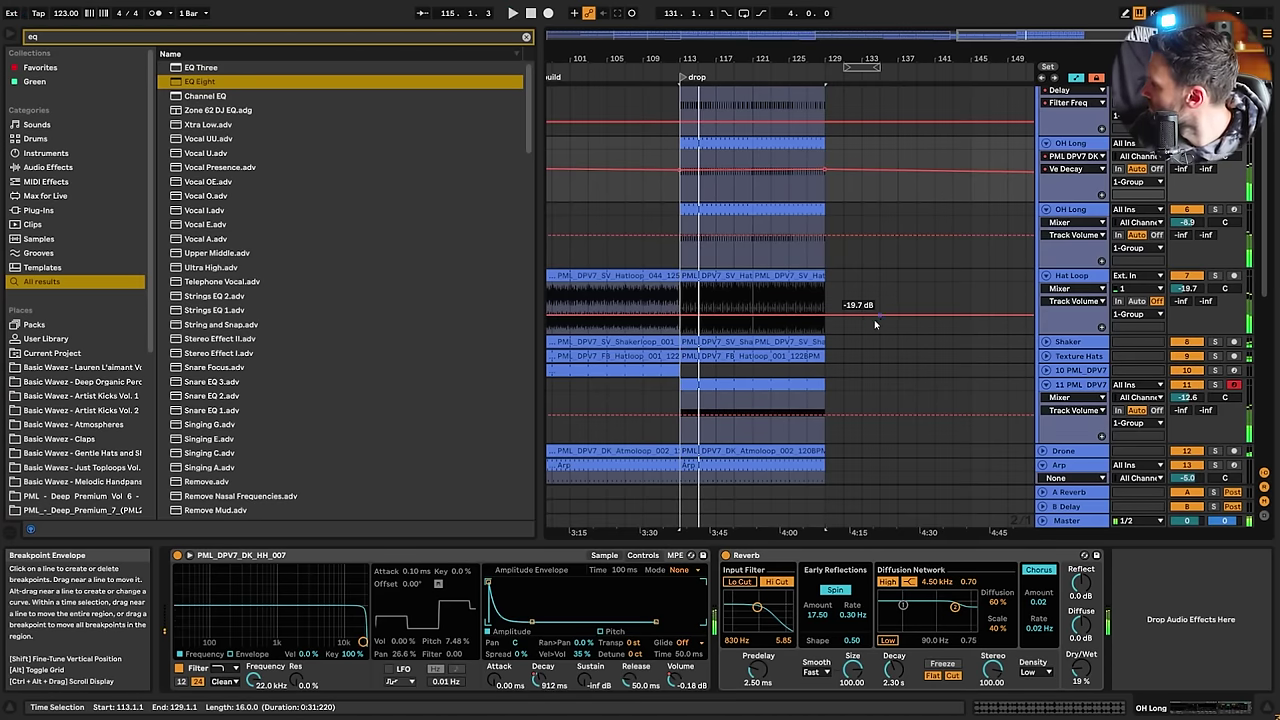
Insert an audio track below Hat Loop and browse to the Hihat Loops folder of PML - Deep Premium 7
{"action": "left_click_drag", "start_coordinate": [980, 35], "coordinate": [980, 76]}
{"action": "left_click", "coordinate": [861, 184]}
{"action": "left_click", "coordinate": [1073, 278]}
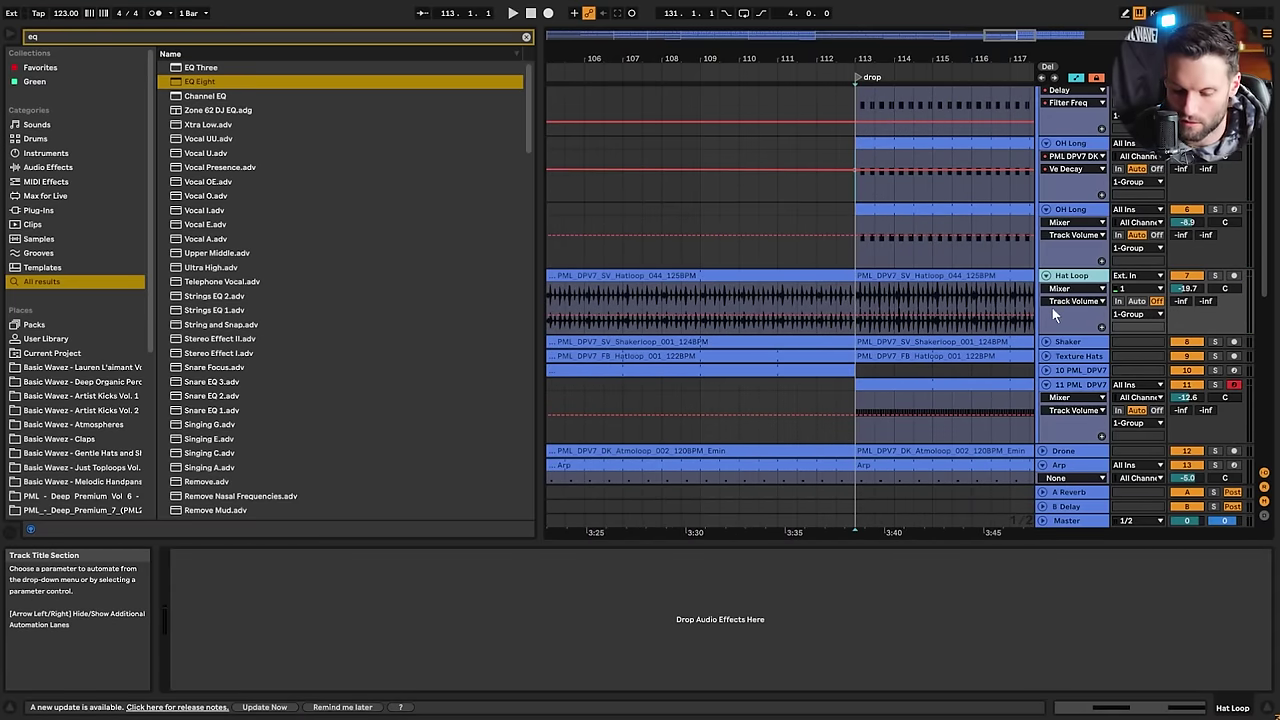
{"action": "key", "text": "ctrl+t"}
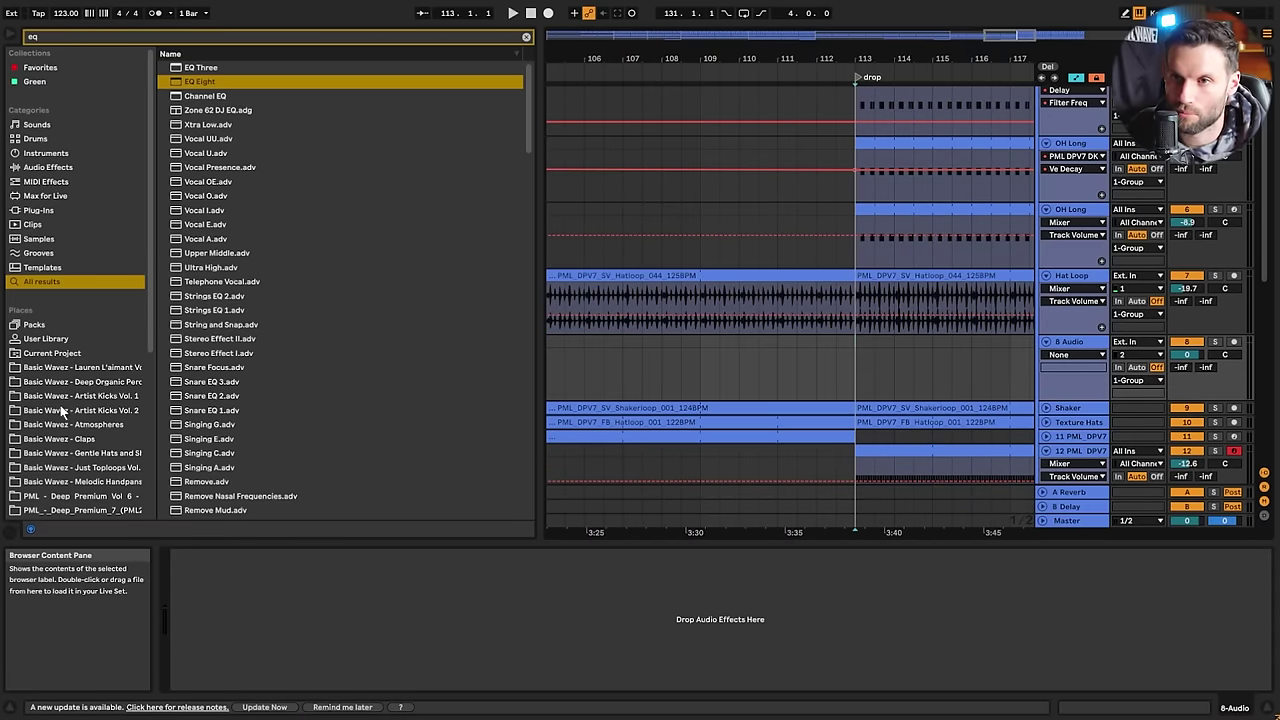
{"action": "scroll", "coordinate": [62, 412], "scroll_direction": "down", "scroll_amount": 3}
{"action": "left_click", "coordinate": [80, 374]}
{"action": "left_click", "coordinate": [527, 38]}
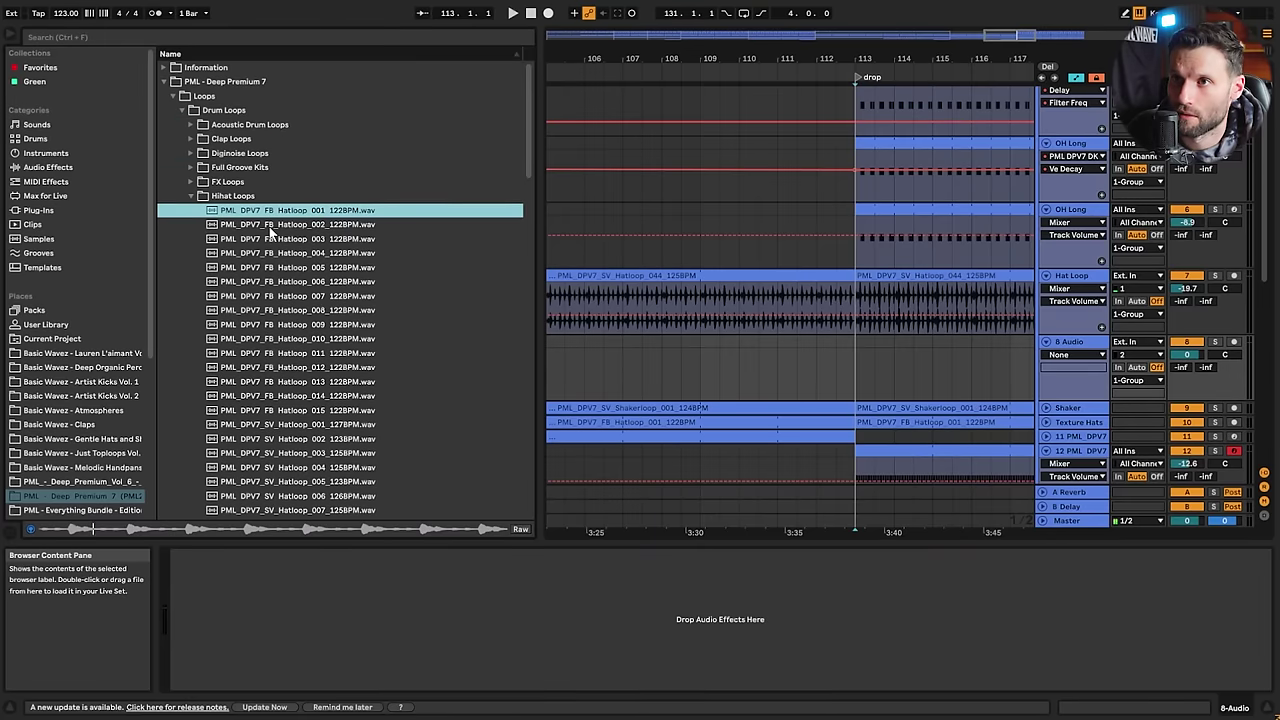
Audition the pack's hi-hat loops from FB_Hatloop_002 through SV_Hatloop_008
{"action": "left_click", "coordinate": [270, 226]}
{"action": "left_click", "coordinate": [289, 245]}
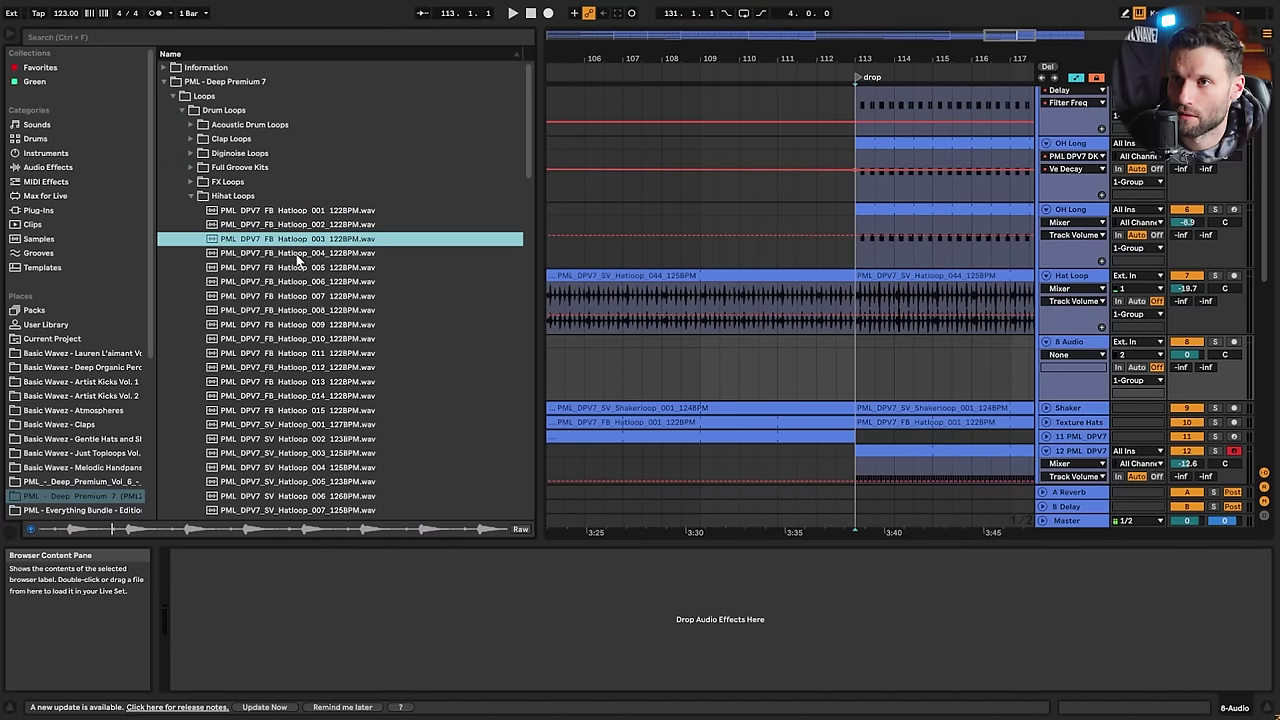
{"action": "left_click", "coordinate": [297, 257]}
{"action": "left_click", "coordinate": [300, 270]}
{"action": "left_click", "coordinate": [304, 284]}
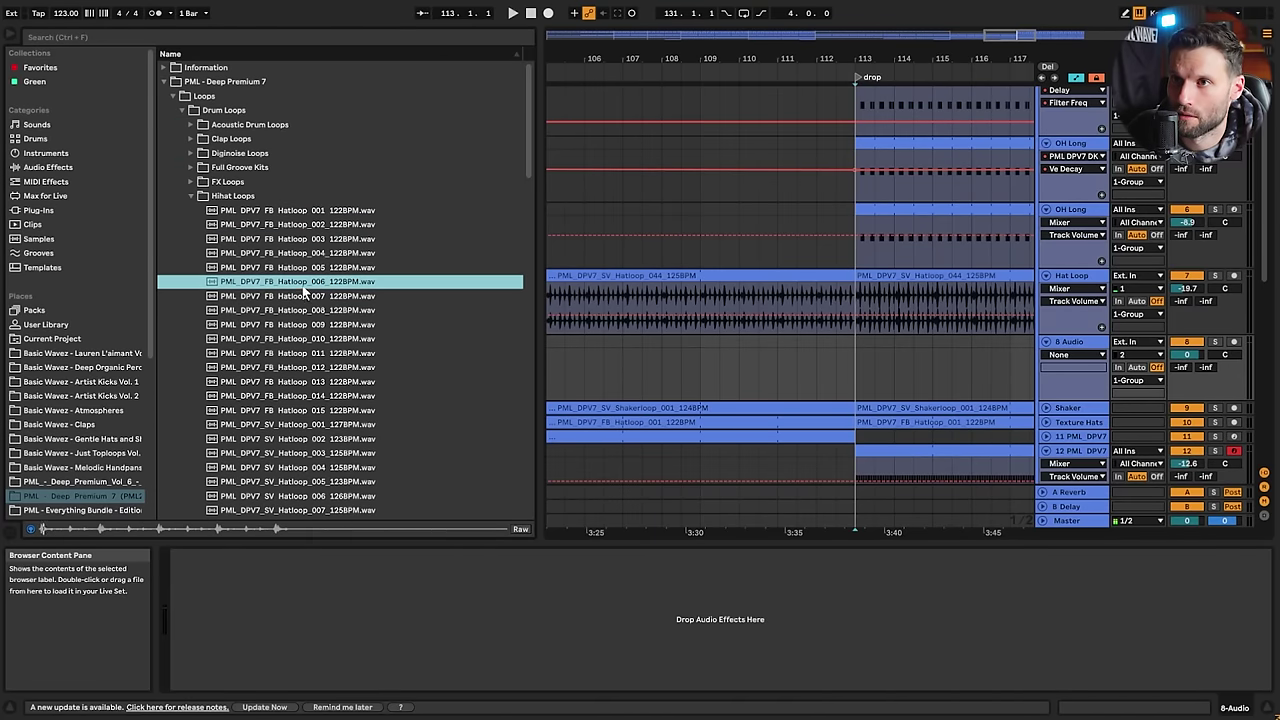
{"action": "left_click", "coordinate": [304, 298]}
{"action": "left_click", "coordinate": [306, 312]}
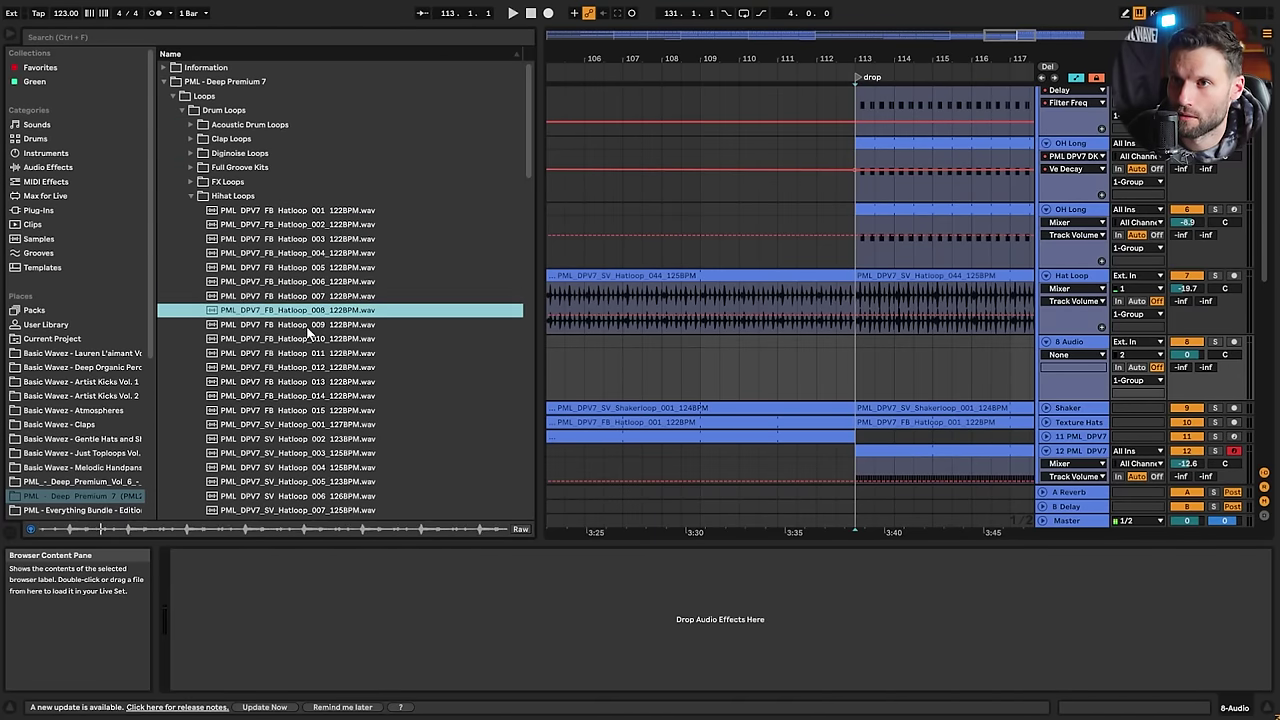
{"action": "left_click", "coordinate": [309, 326]}
{"action": "left_click", "coordinate": [309, 339]}
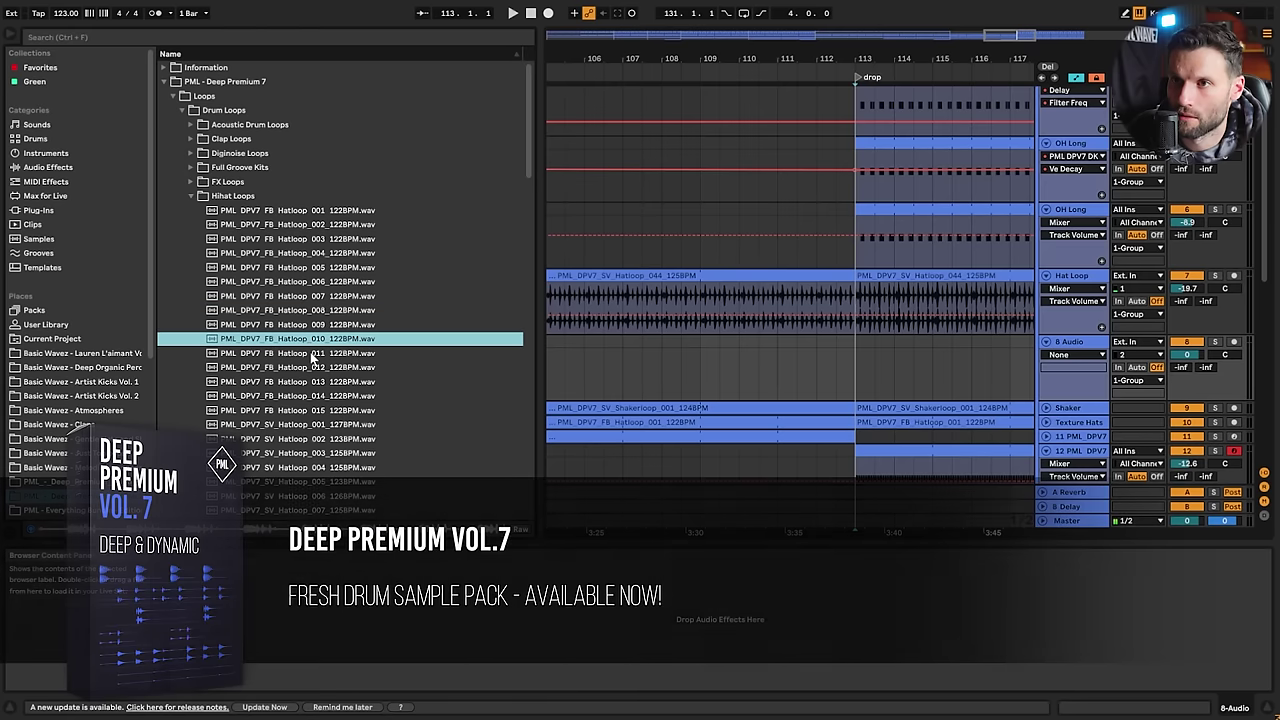
{"action": "left_click", "coordinate": [316, 368]}
{"action": "scroll", "coordinate": [318, 380], "scroll_direction": "down", "scroll_amount": 2}
{"action": "left_click", "coordinate": [305, 366]}
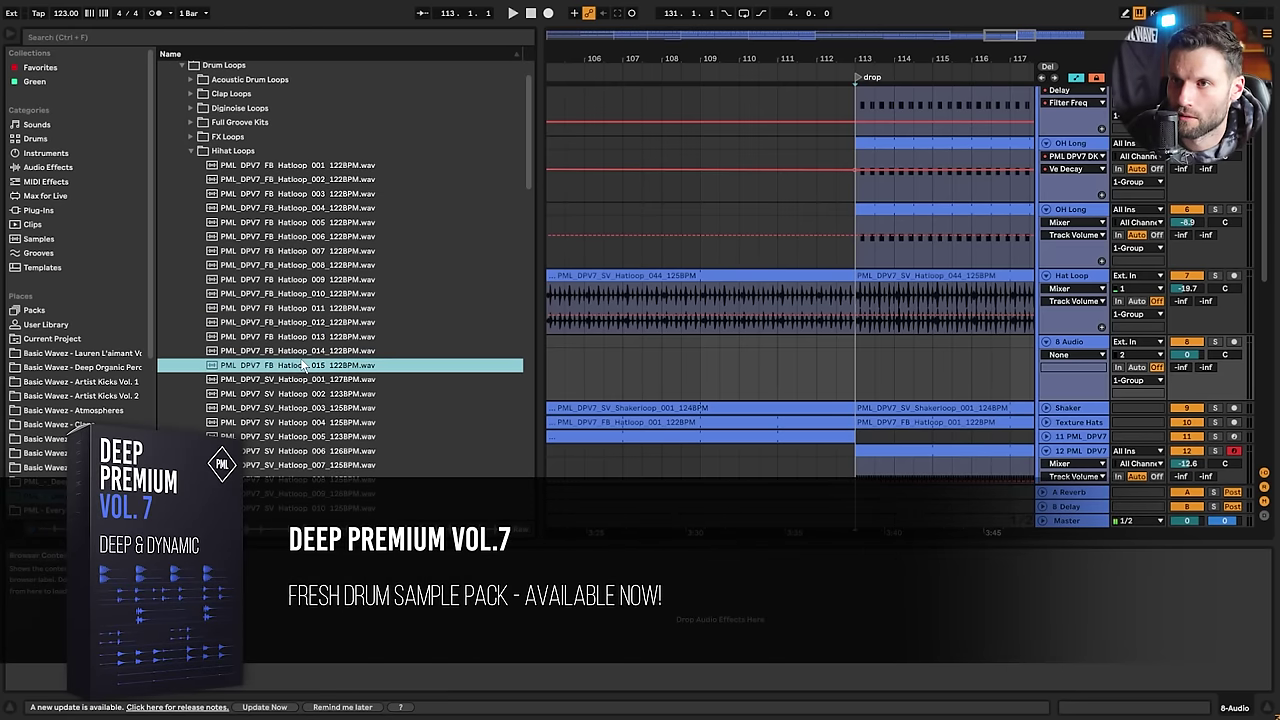
{"action": "left_click", "coordinate": [309, 382]}
{"action": "left_click", "coordinate": [309, 395]}
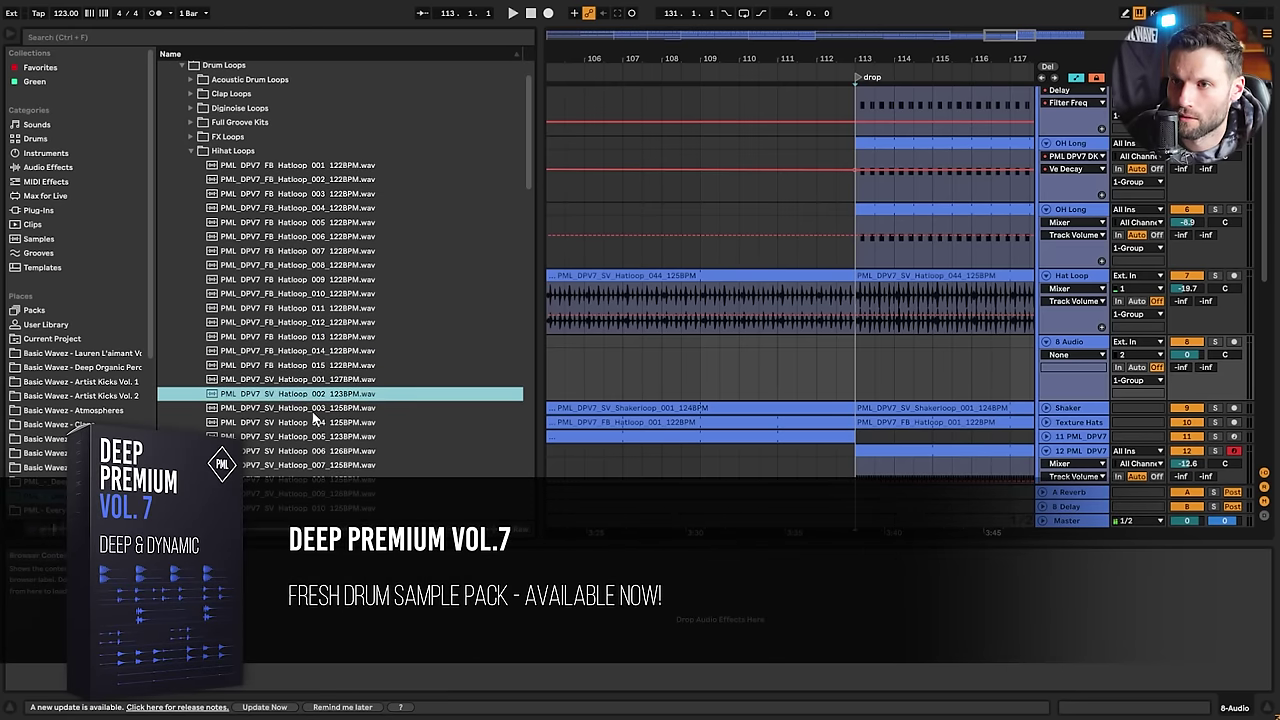
{"action": "left_click", "coordinate": [307, 411]}
{"action": "left_click", "coordinate": [312, 423]}
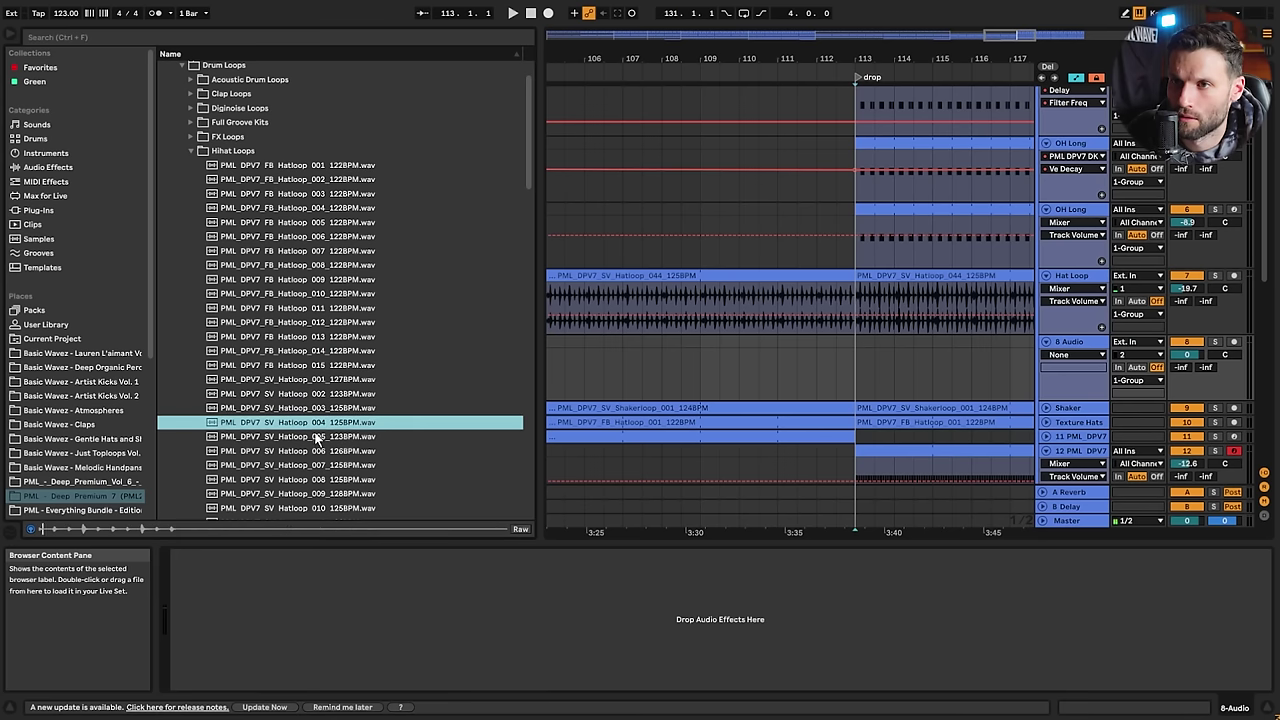
{"action": "left_click", "coordinate": [308, 440]}
{"action": "scroll", "coordinate": [308, 440], "scroll_direction": "down", "scroll_amount": 3}
{"action": "left_click", "coordinate": [305, 408]}
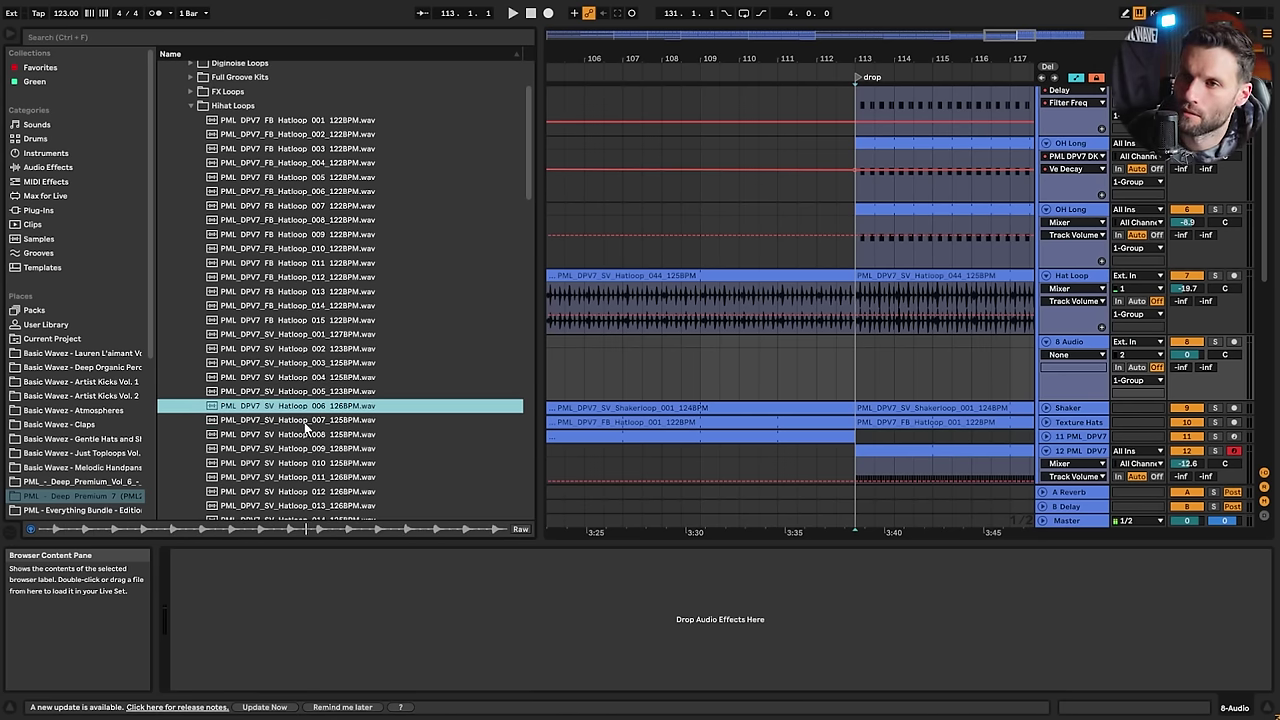
{"action": "left_click", "coordinate": [305, 423]}
{"action": "left_click", "coordinate": [307, 437]}
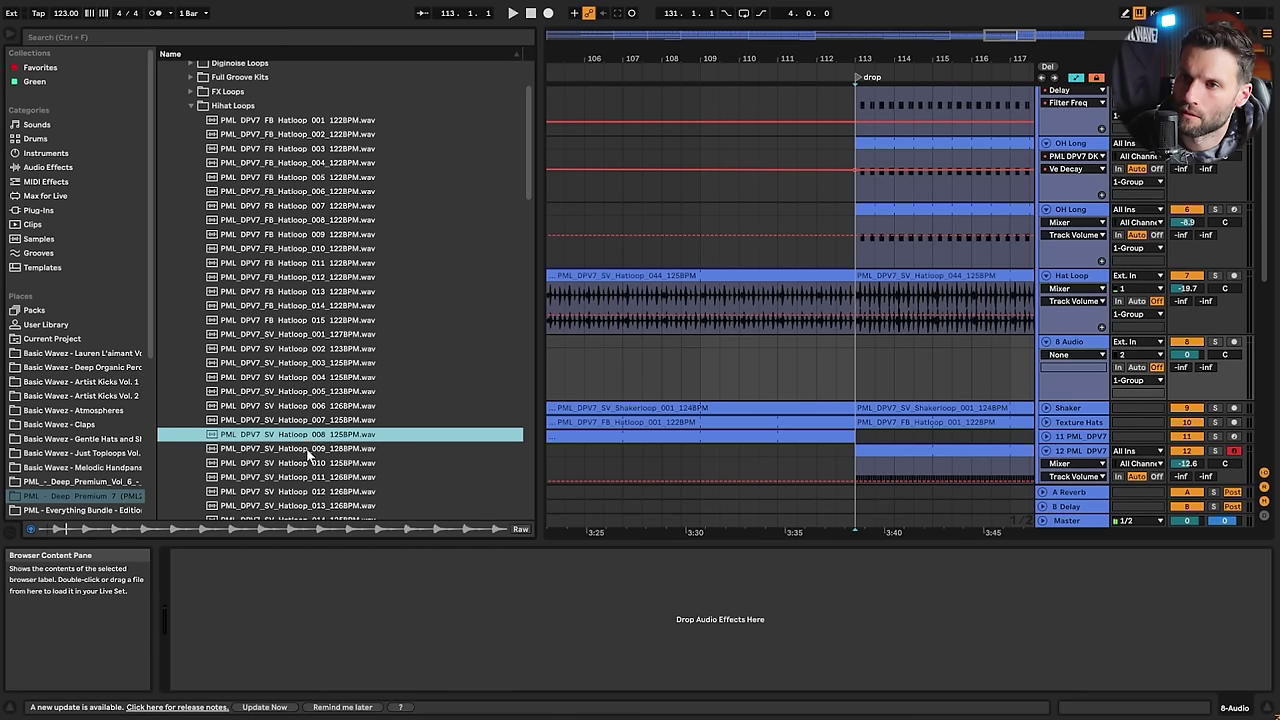
Place PML_DPV7_SV_Hatloop_008_125BPM at bar 113 on the empty audio track and set the track volume to -14.1 dB during playback
{"action": "left_click_drag", "start_coordinate": [310, 443], "coordinate": [857, 367]}
{"action": "key", "text": "space"}
{"action": "left_click_drag", "start_coordinate": [1190, 355], "coordinate": [1190, 396]}
{"action": "key", "text": "space"}
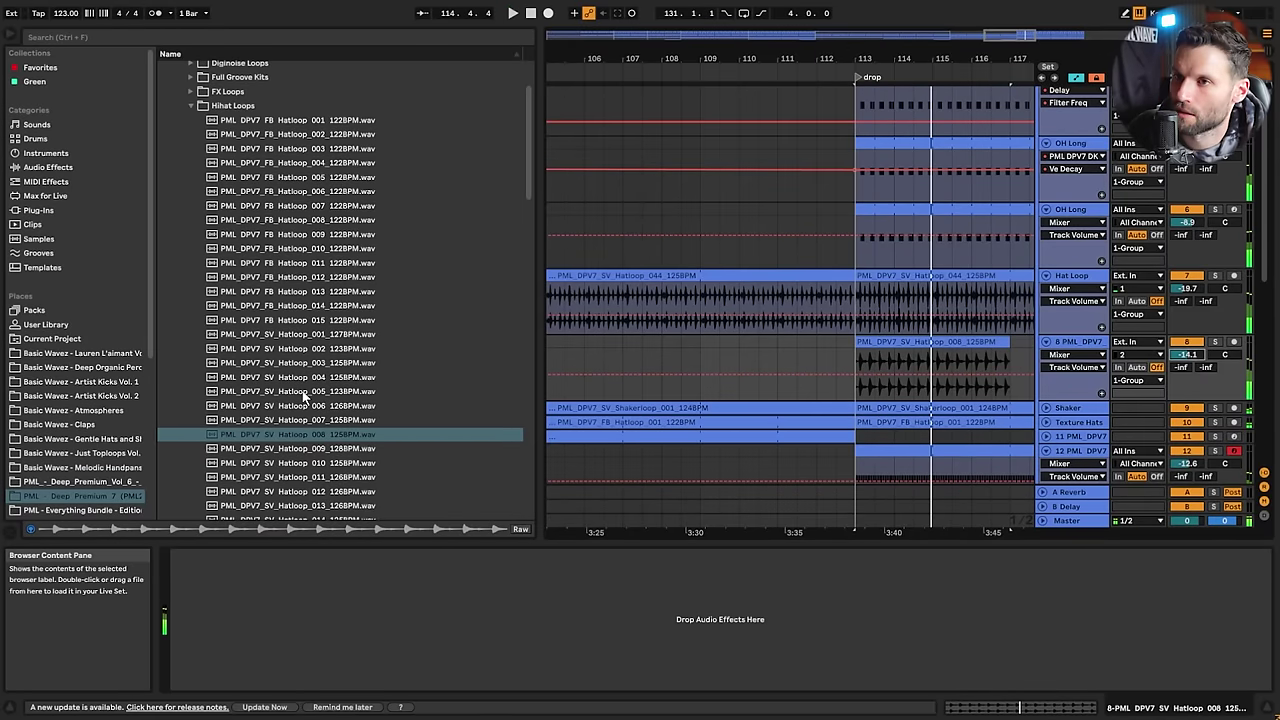
Audition more hi-hat loops for a second layer, from SV_Hatloop_005 back to FB_Hatloop_013, plus SV_Hatloop_008, 007 and 006
{"action": "left_click", "coordinate": [303, 392]}
{"action": "left_click", "coordinate": [308, 378]}
{"action": "left_click", "coordinate": [314, 364]}
{"action": "left_click", "coordinate": [316, 352]}
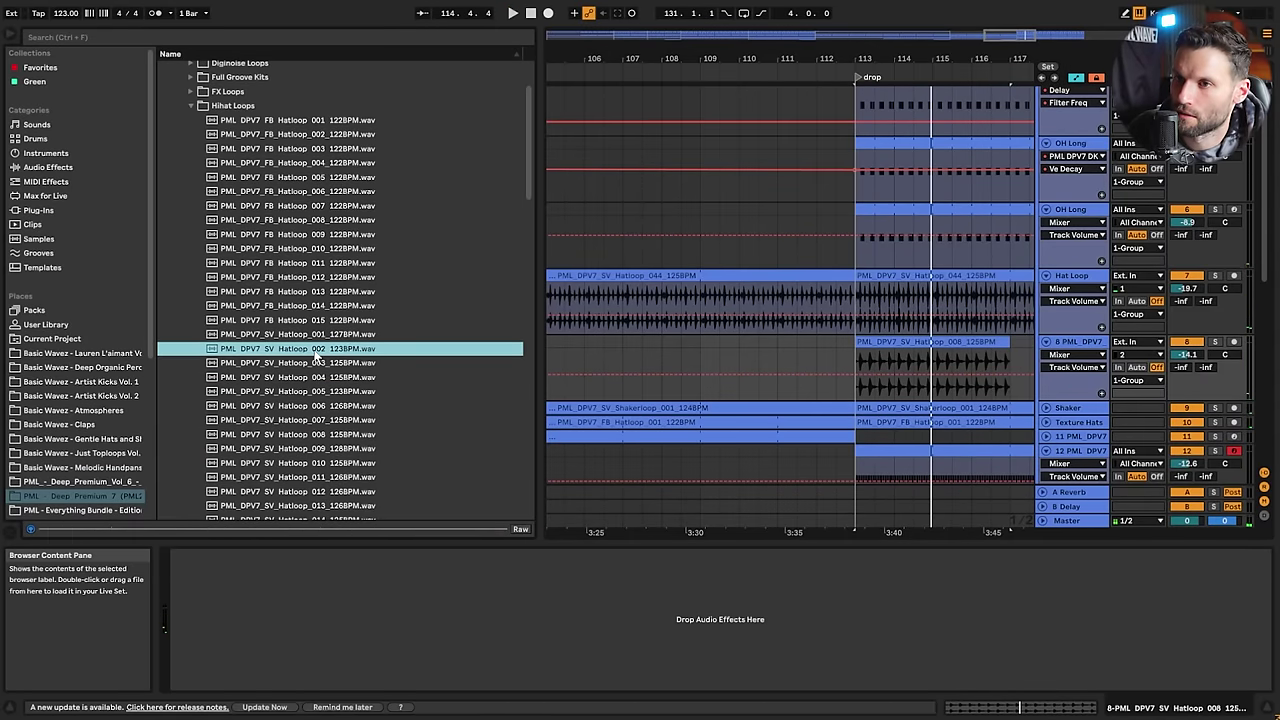
{"action": "left_click", "coordinate": [318, 336]}
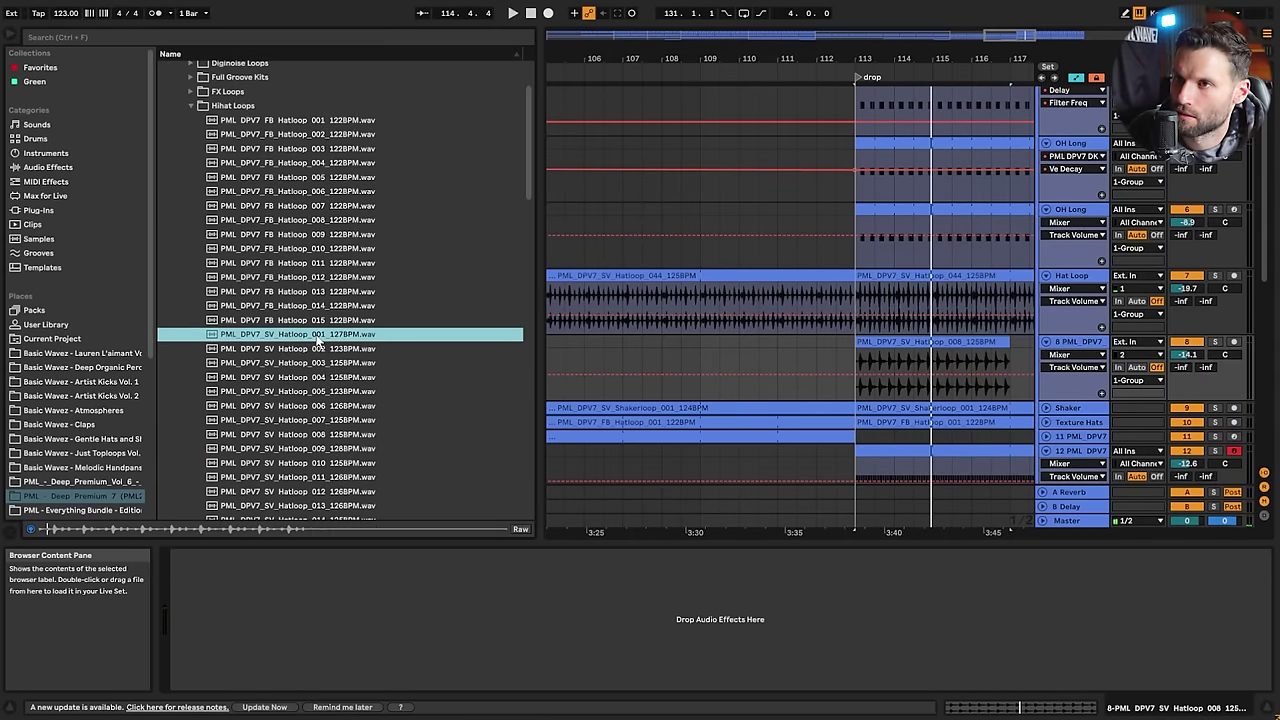
{"action": "left_click", "coordinate": [323, 321]}
{"action": "left_click", "coordinate": [328, 306]}
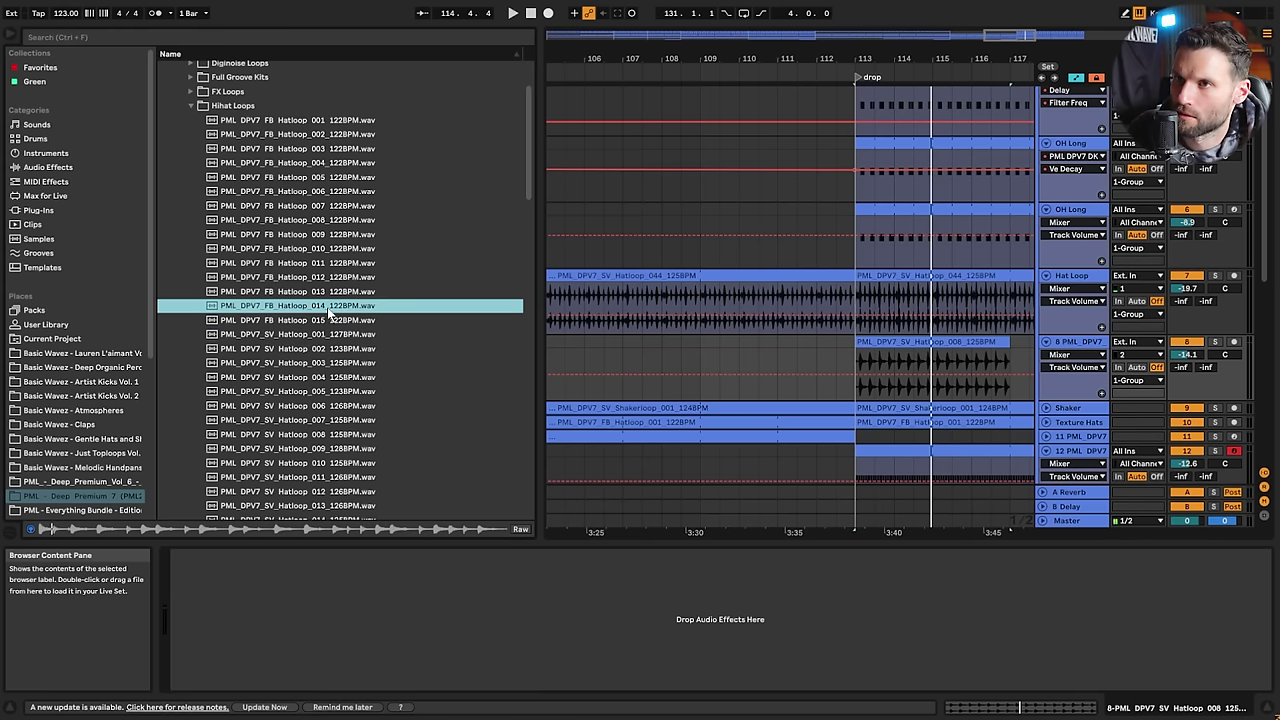
{"action": "left_click", "coordinate": [336, 292]}
{"action": "left_click", "coordinate": [316, 434]}
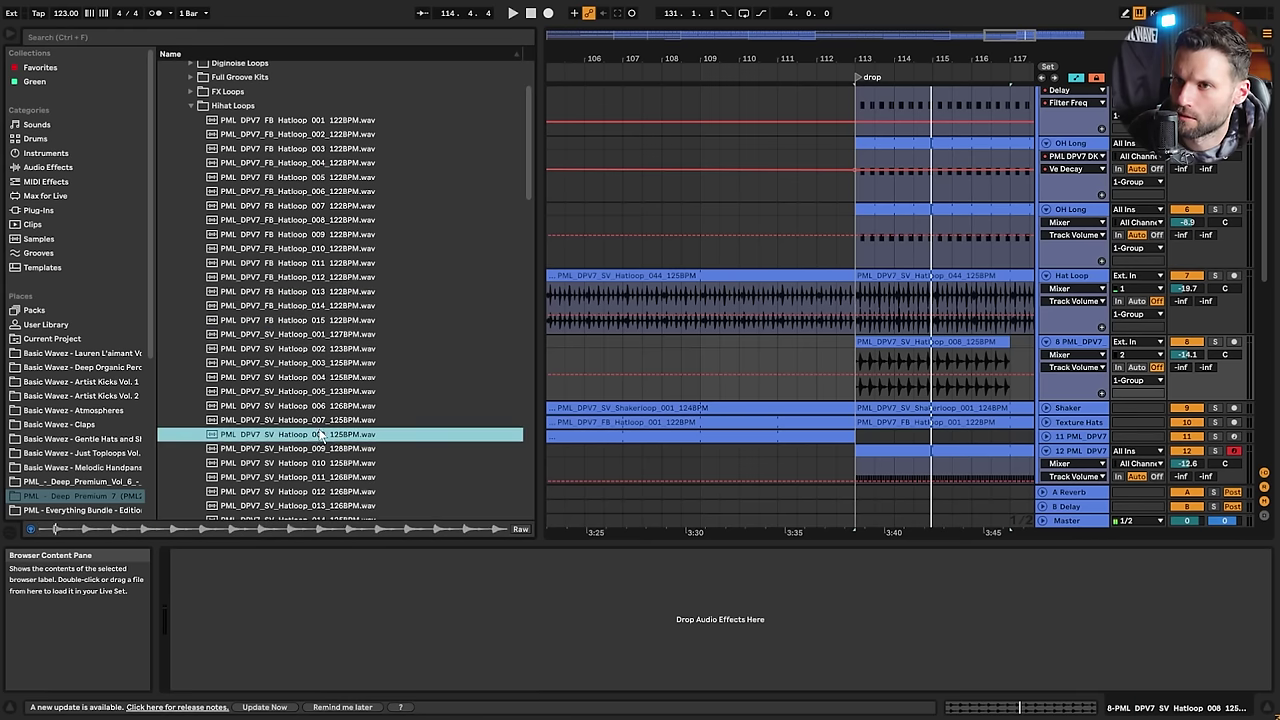
{"action": "scroll", "coordinate": [320, 420], "scroll_direction": "down", "scroll_amount": 3}
{"action": "left_click", "coordinate": [334, 380]}
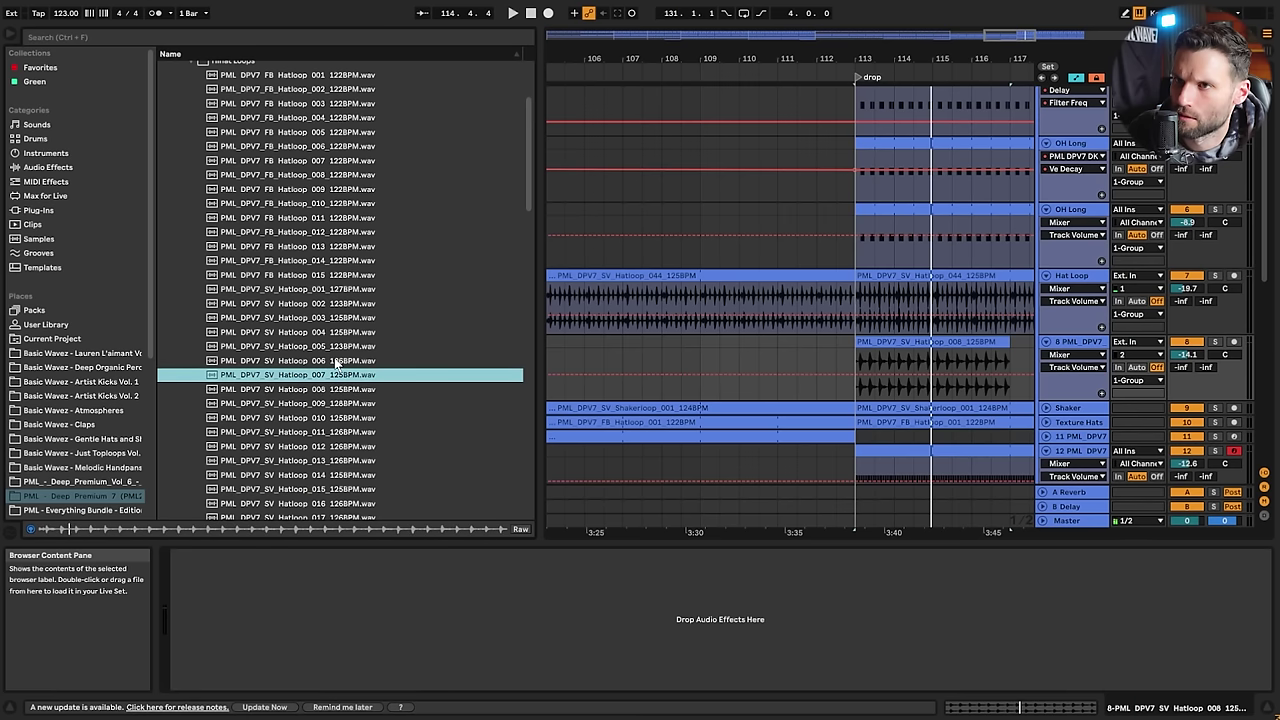
{"action": "left_click", "coordinate": [337, 362]}
Place PML_DPV7_SV_Hatloop_006_126BPM at bar 113 on a new track at -15.4 dB and lower the Hatloop_008 track to -20.6 dB
{"action": "left_click", "coordinate": [1070, 347]}
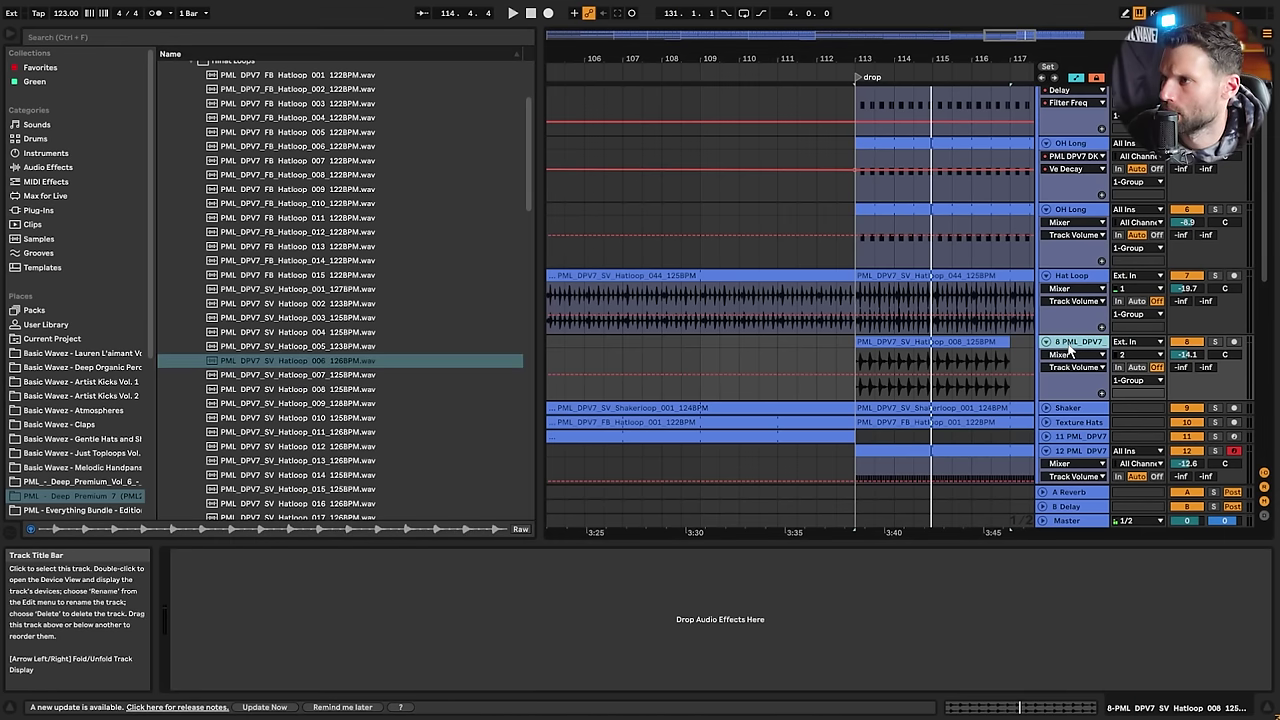
{"action": "left_click_drag", "start_coordinate": [305, 361], "coordinate": [912, 446]}
{"action": "key", "text": "space"}
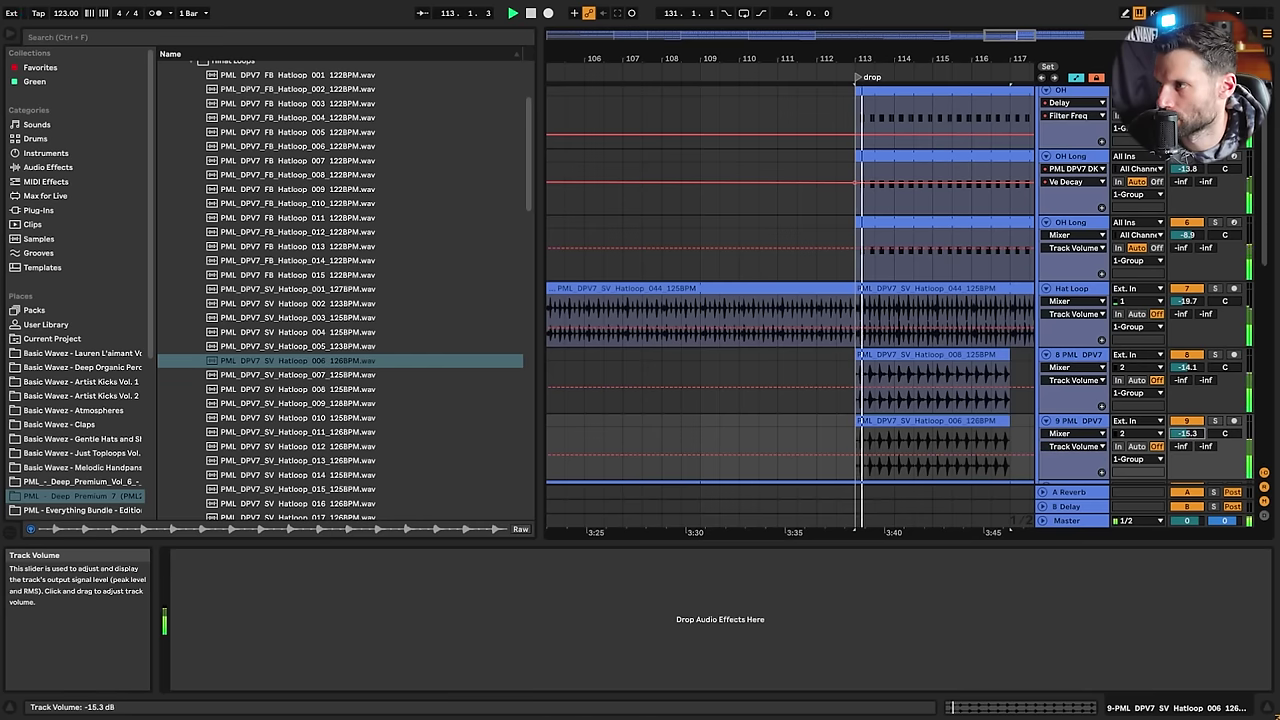
{"action": "left_click_drag", "start_coordinate": [1187, 433], "coordinate": [1187, 437]}
{"action": "left_click_drag", "start_coordinate": [1187, 367], "coordinate": [1187, 390]}
{"action": "left_click_drag", "start_coordinate": [1188, 434], "coordinate": [1188, 430]}
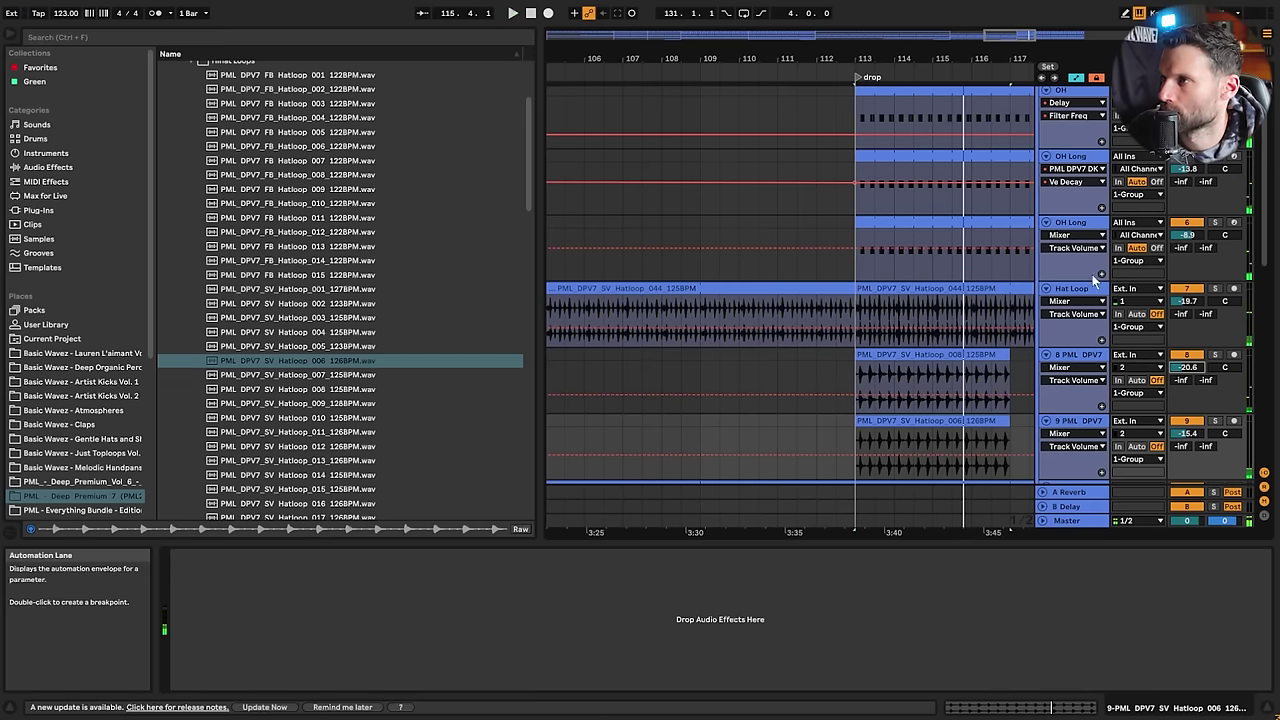
Set the PML_DPV7_FB_Hat_010 sampler's amp envelope decay to 2.37 s and its track volume to -10.1 dB
{"action": "scroll", "coordinate": [1092, 274], "scroll_direction": "down", "scroll_amount": 3}
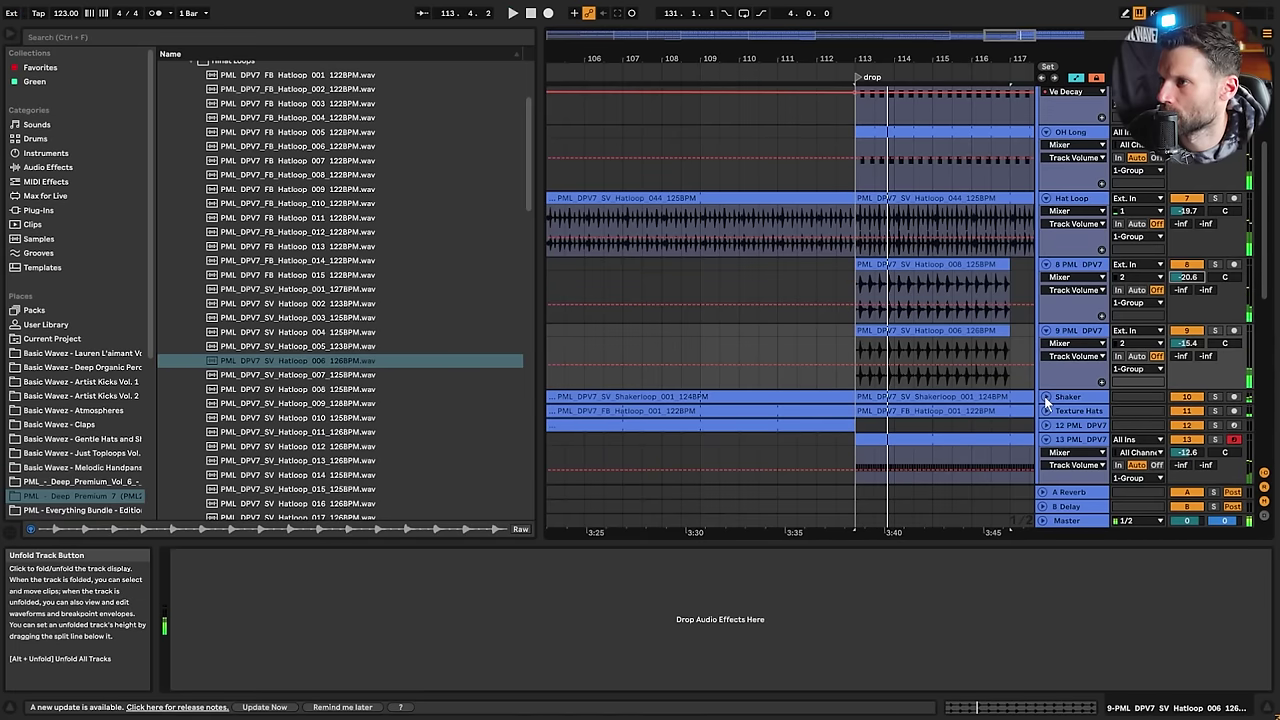
{"action": "scroll", "coordinate": [1047, 402], "scroll_direction": "down", "scroll_amount": 2}
{"action": "left_click", "coordinate": [1049, 398]}
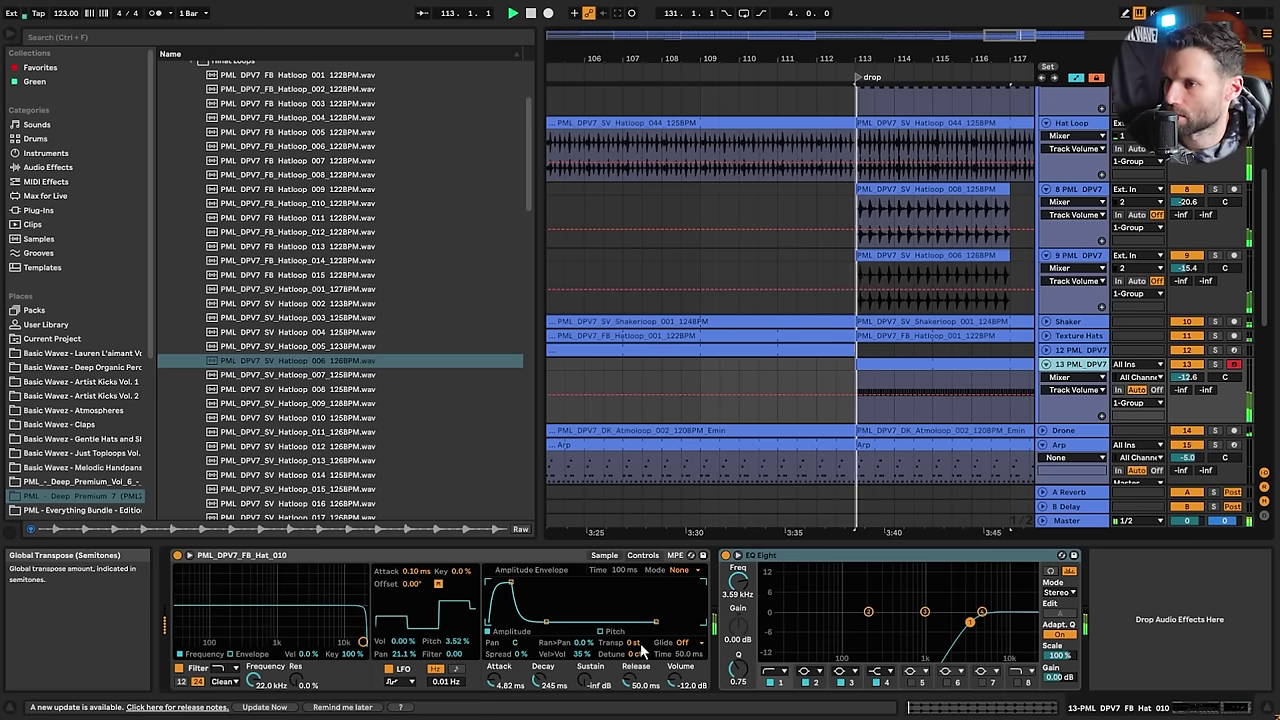
{"action": "left_click_drag", "start_coordinate": [538, 686], "coordinate": [538, 634]}
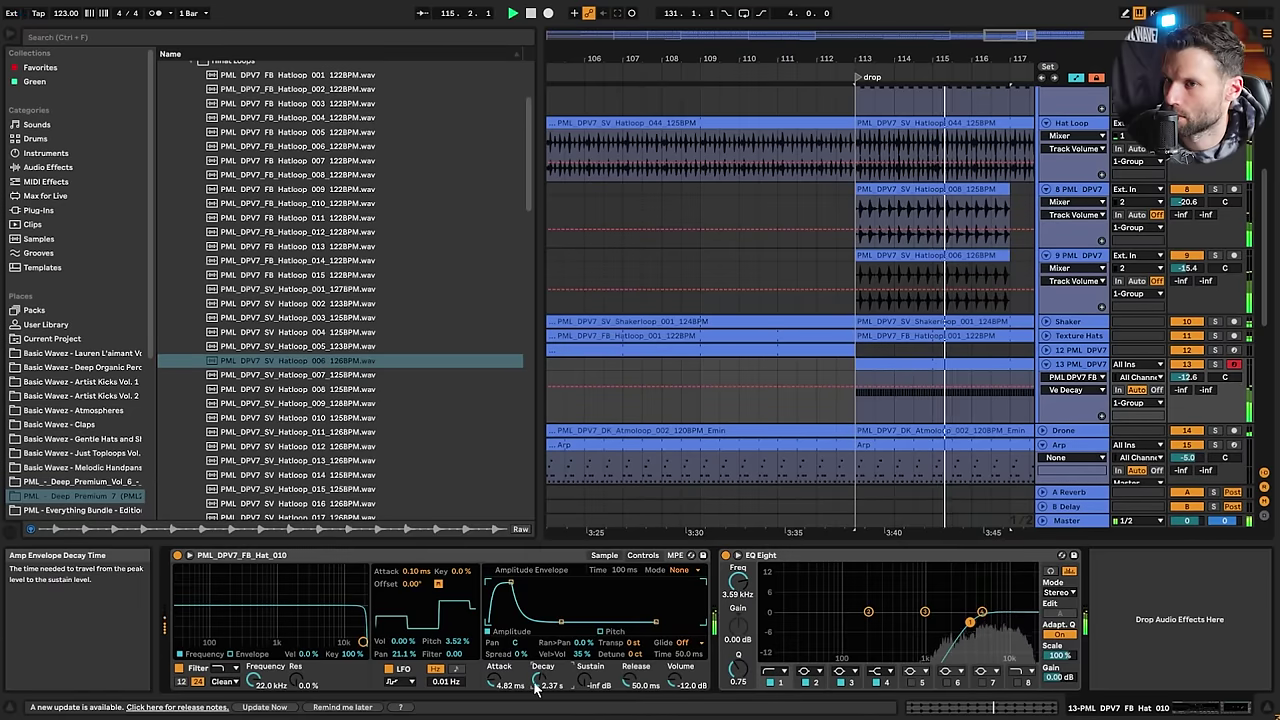
{"action": "left_click_drag", "start_coordinate": [1190, 377], "coordinate": [1190, 363]}
{"action": "key", "text": "space"}
Extend the Hatloop_008 and Hatloop_006 clips together so they loop from bar 113 to bar 129
{"action": "left_click_drag", "start_coordinate": [1016, 37], "coordinate": [1047, 30]}
{"action": "left_click", "coordinate": [696, 190]}
{"action": "left_click", "coordinate": [713, 257], "text": "shift"}
{"action": "left_click_drag", "start_coordinate": [733, 257], "coordinate": [1106, 270]}
{"action": "left_click_drag", "start_coordinate": [1042, 36], "coordinate": [1047, 37]}
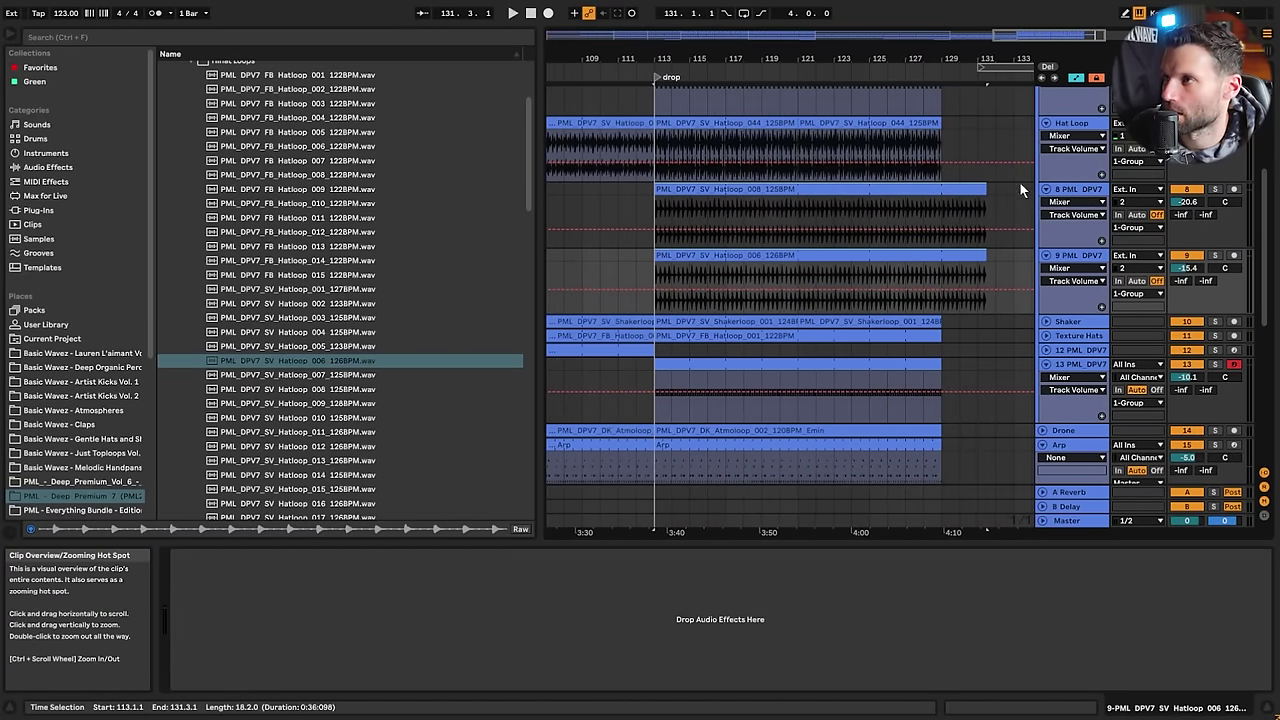
{"action": "left_click_drag", "start_coordinate": [983, 190], "coordinate": [943, 197]}
Play the mix from bars 111 and 113, briefly soloing the Hatloop_006 and Hatloop_008 tracks to compare them
{"action": "left_click", "coordinate": [614, 272]}
{"action": "key", "text": "space"}
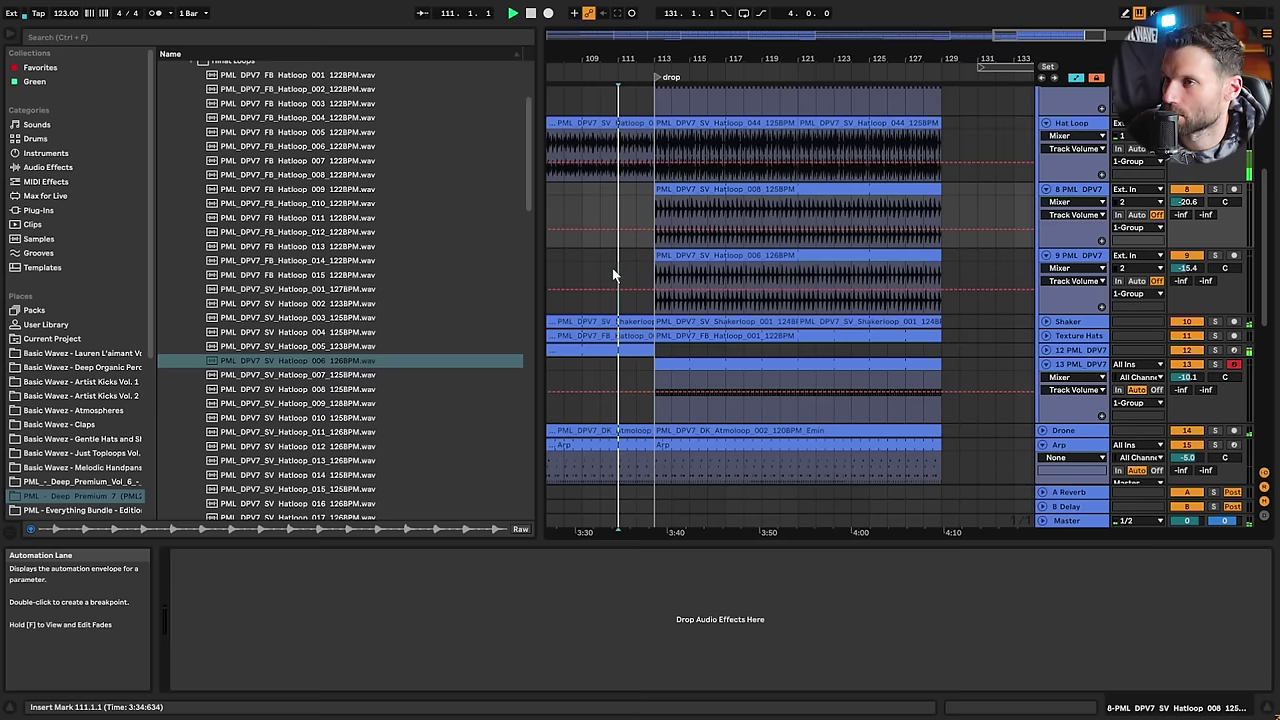
{"action": "left_click", "coordinate": [655, 271]}
{"action": "key", "text": "space"}
{"action": "key", "text": "space"}
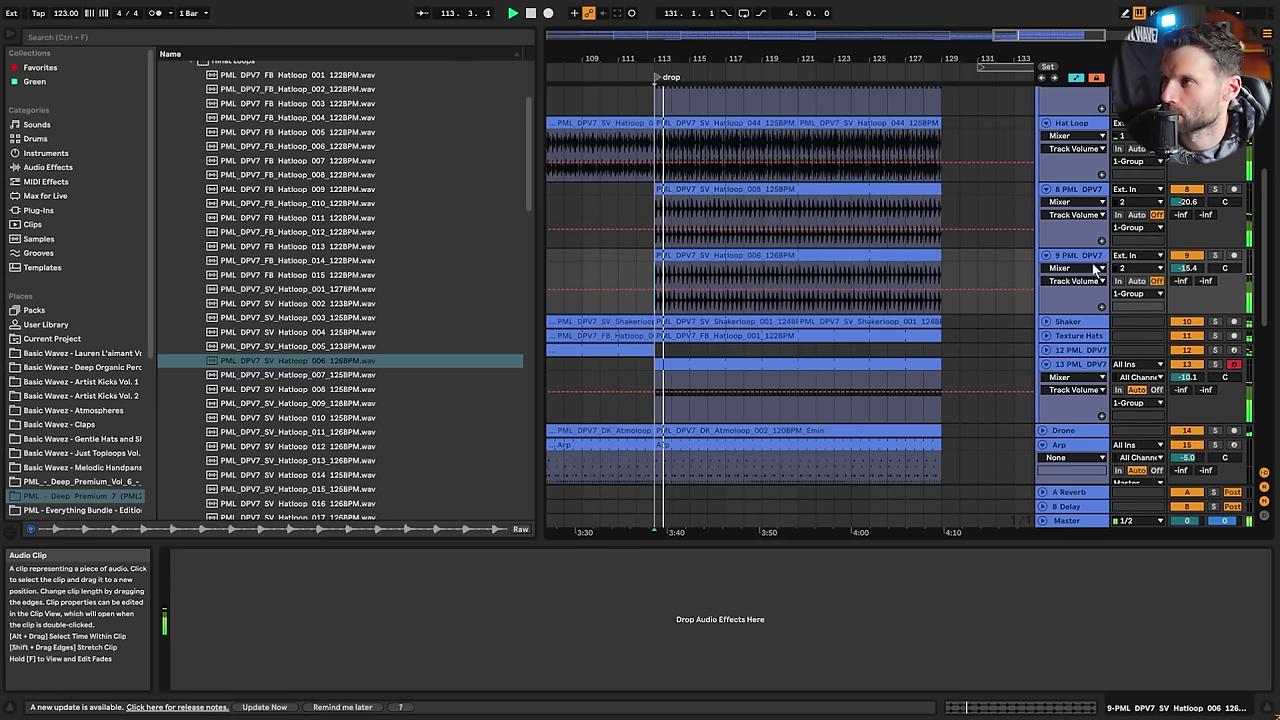
{"action": "left_click", "coordinate": [1216, 256]}
{"action": "left_click", "coordinate": [1216, 190]}
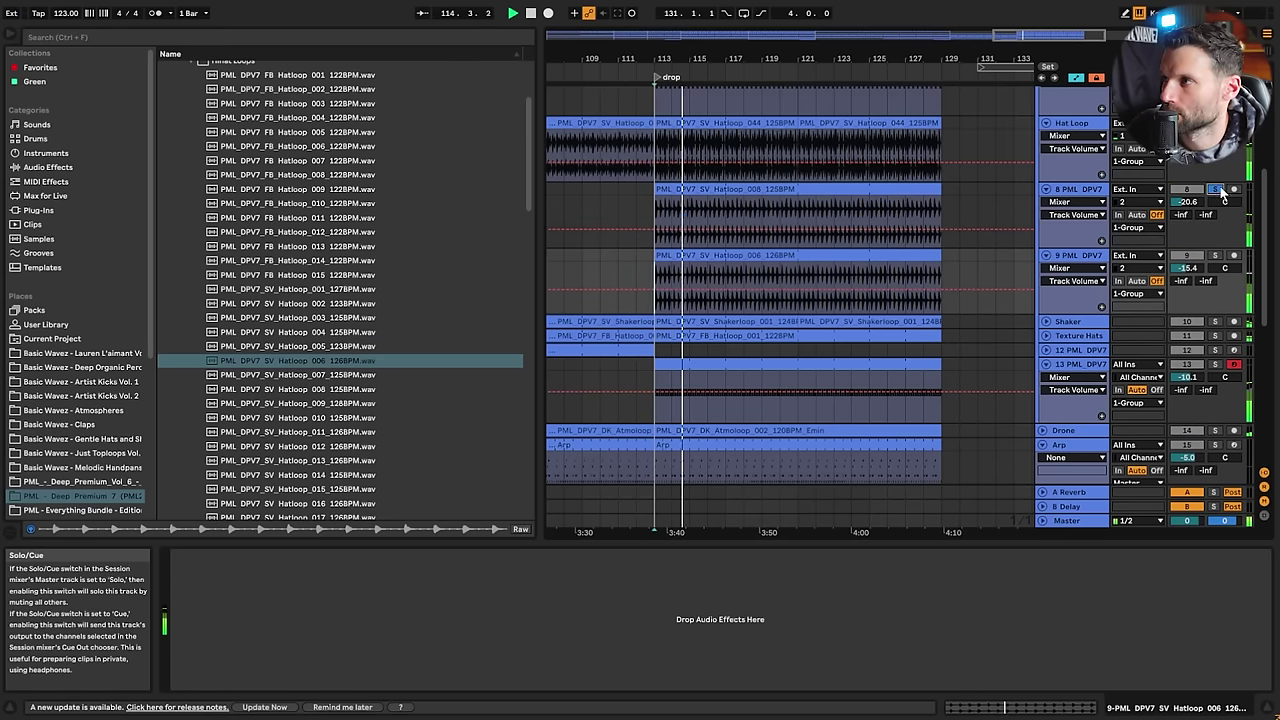
{"action": "left_click", "coordinate": [1214, 190]}
{"action": "scroll", "coordinate": [1206, 191], "scroll_direction": "up", "scroll_amount": 1}
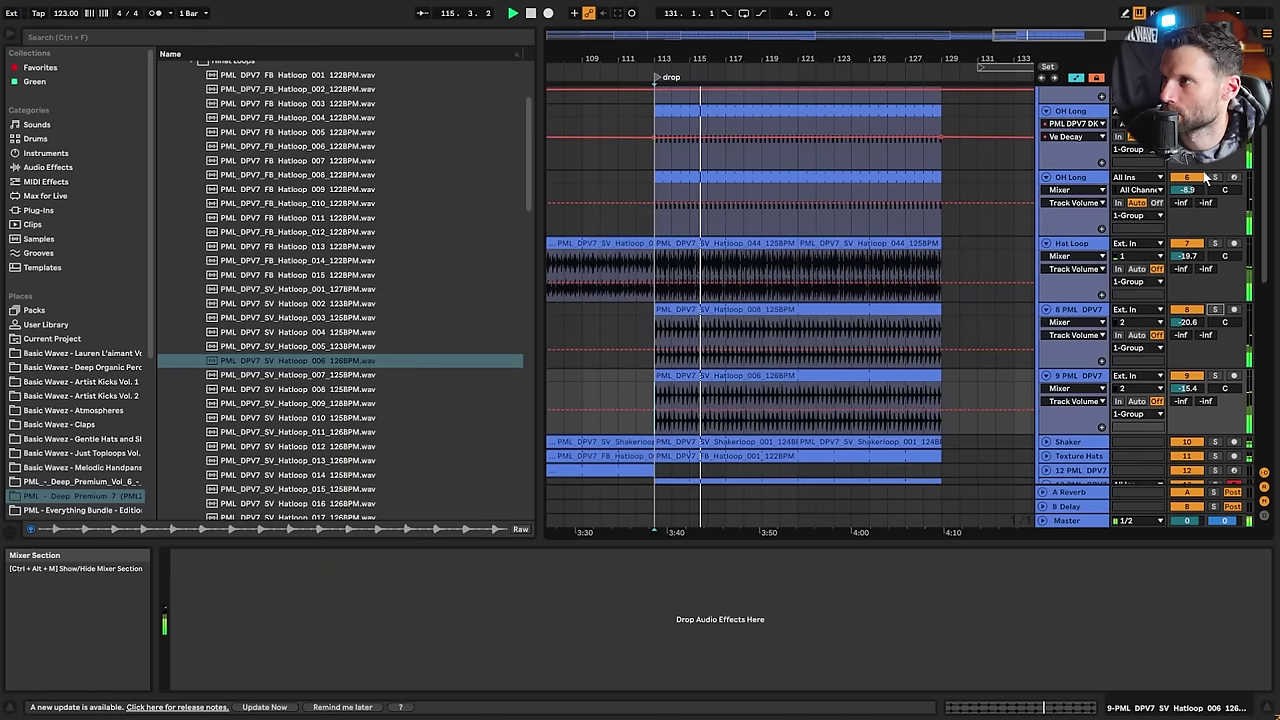
Lower the volumes of the two OH Long tracks to -13.8 dB on track 5 and -14.4 dB on track 6
{"action": "scroll", "coordinate": [1206, 191], "scroll_direction": "up", "scroll_amount": 1}
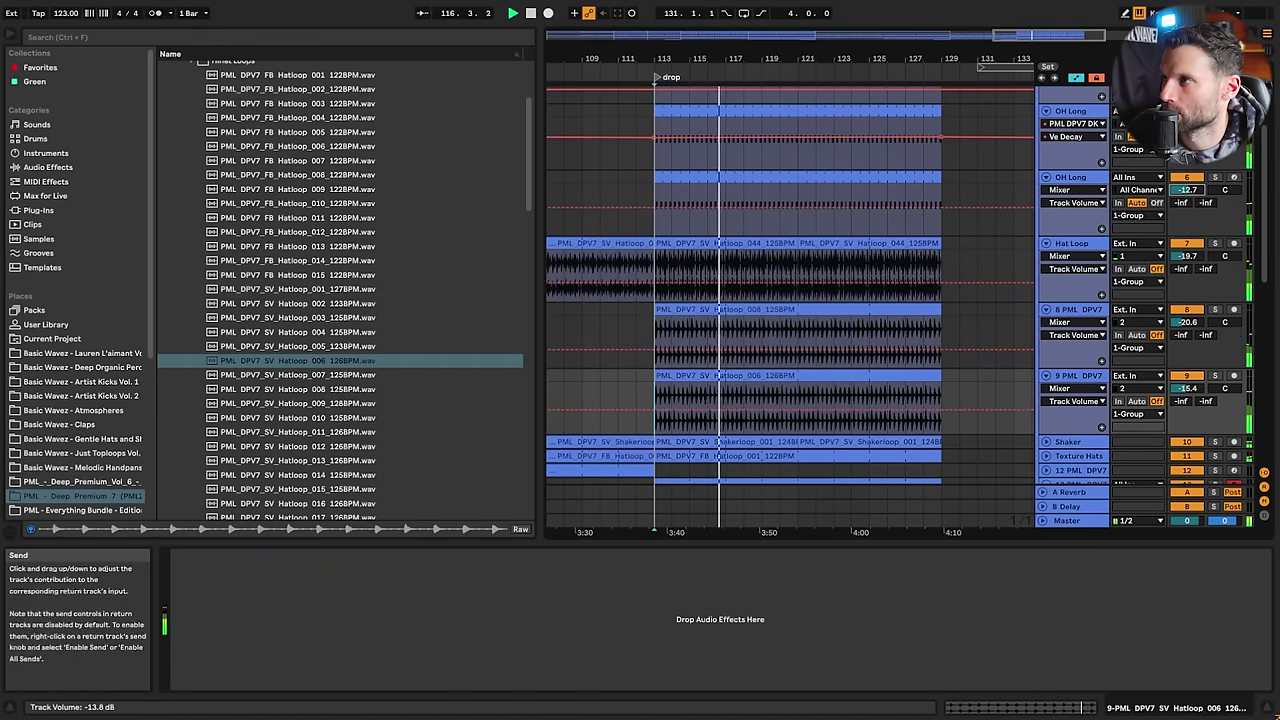
{"action": "left_click", "coordinate": [1187, 124]}
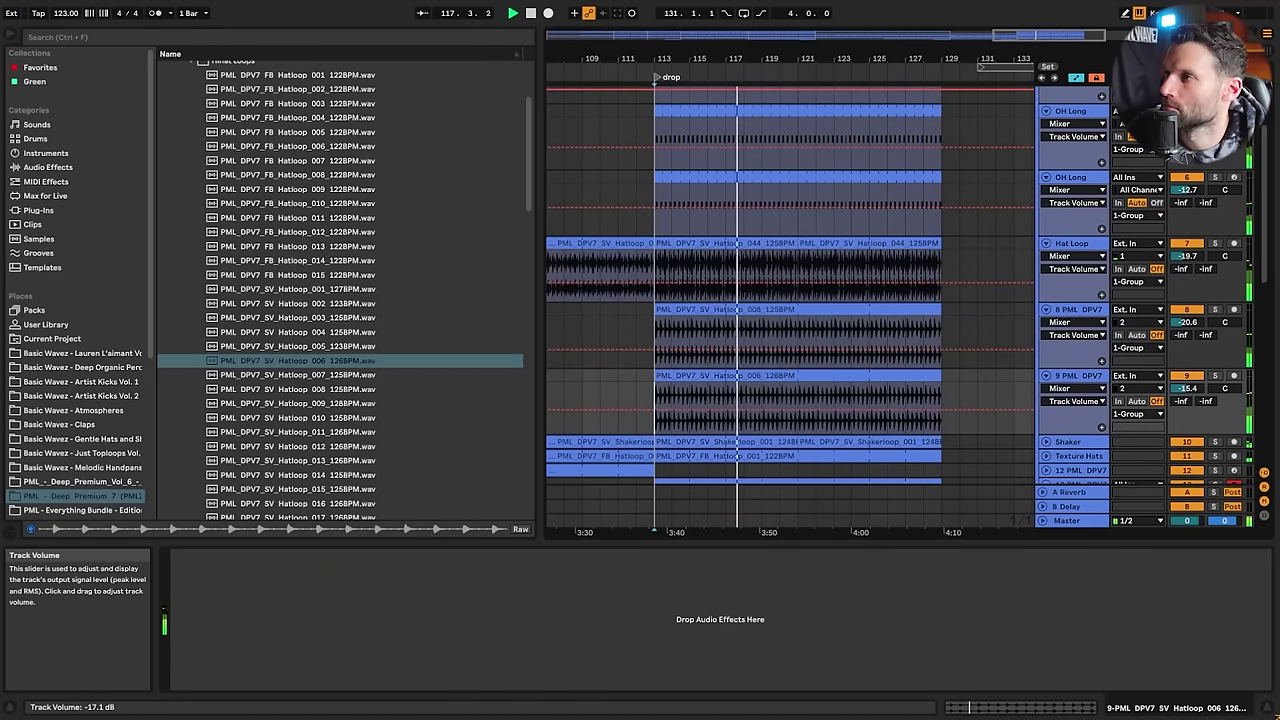
{"action": "left_click_drag", "start_coordinate": [1187, 124], "coordinate": [1187, 117]}
{"action": "left_click_drag", "start_coordinate": [1187, 190], "coordinate": [1187, 196]}
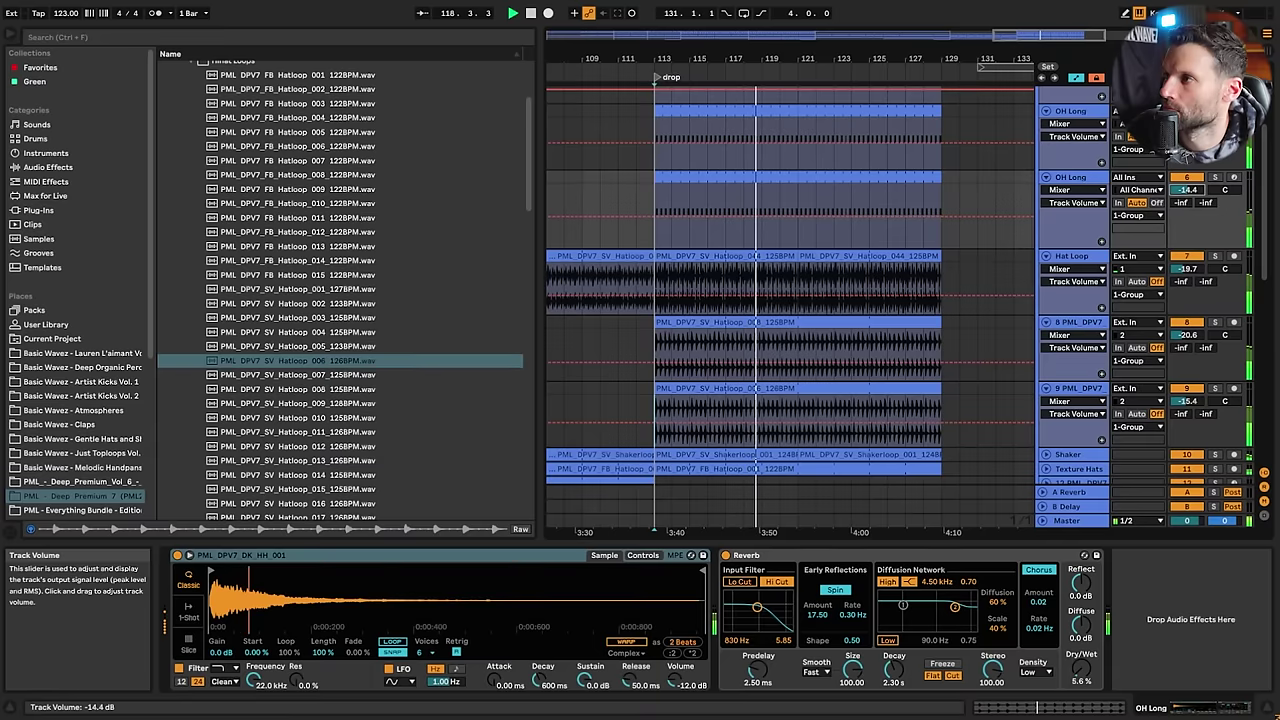
Play the transition into the bar 113 drop, starting from bar 107 and from bar 112
{"action": "left_click_drag", "start_coordinate": [1042, 35], "coordinate": [1020, 33]}
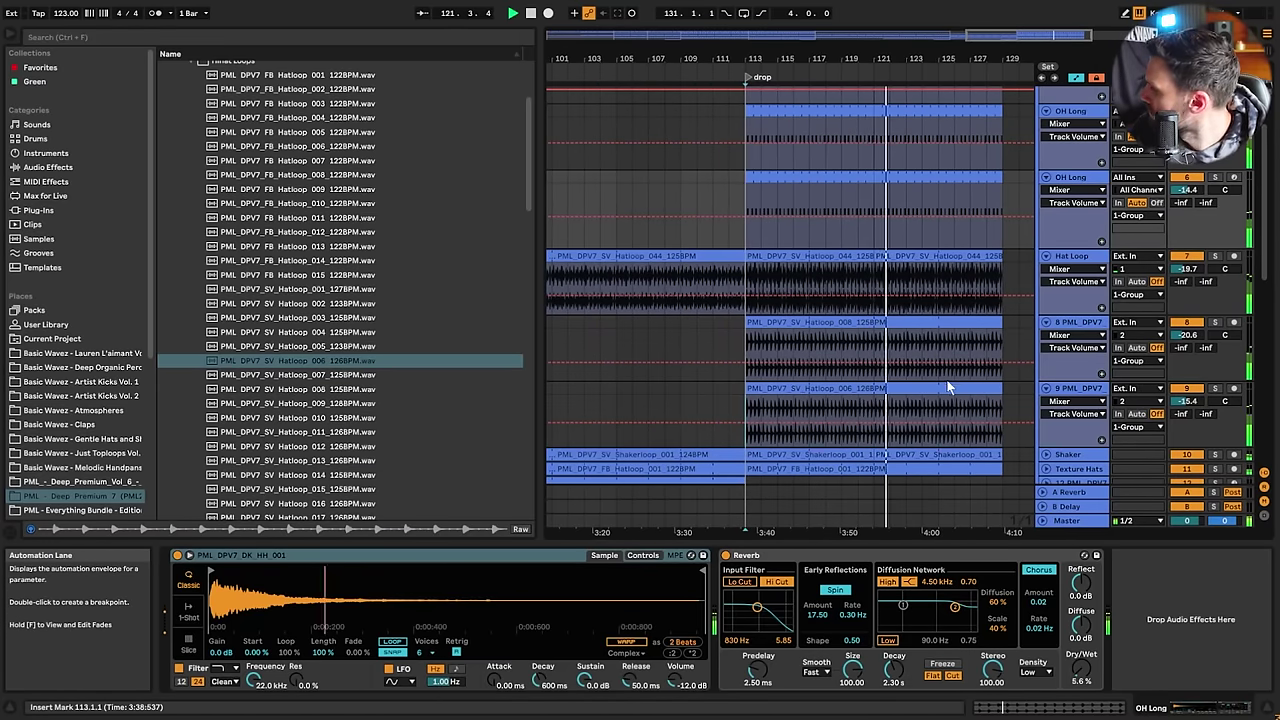
{"action": "scroll", "coordinate": [956, 378], "scroll_direction": "down", "scroll_amount": 5}
{"action": "scroll", "coordinate": [813, 401], "scroll_direction": "down", "scroll_amount": 3}
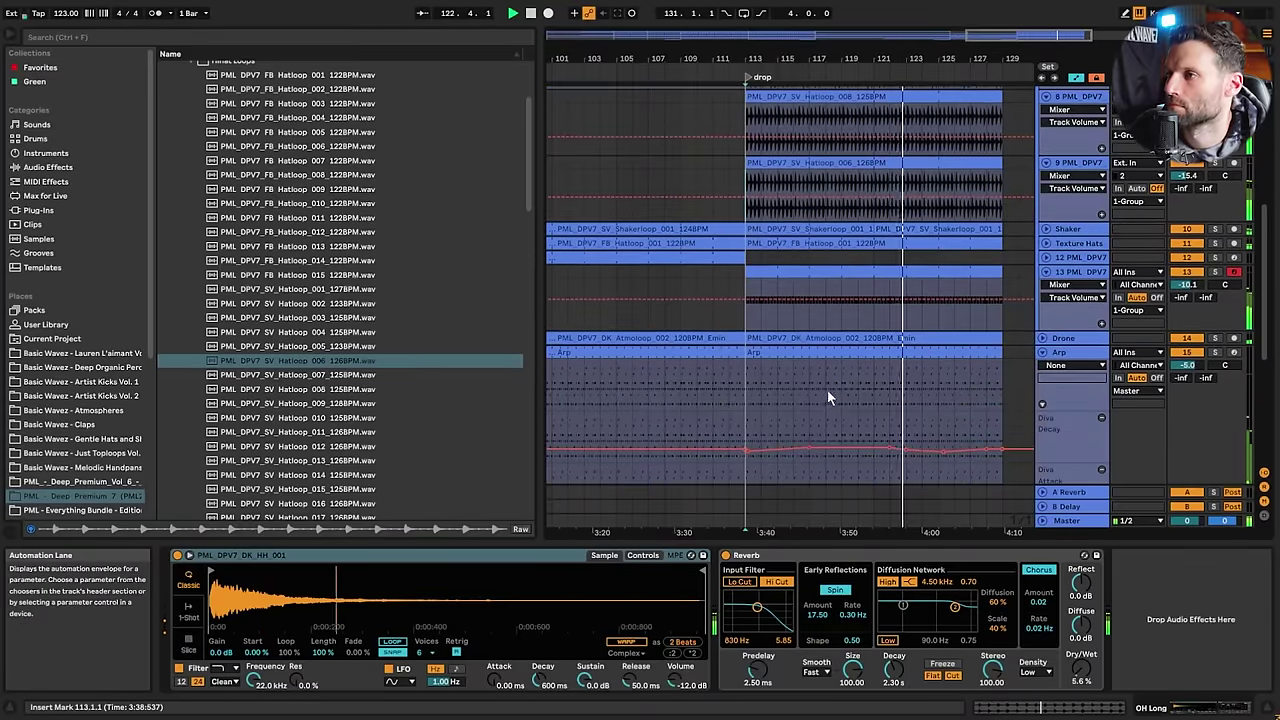
{"action": "scroll", "coordinate": [798, 373], "scroll_direction": "down", "scroll_amount": 3}
{"action": "scroll", "coordinate": [760, 338], "scroll_direction": "down", "scroll_amount": 1}
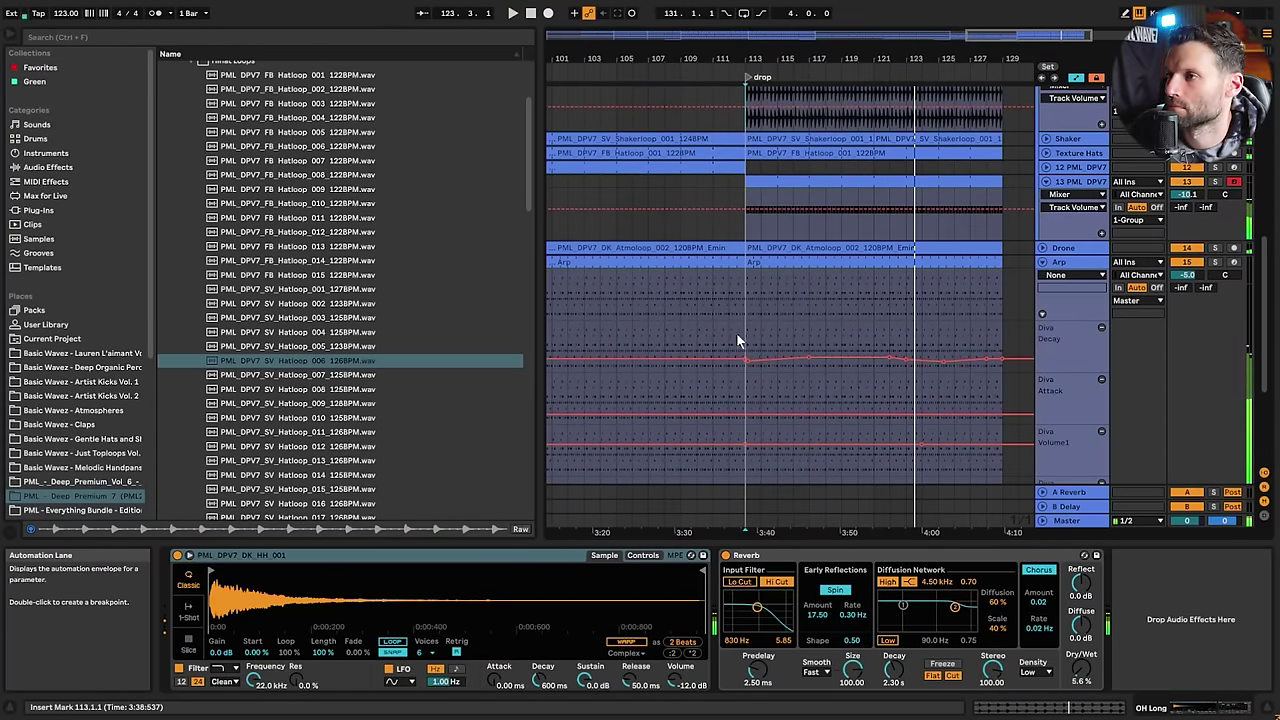
{"action": "left_click", "coordinate": [659, 307]}
{"action": "scroll", "coordinate": [765, 335], "scroll_direction": "up", "scroll_amount": 3}
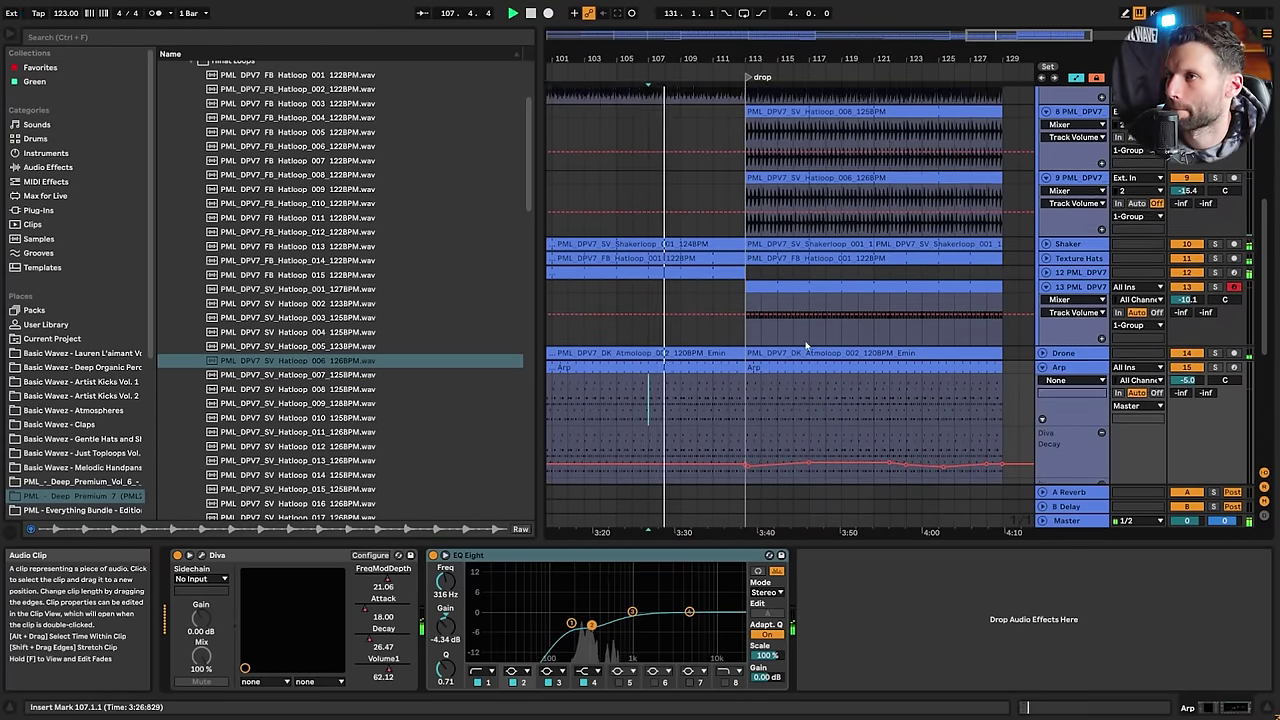
{"action": "scroll", "coordinate": [900, 360], "scroll_direction": "up", "scroll_amount": 4}
{"action": "scroll", "coordinate": [903, 365], "scroll_direction": "down", "scroll_amount": 5}
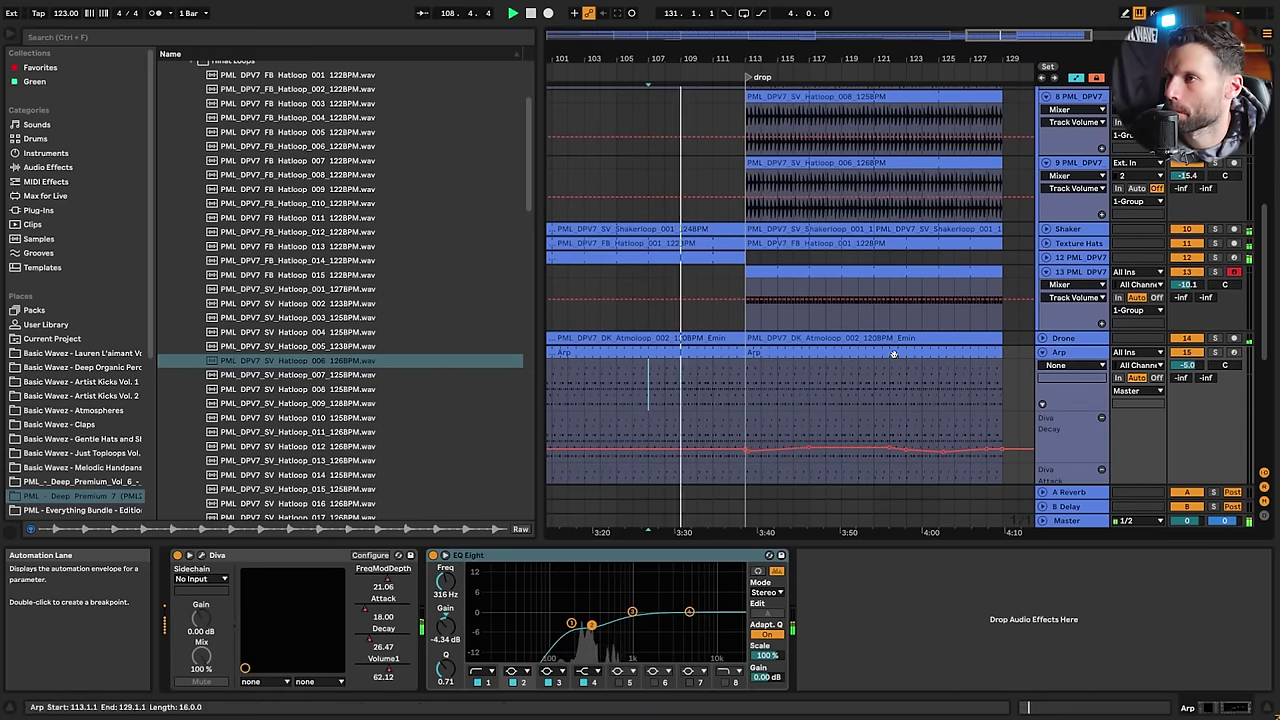
{"action": "left_click", "coordinate": [737, 280]}
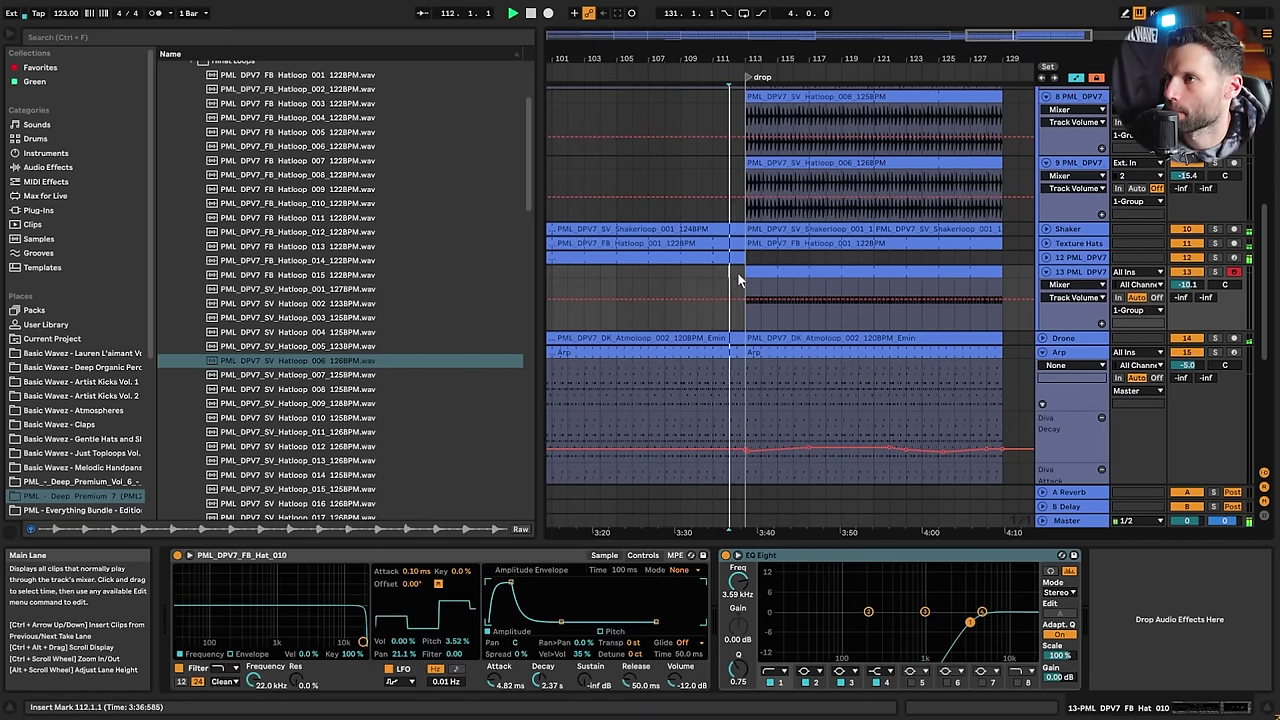
{"action": "mouse_move", "coordinate": [1003, 36]}
{"action": "left_mouse_down"}
{"action": "mouse_move", "coordinate": [1008, 150]}
{"action": "mouse_move", "coordinate": [1012, 50]}
{"action": "left_mouse_up"}
{"action": "key", "text": "space"}
On the Kick's EQ Eight, boost band 3 by 8.06 dB at 3.09 kHz with a Q of 0.38
{"action": "scroll", "coordinate": [1014, 150], "scroll_direction": "up", "scroll_amount": 6}
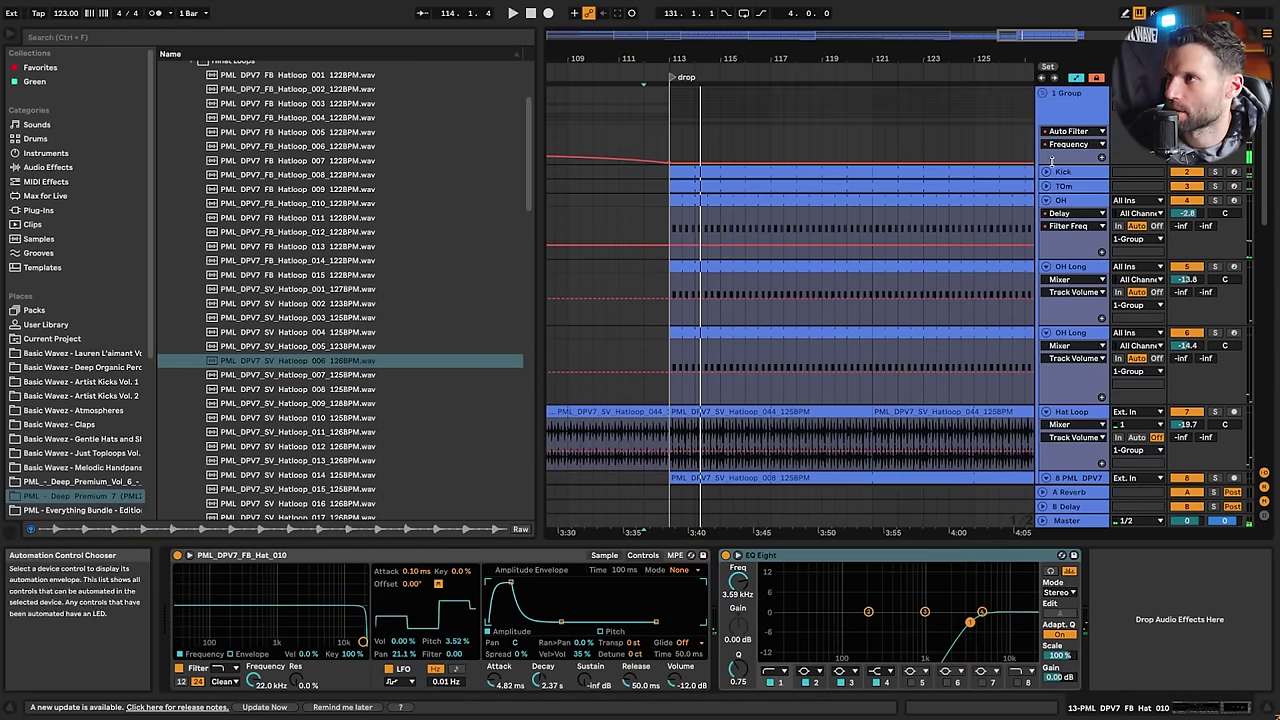
{"action": "double_click", "coordinate": [1062, 173]}
{"action": "key", "text": "space"}
{"action": "key", "text": "space"}
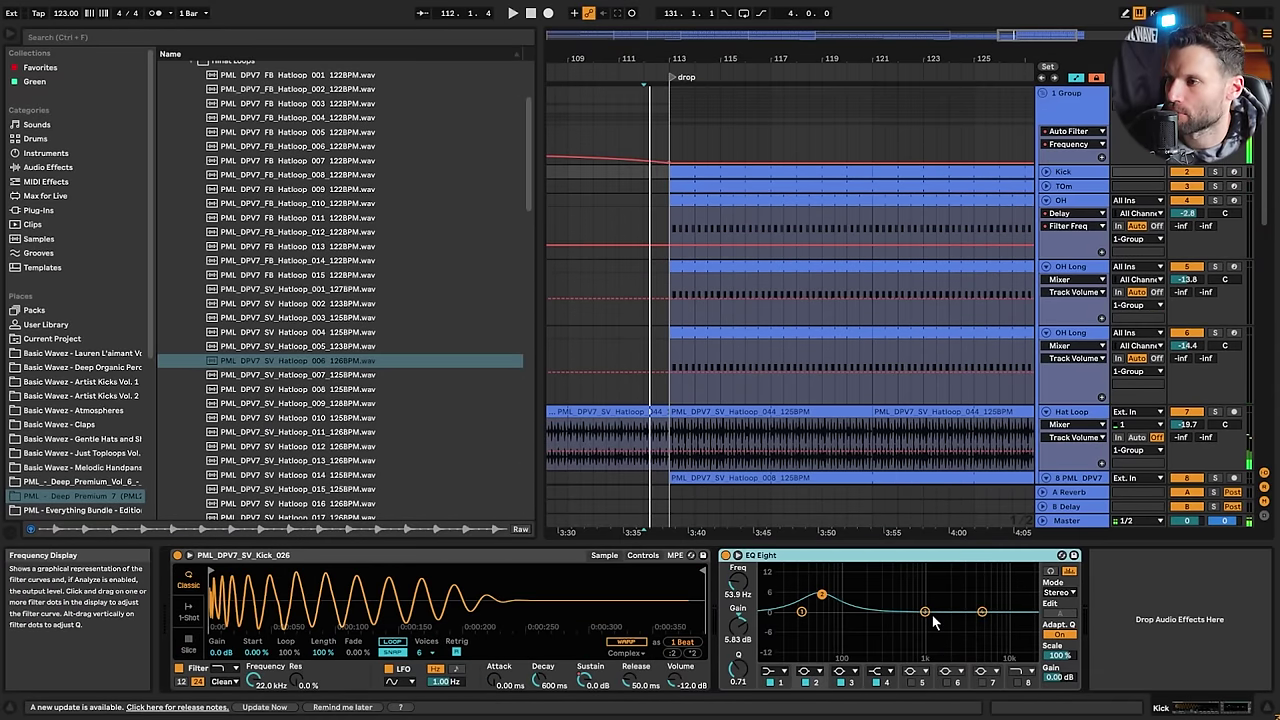
{"action": "left_click_drag", "start_coordinate": [926, 613], "coordinate": [981, 580]}
{"action": "key", "text": "space"}
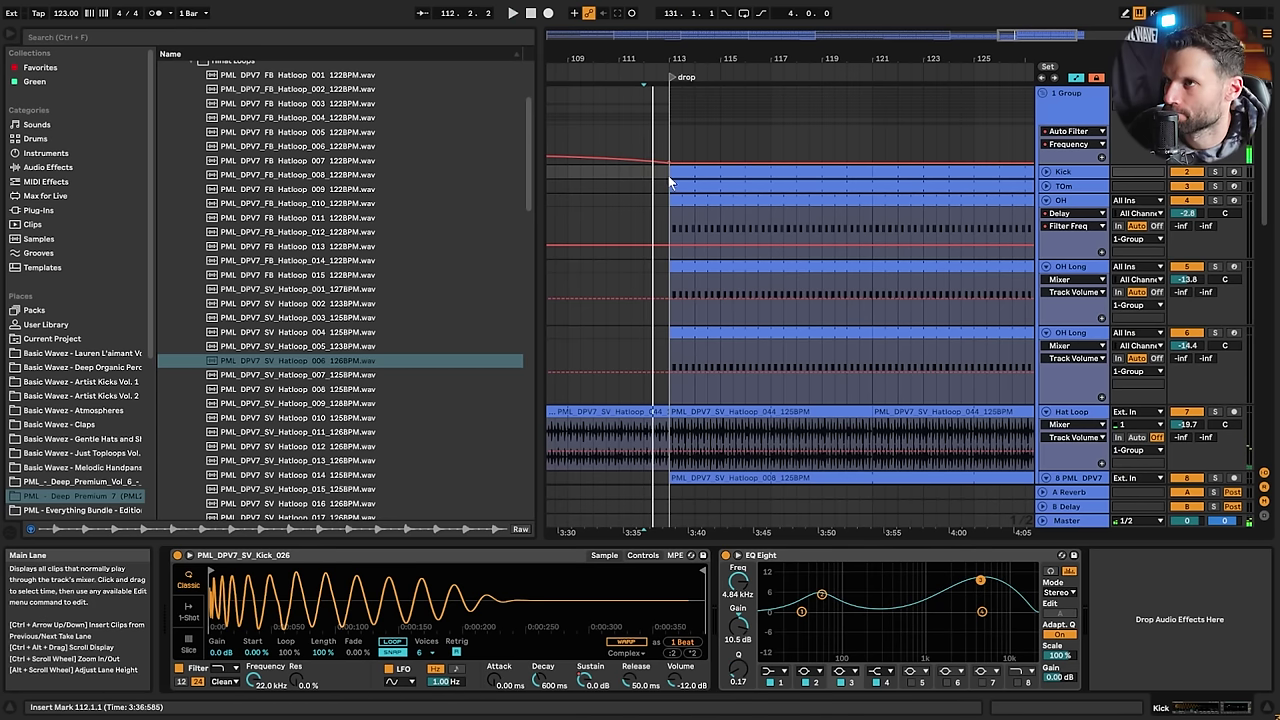
{"action": "left_click_drag", "start_coordinate": [981, 580], "coordinate": [964, 590]}
{"action": "key", "text": "space"}
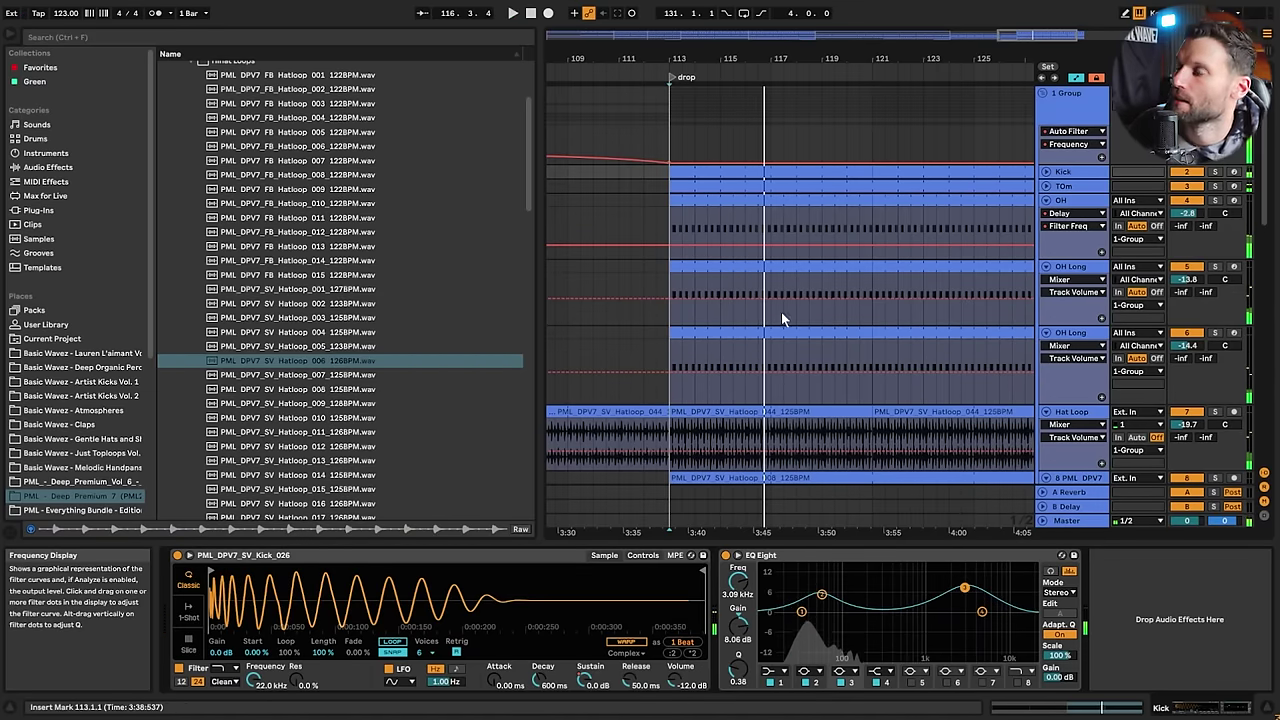
Fold the drum tracks into compact lanes for an overview from the pad section to the drop
{"action": "scroll", "coordinate": [800, 300], "scroll_direction": "down", "scroll_amount": 5}
{"action": "left_click", "coordinate": [665, 314]}
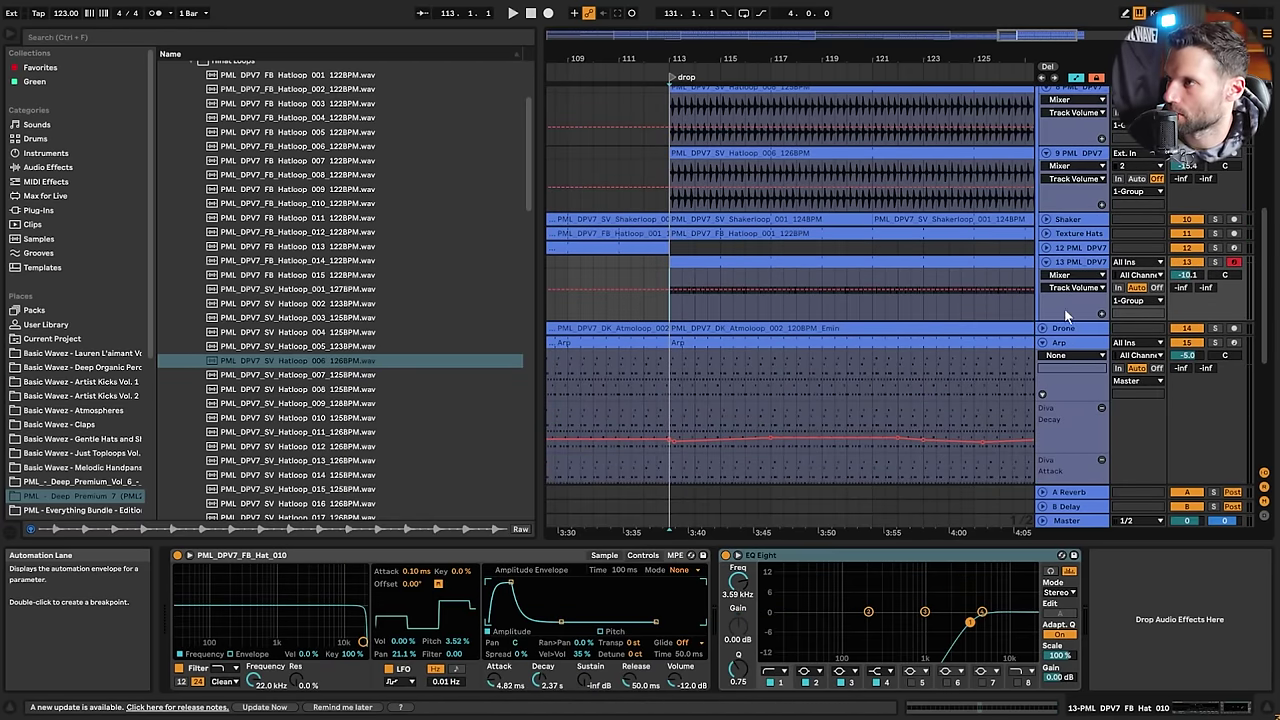
{"action": "left_click", "coordinate": [1073, 264]}
{"action": "left_click_drag", "start_coordinate": [1037, 35], "coordinate": [906, 20]}
{"action": "scroll", "coordinate": [890, 230], "scroll_direction": "up", "scroll_amount": 2}
{"action": "left_click", "coordinate": [1046, 352], "text": "alt"}
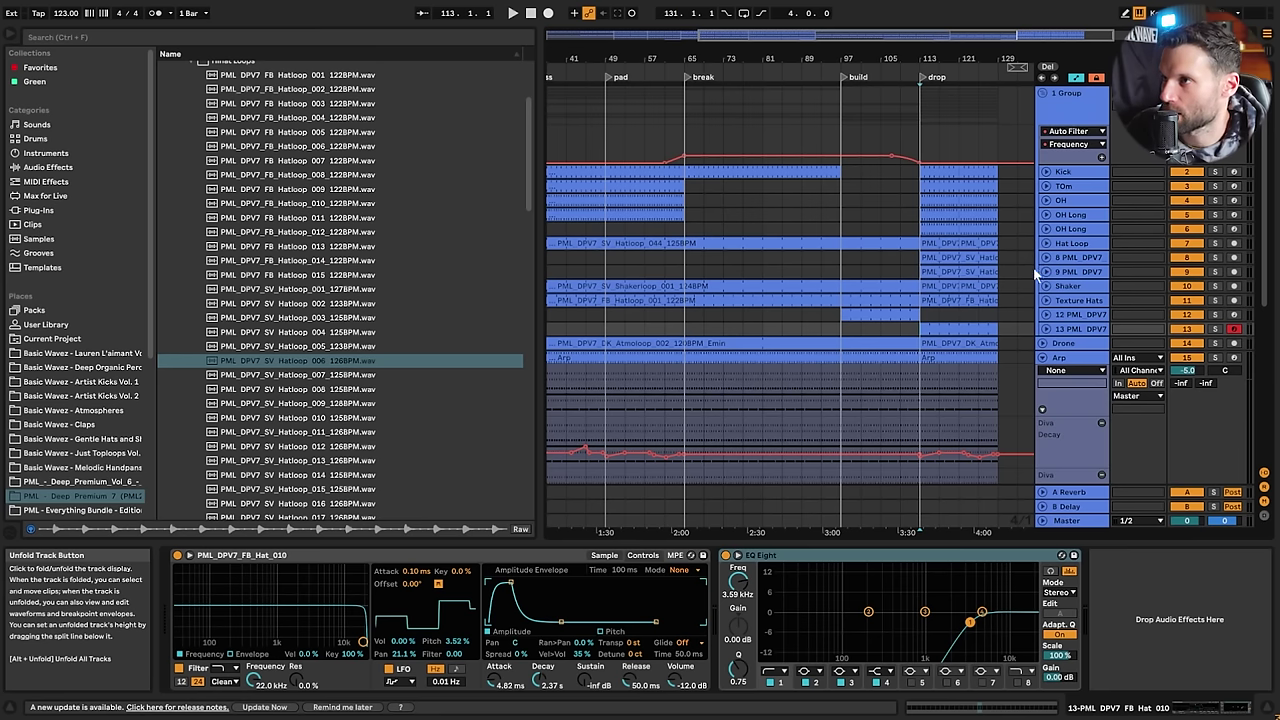
Play from bar 57 and from the bar 113 drop to compare the two sections
{"action": "left_click", "coordinate": [649, 319]}
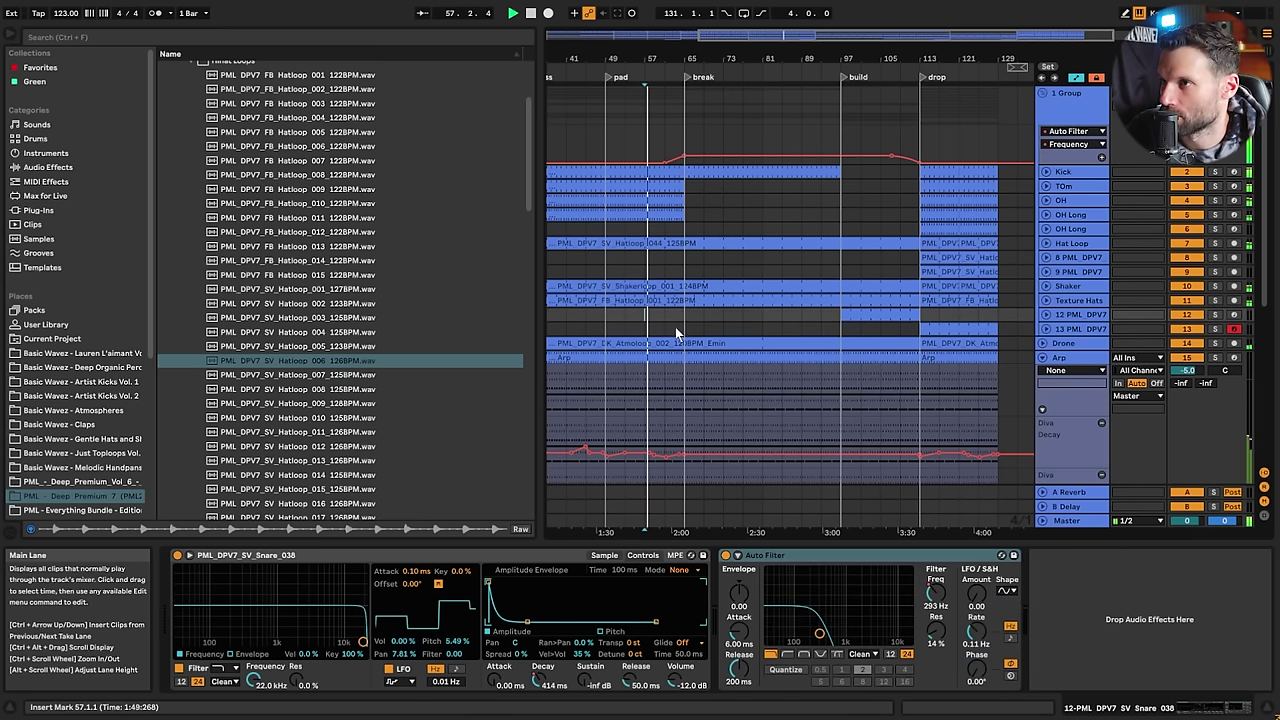
{"action": "left_click", "coordinate": [926, 310]}
{"action": "key", "text": "space"}
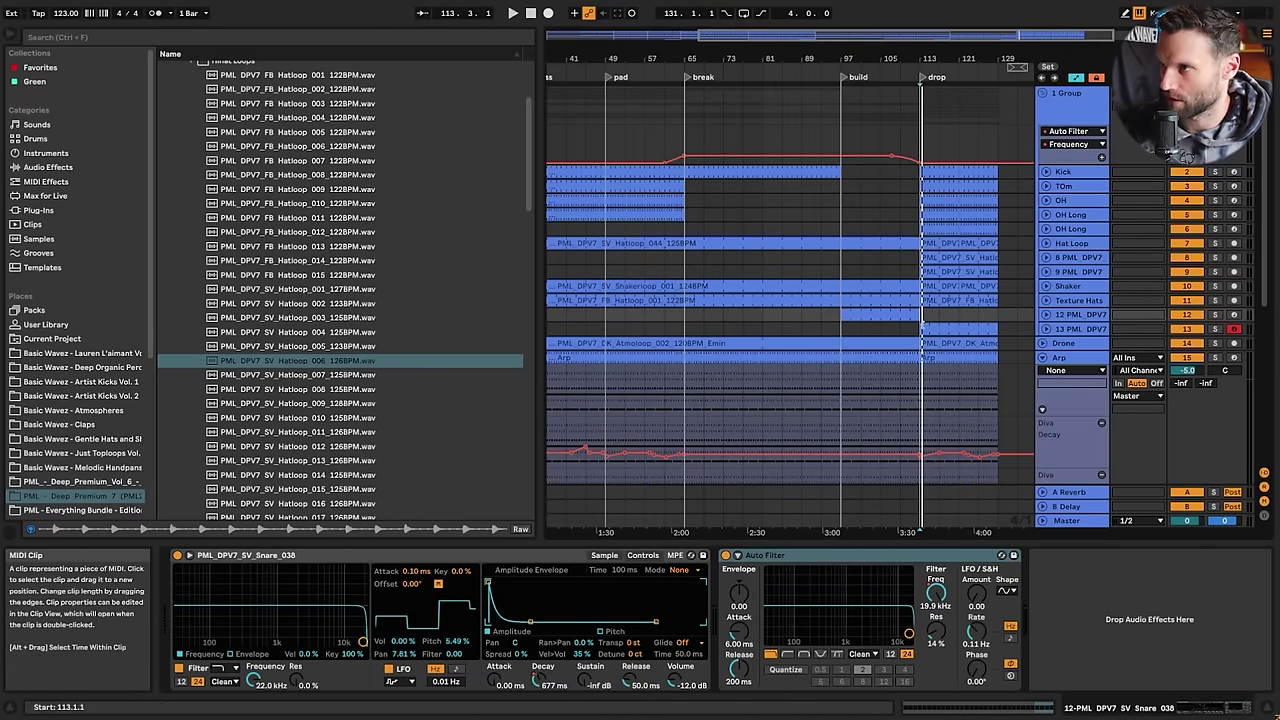
{"action": "left_click_drag", "start_coordinate": [920, 314], "coordinate": [856, 299]}
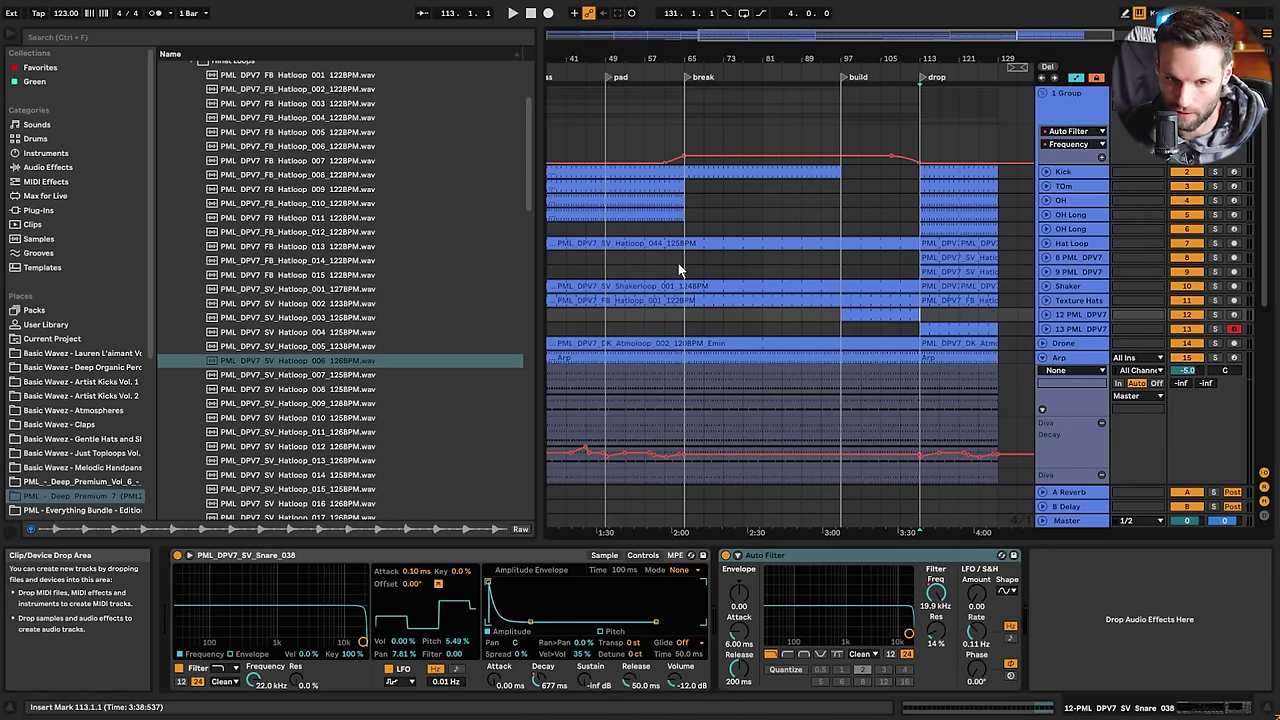
Add a MIDI track below the FB_Hat_010 track and audition Clap Loops samples 001 to 010 from PML - Deep Premium 7
{"action": "left_click", "coordinate": [1069, 329]}
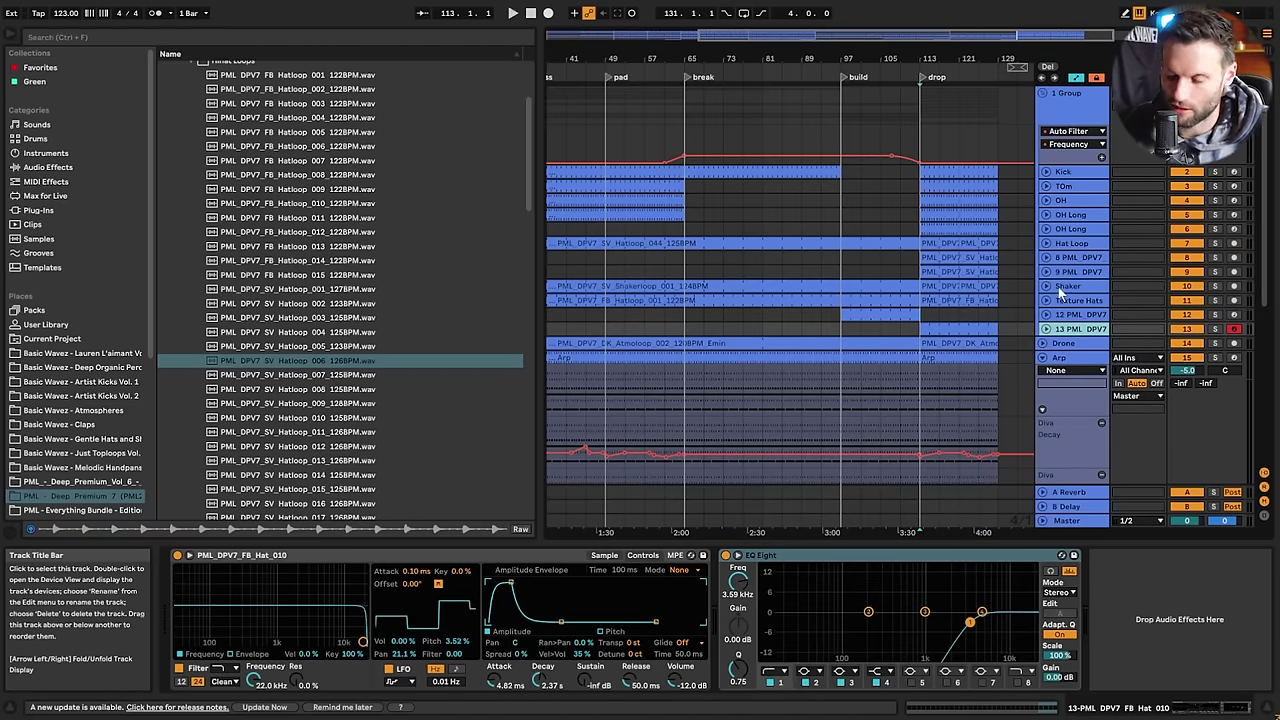
{"action": "key", "text": "ctrl+shift+t"}
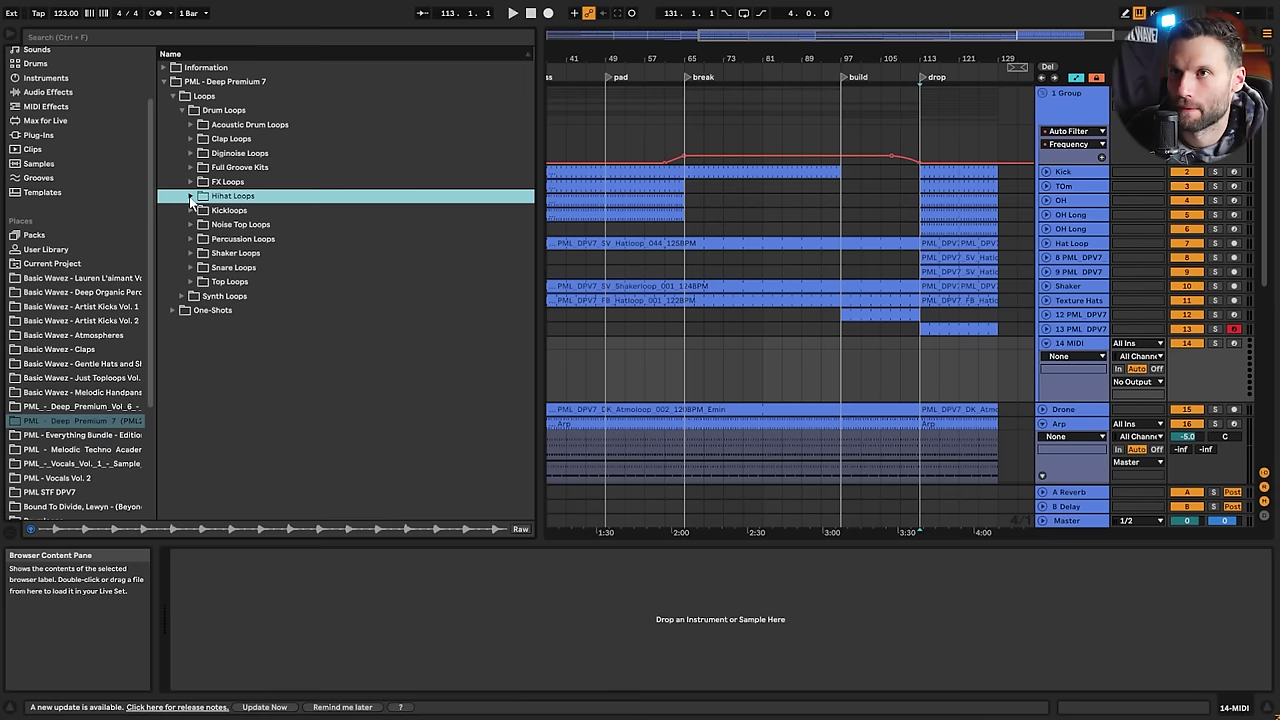
{"action": "left_click", "coordinate": [191, 139]}
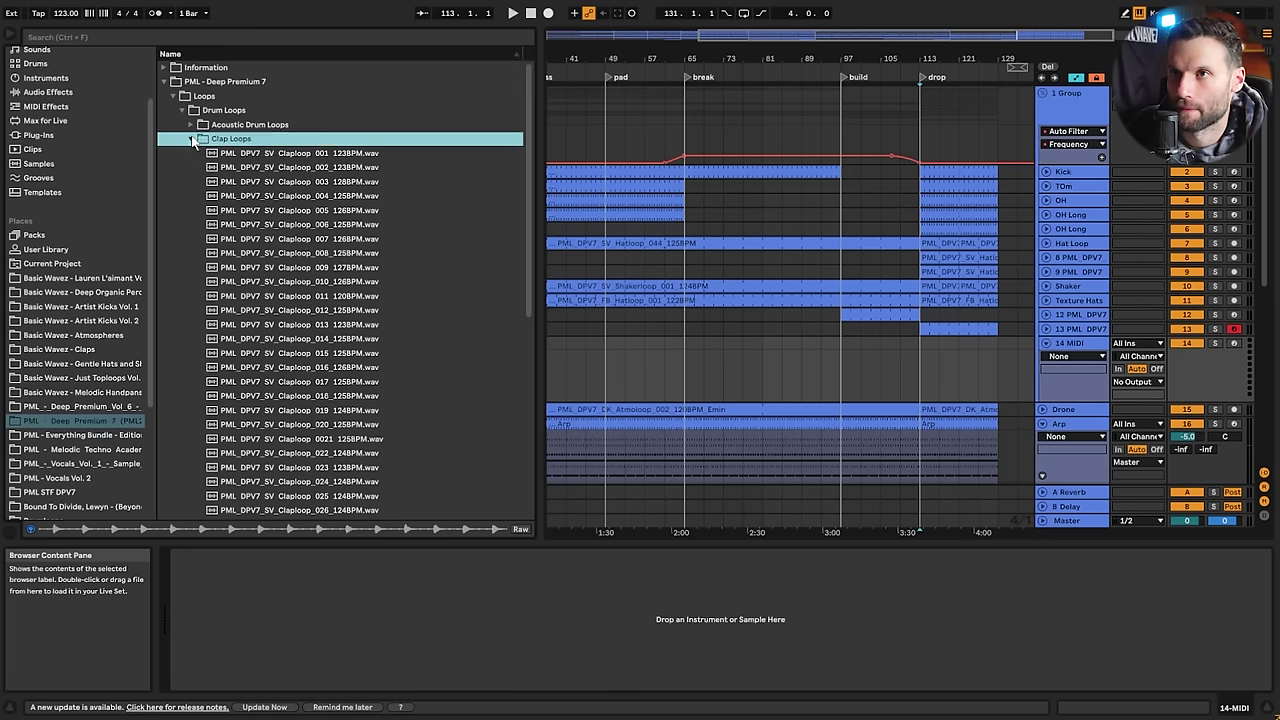
{"action": "left_click", "coordinate": [232, 155]}
{"action": "left_click", "coordinate": [256, 170]}
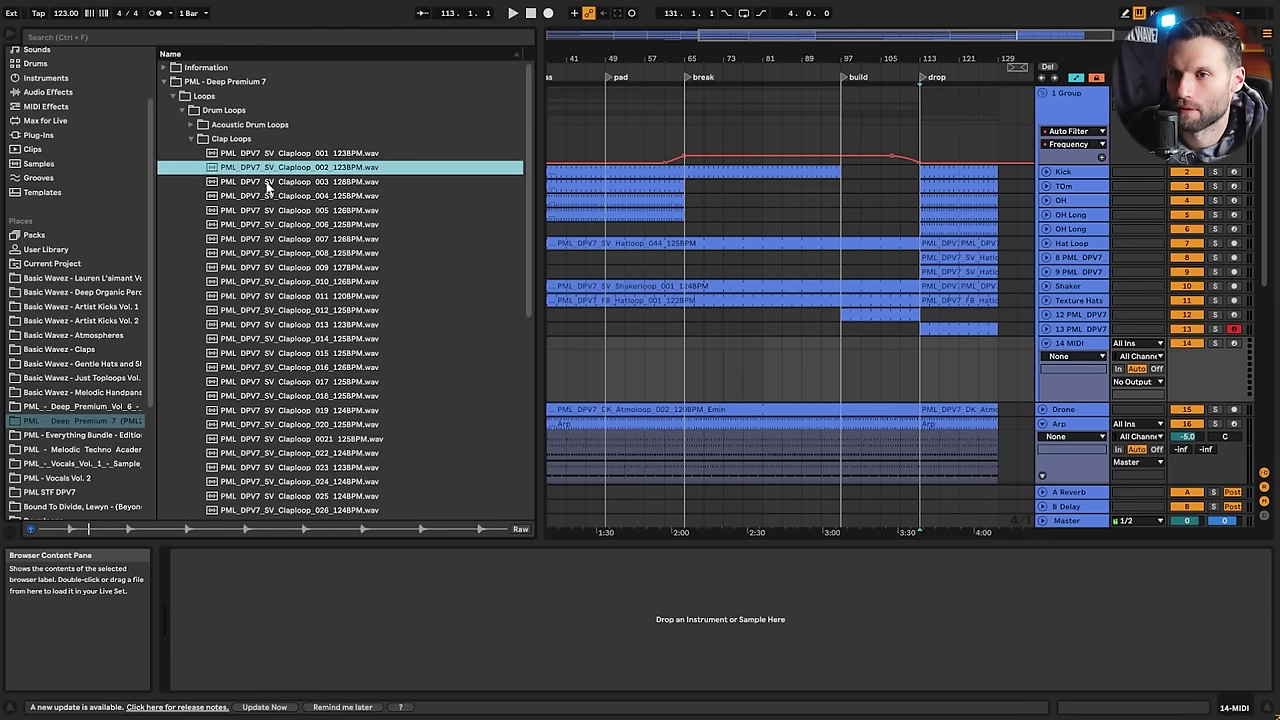
{"action": "left_click", "coordinate": [268, 187]}
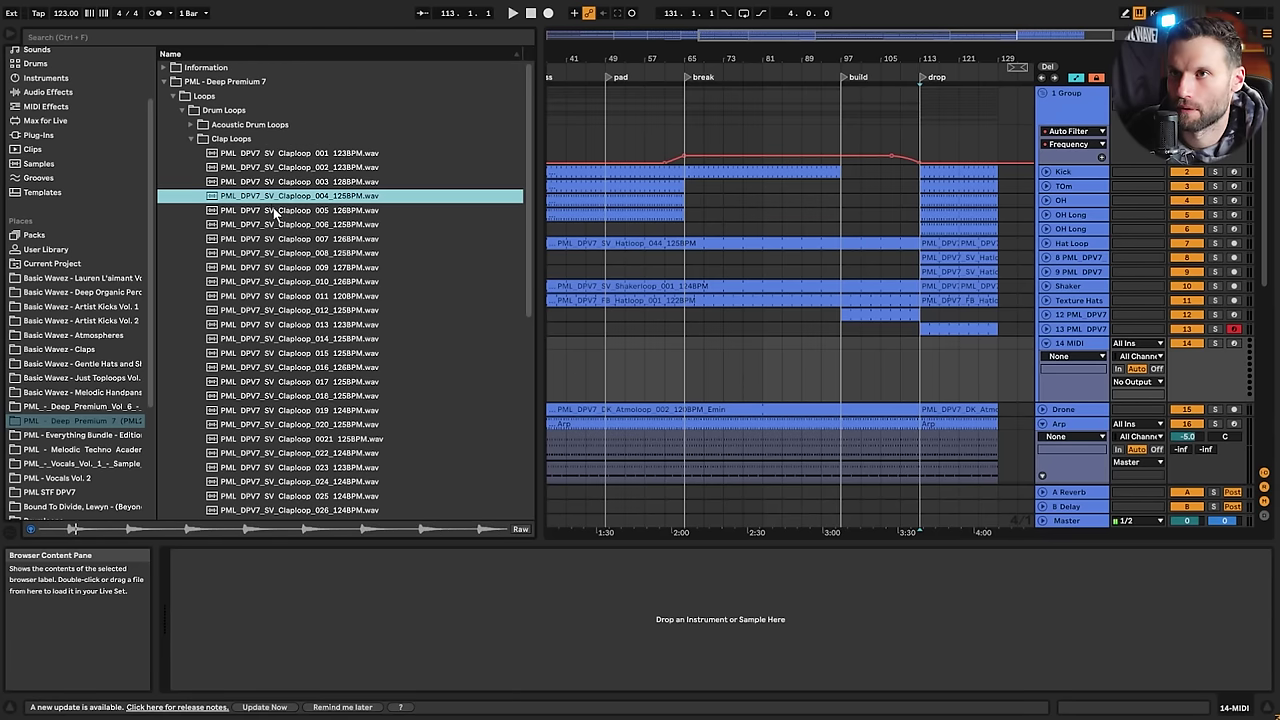
{"action": "left_click", "coordinate": [276, 212]}
{"action": "left_click", "coordinate": [278, 226]}
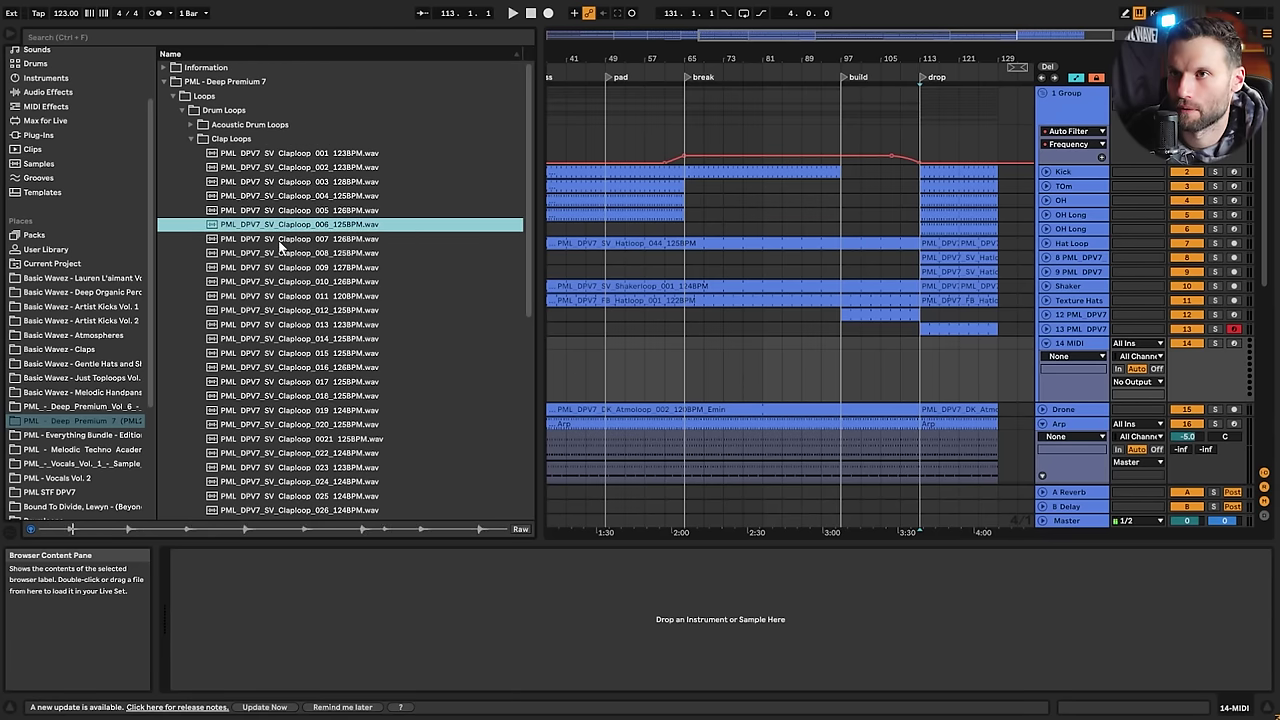
{"action": "left_click", "coordinate": [281, 244]}
{"action": "left_click", "coordinate": [287, 255]}
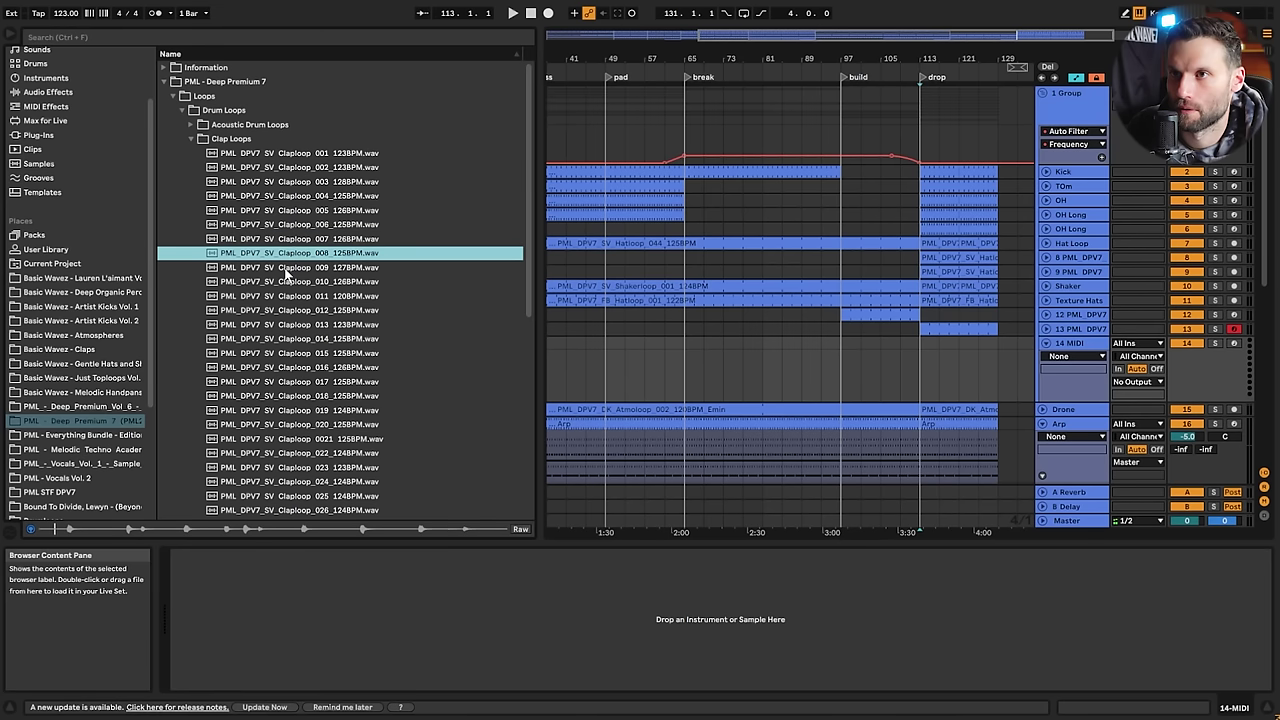
{"action": "left_click", "coordinate": [290, 268]}
{"action": "left_click", "coordinate": [290, 282]}
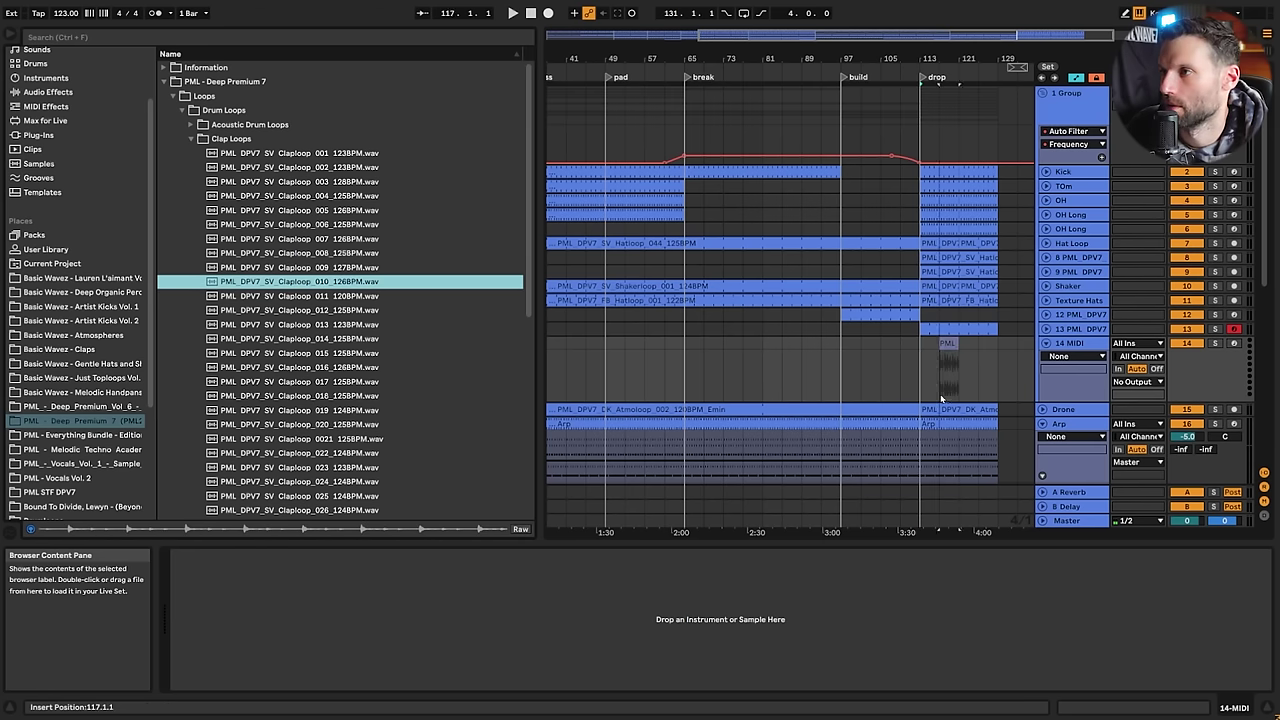
Place PML_DPV7_SV_Claploop_010_126BPM at bar 113 on the new track and set its volume to -7.7 dB
{"action": "left_click_drag", "start_coordinate": [923, 392], "coordinate": [923, 390]}
{"action": "left_click_drag", "start_coordinate": [1005, 41], "coordinate": [1235, 351]}
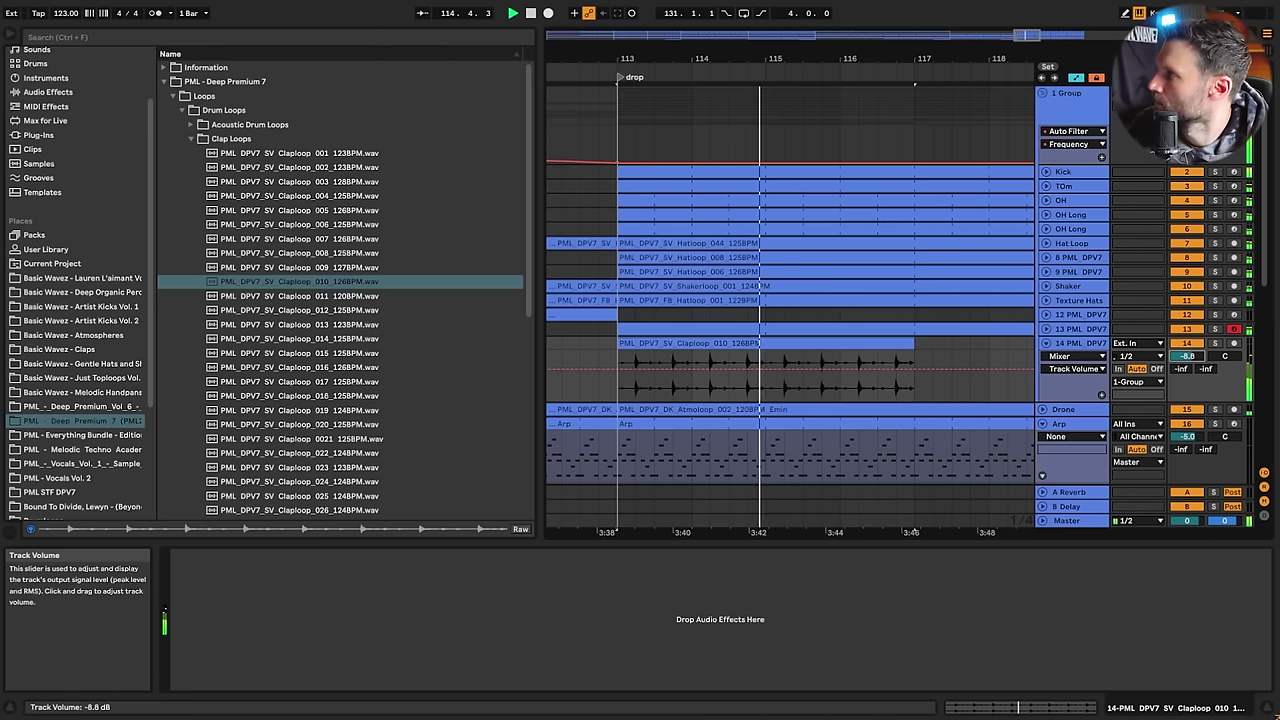
{"action": "left_click_drag", "start_coordinate": [1187, 356], "coordinate": [1187, 352]}
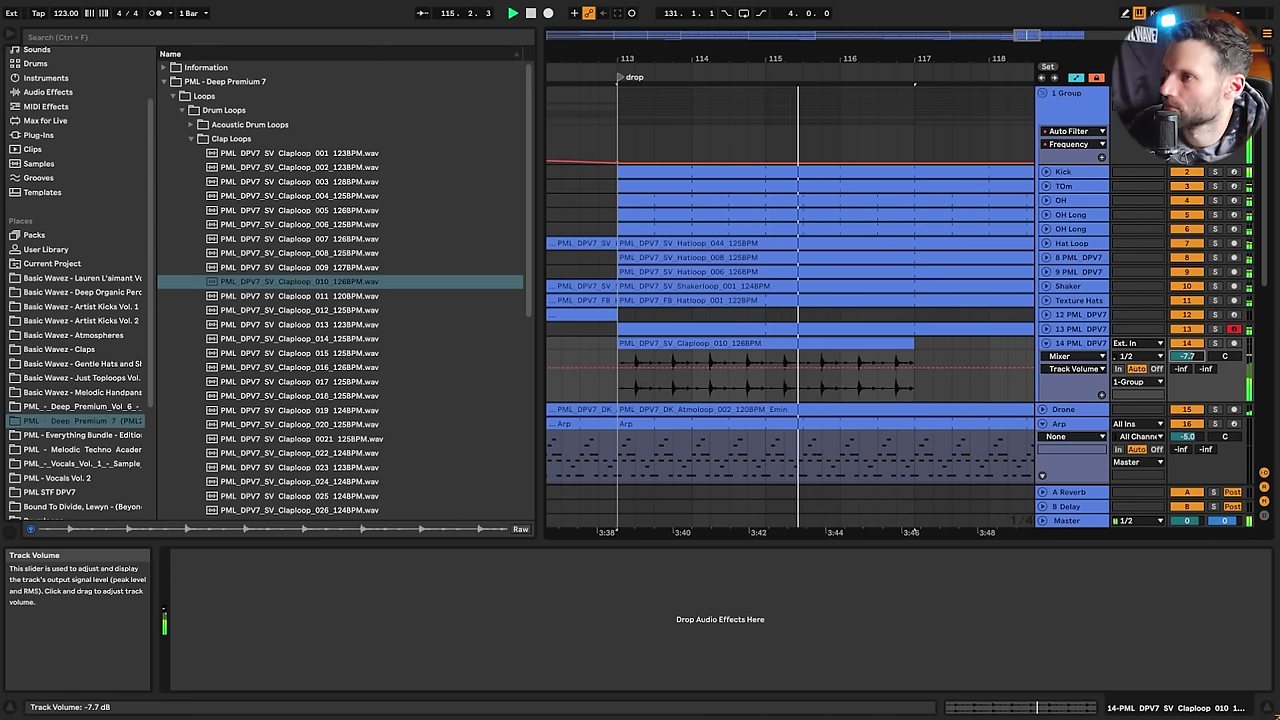
Warp the Claploop_010 clip in Beats mode with transient looping off and envelope 69, and extend it to loop past bar 118
{"action": "double_click", "coordinate": [804, 344]}
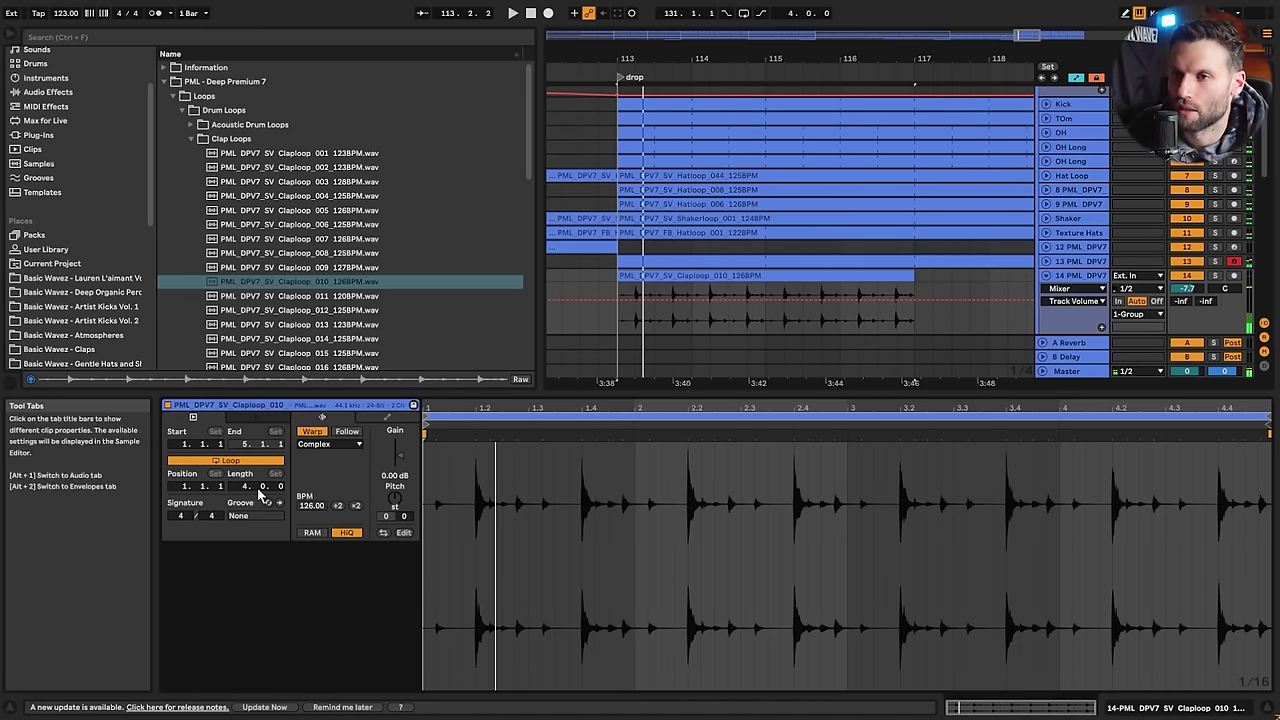
{"action": "left_click", "coordinate": [321, 445]}
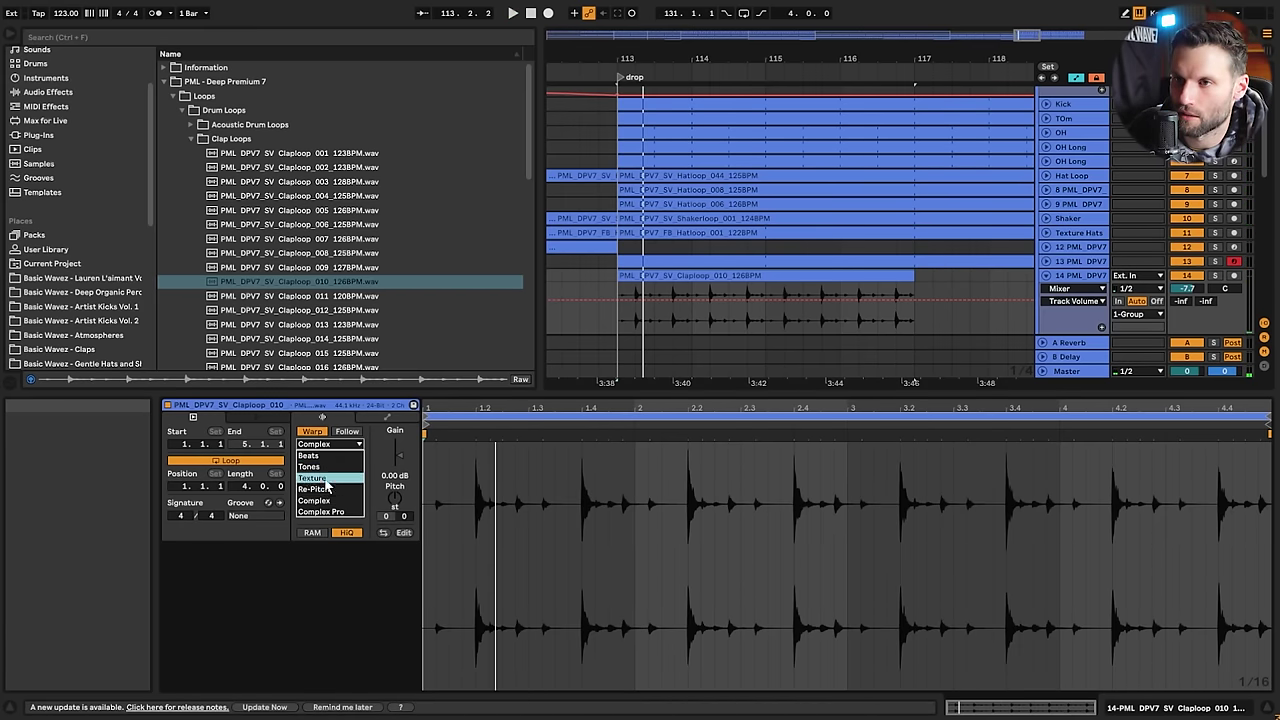
{"action": "left_click", "coordinate": [310, 456]}
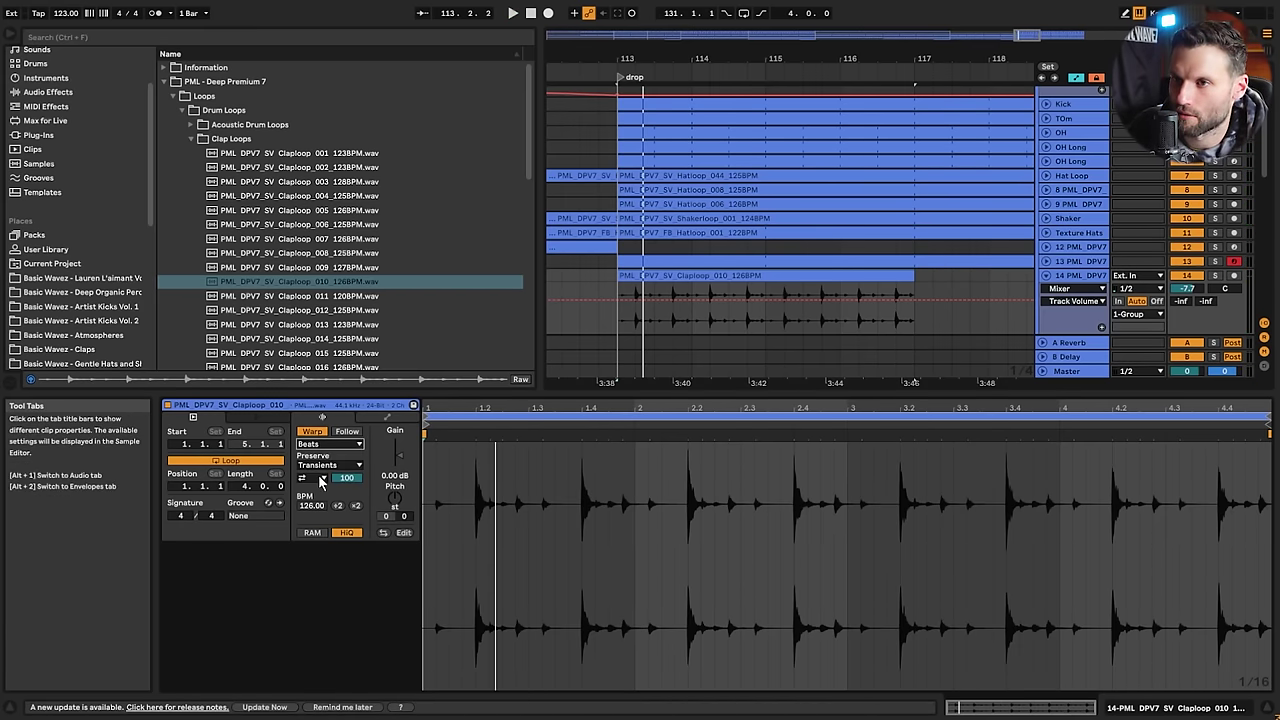
{"action": "left_click", "coordinate": [321, 479]}
{"action": "left_click", "coordinate": [315, 490]}
{"action": "key", "text": "space"}
{"action": "left_click_drag", "start_coordinate": [347, 479], "coordinate": [347, 525]}
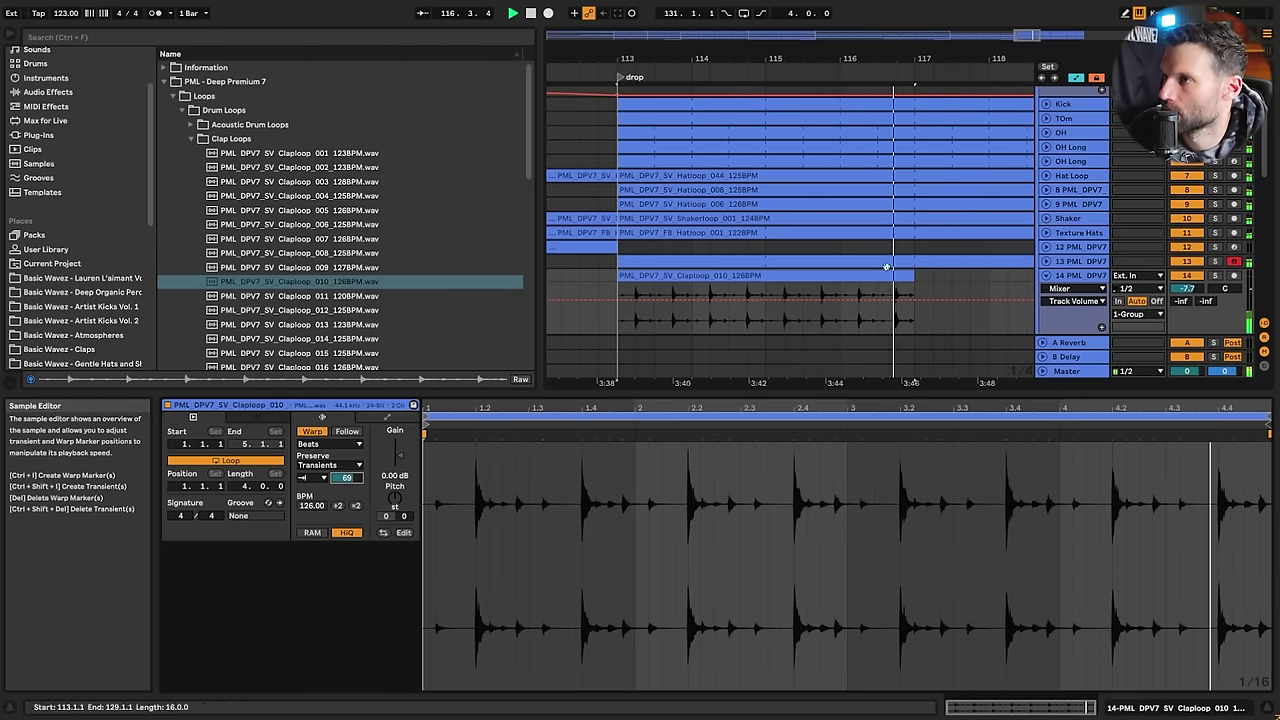
{"action": "left_click_drag", "start_coordinate": [912, 275], "coordinate": [1143, 277]}
{"action": "key", "text": "space"}
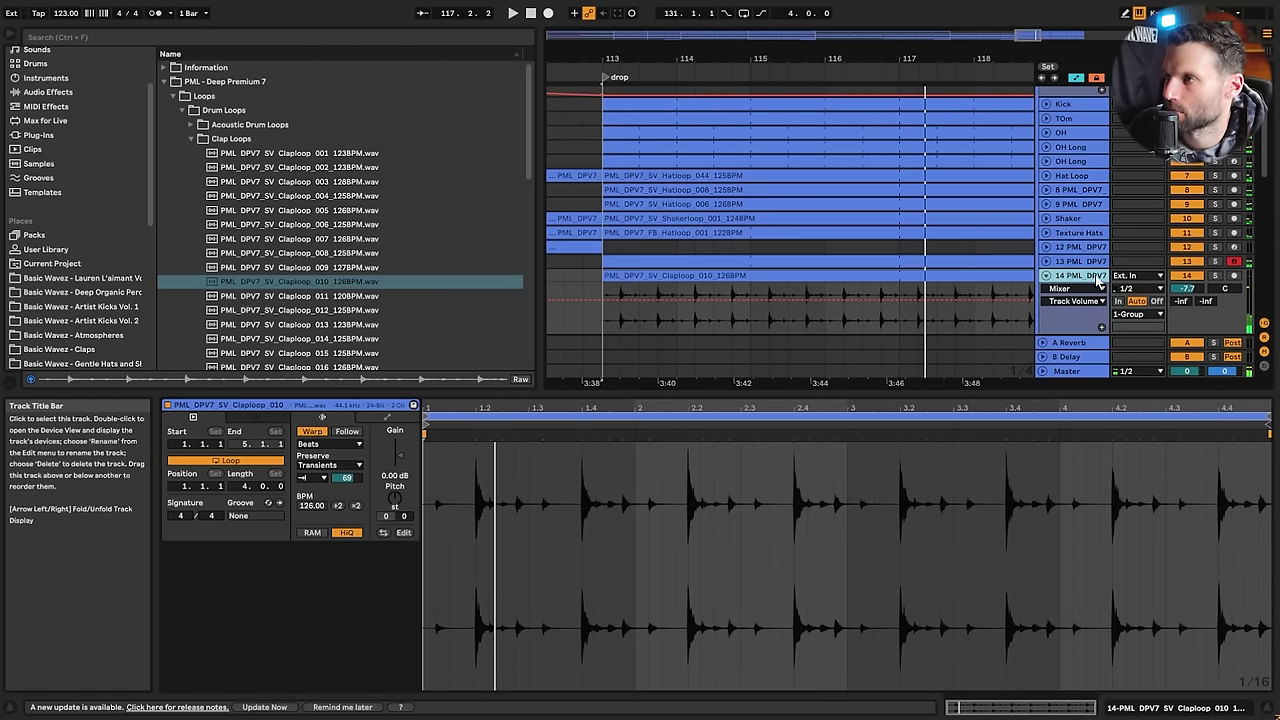
Add an audio track, place PML_DPV7_SV_Claploop_011_120BPM on it at bar 113, and set its volume to -16.8 dB
{"action": "key", "text": "ctrl+t"}
{"action": "left_click", "coordinate": [302, 298]}
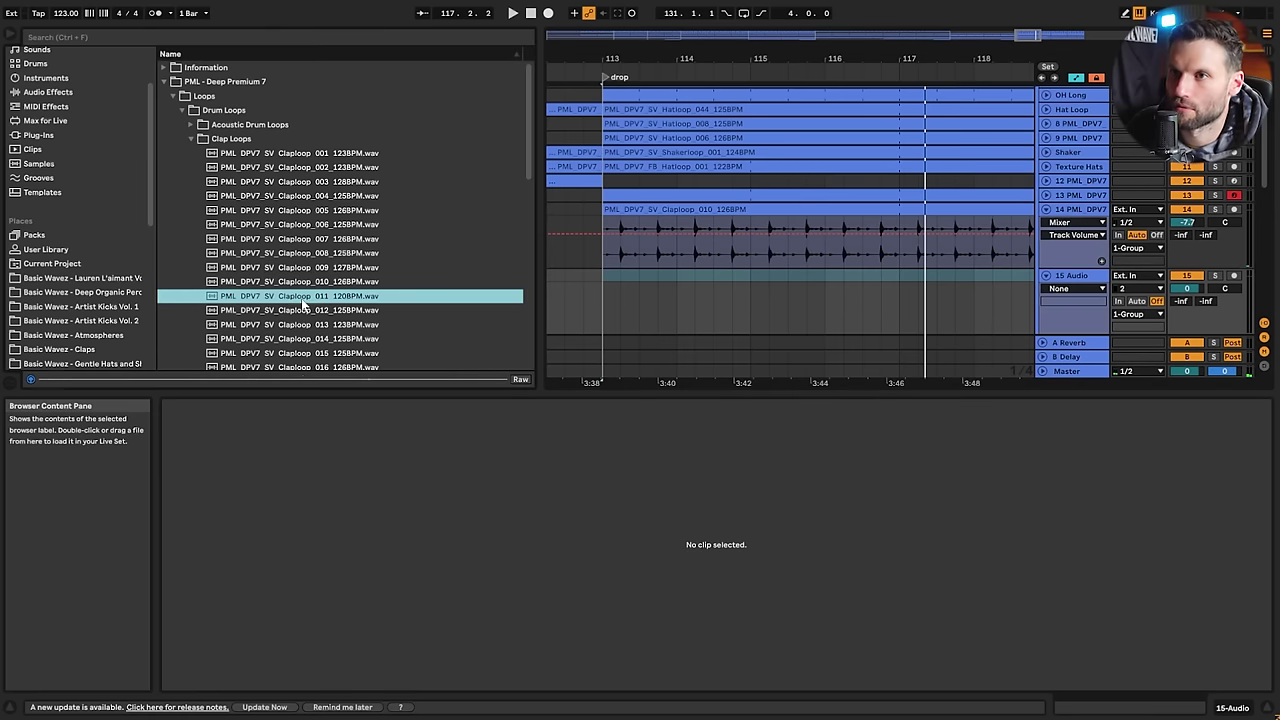
{"action": "left_click", "coordinate": [309, 312]}
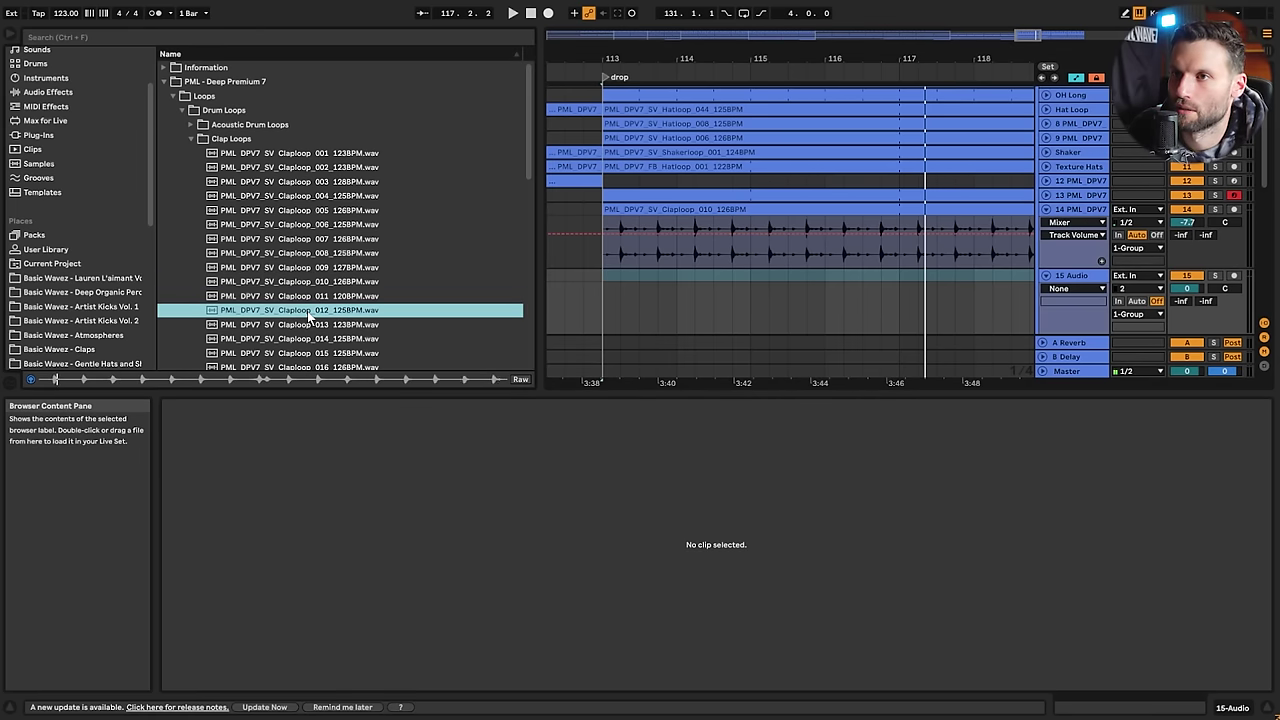
{"action": "key", "text": "Up"}
{"action": "left_click_drag", "start_coordinate": [297, 302], "coordinate": [608, 285]}
{"action": "left_click_drag", "start_coordinate": [1190, 288], "coordinate": [1190, 333]}
{"action": "key", "text": "space"}
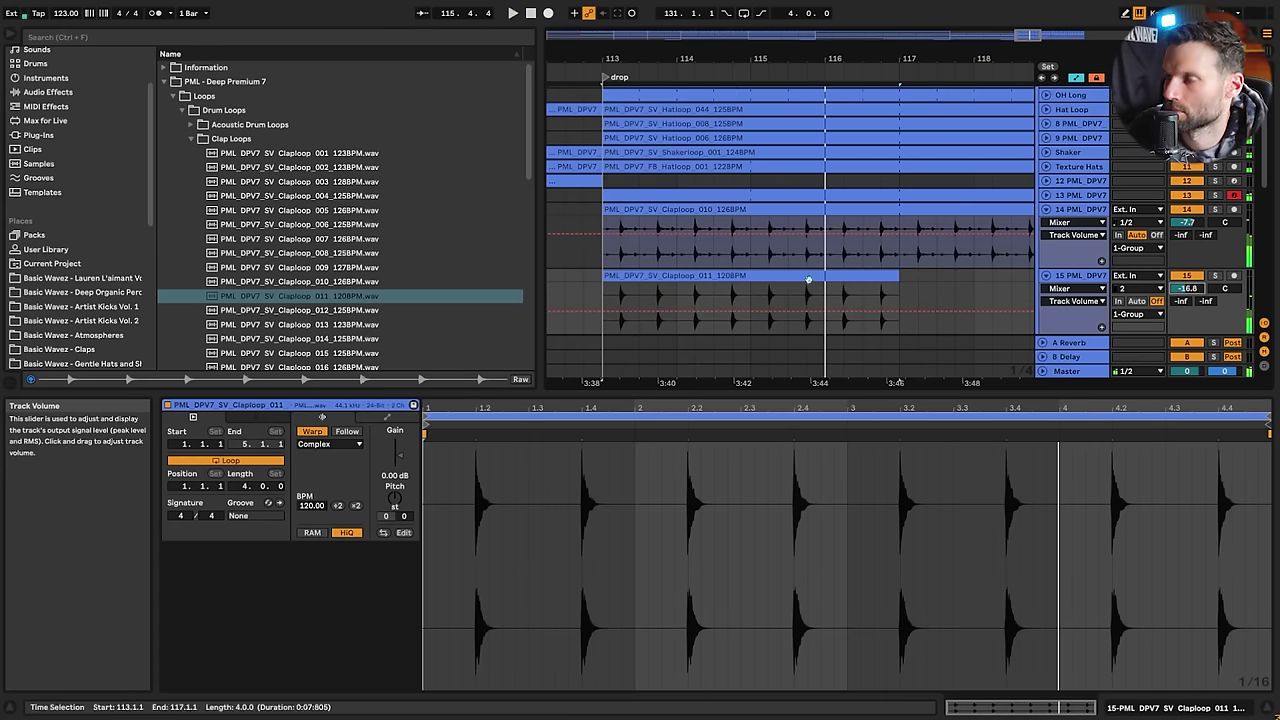
Place PML_DPV7_SV_Claploop_009_127BPM on another new audio track half a bar before the drop and set its volume to -15.3 dB
{"action": "left_click", "coordinate": [321, 285]}
{"action": "left_click", "coordinate": [327, 271]}
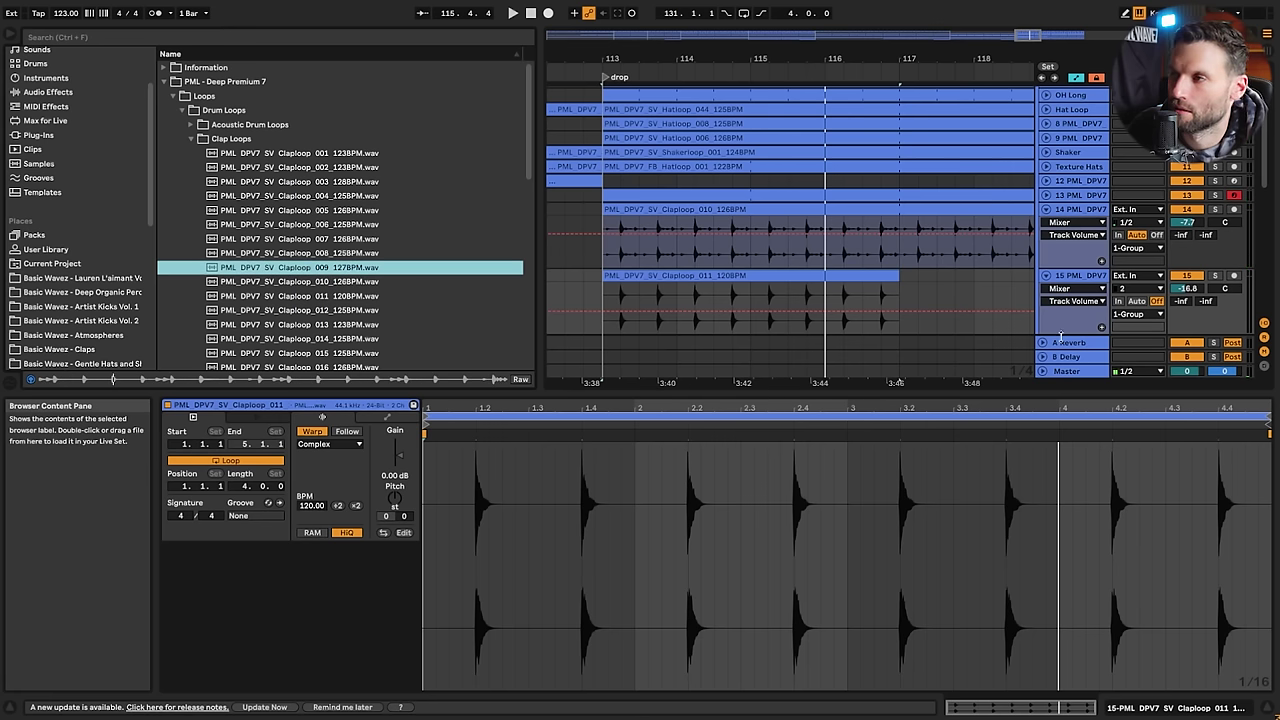
{"action": "scroll", "coordinate": [1050, 280], "scroll_direction": "down", "scroll_amount": 3}
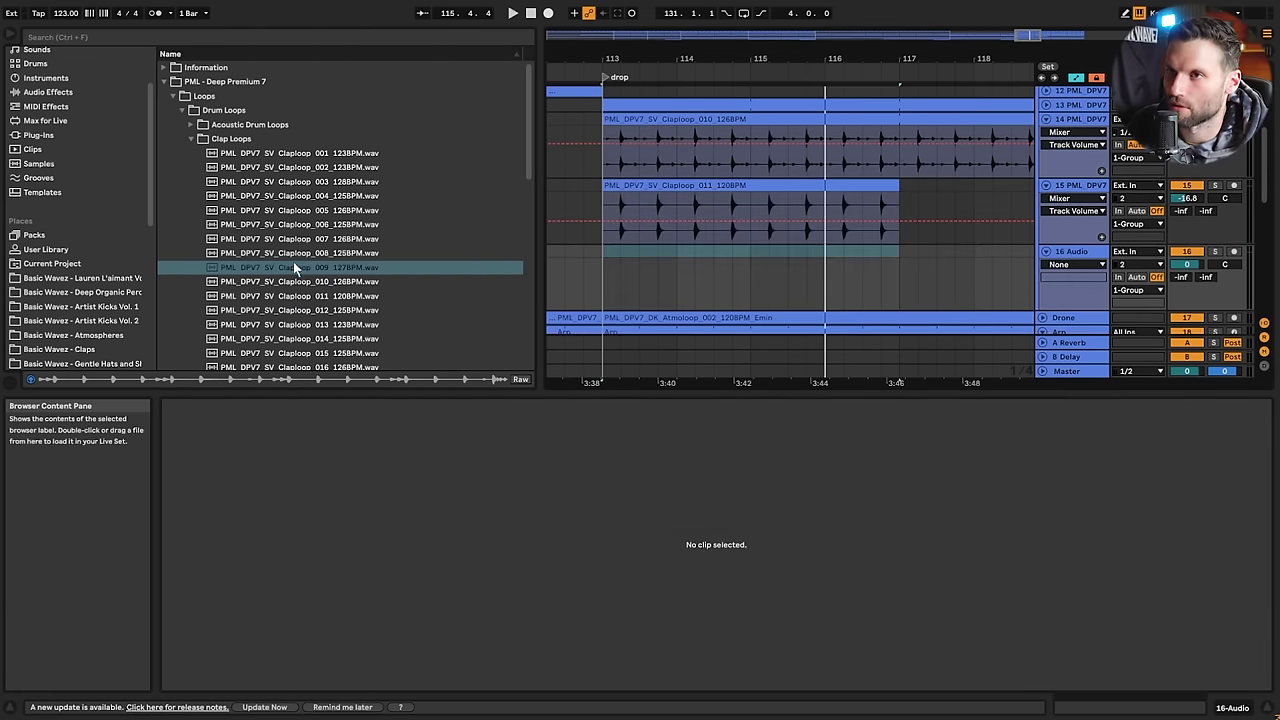
{"action": "left_click_drag", "start_coordinate": [293, 267], "coordinate": [553, 273]}
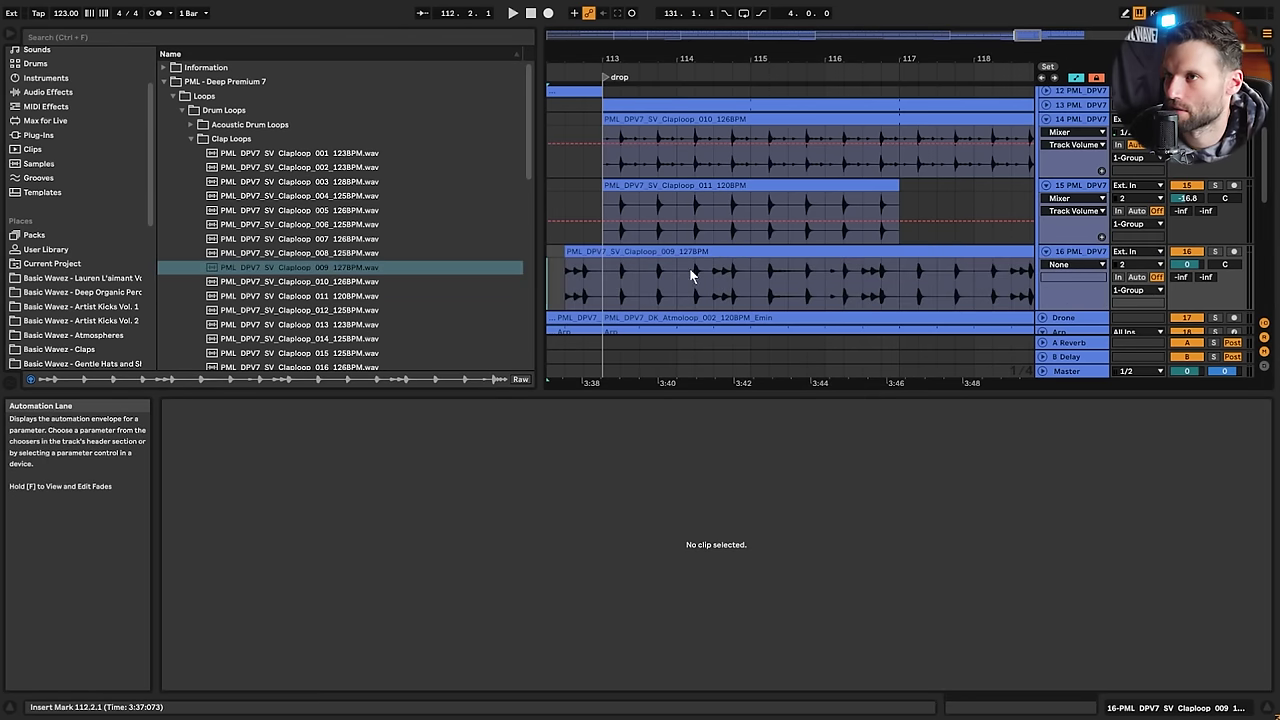
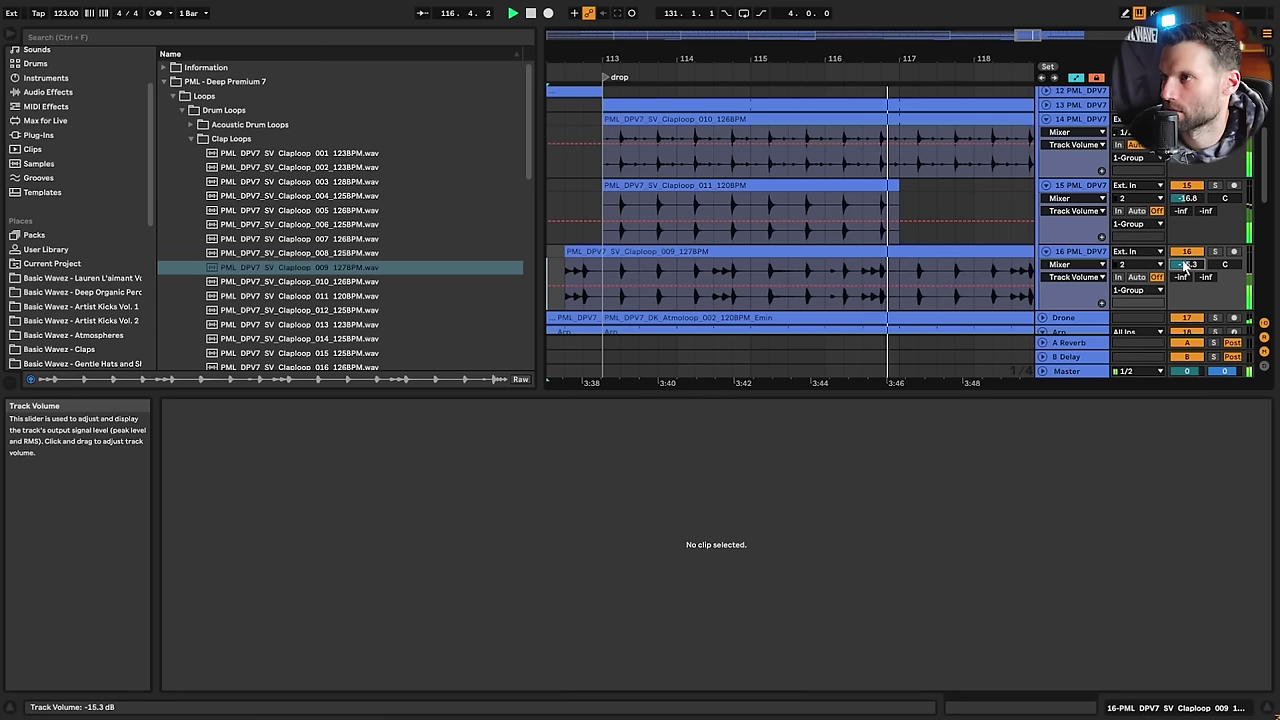
{"action": "key", "text": "space"}
{"action": "left_click_drag", "start_coordinate": [775, 58], "coordinate": [850, 40]}
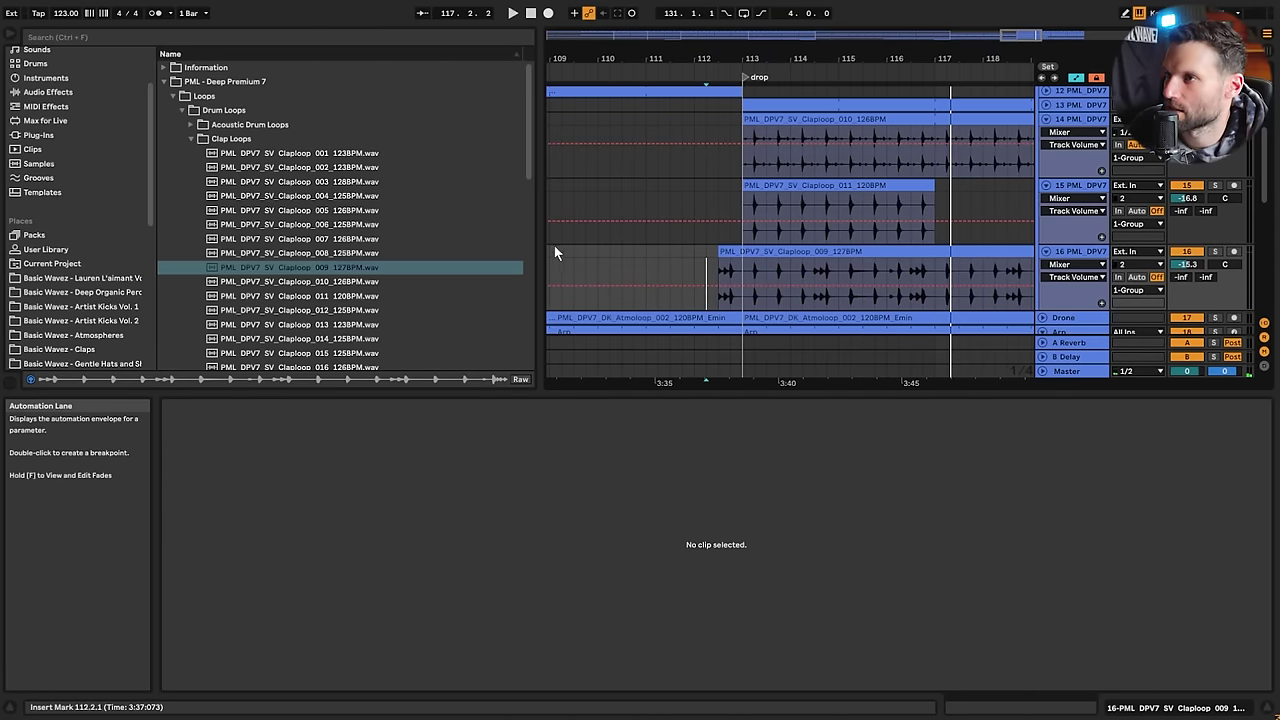
{"action": "left_click", "coordinate": [602, 249]}
{"action": "key", "text": "space"}
Extend the Claploop_011, Claploop_009 and Claploop_010 clips so that all three end at bar 121
{"action": "left_click", "coordinate": [930, 186]}
{"action": "left_click_drag", "start_coordinate": [930, 186], "coordinate": [1160, 187]}
{"action": "left_click_drag", "start_coordinate": [980, 58], "coordinate": [890, 42]}
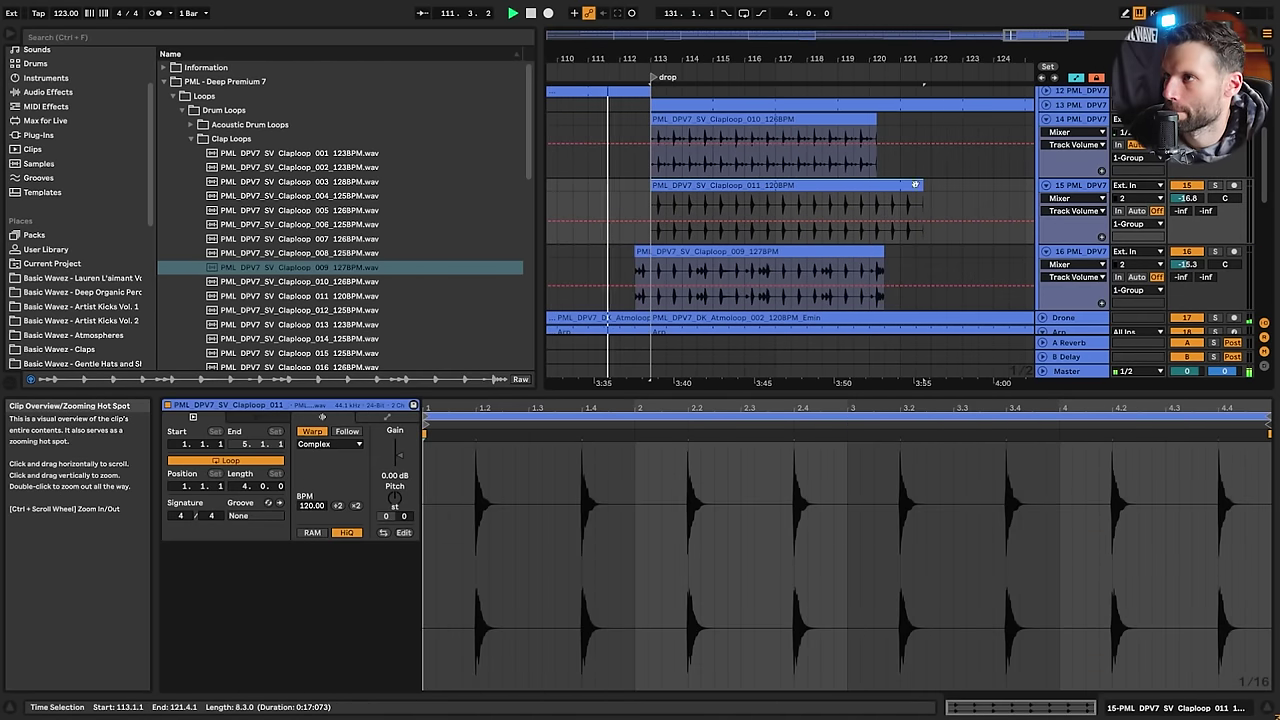
{"action": "left_click_drag", "start_coordinate": [921, 187], "coordinate": [884, 195]}
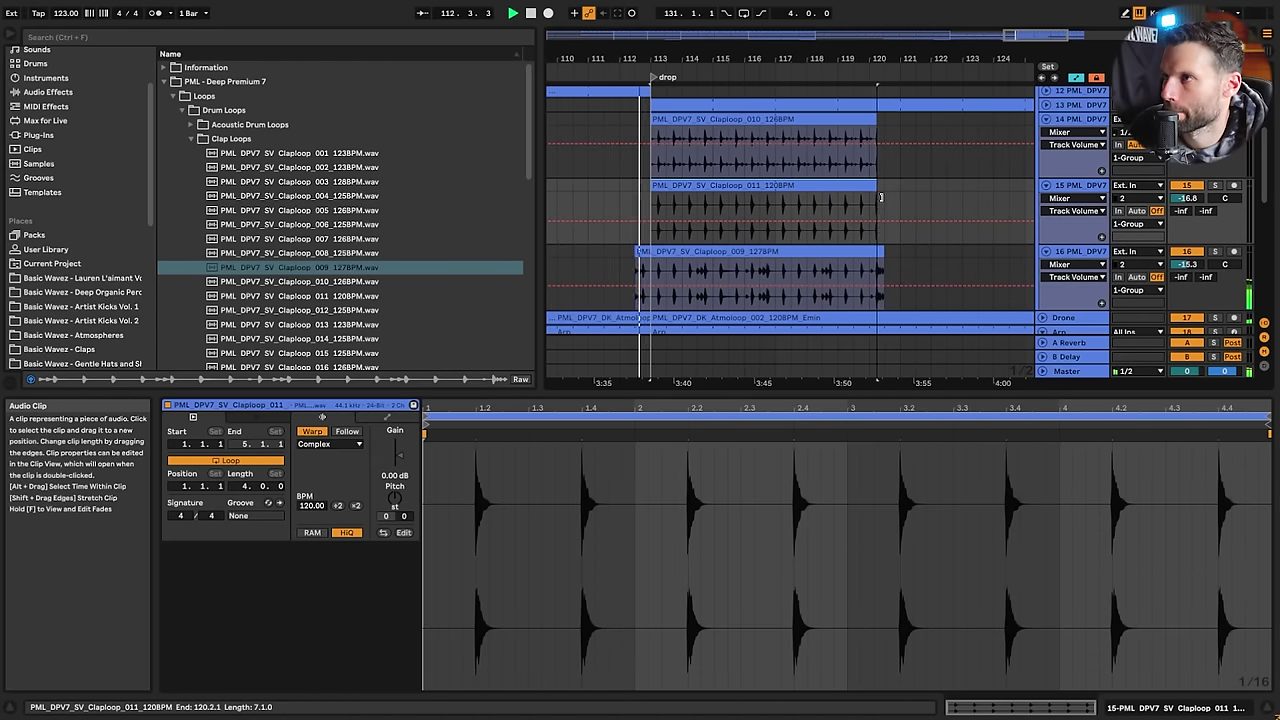
{"action": "left_click", "coordinate": [886, 254]}
{"action": "left_click_drag", "start_coordinate": [887, 254], "coordinate": [901, 254]}
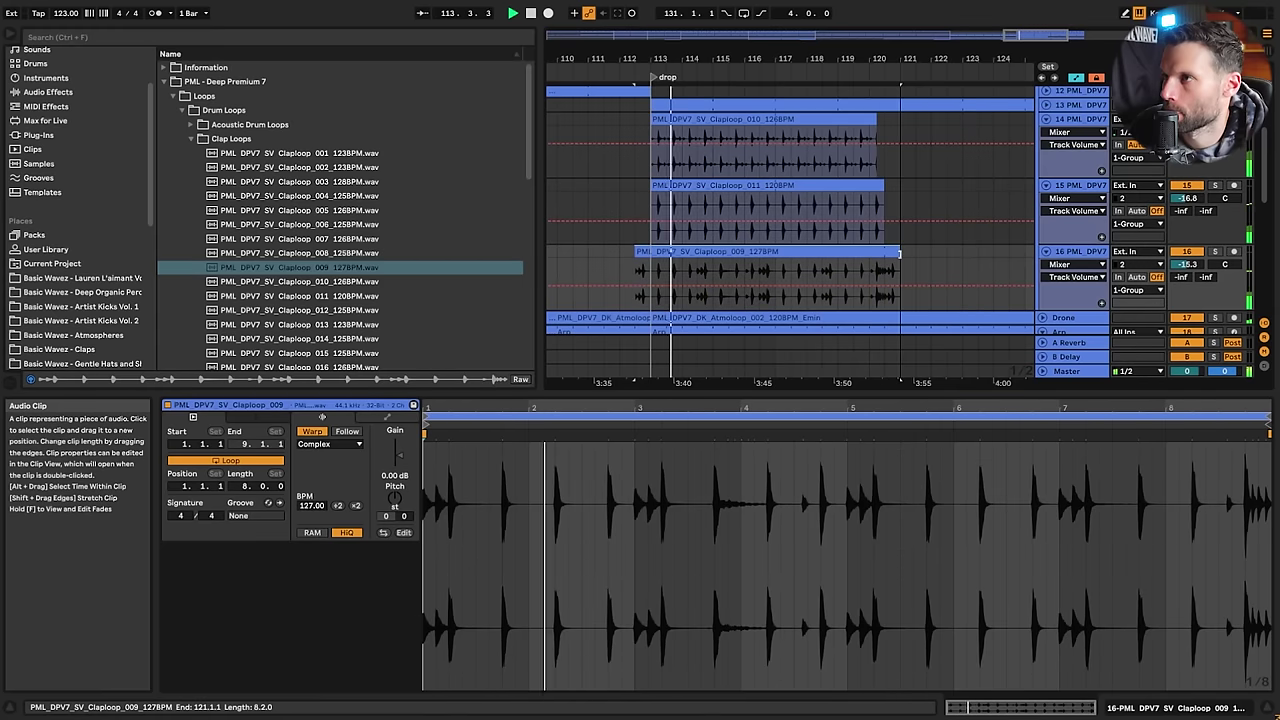
{"action": "left_click_drag", "start_coordinate": [882, 187], "coordinate": [897, 187]}
{"action": "key", "text": "space"}
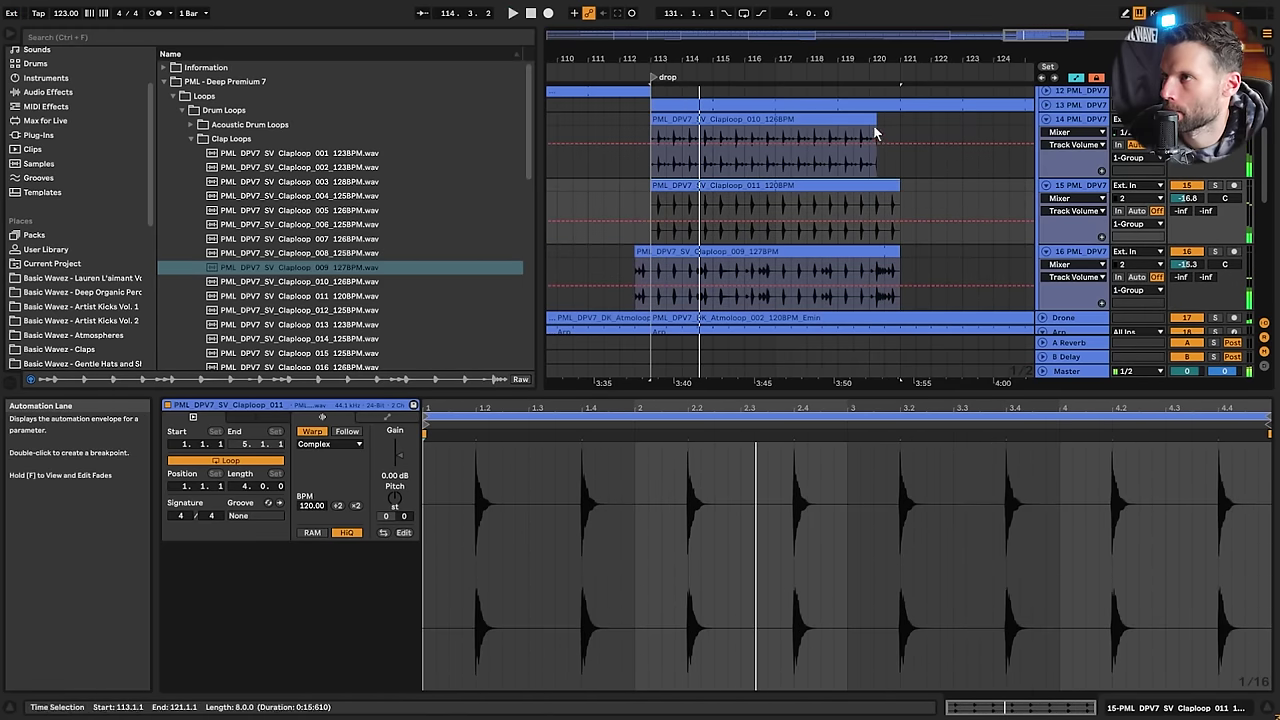
{"action": "left_click_drag", "start_coordinate": [876, 120], "coordinate": [887, 120]}
Extend the start of the Claploop_010 clip back to bar 105 and show its track's devices
{"action": "scroll", "coordinate": [870, 130], "scroll_direction": "left", "scroll_amount": 6}
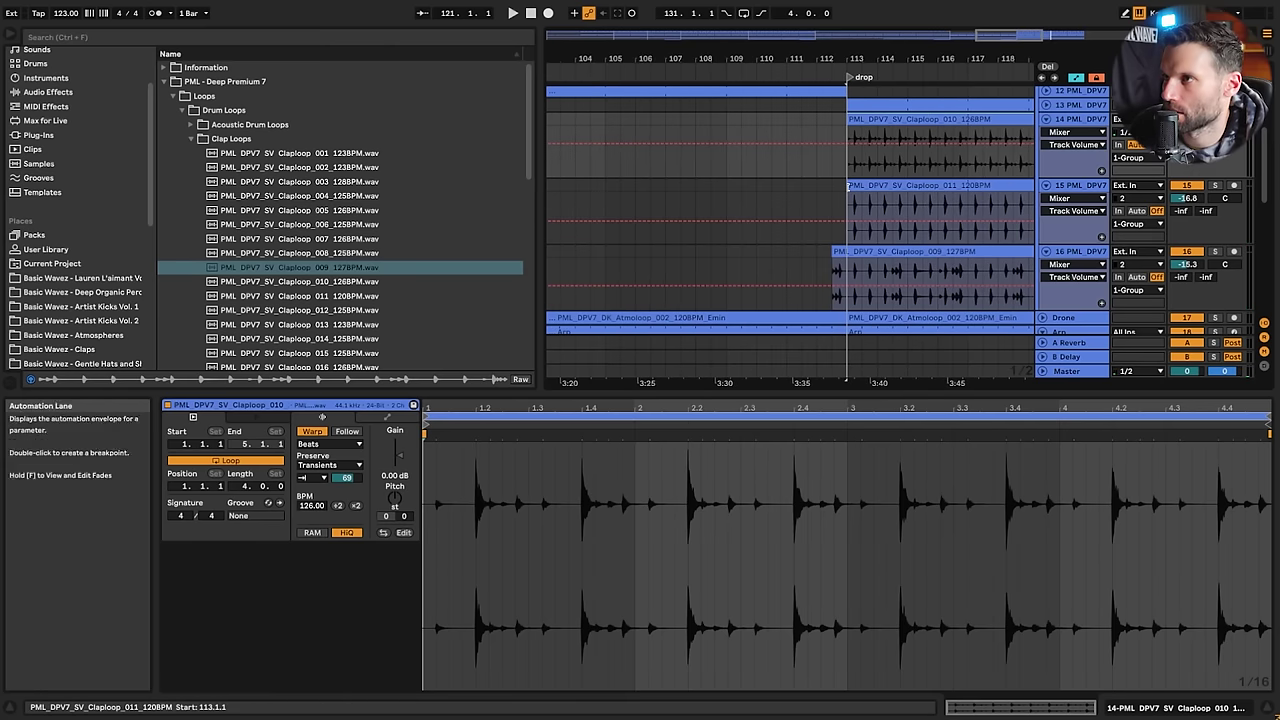
{"action": "mouse_move", "coordinate": [849, 190]}
{"action": "left_mouse_down"}
{"action": "mouse_move", "coordinate": [590, 190]}
{"action": "mouse_move", "coordinate": [849, 198]}
{"action": "left_mouse_up"}
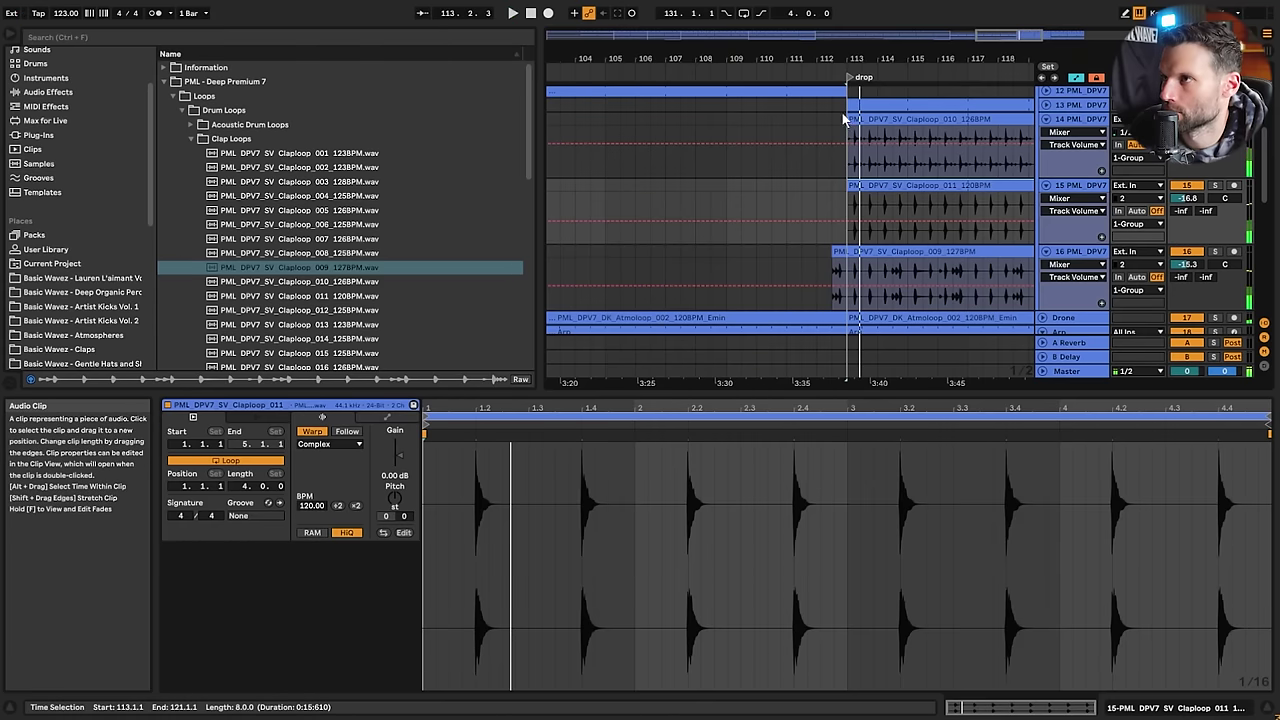
{"action": "left_click_drag", "start_coordinate": [849, 125], "coordinate": [608, 133]}
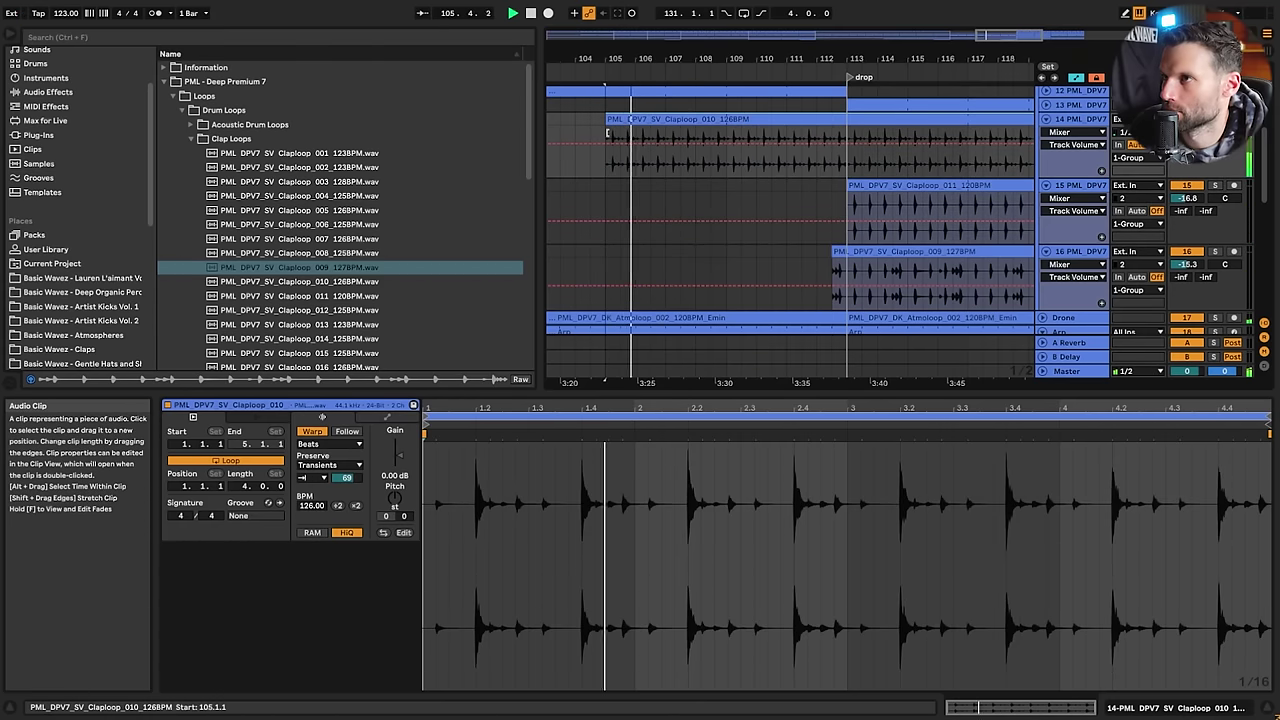
{"action": "left_click", "coordinate": [1076, 120]}
{"action": "double_click", "coordinate": [1076, 120]}
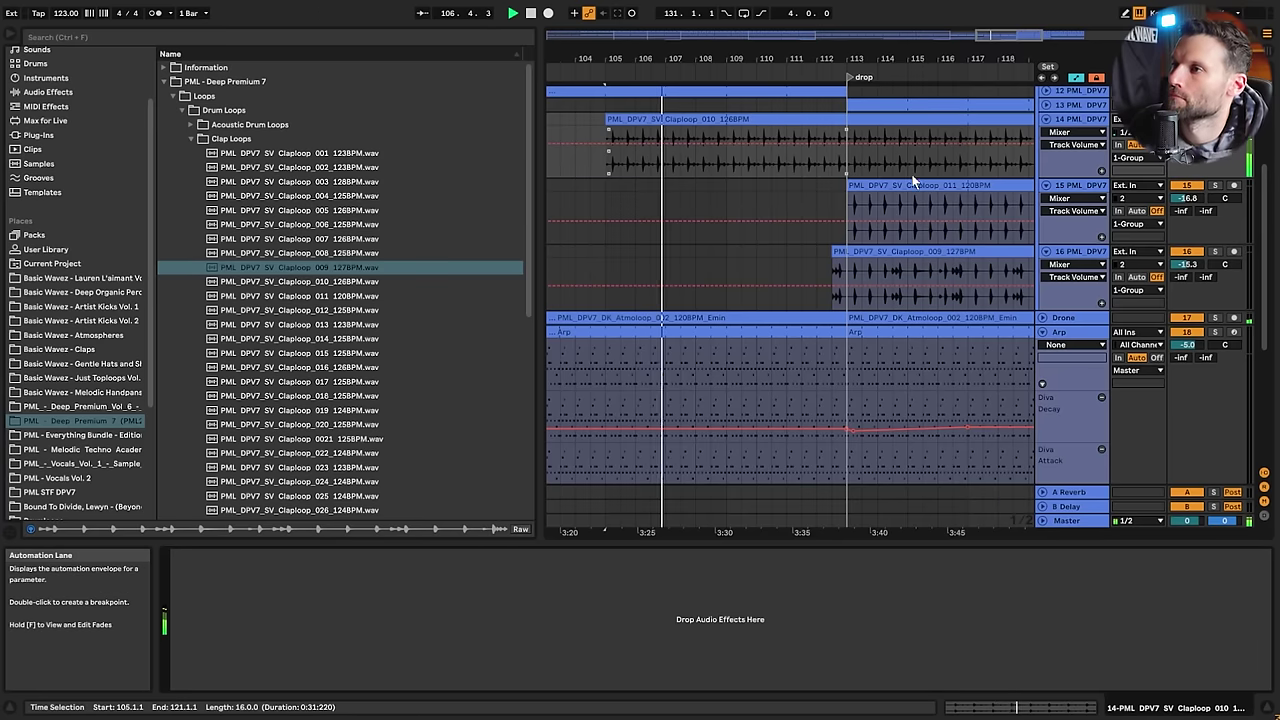
Split the Claploop_010 clip at bar 112 and try a short gap by trimming the second part's start
{"action": "left_click_drag", "start_coordinate": [1012, 36], "coordinate": [1008, 73]}
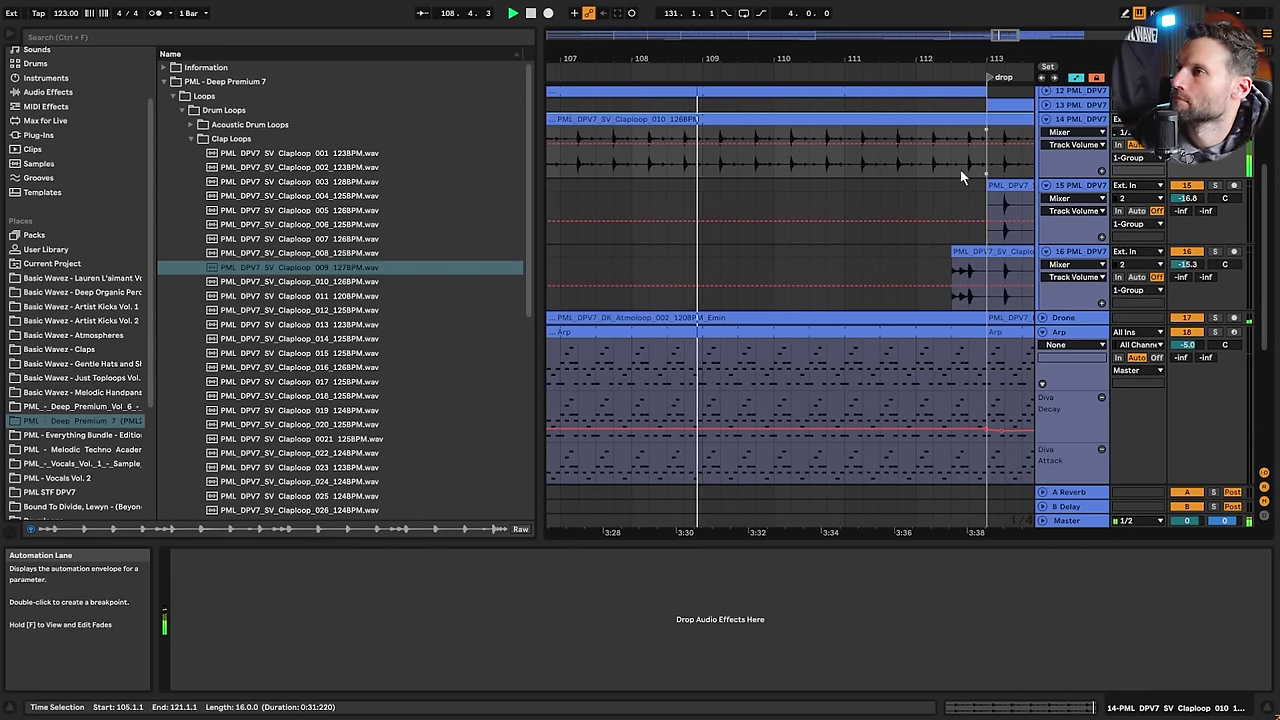
{"action": "left_click", "coordinate": [915, 169]}
{"action": "key", "text": "ctrl+e"}
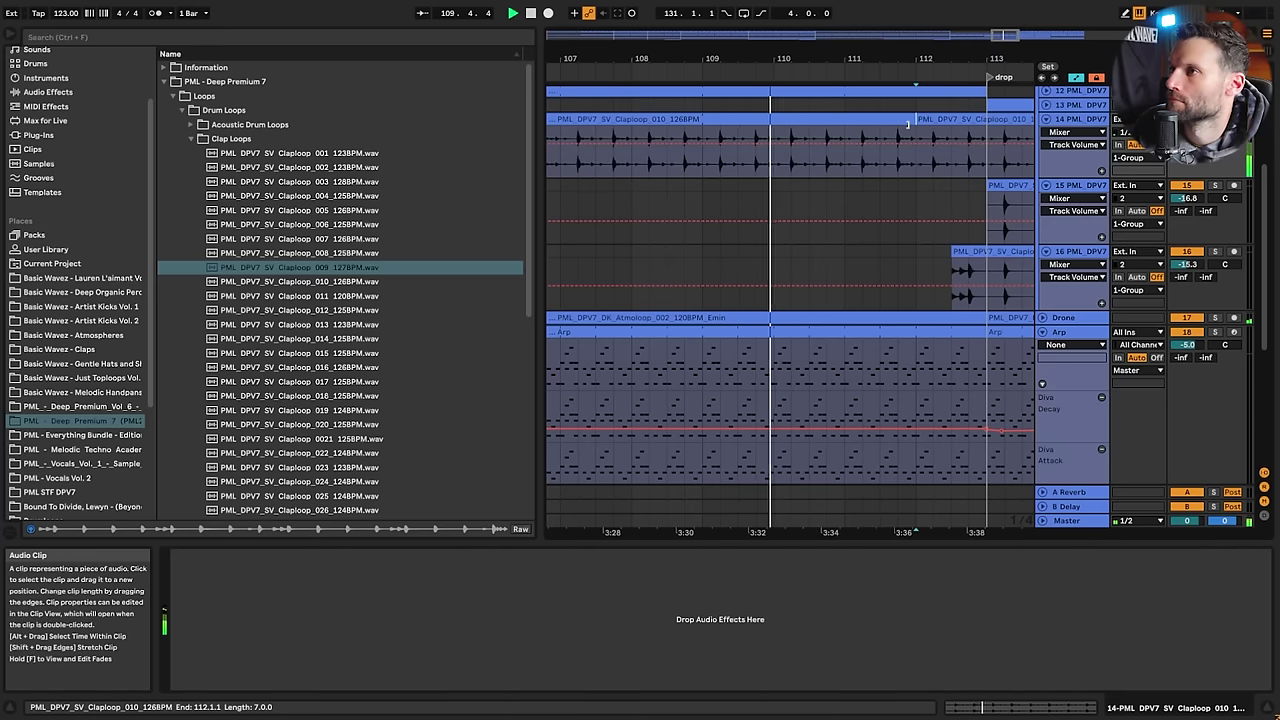
{"action": "left_click_drag", "start_coordinate": [920, 120], "coordinate": [969, 129]}
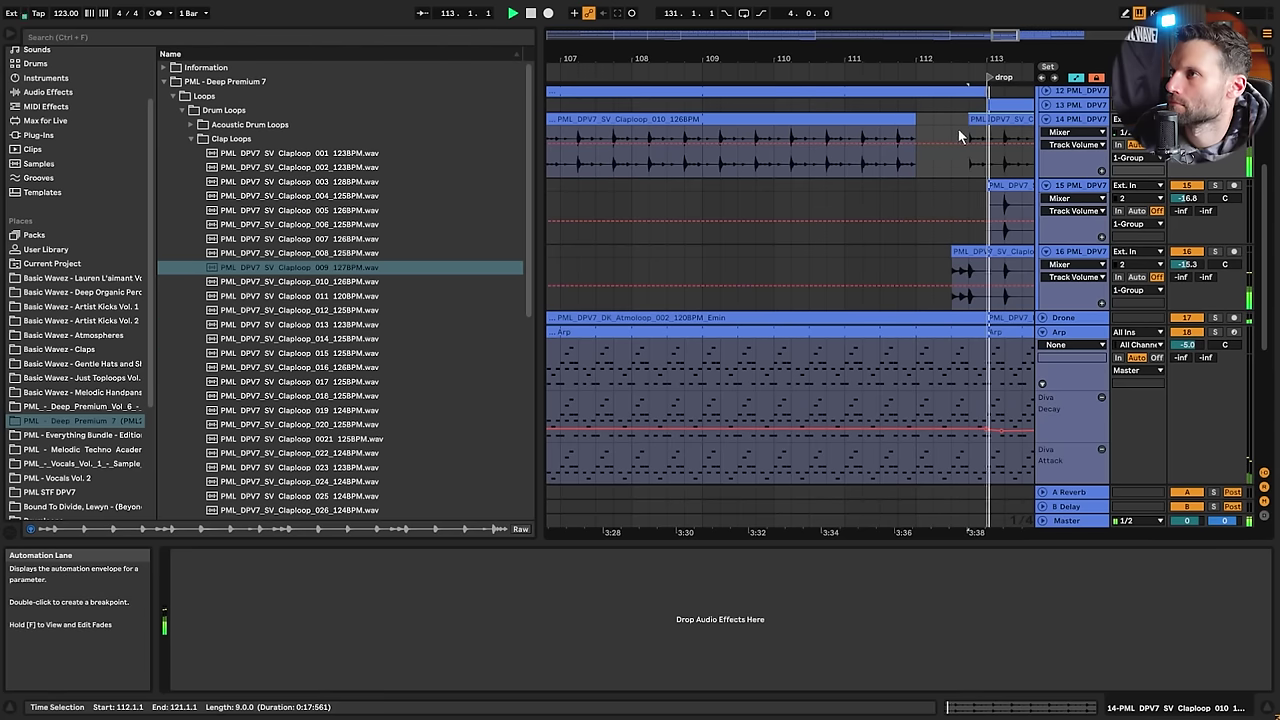
{"action": "left_click_drag", "start_coordinate": [1004, 35], "coordinate": [1002, 23]}
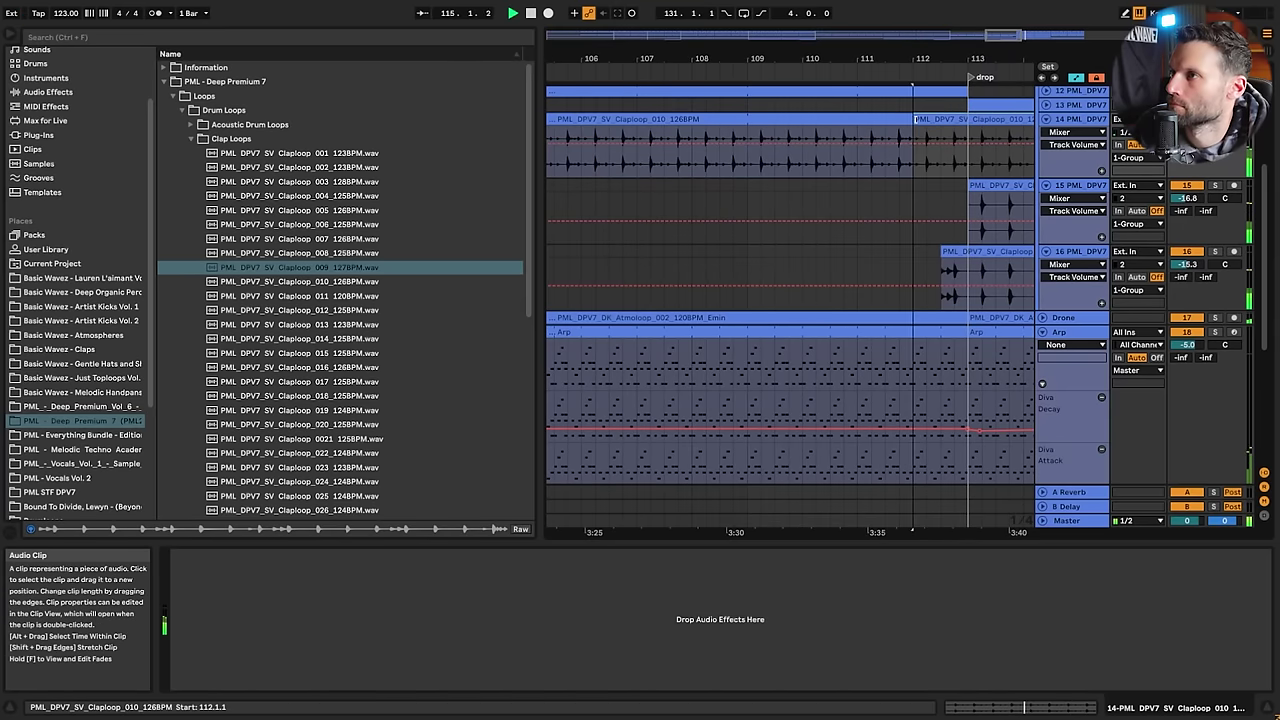
Extend the three clap loop clips to bar 129, matching the end of the other drop clips
{"action": "left_click_drag", "start_coordinate": [1000, 36], "coordinate": [1014, 8]}
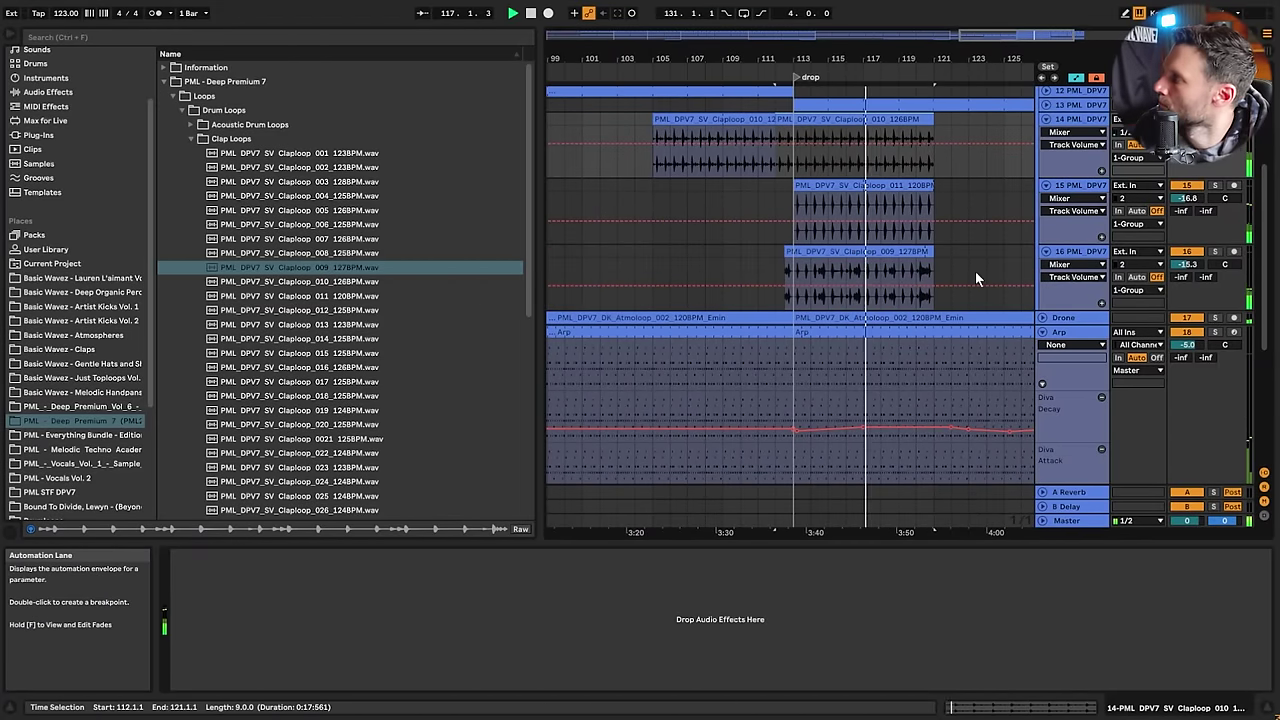
{"action": "left_click", "coordinate": [912, 250]}
{"action": "left_click_drag", "start_coordinate": [927, 251], "coordinate": [1079, 256]}
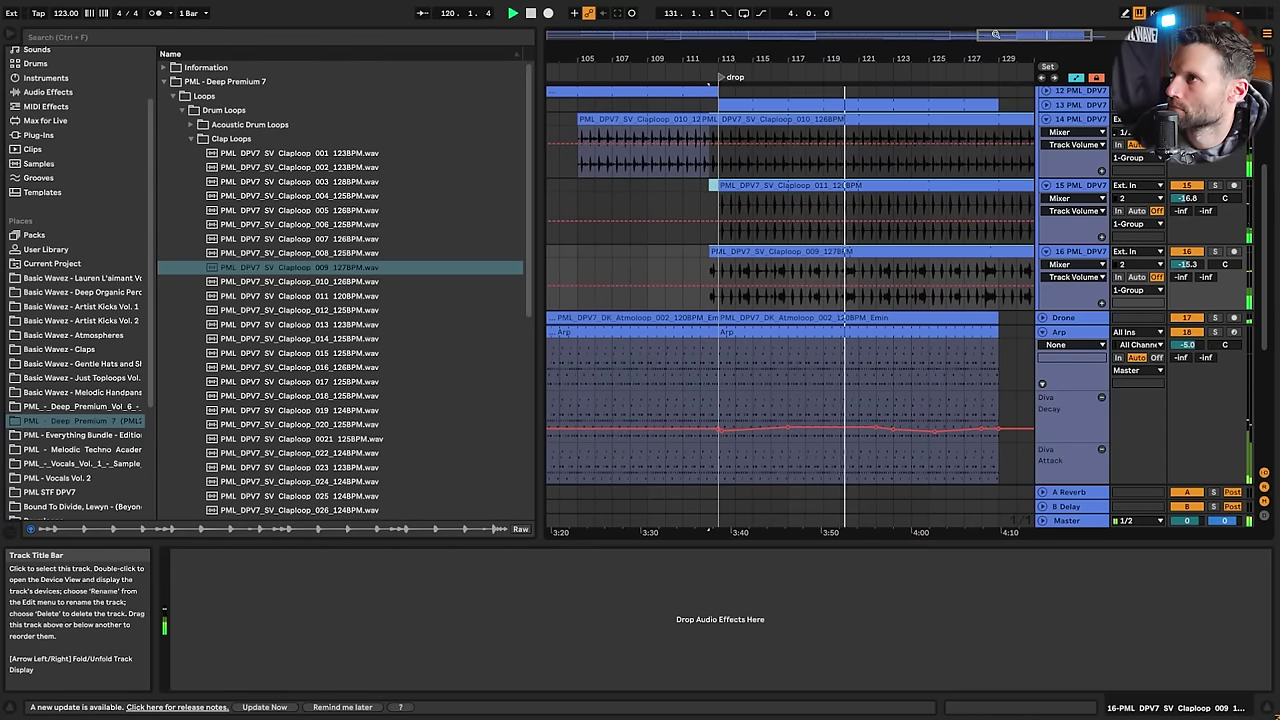
{"action": "left_click_drag", "start_coordinate": [972, 60], "coordinate": [900, 30]}
{"action": "left_click", "coordinate": [818, 120]}
{"action": "left_click_drag", "start_coordinate": [818, 120], "coordinate": [774, 120]}
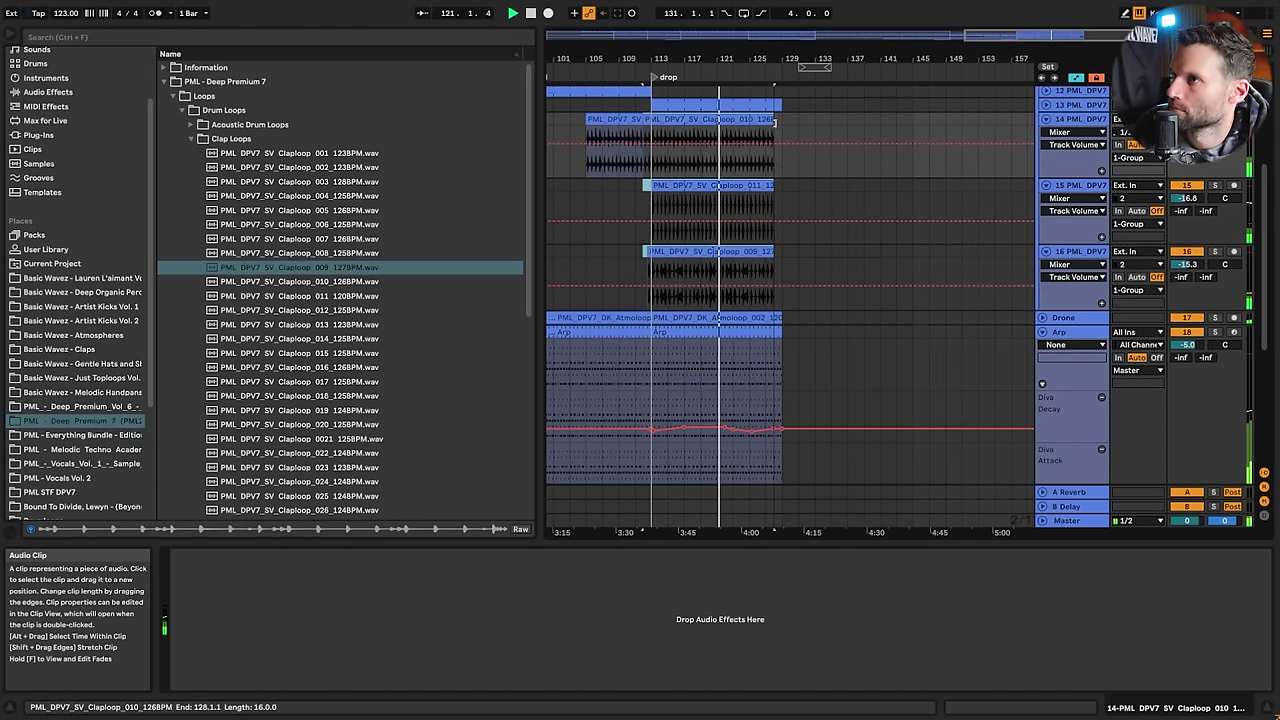
Remove the rise in the Arp's Diva FreqModDepth automation across the drop and play from bar 119 to check it
{"action": "left_click", "coordinate": [750, 358]}
{"action": "scroll", "coordinate": [819, 362], "scroll_direction": "down", "scroll_amount": 3}
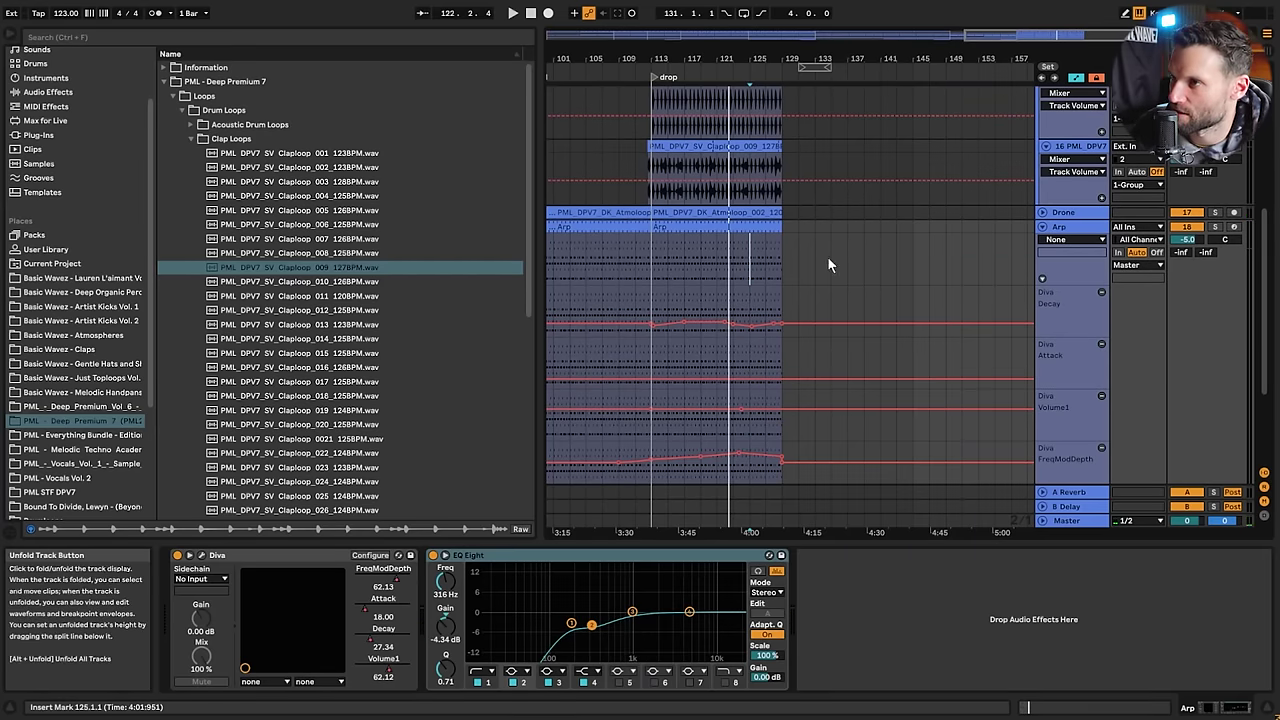
{"action": "scroll", "coordinate": [704, 386], "scroll_direction": "down", "scroll_amount": 3}
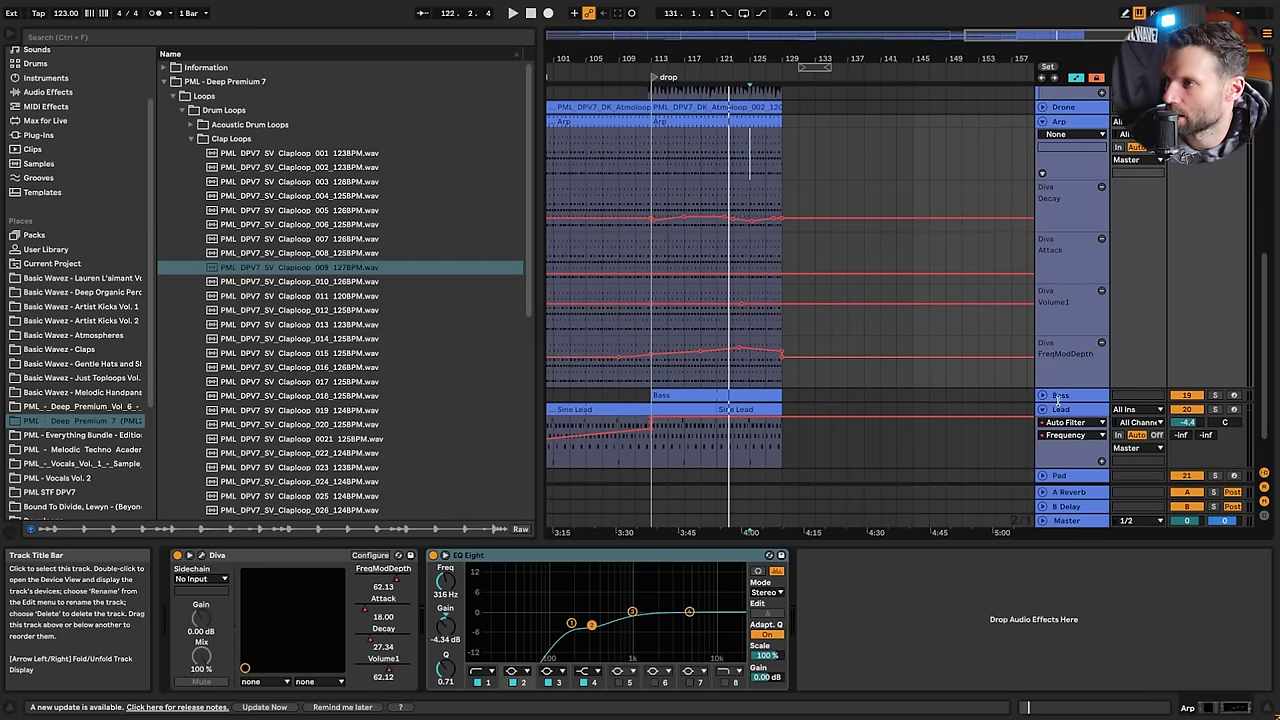
{"action": "left_click", "coordinate": [653, 448]}
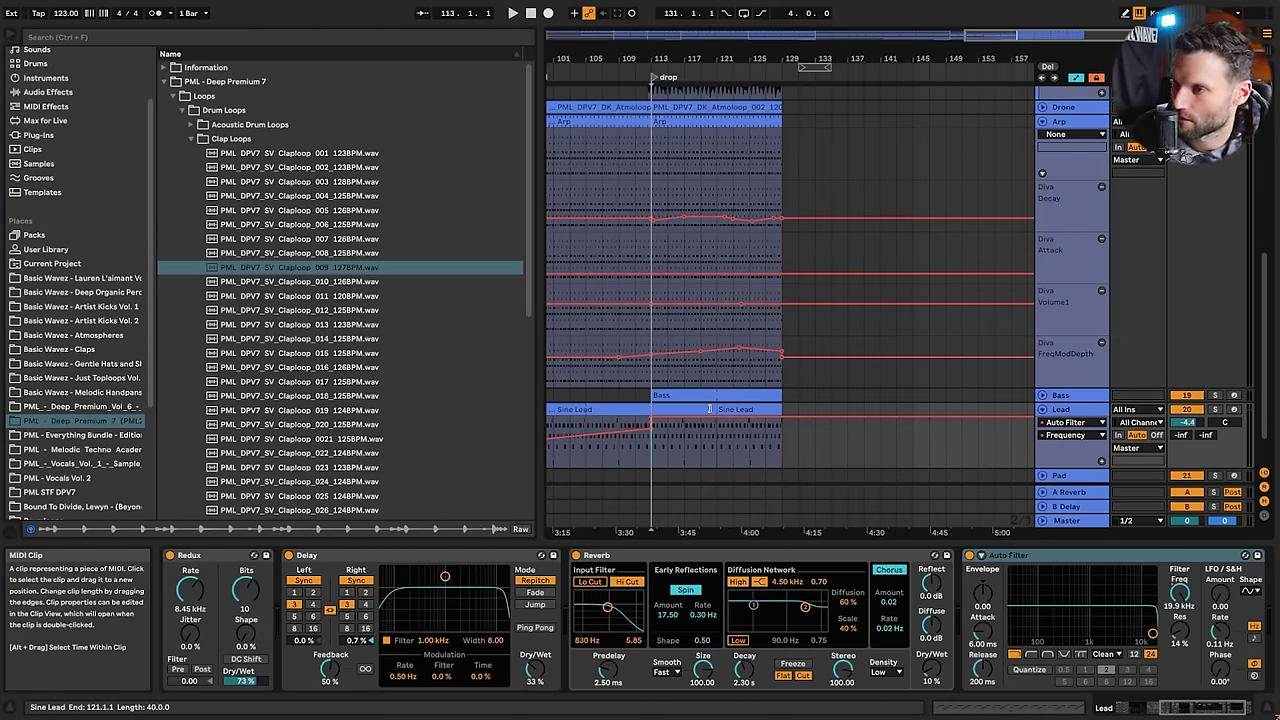
{"action": "left_click", "coordinate": [736, 349]}
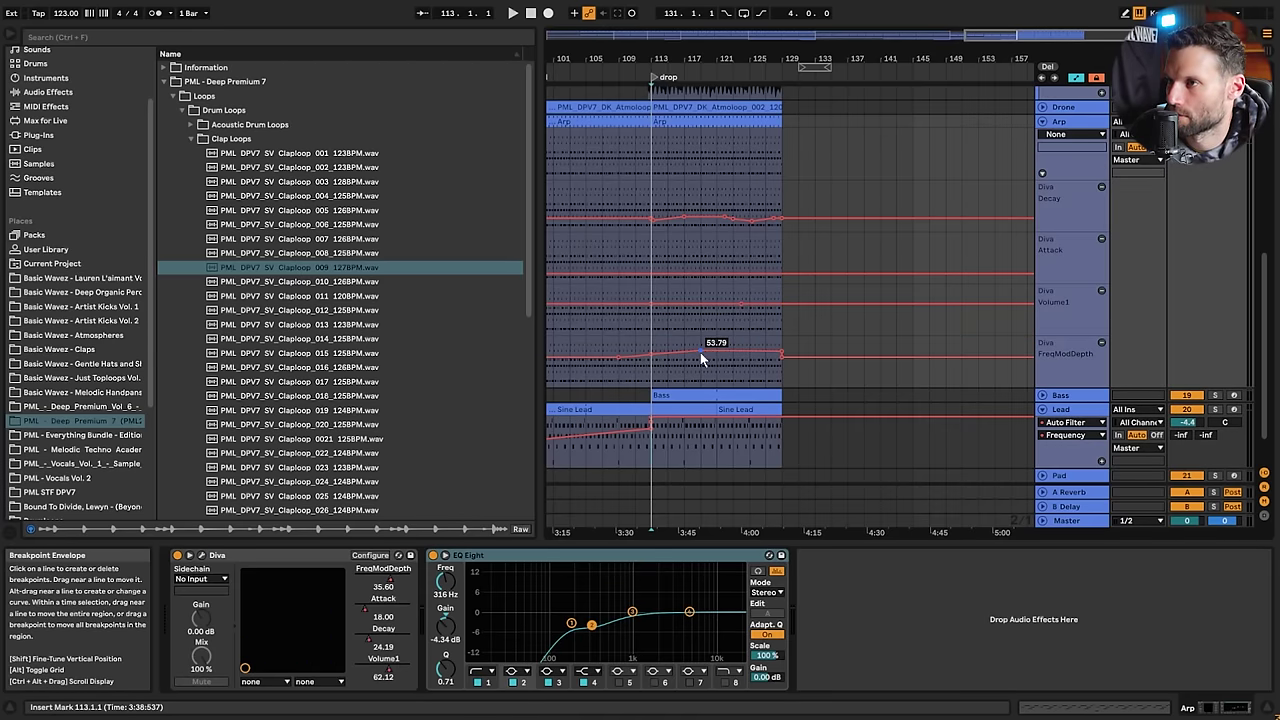
{"action": "left_click", "coordinate": [702, 377]}
{"action": "key", "text": "space"}
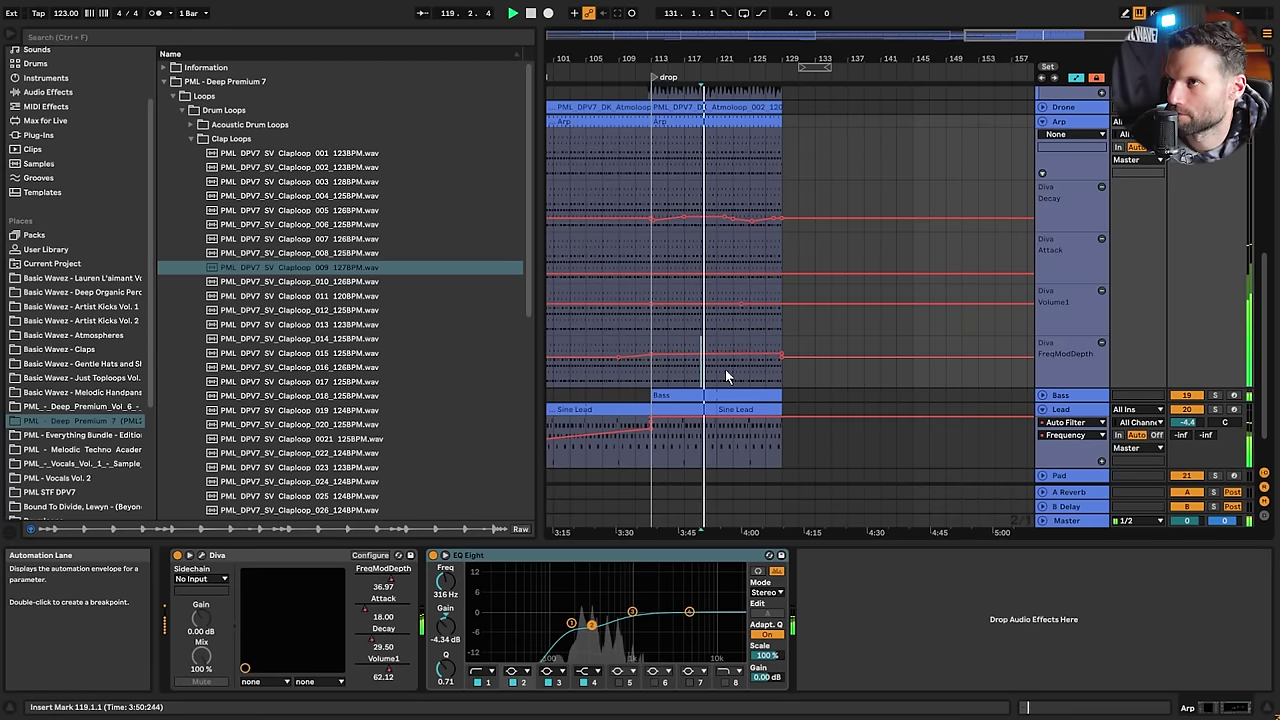
{"action": "scroll", "coordinate": [722, 372], "scroll_direction": "up", "scroll_amount": 3}
{"action": "key", "text": "space"}
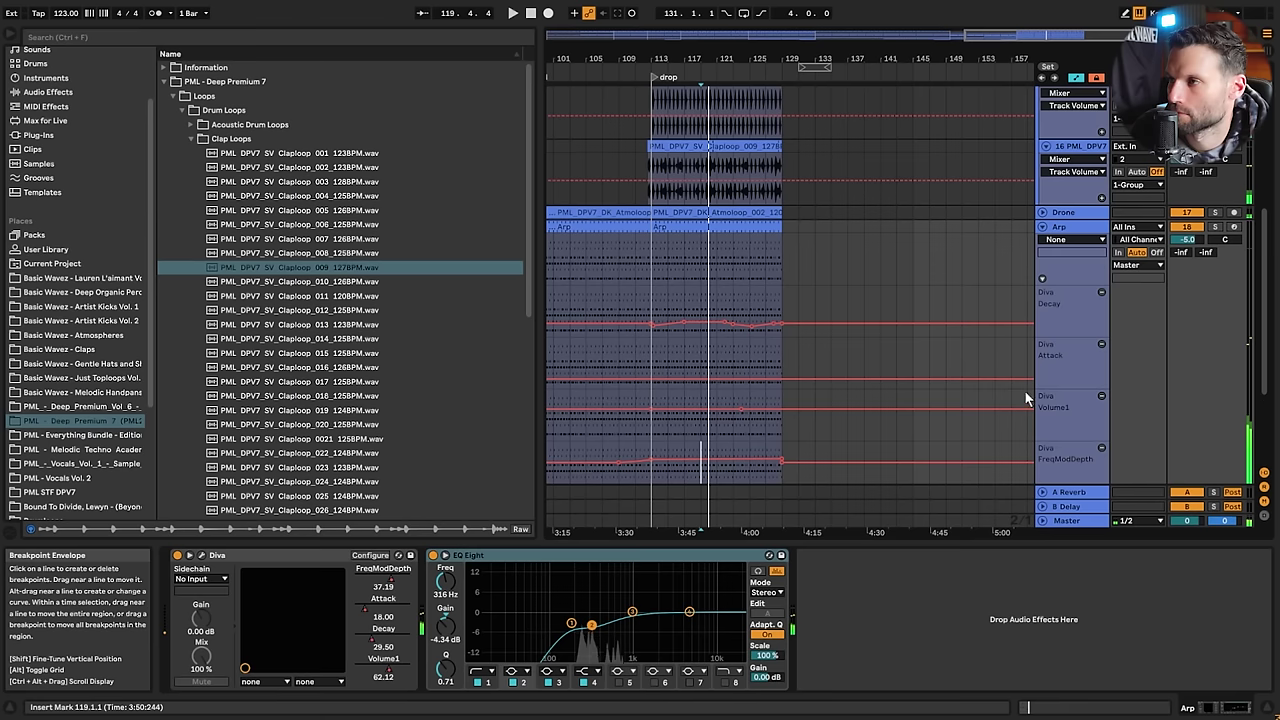
Fold all tracks for an overview and play the transition from bar 95 into the build
{"action": "left_click", "coordinate": [1042, 224], "text": "alt"}
{"action": "left_click_drag", "start_coordinate": [1002, 33], "coordinate": [886, 45]}
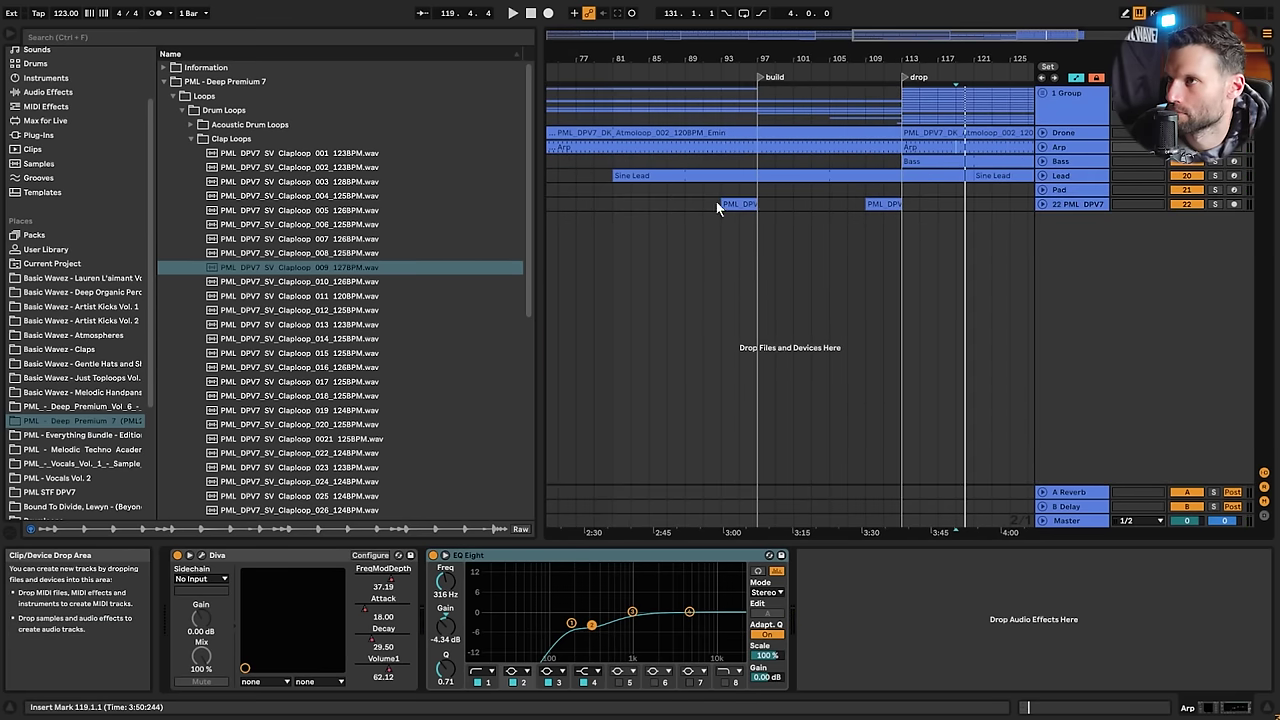
{"action": "left_click", "coordinate": [717, 203]}
{"action": "key", "text": "space"}
{"action": "left_click", "coordinate": [779, 178]}
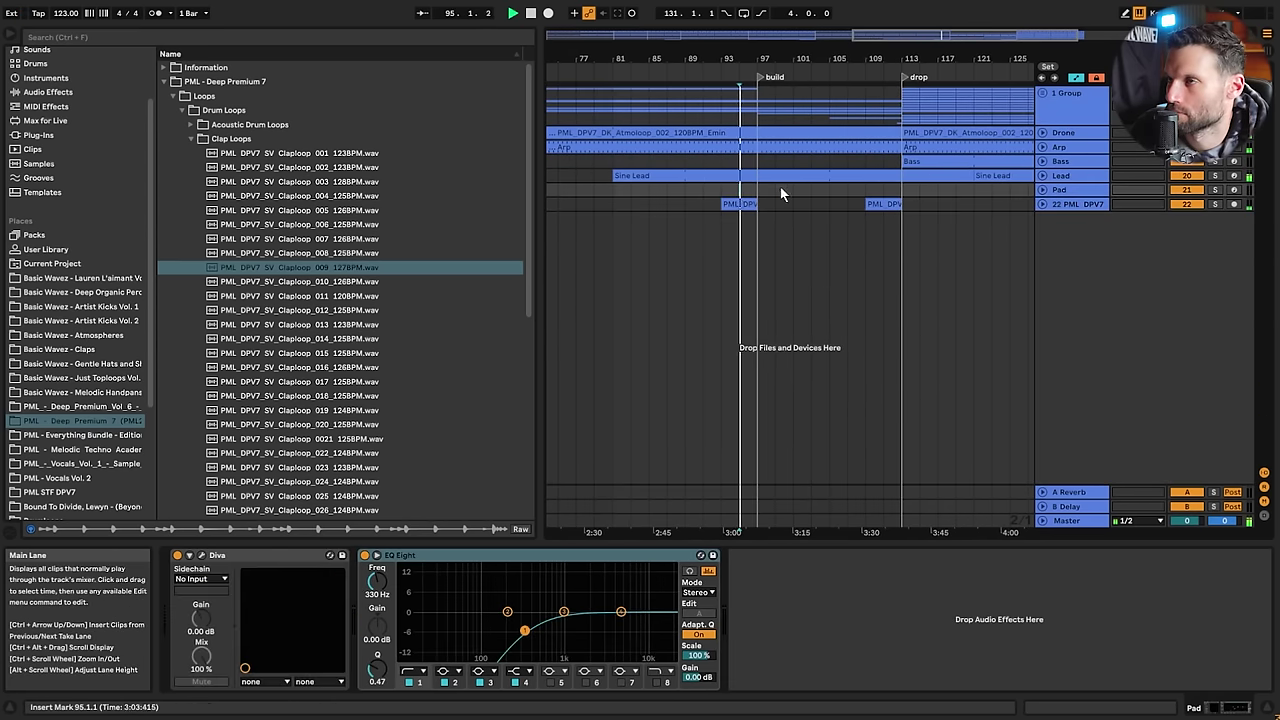
{"action": "left_click_drag", "start_coordinate": [914, 36], "coordinate": [938, 83]}
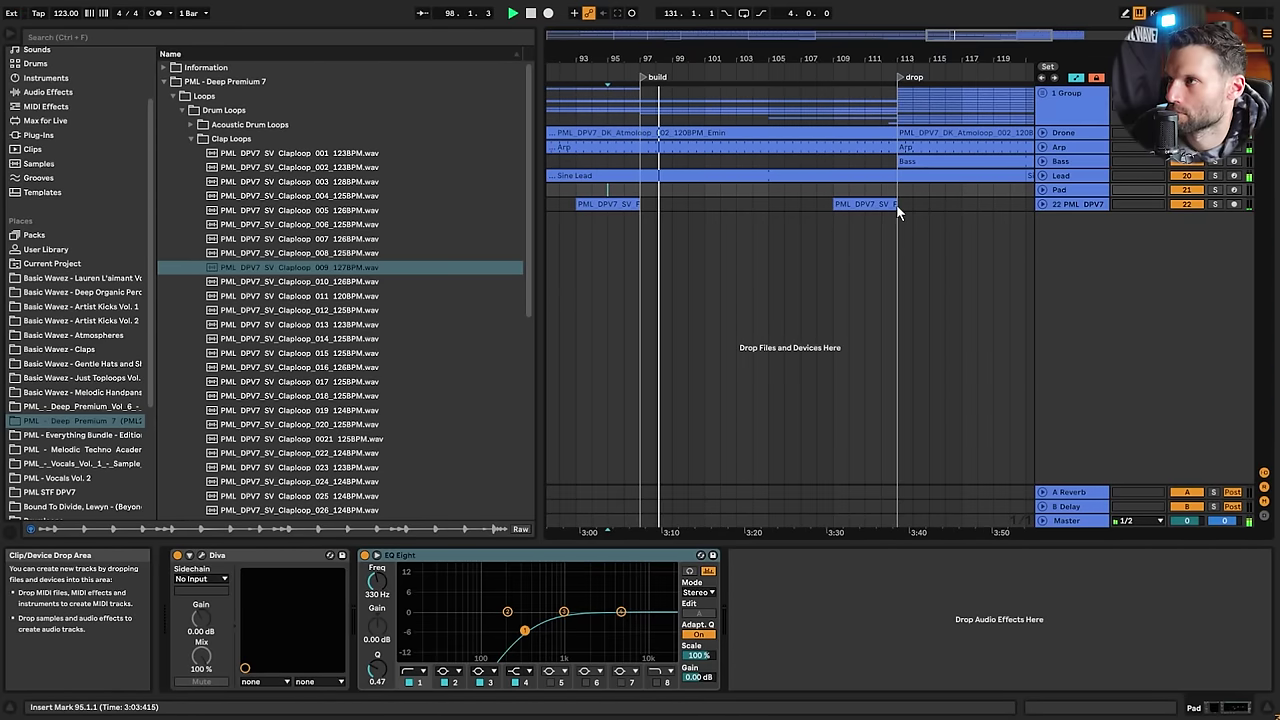
Unfold the Bass track, copy the drop's first bass note to bar 97 and lengthen its clip and B1 note to bar 105
{"action": "left_click", "coordinate": [1042, 161]}
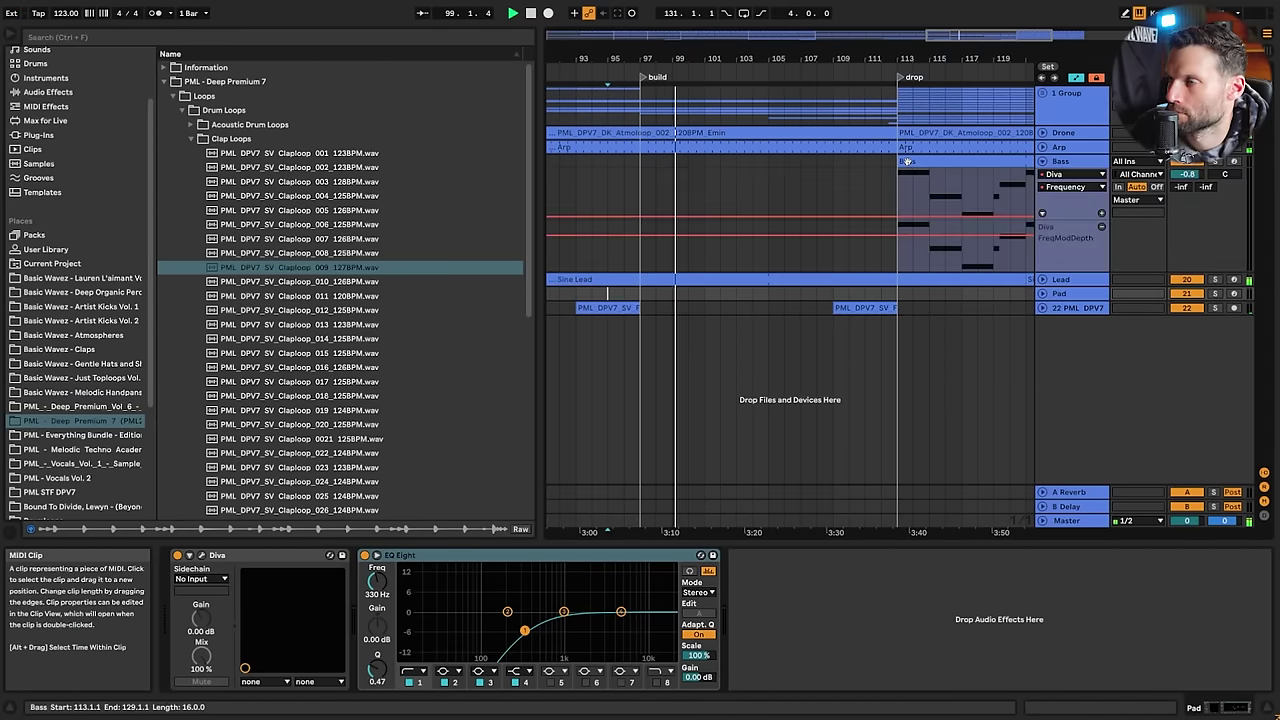
{"action": "key", "text": "space"}
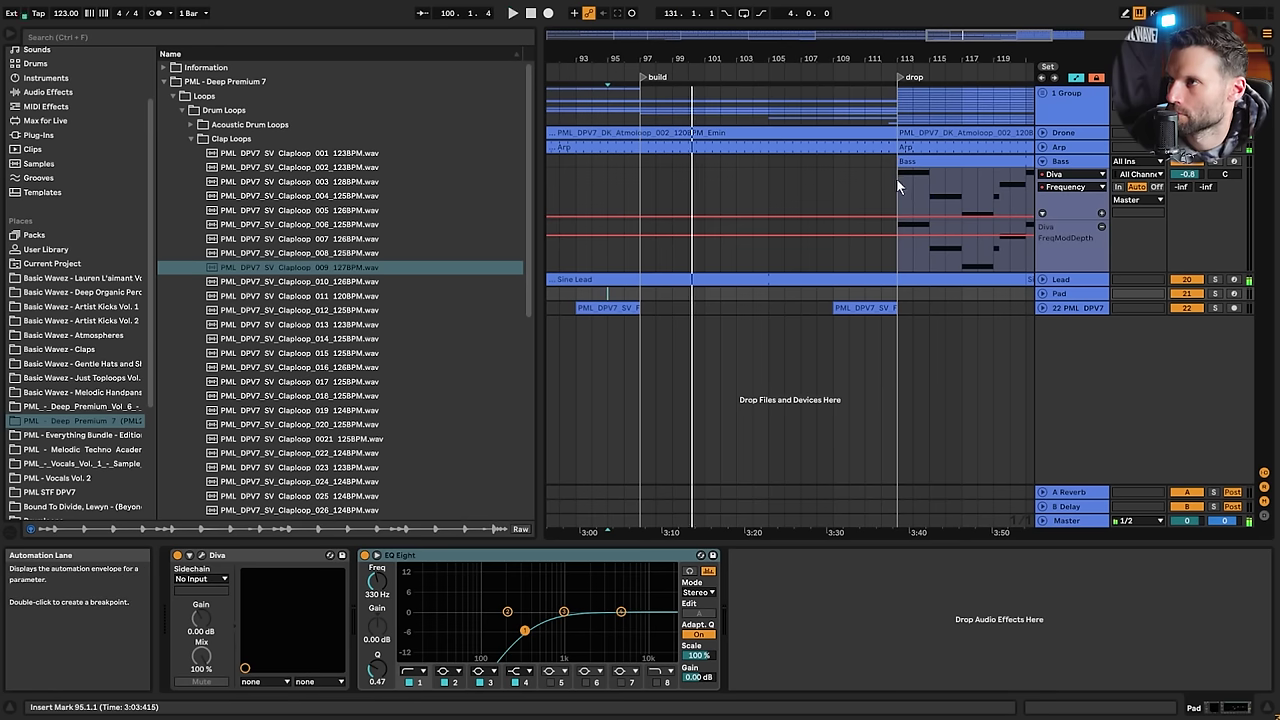
{"action": "left_click_drag", "start_coordinate": [897, 177], "coordinate": [760, 172]}
{"action": "left_click", "coordinate": [577, 164]}
{"action": "key", "text": "space"}
{"action": "key", "text": "space"}
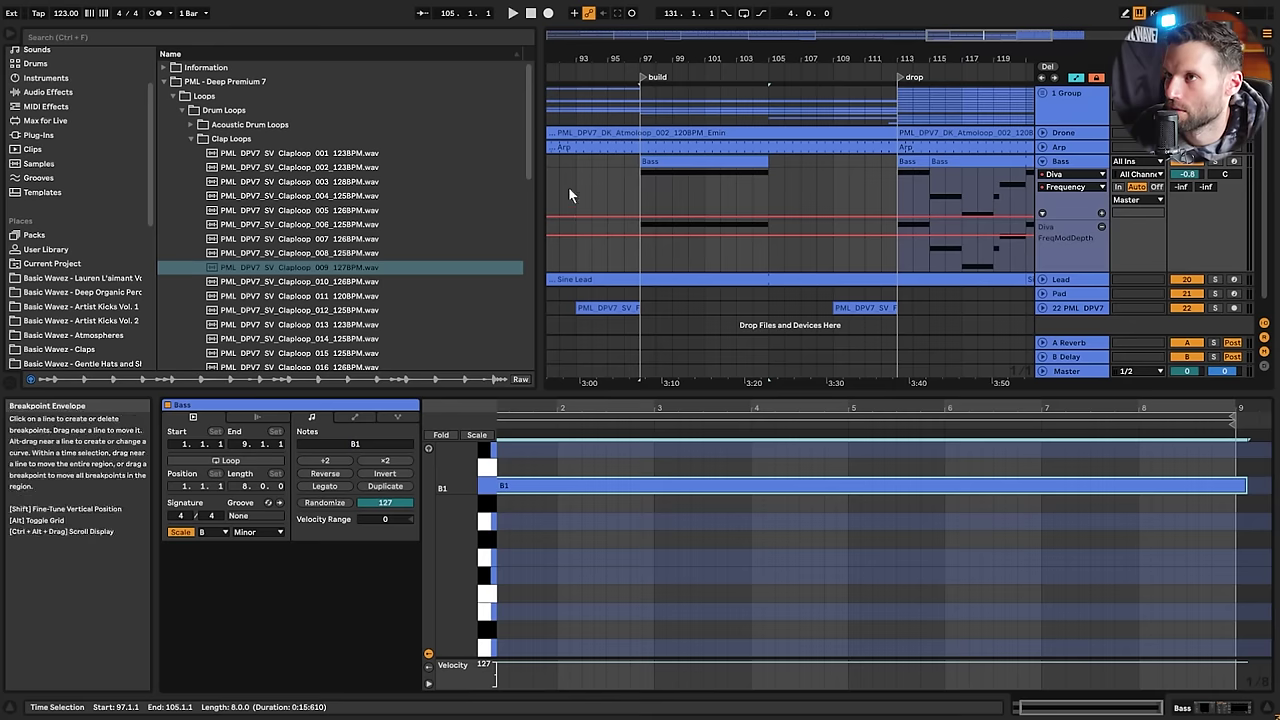
Play from bar 92 into the build to audition the new bass note and show the Bass track's device chain
{"action": "left_click", "coordinate": [561, 165]}
{"action": "key", "text": "space"}
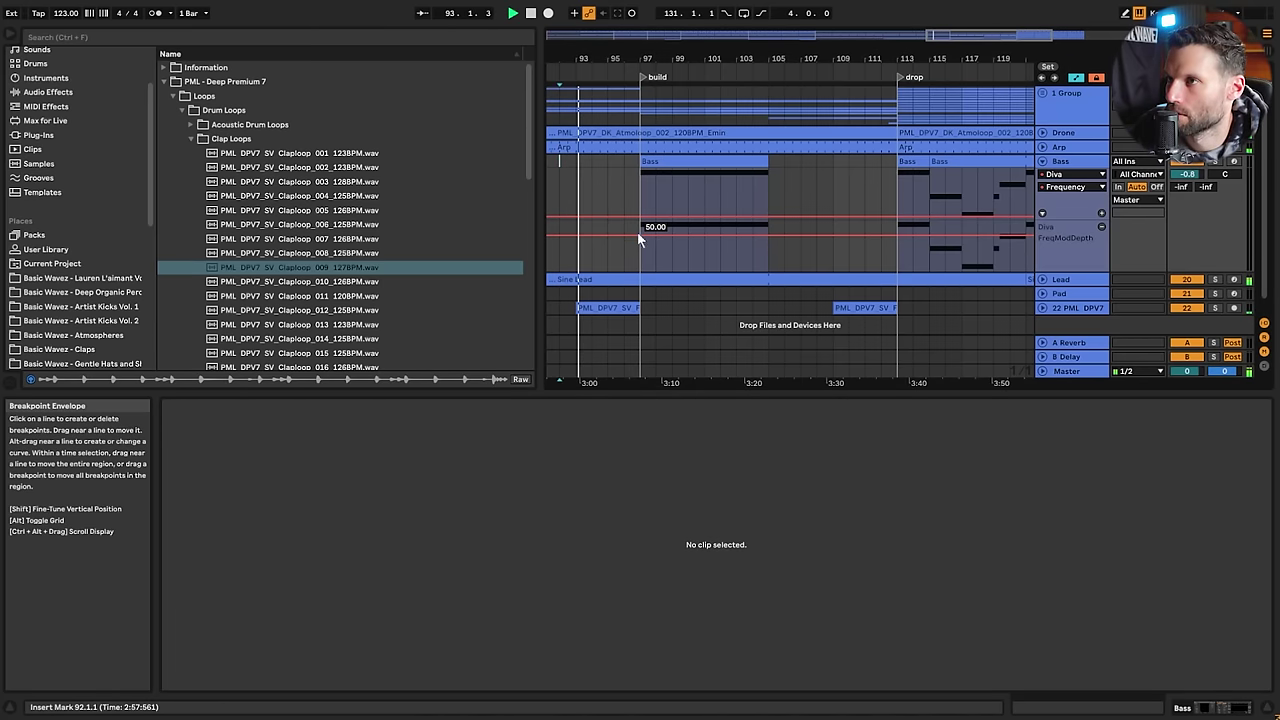
{"action": "left_click", "coordinate": [766, 253]}
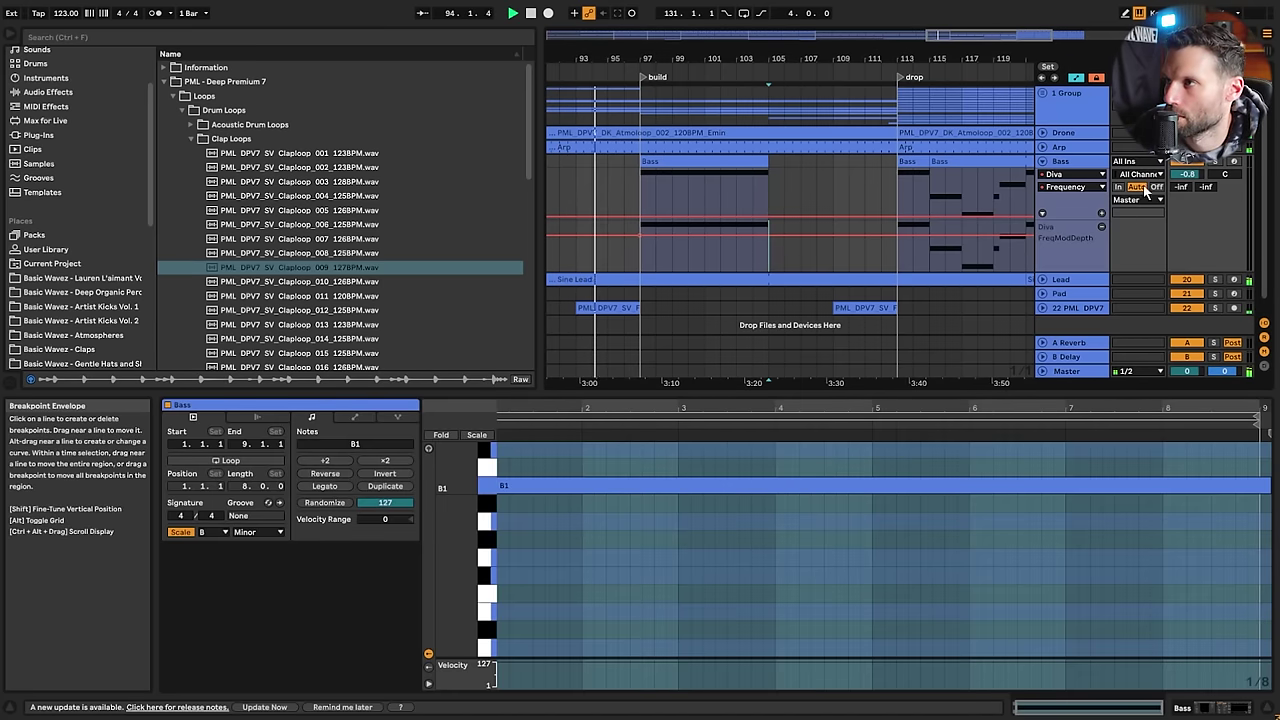
{"action": "double_click", "coordinate": [1081, 162]}
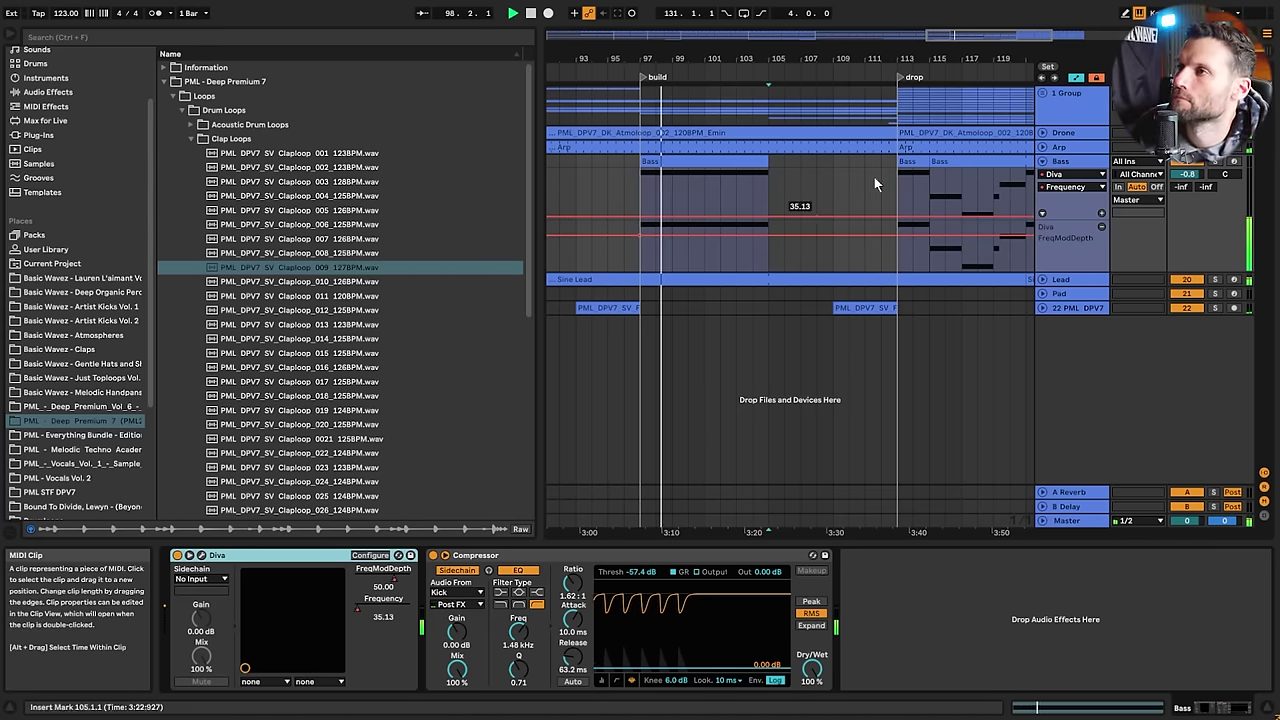
Extend the build's Bass clip to the drop at bar 113 and lengthen its B1 note to the full 16 bars
{"action": "scroll", "coordinate": [786, 236], "scroll_direction": "down", "scroll_amount": 5}
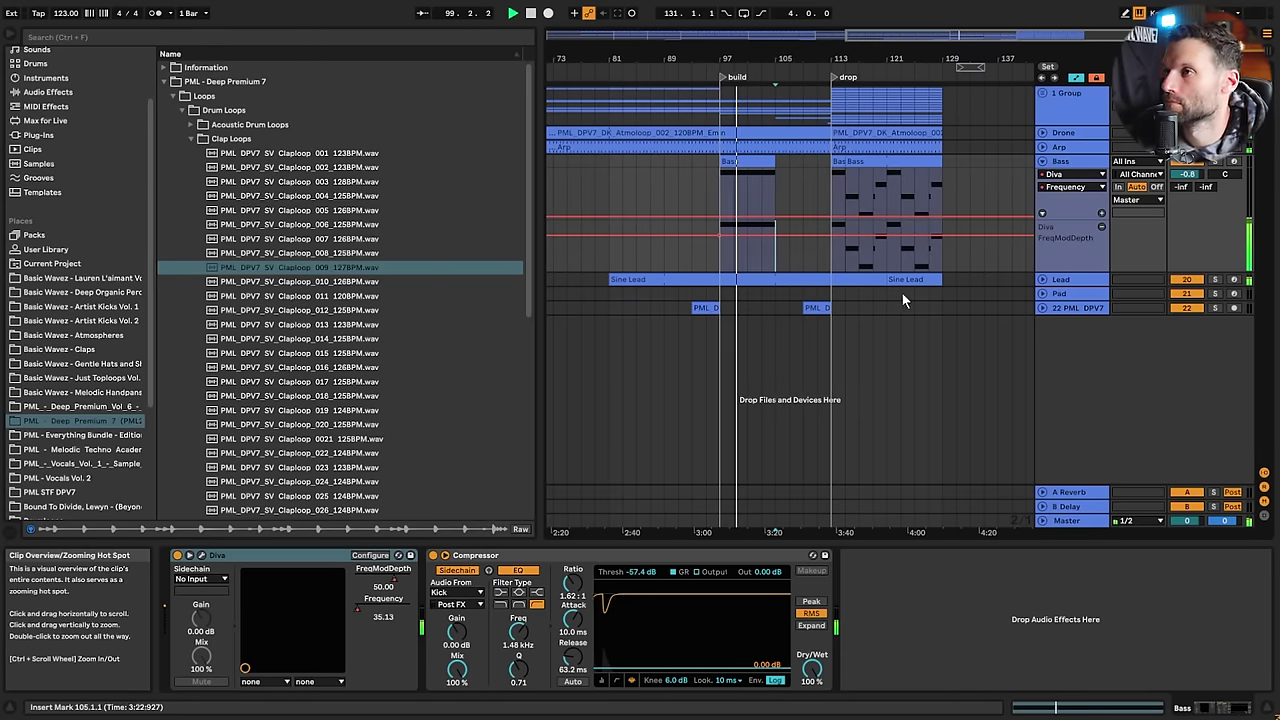
{"action": "mouse_move", "coordinate": [963, 40]}
{"action": "left_mouse_down"}
{"action": "mouse_move", "coordinate": [960, 6]}
{"action": "mouse_move", "coordinate": [966, 36]}
{"action": "left_mouse_up"}
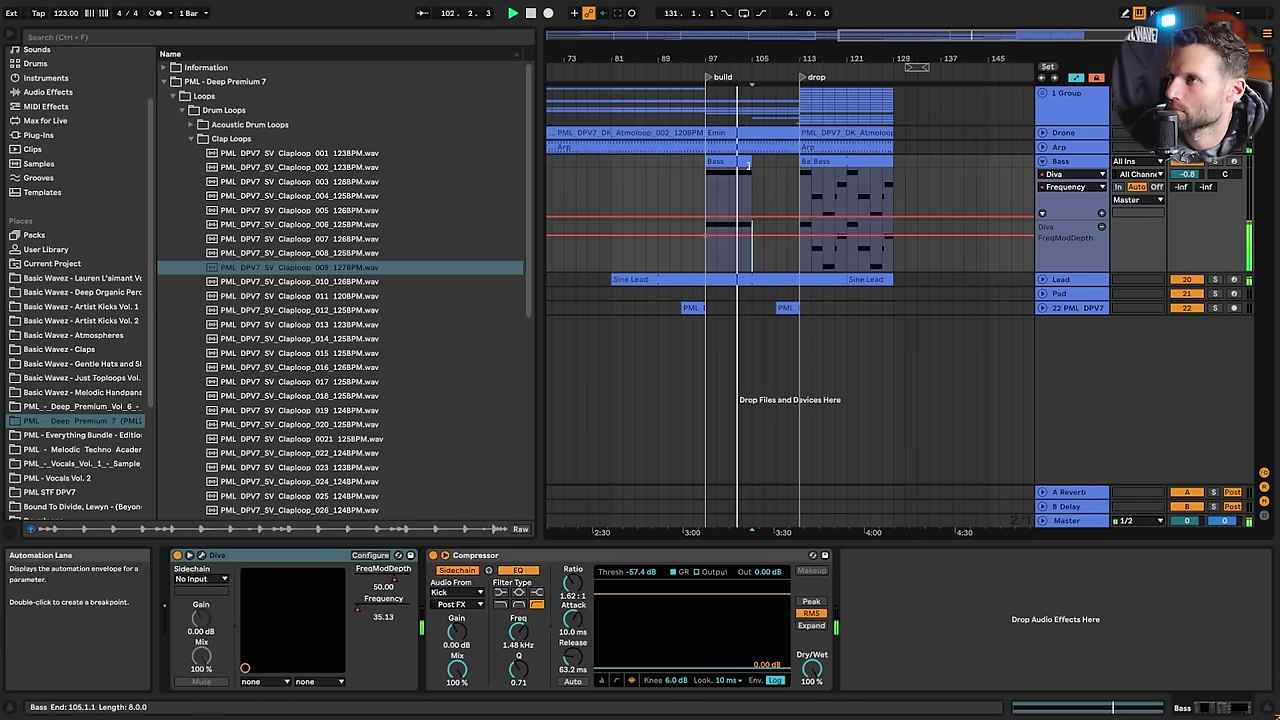
{"action": "left_click_drag", "start_coordinate": [748, 165], "coordinate": [791, 167]}
{"action": "double_click", "coordinate": [799, 167]}
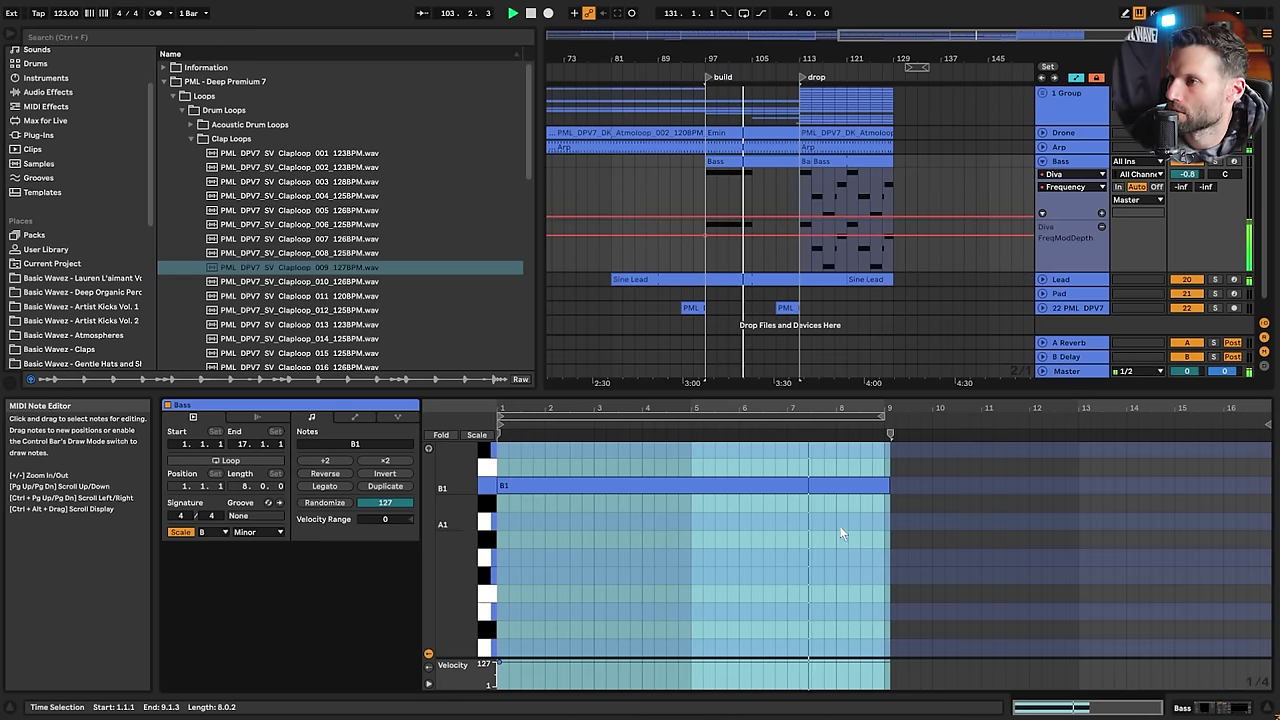
{"action": "left_click_drag", "start_coordinate": [890, 485], "coordinate": [1268, 485]}
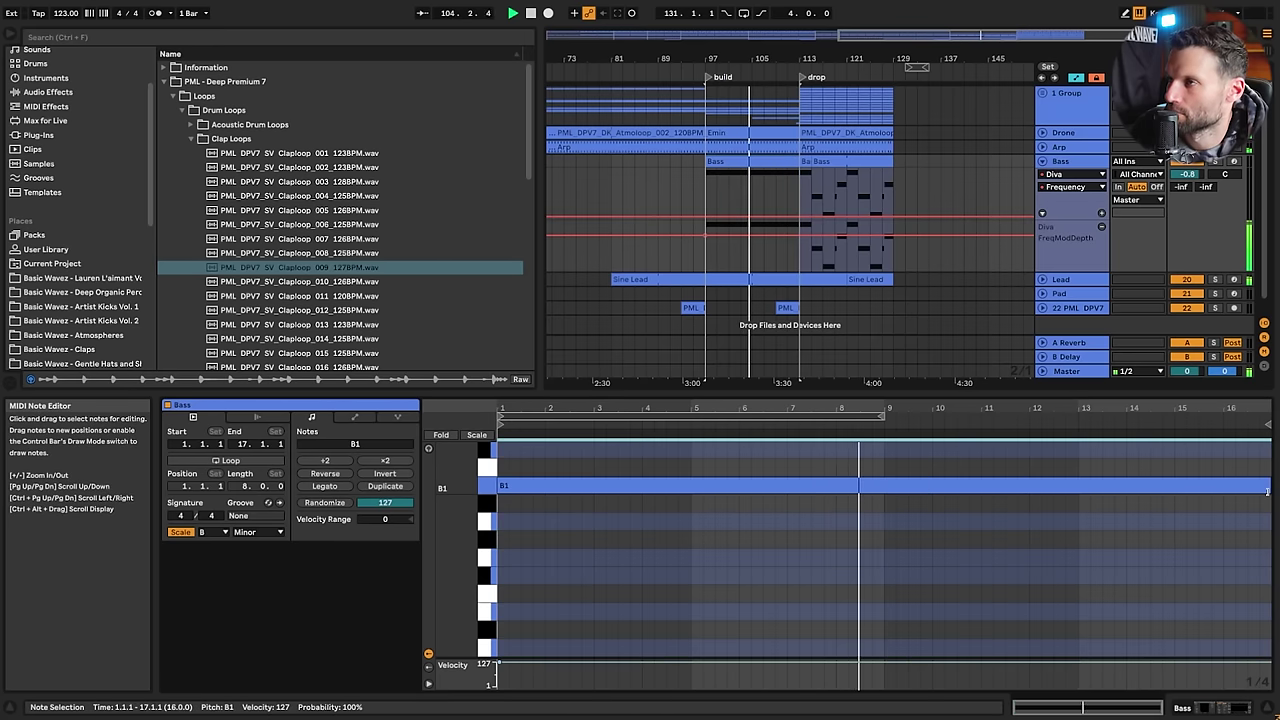
Unfold 1 Group to review its drum tracks during the build, and show the group's Reverb and Auto Filter devices
{"action": "left_click", "coordinate": [1073, 163]}
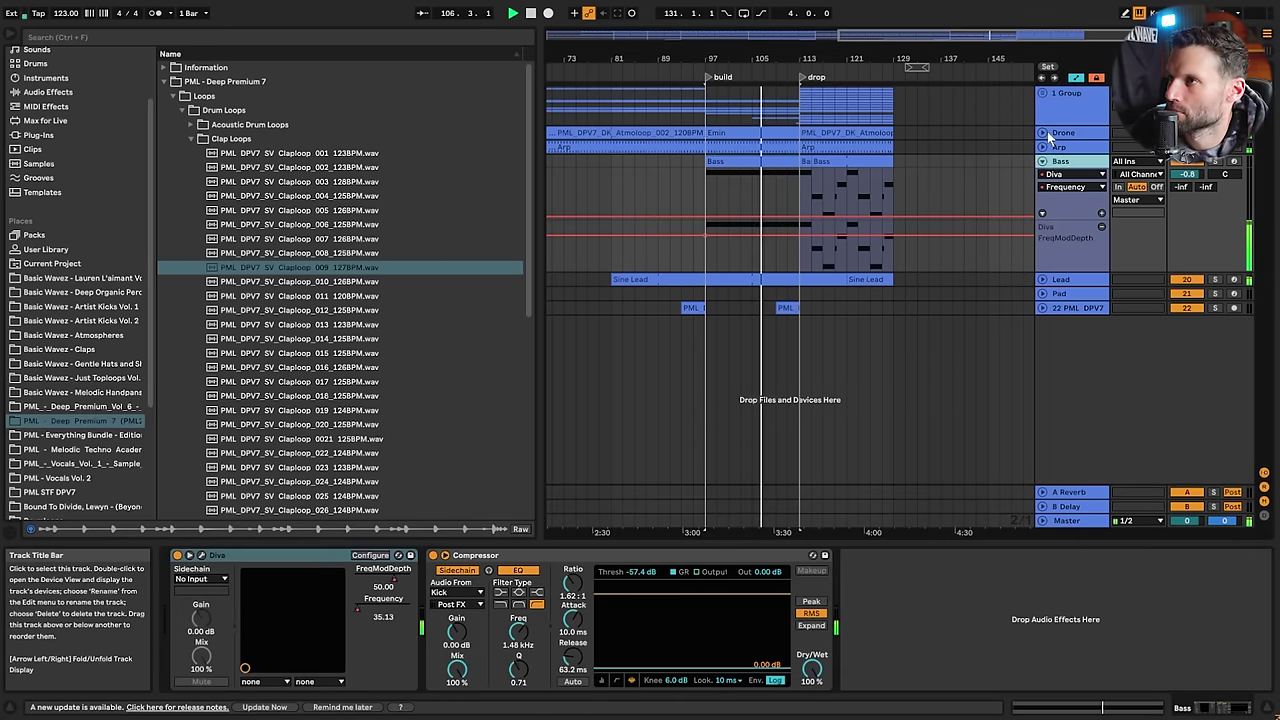
{"action": "left_click", "coordinate": [1044, 94]}
{"action": "scroll", "coordinate": [1060, 140], "scroll_direction": "down", "scroll_amount": 3}
{"action": "scroll", "coordinate": [1080, 165], "scroll_direction": "up", "scroll_amount": 3}
{"action": "scroll", "coordinate": [1070, 200], "scroll_direction": "down", "scroll_amount": 6}
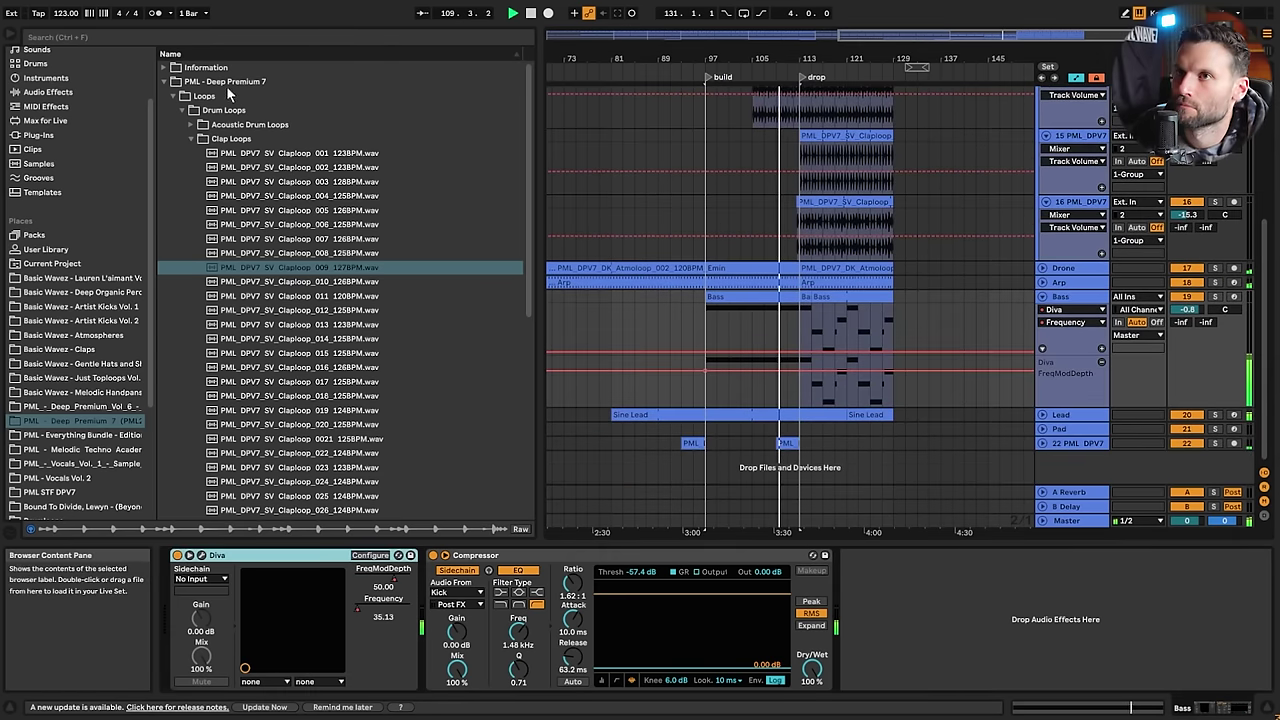
{"action": "scroll", "coordinate": [1000, 250], "scroll_direction": "up", "scroll_amount": 8}
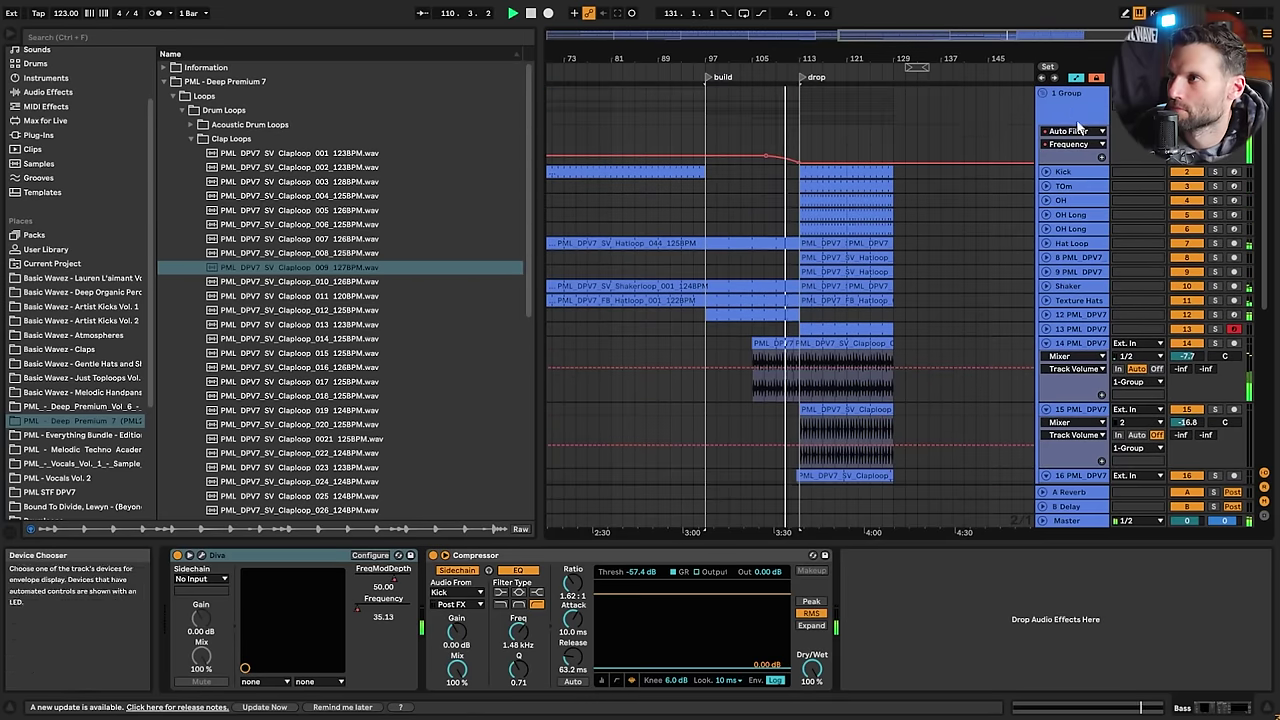
{"action": "left_click", "coordinate": [1072, 106]}
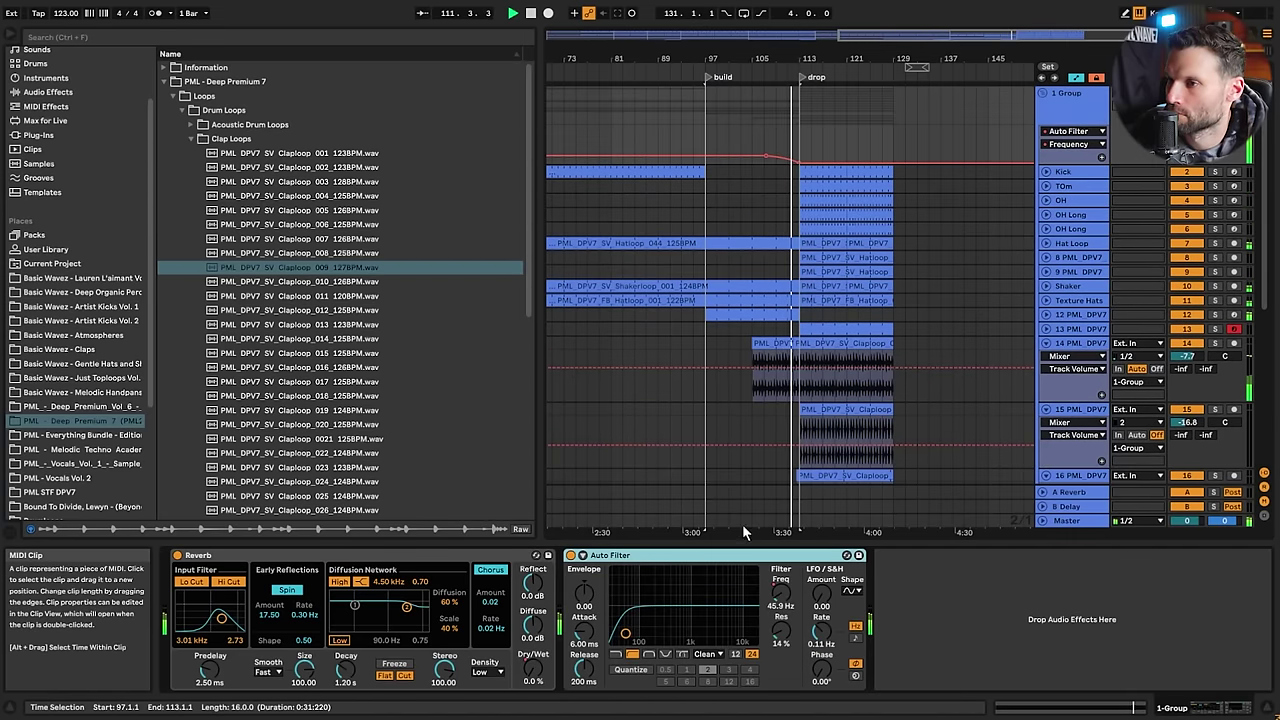
Paste the group's Auto Filter after the Compressor on the Bass track and stop playback
{"action": "scroll", "coordinate": [1104, 378], "scroll_direction": "down", "scroll_amount": 5}
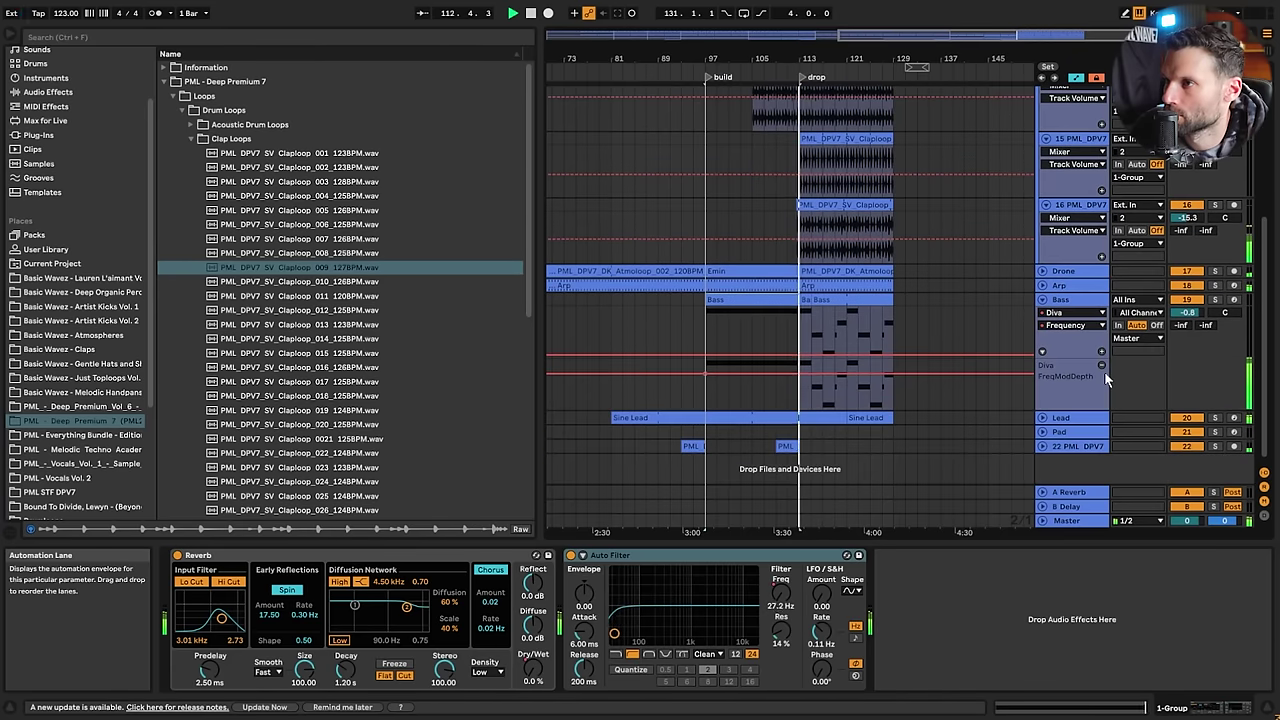
{"action": "left_click", "coordinate": [1070, 298]}
{"action": "left_click", "coordinate": [903, 598]}
{"action": "key", "text": "ctrl+v"}
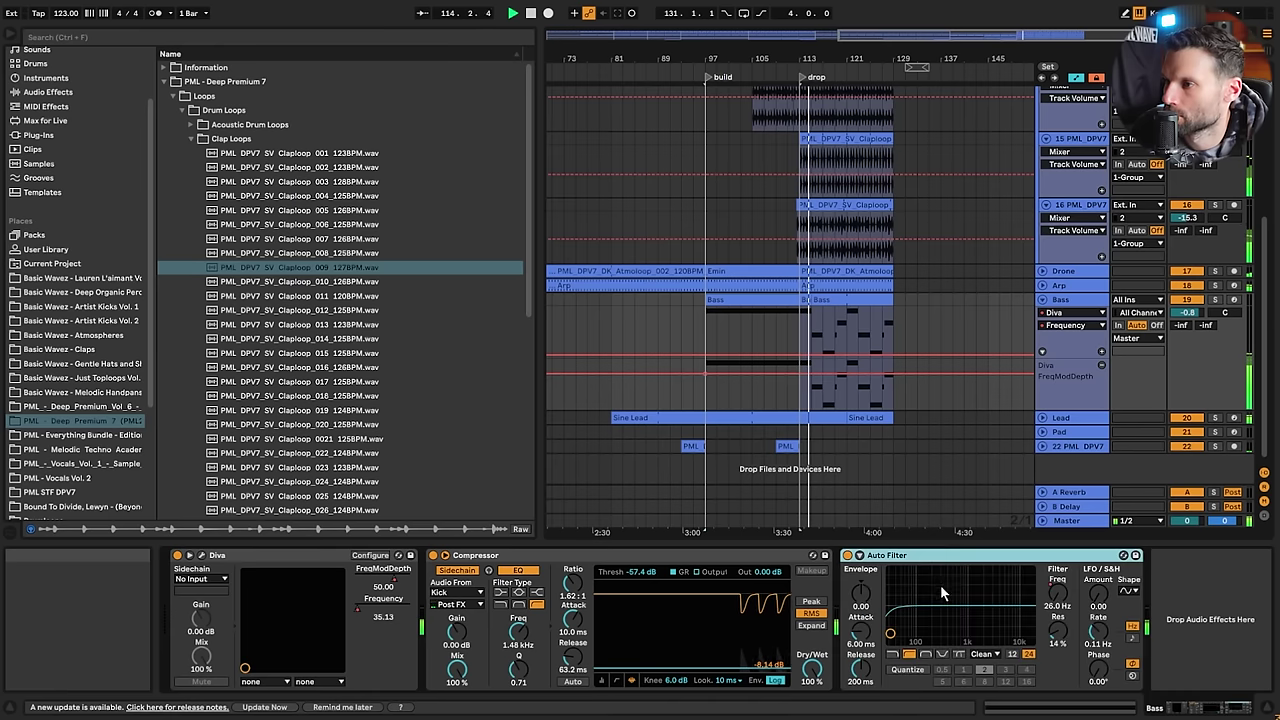
{"action": "key", "text": "space"}
Show the Bass Auto Filter's frequency automation and delete that automation
{"action": "left_click", "coordinate": [1058, 597]}
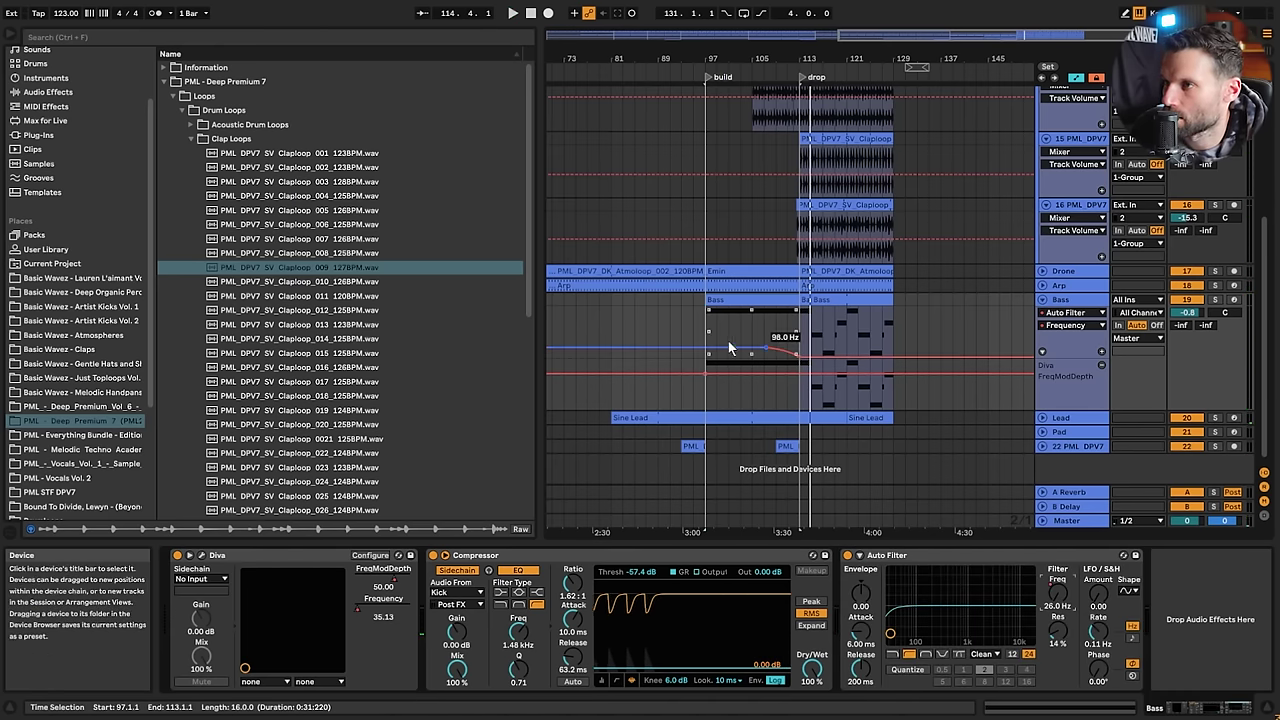
{"action": "left_click", "coordinate": [704, 356]}
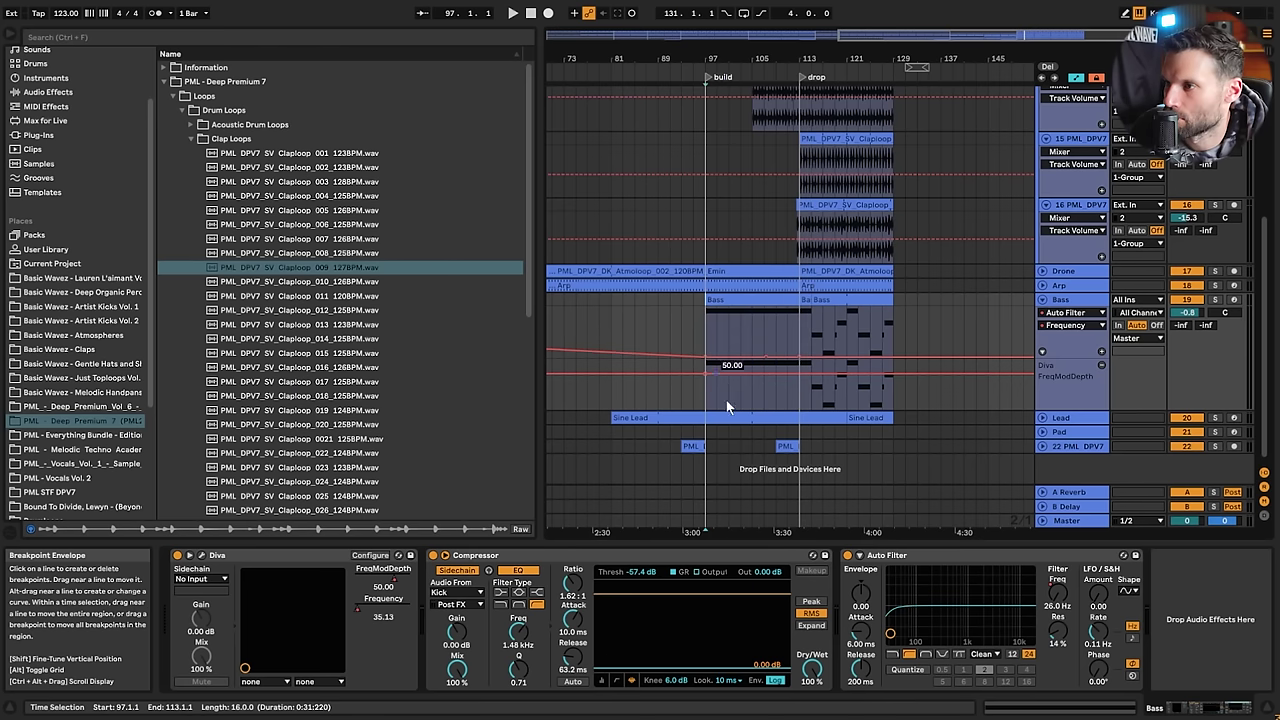
{"action": "right_click", "coordinate": [1058, 595]}
{"action": "left_click", "coordinate": [1080, 647]}
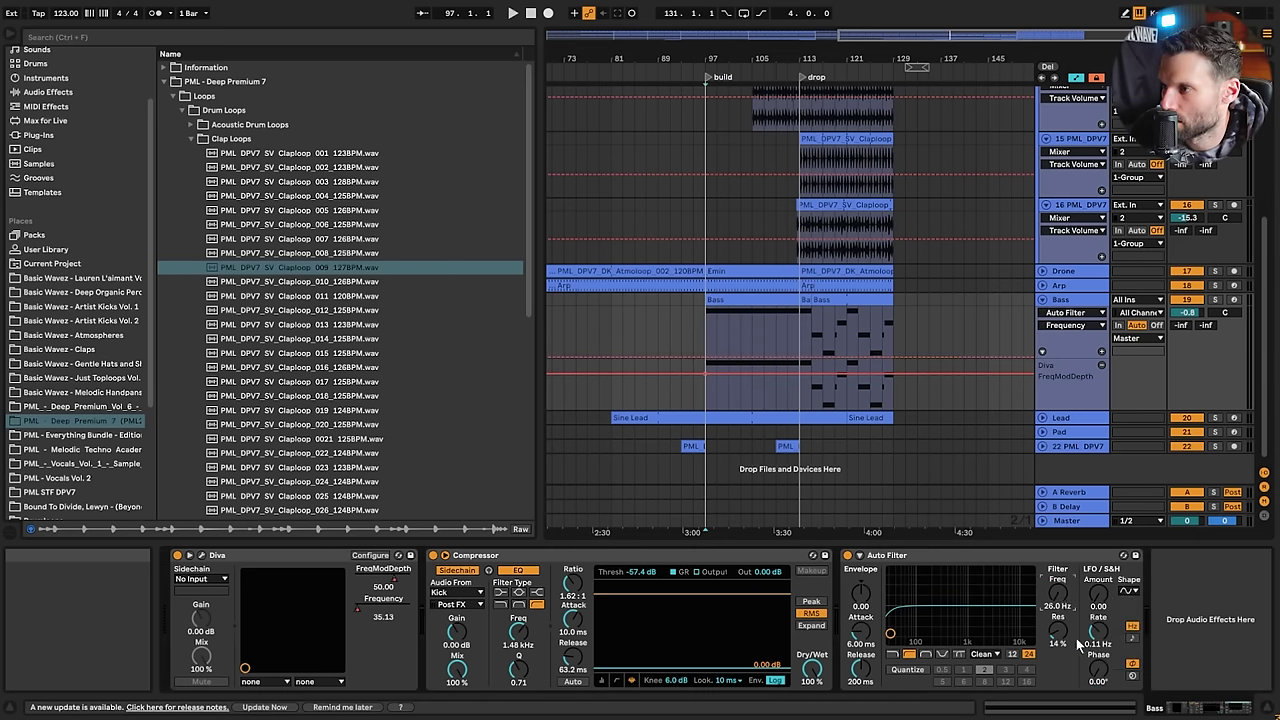
Draw a rising Auto Filter frequency ramp on the Bass over the last four bars before the drop, then play it from bar 107
{"action": "key", "text": "space"}
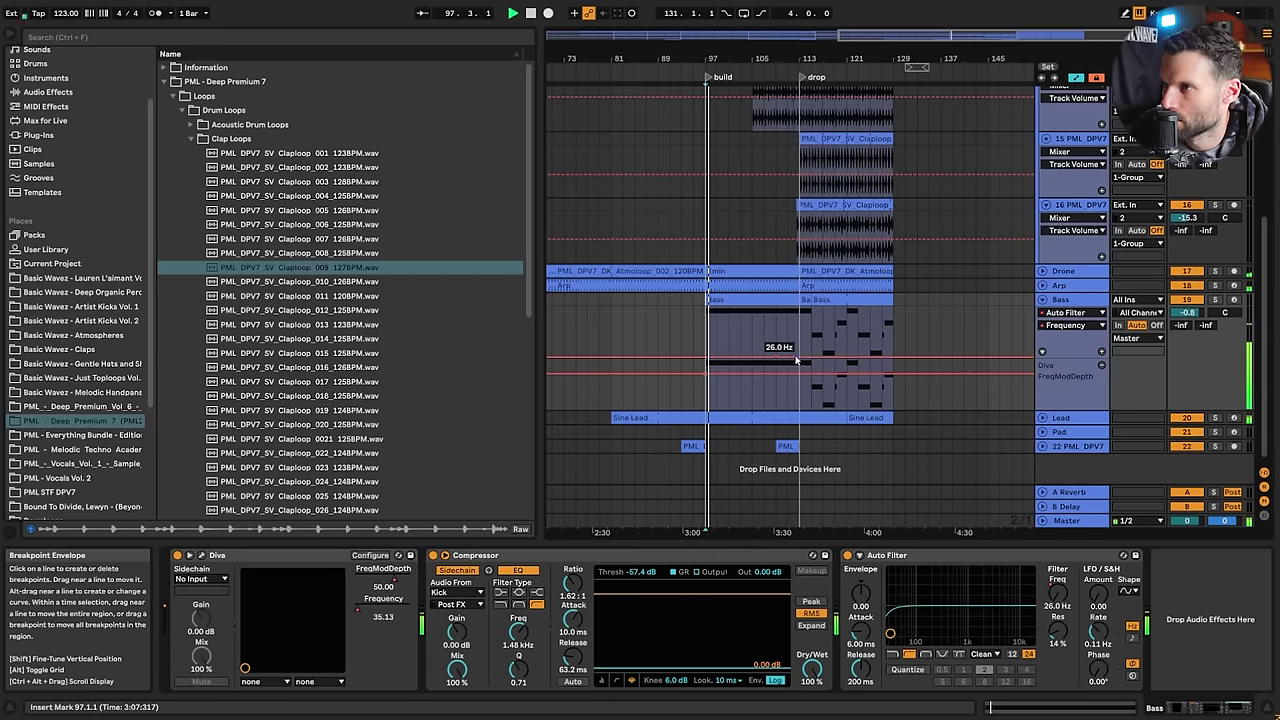
{"action": "mouse_move", "coordinate": [797, 360]}
{"action": "left_mouse_down"}
{"action": "mouse_move", "coordinate": [797, 344]}
{"action": "mouse_move", "coordinate": [804, 359]}
{"action": "left_mouse_up"}
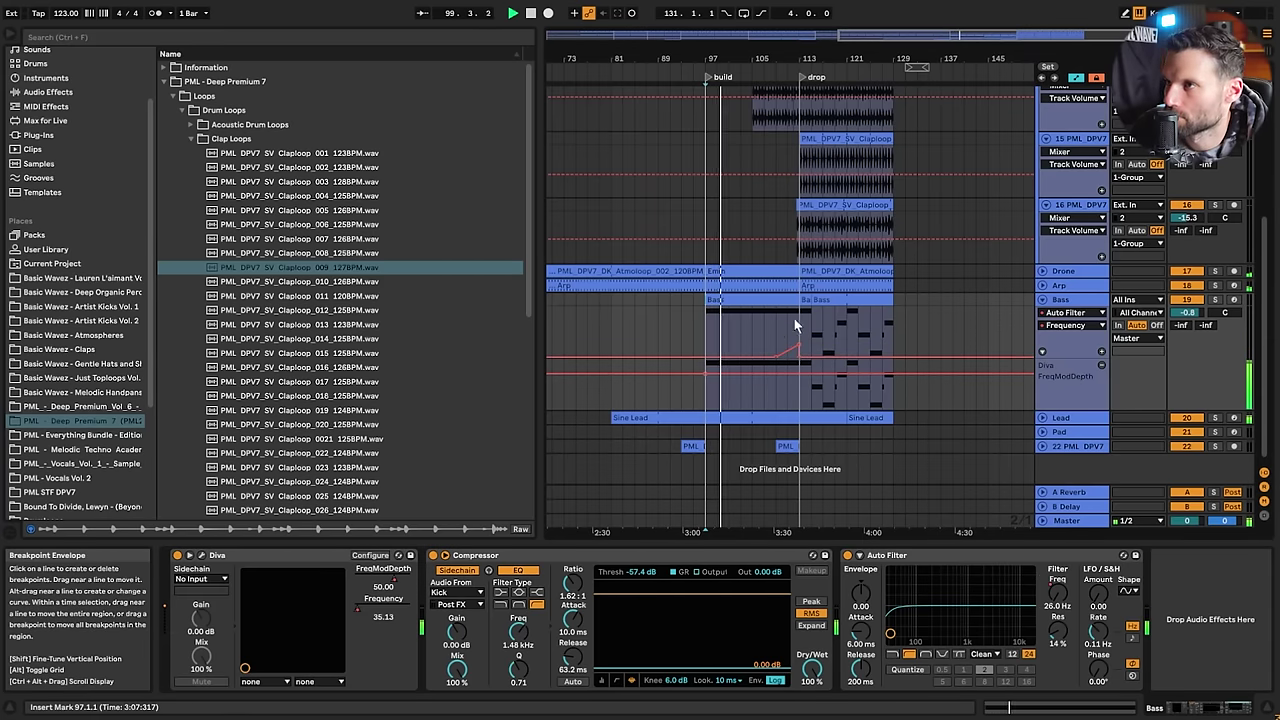
{"action": "left_click", "coordinate": [769, 343]}
{"action": "key", "text": "space"}
{"action": "key", "text": "space"}
{"action": "mouse_move", "coordinate": [930, 59]}
{"action": "left_mouse_down"}
{"action": "mouse_move", "coordinate": [1088, 706]}
{"action": "mouse_move", "coordinate": [985, 712]}
{"action": "left_mouse_up"}
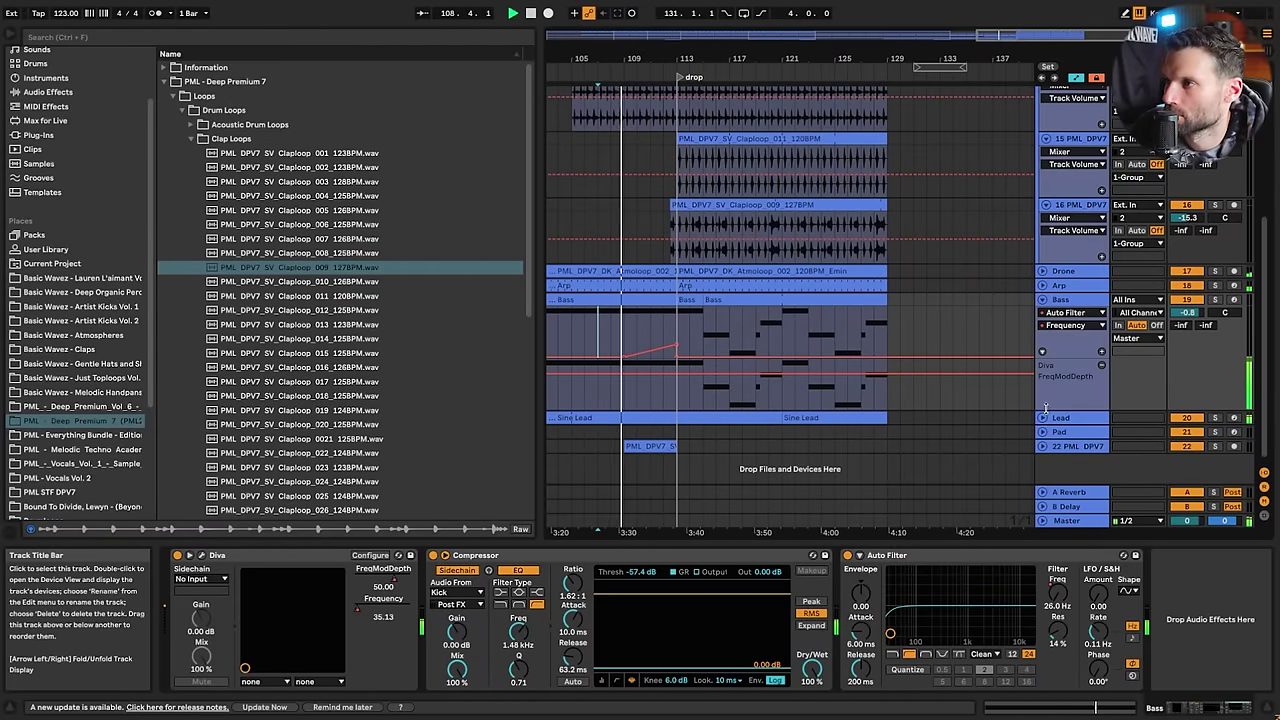
Expand the Arp track and smooth out the dip in its Decay automation at the start of the drop
{"action": "left_click", "coordinate": [1044, 283]}
{"action": "left_click", "coordinate": [1044, 283]}
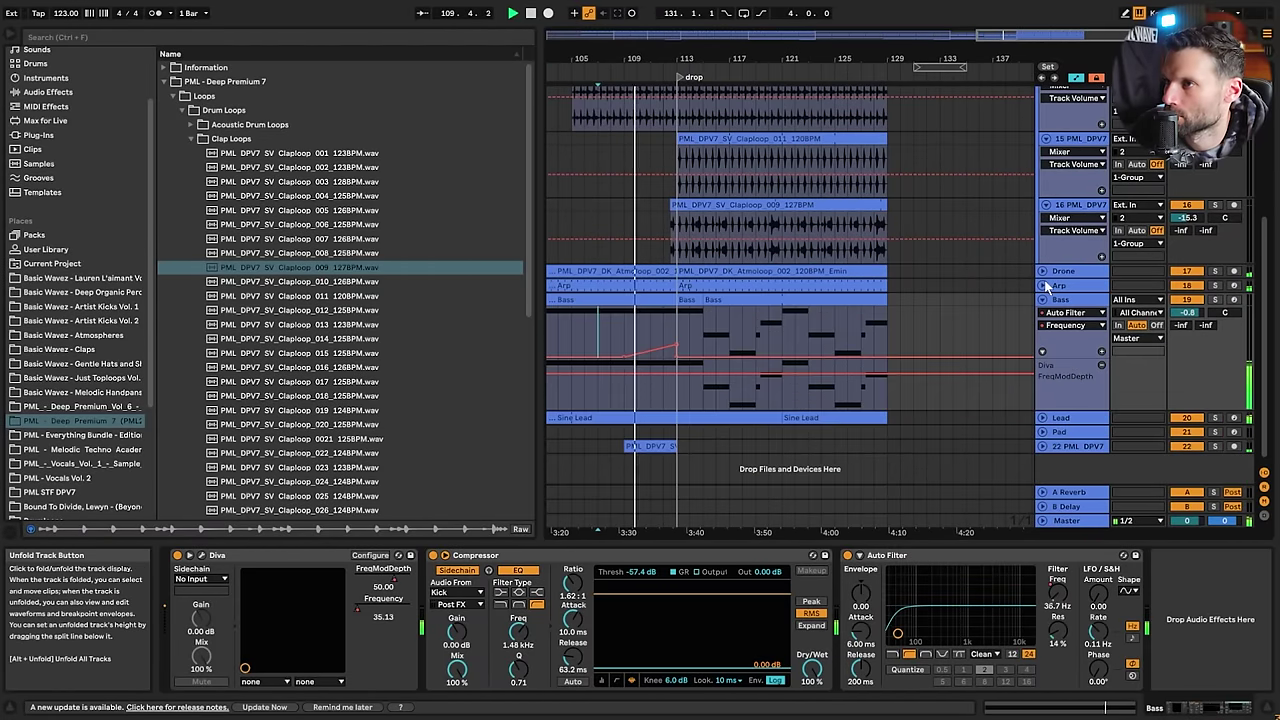
{"action": "left_click", "coordinate": [1044, 283]}
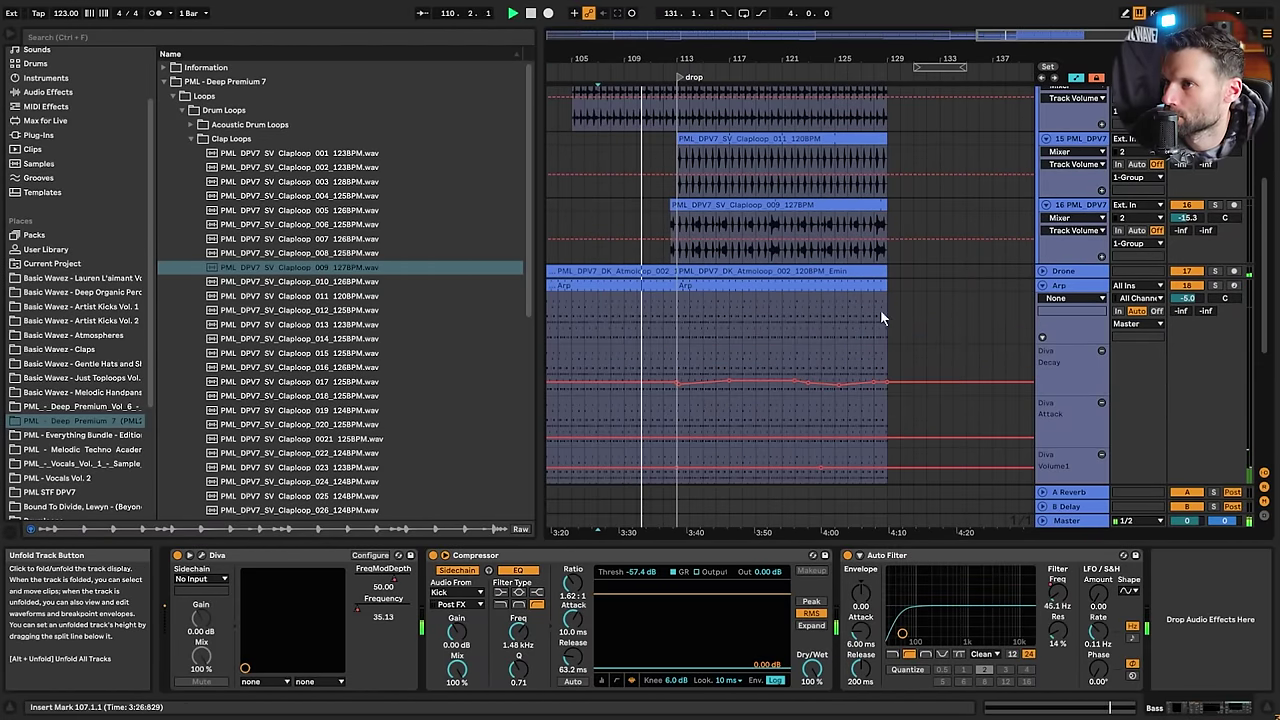
{"action": "left_click", "coordinate": [680, 384]}
{"action": "left_click_drag", "start_coordinate": [679, 383], "coordinate": [677, 382]}
Raise the Arp's FreqModDepth automation to about 50 throughout the drop, from bar 113 to bar 129
{"action": "scroll", "coordinate": [792, 427], "scroll_direction": "down", "scroll_amount": 2}
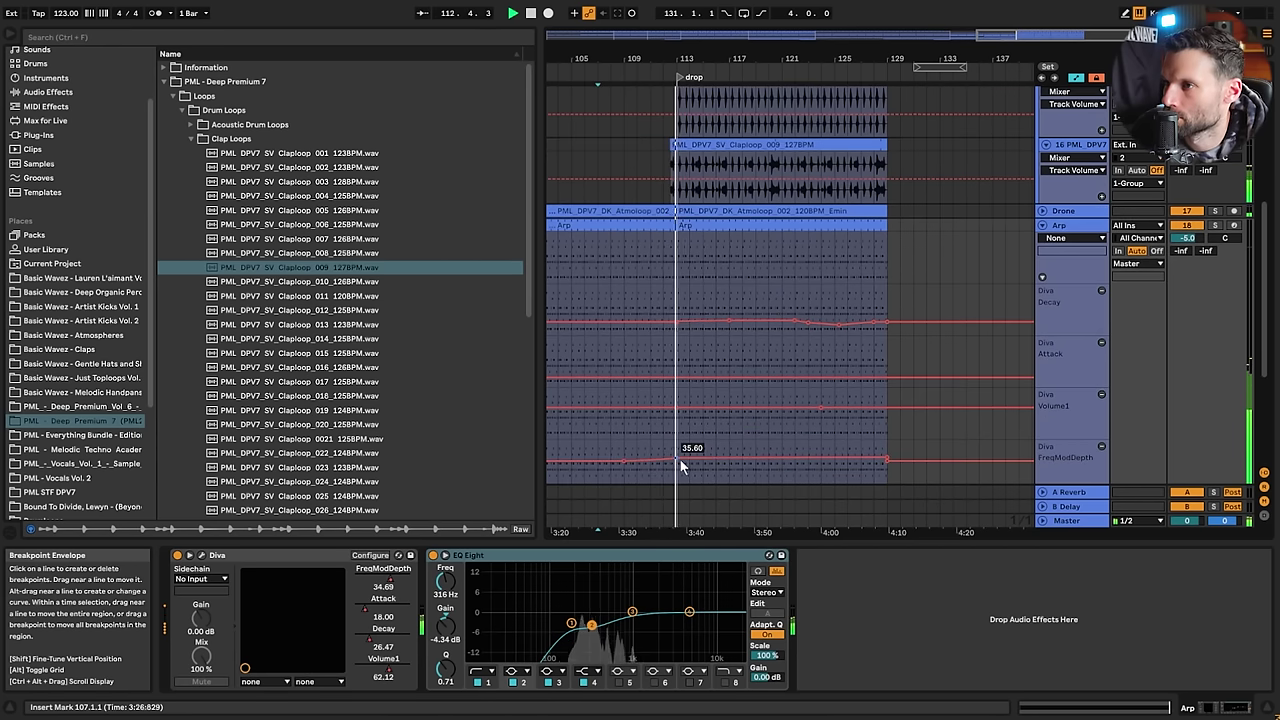
{"action": "left_click_drag", "start_coordinate": [679, 458], "coordinate": [682, 456]}
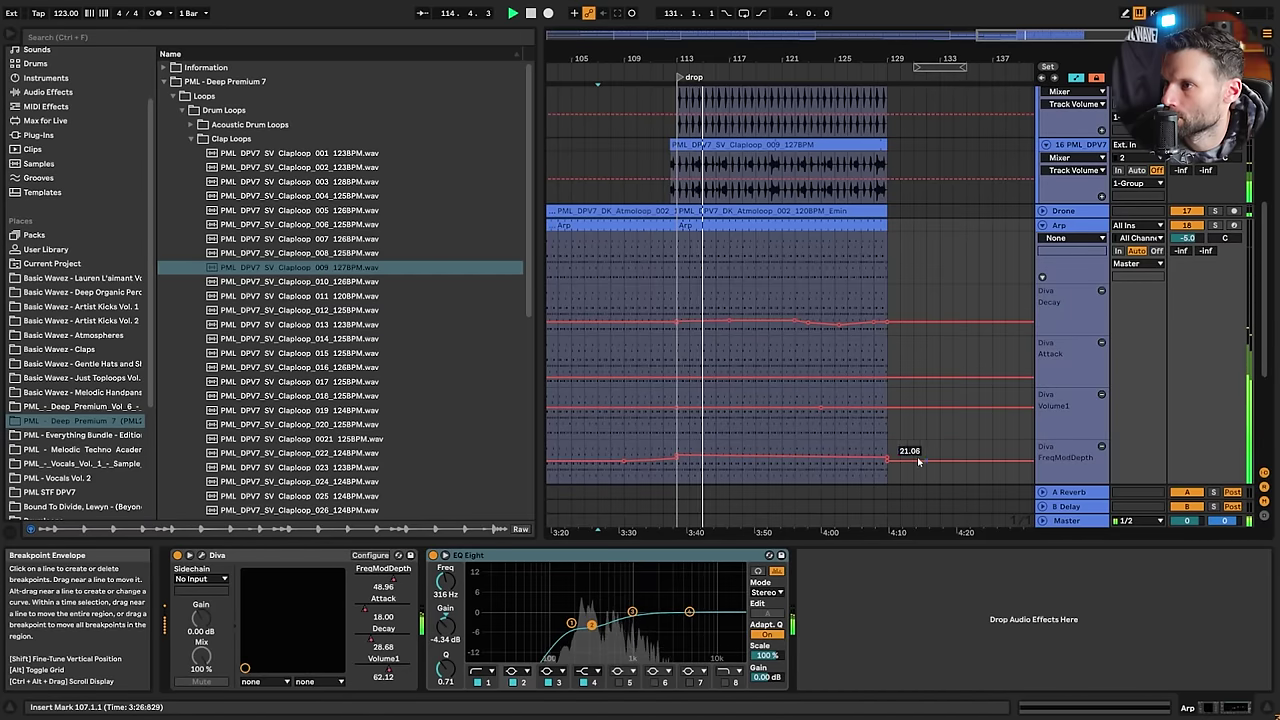
{"action": "left_click_drag", "start_coordinate": [884, 455], "coordinate": [884, 456]}
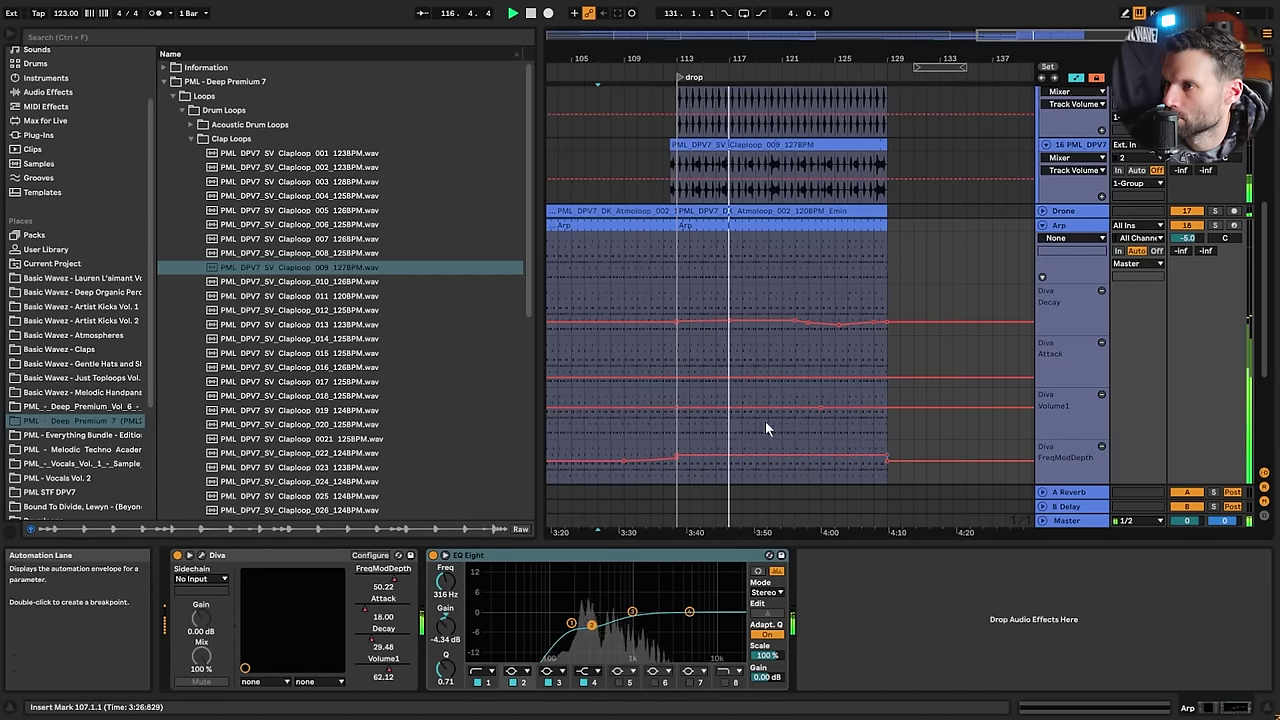
Fold all tracks, stop playback, and expand the drum group with the build and drop in view
{"action": "scroll", "coordinate": [764, 425], "scroll_direction": "down", "scroll_amount": 5}
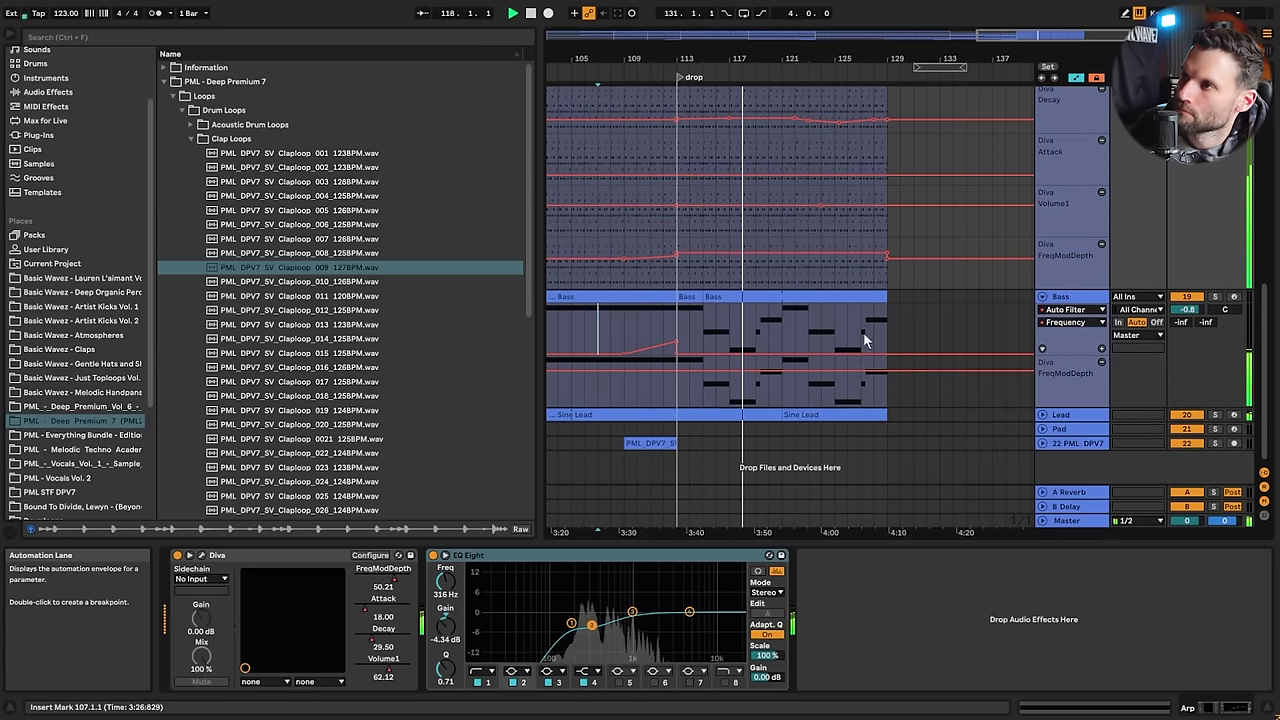
{"action": "scroll", "coordinate": [1005, 270], "scroll_direction": "up", "scroll_amount": 5}
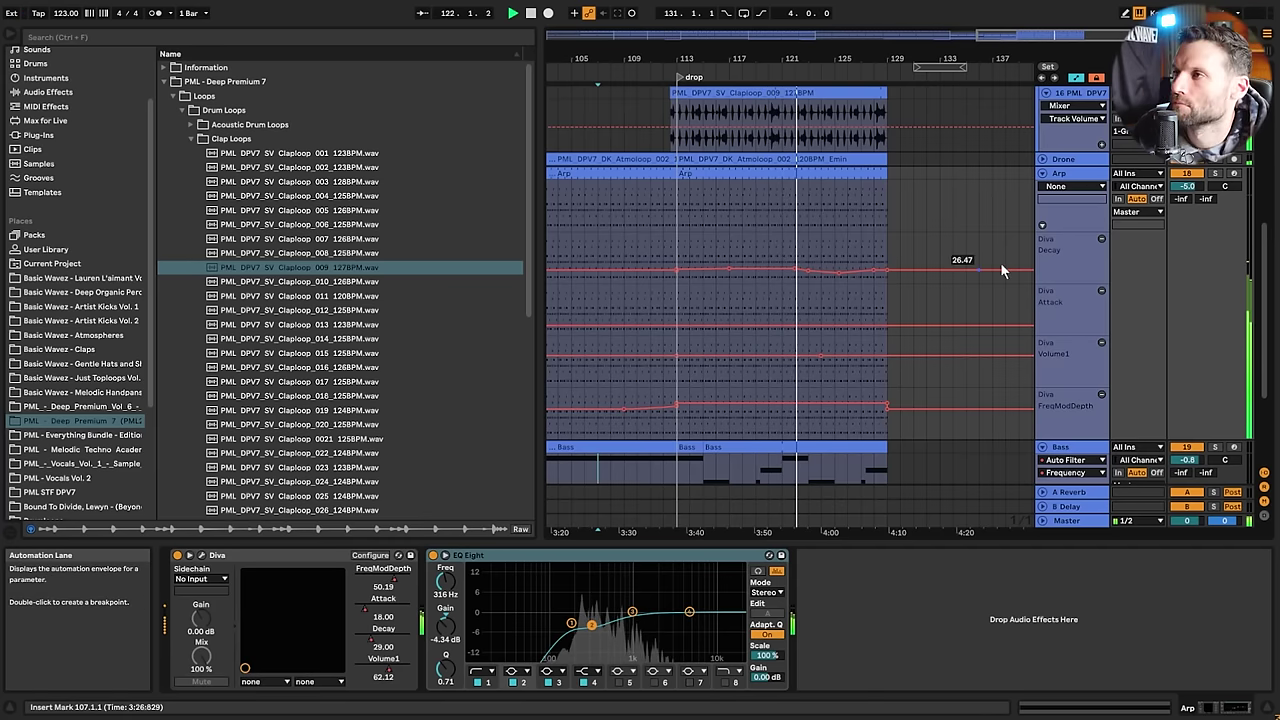
{"action": "left_click", "coordinate": [1041, 175], "text": "alt"}
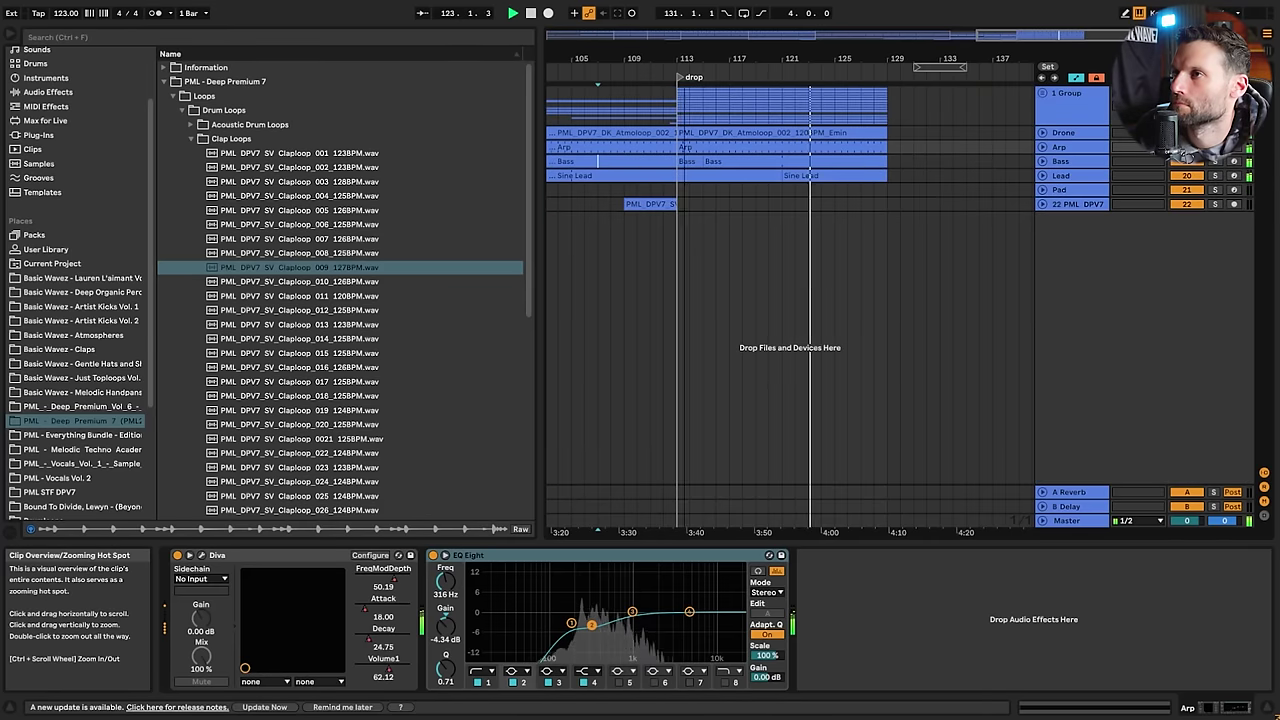
{"action": "left_click_drag", "start_coordinate": [988, 35], "coordinate": [912, 18]}
{"action": "key", "text": "space"}
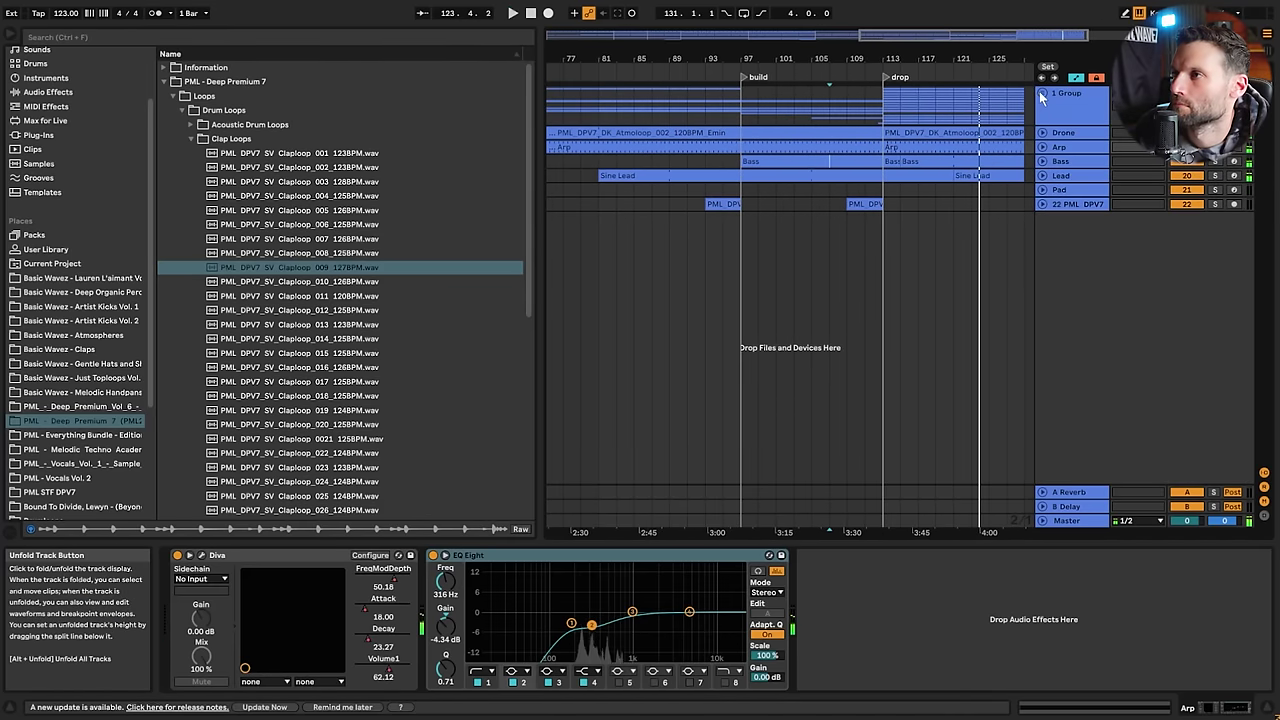
{"action": "left_click", "coordinate": [1042, 94]}
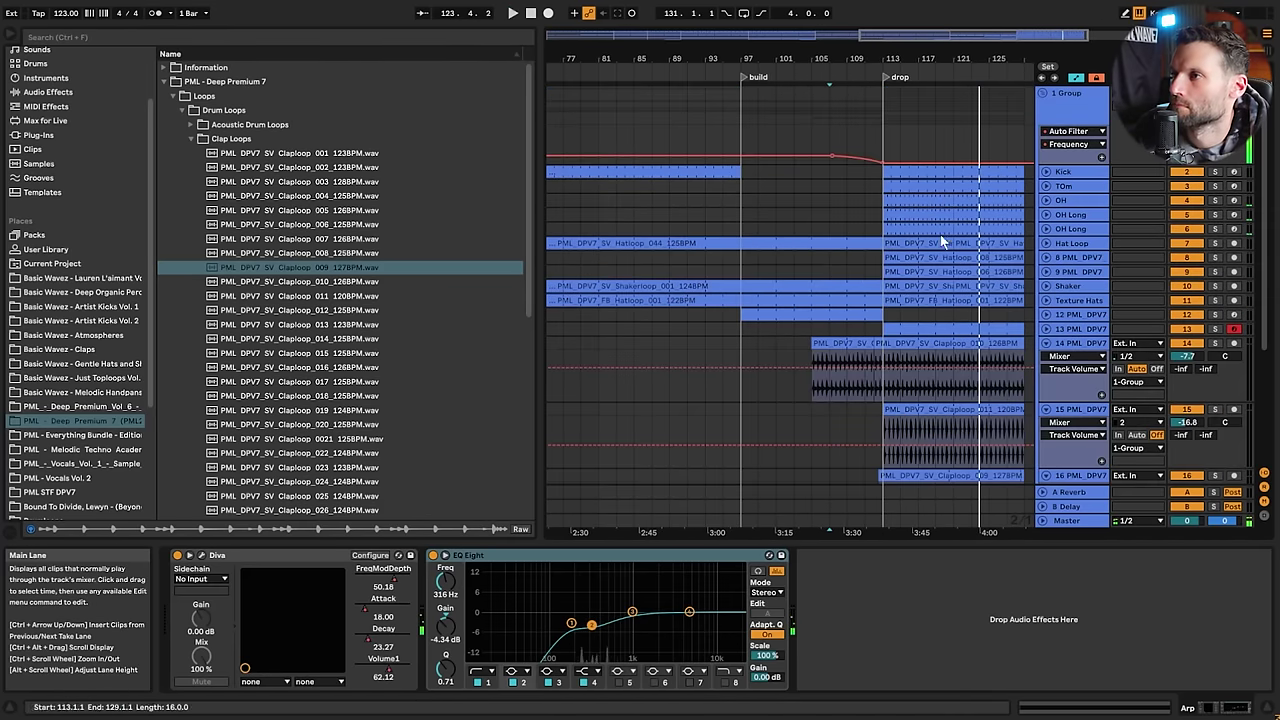
Try to extend the hat loop clips on tracks 8 and 9 backward from the drop into the build
{"action": "left_click", "coordinate": [1046, 258]}
{"action": "left_click", "coordinate": [1046, 258]}
{"action": "left_click_drag", "start_coordinate": [885, 260], "coordinate": [787, 263]}
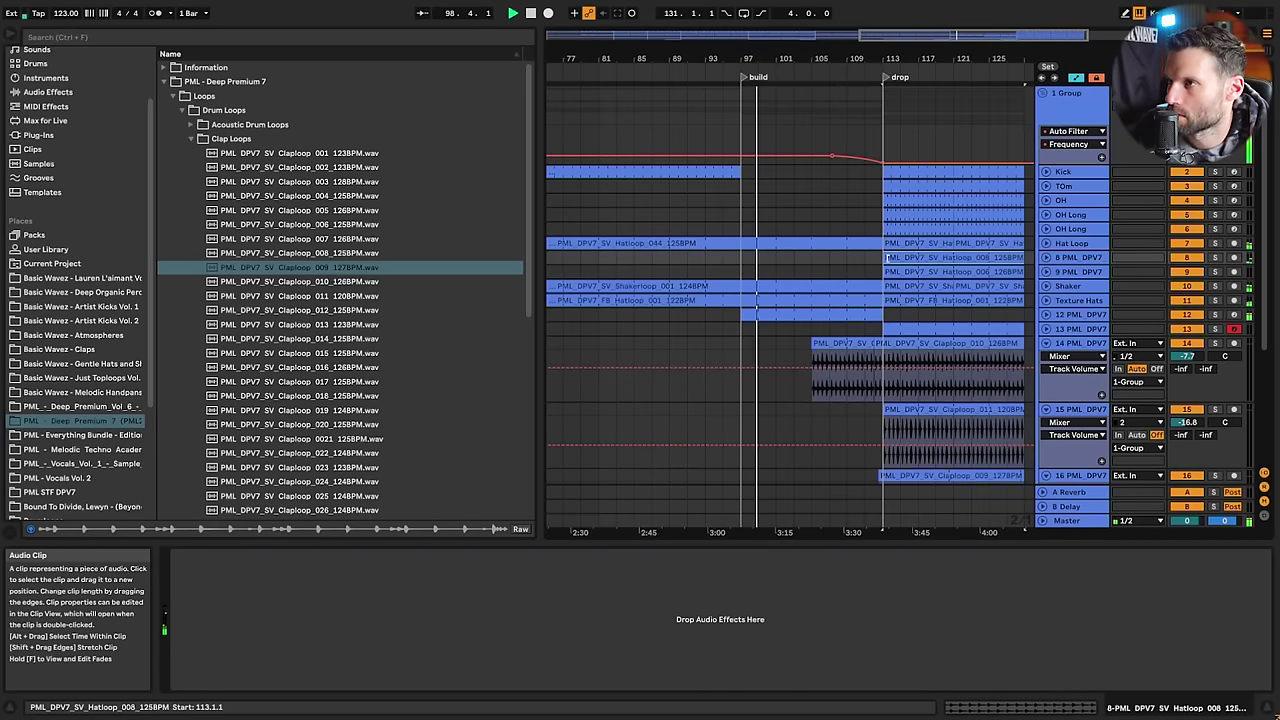
{"action": "key", "text": "ctrl+z"}
{"action": "mouse_move", "coordinate": [884, 270]}
{"action": "left_mouse_down"}
{"action": "mouse_move", "coordinate": [742, 271]}
{"action": "mouse_move", "coordinate": [884, 271]}
{"action": "left_mouse_up"}
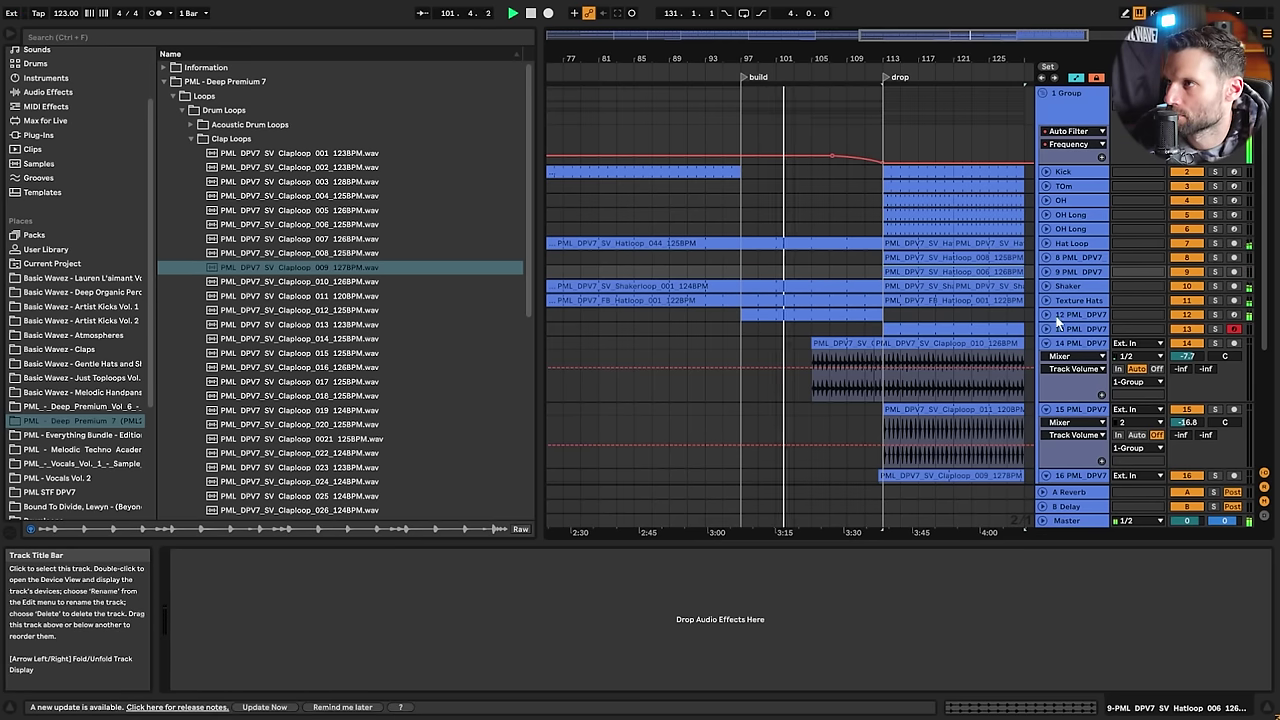
Fold the expanded clap loop tracks 14, 15 and 16
{"action": "scroll", "coordinate": [1018, 312], "scroll_direction": "down", "scroll_amount": 3}
{"action": "scroll", "coordinate": [1018, 312], "scroll_direction": "down", "scroll_amount": 5}
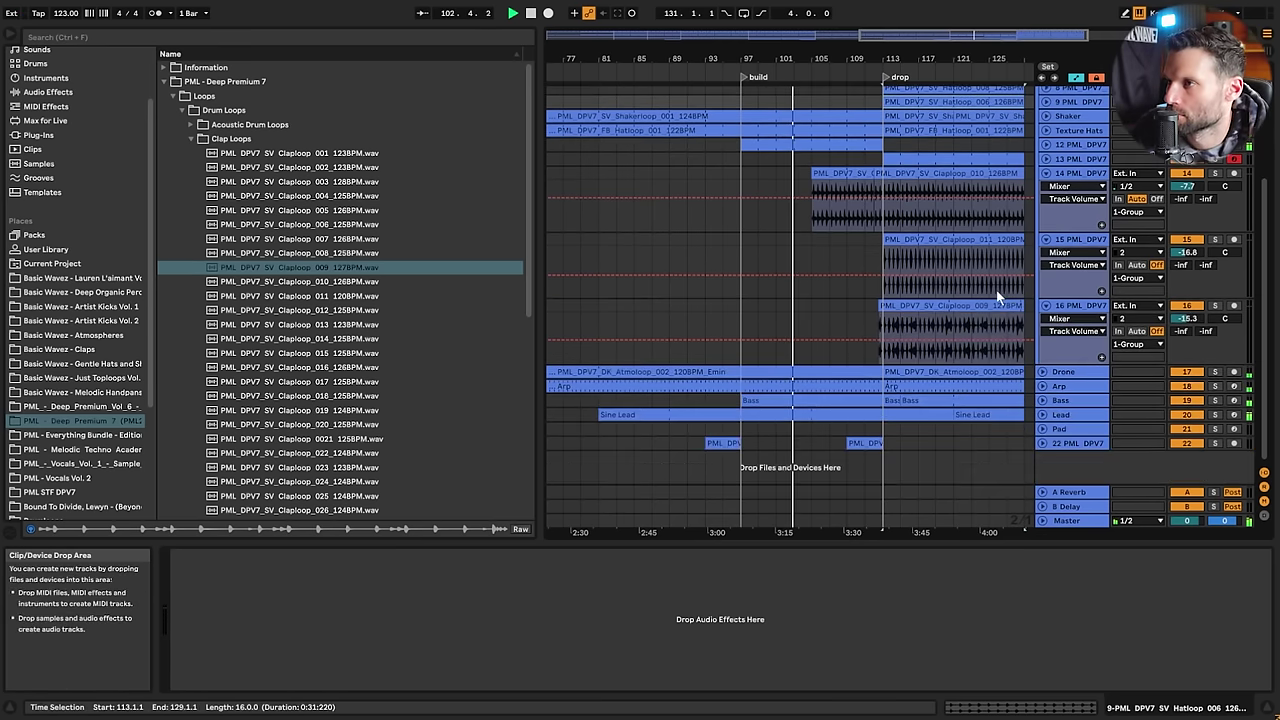
{"action": "scroll", "coordinate": [1035, 300], "scroll_direction": "up", "scroll_amount": 6}
{"action": "left_click", "coordinate": [1045, 278], "text": "alt"}
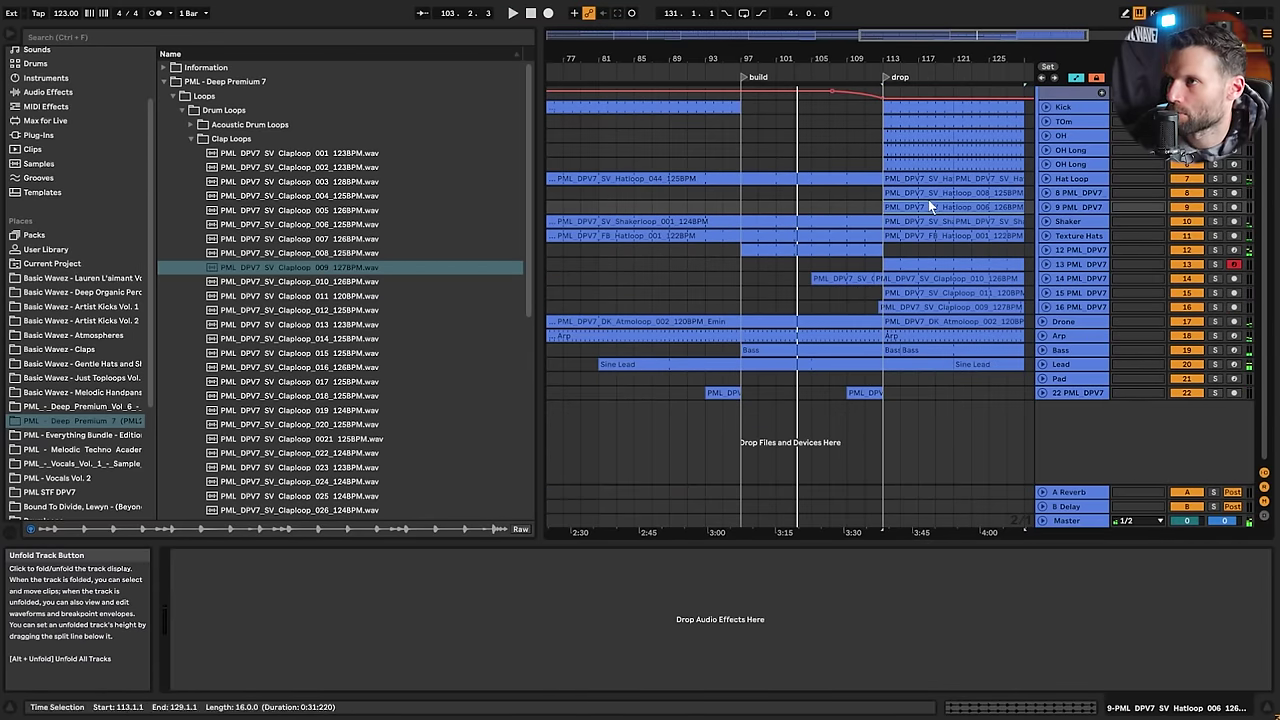
Copy the Pad clip into the build section from bar 97 to bar 113 and open the copy's notes for editing
{"action": "left_click_drag", "start_coordinate": [852, 38], "coordinate": [614, 44]}
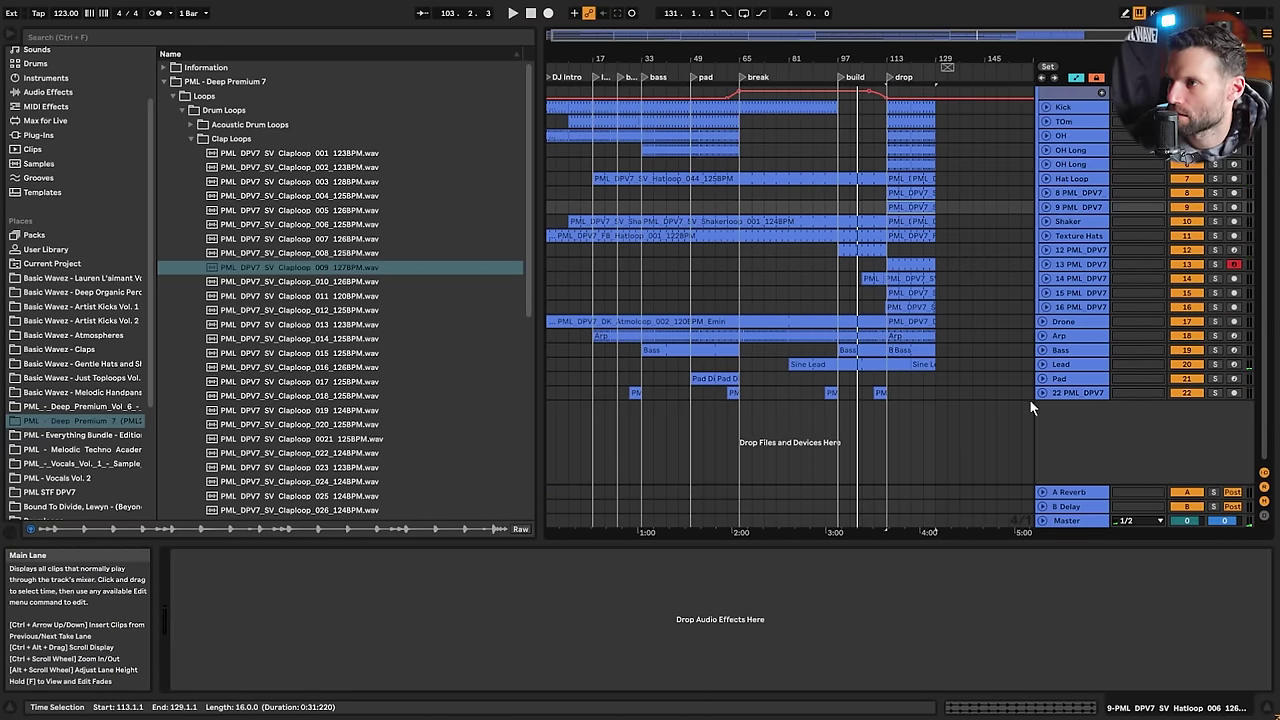
{"action": "left_click", "coordinate": [850, 378]}
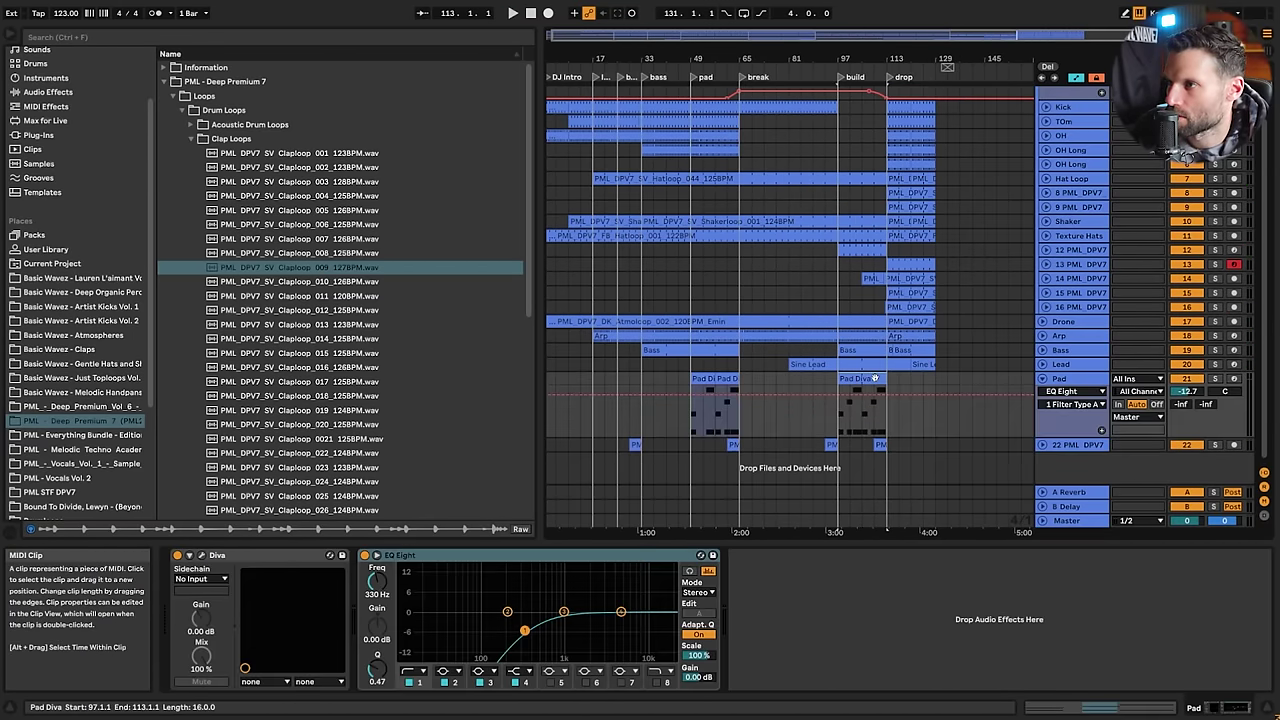
{"action": "double_click", "coordinate": [857, 380]}
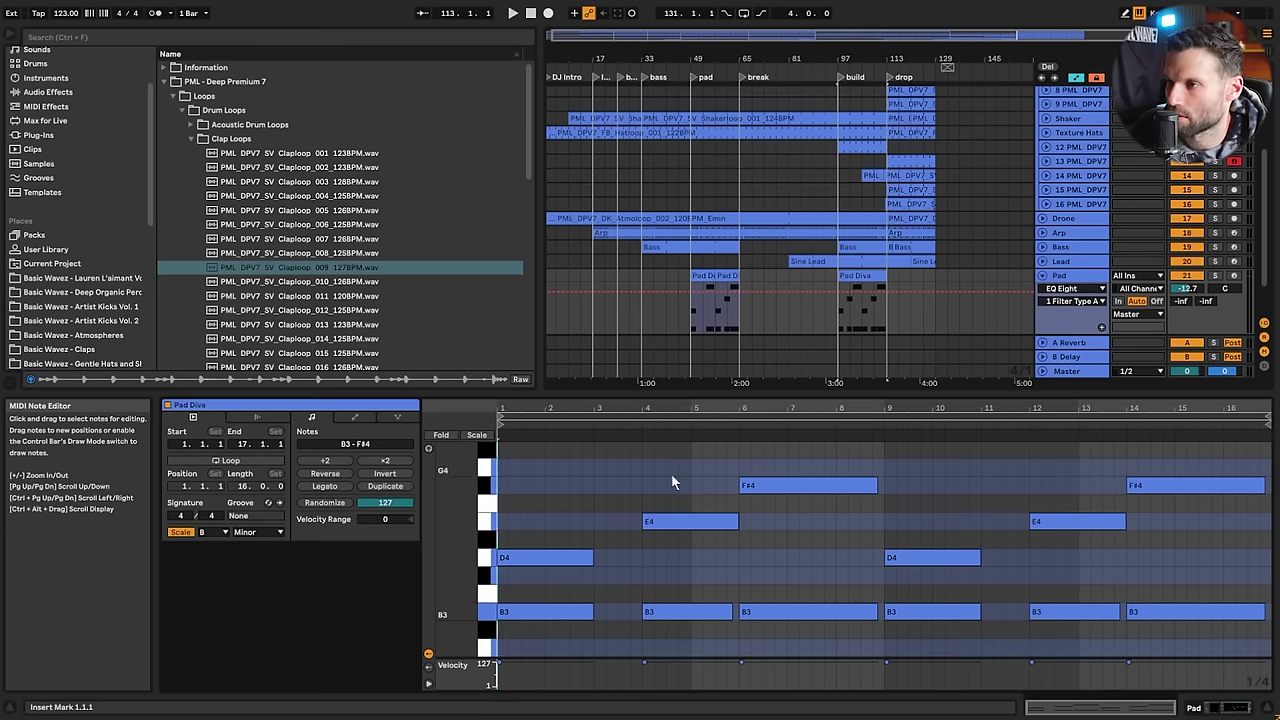
Delete all Pad notes after the first chord and stretch the remaining B3 and D4 notes across the full 16 bars
{"action": "left_click_drag", "start_coordinate": [665, 478], "coordinate": [1171, 608]}
{"action": "key", "text": "Delete"}
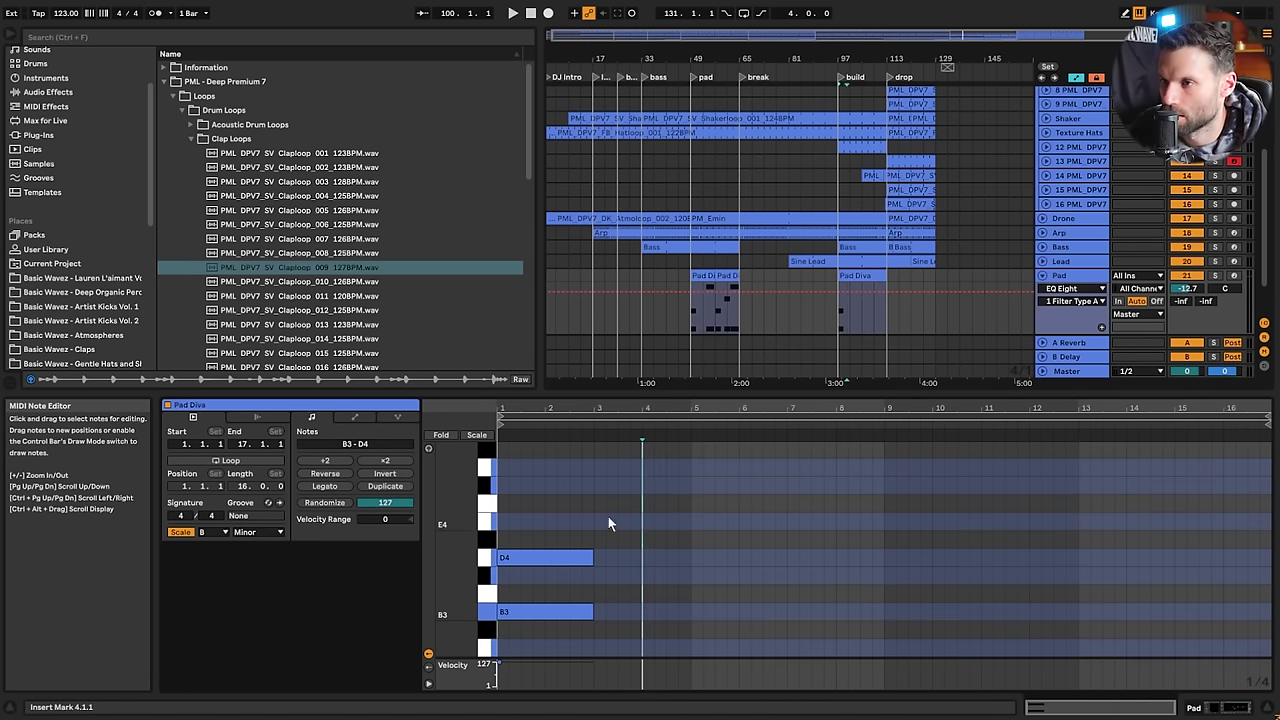
{"action": "key", "text": "ctrl+a"}
{"action": "left_click_drag", "start_coordinate": [592, 612], "coordinate": [1239, 626]}
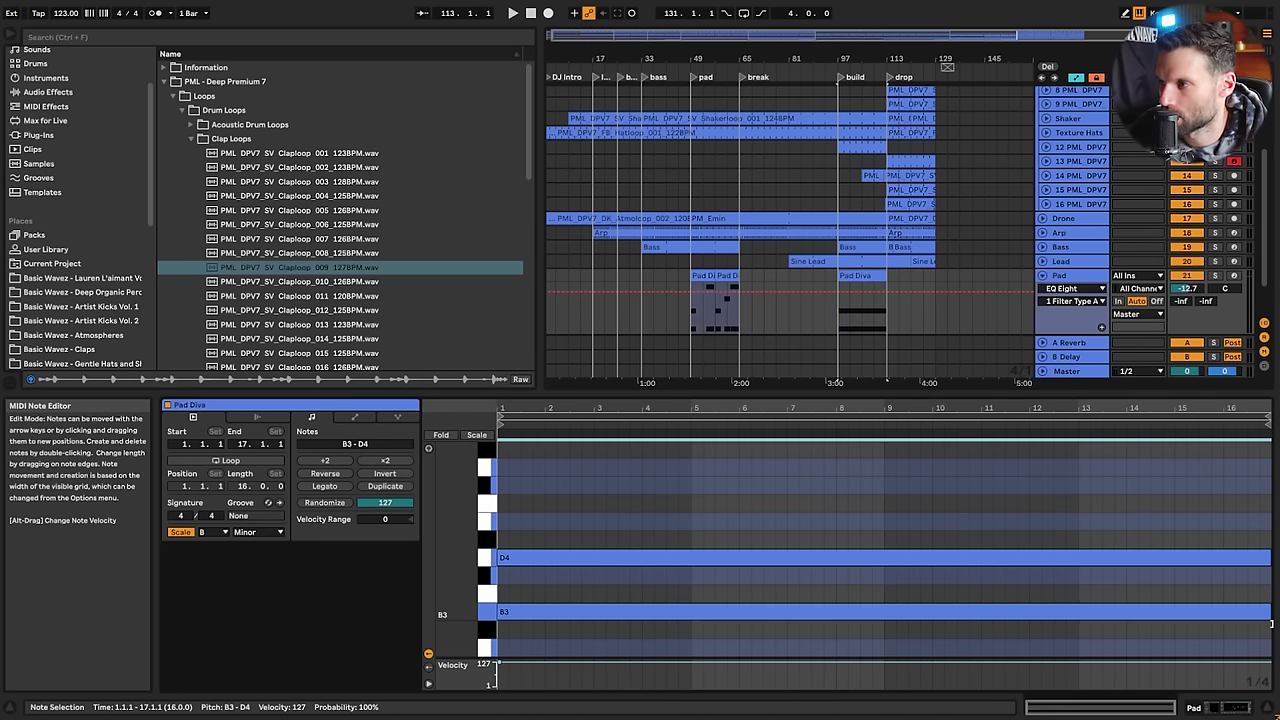
Add an F#4 note at bar 5 of the Pad clip and extend it to the clip's end
{"action": "left_click", "coordinate": [645, 574]}
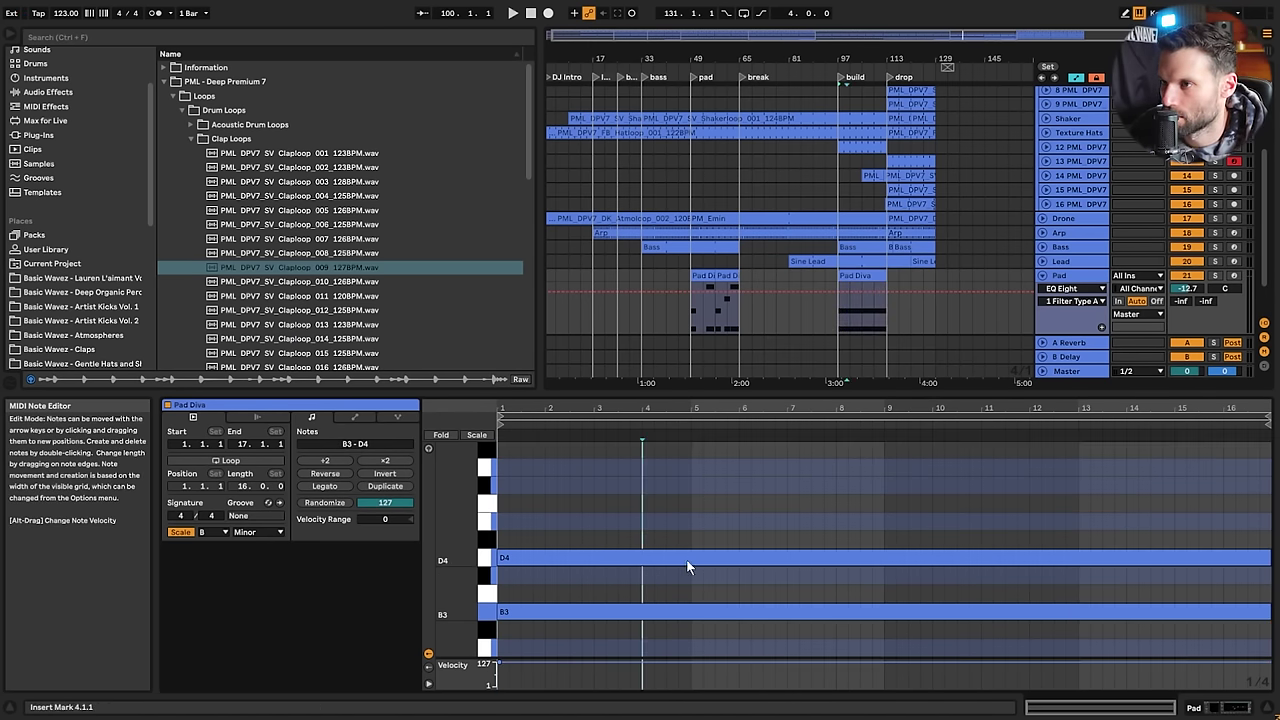
{"action": "double_click", "coordinate": [695, 485]}
{"action": "left_click_drag", "start_coordinate": [707, 485], "coordinate": [1194, 492]}
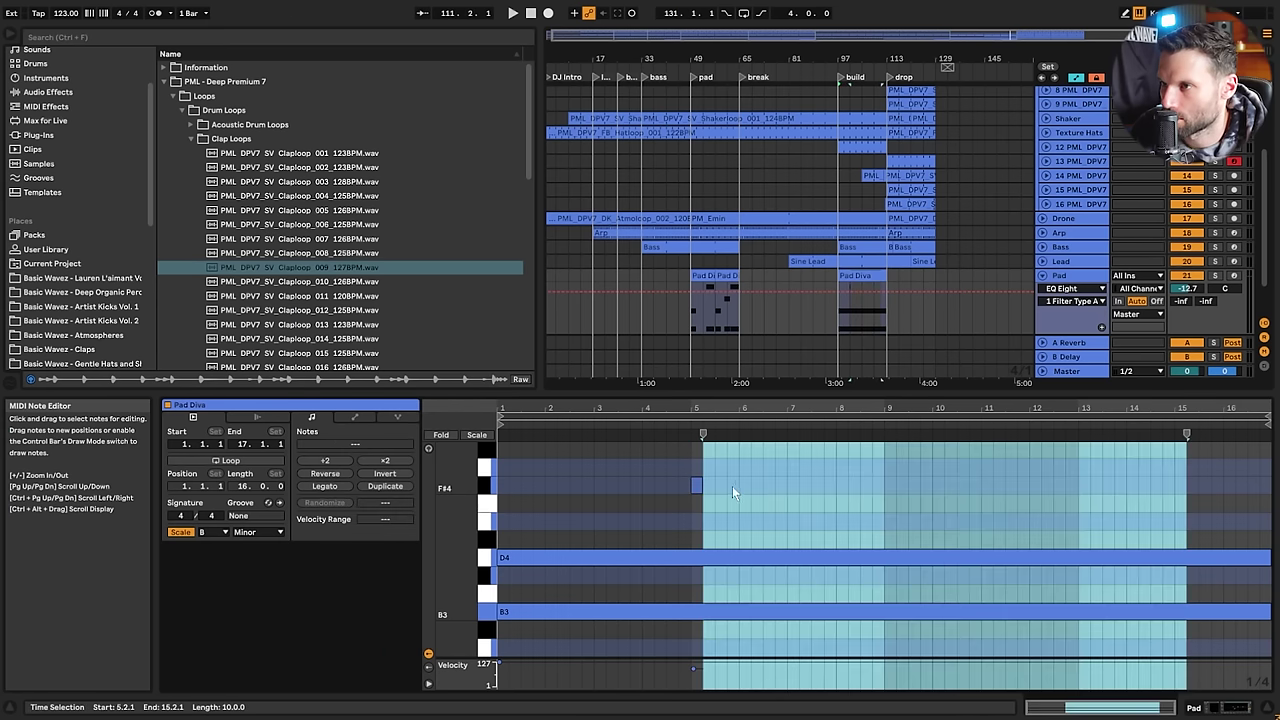
{"action": "left_click_drag", "start_coordinate": [700, 486], "coordinate": [1240, 487]}
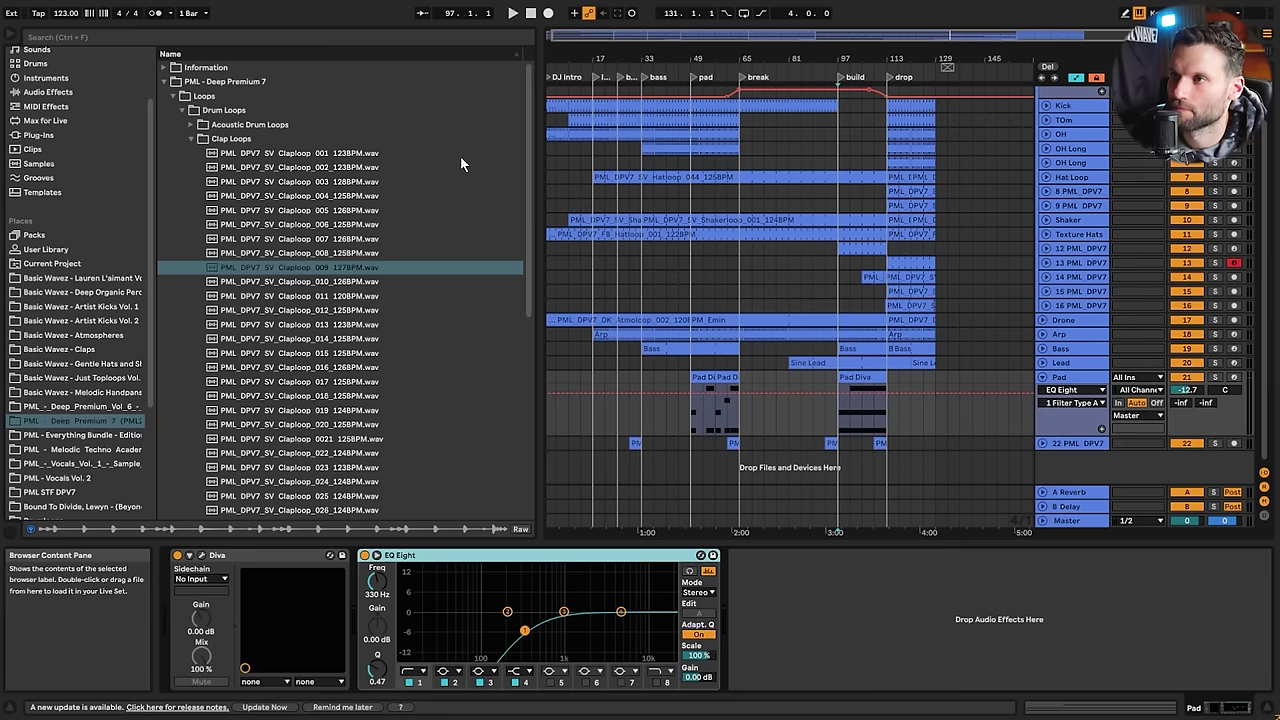
Play the build from bar 97, search the browser for "aut", and add an Auto Filter to the track 14 clap loop
{"action": "key", "text": "space"}
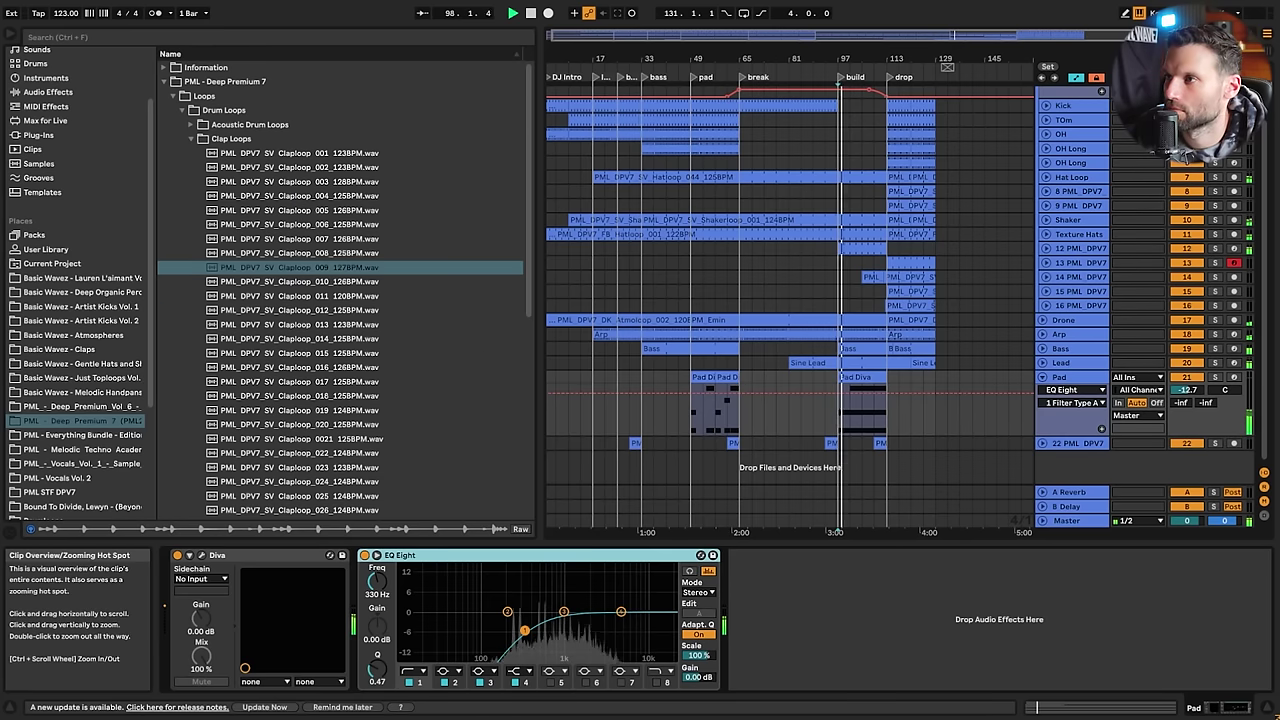
{"action": "left_click_drag", "start_coordinate": [967, 37], "coordinate": [994, 42]}
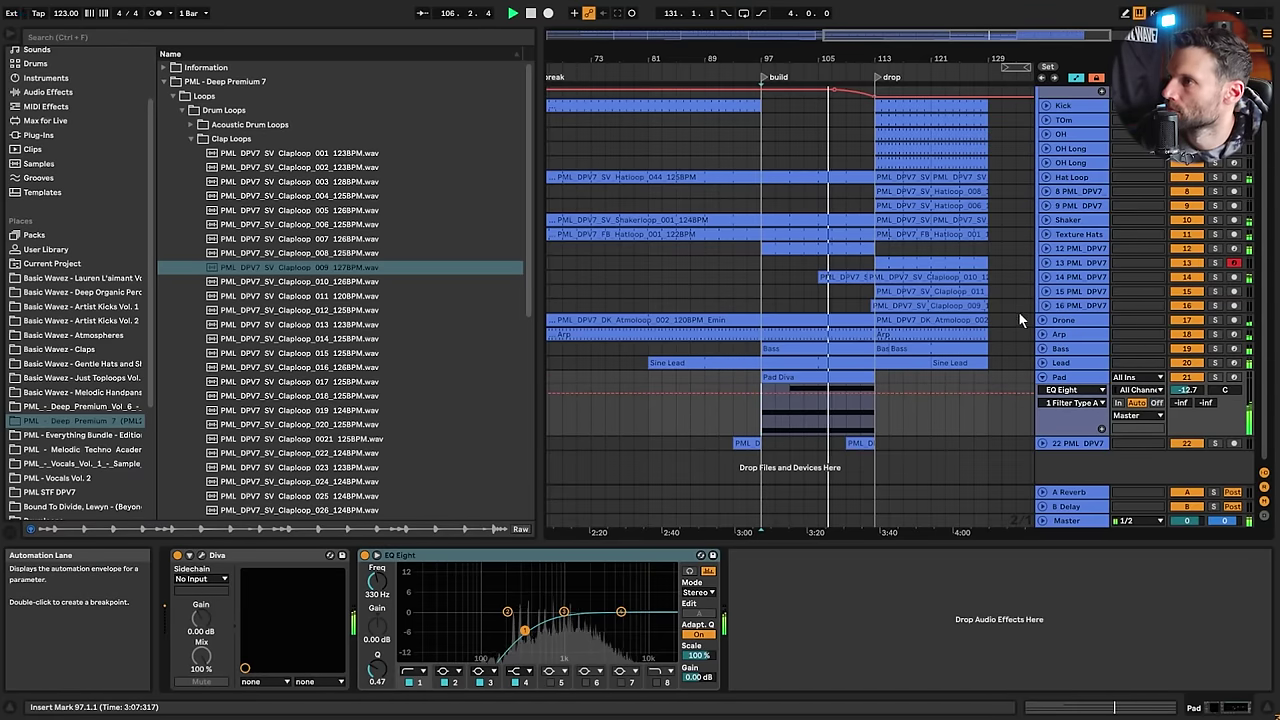
{"action": "left_click", "coordinate": [1077, 276]}
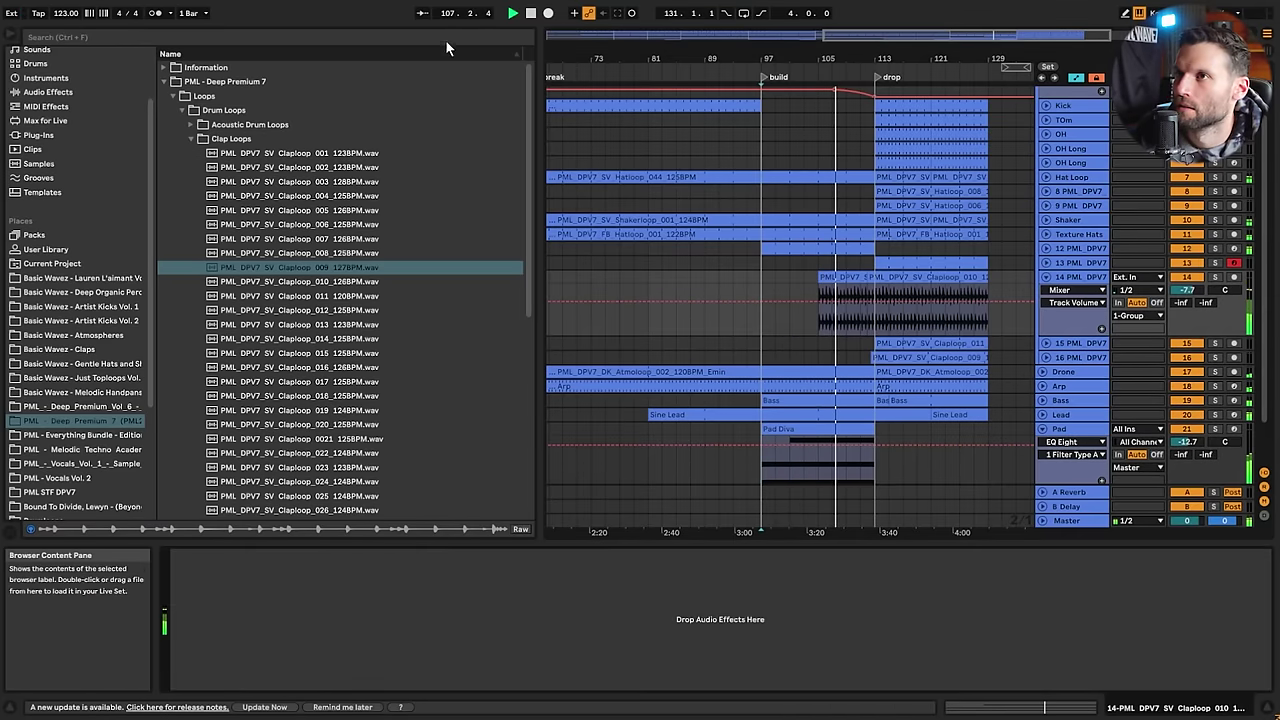
{"action": "left_click", "coordinate": [430, 37]}
{"action": "type", "text": "aut"}
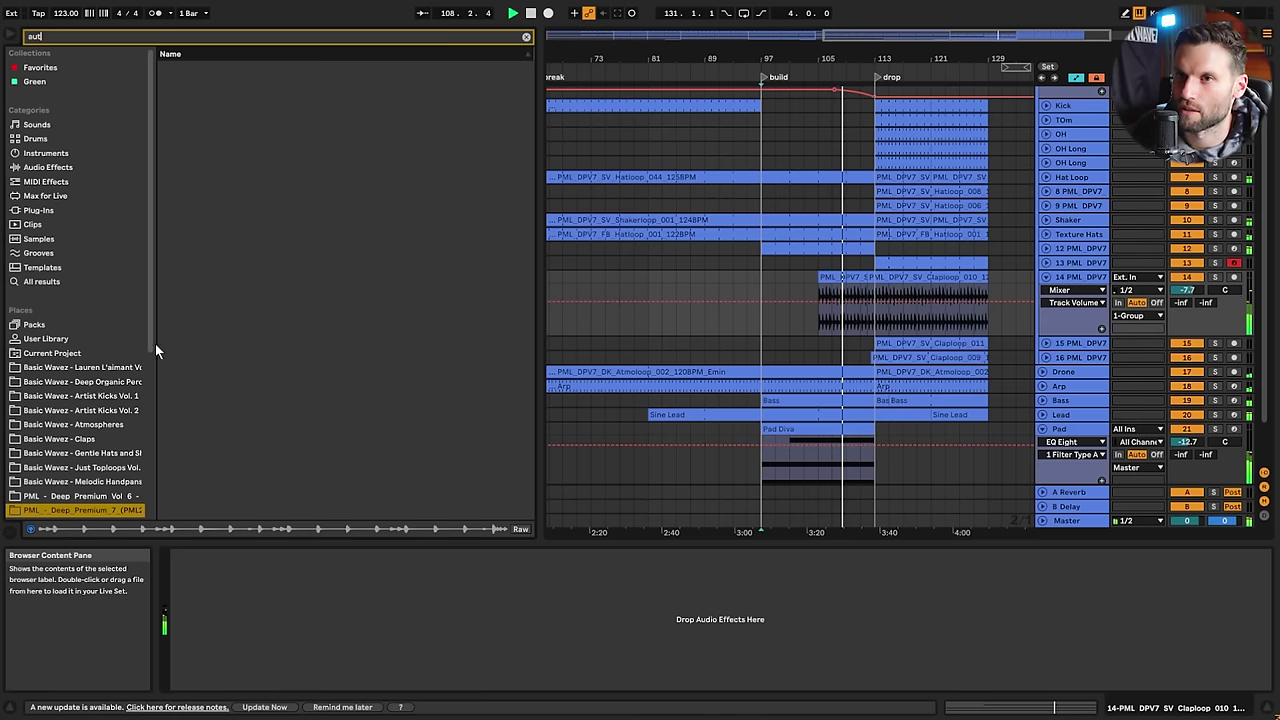
{"action": "left_click", "coordinate": [48, 284]}
{"action": "double_click", "coordinate": [196, 81]}
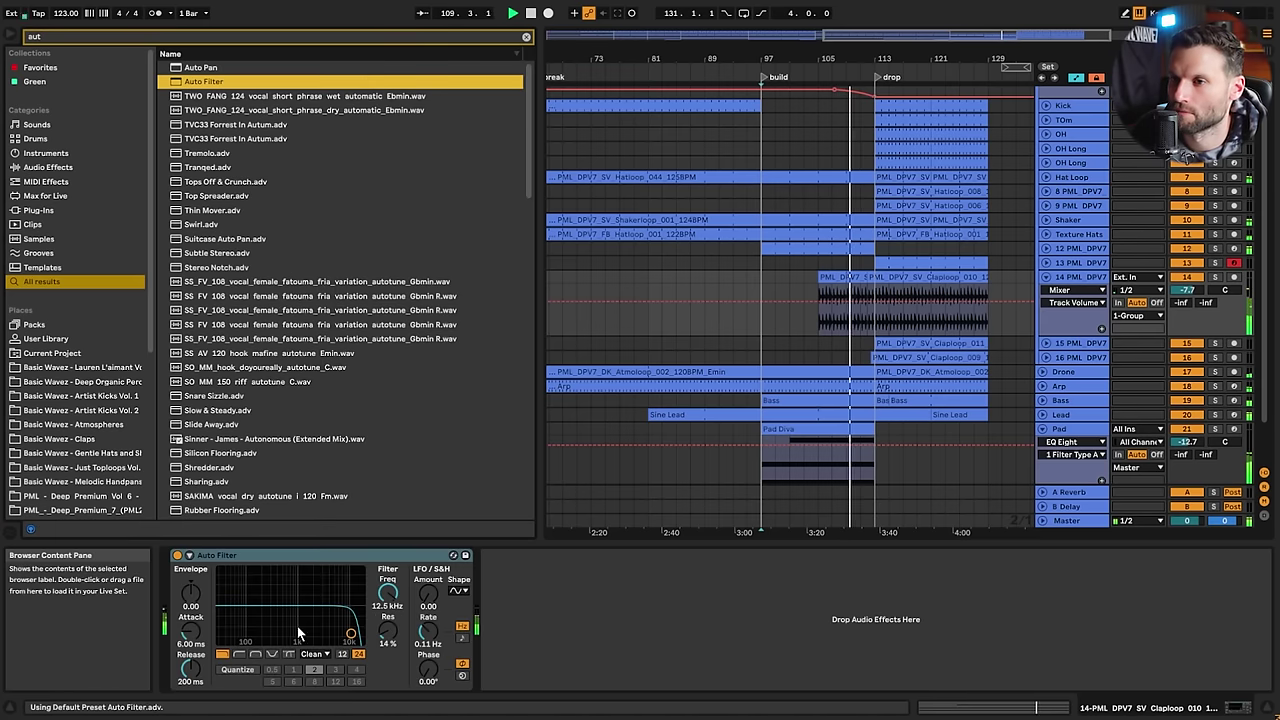
Lower the track 14 clap loop's Auto Filter frequency to 6.58 kHz and automate it rising from bar 105 to the drop at bar 113
{"action": "left_click_drag", "start_coordinate": [388, 596], "coordinate": [388, 620]}
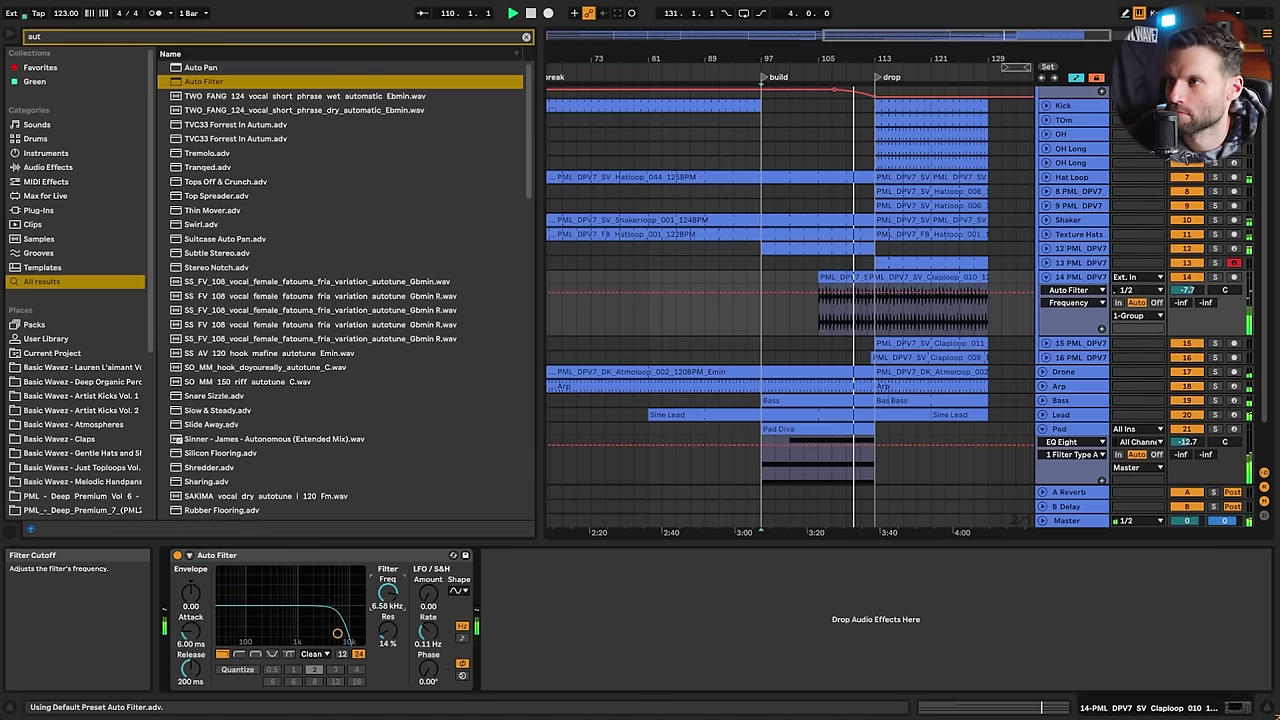
{"action": "left_click", "coordinate": [818, 292]}
{"action": "key", "text": "space"}
{"action": "key", "text": "space"}
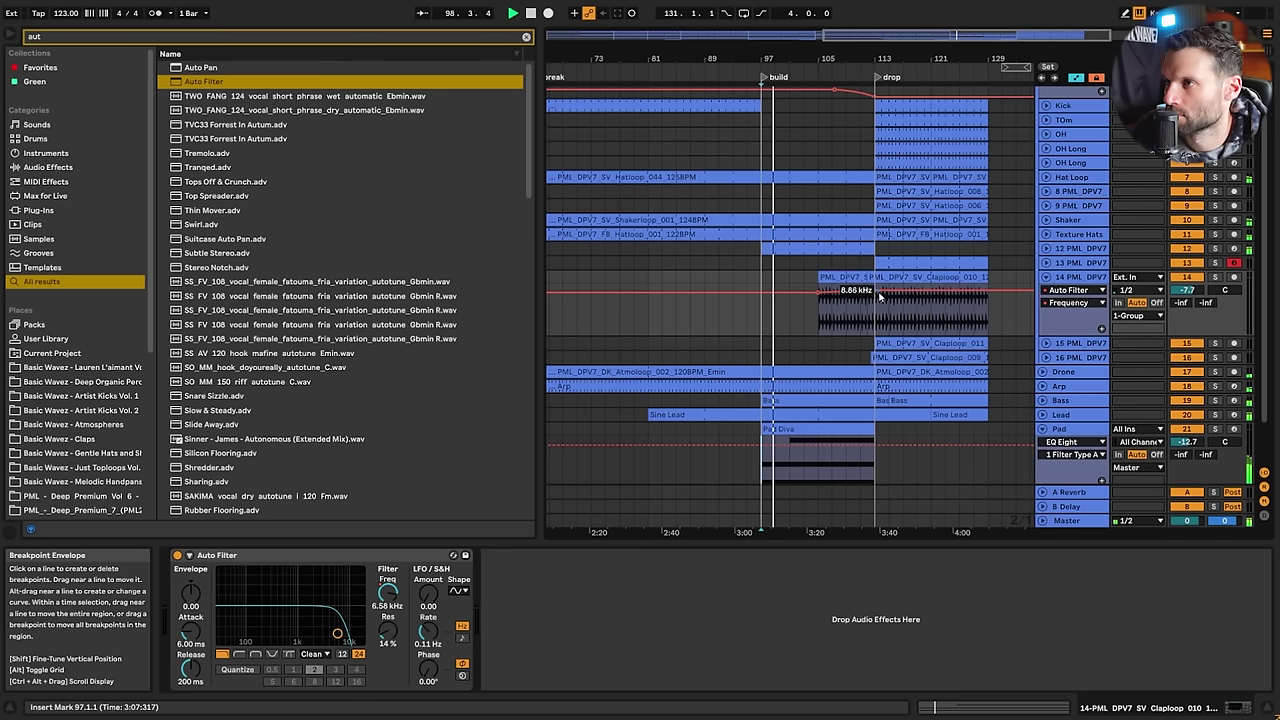
Automate the drum group's Reverb Dry/Wet from 0 % at about bar 102 to about 48 % just before the drop, returning to 0 % at bar 113
{"action": "scroll", "coordinate": [1073, 110], "scroll_direction": "up", "scroll_amount": 3}
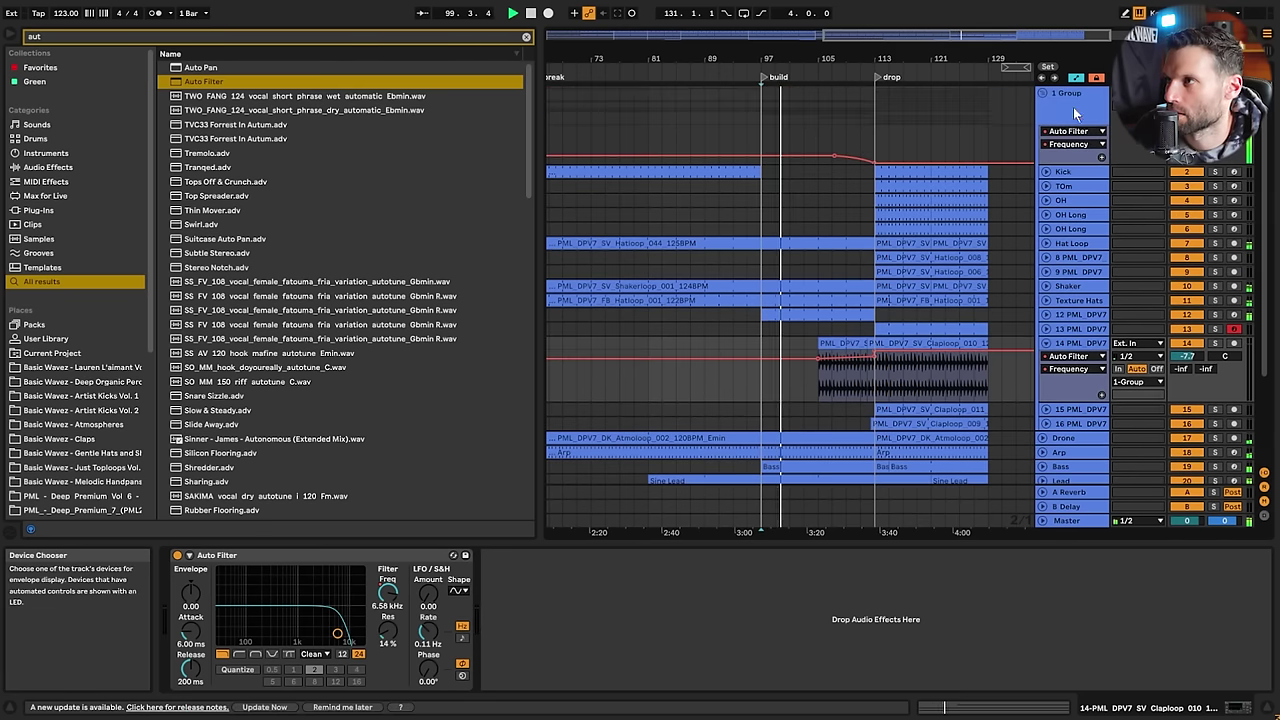
{"action": "left_click", "coordinate": [1073, 107]}
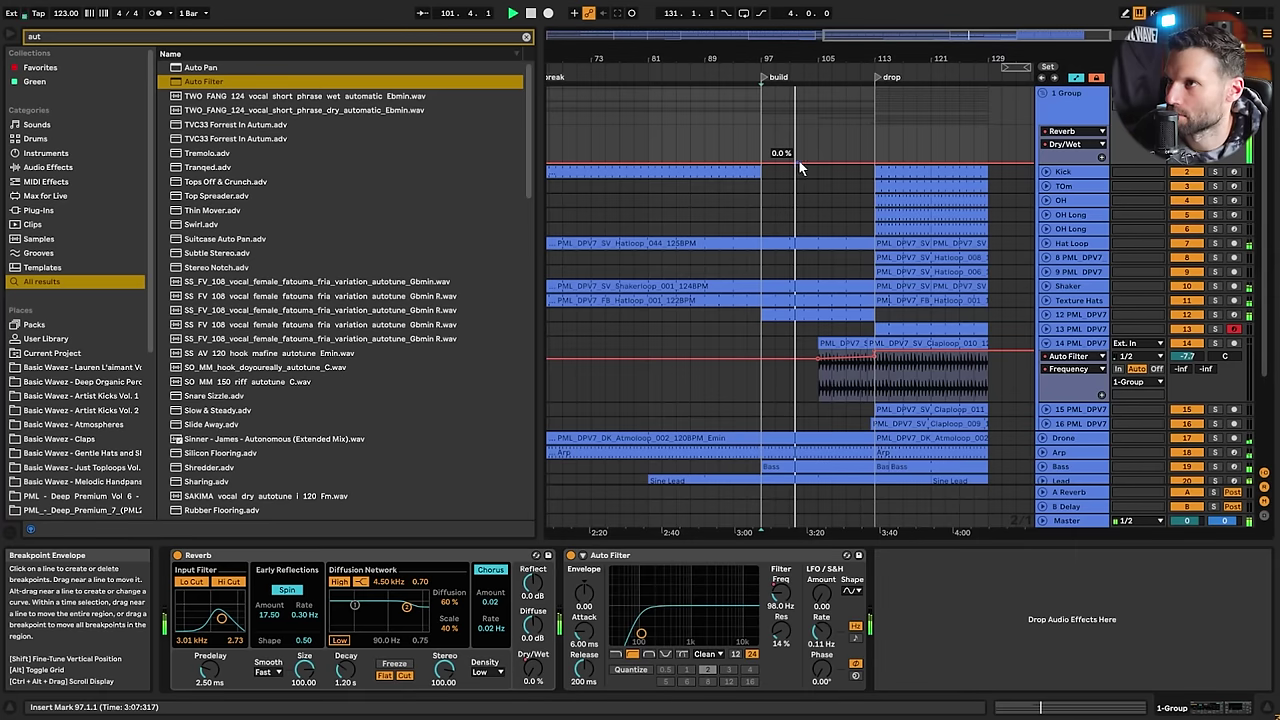
{"action": "left_click_drag", "start_coordinate": [871, 165], "coordinate": [866, 158]}
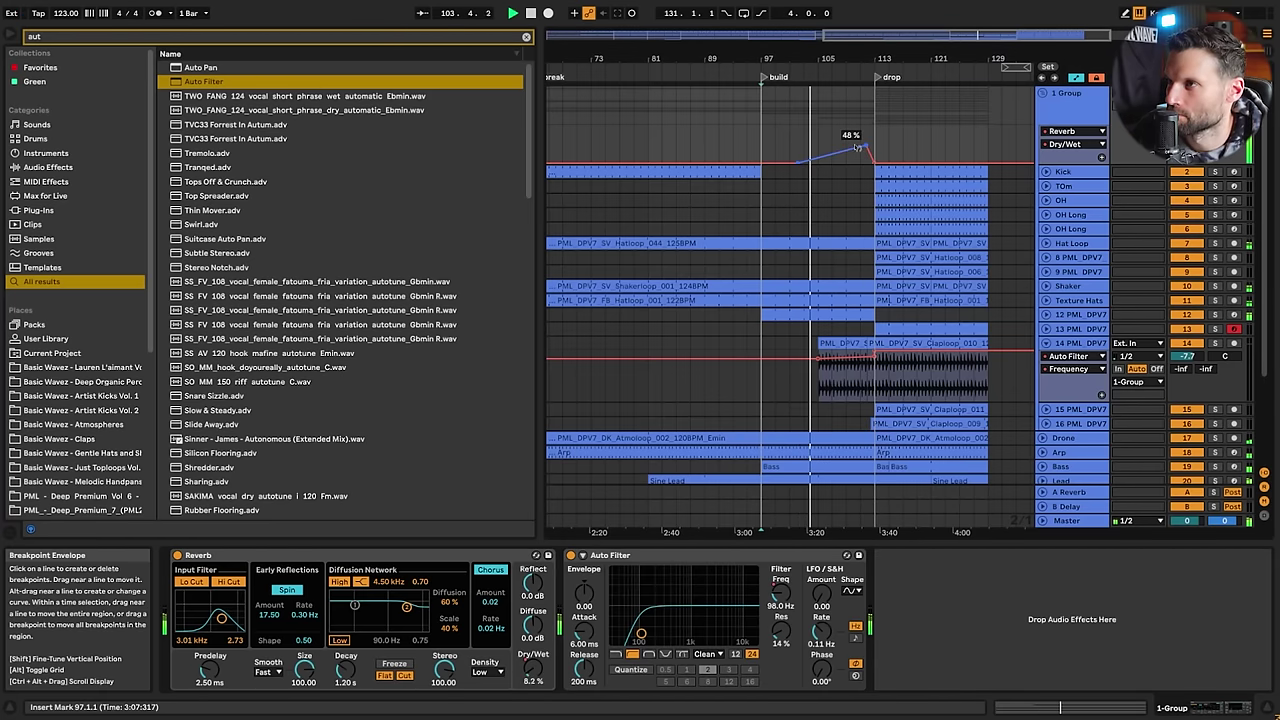
Automate the drum group's Reverb decay time to climb from 1.20 s at about bar 103 to about 4.7 s at bar 111
{"action": "left_click", "coordinate": [347, 670]}
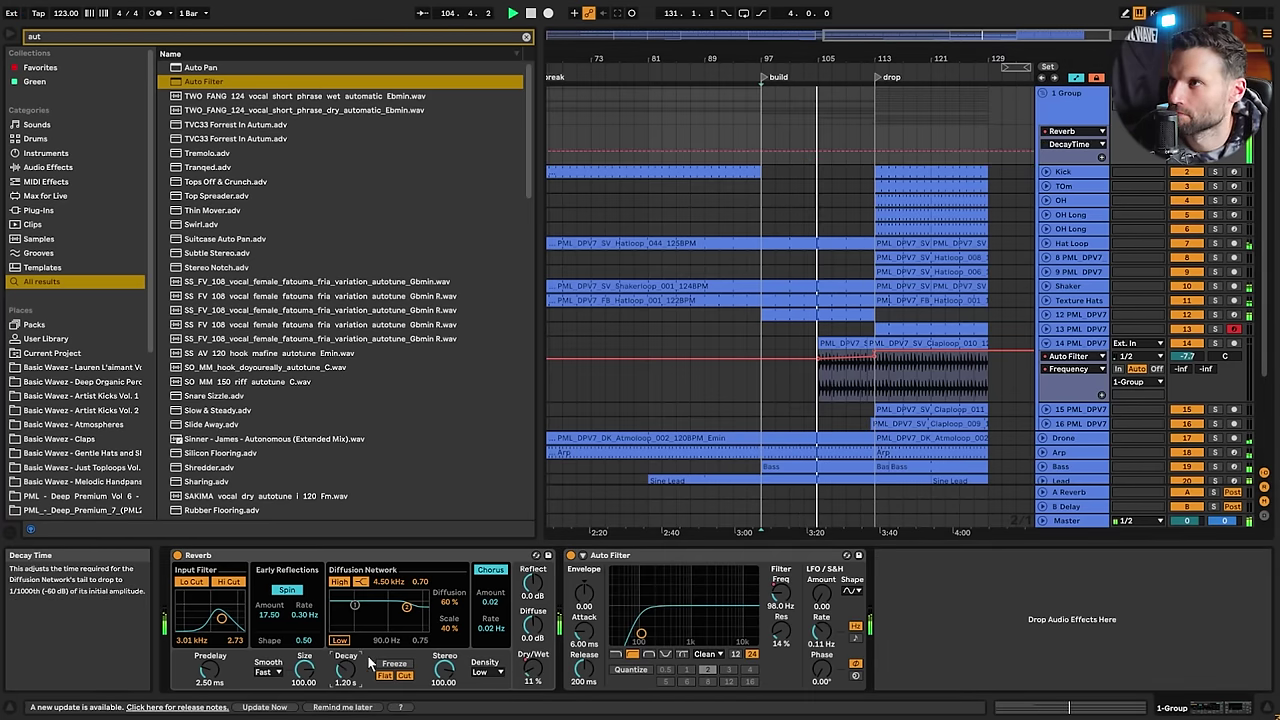
{"action": "left_click", "coordinate": [808, 151]}
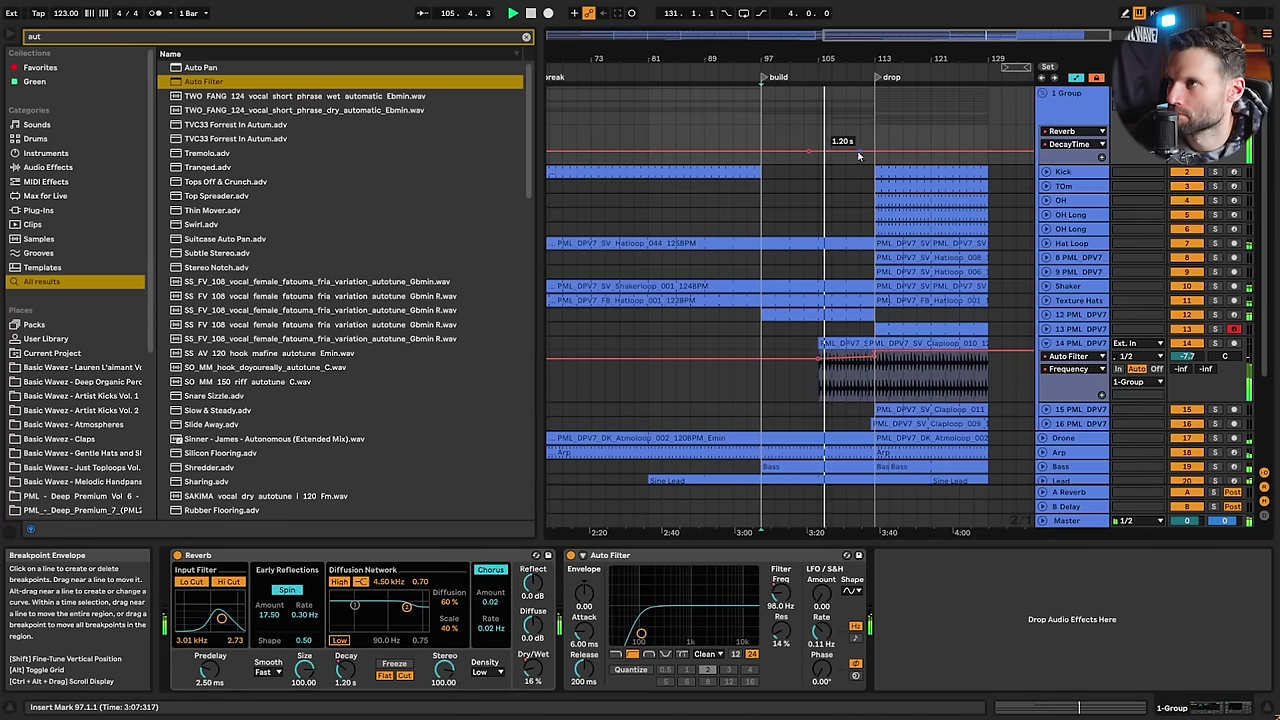
{"action": "left_click_drag", "start_coordinate": [862, 152], "coordinate": [860, 142]}
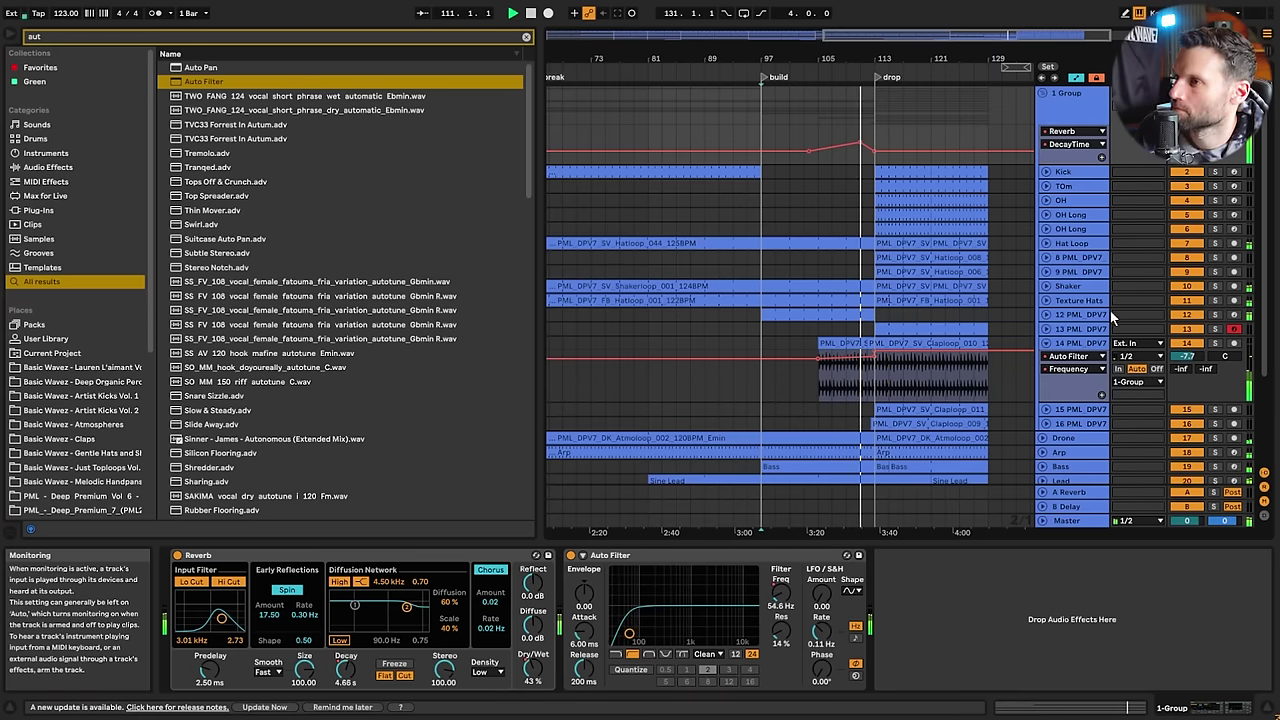
Unfold the Bass track and raise its Diva Frequency automation to 65.57 from the drop at bar 113
{"action": "scroll", "coordinate": [1110, 315], "scroll_direction": "down", "scroll_amount": 4}
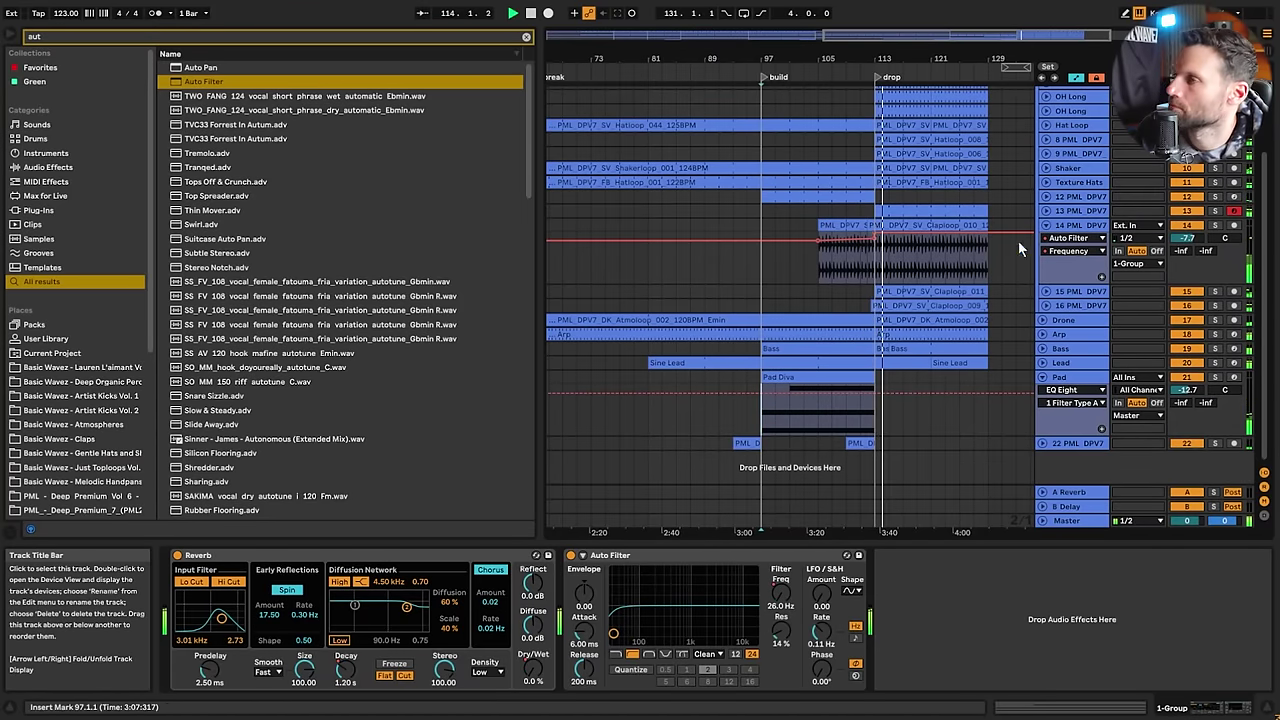
{"action": "scroll", "coordinate": [1020, 230], "scroll_direction": "up", "scroll_amount": 4}
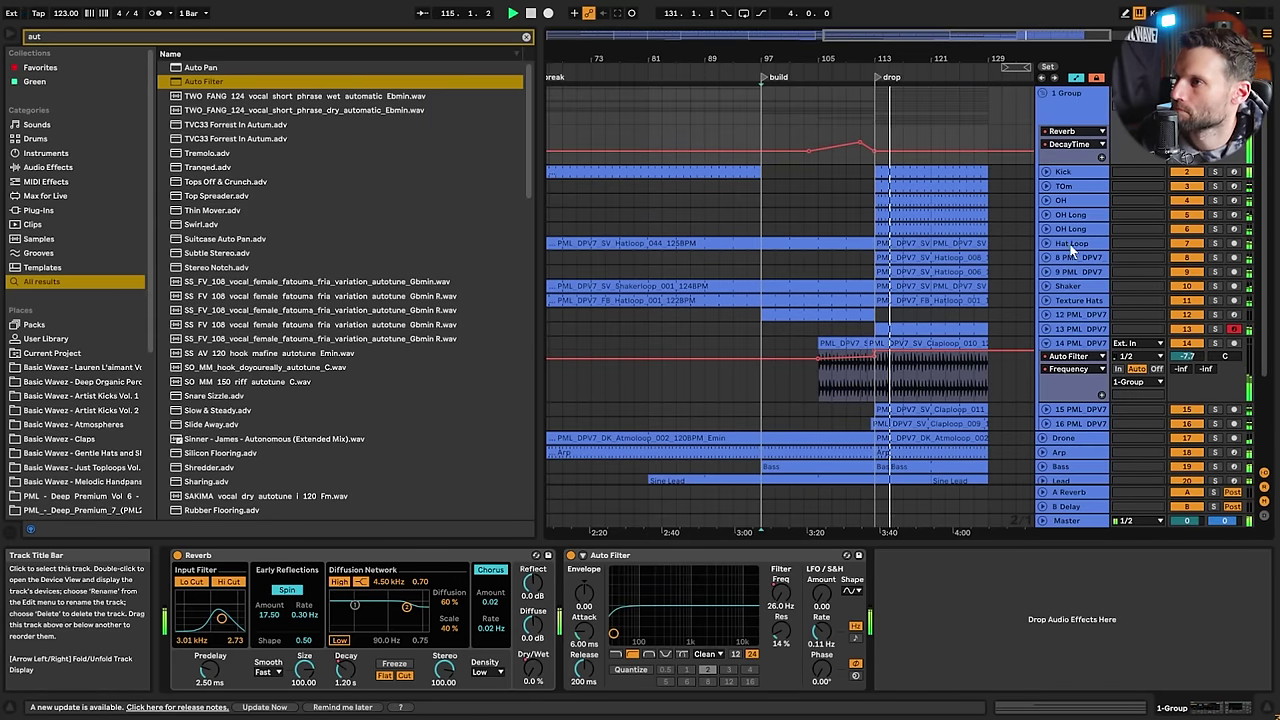
{"action": "scroll", "coordinate": [1072, 250], "scroll_direction": "down", "scroll_amount": 4}
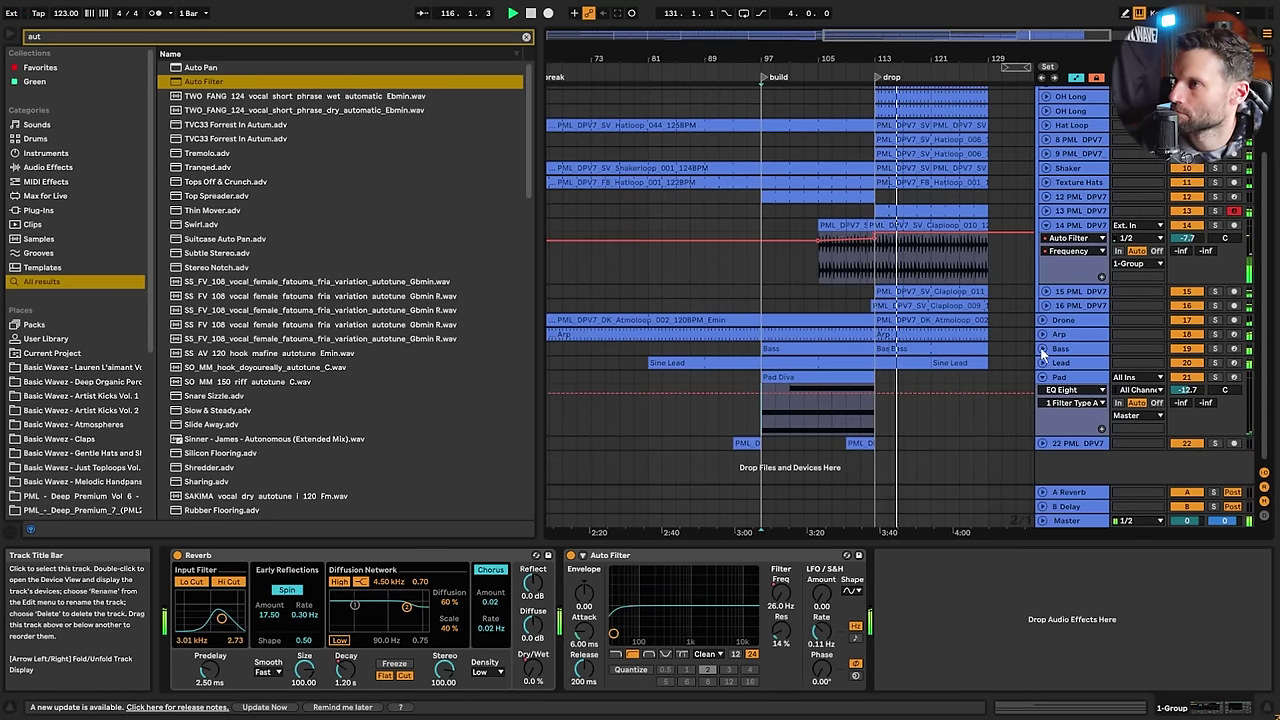
{"action": "left_click", "coordinate": [1043, 349]}
{"action": "scroll", "coordinate": [1050, 320], "scroll_direction": "down", "scroll_amount": 3}
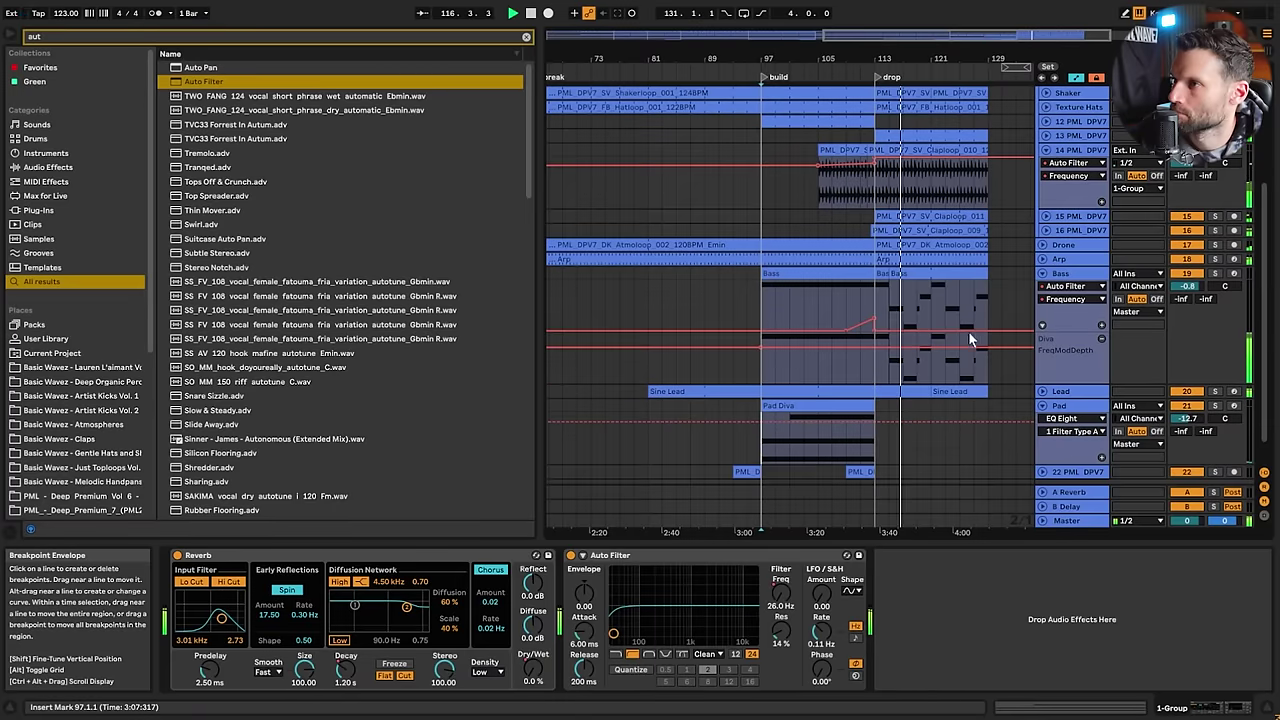
{"action": "left_click", "coordinate": [1062, 274]}
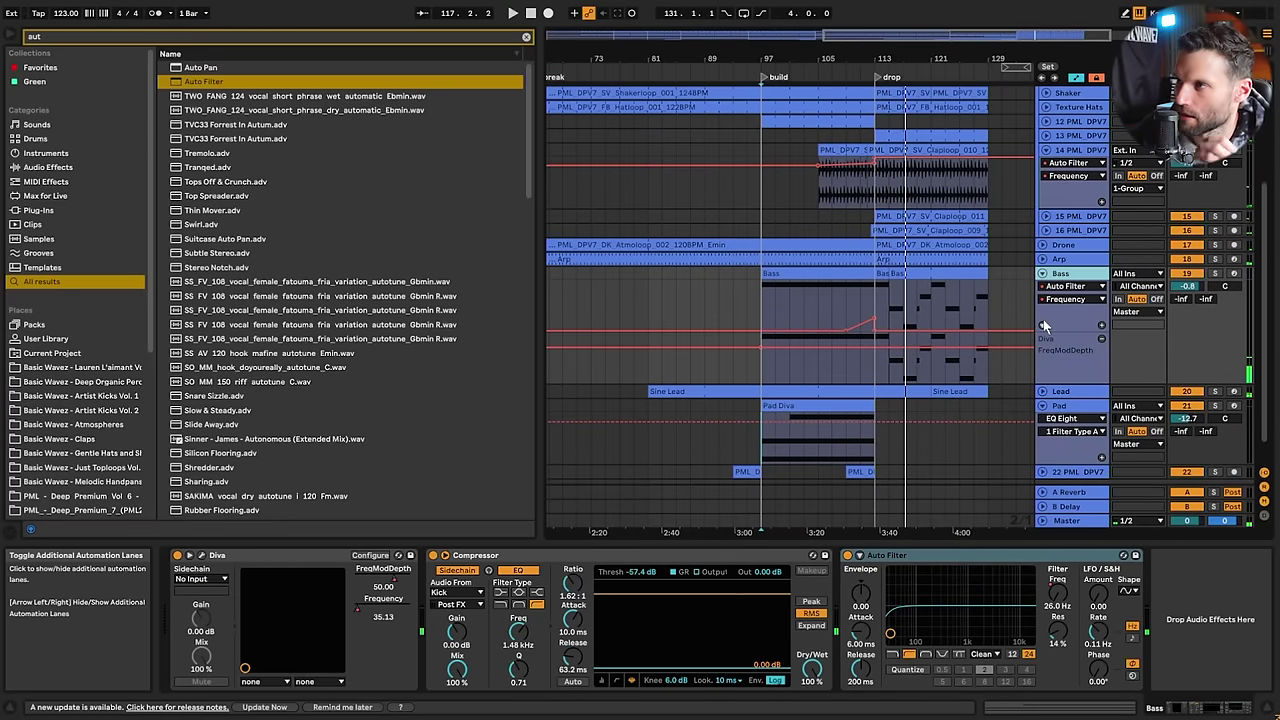
{"action": "left_click", "coordinate": [1100, 325]}
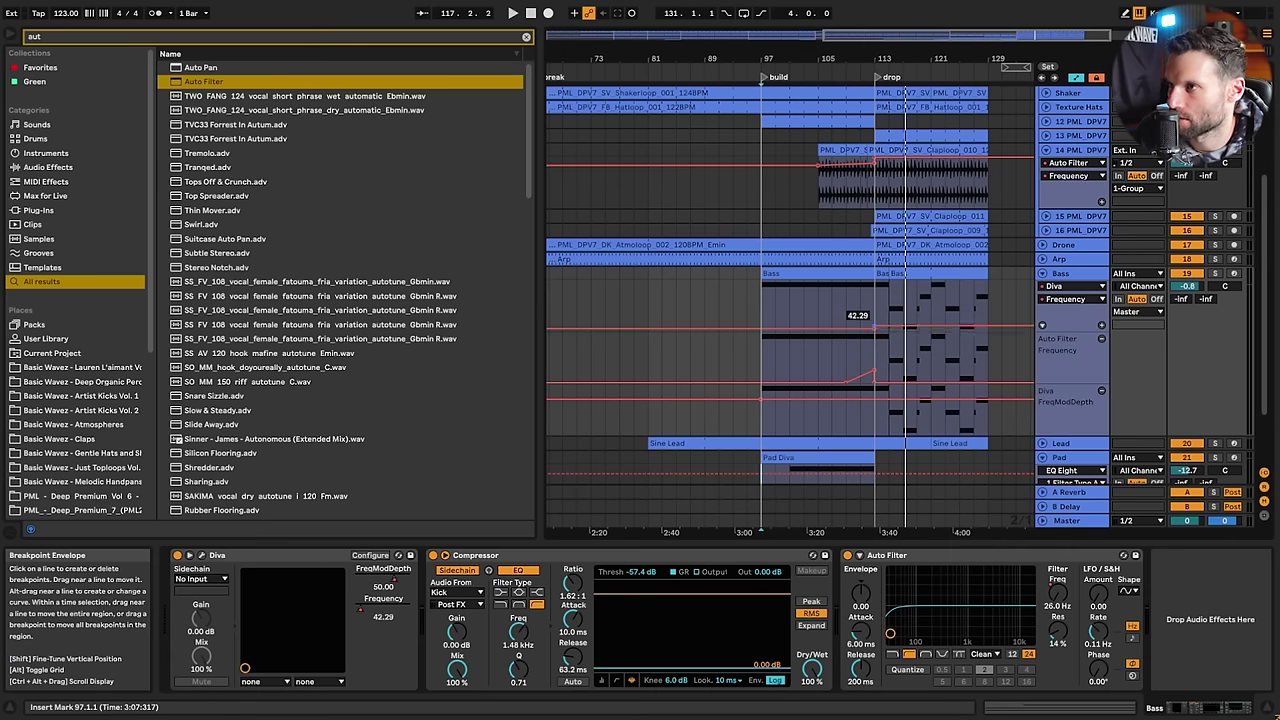
{"action": "left_click", "coordinate": [877, 326]}
{"action": "key", "text": "space"}
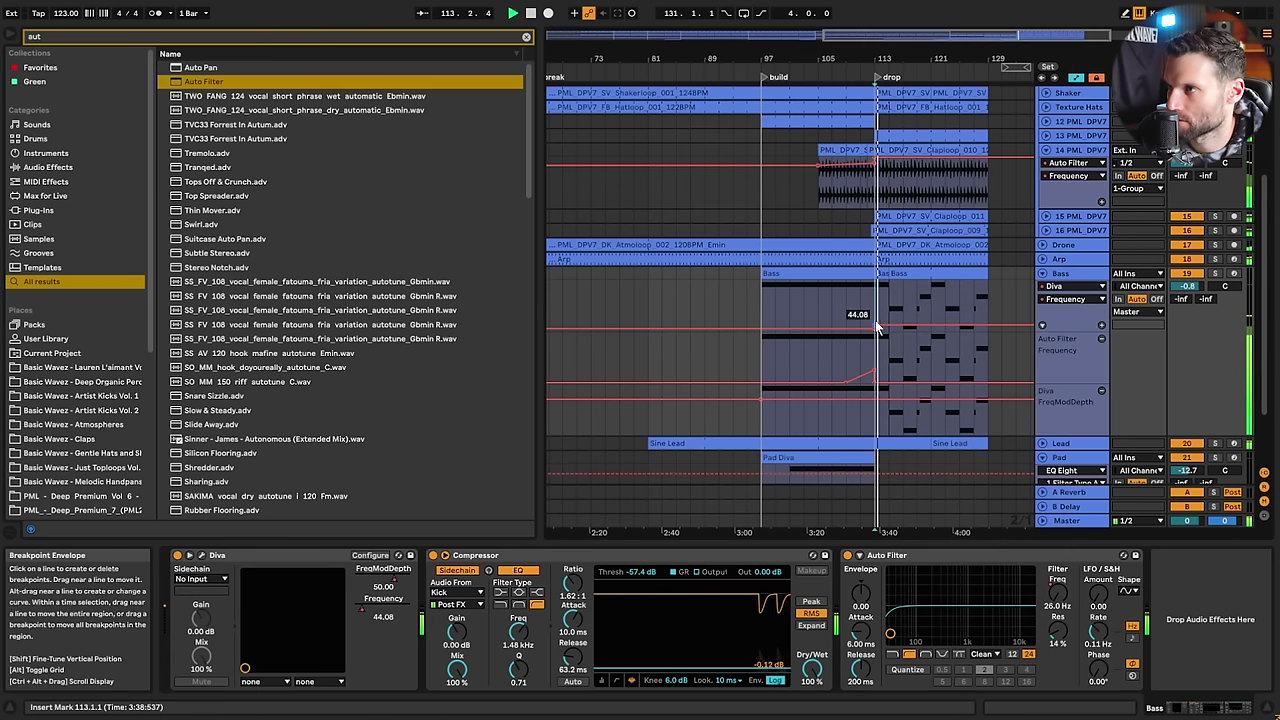
{"action": "left_click_drag", "start_coordinate": [875, 320], "coordinate": [875, 306]}
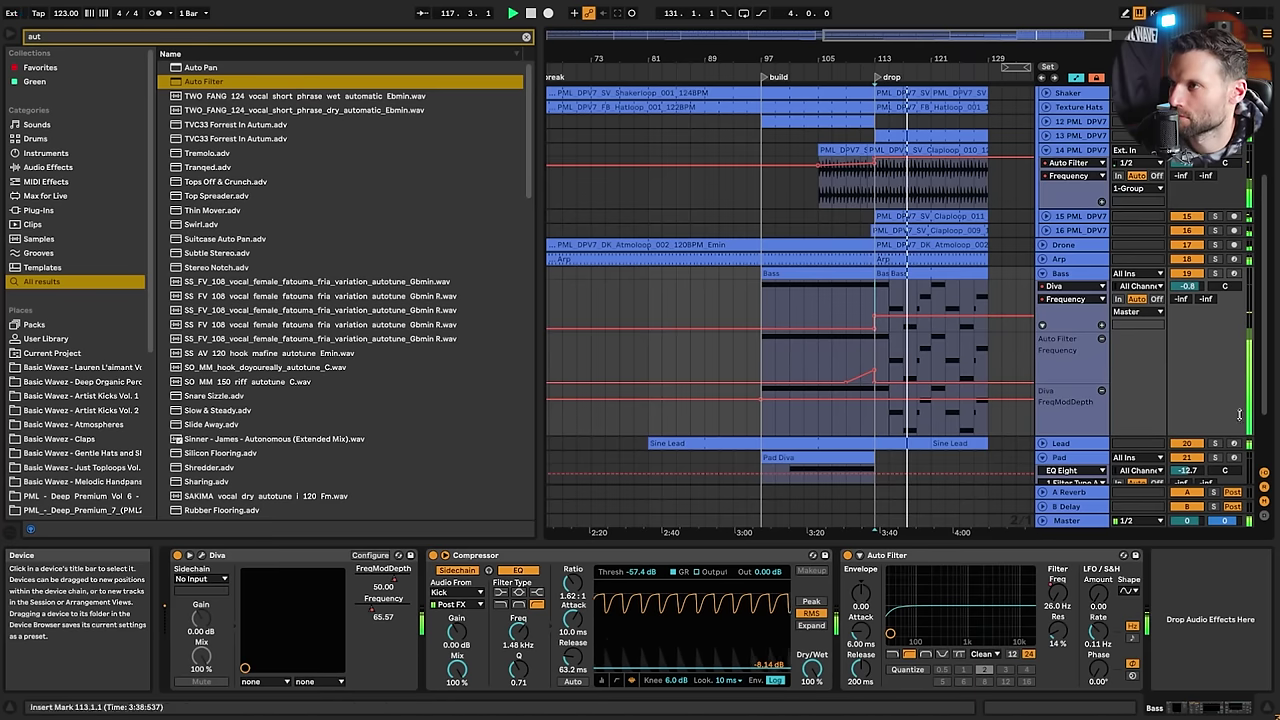
Give the Bass's Diva Frequency its own automation lane and lower the FreqModDepth automation to 31.82 for the drop
{"action": "left_click", "coordinate": [1100, 324]}
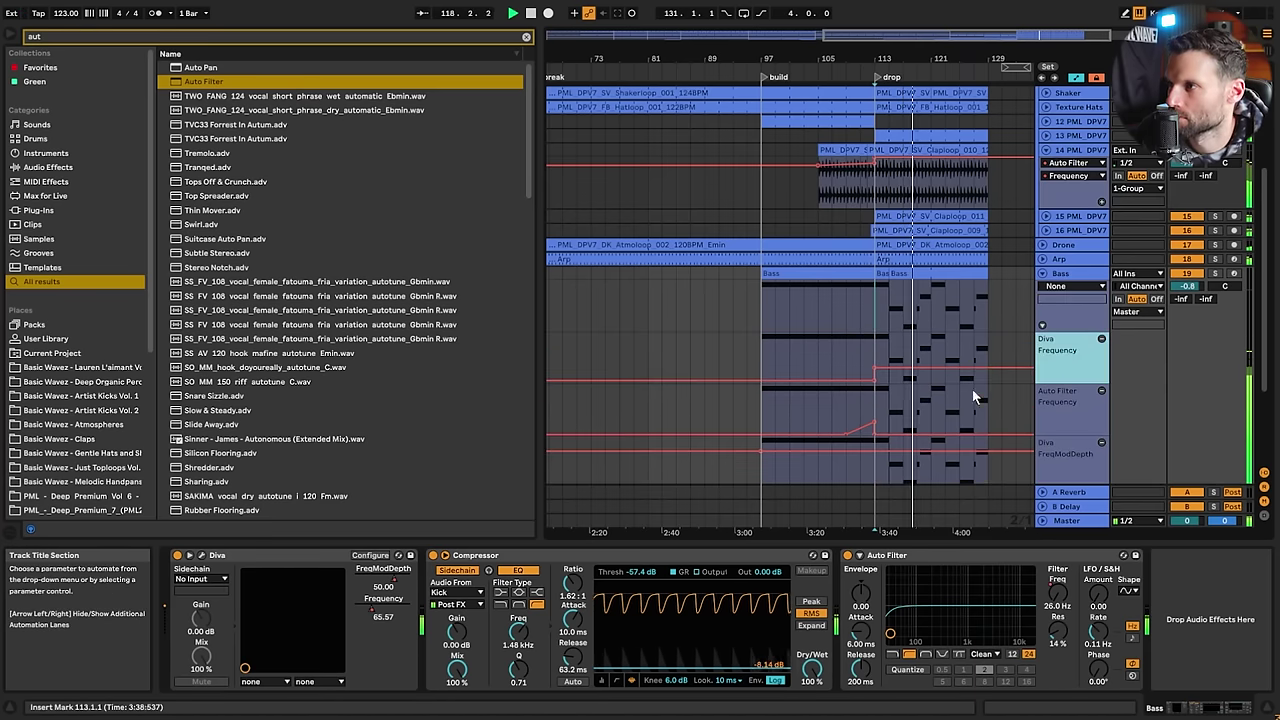
{"action": "left_click", "coordinate": [856, 451]}
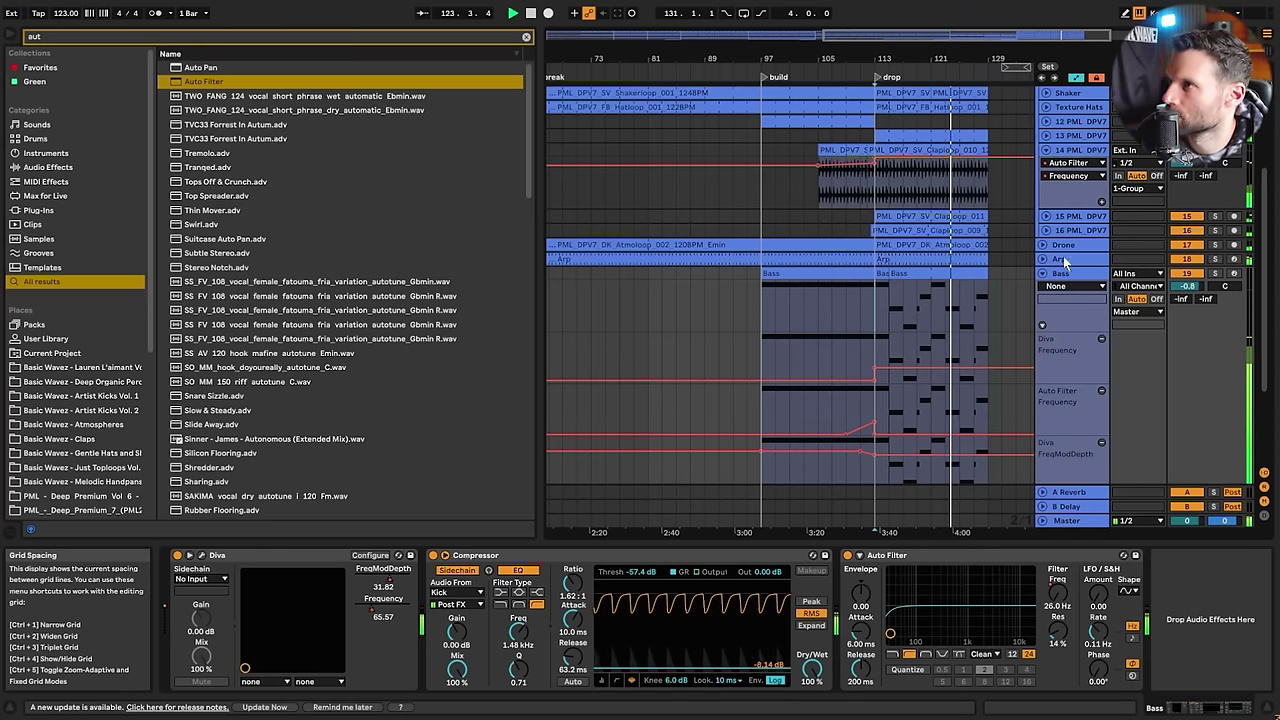
Inspect the TOm track's devices and its EQ Eight frequency automation around the break and drop
{"action": "scroll", "coordinate": [1103, 190], "scroll_direction": "up", "scroll_amount": 2}
{"action": "scroll", "coordinate": [1095, 192], "scroll_direction": "up", "scroll_amount": 5}
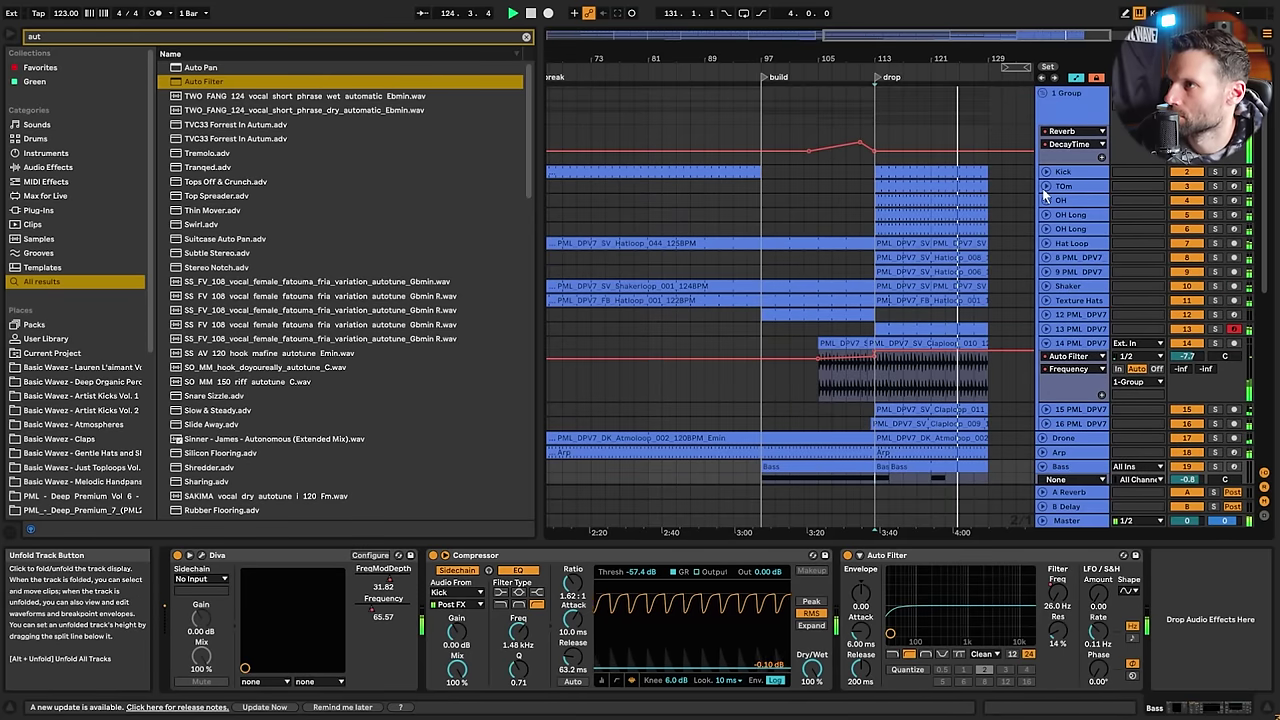
{"action": "left_click", "coordinate": [1079, 197]}
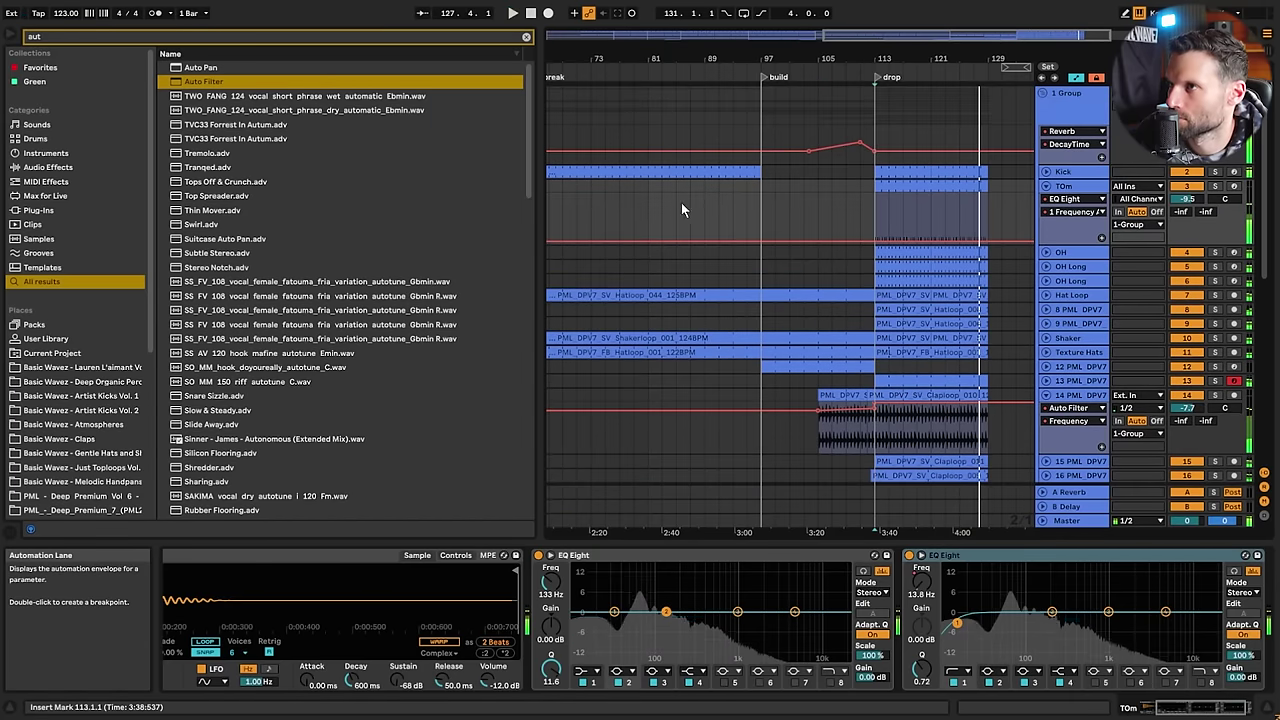
{"action": "left_click", "coordinate": [636, 200]}
{"action": "scroll", "coordinate": [800, 150], "scroll_direction": "down", "scroll_amount": 3}
{"action": "scroll", "coordinate": [859, 99], "scroll_direction": "down", "scroll_amount": 4}
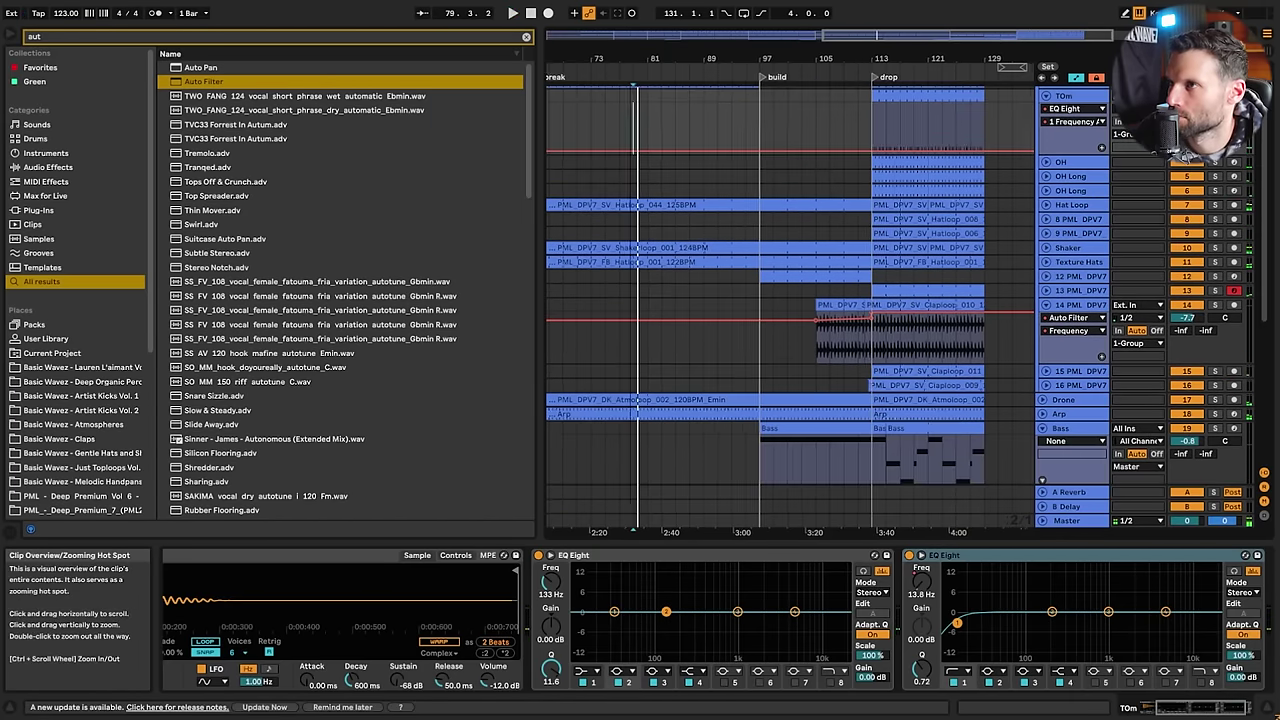
Show the whole arrangement and play the pad section from bar 57
{"action": "left_click", "coordinate": [677, 408]}
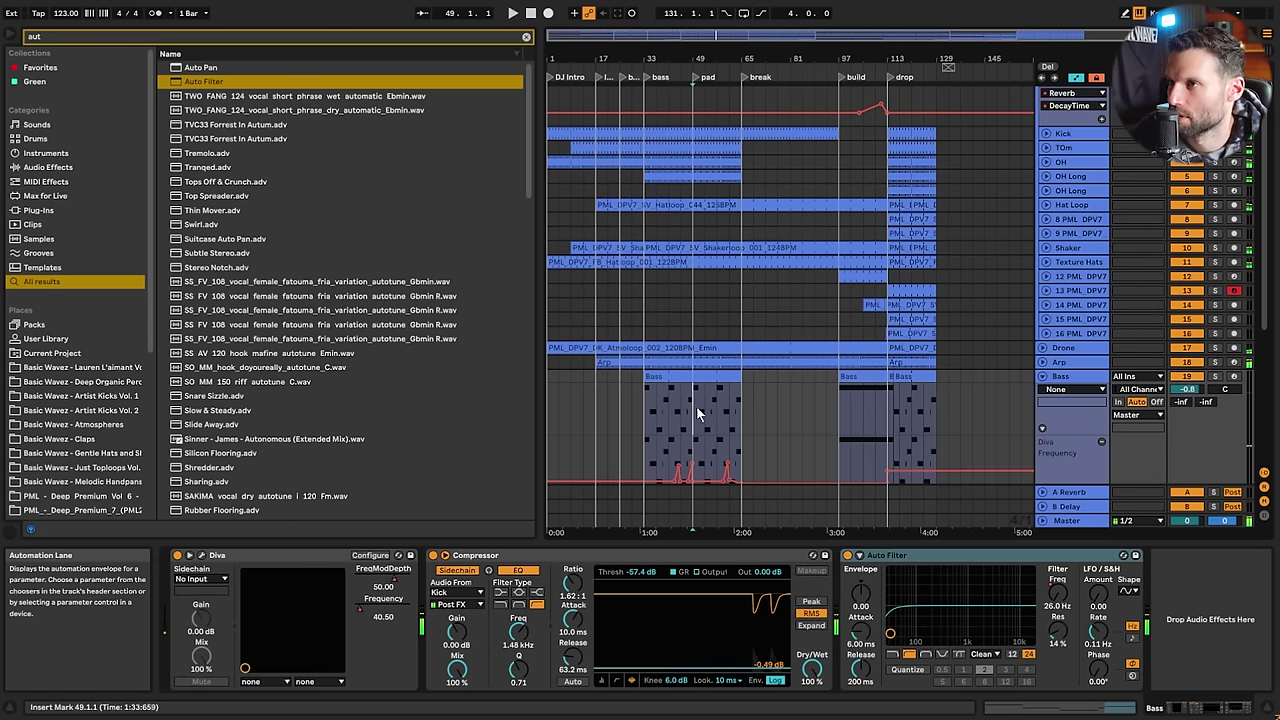
{"action": "left_click", "coordinate": [751, 292]}
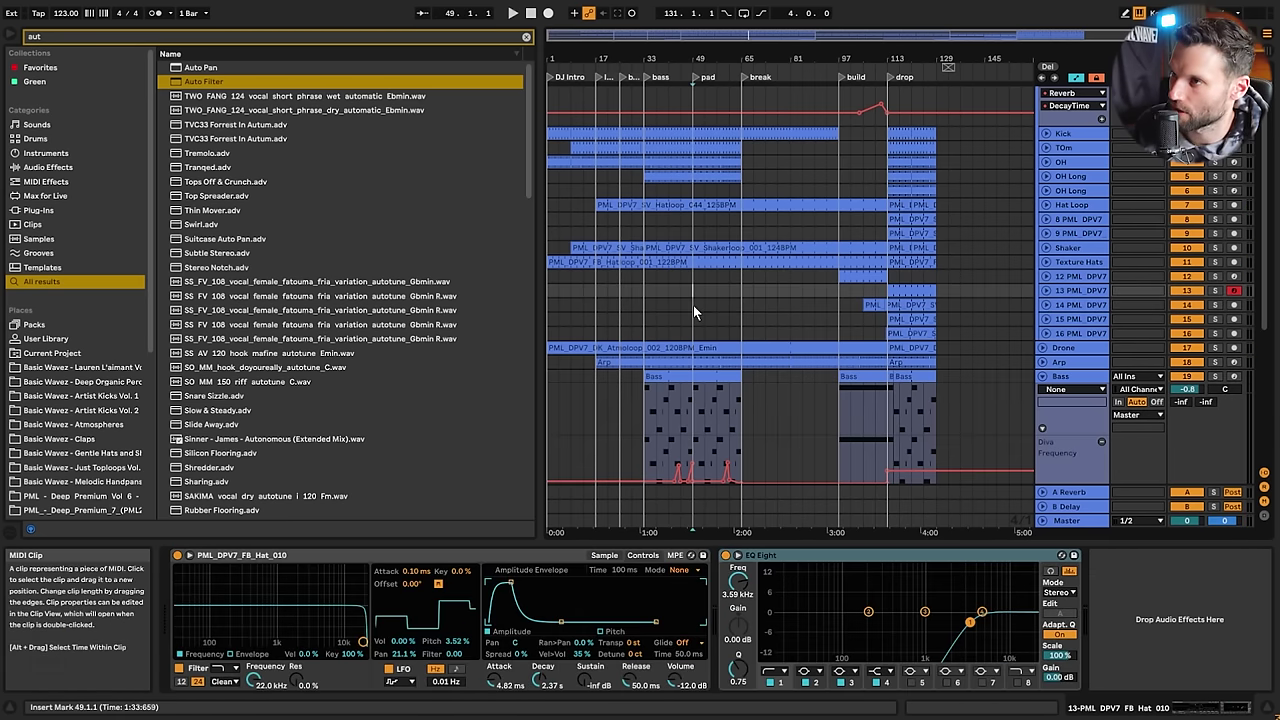
{"action": "left_click", "coordinate": [705, 290]}
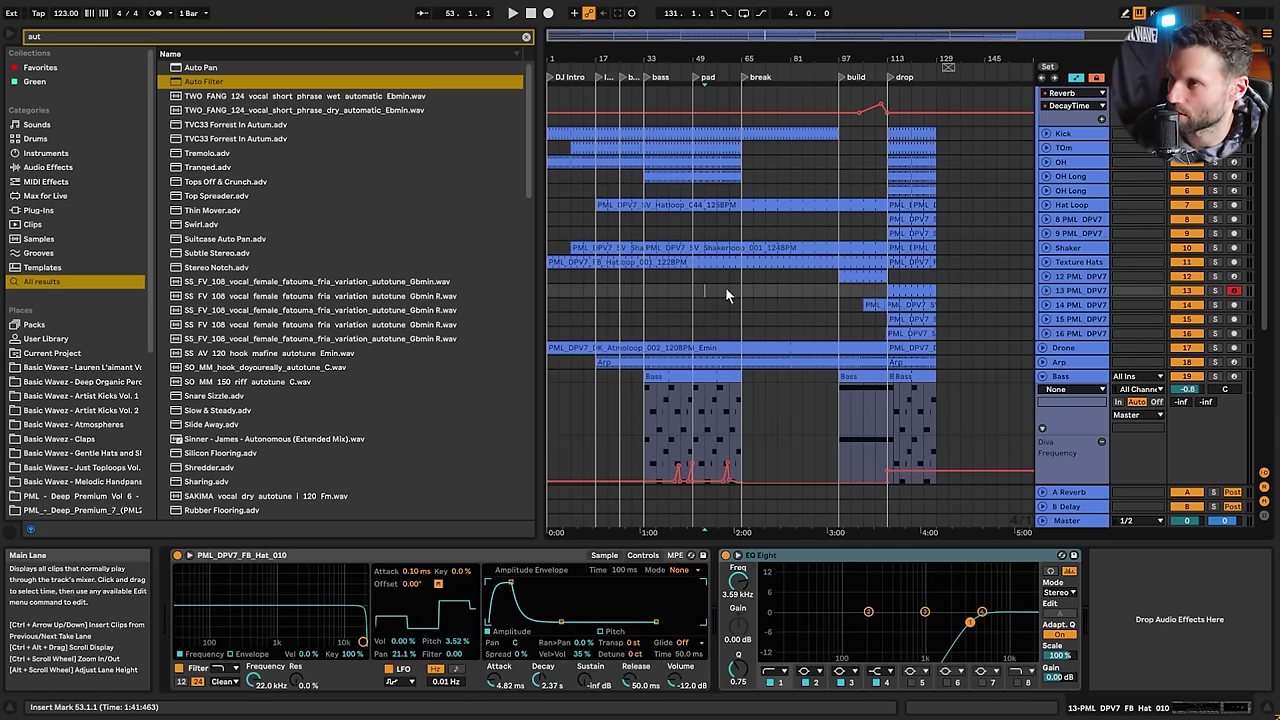
{"action": "scroll", "coordinate": [1027, 127], "scroll_direction": "up", "scroll_amount": 1}
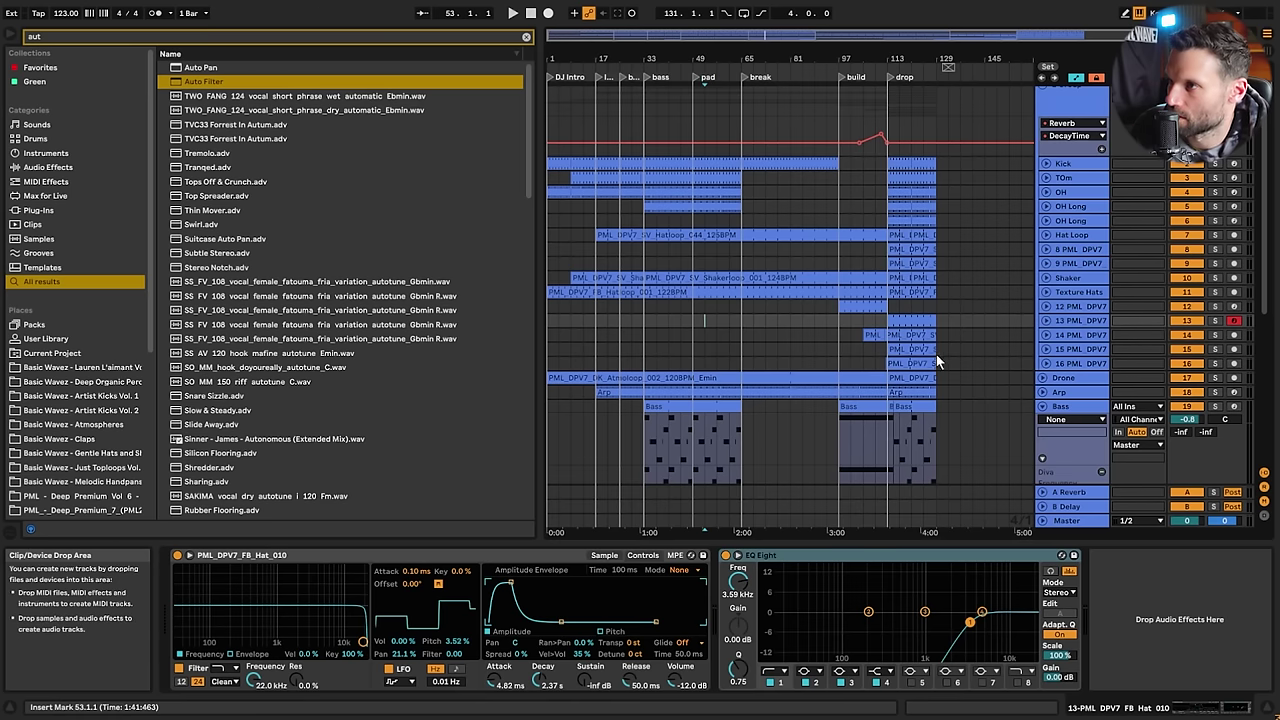
{"action": "left_click", "coordinate": [717, 316]}
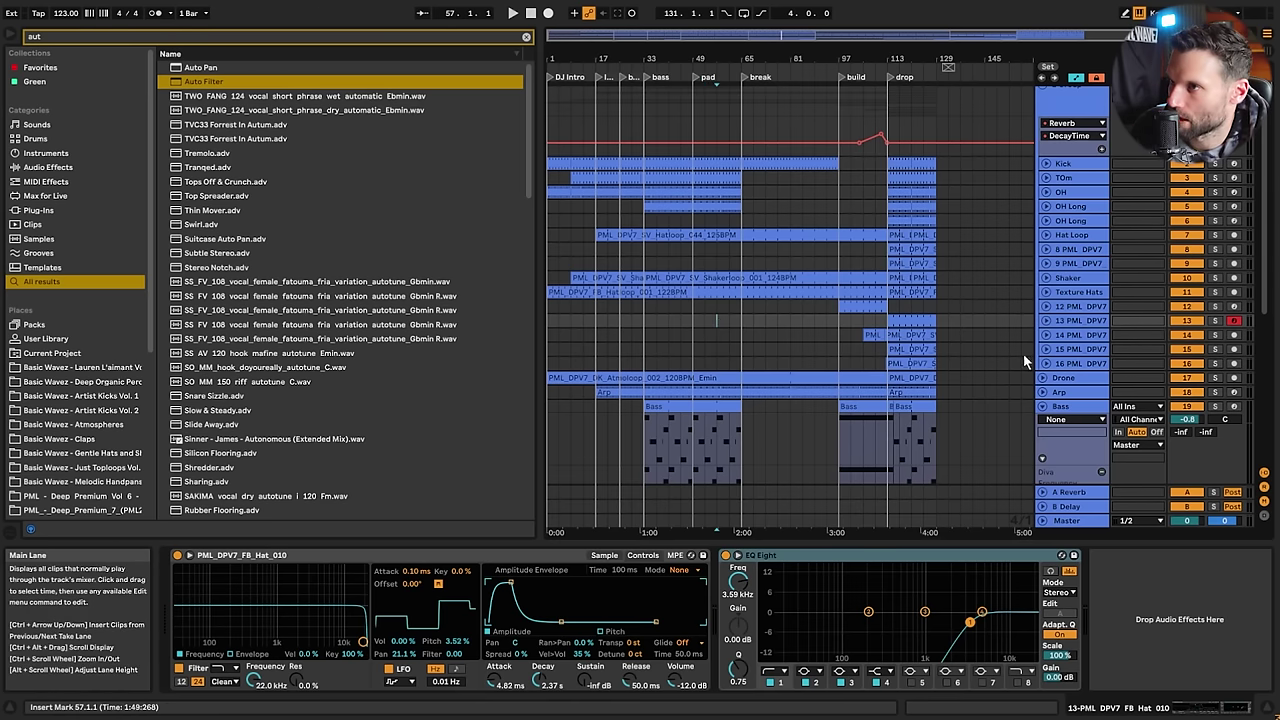
{"action": "key", "text": "space"}
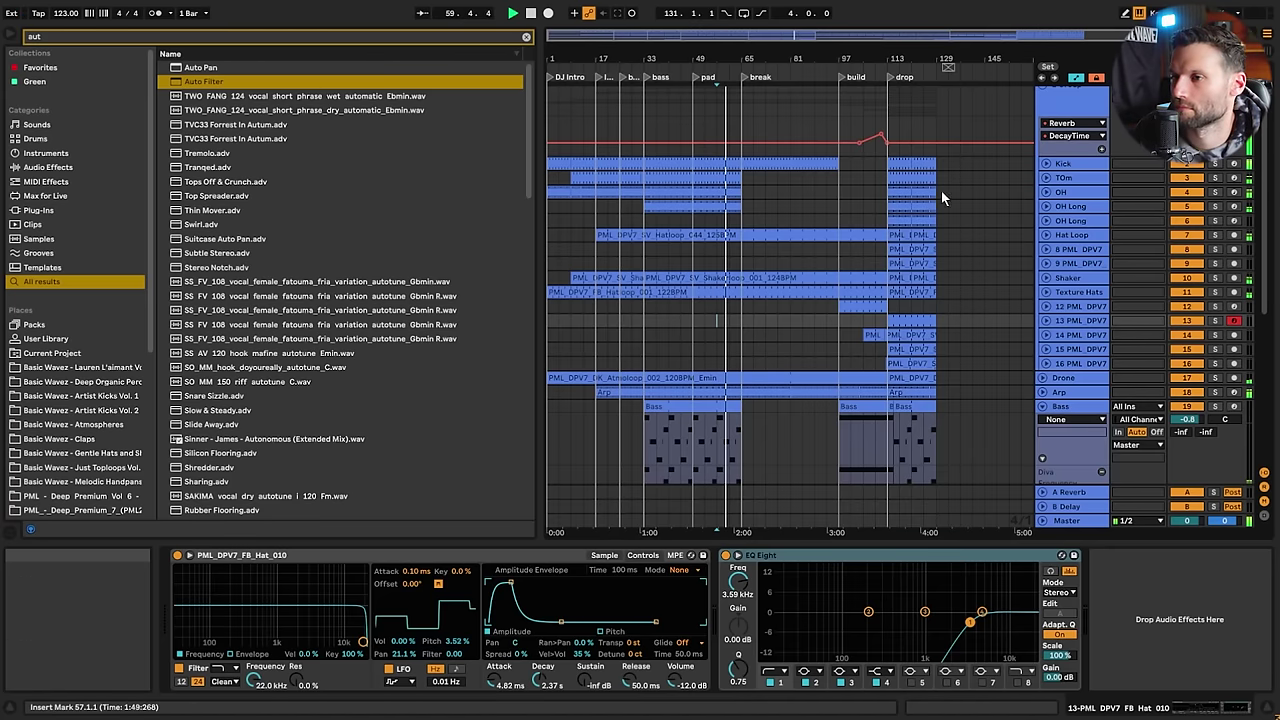
Show the drum group's Reverb Dry/Wet and DecayTime automation in separate lanes
{"action": "left_click", "coordinate": [1070, 97]}
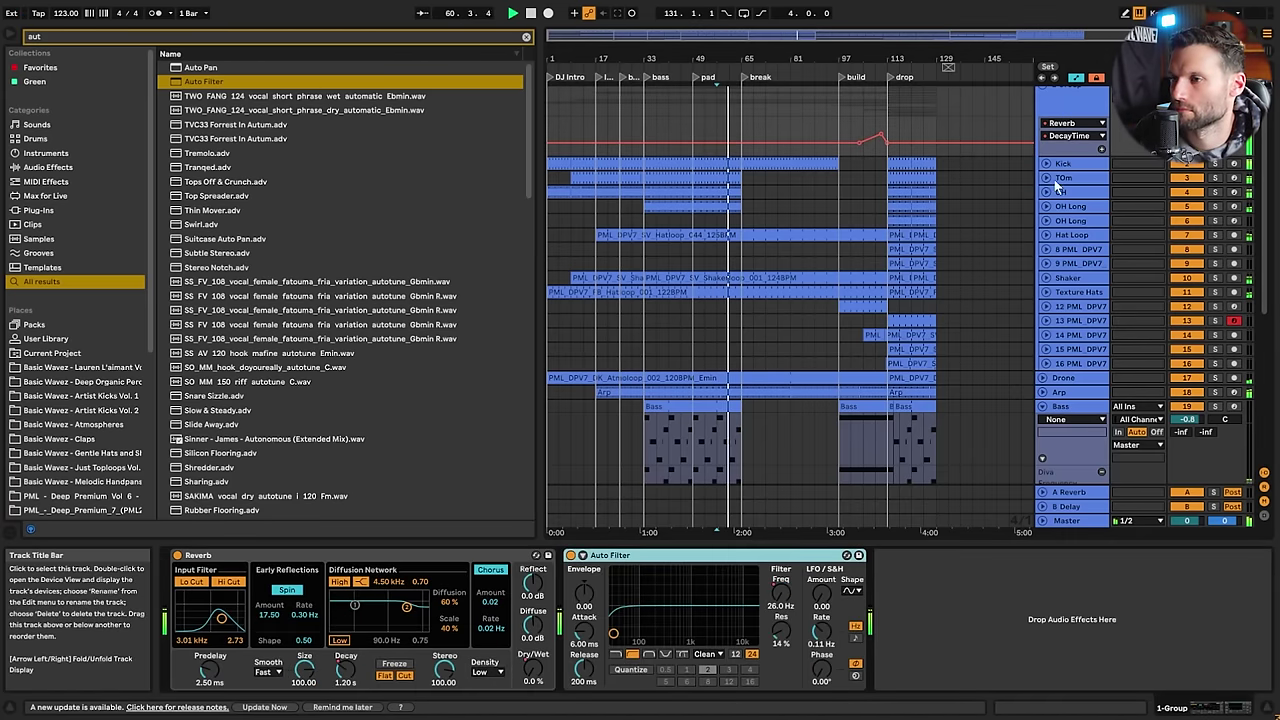
{"action": "left_click", "coordinate": [1101, 149]}
{"action": "left_click", "coordinate": [1080, 123]}
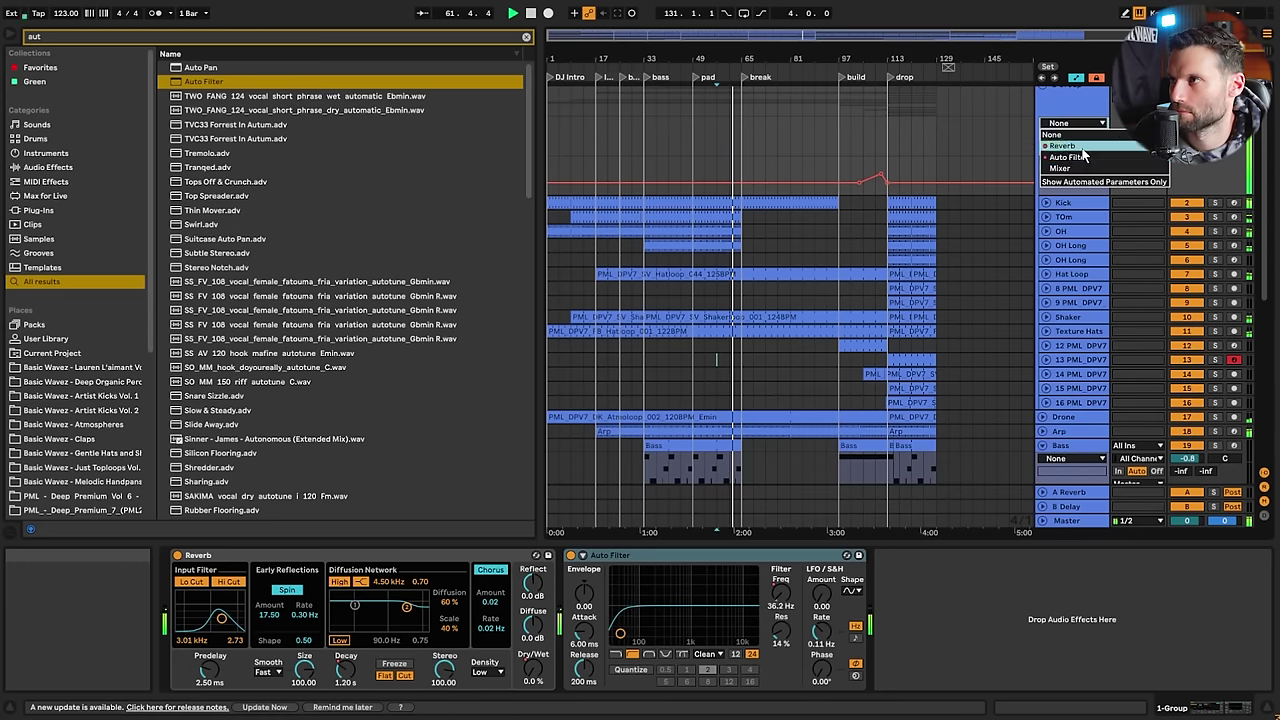
{"action": "left_click", "coordinate": [1078, 147]}
{"action": "left_click", "coordinate": [1073, 135]}
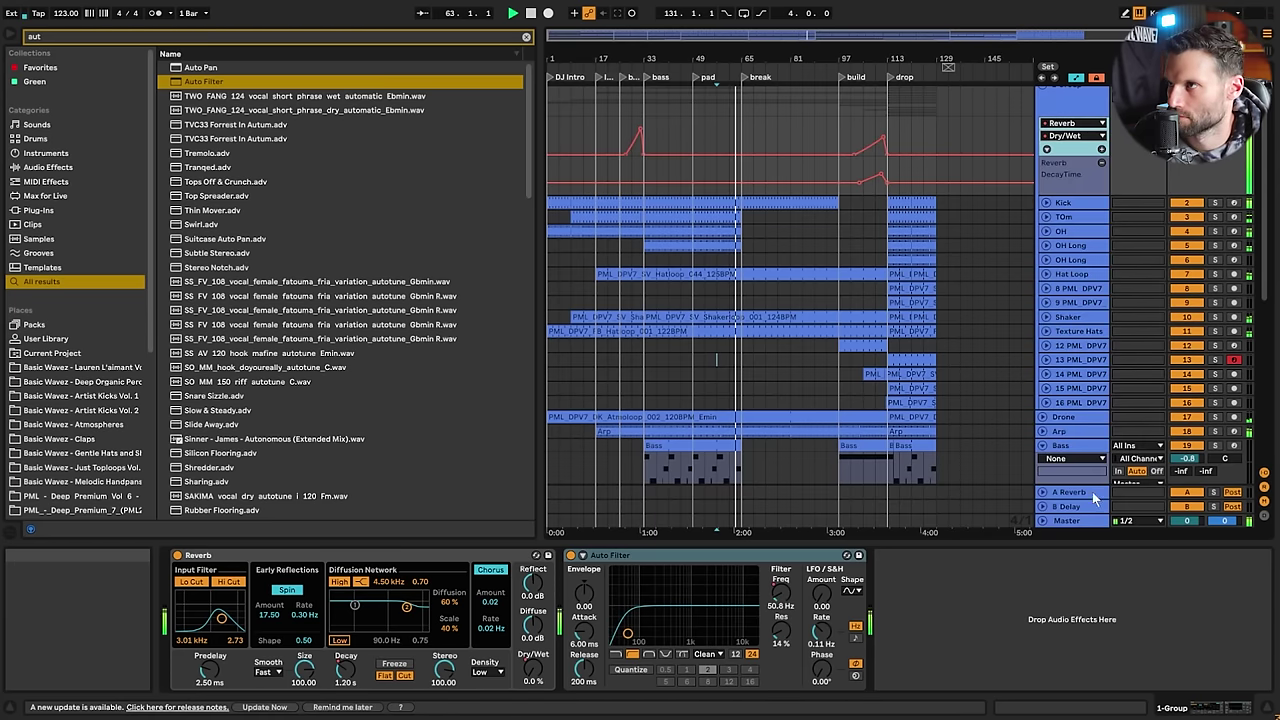
{"action": "left_click", "coordinate": [1085, 508]}
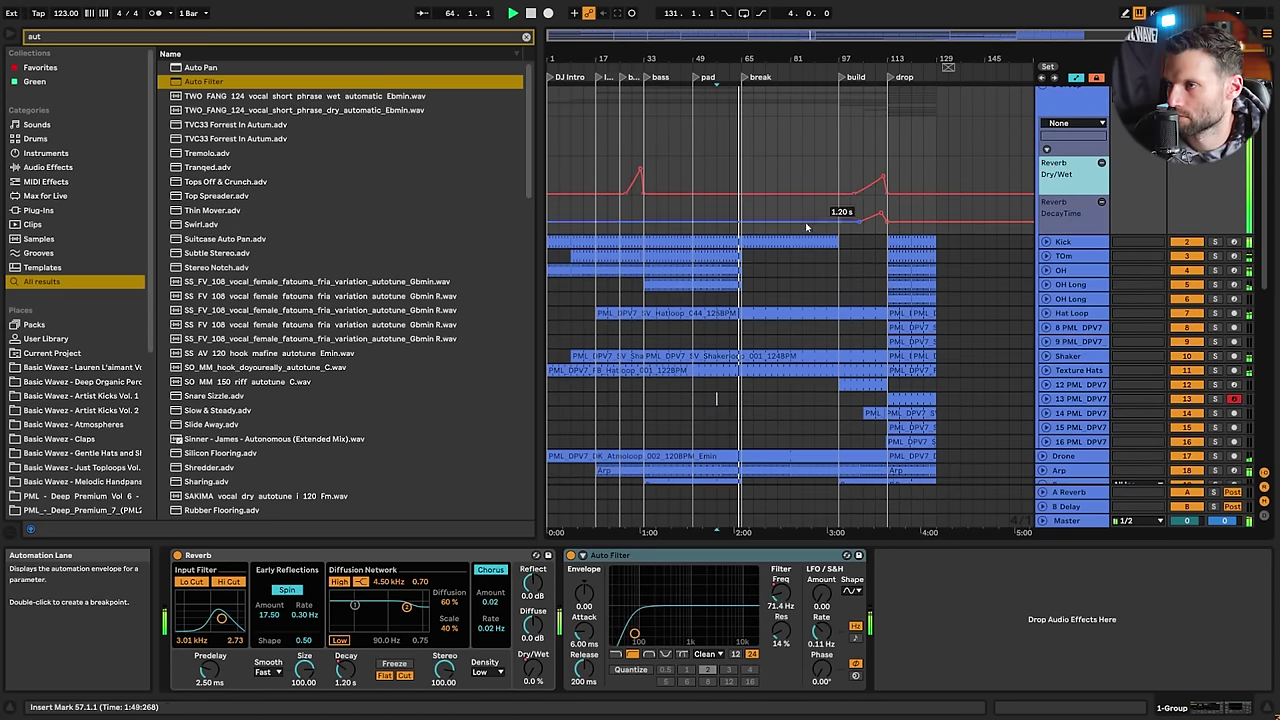
{"action": "scroll", "coordinate": [805, 222], "scroll_direction": "down", "scroll_amount": 8}
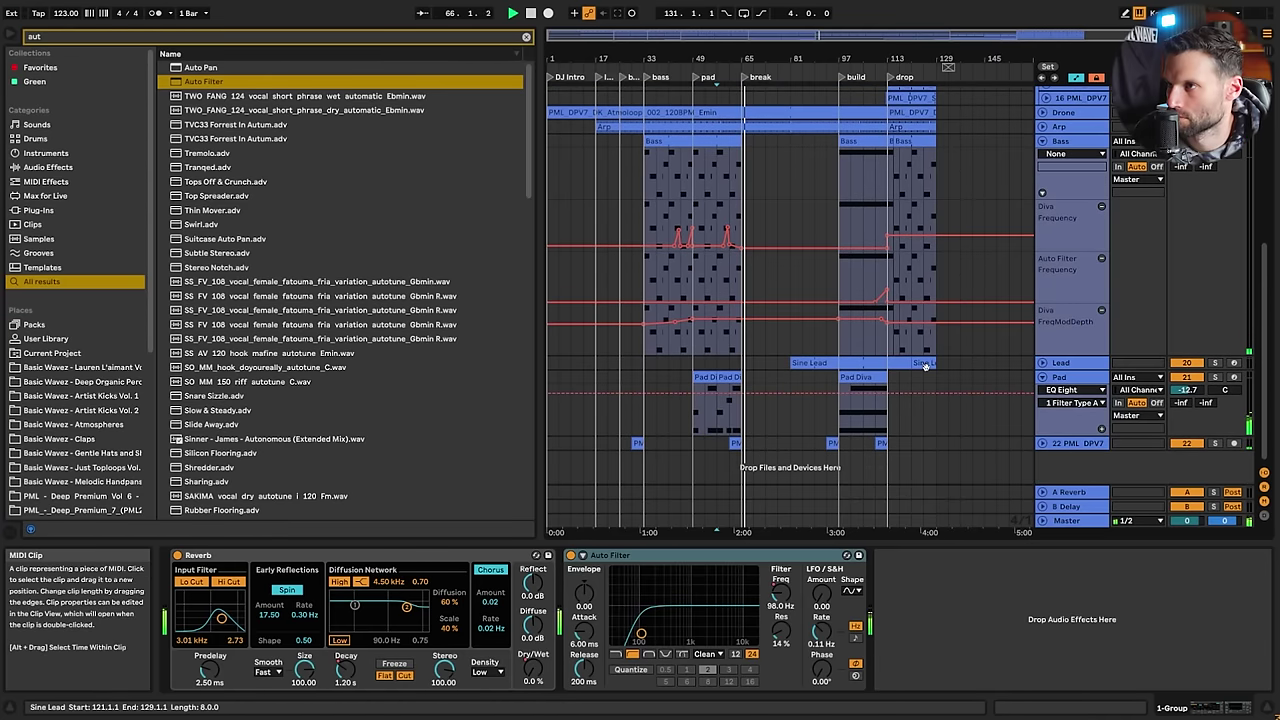
{"action": "scroll", "coordinate": [1022, 248], "scroll_direction": "up", "scroll_amount": 8}
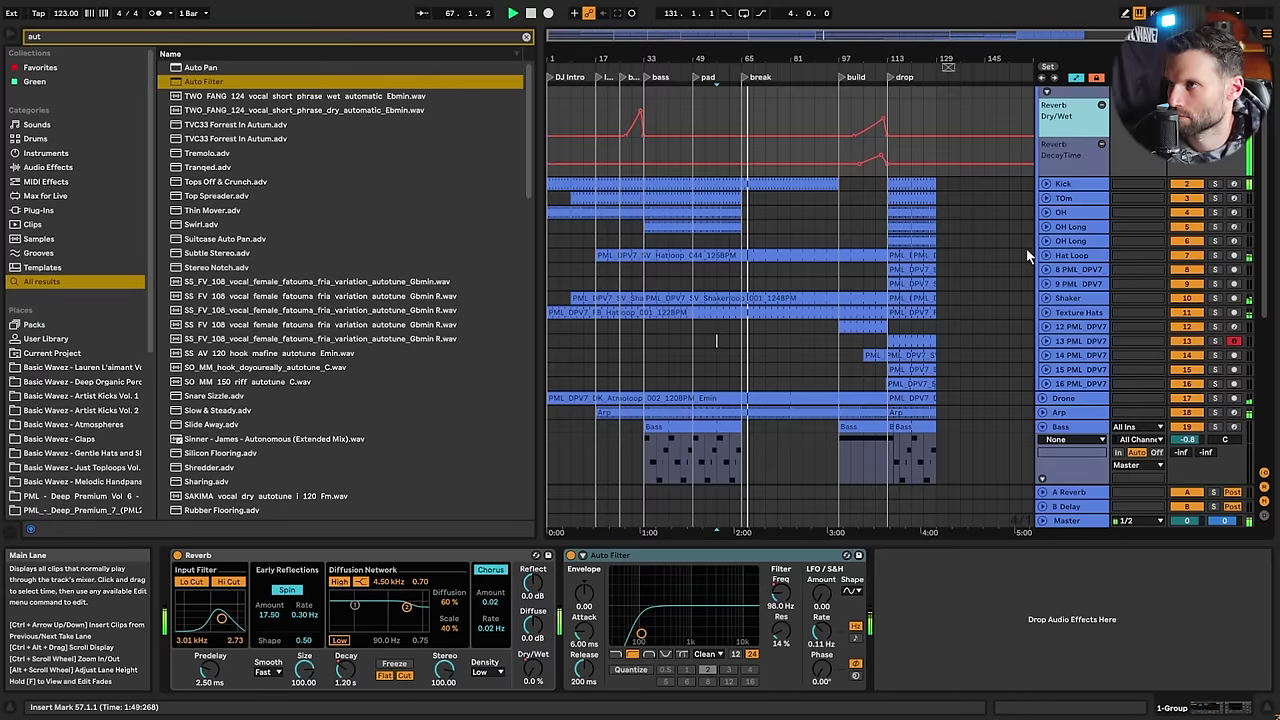
{"action": "scroll", "coordinate": [1026, 248], "scroll_direction": "down", "scroll_amount": 2}
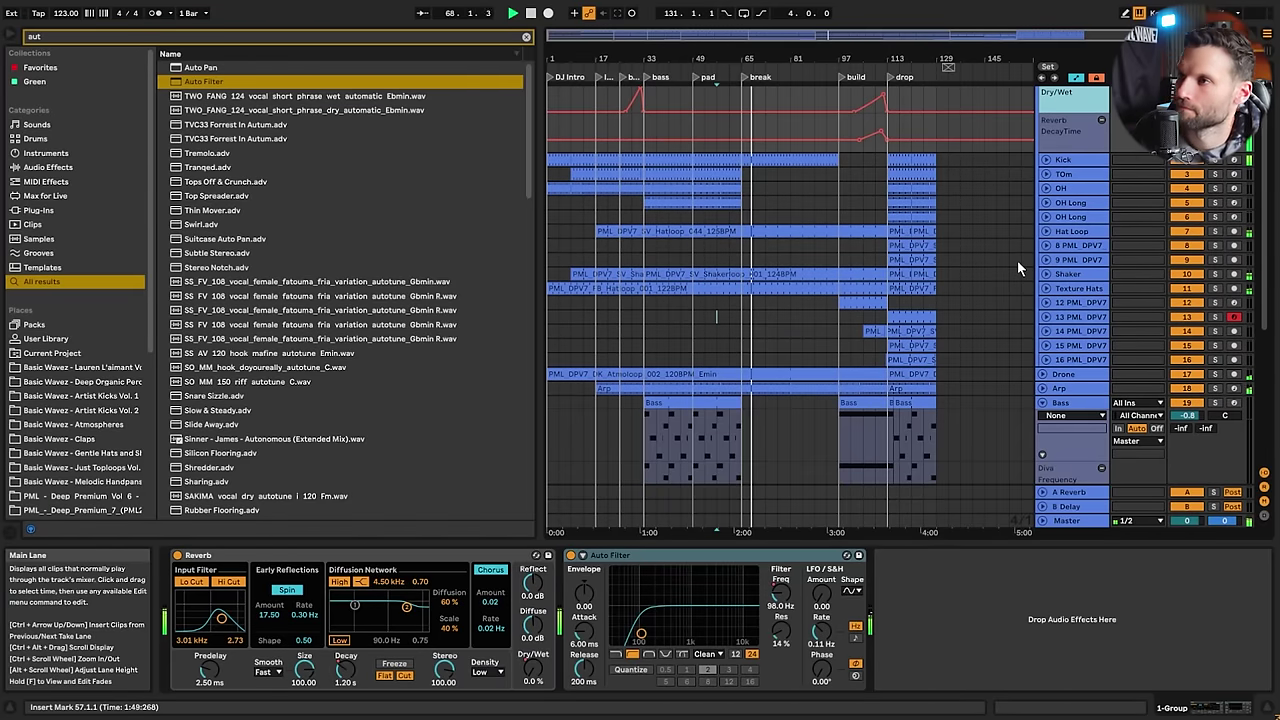
{"action": "scroll", "coordinate": [1018, 268], "scroll_direction": "down", "scroll_amount": 3}
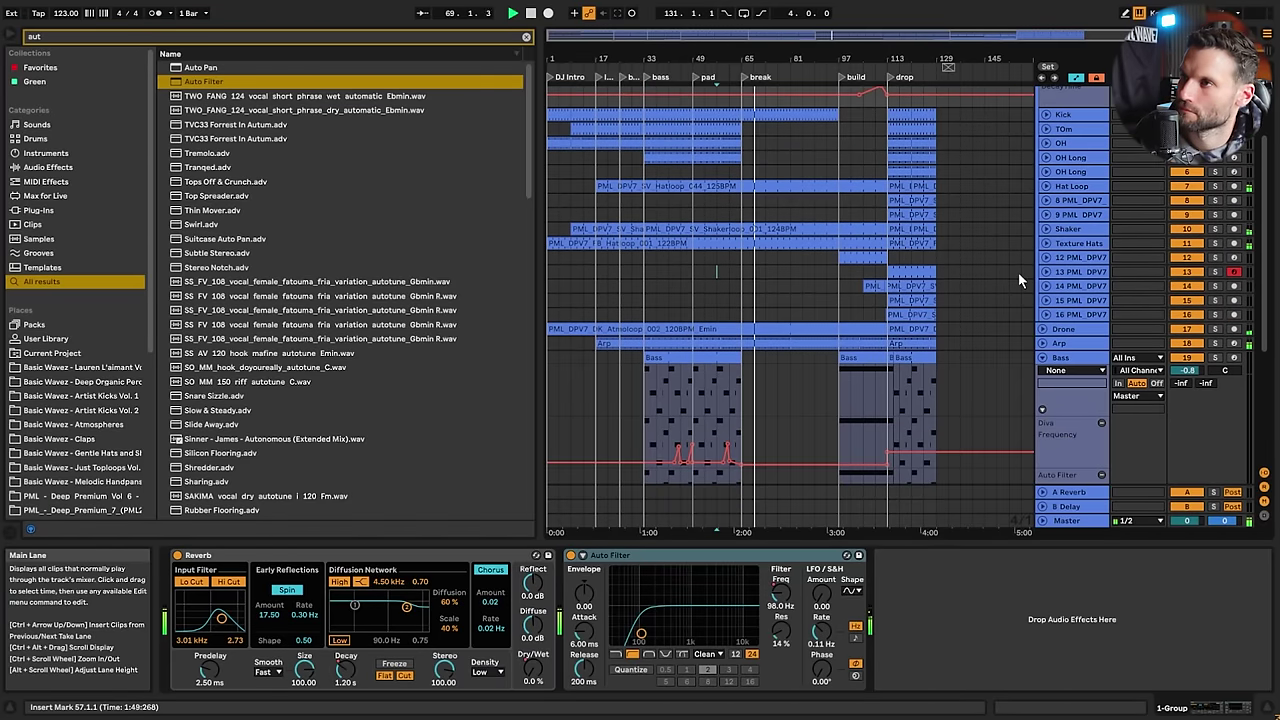
Shorten the break by deleting the time from bar 73 to bar 81 across all tracks
{"action": "scroll", "coordinate": [1018, 272], "scroll_direction": "down", "scroll_amount": 15}
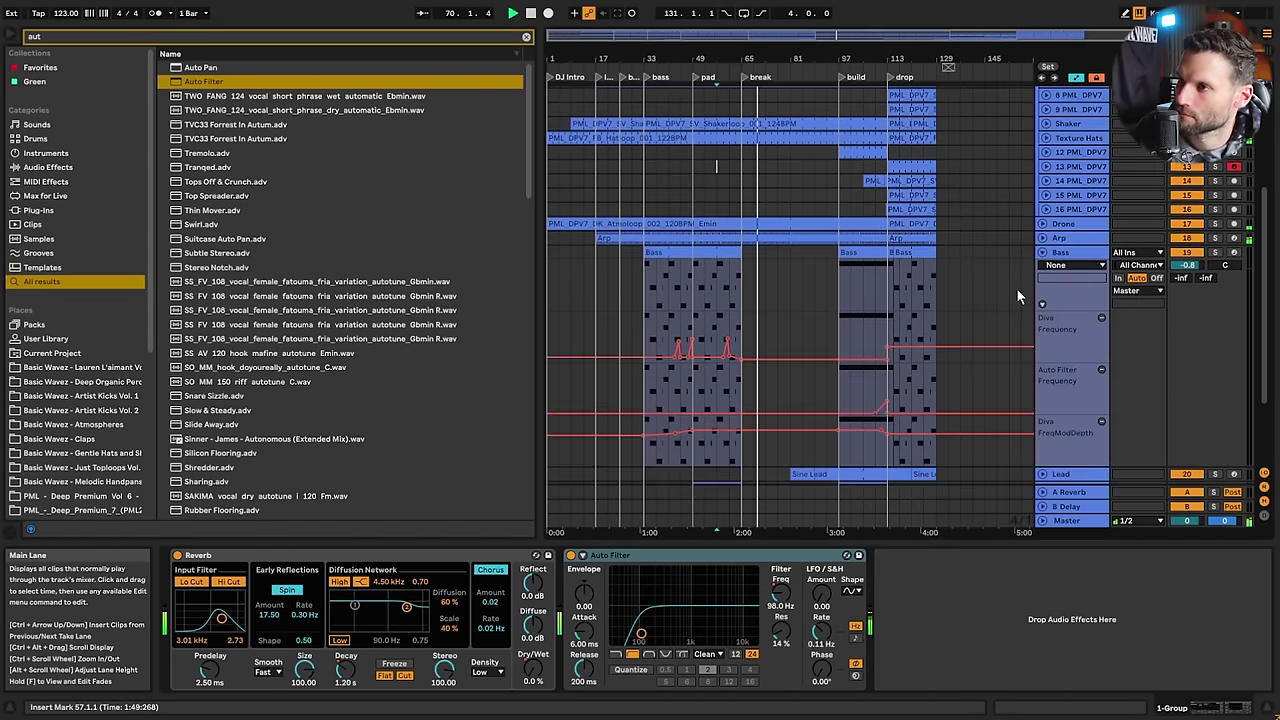
{"action": "scroll", "coordinate": [1016, 289], "scroll_direction": "up", "scroll_amount": 20}
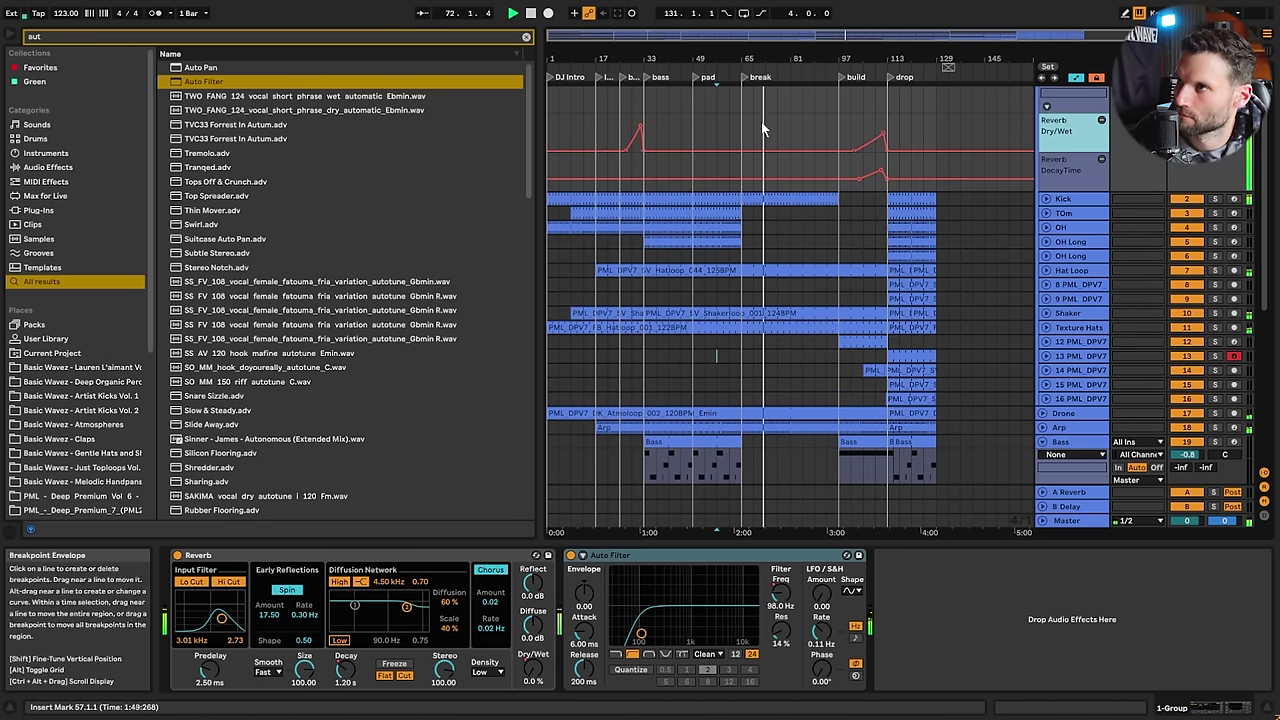
{"action": "left_click_drag", "start_coordinate": [766, 99], "coordinate": [792, 126]}
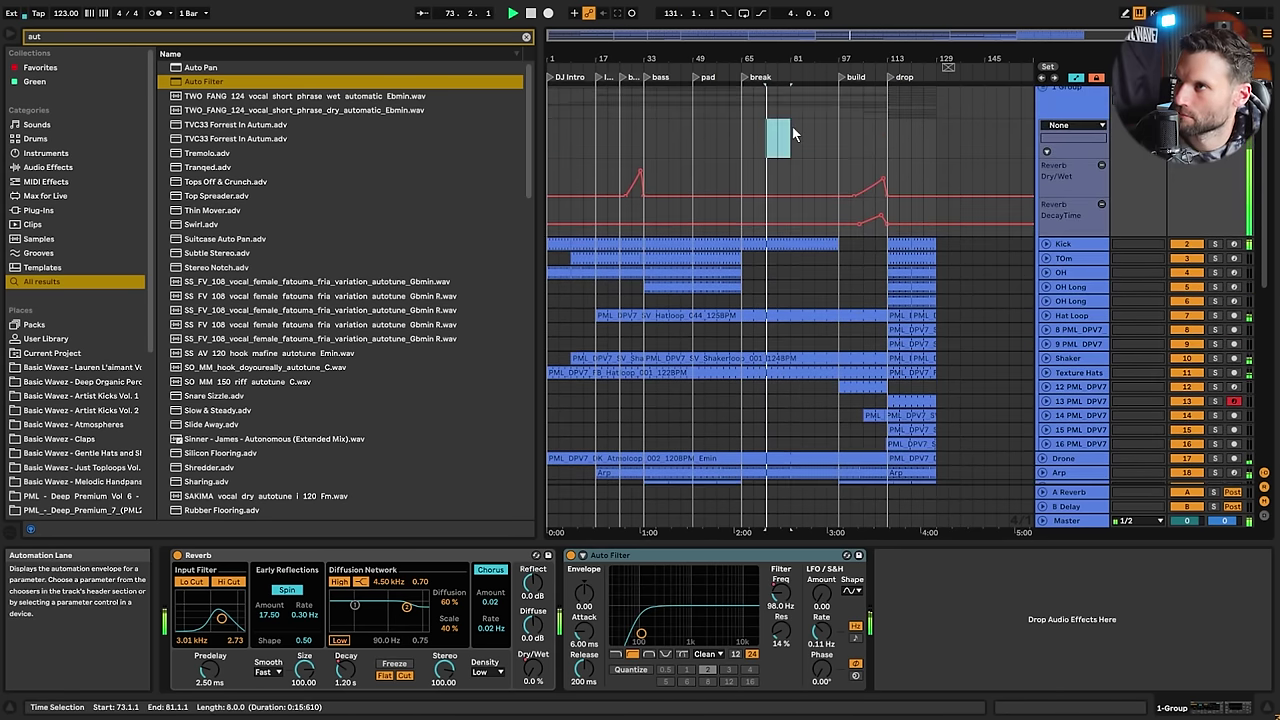
{"action": "scroll", "coordinate": [920, 155], "scroll_direction": "down", "scroll_amount": 20}
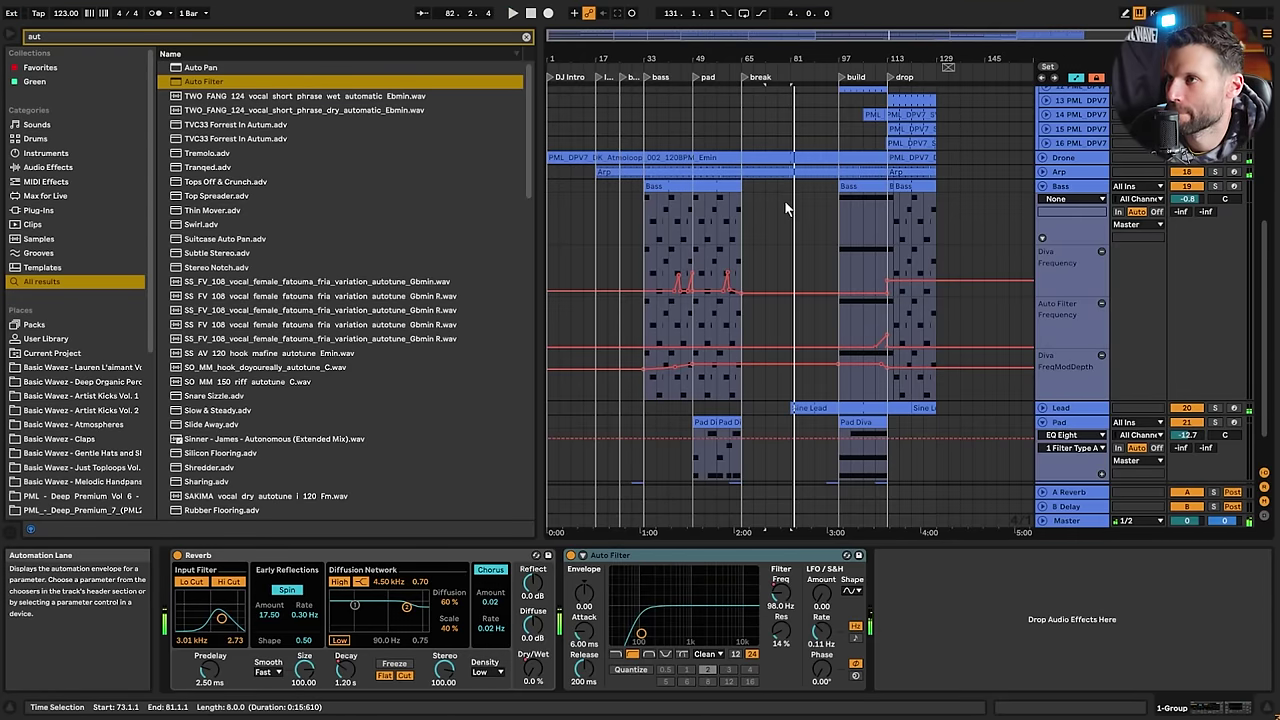
{"action": "key", "text": "space"}
{"action": "mouse_move", "coordinate": [788, 192]}
{"action": "left_mouse_down"}
{"action": "mouse_move", "coordinate": [744, 193]}
{"action": "mouse_move", "coordinate": [783, 186]}
{"action": "left_mouse_up"}
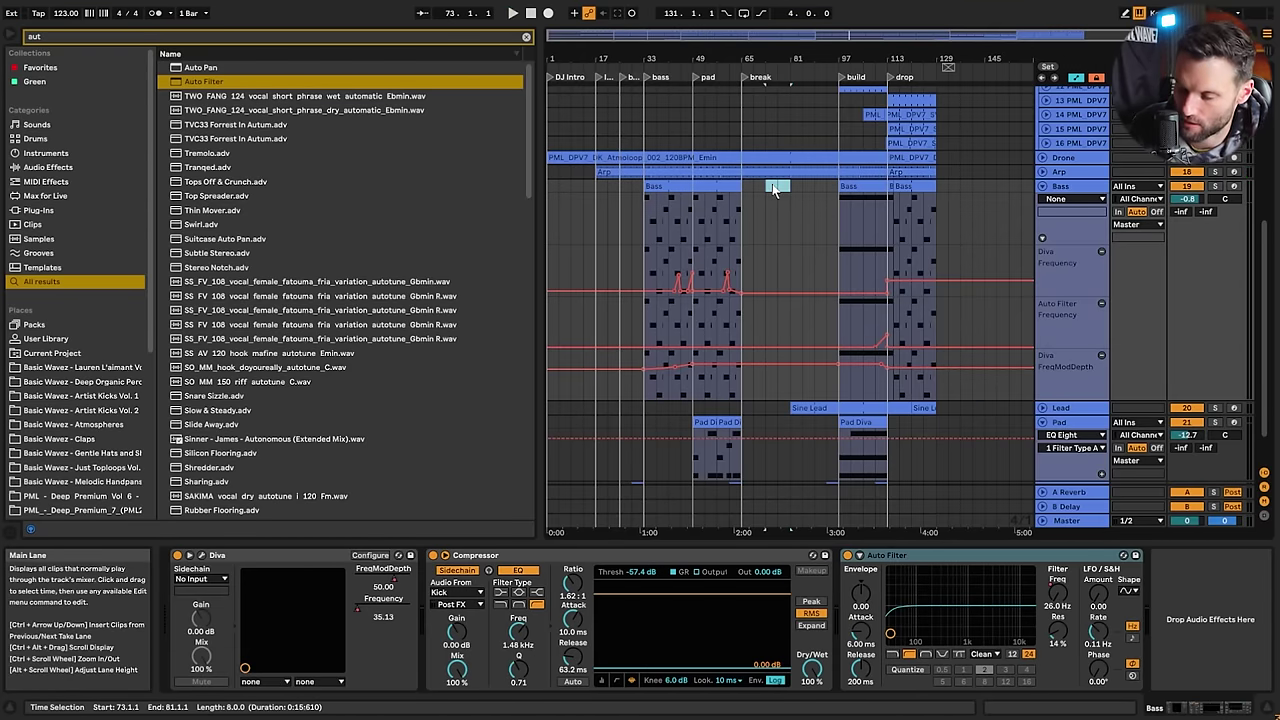
{"action": "key", "text": "ctrl+shift+Delete"}
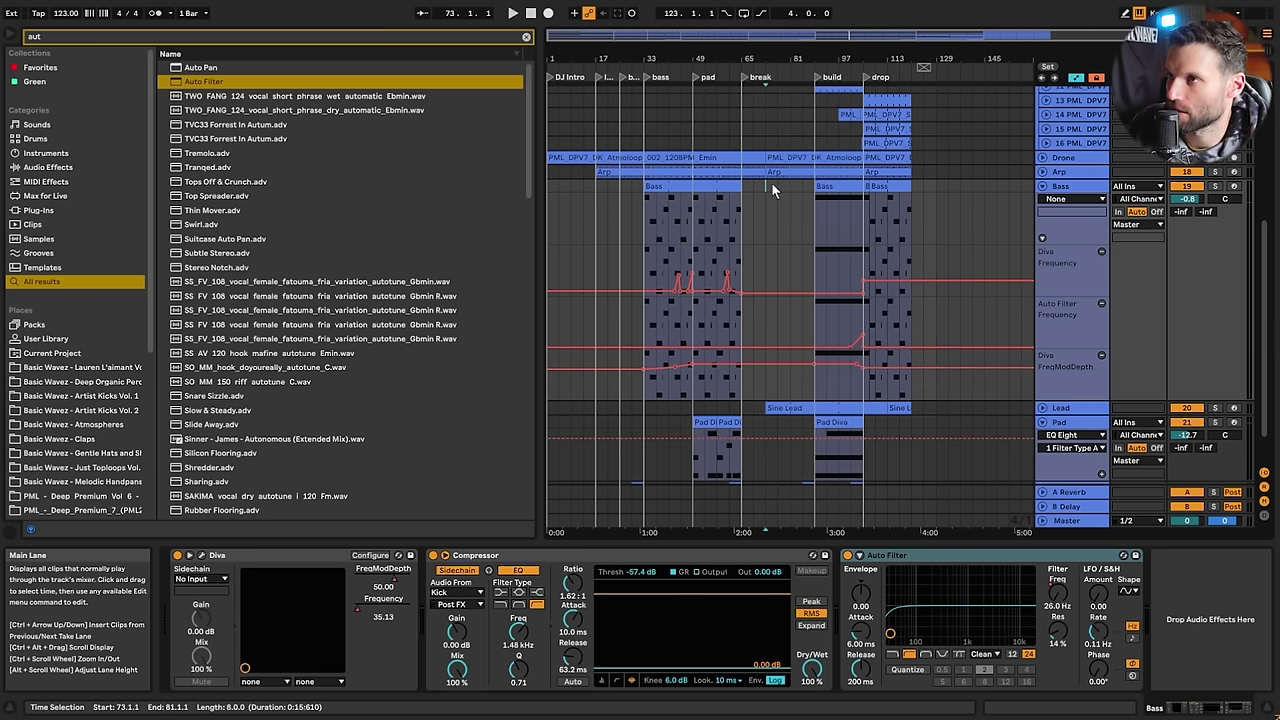
Play the transition into the break from bar 61 and select bars 65 to 77 on the Bass track
{"action": "left_click", "coordinate": [750, 188]}
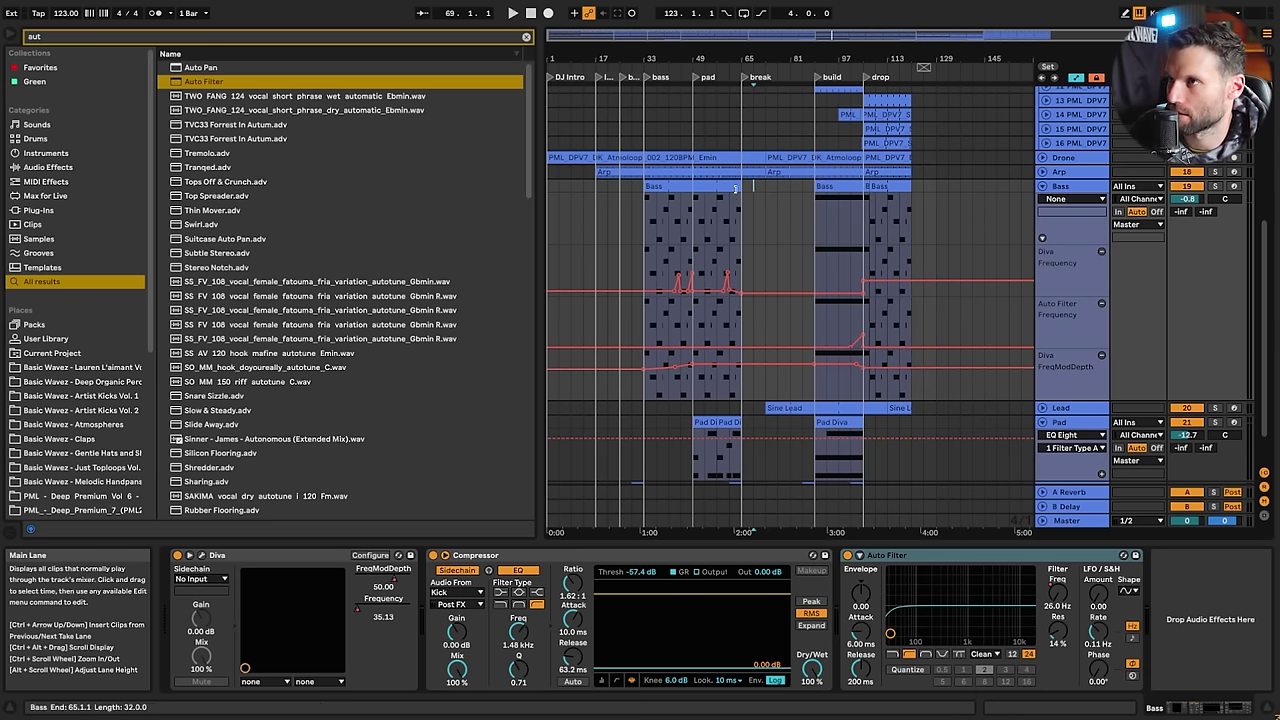
{"action": "left_click", "coordinate": [730, 203]}
{"action": "scroll", "coordinate": [852, 197], "scroll_direction": "down", "scroll_amount": 2}
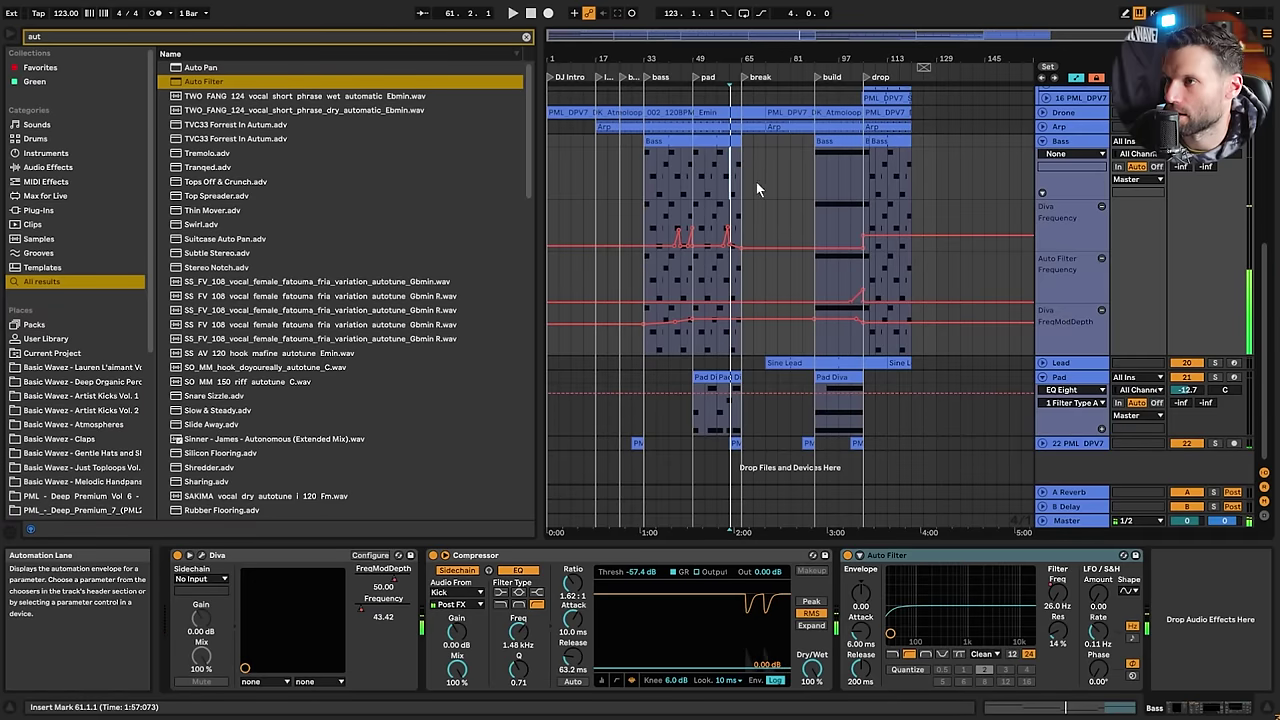
{"action": "left_click", "coordinate": [747, 148]}
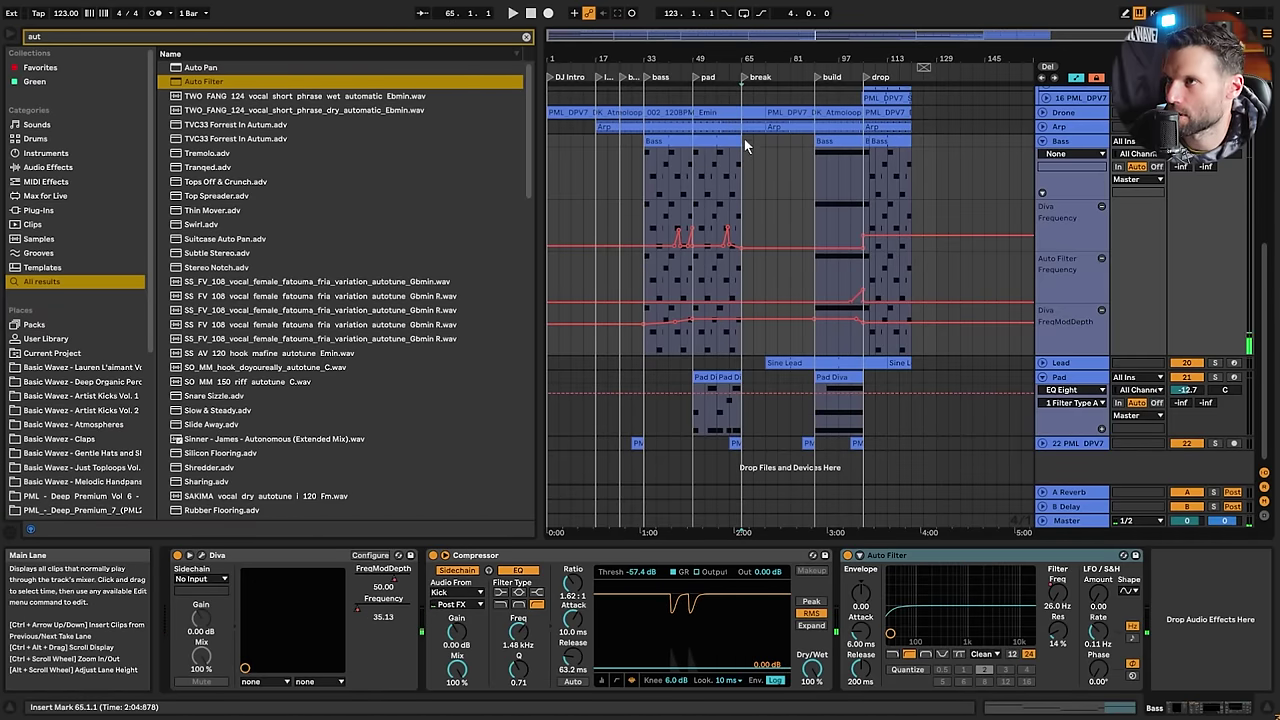
{"action": "left_click_drag", "start_coordinate": [744, 139], "coordinate": [781, 145]}
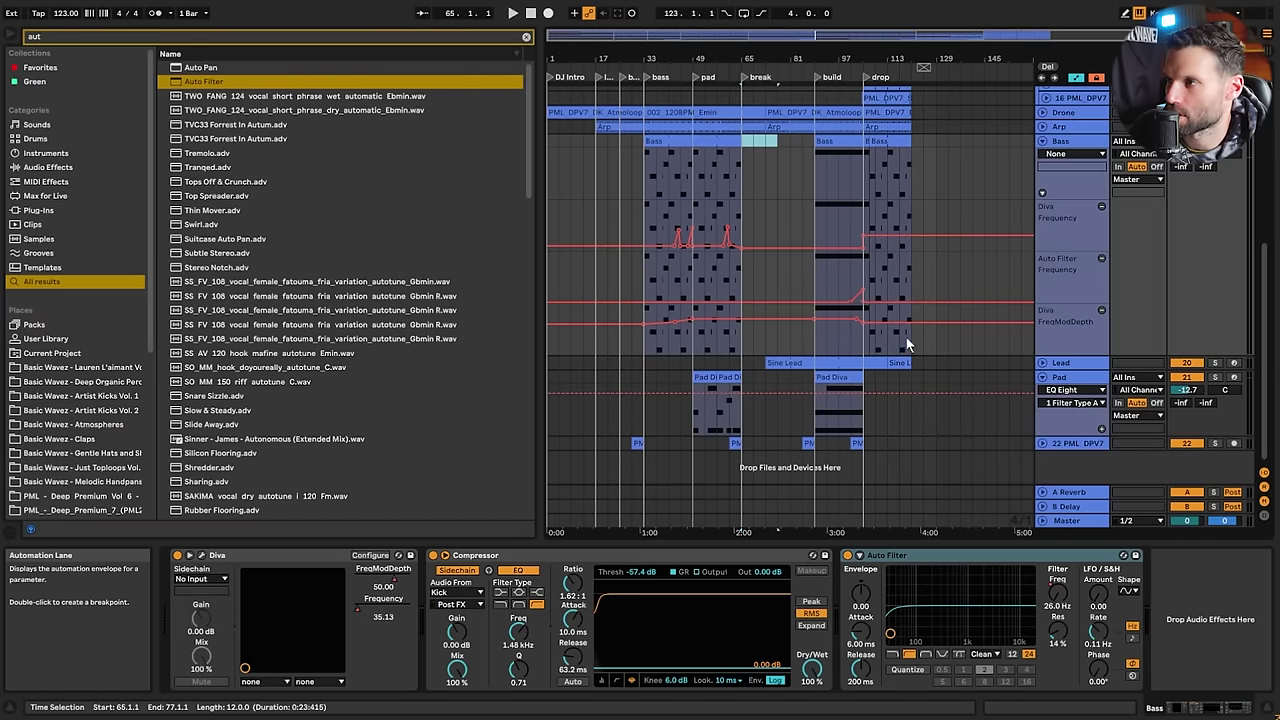
Fold the Pad and Bass tracks and duplicate the Pad track
{"action": "left_click", "coordinate": [1043, 378]}
{"action": "left_click", "coordinate": [1064, 378]}
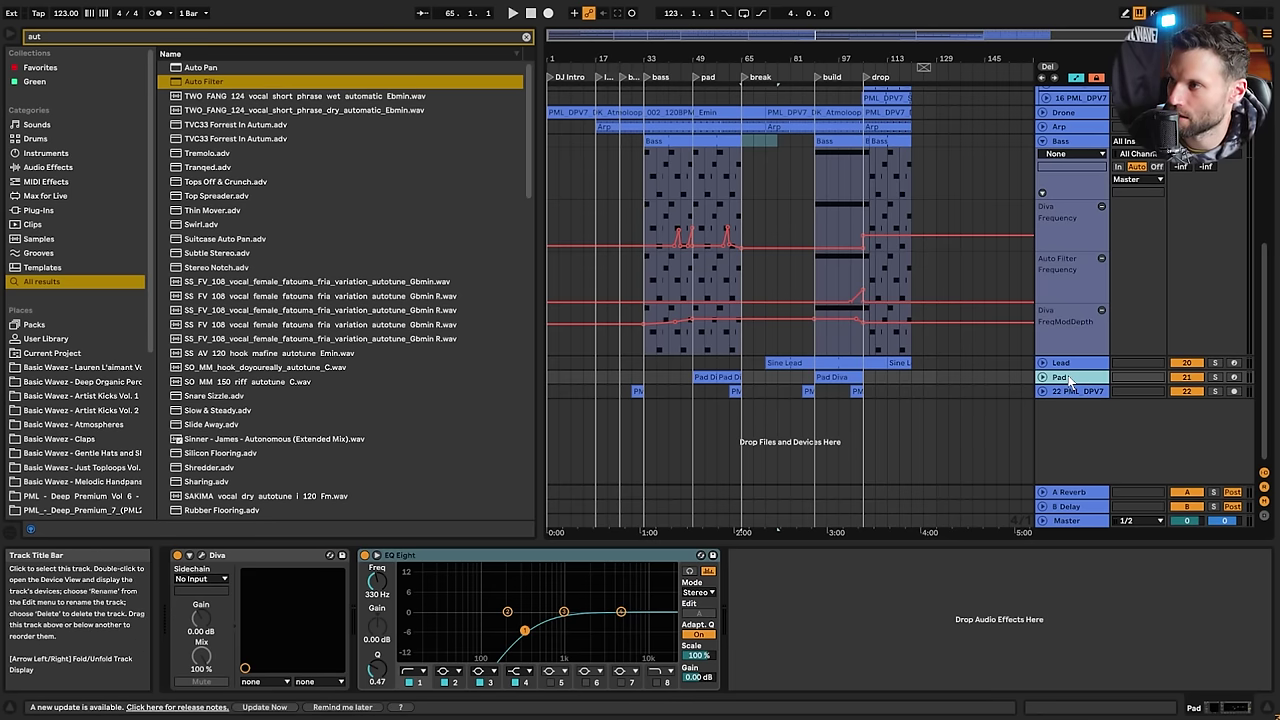
{"action": "left_click", "coordinate": [1043, 141]}
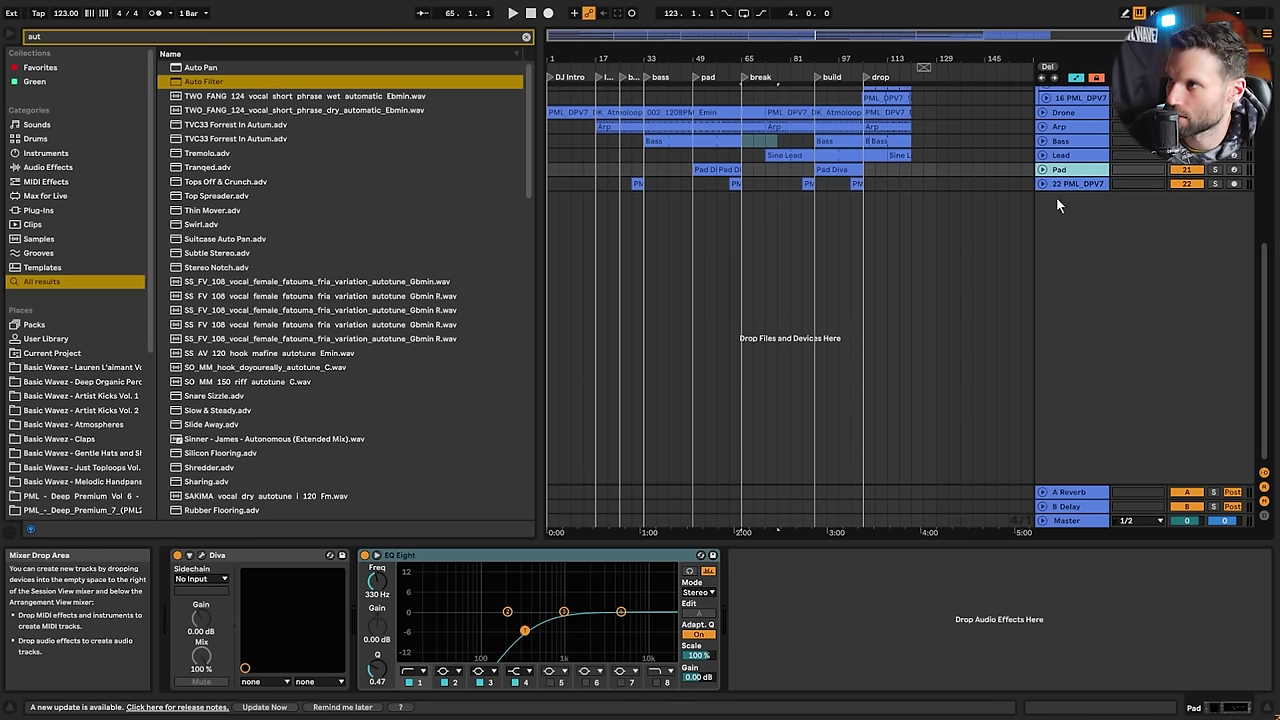
{"action": "key", "text": "ctrl+d"}
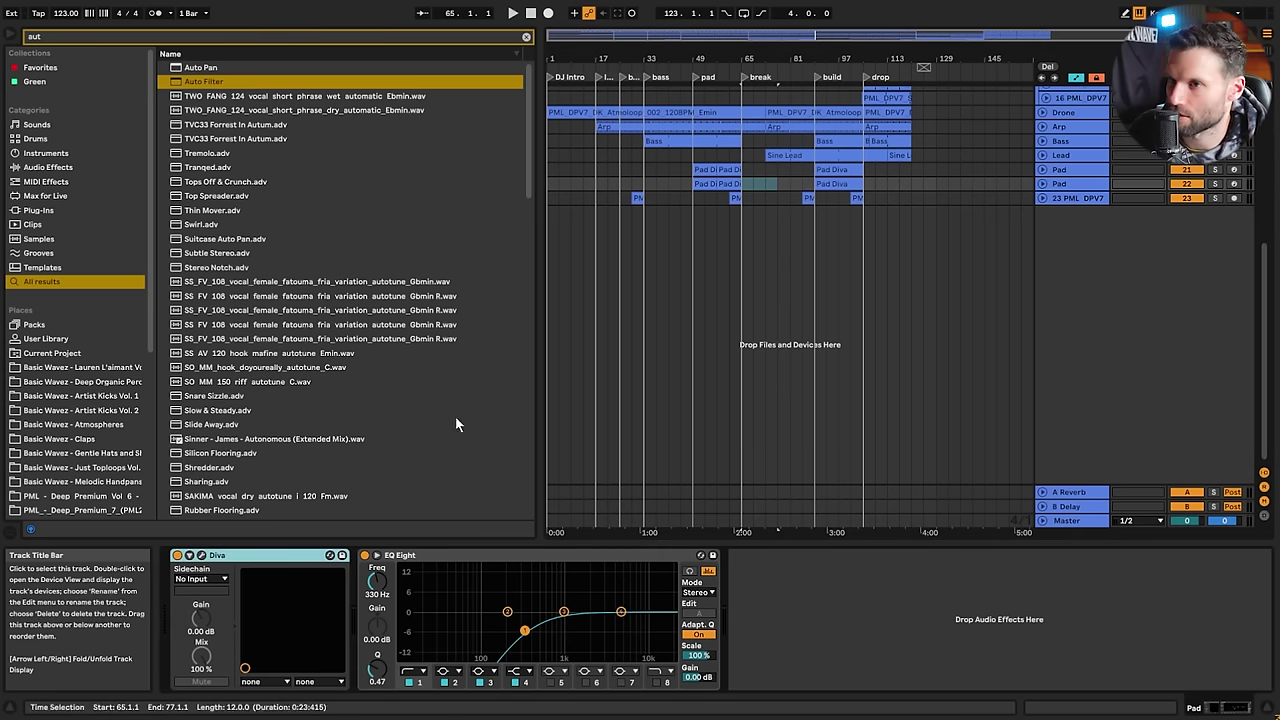
Load the Diva preset PML DMT2 - PAD Infinity on the duplicated Pad track and arm that track
{"action": "left_click", "coordinate": [201, 555]}
{"action": "left_click", "coordinate": [524, 547]}
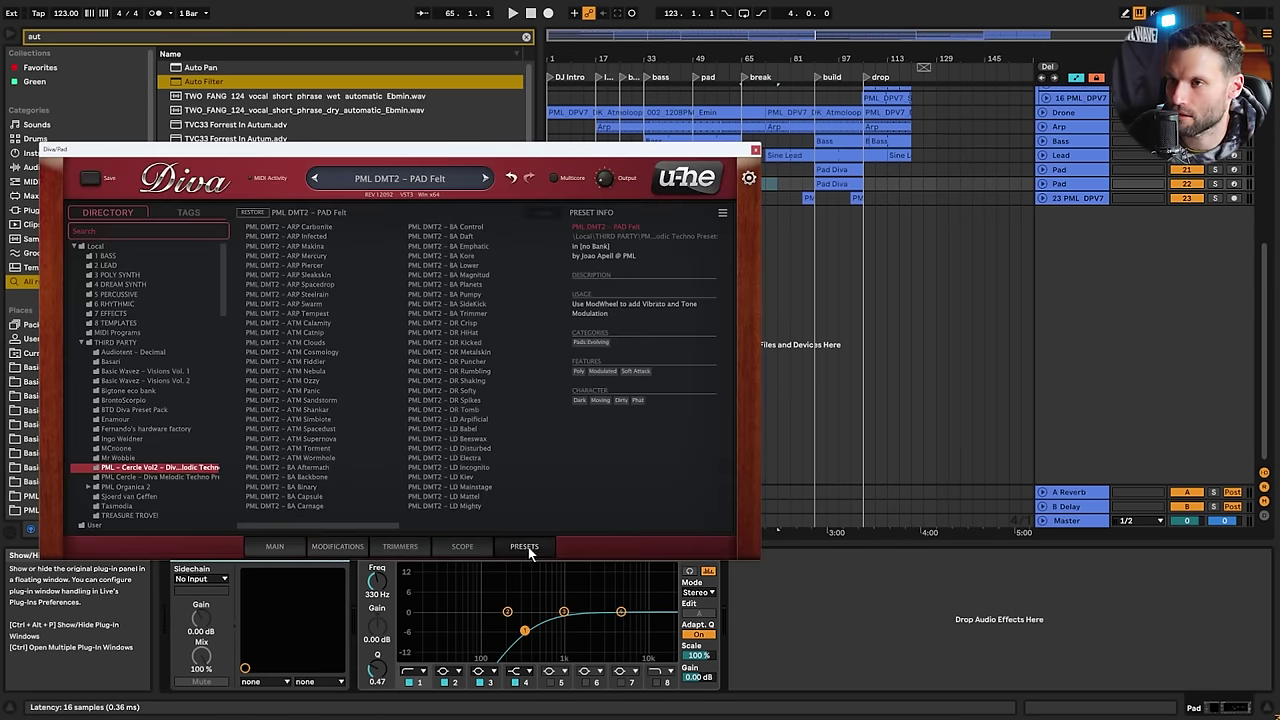
{"action": "scroll", "coordinate": [393, 466], "scroll_direction": "down", "scroll_amount": 2}
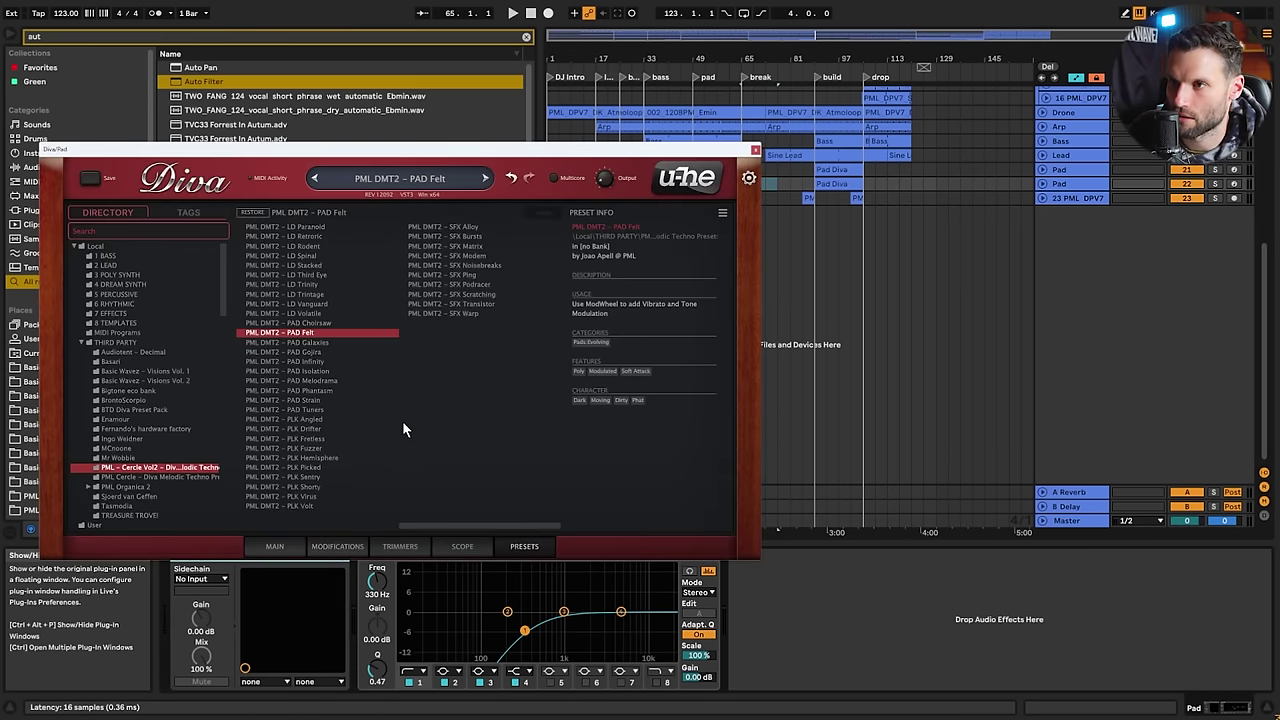
{"action": "left_click", "coordinate": [310, 362]}
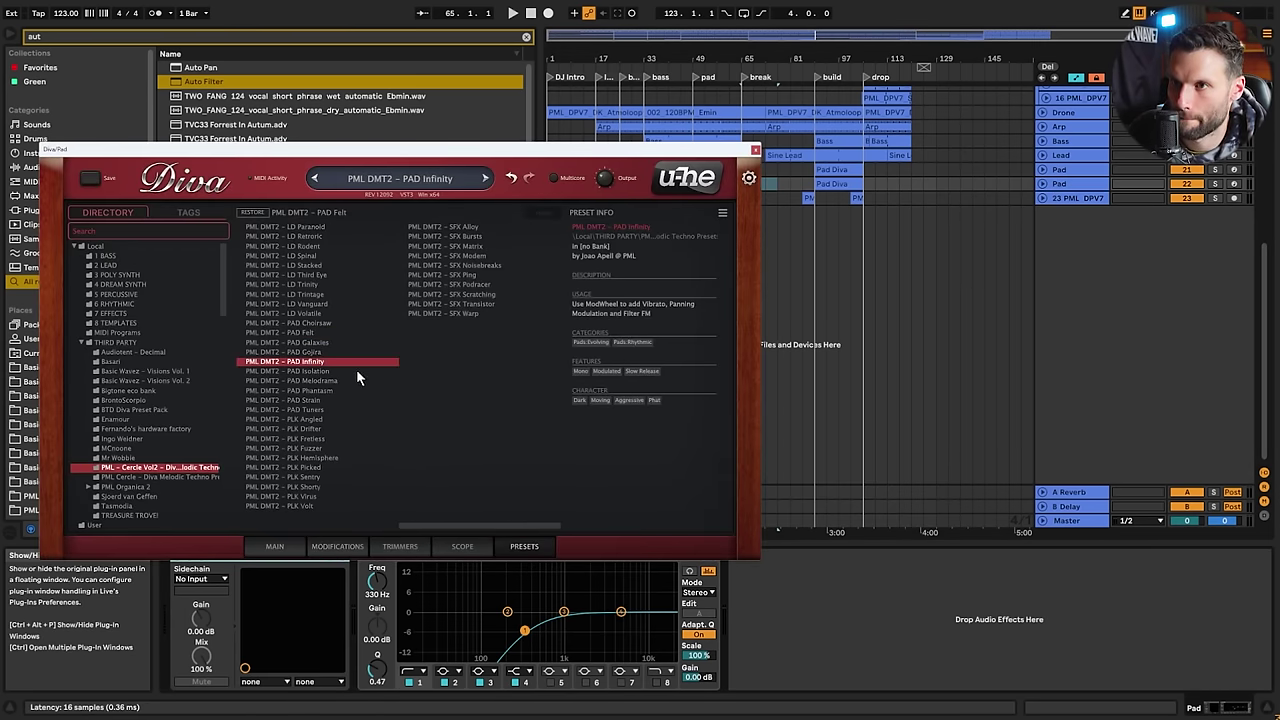
{"action": "left_click", "coordinate": [1234, 184]}
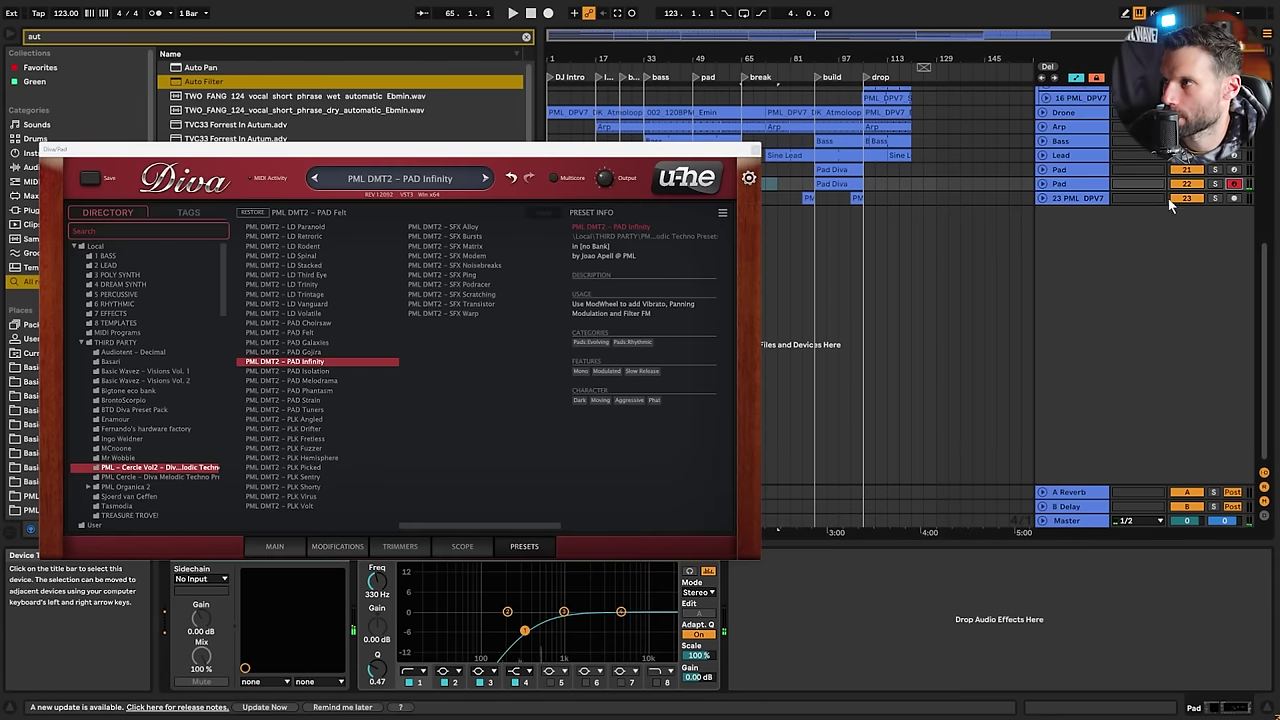
Audition the Diva pad presets Galaxies, Choirsaw, Infinity, Isolation, Melodrama and Phantasm on the duplicated Pad track
{"action": "left_click", "coordinate": [310, 343]}
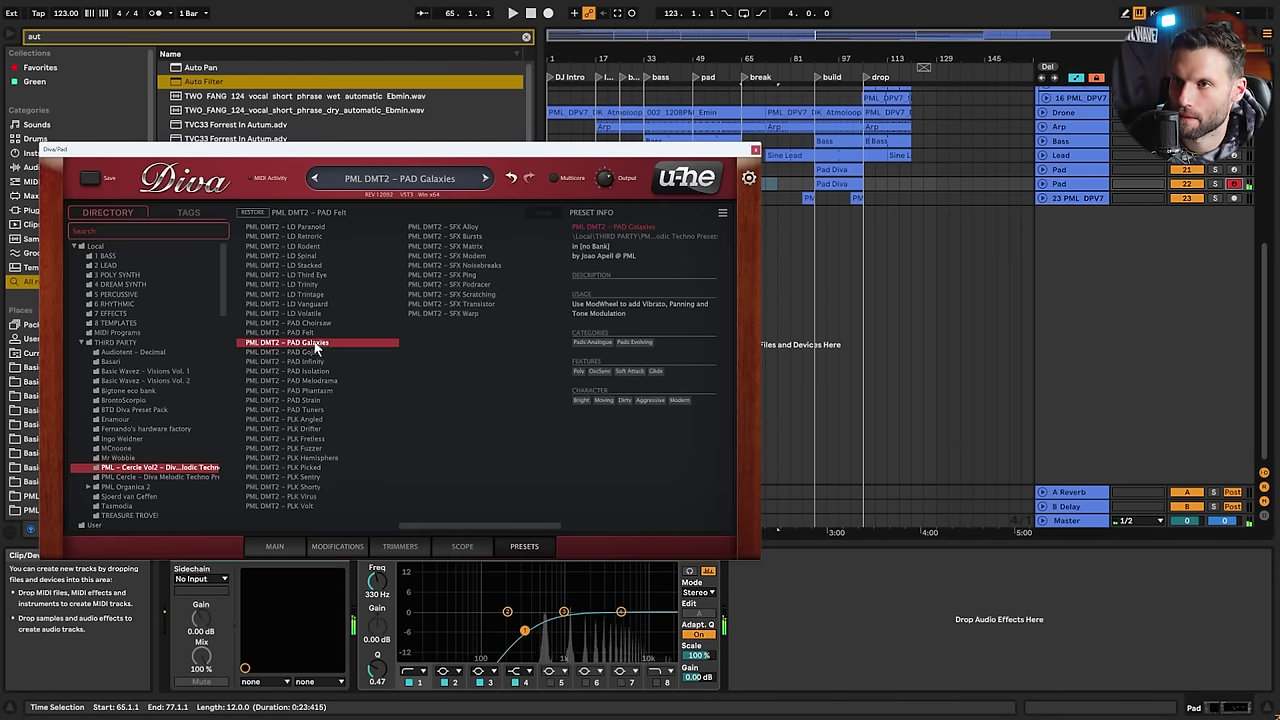
{"action": "left_click", "coordinate": [312, 324]}
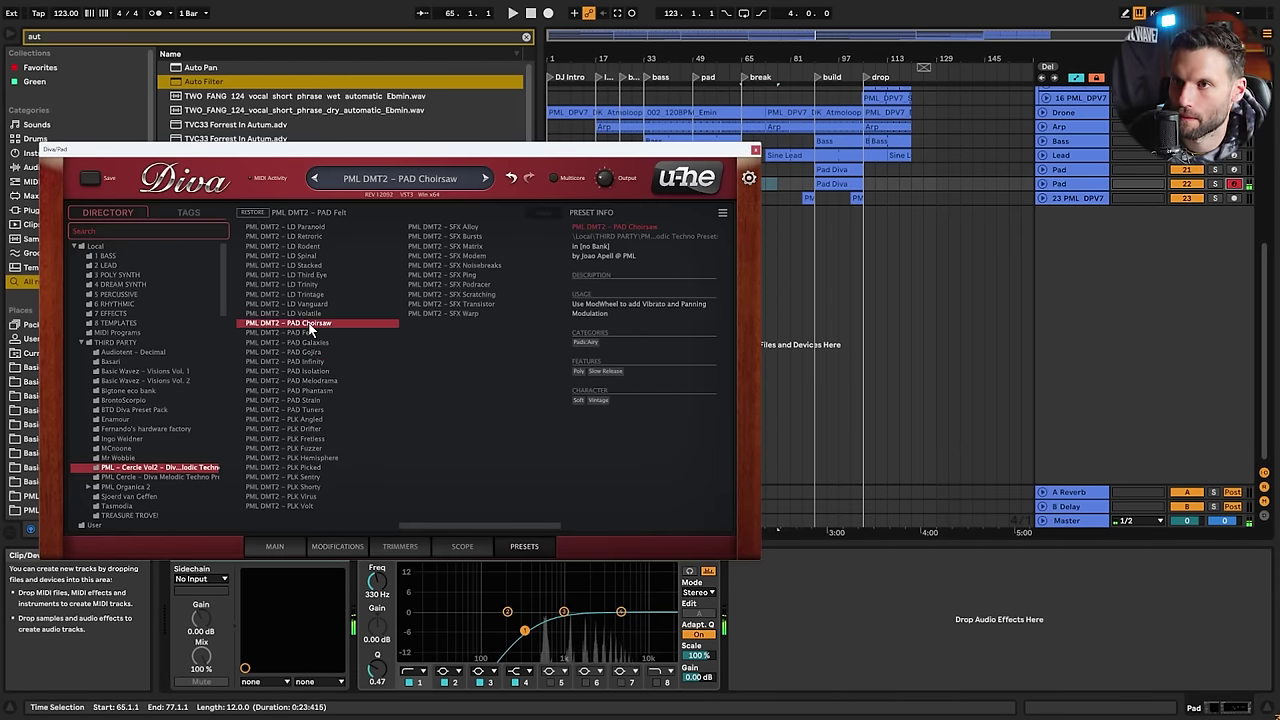
{"action": "left_click", "coordinate": [310, 361]}
{"action": "left_click", "coordinate": [315, 372]}
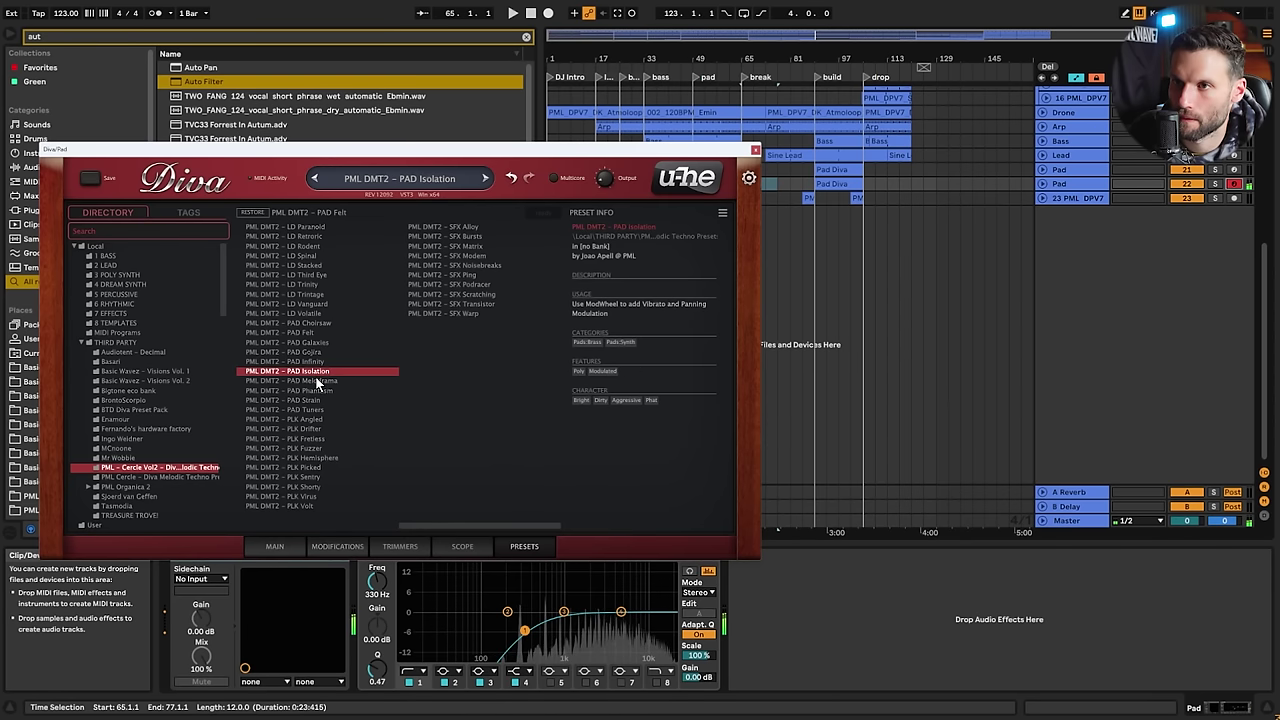
{"action": "left_click", "coordinate": [319, 382]}
{"action": "left_click", "coordinate": [315, 391]}
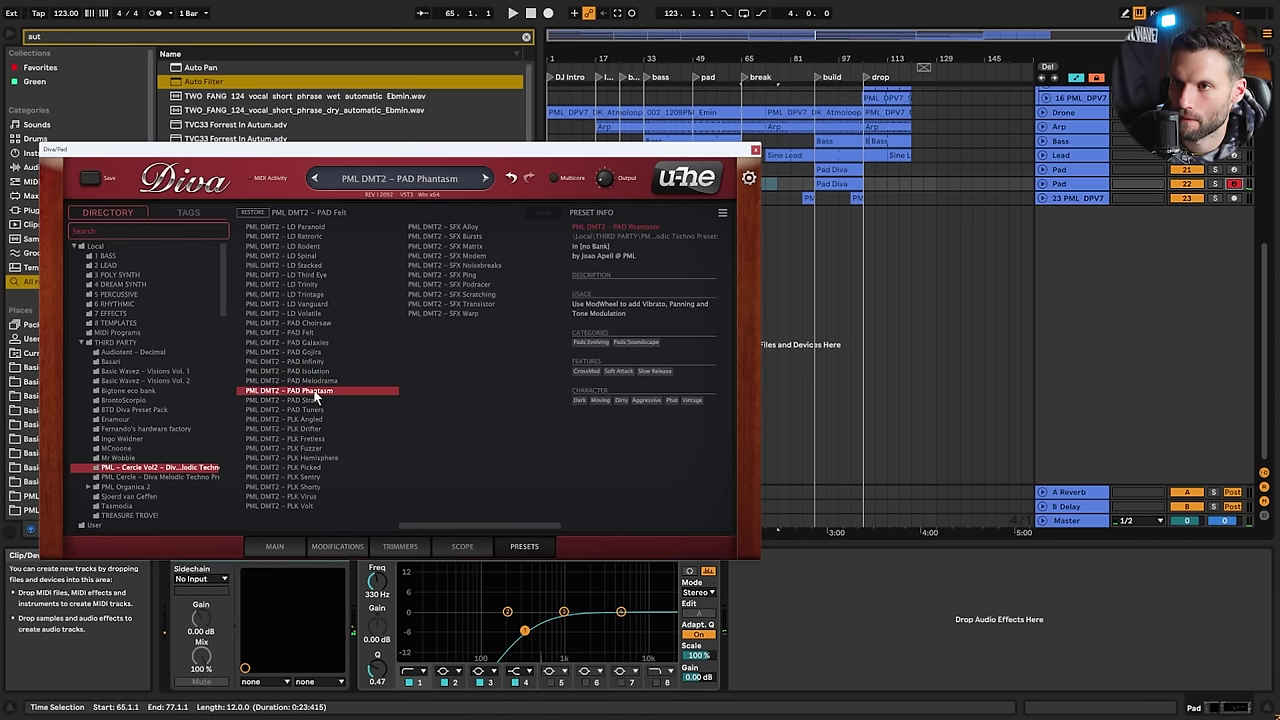
Compare the PAD Strain and PAD Tuners presets, keep PML DMT2 - PAD Strain, and close Diva
{"action": "left_click", "coordinate": [310, 402]}
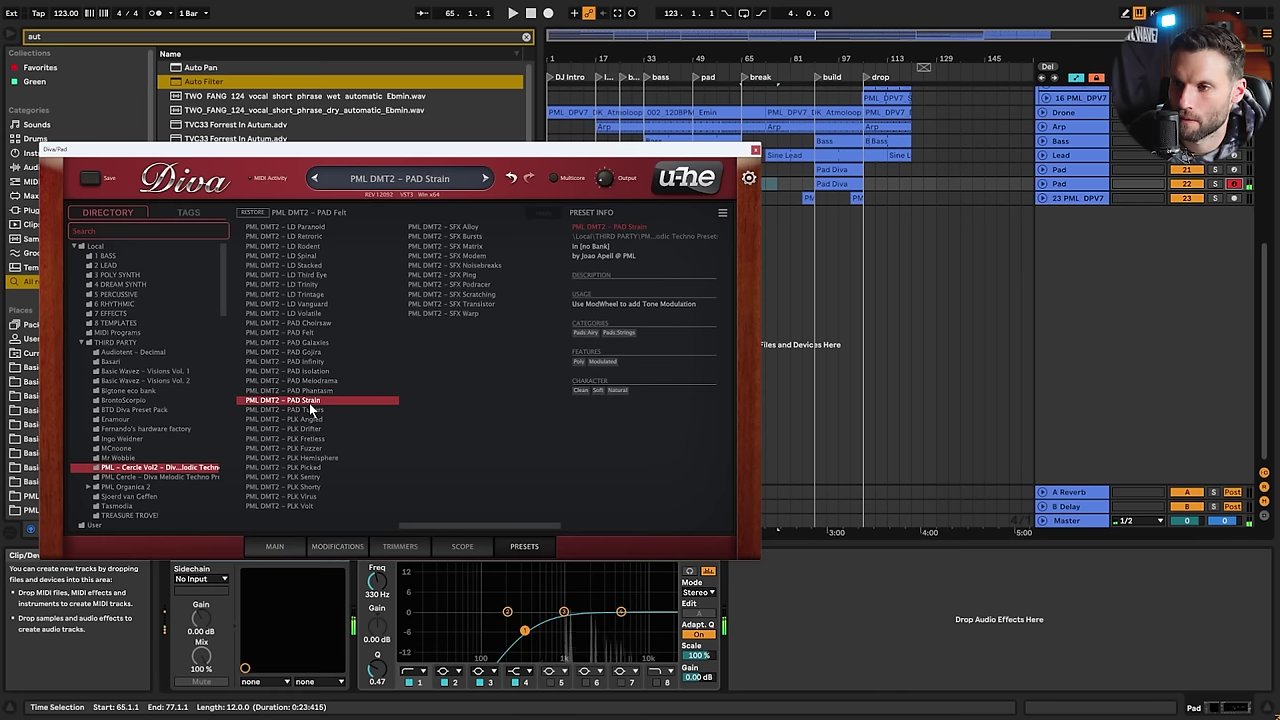
{"action": "left_click", "coordinate": [311, 411]}
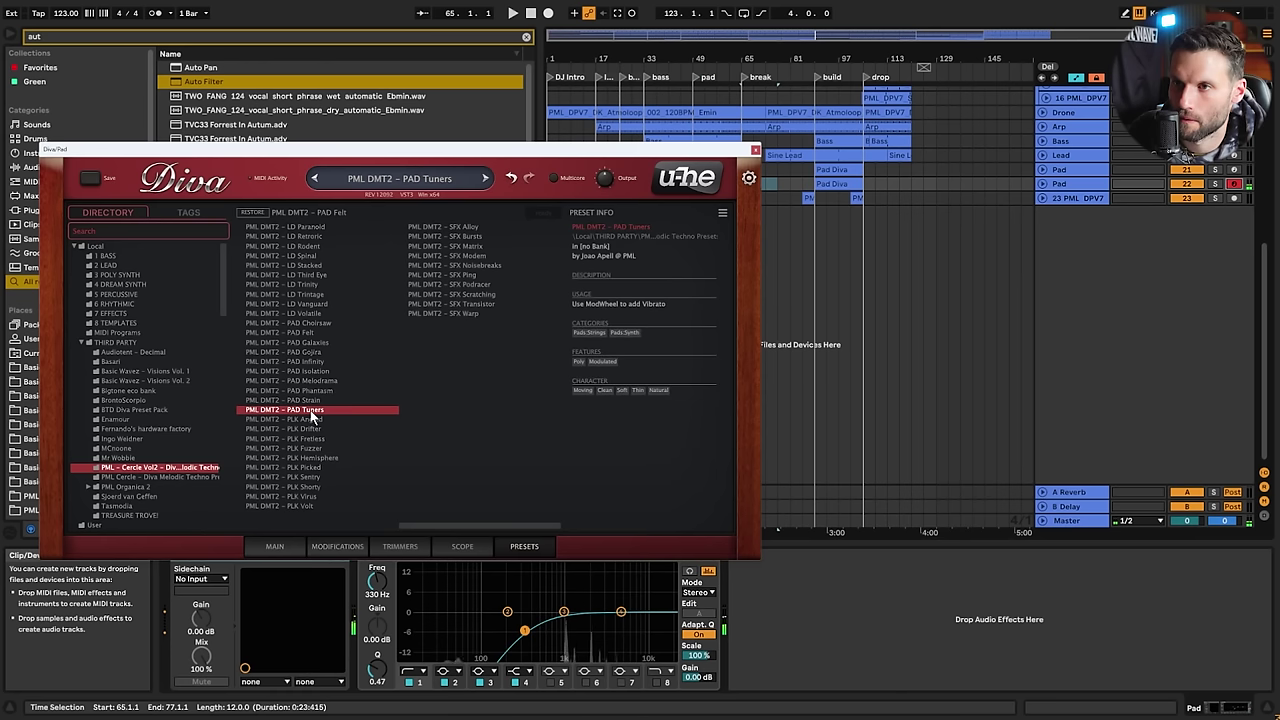
{"action": "key", "text": "Up"}
{"action": "left_click", "coordinate": [274, 547]}
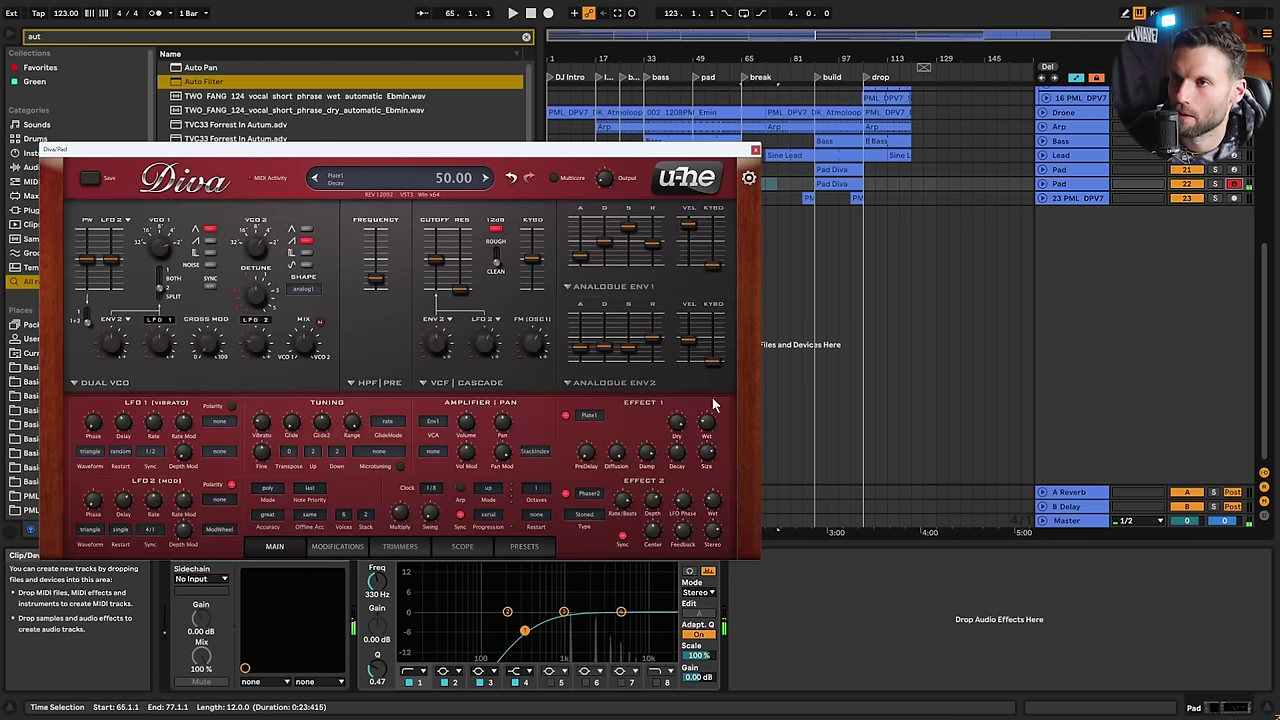
{"action": "left_click", "coordinate": [813, 158]}
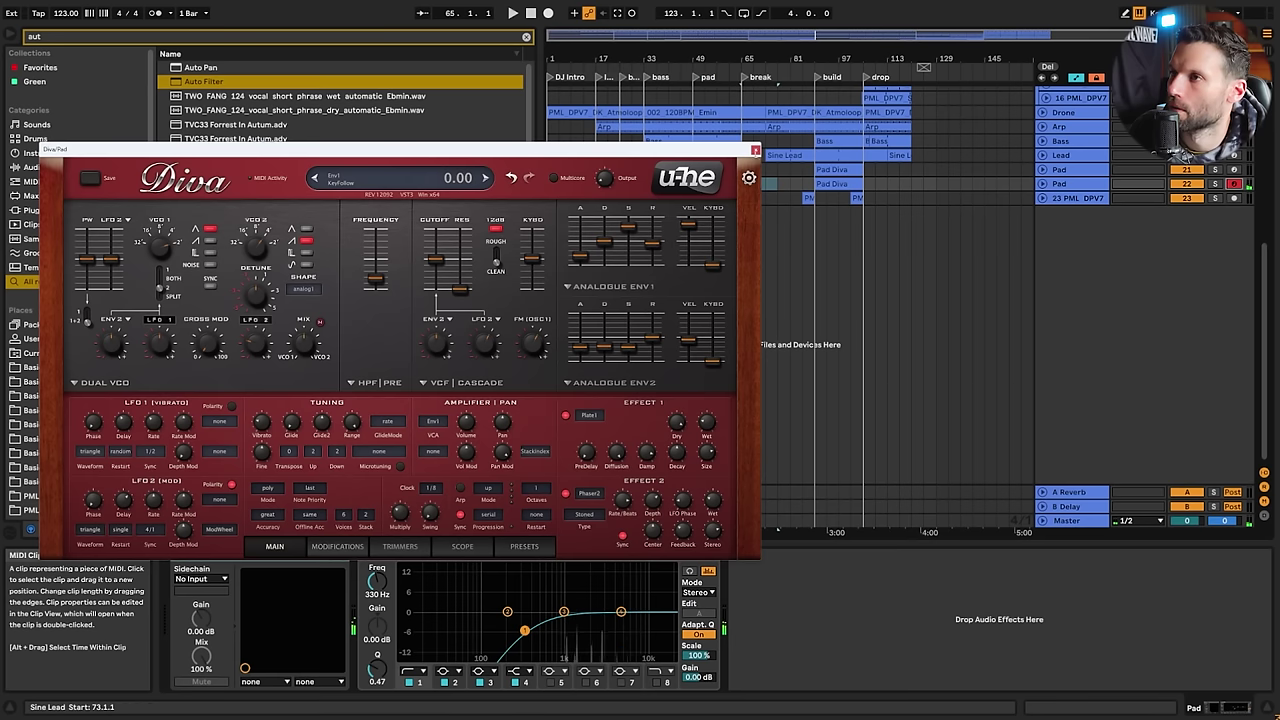
{"action": "left_click", "coordinate": [756, 150]}
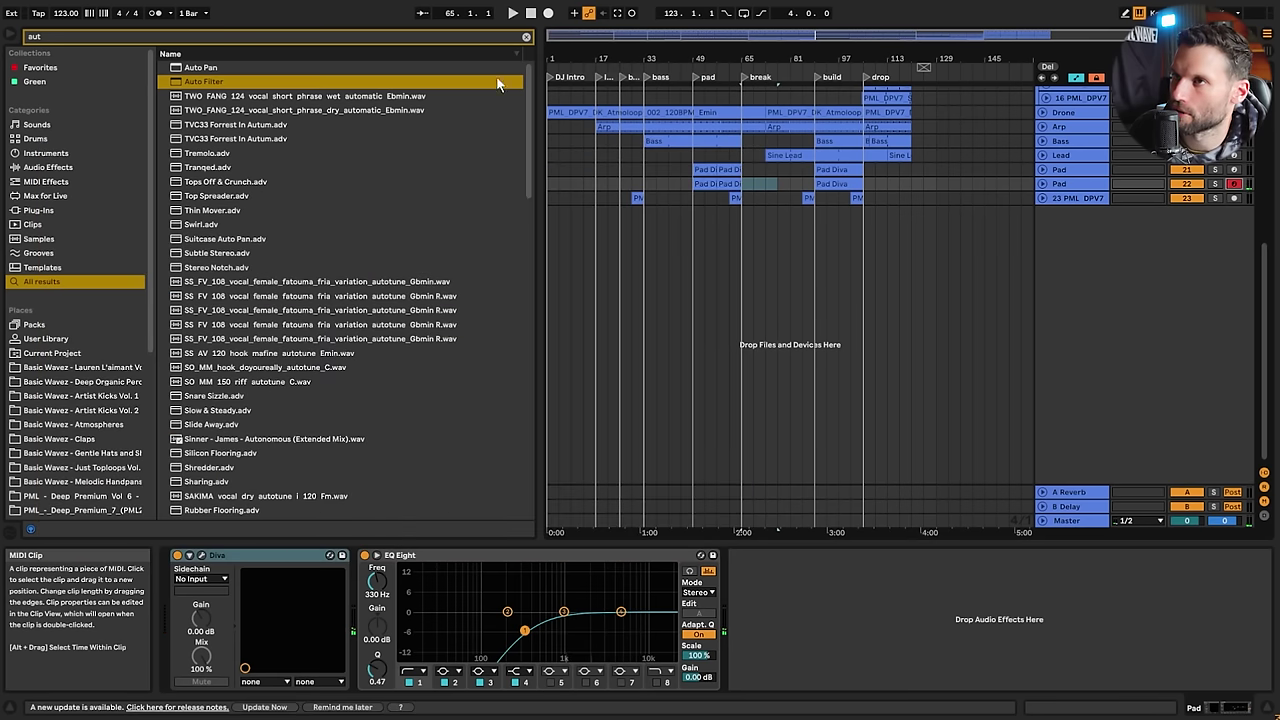
Add a Reverb to the duplicated Pad track with a 17.7 s decay and 40 % dry/wet
{"action": "left_click", "coordinate": [526, 37]}
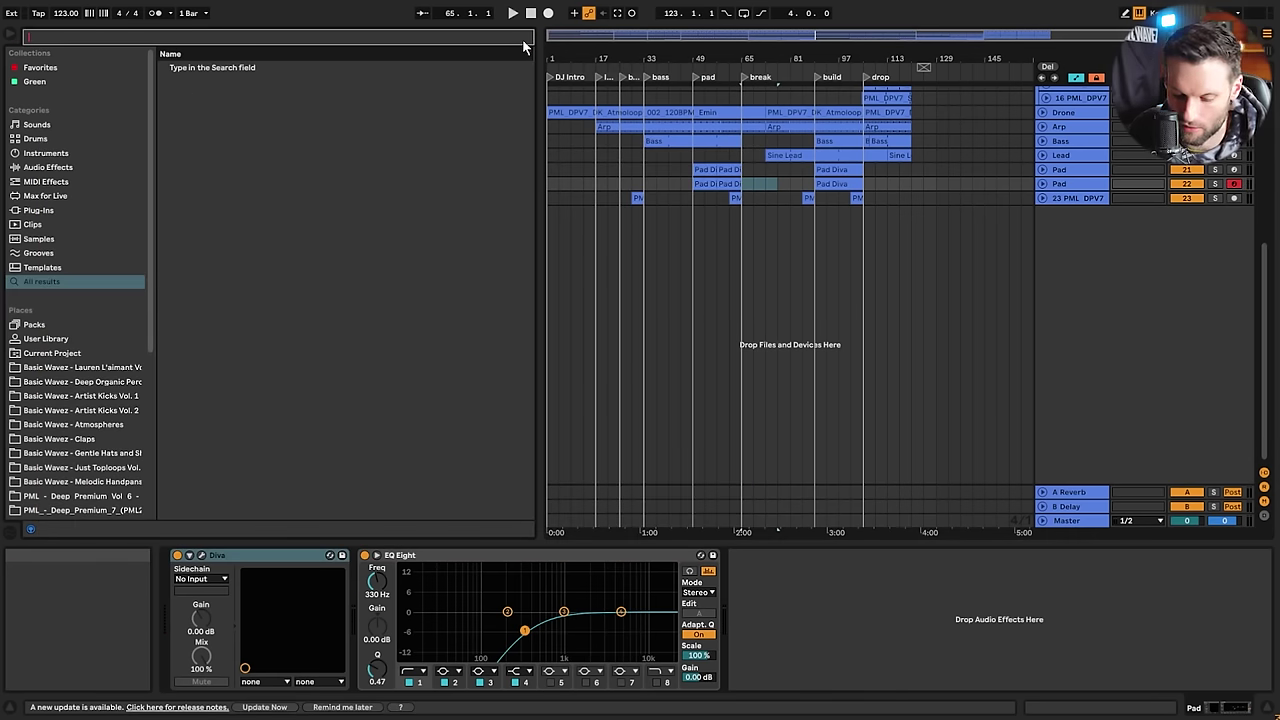
{"action": "type", "text": "revverb"}
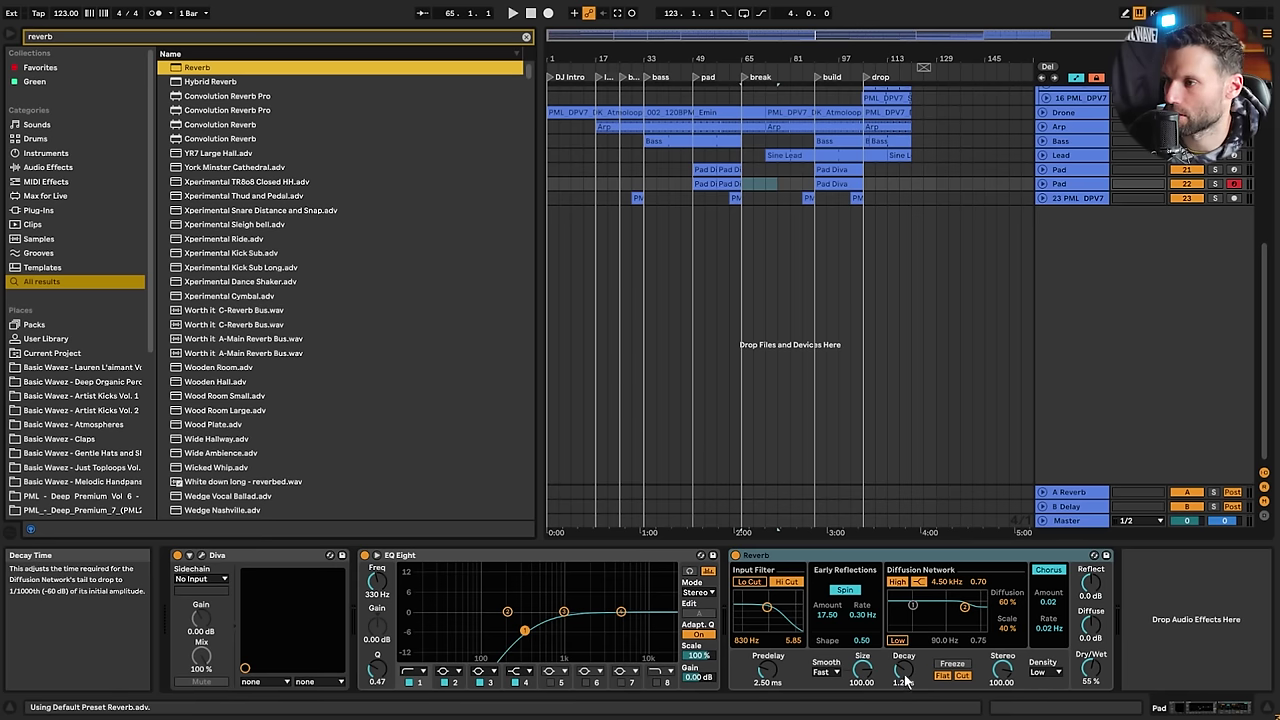
{"action": "left_click_drag", "start_coordinate": [904, 676], "coordinate": [904, 628]}
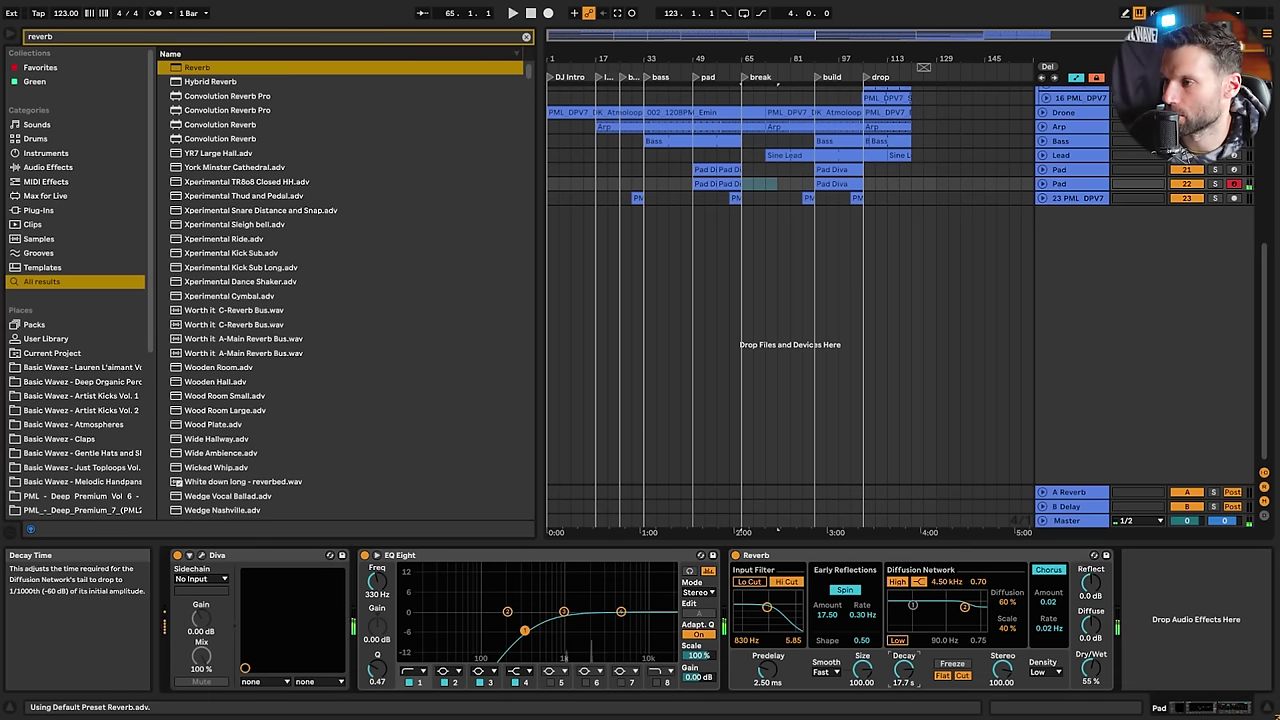
{"action": "left_click_drag", "start_coordinate": [1090, 668], "coordinate": [1090, 674]}
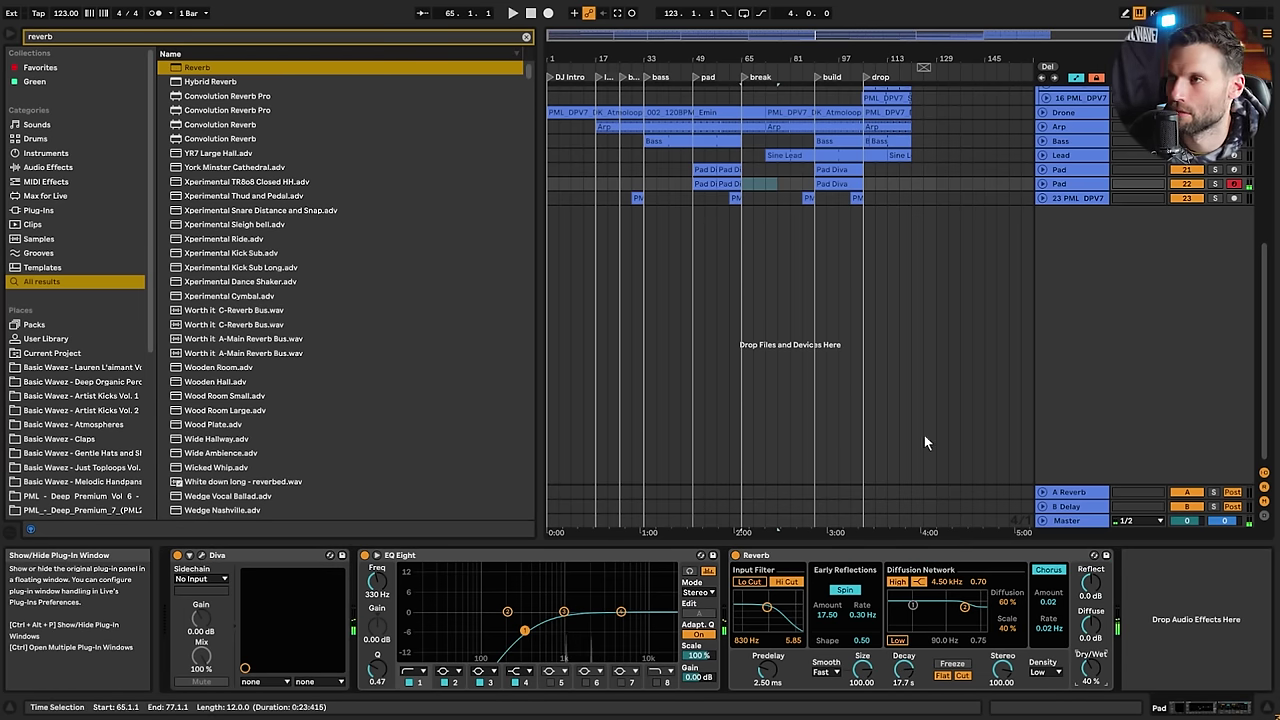
Delete the copied clips between bars 49 and 105 on the duplicated Pad track
{"action": "left_click", "coordinate": [718, 195]}
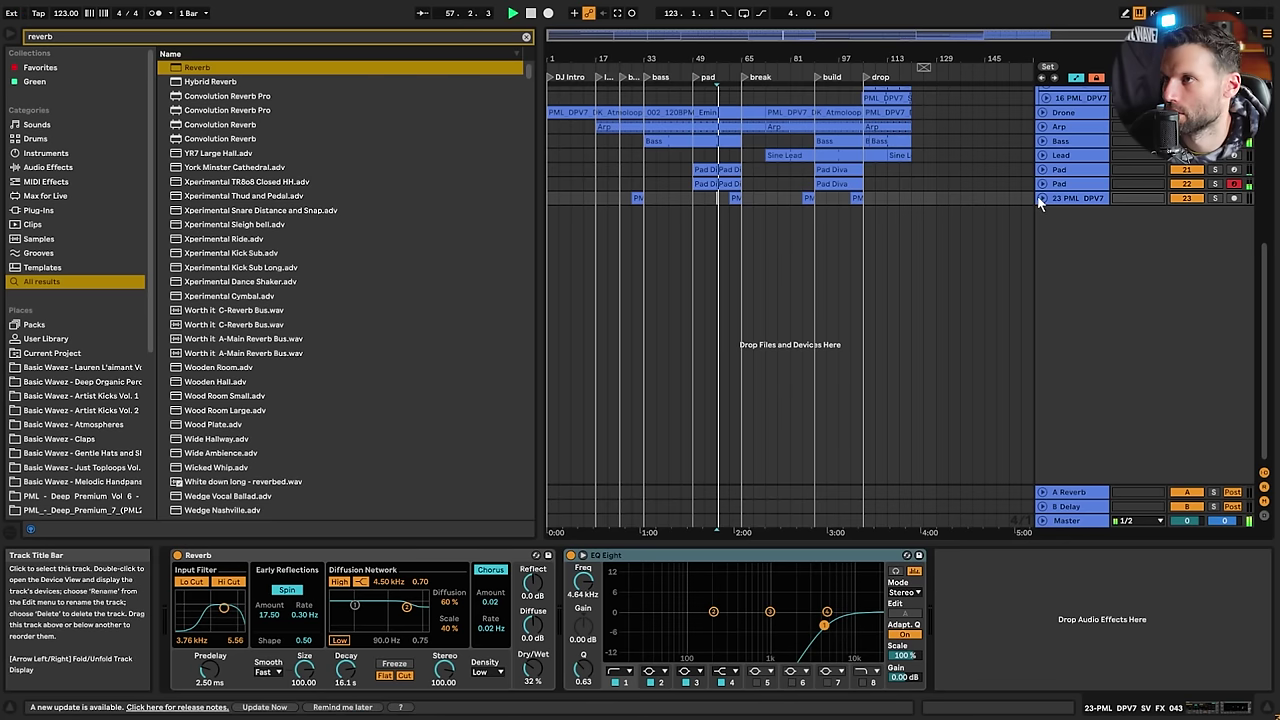
{"action": "left_click", "coordinate": [705, 184]}
{"action": "key", "text": "space"}
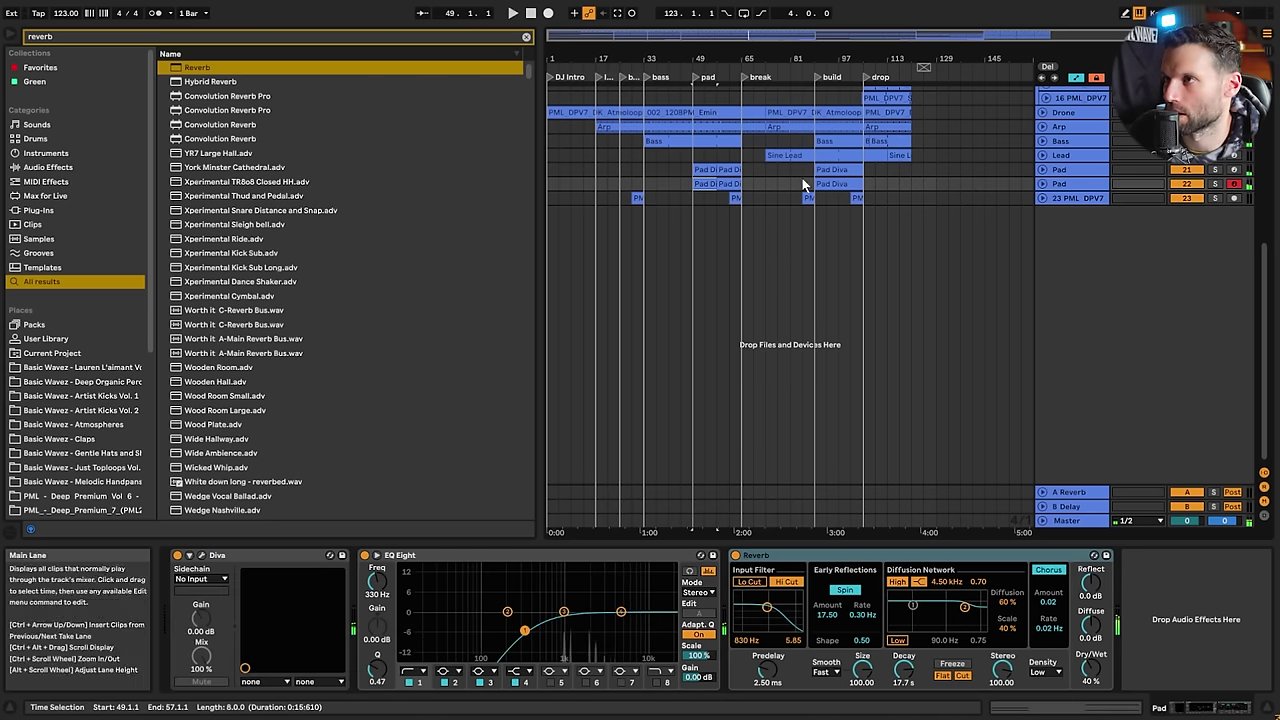
{"action": "left_click", "coordinate": [854, 183]}
{"action": "key", "text": "Delete"}
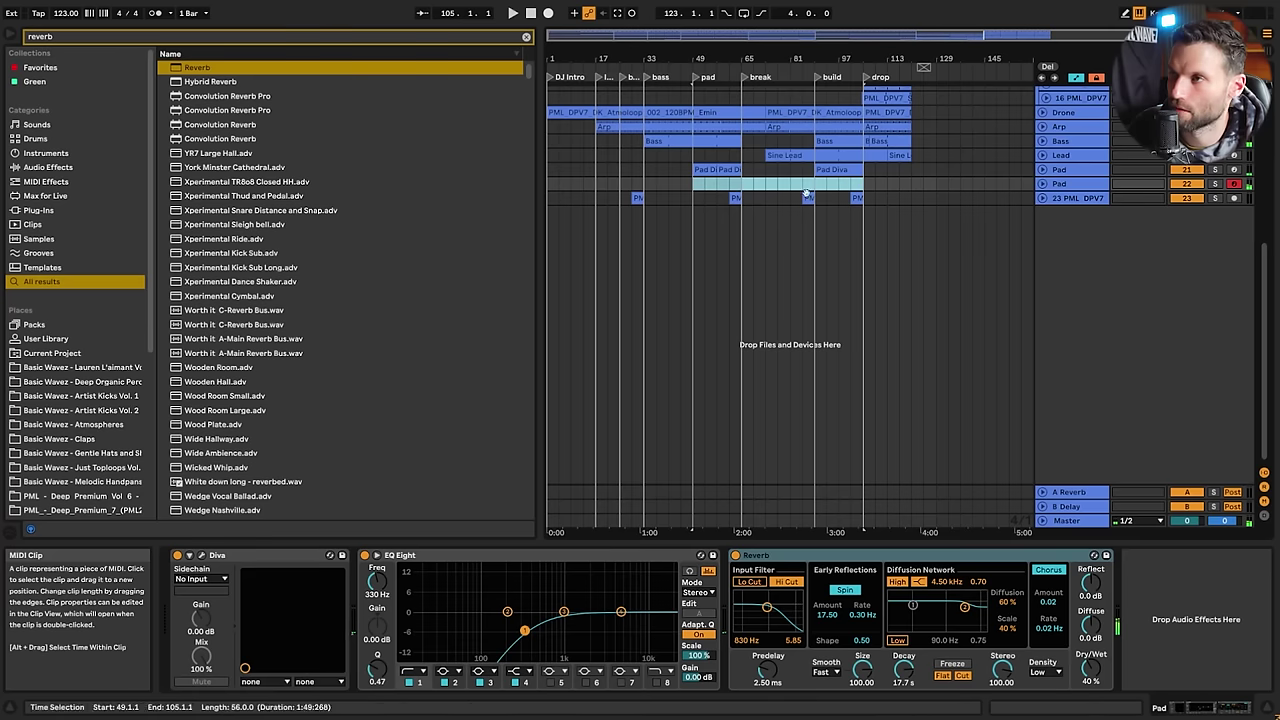
Start playback from bar 57 and create an empty 12-bar MIDI clip on the duplicated Pad track from bar 65 to 77
{"action": "left_click", "coordinate": [716, 186]}
{"action": "key", "text": "space"}
{"action": "left_click_drag", "start_coordinate": [748, 190], "coordinate": [786, 190]}
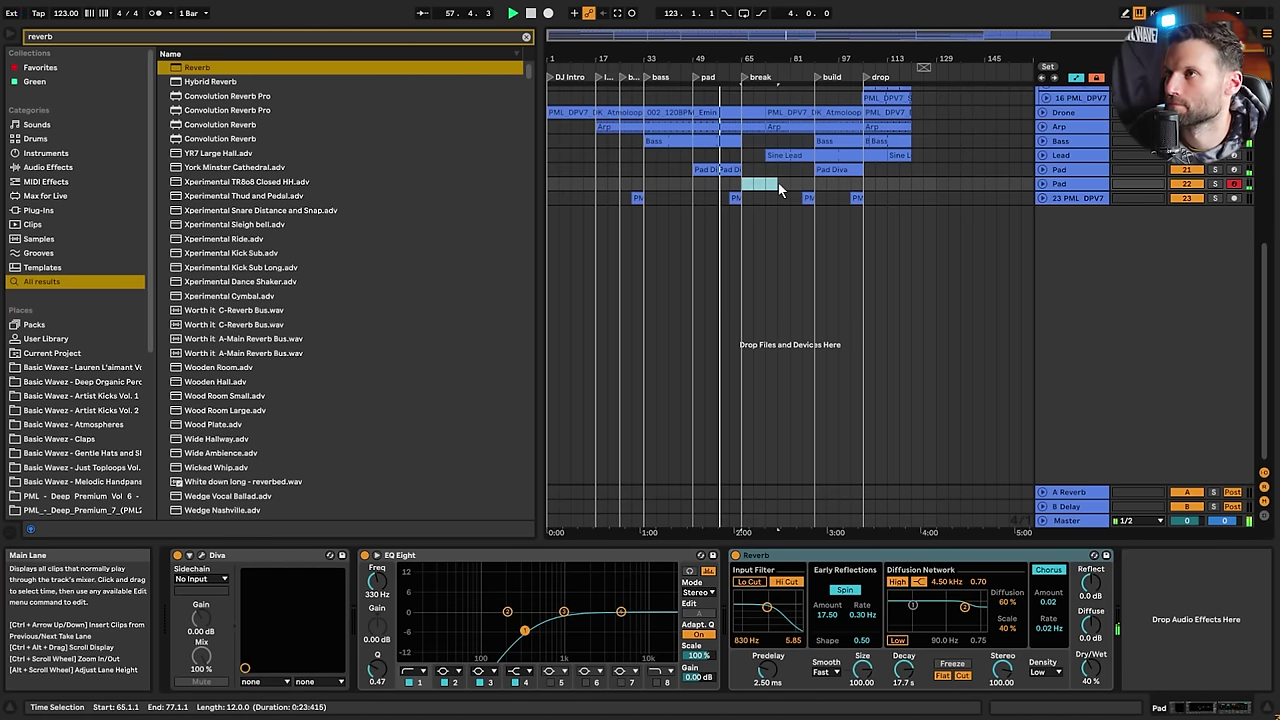
{"action": "double_click", "coordinate": [760, 193]}
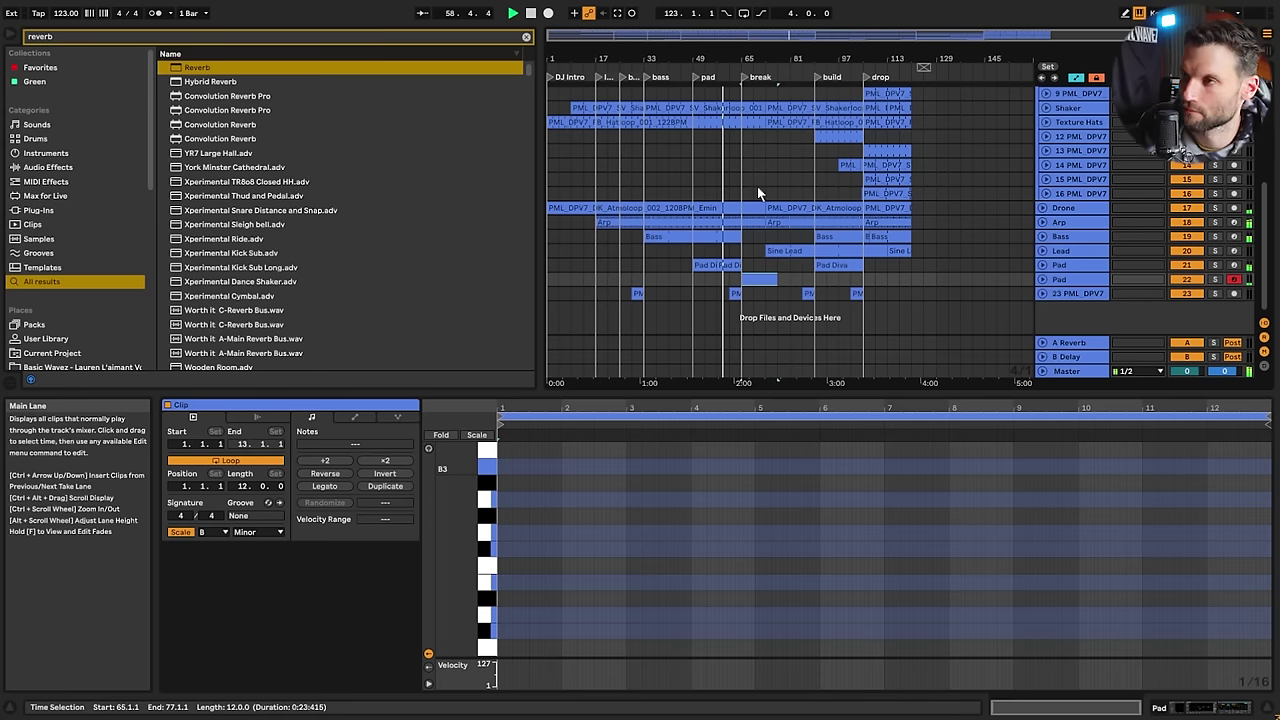
Set the note editor to the Narrow adaptive grid and add a B2 note from 1.4.1 to 3.1.1 in the new clip
{"action": "right_click", "coordinate": [560, 561]}
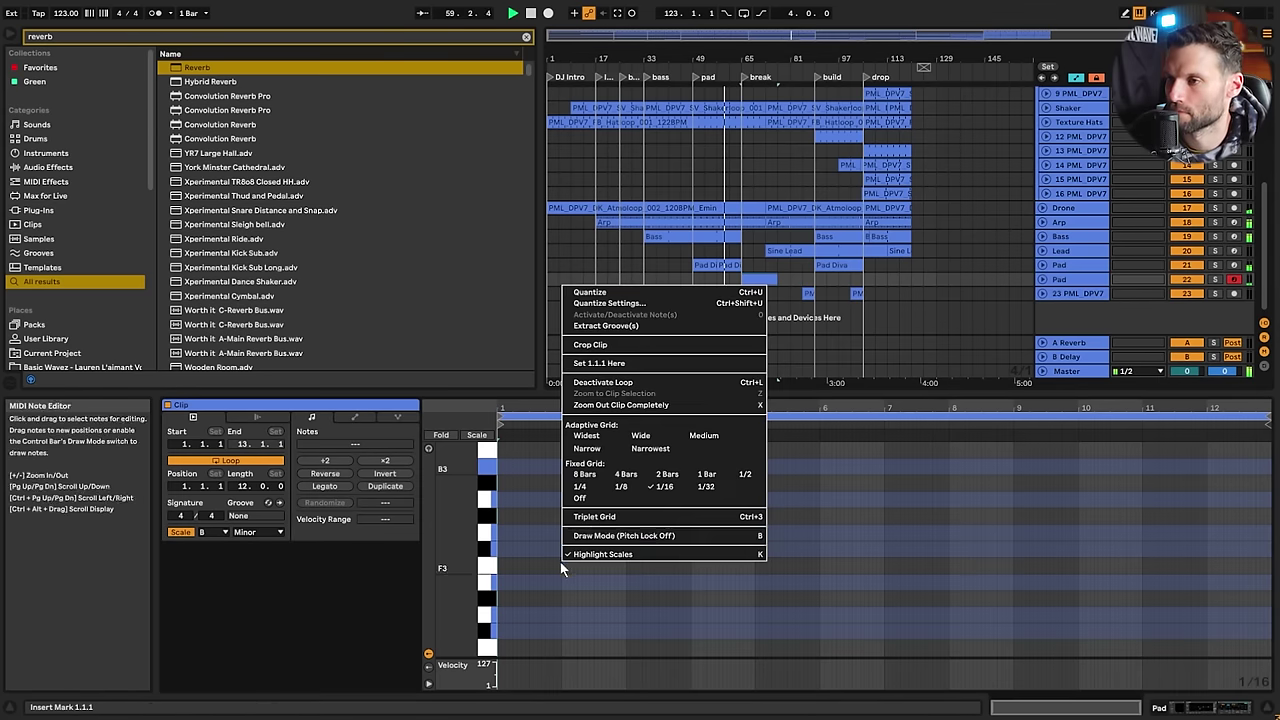
{"action": "left_click", "coordinate": [587, 448]}
{"action": "scroll", "coordinate": [598, 589], "scroll_direction": "down", "scroll_amount": 4}
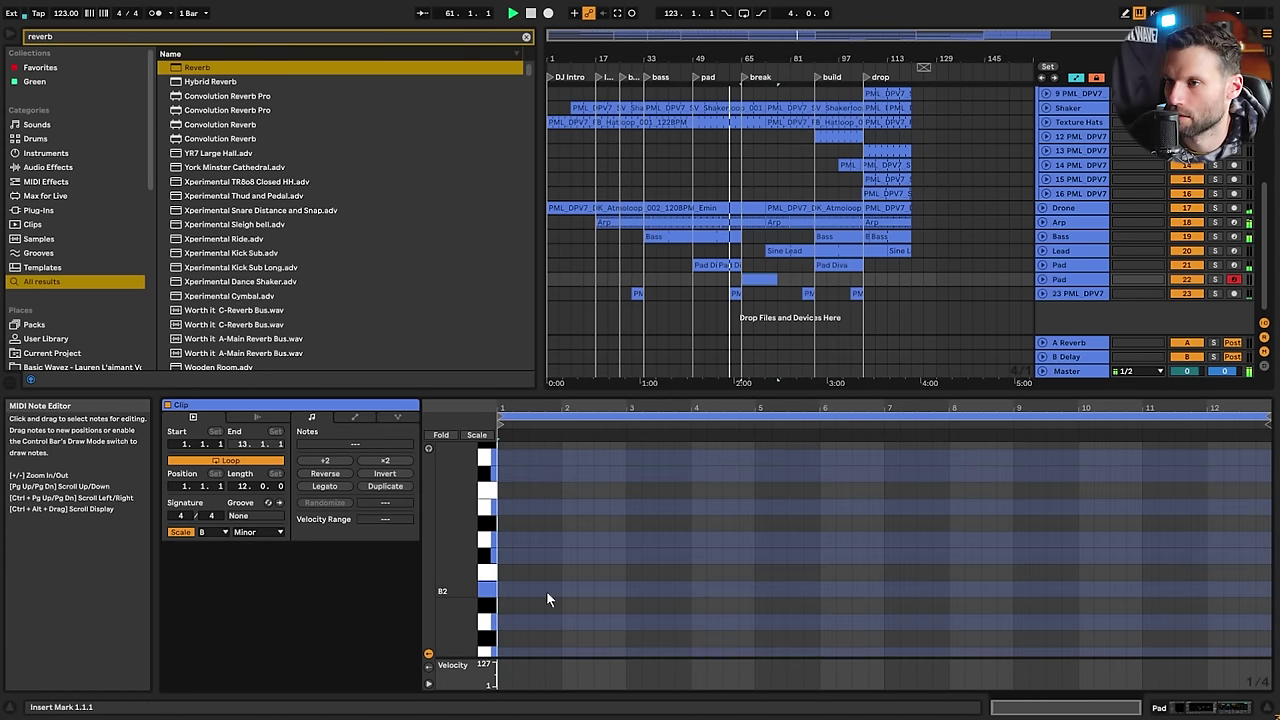
{"action": "double_click", "coordinate": [552, 588]}
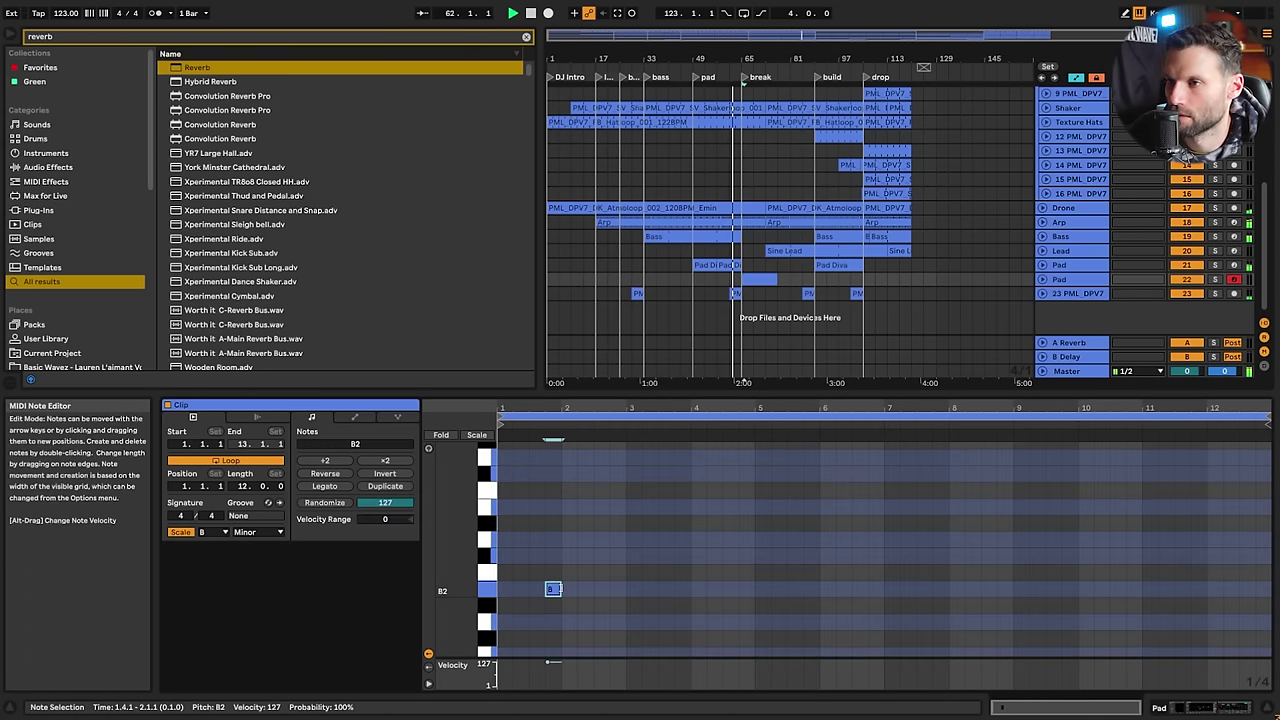
{"action": "left_click_drag", "start_coordinate": [618, 593], "coordinate": [620, 595]}
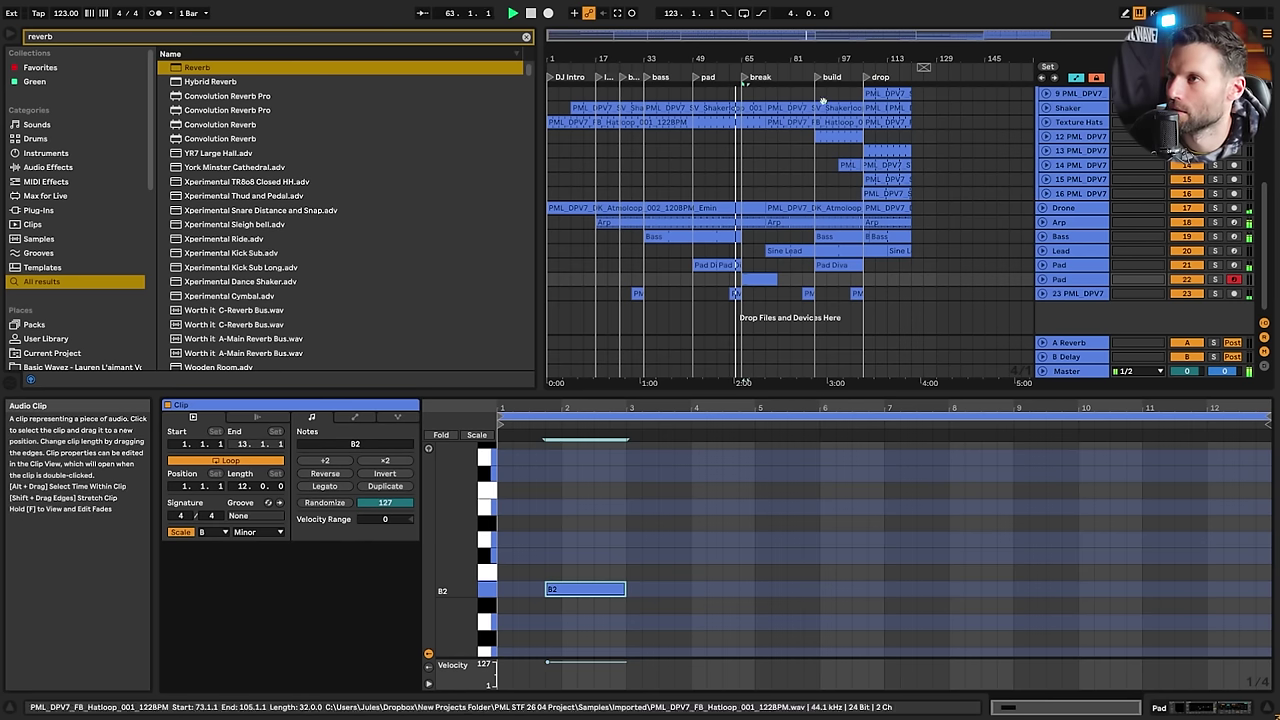
Copy the B2 note as A2 at 3.3.1 and as G2 at 5.2.1 in the Pad clip
{"action": "left_click_drag", "start_coordinate": [809, 36], "coordinate": [826, 115]}
{"action": "left_click", "coordinate": [1041, 279]}
{"action": "scroll", "coordinate": [806, 253], "scroll_direction": "down", "scroll_amount": 2}
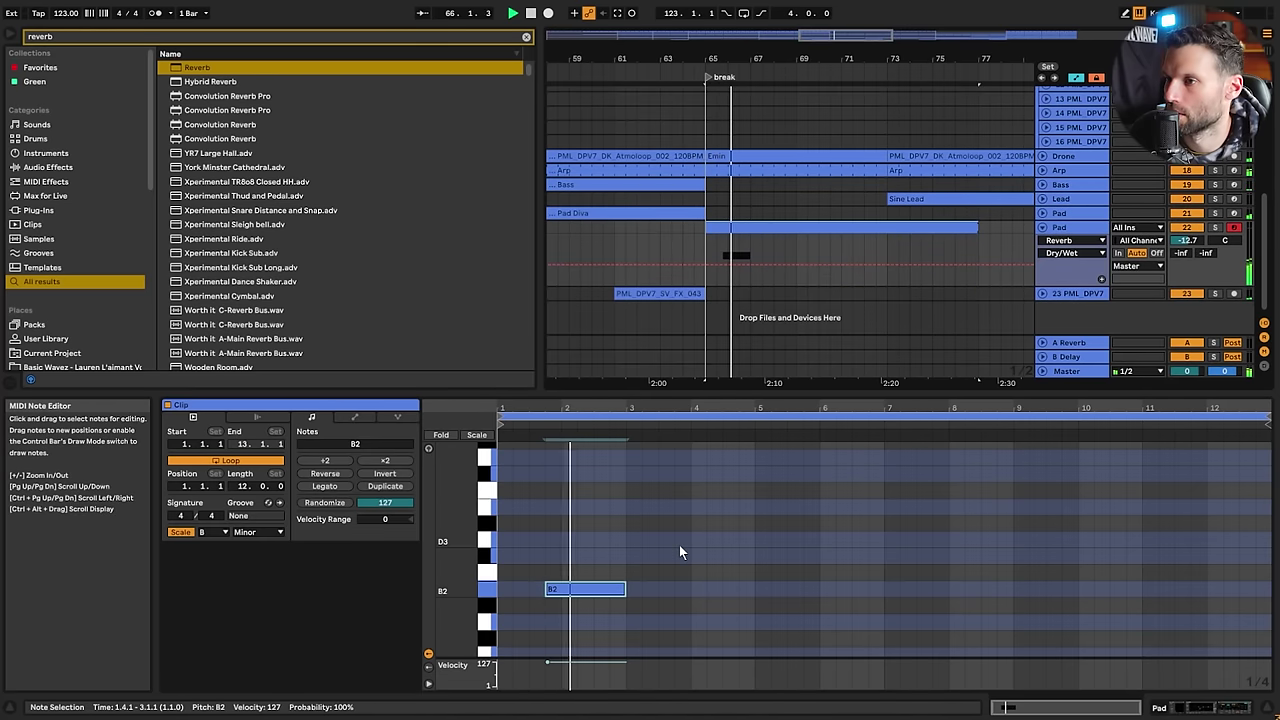
{"action": "left_click", "coordinate": [646, 592]}
{"action": "mouse_move", "coordinate": [583, 592]}
{"action": "left_mouse_down"}
{"action": "mouse_move", "coordinate": [657, 595]}
{"action": "mouse_move", "coordinate": [688, 621]}
{"action": "left_mouse_up"}
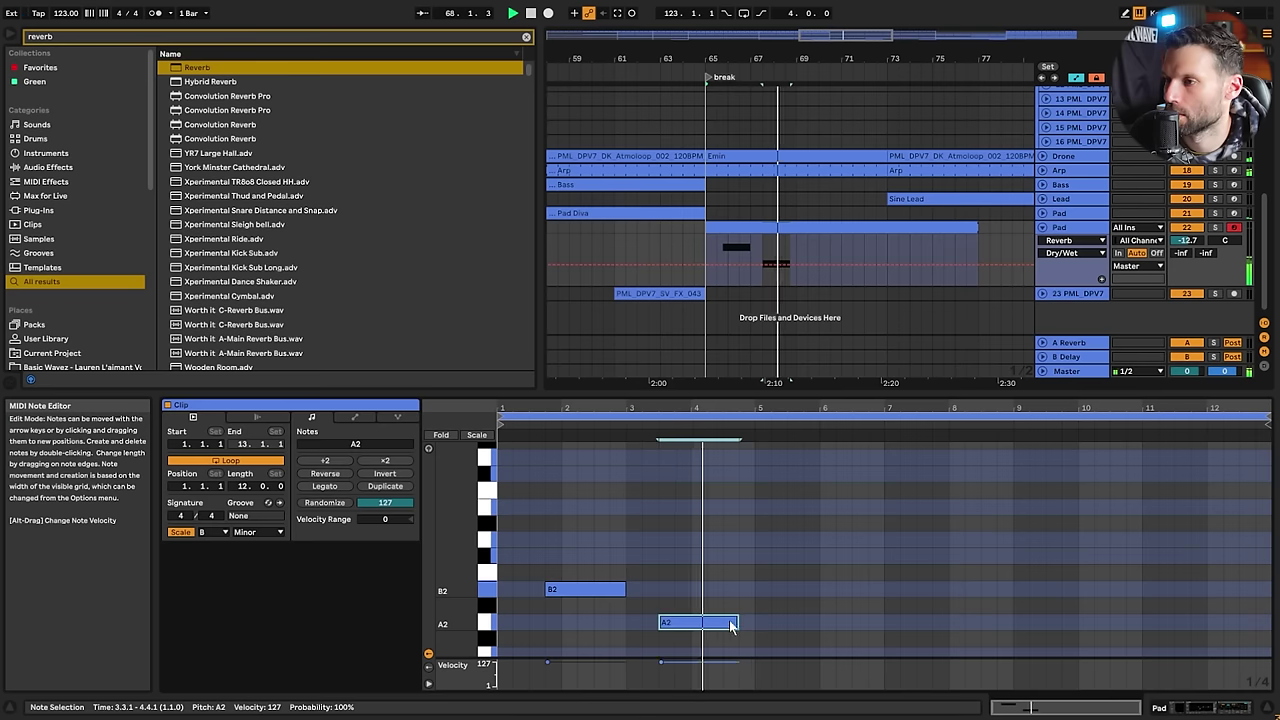
{"action": "key", "text": "ctrl+d"}
{"action": "left_click_drag", "start_coordinate": [784, 620], "coordinate": [816, 652]}
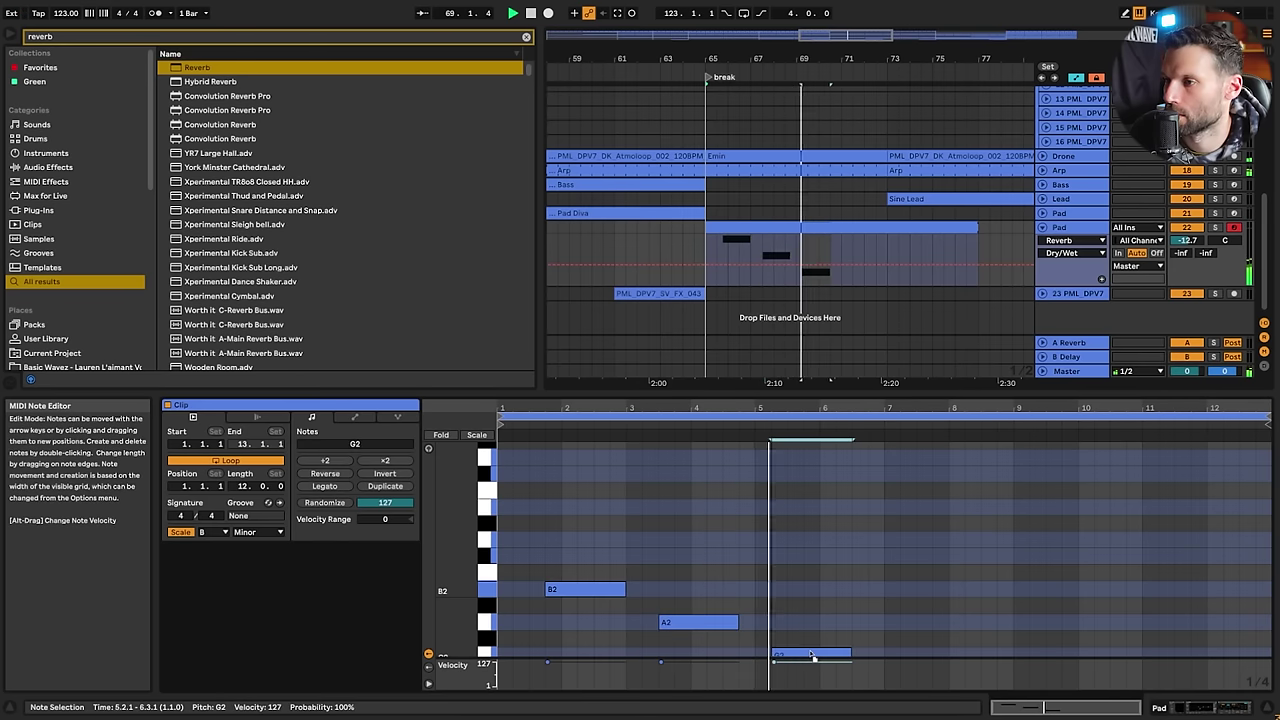
{"action": "scroll", "coordinate": [902, 626], "scroll_direction": "down", "scroll_amount": 3}
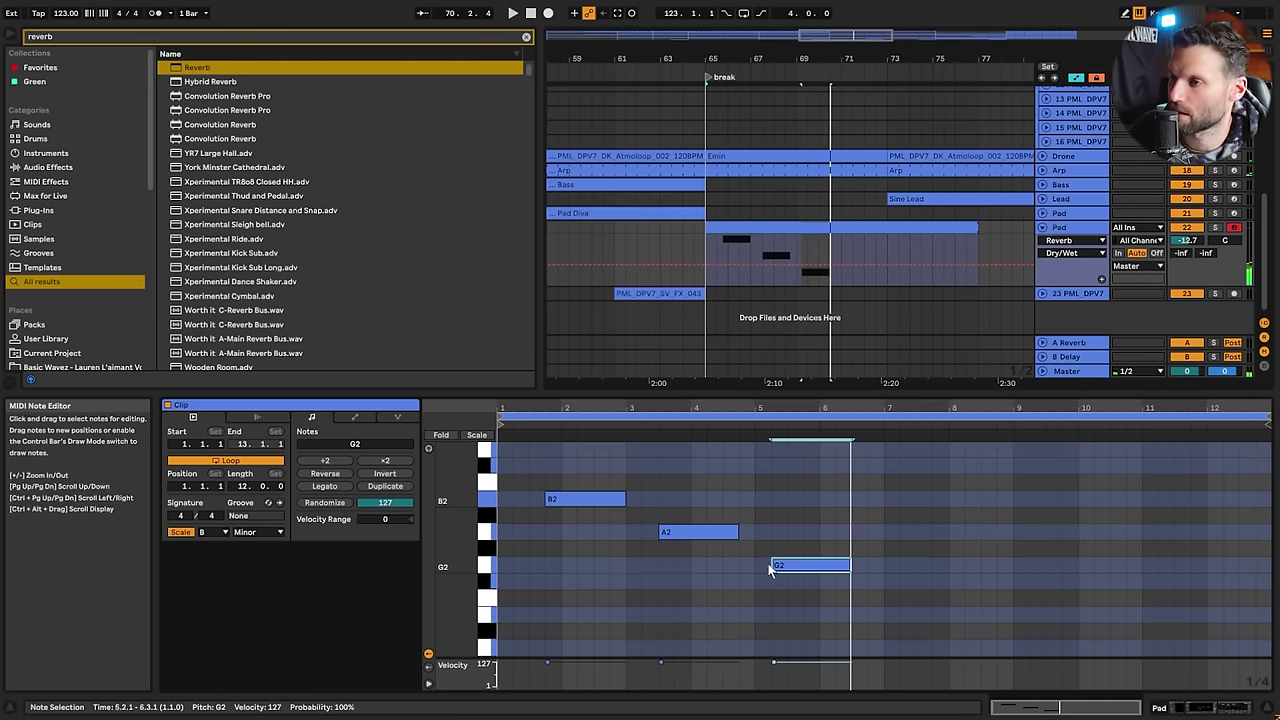
Audition the break and retime the notes, moving B2 to 2.1.3 and A2 to 3.1.1
{"action": "key", "text": "space"}
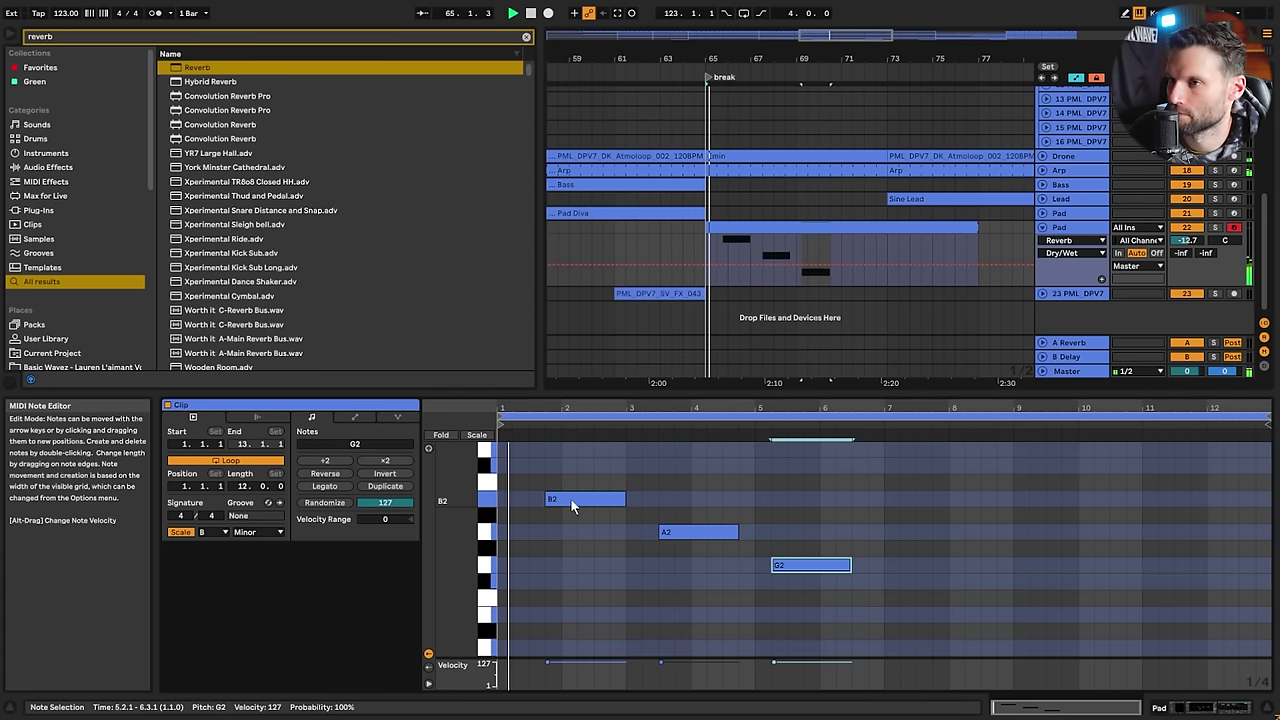
{"action": "mouse_move", "coordinate": [570, 498]}
{"action": "left_mouse_down"}
{"action": "mouse_move", "coordinate": [604, 505]}
{"action": "mouse_move", "coordinate": [577, 505]}
{"action": "mouse_move", "coordinate": [593, 503]}
{"action": "left_mouse_up"}
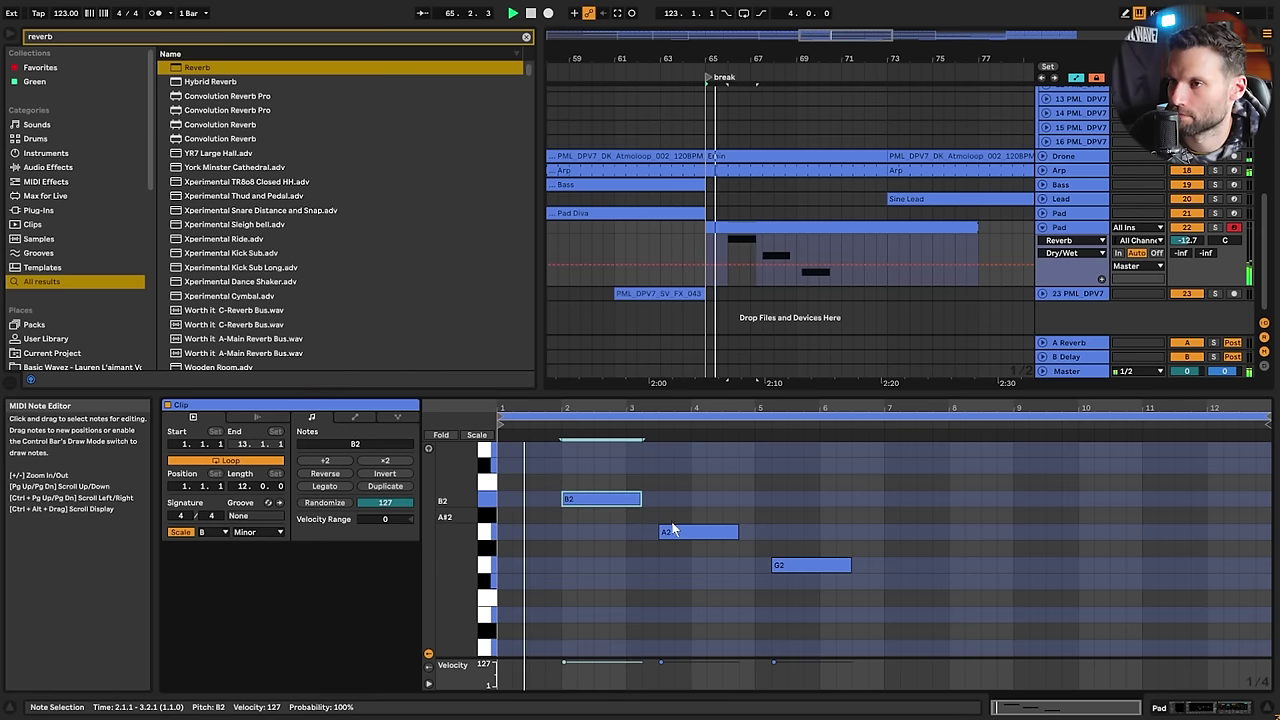
{"action": "key", "text": "space"}
{"action": "left_click_drag", "start_coordinate": [572, 408], "coordinate": [572, 452]}
{"action": "key", "text": "space"}
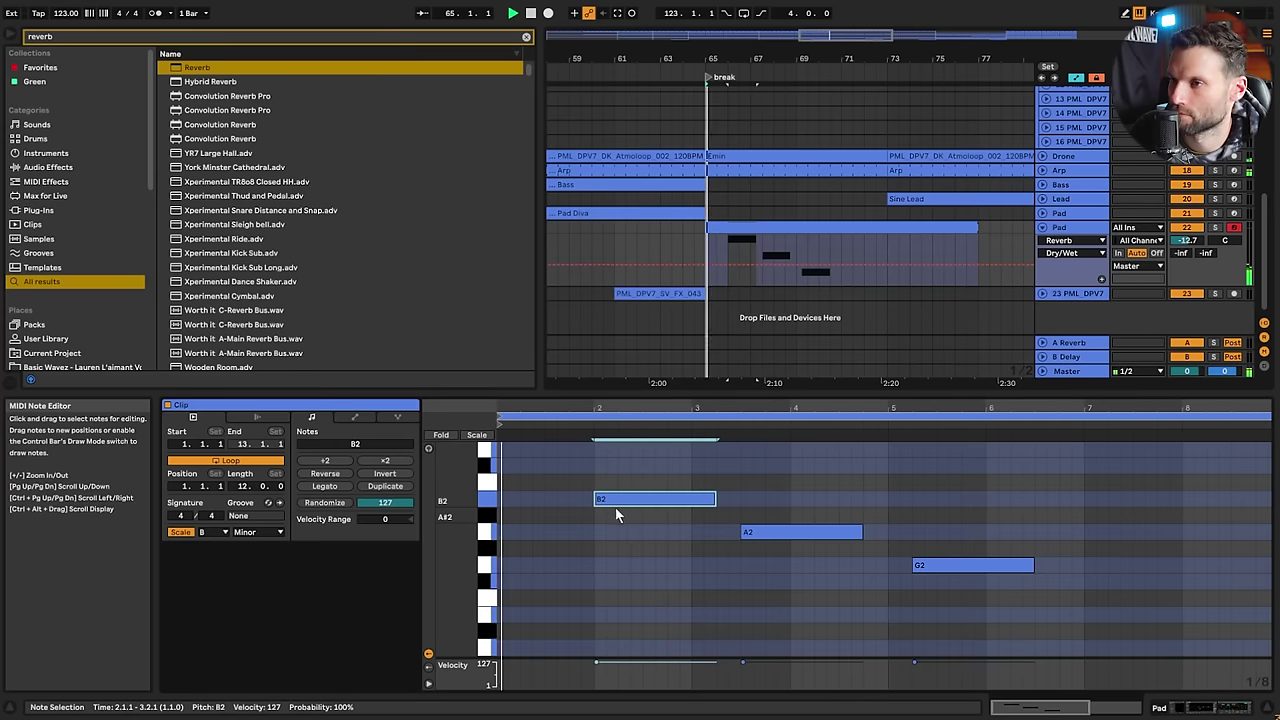
{"action": "left_click_drag", "start_coordinate": [618, 504], "coordinate": [630, 504]}
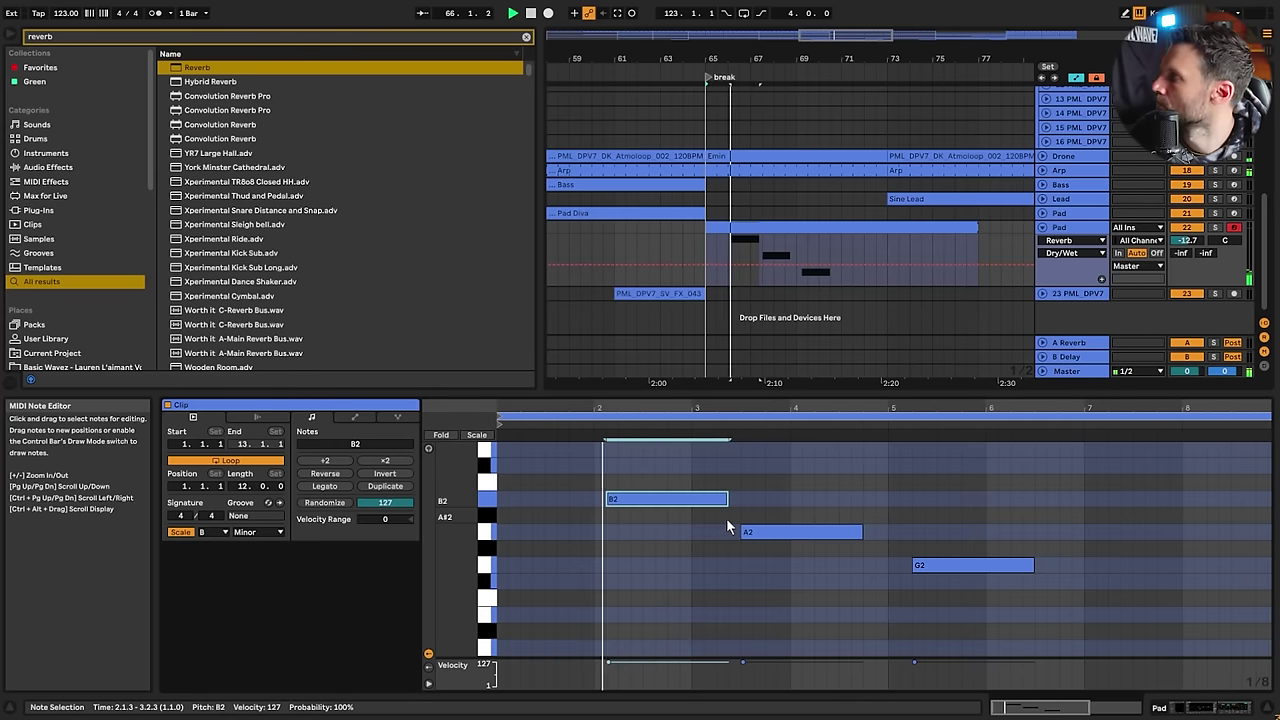
{"action": "left_click_drag", "start_coordinate": [757, 537], "coordinate": [713, 545]}
{"action": "key", "text": "space"}
{"action": "key", "text": "space"}
Move the G2 note to 5.1.1 and duplicate it as F#2 at 6.2.1
{"action": "left_click", "coordinate": [945, 567]}
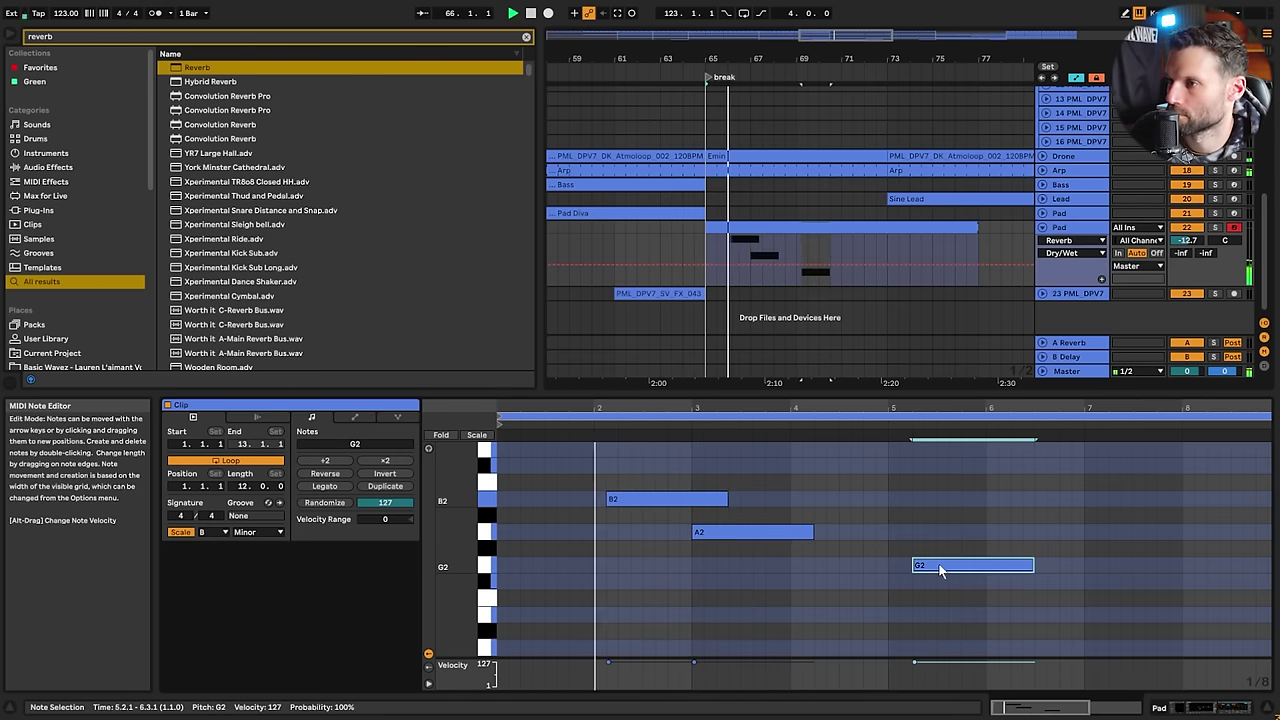
{"action": "left_click_drag", "start_coordinate": [940, 569], "coordinate": [912, 577]}
{"action": "key", "text": "ctrl+d"}
{"action": "mouse_move", "coordinate": [1040, 570]}
{"action": "left_mouse_down"}
{"action": "mouse_move", "coordinate": [1014, 589]}
{"action": "mouse_move", "coordinate": [1038, 589]}
{"action": "left_mouse_up"}
{"action": "scroll", "coordinate": [1140, 580], "scroll_direction": "down", "scroll_amount": 2}
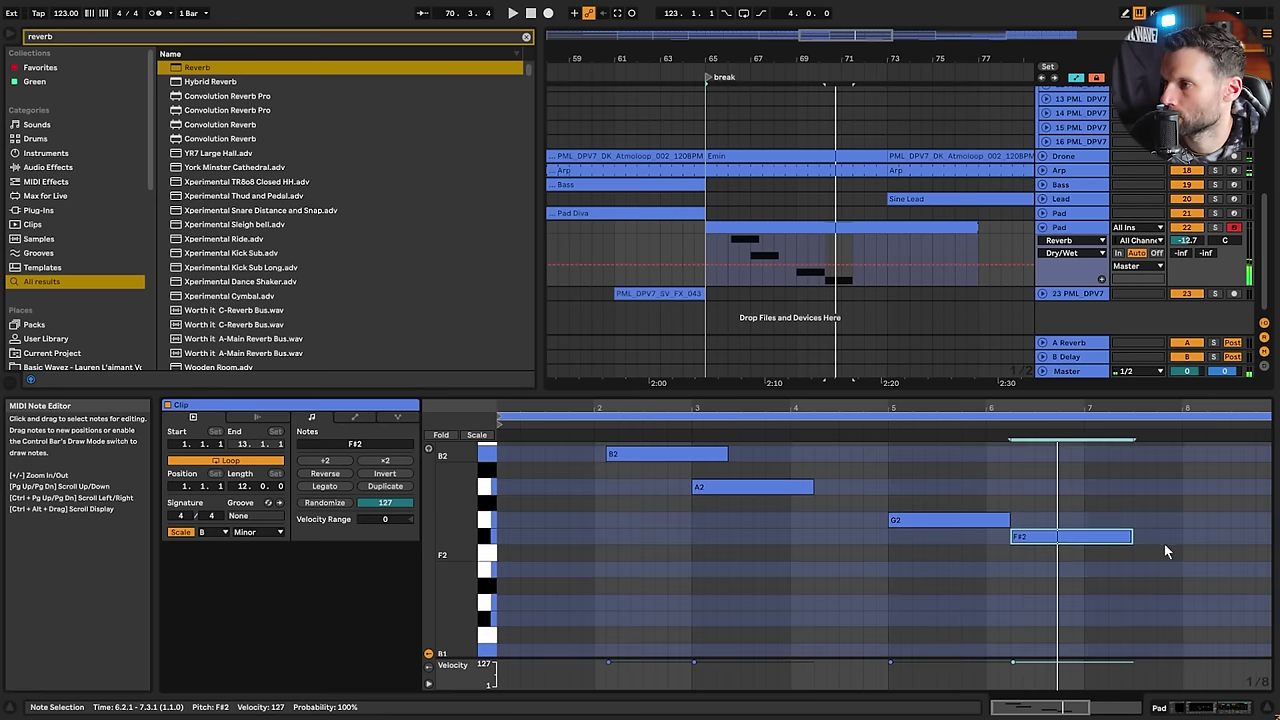
Duplicate the F#2 note as D2 and place the copy at 7.1.1
{"action": "key", "text": "ctrl+d"}
{"action": "left_click_drag", "start_coordinate": [1166, 543], "coordinate": [1145, 603]}
{"action": "left_click_drag", "start_coordinate": [459, 491], "coordinate": [448, 491]}
{"action": "left_click_drag", "start_coordinate": [865, 408], "coordinate": [865, 380]}
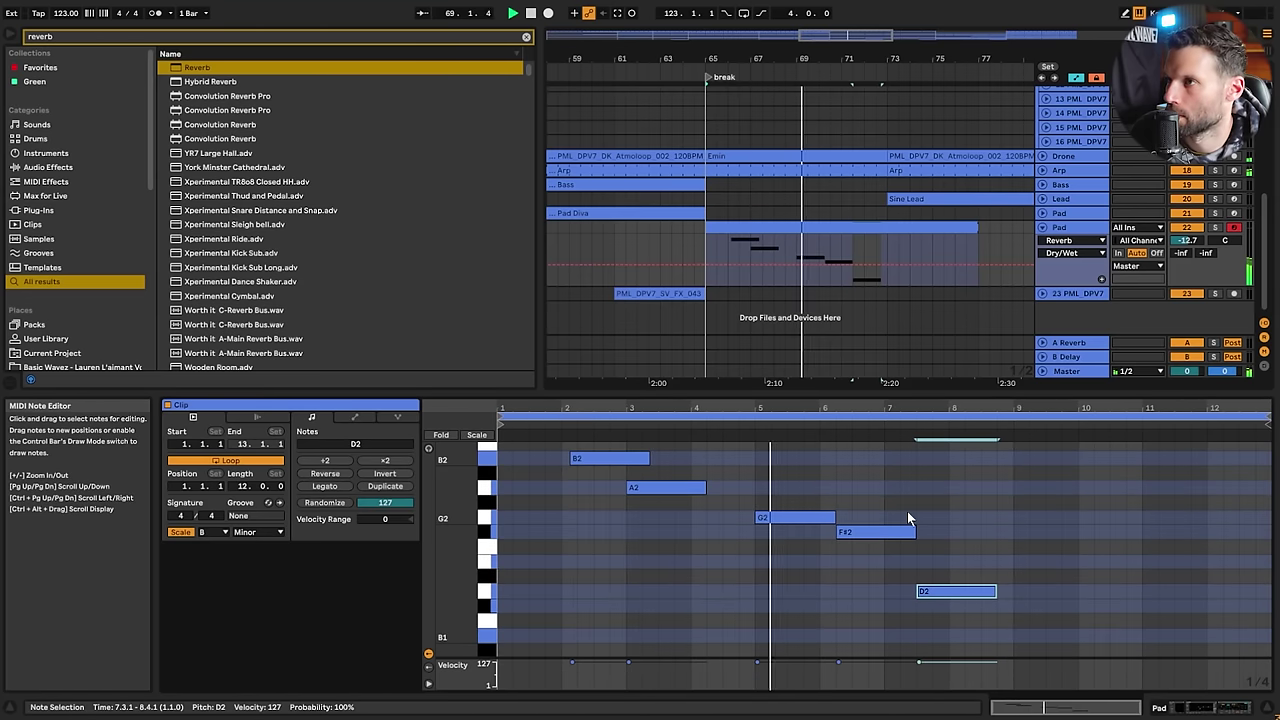
{"action": "left_click", "coordinate": [981, 529]}
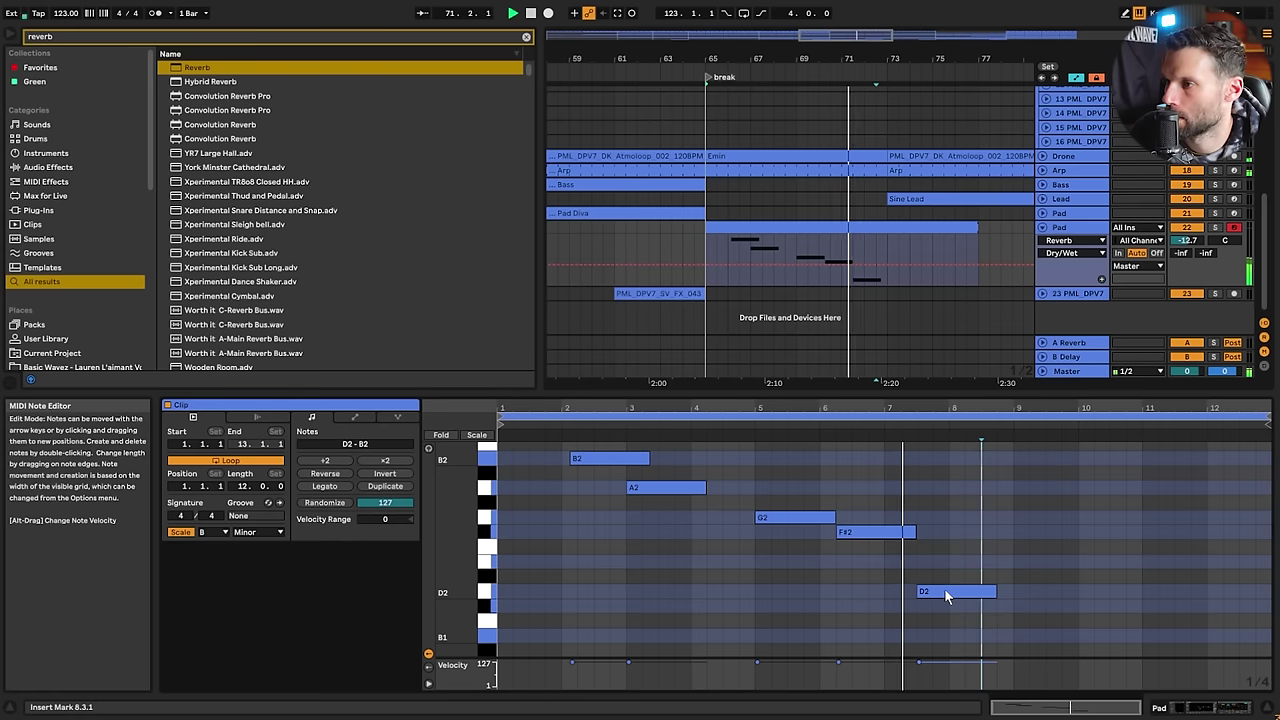
{"action": "left_click_drag", "start_coordinate": [950, 598], "coordinate": [918, 598]}
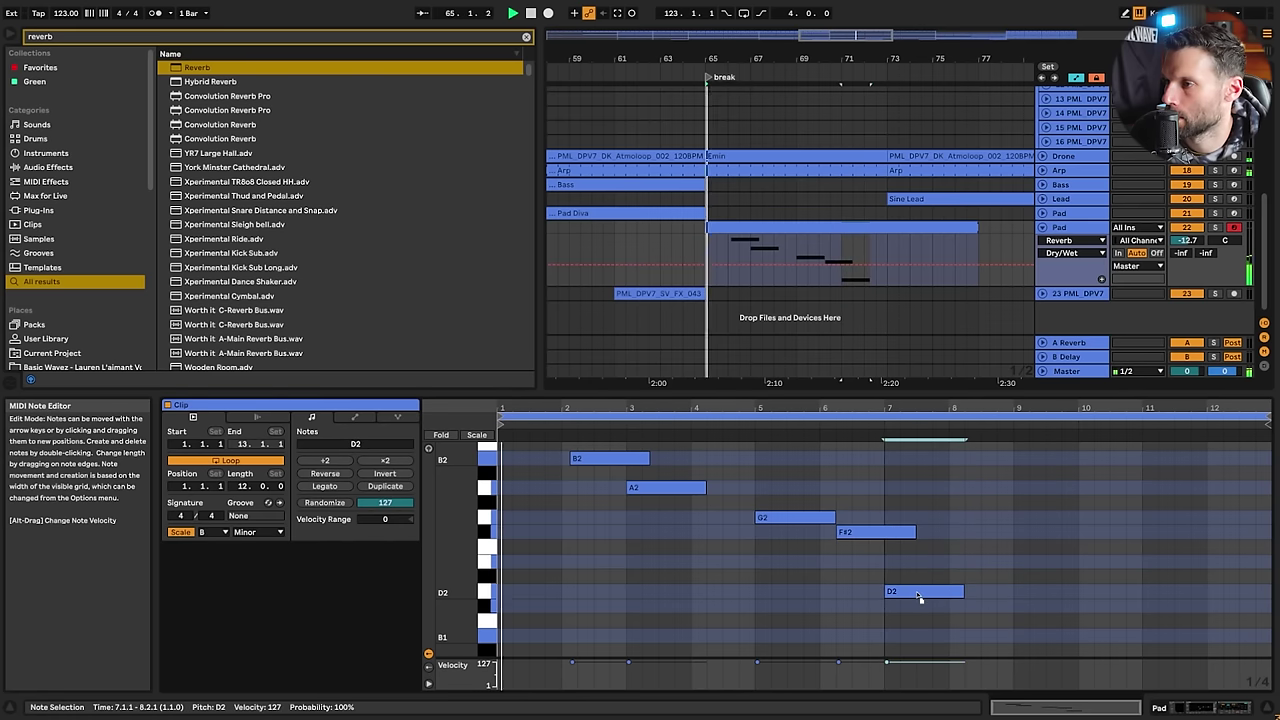
Shorten the F#2 note to end at 7.1.1 and shift the G2 note to 5.1.3
{"action": "left_click_drag", "start_coordinate": [915, 533], "coordinate": [883, 533]}
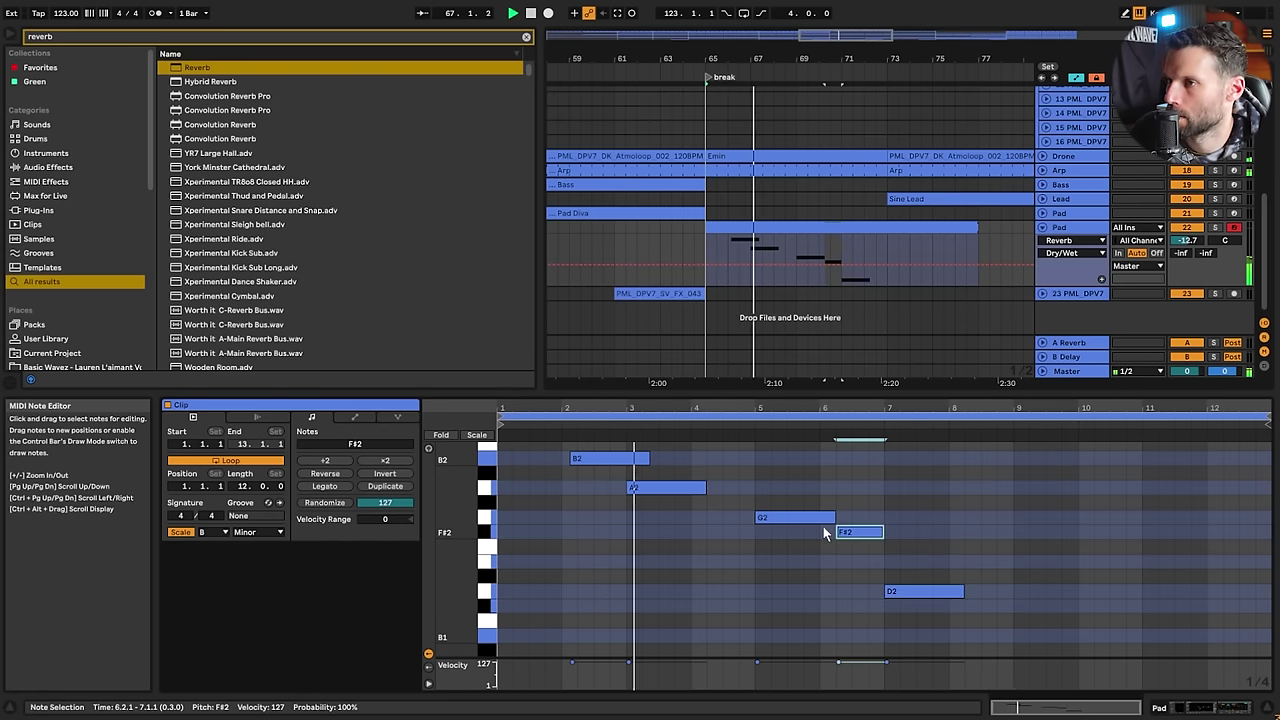
{"action": "left_click_drag", "start_coordinate": [825, 443], "coordinate": [825, 515]}
{"action": "left_click_drag", "start_coordinate": [737, 518], "coordinate": [757, 522]}
Move the F#2 note to 6.1.1 and shorten the G2 note to end at 6.1.3
{"action": "left_click", "coordinate": [921, 541]}
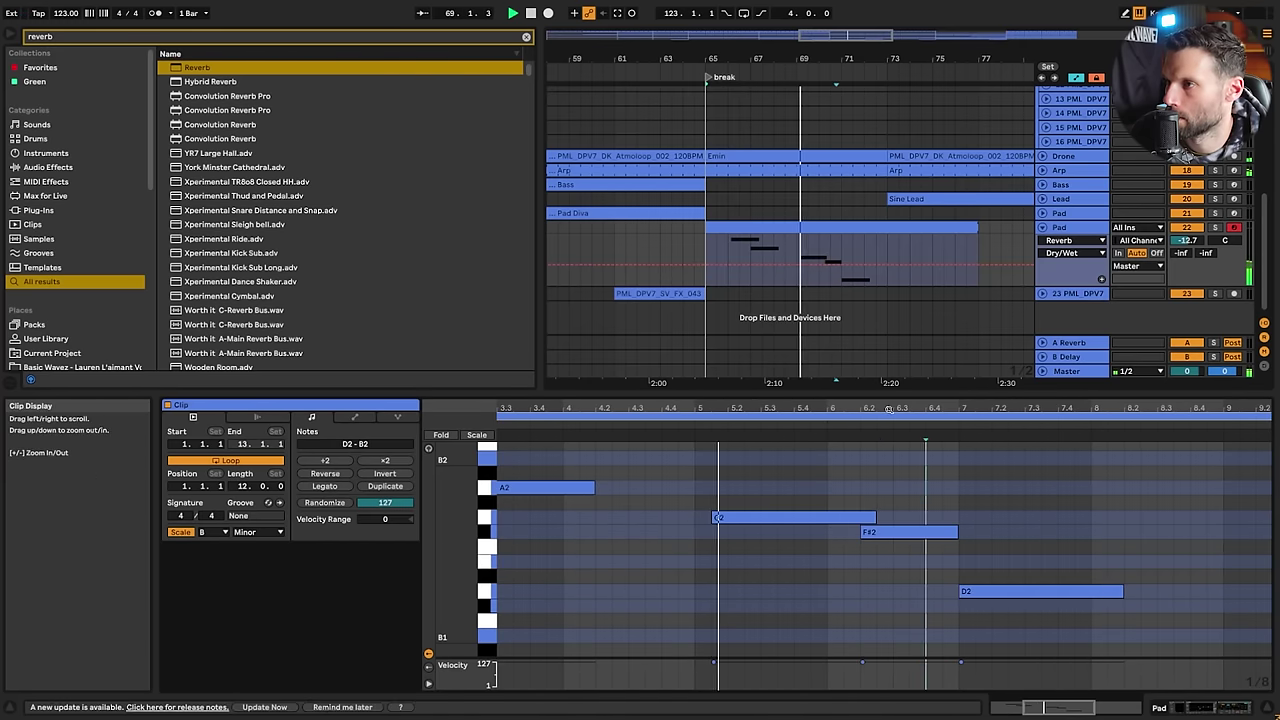
{"action": "left_click_drag", "start_coordinate": [895, 408], "coordinate": [895, 378]}
{"action": "left_click", "coordinate": [908, 535]}
{"action": "left_click_drag", "start_coordinate": [908, 535], "coordinate": [886, 535]}
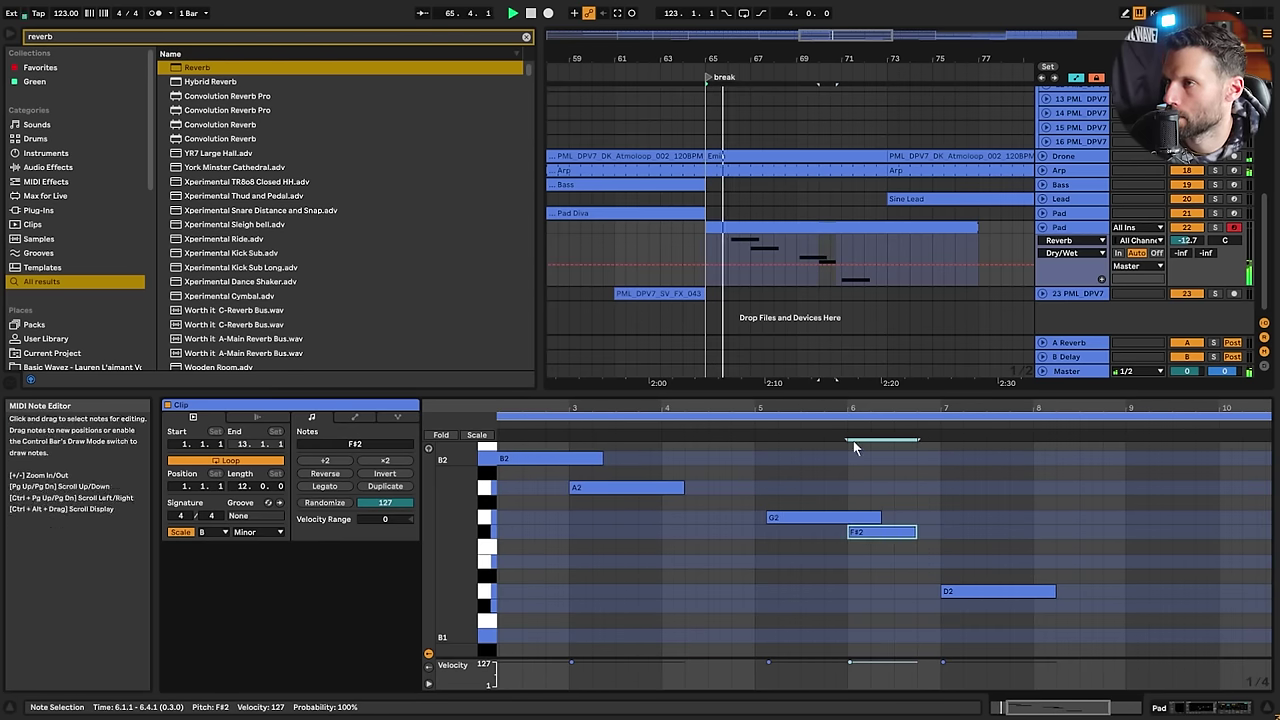
{"action": "left_click_drag", "start_coordinate": [879, 517], "coordinate": [857, 517]}
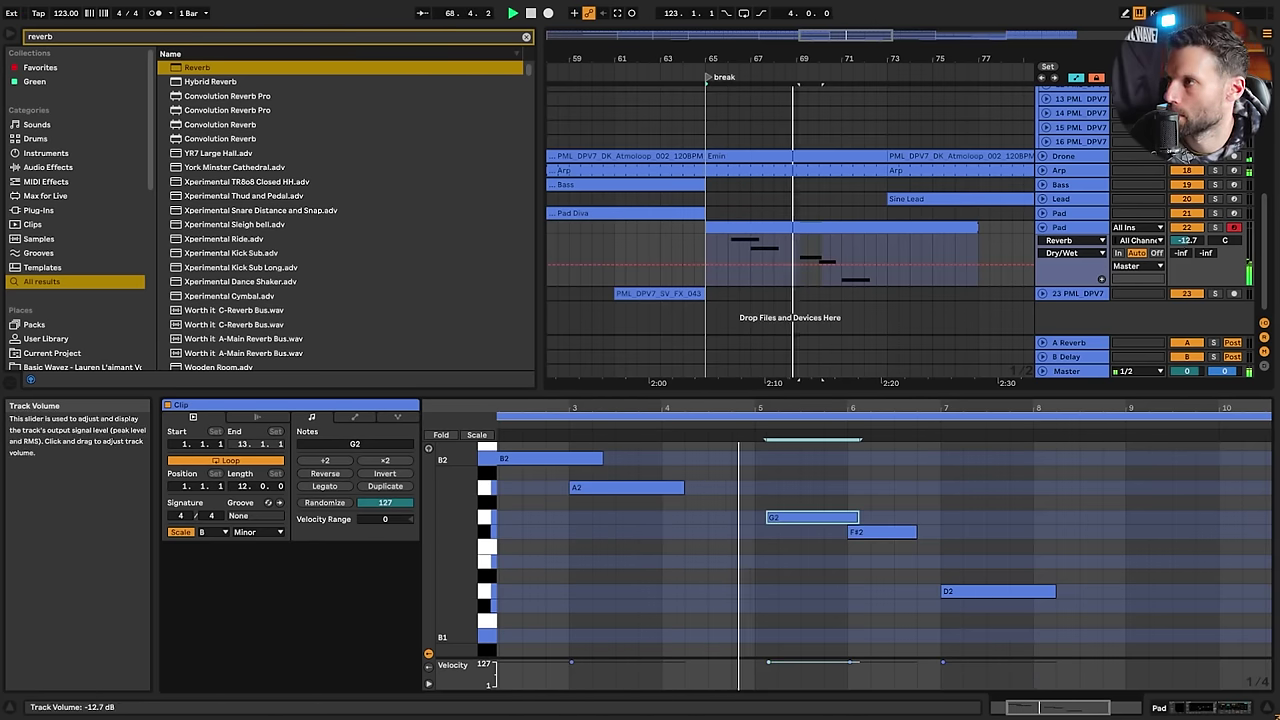
Set the new Pad track's volume to -8.7 dB and lower the D2 note in bar 7 to B1
{"action": "left_click_drag", "start_coordinate": [1187, 240], "coordinate": [1187, 228]}
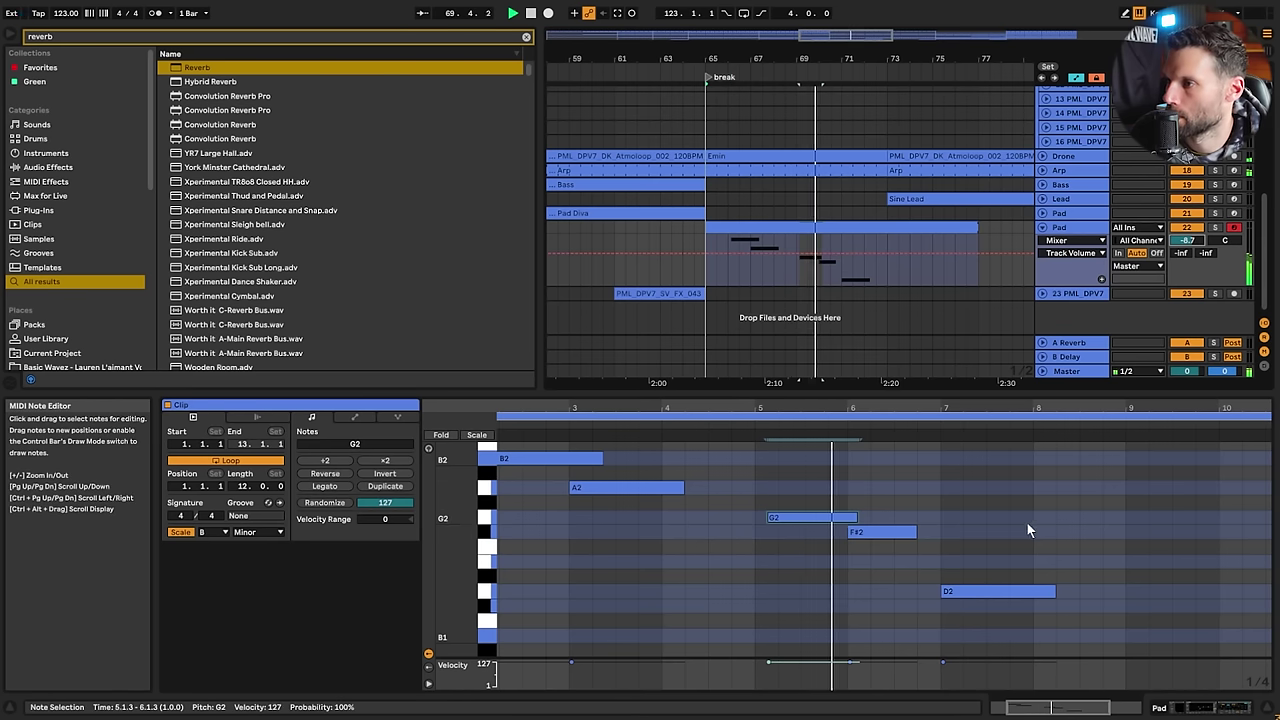
{"action": "left_click_drag", "start_coordinate": [968, 595], "coordinate": [968, 636]}
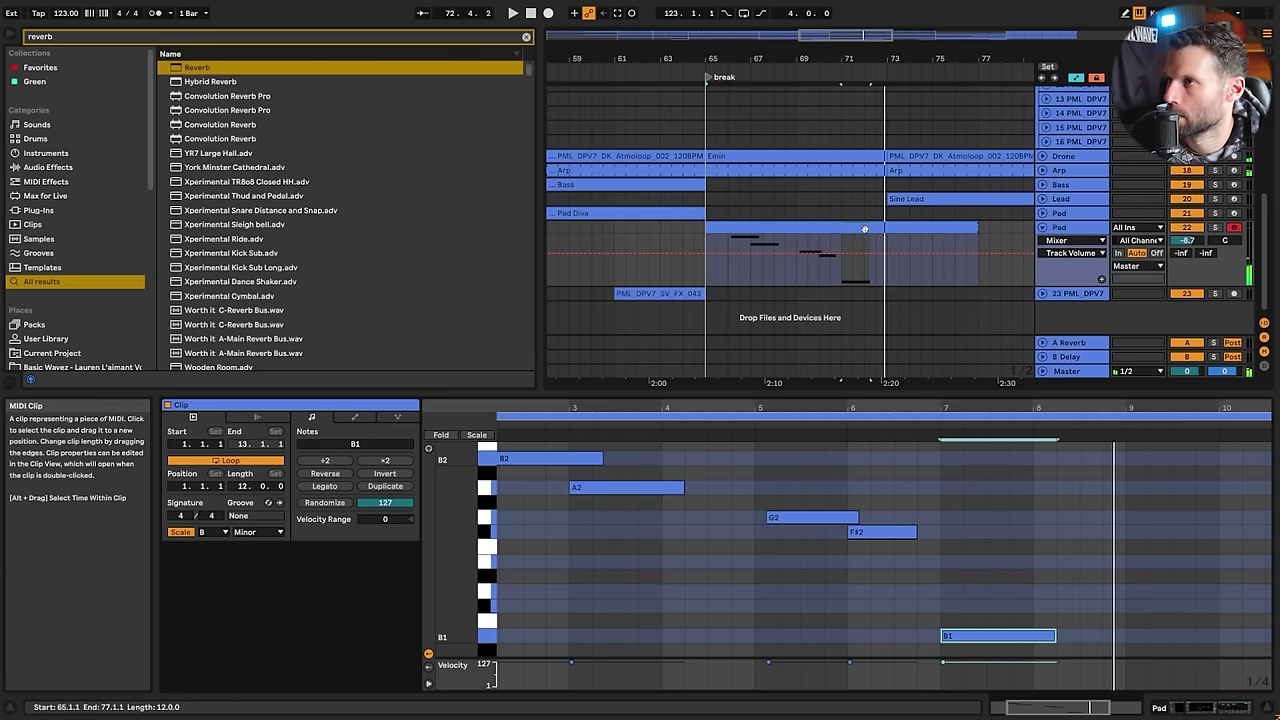
{"action": "double_click", "coordinate": [947, 407]}
{"action": "key", "text": "space"}
Shorten the new Pad clip to 8 bars, ending at bar 73, and duplicate it directly after itself
{"action": "left_click_drag", "start_coordinate": [865, 58], "coordinate": [865, 36]}
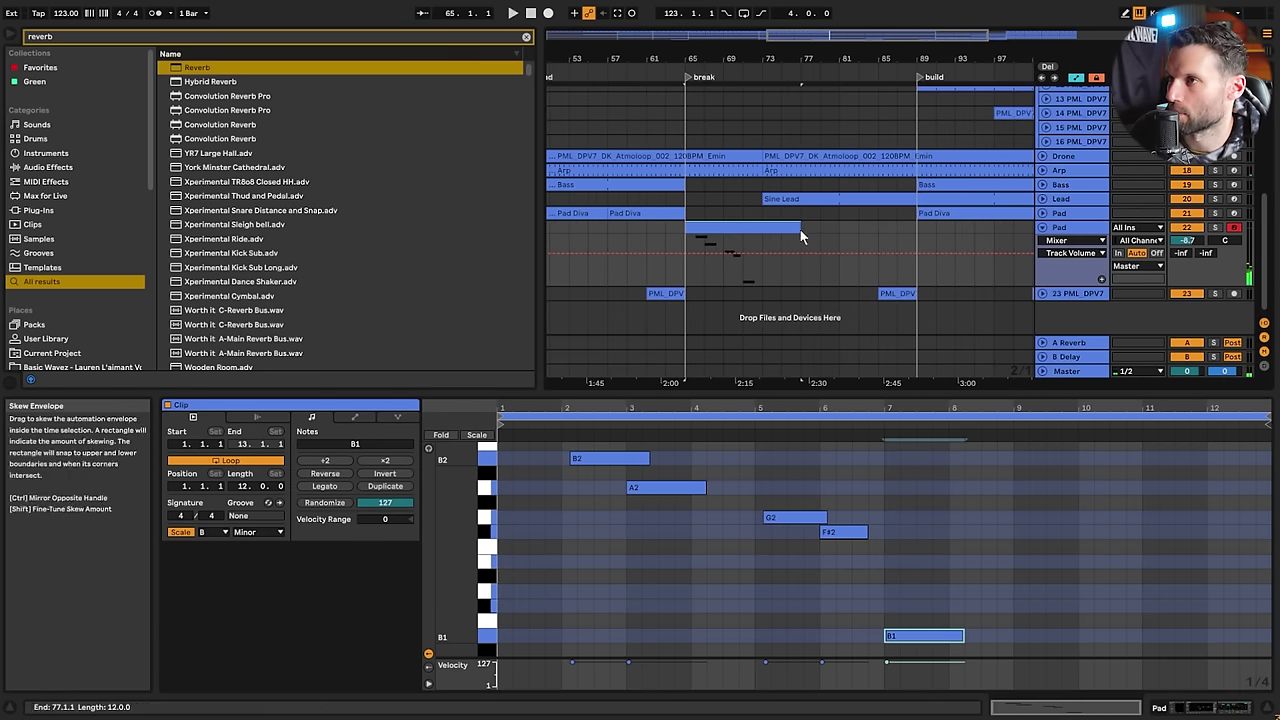
{"action": "left_click_drag", "start_coordinate": [790, 228], "coordinate": [766, 228]}
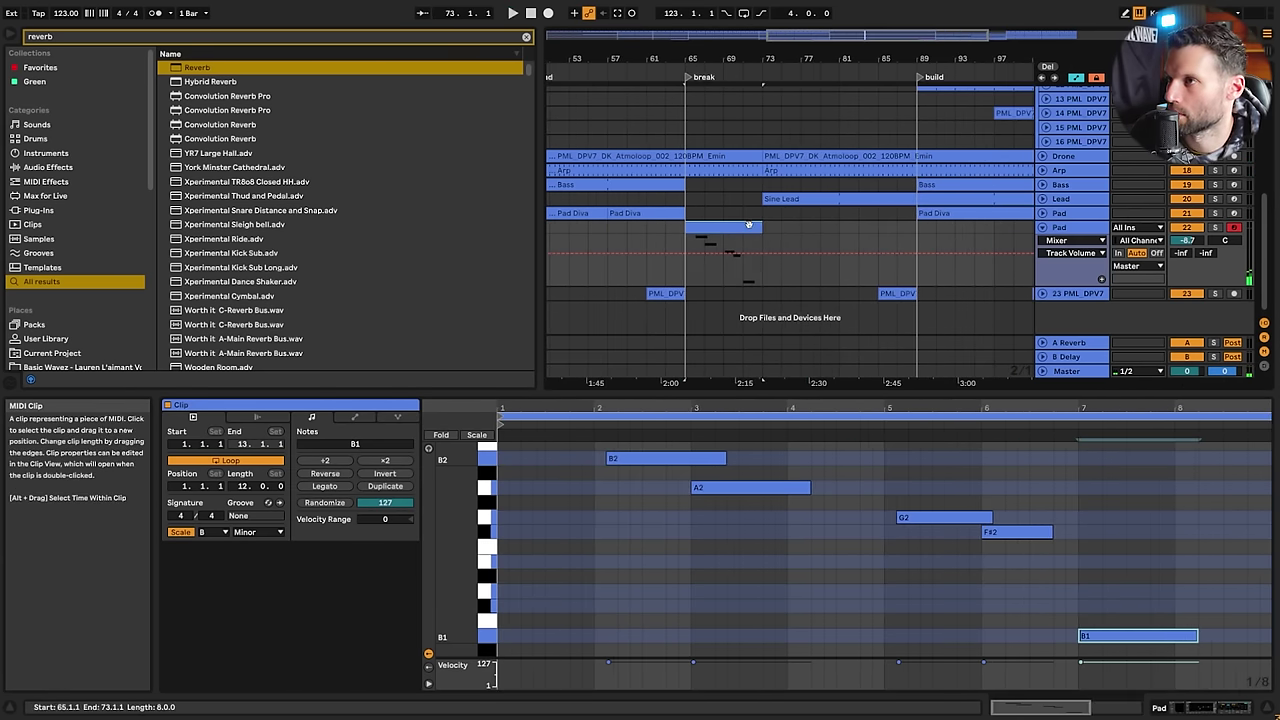
{"action": "key", "text": "ctrl+d"}
Transpose all notes of the duplicated Pad clip up one octave
{"action": "left_click", "coordinate": [772, 620]}
{"action": "key", "text": "ctrl+a"}
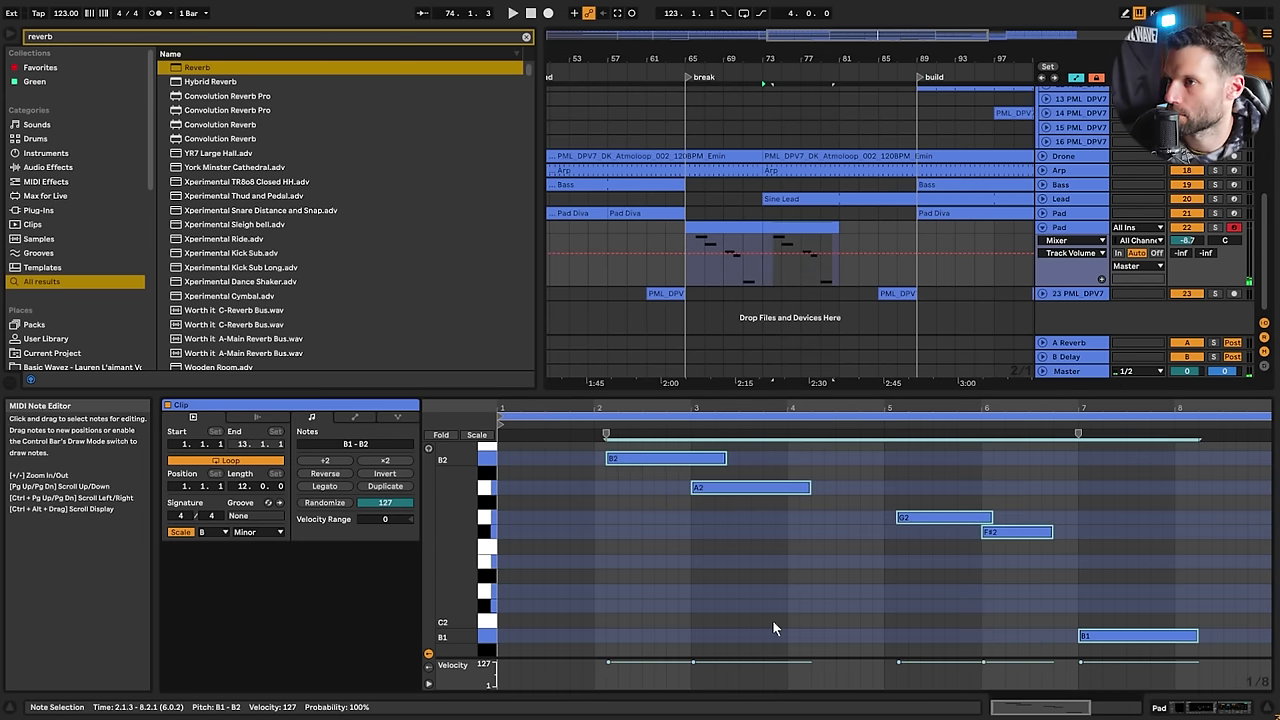
{"action": "key", "text": "shift+Up"}
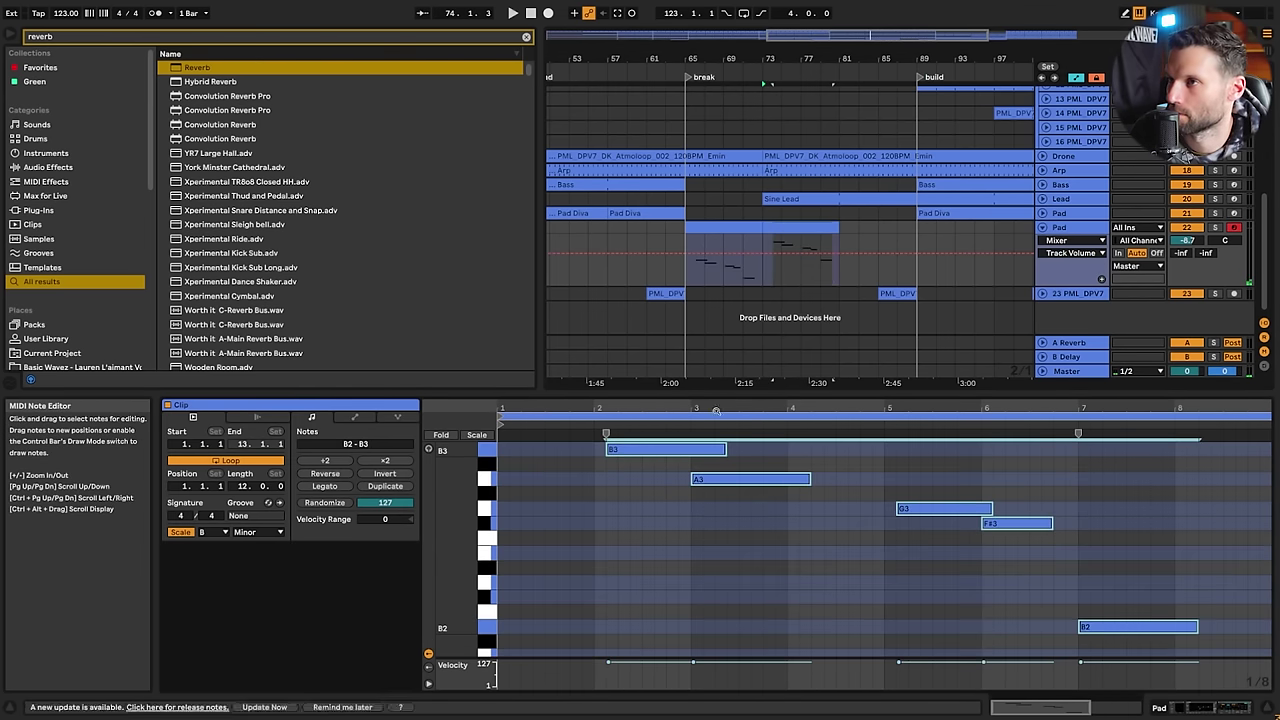
Play the break from bar 65 and raise the new Pad track's volume to -5.5 dB
{"action": "left_click", "coordinate": [687, 279]}
{"action": "key", "text": "space"}
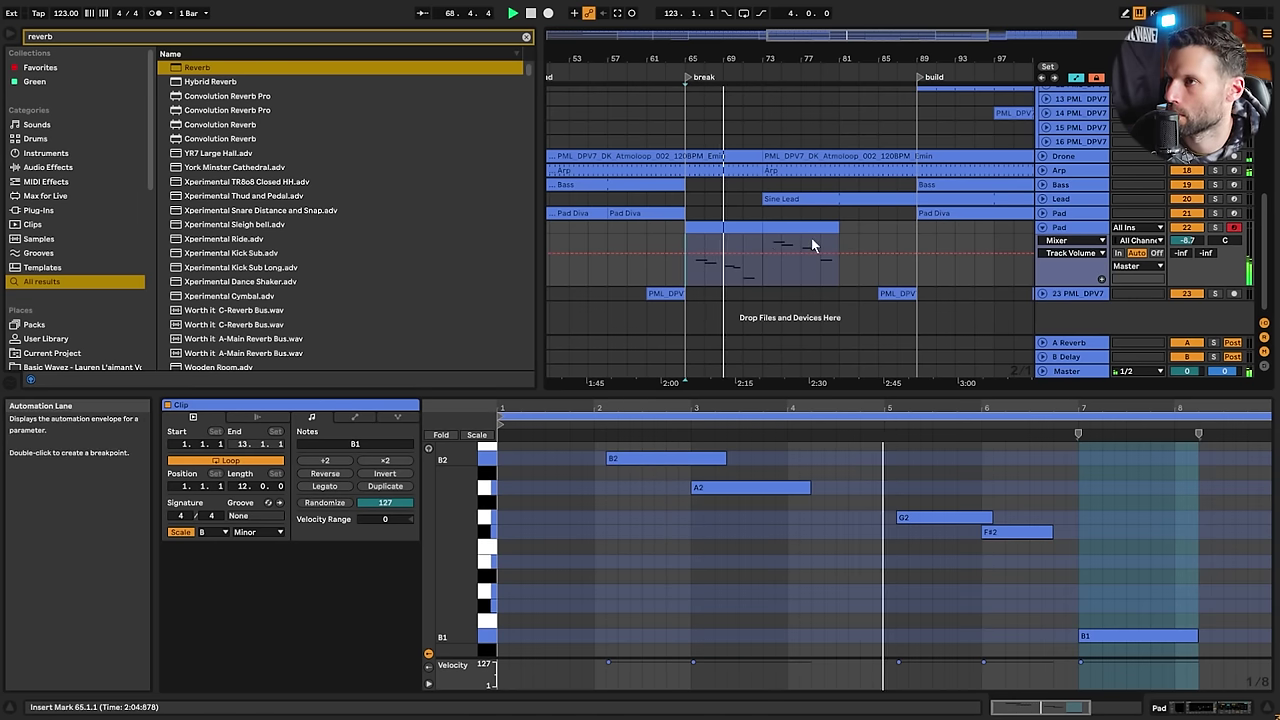
{"action": "left_click_drag", "start_coordinate": [1187, 241], "coordinate": [1187, 233]}
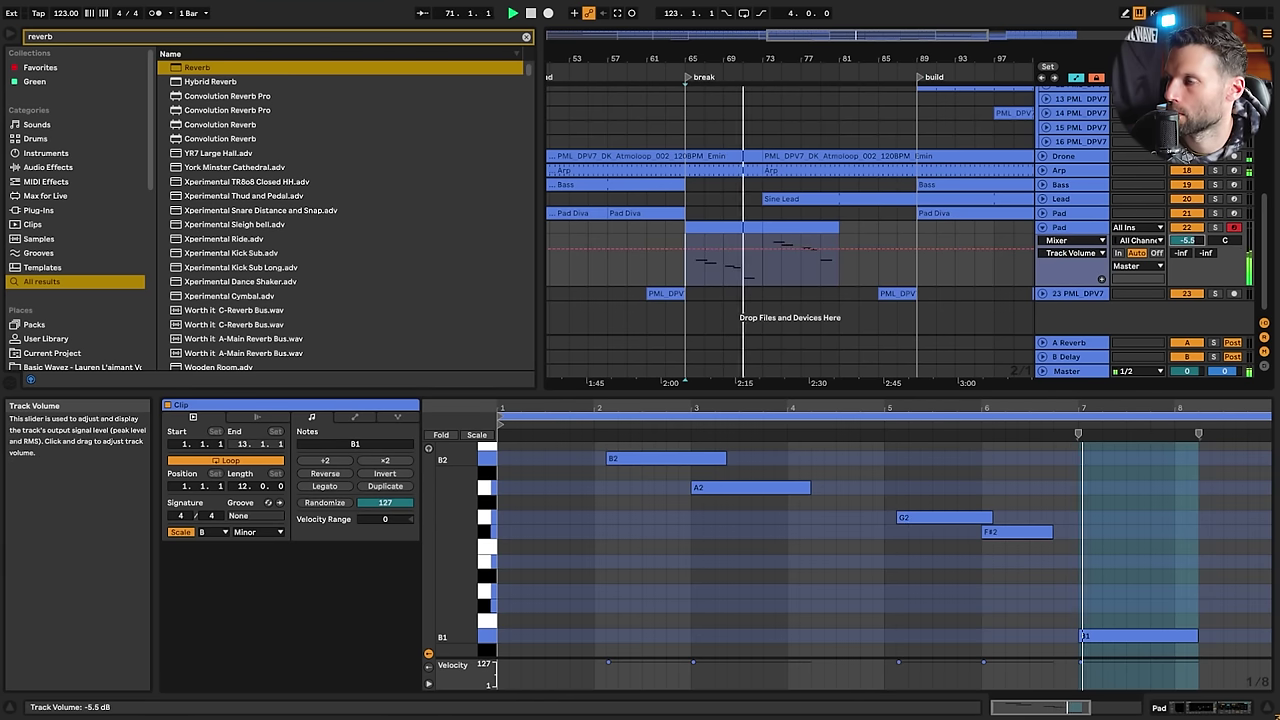
Play the break from bar 71 and examine the Arp track's Diva automation lanes
{"action": "left_click", "coordinate": [796, 230]}
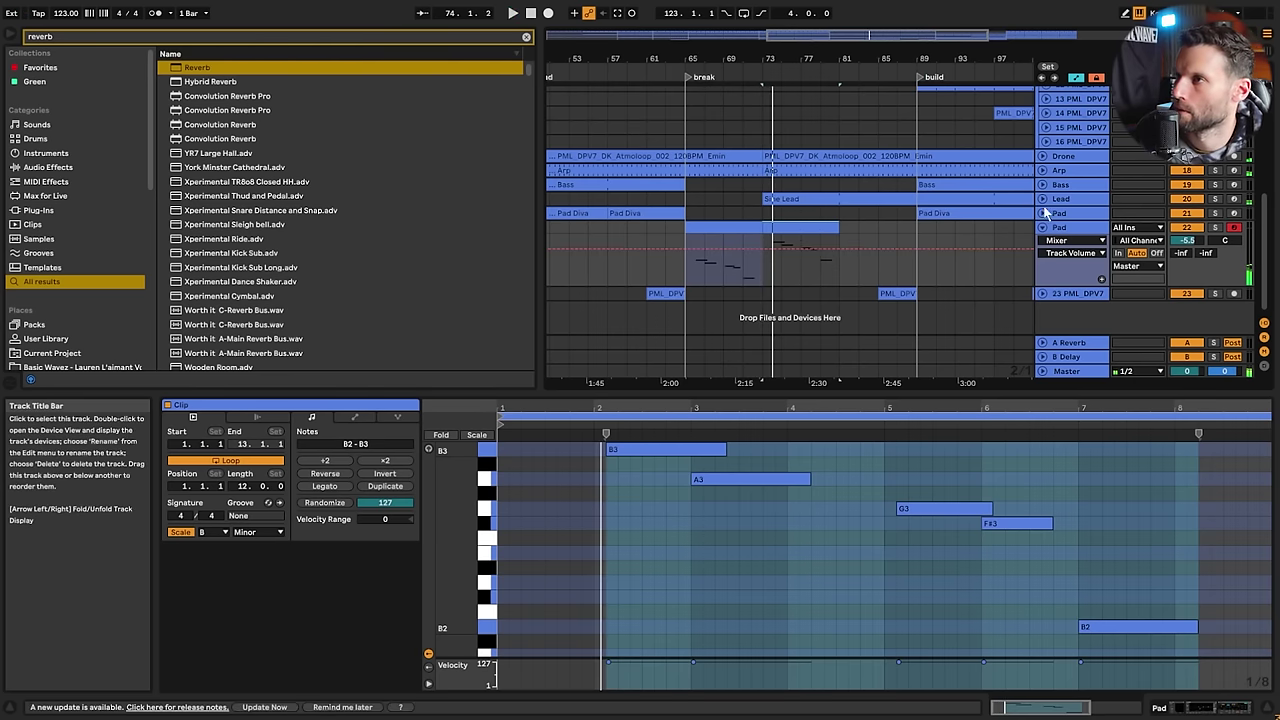
{"action": "left_click", "coordinate": [746, 186]}
{"action": "key", "text": "space"}
{"action": "key", "text": "space"}
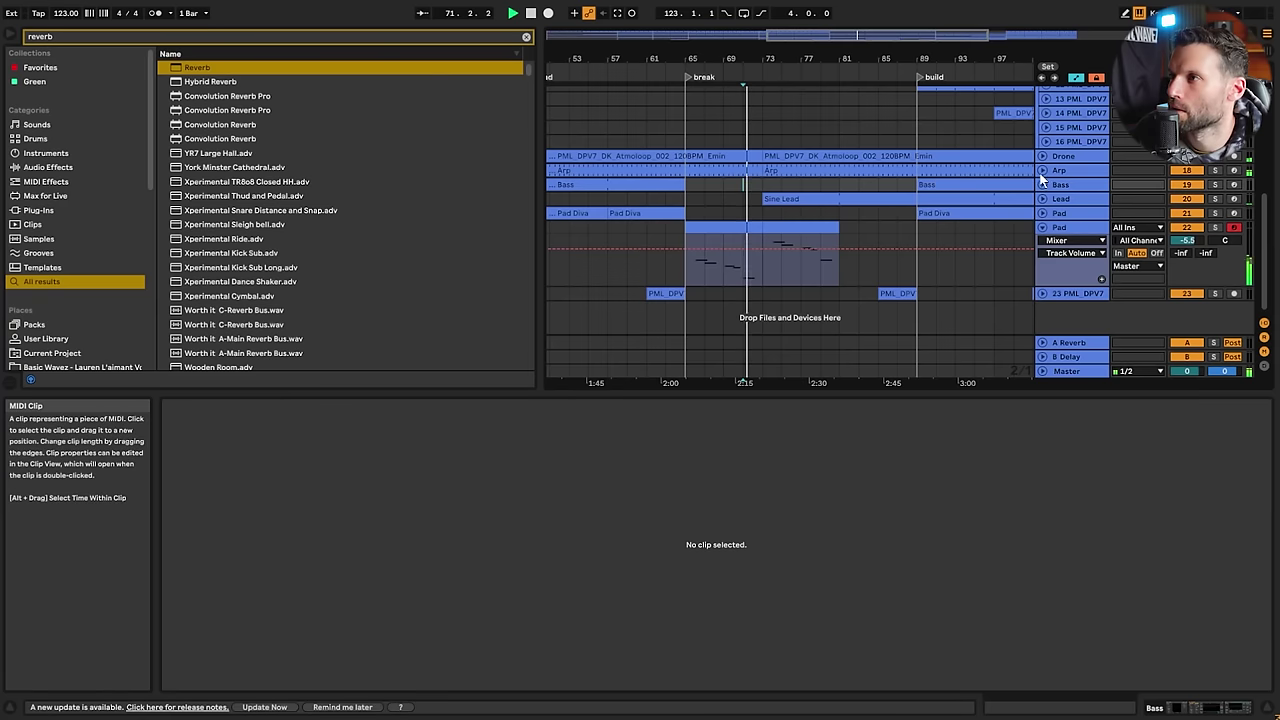
{"action": "left_click", "coordinate": [1046, 171]}
{"action": "scroll", "coordinate": [802, 242], "scroll_direction": "down", "scroll_amount": 3}
{"action": "scroll", "coordinate": [801, 245], "scroll_direction": "down", "scroll_amount": 2}
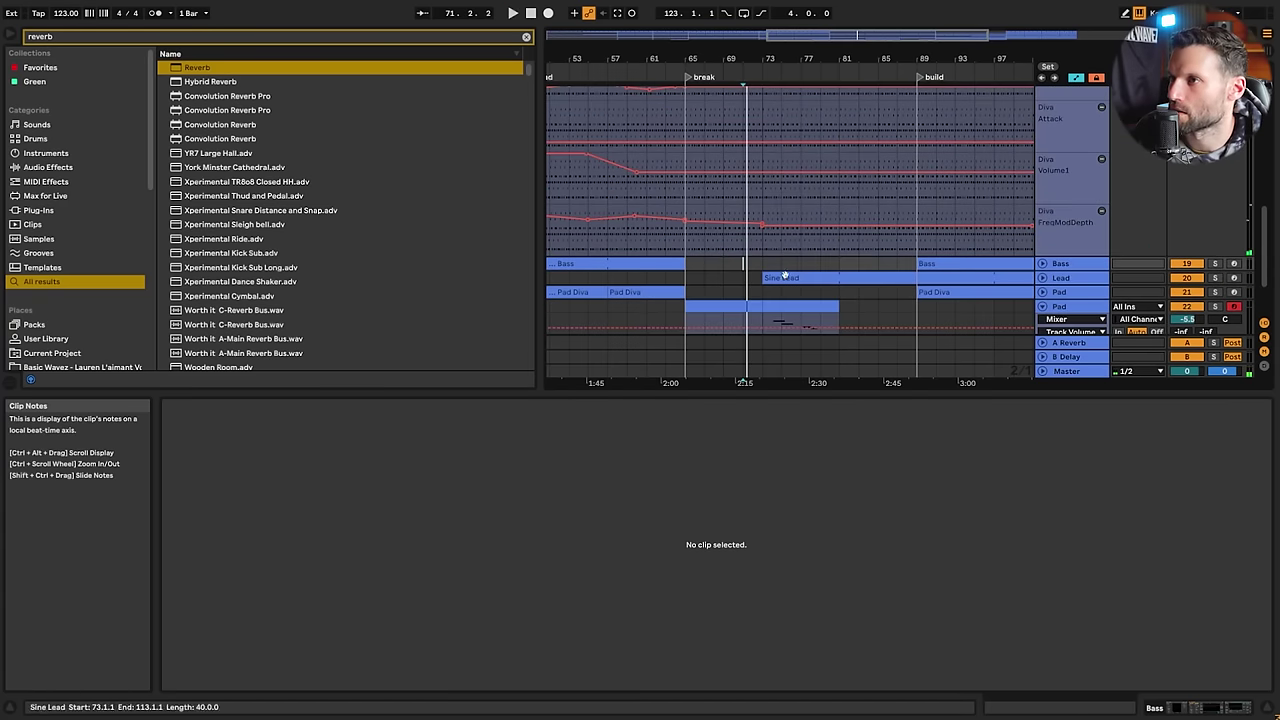
{"action": "left_click", "coordinate": [760, 208]}
{"action": "key", "text": "space"}
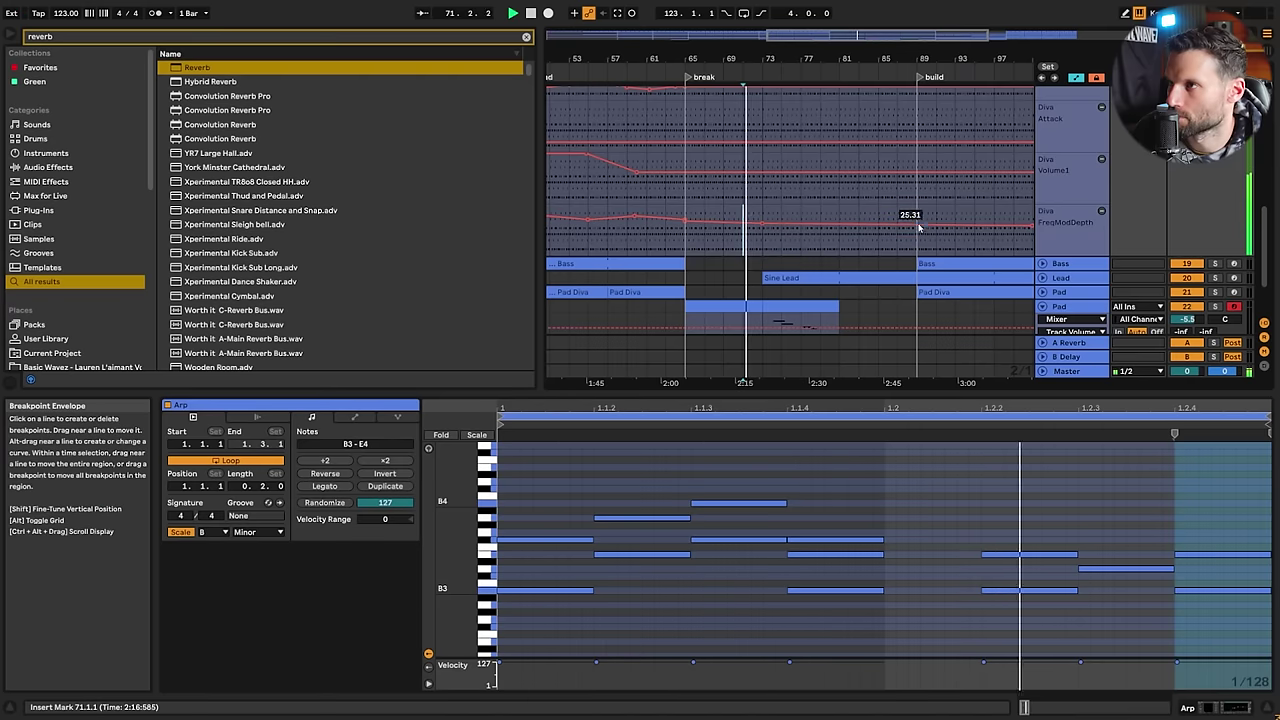
Examine the notes of the transposed Pad clip in bars 73 to 81 and replay the transition into the break from bar 61
{"action": "scroll", "coordinate": [871, 270], "scroll_direction": "down", "scroll_amount": 2}
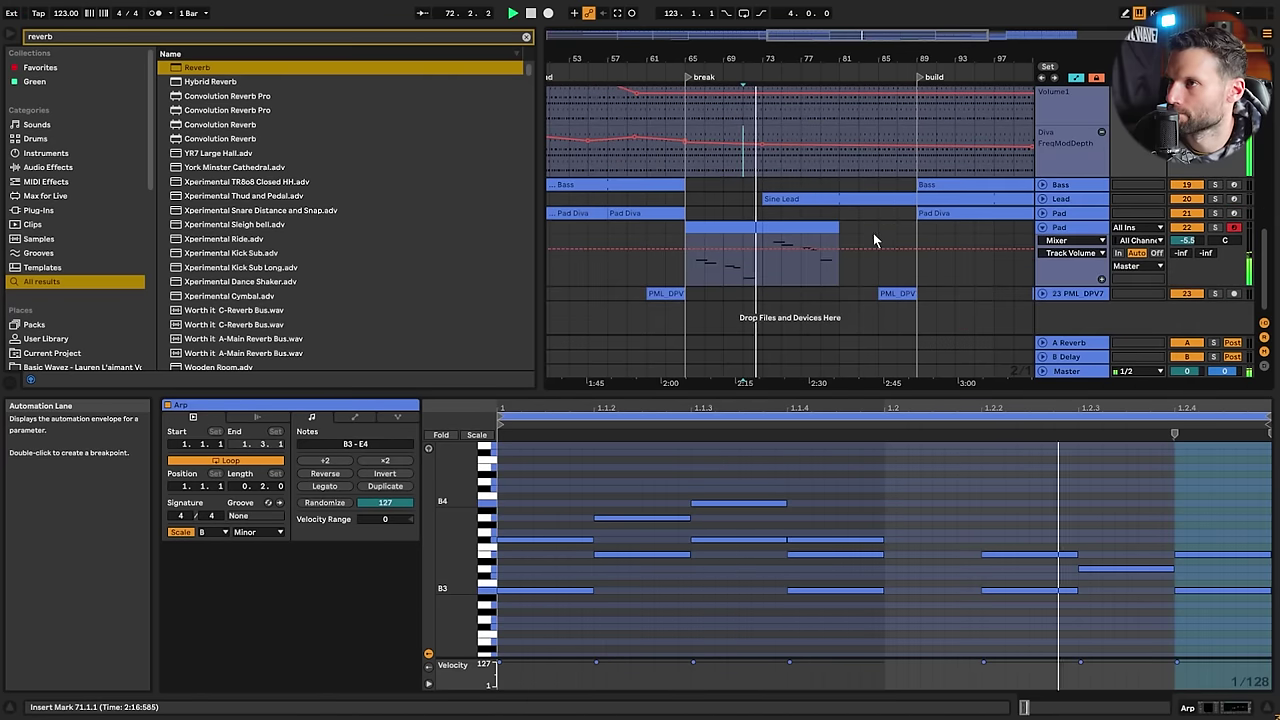
{"action": "left_click", "coordinate": [820, 228]}
{"action": "left_click", "coordinate": [1101, 504]}
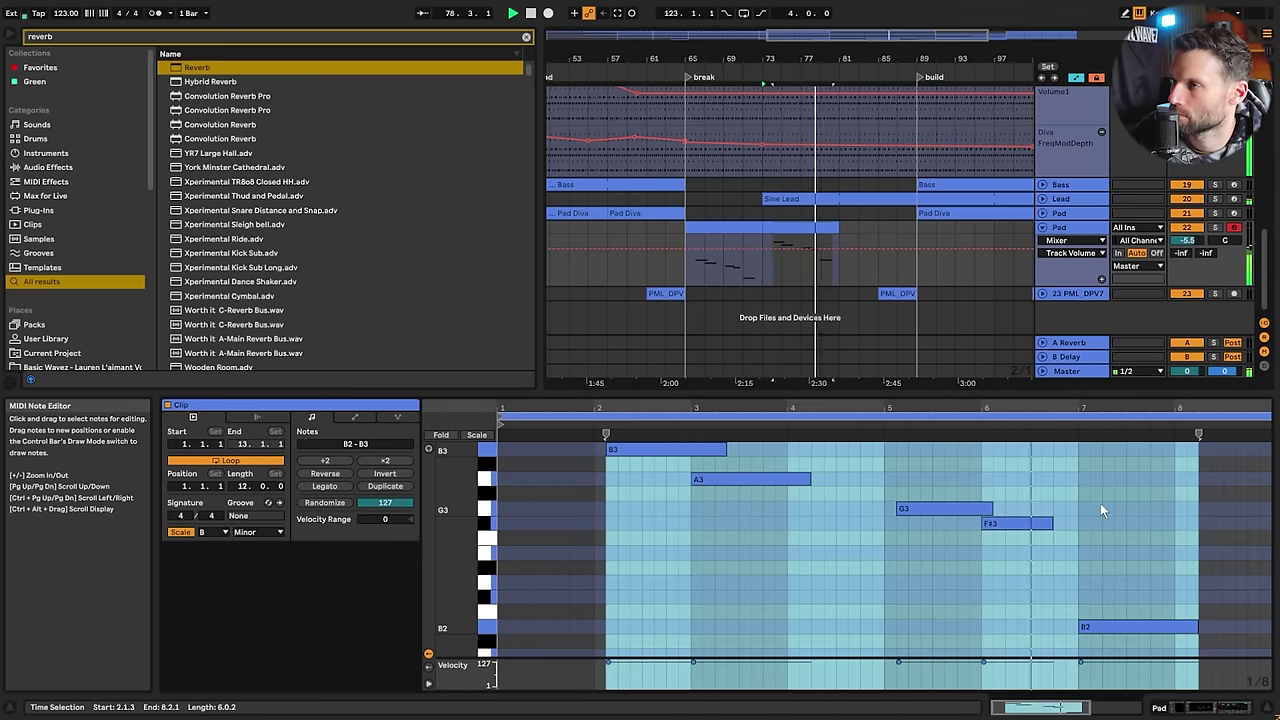
{"action": "left_click", "coordinate": [829, 228]}
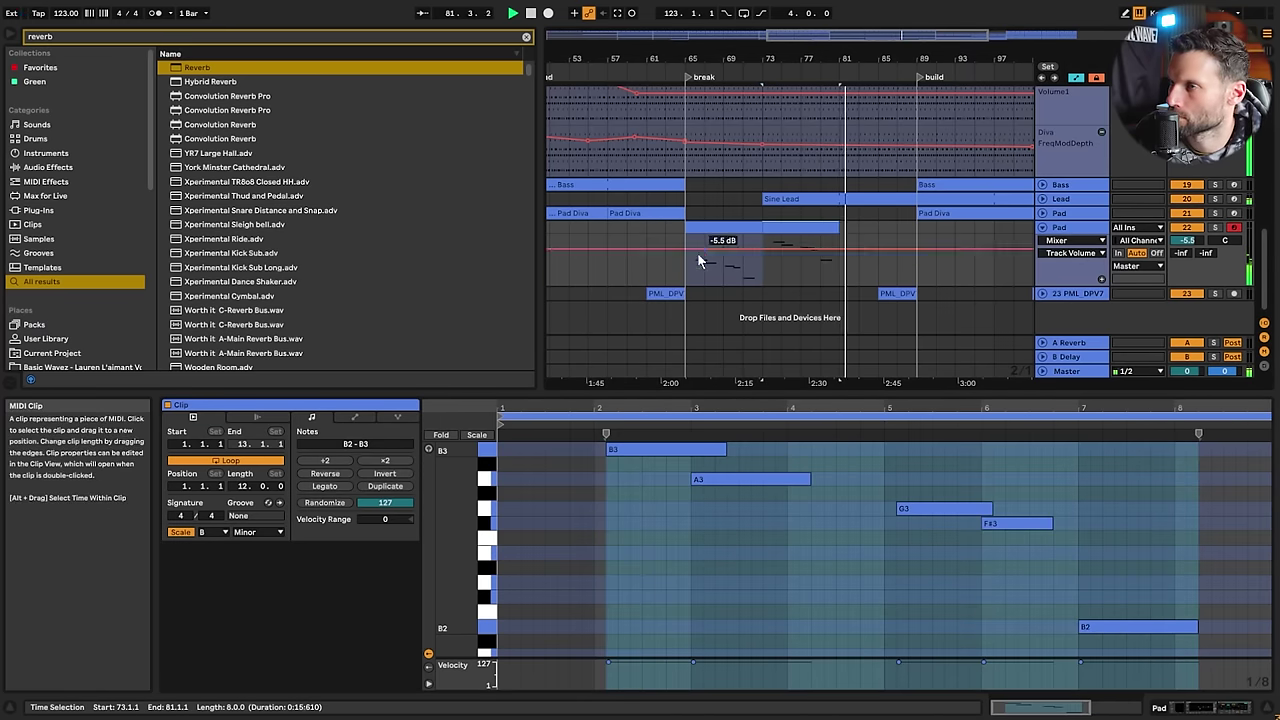
{"action": "left_click", "coordinate": [647, 271]}
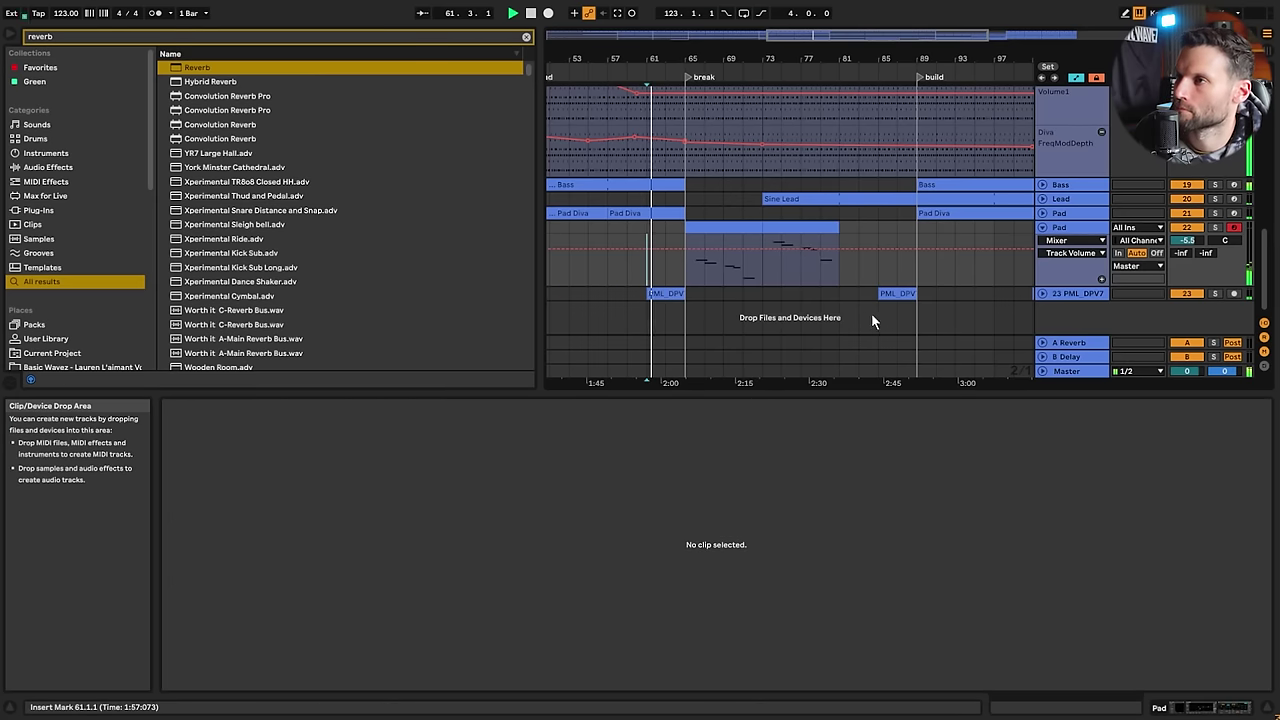
Consolidate the two 8-bar Pad clips in the break into one 16-bar clip from bar 65 to bar 81
{"action": "left_click", "coordinate": [708, 227]}
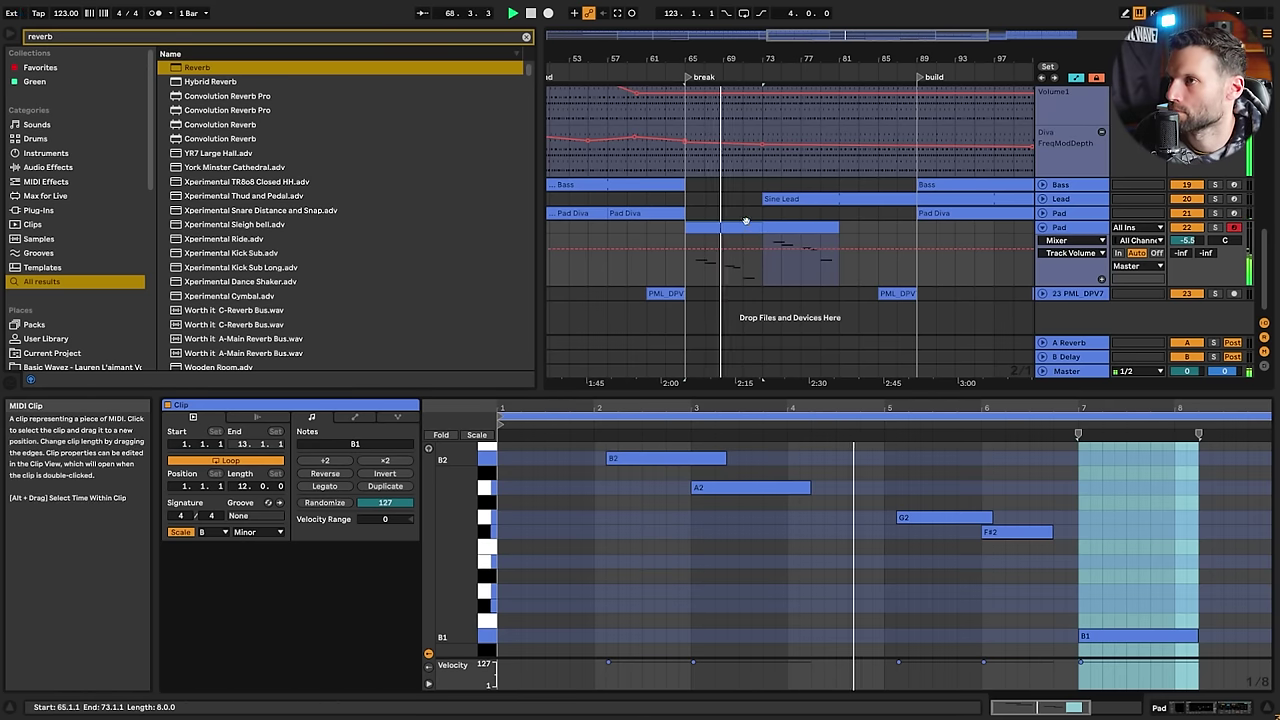
{"action": "left_click", "coordinate": [784, 228]}
{"action": "left_click", "coordinate": [784, 228]}
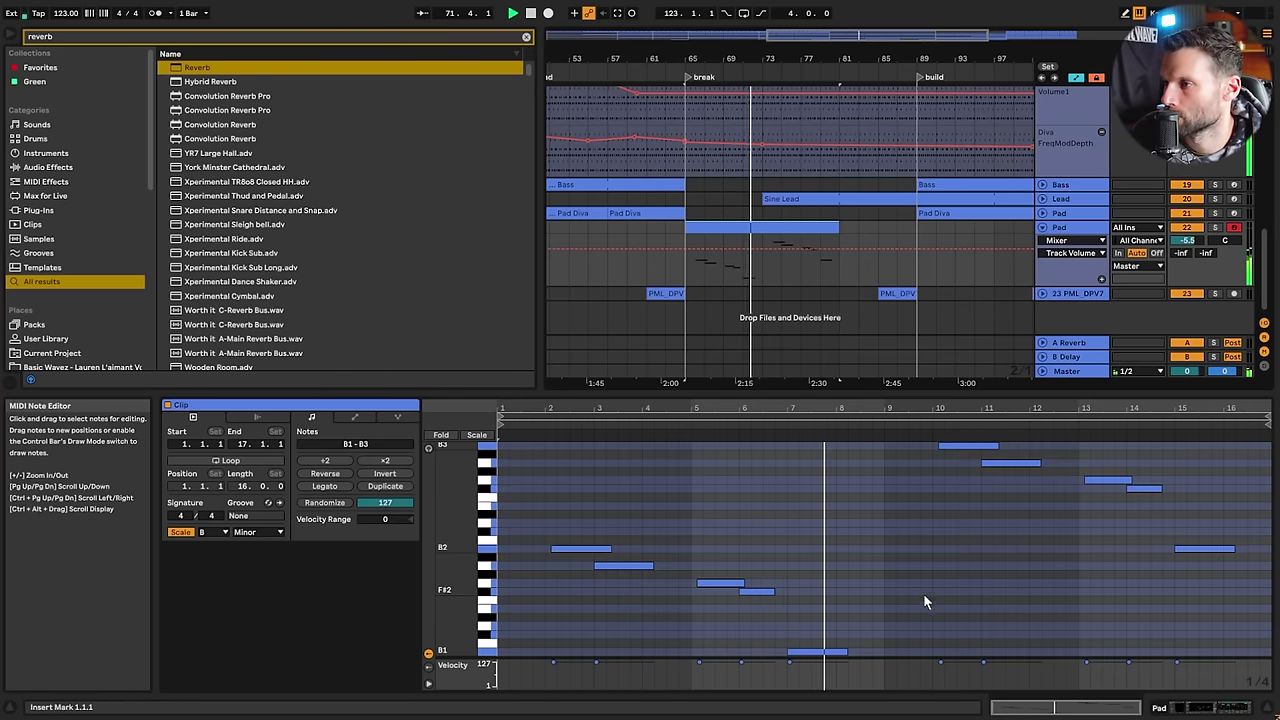
{"action": "double_click", "coordinate": [889, 564]}
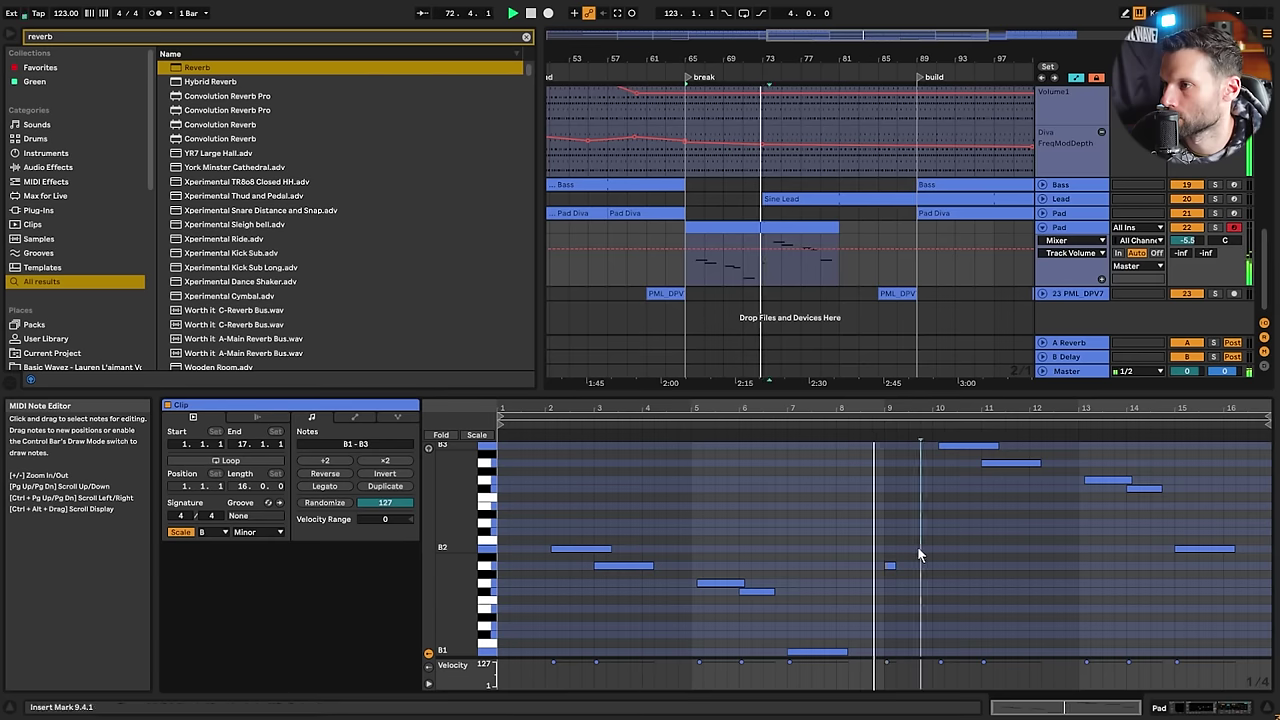
{"action": "double_click", "coordinate": [914, 548]}
{"action": "double_click", "coordinate": [937, 507]}
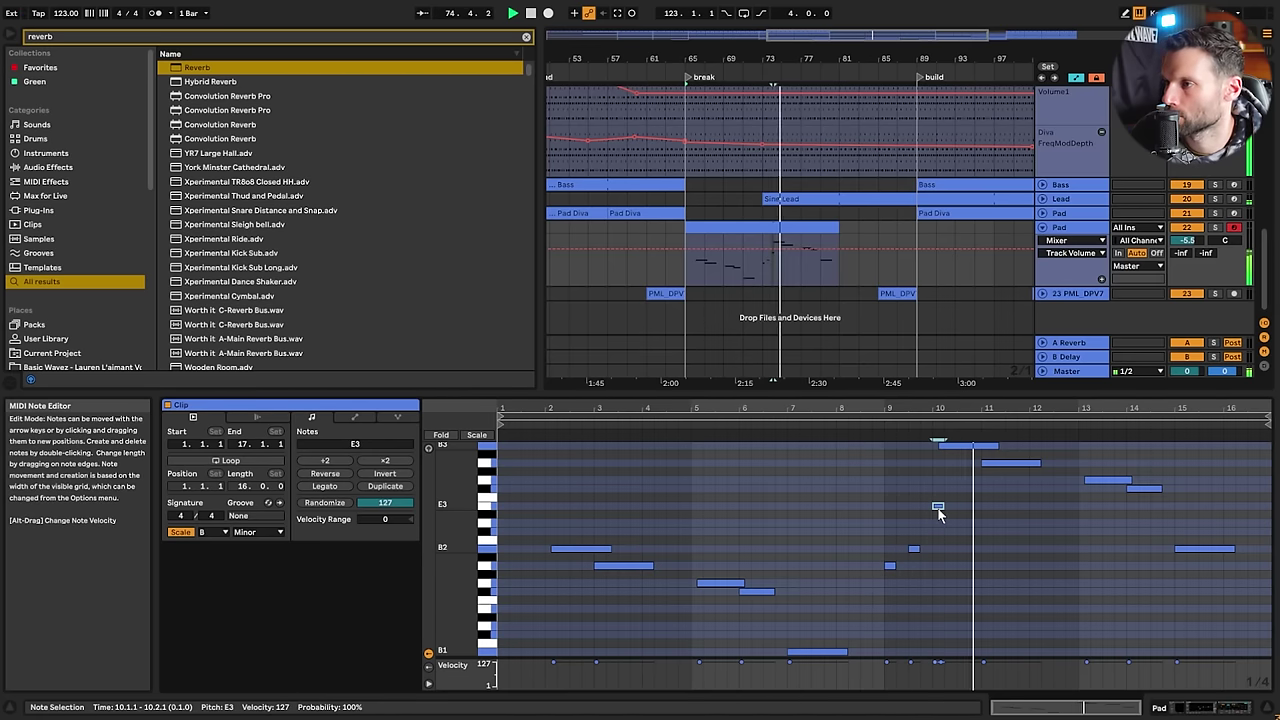
{"action": "double_click", "coordinate": [938, 507]}
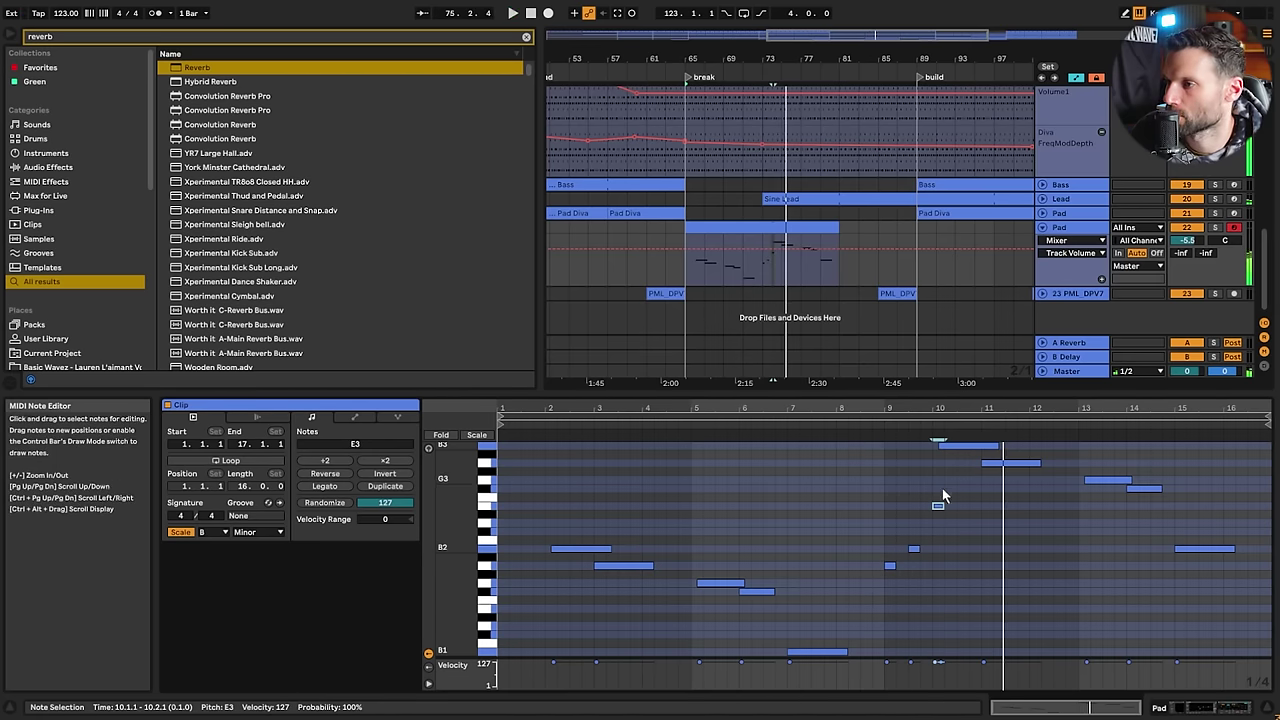
{"action": "key", "text": "space"}
{"action": "left_click", "coordinate": [886, 581]}
Deactivate the five upper-octave notes in the second half of the Pad clip and play the break from bar 65
{"action": "mouse_move", "coordinate": [918, 570]}
{"action": "left_mouse_down"}
{"action": "mouse_move", "coordinate": [931, 531]}
{"action": "mouse_move", "coordinate": [1230, 443]}
{"action": "left_mouse_up"}
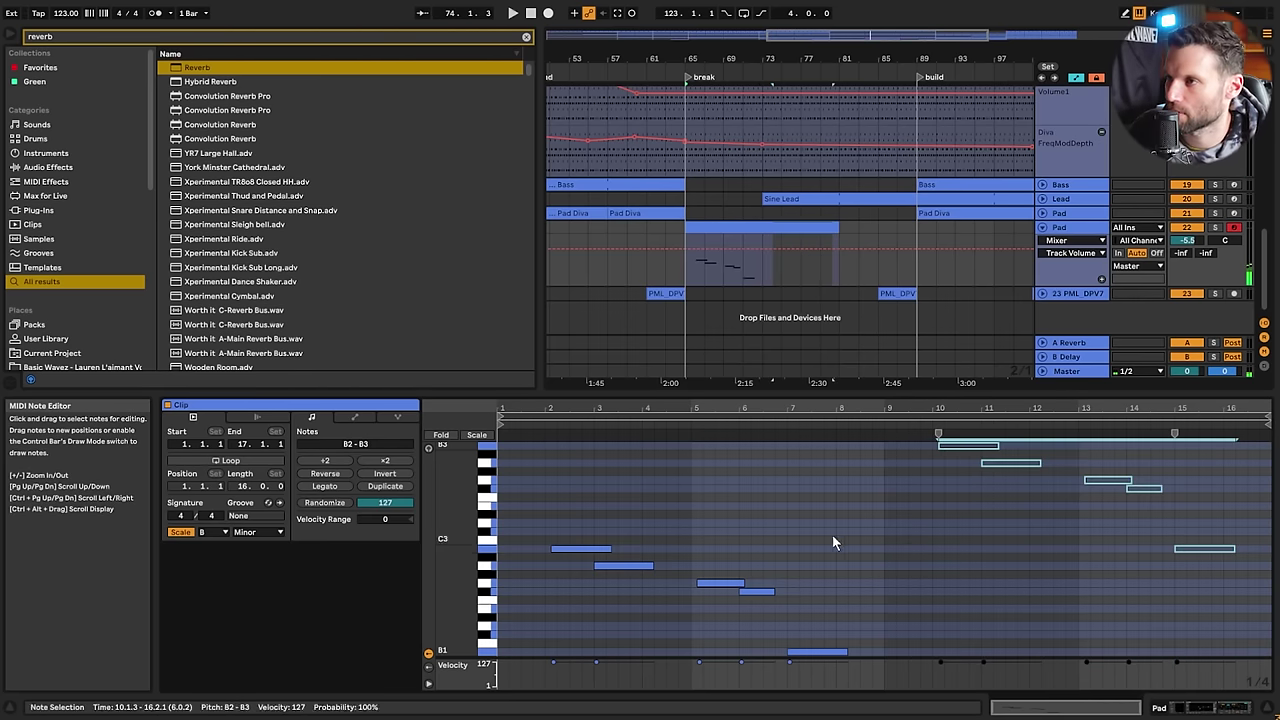
{"action": "left_click", "coordinate": [762, 228]}
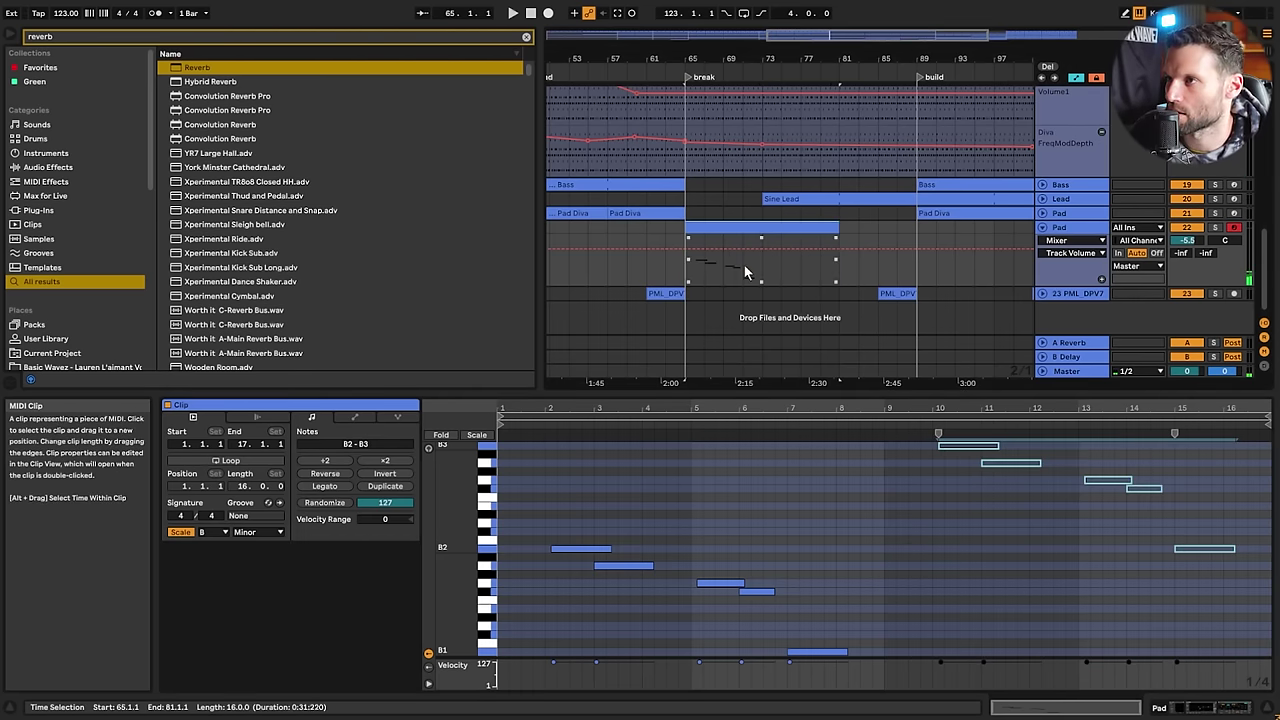
{"action": "left_click", "coordinate": [687, 268]}
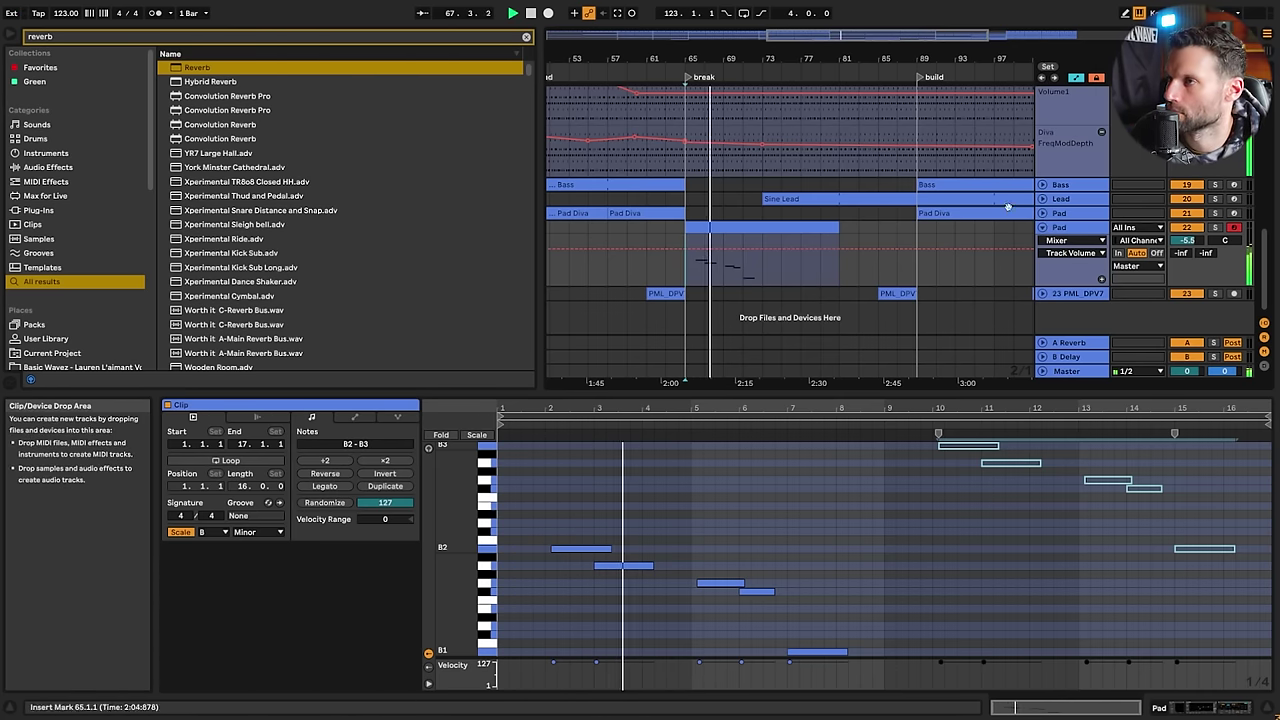
Insert a new MIDI track below the unfolded Pad track and create an empty 8-bar clip on it from bar 73 to bar 81
{"action": "scroll", "coordinate": [1075, 228], "scroll_direction": "up", "scroll_amount": 1}
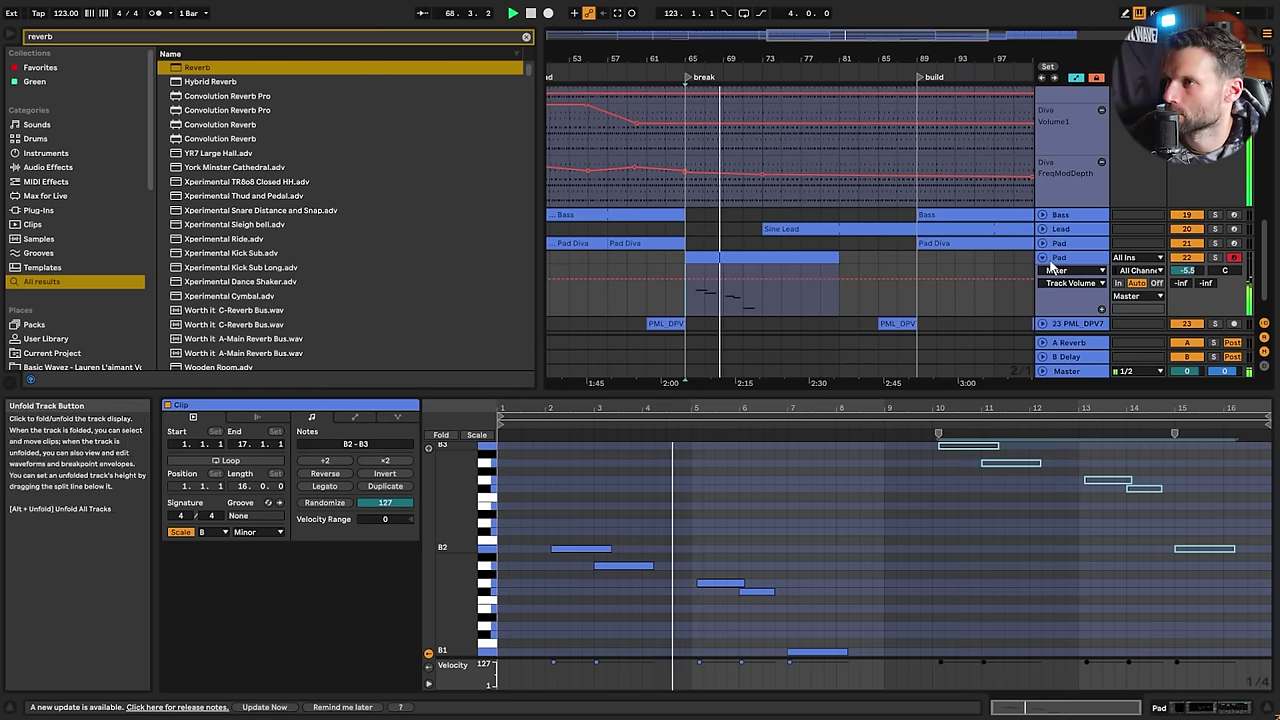
{"action": "left_click_drag", "start_coordinate": [798, 34], "coordinate": [917, 86]}
{"action": "scroll", "coordinate": [1090, 245], "scroll_direction": "down", "scroll_amount": 1}
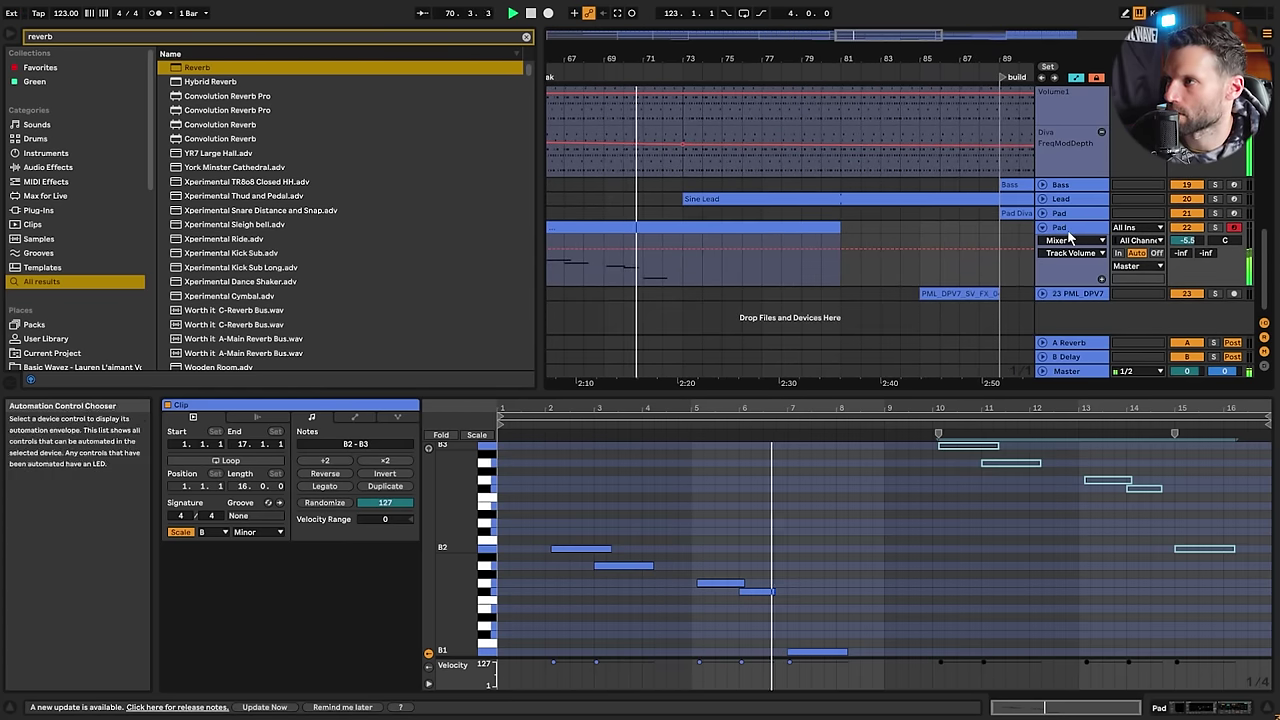
{"action": "left_click", "coordinate": [1067, 229]}
{"action": "key", "text": "ctrl+shift+t"}
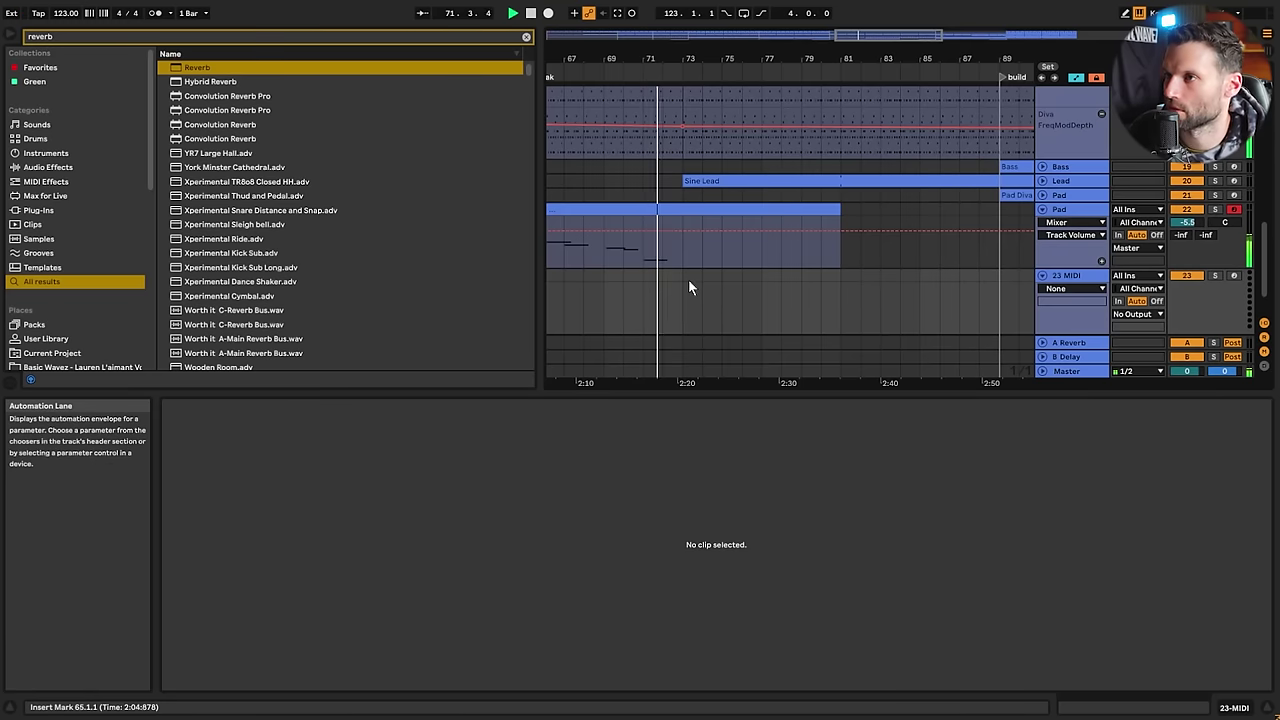
{"action": "left_click_drag", "start_coordinate": [684, 276], "coordinate": [835, 277]}
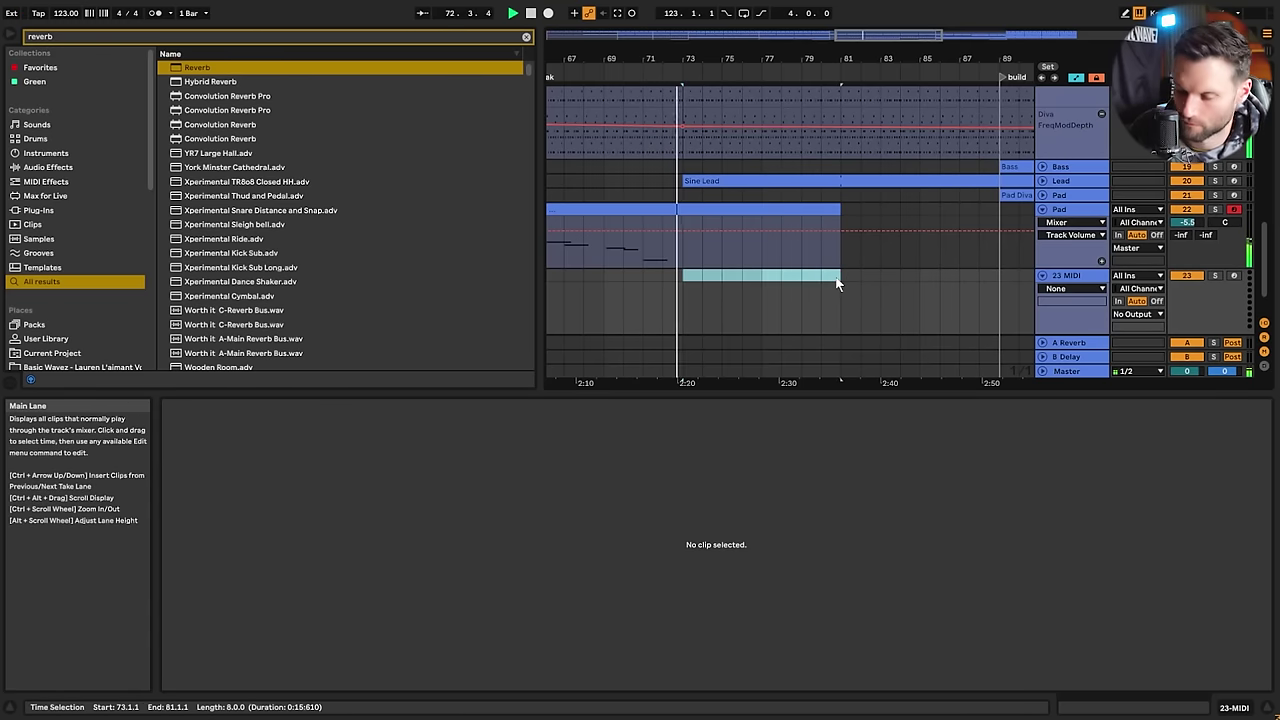
{"action": "key", "text": "ctrl+shift+m"}
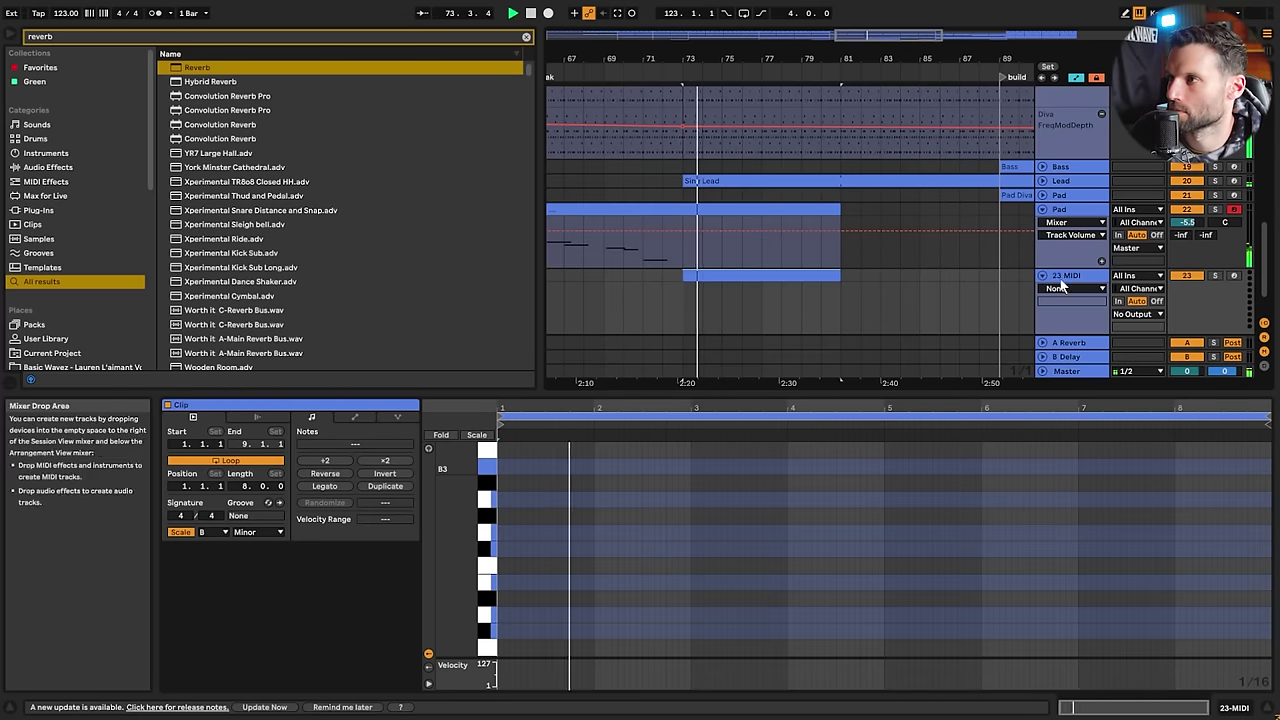
{"action": "key", "text": "space"}
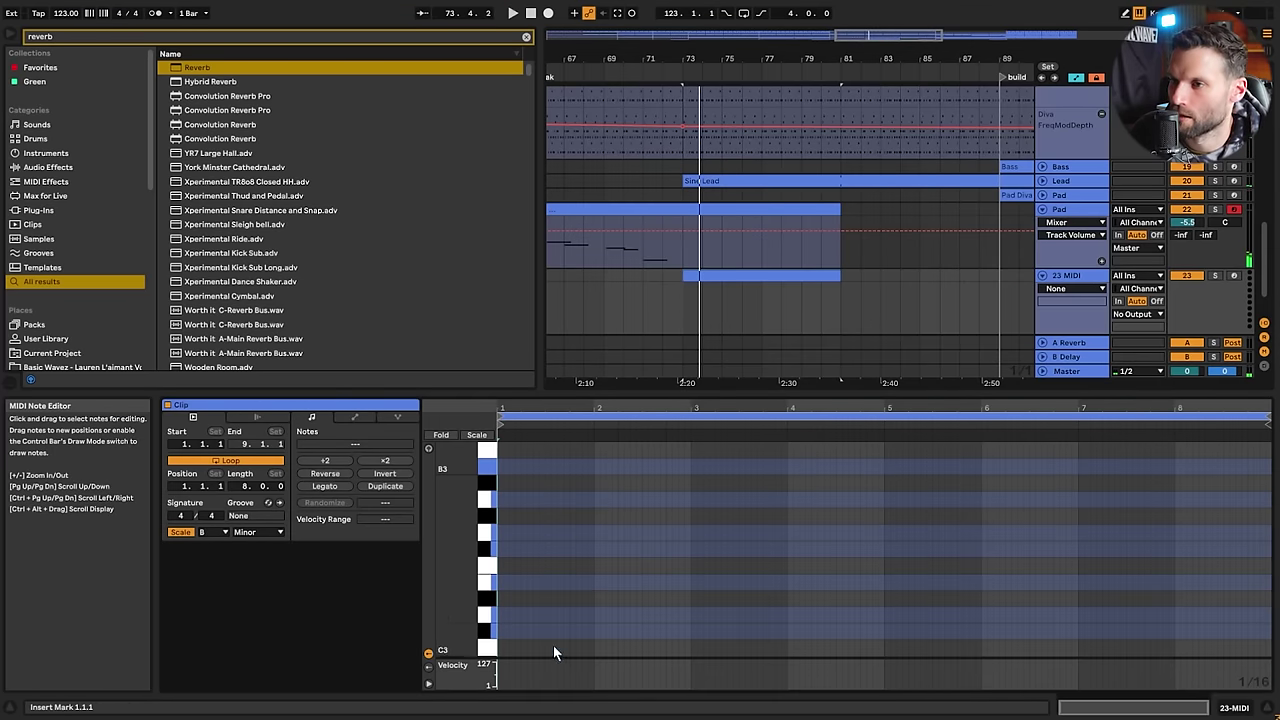
Set the note grid to 1/8 and enter a chord of B3, D4, F#4 and B4 held across all 8 bars of the new clip
{"action": "right_click", "coordinate": [553, 607]}
{"action": "left_click", "coordinate": [570, 495]}
{"action": "scroll", "coordinate": [545, 540], "scroll_direction": "down", "scroll_amount": 2}
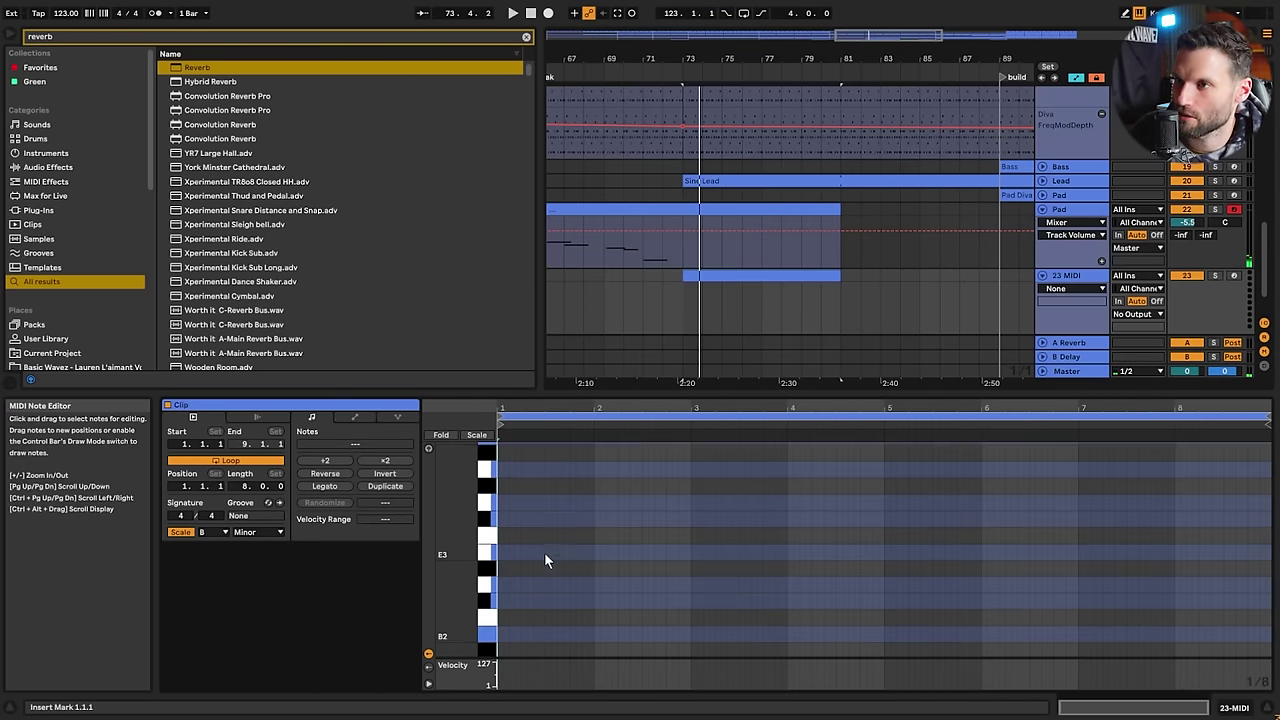
{"action": "scroll", "coordinate": [544, 552], "scroll_direction": "up", "scroll_amount": 2}
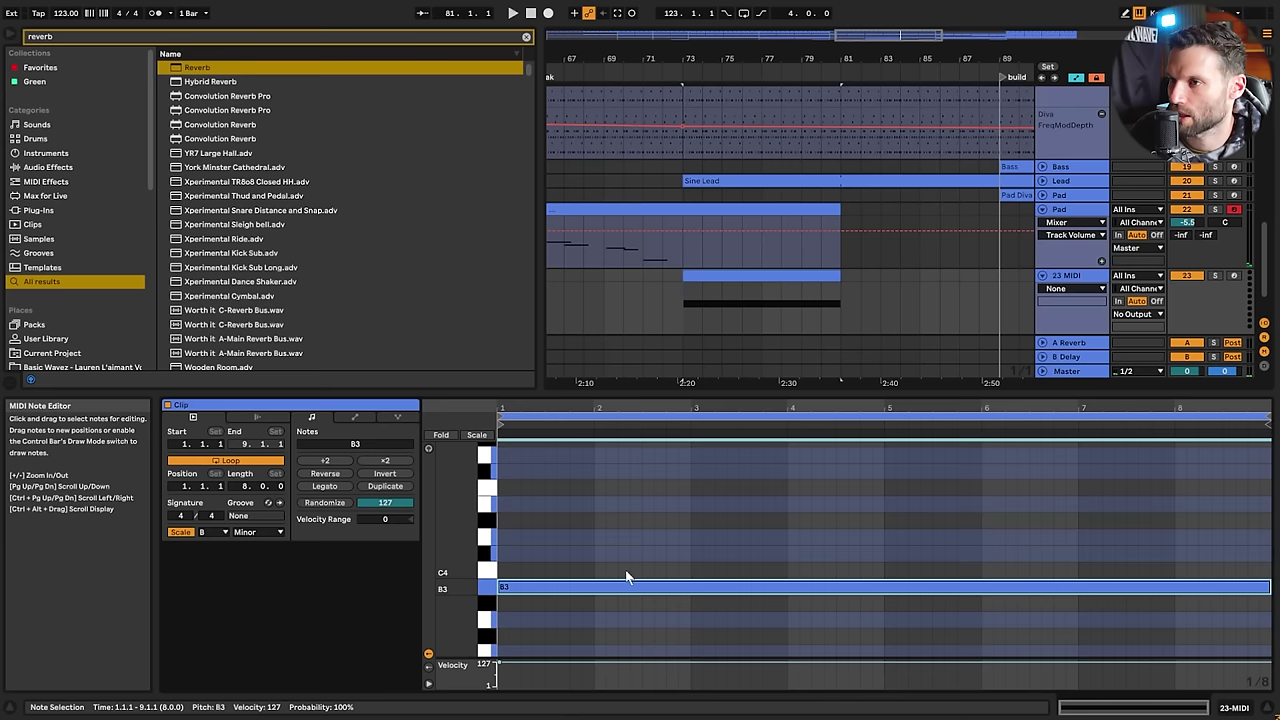
{"action": "left_click_drag", "start_coordinate": [583, 586], "coordinate": [580, 482]}
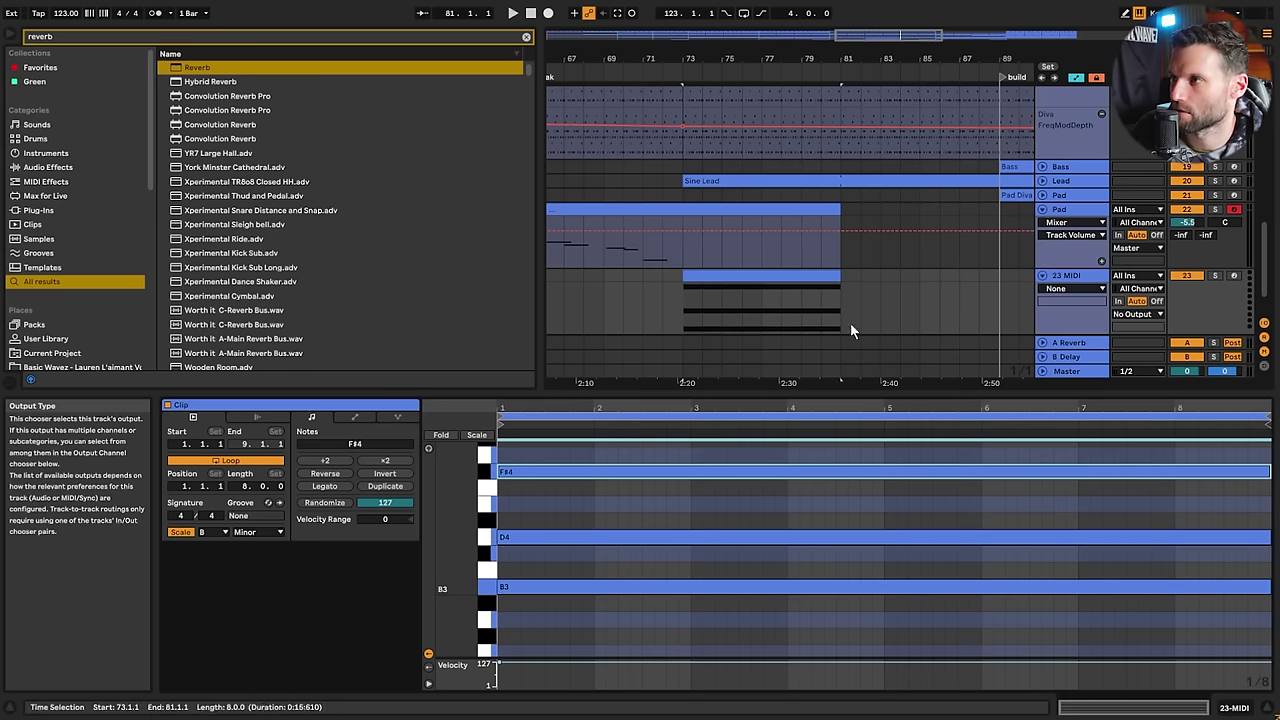
{"action": "scroll", "coordinate": [574, 534], "scroll_direction": "up", "scroll_amount": 3}
{"action": "left_click_drag", "start_coordinate": [578, 562], "coordinate": [579, 490]}
{"action": "scroll", "coordinate": [568, 520], "scroll_direction": "down", "scroll_amount": 3}
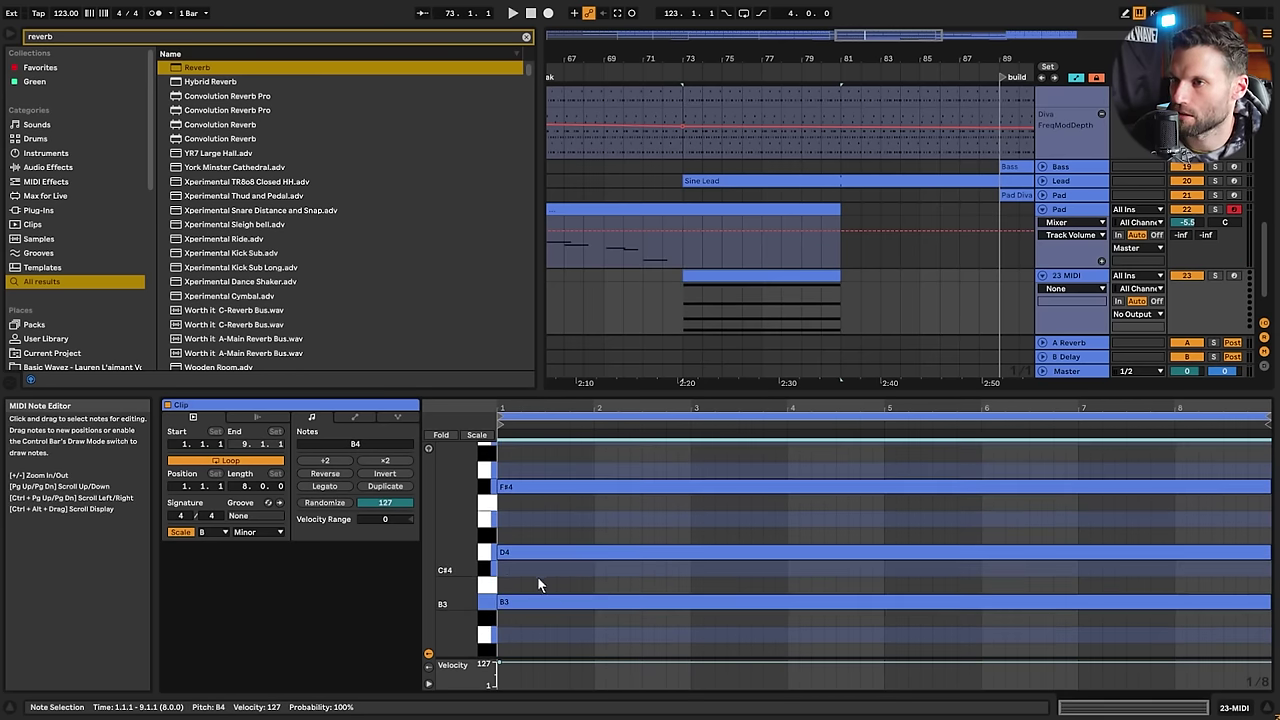
{"action": "left_click_drag", "start_coordinate": [458, 582], "coordinate": [444, 627]}
Copy the Diva instrument from the Pad track onto the new MIDI track
{"action": "key", "text": "shift+Tab"}
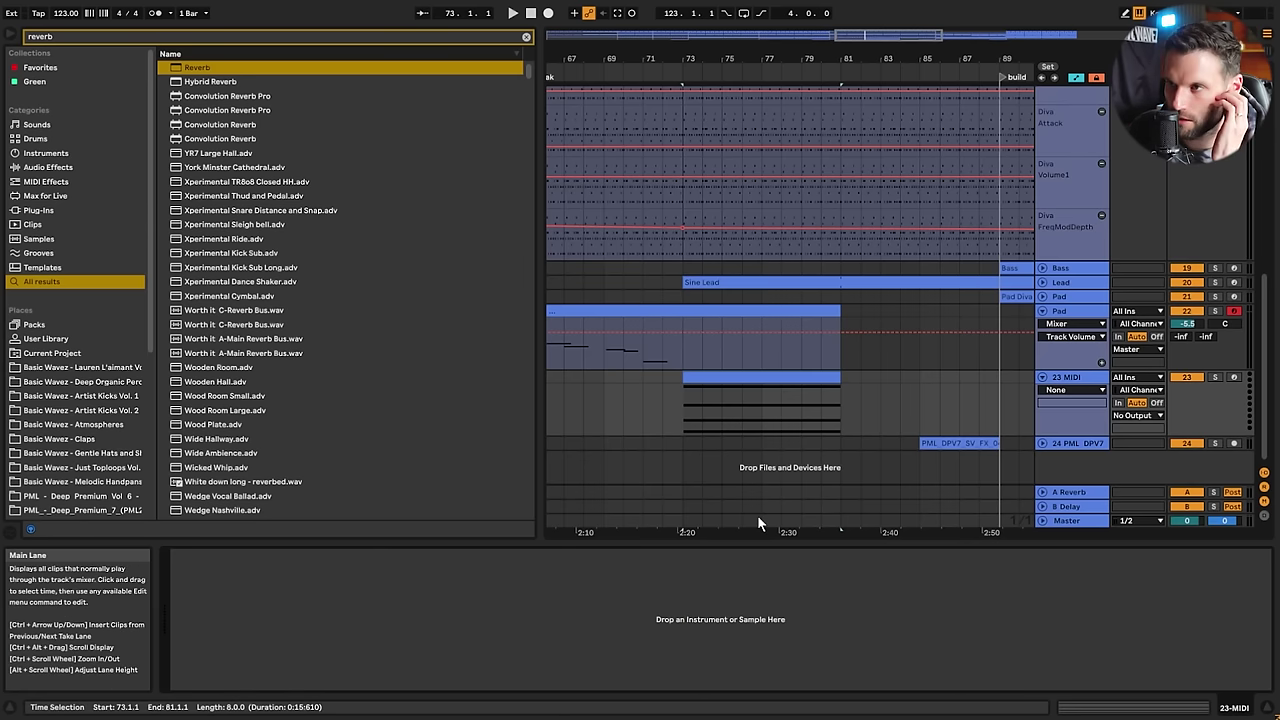
{"action": "left_click", "coordinate": [526, 37]}
{"action": "type", "text": "diva"}
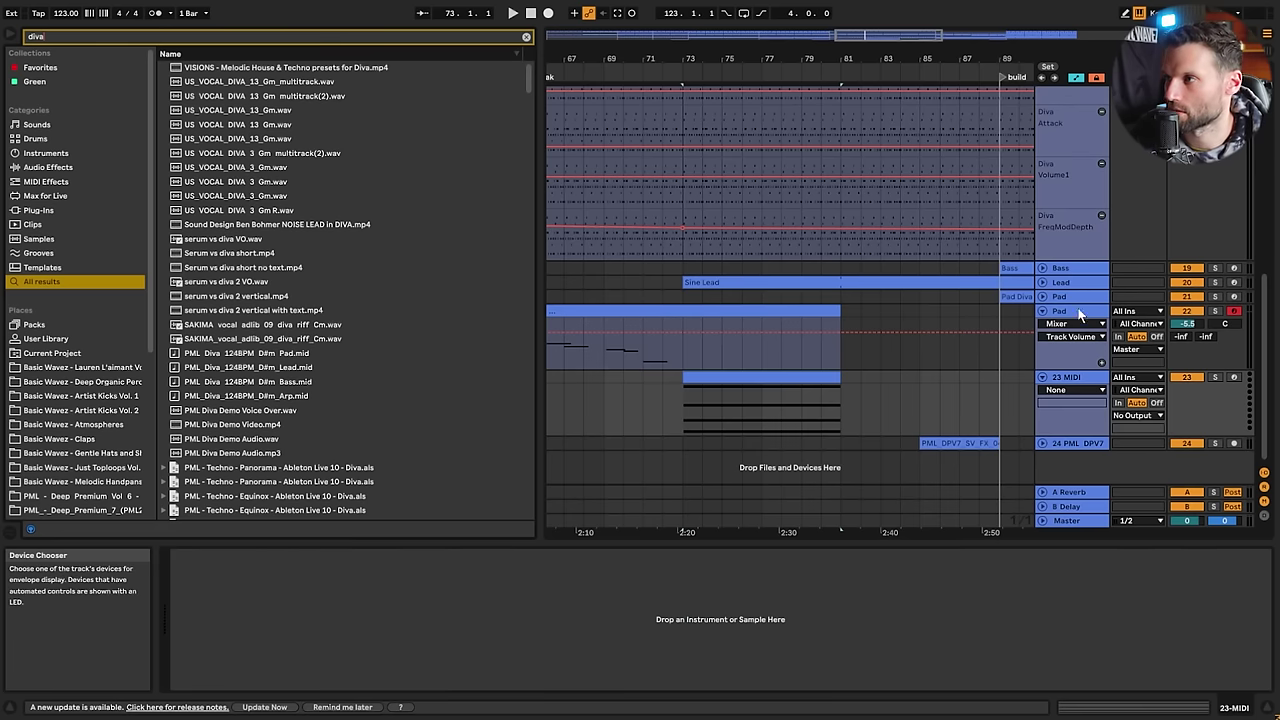
{"action": "left_click", "coordinate": [1093, 314]}
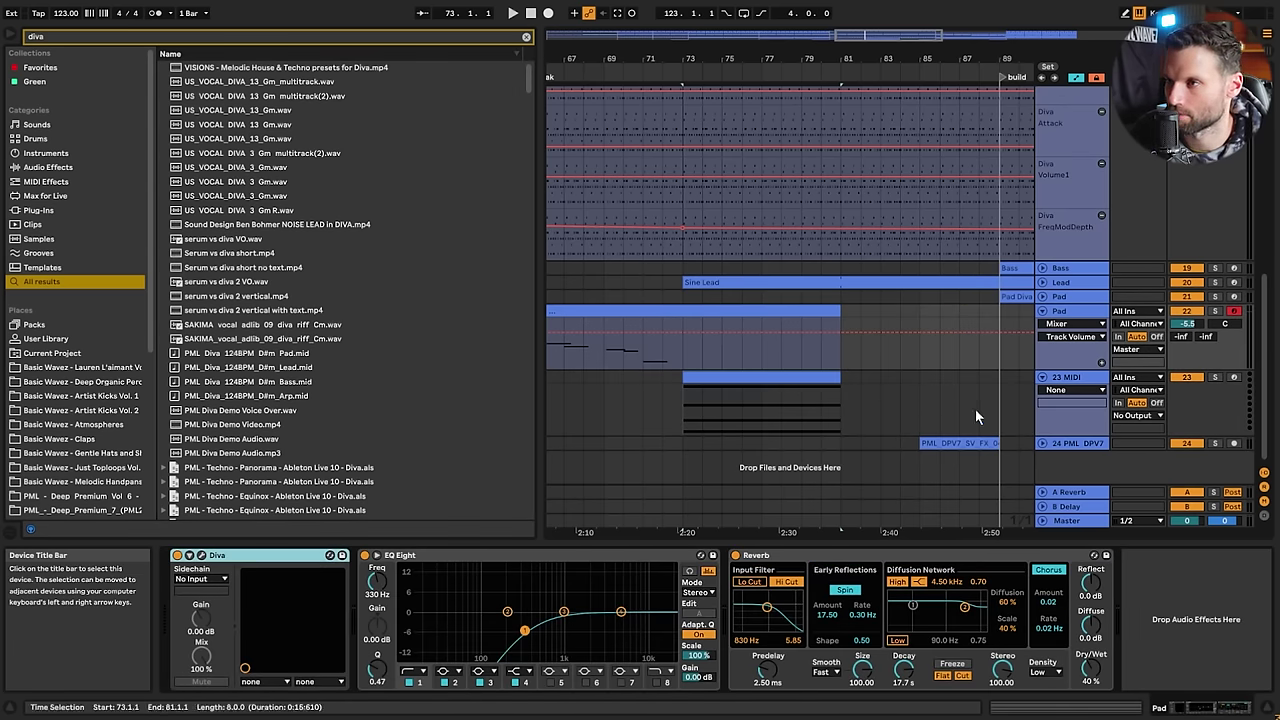
{"action": "left_click_drag", "start_coordinate": [915, 423], "coordinate": [917, 415]}
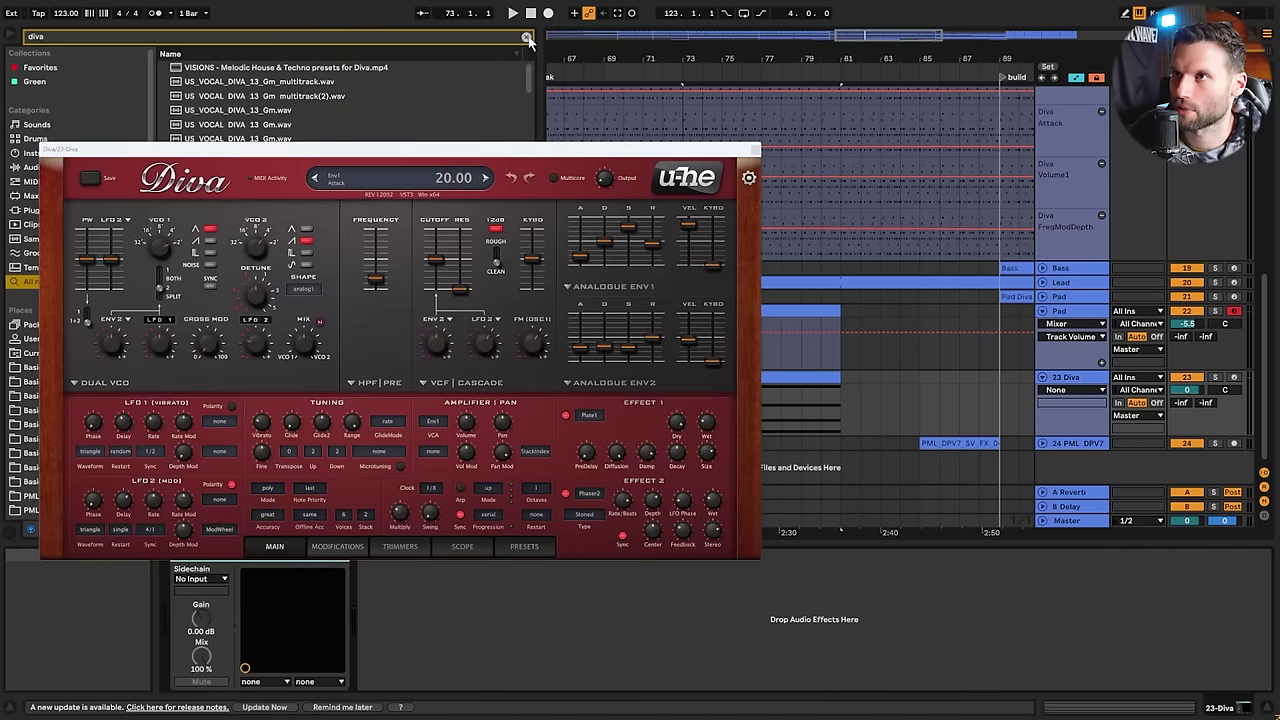
Add an Arpeggiator ahead of Diva on the new track, then solo the track and play it from bar 73
{"action": "left_click", "coordinate": [527, 38]}
{"action": "type", "text": "arp"}
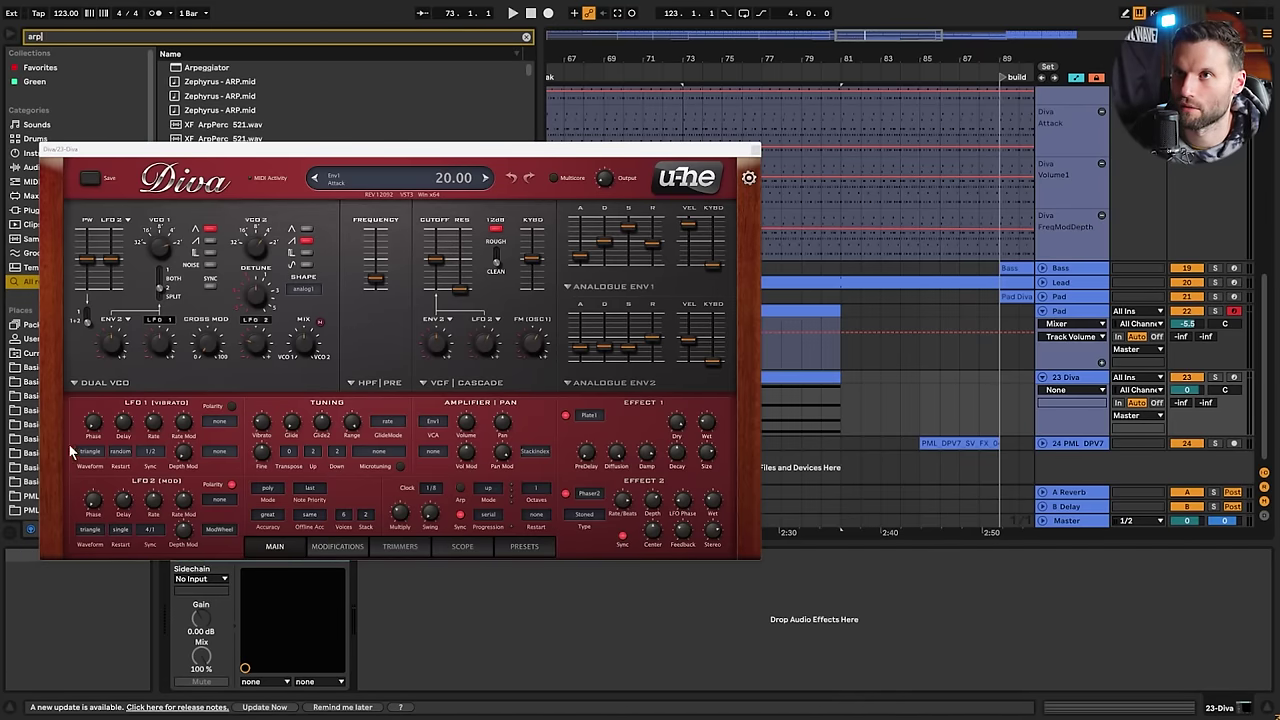
{"action": "key", "text": "Down"}
{"action": "key", "text": "Return"}
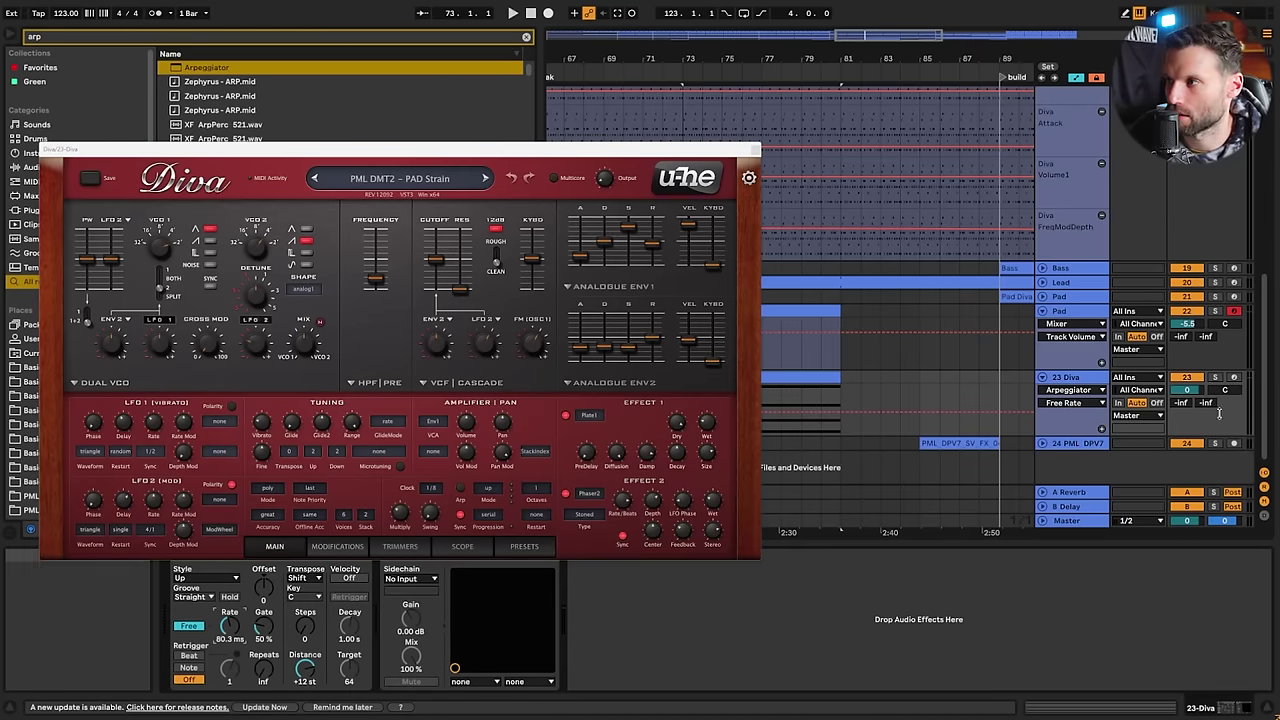
{"action": "left_click", "coordinate": [1214, 377]}
{"action": "key", "text": "space"}
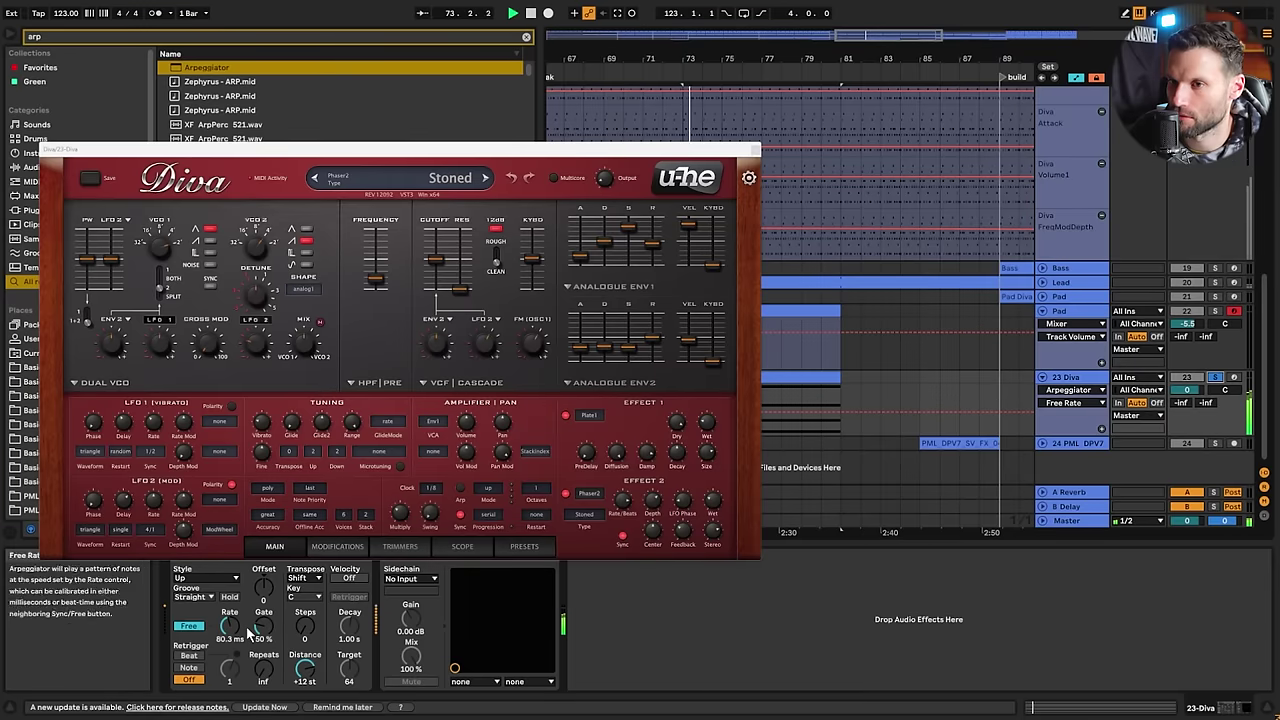
Audition the PLK Angled, Drifter, Fretless and Fuzzer presets in the new track's Diva and load PML DMT2 - PLK Drifter
{"action": "left_click", "coordinate": [524, 546]}
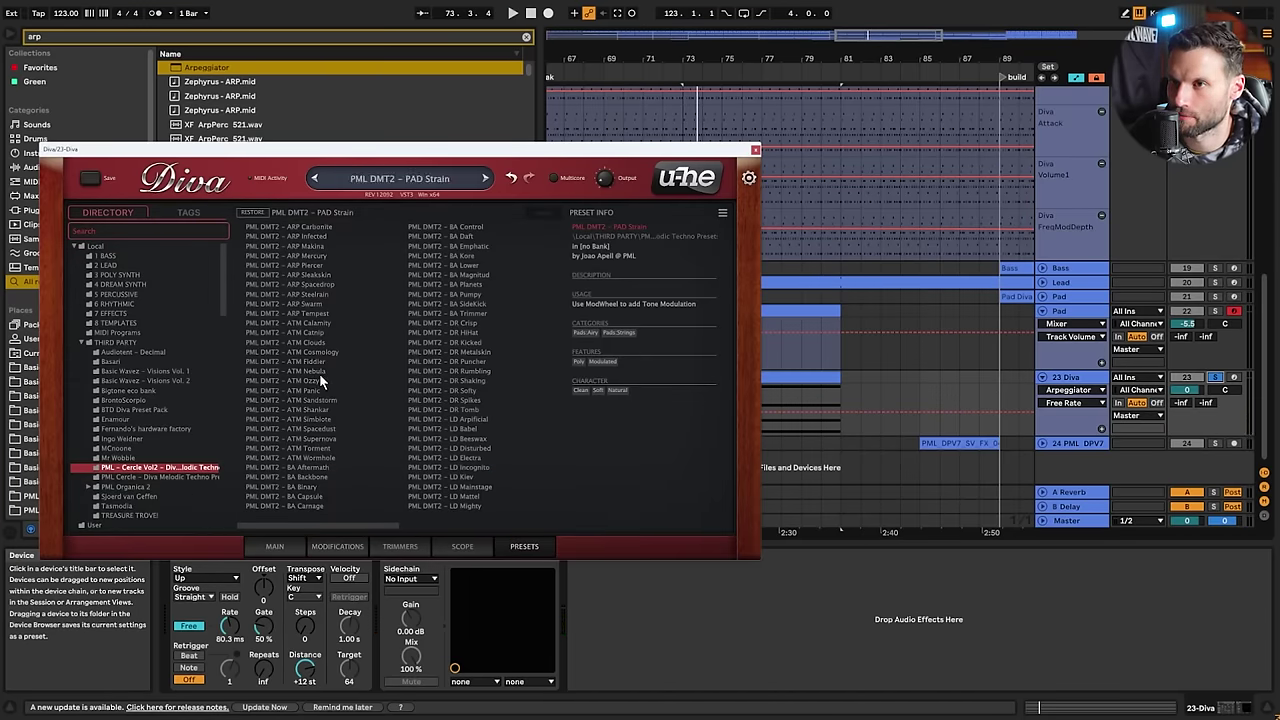
{"action": "scroll", "coordinate": [450, 460], "scroll_direction": "down", "scroll_amount": 3}
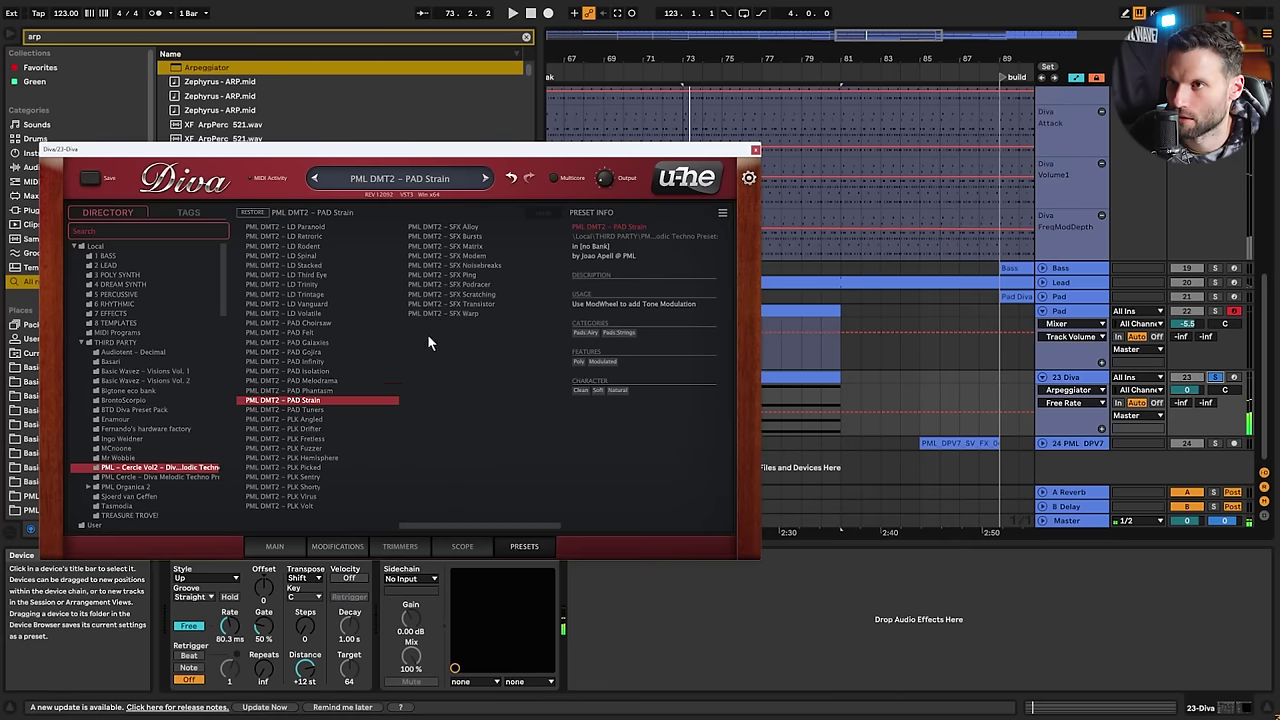
{"action": "scroll", "coordinate": [317, 335], "scroll_direction": "up", "scroll_amount": 1}
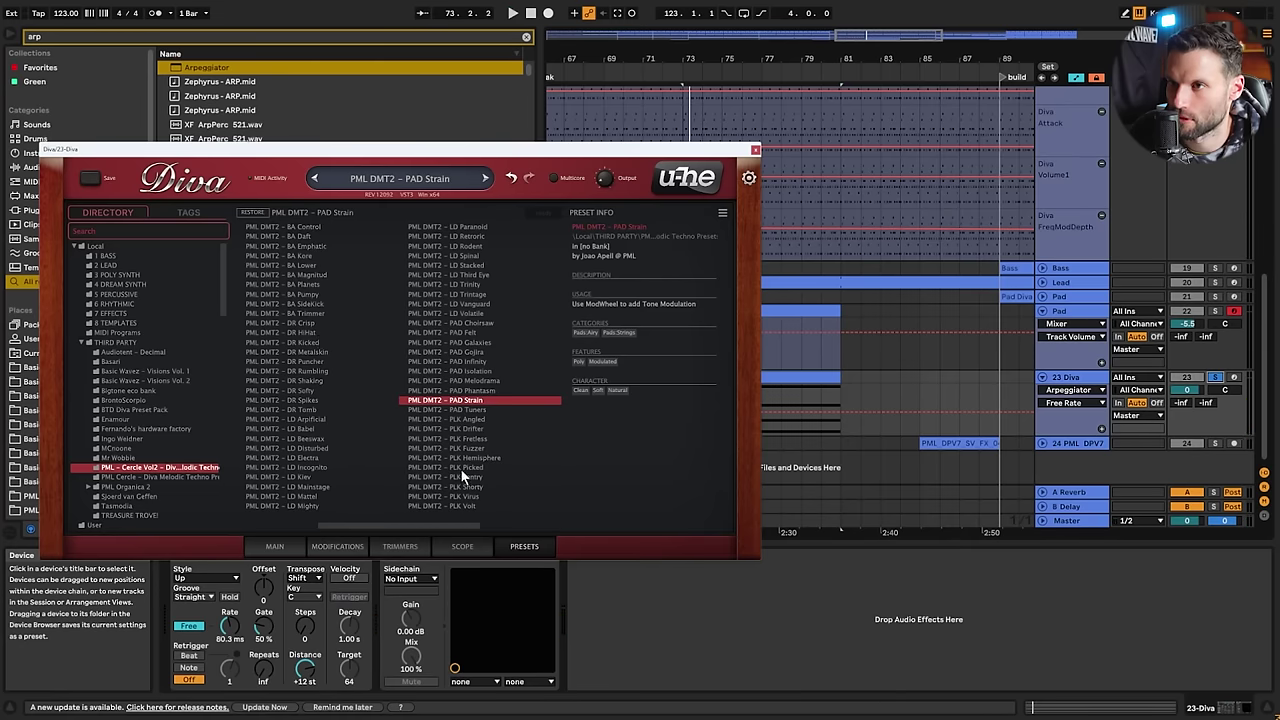
{"action": "left_click", "coordinate": [465, 414]}
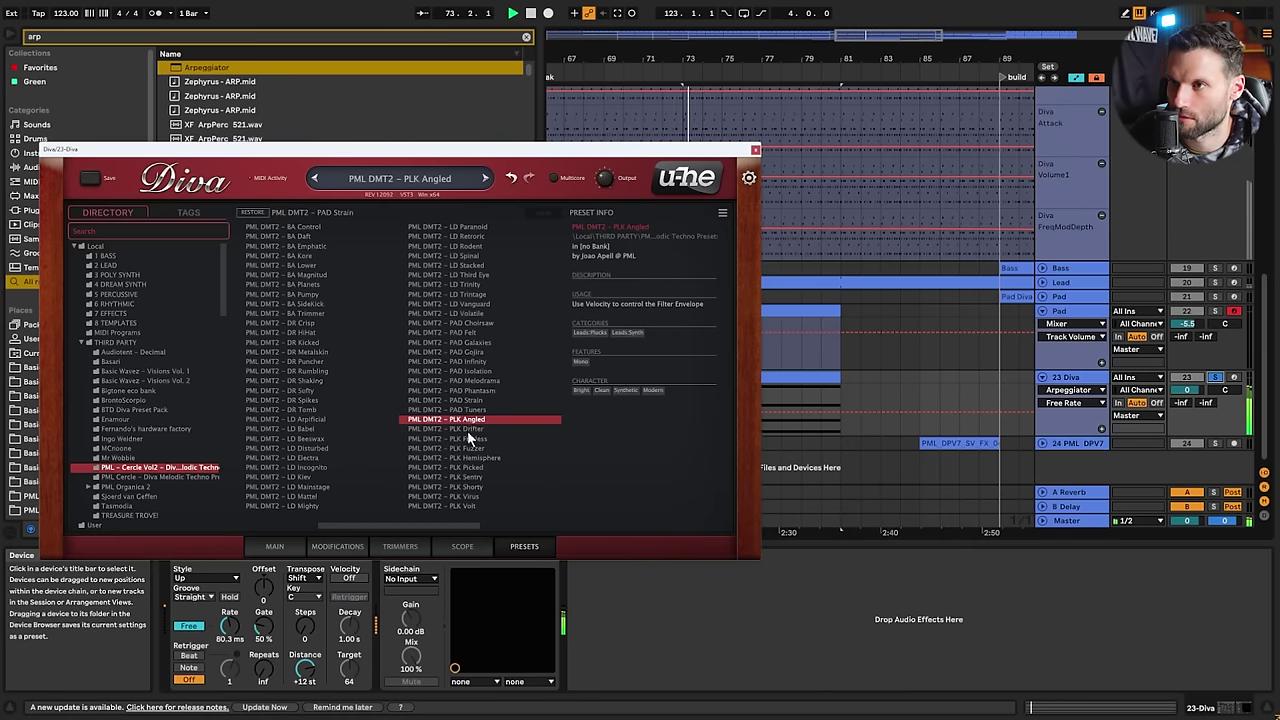
{"action": "left_click", "coordinate": [467, 430]}
{"action": "left_click", "coordinate": [468, 439]}
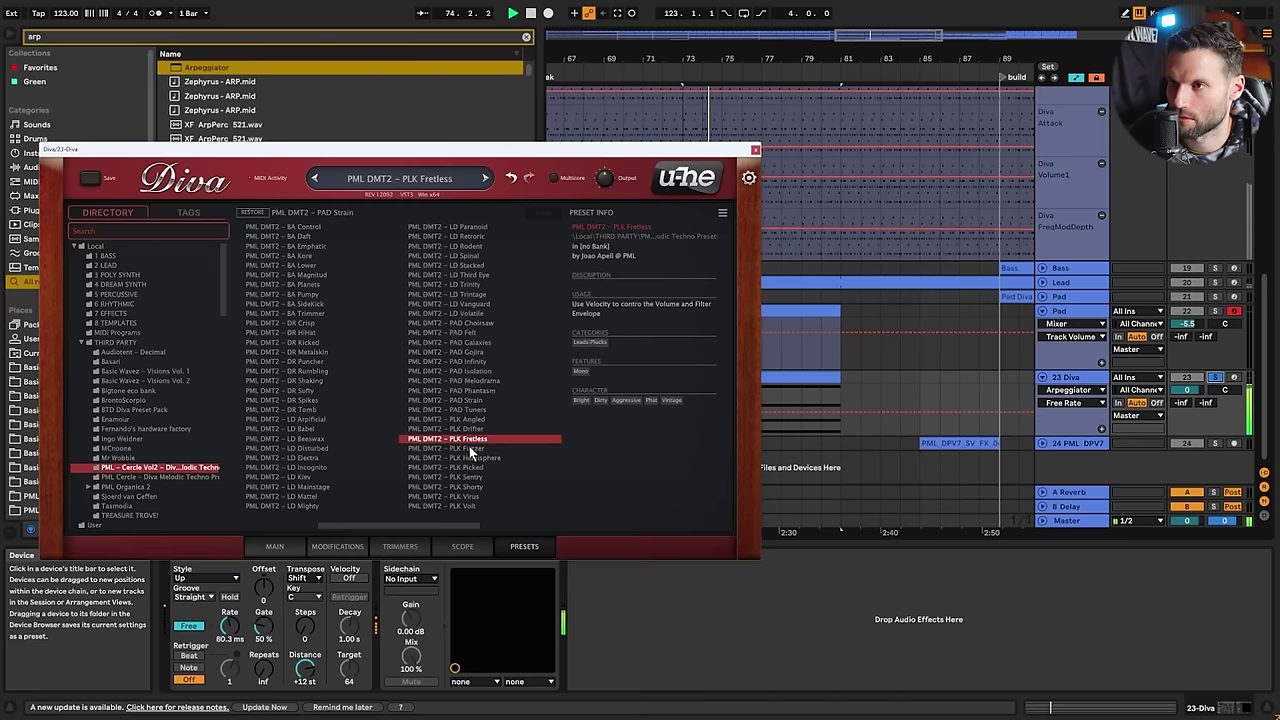
{"action": "left_click", "coordinate": [469, 447]}
{"action": "left_click", "coordinate": [470, 432]}
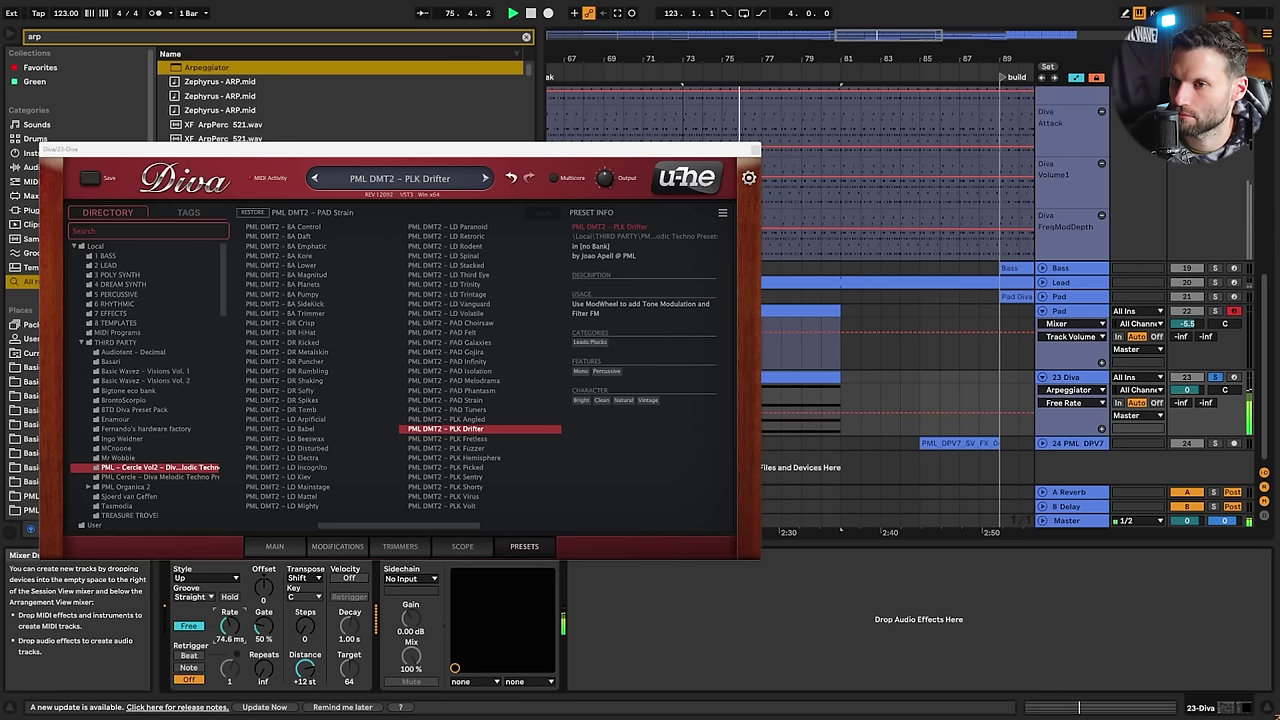
Lower track 23 Diva to -5.2 dB and automate its Arpeggiator free rate to rise from 22.3 ms at bar 73 until bar 79
{"action": "left_click", "coordinate": [757, 152]}
{"action": "left_click_drag", "start_coordinate": [1187, 389], "coordinate": [1187, 397]}
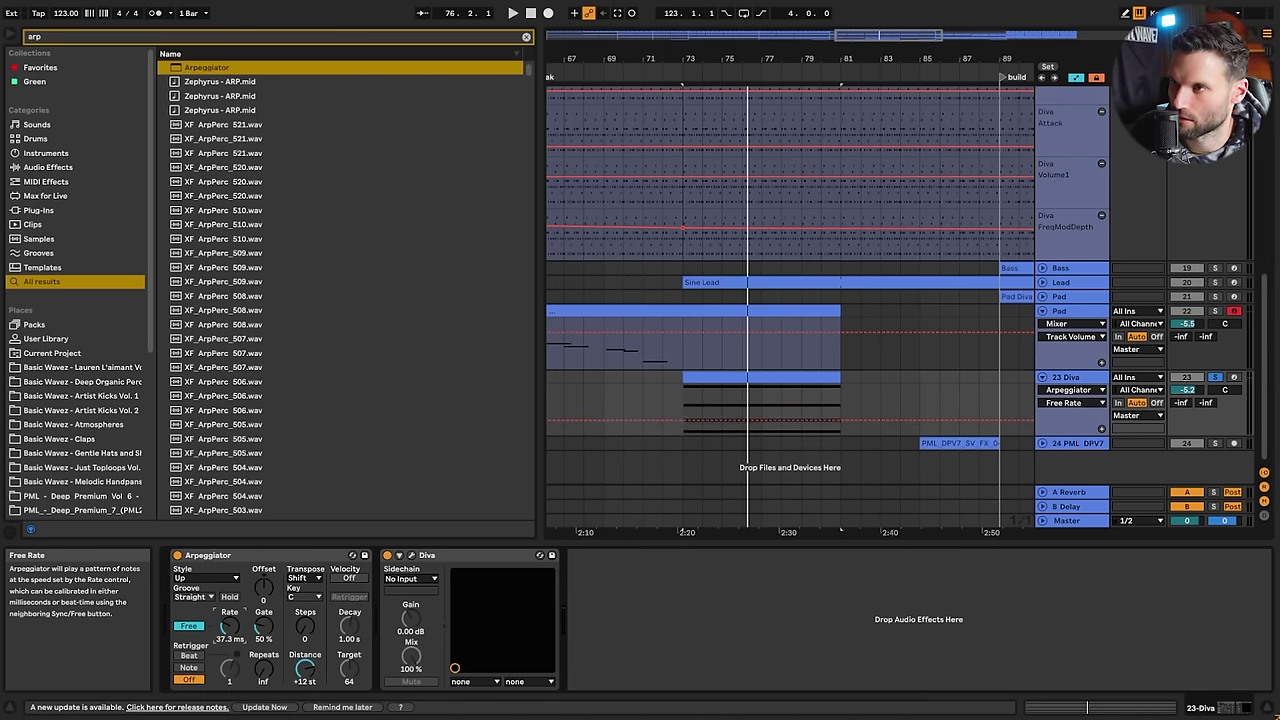
{"action": "left_click", "coordinate": [655, 386]}
{"action": "key", "text": "space"}
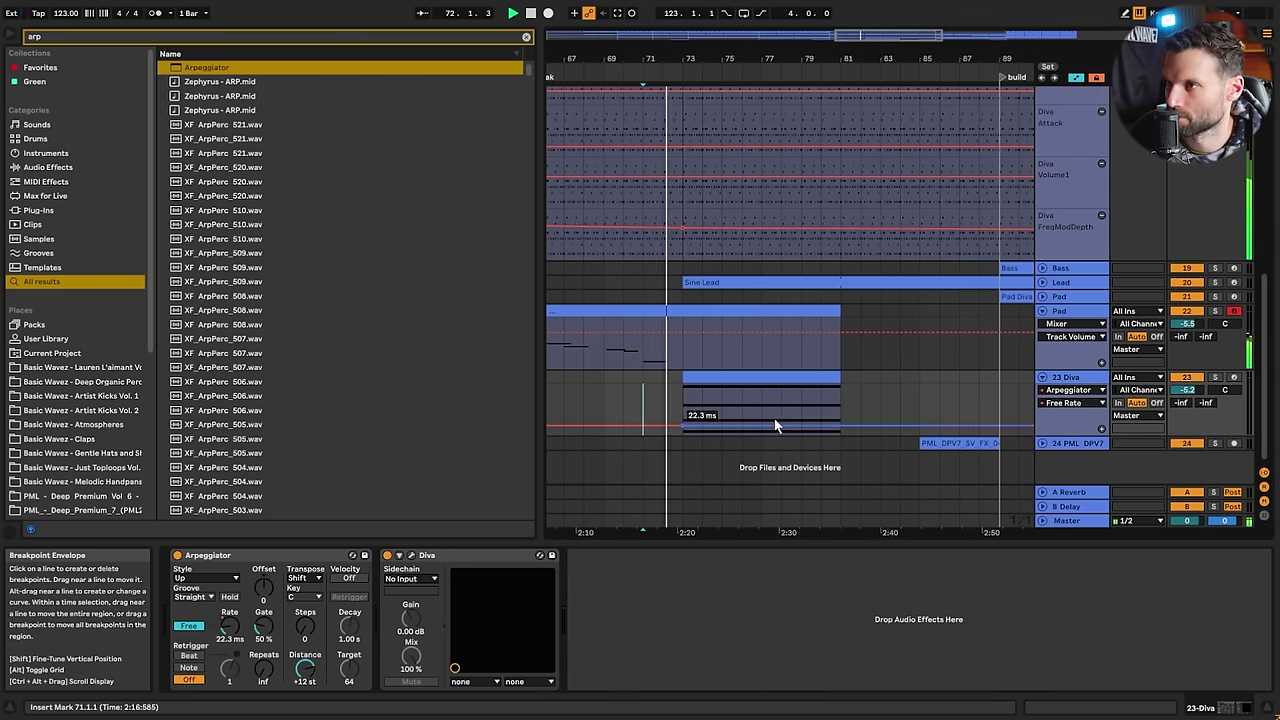
{"action": "left_click_drag", "start_coordinate": [803, 428], "coordinate": [801, 413]}
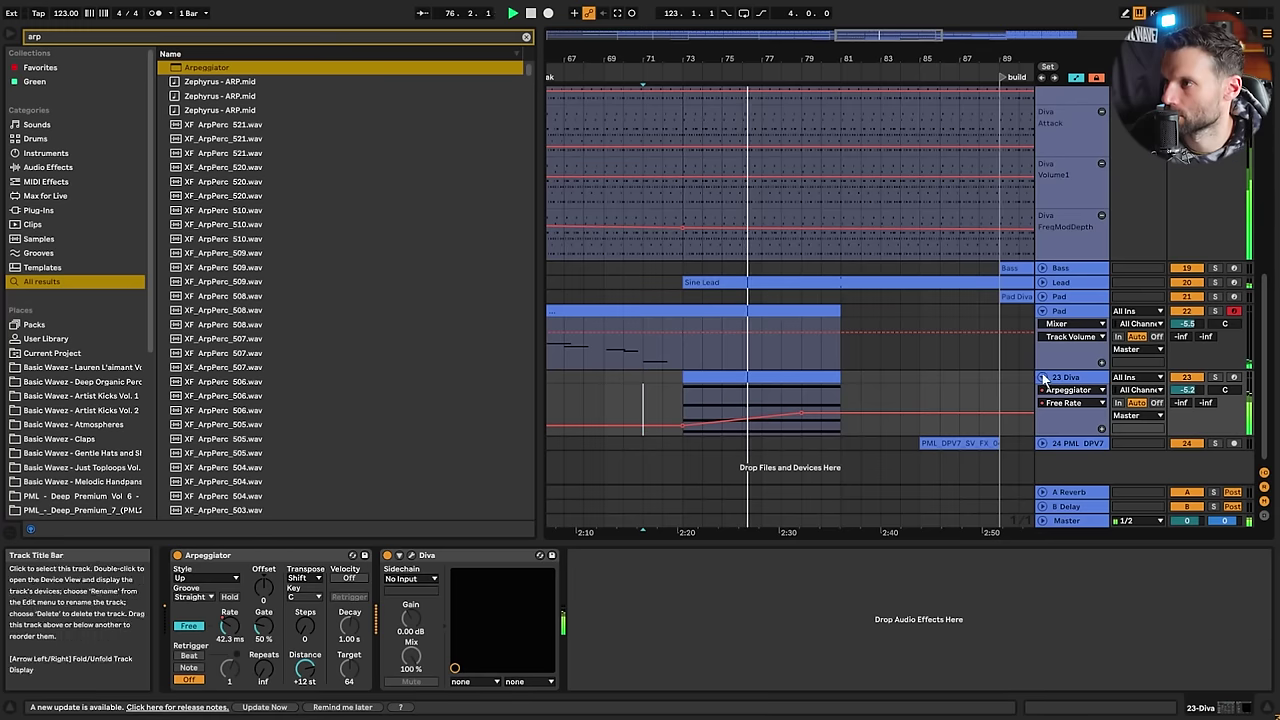
Search the library for delay and echo effects, and add Echo after Diva on track 23
{"action": "left_click", "coordinate": [526, 38]}
{"action": "type", "text": "delay"}
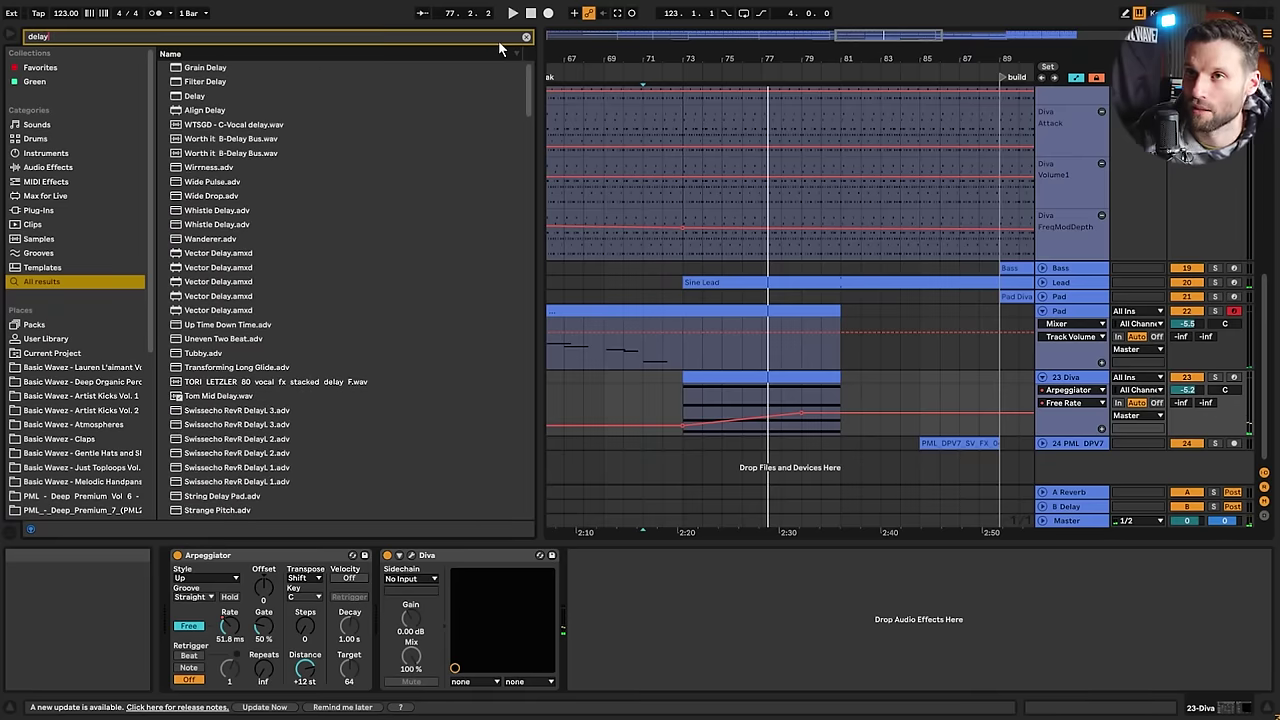
{"action": "left_click", "coordinate": [526, 38]}
{"action": "type", "text": "echo"}
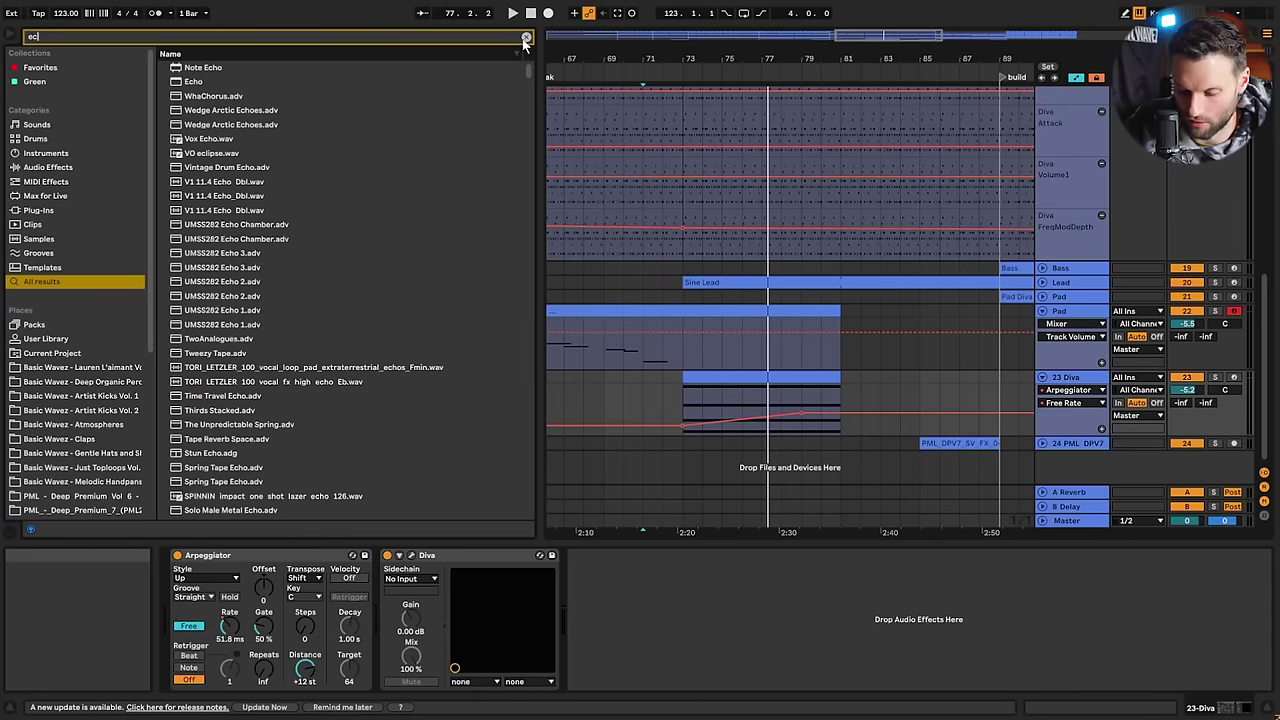
{"action": "double_click", "coordinate": [193, 82]}
Set Echo's reverb to 37 %, its mode to Ping Pong, the feedback to 82 % and the dry/wet to 37 %
{"action": "left_click_drag", "start_coordinate": [891, 582], "coordinate": [891, 572]}
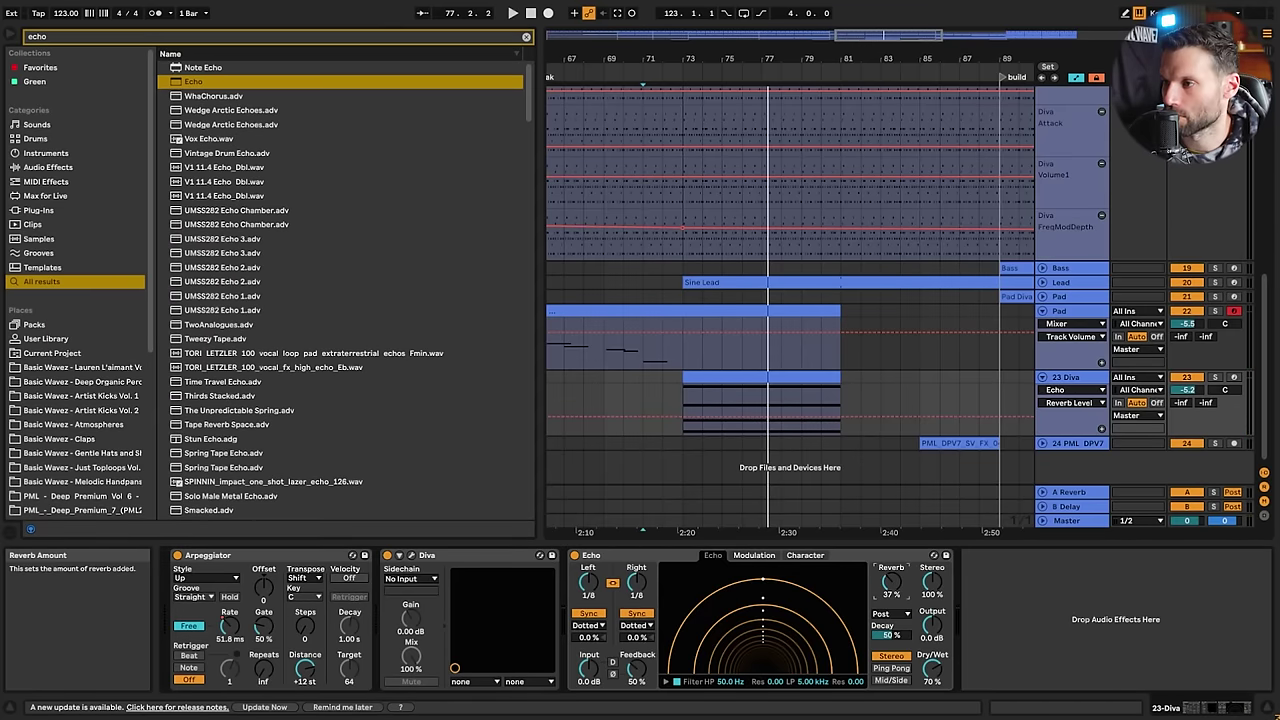
{"action": "left_click_drag", "start_coordinate": [932, 668], "coordinate": [932, 671]}
{"action": "left_click", "coordinate": [904, 667]}
{"action": "left_click_drag", "start_coordinate": [638, 670], "coordinate": [638, 630]}
{"action": "left_click_drag", "start_coordinate": [950, 679], "coordinate": [950, 688]}
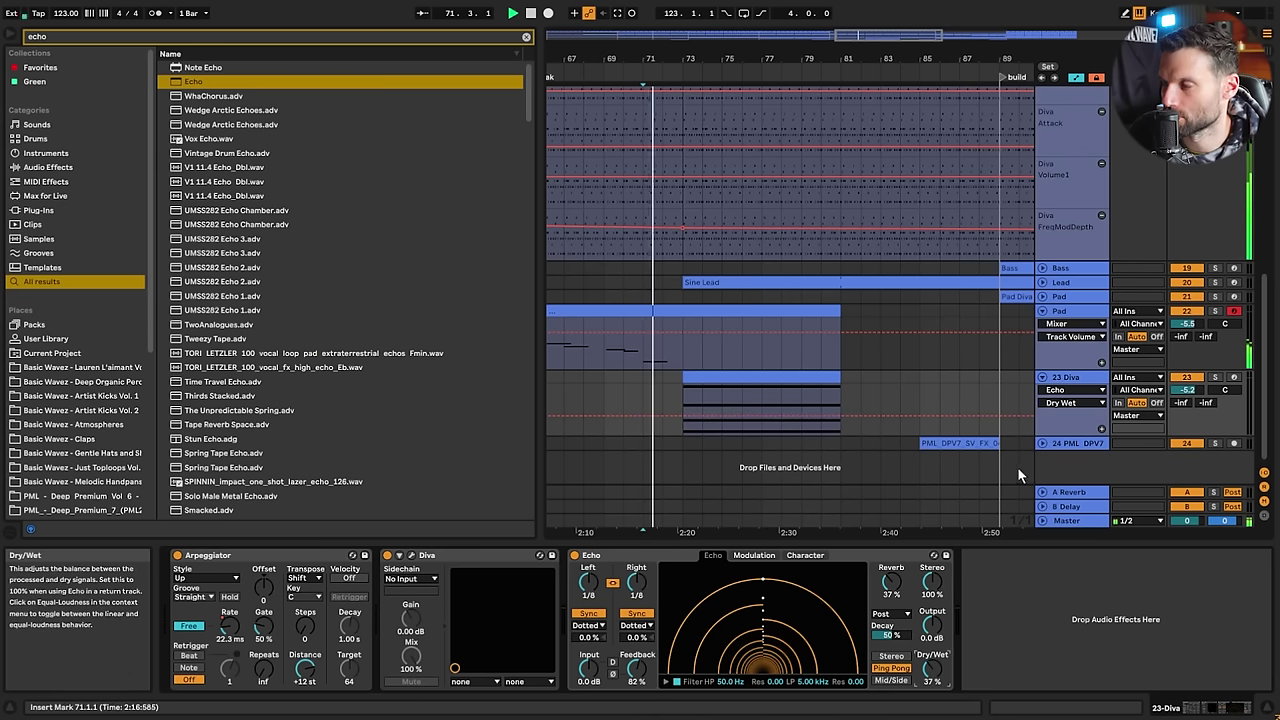
Find the Reverb effect and add it after Echo on track 23
{"action": "left_click", "coordinate": [525, 38]}
{"action": "type", "text": "reverb"}
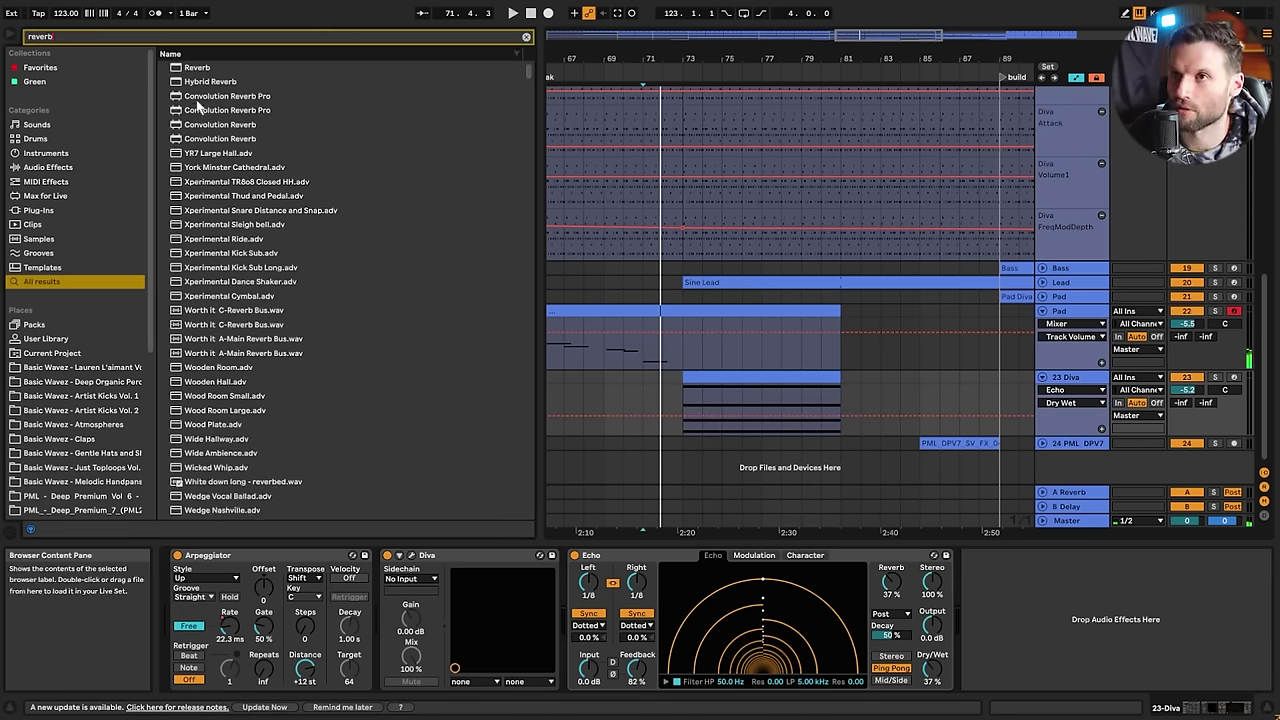
{"action": "left_click", "coordinate": [194, 69]}
{"action": "left_click_drag", "start_coordinate": [195, 70], "coordinate": [1031, 615]}
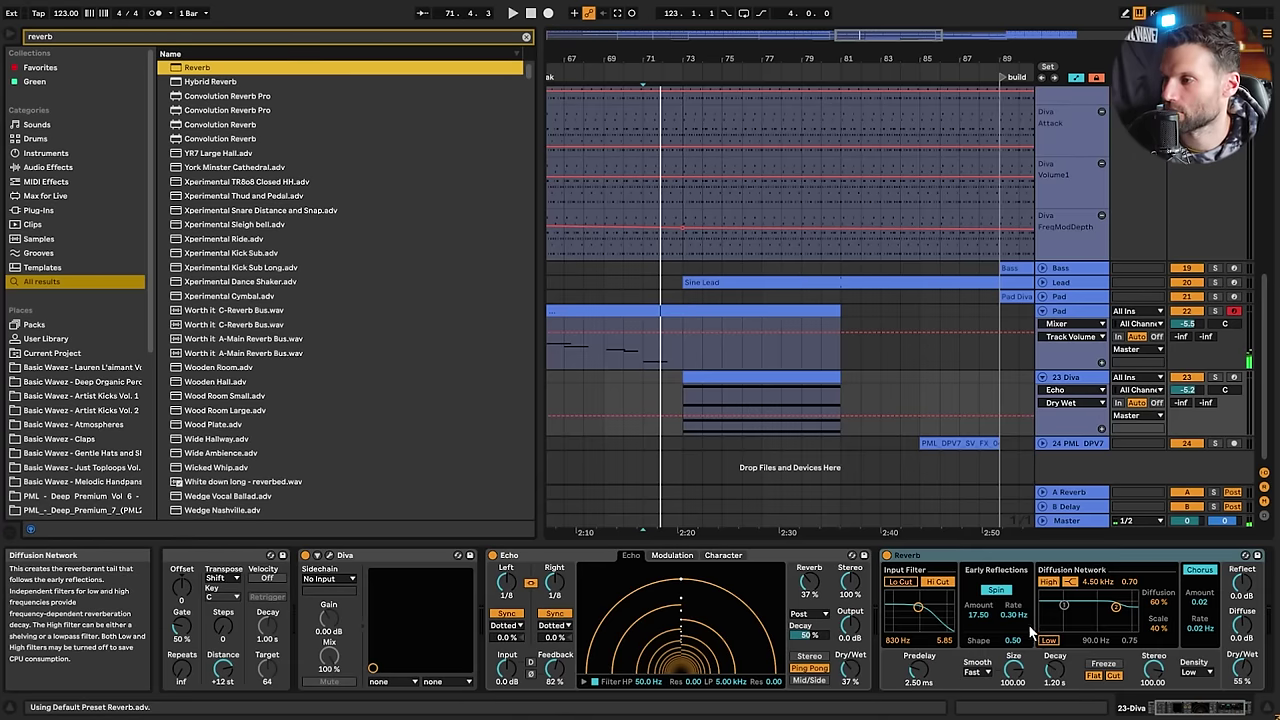
Set Reverb's decay to 2.89 s and input filter to 985 Hz, and automate dry/wet from 0 % at bar 73 to 80 % at bar 80
{"action": "left_click", "coordinate": [786, 401]}
{"action": "left_click_drag", "start_coordinate": [1241, 667], "coordinate": [1241, 630]}
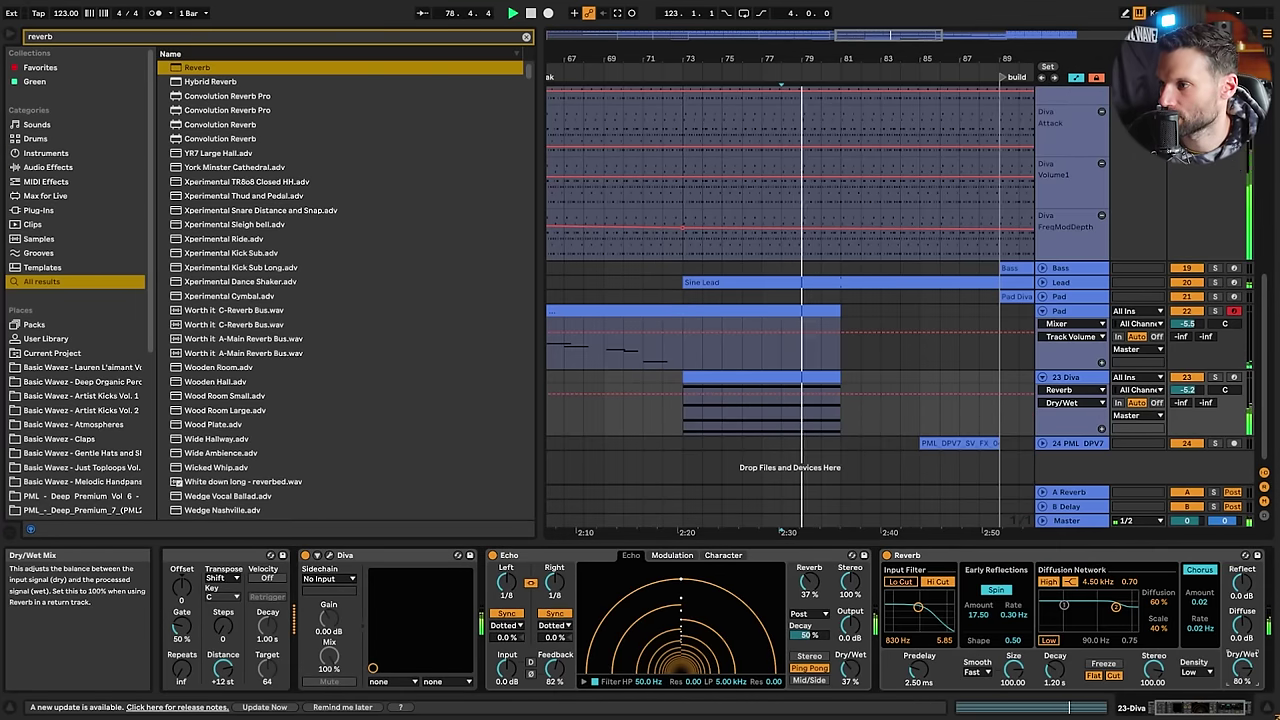
{"action": "left_click", "coordinate": [1055, 672]}
{"action": "left_click_drag", "start_coordinate": [1055, 668], "coordinate": [1055, 685]}
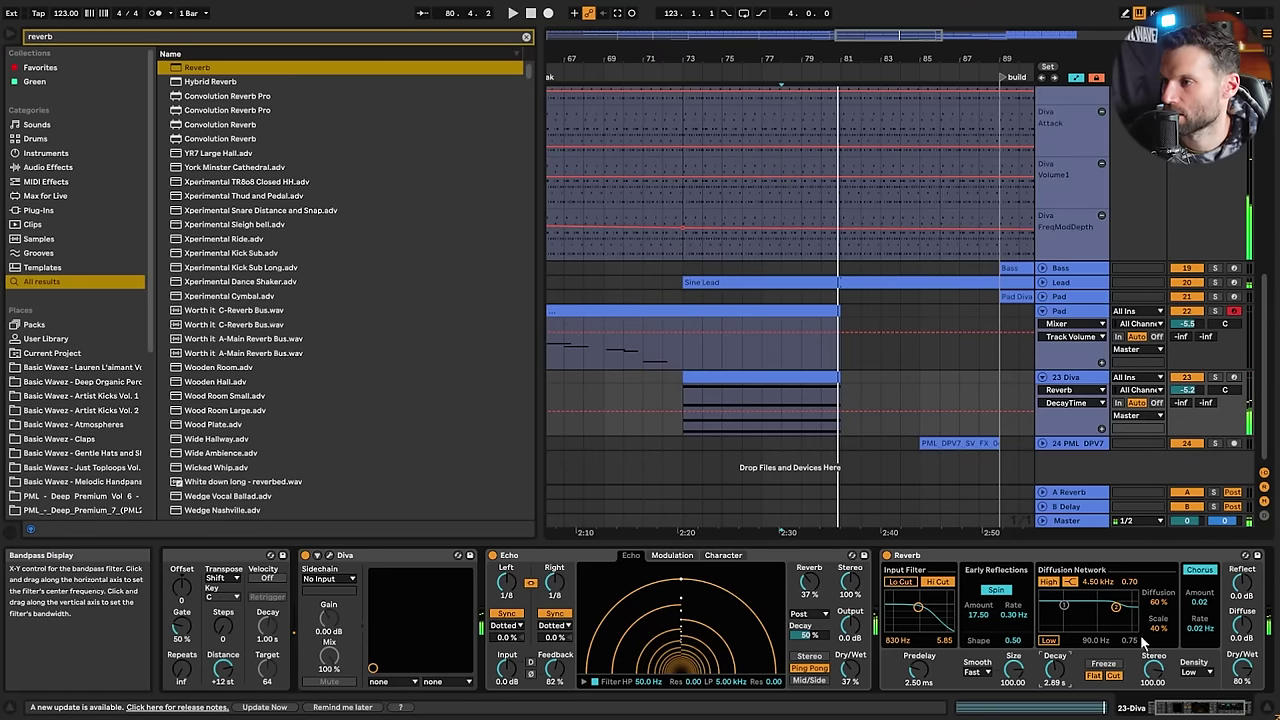
{"action": "left_click_drag", "start_coordinate": [918, 607], "coordinate": [921, 605]}
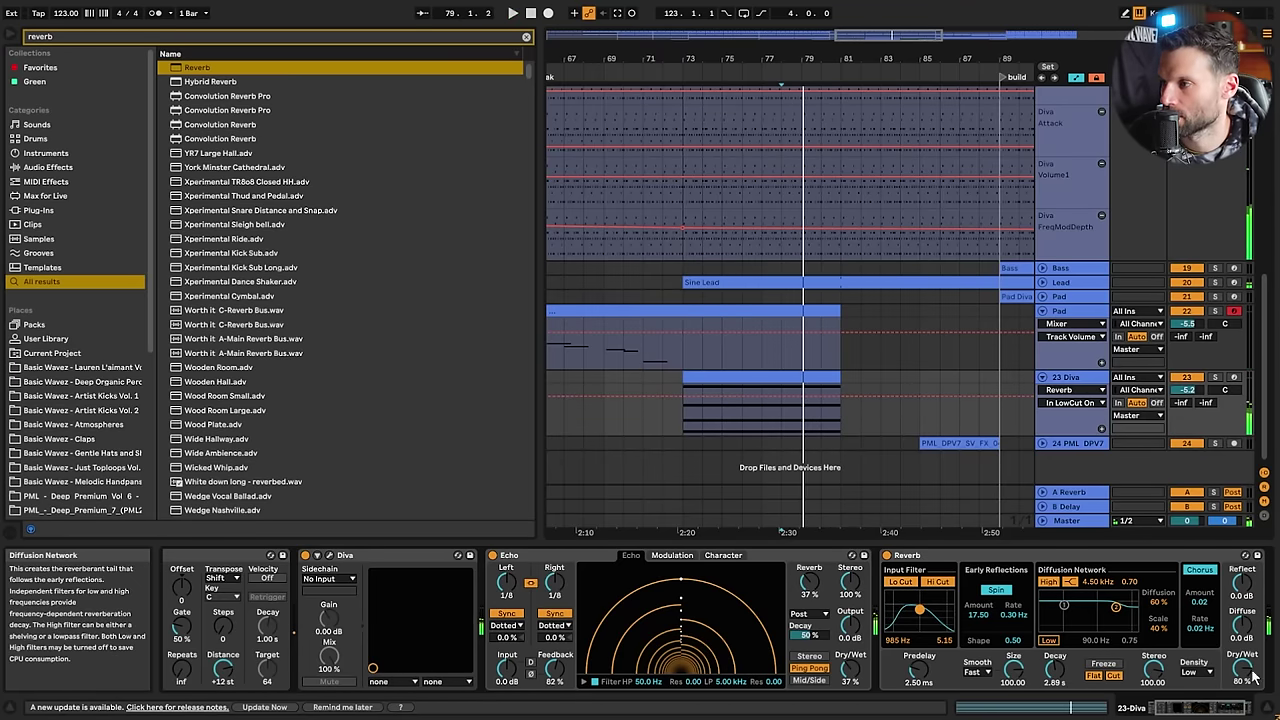
{"action": "left_click", "coordinate": [824, 398]}
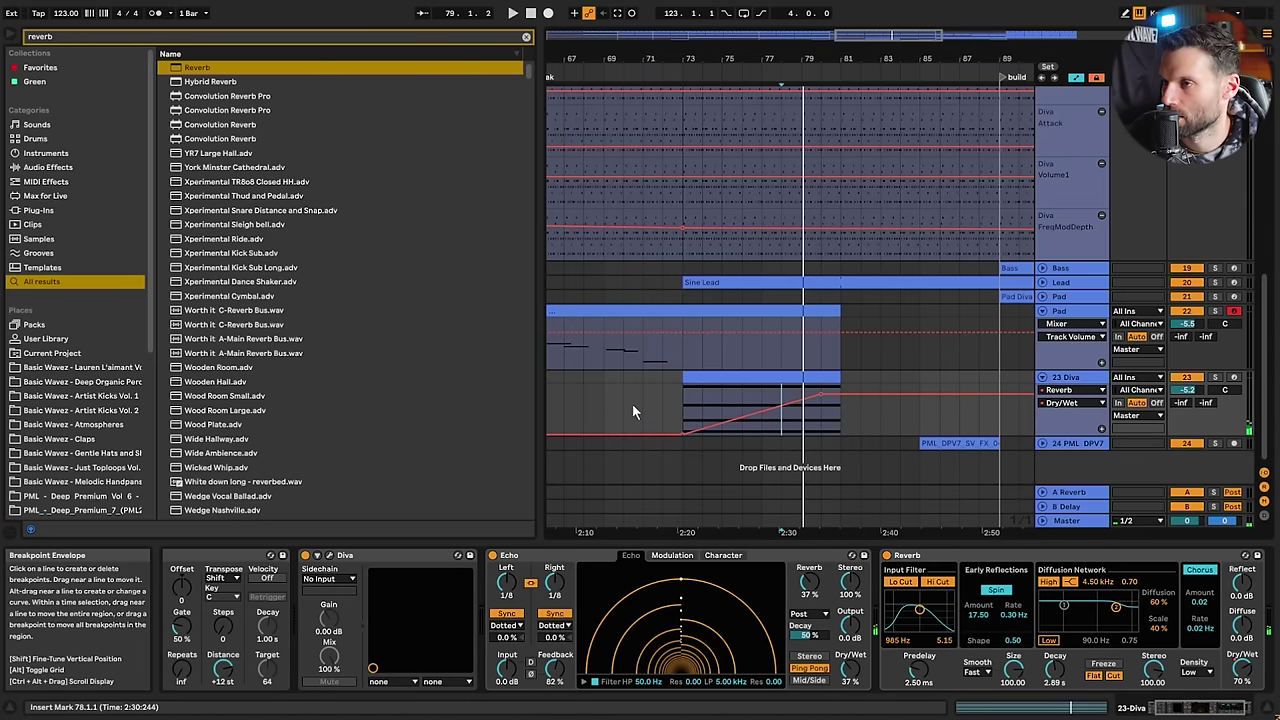
{"action": "left_click", "coordinate": [590, 385]}
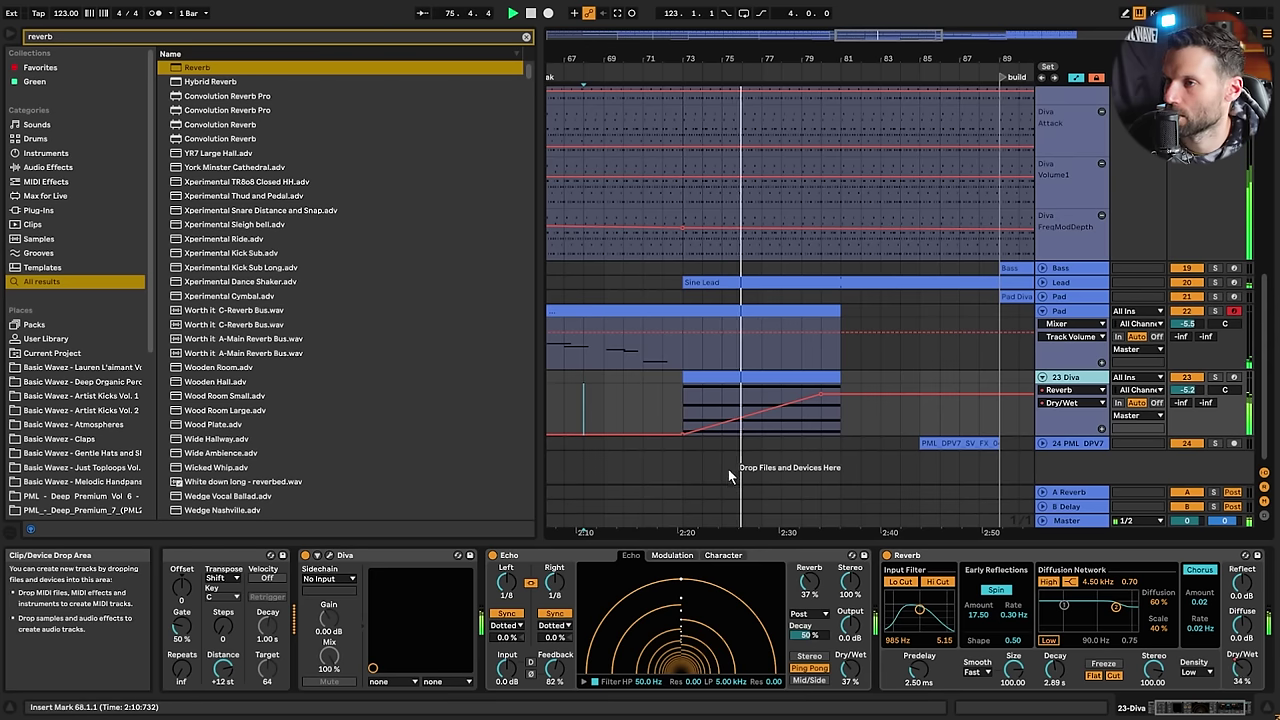
Open Diva's main synth controls beside the arrangement and lower the track volume to -8.6 dB during playback
{"action": "left_click", "coordinate": [329, 555]}
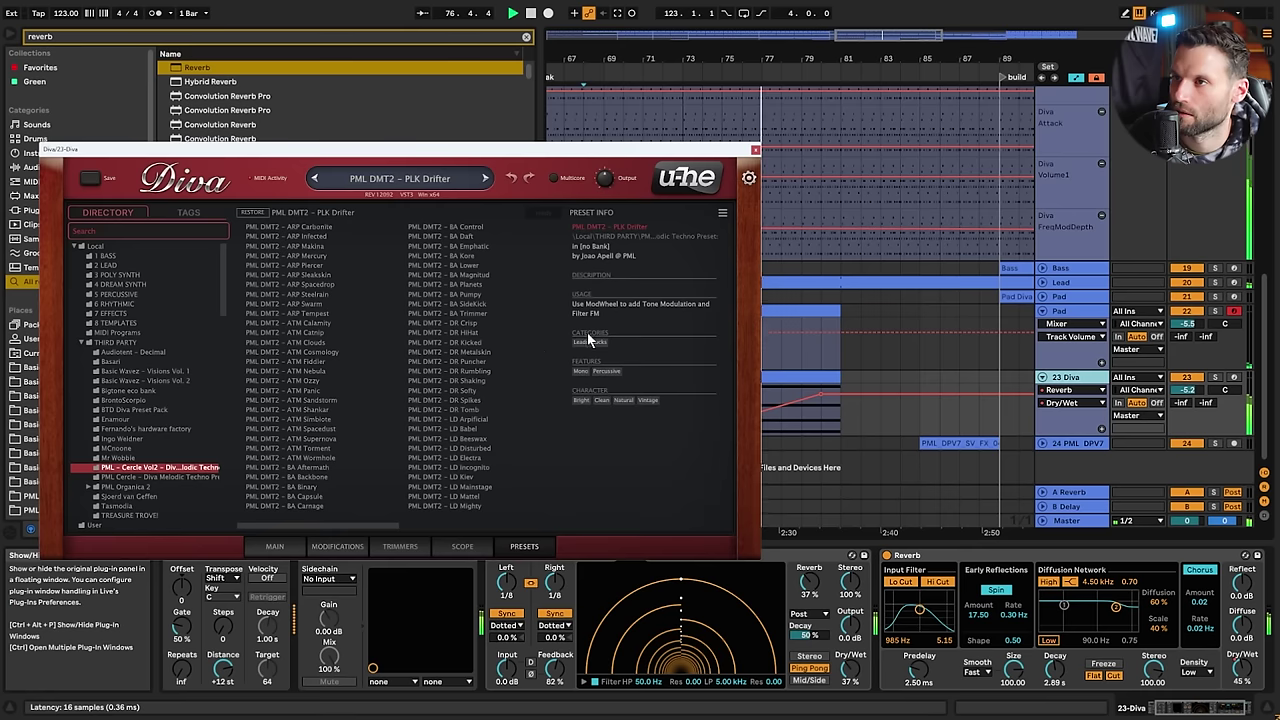
{"action": "left_click", "coordinate": [276, 545]}
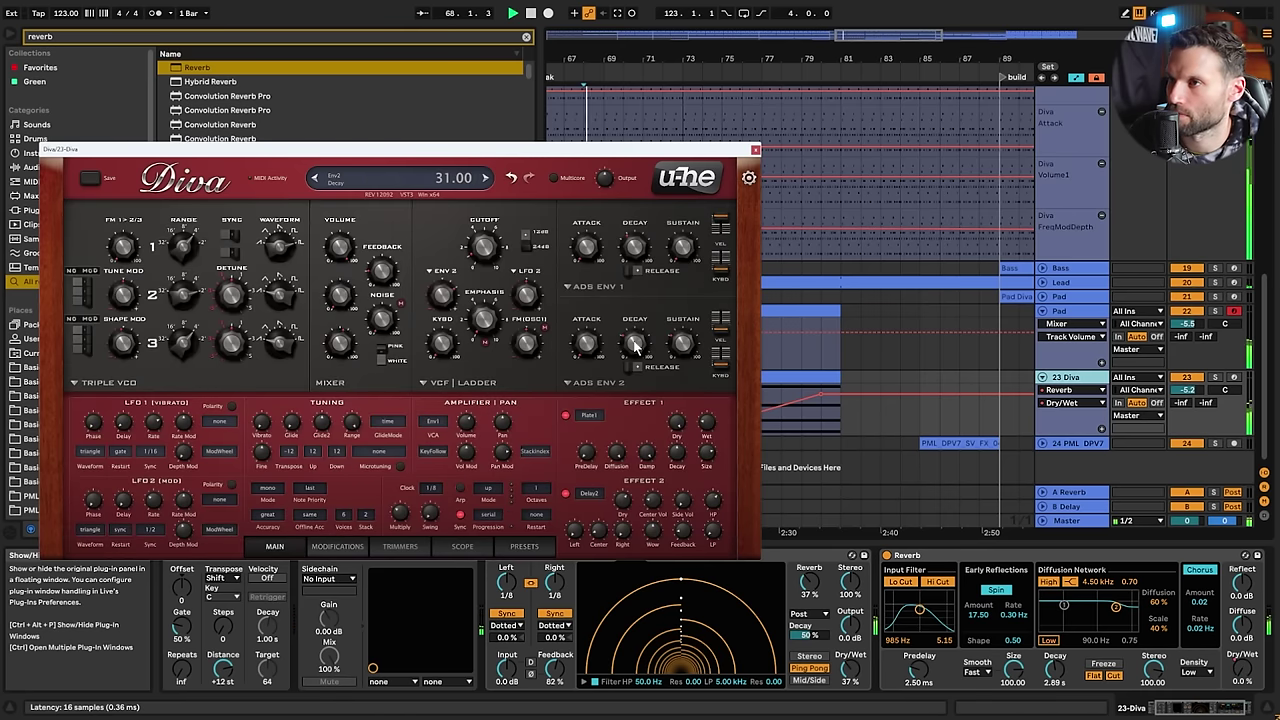
{"action": "left_click_drag", "start_coordinate": [637, 148], "coordinate": [497, 34]}
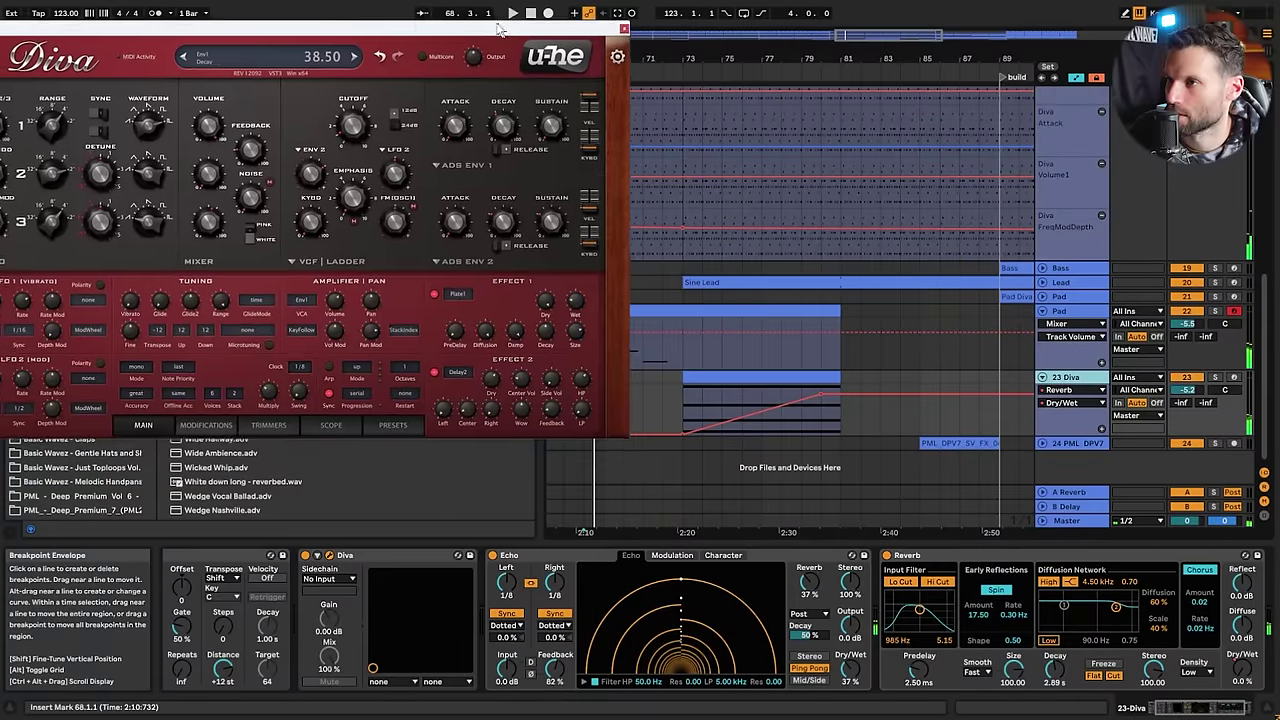
{"action": "key", "text": "space"}
{"action": "left_click_drag", "start_coordinate": [1187, 390], "coordinate": [1187, 401]}
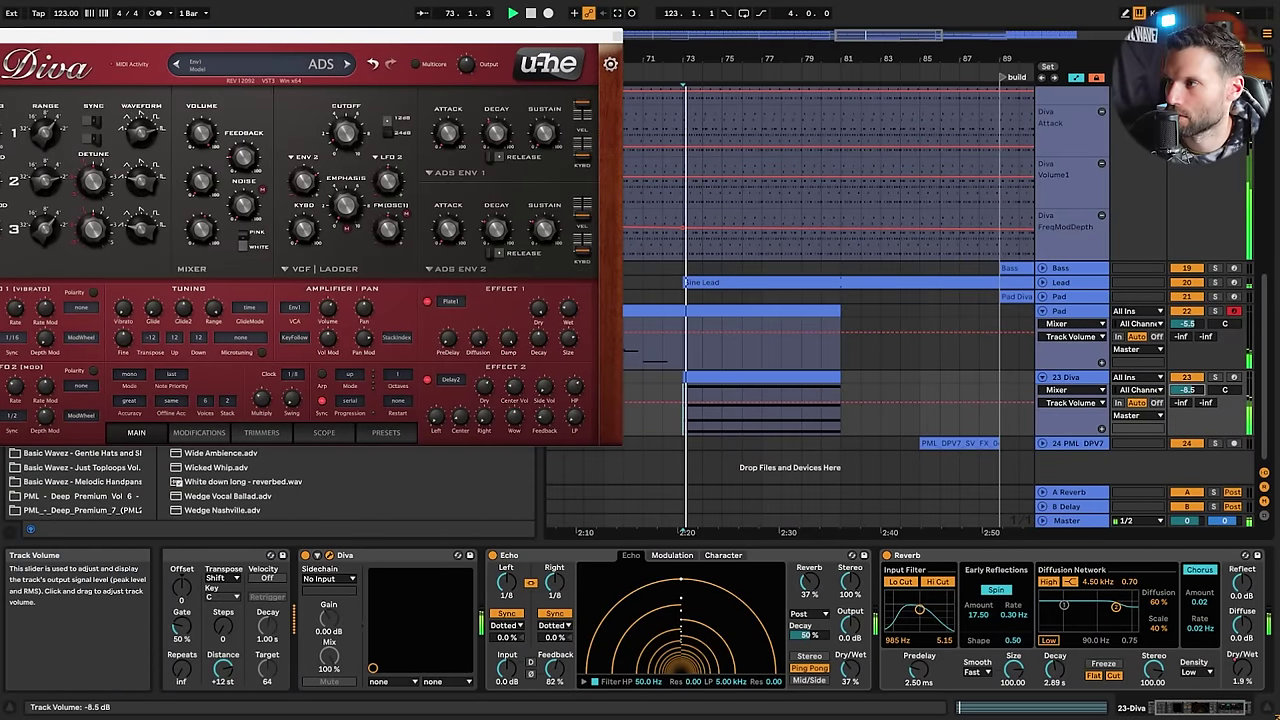
{"action": "key", "text": "space"}
Set Diva's envelope 2 decay to 45.50 and sustain to 62.50, then close the plug-in window
{"action": "left_click_drag", "start_coordinate": [495, 232], "coordinate": [488, 205]}
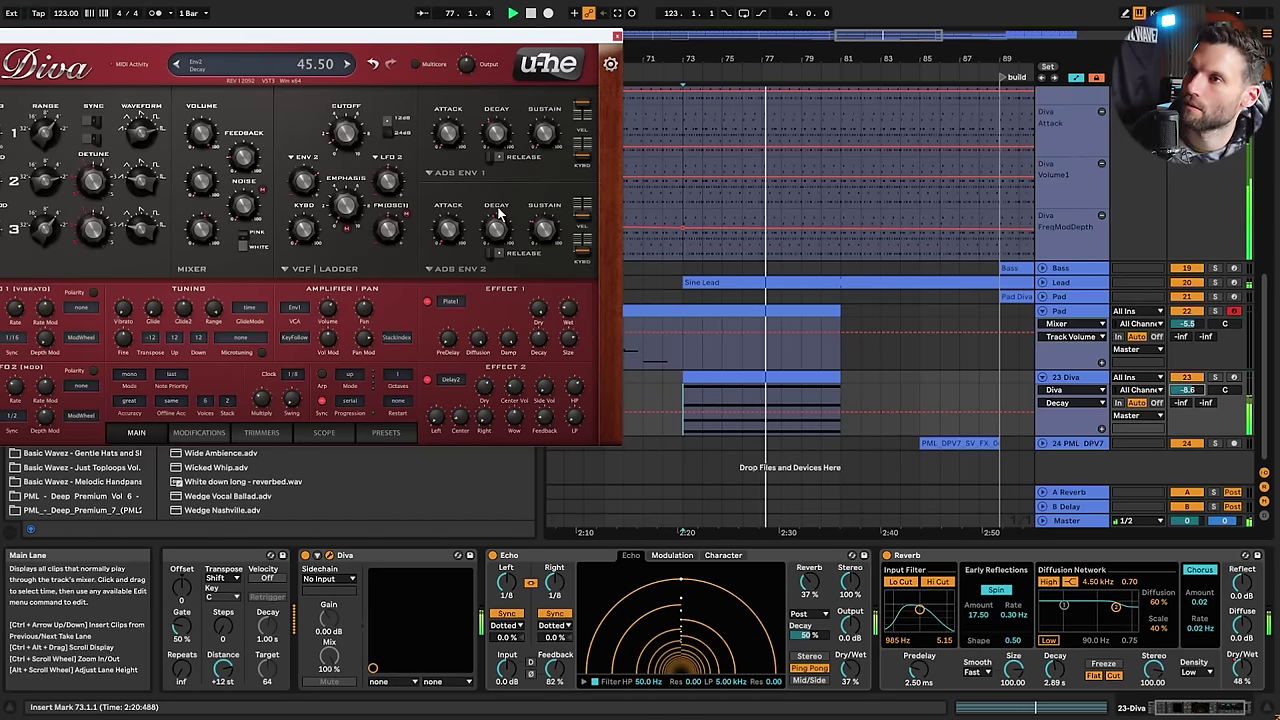
{"action": "left_click_drag", "start_coordinate": [541, 229], "coordinate": [531, 184]}
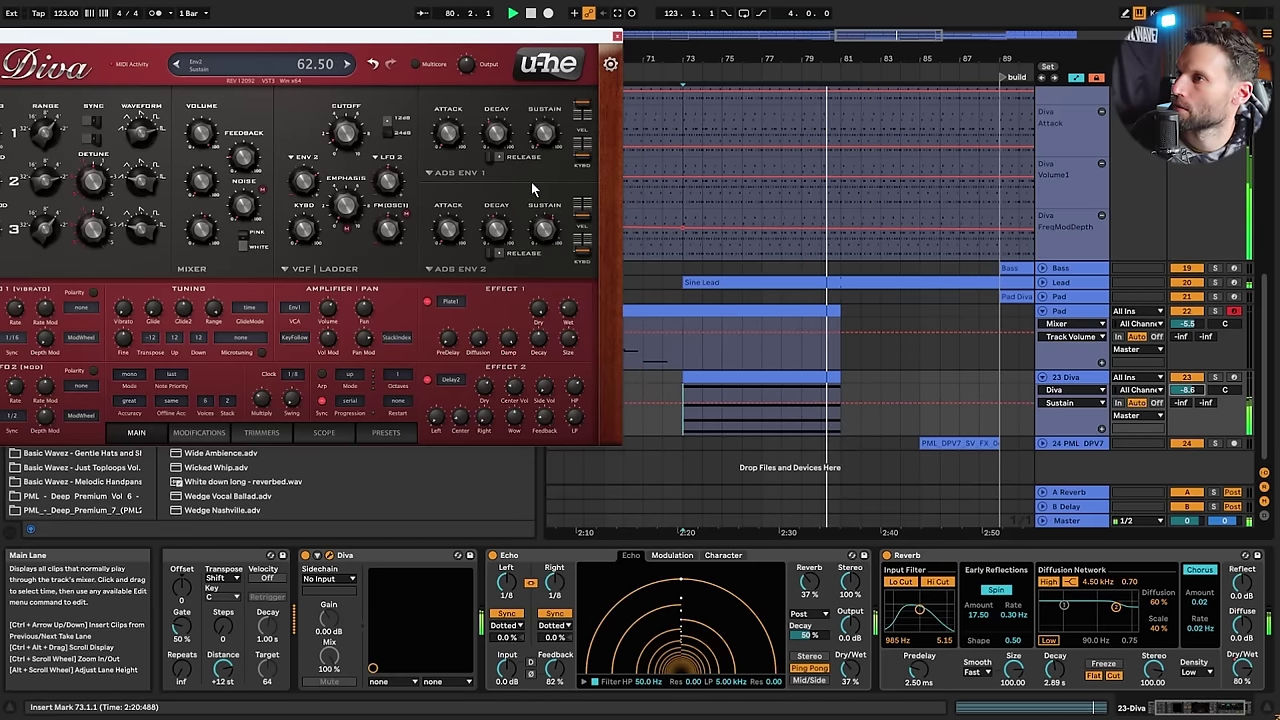
{"action": "left_click", "coordinate": [617, 36]}
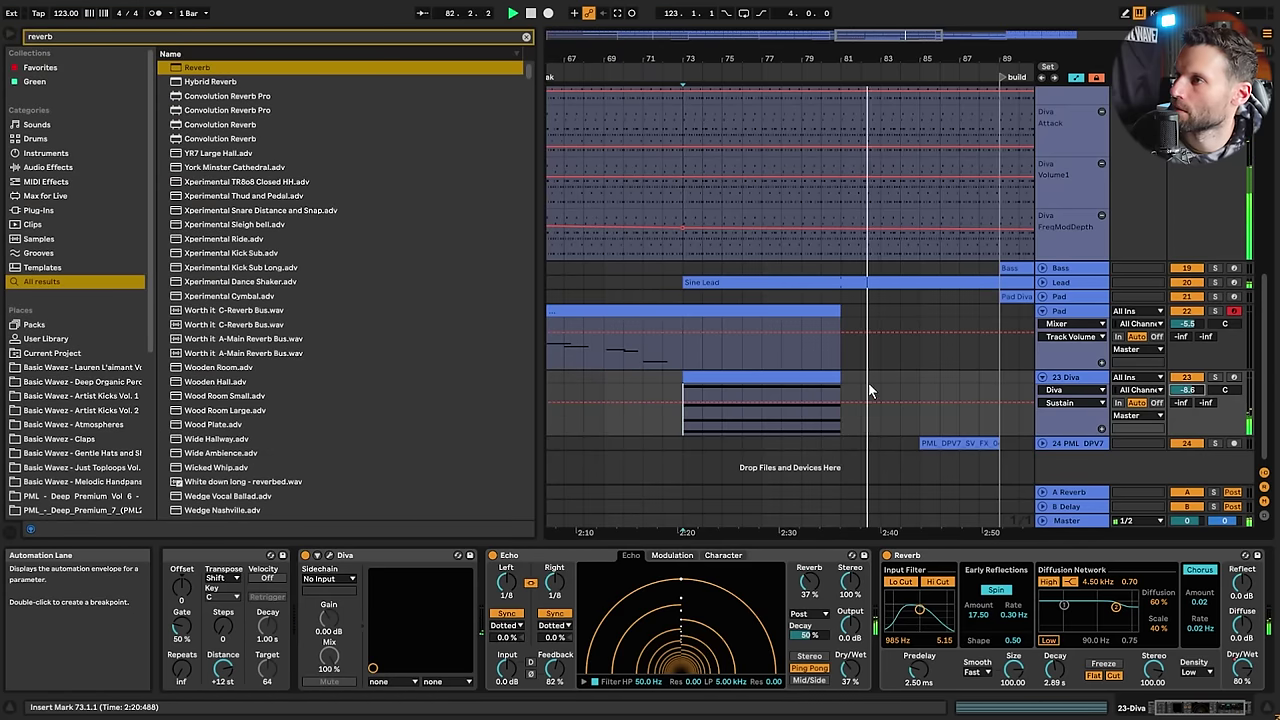
{"action": "key", "text": "space"}
Find Auto Filter and add it after Reverb on track 23
{"action": "left_click_drag", "start_coordinate": [860, 48], "coordinate": [908, 36]}
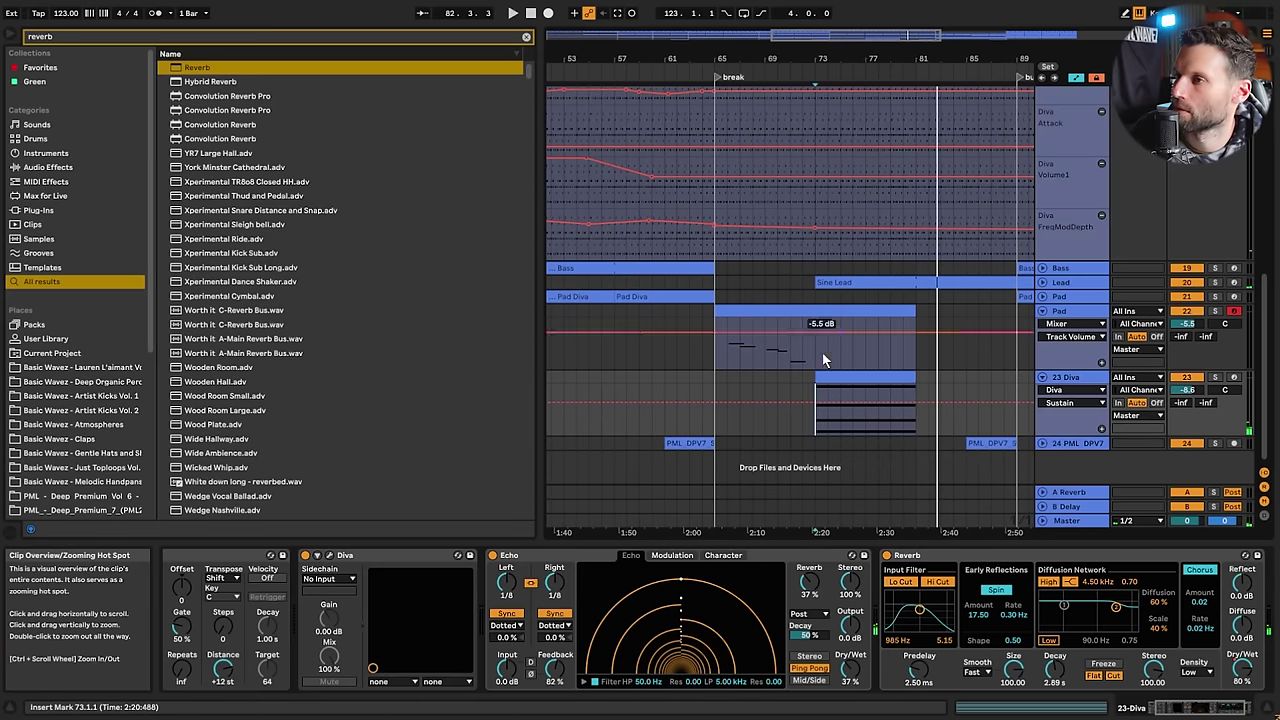
{"action": "left_click", "coordinate": [525, 38]}
{"action": "type", "text": "aut"}
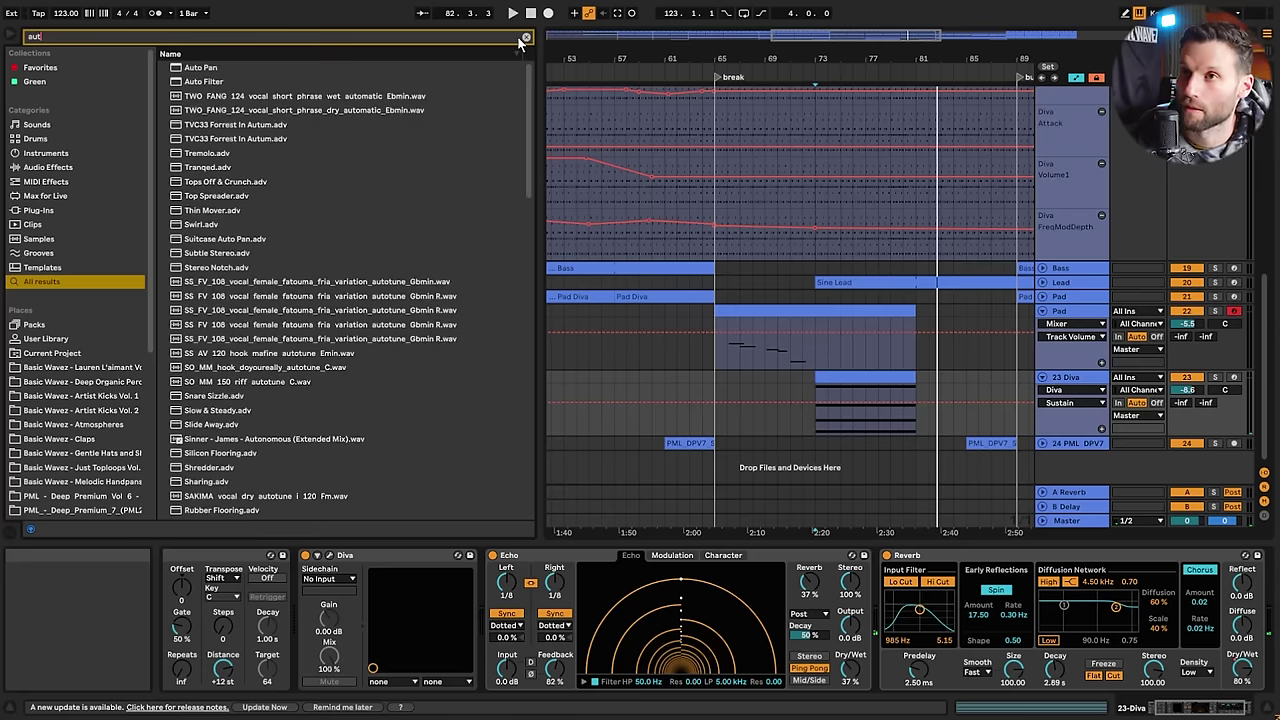
{"action": "double_click", "coordinate": [204, 82]}
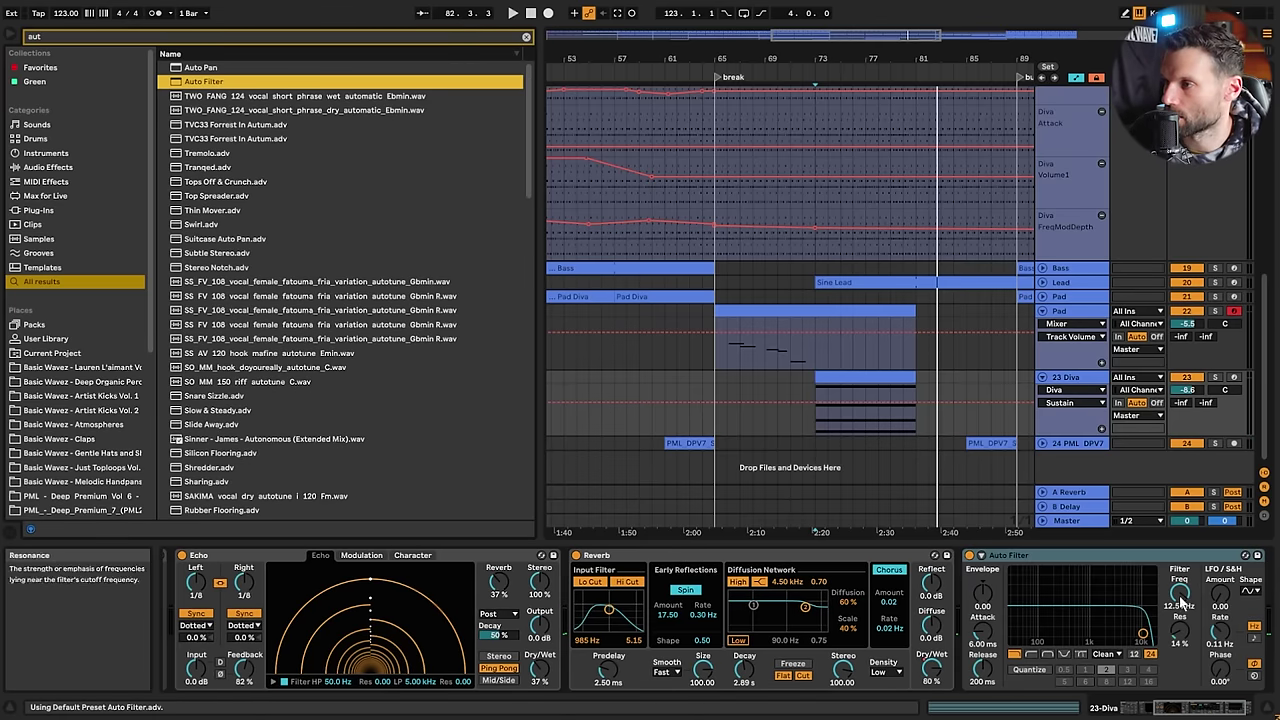
Automate the Auto Filter frequency to rise gently from bar 71 to about 91.9 Hz at bar 73 and steeply until about bar 75
{"action": "left_click_drag", "start_coordinate": [1180, 593], "coordinate": [1180, 622]}
{"action": "left_click", "coordinate": [815, 433]}
{"action": "left_click", "coordinate": [850, 398]}
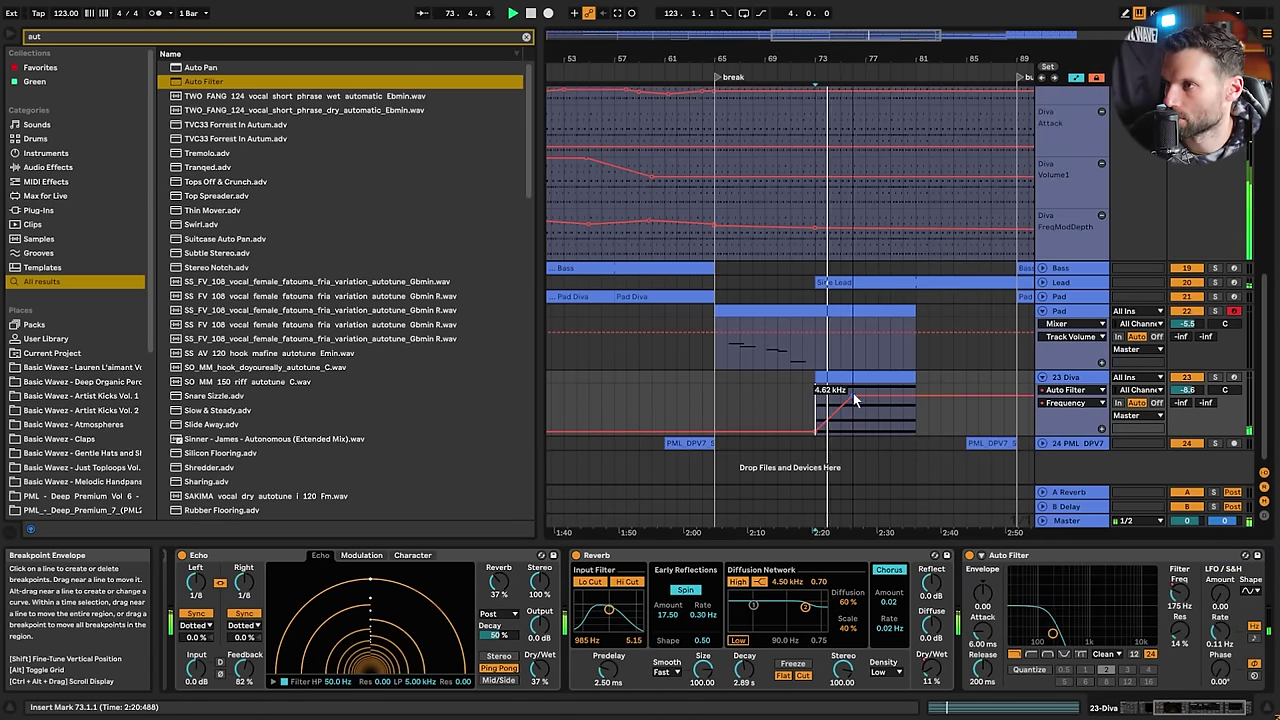
{"action": "left_click_drag", "start_coordinate": [851, 396], "coordinate": [841, 405]}
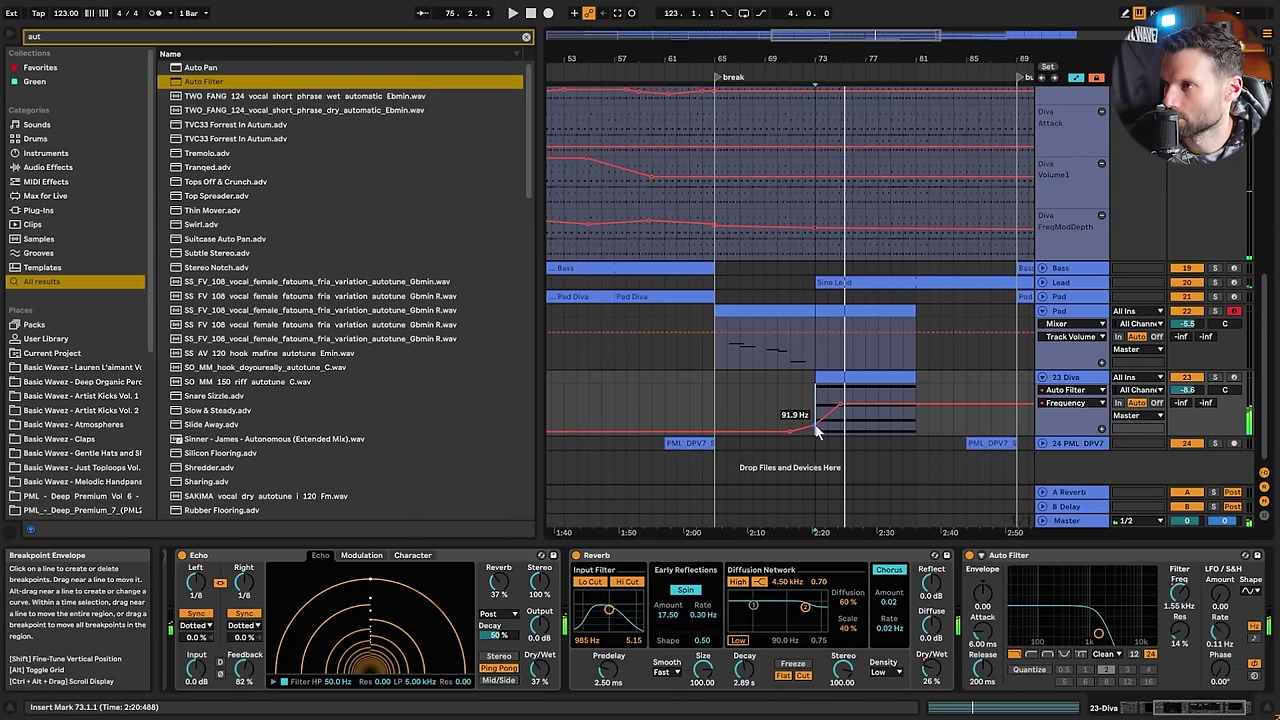
{"action": "left_click", "coordinate": [791, 395]}
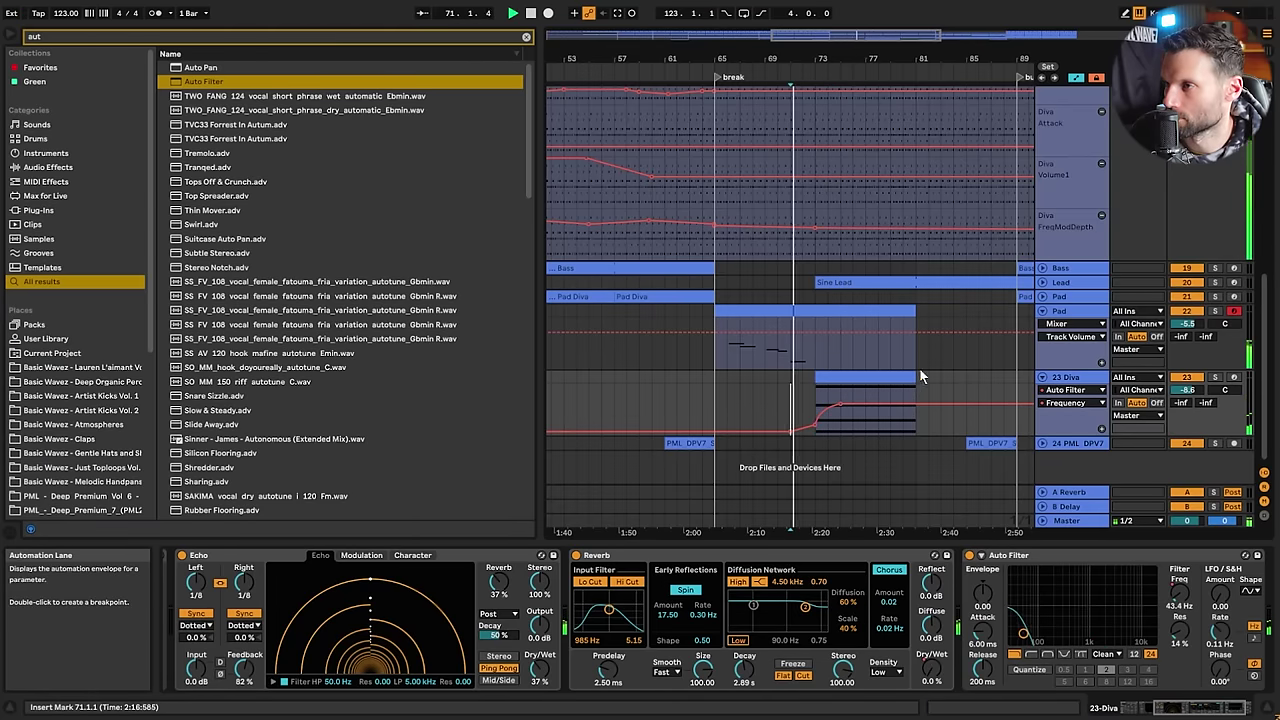
Reshape the Auto Filter frequency automation to peak at about 19.9 kHz near bar 76 and fall to about 4.5 kHz by bar 82
{"action": "left_click_drag", "start_coordinate": [846, 410], "coordinate": [841, 393]}
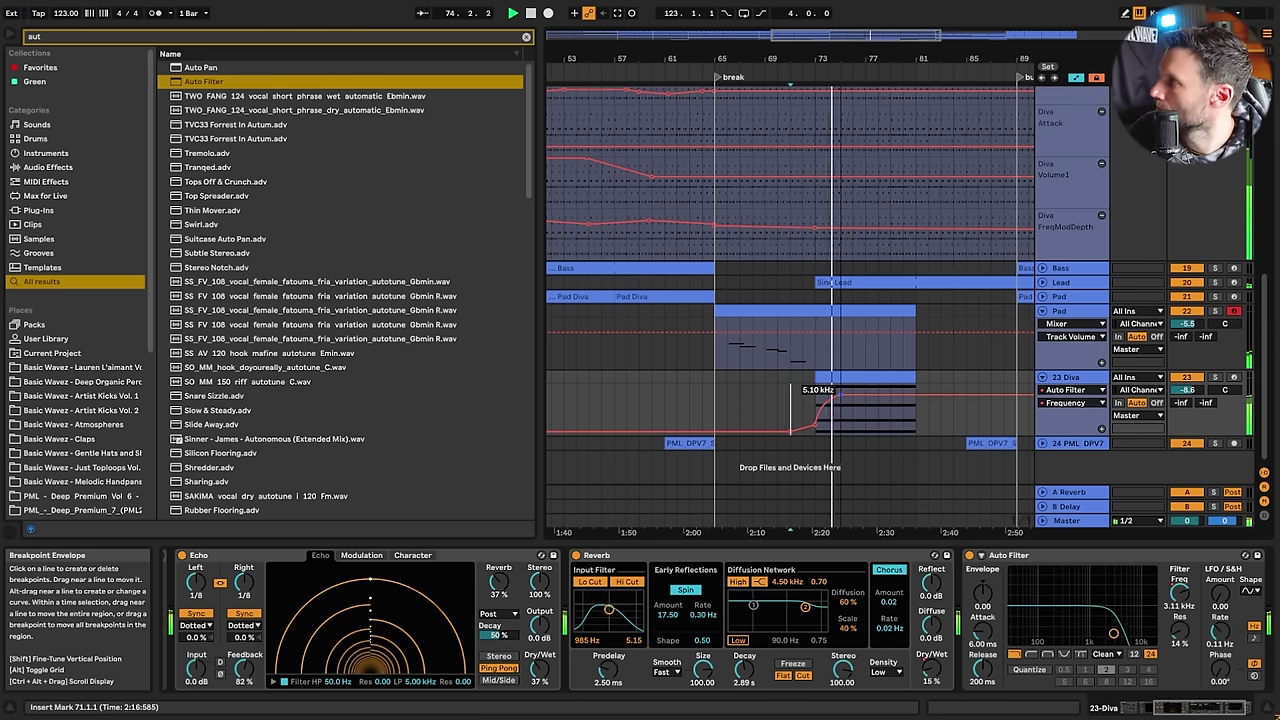
{"action": "left_click_drag", "start_coordinate": [812, 424], "coordinate": [812, 427]}
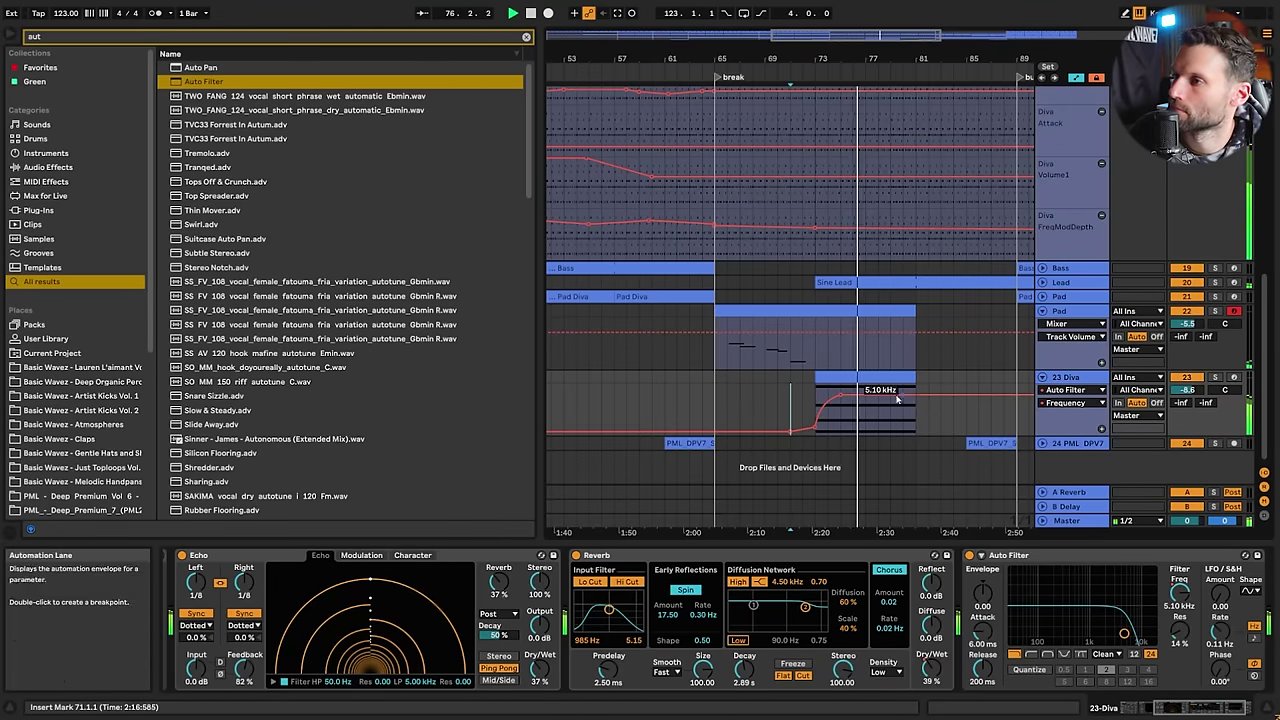
{"action": "mouse_move", "coordinate": [840, 395]}
{"action": "left_mouse_down"}
{"action": "mouse_move", "coordinate": [852, 384]}
{"action": "mouse_move", "coordinate": [839, 387]}
{"action": "left_mouse_up"}
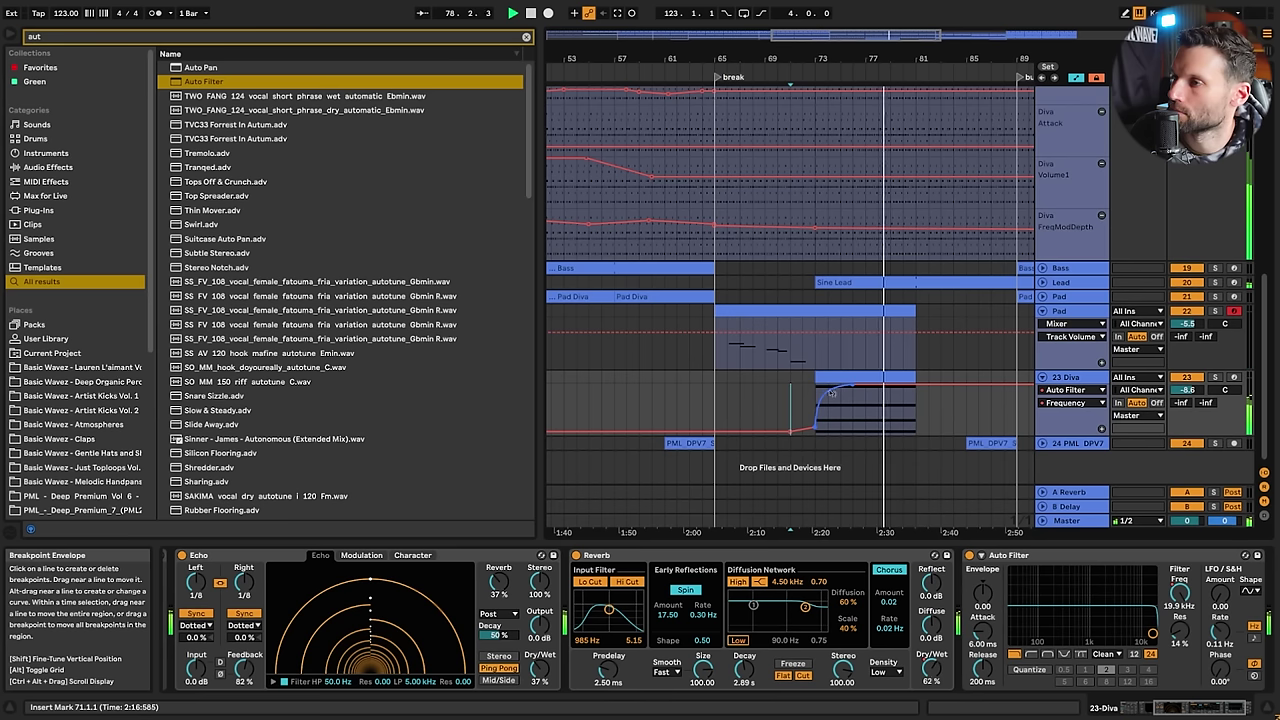
{"action": "left_click_drag", "start_coordinate": [925, 388], "coordinate": [928, 396]}
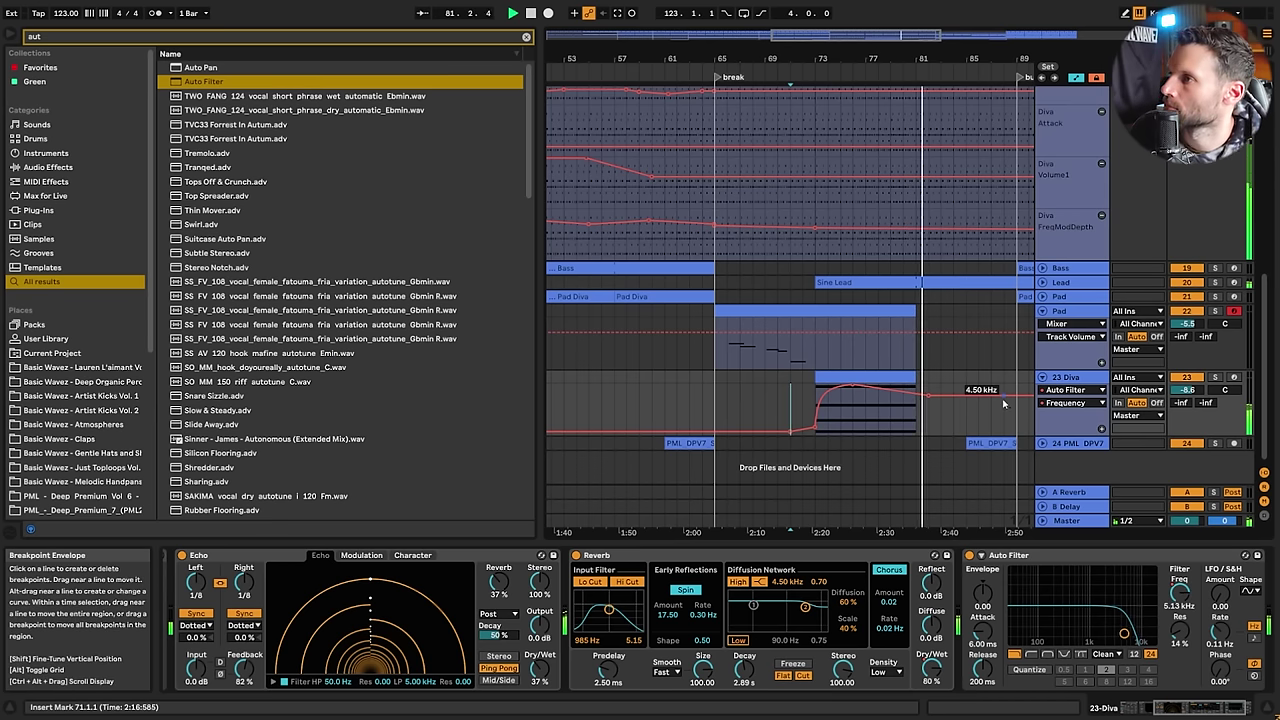
Play the arrangement from bar 63 through the break and unfold the Lead track to examine its Auto Filter frequency automation
{"action": "left_click_drag", "start_coordinate": [990, 36], "coordinate": [988, 66]}
{"action": "key", "text": "space"}
{"action": "left_click_drag", "start_coordinate": [907, 36], "coordinate": [895, 80]}
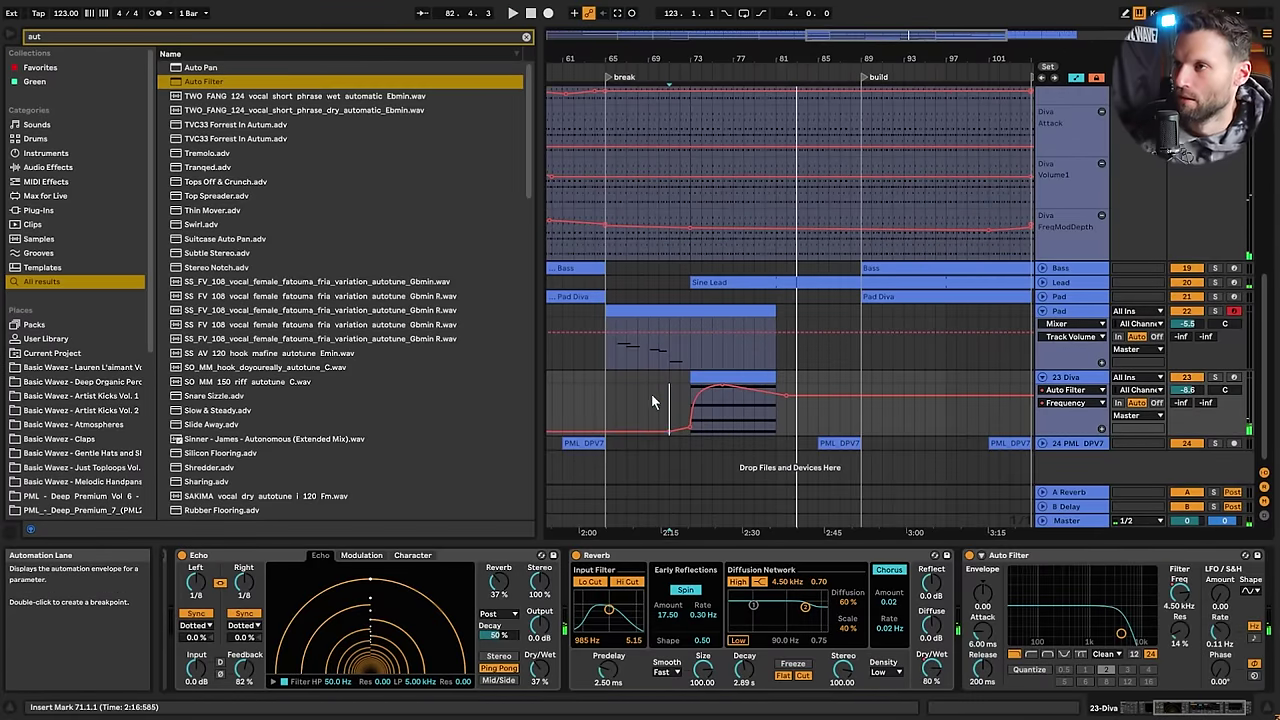
{"action": "left_click", "coordinate": [586, 394]}
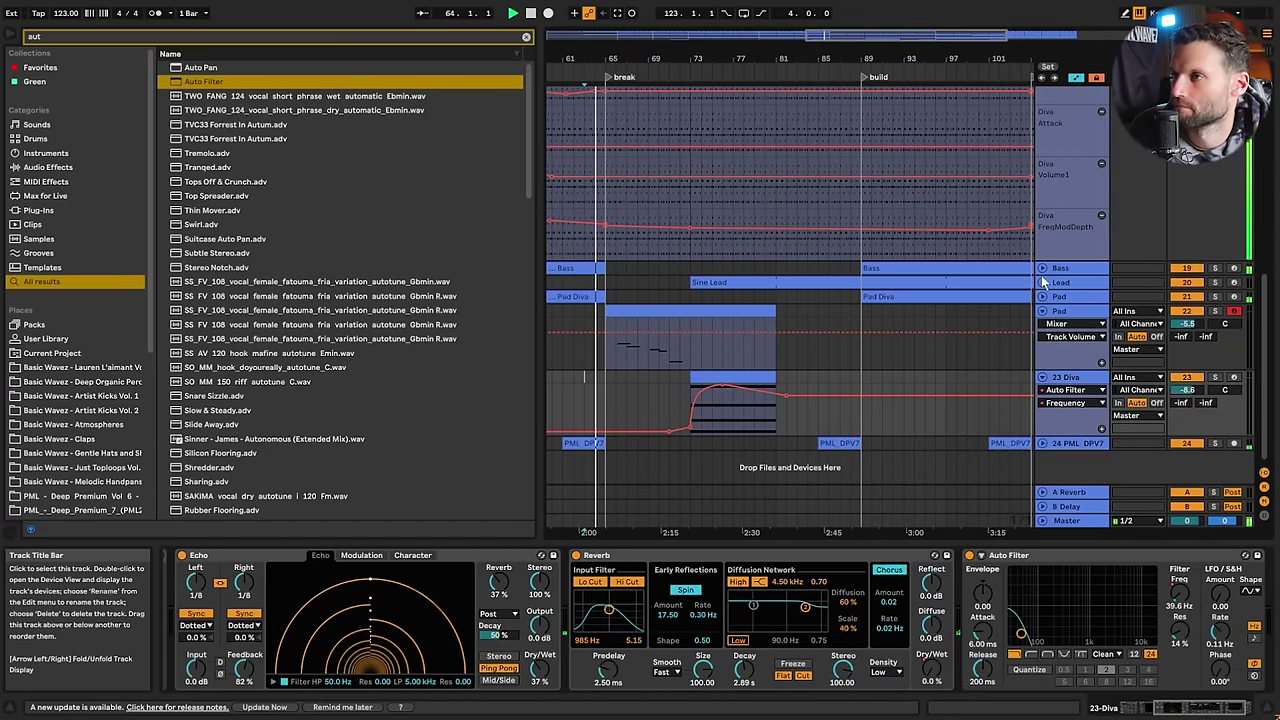
{"action": "left_click", "coordinate": [1010, 286]}
{"action": "key", "text": "Right"}
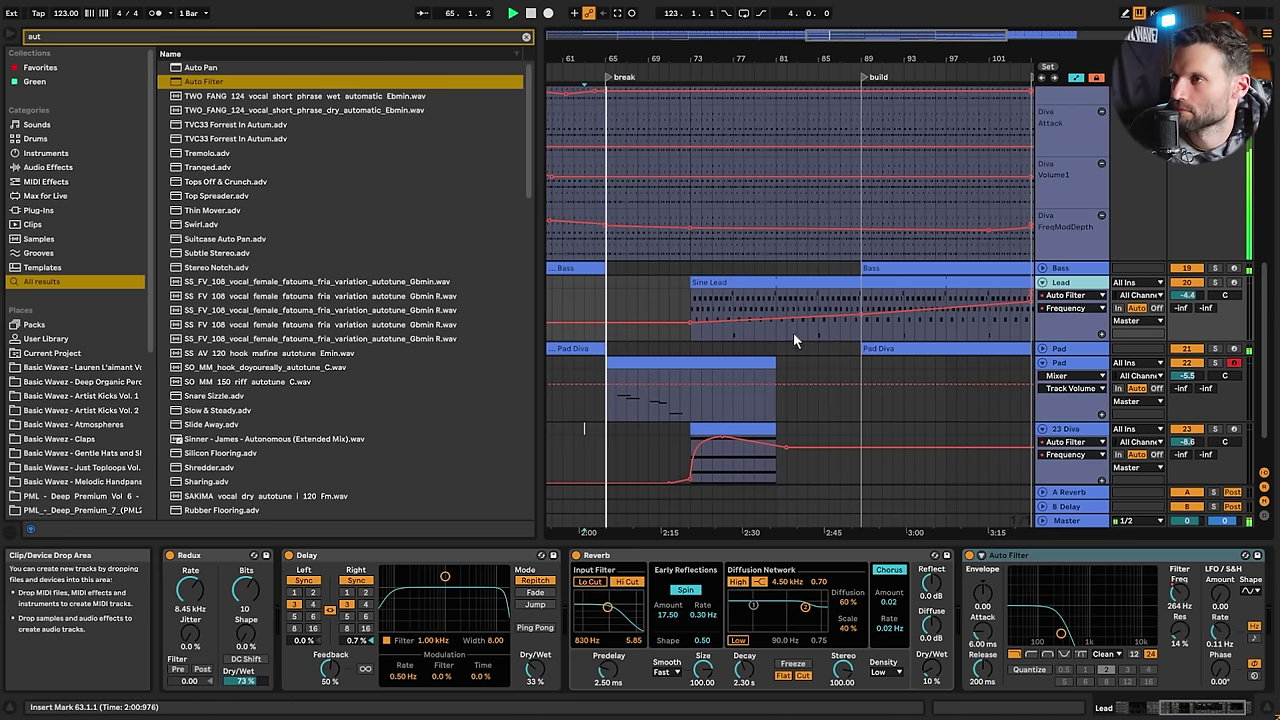
{"action": "scroll", "coordinate": [834, 294], "scroll_direction": "down", "scroll_amount": 3}
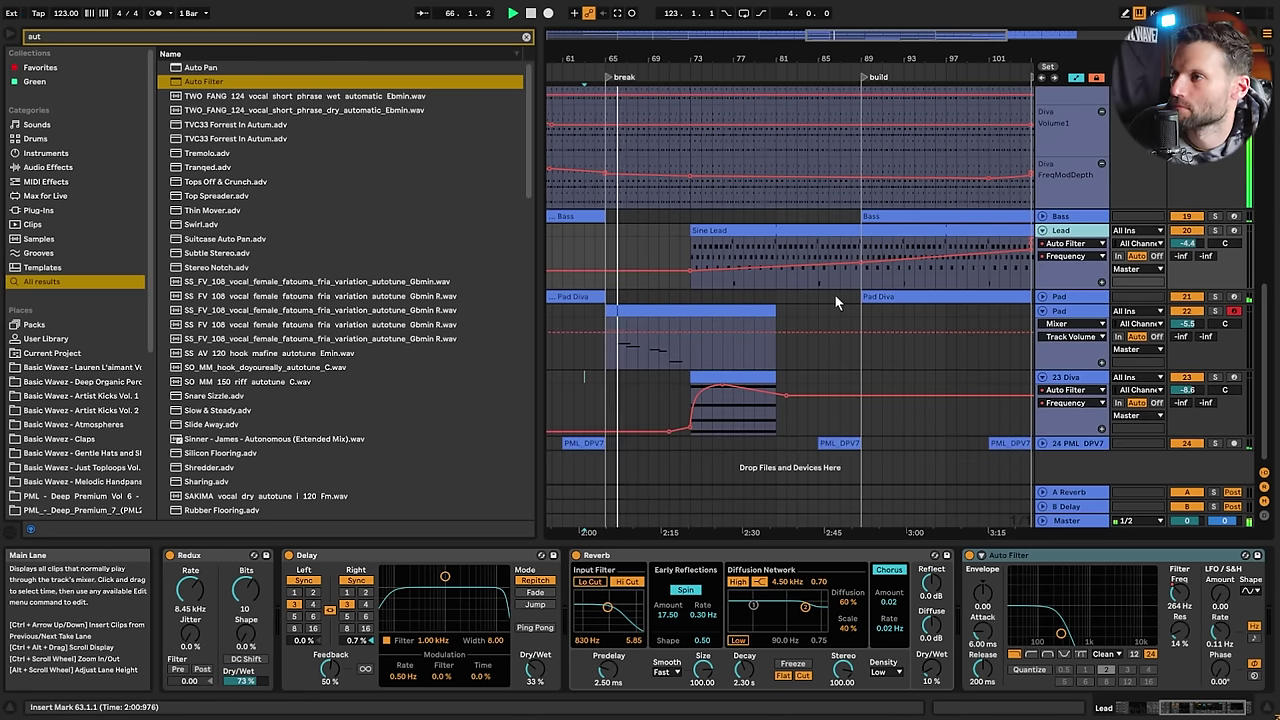
Raise the Lead track's Auto Filter frequency at bar 73 to about 786 Hz and remove the automation point at bar 89
{"action": "scroll", "coordinate": [790, 241], "scroll_direction": "up", "scroll_amount": 1}
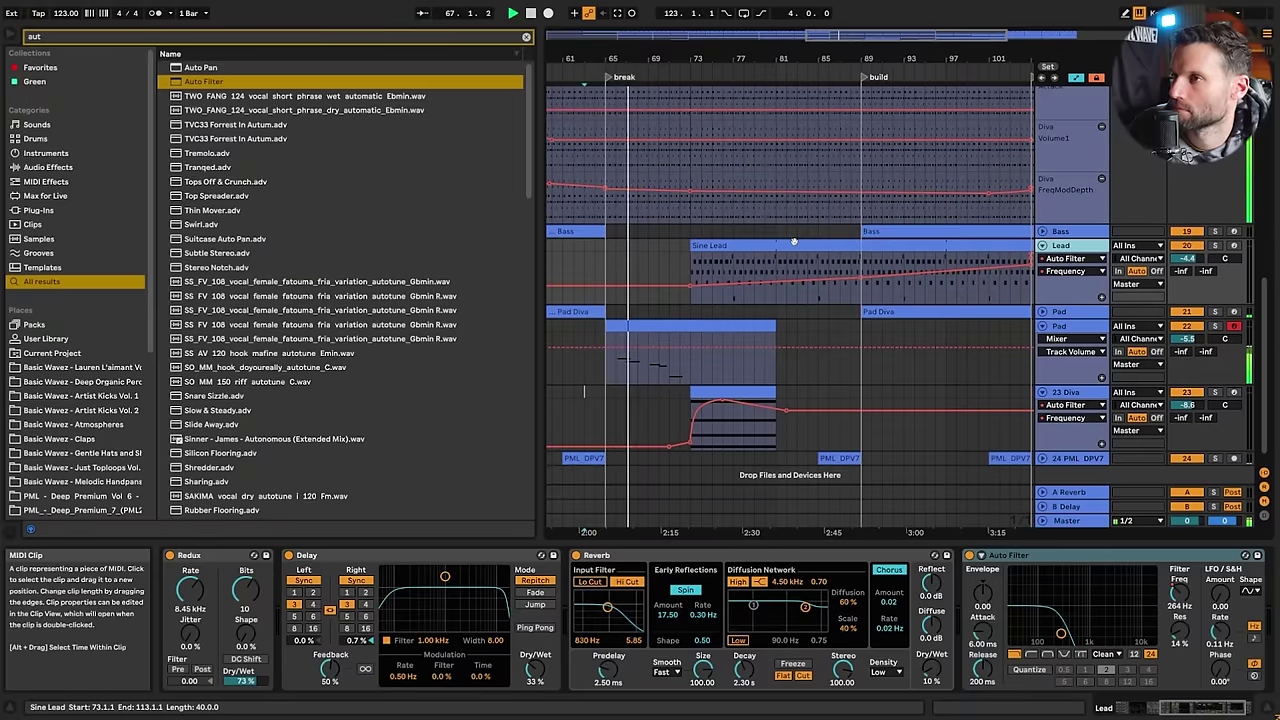
{"action": "scroll", "coordinate": [794, 244], "scroll_direction": "down", "scroll_amount": 1}
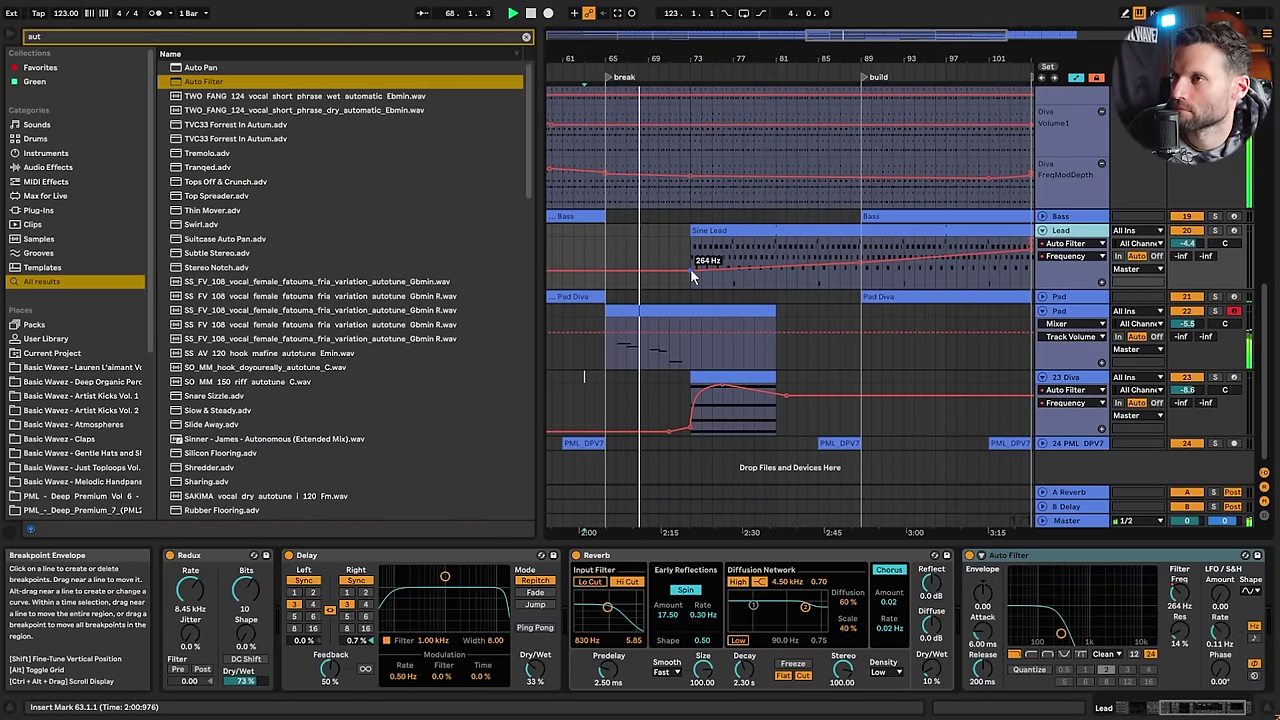
{"action": "left_click_drag", "start_coordinate": [690, 269], "coordinate": [691, 258]}
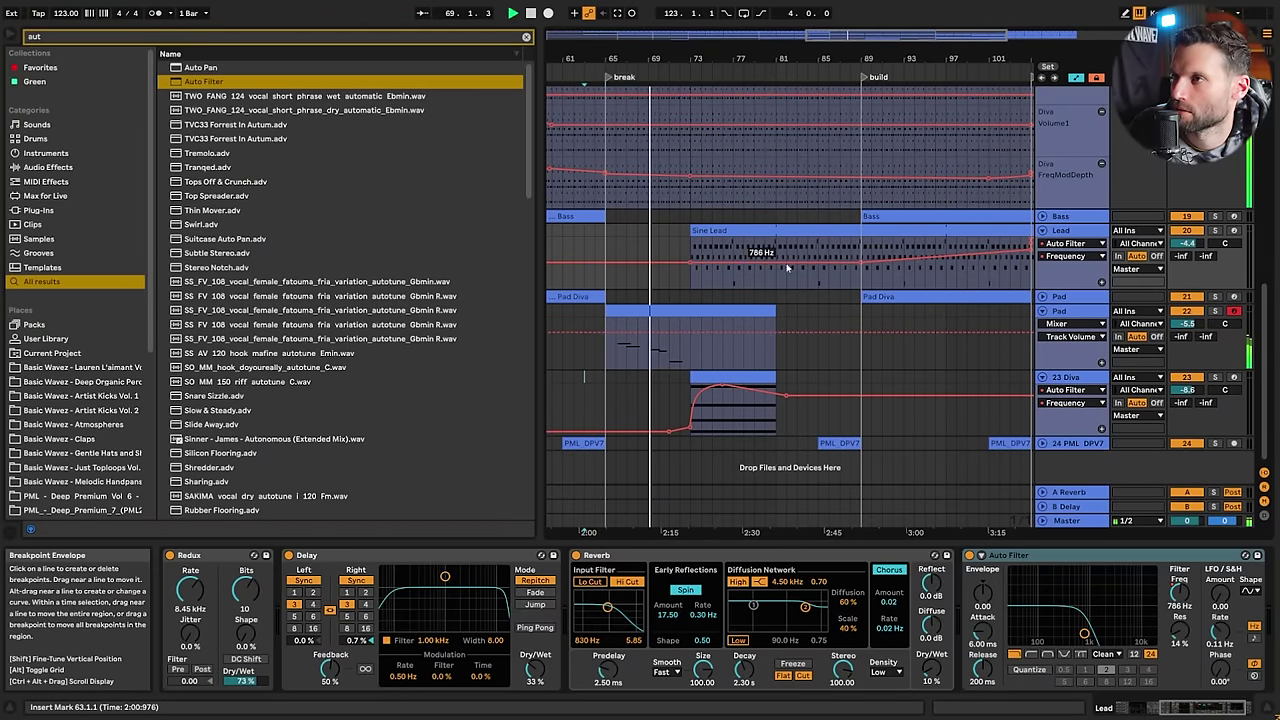
{"action": "left_click", "coordinate": [861, 264]}
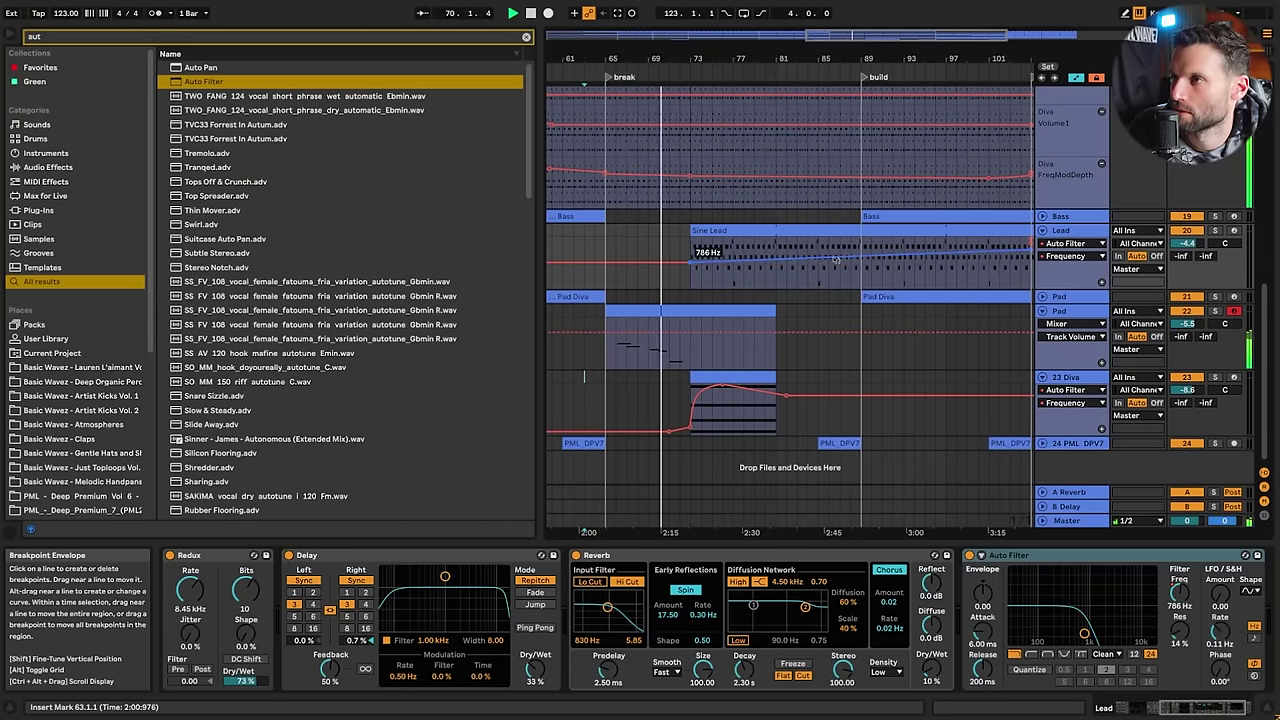
Try moving the Diva clip on track 23 to bar 81 during playback and undo the move
{"action": "left_click_drag", "start_coordinate": [707, 381], "coordinate": [797, 374]}
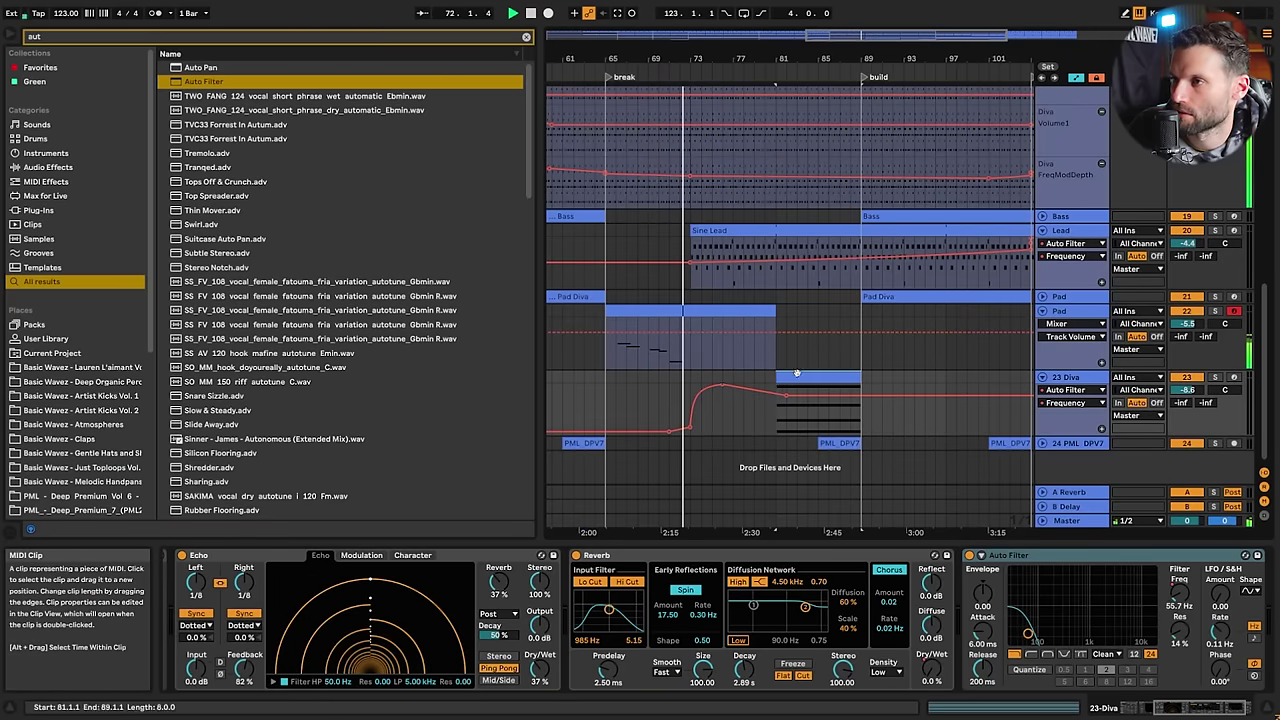
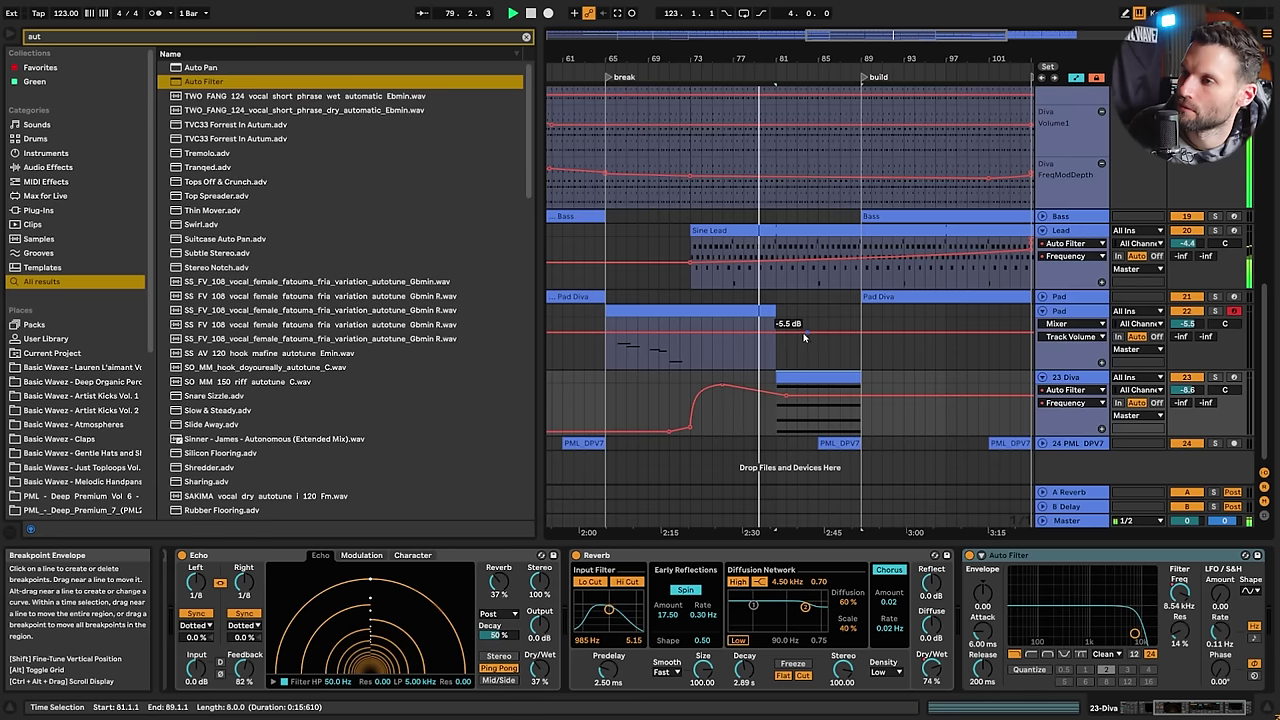
{"action": "key", "text": "ctrl+z"}
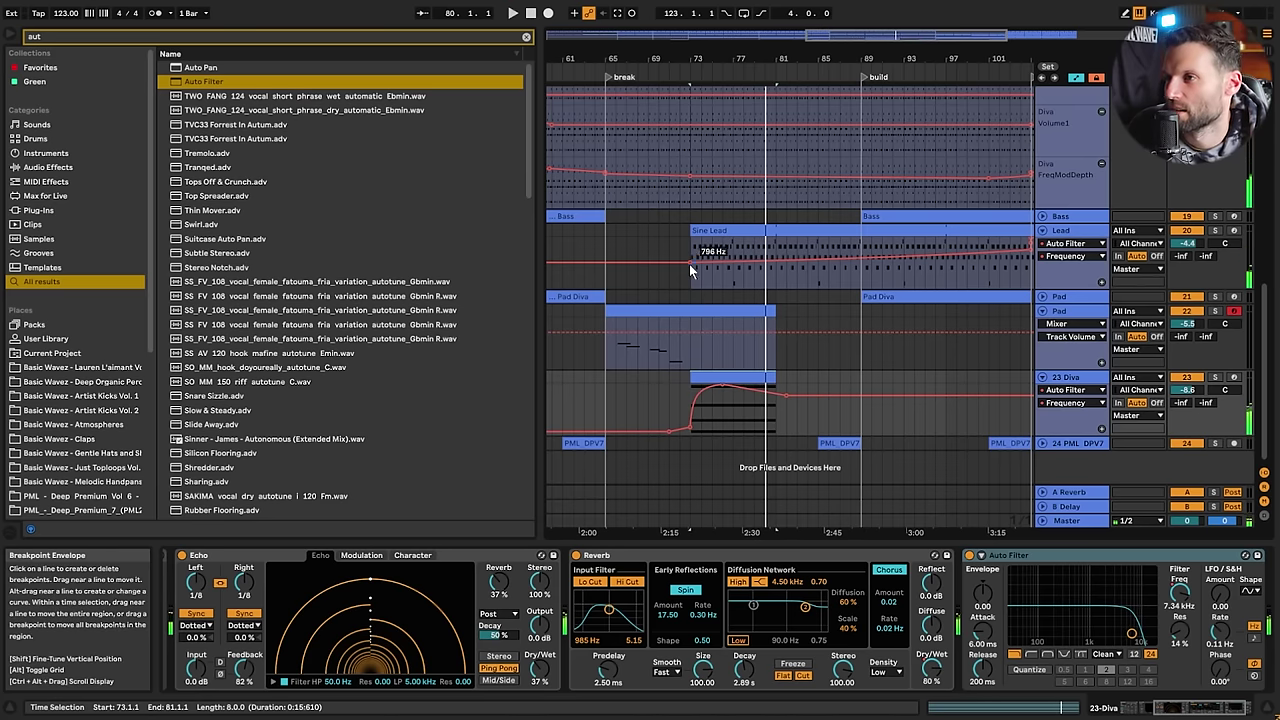
Lower the Lead's Auto Filter frequency at bar 73 to about 146 Hz and play the arrangement from bar 64
{"action": "left_click", "coordinate": [688, 263]}
{"action": "left_click_drag", "start_coordinate": [688, 263], "coordinate": [689, 277]}
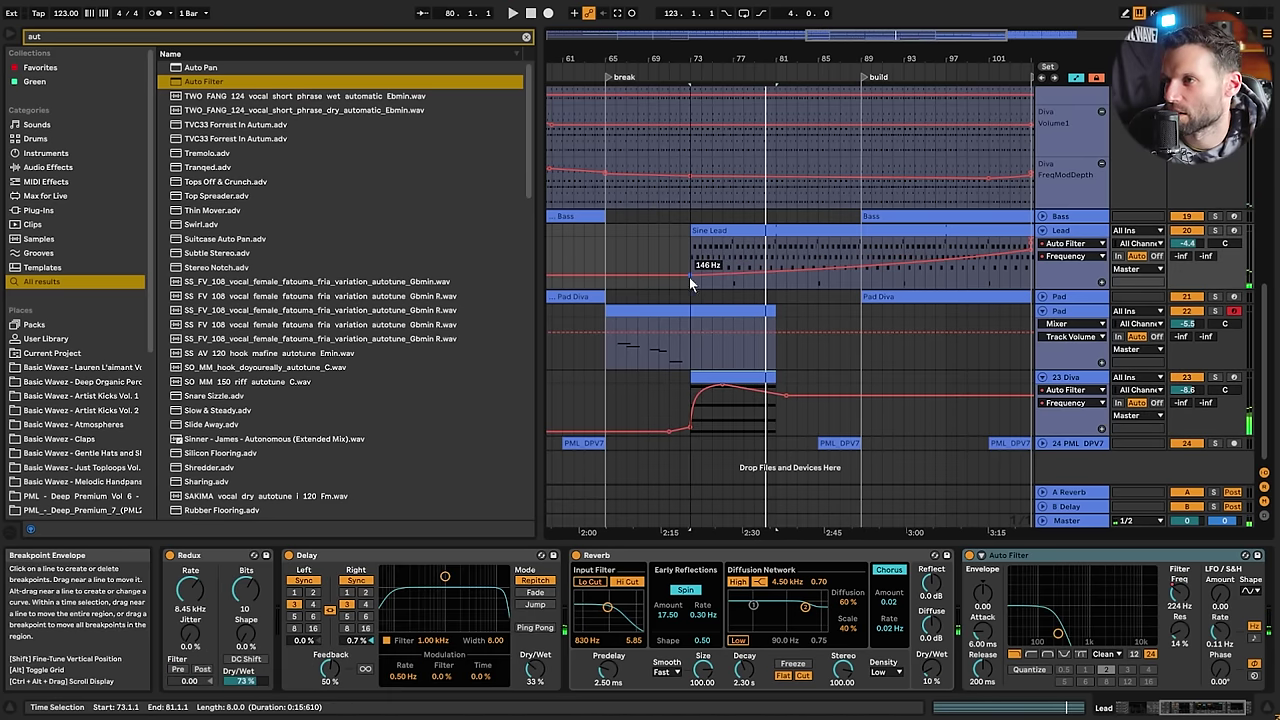
{"action": "left_click", "coordinate": [598, 353]}
{"action": "scroll", "coordinate": [956, 280], "scroll_direction": "up", "scroll_amount": 10}
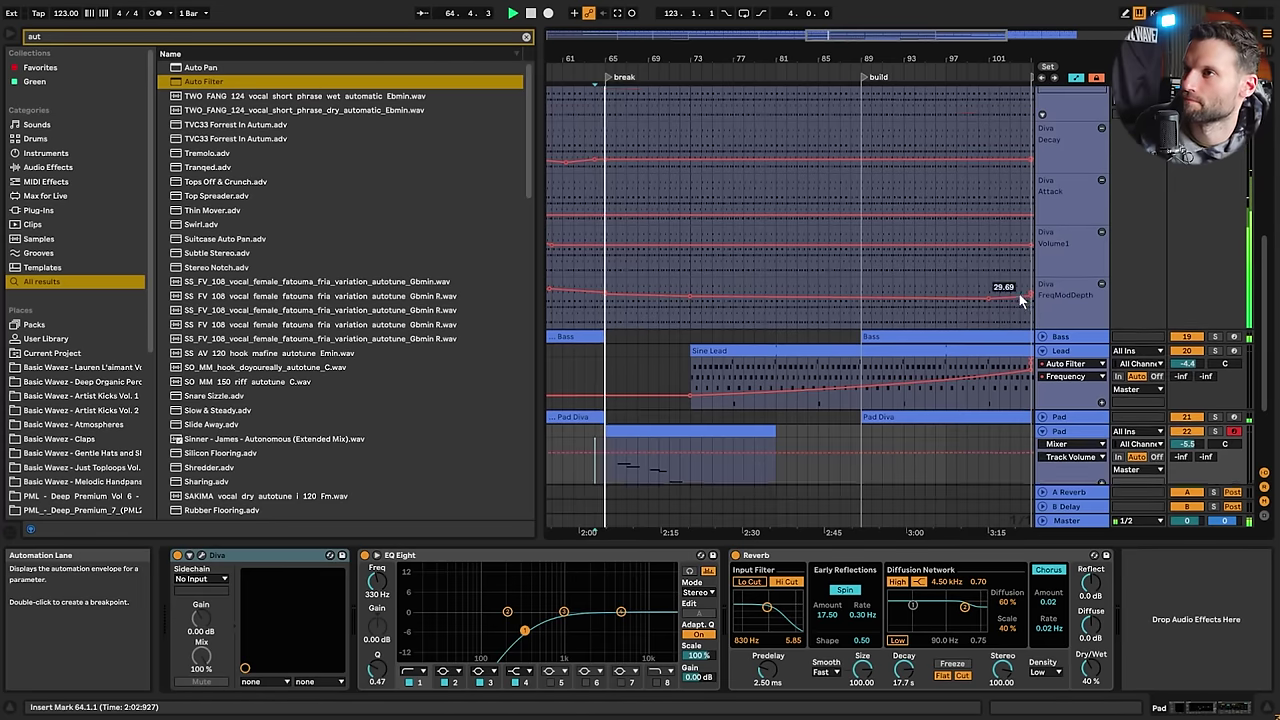
{"action": "scroll", "coordinate": [956, 276], "scroll_direction": "up", "scroll_amount": 3}
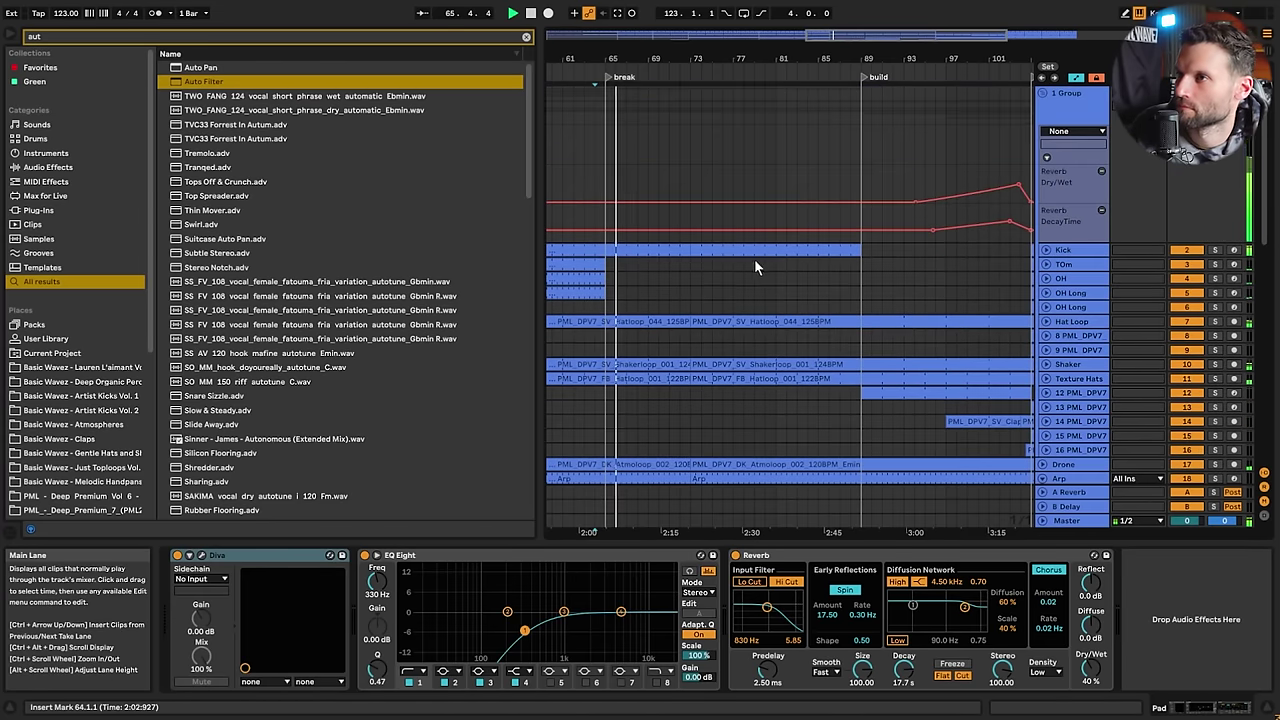
{"action": "scroll", "coordinate": [743, 260], "scroll_direction": "up", "scroll_amount": 2}
{"action": "scroll", "coordinate": [748, 253], "scroll_direction": "down", "scroll_amount": 10}
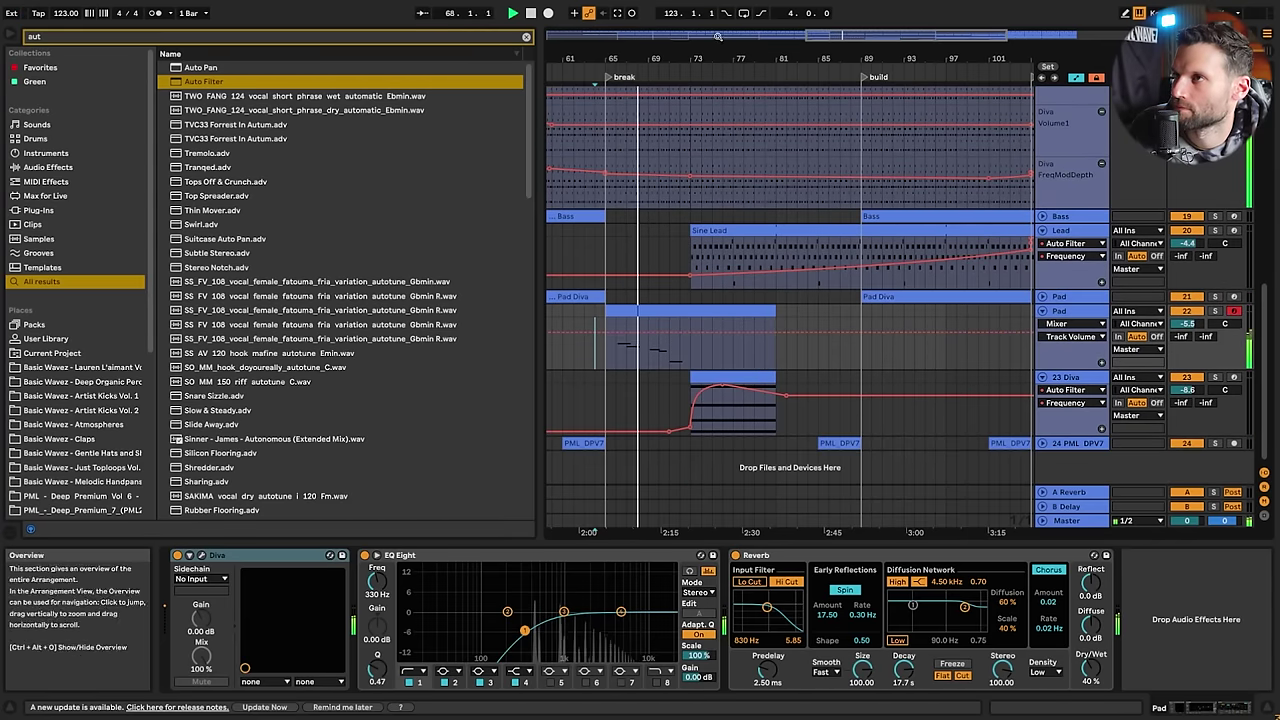
Unfold the Bass track and copy the drop's bass pattern into the break from bar 73 to bar 89
{"action": "left_click_drag", "start_coordinate": [700, 59], "coordinate": [737, 44]}
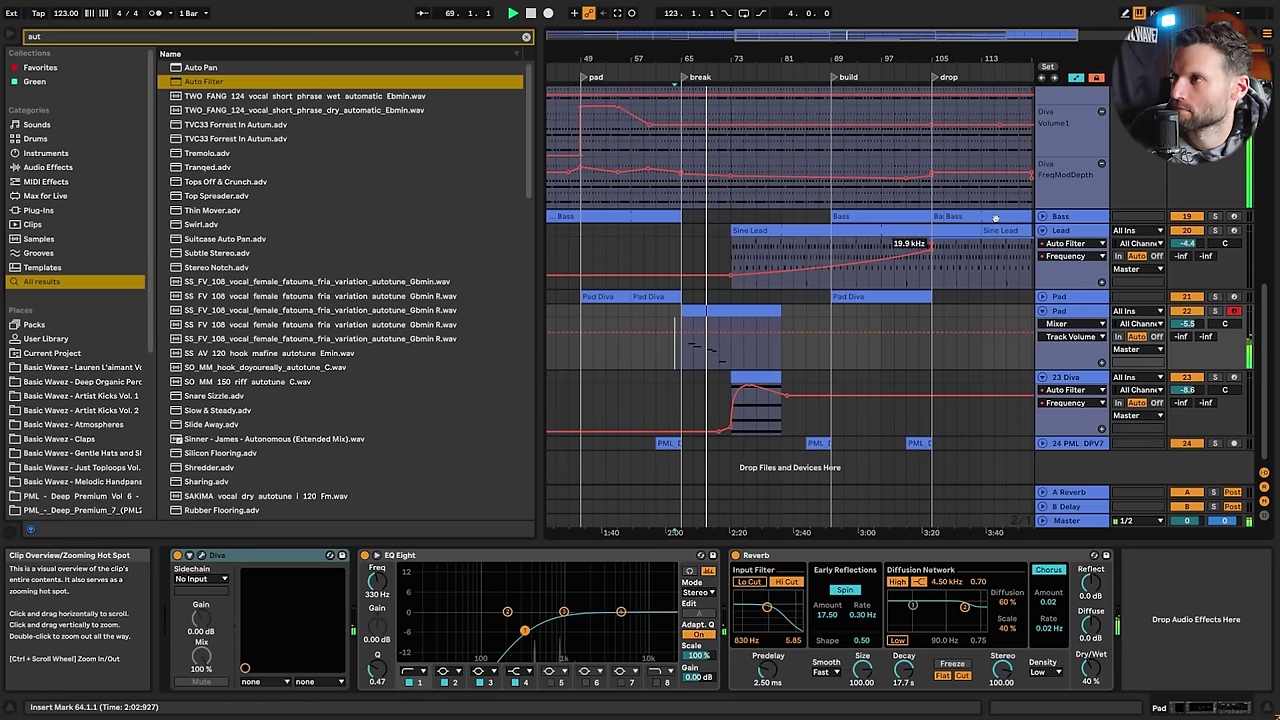
{"action": "left_click", "coordinate": [1043, 217]}
{"action": "left_click", "coordinate": [865, 230]}
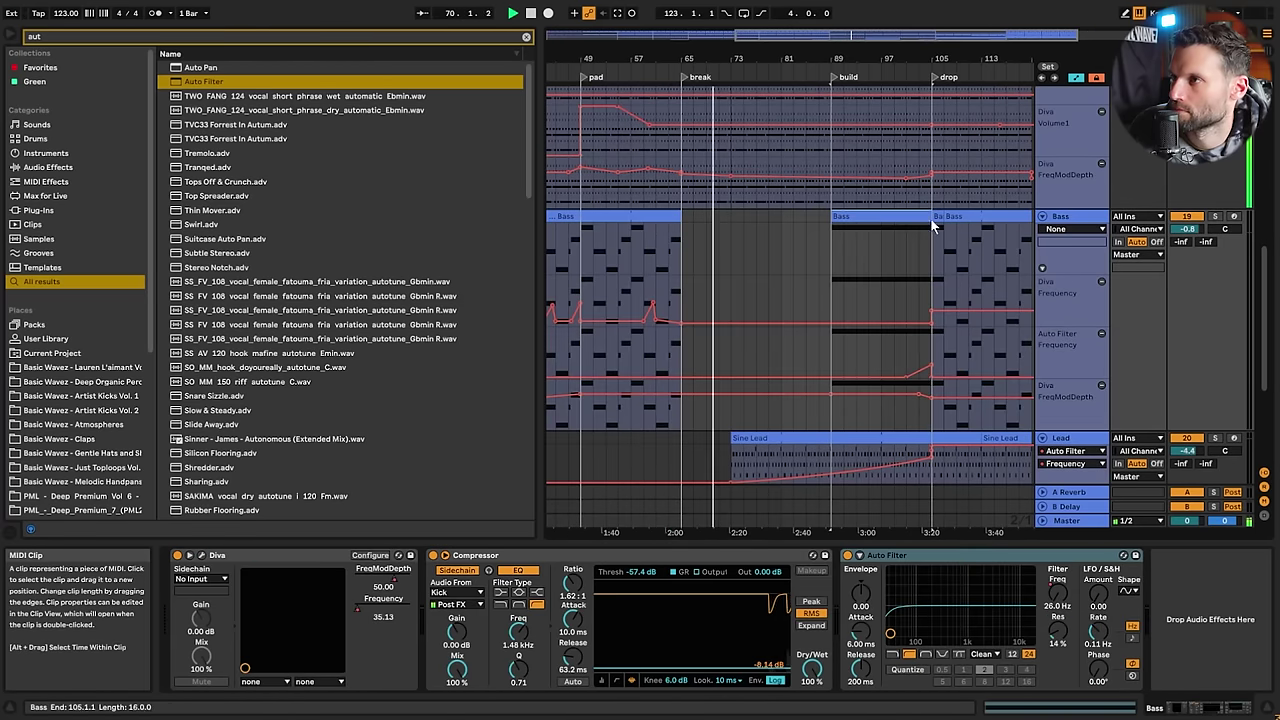
{"action": "left_click", "coordinate": [966, 216]}
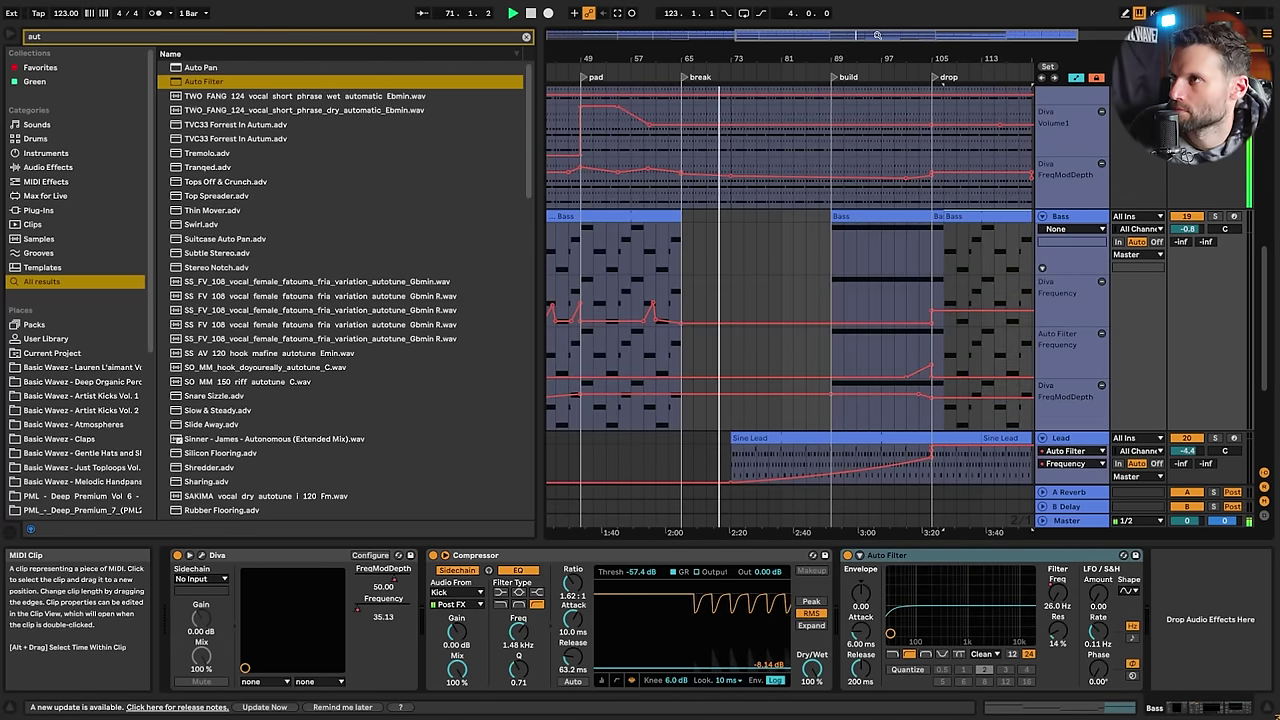
{"action": "mouse_move", "coordinate": [978, 59]}
{"action": "left_mouse_down"}
{"action": "mouse_move", "coordinate": [859, 46]}
{"action": "mouse_move", "coordinate": [916, 60]}
{"action": "left_mouse_up"}
{"action": "left_click_drag", "start_coordinate": [882, 216], "coordinate": [684, 216]}
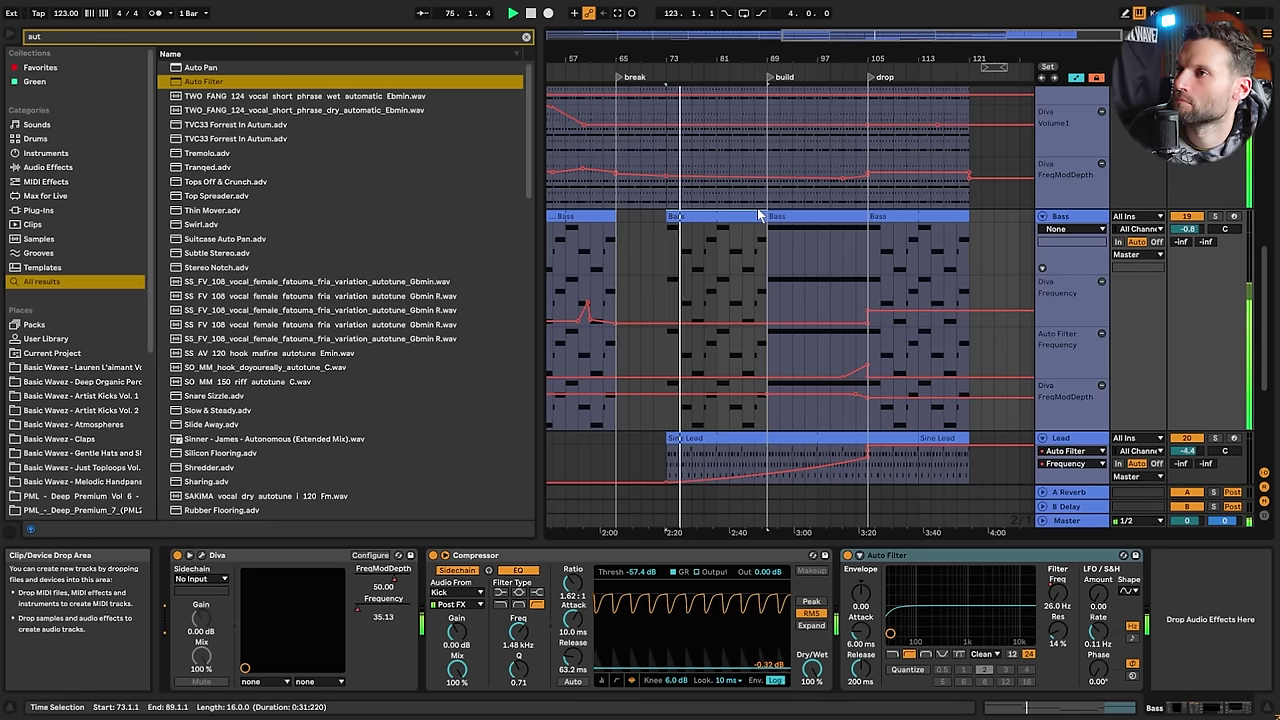
Examine the notes of the copied Bass clip in the break and play the arrangement from bar 63
{"action": "double_click", "coordinate": [700, 220]}
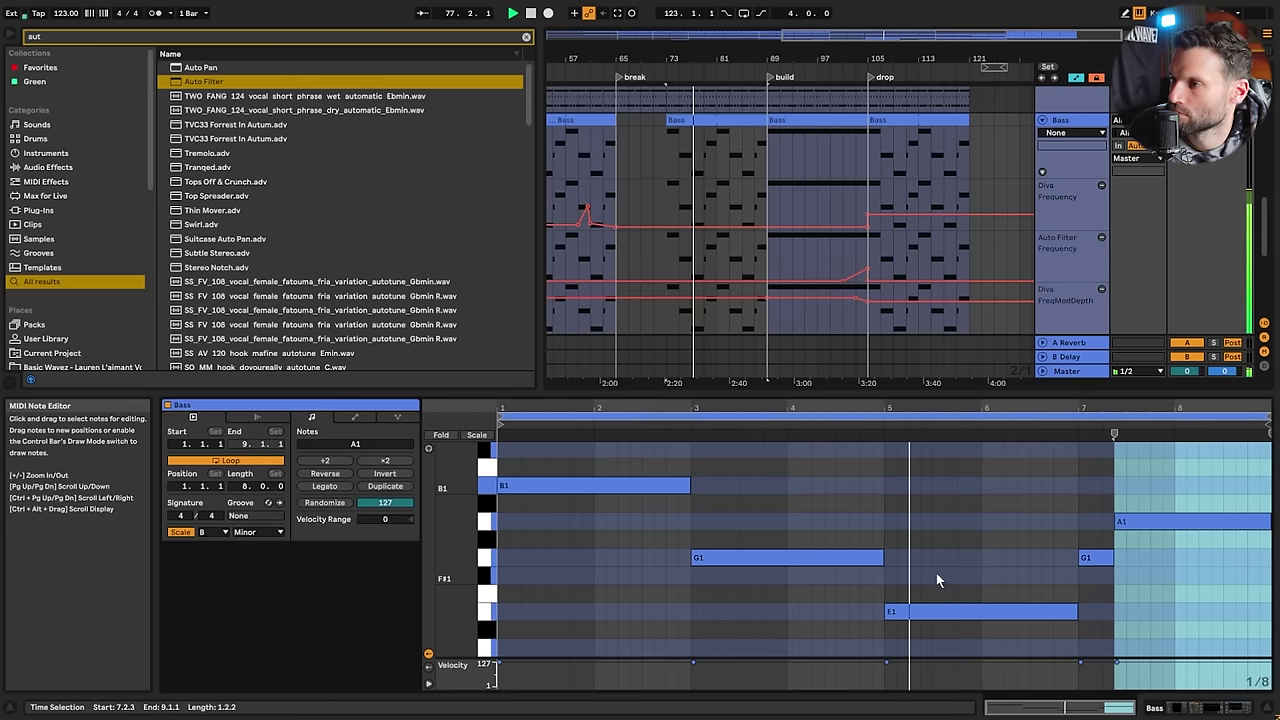
{"action": "scroll", "coordinate": [930, 570], "scroll_direction": "up", "scroll_amount": 3}
{"action": "scroll", "coordinate": [770, 585], "scroll_direction": "down", "scroll_amount": 1}
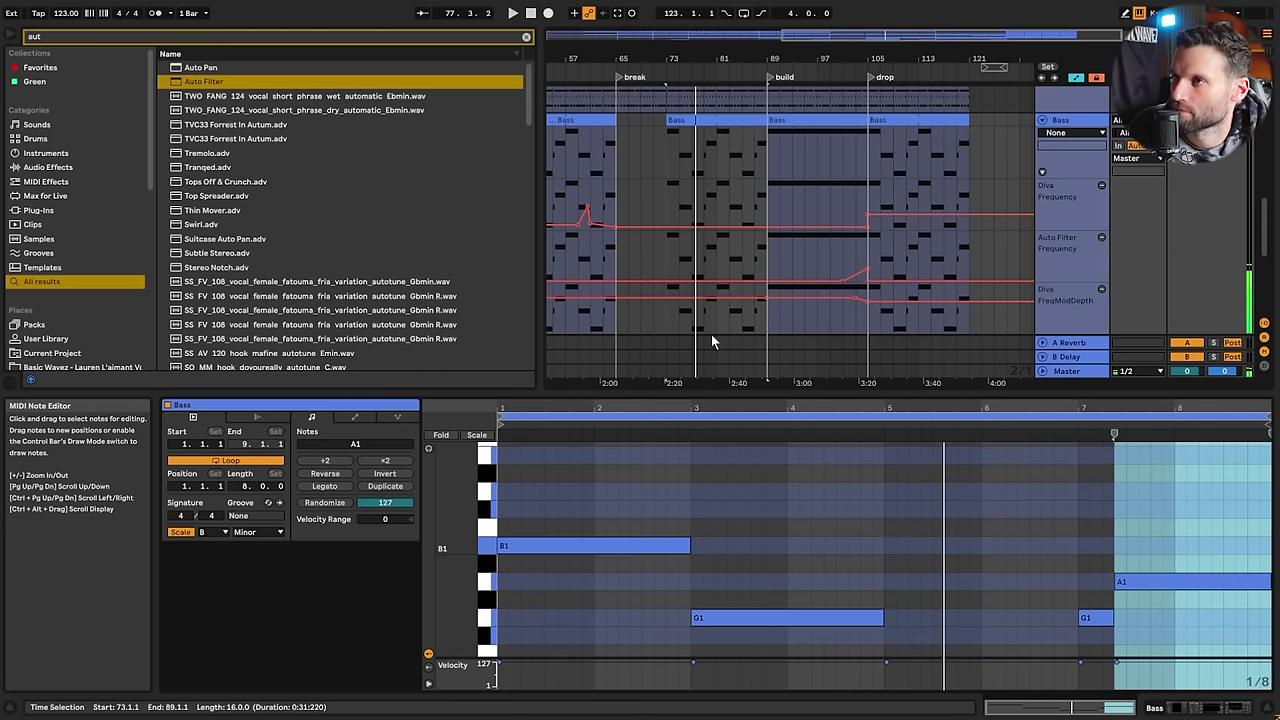
{"action": "left_click", "coordinate": [664, 143]}
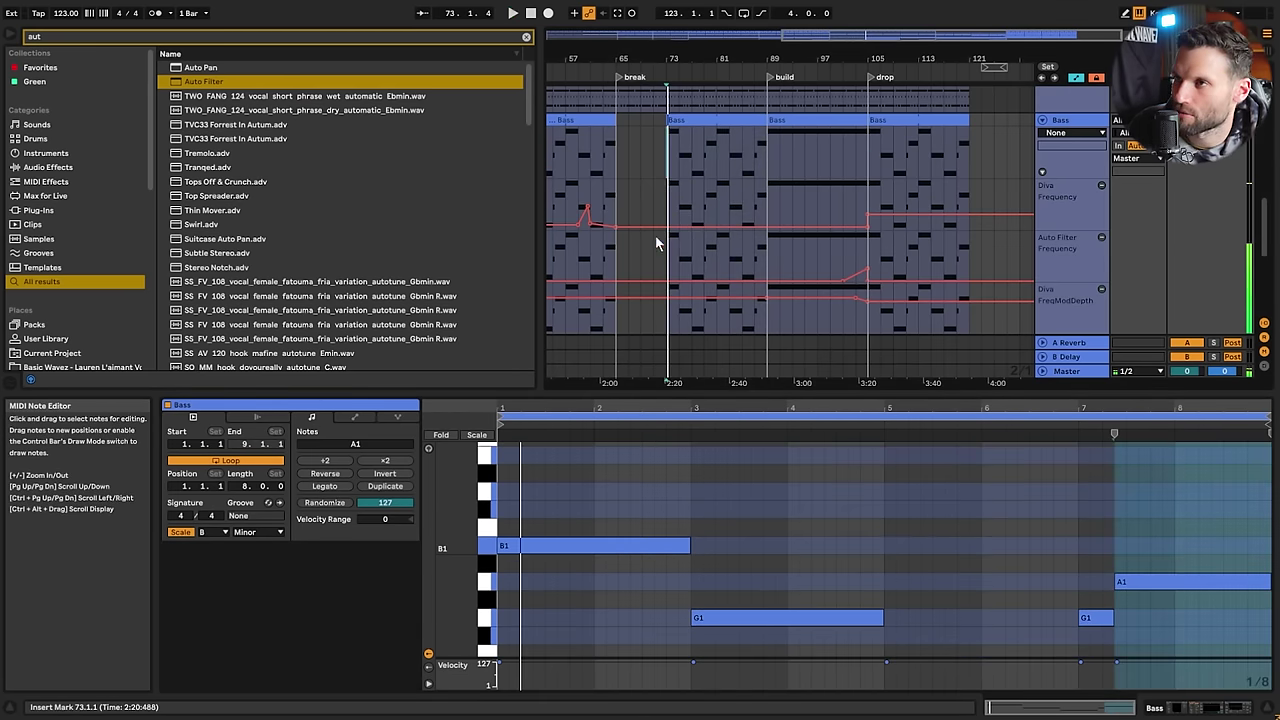
{"action": "left_click", "coordinate": [608, 152]}
{"action": "key", "text": "space"}
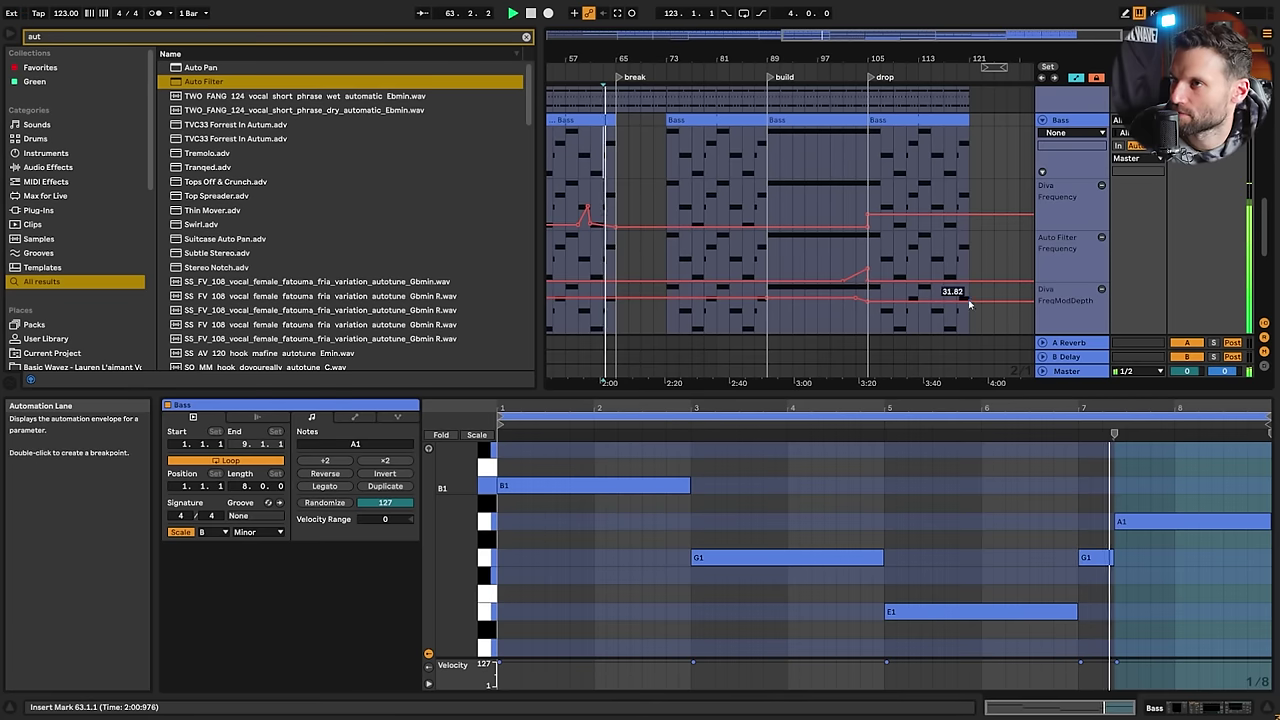
Add a second Auto Filter at the end of track 23's device chain
{"action": "scroll", "coordinate": [829, 165], "scroll_direction": "down", "scroll_amount": 5}
{"action": "scroll", "coordinate": [822, 170], "scroll_direction": "down", "scroll_amount": 3}
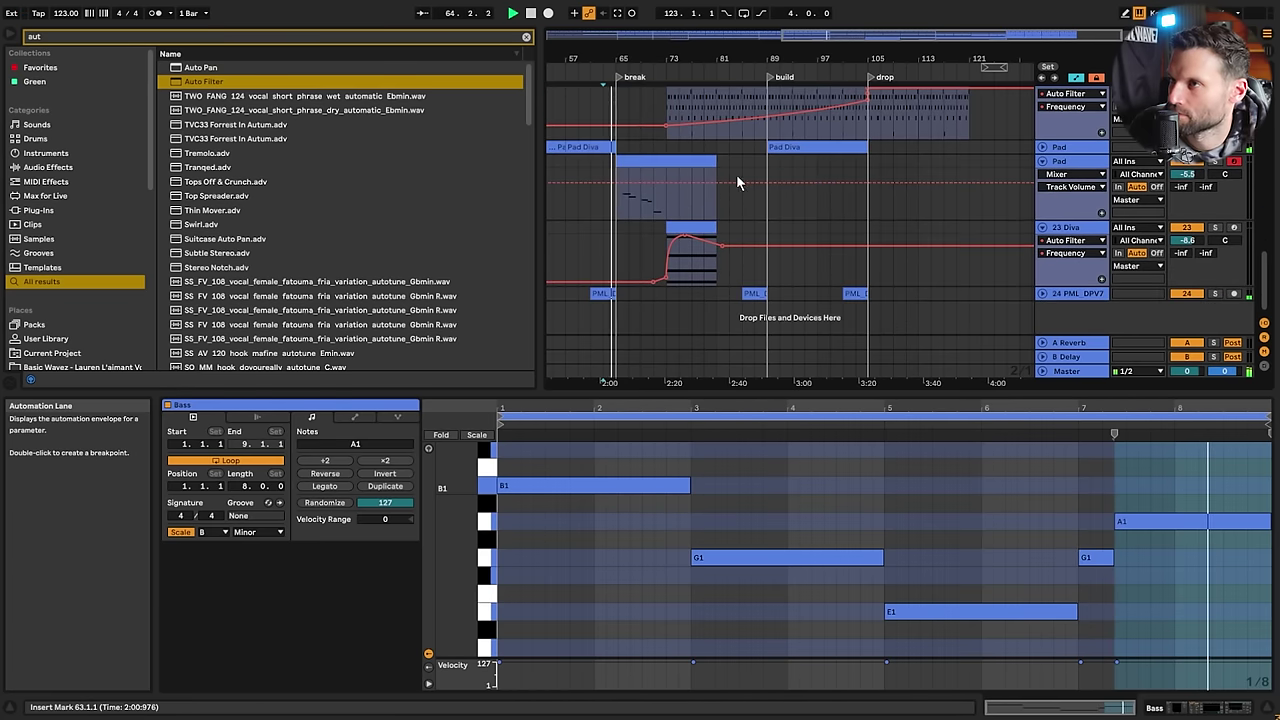
{"action": "scroll", "coordinate": [740, 173], "scroll_direction": "up", "scroll_amount": 3}
{"action": "left_click", "coordinate": [690, 274]}
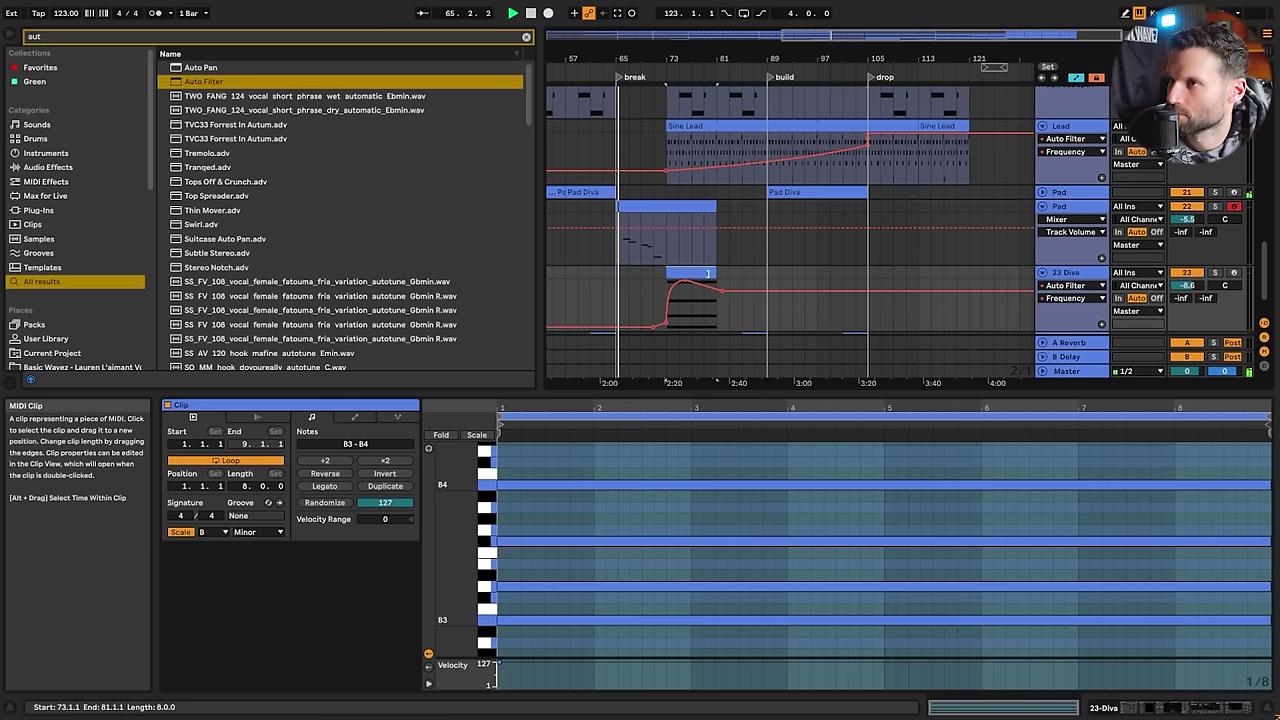
{"action": "left_click_drag", "start_coordinate": [749, 54], "coordinate": [886, 250]}
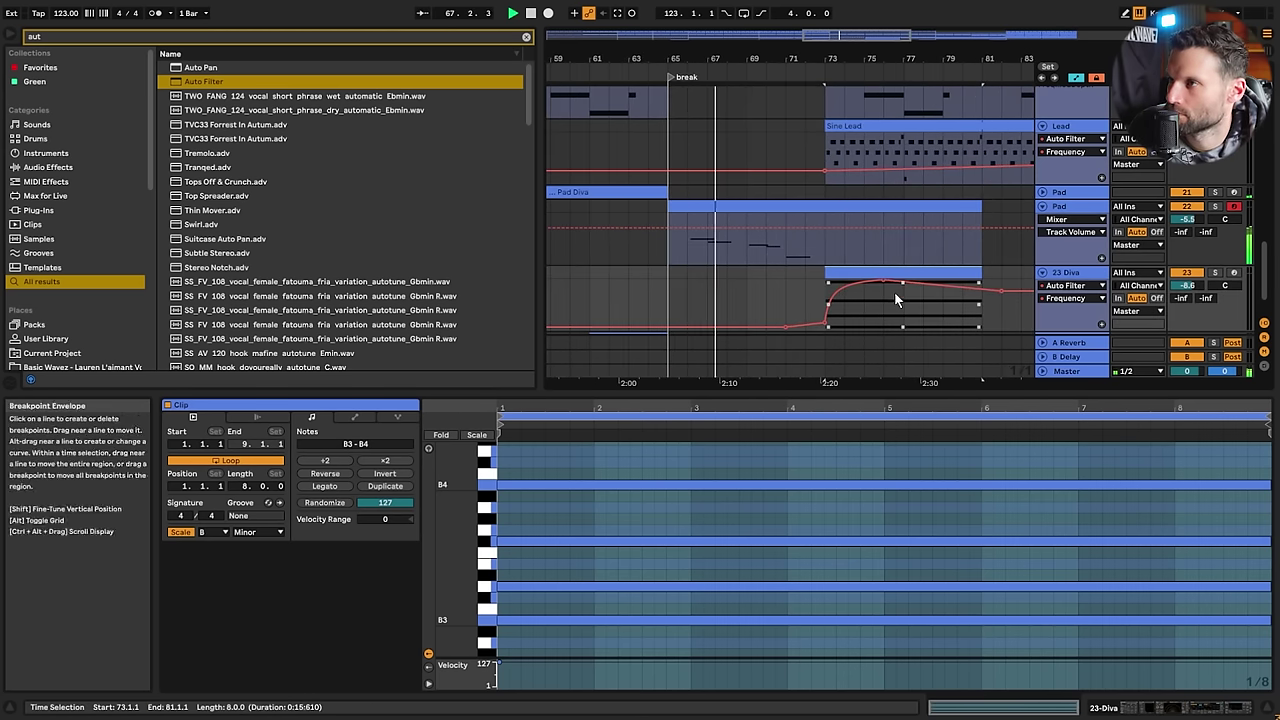
{"action": "left_click", "coordinate": [1055, 274]}
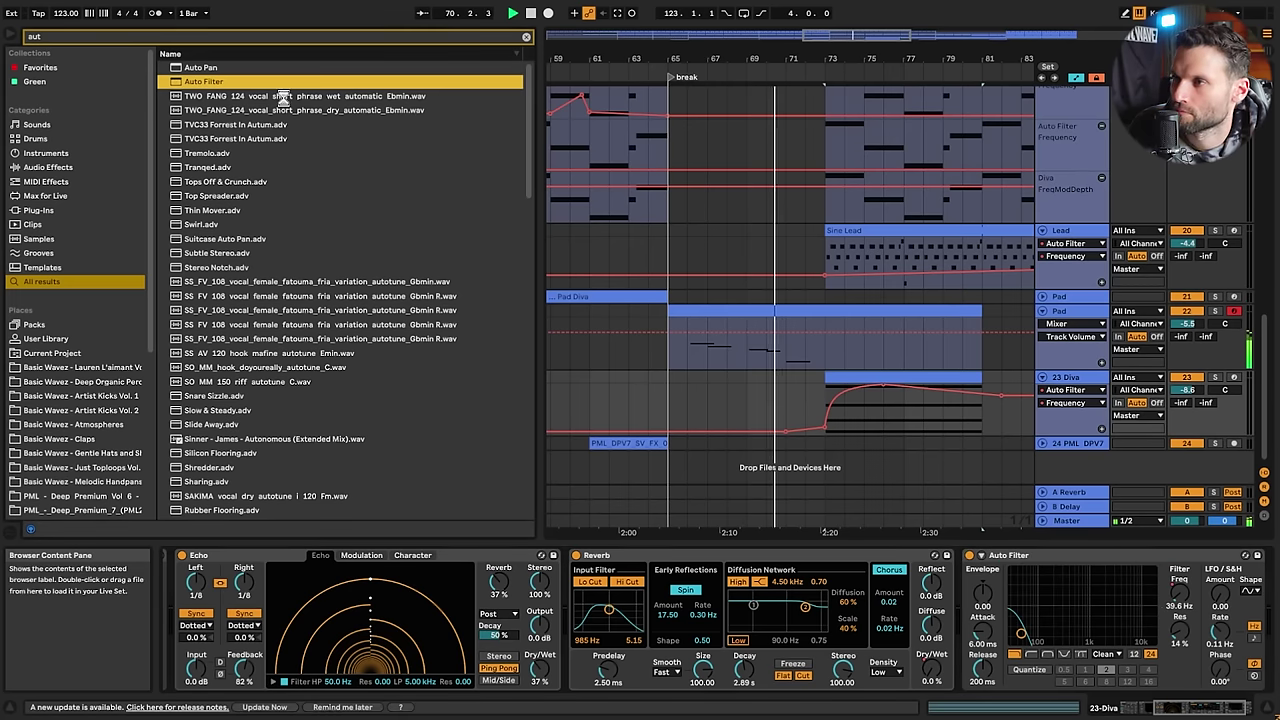
{"action": "double_click", "coordinate": [204, 81]}
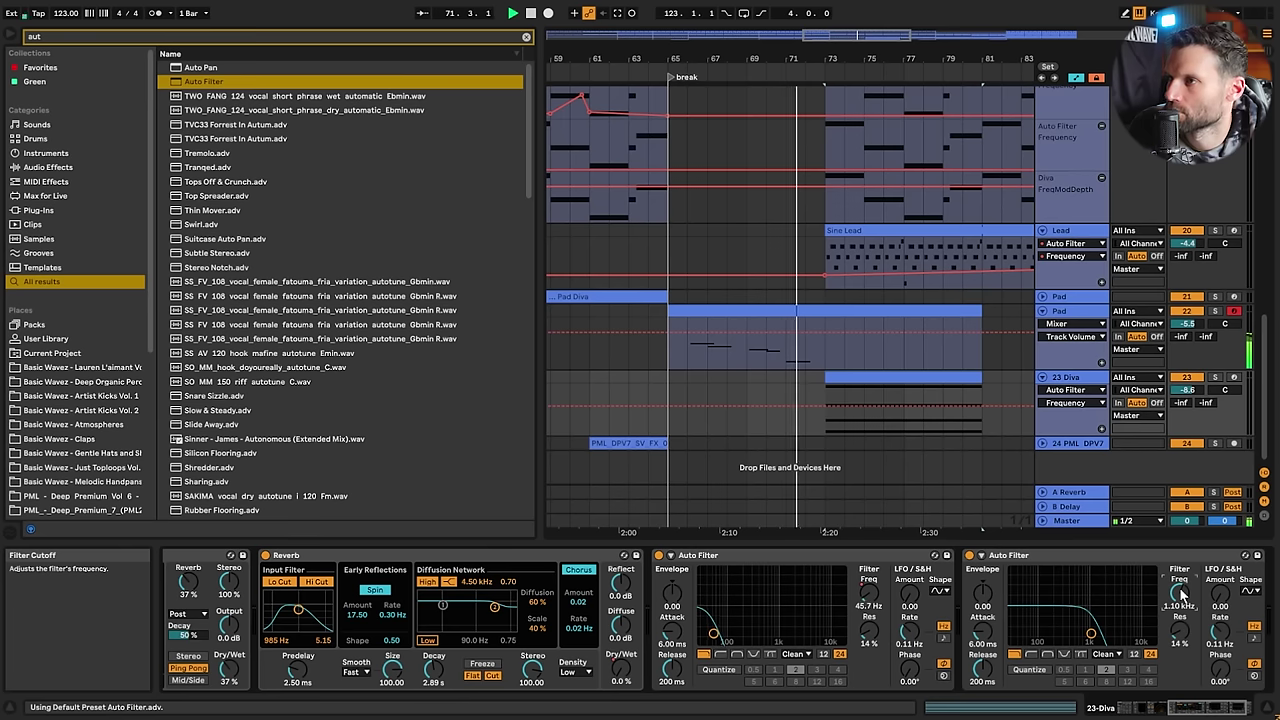
Split the Bass clip in the break at bar 75
{"action": "scroll", "coordinate": [1020, 263], "scroll_direction": "up", "scroll_amount": 2}
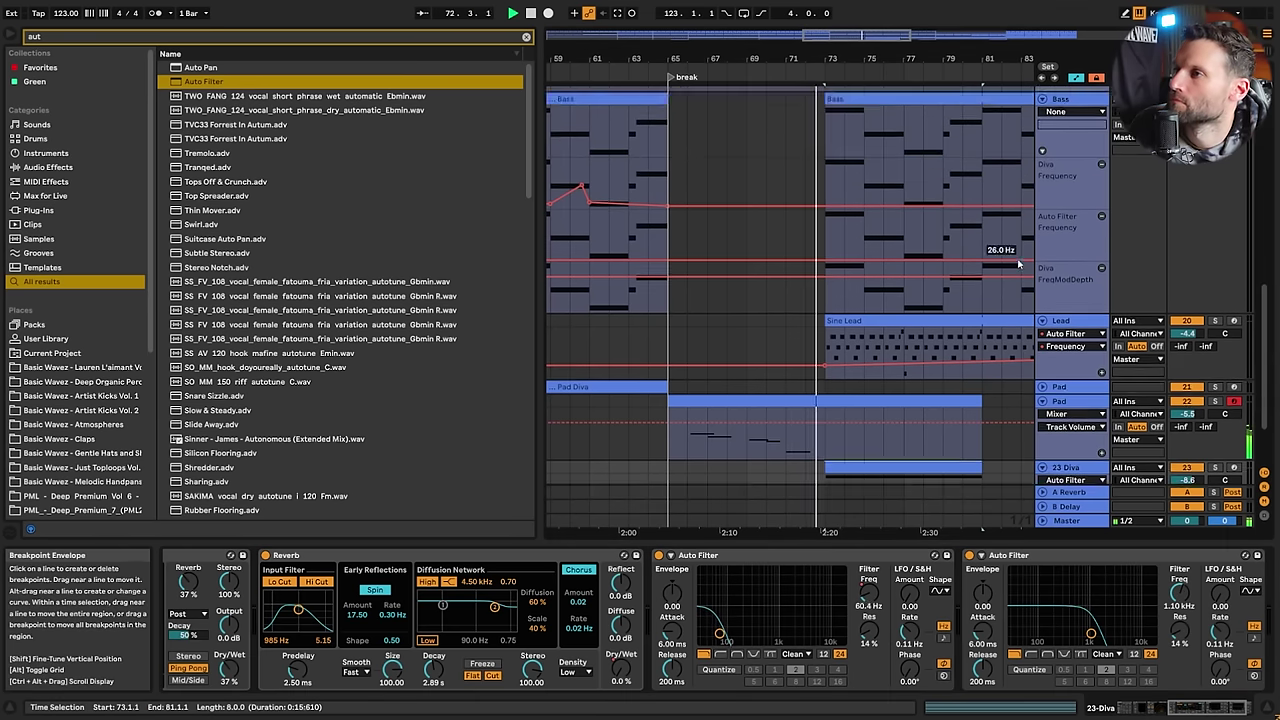
{"action": "scroll", "coordinate": [1018, 264], "scroll_direction": "up", "scroll_amount": 4}
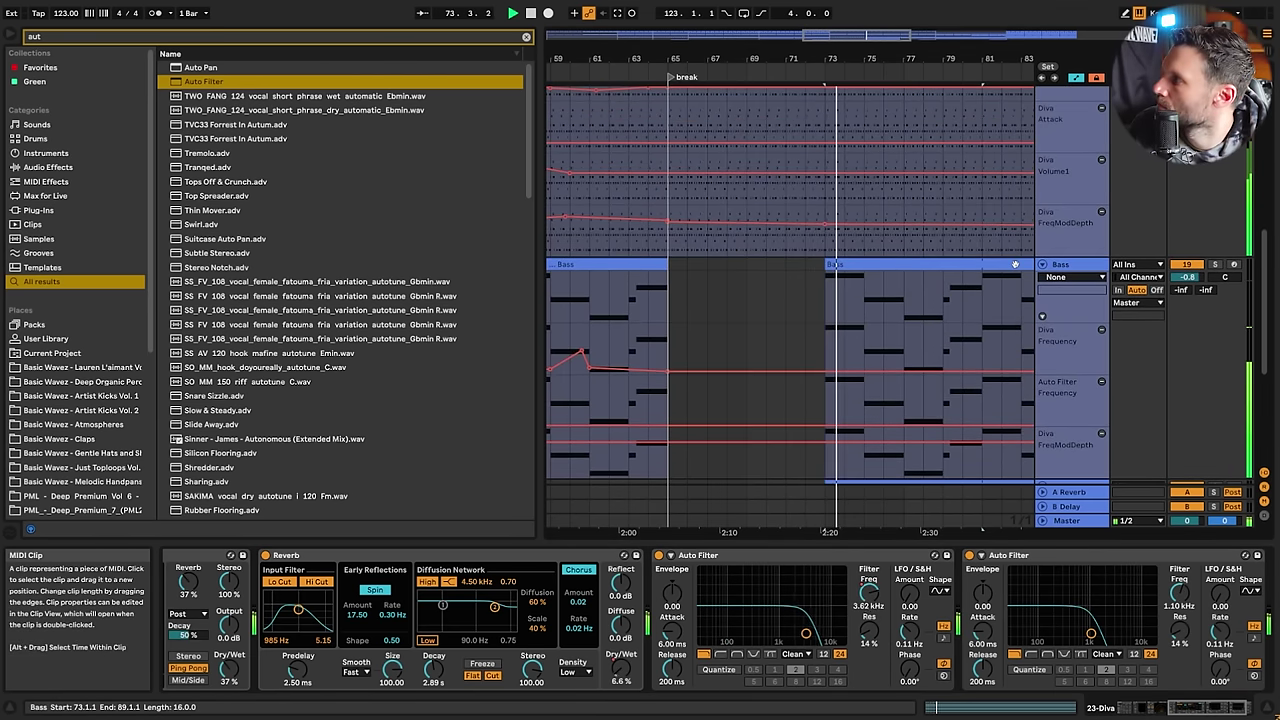
{"action": "left_click", "coordinate": [871, 293]}
{"action": "key", "text": "ctrl+e"}
{"action": "left_click", "coordinate": [875, 265]}
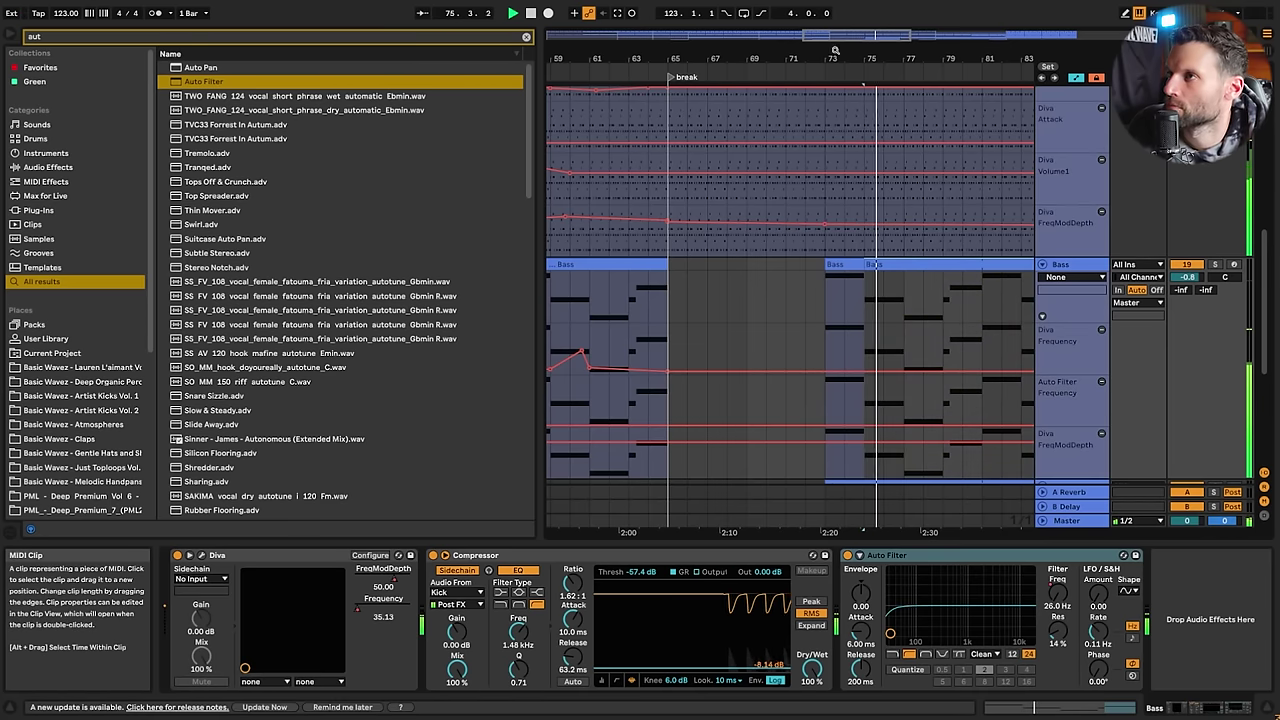
Copy the build's sustained Bass clip over the break's bass from bar 73 to bar 89 and play from bar 73
{"action": "key", "text": "space"}
{"action": "left_click_drag", "start_coordinate": [836, 50], "coordinate": [685, 14]}
{"action": "left_click", "coordinate": [812, 262]}
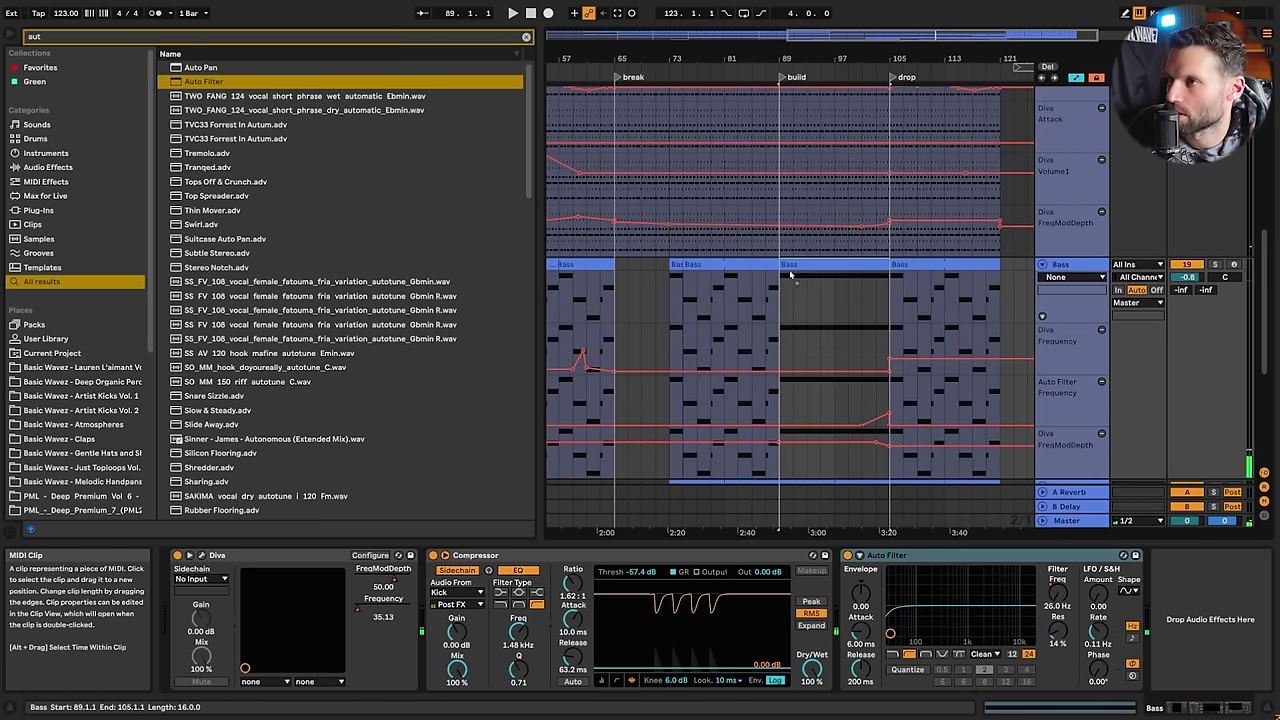
{"action": "left_click_drag", "start_coordinate": [790, 274], "coordinate": [675, 288]}
{"action": "left_click", "coordinate": [675, 288]}
{"action": "key", "text": "space"}
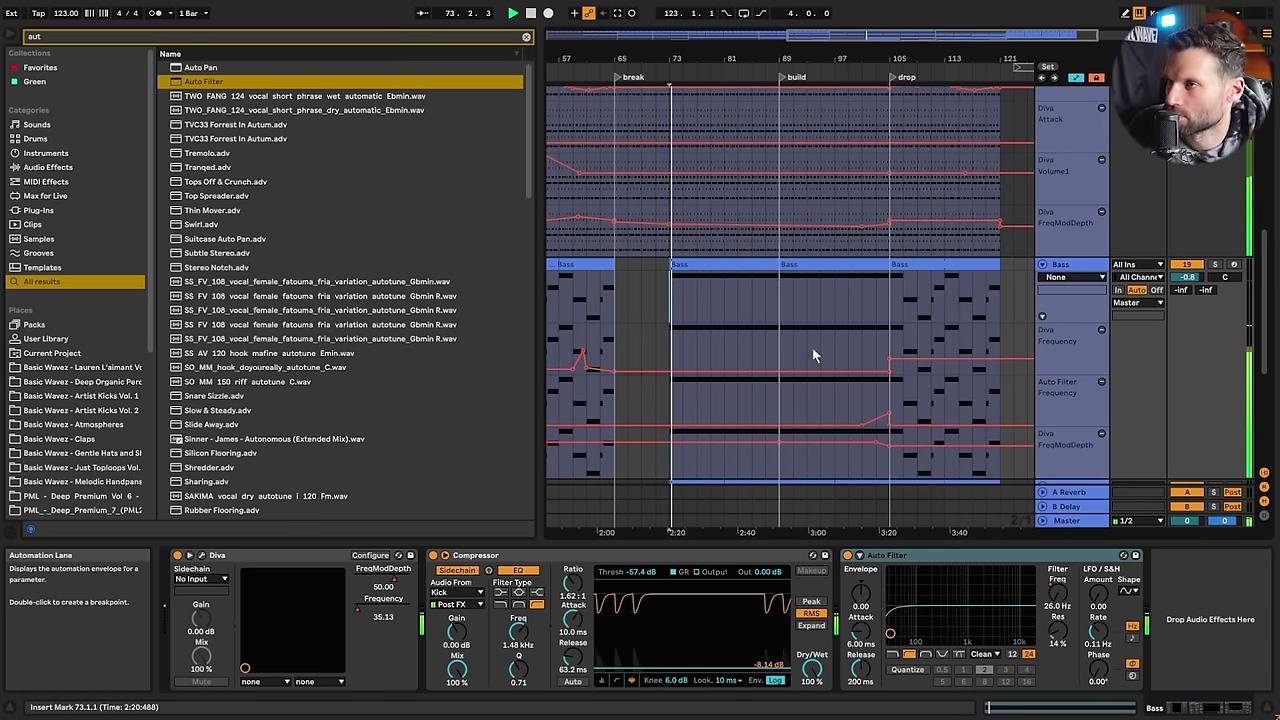
Automate the Bass track's Auto Filter frequency to rise from bar 81 to about 86.9 Hz at bar 89
{"action": "scroll", "coordinate": [778, 301], "scroll_direction": "down", "scroll_amount": 2}
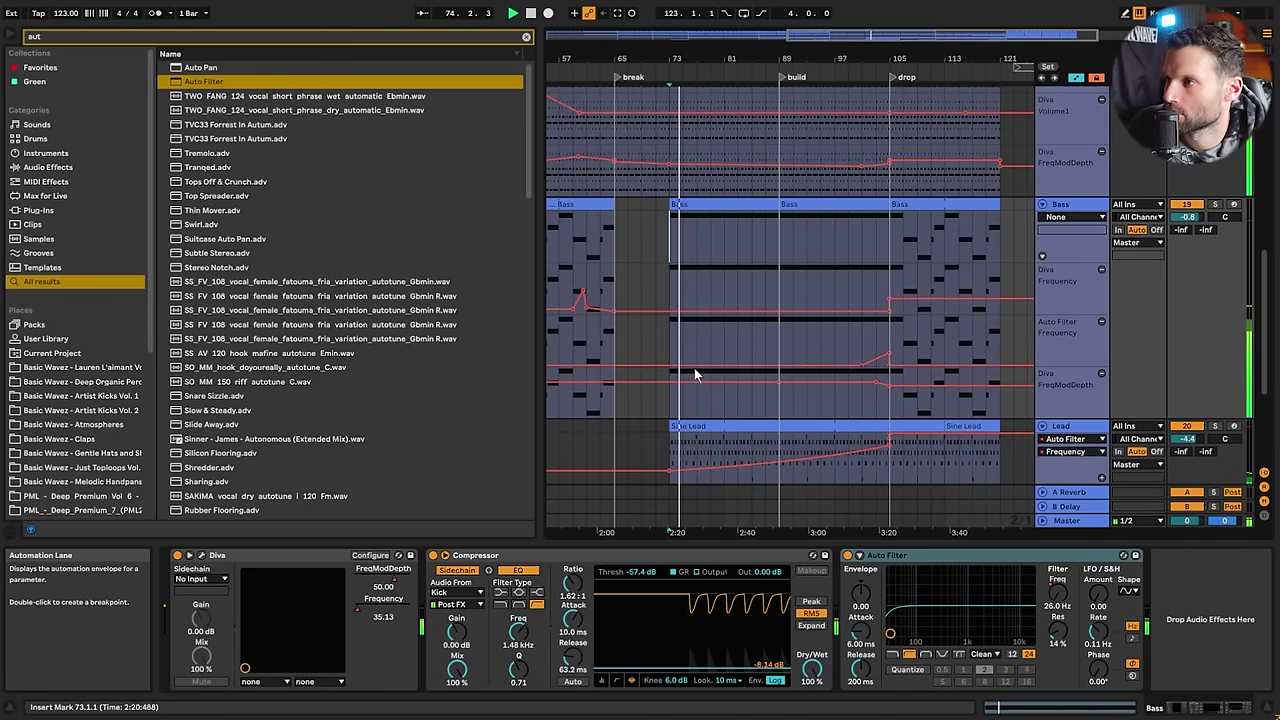
{"action": "left_click", "coordinate": [753, 365]}
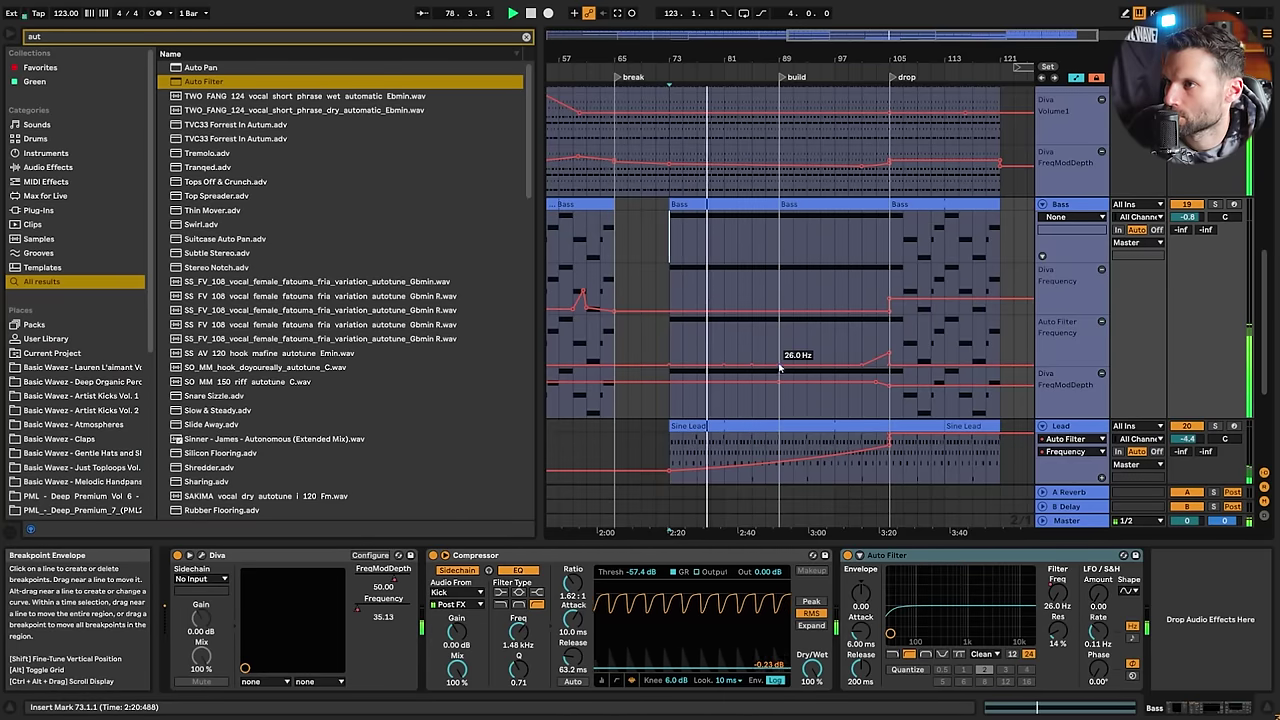
{"action": "left_click_drag", "start_coordinate": [788, 365], "coordinate": [779, 356]}
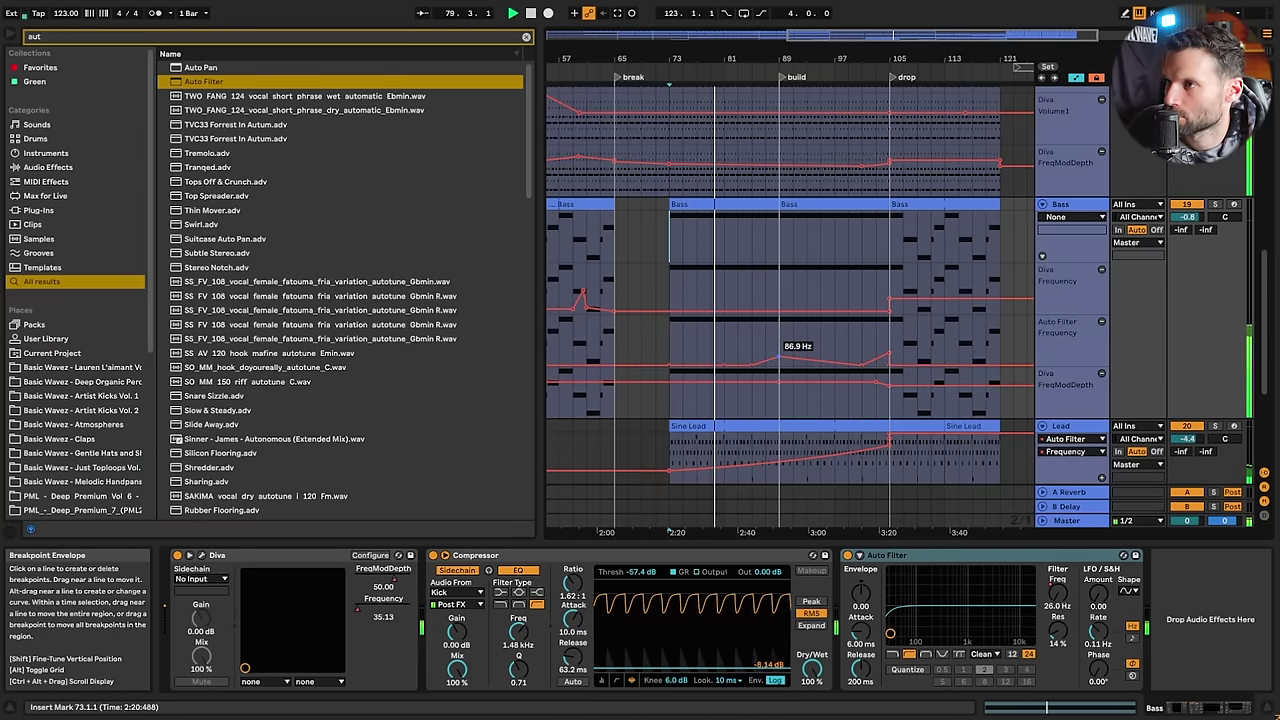
{"action": "left_click", "coordinate": [752, 367]}
Split the Bass clip at bar 81 and lower the Auto Filter frequency peak at bar 89 to about 54.3 Hz
{"action": "left_click", "coordinate": [724, 234]}
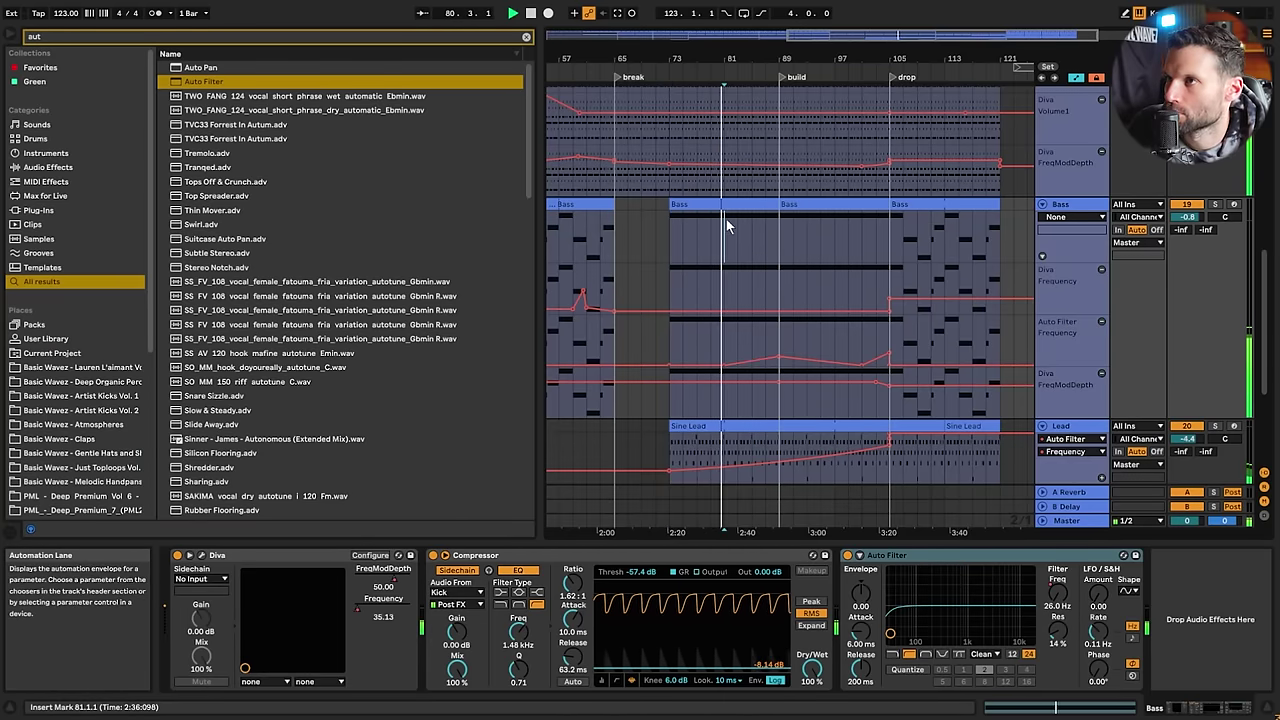
{"action": "key", "text": "ctrl+e"}
{"action": "left_click", "coordinate": [710, 206]}
{"action": "left_click", "coordinate": [740, 206]}
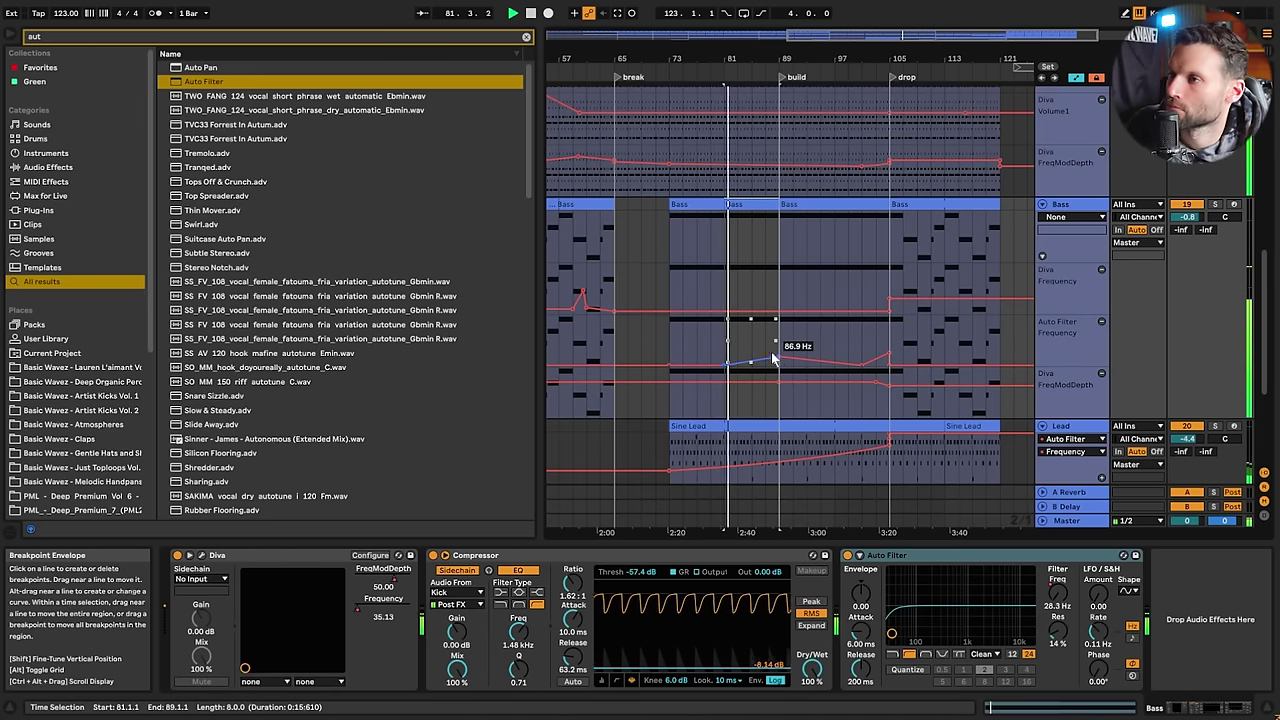
{"action": "left_click_drag", "start_coordinate": [785, 362], "coordinate": [785, 366]}
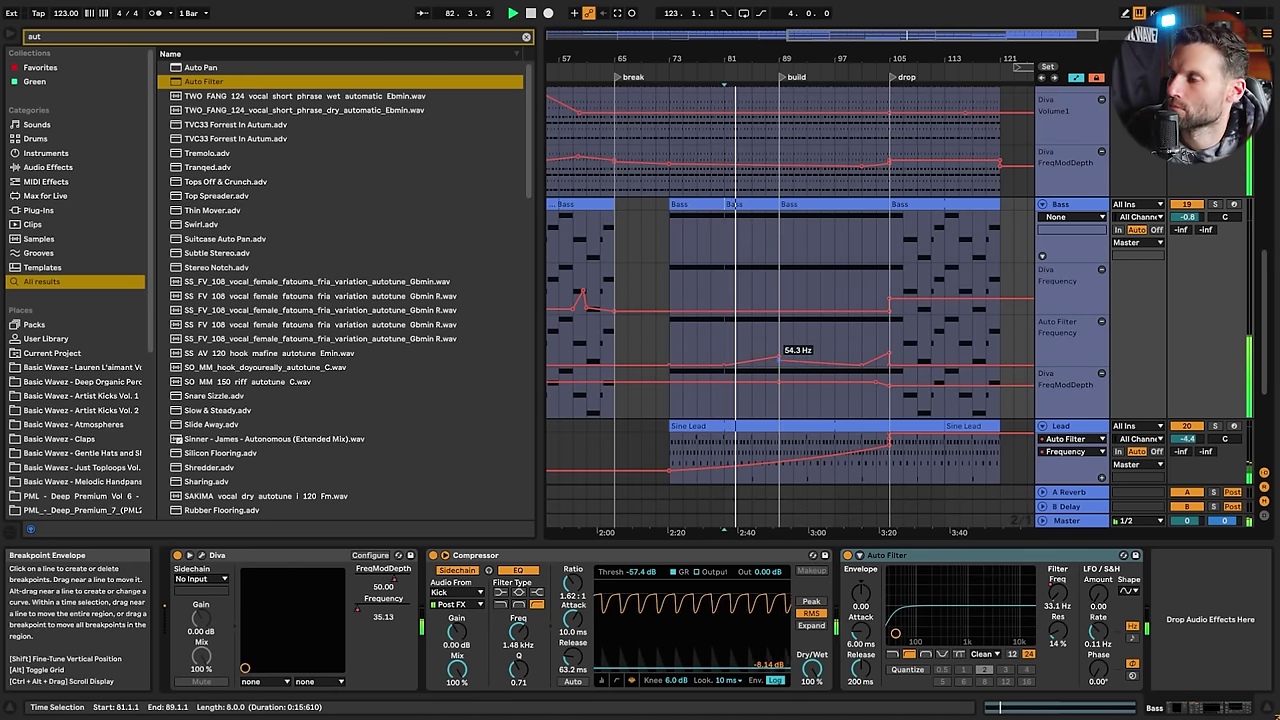
Duplicate the melody clip on the second Pad track from bar 81 to bar 97 and play from bar 77
{"action": "scroll", "coordinate": [706, 323], "scroll_direction": "down", "scroll_amount": 5}
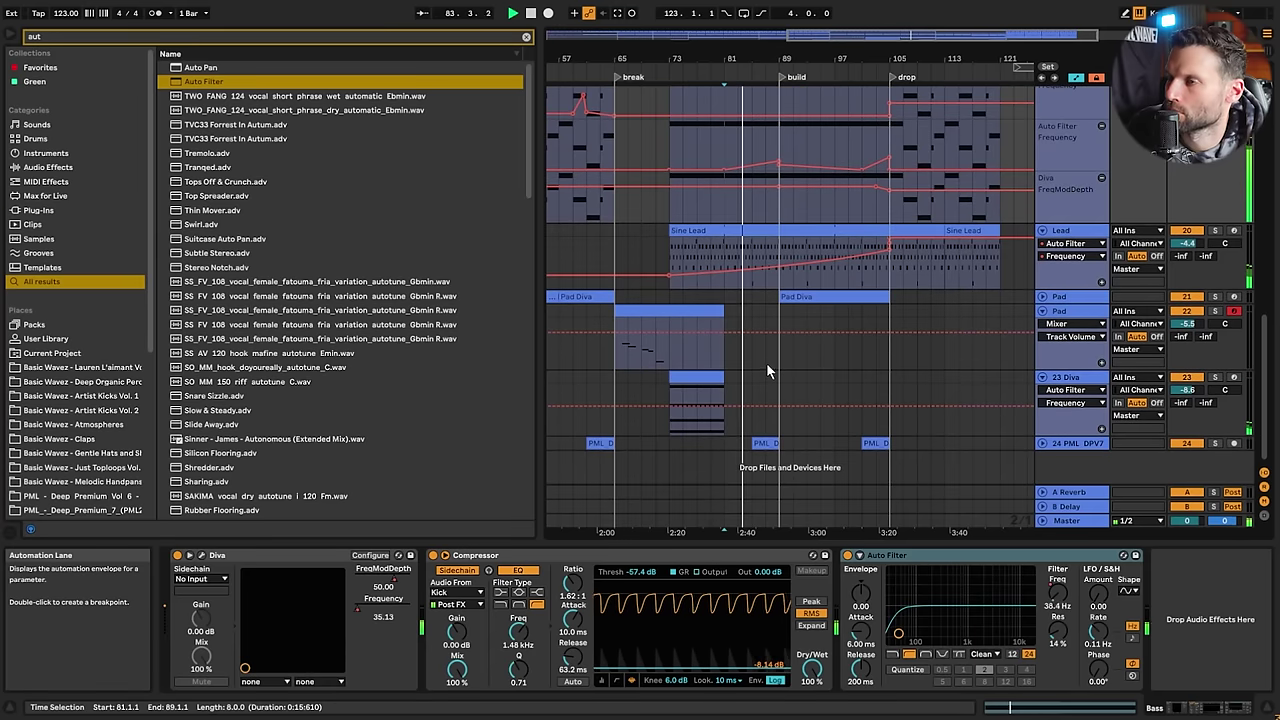
{"action": "left_click", "coordinate": [1042, 296]}
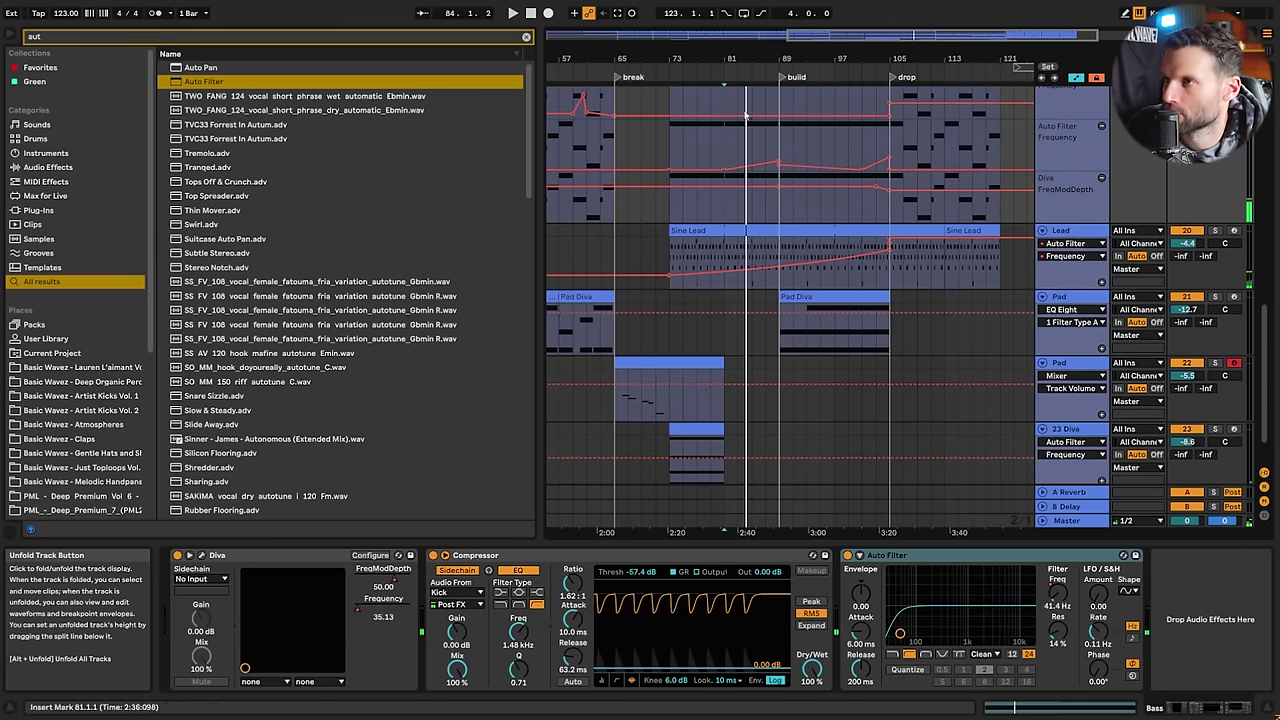
{"action": "left_click", "coordinate": [800, 363]}
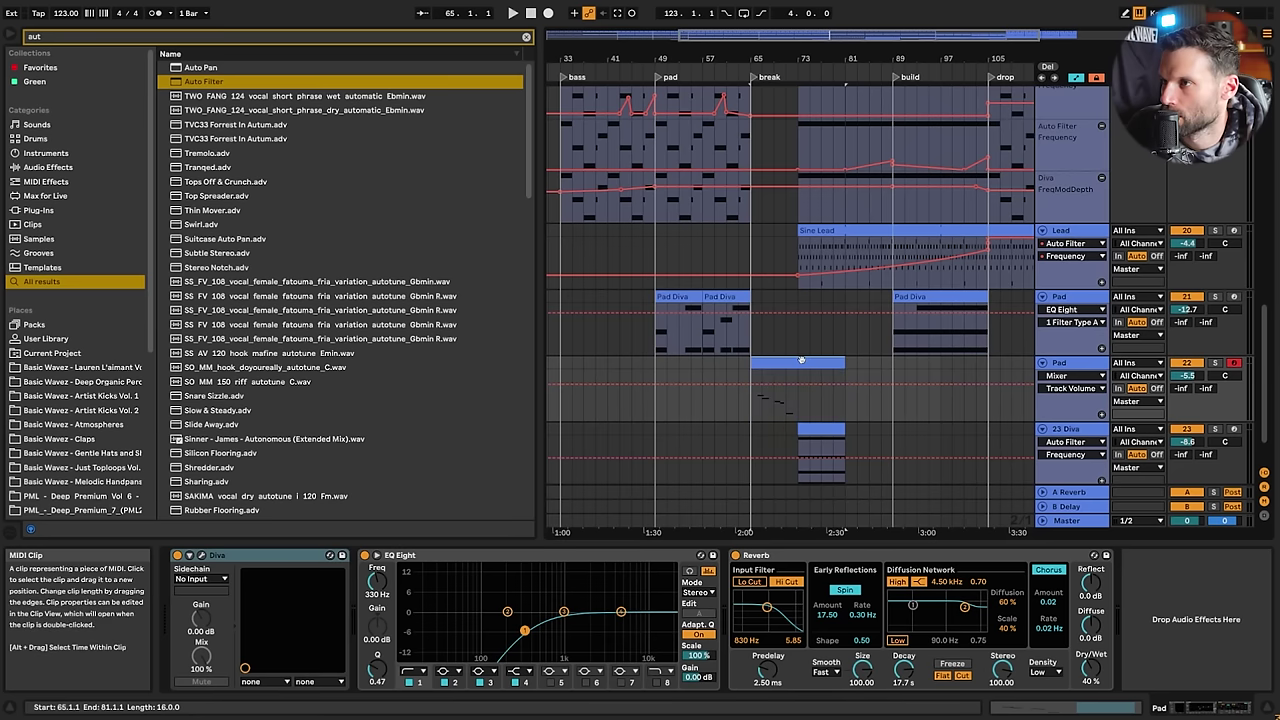
{"action": "key", "text": "ctrl+d"}
{"action": "left_click", "coordinate": [822, 410]}
{"action": "key", "text": "space"}
{"action": "scroll", "coordinate": [908, 368], "scroll_direction": "down", "scroll_amount": 2}
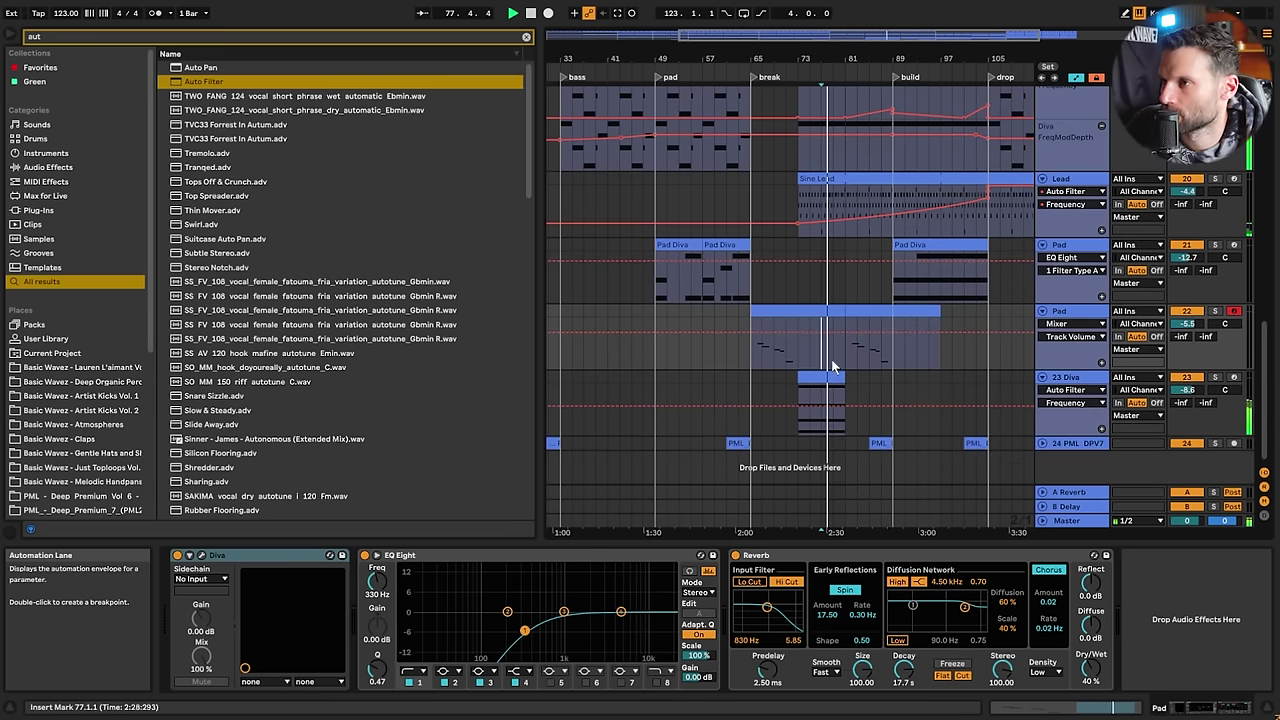
Extend the 23 Diva clip to bar 105, ramping its Auto Filter frequency from bar 81 to about 4.39 kHz at bar 89 and 9.71 kHz at 105
{"action": "left_click_drag", "start_coordinate": [844, 377], "coordinate": [890, 377]}
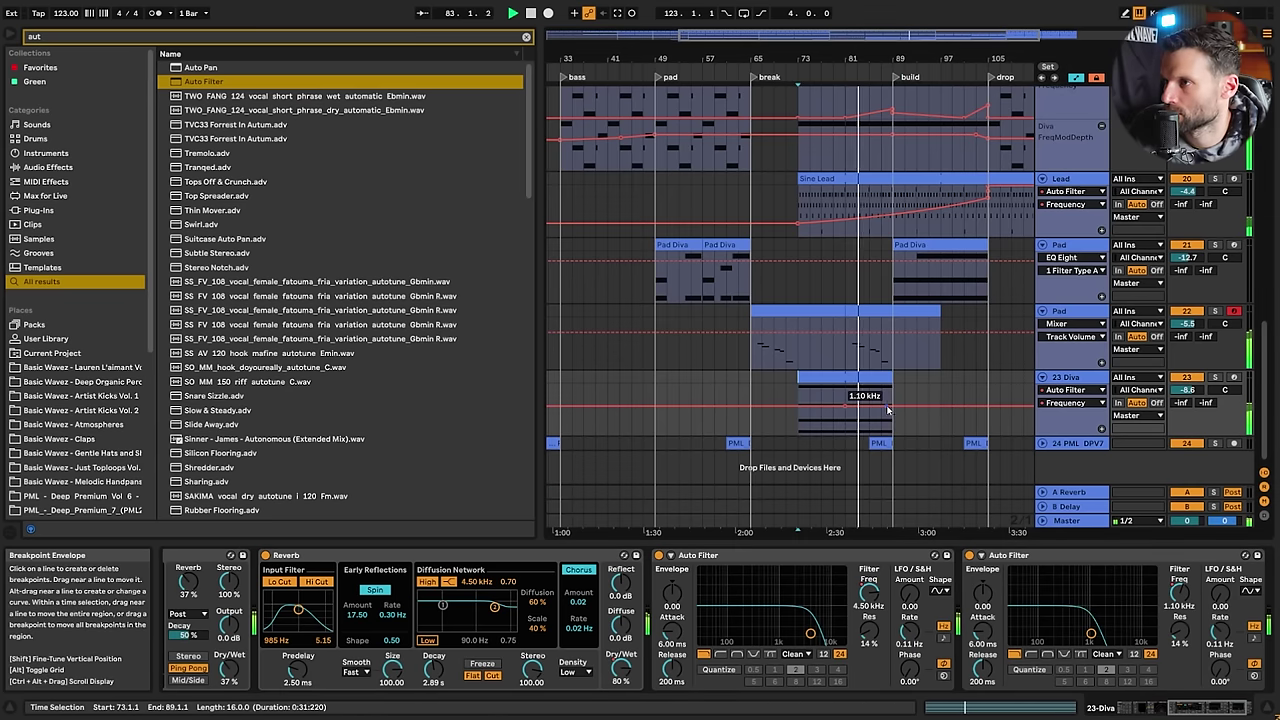
{"action": "left_click_drag", "start_coordinate": [855, 409], "coordinate": [858, 391]}
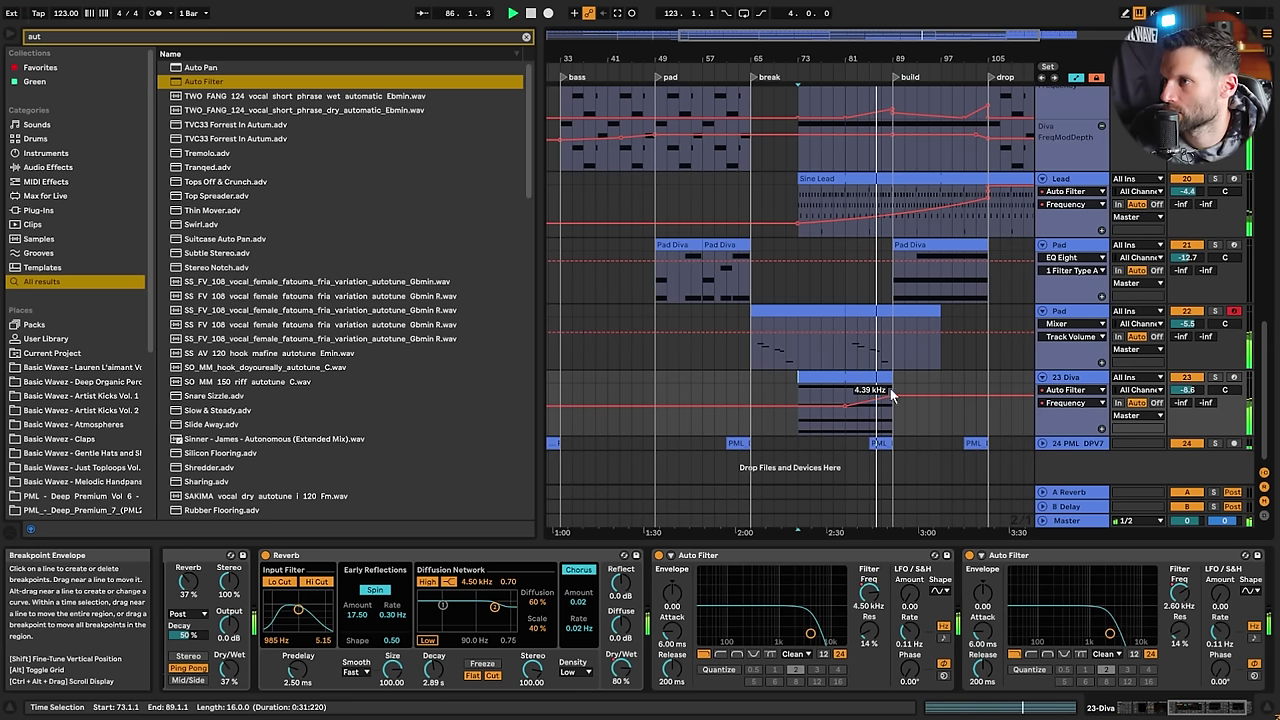
{"action": "left_click_drag", "start_coordinate": [891, 378], "coordinate": [984, 398]}
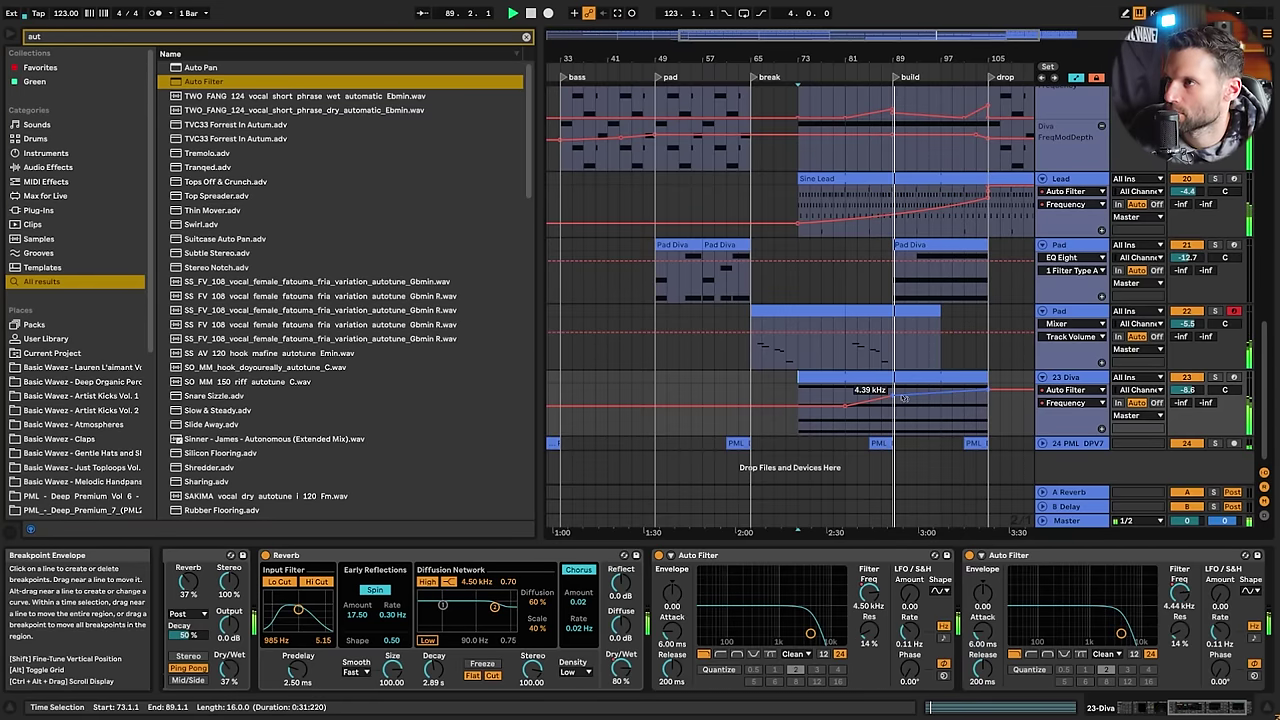
Add a Reverb to the Kick track and set its Dry/Wet to 0%
{"action": "scroll", "coordinate": [930, 320], "scroll_direction": "up", "scroll_amount": 6}
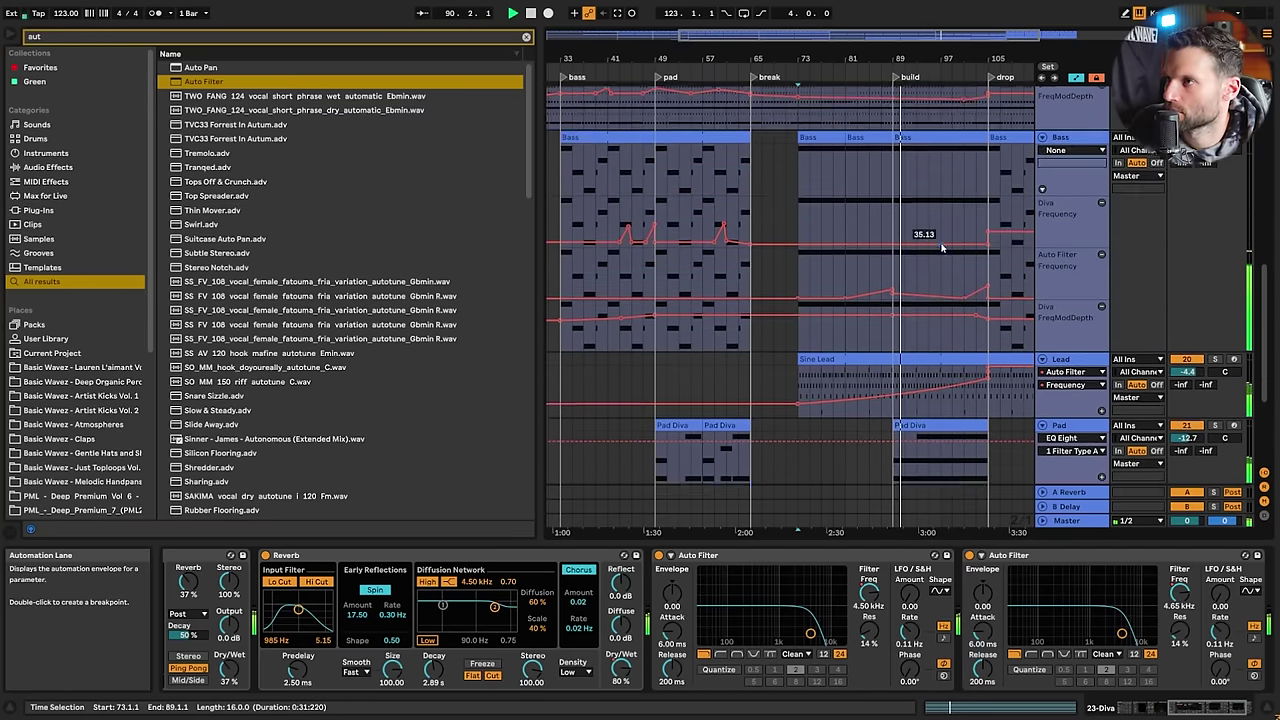
{"action": "scroll", "coordinate": [942, 250], "scroll_direction": "up", "scroll_amount": 10}
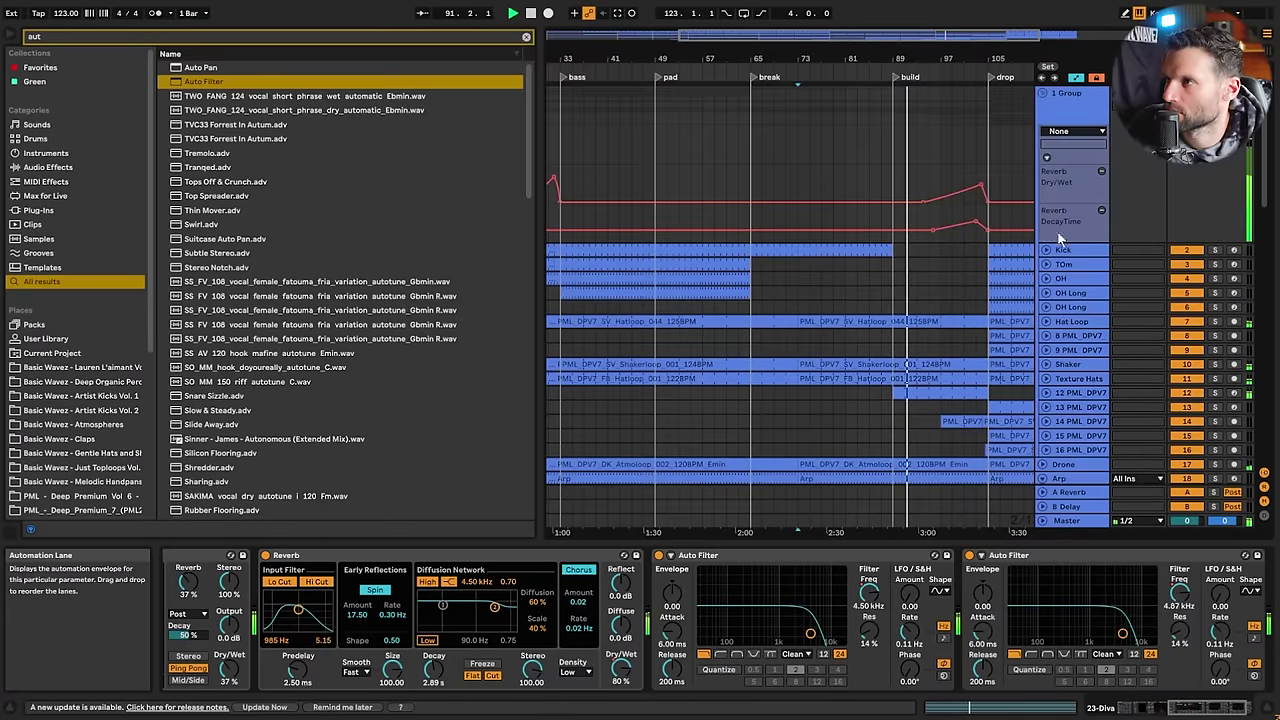
{"action": "left_click", "coordinate": [1062, 252]}
{"action": "left_click", "coordinate": [1047, 251]}
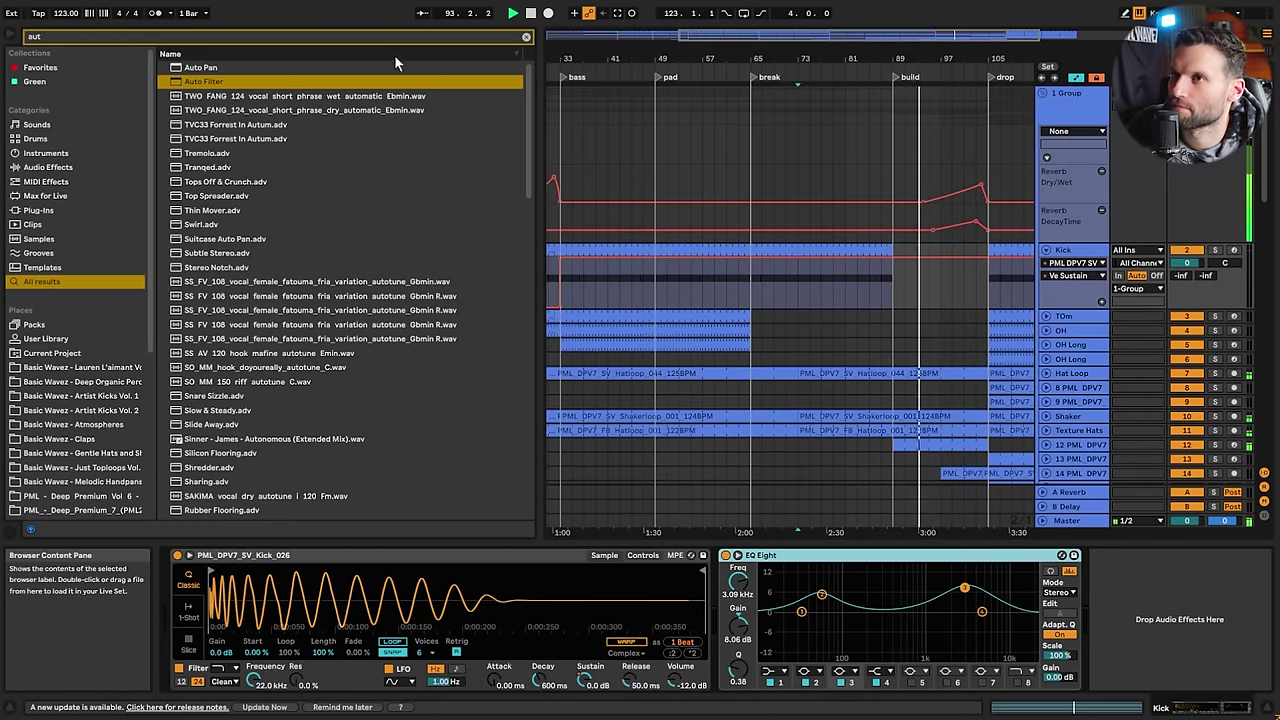
{"action": "left_click", "coordinate": [526, 37]}
{"action": "type", "text": "rever"}
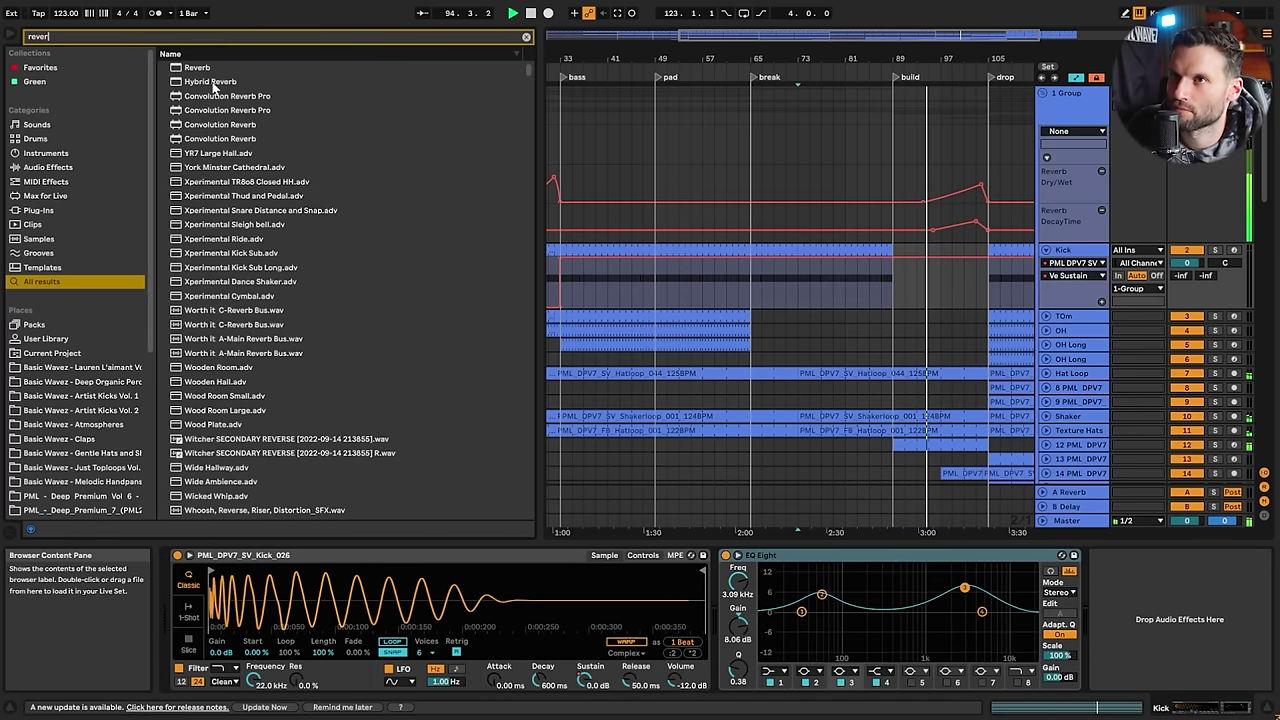
{"action": "double_click", "coordinate": [200, 69]}
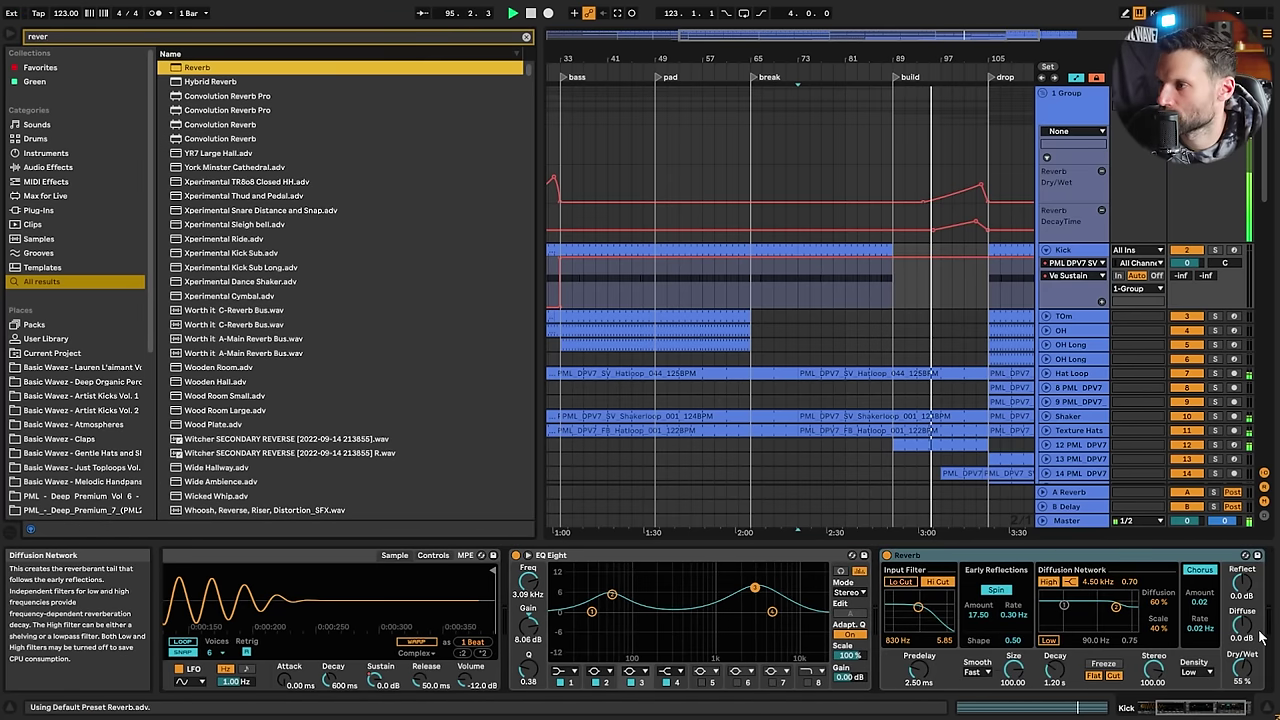
{"action": "left_click_drag", "start_coordinate": [1242, 668], "coordinate": [1242, 676]}
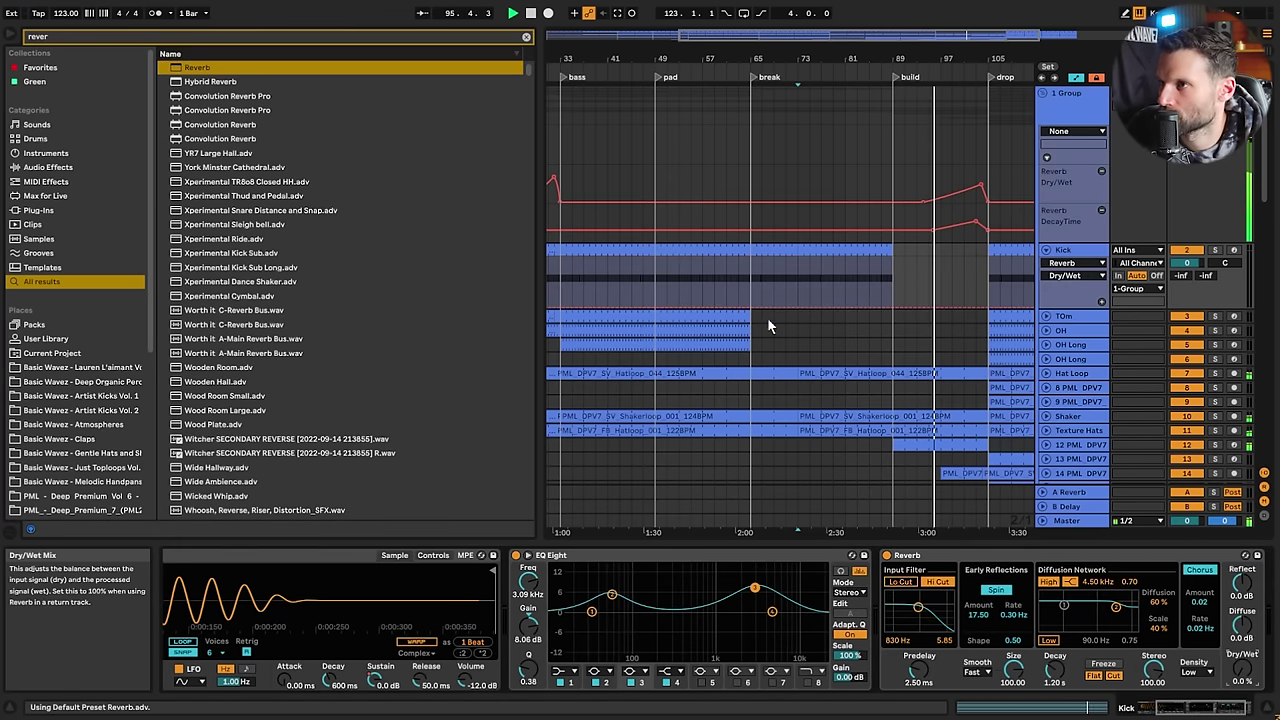
Automate the Kick Reverb's Dry/Wet from bar 65 to 75% at bar 89, falling to zero by bar 105, with decay 2.30 s and input filter 1.23 kHz
{"action": "left_click", "coordinate": [893, 308]}
{"action": "left_click_drag", "start_coordinate": [893, 308], "coordinate": [890, 281]}
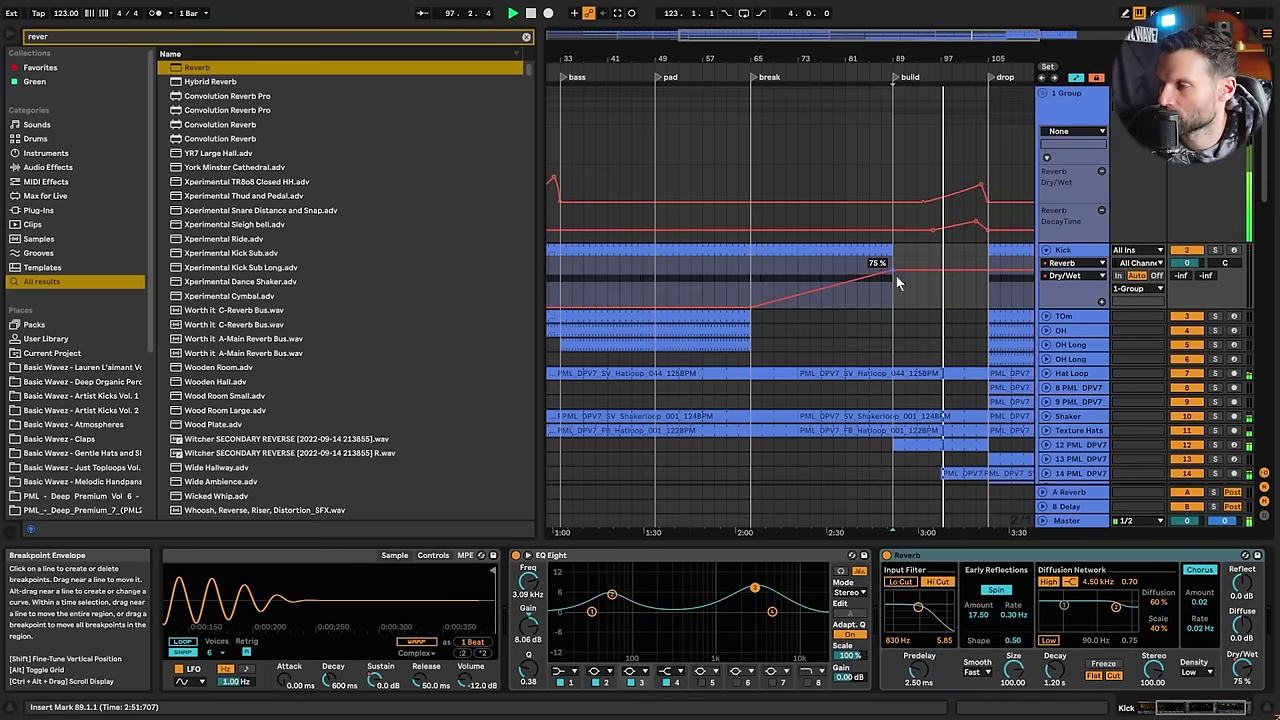
{"action": "left_click_drag", "start_coordinate": [918, 607], "coordinate": [922, 607]}
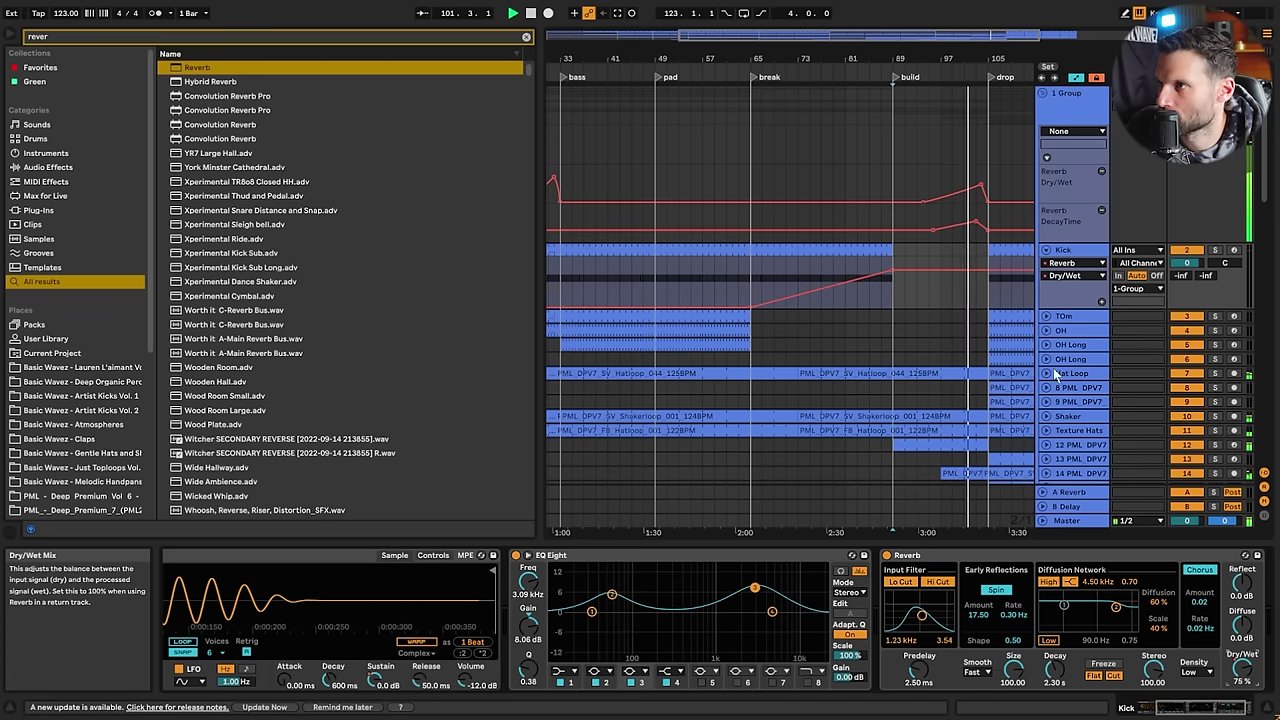
Duplicate the 32-bar 23 Diva clip over the drop, from bar 105 to bar 137
{"action": "scroll", "coordinate": [937, 291], "scroll_direction": "down", "scroll_amount": 10}
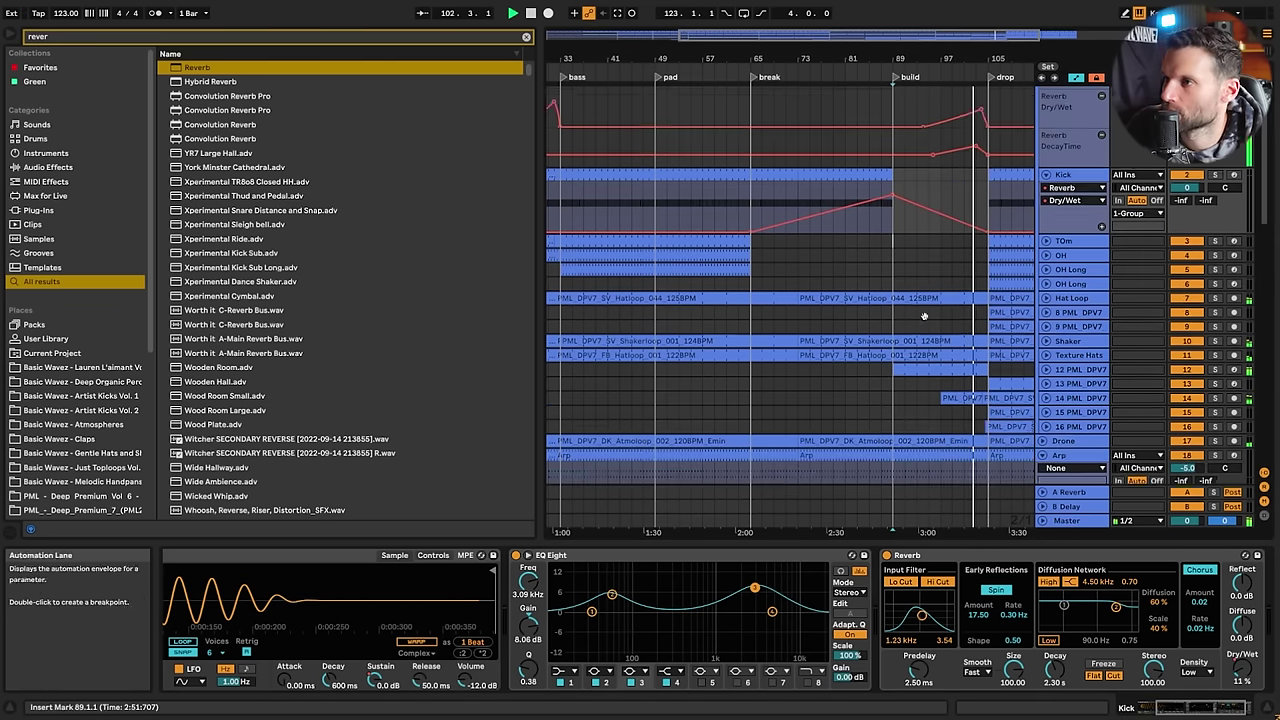
{"action": "scroll", "coordinate": [945, 319], "scroll_direction": "down", "scroll_amount": 5}
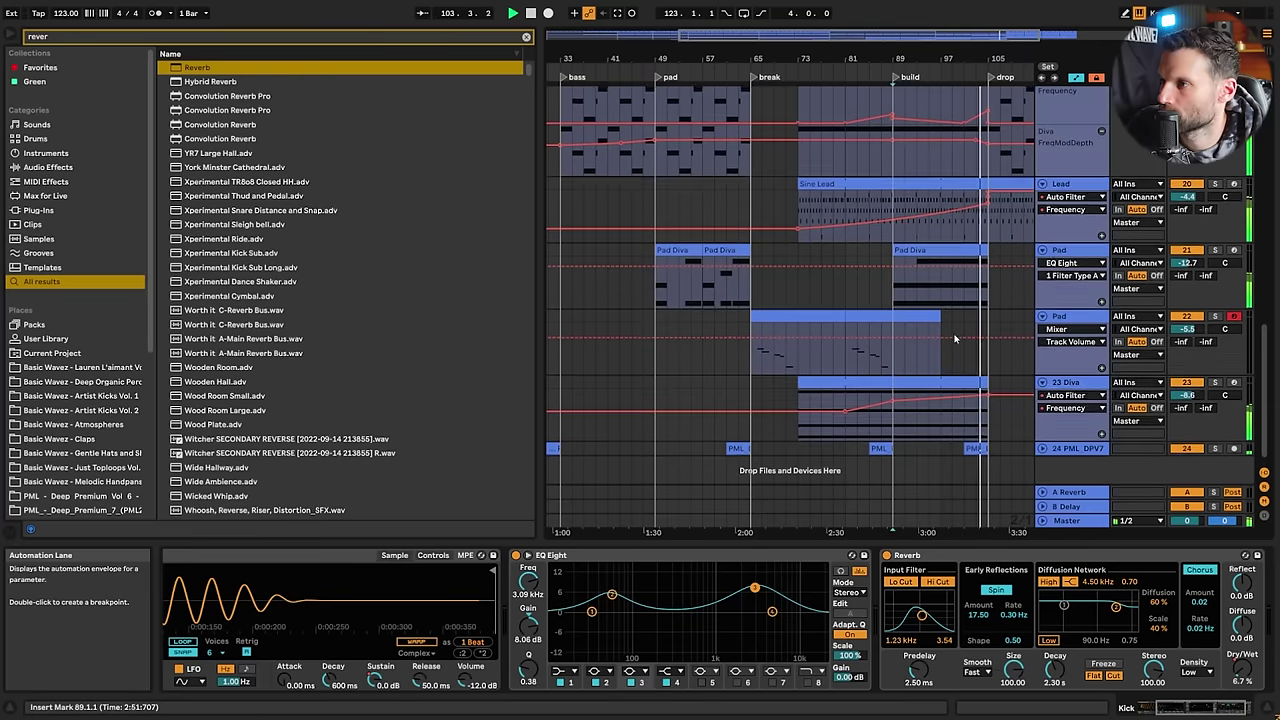
{"action": "left_click", "coordinate": [959, 379]}
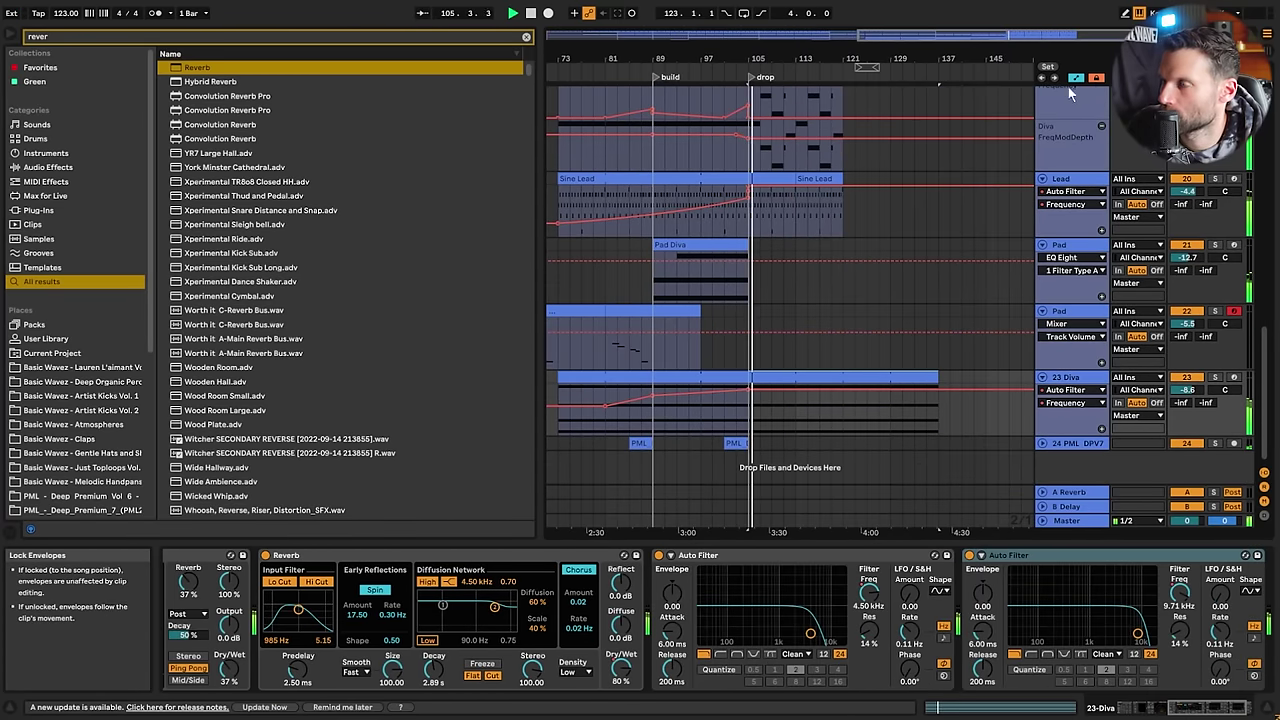
Remove the raised breakpoints at bars 105 and 121 from the Arp's Diva FreqModDepth automation and play from bar 101
{"action": "scroll", "coordinate": [925, 350], "scroll_direction": "up", "scroll_amount": 3}
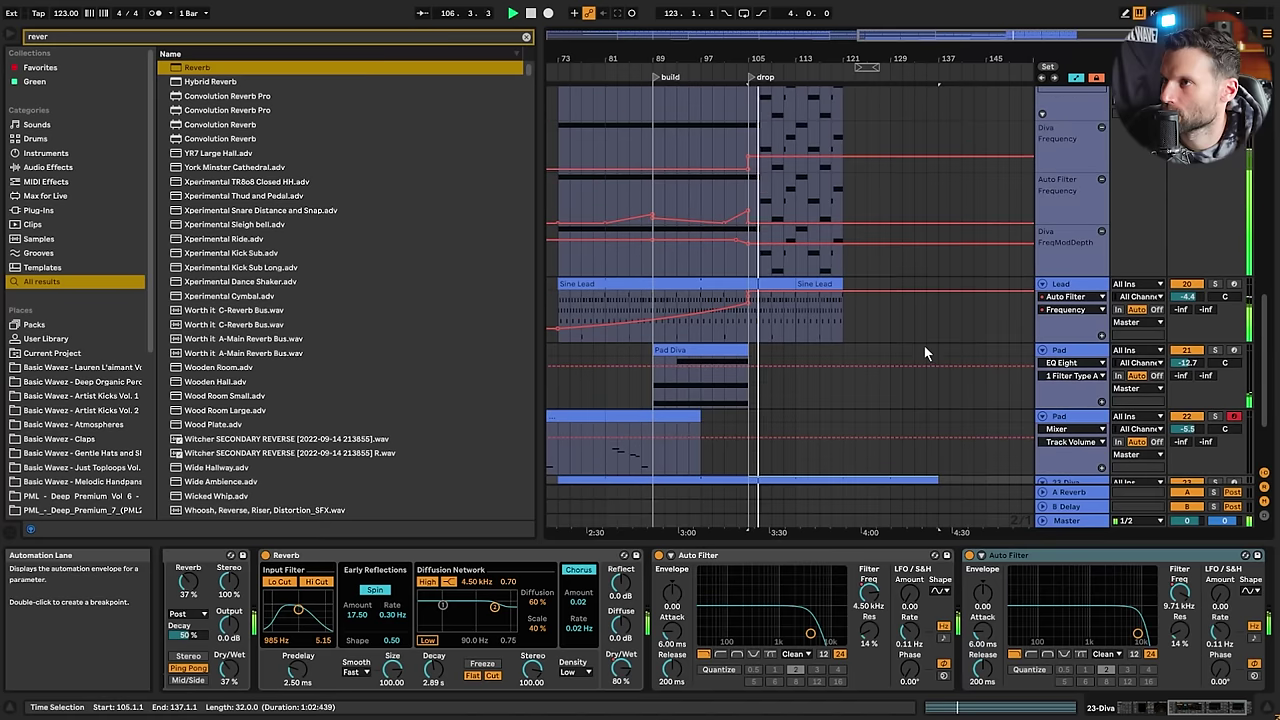
{"action": "scroll", "coordinate": [909, 347], "scroll_direction": "up", "scroll_amount": 3}
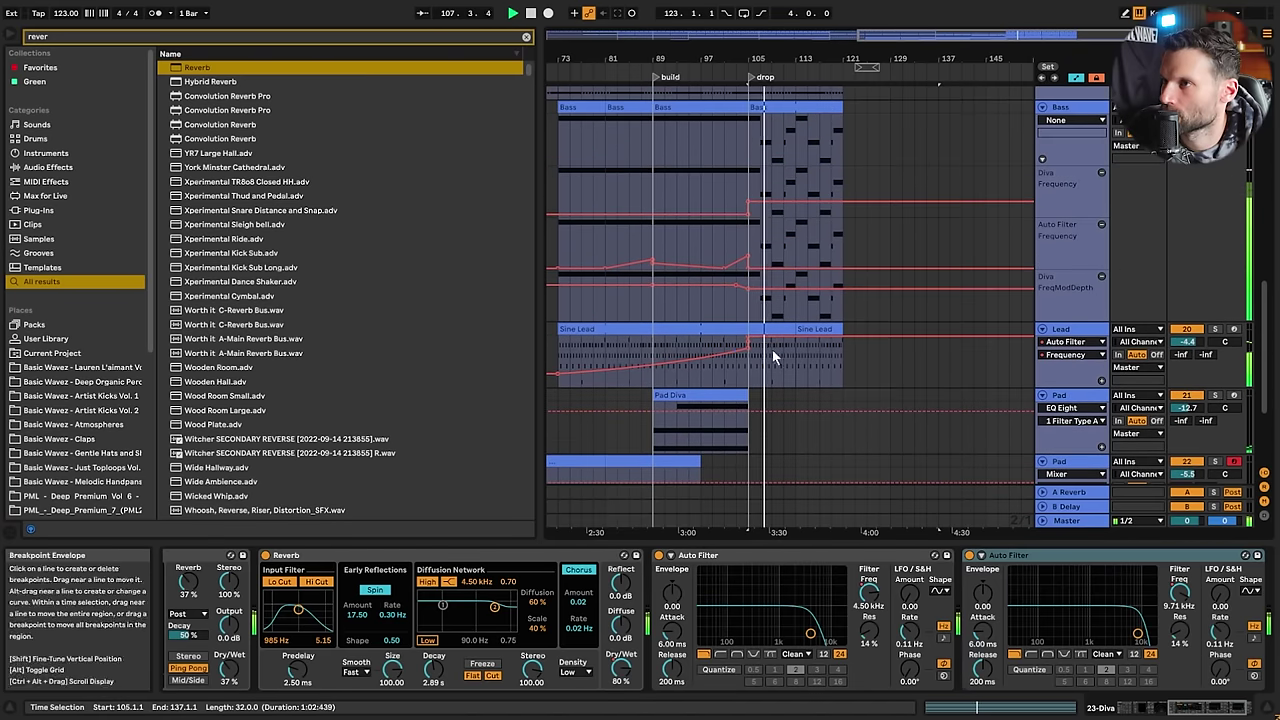
{"action": "scroll", "coordinate": [880, 355], "scroll_direction": "up", "scroll_amount": 9}
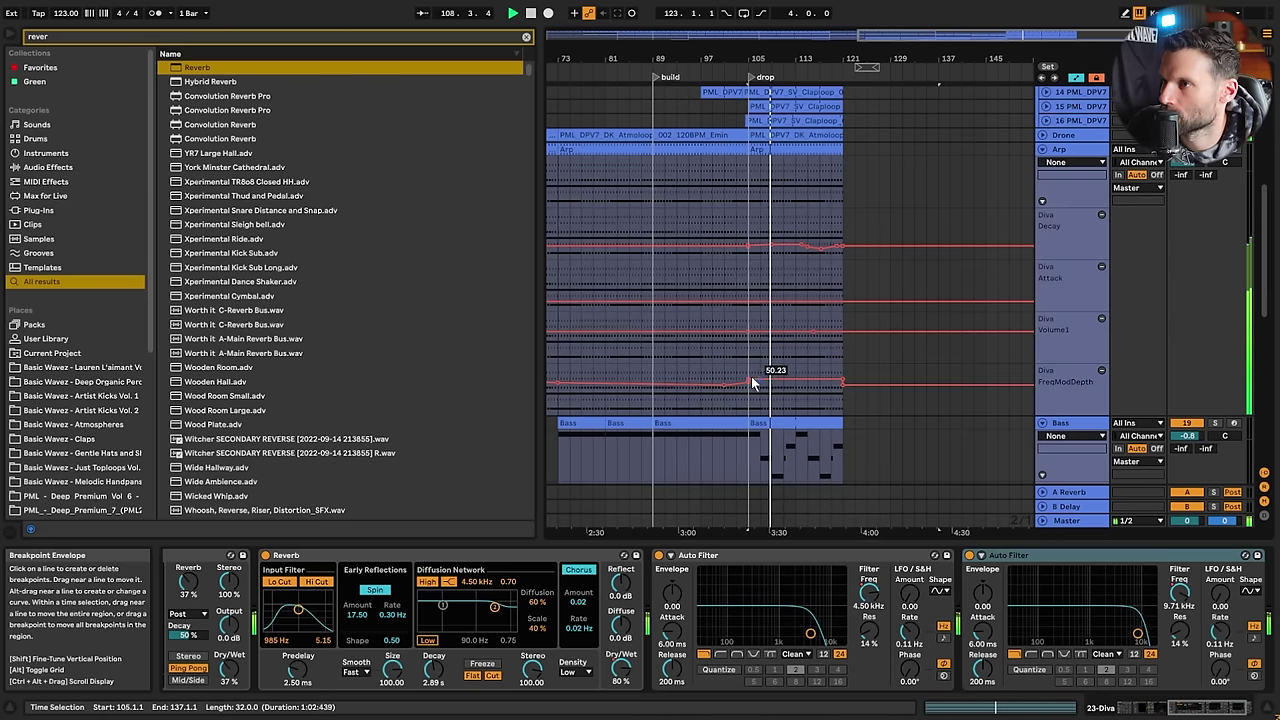
{"action": "left_click_drag", "start_coordinate": [745, 374], "coordinate": [841, 376]}
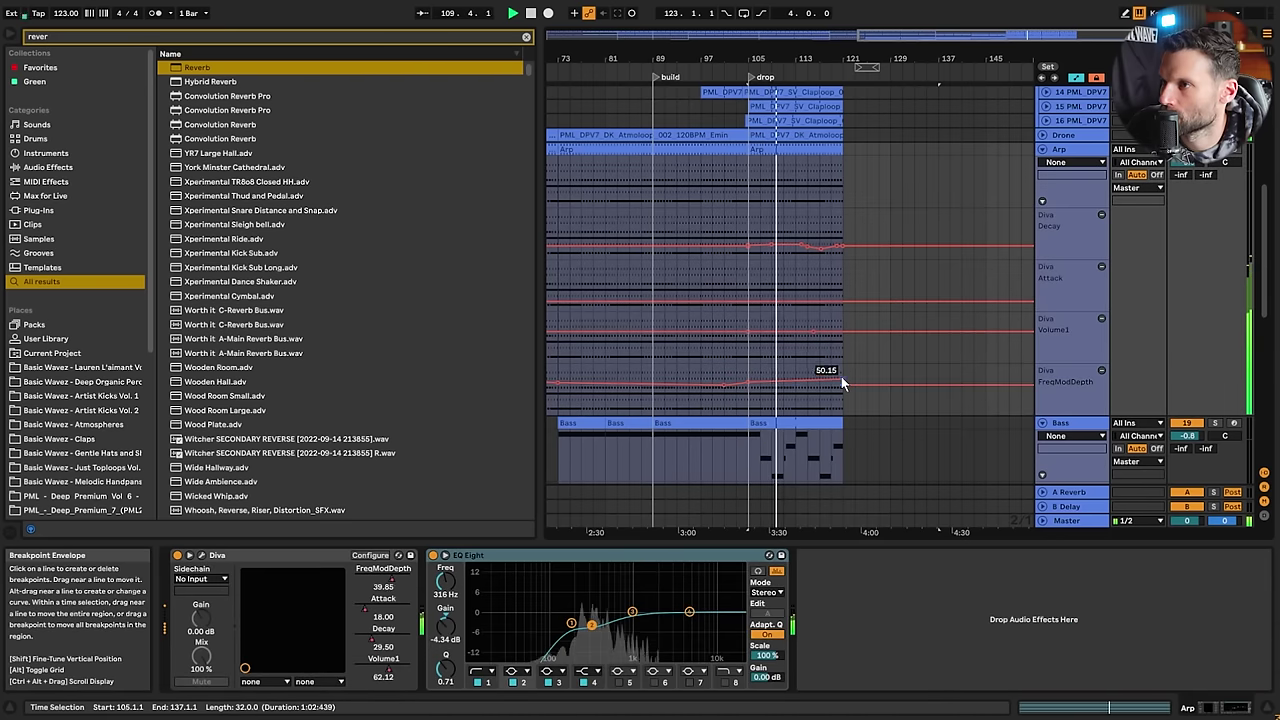
{"action": "left_click", "coordinate": [841, 378]}
{"action": "left_click", "coordinate": [726, 406]}
{"action": "key", "text": "space"}
{"action": "key", "text": "space"}
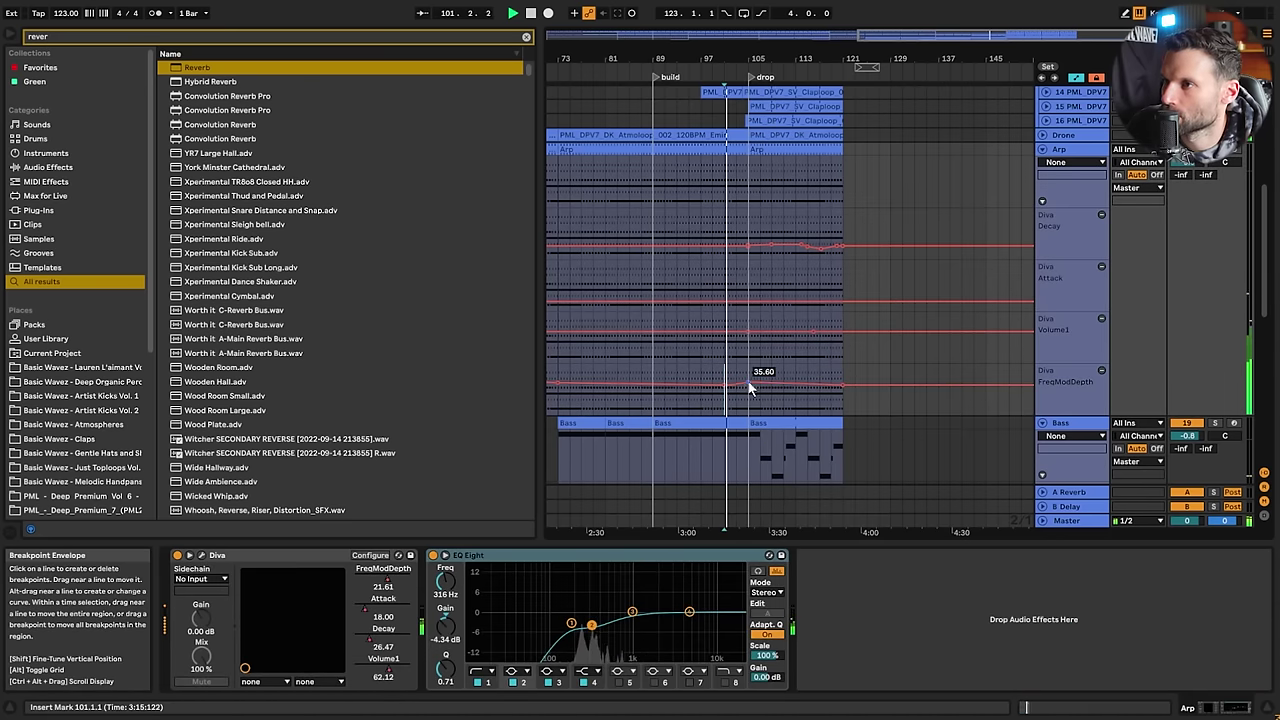
Play the arrangement from bar 59 to check the transition into the break
{"action": "scroll", "coordinate": [873, 310], "scroll_direction": "down", "scroll_amount": 12}
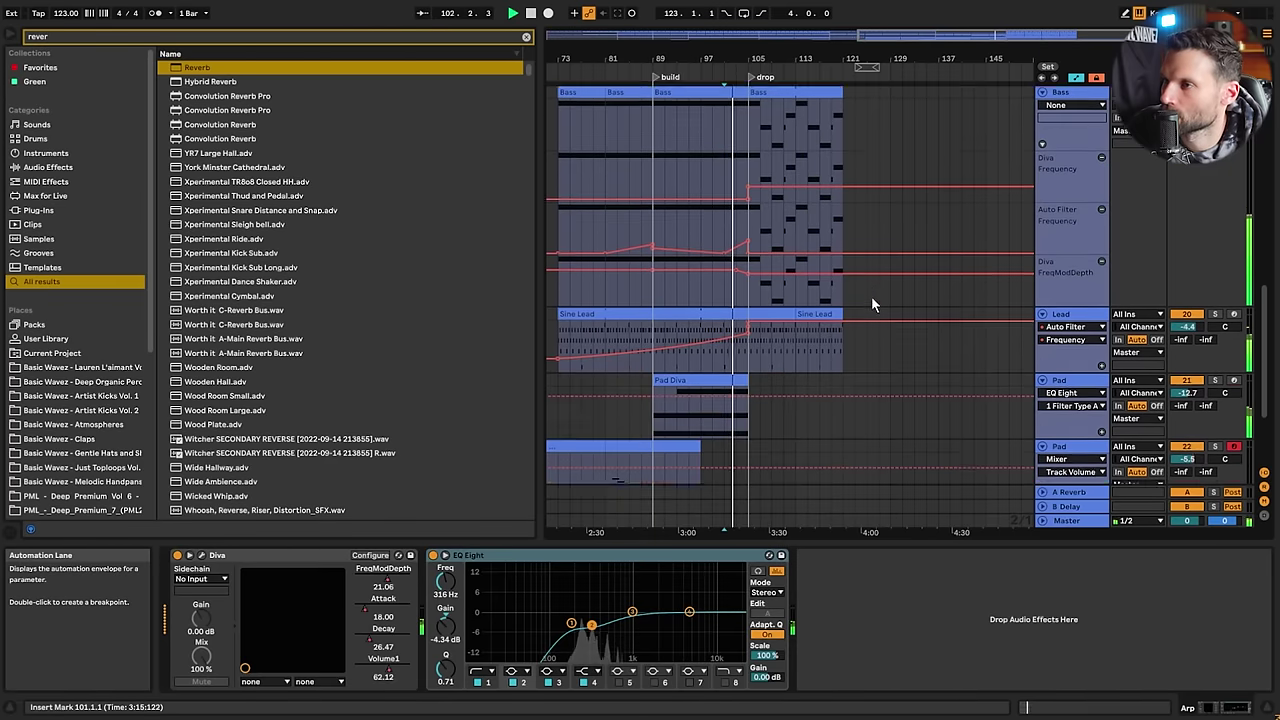
{"action": "scroll", "coordinate": [854, 333], "scroll_direction": "down", "scroll_amount": 3}
{"action": "left_click", "coordinate": [772, 378]}
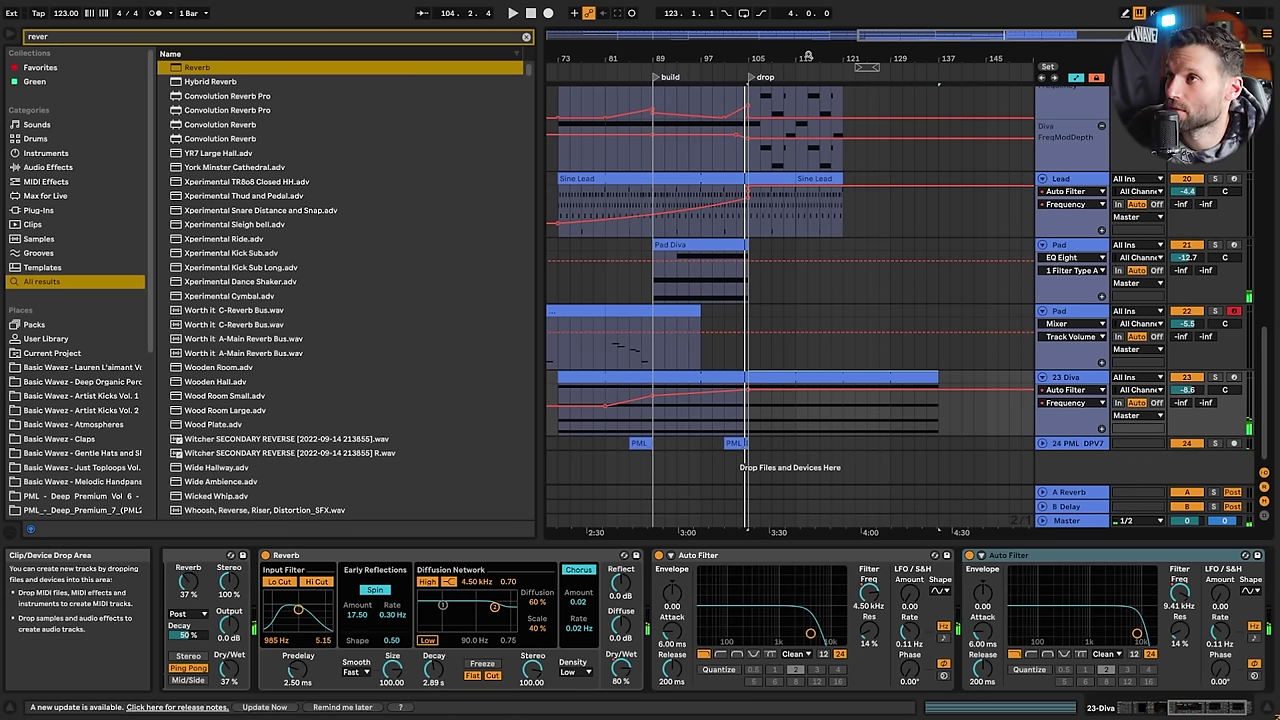
{"action": "left_click_drag", "start_coordinate": [808, 54], "coordinate": [986, 50]}
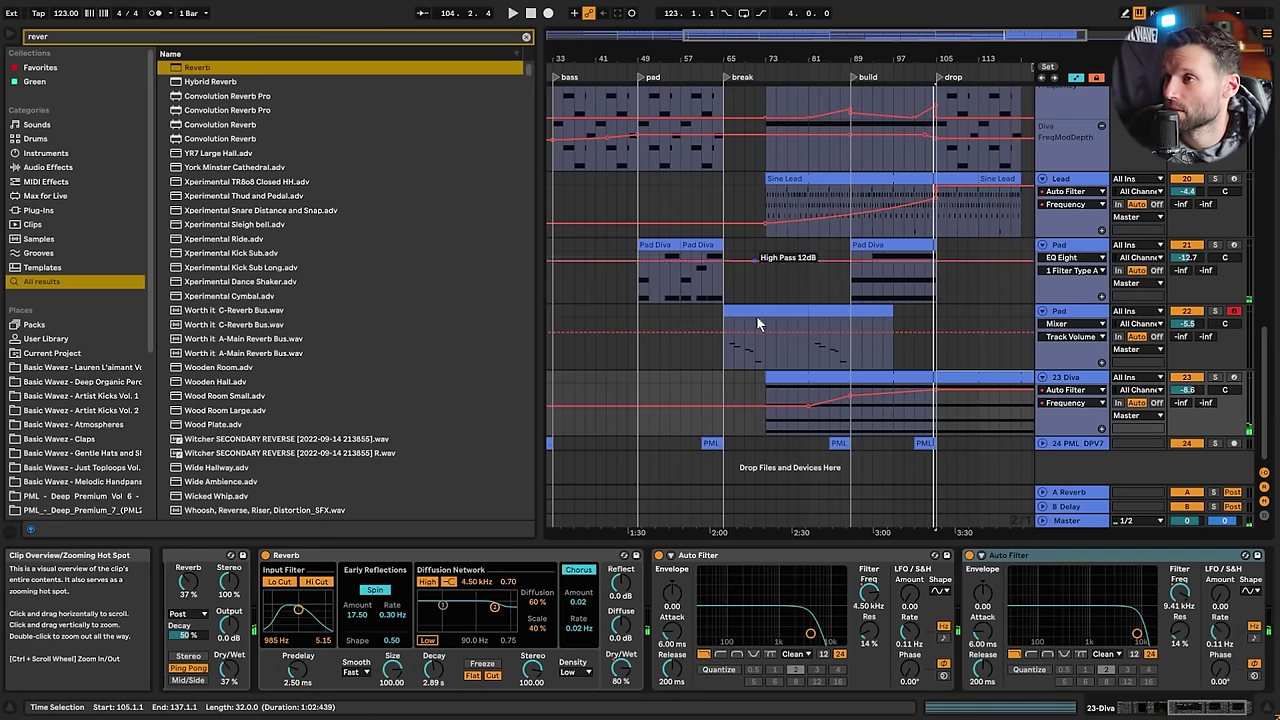
{"action": "left_click", "coordinate": [693, 393]}
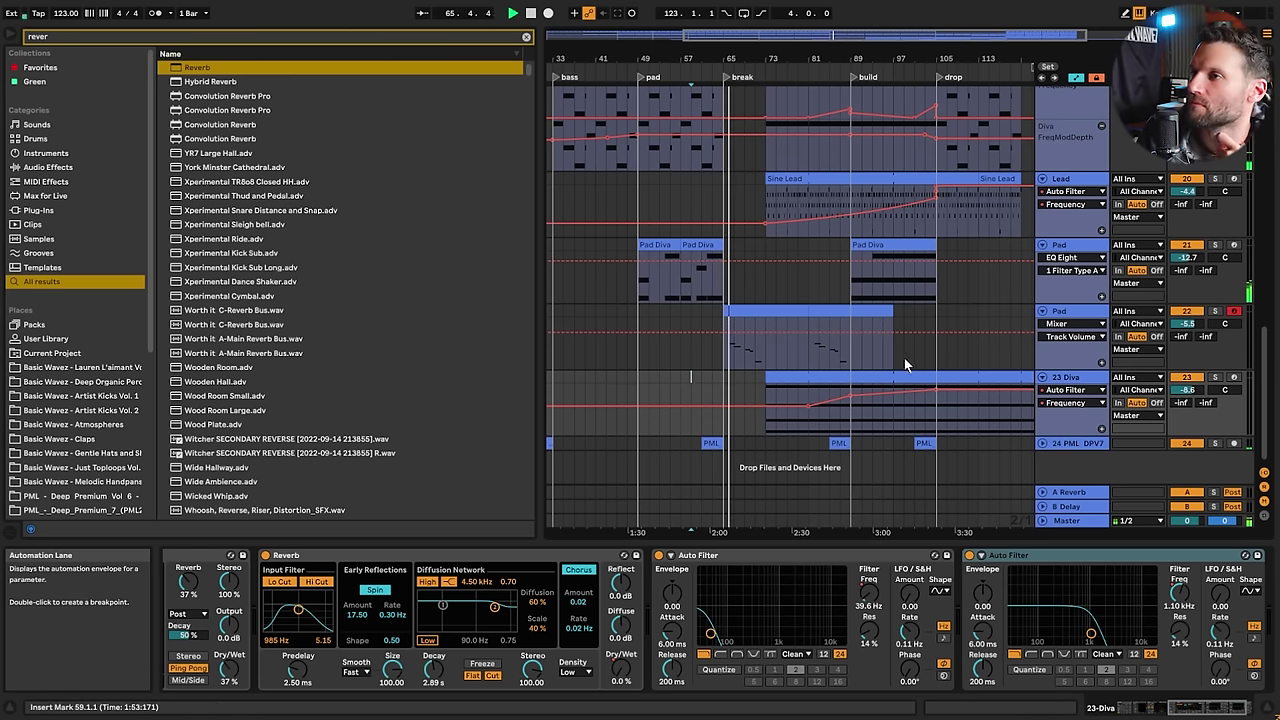
{"action": "scroll", "coordinate": [947, 249], "scroll_direction": "up", "scroll_amount": 2}
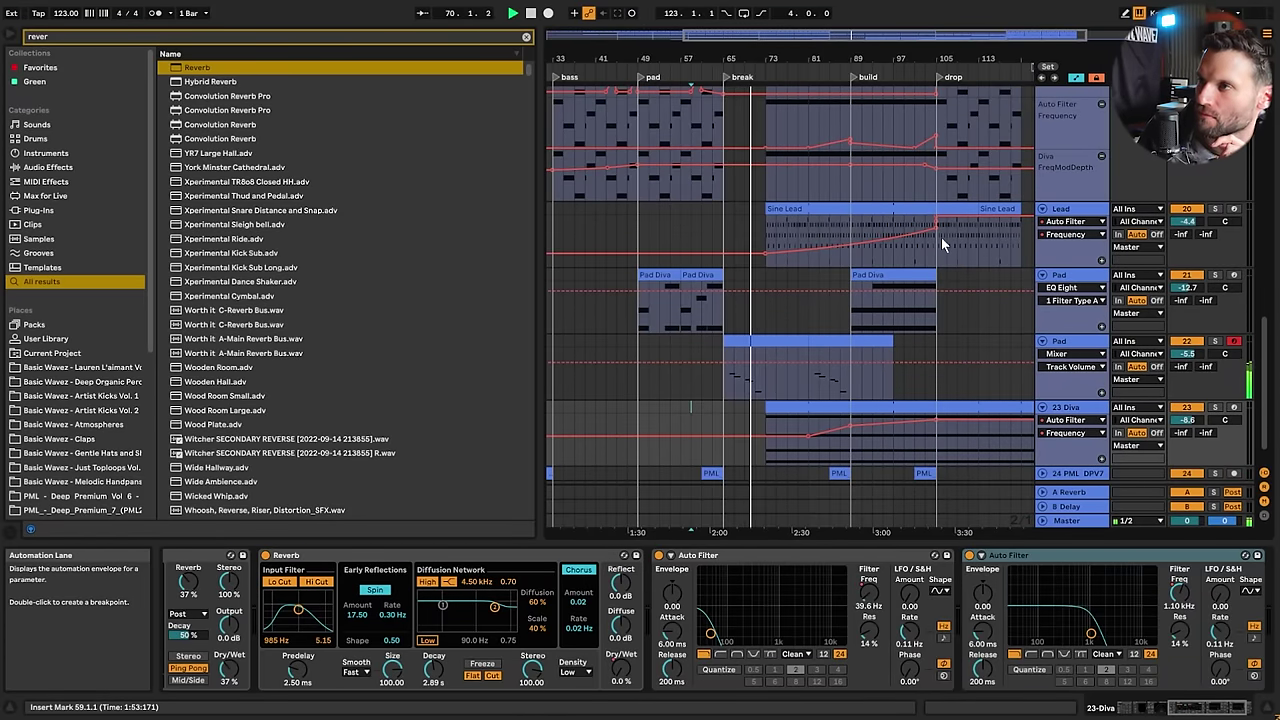
{"action": "mouse_move", "coordinate": [935, 236]}
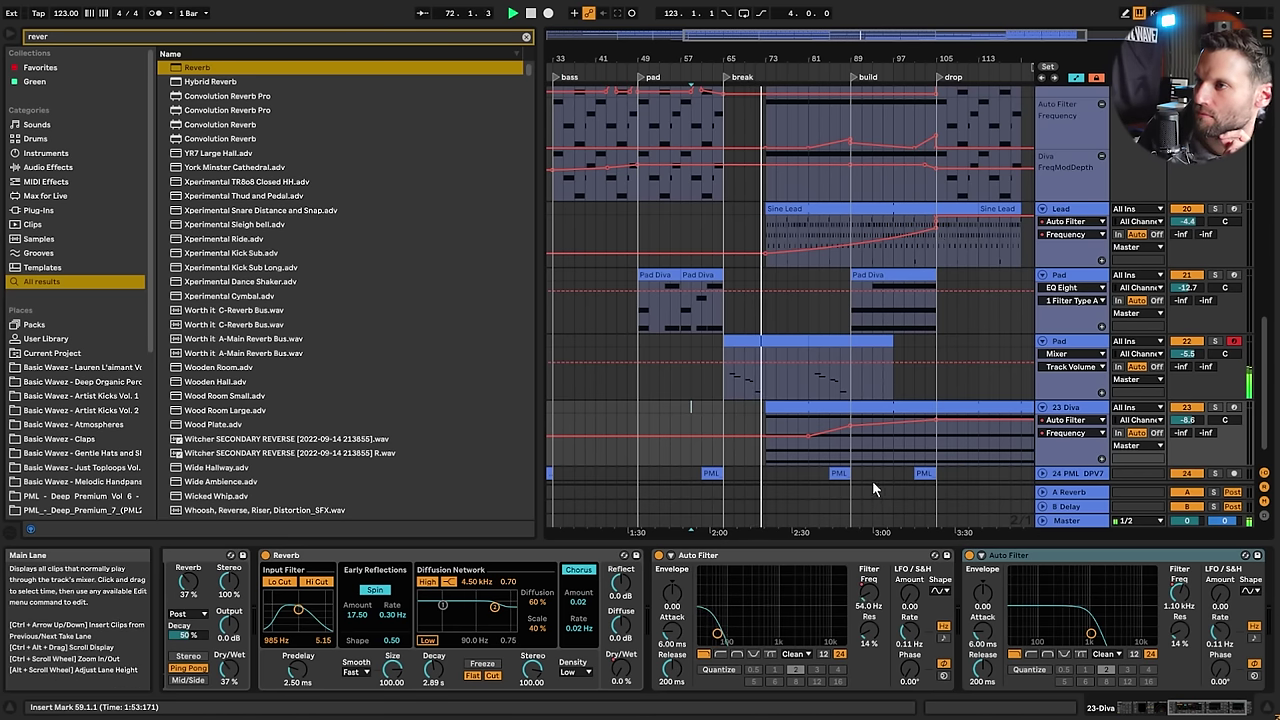
Show the 23 Diva track's Auto Filter frequency in its own automation lane and make its rise start at bar 73
{"action": "left_click", "coordinate": [1101, 459]}
{"action": "scroll", "coordinate": [1078, 444], "scroll_direction": "down", "scroll_amount": 3}
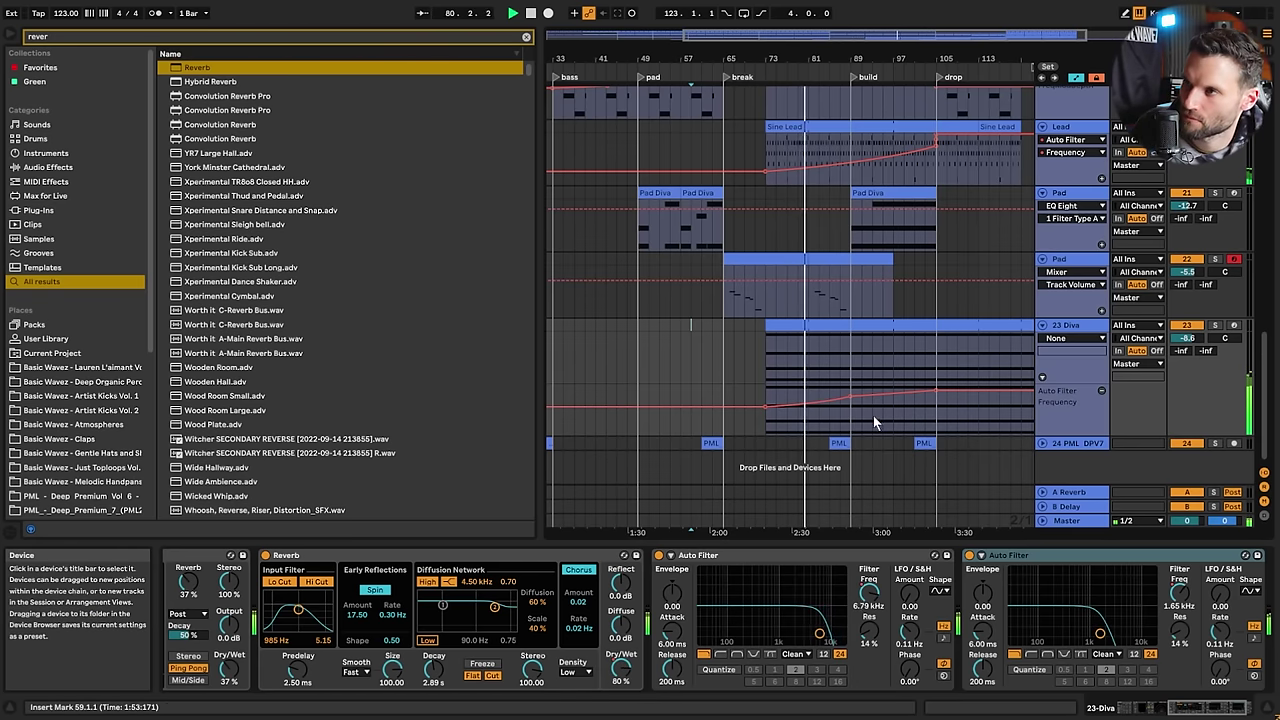
Extend the Kick clip through the build to bar 105 and raise its Reverb Dry/Wet automation there to 97%
{"action": "left_click", "coordinate": [816, 258]}
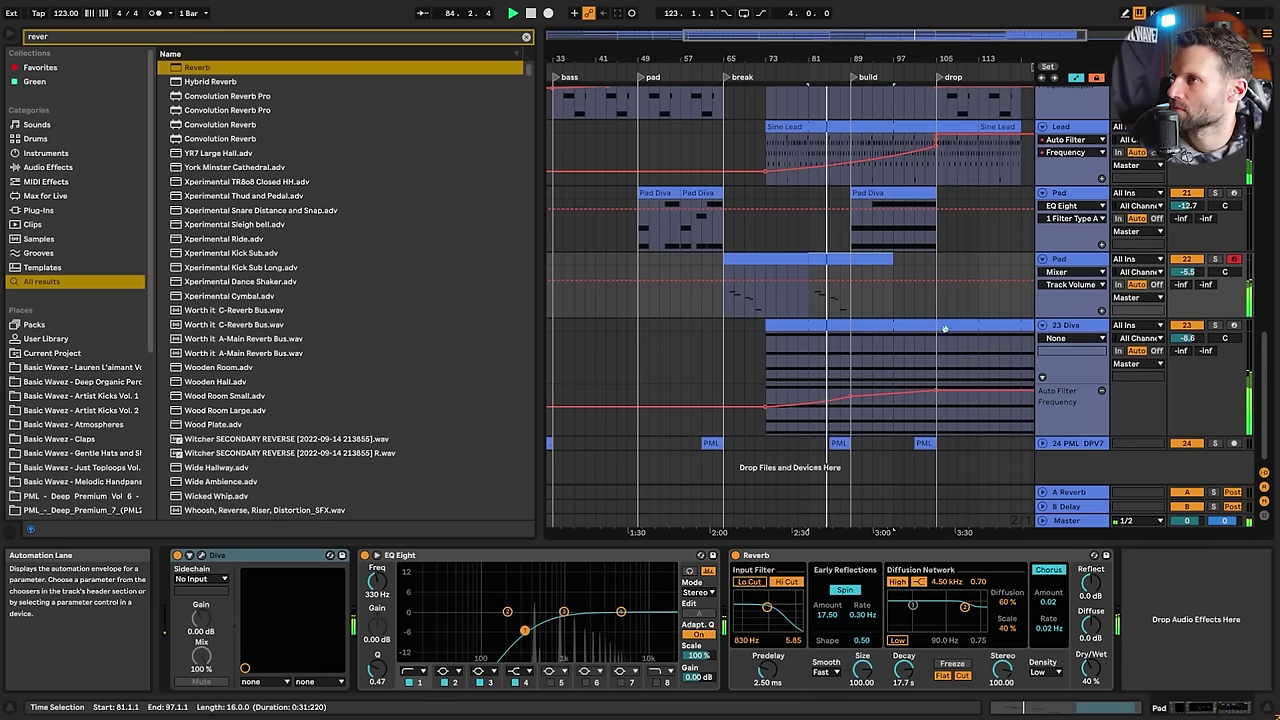
{"action": "scroll", "coordinate": [955, 302], "scroll_direction": "up", "scroll_amount": 5}
{"action": "scroll", "coordinate": [984, 304], "scroll_direction": "up", "scroll_amount": 15}
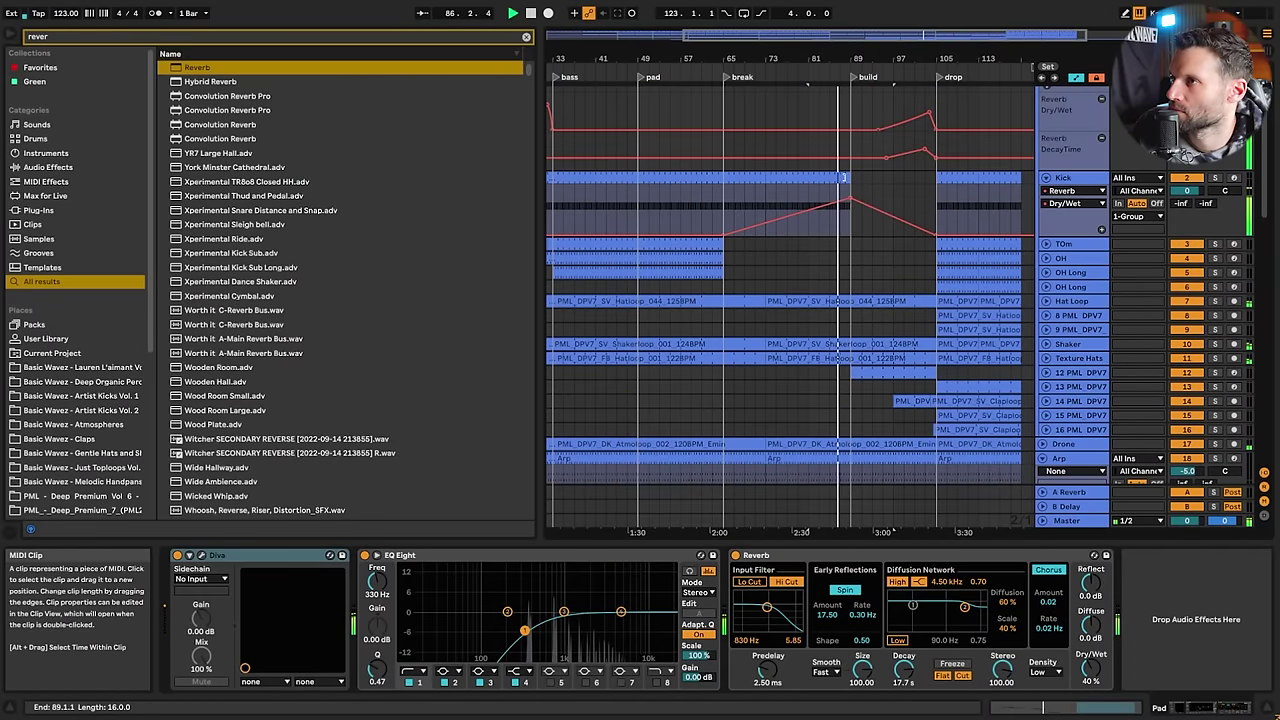
{"action": "left_click", "coordinate": [843, 177]}
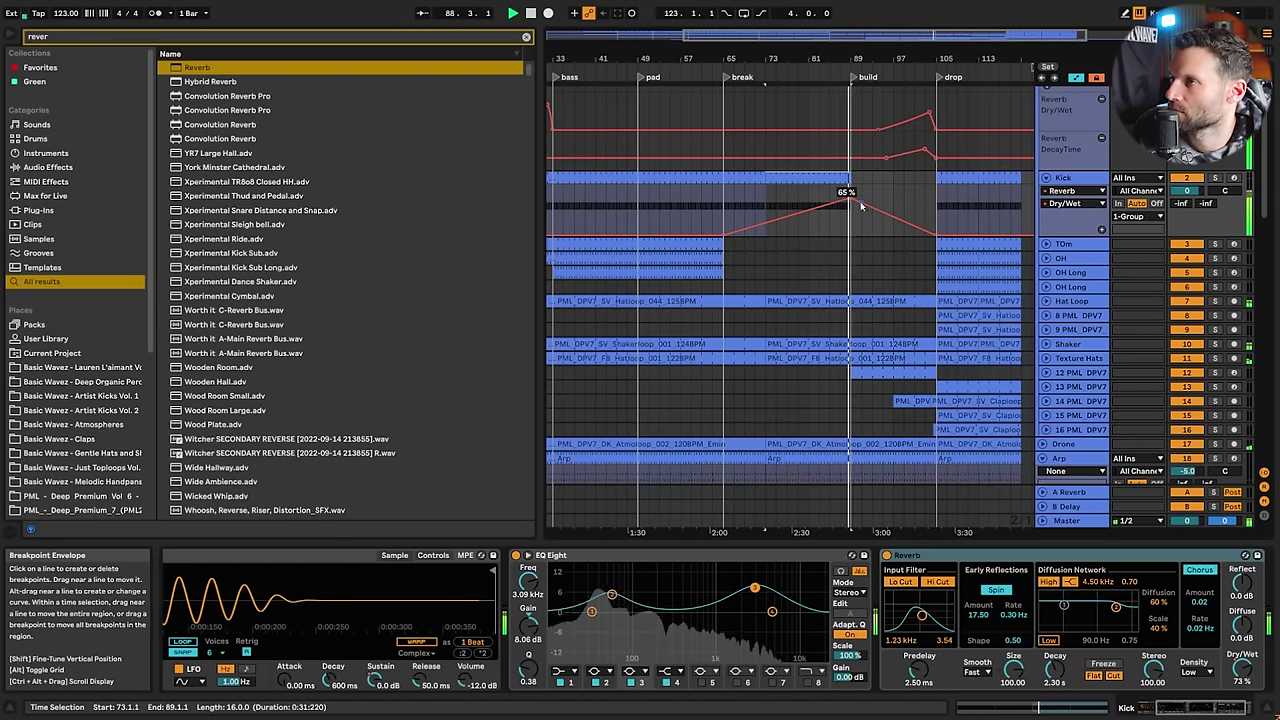
{"action": "scroll", "coordinate": [982, 294], "scroll_direction": "down", "scroll_amount": 3}
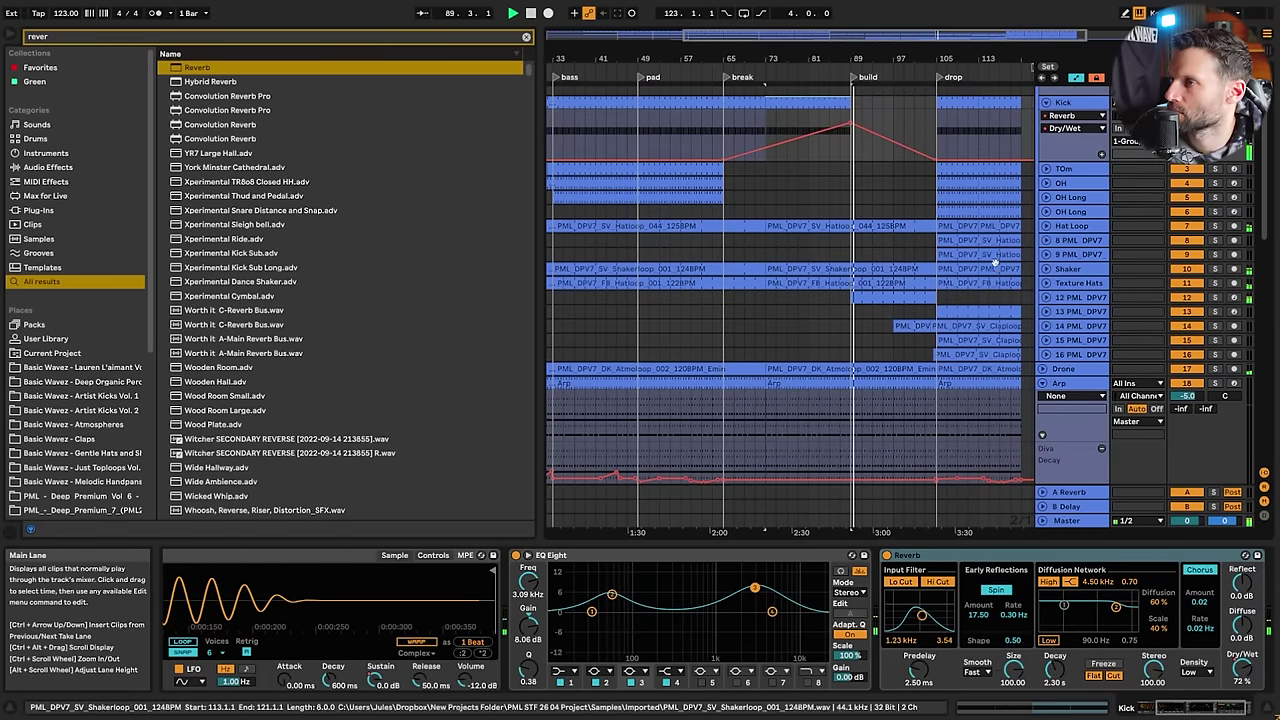
{"action": "scroll", "coordinate": [993, 296], "scroll_direction": "up", "scroll_amount": 3}
{"action": "scroll", "coordinate": [883, 322], "scroll_direction": "up", "scroll_amount": 2}
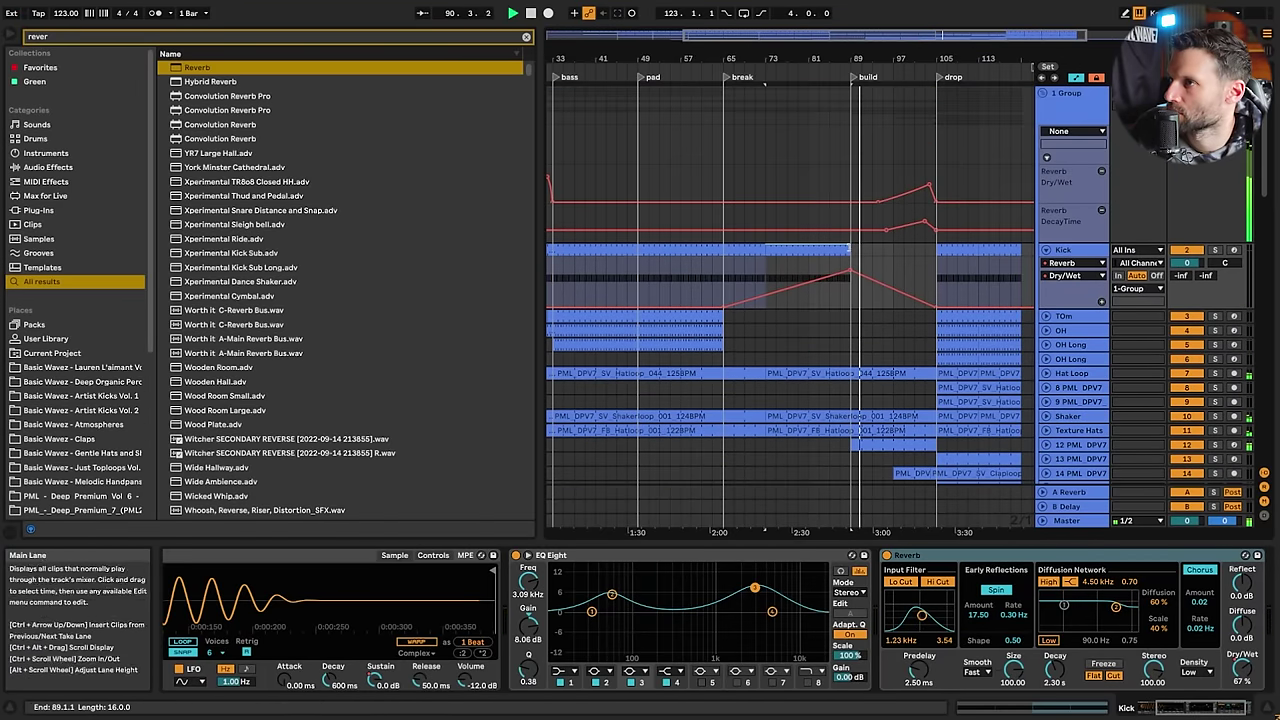
{"action": "left_click_drag", "start_coordinate": [851, 249], "coordinate": [935, 250]}
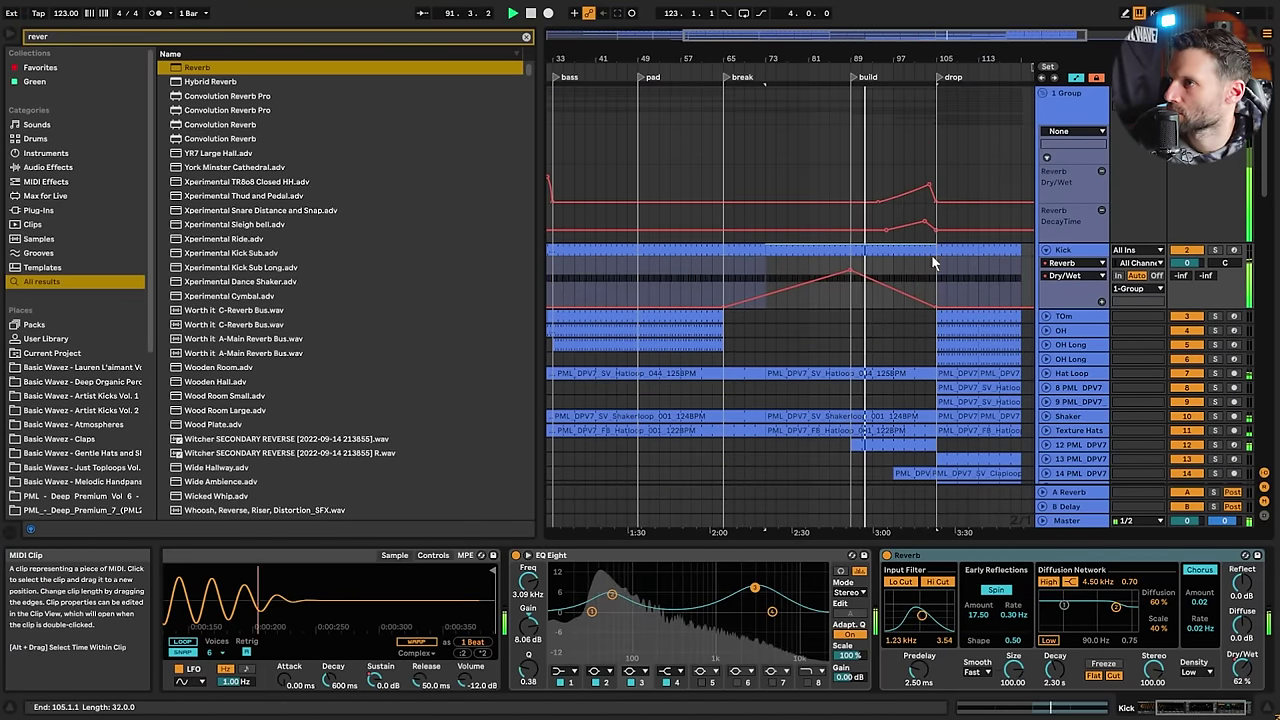
{"action": "left_click_drag", "start_coordinate": [900, 291], "coordinate": [936, 264]}
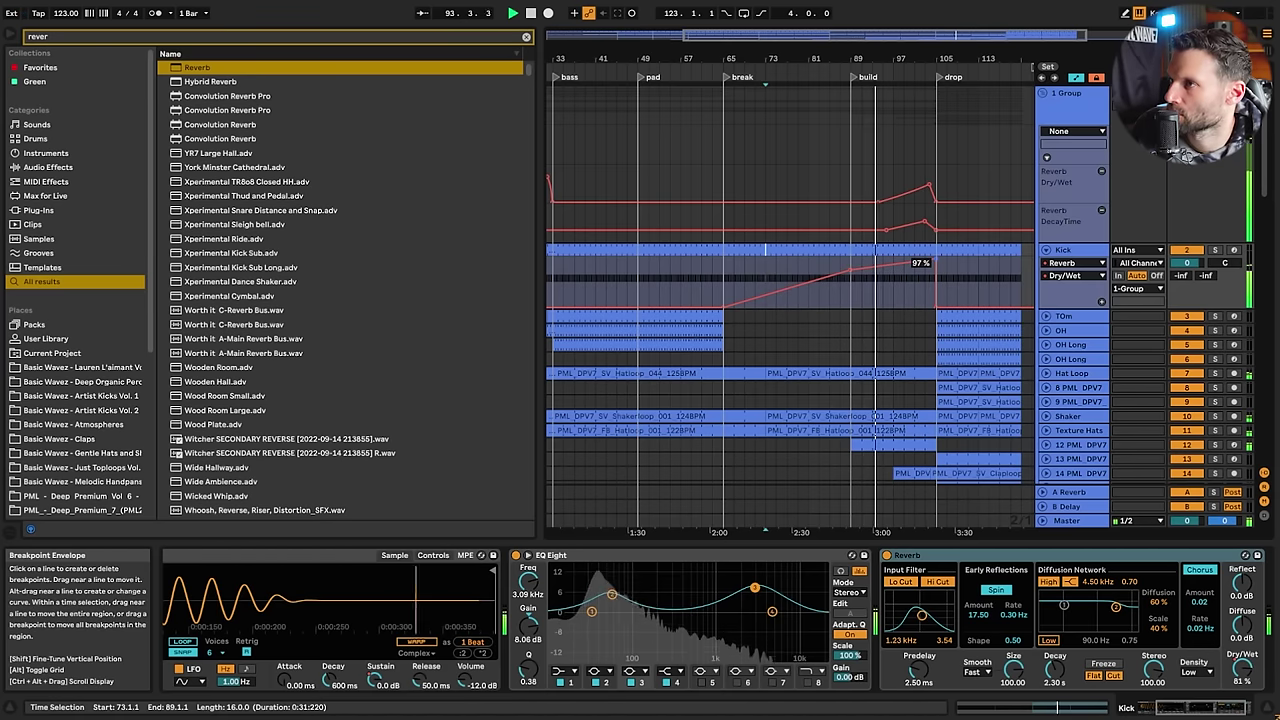
Show the 23 Diva track's Reverb Dry/Wet automation and lower it to 40% at bar 105
{"action": "scroll", "coordinate": [940, 300], "scroll_direction": "down", "scroll_amount": 5}
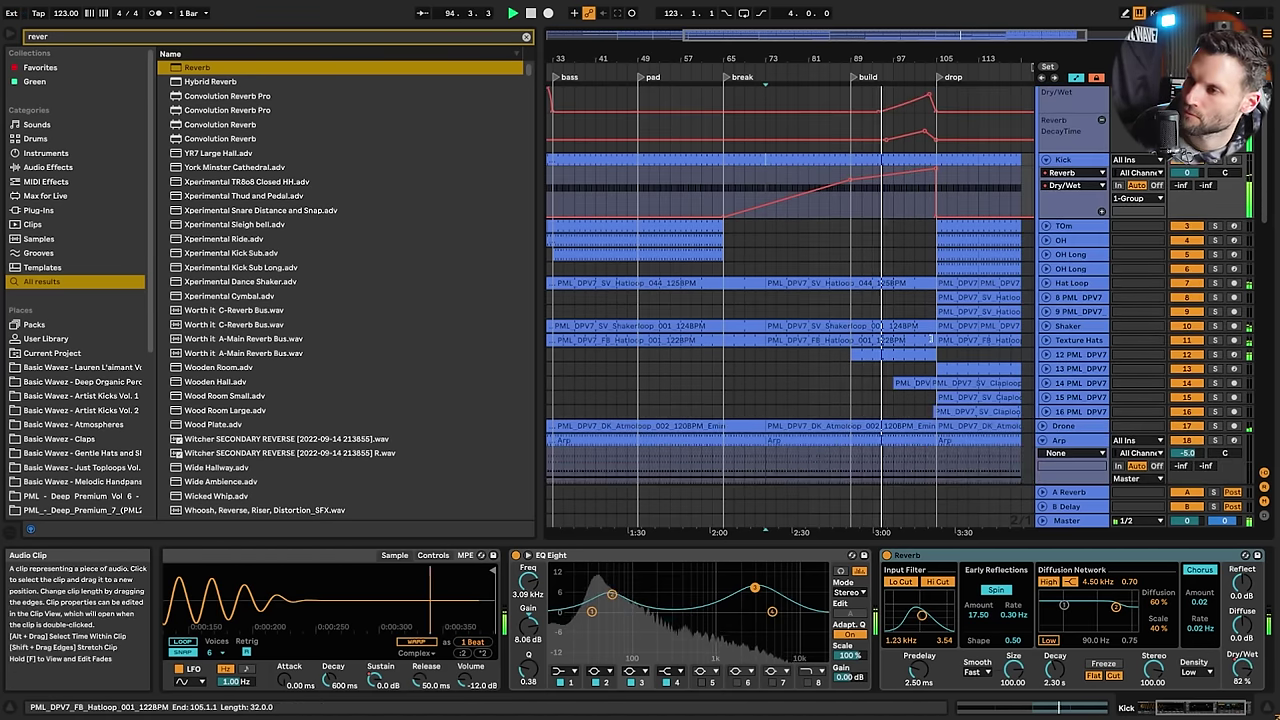
{"action": "scroll", "coordinate": [943, 297], "scroll_direction": "down", "scroll_amount": 10}
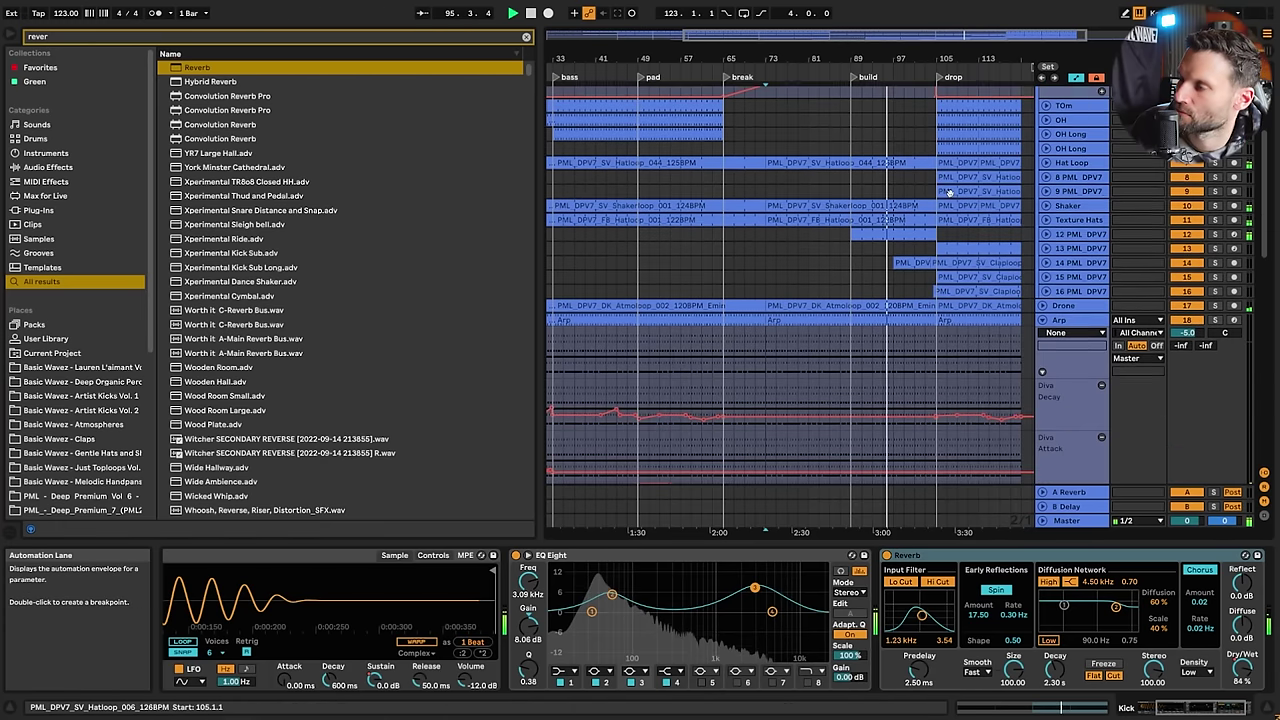
{"action": "scroll", "coordinate": [915, 390], "scroll_direction": "down", "scroll_amount": 12}
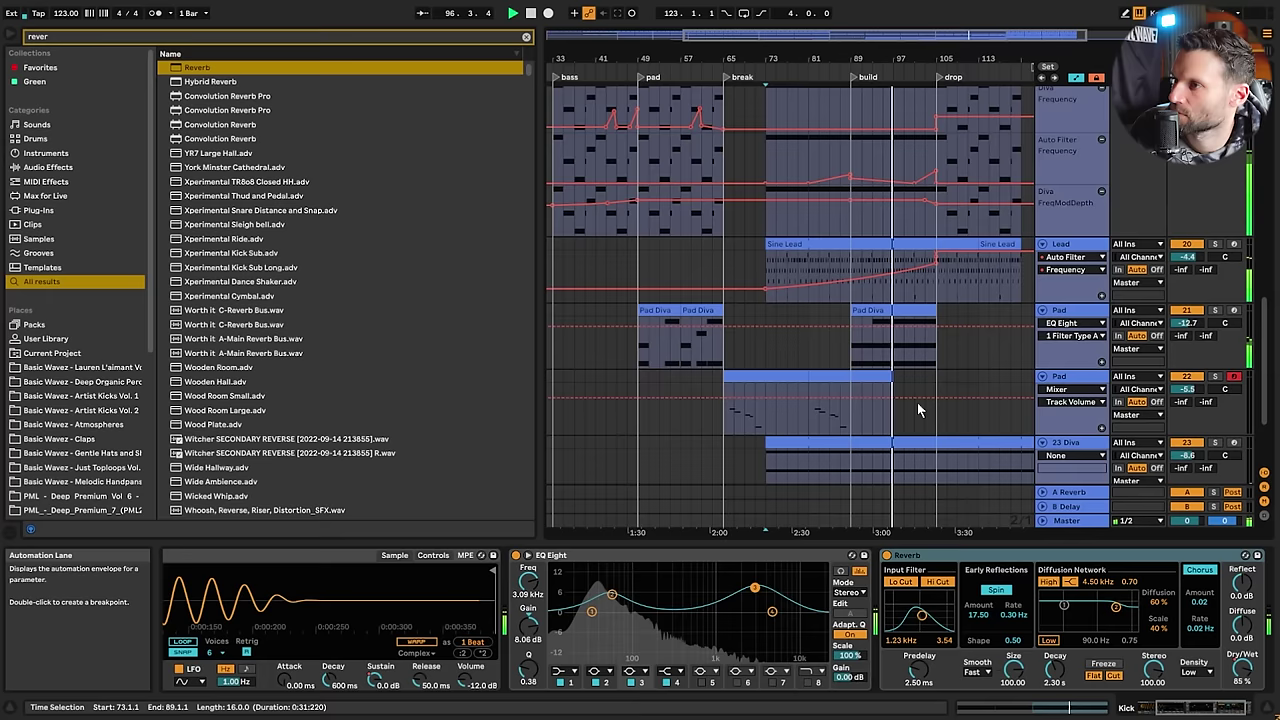
{"action": "left_click", "coordinate": [950, 554]}
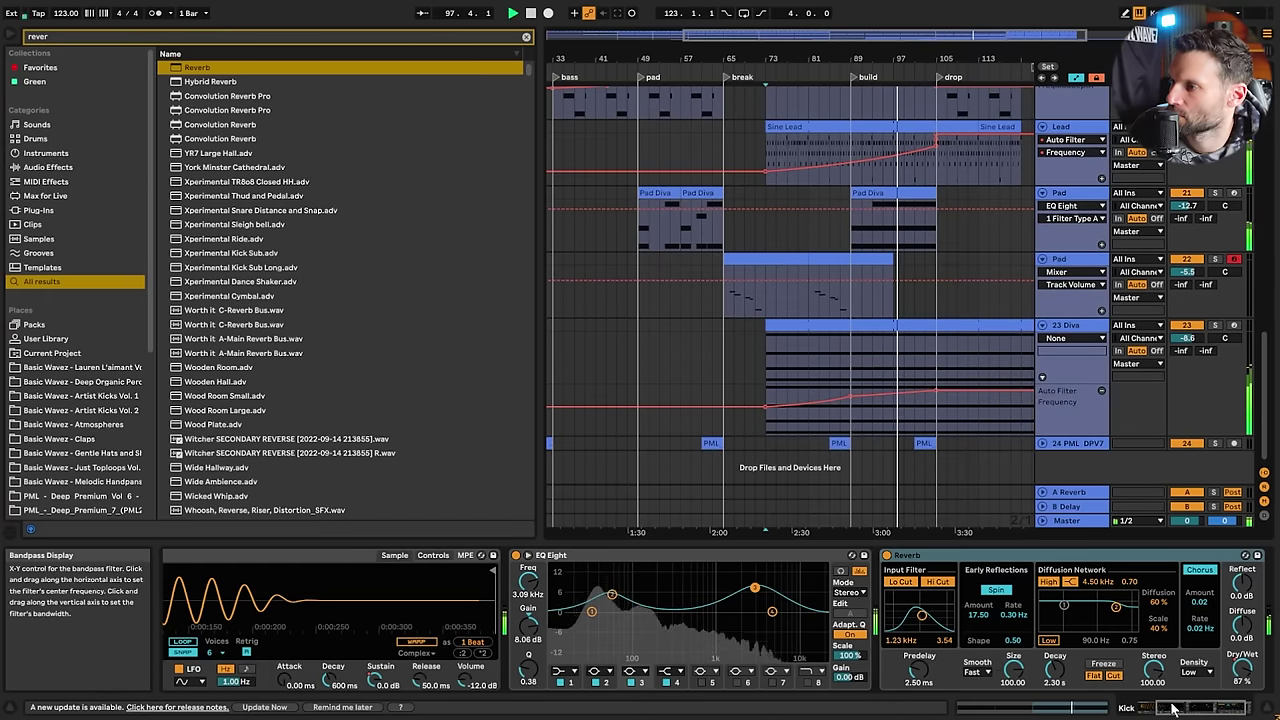
{"action": "mouse_move", "coordinate": [1172, 708]}
{"action": "left_mouse_down"}
{"action": "mouse_move", "coordinate": [1139, 708]}
{"action": "mouse_move", "coordinate": [1165, 706]}
{"action": "left_mouse_up"}
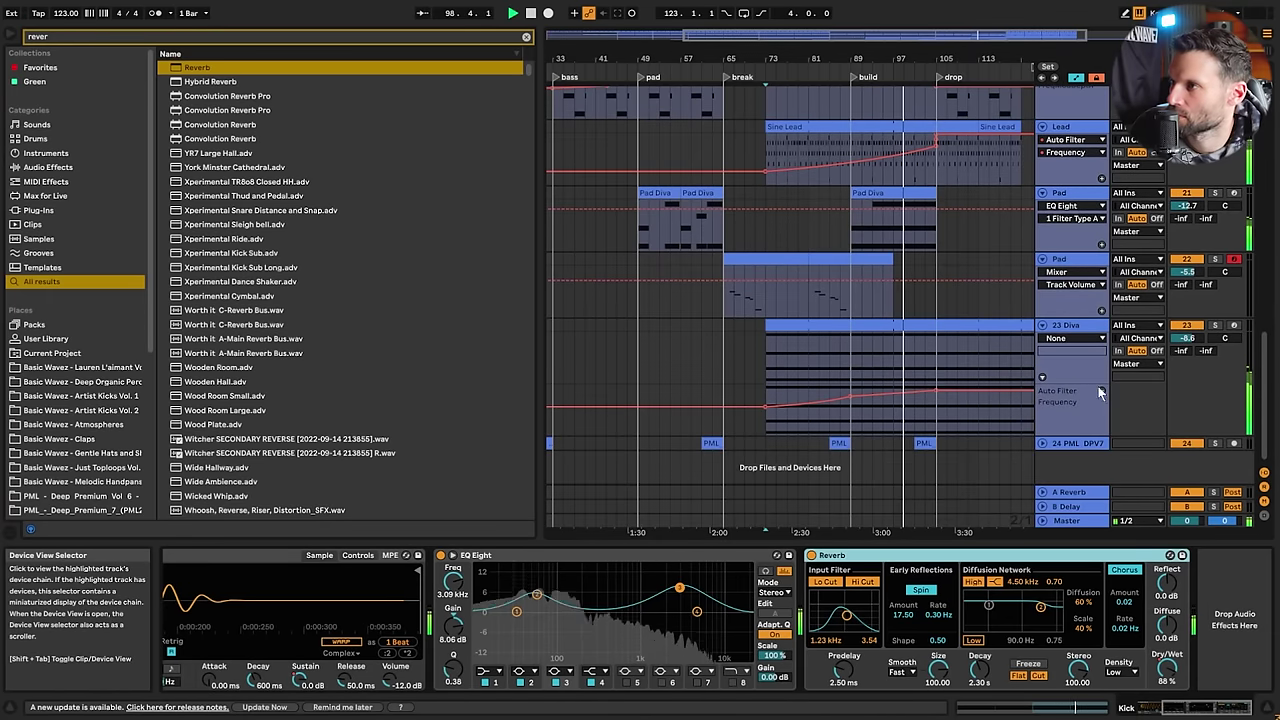
{"action": "left_click", "coordinate": [1069, 326]}
{"action": "left_click", "coordinate": [869, 593]}
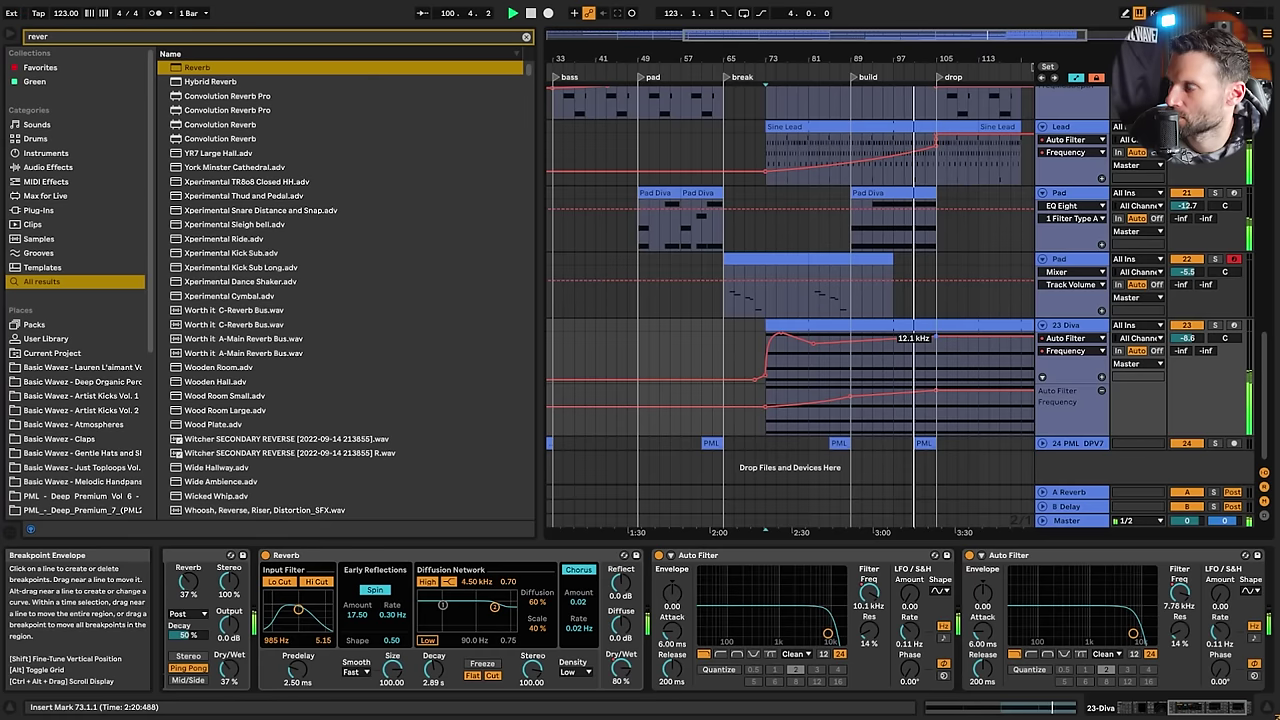
{"action": "left_click", "coordinate": [621, 668]}
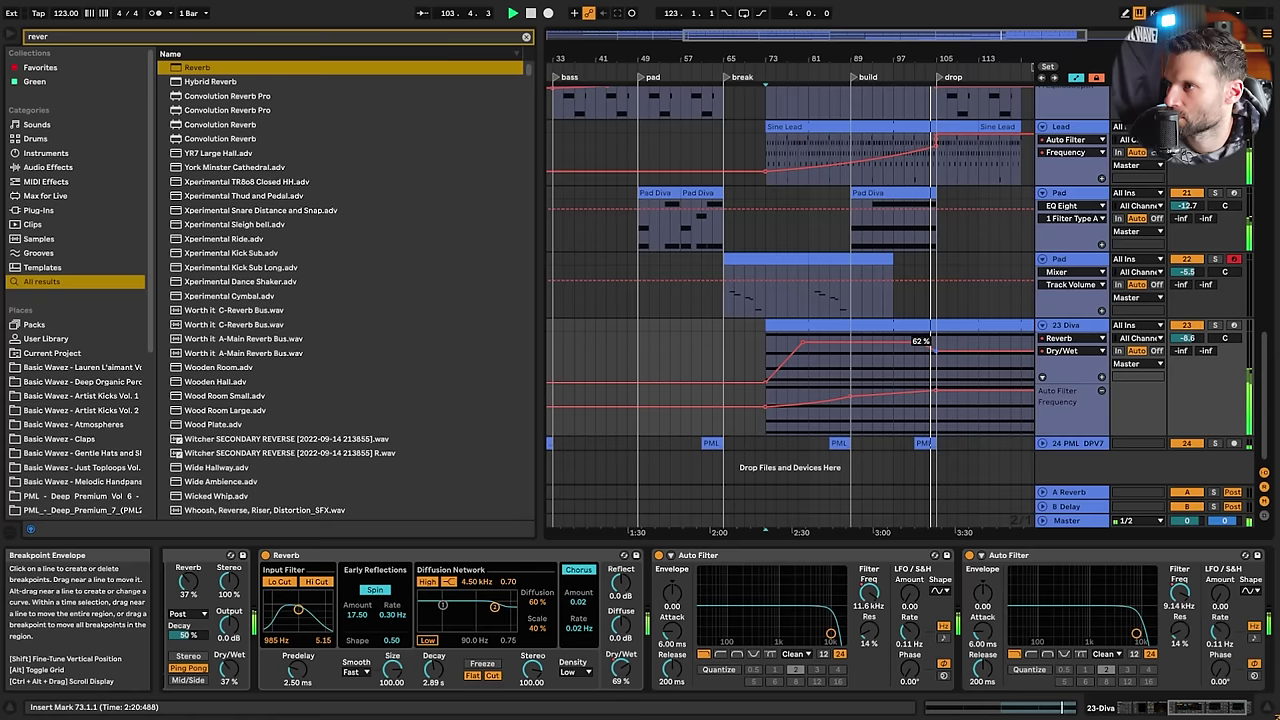
{"action": "left_click_drag", "start_coordinate": [935, 352], "coordinate": [935, 358]}
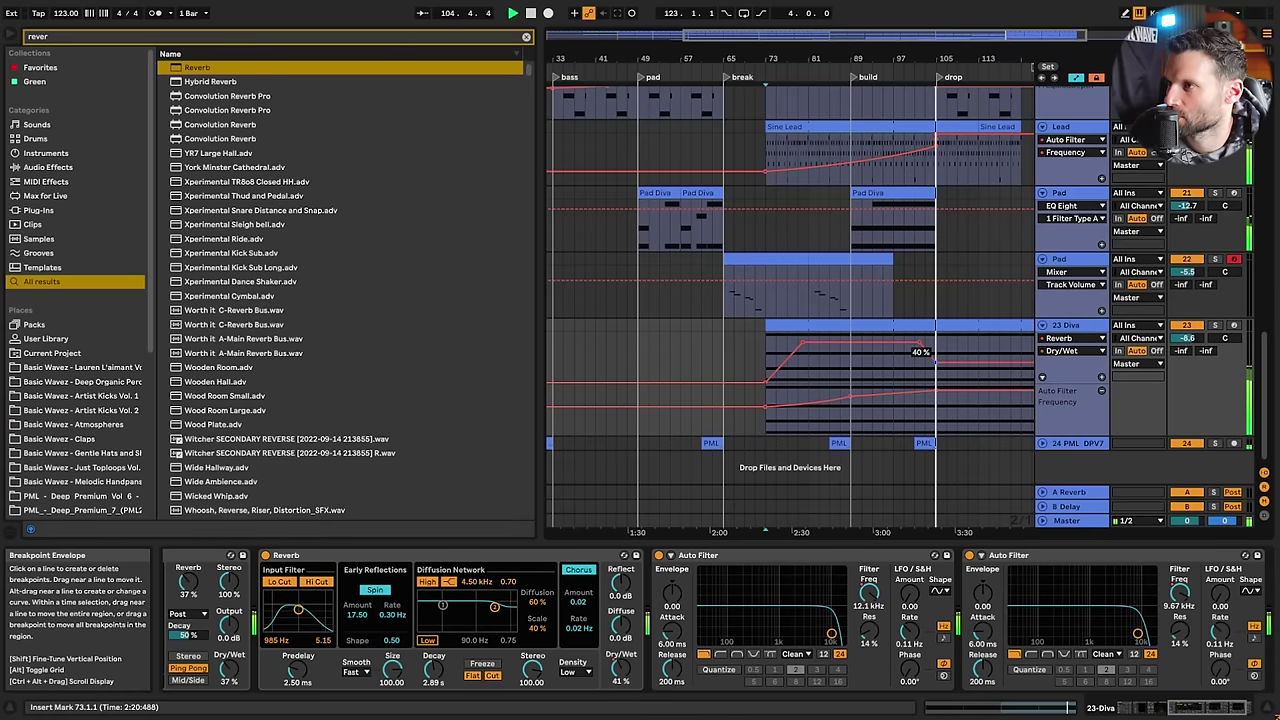
Lower the 23 Diva Reverb Dry/Wet breakpoint at bar 105 to about 23% and curve the fall into it
{"action": "left_click", "coordinate": [961, 127]}
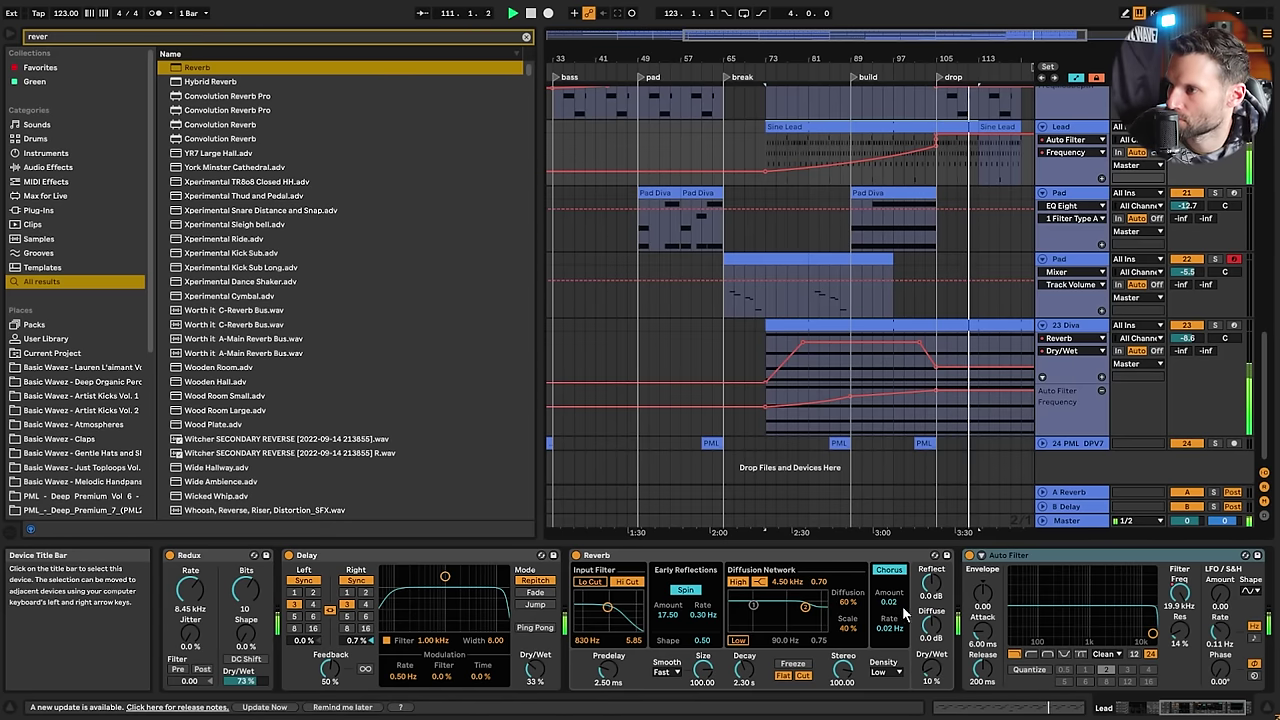
{"action": "left_click_drag", "start_coordinate": [938, 371], "coordinate": [938, 350]}
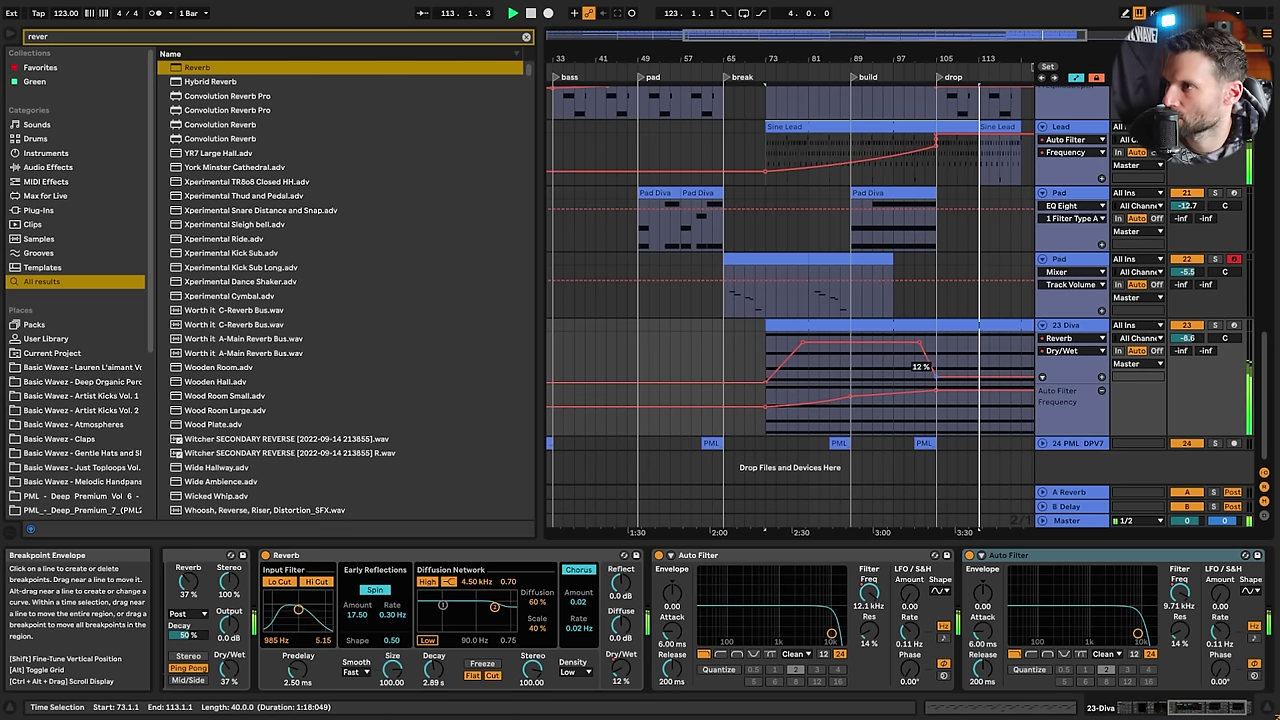
{"action": "left_click", "coordinate": [908, 371]}
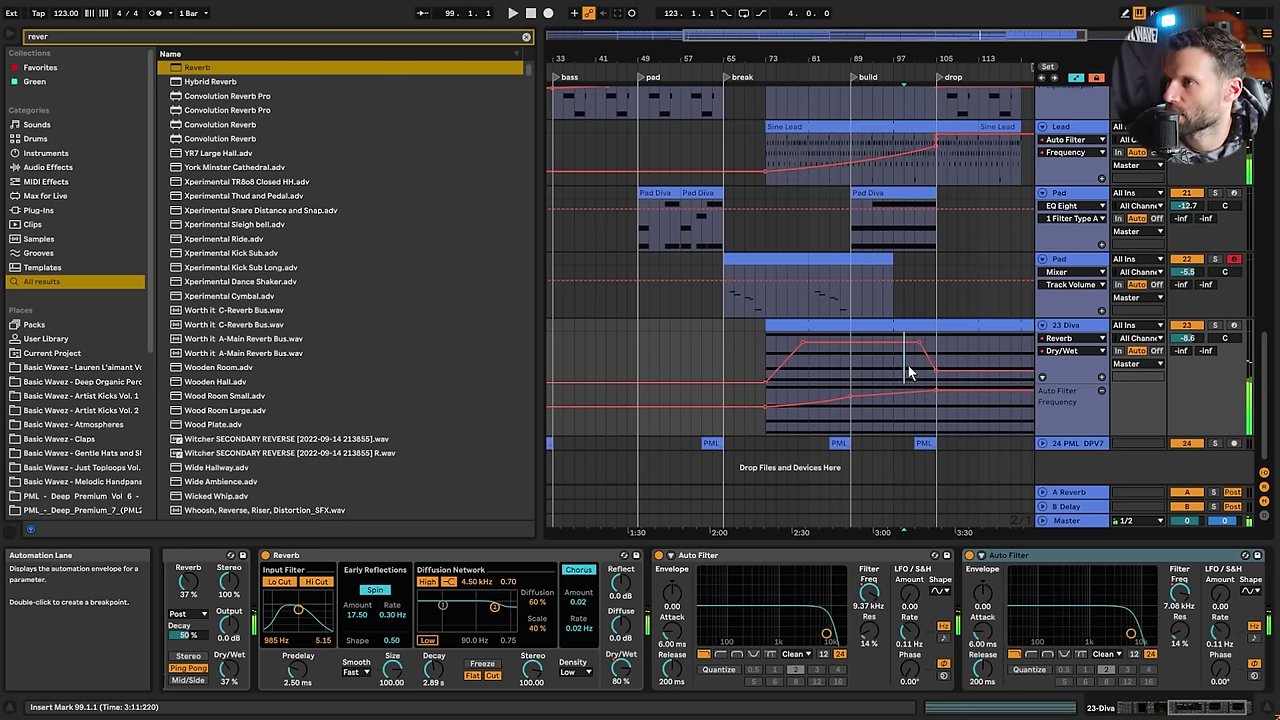
{"action": "mouse_move", "coordinate": [1040, 35]}
{"action": "left_mouse_down"}
{"action": "mouse_move", "coordinate": [1050, 46]}
{"action": "mouse_move", "coordinate": [1035, 56]}
{"action": "left_mouse_up"}
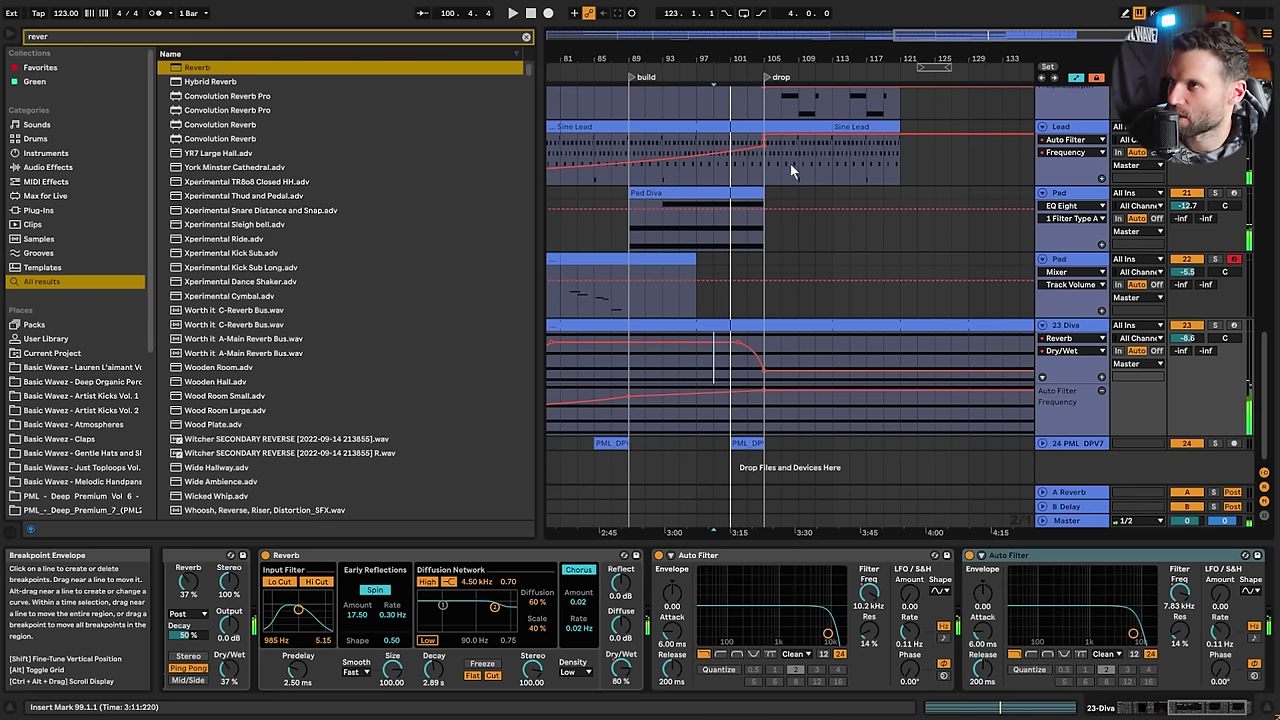
Play the transition into the drop from bar 101 and examine the Lead and 23 Diva device chains
{"action": "left_click", "coordinate": [728, 178]}
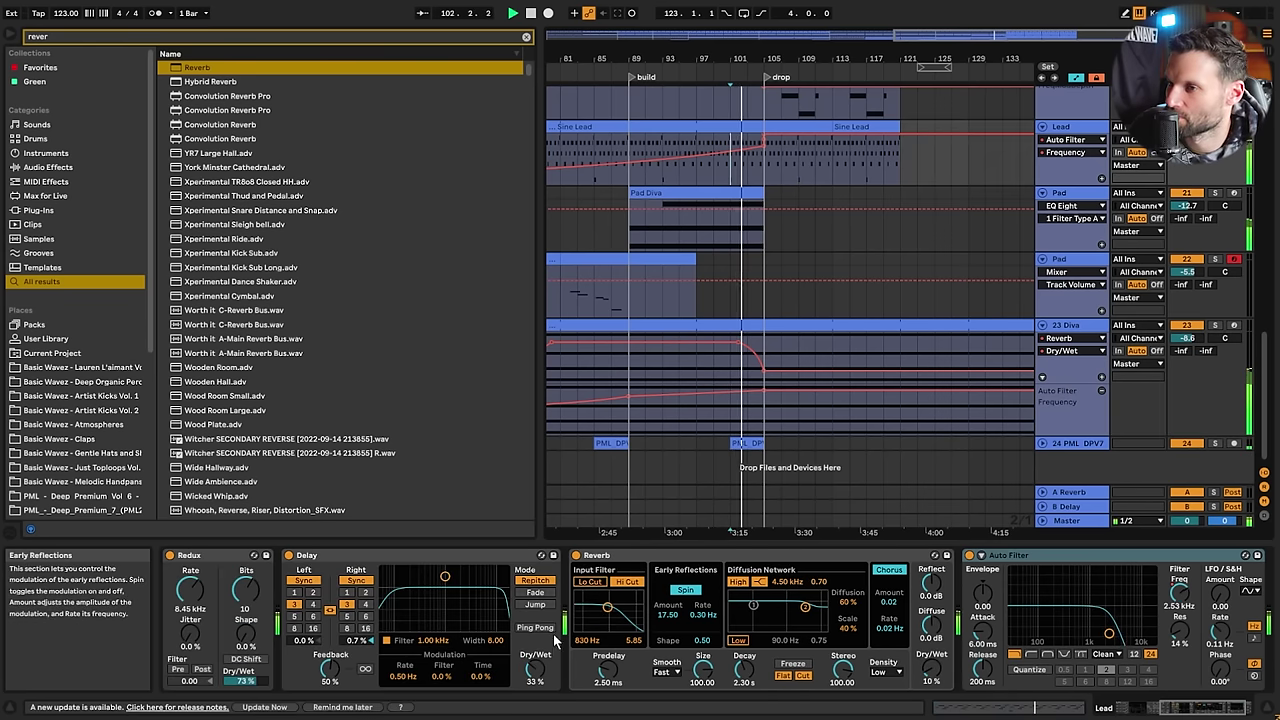
{"action": "left_click_drag", "start_coordinate": [1148, 710], "coordinate": [1124, 710]}
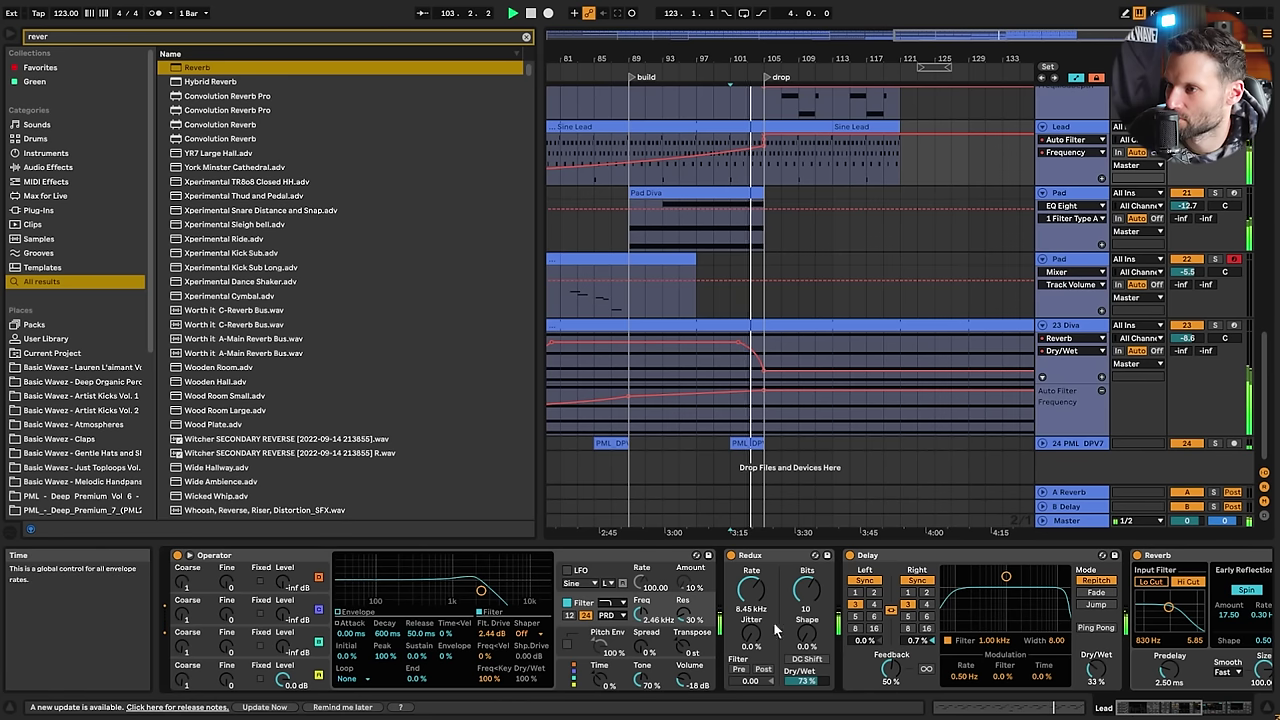
{"action": "double_click", "coordinate": [1064, 326]}
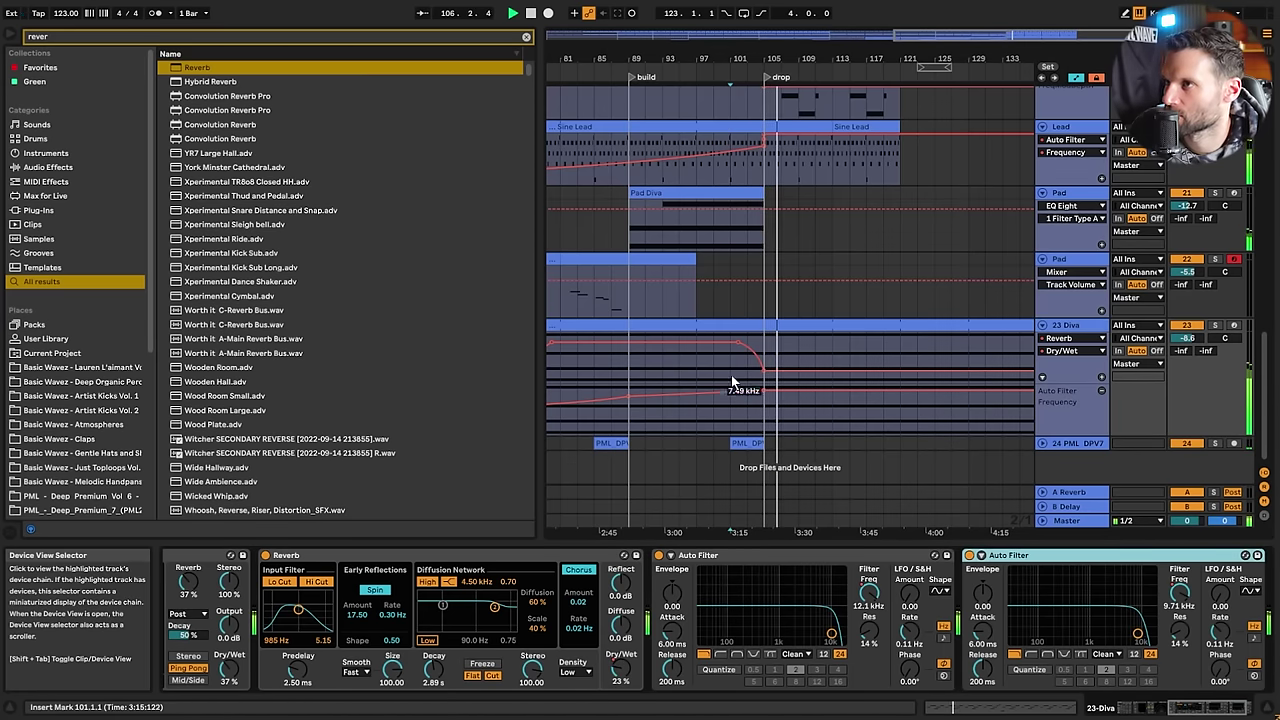
{"action": "key", "text": "space"}
Split the Sine Lead clip at bar 113 and duplicate its 8-bar section until the lead reaches bar 137
{"action": "left_click", "coordinate": [627, 176]}
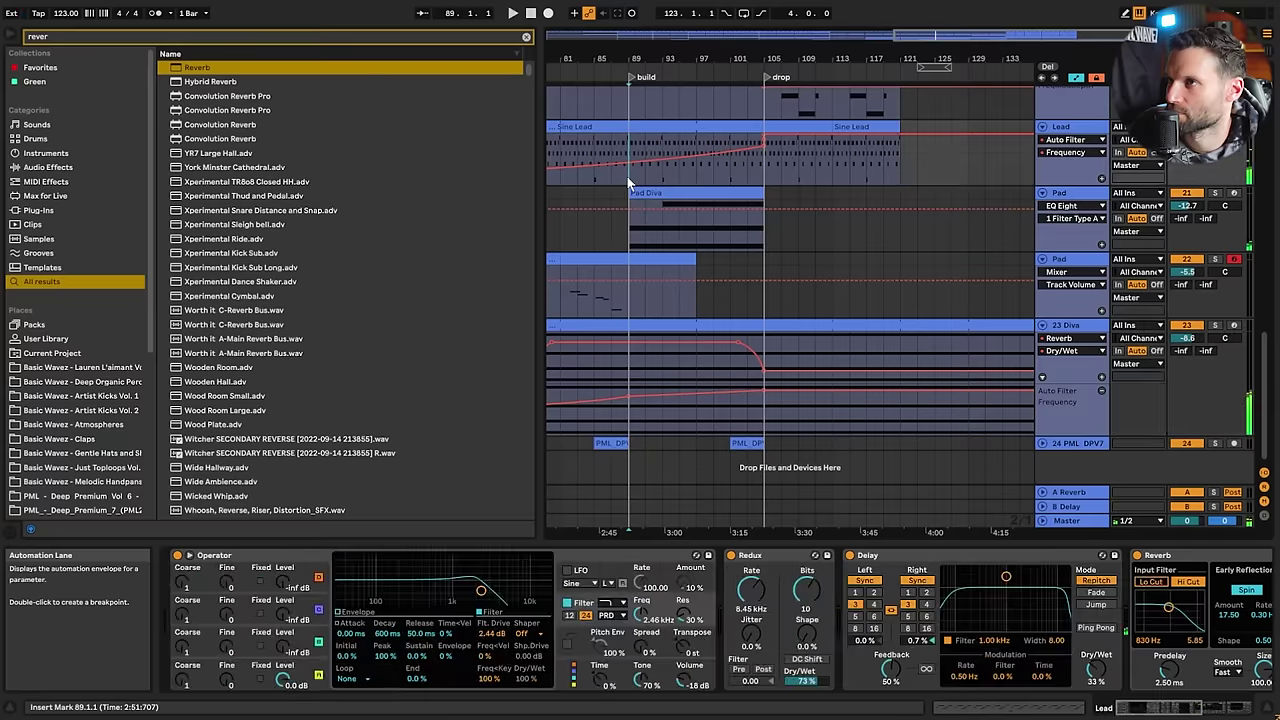
{"action": "left_click_drag", "start_coordinate": [884, 59], "coordinate": [753, 60]}
{"action": "left_click", "coordinate": [629, 172]}
{"action": "left_click", "coordinate": [714, 129]}
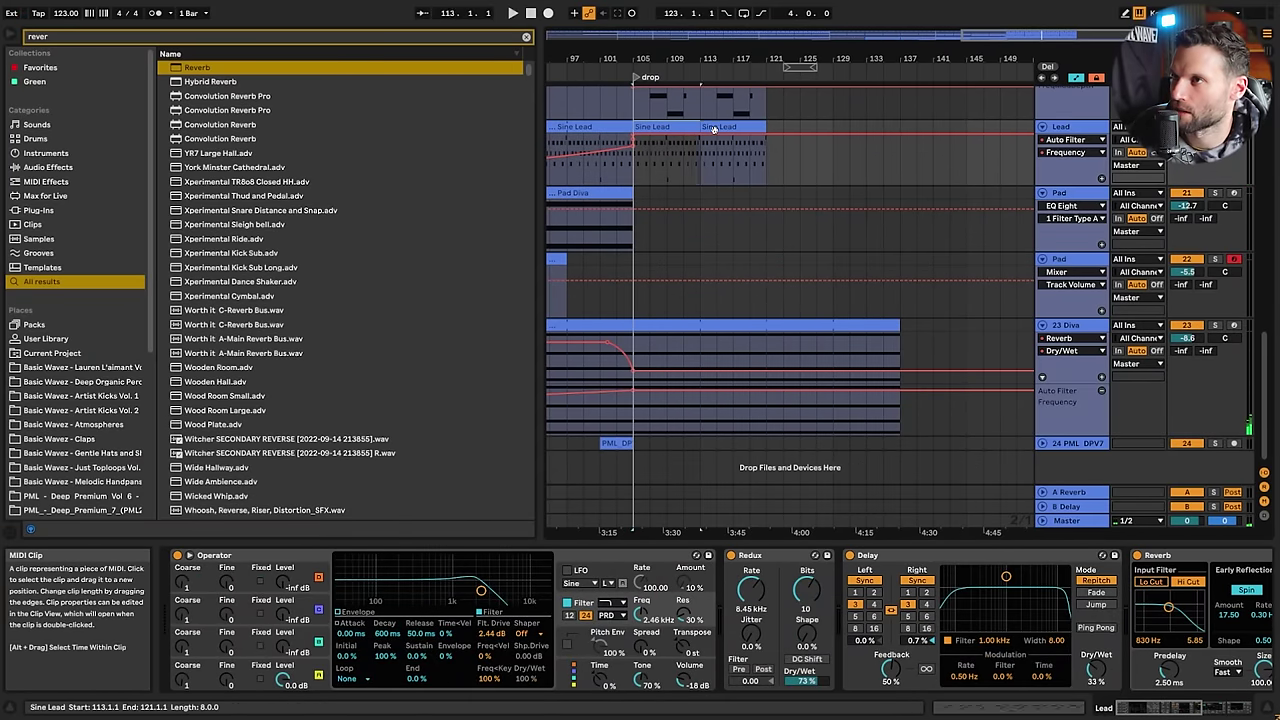
{"action": "key", "text": "ctrl+d"}
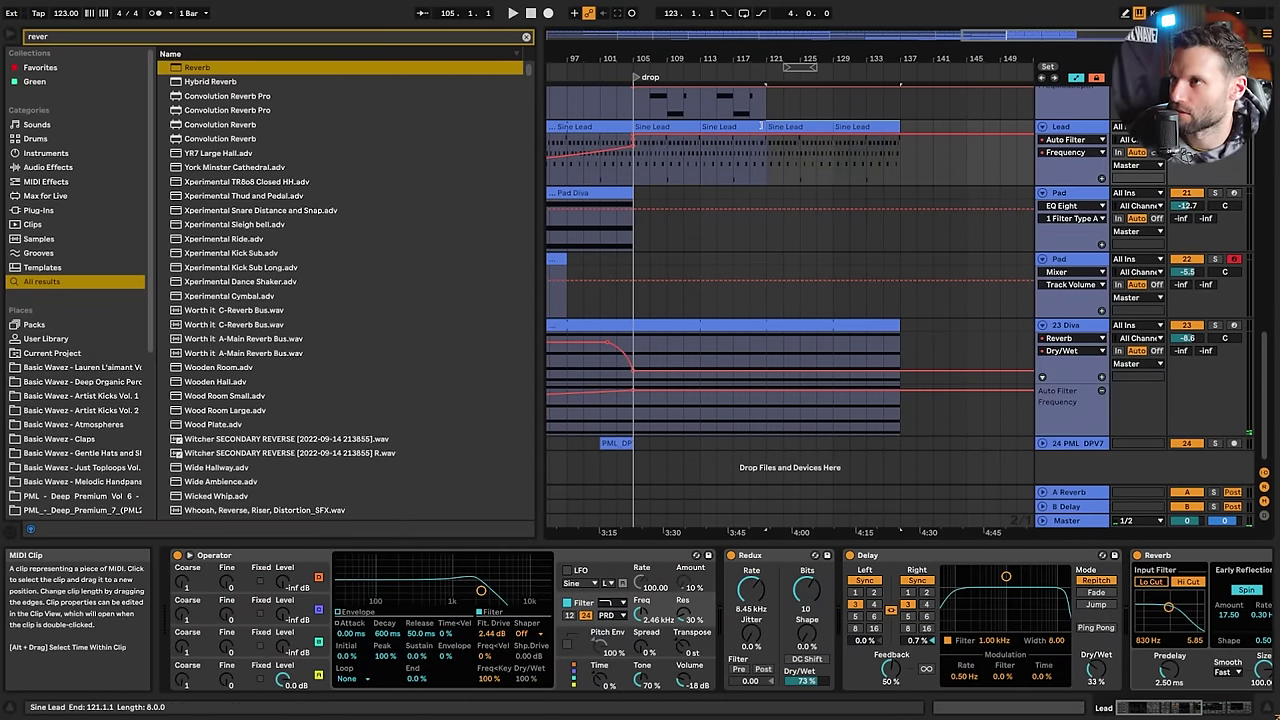
Shorten the loop of the Sine Lead clip at bar 105 to a length of 0.0.2 during playback
{"action": "double_click", "coordinate": [762, 127]}
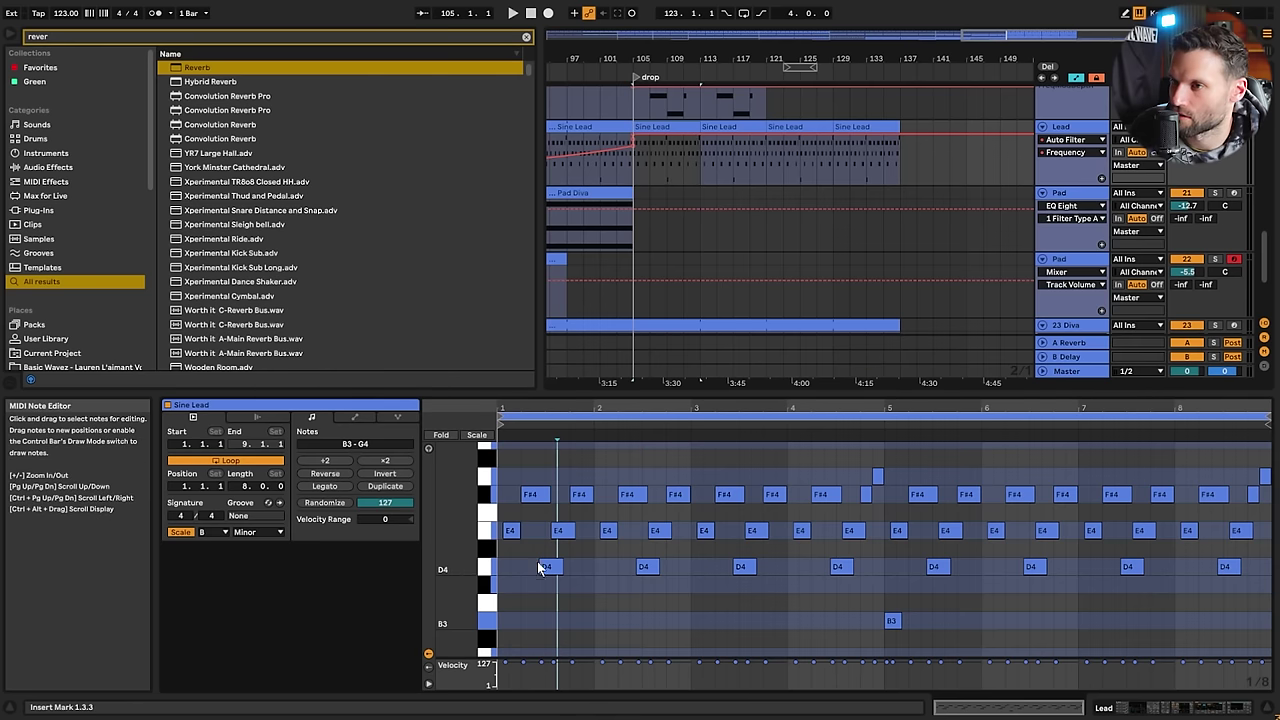
{"action": "left_click_drag", "start_coordinate": [1267, 419], "coordinate": [521, 430]}
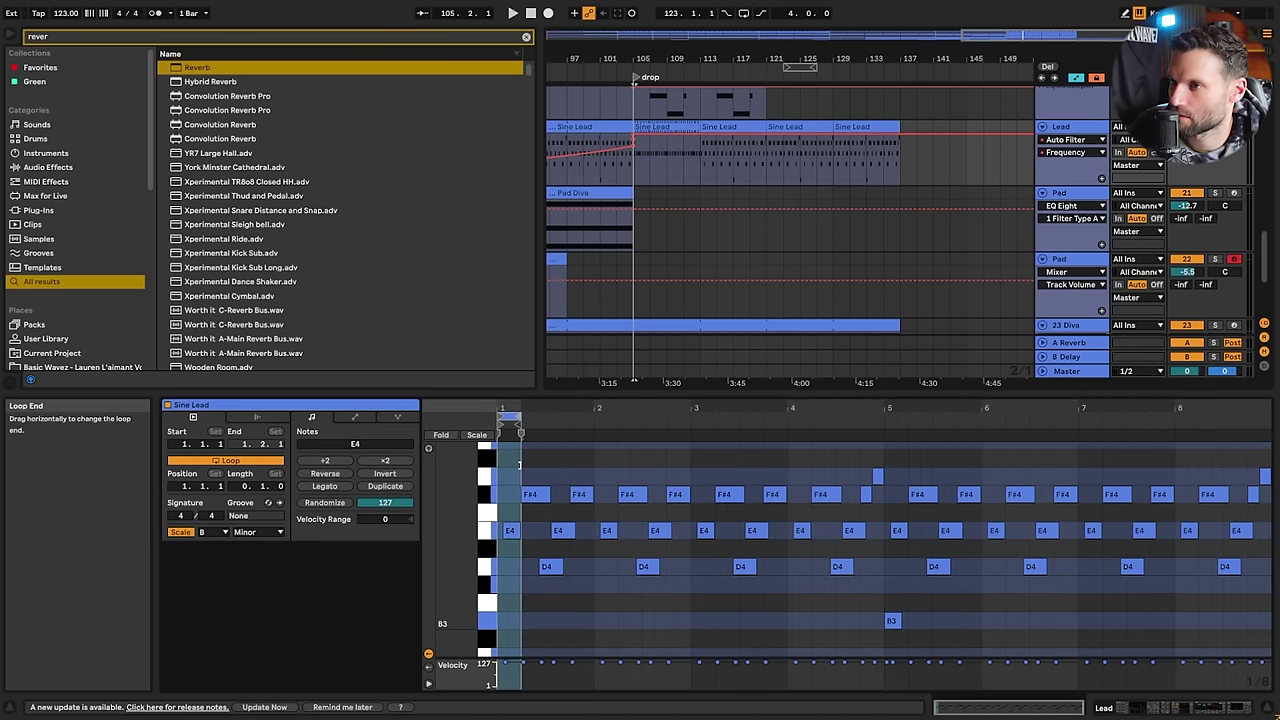
{"action": "key", "text": "space"}
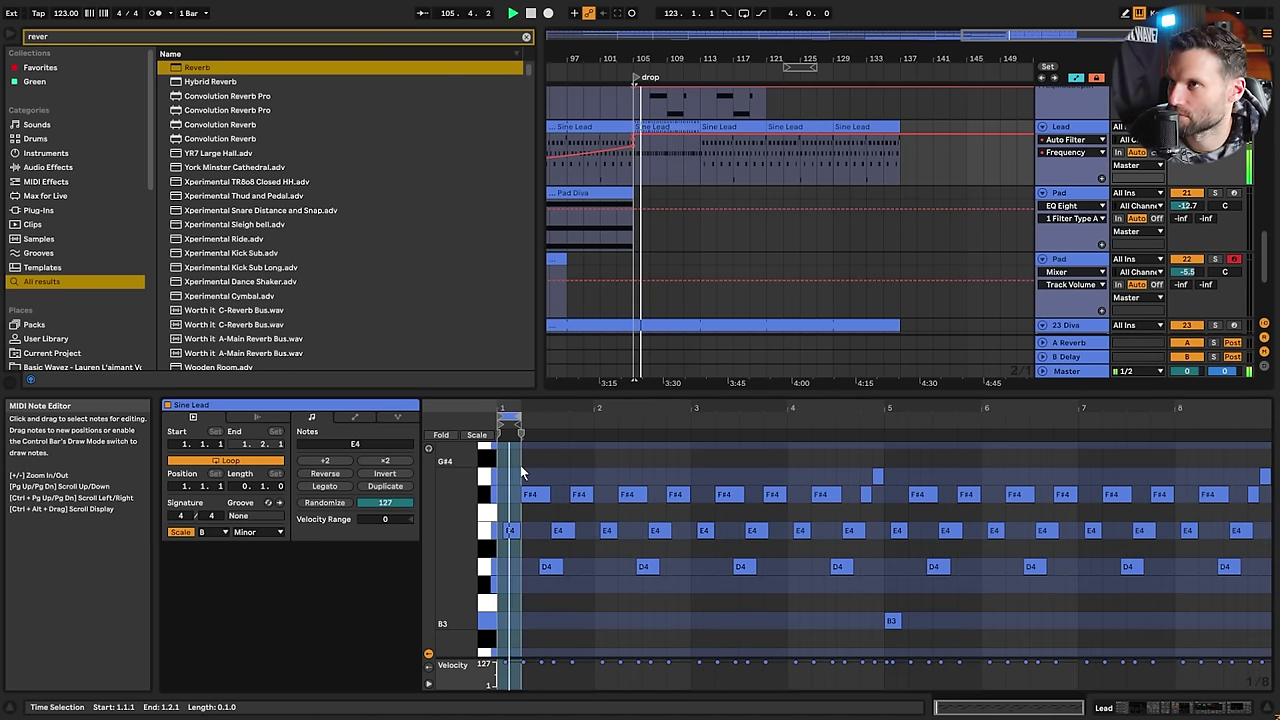
{"action": "left_click_drag", "start_coordinate": [520, 432], "coordinate": [508, 432]}
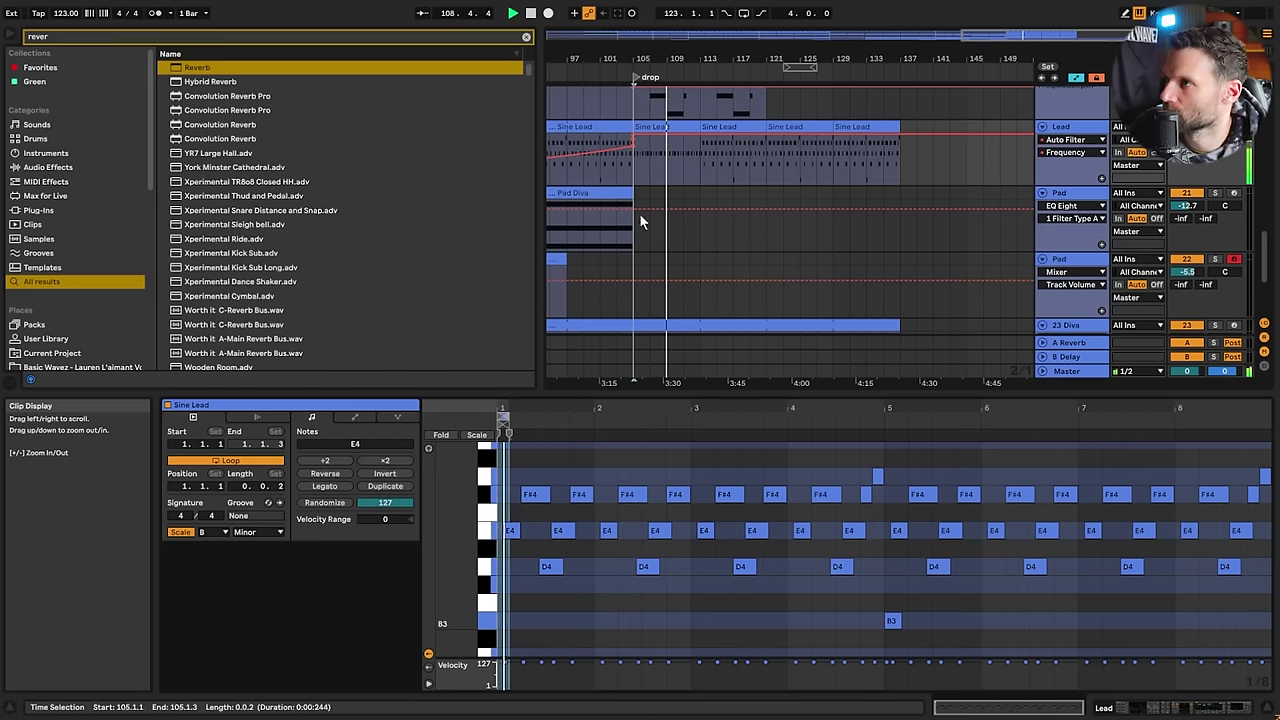
Lower 23 Diva's Auto Filter Frequency automation to 1.06 kHz with a breakpoint just after bar 113, and play from bar 101
{"action": "left_click_drag", "start_coordinate": [976, 37], "coordinate": [986, 82]}
{"action": "scroll", "coordinate": [952, 300], "scroll_direction": "down", "scroll_amount": 5}
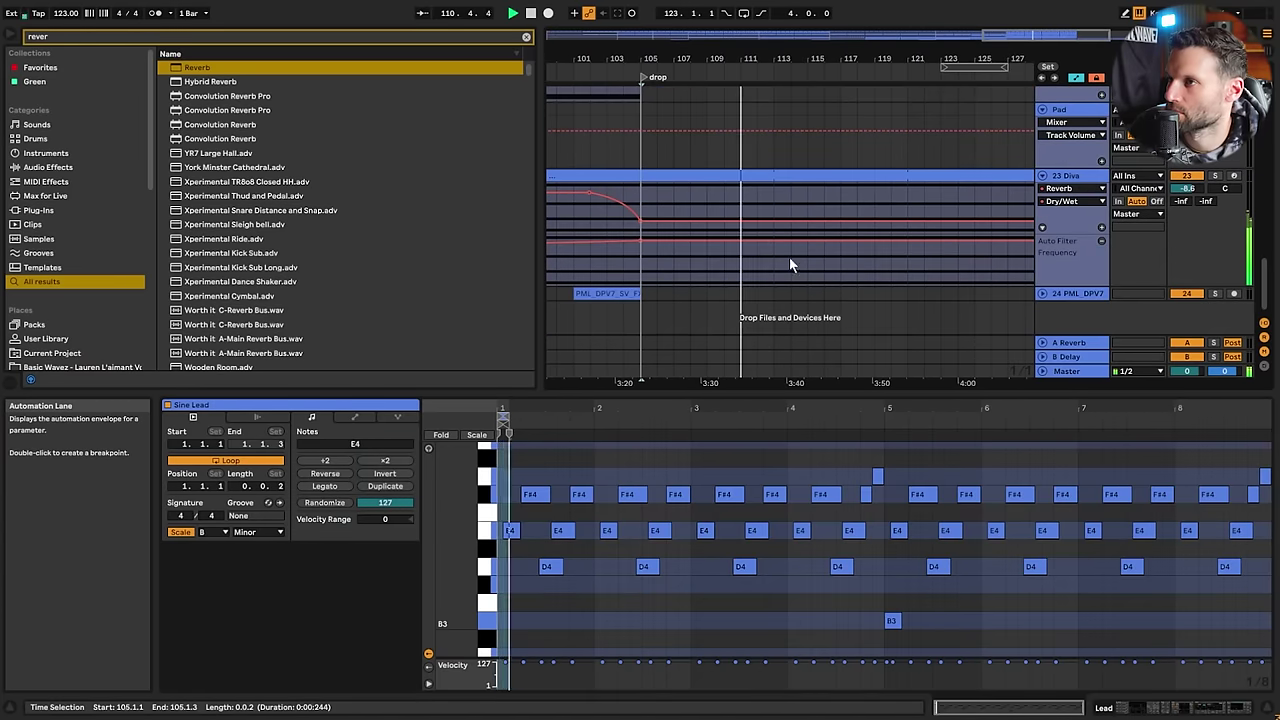
{"action": "left_click_drag", "start_coordinate": [785, 241], "coordinate": [785, 257]}
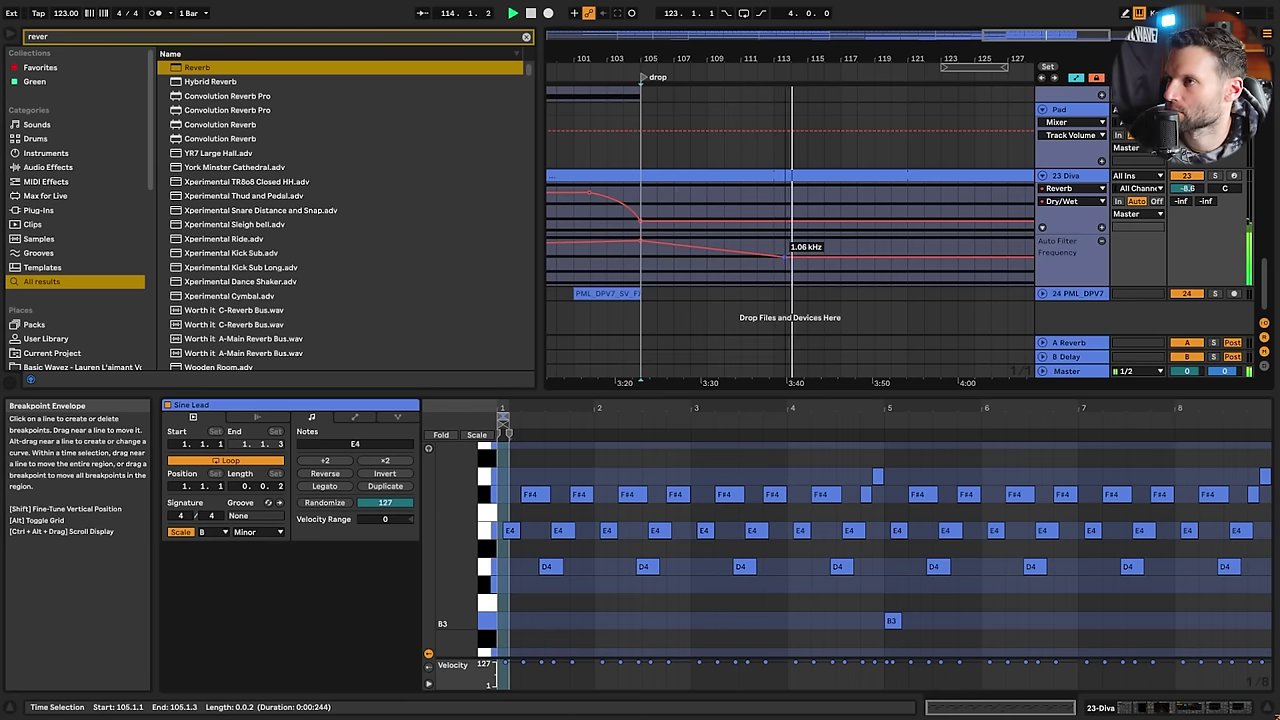
{"action": "left_click", "coordinate": [573, 273]}
{"action": "key", "text": "space"}
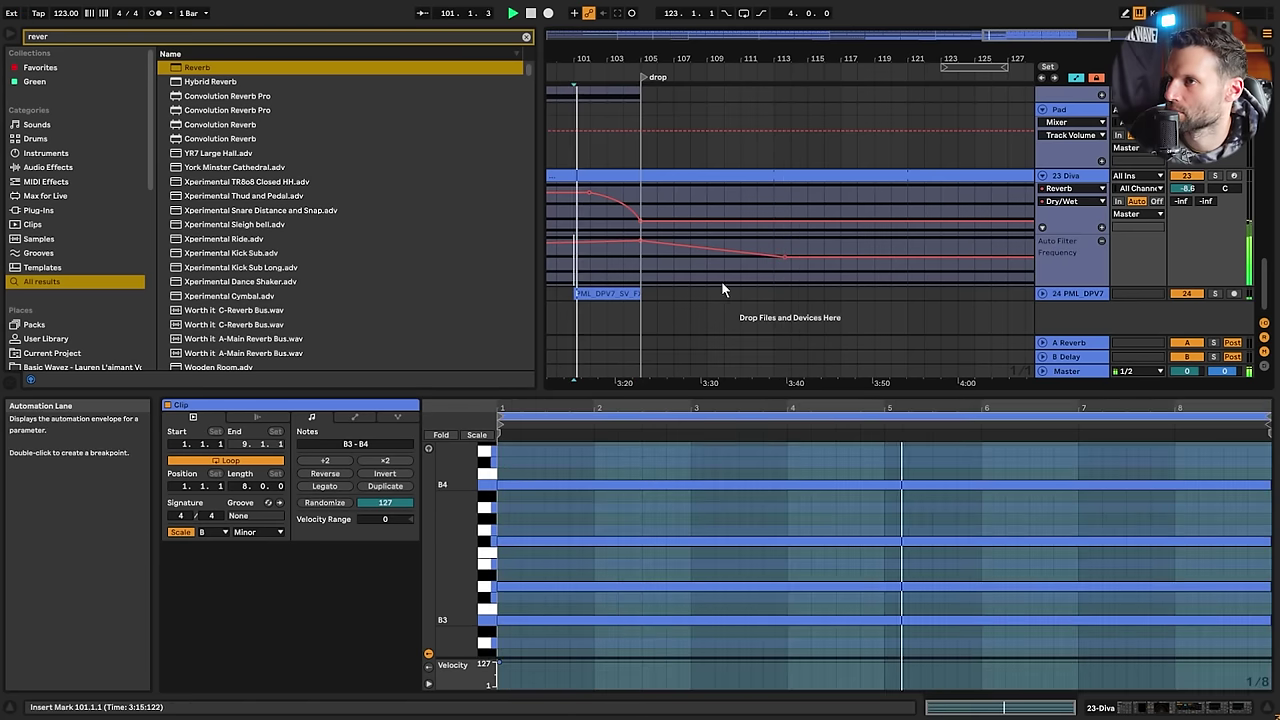
Stop playback, split the Sine Lead clip at bar 97 and select its section up to bar 105
{"action": "scroll", "coordinate": [755, 248], "scroll_direction": "up", "scroll_amount": 6}
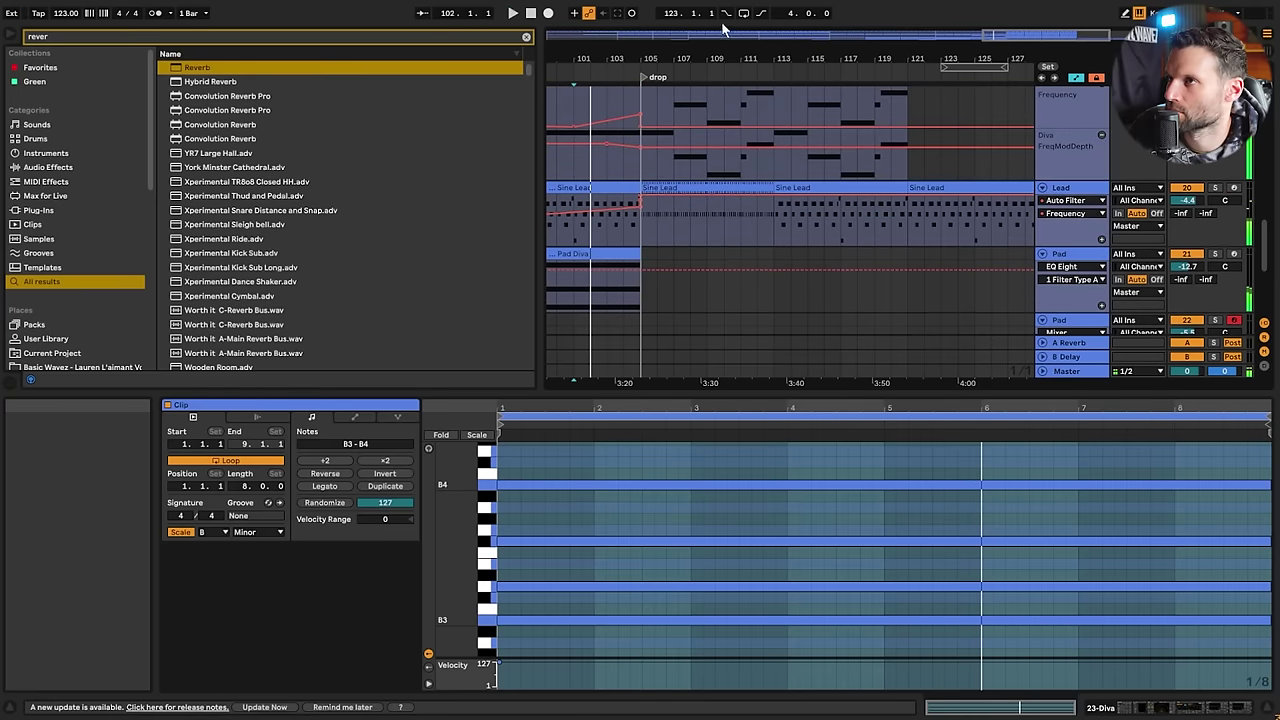
{"action": "left_click_drag", "start_coordinate": [1003, 33], "coordinate": [963, 42]}
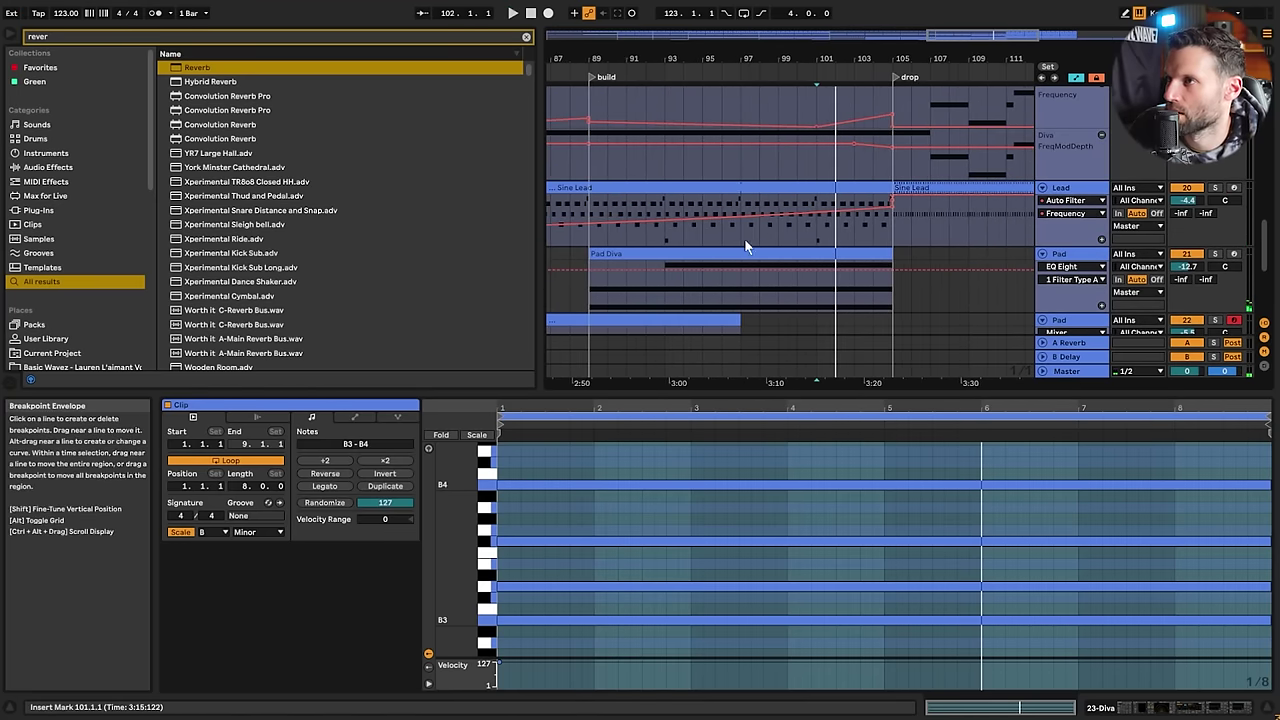
{"action": "left_click", "coordinate": [747, 203]}
{"action": "left_click", "coordinate": [868, 188]}
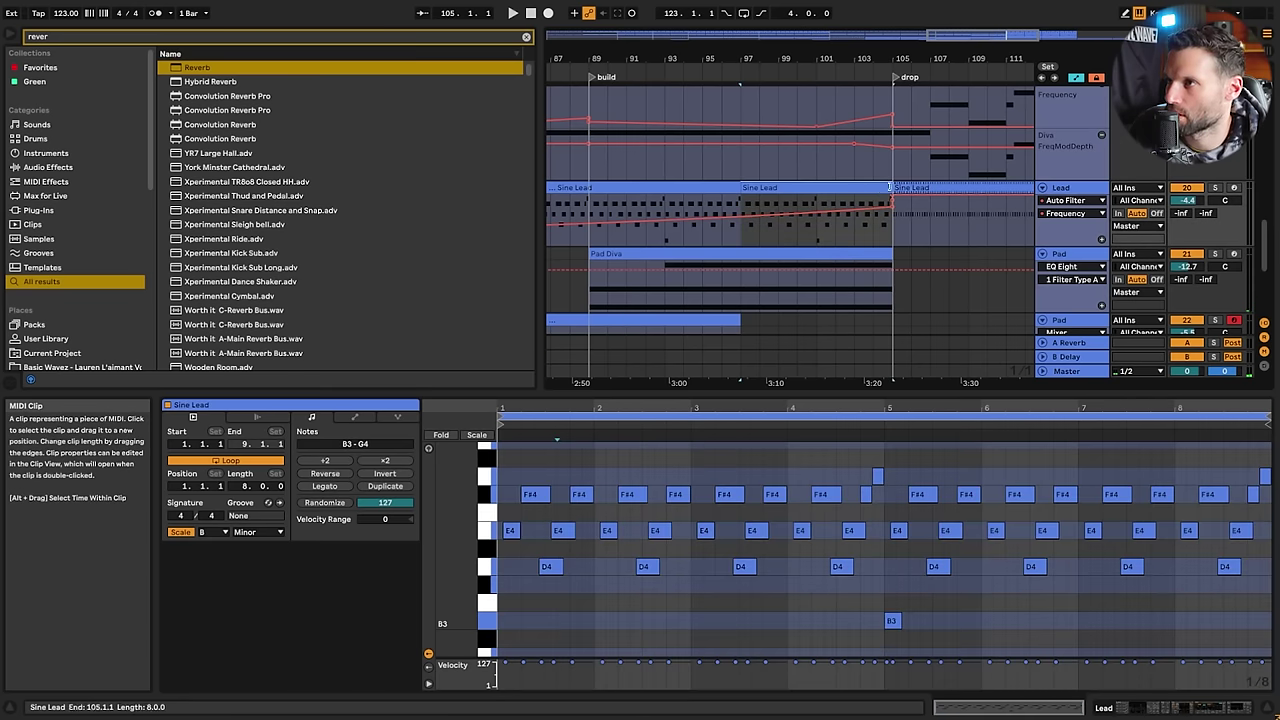
Extend the short-loop Sine Lead clip back to bar 97, lengthen its loop to 0.2.0, and play from bar 97
{"action": "left_click_drag", "start_coordinate": [903, 188], "coordinate": [737, 195]}
{"action": "key", "text": "space"}
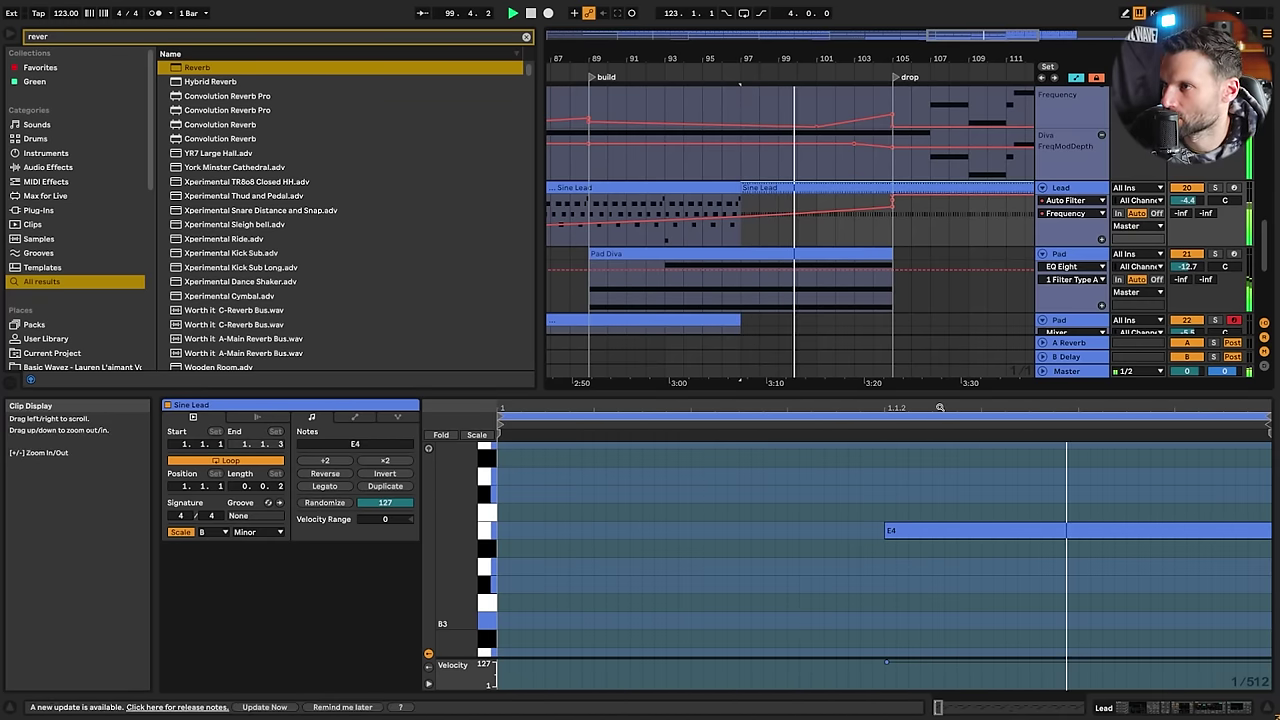
{"action": "mouse_move", "coordinate": [940, 407]}
{"action": "left_mouse_down"}
{"action": "mouse_move", "coordinate": [588, 421]}
{"action": "mouse_move", "coordinate": [793, 431]}
{"action": "left_mouse_up"}
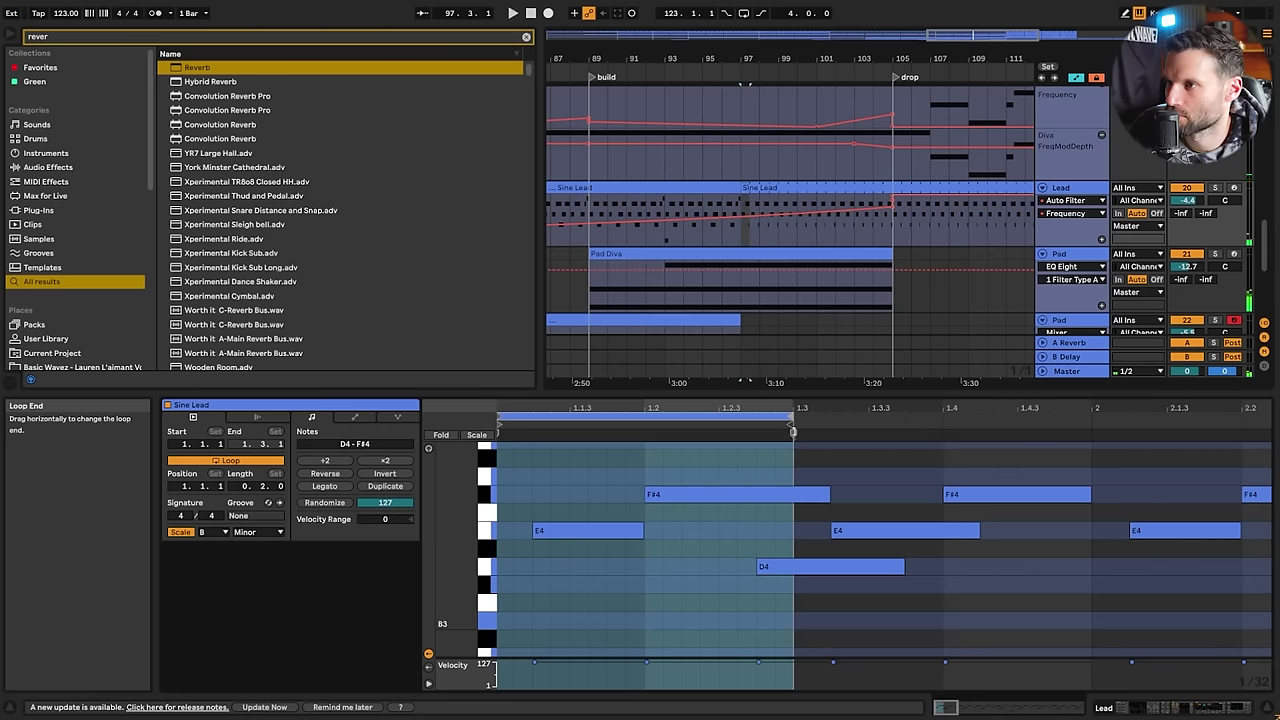
{"action": "key", "text": "space"}
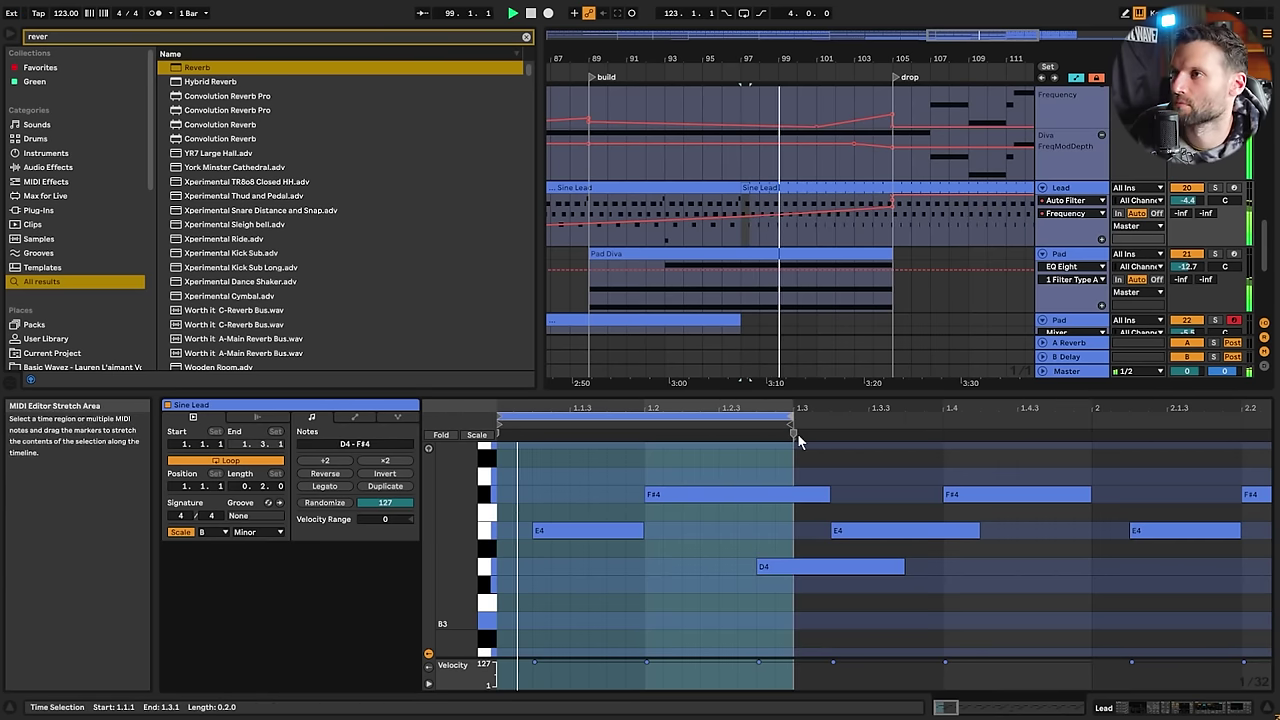
{"action": "left_click", "coordinate": [741, 214]}
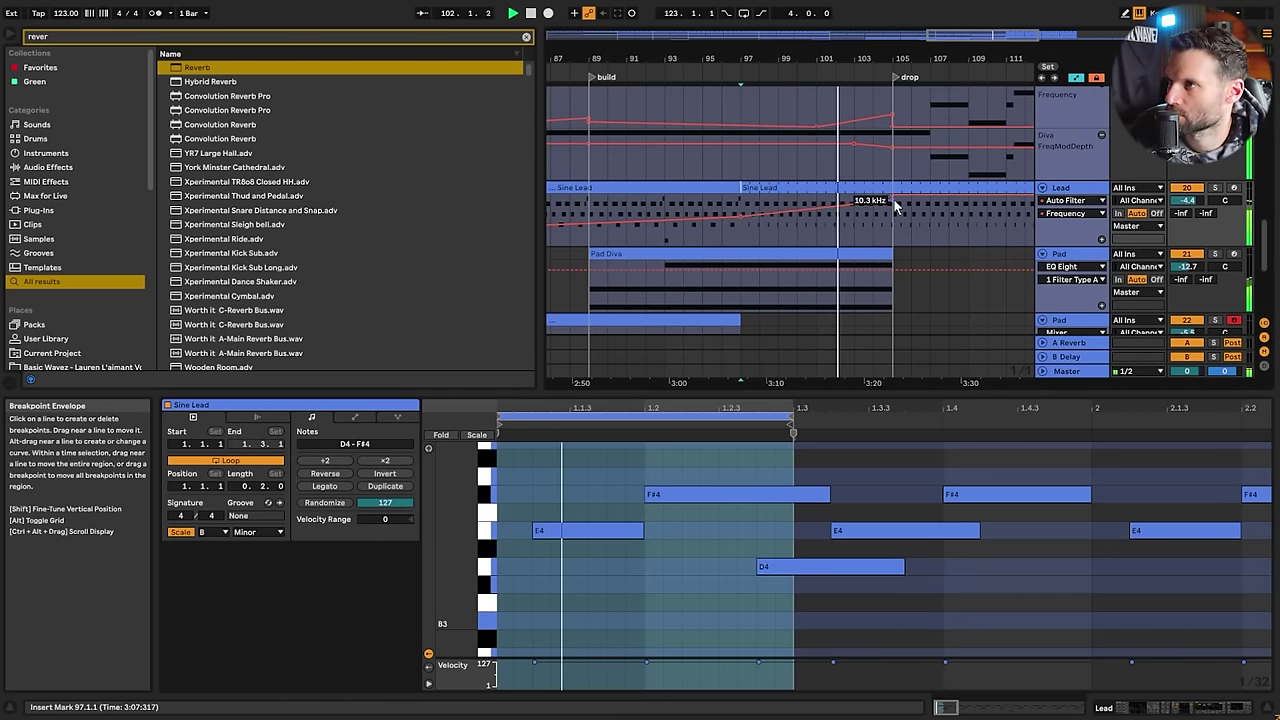
Show the Lead track's effect chain, then extend the end of the looped Sine Lead clip from bar 97 to bar 121
{"action": "double_click", "coordinate": [1068, 188]}
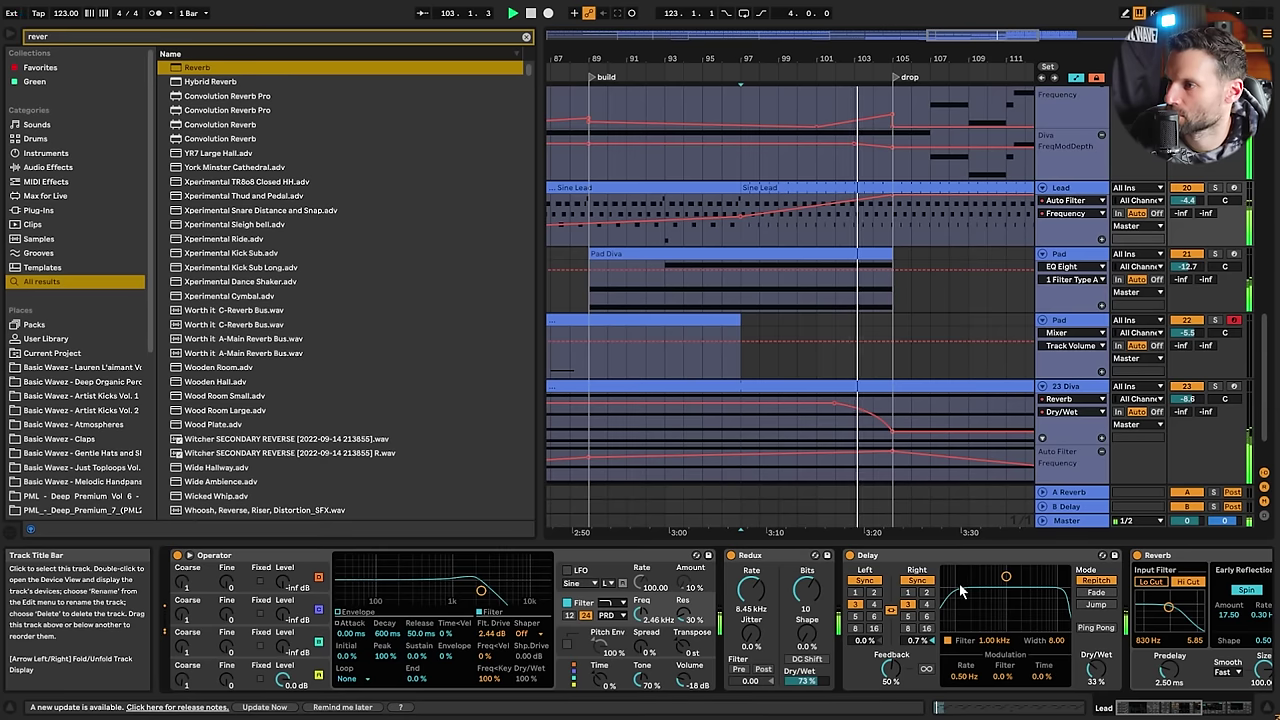
{"action": "left_click", "coordinate": [1200, 707]}
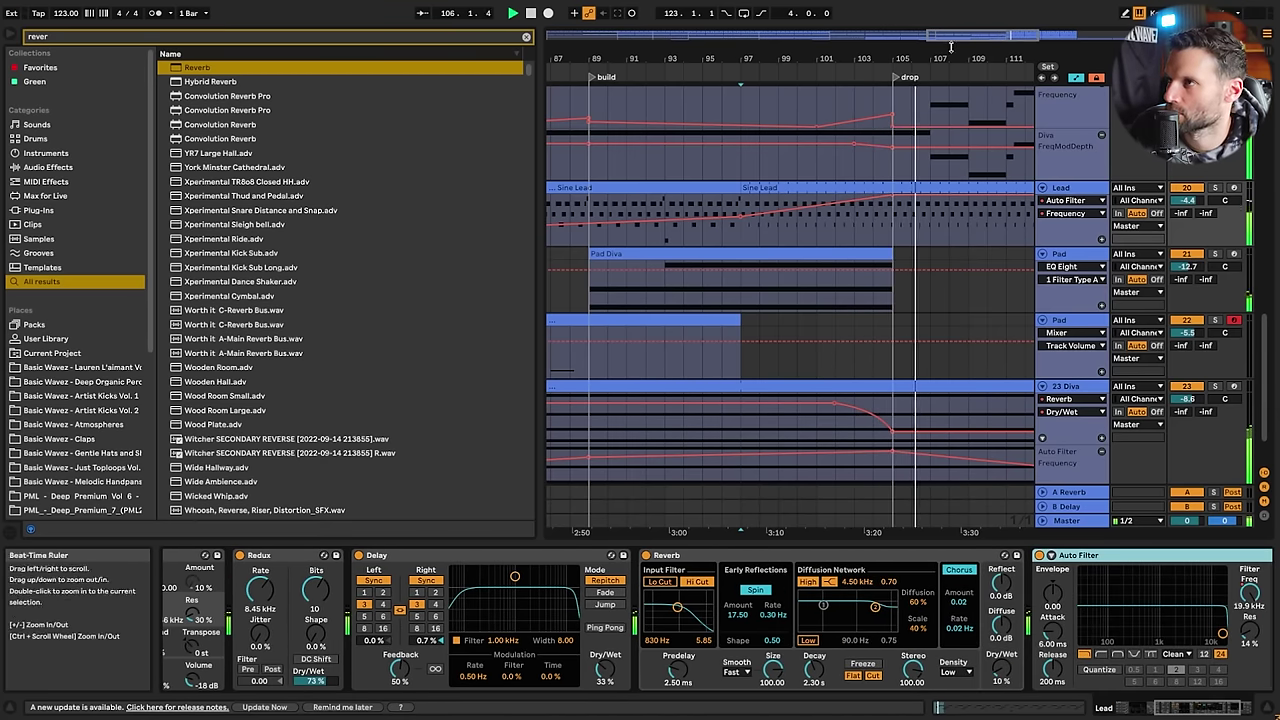
{"action": "left_click_drag", "start_coordinate": [951, 36], "coordinate": [968, 28]}
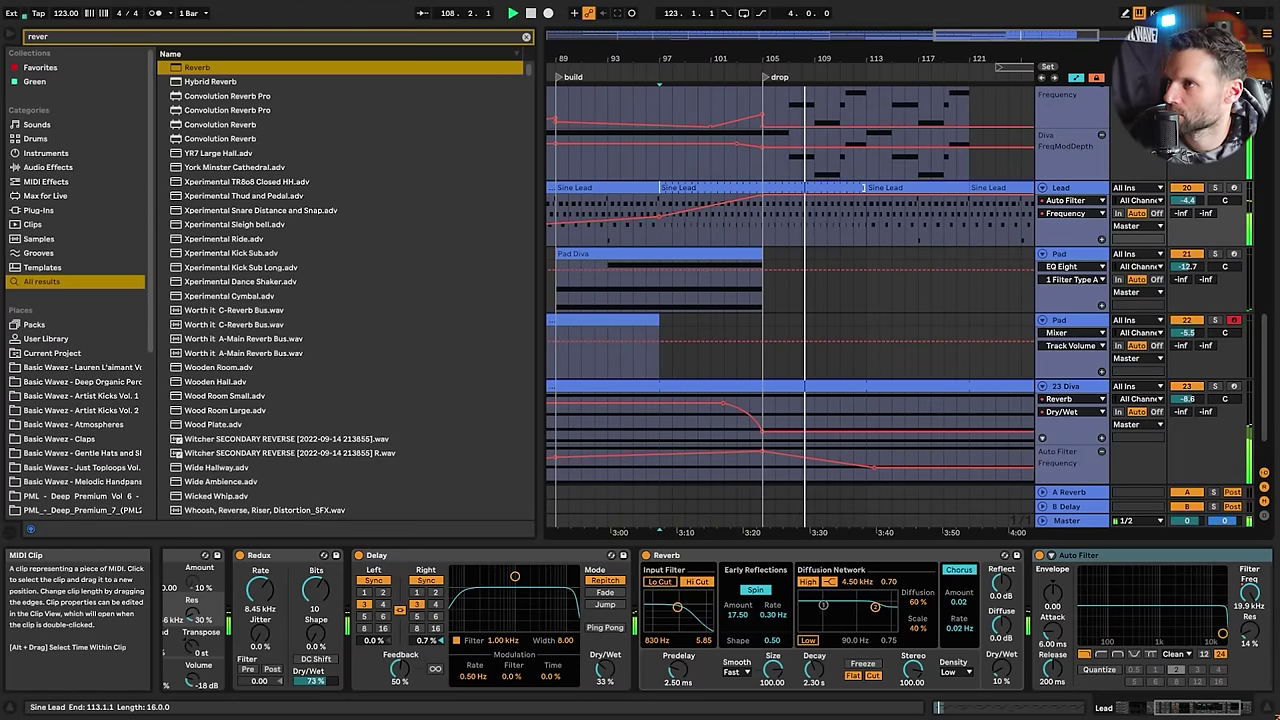
{"action": "left_click_drag", "start_coordinate": [864, 187], "coordinate": [970, 187]}
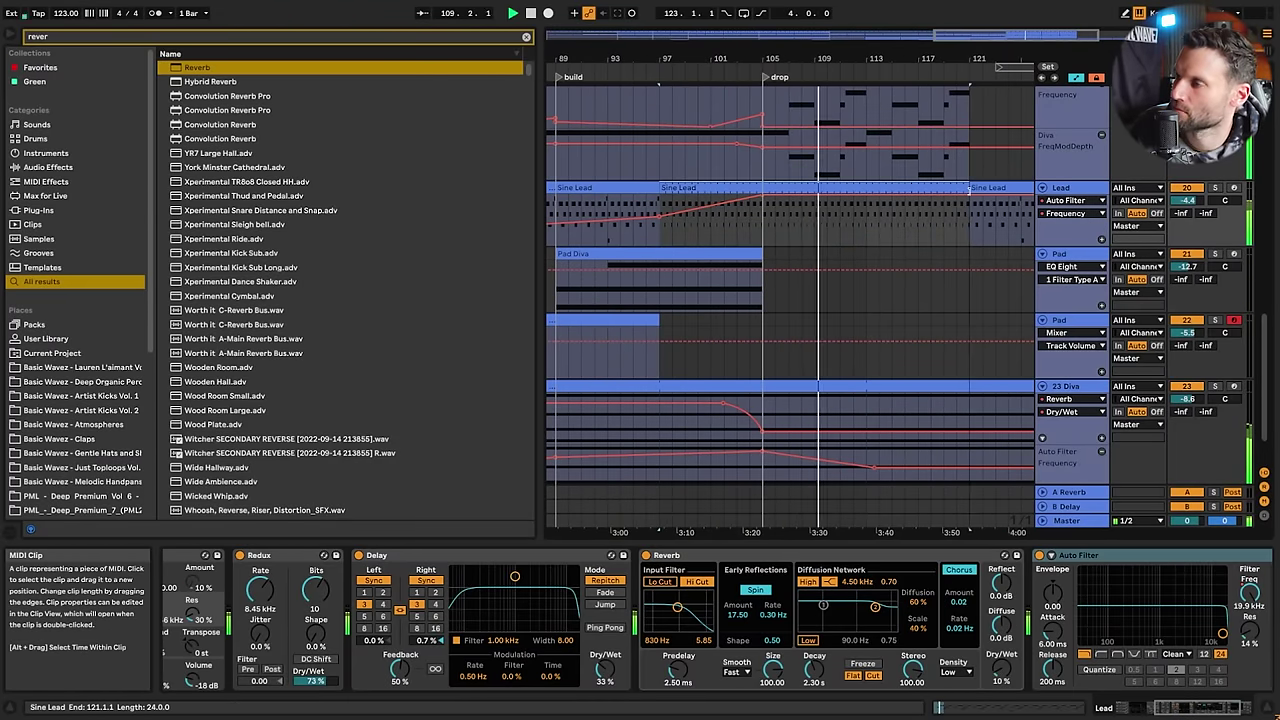
Fold all tracks and duplicate bars 113 to 121 of the group, Drone, Arp and Bass twice, reaching bar 137
{"action": "scroll", "coordinate": [933, 276], "scroll_direction": "up", "scroll_amount": 5}
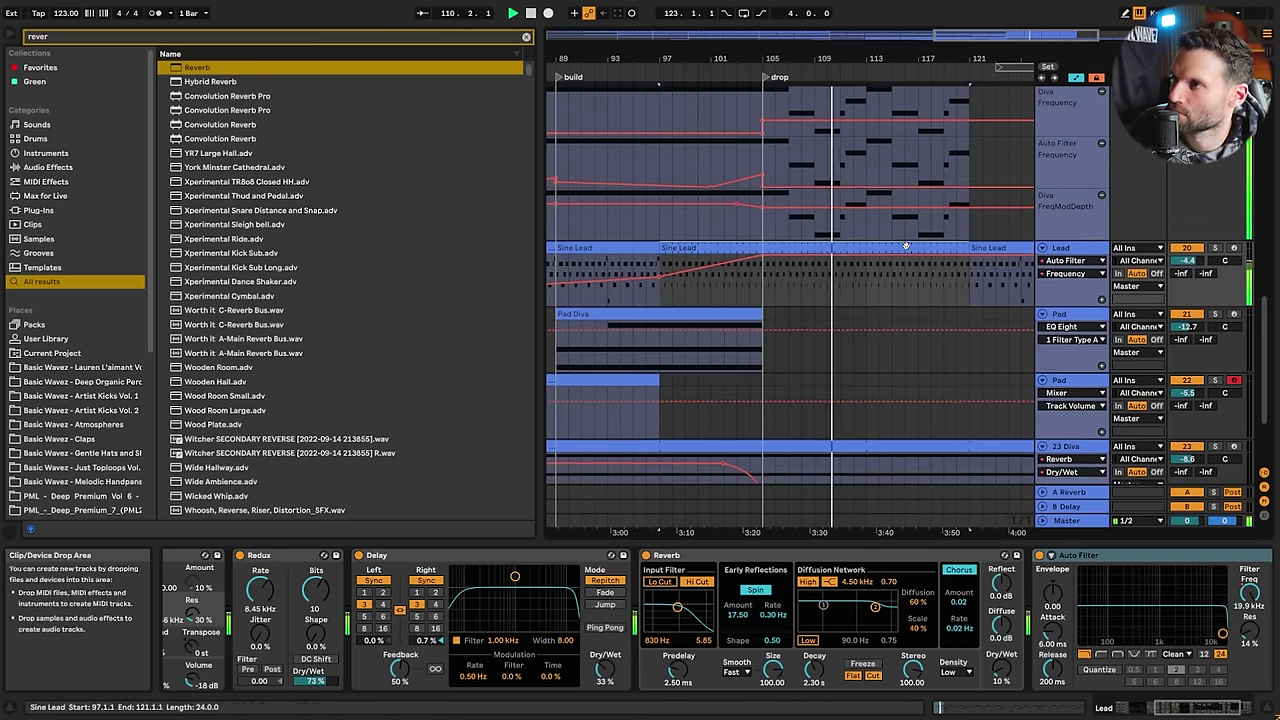
{"action": "left_click", "coordinate": [980, 309]}
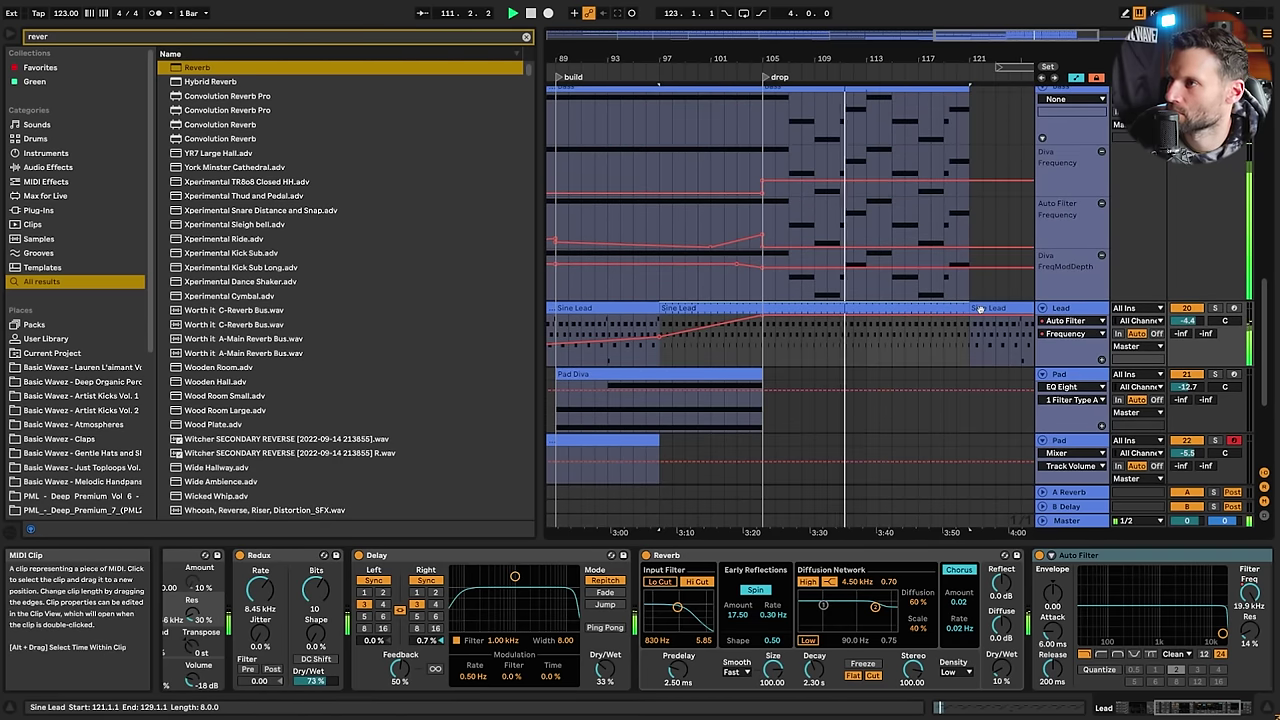
{"action": "scroll", "coordinate": [985, 300], "scroll_direction": "up", "scroll_amount": 8}
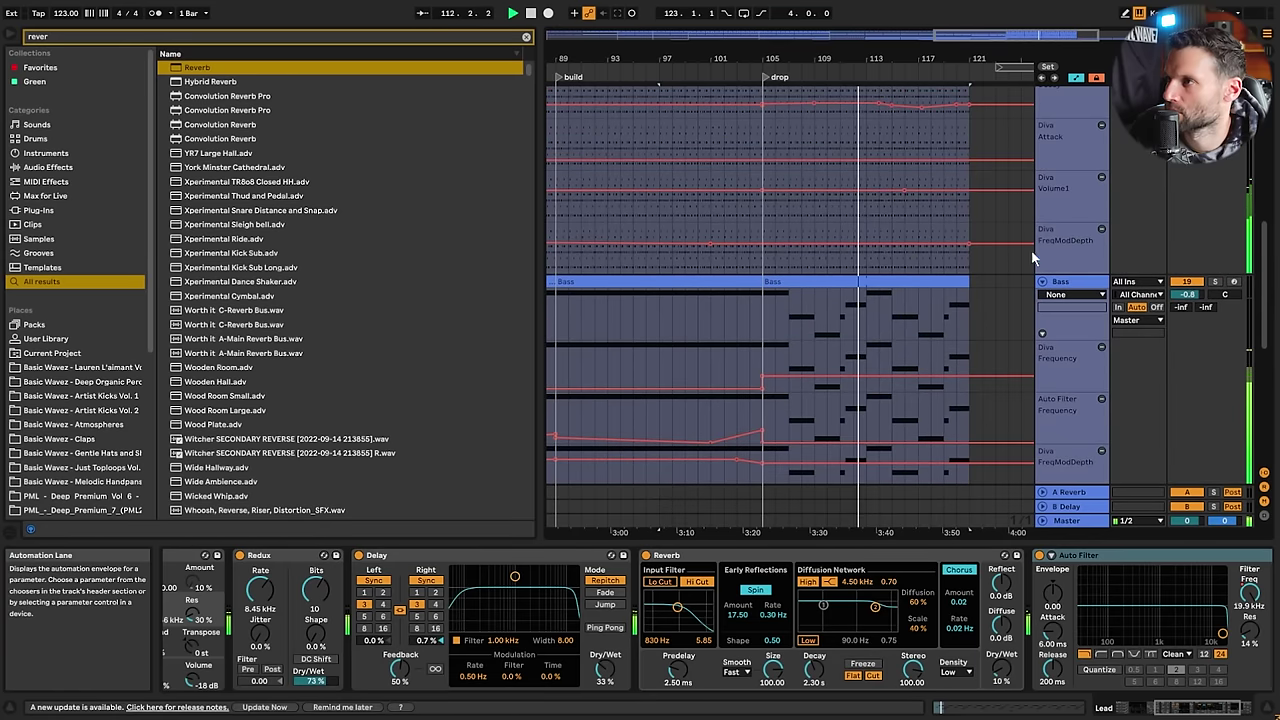
{"action": "left_click", "coordinate": [1043, 282], "text": "alt"}
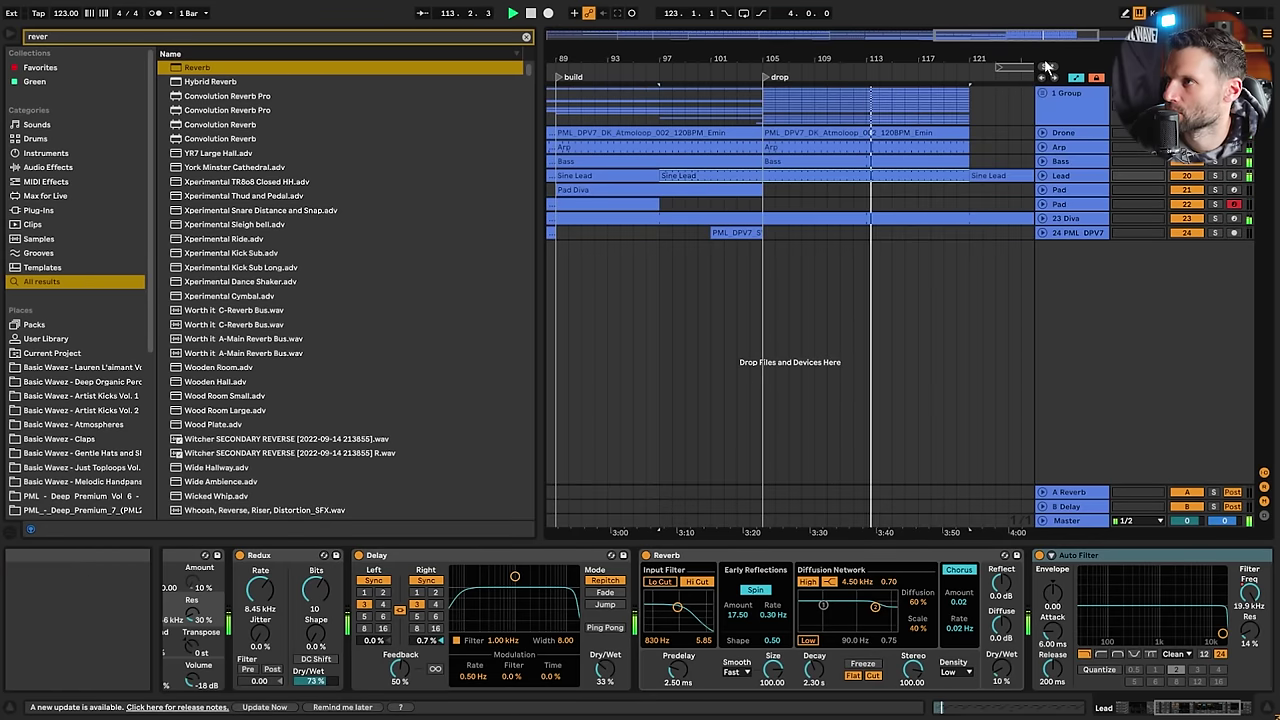
{"action": "left_click_drag", "start_coordinate": [749, 95], "coordinate": [845, 170]}
{"action": "key", "text": "ctrl+d"}
{"action": "key", "text": "ctrl+d"}
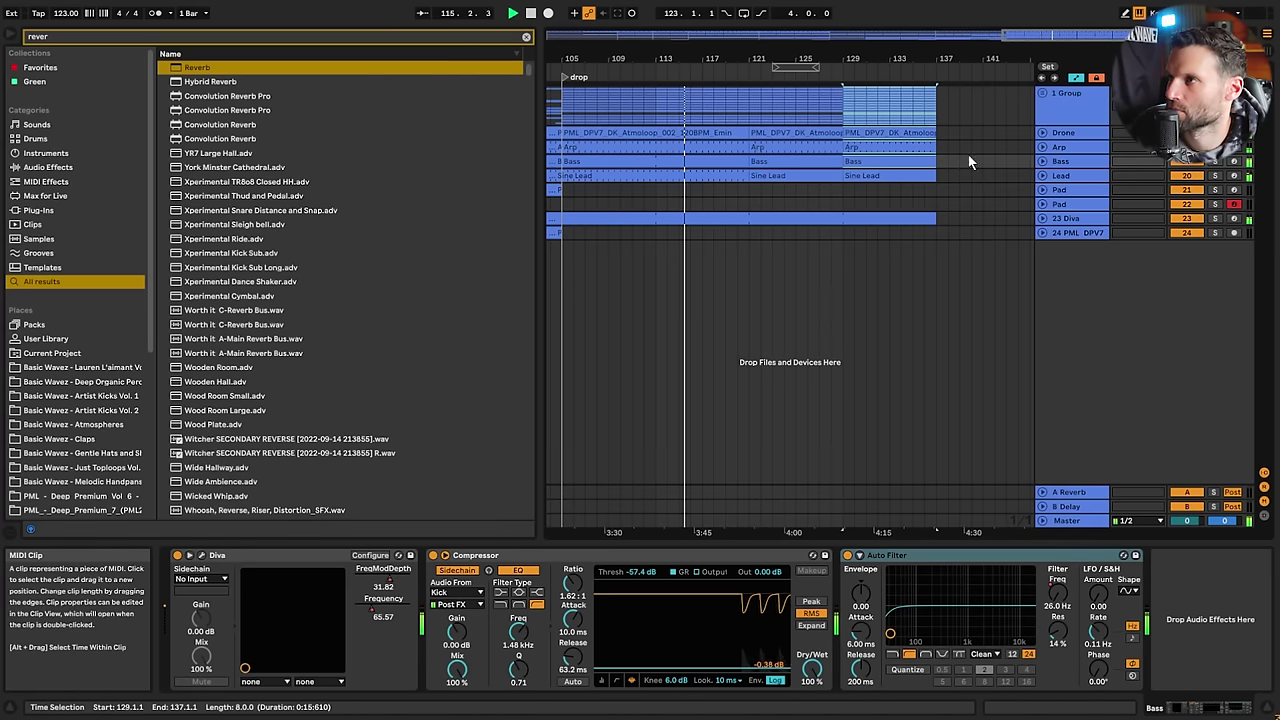
Unfold the drum group and shorten the Kick clip before bar 121 so it ends at bar 120
{"action": "left_click", "coordinate": [1043, 93]}
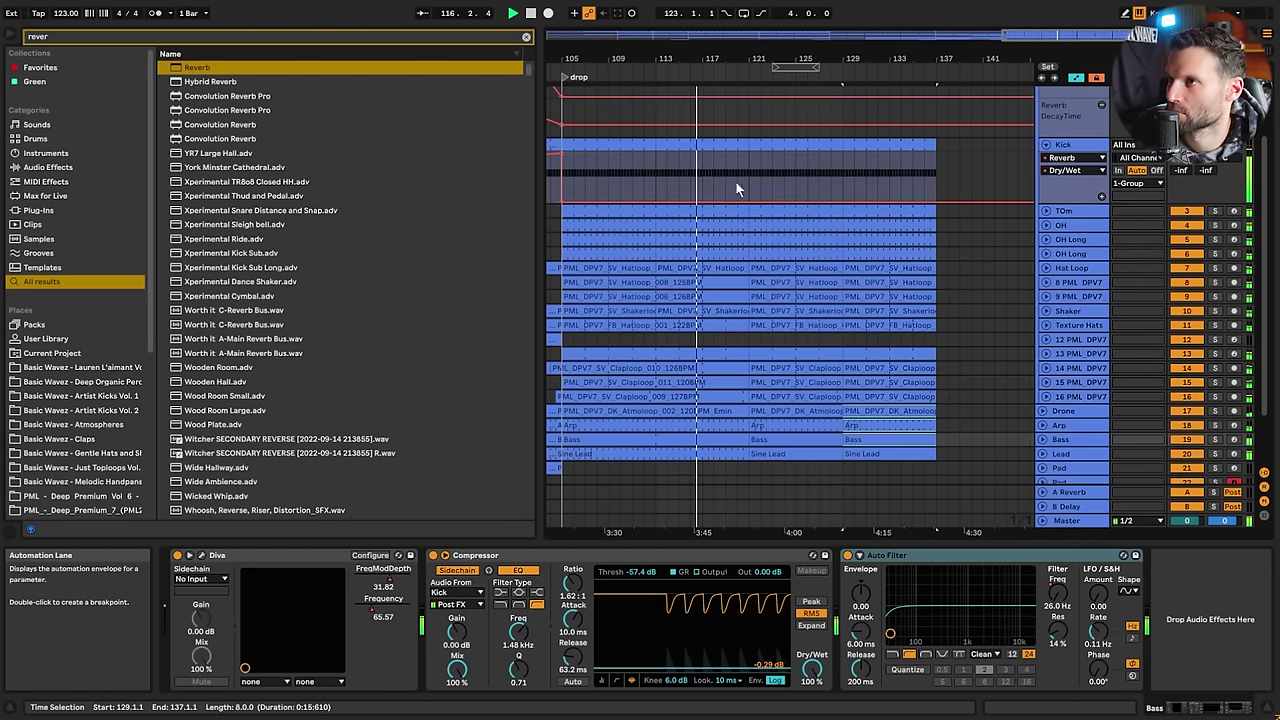
{"action": "left_click", "coordinate": [746, 151]}
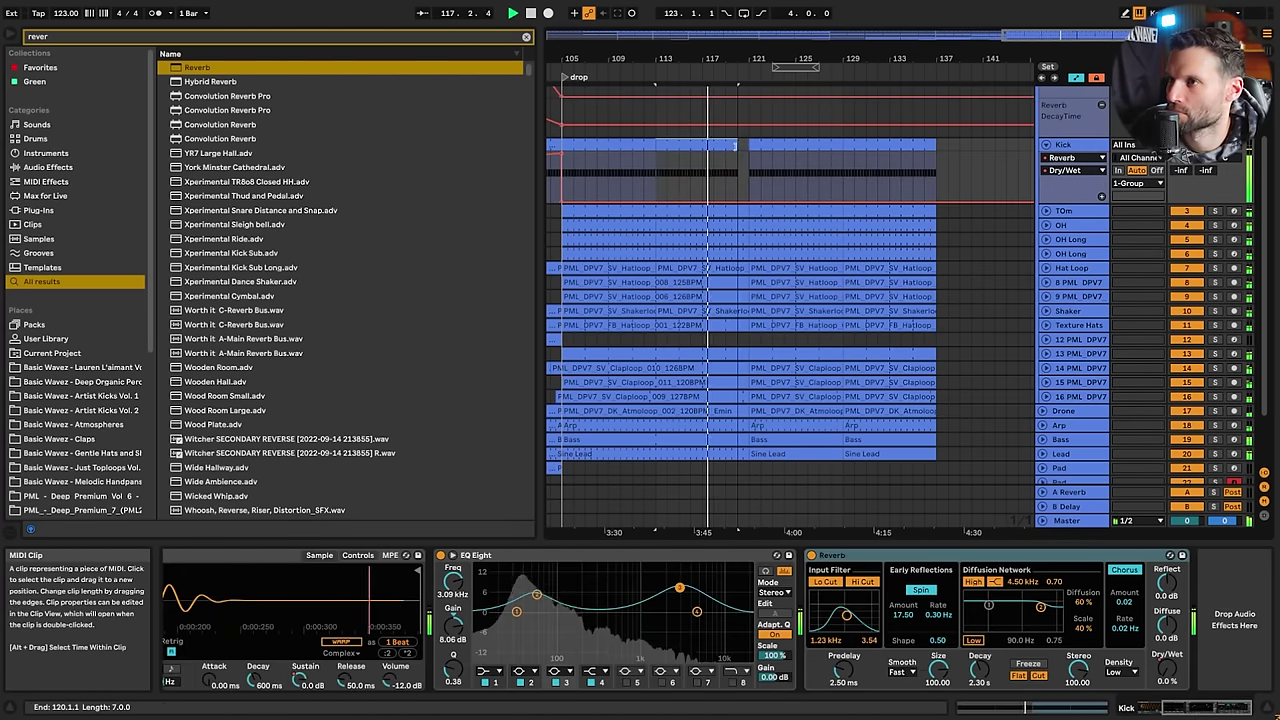
{"action": "scroll", "coordinate": [855, 159], "scroll_direction": "down", "scroll_amount": 3}
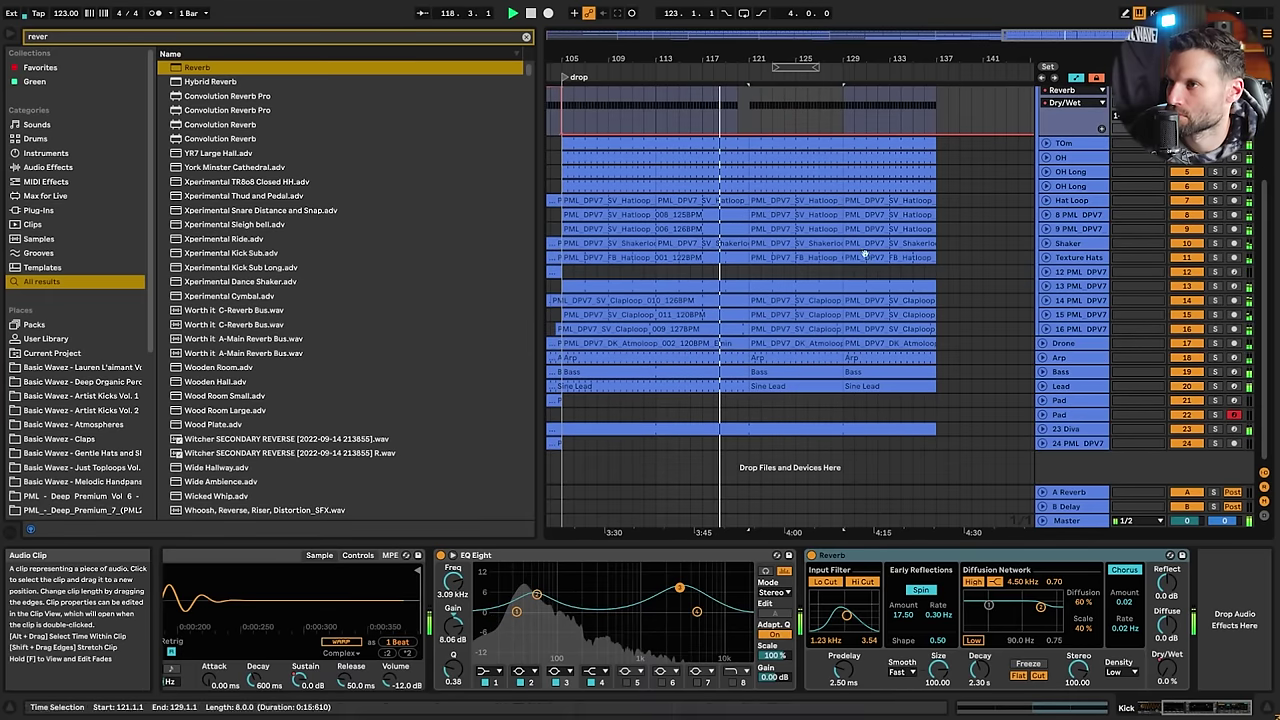
Unfold track 13, the Arp and the Lead to view their lanes, and play from the build at bar 89
{"action": "mouse_move", "coordinate": [1028, 36]}
{"action": "left_mouse_down"}
{"action": "mouse_move", "coordinate": [1024, 16]}
{"action": "mouse_move", "coordinate": [1040, 50]}
{"action": "mouse_move", "coordinate": [1076, 42]}
{"action": "mouse_move", "coordinate": [1039, 34]}
{"action": "left_mouse_up"}
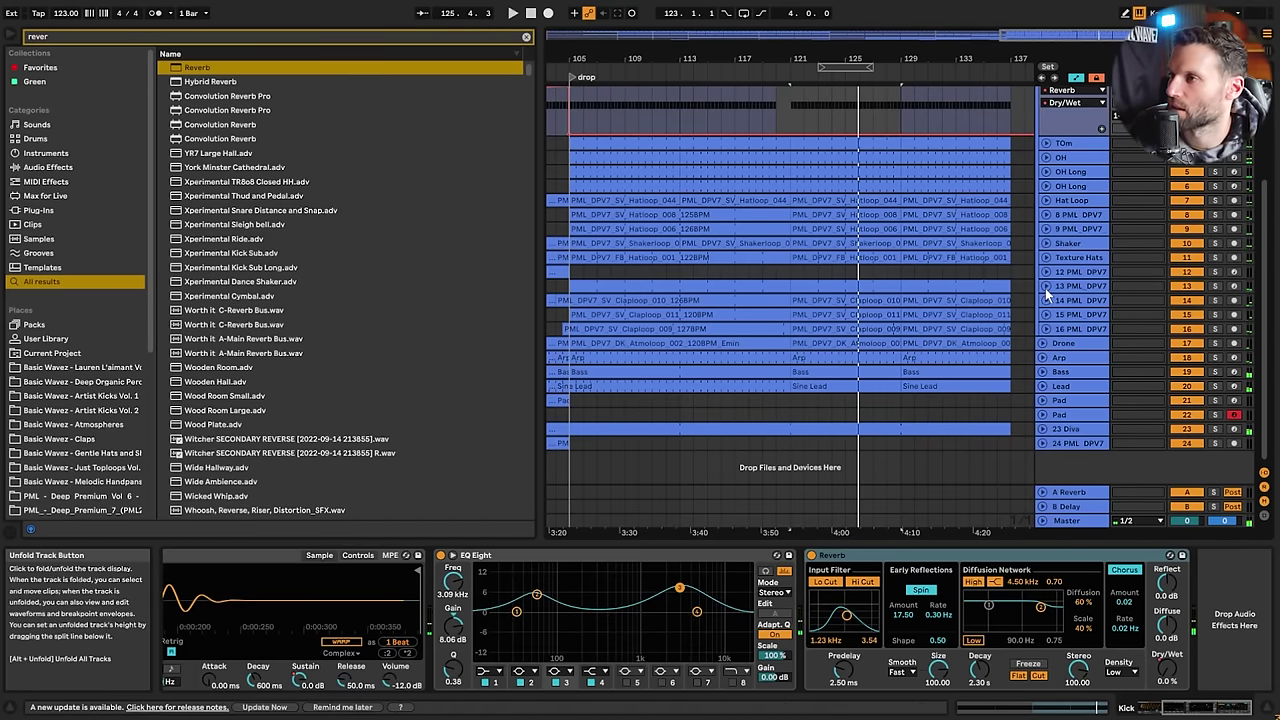
{"action": "left_click", "coordinate": [1047, 293]}
{"action": "scroll", "coordinate": [804, 374], "scroll_direction": "down", "scroll_amount": 2}
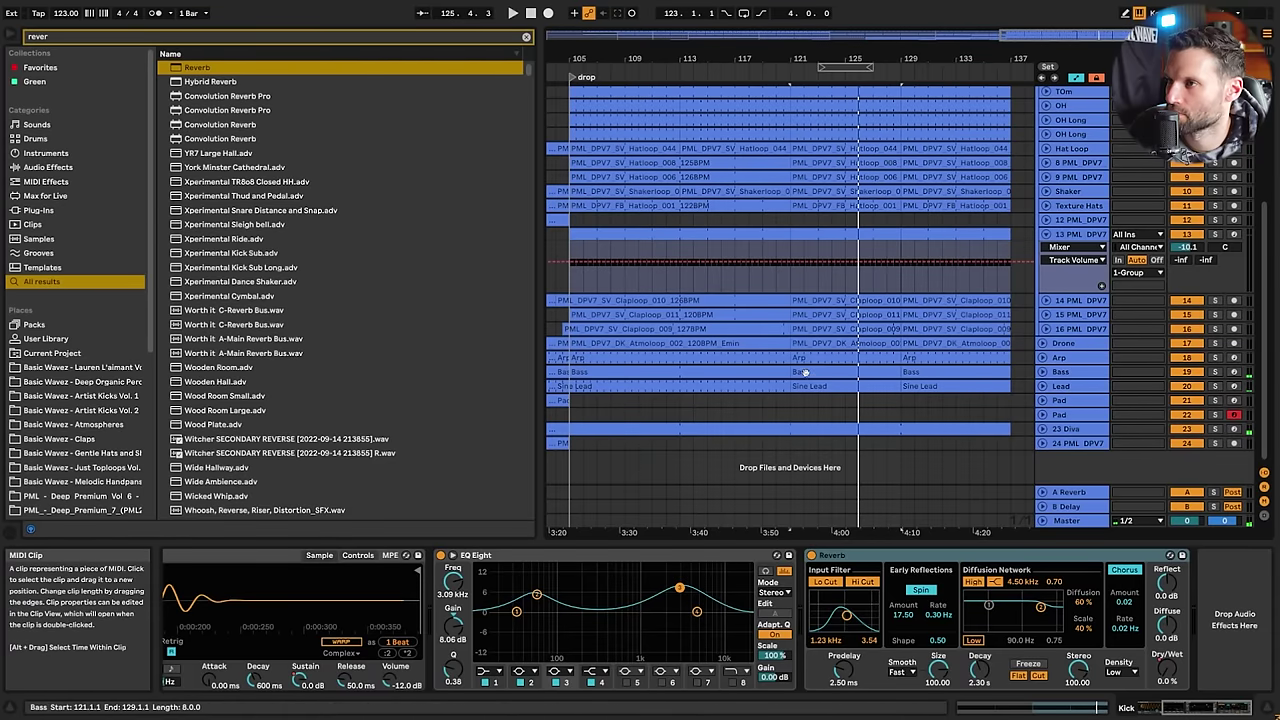
{"action": "left_click", "coordinate": [815, 359]}
{"action": "left_click", "coordinate": [1043, 358]}
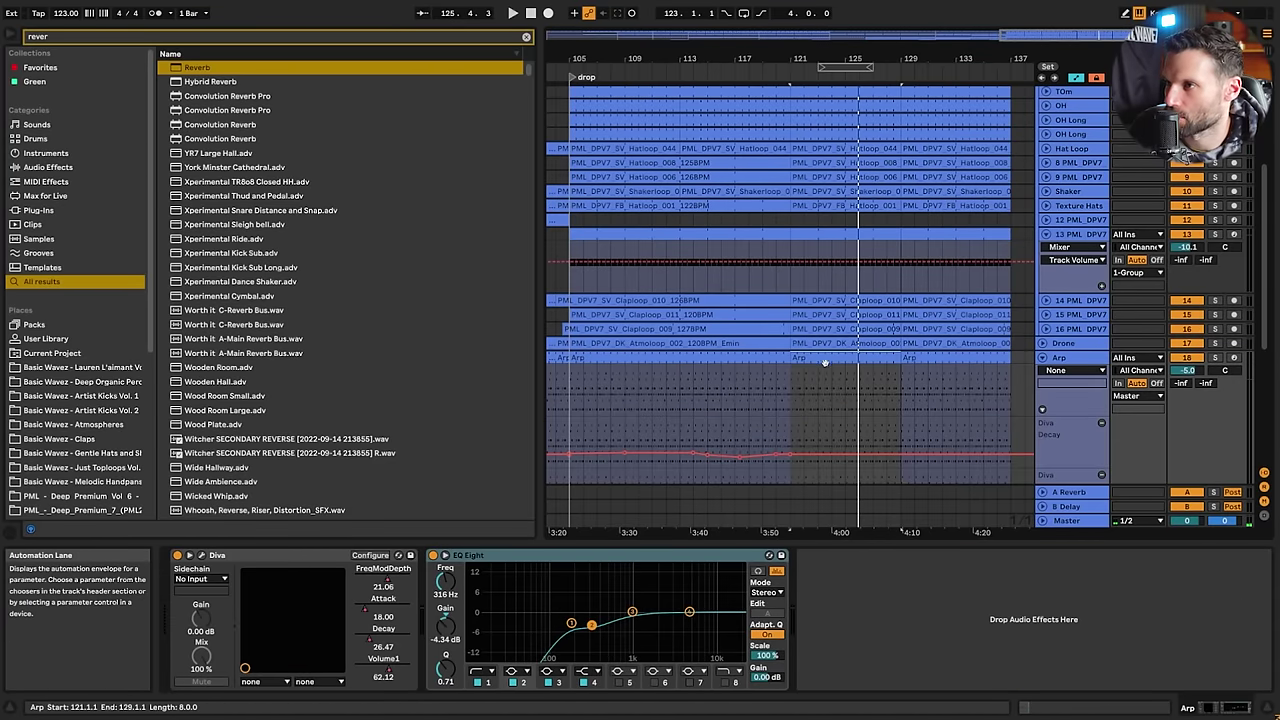
{"action": "scroll", "coordinate": [790, 372], "scroll_direction": "down", "scroll_amount": 5}
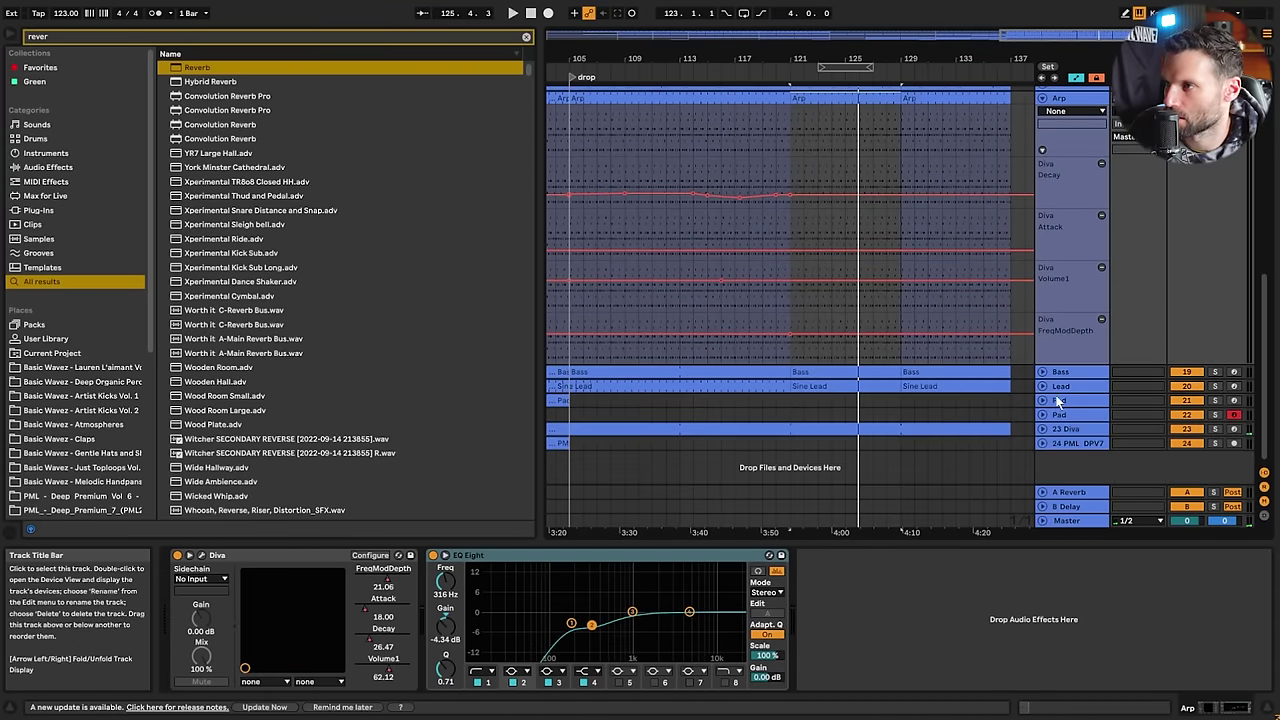
{"action": "left_click", "coordinate": [1041, 385]}
{"action": "left_click", "coordinate": [636, 434]}
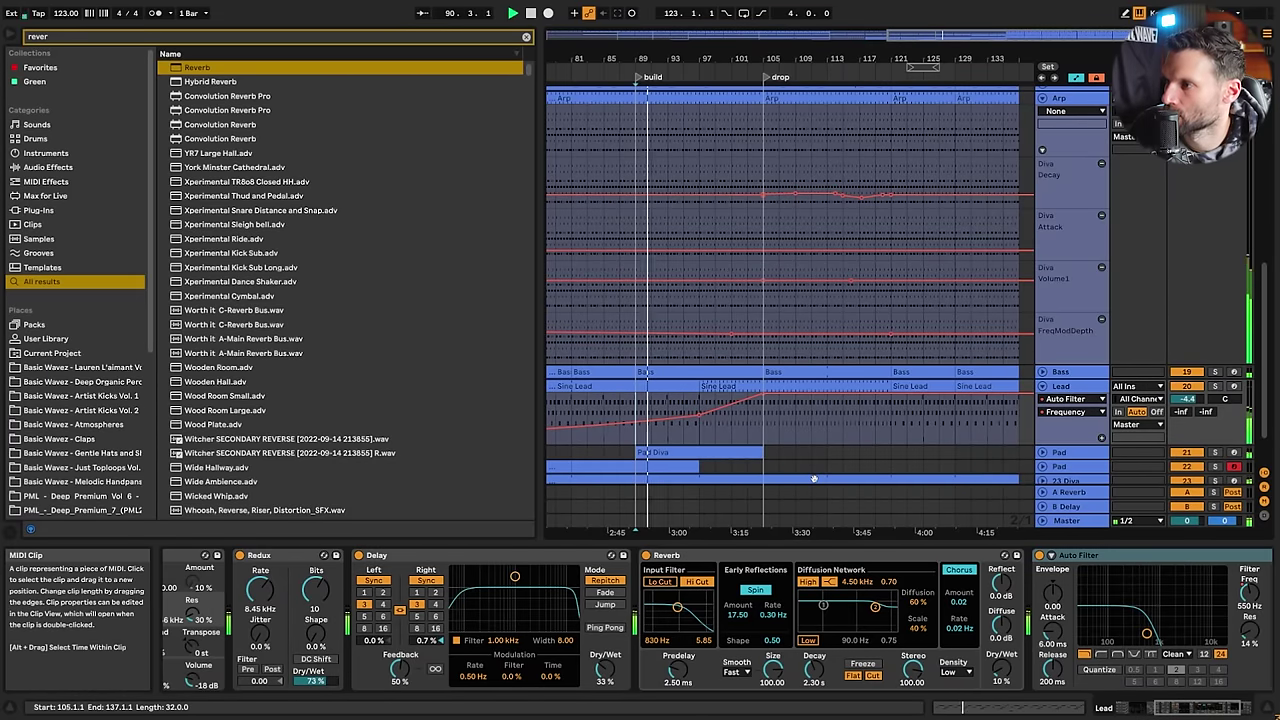
Add a D4 note at 1.4.4 with length 0.0.3 to the bar 121 Sine Lead clip, and show Lead's Delay Dry/Wet automation
{"action": "double_click", "coordinate": [911, 386]}
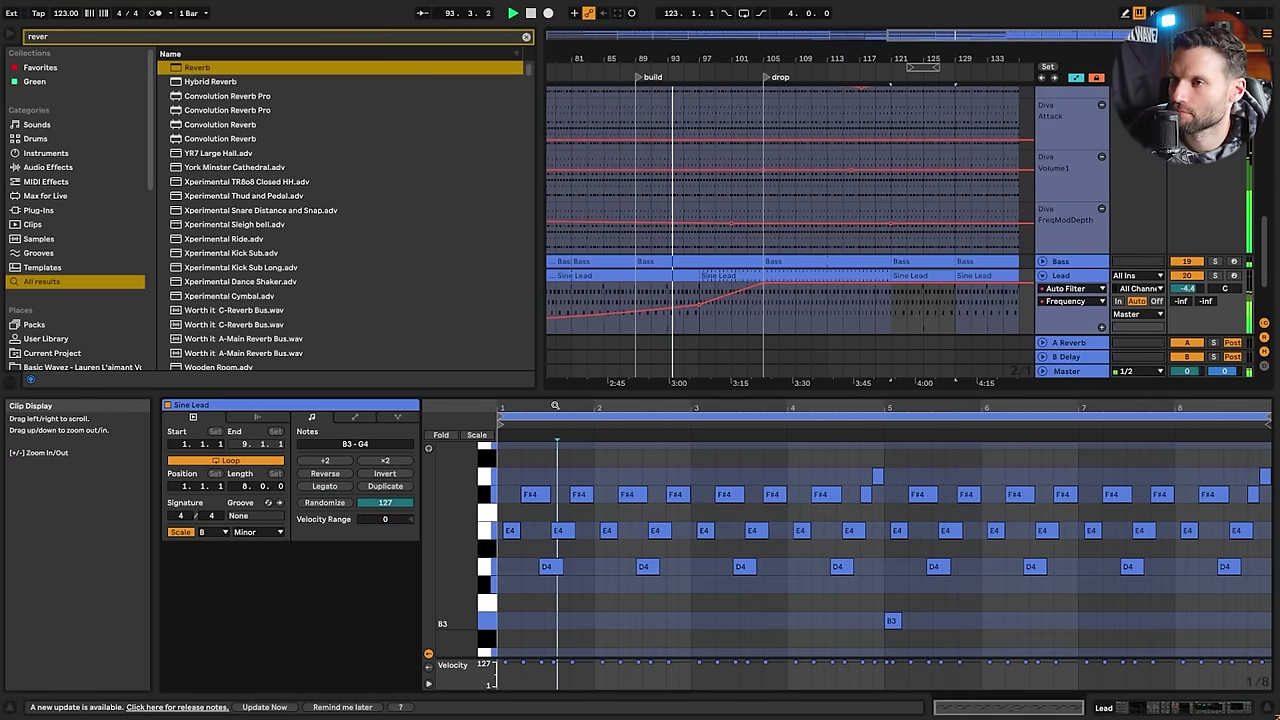
{"action": "left_click_drag", "start_coordinate": [600, 408], "coordinate": [603, 465]}
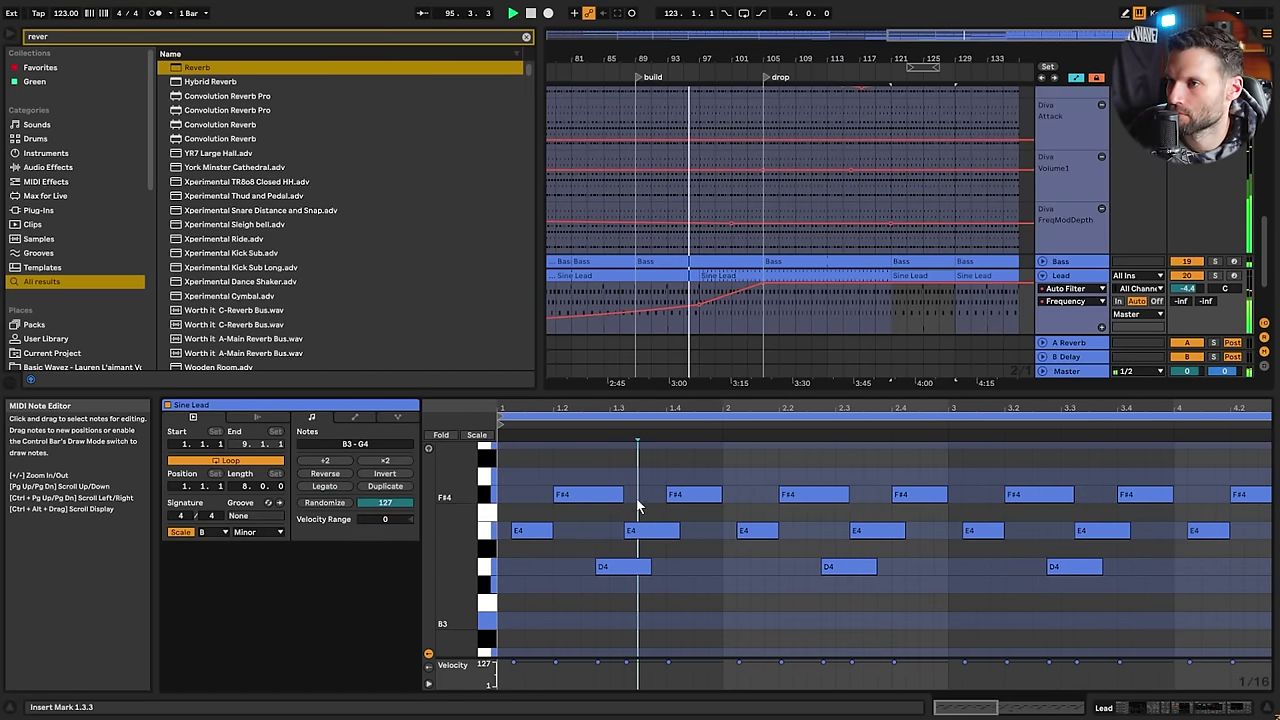
{"action": "double_click", "coordinate": [711, 569]}
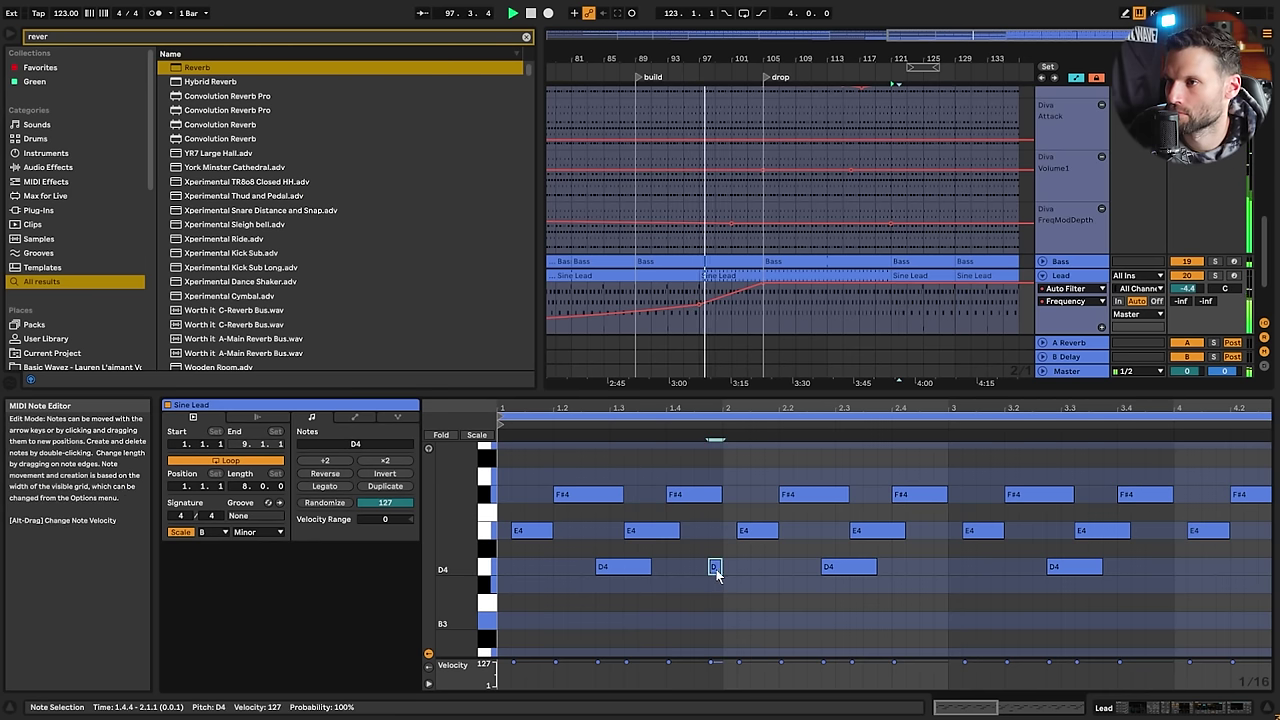
{"action": "left_click_drag", "start_coordinate": [751, 569], "coordinate": [756, 571]}
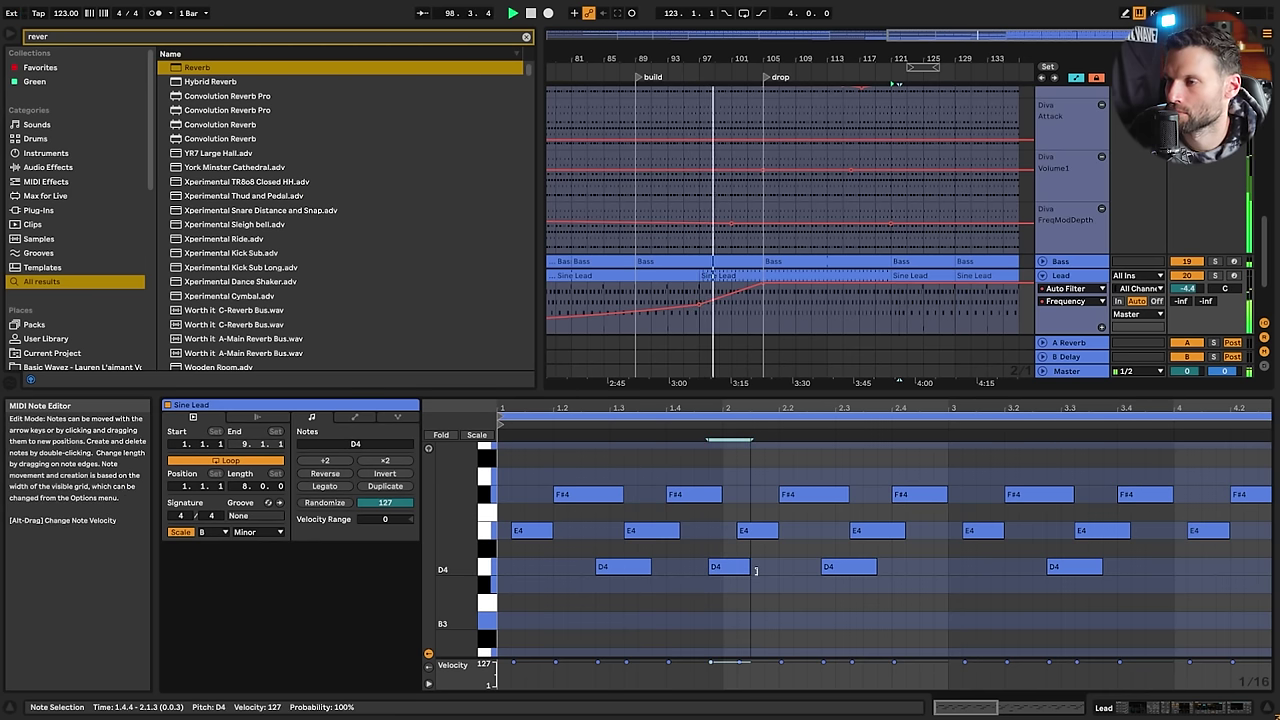
{"action": "scroll", "coordinate": [760, 544], "scroll_direction": "up", "scroll_amount": 2}
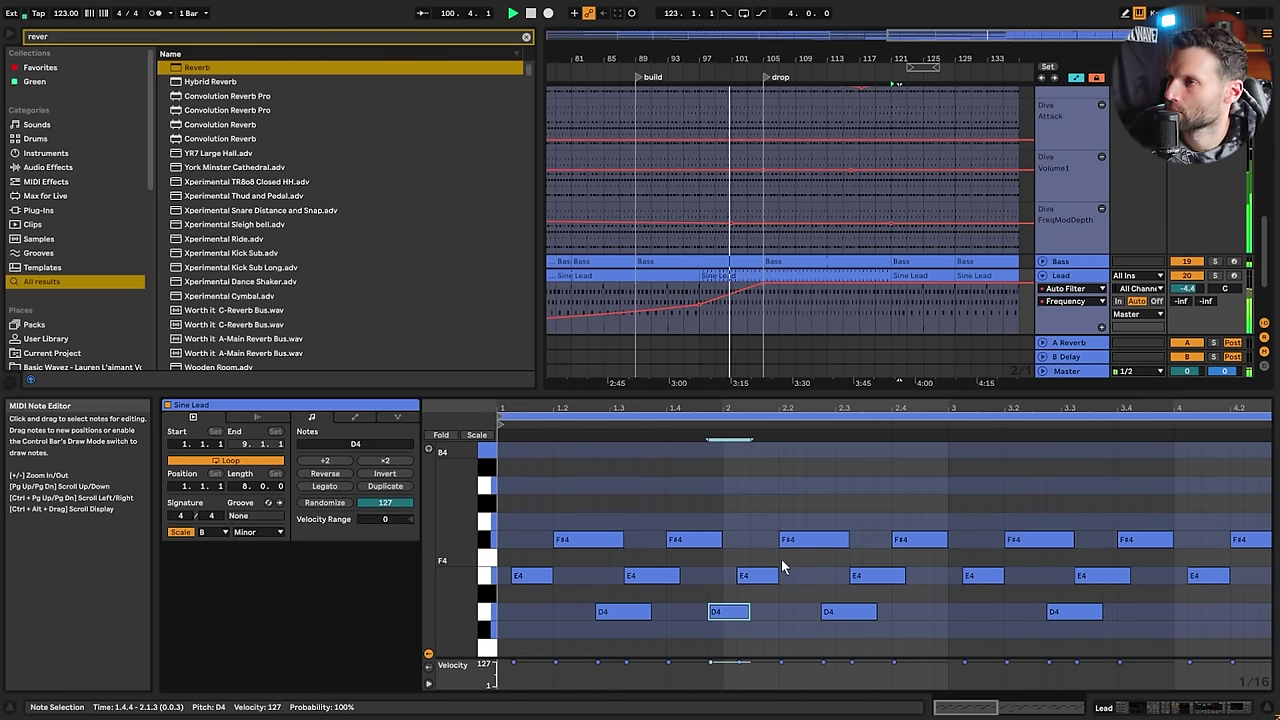
{"action": "double_click", "coordinate": [1077, 277]}
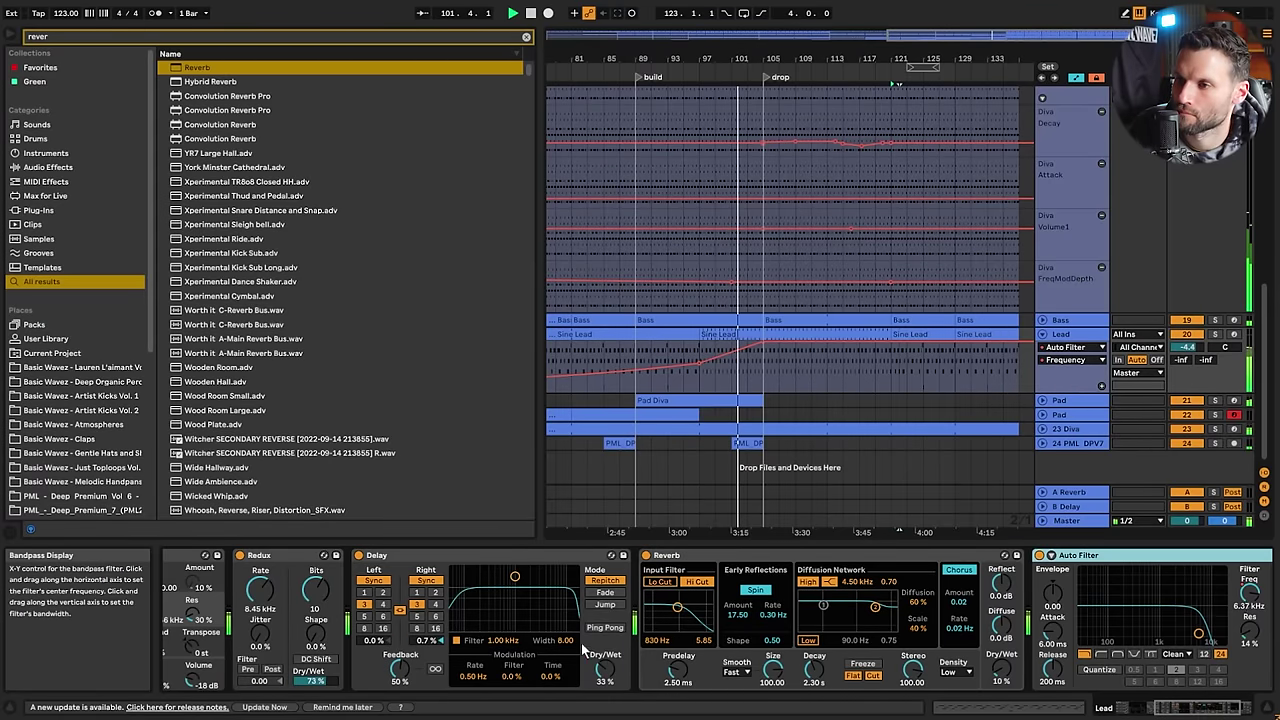
{"action": "left_click", "coordinate": [605, 671]}
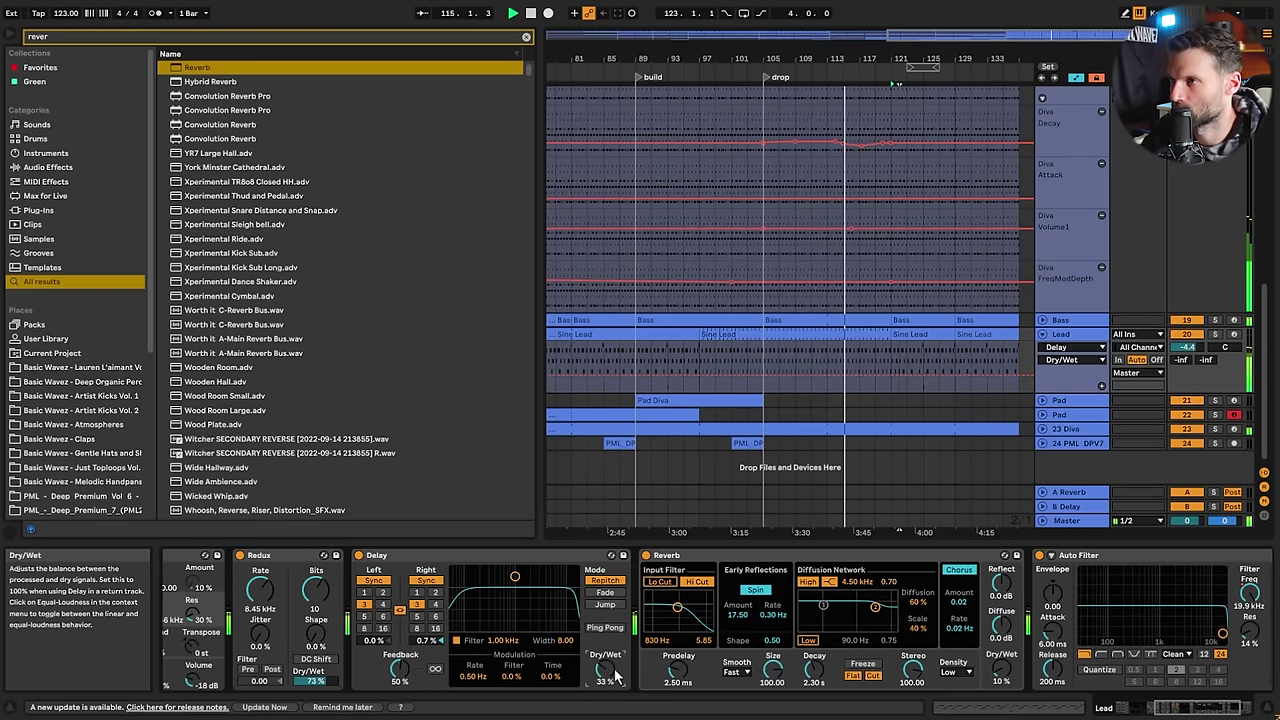
Reopen the Sine Lead clip at bar 121 and transpose the added note at 1.4.4 up to B4
{"action": "left_click", "coordinate": [908, 335]}
{"action": "double_click", "coordinate": [908, 335]}
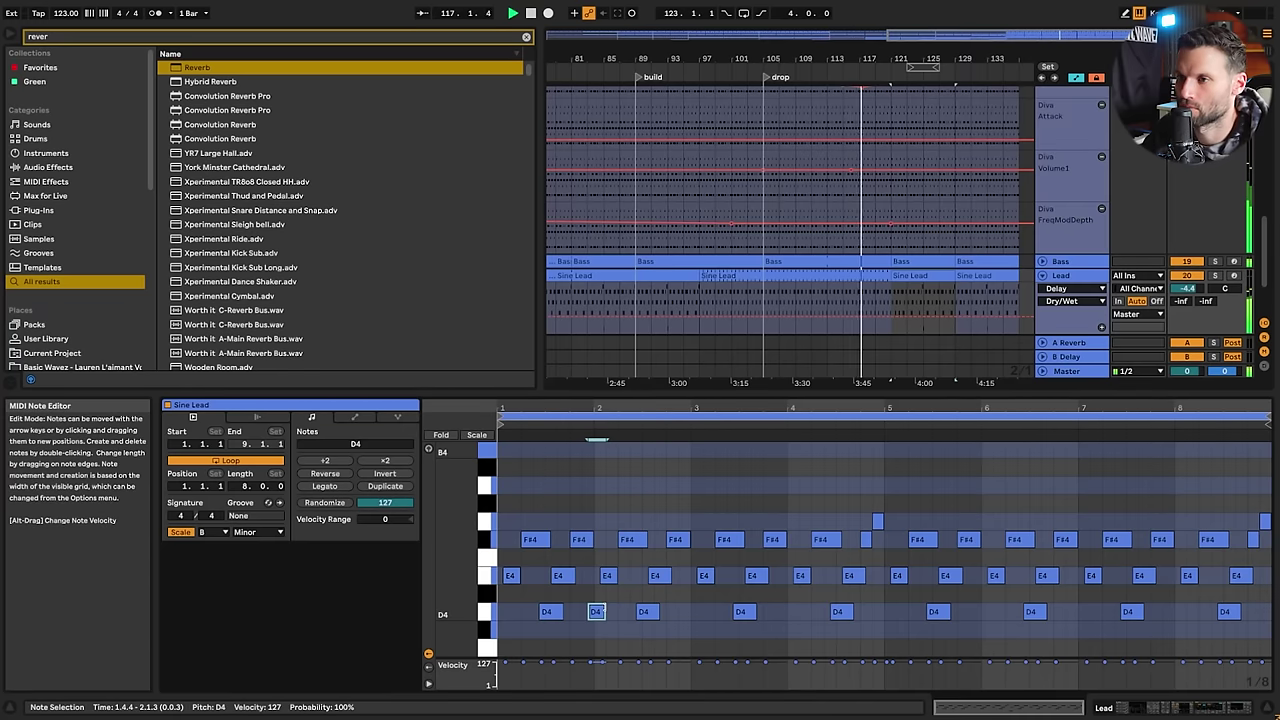
{"action": "key", "text": "shift+Up"}
{"action": "key", "text": "Down"}
{"action": "key", "text": "Down"}
{"action": "key", "text": "Down"}
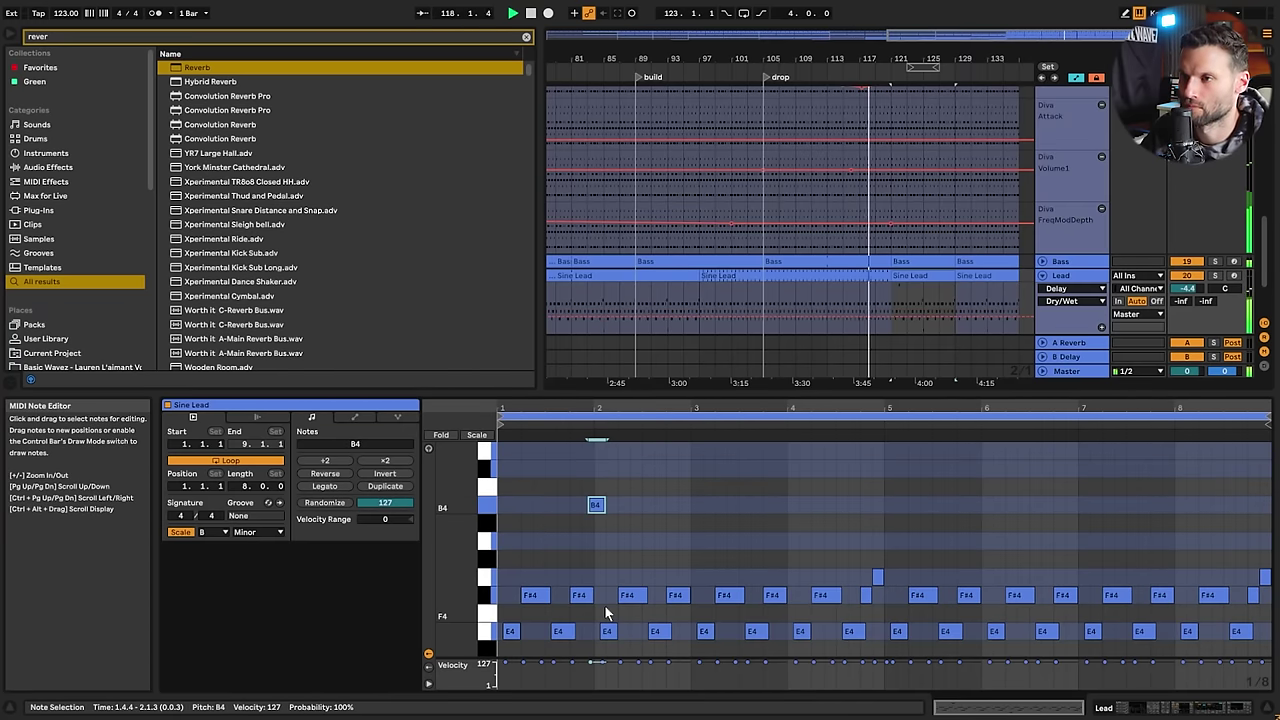
Duplicate the B4 note in the Sine Lead clip, place the copy at 2.4.4 and lower it to A4
{"action": "left_click_drag", "start_coordinate": [487, 575], "coordinate": [455, 575]}
{"action": "left_click_drag", "start_coordinate": [592, 507], "coordinate": [443, 565]}
{"action": "key", "text": "ctrl+d"}
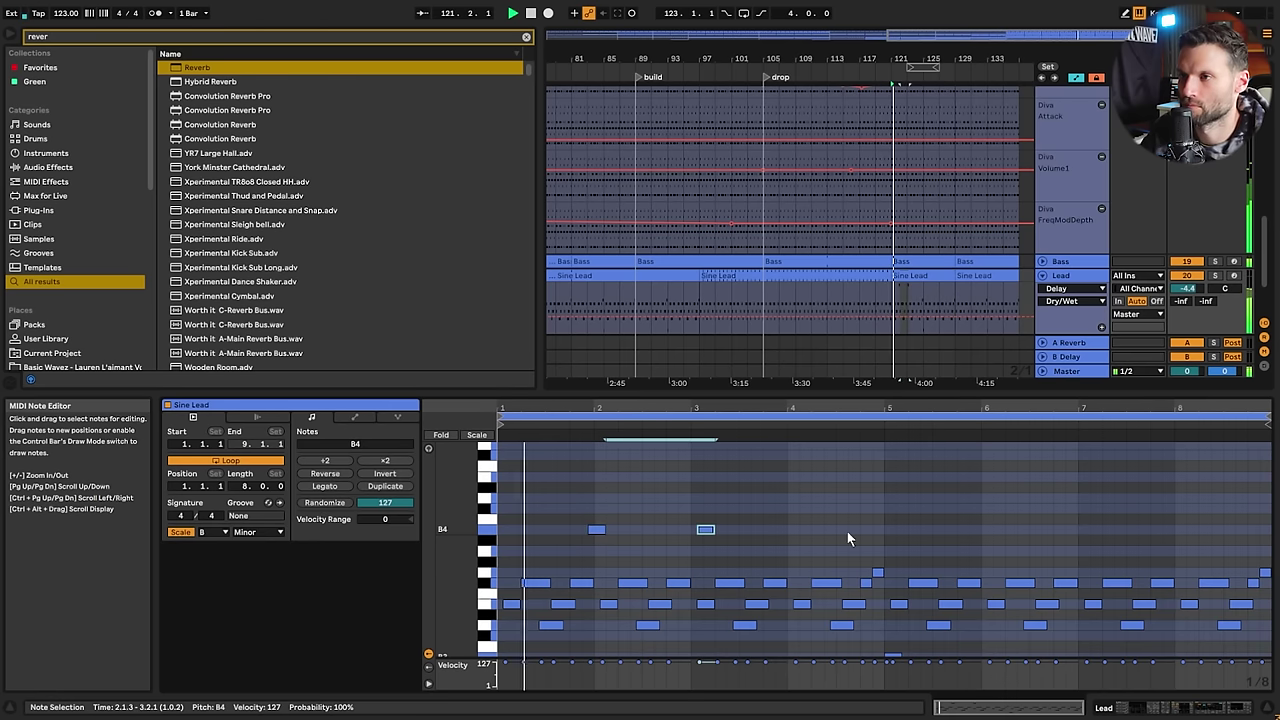
{"action": "key", "text": "Left"}
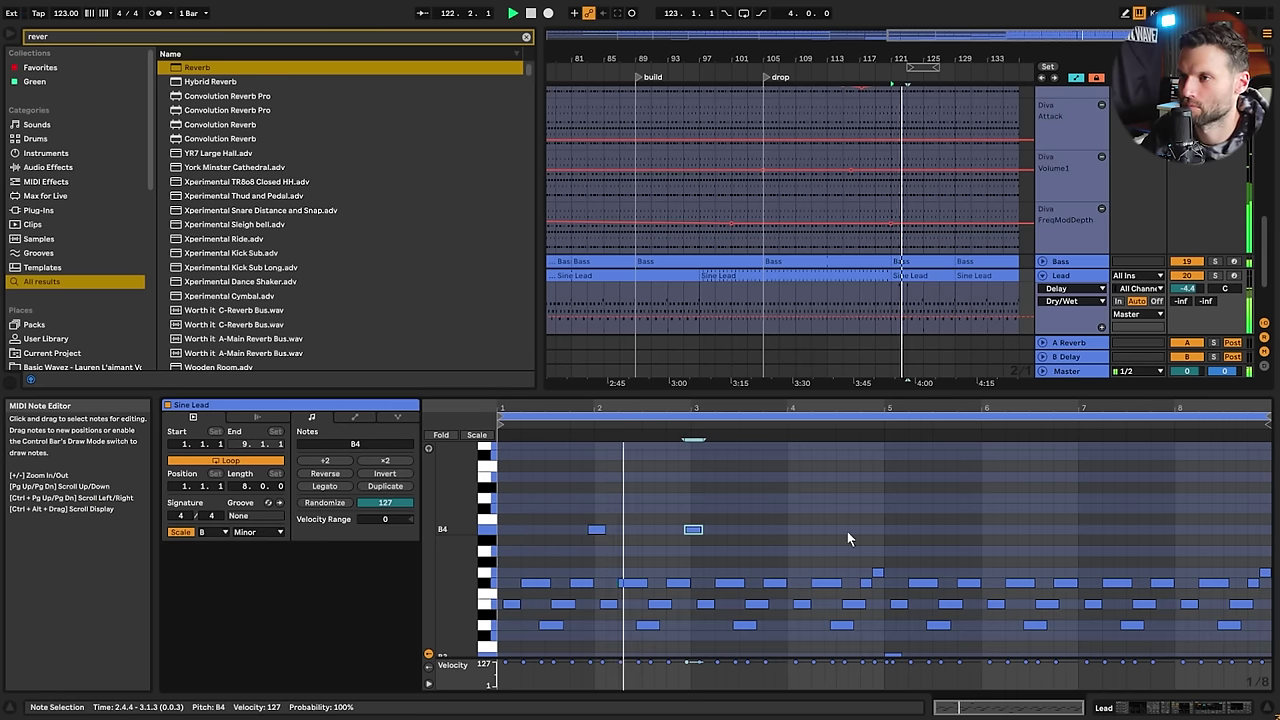
{"action": "key", "text": "Down"}
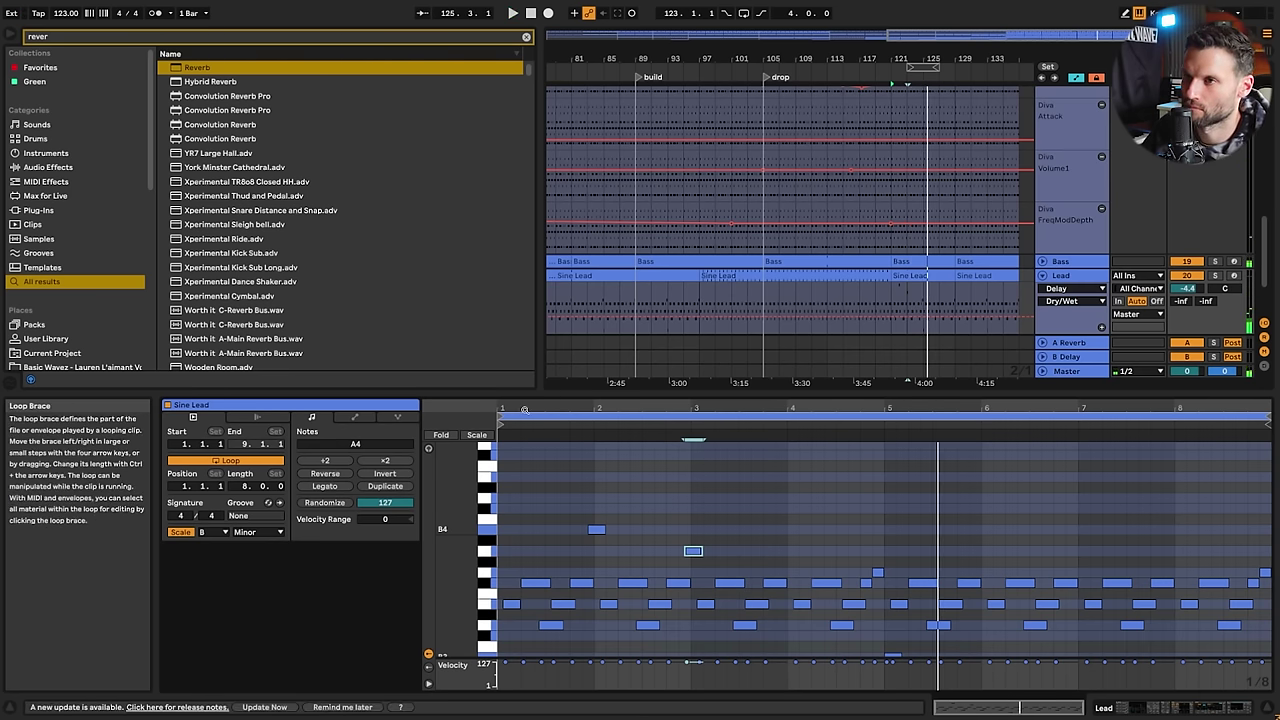
Play the lead from bar 115, show the Lead track's effect chain and stop playback
{"action": "left_click_drag", "start_coordinate": [524, 408], "coordinate": [550, 468]}
{"action": "left_click", "coordinate": [905, 303]}
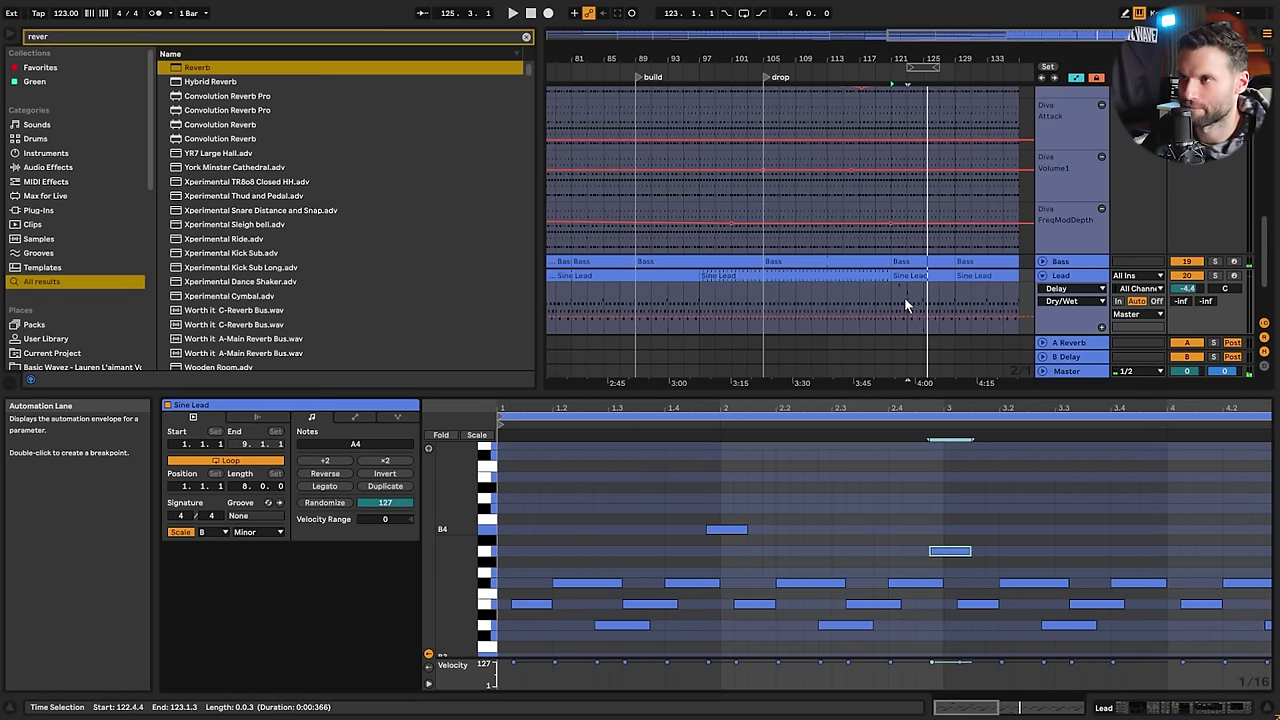
{"action": "left_click", "coordinate": [848, 298]}
{"action": "key", "text": "space"}
{"action": "double_click", "coordinate": [1086, 277]}
{"action": "key", "text": "space"}
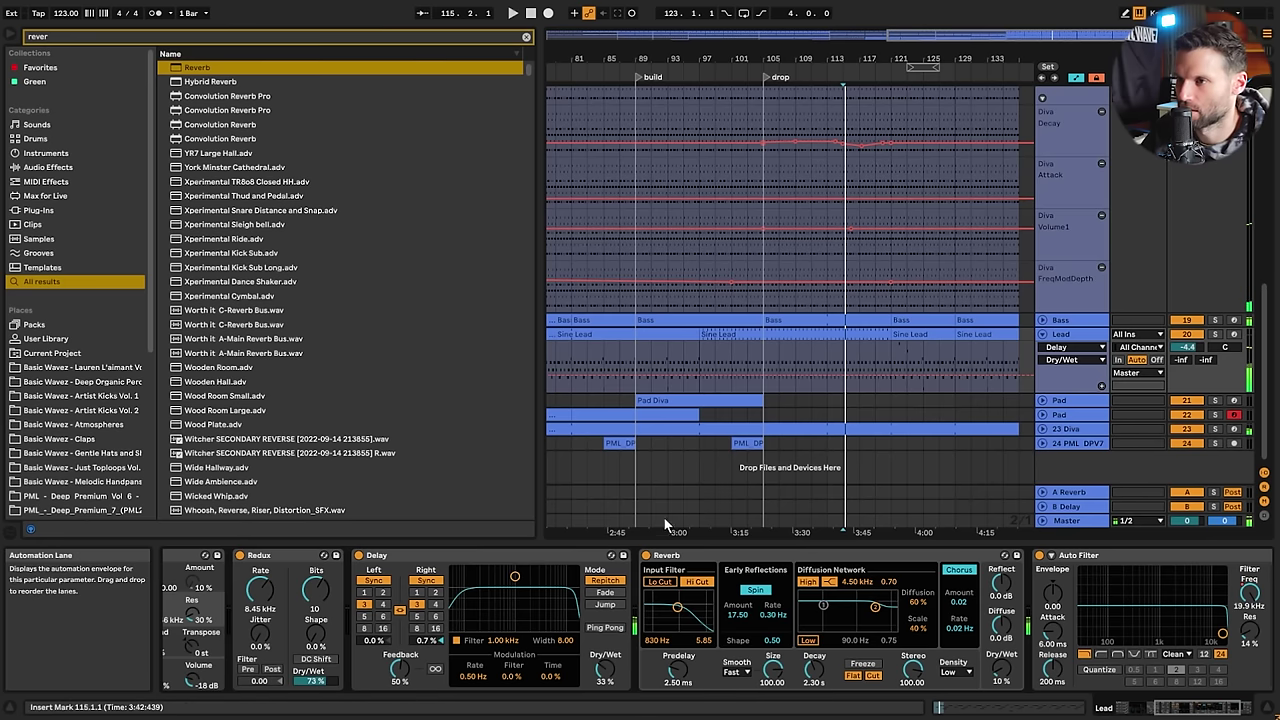
Insert another Delay before Lead's existing one, with Dry/Wet at 50%, the filter at 931 Hz with width 5.64, and Ping Pong enabled
{"action": "left_click", "coordinate": [526, 37]}
{"action": "type", "text": "delay"}
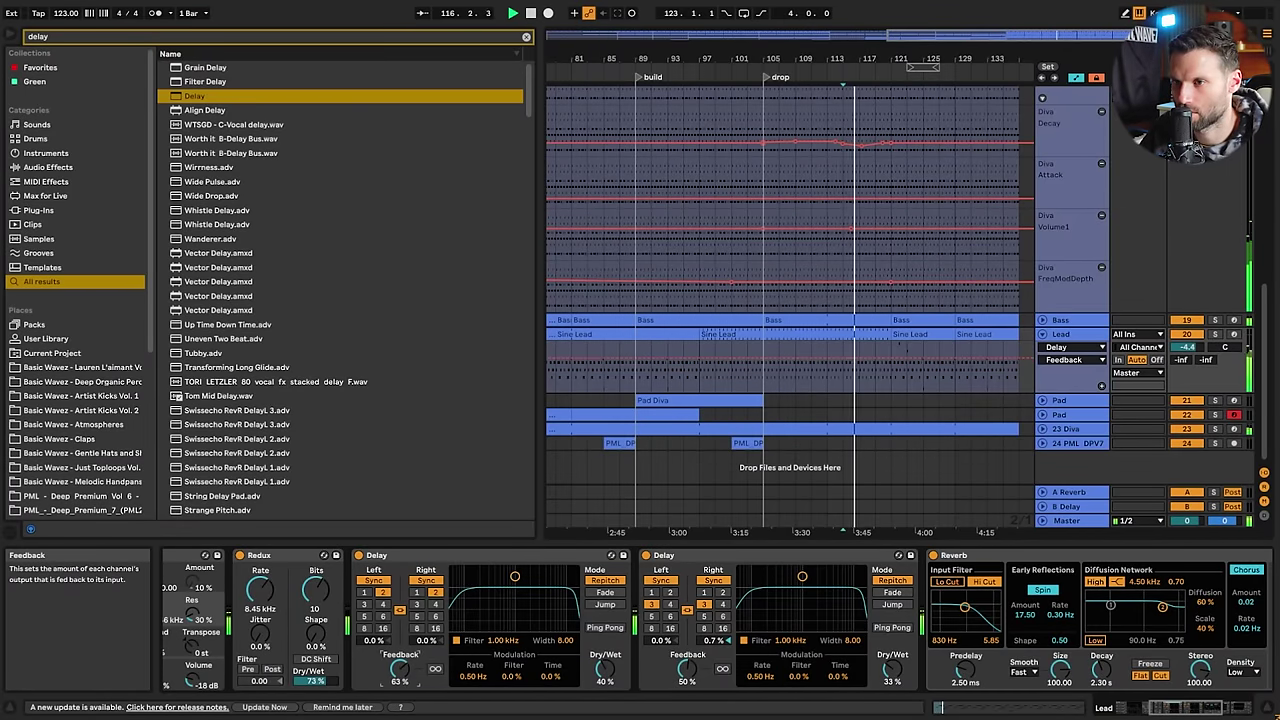
{"action": "left_click_drag", "start_coordinate": [604, 671], "coordinate": [604, 658]}
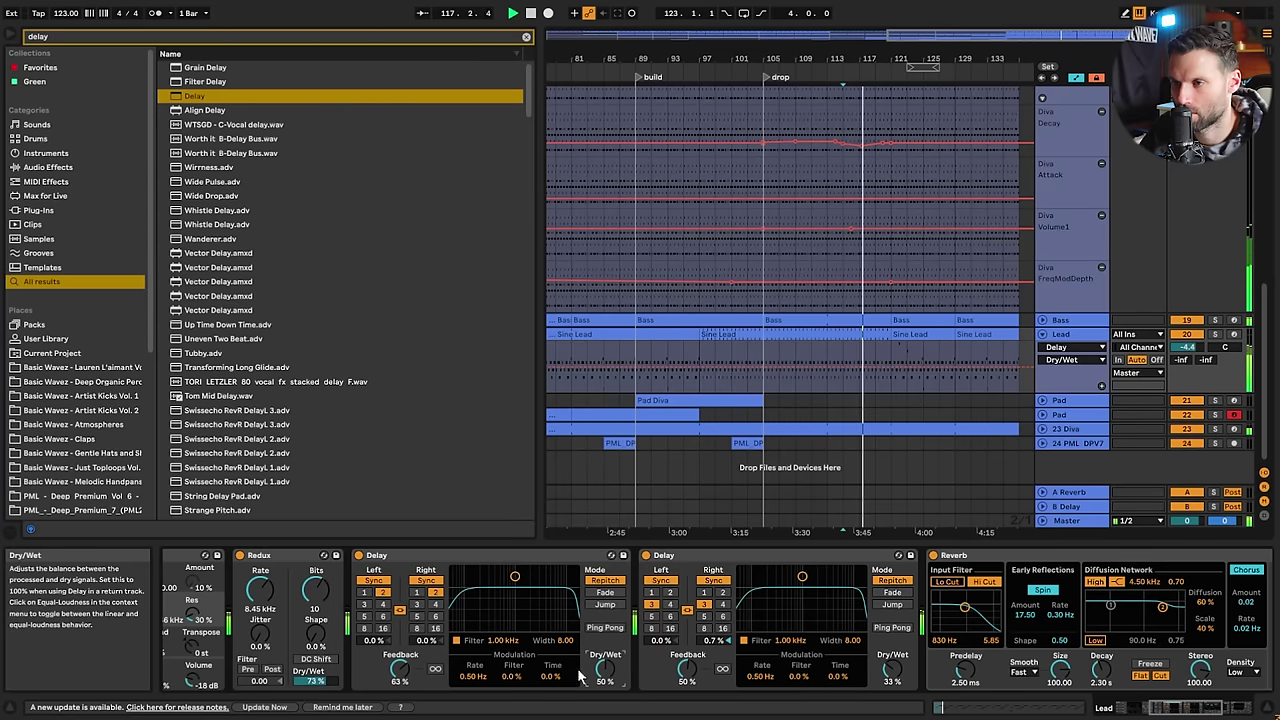
{"action": "left_click_drag", "start_coordinate": [514, 577], "coordinate": [513, 592]}
{"action": "left_click", "coordinate": [600, 628]}
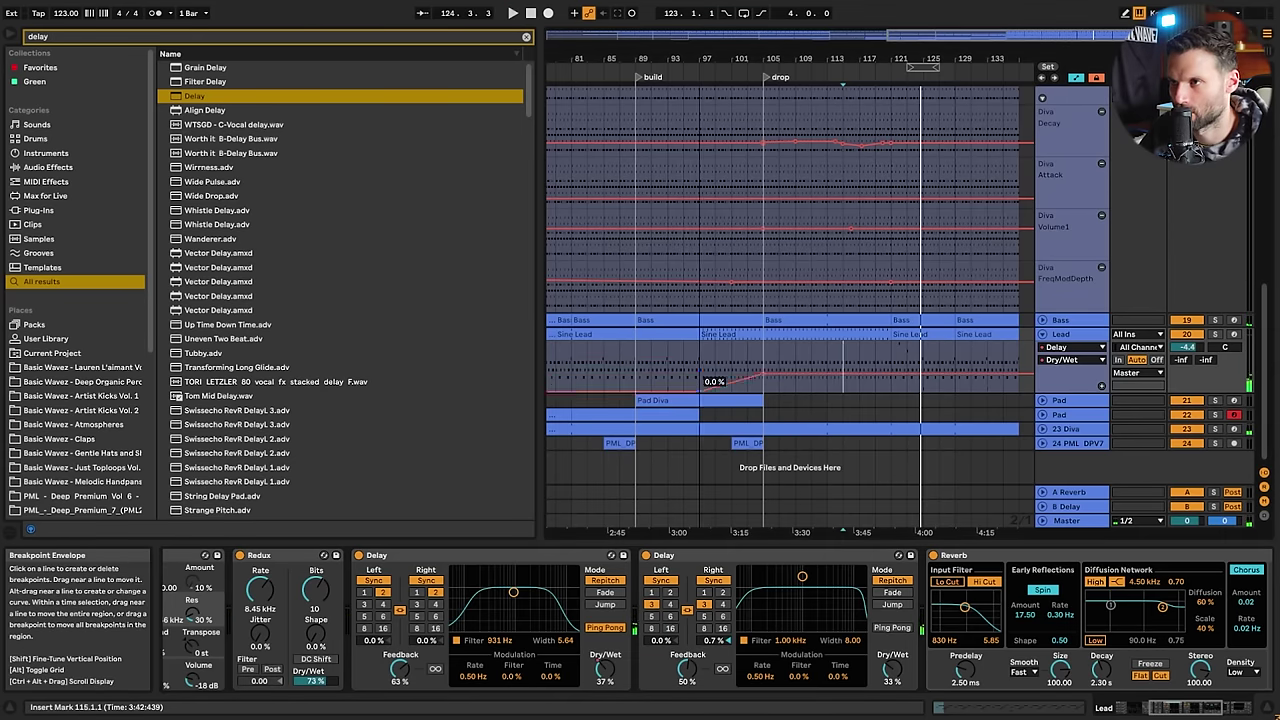
Play from bar 95 and shape the new Delay's Dry/Wet automation to rise into the drop and fall to 14% after it
{"action": "left_click", "coordinate": [687, 359]}
{"action": "key", "text": "space"}
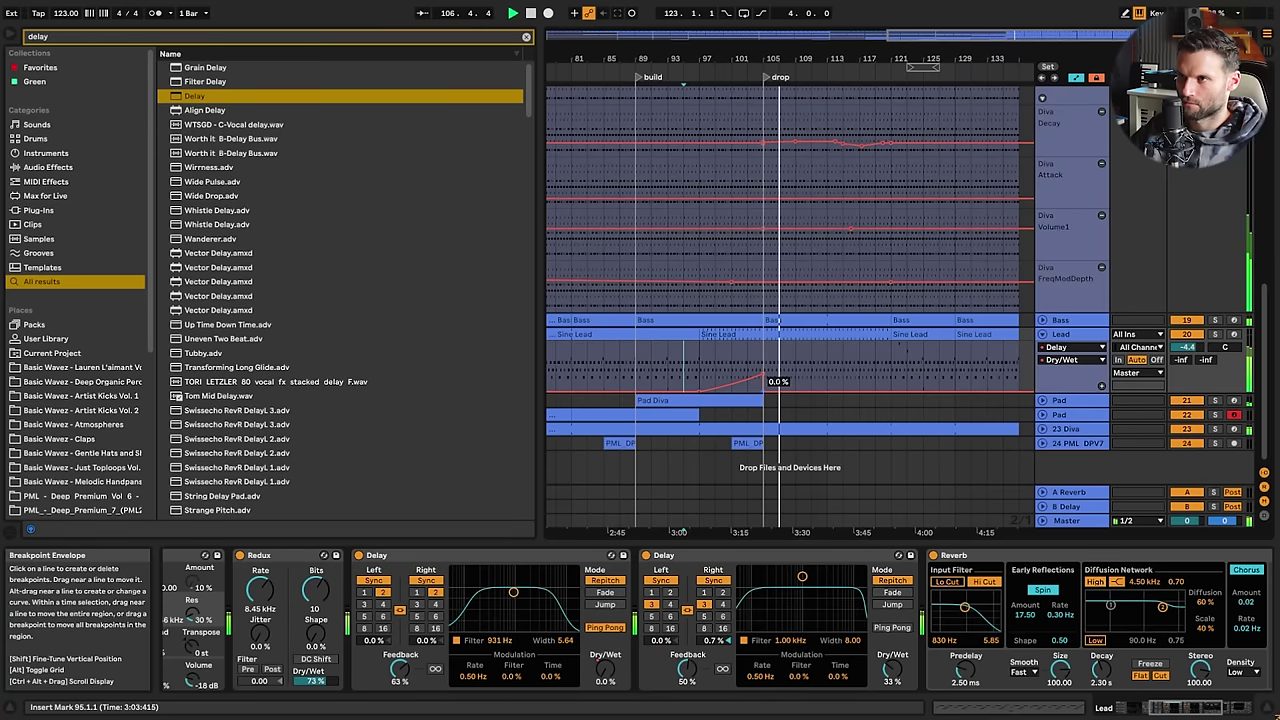
{"action": "left_click_drag", "start_coordinate": [770, 381], "coordinate": [770, 374]}
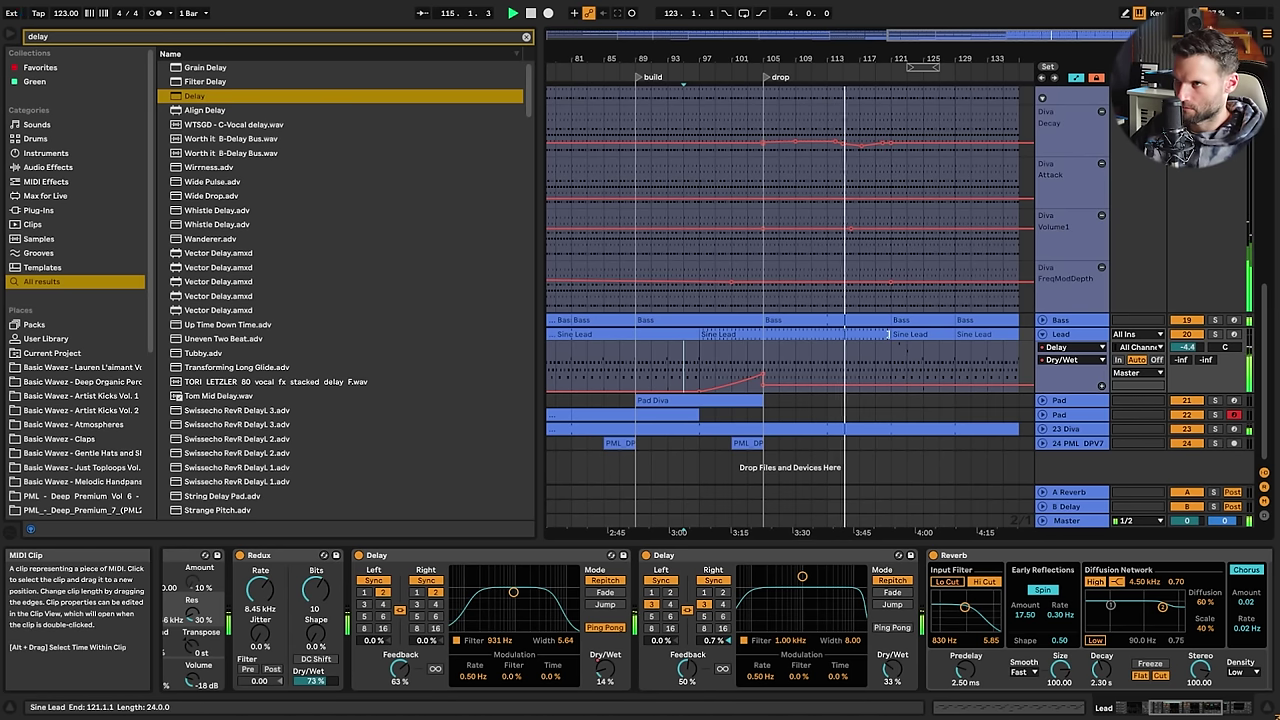
Open the bar 121 Sine Lead clip, select its B4 note and extend the clip's start back to 120.3.1
{"action": "double_click", "coordinate": [912, 335]}
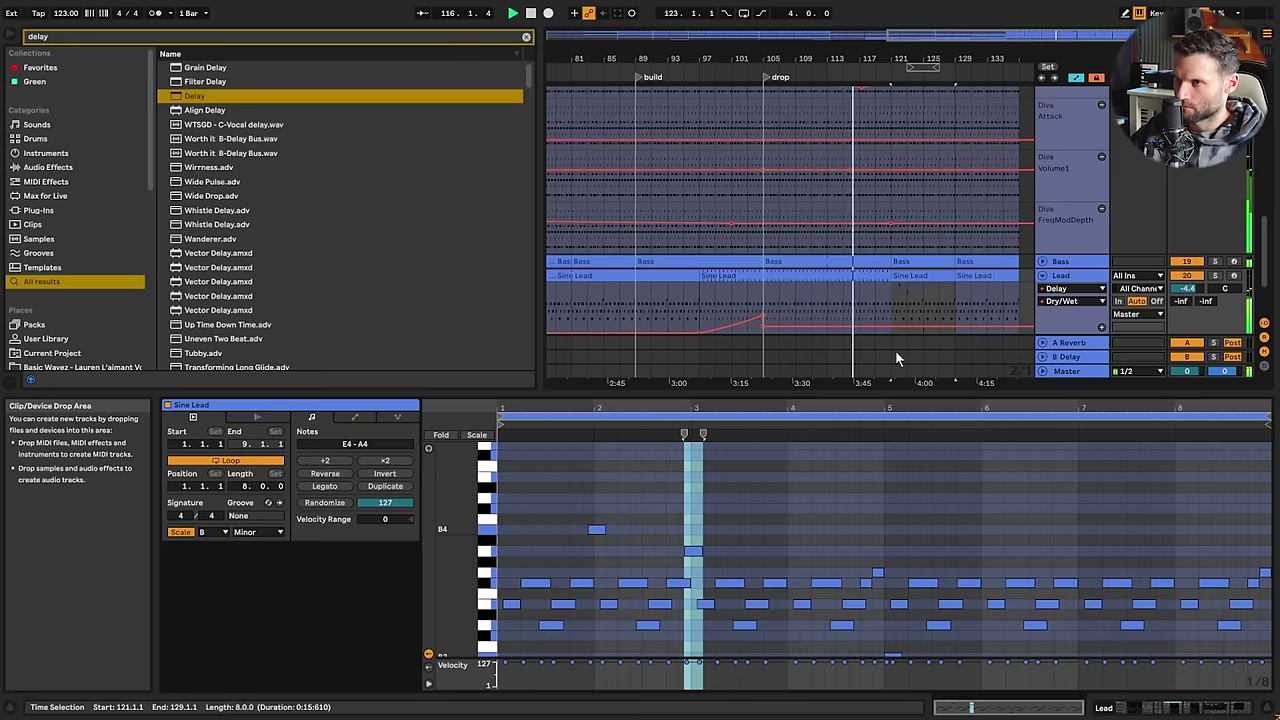
{"action": "left_click_drag", "start_coordinate": [574, 501], "coordinate": [614, 537]}
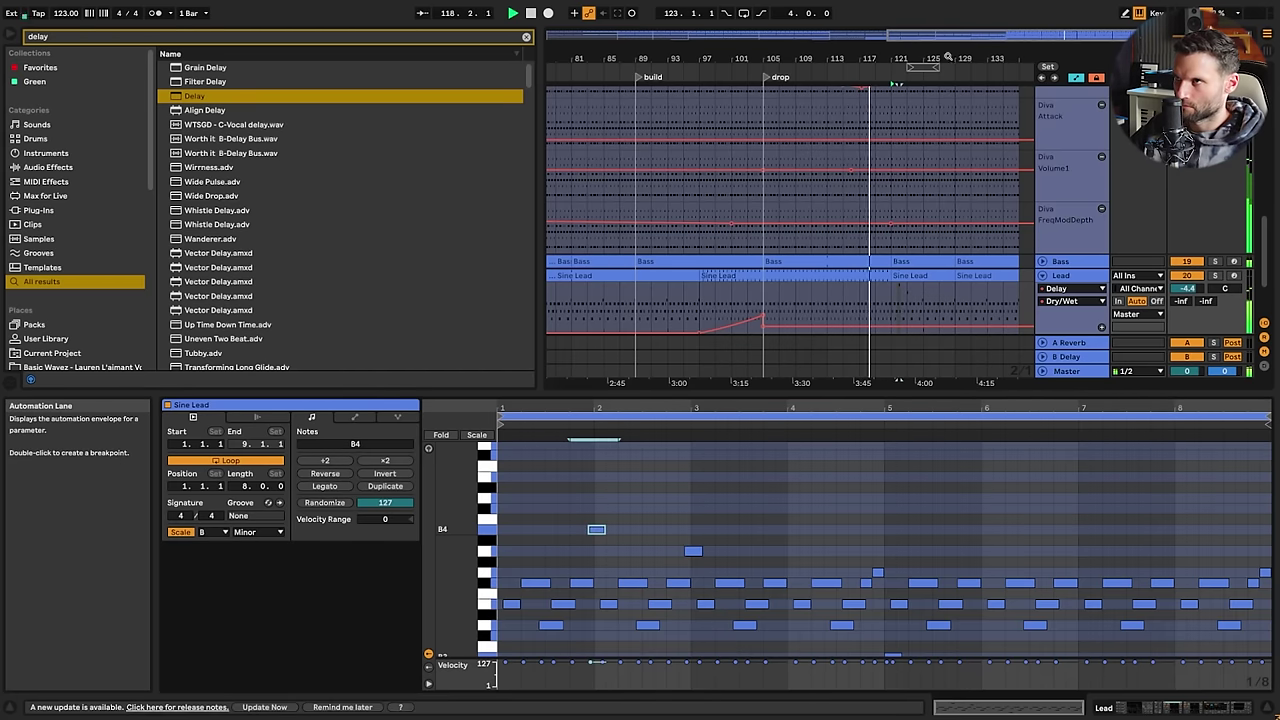
{"action": "left_click_drag", "start_coordinate": [952, 37], "coordinate": [1020, 695]}
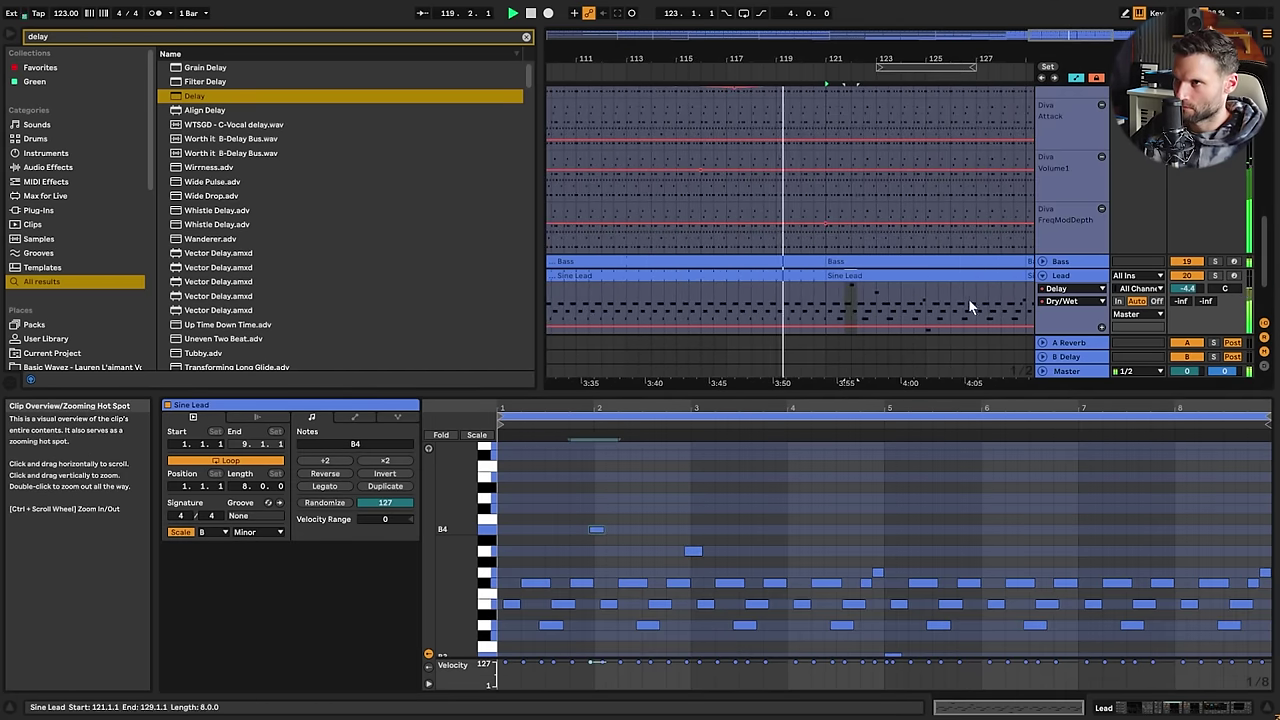
{"action": "left_click", "coordinate": [810, 290]}
{"action": "key", "text": "ctrl+e"}
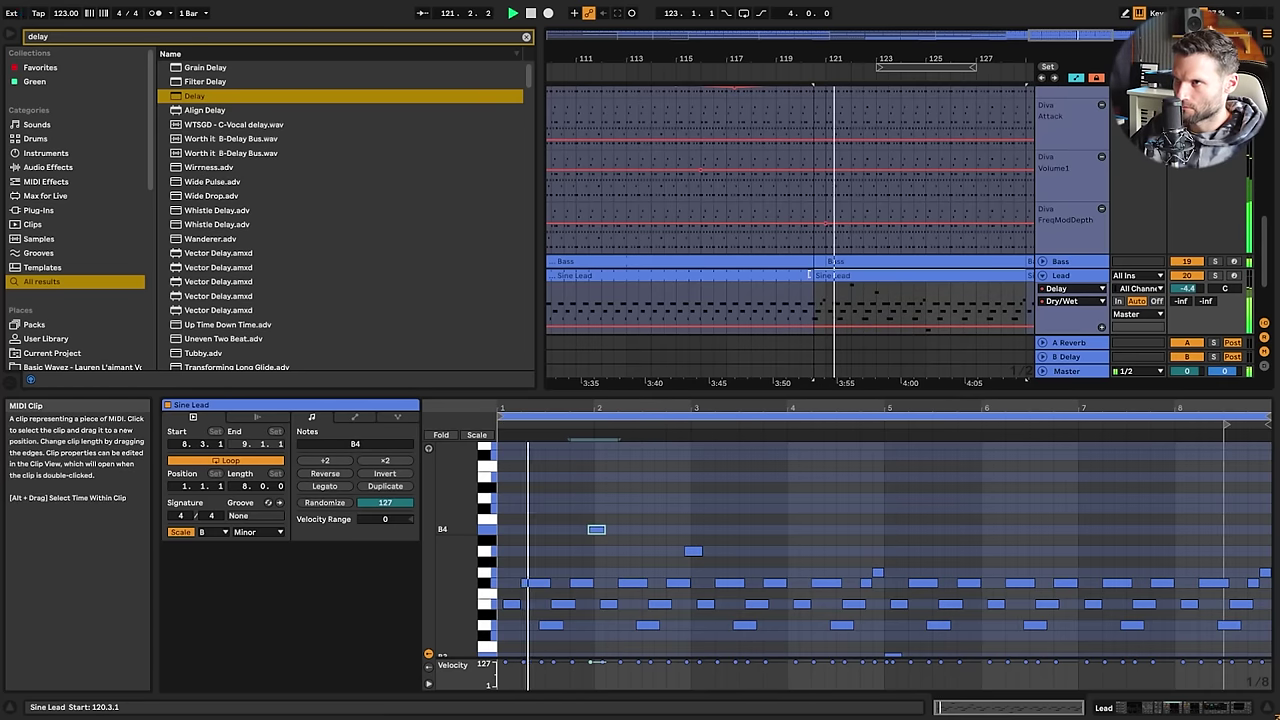
Select the added B4 and A4 notes in the extended Sine Lead clip
{"action": "double_click", "coordinate": [871, 275]}
{"action": "left_click_drag", "start_coordinate": [566, 508], "coordinate": [720, 557]}
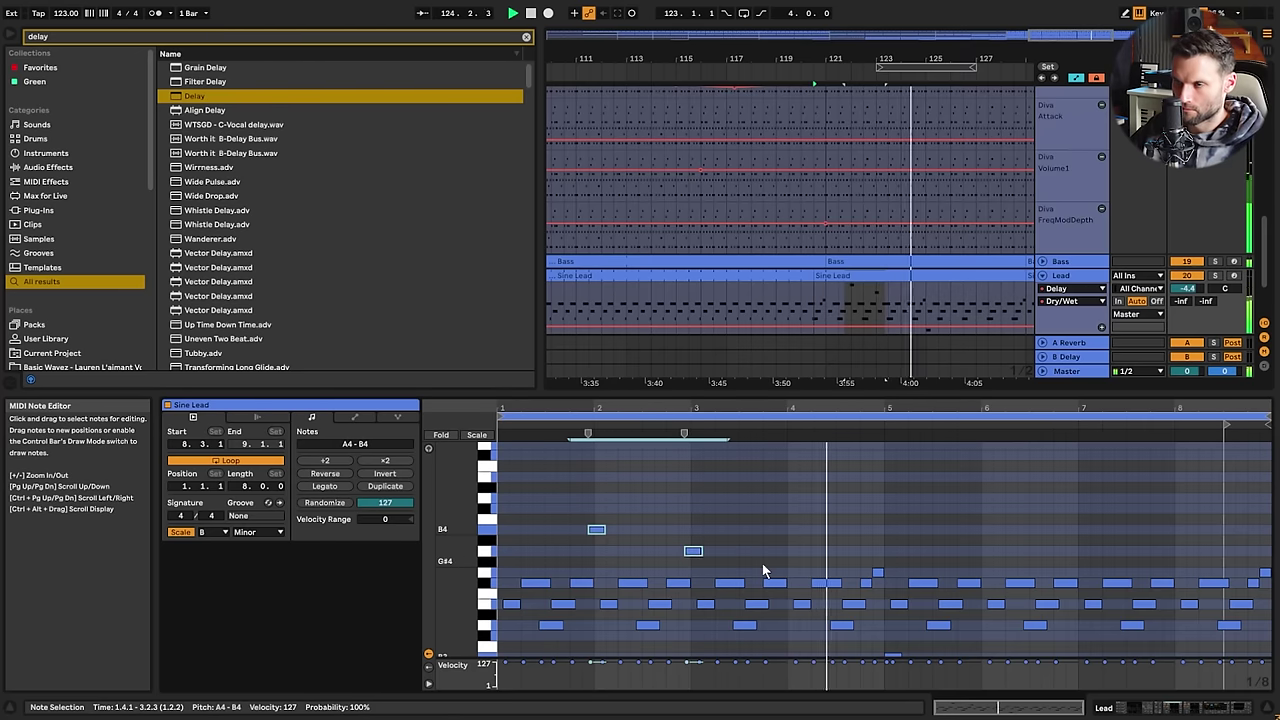
Delete the selected B4 and A4 notes from the Sine Lead clip and play the arrangement from bar 117
{"action": "key", "text": "Delete"}
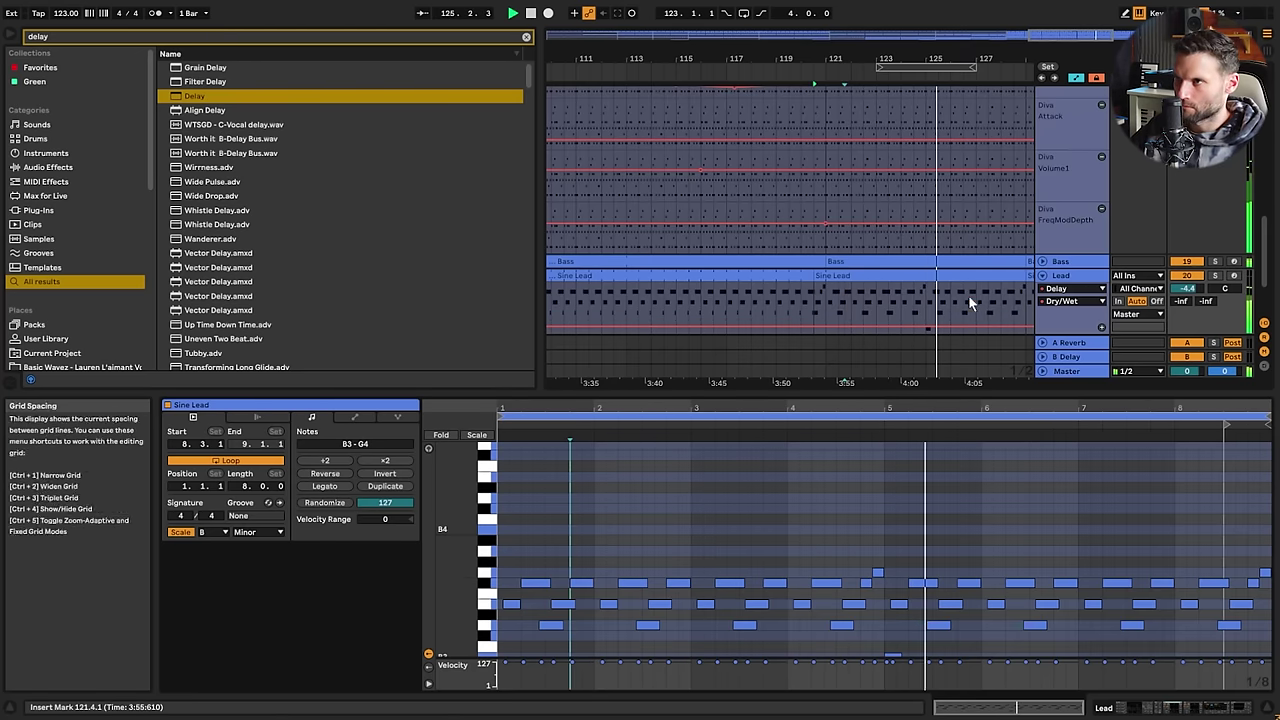
{"action": "left_click", "coordinate": [687, 297]}
{"action": "key", "text": "space"}
{"action": "key", "text": "space"}
{"action": "left_click", "coordinate": [817, 302]}
{"action": "left_click", "coordinate": [727, 296]}
{"action": "key", "text": "space"}
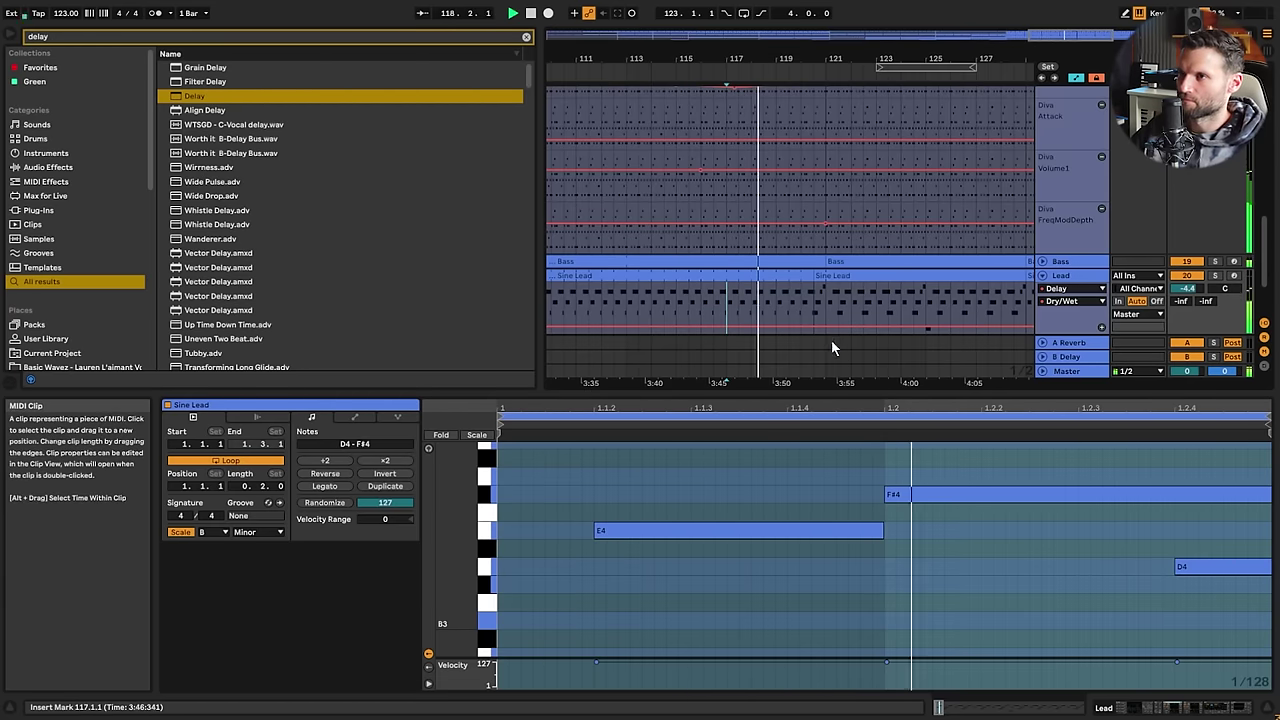
Add short D4 notes at 1.4.4, 2.4.4 and 3.4.4 in the second Sine Lead clip and copy the D4 pattern into bars 5 to 8
{"action": "left_click", "coordinate": [859, 276]}
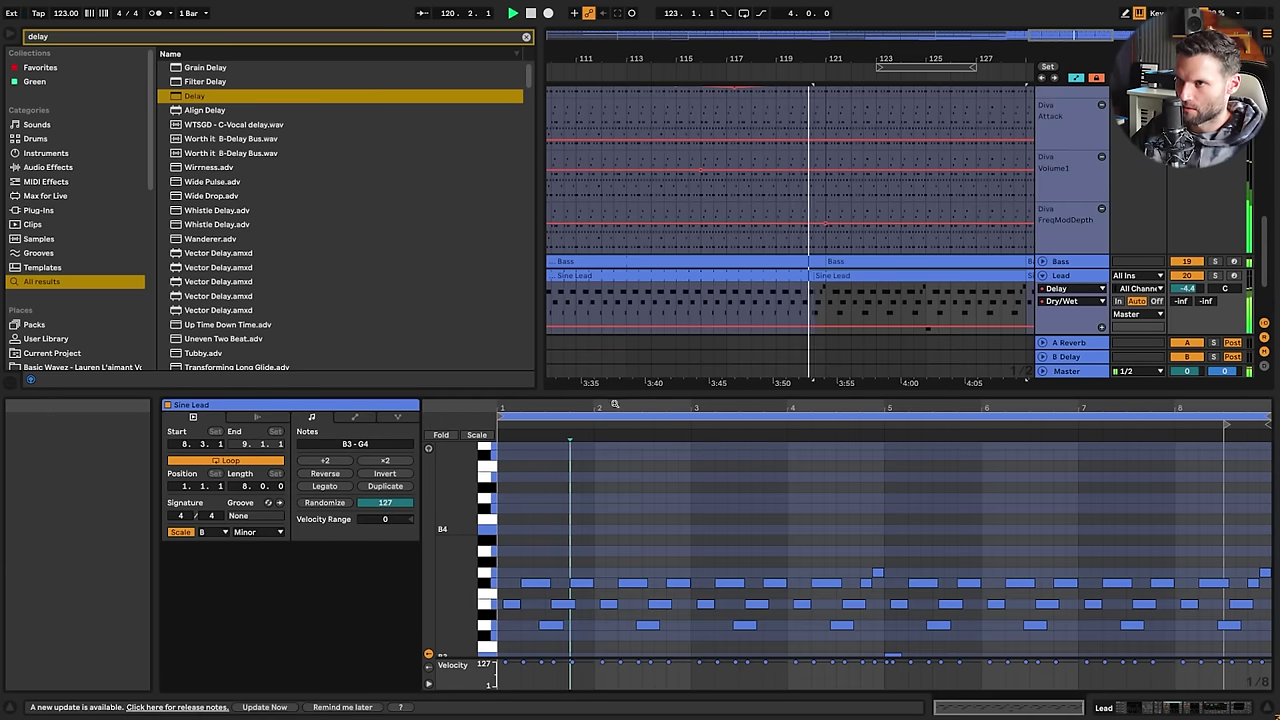
{"action": "left_click_drag", "start_coordinate": [614, 403], "coordinate": [766, 677]}
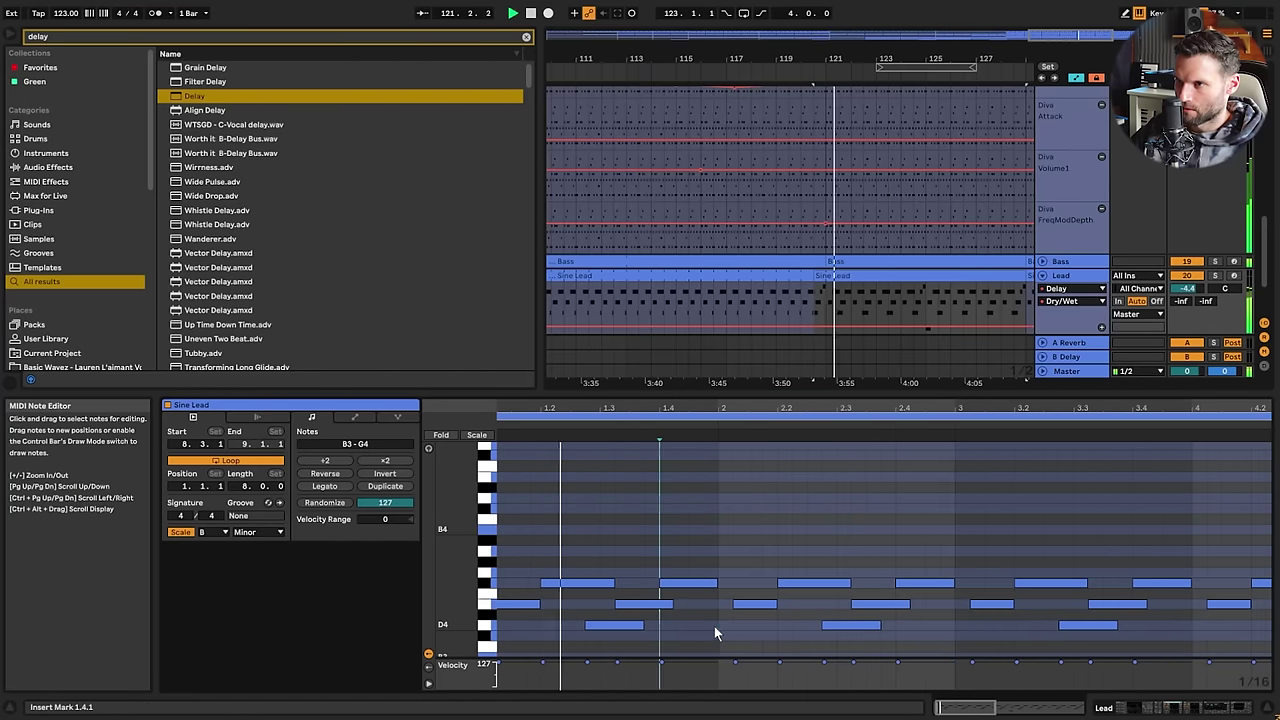
{"action": "double_click", "coordinate": [714, 626]}
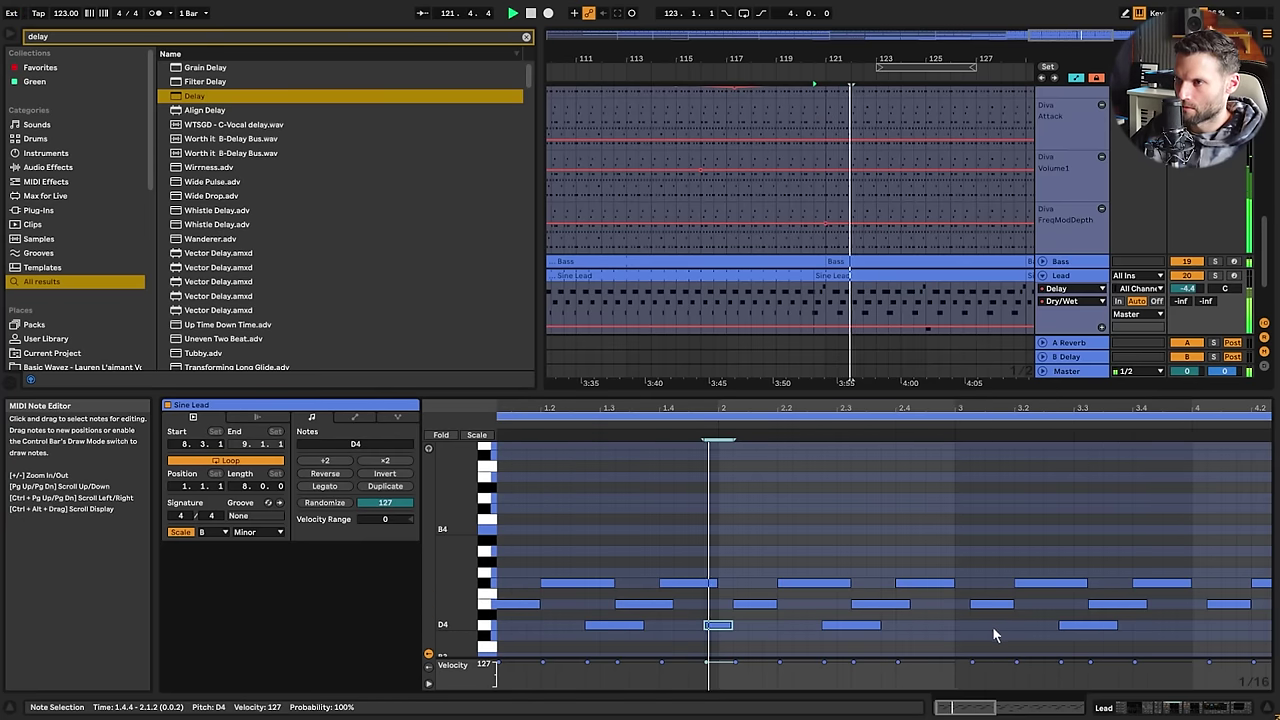
{"action": "double_click", "coordinate": [950, 625]}
{"action": "mouse_move", "coordinate": [955, 625]}
{"action": "left_mouse_down"}
{"action": "mouse_move", "coordinate": [986, 626]}
{"action": "mouse_move", "coordinate": [969, 626]}
{"action": "left_mouse_up"}
{"action": "double_click", "coordinate": [1184, 625]}
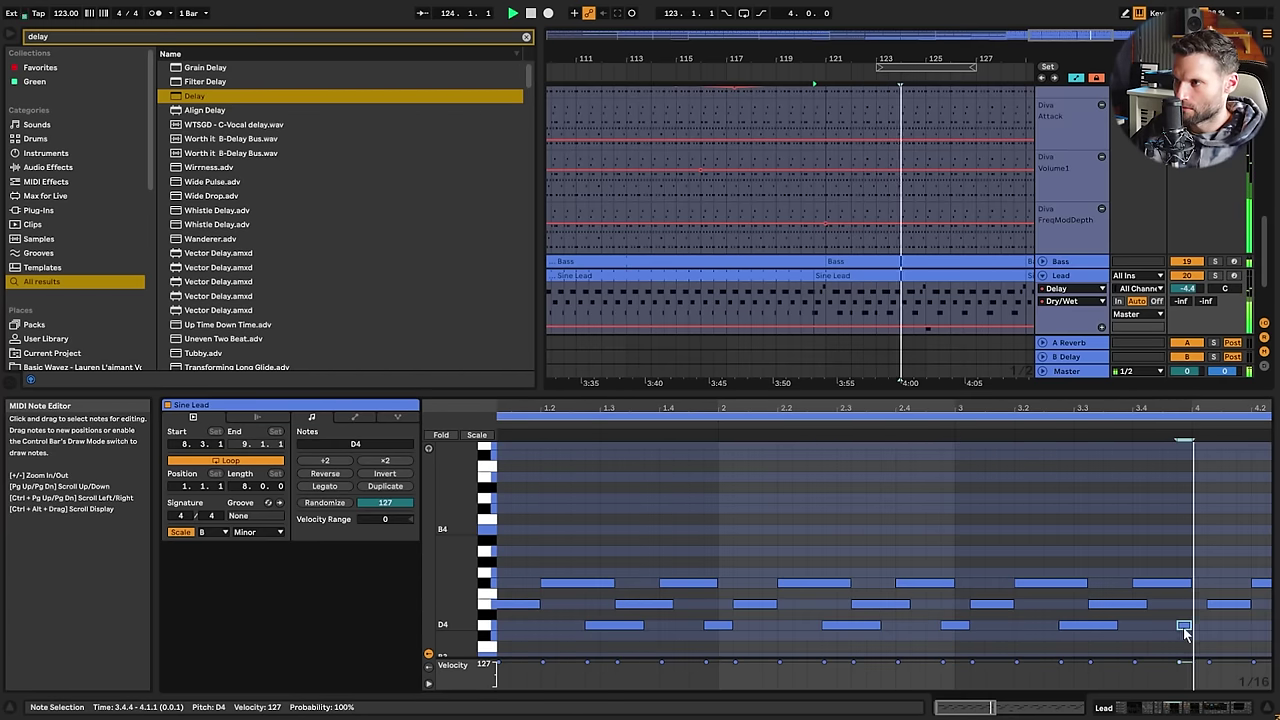
{"action": "left_click_drag", "start_coordinate": [1189, 625], "coordinate": [1206, 625]}
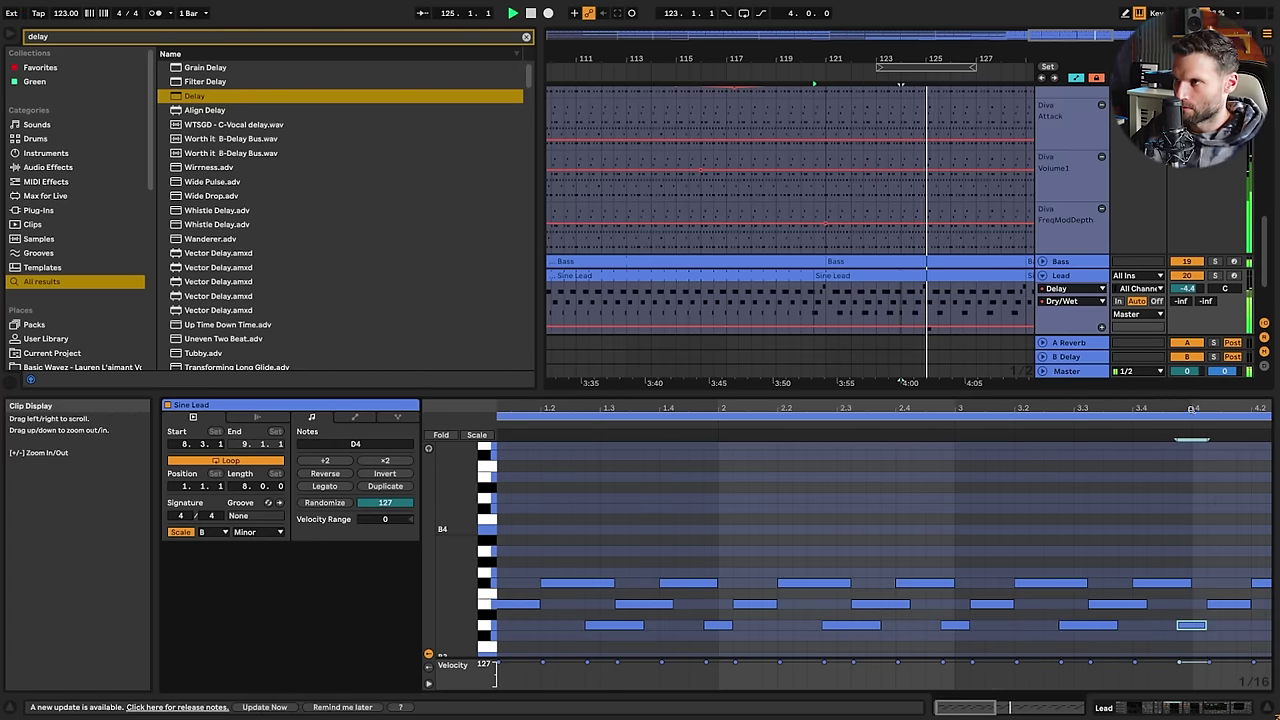
{"action": "left_click_drag", "start_coordinate": [1191, 409], "coordinate": [787, 330]}
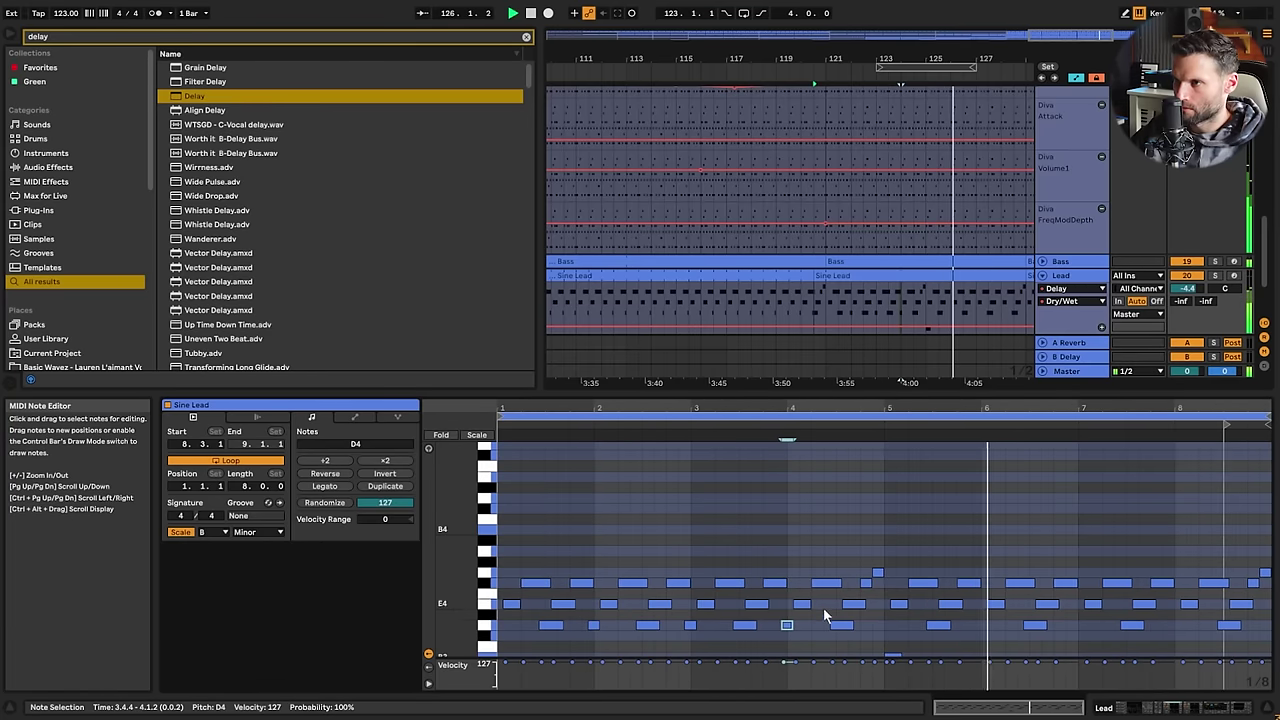
{"action": "left_click_drag", "start_coordinate": [879, 622], "coordinate": [1250, 630]}
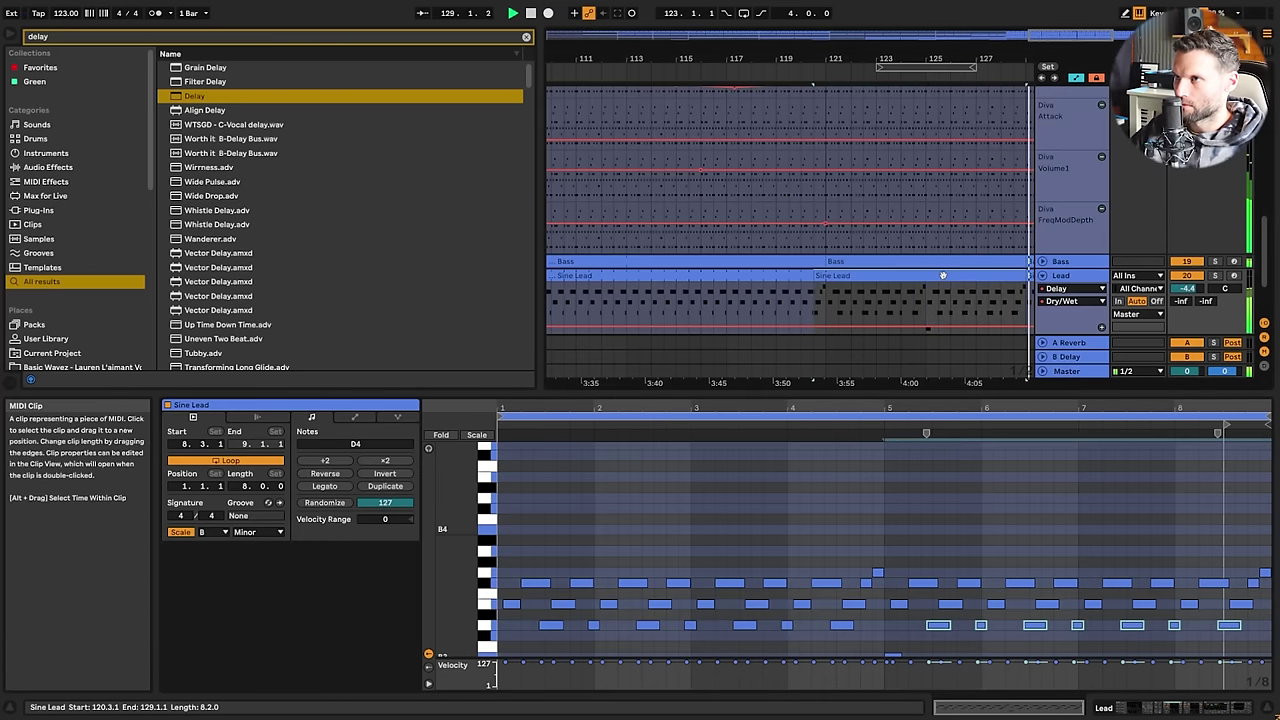
Duplicate the last 16 bars of all tracks so the drop extends from bar 137 to bar 153
{"action": "left_click_drag", "start_coordinate": [911, 58], "coordinate": [700, 30]}
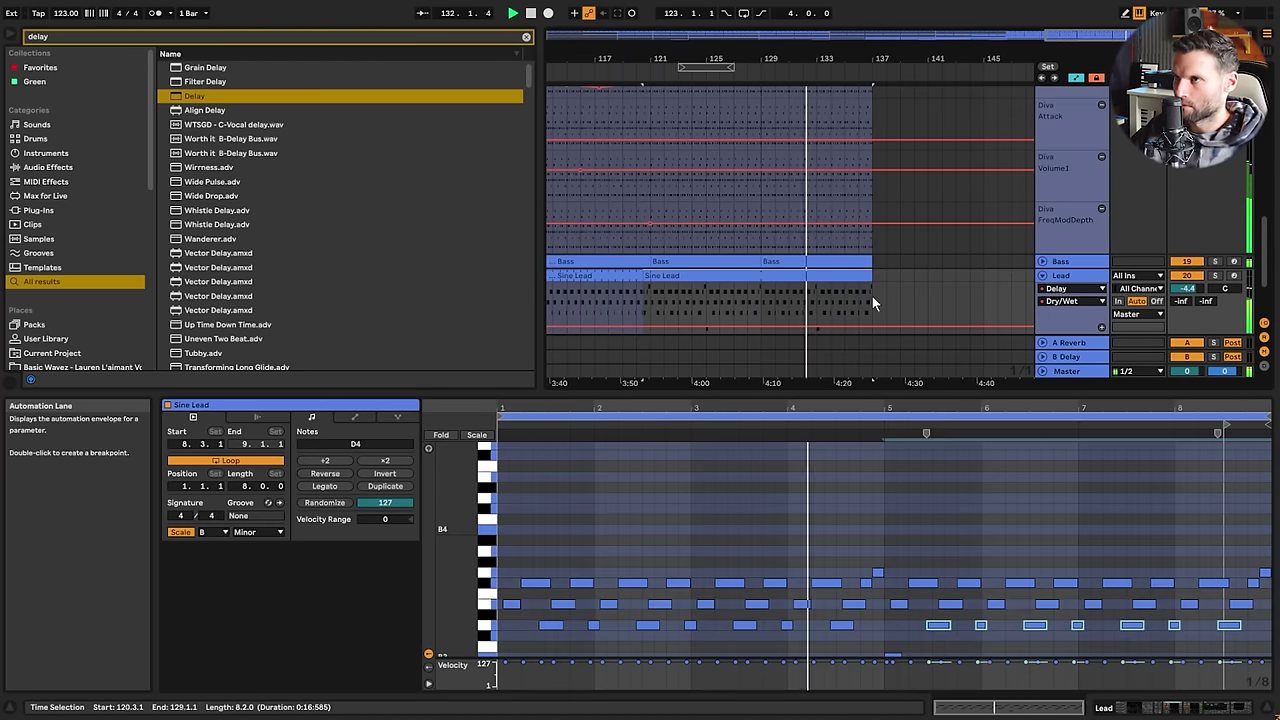
{"action": "left_click_drag", "start_coordinate": [1089, 32], "coordinate": [978, 12]}
{"action": "scroll", "coordinate": [1011, 261], "scroll_direction": "up", "scroll_amount": 10}
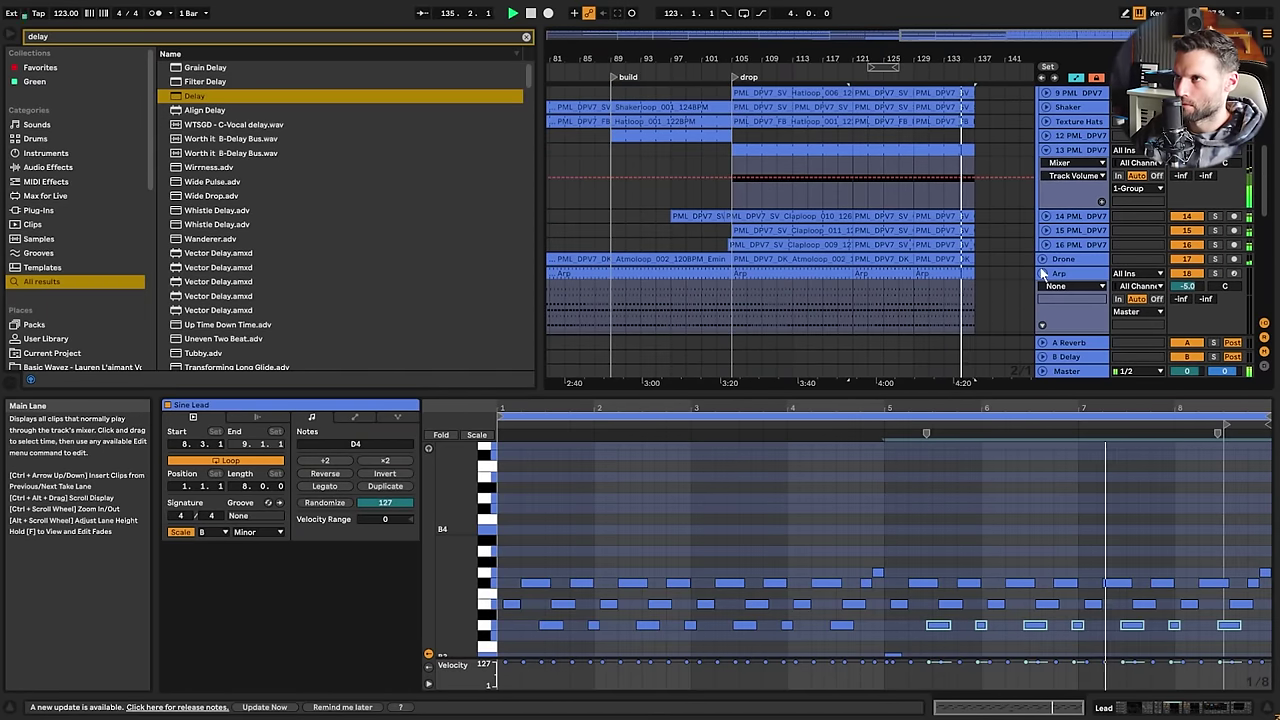
{"action": "scroll", "coordinate": [1040, 267], "scroll_direction": "down", "scroll_amount": 10}
{"action": "left_click_drag", "start_coordinate": [970, 148], "coordinate": [856, 275]}
{"action": "key", "text": "ctrl+d"}
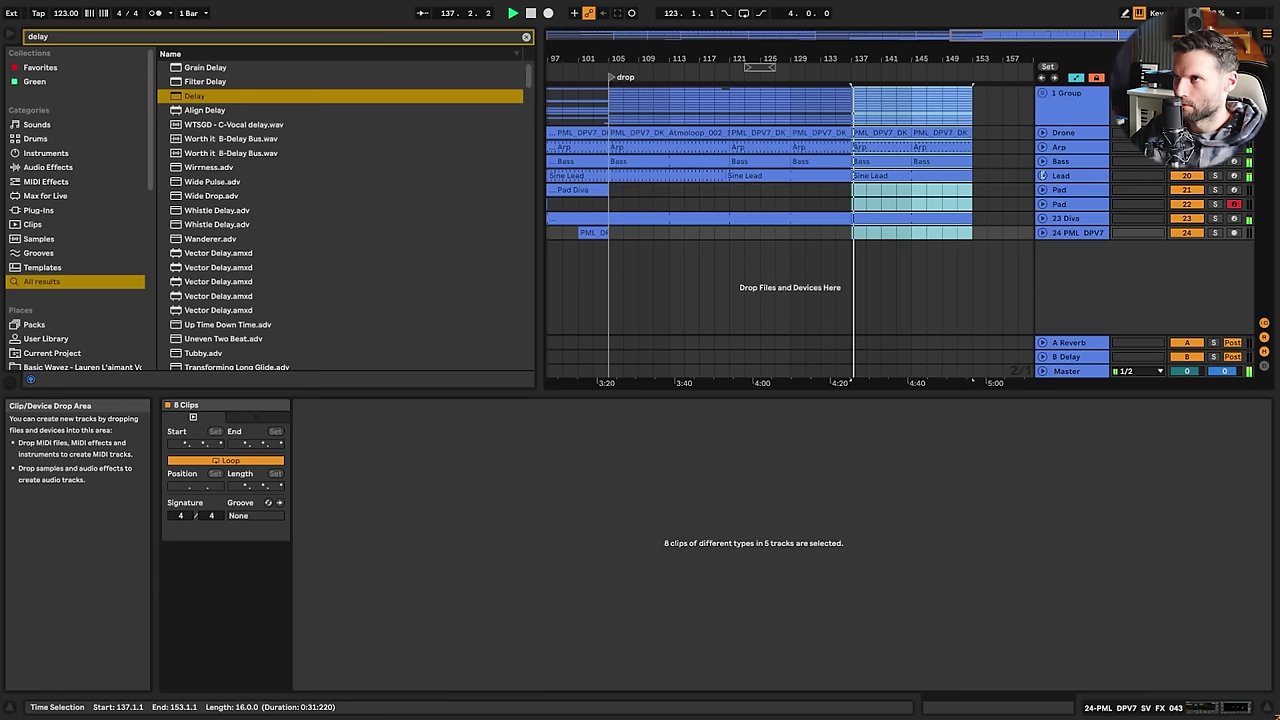
Automate the Auto Filter frequency on the 23 Diva track to ramp down to about 142 Hz at bar 153
{"action": "left_click", "coordinate": [1042, 176]}
{"action": "left_click", "coordinate": [1042, 176]}
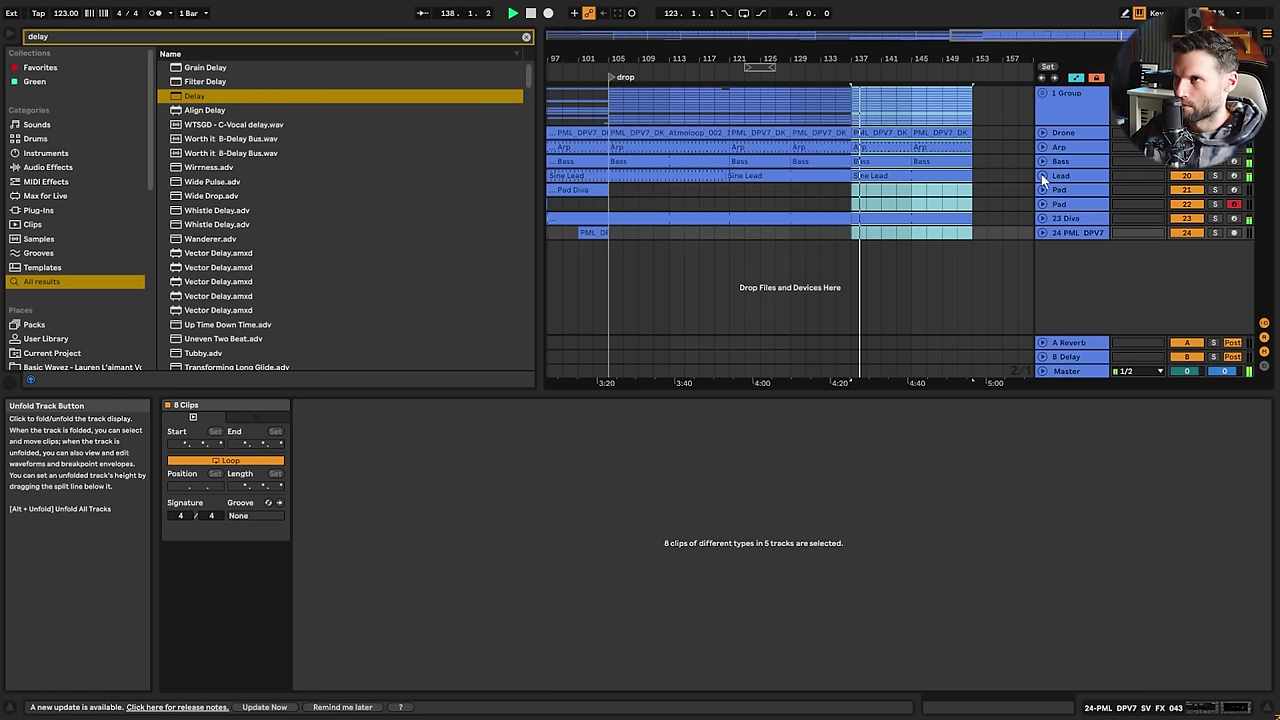
{"action": "left_click", "coordinate": [1065, 222]}
{"action": "scroll", "coordinate": [1051, 262], "scroll_direction": "down", "scroll_amount": 2}
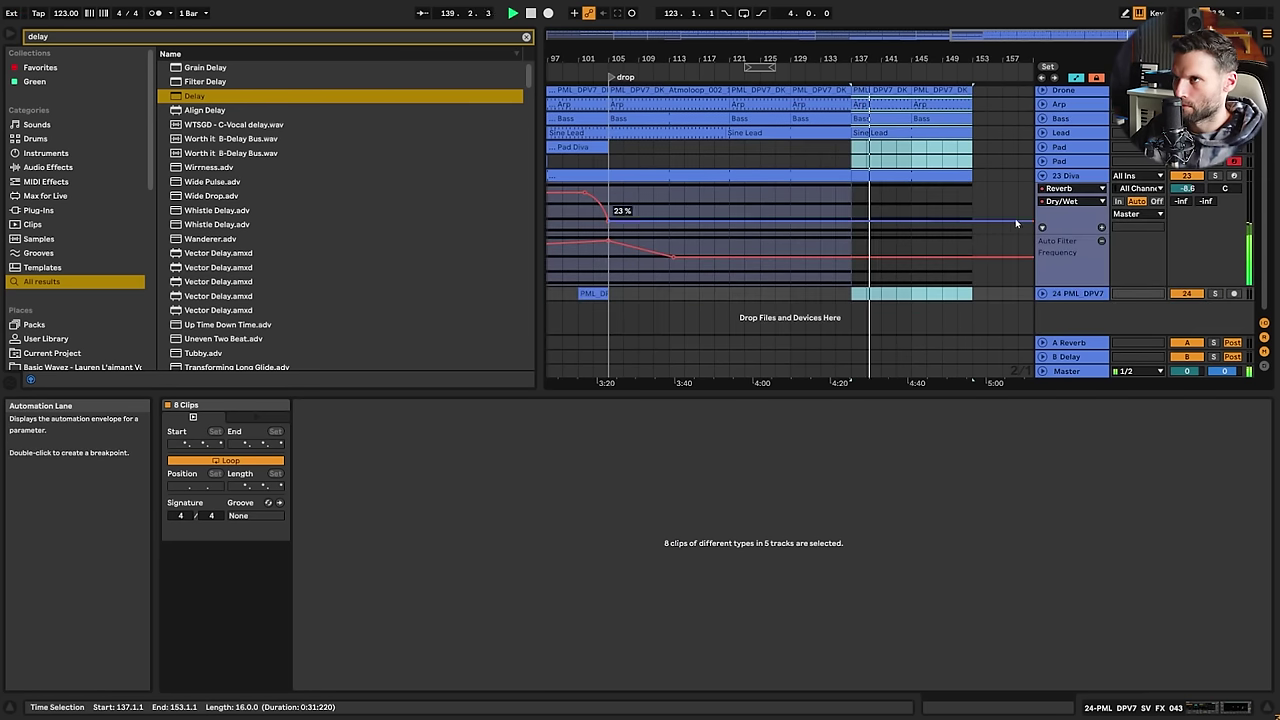
{"action": "left_click", "coordinate": [970, 225]}
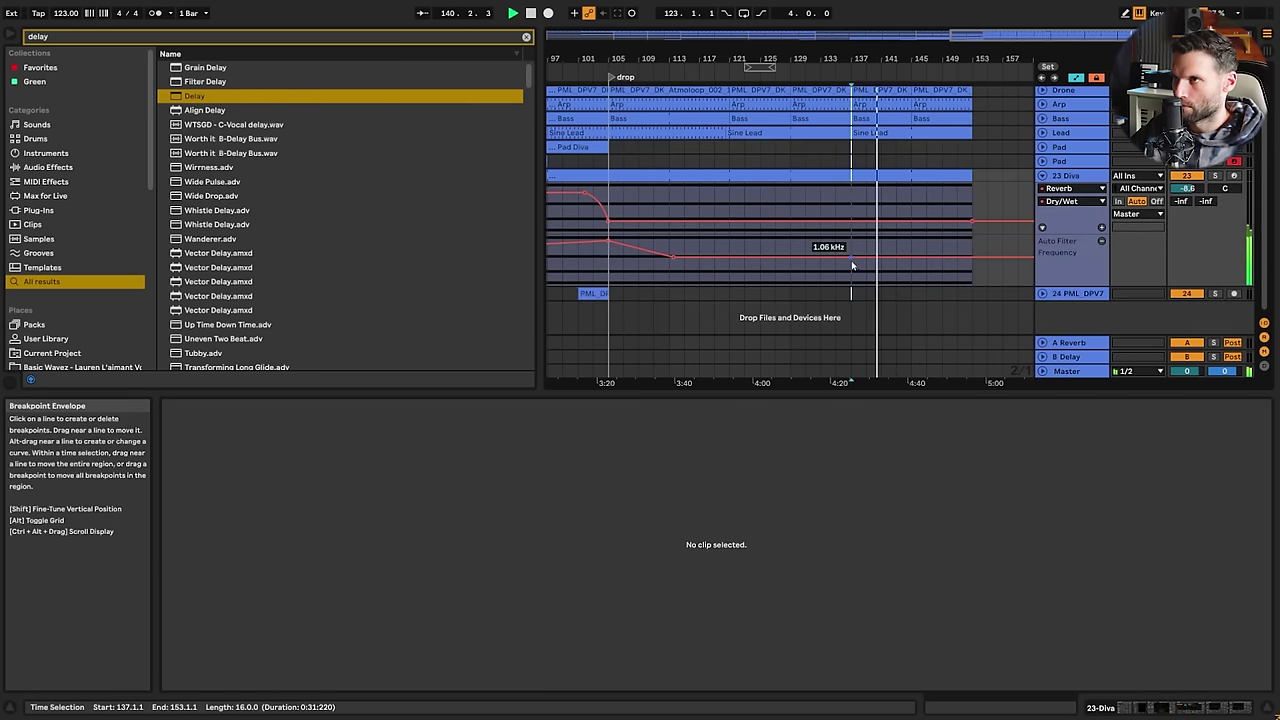
{"action": "left_click_drag", "start_coordinate": [913, 263], "coordinate": [970, 271]}
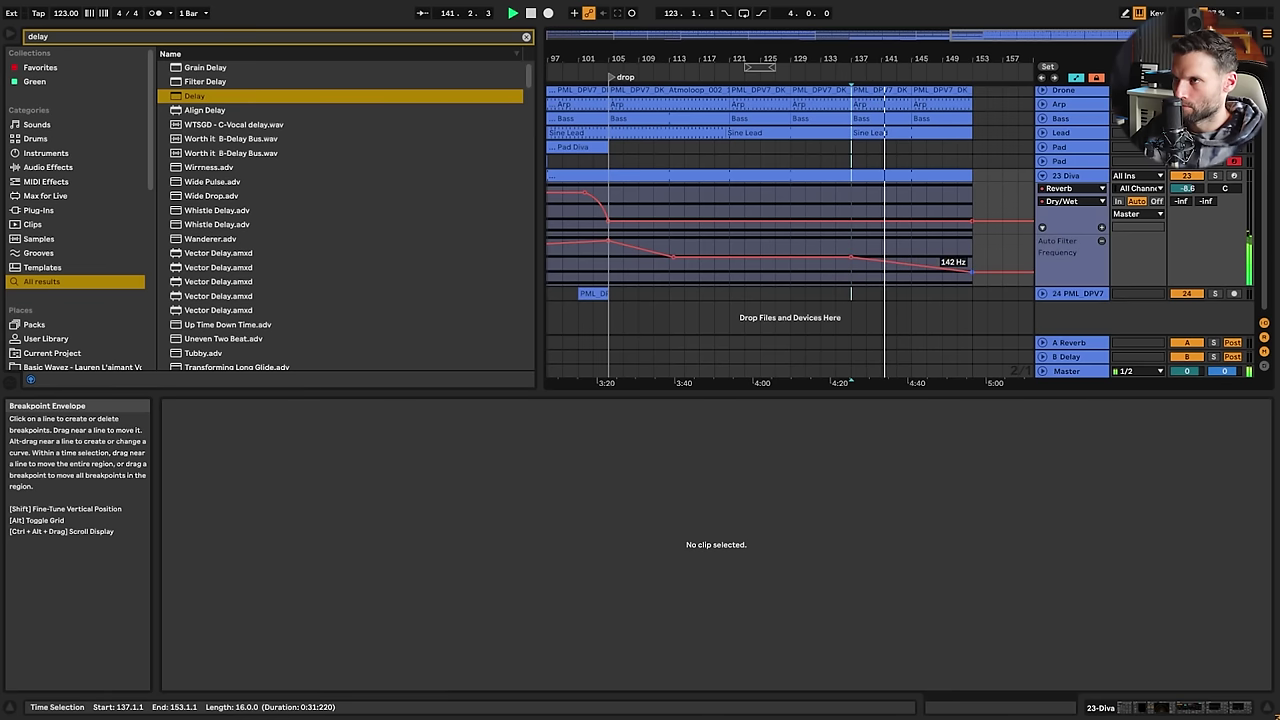
{"action": "left_click", "coordinate": [824, 263]}
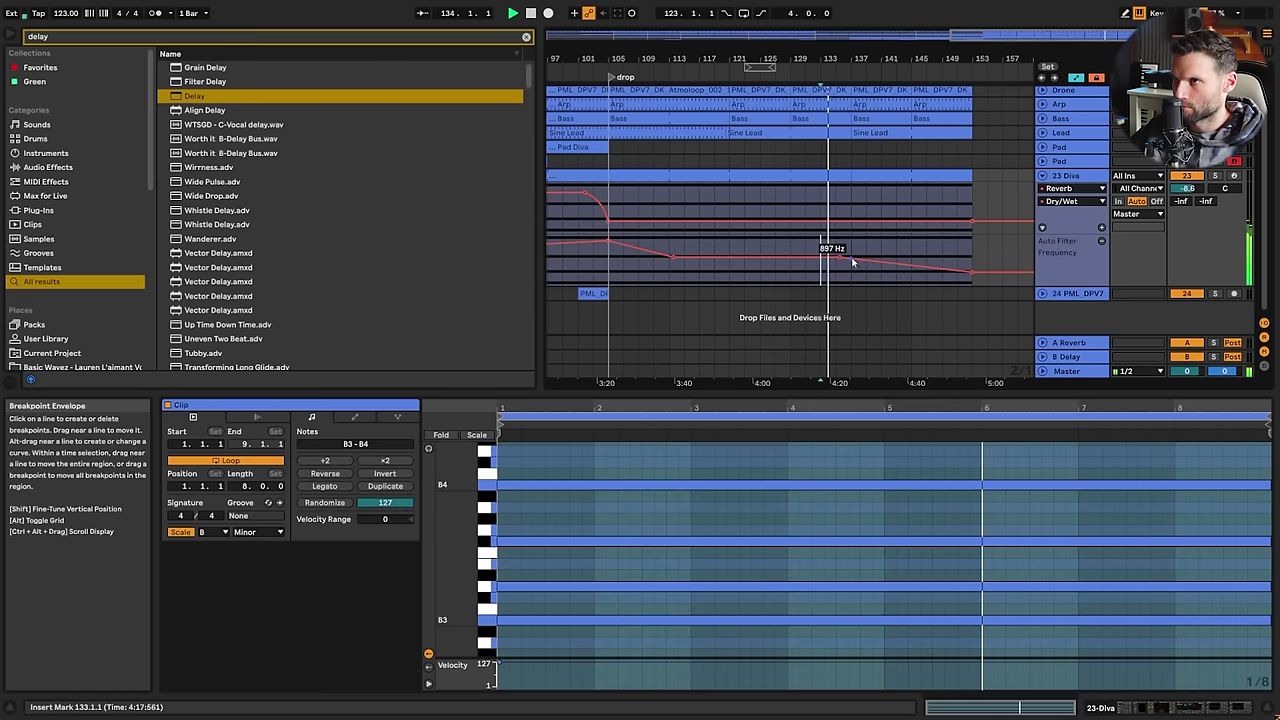
{"action": "scroll", "coordinate": [1064, 206], "scroll_direction": "up", "scroll_amount": 2}
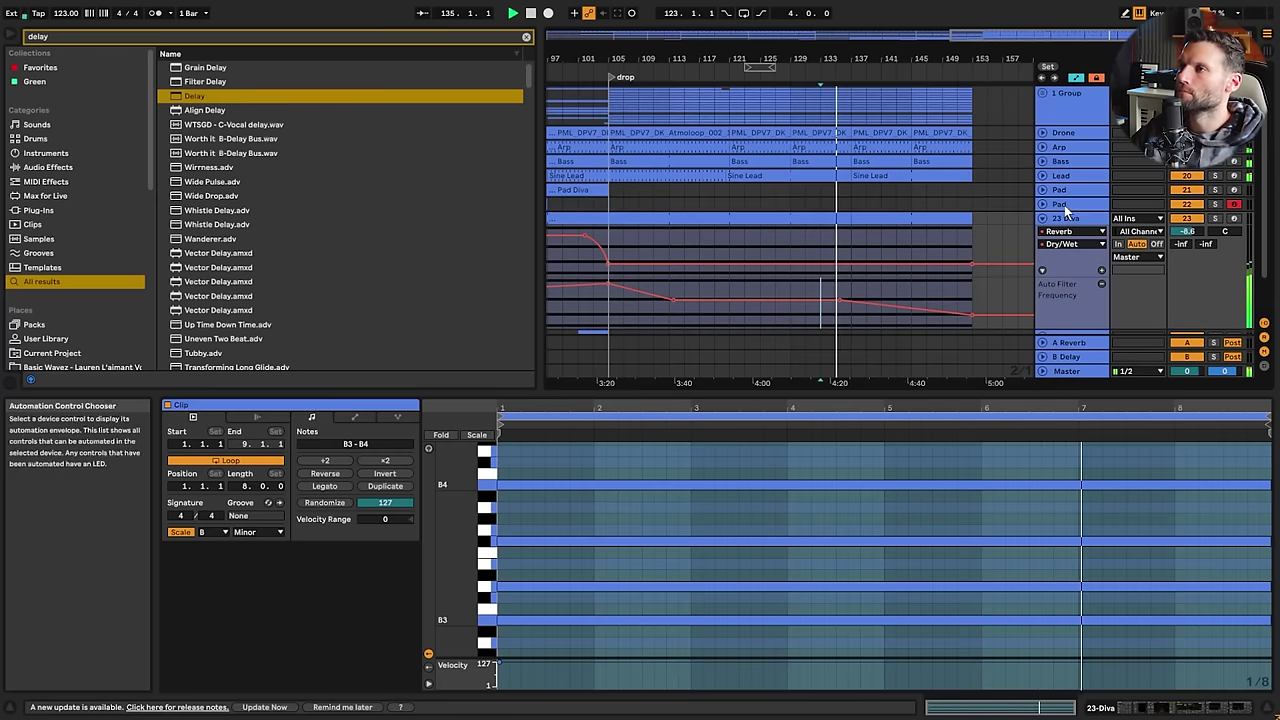
Automate the Arp track's Diva FreqModDepth to rise gradually from bar 137 to bar 153, and stop playback
{"action": "left_click", "coordinate": [1042, 147]}
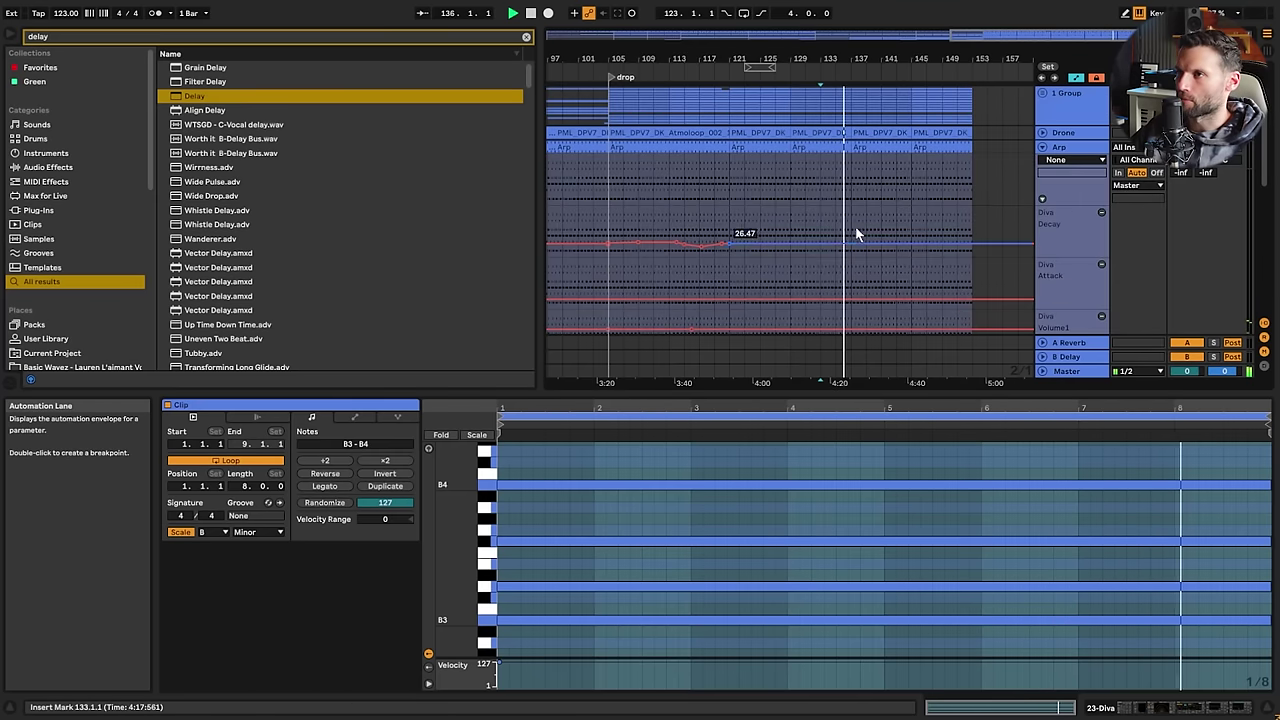
{"action": "scroll", "coordinate": [858, 234], "scroll_direction": "down", "scroll_amount": 3}
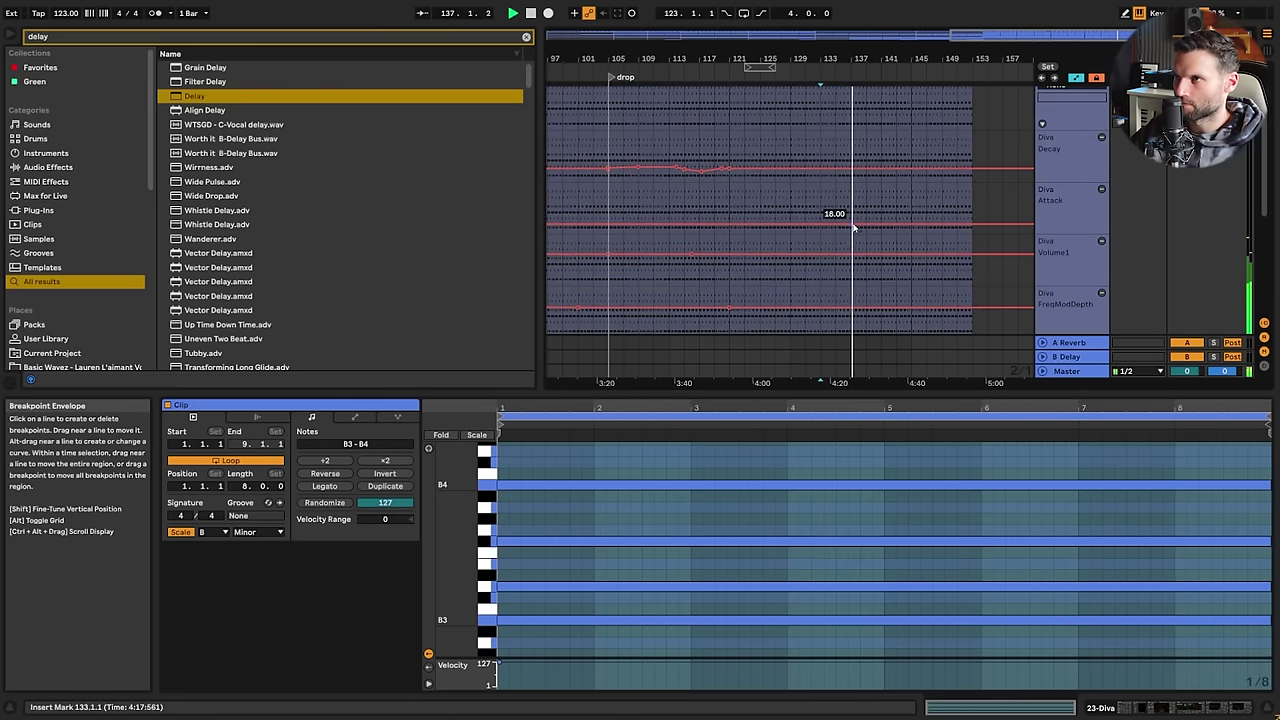
{"action": "scroll", "coordinate": [864, 260], "scroll_direction": "down", "scroll_amount": 1}
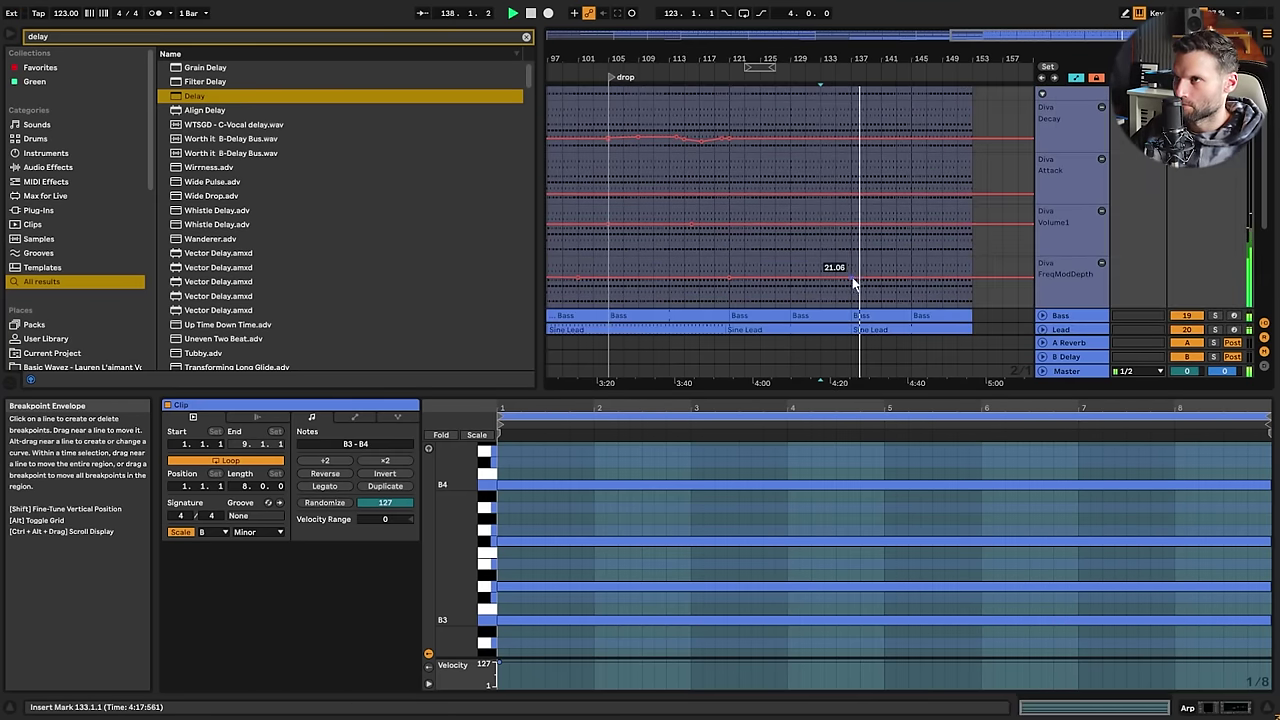
{"action": "left_click_drag", "start_coordinate": [879, 281], "coordinate": [879, 270]}
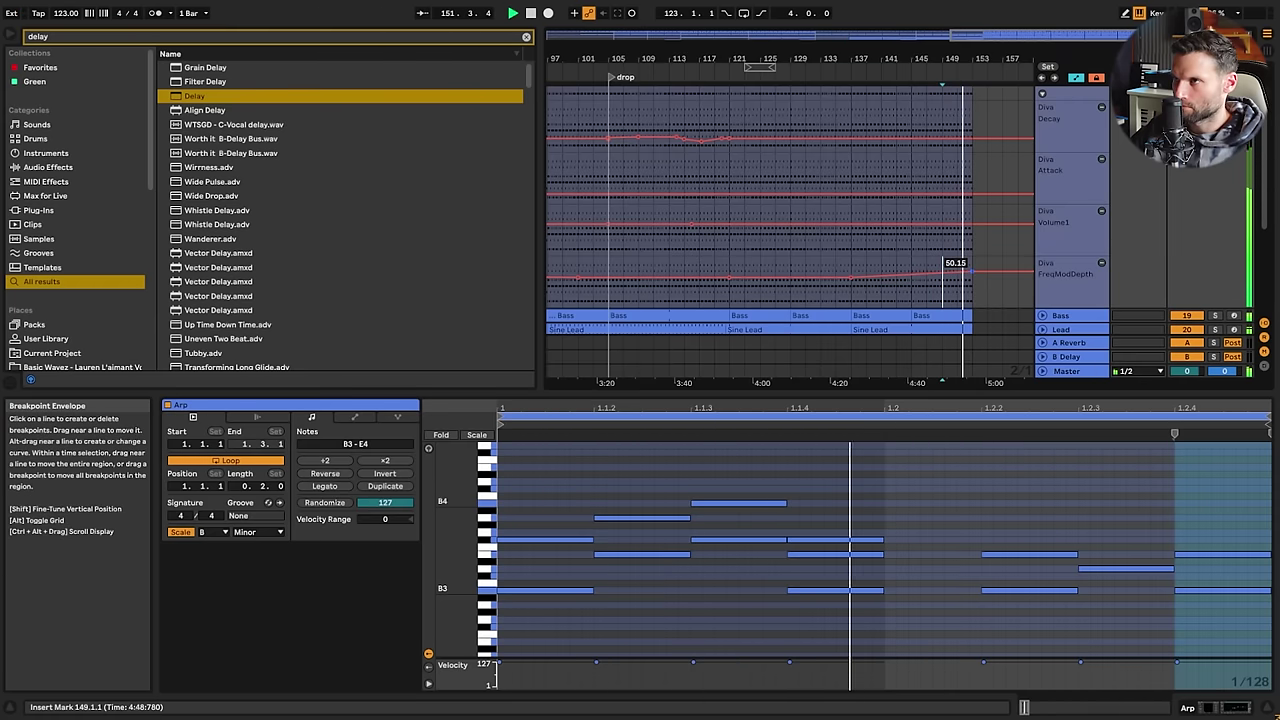
{"action": "key", "text": "space"}
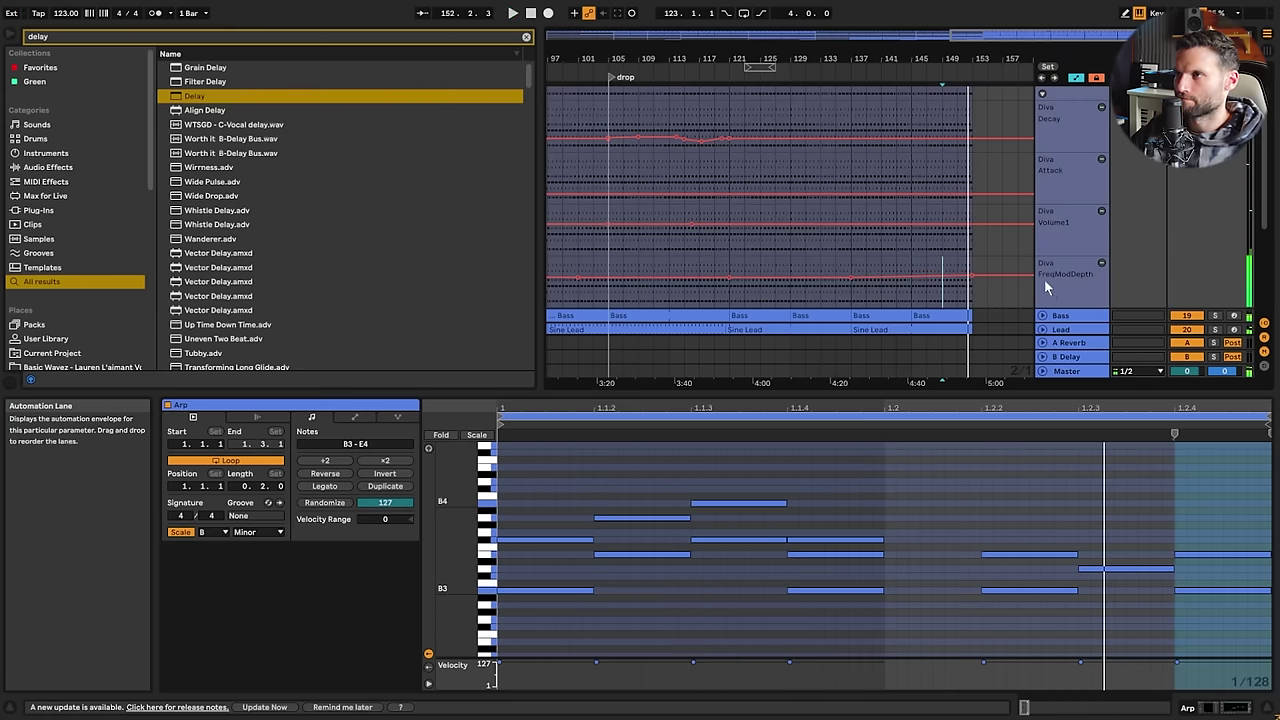
{"action": "scroll", "coordinate": [1048, 282], "scroll_direction": "up", "scroll_amount": 5}
{"action": "left_click", "coordinate": [1043, 148]}
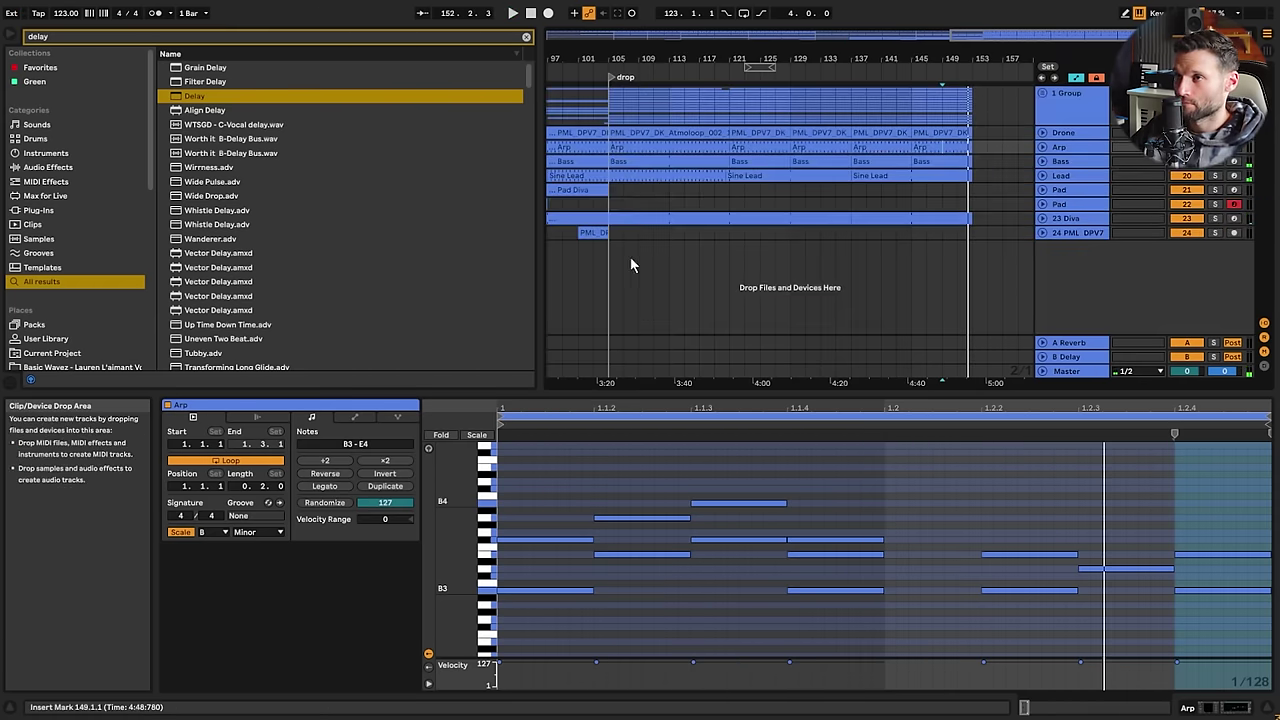
Play the arrangement from bar 101 to check the transition into the drop
{"action": "left_click", "coordinate": [578, 204]}
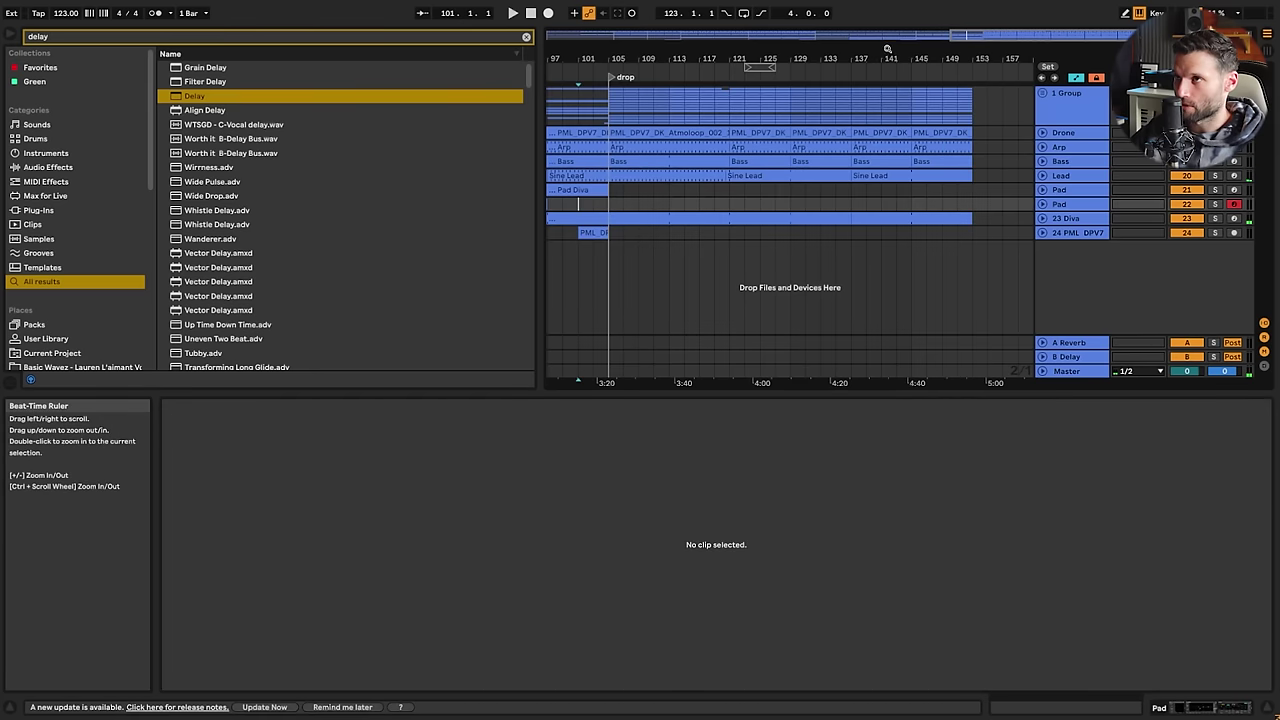
{"action": "key", "text": "space"}
{"action": "left_click_drag", "start_coordinate": [967, 36], "coordinate": [958, 203]}
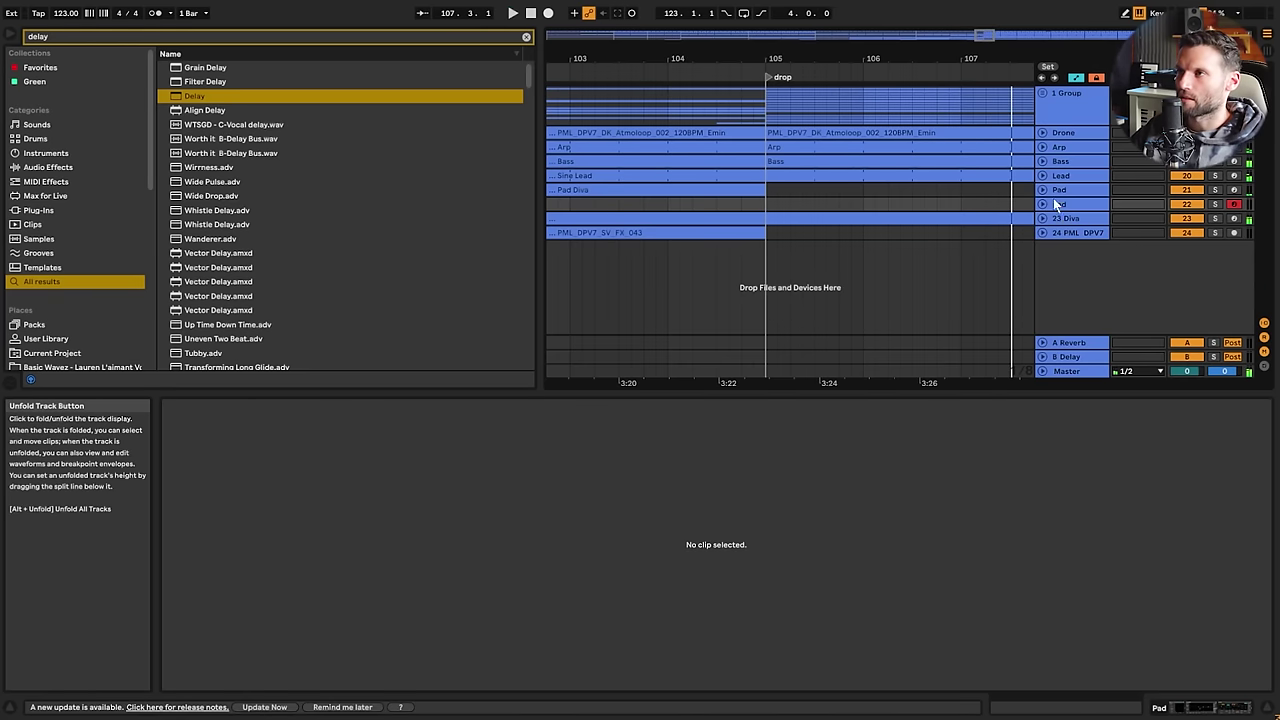
Add a new audio track below track 24 and look through the browser's sample folders
{"action": "left_click", "coordinate": [1053, 95]}
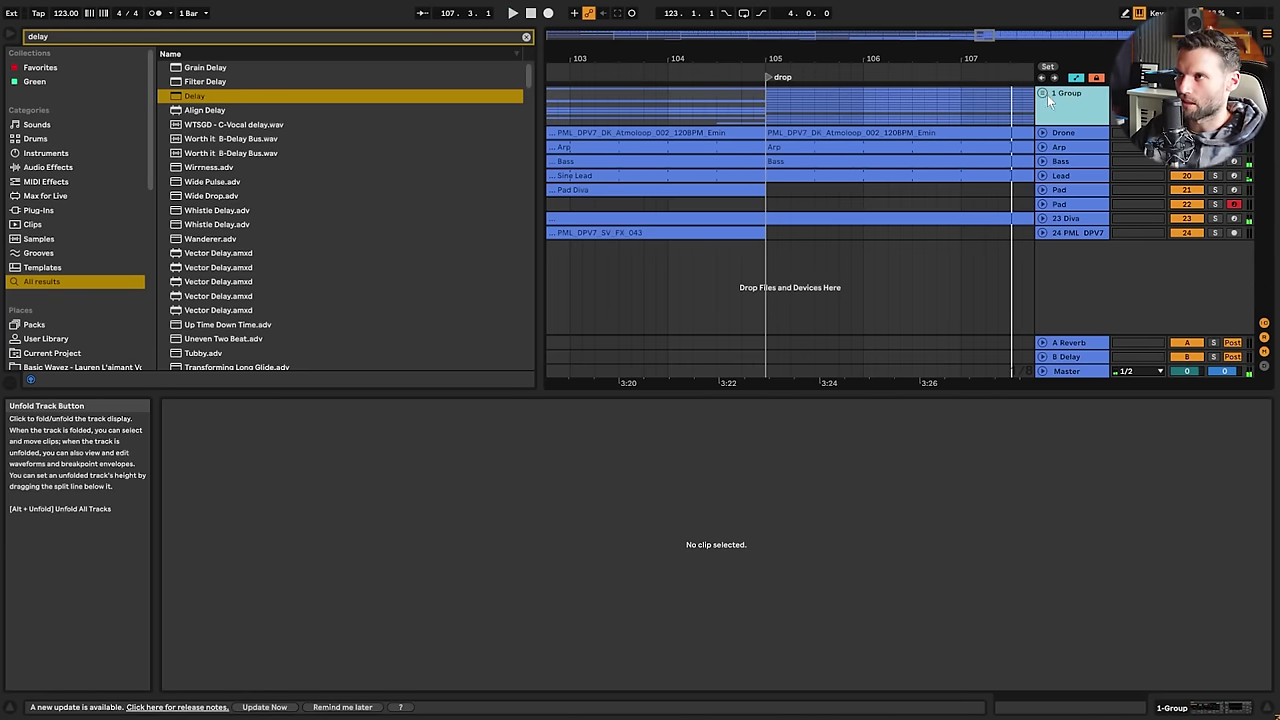
{"action": "left_click", "coordinate": [1068, 233]}
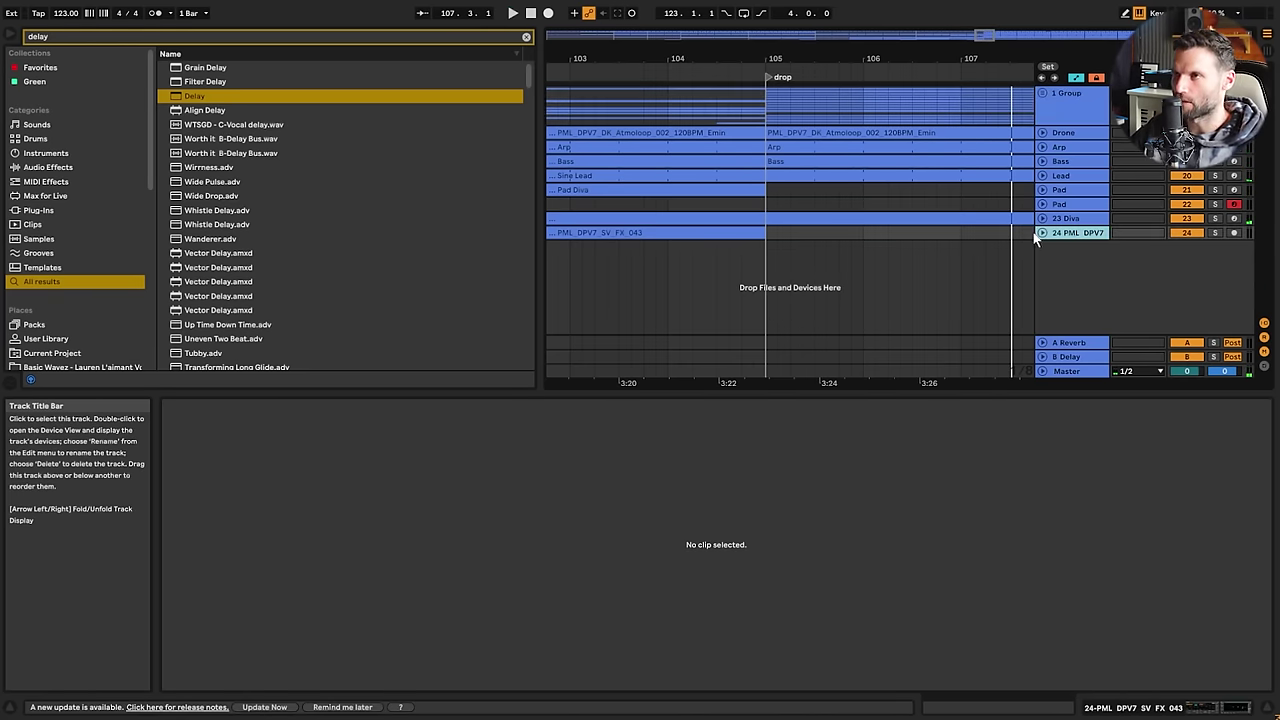
{"action": "key", "text": "super+t"}
{"action": "scroll", "coordinate": [85, 296], "scroll_direction": "down", "scroll_amount": 3}
{"action": "scroll", "coordinate": [85, 296], "scroll_direction": "down", "scroll_amount": 5}
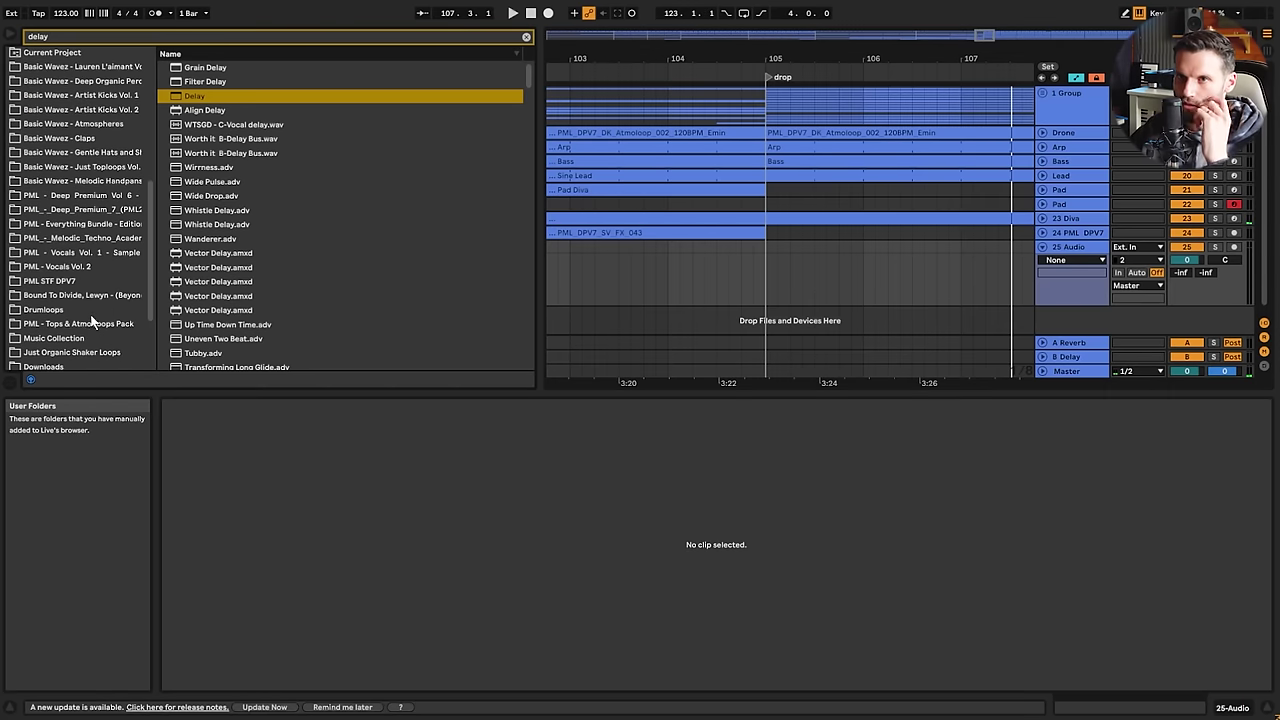
{"action": "scroll", "coordinate": [92, 313], "scroll_direction": "down", "scroll_amount": 1}
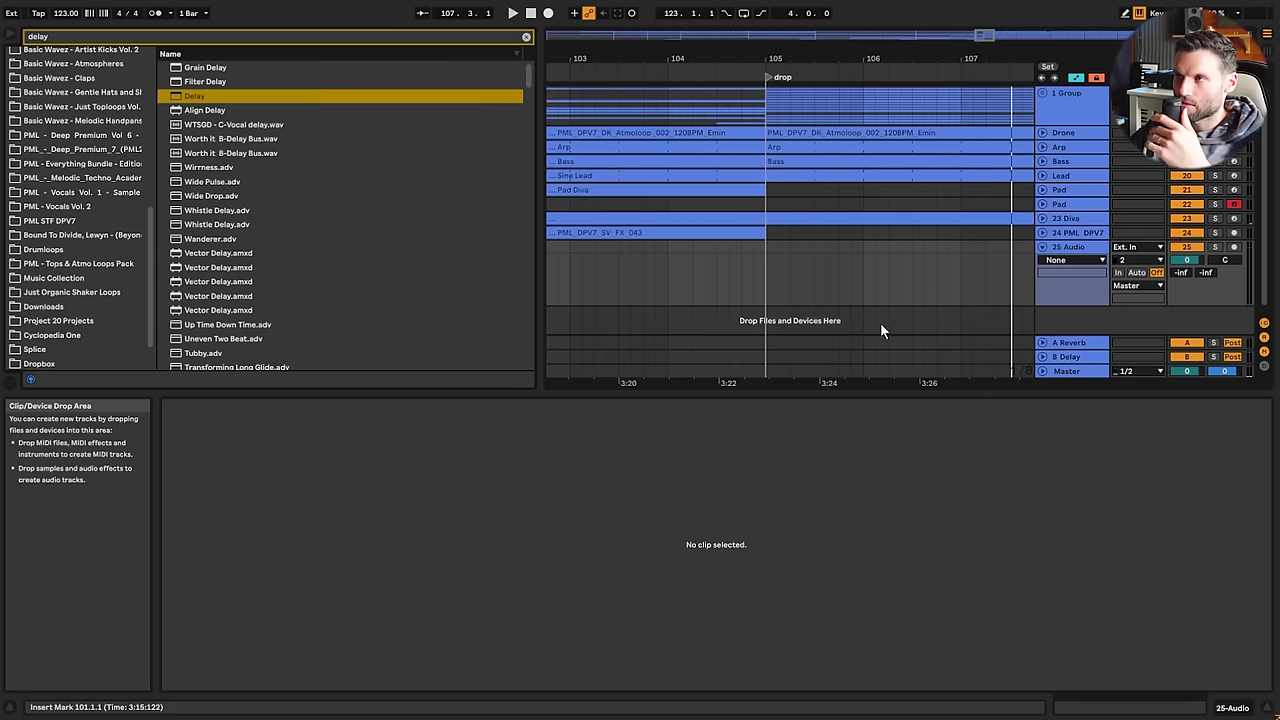
Copy the PML_DPV7_SV_FX_043 clip before the drop onto the new audio track at bar 105 and reverse it
{"action": "left_click_drag", "start_coordinate": [987, 38], "coordinate": [965, 20]}
{"action": "left_click", "coordinate": [828, 233]}
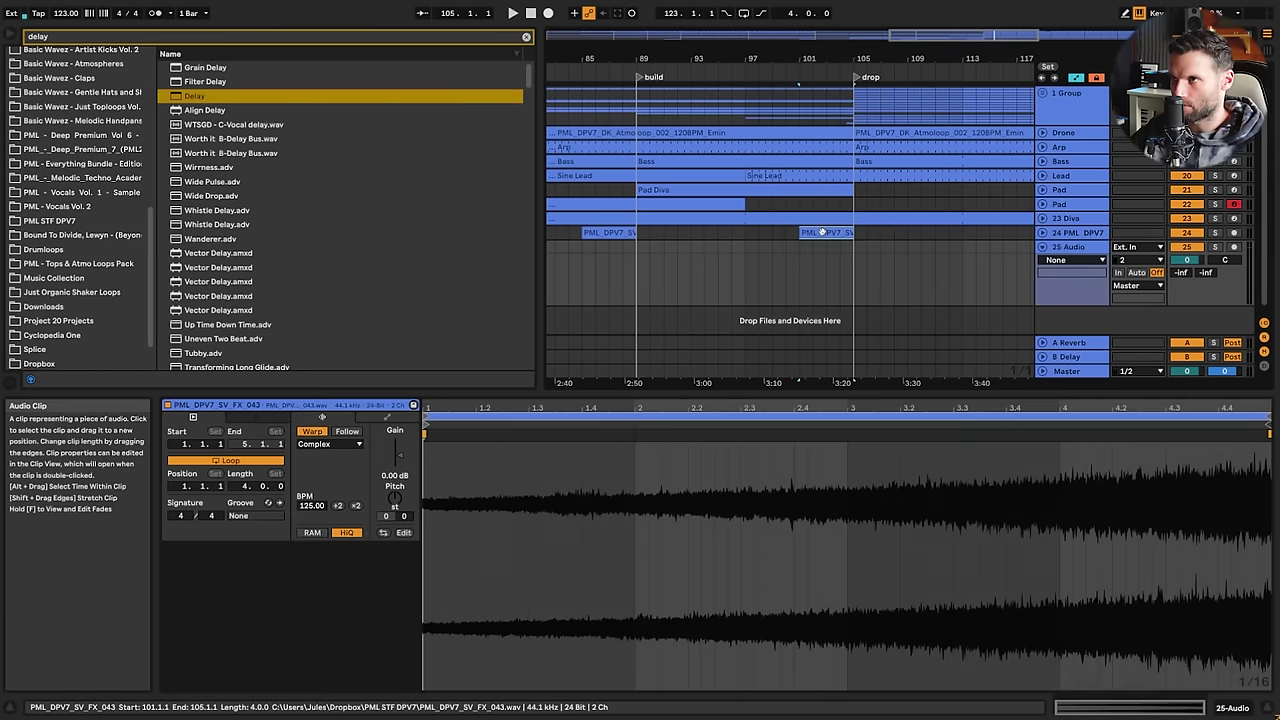
{"action": "left_click_drag", "start_coordinate": [819, 233], "coordinate": [878, 249]}
{"action": "key", "text": "r"}
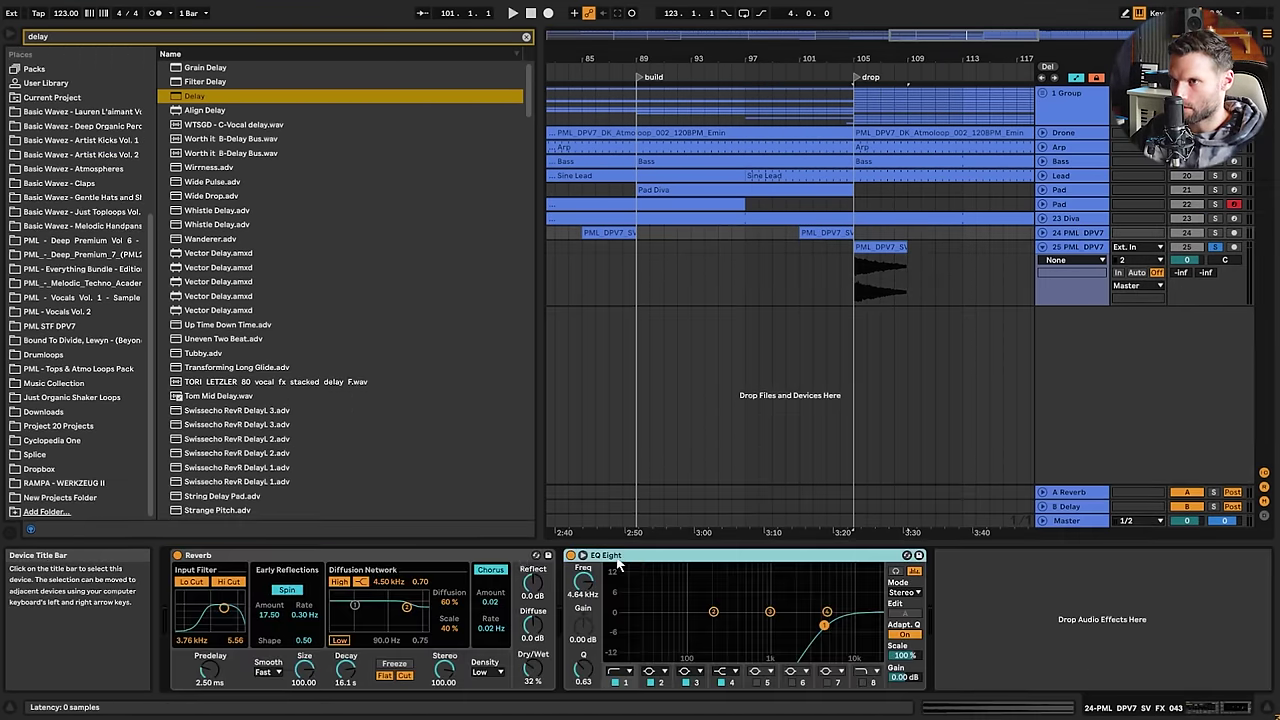
Copy track 24's Reverb and EQ Eight to track 25, with the EQ low cut at 9.38 kHz, reverb decay 36.5 s and dry/wet 29%
{"action": "left_click", "coordinate": [504, 560]}
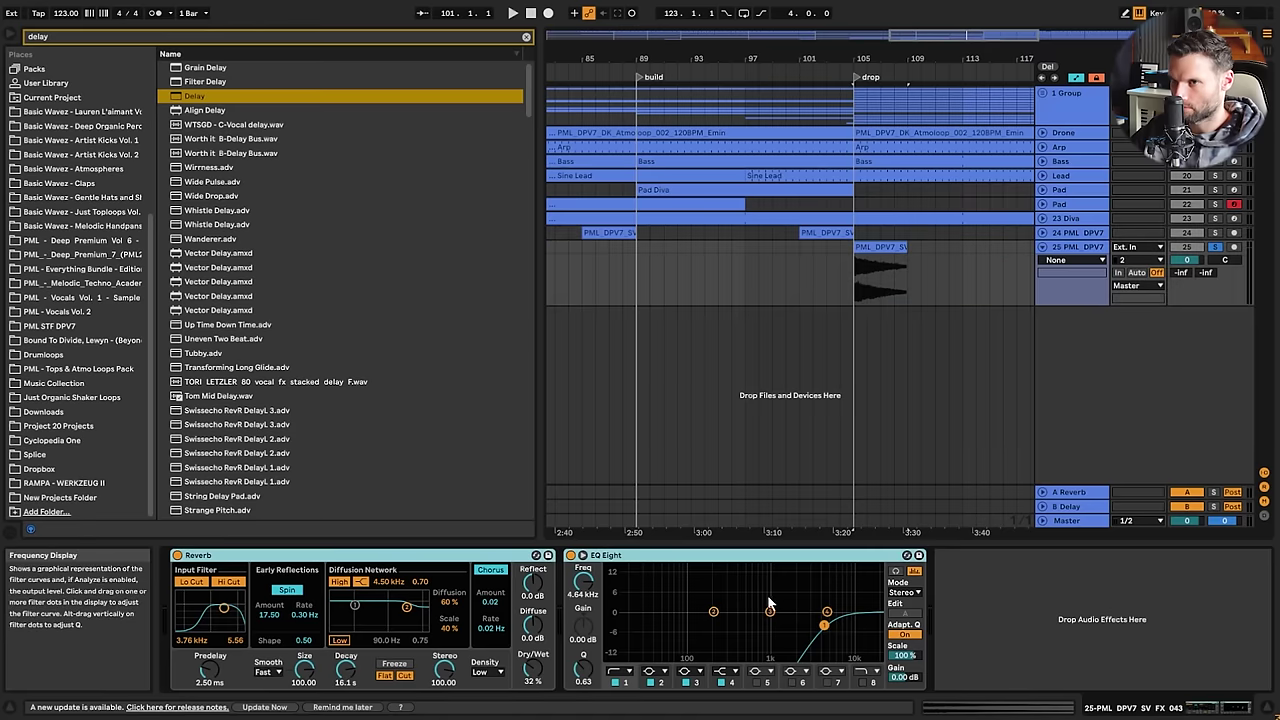
{"action": "key", "text": "space"}
{"action": "left_click_drag", "start_coordinate": [825, 628], "coordinate": [849, 622]}
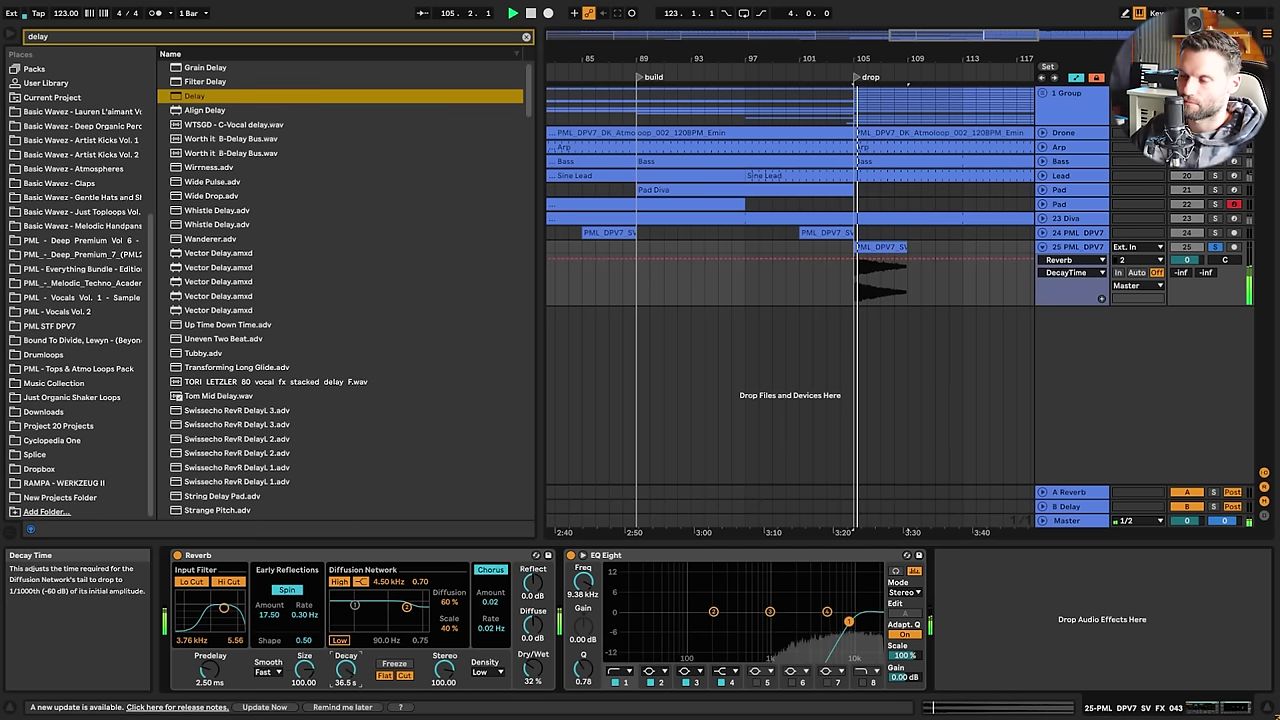
{"action": "left_click_drag", "start_coordinate": [533, 672], "coordinate": [533, 678]}
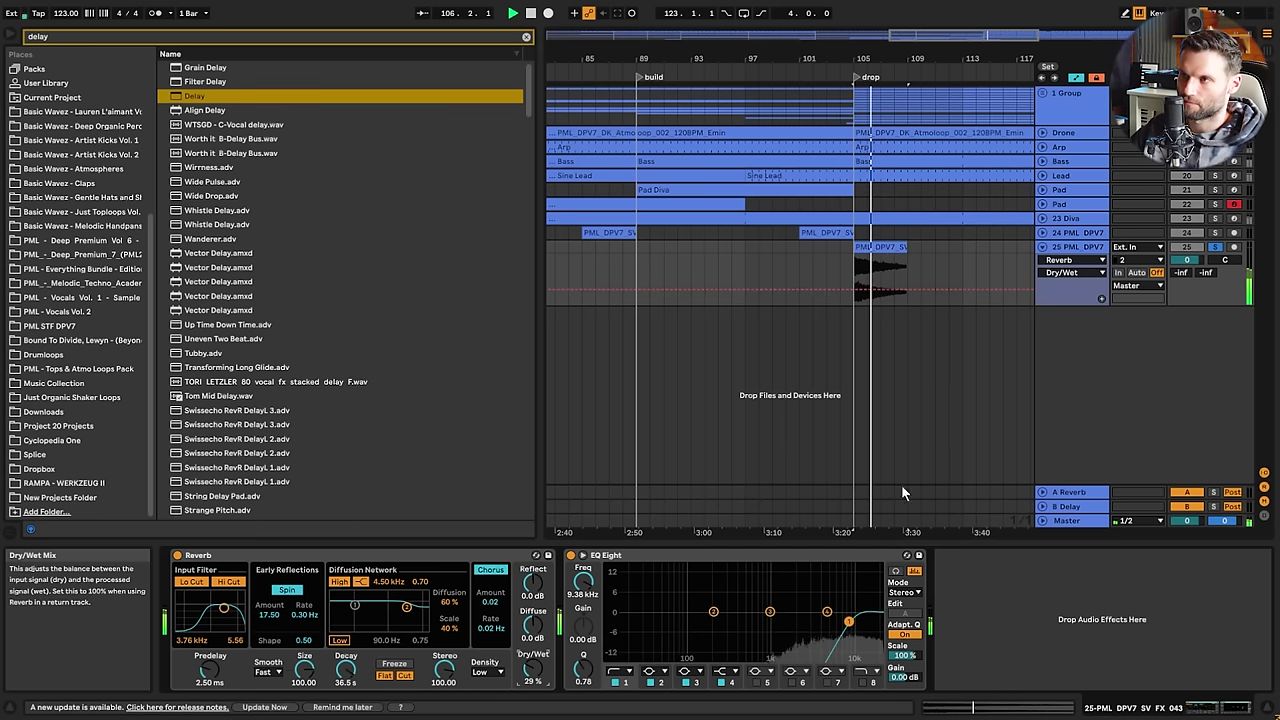
Copy the kick-sidechained Compressor from the Bass track to the end of track 25's device chain
{"action": "left_click", "coordinate": [1044, 94]}
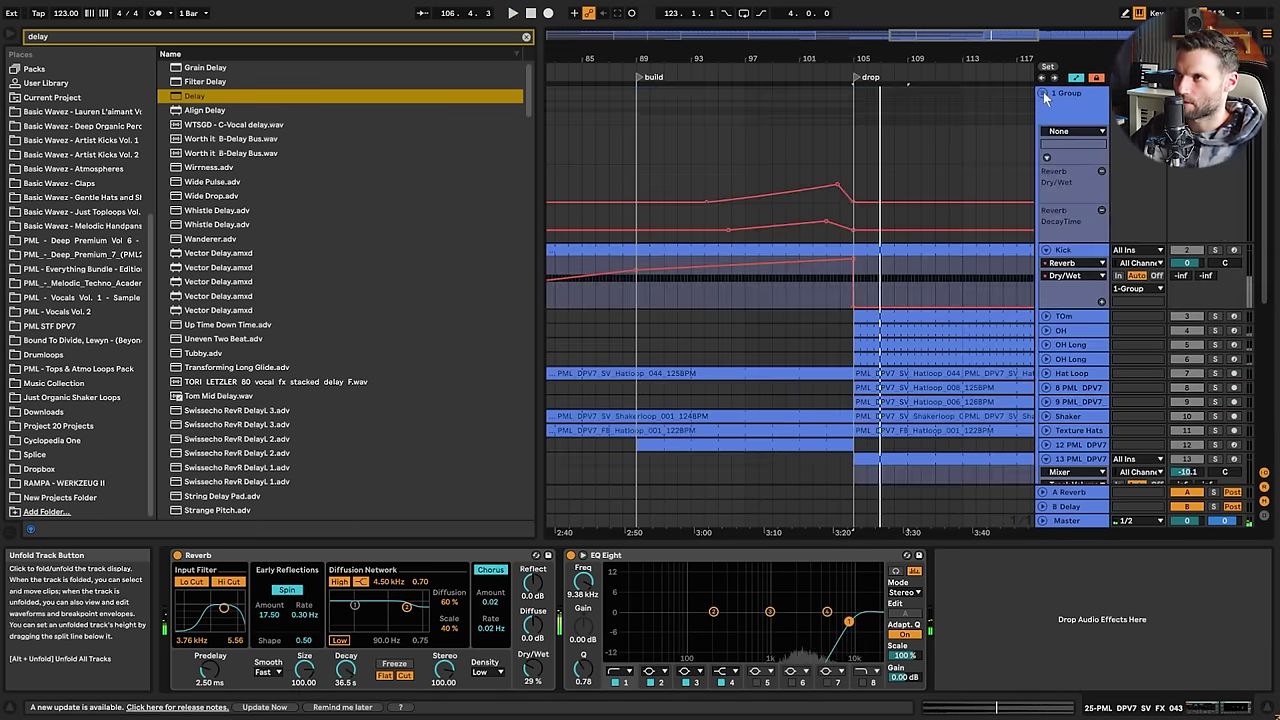
{"action": "scroll", "coordinate": [1055, 180], "scroll_direction": "down", "scroll_amount": 2}
{"action": "left_click", "coordinate": [1064, 241]}
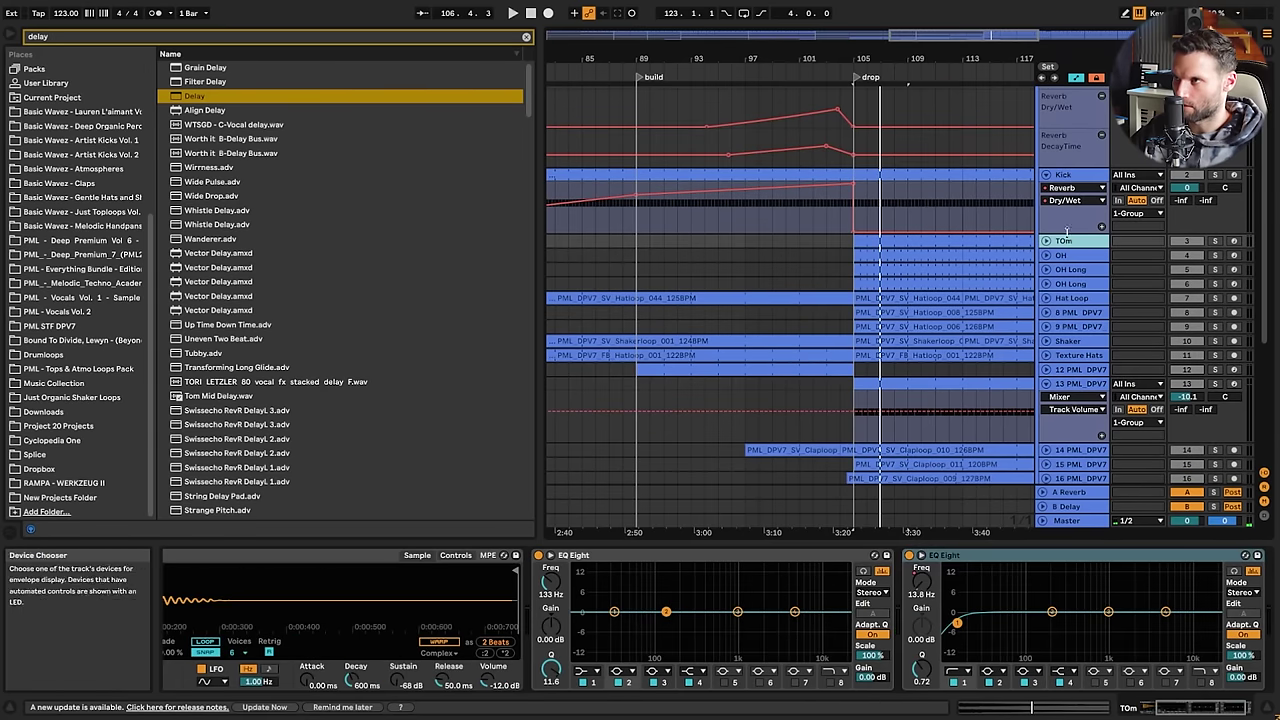
{"action": "scroll", "coordinate": [1069, 300], "scroll_direction": "down", "scroll_amount": 5}
{"action": "left_click", "coordinate": [1070, 310]}
{"action": "left_click", "coordinate": [681, 557]}
{"action": "key", "text": "ctrl+c"}
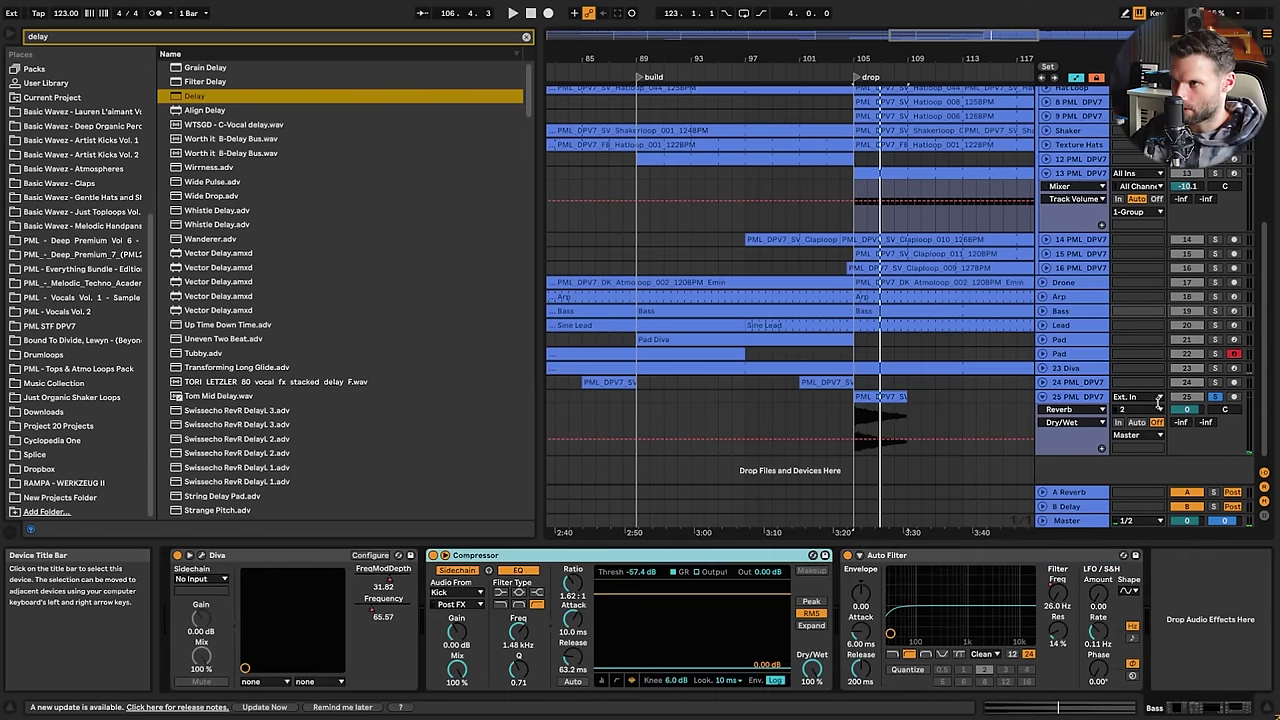
{"action": "left_click", "coordinate": [1078, 397]}
{"action": "key", "text": "ctrl+v"}
Play the transition into the drop from bar 103 and set track 25's volume to -6.9 dB
{"action": "key", "text": "space"}
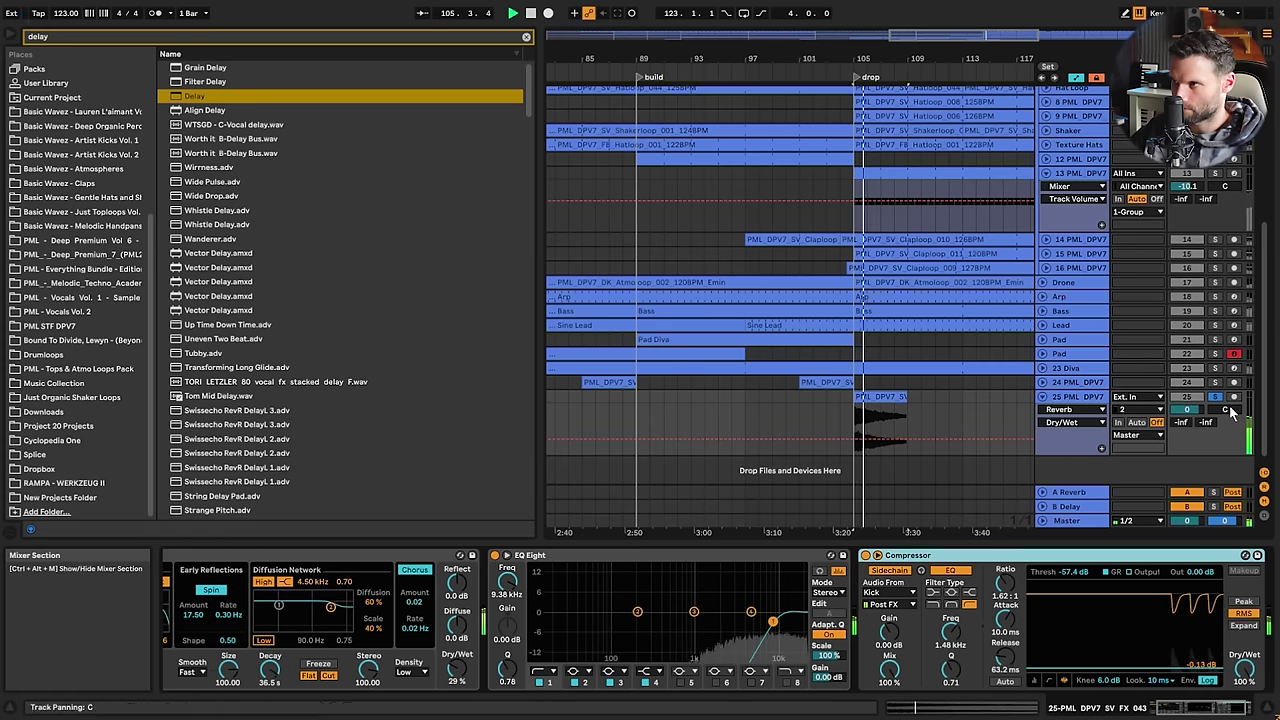
{"action": "left_click", "coordinate": [827, 417]}
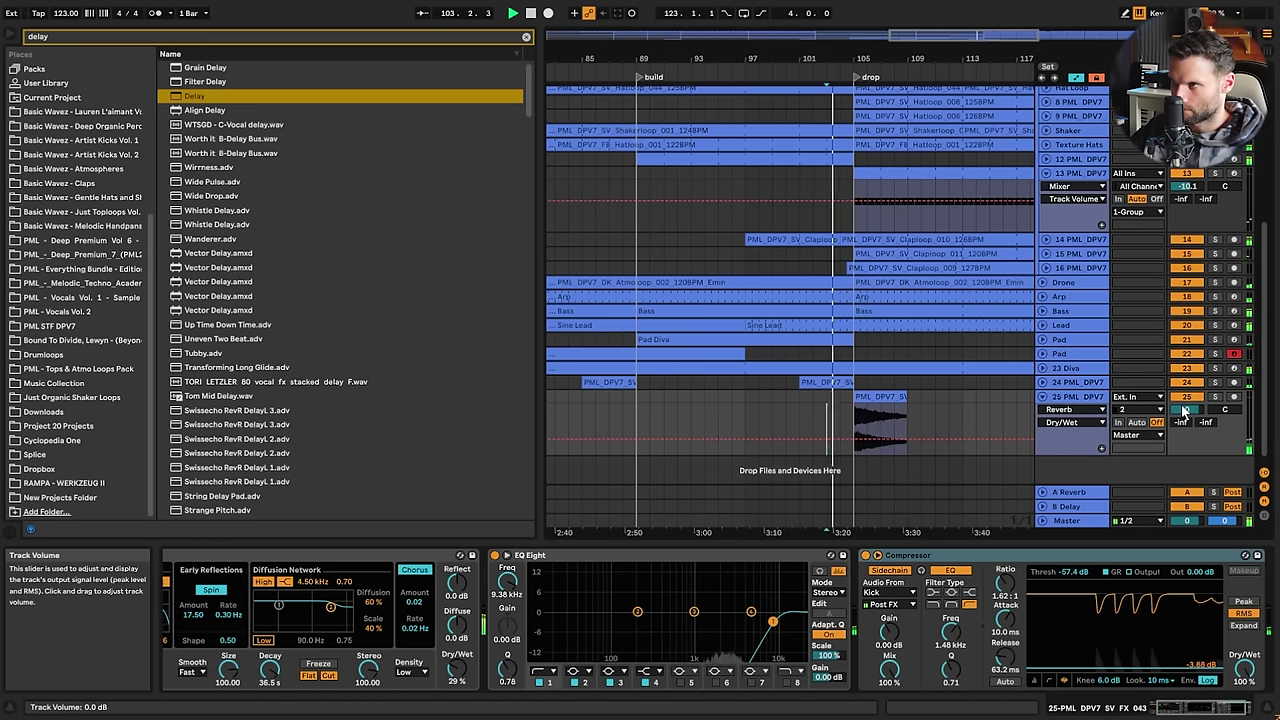
{"action": "left_click", "coordinate": [1041, 386]}
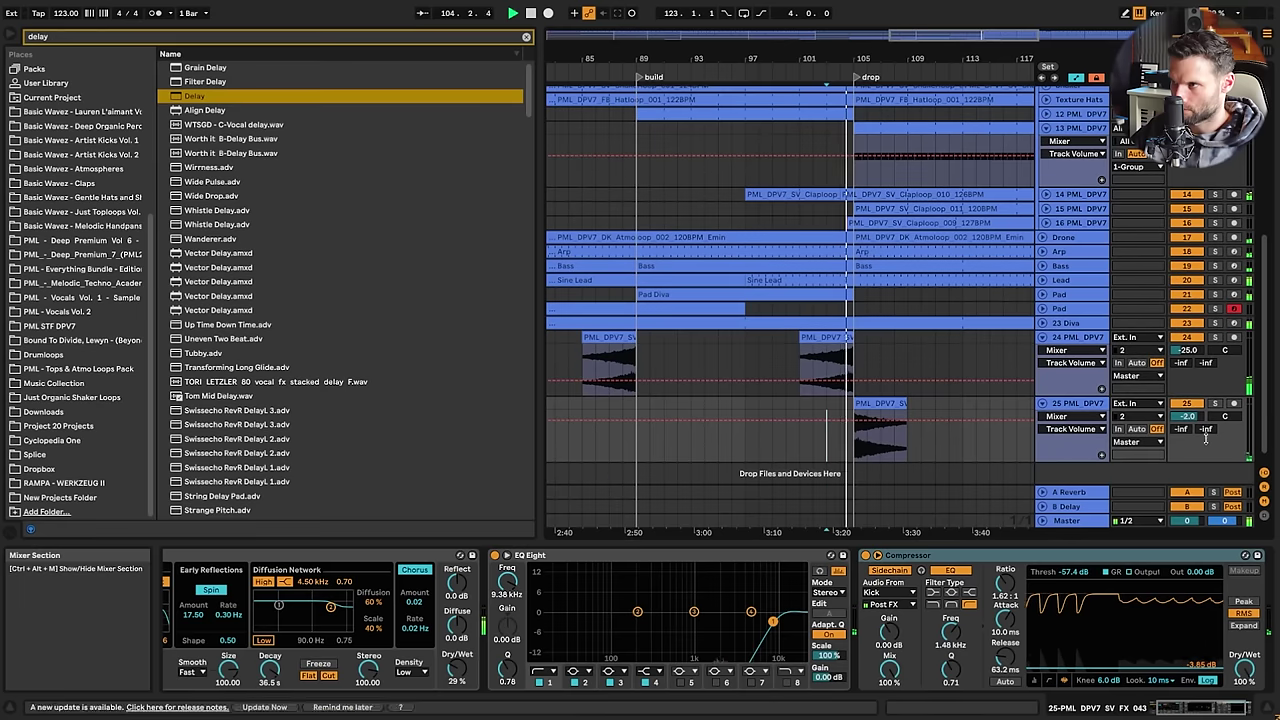
{"action": "left_click_drag", "start_coordinate": [1186, 415], "coordinate": [1186, 435]}
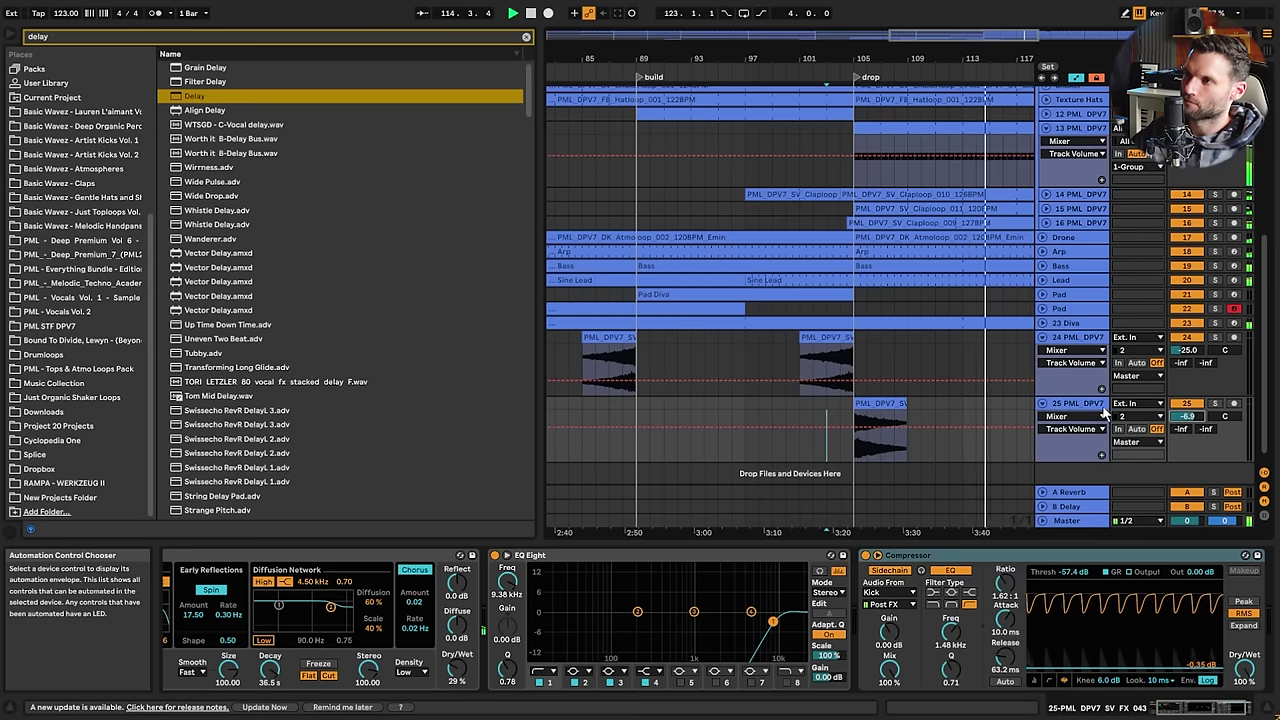
Reshape the 23 Diva track's Auto Filter Frequency automation so it holds level until bar 129 before falling
{"action": "left_click_drag", "start_coordinate": [939, 43], "coordinate": [856, 68]}
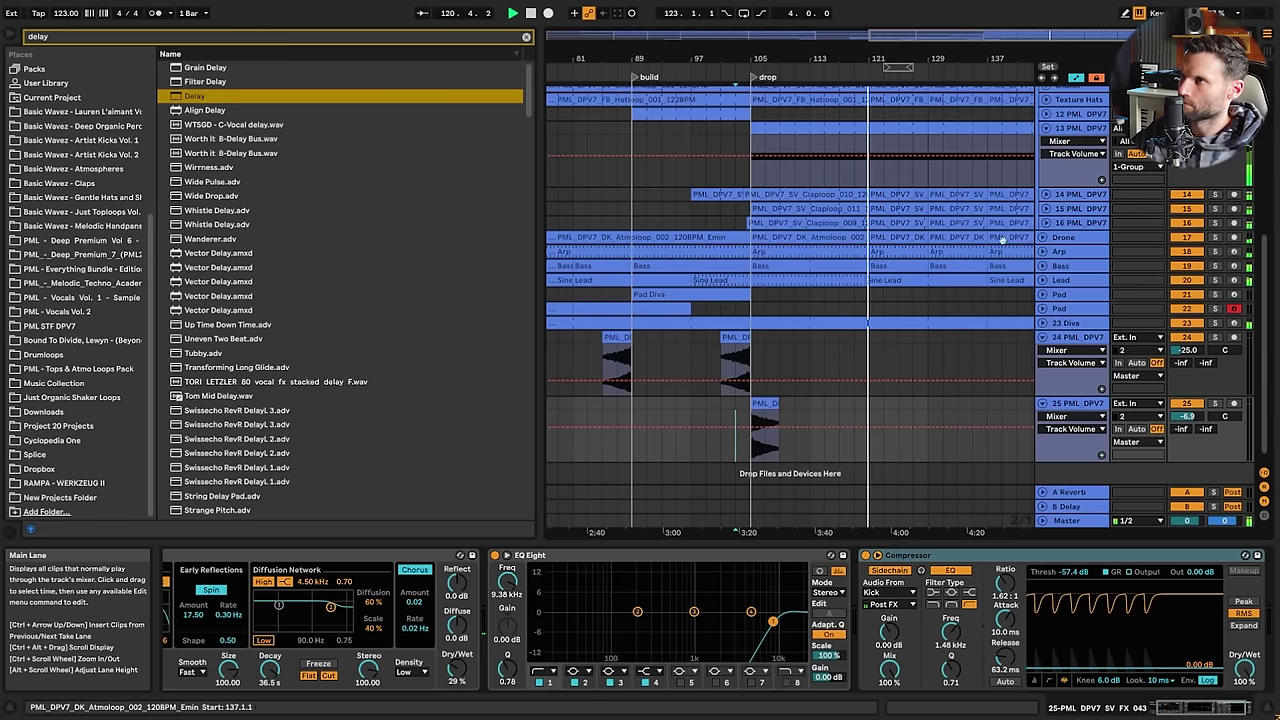
{"action": "scroll", "coordinate": [1050, 210], "scroll_direction": "up", "scroll_amount": 3}
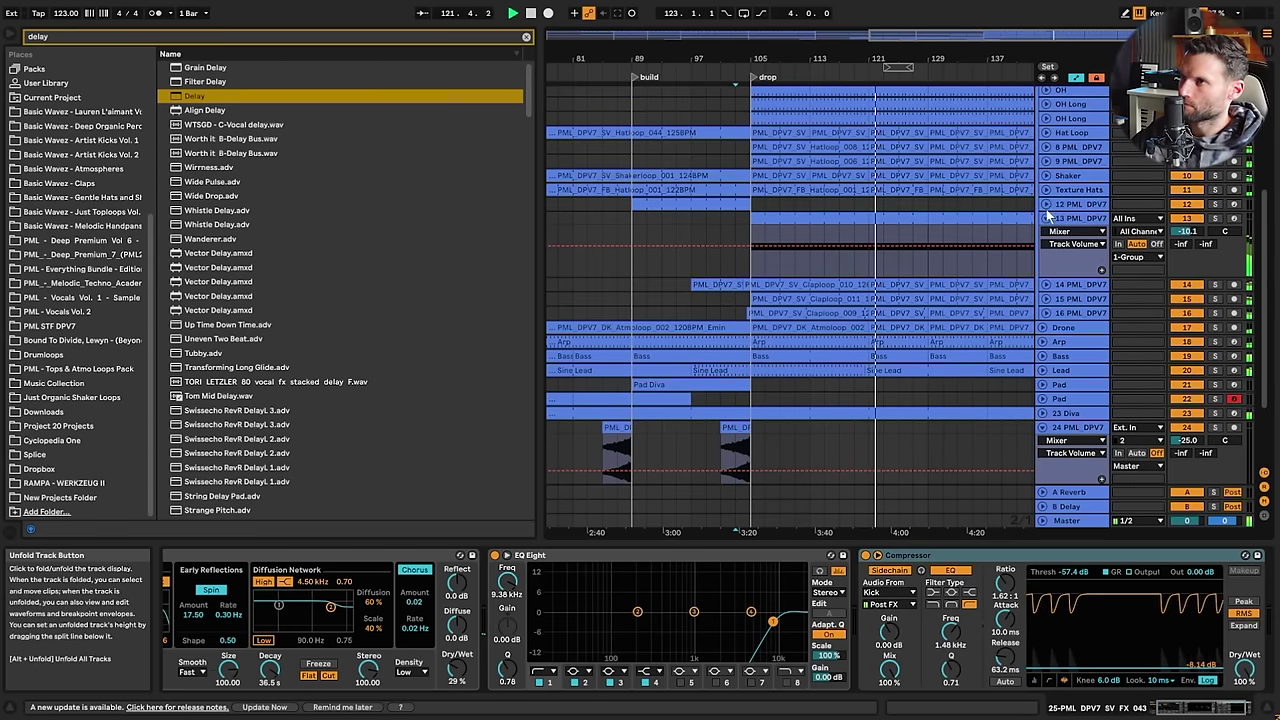
{"action": "scroll", "coordinate": [1040, 220], "scroll_direction": "down", "scroll_amount": 3}
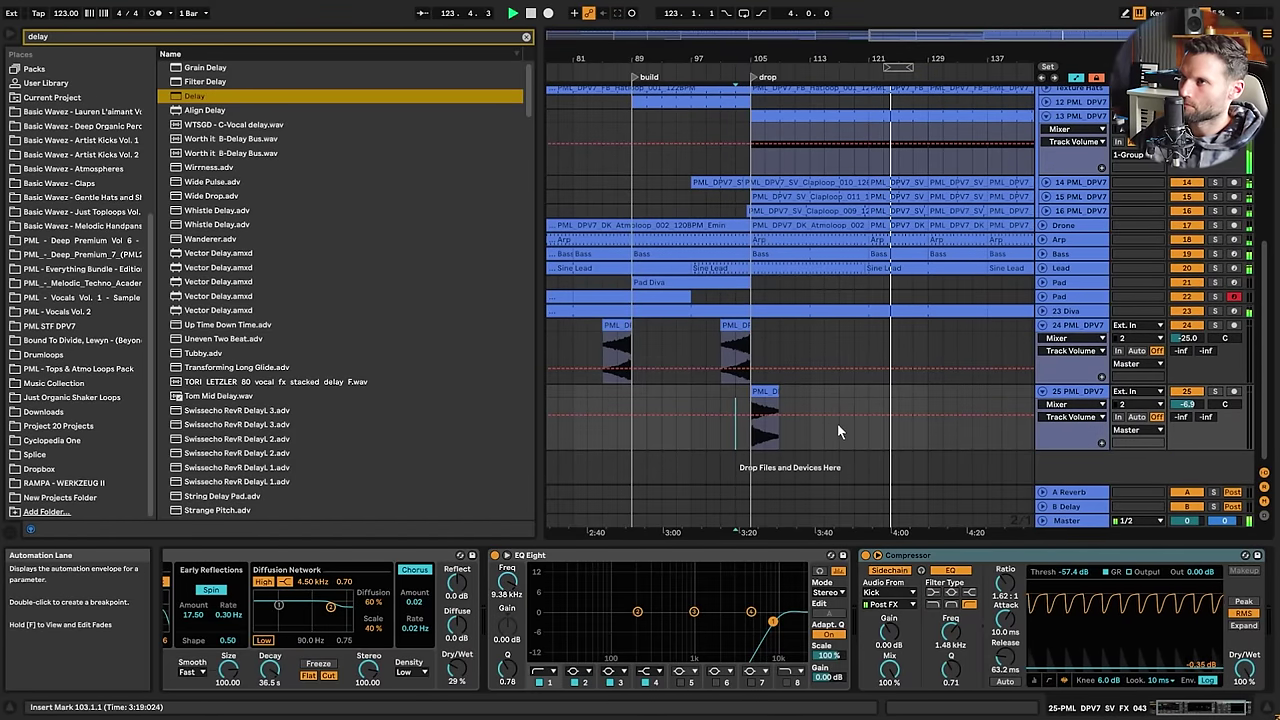
{"action": "left_click", "coordinate": [1043, 311]}
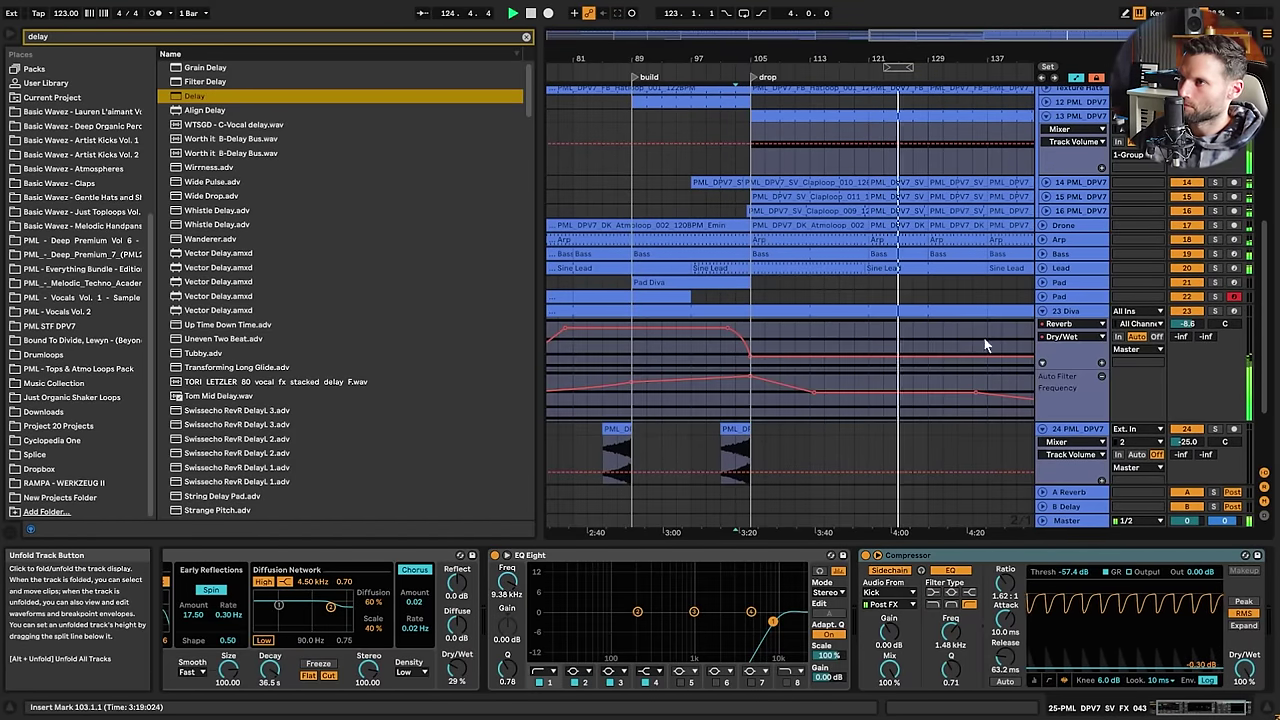
{"action": "left_click", "coordinate": [910, 396]}
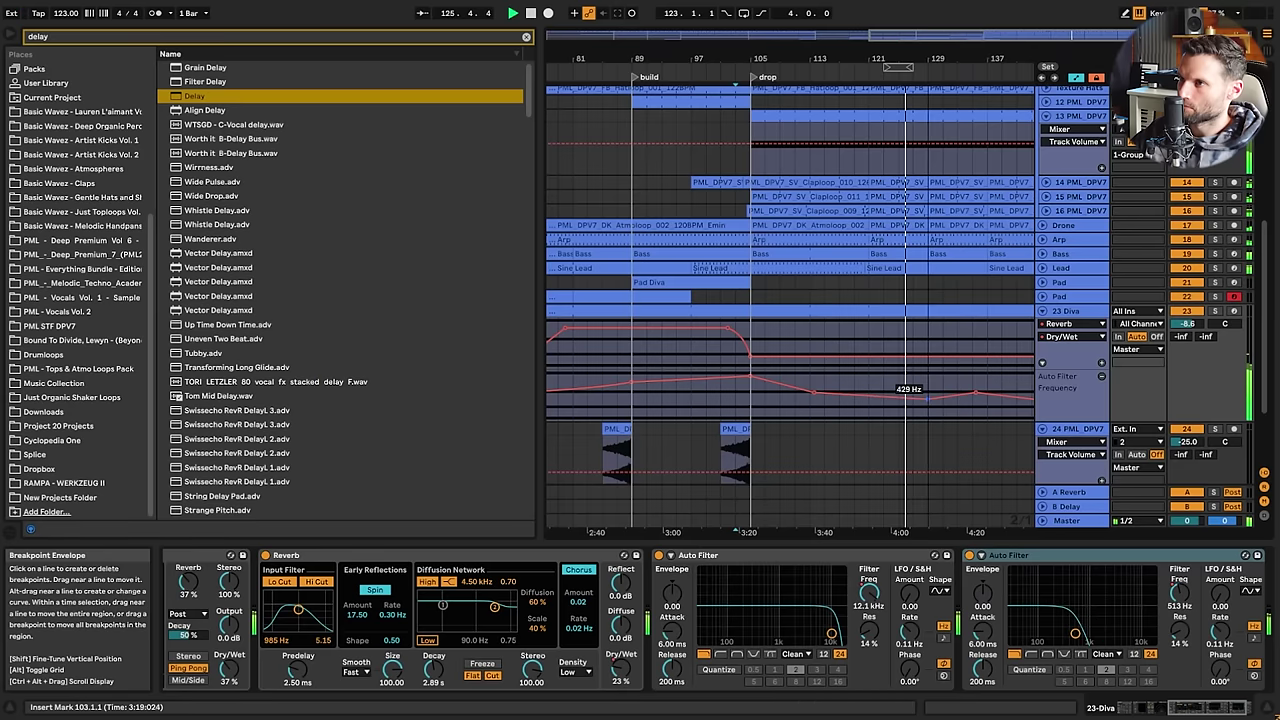
{"action": "left_click_drag", "start_coordinate": [928, 397], "coordinate": [928, 393]}
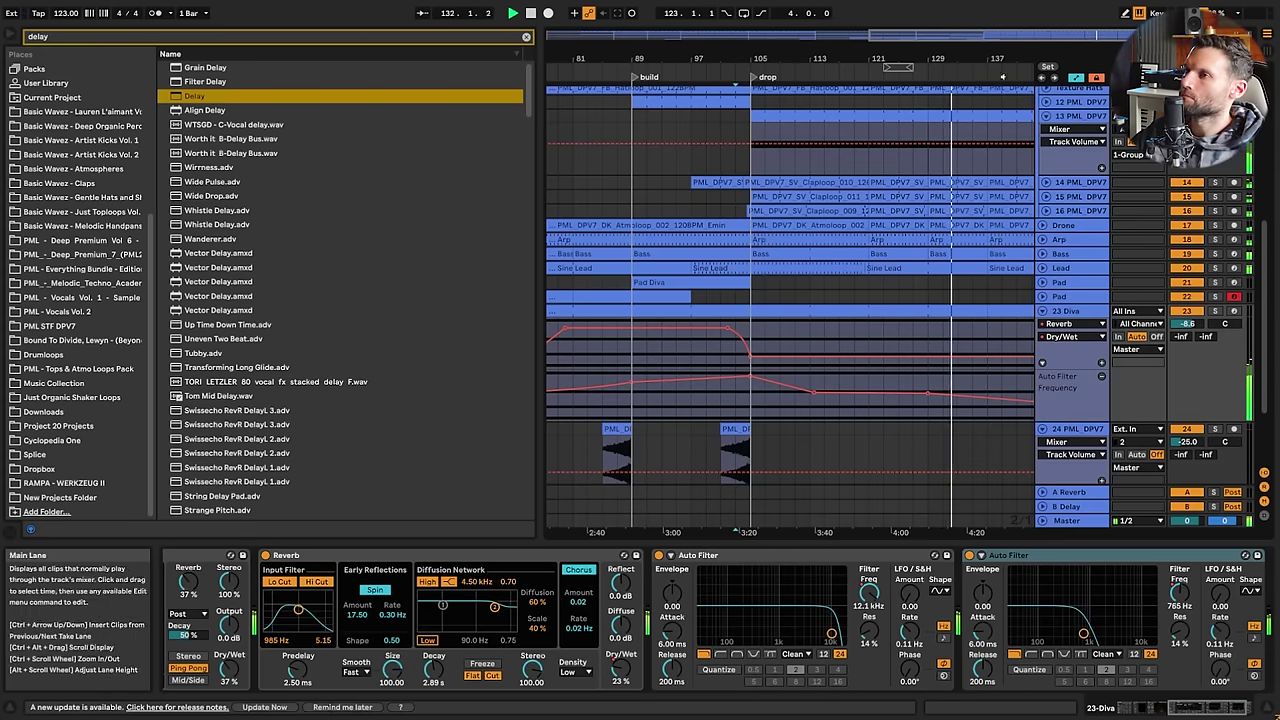
Fold the individual tracks in the drum group and review the arrangement through the end of the drop while it plays
{"action": "left_click_drag", "start_coordinate": [915, 38], "coordinate": [915, 10]}
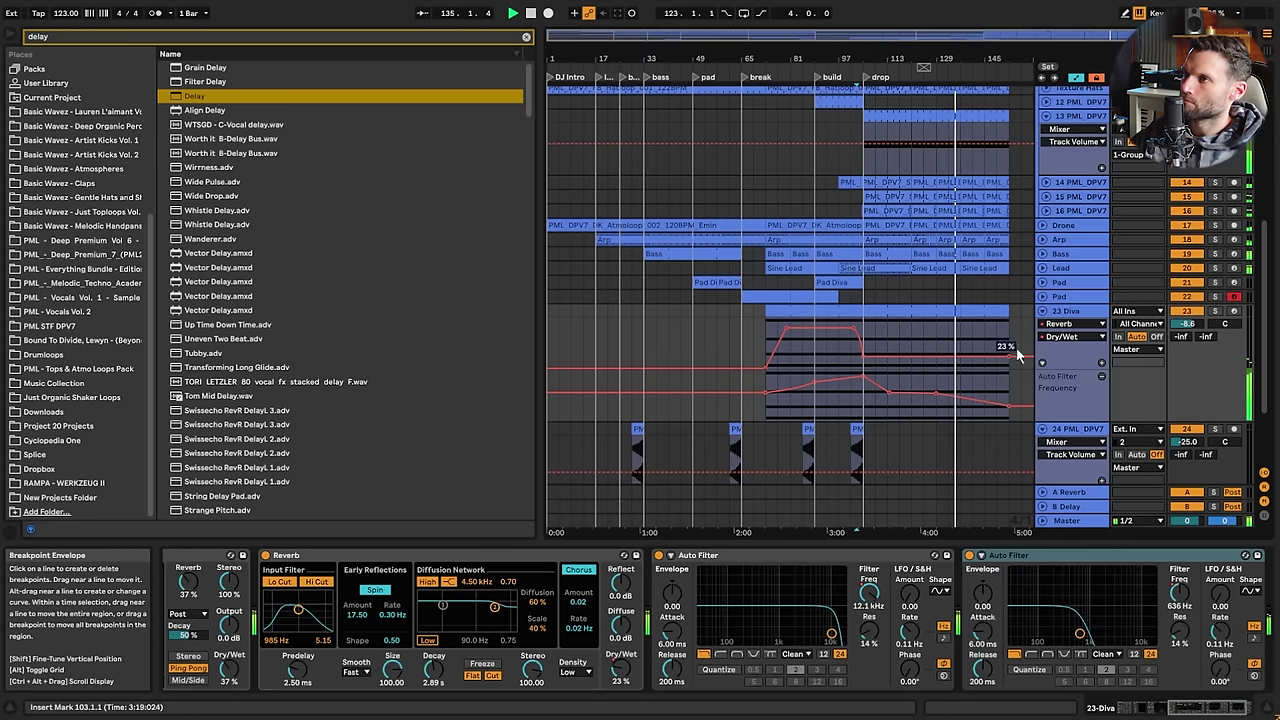
{"action": "scroll", "coordinate": [990, 316], "scroll_direction": "up", "scroll_amount": 3}
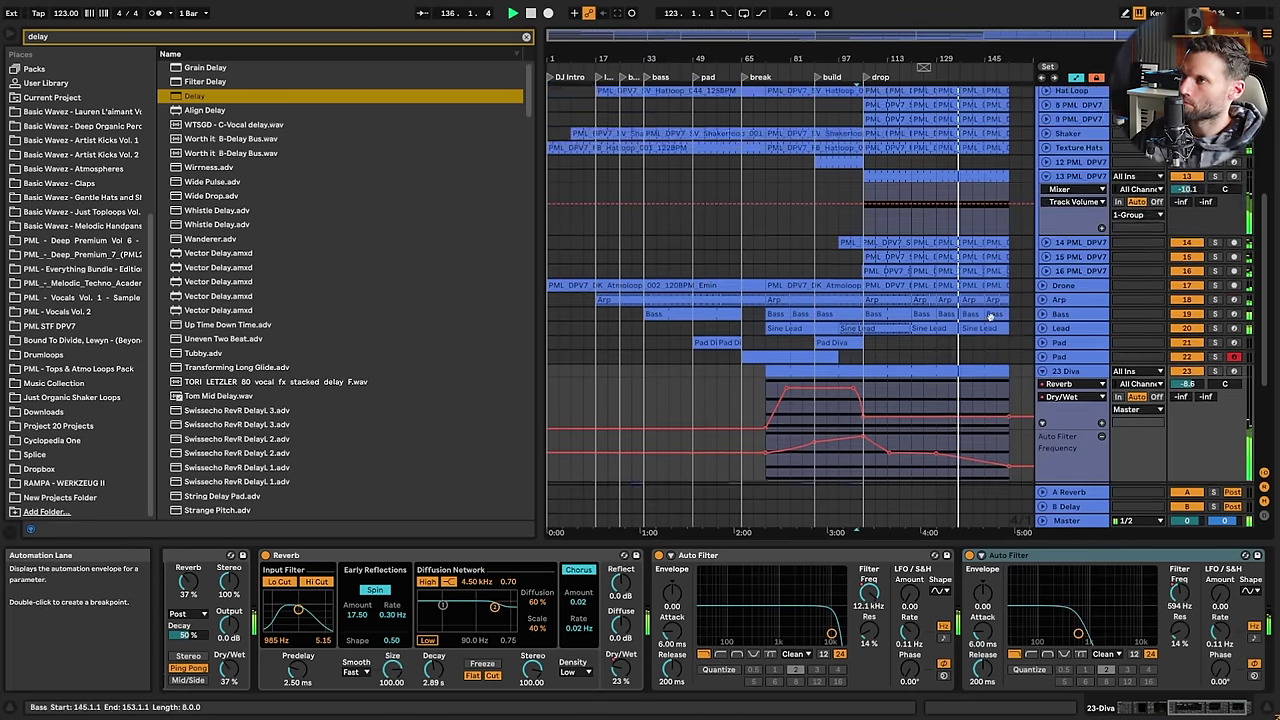
{"action": "scroll", "coordinate": [990, 316], "scroll_direction": "up", "scroll_amount": 4}
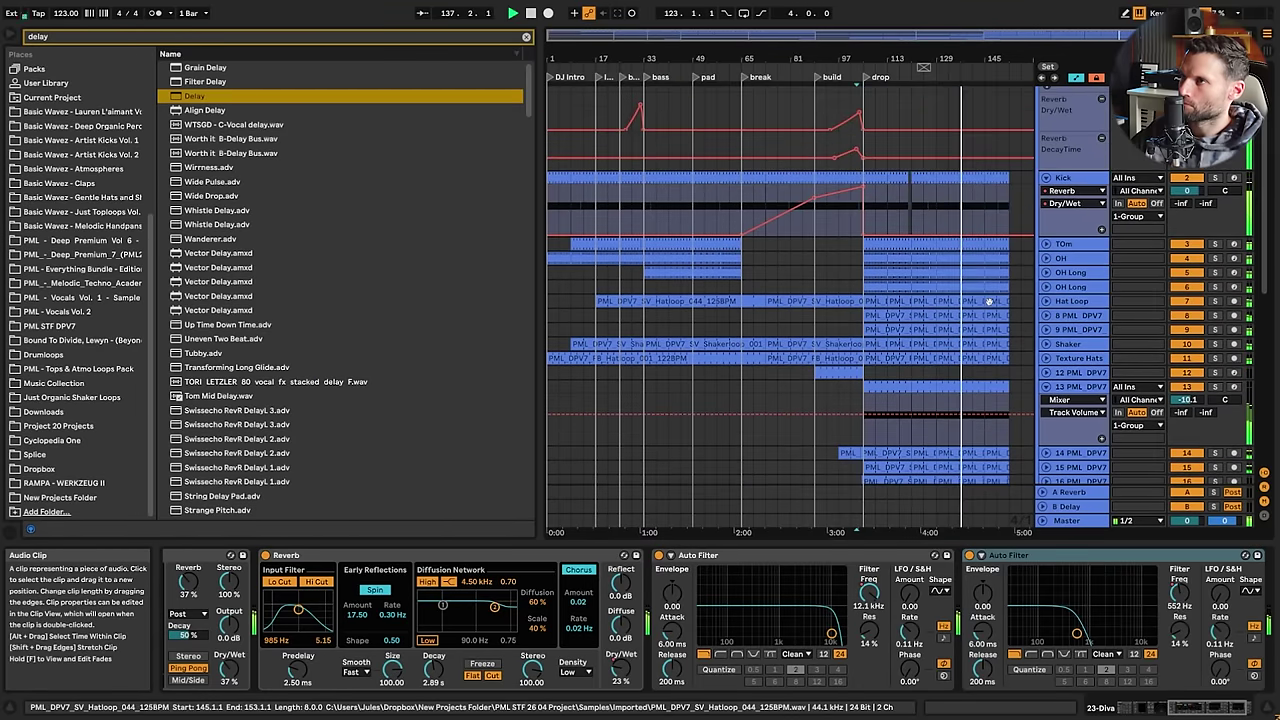
{"action": "left_click", "coordinate": [1047, 176], "text": "alt"}
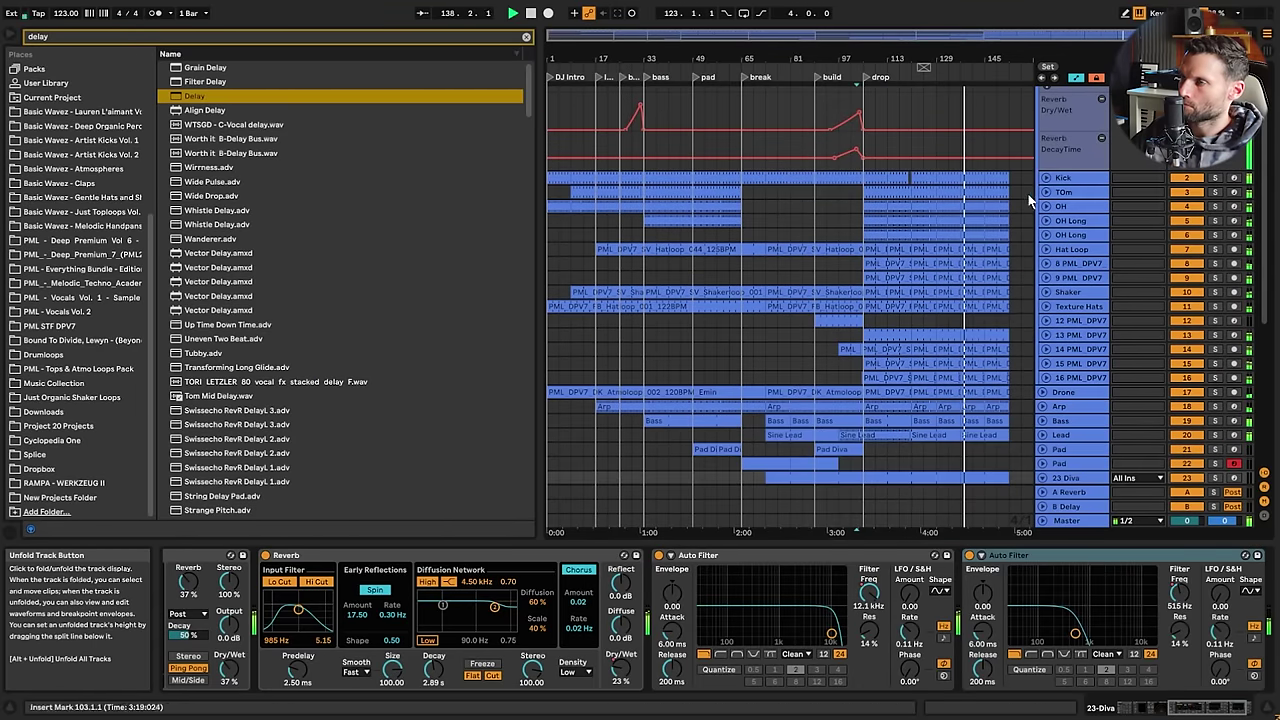
{"action": "left_click_drag", "start_coordinate": [910, 35], "coordinate": [910, 39]}
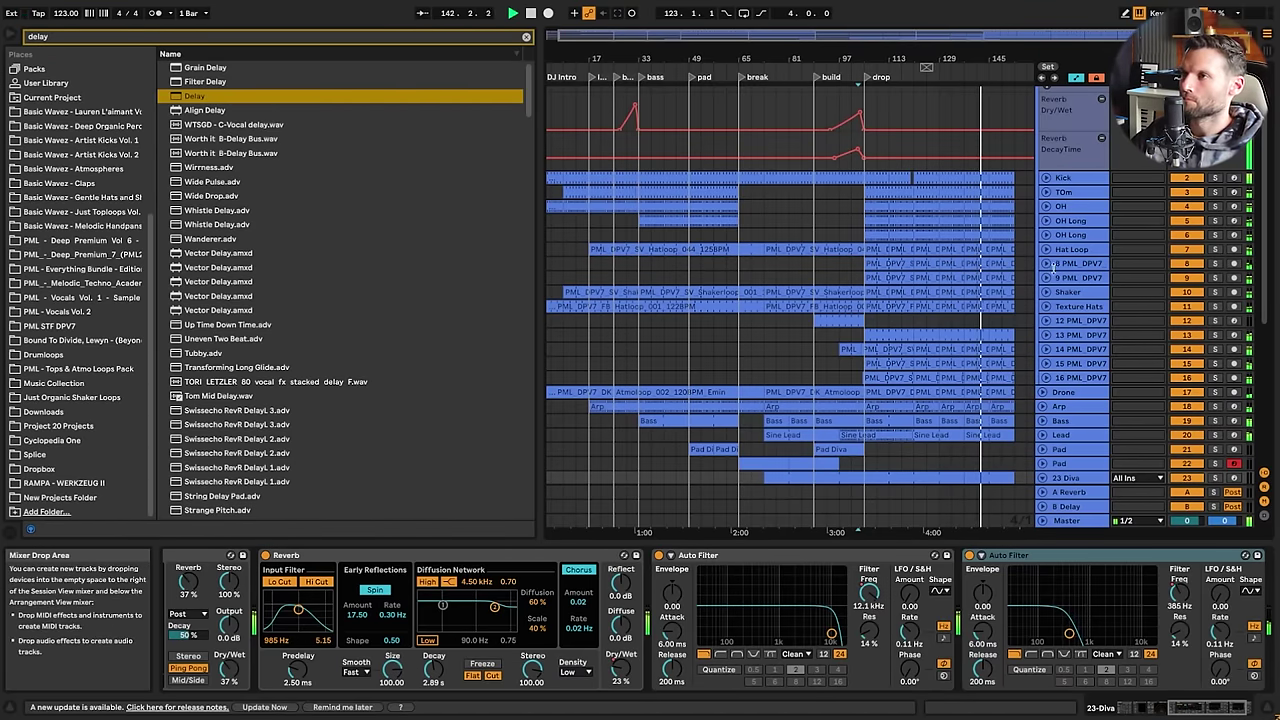
{"action": "scroll", "coordinate": [1047, 279], "scroll_direction": "up", "scroll_amount": 2}
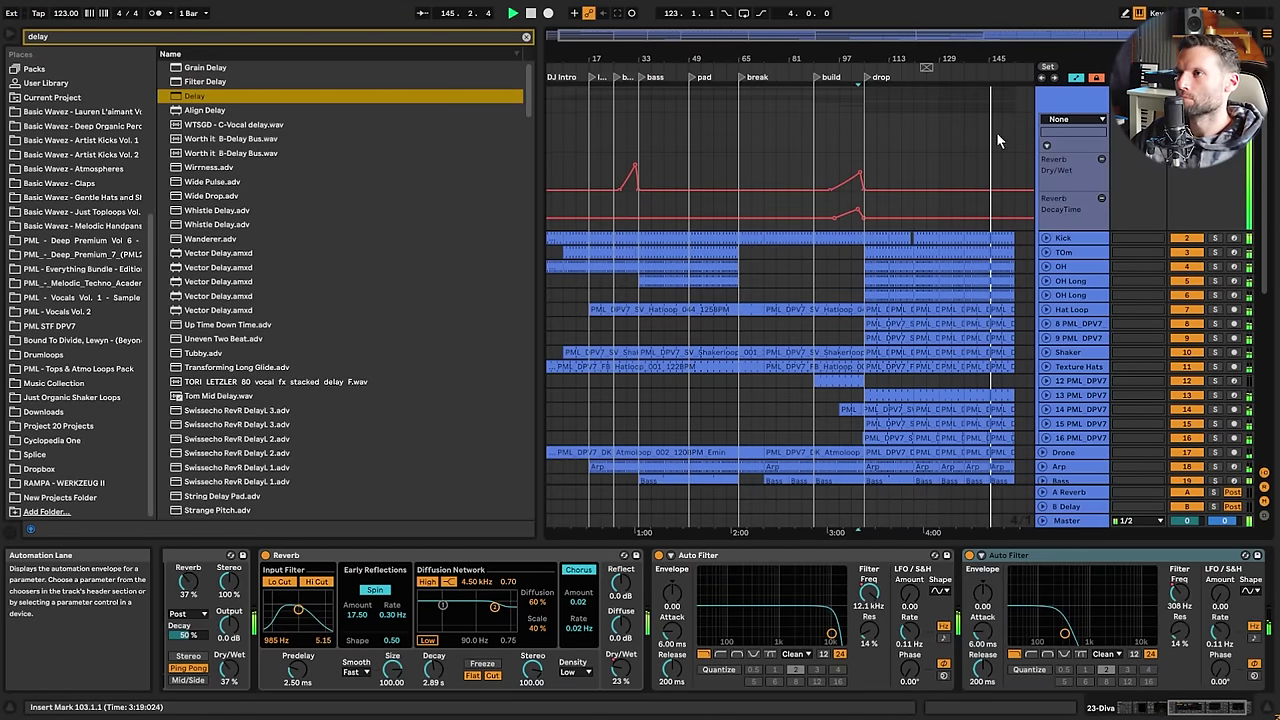
{"action": "left_click_drag", "start_coordinate": [1001, 58], "coordinate": [974, 108]}
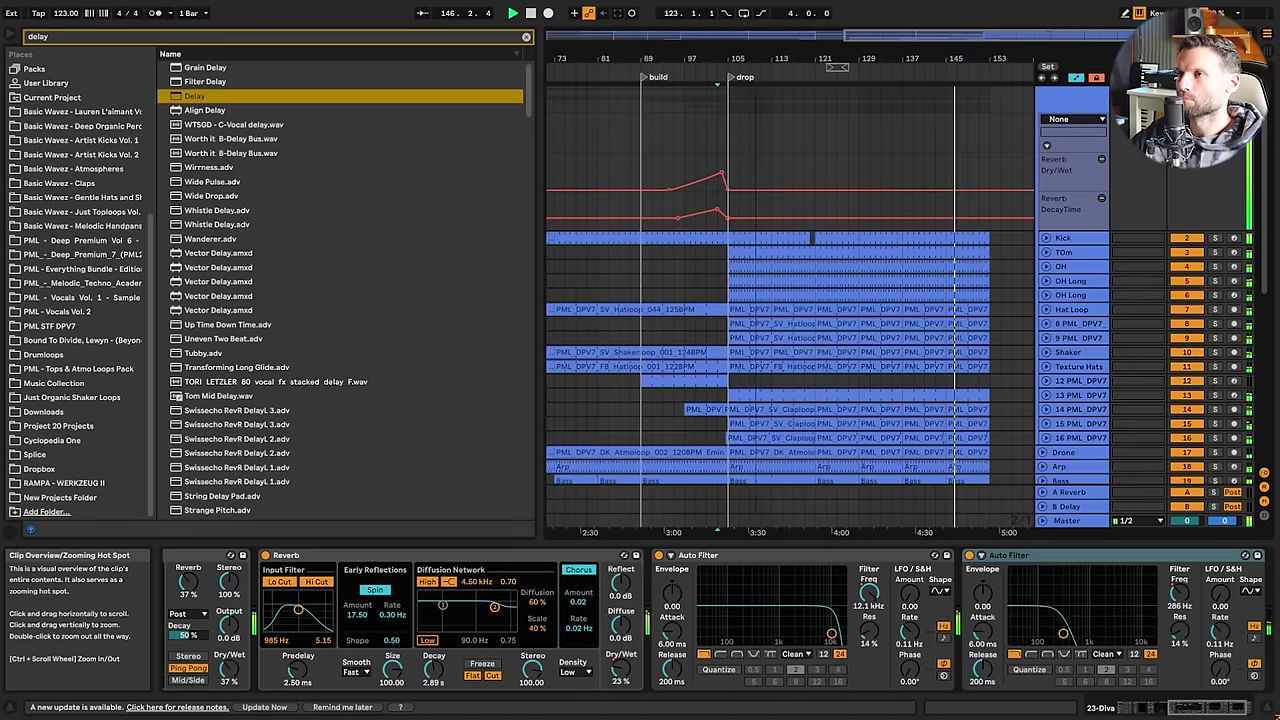
Fold the group and all tracks, and duplicate bars 145 to 153 of every track to extend the arrangement to bar 161
{"action": "scroll", "coordinate": [993, 220], "scroll_direction": "down", "scroll_amount": 3}
{"action": "left_click", "coordinate": [954, 147]}
{"action": "scroll", "coordinate": [1000, 262], "scroll_direction": "down", "scroll_amount": 5}
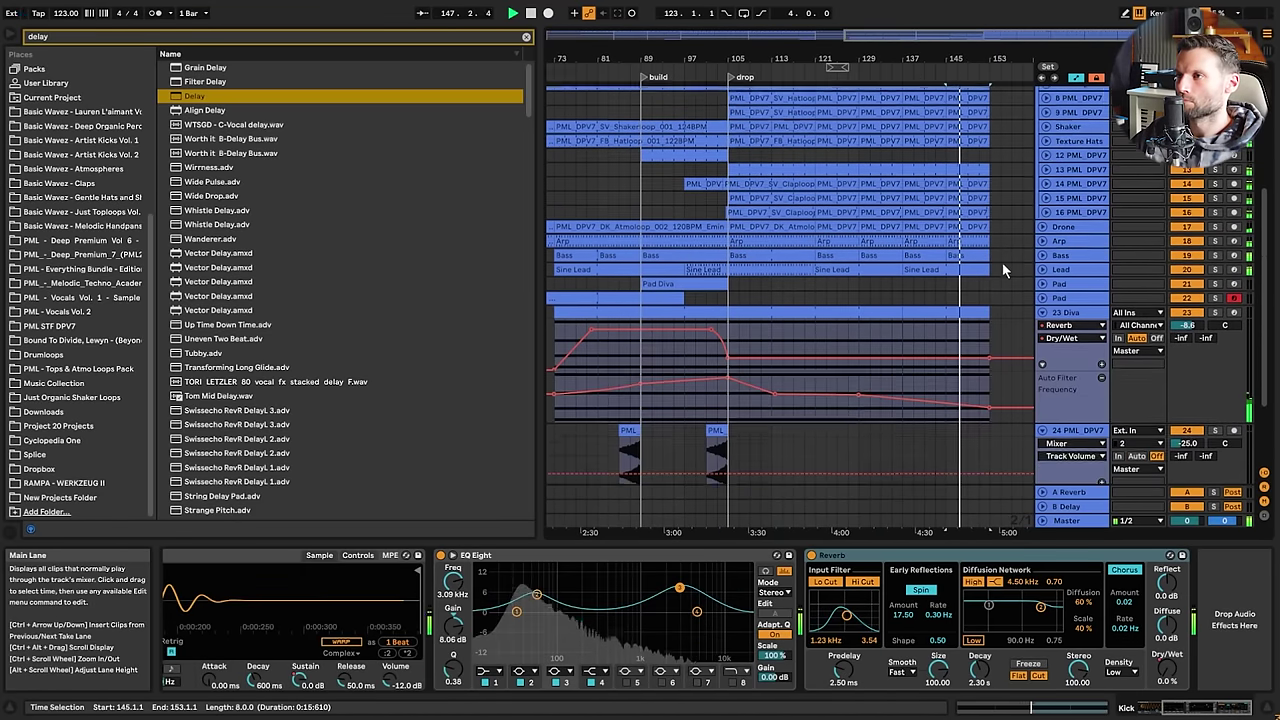
{"action": "scroll", "coordinate": [998, 264], "scroll_direction": "up", "scroll_amount": 2}
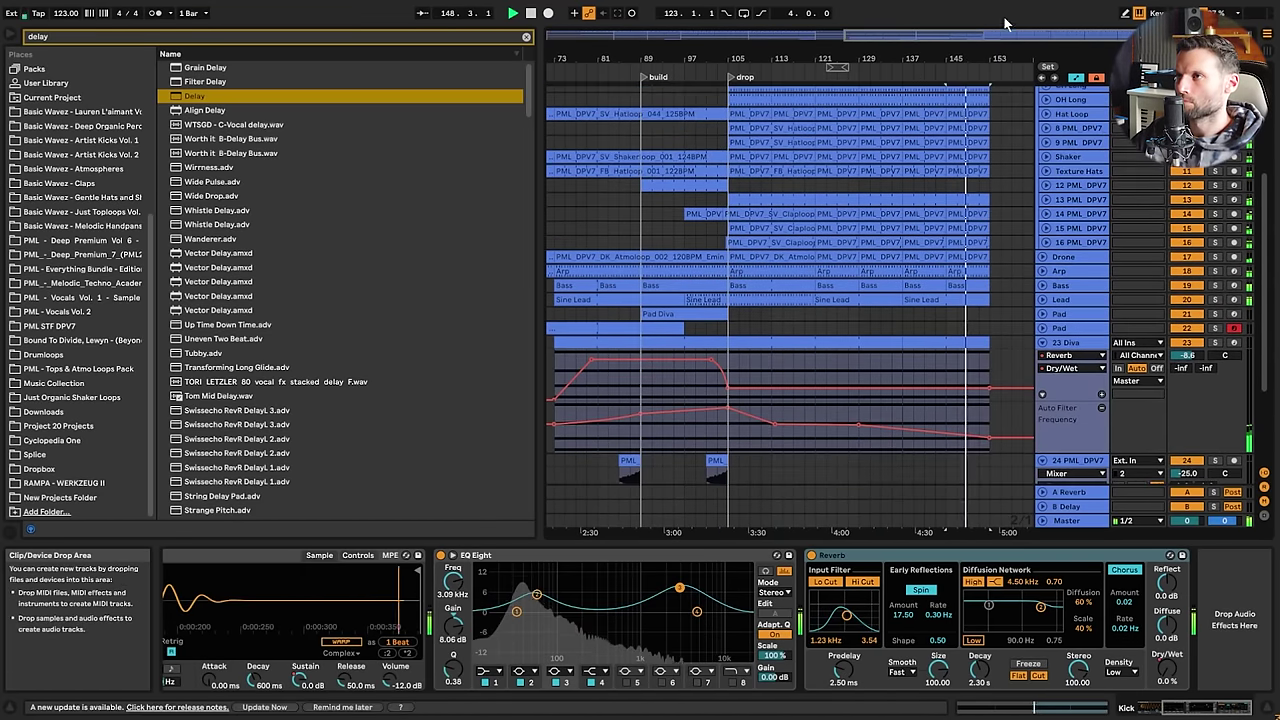
{"action": "left_click_drag", "start_coordinate": [1003, 36], "coordinate": [998, 10]}
{"action": "left_click_drag", "start_coordinate": [556, 220], "coordinate": [1018, 239]}
{"action": "left_click", "coordinate": [1015, 228]}
{"action": "left_click", "coordinate": [1043, 343], "text": "alt"}
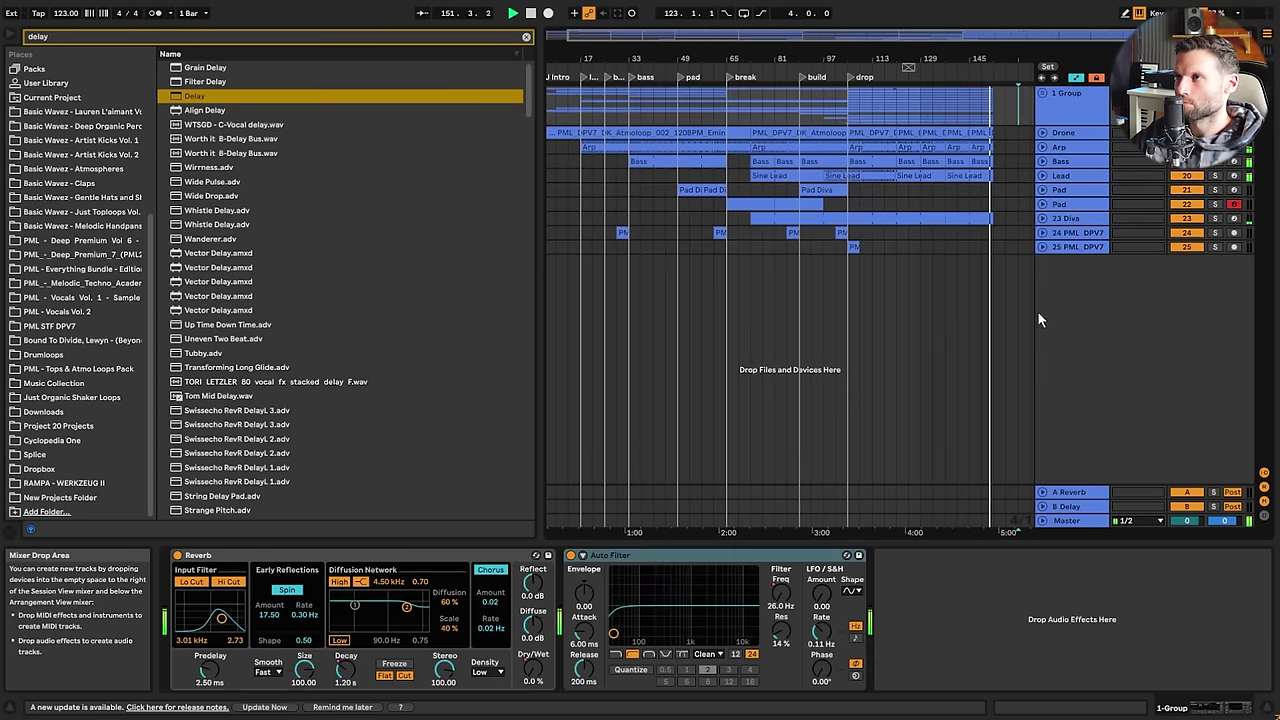
{"action": "left_click", "coordinate": [979, 133]}
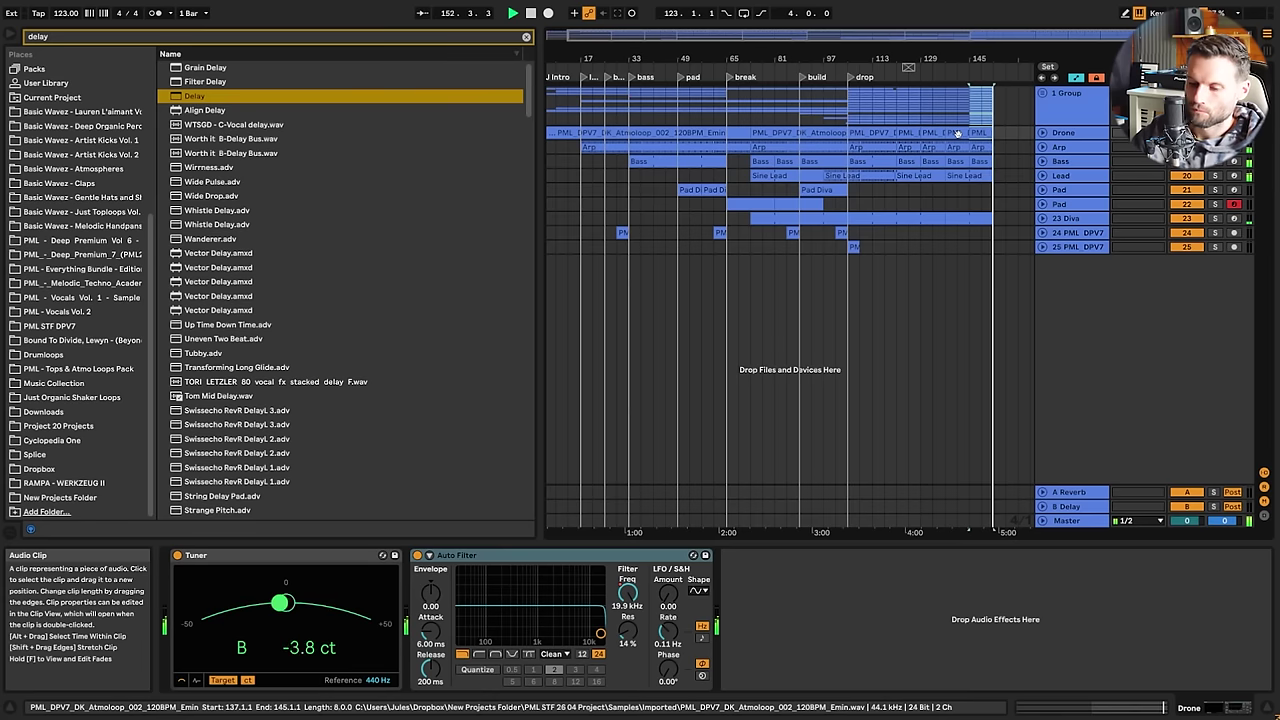
{"action": "left_click_drag", "start_coordinate": [969, 133], "coordinate": [994, 247]}
{"action": "key", "text": "ctrl+d"}
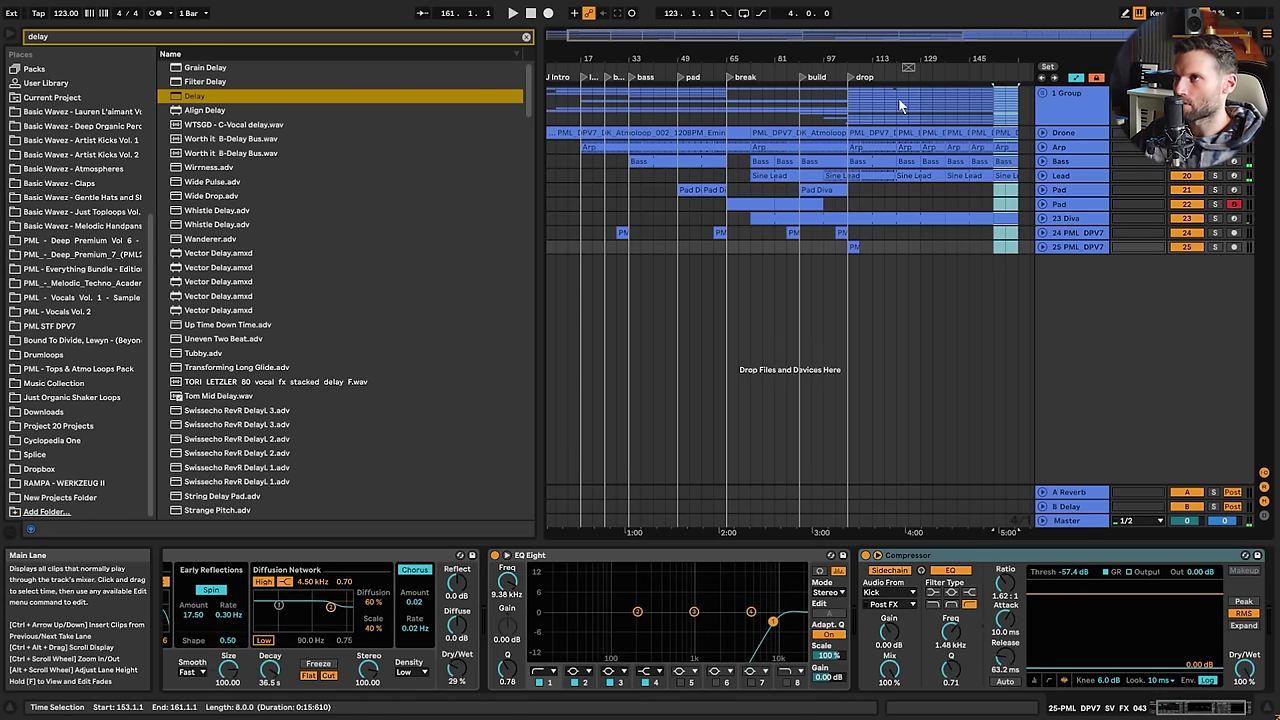
Gauge the drop's section lengths by marking the 16-bar spans 113 to 129 and 129 to 145 on track 25
{"action": "left_click", "coordinate": [853, 110]}
{"action": "left_click_drag", "start_coordinate": [897, 36], "coordinate": [914, 68]}
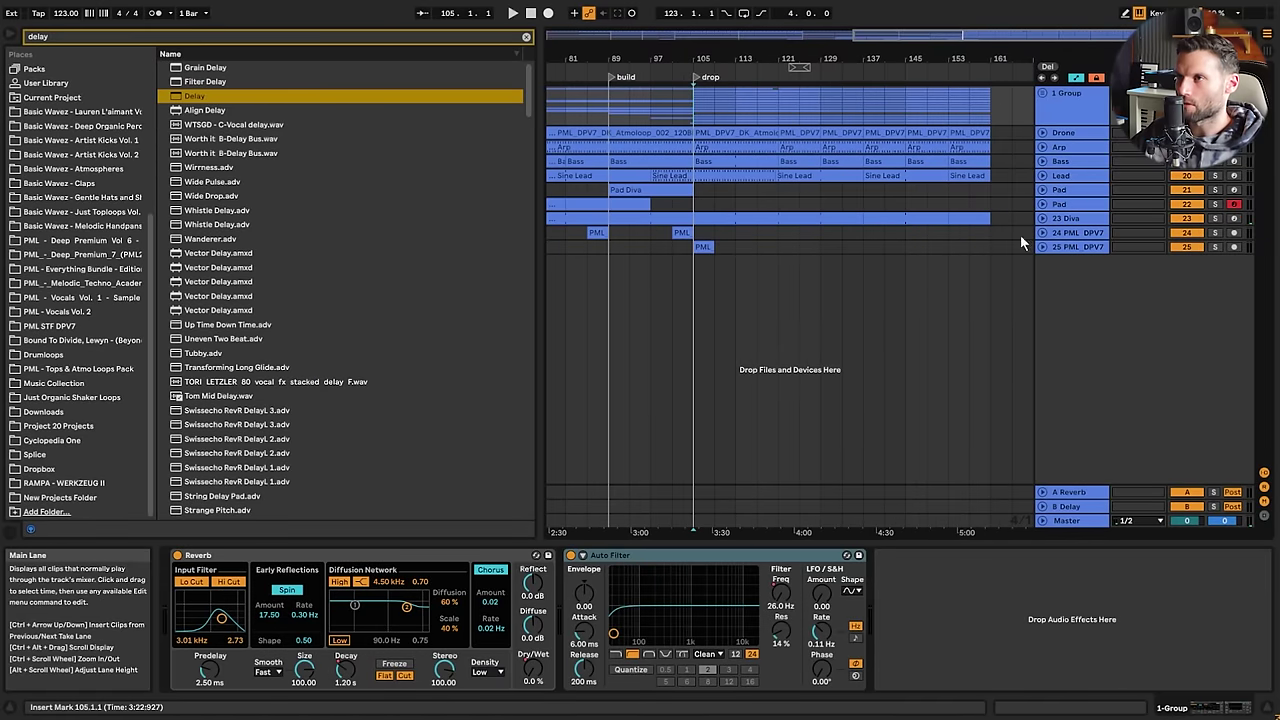
{"action": "left_click", "coordinate": [717, 247]}
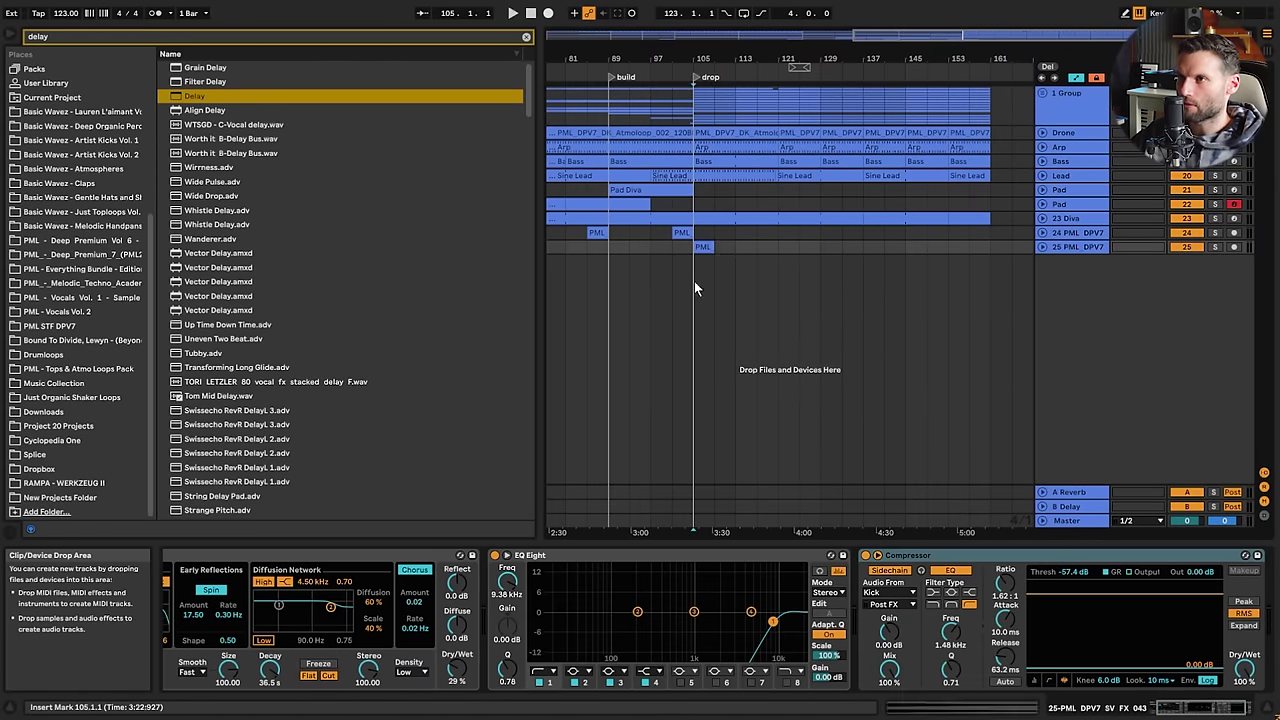
{"action": "left_click_drag", "start_coordinate": [657, 292], "coordinate": [820, 328]}
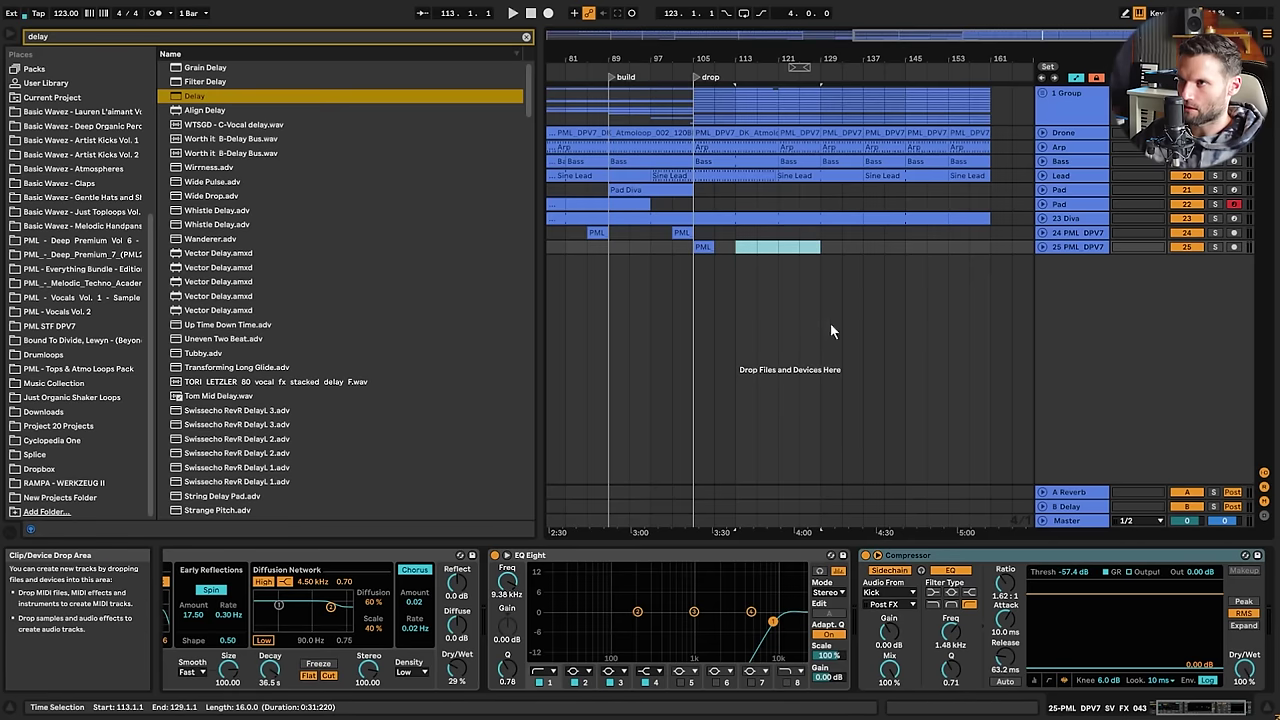
{"action": "left_click_drag", "start_coordinate": [897, 315], "coordinate": [819, 311]}
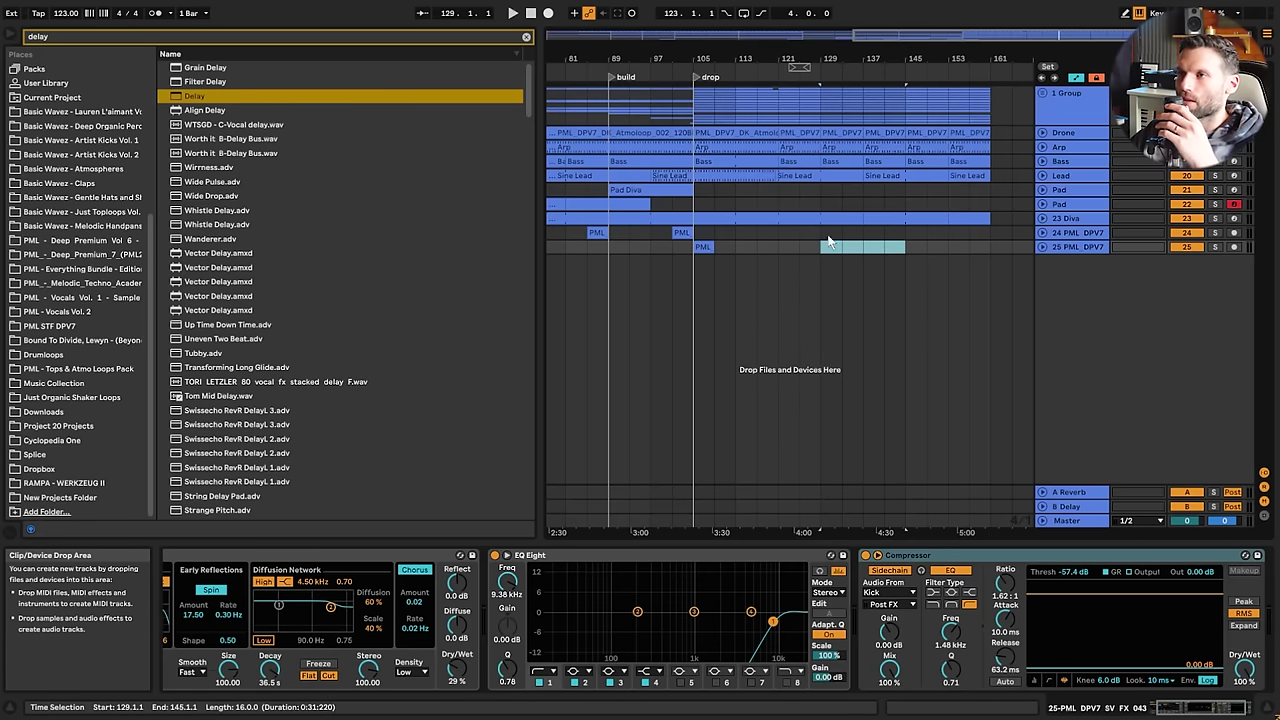
{"action": "left_click_drag", "start_coordinate": [829, 248], "coordinate": [884, 253]}
{"action": "left_click", "coordinate": [716, 259]}
Insert a 4/4 time signature change and place it at the drop on bar 105
{"action": "right_click", "coordinate": [731, 72]}
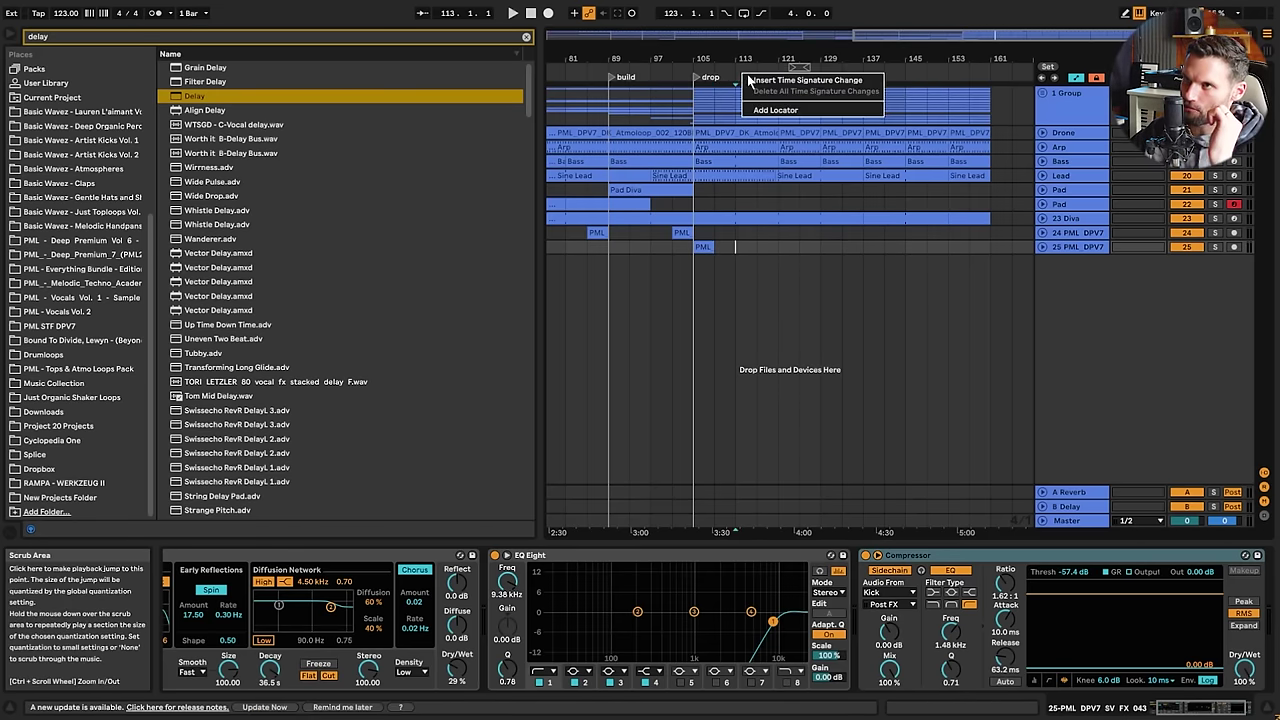
{"action": "left_click", "coordinate": [780, 82]}
{"action": "left_click_drag", "start_coordinate": [741, 73], "coordinate": [700, 76]}
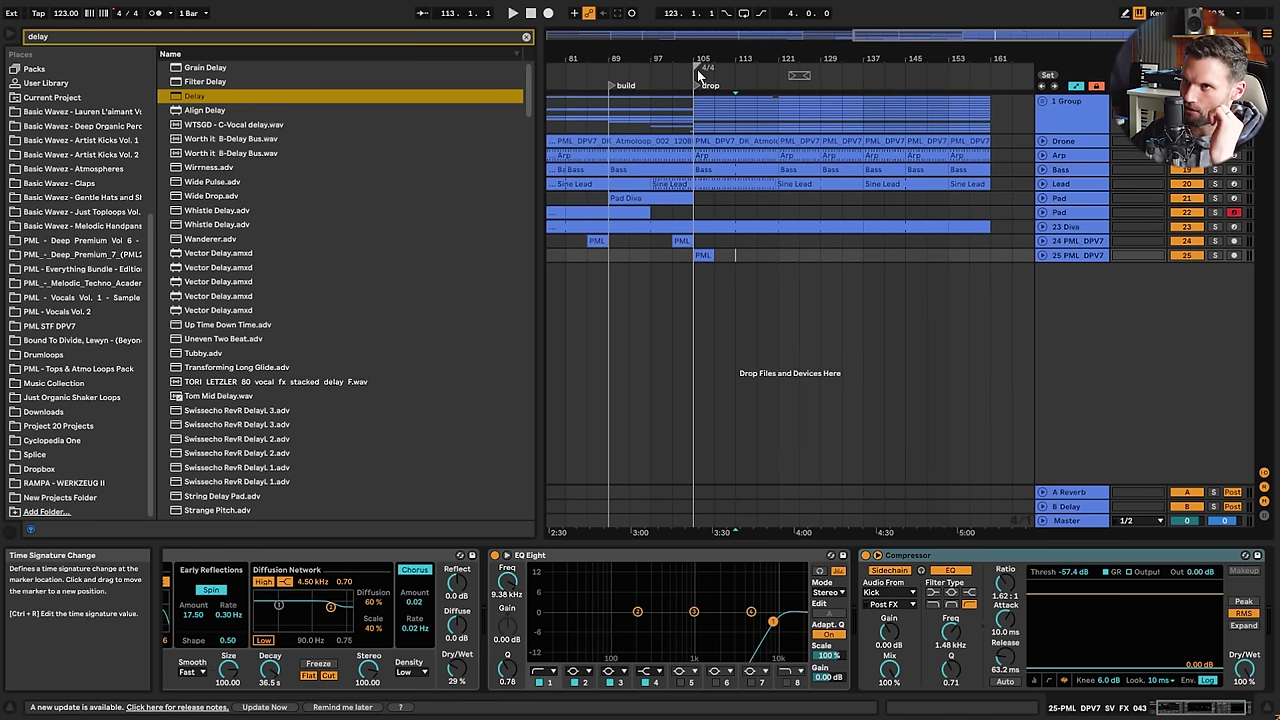
Measure 32 bars from the drop and add a locator named "Cooldown" at bar 137
{"action": "left_click", "coordinate": [698, 279]}
{"action": "left_click_drag", "start_coordinate": [751, 304], "coordinate": [946, 289]}
{"action": "left_click", "coordinate": [846, 269]}
{"action": "mouse_move", "coordinate": [872, 59]}
{"action": "left_mouse_down"}
{"action": "mouse_move", "coordinate": [876, 30]}
{"action": "mouse_move", "coordinate": [884, 50]}
{"action": "left_mouse_up"}
{"action": "right_click", "coordinate": [910, 88]}
{"action": "left_click", "coordinate": [944, 121]}
{"action": "type", "text": "Cooldown"}
{"action": "key", "text": "Return"}
Select bars 105 to 137 on Pad track 22 and listen to the Cooldown section
{"action": "left_click", "coordinate": [905, 211]}
{"action": "key", "text": "space"}
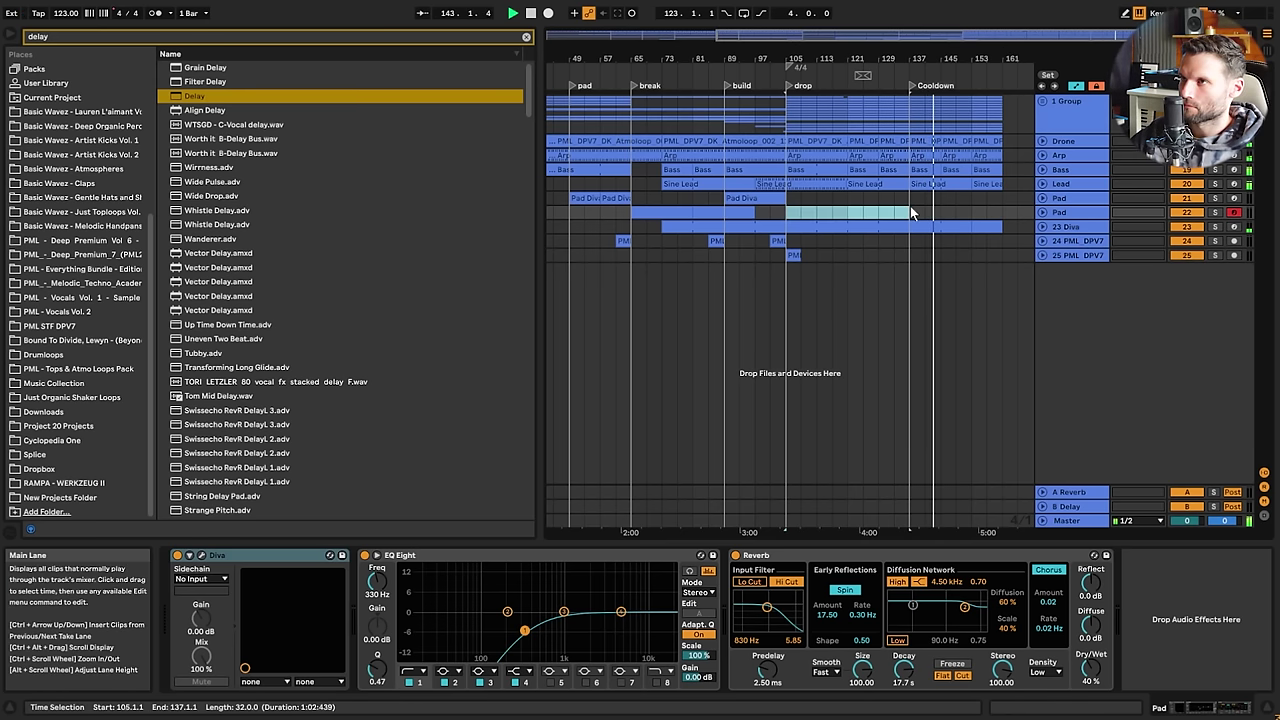
{"action": "left_click_drag", "start_coordinate": [716, 35], "coordinate": [820, 35]}
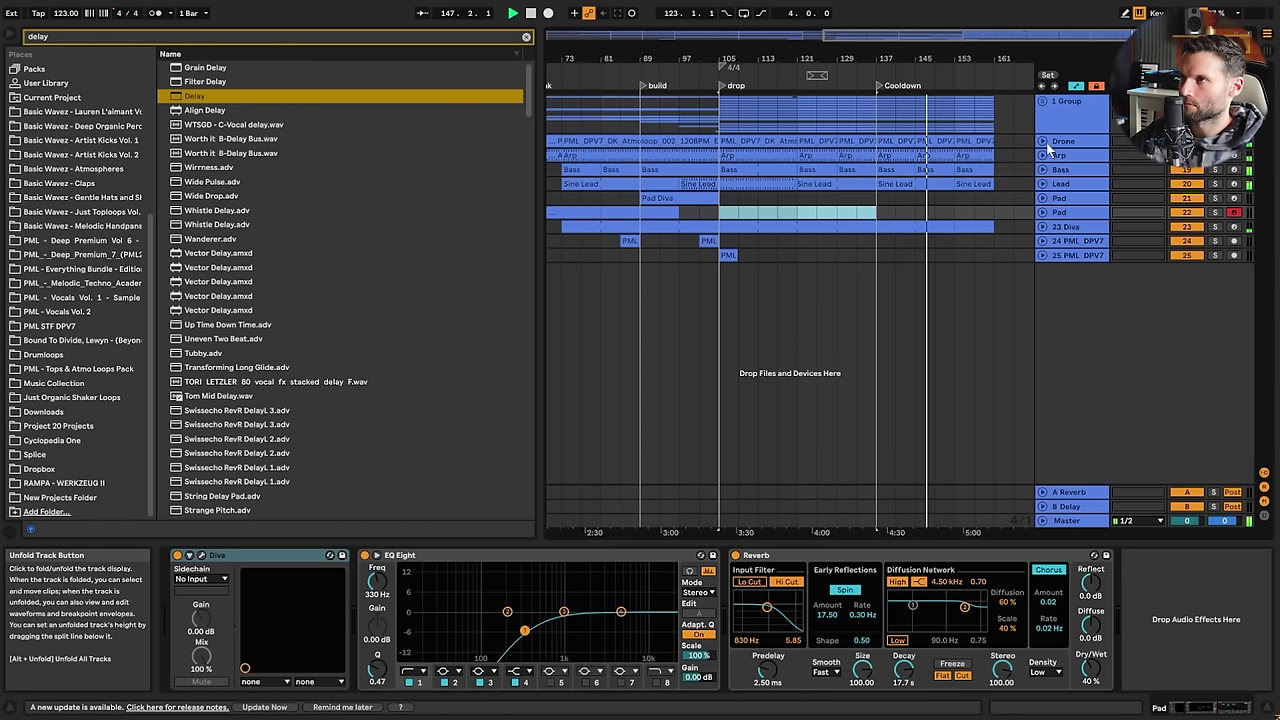
Unfold the group and OH track 4, and turn off the automation envelope lock
{"action": "left_click", "coordinate": [1043, 102]}
{"action": "scroll", "coordinate": [1029, 145], "scroll_direction": "down", "scroll_amount": 2}
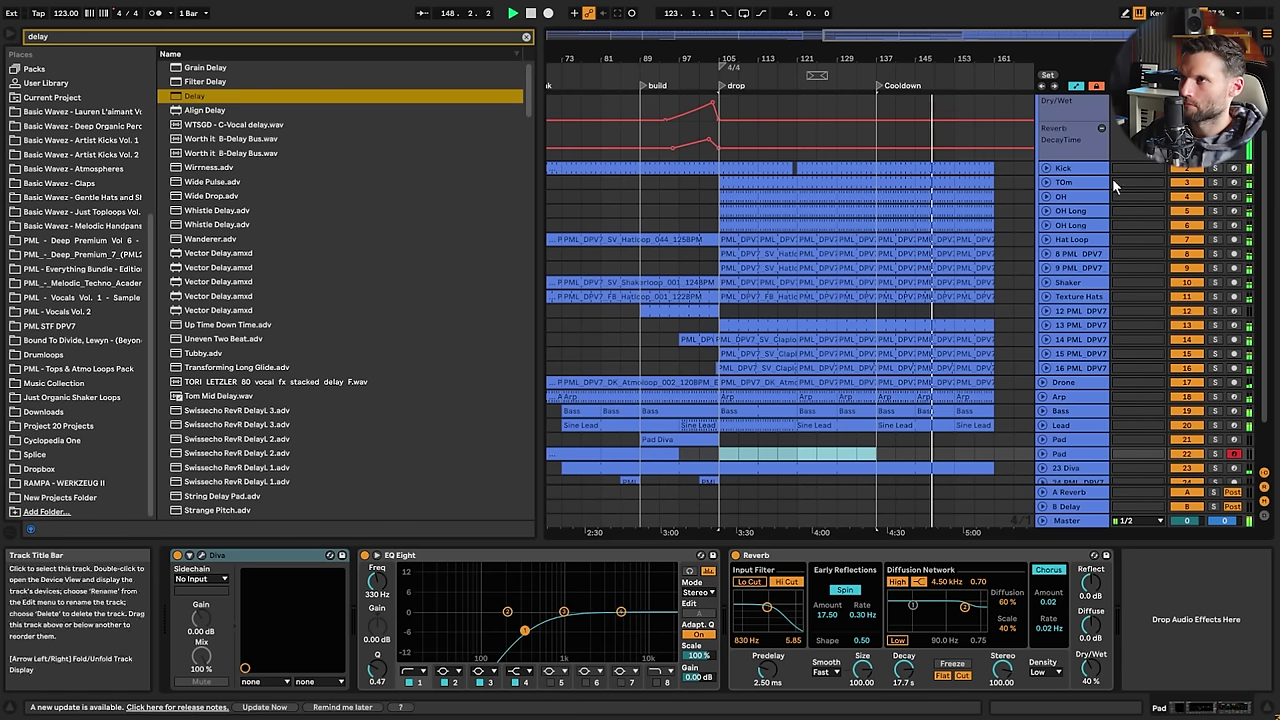
{"action": "left_click", "coordinate": [1097, 86]}
{"action": "left_click", "coordinate": [1046, 197]}
{"action": "key", "text": "space"}
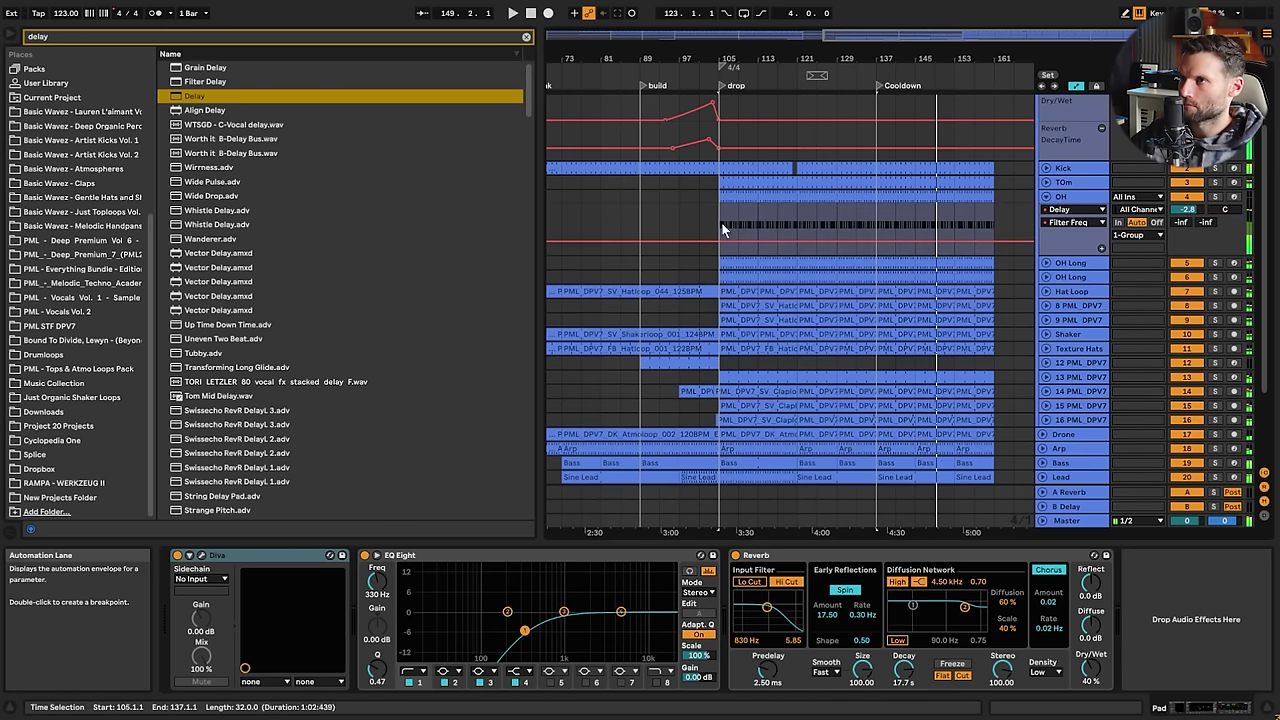
Play the drop from bar 105 and inspect the OH clips on track 4 across the drop and Cooldown sections
{"action": "left_click", "coordinate": [719, 225]}
{"action": "key", "text": "space"}
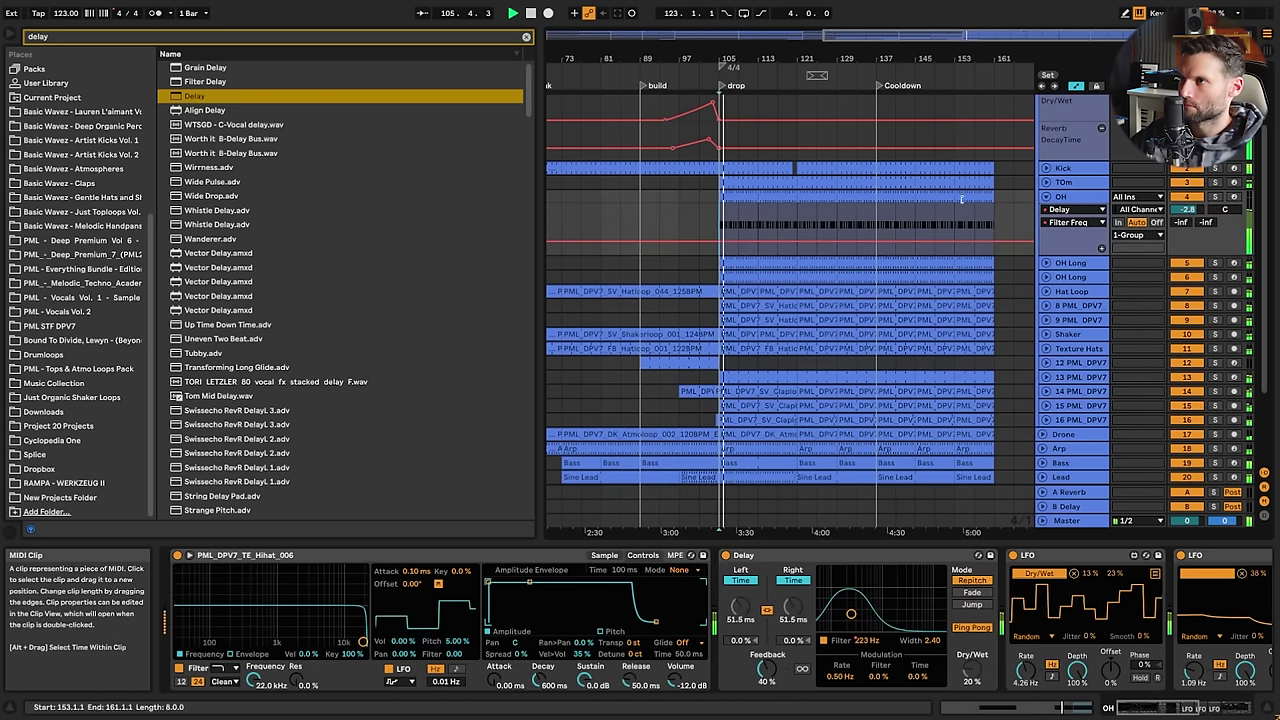
{"action": "left_click", "coordinate": [746, 199]}
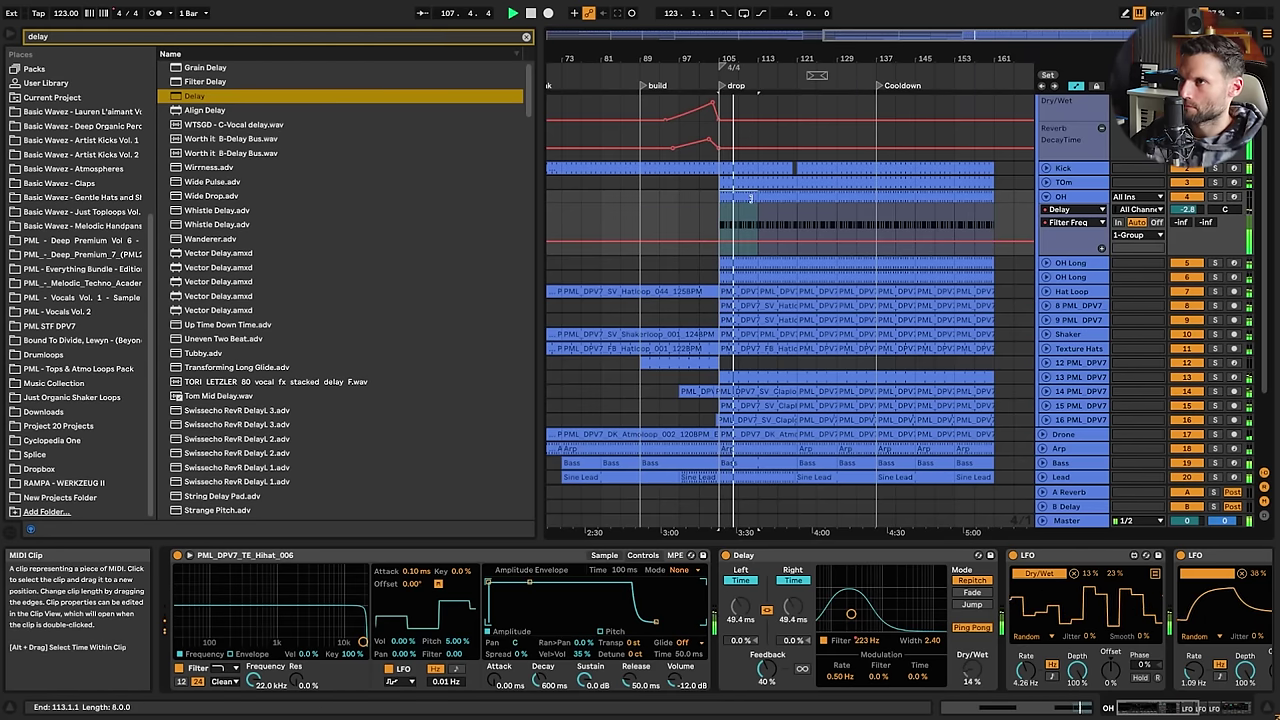
{"action": "left_click", "coordinate": [814, 197]}
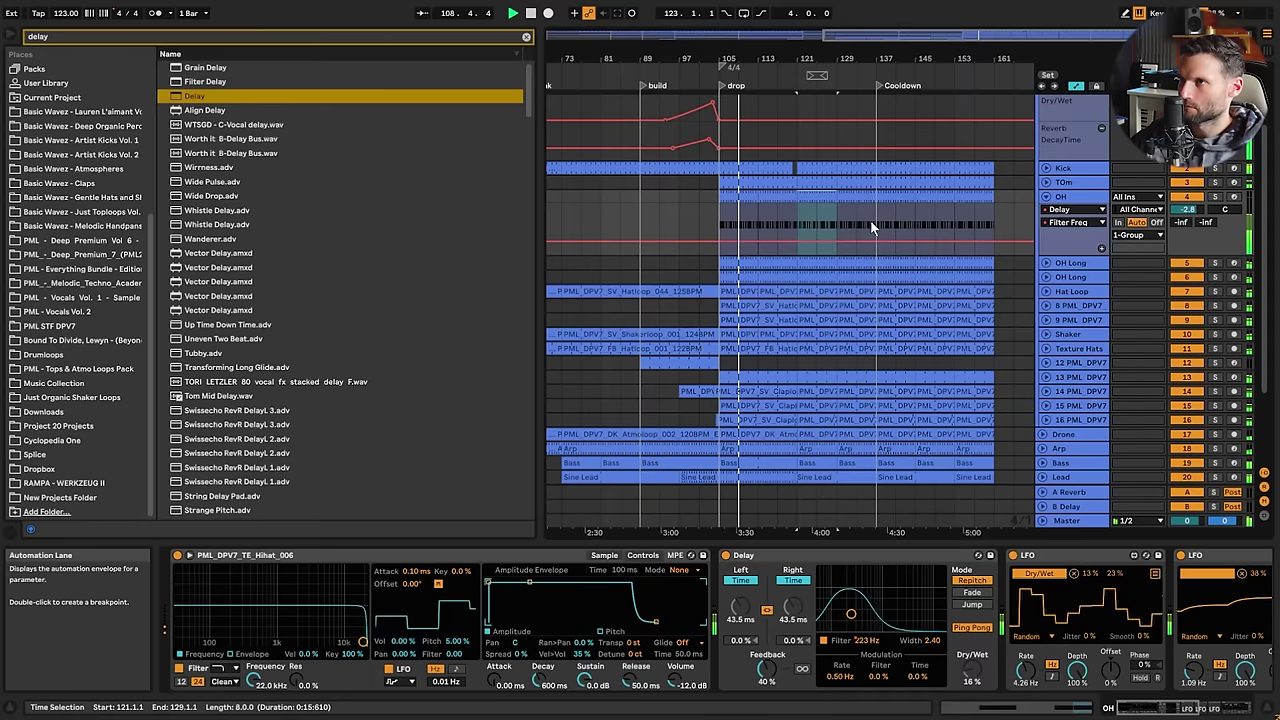
{"action": "key", "text": "ctrl+d"}
{"action": "left_click_drag", "start_coordinate": [873, 221], "coordinate": [948, 221]}
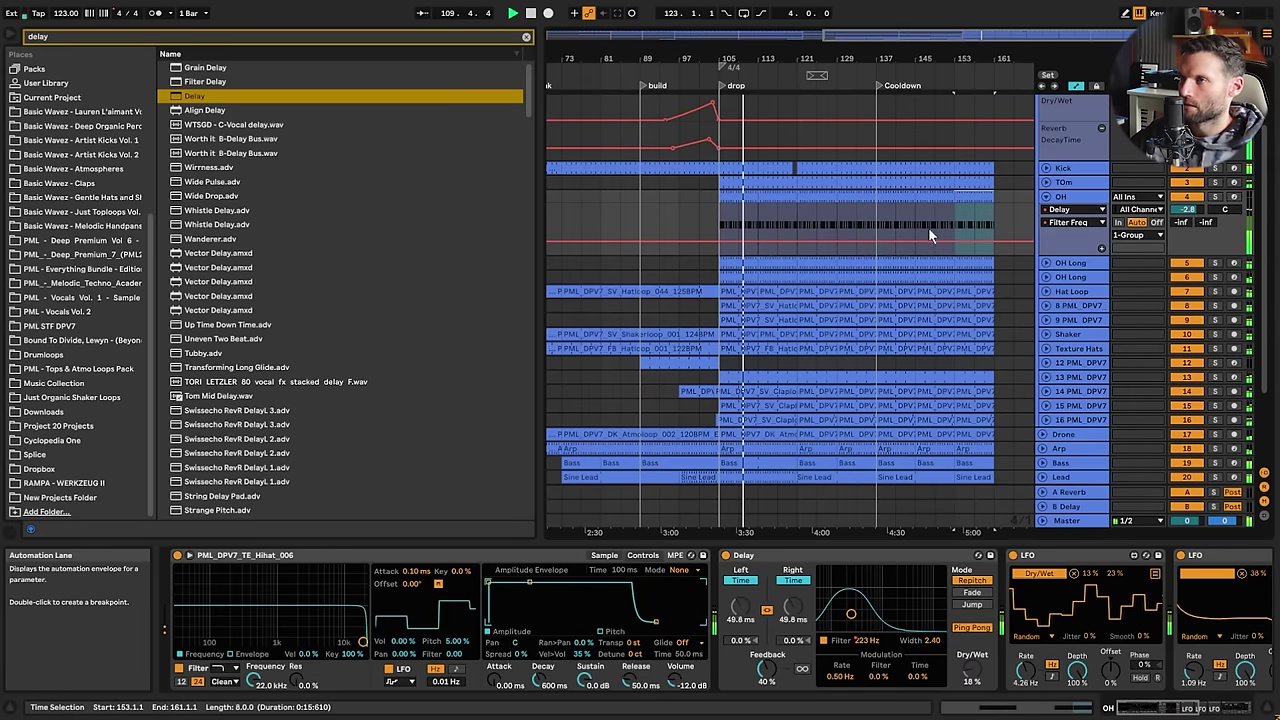
{"action": "left_click", "coordinate": [787, 215]}
{"action": "left_click_drag", "start_coordinate": [1011, 35], "coordinate": [1045, 60]}
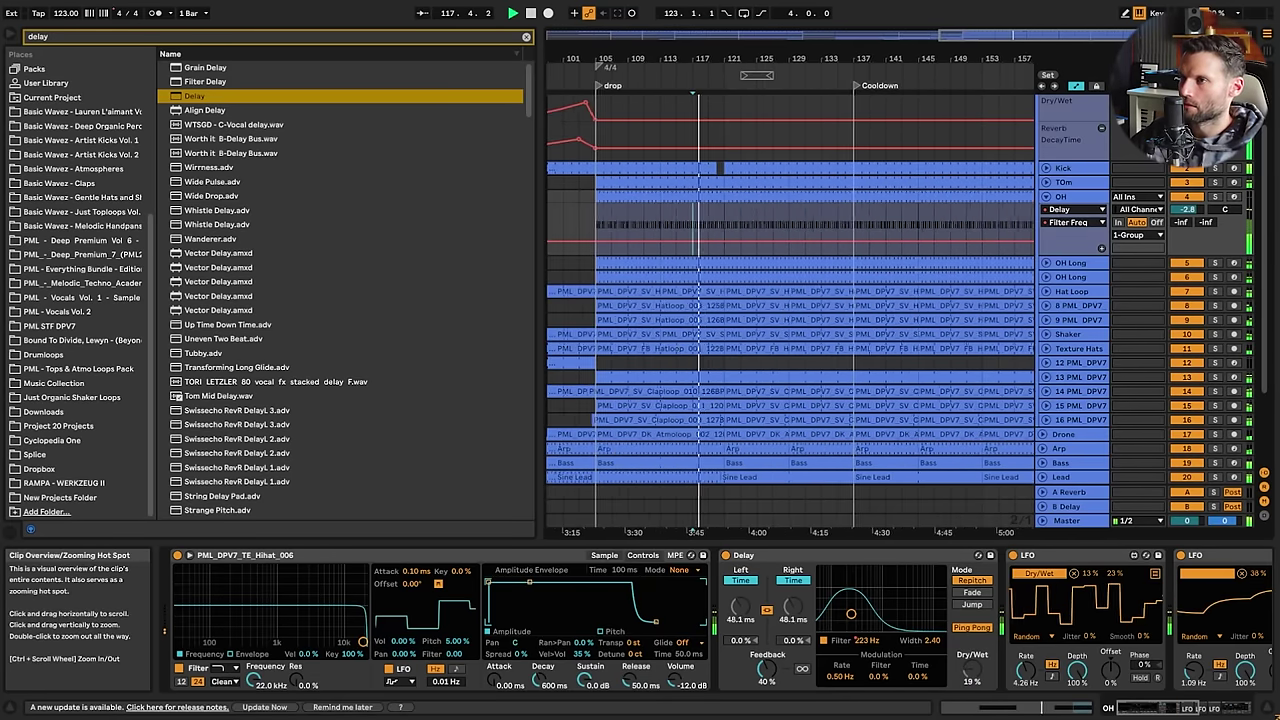
{"action": "left_click_drag", "start_coordinate": [957, 42], "coordinate": [959, 50]}
{"action": "scroll", "coordinate": [963, 150], "scroll_direction": "down", "scroll_amount": 4}
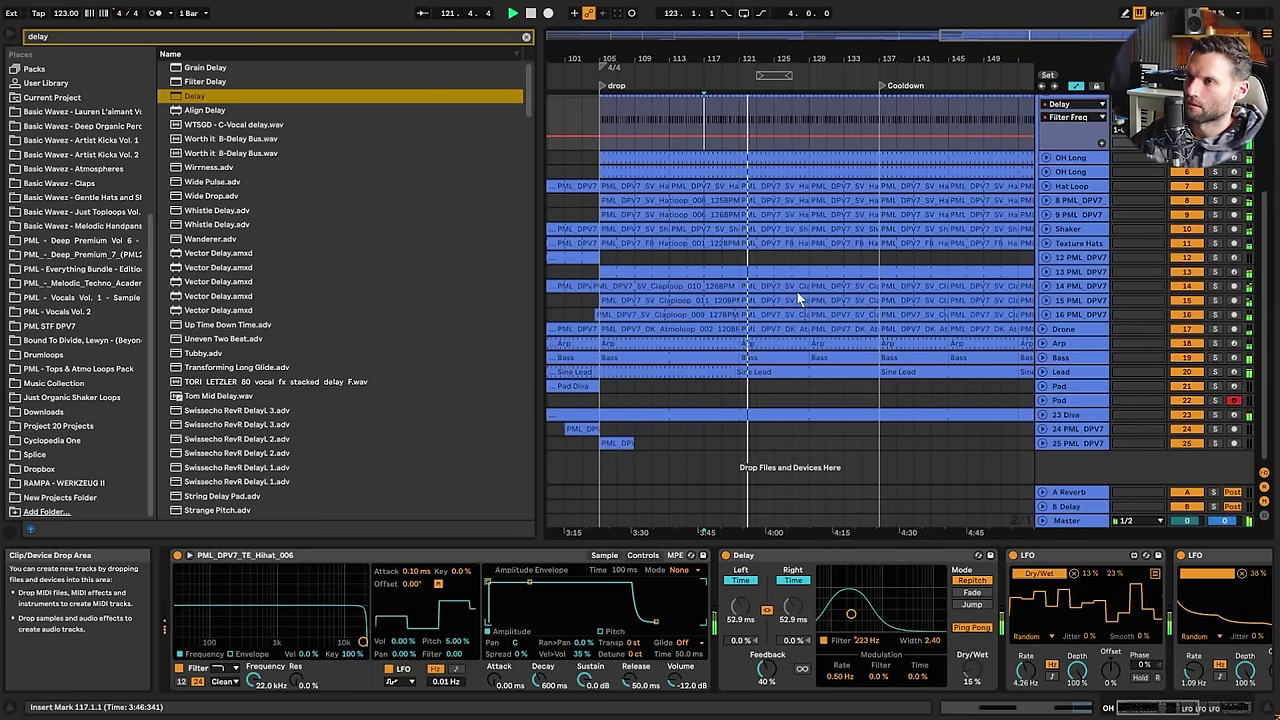
{"action": "scroll", "coordinate": [797, 292], "scroll_direction": "up", "scroll_amount": 3}
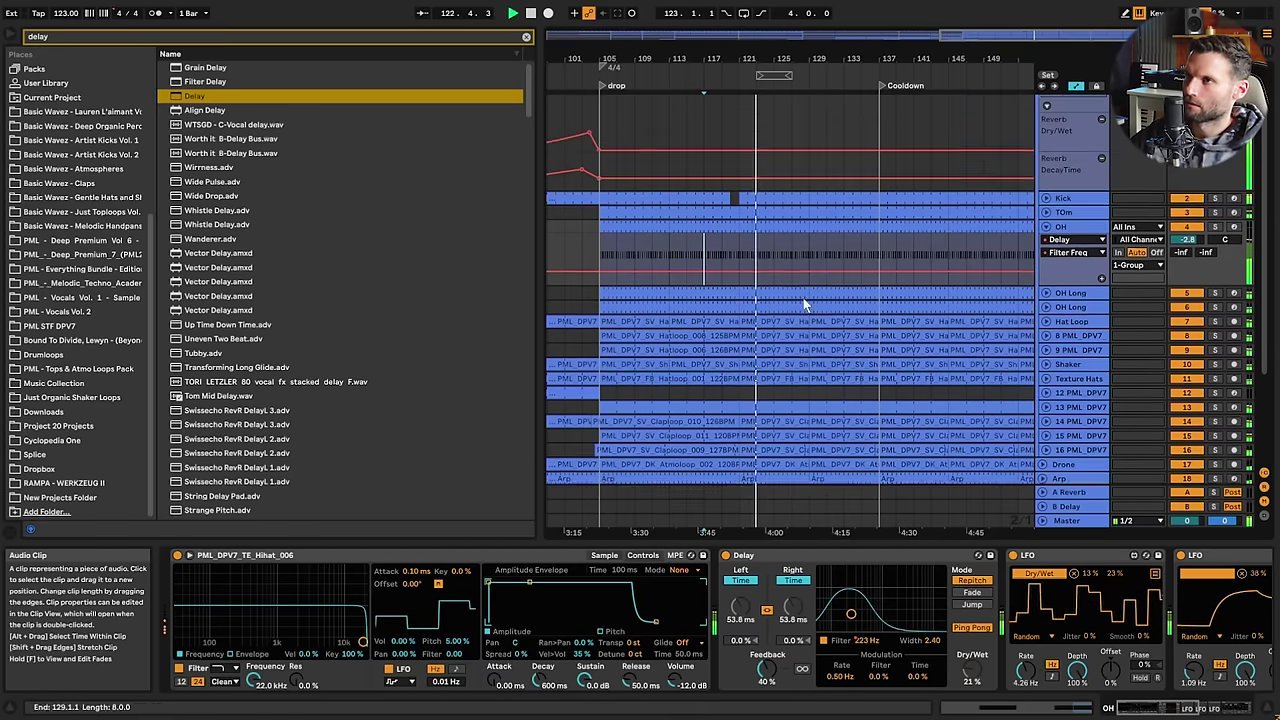
{"action": "scroll", "coordinate": [804, 304], "scroll_direction": "up", "scroll_amount": 1}
Listen to the Cooldown section from bar 137 and look over its tracks
{"action": "left_click", "coordinate": [877, 273]}
{"action": "key", "text": "space"}
{"action": "key", "text": "space"}
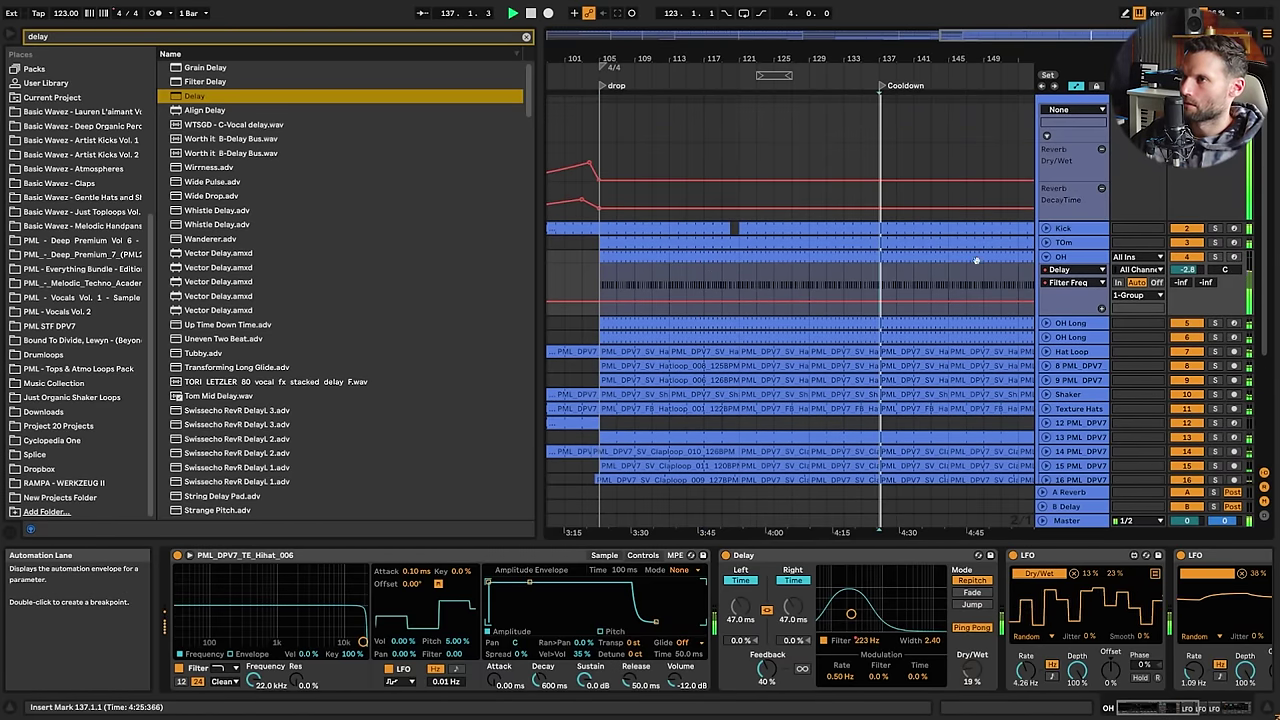
{"action": "left_click_drag", "start_coordinate": [950, 36], "coordinate": [995, 32]}
{"action": "scroll", "coordinate": [1037, 258], "scroll_direction": "down", "scroll_amount": 2}
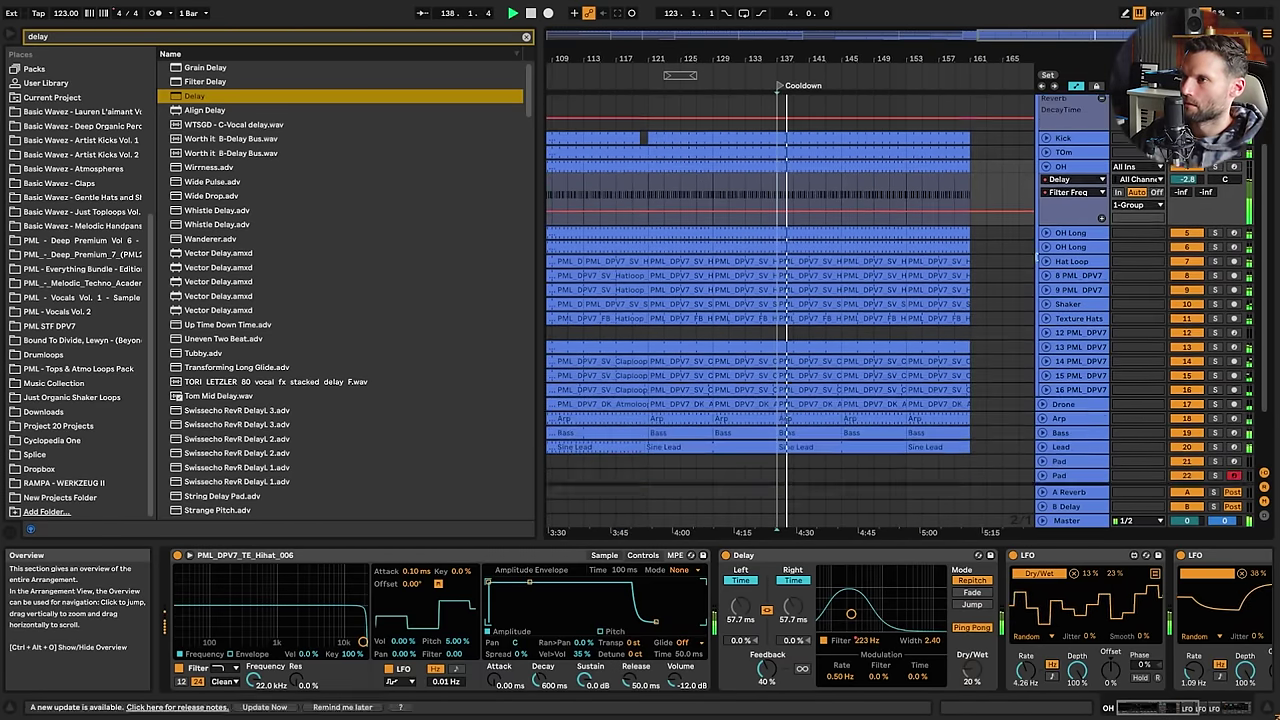
{"action": "scroll", "coordinate": [1044, 373], "scroll_direction": "down", "scroll_amount": 2}
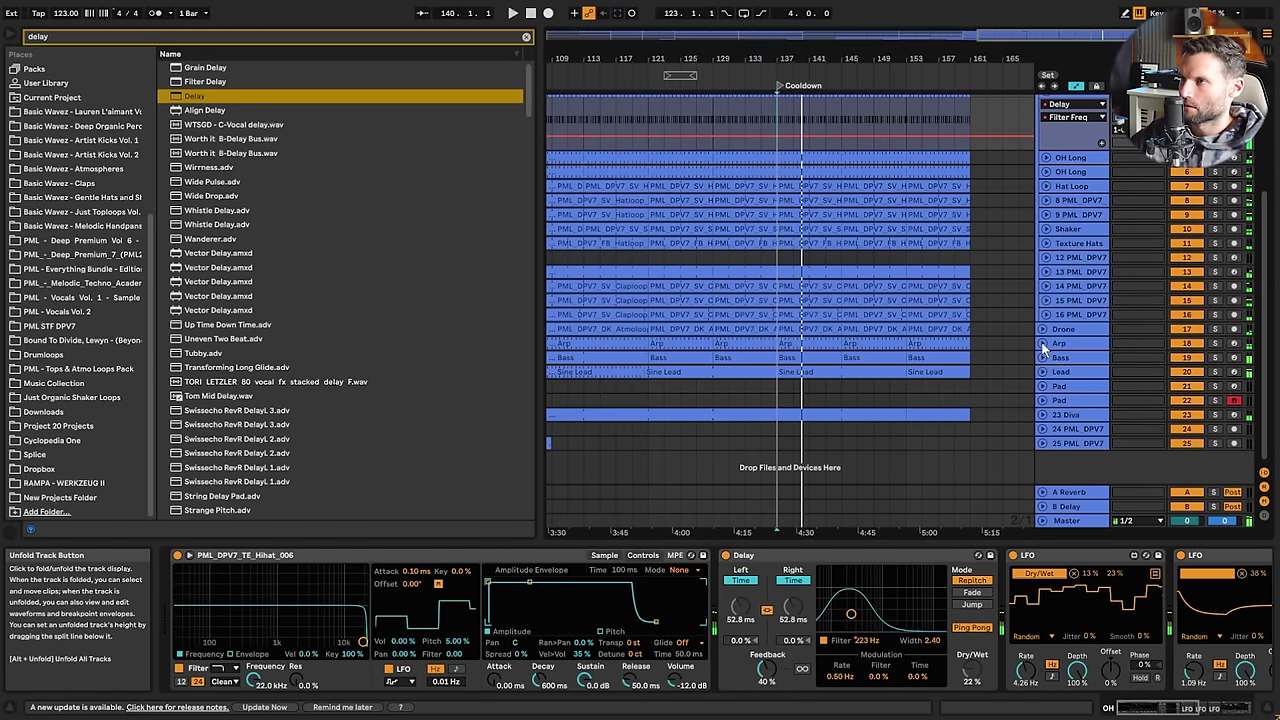
Automate the Lead track's Auto Filter frequency in a falling curve from bar 137 to bar 161, and play it back
{"action": "left_click", "coordinate": [1041, 372]}
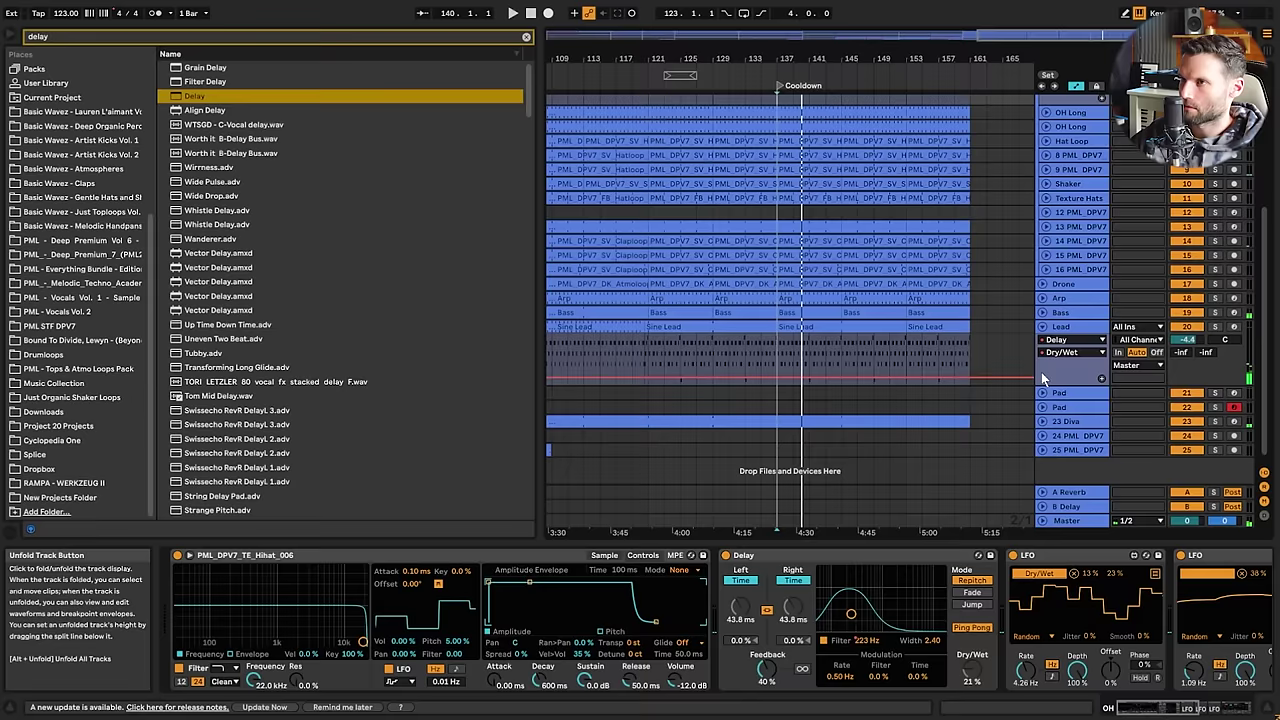
{"action": "left_click_drag", "start_coordinate": [638, 345], "coordinate": [712, 348]}
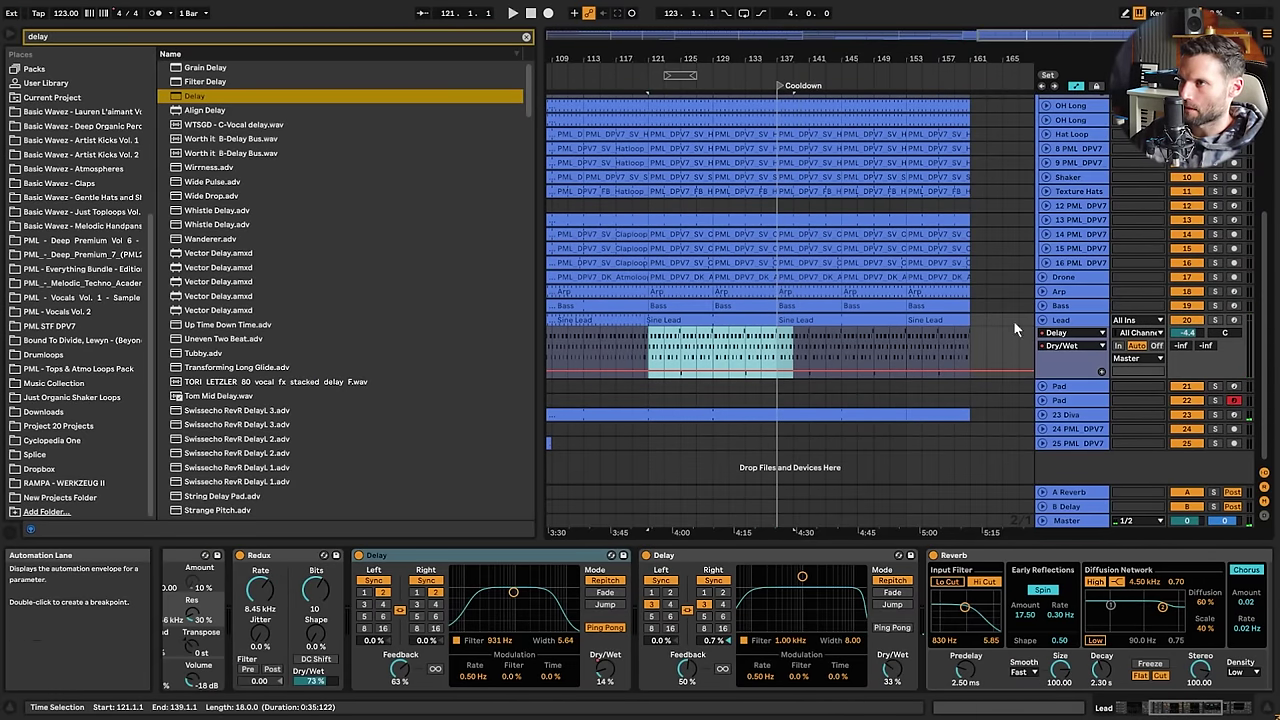
{"action": "double_click", "coordinate": [1062, 321]}
{"action": "left_click_drag", "start_coordinate": [1151, 708], "coordinate": [1243, 701]}
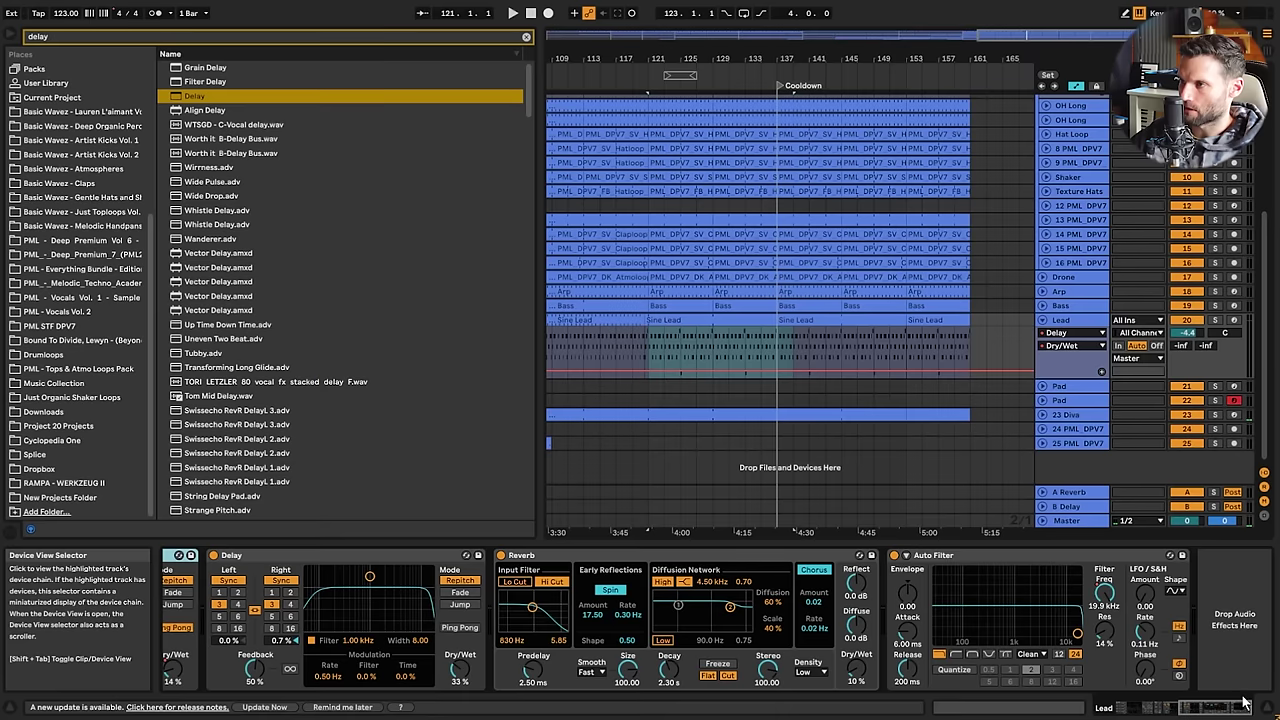
{"action": "left_click", "coordinate": [1101, 637]}
{"action": "left_click", "coordinate": [785, 363]}
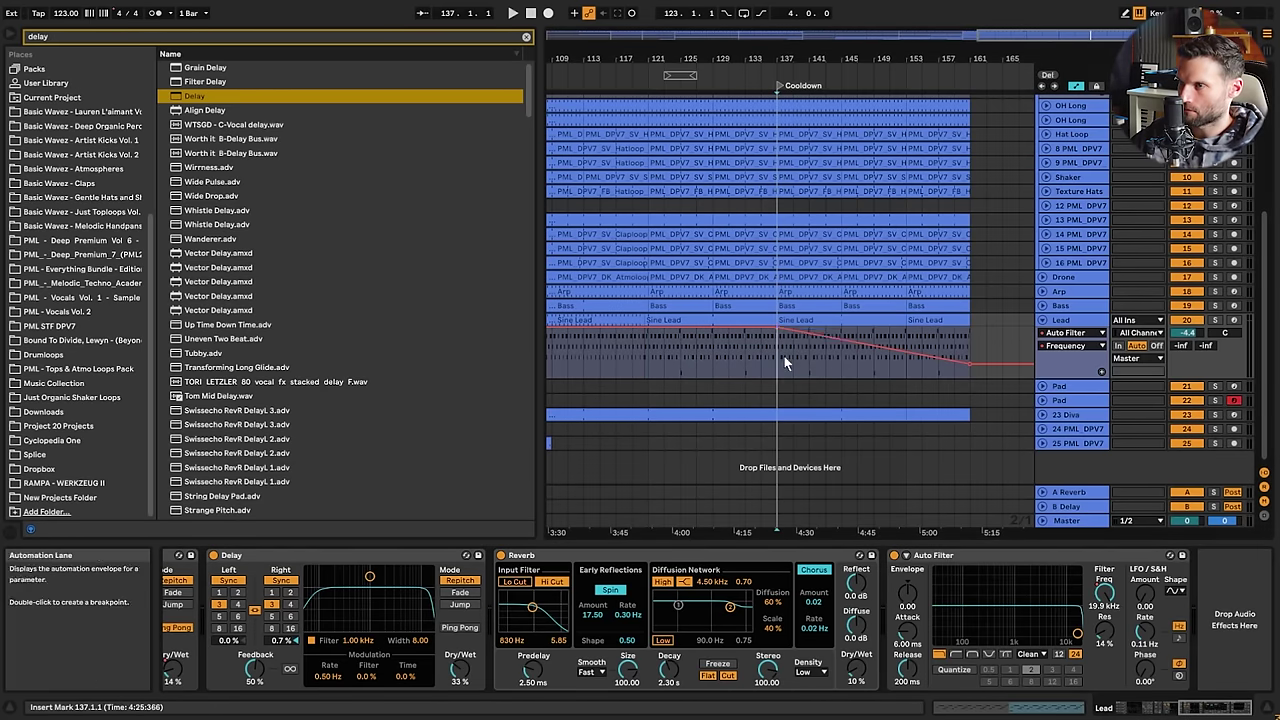
{"action": "key", "text": "space"}
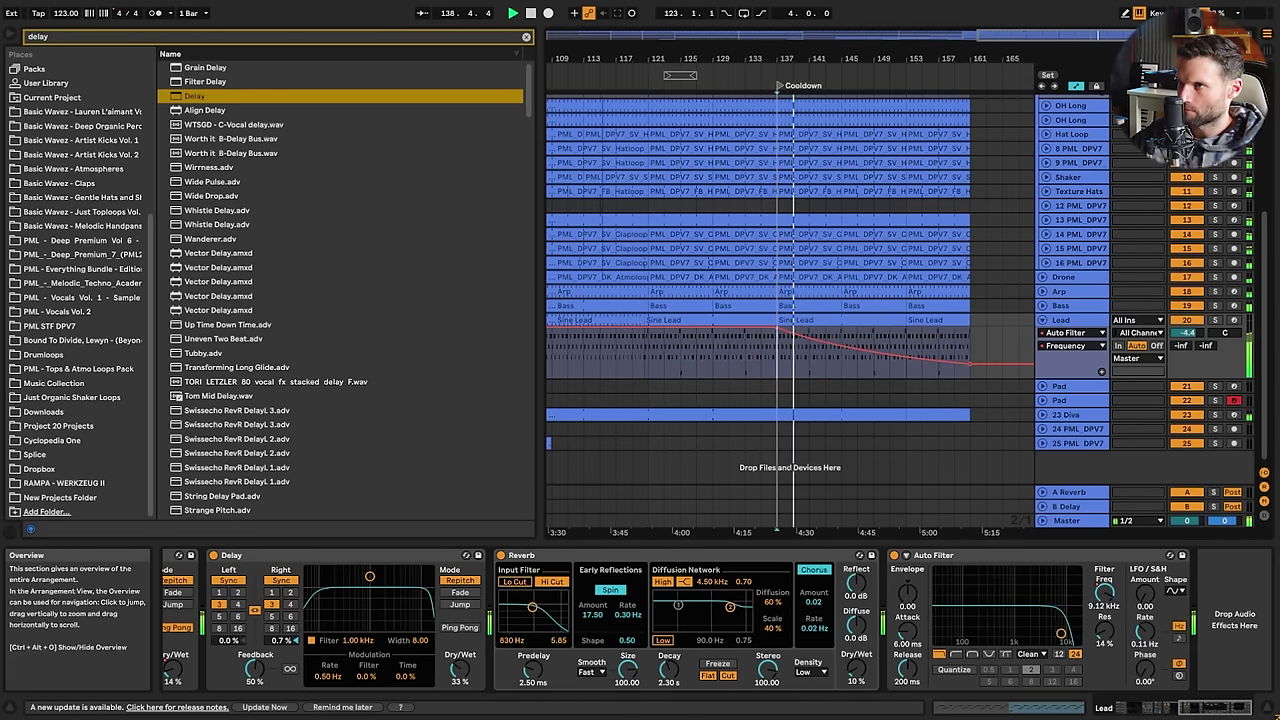
{"action": "left_click_drag", "start_coordinate": [1040, 35], "coordinate": [1040, 16]}
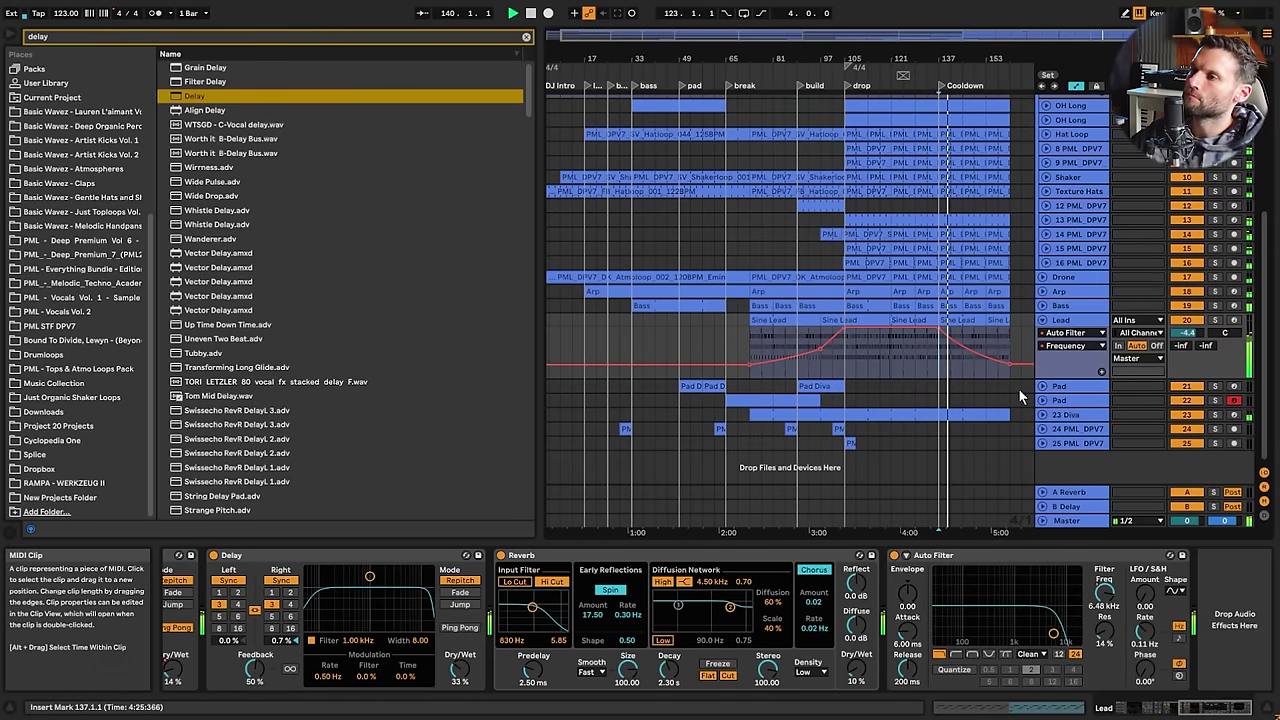
{"action": "key", "text": "space"}
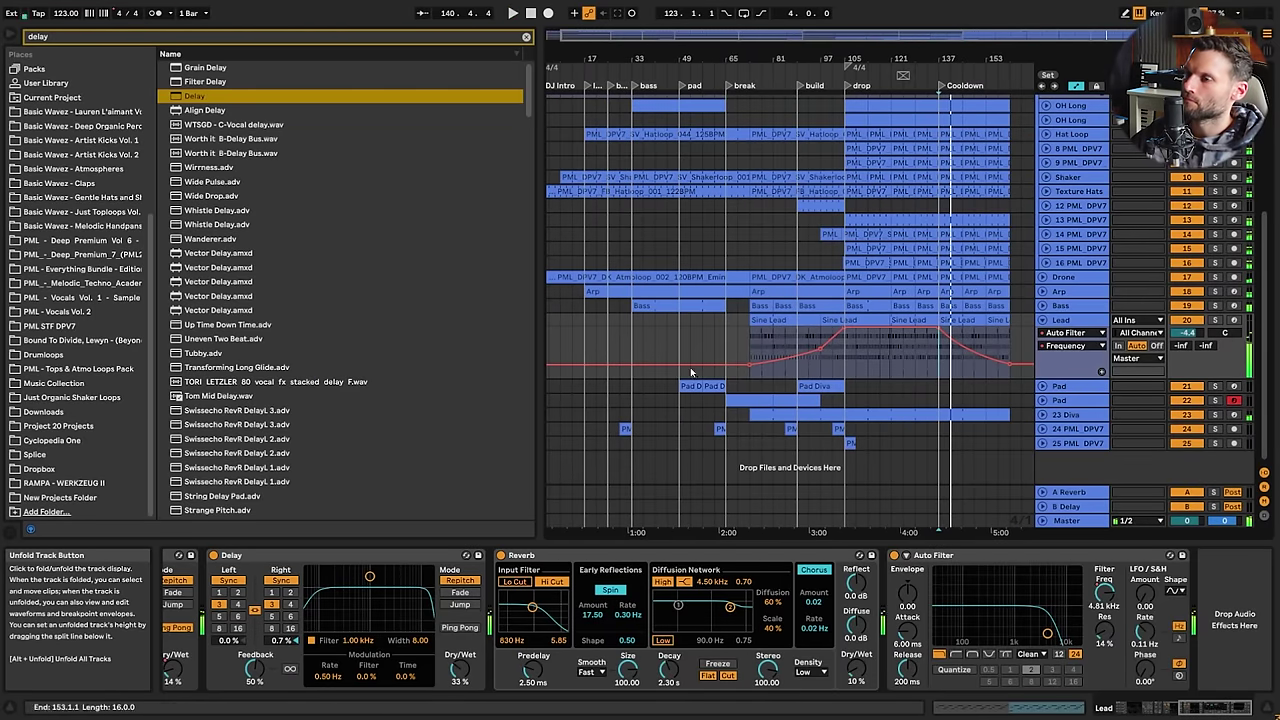
Copy the Pad clip at bars 65 to 81 on track 22 to the Cooldown at bar 137 and play it back
{"action": "left_click", "coordinate": [1042, 401]}
{"action": "left_click", "coordinate": [760, 410]}
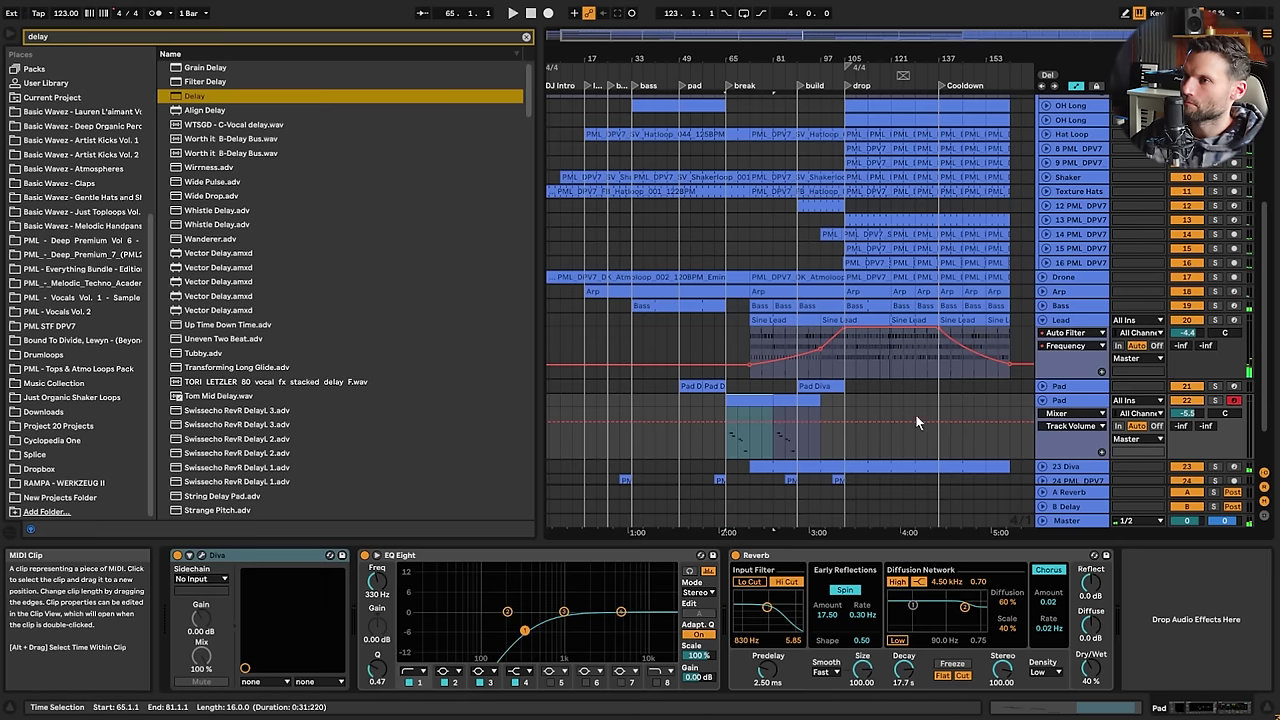
{"action": "left_click", "coordinate": [940, 404]}
{"action": "key", "text": "ctrl+v"}
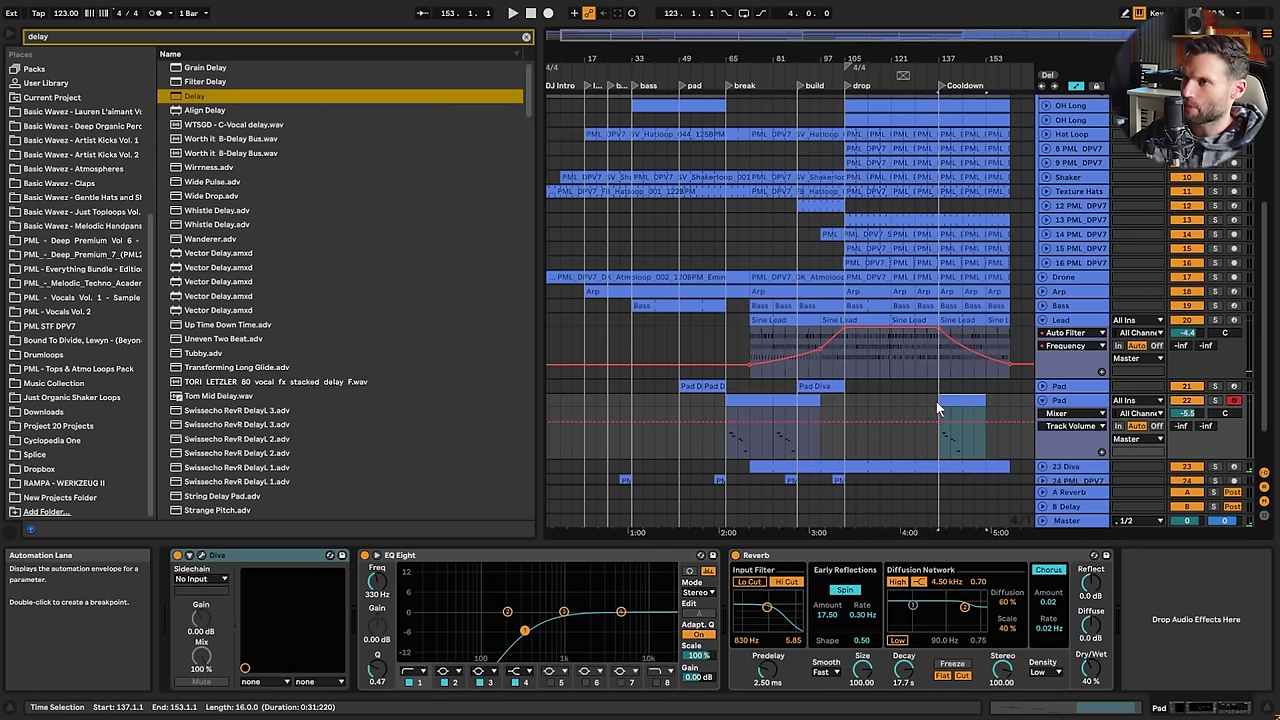
{"action": "left_click", "coordinate": [938, 409]}
{"action": "key", "text": "space"}
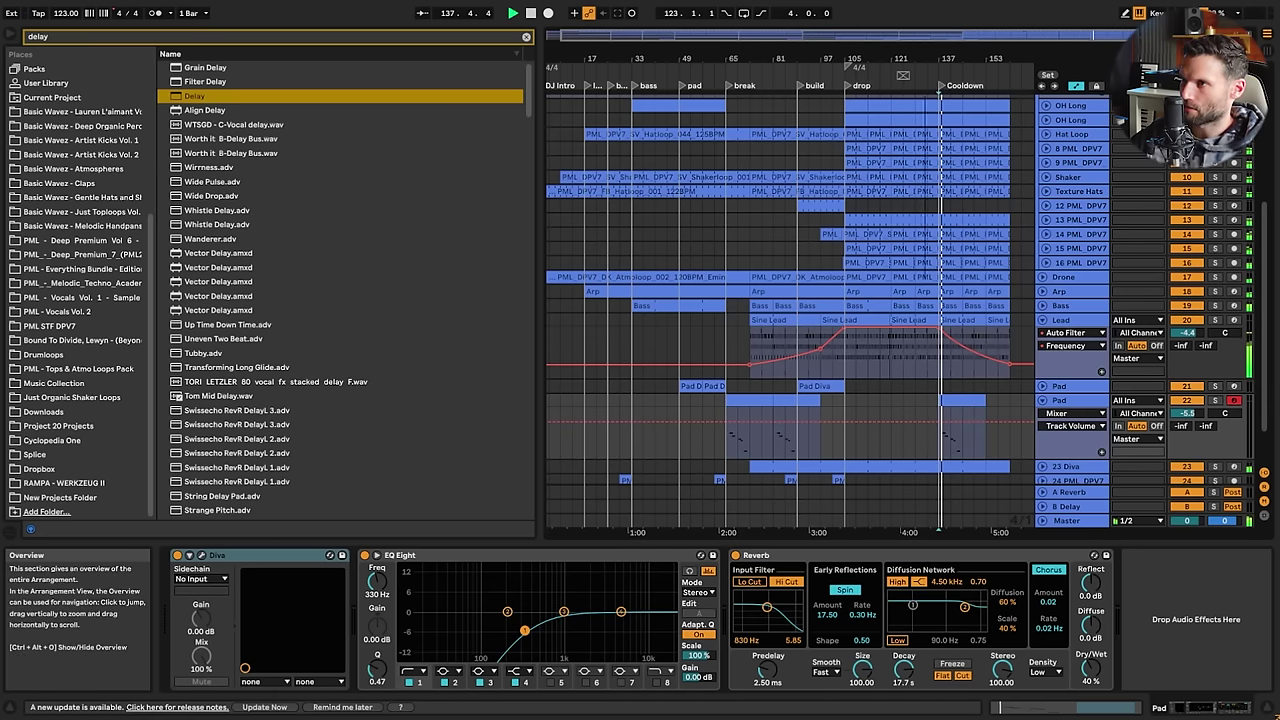
{"action": "left_click_drag", "start_coordinate": [1077, 36], "coordinate": [1086, 182]}
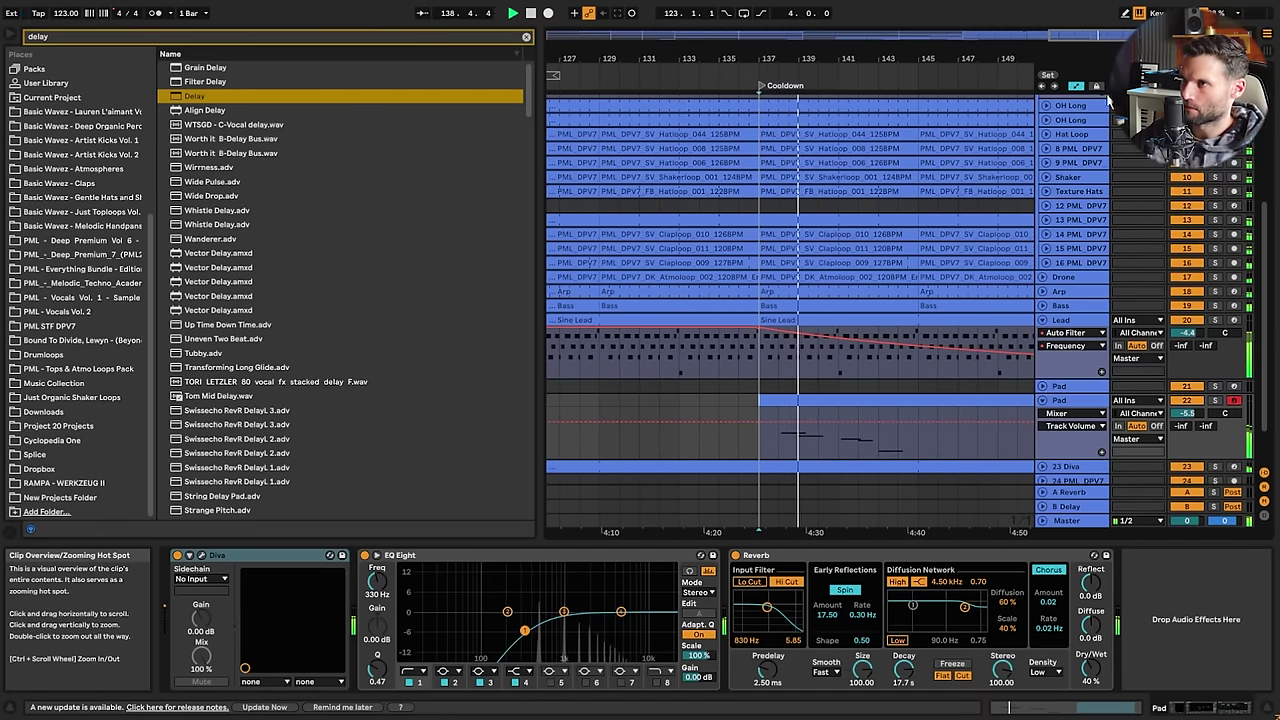
{"action": "left_click_drag", "start_coordinate": [1068, 36], "coordinate": [995, 3]}
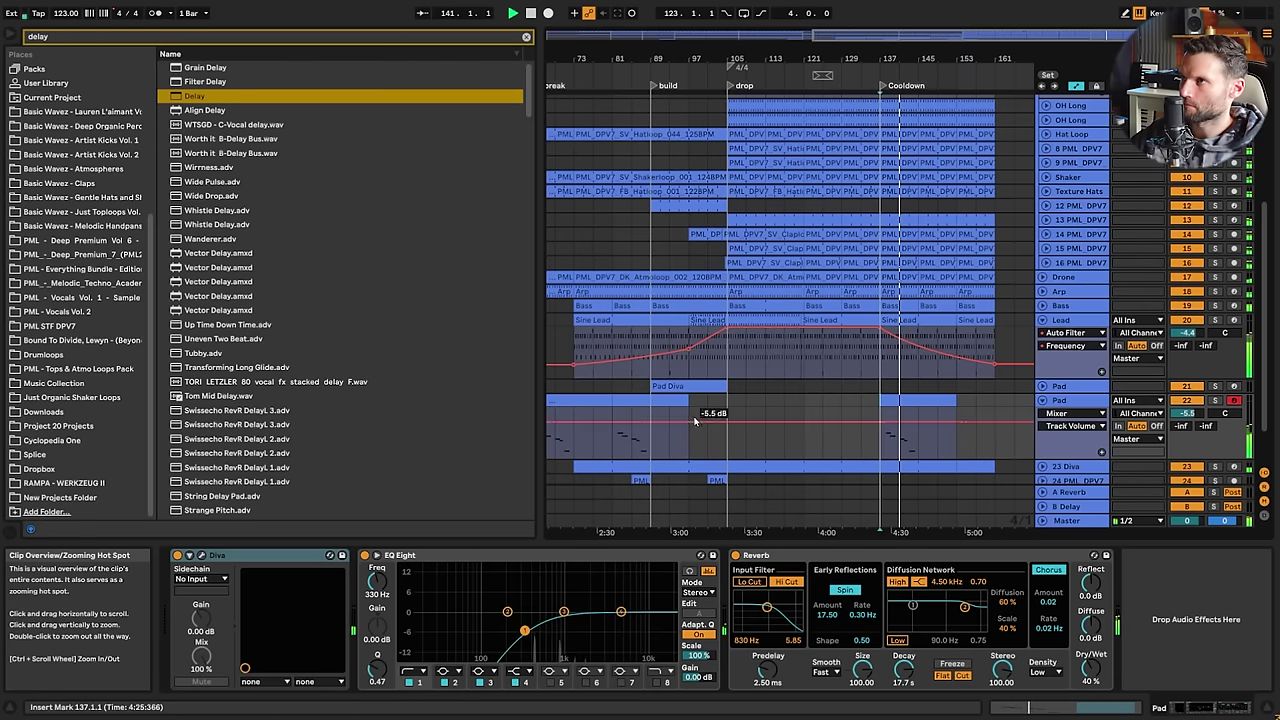
Split the Cooldown Pad clip on track 22 at bar 145 and duplicate its first eight bars over bars 145 to 153
{"action": "left_click", "coordinate": [627, 401]}
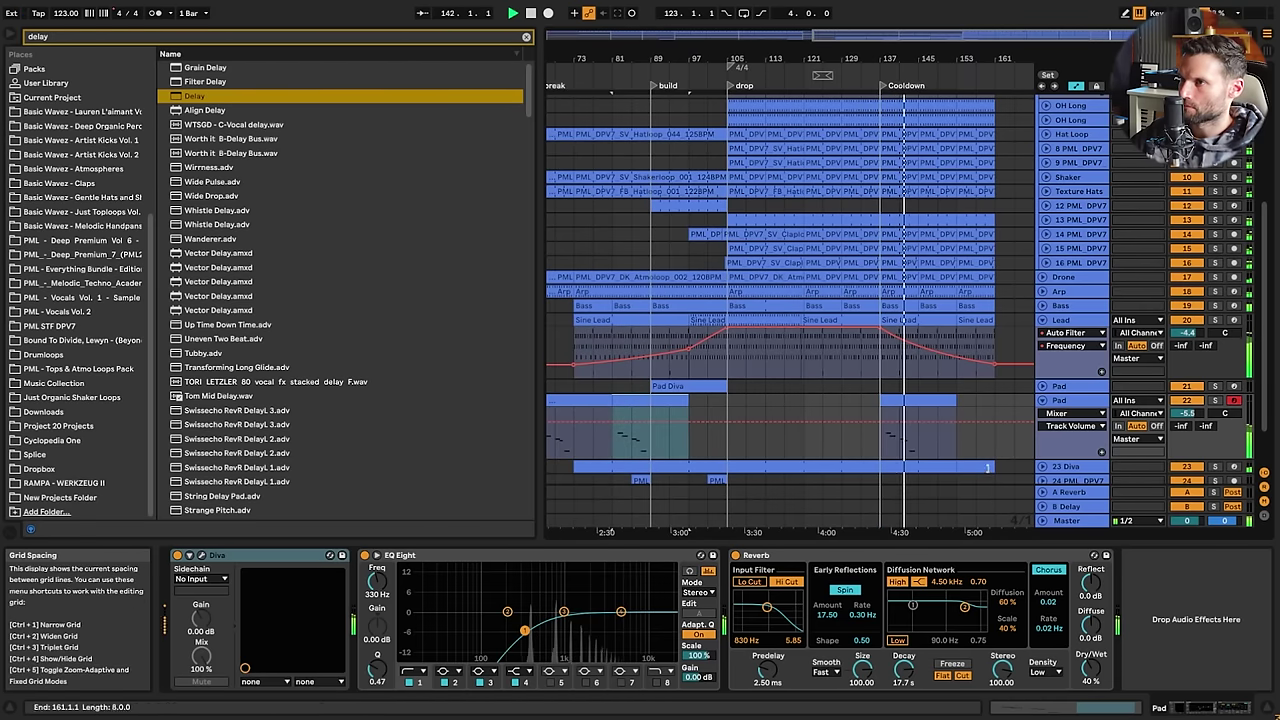
{"action": "left_click", "coordinate": [922, 398]}
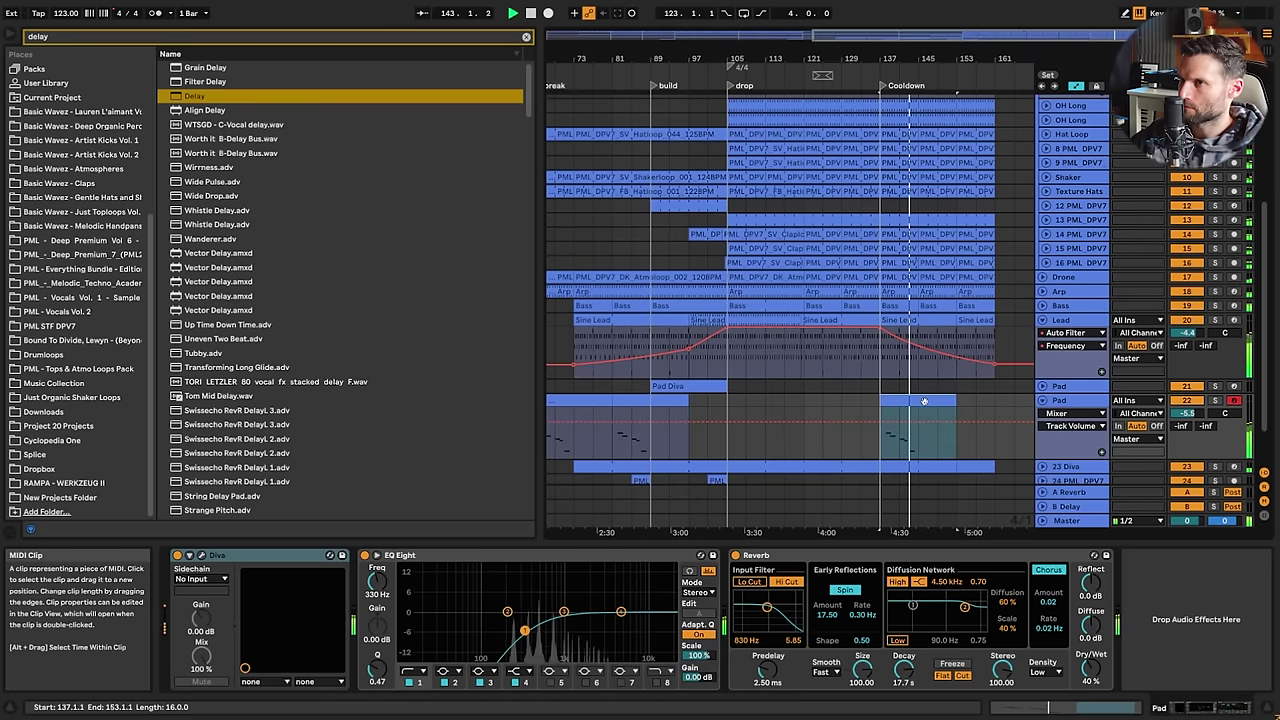
{"action": "left_click", "coordinate": [920, 445]}
{"action": "left_click", "coordinate": [899, 400]}
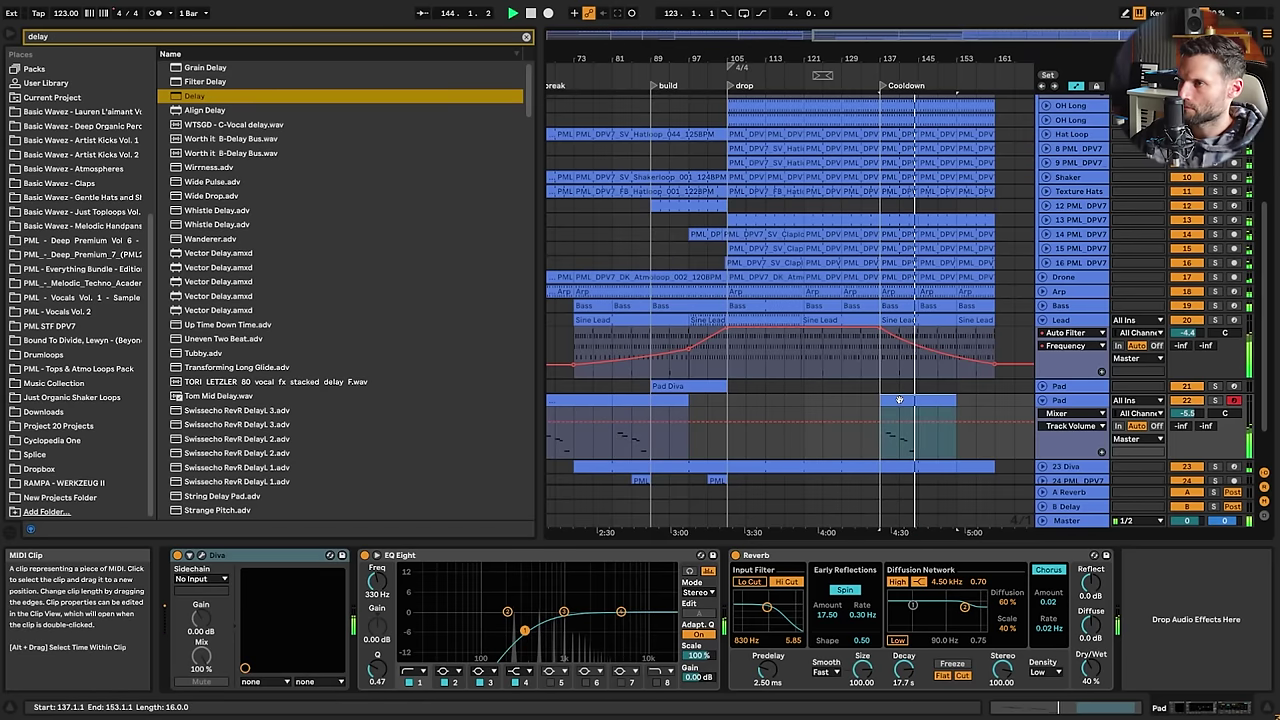
{"action": "left_click", "coordinate": [915, 441]}
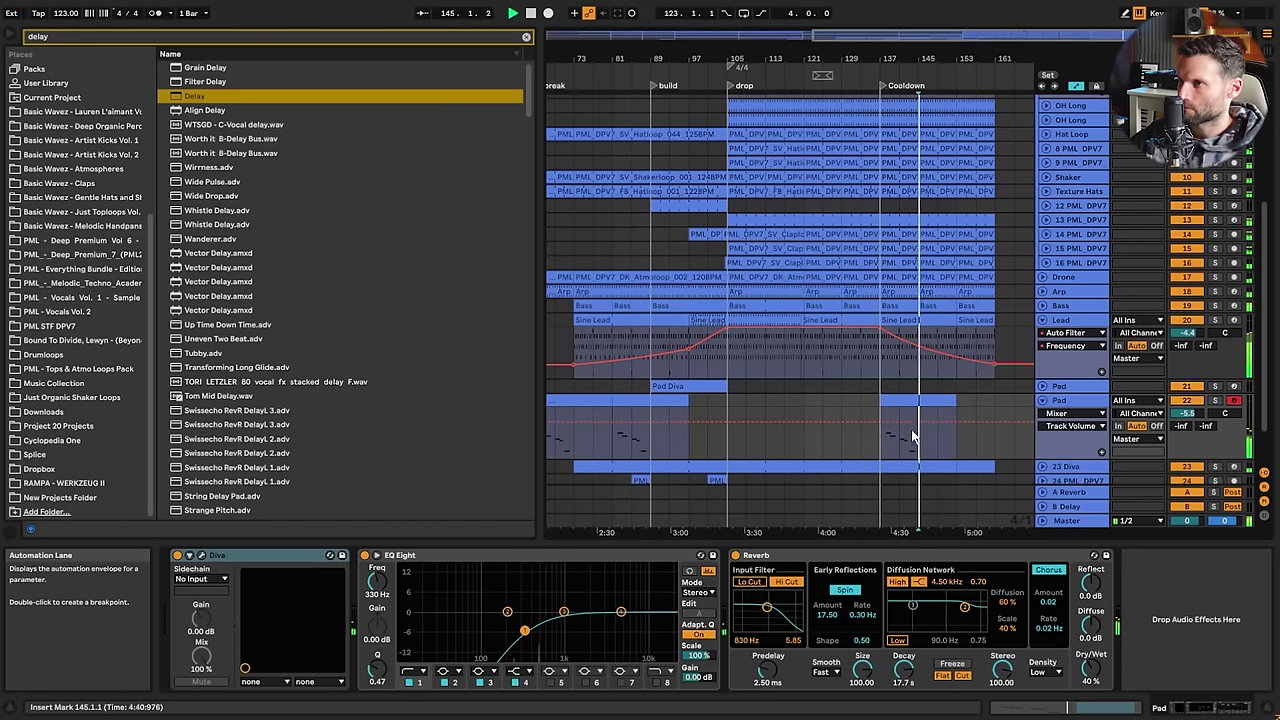
{"action": "left_click", "coordinate": [893, 401]}
{"action": "left_click", "coordinate": [914, 440]}
{"action": "key", "text": "space"}
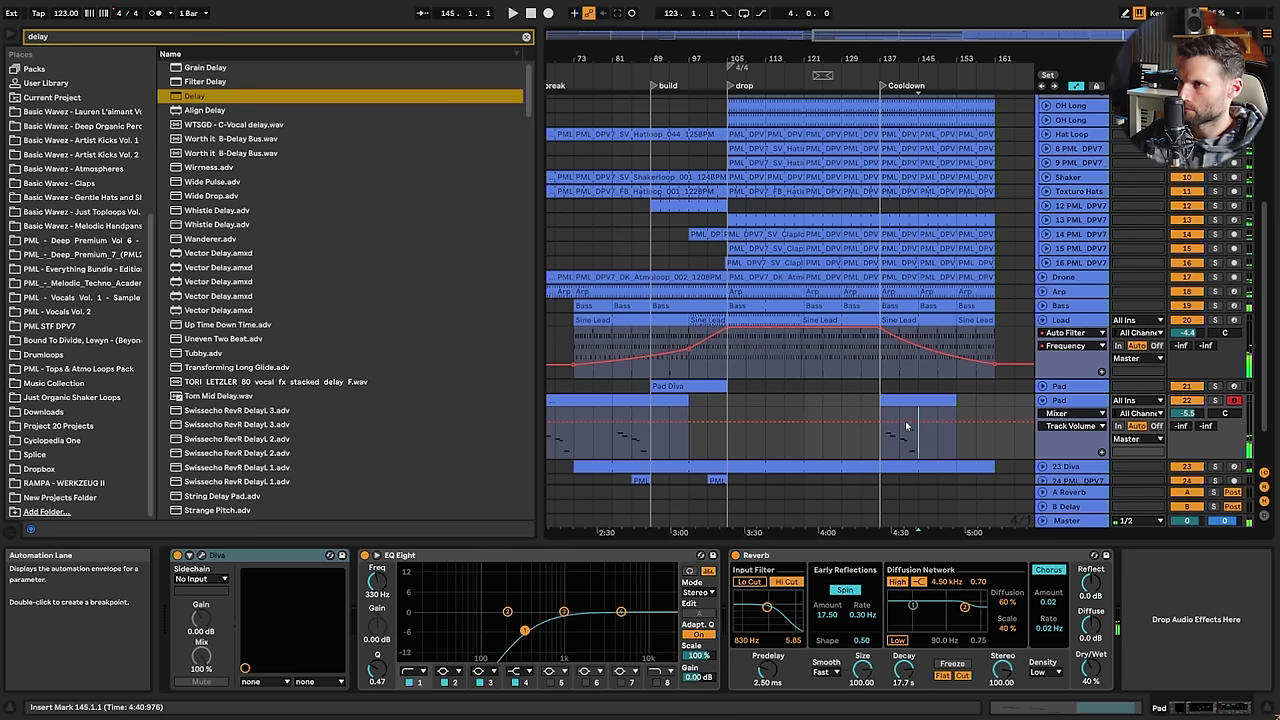
{"action": "key", "text": "ctrl+e"}
{"action": "left_click", "coordinate": [903, 401]}
{"action": "left_click", "coordinate": [932, 401]}
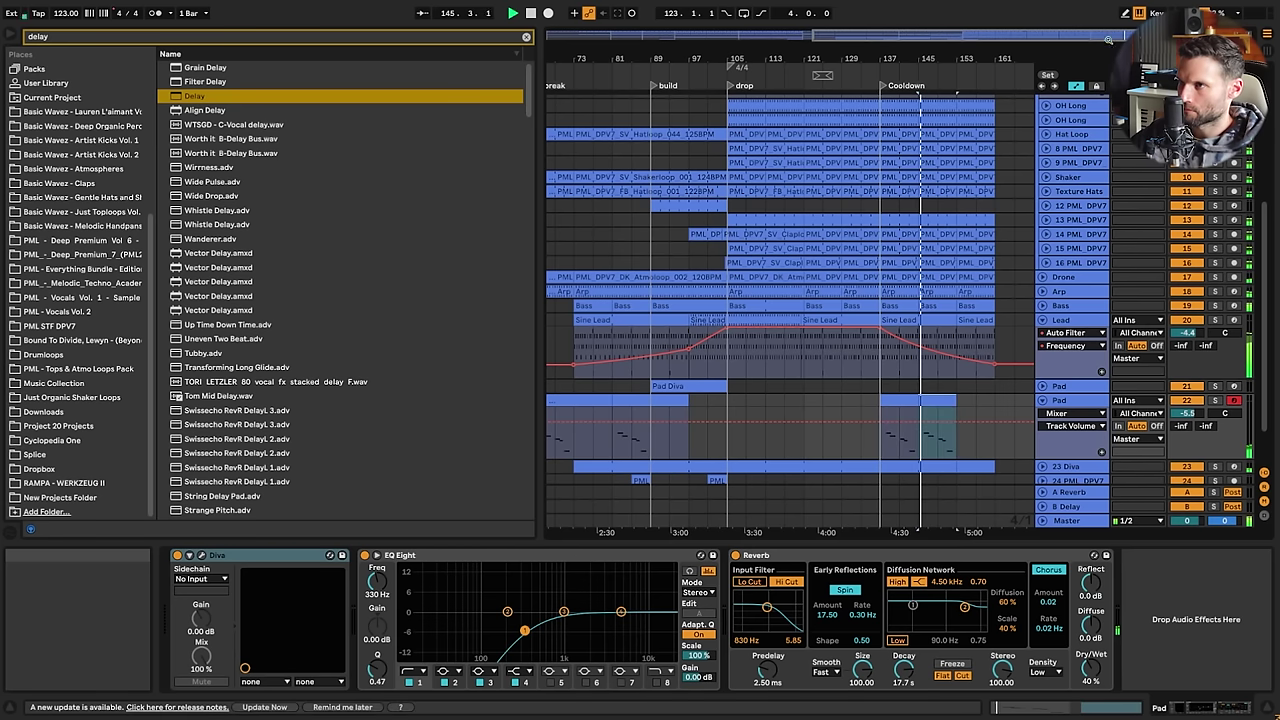
Raise the last three notes of the Pad clip at bars 145 to 153 to D3, C#3 and B2
{"action": "double_click", "coordinate": [936, 402]}
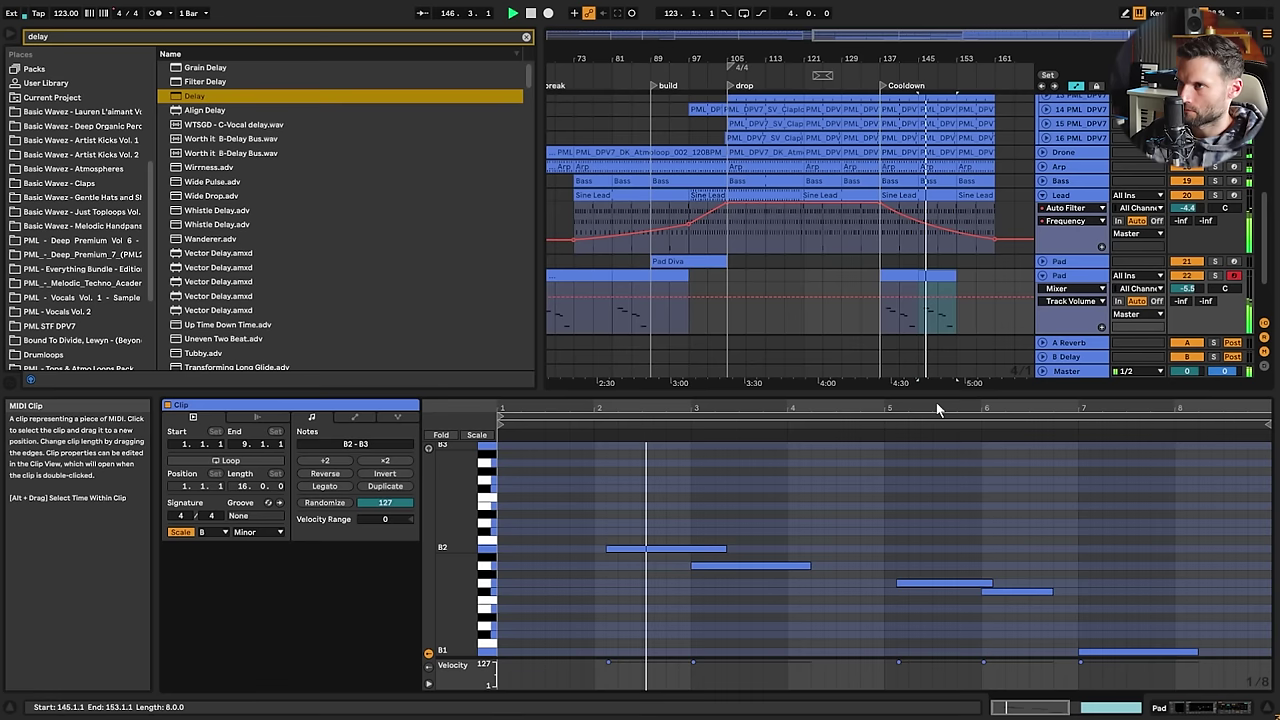
{"action": "left_click", "coordinate": [945, 582]}
{"action": "left_click_drag", "start_coordinate": [948, 581], "coordinate": [948, 523]}
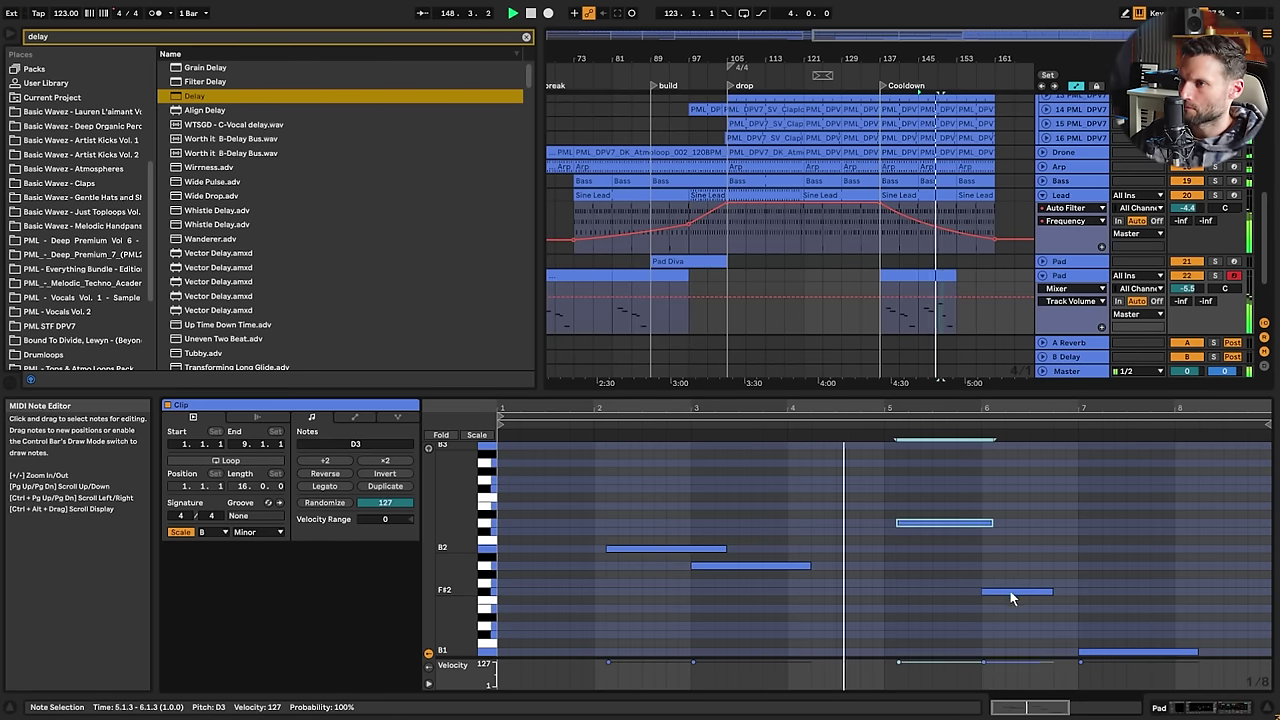
{"action": "left_click_drag", "start_coordinate": [1011, 591], "coordinate": [1010, 533]}
{"action": "scroll", "coordinate": [1128, 589], "scroll_direction": "down", "scroll_amount": 2}
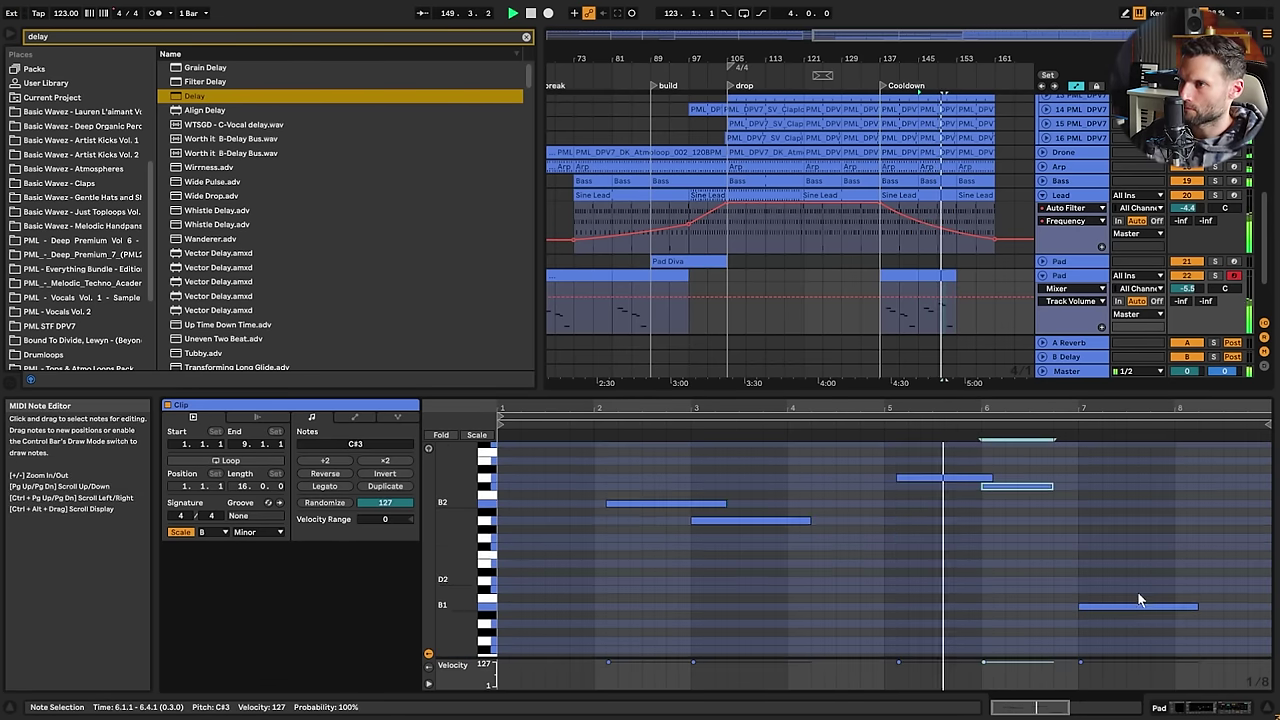
{"action": "left_click", "coordinate": [1118, 606]}
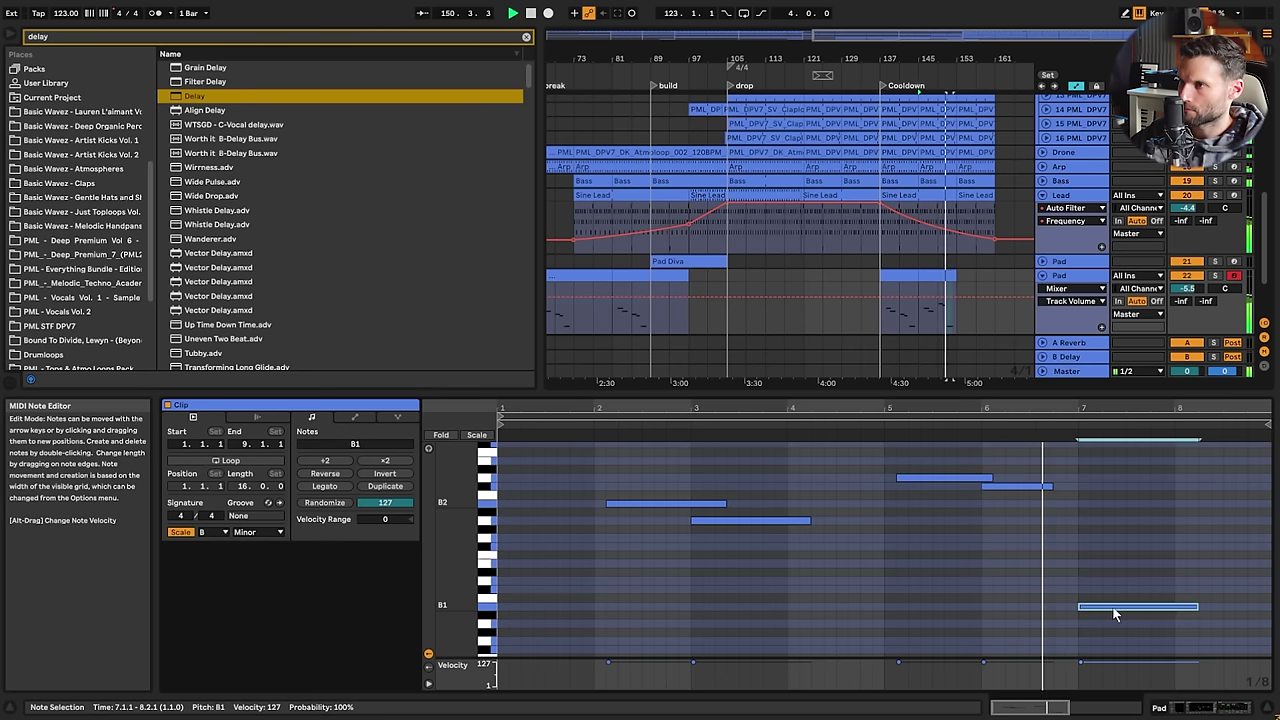
{"action": "key", "text": "shift+Up"}
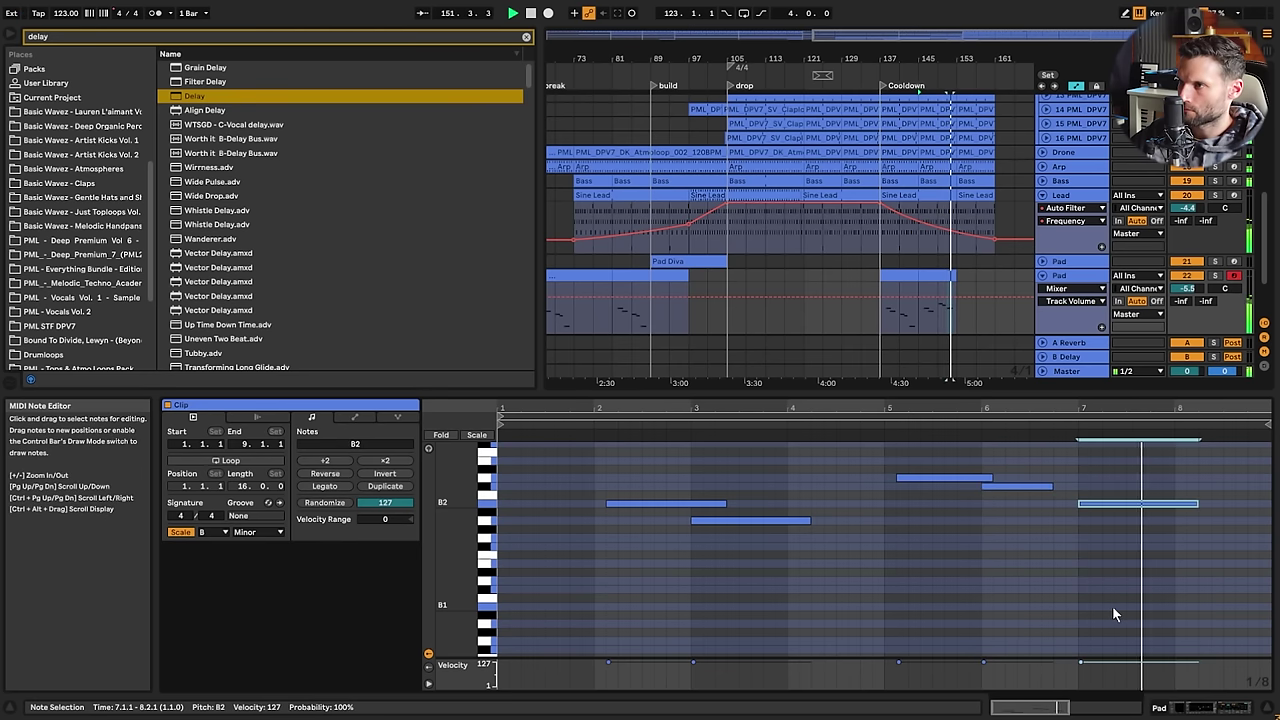
Duplicate the two Cooldown Pad clips at bars 137 to 153 on track 22 so they also fill bars 153 to 169
{"action": "left_click", "coordinate": [935, 277]}
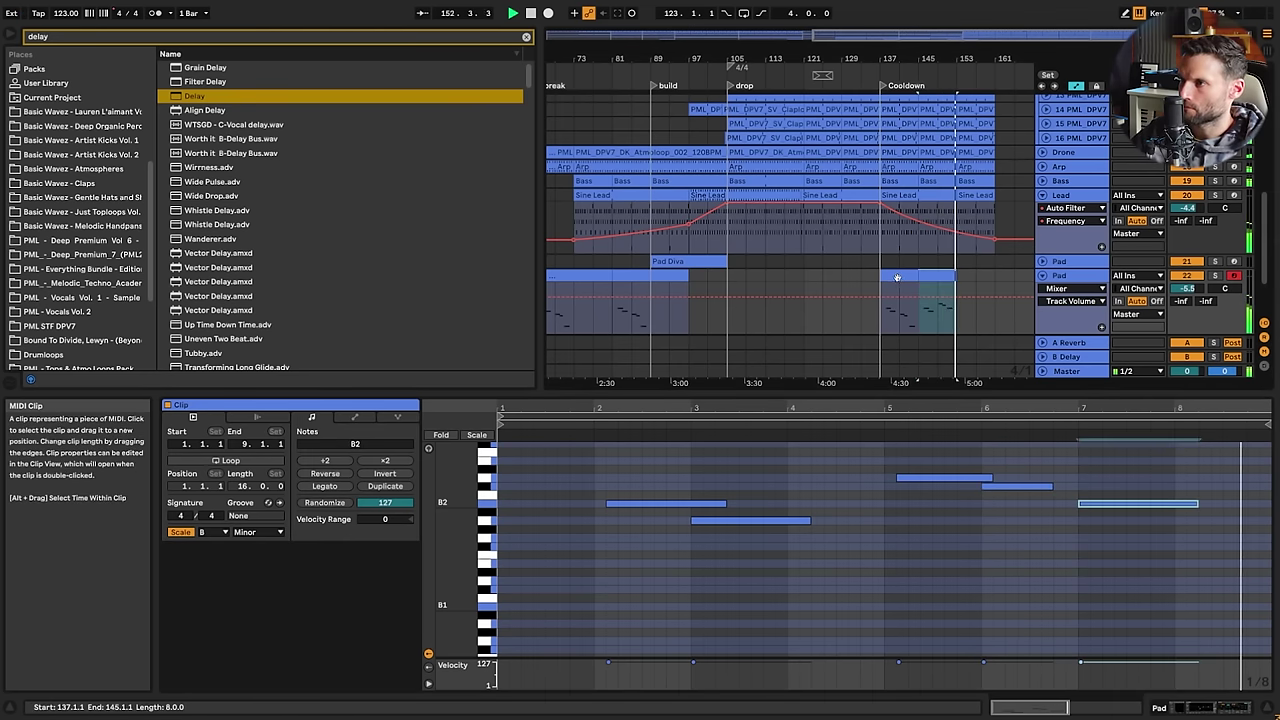
{"action": "left_click", "coordinate": [896, 277], "text": "shift"}
{"action": "key", "text": "ctrl+d"}
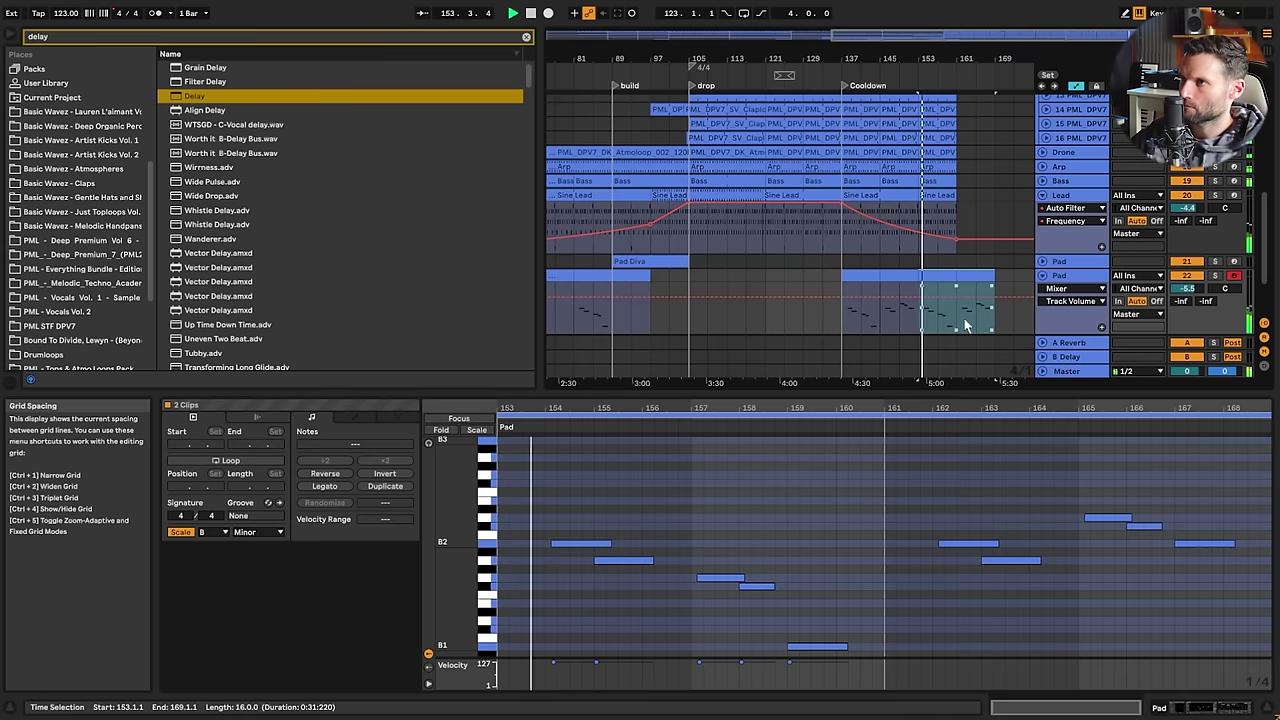
{"action": "left_click", "coordinate": [990, 274]}
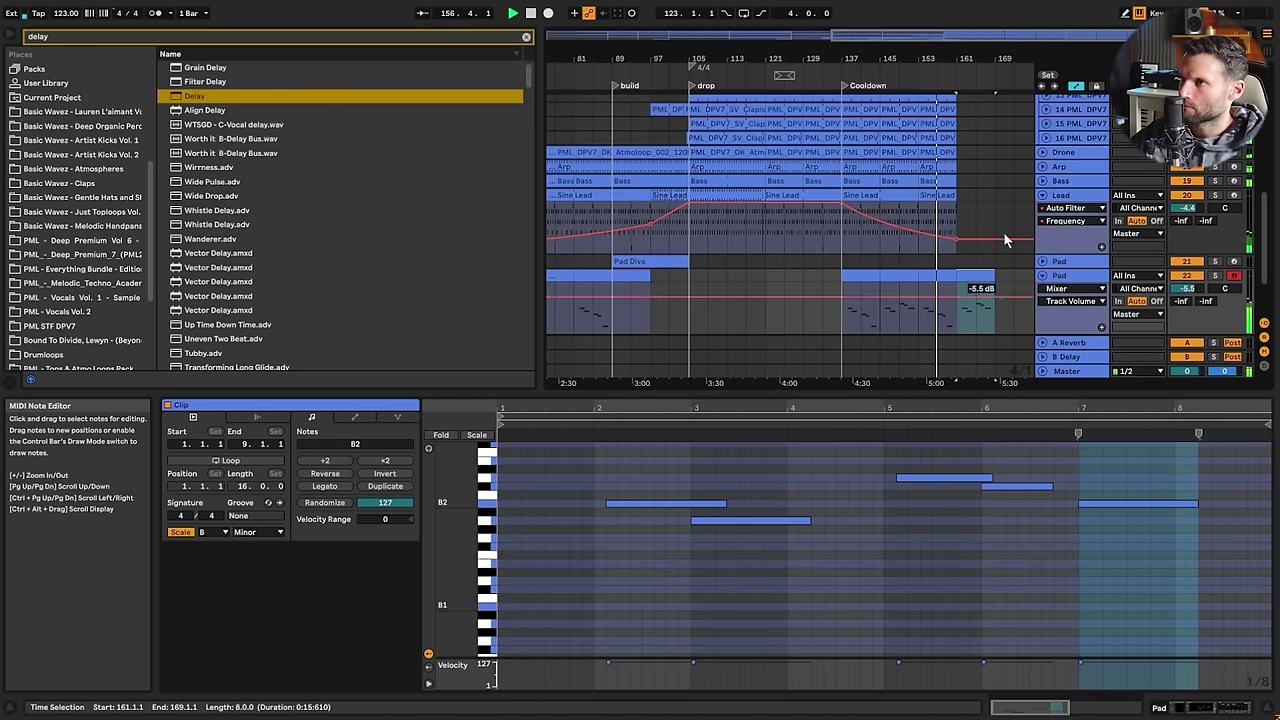
Fold the drum group and duplicate bars 153 to 161 of the group, Drone, Arp, Bass and Lead tracks over bars 161 to 169
{"action": "scroll", "coordinate": [974, 188], "scroll_direction": "up", "scroll_amount": 10}
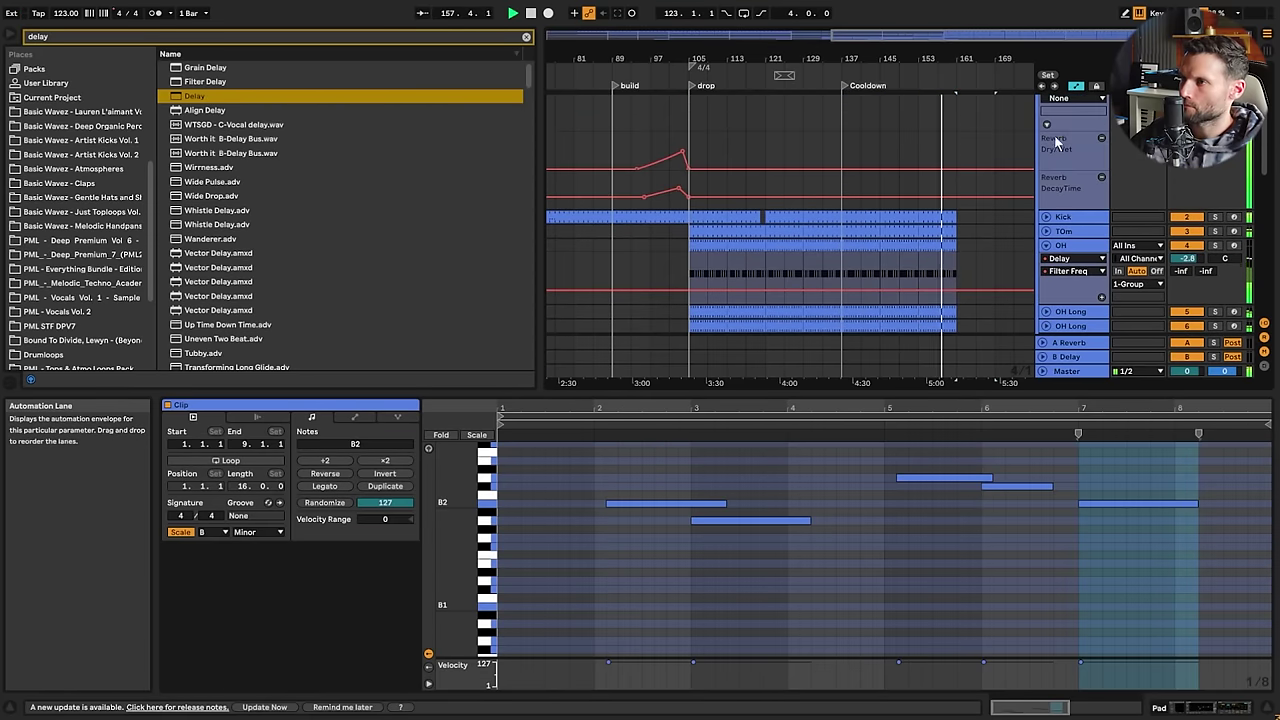
{"action": "left_click", "coordinate": [1046, 245]}
{"action": "scroll", "coordinate": [1064, 212], "scroll_direction": "up", "scroll_amount": 2}
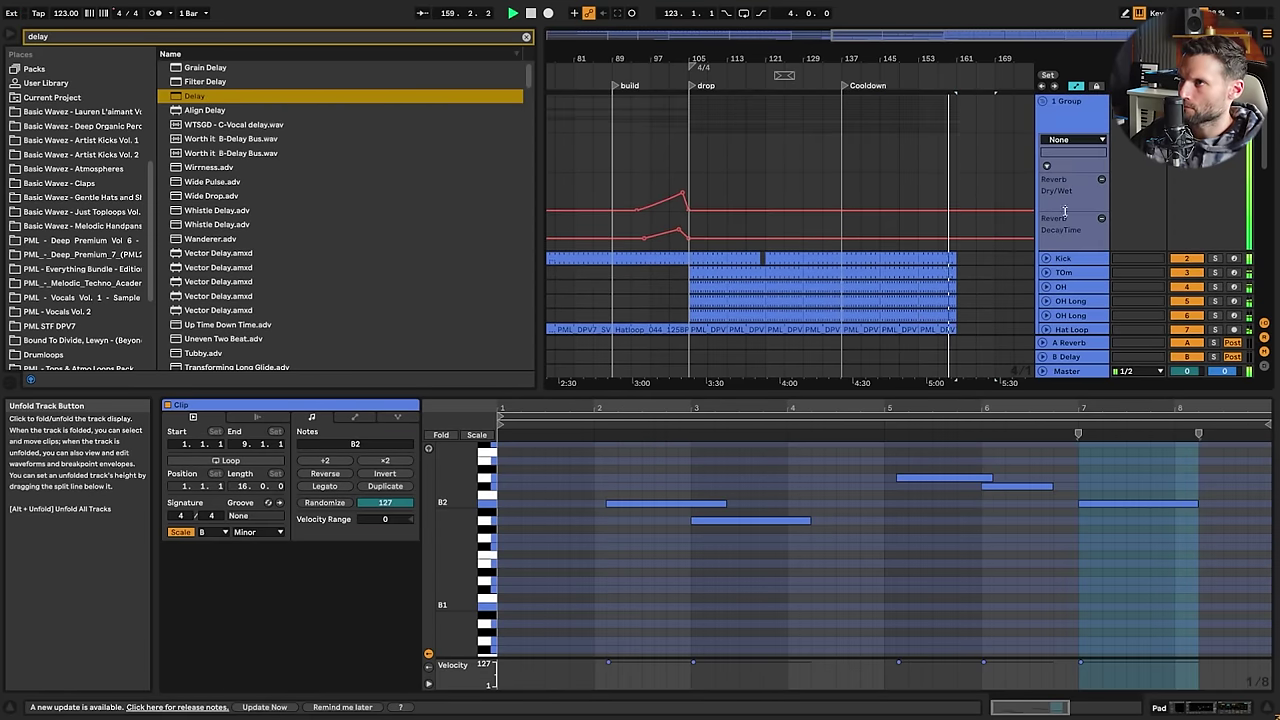
{"action": "left_click", "coordinate": [1044, 103]}
{"action": "left_click_drag", "start_coordinate": [918, 118], "coordinate": [959, 187]}
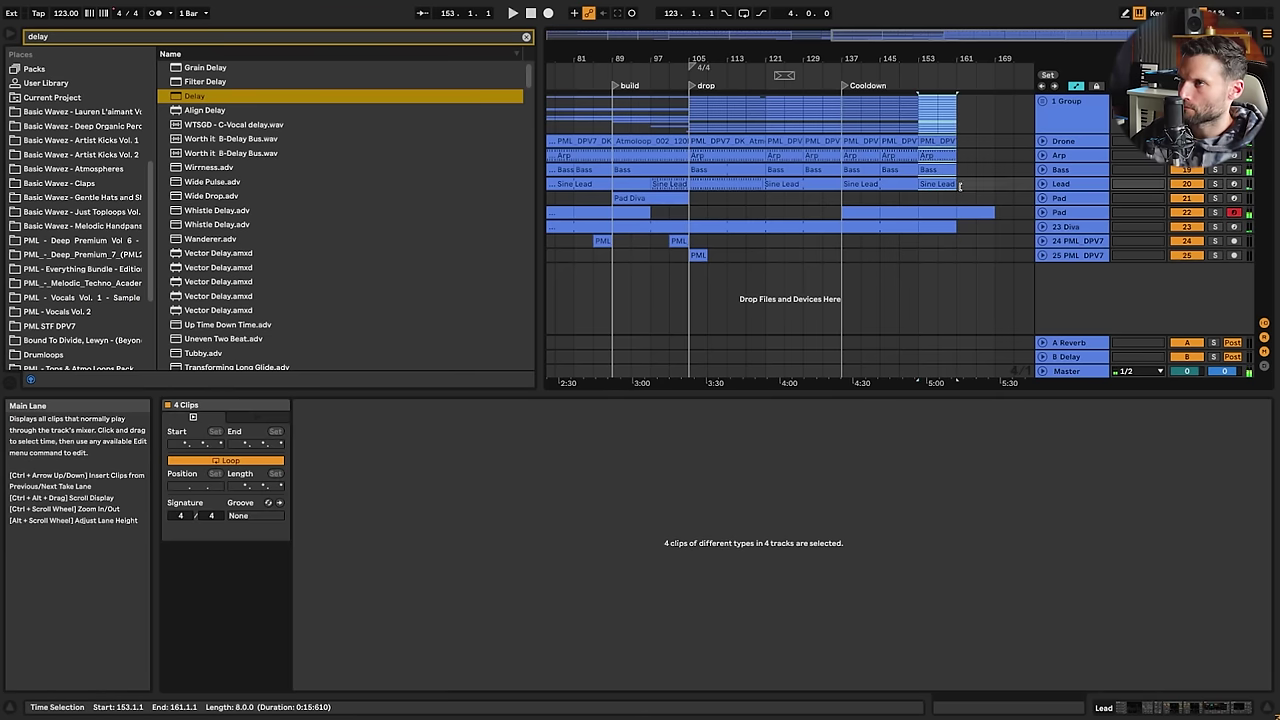
{"action": "key", "text": "ctrl+d"}
Play the track from bar 133 and smooth out the jump at bar 161 in the Lead track's Auto Filter frequency automation
{"action": "left_click", "coordinate": [1044, 227]}
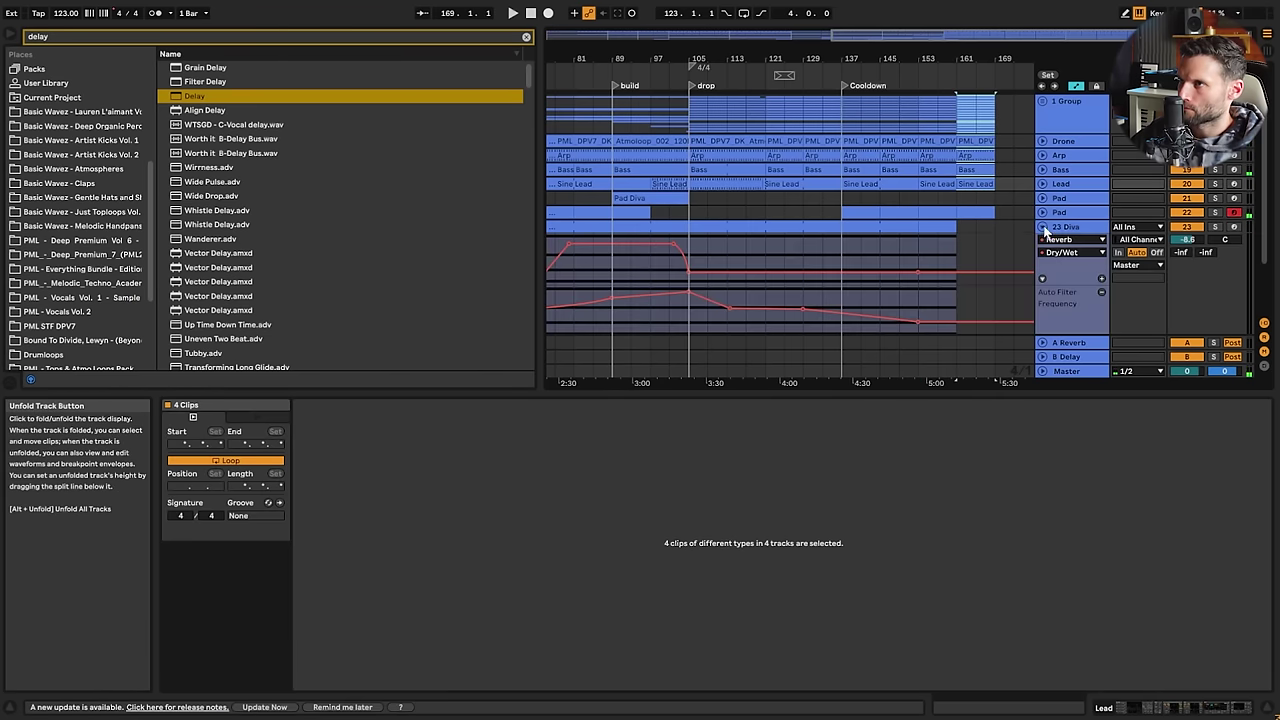
{"action": "left_click", "coordinate": [890, 212]}
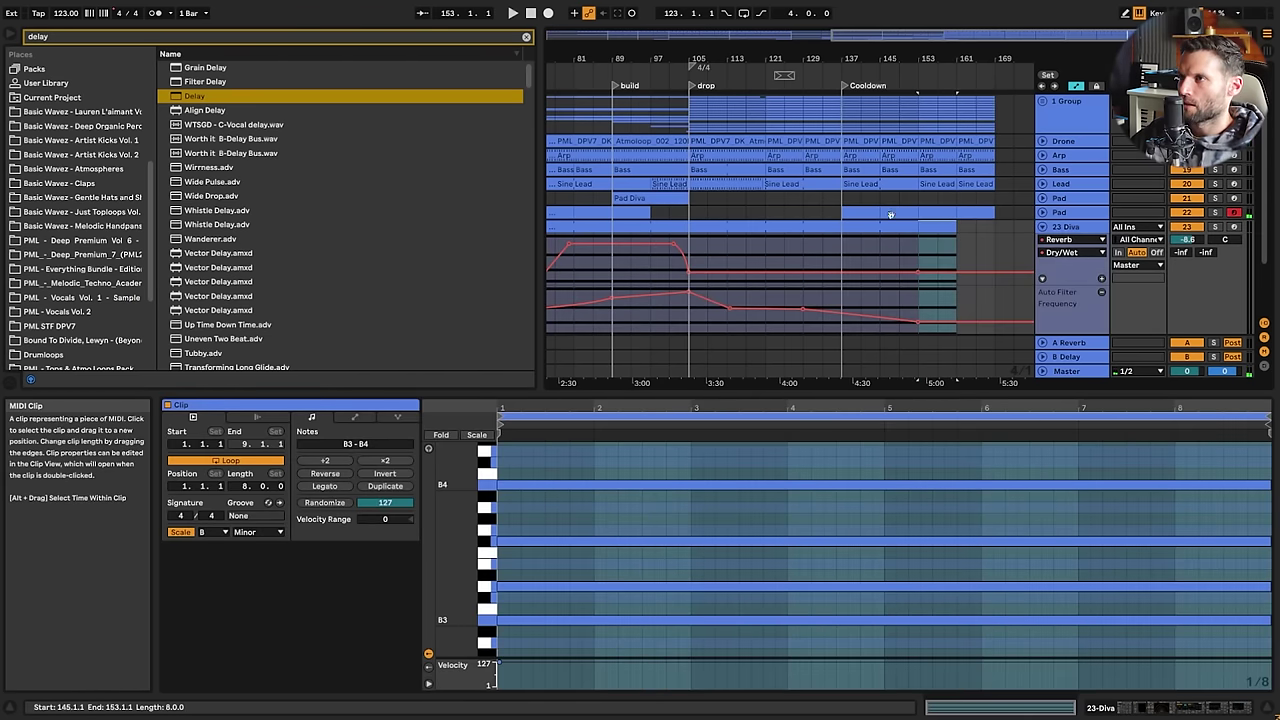
{"action": "left_click", "coordinate": [824, 197]}
{"action": "scroll", "coordinate": [1052, 256], "scroll_direction": "down", "scroll_amount": 3}
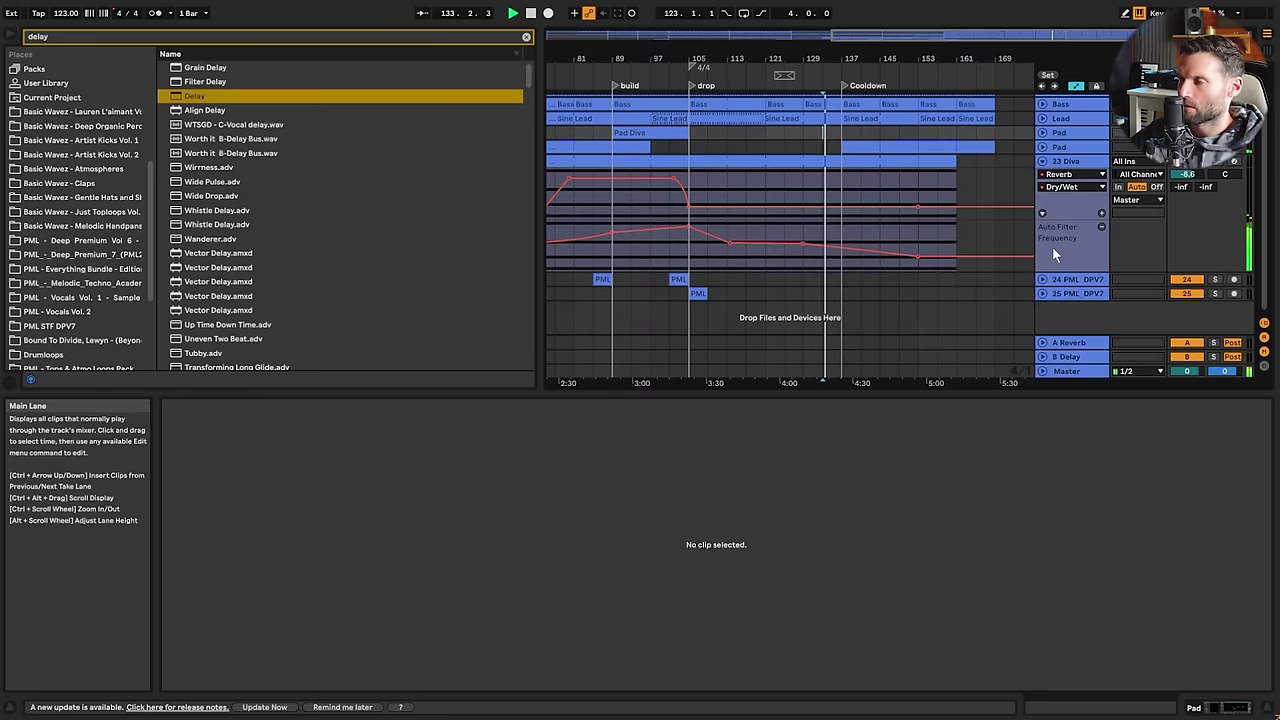
{"action": "scroll", "coordinate": [1046, 246], "scroll_direction": "up", "scroll_amount": 3}
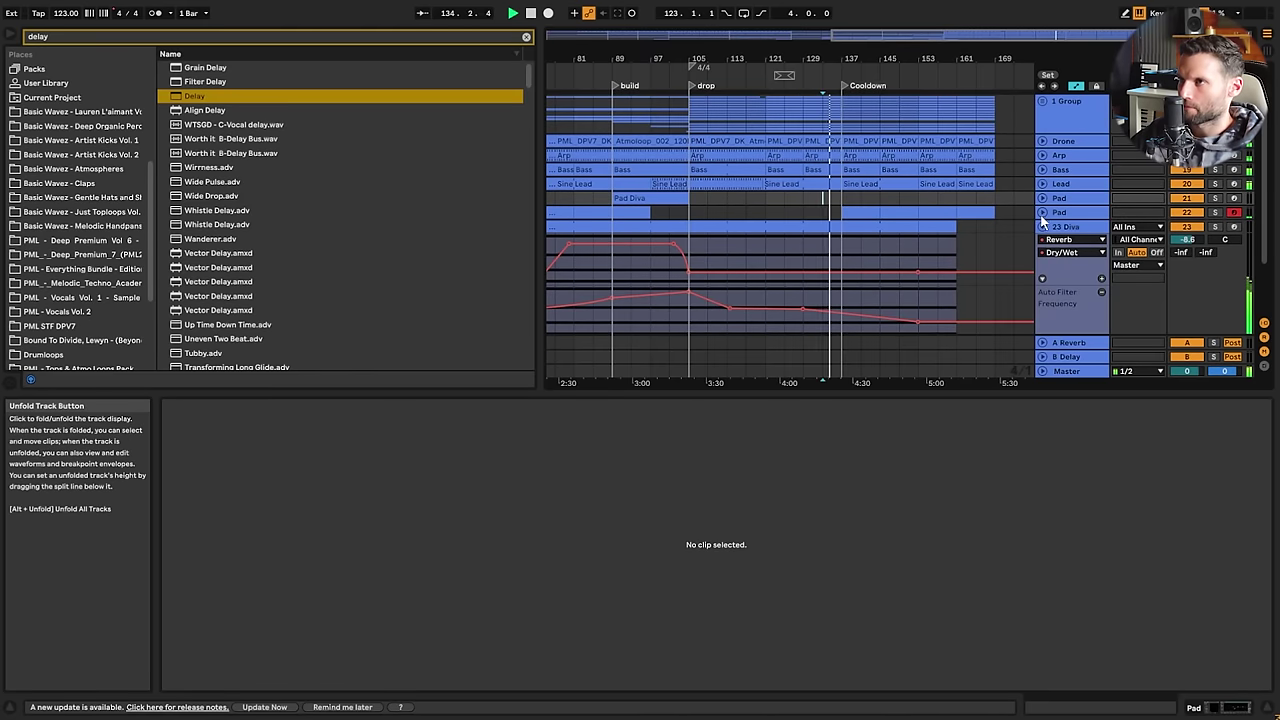
{"action": "left_click", "coordinate": [1042, 213]}
{"action": "left_click", "coordinate": [1043, 184]}
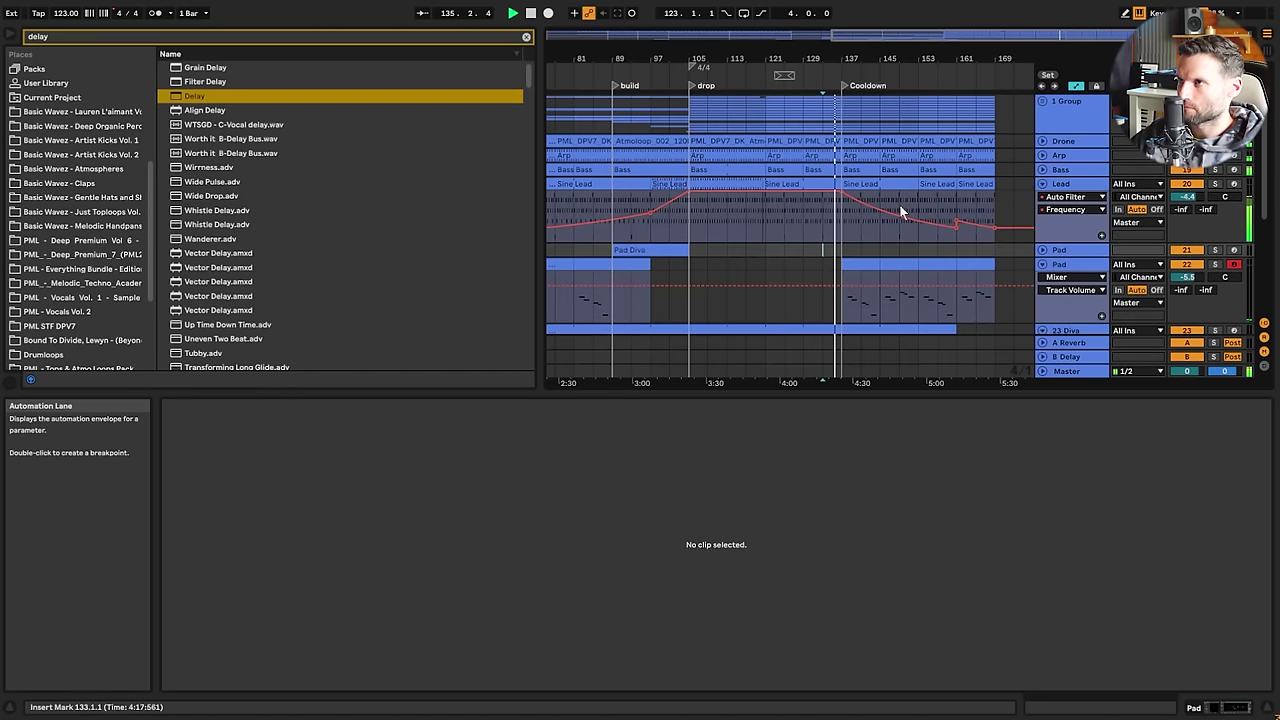
{"action": "left_click", "coordinate": [1043, 156]}
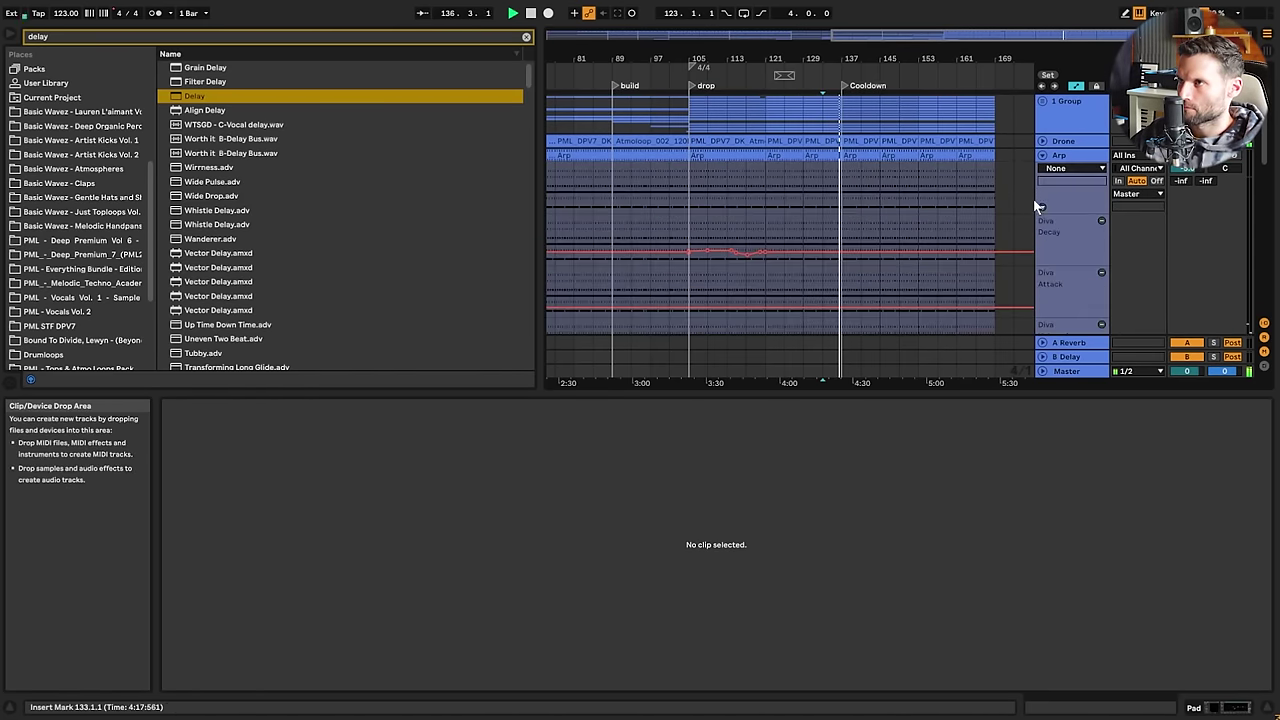
{"action": "scroll", "coordinate": [958, 250], "scroll_direction": "down", "scroll_amount": 8}
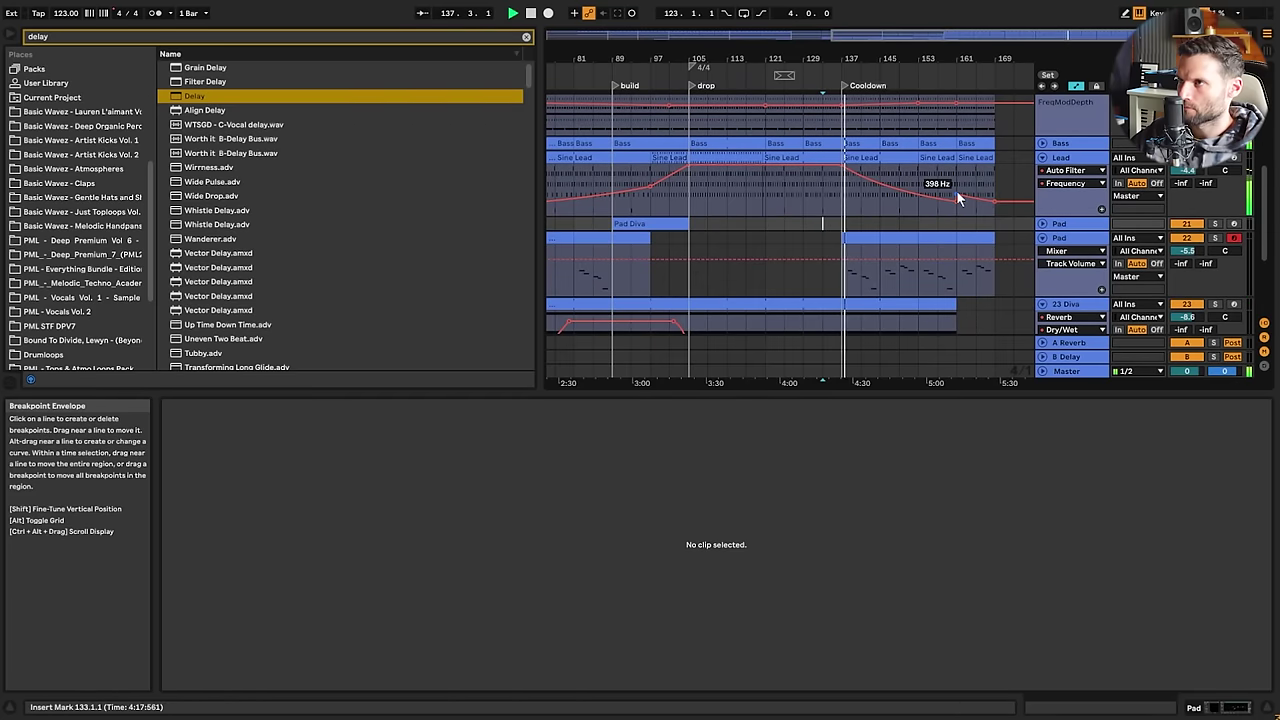
Copy the Arp's FreqModDepth automation from bars 17 to 33 onto bars 153 to 169 and blend it into a steady rise across the Cooldown
{"action": "double_click", "coordinate": [988, 35]}
{"action": "scroll", "coordinate": [1006, 189], "scroll_direction": "up", "scroll_amount": 3}
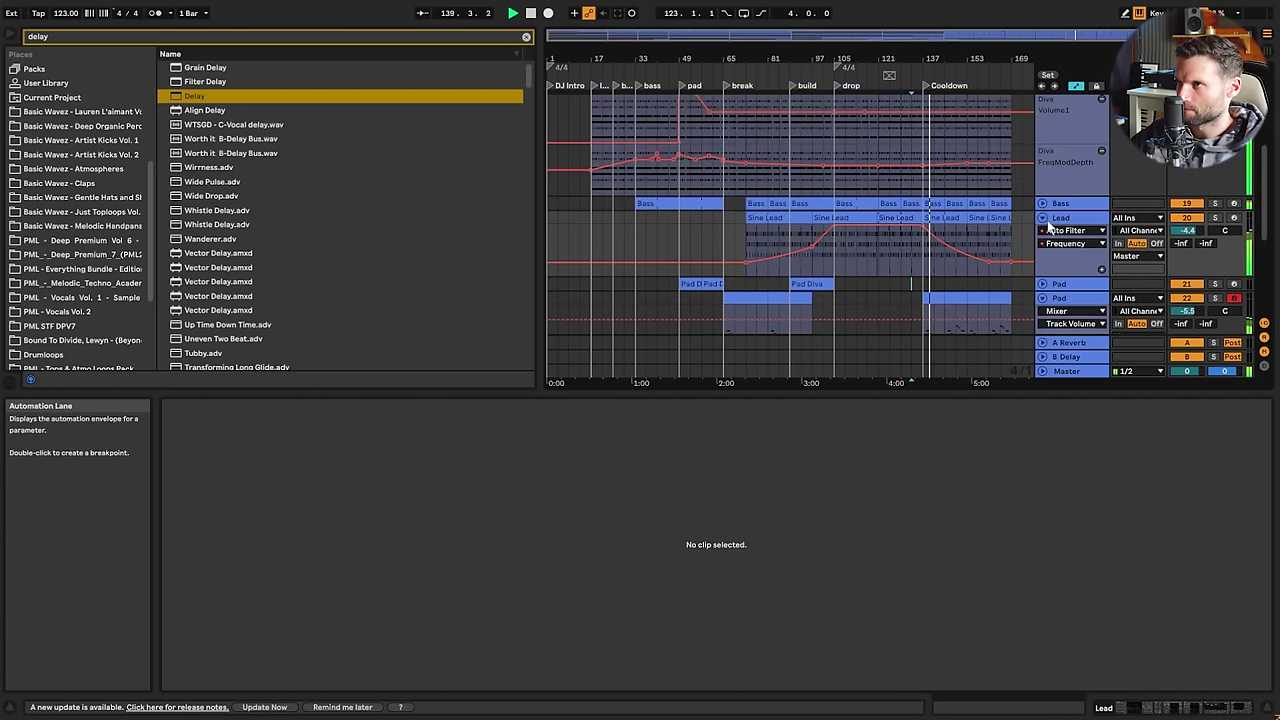
{"action": "scroll", "coordinate": [1062, 225], "scroll_direction": "up", "scroll_amount": 3}
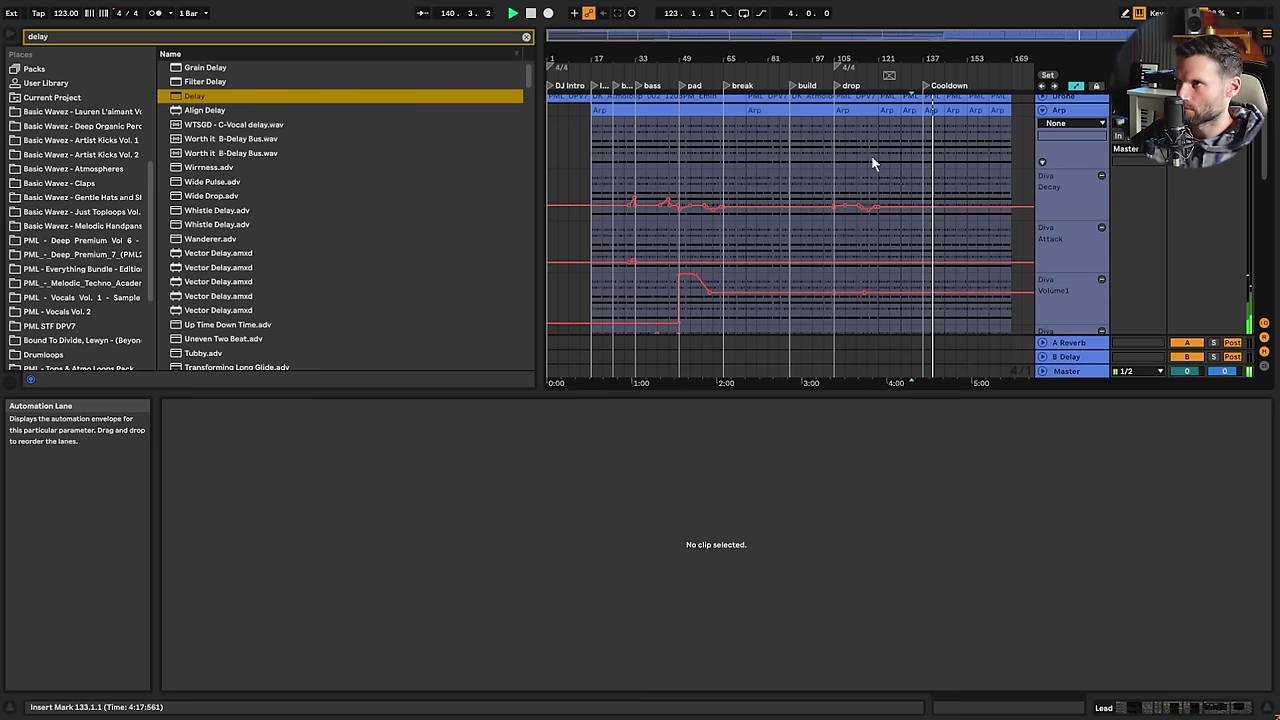
{"action": "left_click_drag", "start_coordinate": [592, 274], "coordinate": [635, 280]}
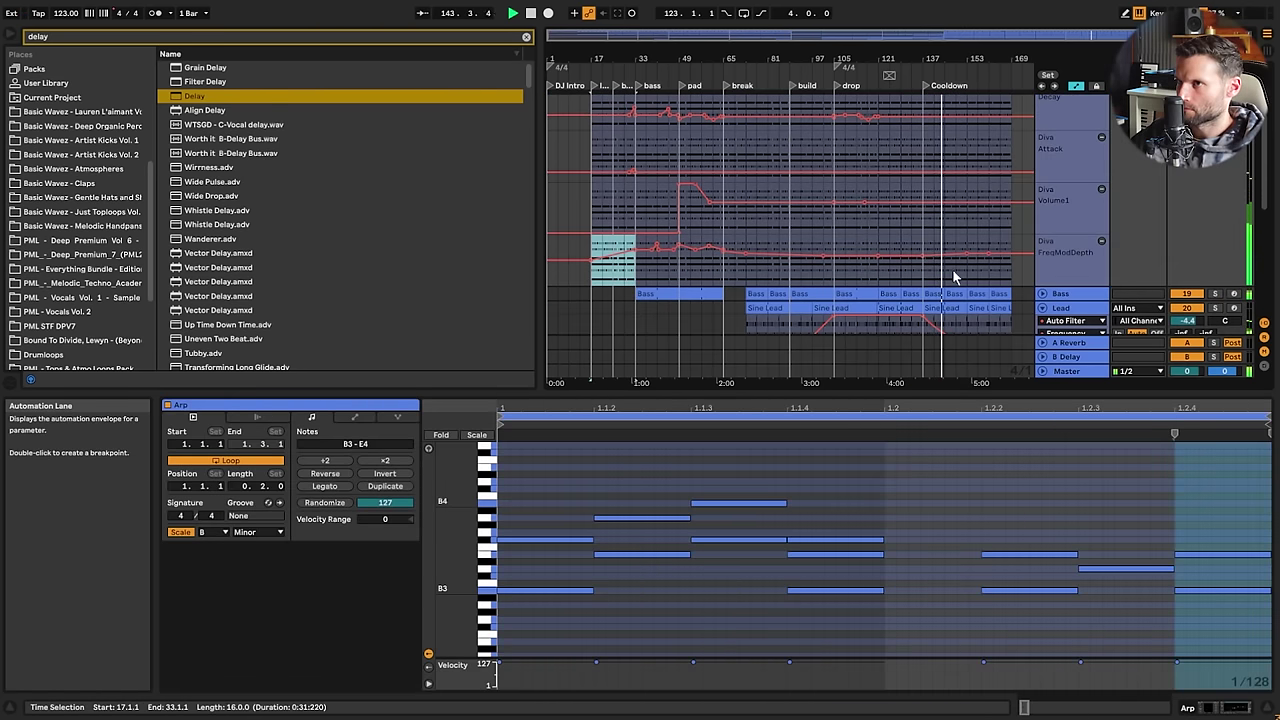
{"action": "left_click_drag", "start_coordinate": [963, 270], "coordinate": [979, 276]}
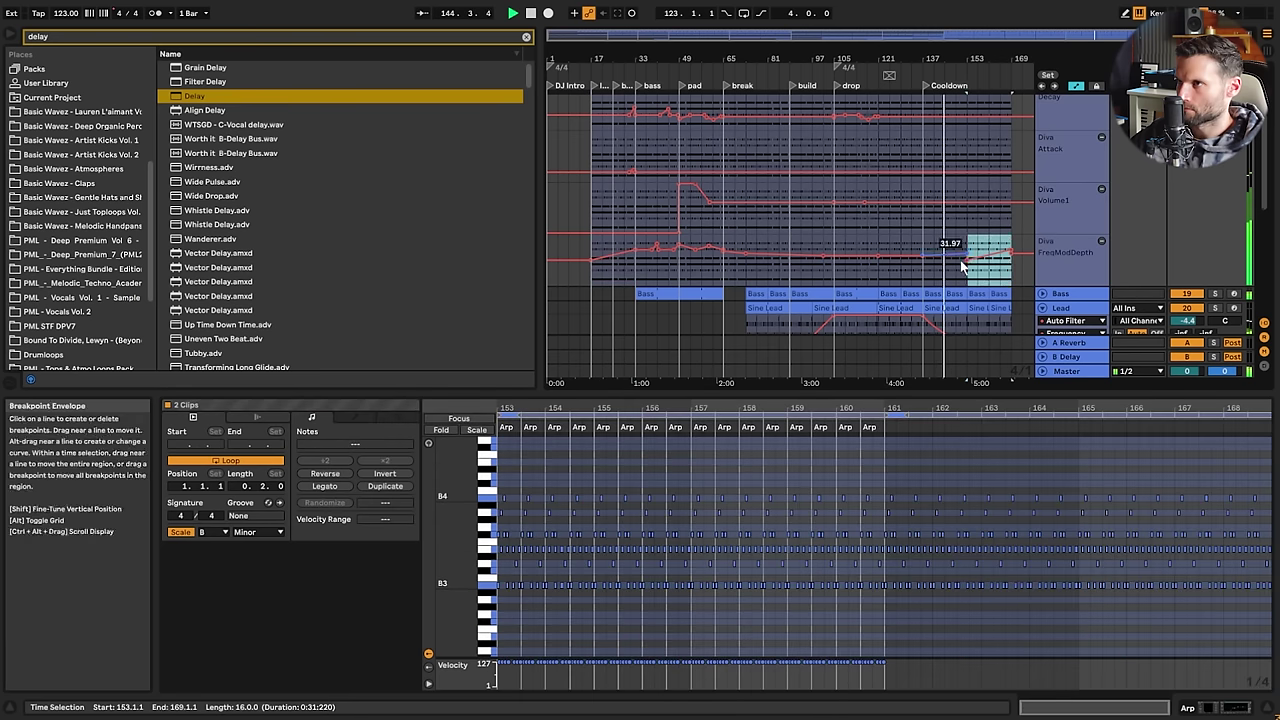
{"action": "left_click", "coordinate": [977, 265]}
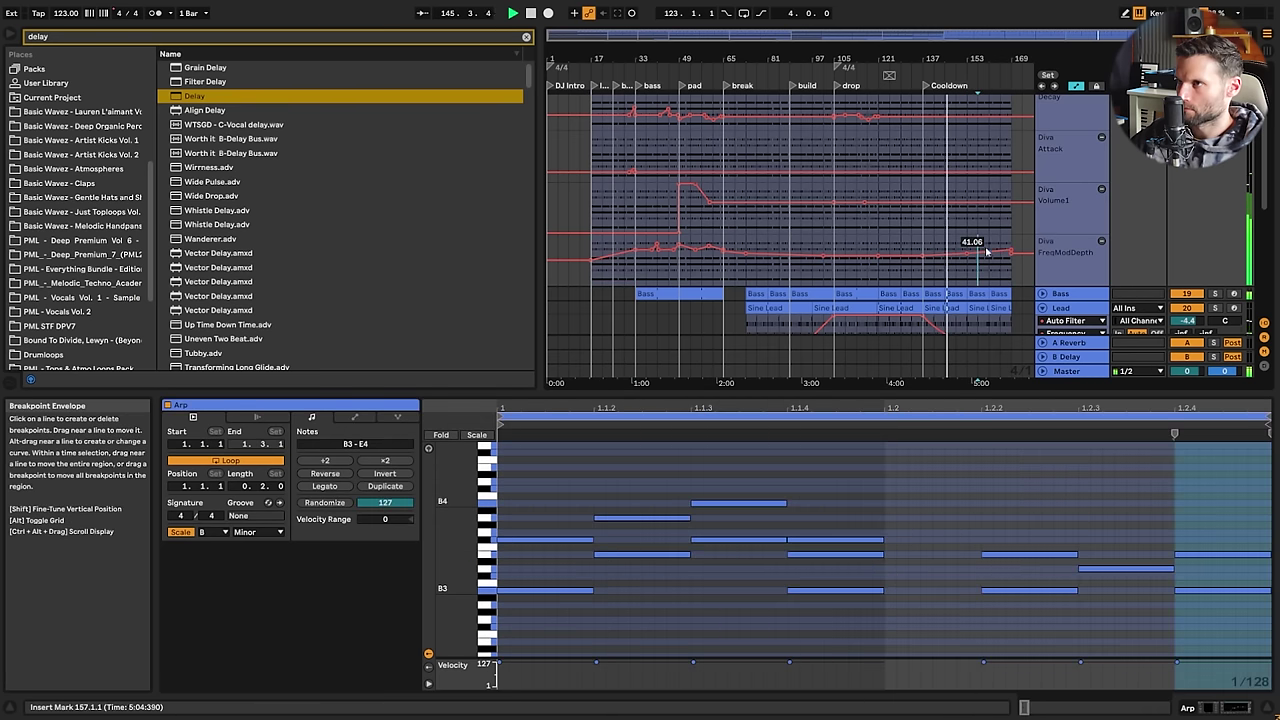
{"action": "scroll", "coordinate": [790, 245], "scroll_direction": "up", "scroll_amount": 1}
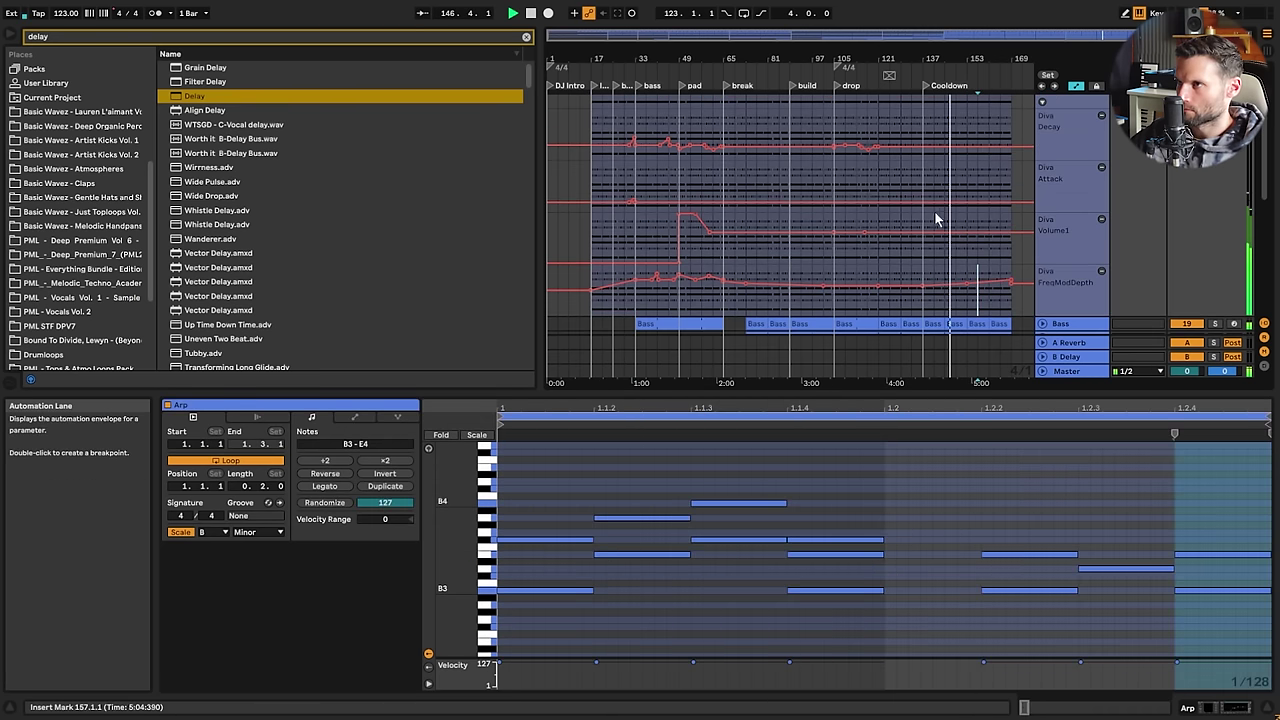
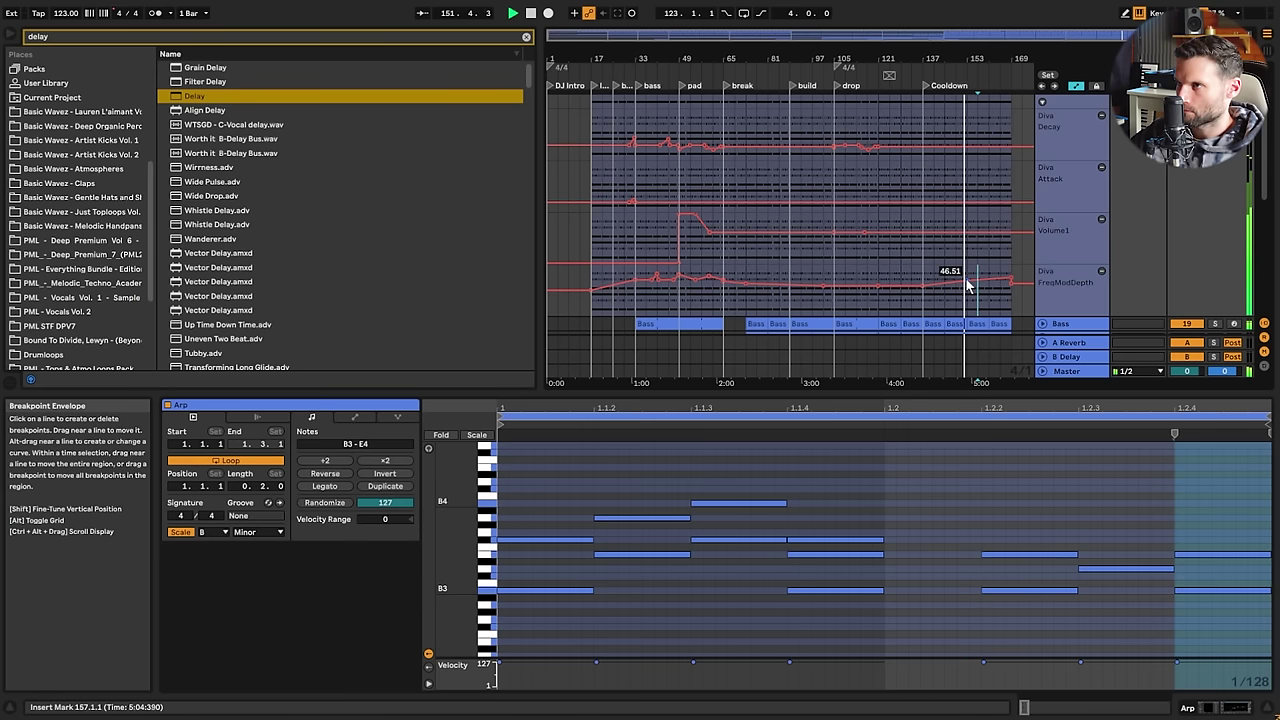
Try raising the third note of the Pad clip at bars 153 to 161 to B2 and its last note to D2
{"action": "scroll", "coordinate": [1000, 296], "scroll_direction": "down", "scroll_amount": 6}
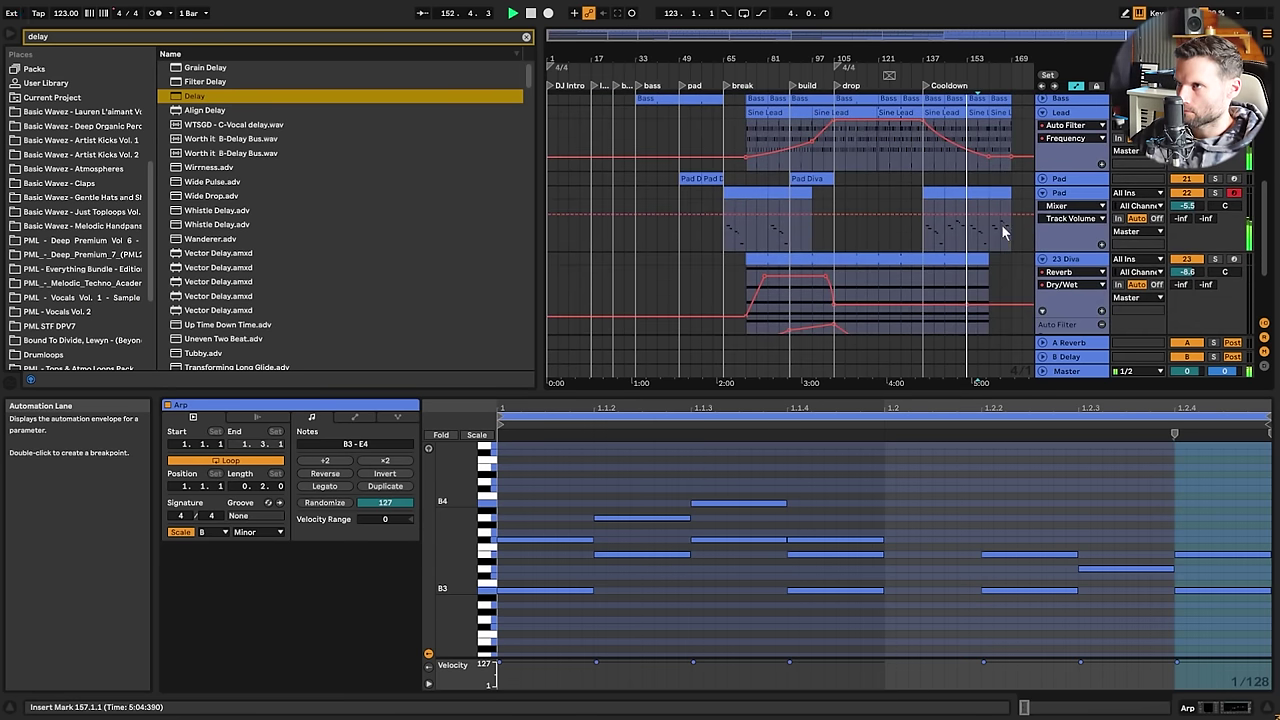
{"action": "left_click", "coordinate": [970, 195]}
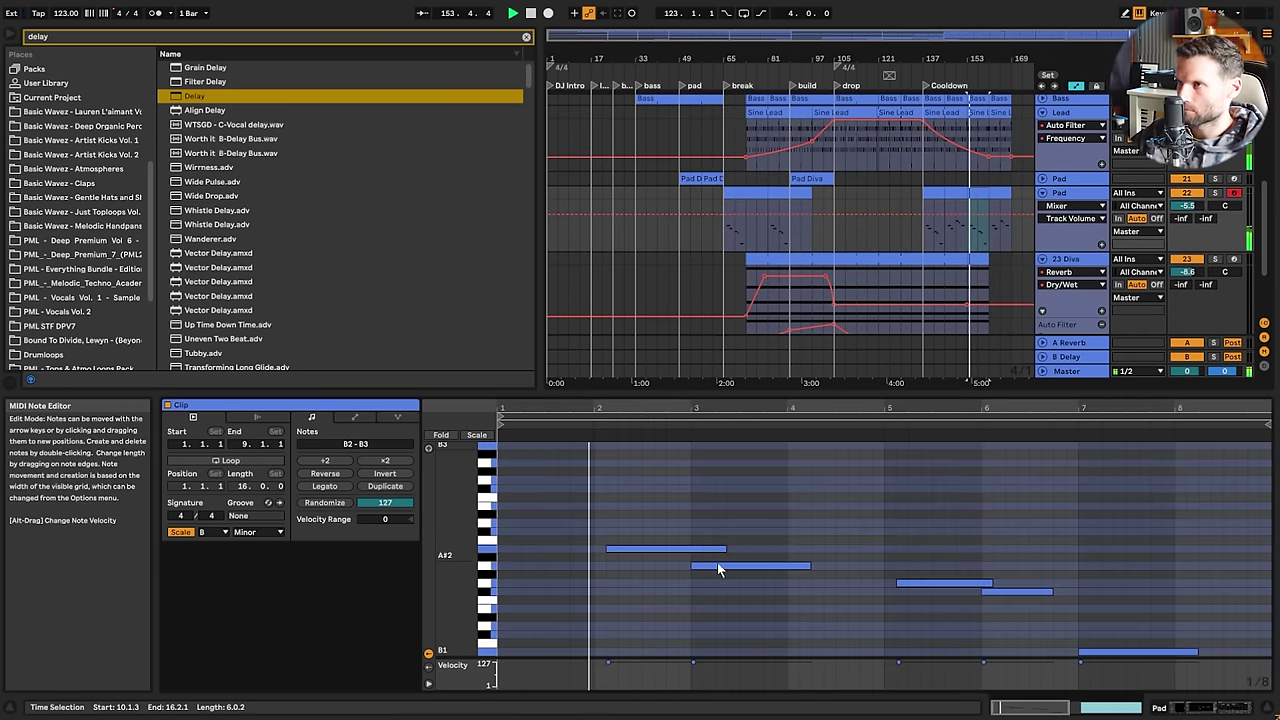
{"action": "left_click", "coordinate": [880, 589]}
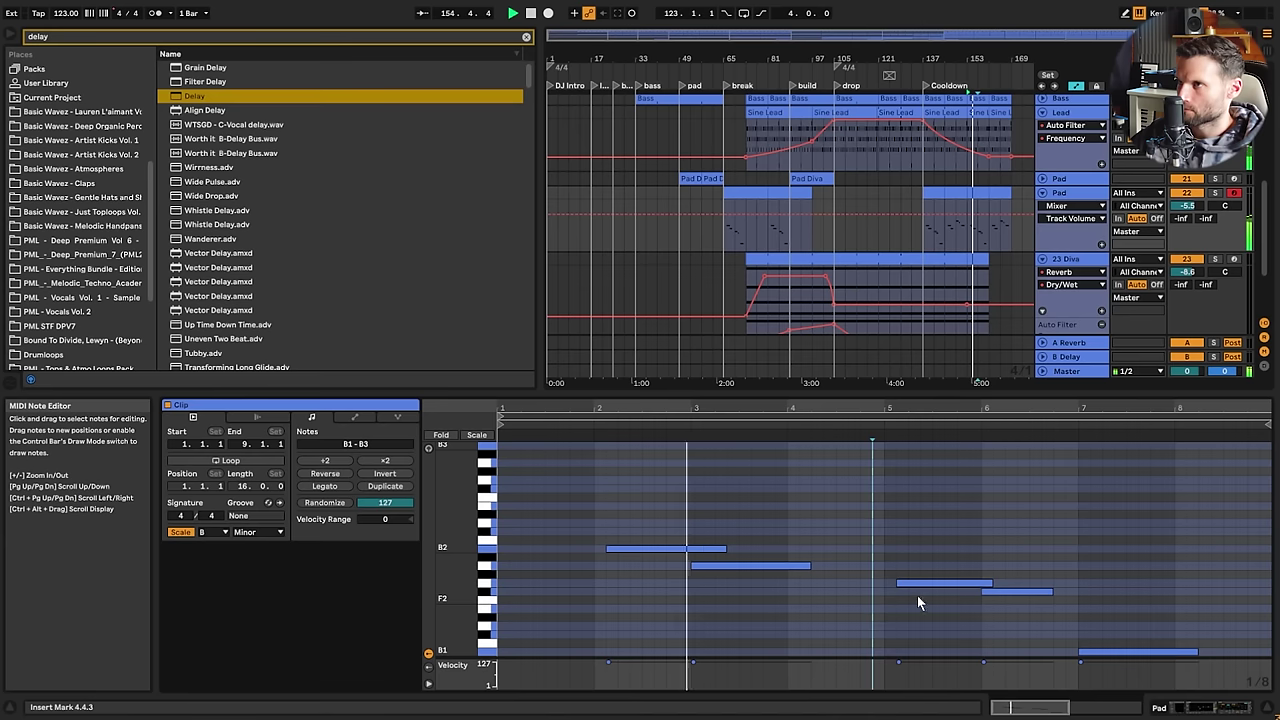
{"action": "left_click", "coordinate": [932, 591]}
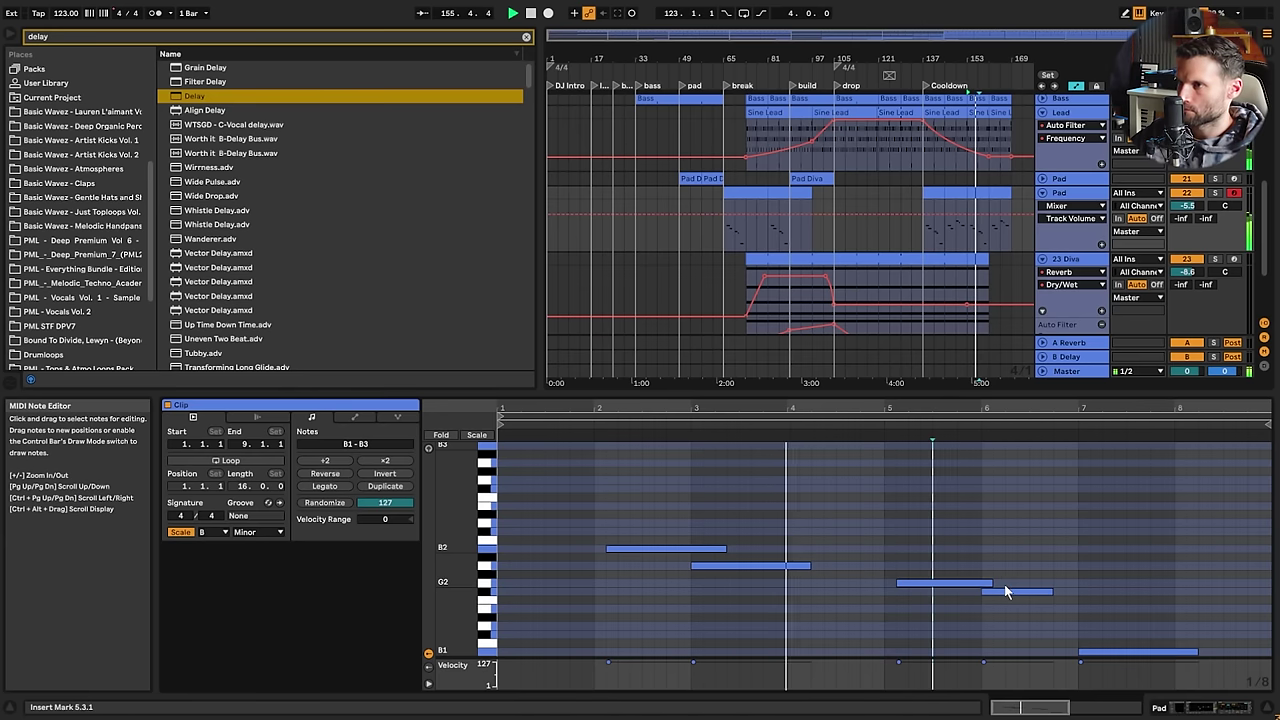
{"action": "left_click_drag", "start_coordinate": [948, 584], "coordinate": [951, 552]}
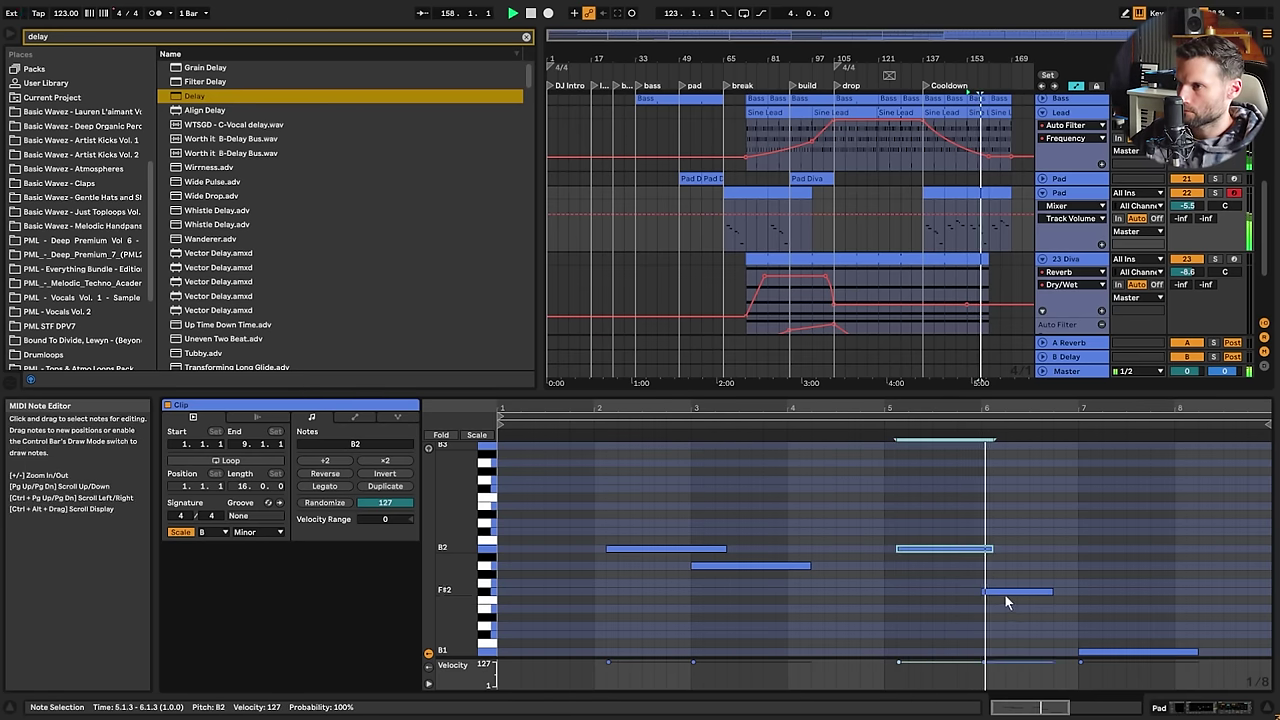
{"action": "left_click_drag", "start_coordinate": [1105, 651], "coordinate": [1103, 632]}
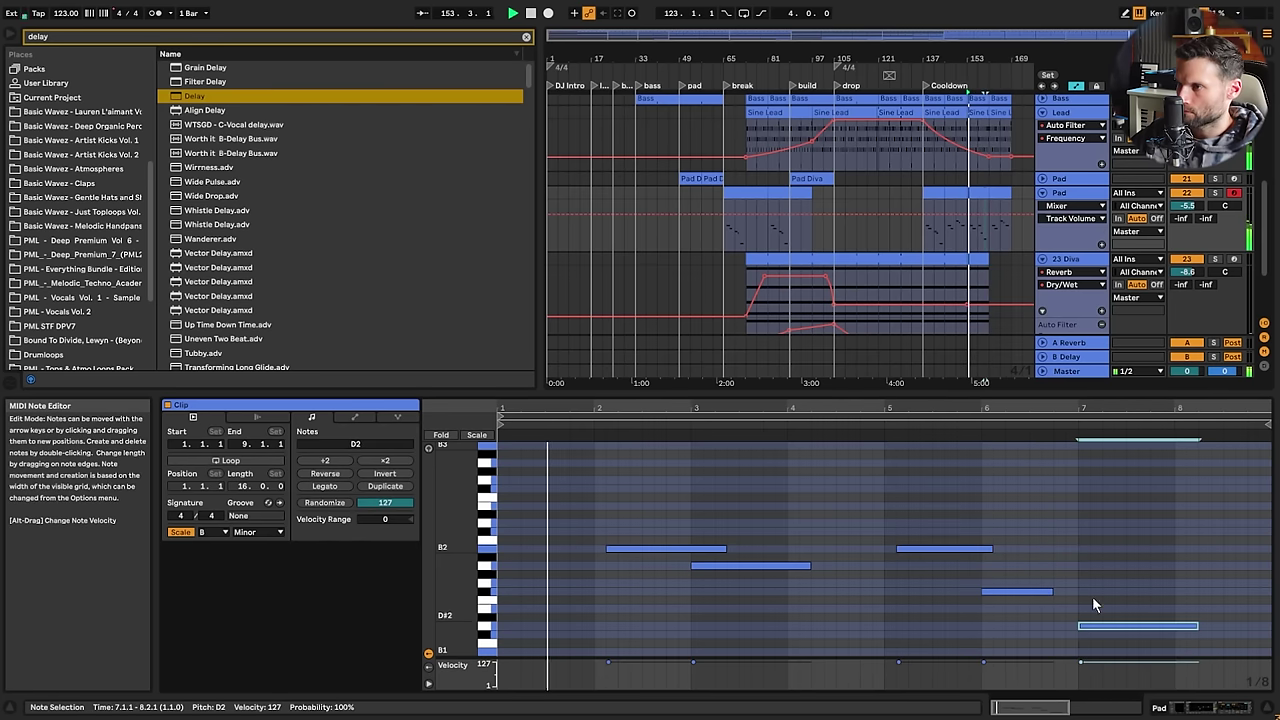
Stop playback and replace the Pad clip at bars 153 to 161 with the varied clip from bars 145 to 153
{"action": "left_click", "coordinate": [978, 240]}
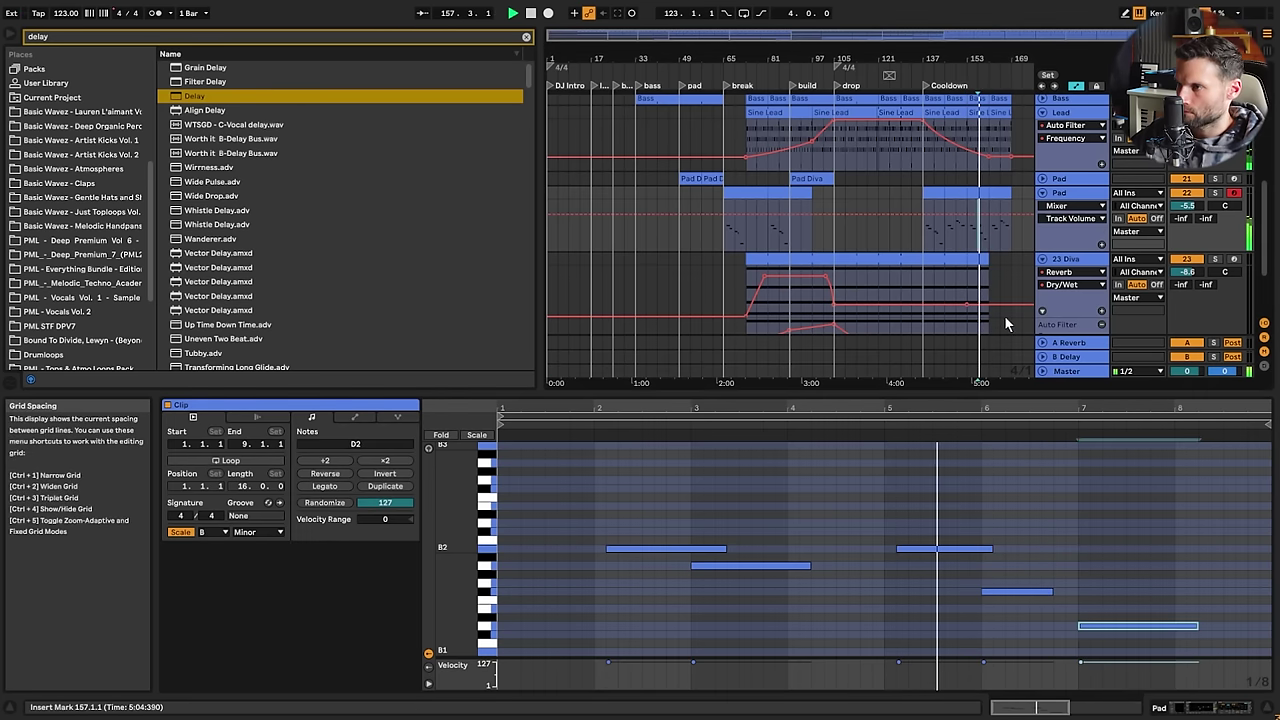
{"action": "left_click", "coordinate": [956, 193]}
{"action": "left_click", "coordinate": [956, 193]}
{"action": "key", "text": "space"}
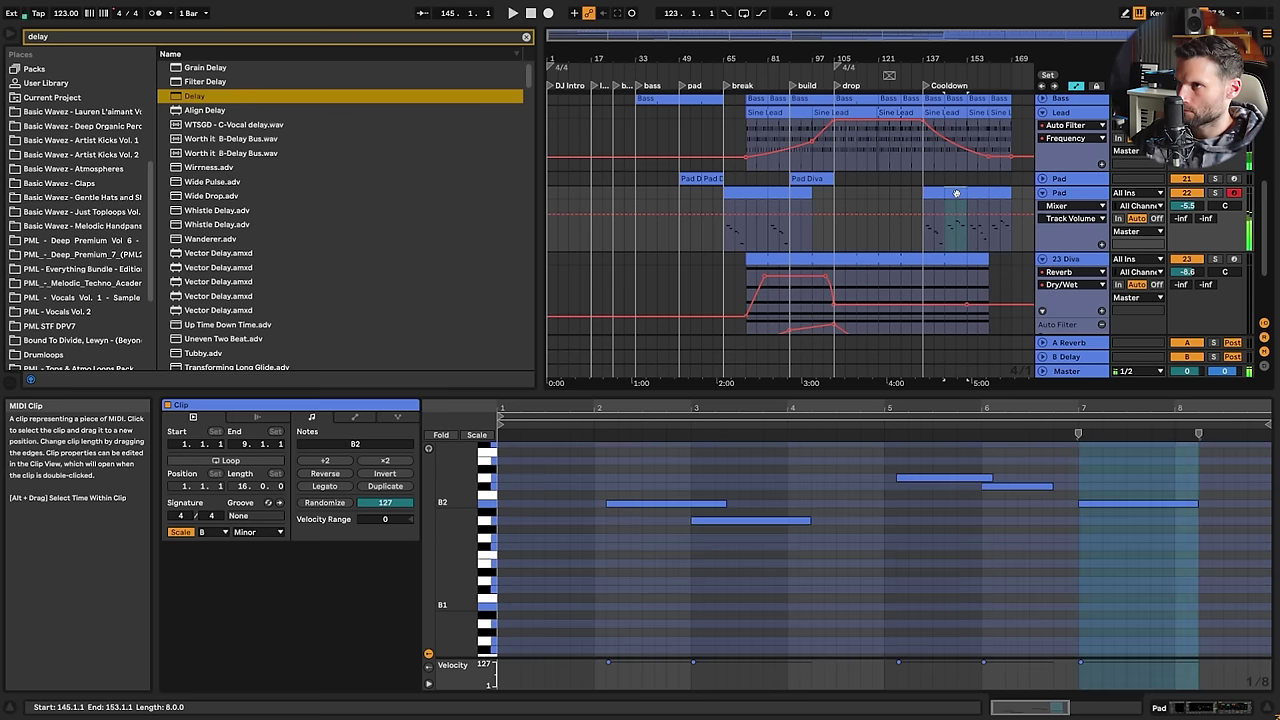
{"action": "left_click", "coordinate": [978, 193]}
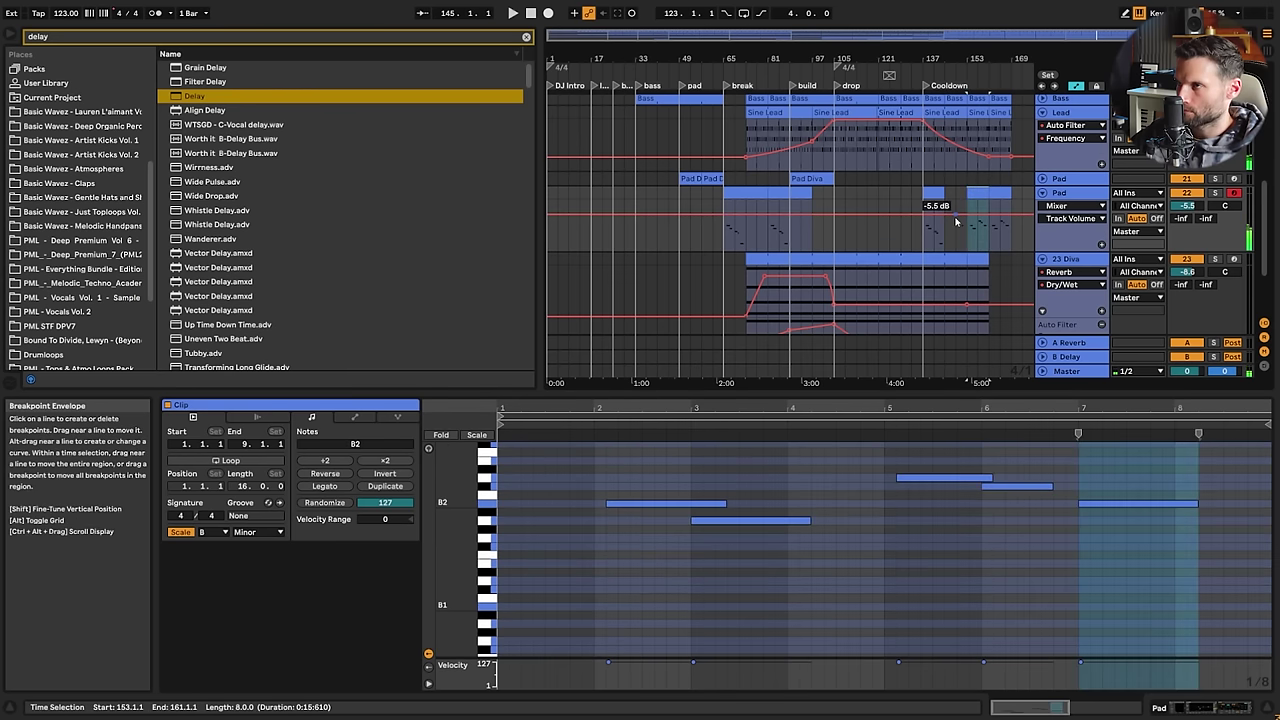
Play the Cooldown from bar 137 and reshape the Lead's Auto Filter frequency curve to fall more gradually until bar 169
{"action": "left_click", "coordinate": [918, 234]}
{"action": "key", "text": "space"}
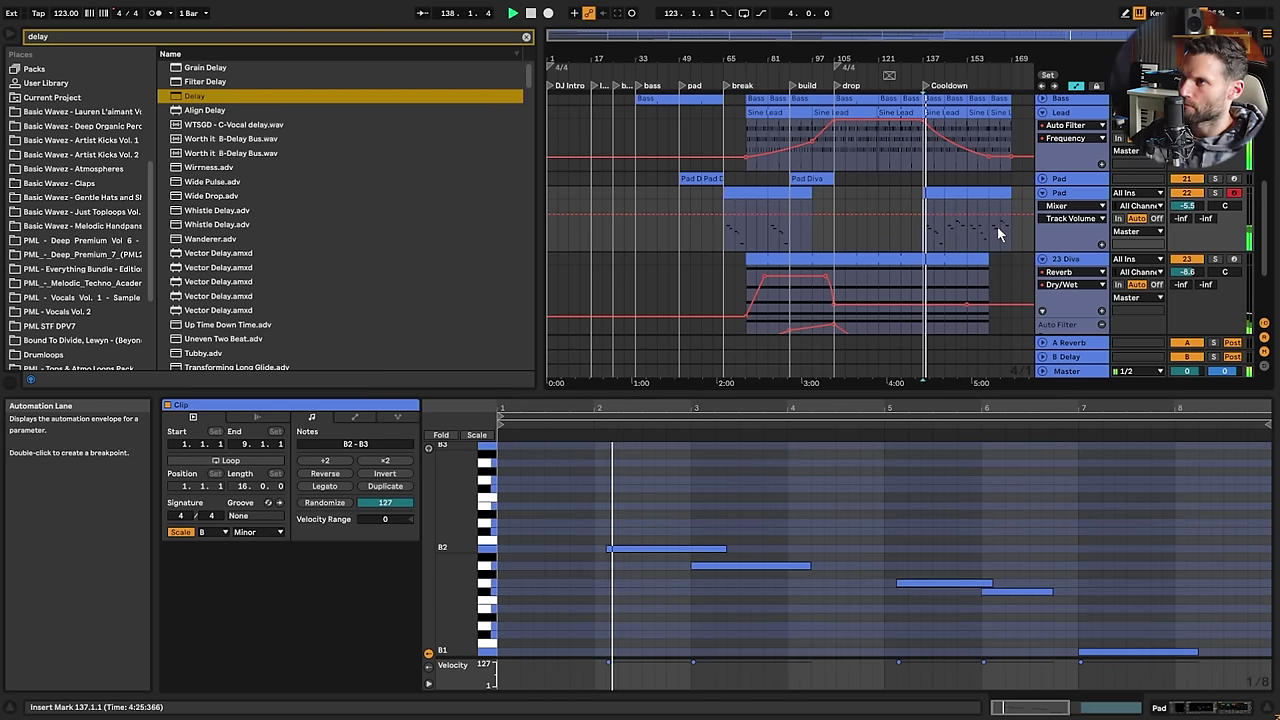
{"action": "scroll", "coordinate": [997, 234], "scroll_direction": "up", "scroll_amount": 3}
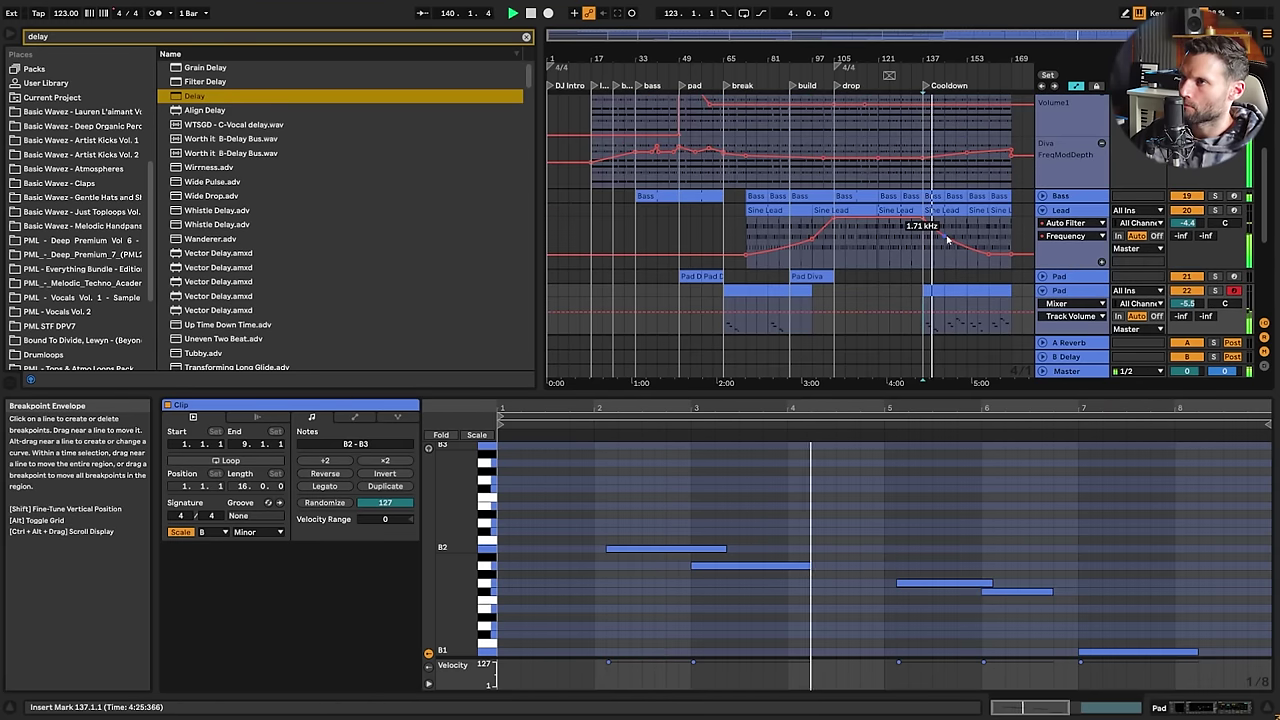
{"action": "left_click_drag", "start_coordinate": [944, 239], "coordinate": [943, 235]}
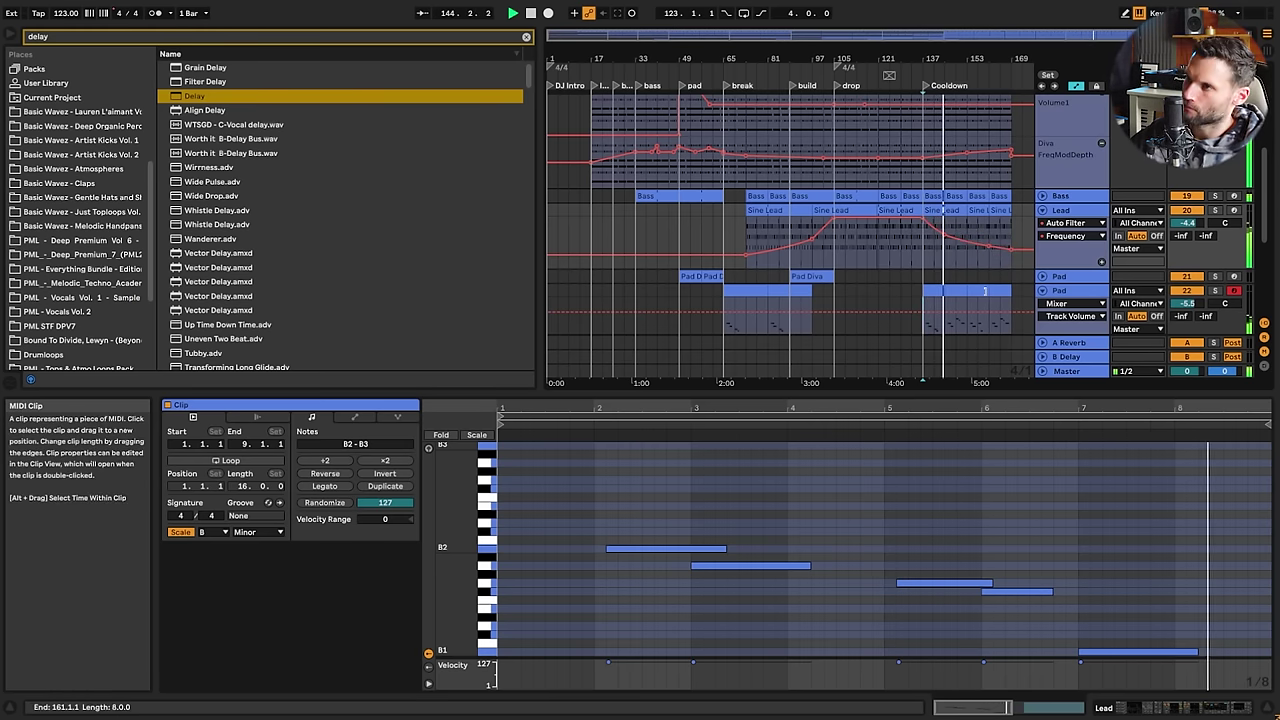
Raise the last note of the Pad clip at bars 145 to 153 by three semitones to D3
{"action": "scroll", "coordinate": [965, 255], "scroll_direction": "down", "scroll_amount": 2}
{"action": "left_click", "coordinate": [955, 249]}
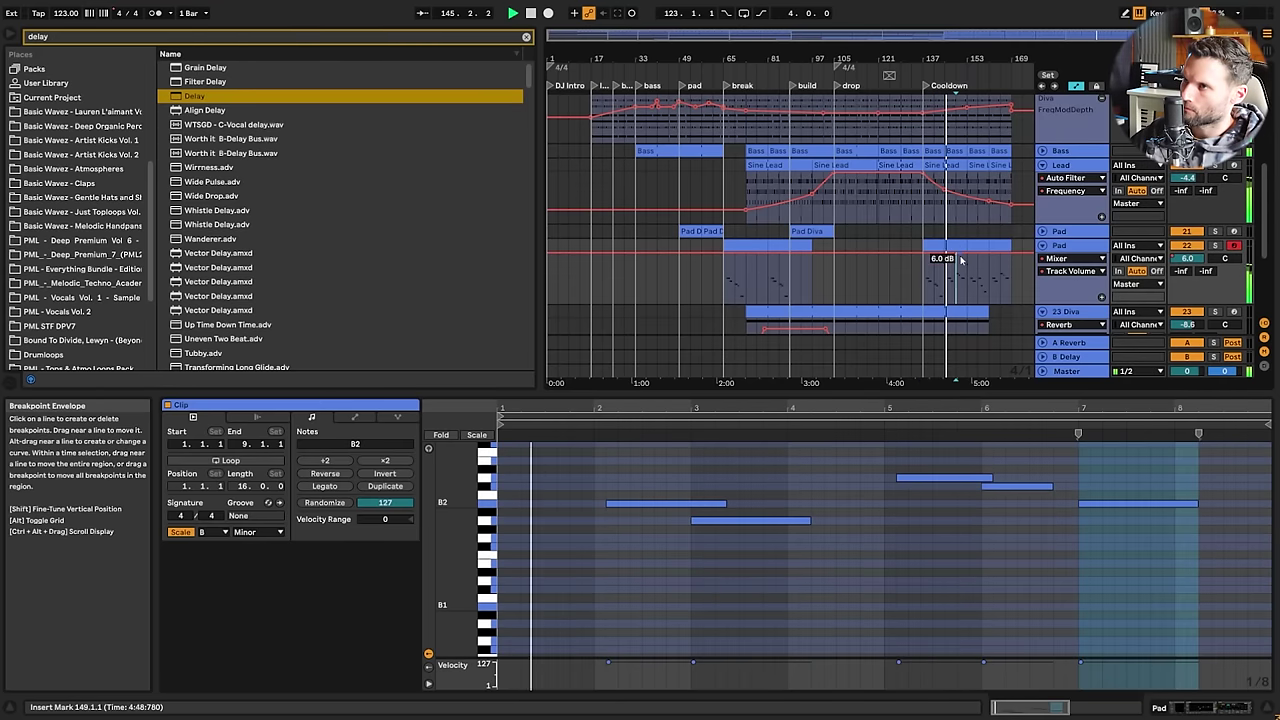
{"action": "left_click", "coordinate": [1012, 276]}
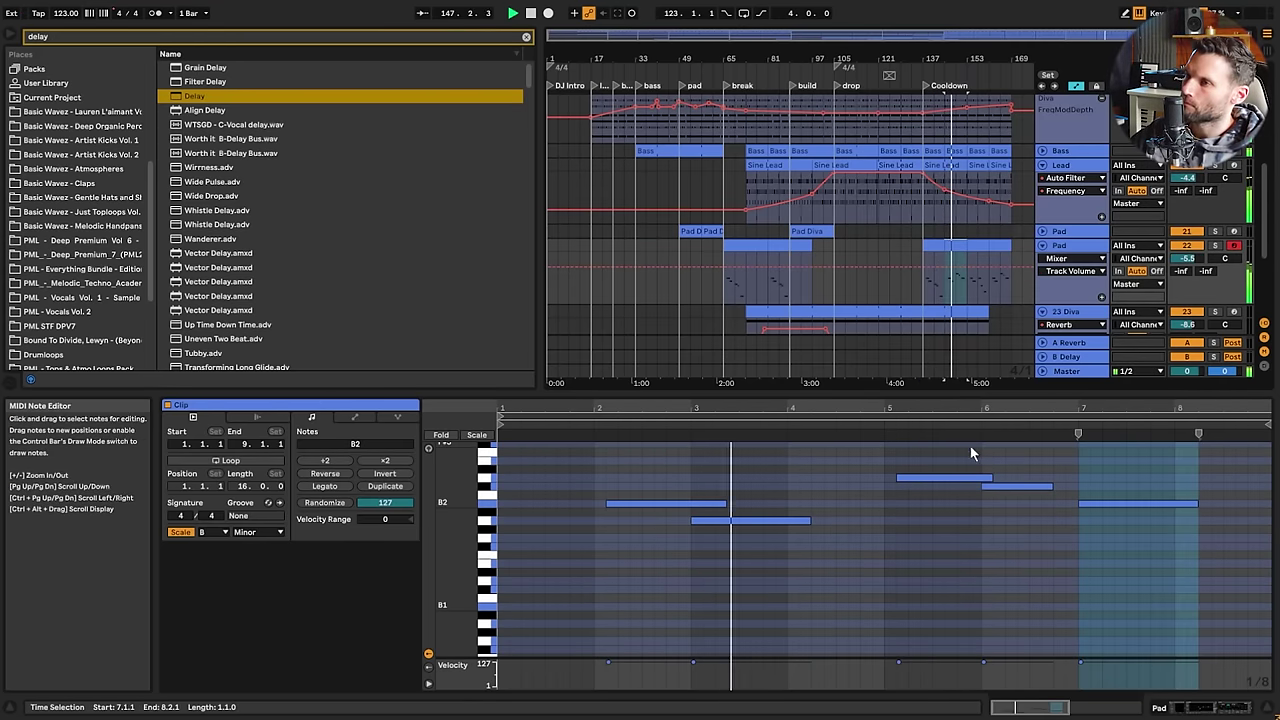
{"action": "left_click", "coordinate": [1119, 505]}
{"action": "key", "text": "Up"}
{"action": "key", "text": "Up"}
{"action": "key", "text": "Up"}
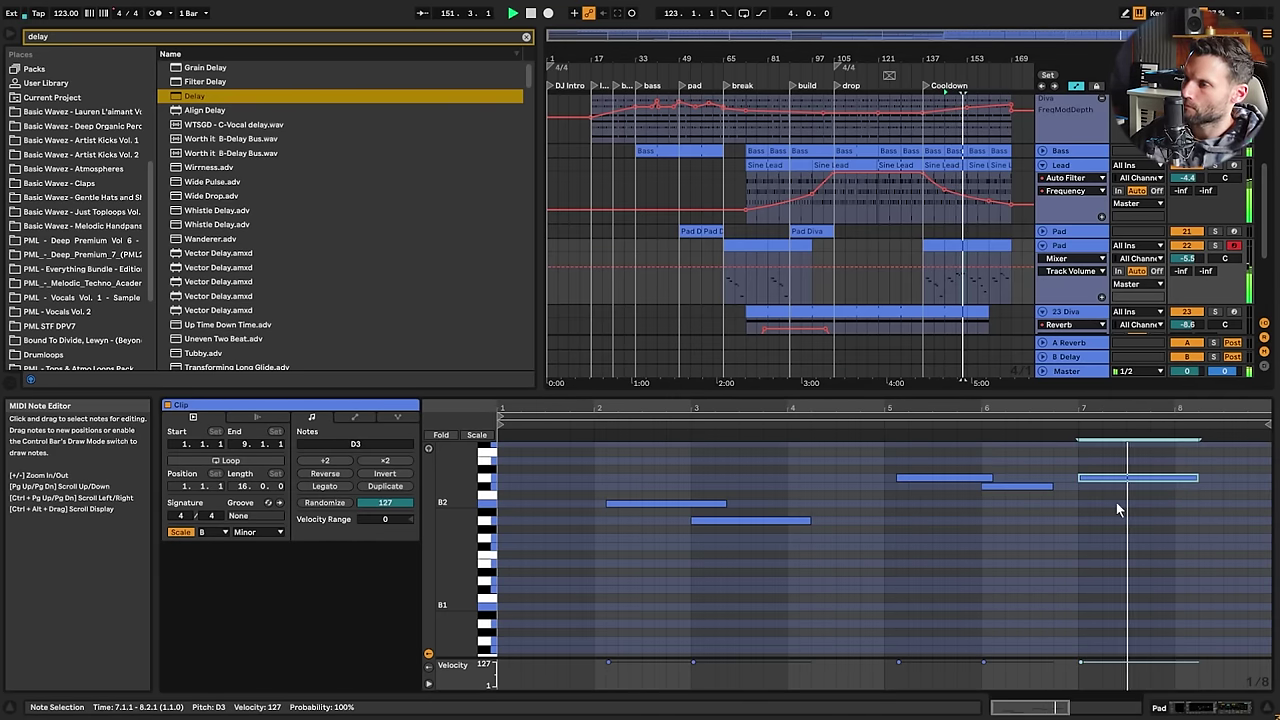
Lower the last note of the Pad clip at bars 145 to 153 to B2 and audition it into the following clip
{"action": "left_click_drag", "start_coordinate": [1115, 485], "coordinate": [1114, 508]}
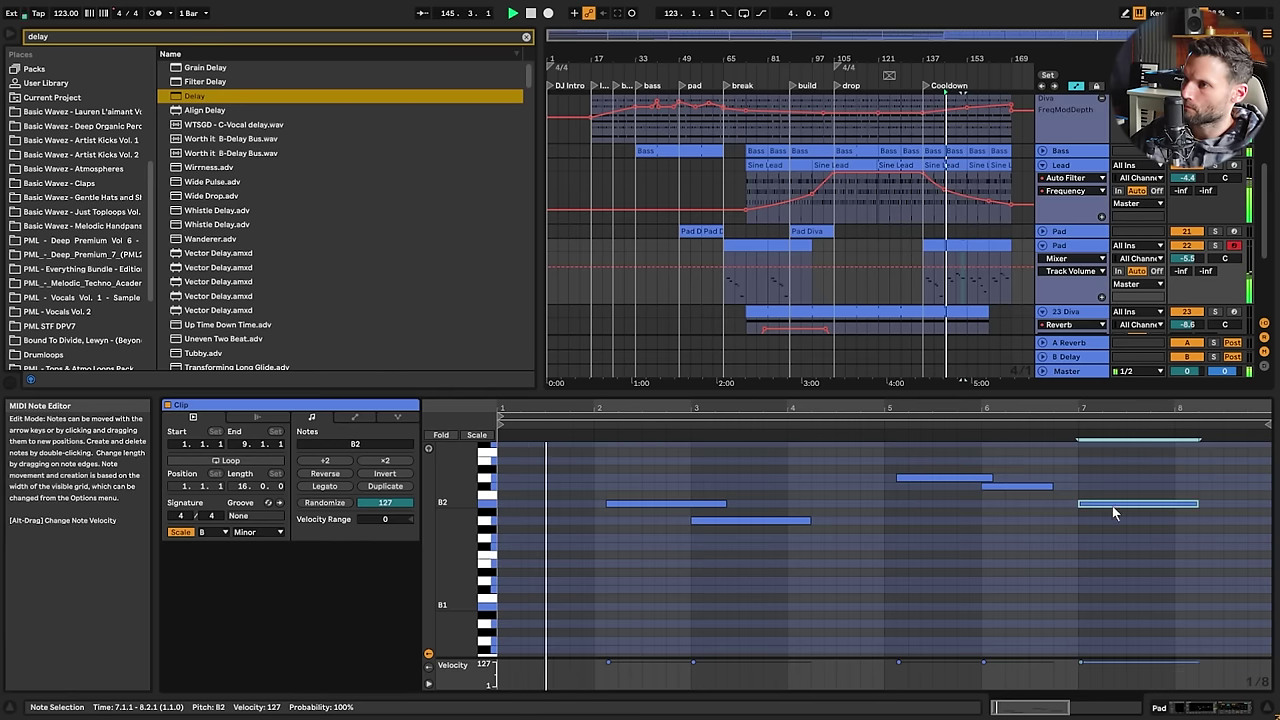
{"action": "left_click", "coordinate": [964, 278]}
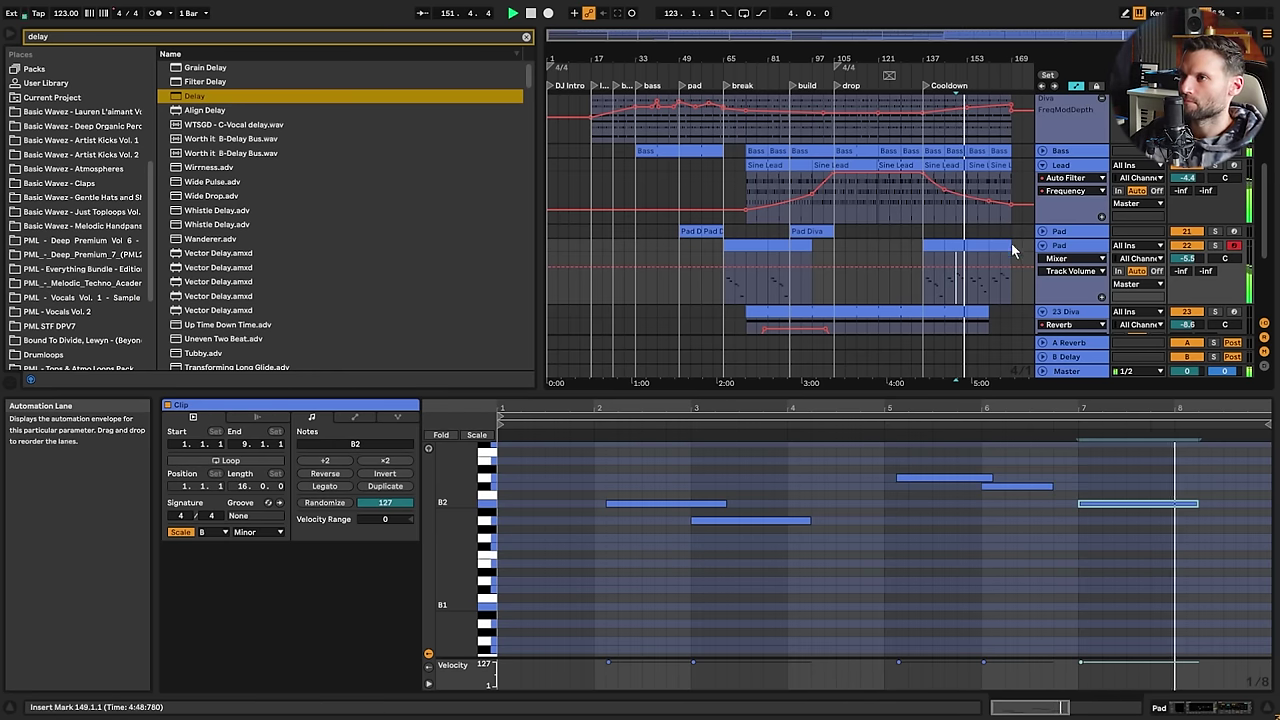
{"action": "left_click", "coordinate": [976, 250]}
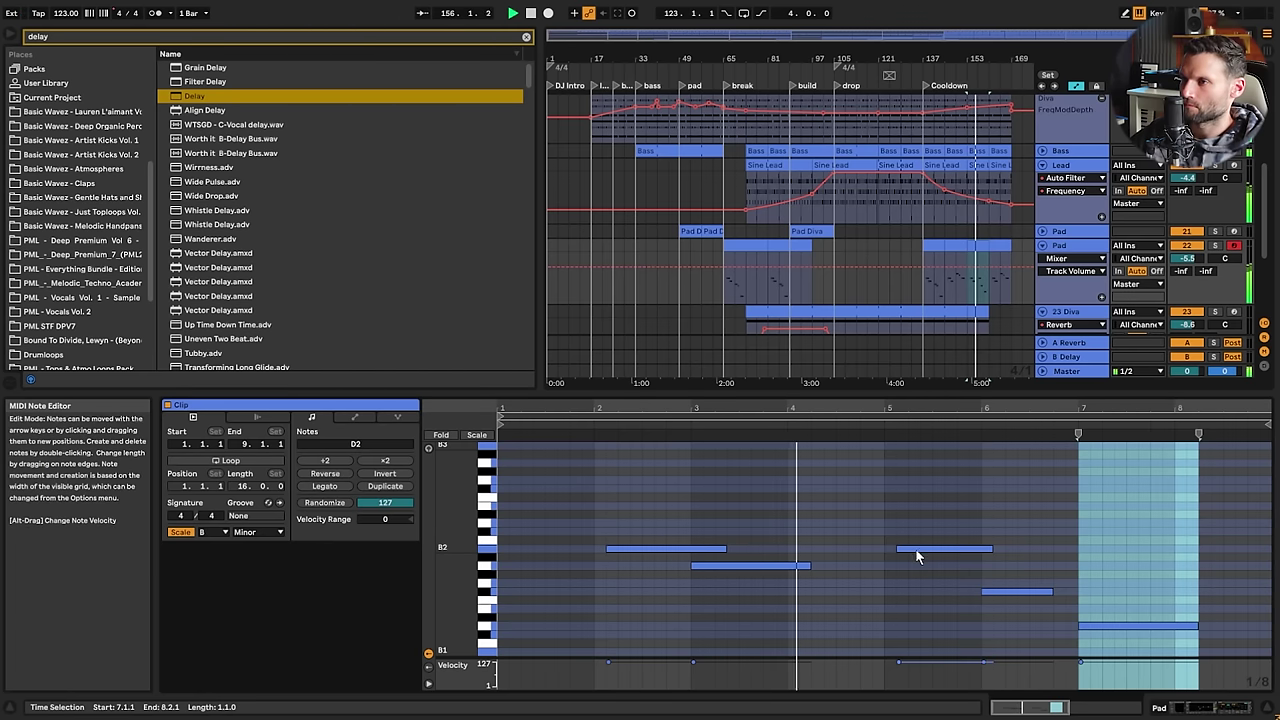
{"action": "mouse_move", "coordinate": [915, 549]}
{"action": "left_mouse_down"}
{"action": "mouse_move", "coordinate": [914, 524]}
{"action": "mouse_move", "coordinate": [918, 553]}
{"action": "left_mouse_up"}
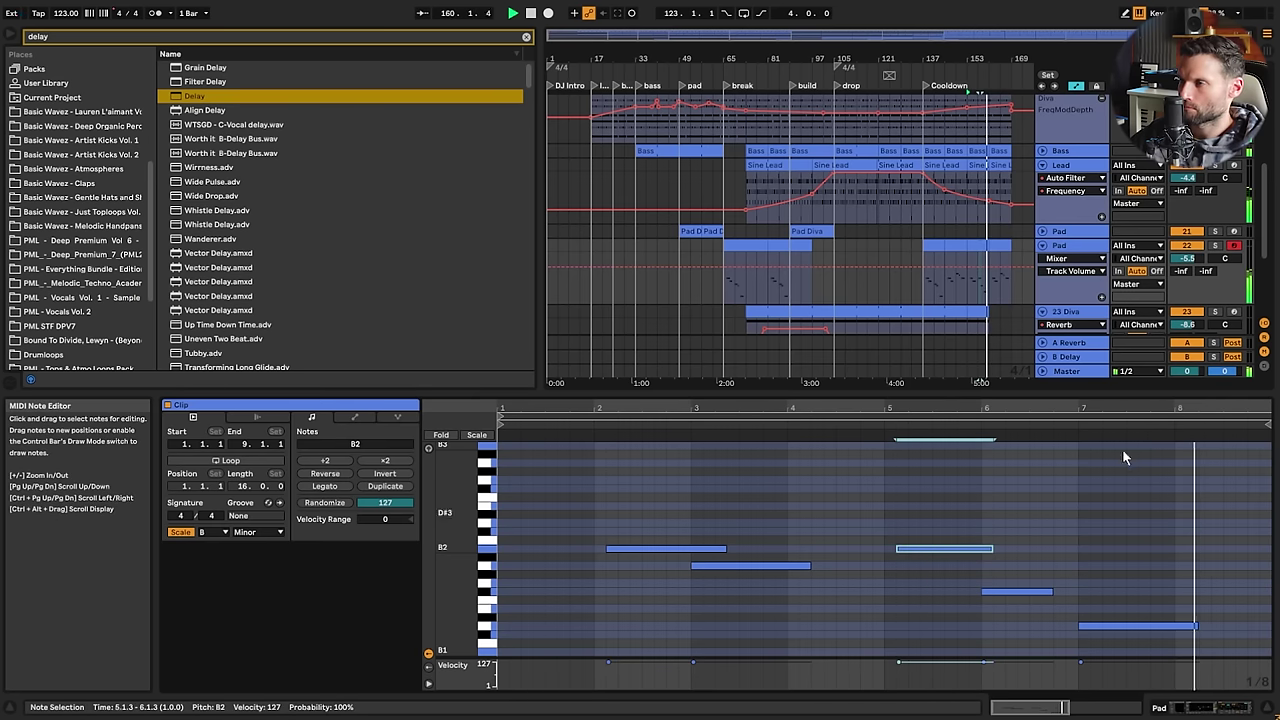
Raise the second to fifth notes of the Pad clip at bars 161 to 169 to F#3, G3, D3 and E3, respectively
{"action": "left_click", "coordinate": [995, 257]}
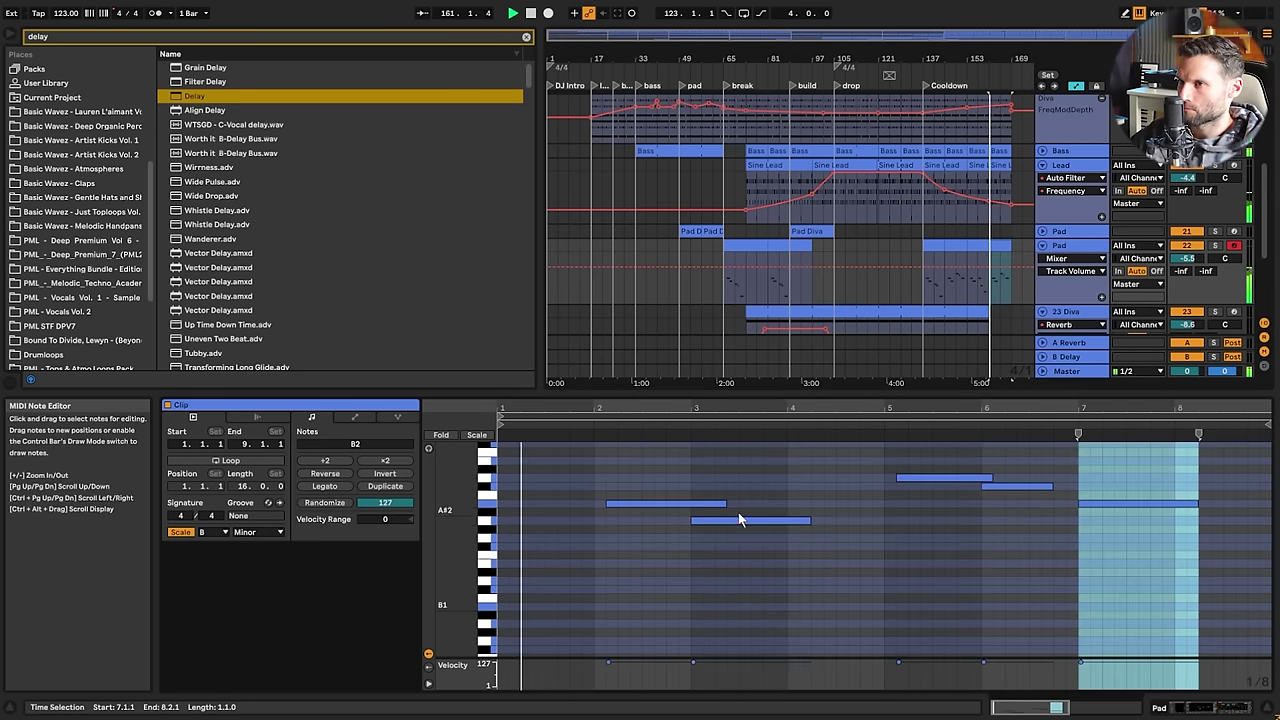
{"action": "left_click_drag", "start_coordinate": [737, 520], "coordinate": [745, 490]}
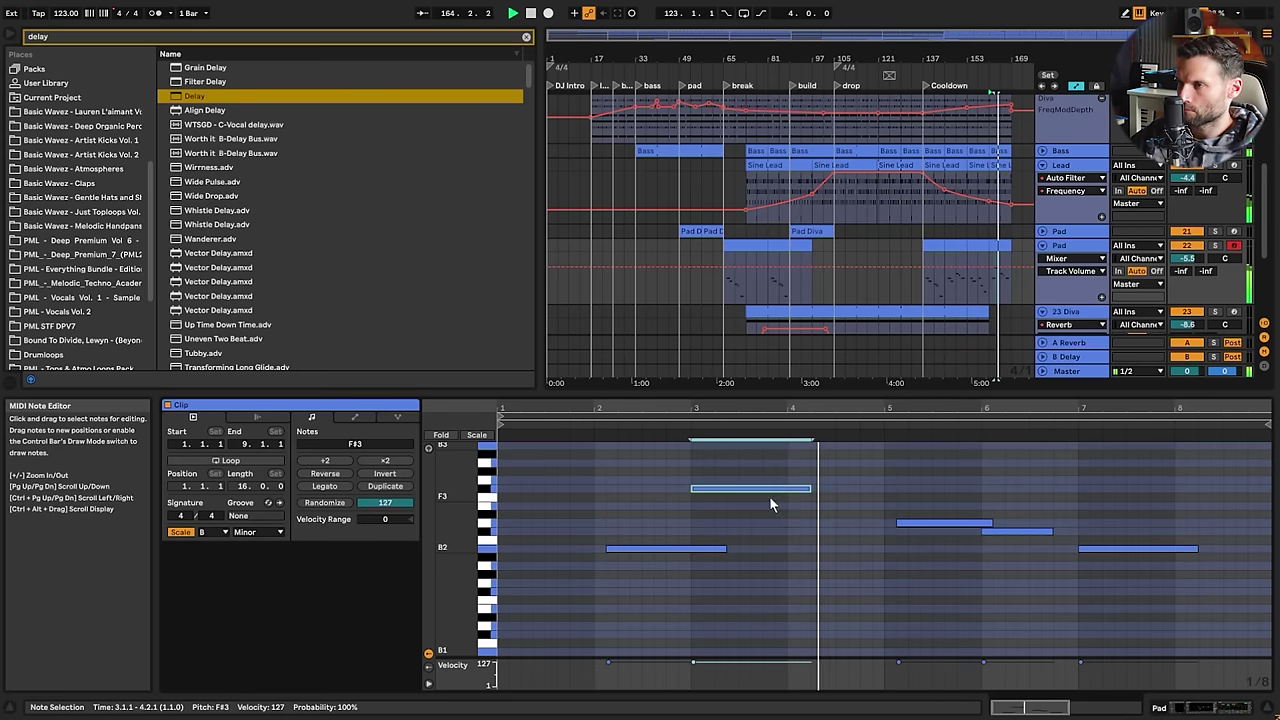
{"action": "left_click_drag", "start_coordinate": [927, 525], "coordinate": [927, 483]}
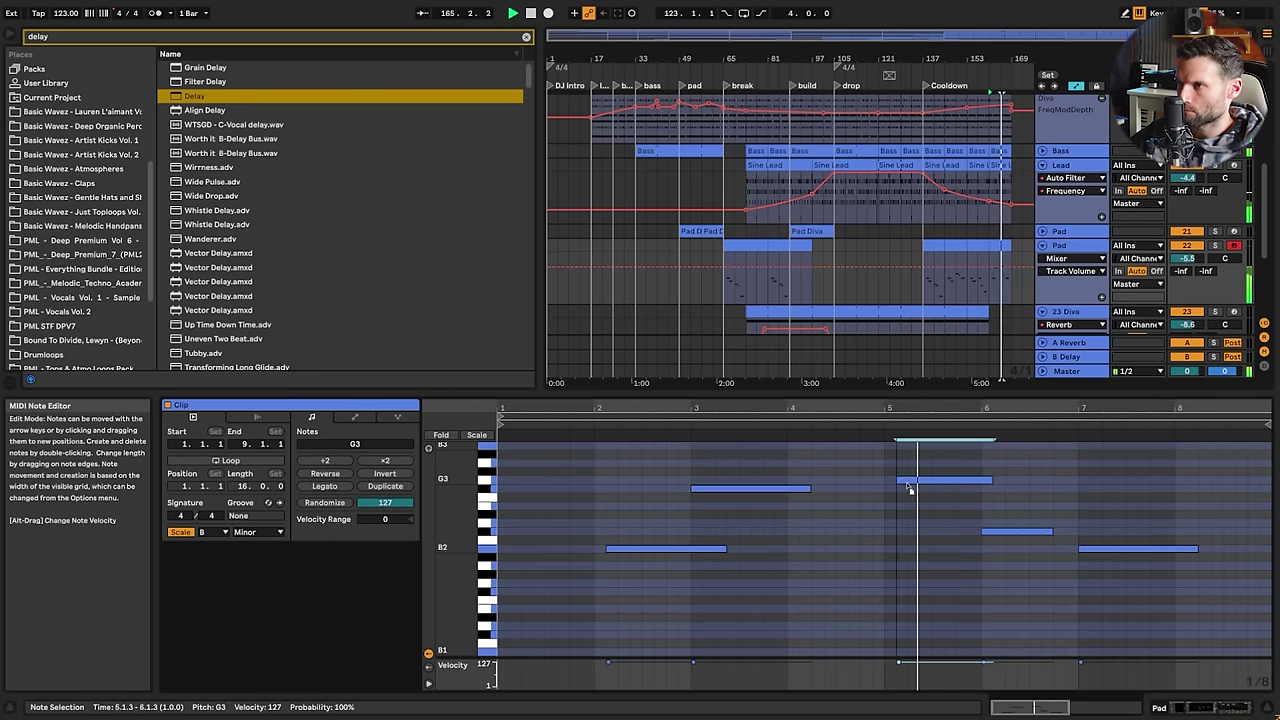
{"action": "left_click_drag", "start_coordinate": [999, 533], "coordinate": [998, 528]}
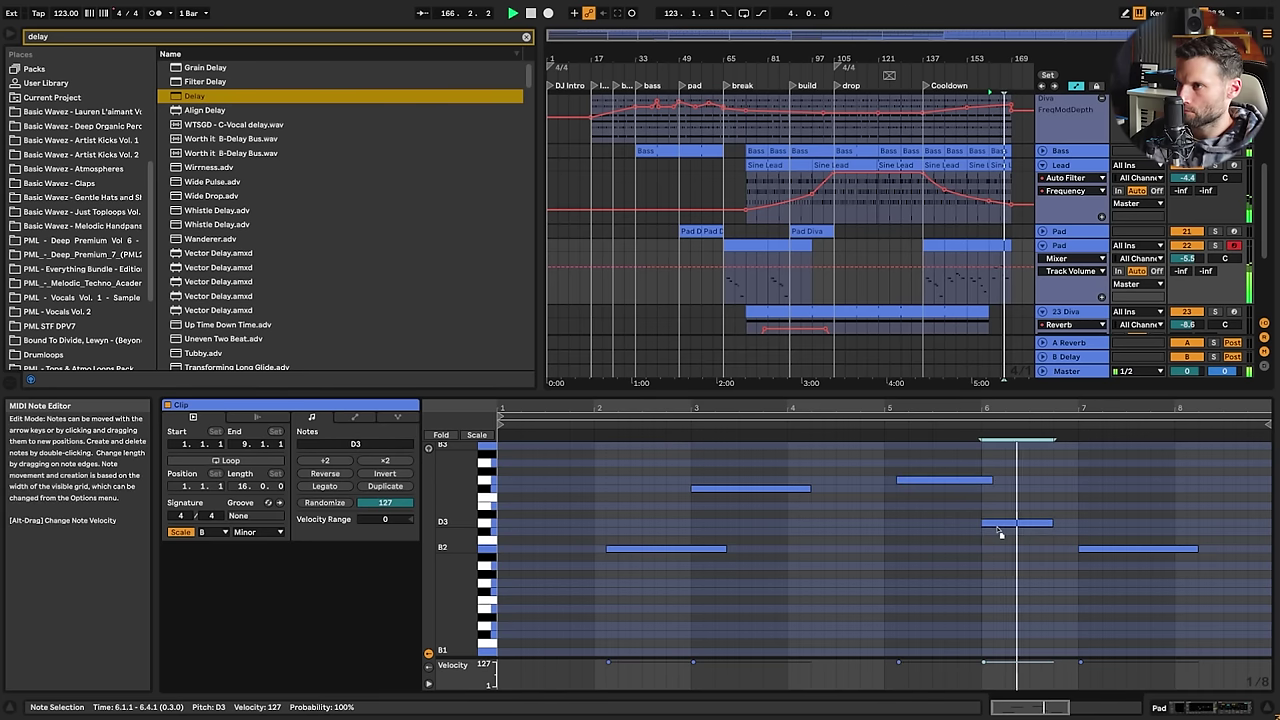
{"action": "key", "text": "space"}
{"action": "key", "text": "space"}
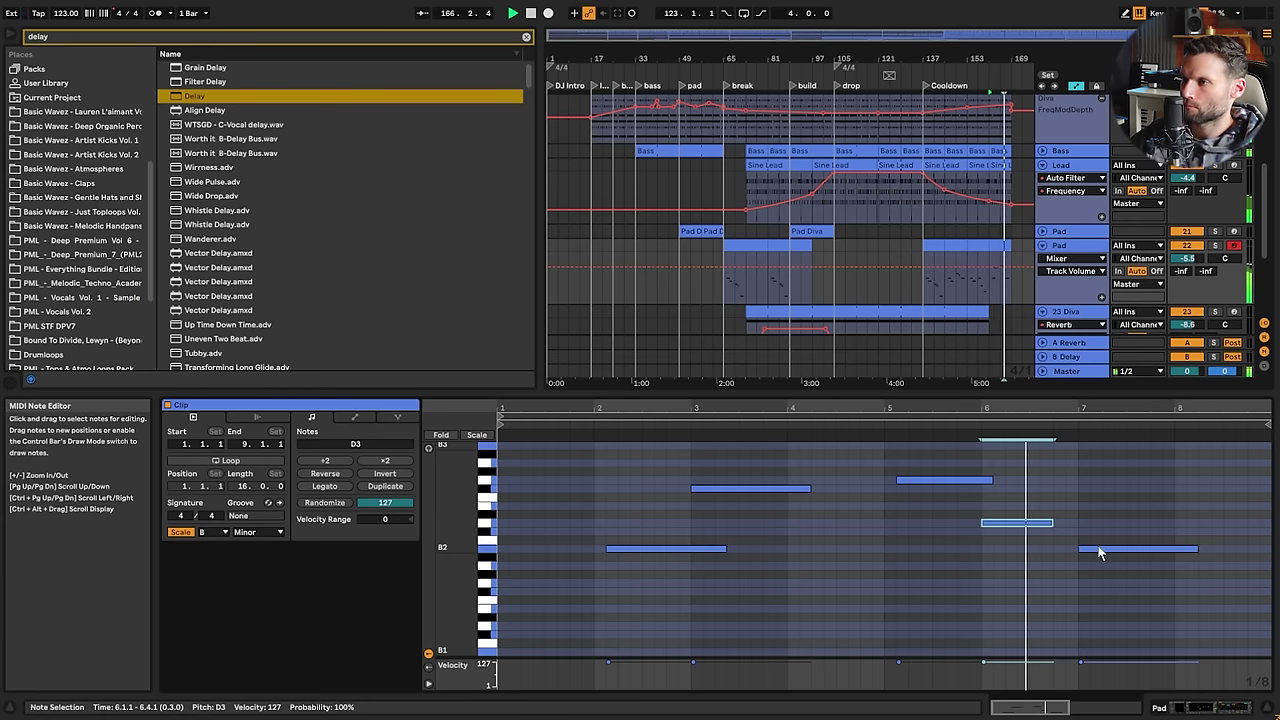
{"action": "left_click_drag", "start_coordinate": [1098, 553], "coordinate": [1098, 512]}
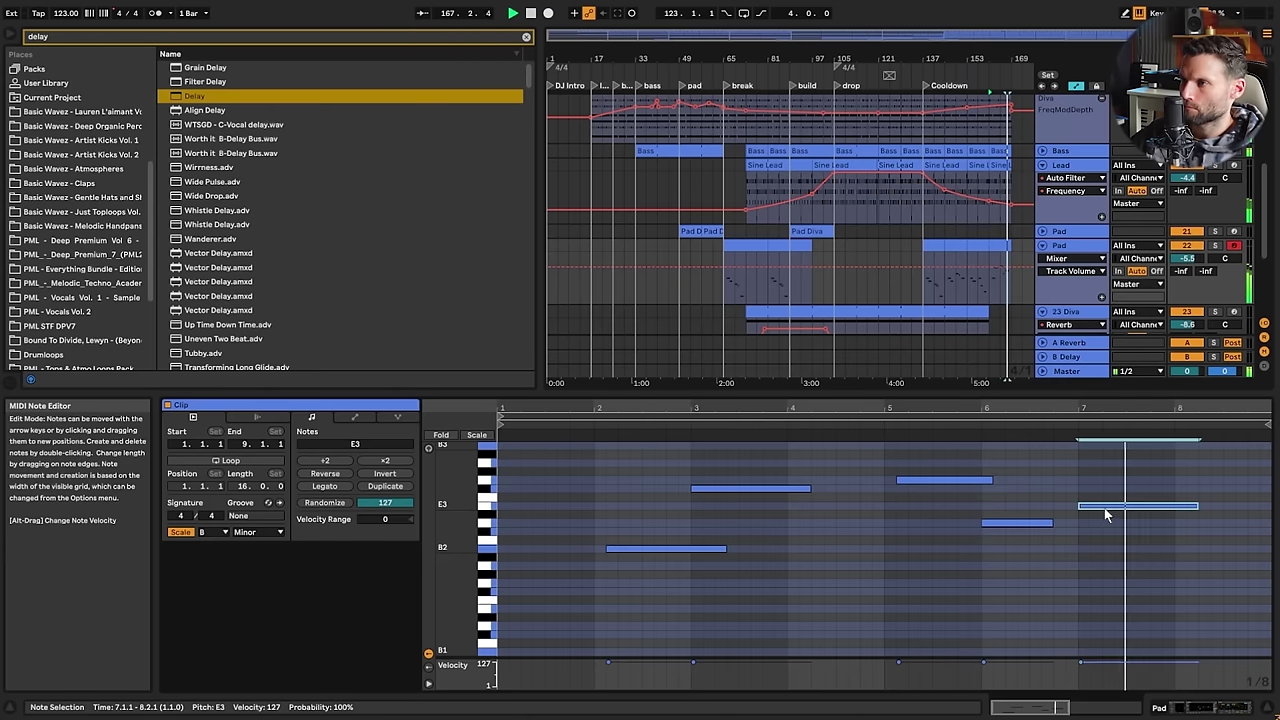
{"action": "left_click_drag", "start_coordinate": [1201, 510], "coordinate": [1248, 553]}
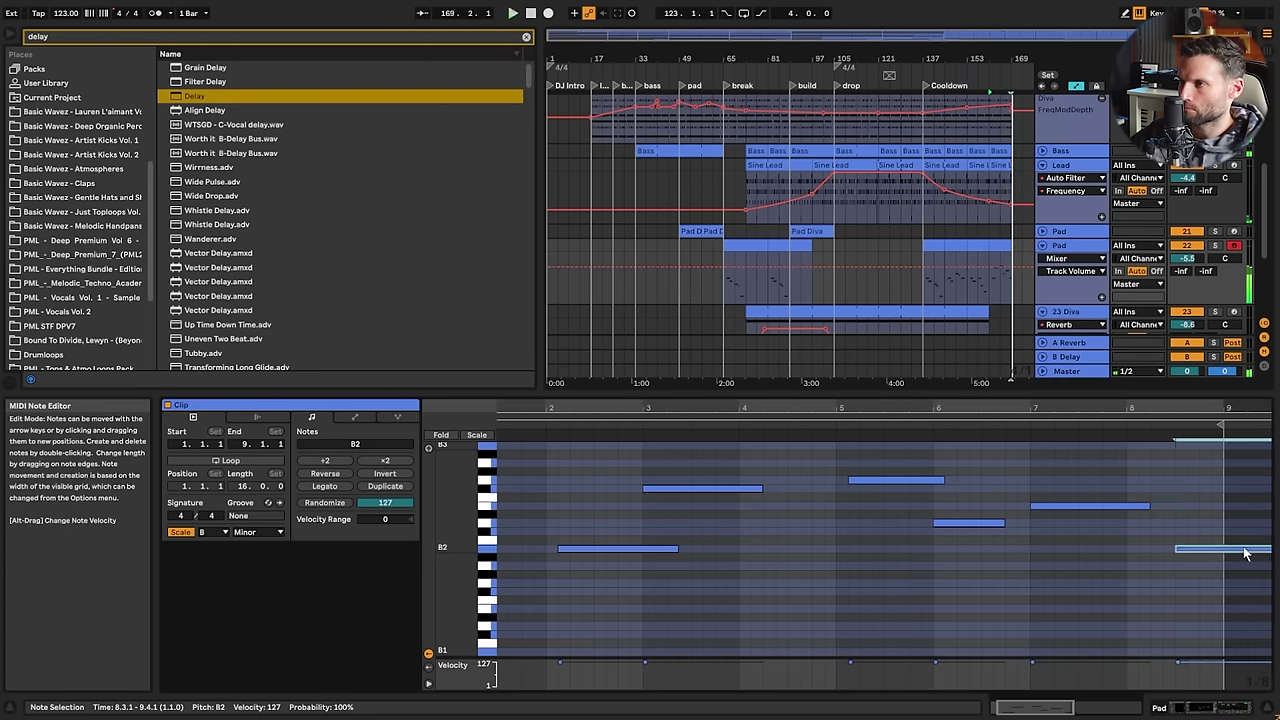
{"action": "key", "text": "Delete"}
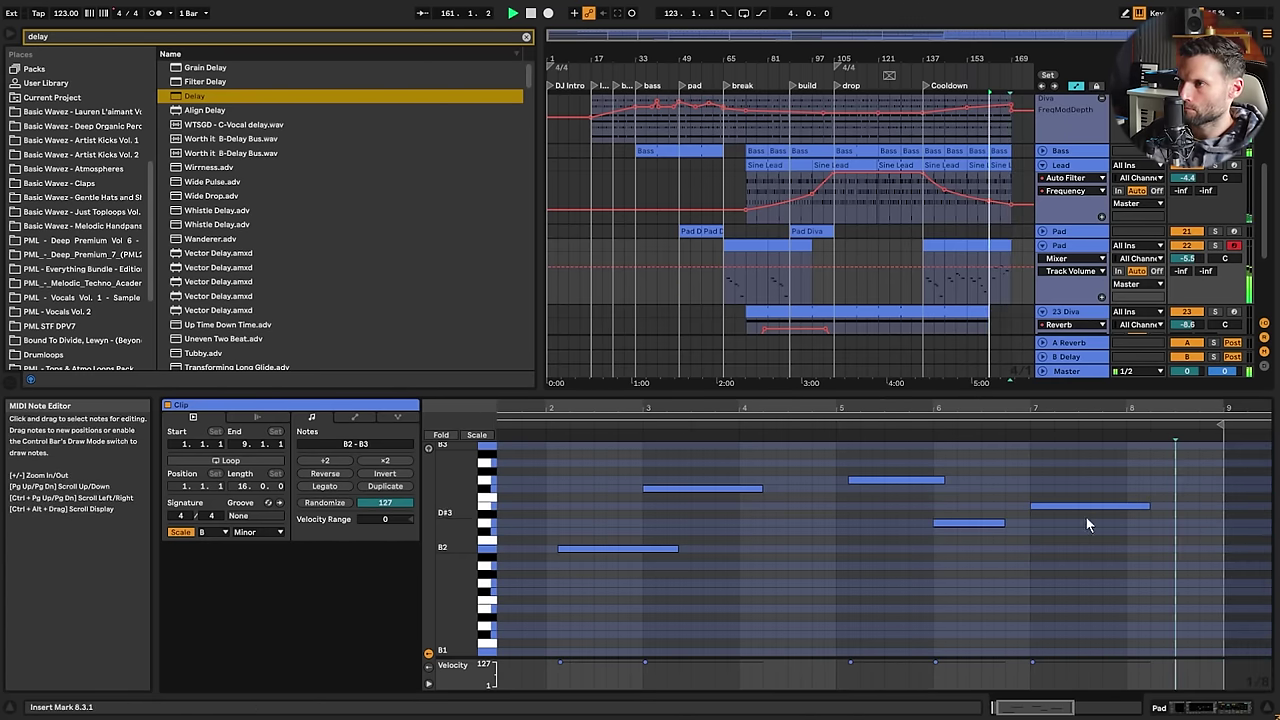
Automate the Pad's Reverb Dry/Wet to rise in a curve from bar 137 to bar 169 and play from bar 161
{"action": "left_click", "coordinate": [927, 291]}
{"action": "key", "text": "space"}
{"action": "double_click", "coordinate": [1078, 246]}
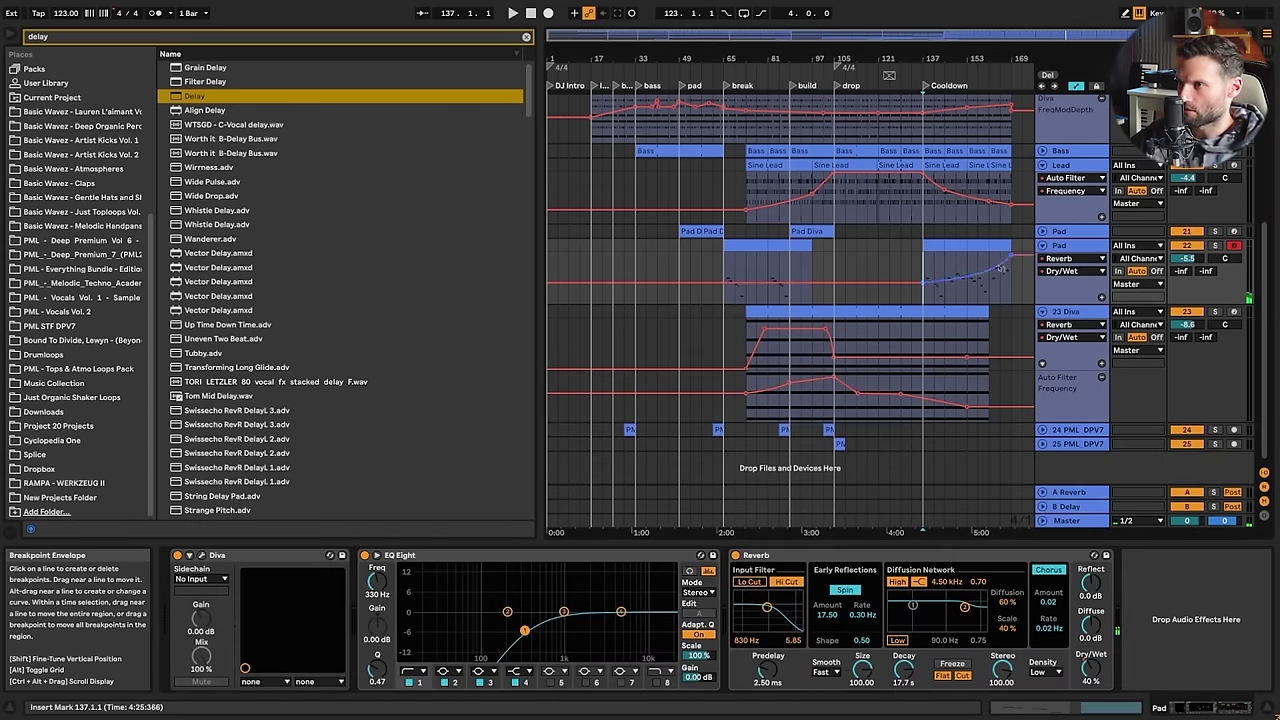
{"action": "left_click", "coordinate": [986, 294]}
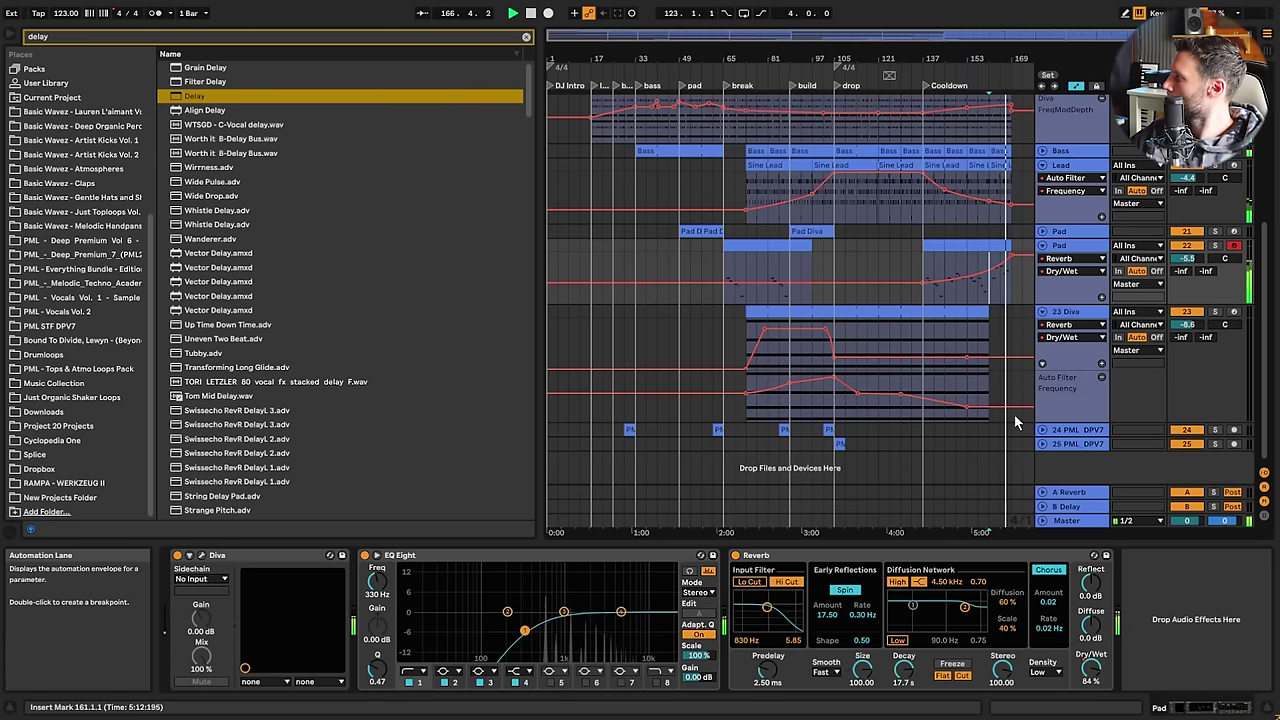
Lower the last note of the Pad clip at bars 161 to 169 to B2 and shift it slightly later
{"action": "double_click", "coordinate": [1004, 246]}
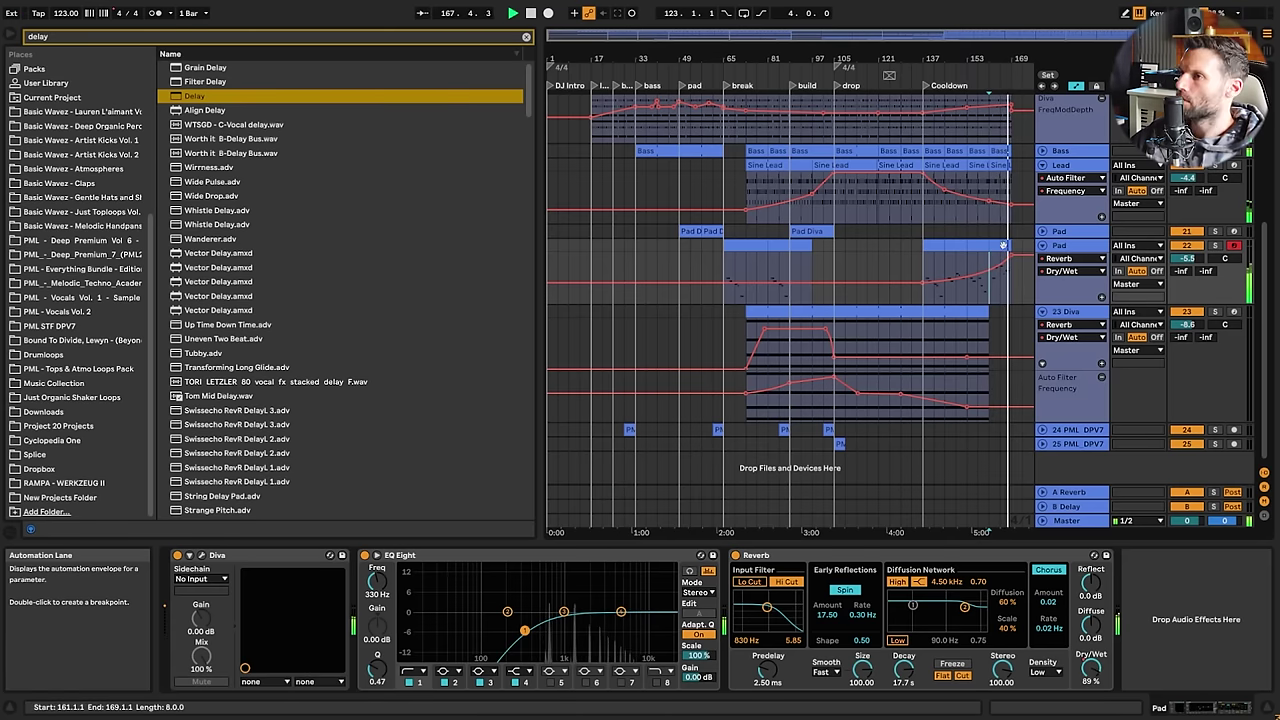
{"action": "key", "text": "space"}
{"action": "key", "text": "space"}
{"action": "left_click_drag", "start_coordinate": [1128, 506], "coordinate": [1177, 550]}
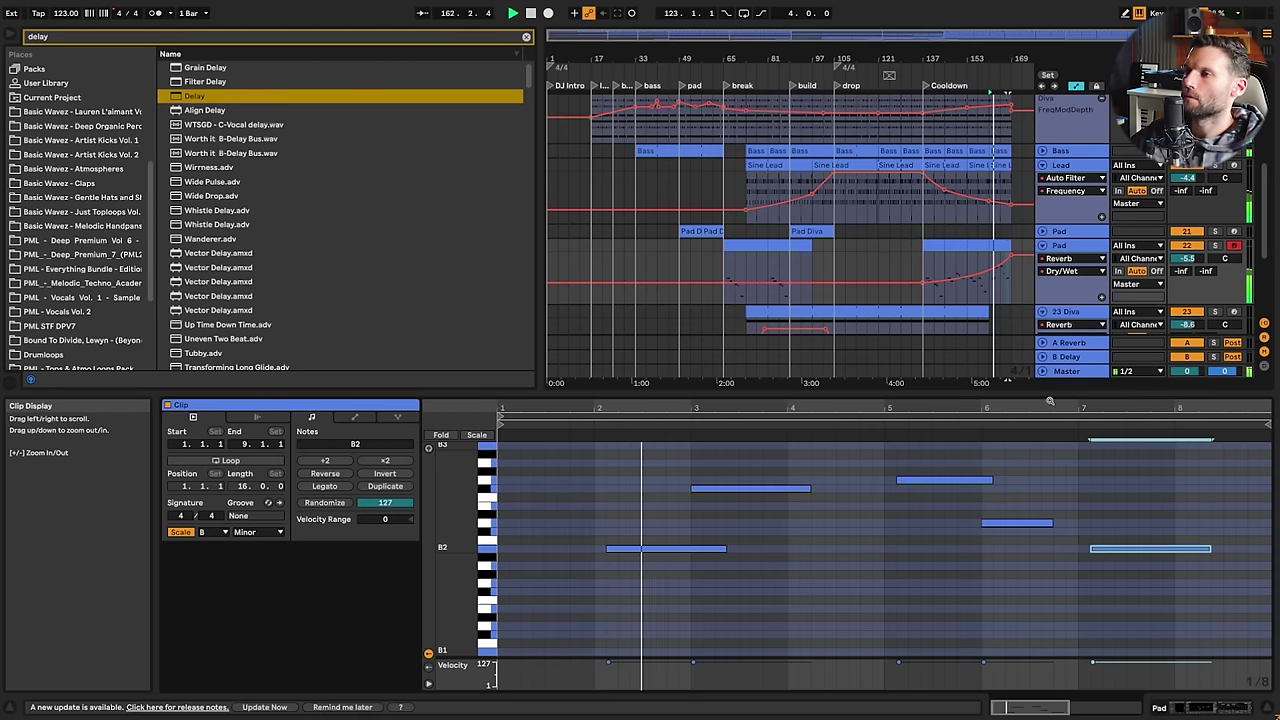
Fold all tracks and play the arrangement from bar 49
{"action": "left_click", "coordinate": [1042, 246], "text": "alt"}
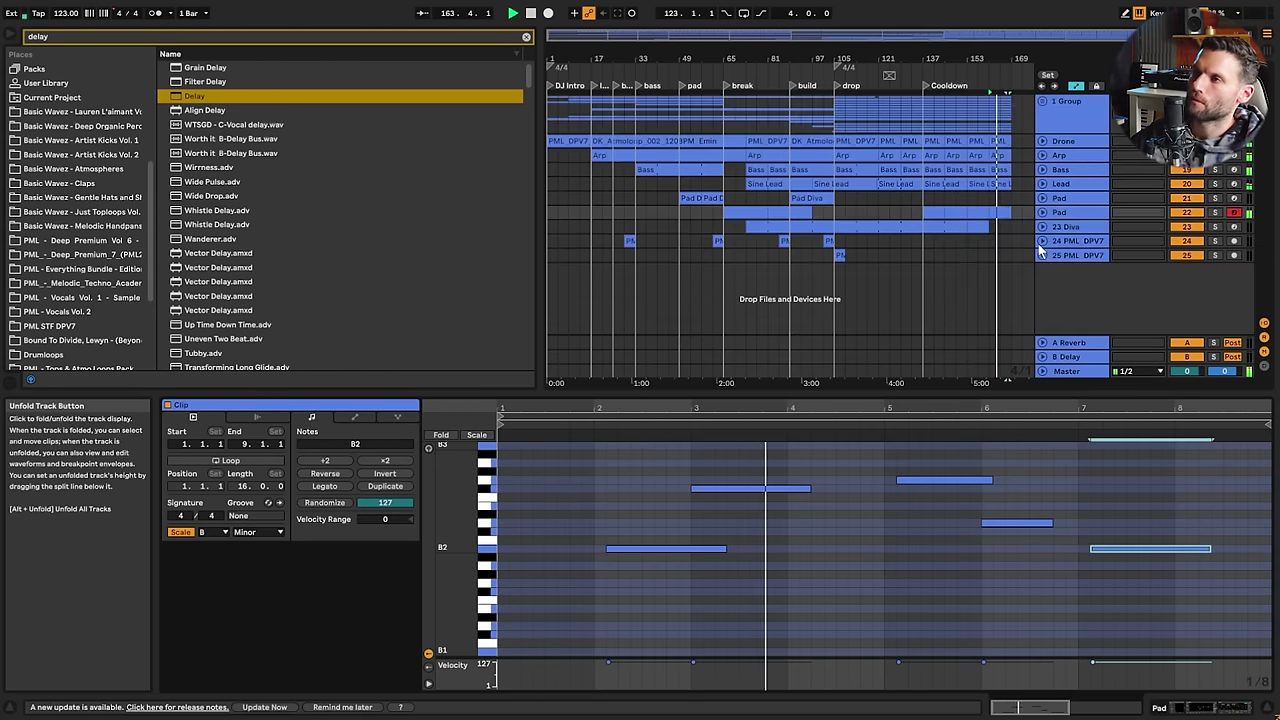
{"action": "left_click", "coordinate": [924, 121]}
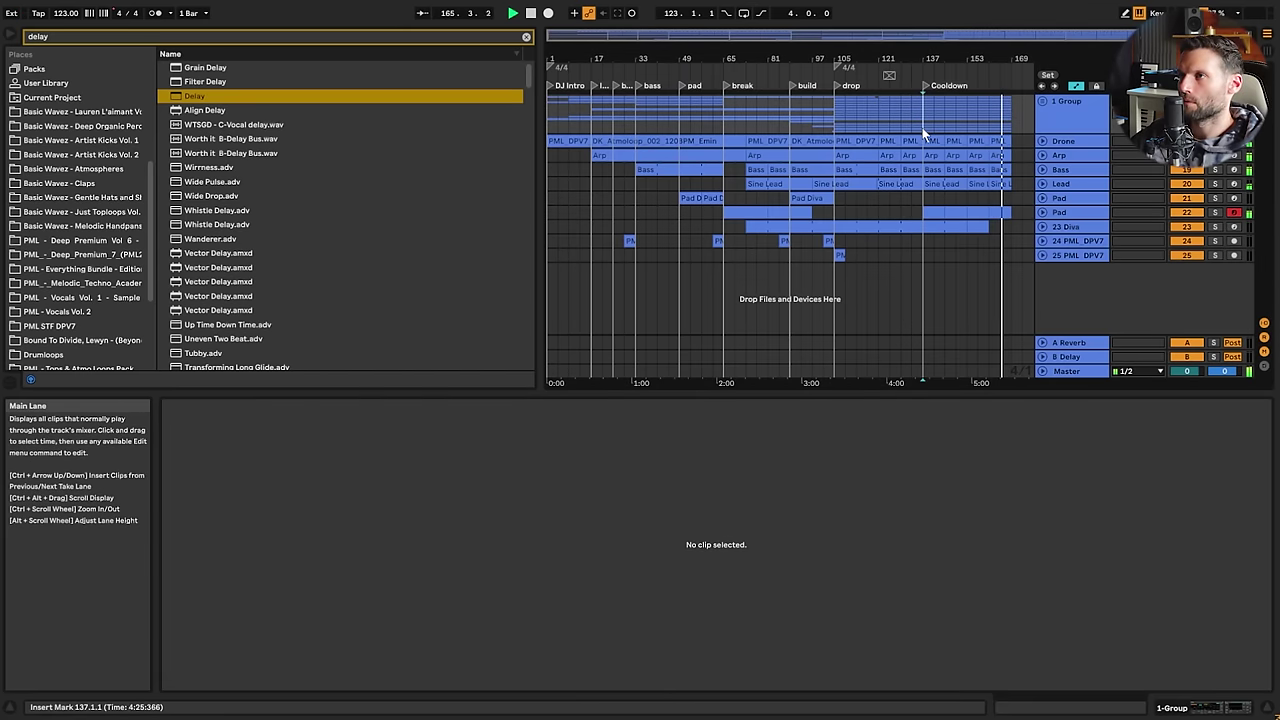
{"action": "left_click", "coordinate": [678, 232]}
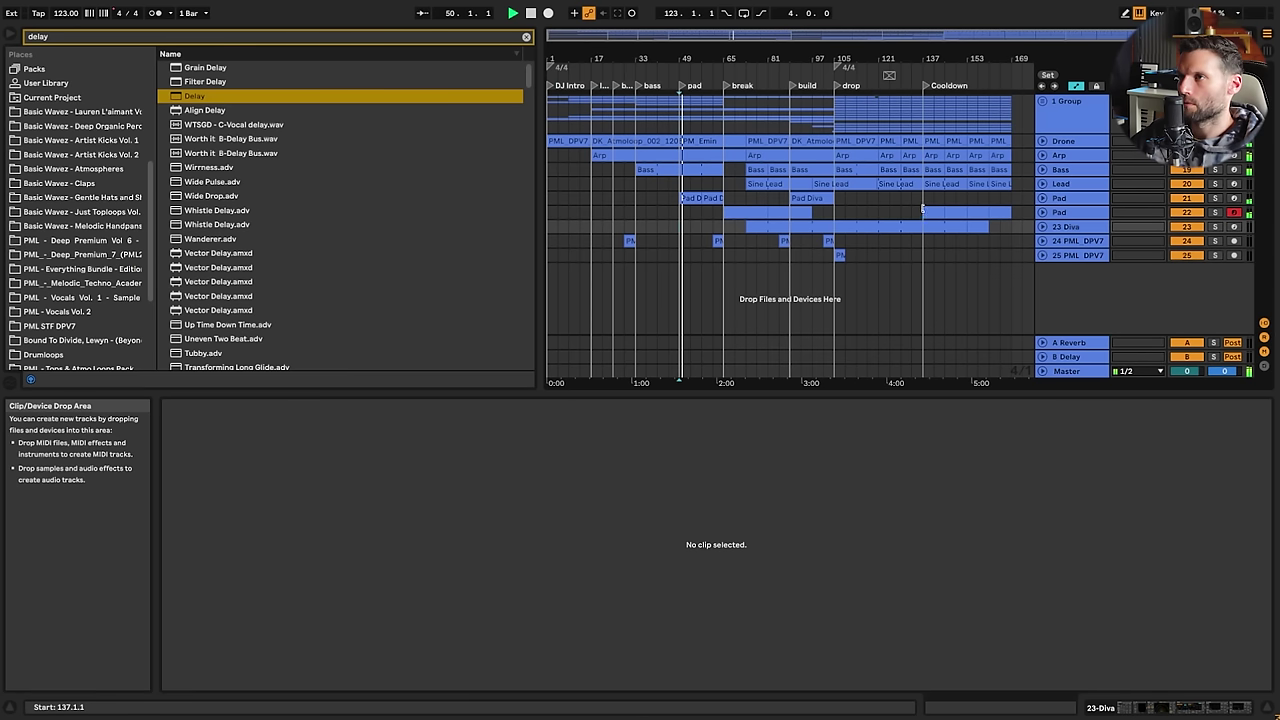
Copy the Arp clip at bars 49 to 65 with its automation to bars 153 to 169 and play from bar 153
{"action": "left_click", "coordinate": [1042, 156]}
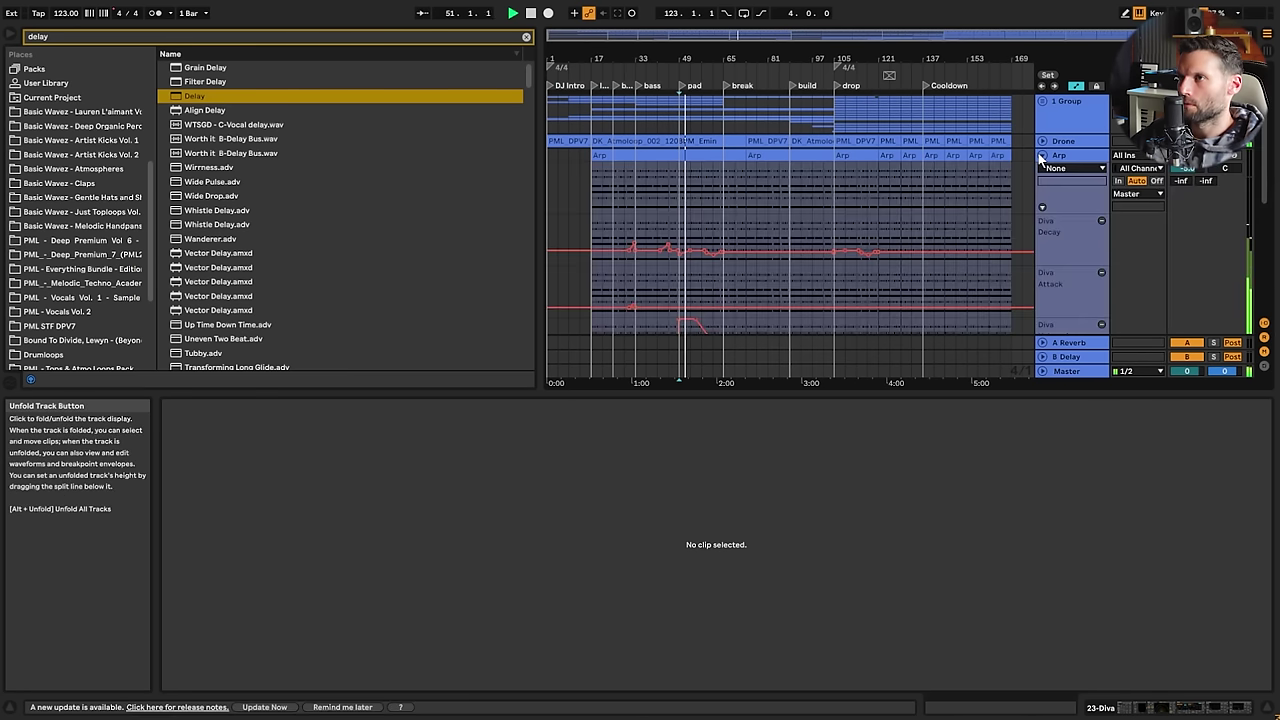
{"action": "scroll", "coordinate": [692, 190], "scroll_direction": "down", "scroll_amount": 3}
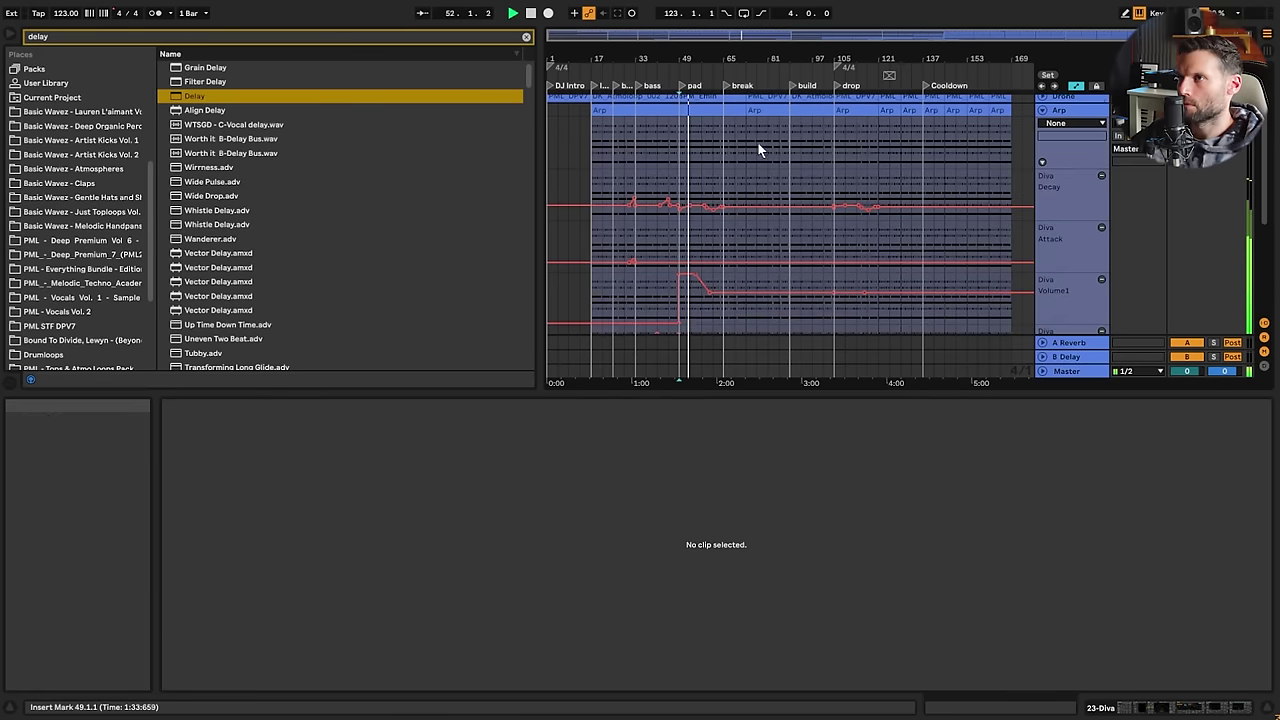
{"action": "scroll", "coordinate": [735, 155], "scroll_direction": "up", "scroll_amount": 3}
{"action": "left_click", "coordinate": [700, 161]}
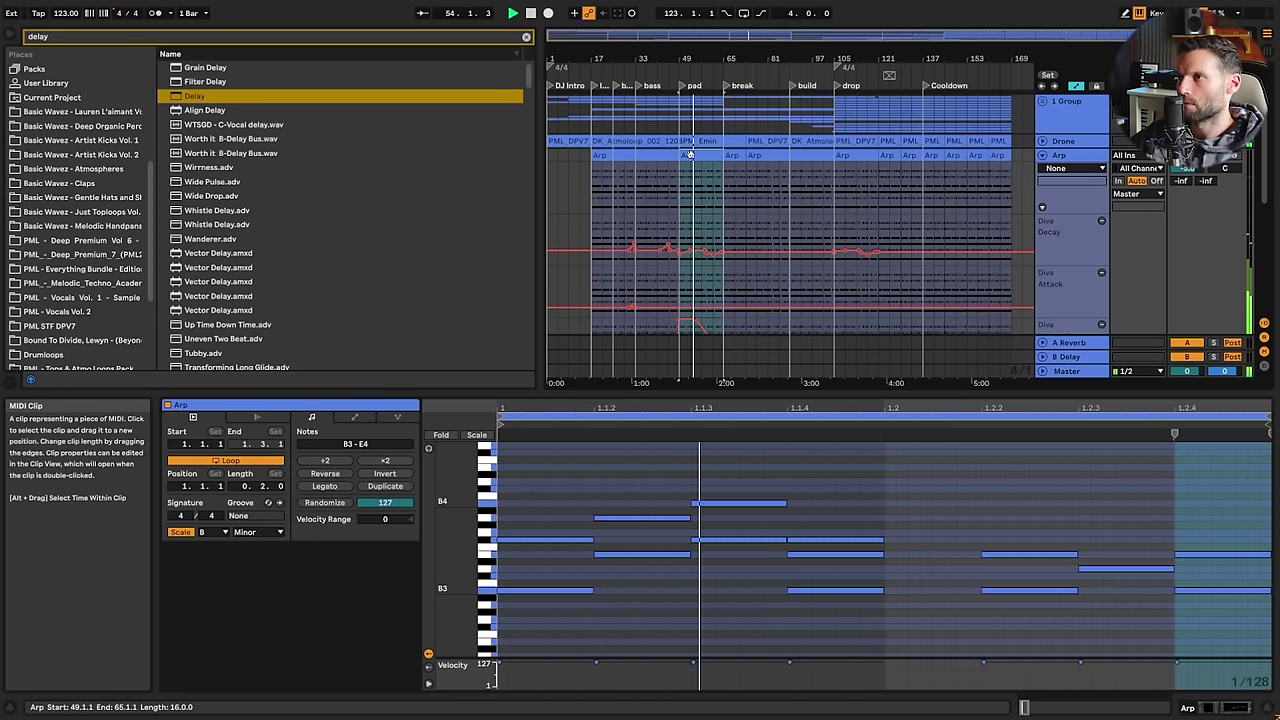
{"action": "left_click", "coordinate": [977, 178]}
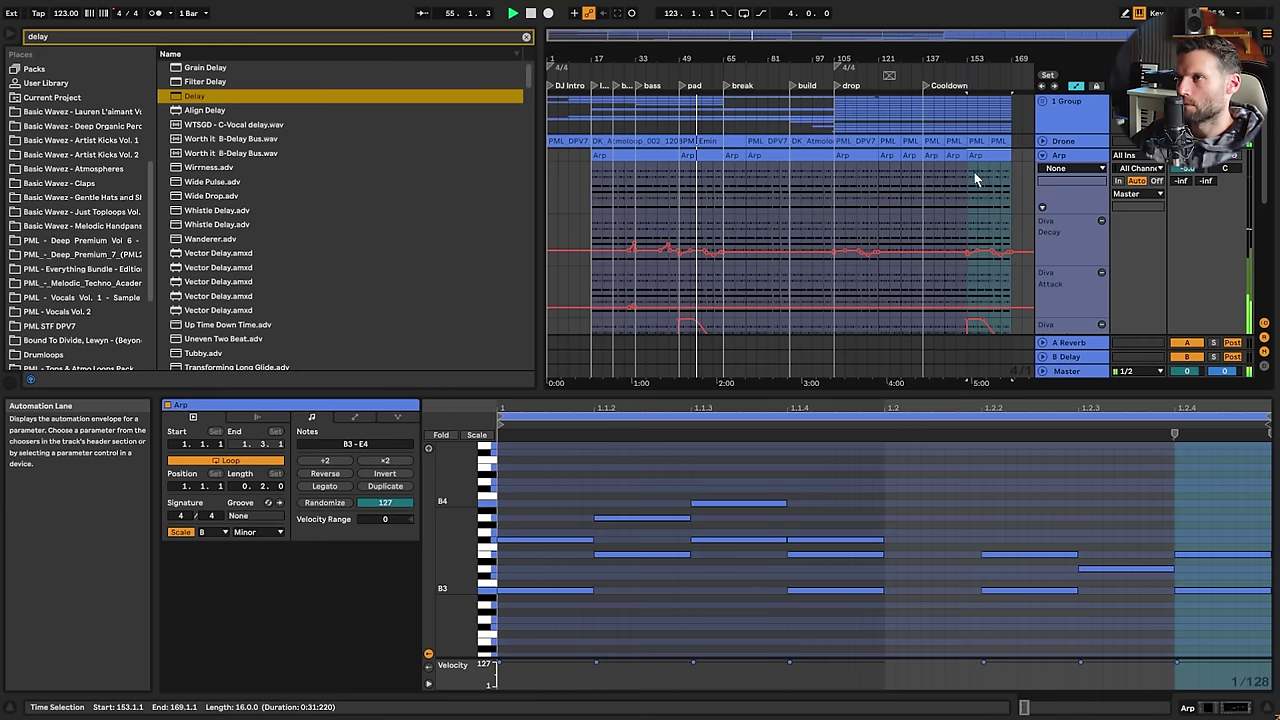
{"action": "left_click", "coordinate": [970, 186]}
{"action": "key", "text": "space"}
{"action": "key", "text": "space"}
Delete the Sine Lead clips at bars 153 to 169 and play the transition from bar 133
{"action": "scroll", "coordinate": [1038, 200], "scroll_direction": "down", "scroll_amount": 5}
{"action": "scroll", "coordinate": [1038, 202], "scroll_direction": "up", "scroll_amount": 4}
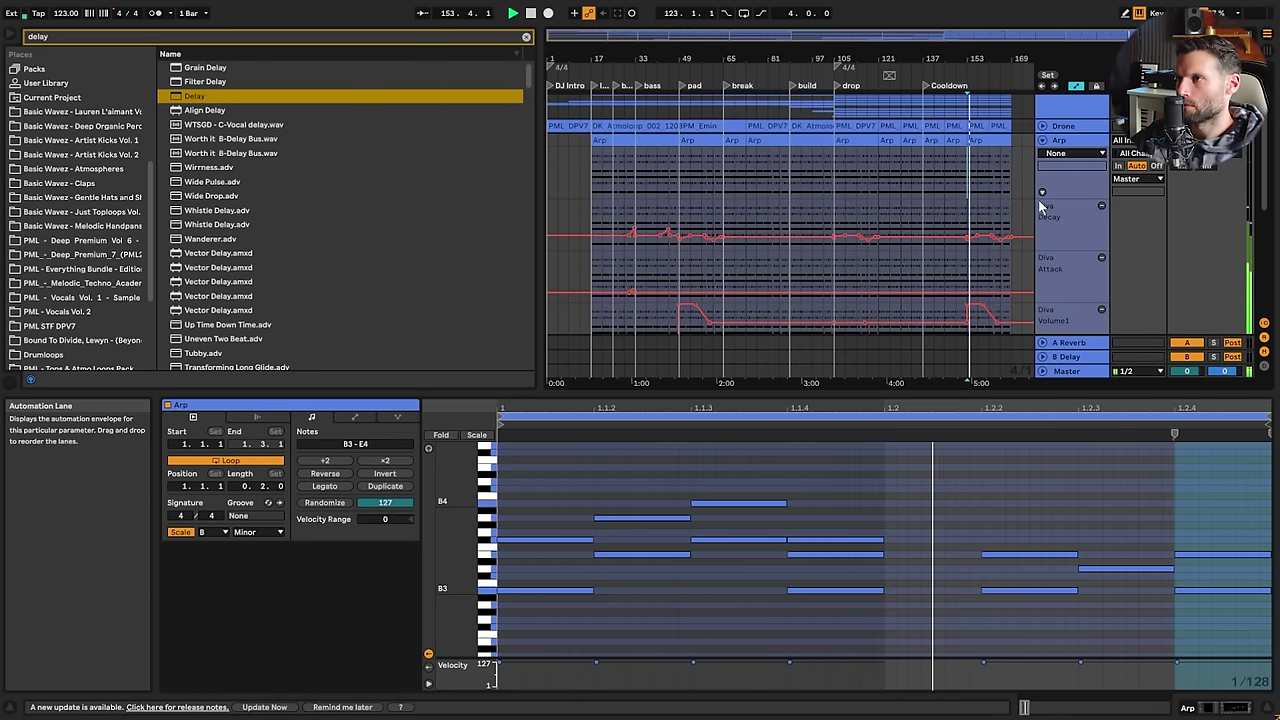
{"action": "scroll", "coordinate": [1038, 205], "scroll_direction": "down", "scroll_amount": 5}
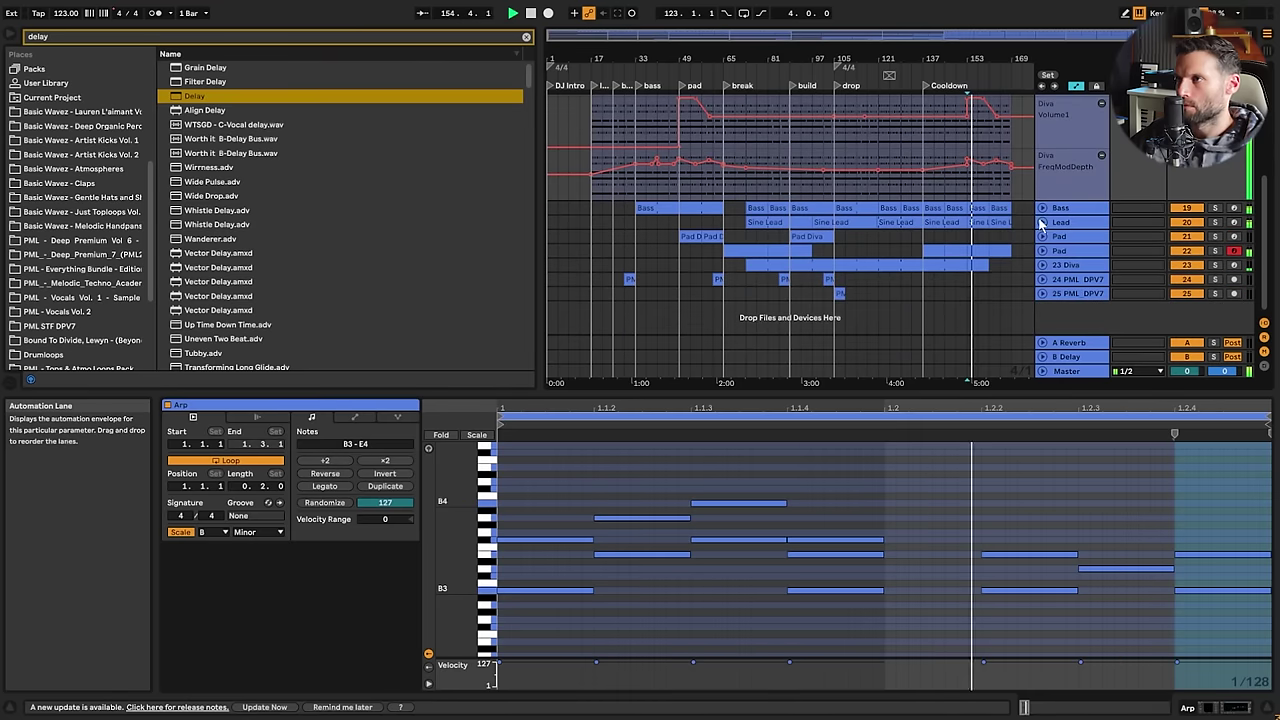
{"action": "left_click", "coordinate": [1041, 222]}
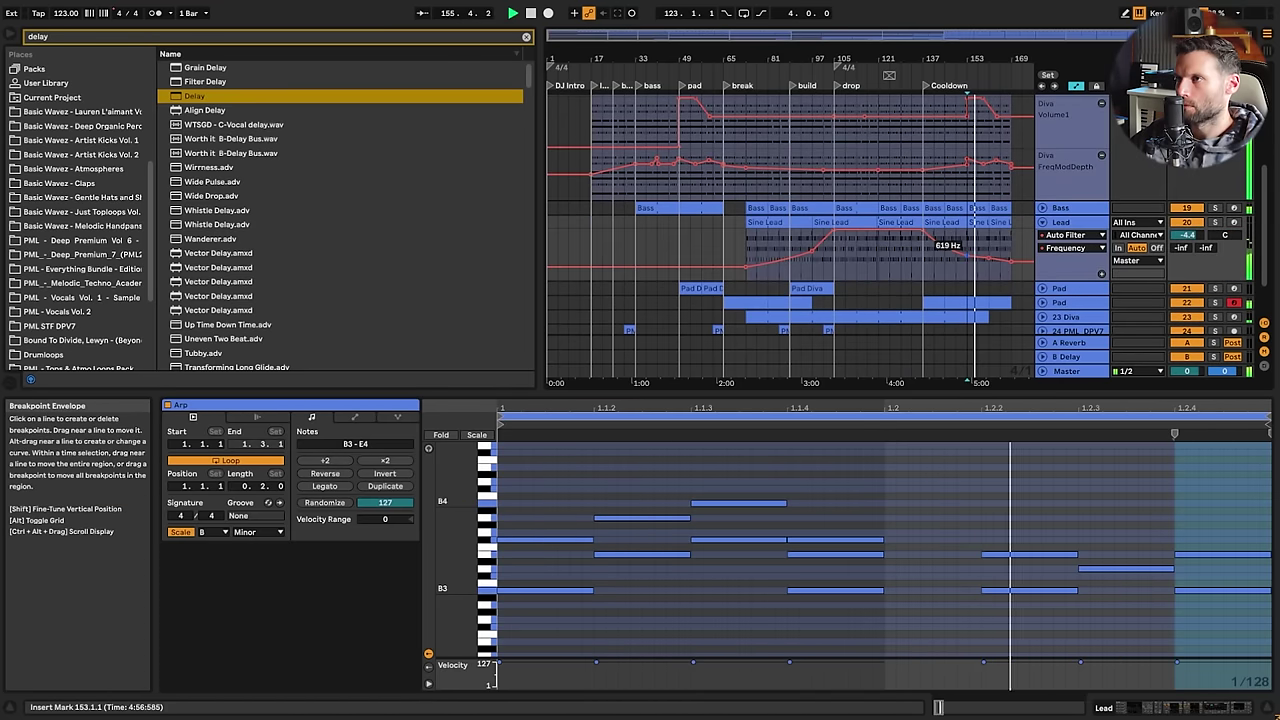
{"action": "left_click", "coordinate": [1003, 224]}
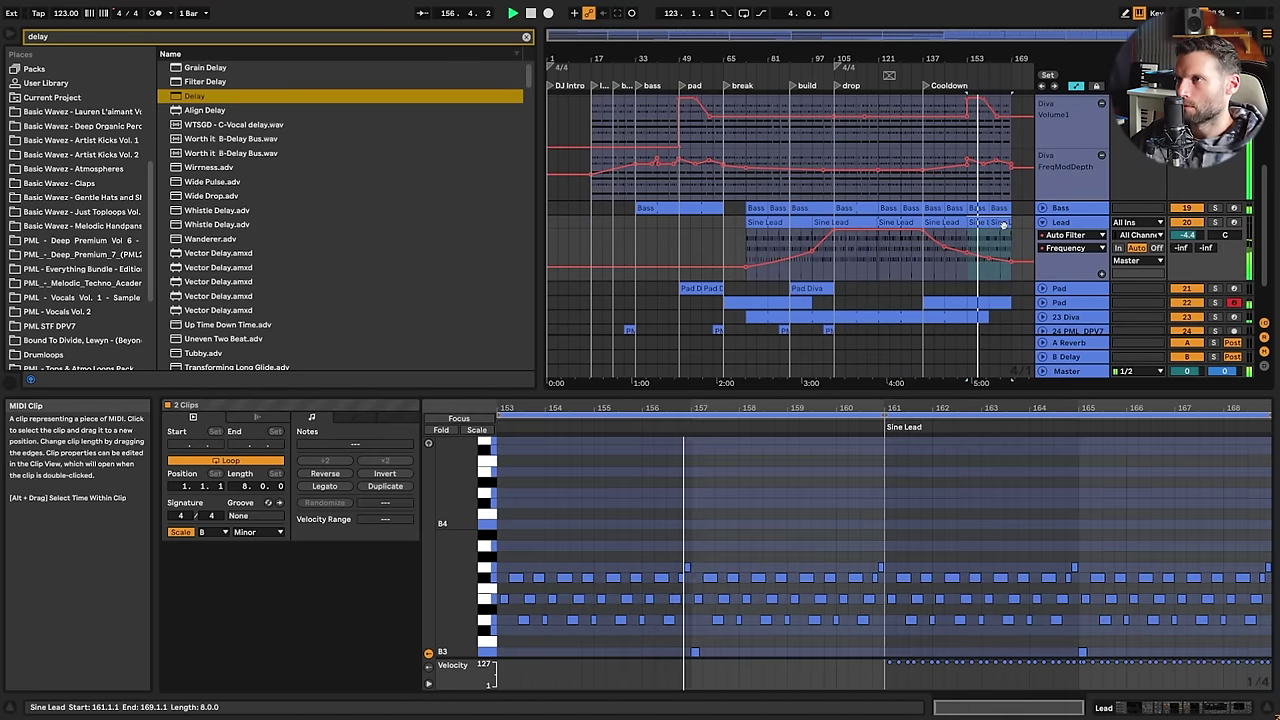
{"action": "key", "text": "Delete"}
{"action": "left_click", "coordinate": [946, 271]}
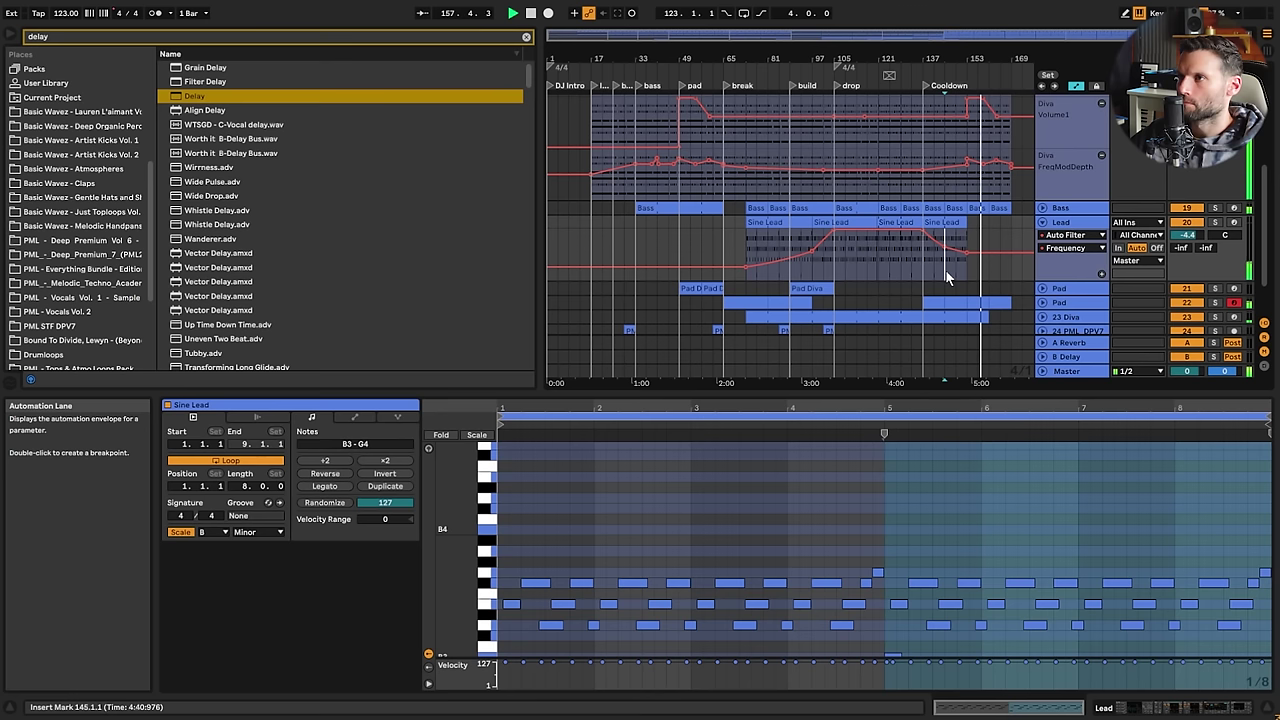
{"action": "left_click", "coordinate": [913, 268]}
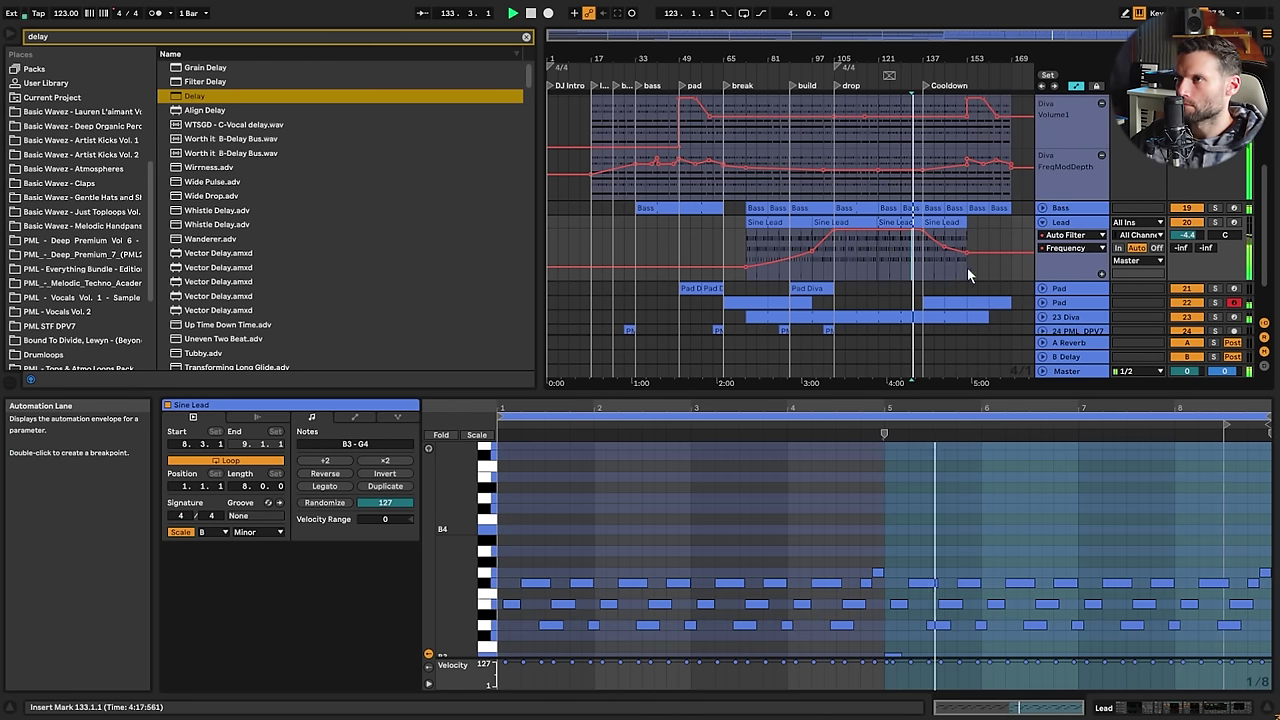
Copy the two FX clips around the drop on tracks 24 and 25 to bars 133 to 141, around the Cooldown start
{"action": "scroll", "coordinate": [968, 275], "scroll_direction": "up", "scroll_amount": 5}
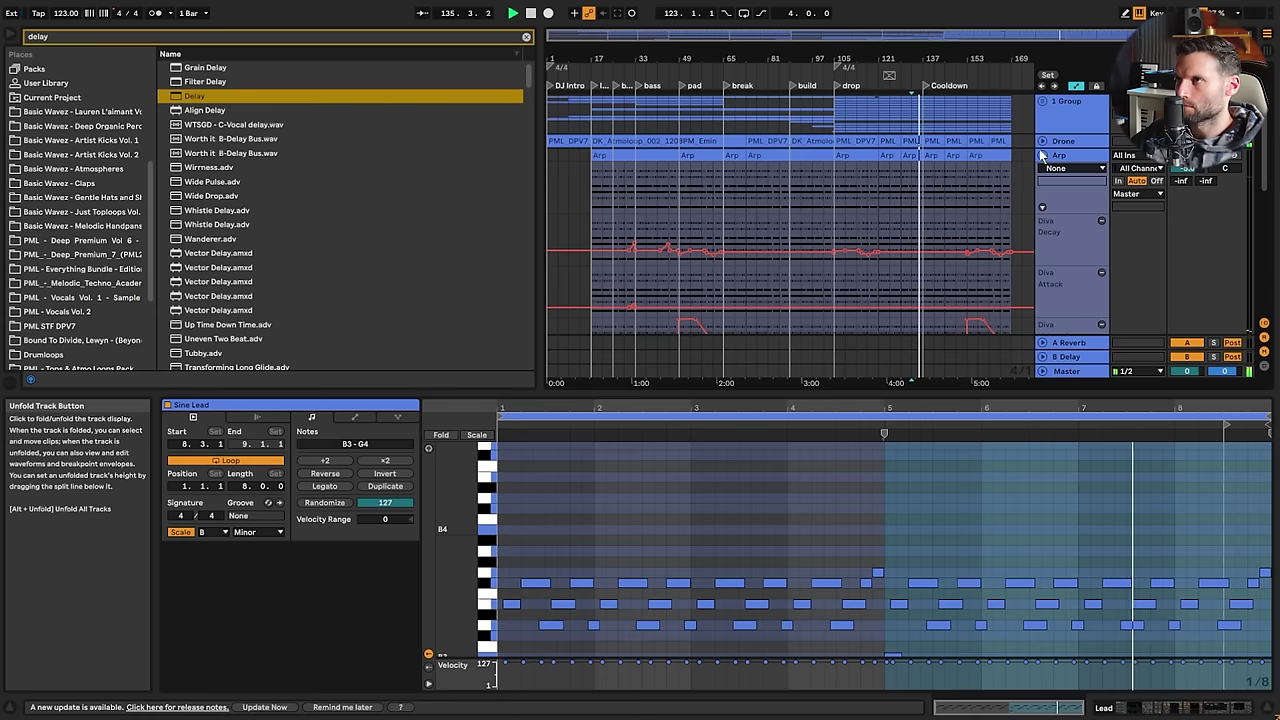
{"action": "mouse_move", "coordinate": [977, 59]}
{"action": "left_mouse_down"}
{"action": "mouse_move", "coordinate": [986, 134]}
{"action": "mouse_move", "coordinate": [1024, 154]}
{"action": "mouse_move", "coordinate": [997, 174]}
{"action": "mouse_move", "coordinate": [878, 140]}
{"action": "mouse_move", "coordinate": [880, 118]}
{"action": "left_mouse_up"}
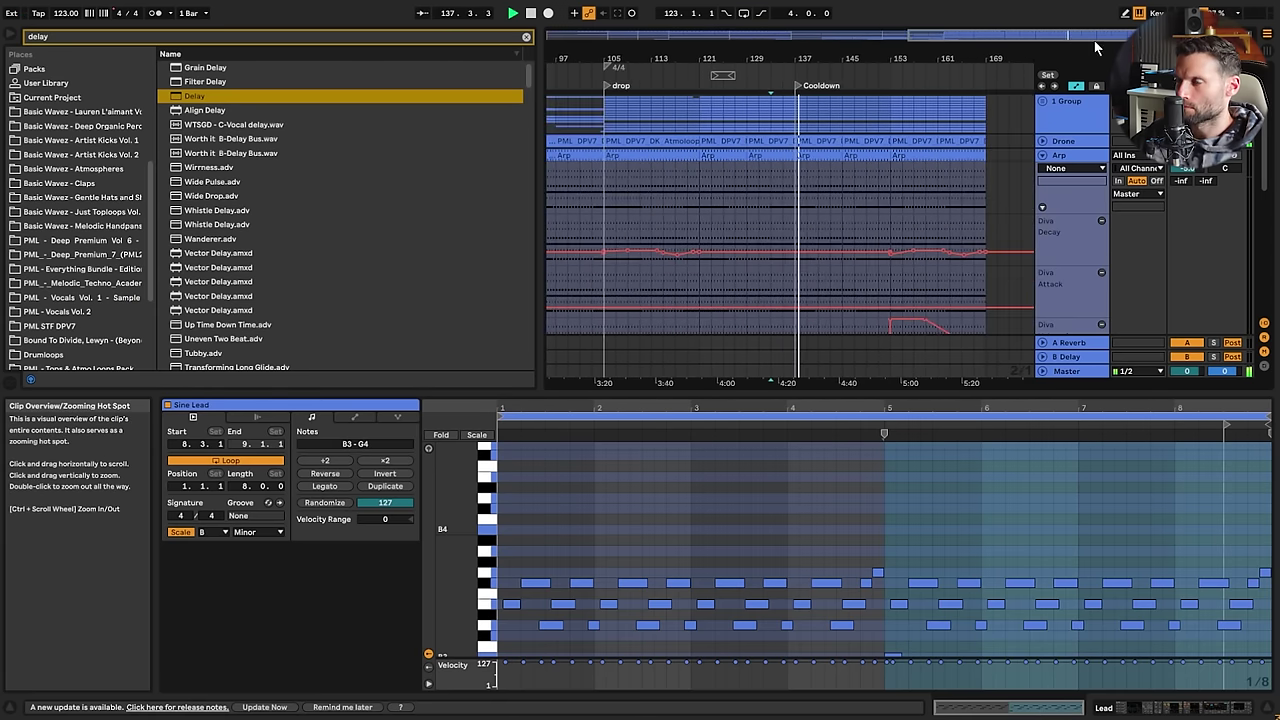
{"action": "left_click", "coordinate": [1043, 156]}
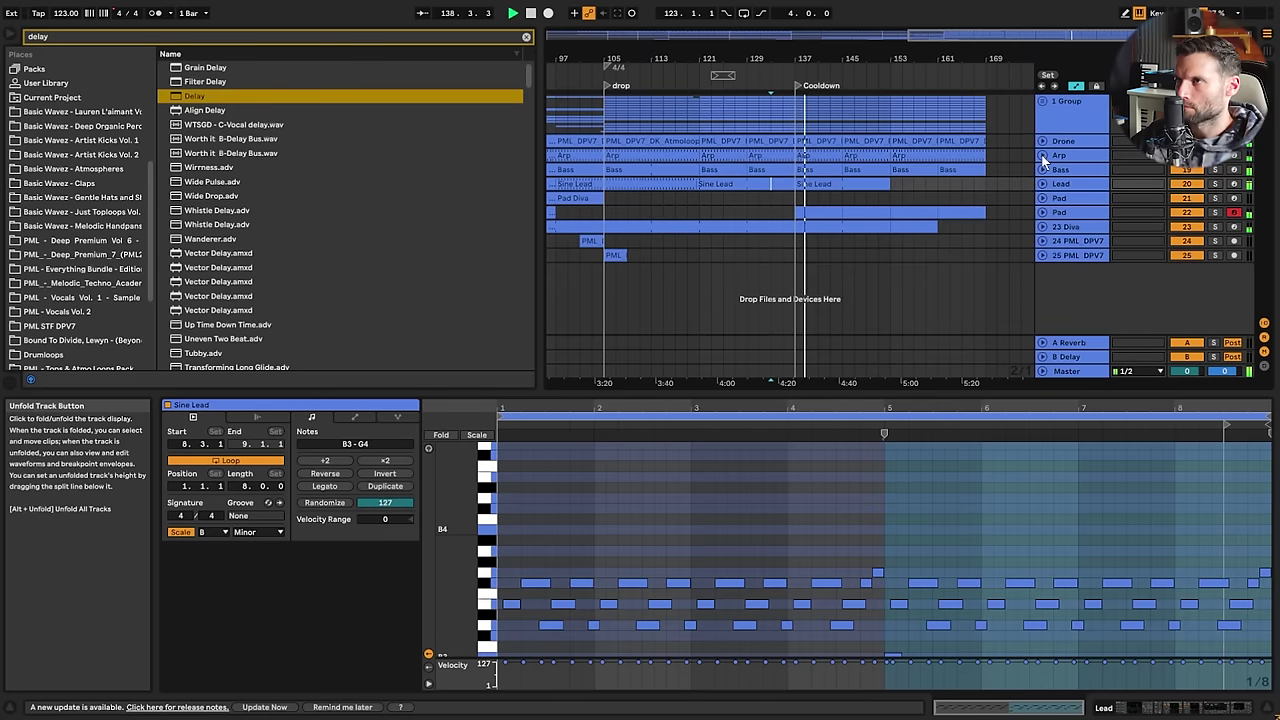
{"action": "left_click_drag", "start_coordinate": [785, 59], "coordinate": [785, 43]}
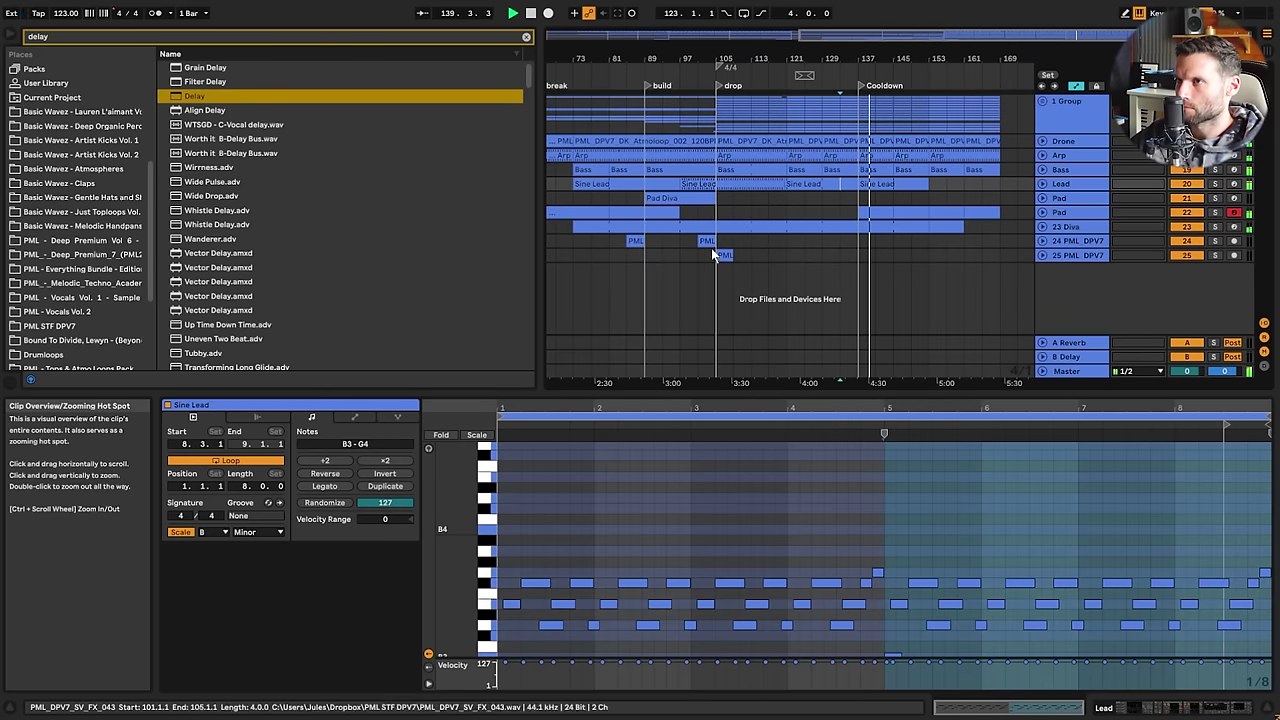
{"action": "left_click_drag", "start_coordinate": [703, 241], "coordinate": [867, 252]}
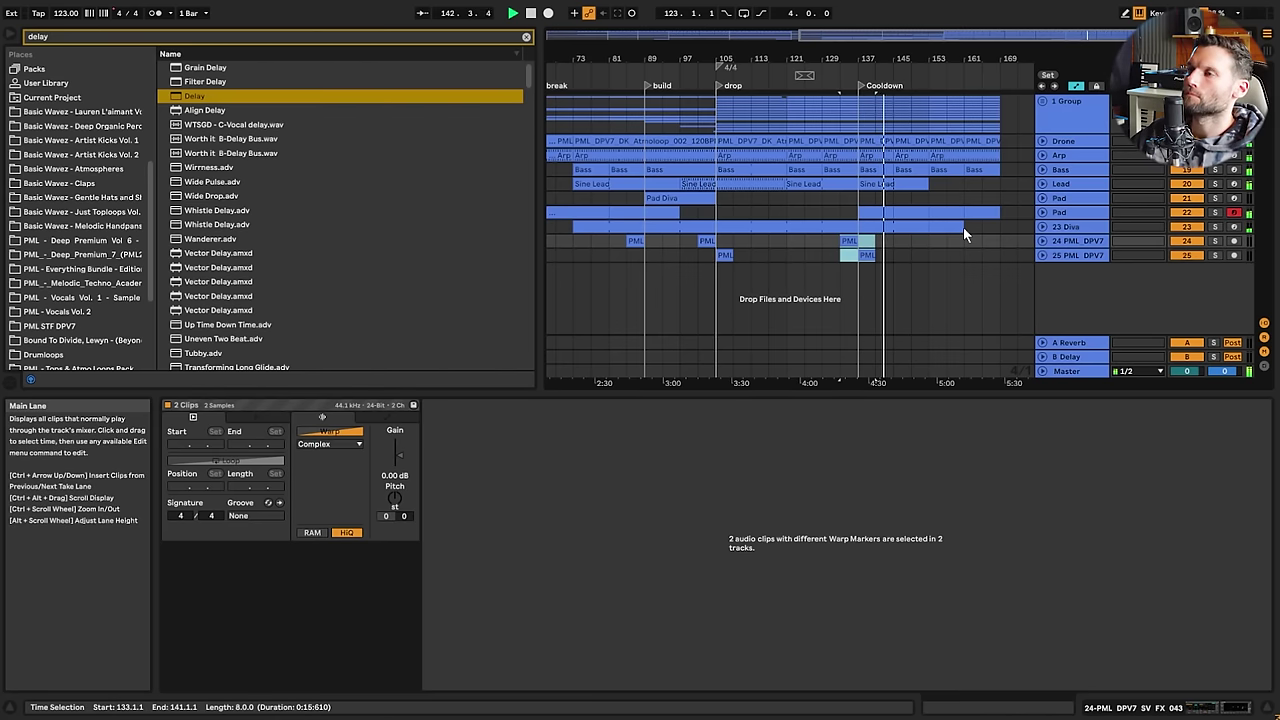
{"action": "left_click_drag", "start_coordinate": [819, 61], "coordinate": [819, 36]}
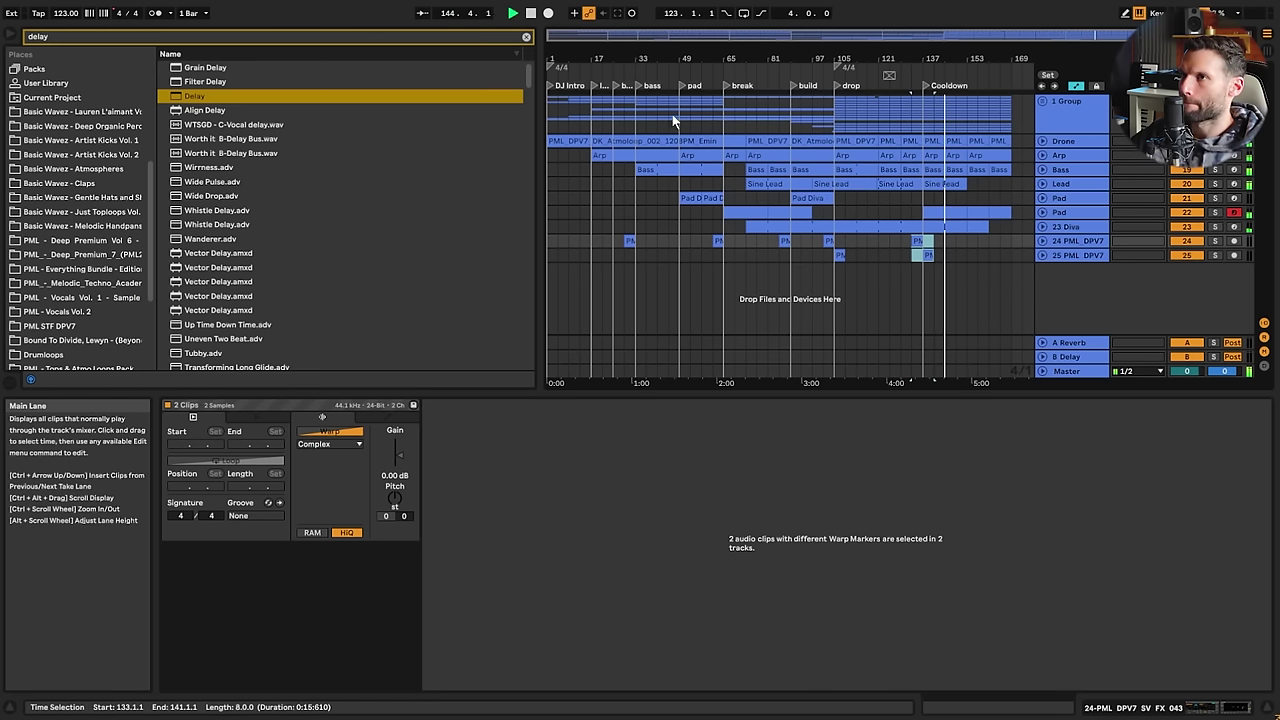
Copy bars 49 to 65 of the drum group through the second Pad track to bar 169 and play the transition from bar 165
{"action": "left_click_drag", "start_coordinate": [683, 115], "coordinate": [711, 118]}
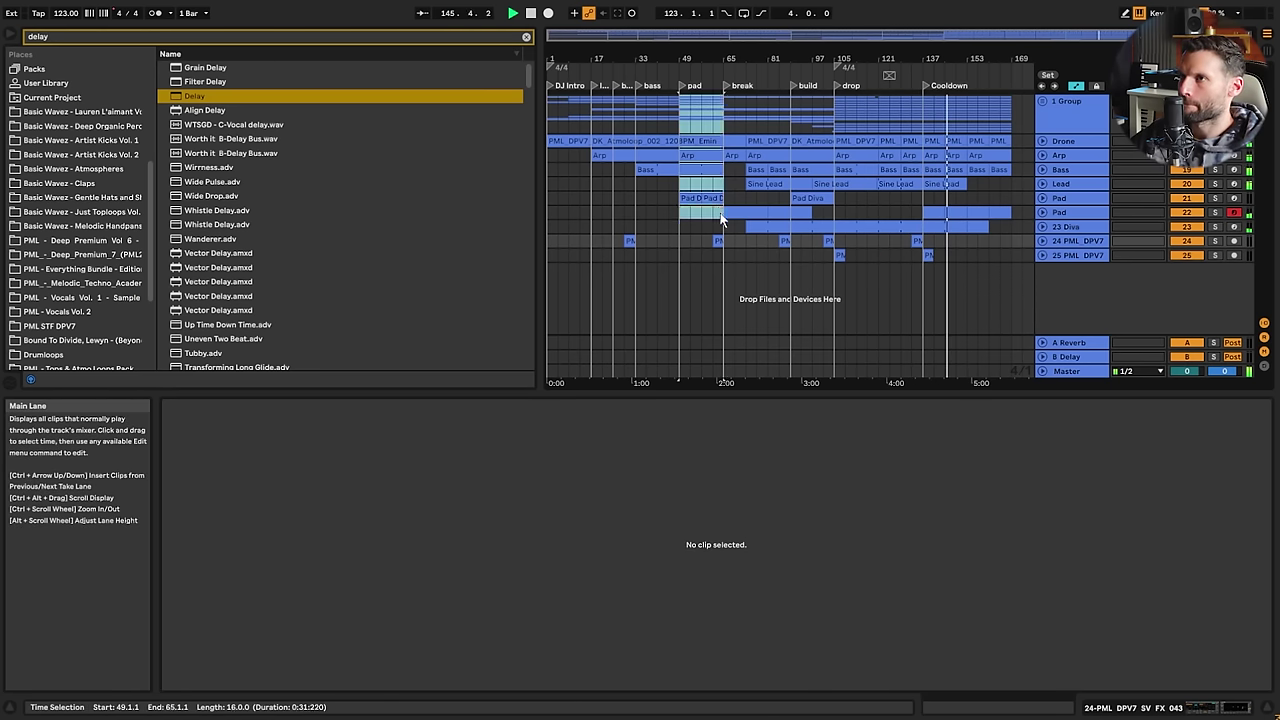
{"action": "left_click_drag", "start_coordinate": [720, 218], "coordinate": [726, 213]}
{"action": "left_click", "coordinate": [1013, 111]}
{"action": "key", "text": "ctrl+v"}
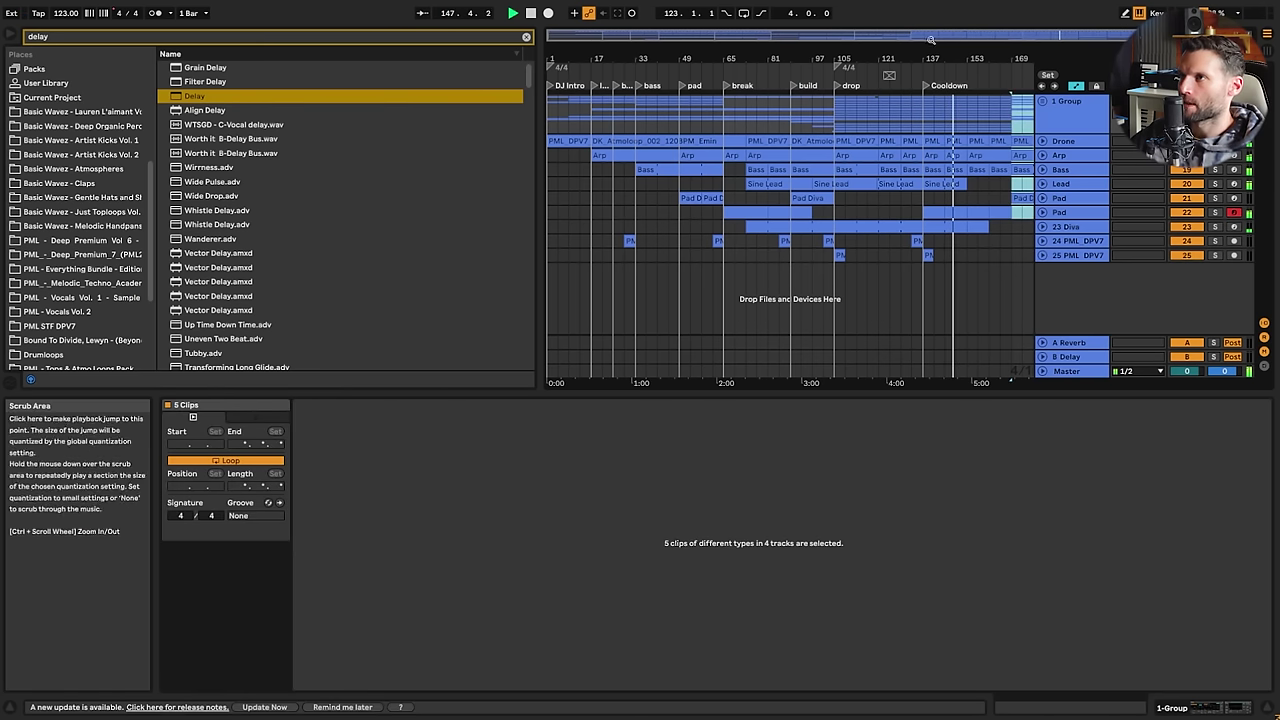
{"action": "left_click", "coordinate": [1010, 122]}
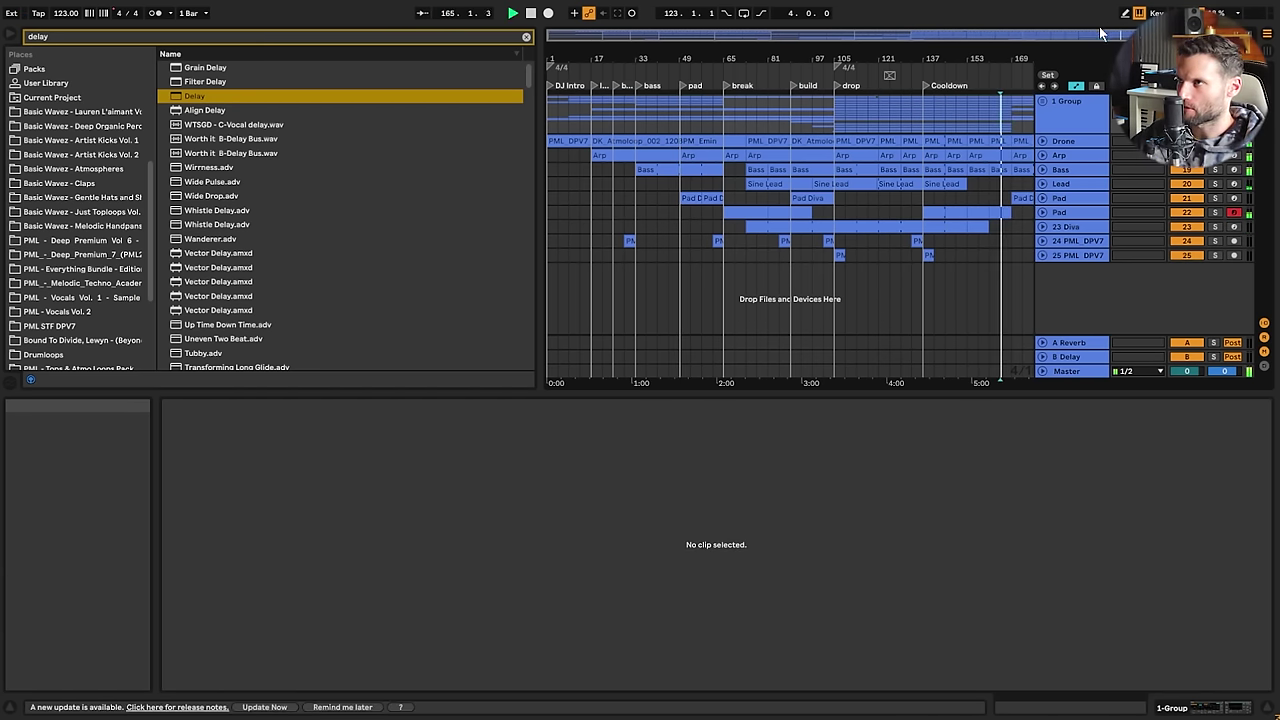
{"action": "left_click_drag", "start_coordinate": [1100, 33], "coordinate": [1050, 126]}
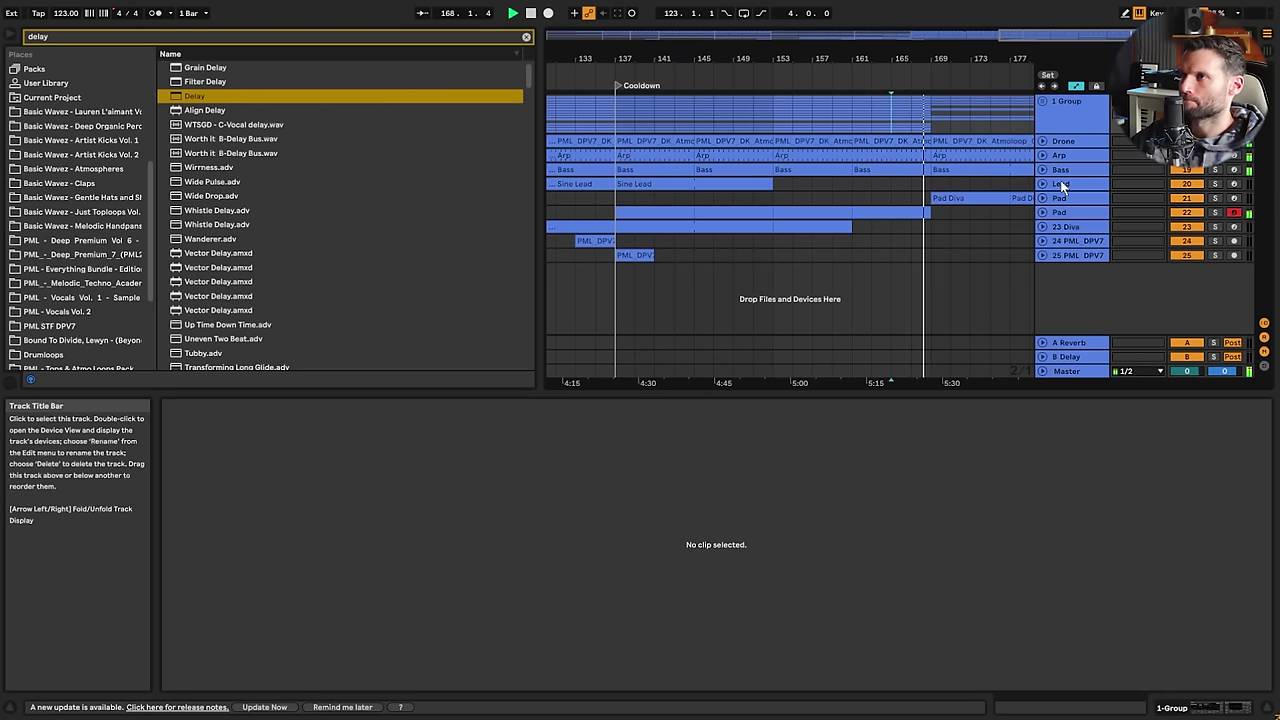
{"action": "left_click_drag", "start_coordinate": [1096, 35], "coordinate": [1068, 10]}
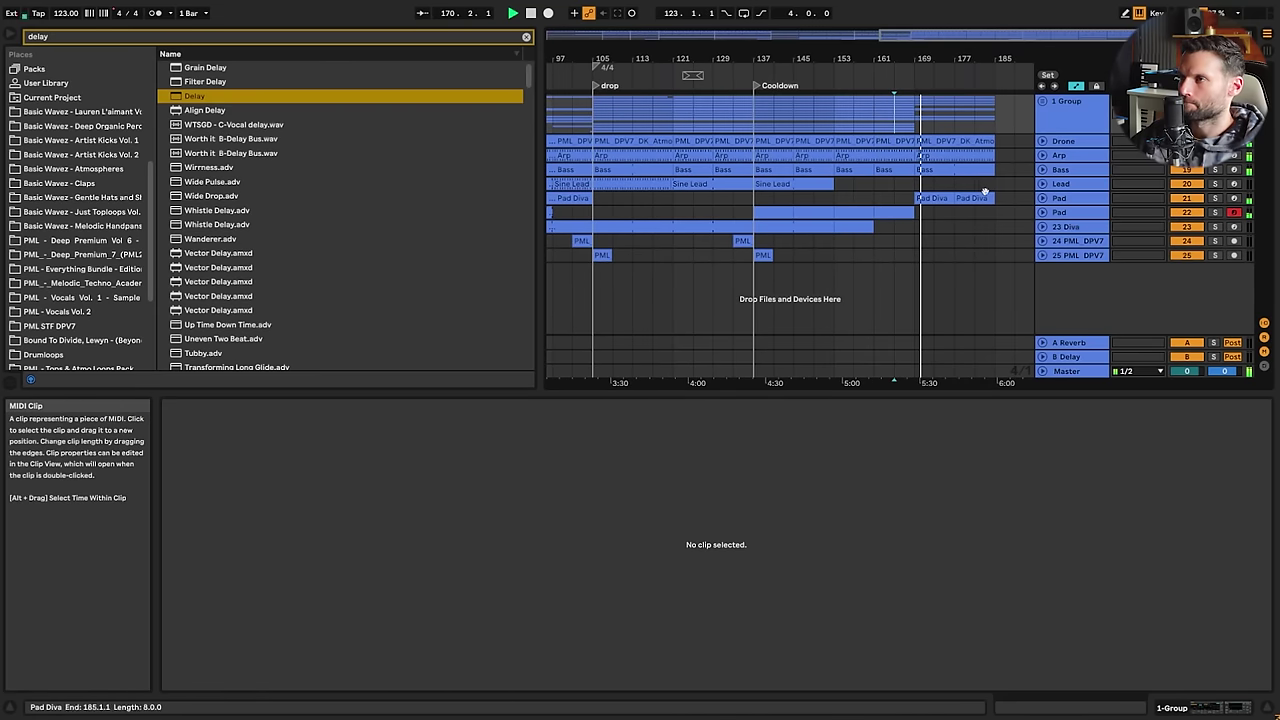
{"action": "key", "text": "space"}
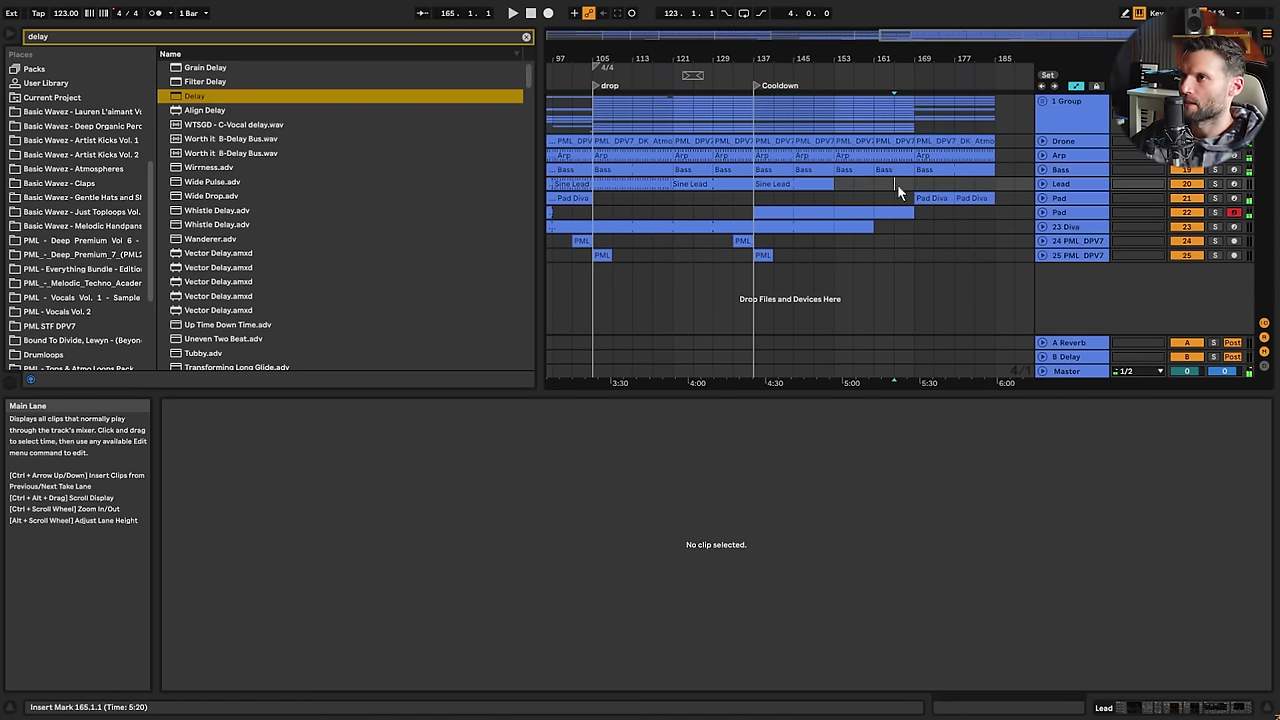
Duplicate the drum group's bars 161 to 169 twice to fill bars 169 to 185, playing from bar 165
{"action": "left_click_drag", "start_coordinate": [910, 112], "coordinate": [881, 111]}
{"action": "key", "text": "ctrl+d"}
{"action": "left_click", "coordinate": [898, 113]}
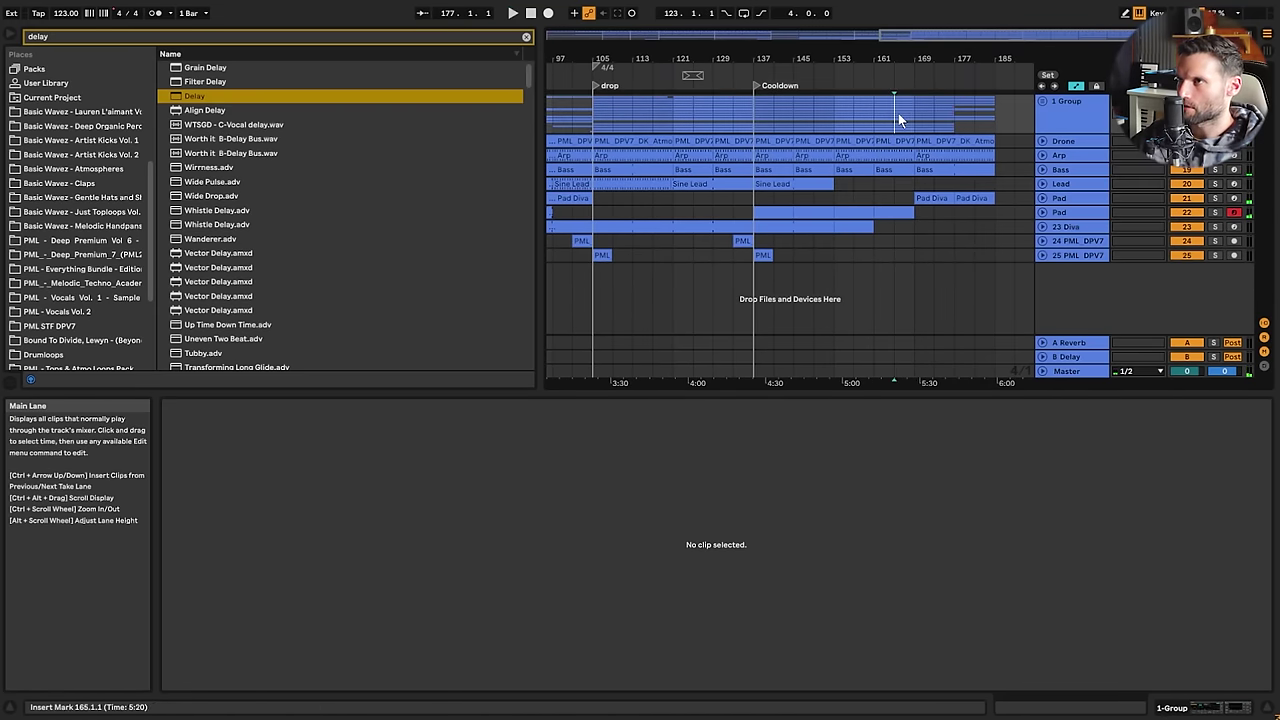
{"action": "key", "text": "space"}
{"action": "left_click", "coordinate": [1042, 101]}
{"action": "scroll", "coordinate": [1028, 137], "scroll_direction": "down", "scroll_amount": 3}
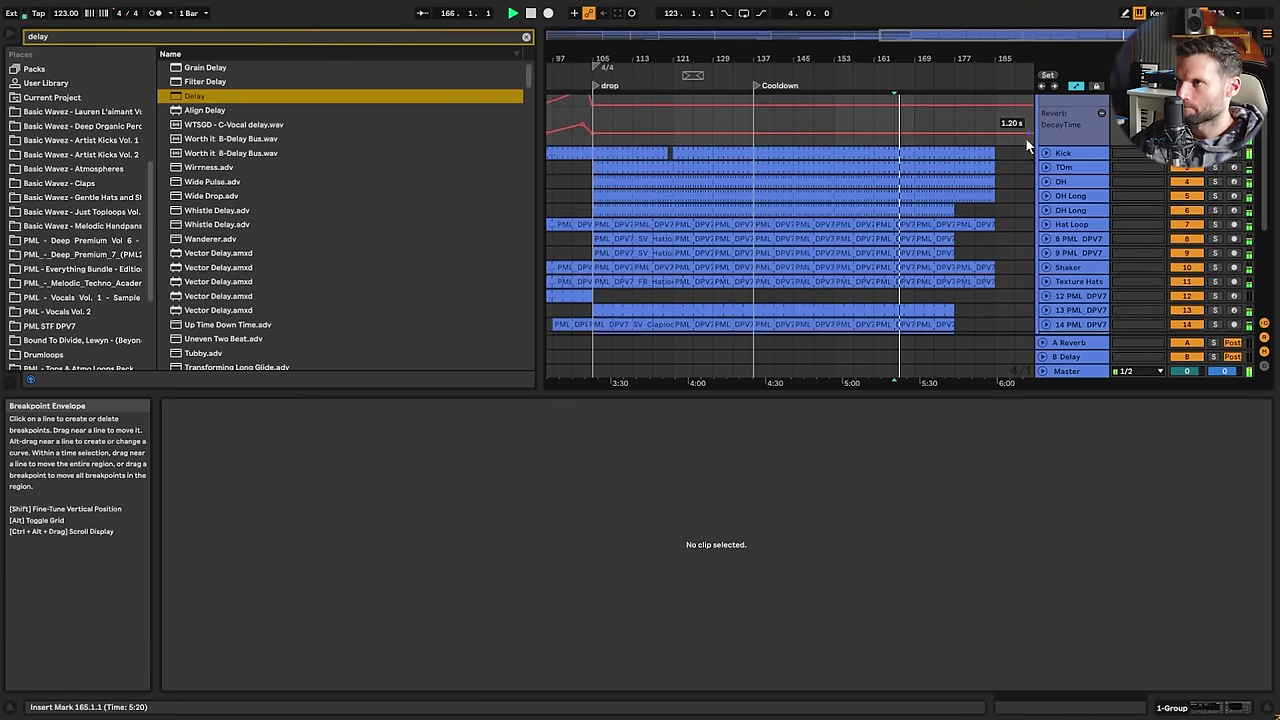
{"action": "scroll", "coordinate": [1002, 153], "scroll_direction": "up", "scroll_amount": 5}
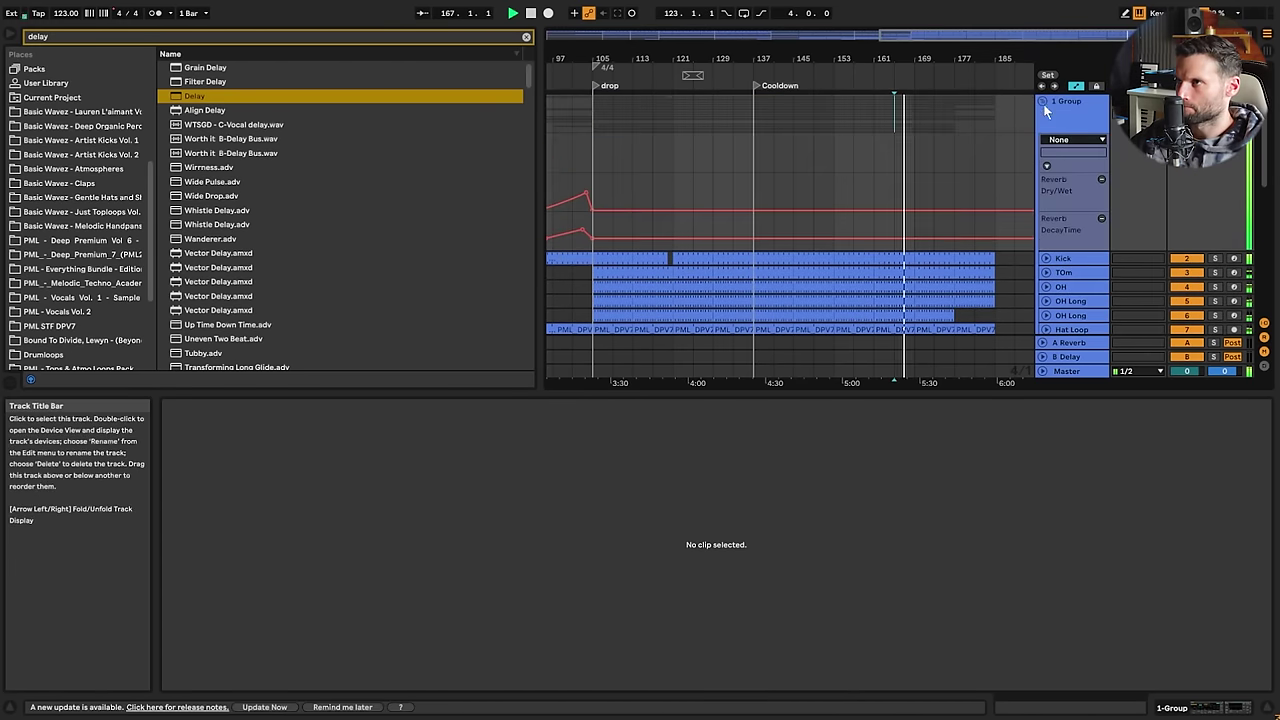
{"action": "left_click", "coordinate": [1042, 101]}
{"action": "left_click_drag", "start_coordinate": [918, 115], "coordinate": [995, 120]}
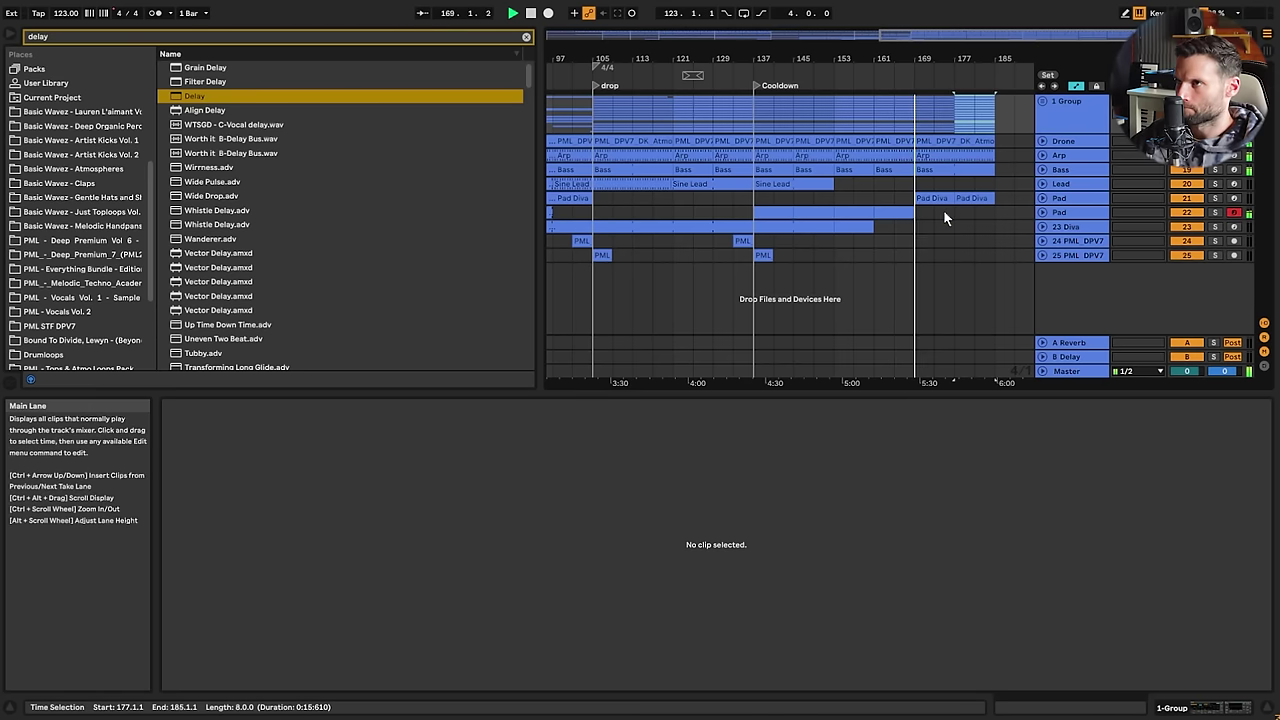
Remove the Arp's Diva Volume1 automation rise after bar 169 and taper FreqModDepth down to bar 185
{"action": "left_click", "coordinate": [1043, 156]}
{"action": "scroll", "coordinate": [950, 200], "scroll_direction": "down", "scroll_amount": 1}
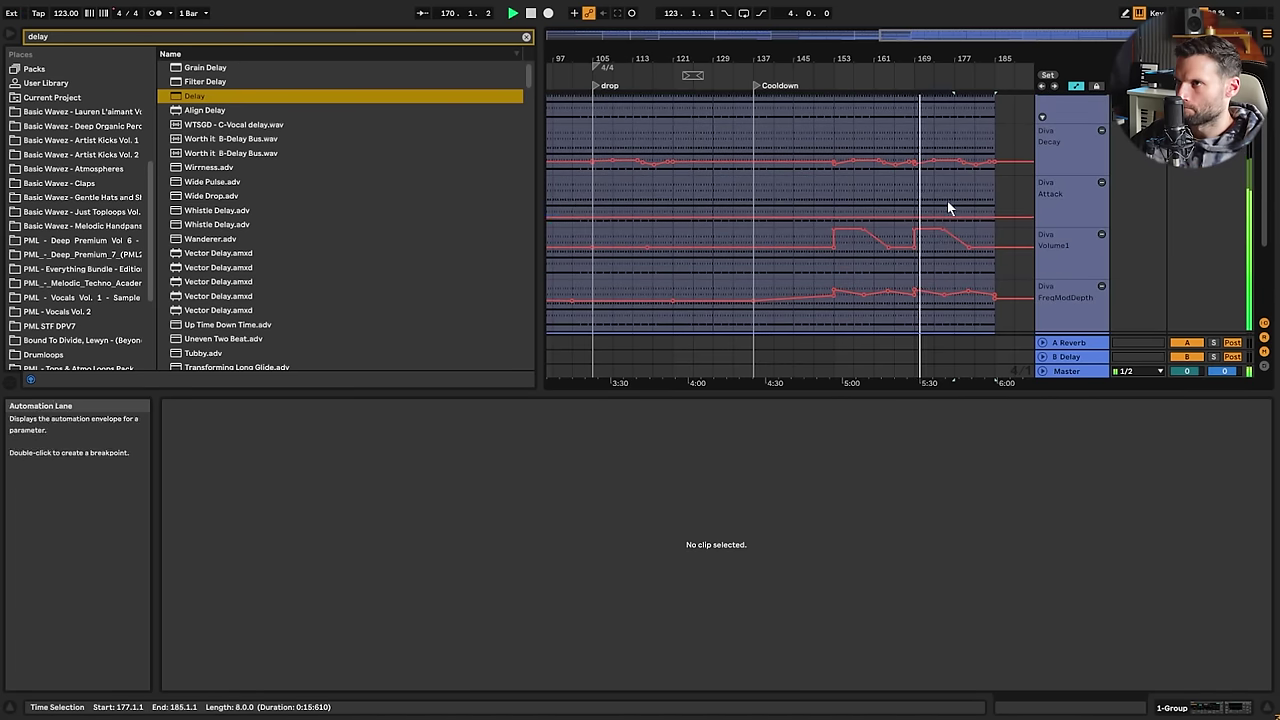
{"action": "scroll", "coordinate": [938, 238], "scroll_direction": "down", "scroll_amount": 1}
{"action": "scroll", "coordinate": [928, 225], "scroll_direction": "up", "scroll_amount": 1}
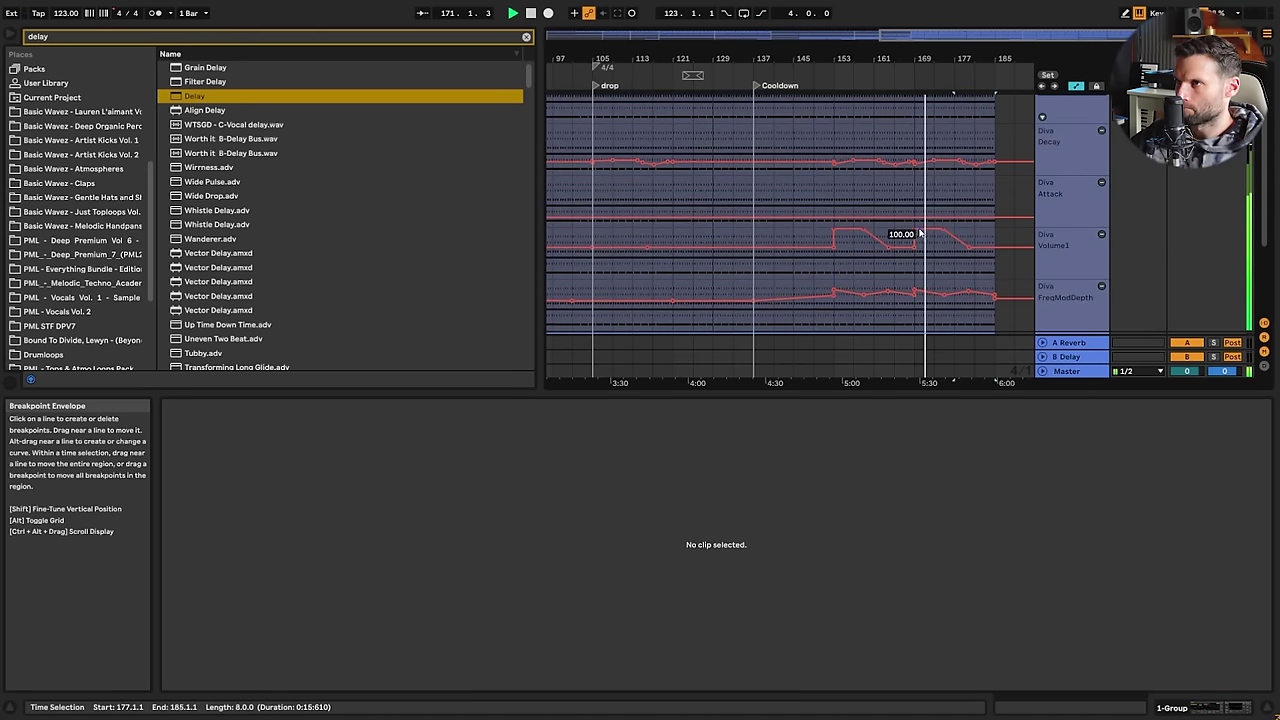
{"action": "left_click", "coordinate": [940, 234]}
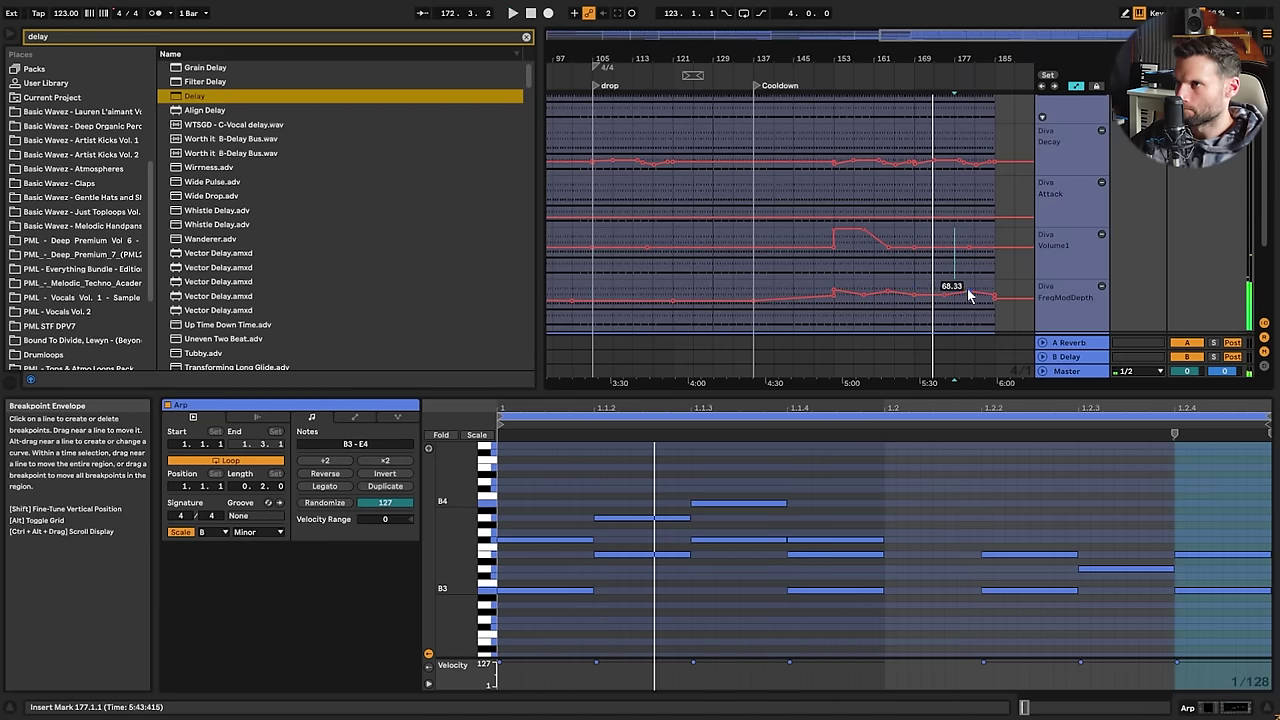
{"action": "left_click", "coordinate": [914, 324]}
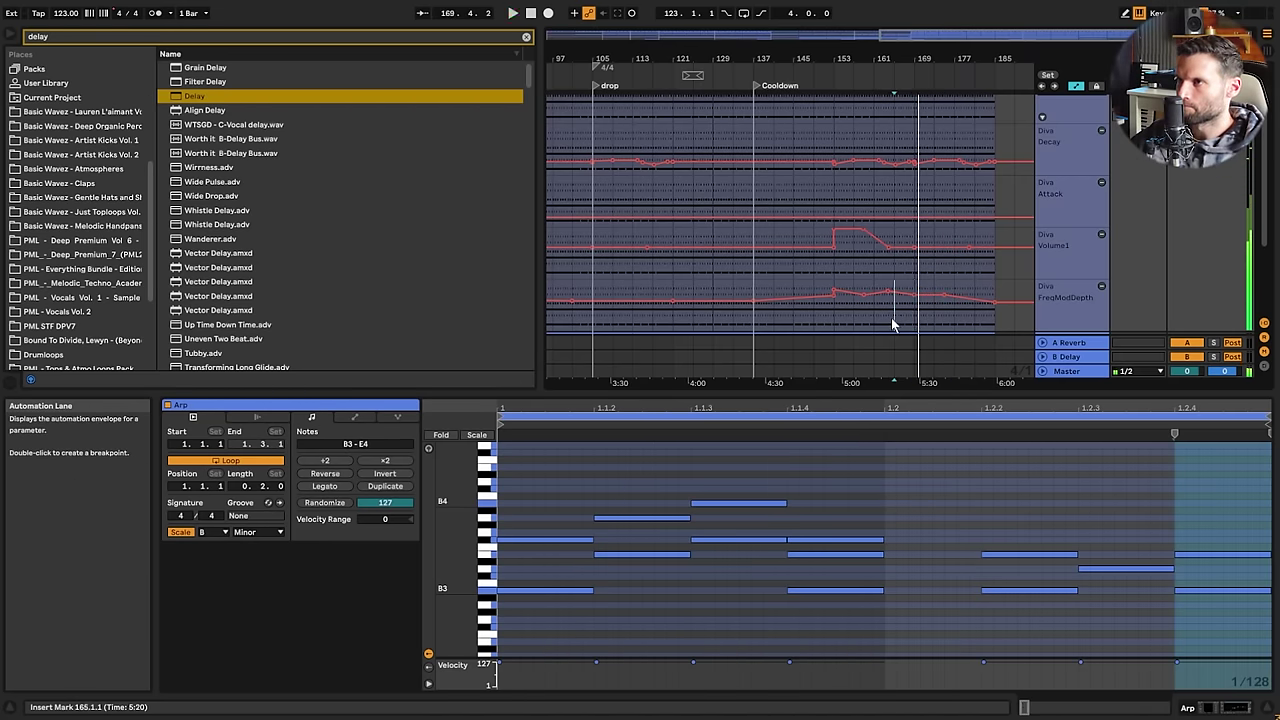
Replace the Bass clip and its Frequency automation at bars 169 to 185 with the sustained Bass clip from bars 89 to 105
{"action": "scroll", "coordinate": [1040, 250], "scroll_direction": "down", "scroll_amount": 3}
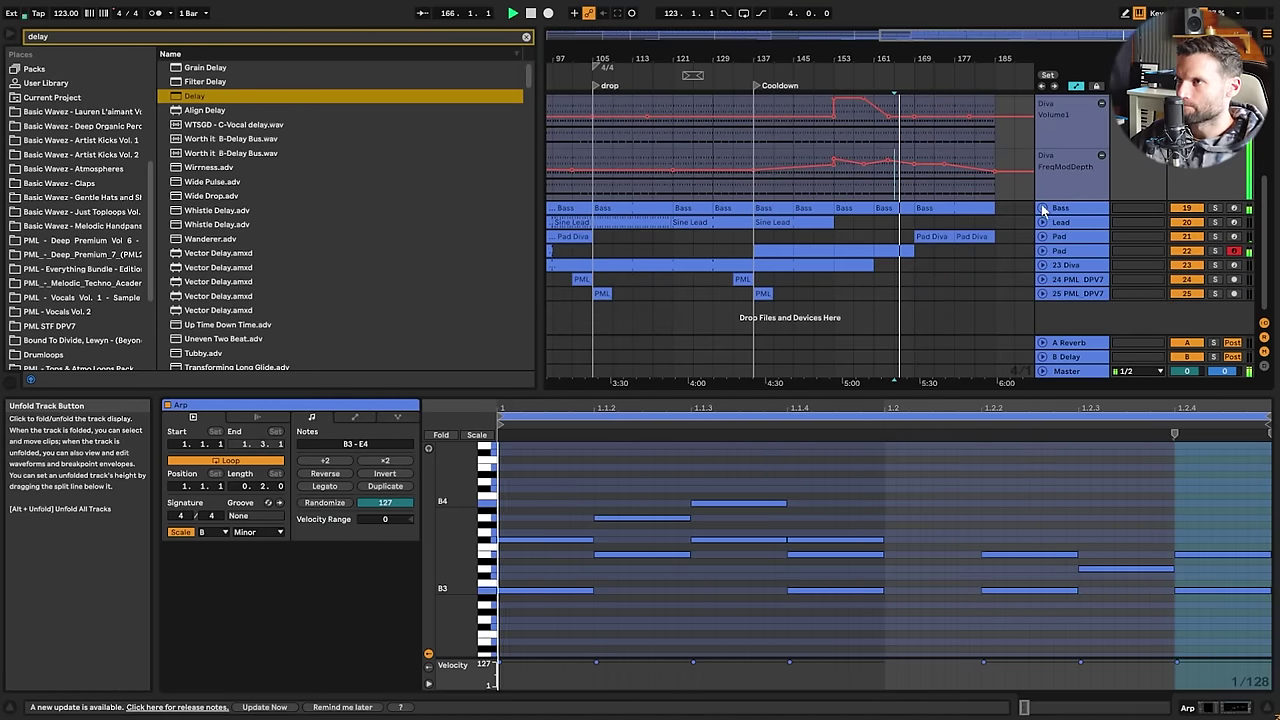
{"action": "scroll", "coordinate": [1035, 237], "scroll_direction": "up", "scroll_amount": 6}
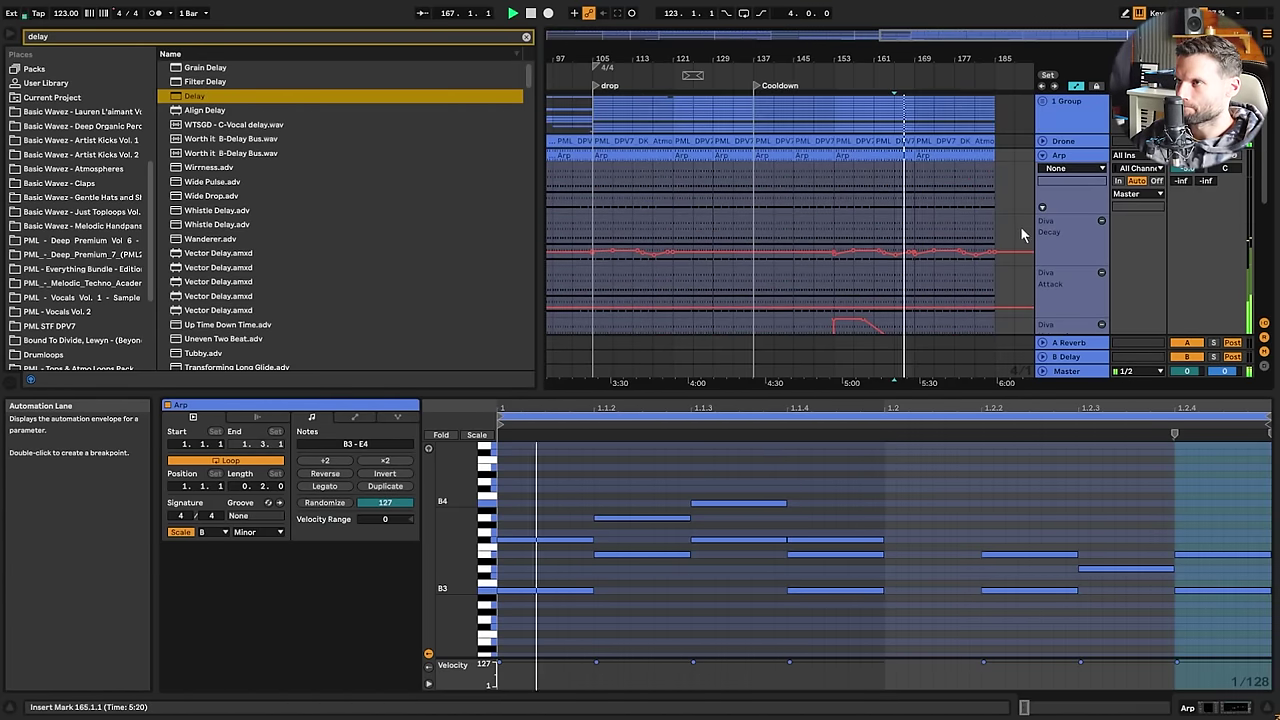
{"action": "scroll", "coordinate": [1037, 190], "scroll_direction": "down", "scroll_amount": 4}
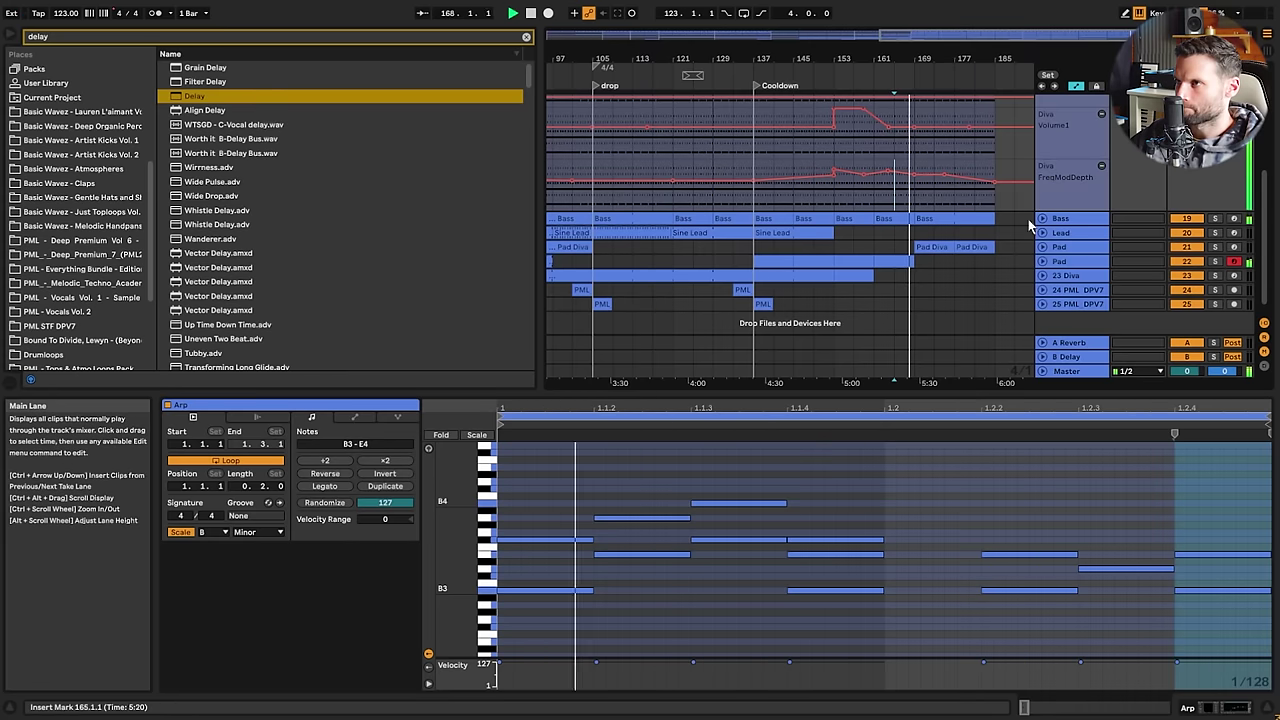
{"action": "left_click", "coordinate": [1050, 219]}
{"action": "left_click", "coordinate": [1042, 219]}
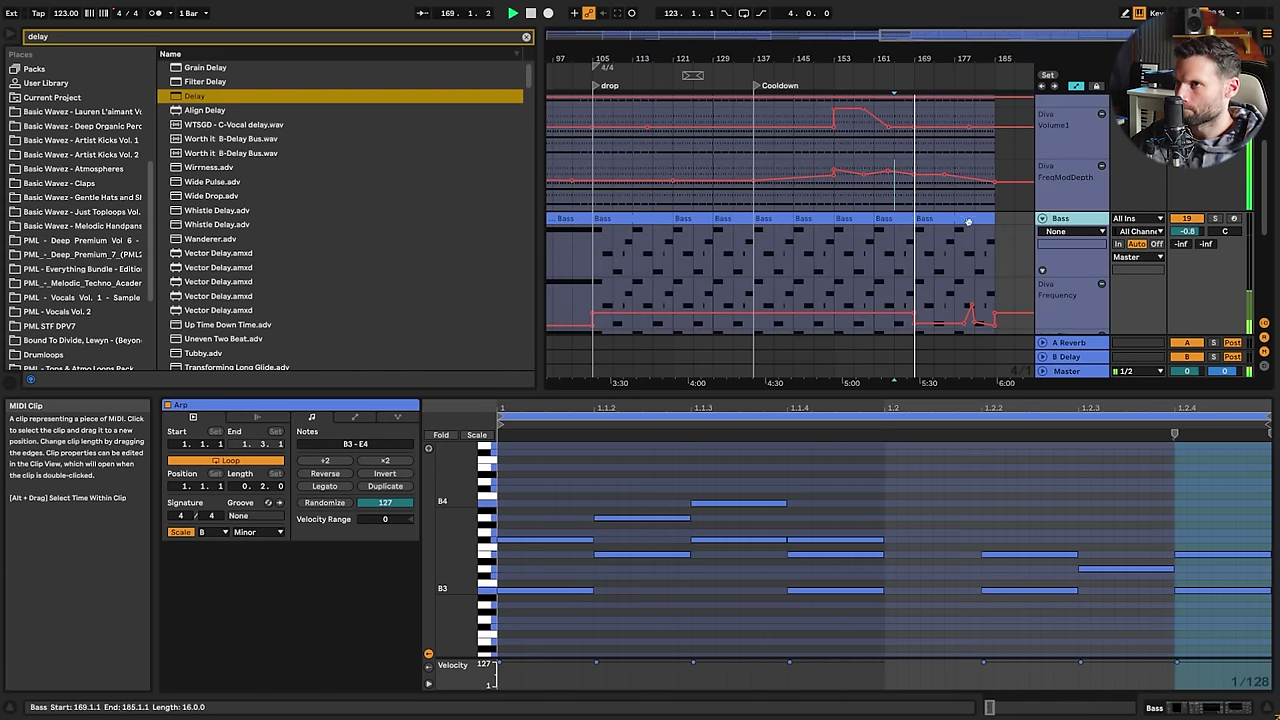
{"action": "left_click_drag", "start_coordinate": [640, 59], "coordinate": [650, 30]}
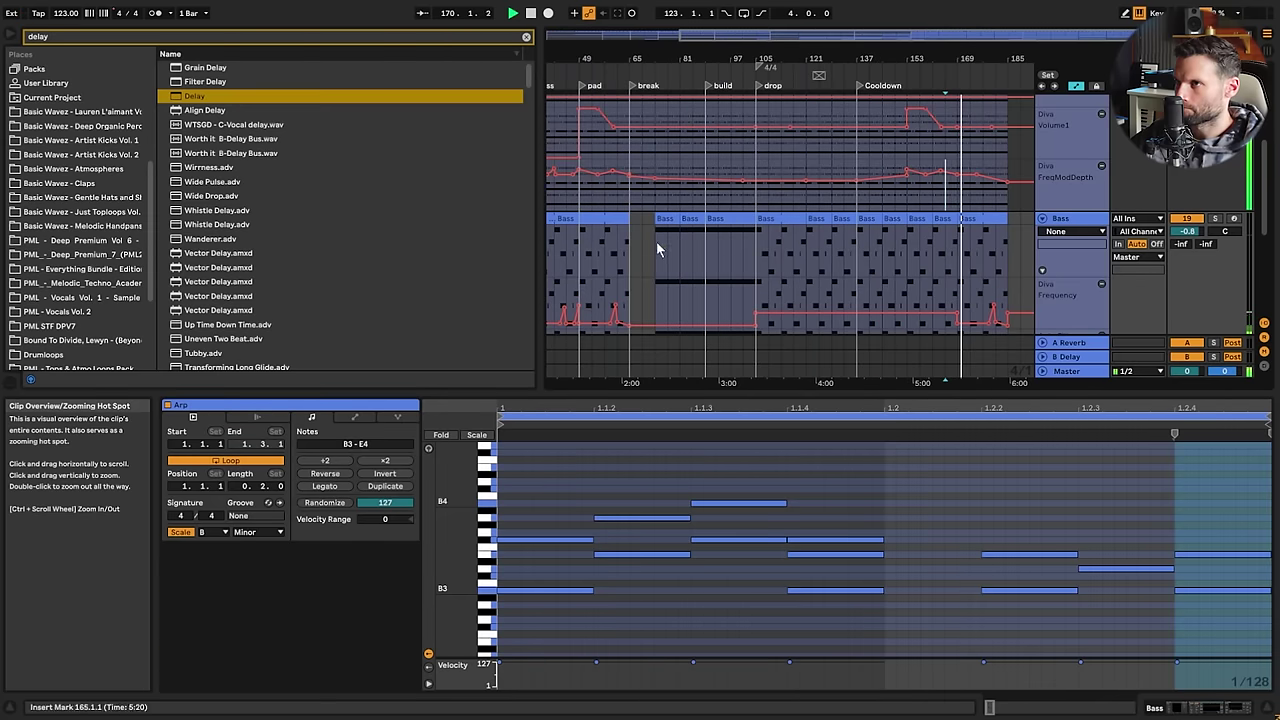
{"action": "left_click", "coordinate": [722, 219]}
{"action": "key", "text": "ctrl+c"}
{"action": "left_click", "coordinate": [971, 218]}
{"action": "key", "text": "ctrl+v"}
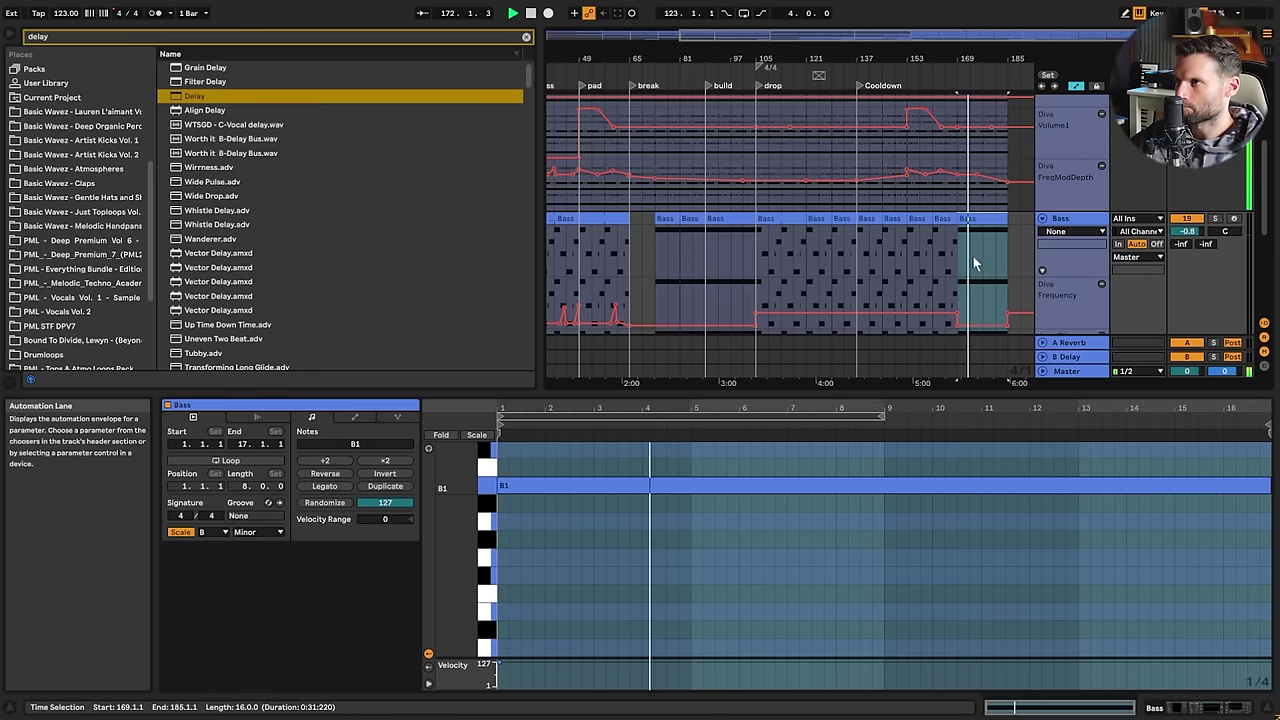
Fold the Bass and Arp tracks while the arrangement plays
{"action": "left_click", "coordinate": [1043, 216]}
{"action": "scroll", "coordinate": [1041, 217], "scroll_direction": "up", "scroll_amount": 2}
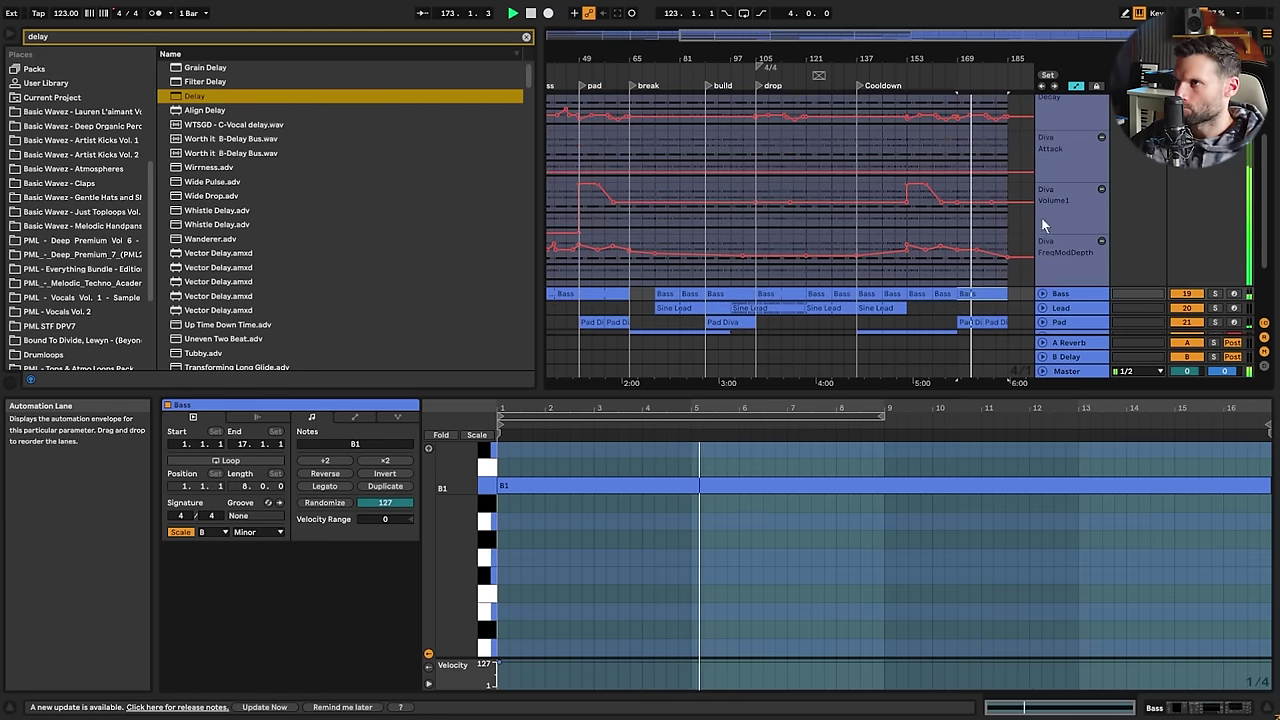
{"action": "scroll", "coordinate": [1025, 252], "scroll_direction": "up", "scroll_amount": 3}
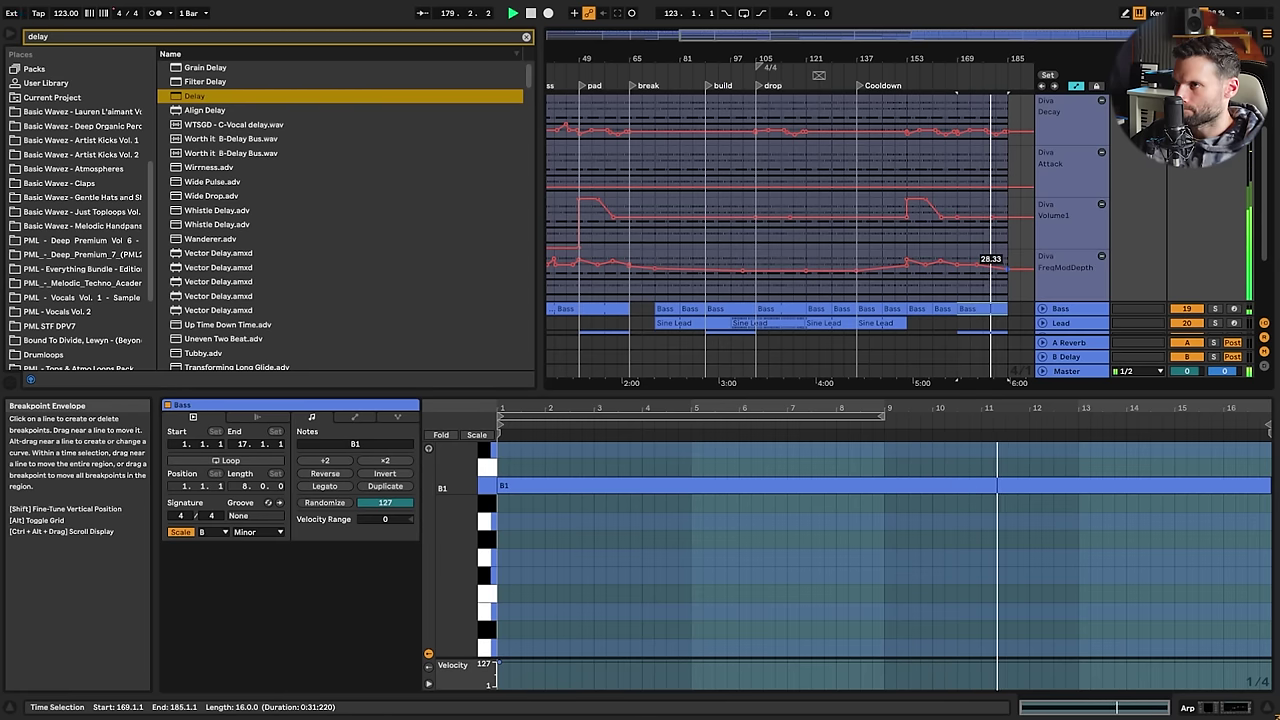
{"action": "scroll", "coordinate": [1010, 290], "scroll_direction": "up", "scroll_amount": 5}
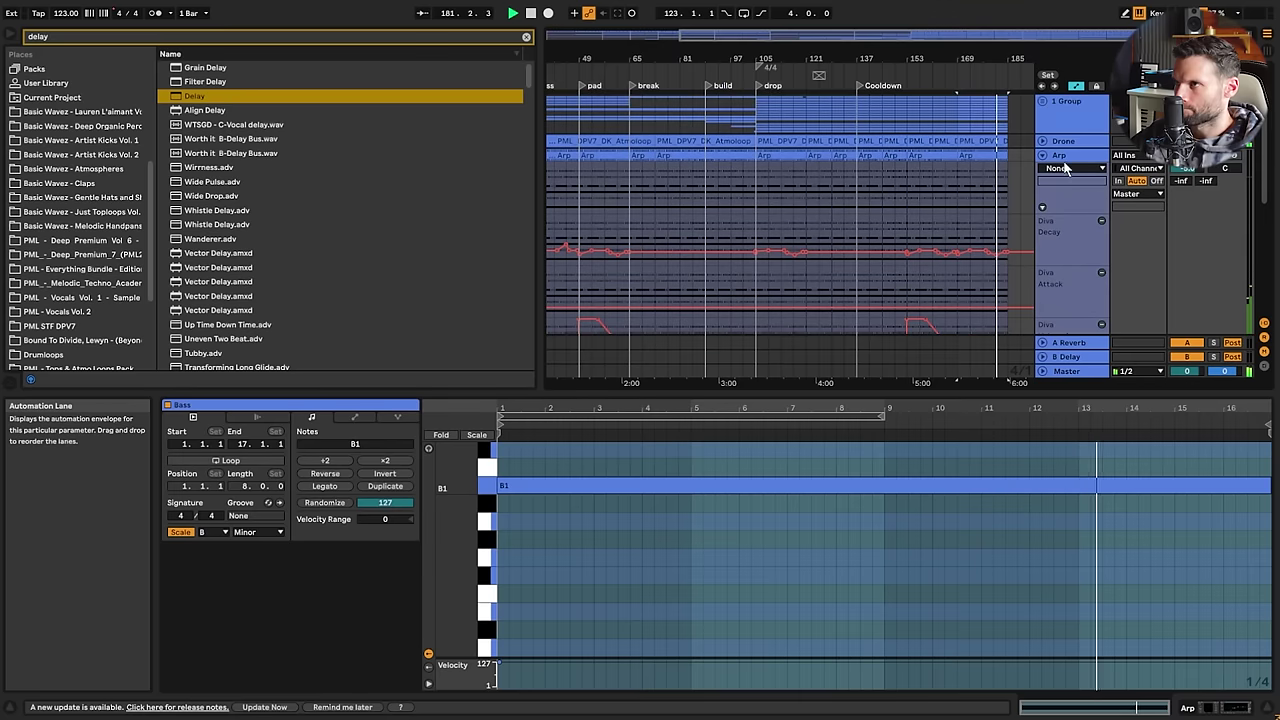
{"action": "left_click", "coordinate": [1043, 155]}
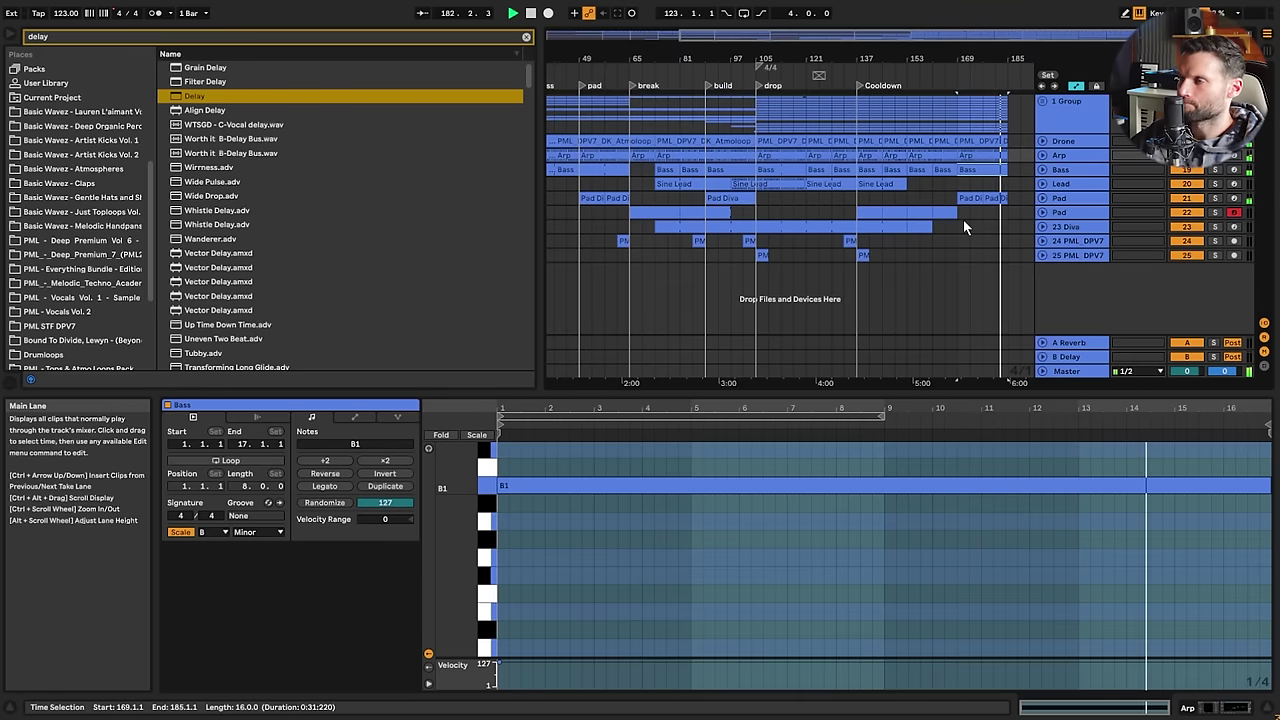
Duplicate bars 169 to 185 of the drum group and the Drone track to bars 185 to 201
{"action": "left_click_drag", "start_coordinate": [1050, 36], "coordinate": [1050, 26]}
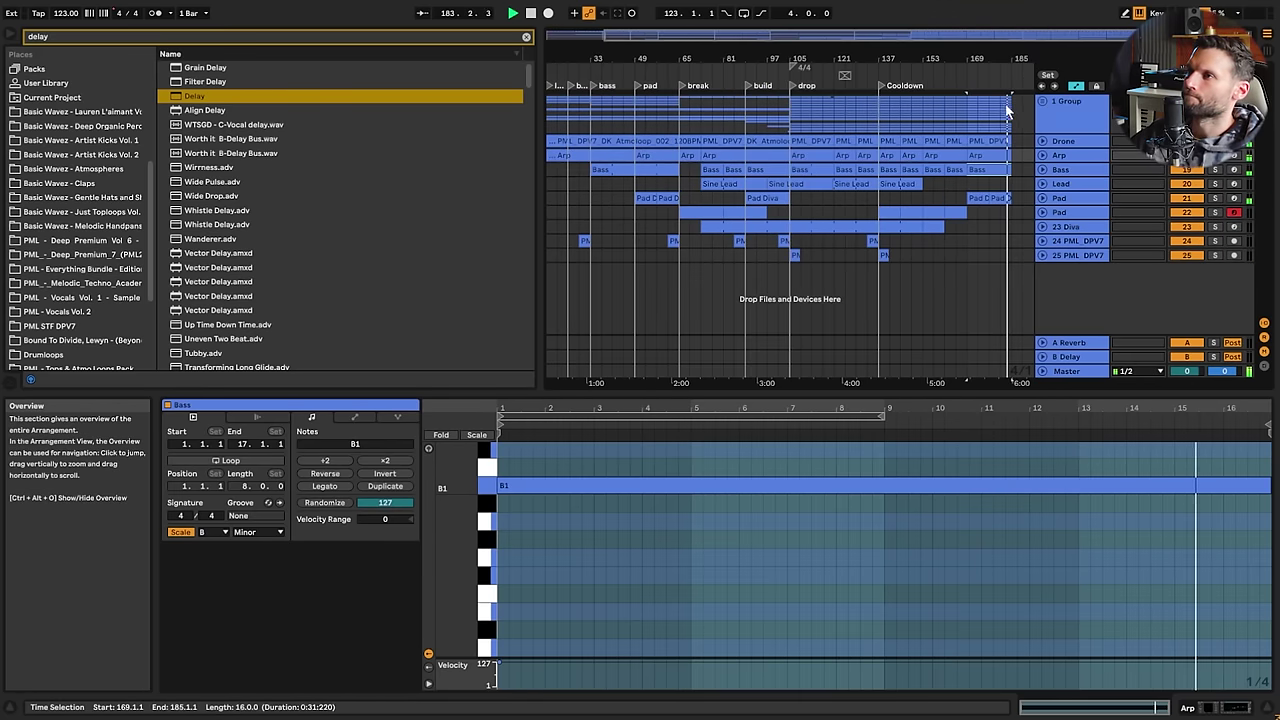
{"action": "left_click_drag", "start_coordinate": [970, 112], "coordinate": [1010, 118]}
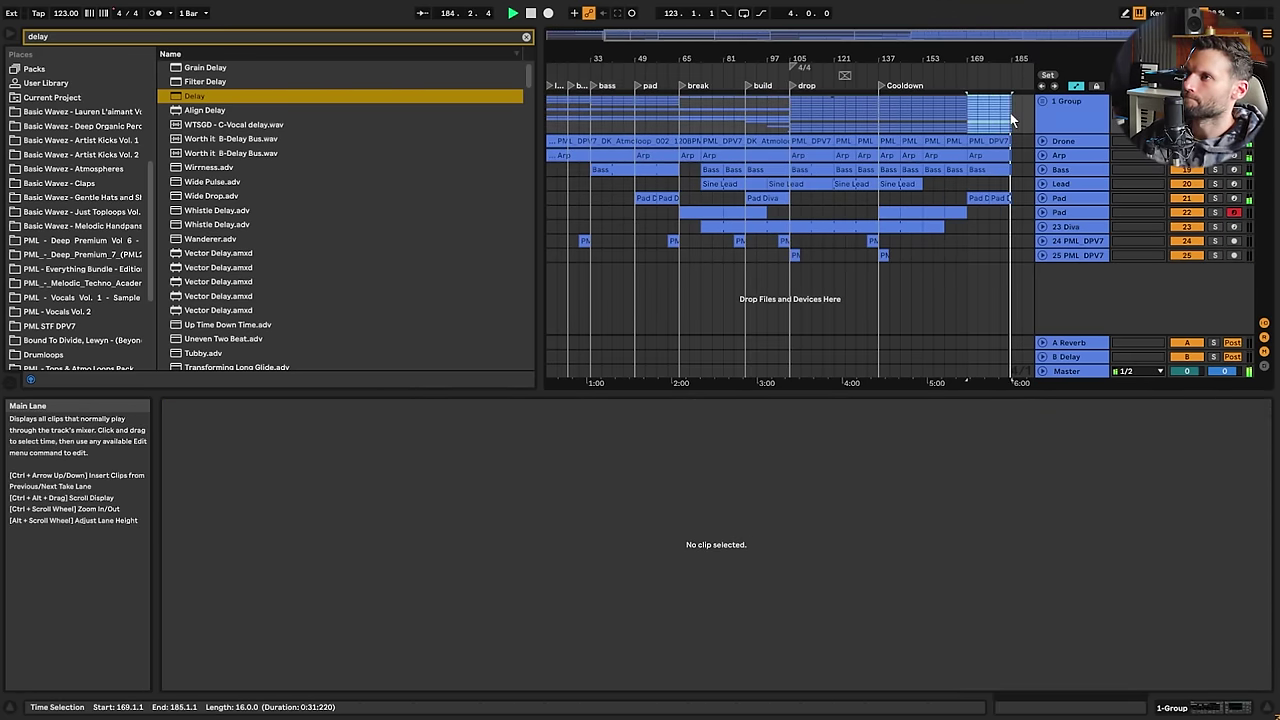
{"action": "key", "text": "ctrl+d"}
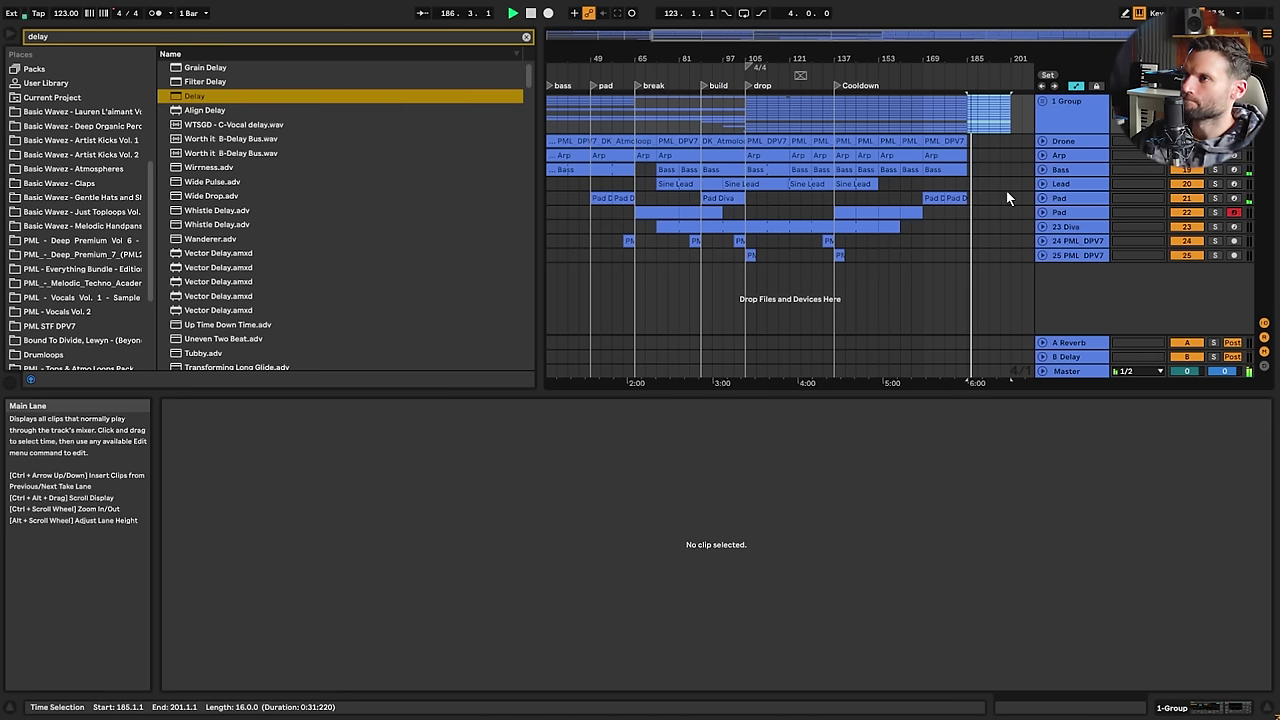
{"action": "left_click", "coordinate": [960, 140]}
{"action": "key", "text": "ctrl+d"}
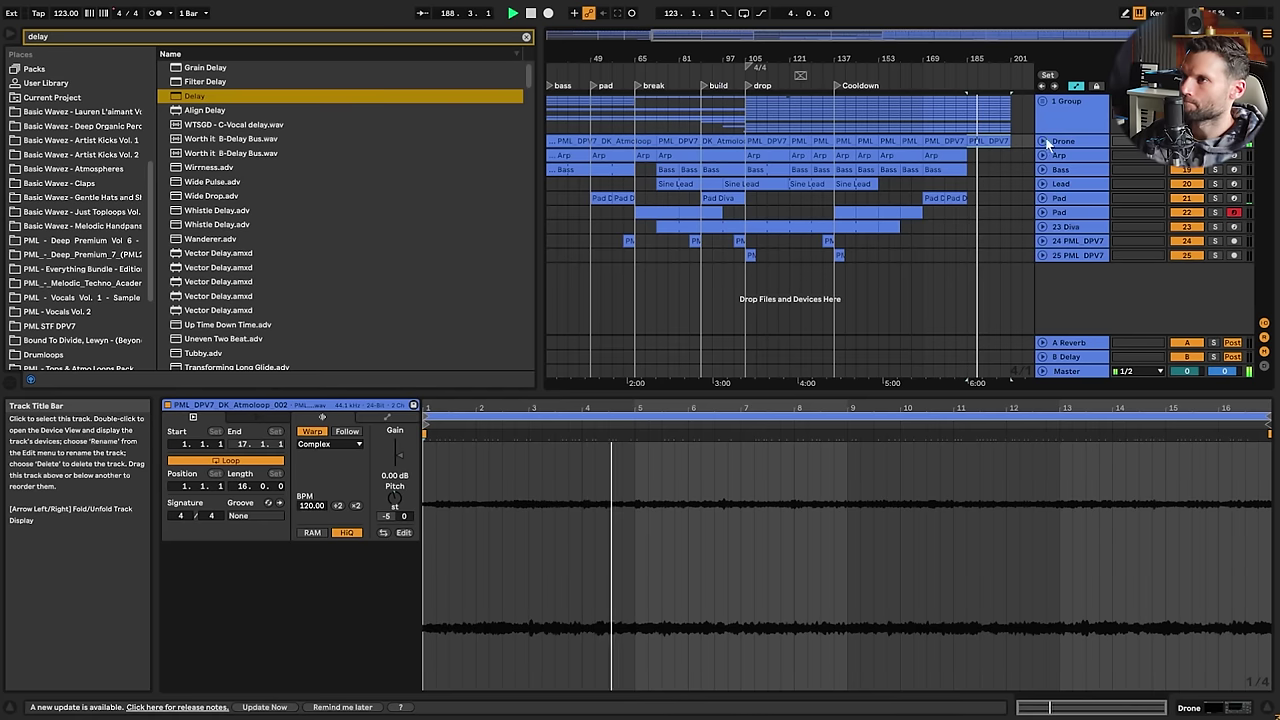
Copy the two FX clips around the Cooldown start on tracks 24 and 25 to bars 197 to 205
{"action": "left_click", "coordinate": [826, 242]}
{"action": "left_click", "coordinate": [836, 256], "text": "shift"}
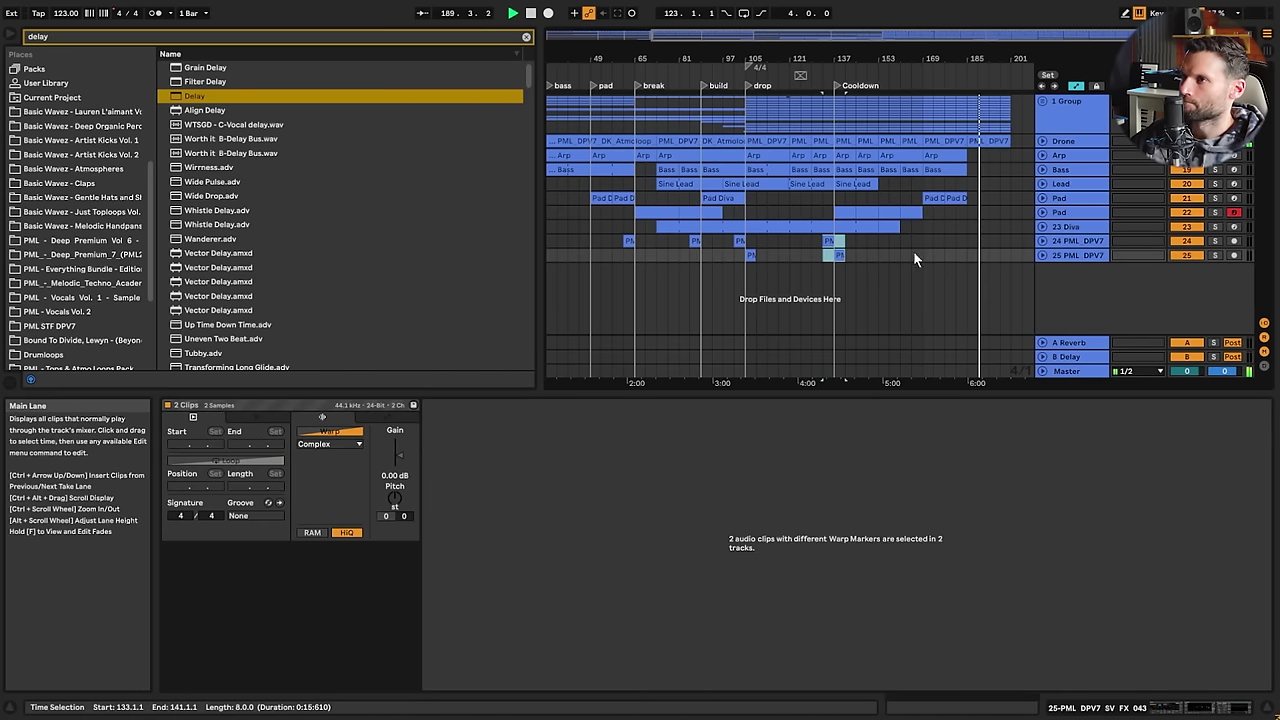
{"action": "left_click", "coordinate": [1000, 240]}
{"action": "key", "text": "ctrl+v"}
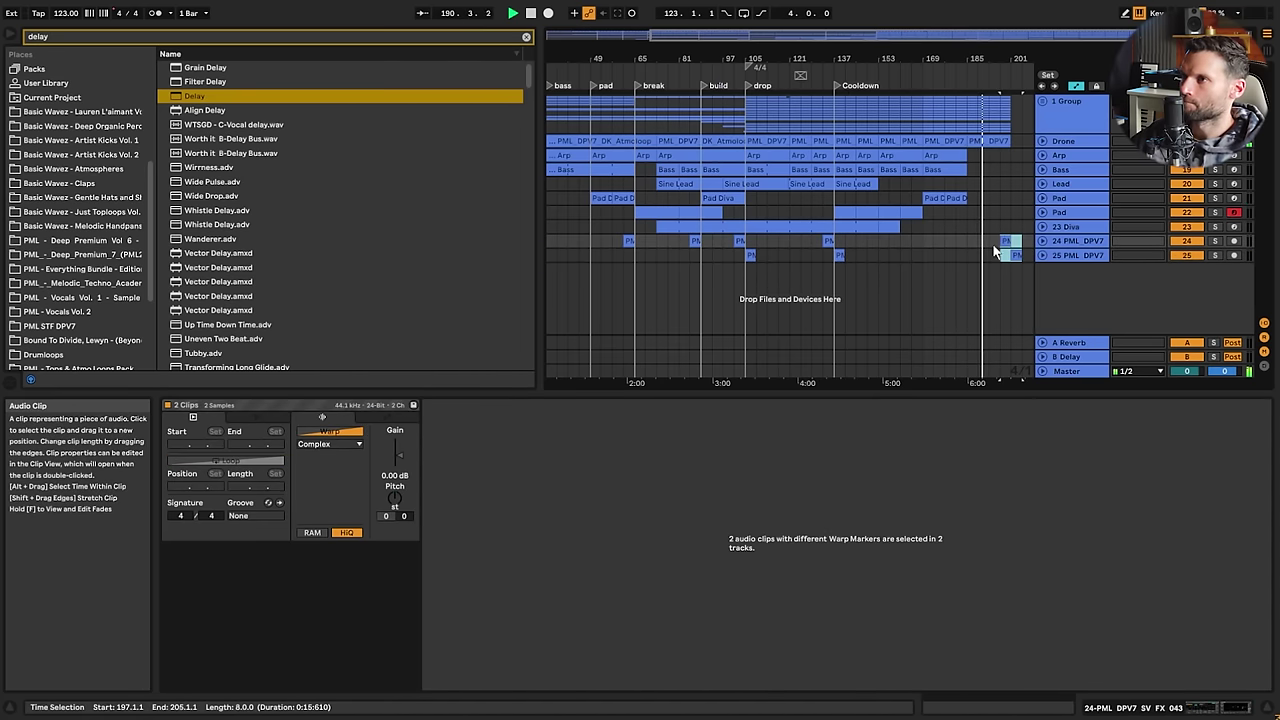
Copy the same two FX clips on tracks 24 and 25 to bars 181 to 189 and play from bar 181
{"action": "left_click_drag", "start_coordinate": [815, 238], "coordinate": [845, 257]}
{"action": "left_click", "coordinate": [915, 239]}
{"action": "left_click", "coordinate": [958, 241]}
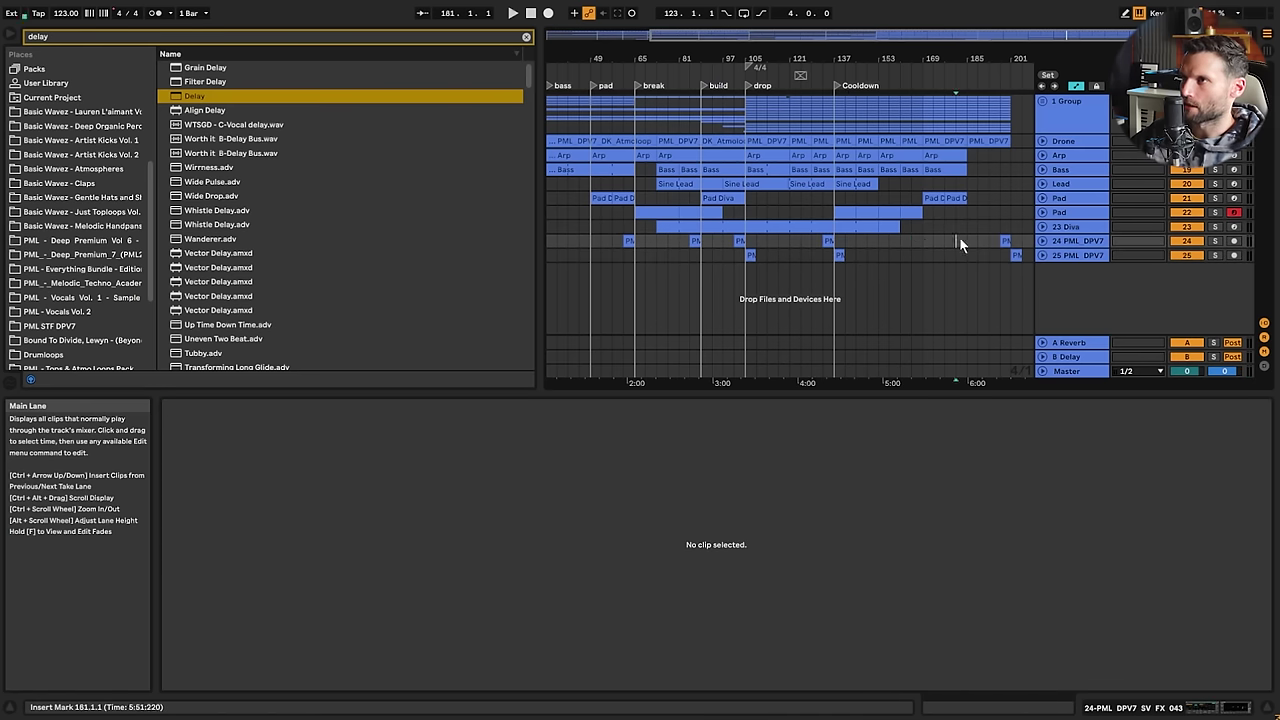
{"action": "key", "text": "ctrl+v"}
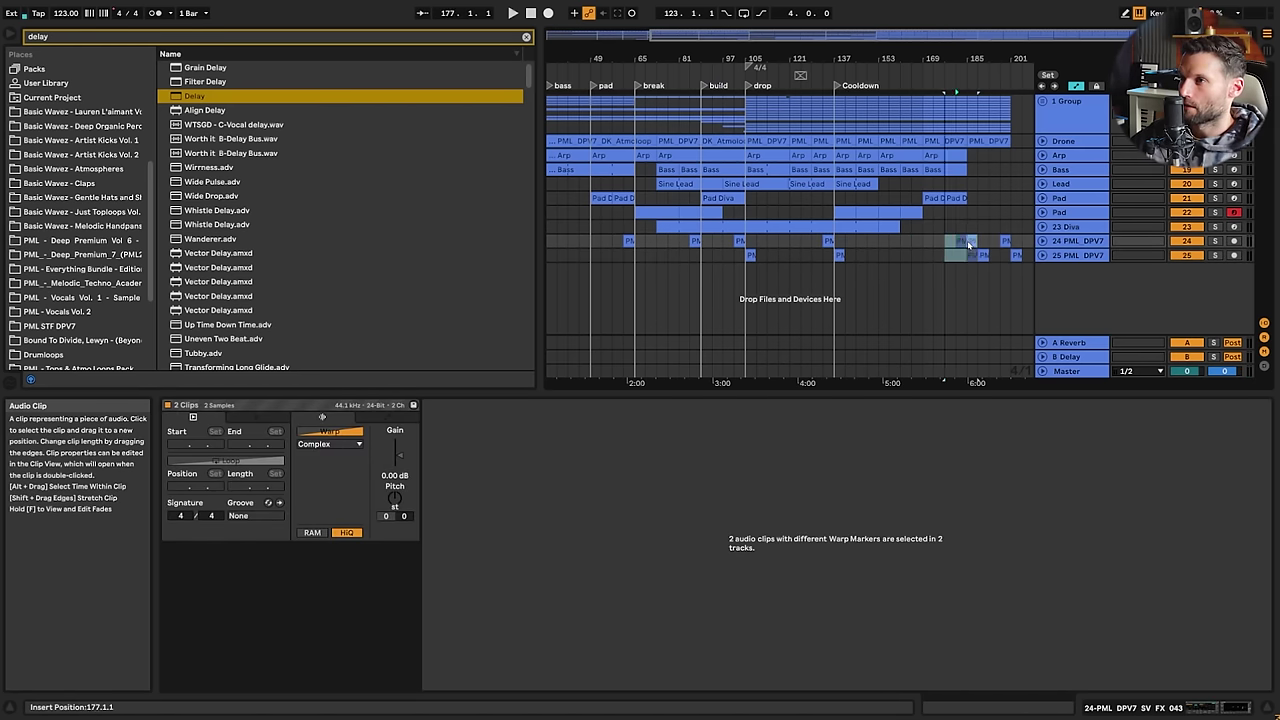
{"action": "left_click", "coordinate": [960, 241]}
{"action": "key", "text": "space"}
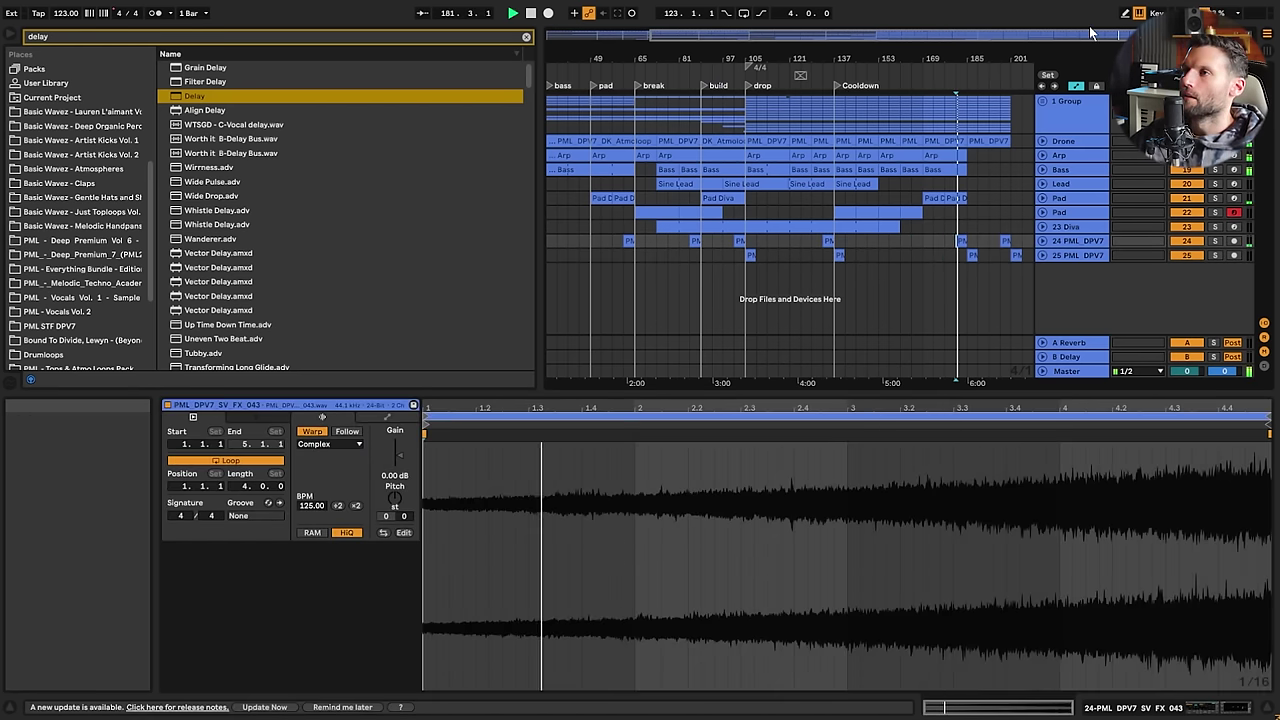
Show the Auto Filter Frequency automation in its own lane on the drum group and play from bar 169
{"action": "left_click_drag", "start_coordinate": [1090, 31], "coordinate": [1085, 100]}
{"action": "key", "text": "space"}
{"action": "left_click", "coordinate": [711, 186]}
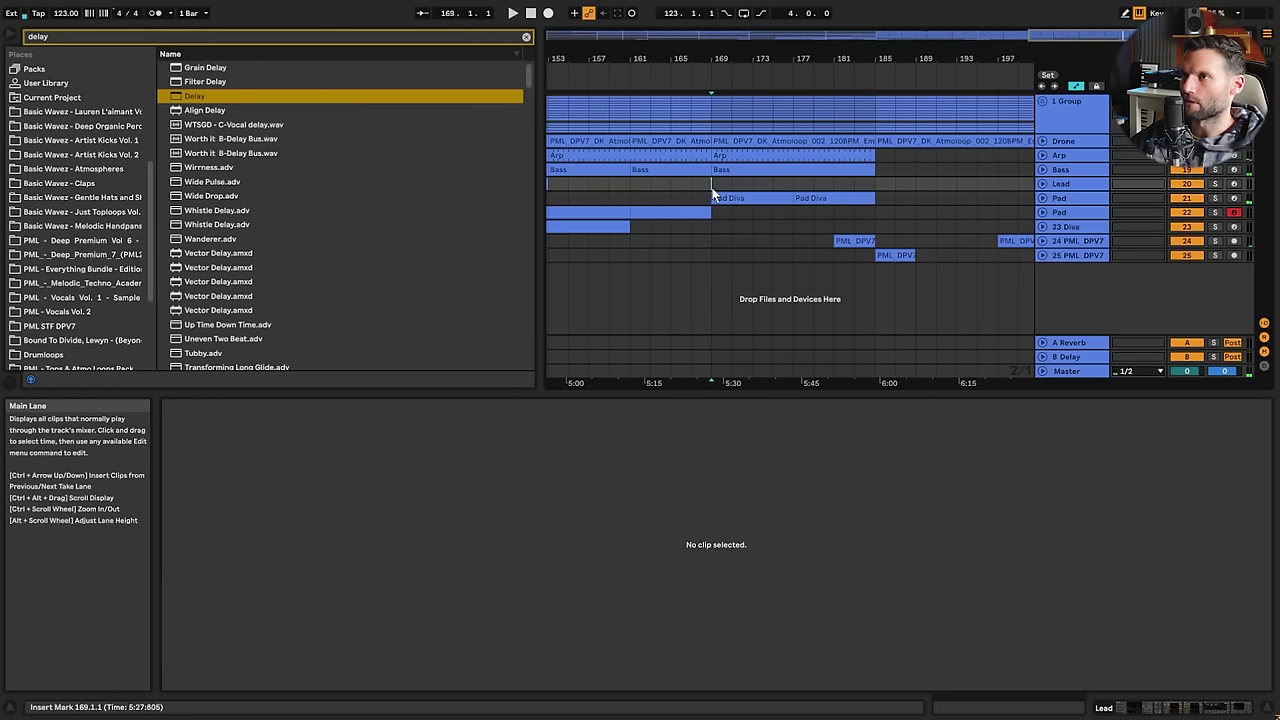
{"action": "left_click", "coordinate": [1042, 101]}
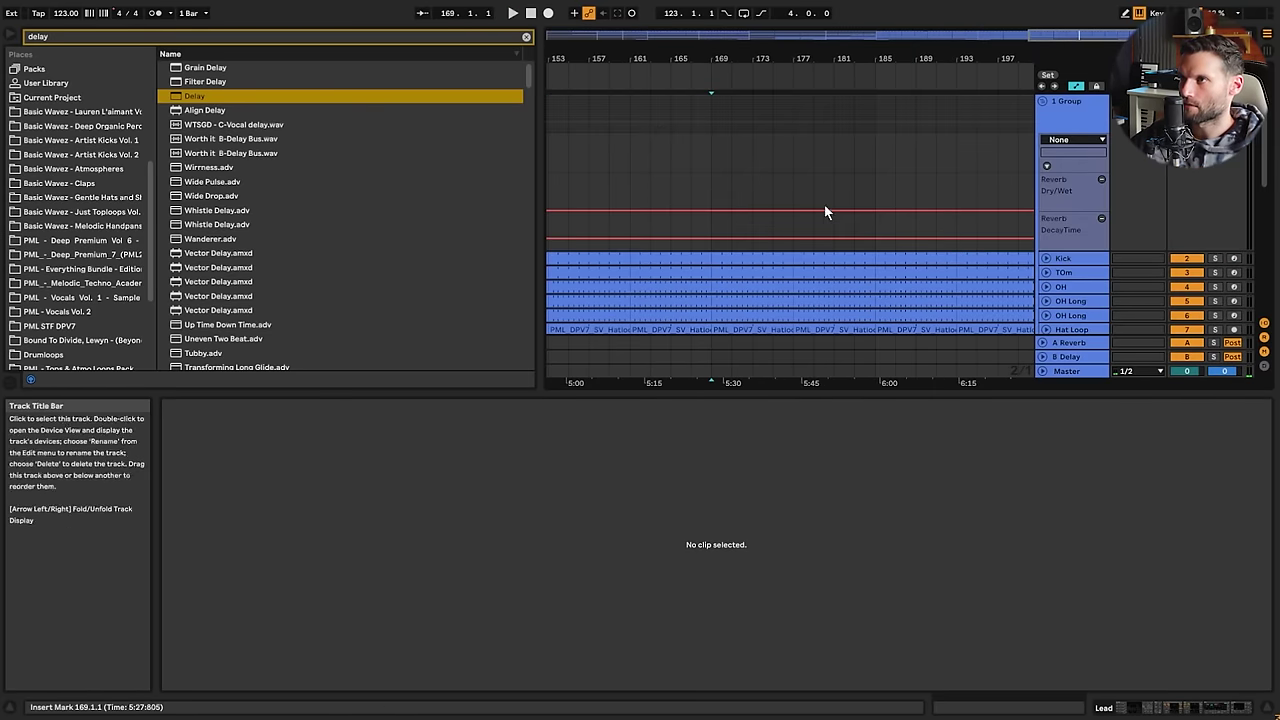
{"action": "key", "text": "space"}
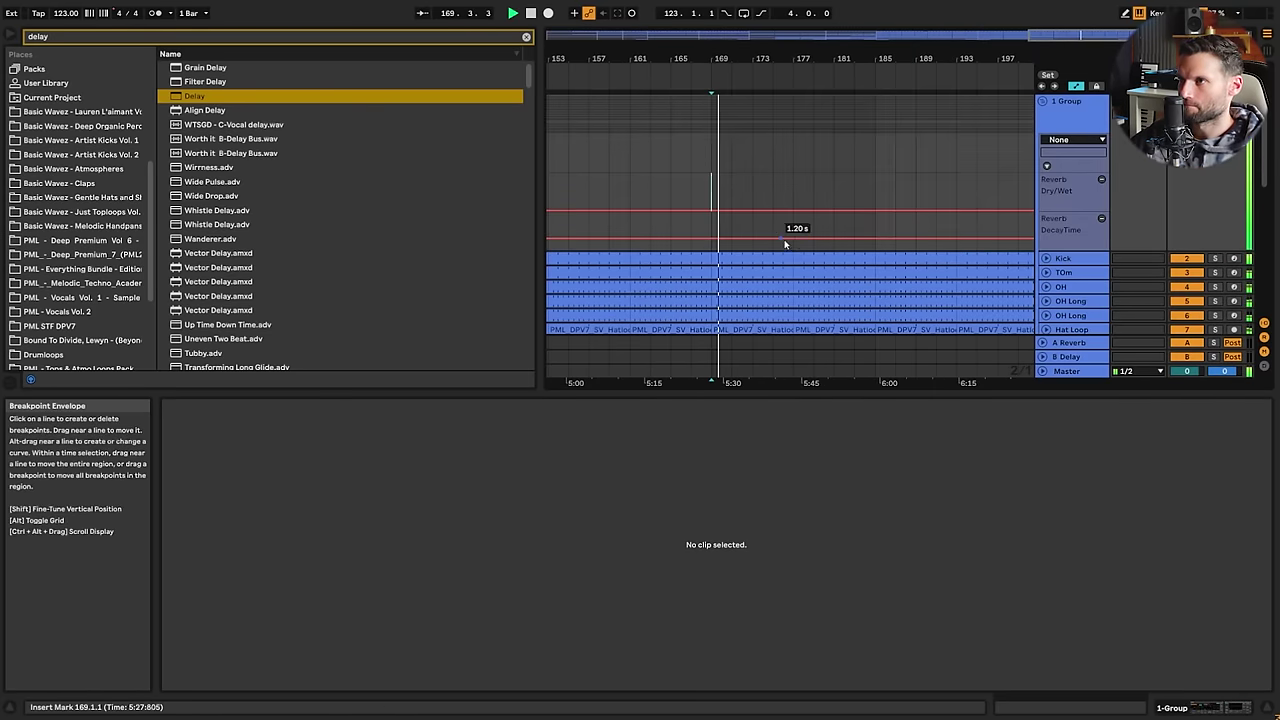
{"action": "double_click", "coordinate": [1064, 123]}
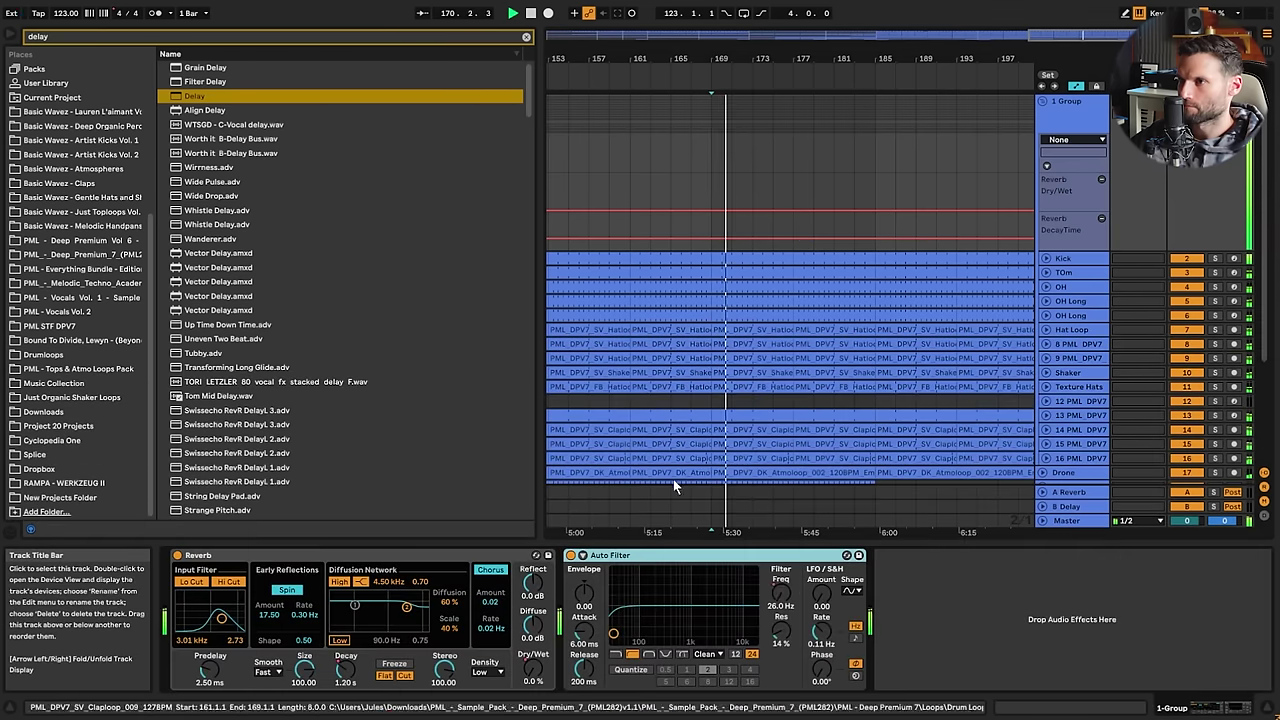
{"action": "left_click", "coordinate": [783, 595]}
{"action": "left_click", "coordinate": [1047, 166]}
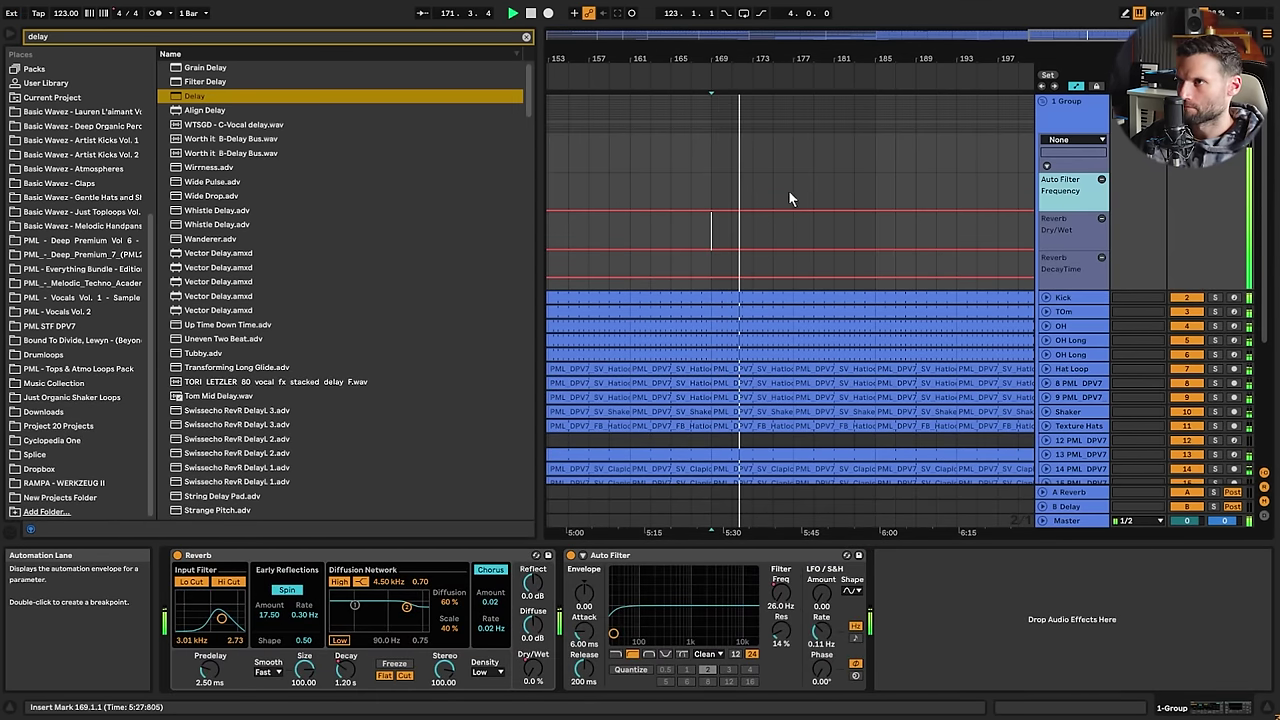
Draw a gradual rise in the drum group's Auto Filter frequency from about bar 175 to 161 Hz at bar 185, dropping back there
{"action": "left_click", "coordinate": [712, 193]}
{"action": "left_click_drag", "start_coordinate": [733, 200], "coordinate": [798, 197]}
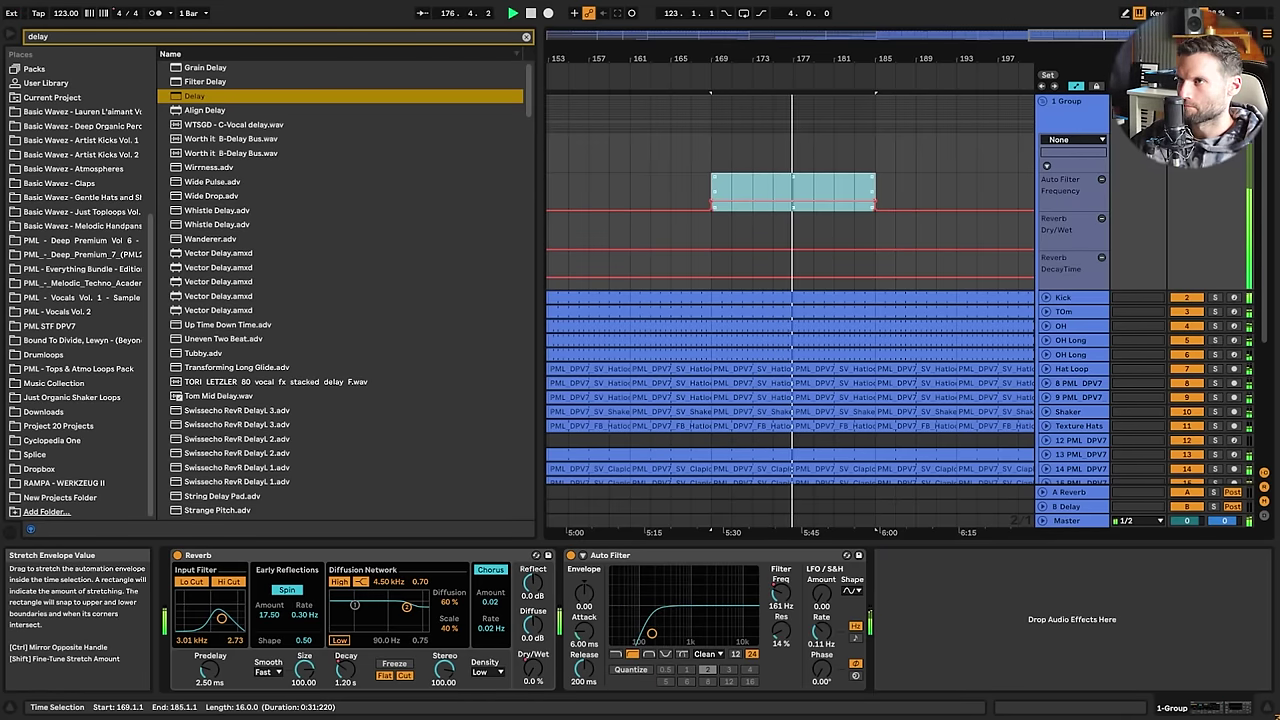
{"action": "left_click_drag", "start_coordinate": [709, 197], "coordinate": [774, 208]}
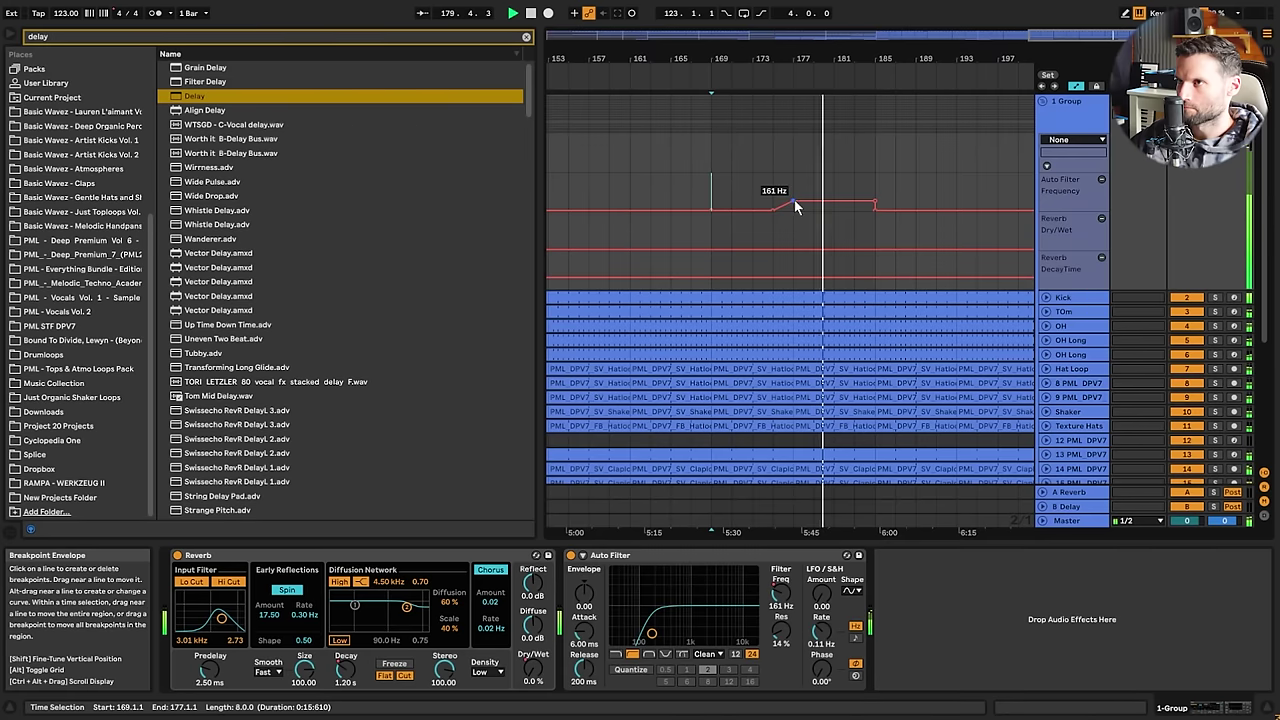
{"action": "left_click_drag", "start_coordinate": [794, 205], "coordinate": [815, 209]}
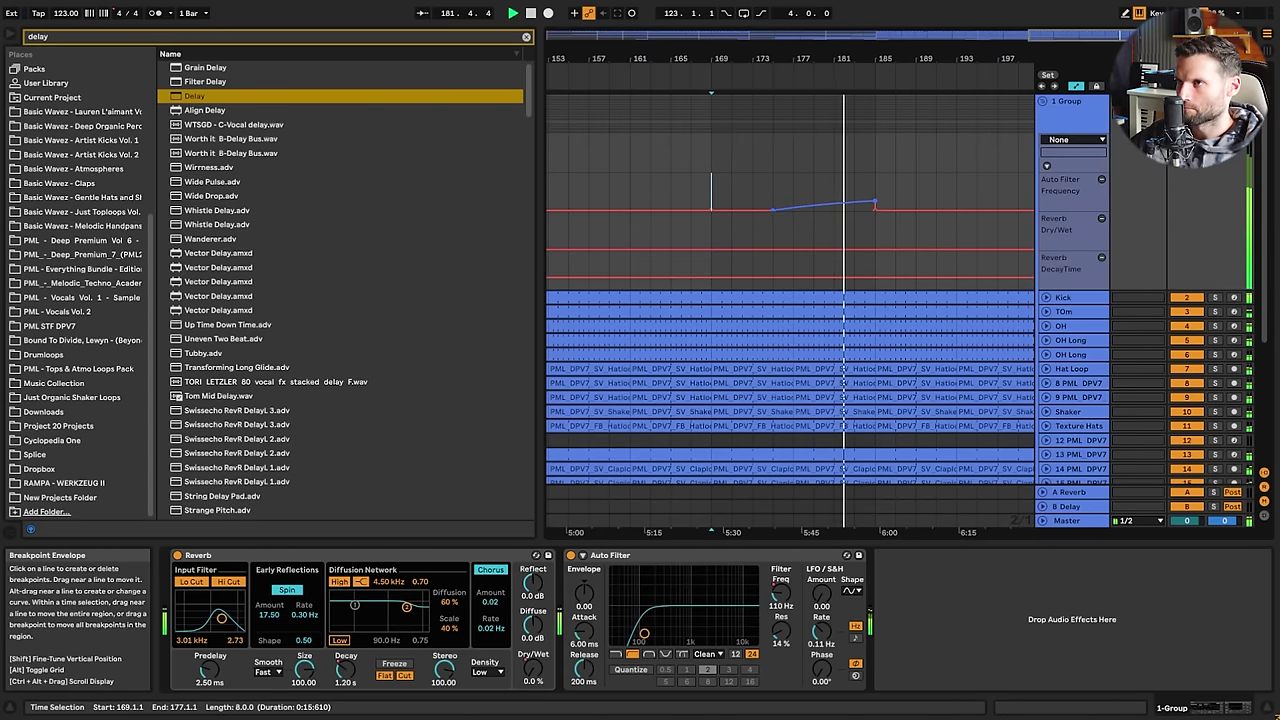
{"action": "scroll", "coordinate": [935, 169], "scroll_direction": "down", "scroll_amount": 5}
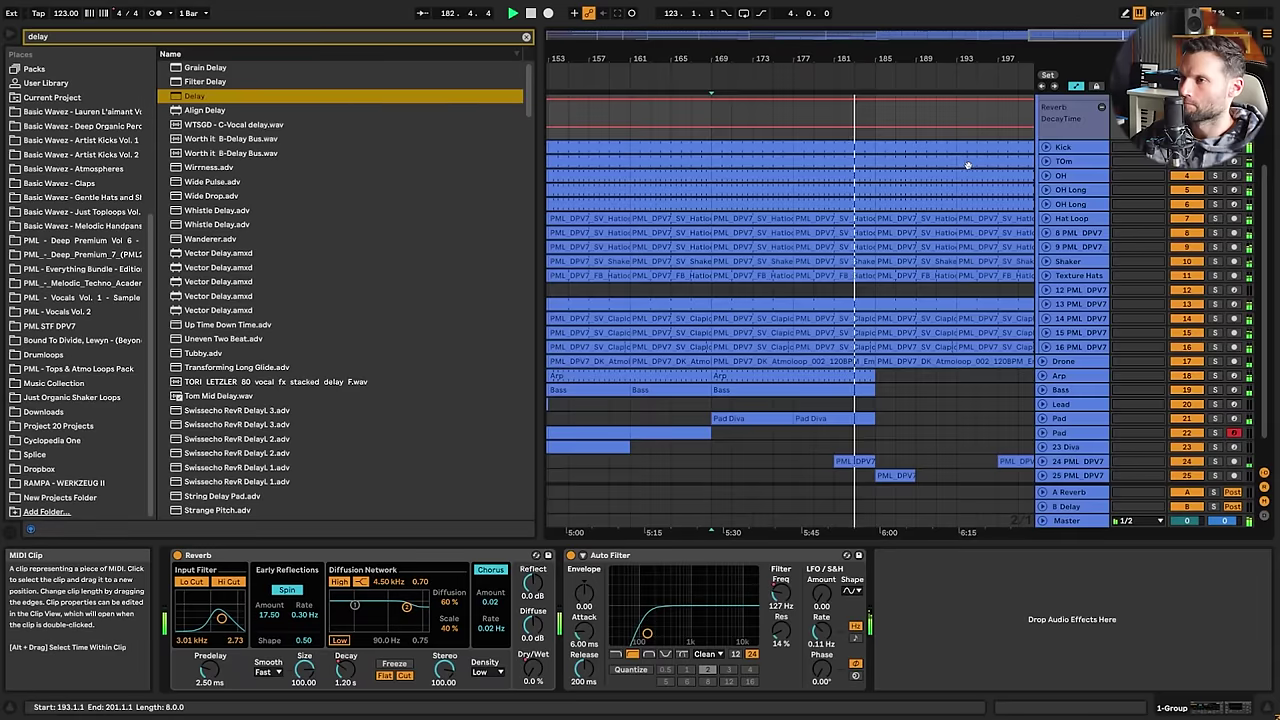
{"action": "scroll", "coordinate": [967, 164], "scroll_direction": "down", "scroll_amount": 2}
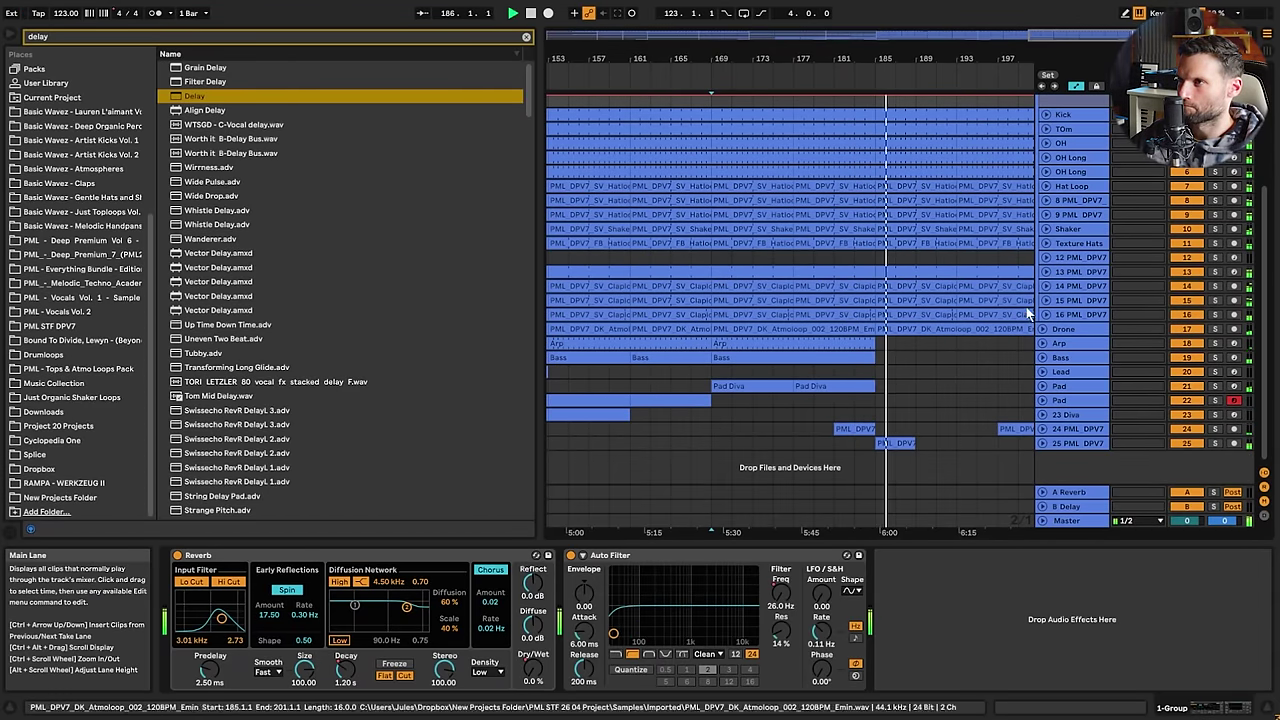
{"action": "scroll", "coordinate": [1062, 203], "scroll_direction": "up", "scroll_amount": 5}
{"action": "left_click", "coordinate": [1043, 102]}
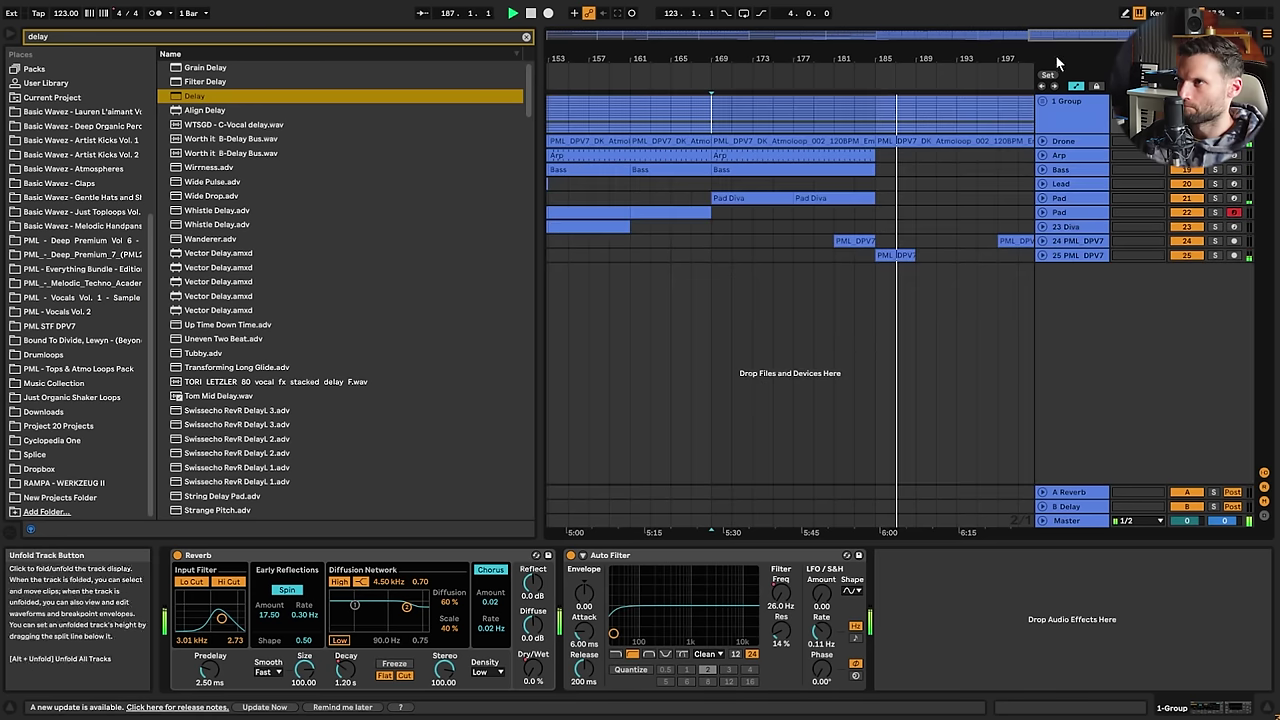
{"action": "left_click_drag", "start_coordinate": [1060, 37], "coordinate": [1064, 18]}
{"action": "left_click", "coordinate": [1043, 102]}
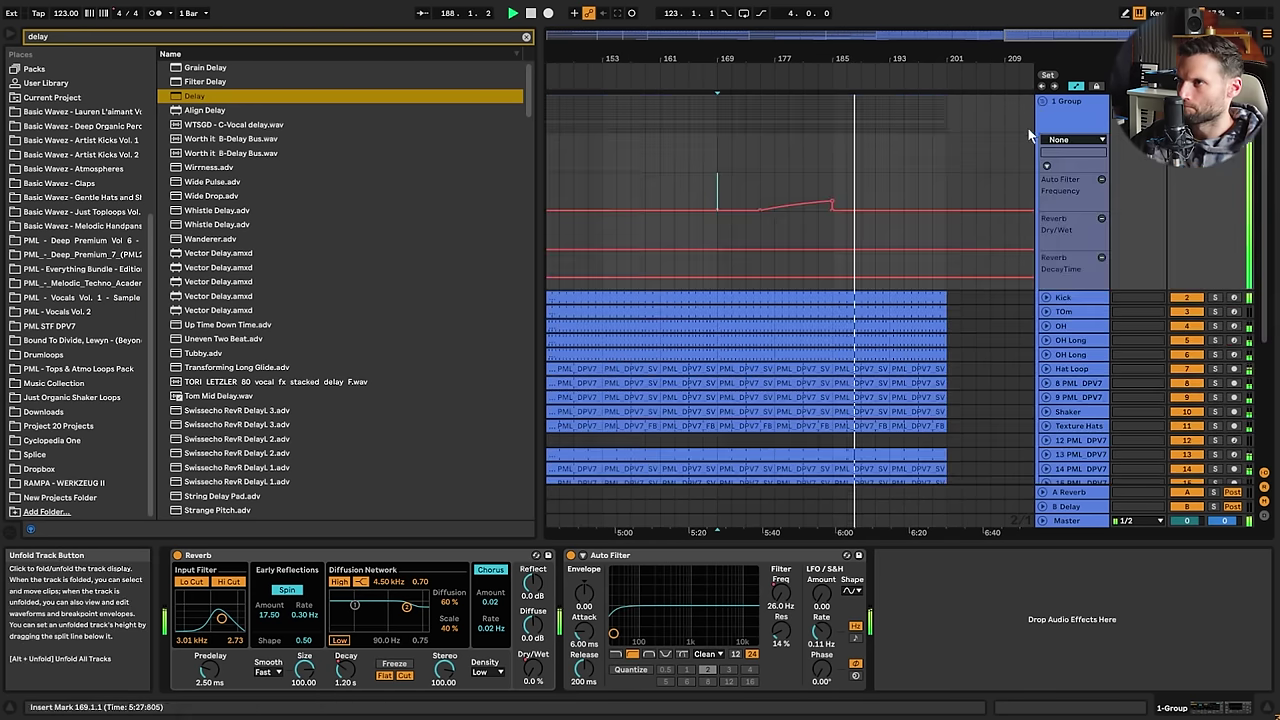
Unfold the OH and first OH Long tracks, show the Ve Decay automation on OH Long, and play from bar 179
{"action": "scroll", "coordinate": [1030, 140], "scroll_direction": "down", "scroll_amount": 2}
{"action": "left_click", "coordinate": [1046, 236]}
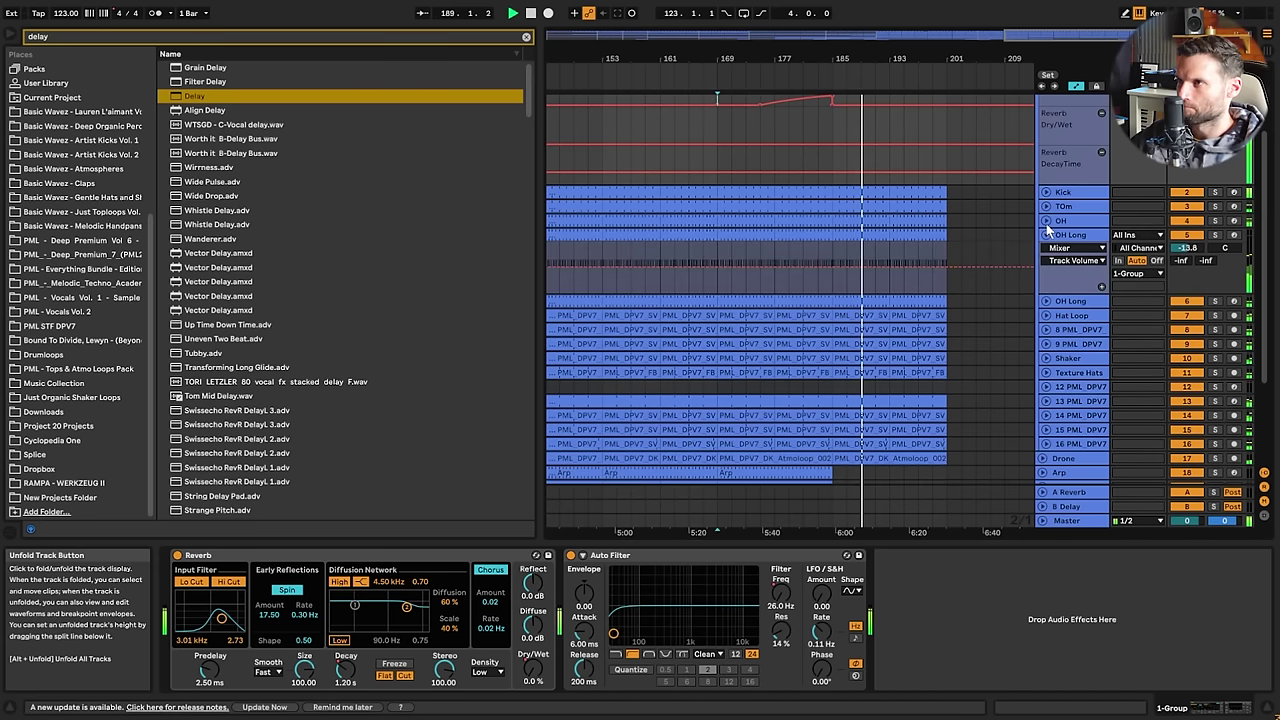
{"action": "left_click", "coordinate": [1046, 221]}
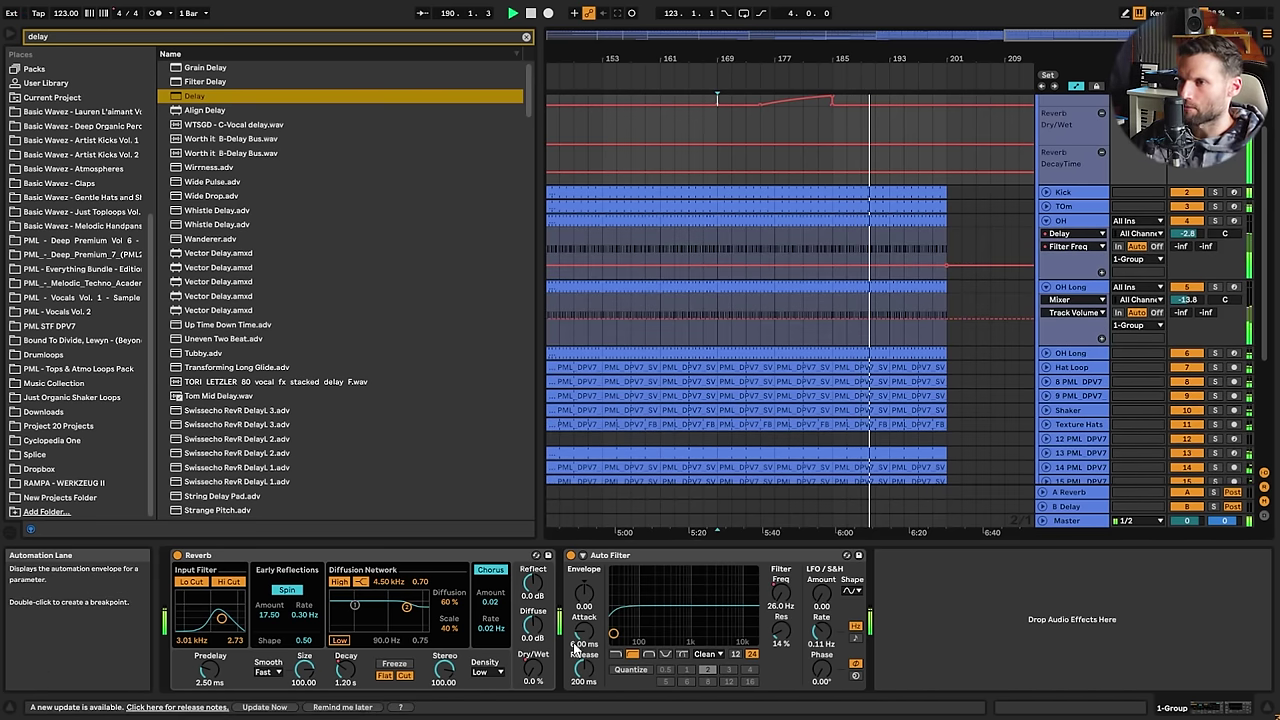
{"action": "left_click", "coordinate": [1070, 287]}
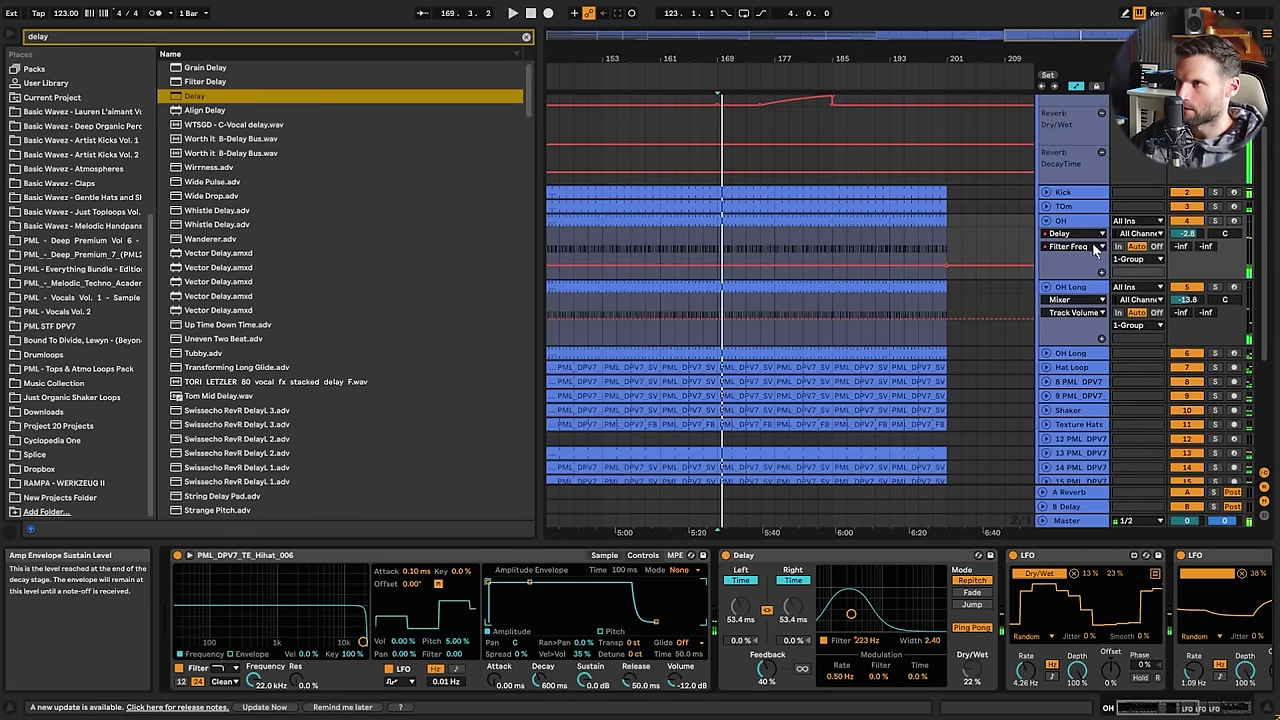
{"action": "left_click", "coordinate": [1069, 303]}
{"action": "left_click", "coordinate": [1070, 326]}
{"action": "left_click", "coordinate": [794, 333]}
{"action": "key", "text": "space"}
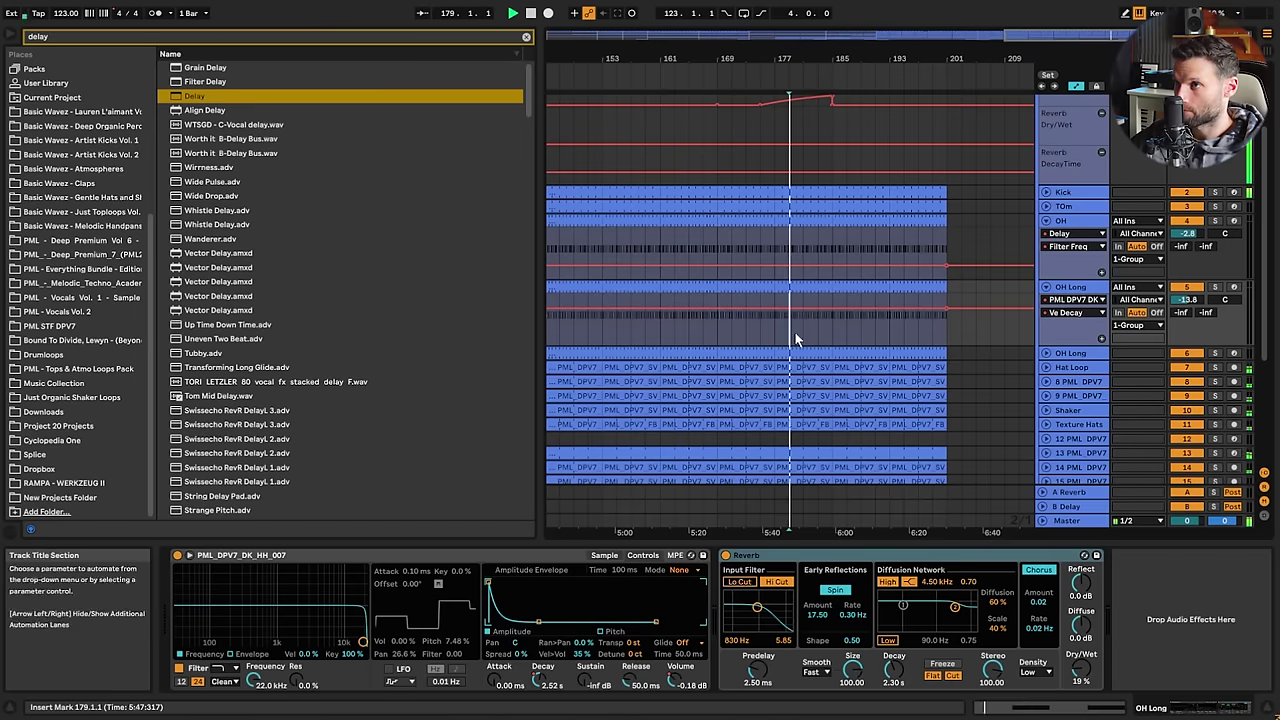
Lower OH Long's Ve Decay automation to 797 ms by bar 185 and keep that value until bar 201
{"action": "left_click", "coordinate": [831, 313]}
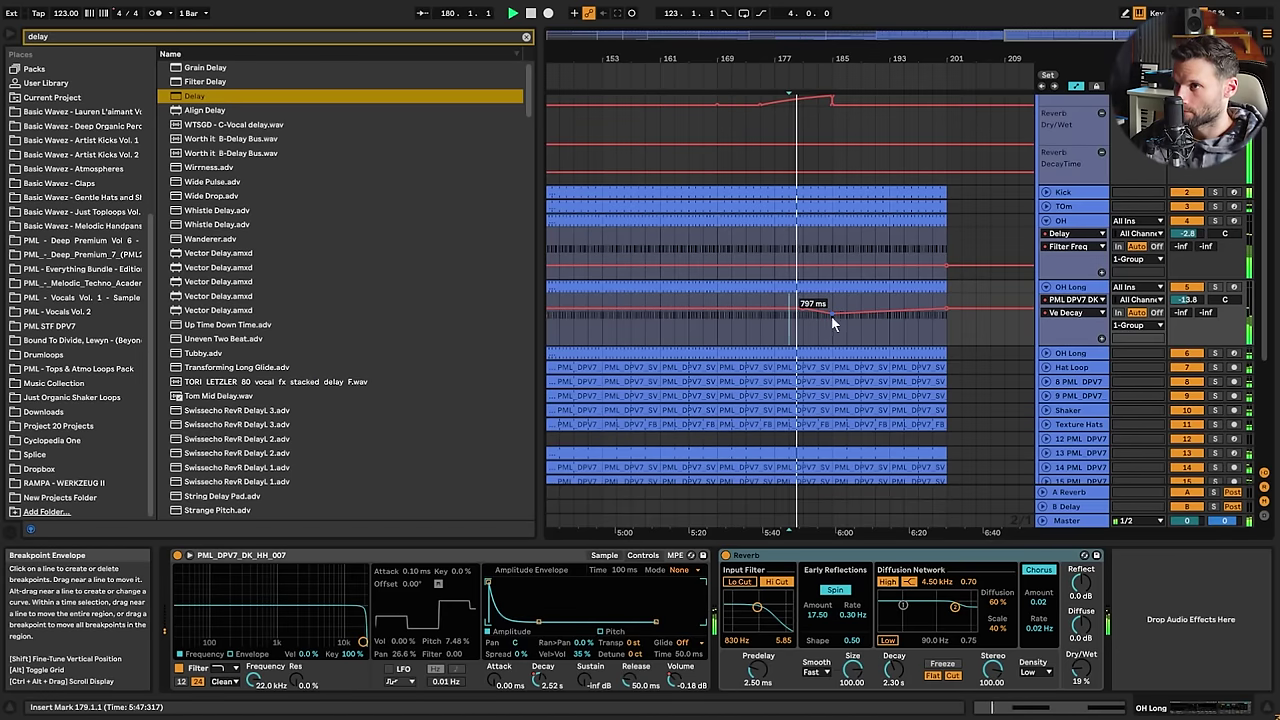
{"action": "left_click", "coordinate": [832, 327]}
{"action": "key", "text": "space"}
{"action": "key", "text": "space"}
{"action": "left_click", "coordinate": [946, 308]}
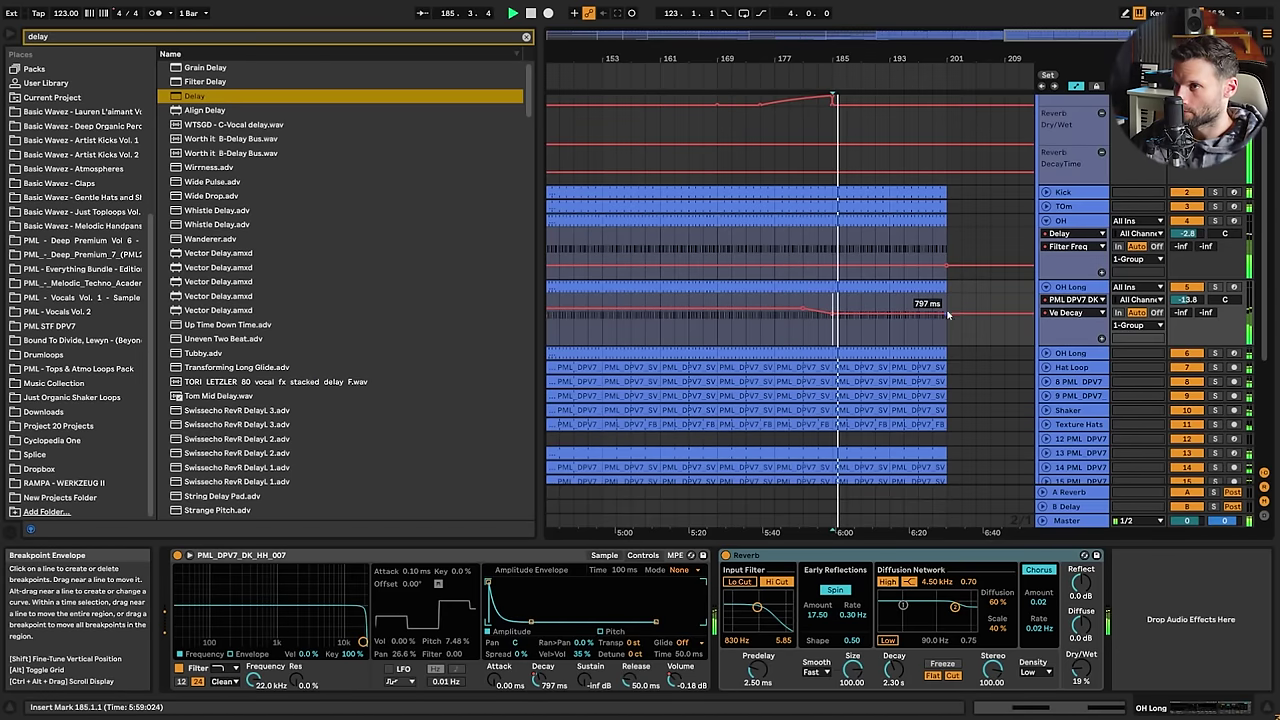
Fold the drum tracks and their group, show the whole arrangement, and return the playback position to bar 1
{"action": "left_click", "coordinate": [1046, 287], "text": "alt"}
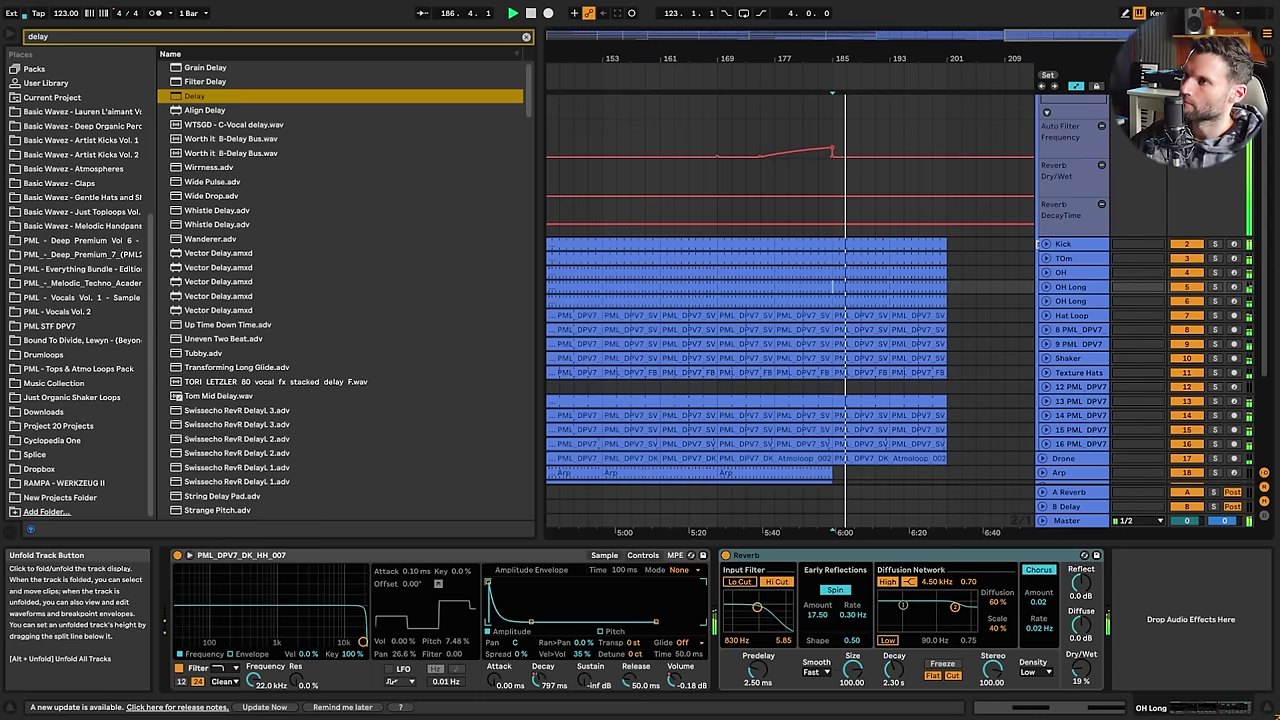
{"action": "double_click", "coordinate": [831, 62]}
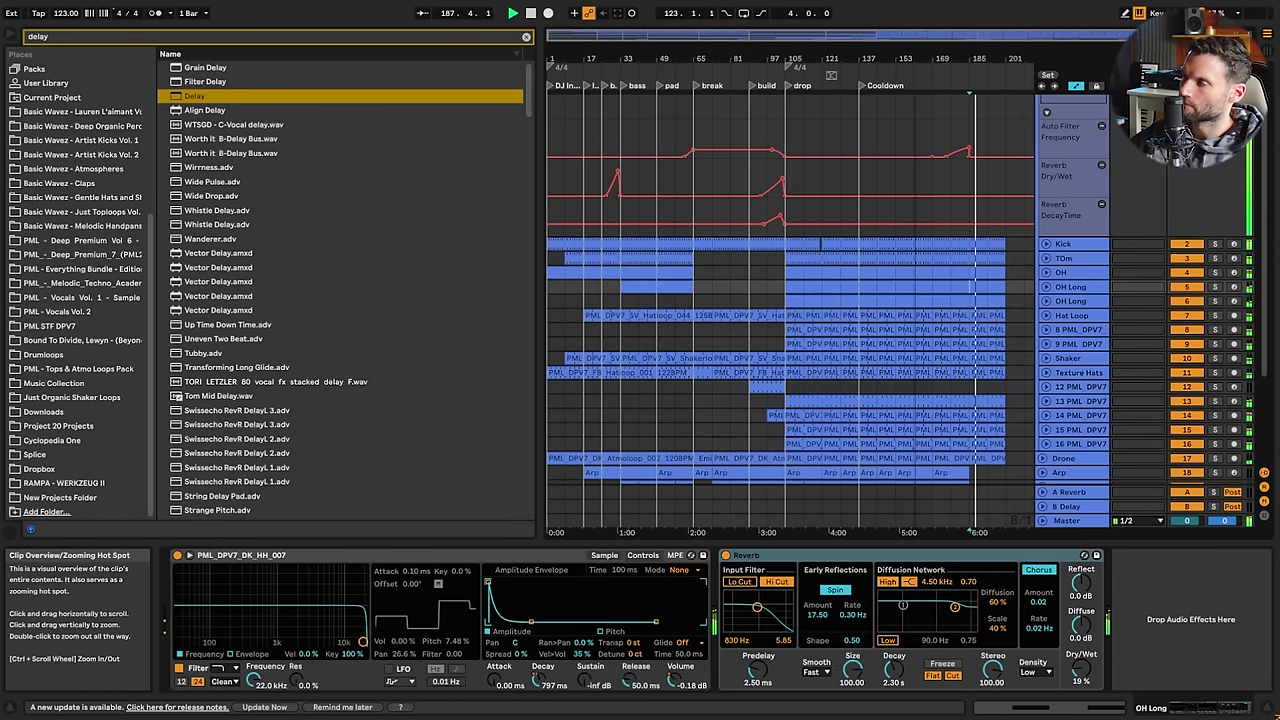
{"action": "left_click", "coordinate": [658, 341]}
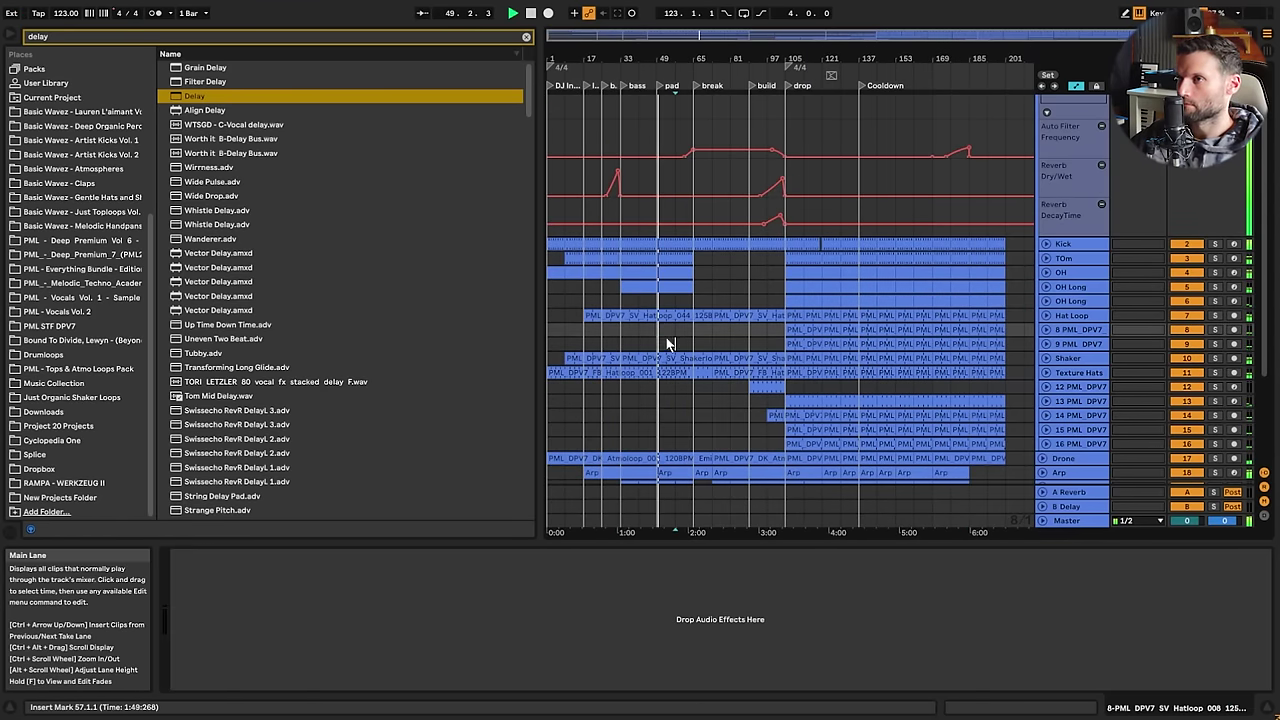
{"action": "left_click", "coordinate": [675, 341]}
{"action": "key", "text": "Home"}
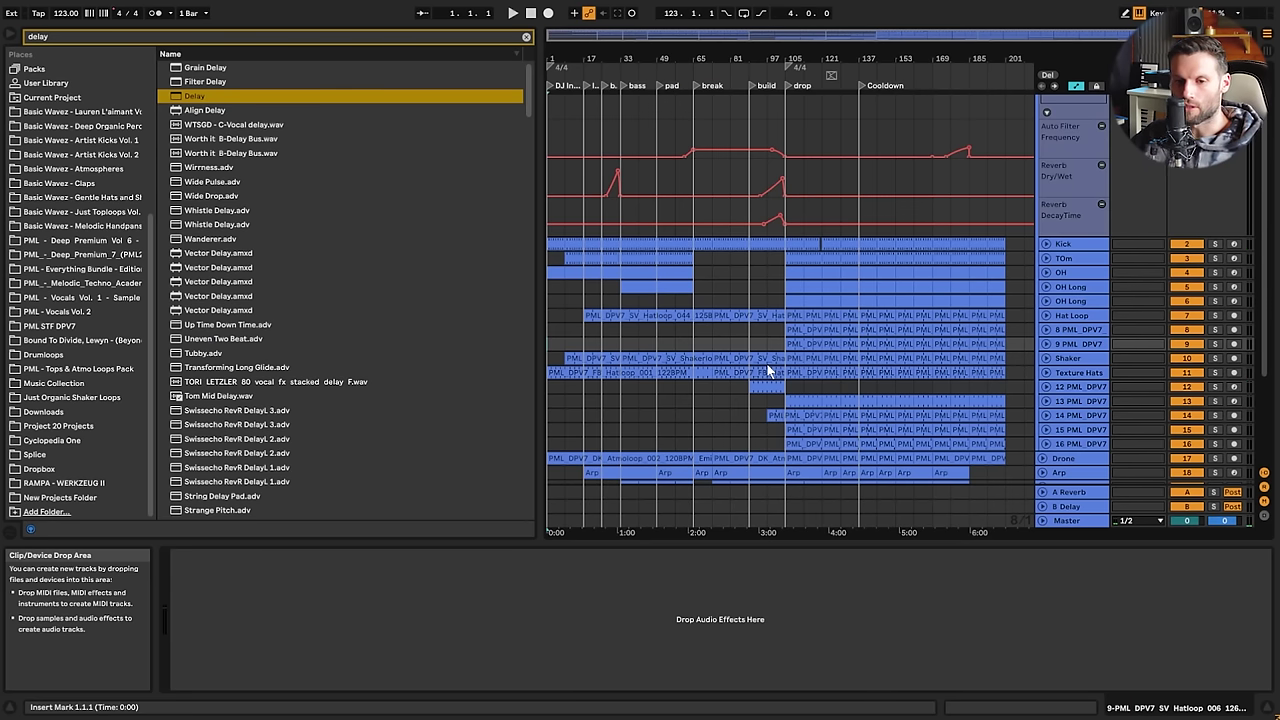
{"action": "scroll", "coordinate": [1062, 300], "scroll_direction": "up", "scroll_amount": 2}
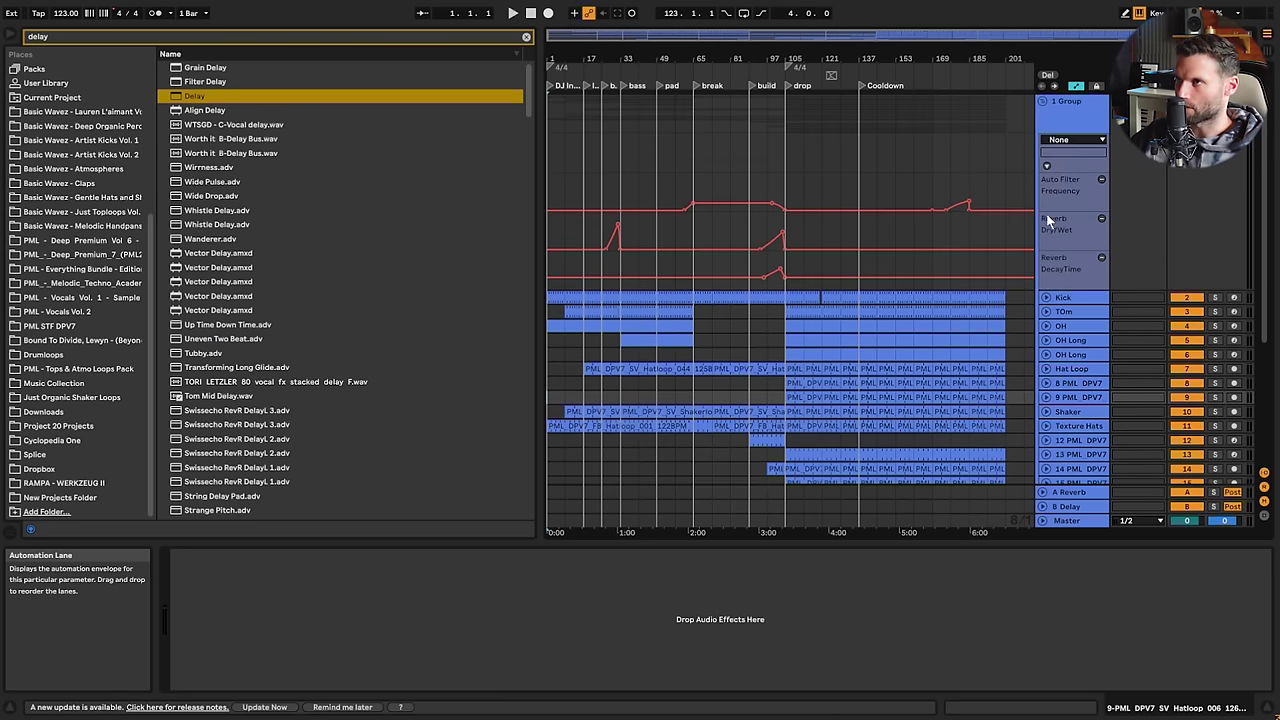
{"action": "left_click", "coordinate": [1060, 104]}
{"action": "left_click", "coordinate": [1042, 103]}
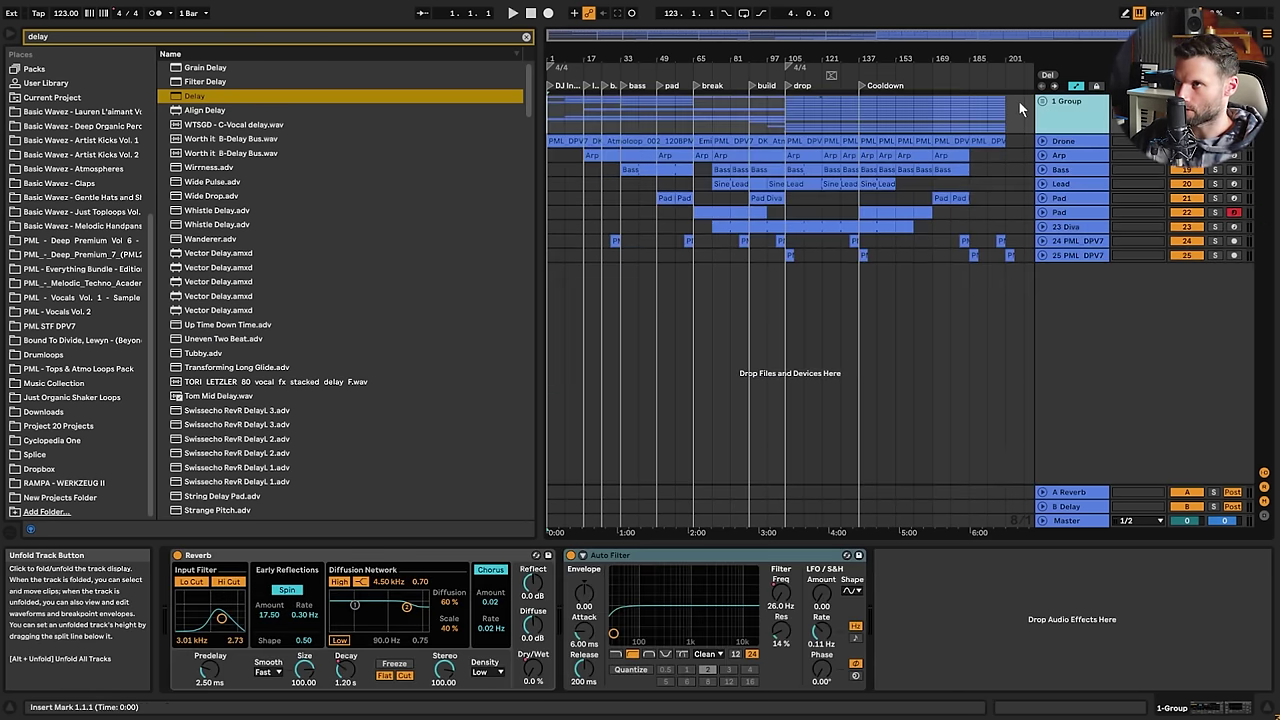
Add a locator named "outro" at bar 169 and another named "DJ outro" at bar 185
{"action": "right_click", "coordinate": [934, 86]}
{"action": "left_click", "coordinate": [969, 119]}
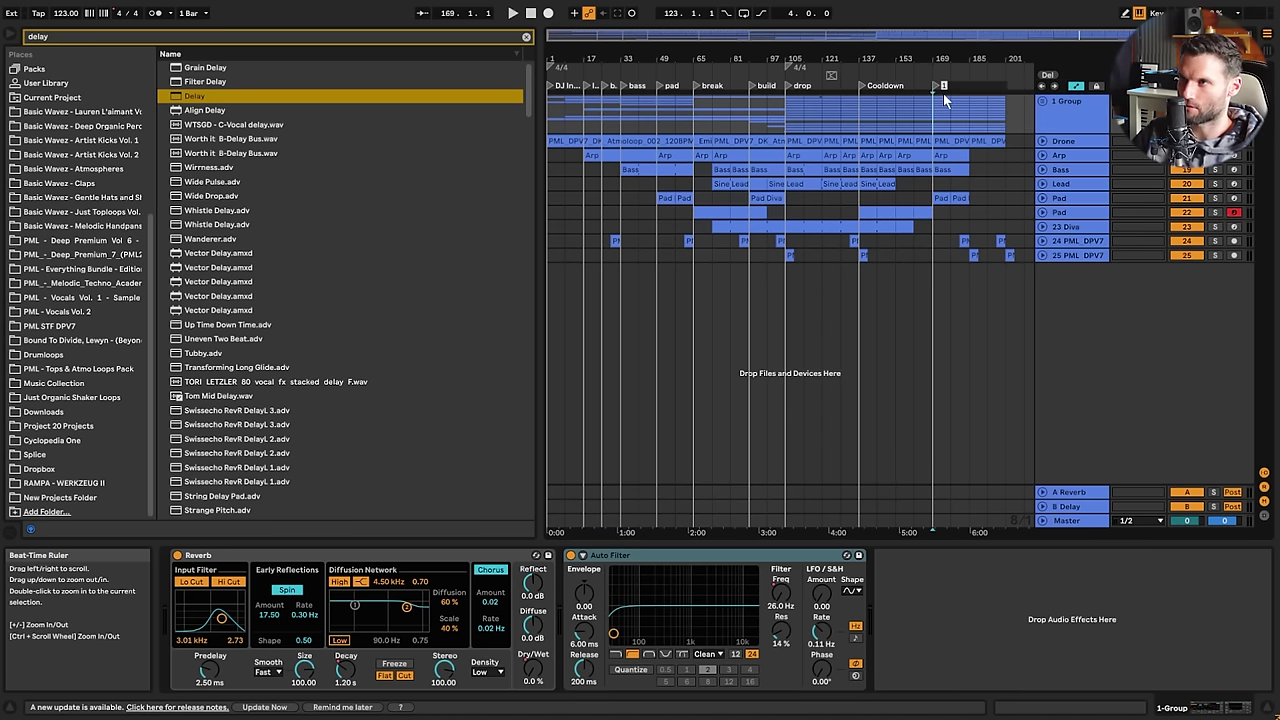
{"action": "type", "text": "outro"}
{"action": "key", "text": "Return"}
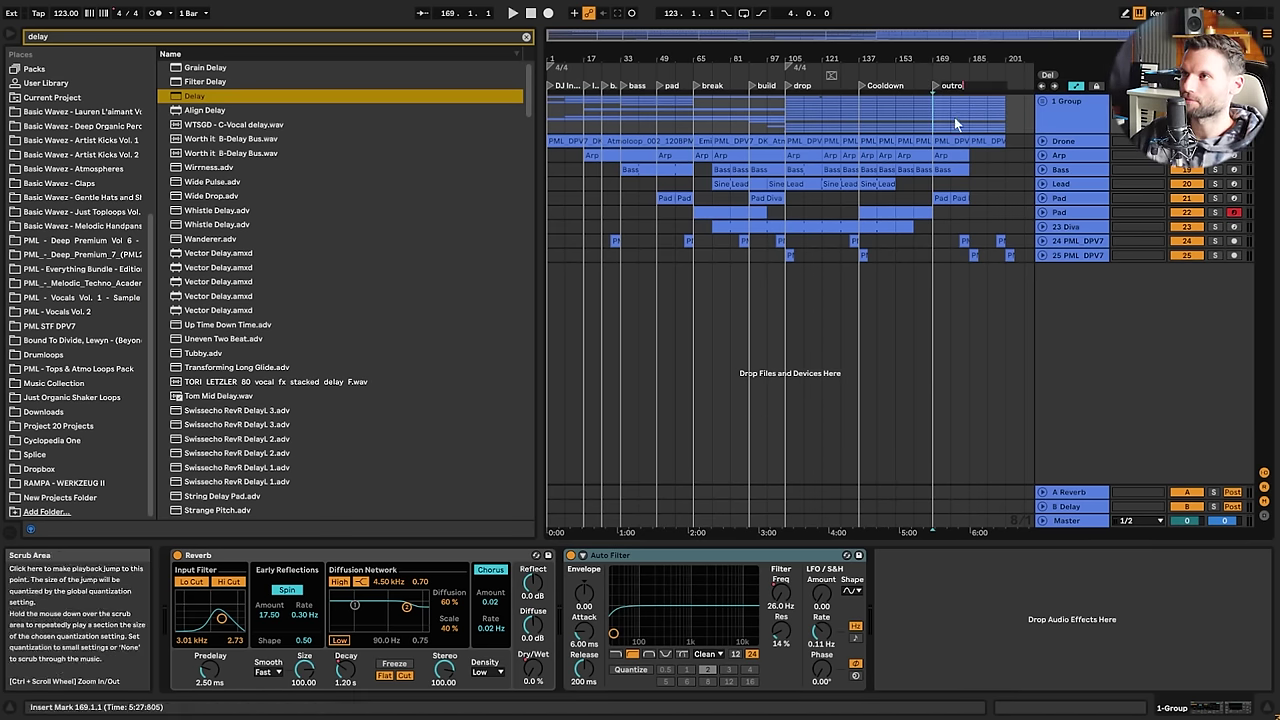
{"action": "right_click", "coordinate": [974, 86]}
{"action": "left_click", "coordinate": [1006, 120]}
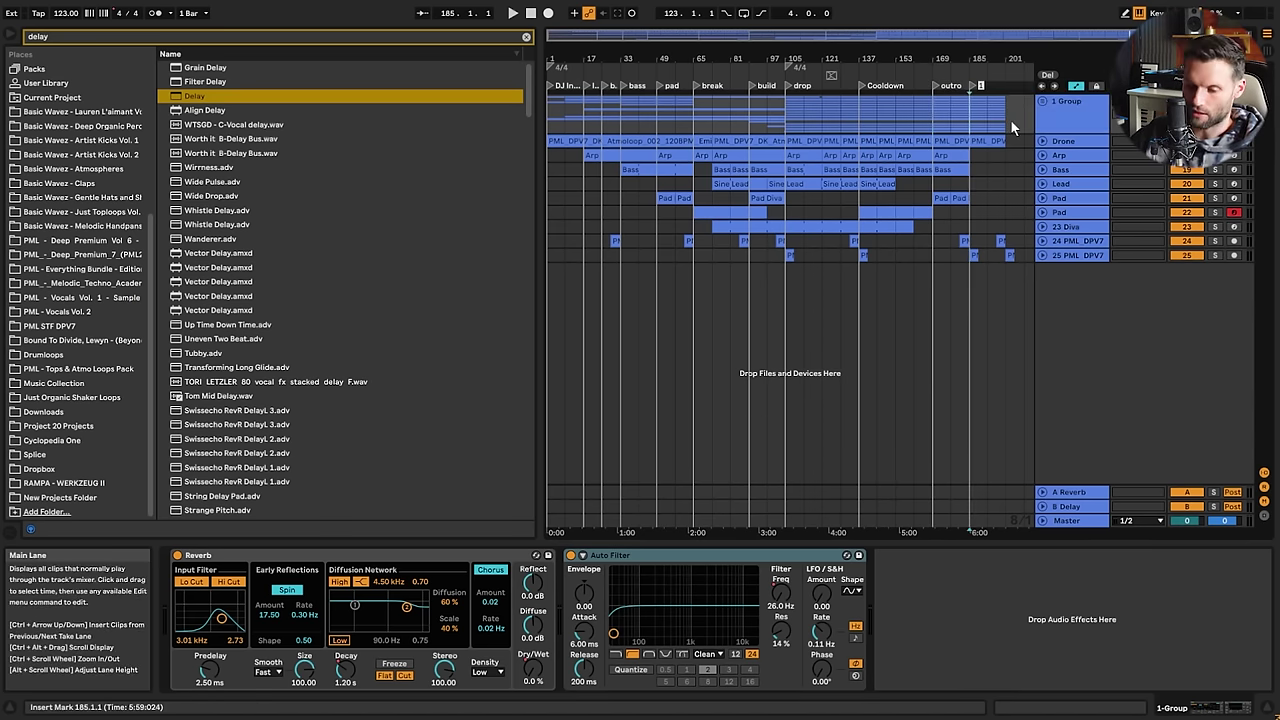
{"action": "left_click", "coordinate": [565, 197]}
{"action": "key", "text": "F11"}
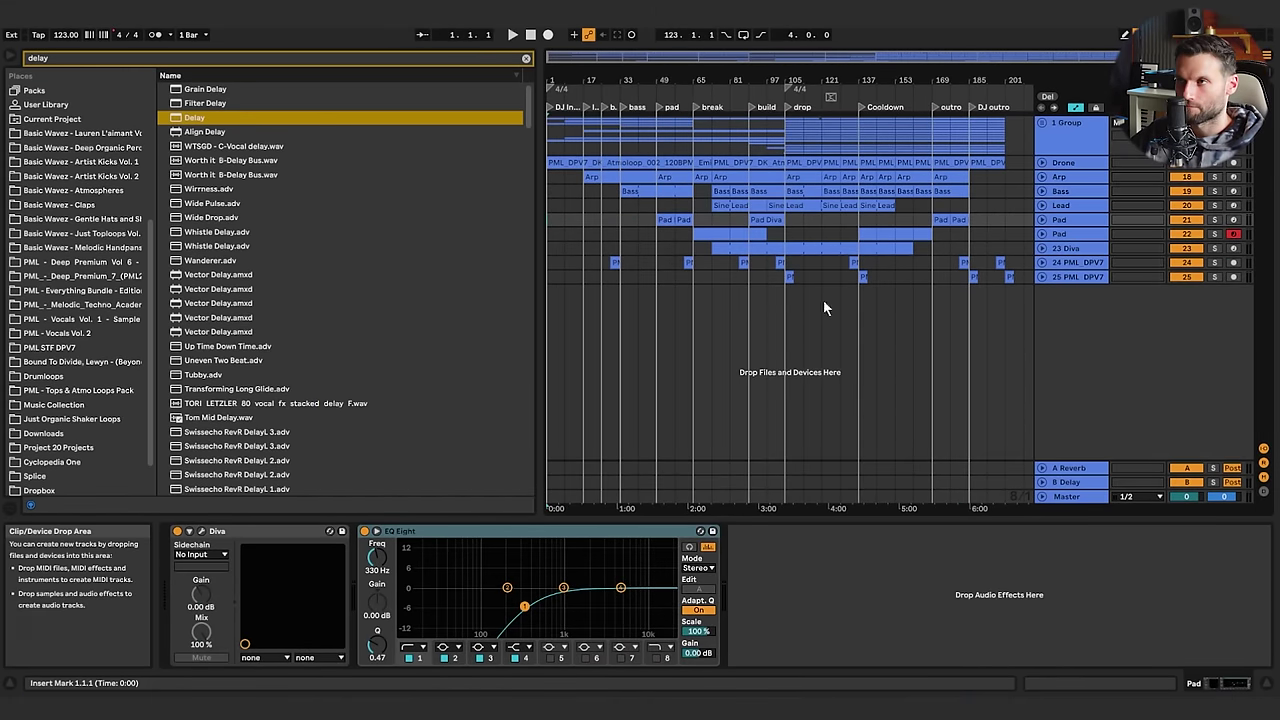
Play the arrangement from bar 1, rename the drum group "Drums" and fold it
{"action": "key", "text": "space"}
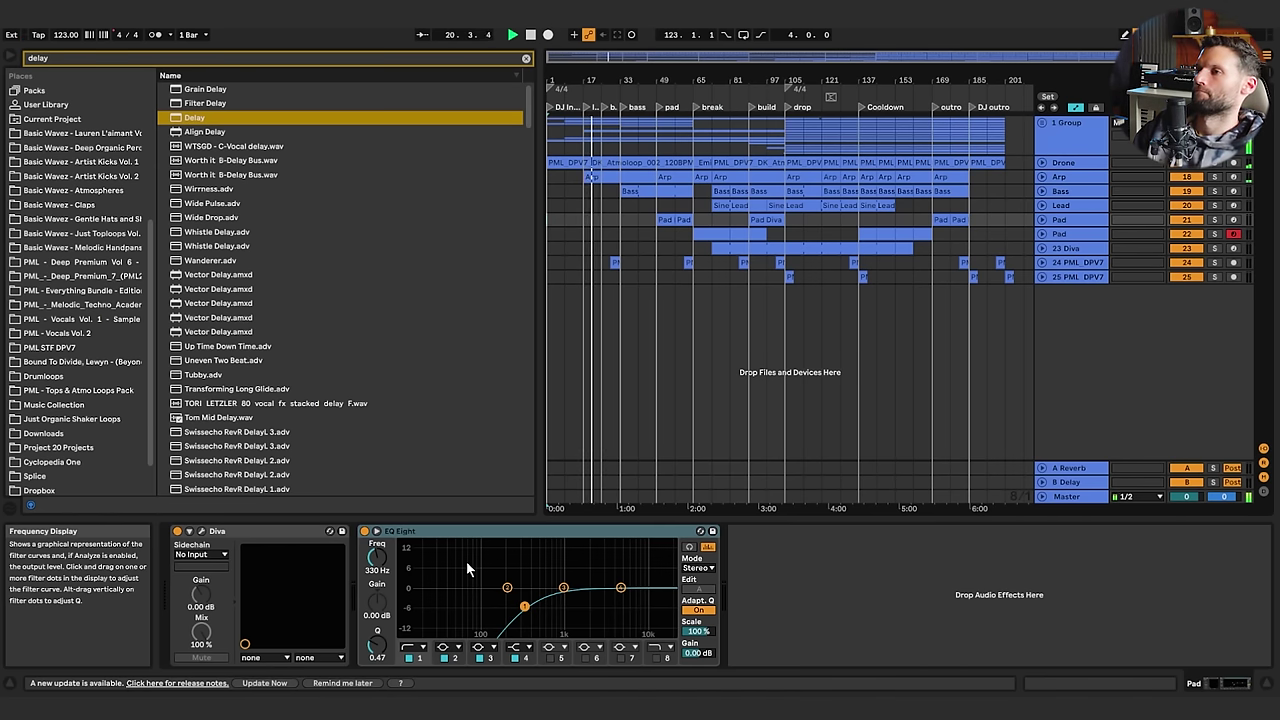
{"action": "left_click", "coordinate": [1042, 122]}
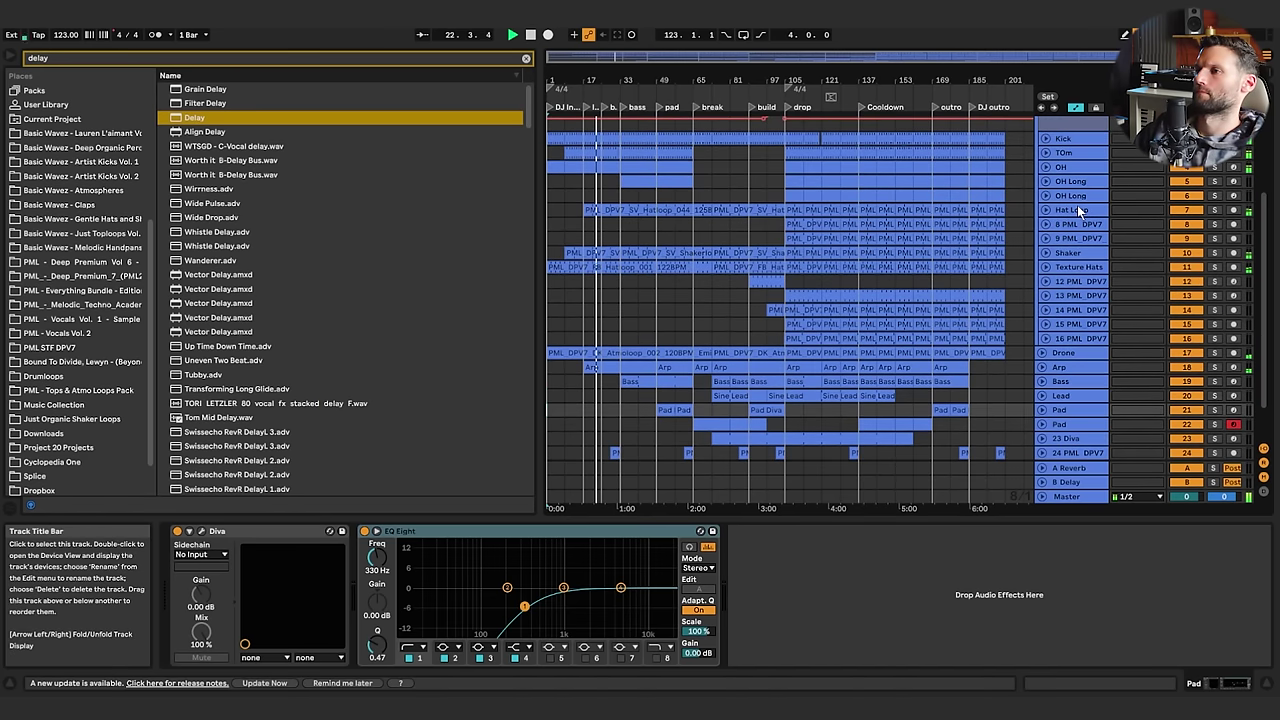
{"action": "scroll", "coordinate": [1080, 218], "scroll_direction": "up", "scroll_amount": 5}
{"action": "left_click", "coordinate": [1064, 138]}
{"action": "key", "text": "ctrl+r"}
{"action": "type", "text": "Drums"}
{"action": "key", "text": "Return"}
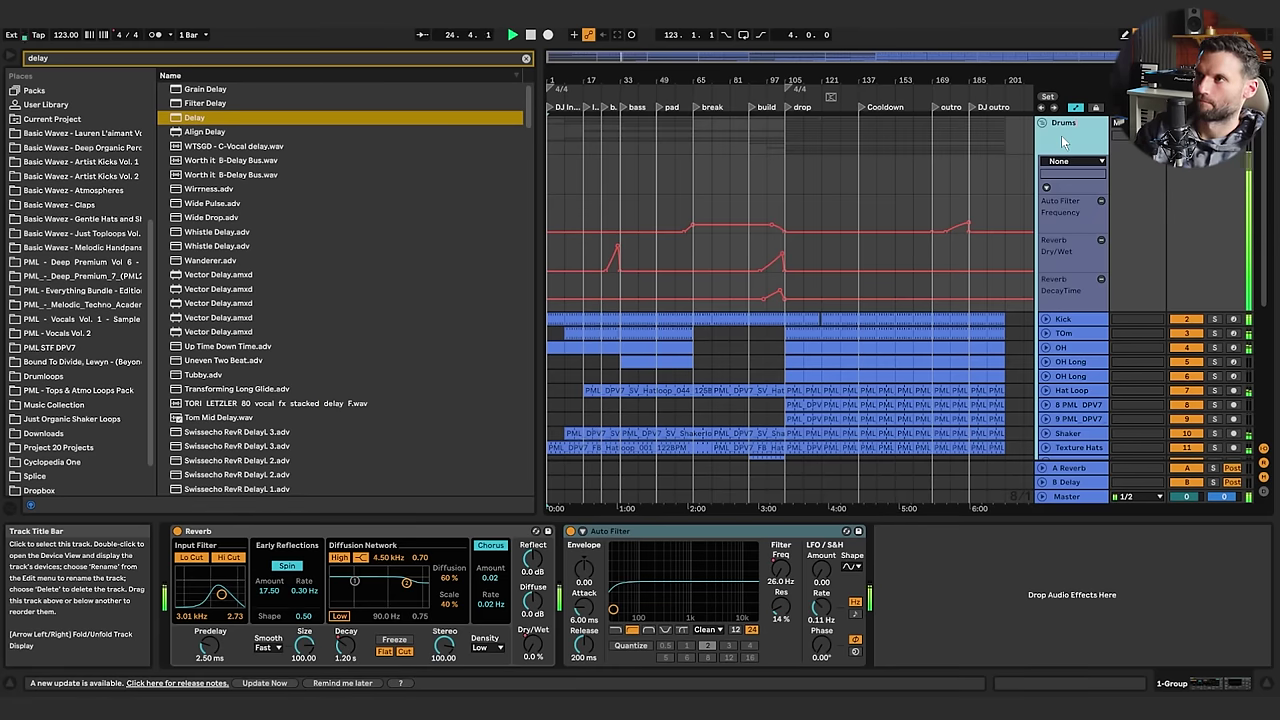
{"action": "left_click", "coordinate": [1042, 122]}
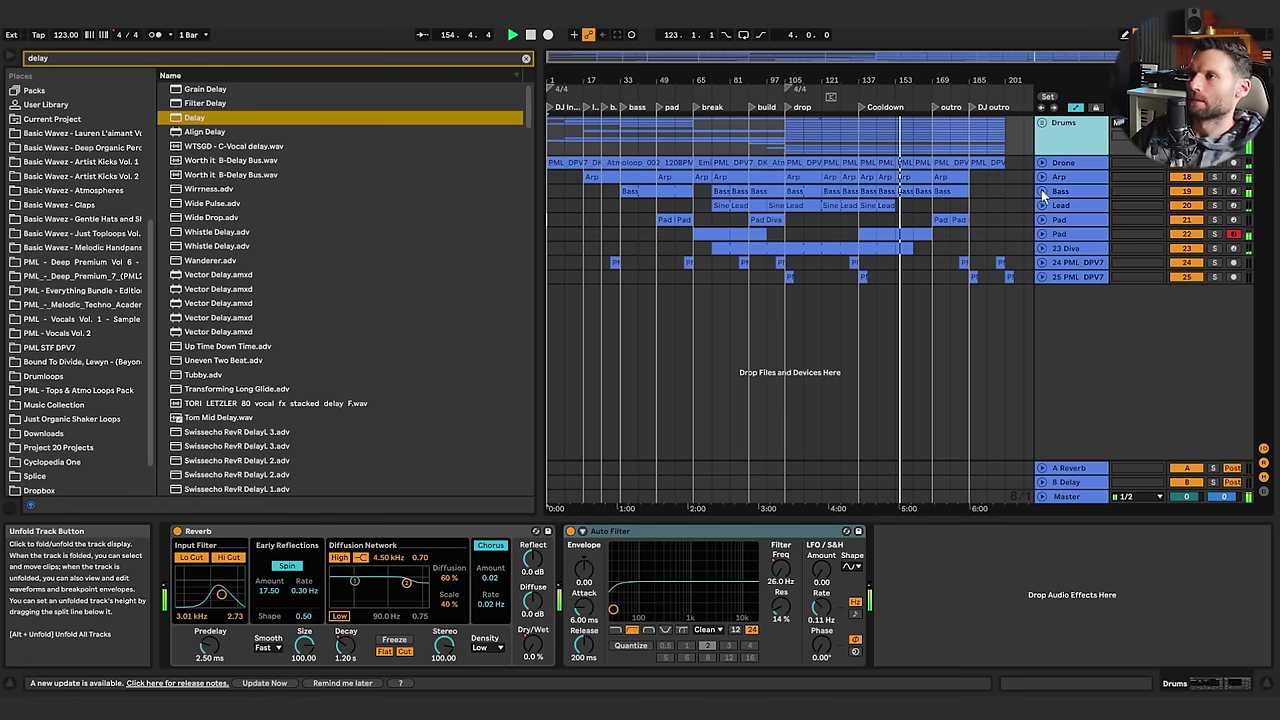
Stop playback and extend the Cooldown's Sine Lead clip on the Lead track to bar 169
{"action": "key", "text": "space"}
{"action": "left_click", "coordinate": [1055, 206]}
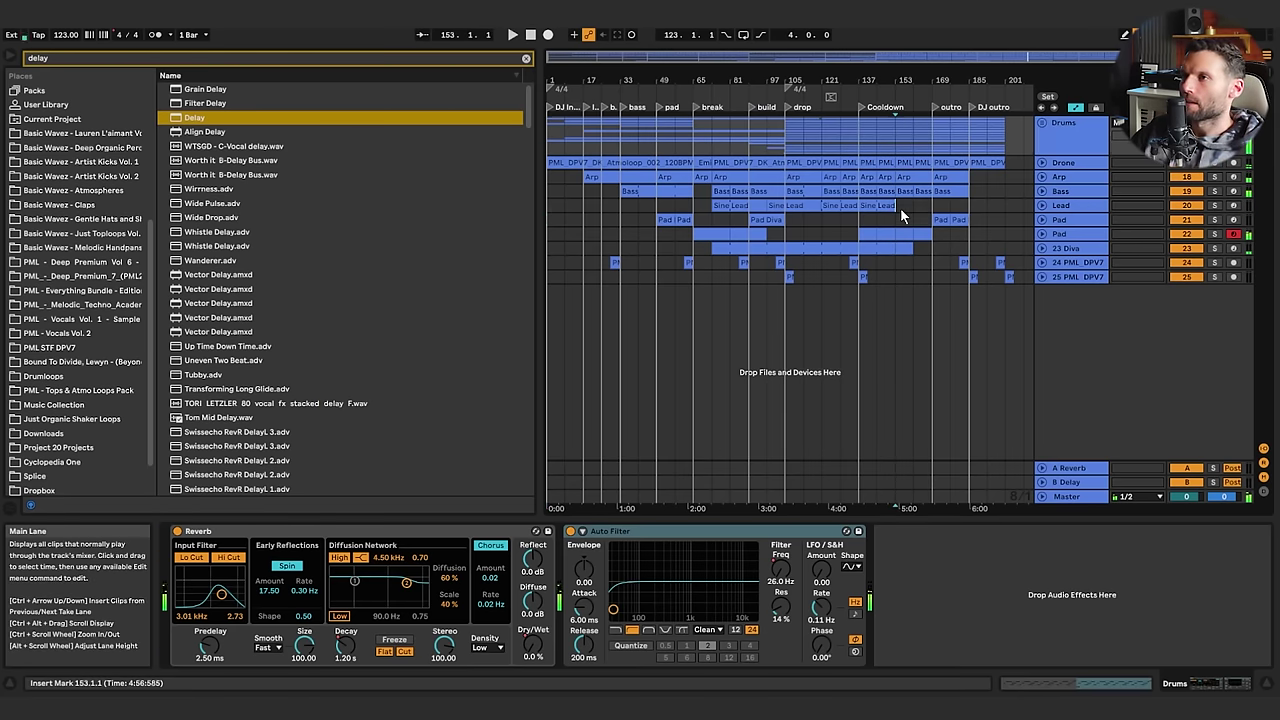
{"action": "left_click", "coordinate": [1041, 210]}
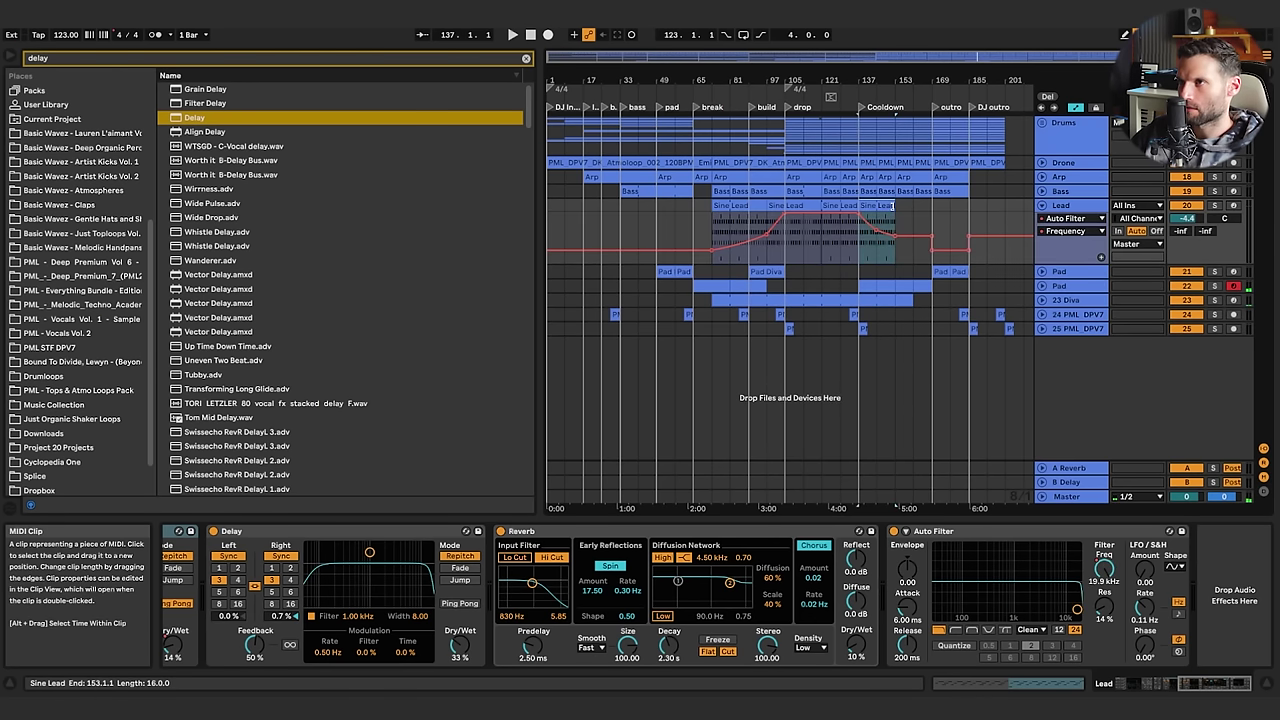
{"action": "left_click_drag", "start_coordinate": [885, 205], "coordinate": [932, 205]}
Remove the Cooldown's bumps from the Arp's Diva Volume1 and FreqModDepth automation and play from bar 145
{"action": "left_click", "coordinate": [1043, 185]}
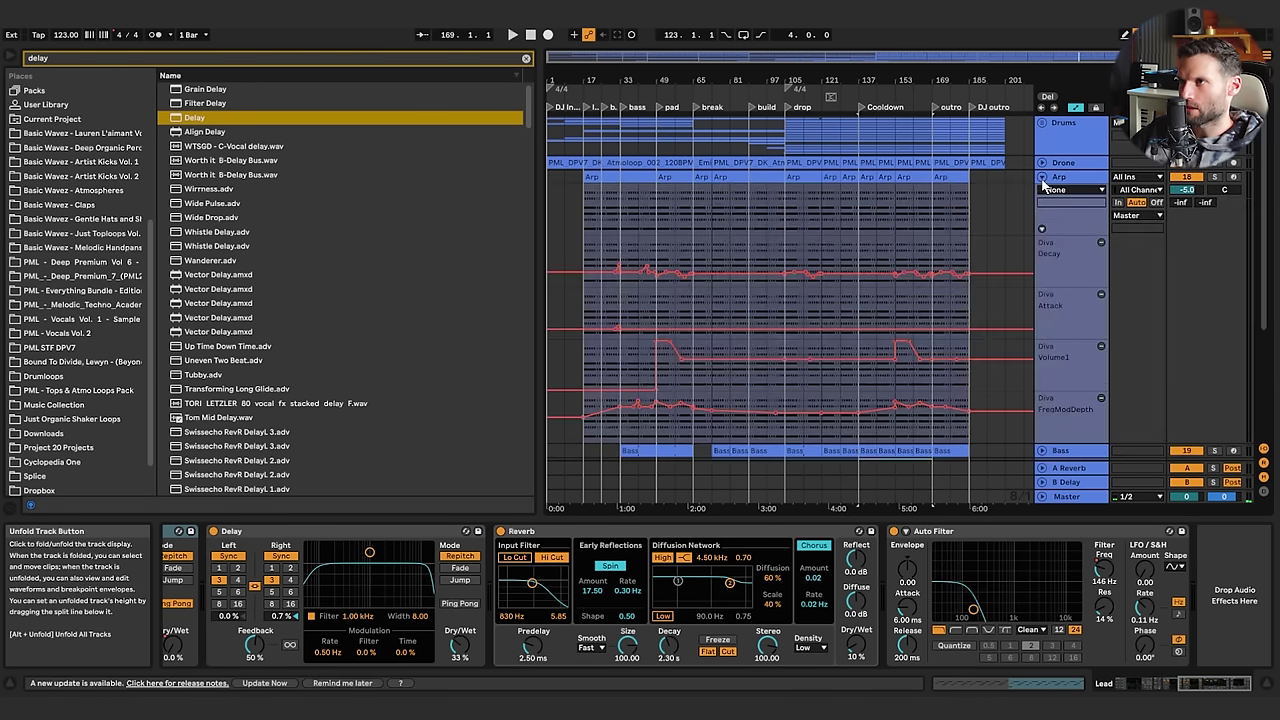
{"action": "scroll", "coordinate": [930, 305], "scroll_direction": "down", "scroll_amount": 3}
{"action": "left_click", "coordinate": [898, 289]}
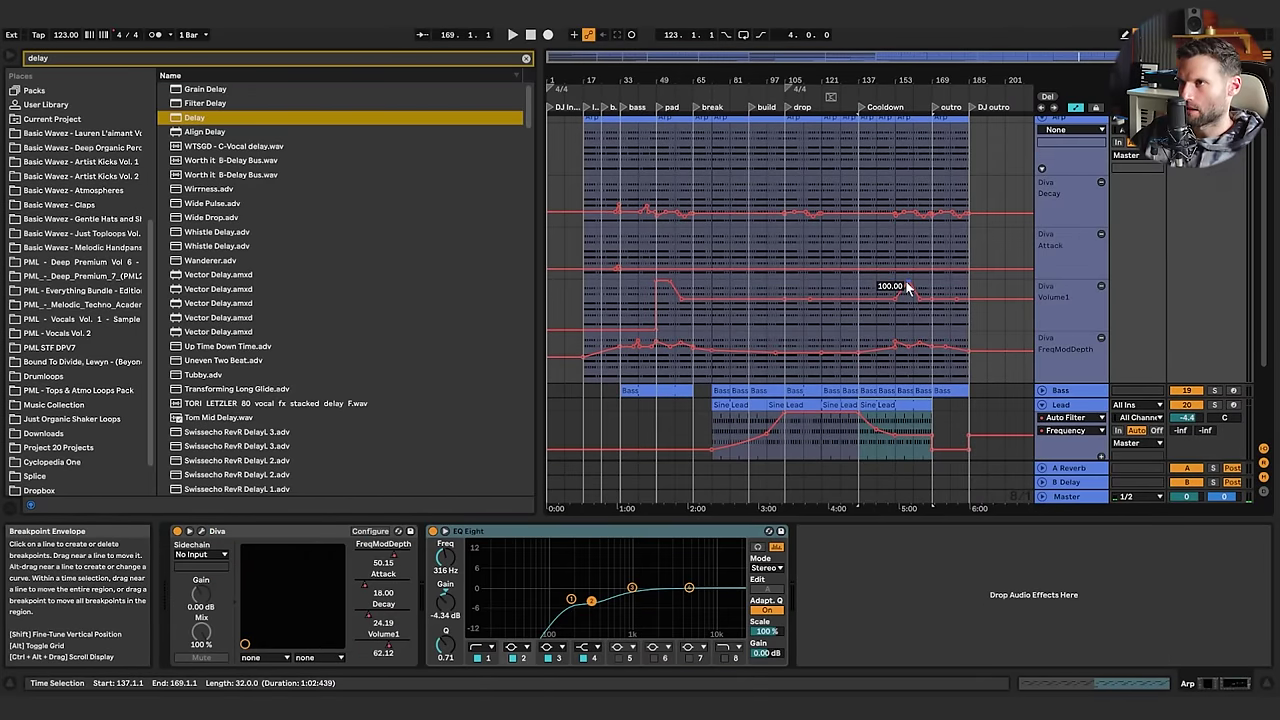
{"action": "left_click", "coordinate": [876, 336]}
{"action": "key", "text": "space"}
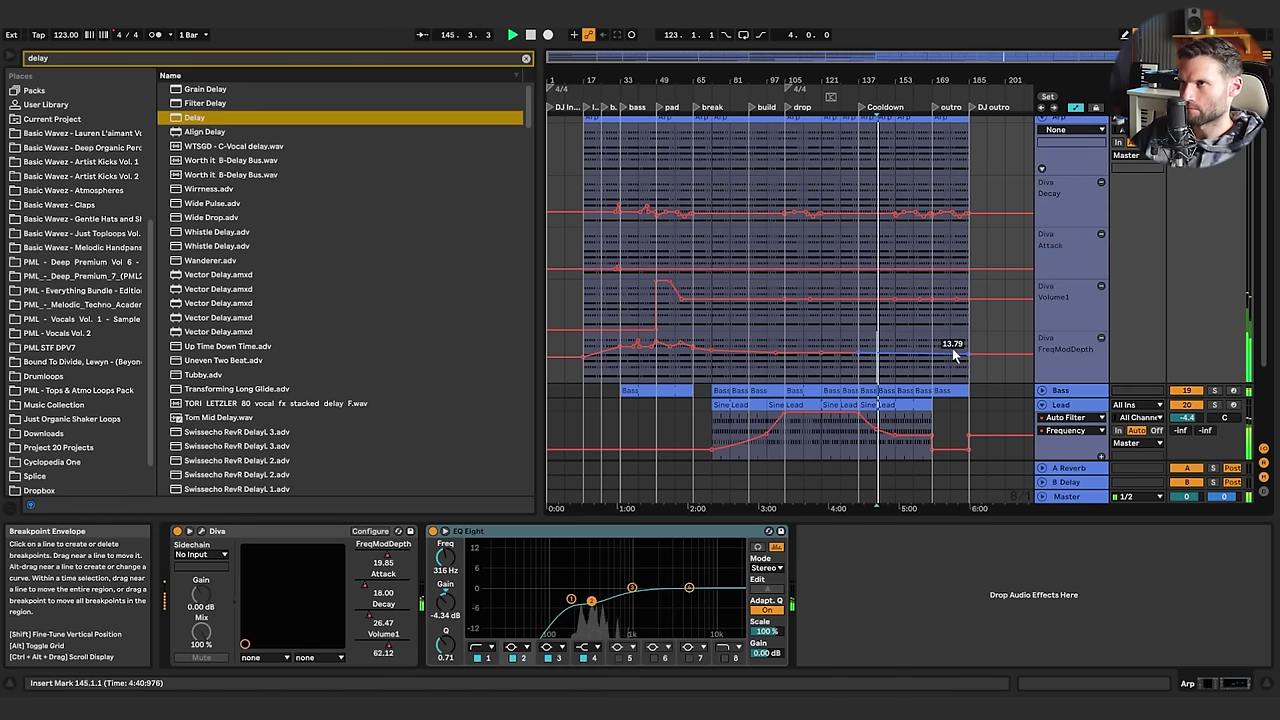
Lower the Lead's Auto Filter Frequency breakpoint at the end of the Cooldown to about 755 Hz
{"action": "scroll", "coordinate": [945, 320], "scroll_direction": "down", "scroll_amount": 3}
{"action": "scroll", "coordinate": [958, 297], "scroll_direction": "up", "scroll_amount": 2}
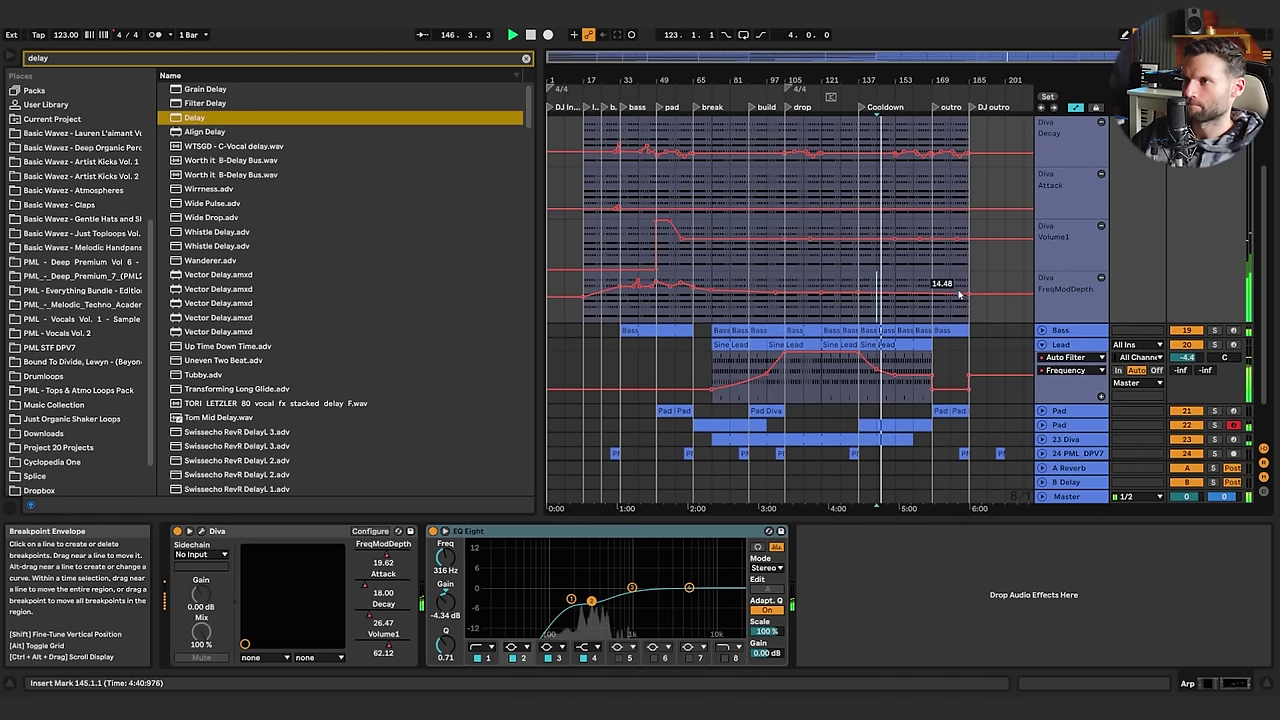
{"action": "scroll", "coordinate": [967, 296], "scroll_direction": "up", "scroll_amount": 4}
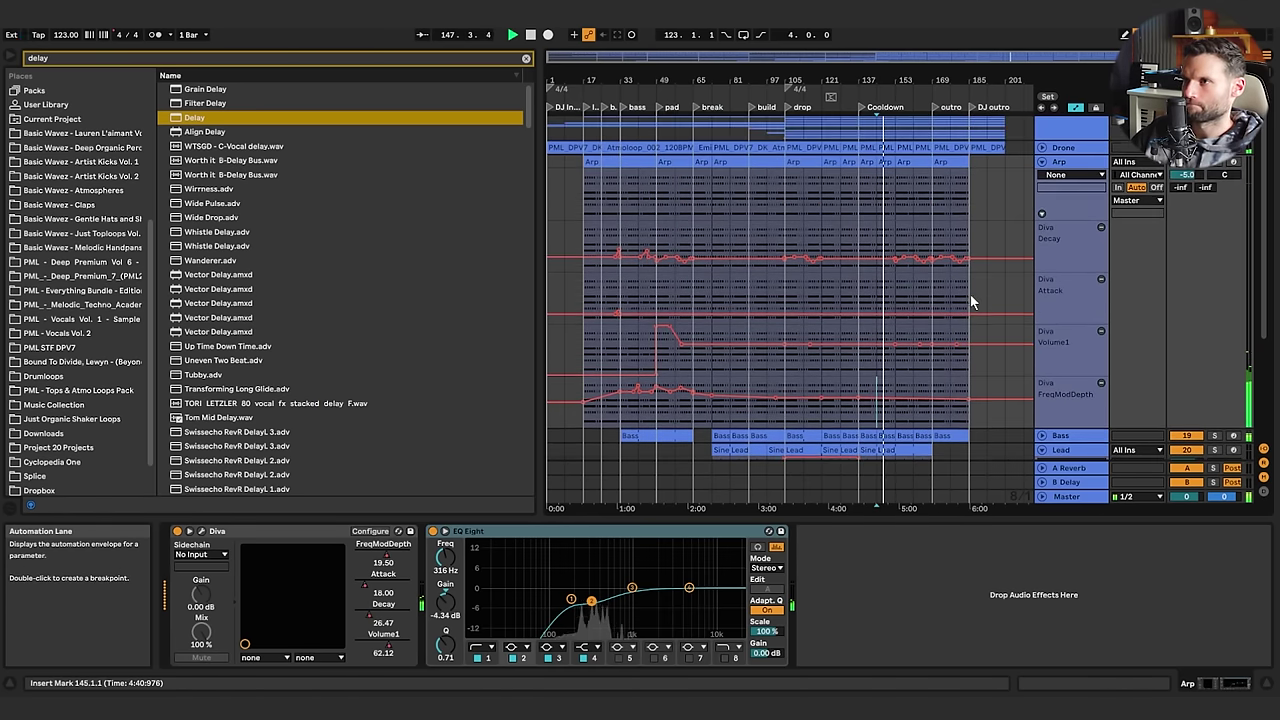
{"action": "scroll", "coordinate": [1004, 191], "scroll_direction": "down", "scroll_amount": 6}
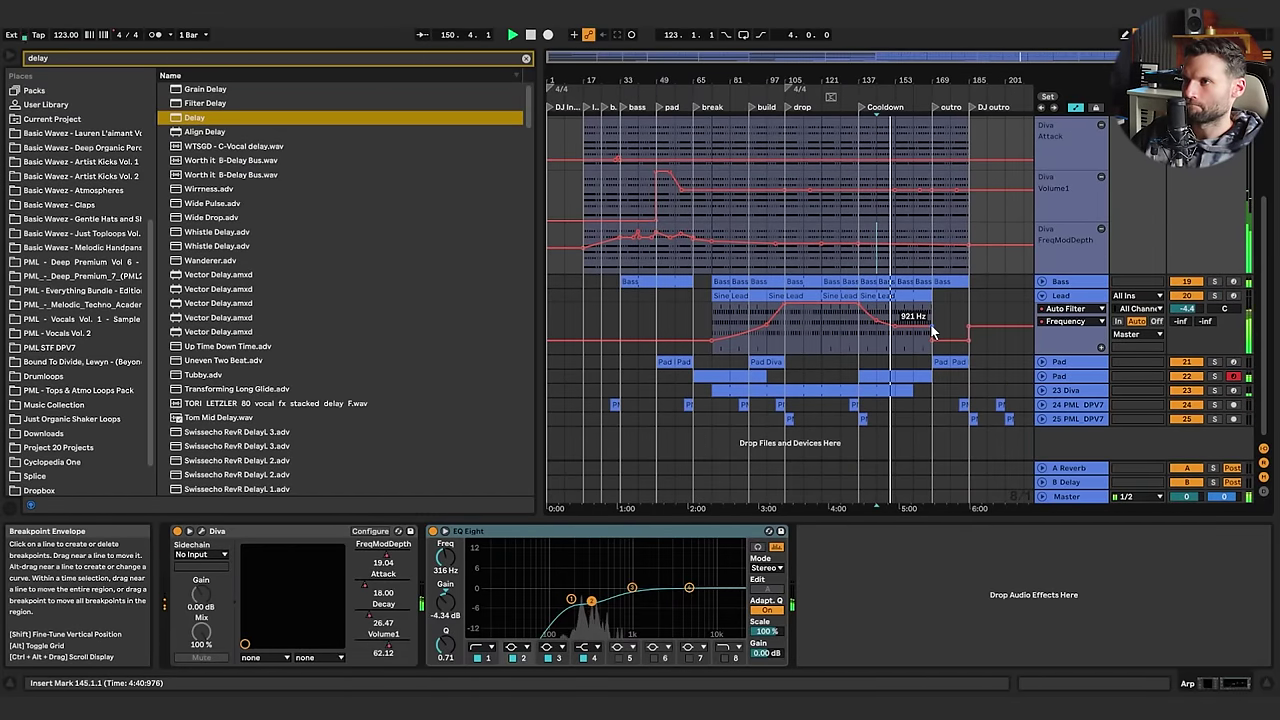
{"action": "left_click_drag", "start_coordinate": [932, 329], "coordinate": [932, 335]}
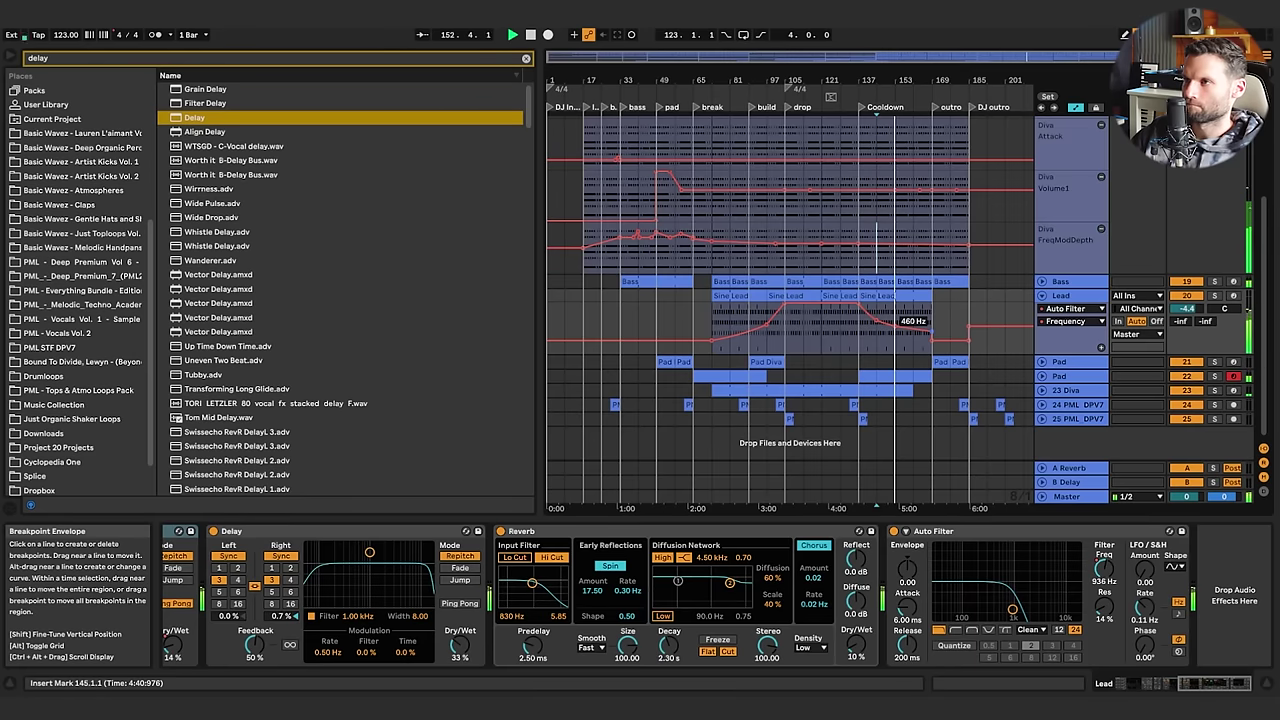
{"action": "left_click_drag", "start_coordinate": [932, 332], "coordinate": [932, 328]}
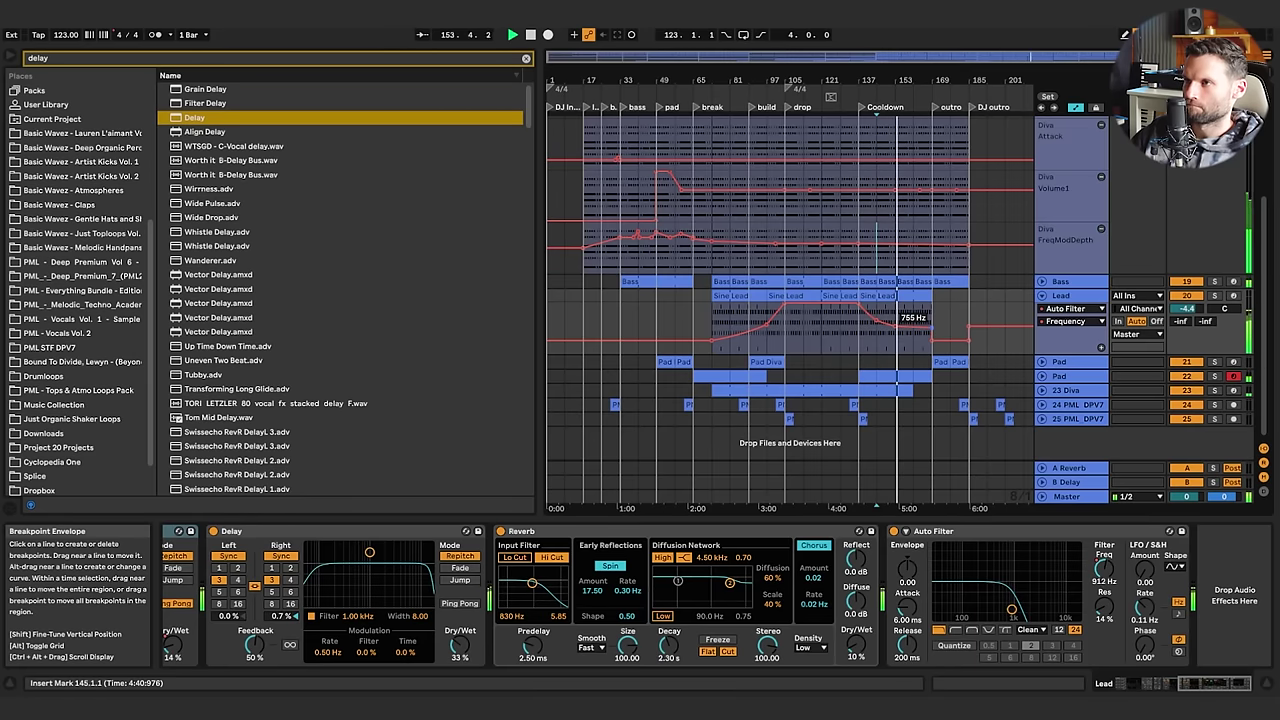
Ramp the Lead's Reverb Dry/Wet automation up to about 53% at bar 169 and set its decay time to 3.97 s
{"action": "left_click", "coordinate": [856, 645]}
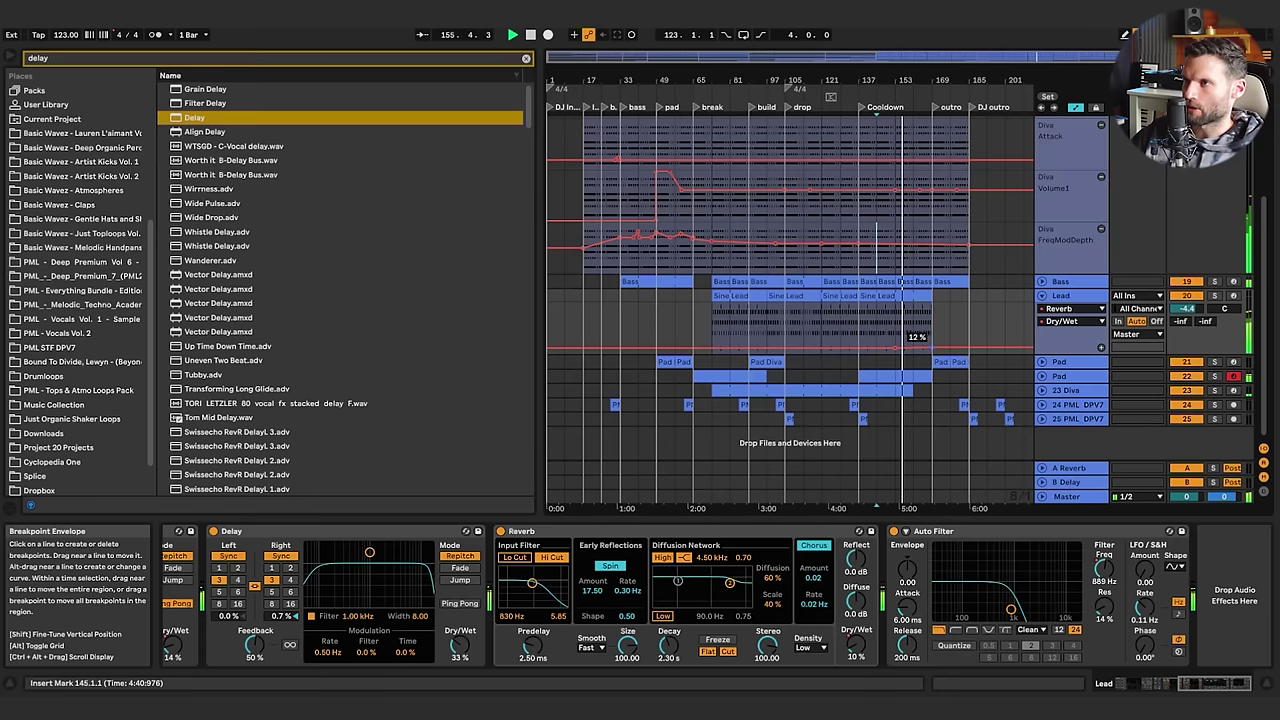
{"action": "left_click_drag", "start_coordinate": [912, 348], "coordinate": [914, 331]}
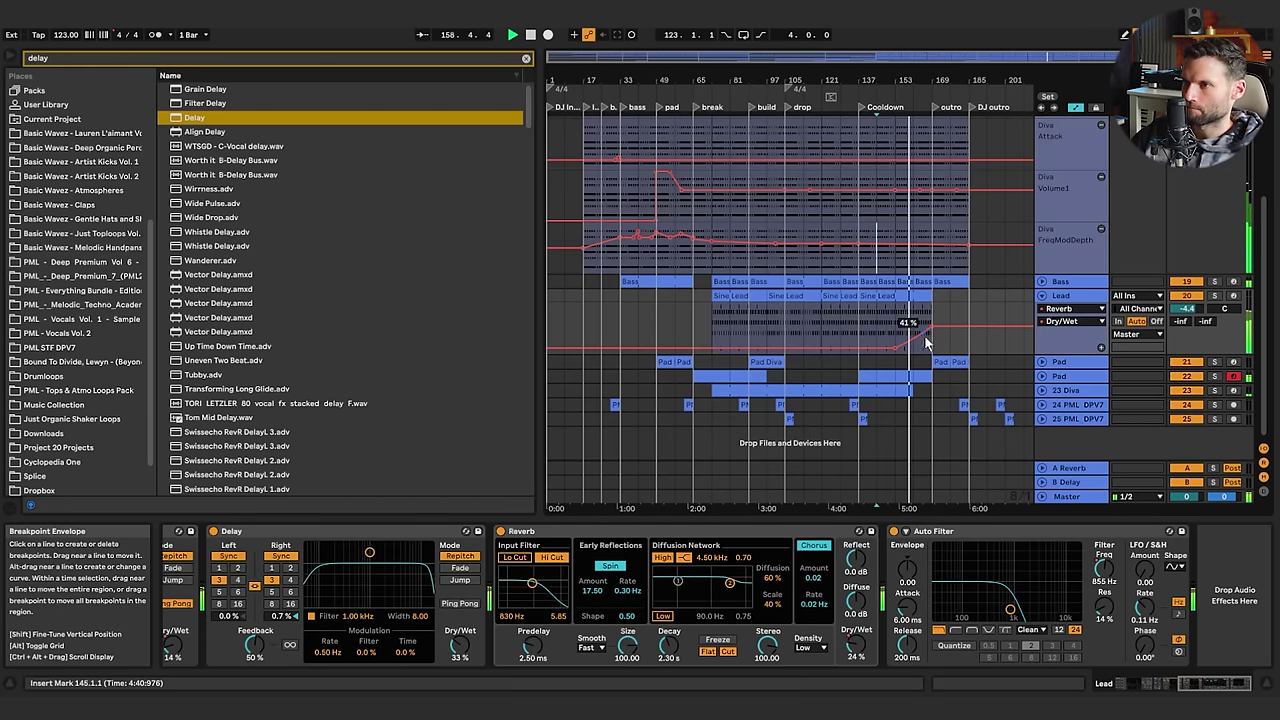
{"action": "left_click_drag", "start_coordinate": [668, 652], "coordinate": [722, 623]}
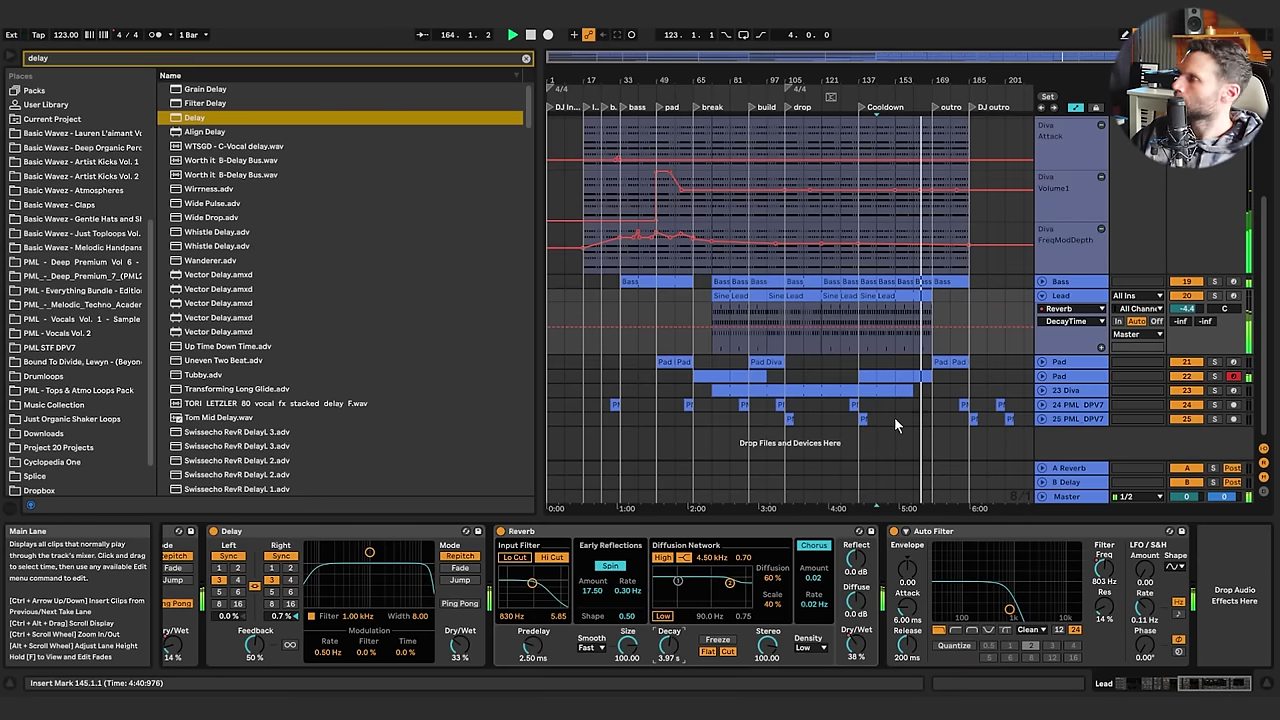
Lock the envelopes, remove the dip after bar 169 from the second Pad's Reverb Dry/Wet automation, and replay the Cooldown
{"action": "left_click", "coordinate": [1043, 379]}
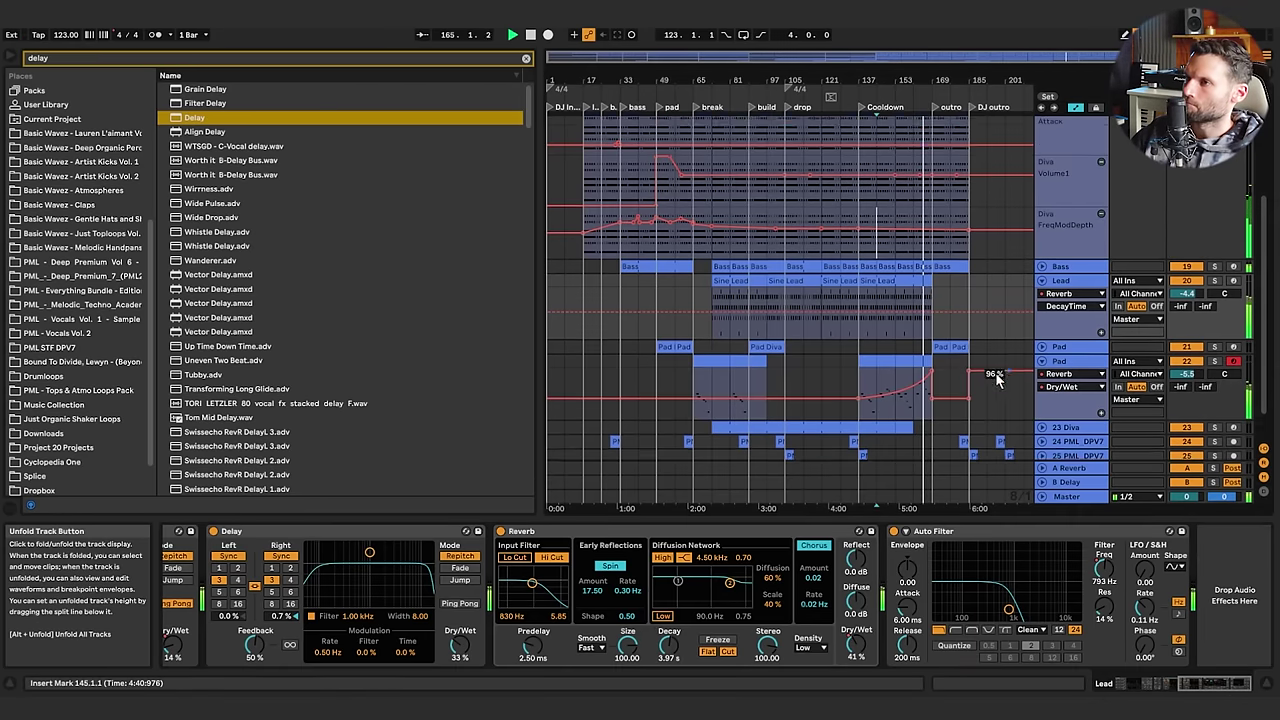
{"action": "left_click", "coordinate": [881, 332]}
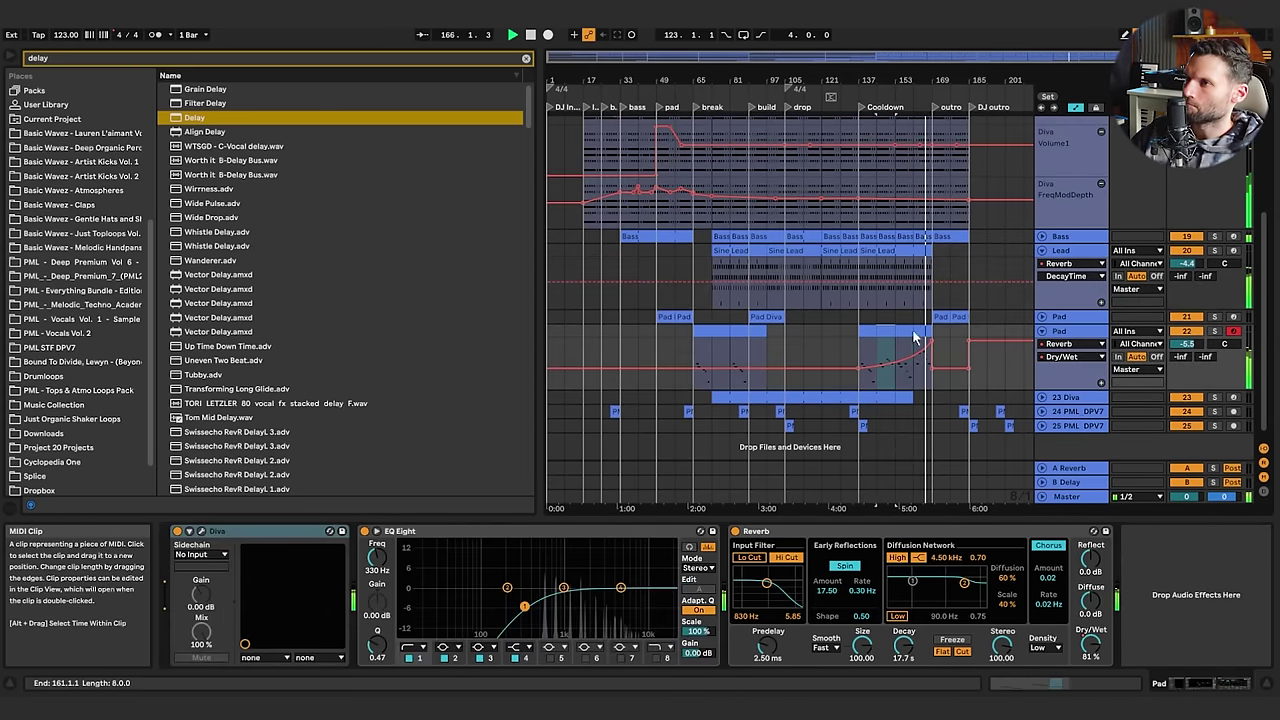
{"action": "left_click", "coordinate": [1096, 108]}
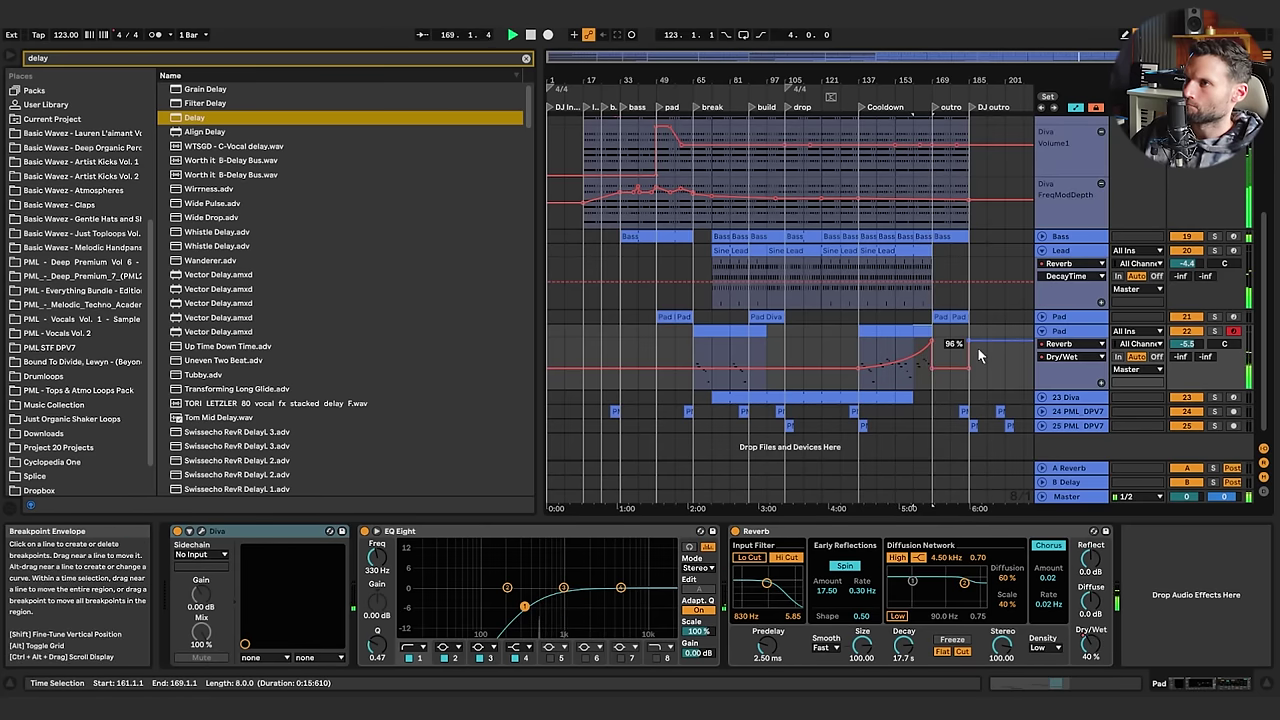
{"action": "left_click", "coordinate": [933, 378]}
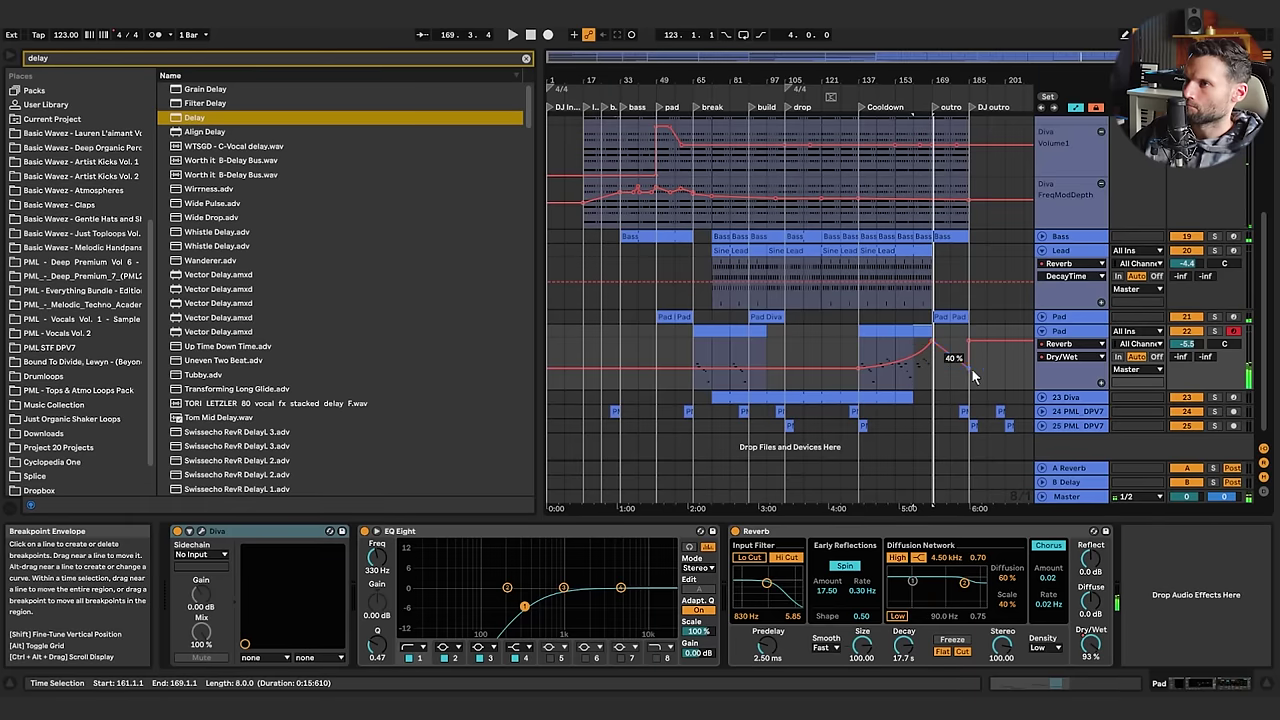
{"action": "left_click", "coordinate": [859, 390]}
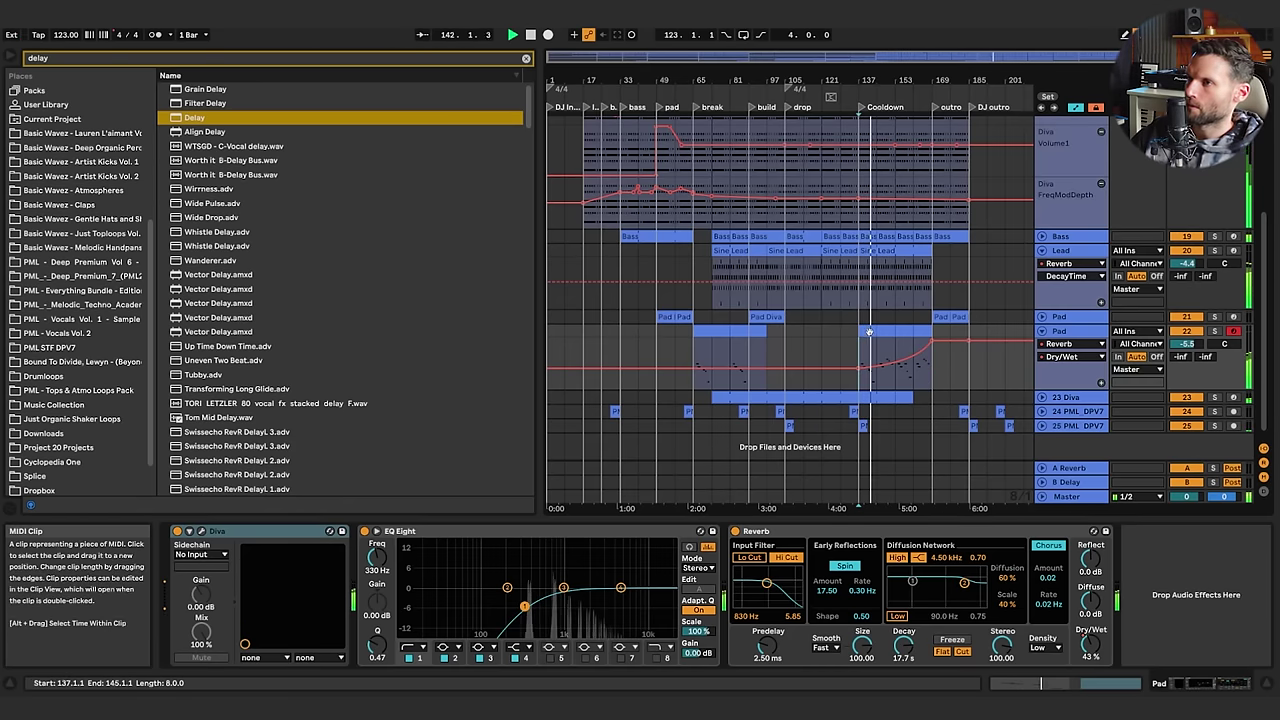
{"action": "left_click_drag", "start_coordinate": [858, 365], "coordinate": [931, 346]}
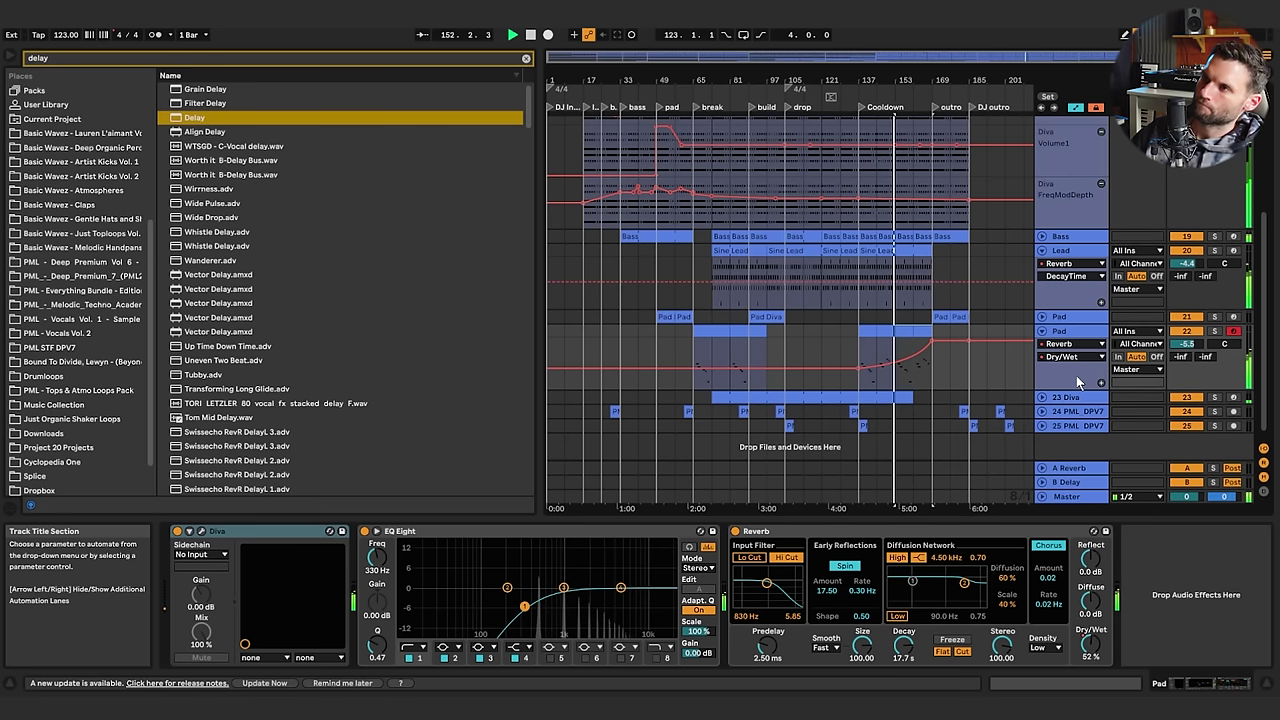
Show the Lead's Auto Filter Frequency automation and curve its end down to the outro level at bar 169
{"action": "scroll", "coordinate": [1076, 375], "scroll_direction": "up", "scroll_amount": 5}
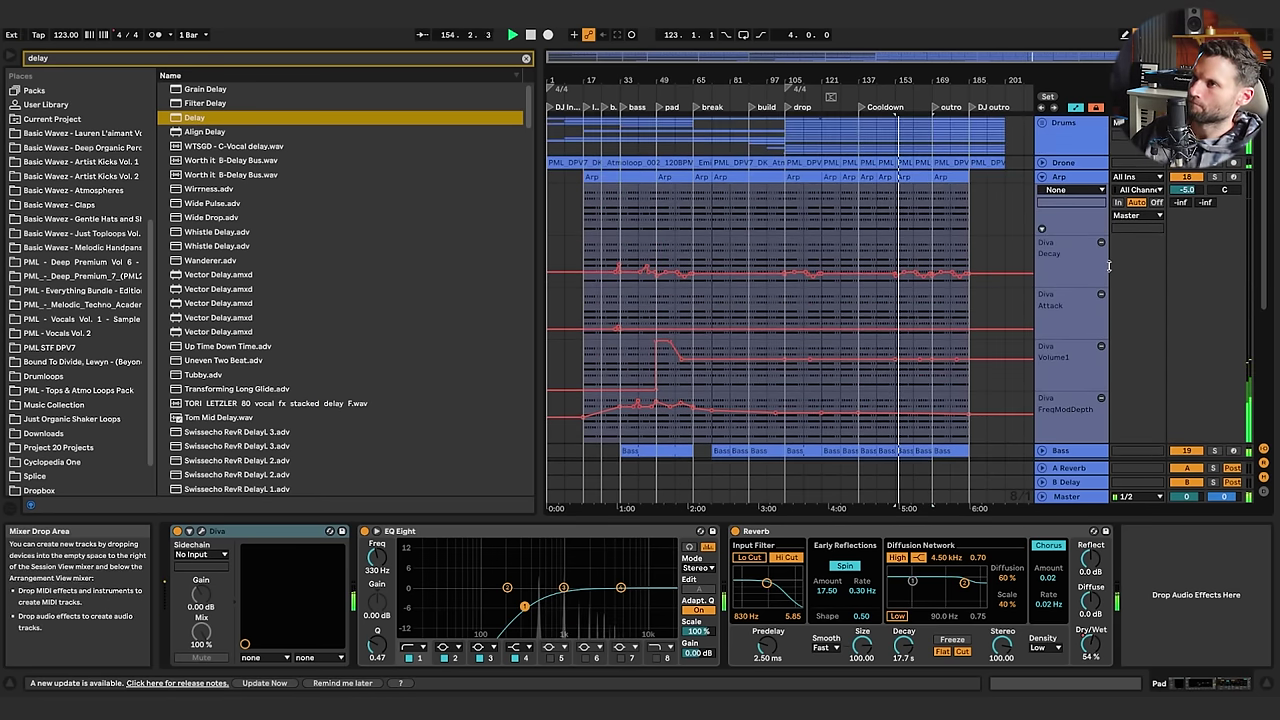
{"action": "scroll", "coordinate": [1104, 268], "scroll_direction": "down", "scroll_amount": 4}
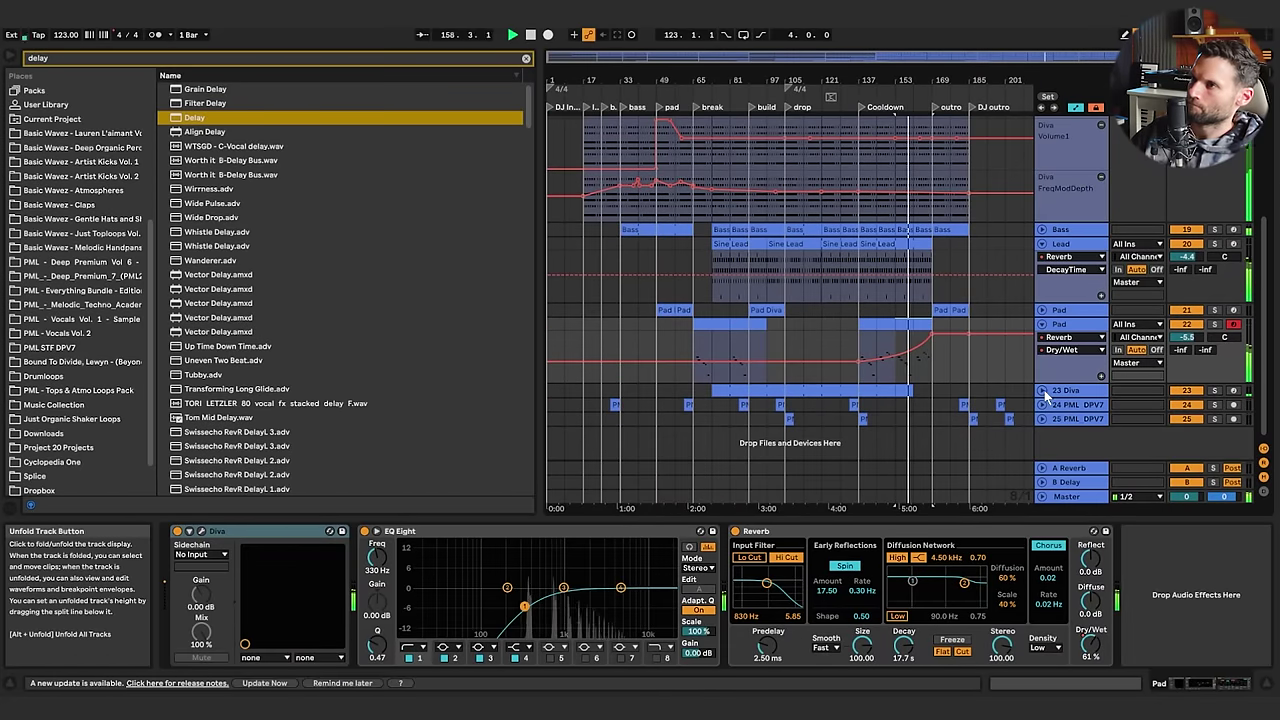
{"action": "left_click", "coordinate": [1062, 252]}
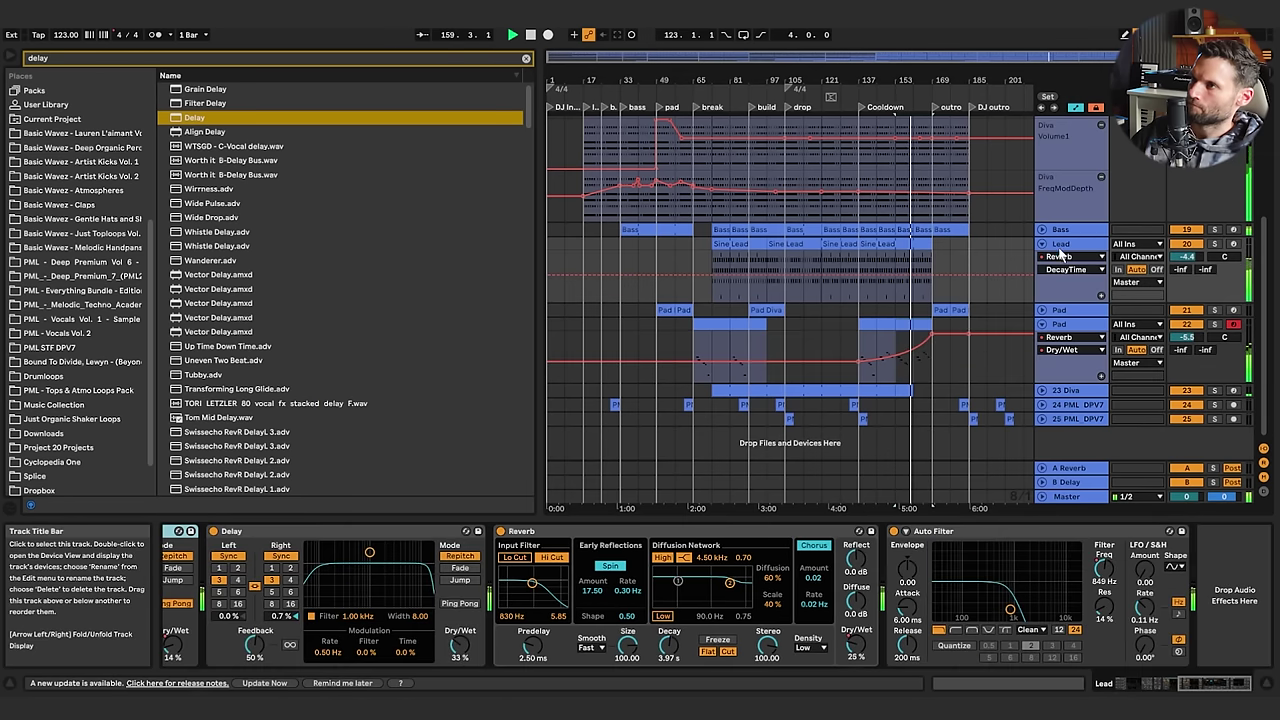
{"action": "left_click", "coordinate": [1104, 570]}
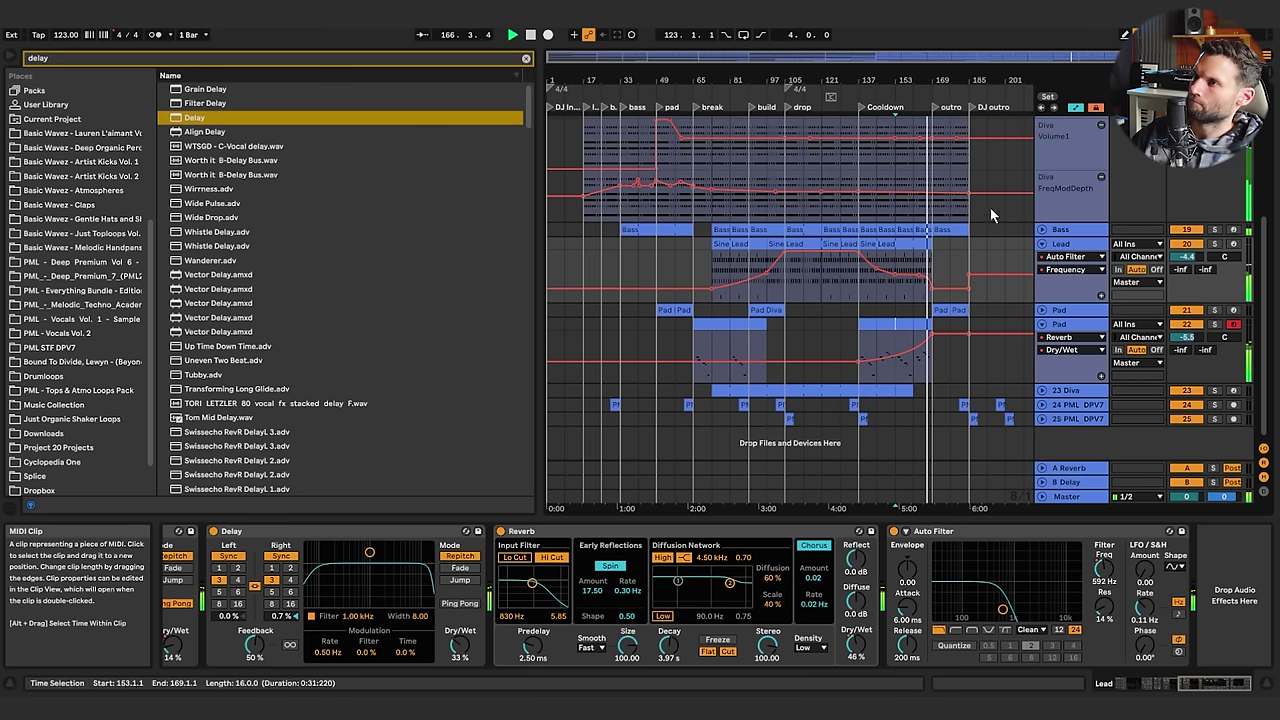
Deactivate the two Pad Diva clips in the outro between bars 169 and 185
{"action": "left_click_drag", "start_coordinate": [1032, 55], "coordinate": [1046, 145]}
{"action": "scroll", "coordinate": [1010, 222], "scroll_direction": "up", "scroll_amount": 2}
{"action": "scroll", "coordinate": [977, 227], "scroll_direction": "up", "scroll_amount": 3}
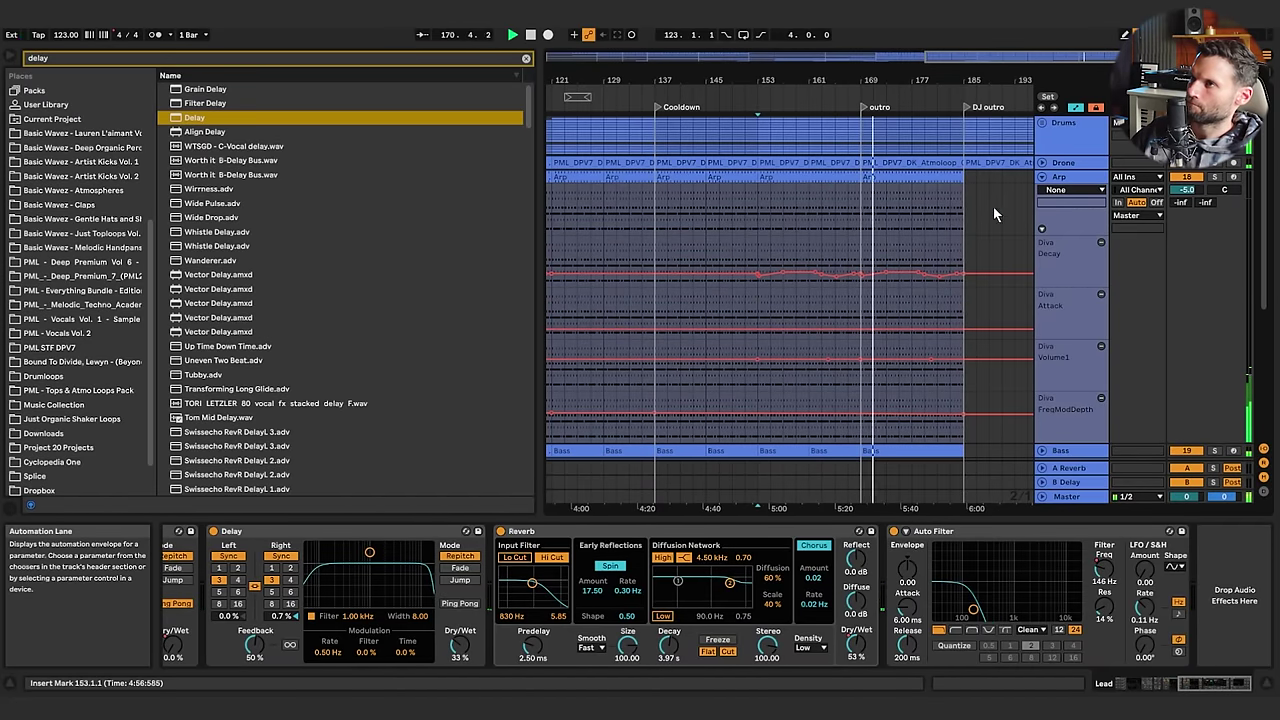
{"action": "scroll", "coordinate": [914, 193], "scroll_direction": "down", "scroll_amount": 2}
{"action": "scroll", "coordinate": [913, 195], "scroll_direction": "down", "scroll_amount": 5}
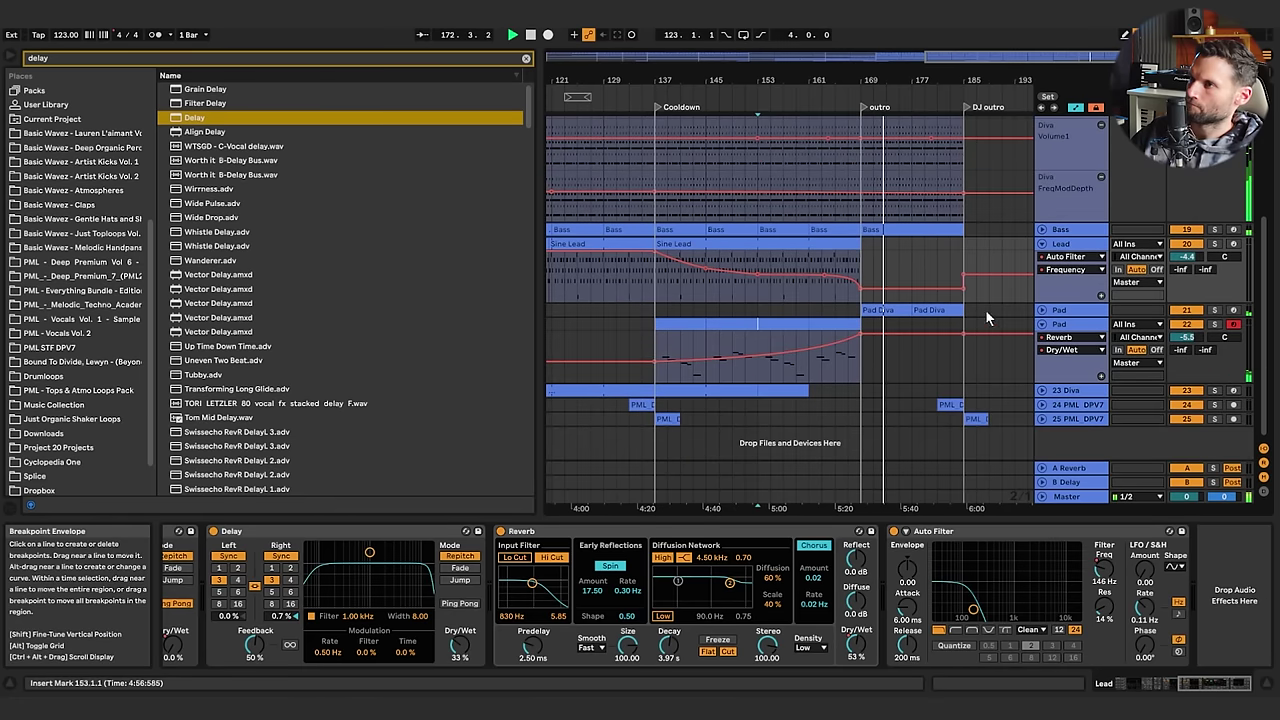
{"action": "left_click", "coordinate": [900, 310]}
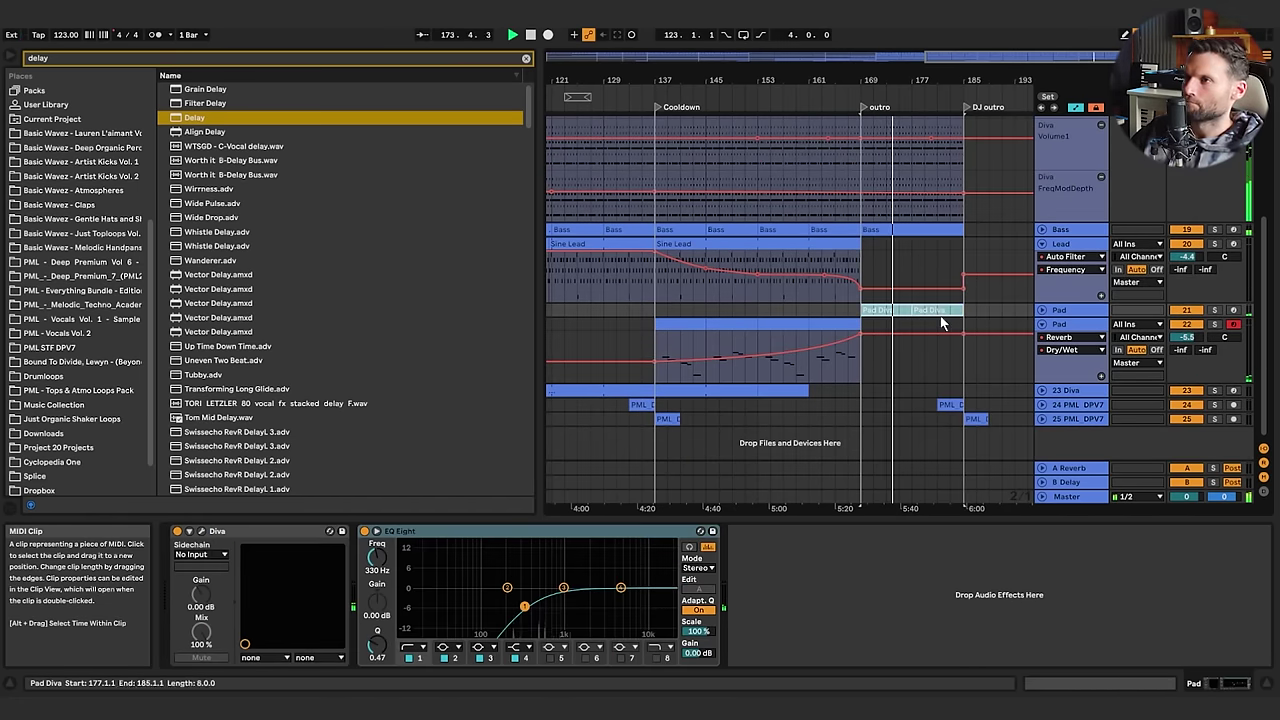
Copy the Drums group's Auto Filter Frequency rise from bars 177 to 185 to bar 161 and play from there
{"action": "scroll", "coordinate": [906, 265], "scroll_direction": "up", "scroll_amount": 7}
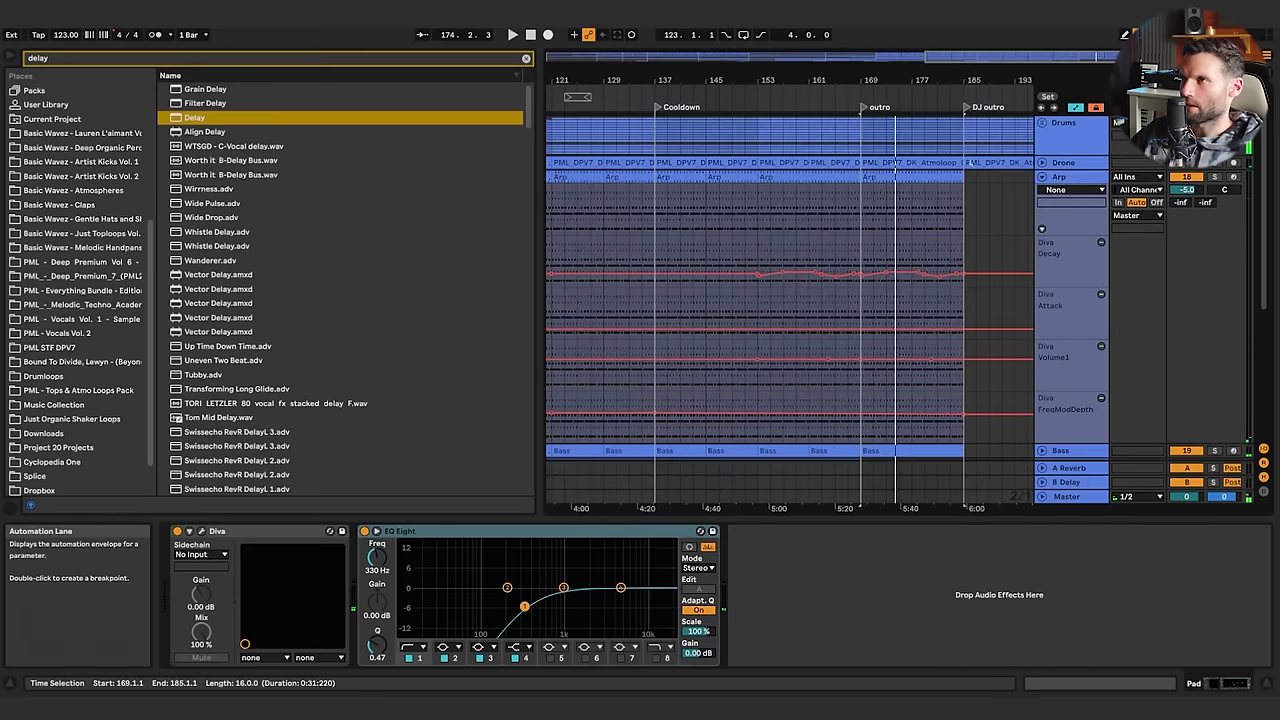
{"action": "left_click_drag", "start_coordinate": [869, 142], "coordinate": [961, 135]}
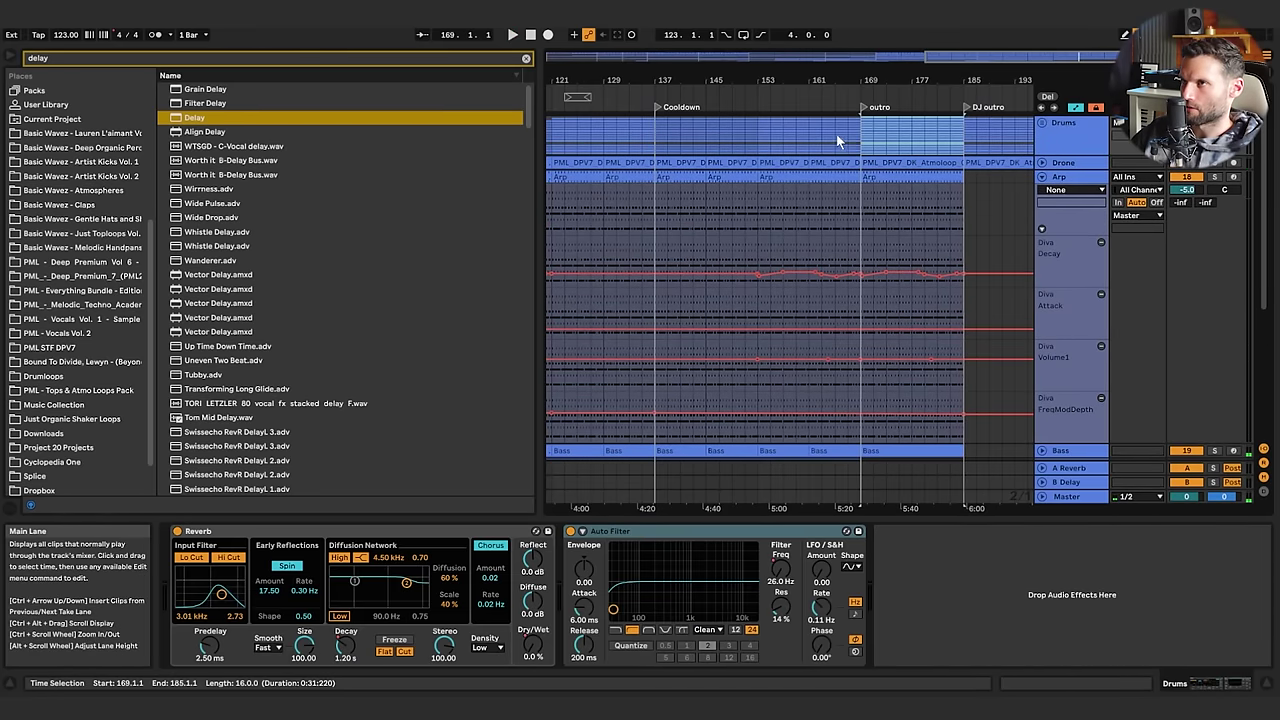
{"action": "left_click", "coordinate": [1042, 122]}
{"action": "left_click_drag", "start_coordinate": [909, 207], "coordinate": [946, 201]}
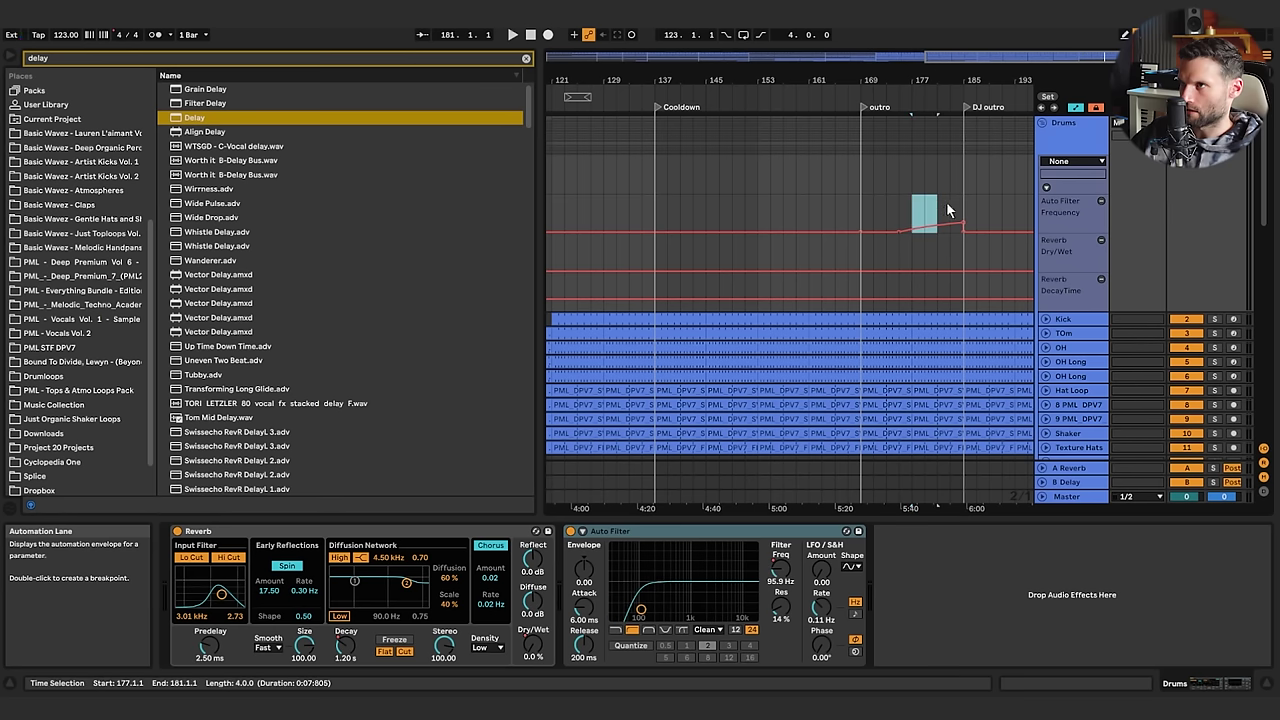
{"action": "left_click", "coordinate": [808, 217]}
{"action": "key", "text": "ctrl+v"}
{"action": "key", "text": "space"}
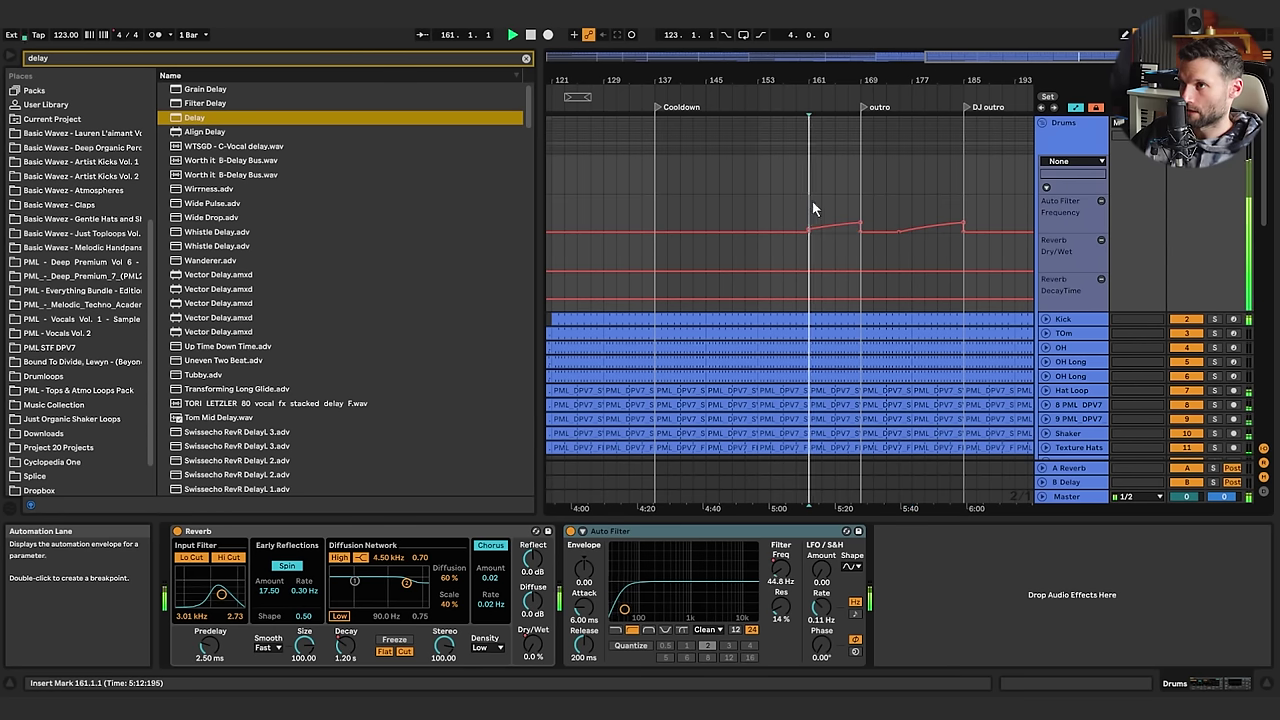
Delete the Drums and Drone material from bars 185 to 201 and the two FX clips around bar 201
{"action": "left_click", "coordinate": [1042, 122]}
{"action": "left_click_drag", "start_coordinate": [984, 66], "coordinate": [984, 34]}
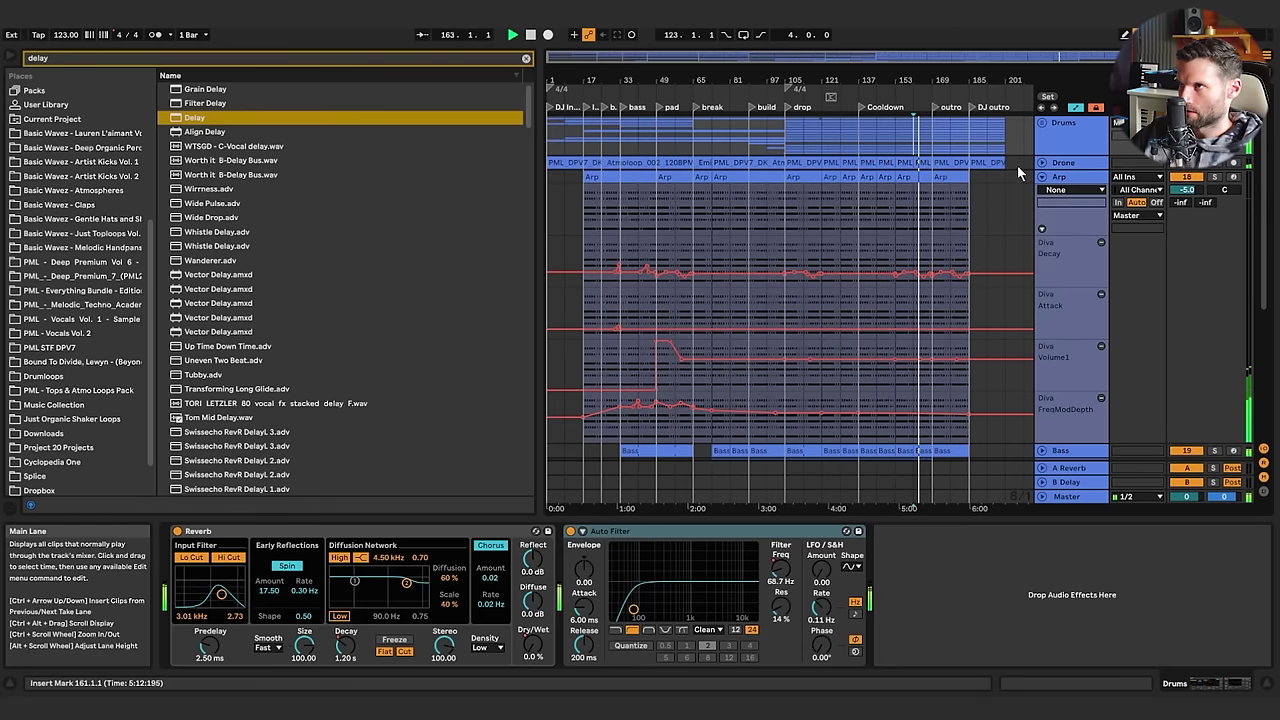
{"action": "left_click_drag", "start_coordinate": [1005, 127], "coordinate": [971, 178]}
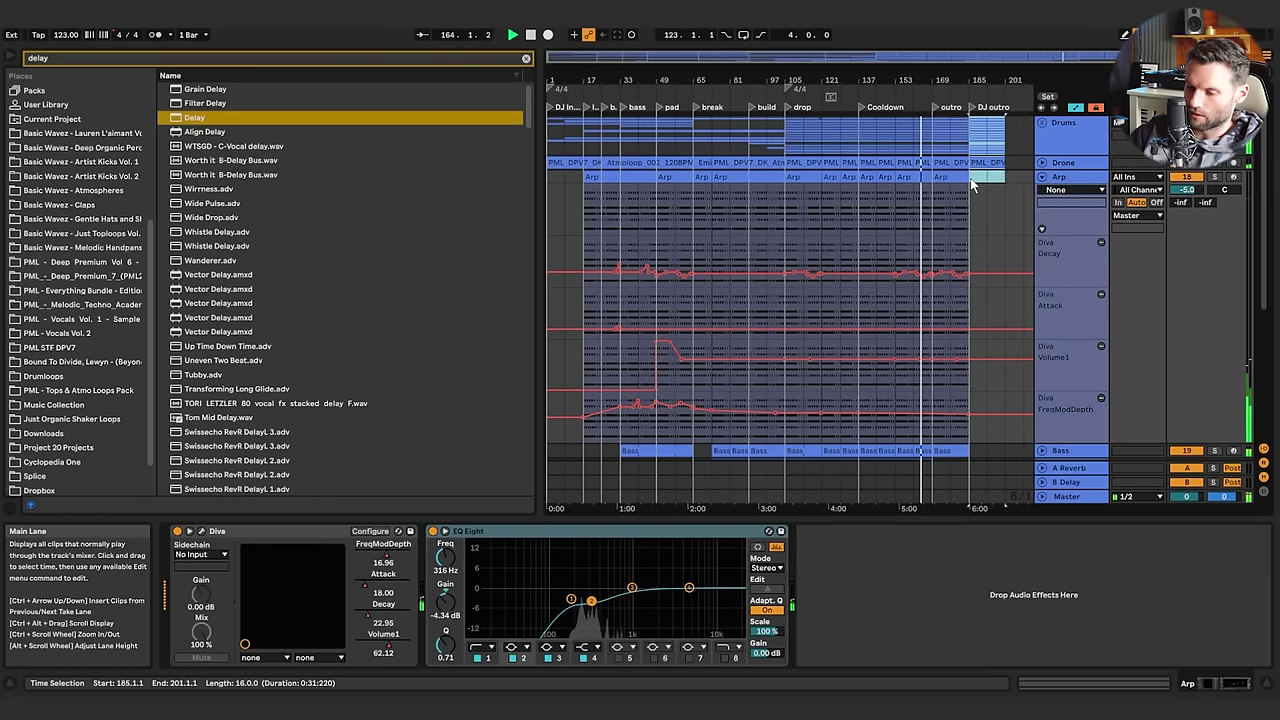
{"action": "left_click", "coordinate": [1041, 178]}
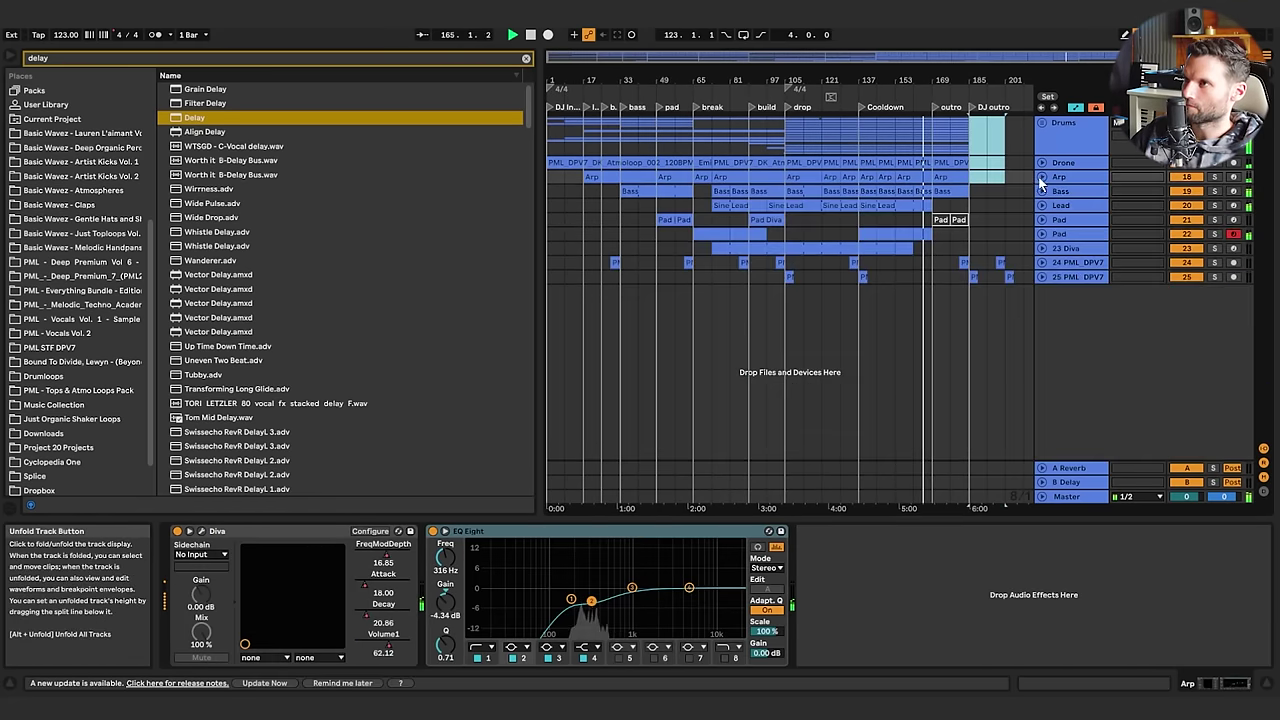
{"action": "left_click_drag", "start_coordinate": [1021, 246], "coordinate": [992, 275]}
{"action": "key", "text": "Delete"}
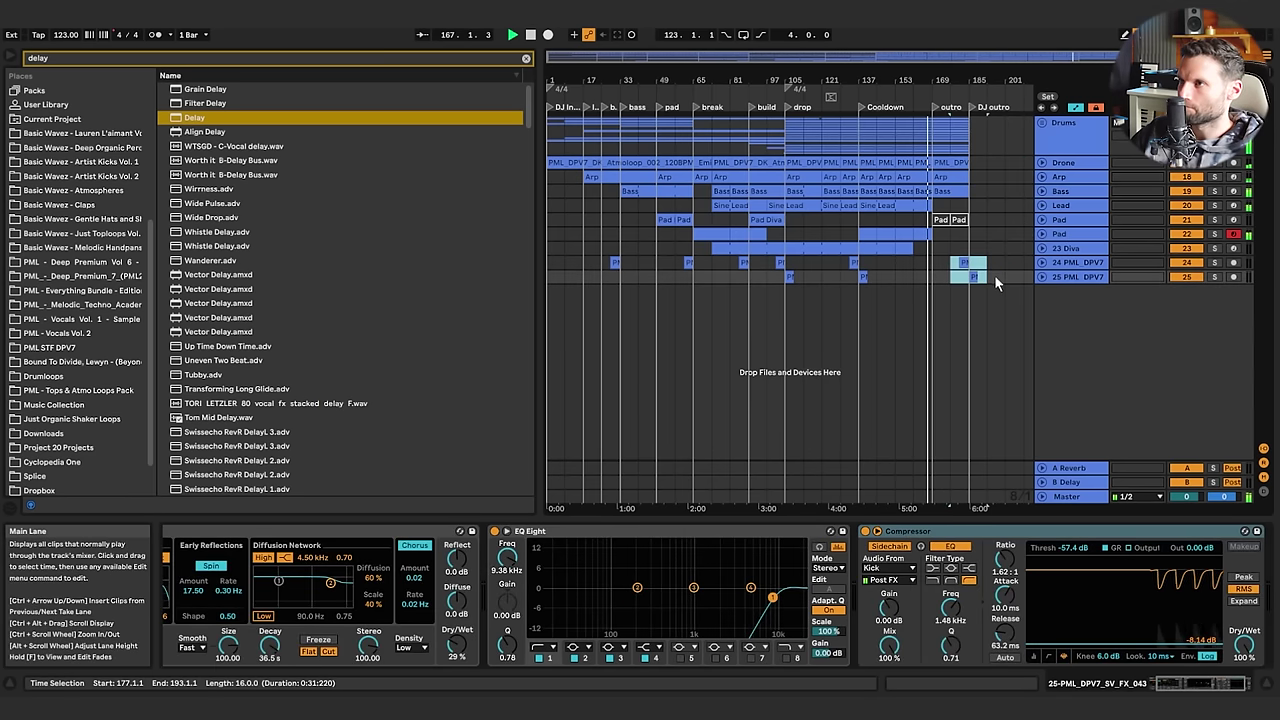
Copy the FX clips on tracks 24 and 25 from bars 177 to 193 and paste them at bar 161
{"action": "key", "text": "ctrl+c"}
{"action": "left_click", "coordinate": [917, 261]}
{"action": "key", "text": "ctrl+v"}
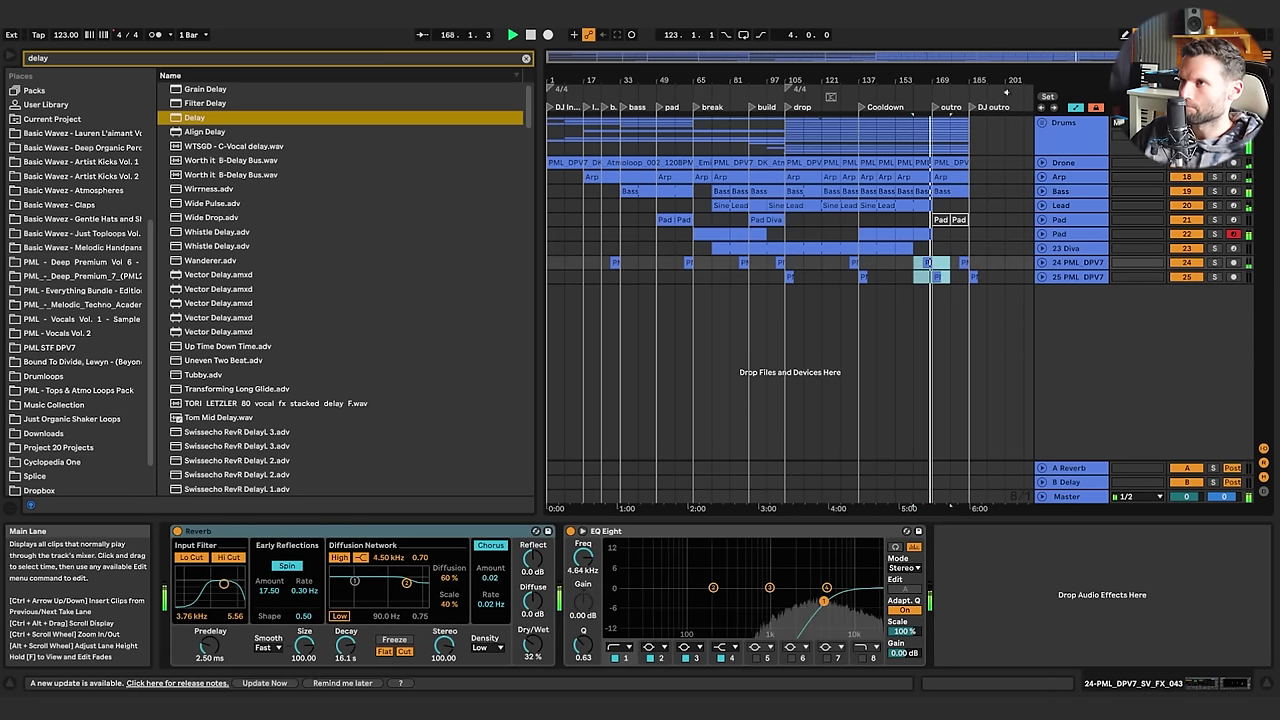
Remove the late-outro breakpoint from the Bass track's Auto Filter Frequency automation so it rises steadily from bar 169 to 185, and fold the tracks
{"action": "left_click_drag", "start_coordinate": [940, 80], "coordinate": [731, 168]}
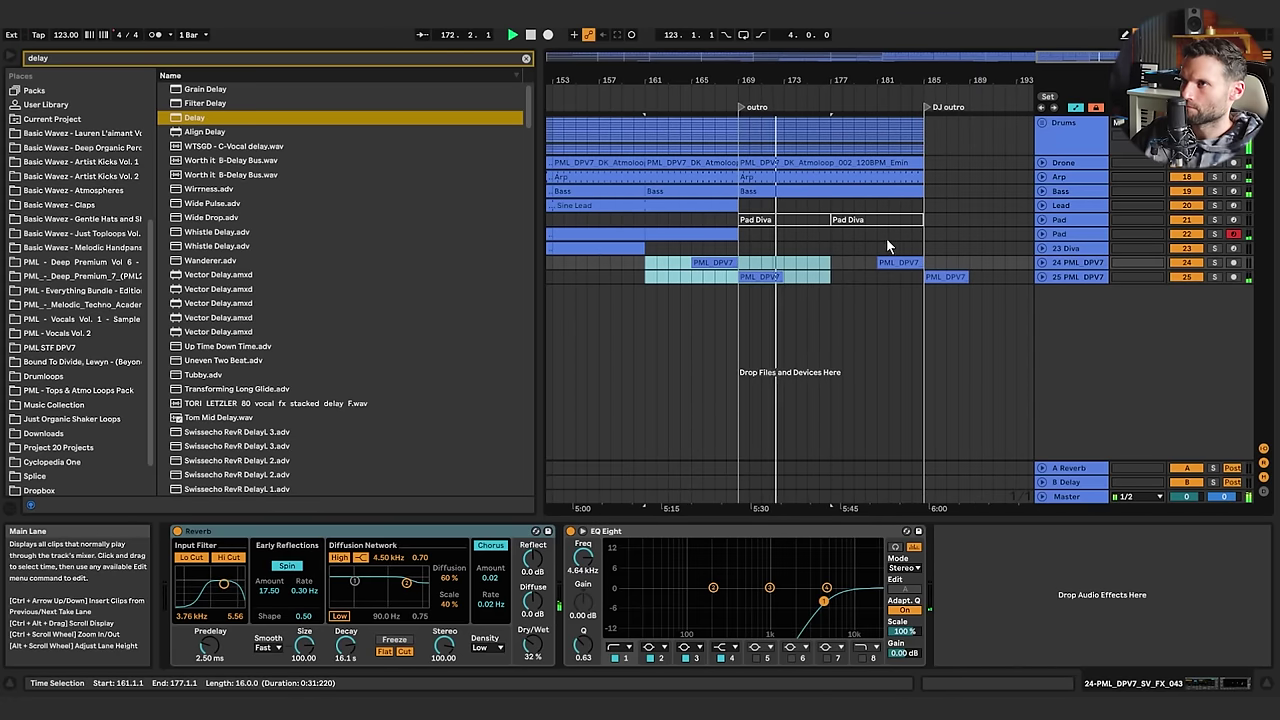
{"action": "left_click", "coordinate": [1042, 123]}
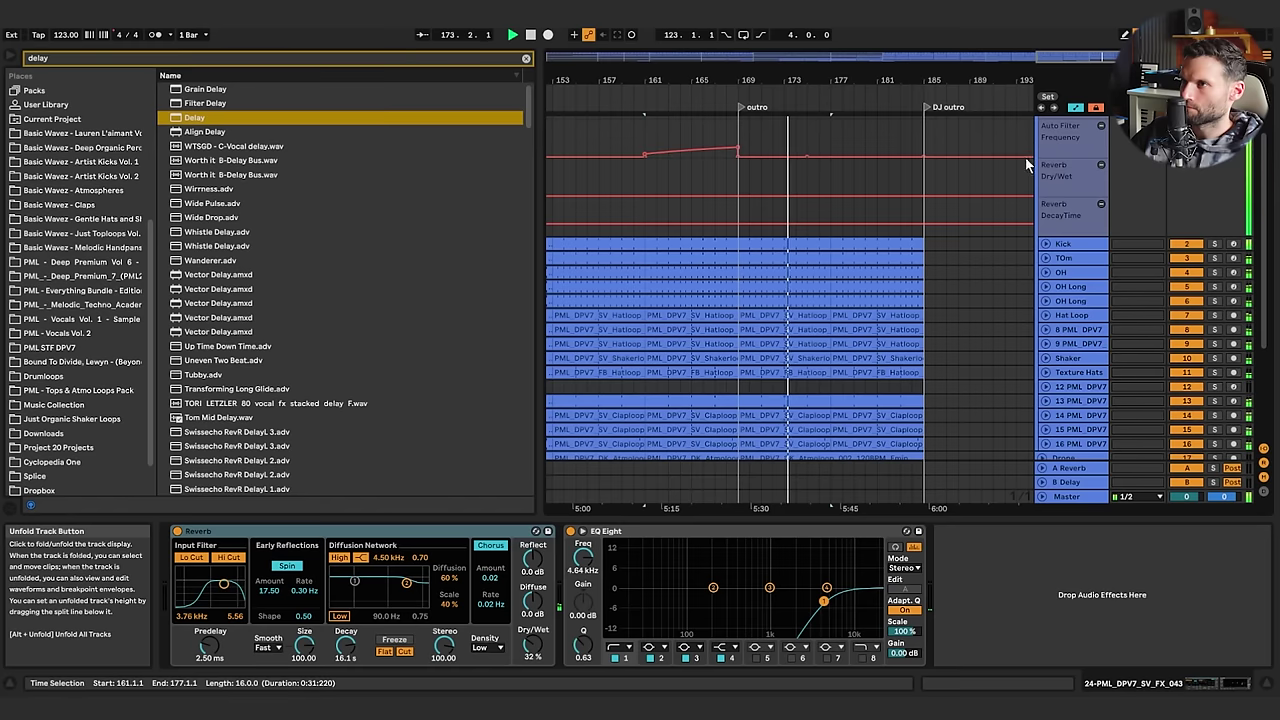
{"action": "scroll", "coordinate": [1021, 162], "scroll_direction": "down", "scroll_amount": 3}
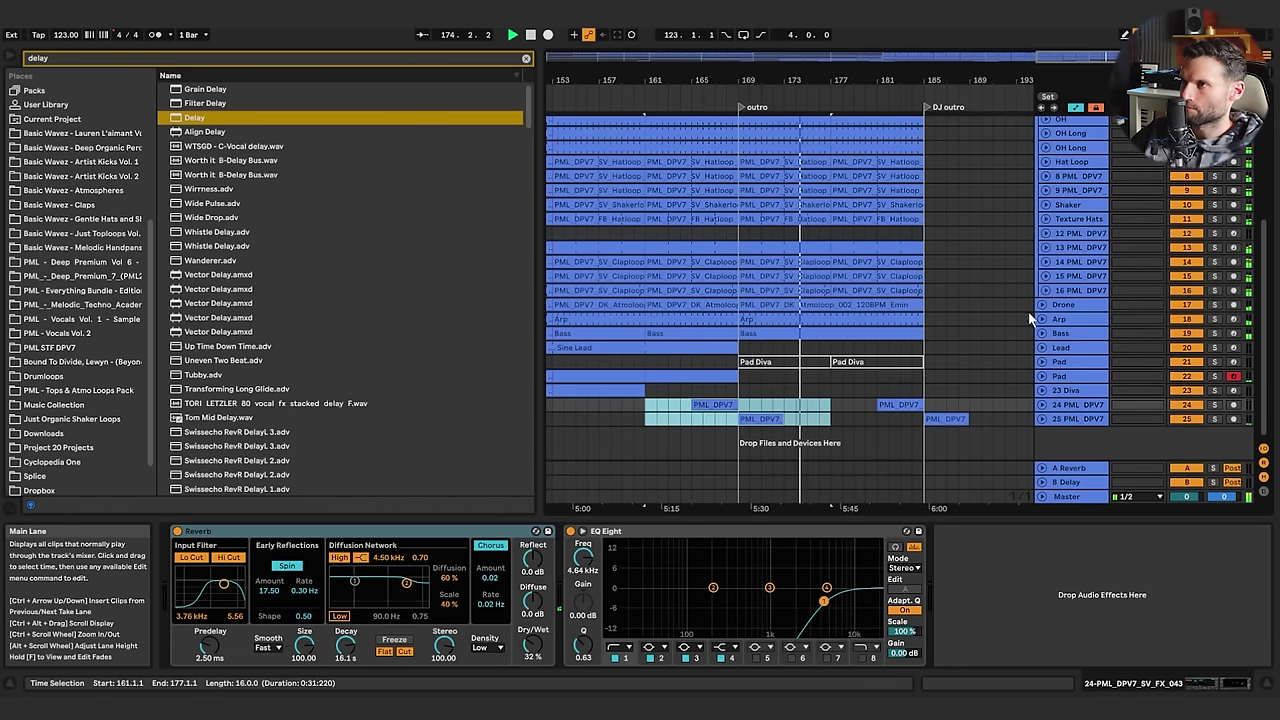
{"action": "left_click", "coordinate": [1042, 333]}
{"action": "scroll", "coordinate": [960, 345], "scroll_direction": "down", "scroll_amount": 4}
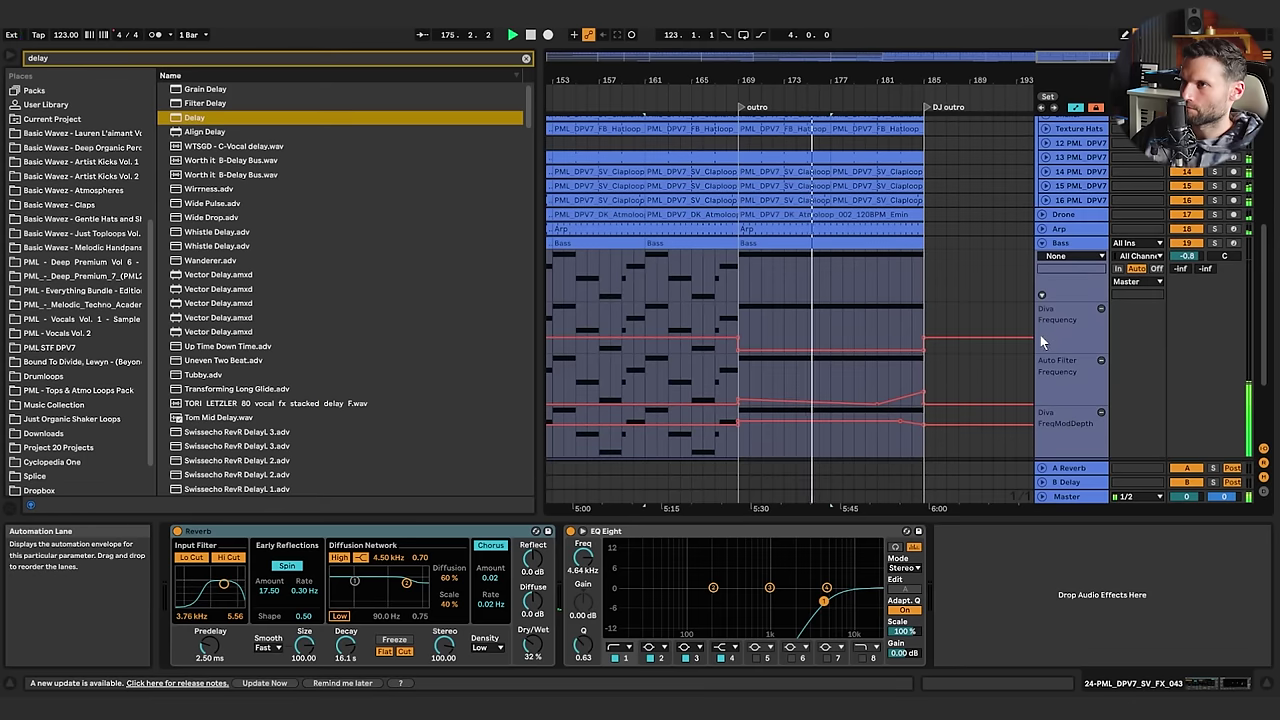
{"action": "left_click", "coordinate": [872, 401]}
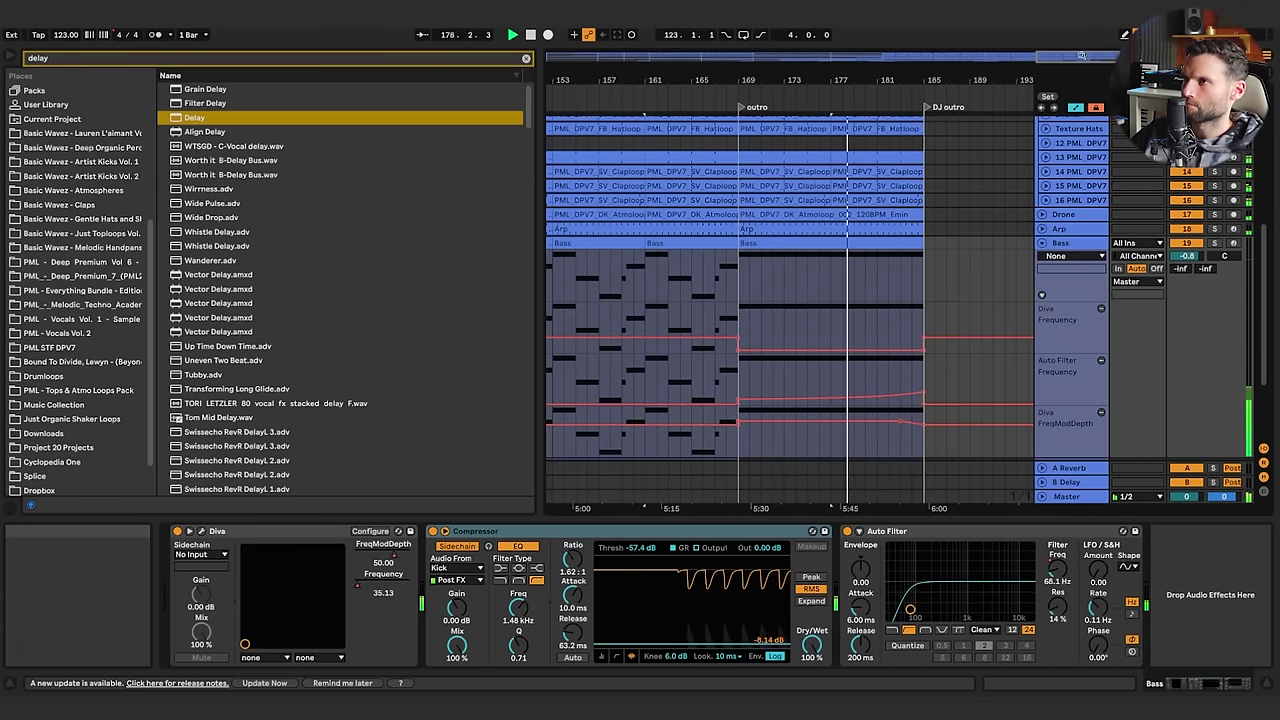
{"action": "double_click", "coordinate": [775, 66]}
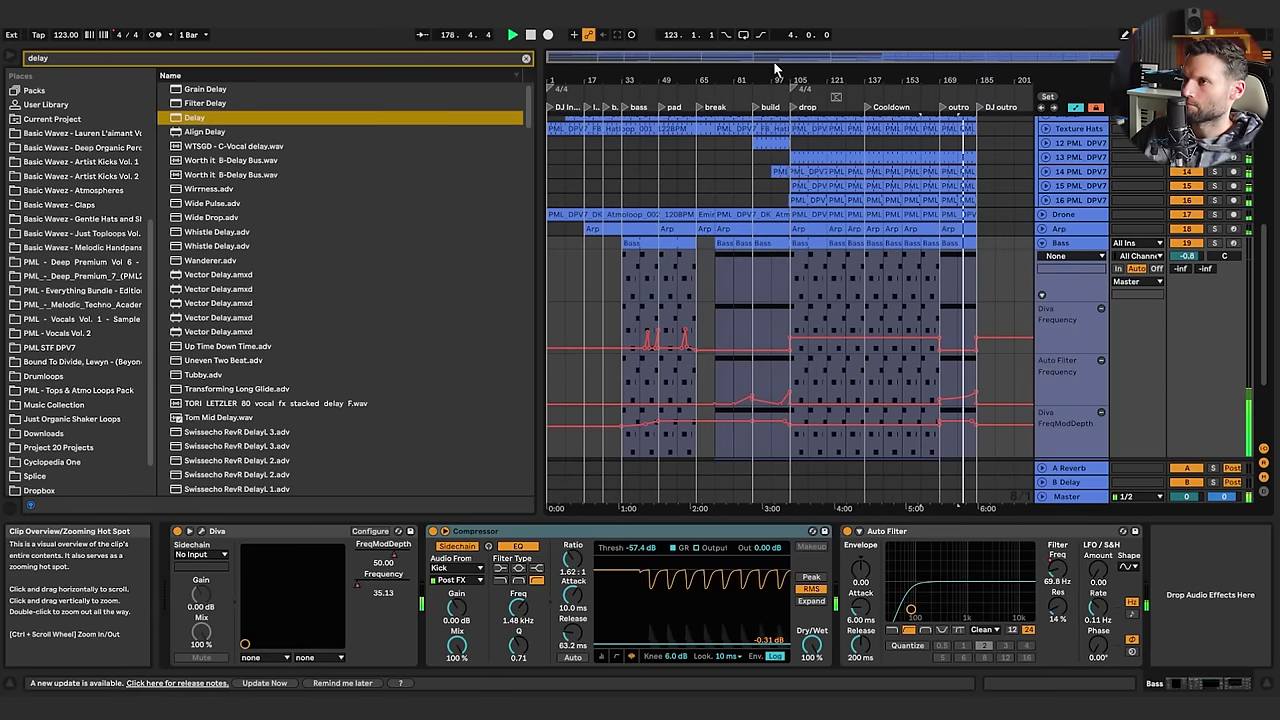
{"action": "left_click", "coordinate": [1042, 243], "text": "alt"}
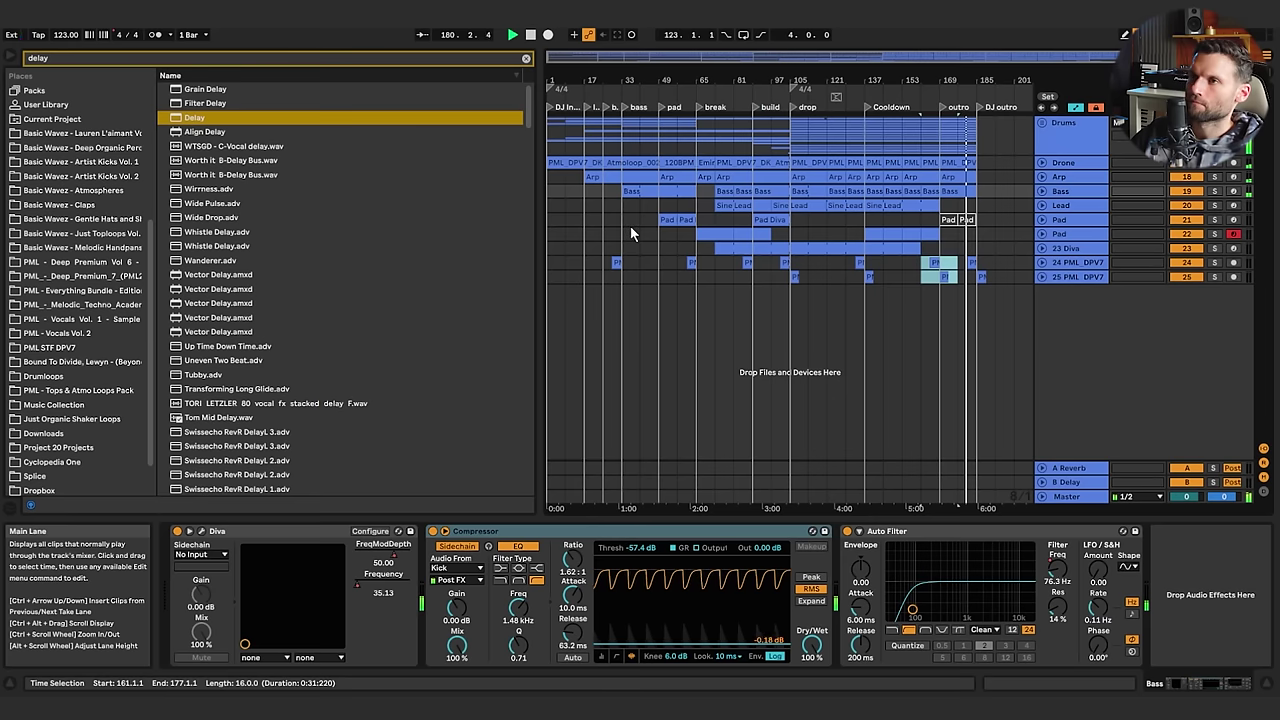
Lower the gain of track 25's FX clip at bar 185 to -6.85 dB and shorten the clip to about 1.5 bars
{"action": "left_click", "coordinate": [1043, 276]}
{"action": "left_click_drag", "start_coordinate": [947, 80], "coordinate": [895, 254]}
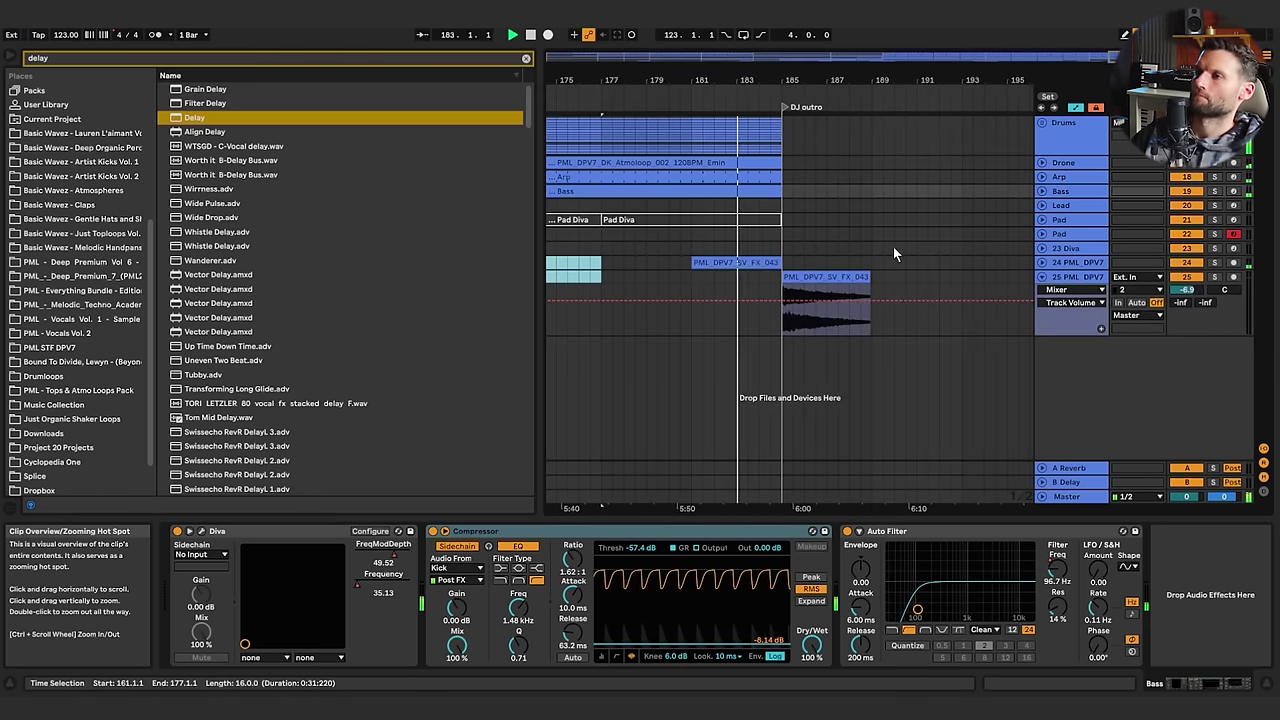
{"action": "double_click", "coordinate": [855, 290]}
{"action": "left_click_drag", "start_coordinate": [395, 430], "coordinate": [395, 459]}
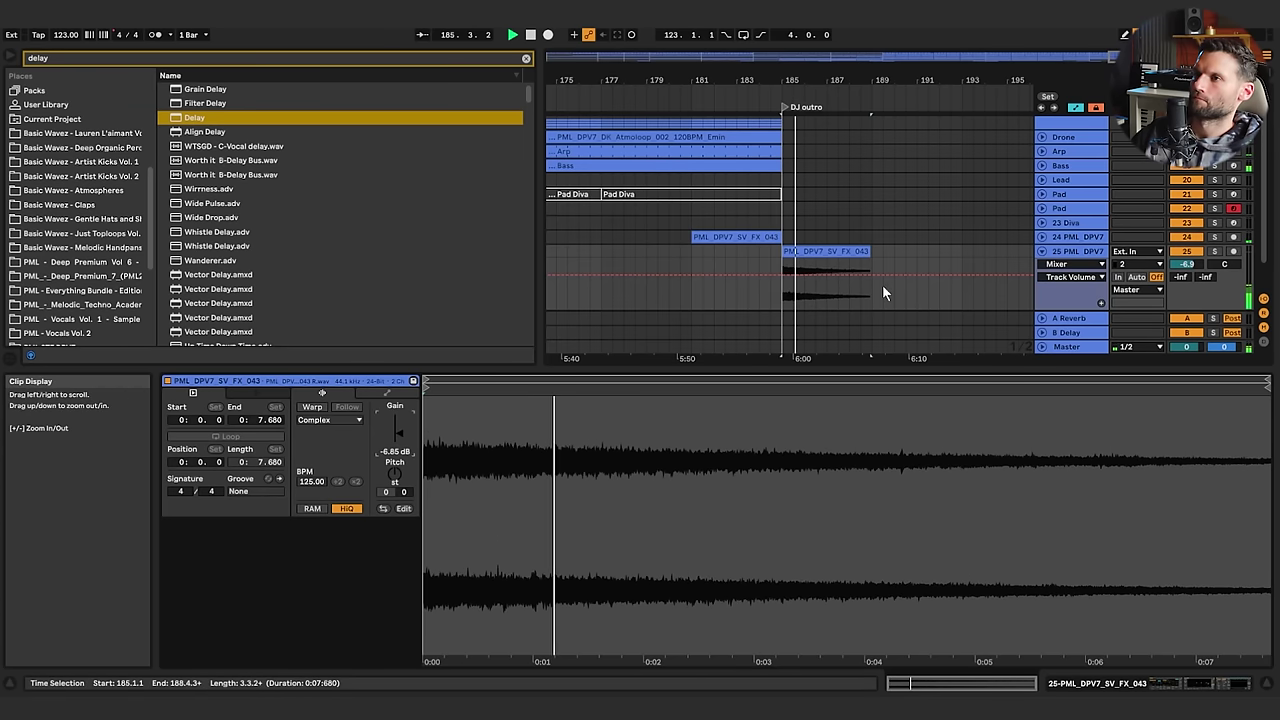
{"action": "left_click_drag", "start_coordinate": [870, 251], "coordinate": [816, 256]}
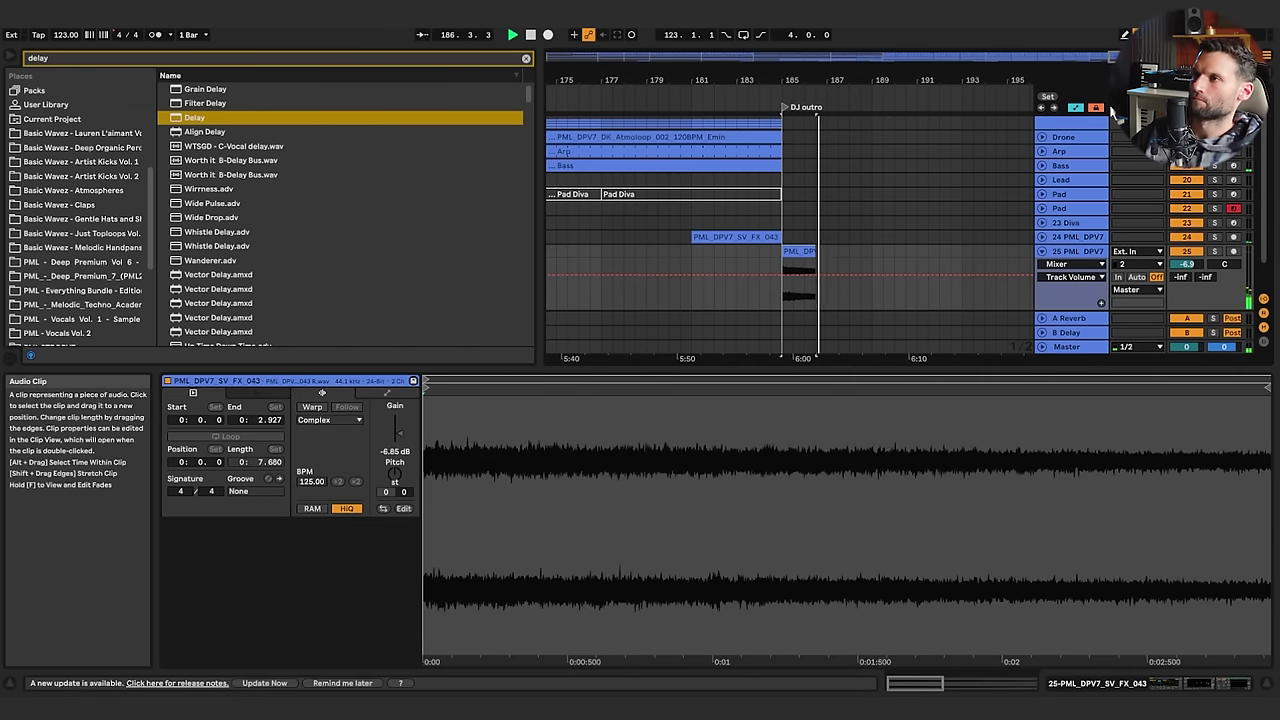
Turn off the arrangement's automation display and save the Set
{"action": "left_click", "coordinate": [1076, 107]}
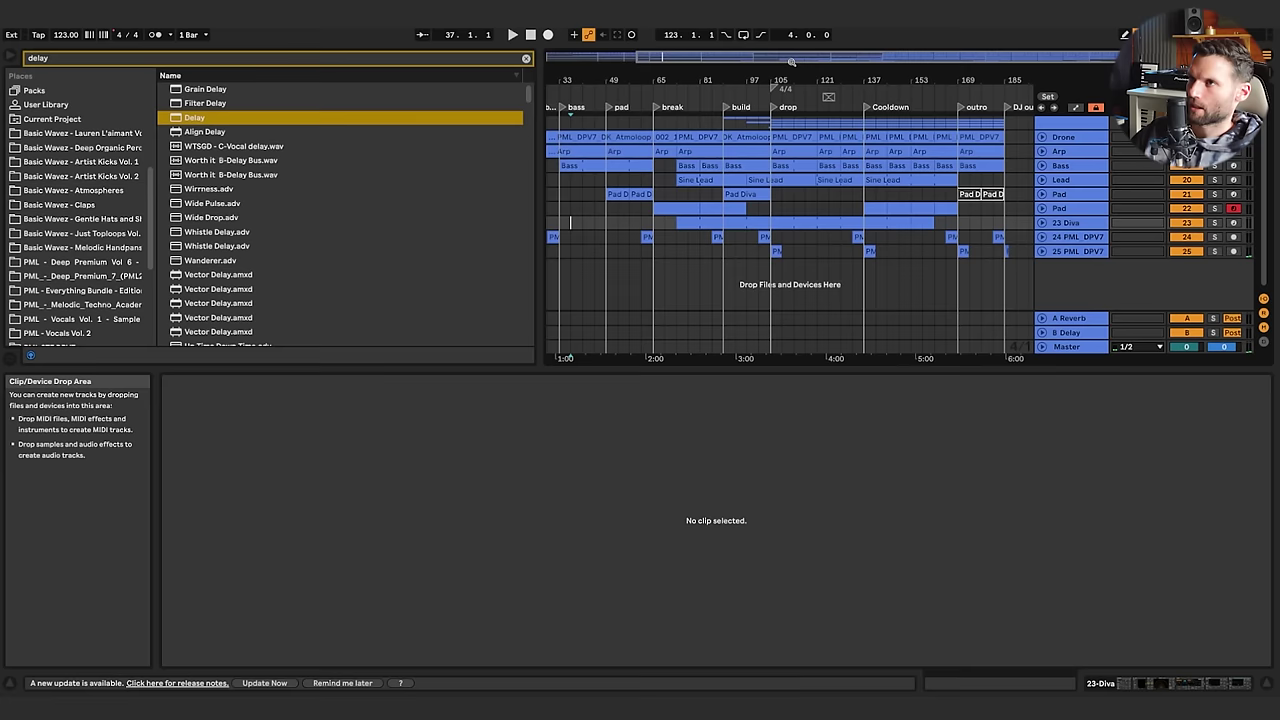
{"action": "scroll", "coordinate": [836, 97], "scroll_direction": "down", "scroll_amount": 2}
{"action": "scroll", "coordinate": [648, 157], "scroll_direction": "up", "scroll_amount": 2}
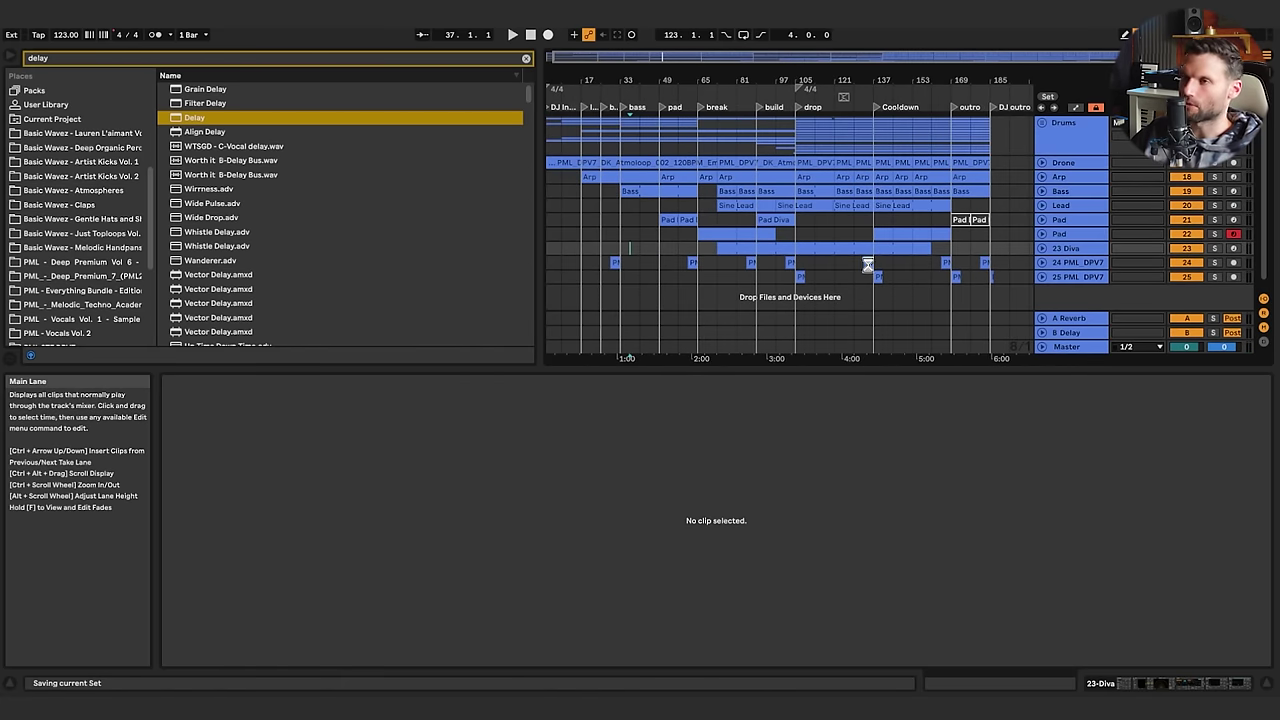
Enlarge the arrangement area by shrinking the detail view and narrowing the browser
{"action": "left_click_drag", "start_coordinate": [838, 370], "coordinate": [837, 487]}
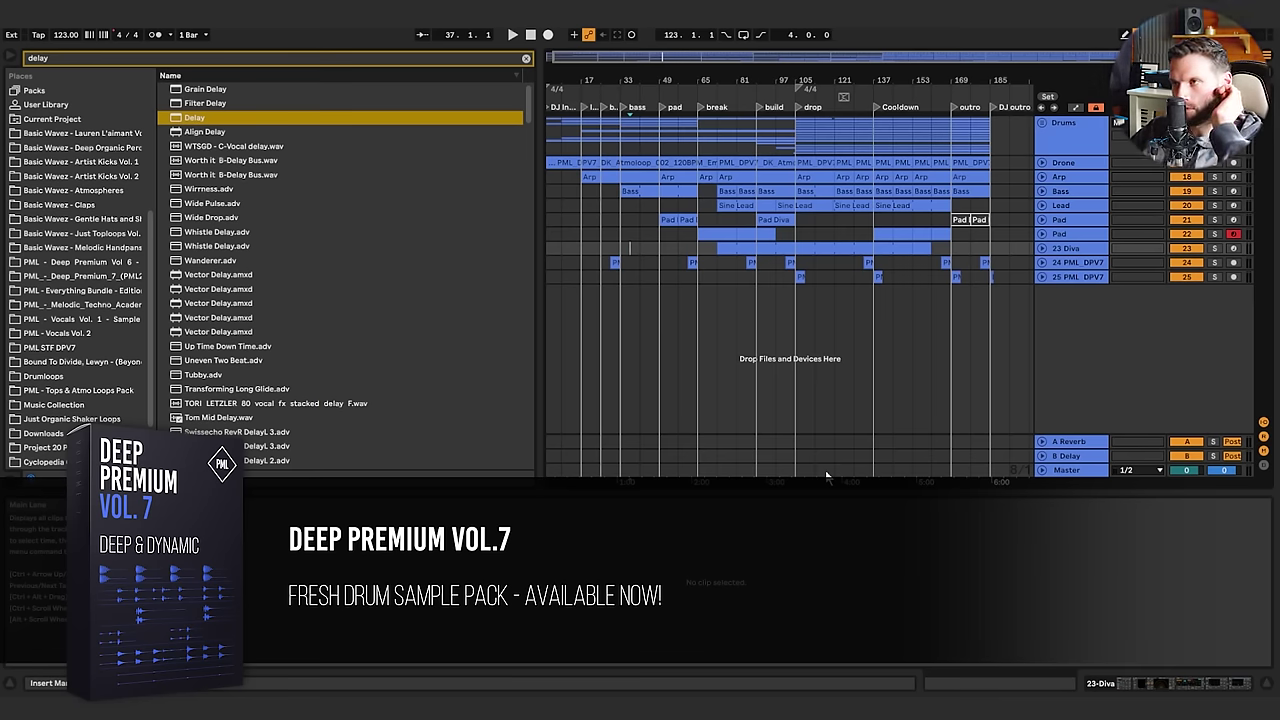
{"action": "left_click_drag", "start_coordinate": [533, 346], "coordinate": [381, 346]}
{"action": "left_click_drag", "start_coordinate": [460, 57], "coordinate": [460, 98]}
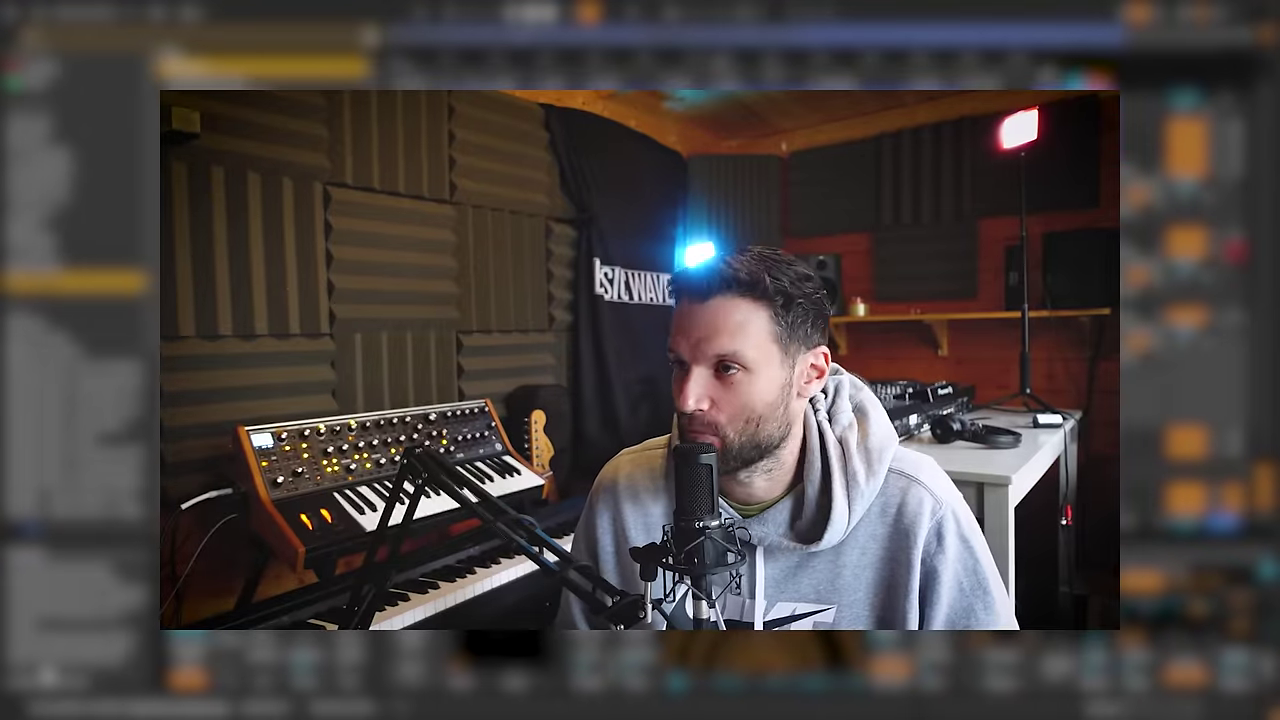
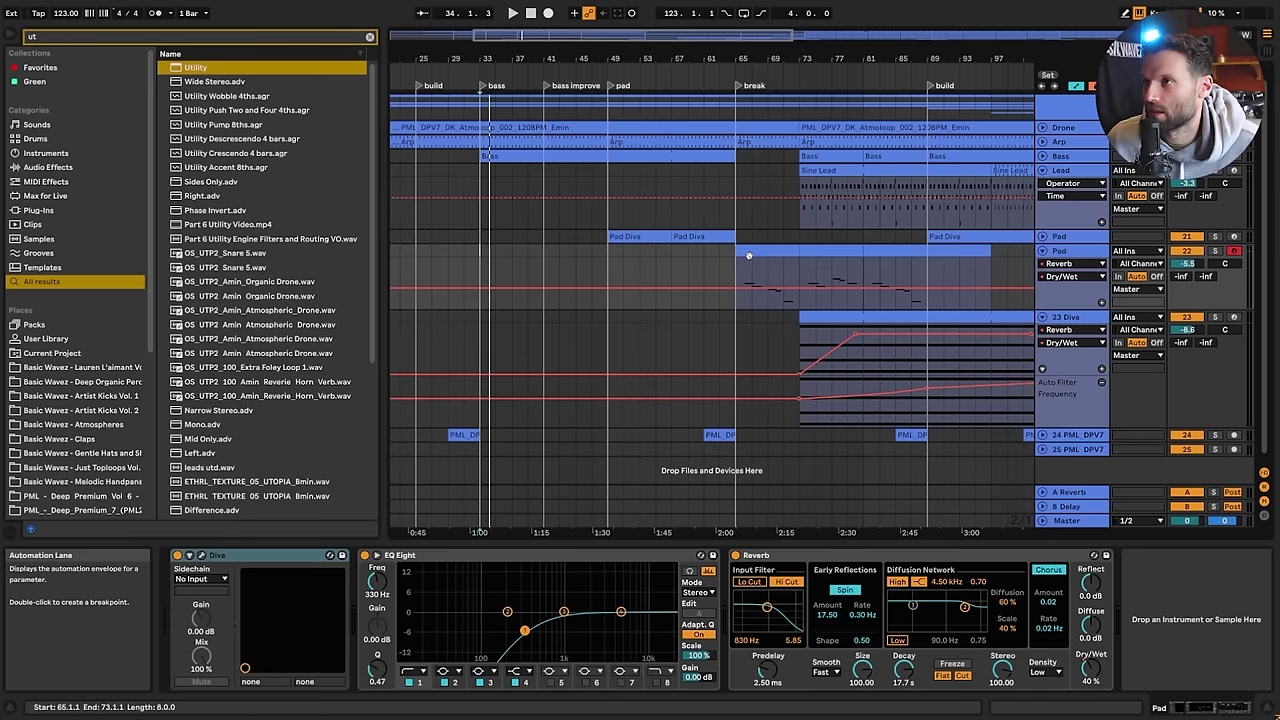
Listen to the break from bars 65 and 73 to compare the Pad on track 22 with the 23 Diva part
{"action": "left_click", "coordinate": [736, 278]}
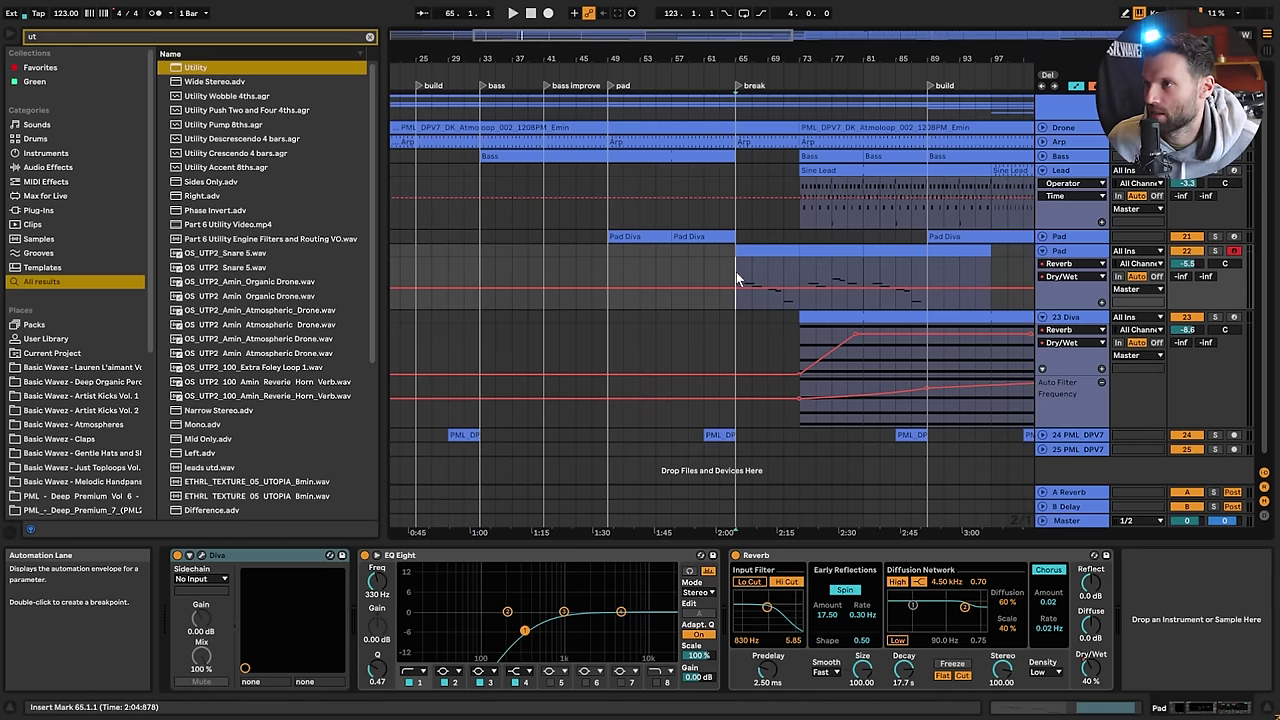
{"action": "key", "text": "space"}
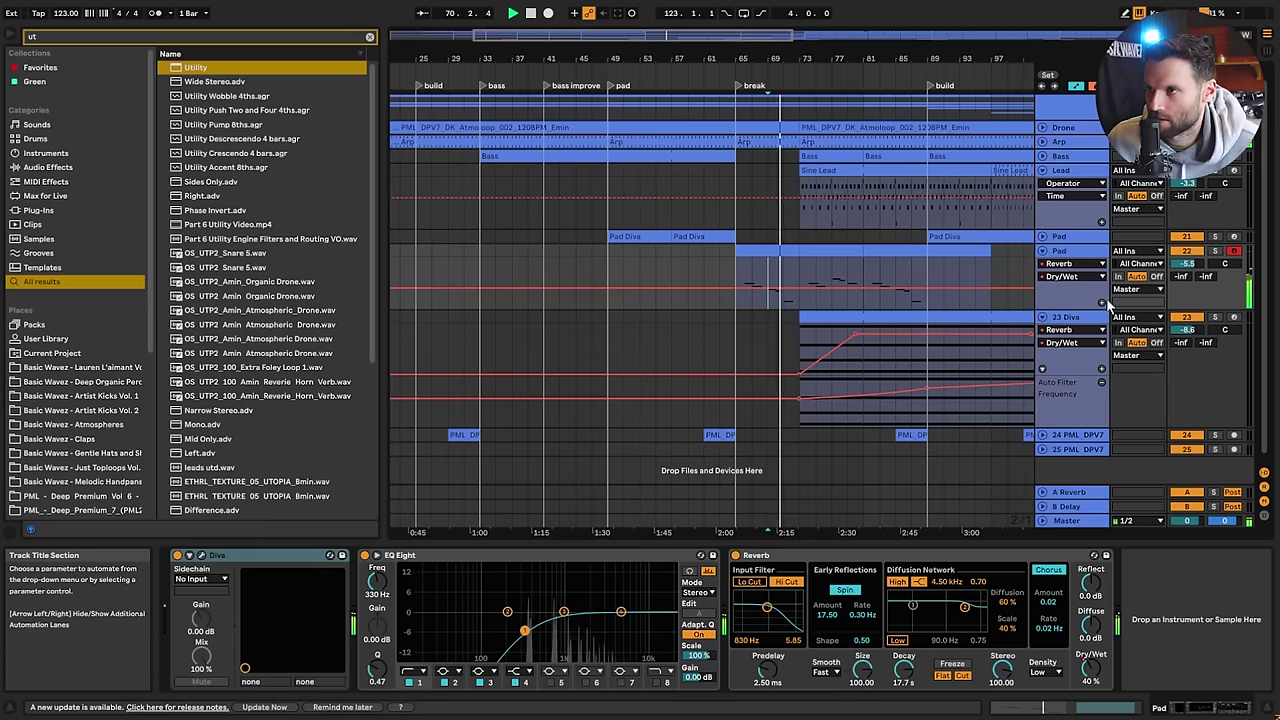
{"action": "key", "text": "space"}
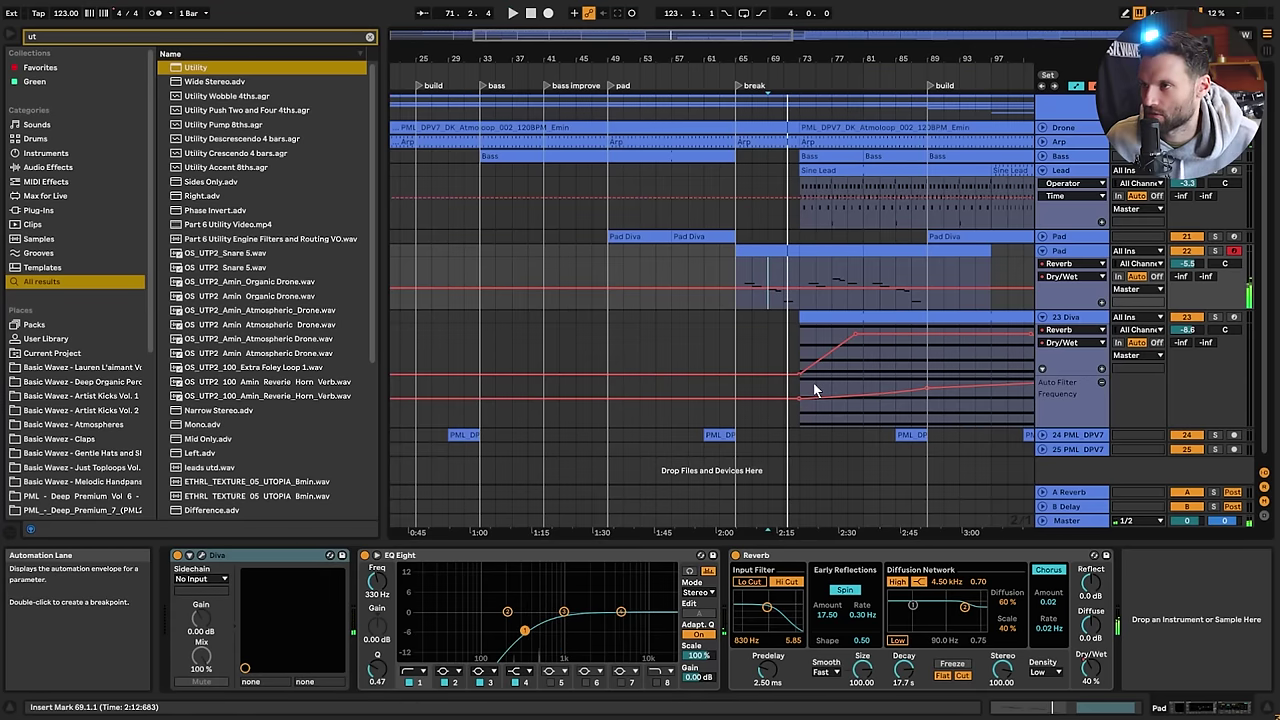
{"action": "left_click", "coordinate": [810, 275]}
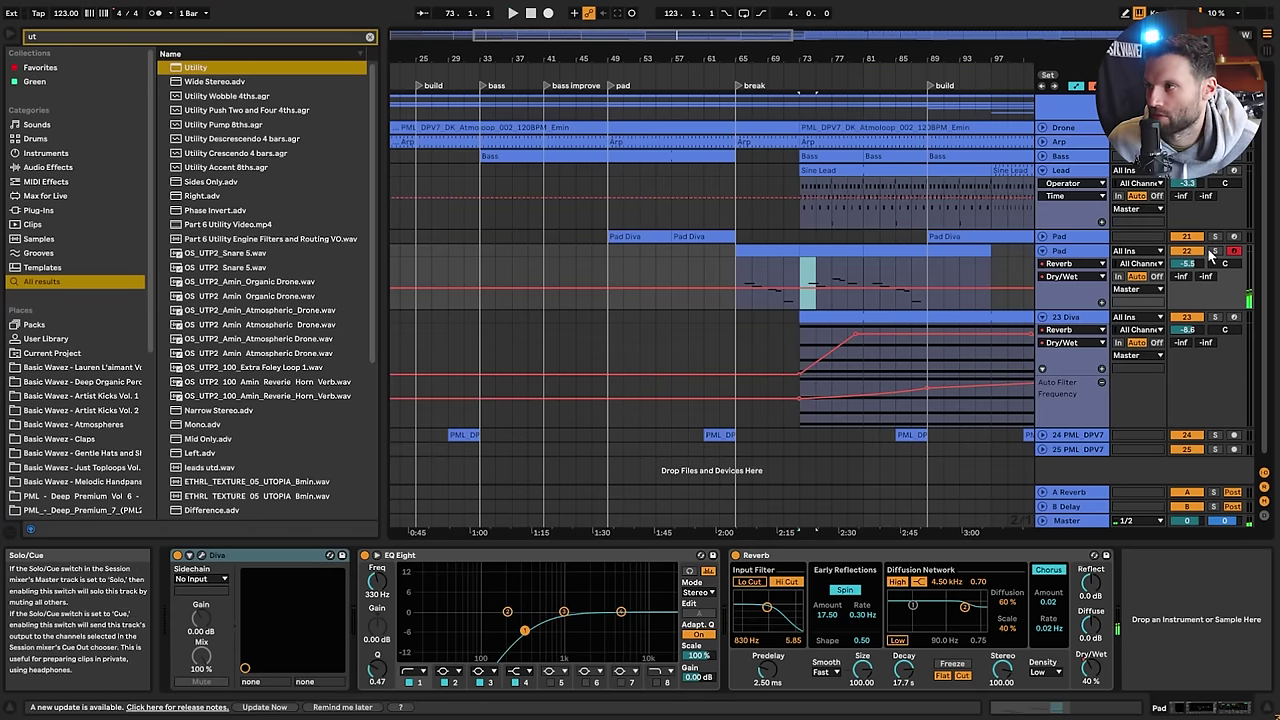
{"action": "key", "text": "space"}
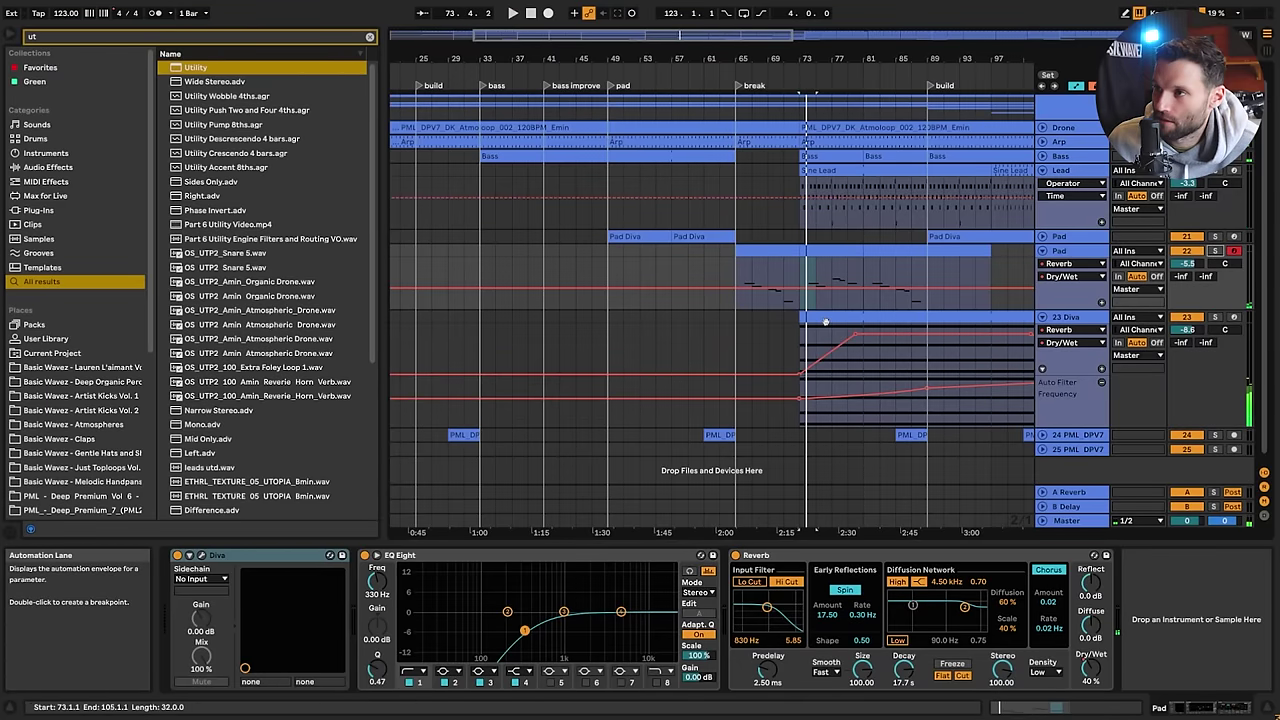
Deactivate the Pad clip material on track 22 from bar 81 to 97
{"action": "left_click", "coordinate": [799, 336]}
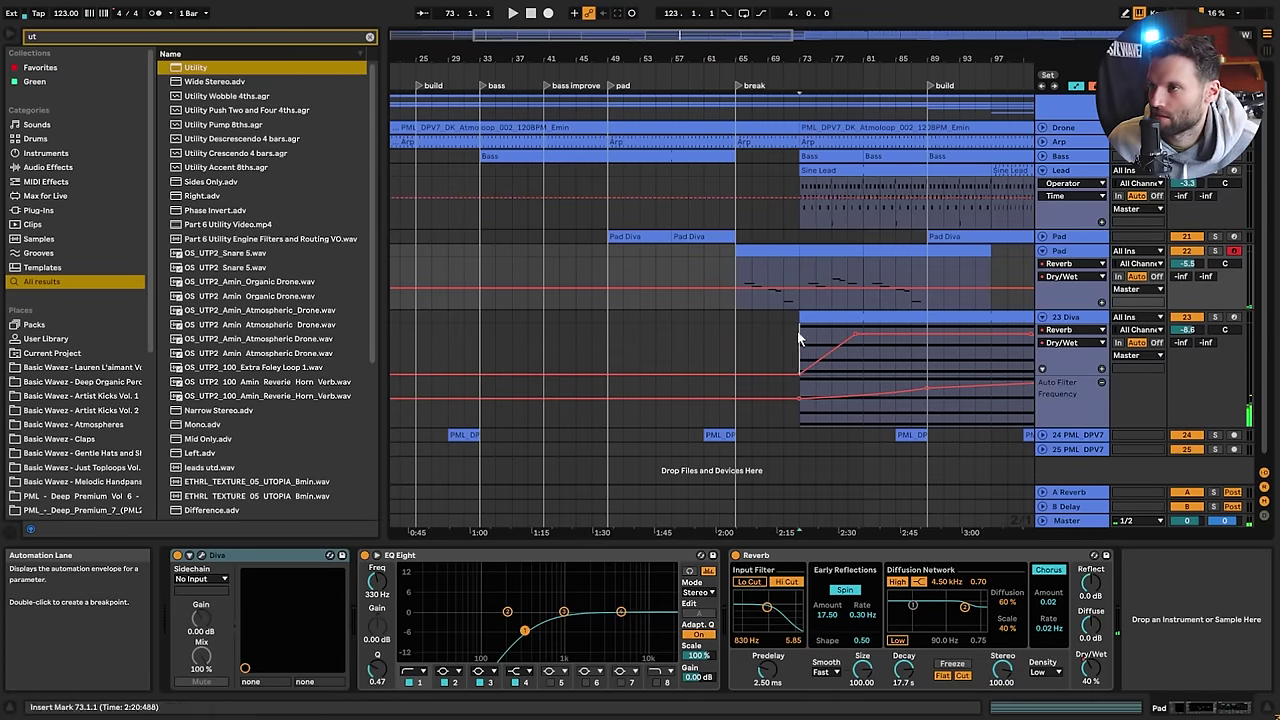
{"action": "left_click_drag", "start_coordinate": [799, 336], "coordinate": [862, 338]}
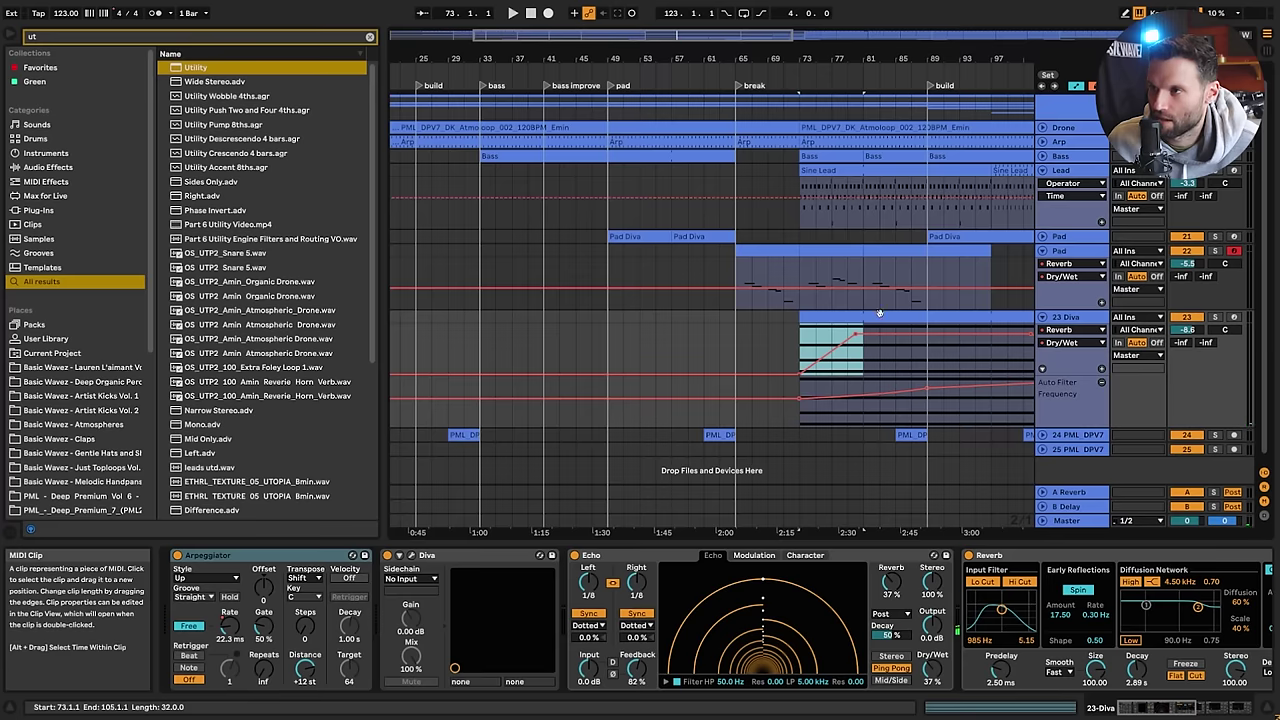
{"action": "left_click", "coordinate": [893, 248]}
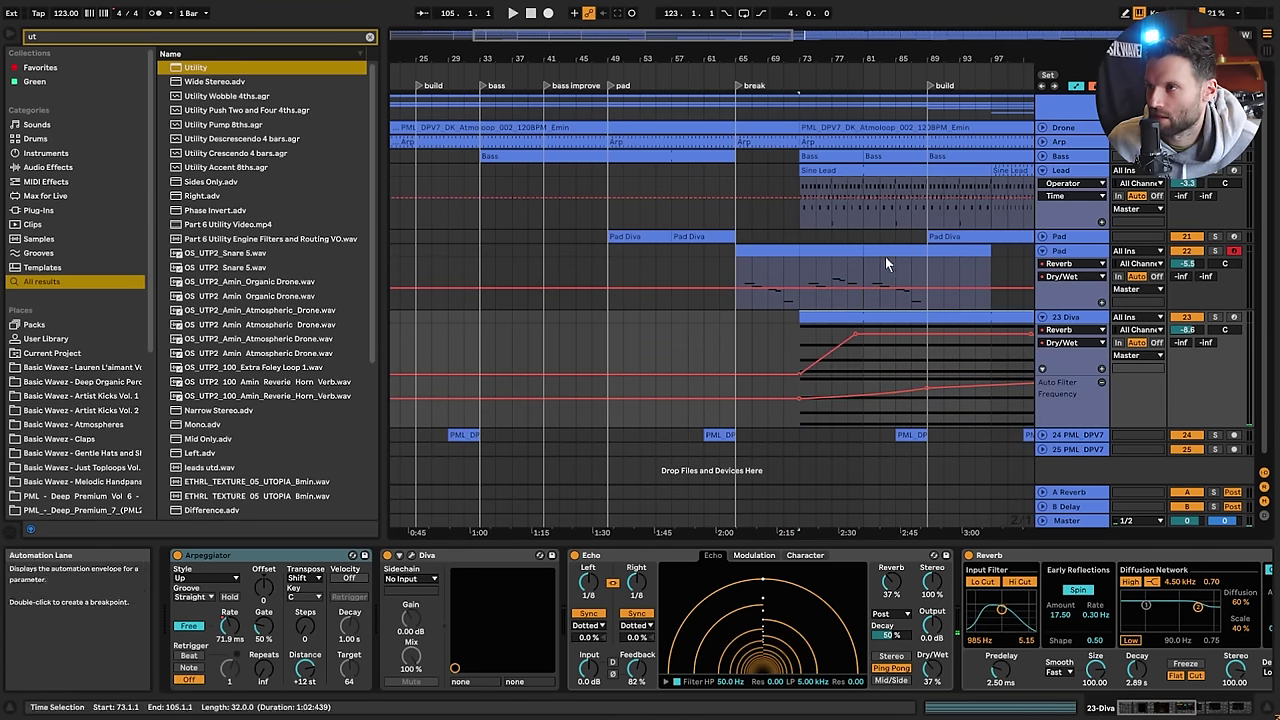
{"action": "key", "text": "0"}
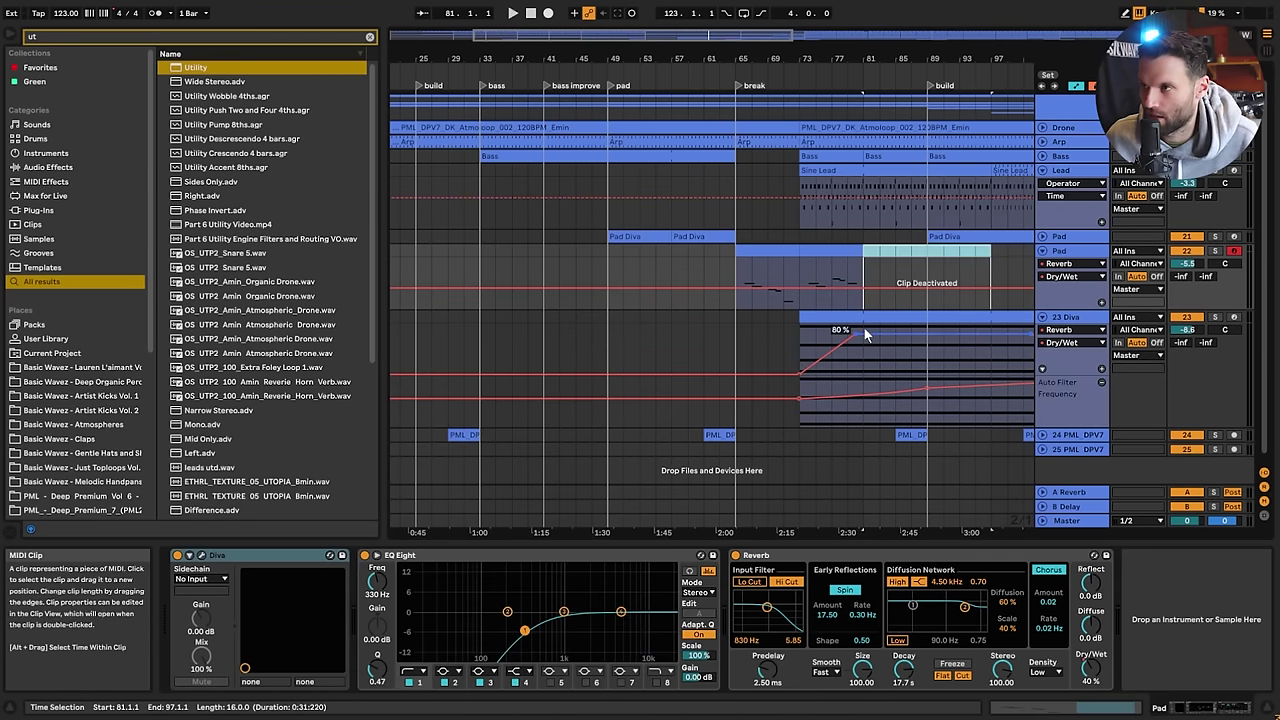
Move the 23 Diva clip starting at bar 73 to bar 81 with its automation, and play from bar 71
{"action": "left_click", "coordinate": [811, 366]}
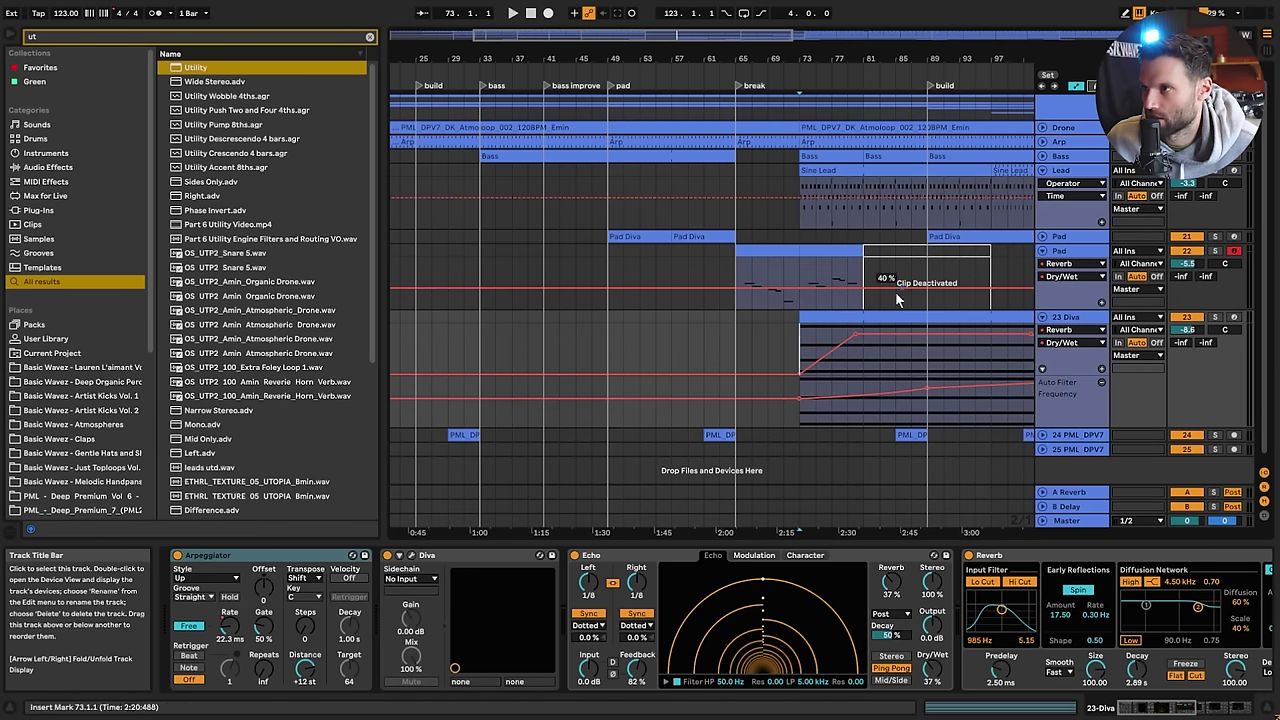
{"action": "left_click_drag", "start_coordinate": [862, 315], "coordinate": [930, 311]}
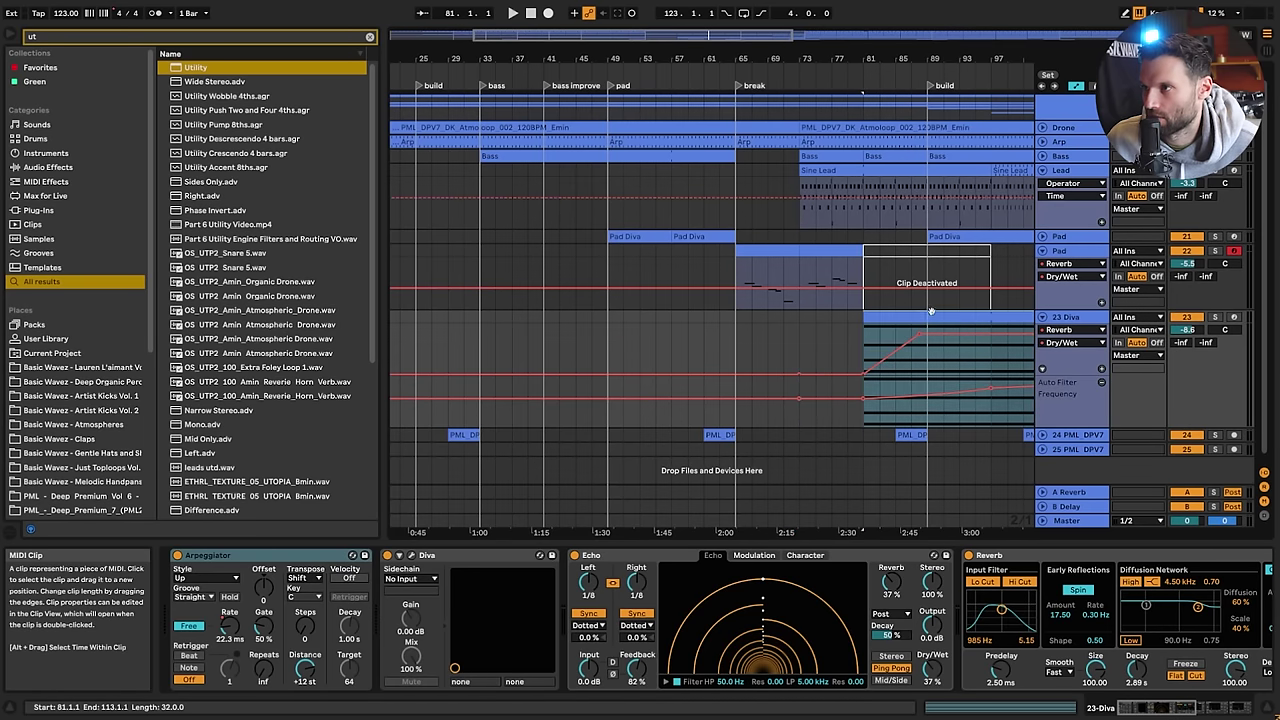
{"action": "left_click", "coordinate": [721, 301]}
{"action": "key", "text": "space"}
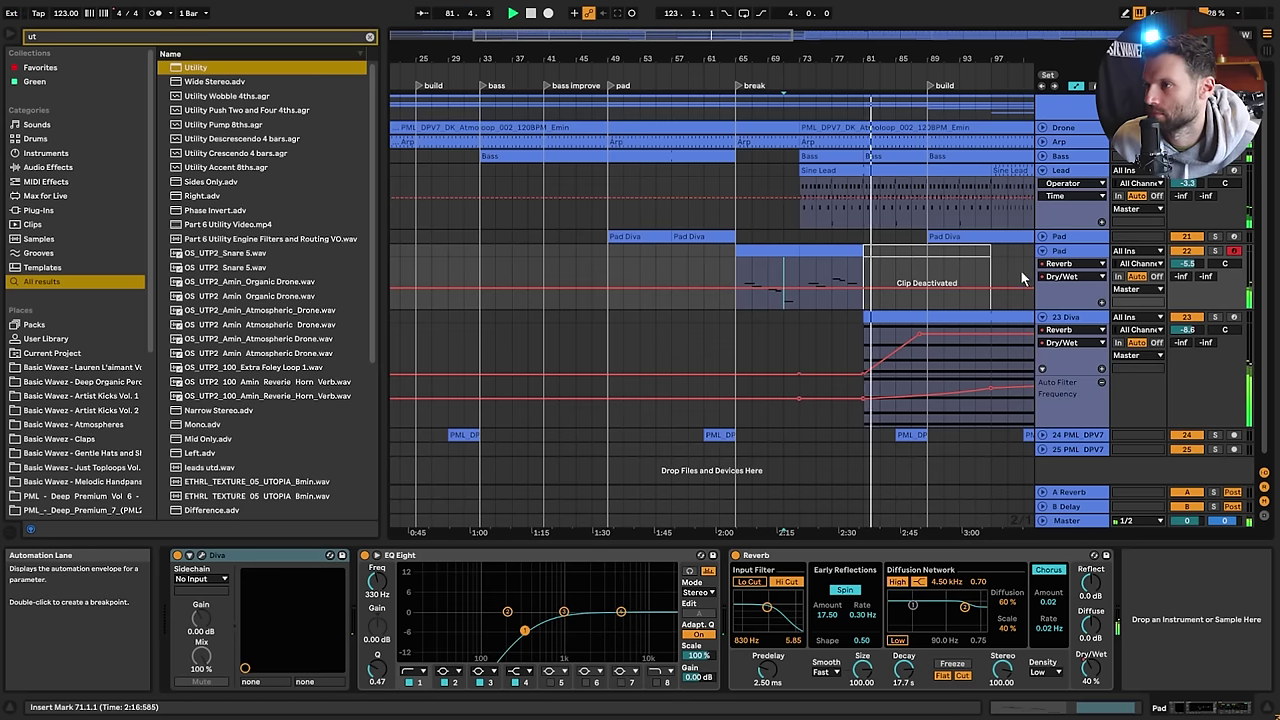
Shift the 23 Diva track's Reverb Dry/Wet and Auto Filter Frequency falls earlier so both finish at the drop on bar 105
{"action": "left_click_drag", "start_coordinate": [716, 59], "coordinate": [620, 28]}
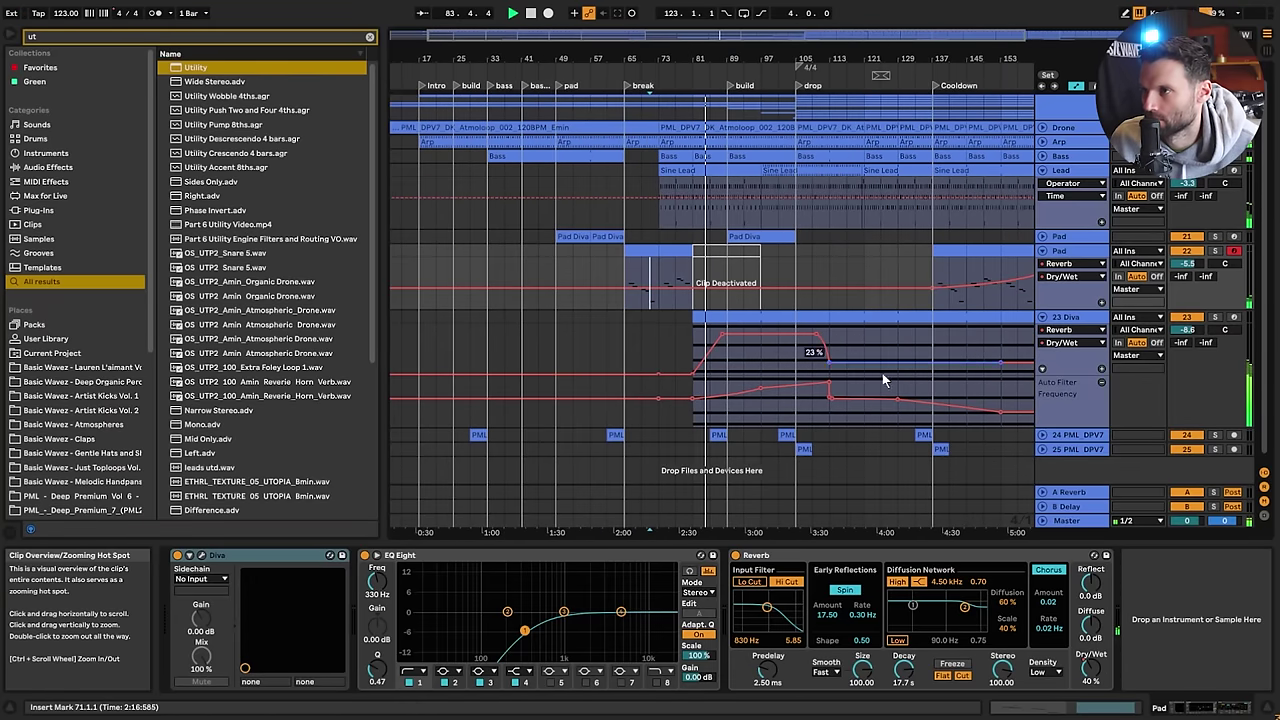
{"action": "left_click", "coordinate": [820, 342]}
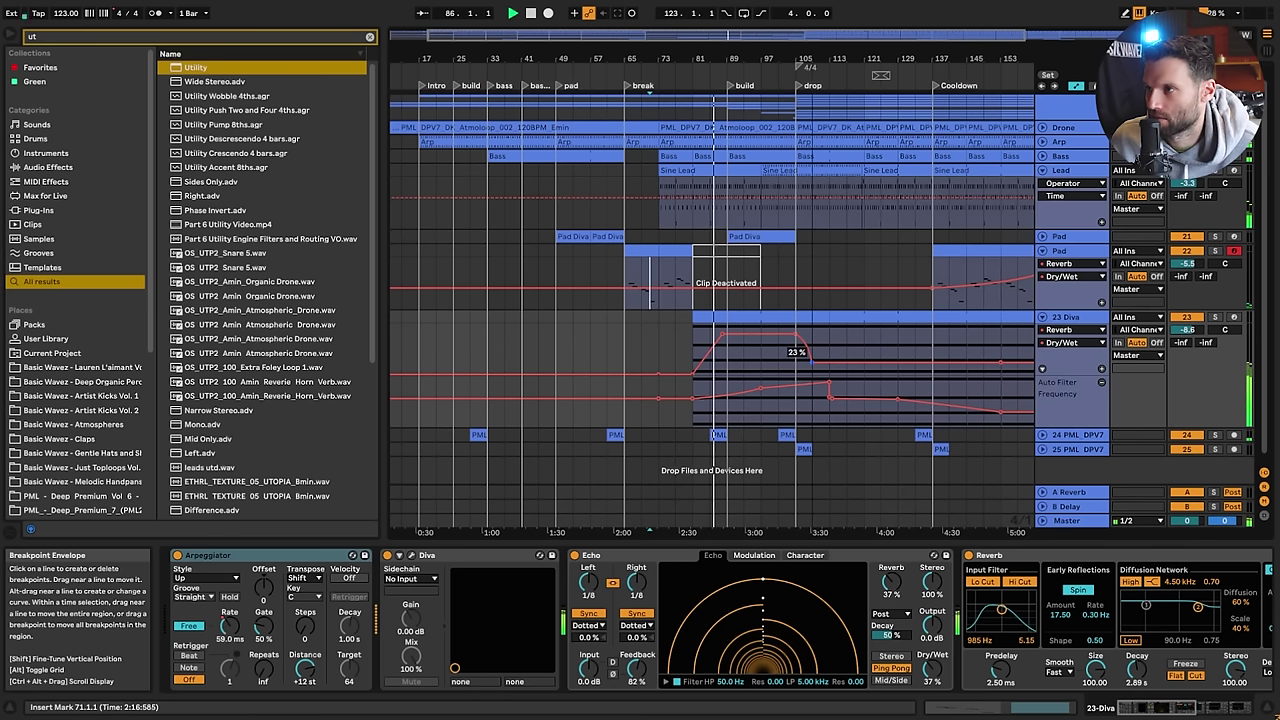
{"action": "left_click_drag", "start_coordinate": [812, 360], "coordinate": [796, 360]}
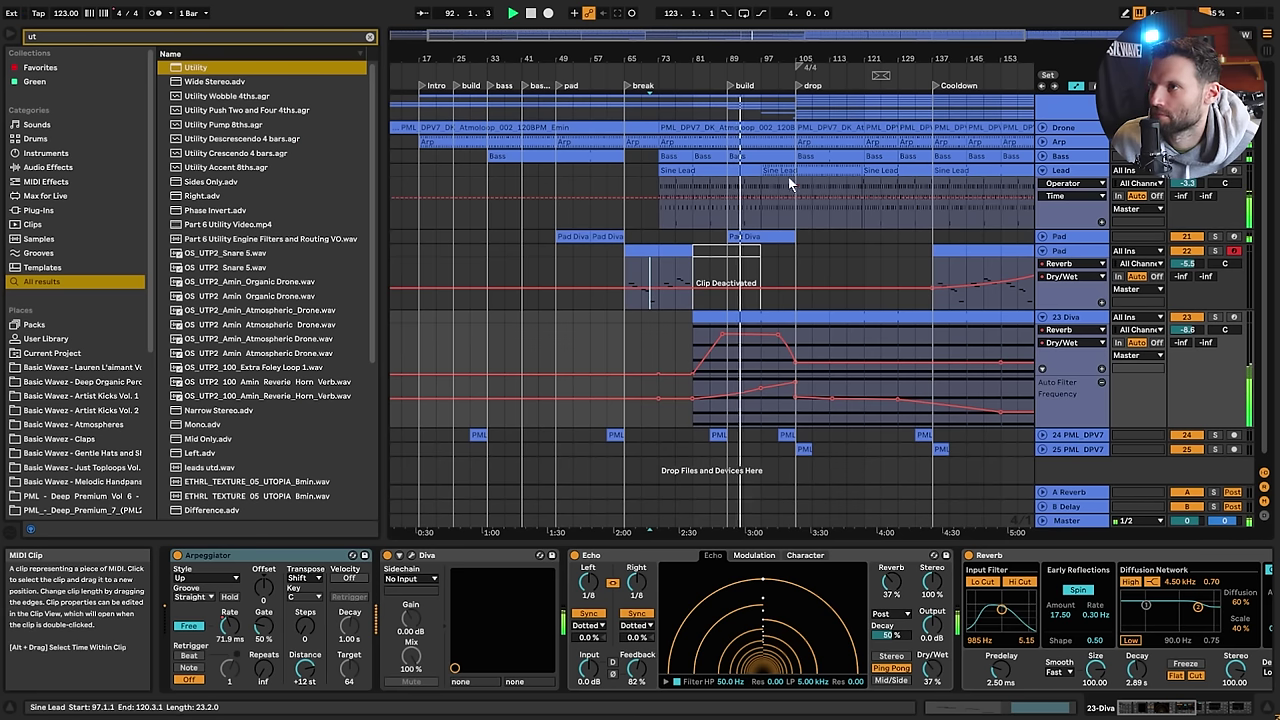
Extend the Sine Lead clip that starts at bar 73 to bar 105 and trim the following clip to start at bar 113
{"action": "left_click_drag", "start_coordinate": [782, 35], "coordinate": [776, 82]}
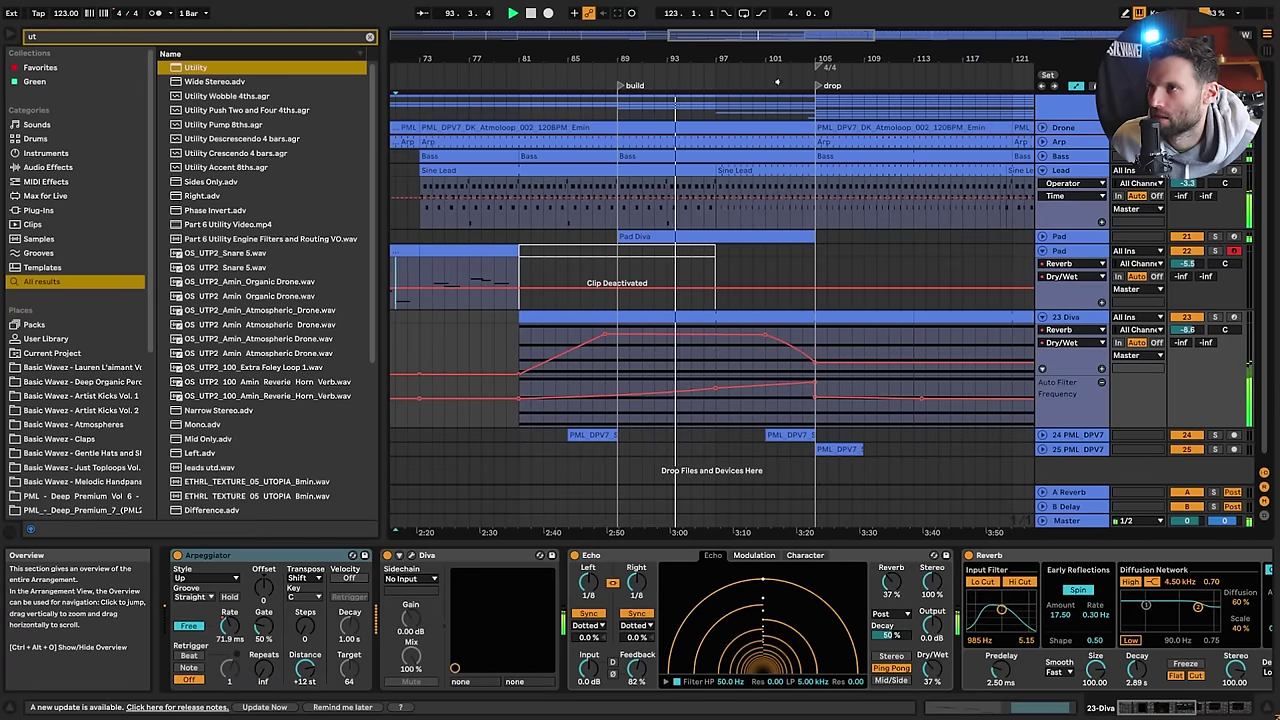
{"action": "left_click", "coordinate": [708, 171]}
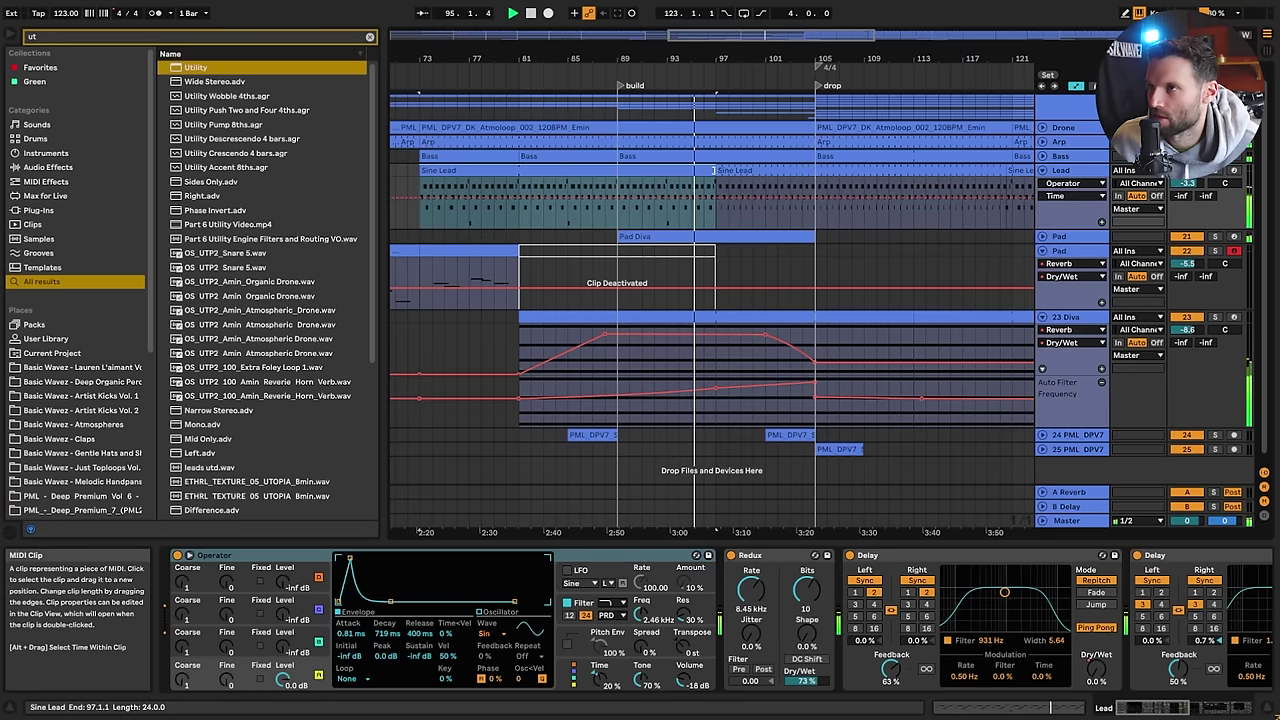
{"action": "left_click_drag", "start_coordinate": [708, 171], "coordinate": [816, 189]}
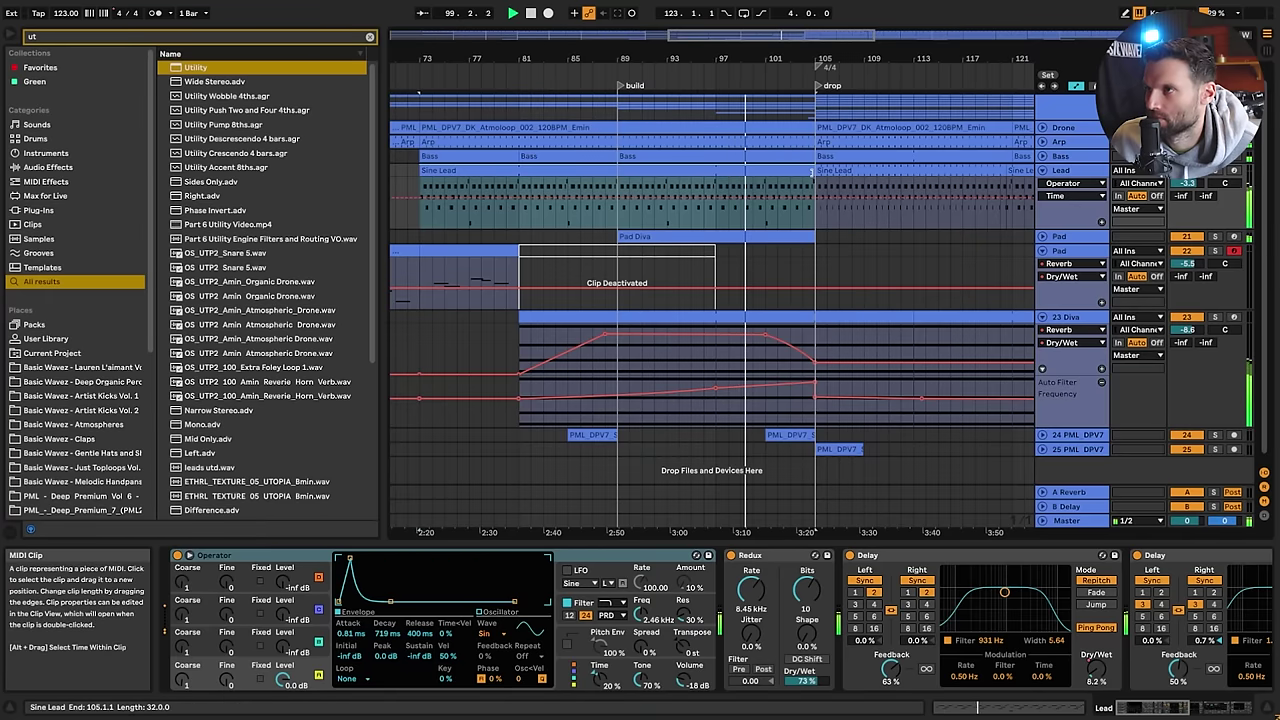
{"action": "left_click_drag", "start_coordinate": [817, 170], "coordinate": [923, 169]}
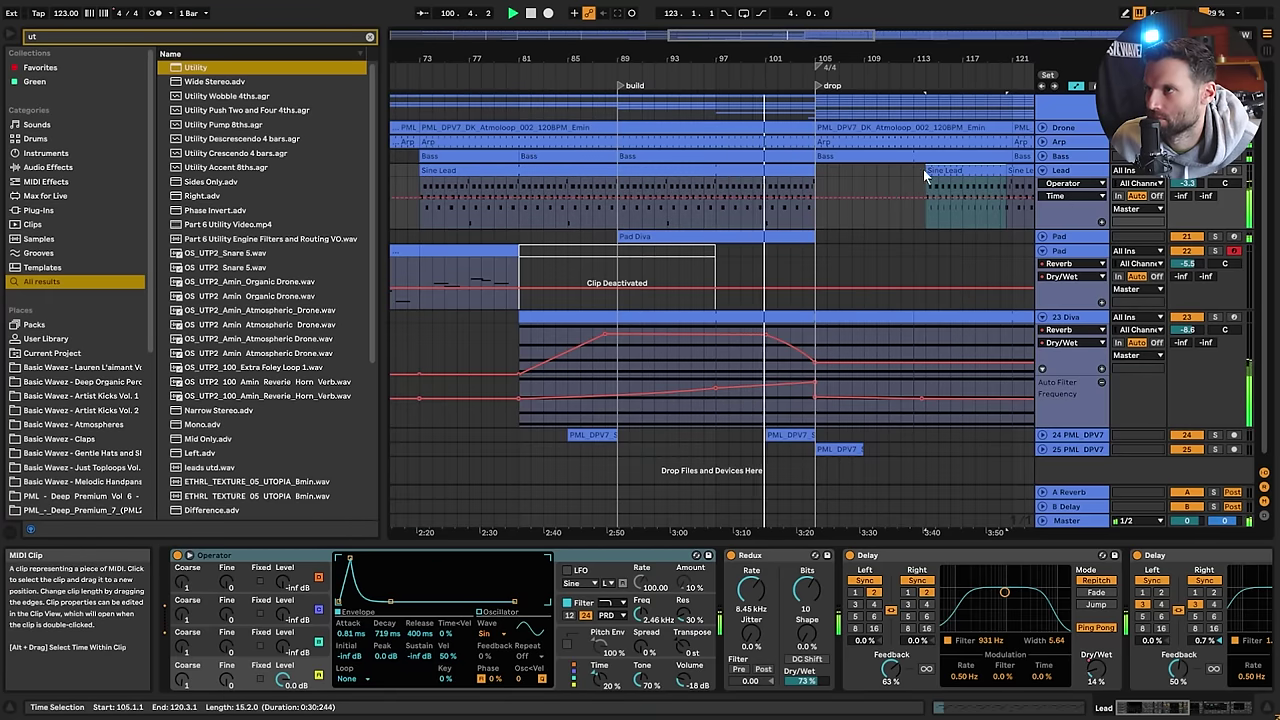
{"action": "left_click", "coordinate": [811, 172]}
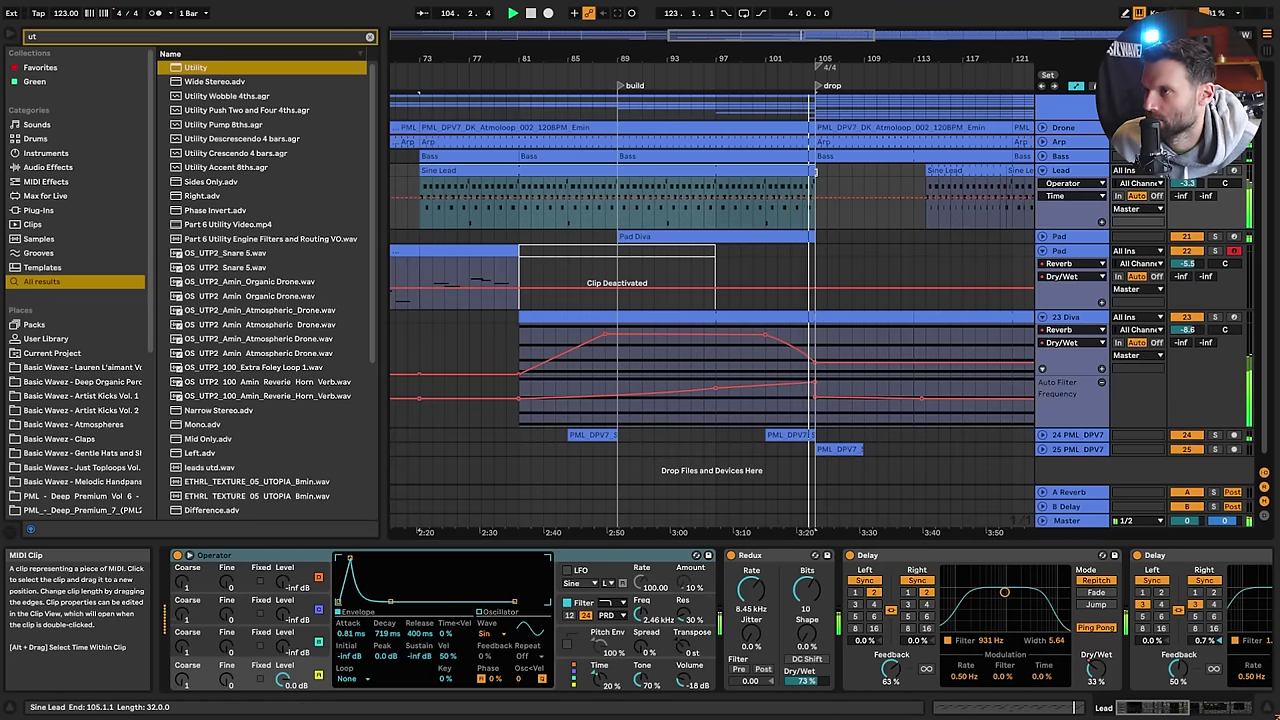
Try extending the Sine Lead clip to end at bar 113, and play the section from bar 81
{"action": "left_click_drag", "start_coordinate": [815, 172], "coordinate": [918, 185]}
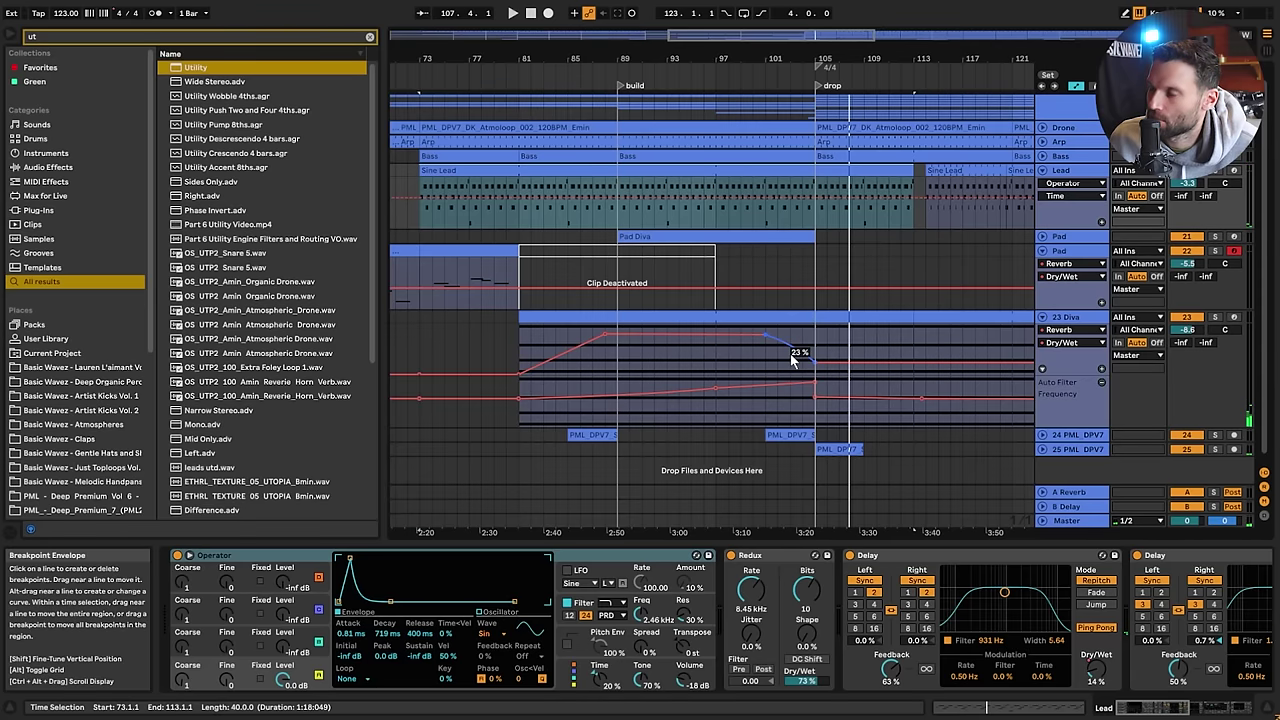
{"action": "left_click", "coordinate": [790, 415]}
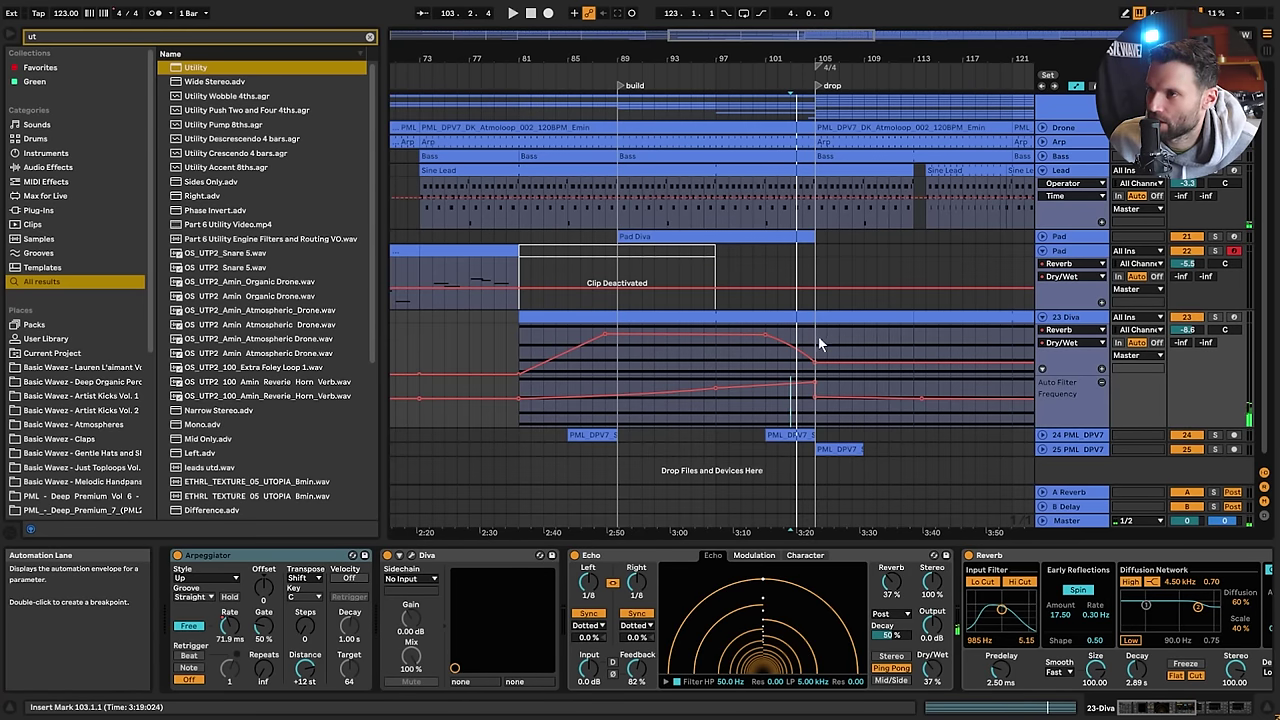
{"action": "left_click", "coordinate": [516, 348]}
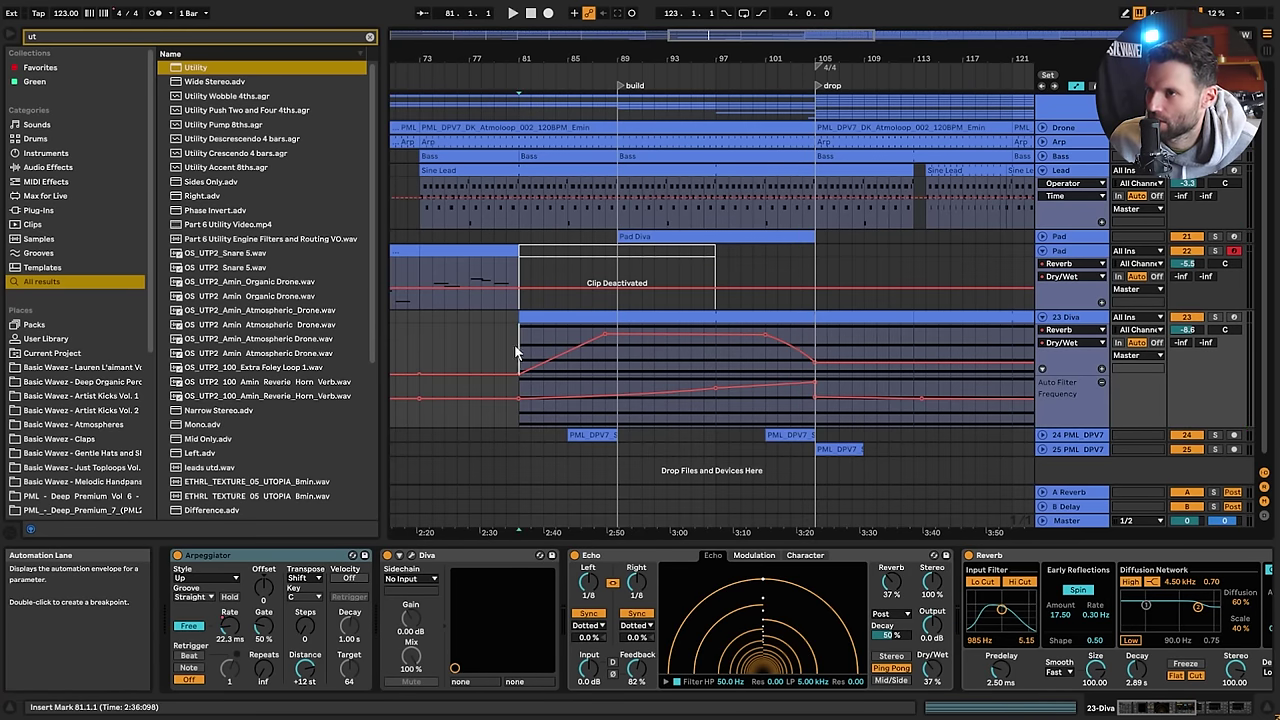
{"action": "key", "text": "space"}
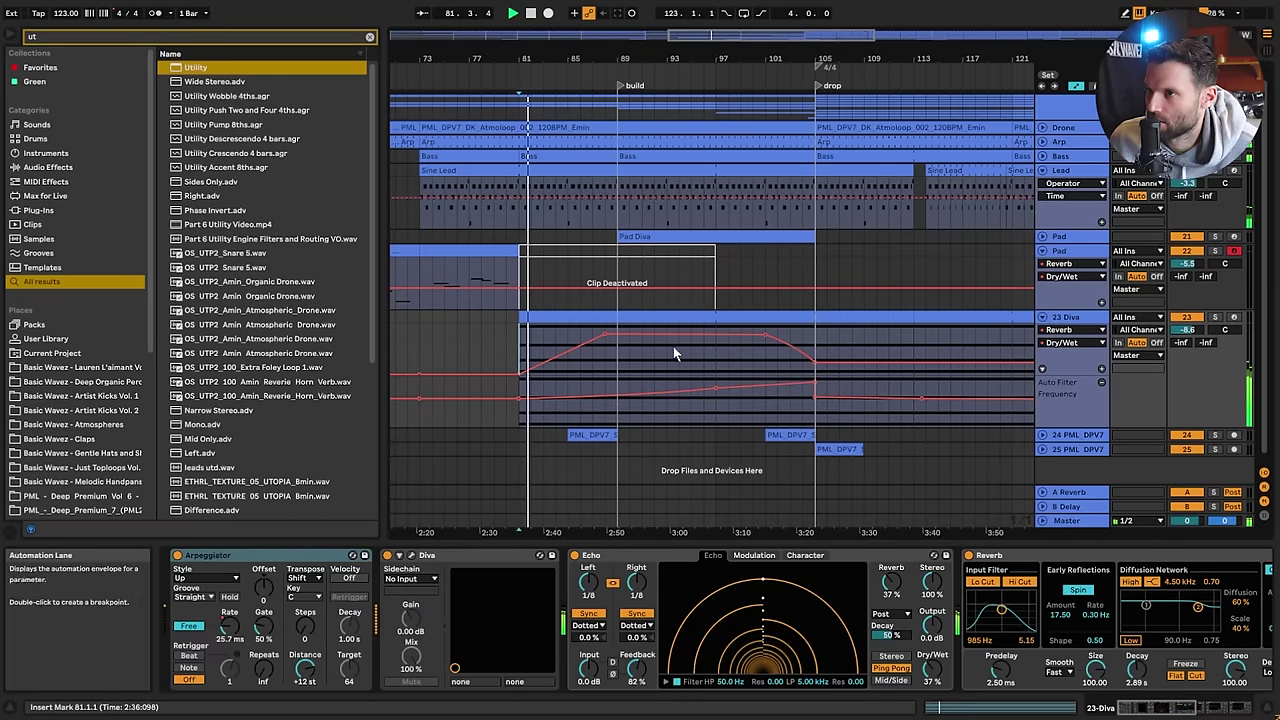
{"action": "key", "text": "space"}
Curve the 23 Diva track's Auto Filter Frequency fall across bars 105 to 113 and its Reverb Dry/Wet fall across bars 101 to 105
{"action": "left_click", "coordinate": [815, 334]}
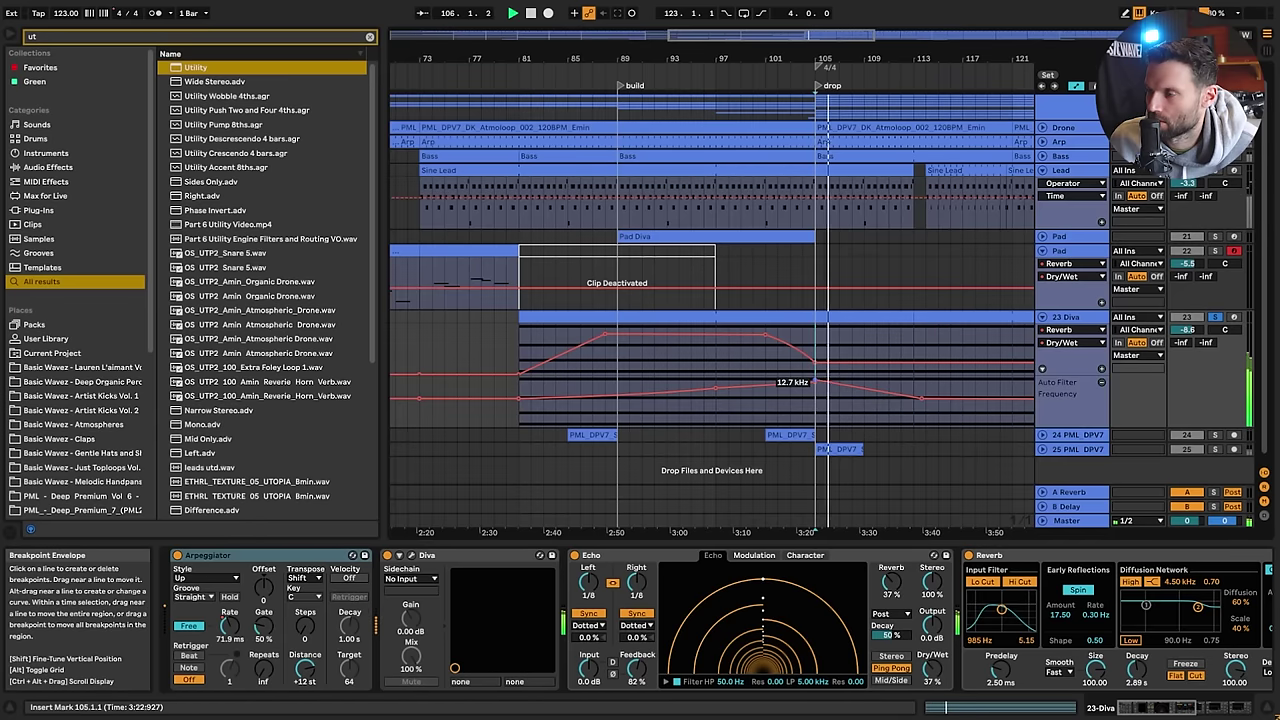
{"action": "left_click_drag", "start_coordinate": [882, 393], "coordinate": [883, 382]}
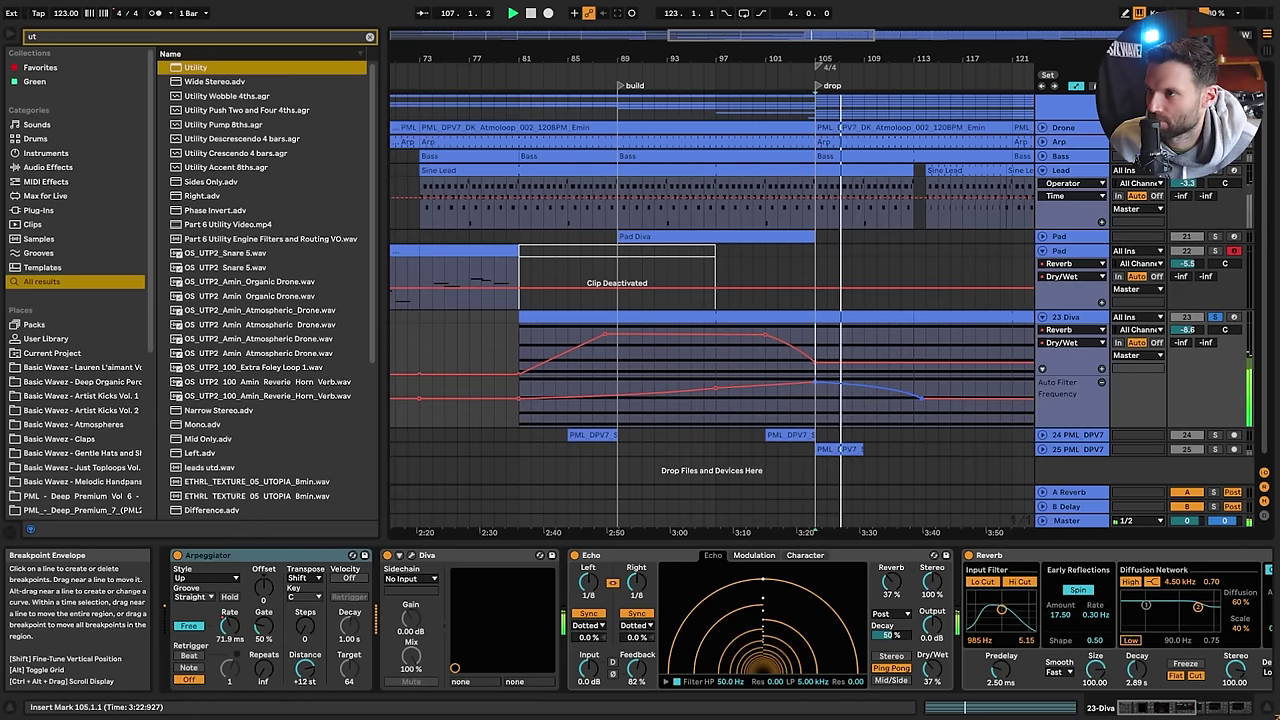
{"action": "key", "text": "space"}
{"action": "left_click", "coordinate": [777, 405]}
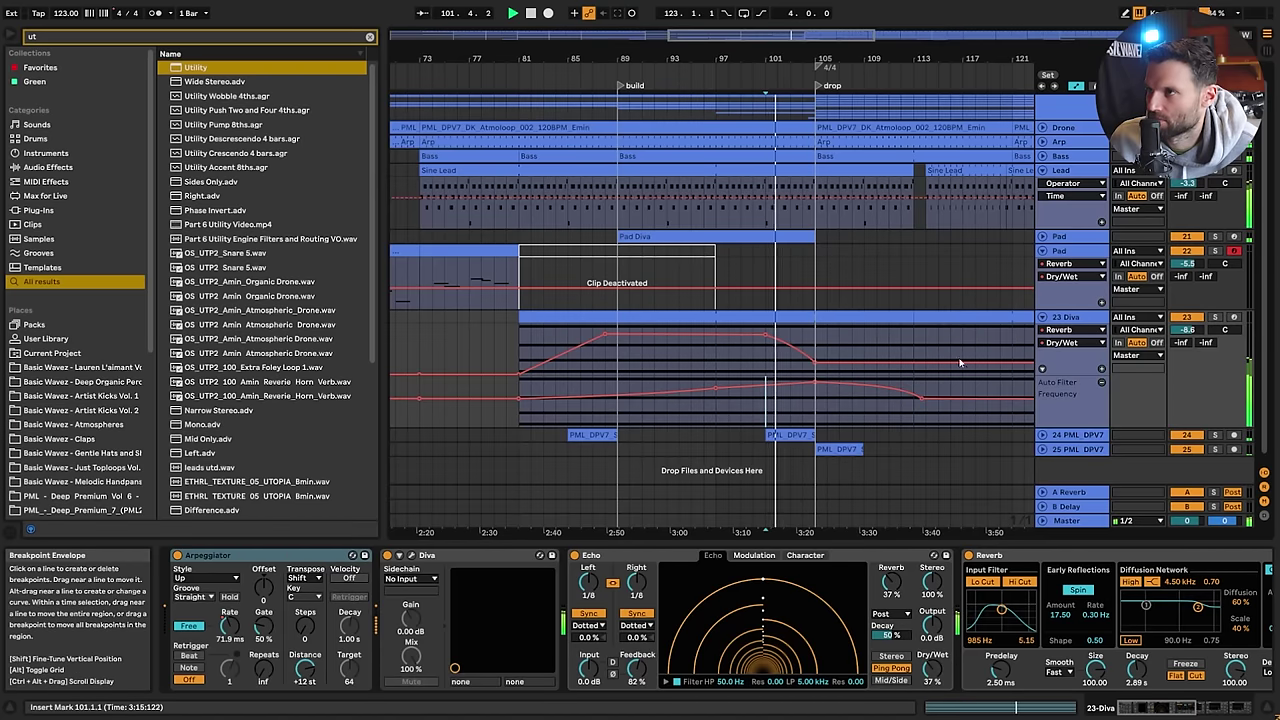
{"action": "left_click_drag", "start_coordinate": [795, 352], "coordinate": [795, 340]}
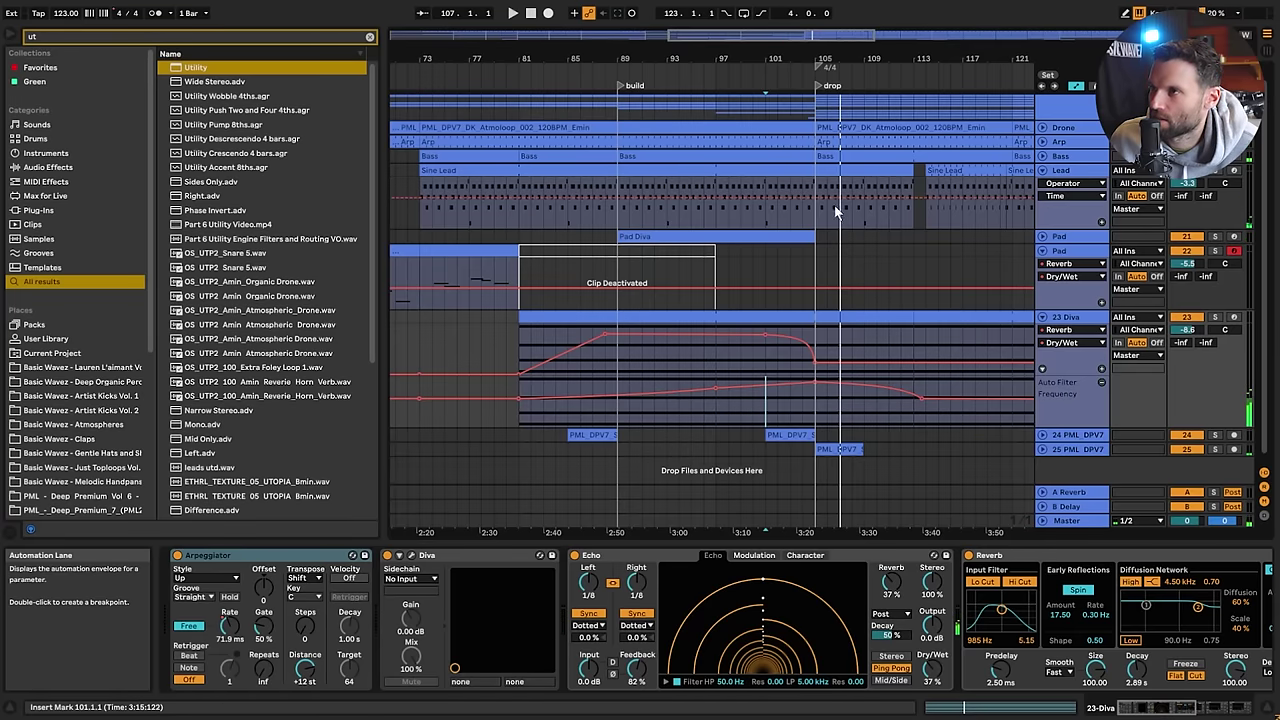
Trim the Sine Lead clip back to end at bar 105 and play the transition from bar 101
{"action": "left_click", "coordinate": [768, 213]}
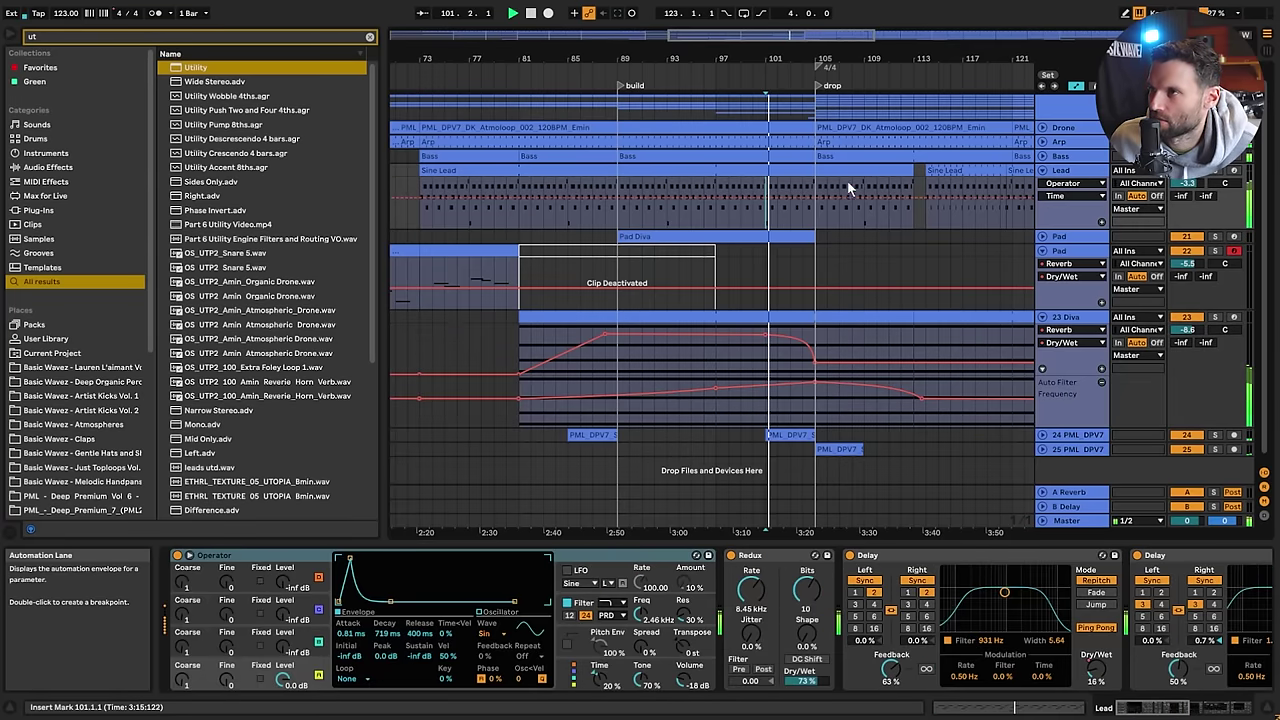
{"action": "left_click_drag", "start_coordinate": [740, 42], "coordinate": [785, 95]}
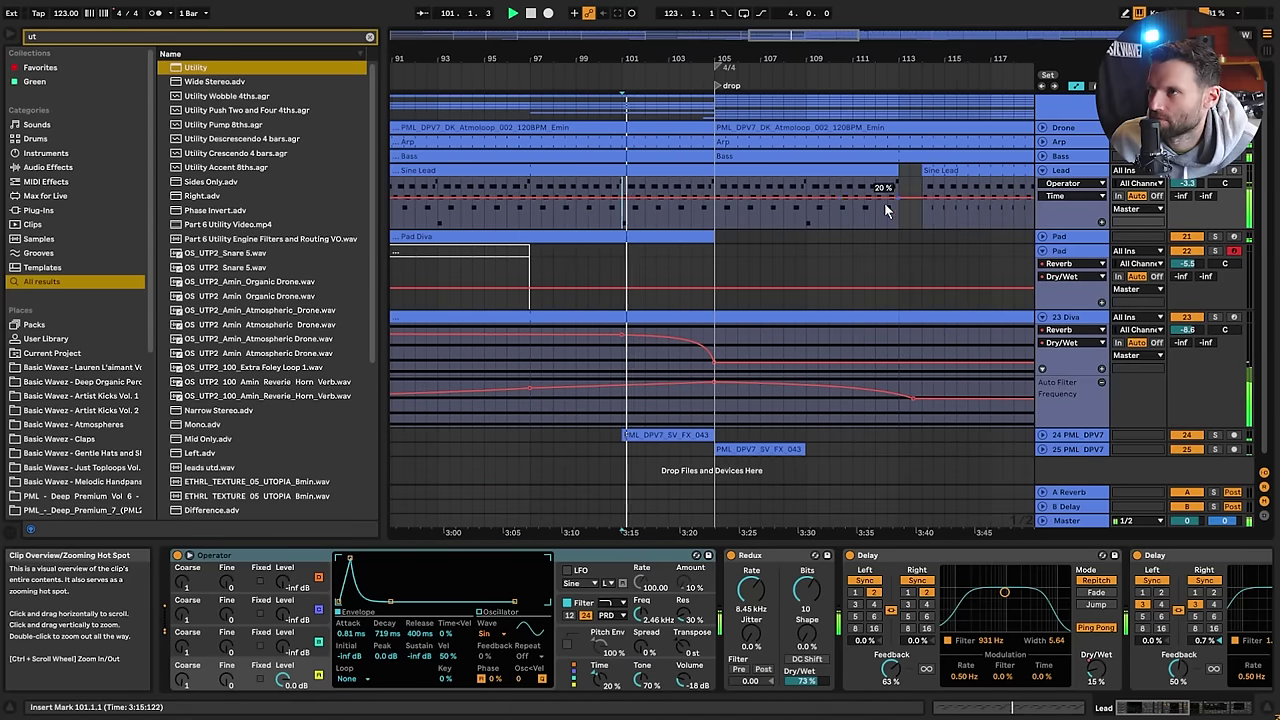
{"action": "left_click", "coordinate": [803, 183]}
{"action": "left_click_drag", "start_coordinate": [896, 172], "coordinate": [713, 182]}
{"action": "left_click", "coordinate": [622, 228]}
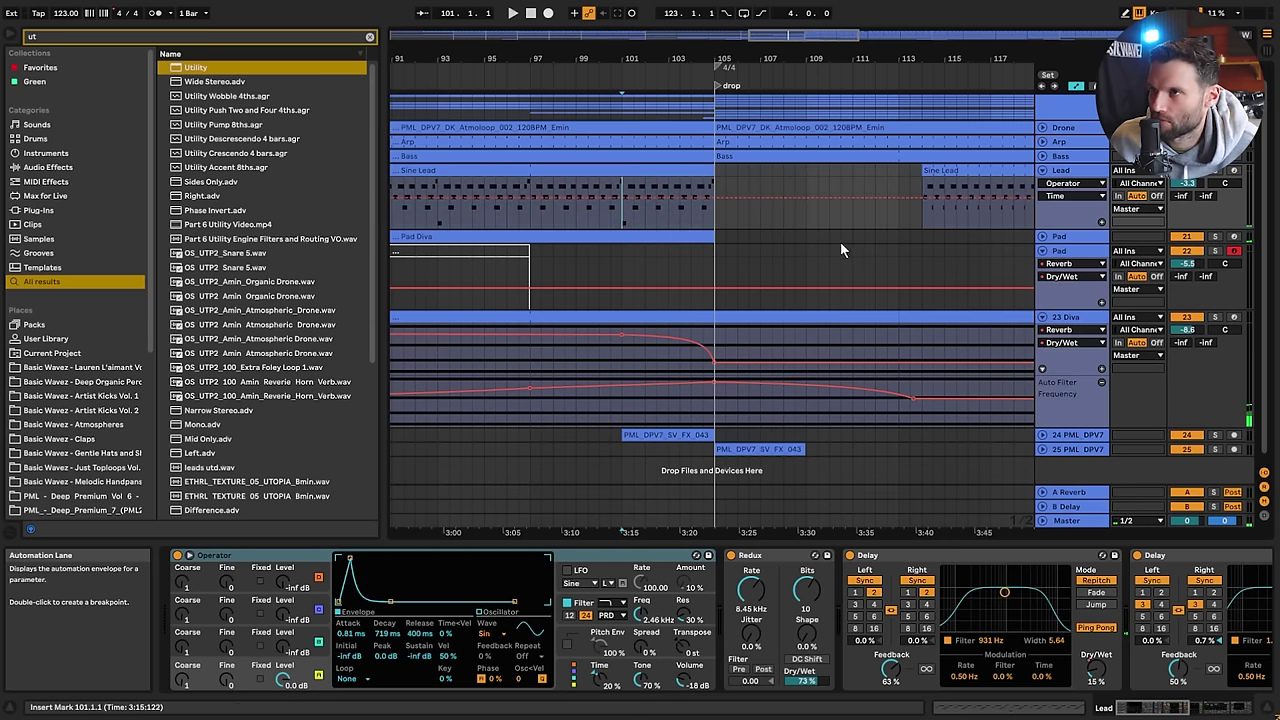
{"action": "key", "text": "space"}
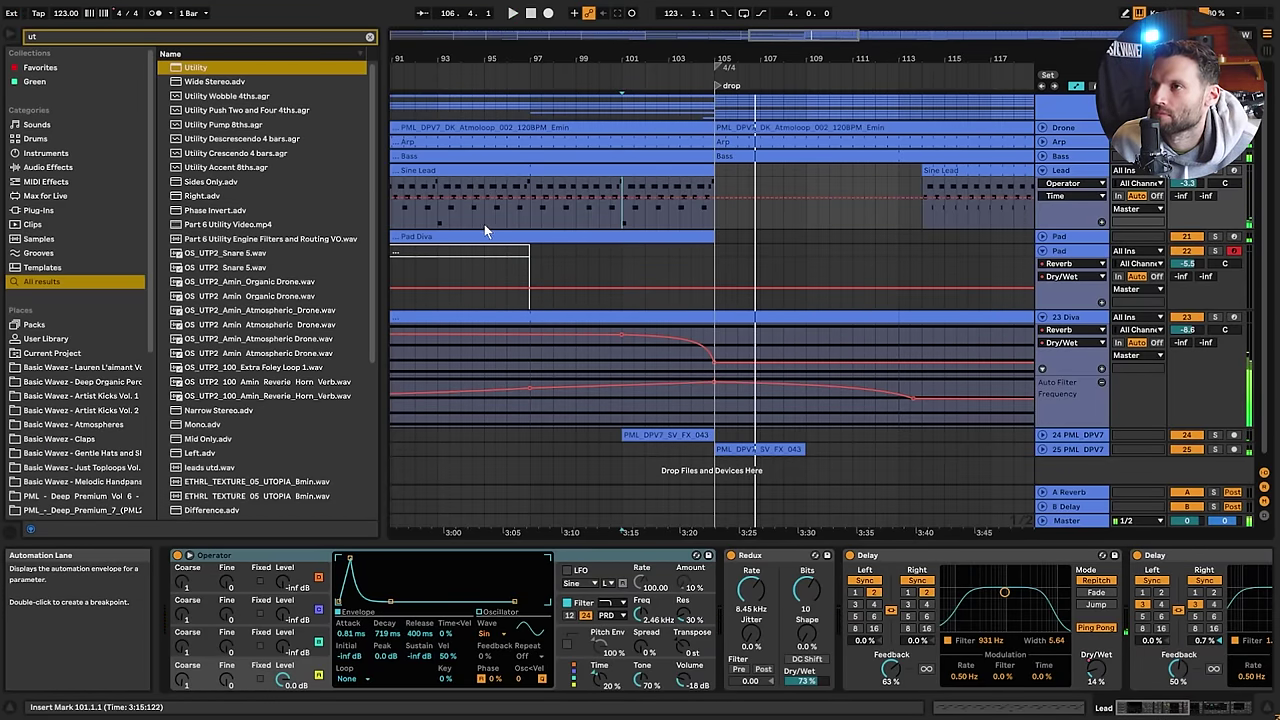
{"action": "key", "text": "space"}
In the Sine Lead clip, remove the last G4 note and lengthen the final F#4 to the clip's end at 9.1.1
{"action": "left_click", "coordinate": [695, 171]}
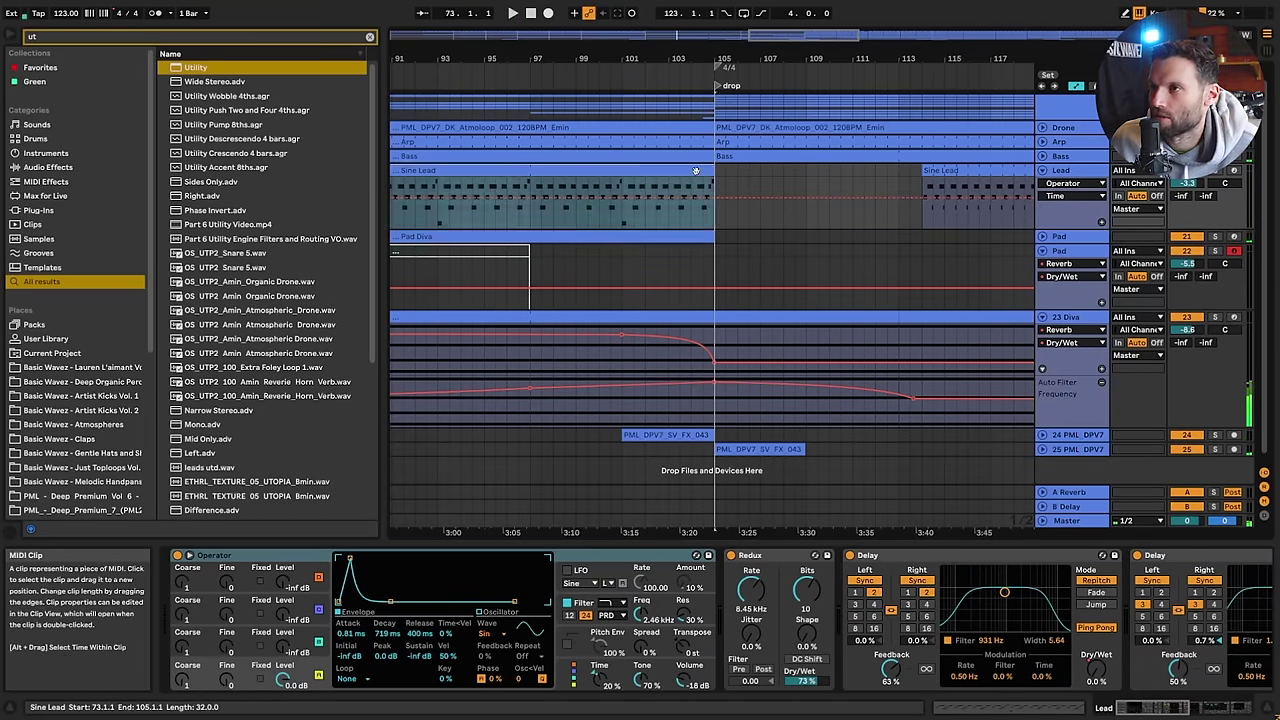
{"action": "double_click", "coordinate": [695, 171]}
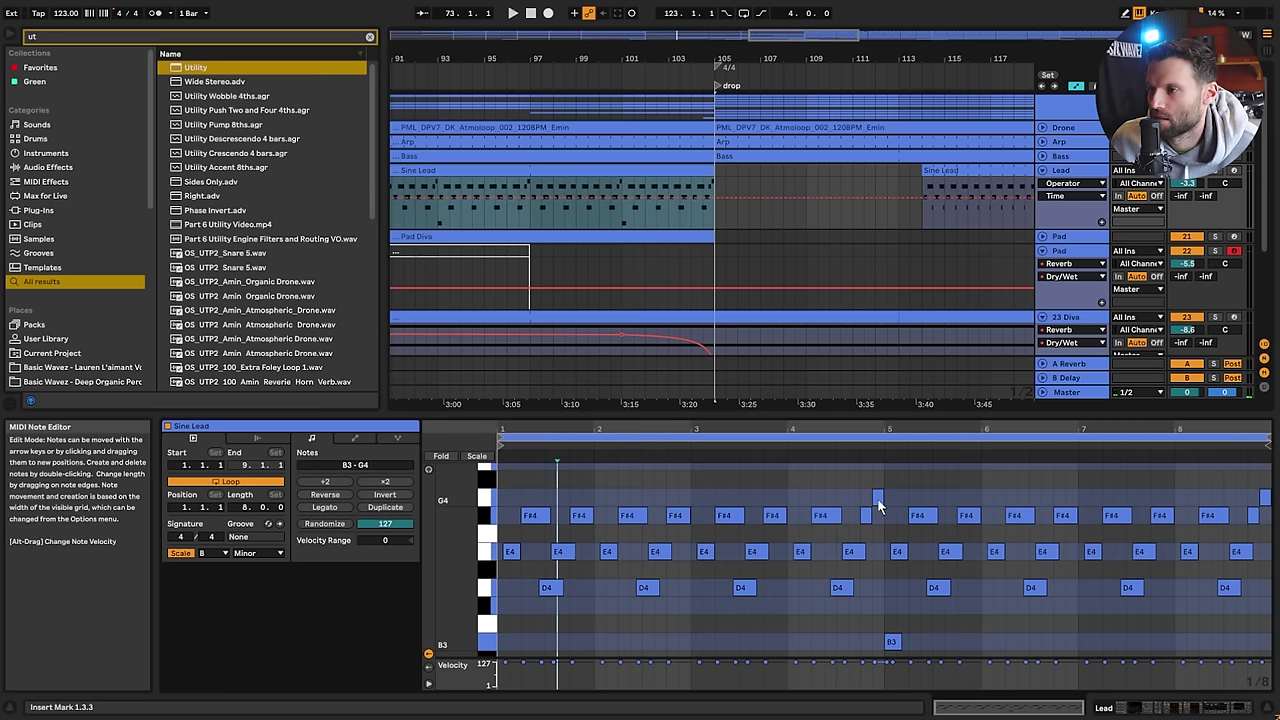
{"action": "left_click", "coordinate": [1258, 515]}
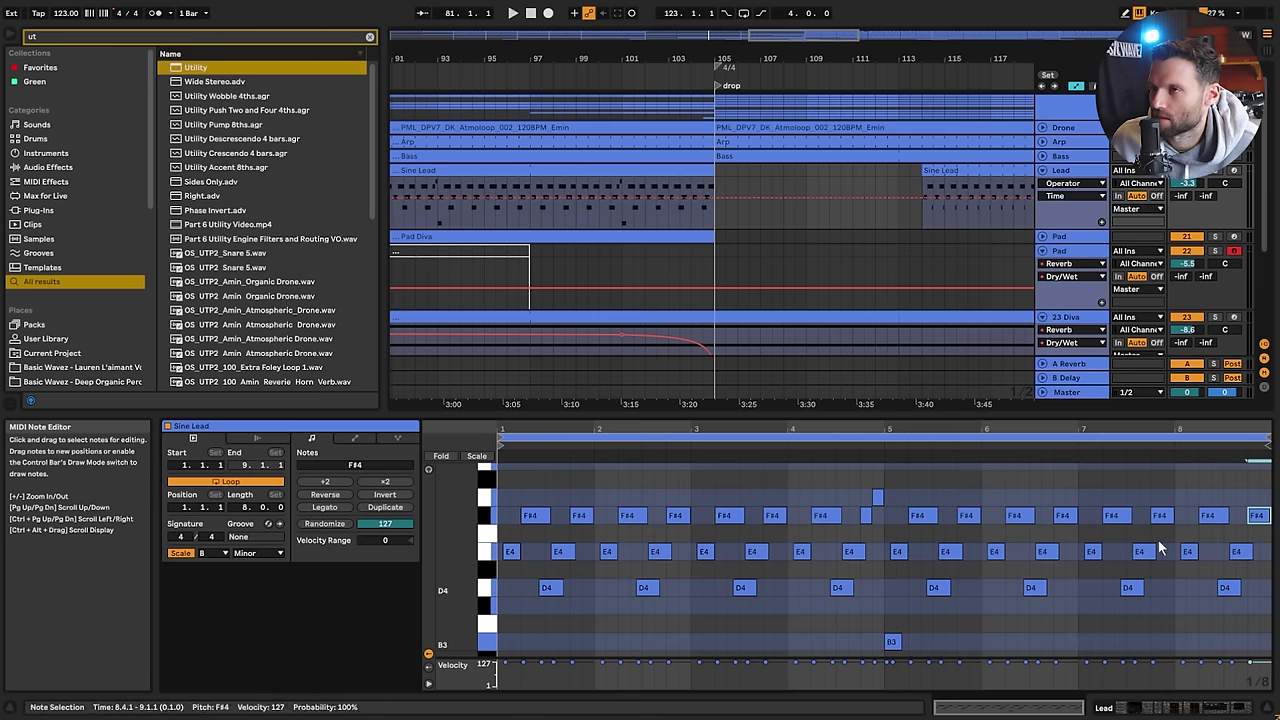
{"action": "left_click", "coordinate": [716, 218]}
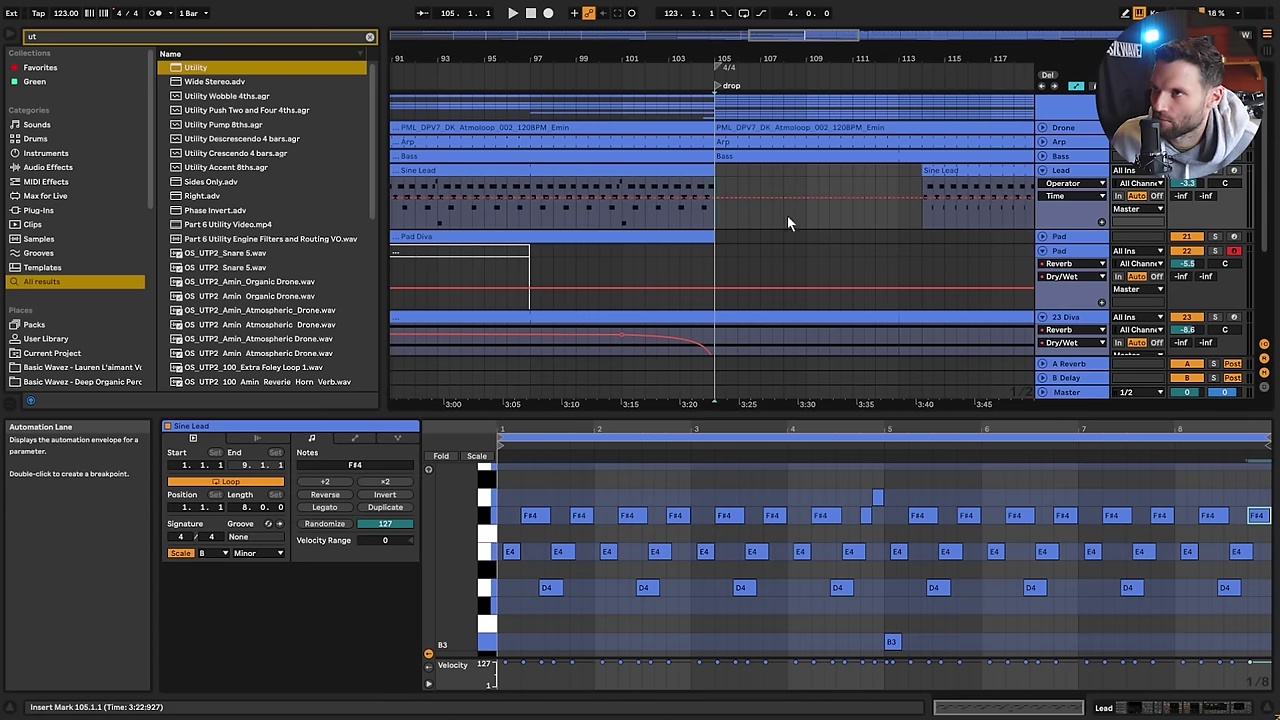
Automate the Lead track's Reverb Dry/Wet to rise from bar 101 to 83% at bar 105 and fall until bar 114
{"action": "left_click", "coordinate": [1072, 174]}
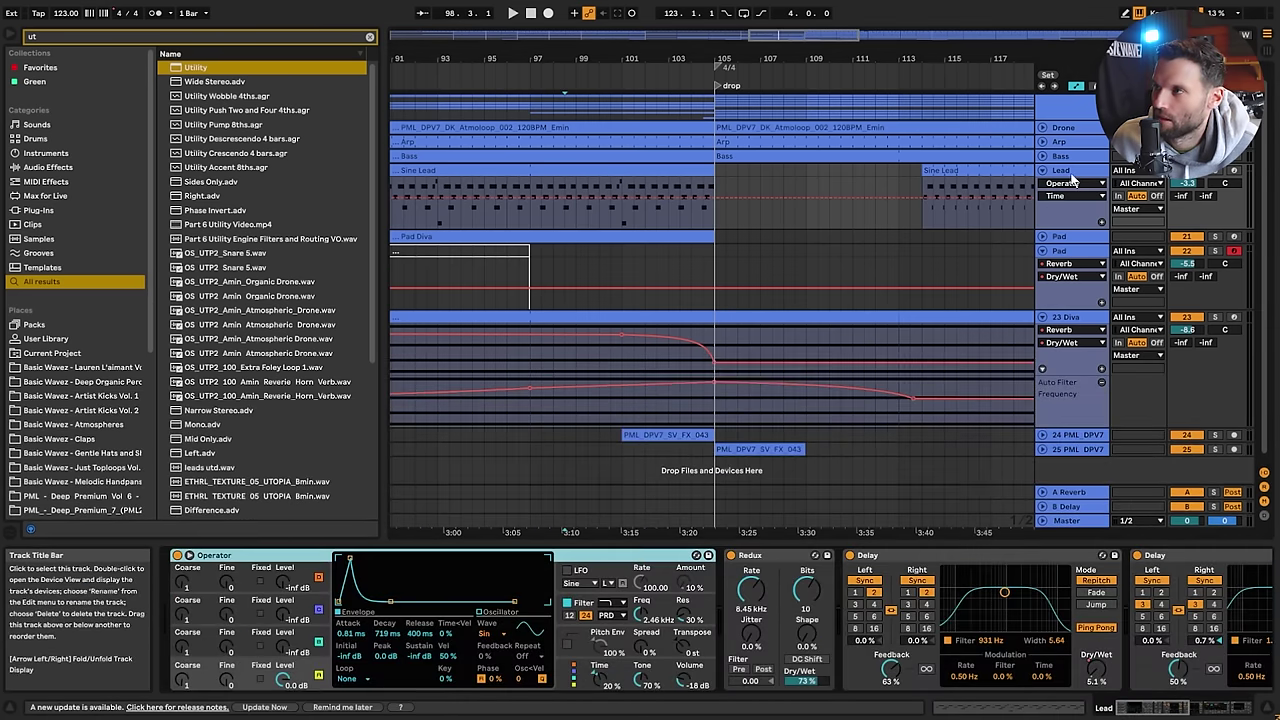
{"action": "left_click_drag", "start_coordinate": [1180, 708], "coordinate": [1252, 708]}
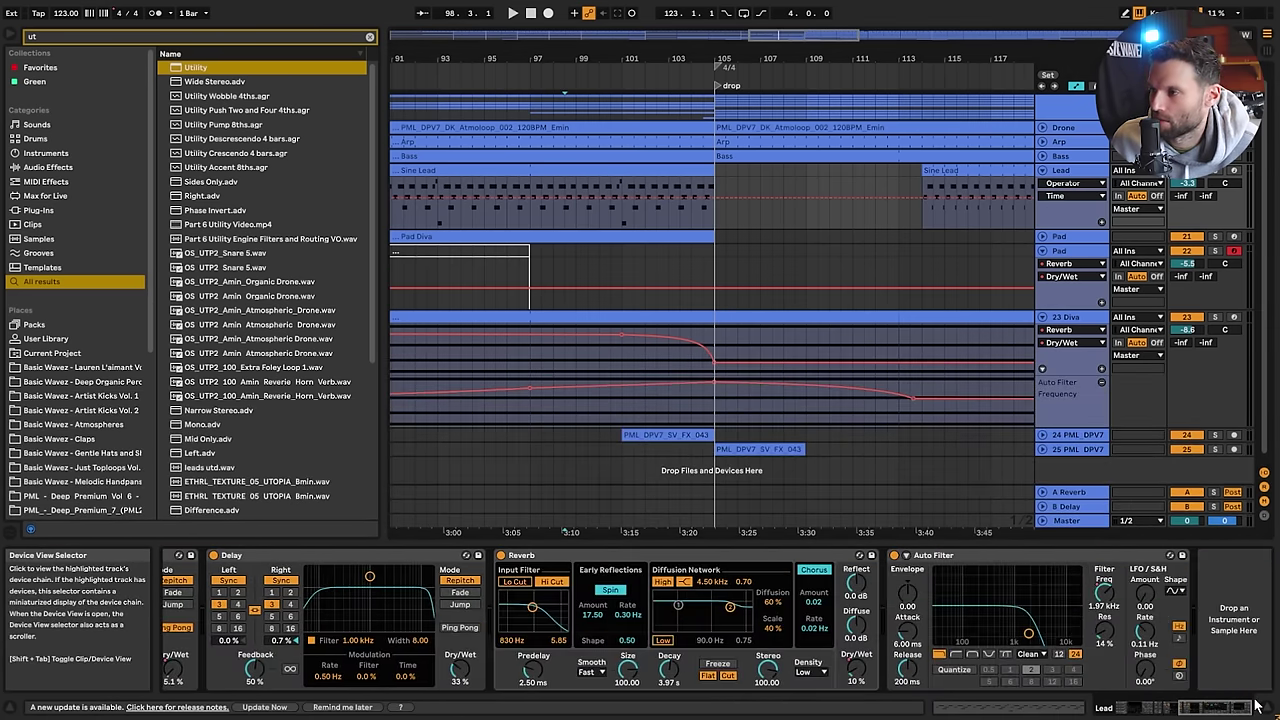
{"action": "left_click", "coordinate": [856, 663]}
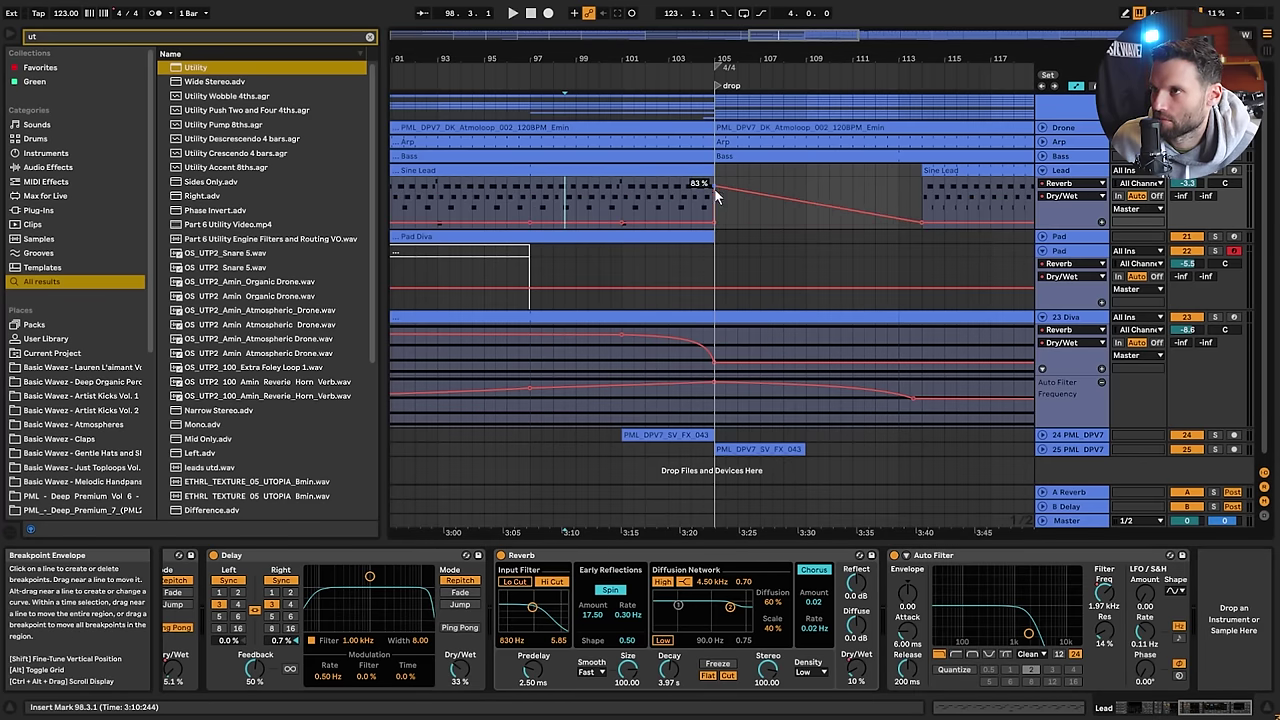
{"action": "left_click", "coordinate": [714, 223]}
{"action": "key", "text": "space"}
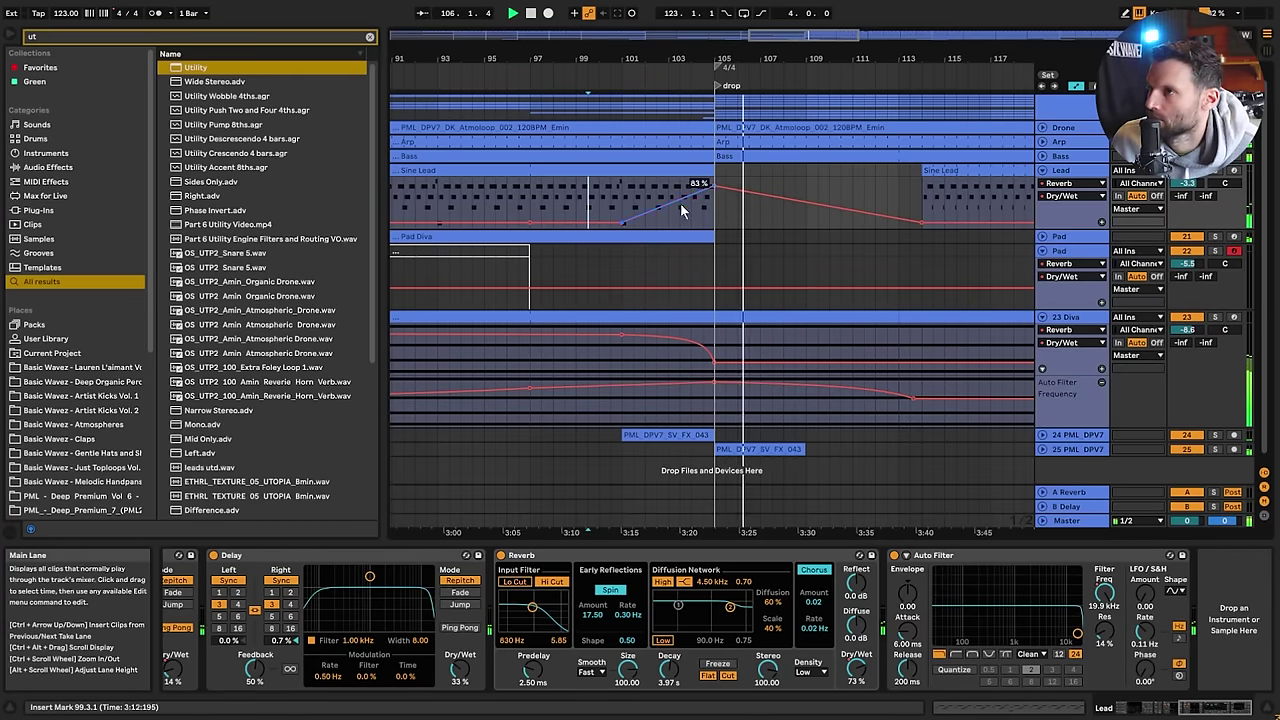
Extend the Sine Lead clip to bar 113 and keep its Reverb Dry/Wet automation high from bar 105 to 111
{"action": "left_click_drag", "start_coordinate": [713, 170], "coordinate": [852, 171]}
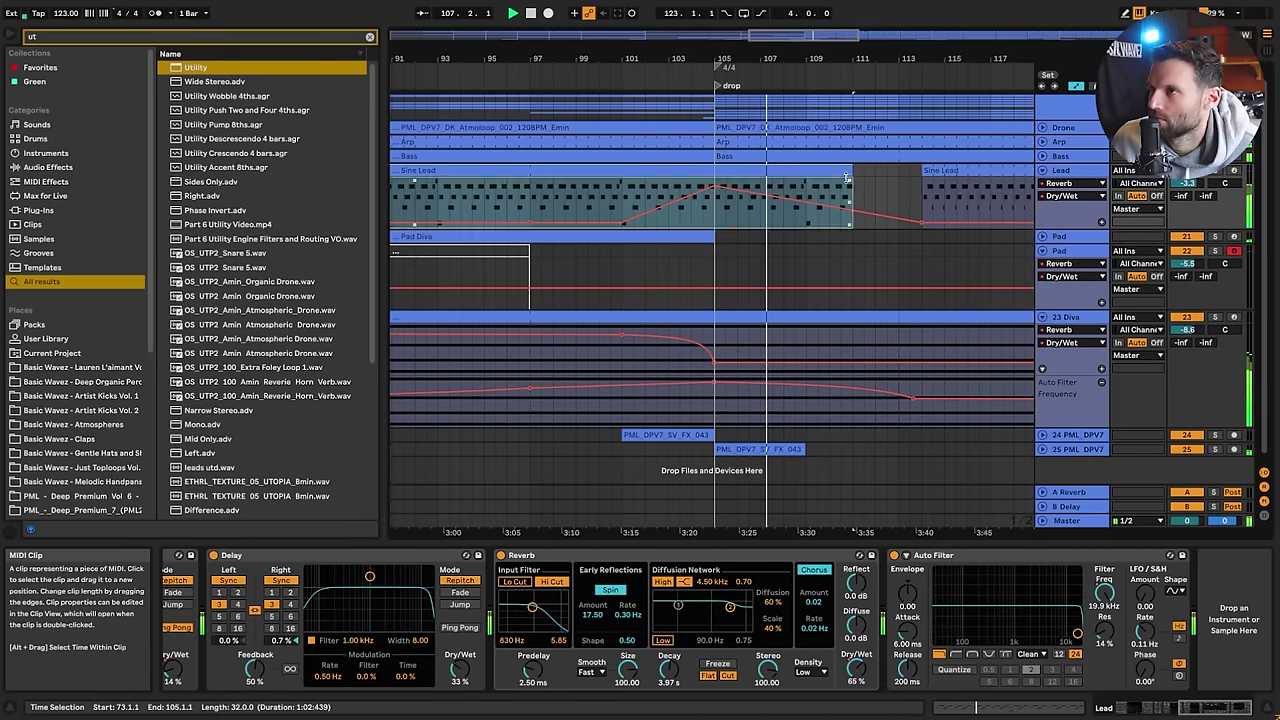
{"action": "left_click_drag", "start_coordinate": [798, 208], "coordinate": [898, 210]}
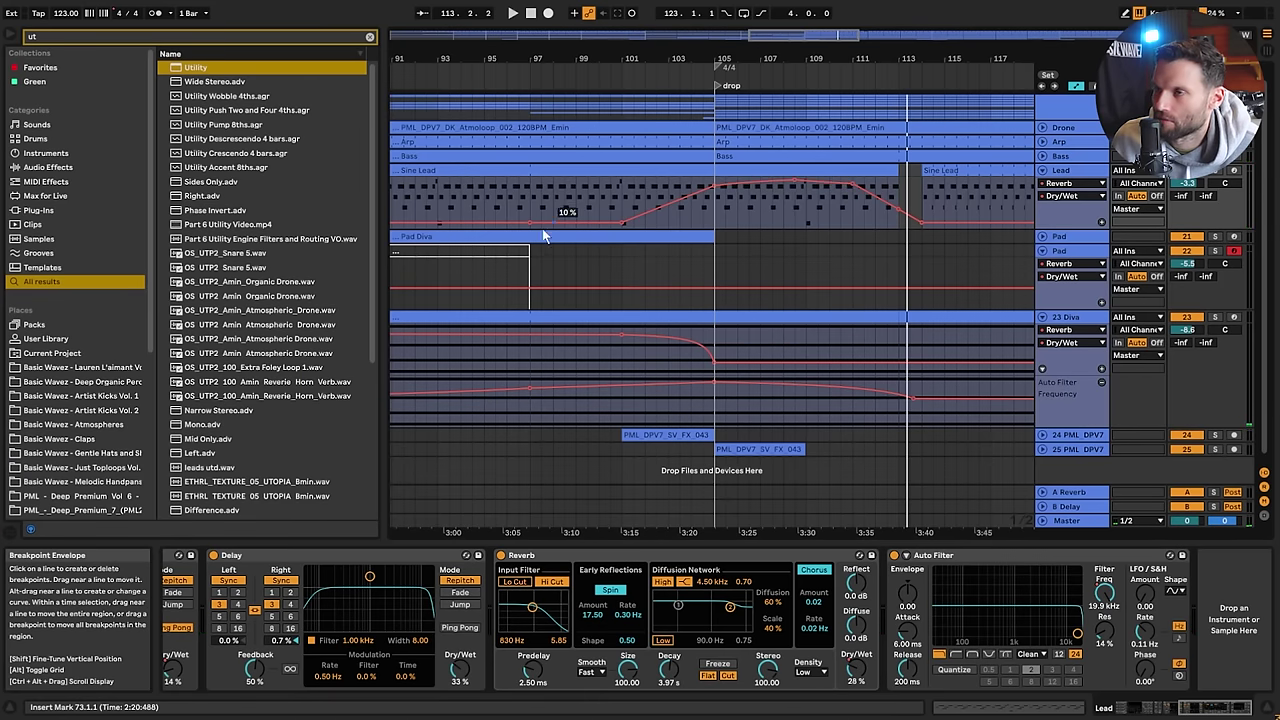
Start the following Sine Lead clip at bar 113, end the Reverb Dry/Wet fall there, and play from bar 94
{"action": "left_click", "coordinate": [472, 197]}
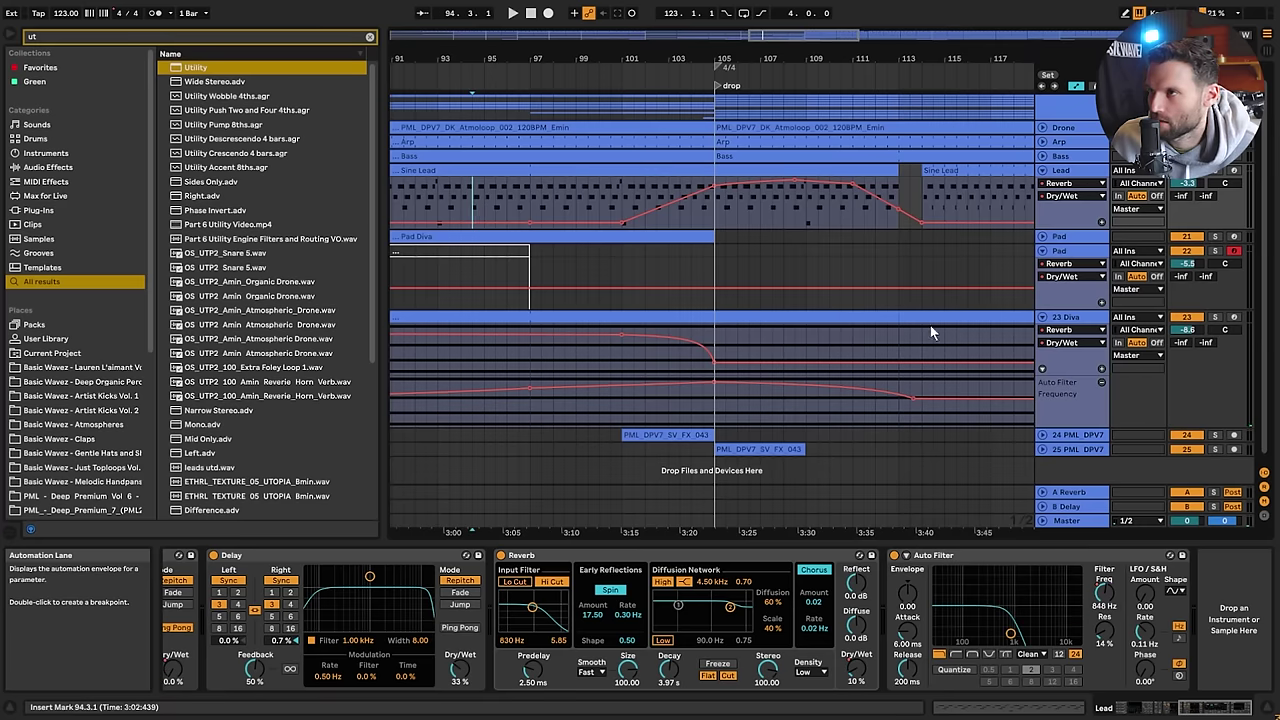
{"action": "left_click", "coordinate": [928, 171]}
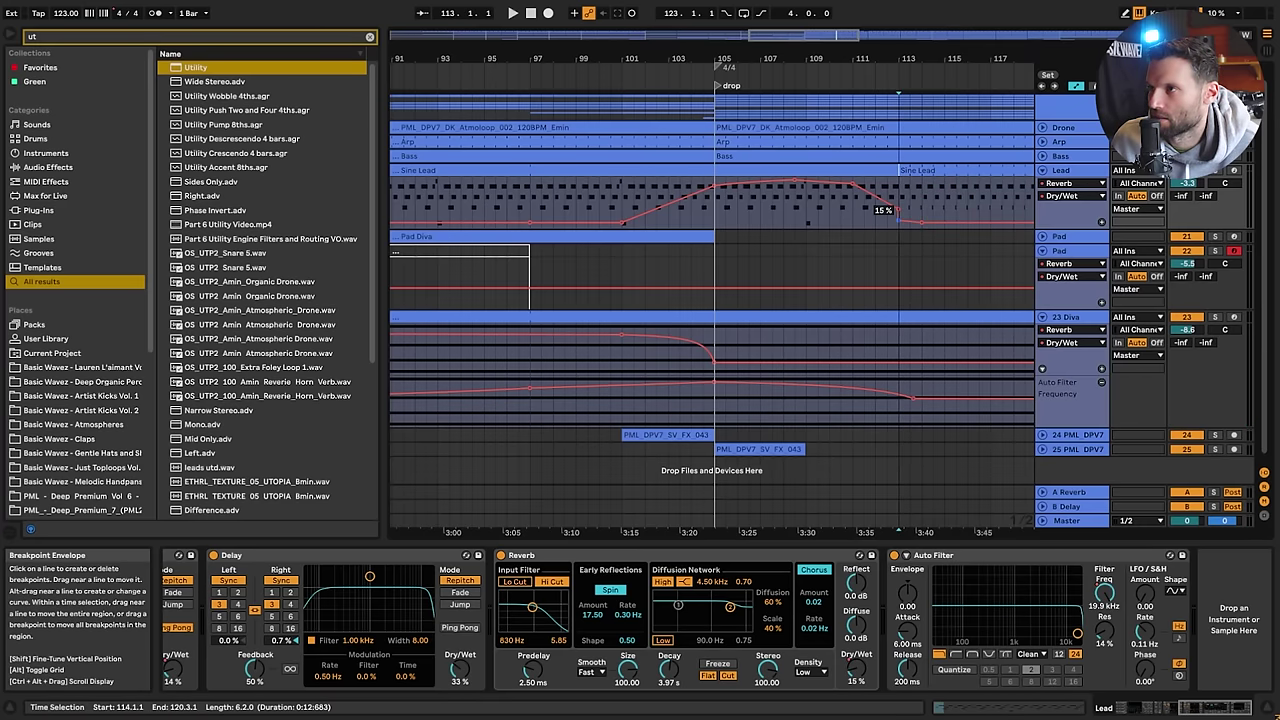
{"action": "key", "text": "space"}
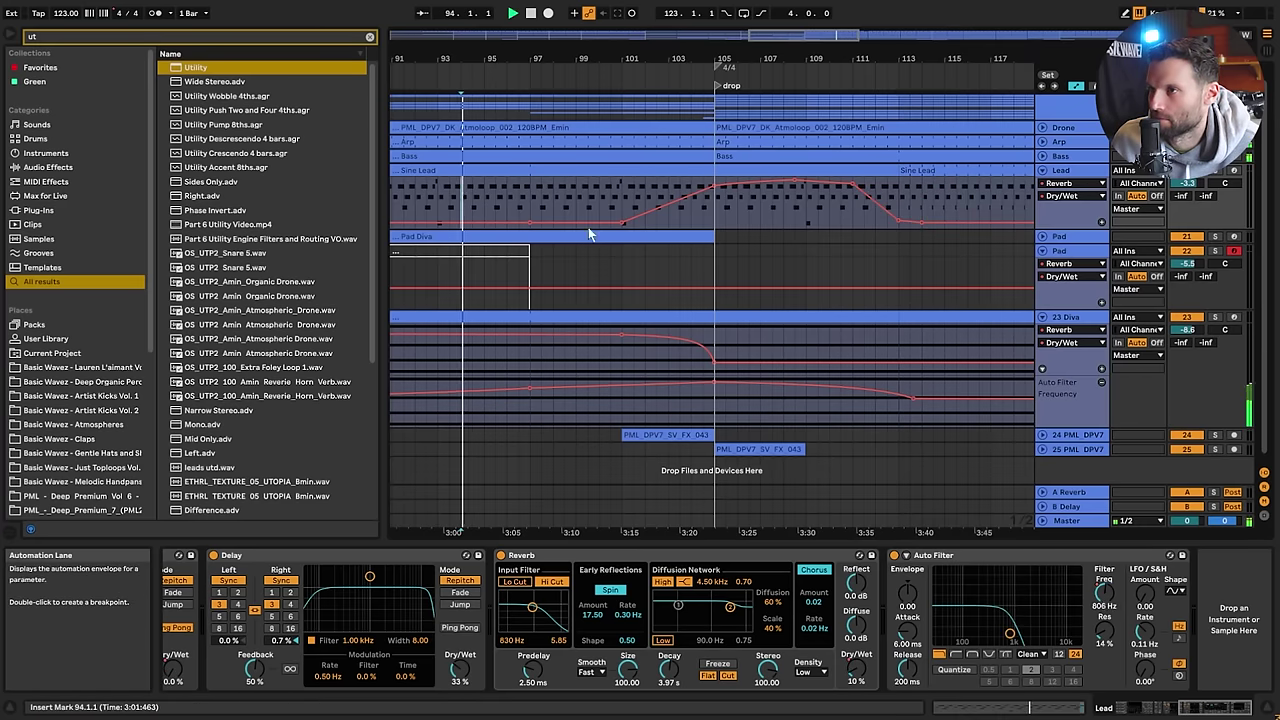
Extend the Sine Lead clip to bar 121 and raise the Lead's Auto Filter Frequency automation after the drop to open fully by bar 113
{"action": "left_click", "coordinate": [1104, 593]}
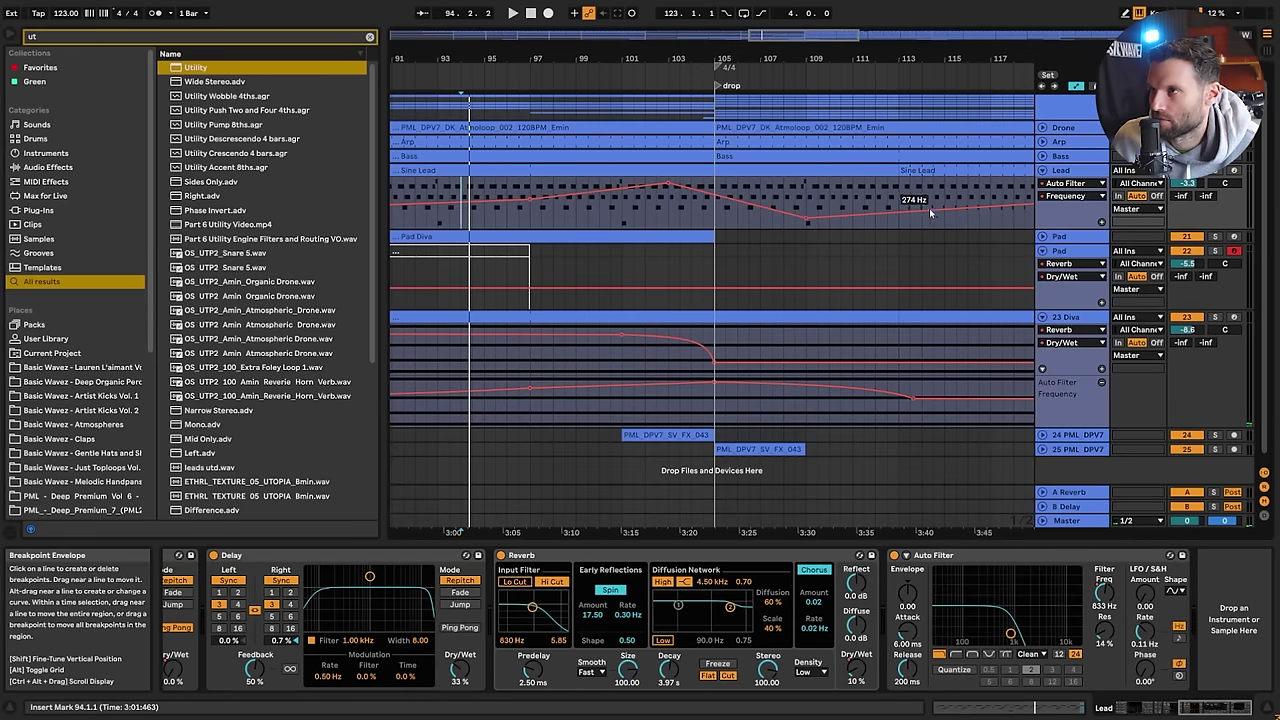
{"action": "left_click_drag", "start_coordinate": [898, 171], "coordinate": [992, 171]}
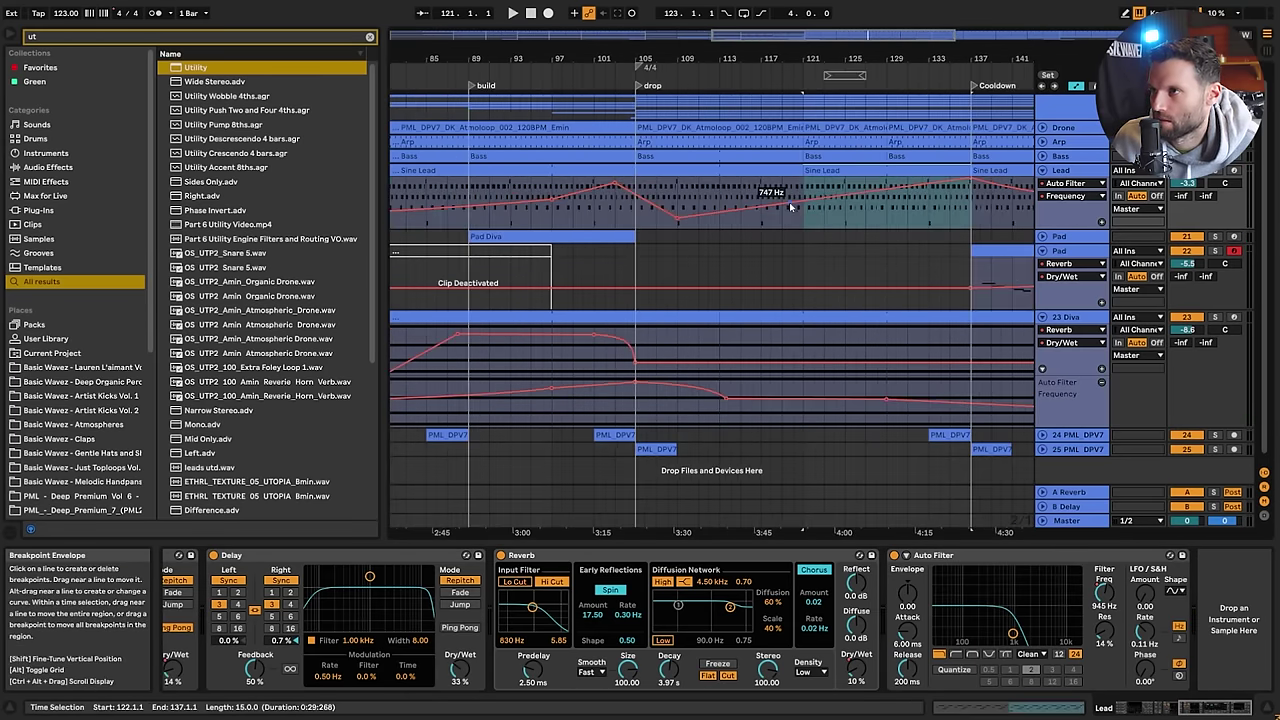
{"action": "left_click_drag", "start_coordinate": [791, 203], "coordinate": [740, 181]}
{"action": "key", "text": "space"}
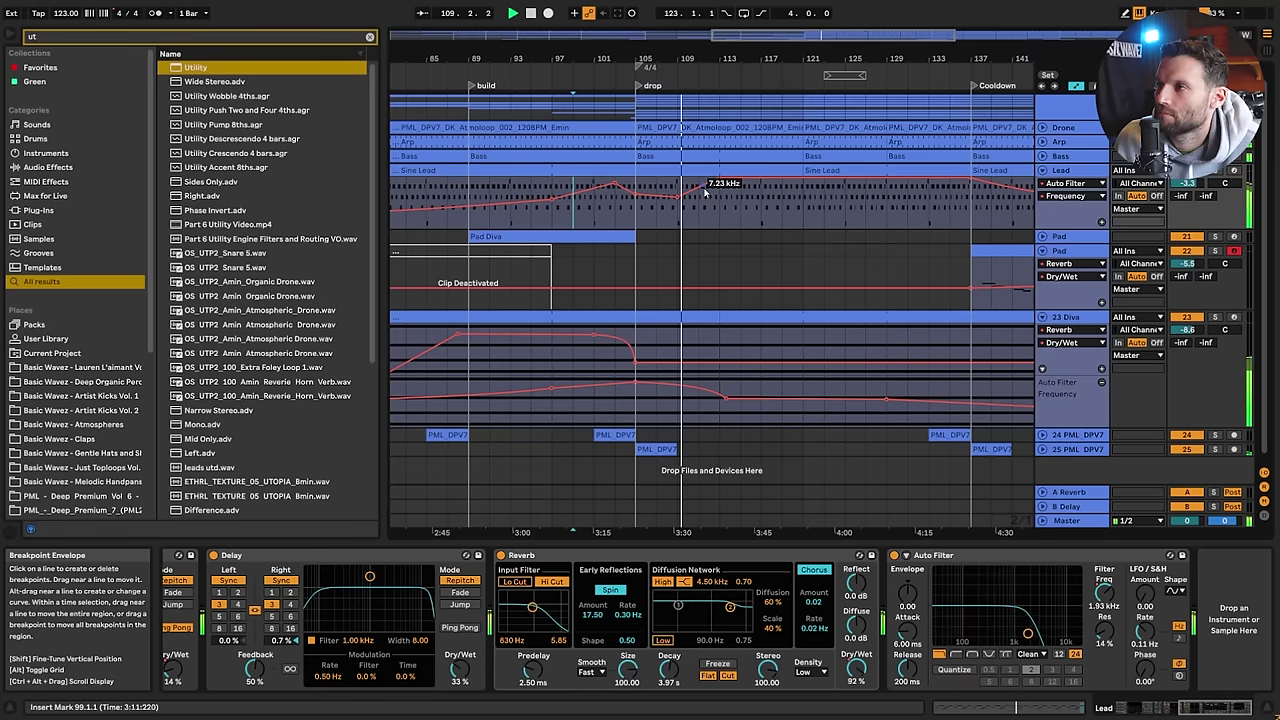
Stretch the Lead's Auto Filter Frequency rise so it runs from bar 109 to bar 121, and adjust its curve
{"action": "left_click_drag", "start_coordinate": [708, 190], "coordinate": [708, 206]}
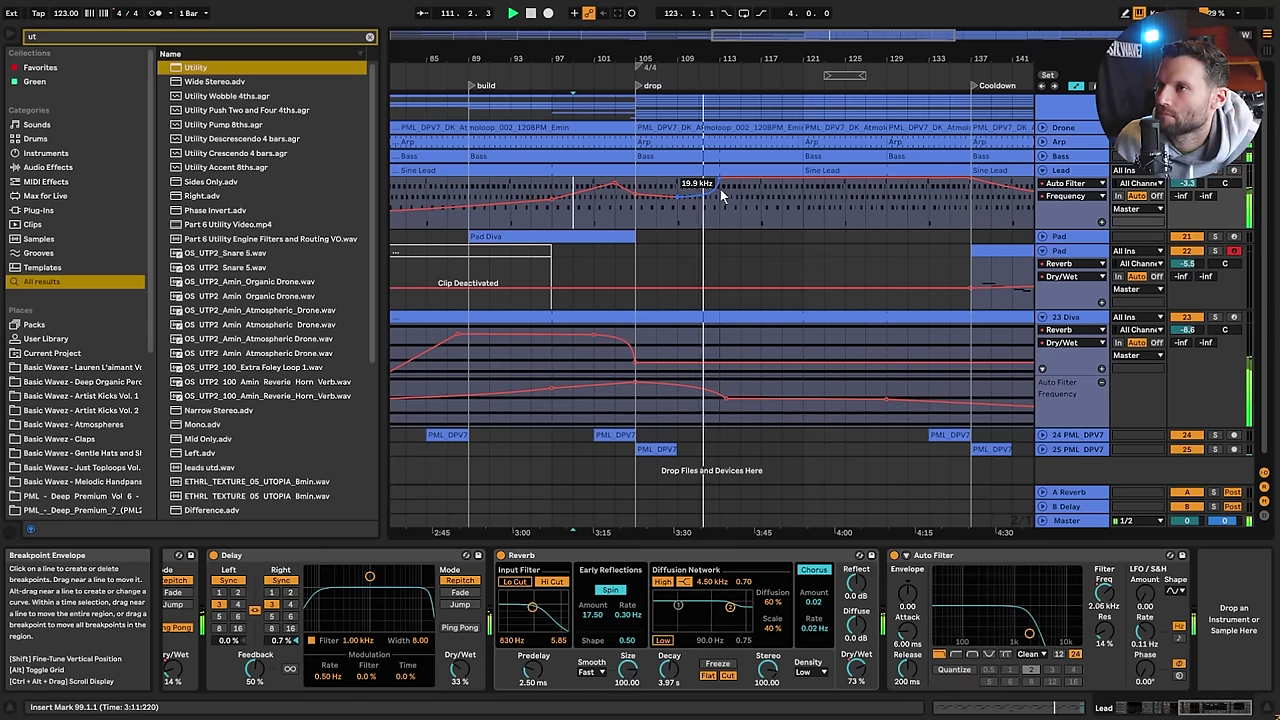
{"action": "left_click", "coordinate": [802, 181]}
{"action": "left_click", "coordinate": [720, 180]}
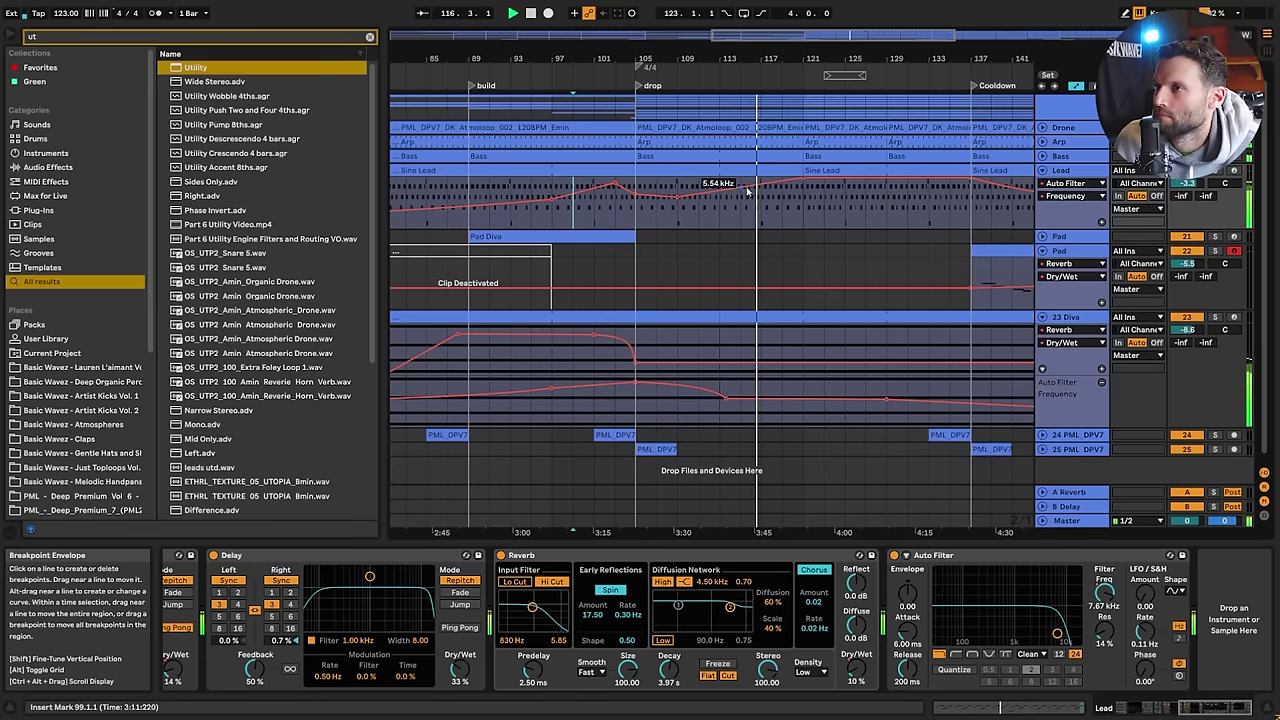
{"action": "left_click_drag", "start_coordinate": [748, 188], "coordinate": [748, 193]}
{"action": "key", "text": "space"}
Lengthen the Lead's Reverb Dry/Wet fall so it ends at bar 121, and play from bar 113
{"action": "left_click", "coordinate": [856, 671]}
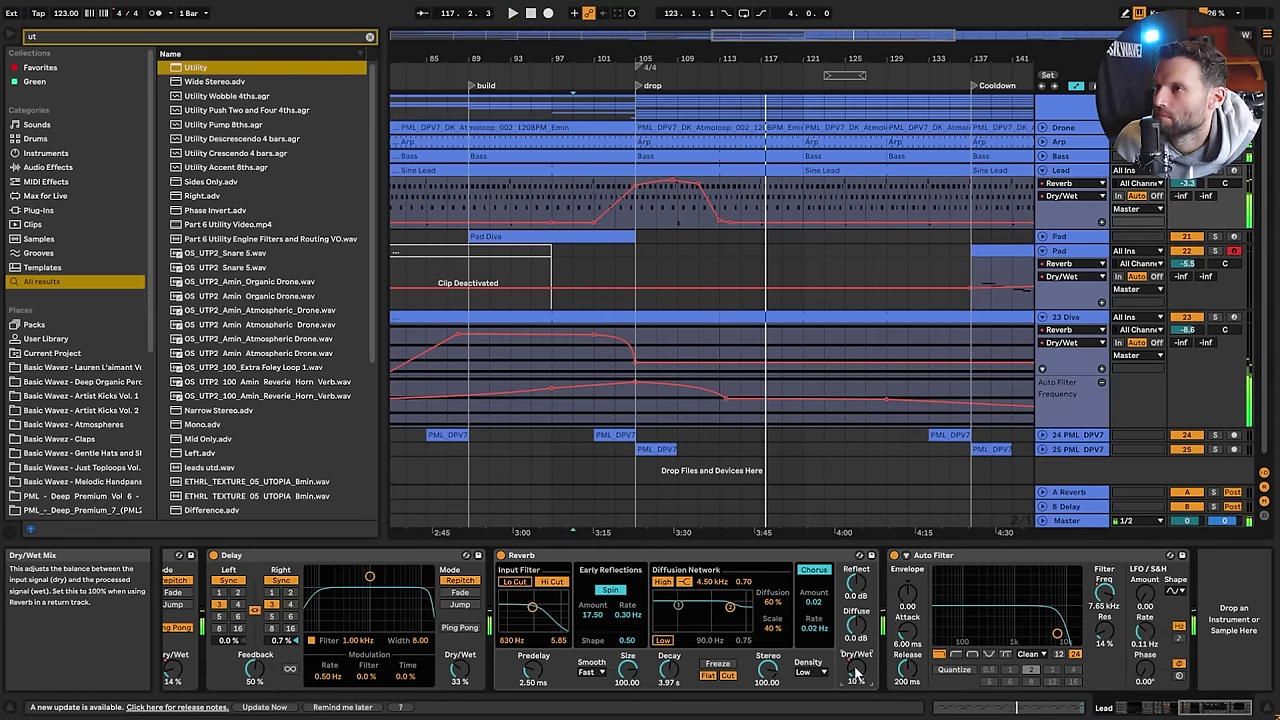
{"action": "left_click", "coordinate": [719, 221]}
{"action": "left_click", "coordinate": [723, 217]}
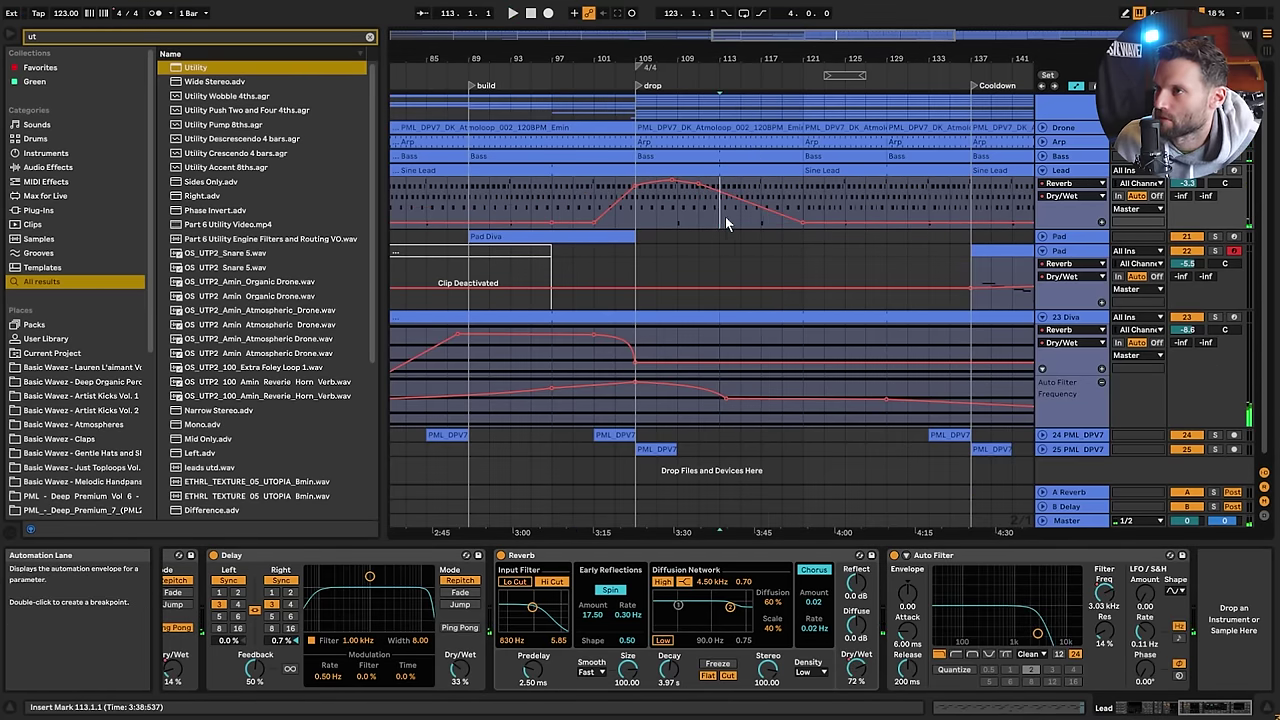
{"action": "left_click", "coordinate": [725, 218]}
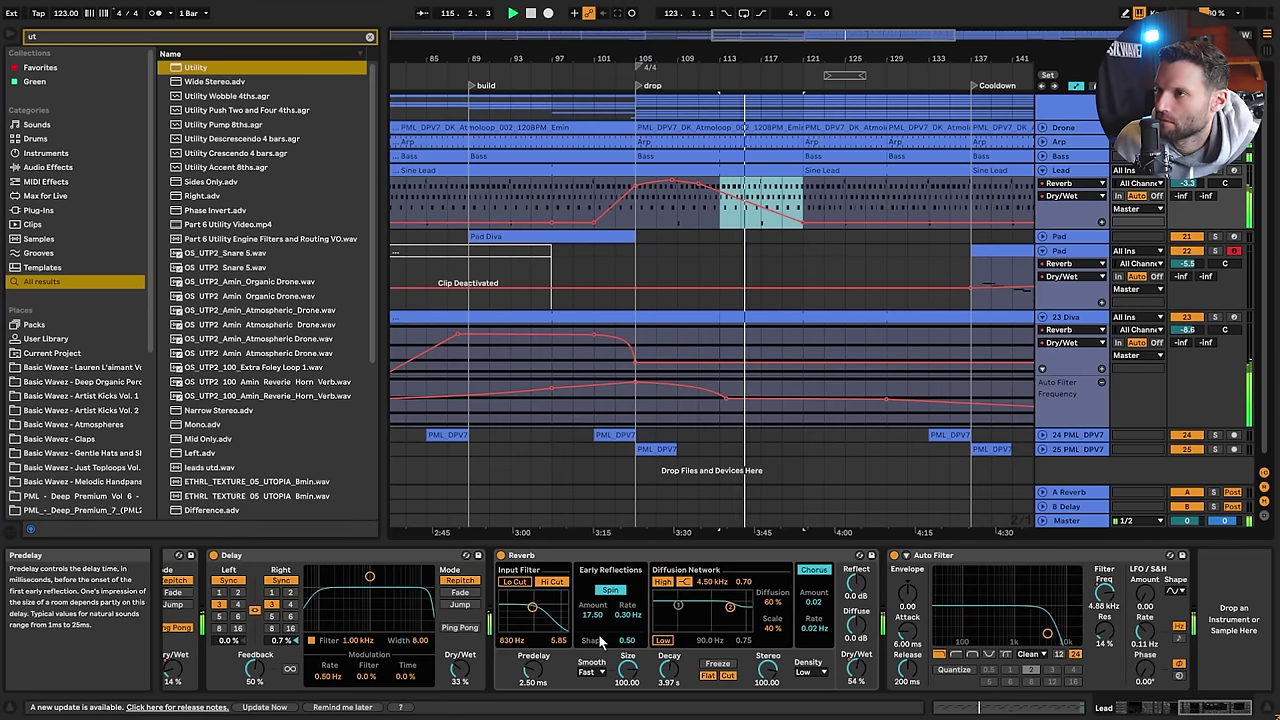
Play the transition from bar 97 and trim the Sine Lead clip to end at bar 105, leaving a gap until bar 121
{"action": "left_click", "coordinate": [557, 188]}
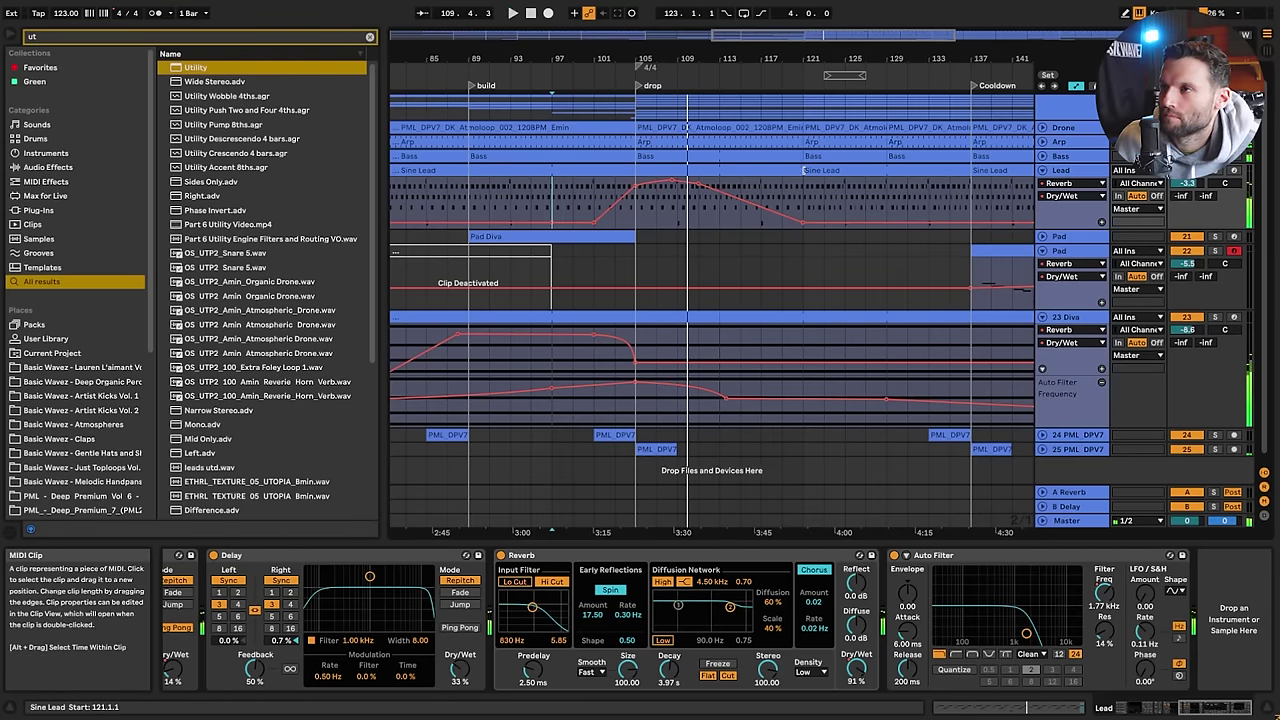
{"action": "left_click_drag", "start_coordinate": [798, 171], "coordinate": [633, 175]}
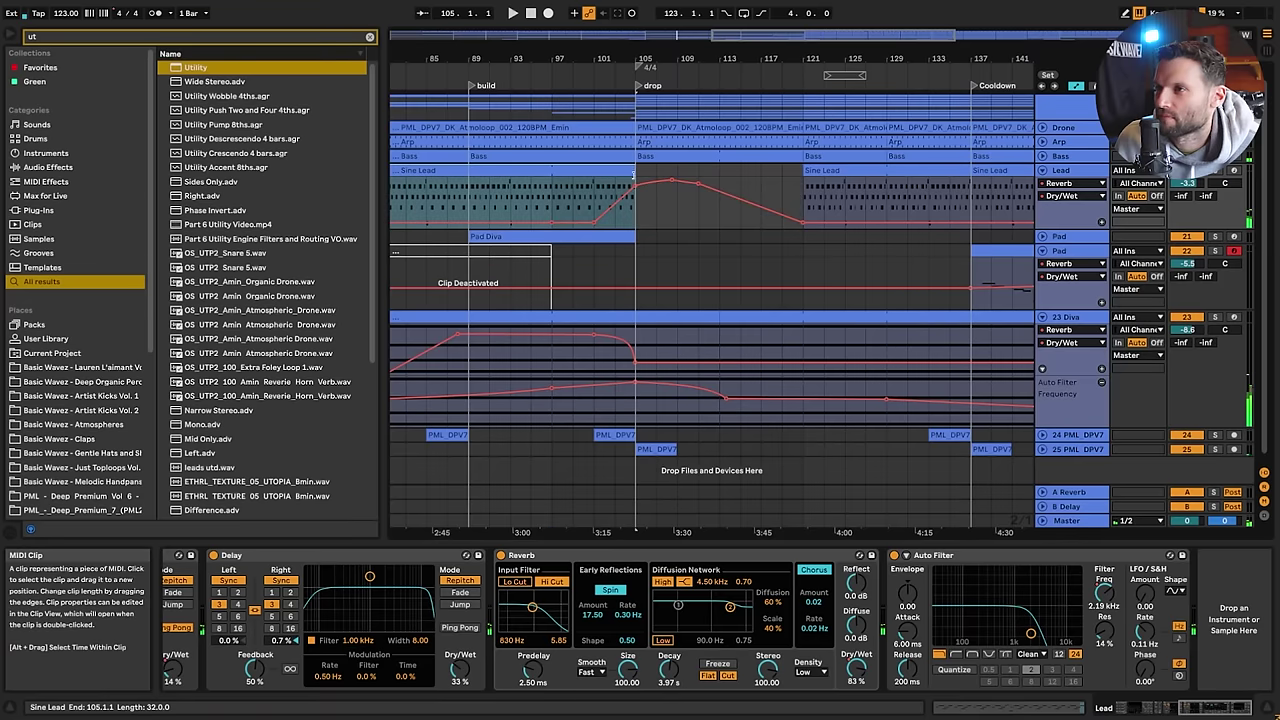
Play from before the drop, show the Lead's Auto Filter Frequency automation, and reshape it to dip at bar 105
{"action": "left_click", "coordinate": [630, 180]}
{"action": "key", "text": "space"}
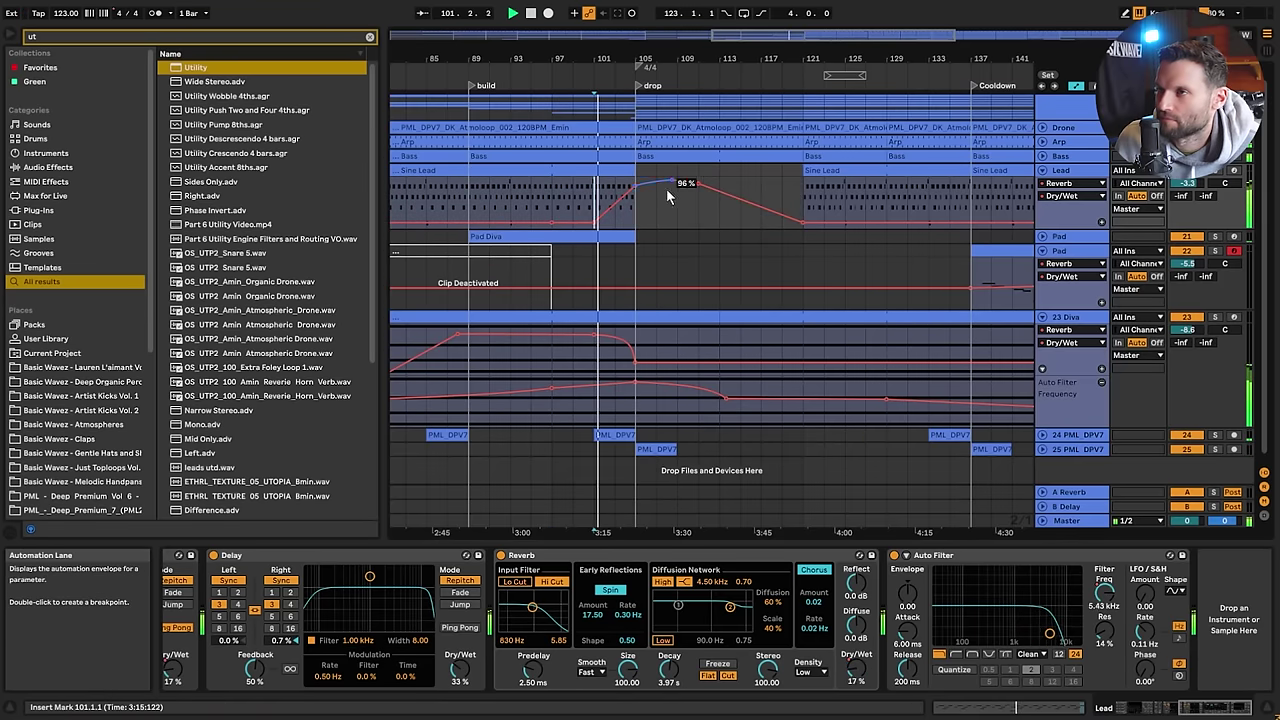
{"action": "left_click", "coordinate": [539, 199]}
{"action": "left_click", "coordinate": [1104, 593]}
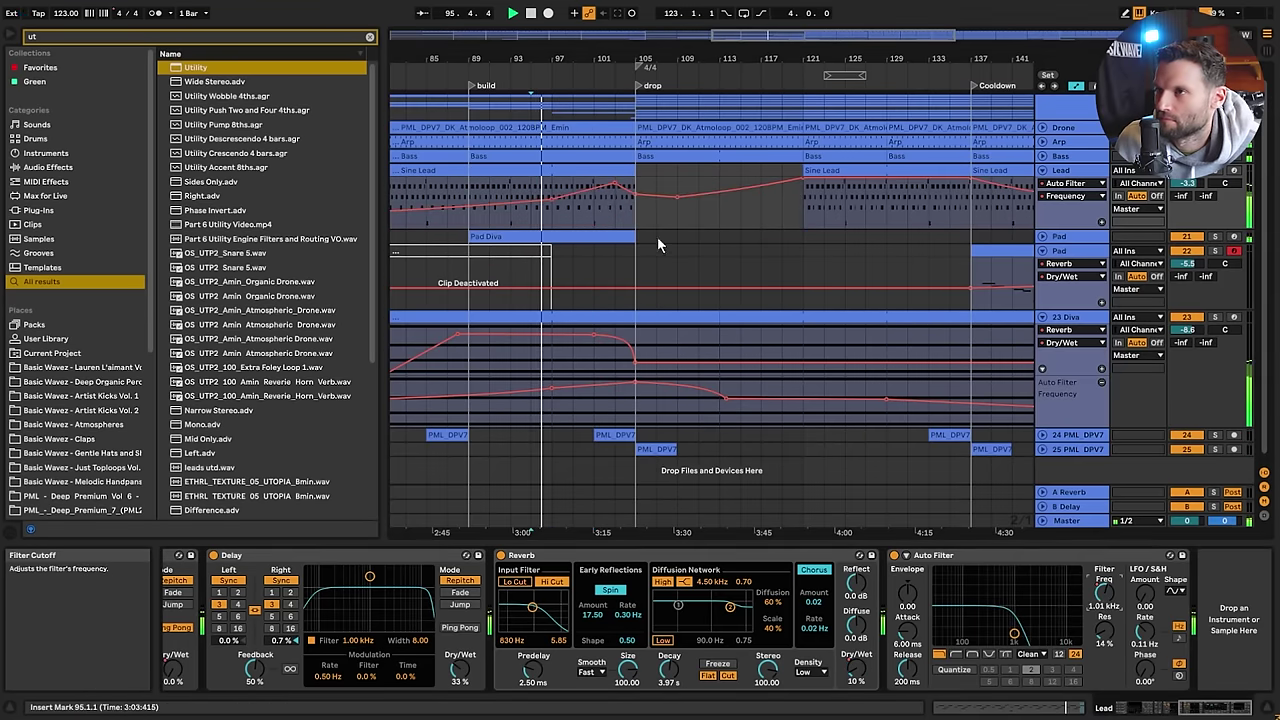
{"action": "left_click_drag", "start_coordinate": [618, 190], "coordinate": [635, 210]}
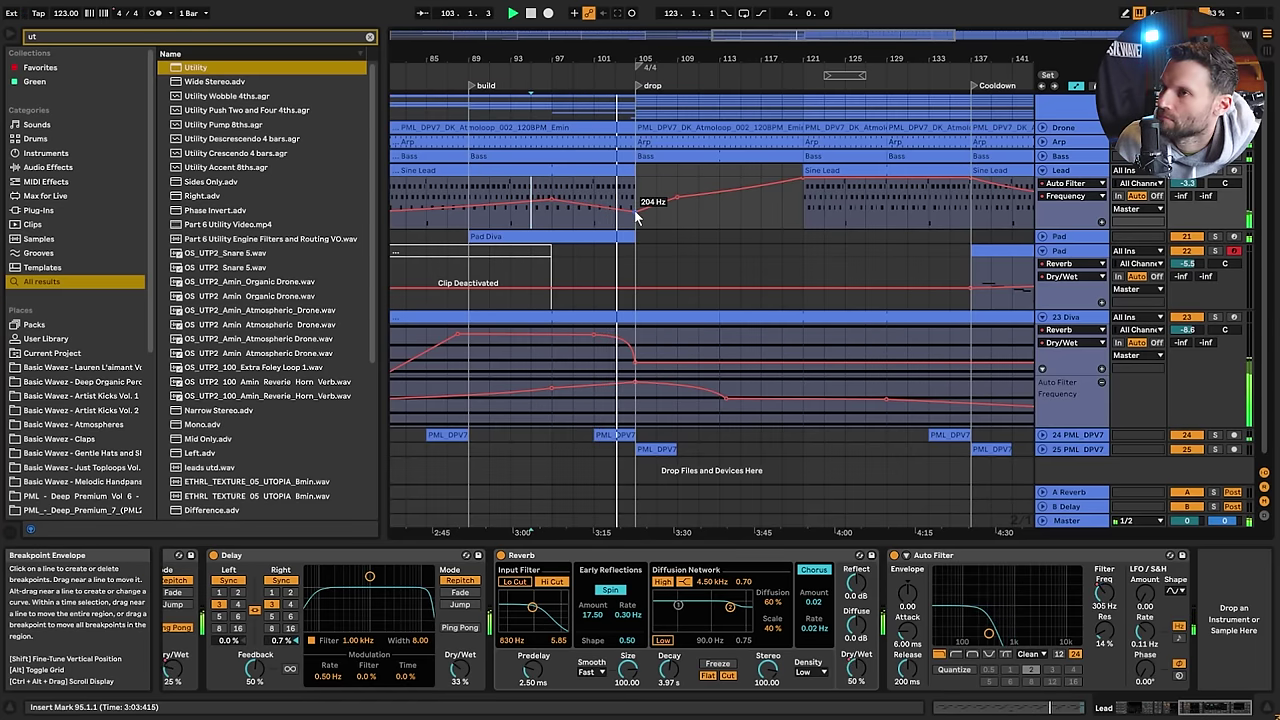
{"action": "left_click_drag", "start_coordinate": [636, 212], "coordinate": [636, 206]}
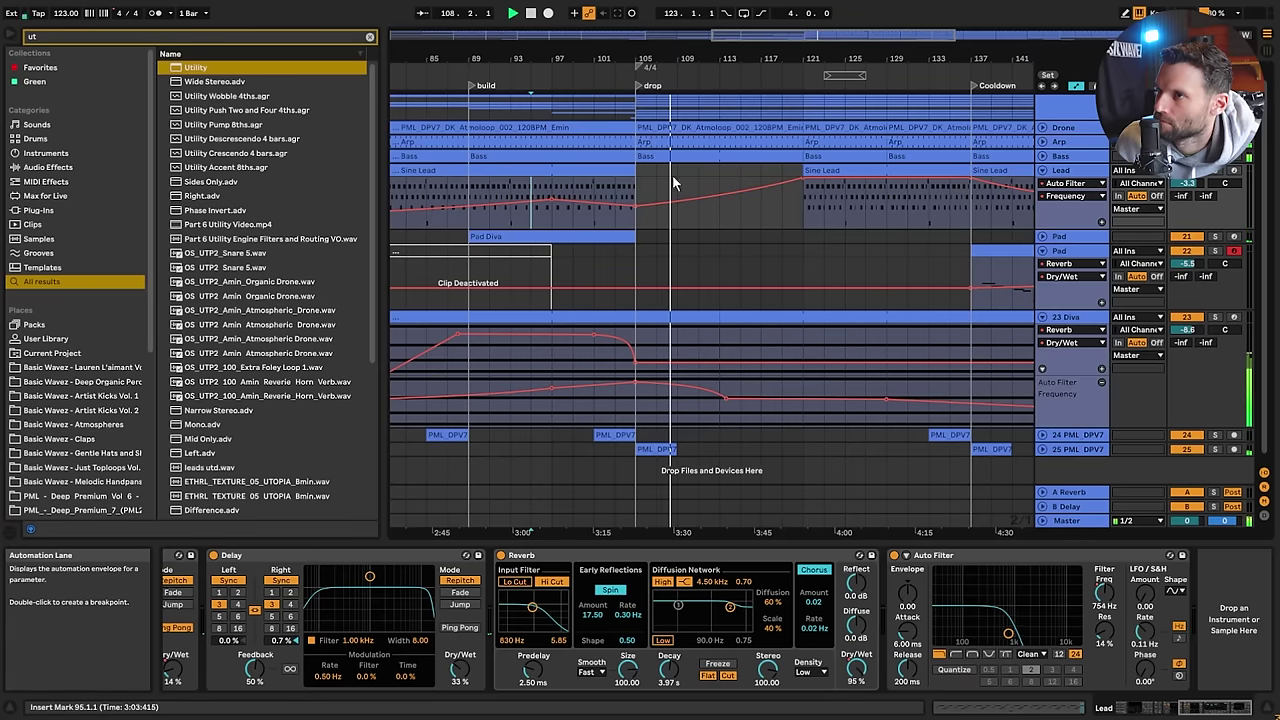
Extend the Sine Lead clip back to start at bar 113, lower the Auto Filter Frequency point there, and play from bar 121
{"action": "left_click_drag", "start_coordinate": [806, 215], "coordinate": [720, 209]}
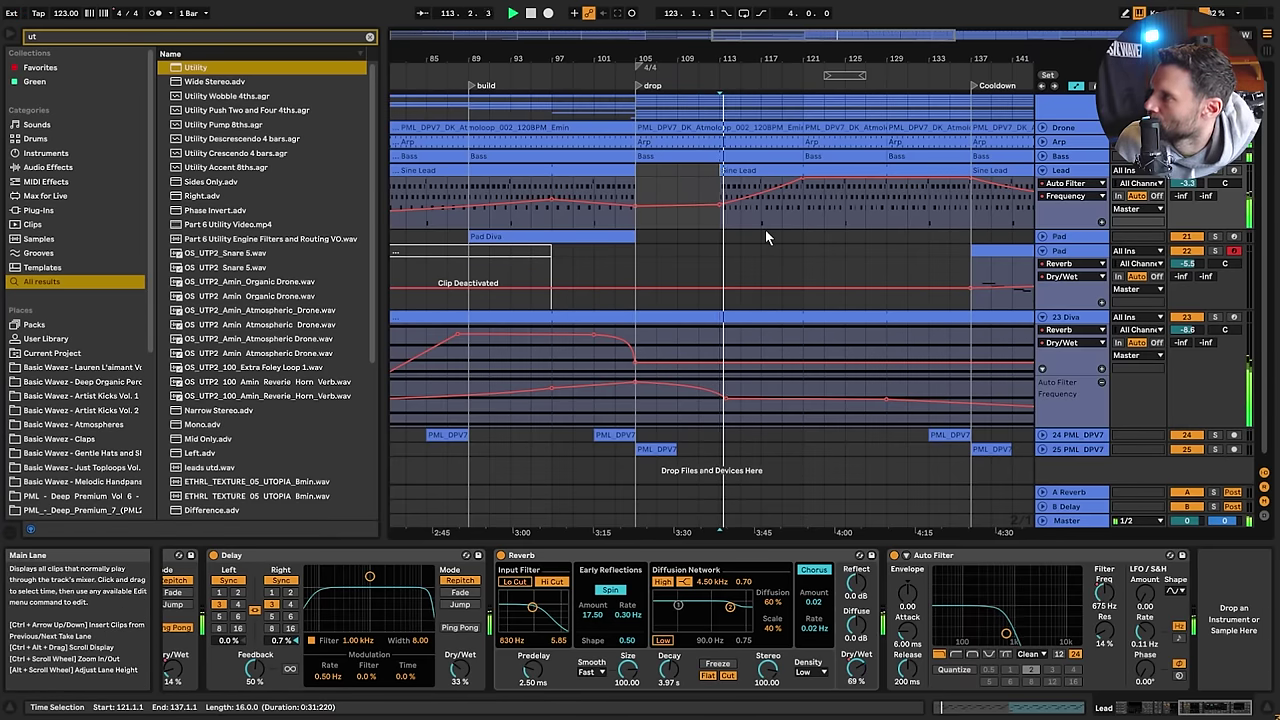
{"action": "left_click_drag", "start_coordinate": [720, 205], "coordinate": [720, 212]}
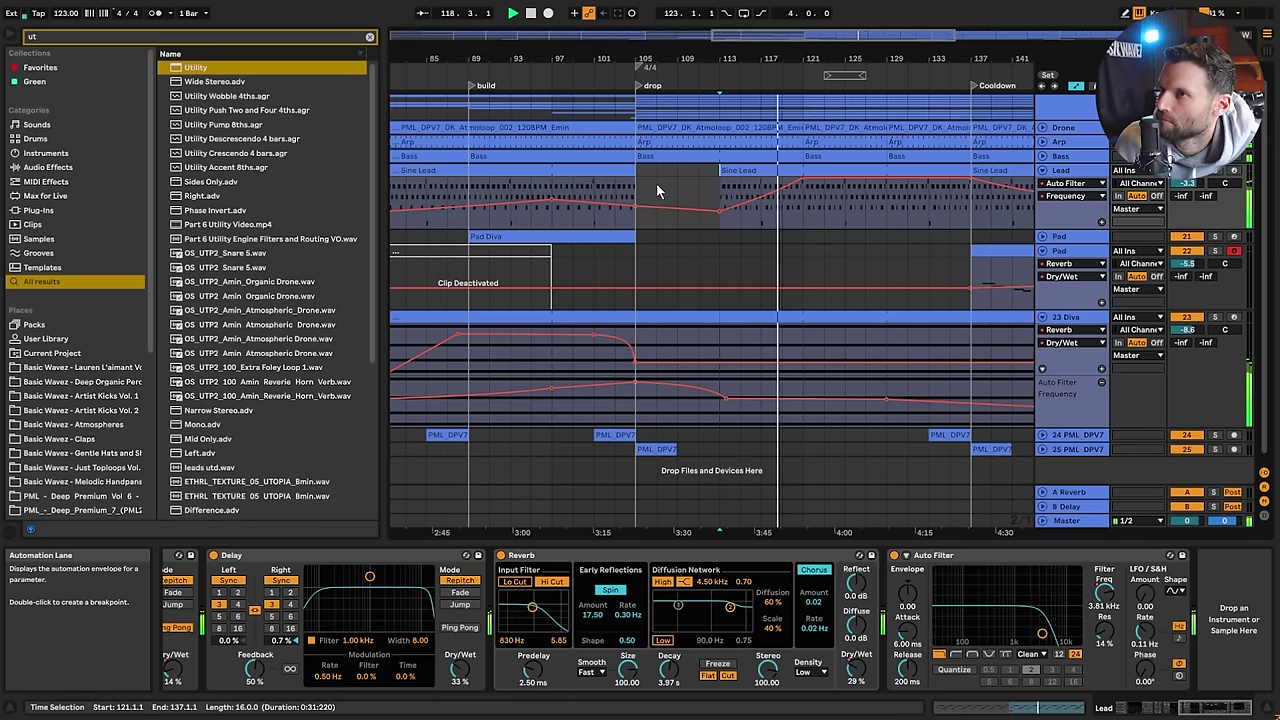
{"action": "left_click", "coordinate": [799, 205]}
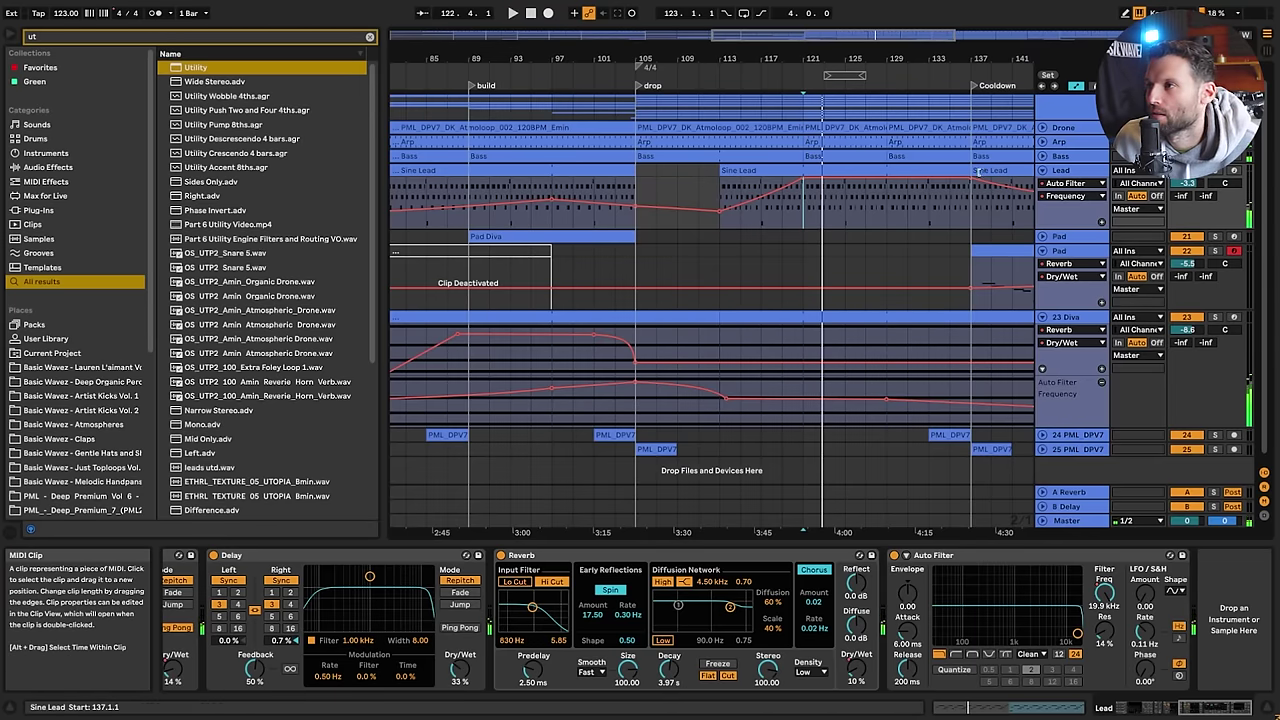
Extend the Cooldown's Sine Lead clip back to bar 113, play from there, and level the filter automation between bars 105 and 113
{"action": "left_click", "coordinate": [977, 172]}
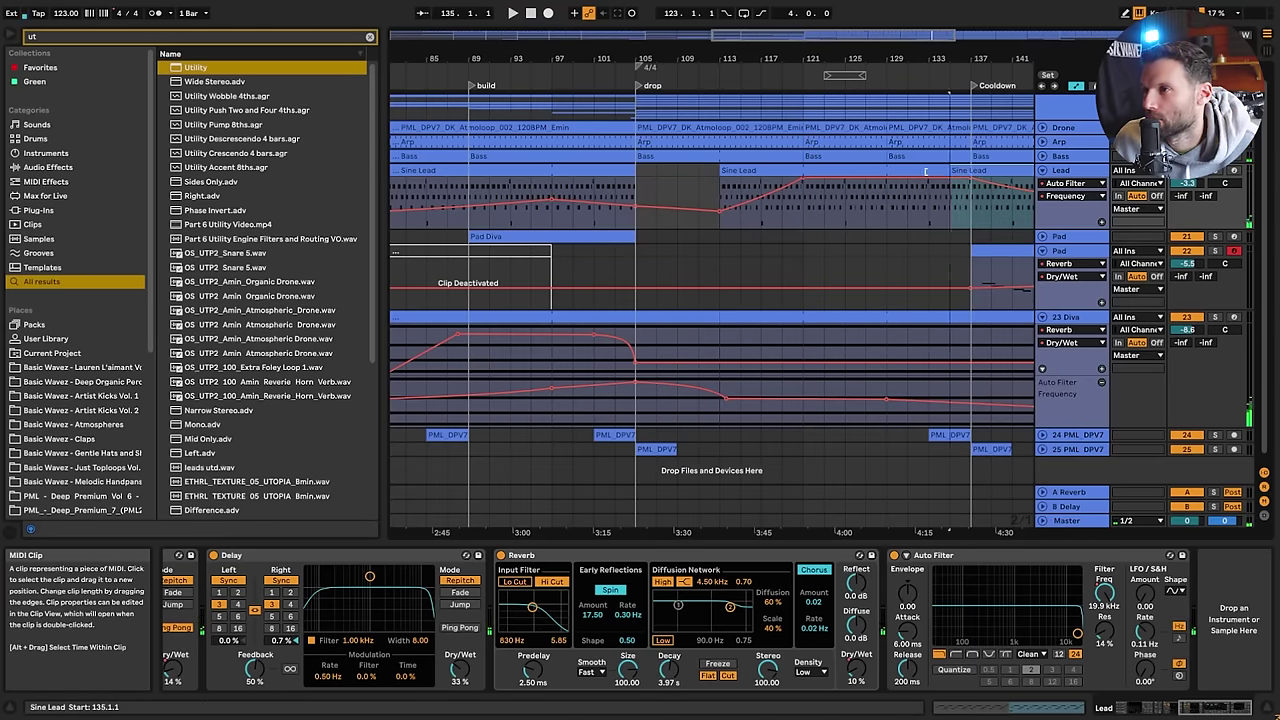
{"action": "left_click_drag", "start_coordinate": [925, 172], "coordinate": [750, 185]}
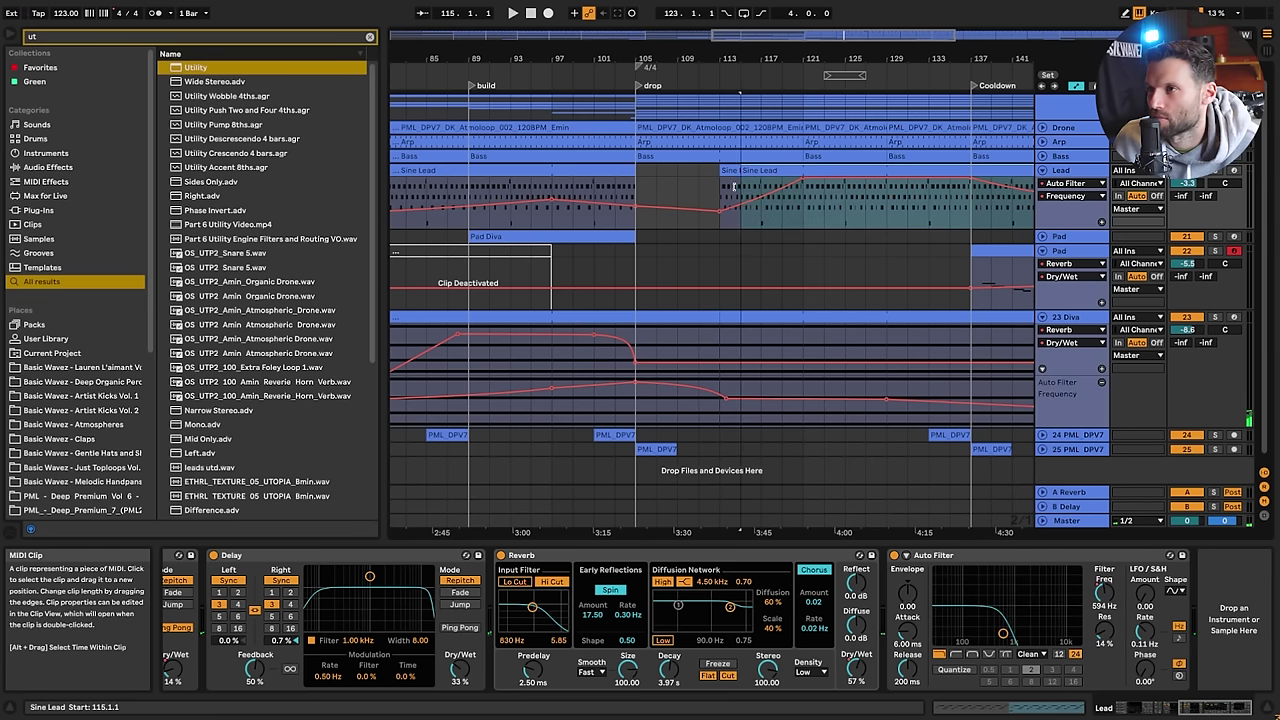
{"action": "key", "text": "space"}
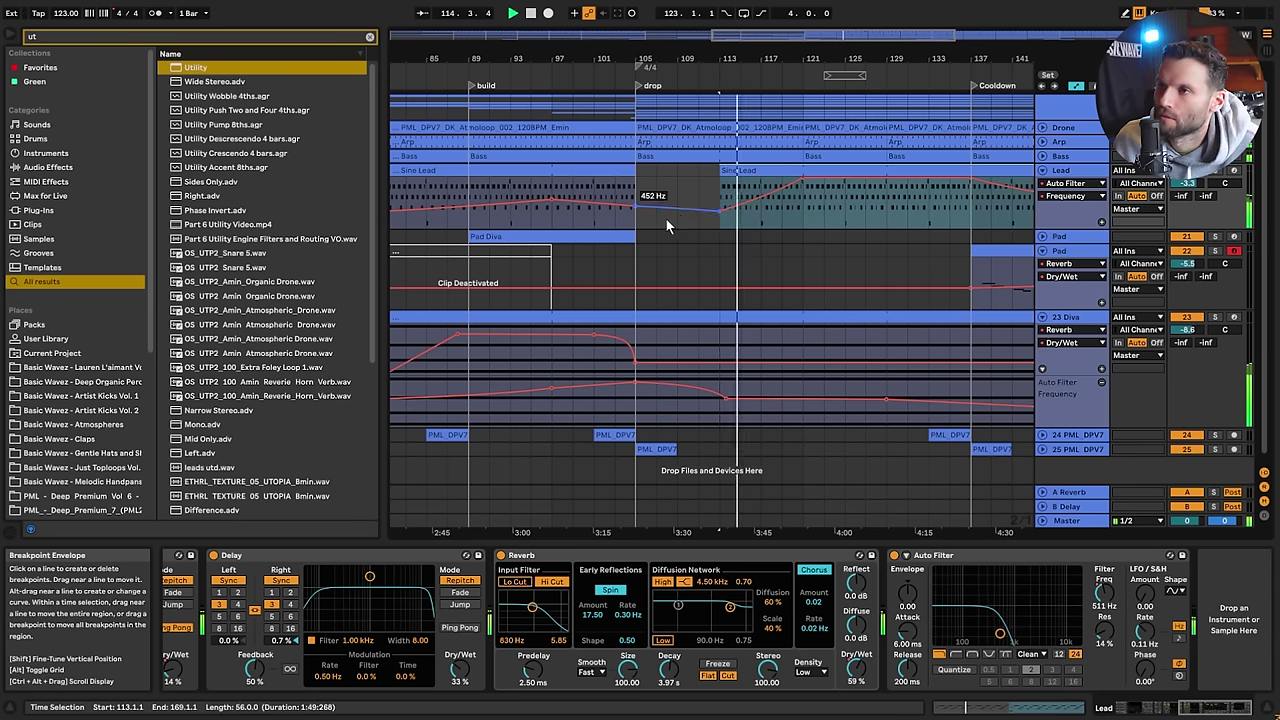
{"action": "key", "text": "space"}
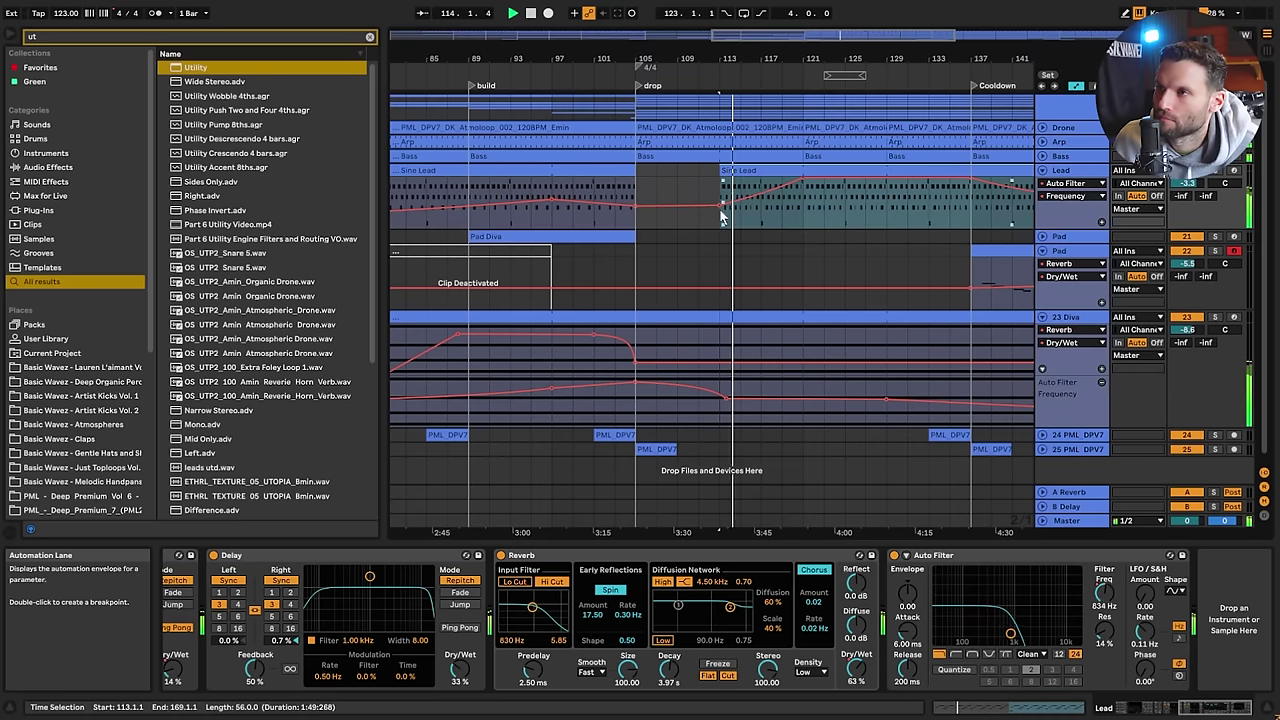
Stop playback and split the Sine Lead clip at bar 89, where the build begins
{"action": "key", "text": "space"}
{"action": "left_click", "coordinate": [585, 172]}
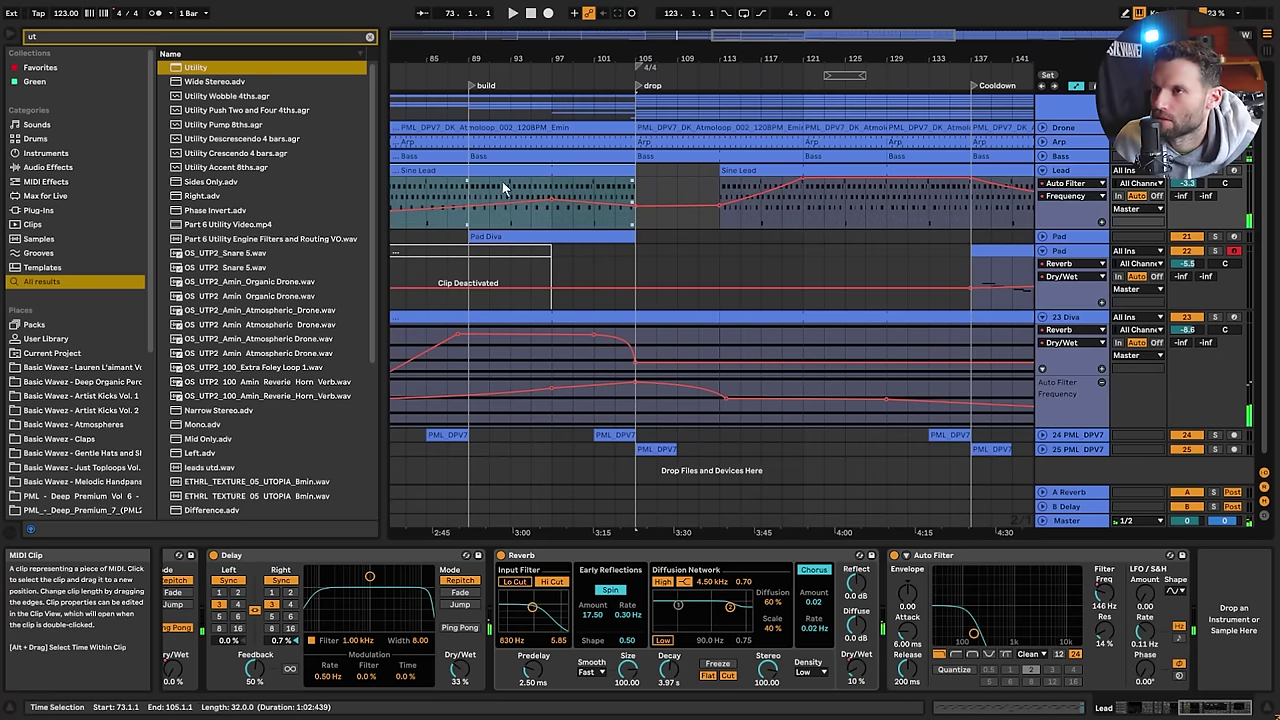
{"action": "left_click", "coordinate": [468, 182]}
{"action": "key", "text": "ctrl+e"}
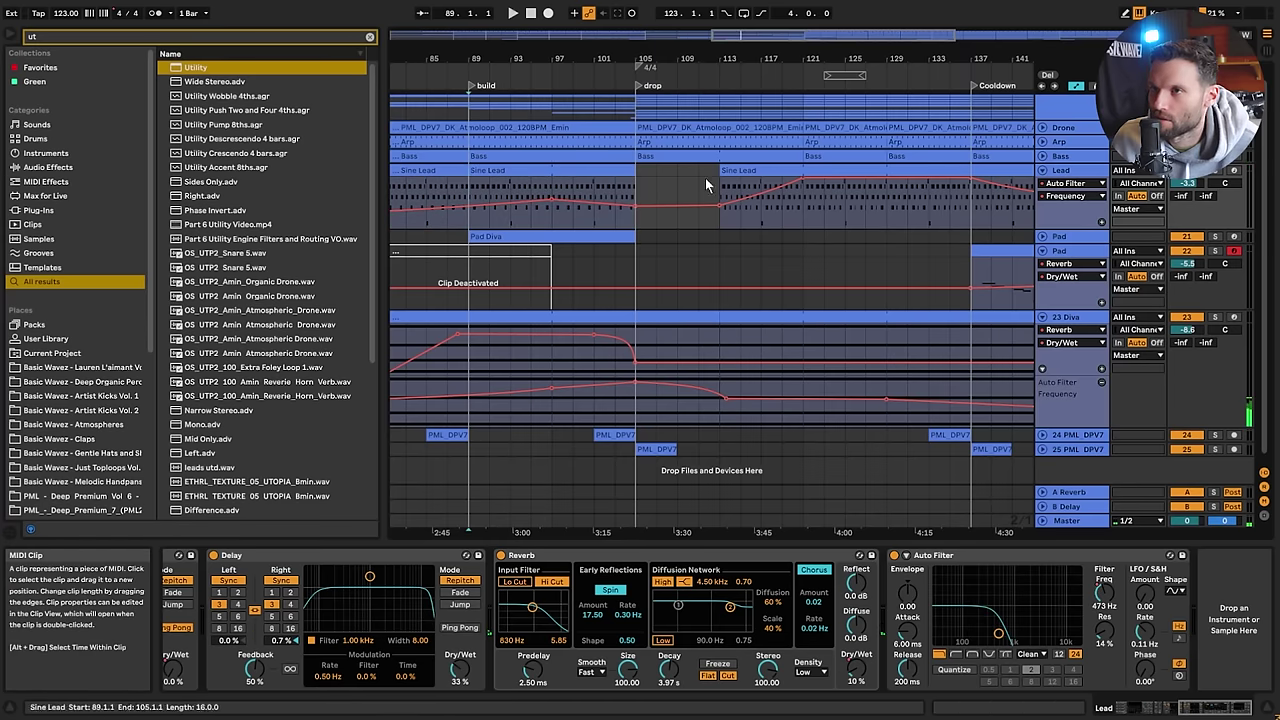
Copy the build's Sine Lead clip to bar 113 in the drop and extend the copy to bar 169
{"action": "left_click_drag", "start_coordinate": [512, 172], "coordinate": [763, 199]}
{"action": "left_click_drag", "start_coordinate": [885, 171], "coordinate": [970, 171]}
{"action": "left_click_drag", "start_coordinate": [868, 36], "coordinate": [878, 6]}
{"action": "left_click_drag", "start_coordinate": [773, 171], "coordinate": [927, 178]}
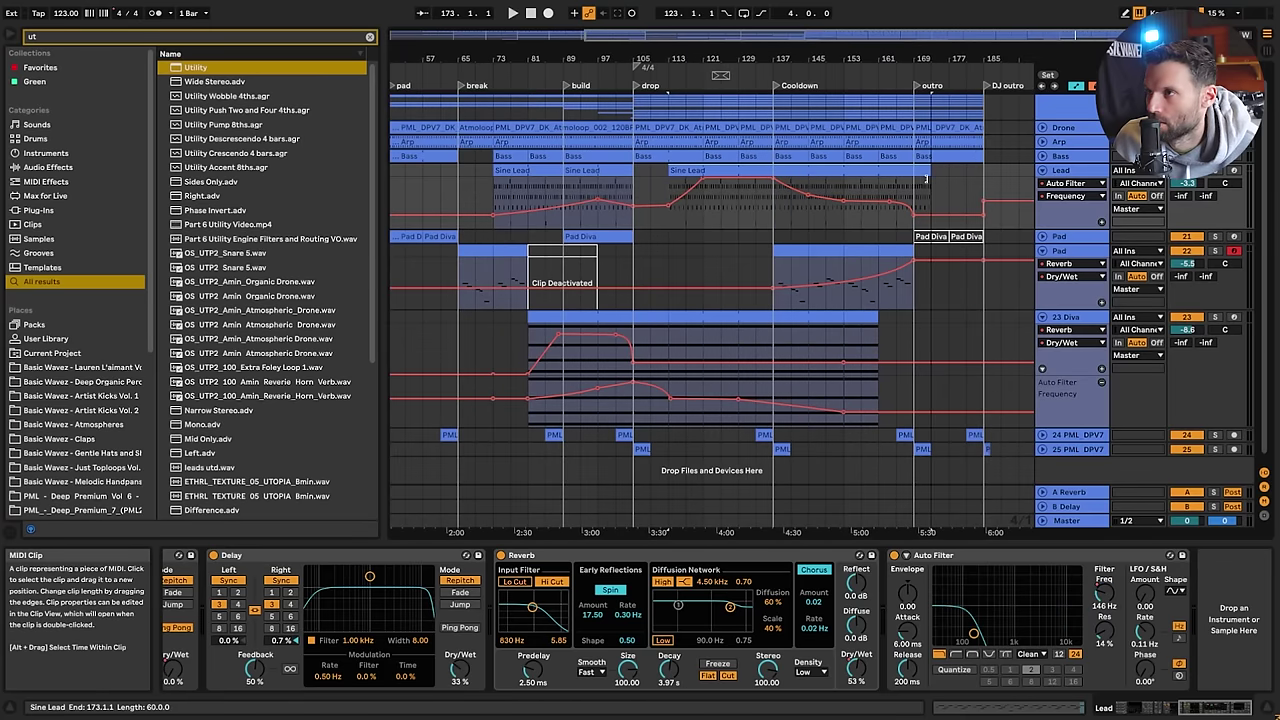
Play the arrangement from the break at bar 65 to check the lead transitions
{"action": "left_click", "coordinate": [452, 185]}
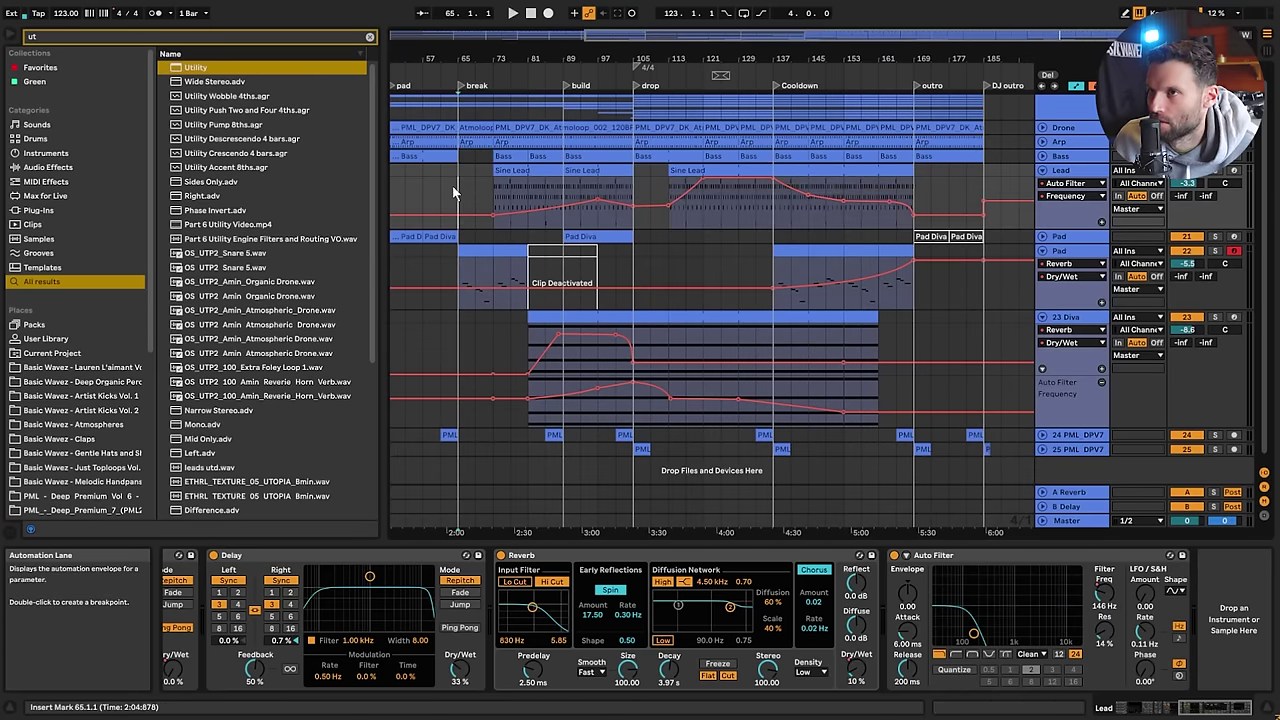
{"action": "key", "text": "space"}
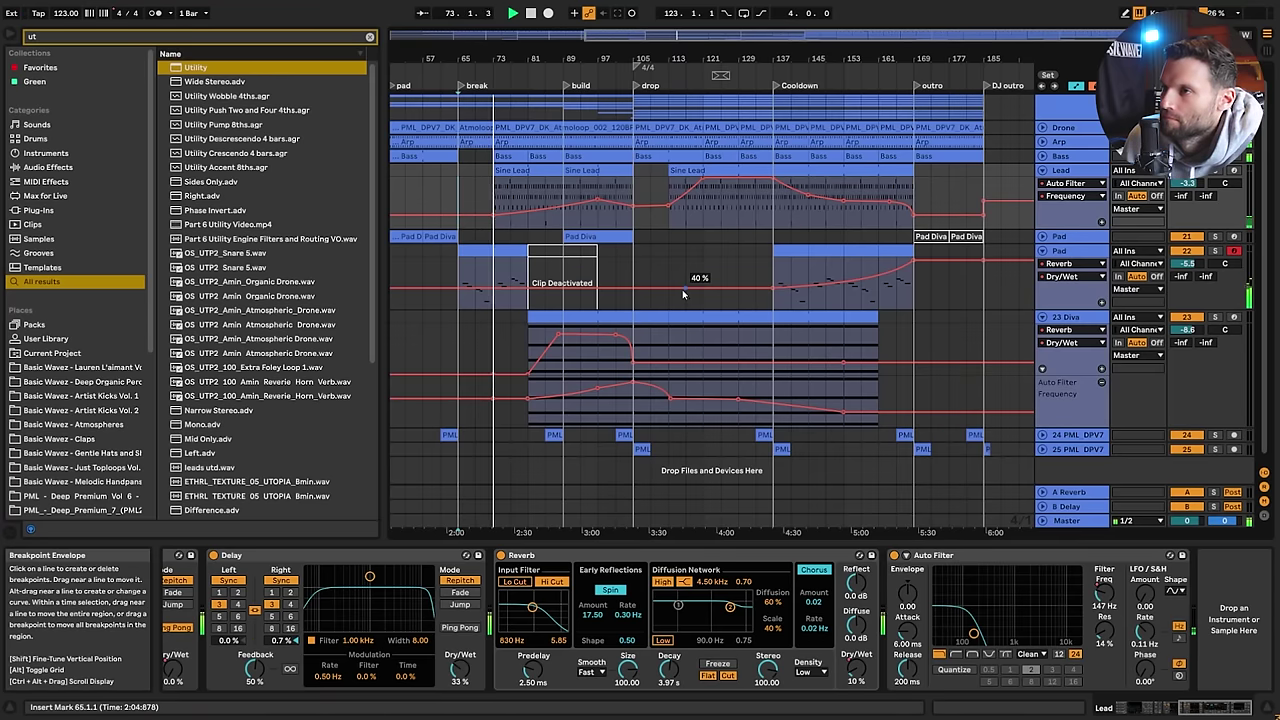
{"action": "scroll", "coordinate": [844, 332], "scroll_direction": "down", "scroll_amount": 1}
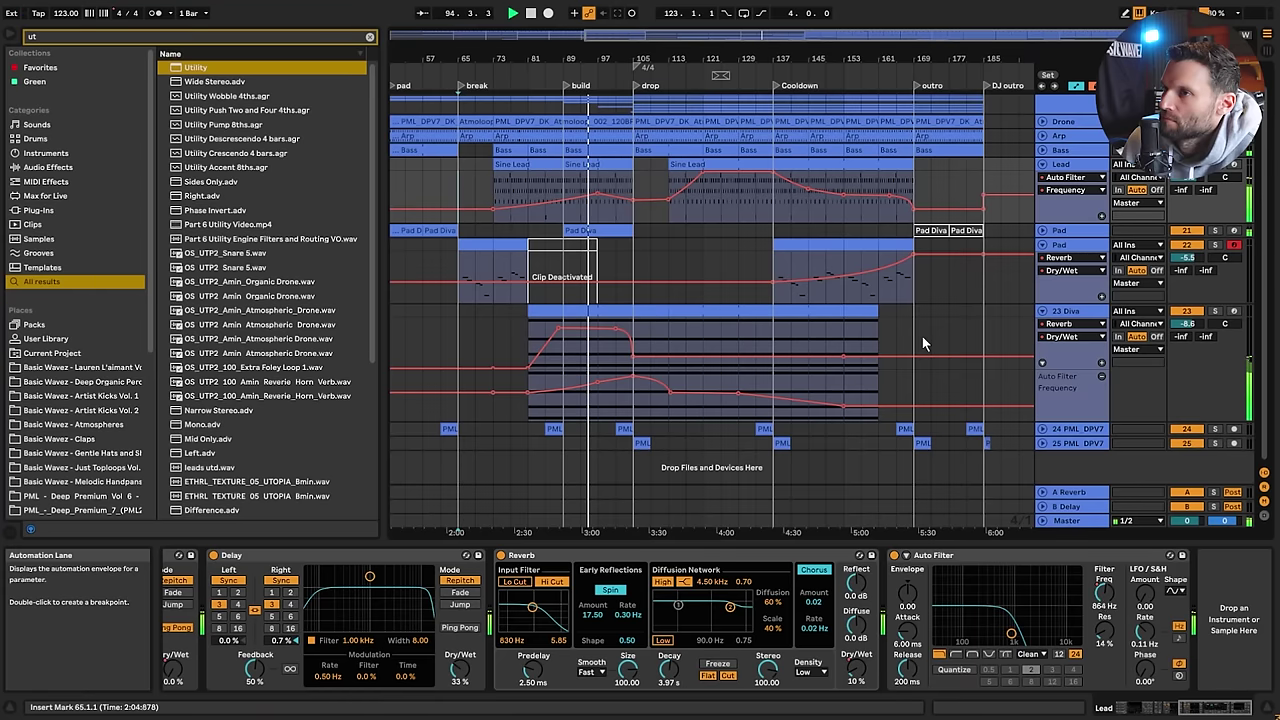
Unfold the first Pad track and extend the build's Pad Diva clip to bar 137
{"action": "left_click", "coordinate": [1043, 231]}
{"action": "left_click", "coordinate": [629, 230]}
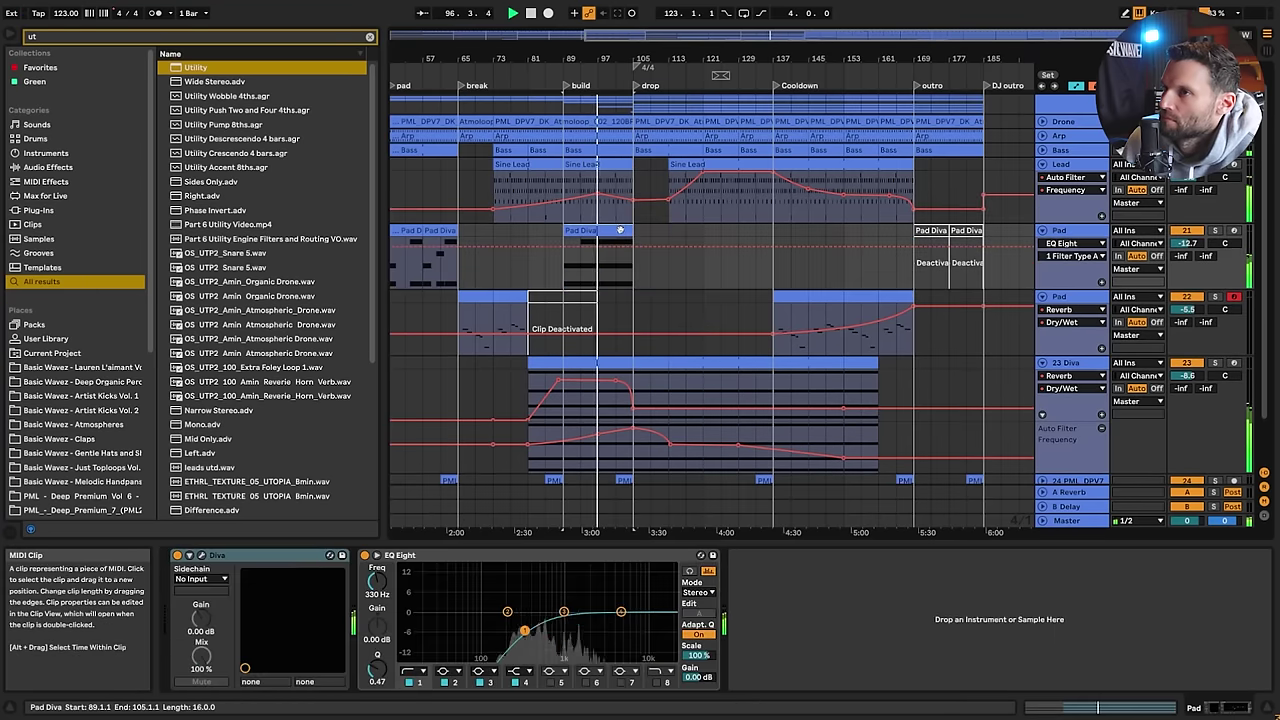
{"action": "left_click_drag", "start_coordinate": [629, 230], "coordinate": [773, 230]}
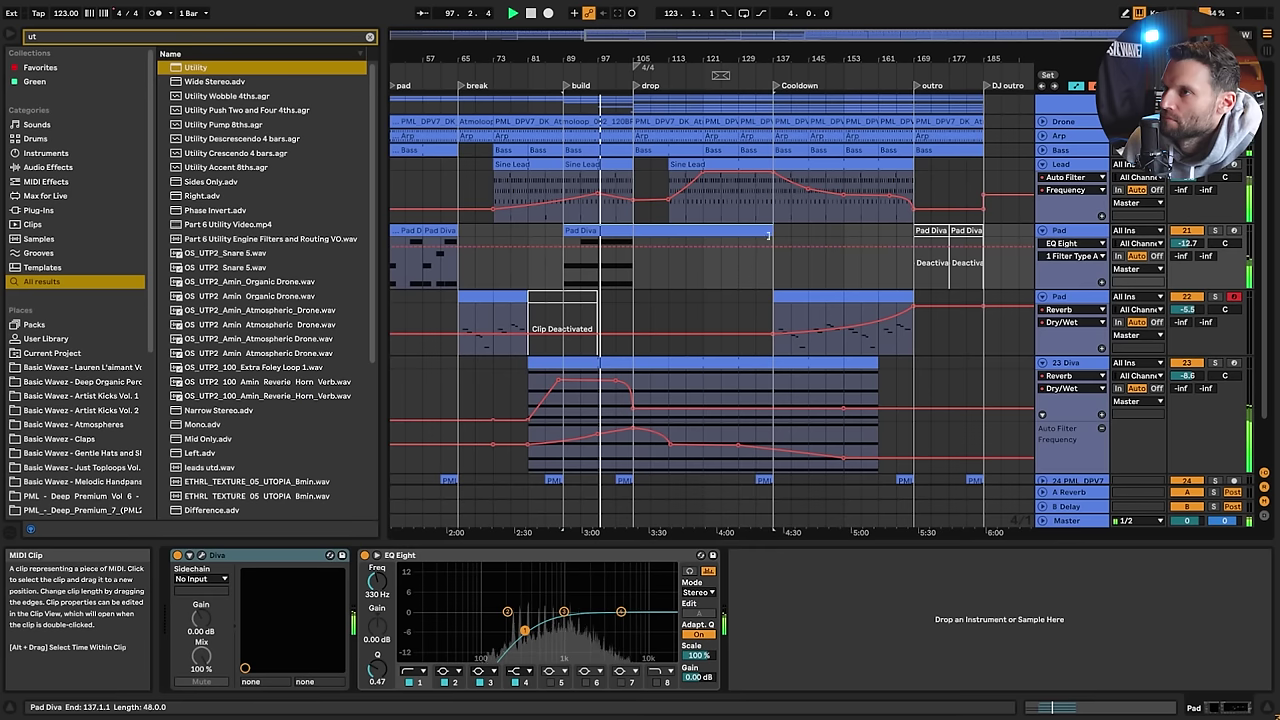
Lengthen the sustained notes in the extended Pad Diva clip so they fill it to its end
{"action": "double_click", "coordinate": [688, 228]}
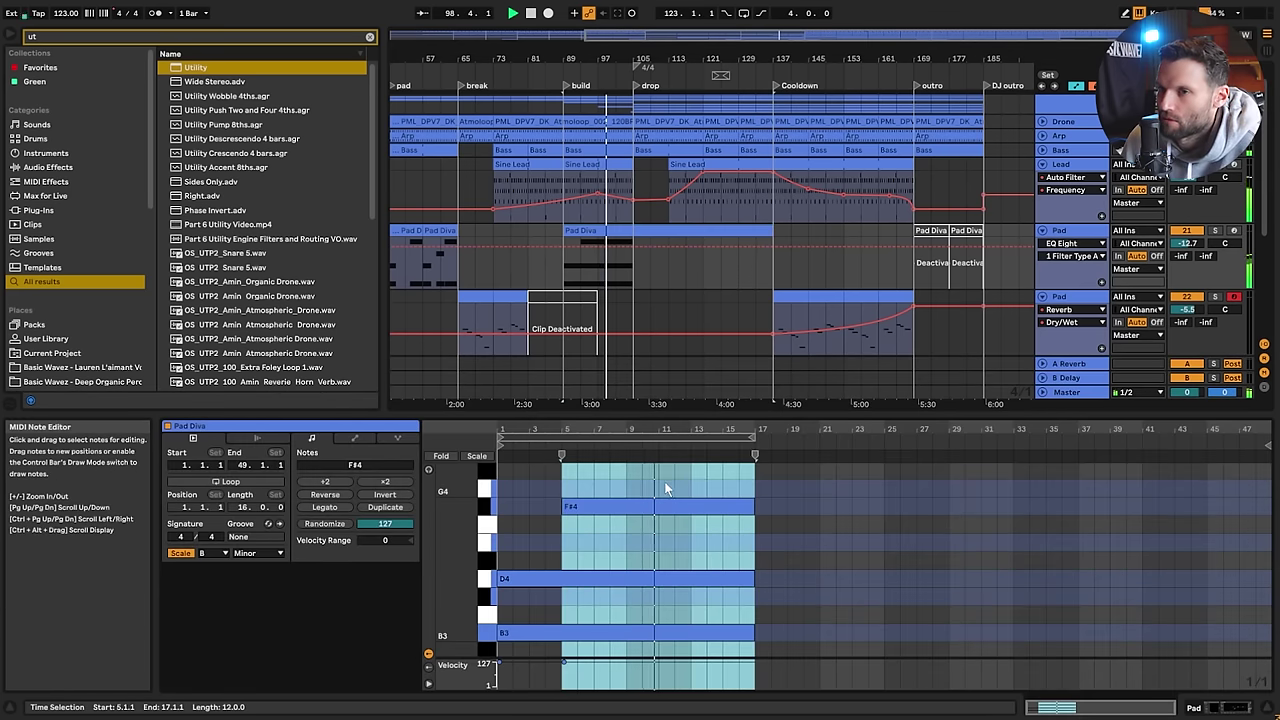
{"action": "key", "text": "ctrl+a"}
{"action": "left_click_drag", "start_coordinate": [755, 632], "coordinate": [1271, 630]}
{"action": "left_click", "coordinate": [1075, 215]}
{"action": "left_click", "coordinate": [1073, 232]}
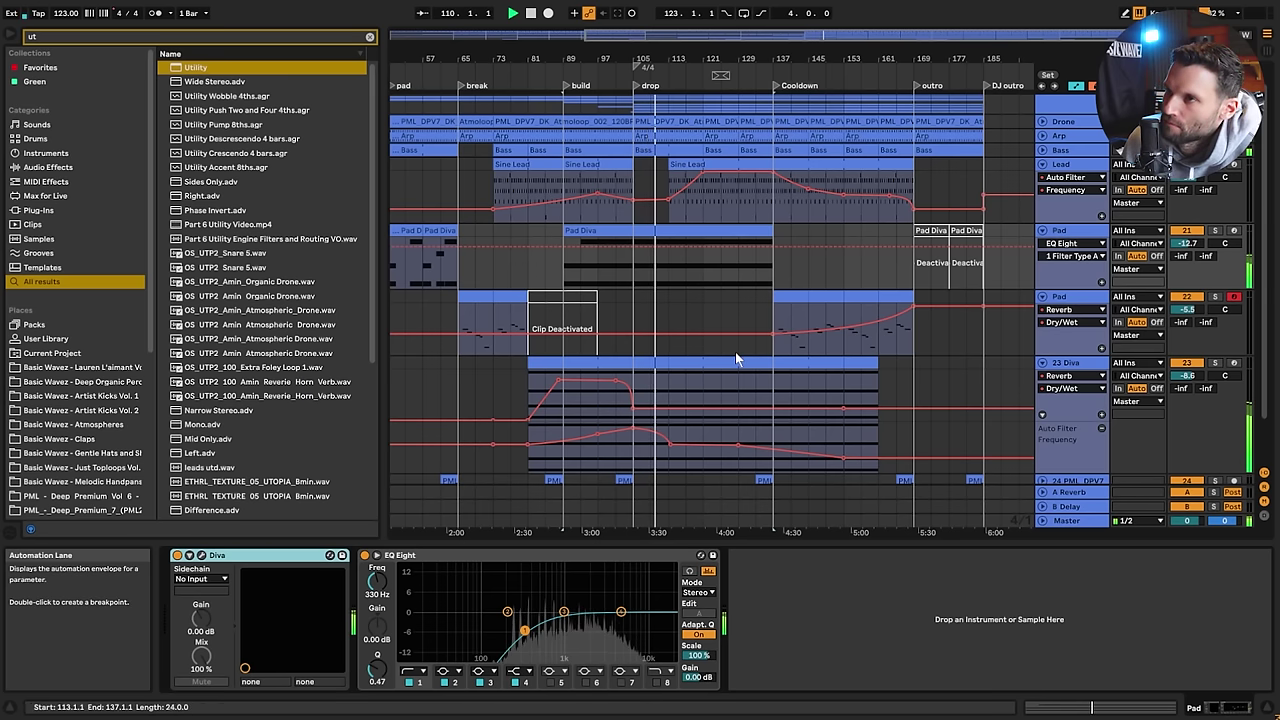
Shorten the Pad Diva clip to end at bar 121 and fold the second Pad track
{"action": "left_click_drag", "start_coordinate": [769, 233], "coordinate": [703, 235]}
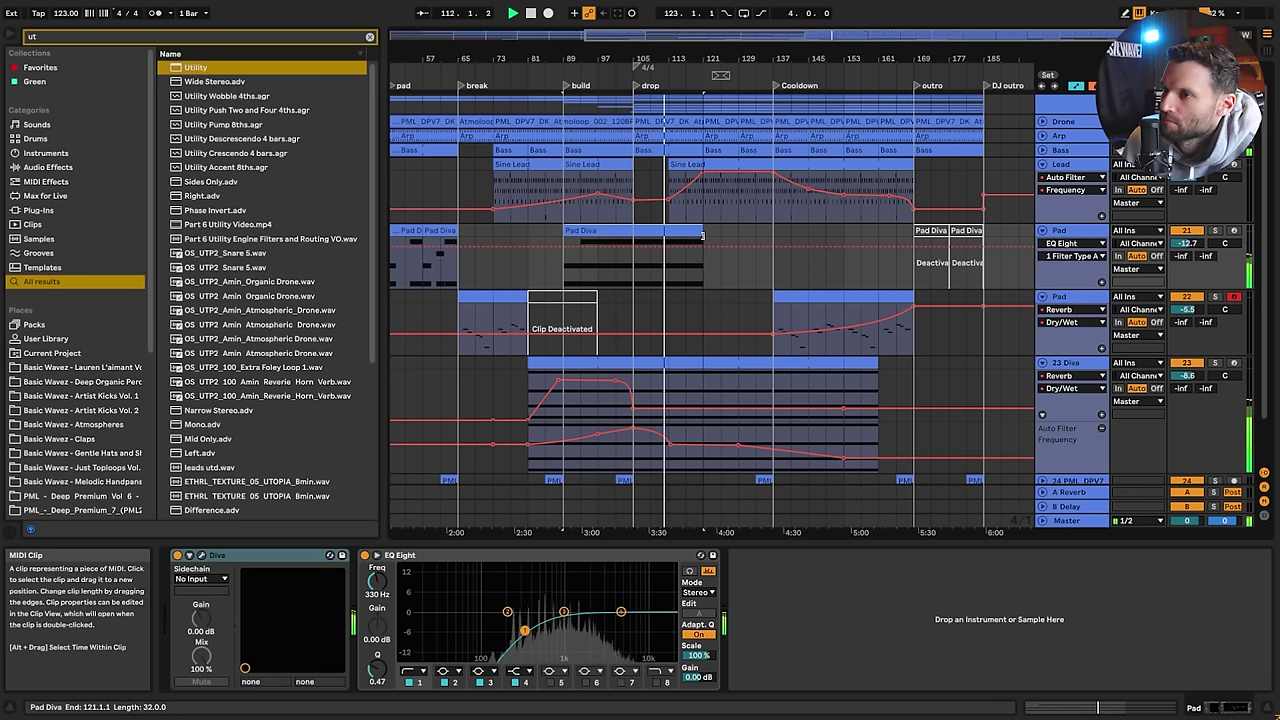
{"action": "left_click", "coordinate": [655, 432]}
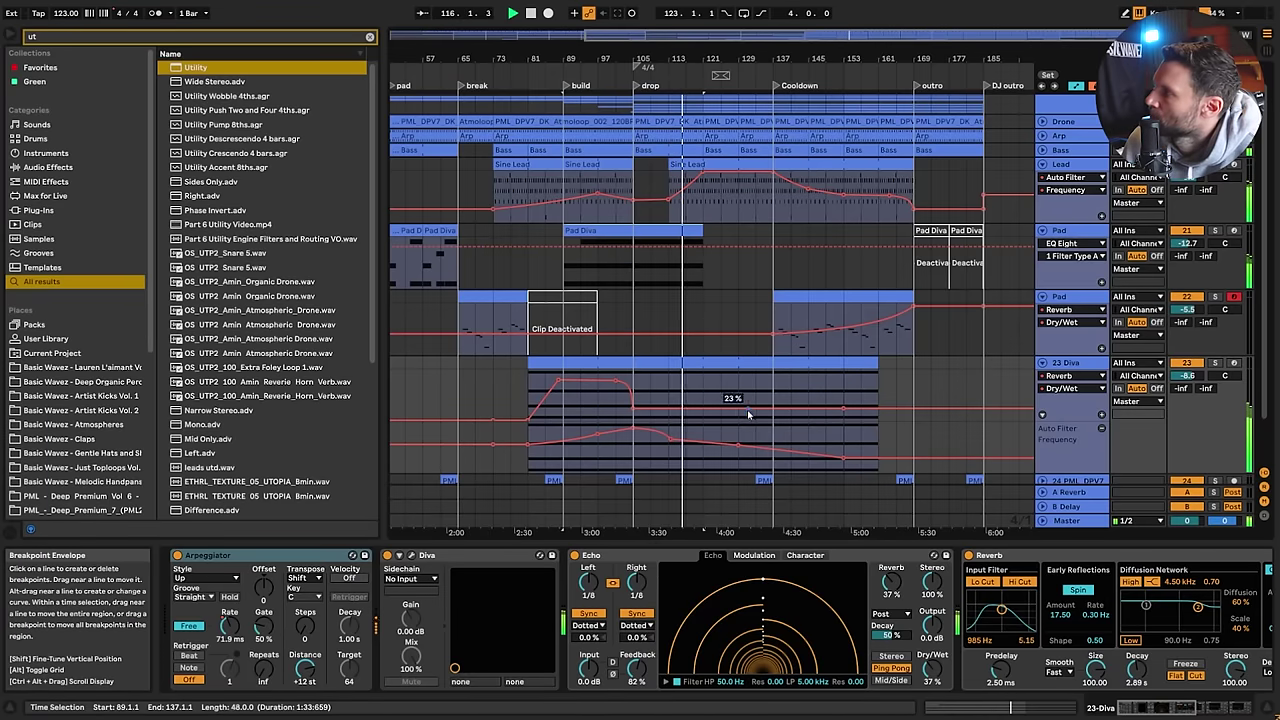
{"action": "scroll", "coordinate": [896, 360], "scroll_direction": "down", "scroll_amount": 1}
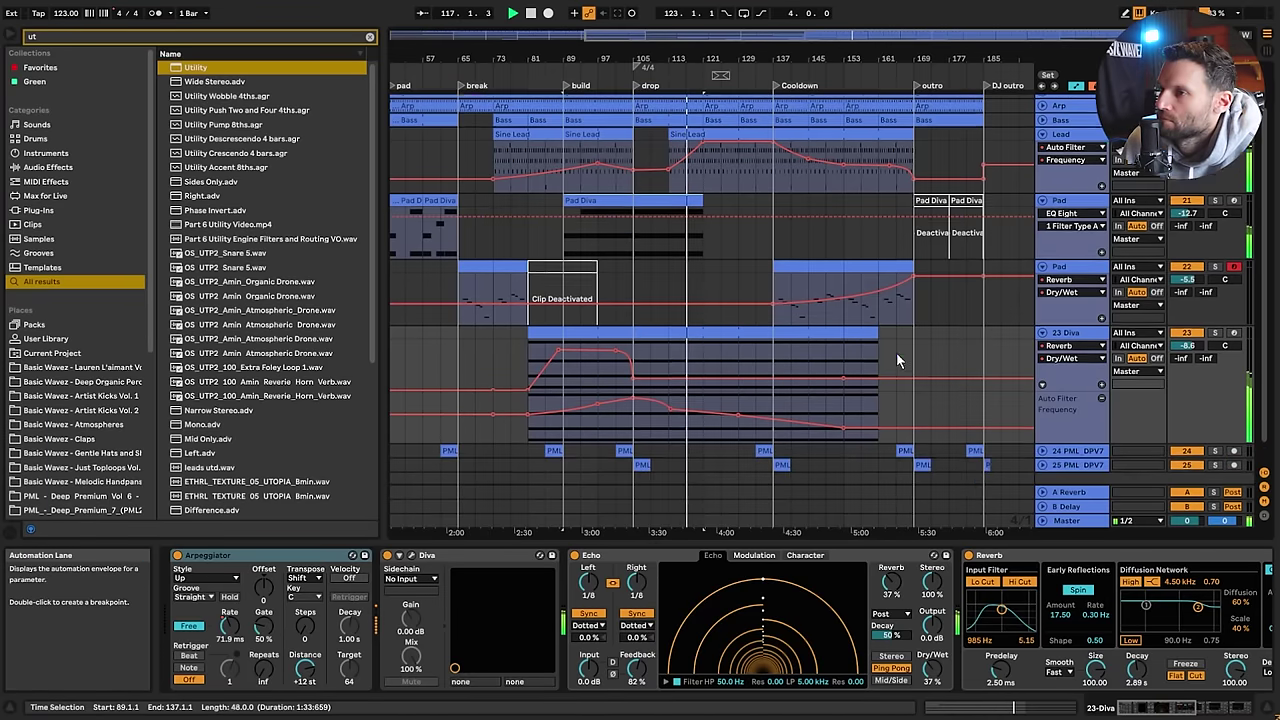
{"action": "scroll", "coordinate": [897, 351], "scroll_direction": "up", "scroll_amount": 1}
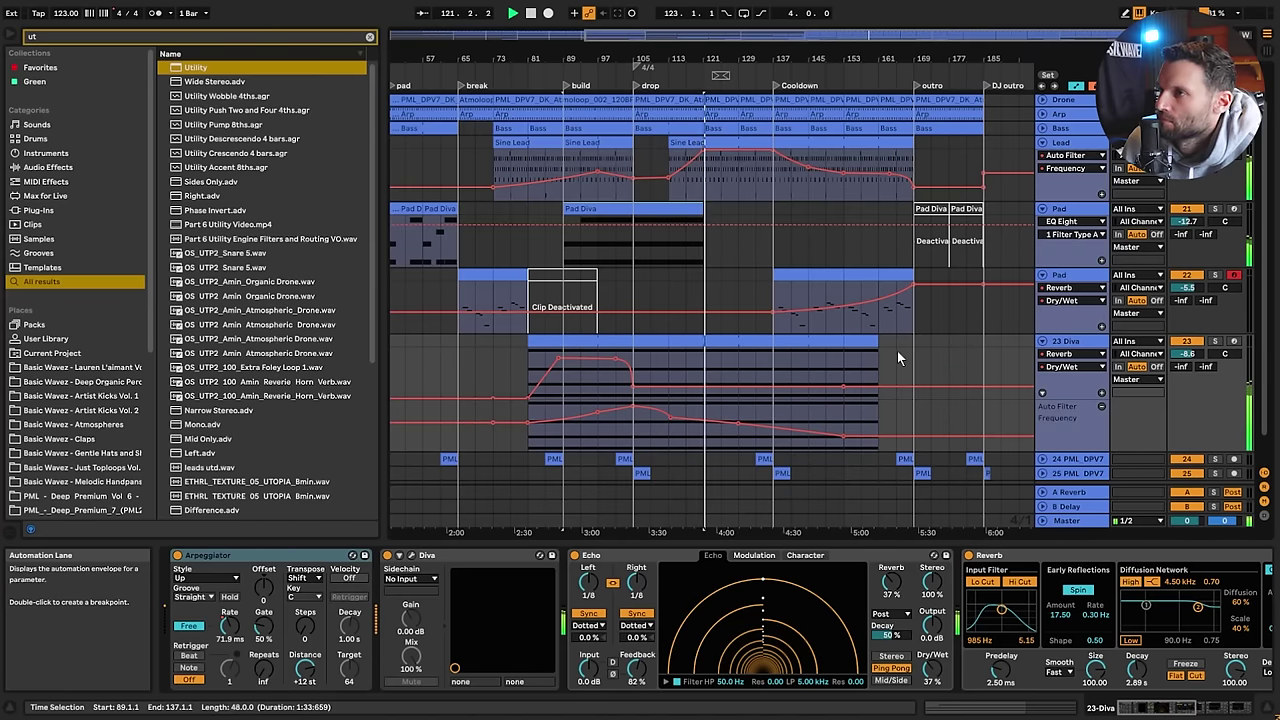
{"action": "left_click", "coordinate": [1043, 275]}
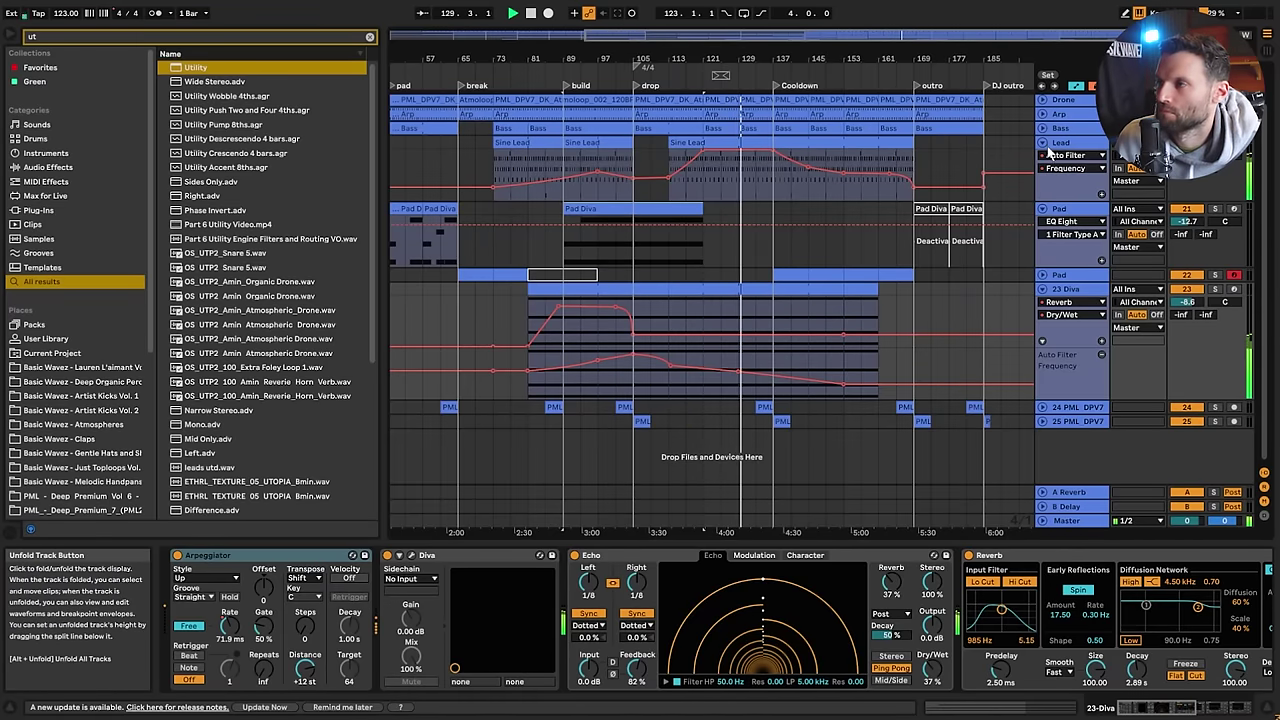
Open the drop's Sine Lead clip and try adding a B3 note at bar 6
{"action": "left_click", "coordinate": [763, 146]}
{"action": "double_click", "coordinate": [763, 146]}
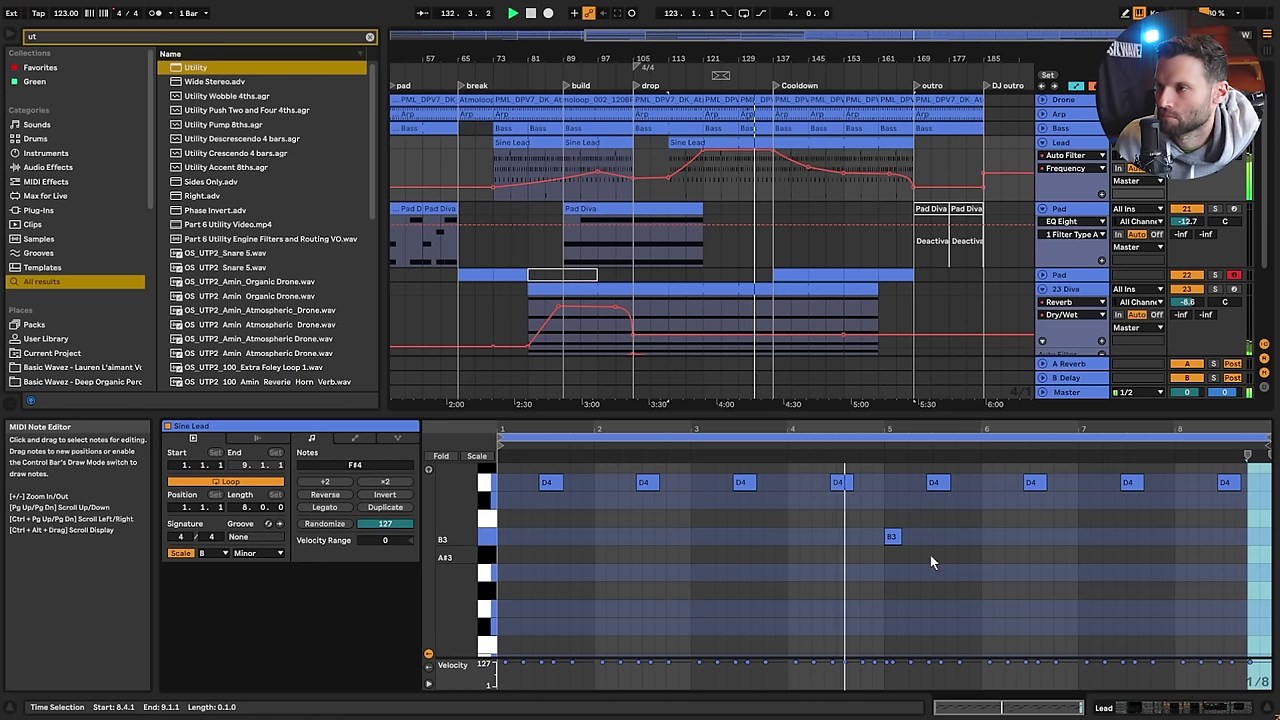
{"action": "double_click", "coordinate": [988, 540]}
{"action": "double_click", "coordinate": [988, 540]}
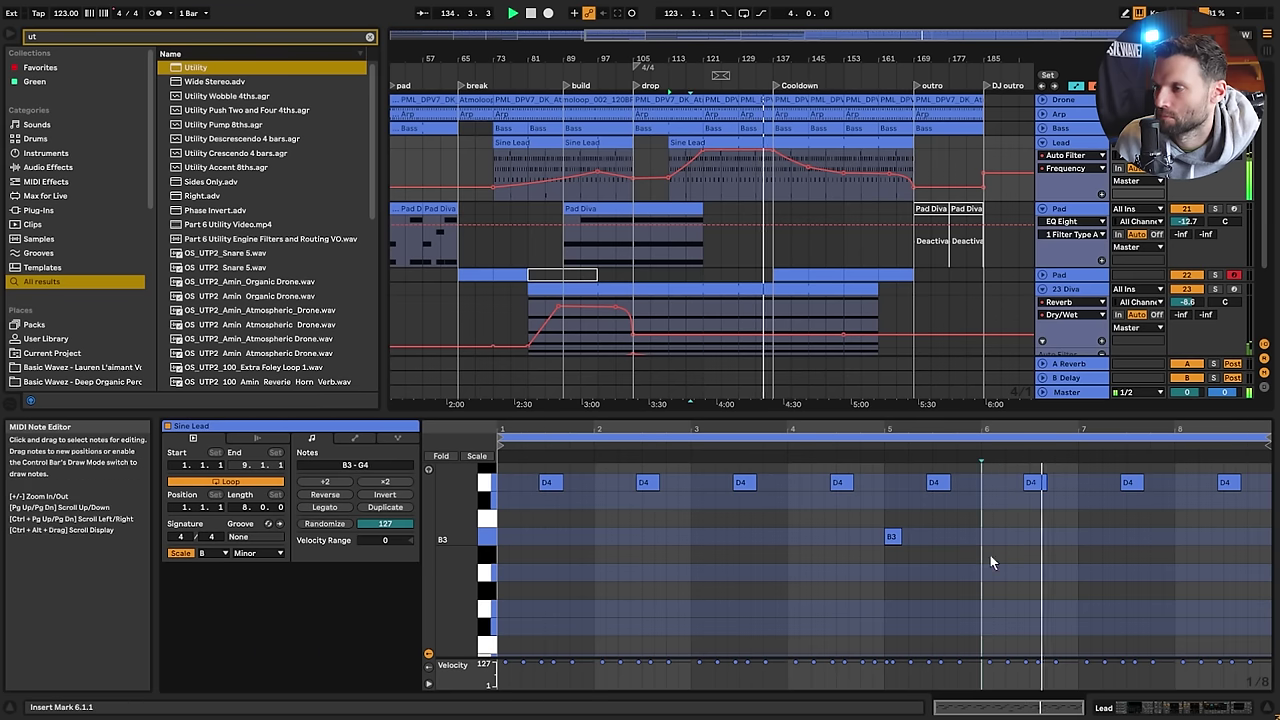
{"action": "key", "text": "space"}
Play the Bass track from bar 33 and unfold it to show its automation lanes and device chain
{"action": "left_click", "coordinate": [551, 252]}
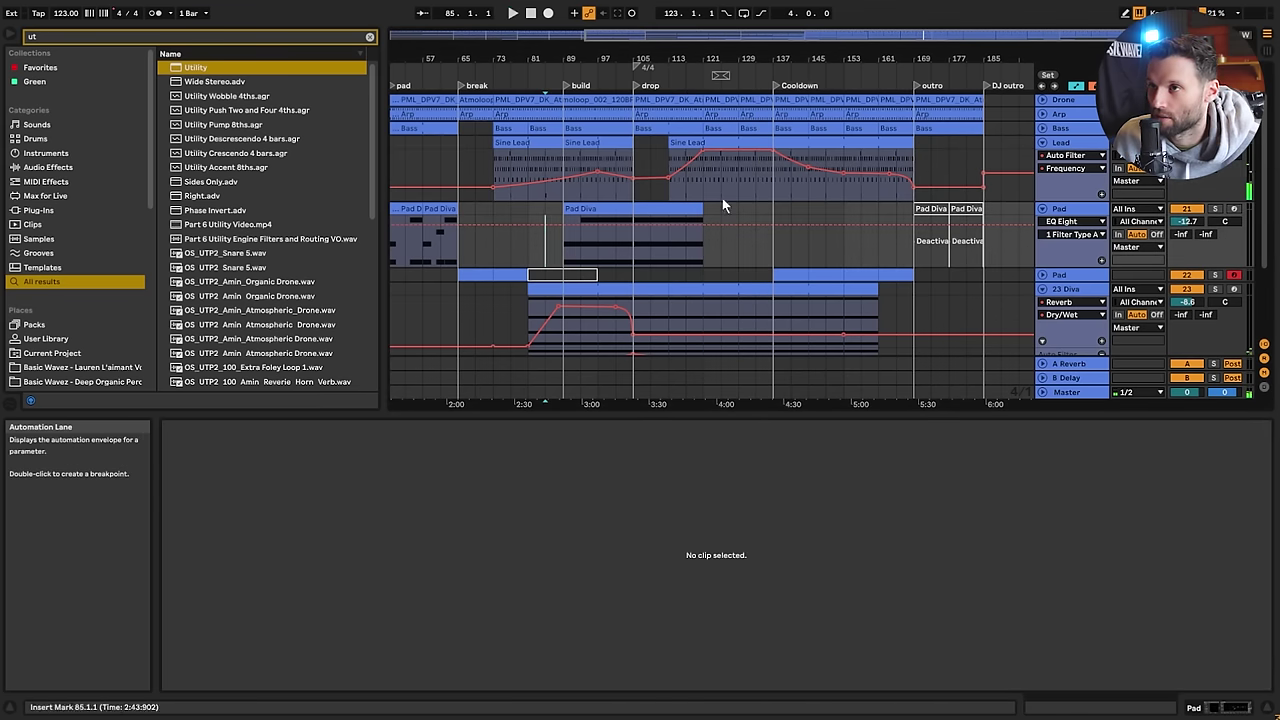
{"action": "double_click", "coordinate": [573, 40]}
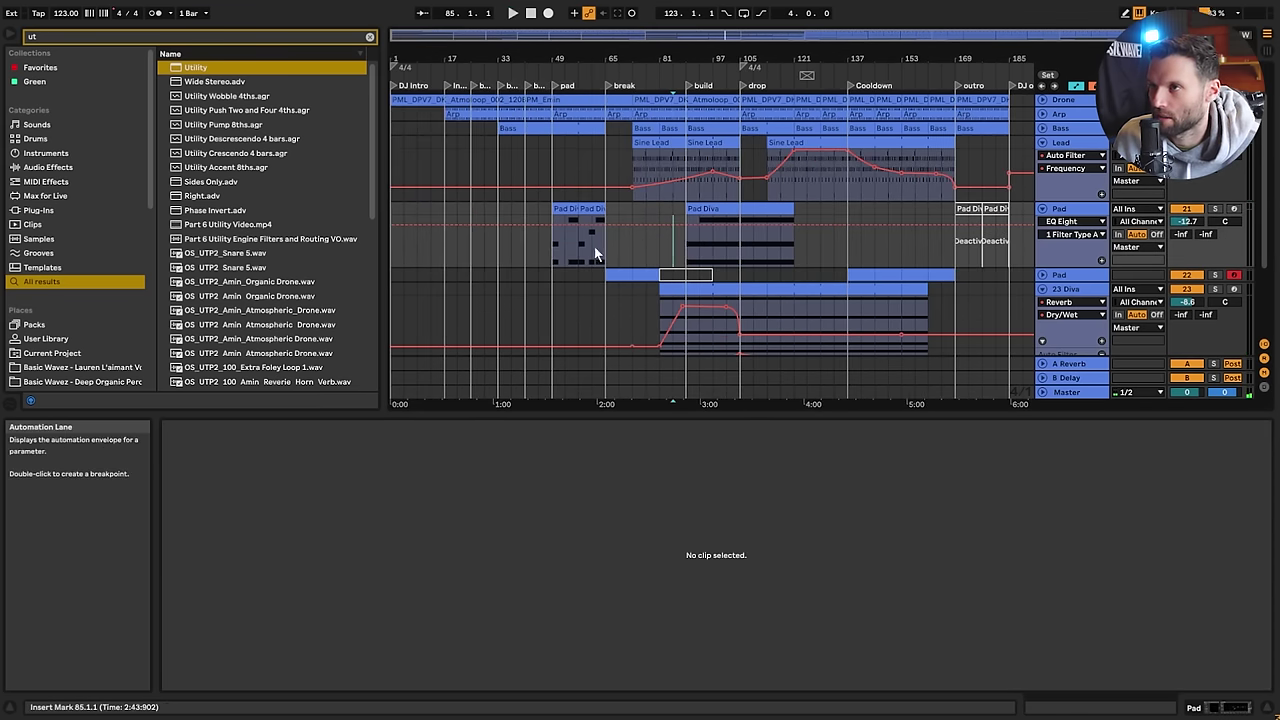
{"action": "left_click_drag", "start_coordinate": [498, 38], "coordinate": [608, 105]}
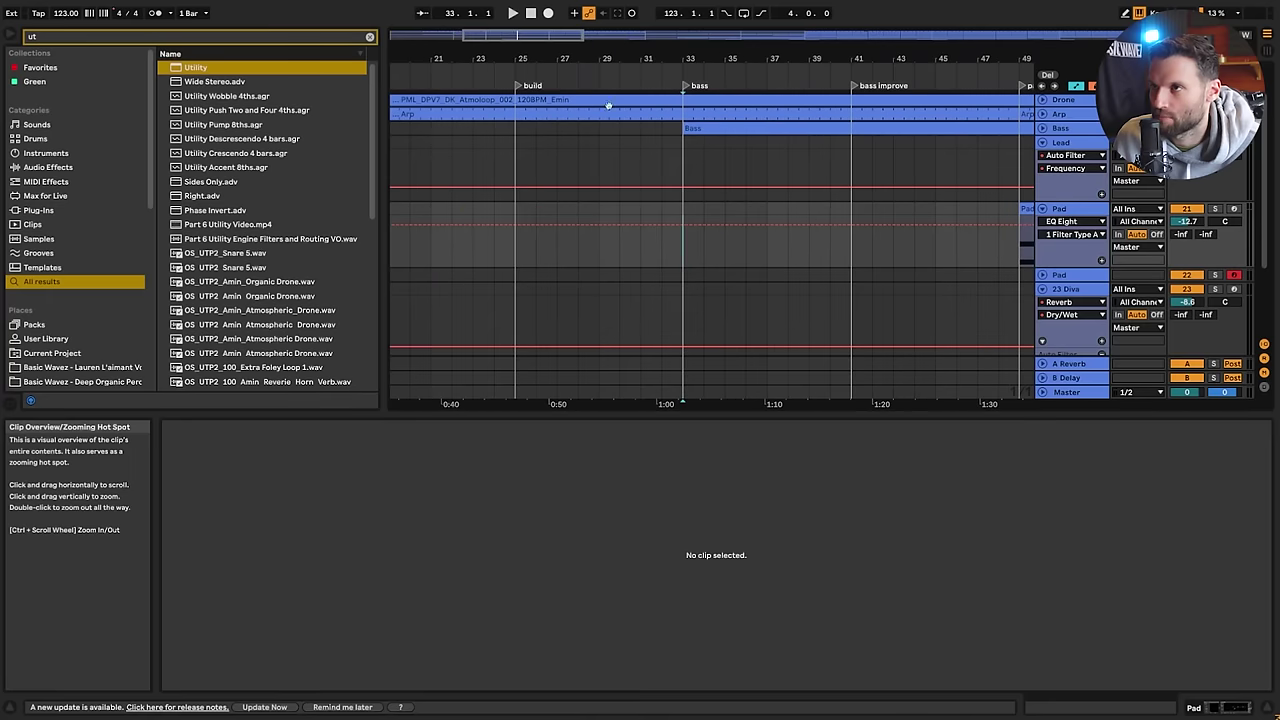
{"action": "left_click", "coordinate": [688, 128]}
{"action": "key", "text": "space"}
{"action": "left_click", "coordinate": [1044, 130]}
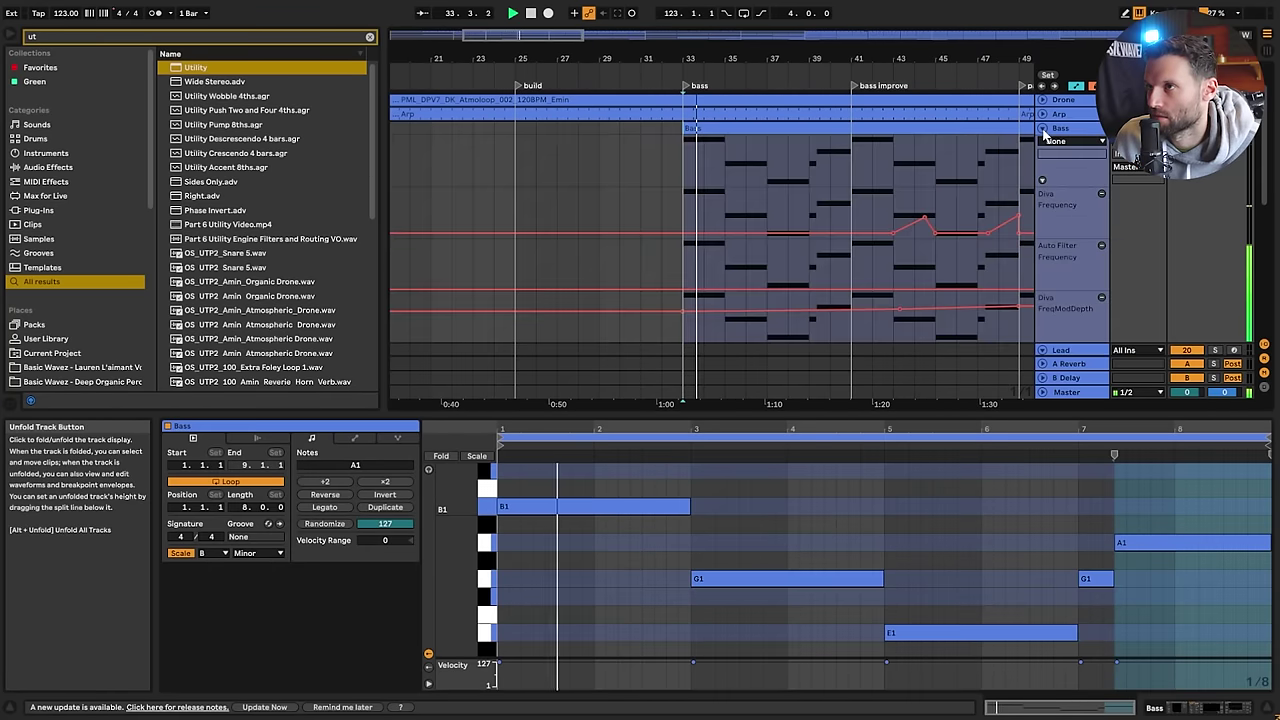
{"action": "left_click", "coordinate": [1066, 125]}
{"action": "key", "text": "space"}
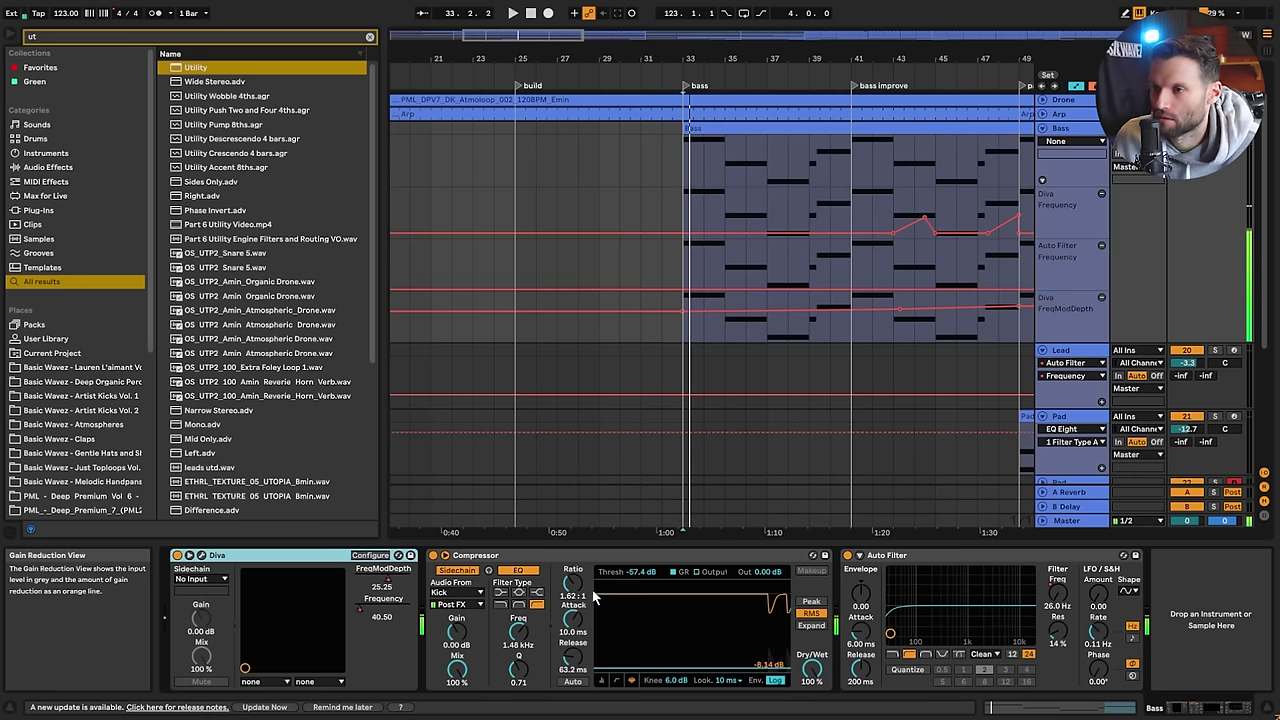
Try higher Env 2 sustain values, 67 and 58.5, in the Bass track's Diva synth, and close the plugin window
{"action": "left_click", "coordinate": [201, 555]}
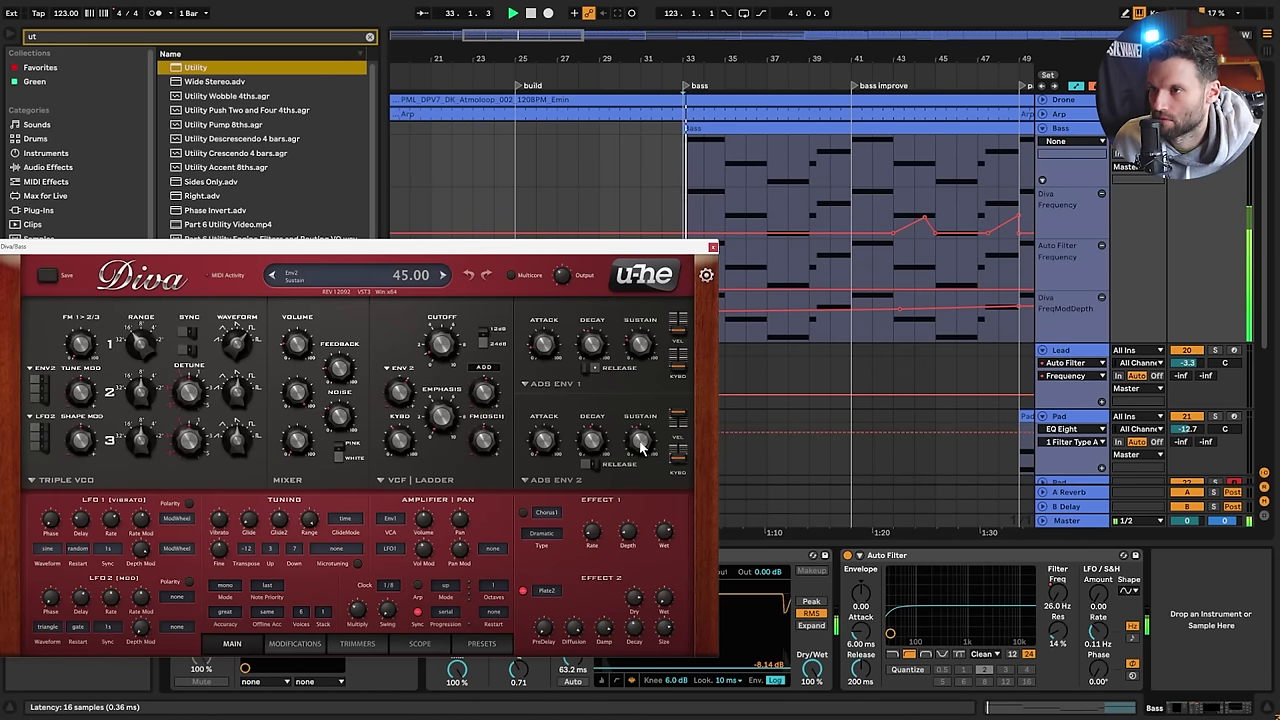
{"action": "left_click_drag", "start_coordinate": [632, 440], "coordinate": [638, 428]}
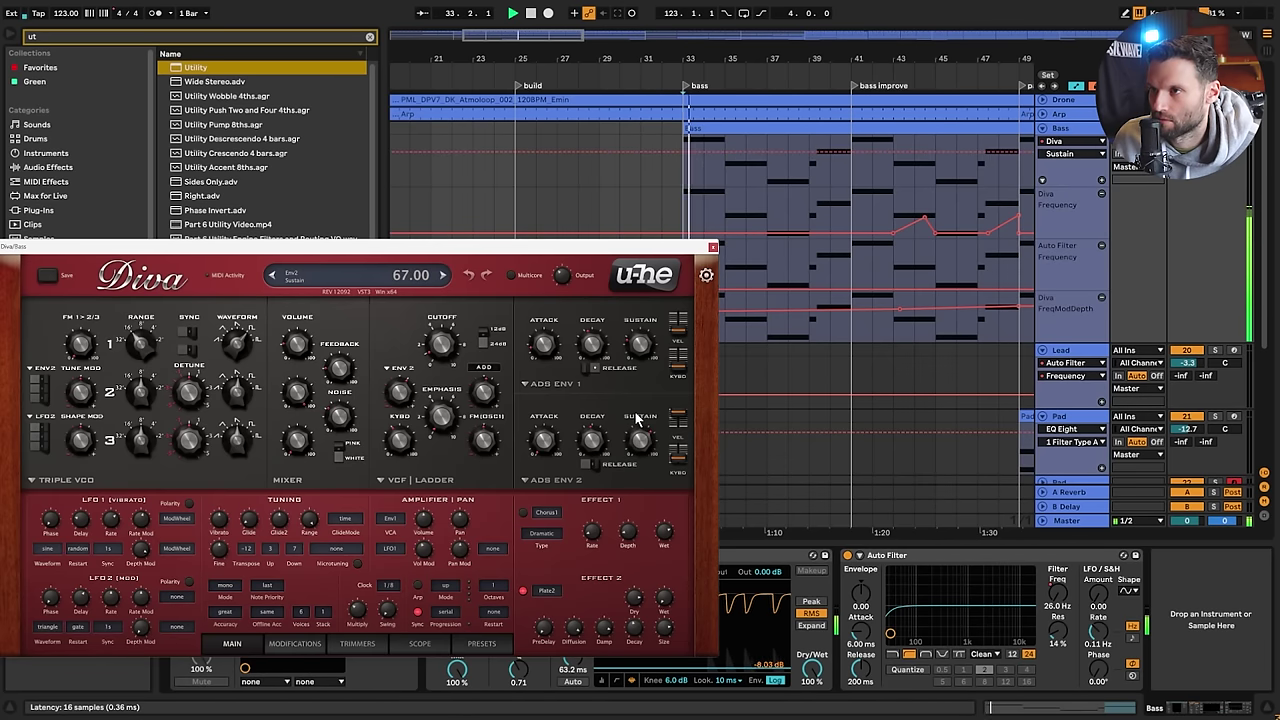
{"action": "left_click_drag", "start_coordinate": [632, 354], "coordinate": [632, 330]}
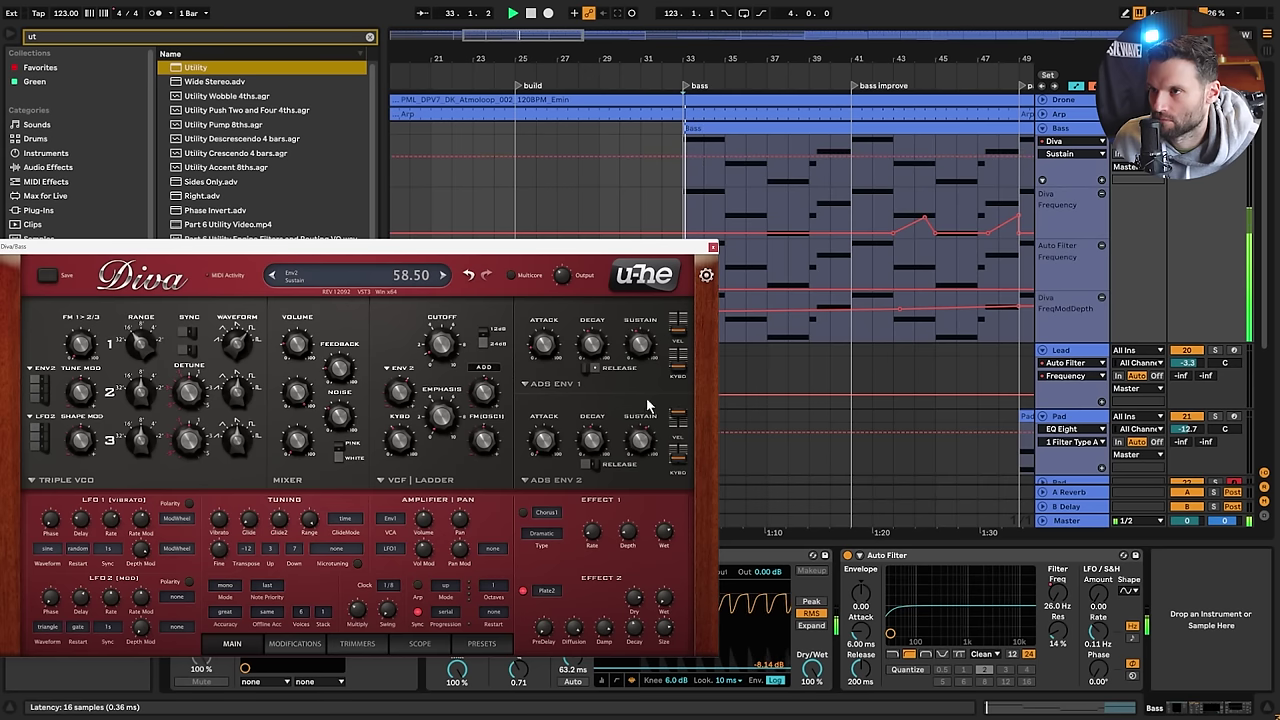
{"action": "left_click", "coordinate": [712, 247]}
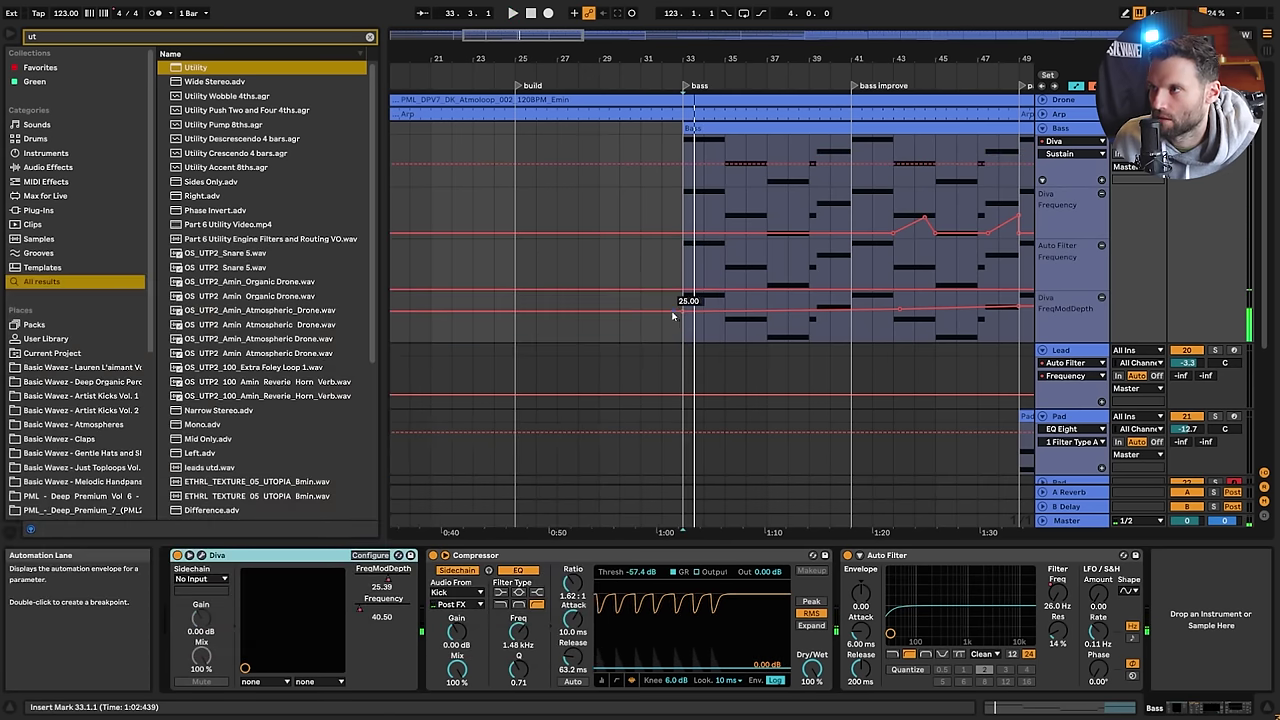
Raise the Bass track's Diva FreqModDepth automation at bar 33 to about 36 and reshape the ramp toward bar 49
{"action": "scroll", "coordinate": [779, 160], "scroll_direction": "down", "scroll_amount": 4}
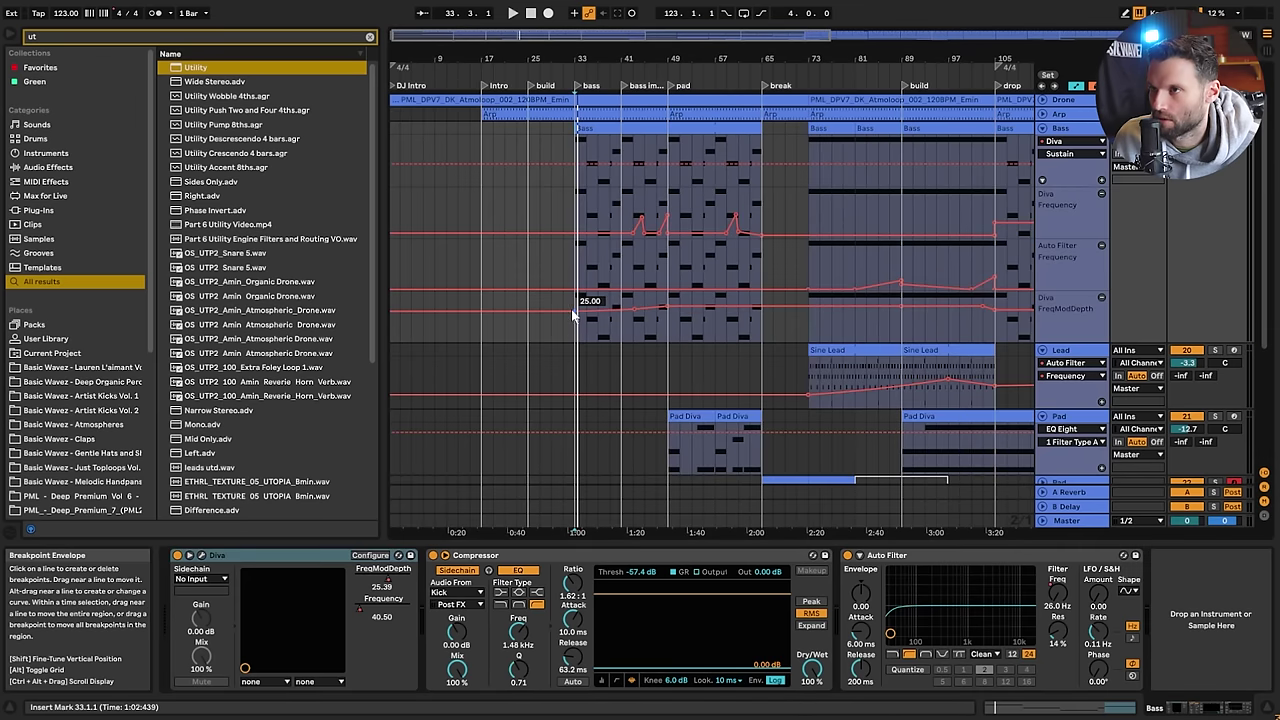
{"action": "left_click_drag", "start_coordinate": [572, 311], "coordinate": [572, 308]}
{"action": "key", "text": "space"}
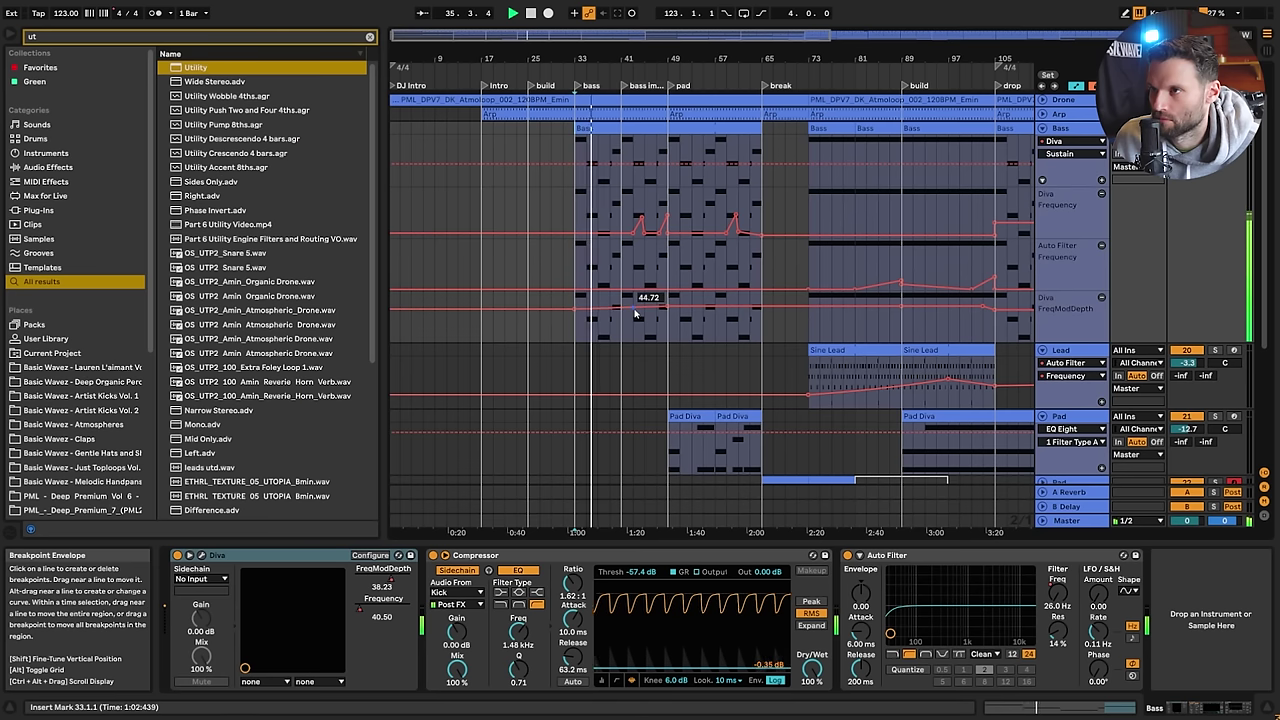
{"action": "left_click_drag", "start_coordinate": [633, 307], "coordinate": [652, 314]}
Compare the bass sound by playing from bar 49, bar 105 and bar 33
{"action": "left_click", "coordinate": [669, 327]}
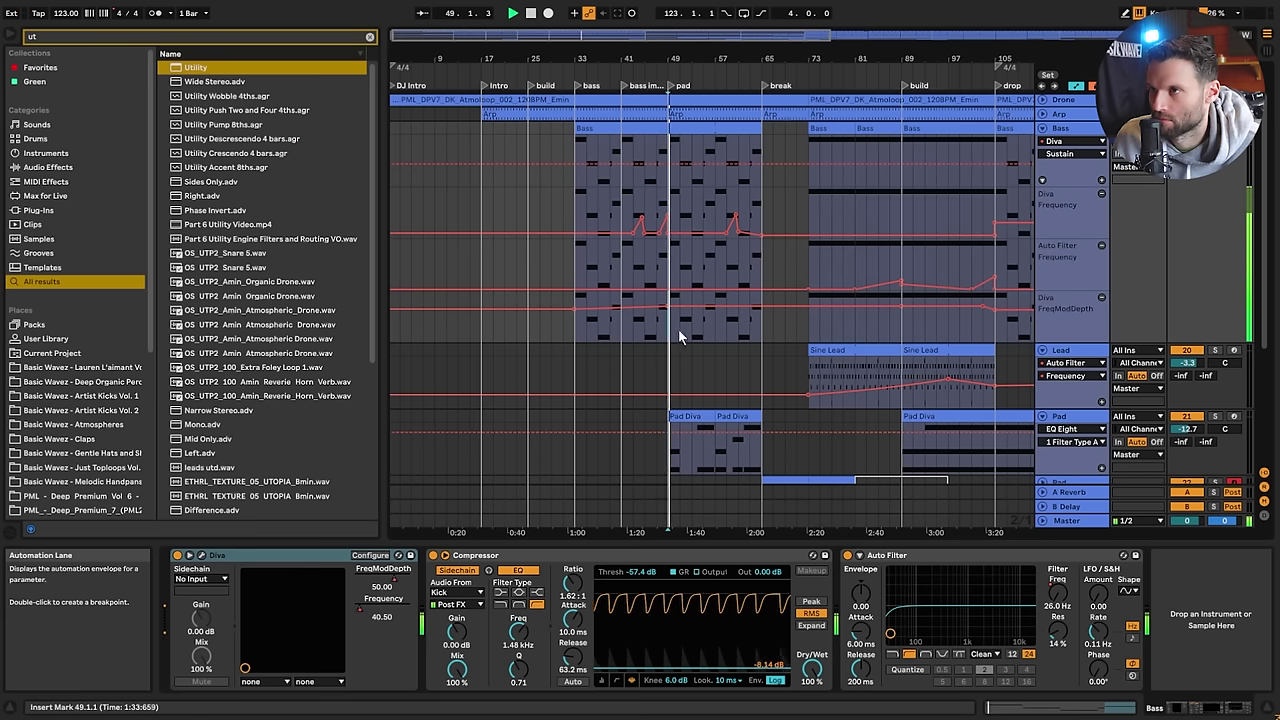
{"action": "left_click", "coordinate": [998, 332]}
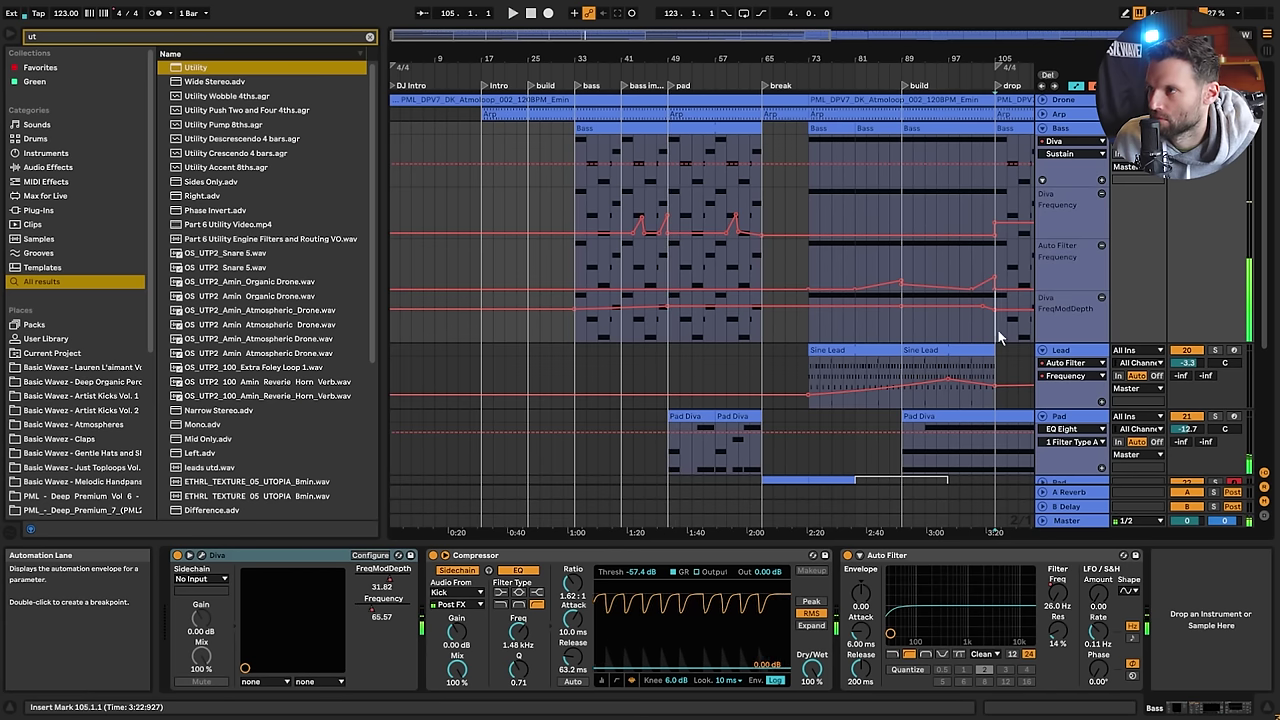
{"action": "left_click", "coordinate": [575, 328]}
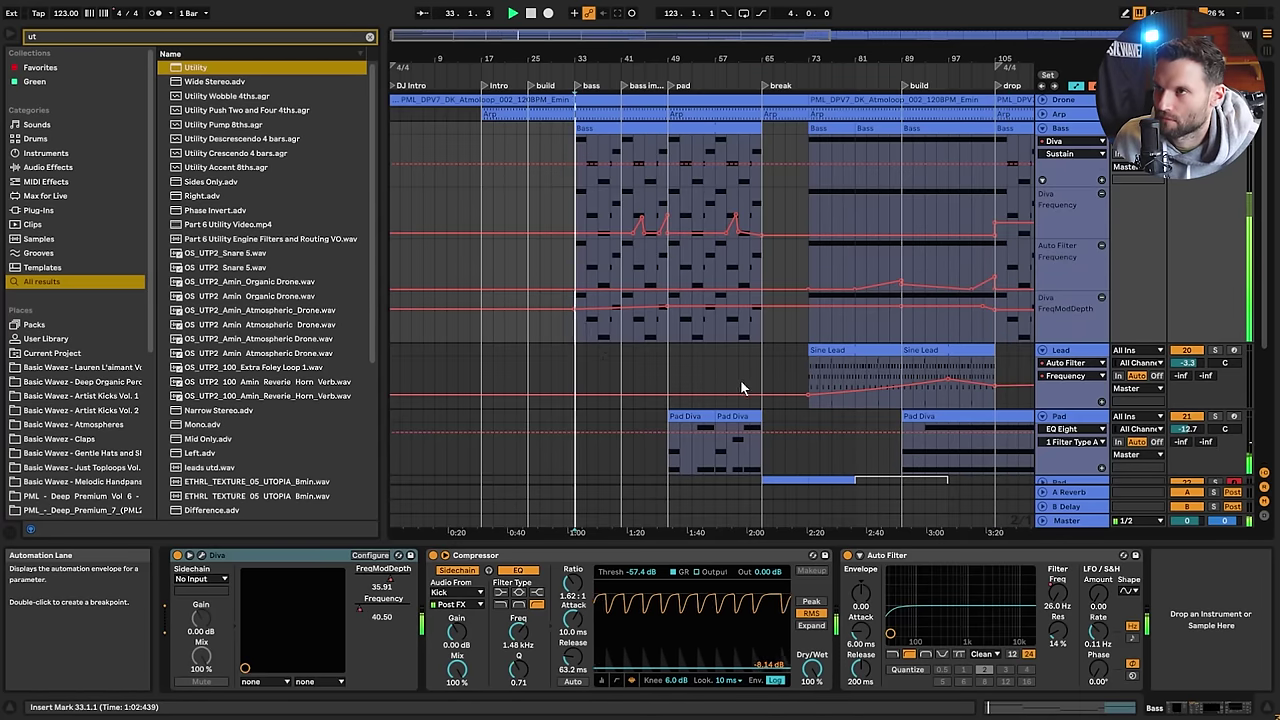
{"action": "key", "text": "space"}
Fold the Bass track and all remaining tracks to show the complete arrangement
{"action": "left_click", "coordinate": [1065, 133]}
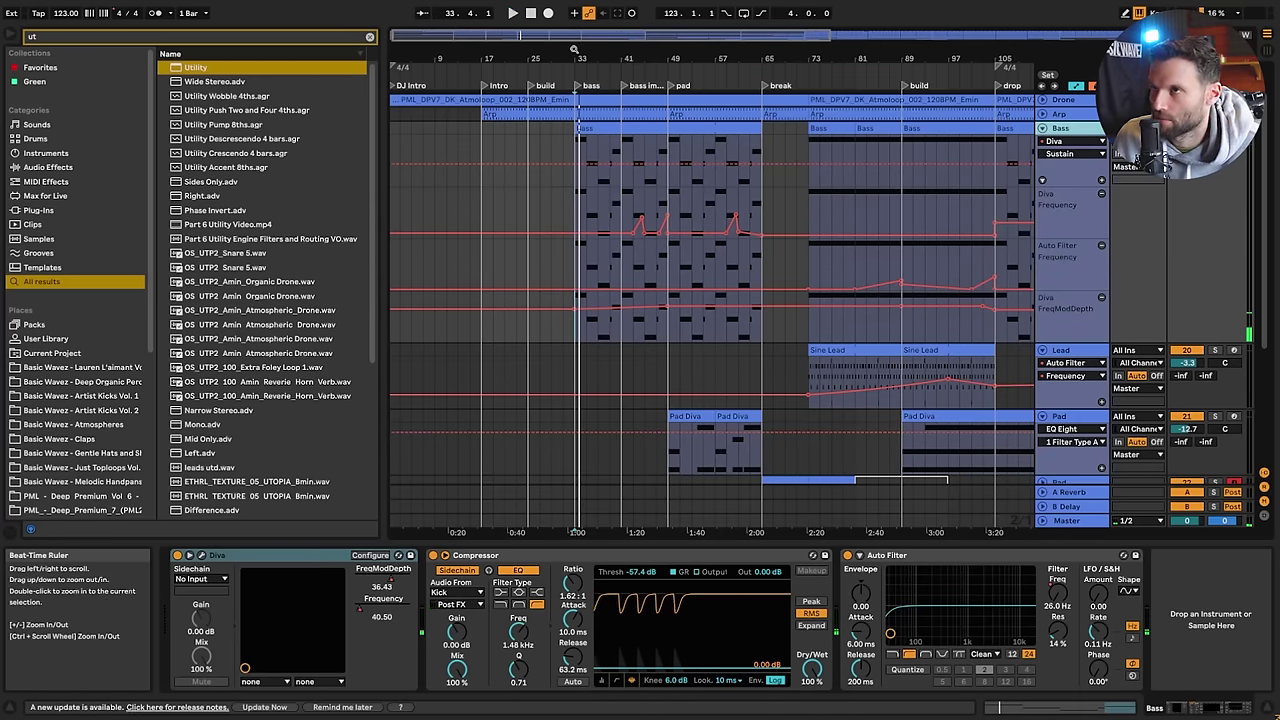
{"action": "left_click_drag", "start_coordinate": [574, 49], "coordinate": [790, 133]}
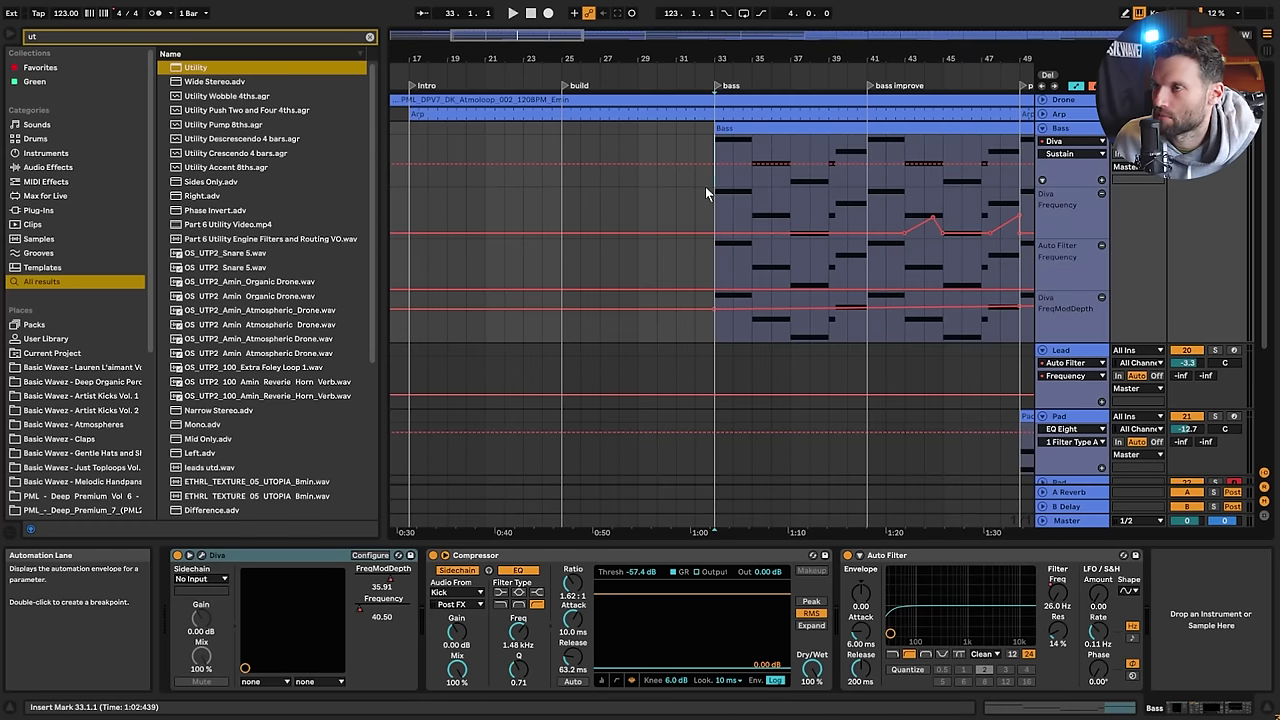
{"action": "left_click", "coordinate": [1042, 128]}
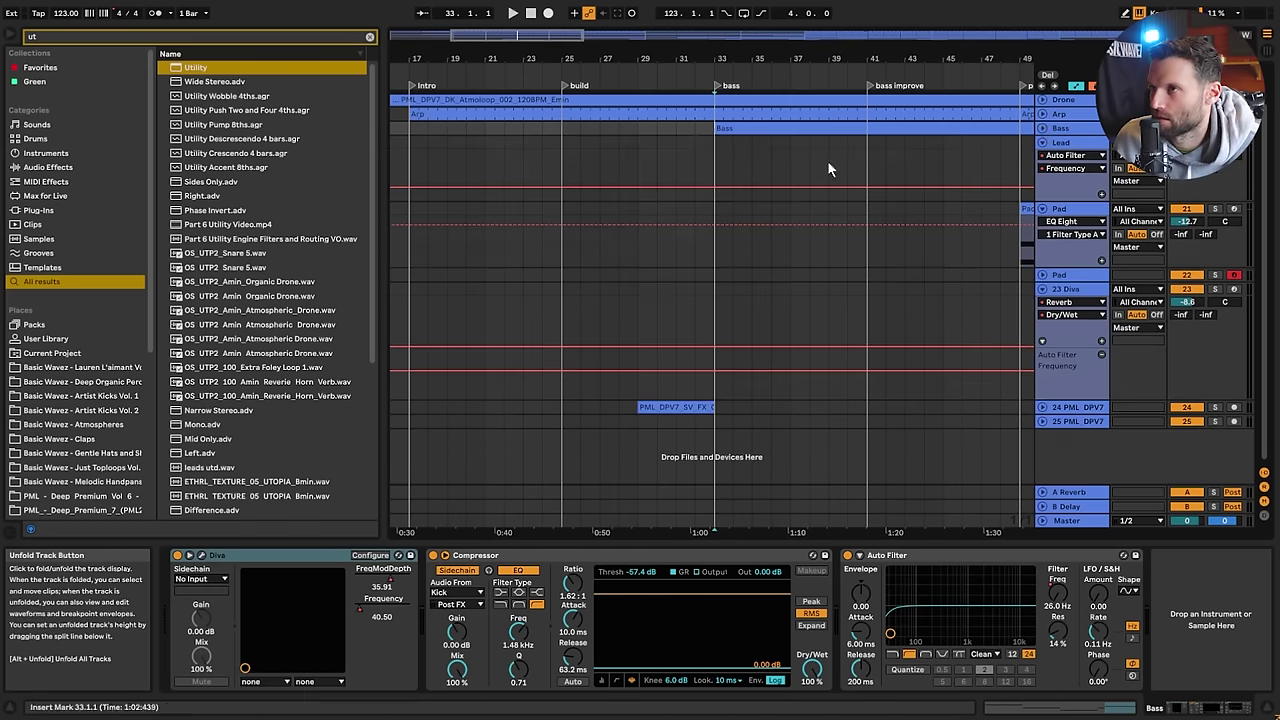
{"action": "key", "text": "alt+u"}
{"action": "left_click_drag", "start_coordinate": [692, 44], "coordinate": [712, 8]}
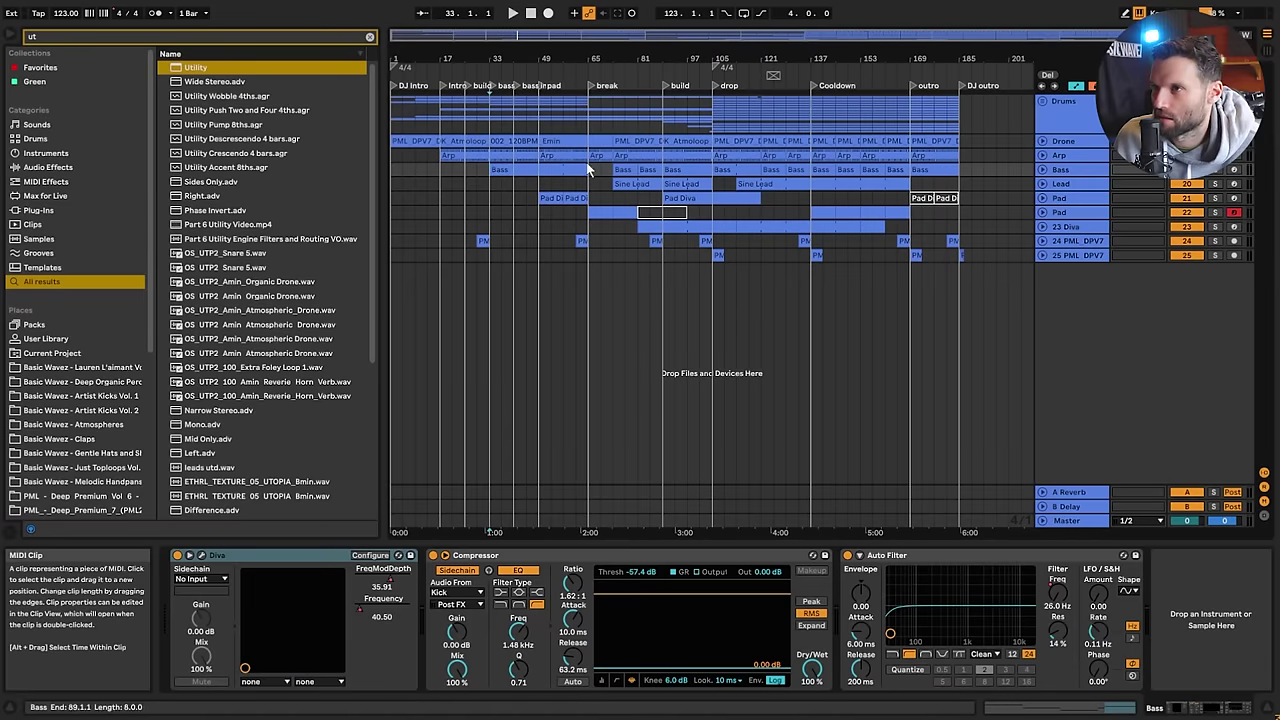
Play the arrangement from bar 17 and from bar 33 to judge how the bass enters
{"action": "left_click", "coordinate": [441, 169]}
{"action": "key", "text": "space"}
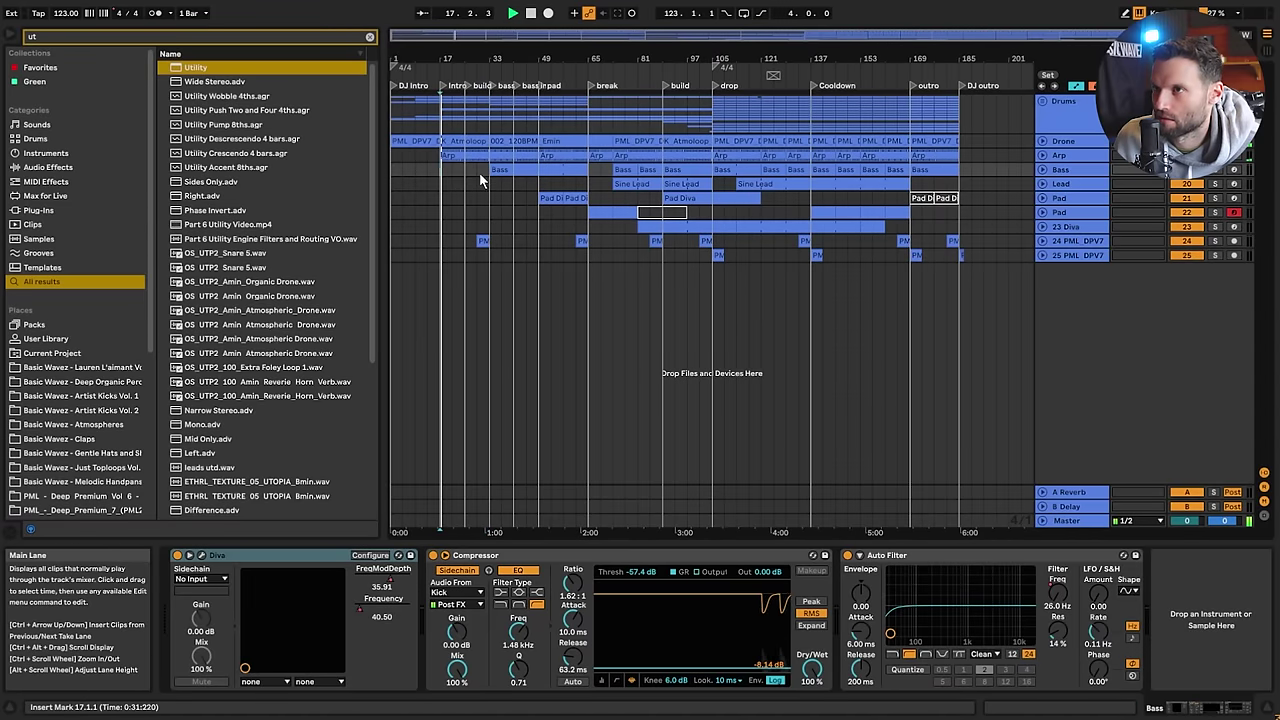
{"action": "left_click", "coordinate": [477, 173]}
{"action": "left_click", "coordinate": [492, 176]}
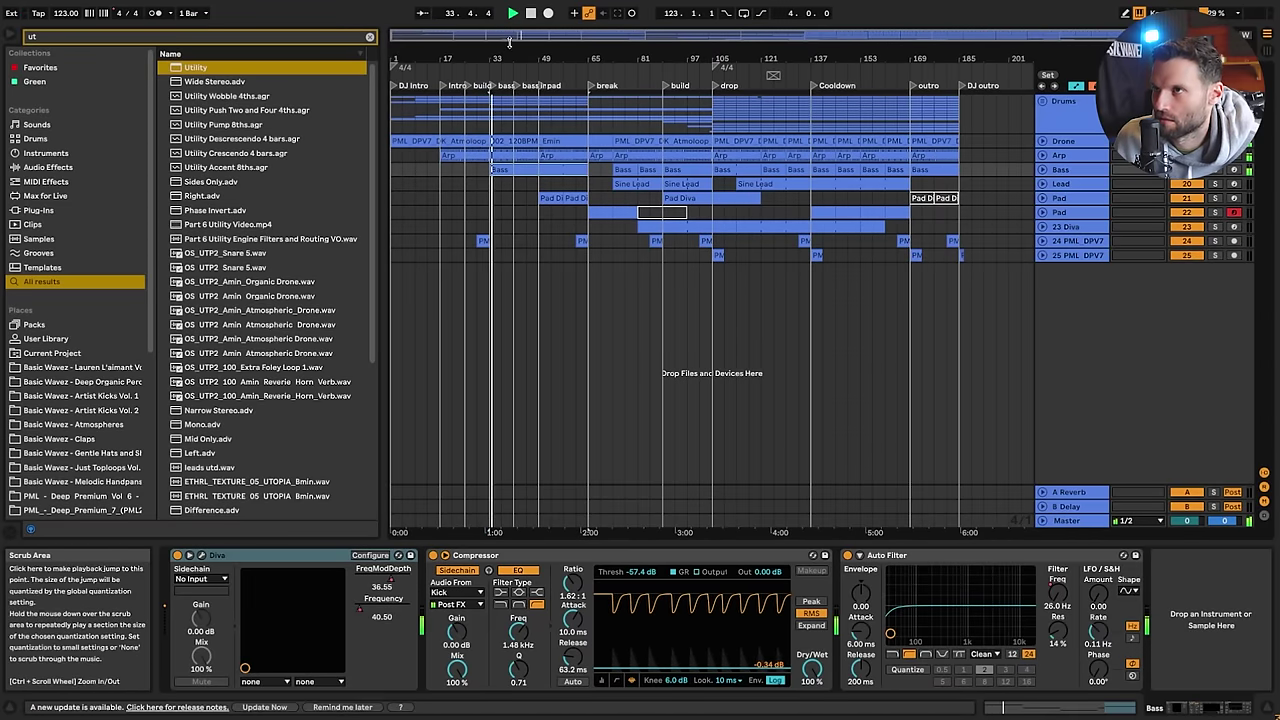
{"action": "left_click_drag", "start_coordinate": [509, 37], "coordinate": [526, 188]}
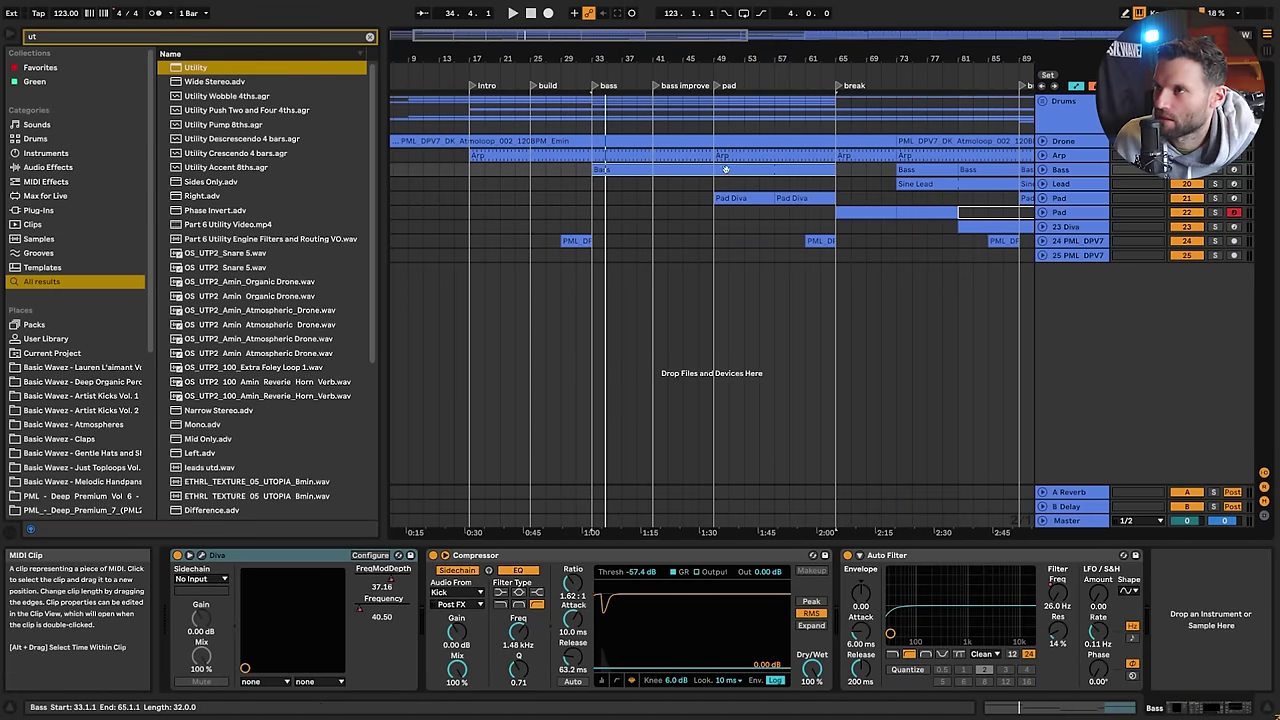
Add a MIDI track below Bass with an empty four-bar clip at bar 33, and load the Diva synth on it
{"action": "scroll", "coordinate": [723, 211], "scroll_direction": "down", "scroll_amount": 3}
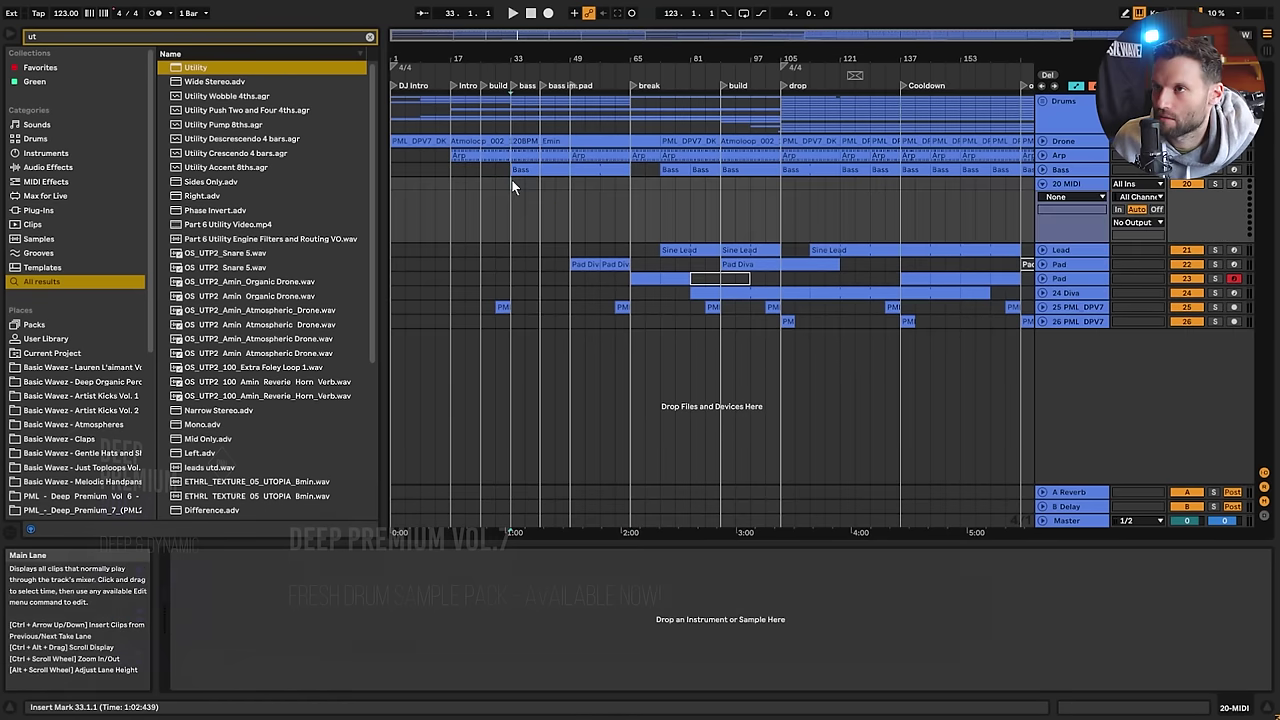
{"action": "double_click", "coordinate": [513, 182]}
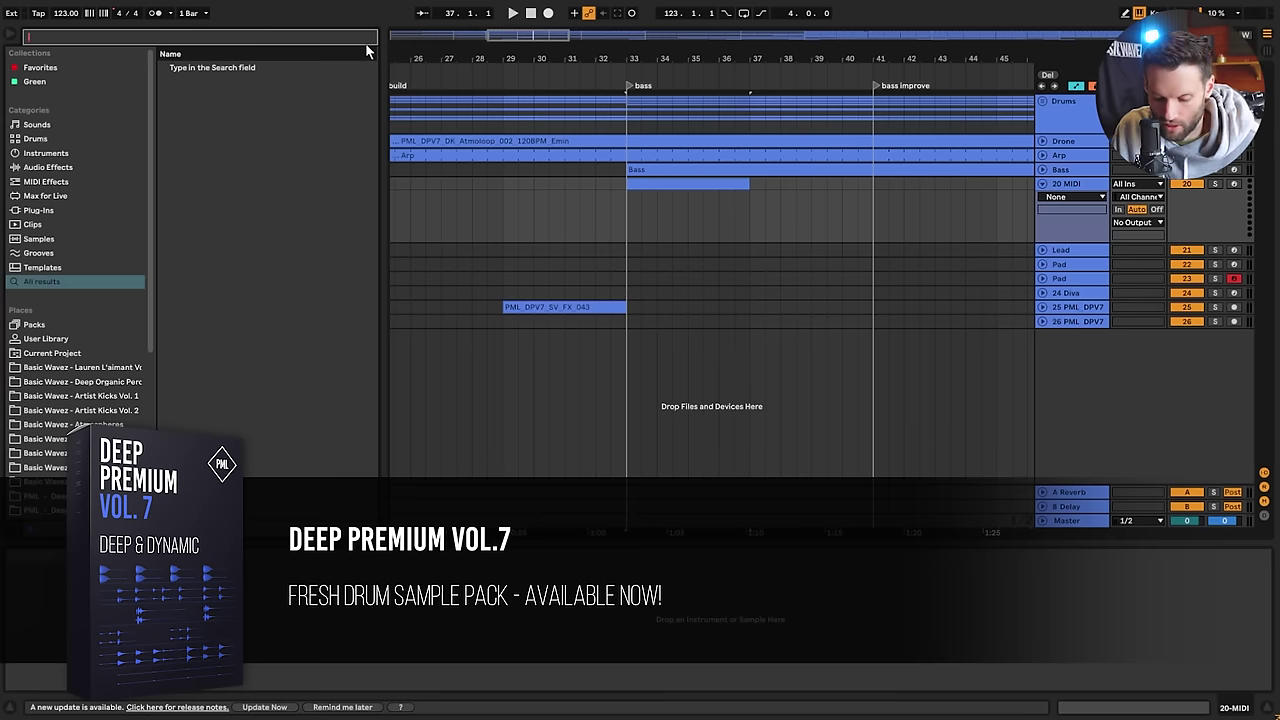
{"action": "key", "text": "ctrl+f"}
{"action": "type", "text": "diva"}
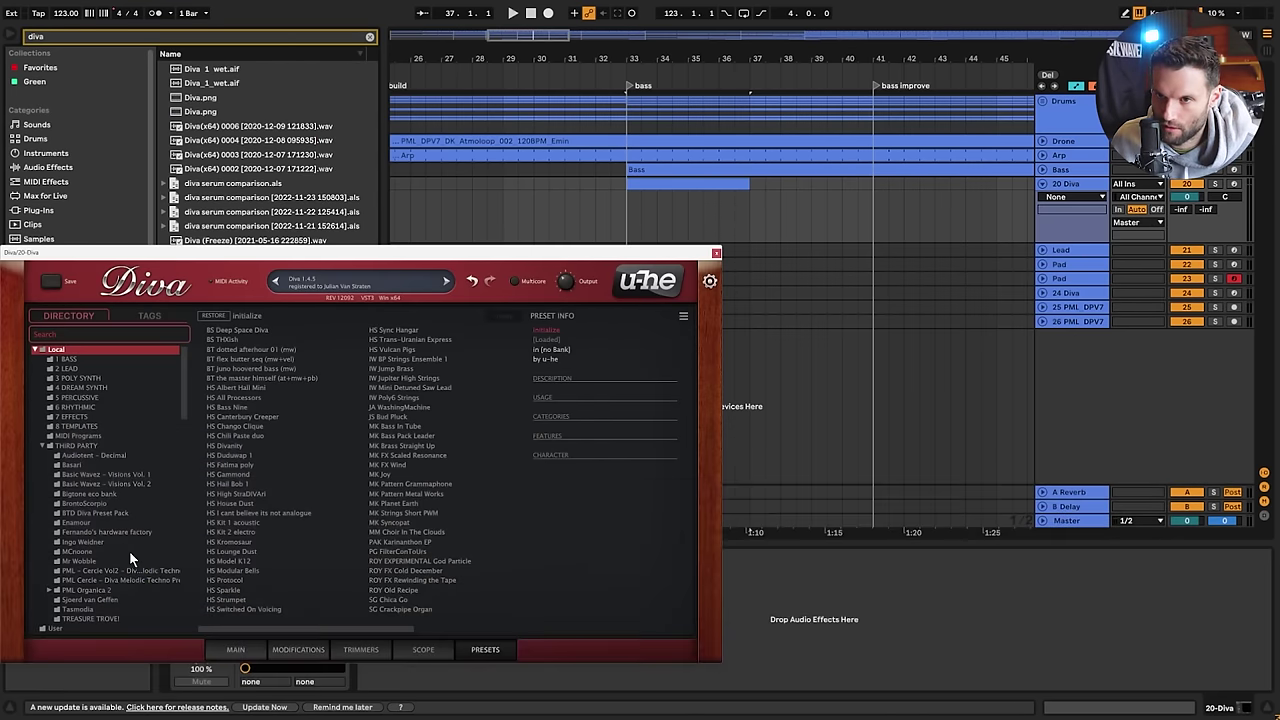
Audition the bass presets in Diva's PML Cercle Vol2 folder, ending on PML DMT2 - BA Magnitud
{"action": "left_click", "coordinate": [110, 570]}
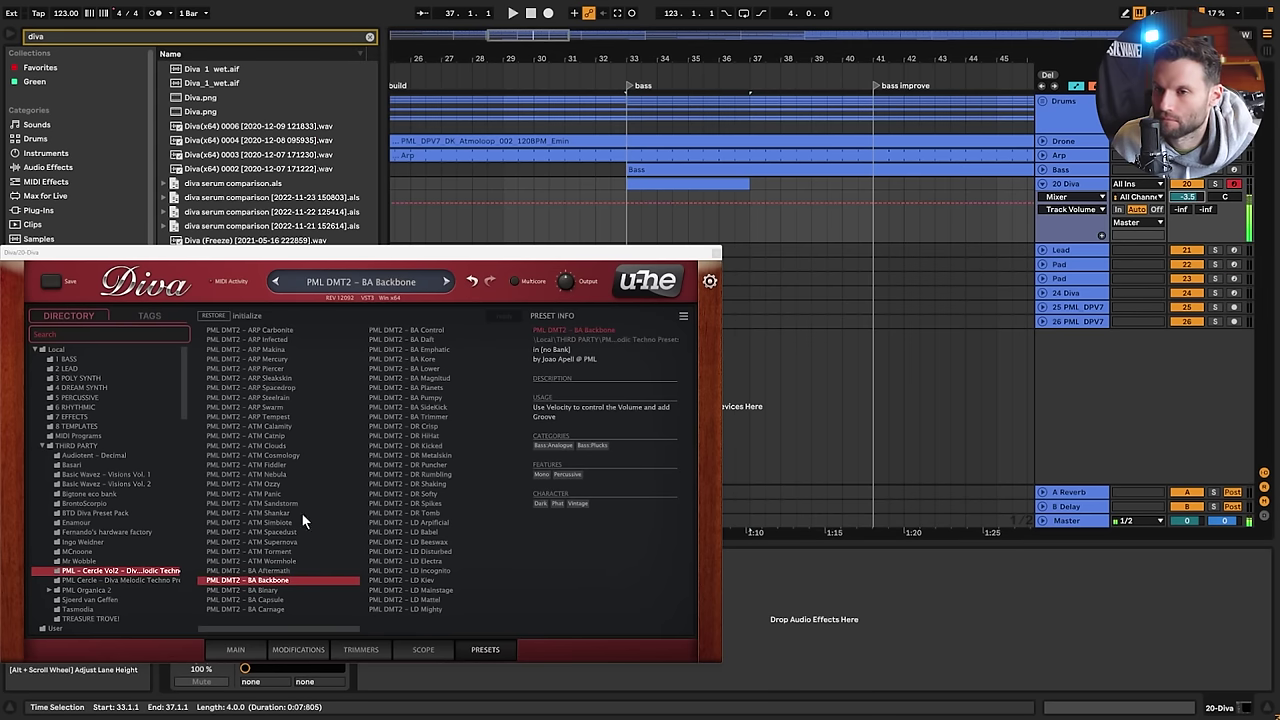
{"action": "left_click", "coordinate": [265, 590]}
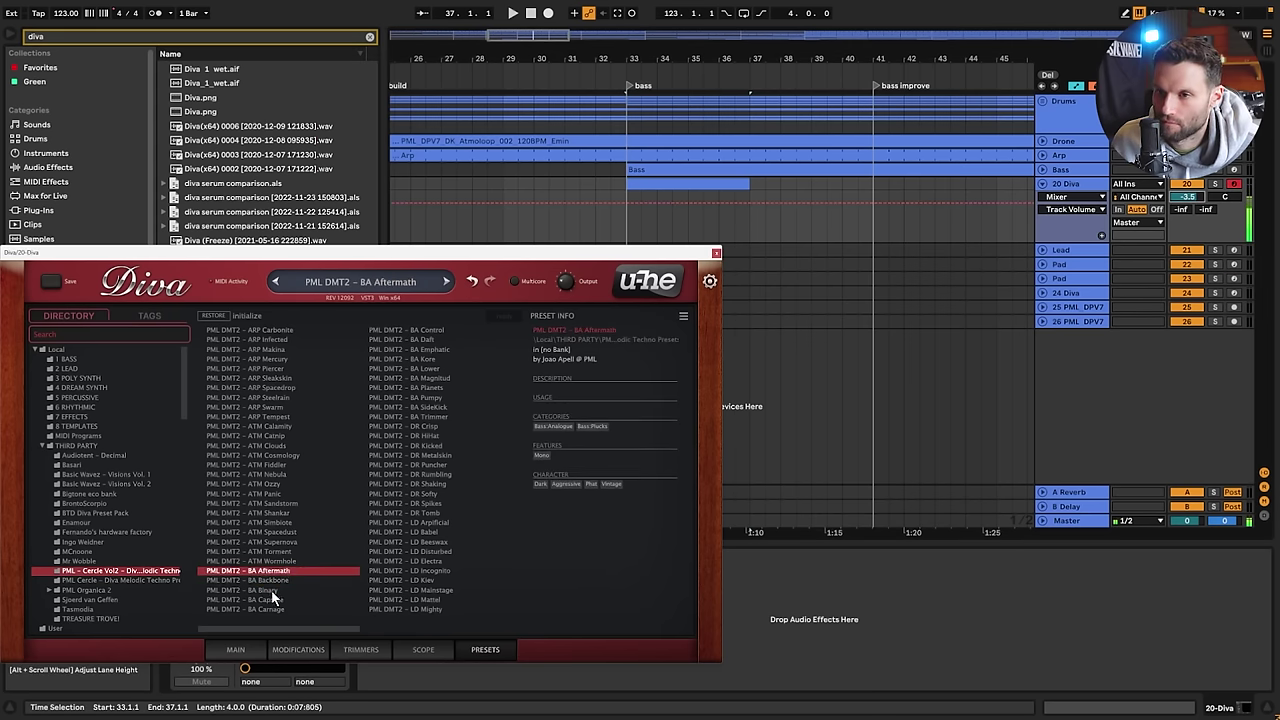
{"action": "left_click", "coordinate": [272, 601]}
{"action": "left_click", "coordinate": [278, 610]}
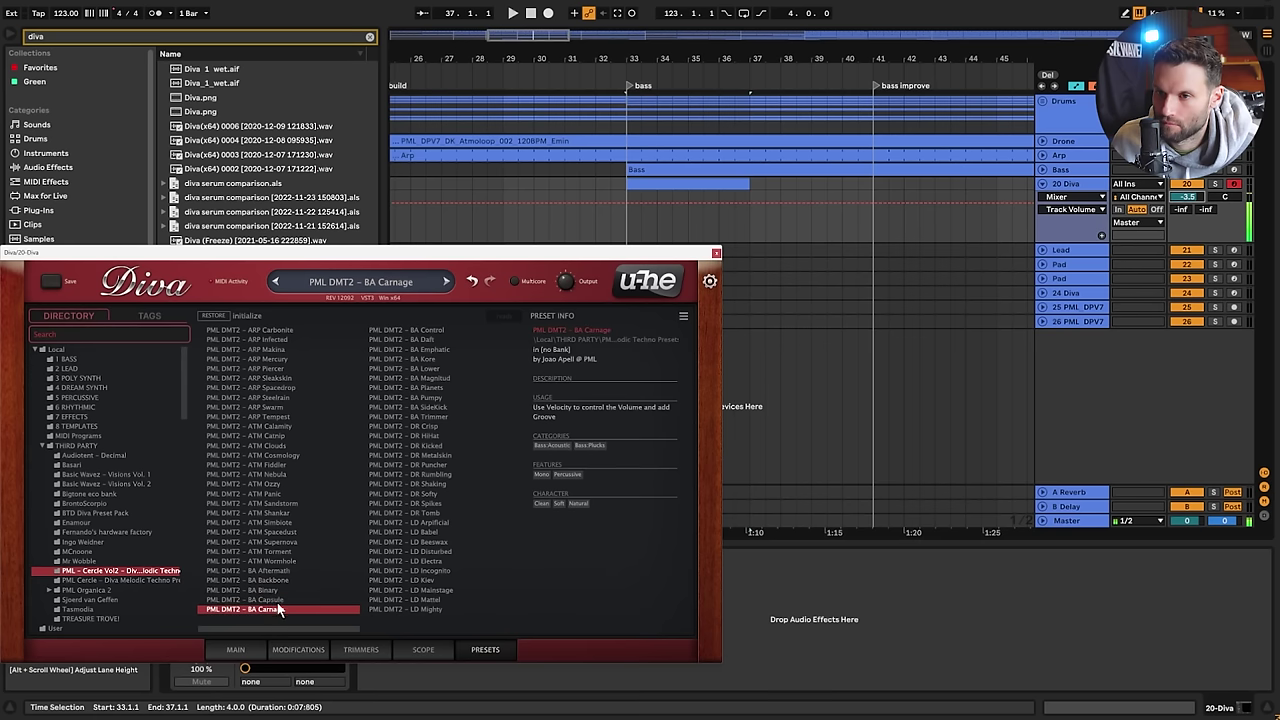
{"action": "left_click", "coordinate": [430, 330]}
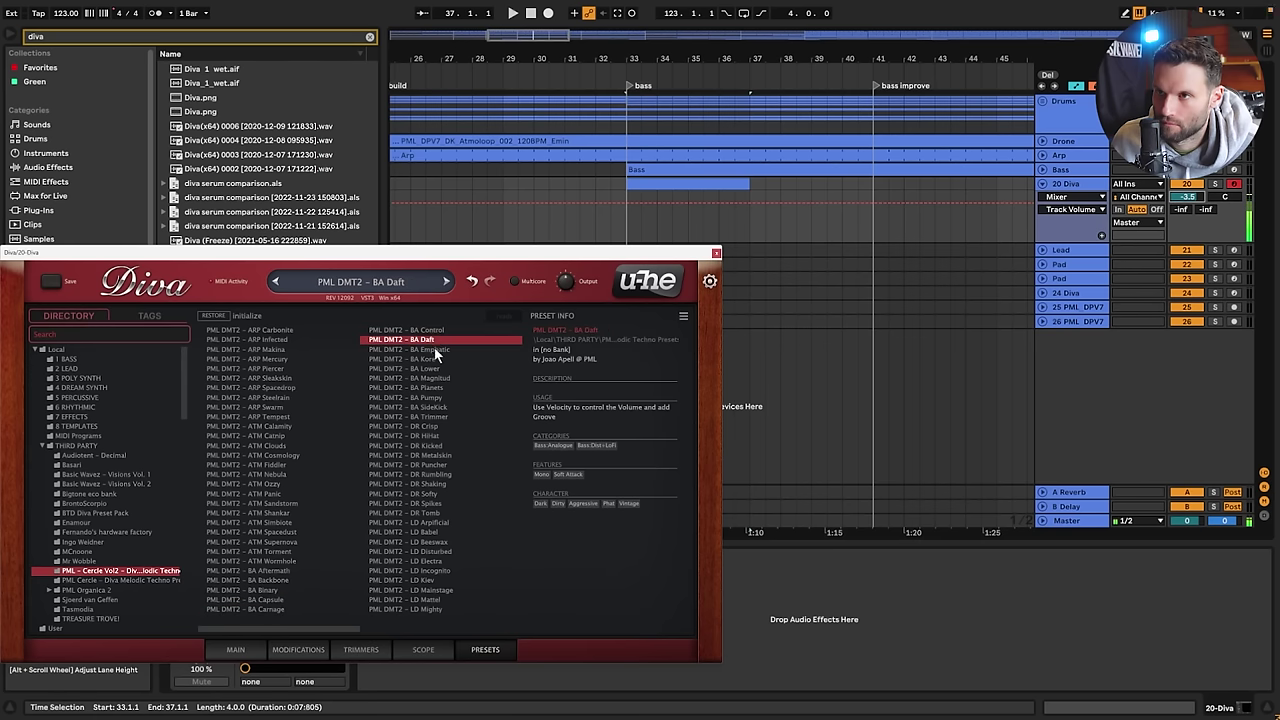
{"action": "left_click", "coordinate": [436, 349]}
{"action": "left_click", "coordinate": [436, 359]}
{"action": "left_click", "coordinate": [437, 369]}
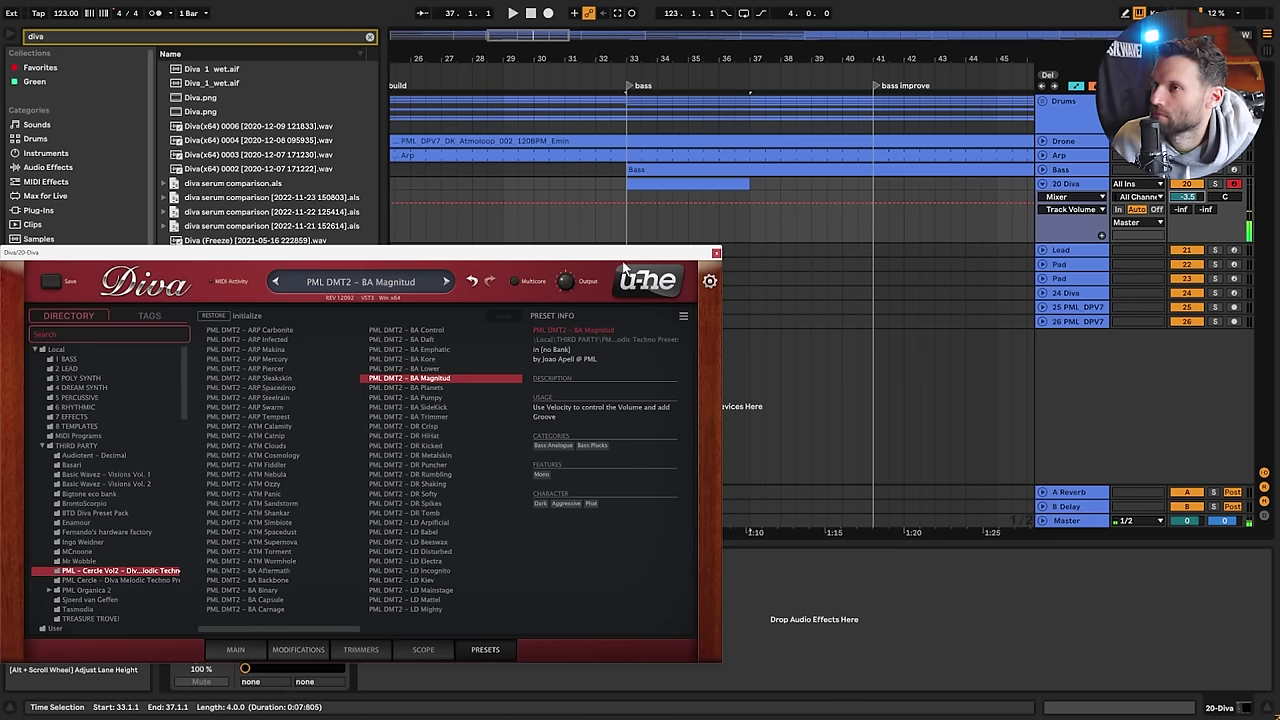
Place a short B2 note at 1.1.4 in the new Diva clip and lower the track volume to -13.1 dB during playback
{"action": "double_click", "coordinate": [635, 186]}
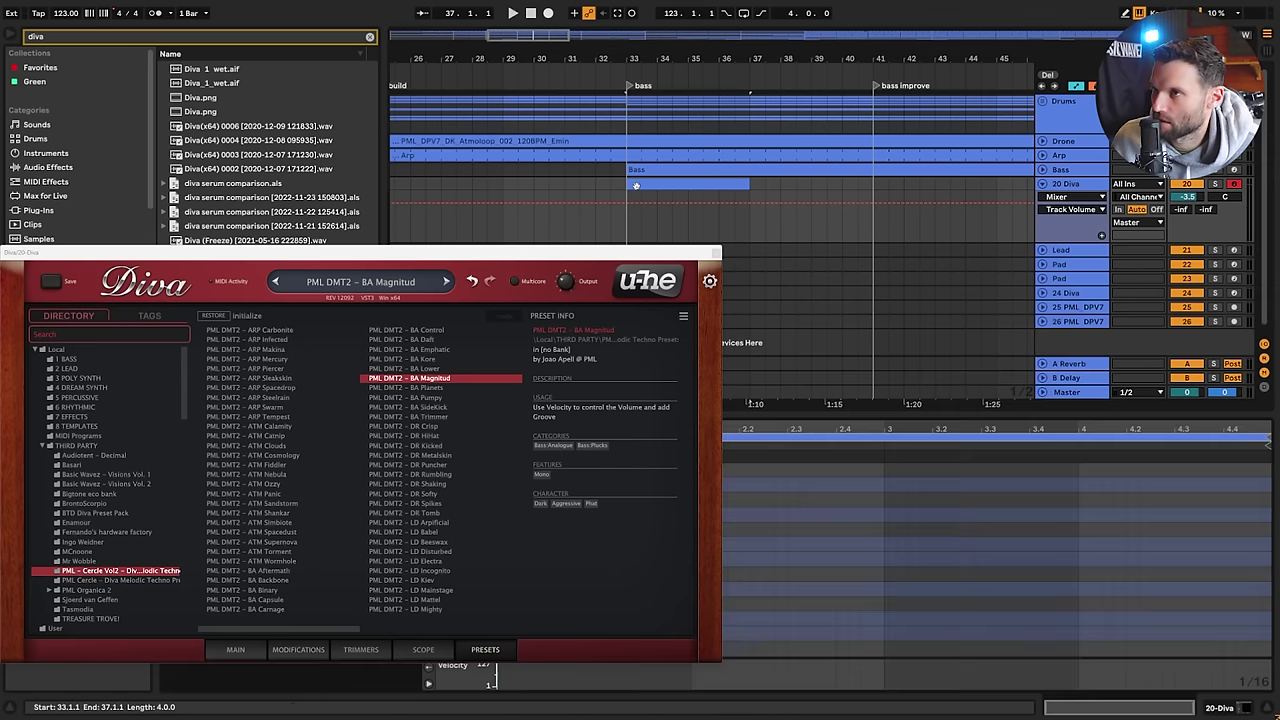
{"action": "left_click", "coordinate": [716, 256]}
{"action": "key", "text": "space"}
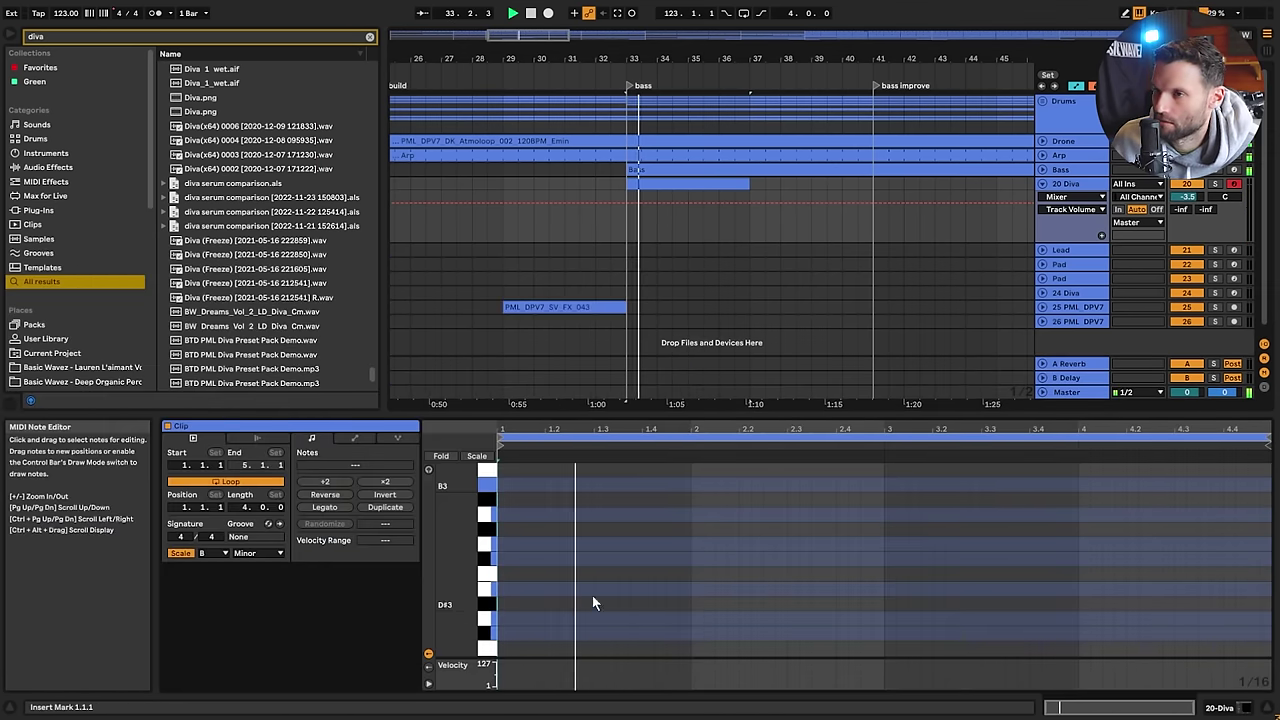
{"action": "double_click", "coordinate": [539, 603]}
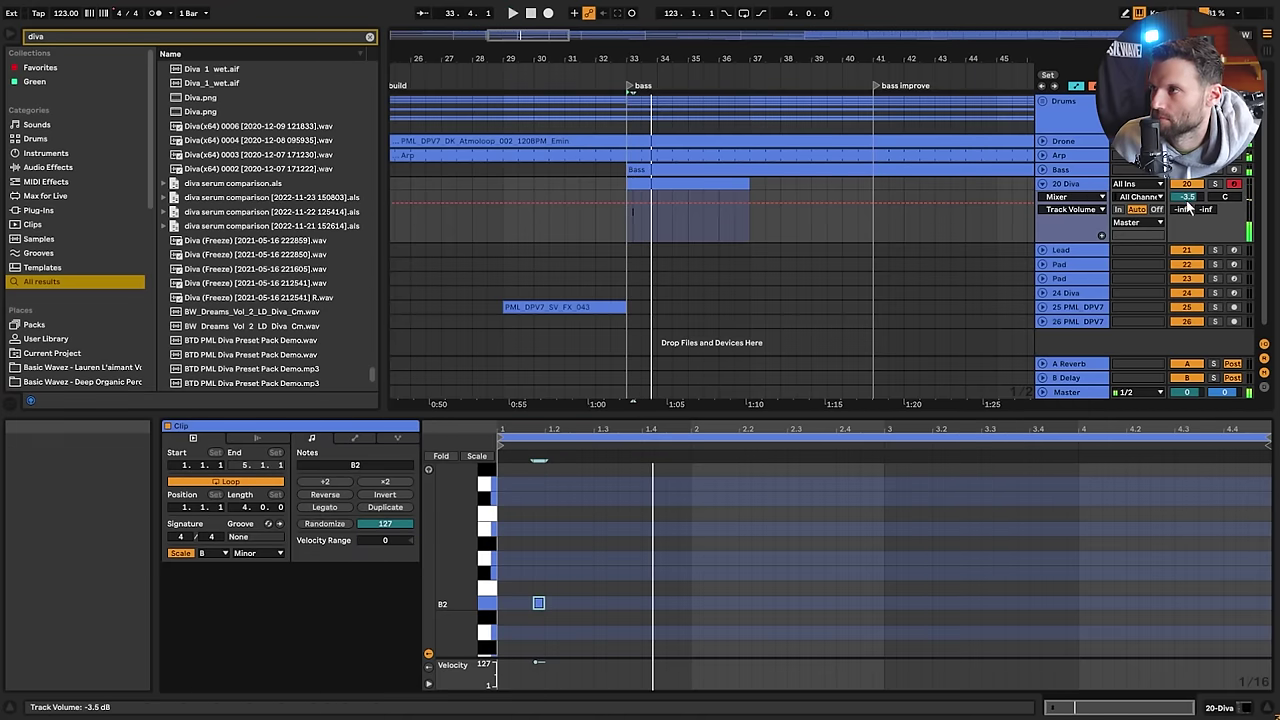
{"action": "left_click_drag", "start_coordinate": [1187, 200], "coordinate": [1187, 219]}
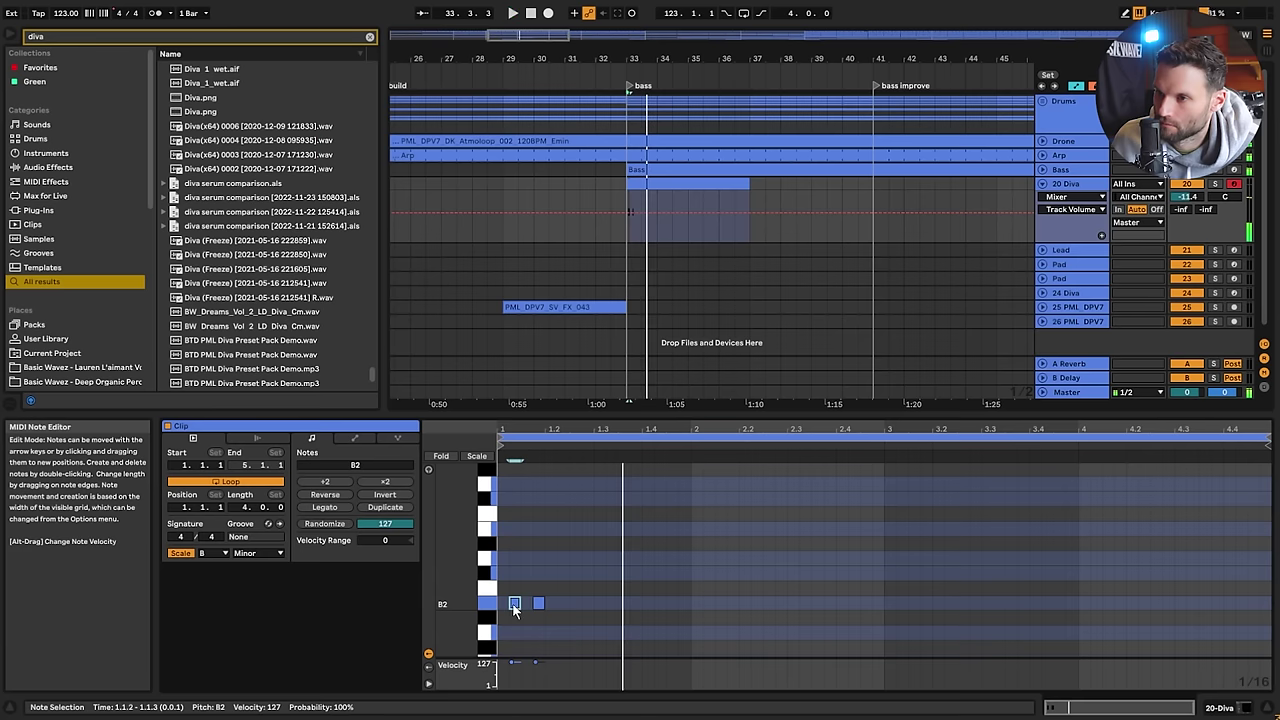
{"action": "left_click", "coordinate": [514, 606]}
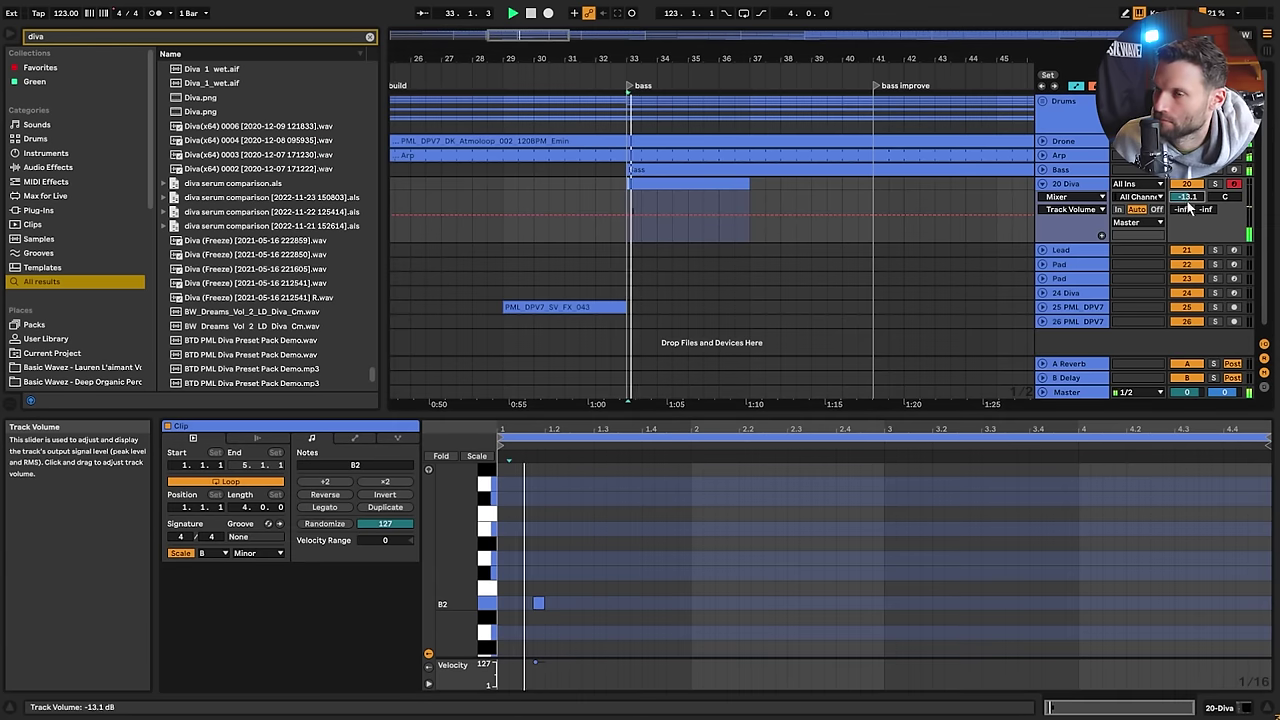
Switch the new Diva track to the PML DMT2 - BA Planets preset and raise its volume to 1.4 dB
{"action": "key", "text": "shift+Tab"}
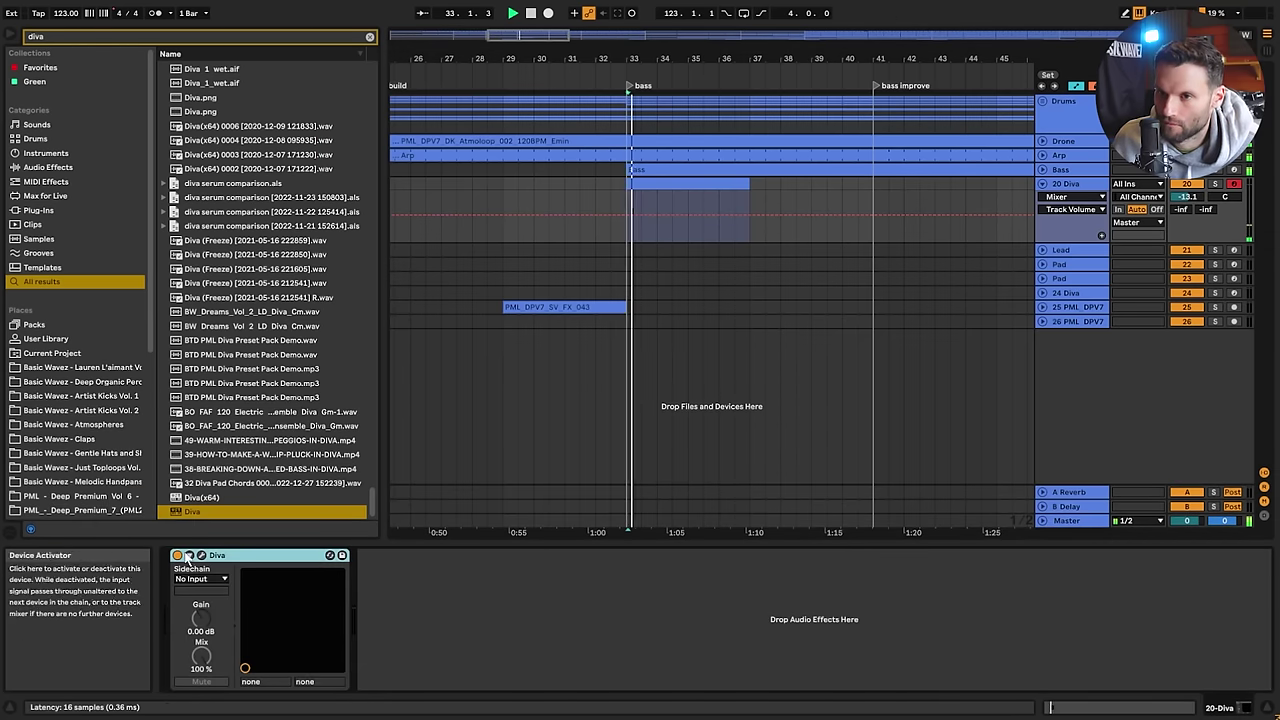
{"action": "left_click", "coordinate": [202, 556]}
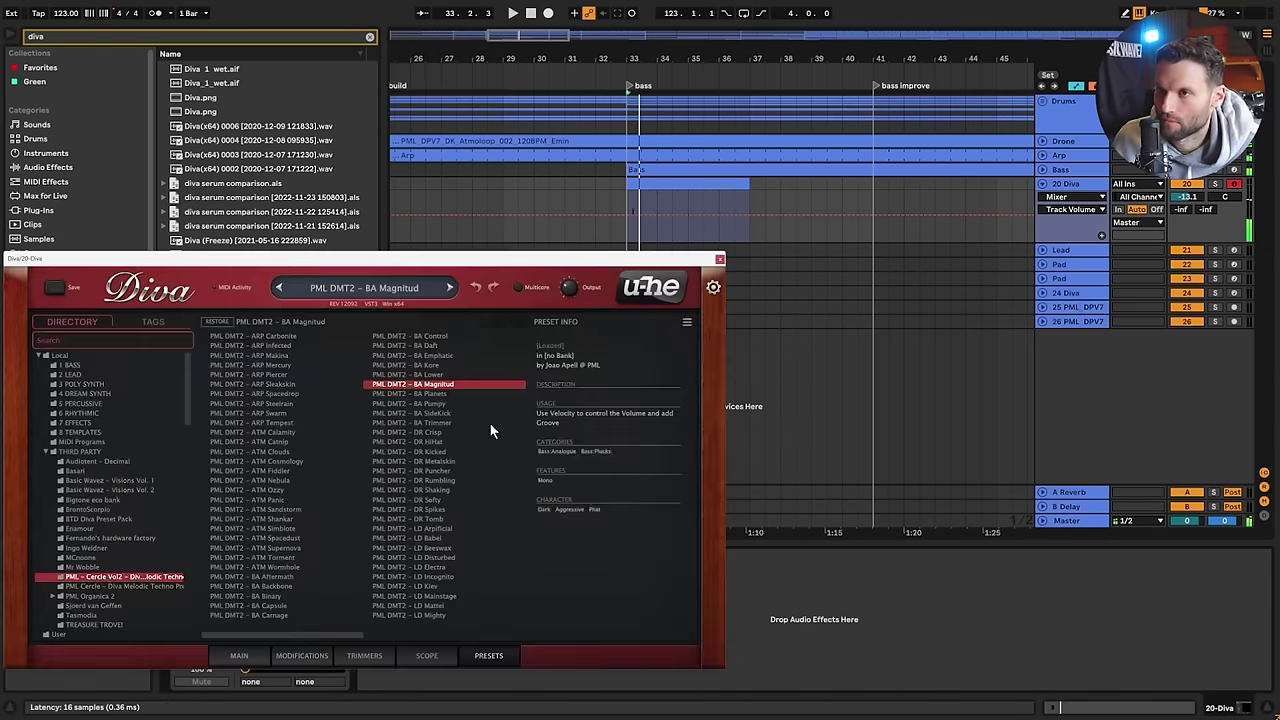
{"action": "left_click", "coordinate": [428, 394]}
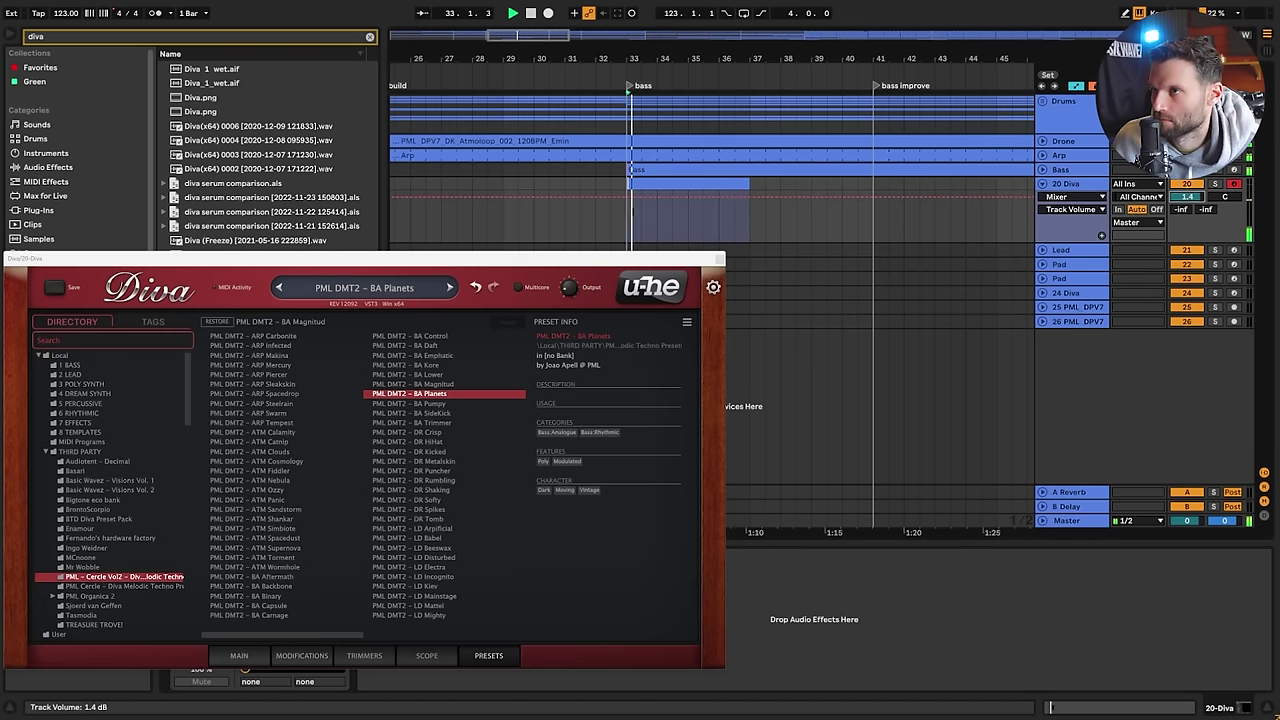
{"action": "left_click", "coordinate": [719, 261]}
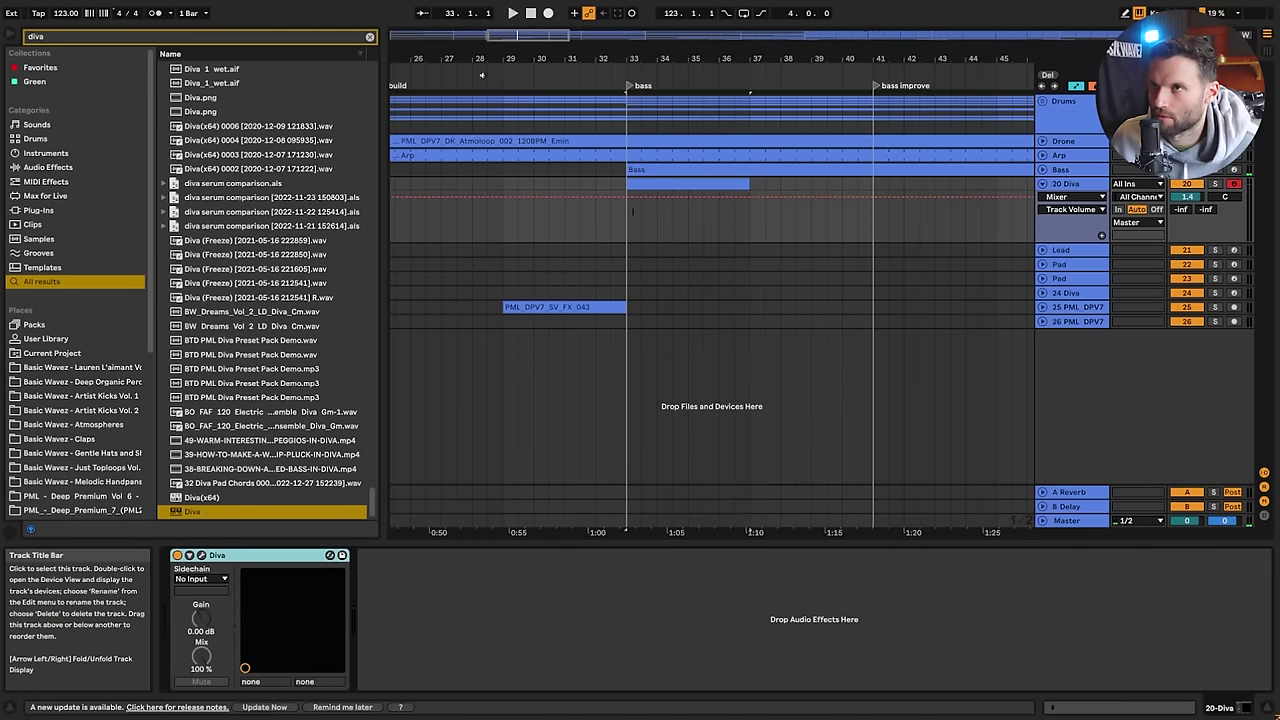
Add a Reverb after Diva on the new track and listen to it from bar 33
{"action": "left_click", "coordinate": [369, 36]}
{"action": "type", "text": "rever"}
{"action": "double_click", "coordinate": [200, 70]}
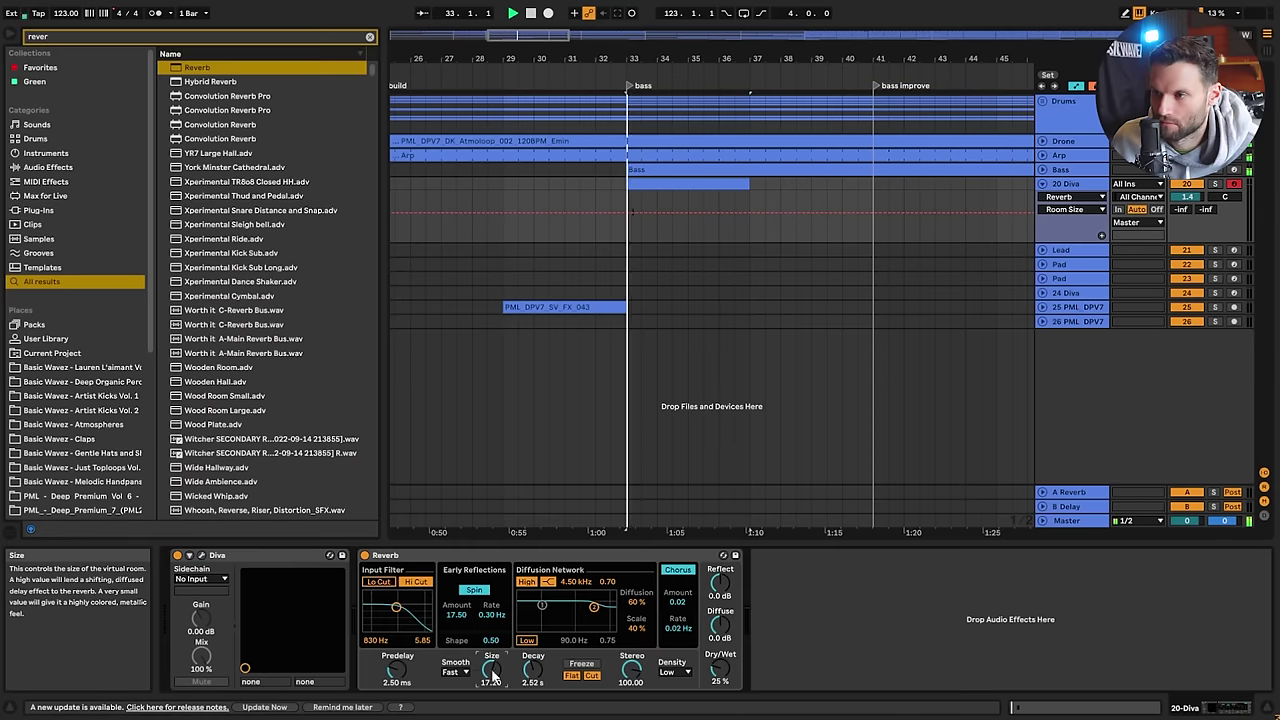
{"action": "key", "text": "space"}
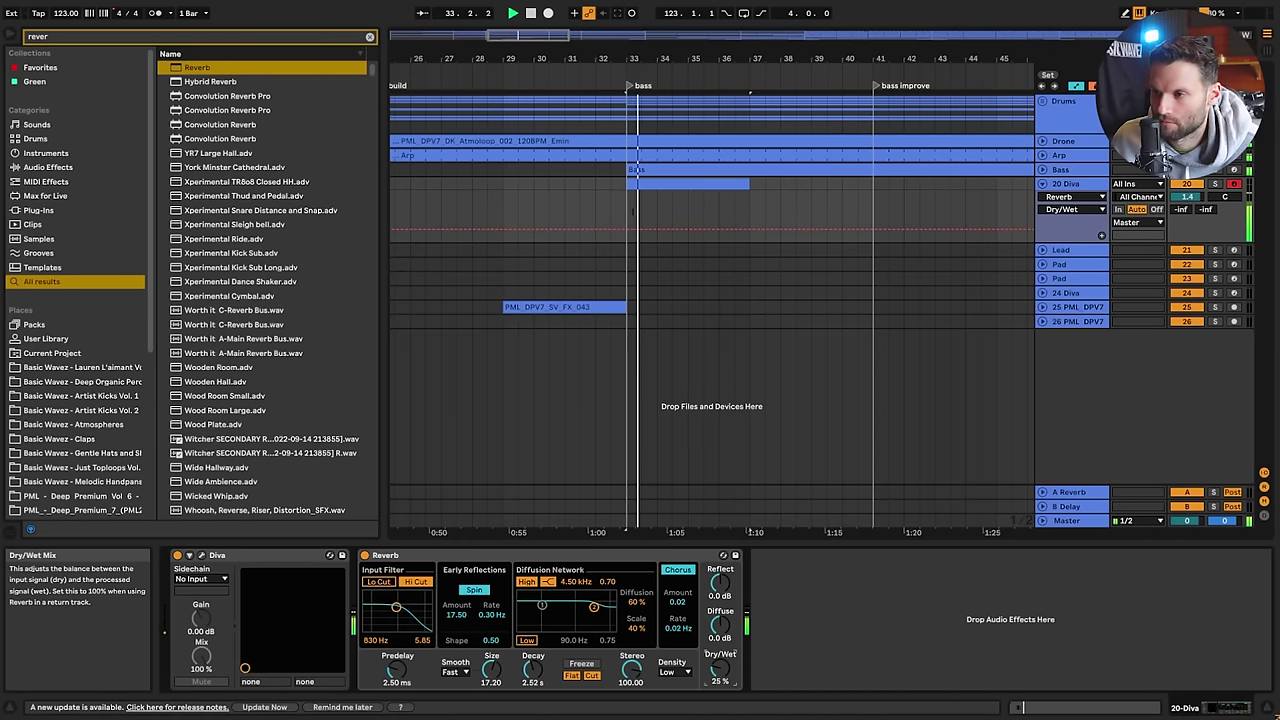
Add a second short B2 note at 1.2.2 in the Diva clip while the bass section plays
{"action": "double_click", "coordinate": [657, 185]}
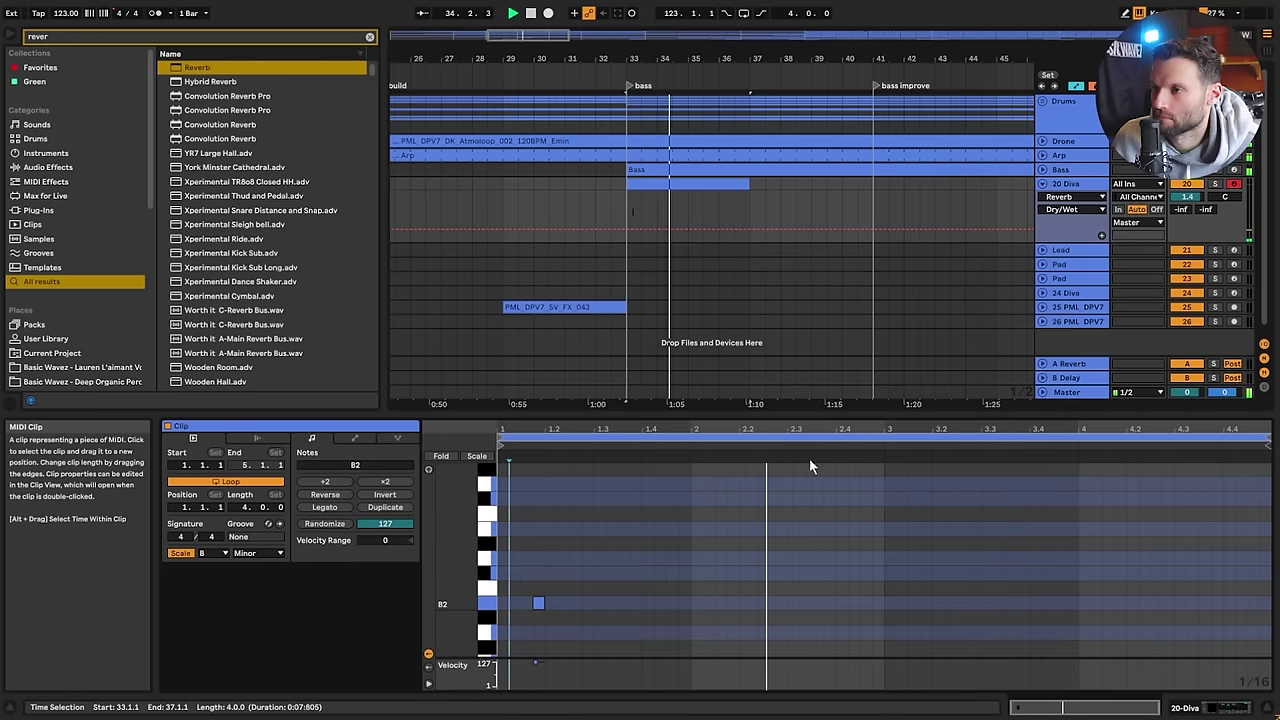
{"action": "left_click", "coordinate": [510, 622]}
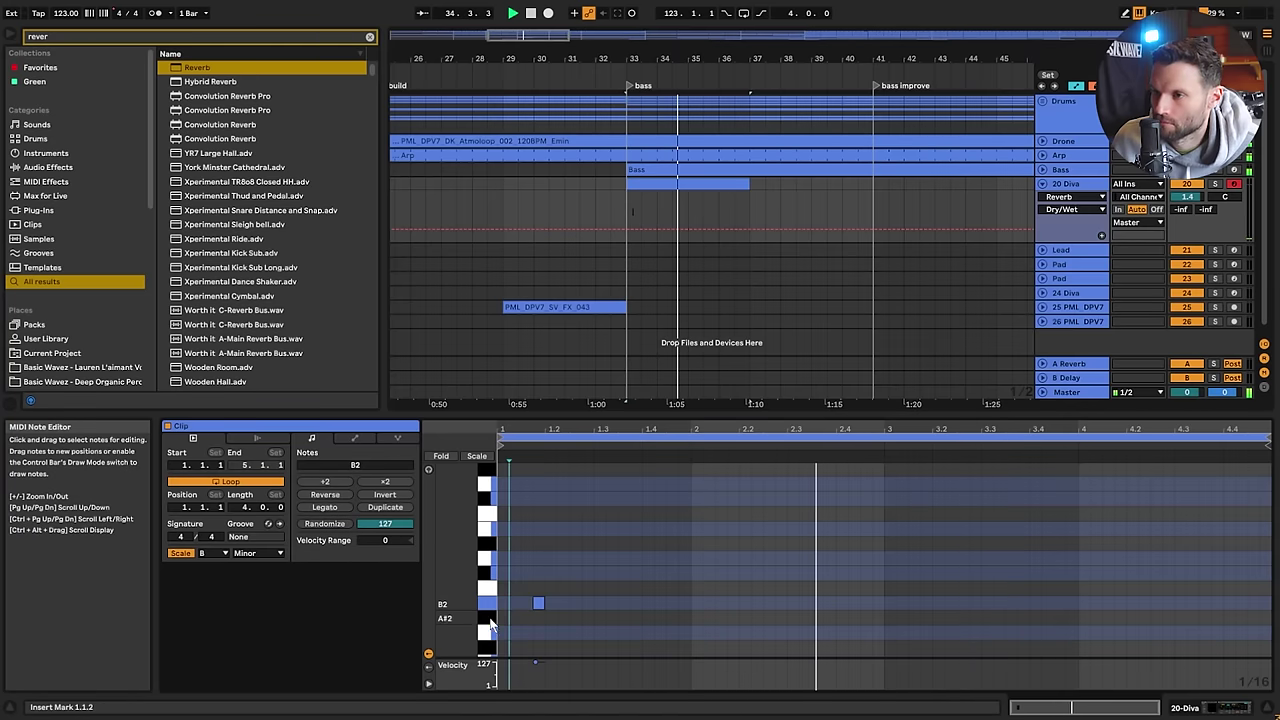
{"action": "left_click", "coordinate": [578, 200]}
{"action": "left_click", "coordinate": [649, 187]}
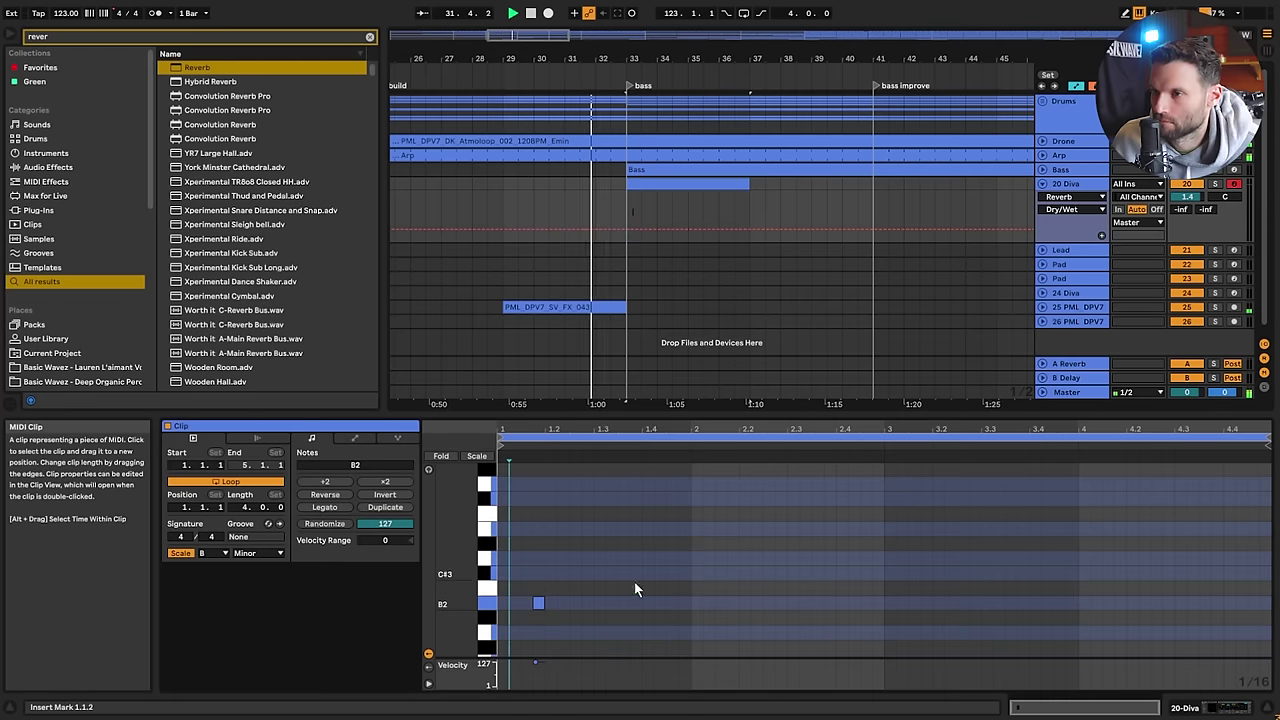
{"action": "double_click", "coordinate": [562, 602]}
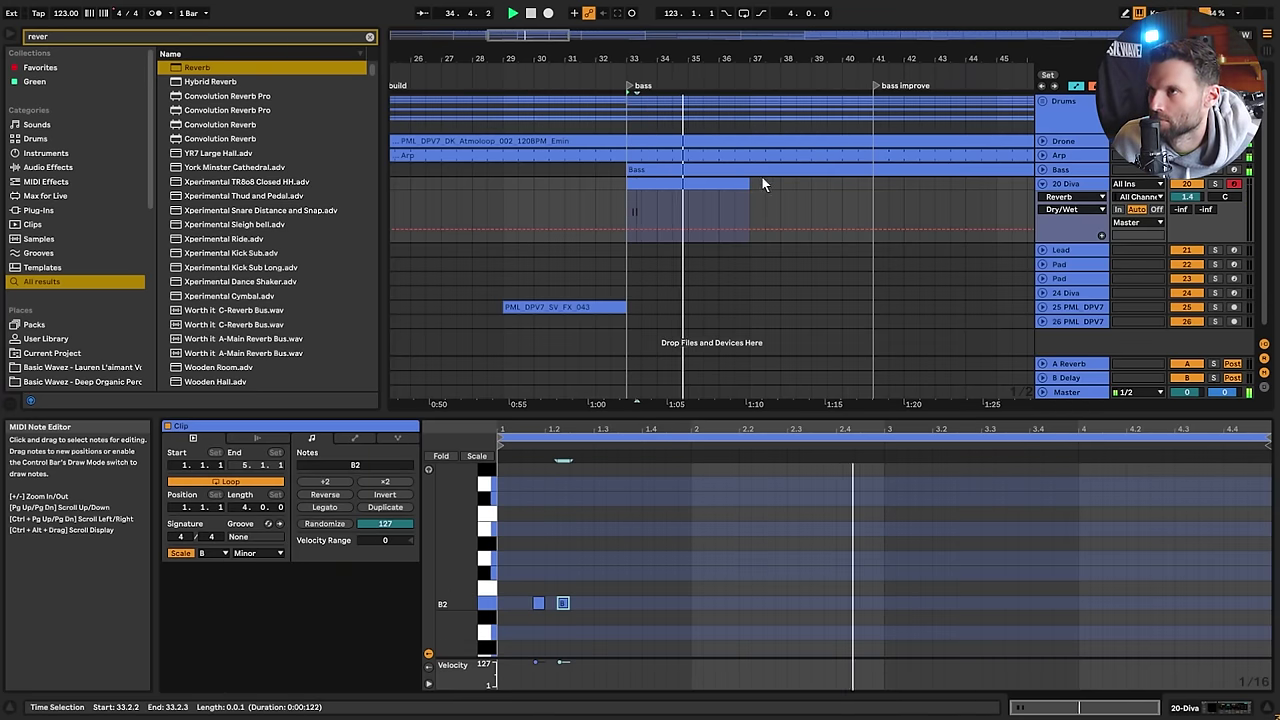
Extend the looped Diva clip to bar 41 and check the repeat by playing from bar 37
{"action": "left_click_drag", "start_coordinate": [749, 184], "coordinate": [876, 190]}
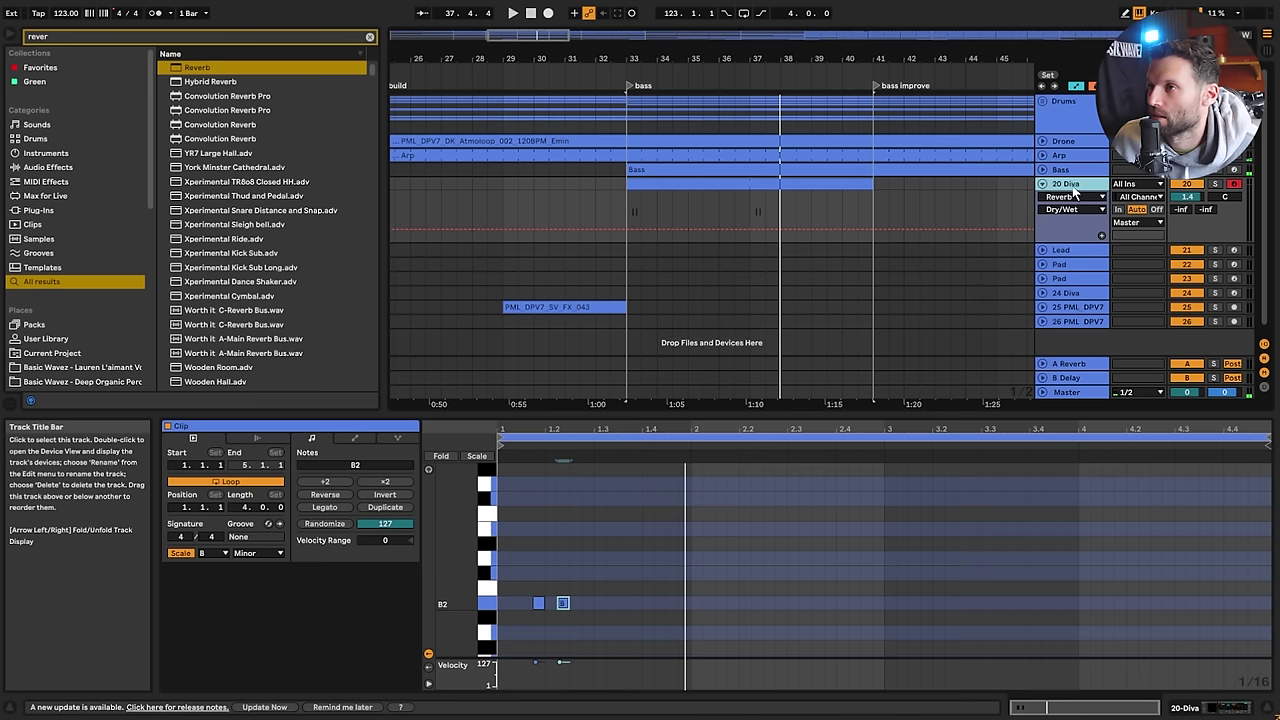
{"action": "left_click", "coordinate": [750, 208]}
{"action": "key", "text": "space"}
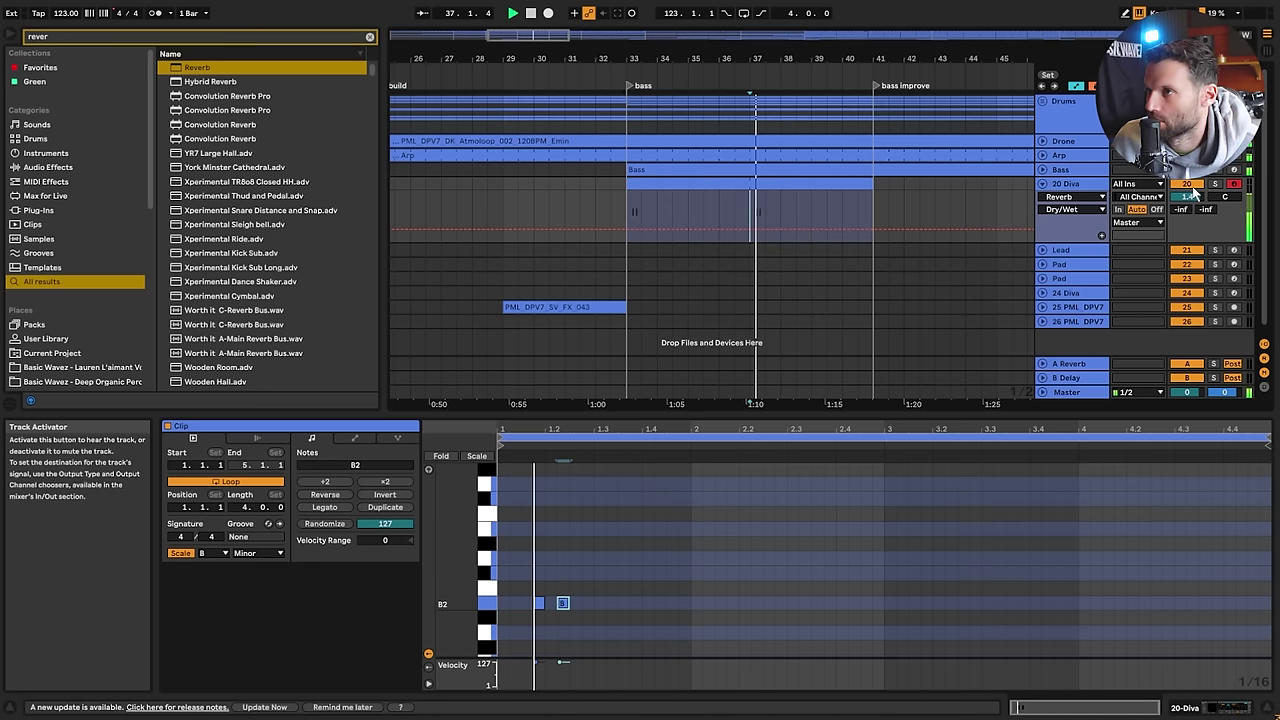
{"action": "key", "text": "space"}
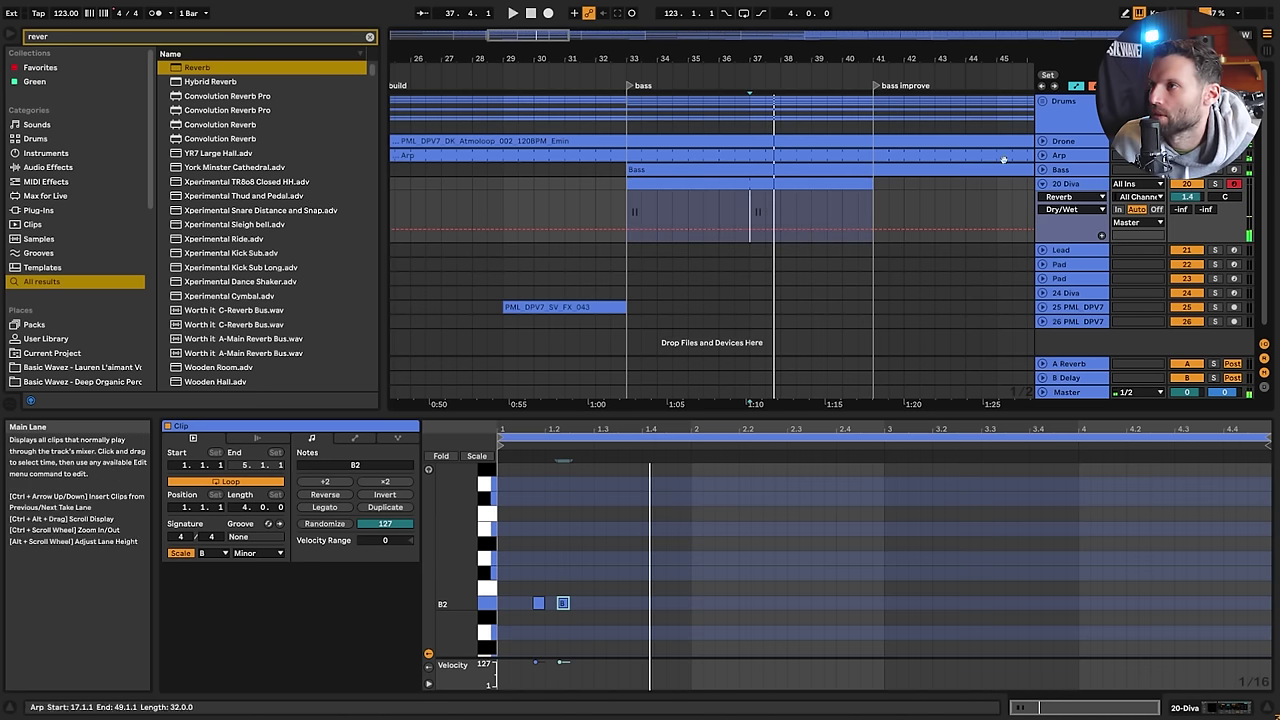
Compare with the Bass clip's notes, consolidate the Diva clip to eight bars, and transpose its two bar-5 notes to E2
{"action": "left_click", "coordinate": [1042, 170]}
{"action": "scroll", "coordinate": [760, 190], "scroll_direction": "down", "scroll_amount": 3}
{"action": "left_click", "coordinate": [816, 262]}
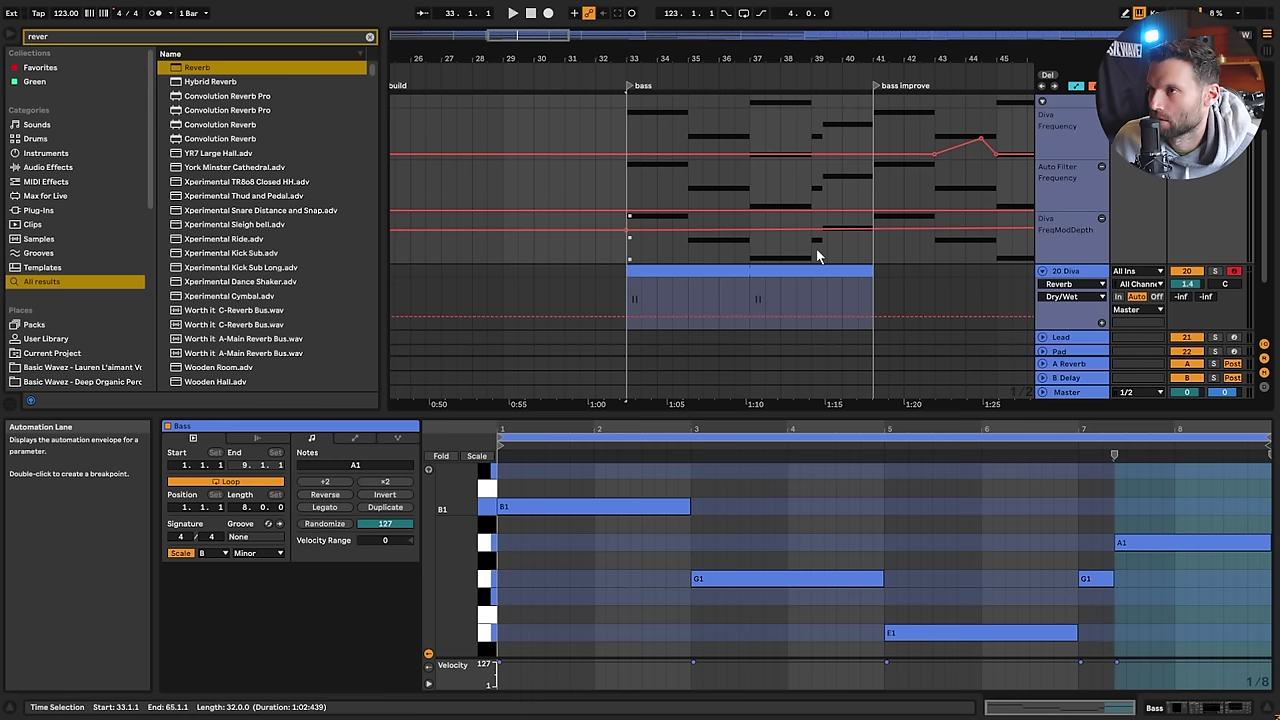
{"action": "left_click", "coordinate": [753, 278]}
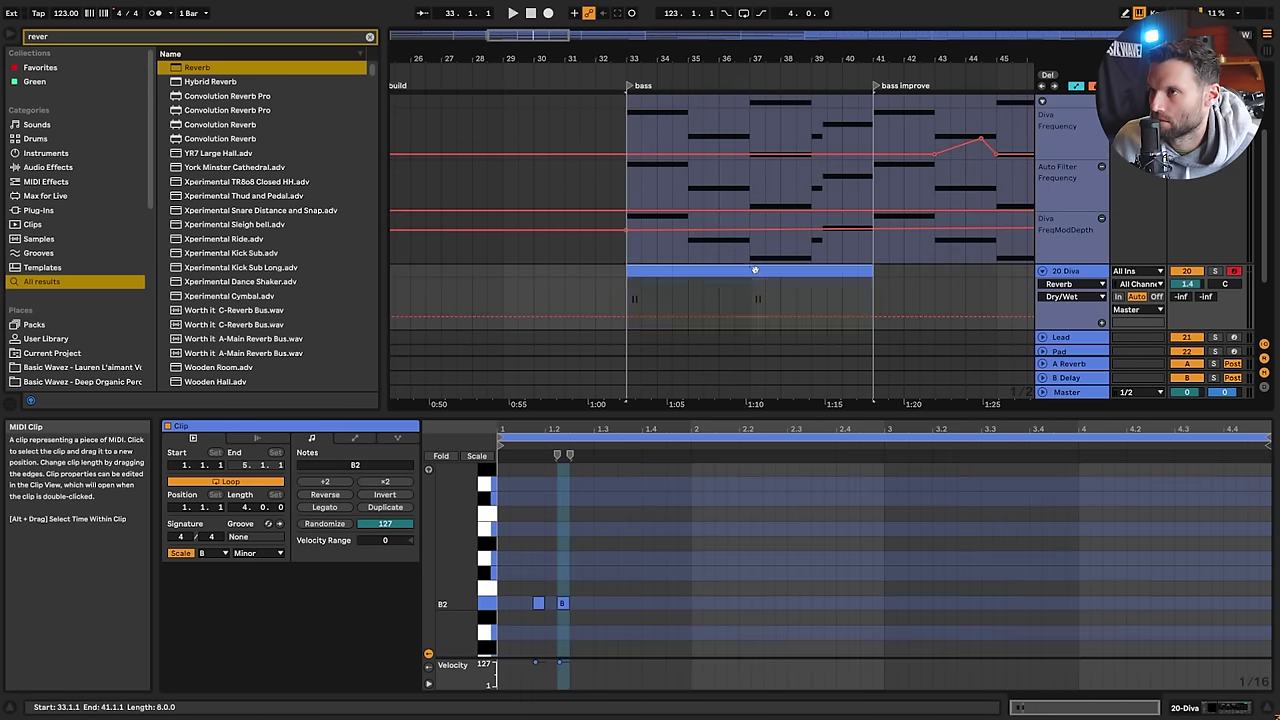
{"action": "key", "text": "Down"}
{"action": "key", "text": "Down"}
{"action": "key", "text": "Down"}
{"action": "key", "text": "Down"}
{"action": "key", "text": "Down"}
{"action": "key", "text": "Down"}
{"action": "key", "text": "space"}
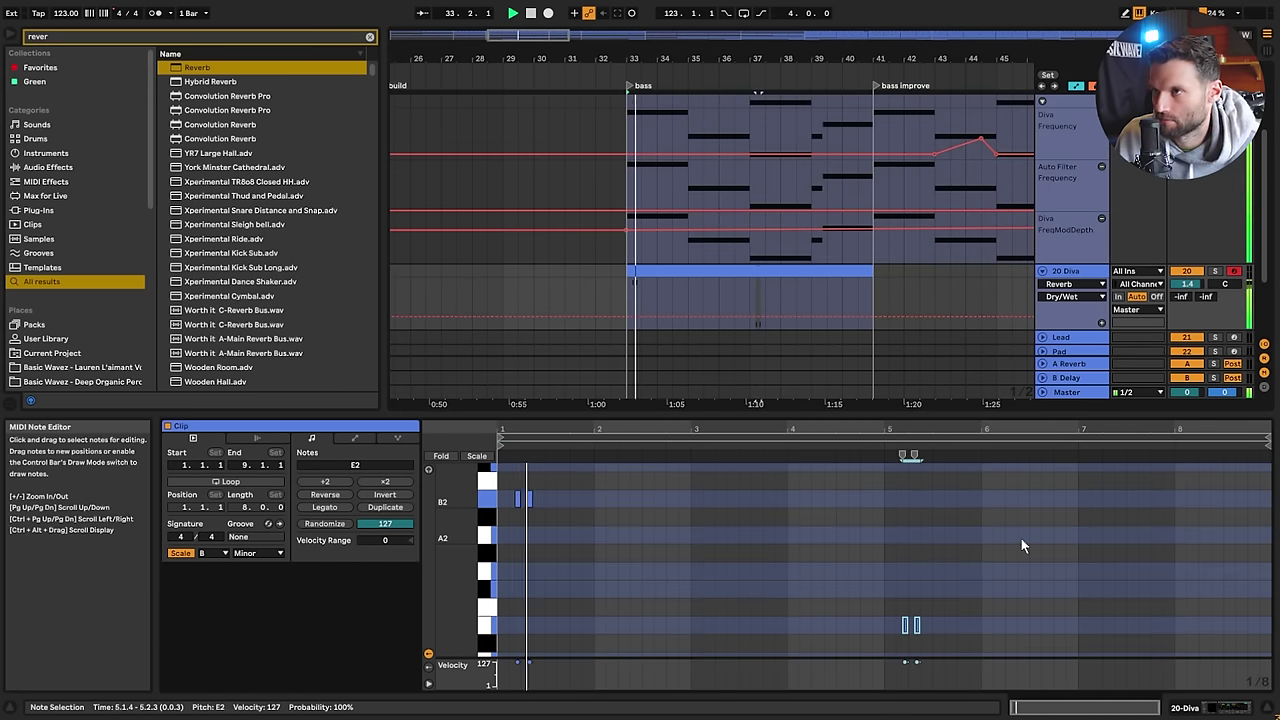
Duplicate the eight-bar Diva clip so the pattern also fills bars 41 to 49
{"action": "double_click", "coordinate": [1075, 273]}
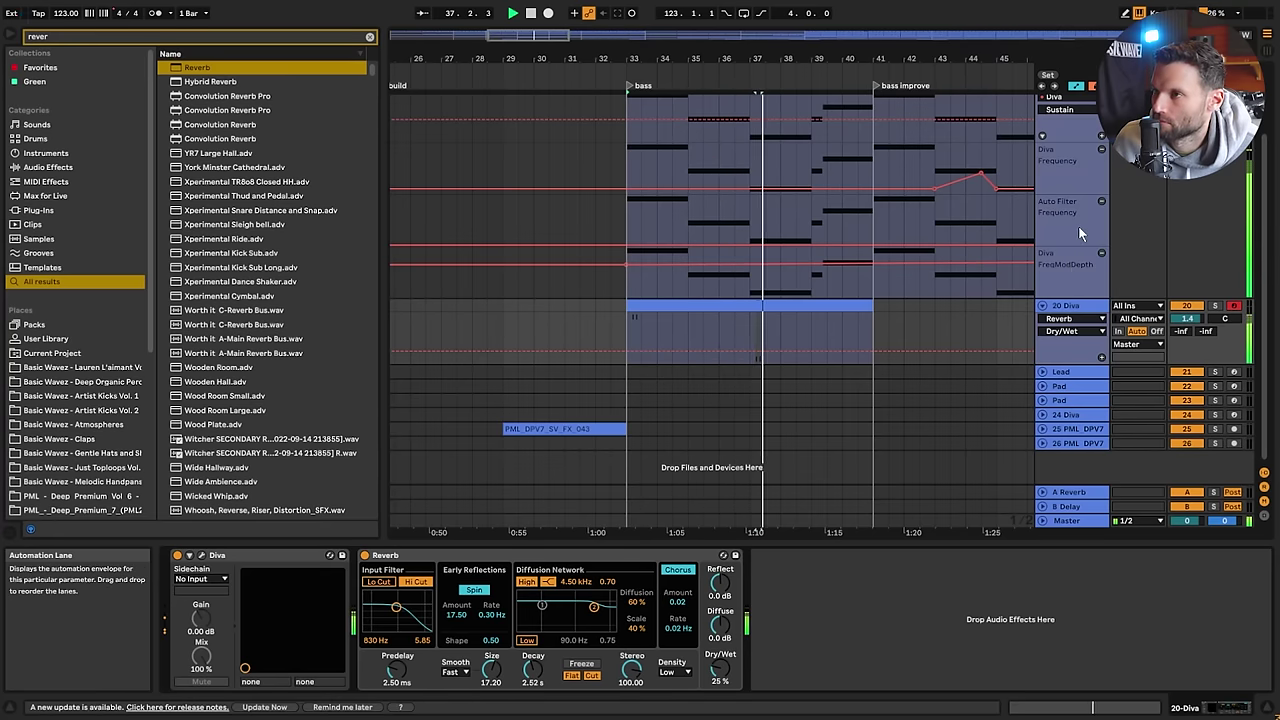
{"action": "left_click", "coordinate": [866, 306]}
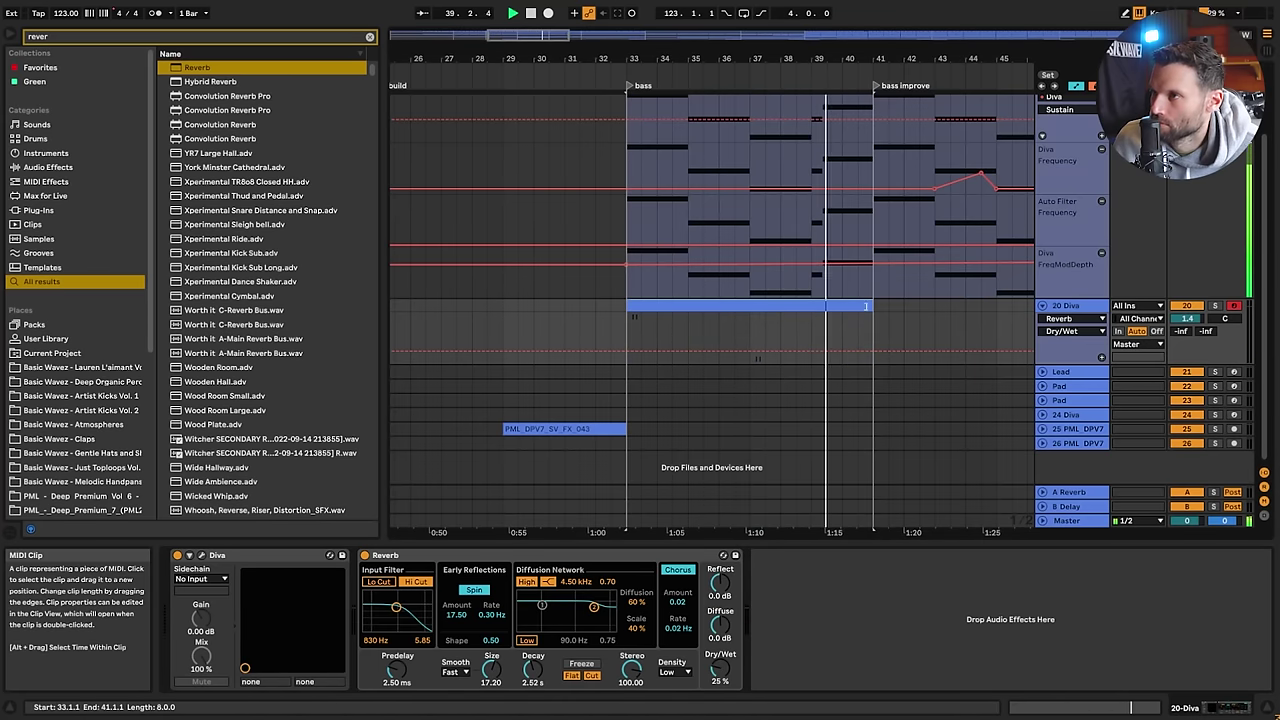
{"action": "key", "text": "ctrl+d"}
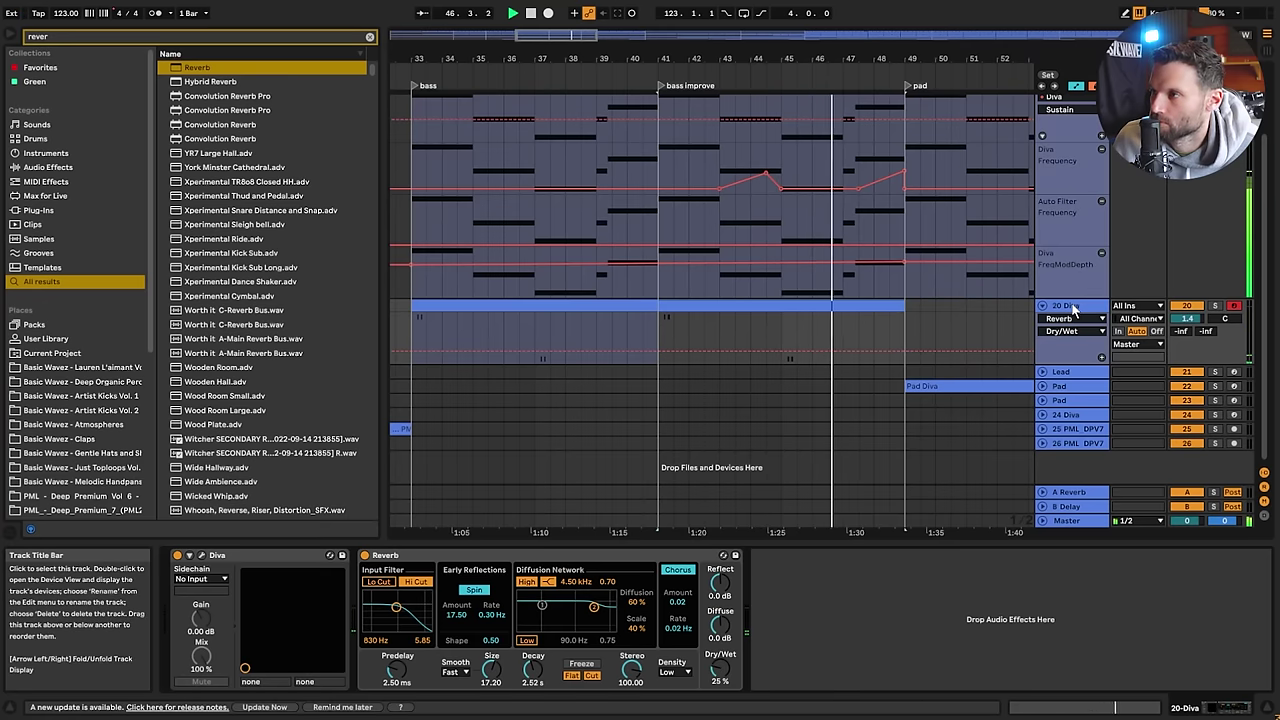
Add the Delay effect before the Reverb on the 20 Diva track and set its Dry/Wet to 37%
{"action": "double_click", "coordinate": [443, 306]}
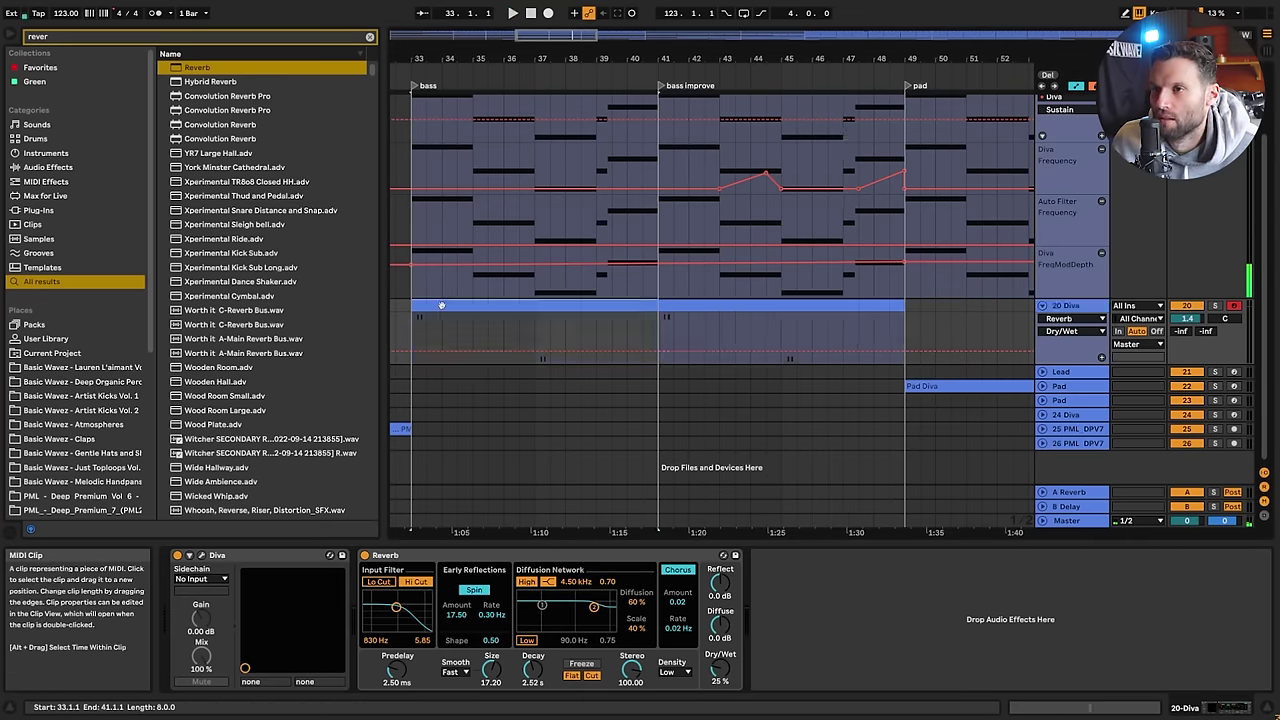
{"action": "left_click", "coordinate": [1065, 296]}
{"action": "left_click", "coordinate": [370, 37]}
{"action": "type", "text": "de"}
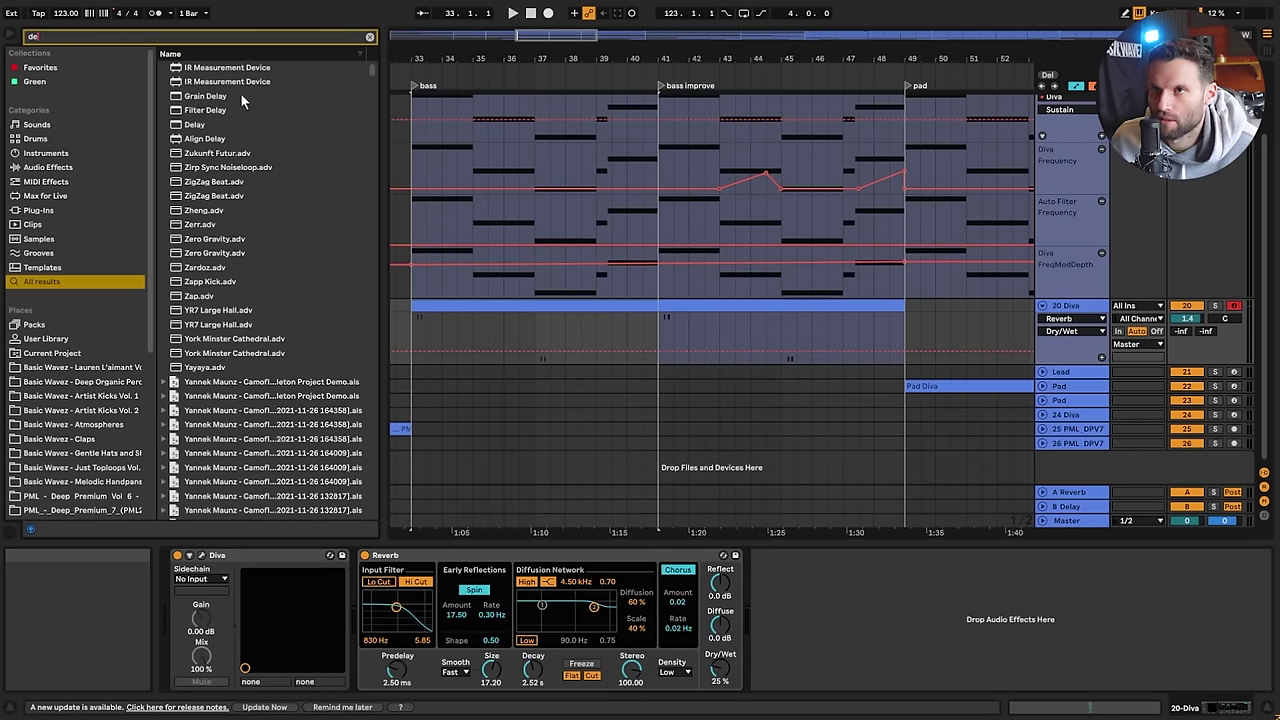
{"action": "key", "text": "Return"}
{"action": "key", "text": "space"}
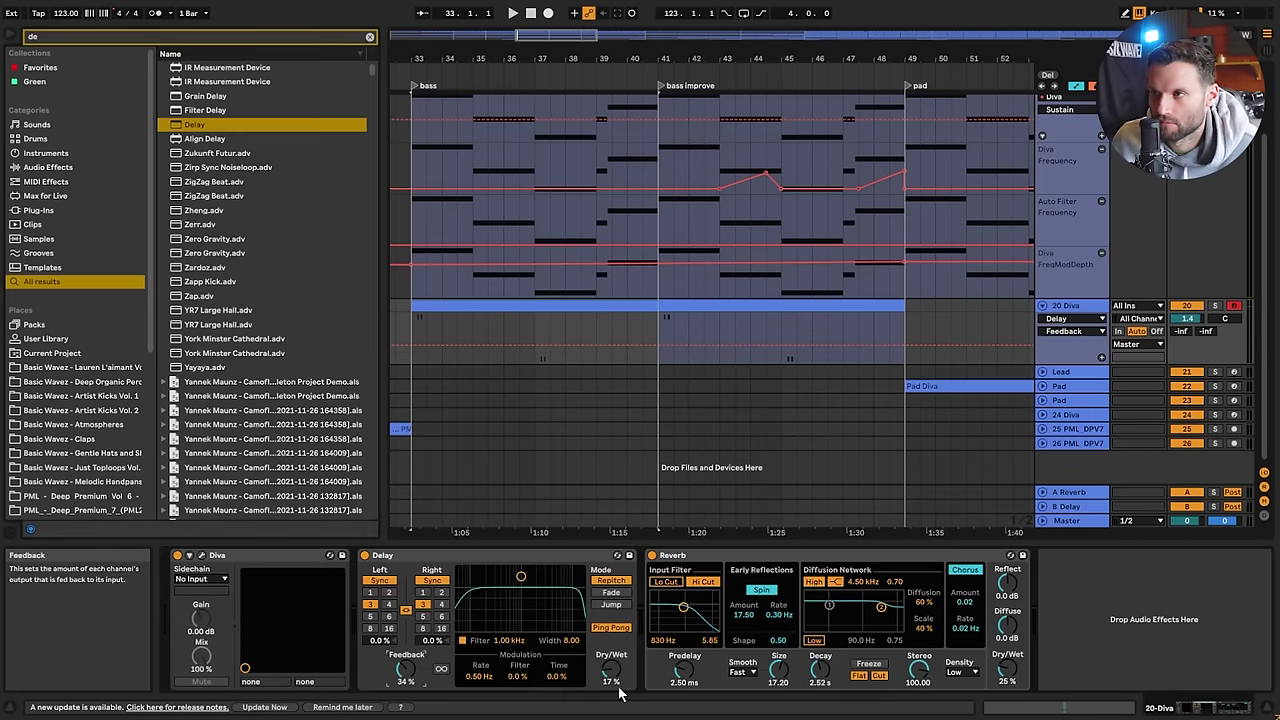
{"action": "left_click_drag", "start_coordinate": [620, 681], "coordinate": [620, 661]}
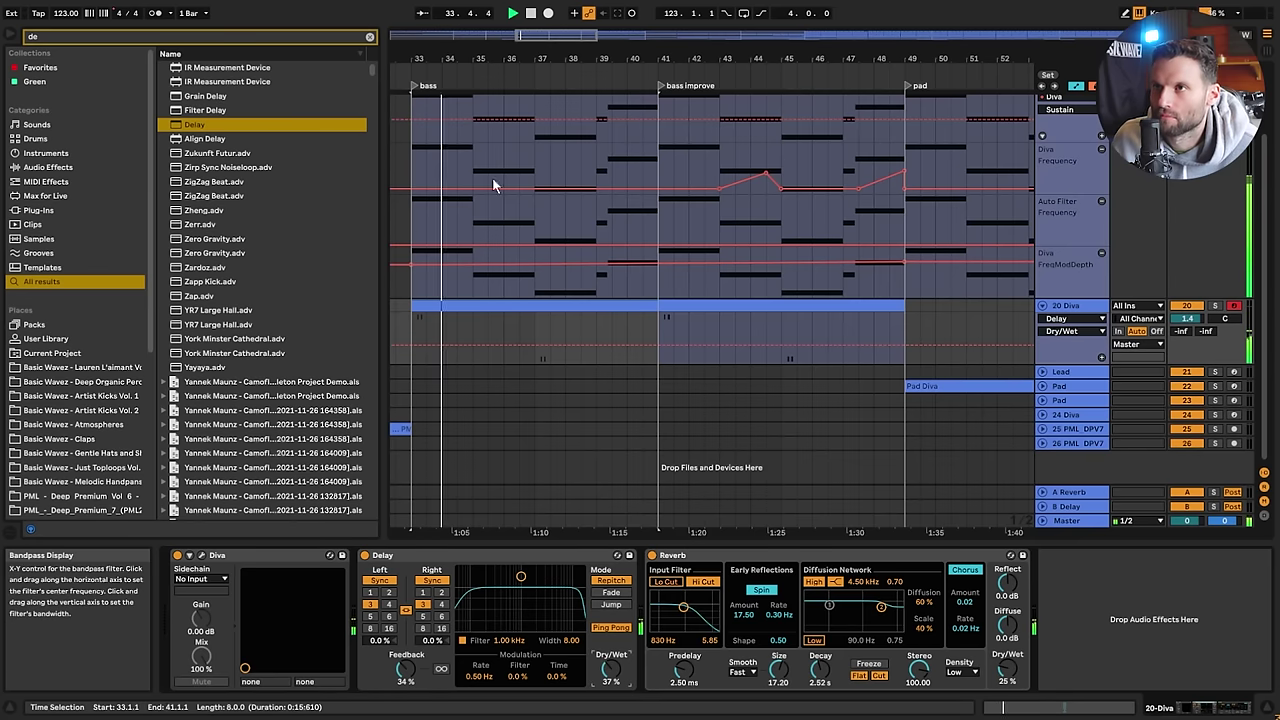
Add EQ Eight after the Reverb on the 20 Diva track and set band 1 to a low cut at about 132 Hz
{"action": "key", "text": "ctrl+f"}
{"action": "type", "text": "eq"}
{"action": "key", "text": "Down"}
{"action": "key", "text": "Down"}
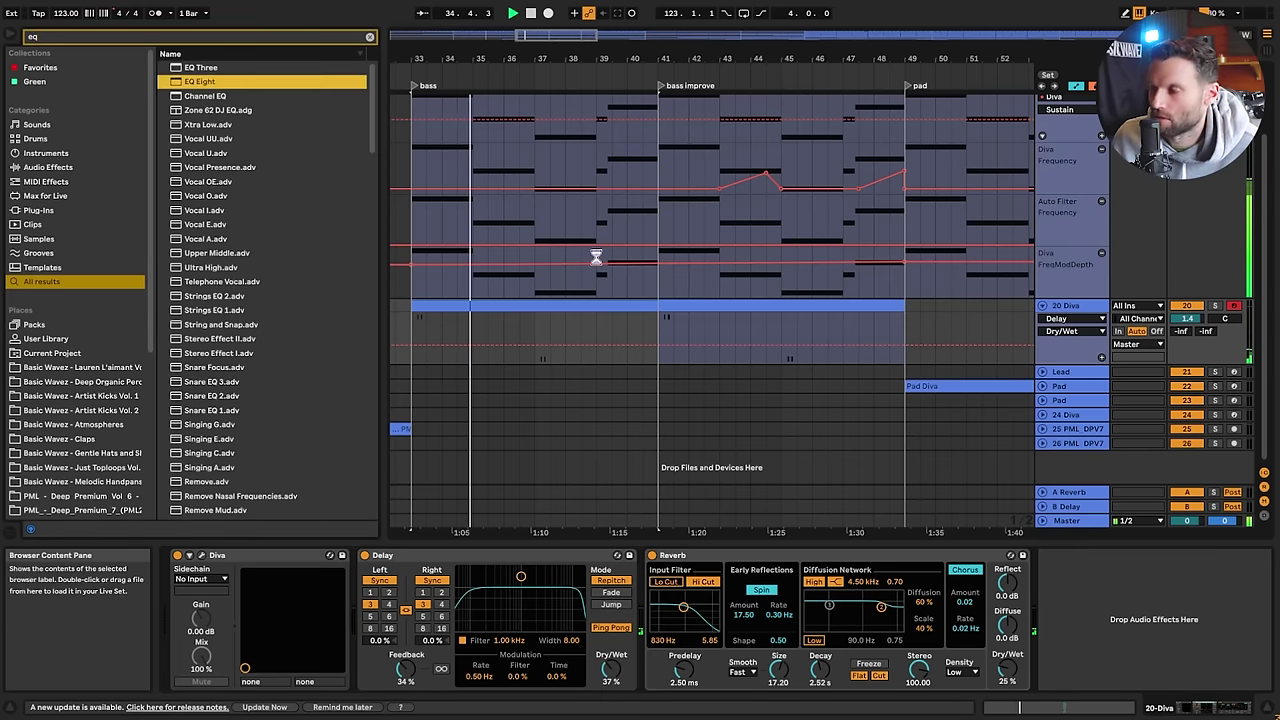
{"action": "key", "text": "Return"}
{"action": "left_click", "coordinate": [958, 672]}
{"action": "left_click", "coordinate": [955, 595]}
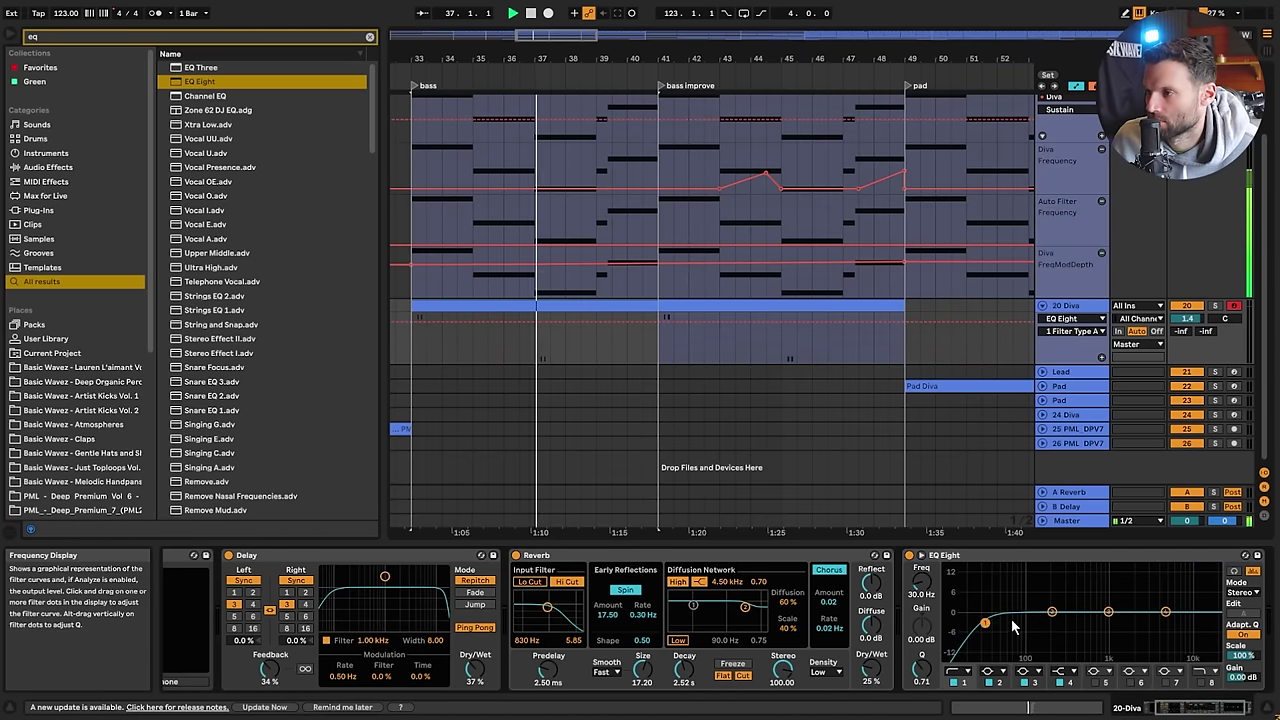
{"action": "left_click_drag", "start_coordinate": [985, 628], "coordinate": [1036, 624]}
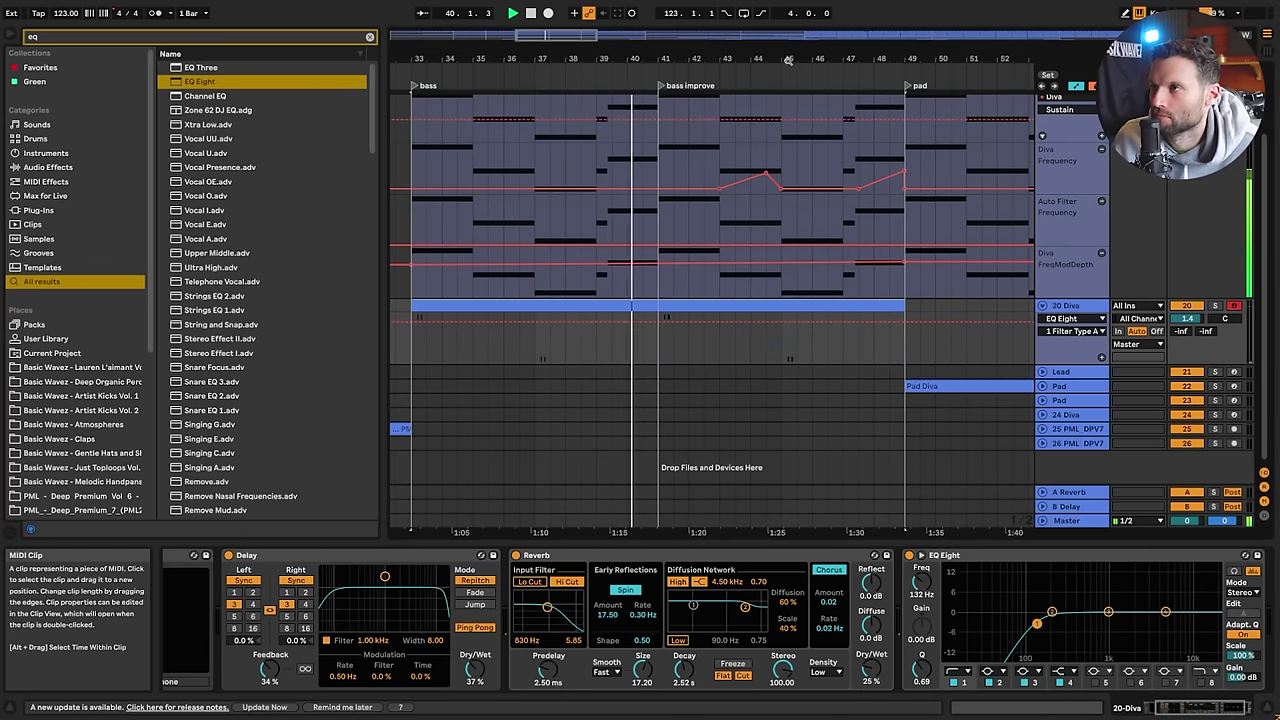
Duplicate the two Diva stab clips so the pattern also fills the pad section from bar 49 to 65
{"action": "mouse_move", "coordinate": [537, 37]}
{"action": "left_mouse_down"}
{"action": "mouse_move", "coordinate": [536, 14]}
{"action": "mouse_move", "coordinate": [537, 34]}
{"action": "left_mouse_up"}
{"action": "key", "text": "ctrl+d"}
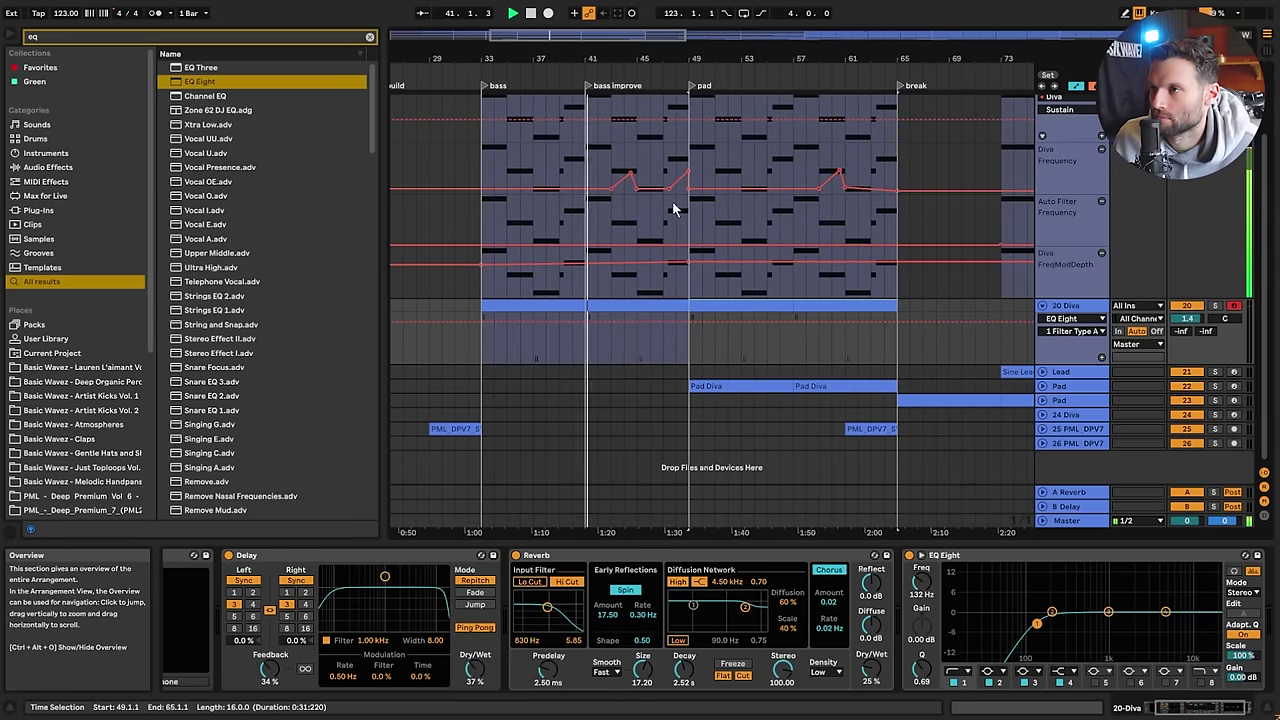
{"action": "left_click", "coordinate": [723, 305]}
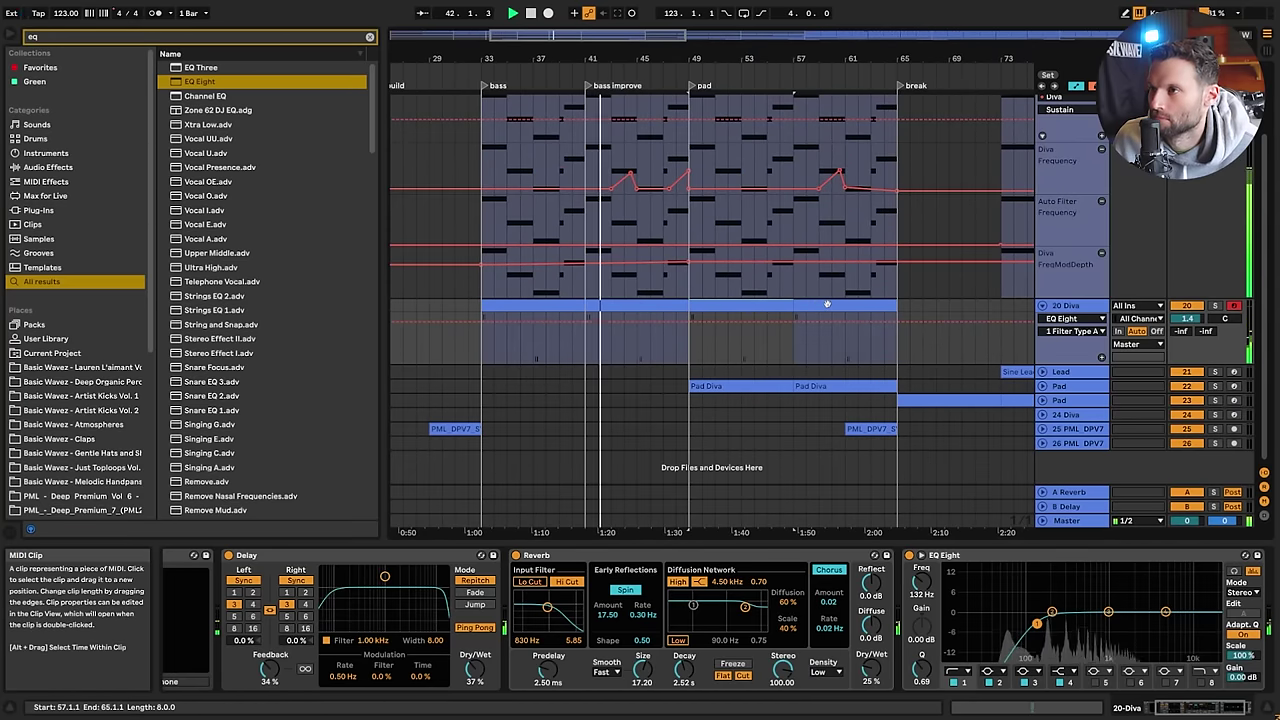
Copy the Diva stab clips to the drop at bar 105 and duplicate them up to bar 137
{"action": "left_click_drag", "start_coordinate": [628, 36], "coordinate": [800, 8]}
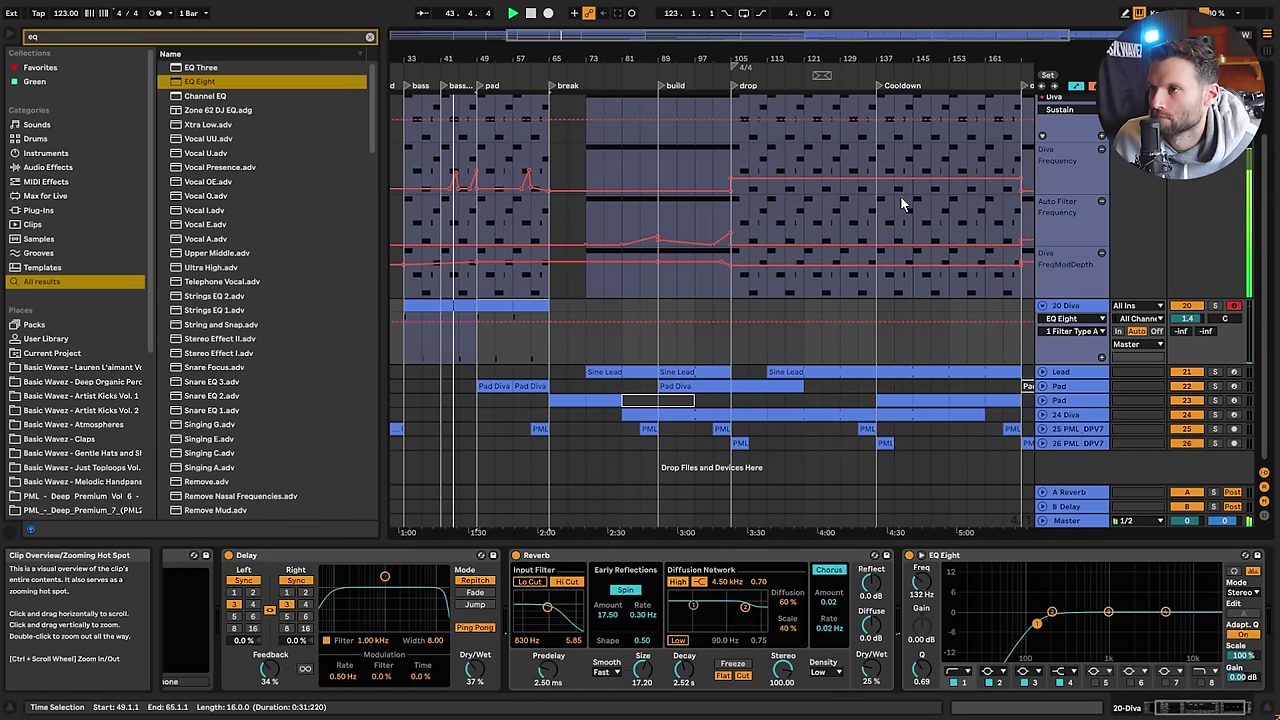
{"action": "left_click", "coordinate": [737, 304]}
{"action": "key", "text": "ctrl+v"}
{"action": "key", "text": "ctrl+d"}
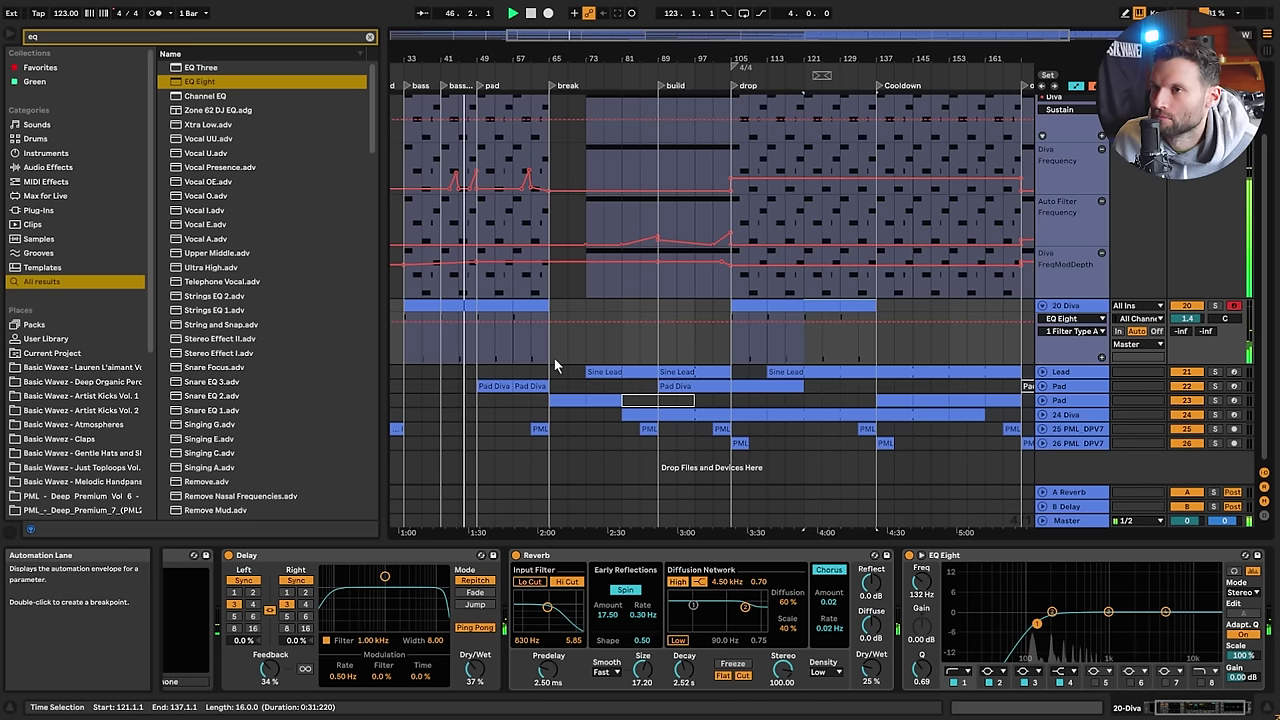
Insert an Auto Filter before the Delay on the 20 Diva track and lower its low-pass frequency to 362 Hz
{"action": "left_click", "coordinate": [487, 302]}
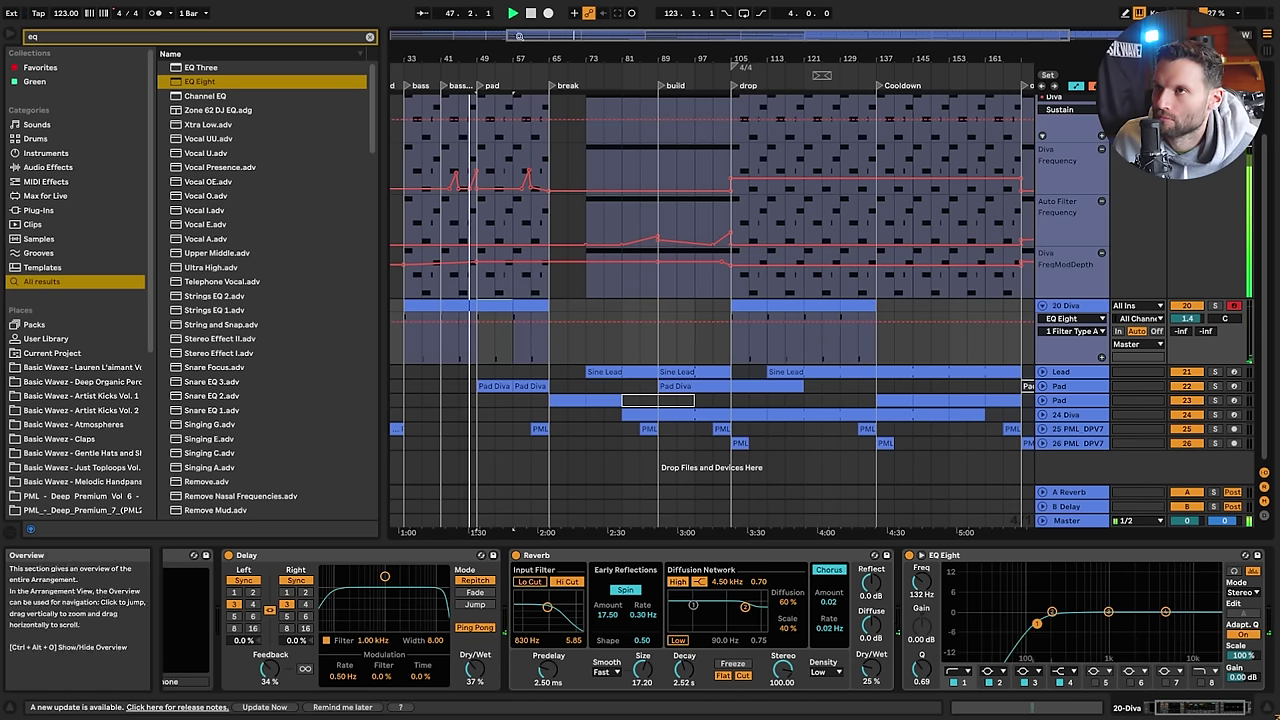
{"action": "left_click_drag", "start_coordinate": [525, 34], "coordinate": [522, 97]}
{"action": "key", "text": "space"}
{"action": "left_click", "coordinate": [1064, 307]}
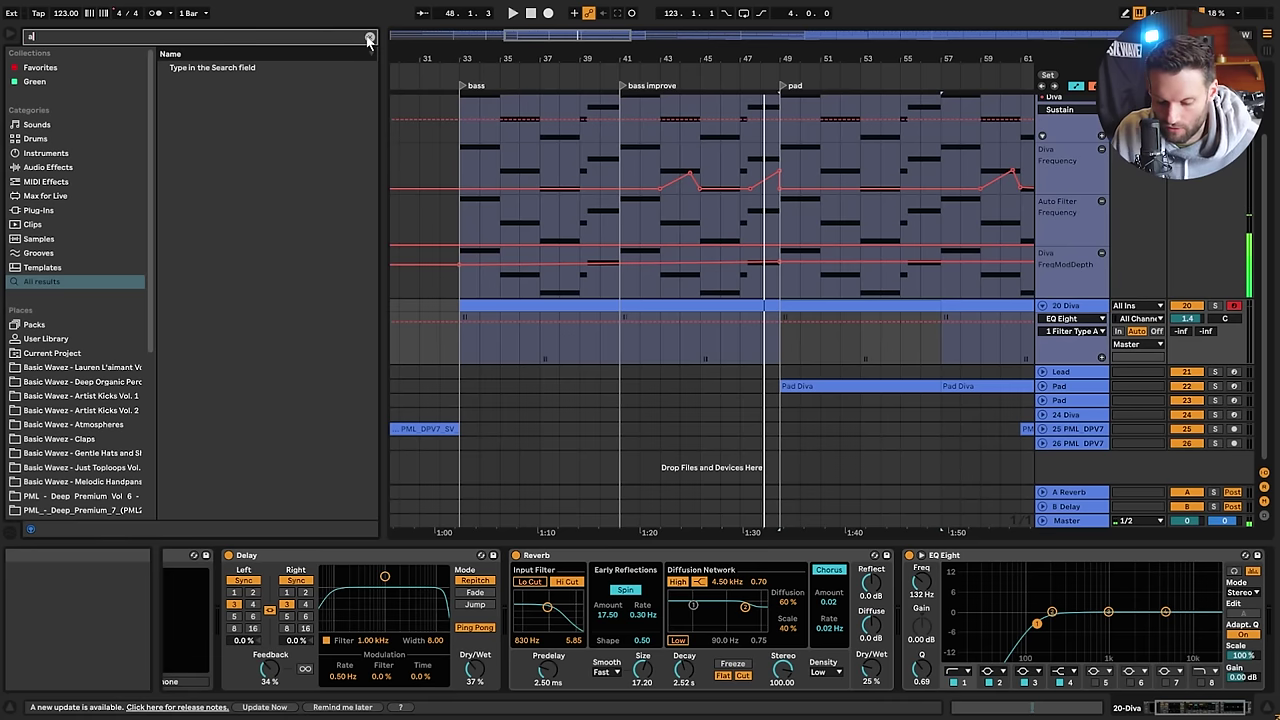
{"action": "type", "text": "aut"}
{"action": "mouse_move", "coordinate": [350, 627]}
{"action": "left_mouse_down"}
{"action": "mouse_move", "coordinate": [296, 633]}
{"action": "mouse_move", "coordinate": [325, 626]}
{"action": "left_mouse_up"}
{"action": "left_click", "coordinate": [438, 592]}
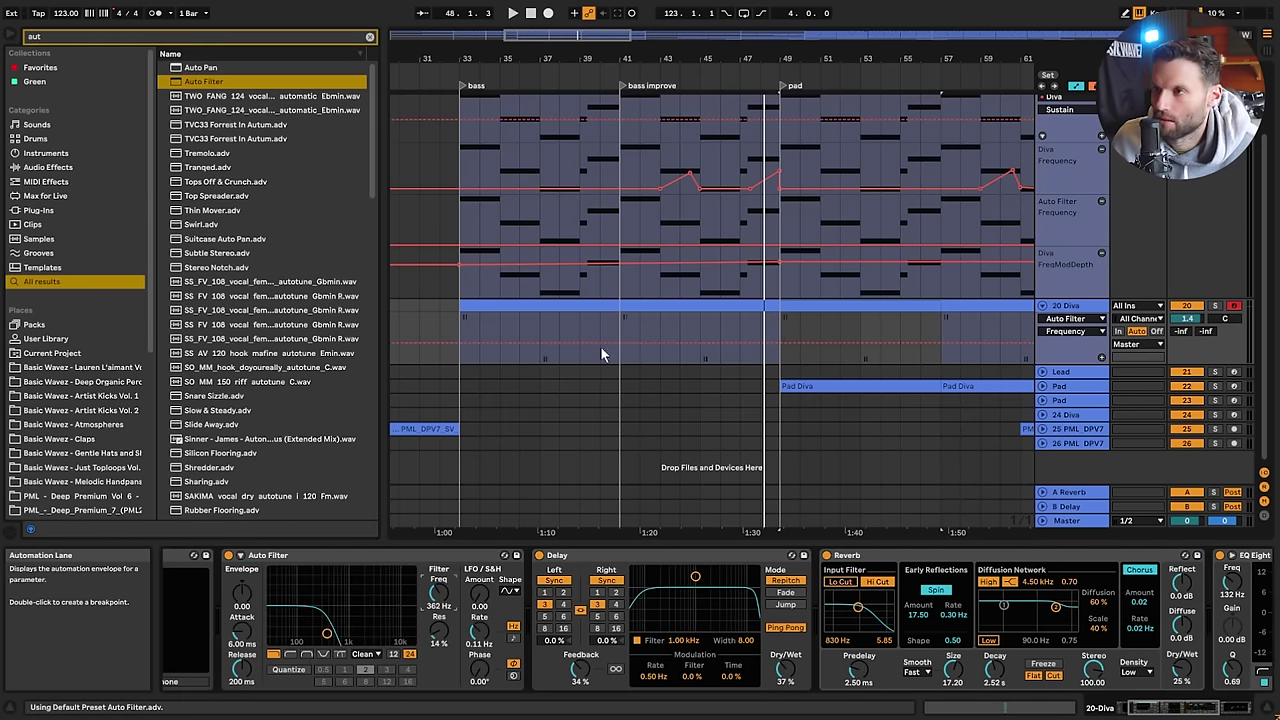
Automate the stab's Auto Filter frequency to rise from 362 Hz at bar 33 through about 886 Hz at bar 45 to 1.12 kHz at bar 49
{"action": "left_click", "coordinate": [778, 345]}
{"action": "key", "text": "space"}
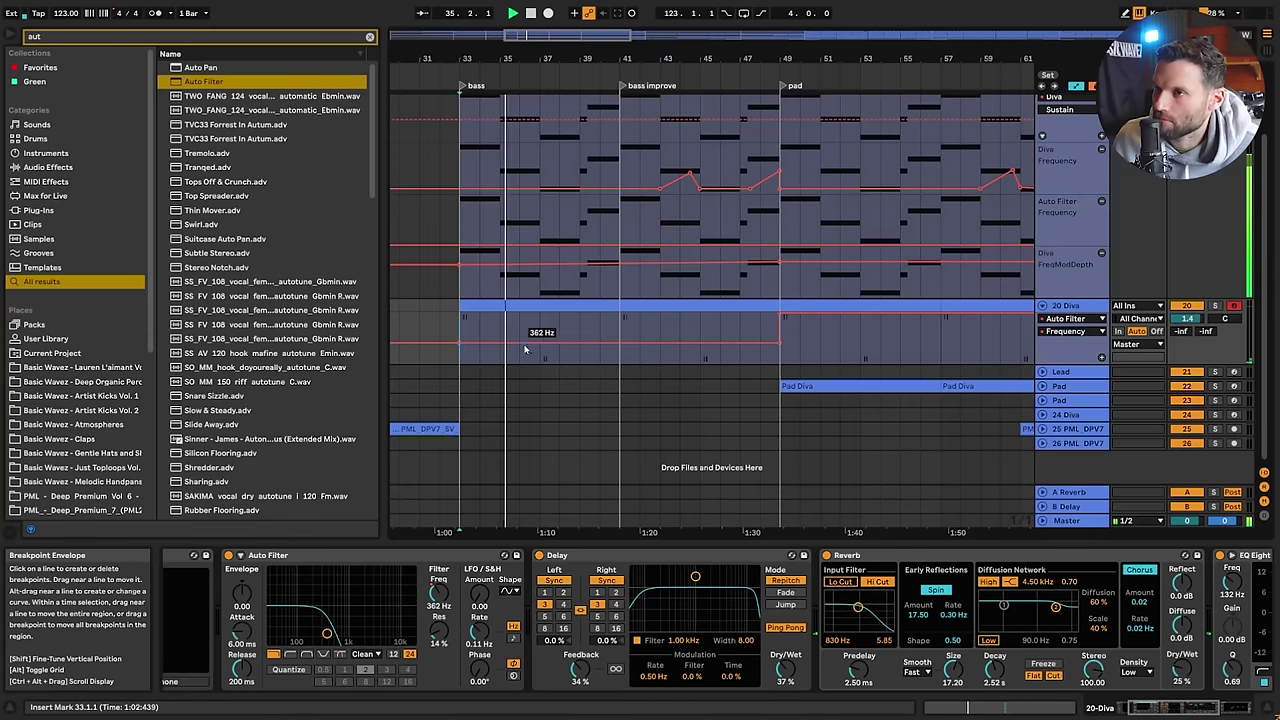
{"action": "left_click_drag", "start_coordinate": [545, 343], "coordinate": [545, 341]}
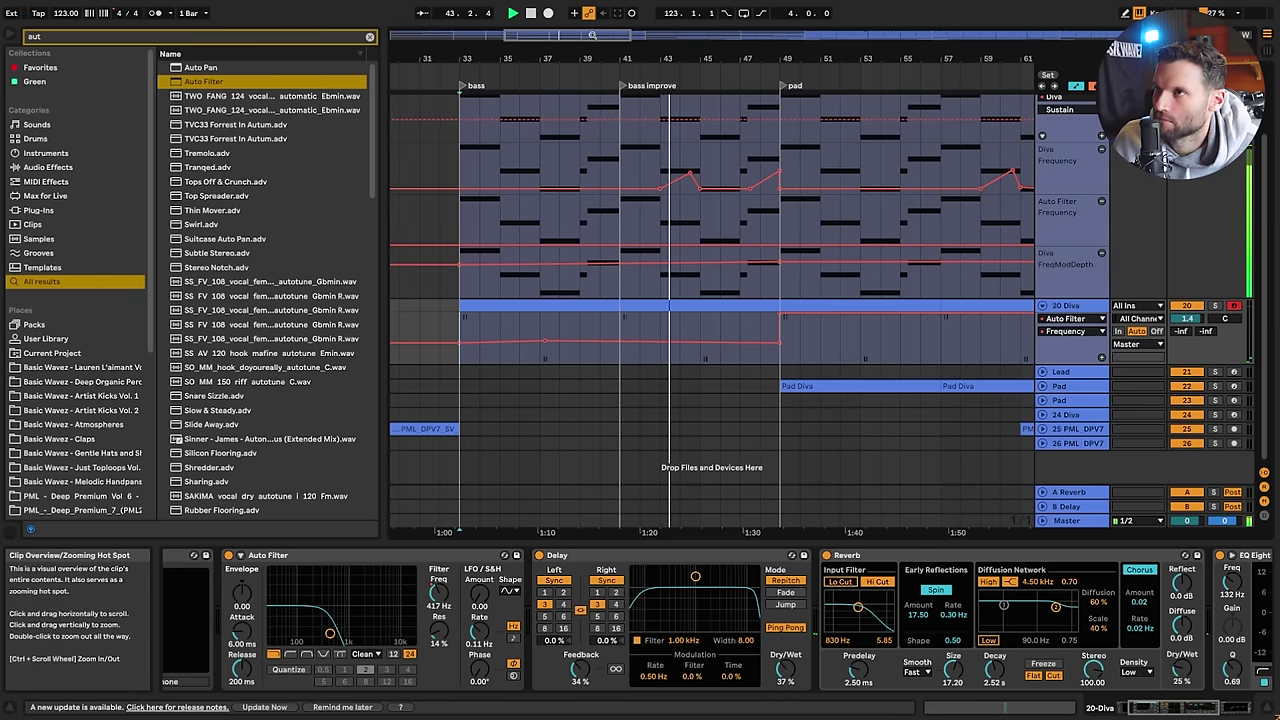
{"action": "left_click_drag", "start_coordinate": [682, 58], "coordinate": [652, 38]}
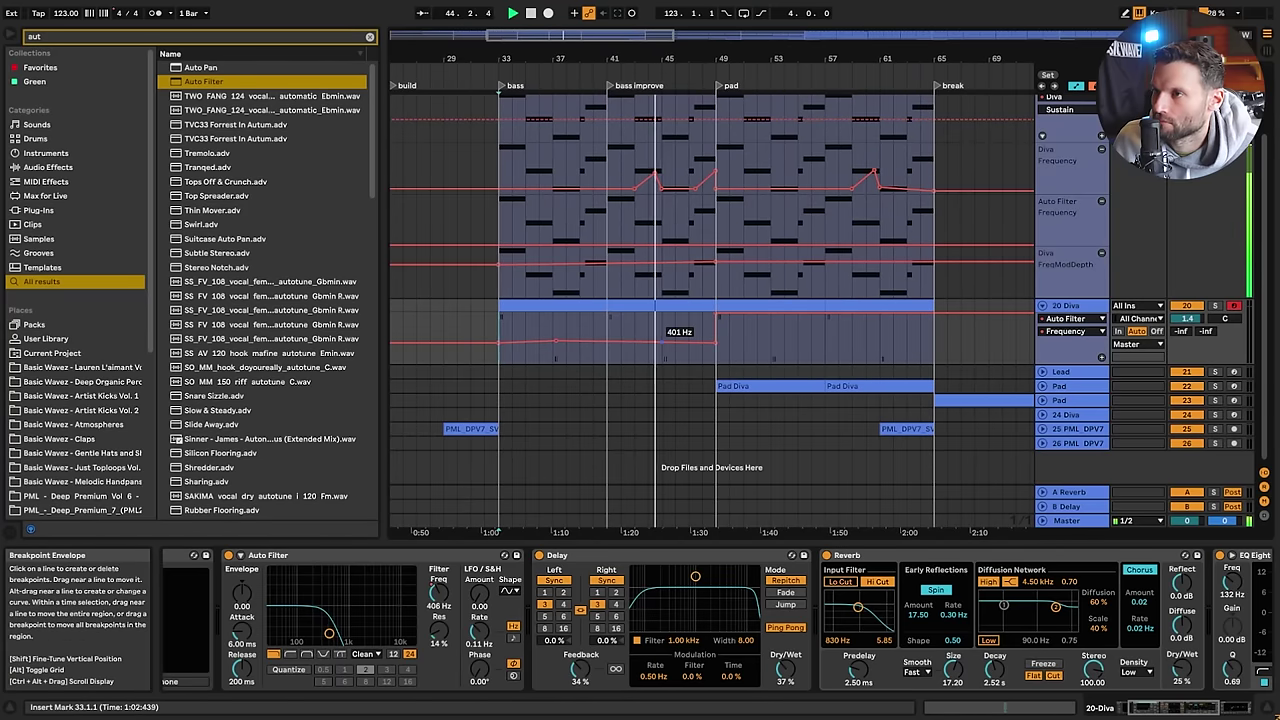
{"action": "left_click_drag", "start_coordinate": [660, 341], "coordinate": [660, 335]}
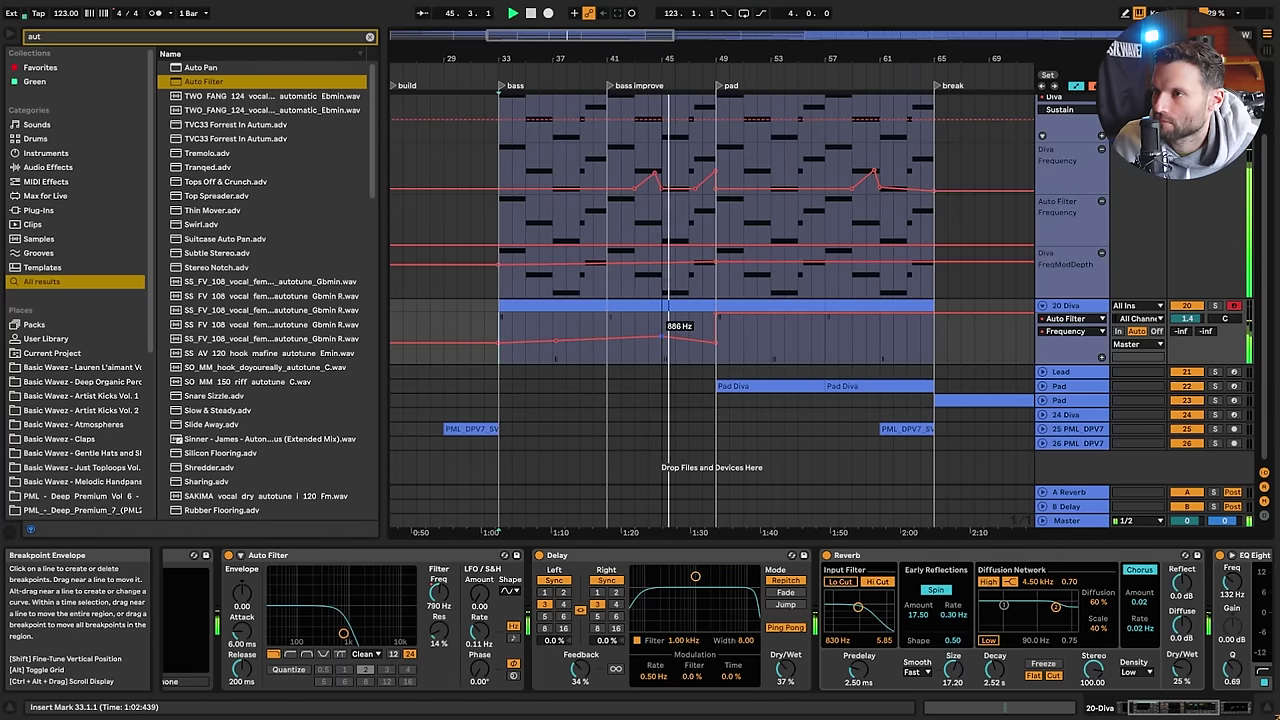
{"action": "left_click", "coordinate": [716, 342]}
{"action": "left_click_drag", "start_coordinate": [716, 318], "coordinate": [716, 338]}
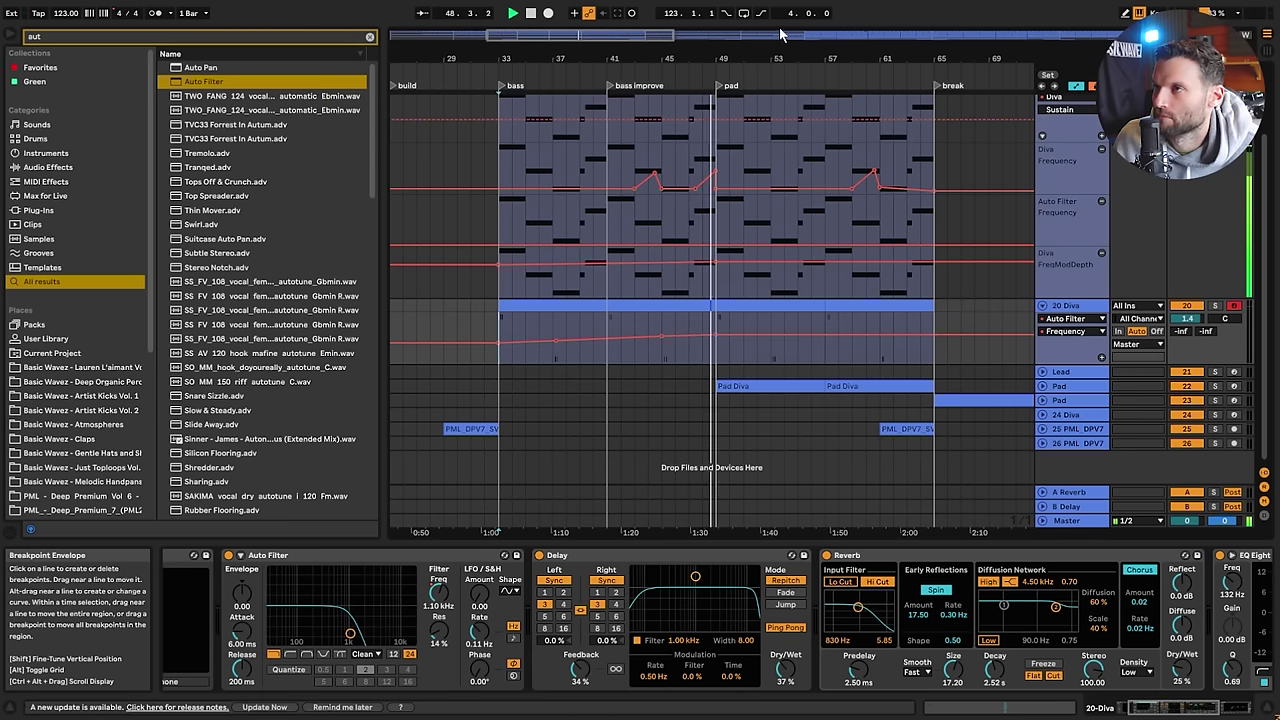
Ramp the stab's filter frequency from bar 103 into the drop at bar 105, and raise the automation slightly at bar 57
{"action": "left_click_drag", "start_coordinate": [640, 36], "coordinate": [691, 18]}
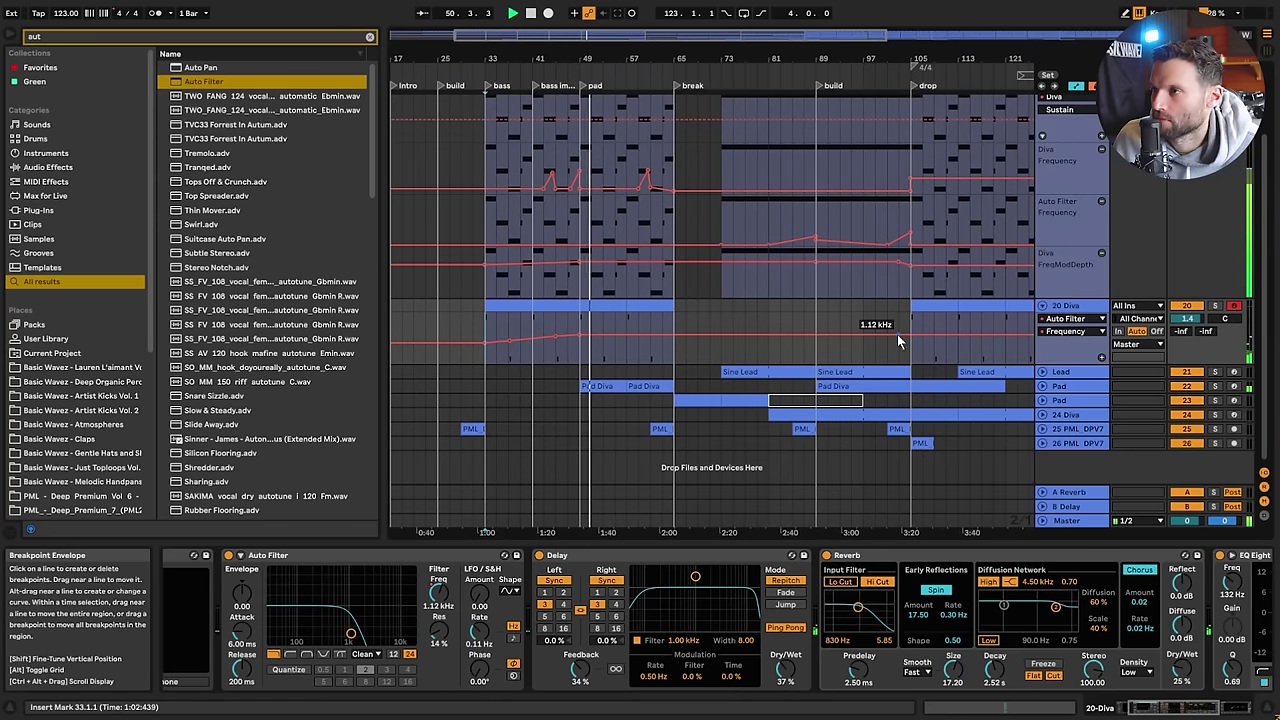
{"action": "left_click_drag", "start_coordinate": [897, 334], "coordinate": [914, 320]}
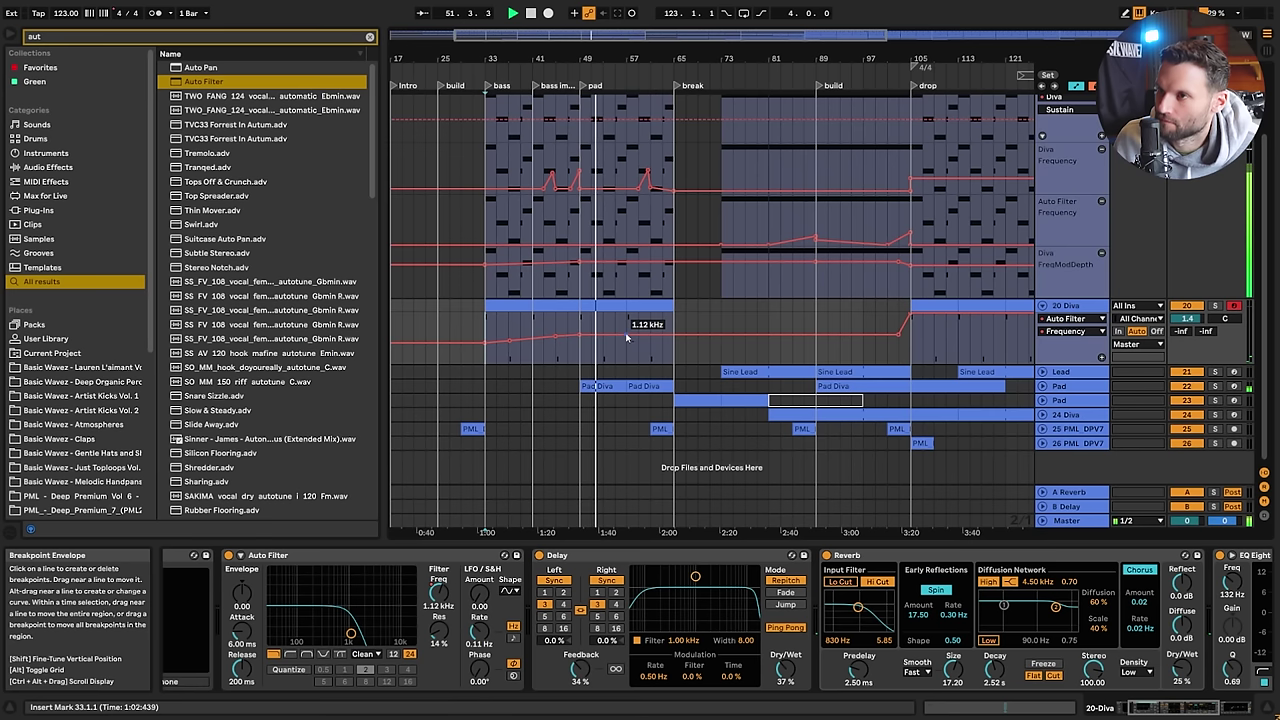
{"action": "left_click_drag", "start_coordinate": [627, 339], "coordinate": [626, 330]}
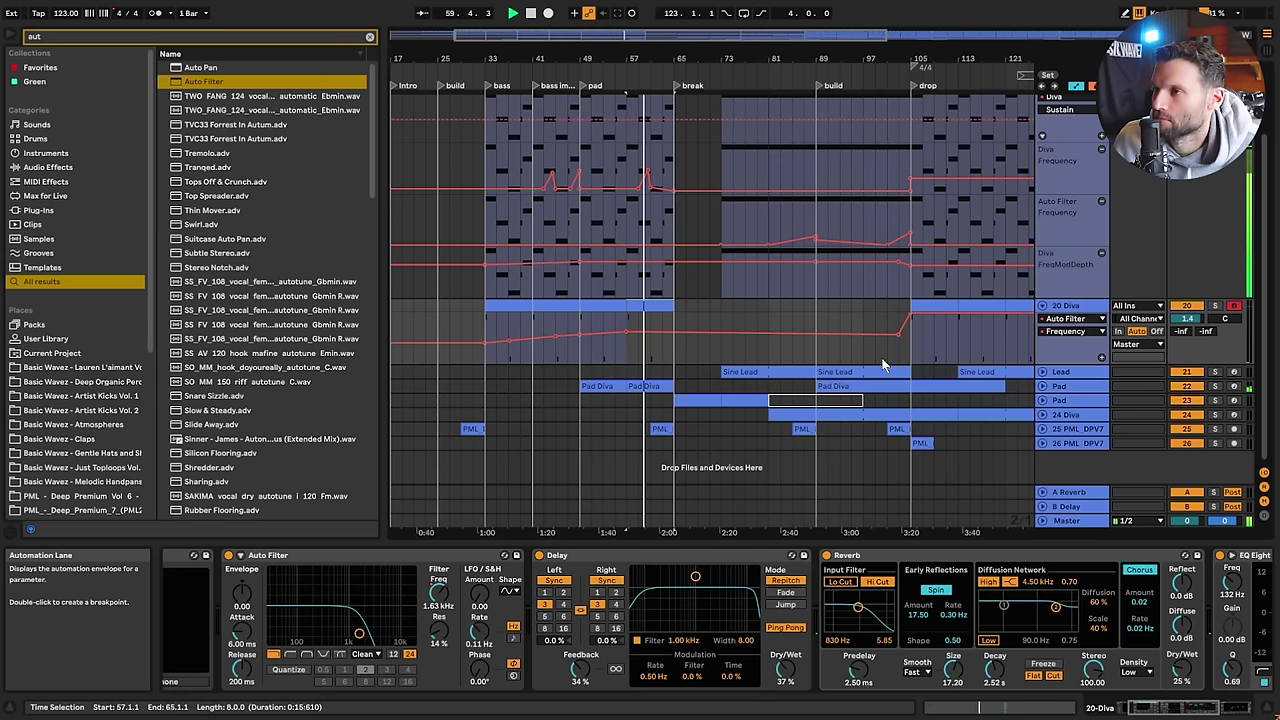
Play into the drop from bar 103 and lower the stab's filter frequency at bar 105 to about 561 Hz
{"action": "left_click_drag", "start_coordinate": [905, 35], "coordinate": [795, 6]}
{"action": "key", "text": "space"}
{"action": "left_click", "coordinate": [782, 90]}
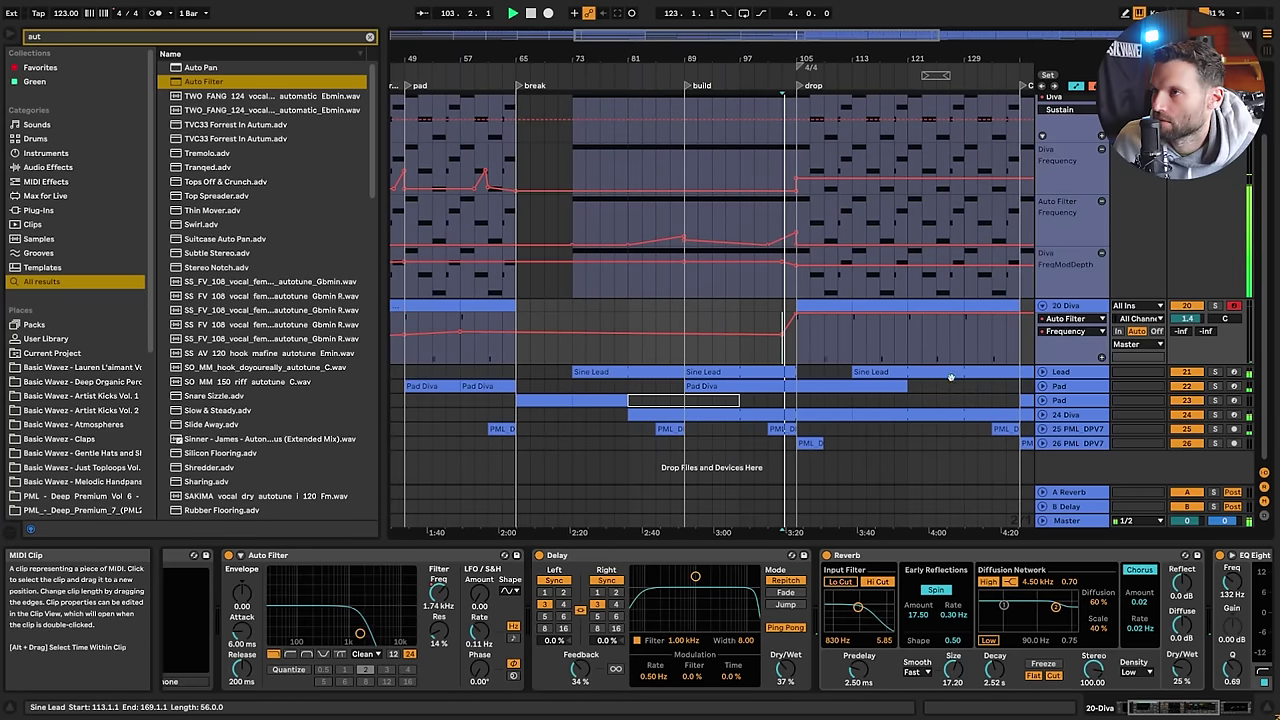
{"action": "left_click_drag", "start_coordinate": [788, 36], "coordinate": [818, 94]}
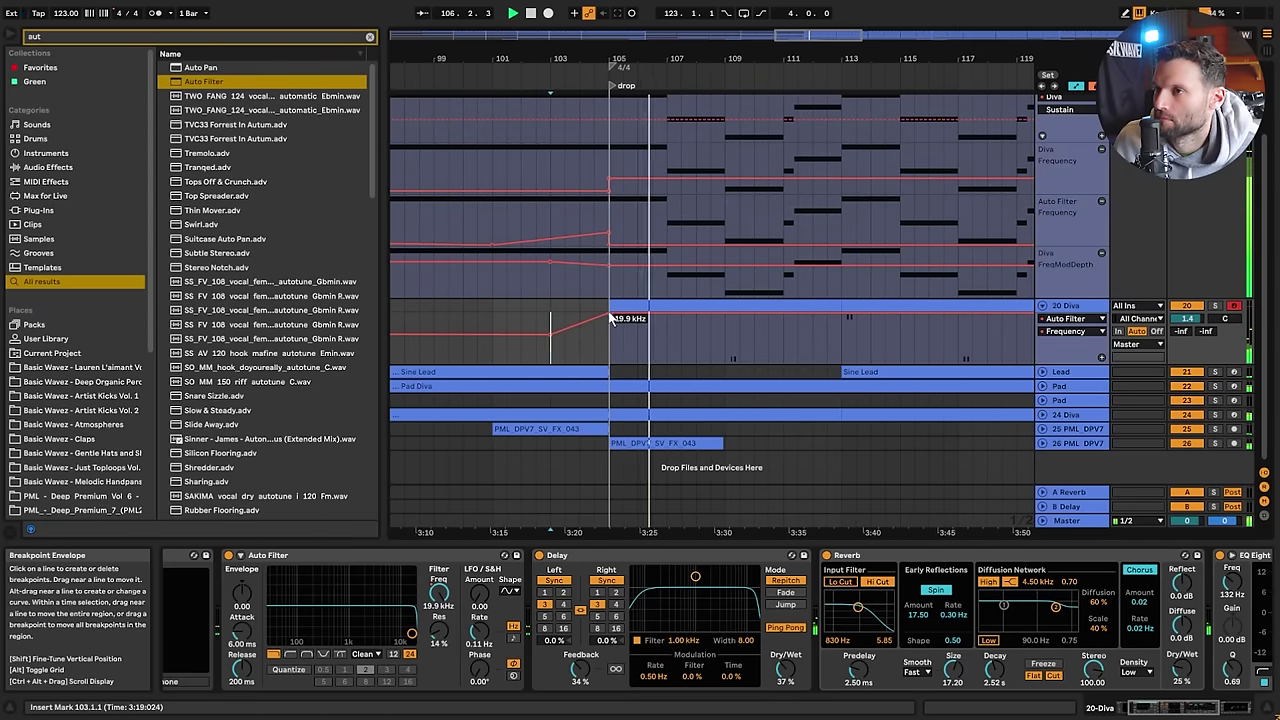
{"action": "left_click_drag", "start_coordinate": [608, 314], "coordinate": [608, 340]}
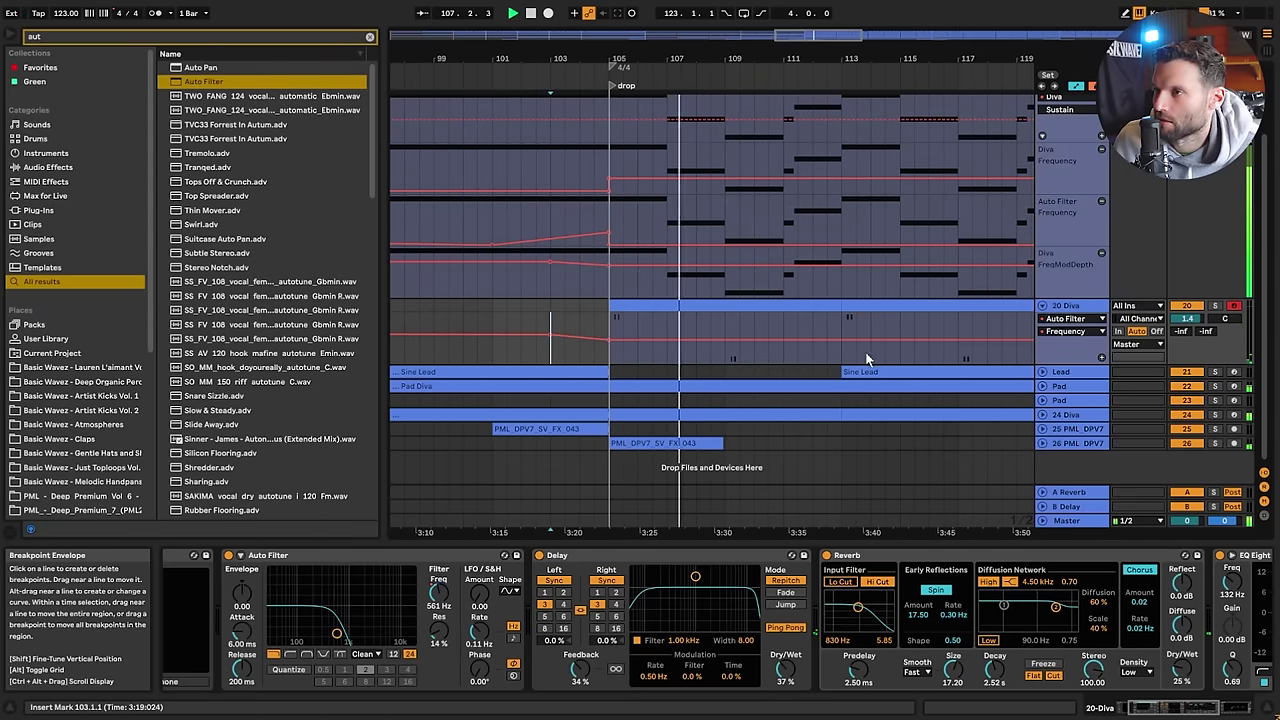
Raise the stab's filter frequency in a gradual curve from bar 105 to 19.9 kHz at bar 121
{"action": "left_click_drag", "start_coordinate": [847, 340], "coordinate": [847, 312]}
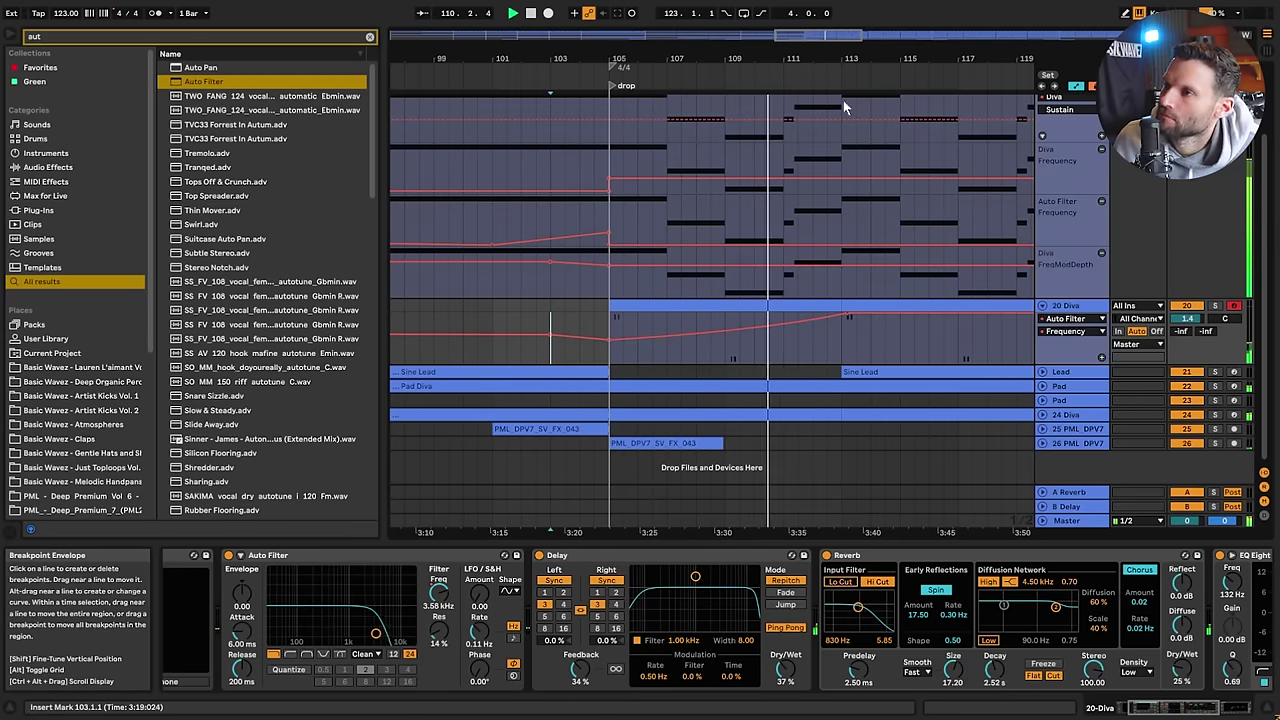
{"action": "left_click_drag", "start_coordinate": [834, 36], "coordinate": [833, 8]}
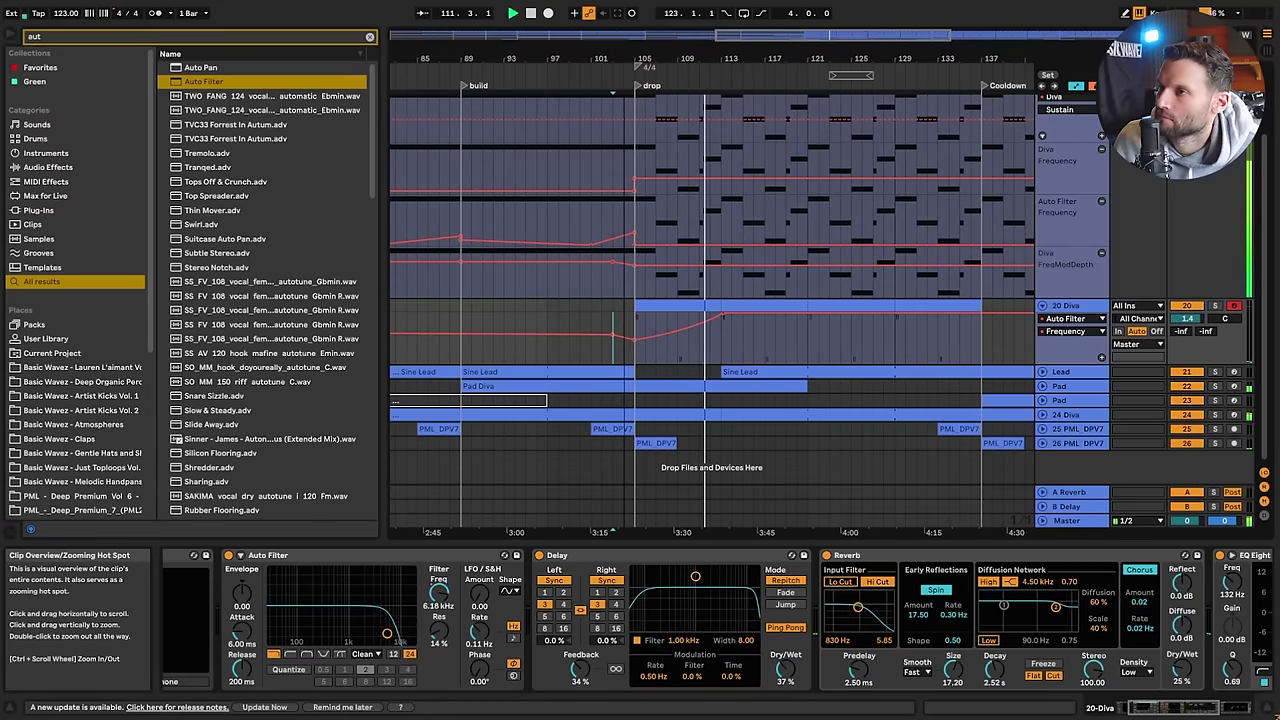
{"action": "left_click_drag", "start_coordinate": [729, 318], "coordinate": [805, 318]}
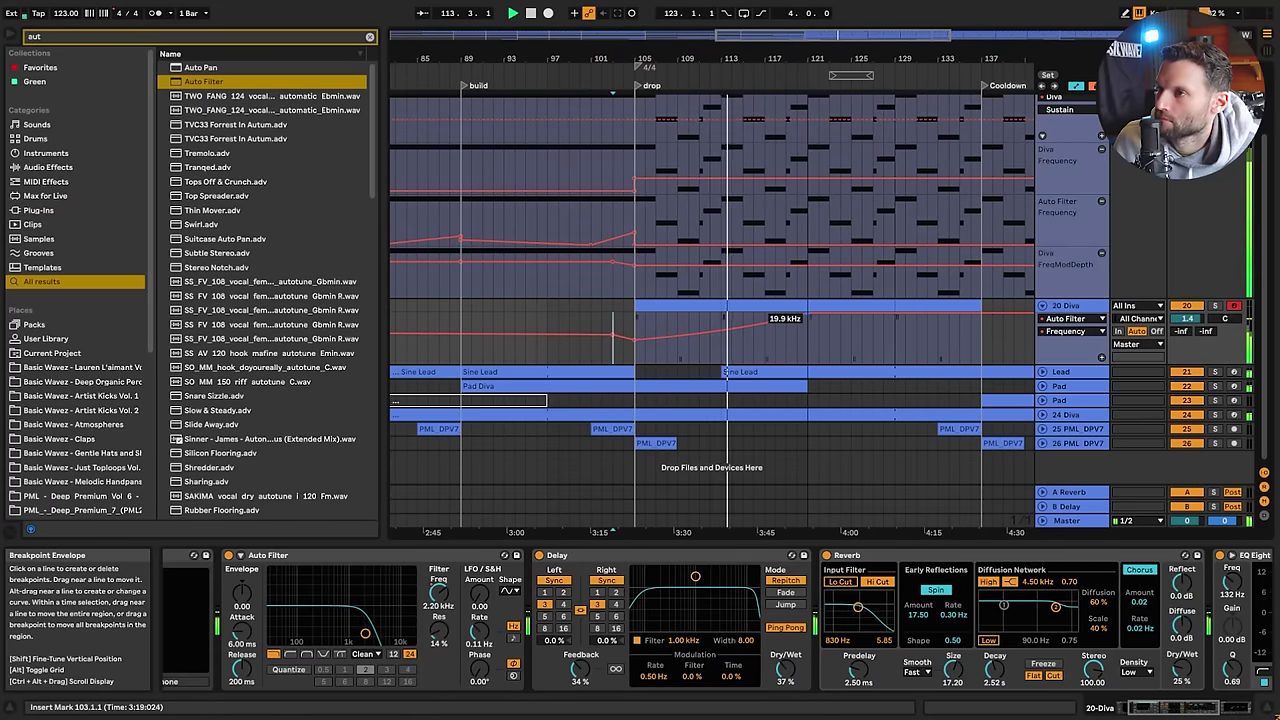
Add a MIDI track with an eight-bar clip at bar 33 below 20 Diva, and copy the stab's Diva and effects chain onto it
{"action": "double_click", "coordinate": [746, 37]}
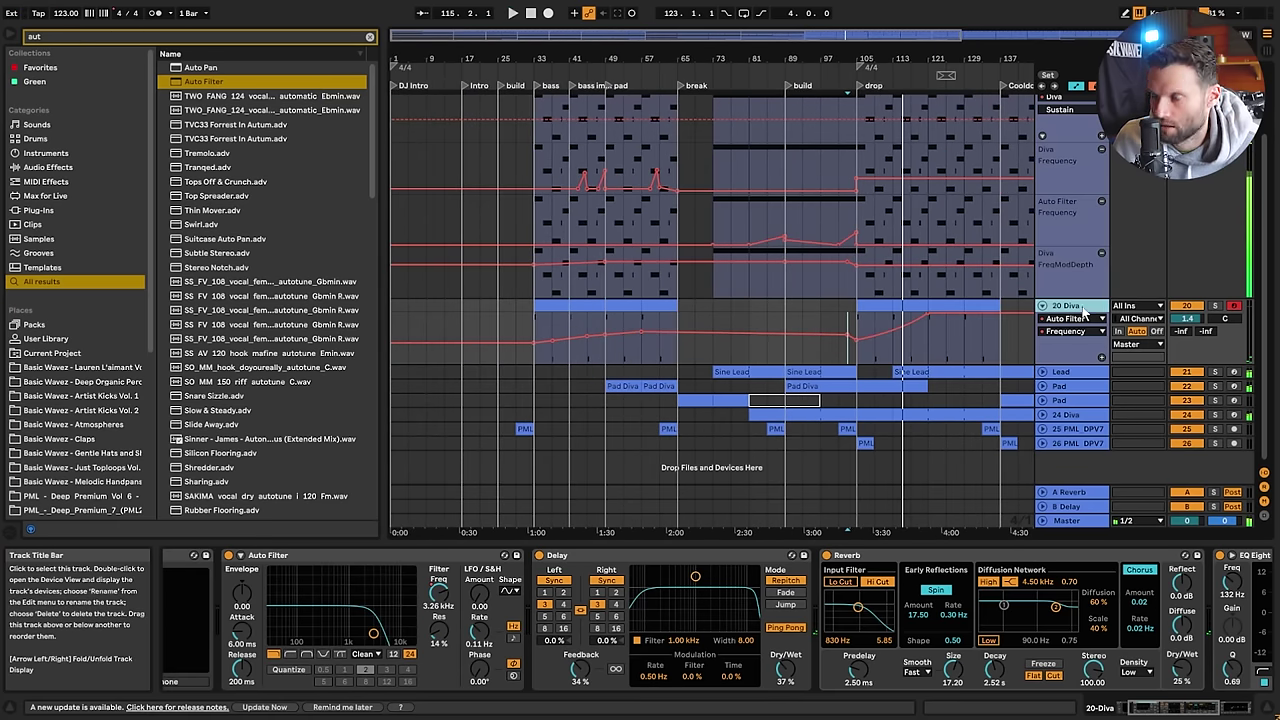
{"action": "key", "text": "ctrl+shift+t"}
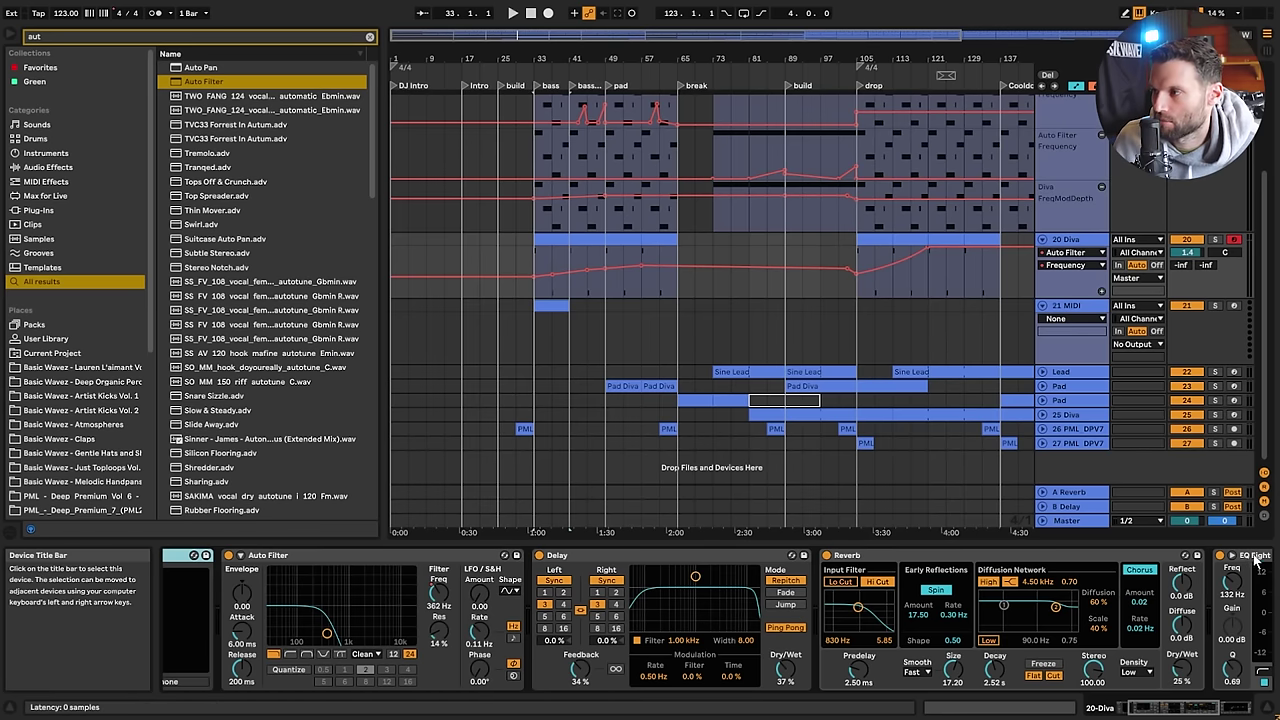
{"action": "left_click", "coordinate": [1060, 307]}
{"action": "key", "text": "ctrl+v"}
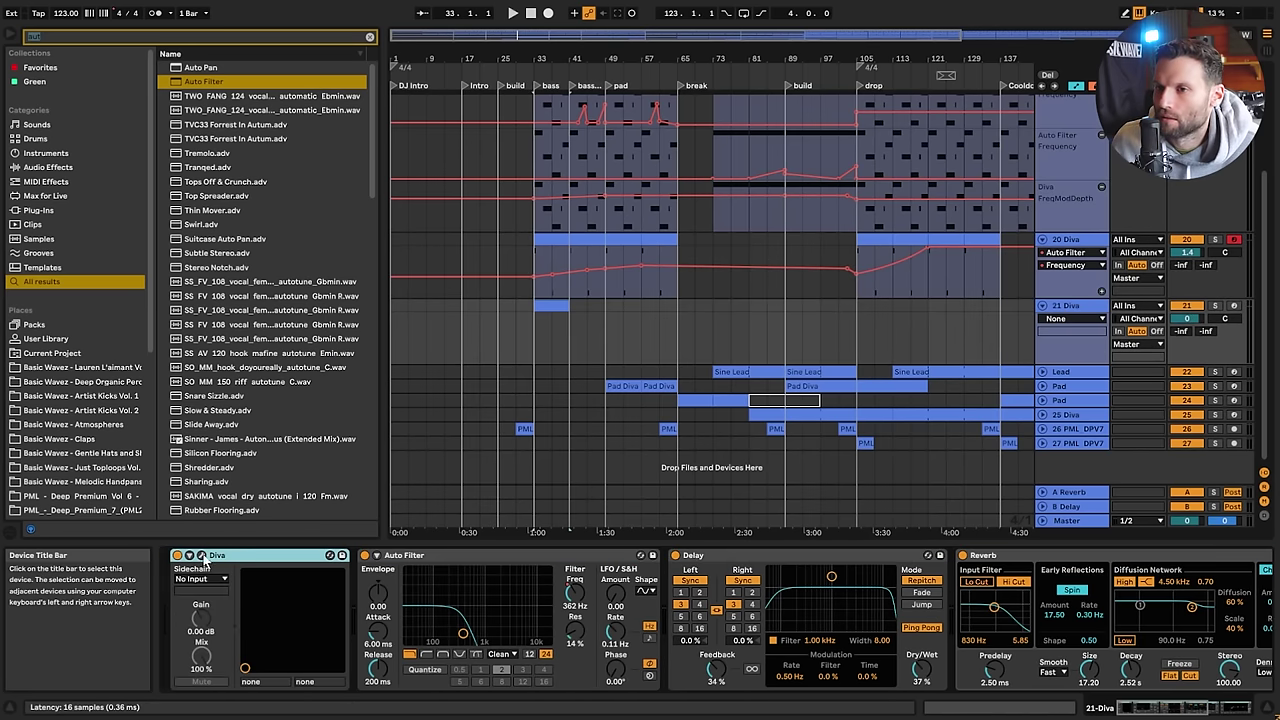
{"action": "left_click", "coordinate": [199, 557]}
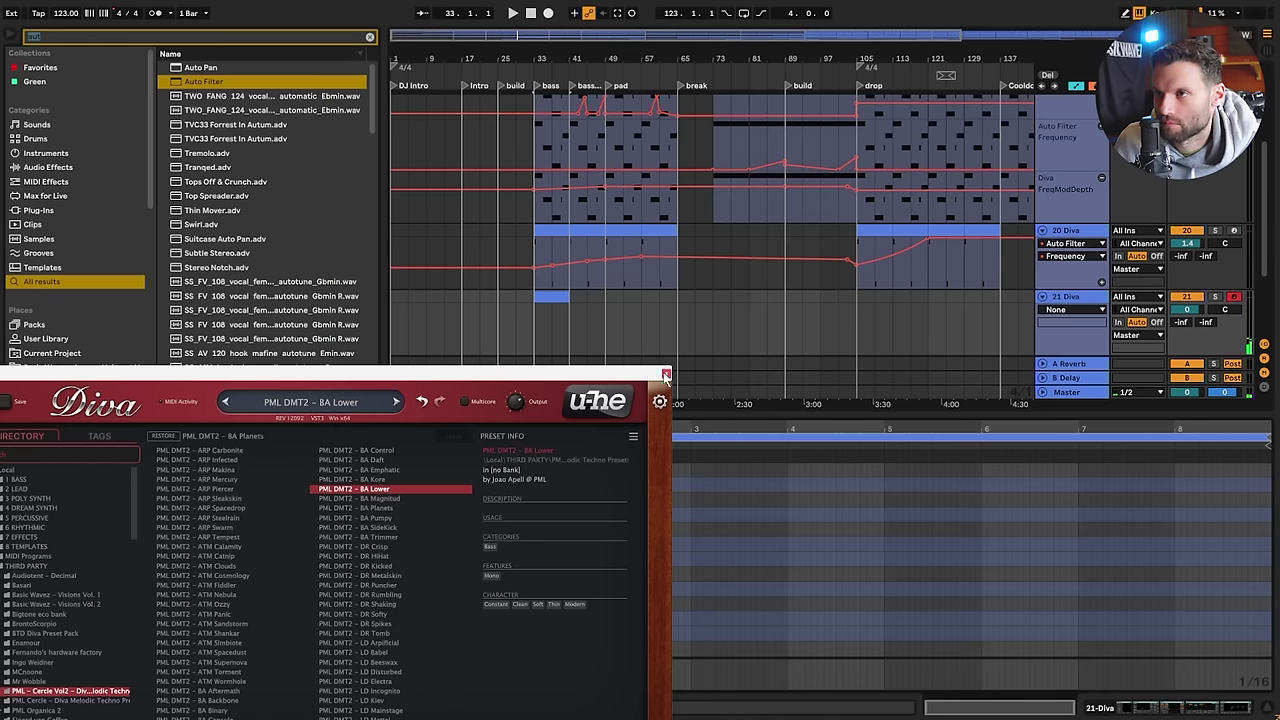
{"action": "left_click", "coordinate": [666, 375]}
Place a short A3 note at 8.2.1 in the new Diva clip, looped out to bar 49, and compare it with the Bass clip's notes
{"action": "left_click_drag", "start_coordinate": [545, 36], "coordinate": [535, 150]}
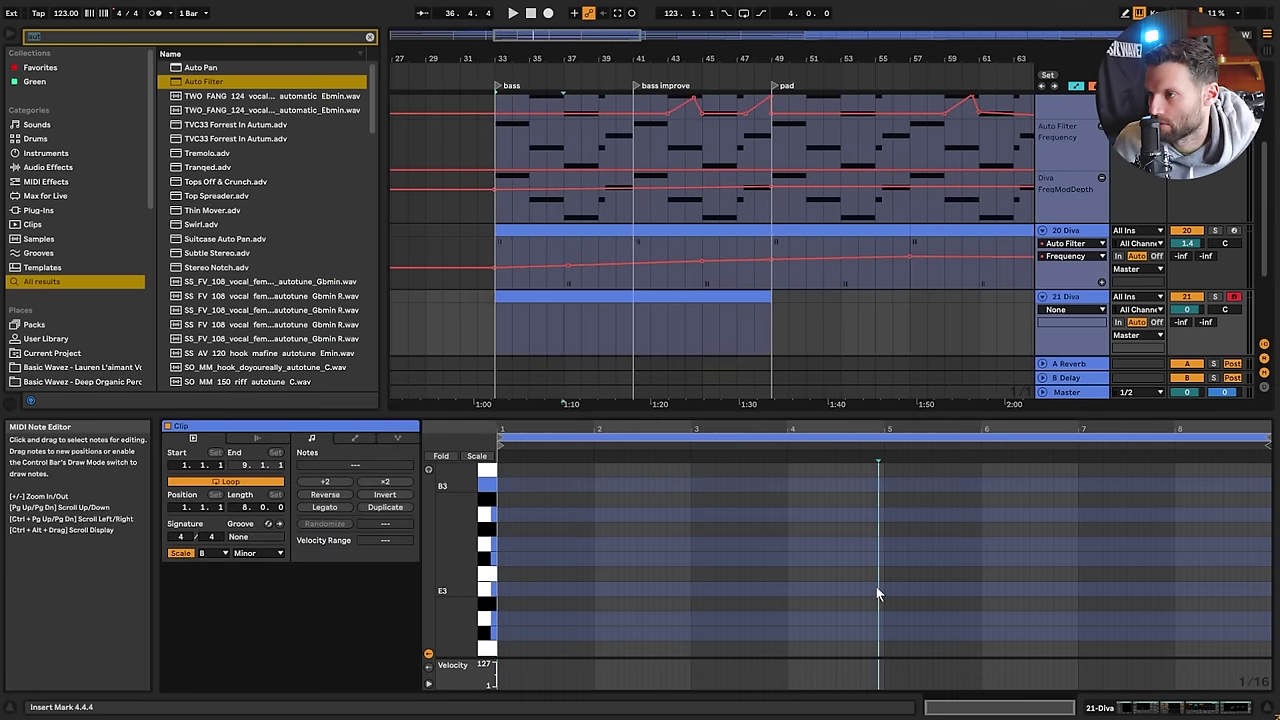
{"action": "double_click", "coordinate": [876, 591]}
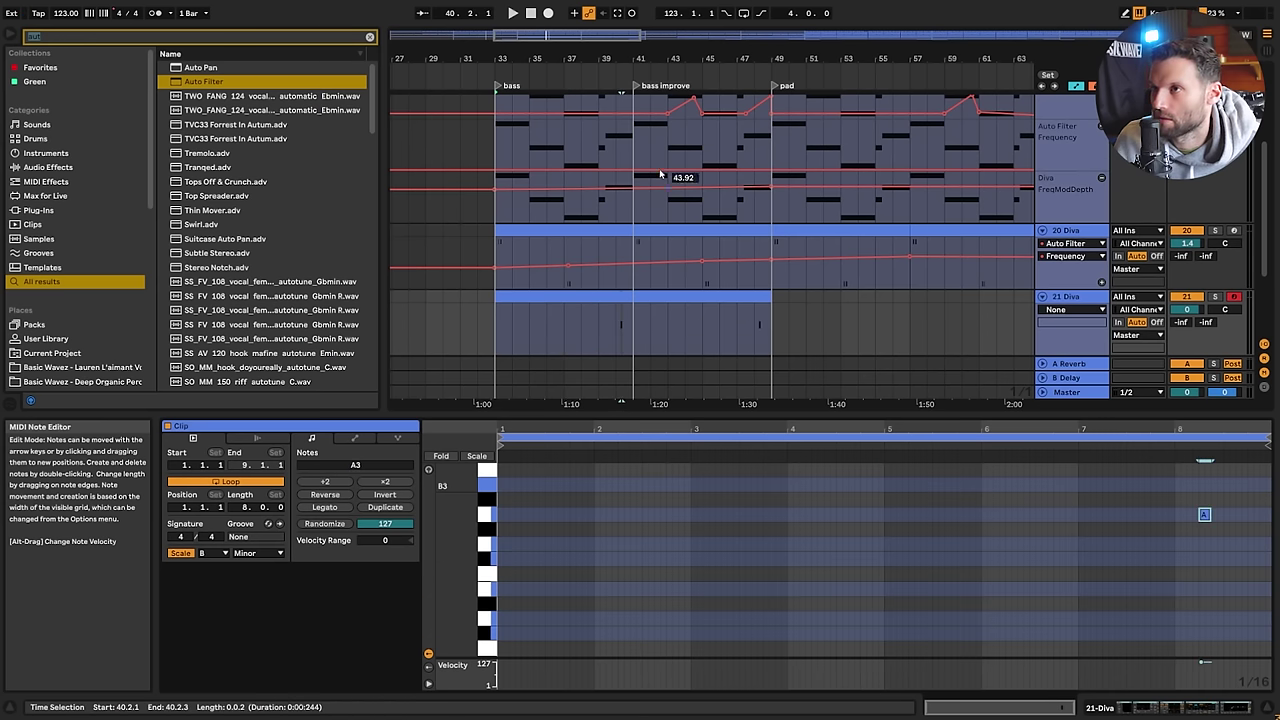
{"action": "scroll", "coordinate": [614, 112], "scroll_direction": "up", "scroll_amount": 4}
{"action": "left_click", "coordinate": [614, 157]}
{"action": "scroll", "coordinate": [699, 212], "scroll_direction": "down", "scroll_amount": 3}
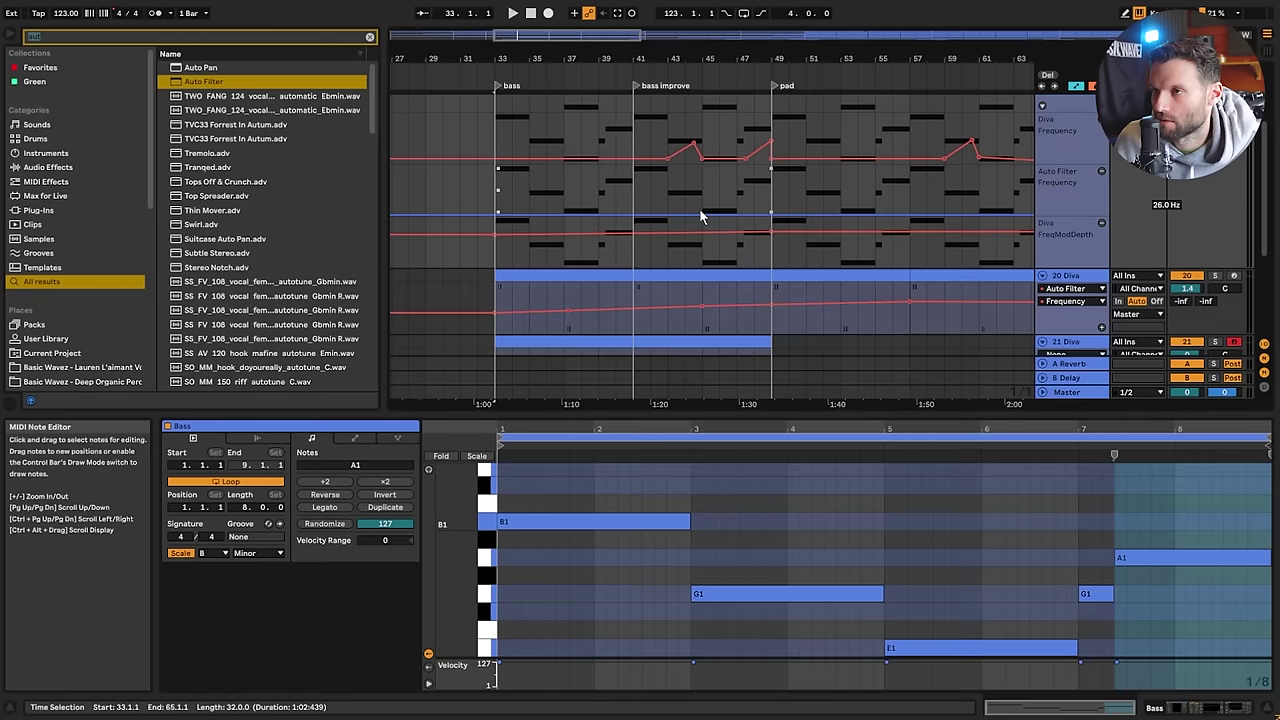
Transpose the 21 Diva clip's A3 note down an octave to A2 and solo the track while playing
{"action": "scroll", "coordinate": [699, 215], "scroll_direction": "down", "scroll_amount": 3}
{"action": "left_click", "coordinate": [617, 265]}
{"action": "key", "text": "space"}
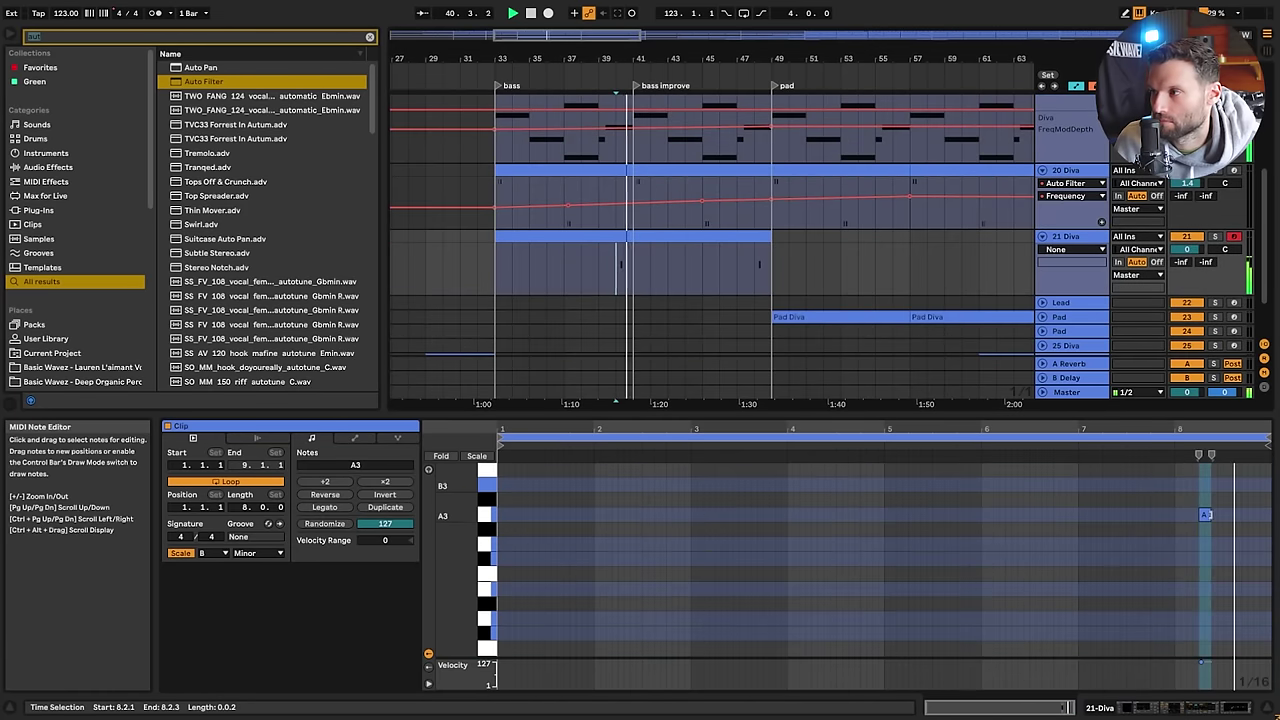
{"action": "left_click_drag", "start_coordinate": [1206, 486], "coordinate": [1208, 558]}
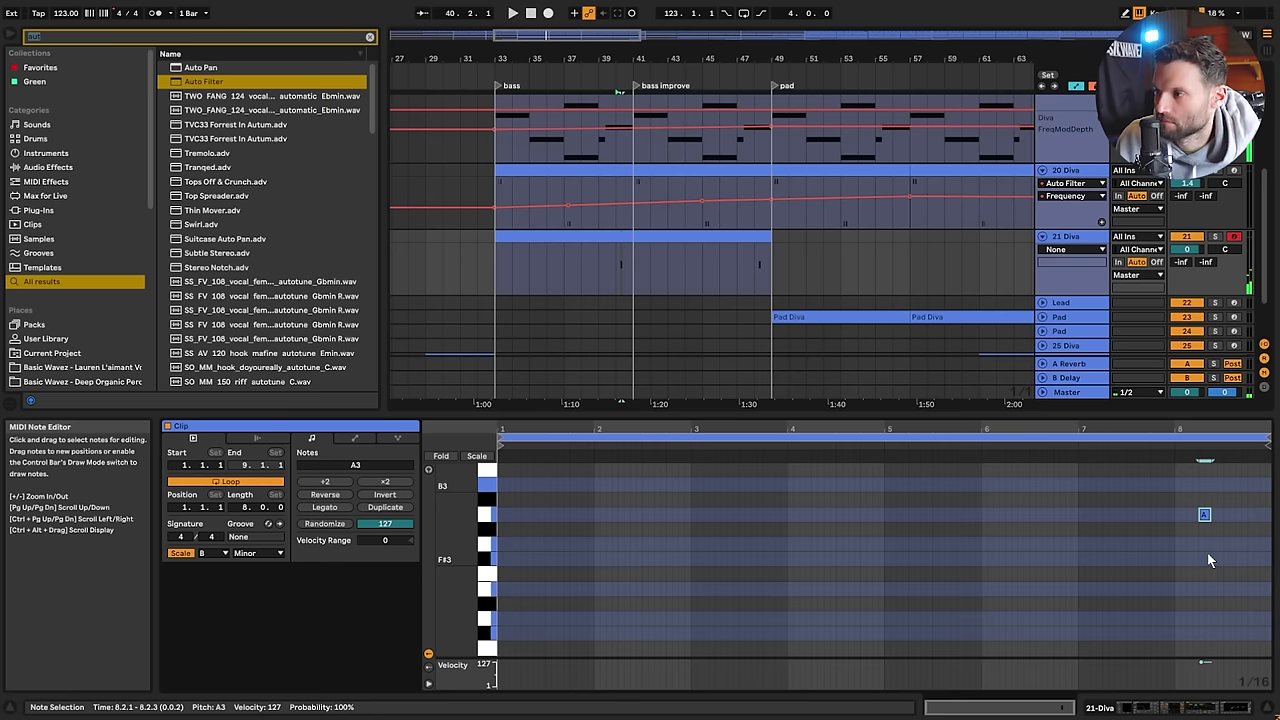
{"action": "key", "text": "shift+Down"}
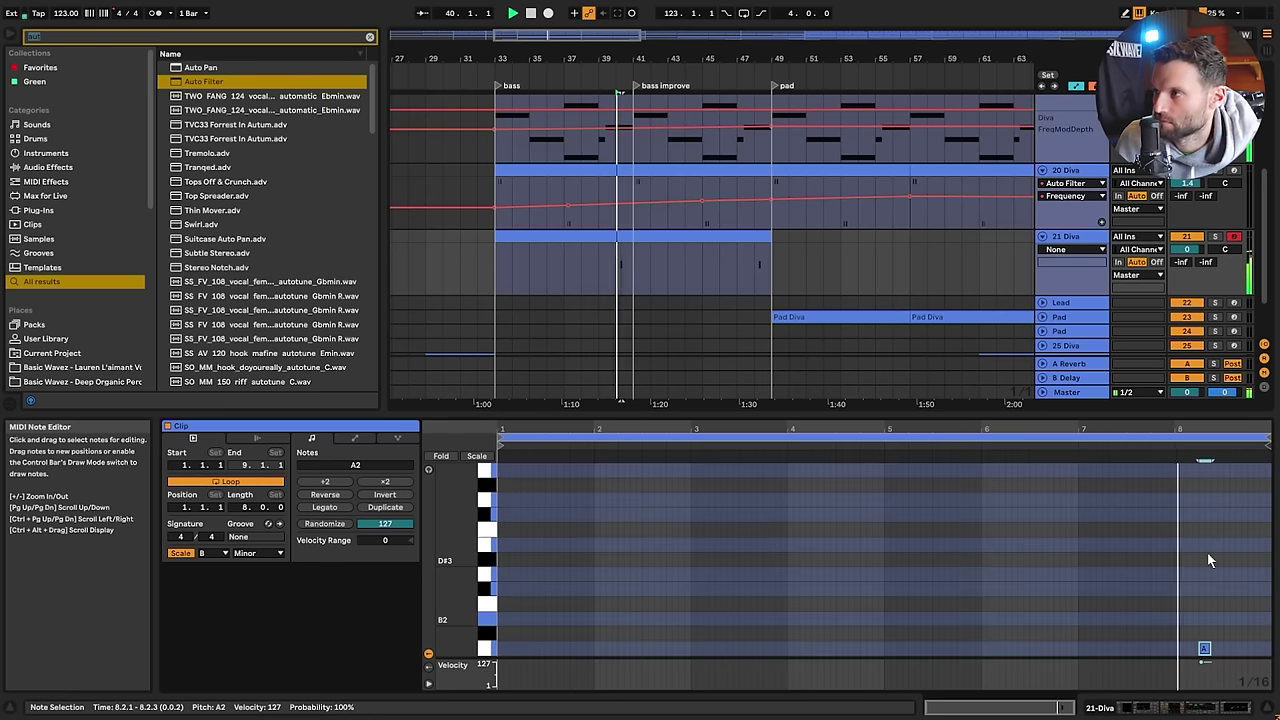
{"action": "left_click", "coordinate": [1215, 236]}
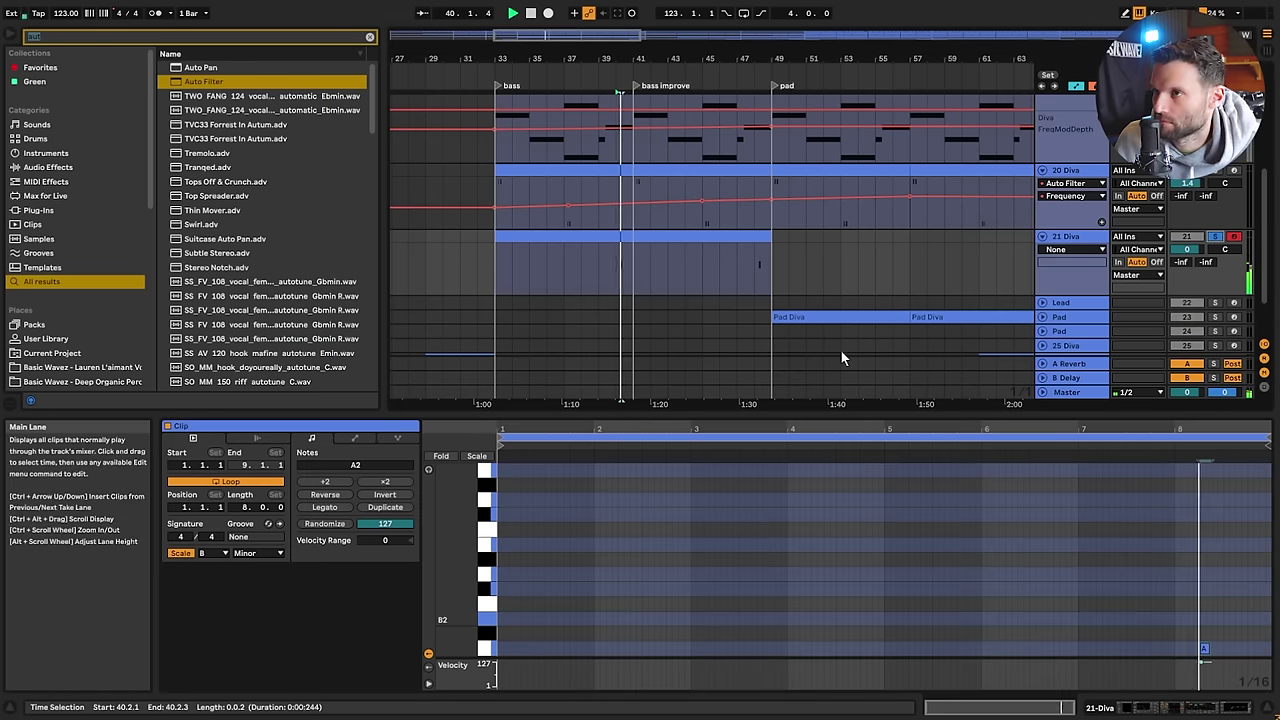
Audition the PML DMT2 bass presets Emphatic, Daft and Control in track 21's Diva and load BA Daft
{"action": "double_click", "coordinate": [1065, 237]}
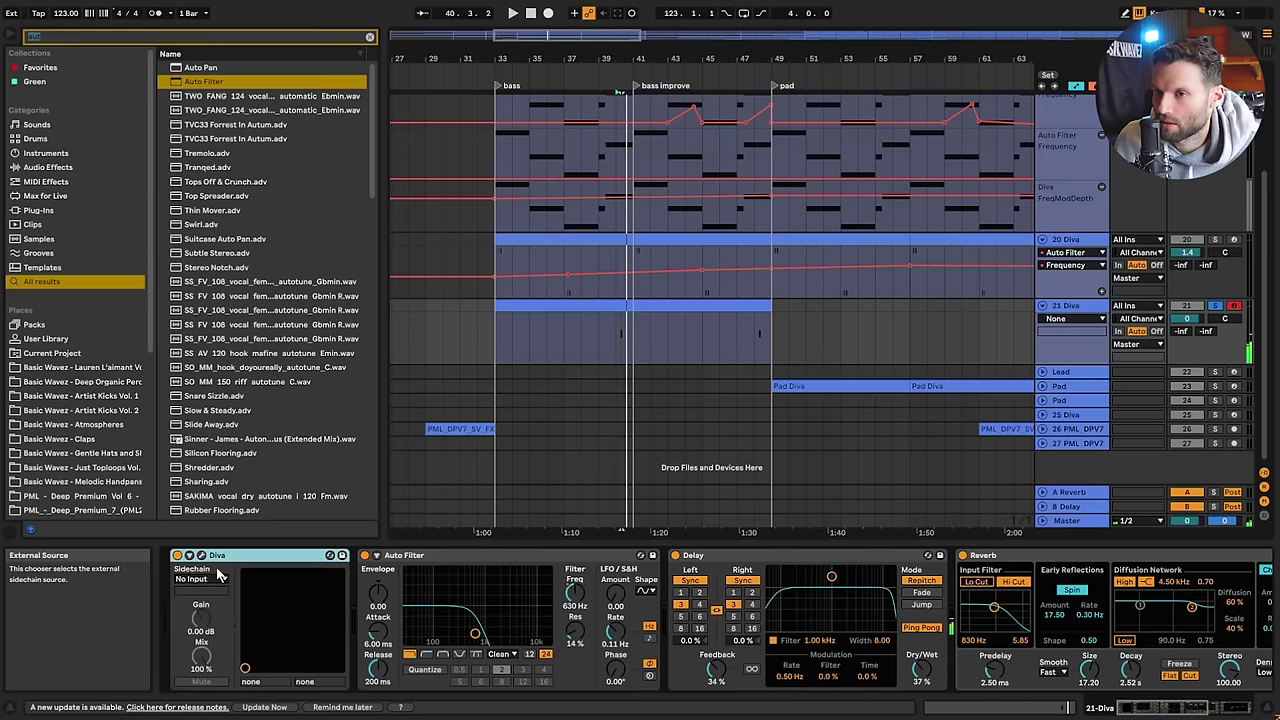
{"action": "left_click", "coordinate": [330, 555]}
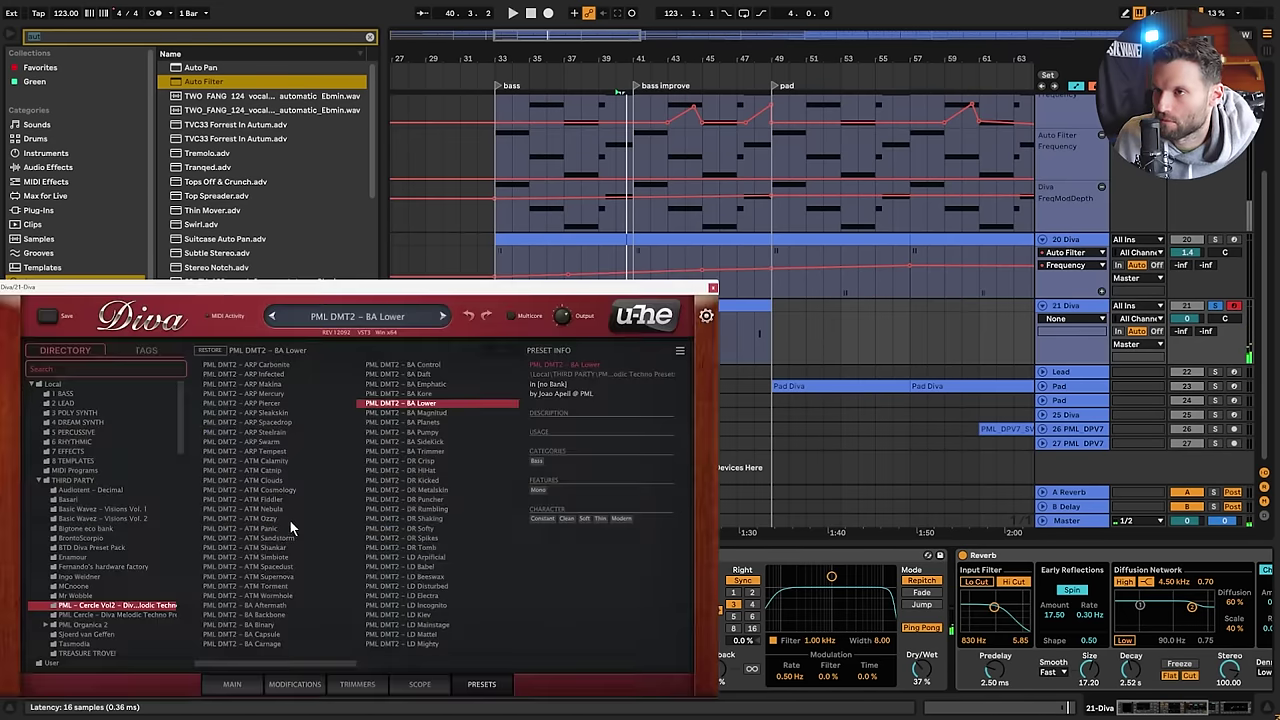
{"action": "left_click", "coordinate": [411, 394]}
{"action": "key", "text": "Up"}
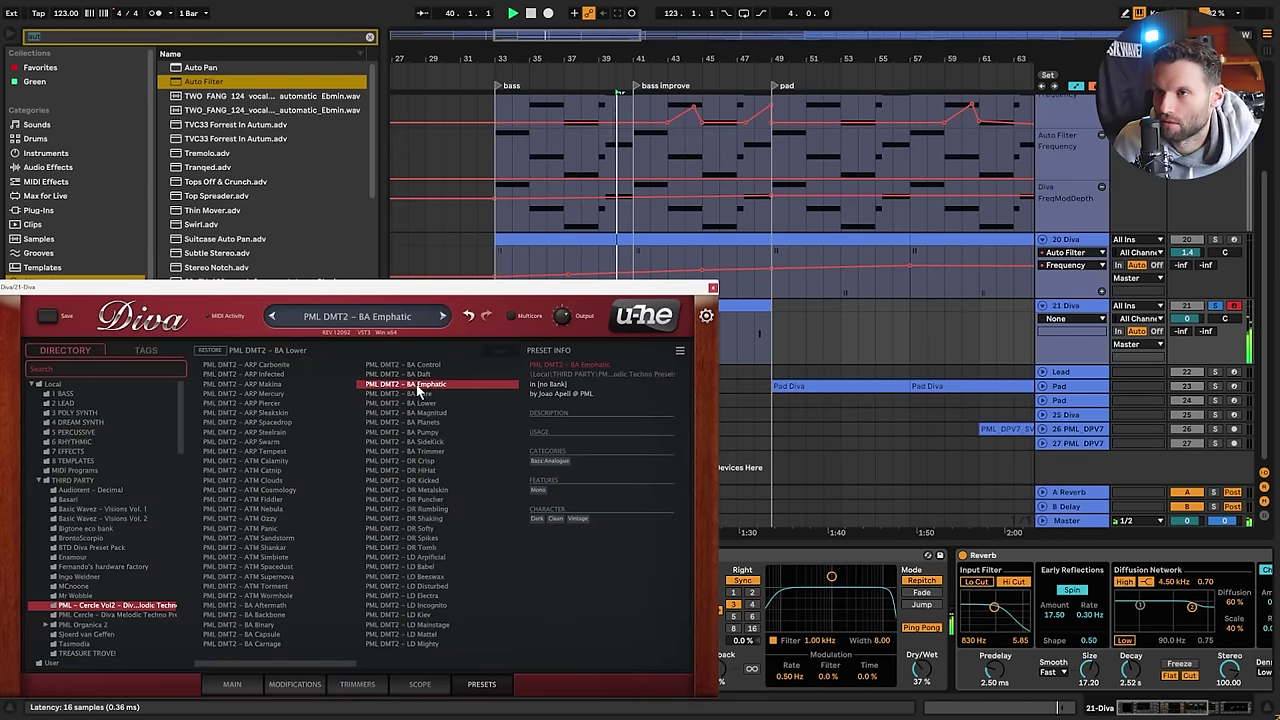
{"action": "left_click", "coordinate": [424, 374]}
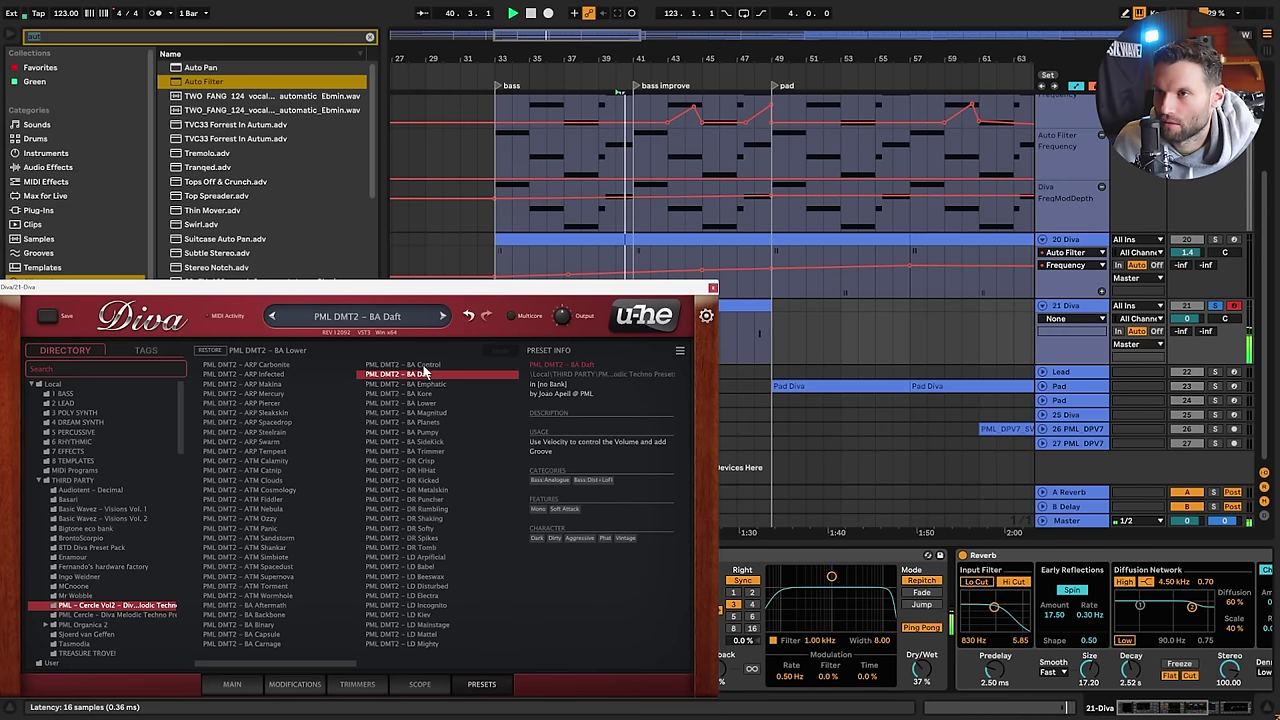
{"action": "left_click", "coordinate": [423, 366]}
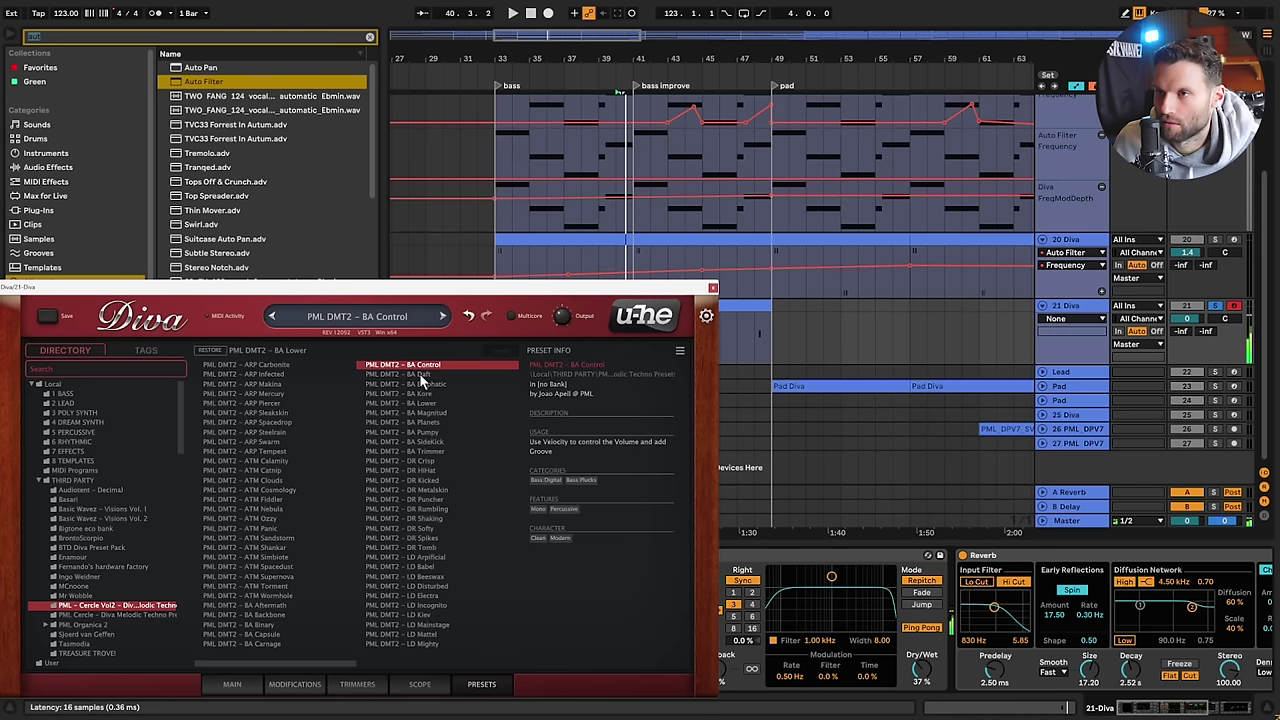
{"action": "left_click", "coordinate": [423, 376]}
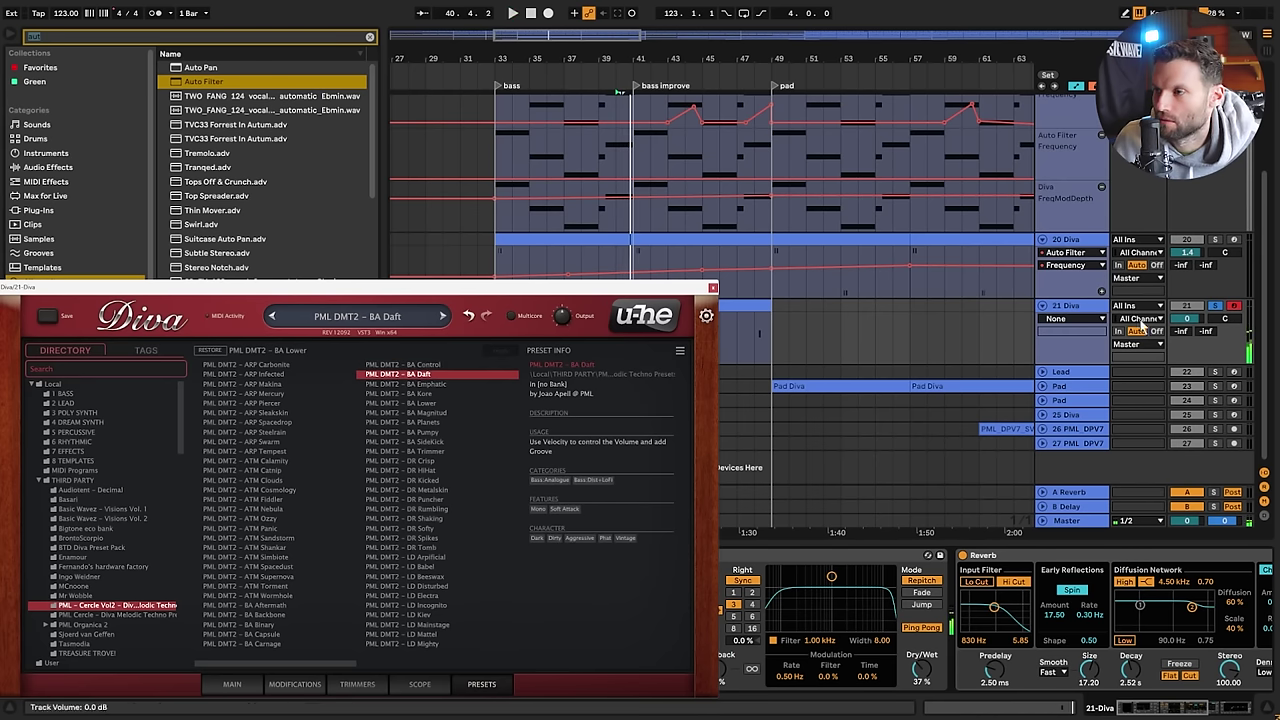
{"action": "left_click", "coordinate": [712, 290]}
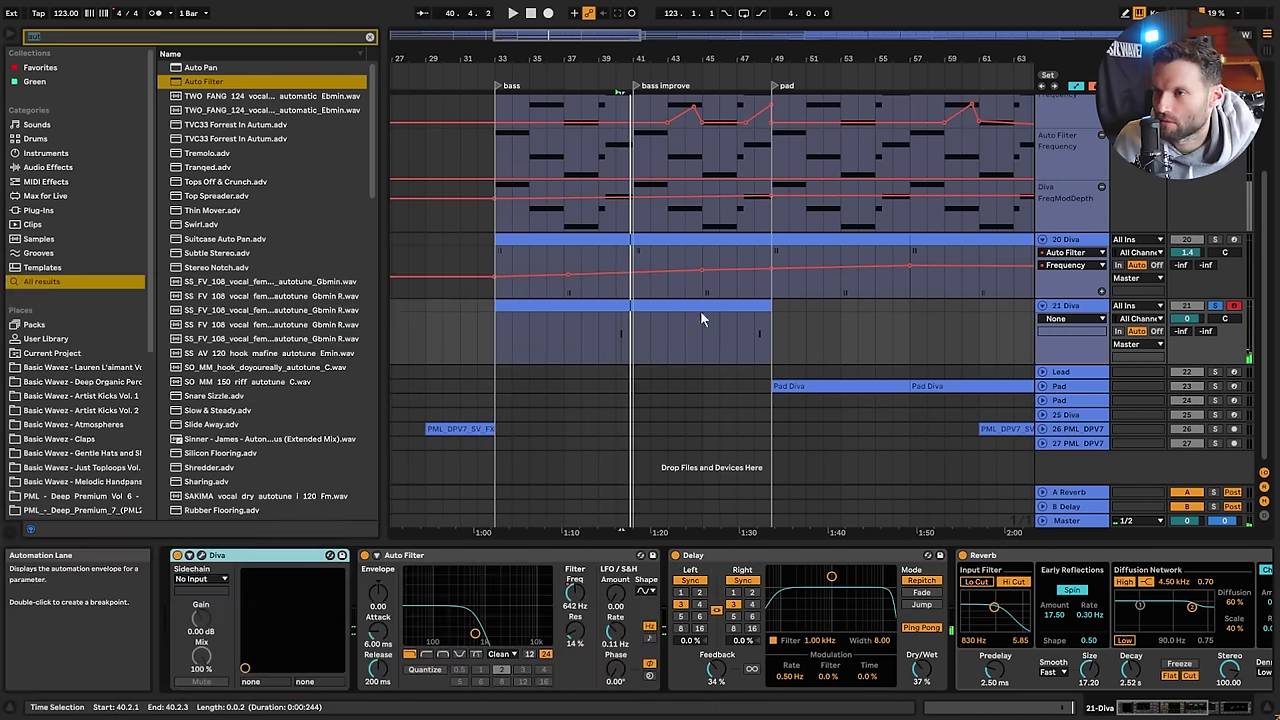
Turn off the Auto Filter on the 21 Diva track and listen to the note without it
{"action": "left_click", "coordinate": [366, 555]}
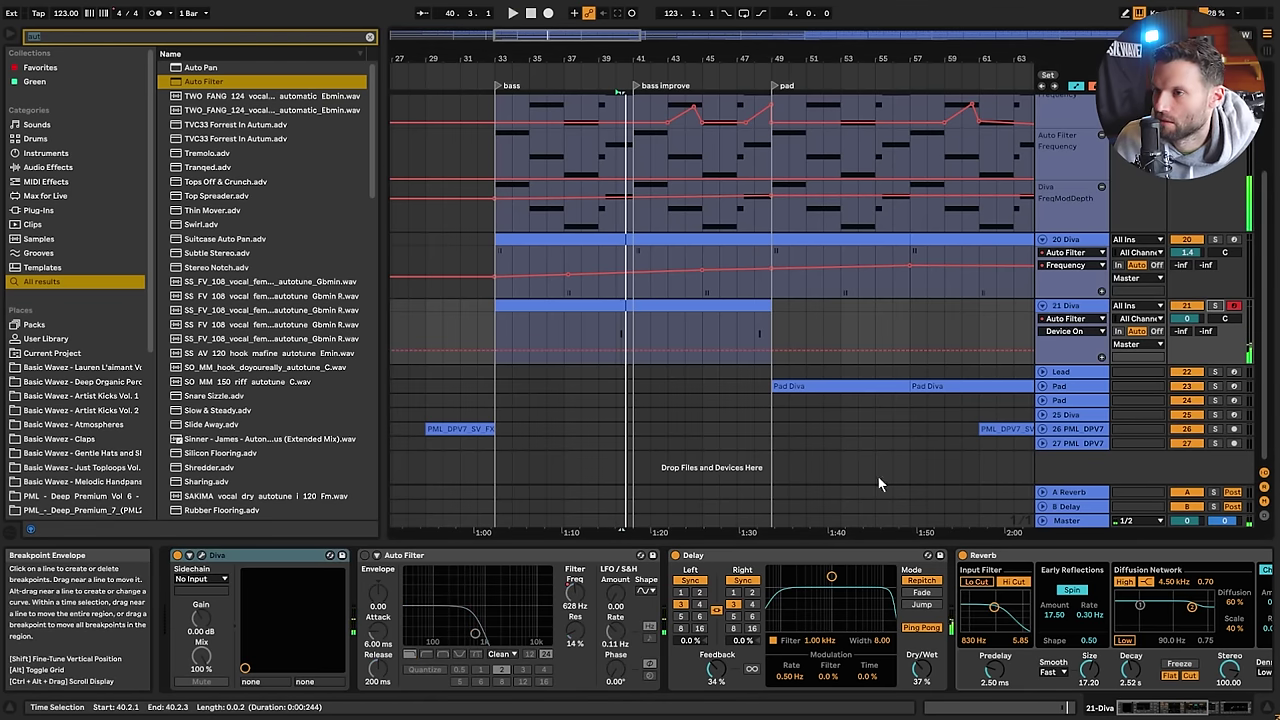
{"action": "left_click", "coordinate": [1232, 706]}
{"action": "key", "text": "space"}
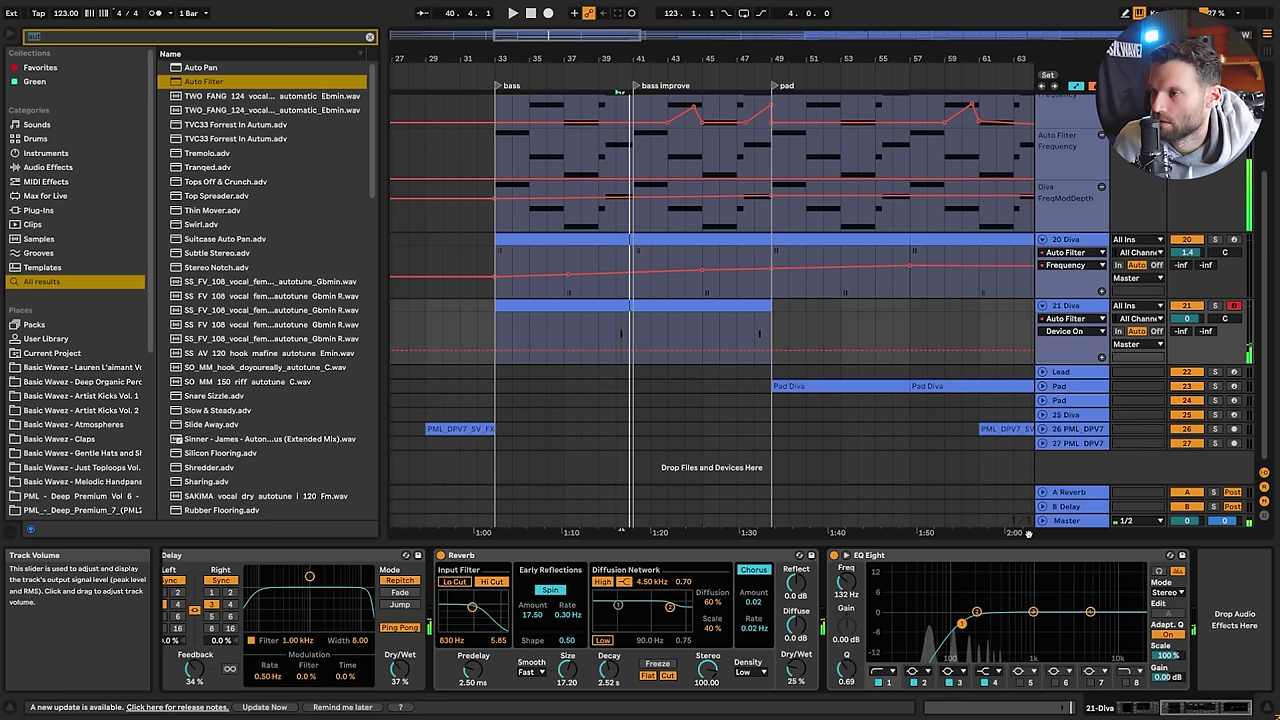
Search the browser for "sa" and add a Saturator after EQ Eight on the 21 Diva track
{"action": "left_click", "coordinate": [369, 37]}
{"action": "type", "text": "sa"}
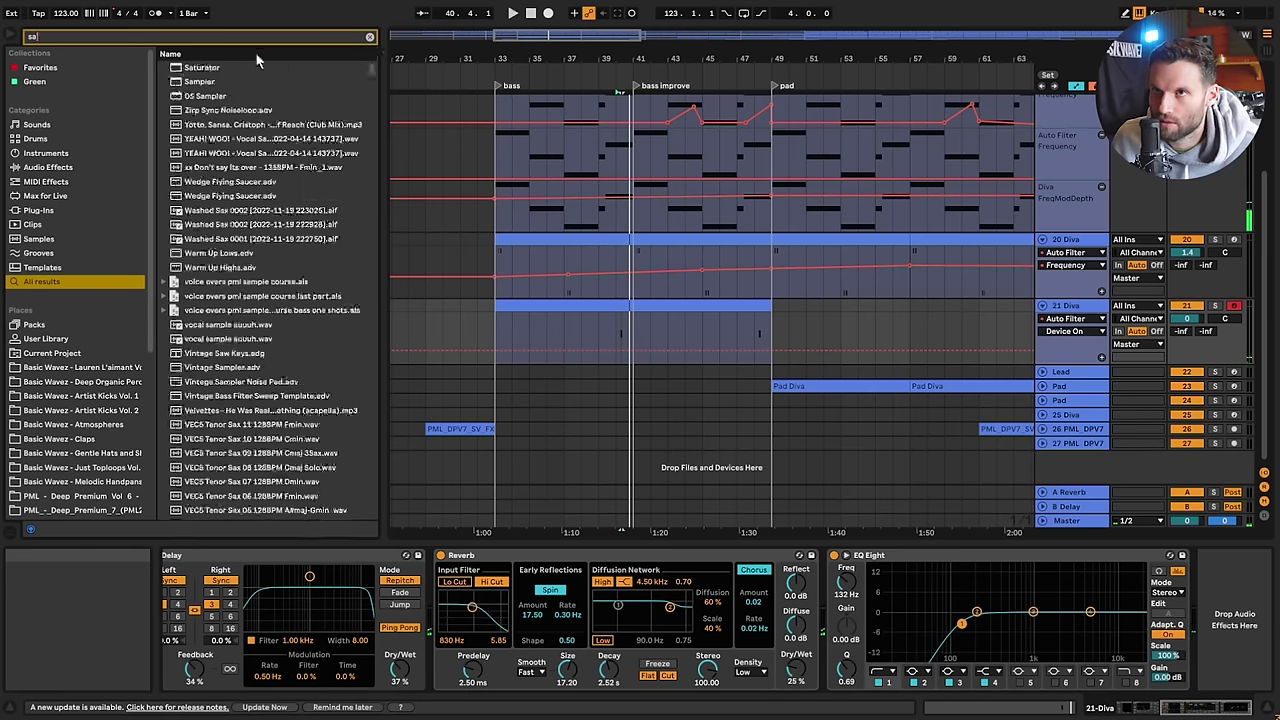
{"action": "key", "text": "Return"}
{"action": "left_click", "coordinate": [1021, 588]}
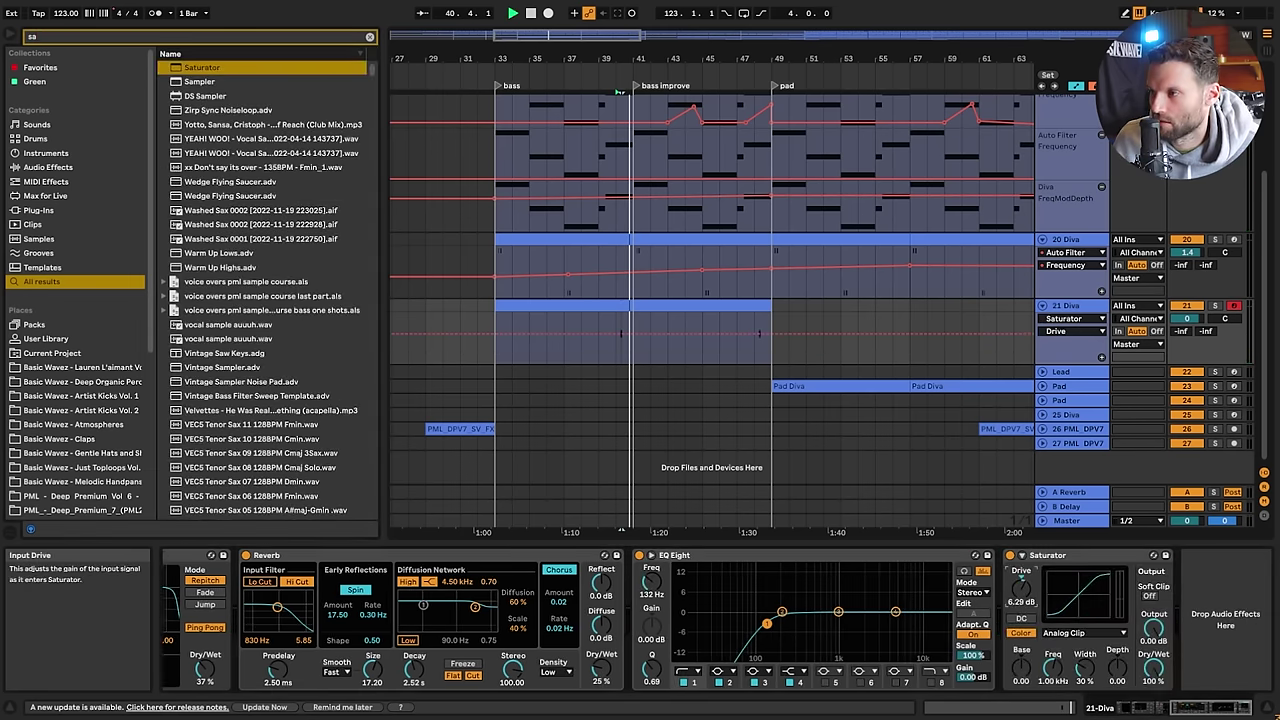
Set the Saturator's drive to -7.43 dB, listen to the result, and turn the Saturator off
{"action": "key", "text": "space"}
{"action": "key", "text": "space"}
{"action": "mouse_move", "coordinate": [1021, 588]}
{"action": "left_mouse_down"}
{"action": "mouse_move", "coordinate": [1021, 556]}
{"action": "mouse_move", "coordinate": [1021, 630]}
{"action": "left_mouse_up"}
{"action": "key", "text": "space"}
{"action": "key", "text": "space"}
{"action": "key", "text": "space"}
{"action": "key", "text": "space"}
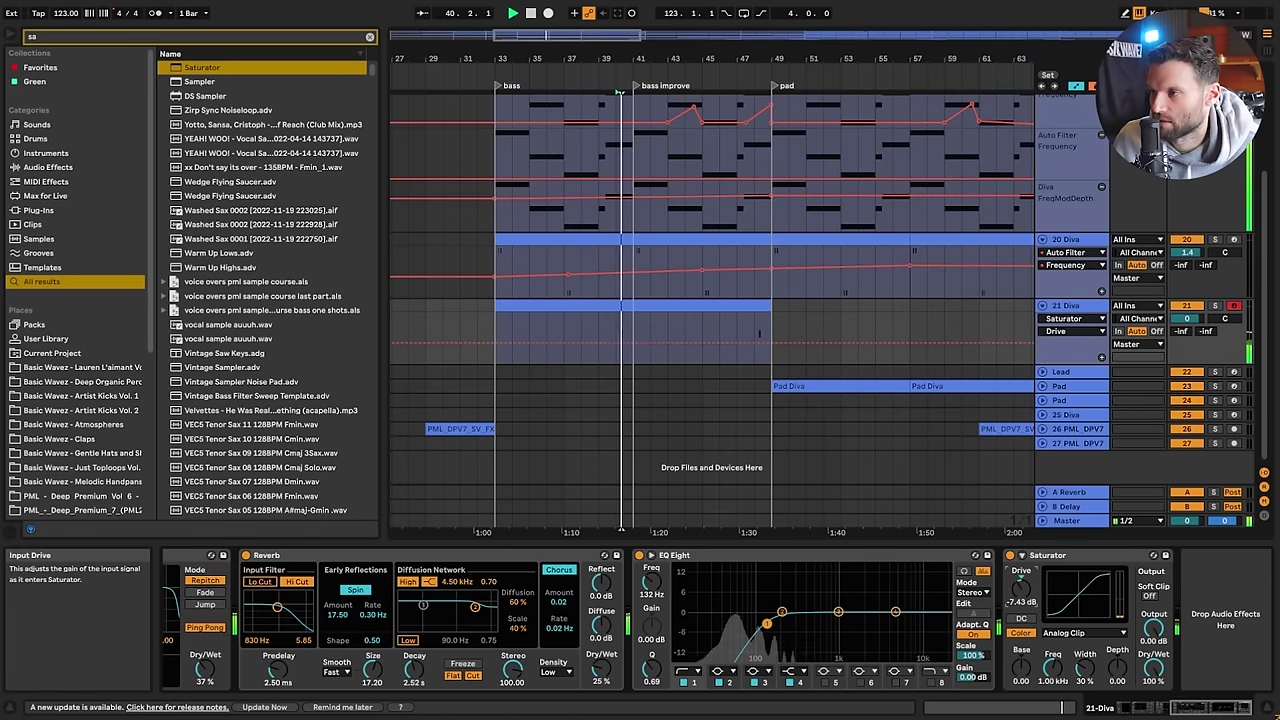
{"action": "key", "text": "space"}
{"action": "left_click", "coordinate": [1010, 555]}
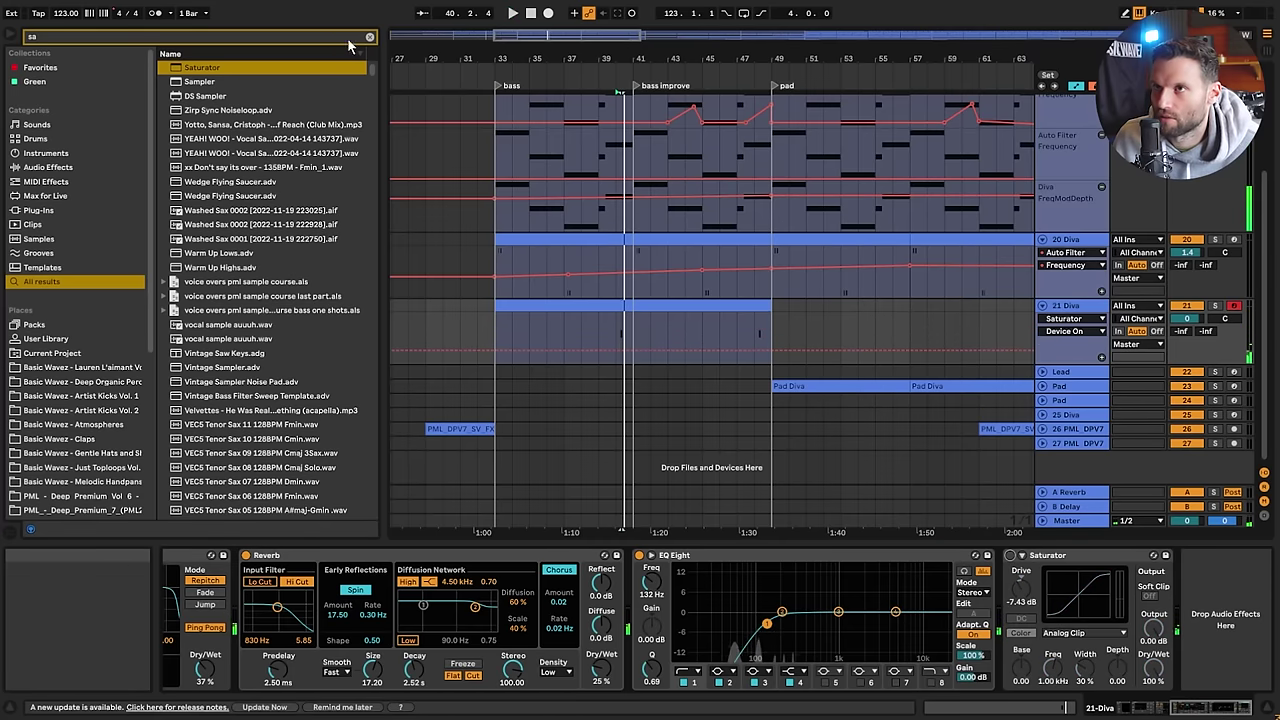
Search the browser for "overdrive" and add an Overdrive after the Saturator on the 21 Diva track
{"action": "key", "text": "ctrl+f"}
{"action": "type", "text": "overdrive"}
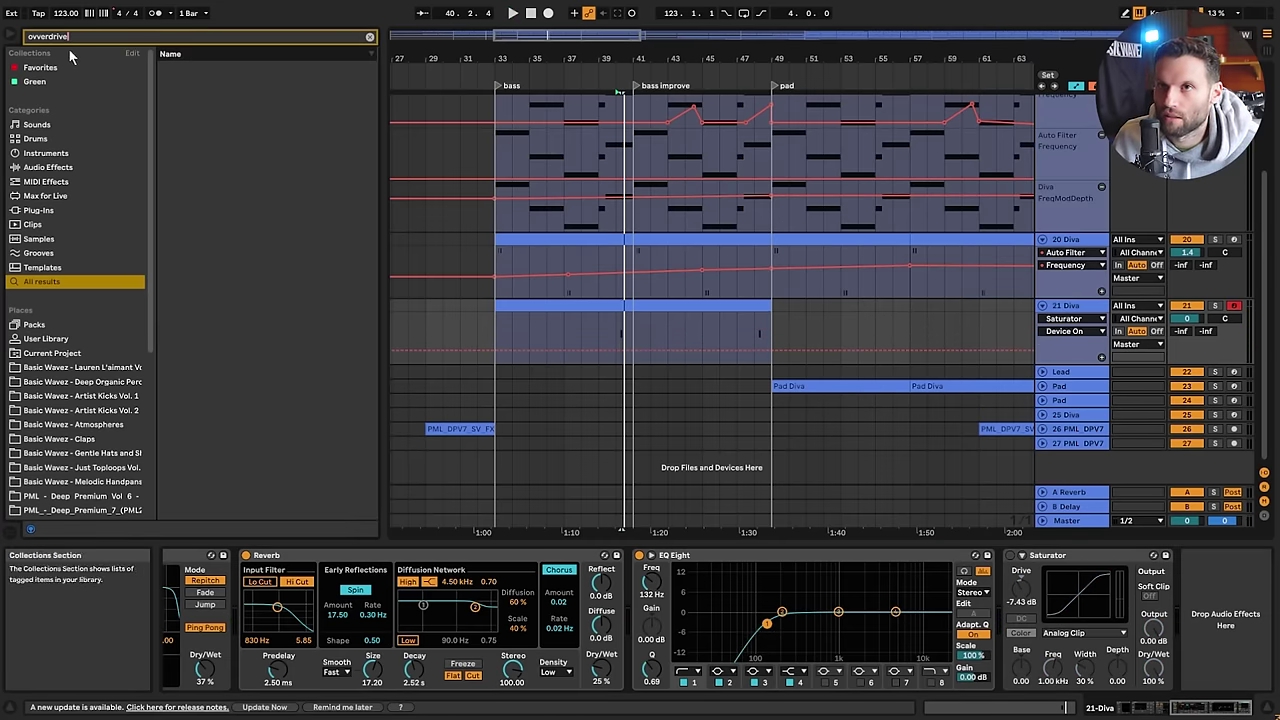
{"action": "left_click", "coordinate": [41, 37]}
{"action": "key", "text": "BackSpace"}
{"action": "left_click_drag", "start_coordinate": [202, 68], "coordinate": [1228, 615]}
Set the Overdrive's frequency to 902 Hz, bandwidth to 2.80 and drive to 77 % while listening to the stab
{"action": "key", "text": "space"}
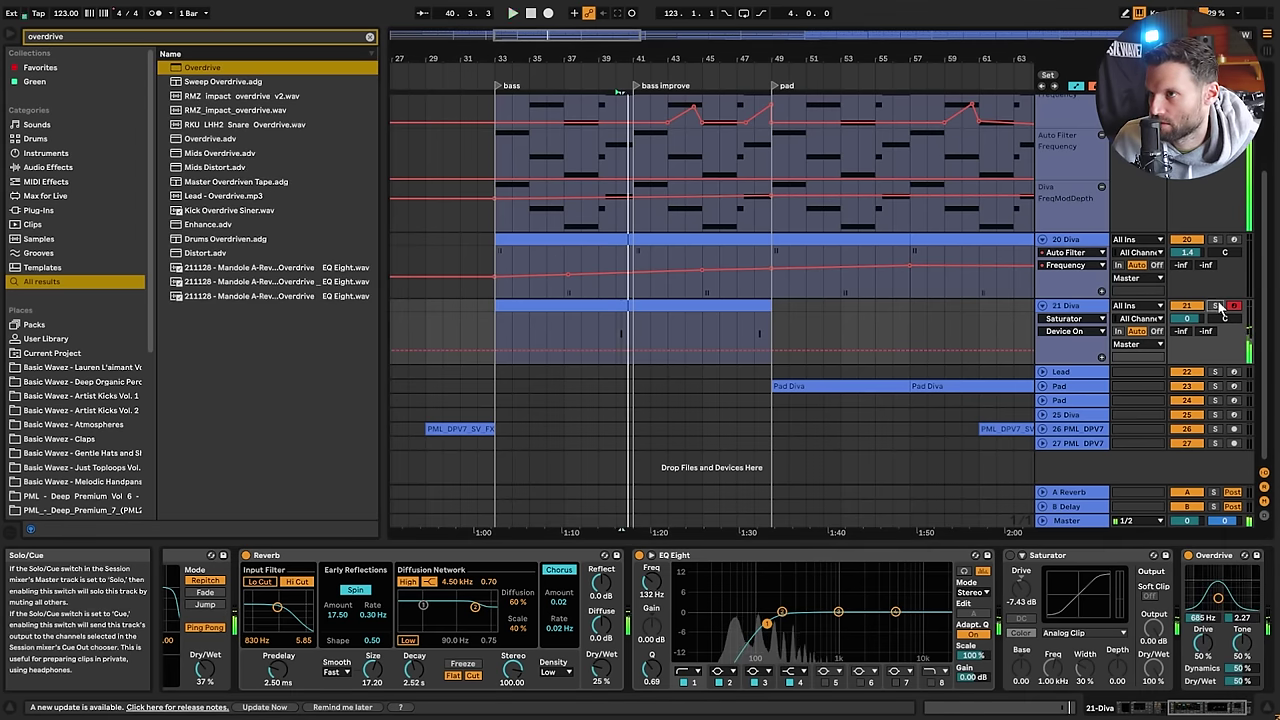
{"action": "left_click_drag", "start_coordinate": [1220, 602], "coordinate": [1222, 596]}
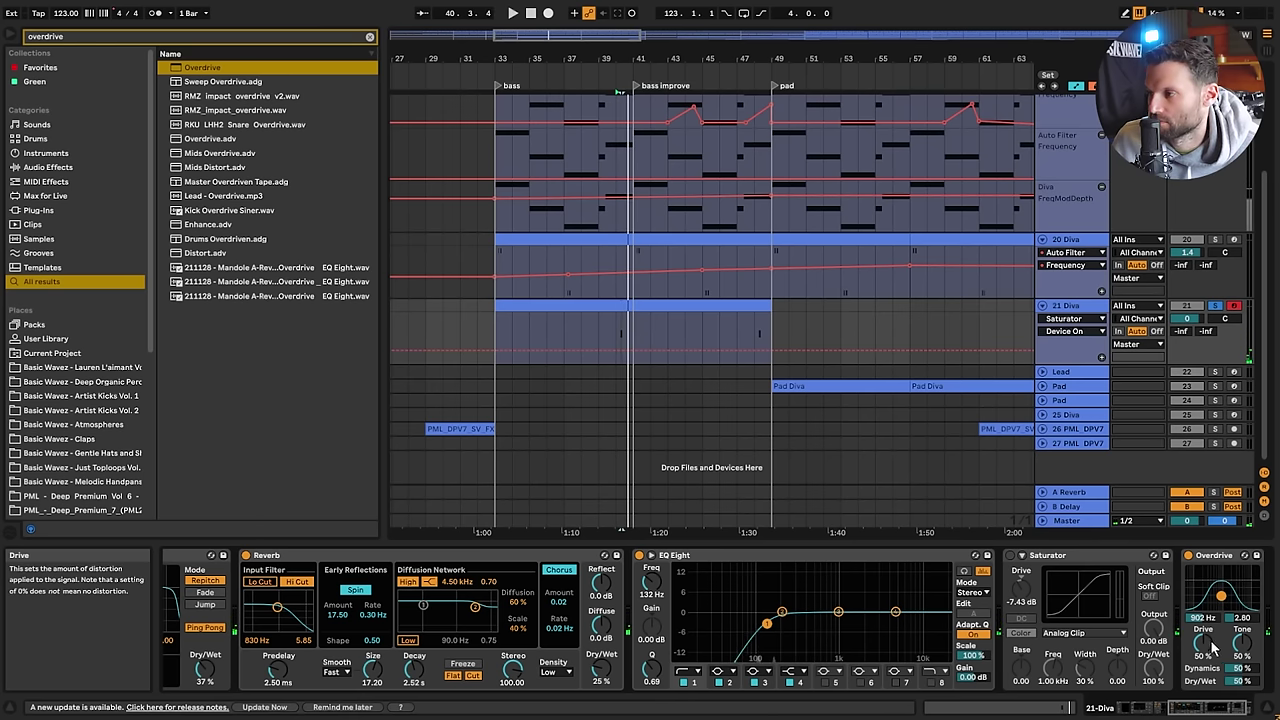
{"action": "key", "text": "space"}
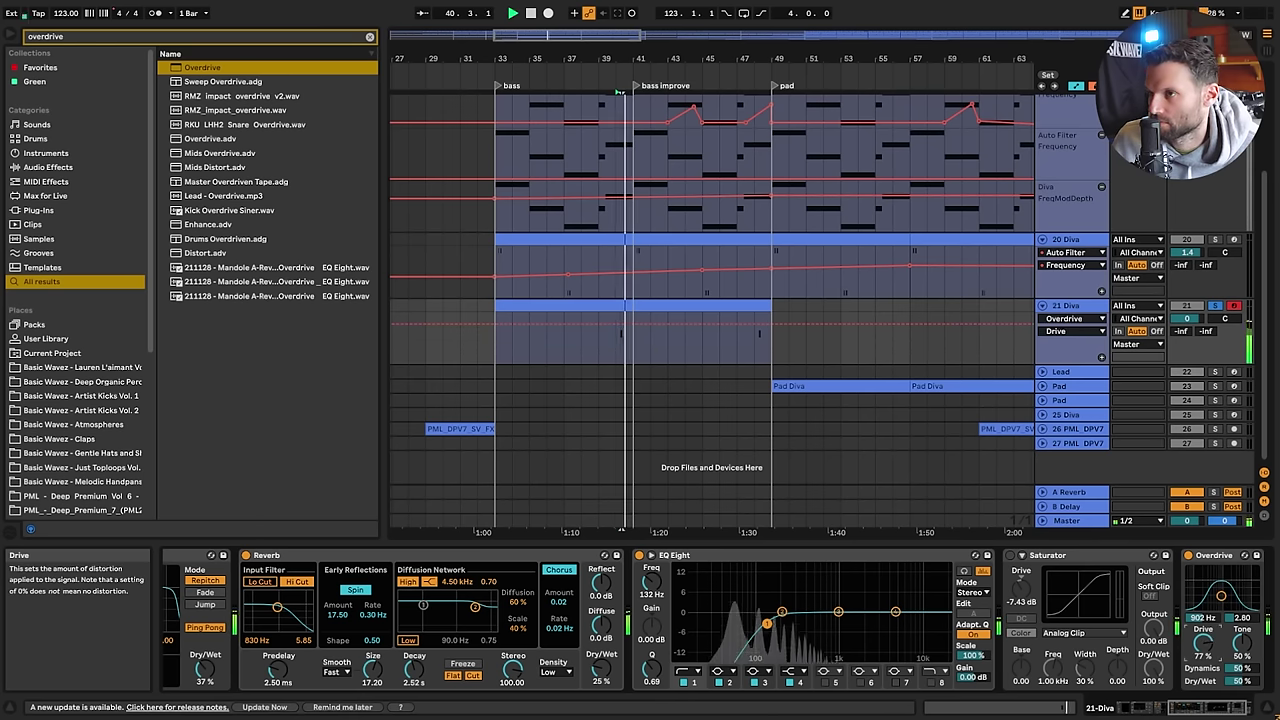
{"action": "key", "text": "space"}
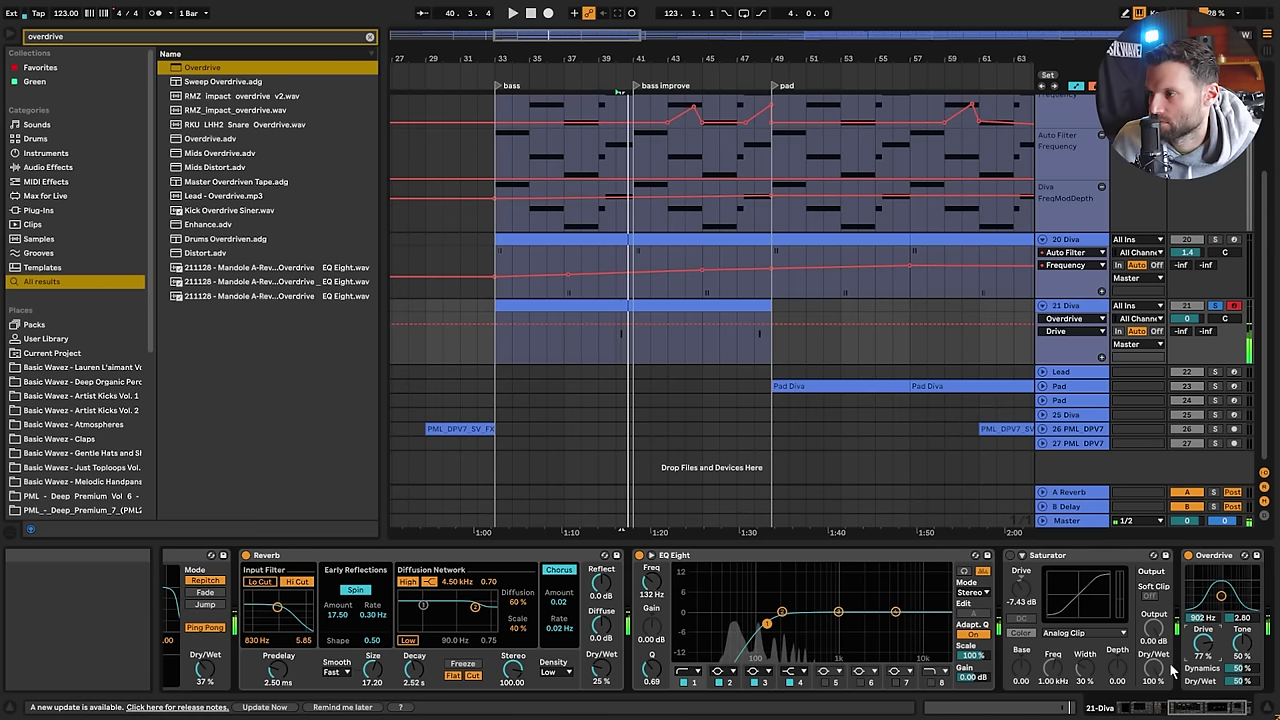
Open the main synthesis page of track 21's Diva and try adjusting the Env2 attack during playback
{"action": "left_click", "coordinate": [1125, 708]}
{"action": "left_click", "coordinate": [202, 555]}
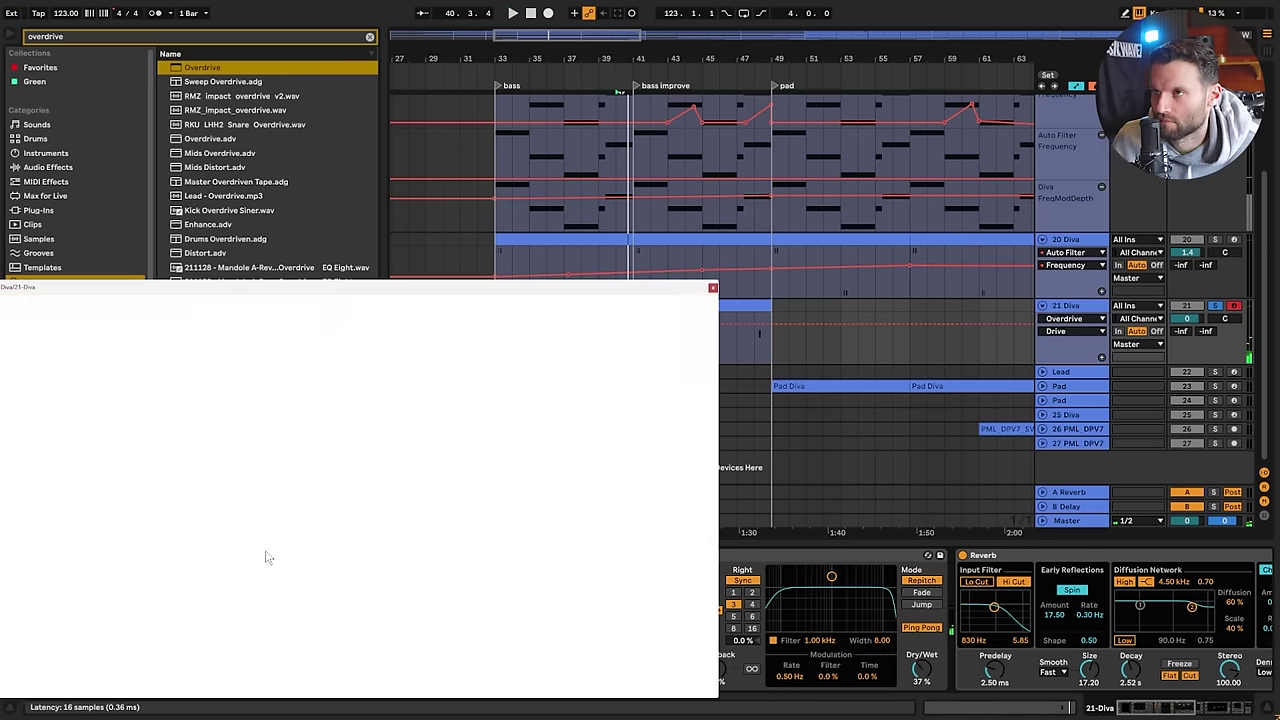
{"action": "left_click", "coordinate": [231, 684]}
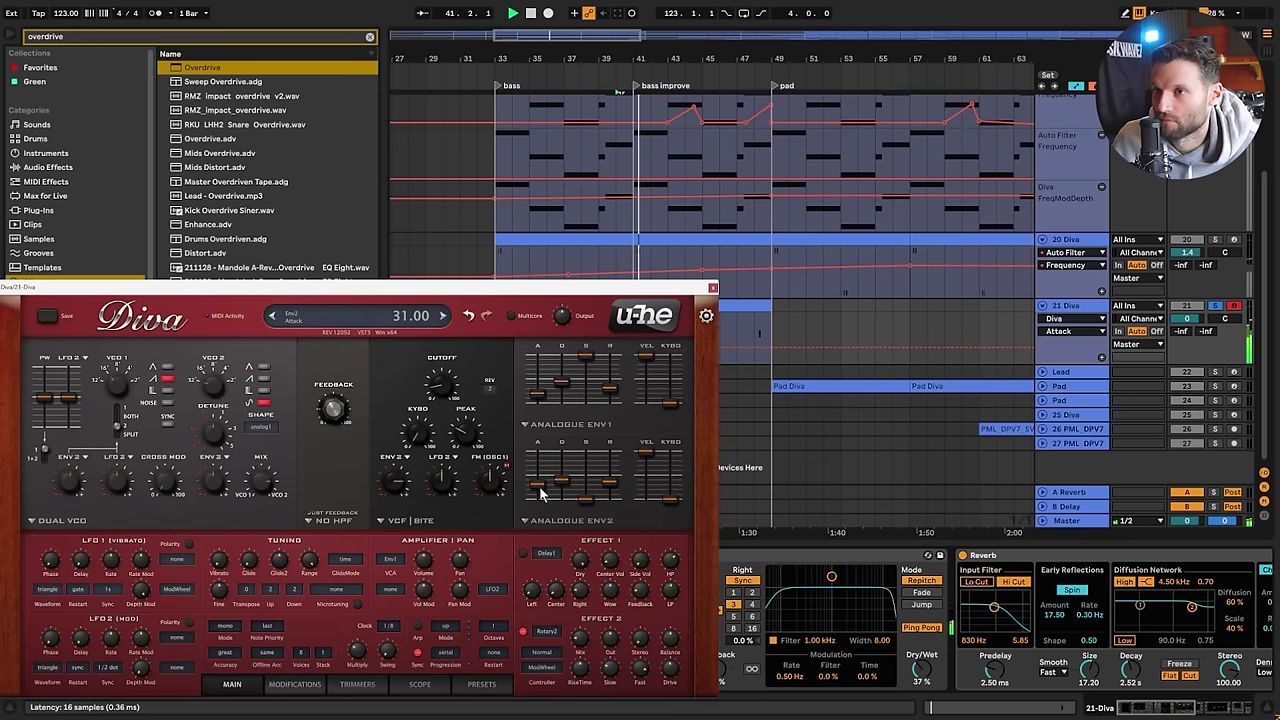
{"action": "key", "text": "space"}
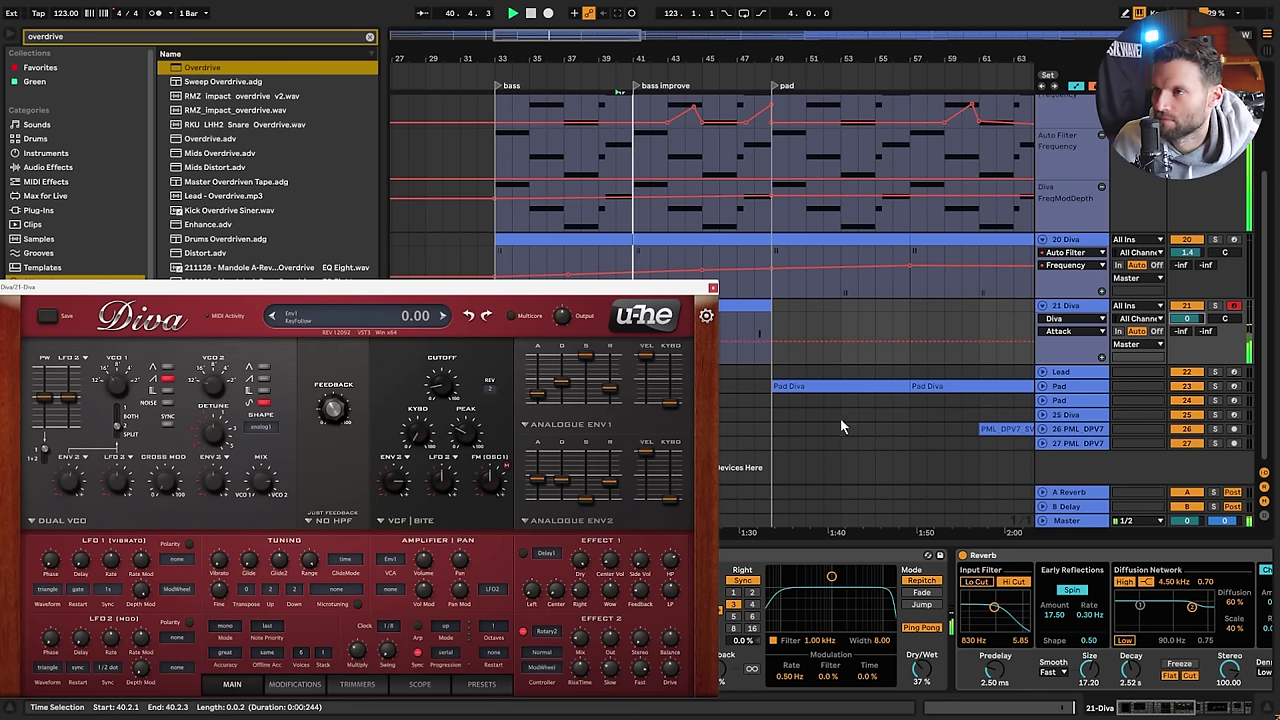
Turn off the Overdrive, step back through Diva's bass presets and load PML DMT2 – BA Backbone
{"action": "left_click", "coordinate": [1175, 703]}
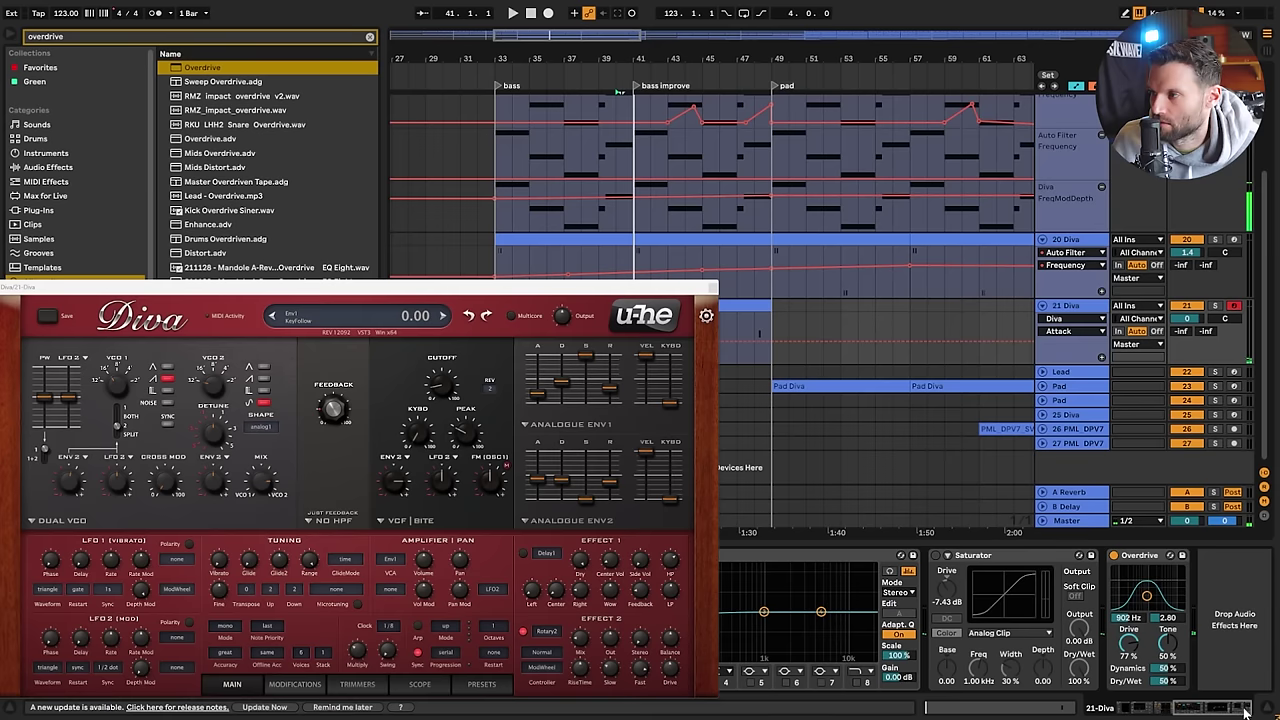
{"action": "left_click", "coordinate": [273, 316]}
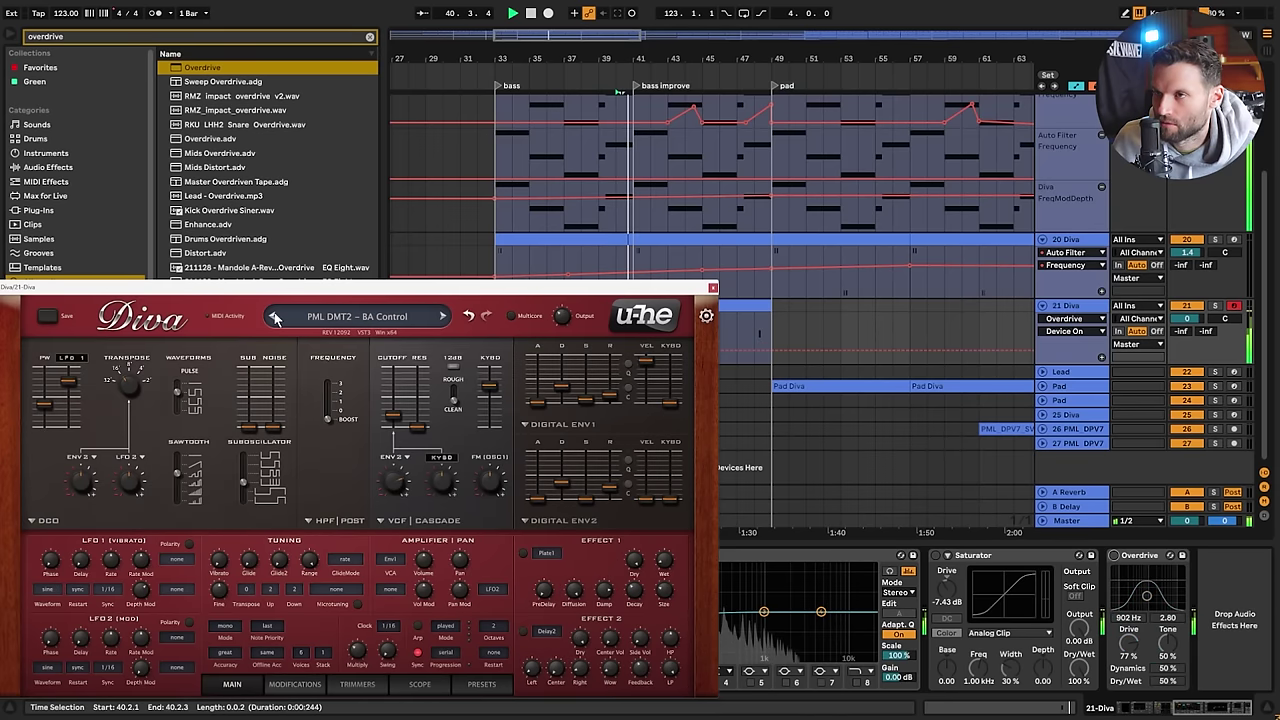
{"action": "left_click", "coordinate": [273, 316]}
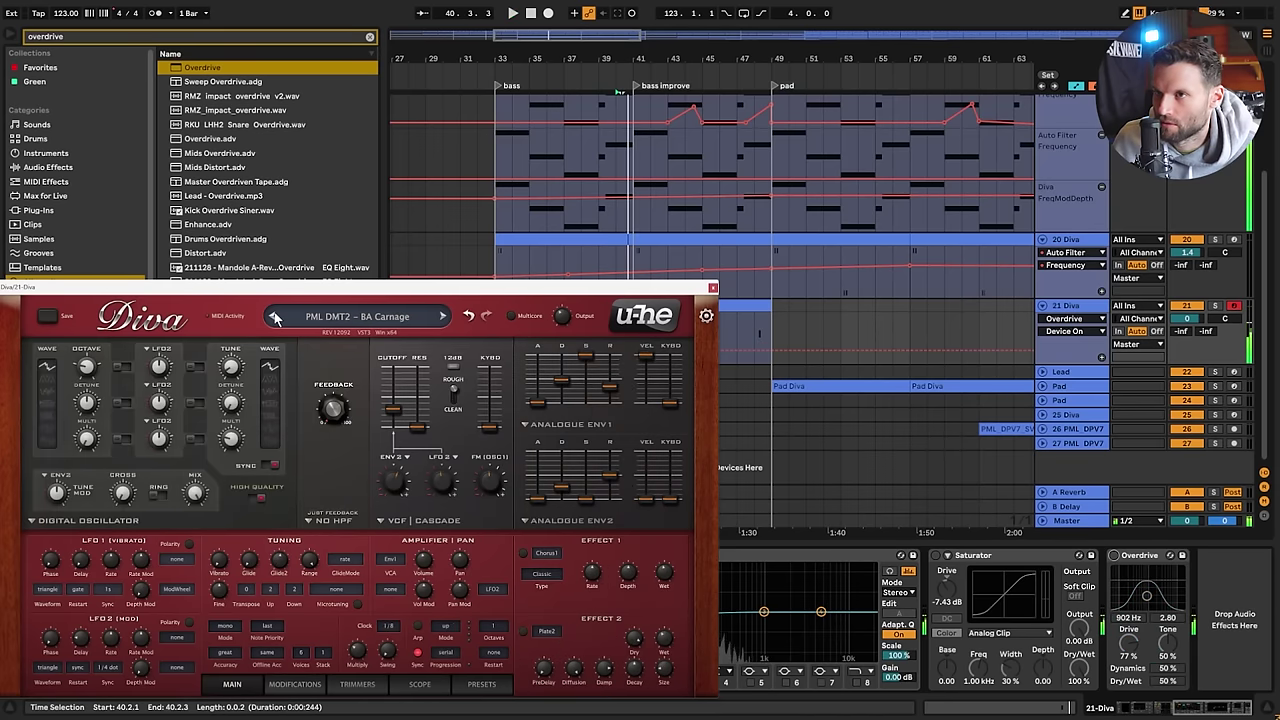
{"action": "left_click", "coordinate": [273, 316]}
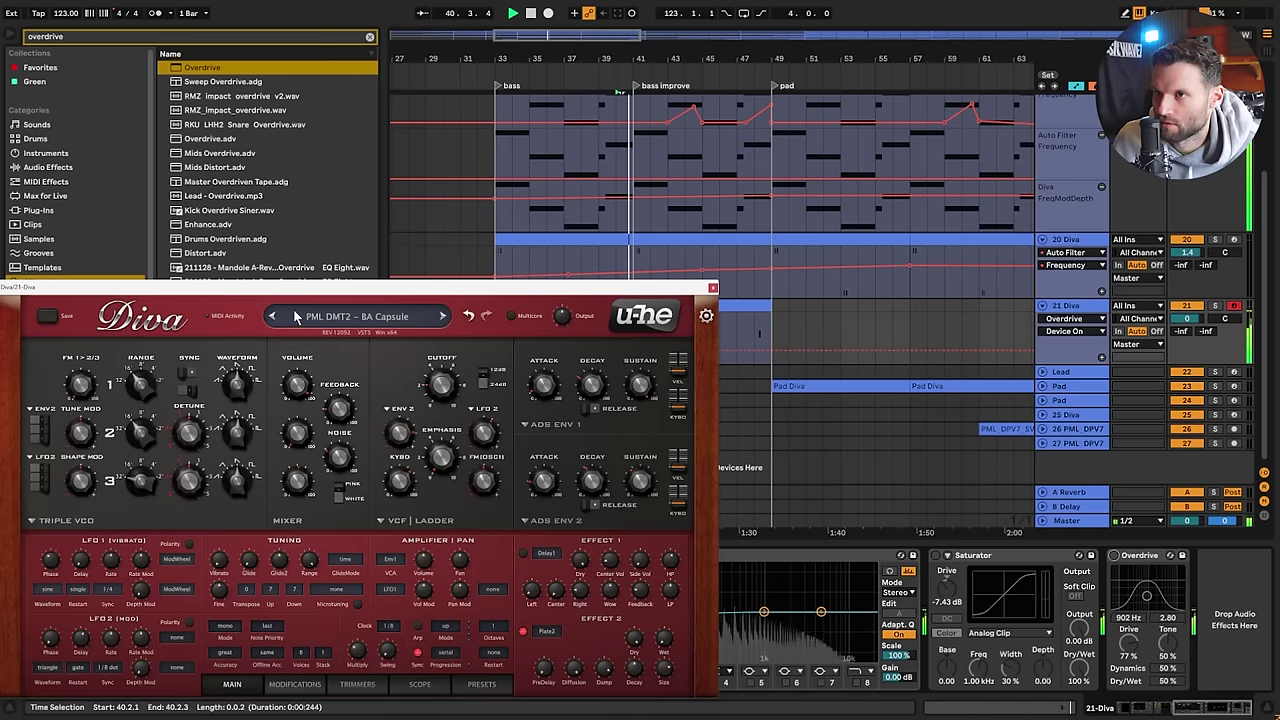
{"action": "left_click", "coordinate": [270, 316]}
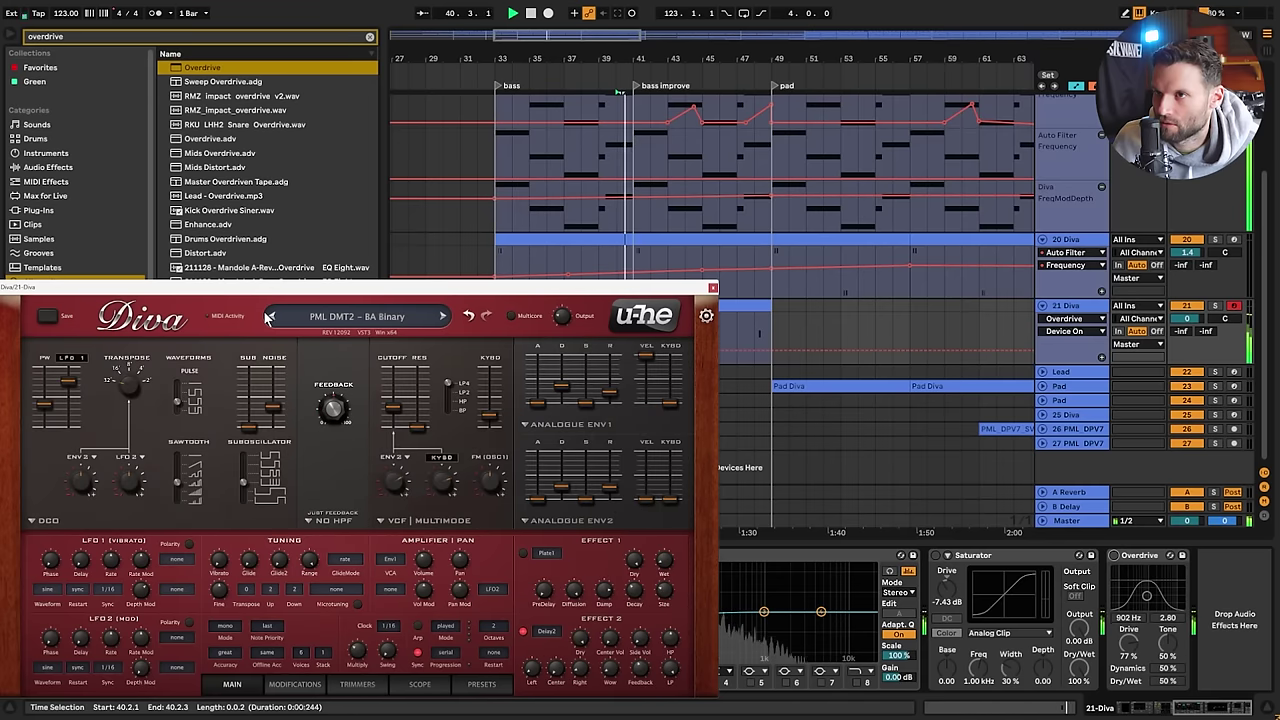
{"action": "left_click", "coordinate": [268, 317]}
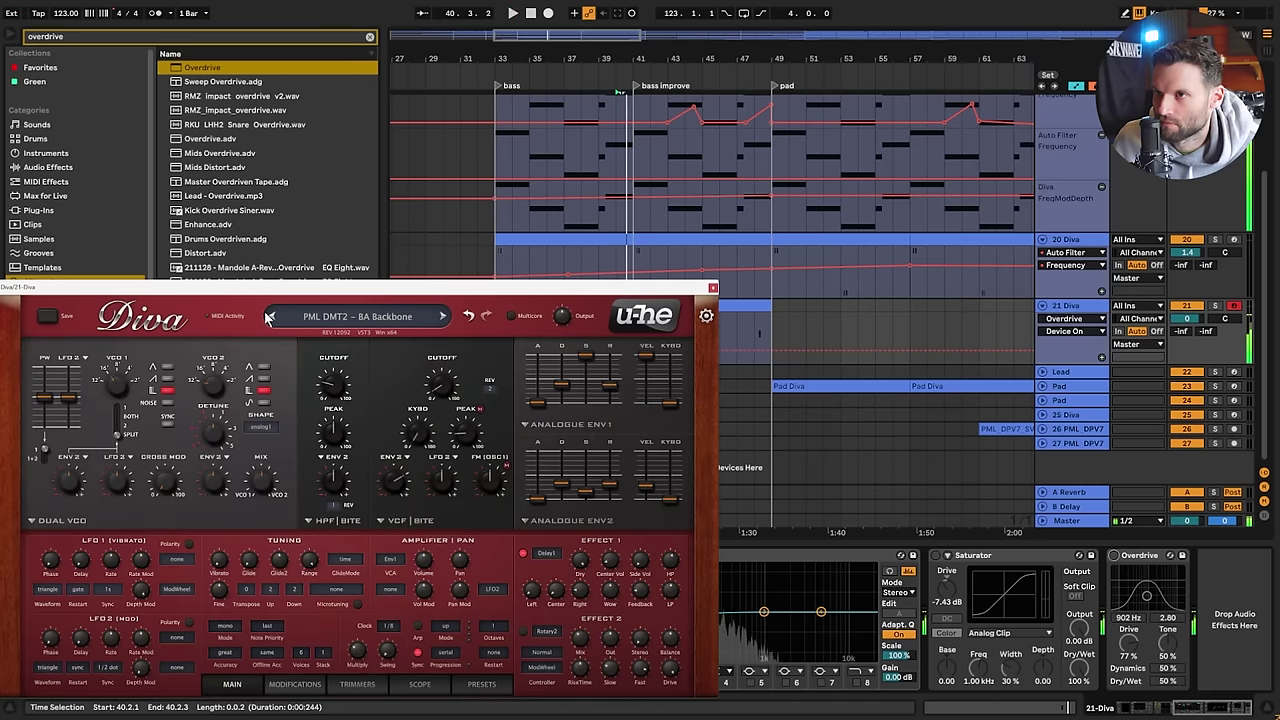
{"action": "left_click", "coordinate": [713, 290]}
Open the 21 Diva clip and play from bar 33 to hear the A2 note with the bass
{"action": "double_click", "coordinate": [578, 316]}
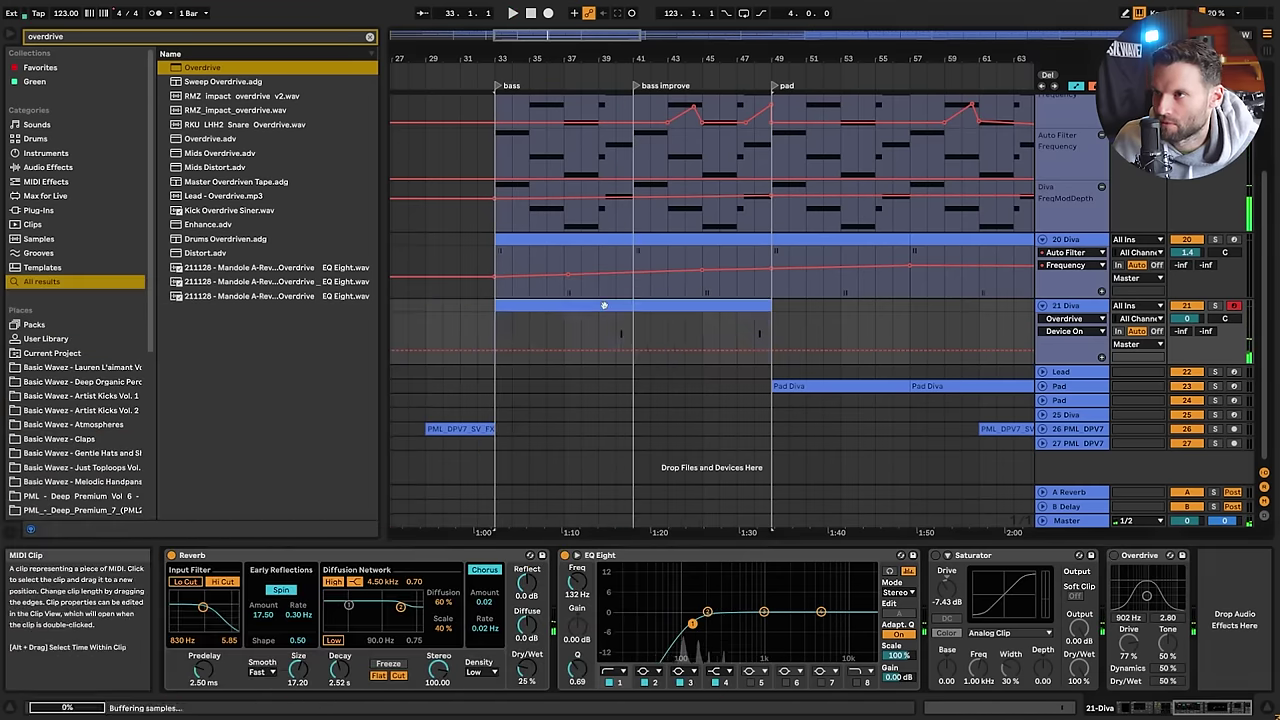
{"action": "left_click", "coordinate": [495, 311]}
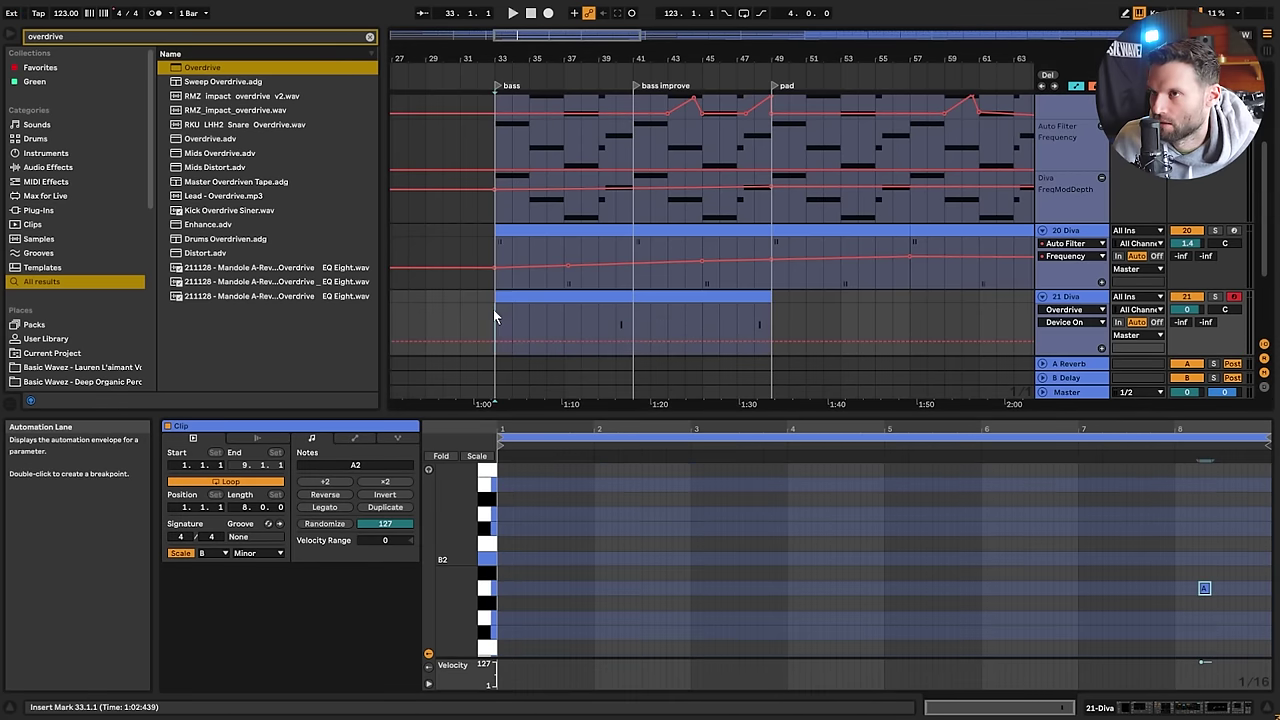
{"action": "key", "text": "space"}
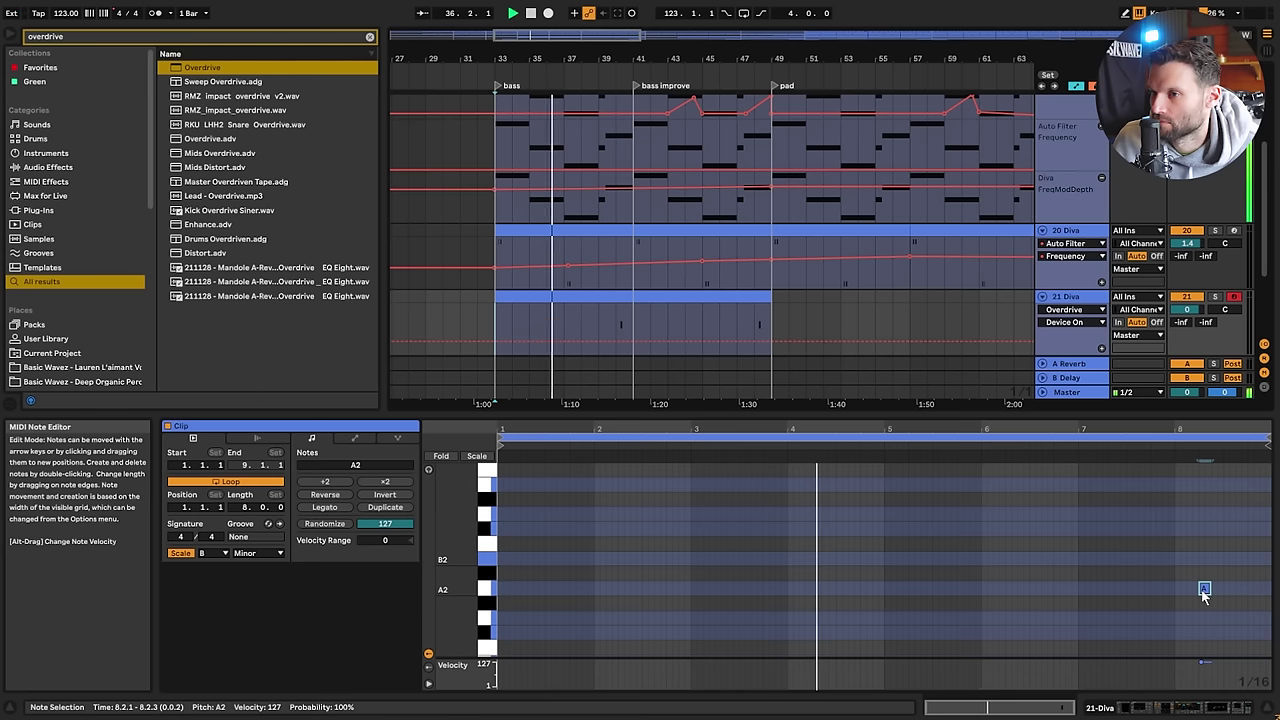
{"action": "scroll", "coordinate": [630, 194], "scroll_direction": "up", "scroll_amount": 3}
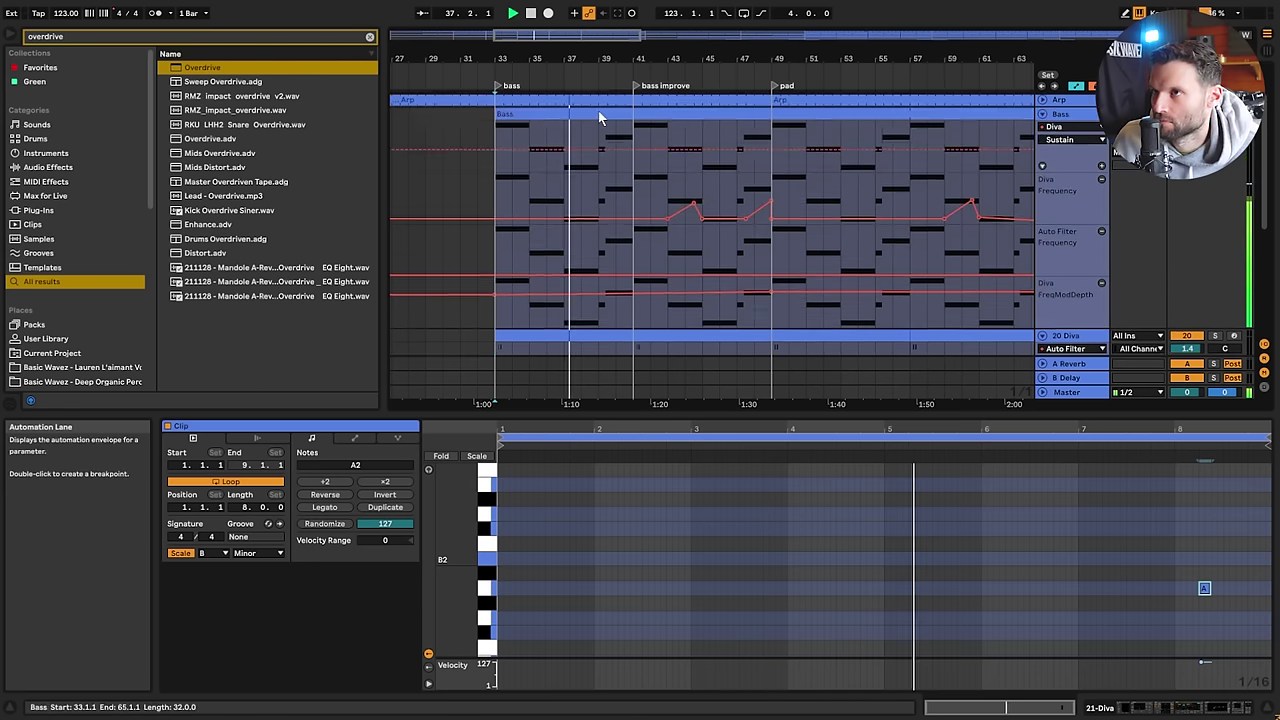
Check the Bass clip's chord changes and move the A2 note in the 21 Diva clip to 8.4.3, just before the loop end
{"action": "scroll", "coordinate": [599, 117], "scroll_direction": "up", "scroll_amount": 1}
{"action": "left_click", "coordinate": [595, 160]}
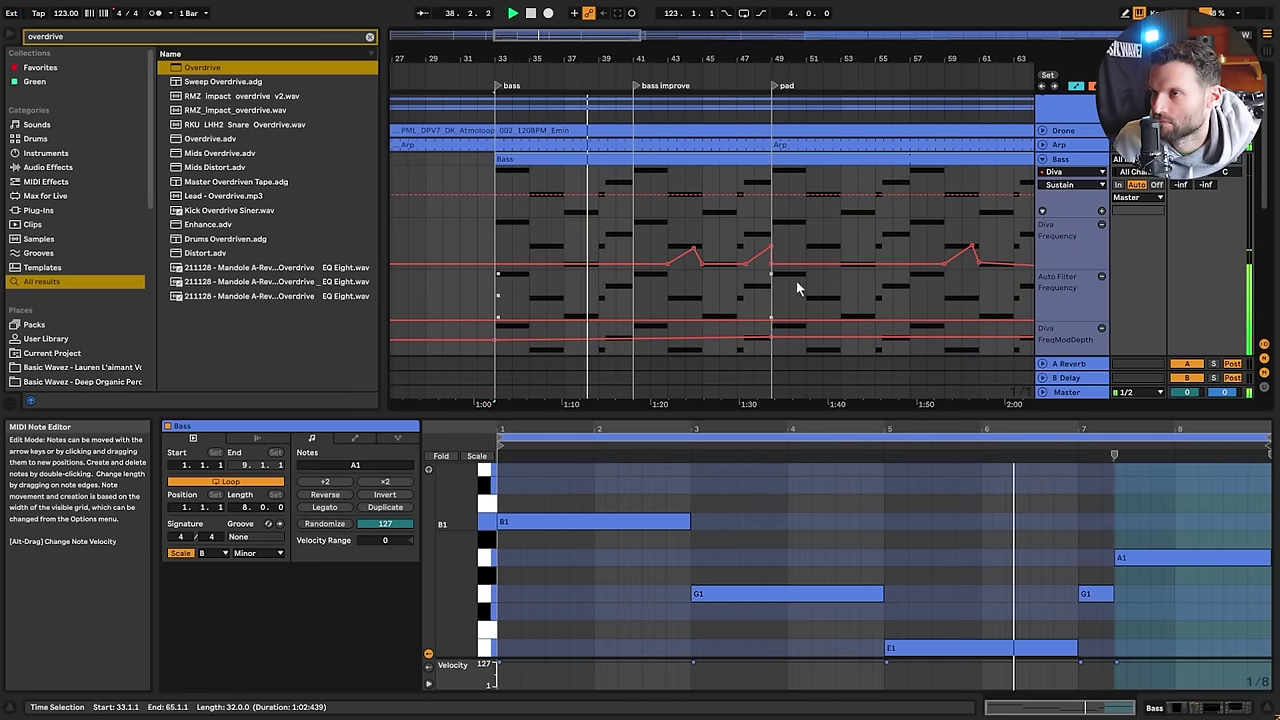
{"action": "scroll", "coordinate": [723, 276], "scroll_direction": "down", "scroll_amount": 6}
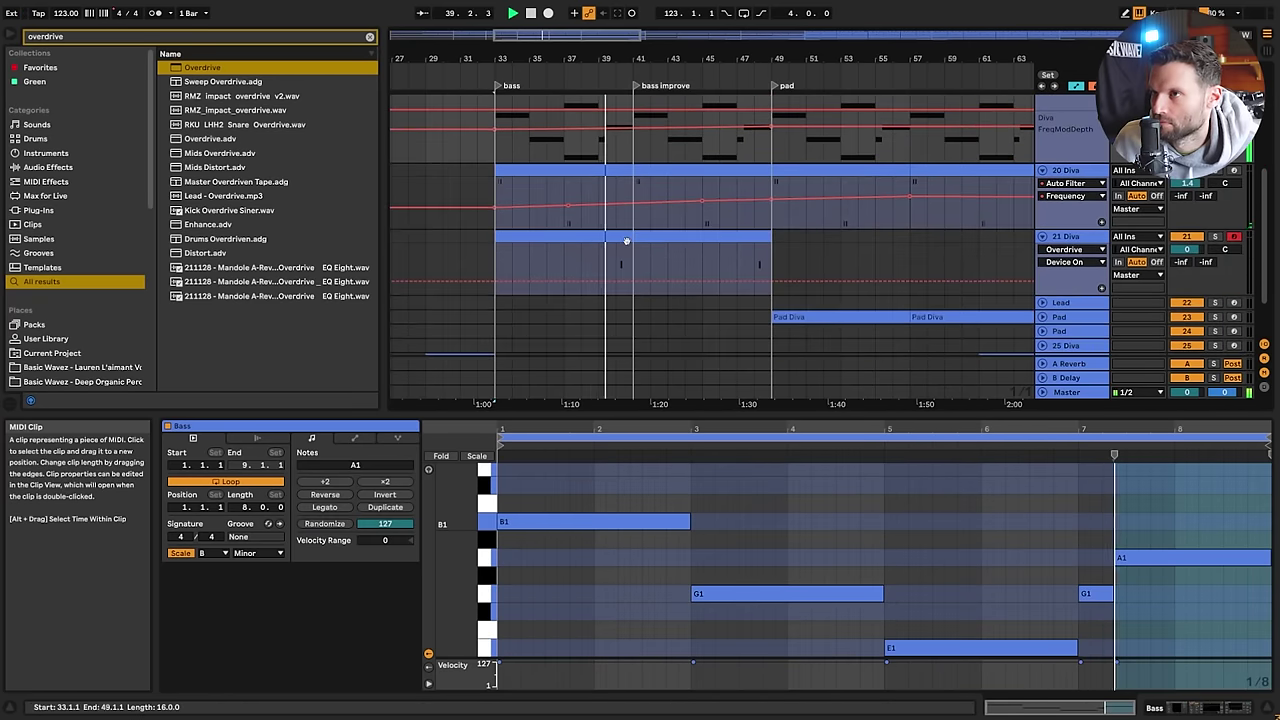
{"action": "left_click", "coordinate": [626, 240]}
{"action": "left_click", "coordinate": [1205, 590]}
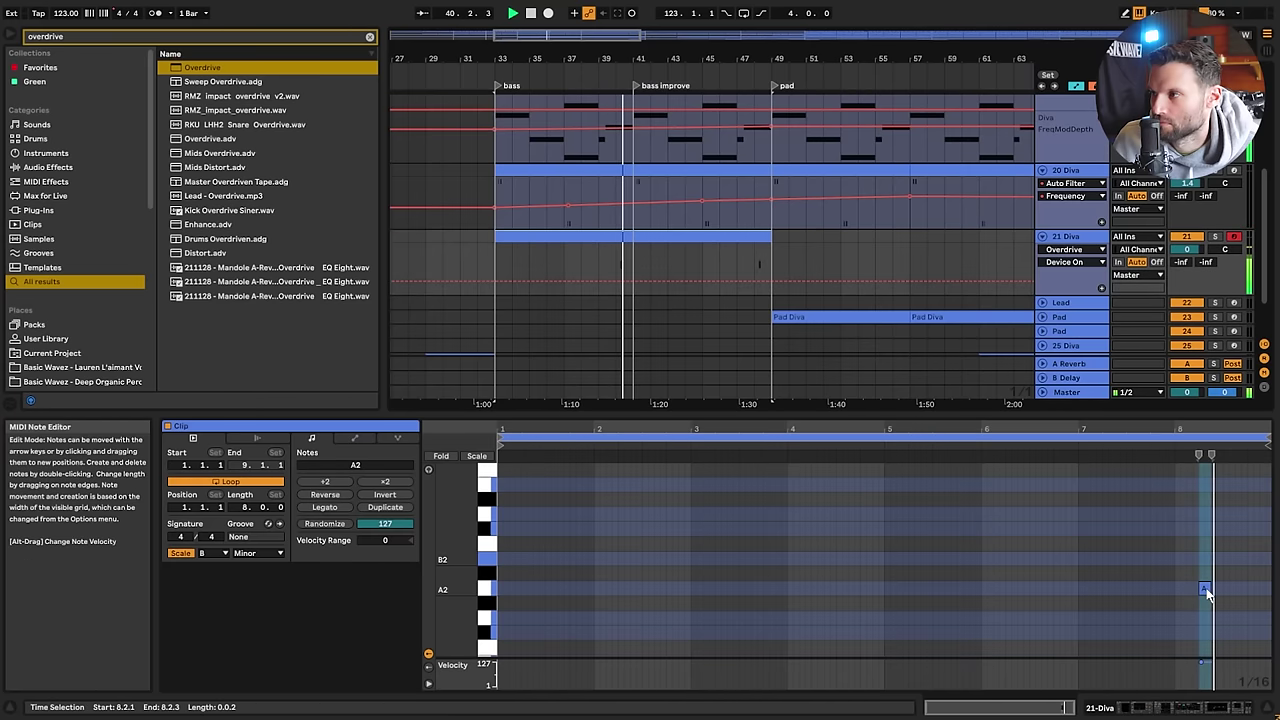
{"action": "left_click_drag", "start_coordinate": [1205, 591], "coordinate": [1257, 596]}
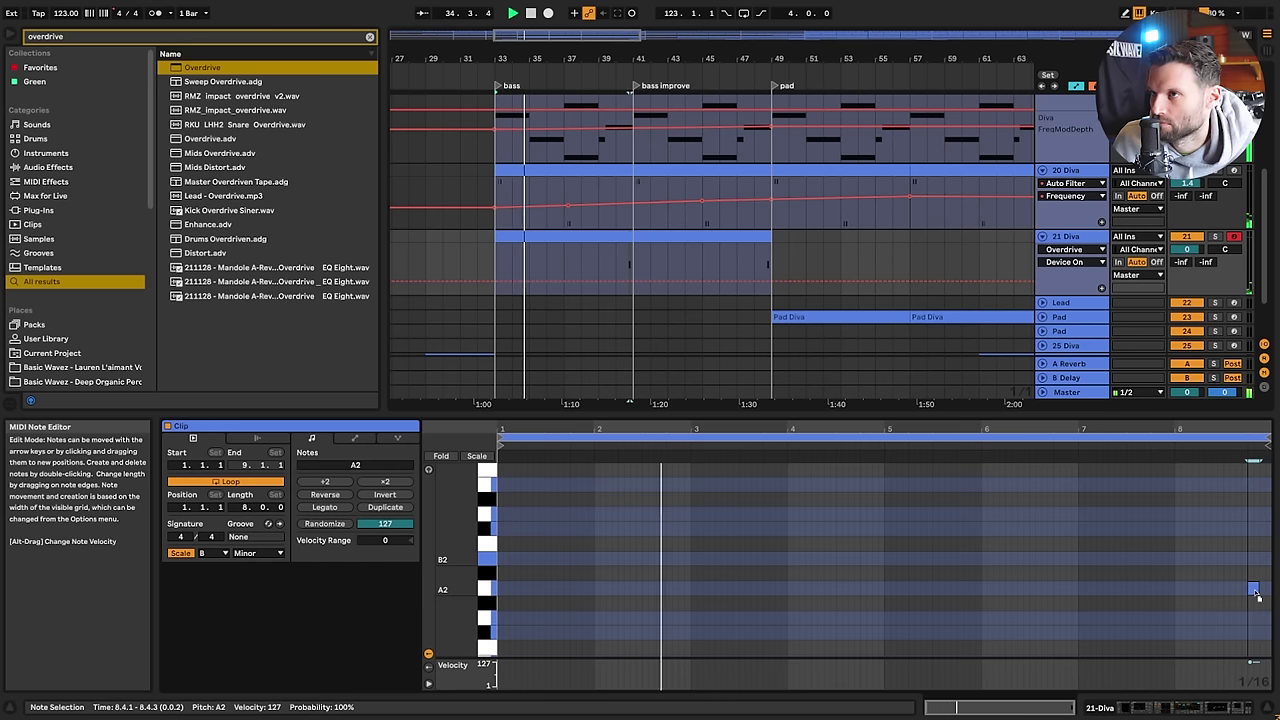
{"action": "left_click_drag", "start_coordinate": [1257, 596], "coordinate": [1267, 594]}
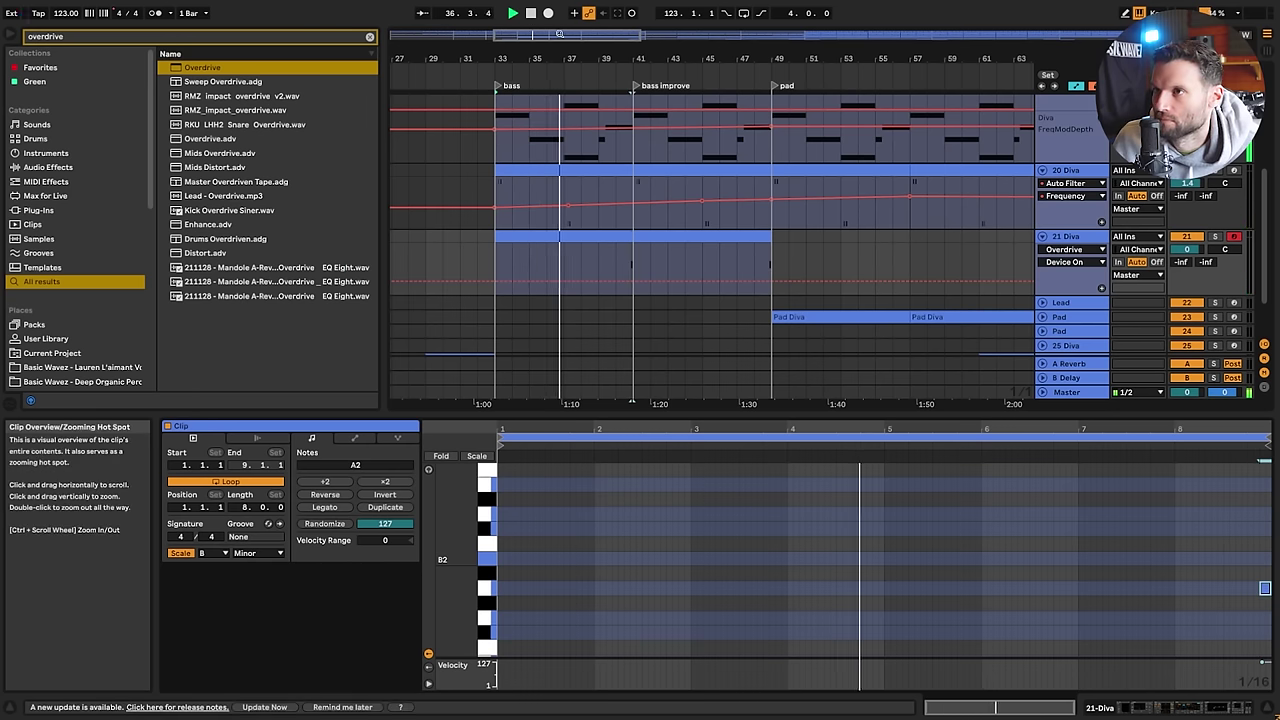
{"action": "mouse_move", "coordinate": [560, 34]}
{"action": "left_mouse_down"}
{"action": "mouse_move", "coordinate": [541, 73]}
{"action": "mouse_move", "coordinate": [538, 38]}
{"action": "mouse_move", "coordinate": [562, 36]}
{"action": "left_mouse_up"}
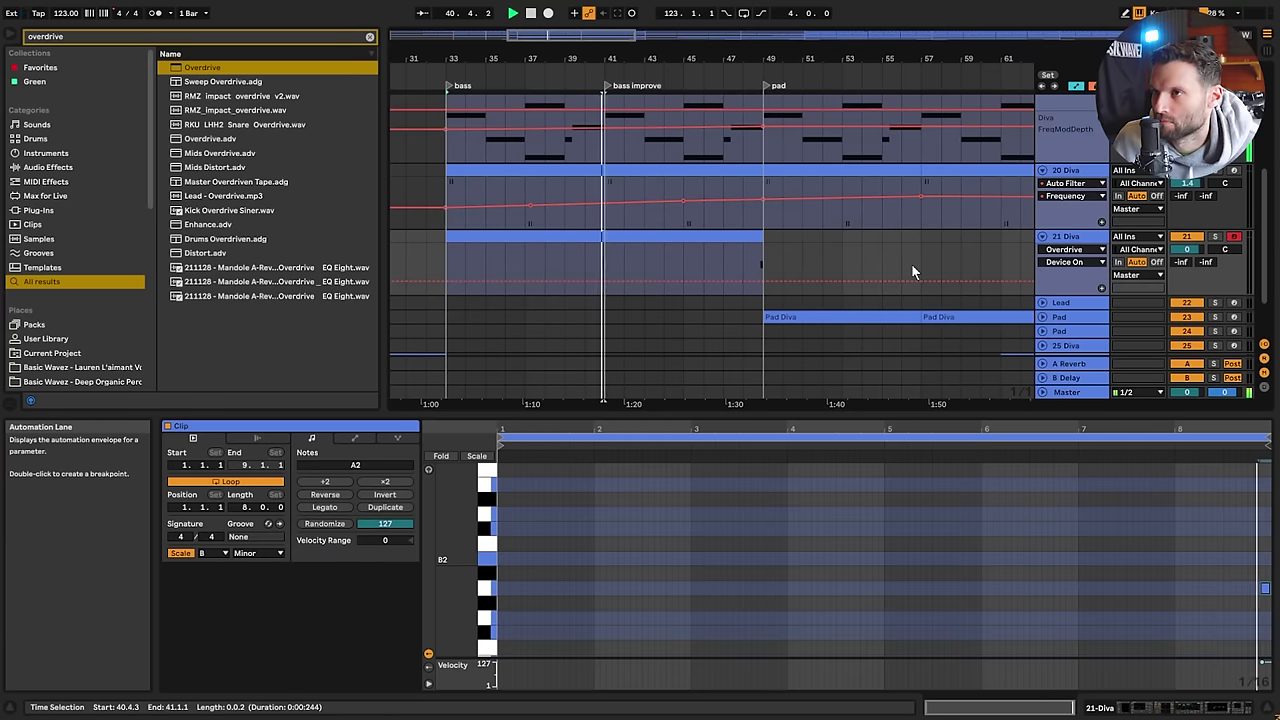
Turn off the Delay on track 21 and move the clip's stab note to G2 at 3.4.3
{"action": "double_click", "coordinate": [1070, 236]}
{"action": "key", "text": "space"}
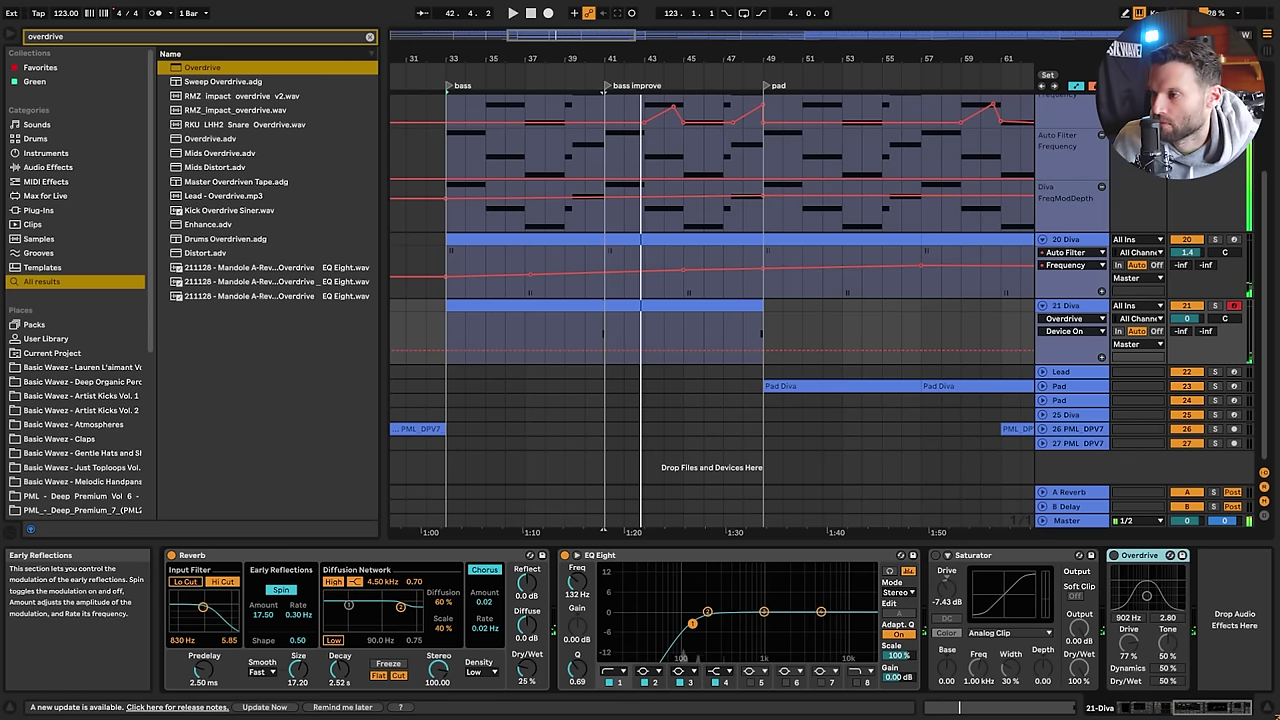
{"action": "scroll", "coordinate": [274, 588], "scroll_direction": "left", "scroll_amount": 5}
{"action": "left_click", "coordinate": [370, 555]}
{"action": "left_click", "coordinate": [602, 306]}
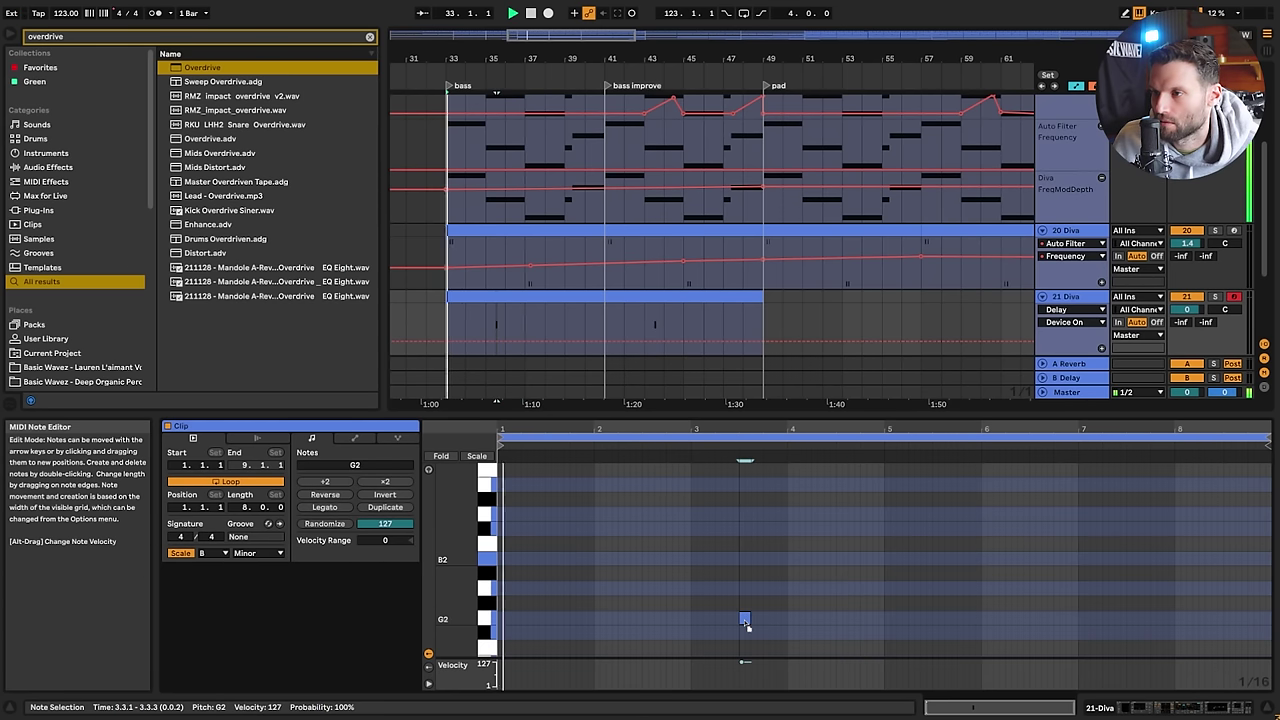
{"action": "left_click_drag", "start_coordinate": [745, 622], "coordinate": [782, 622]}
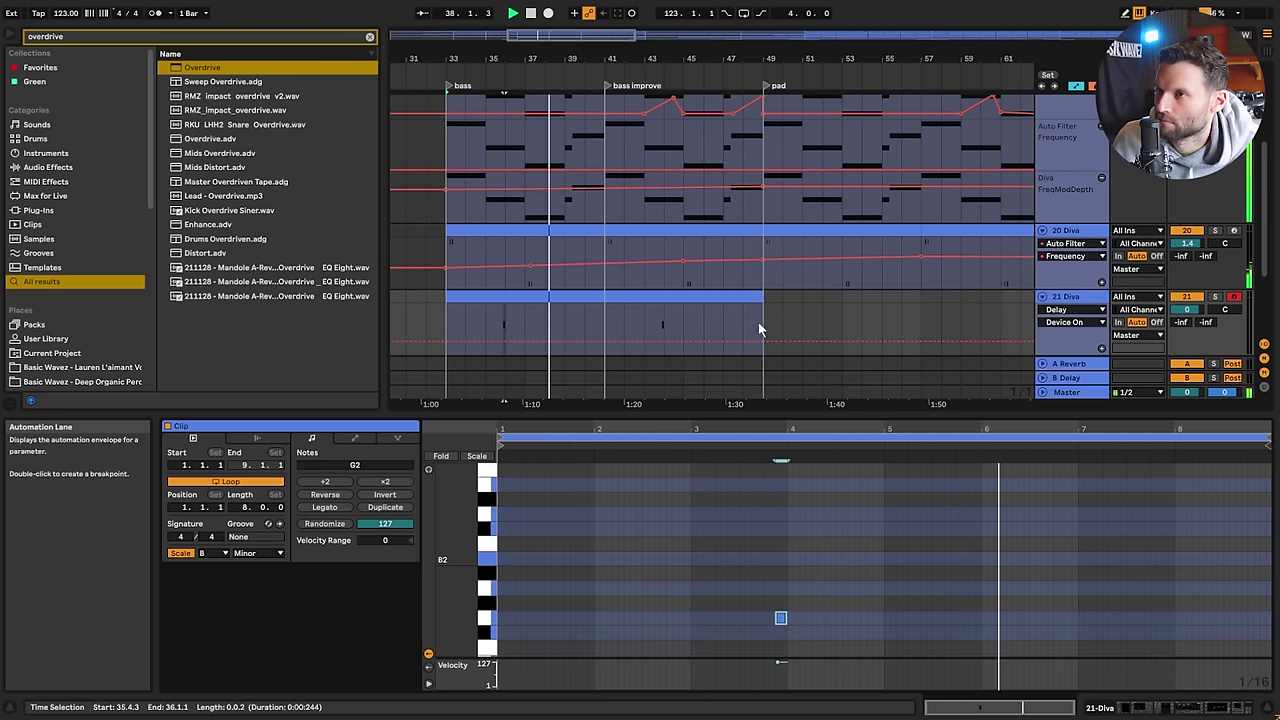
In the consolidated 16-bar 21 Diva clip, nudge the second G2 note one sixteenth later and duplicate the clip to bars 49–65
{"action": "left_click", "coordinate": [664, 301]}
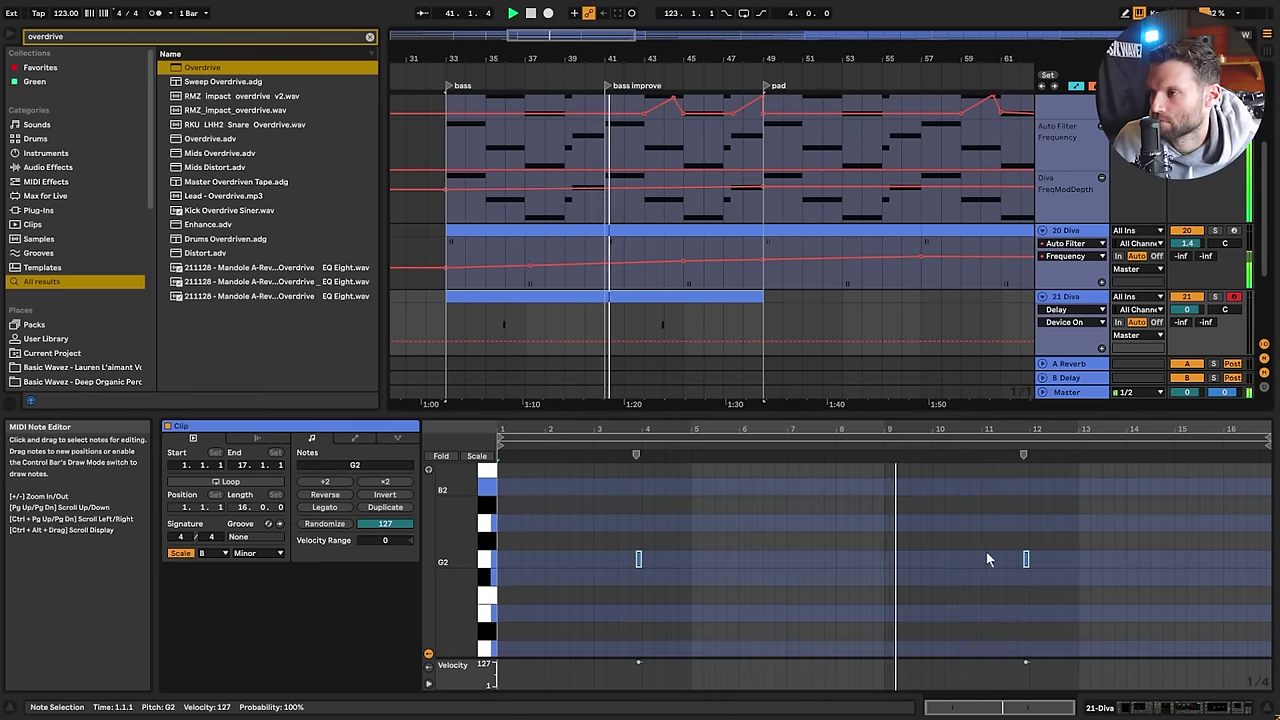
{"action": "mouse_move", "coordinate": [1063, 425]}
{"action": "left_mouse_down"}
{"action": "mouse_move", "coordinate": [1063, 460]}
{"action": "mouse_move", "coordinate": [1063, 425]}
{"action": "left_mouse_up"}
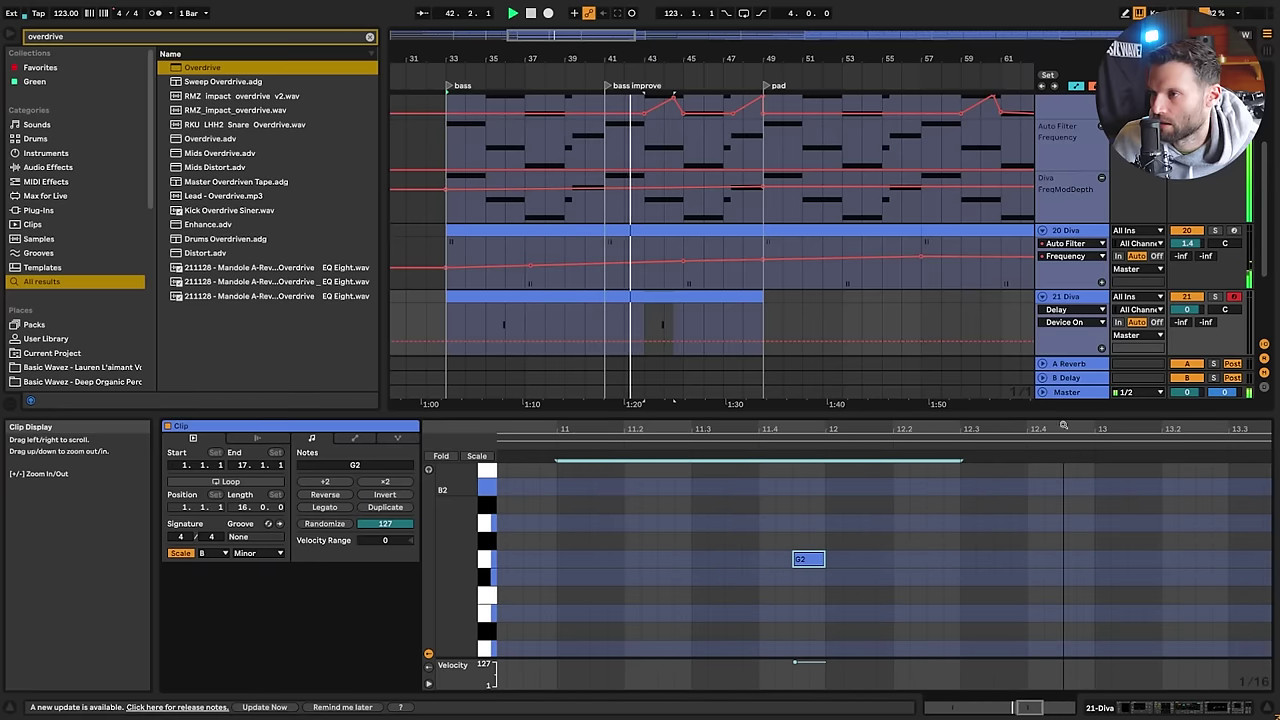
{"action": "key", "text": "Right"}
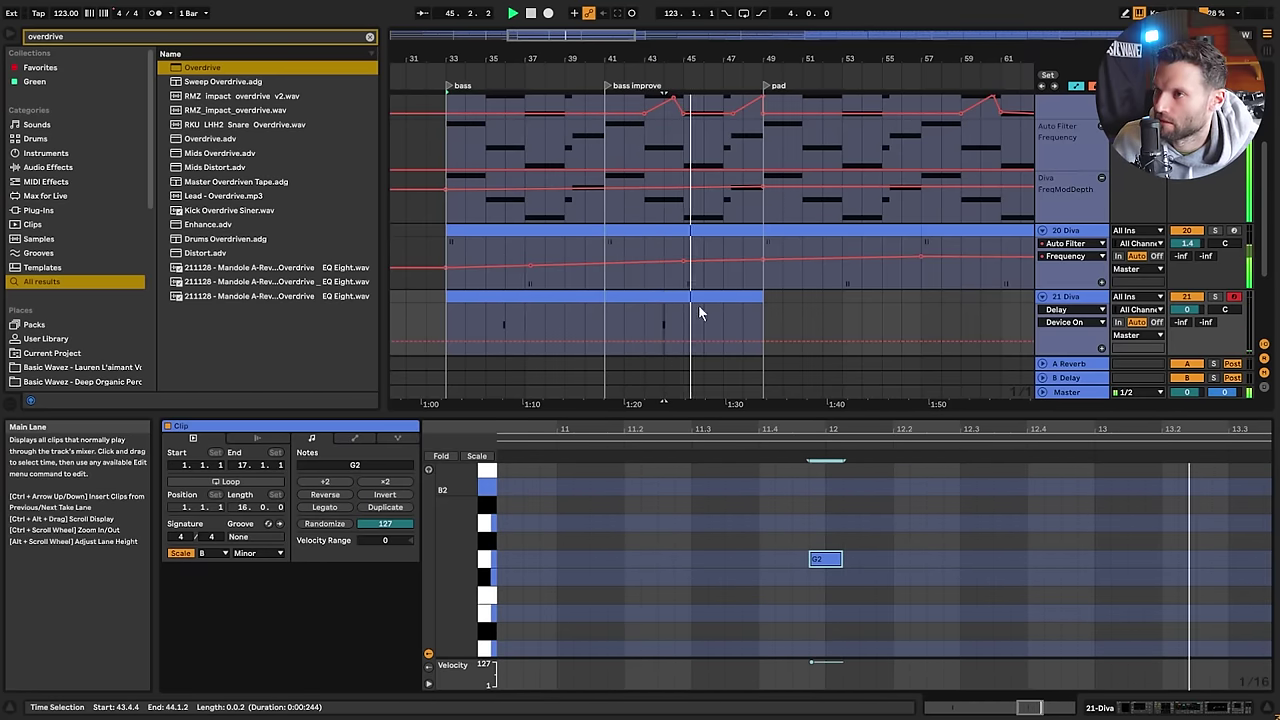
{"action": "key", "text": "ctrl+d"}
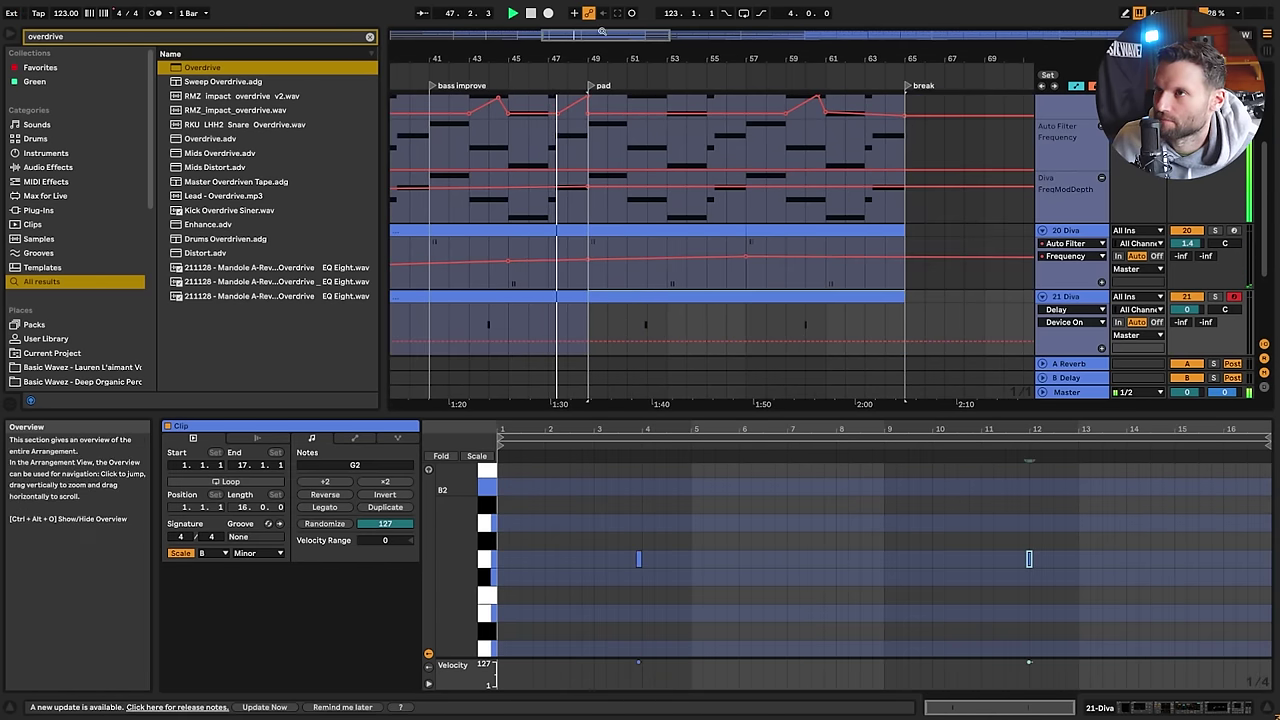
{"action": "left_click_drag", "start_coordinate": [602, 31], "coordinate": [553, 3]}
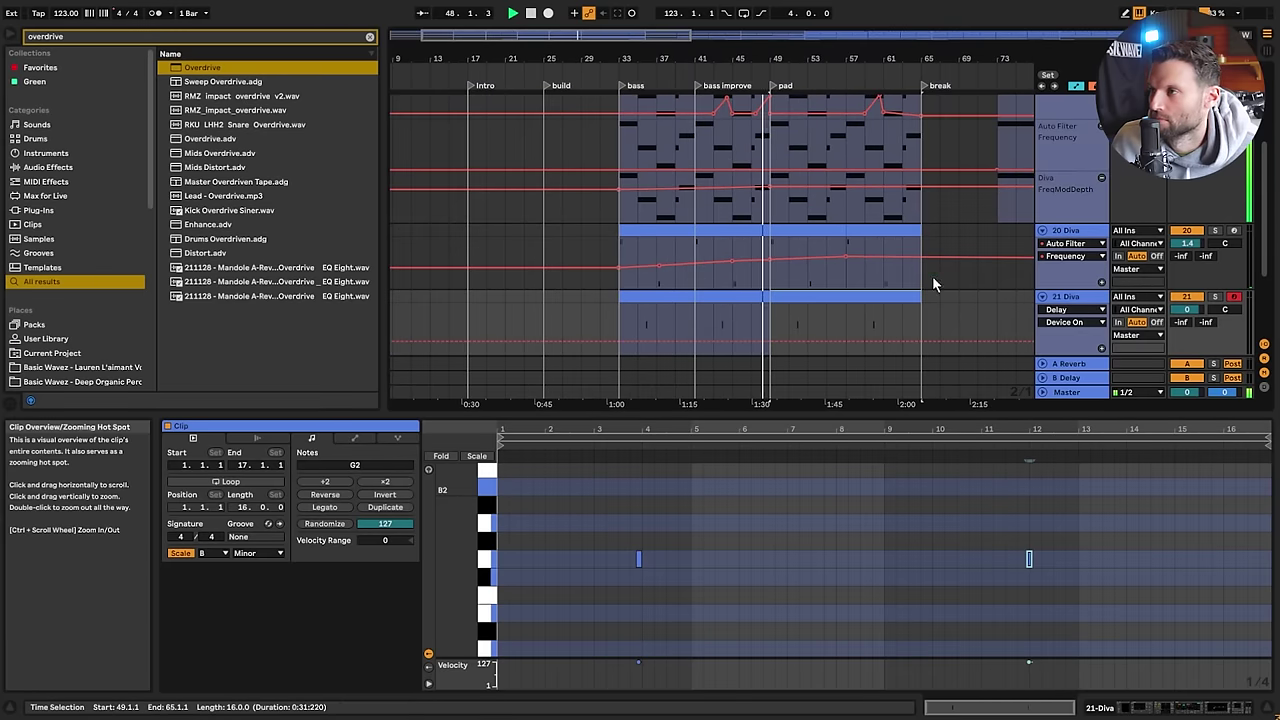
Boost track 21's EQ Eight by 4.34 dB at 464 Hz
{"action": "left_click", "coordinate": [1066, 295]}
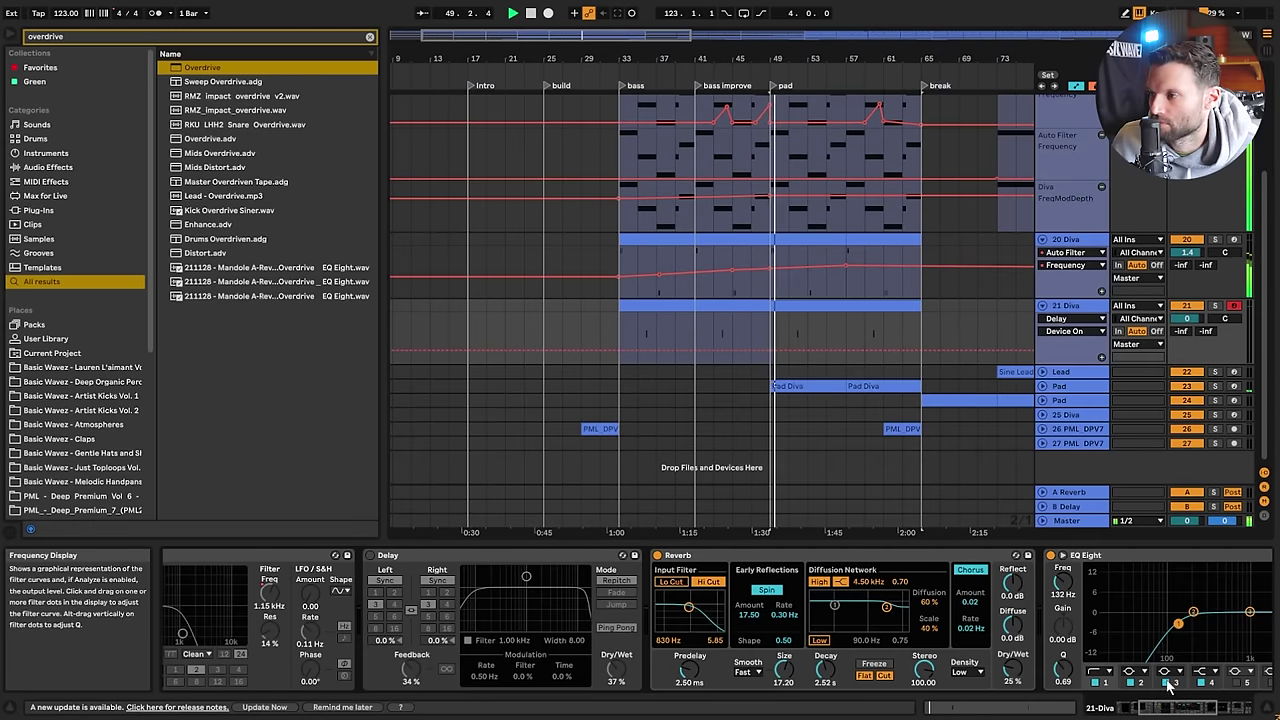
{"action": "left_click_drag", "start_coordinate": [1172, 707], "coordinate": [1190, 708]}
{"action": "left_click_drag", "start_coordinate": [997, 612], "coordinate": [969, 594]}
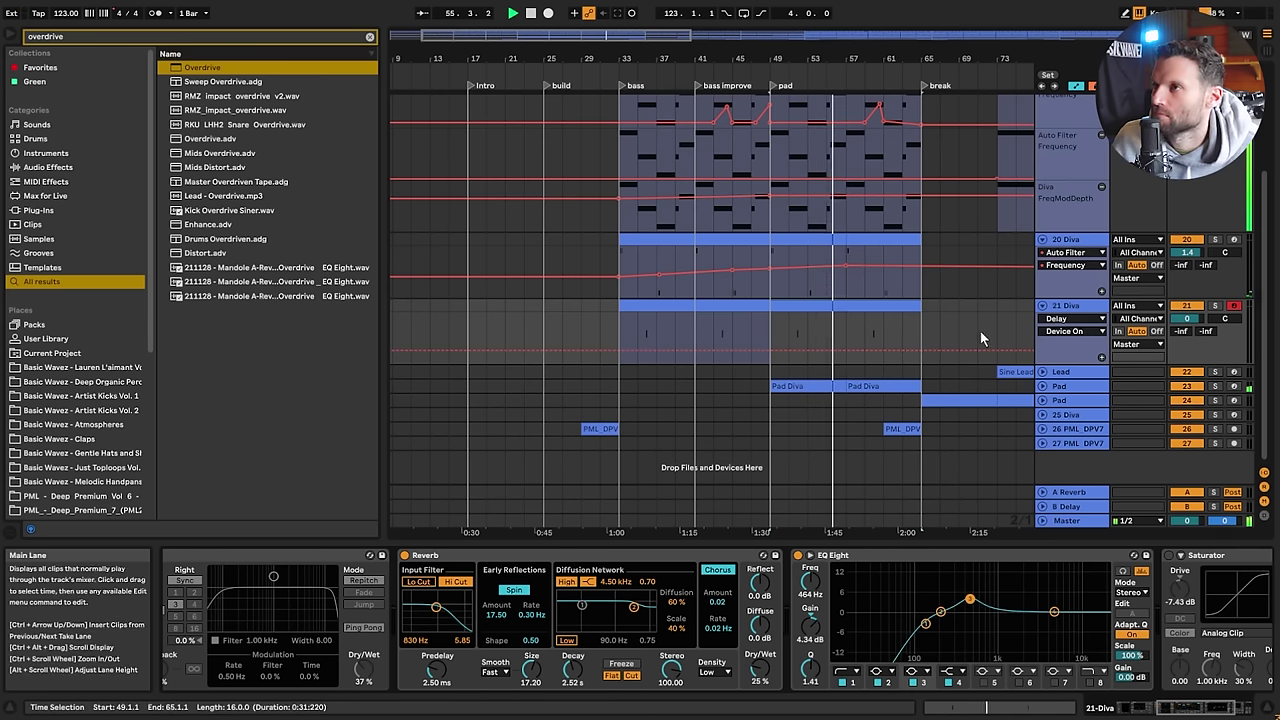
Collapse all tracks and copy the 21 Diva clips from bars 33–65 to the drop at bars 105–137
{"action": "scroll", "coordinate": [980, 333], "scroll_direction": "up", "scroll_amount": 5}
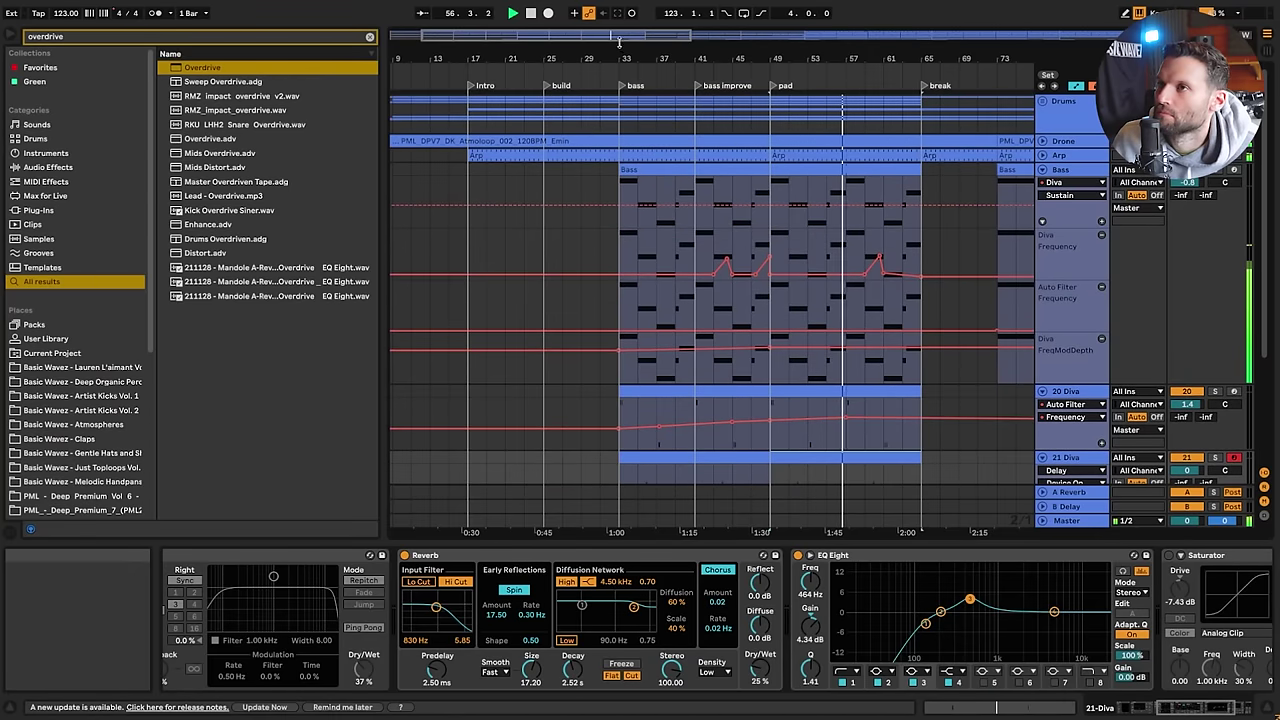
{"action": "left_click_drag", "start_coordinate": [620, 37], "coordinate": [712, 24]}
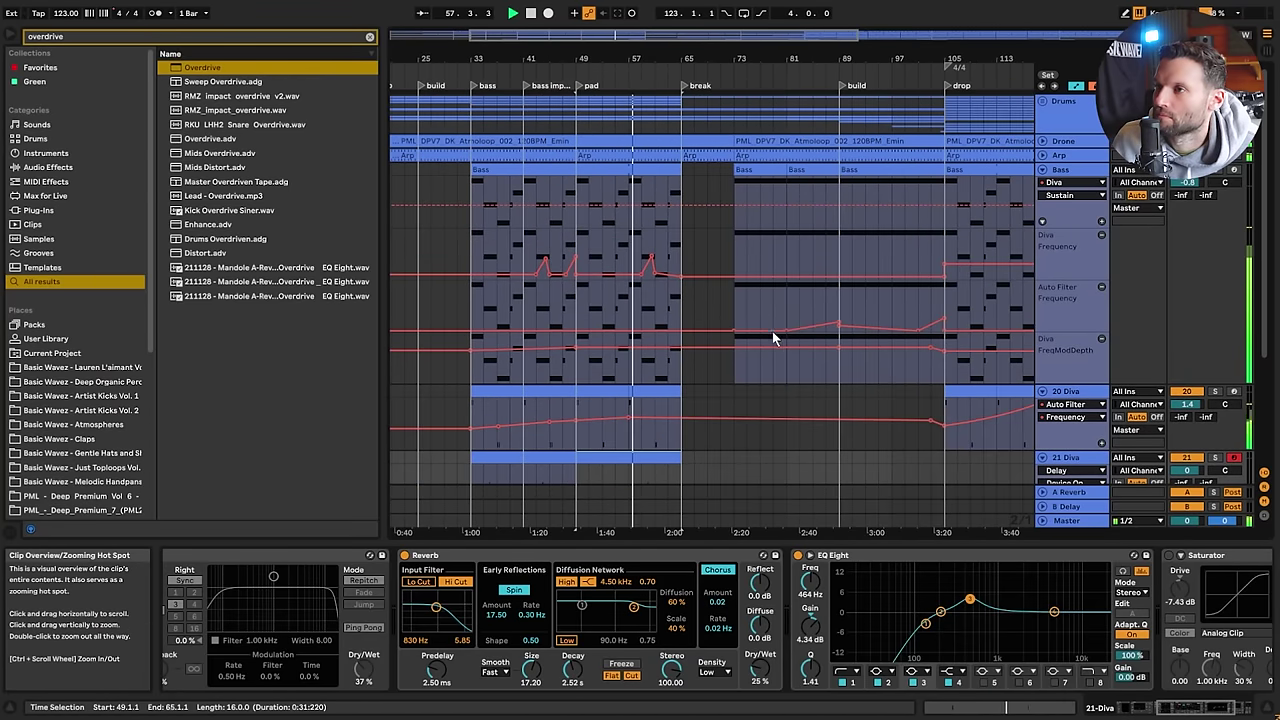
{"action": "left_click", "coordinate": [1043, 390], "text": "alt"}
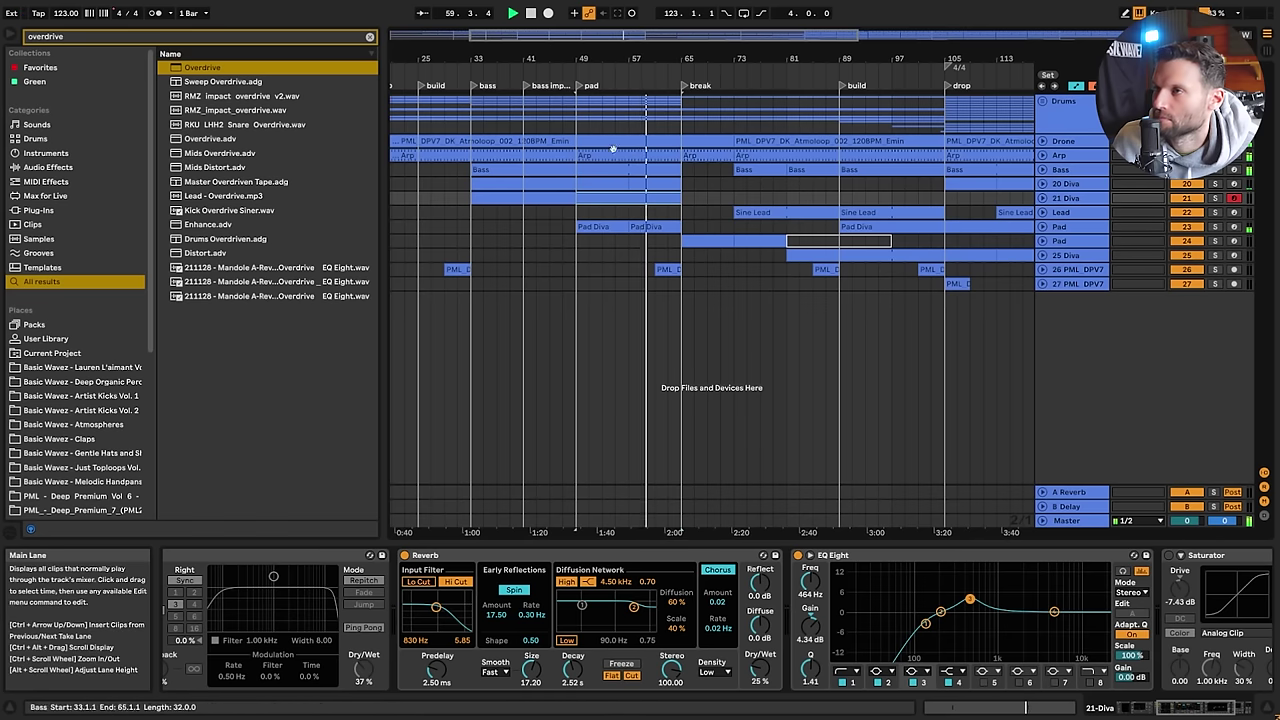
{"action": "left_click_drag", "start_coordinate": [620, 36], "coordinate": [641, 25]}
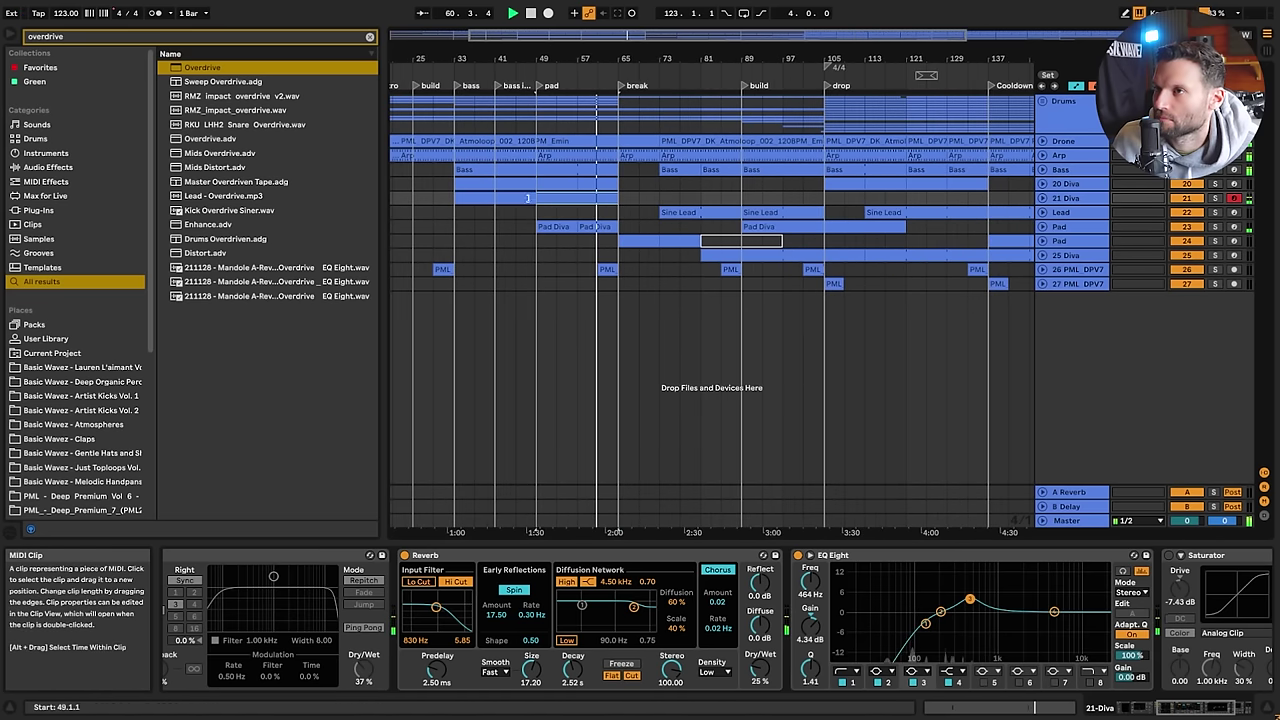
{"action": "left_click", "coordinate": [821, 197]}
{"action": "left_click", "coordinate": [883, 200]}
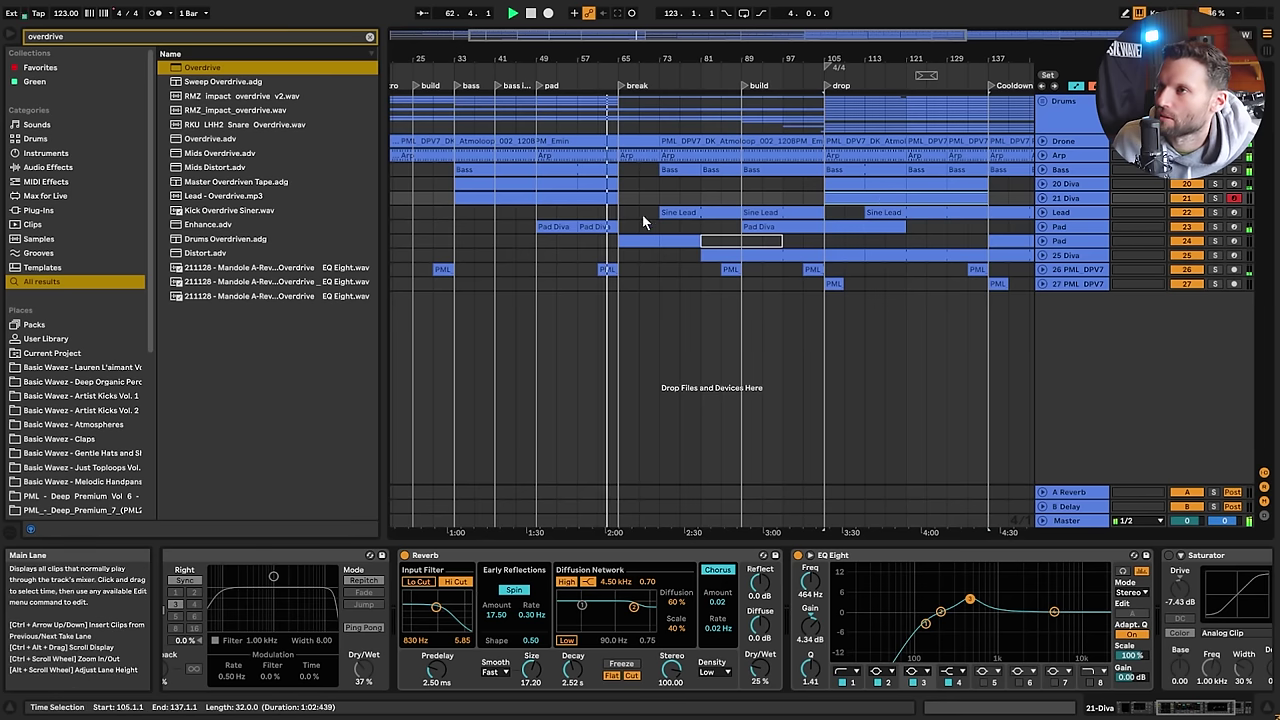
Copy a section of the 20 Diva part into the break and arrange it as four-bar clips at bars 73, 81, 89 and 97
{"action": "left_click", "coordinate": [1042, 169]}
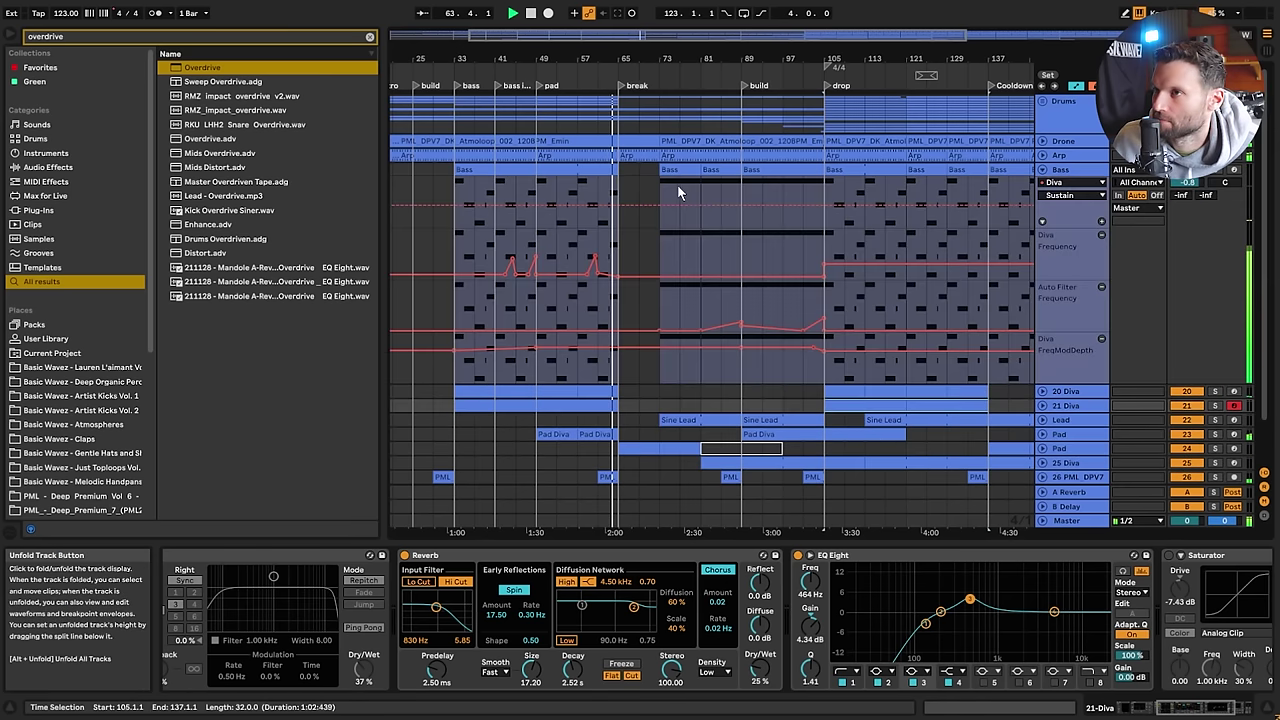
{"action": "scroll", "coordinate": [712, 241], "scroll_direction": "down", "scroll_amount": 2}
{"action": "left_click", "coordinate": [1042, 345]}
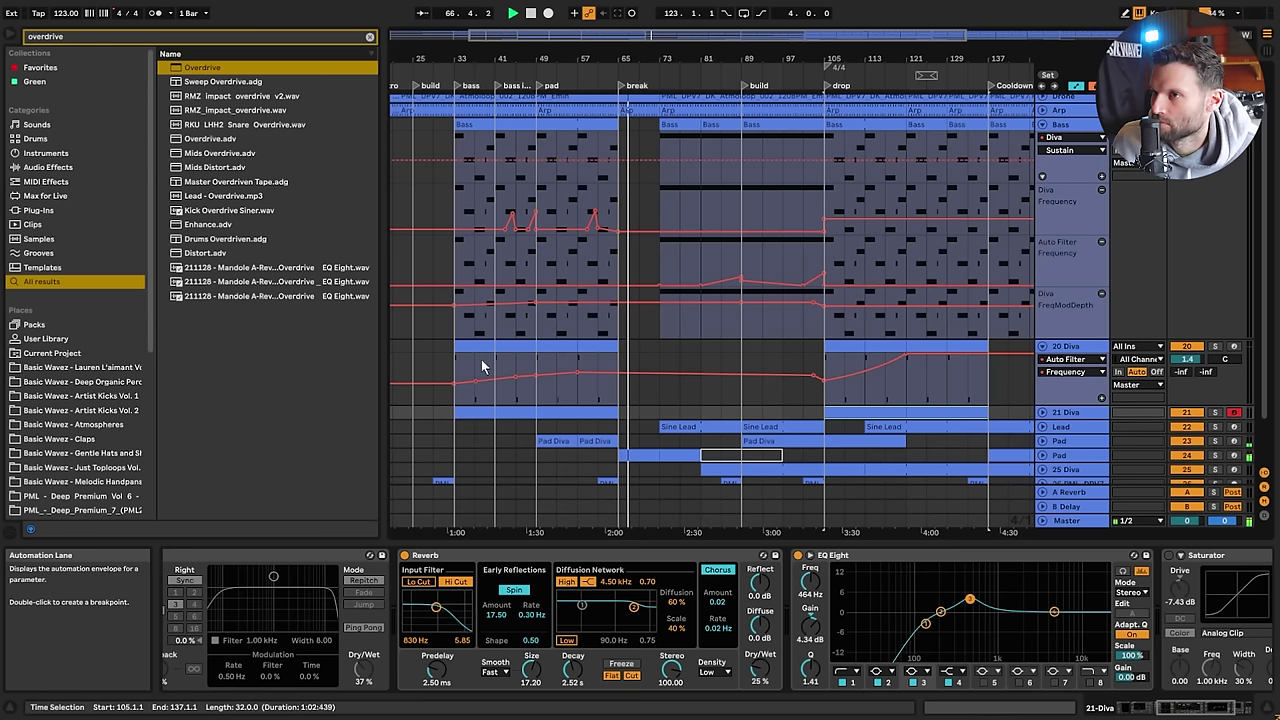
{"action": "left_click", "coordinate": [578, 358]}
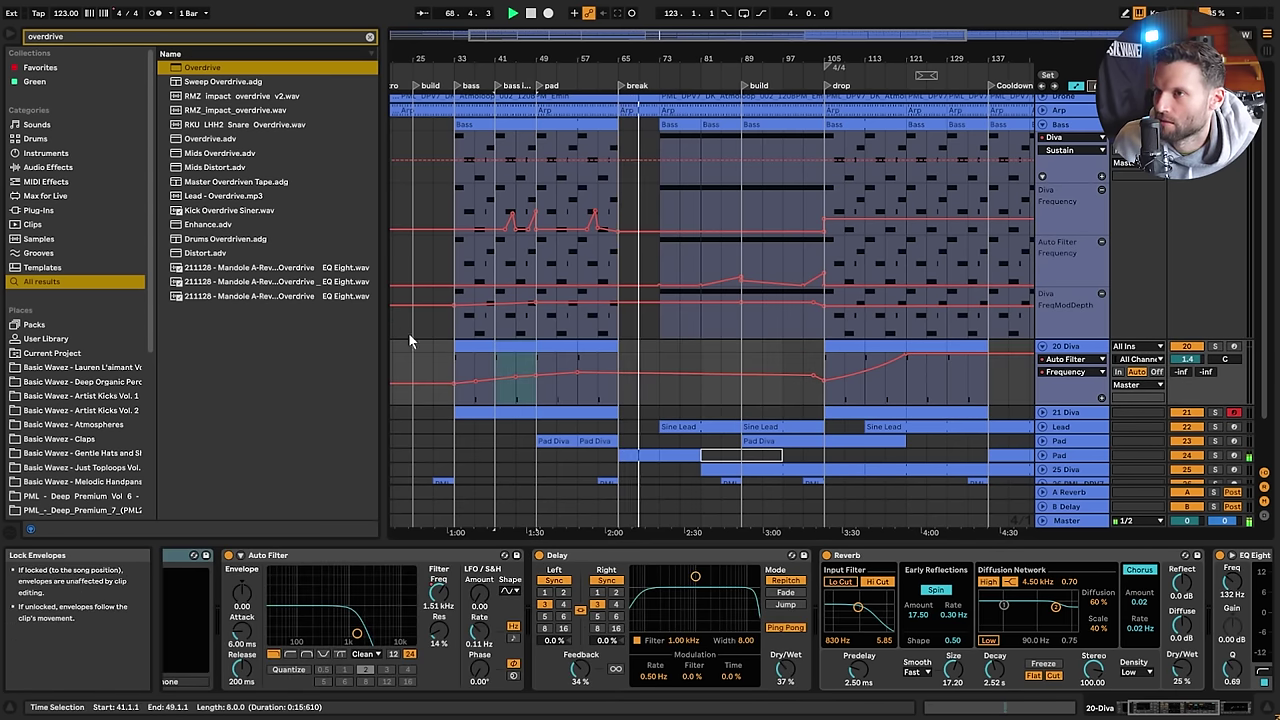
{"action": "left_click", "coordinate": [464, 348]}
{"action": "left_click", "coordinate": [660, 345]}
{"action": "key", "text": "ctrl+v"}
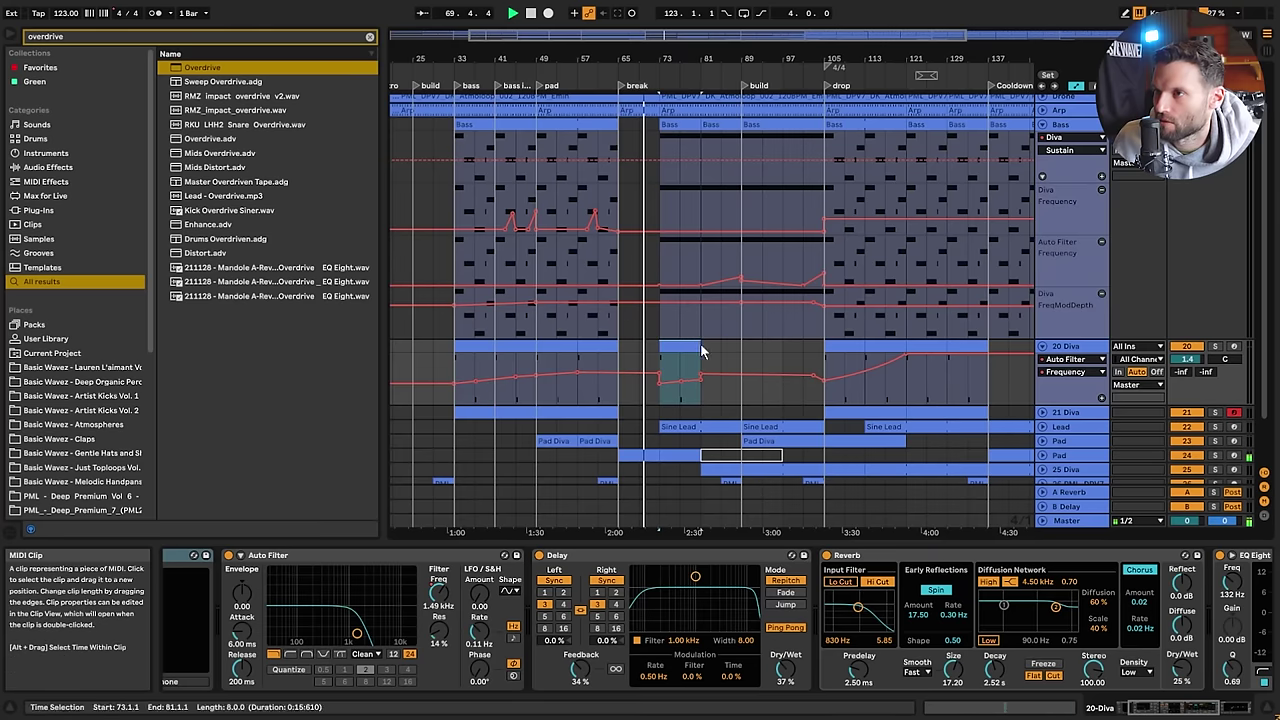
{"action": "mouse_move", "coordinate": [700, 346]}
{"action": "left_mouse_down"}
{"action": "mouse_move", "coordinate": [680, 346]}
{"action": "mouse_move", "coordinate": [789, 348]}
{"action": "left_mouse_up"}
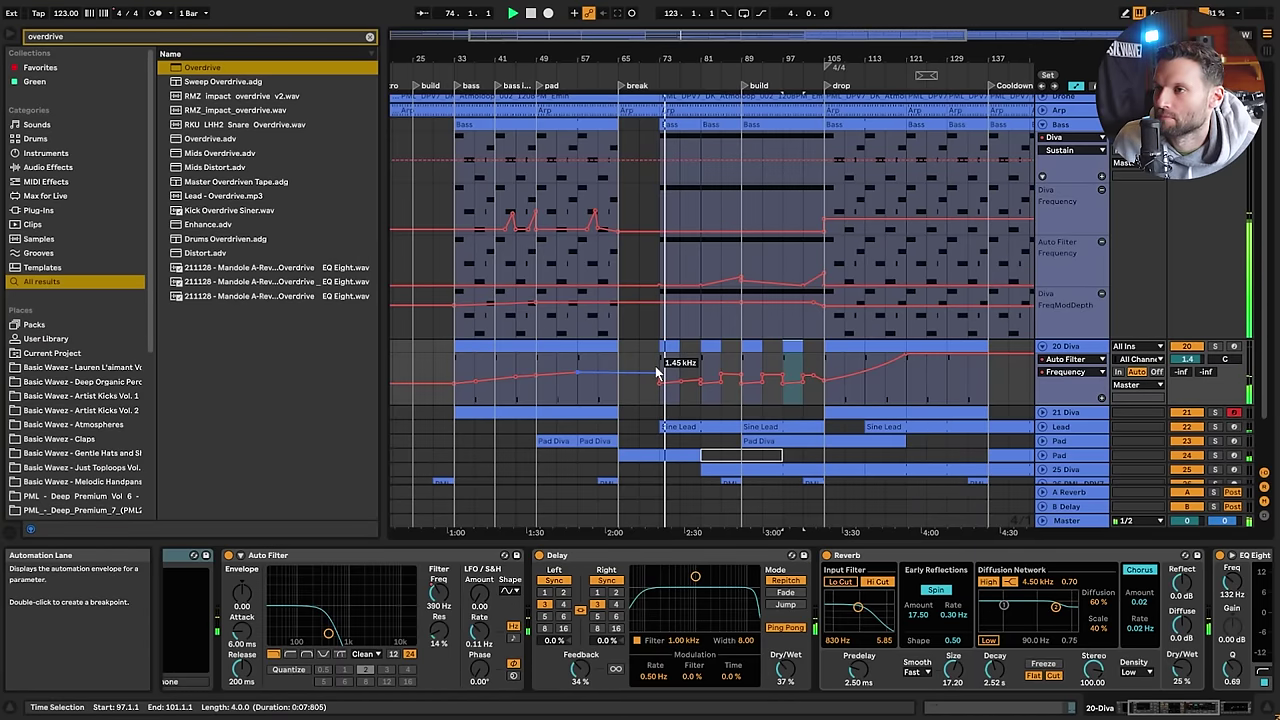
Reshape track 20's Auto Filter frequency automation to fall from bar 57 to bar 73 and stay low under the first copied clips
{"action": "left_click", "coordinate": [619, 355]}
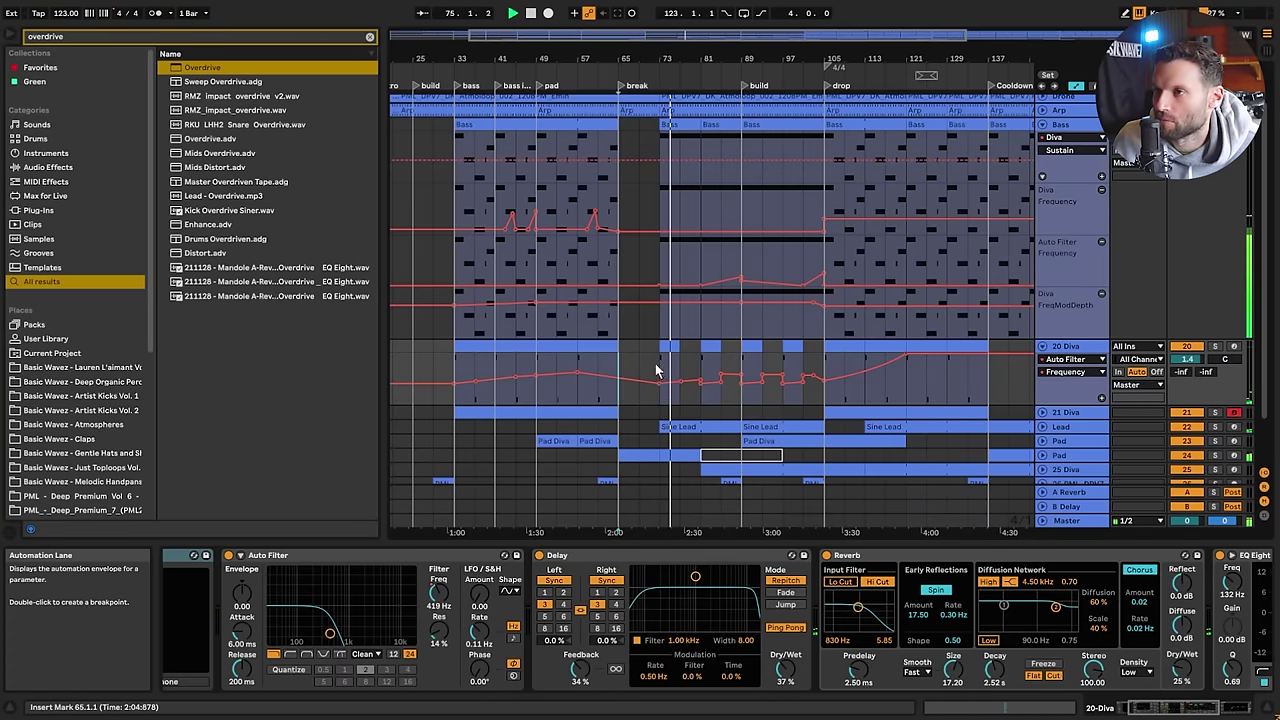
{"action": "left_click", "coordinate": [658, 382]}
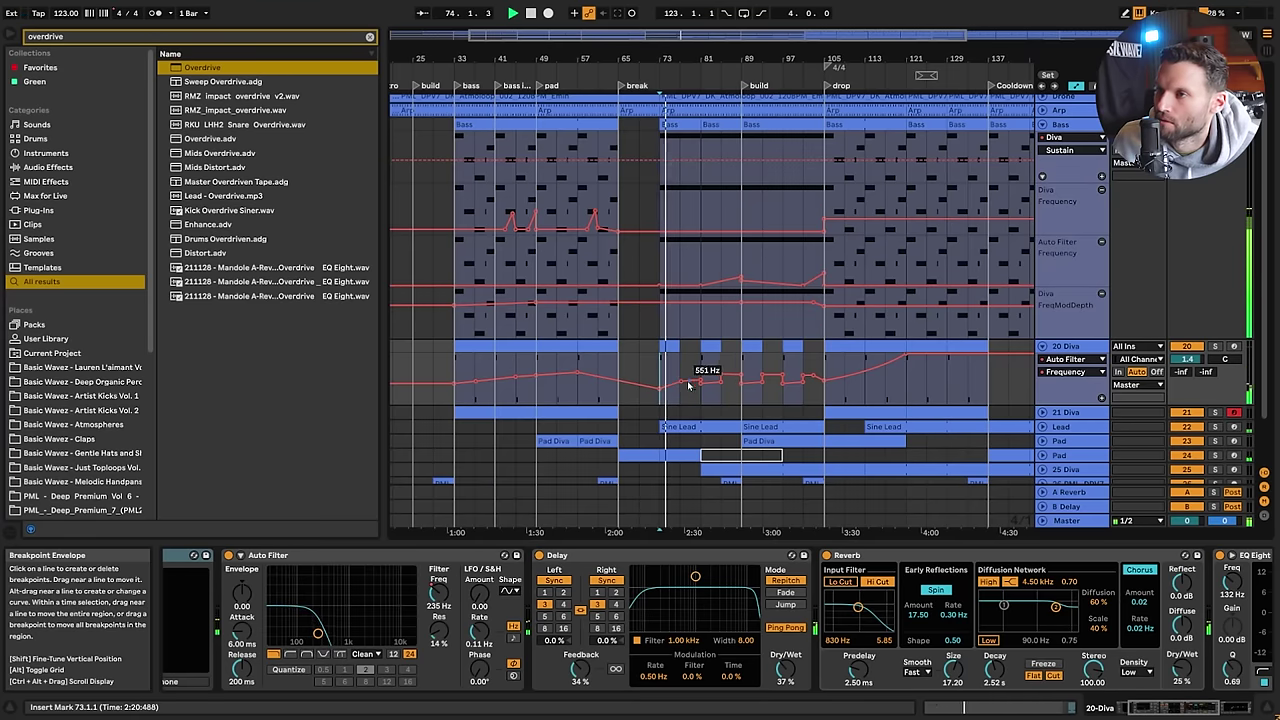
{"action": "left_click", "coordinate": [670, 346]}
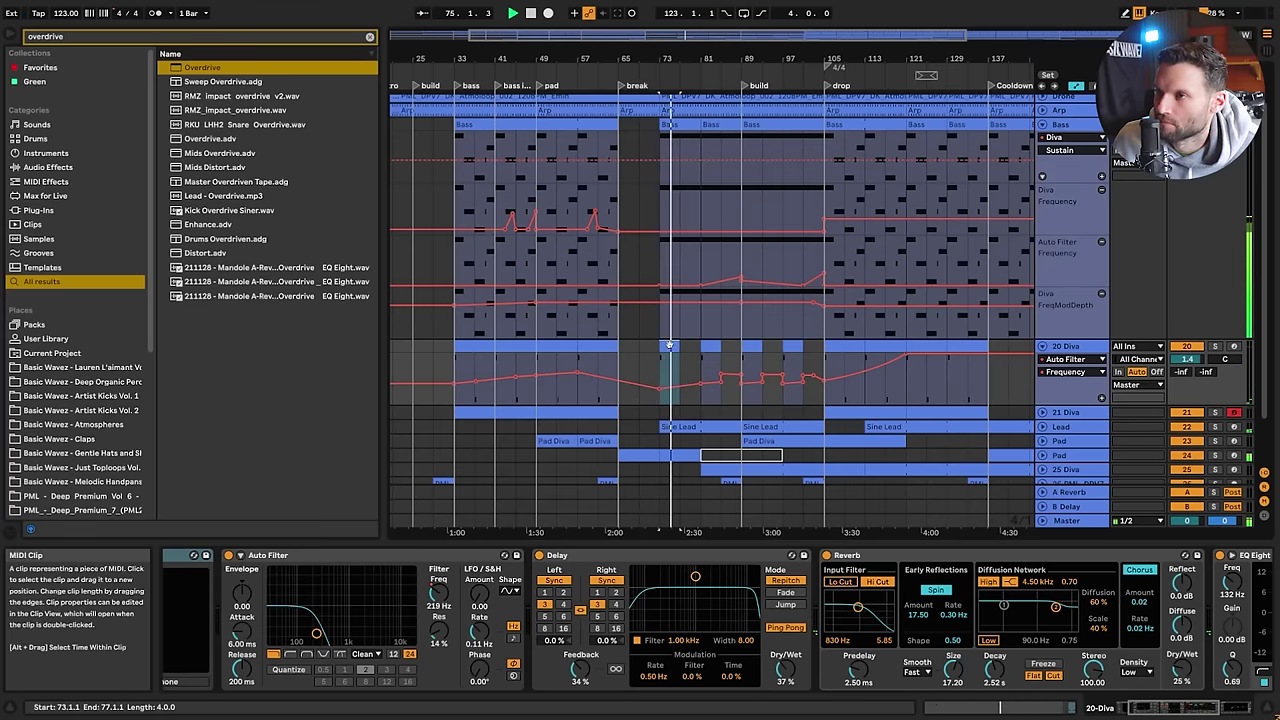
{"action": "left_click", "coordinate": [711, 350]}
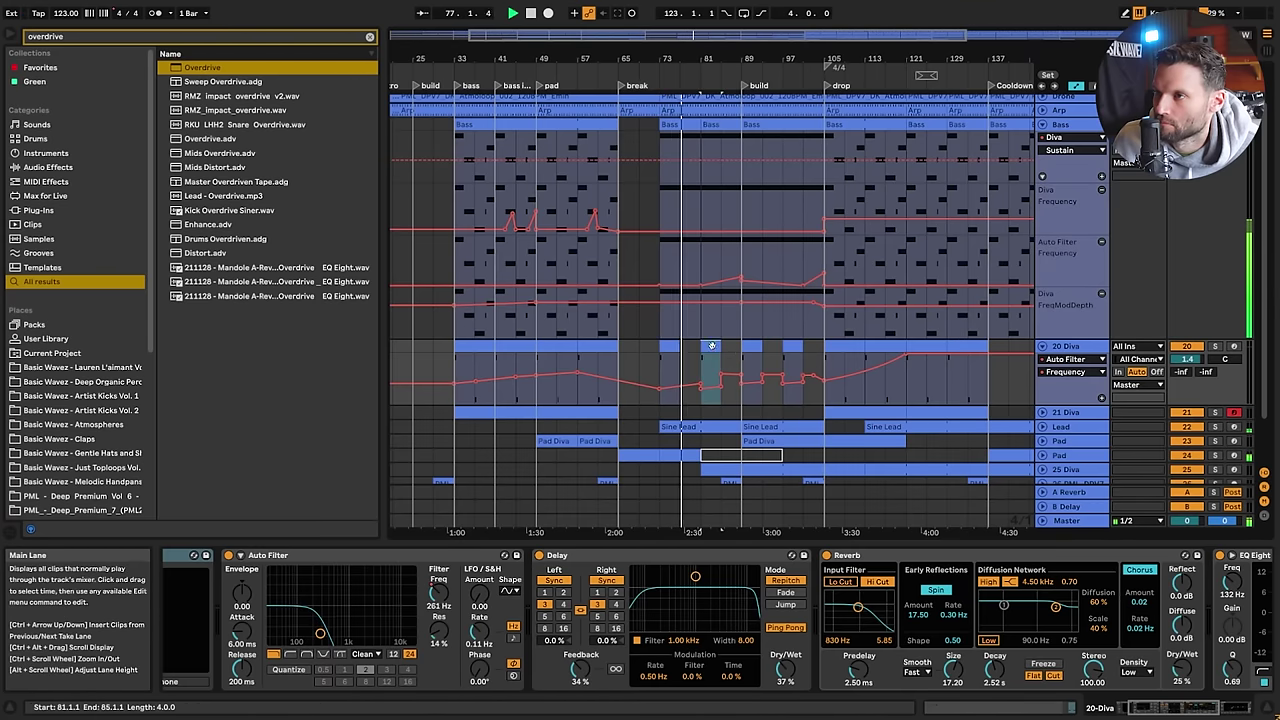
{"action": "left_click", "coordinate": [759, 348]}
{"action": "left_click", "coordinate": [788, 348]}
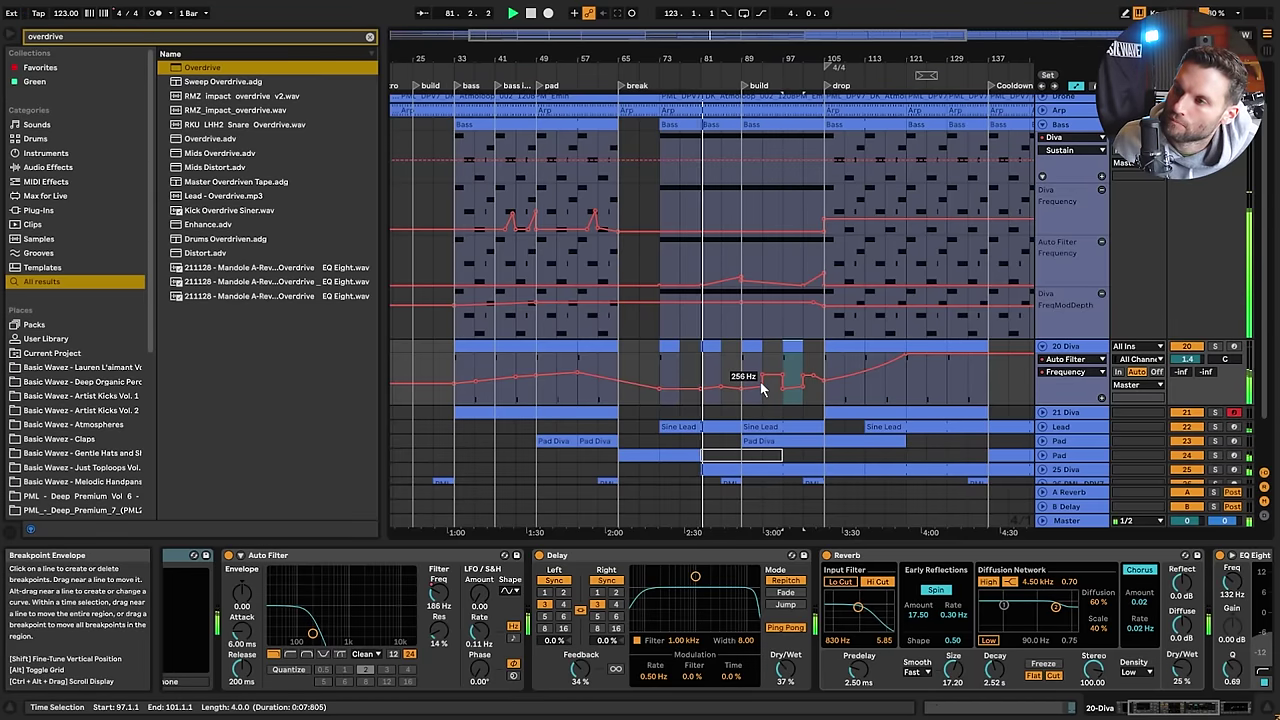
Deactivate the 20 Diva clip at bar 81 and listen on into the build
{"action": "left_click", "coordinate": [714, 348]}
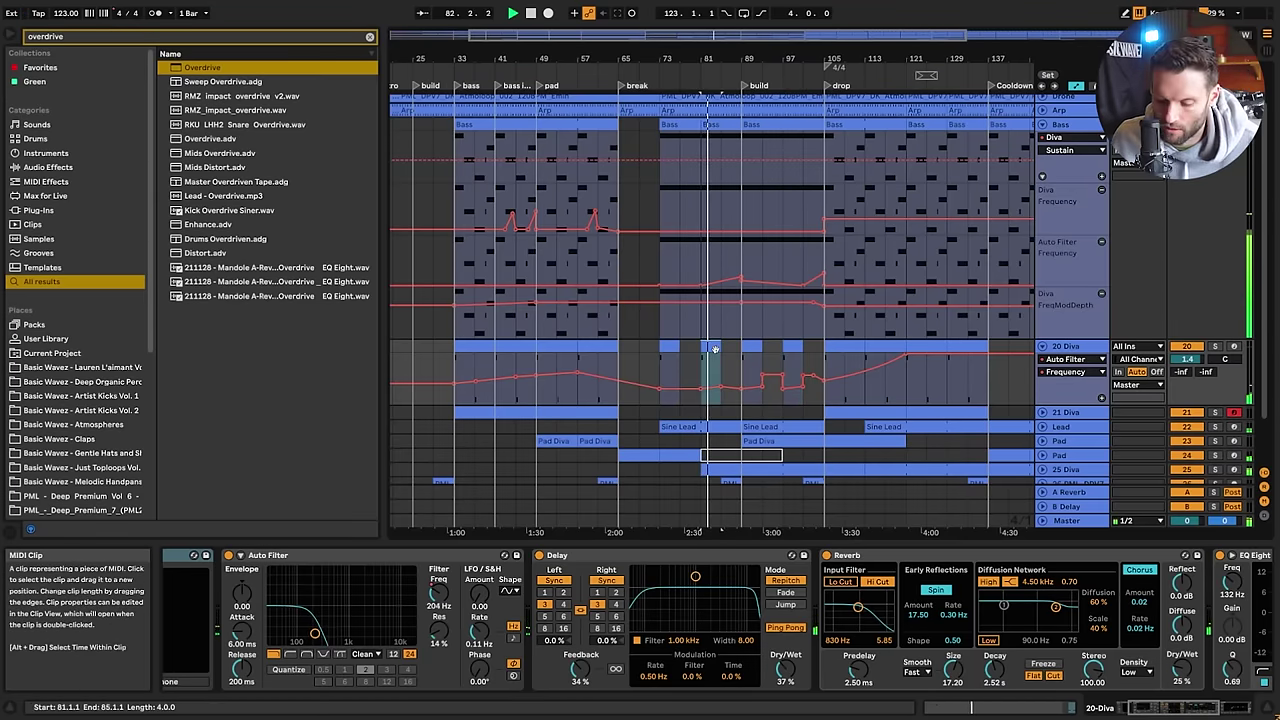
{"action": "left_click", "coordinate": [752, 372]}
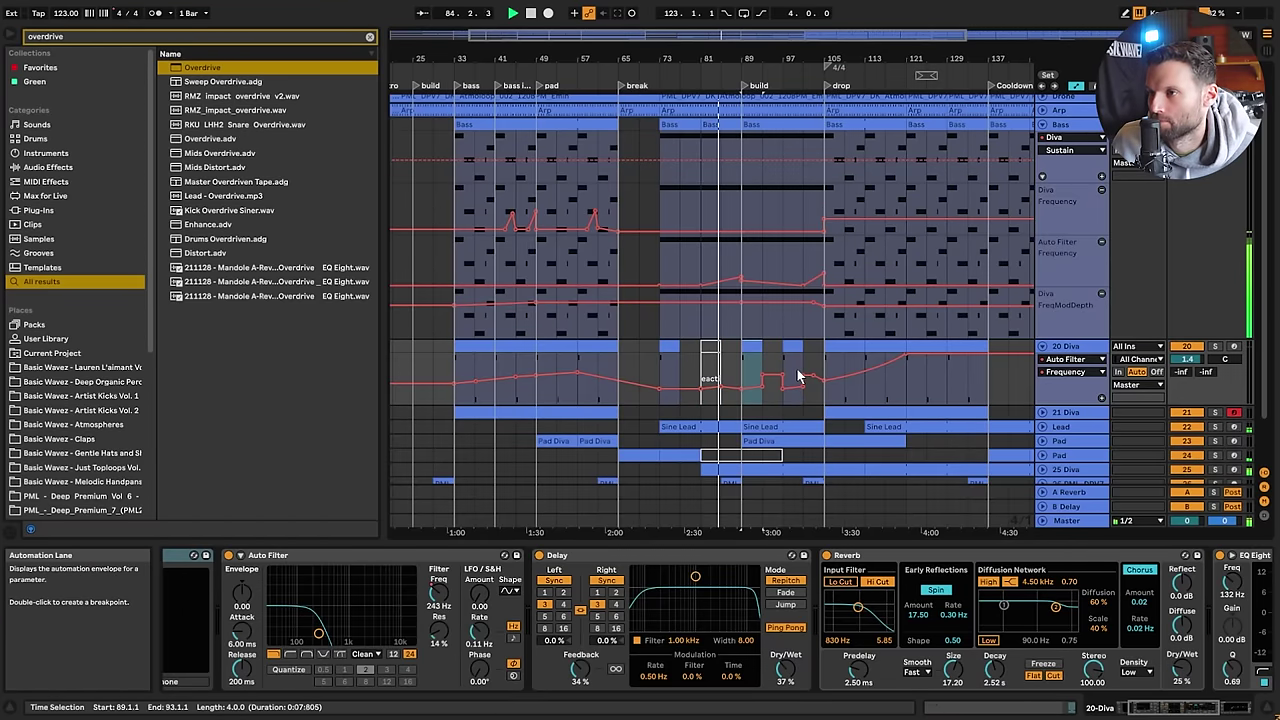
{"action": "scroll", "coordinate": [845, 340], "scroll_direction": "down", "scroll_amount": 3}
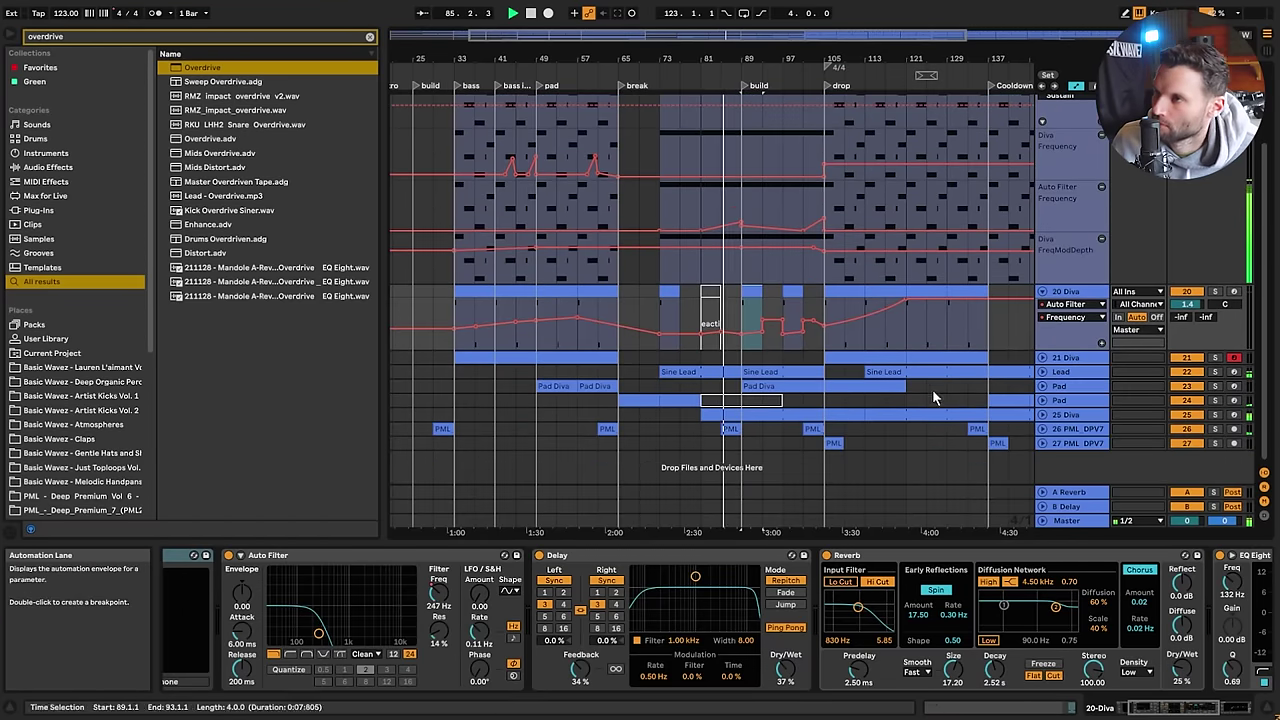
{"action": "scroll", "coordinate": [993, 365], "scroll_direction": "up", "scroll_amount": 1}
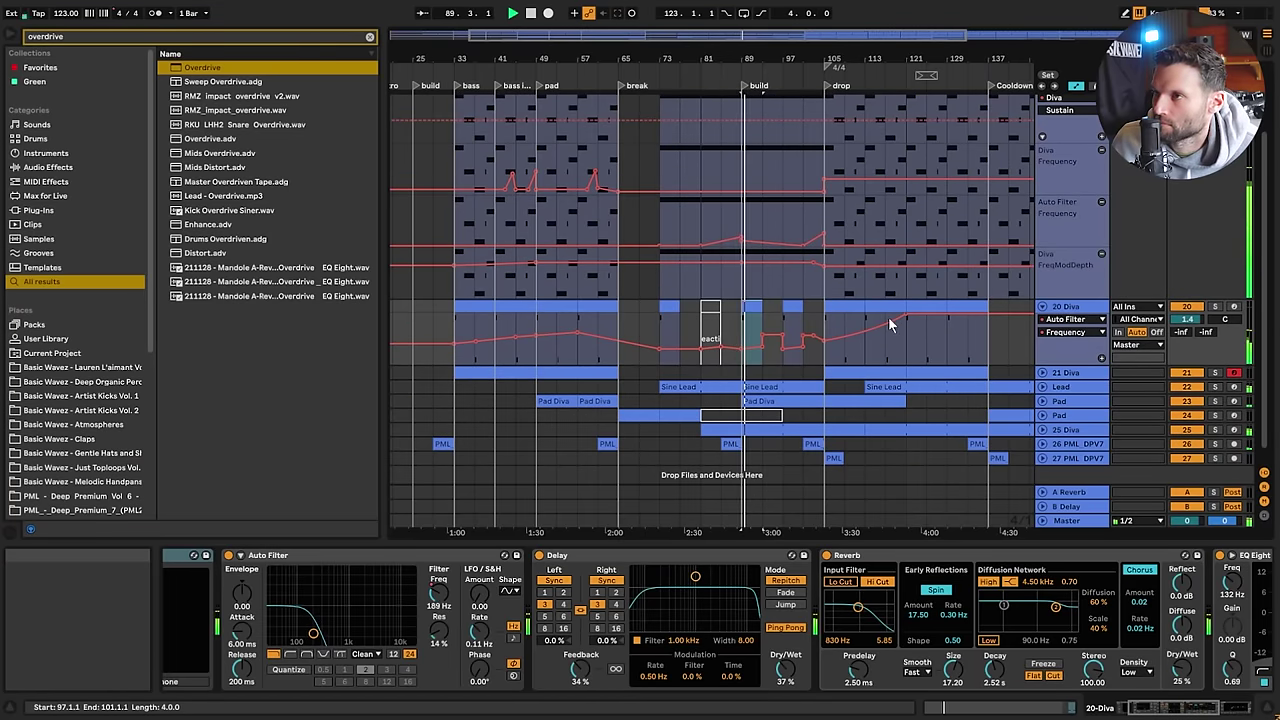
Bypass track 20's EQ Eight and automate its Device On to be off only from bar 85 to the drop at bar 105
{"action": "scroll", "coordinate": [793, 340], "scroll_direction": "left", "scroll_amount": 3}
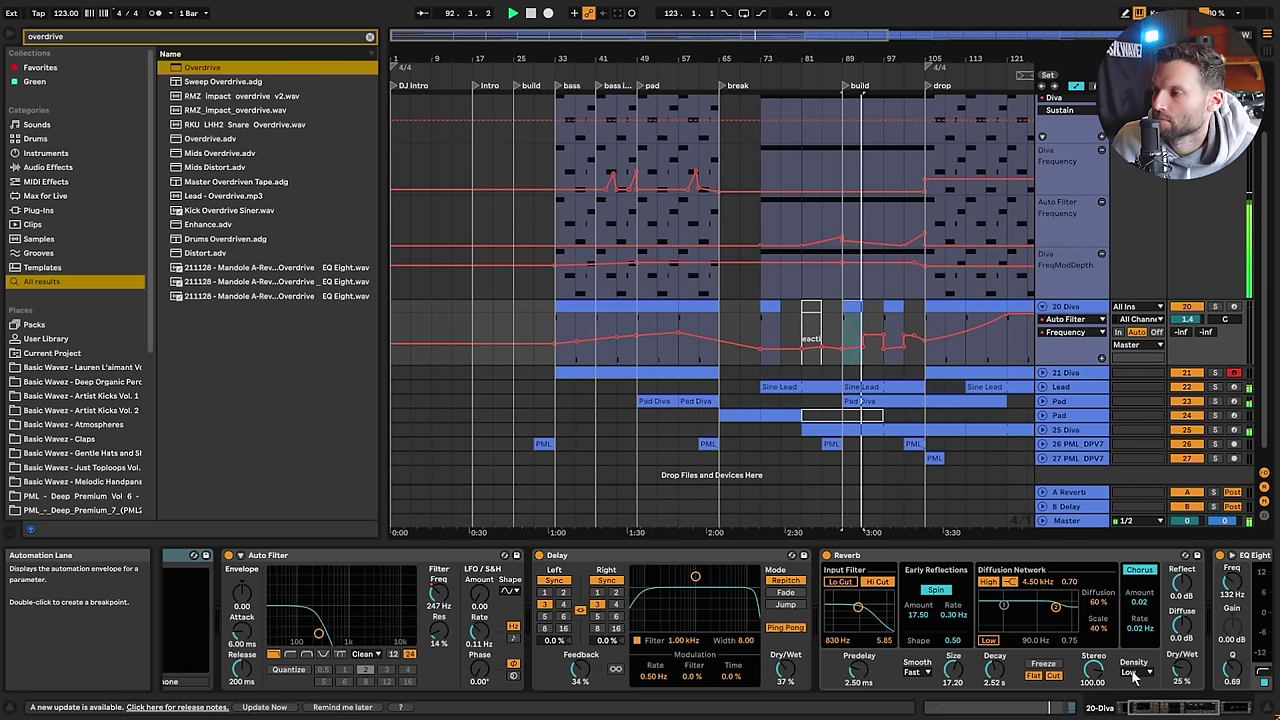
{"action": "scroll", "coordinate": [843, 556], "scroll_direction": "right", "scroll_amount": 3}
{"action": "left_click", "coordinate": [834, 555]}
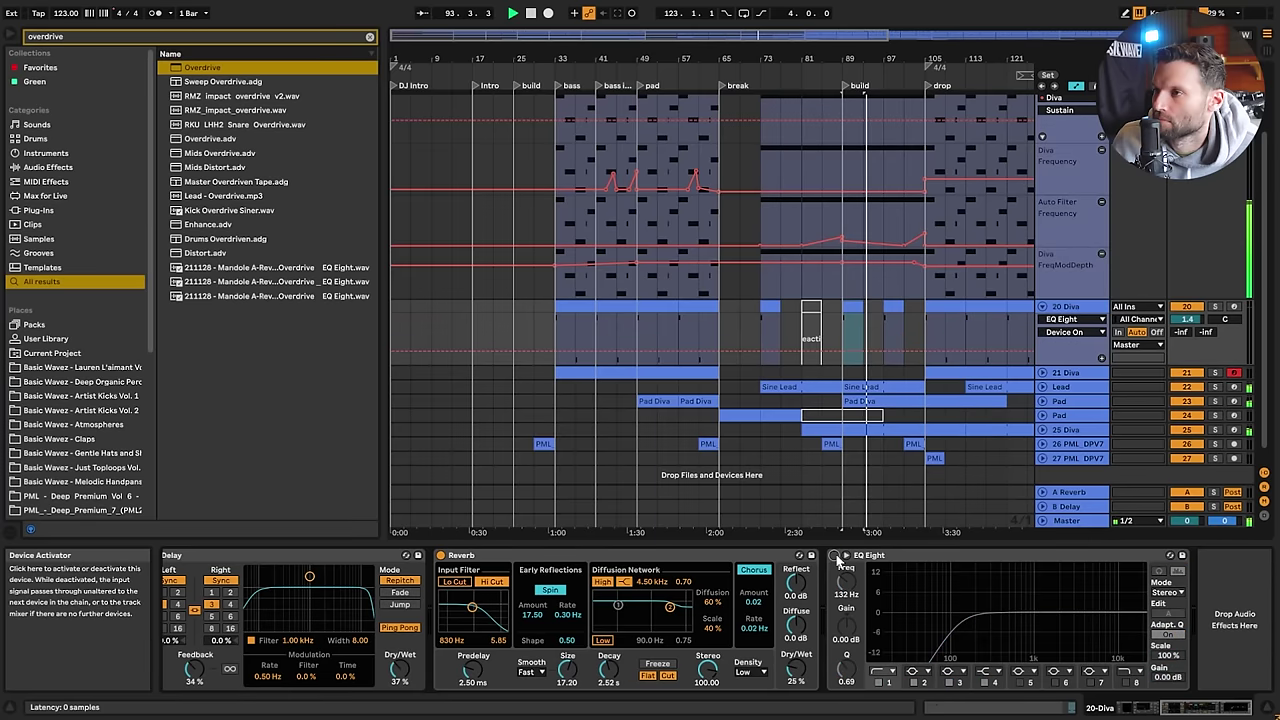
{"action": "left_click", "coordinate": [740, 350]}
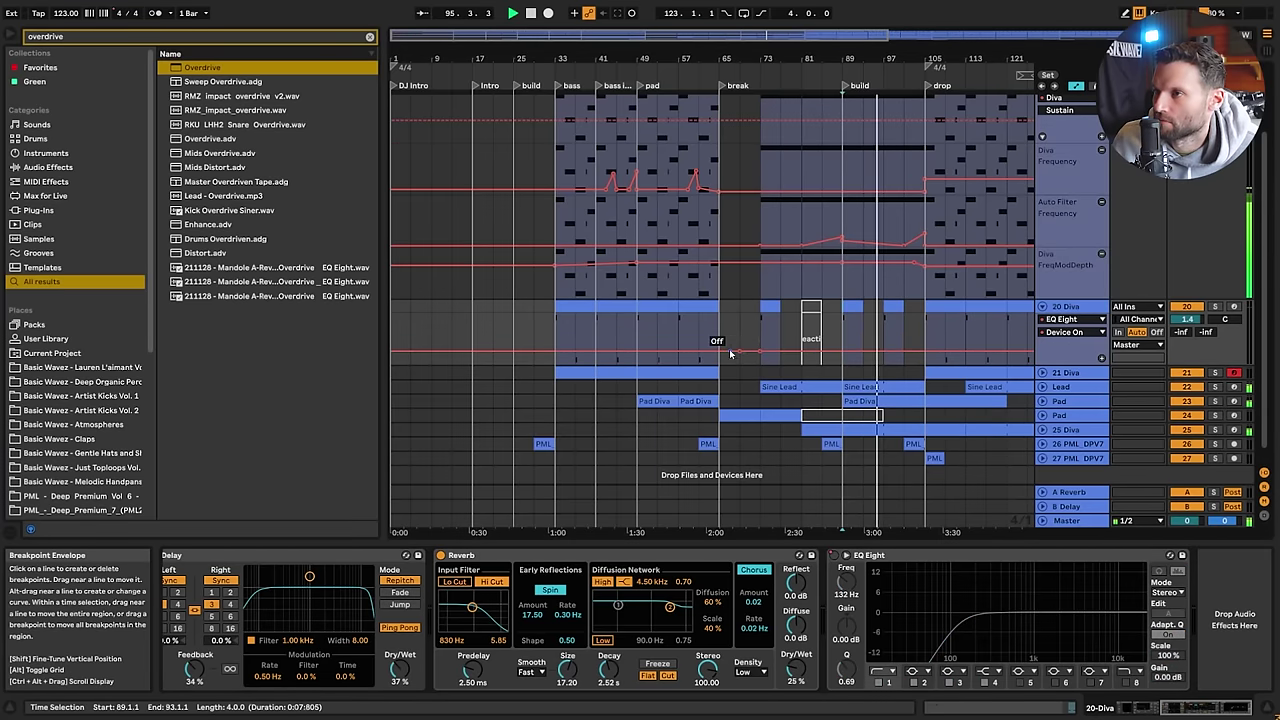
{"action": "left_click_drag", "start_coordinate": [730, 354], "coordinate": [730, 326]}
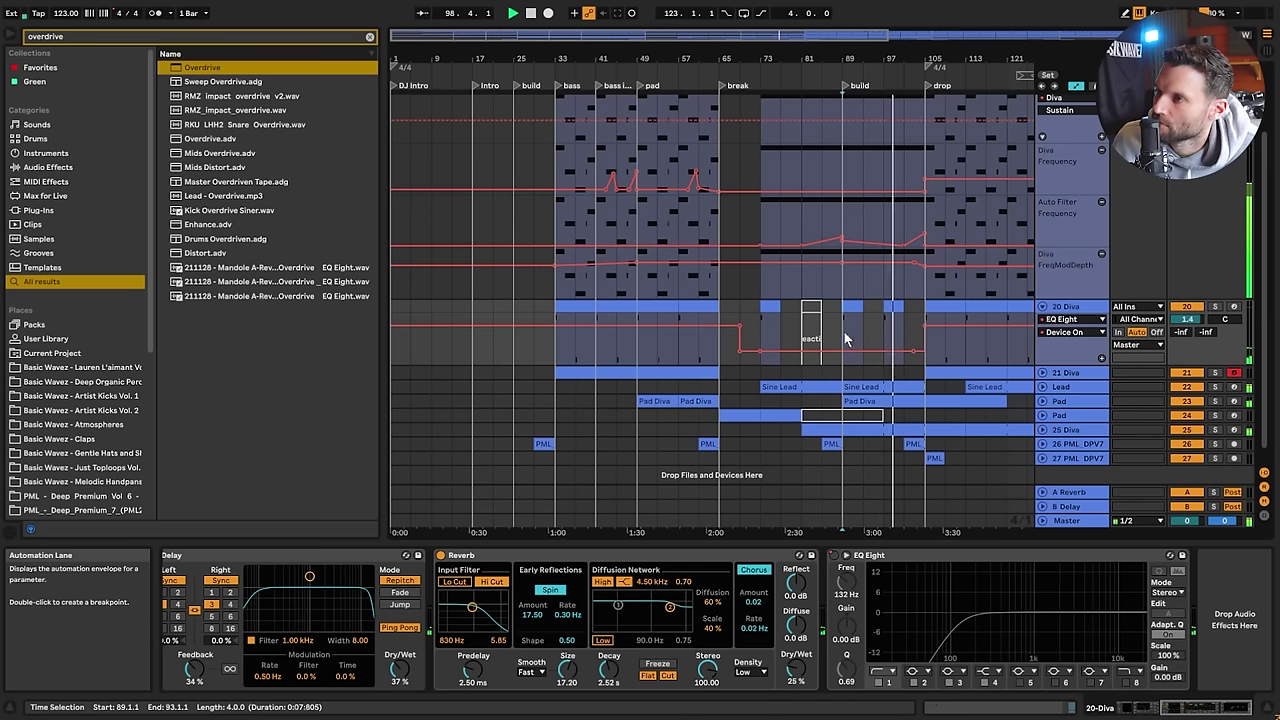
{"action": "left_click", "coordinate": [773, 320]}
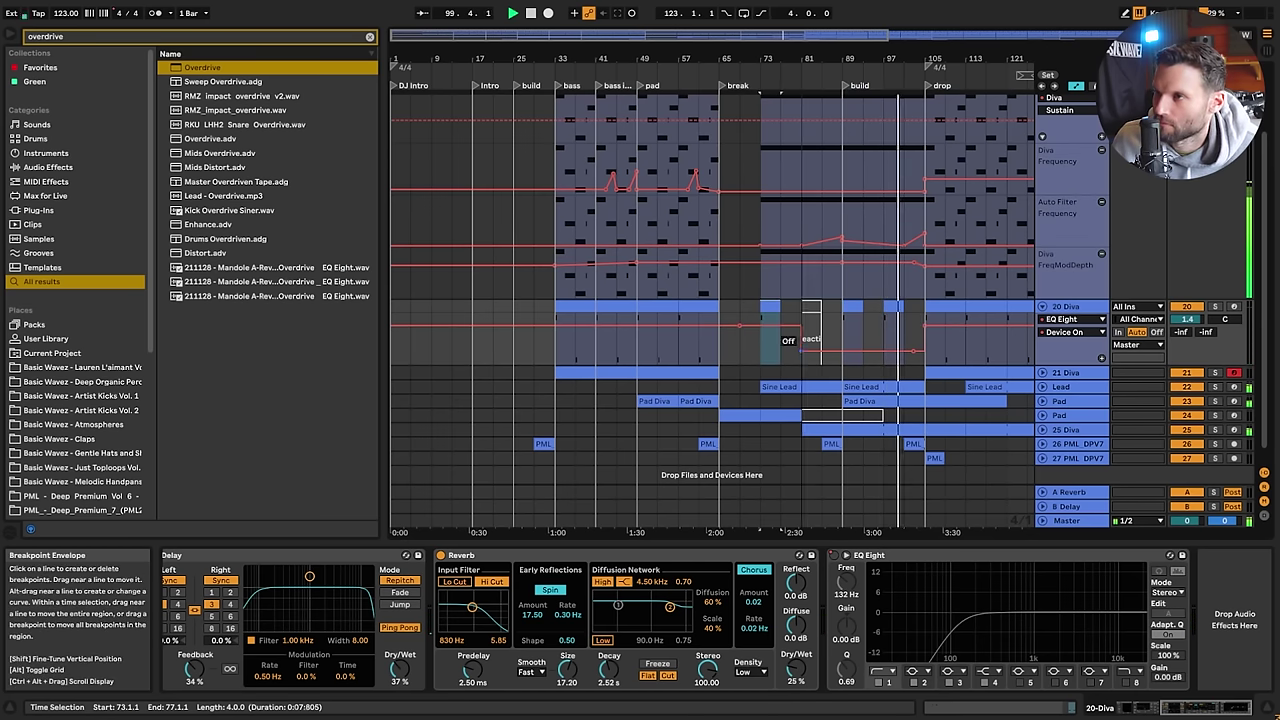
{"action": "left_click", "coordinate": [831, 365]}
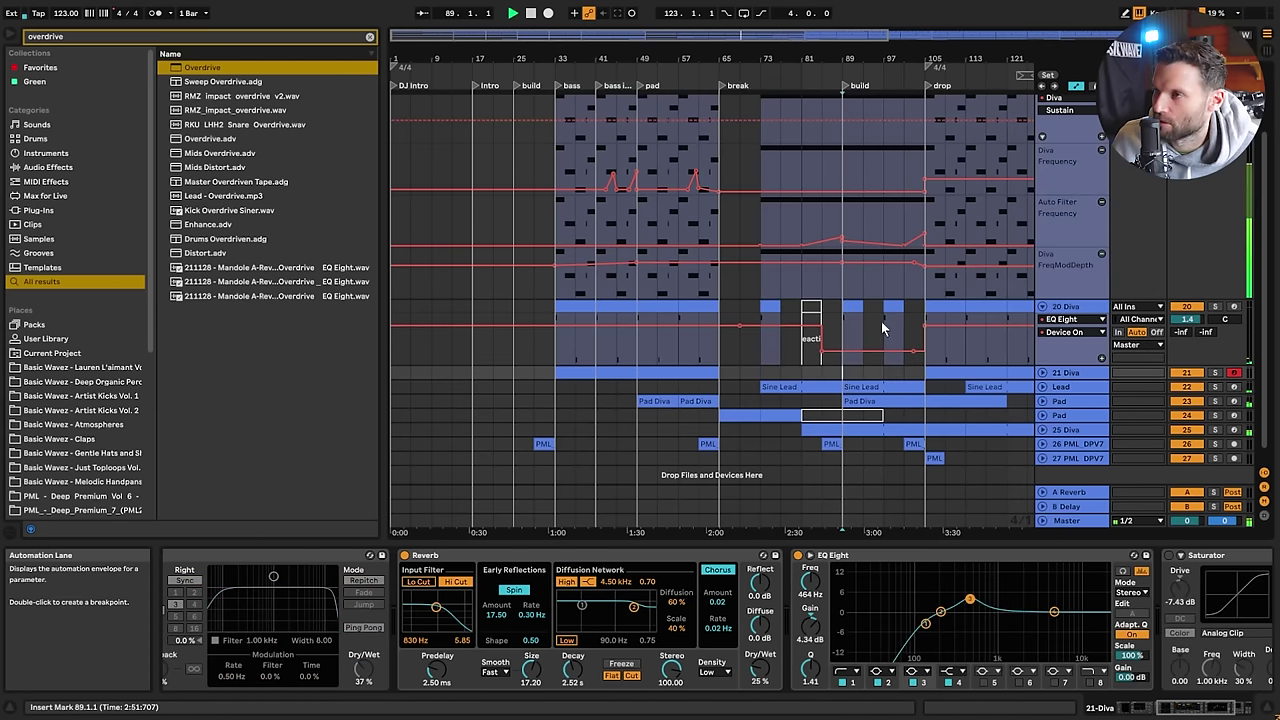
Play the end of the build from bar 97 into the drop to check track 20's EQ Eight switching
{"action": "left_click", "coordinate": [884, 337]}
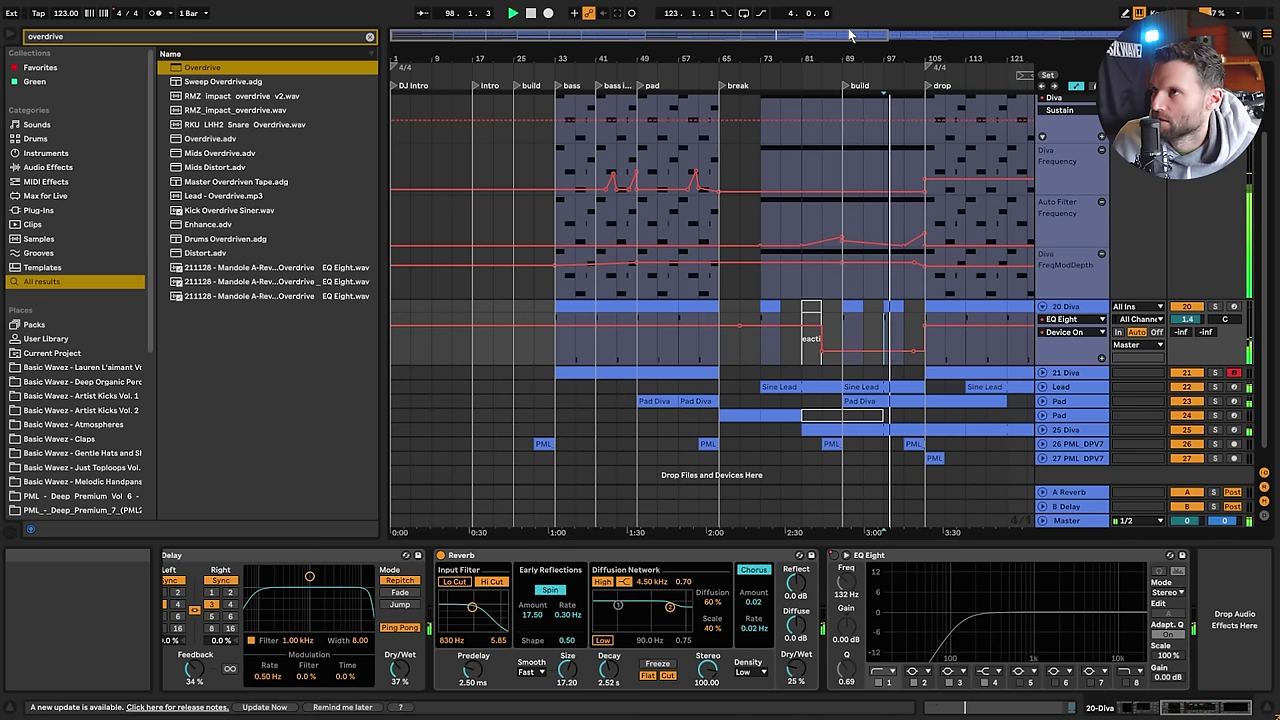
{"action": "left_click_drag", "start_coordinate": [851, 36], "coordinate": [851, 85]}
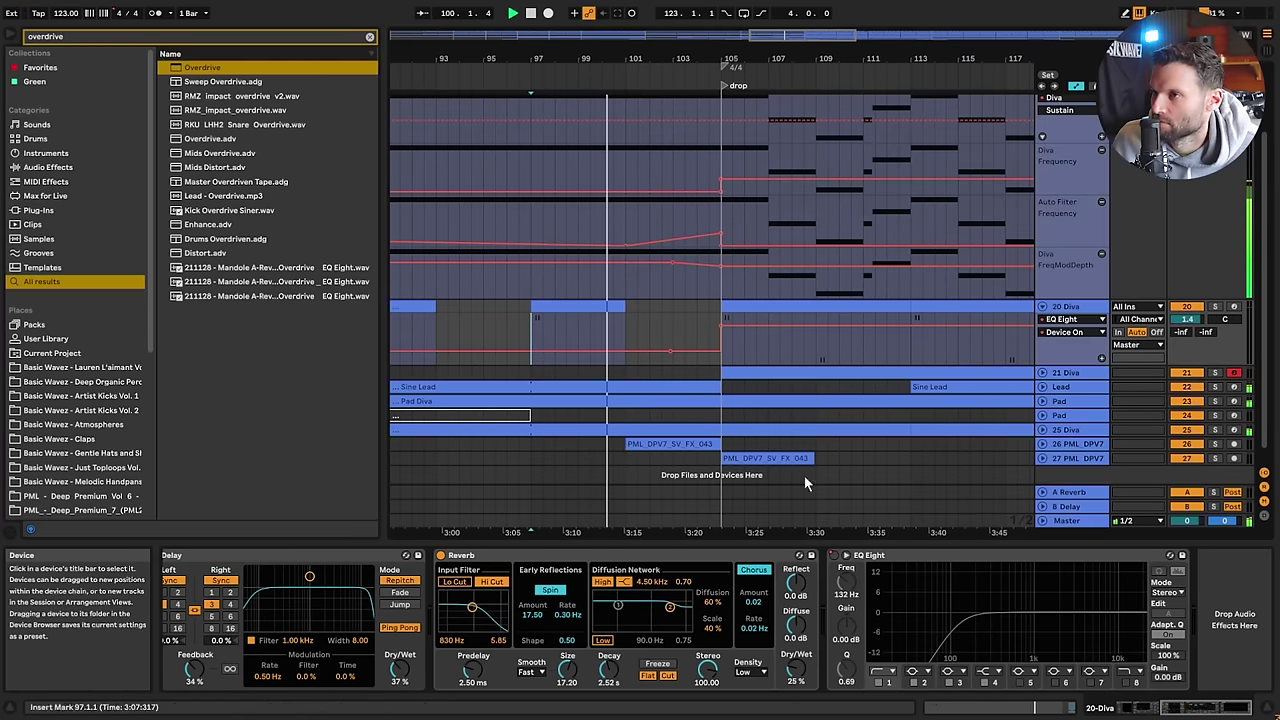
{"action": "left_click", "coordinate": [710, 335]}
{"action": "left_click", "coordinate": [959, 370]}
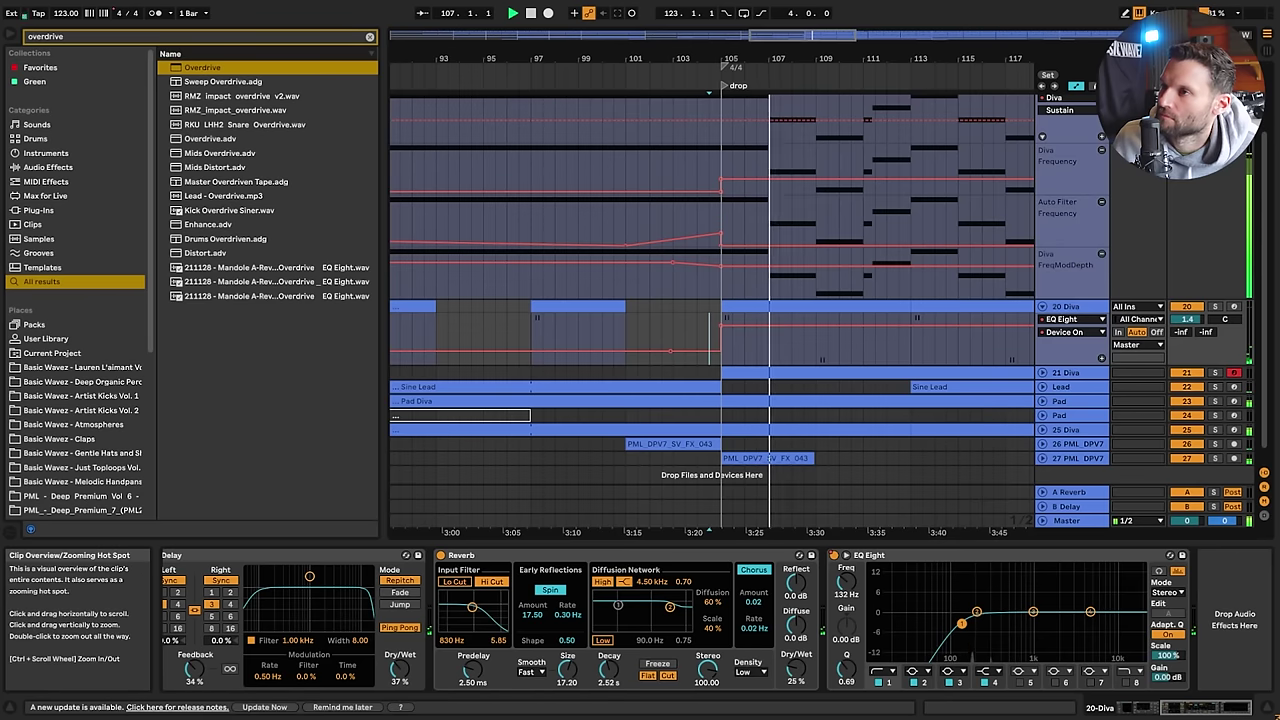
Collapse all tracks and copy the drop's 20 Diva and 21 Diva clips to the cooldown at bars 137–169
{"action": "left_click_drag", "start_coordinate": [791, 36], "coordinate": [795, 2]}
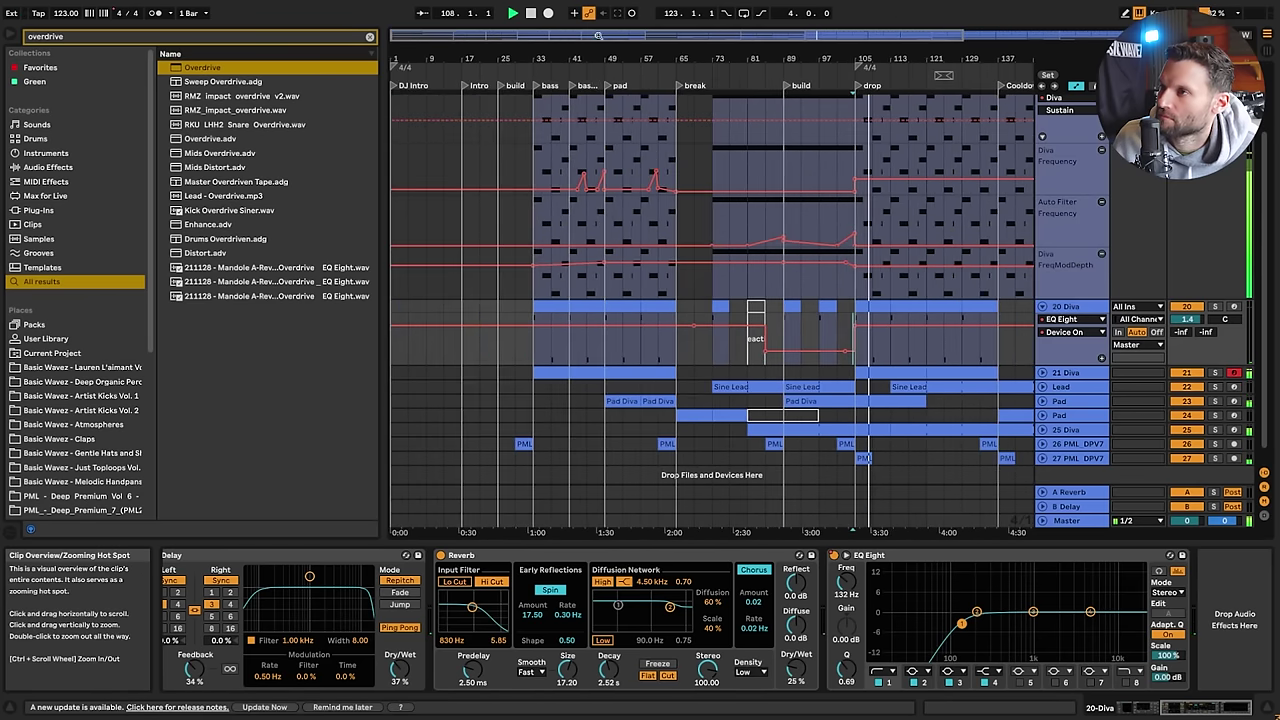
{"action": "scroll", "coordinate": [936, 275], "scroll_direction": "up", "scroll_amount": 3}
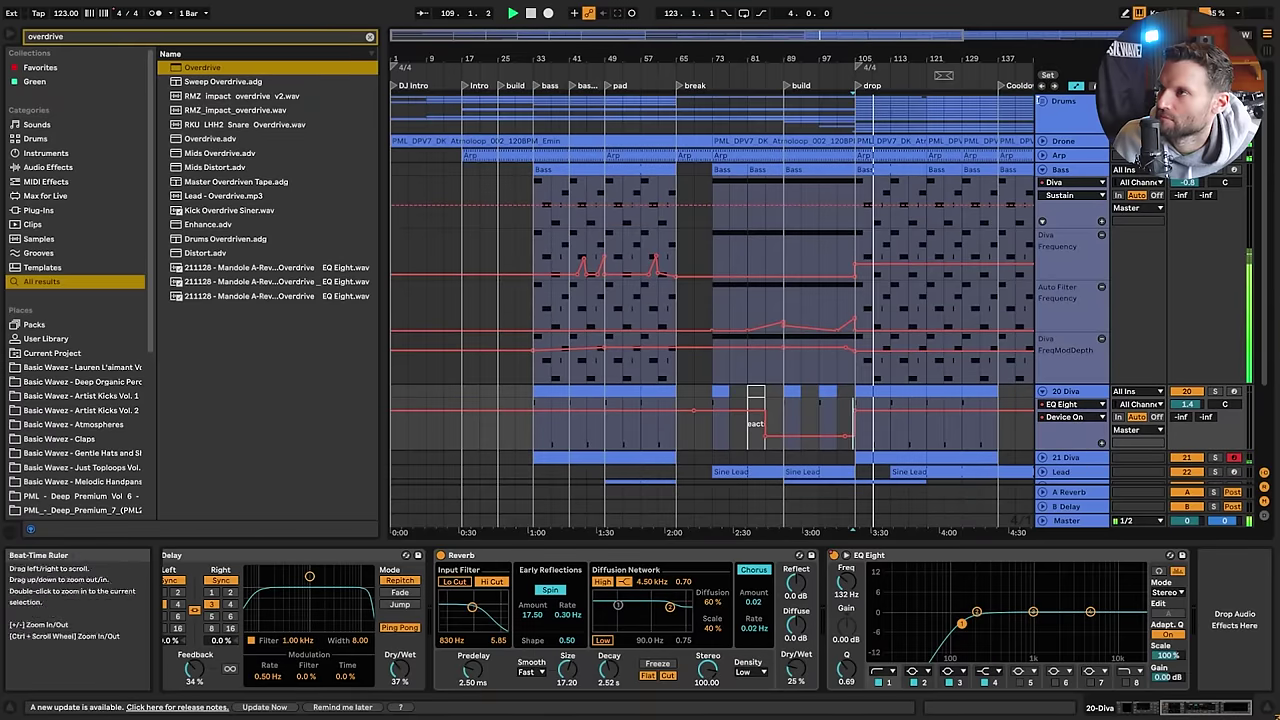
{"action": "left_click", "coordinate": [1042, 390], "text": "alt"}
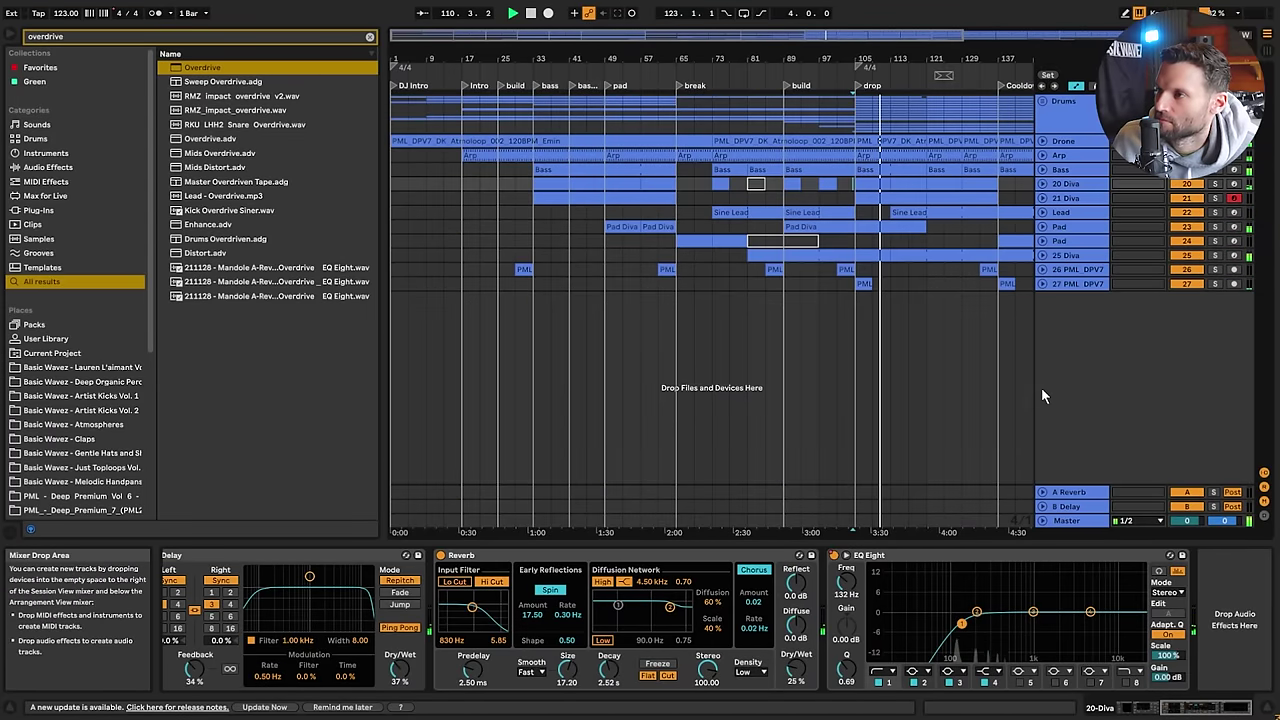
{"action": "left_click", "coordinate": [1045, 200], "text": "alt"}
{"action": "left_click", "coordinate": [1043, 199], "text": "alt"}
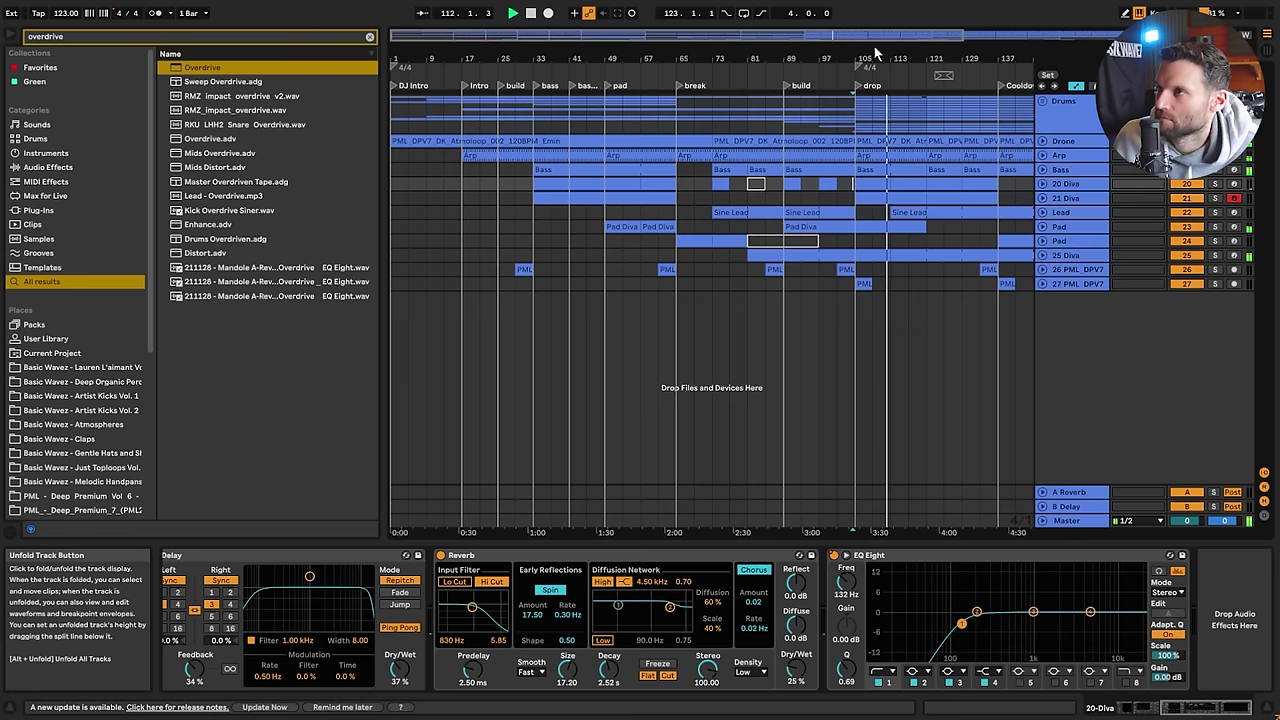
{"action": "left_click_drag", "start_coordinate": [877, 56], "coordinate": [728, 42]}
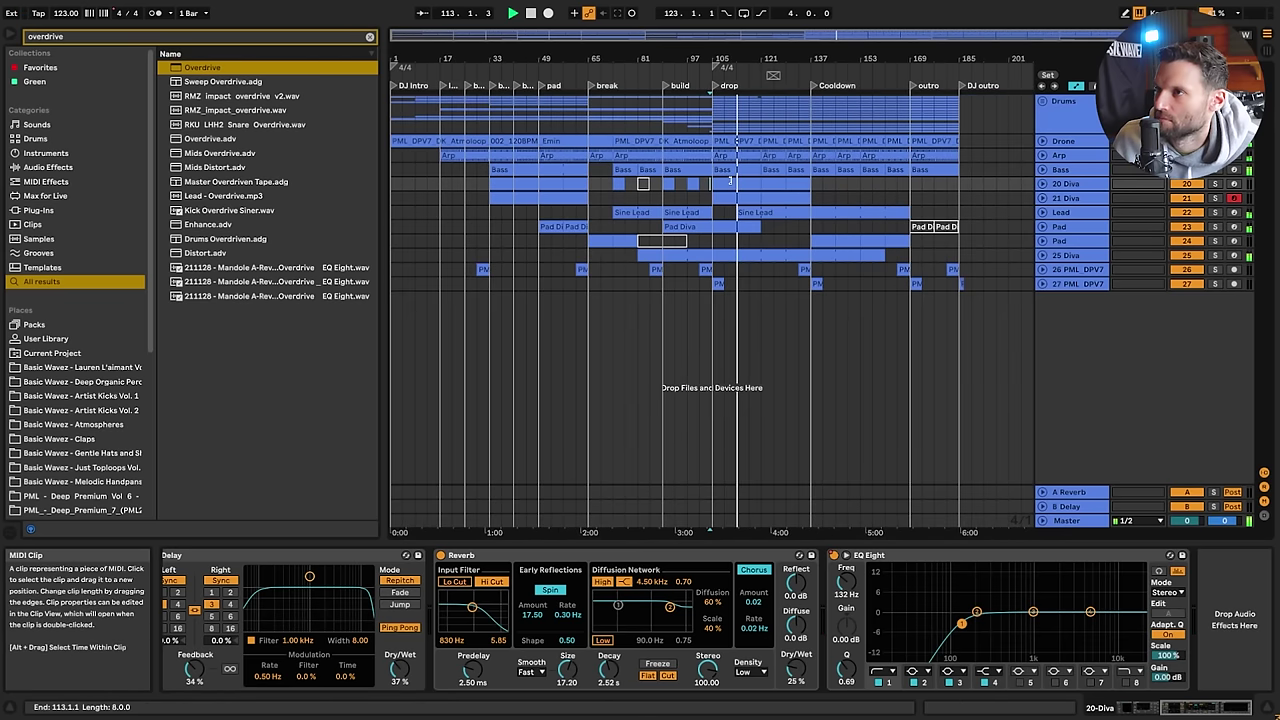
{"action": "left_click", "coordinate": [760, 198]}
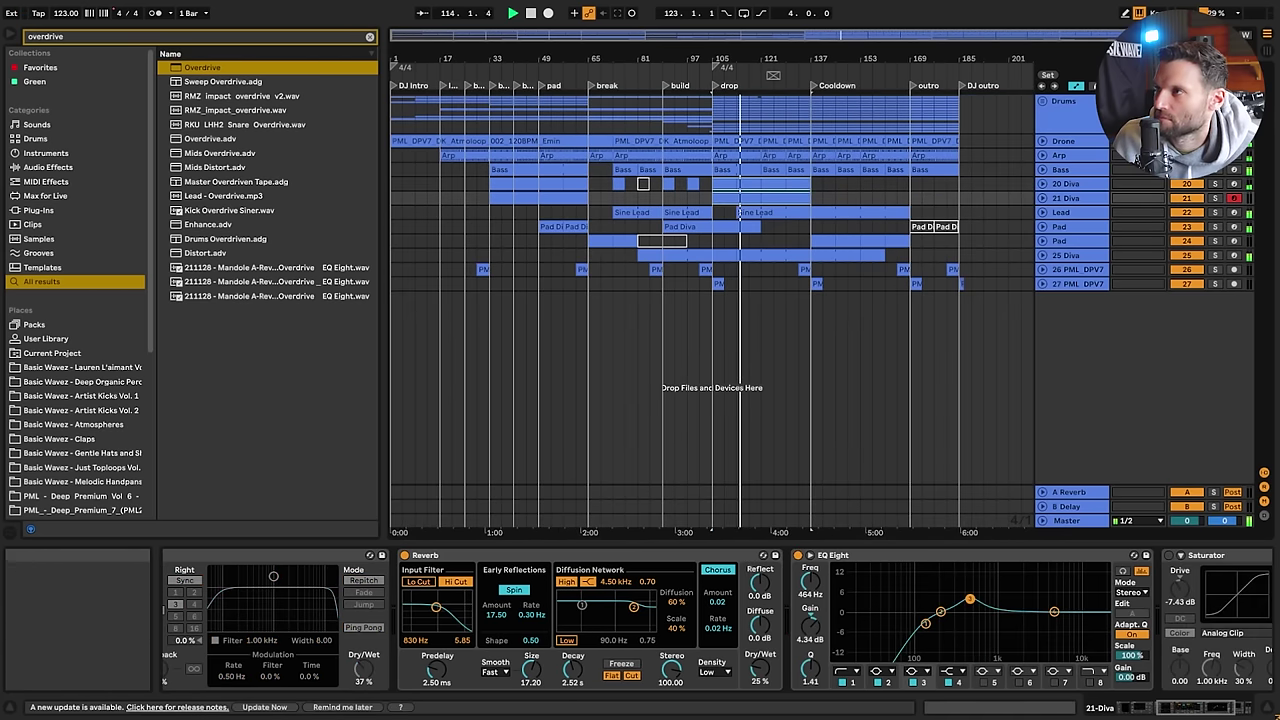
{"action": "left_click", "coordinate": [794, 195]}
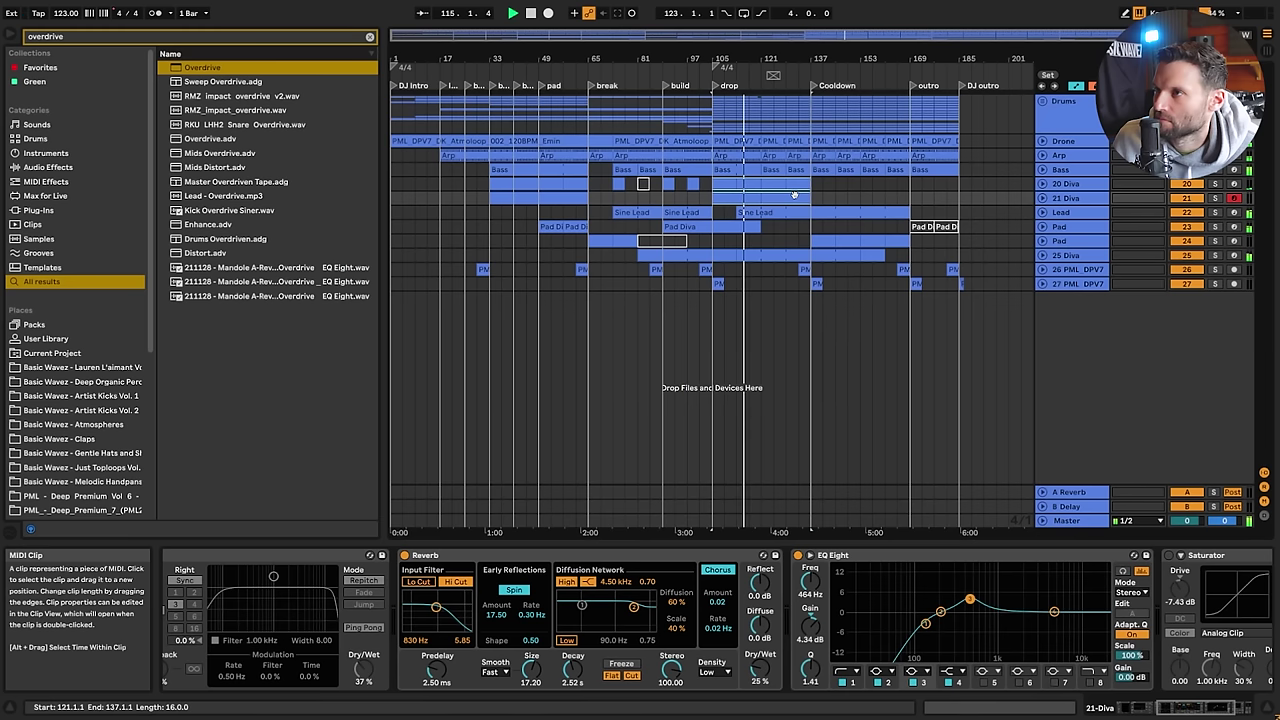
{"action": "left_click", "coordinate": [818, 196]}
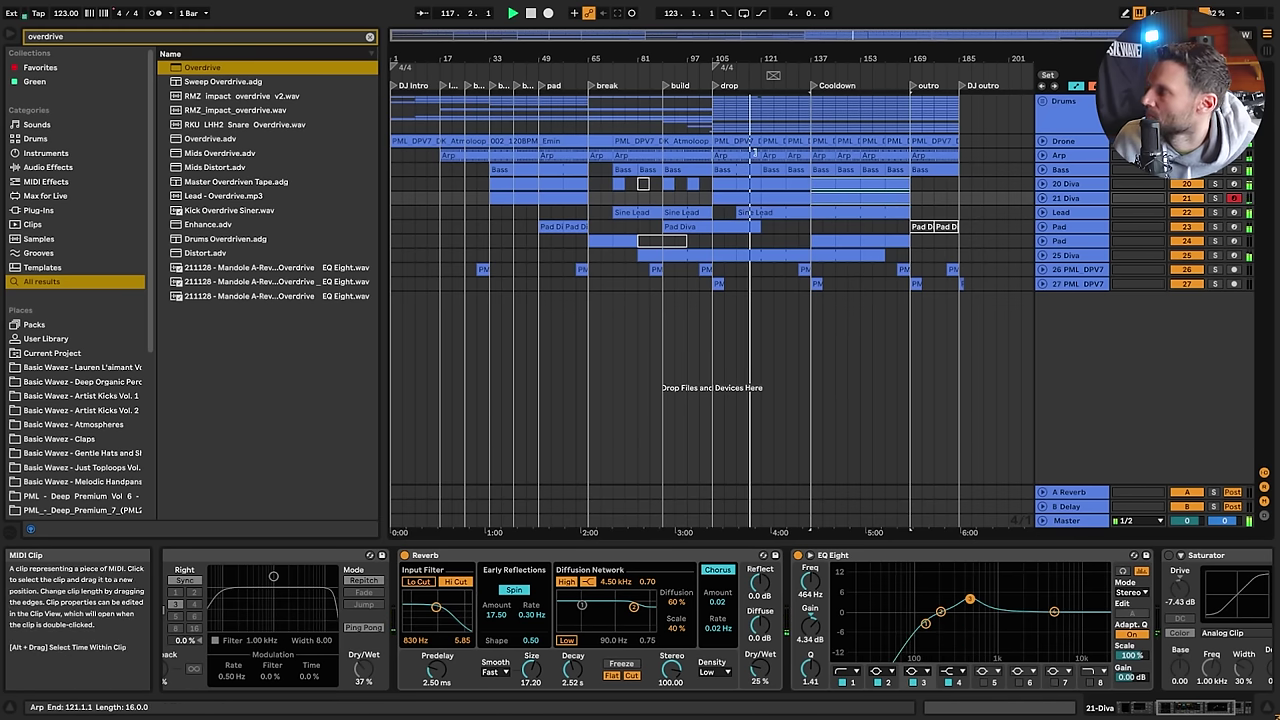
Unfold the 21 Diva track and set its volume to -0.6 dB
{"action": "left_click", "coordinate": [1042, 198]}
{"action": "left_click_drag", "start_coordinate": [1188, 213], "coordinate": [1188, 216]}
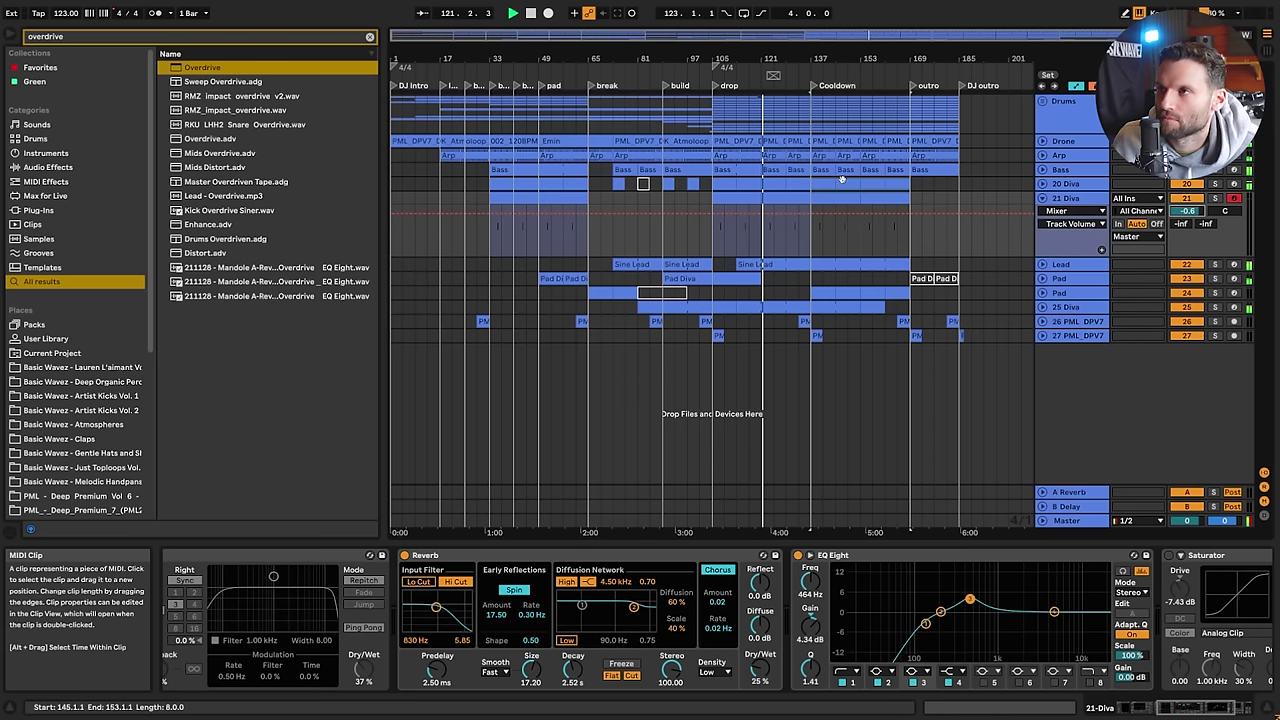
{"action": "left_click_drag", "start_coordinate": [748, 36], "coordinate": [746, 128]}
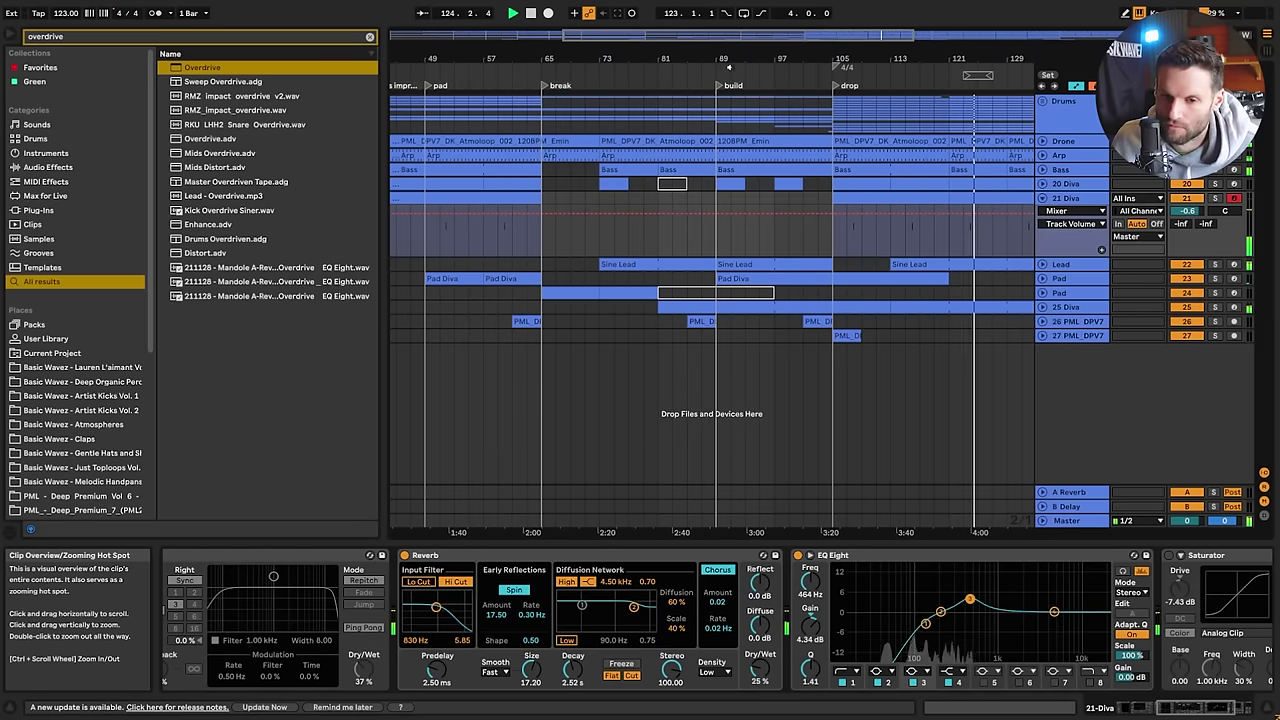
{"action": "left_click_drag", "start_coordinate": [854, 37], "coordinate": [850, 8]}
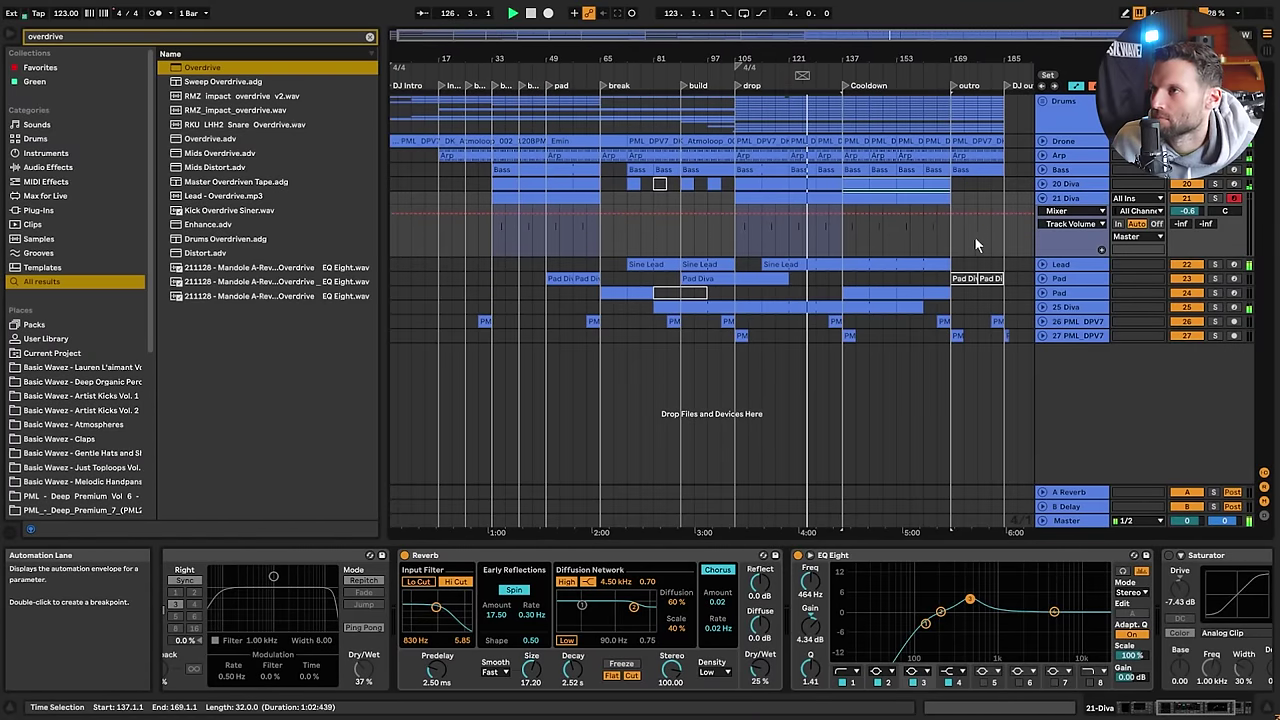
Play the cooldown from bar 137 to judge the copied Diva clips, and examine track 20's EQ Eight automation
{"action": "key", "text": "space"}
{"action": "left_click", "coordinate": [833, 248]}
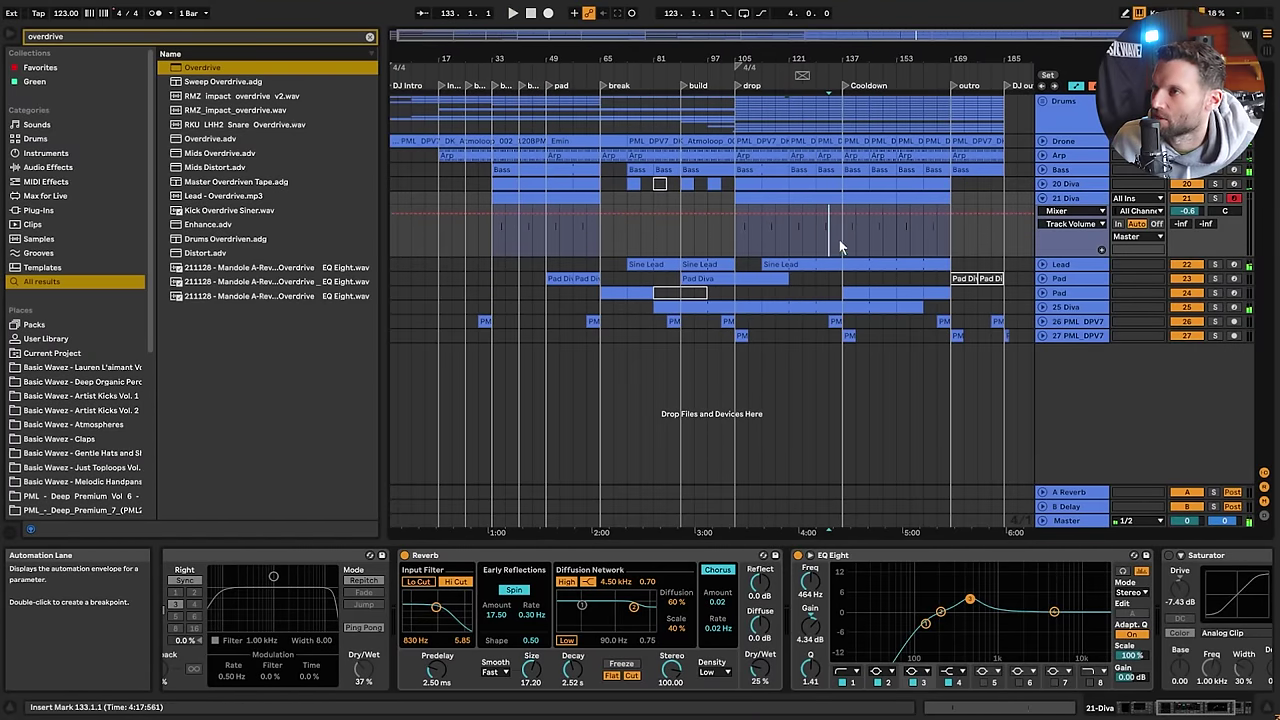
{"action": "left_click", "coordinate": [842, 240]}
{"action": "key", "text": "space"}
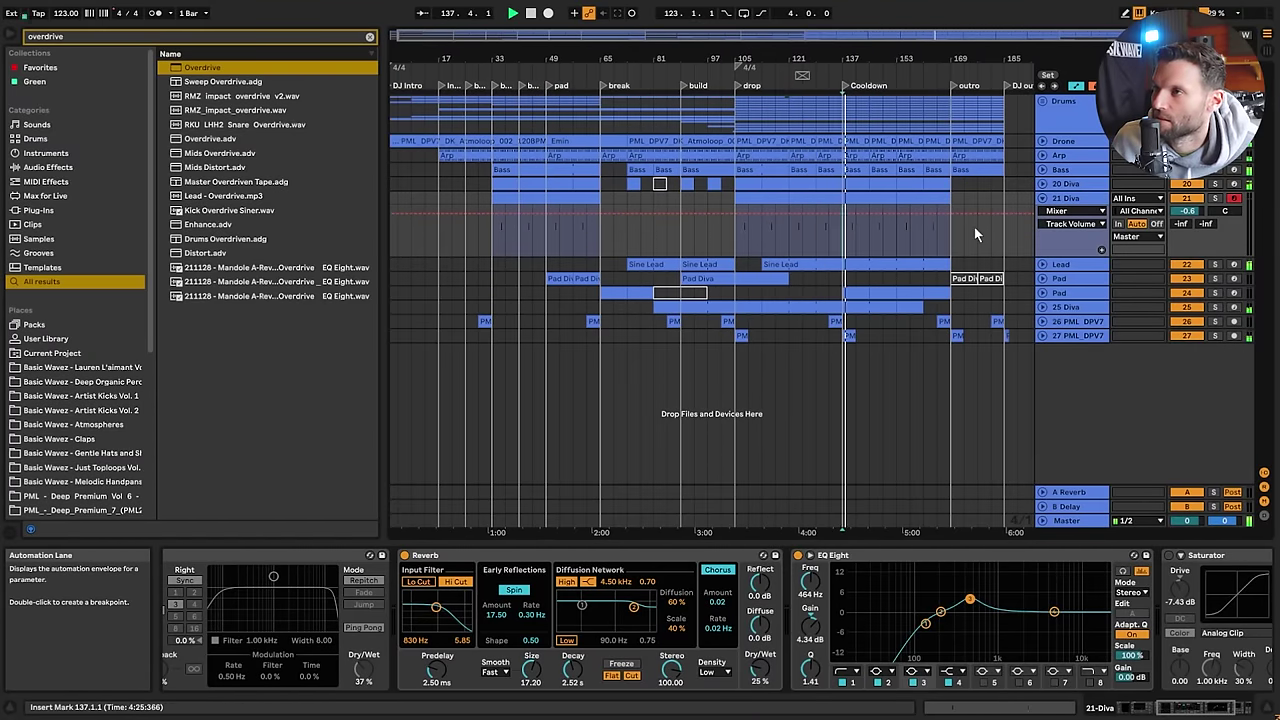
{"action": "left_click", "coordinate": [1044, 183]}
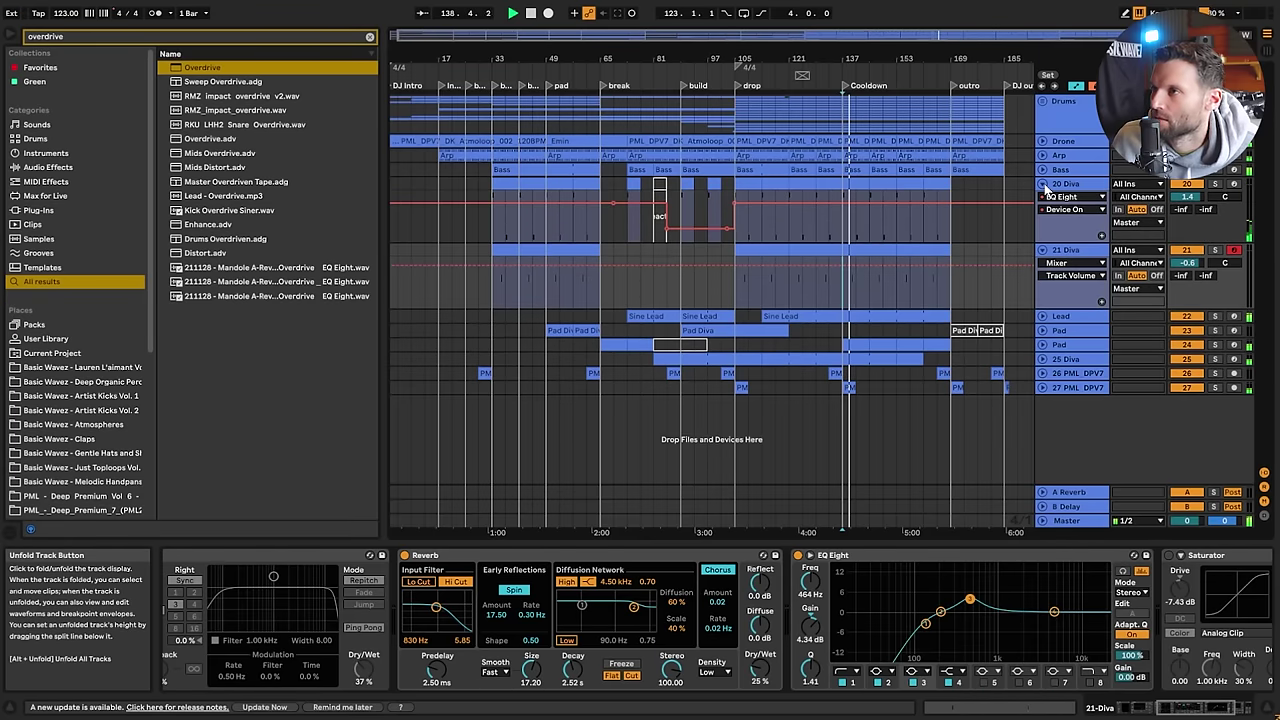
{"action": "left_click", "coordinate": [1068, 186]}
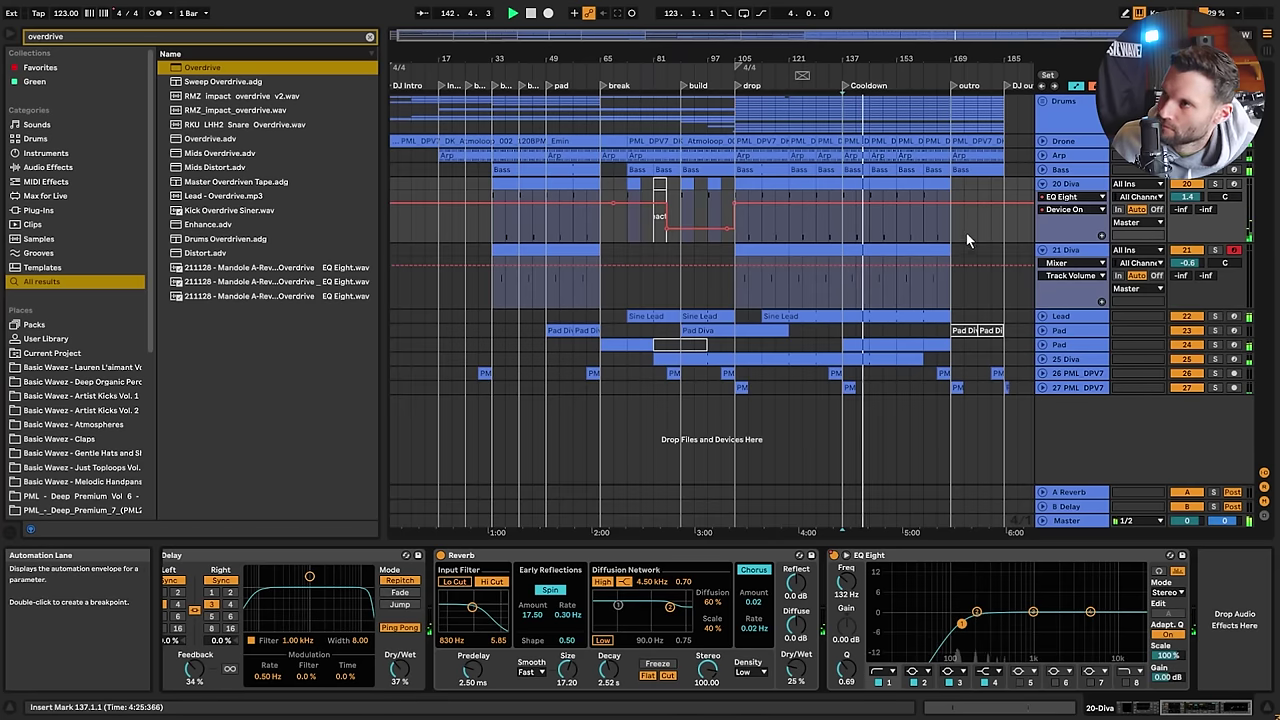
{"action": "left_click", "coordinate": [1043, 188], "text": "alt"}
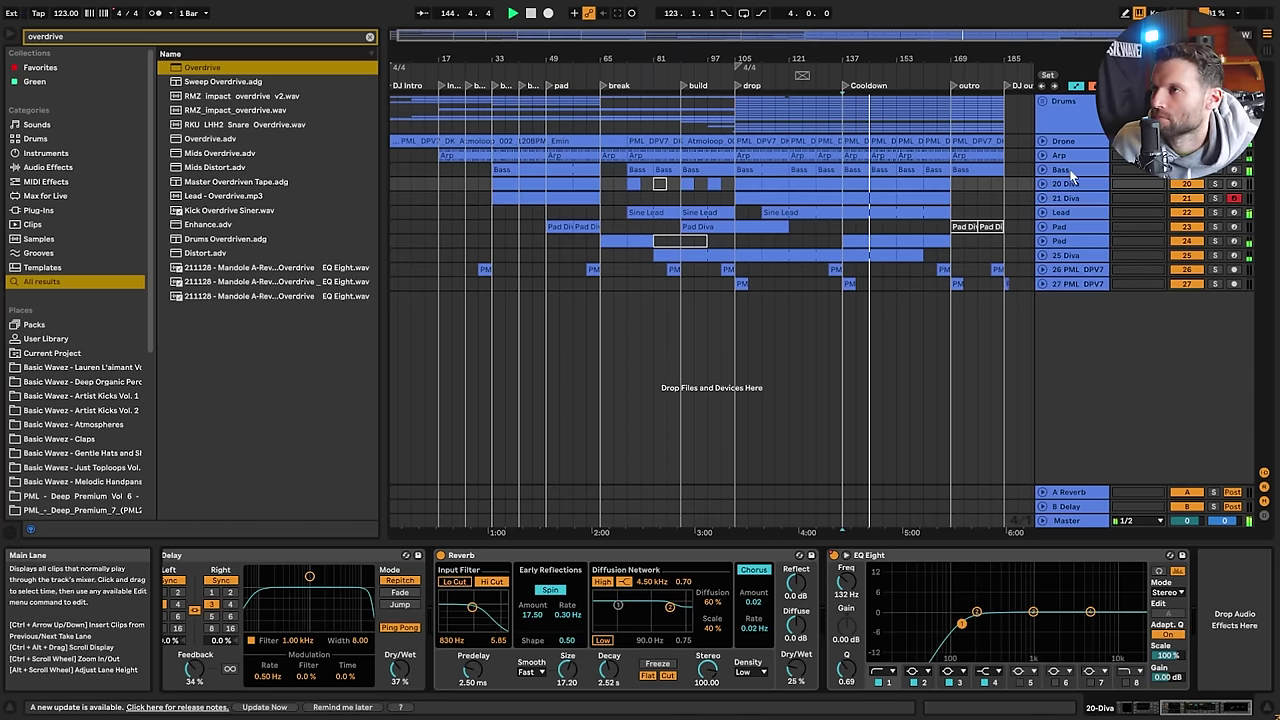
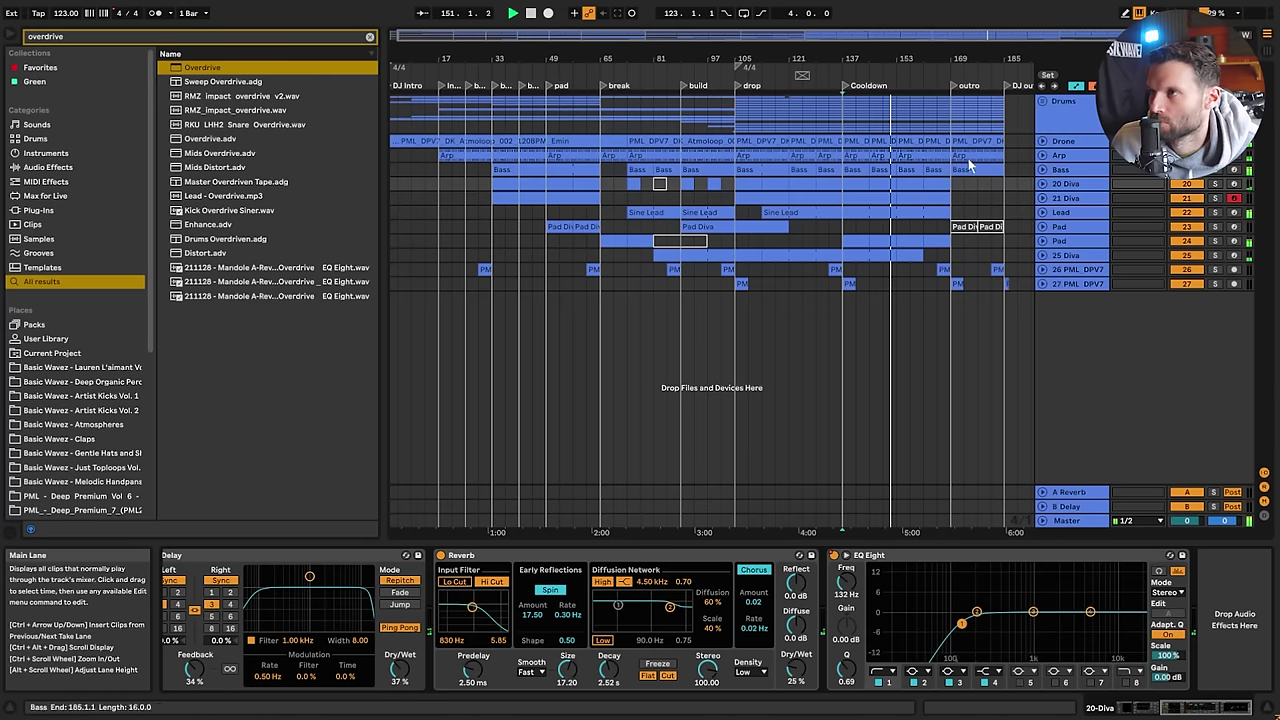
Copy the Pad Diva clip from bars 89–121 on track 23 to bars 137–169 and clear the browser search
{"action": "left_click", "coordinate": [1043, 214]}
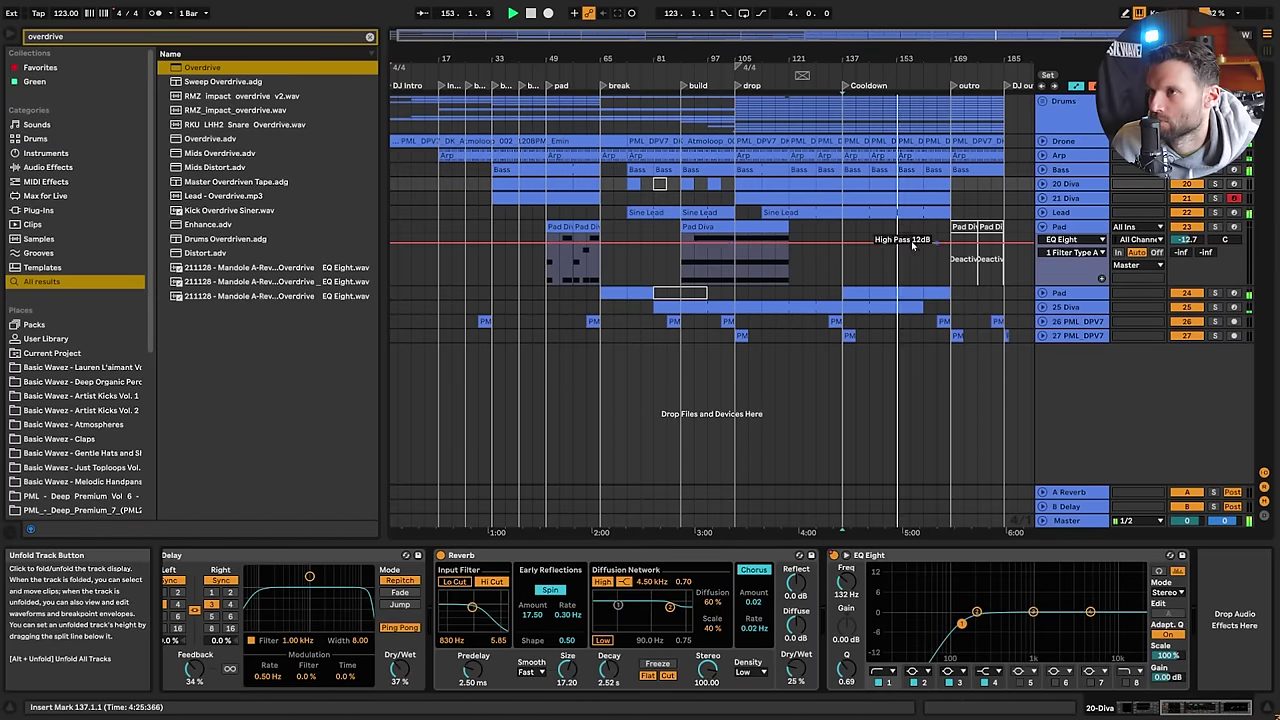
{"action": "left_click", "coordinate": [747, 231]}
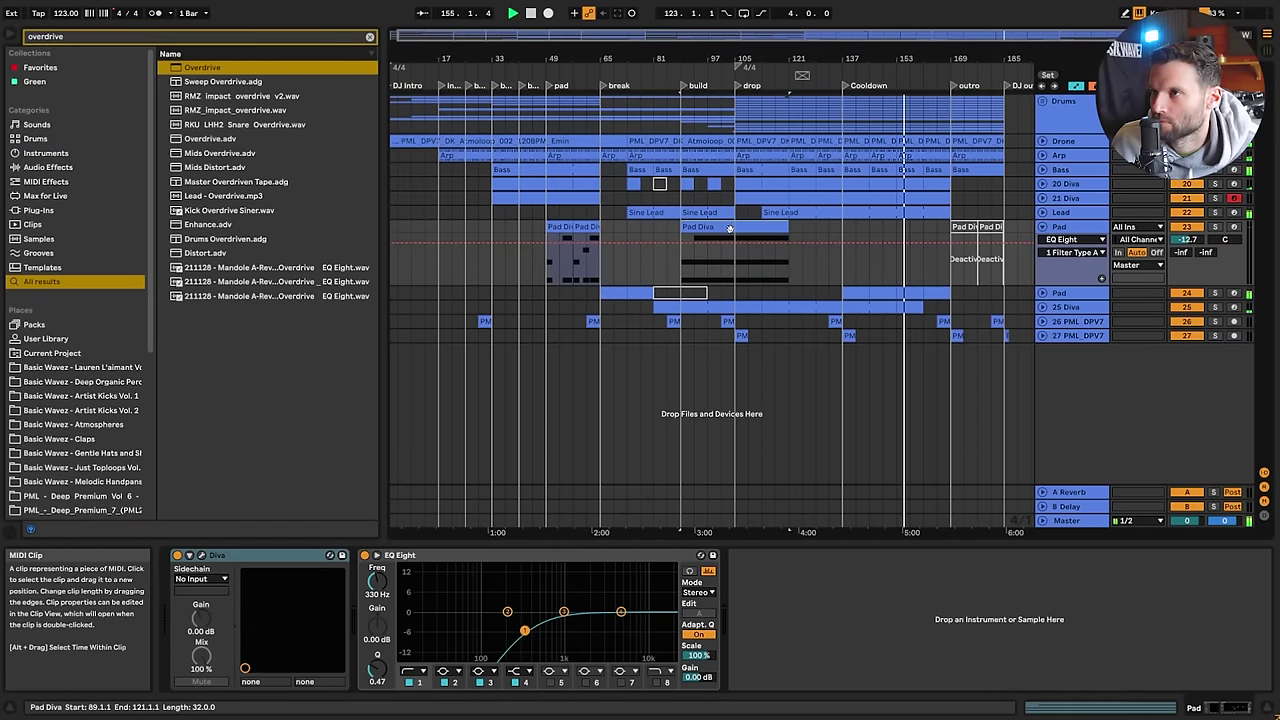
{"action": "left_click_drag", "start_coordinate": [726, 228], "coordinate": [887, 229]}
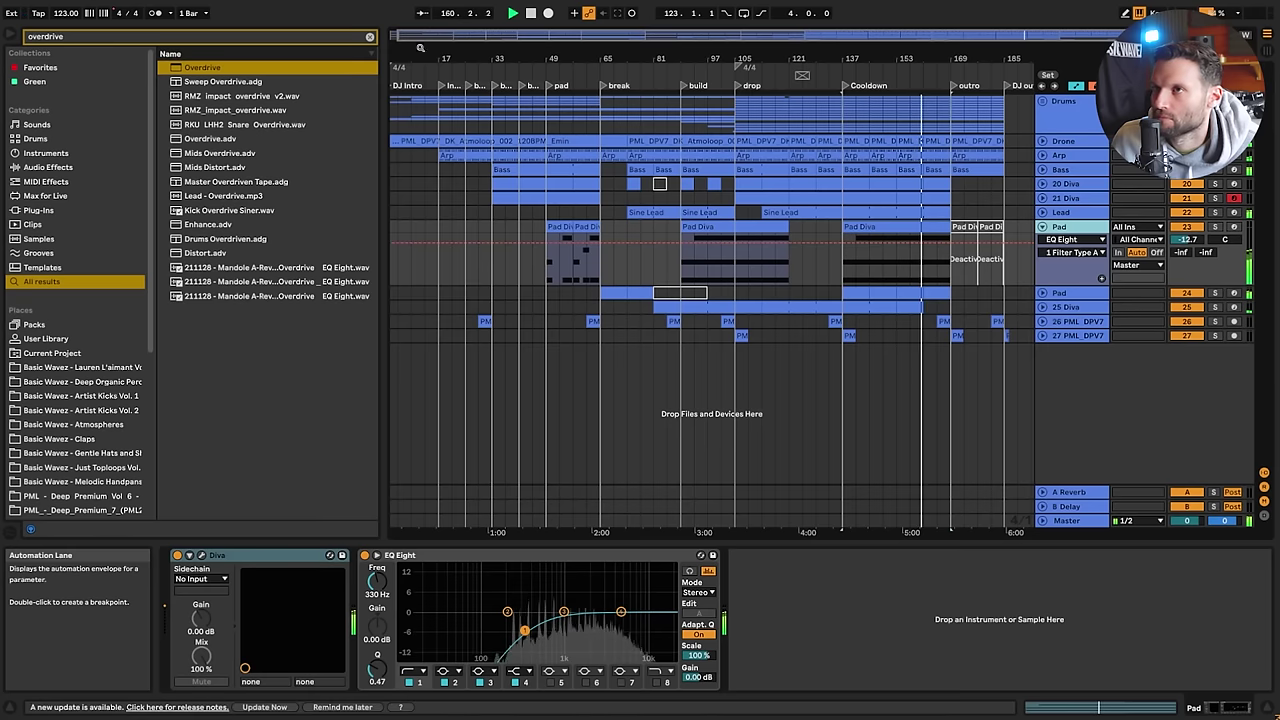
{"action": "left_click", "coordinate": [369, 36]}
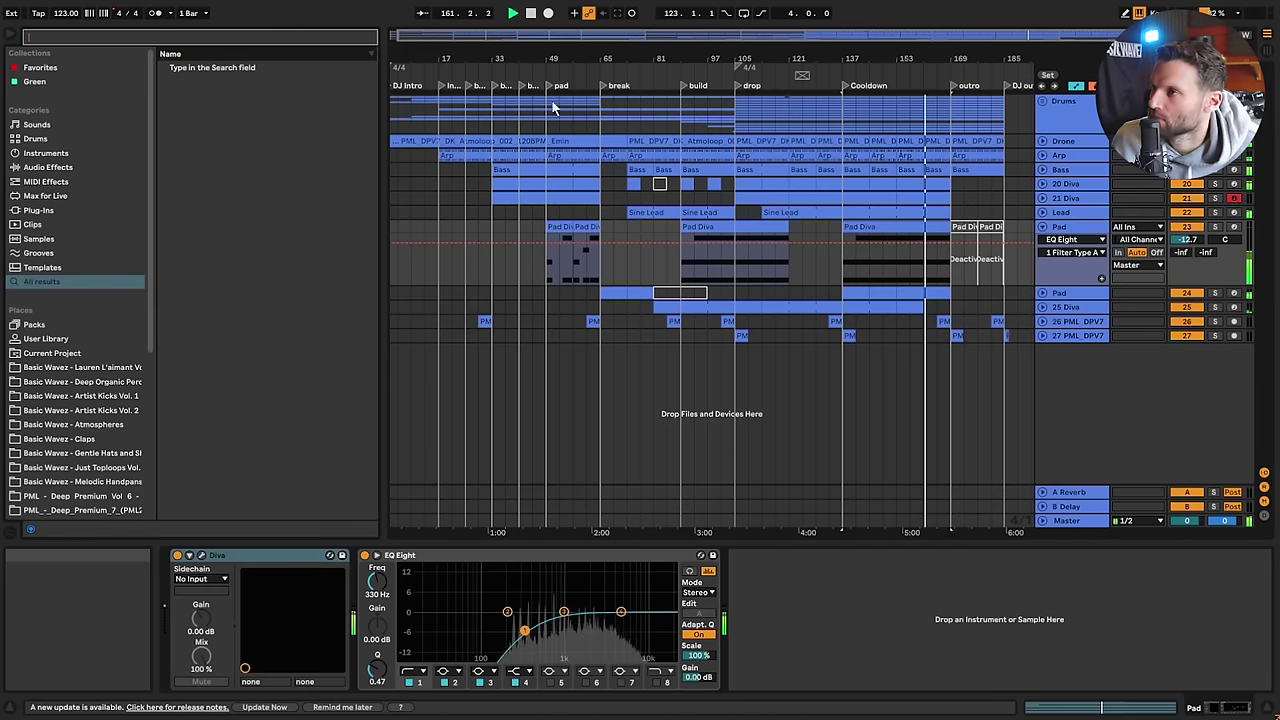
Replay the cooldown from bar 137, toggle the Pad track 23 to compare its effect, and fold the track
{"action": "left_click", "coordinate": [843, 276]}
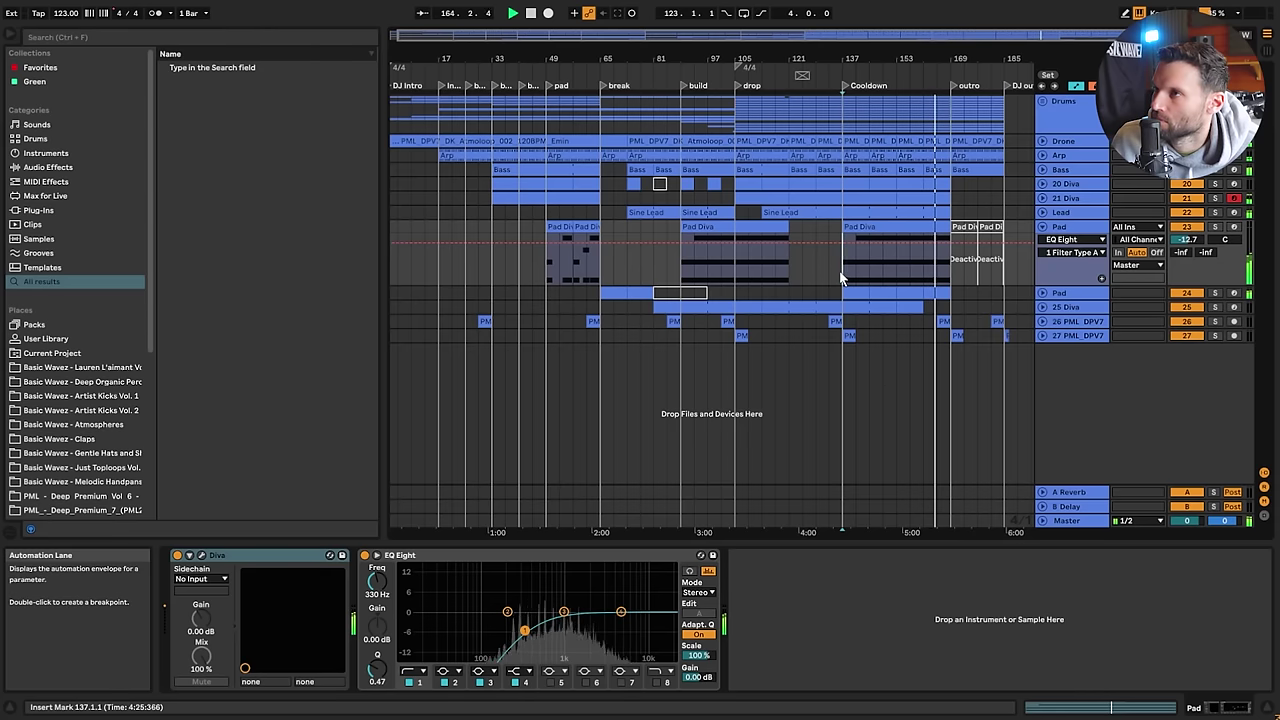
{"action": "key", "text": "space"}
{"action": "key", "text": "space"}
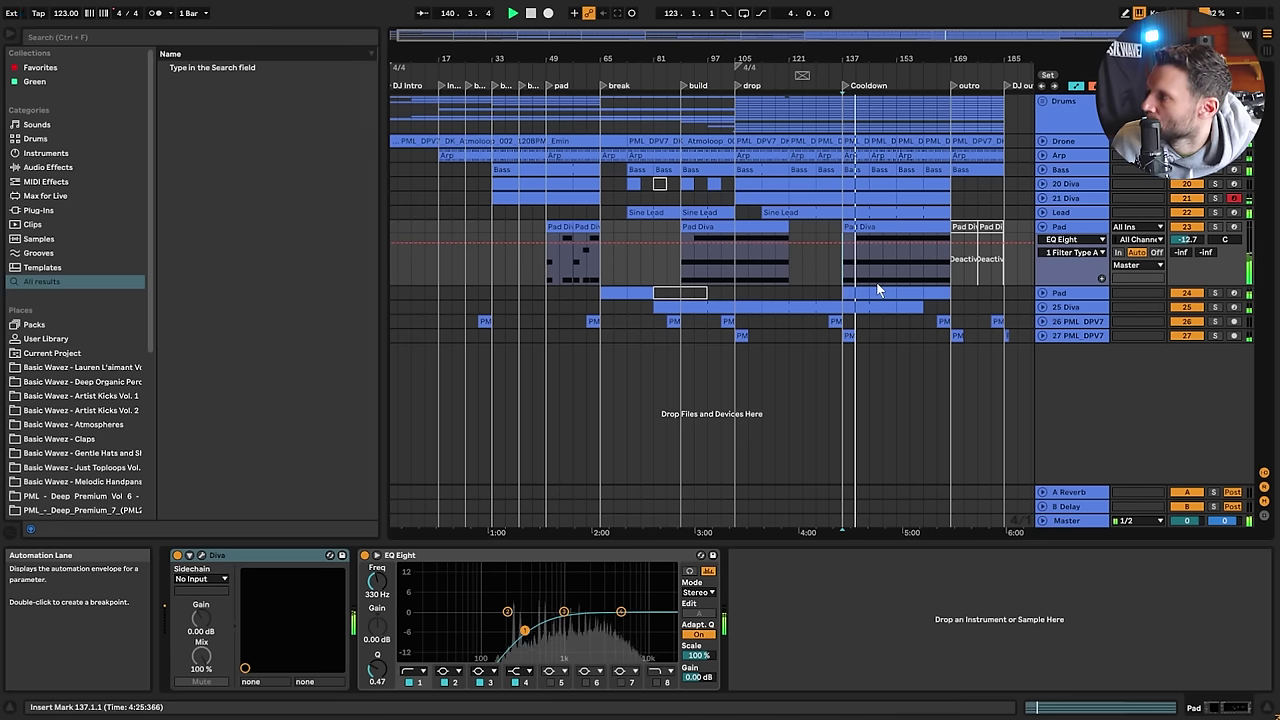
{"action": "left_click", "coordinate": [1188, 227]}
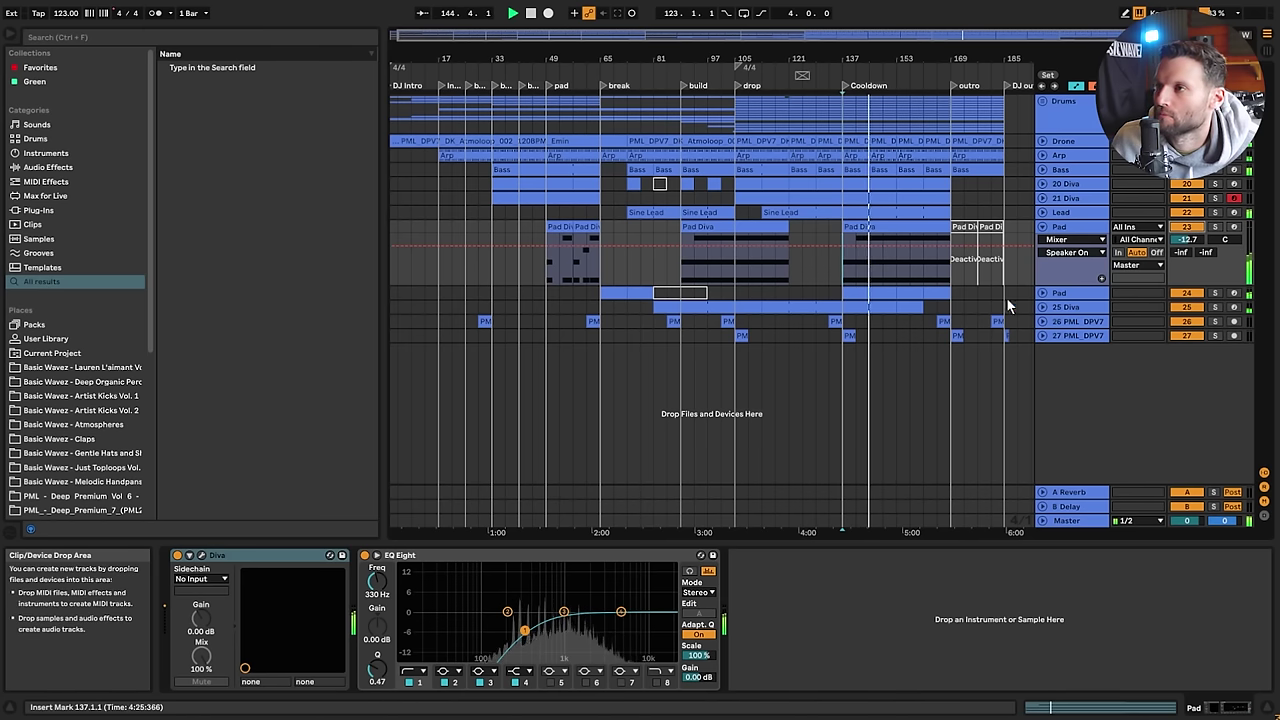
{"action": "left_click", "coordinate": [1041, 227]}
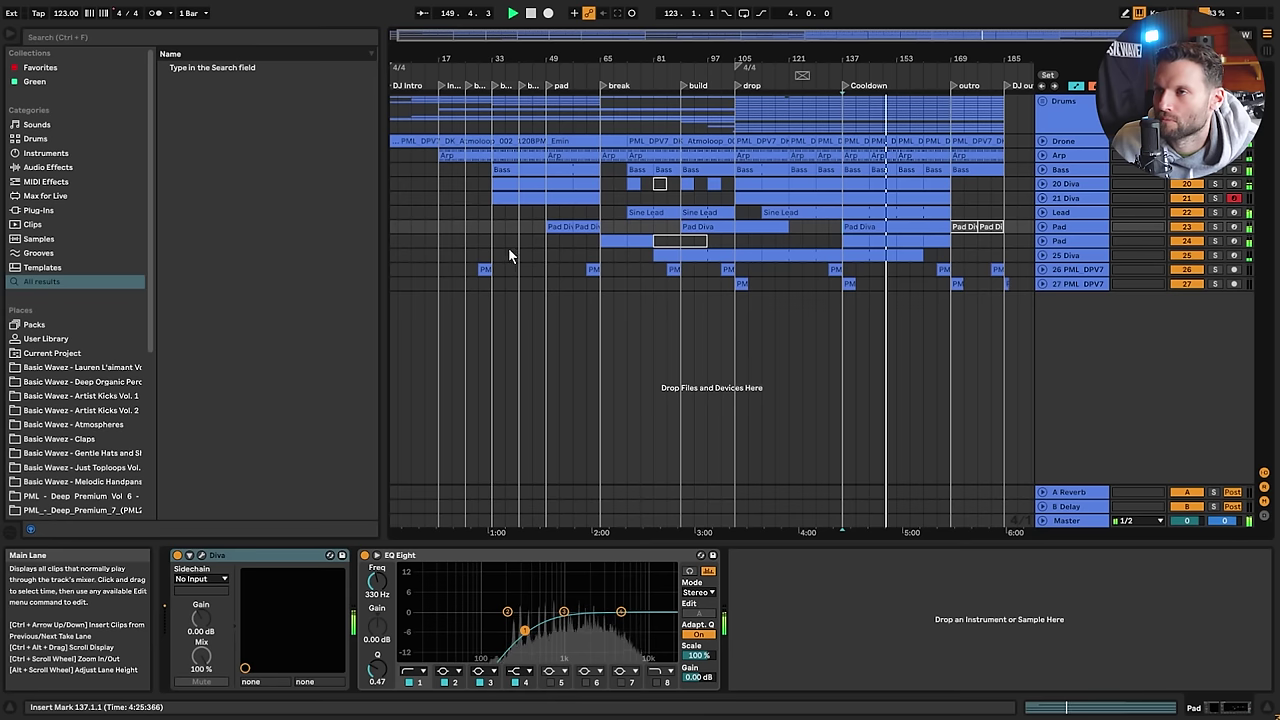
Stop playback and place the insert marker at bar 33, the start of the bass section
{"action": "key", "text": "space"}
{"action": "left_click", "coordinate": [481, 237]}
{"action": "left_click", "coordinate": [489, 225]}
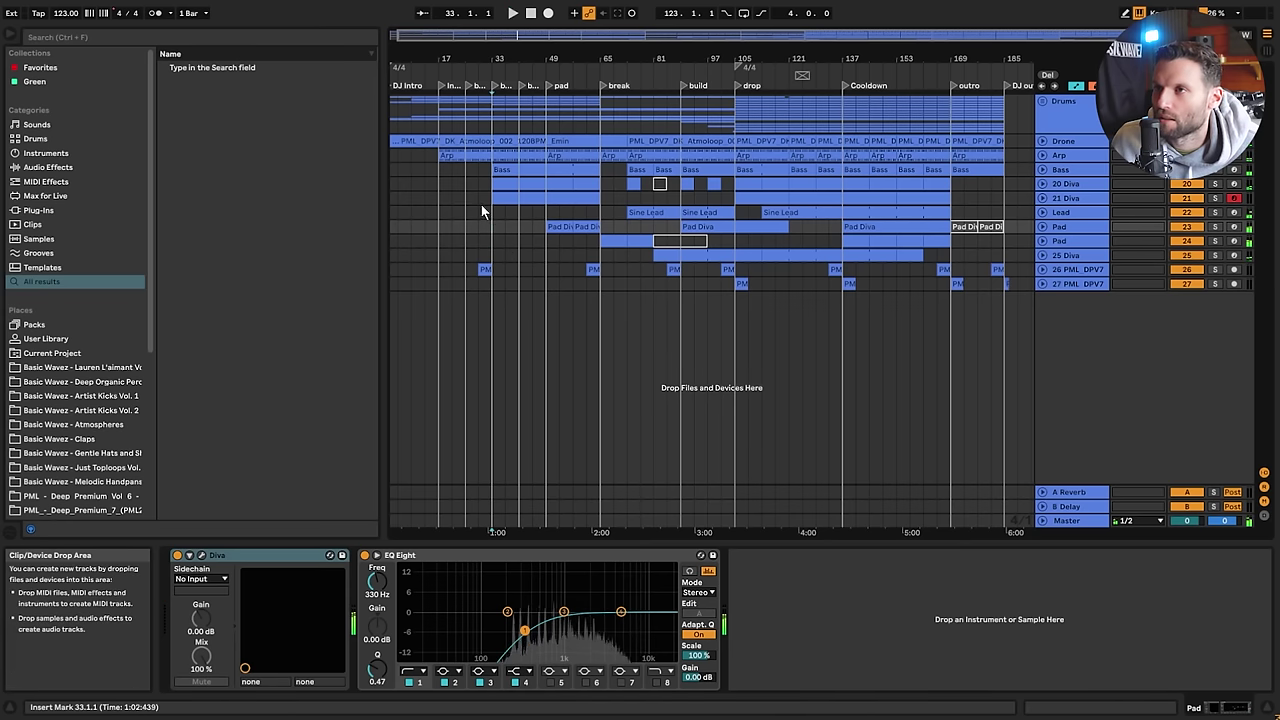
Examine the arrangement at bars 5 and 29 on the Lead track, returning the insert marker to bar 33
{"action": "left_click", "coordinate": [485, 211]}
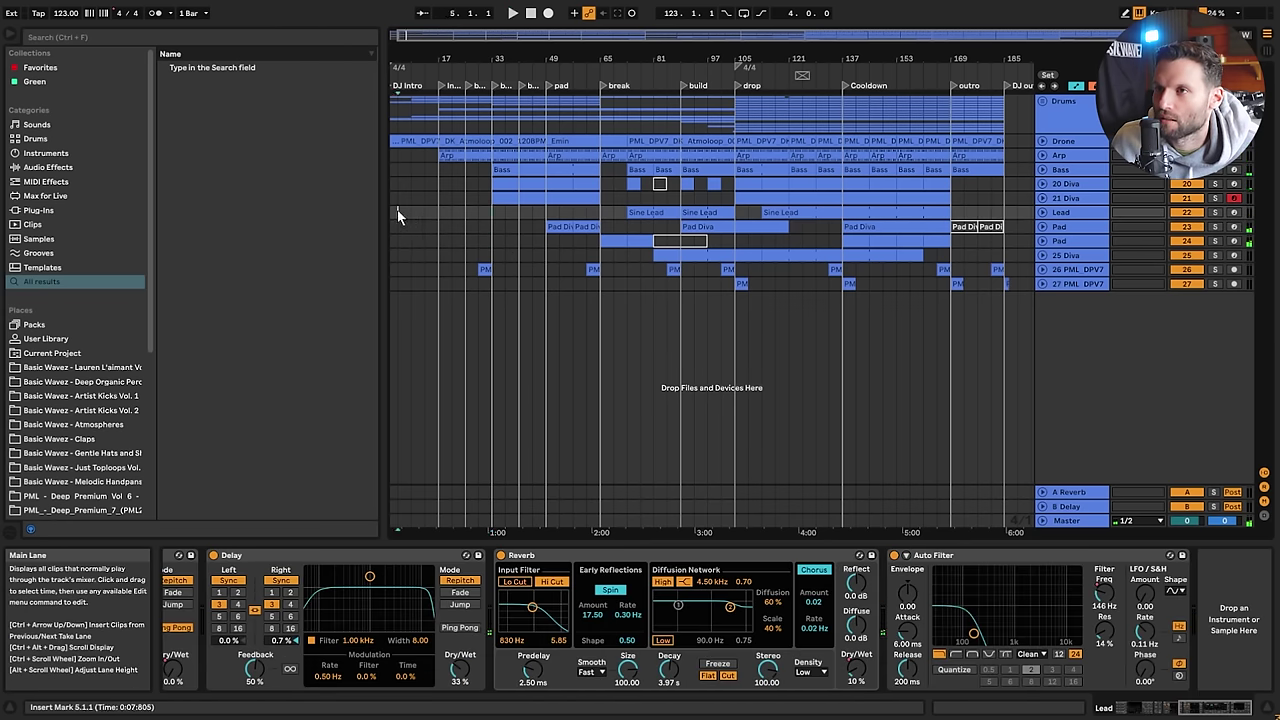
{"action": "left_click", "coordinate": [477, 213]}
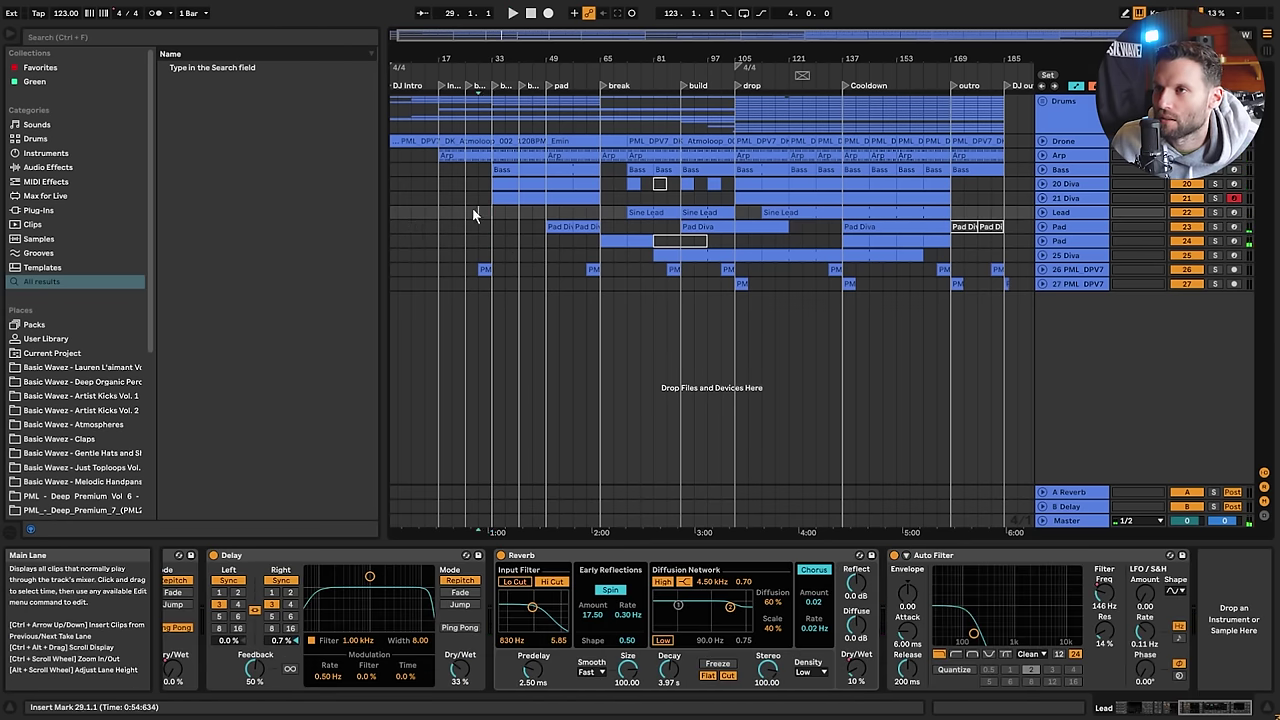
{"action": "left_click", "coordinate": [492, 212]}
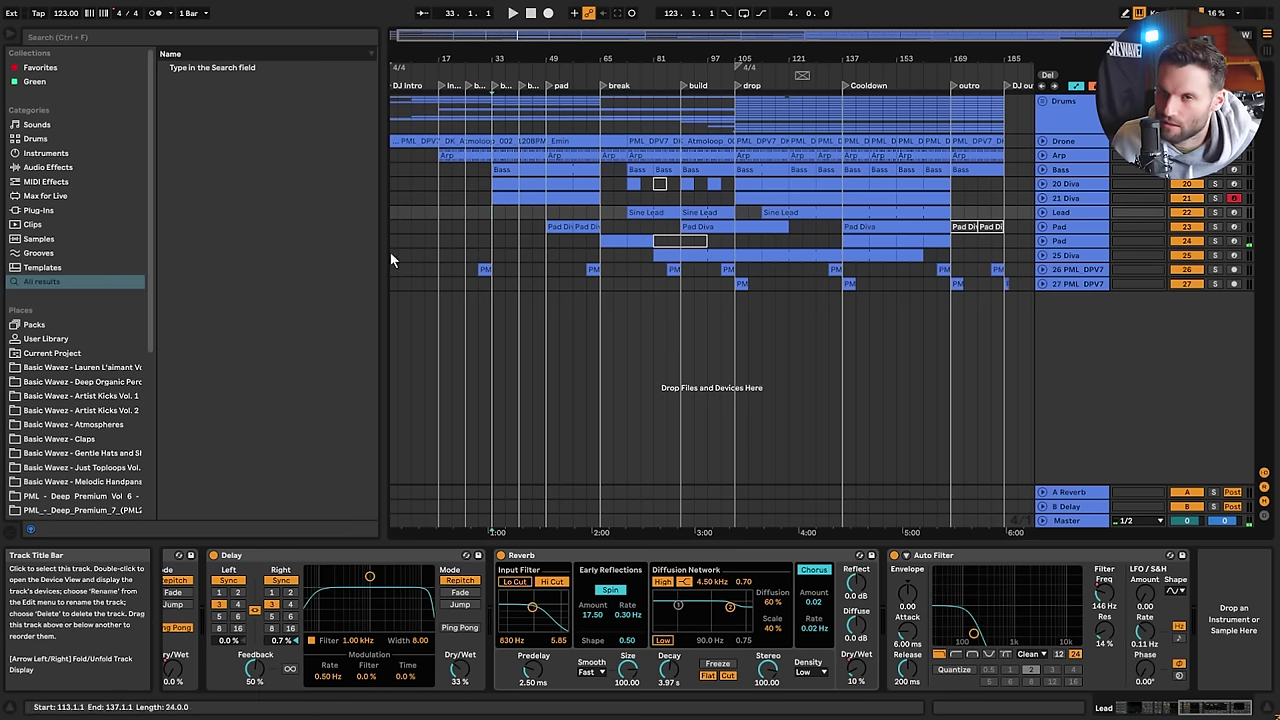
Open the PML Deep Premium 7 pack, collapse its Clap Loops folder and expand FX Loops
{"action": "scroll", "coordinate": [97, 400], "scroll_direction": "down", "scroll_amount": 3}
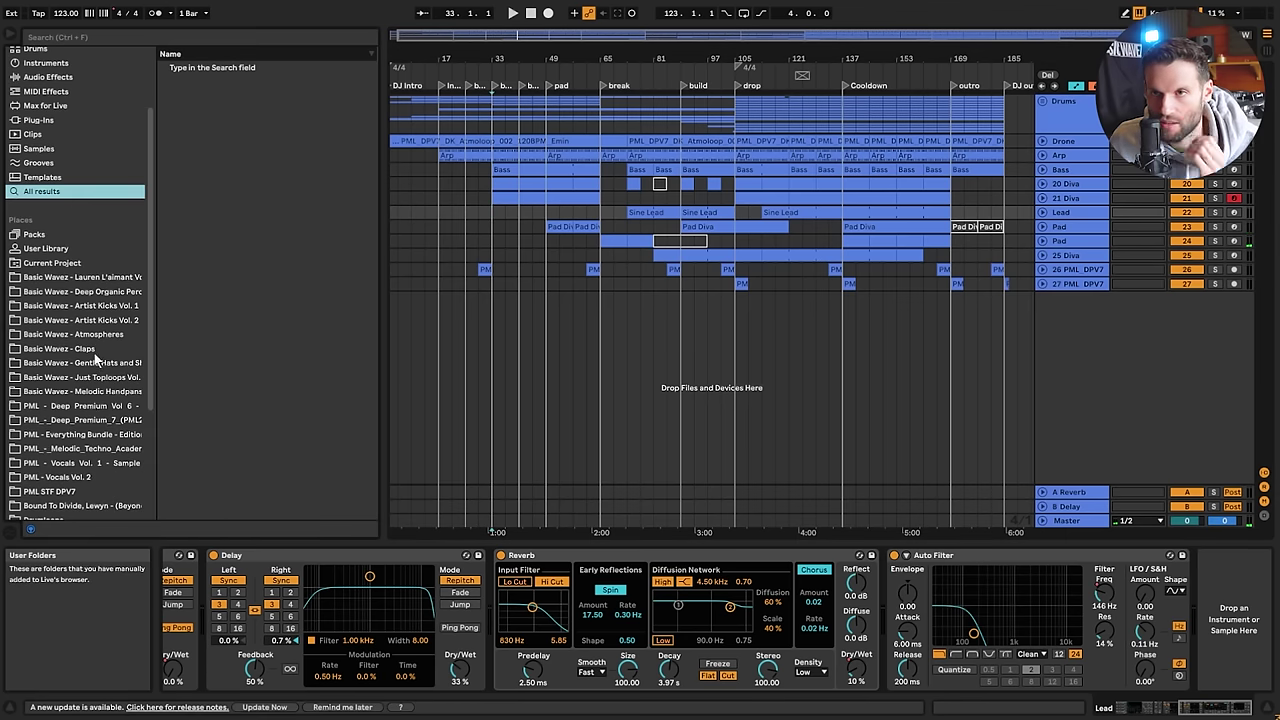
{"action": "left_click", "coordinate": [95, 412]}
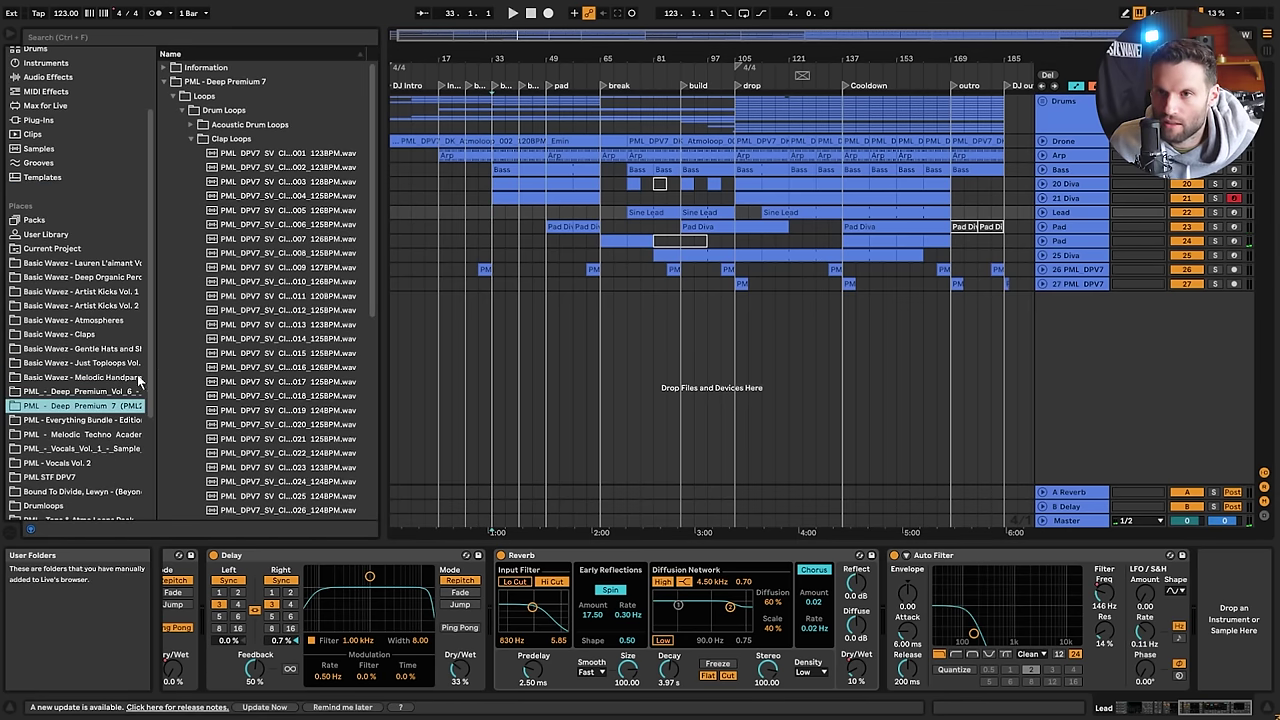
{"action": "left_click", "coordinate": [194, 142]}
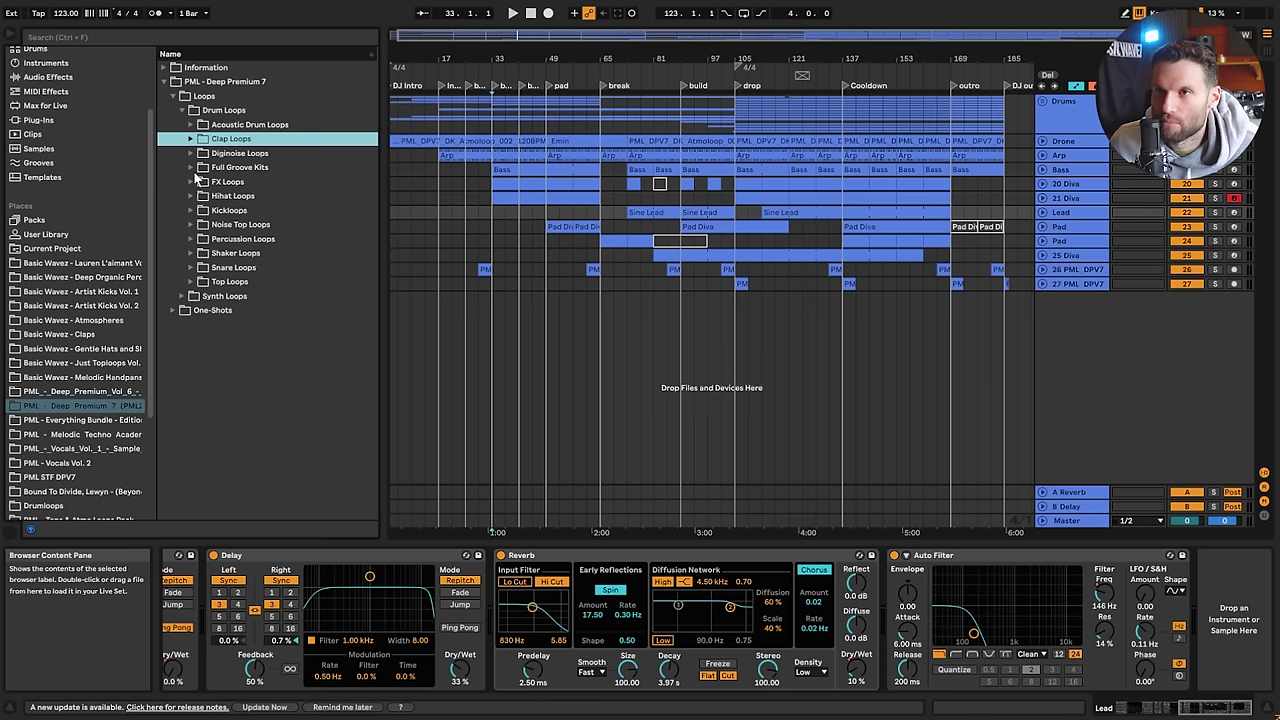
{"action": "left_click", "coordinate": [193, 181]}
Audition samples in FX Loops, including Fill 002, 007, 008, 009 and 010 and FX 028
{"action": "left_click", "coordinate": [245, 210]}
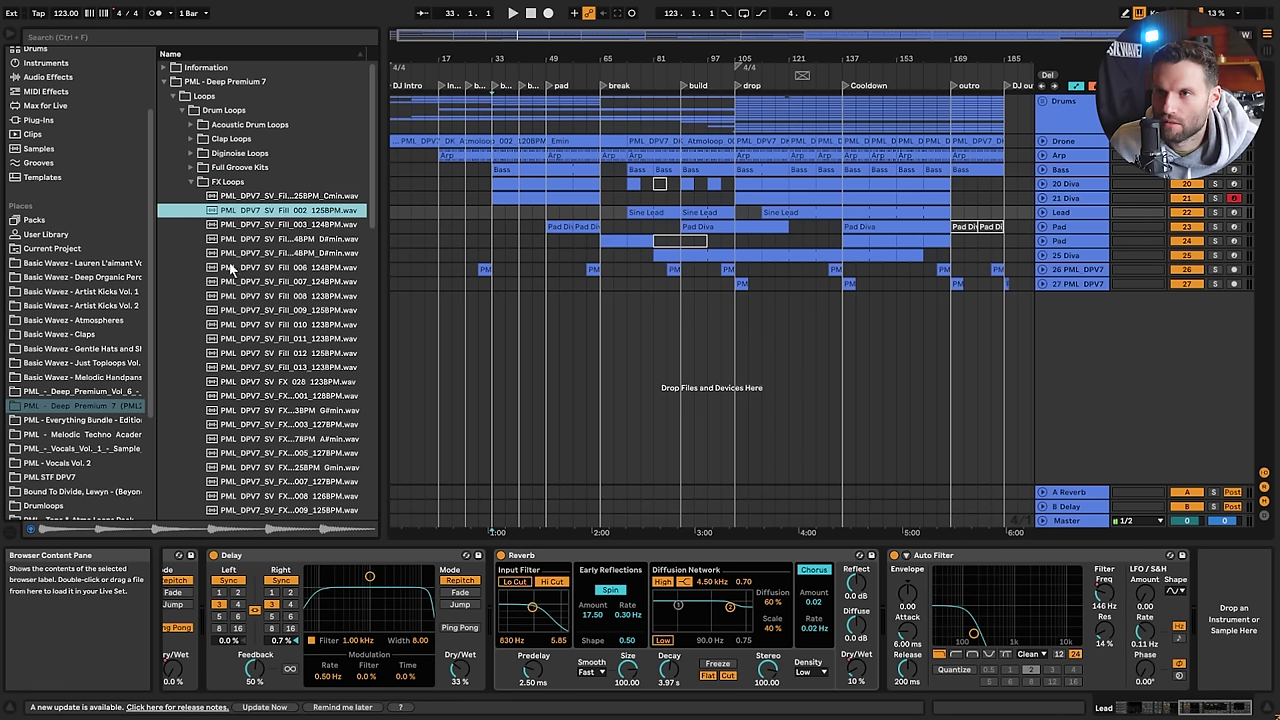
{"action": "left_click", "coordinate": [250, 281]}
{"action": "left_click", "coordinate": [282, 382]}
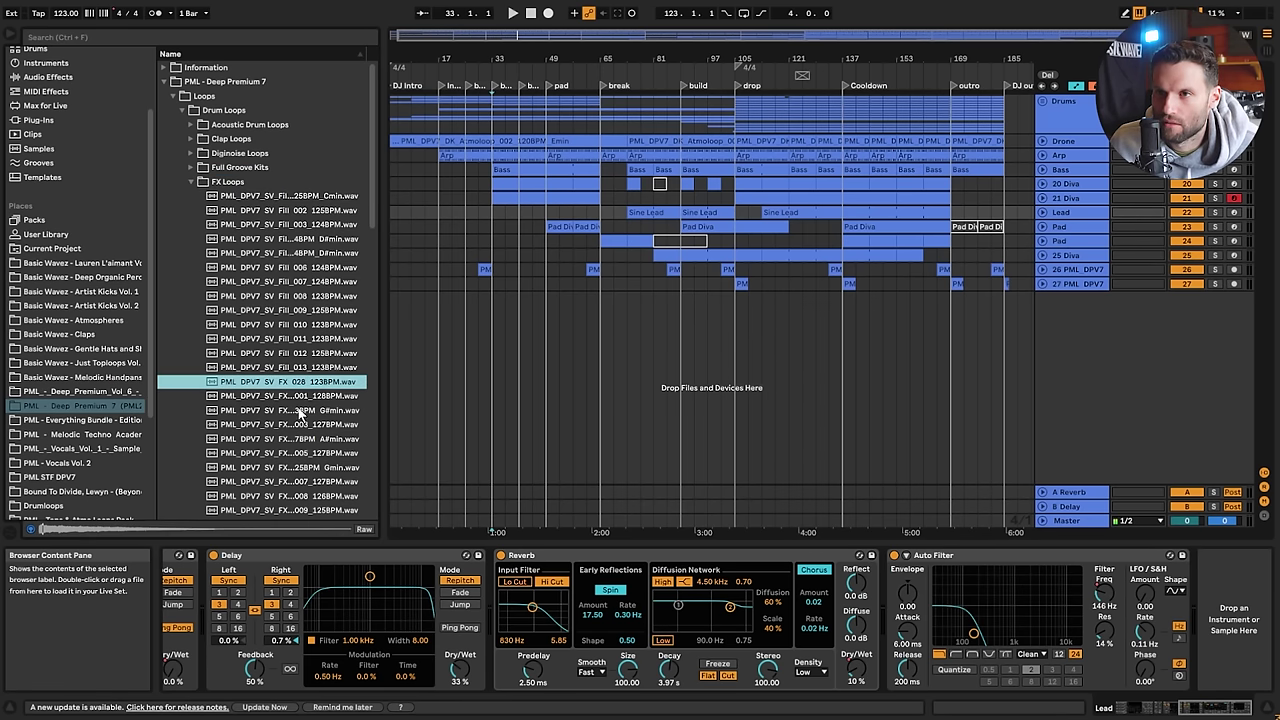
{"action": "left_click", "coordinate": [305, 325]}
{"action": "left_click", "coordinate": [298, 296]}
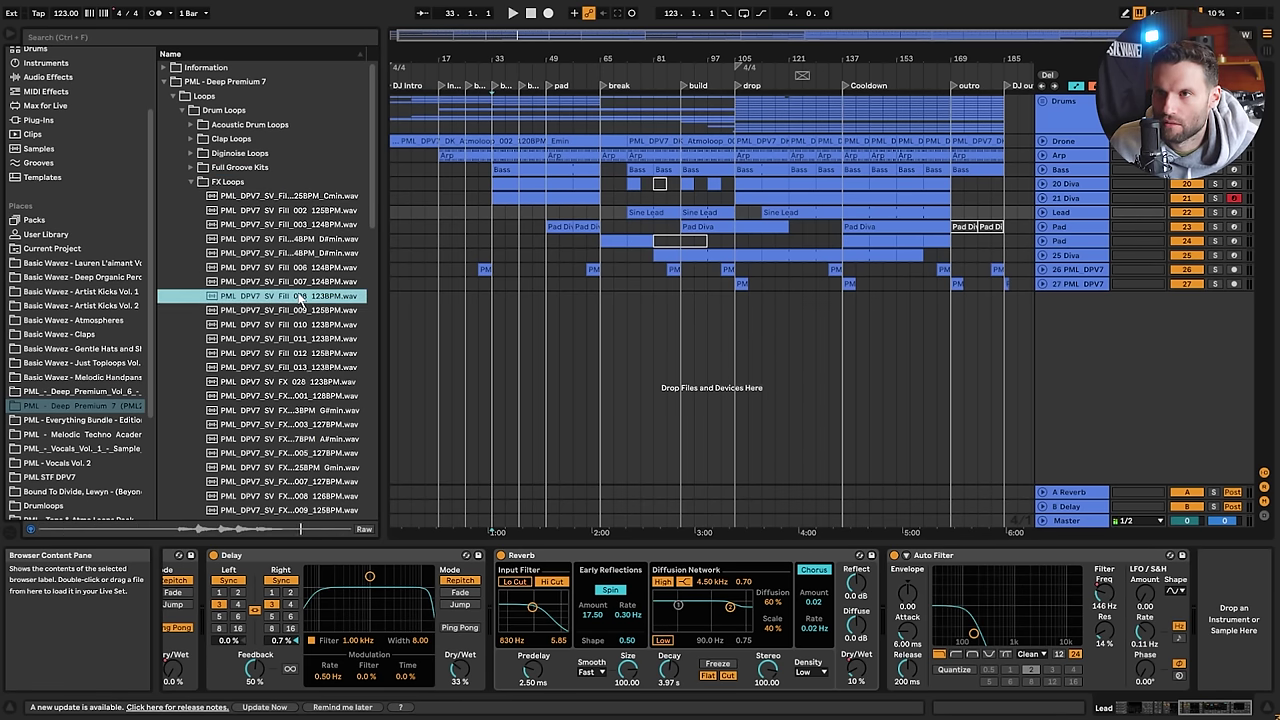
{"action": "left_click", "coordinate": [300, 311]}
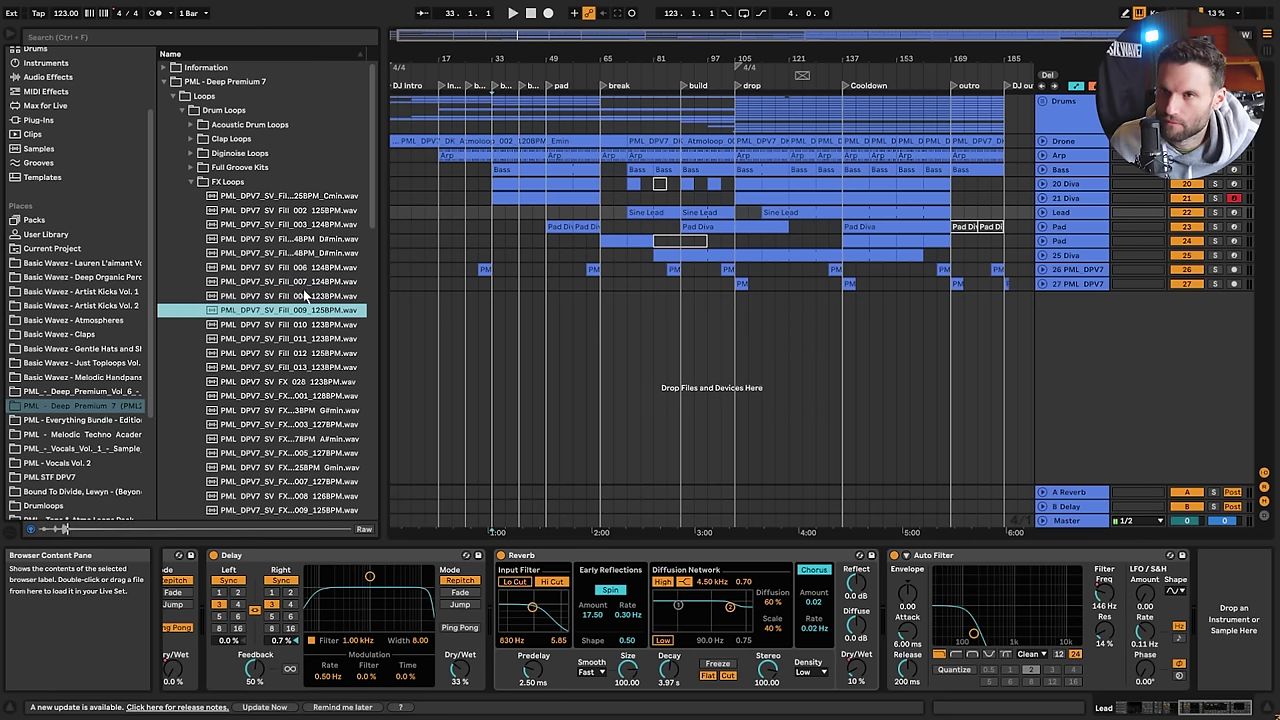
Insert a set of new empty audio tracks below track 27
{"action": "left_click", "coordinate": [1057, 214]}
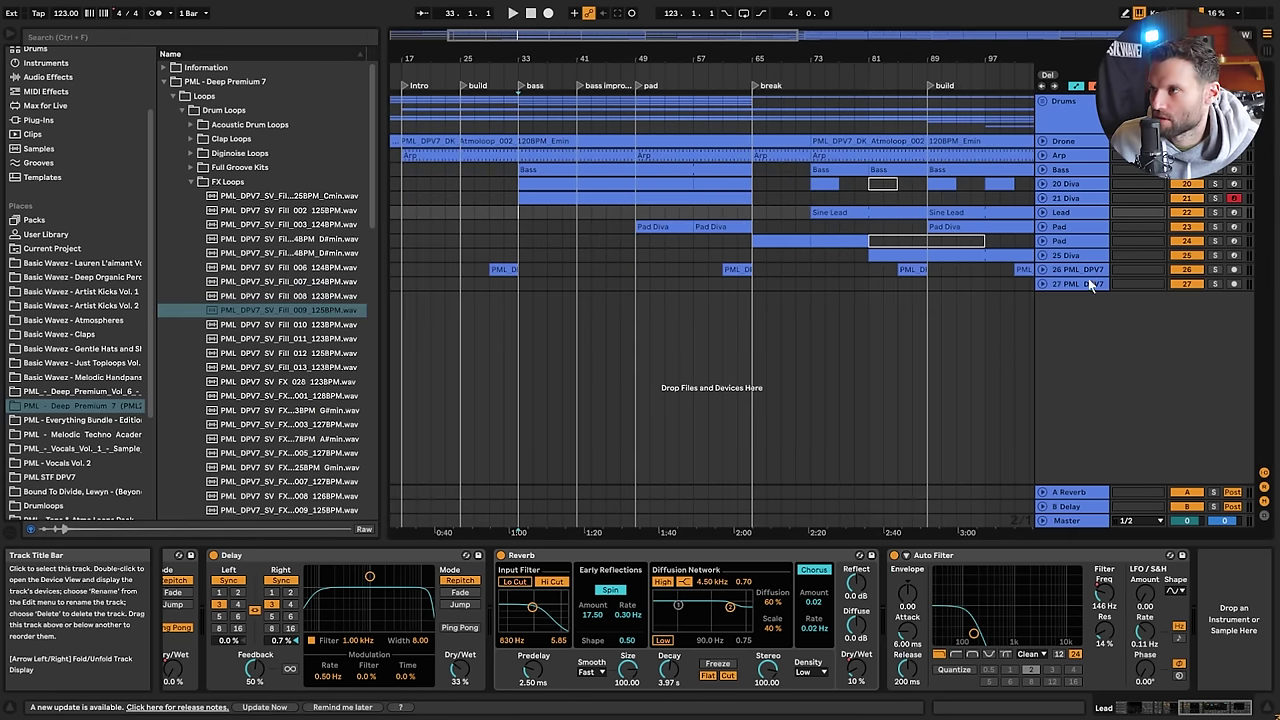
{"action": "left_click", "coordinate": [1088, 278]}
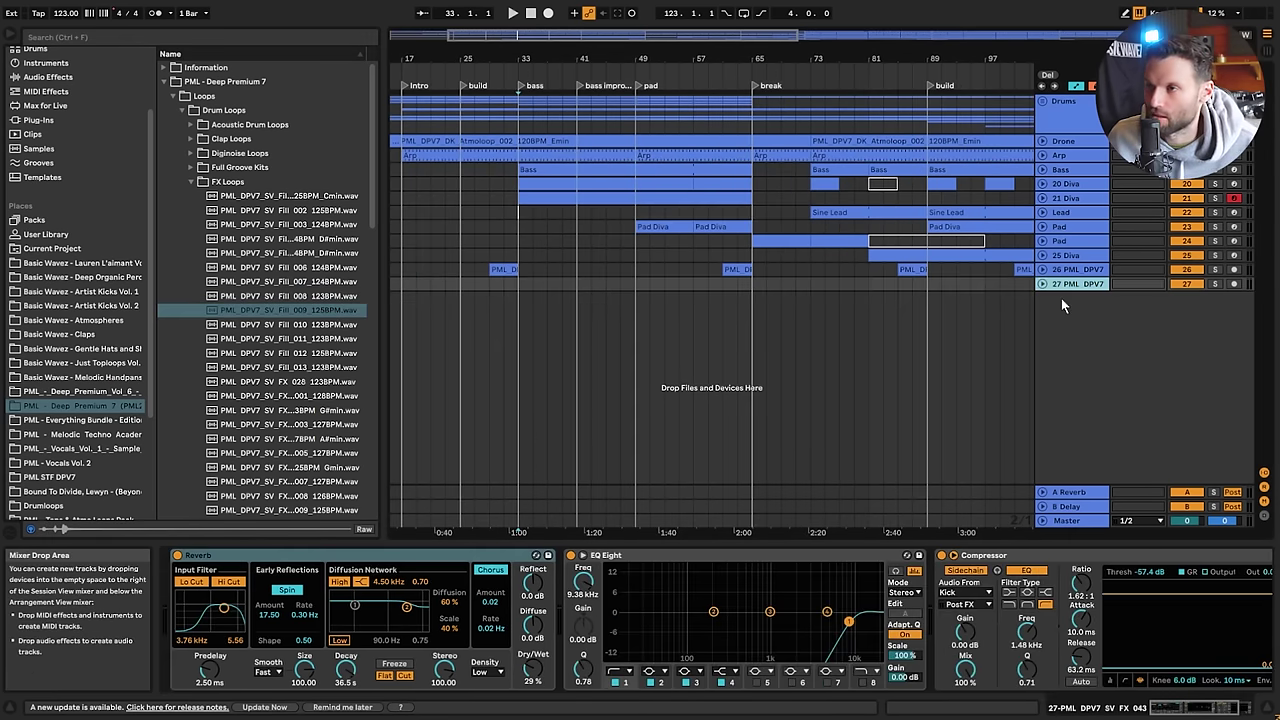
{"action": "key", "text": "ctrl+t"}
{"action": "key", "text": "ctrl+t"}
{"action": "key", "text": "ctrl+t"}
{"action": "key", "text": "ctrl+t"}
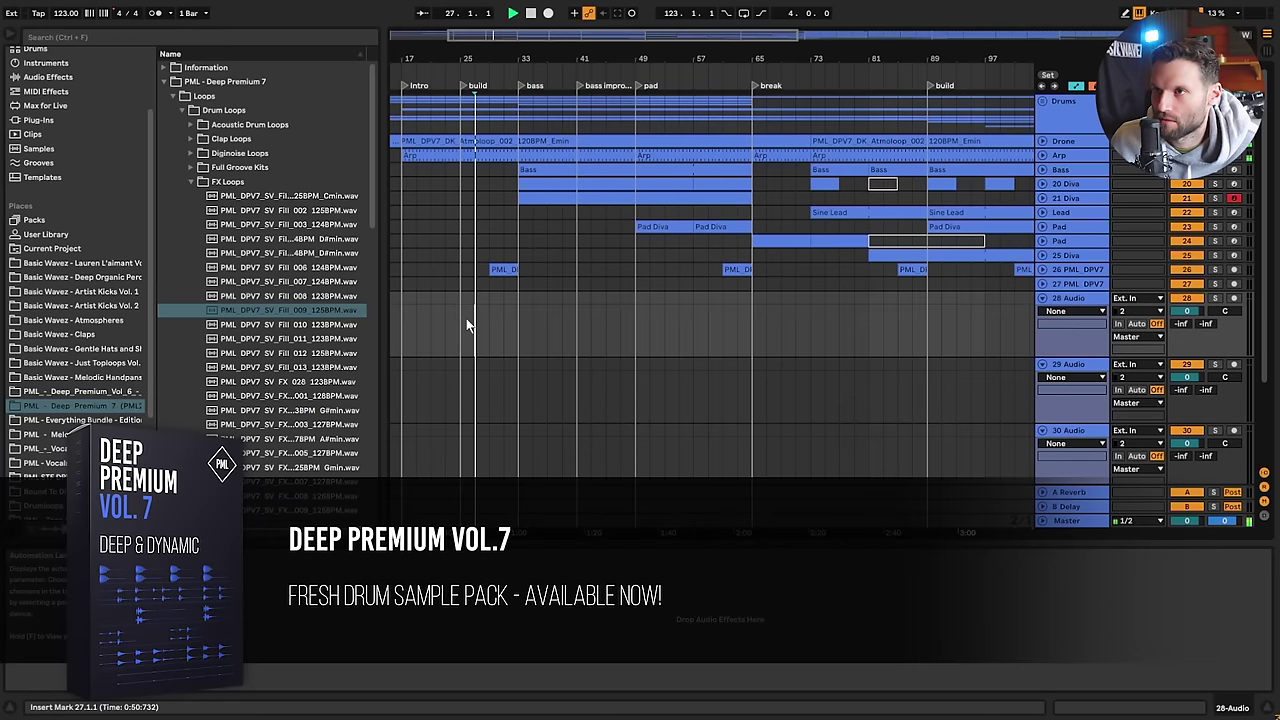
Play the intro and build from bars 17, 25 and 29 to judge where a fill fits
{"action": "left_click", "coordinate": [428, 326]}
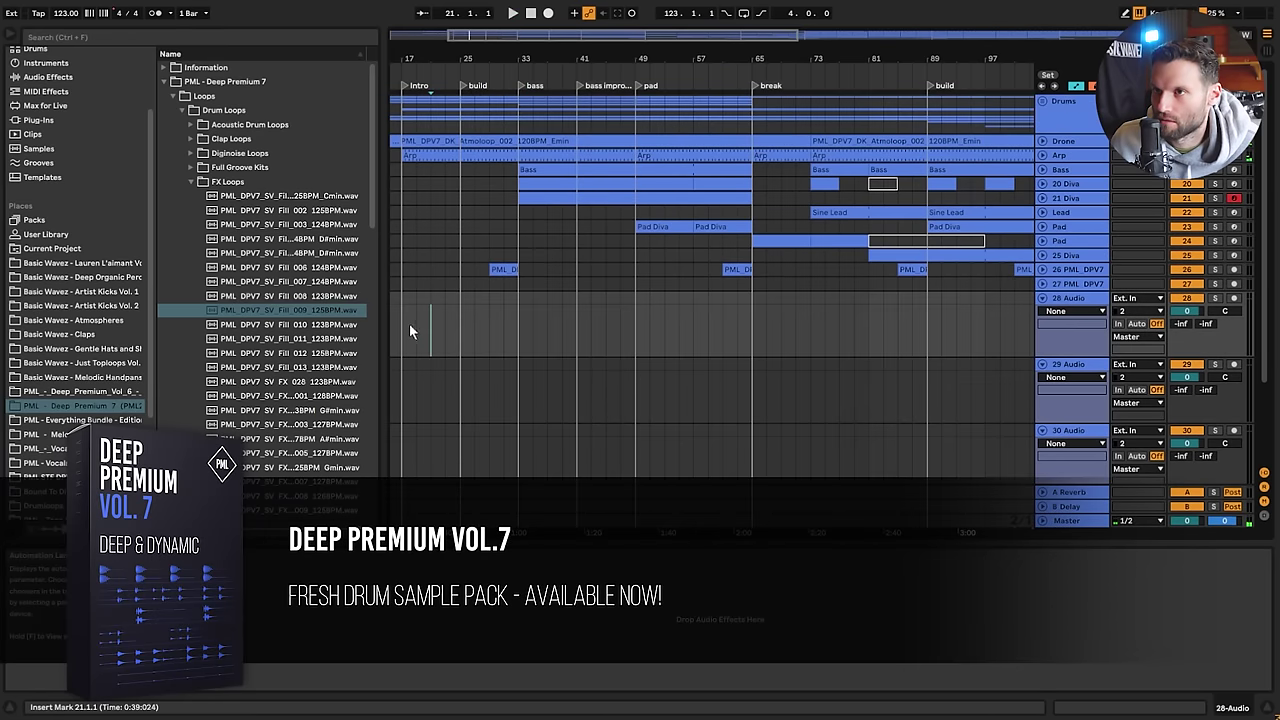
{"action": "left_click", "coordinate": [403, 315]}
{"action": "key", "text": "space"}
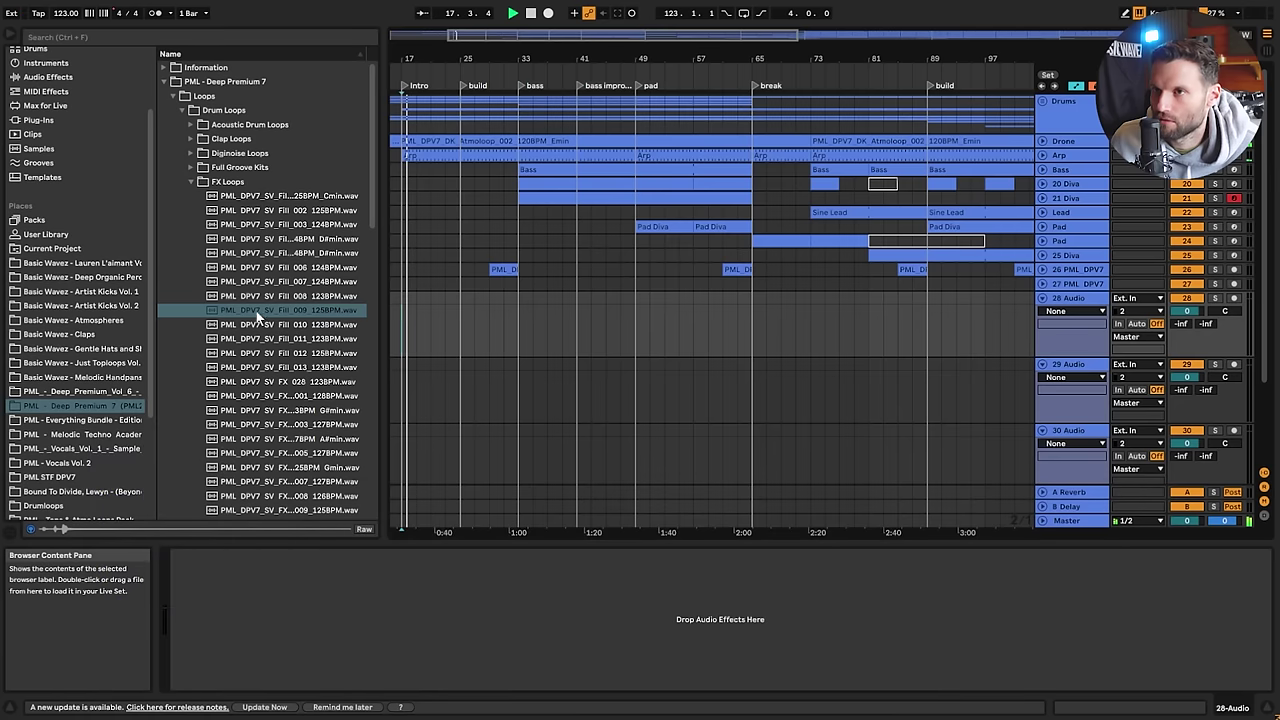
{"action": "left_click", "coordinate": [462, 322]}
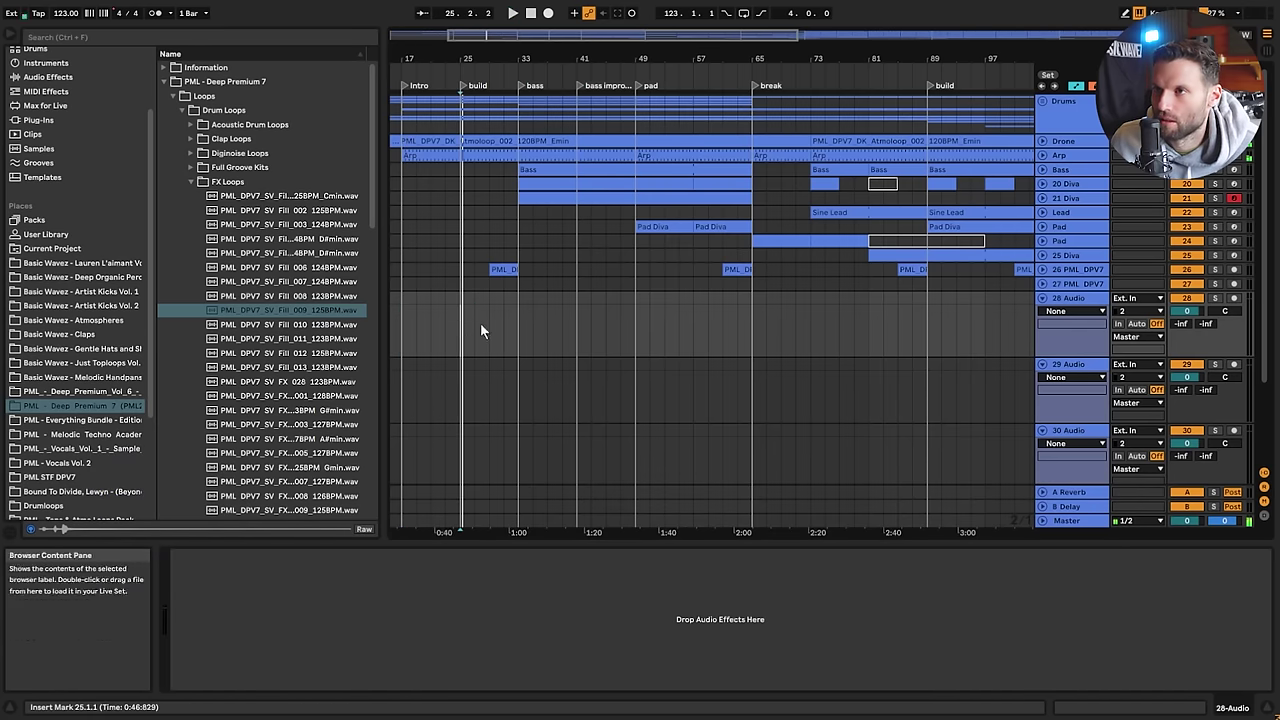
{"action": "left_click", "coordinate": [490, 322]}
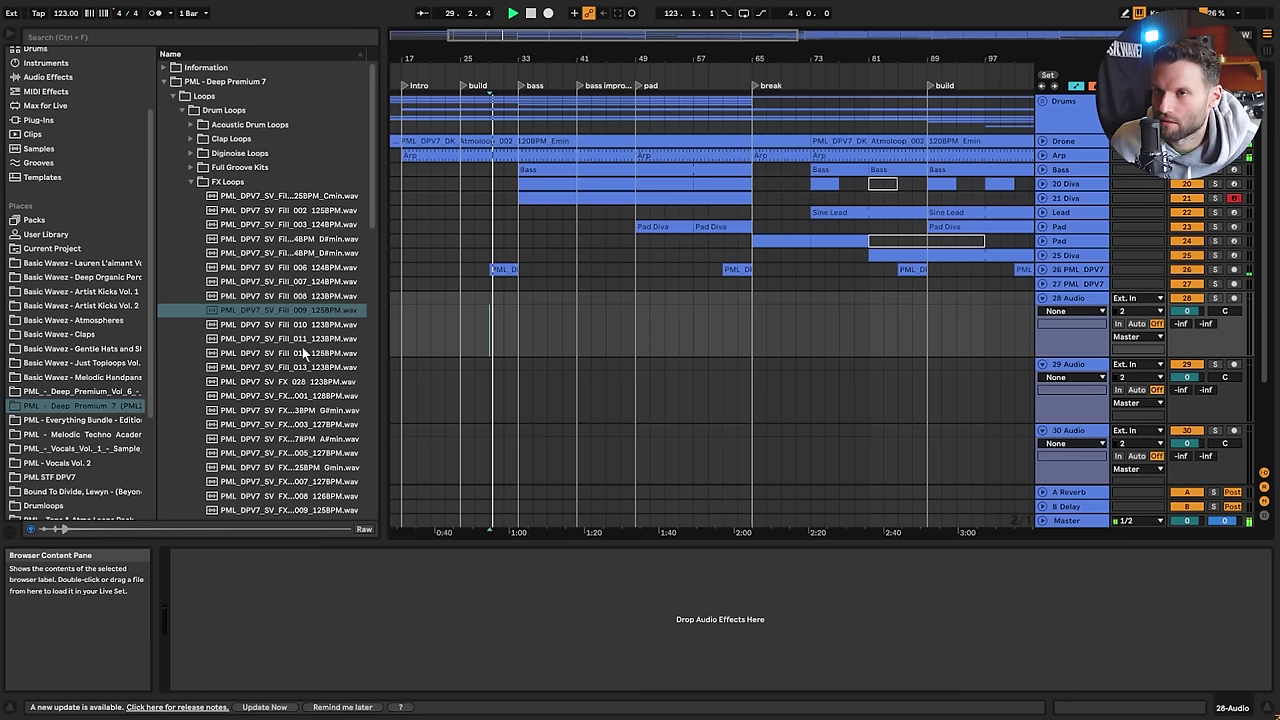
Place the Fill 009 sample on track 28 starting at 34.3.1, using the unfolded Diva tracks as reference, and set track 28's volume to -20 dB
{"action": "left_click_drag", "start_coordinate": [307, 318], "coordinate": [533, 323]}
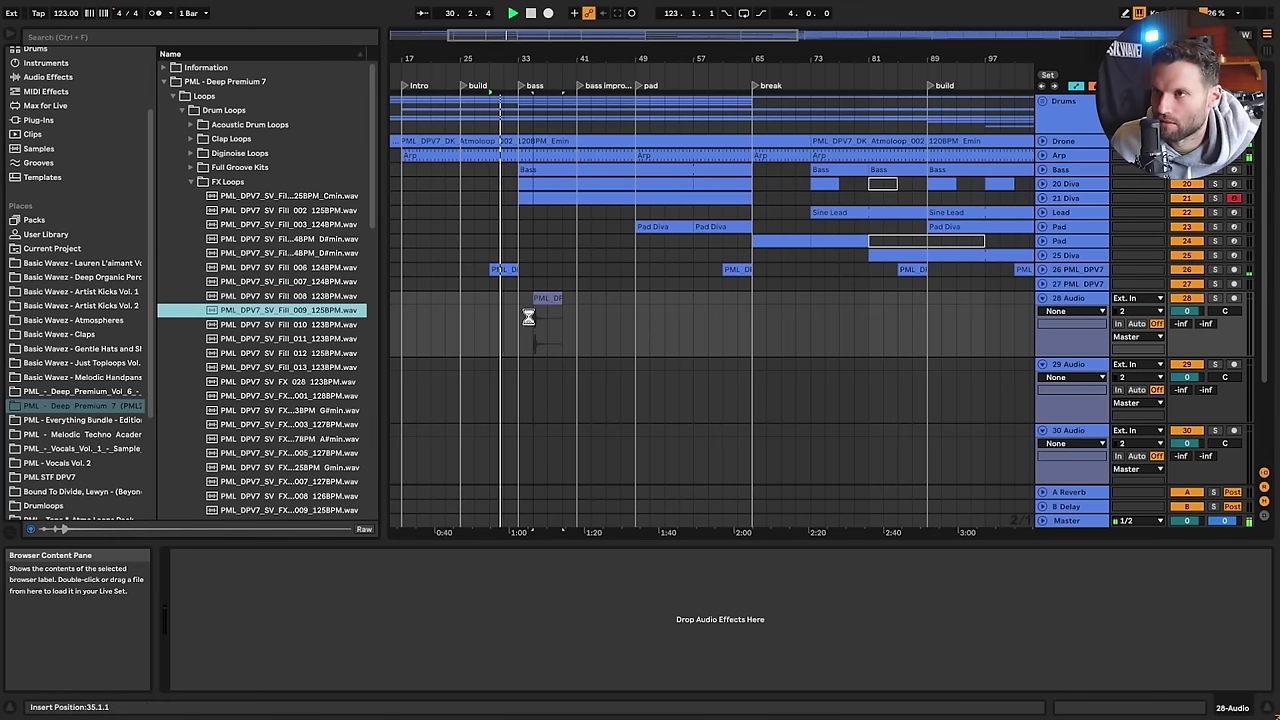
{"action": "left_click_drag", "start_coordinate": [538, 60], "coordinate": [632, 192]}
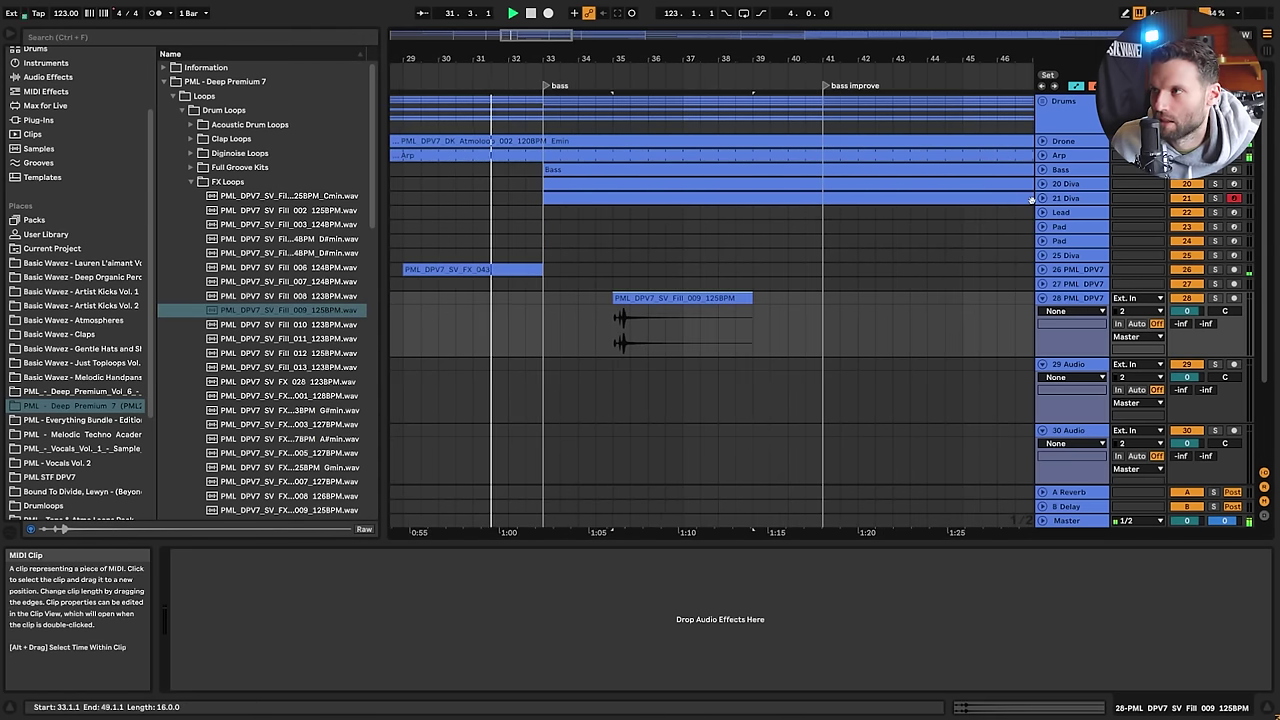
{"action": "left_click", "coordinate": [1042, 198]}
{"action": "left_click", "coordinate": [1042, 184]}
{"action": "scroll", "coordinate": [636, 254], "scroll_direction": "down", "scroll_amount": 1}
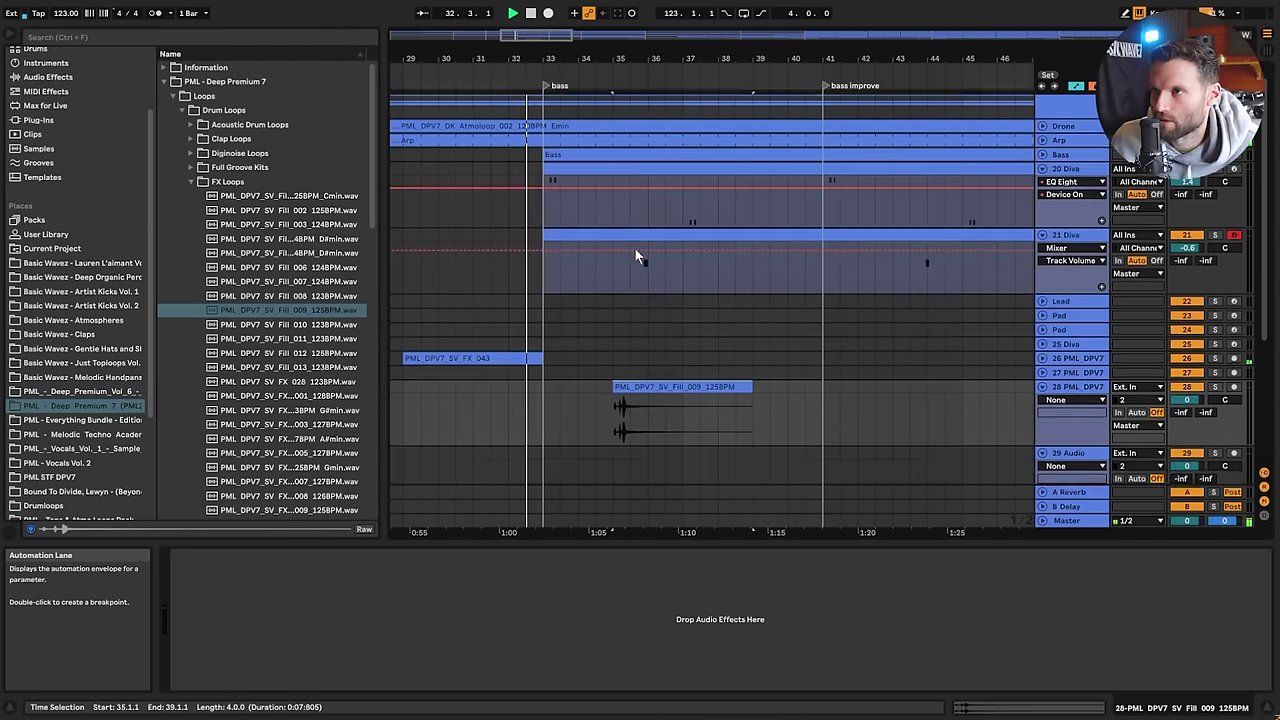
{"action": "scroll", "coordinate": [635, 255], "scroll_direction": "down", "scroll_amount": 1}
{"action": "left_click_drag", "start_coordinate": [650, 357], "coordinate": [633, 357]}
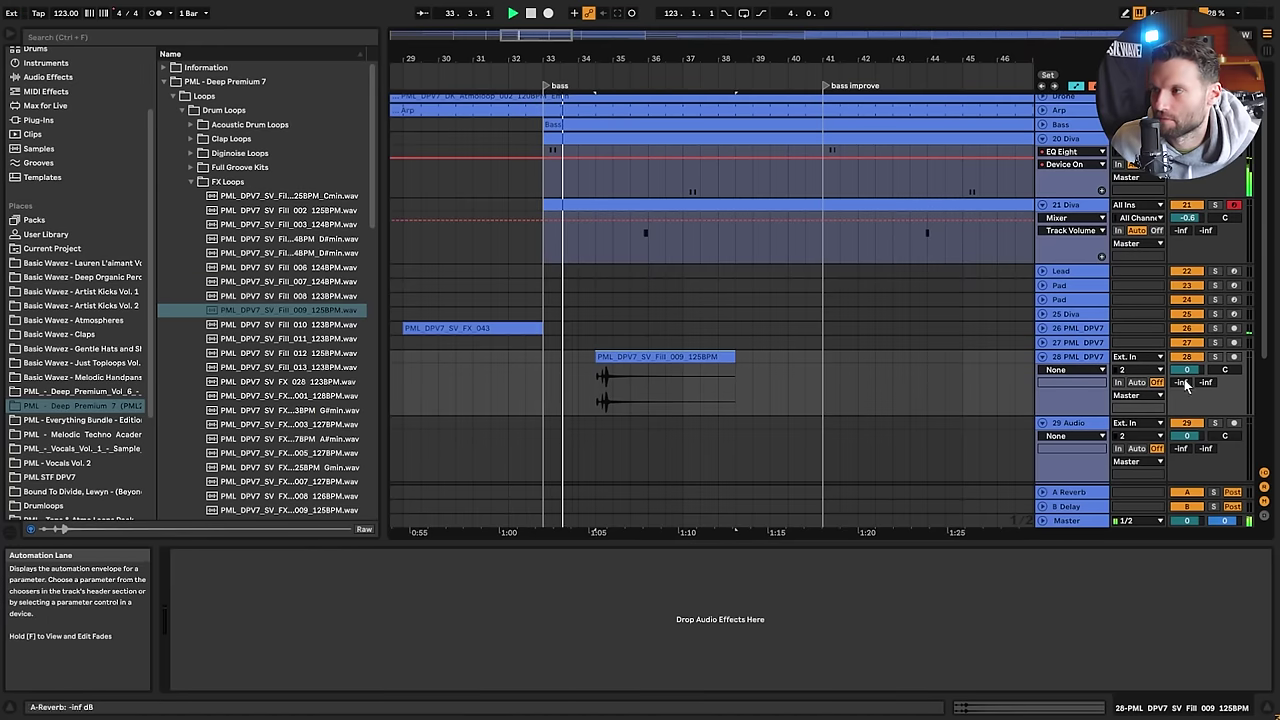
{"action": "mouse_move", "coordinate": [1187, 369]}
{"action": "left_mouse_down"}
{"action": "mouse_move", "coordinate": [1187, 400]}
{"action": "mouse_move", "coordinate": [1187, 373]}
{"action": "left_mouse_up"}
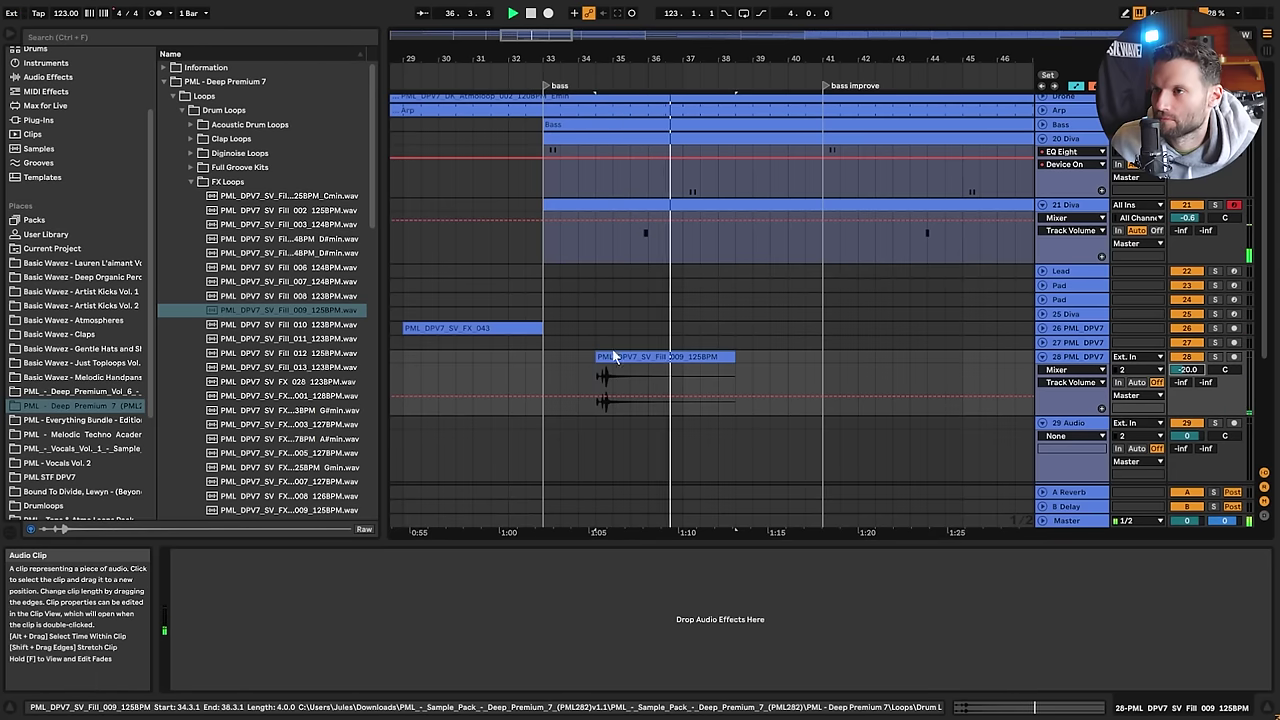
Open the Fill 009 clip's details and set its segment BPM to 125
{"action": "scroll", "coordinate": [606, 358], "scroll_direction": "up", "scroll_amount": 3}
{"action": "left_click_drag", "start_coordinate": [751, 358], "coordinate": [769, 360]}
{"action": "double_click", "coordinate": [778, 358]}
{"action": "left_click", "coordinate": [311, 526]}
{"action": "type", "text": "125"}
{"action": "key", "text": "Return"}
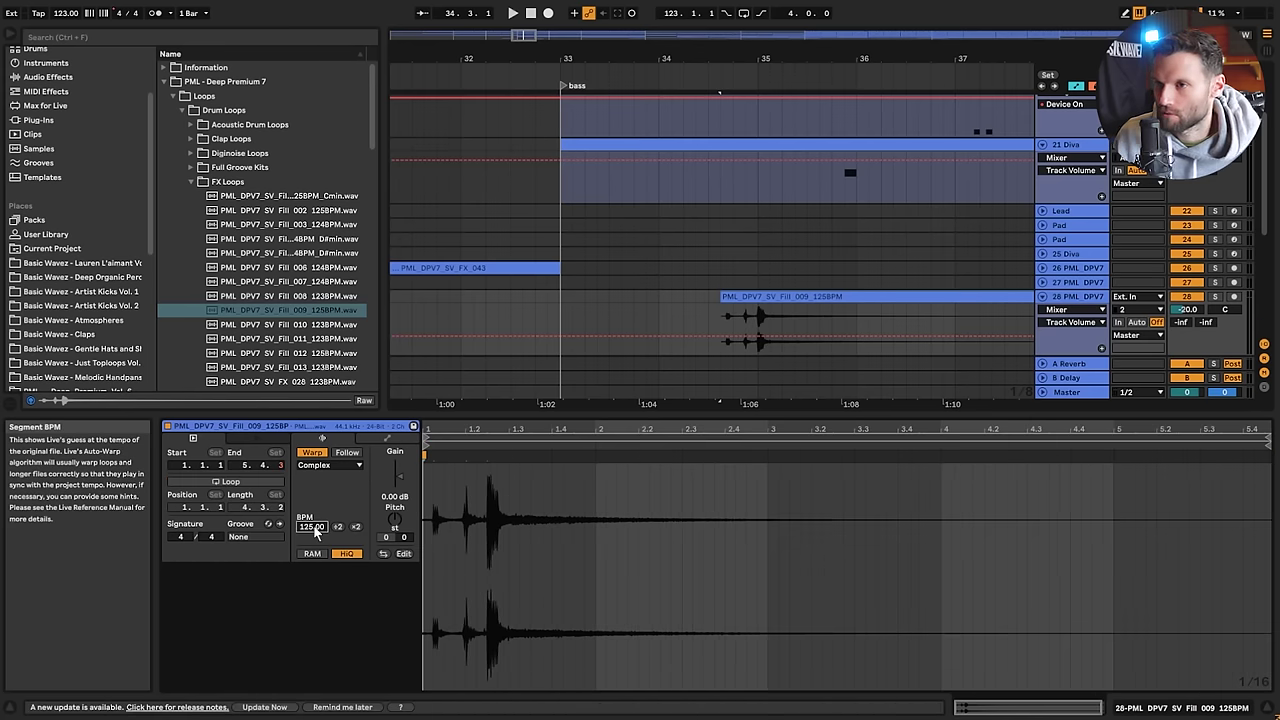
Play from just before bar 33 to judge the fill's timing against the bass section
{"action": "left_click", "coordinate": [547, 296]}
{"action": "key", "text": "space"}
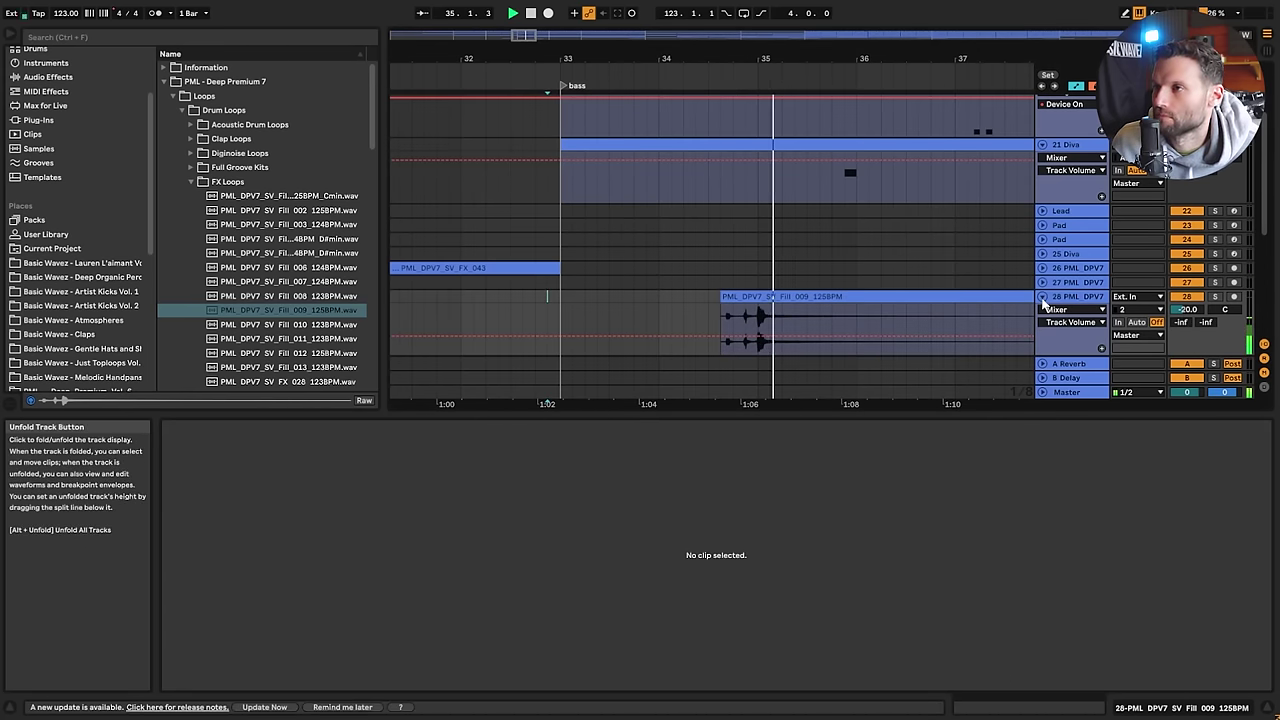
{"action": "key", "text": "space"}
With a 1/16 grid, shift the Fill 009 clip to 34.3.4 and trim off its first hit so it starts at 34.4.3
{"action": "left_click_drag", "start_coordinate": [849, 59], "coordinate": [849, 165]}
{"action": "left_click", "coordinate": [690, 298]}
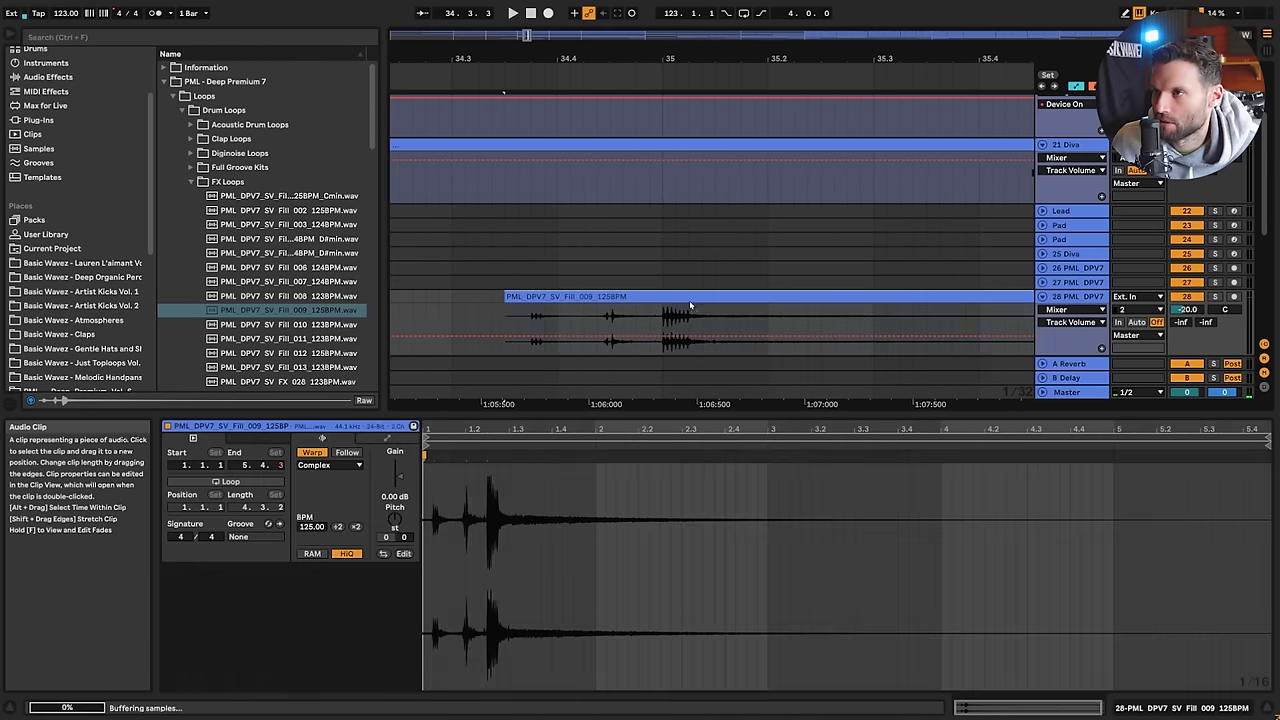
{"action": "mouse_move", "coordinate": [690, 300]}
{"action": "left_mouse_down"}
{"action": "mouse_move", "coordinate": [714, 291]}
{"action": "mouse_move", "coordinate": [697, 300]}
{"action": "left_mouse_up"}
{"action": "right_click", "coordinate": [714, 281]}
{"action": "left_click", "coordinate": [820, 444]}
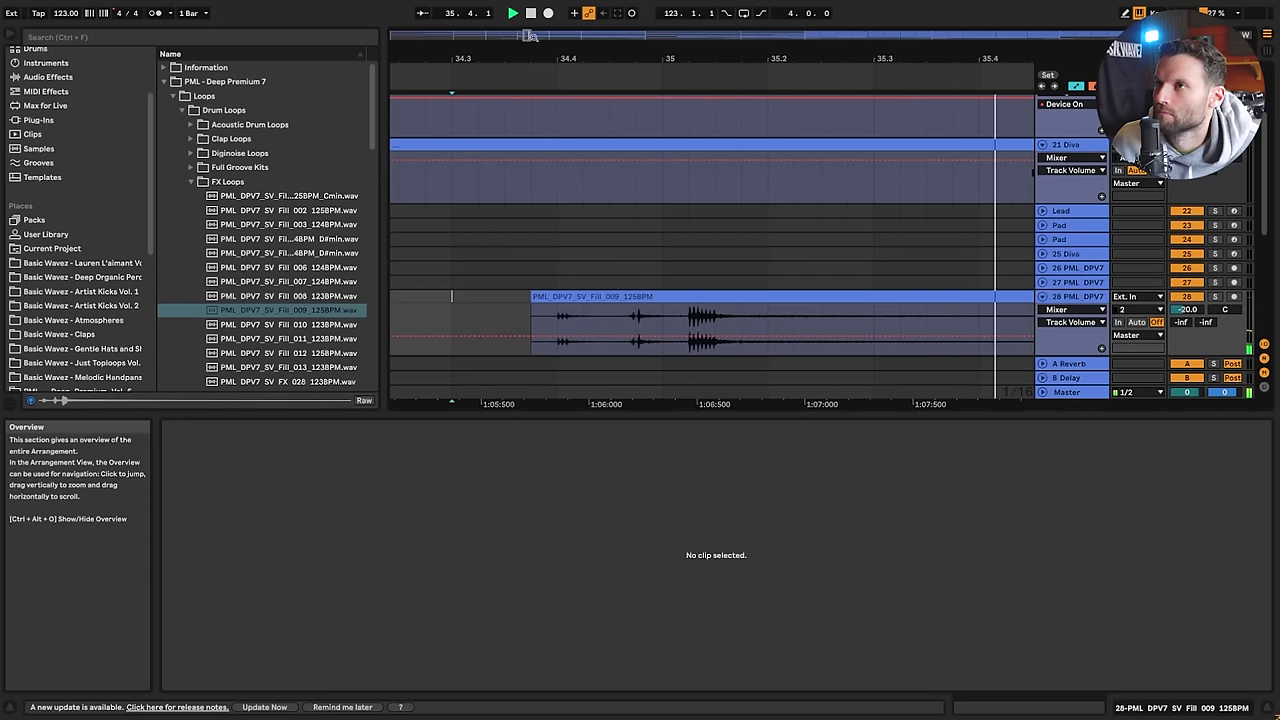
{"action": "left_click_drag", "start_coordinate": [533, 297], "coordinate": [611, 297]}
Play the trimmed fill and lower track 28's volume to -25.5 dB
{"action": "key", "text": "space"}
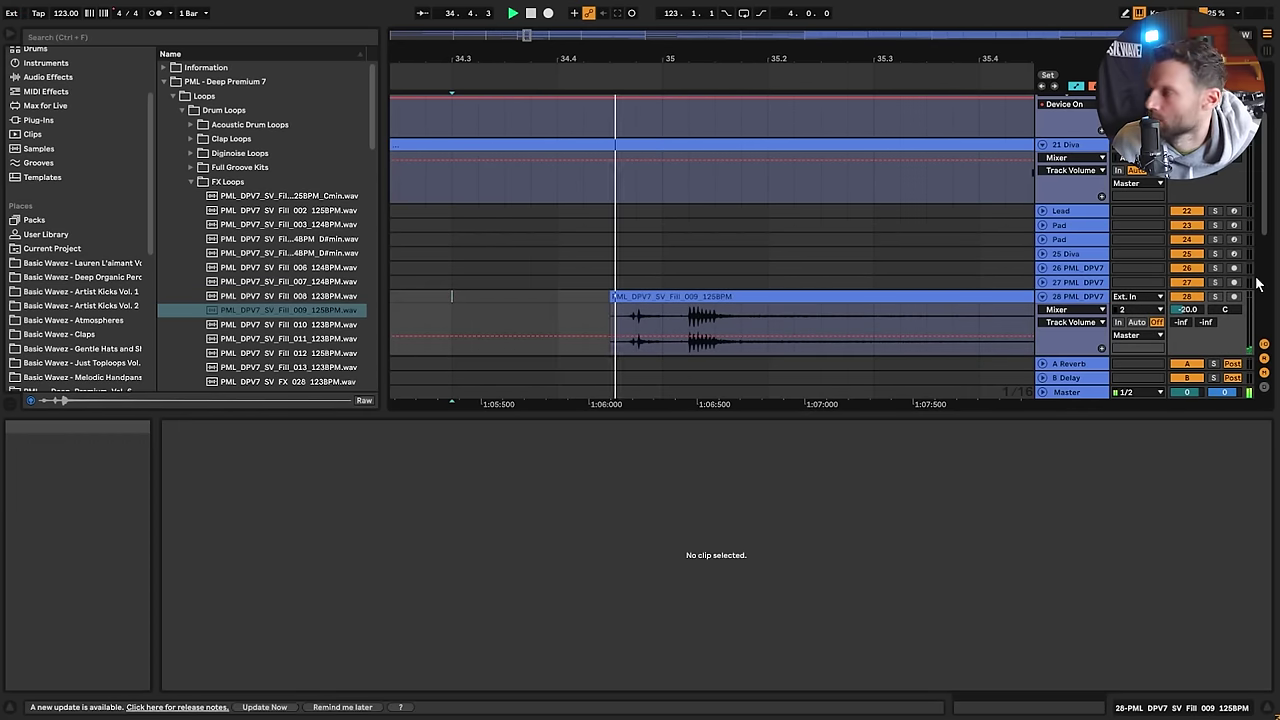
{"action": "left_click_drag", "start_coordinate": [1187, 309], "coordinate": [1187, 326]}
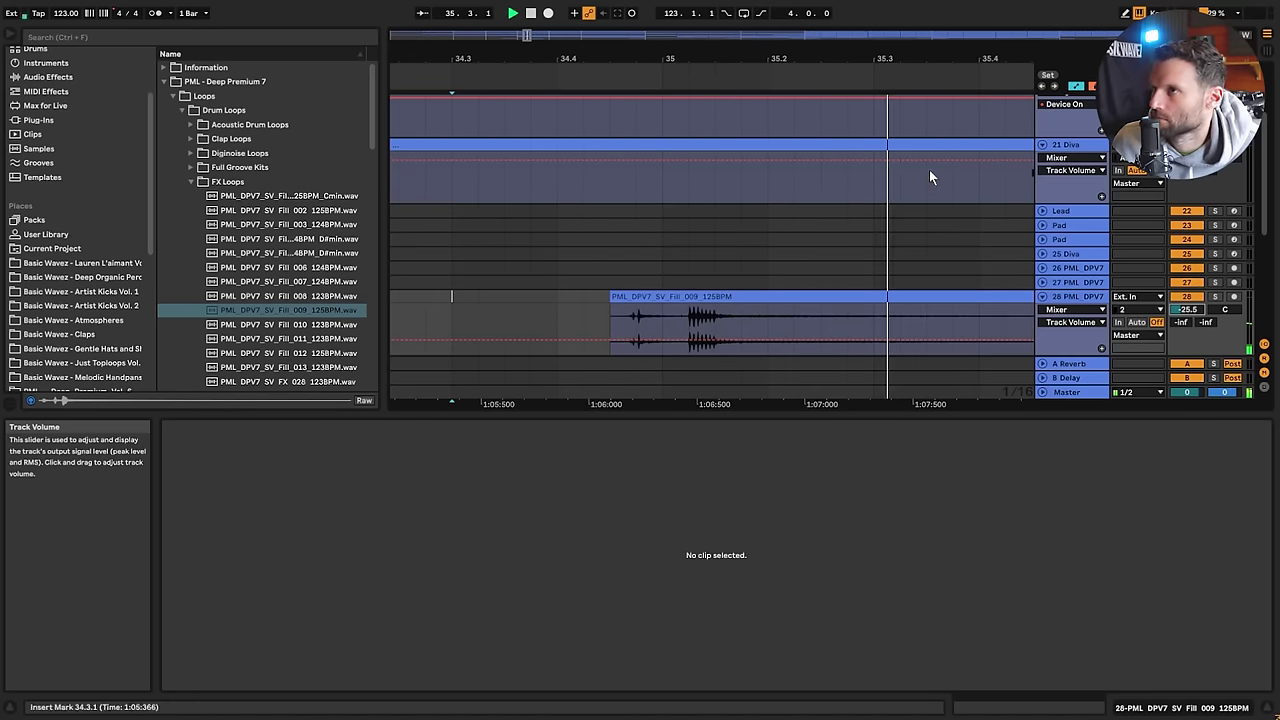
Switch the arrangement grid to adaptive Narrow and stop playback
{"action": "left_click_drag", "start_coordinate": [527, 35], "coordinate": [525, 4]}
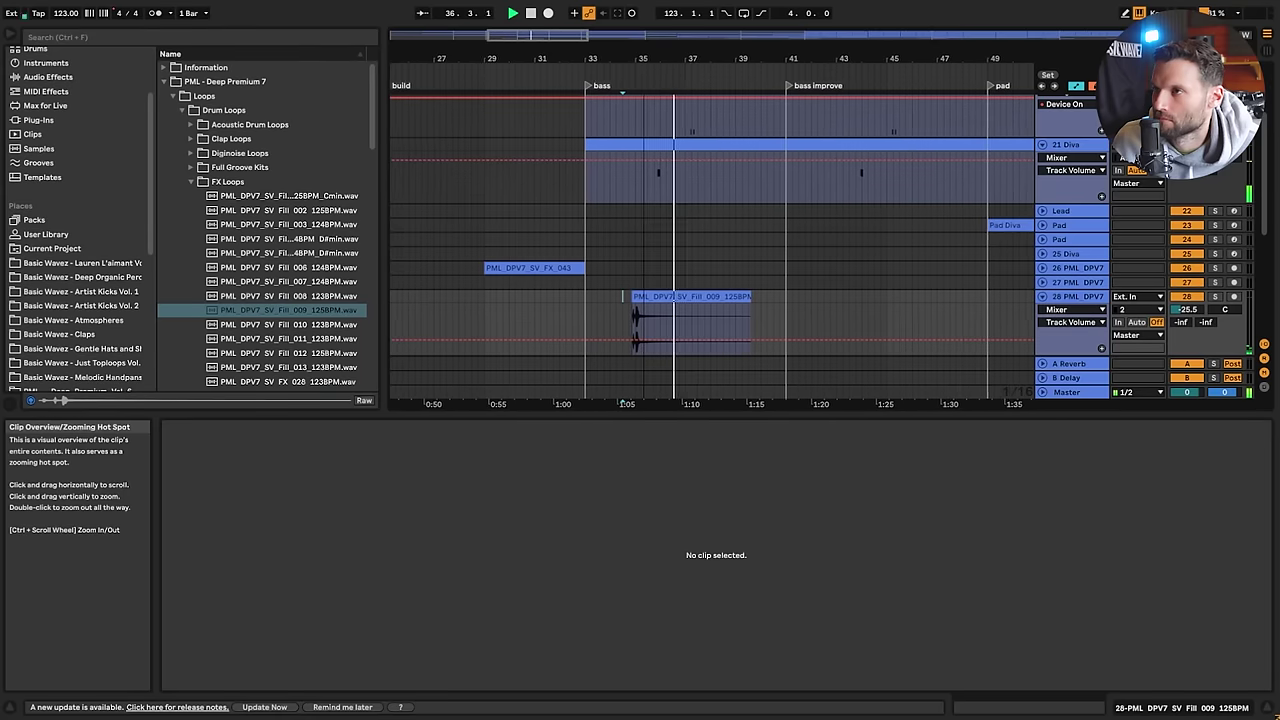
{"action": "right_click", "coordinate": [806, 313]}
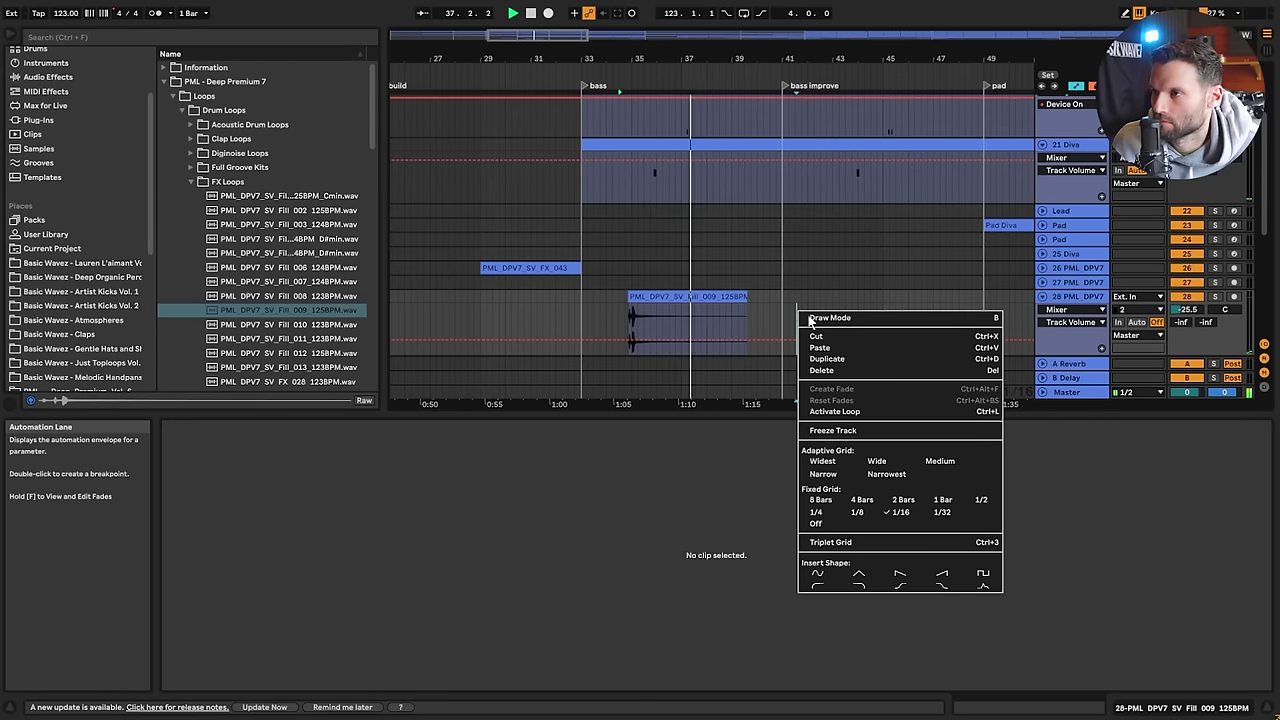
{"action": "left_click", "coordinate": [824, 475]}
{"action": "key", "text": "space"}
Audition Fill 010 and Fill 011 and place Fill 011 on track 29 starting at 35.3.1
{"action": "left_click", "coordinate": [286, 326]}
{"action": "scroll", "coordinate": [291, 338], "scroll_direction": "down", "scroll_amount": 1}
{"action": "scroll", "coordinate": [286, 333], "scroll_direction": "down", "scroll_amount": 2}
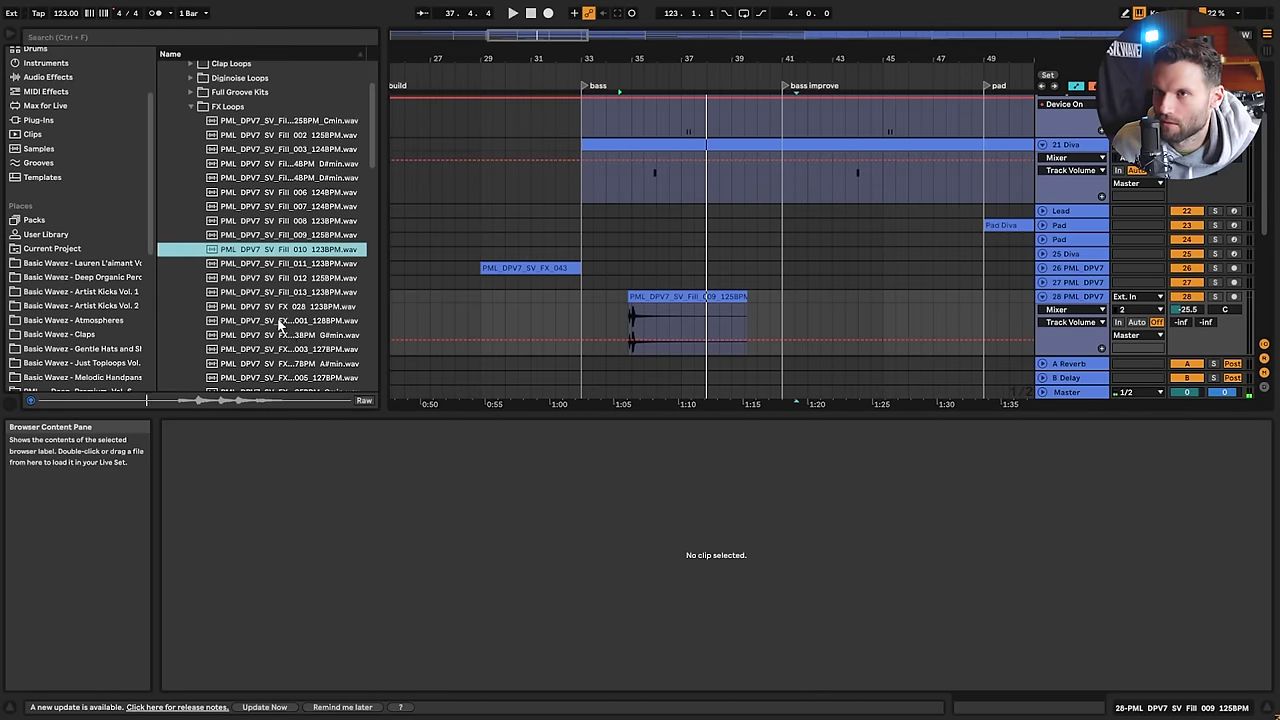
{"action": "key", "text": "Down"}
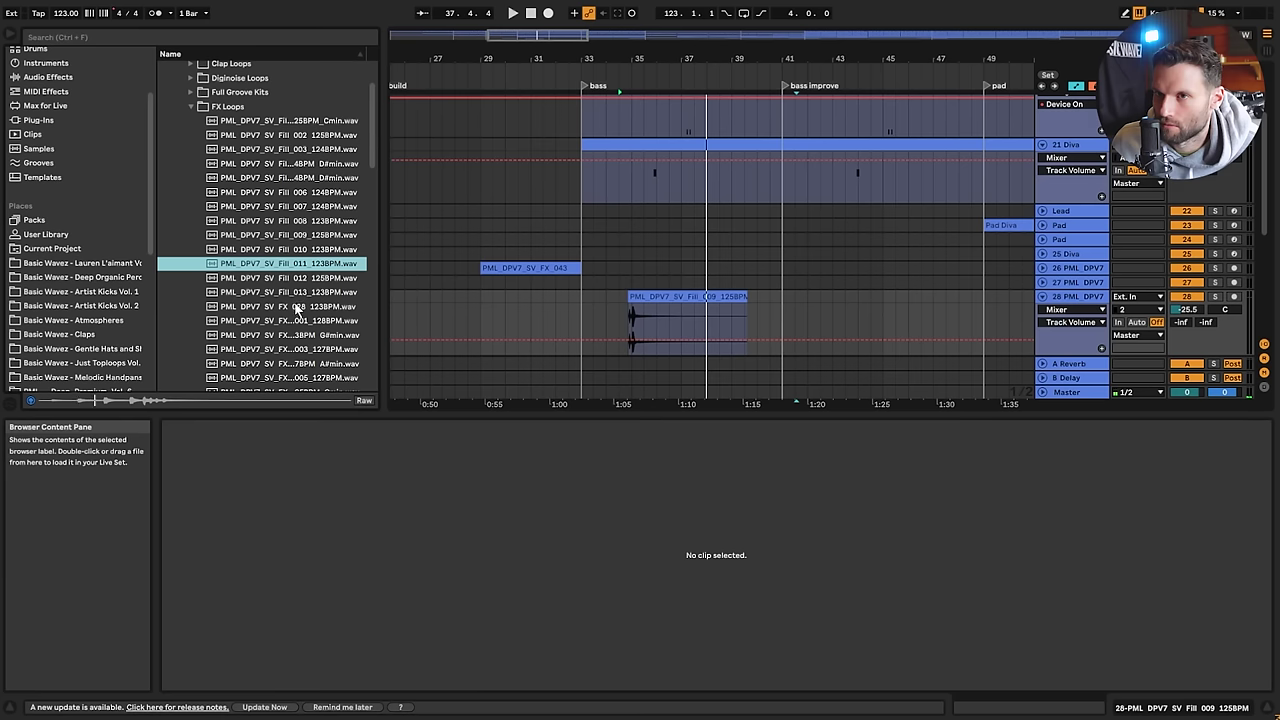
{"action": "scroll", "coordinate": [1023, 289], "scroll_direction": "down", "scroll_amount": 1}
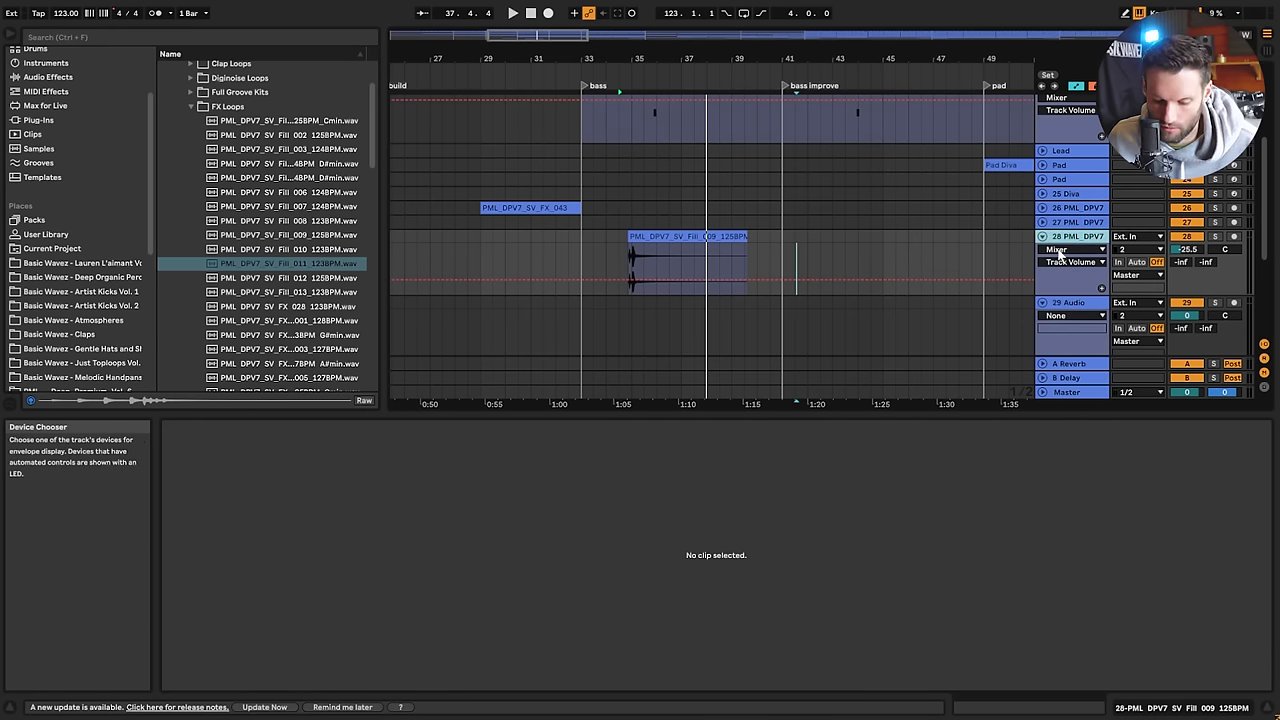
{"action": "left_click_drag", "start_coordinate": [288, 263], "coordinate": [666, 302]}
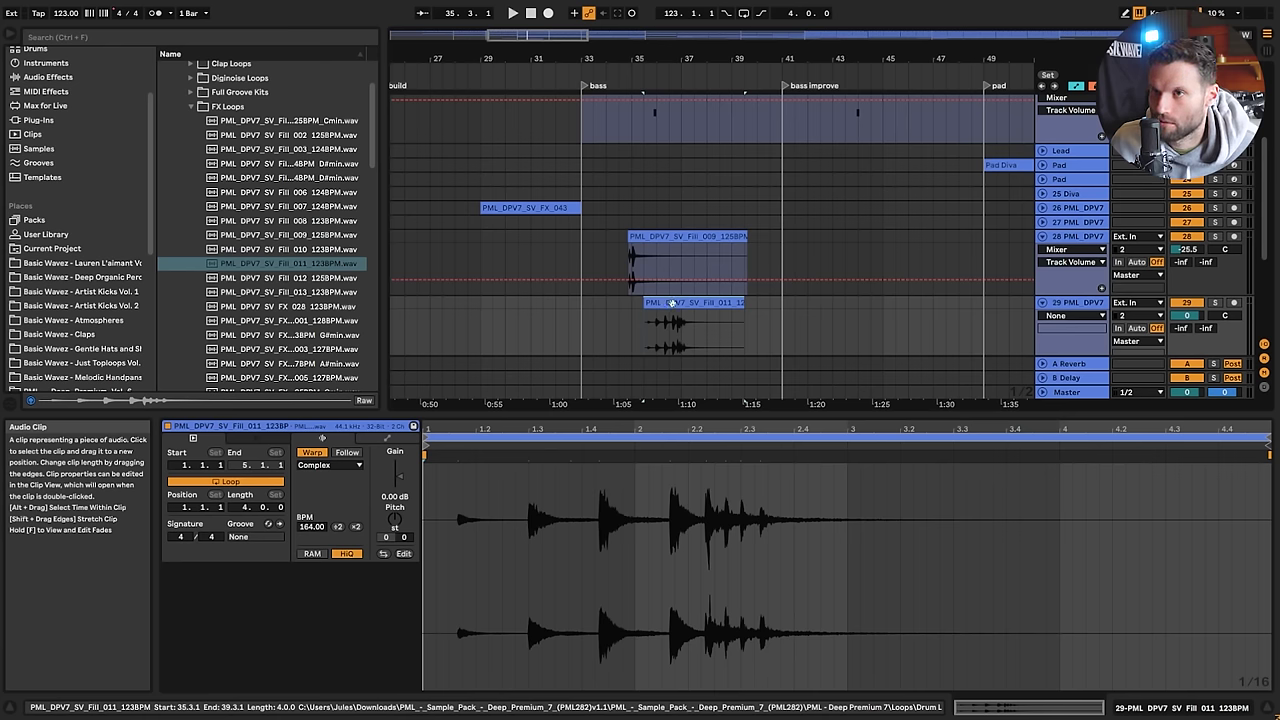
{"action": "scroll", "coordinate": [673, 308], "scroll_direction": "down", "scroll_amount": 1}
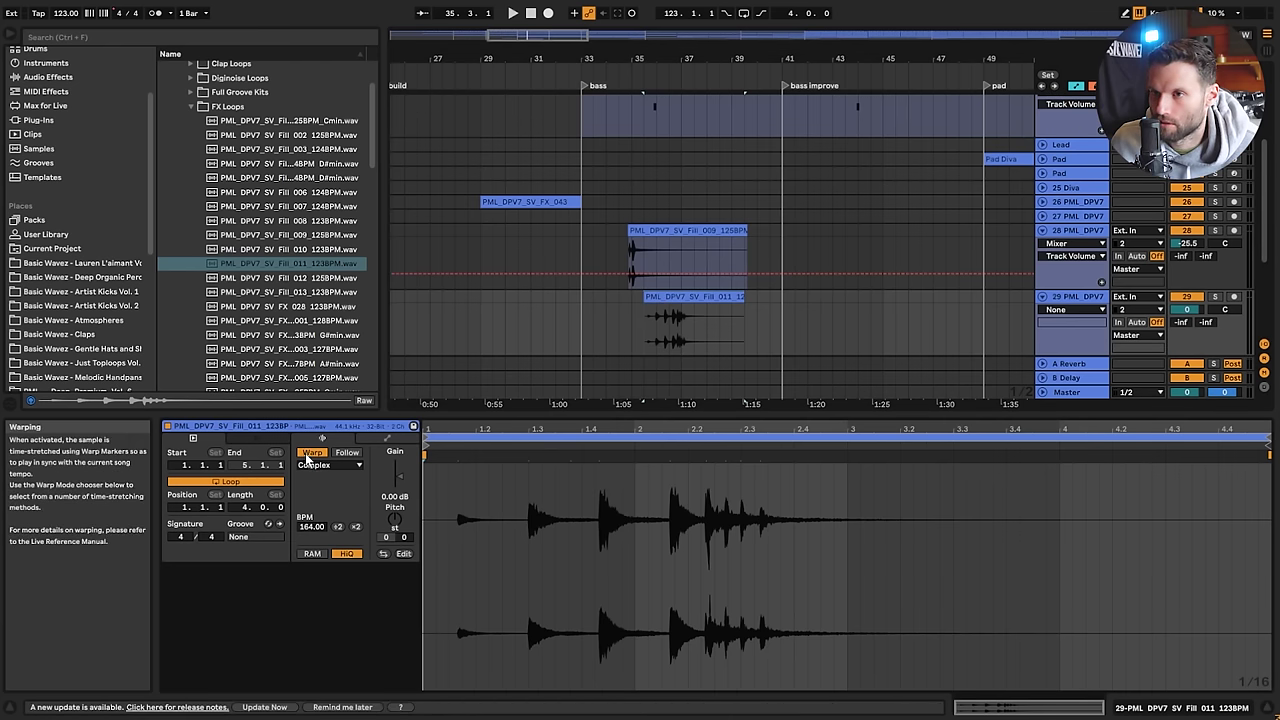
Switch Warp off and on again for the Fill 011 clip, move it to start at 36.1.1, and play from the bass marker
{"action": "double_click", "coordinate": [310, 454]}
{"action": "left_click_drag", "start_coordinate": [642, 321], "coordinate": [655, 320]}
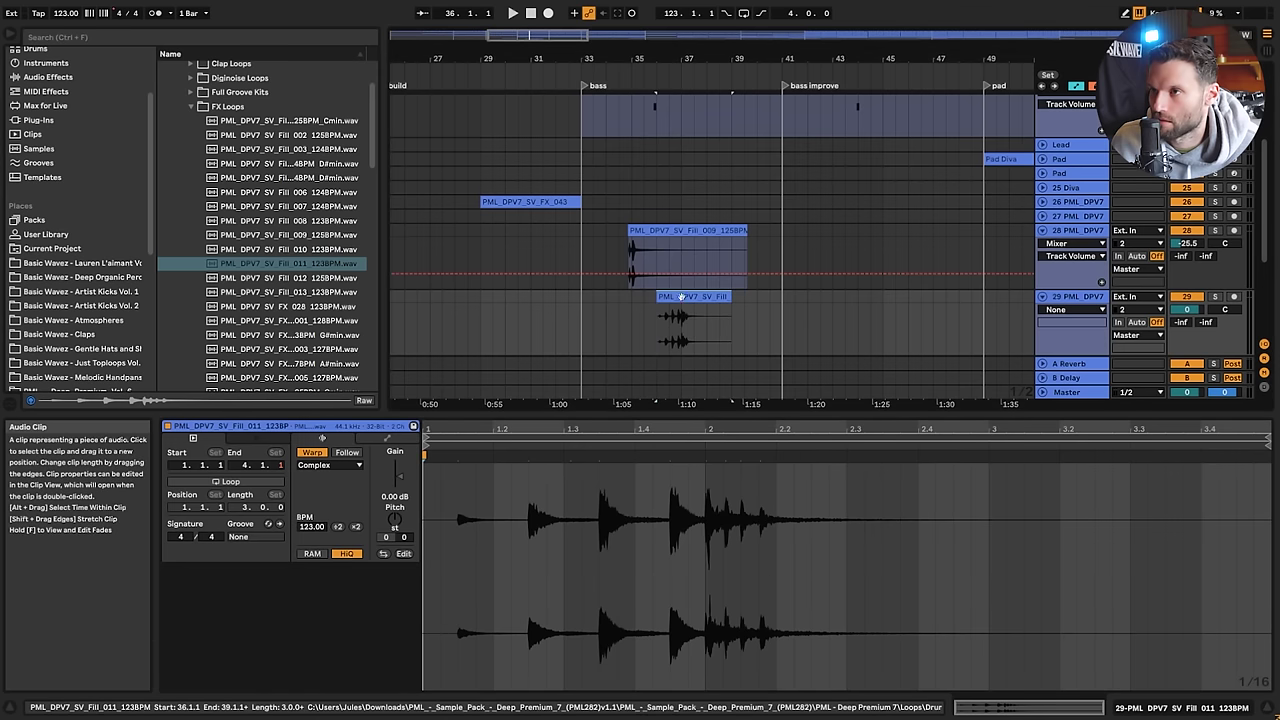
{"action": "left_click_drag", "start_coordinate": [652, 59], "coordinate": [652, 100]}
{"action": "key", "text": "space"}
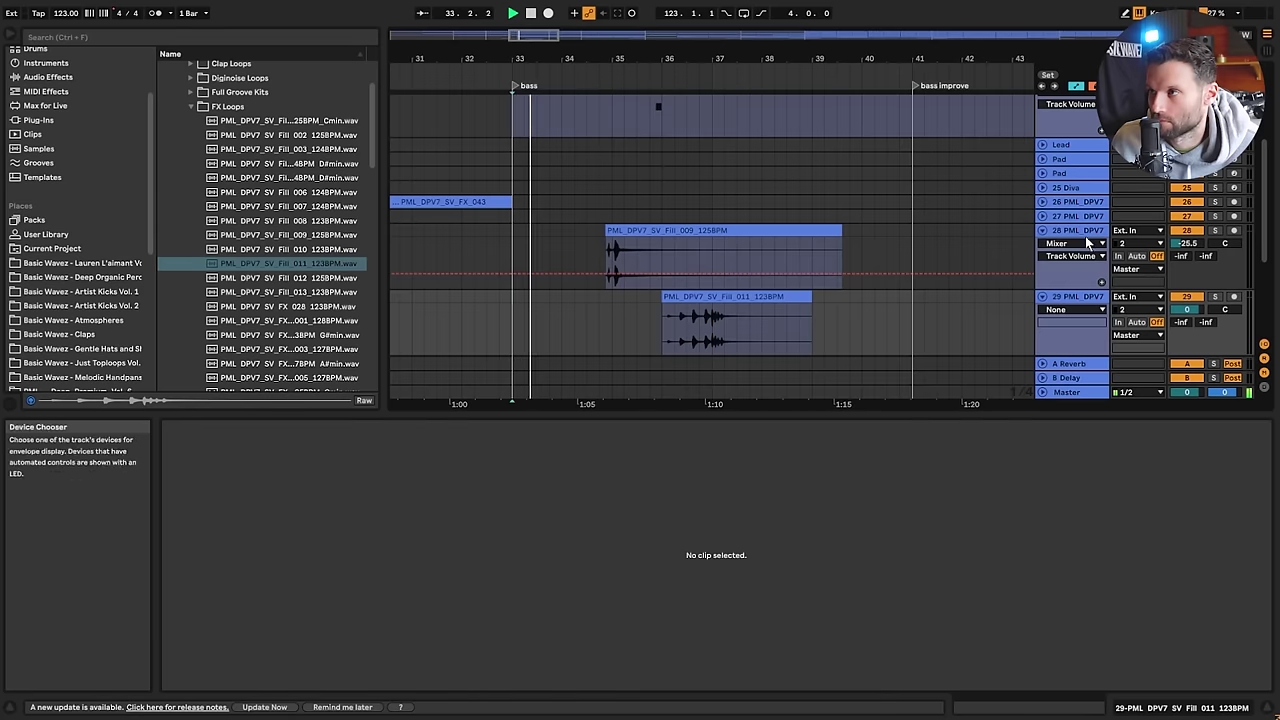
Trim the start of the Fill 011 clip to 37.1.1 and lower track 29's volume to -10.1 dB during playback
{"action": "left_click", "coordinate": [1078, 233]}
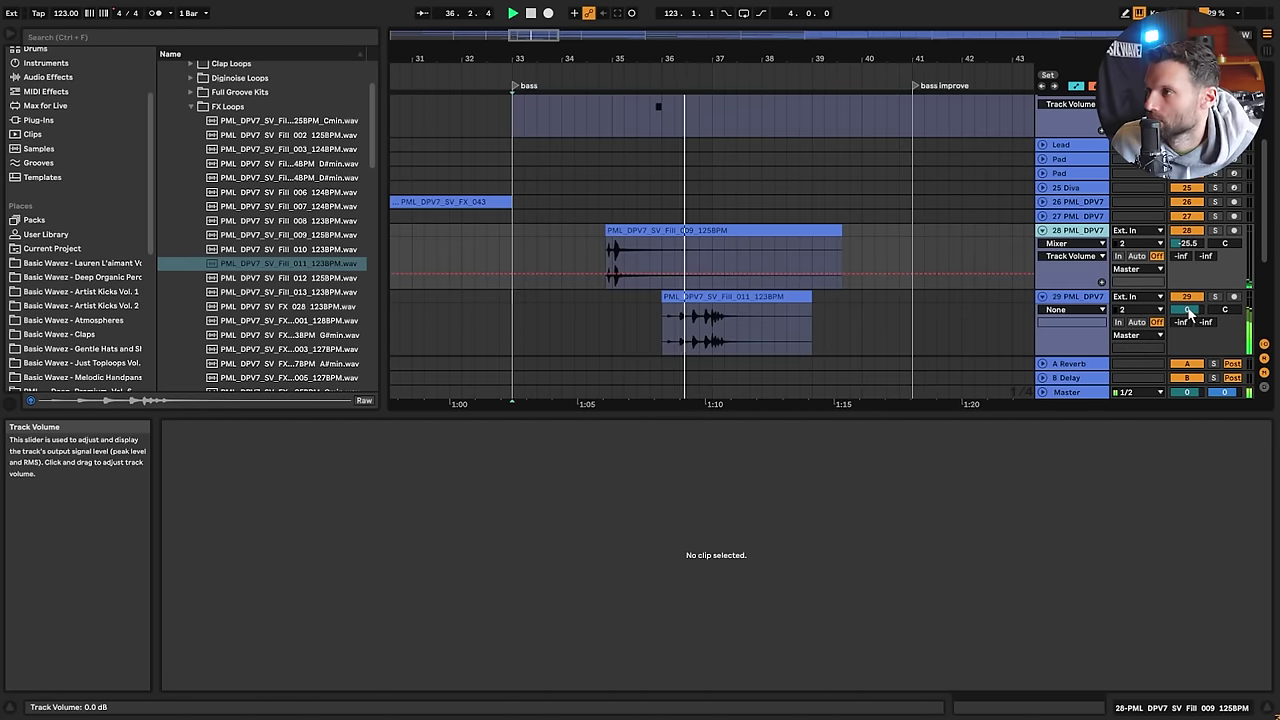
{"action": "left_click_drag", "start_coordinate": [1190, 313], "coordinate": [1190, 343]}
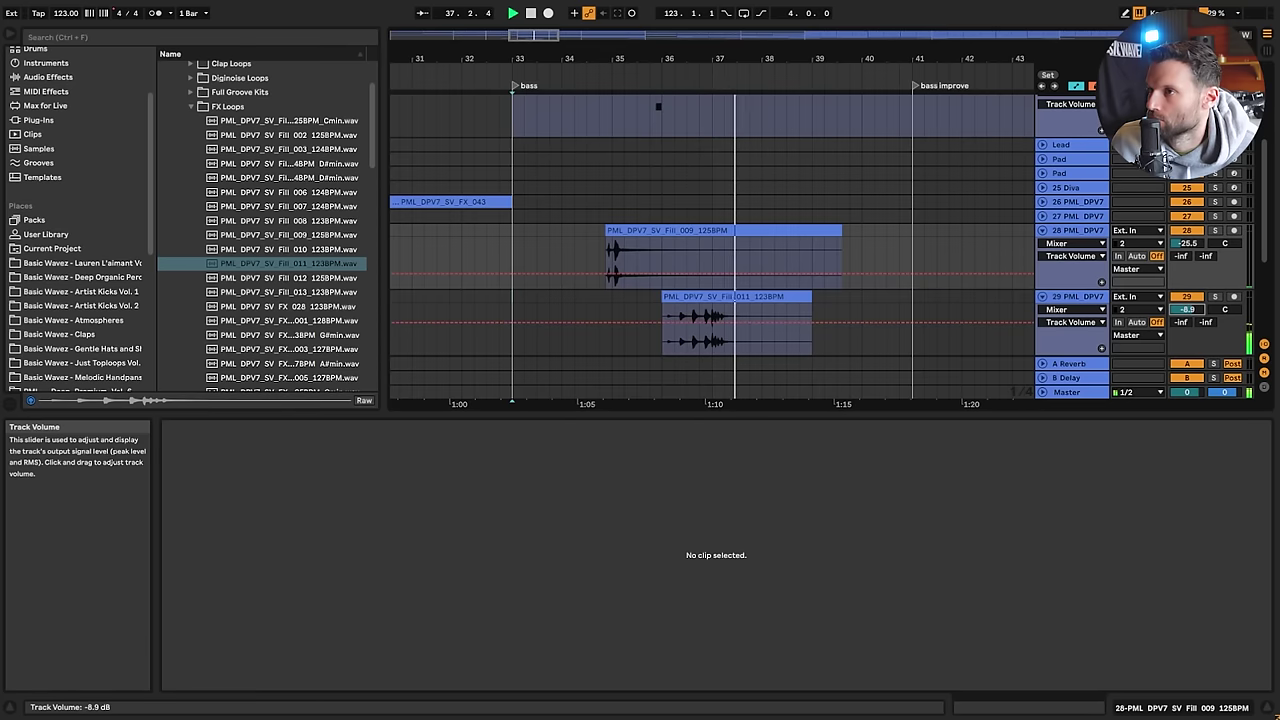
{"action": "left_click_drag", "start_coordinate": [663, 300], "coordinate": [714, 307]}
{"action": "left_click", "coordinate": [505, 296]}
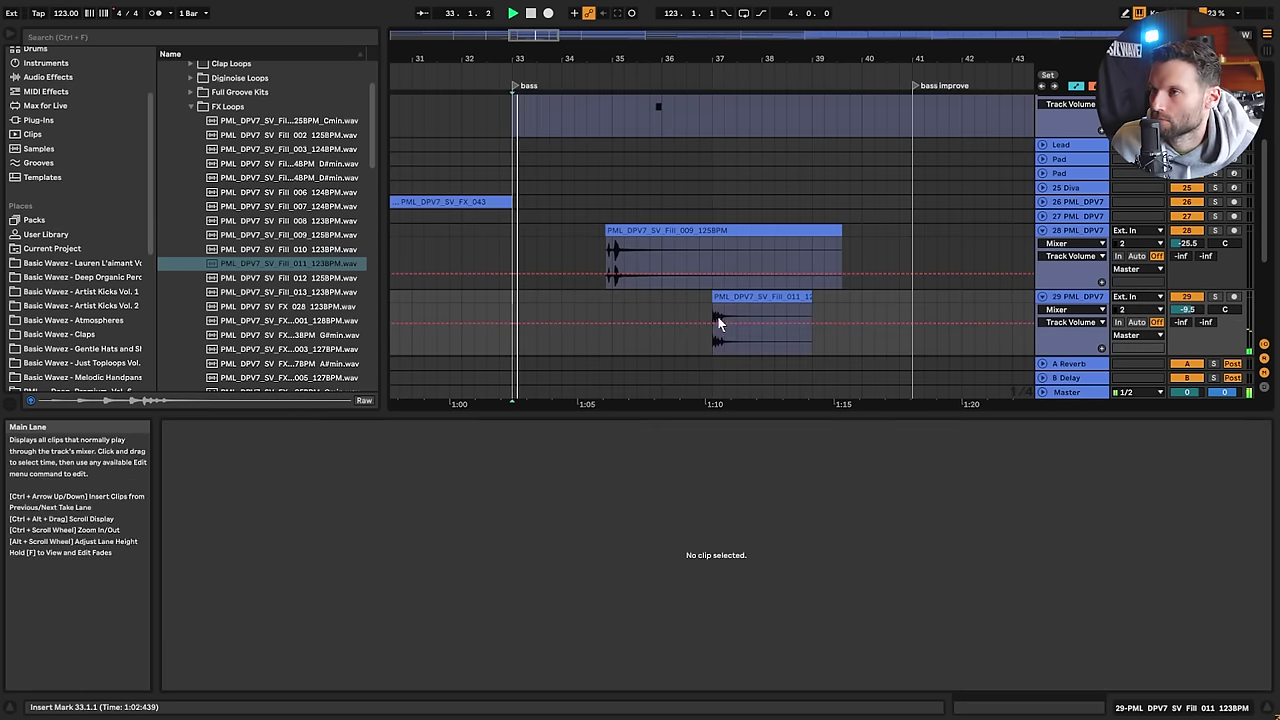
{"action": "left_click_drag", "start_coordinate": [1175, 305], "coordinate": [1175, 310]}
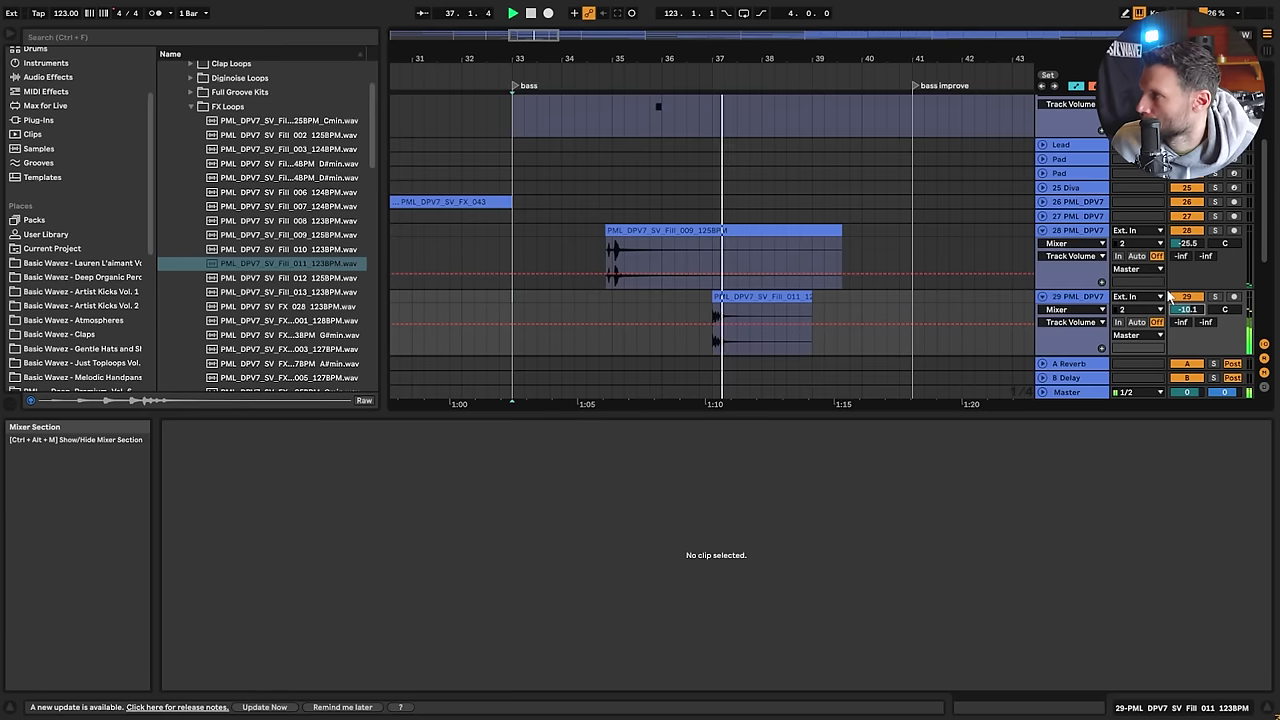
{"action": "scroll", "coordinate": [985, 224], "scroll_direction": "down", "scroll_amount": 2}
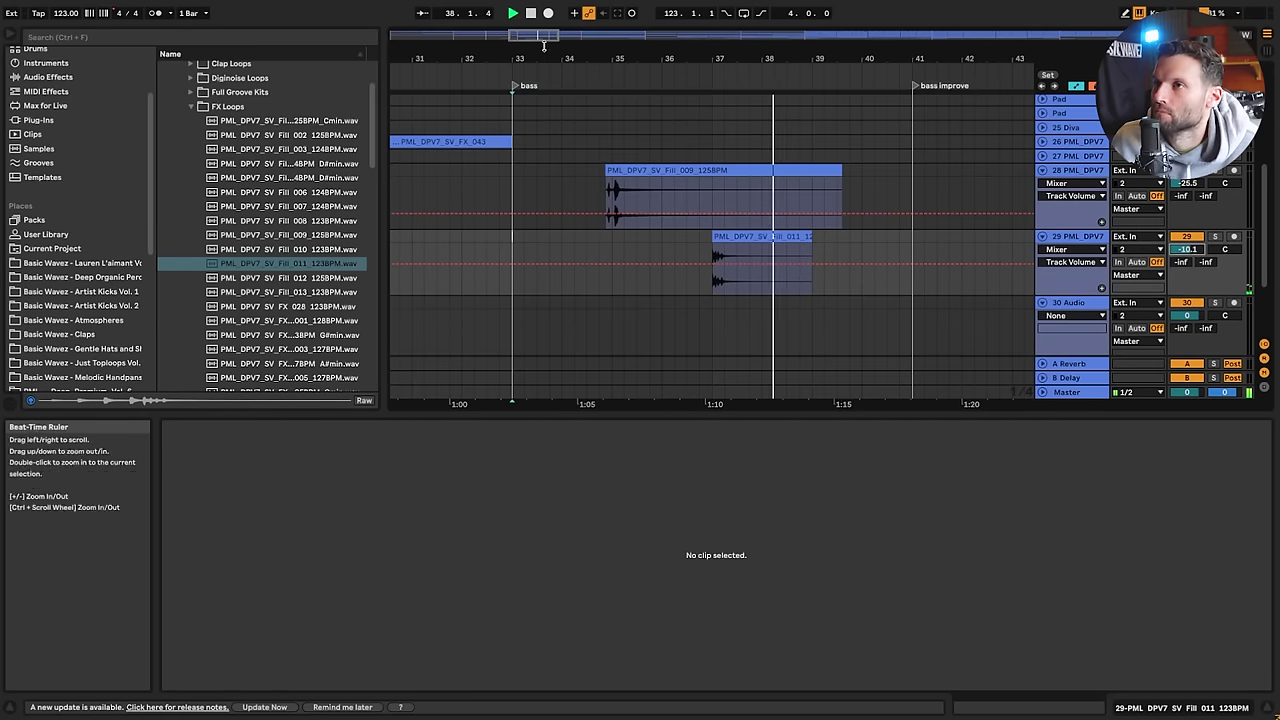
{"action": "left_click_drag", "start_coordinate": [541, 36], "coordinate": [538, 33]}
{"action": "key", "text": "space"}
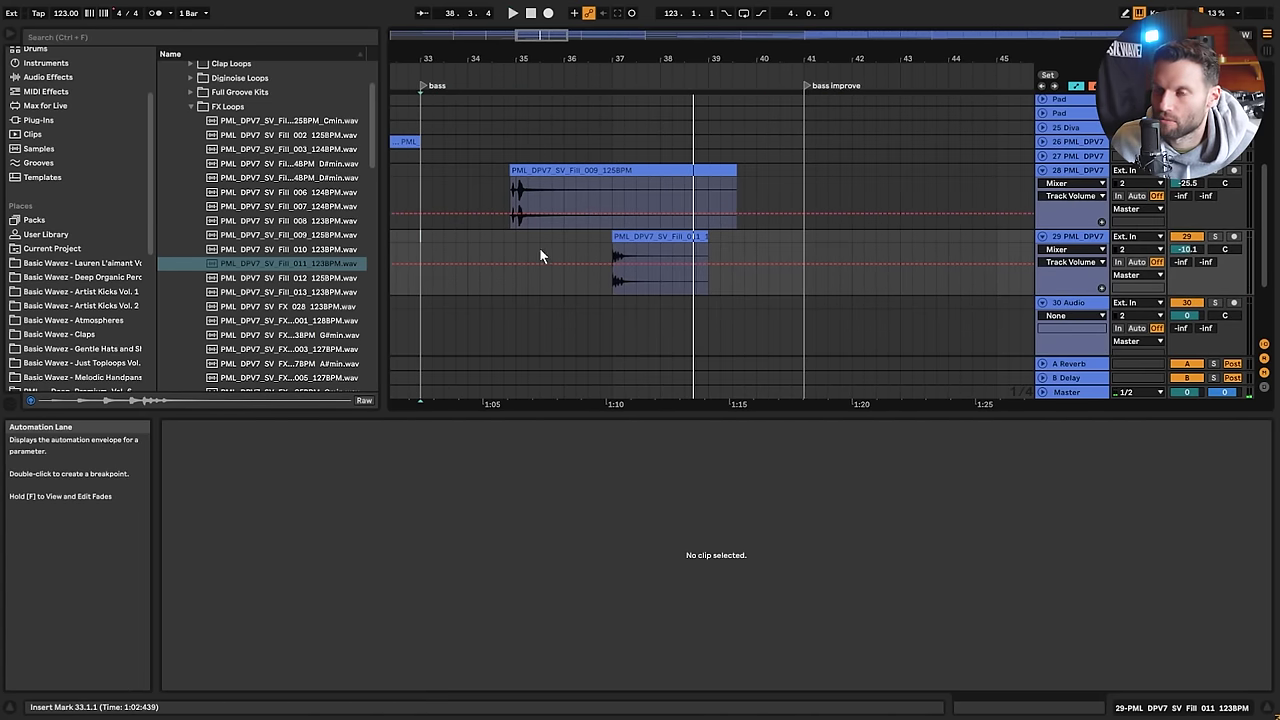
Audition the FX Loops samples from Fill 012 and Fill 013 through FX 028 down to the A#min FX loop
{"action": "left_click", "coordinate": [285, 278]}
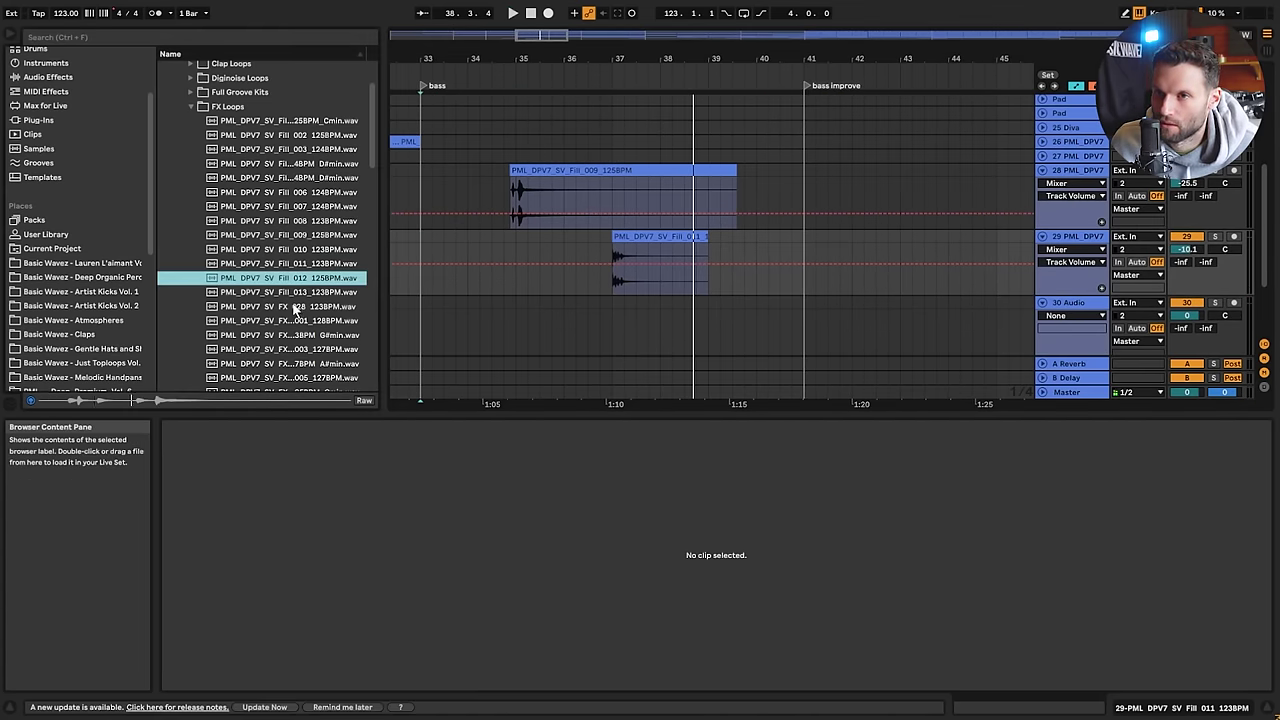
{"action": "left_click", "coordinate": [294, 296]}
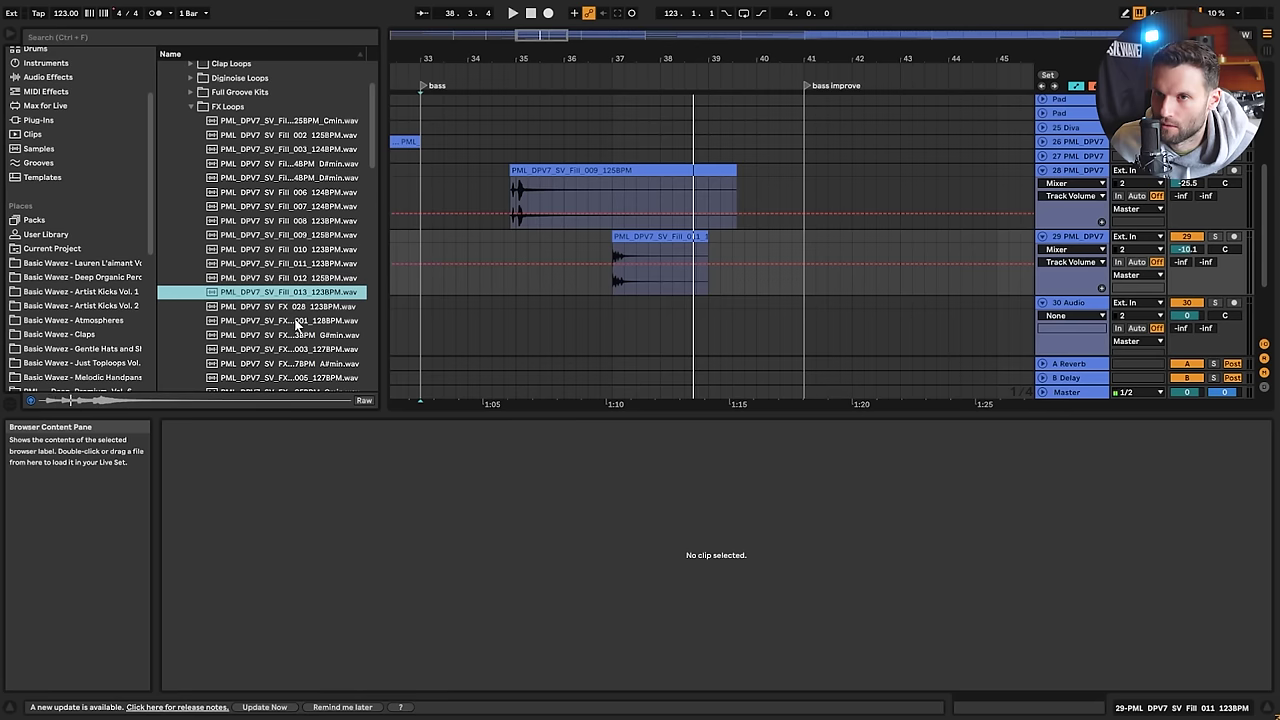
{"action": "left_click", "coordinate": [296, 310]}
{"action": "left_click", "coordinate": [294, 322]}
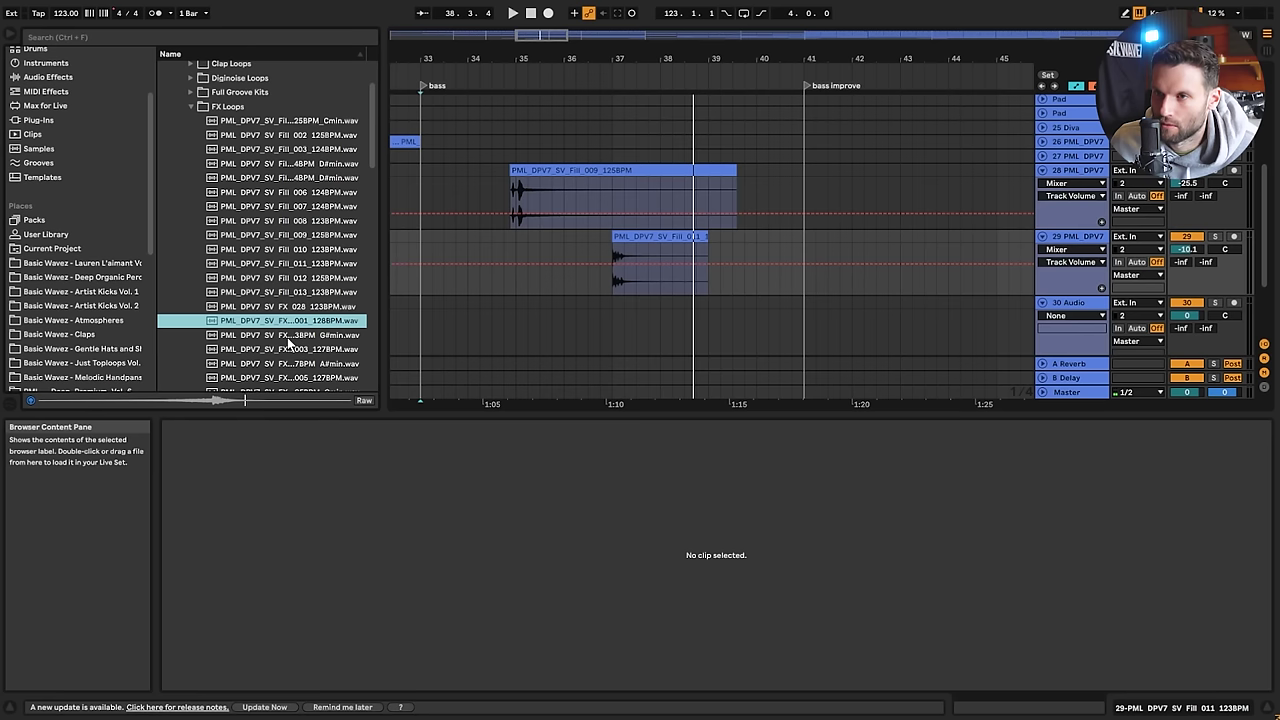
{"action": "left_click", "coordinate": [289, 336]}
{"action": "left_click", "coordinate": [292, 348]}
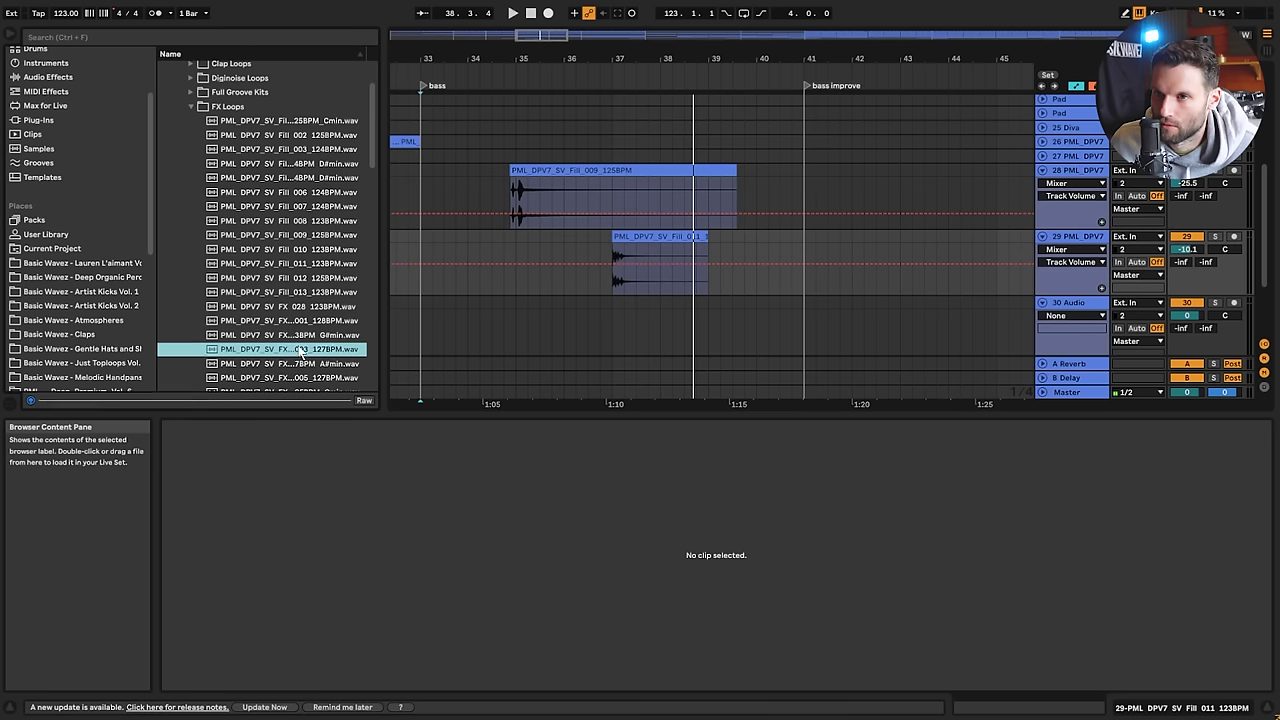
{"action": "scroll", "coordinate": [296, 356], "scroll_direction": "down", "scroll_amount": 2}
{"action": "left_click", "coordinate": [296, 338]}
{"action": "scroll", "coordinate": [295, 336], "scroll_direction": "down", "scroll_amount": 2}
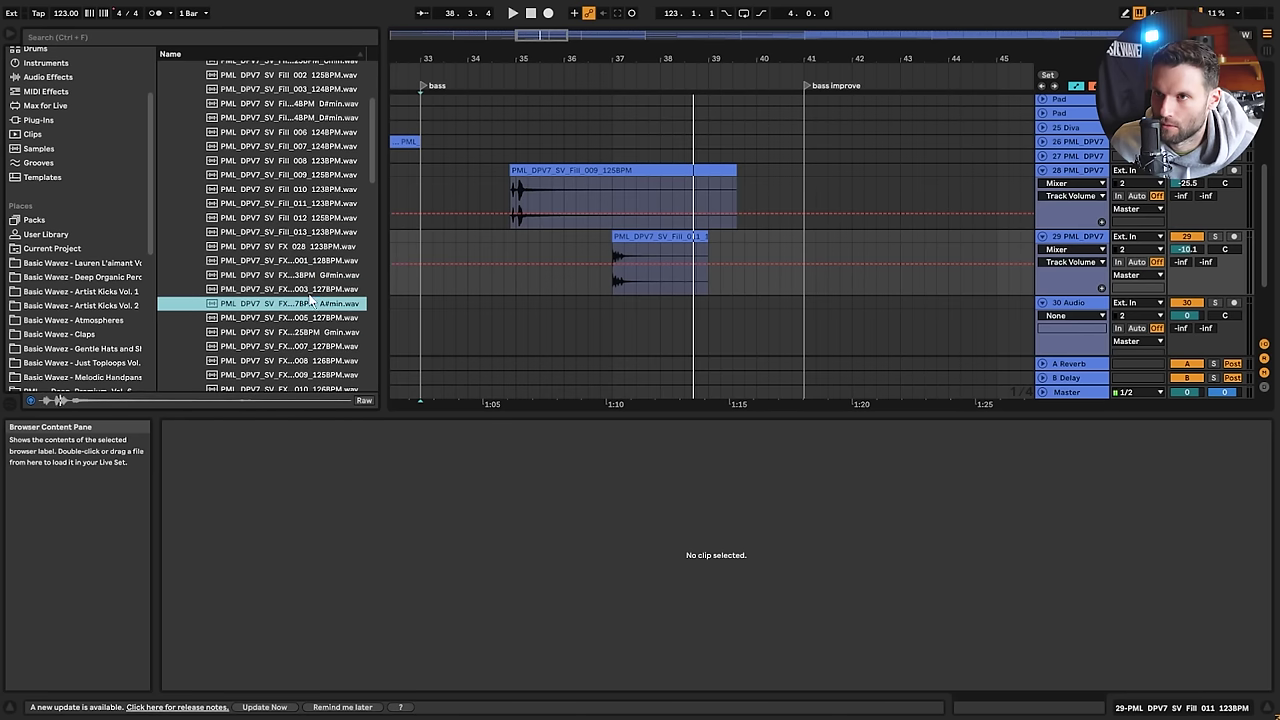
Audition FX 028 and the FX loops from 001 through the Gmin loop once more
{"action": "left_click", "coordinate": [312, 262]}
{"action": "left_click", "coordinate": [313, 247]}
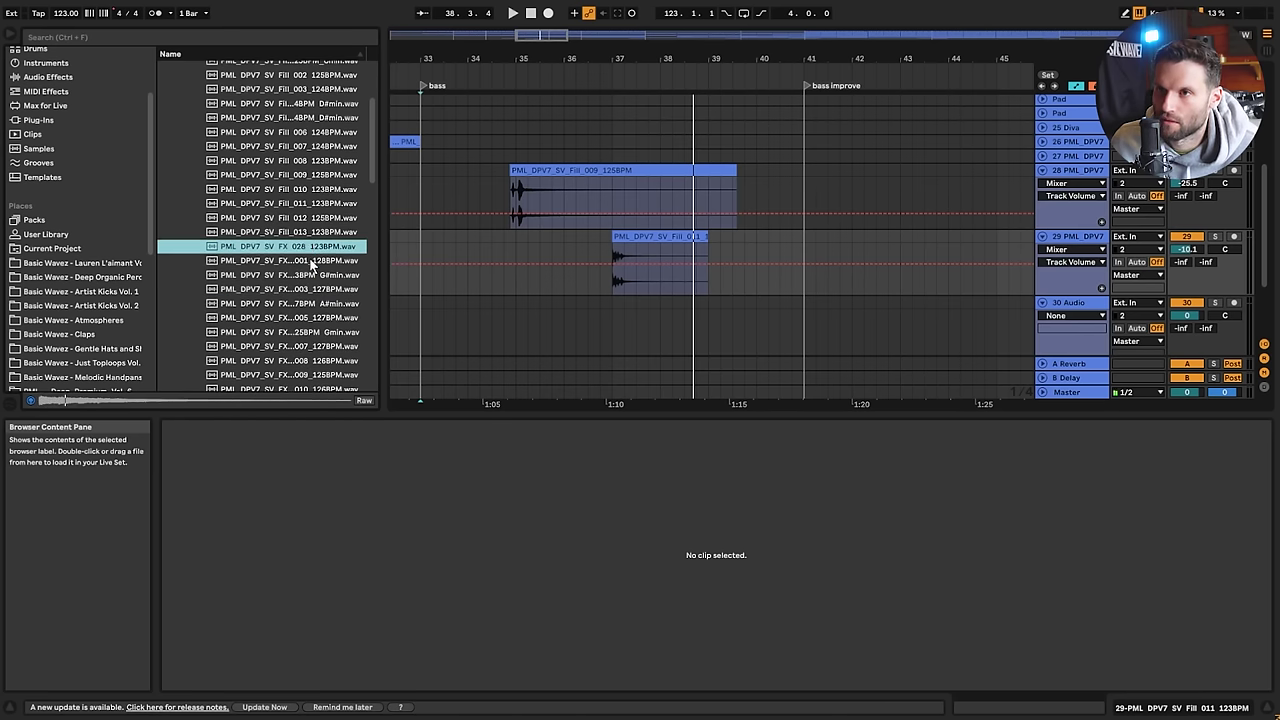
{"action": "left_click", "coordinate": [312, 275]}
{"action": "left_click", "coordinate": [314, 289]}
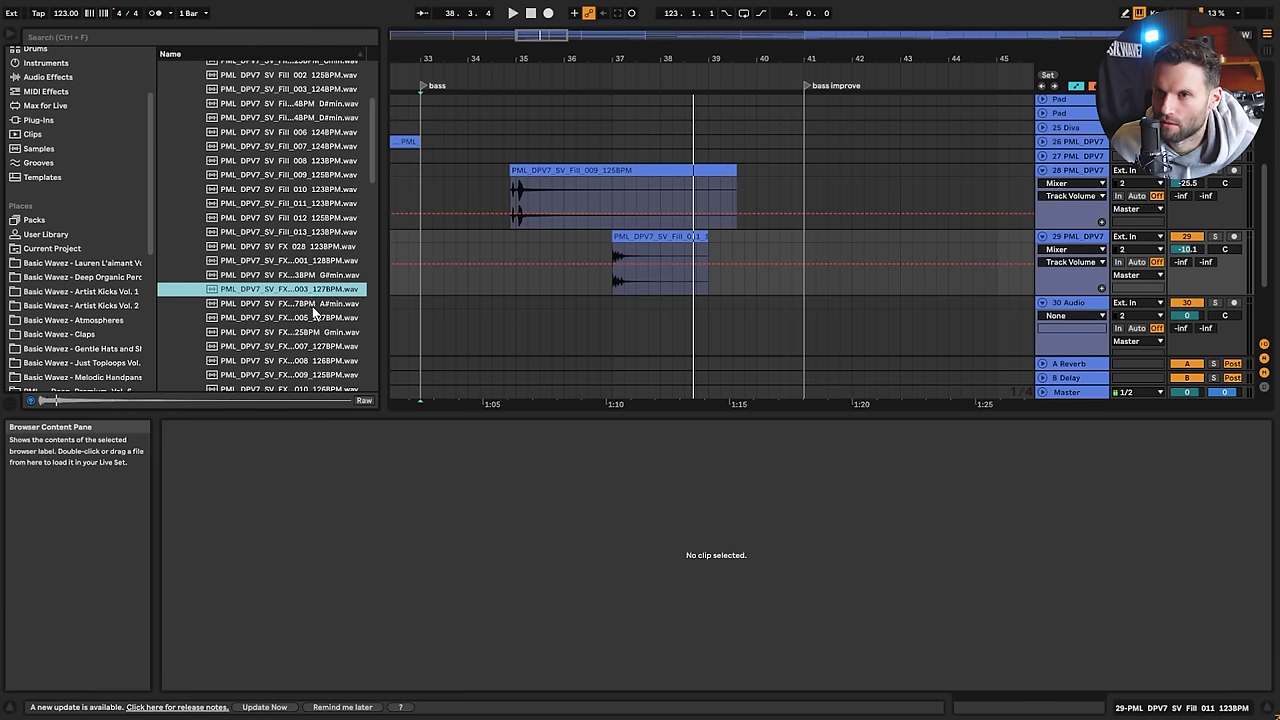
{"action": "left_click", "coordinate": [314, 303]}
{"action": "left_click", "coordinate": [310, 318]}
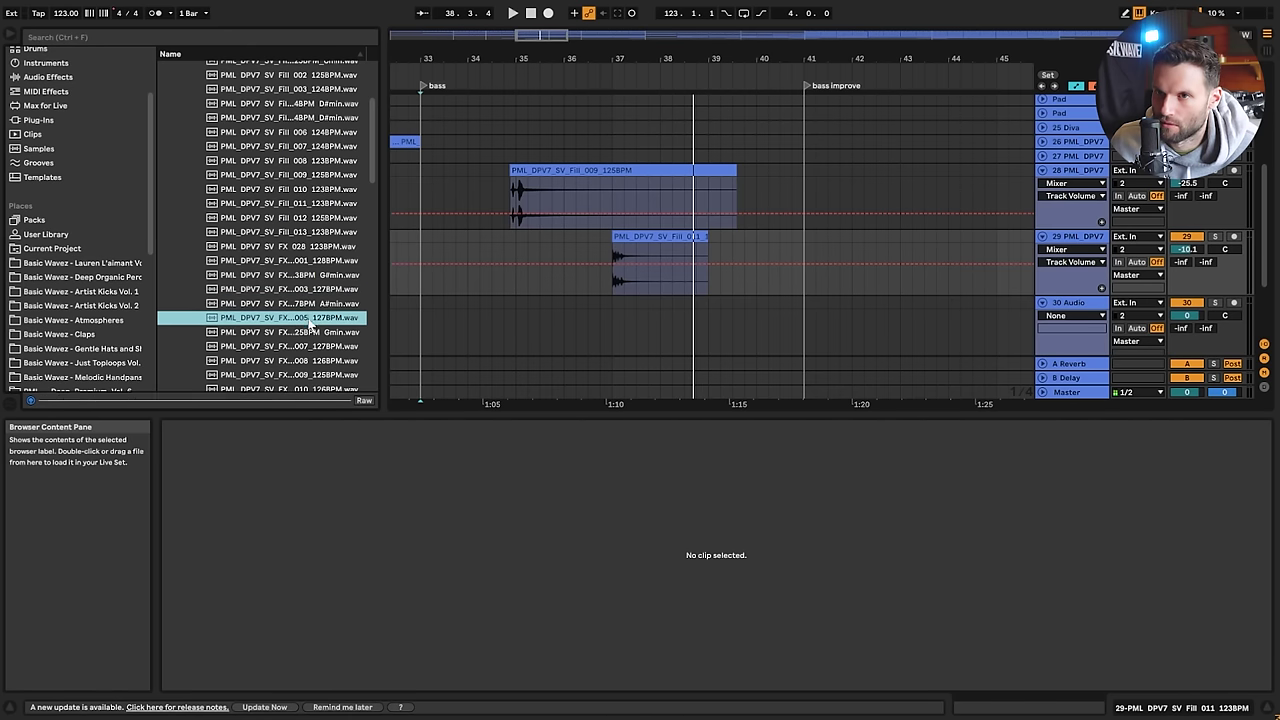
{"action": "left_click", "coordinate": [310, 332]}
Compare Fill 010 through Fill 013 with FX 028 and FXLoop 001 by auditioning them
{"action": "left_click", "coordinate": [338, 247]}
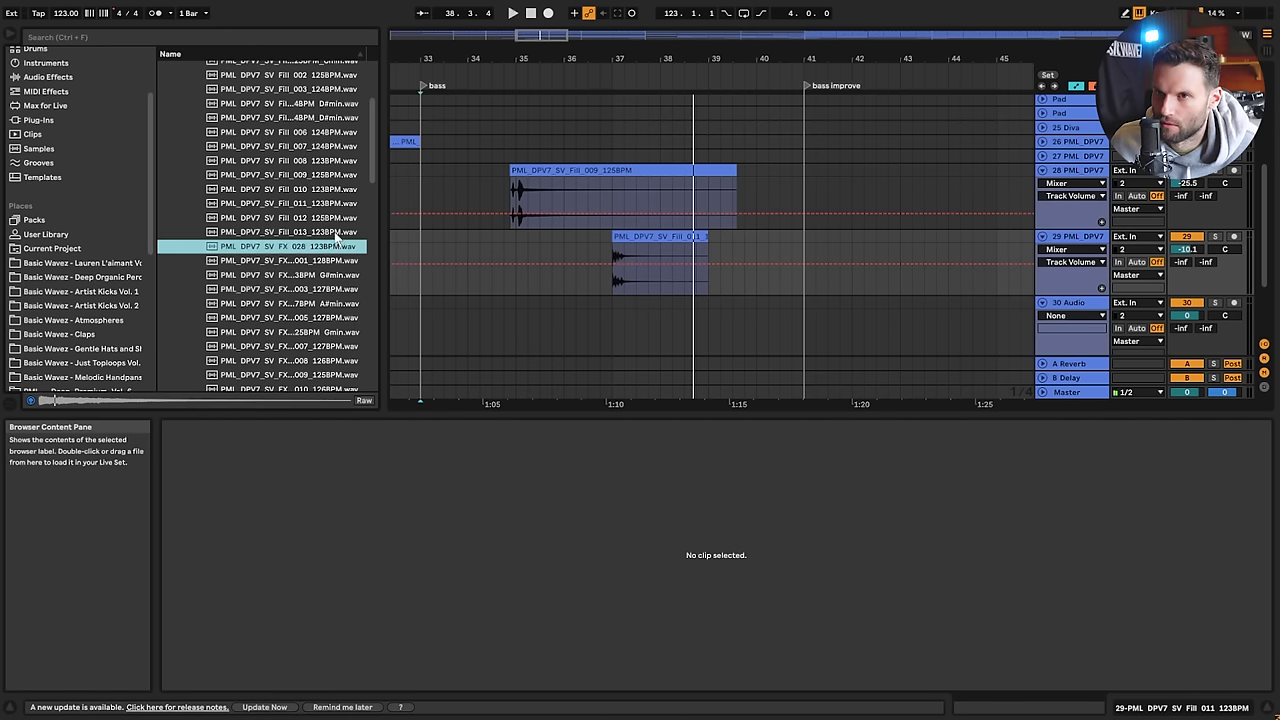
{"action": "left_click", "coordinate": [335, 232]}
{"action": "left_click", "coordinate": [333, 205]}
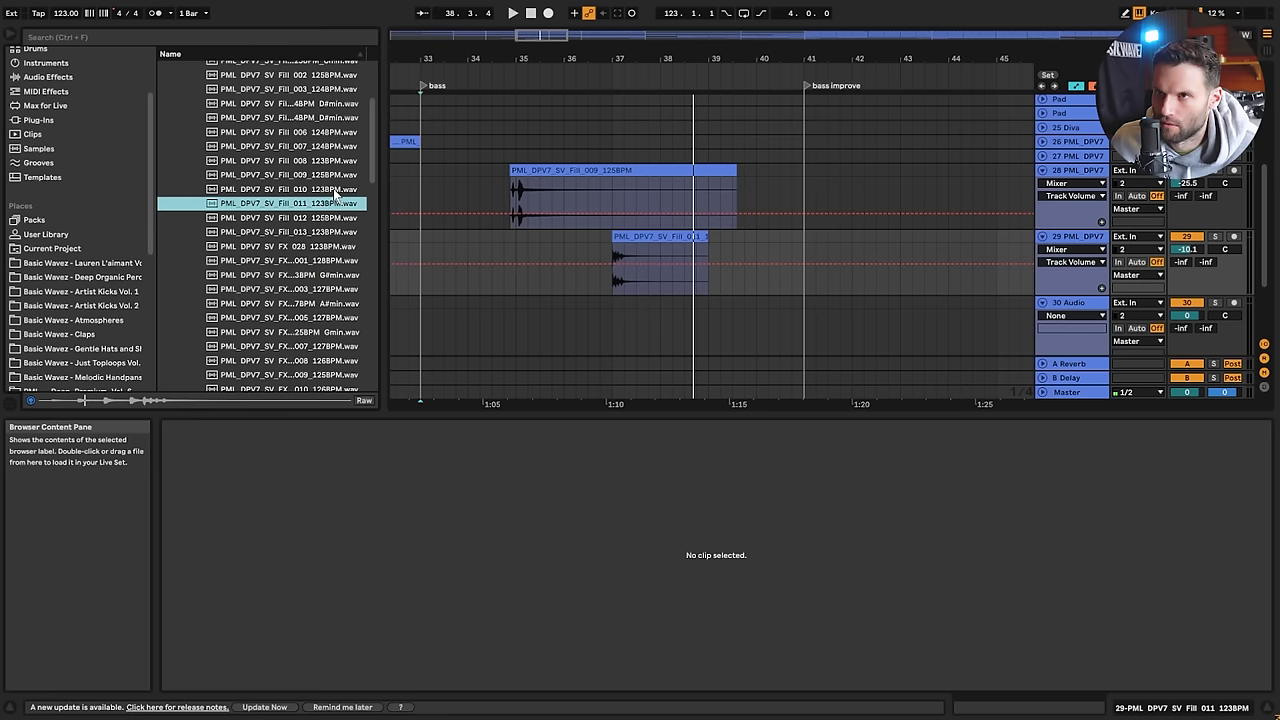
{"action": "left_click", "coordinate": [336, 190]}
{"action": "left_click", "coordinate": [325, 218]}
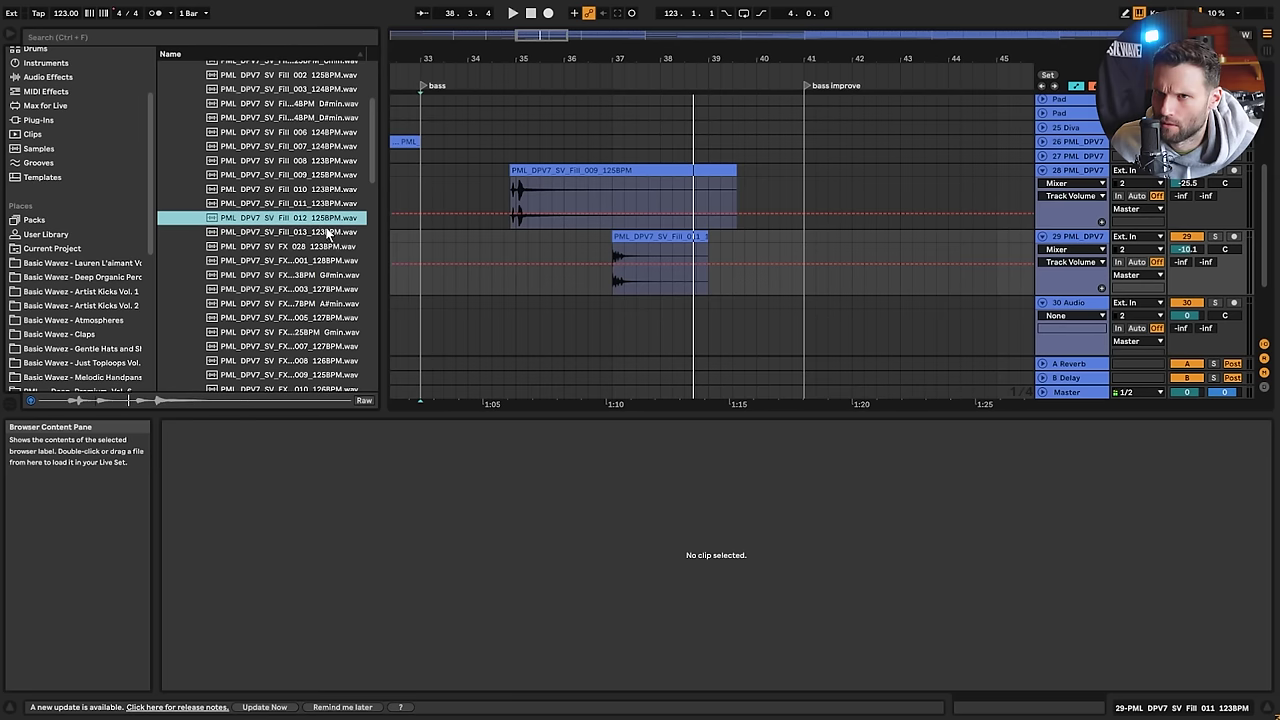
{"action": "left_click", "coordinate": [328, 234]}
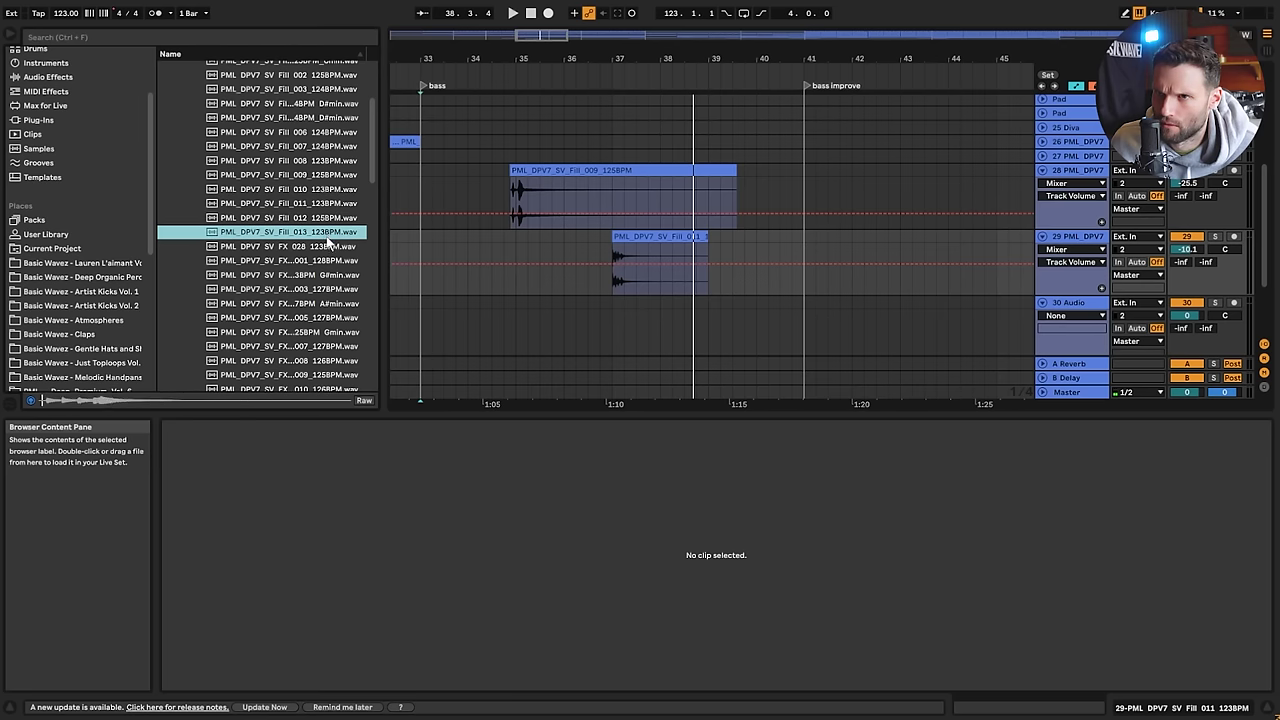
{"action": "left_click", "coordinate": [324, 247]}
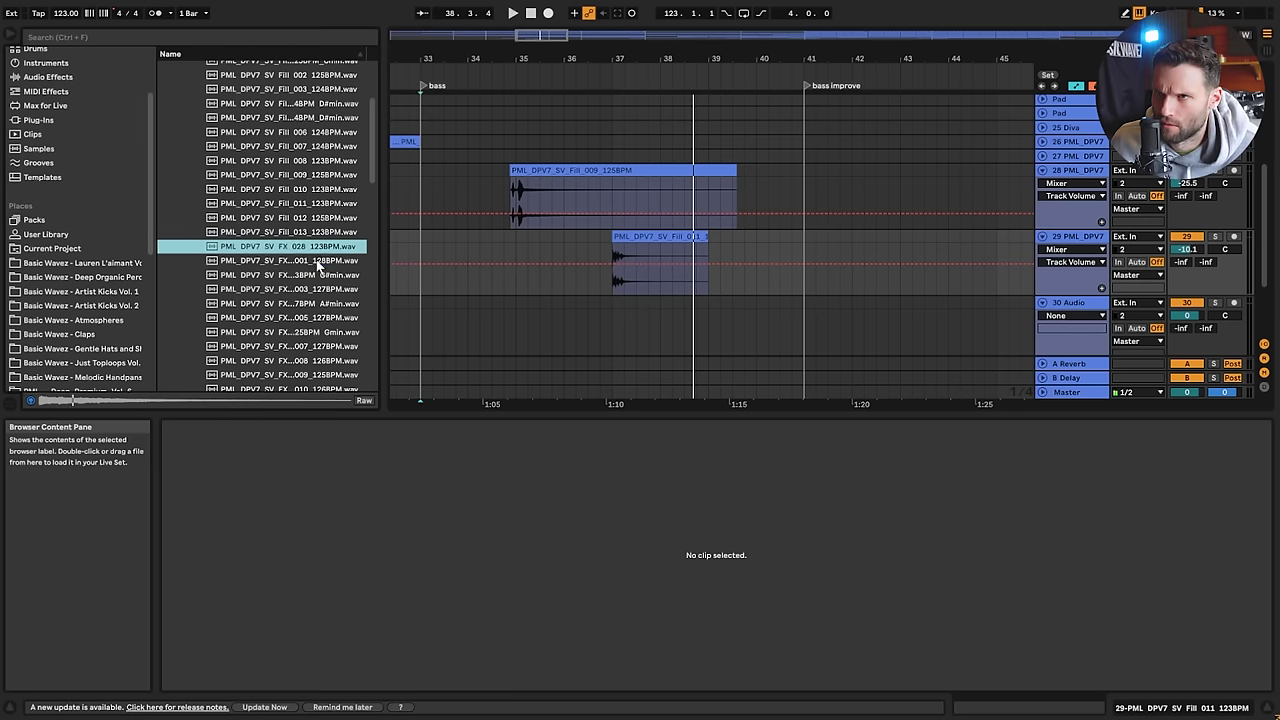
{"action": "left_click", "coordinate": [318, 261]}
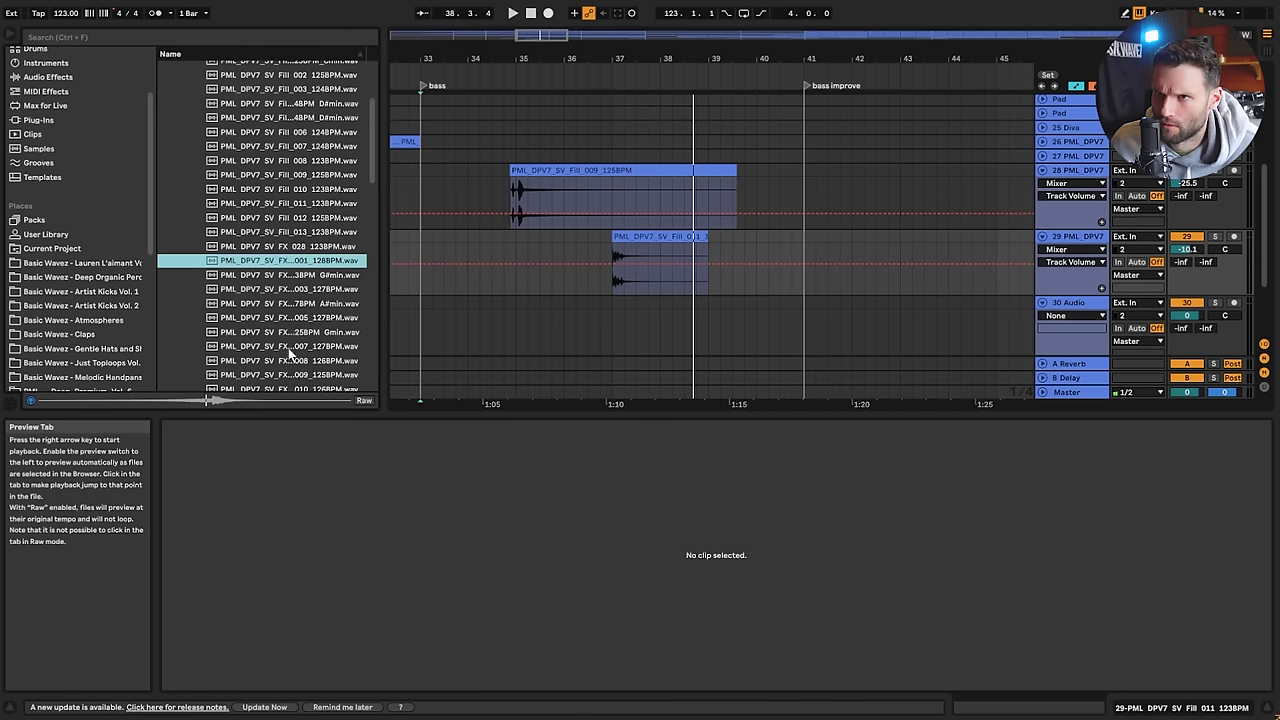
Audition the G#min loop and FXLoop 001, and place FXLoop 001 on track 30 starting at 36.1.1
{"action": "left_click", "coordinate": [334, 275]}
{"action": "left_click", "coordinate": [328, 261]}
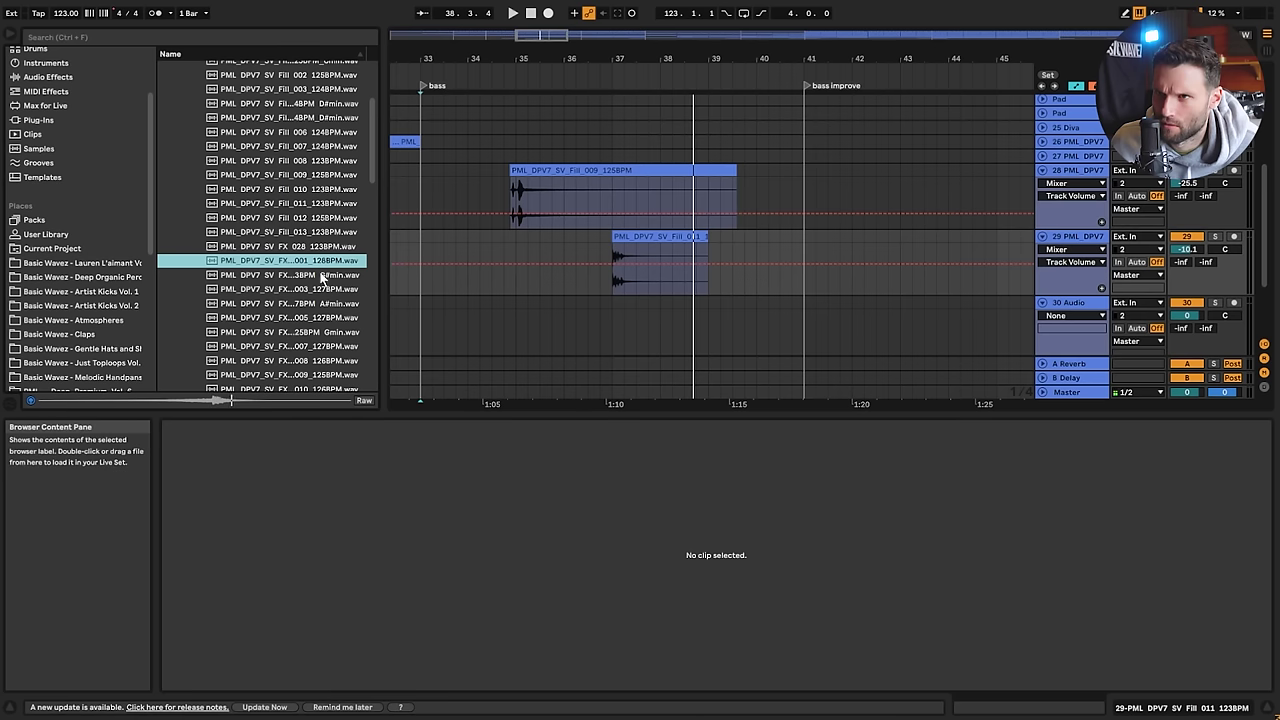
{"action": "left_click_drag", "start_coordinate": [322, 265], "coordinate": [600, 323]}
{"action": "scroll", "coordinate": [710, 336], "scroll_direction": "down", "scroll_amount": 2}
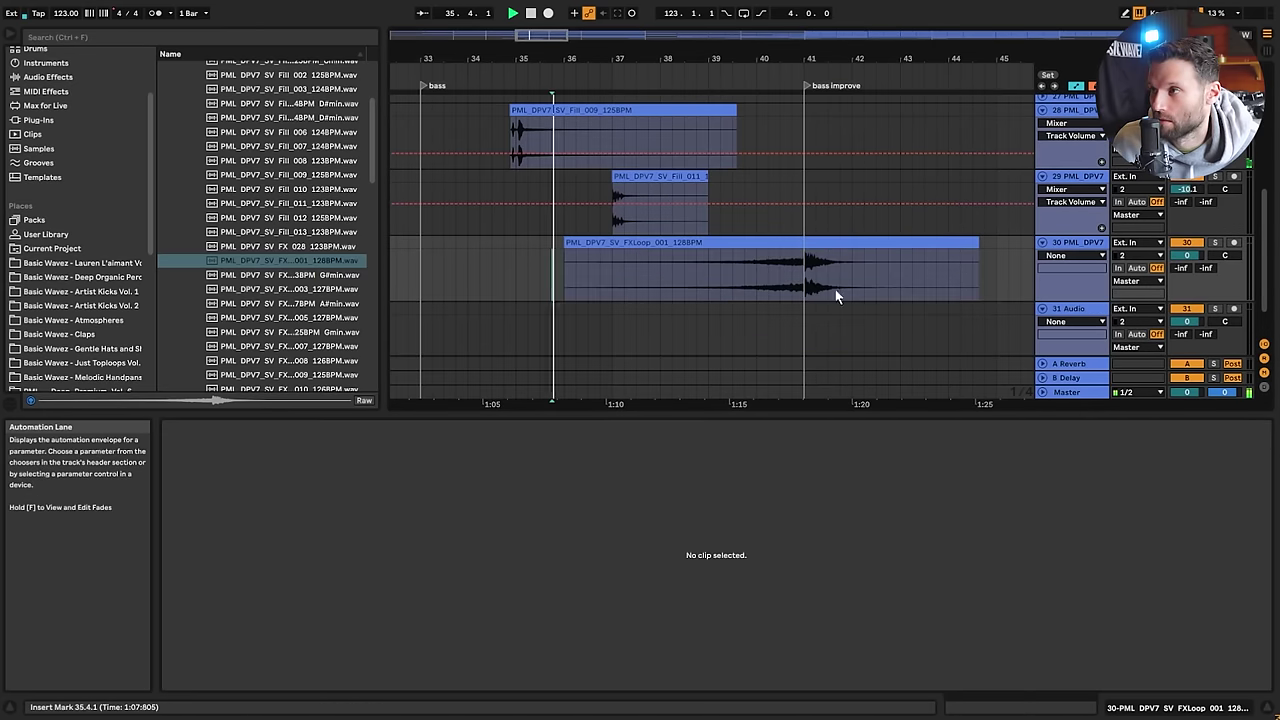
Lower track 30's volume to -16.8 dB while playing the build-up of the FXLoop 001 clip
{"action": "left_click_drag", "start_coordinate": [1187, 256], "coordinate": [1187, 273]}
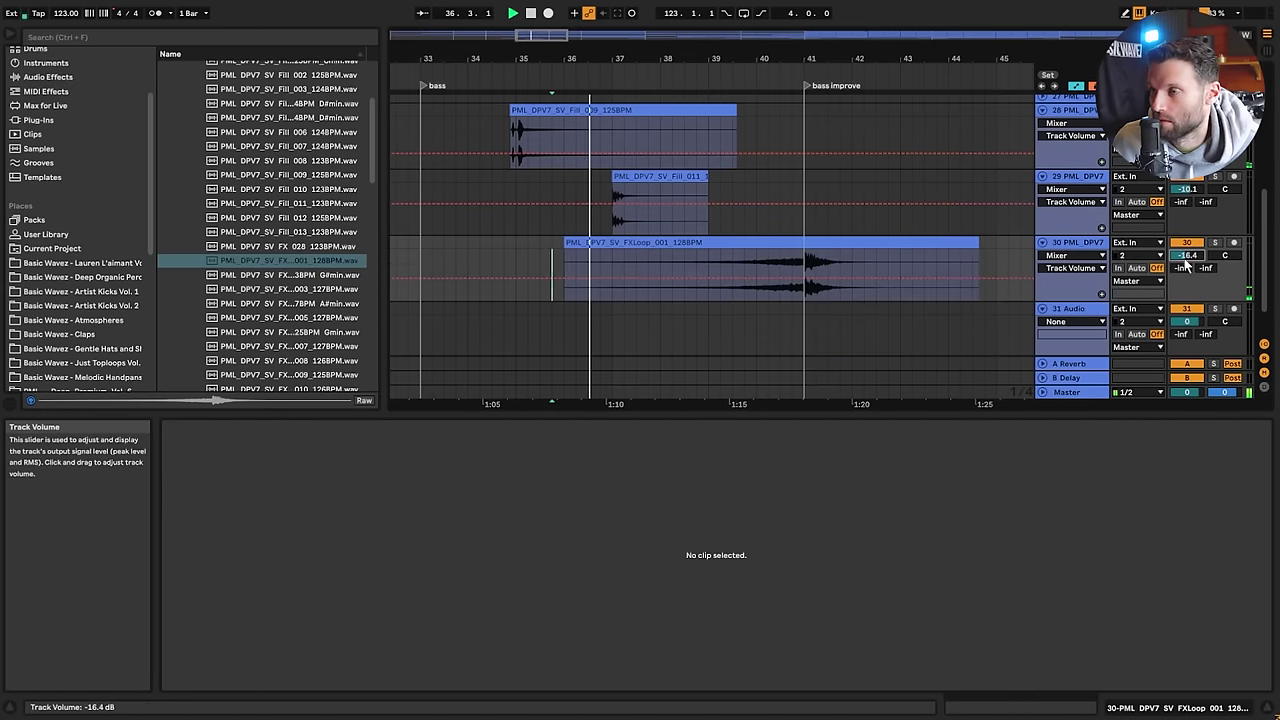
{"action": "left_click", "coordinate": [733, 290]}
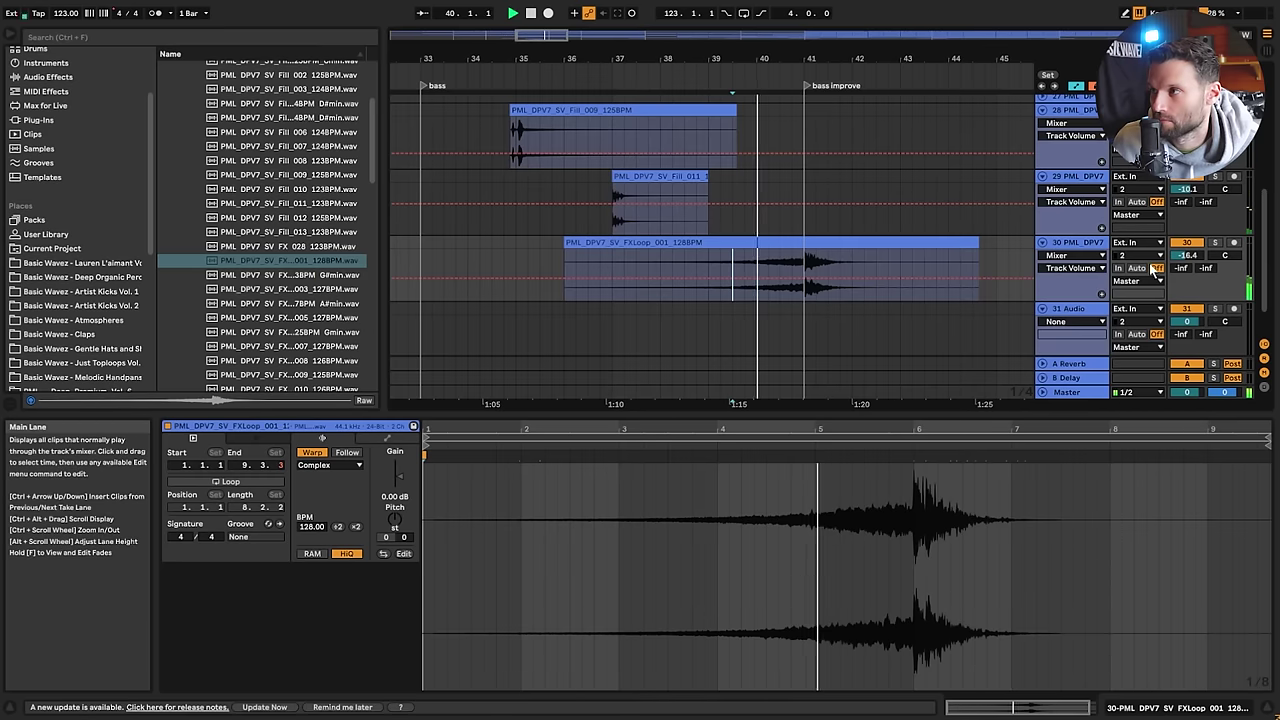
{"action": "left_click_drag", "start_coordinate": [1189, 257], "coordinate": [1189, 259]}
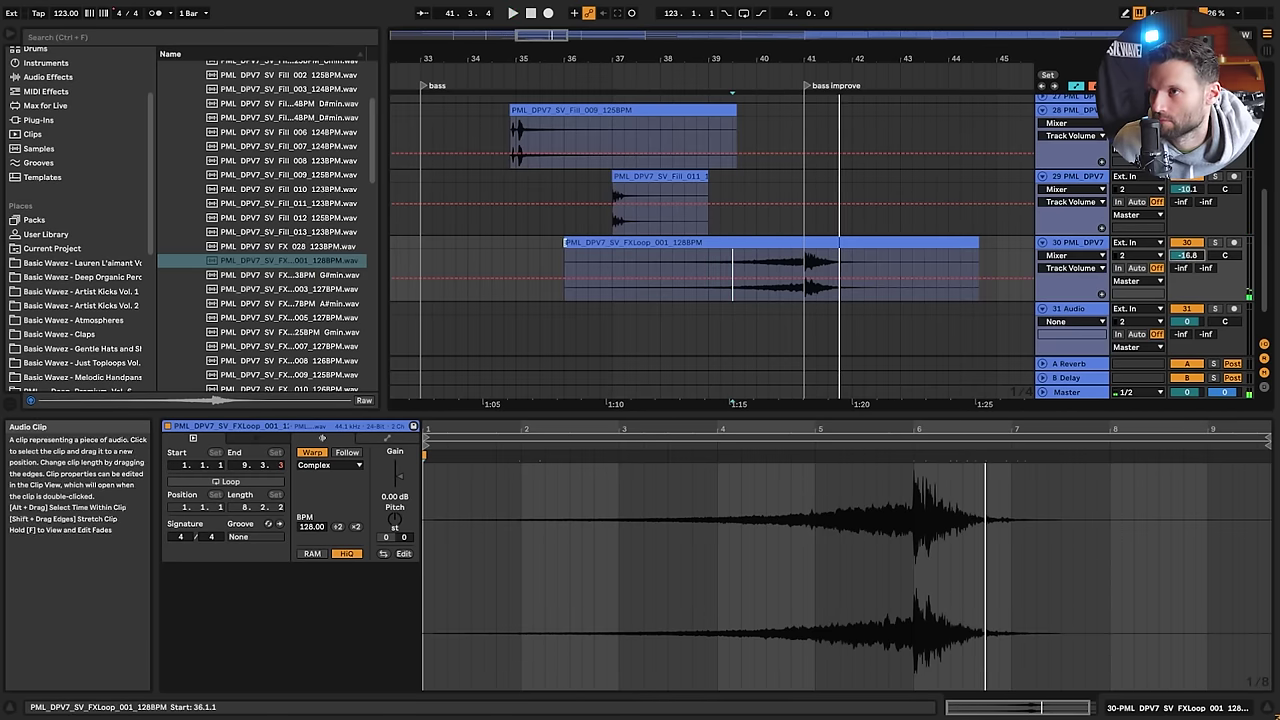
Trim the start of the FXLoop 001 clip to the bass improve marker at 41.1.1 and play the result
{"action": "left_click_drag", "start_coordinate": [565, 265], "coordinate": [805, 265]}
{"action": "key", "text": "space"}
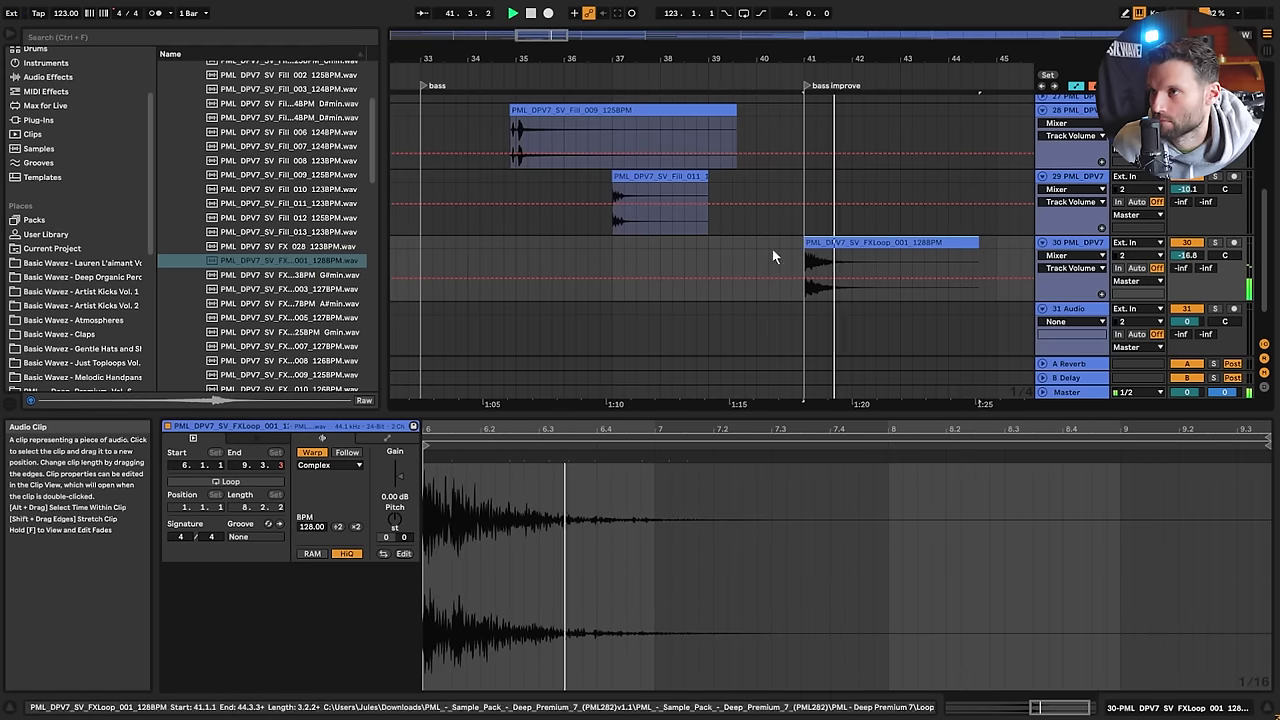
{"action": "left_click", "coordinate": [419, 243]}
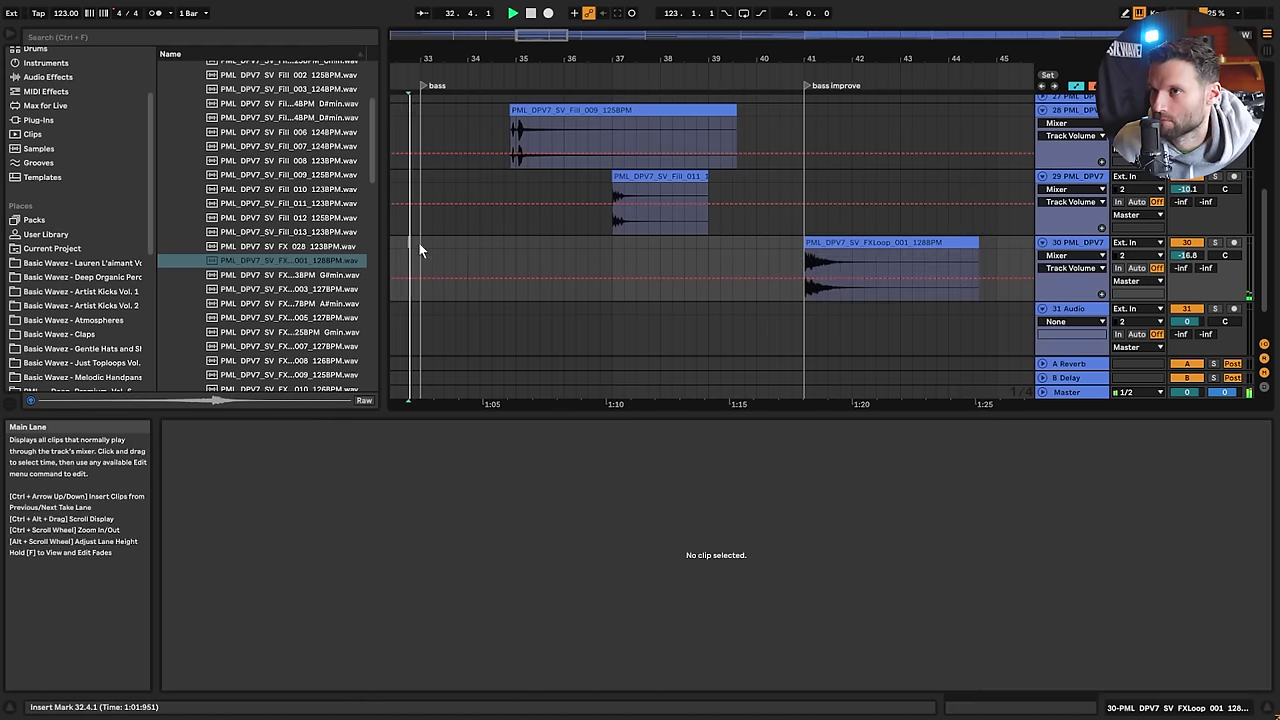
Copy the trimmed FXLoop 001 clip to the bass marker at 33.1.1 and play from 32.3.1
{"action": "left_click", "coordinate": [830, 244]}
{"action": "key", "text": "space"}
{"action": "left_click_drag", "start_coordinate": [880, 244], "coordinate": [485, 256]}
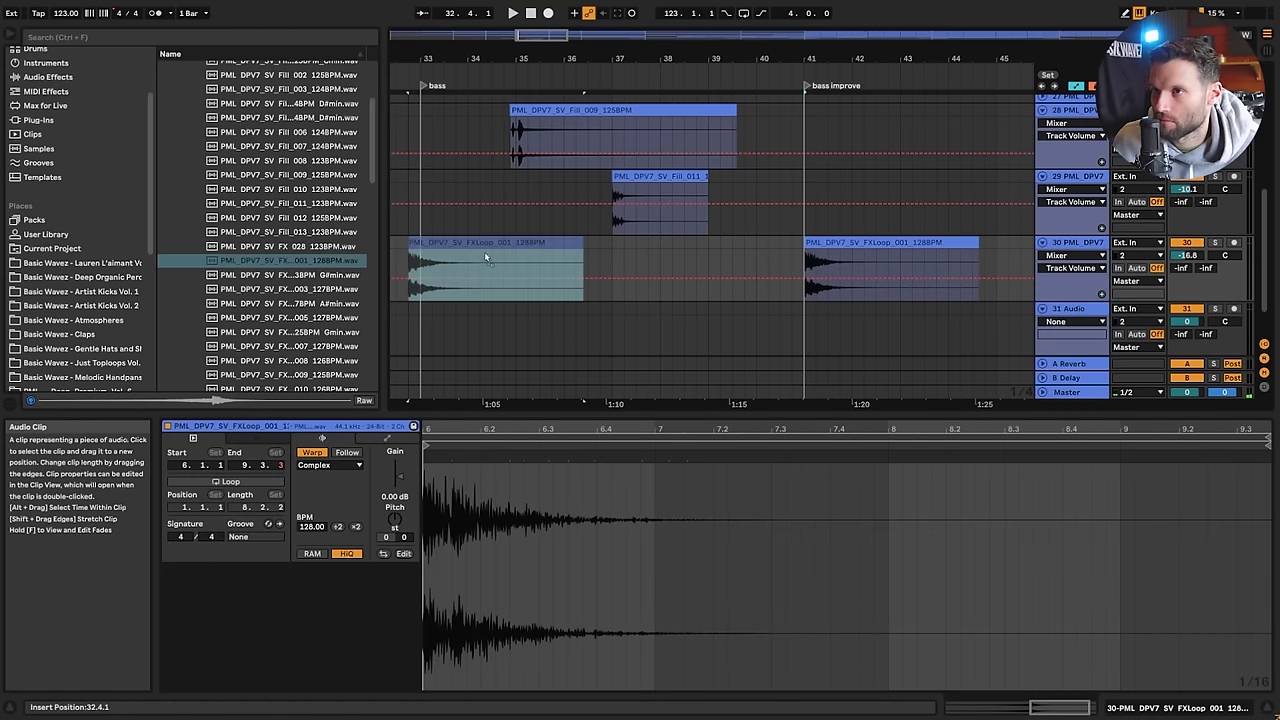
{"action": "left_click", "coordinate": [392, 240]}
{"action": "key", "text": "space"}
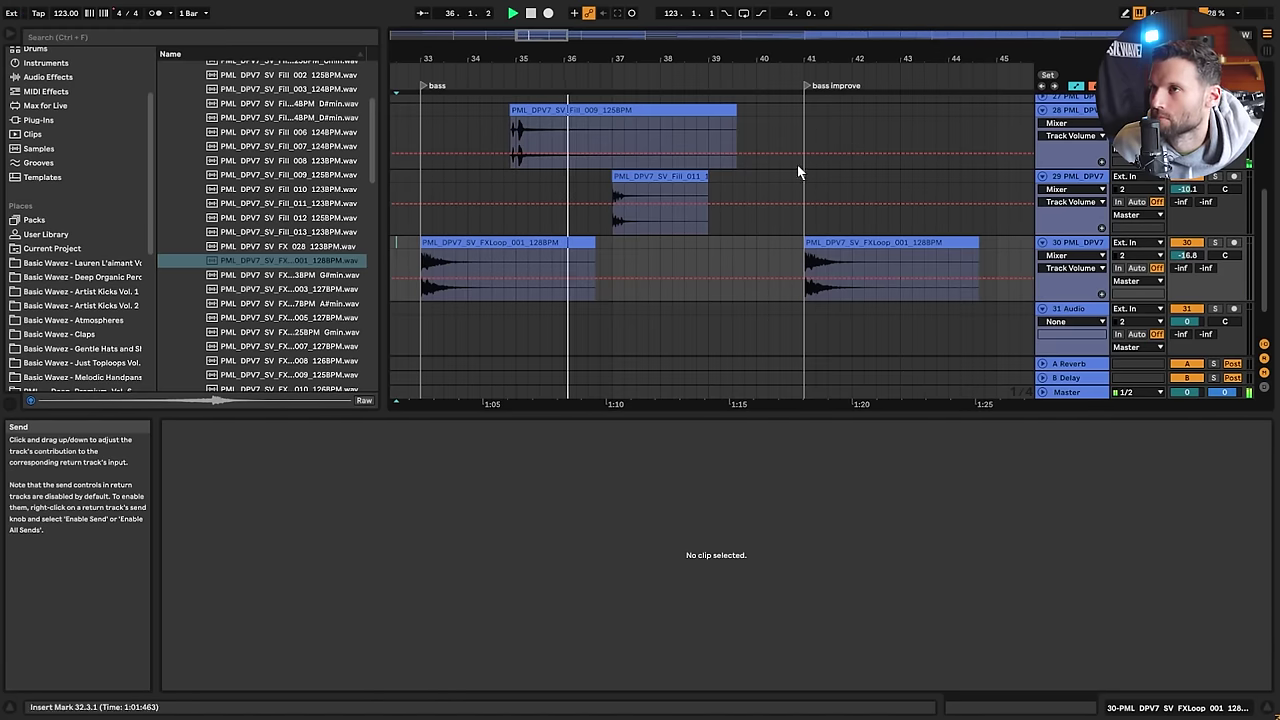
Duplicate track 30's 33.1.1–49.1.1 range to 49.1.1 and track 29's 33.1.1–41.1.1 range to 41.1.1
{"action": "mouse_move", "coordinate": [532, 35]}
{"action": "left_mouse_down"}
{"action": "mouse_move", "coordinate": [533, 132]}
{"action": "mouse_move", "coordinate": [546, 38]}
{"action": "left_mouse_up"}
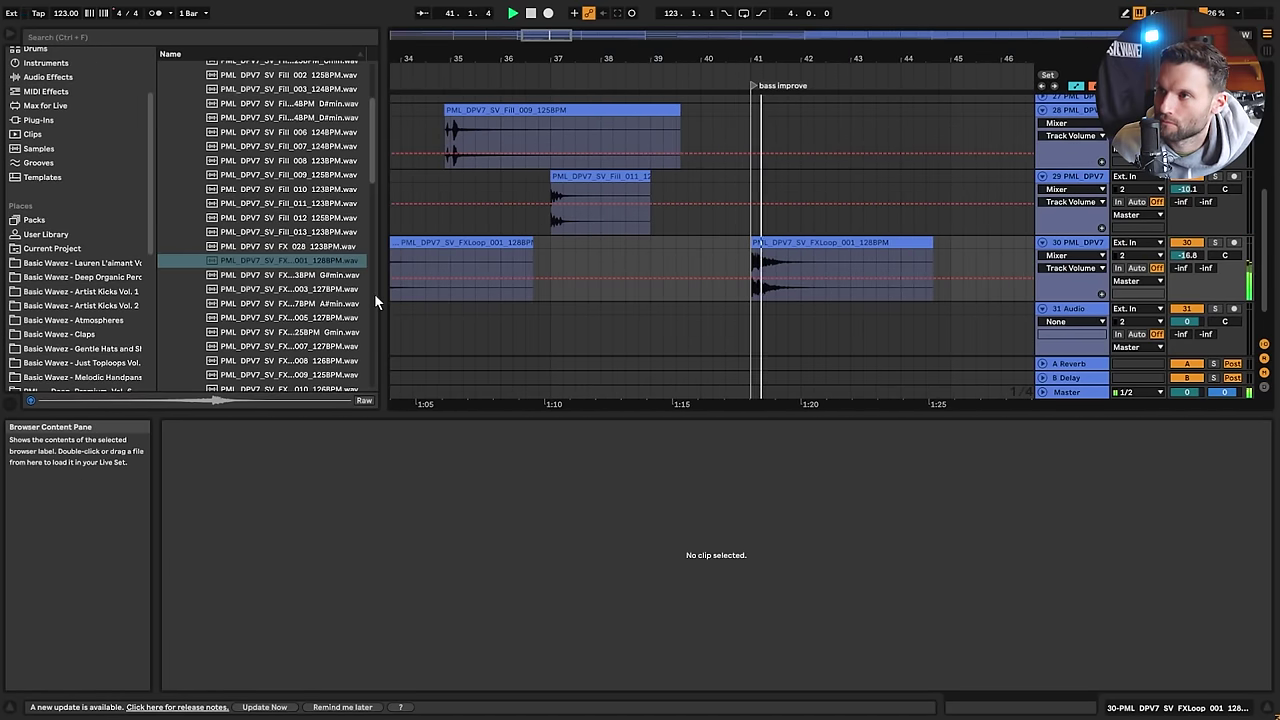
{"action": "left_click_drag", "start_coordinate": [539, 37], "coordinate": [539, 16]}
{"action": "left_click_drag", "start_coordinate": [784, 251], "coordinate": [549, 254]}
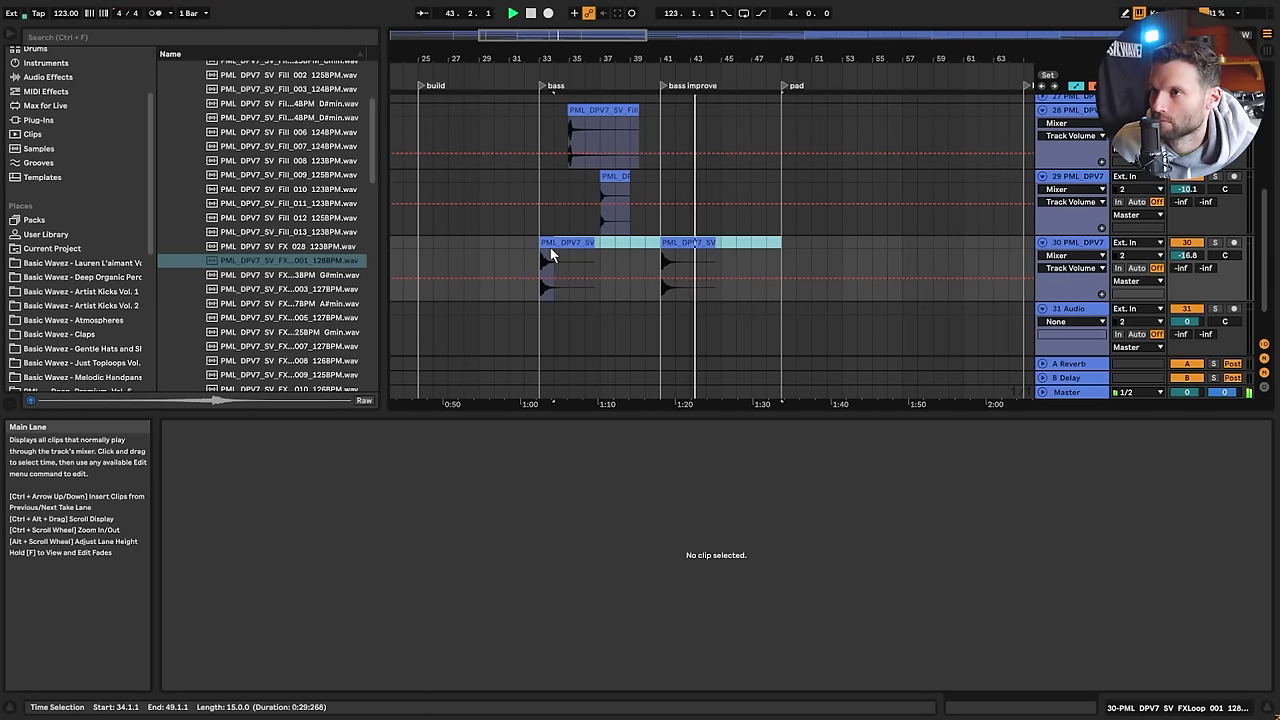
{"action": "key", "text": "ctrl+d"}
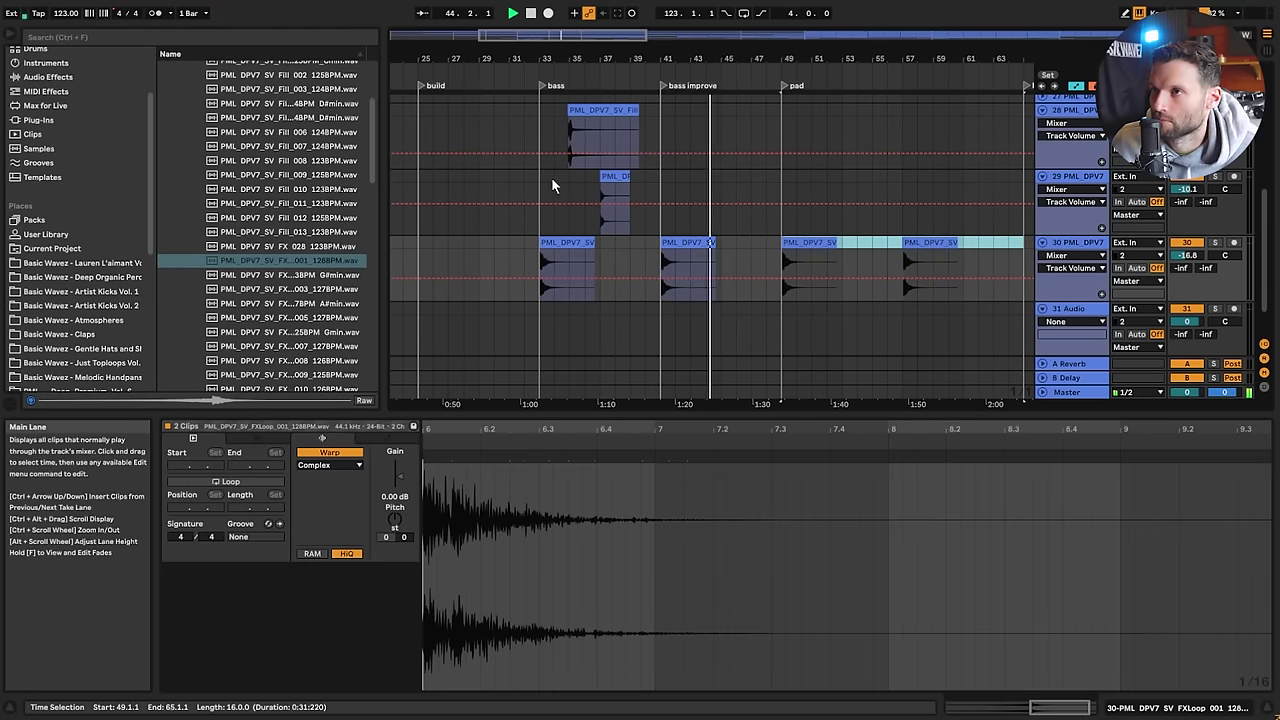
{"action": "left_click_drag", "start_coordinate": [553, 185], "coordinate": [628, 188]}
{"action": "key", "text": "ctrl+d"}
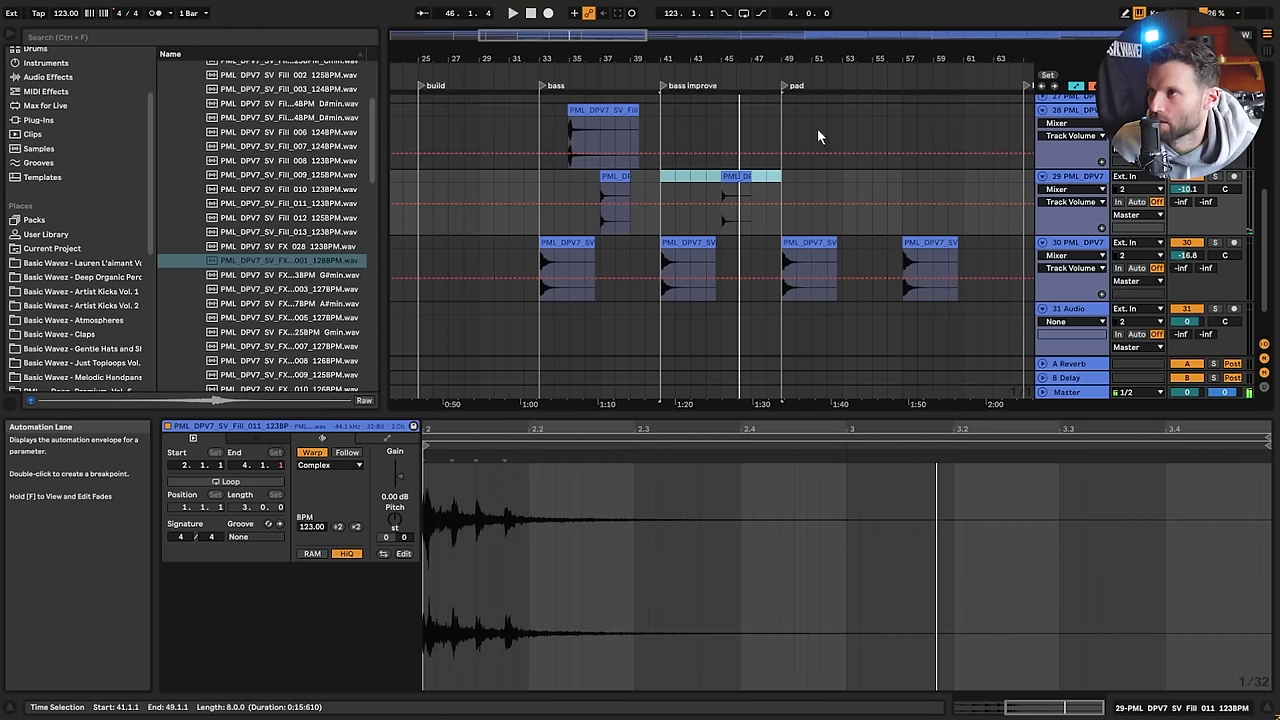
Insert a new empty audio track below track 28 and place the insert marker on it at 43.1.1
{"action": "left_click", "coordinate": [1074, 112]}
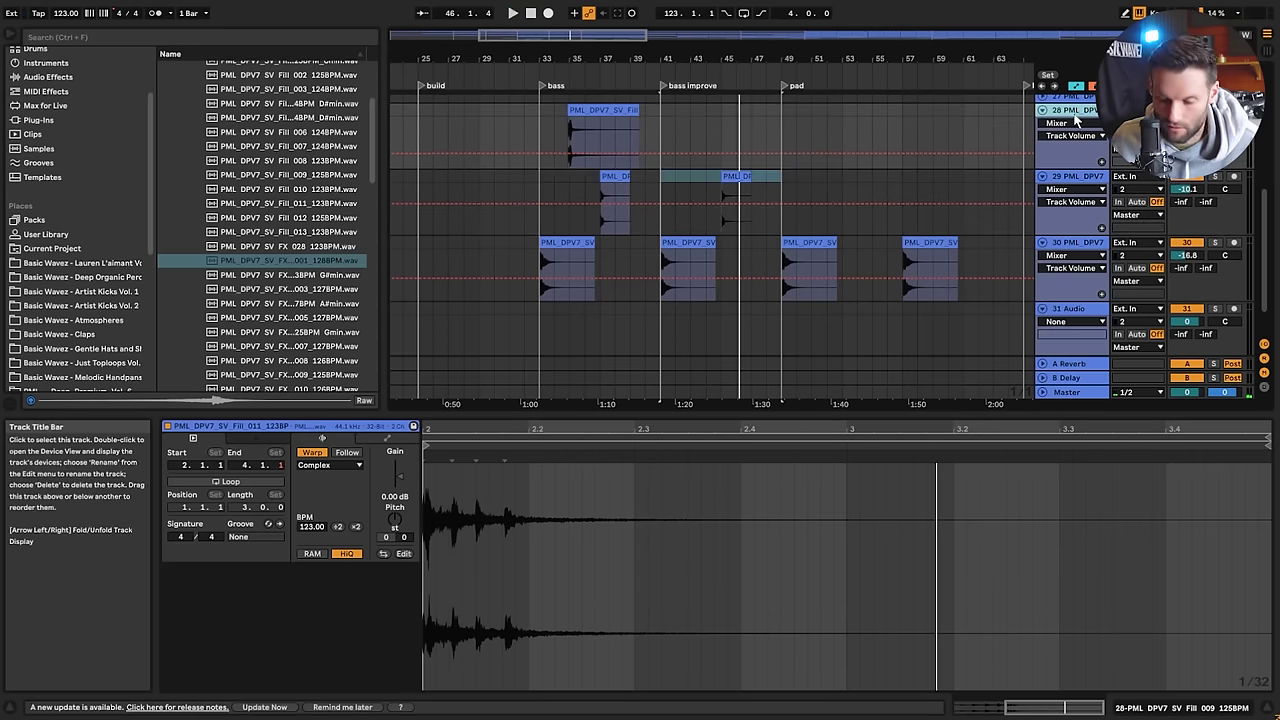
{"action": "key", "text": "ctrl+t"}
{"action": "left_click_drag", "start_coordinate": [547, 129], "coordinate": [583, 129]}
{"action": "left_click", "coordinate": [689, 195]}
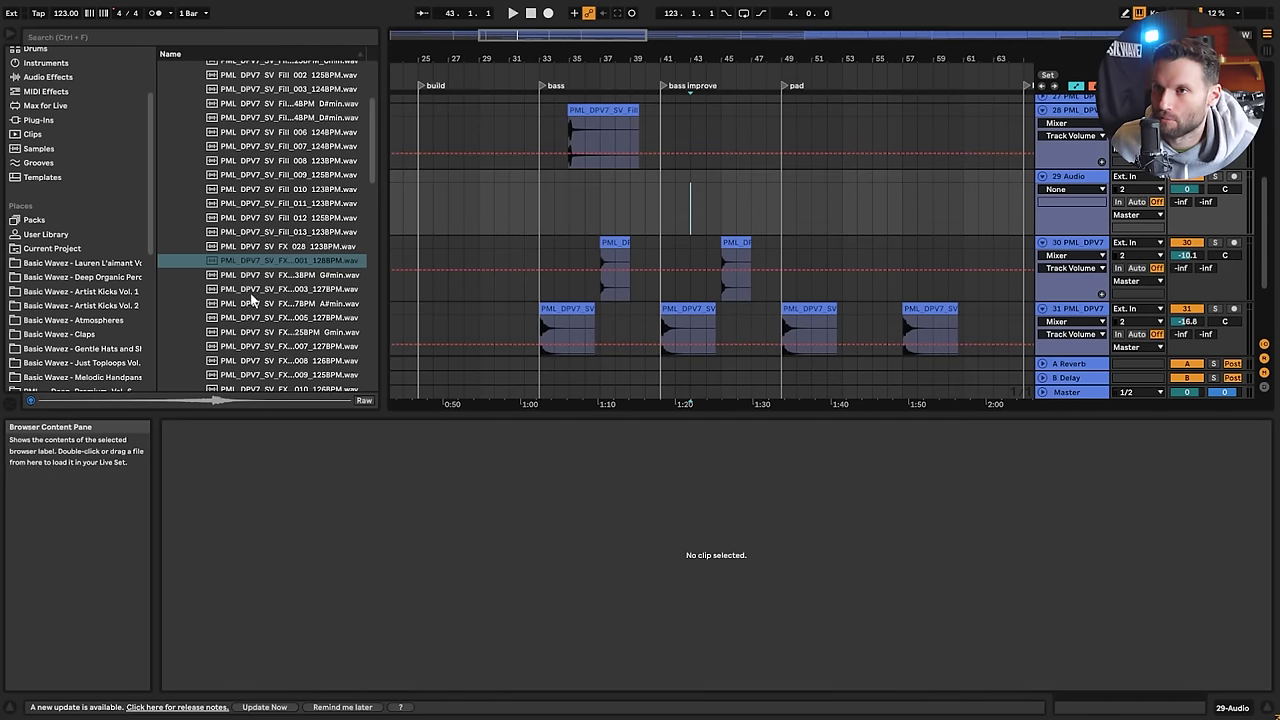
Audition the sample pack's FX loops from 003 through 013 for another percussive hit
{"action": "left_click", "coordinate": [283, 289]}
{"action": "key", "text": "Down"}
{"action": "key", "text": "Down"}
{"action": "key", "text": "Down"}
{"action": "key", "text": "Down"}
{"action": "key", "text": "Down"}
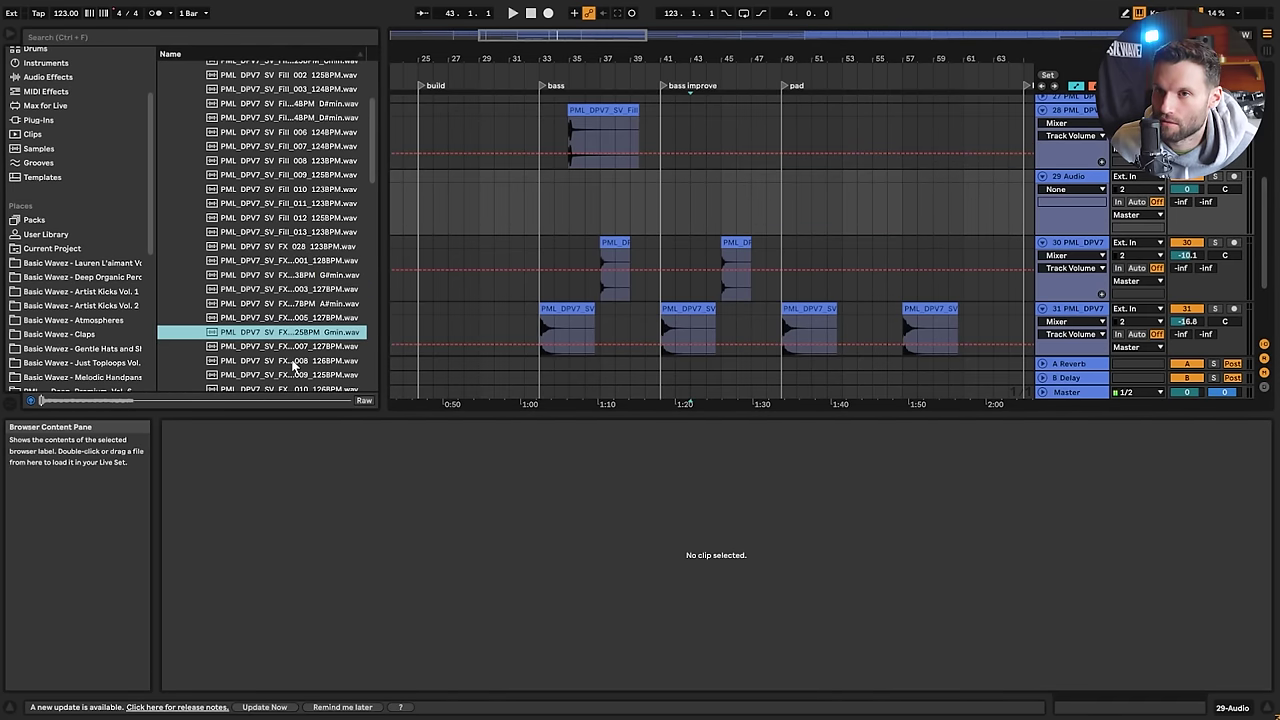
{"action": "left_click_drag", "start_coordinate": [291, 378], "coordinate": [360, 357]}
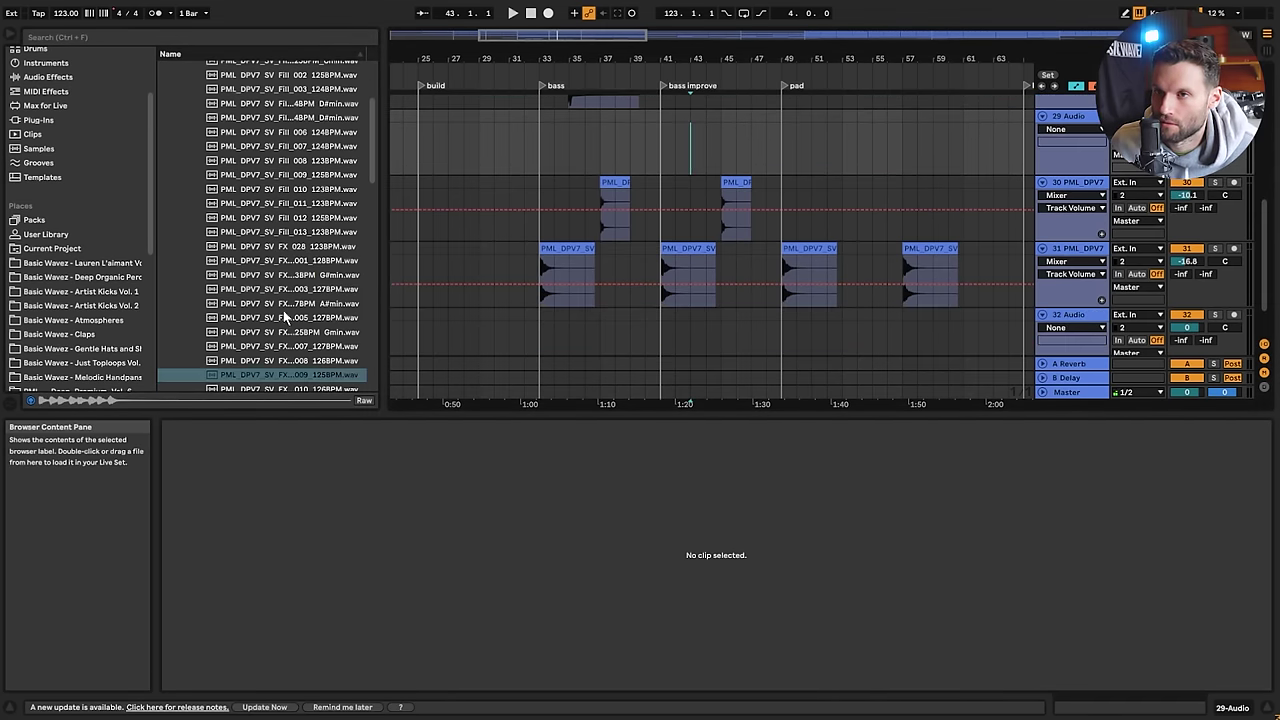
{"action": "left_click", "coordinate": [303, 389]}
{"action": "scroll", "coordinate": [306, 330], "scroll_direction": "down", "scroll_amount": 2}
{"action": "left_click", "coordinate": [293, 341]}
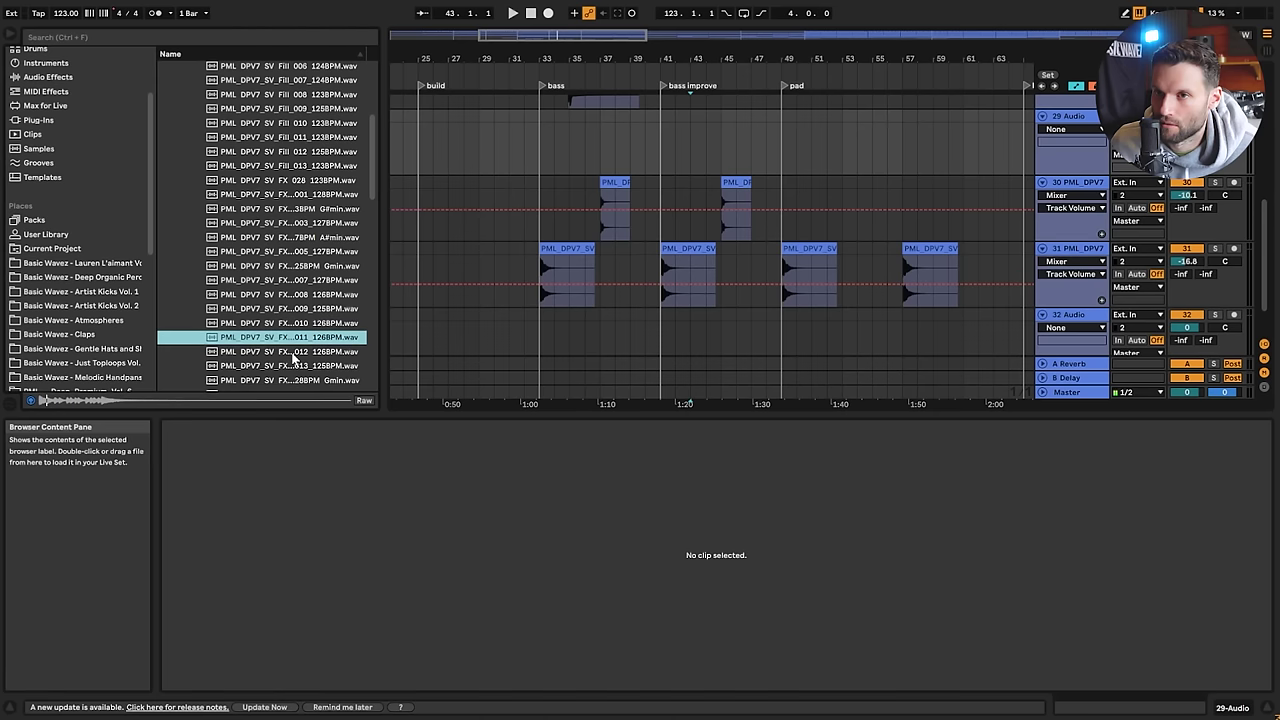
{"action": "left_click", "coordinate": [297, 353]}
{"action": "scroll", "coordinate": [316, 366], "scroll_direction": "down", "scroll_amount": 1}
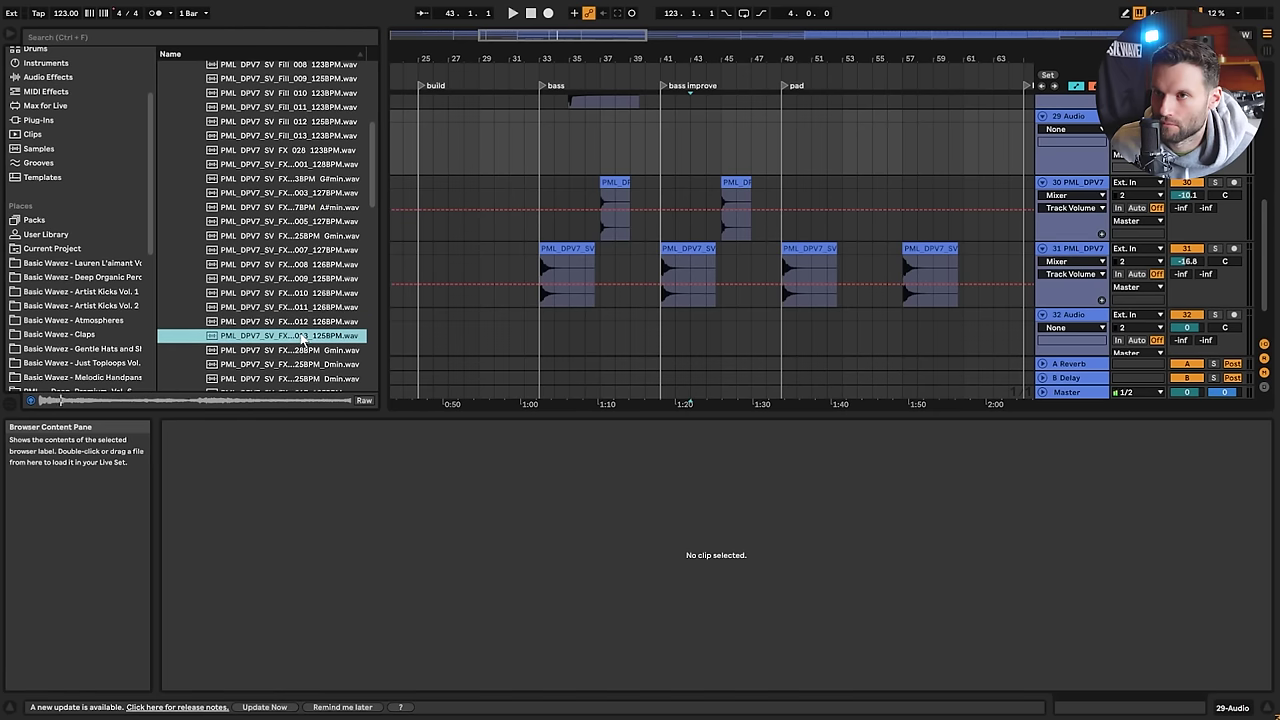
Place the FXLoop 012 sample on the new audio track 29 at 42.1.1
{"action": "left_click", "coordinate": [714, 223]}
{"action": "scroll", "coordinate": [714, 230], "scroll_direction": "up", "scroll_amount": 4}
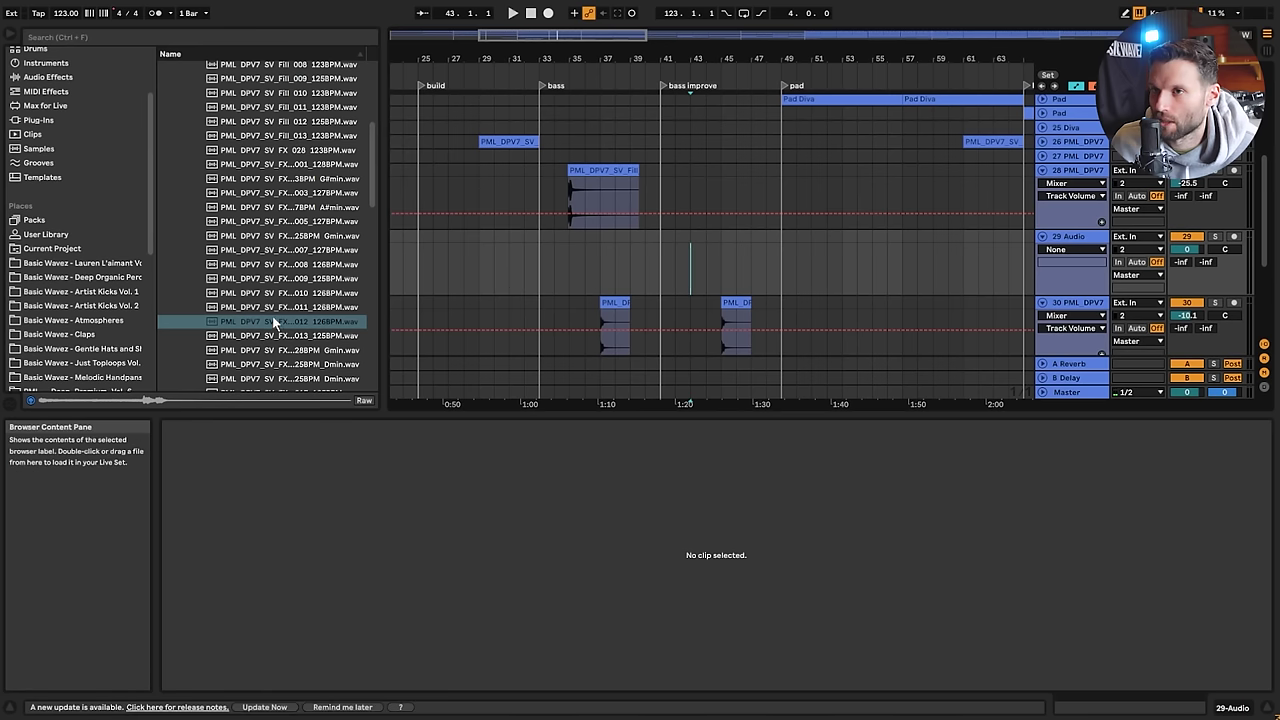
{"action": "left_click_drag", "start_coordinate": [275, 322], "coordinate": [682, 261]}
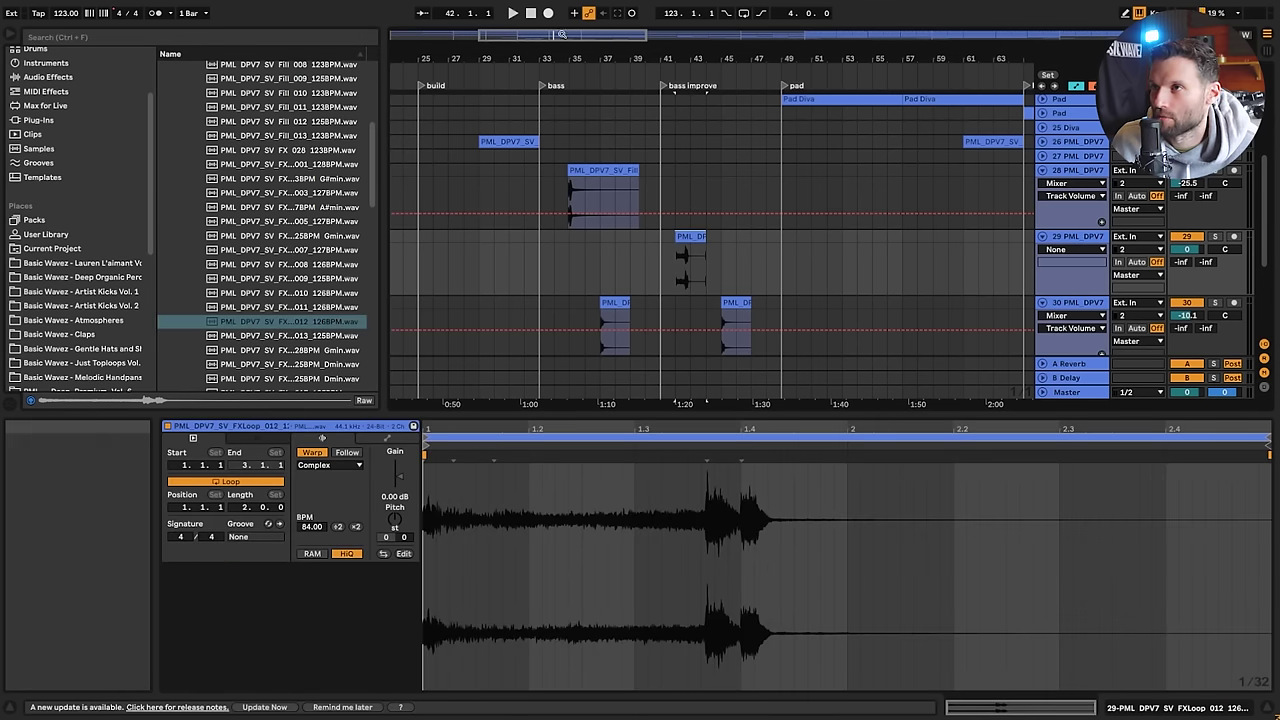
Turn warping off and on again for the FXLoop 012 clip and set its segment tempo to 126 BPM
{"action": "left_click_drag", "start_coordinate": [695, 59], "coordinate": [695, 120]}
{"action": "left_click", "coordinate": [315, 455]}
{"action": "left_click", "coordinate": [315, 455]}
{"action": "left_click", "coordinate": [306, 526]}
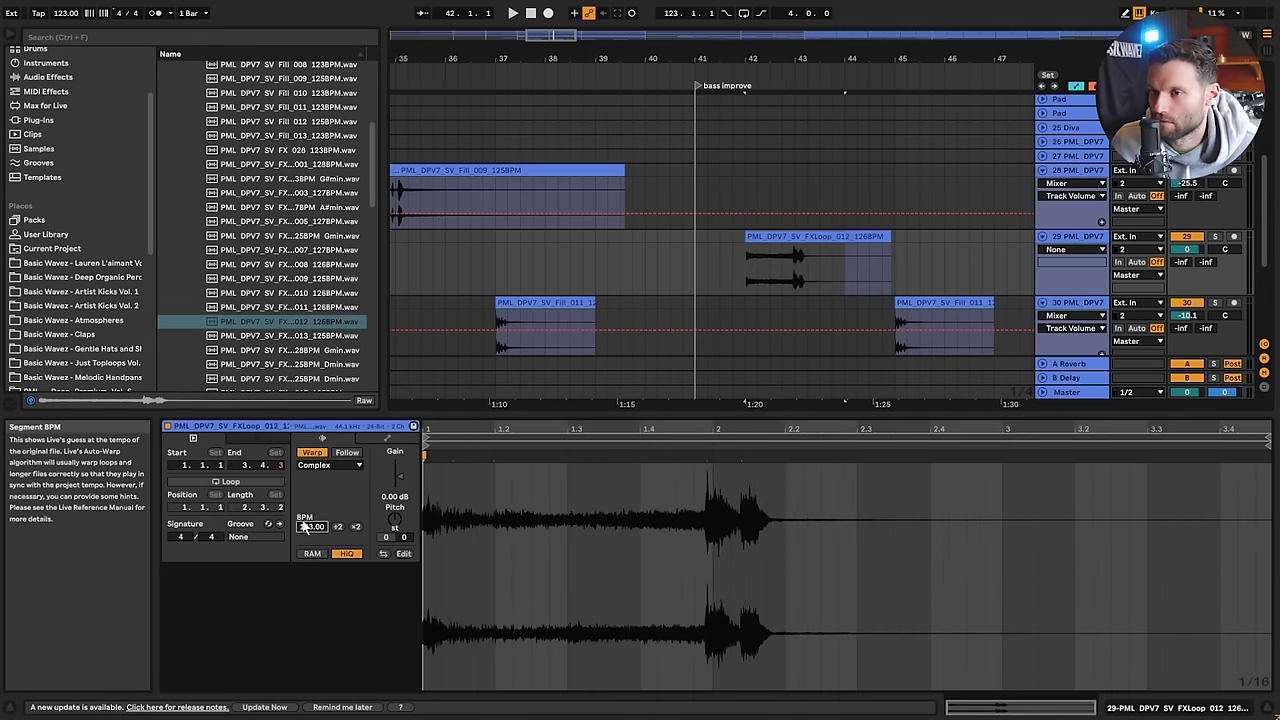
{"action": "type", "text": "126"}
{"action": "key", "text": "Return"}
Play from just before the bass improve marker and trim the start of the FXLoop 012 clip to 43.1.1
{"action": "left_click", "coordinate": [620, 265]}
{"action": "key", "text": "space"}
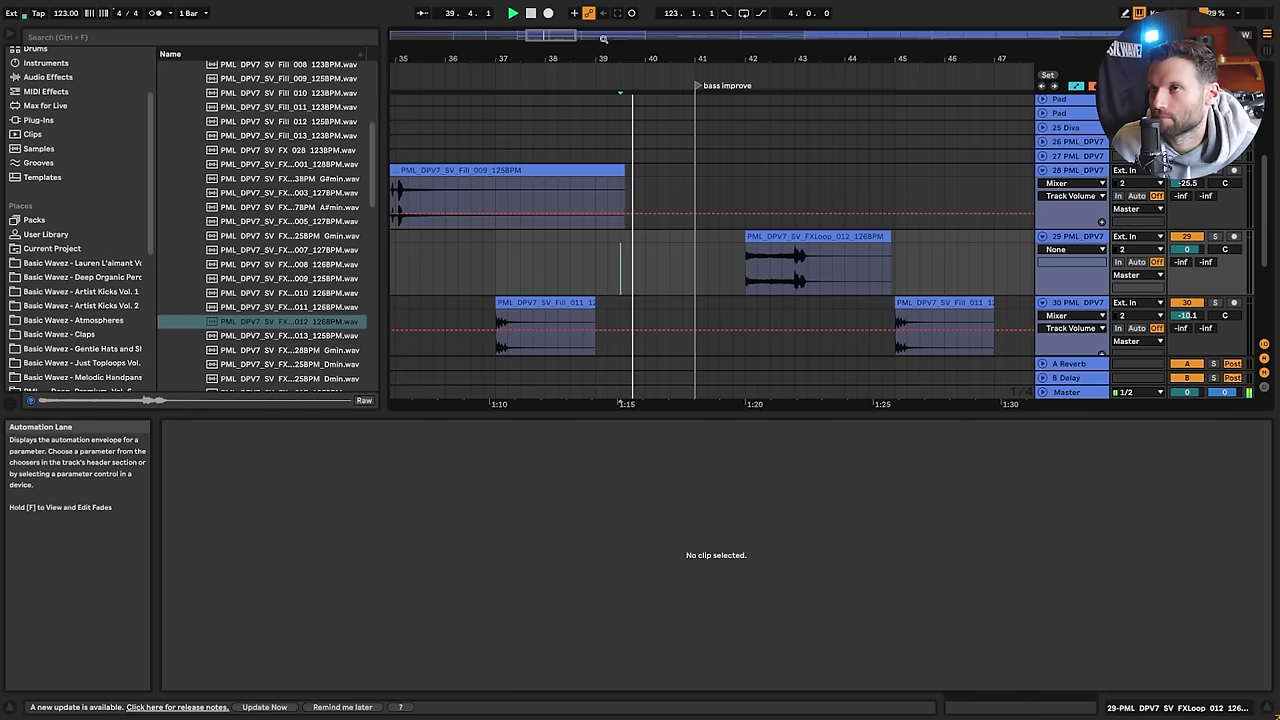
{"action": "mouse_move", "coordinate": [692, 59]}
{"action": "left_mouse_down"}
{"action": "mouse_move", "coordinate": [858, 55]}
{"action": "mouse_move", "coordinate": [432, 55]}
{"action": "mouse_move", "coordinate": [552, 54]}
{"action": "left_mouse_up"}
{"action": "left_click_drag", "start_coordinate": [600, 236], "coordinate": [808, 236]}
Lower track 29's volume to -21.4 dB while playing the trimmed FXLoop 012 clip, and stop playback
{"action": "left_click", "coordinate": [1187, 249]}
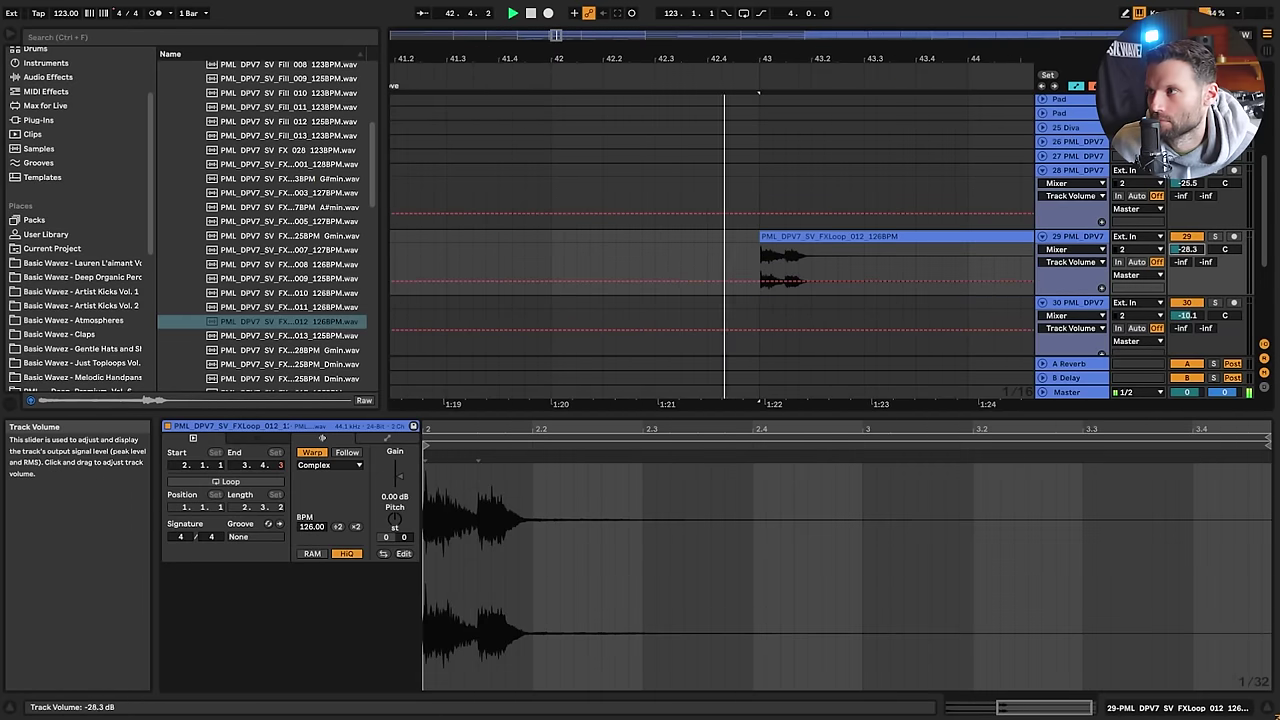
{"action": "left_click_drag", "start_coordinate": [1187, 249], "coordinate": [1187, 230]}
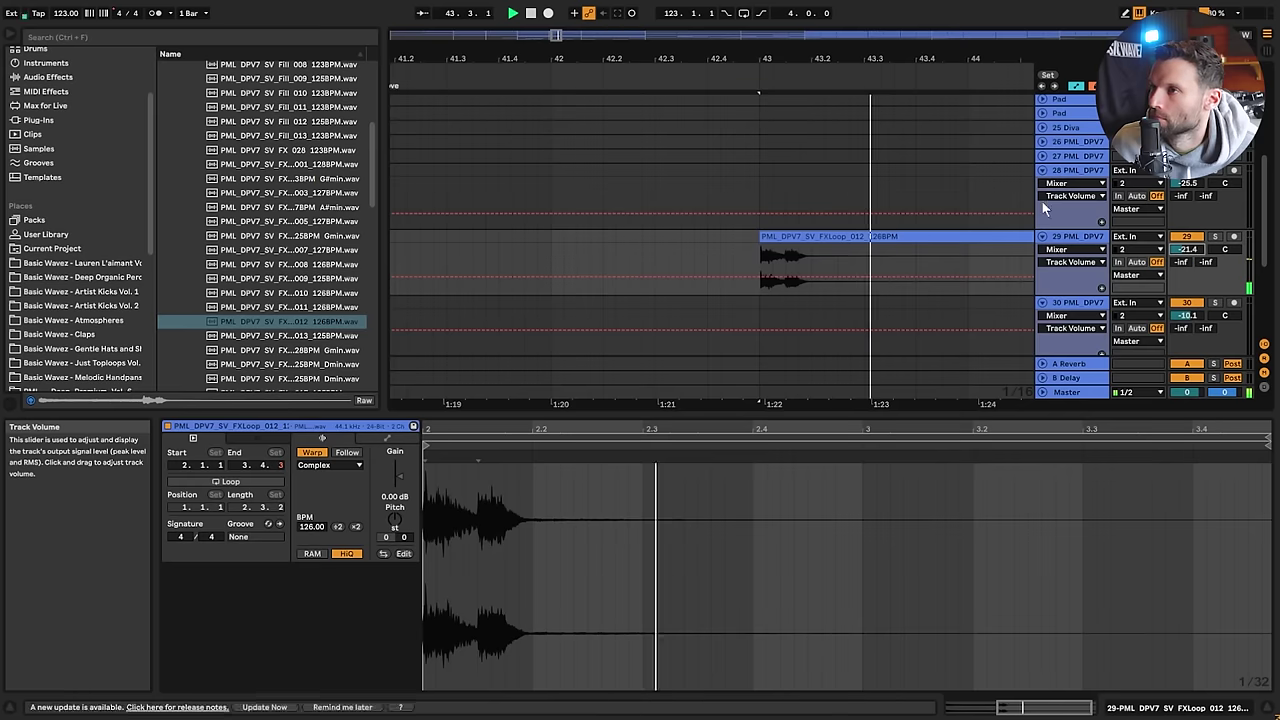
{"action": "left_click", "coordinate": [840, 252]}
{"action": "key", "text": "space"}
Split the FXLoop 012 clip at 43.1.3 and move its tail away to 43.2.2
{"action": "left_click", "coordinate": [786, 255]}
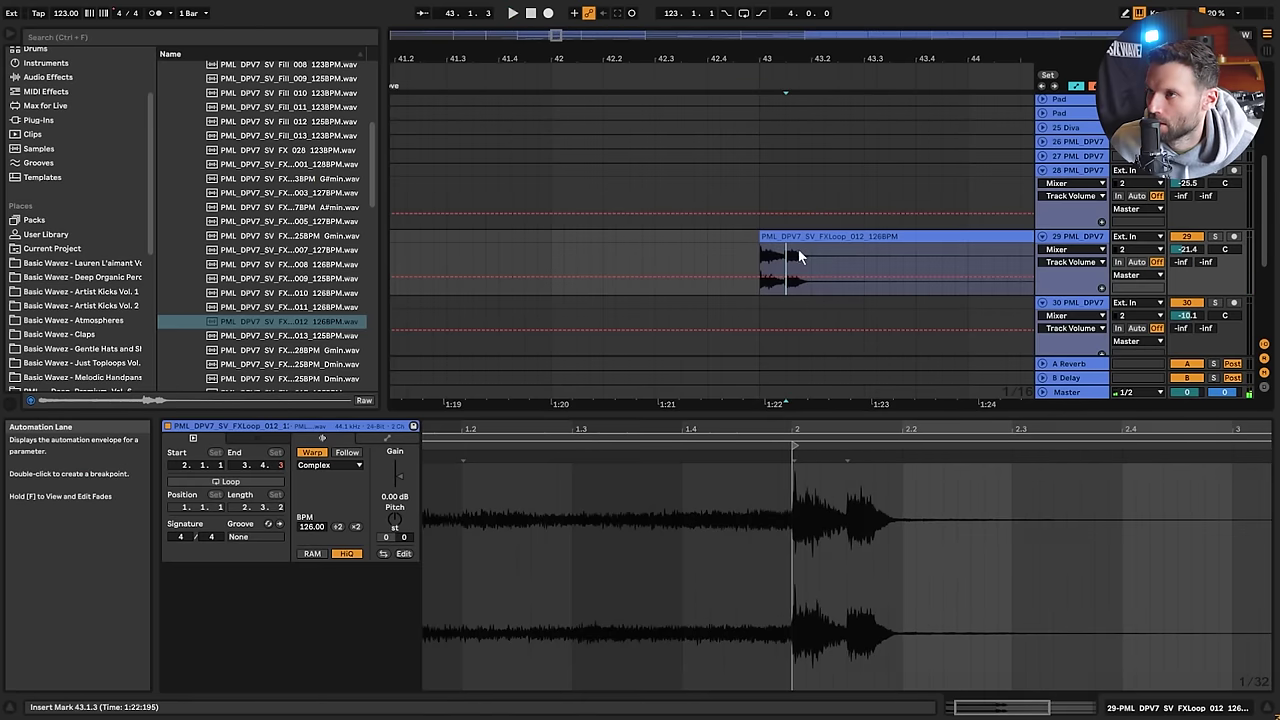
{"action": "key", "text": "ctrl+e"}
{"action": "left_click_drag", "start_coordinate": [788, 237], "coordinate": [825, 237]}
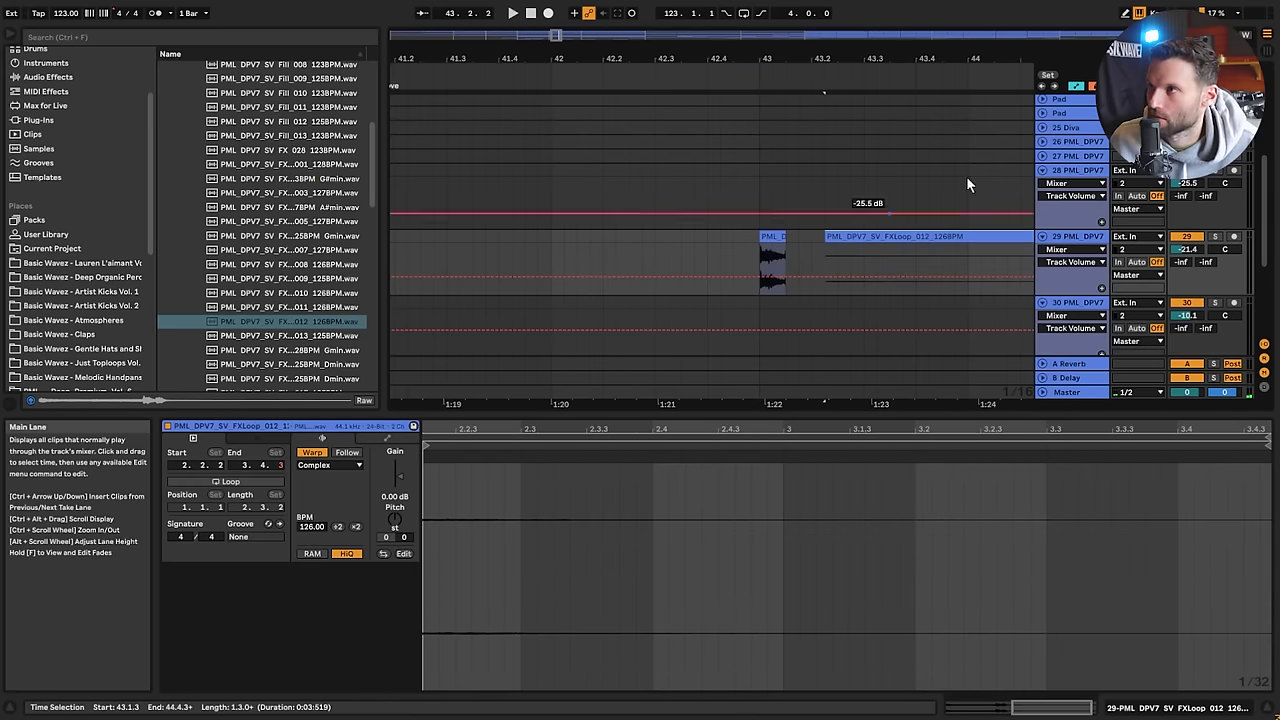
Hide the automation lanes and play the shortened hit from 42.3.1
{"action": "key", "text": "a"}
{"action": "left_click", "coordinate": [652, 257]}
{"action": "key", "text": "space"}
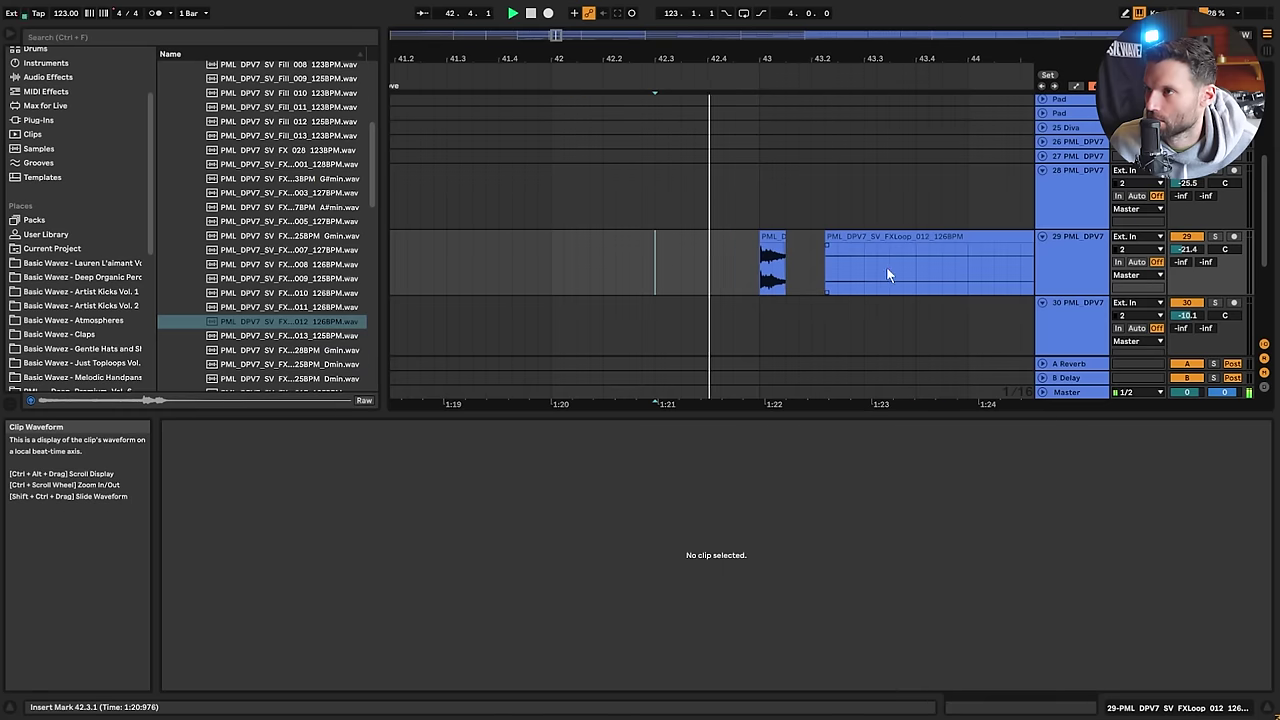
{"action": "key", "text": "space"}
Remove the split-off tail on track 29 and shift the remaining short hit to 43.1.2
{"action": "left_click", "coordinate": [842, 237]}
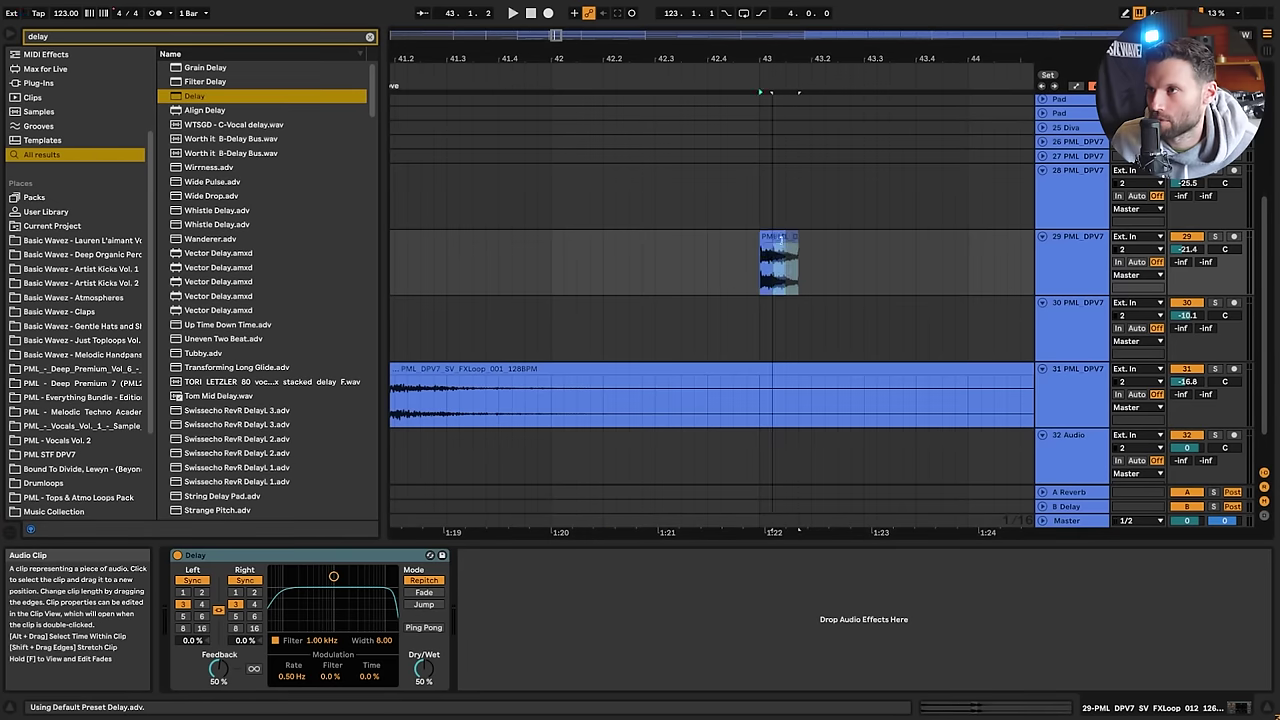
{"action": "left_click_drag", "start_coordinate": [770, 239], "coordinate": [782, 239]}
Set track 29's Delay to 69% feedback and 37% dry/wet while playing the hit
{"action": "left_click_drag", "start_coordinate": [217, 669], "coordinate": [217, 647]}
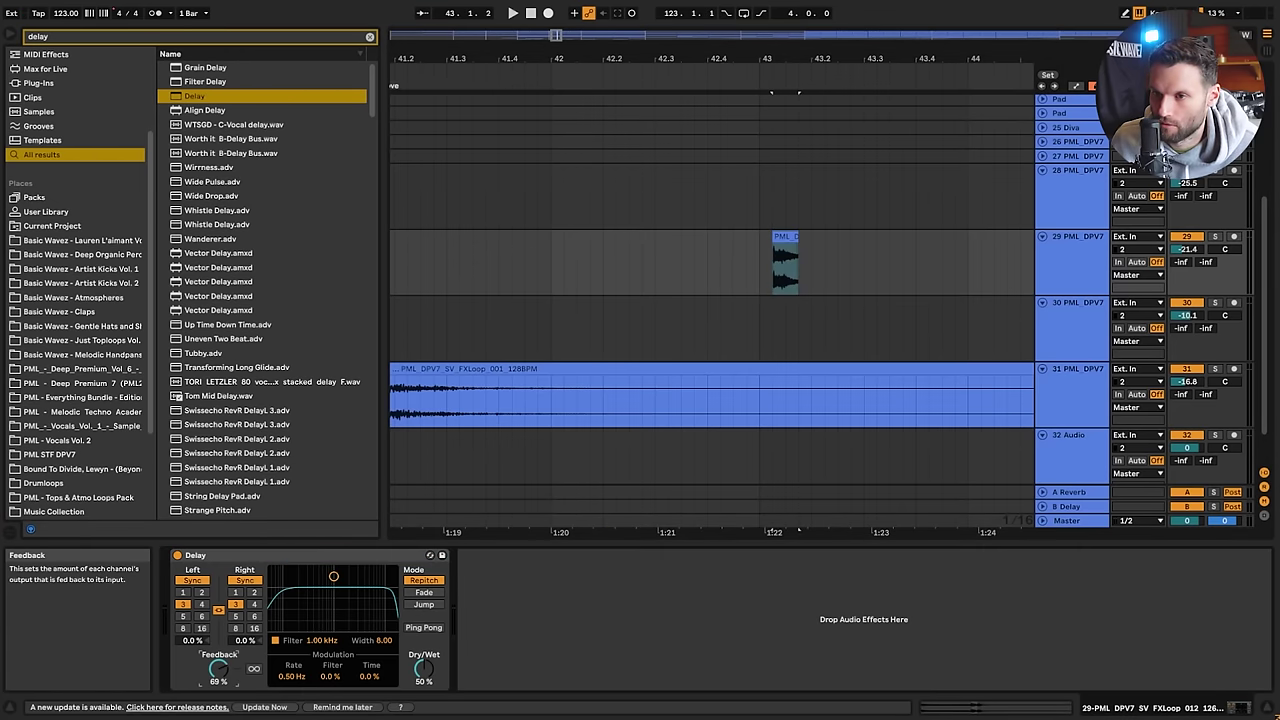
{"action": "key", "text": "space"}
{"action": "left_click_drag", "start_coordinate": [424, 668], "coordinate": [424, 682]}
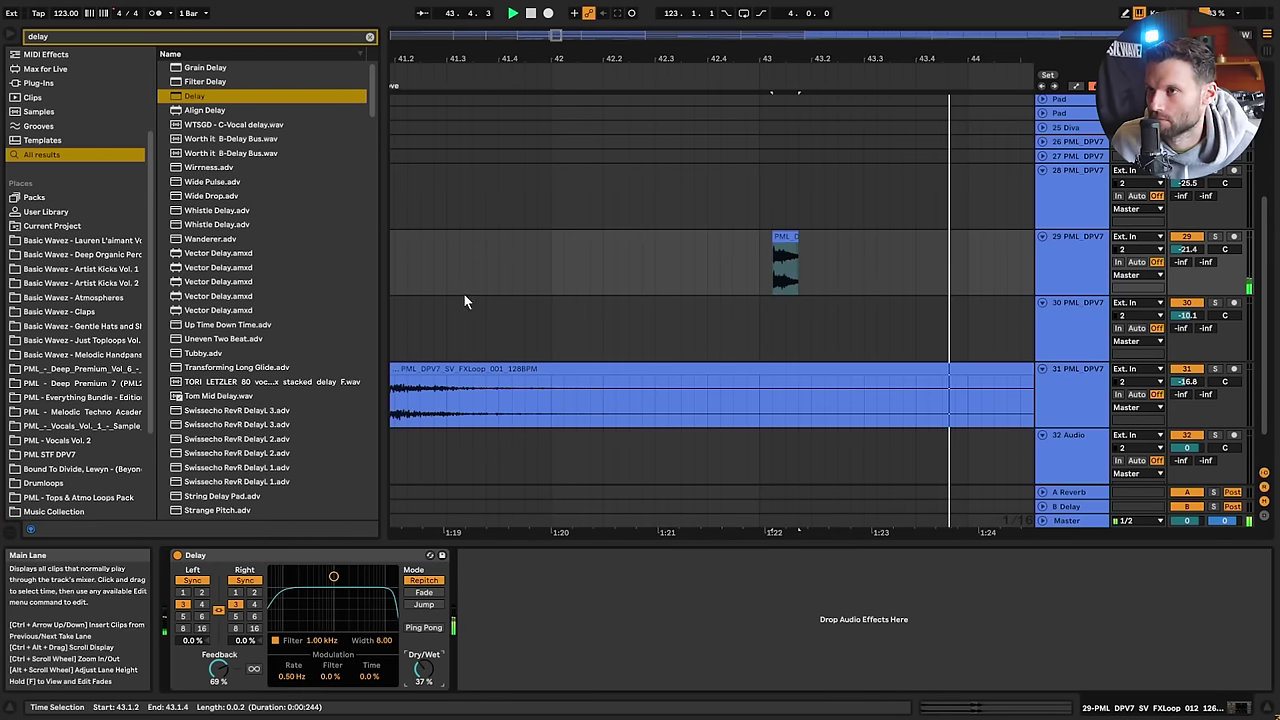
Replay the delayed hit from 41.4.3 and set track 29's volume to -18.7 dB
{"action": "left_click", "coordinate": [530, 262]}
{"action": "left_click_drag", "start_coordinate": [1188, 250], "coordinate": [1188, 236]}
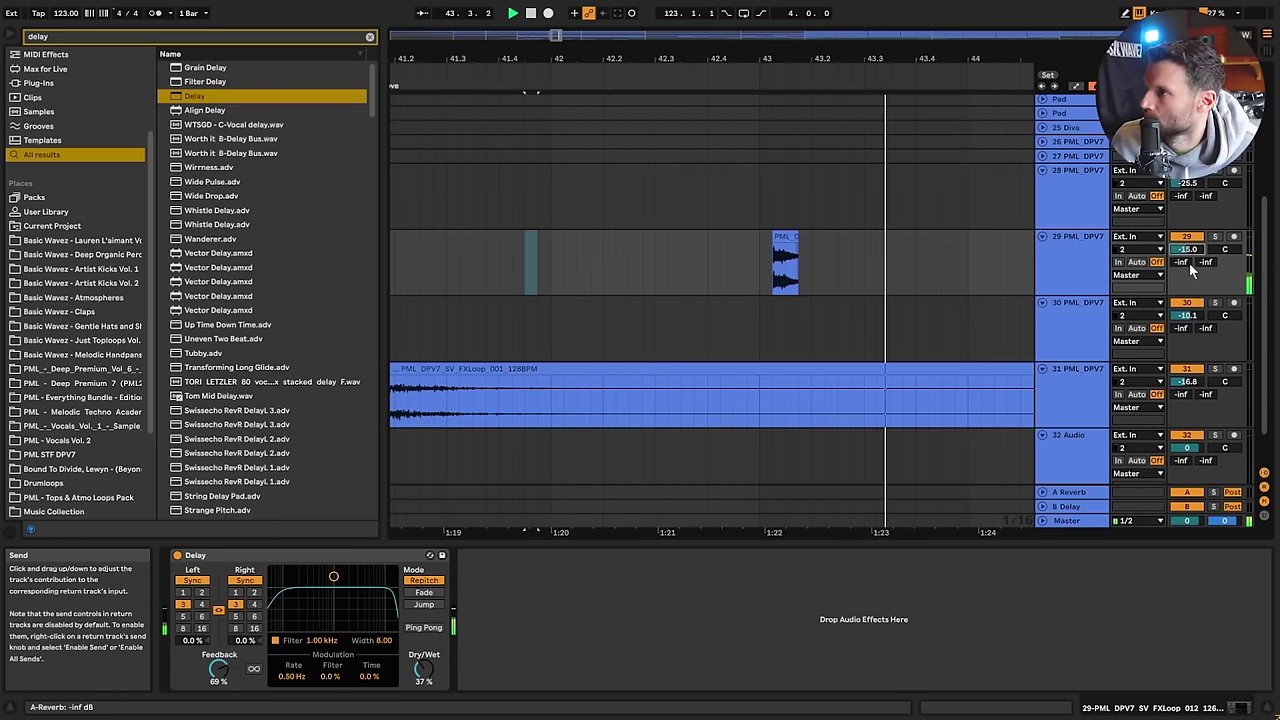
{"action": "left_click_drag", "start_coordinate": [1187, 249], "coordinate": [1187, 260]}
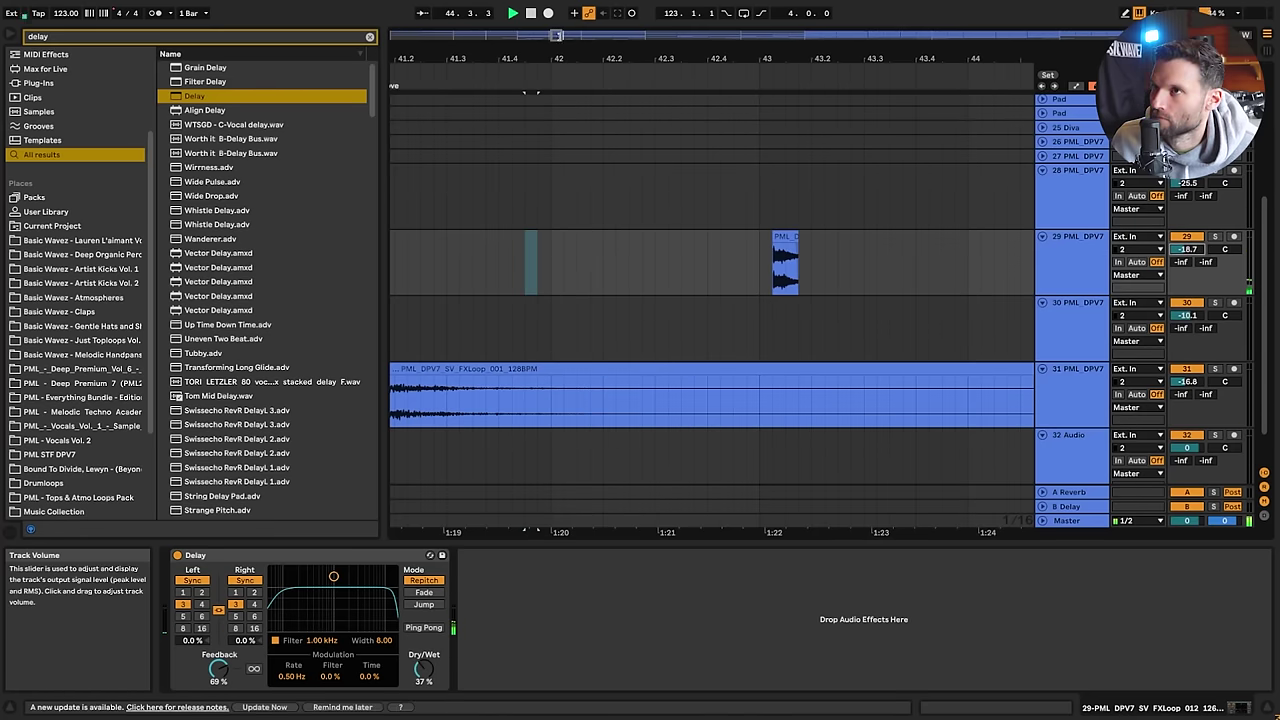
Duplicate the 33.1.1–49.1.1 range of tracks 28 and 29 to the pad section at 49.1.1
{"action": "mouse_move", "coordinate": [558, 35]}
{"action": "left_mouse_down"}
{"action": "mouse_move", "coordinate": [570, 8]}
{"action": "mouse_move", "coordinate": [548, 12]}
{"action": "left_mouse_up"}
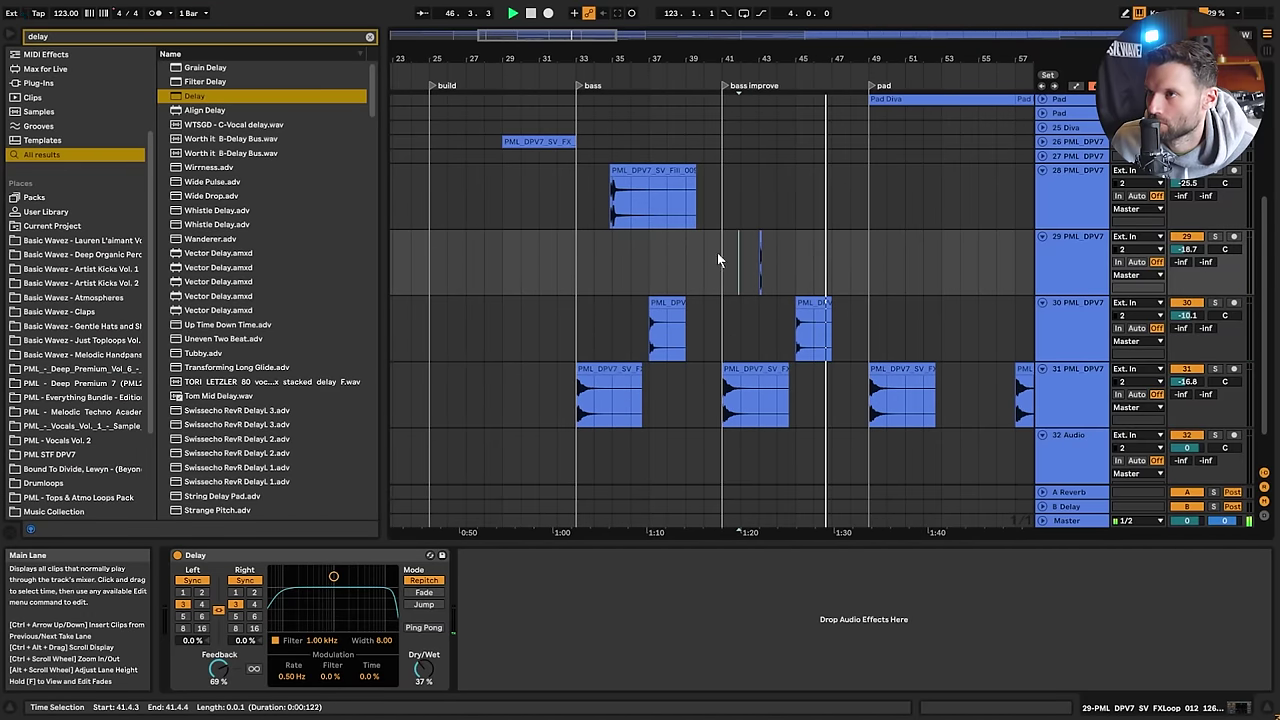
{"action": "left_click_drag", "start_coordinate": [808, 263], "coordinate": [795, 265]}
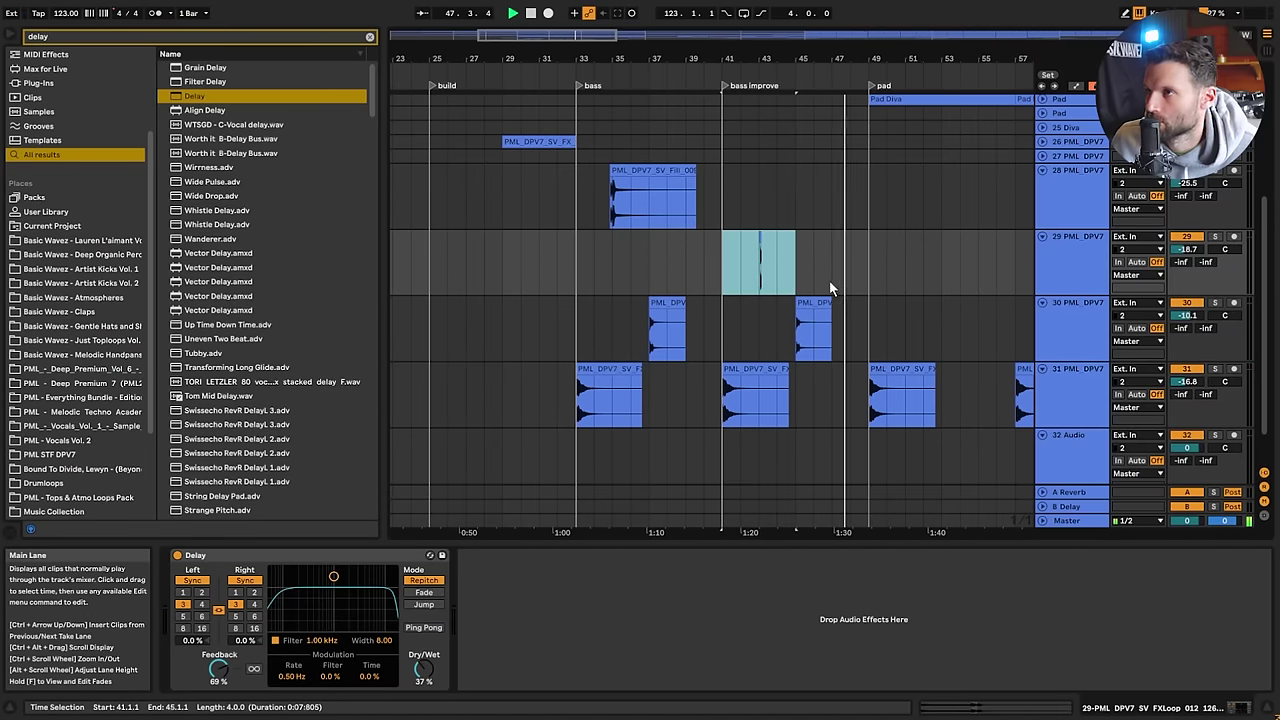
{"action": "left_click_drag", "start_coordinate": [565, 37], "coordinate": [606, 32]}
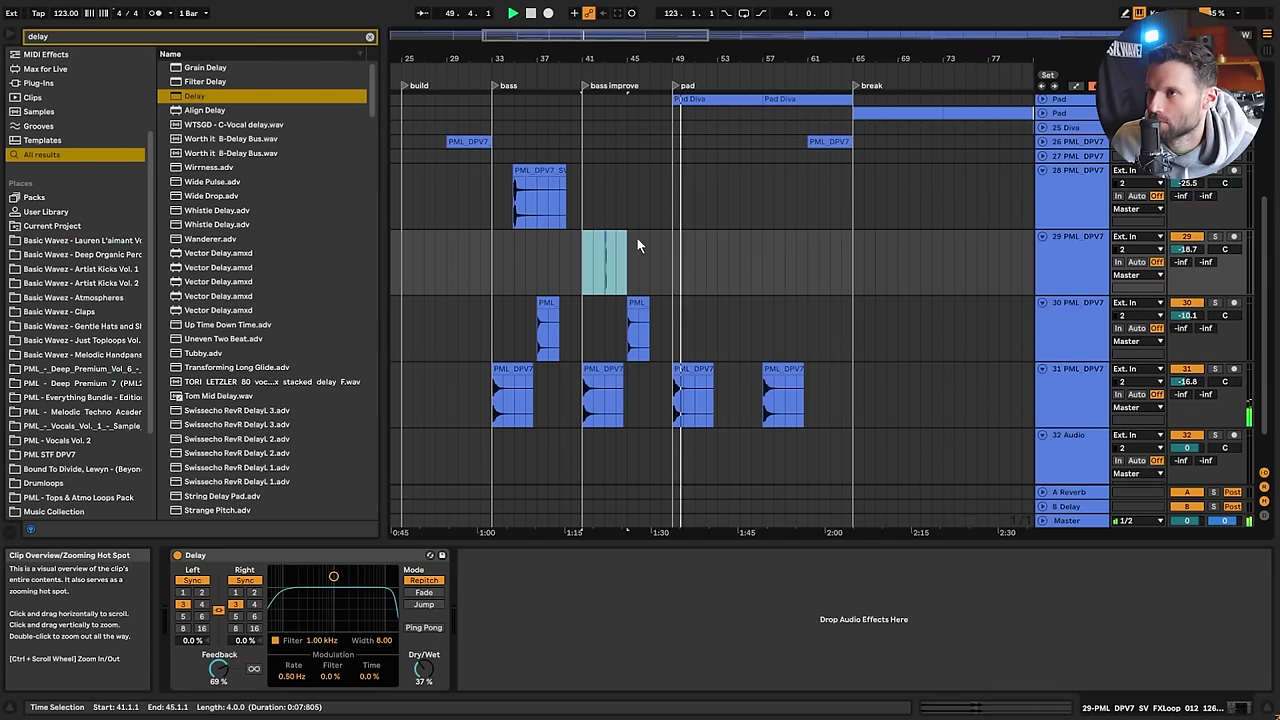
{"action": "left_click_drag", "start_coordinate": [677, 265], "coordinate": [583, 265]}
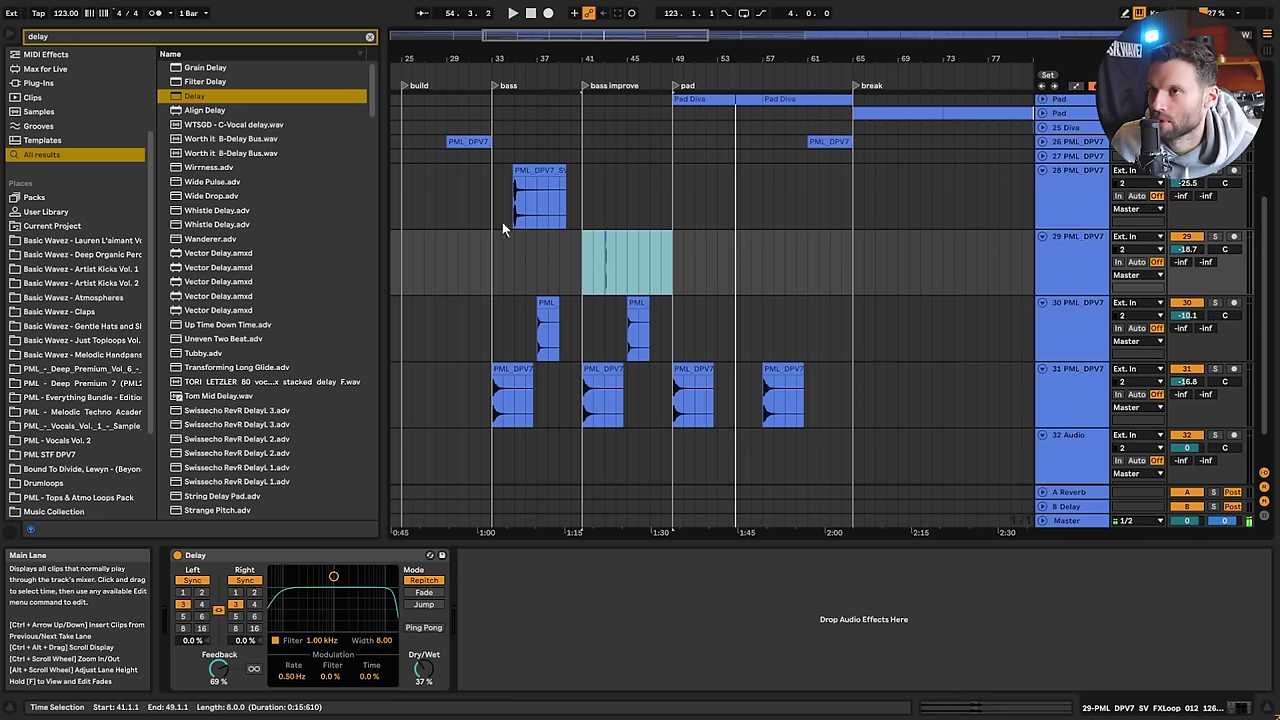
{"action": "left_click_drag", "start_coordinate": [502, 228], "coordinate": [669, 261]}
{"action": "key", "text": "ctrl+d"}
Try transposing the duplicated Fill 009 clip in the pad section to -12 semitones and adjusting its gain during playback
{"action": "left_click", "coordinate": [714, 203]}
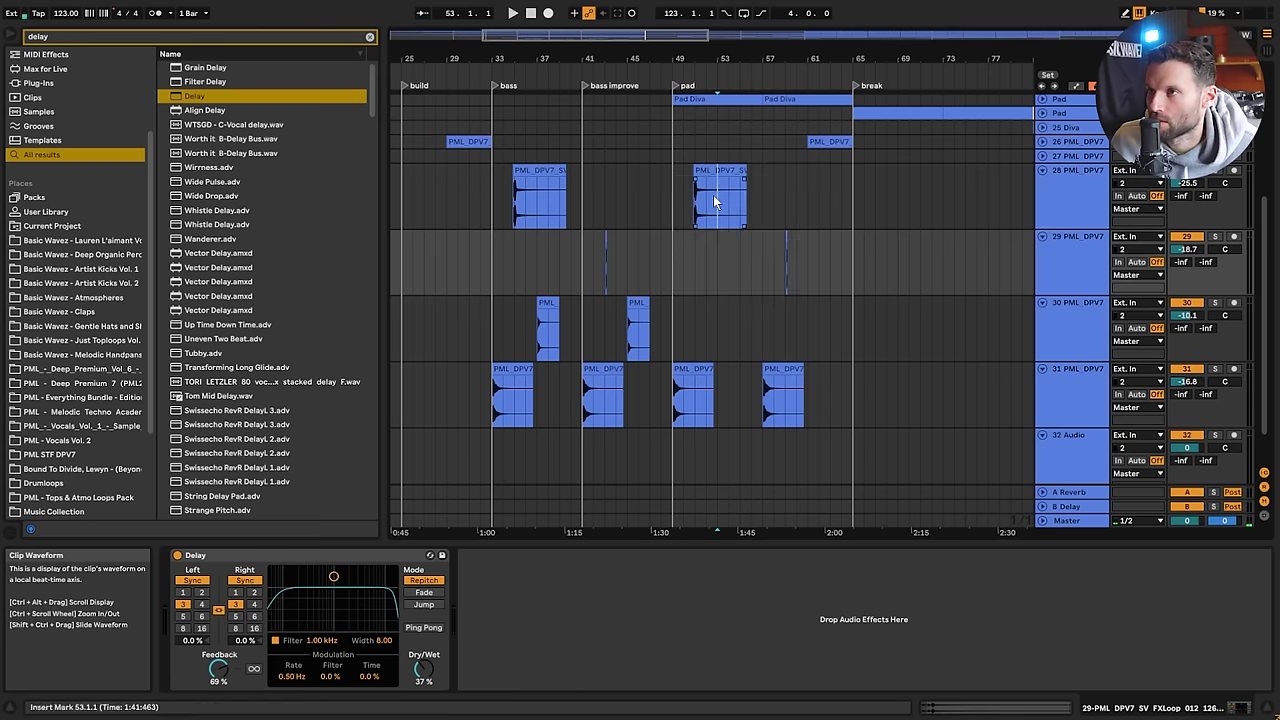
{"action": "double_click", "coordinate": [714, 203]}
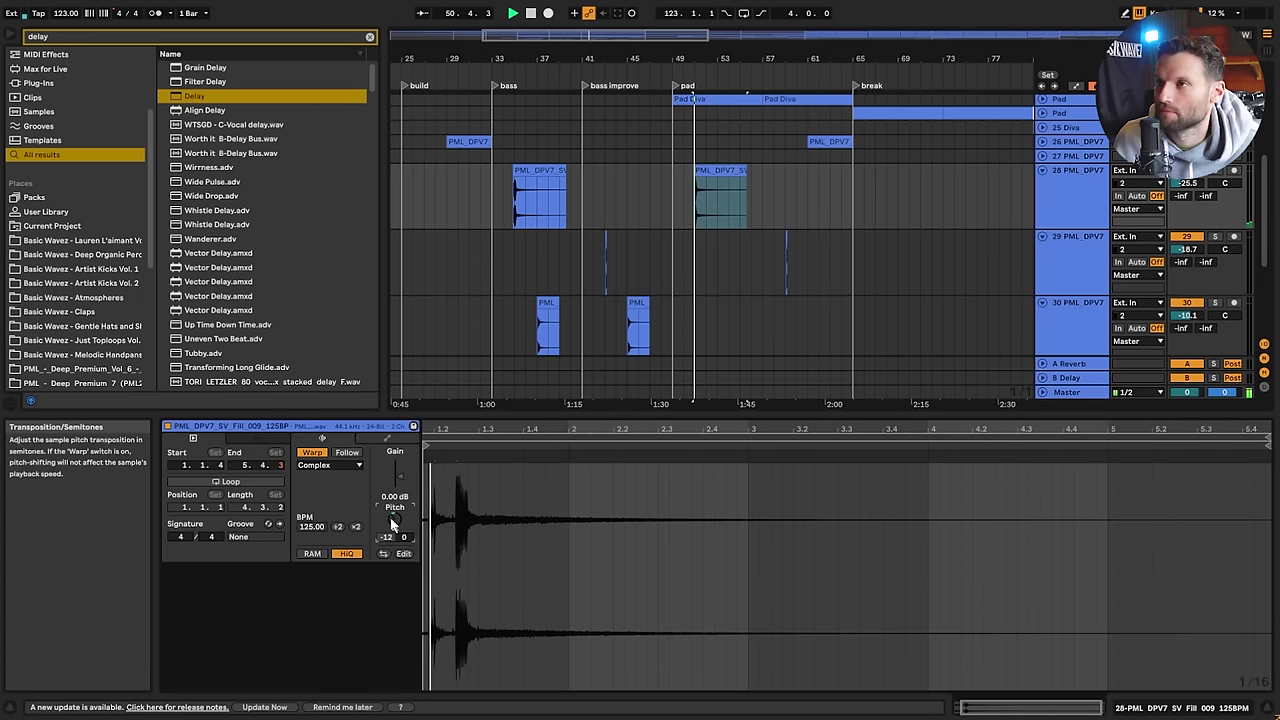
{"action": "left_click", "coordinate": [706, 198]}
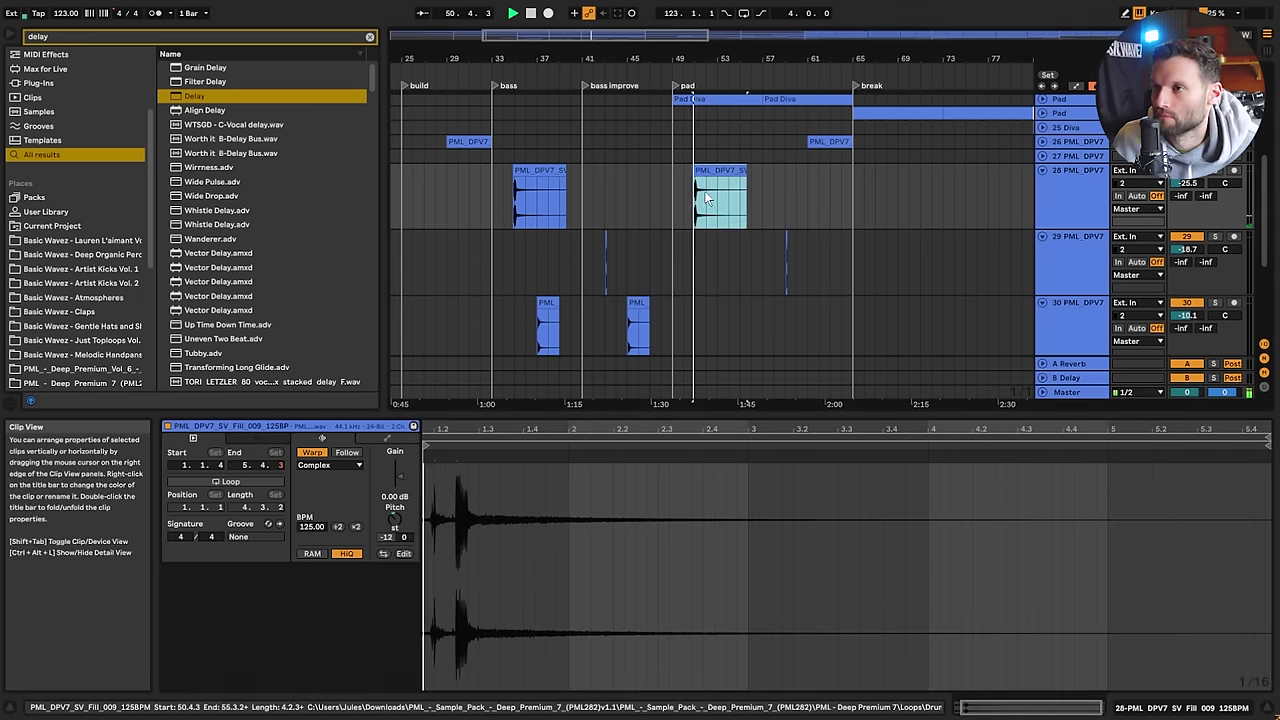
{"action": "key", "text": "space"}
{"action": "left_click", "coordinate": [399, 477]}
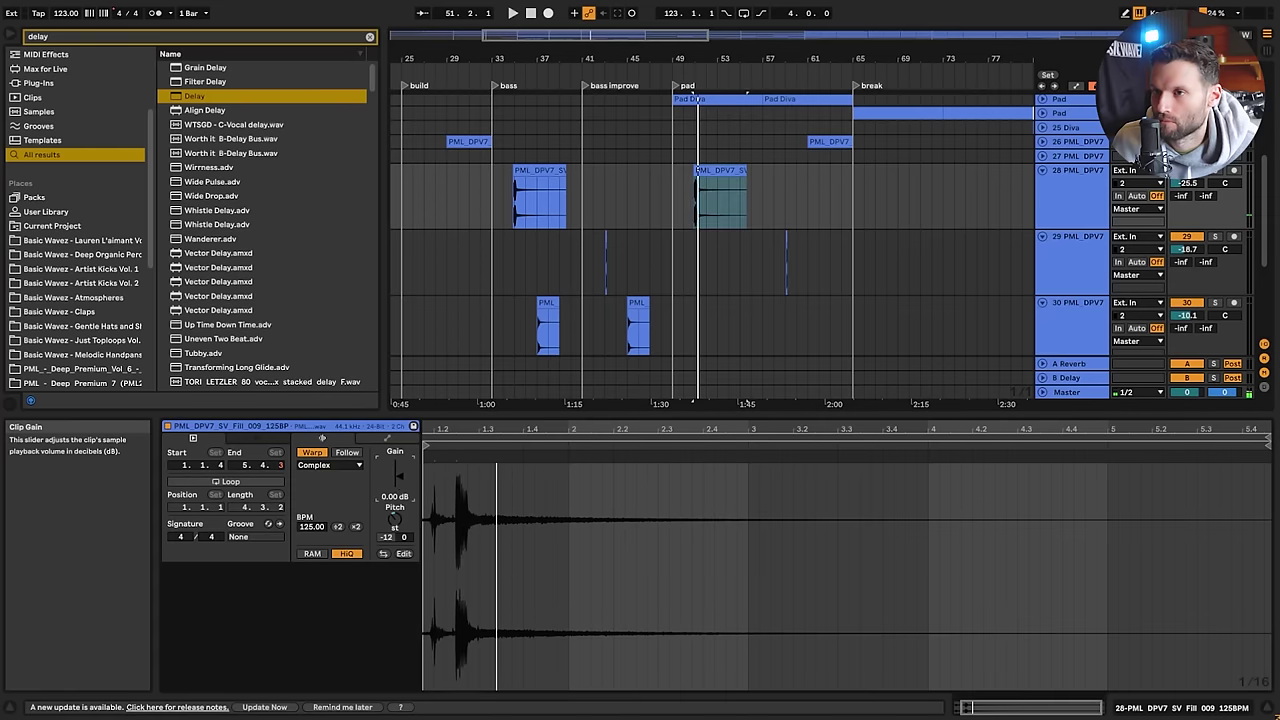
{"action": "key", "text": "space"}
{"action": "left_click_drag", "start_coordinate": [399, 477], "coordinate": [400, 478]}
{"action": "key", "text": "space"}
{"action": "key", "text": "space"}
Reset the duplicated Fill 009 clip's pitch to 0 semitones and its gain to 0.00 dB, and play it again
{"action": "double_click", "coordinate": [395, 520]}
{"action": "key", "text": "space"}
{"action": "key", "text": "space"}
{"action": "key", "text": "space"}
{"action": "double_click", "coordinate": [398, 474]}
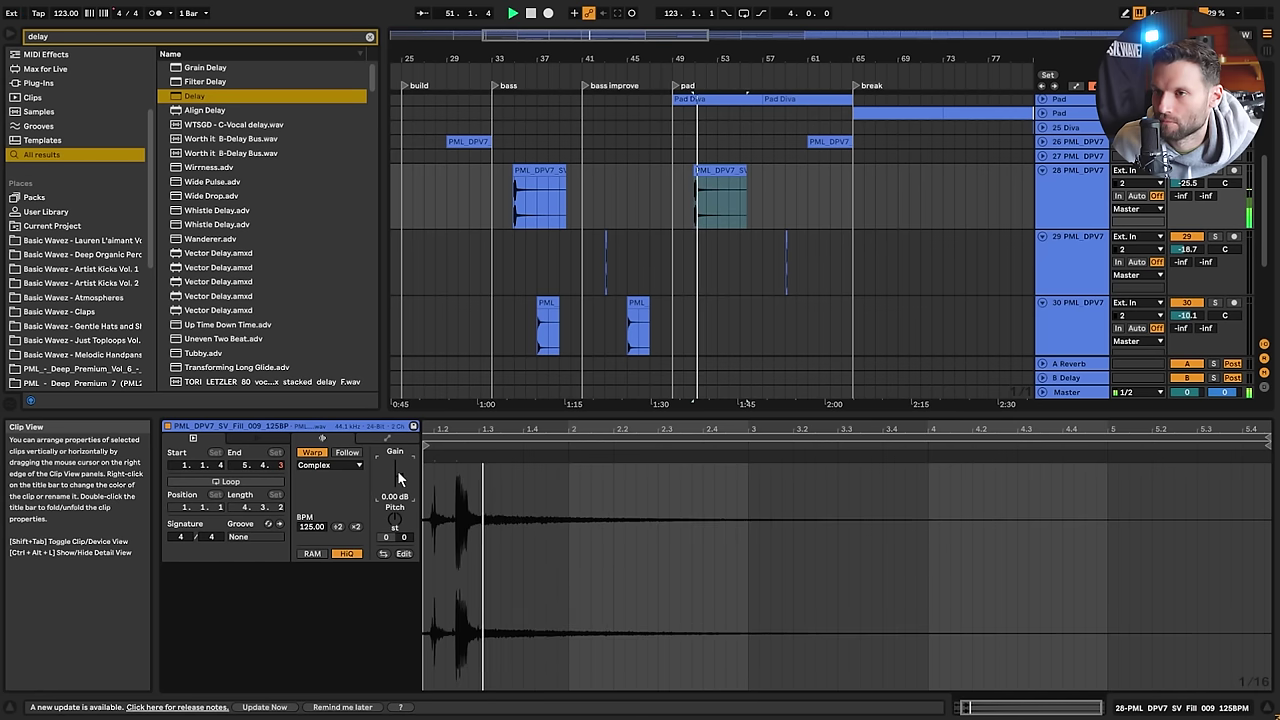
{"action": "key", "text": "space"}
{"action": "key", "text": "space"}
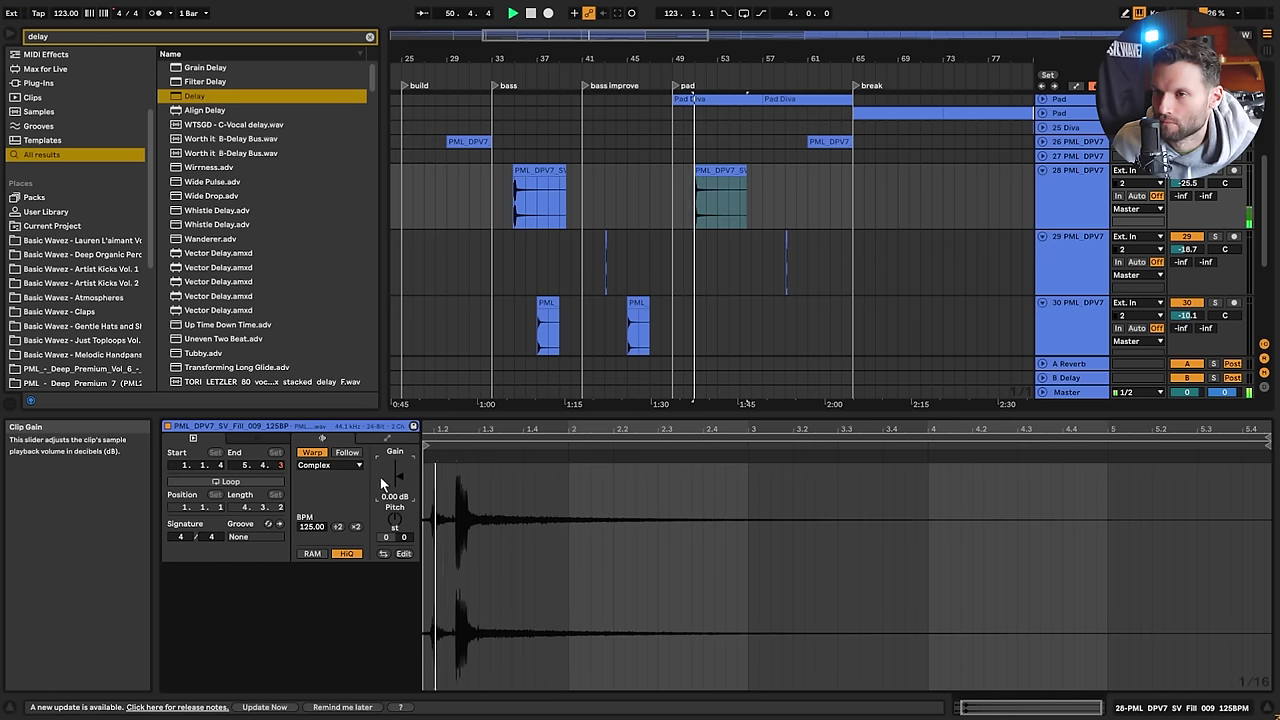
{"action": "key", "text": "space"}
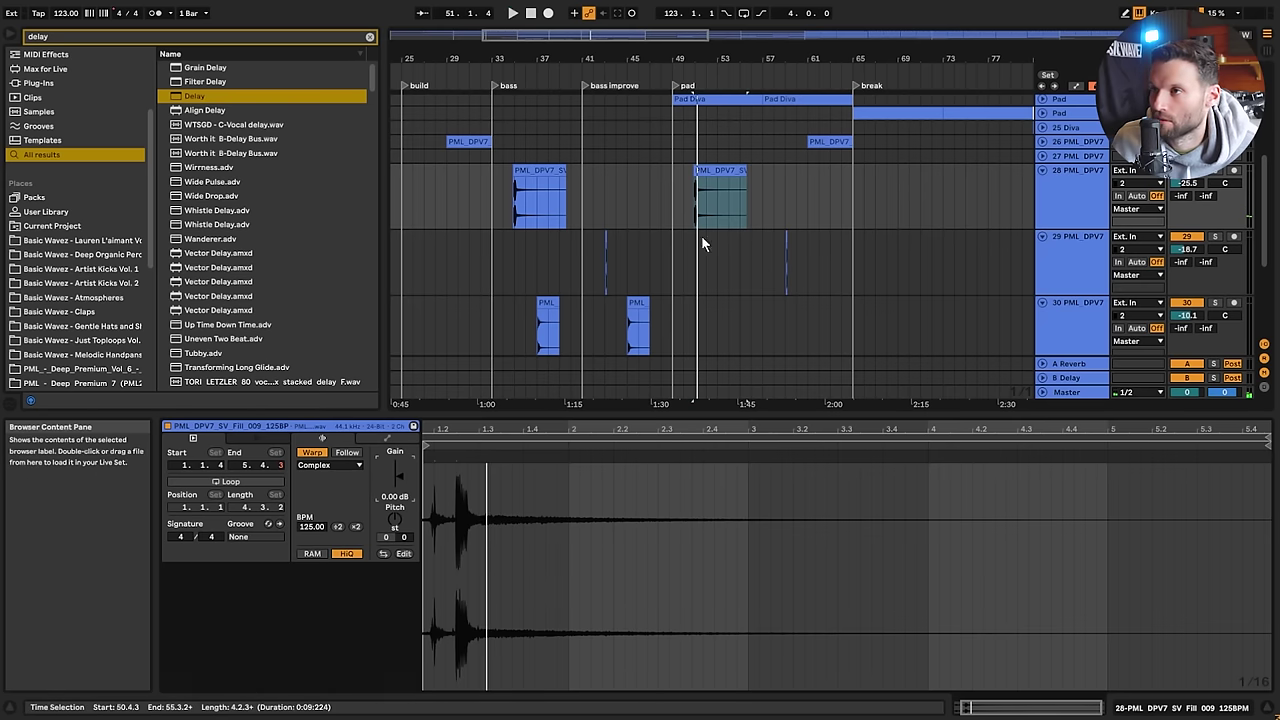
Play from the bass marker at 33.1.1 and duplicate track 30's 33.1.1–49.1.1 range to 49.1.1
{"action": "scroll", "coordinate": [710, 242], "scroll_direction": "down", "scroll_amount": 1}
{"action": "left_click", "coordinate": [491, 229]}
{"action": "key", "text": "space"}
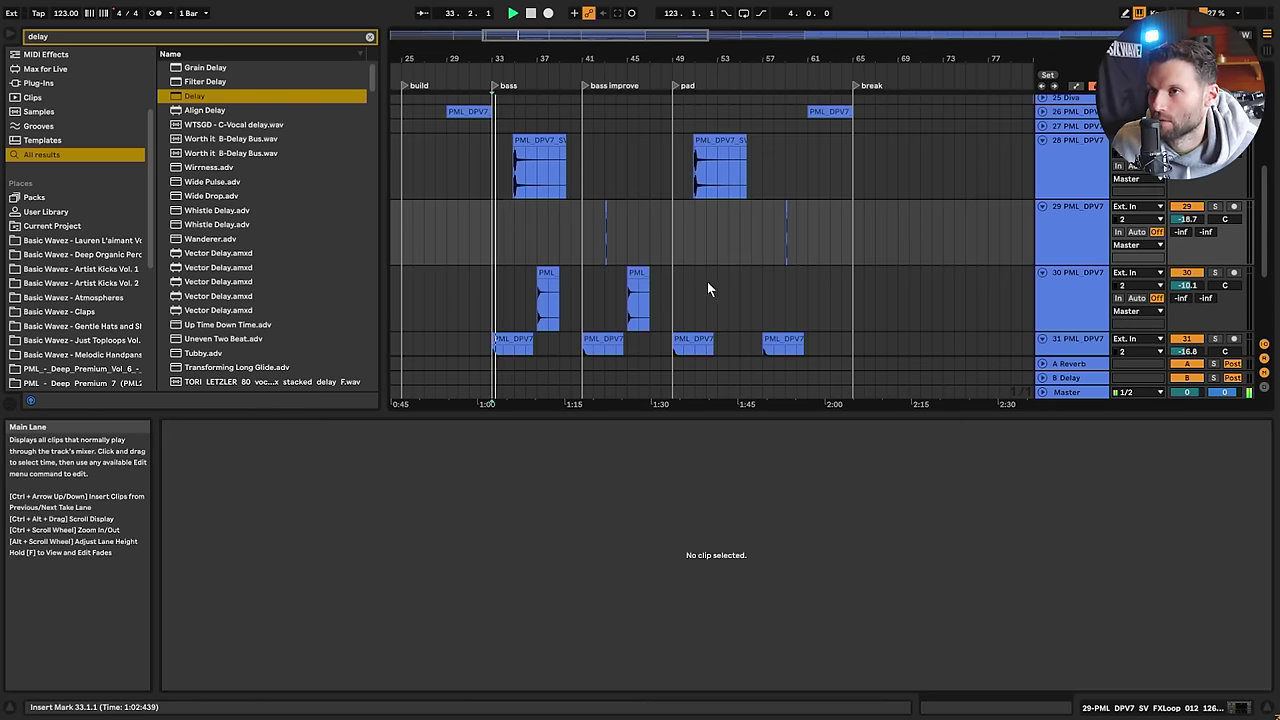
{"action": "scroll", "coordinate": [770, 280], "scroll_direction": "down", "scroll_amount": 3}
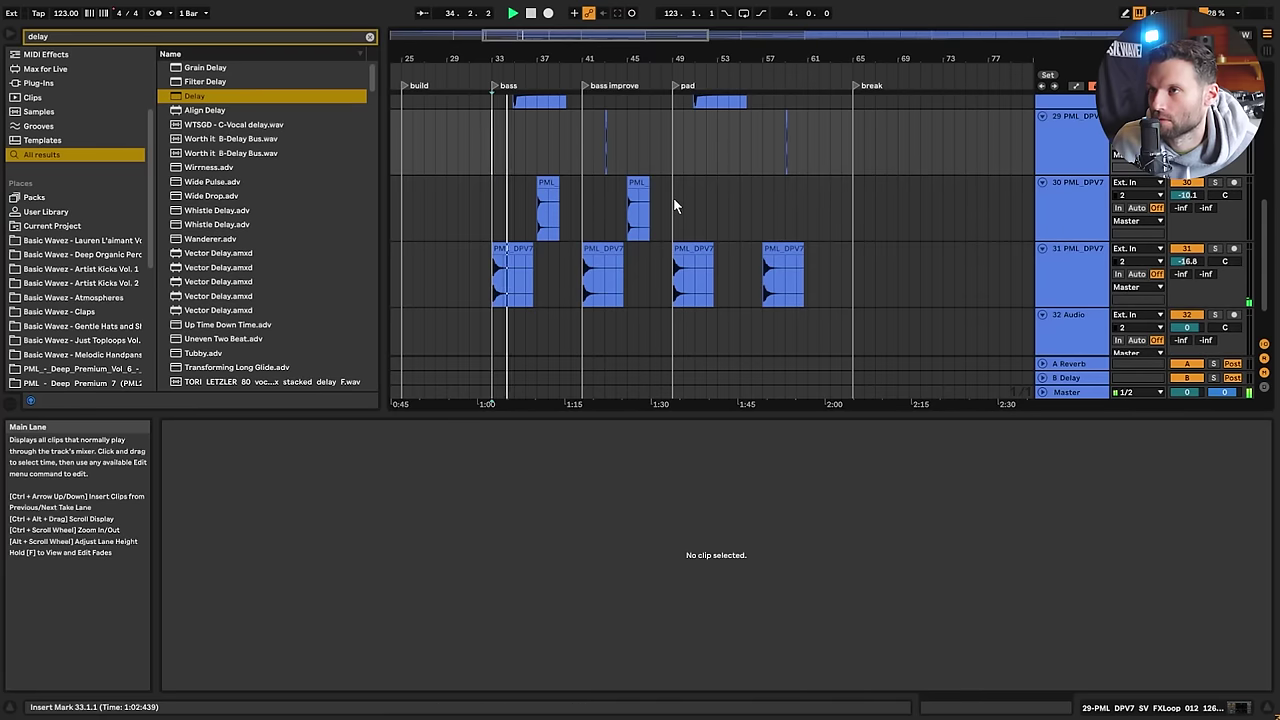
{"action": "left_click_drag", "start_coordinate": [673, 197], "coordinate": [487, 210]}
{"action": "key", "text": "ctrl+d"}
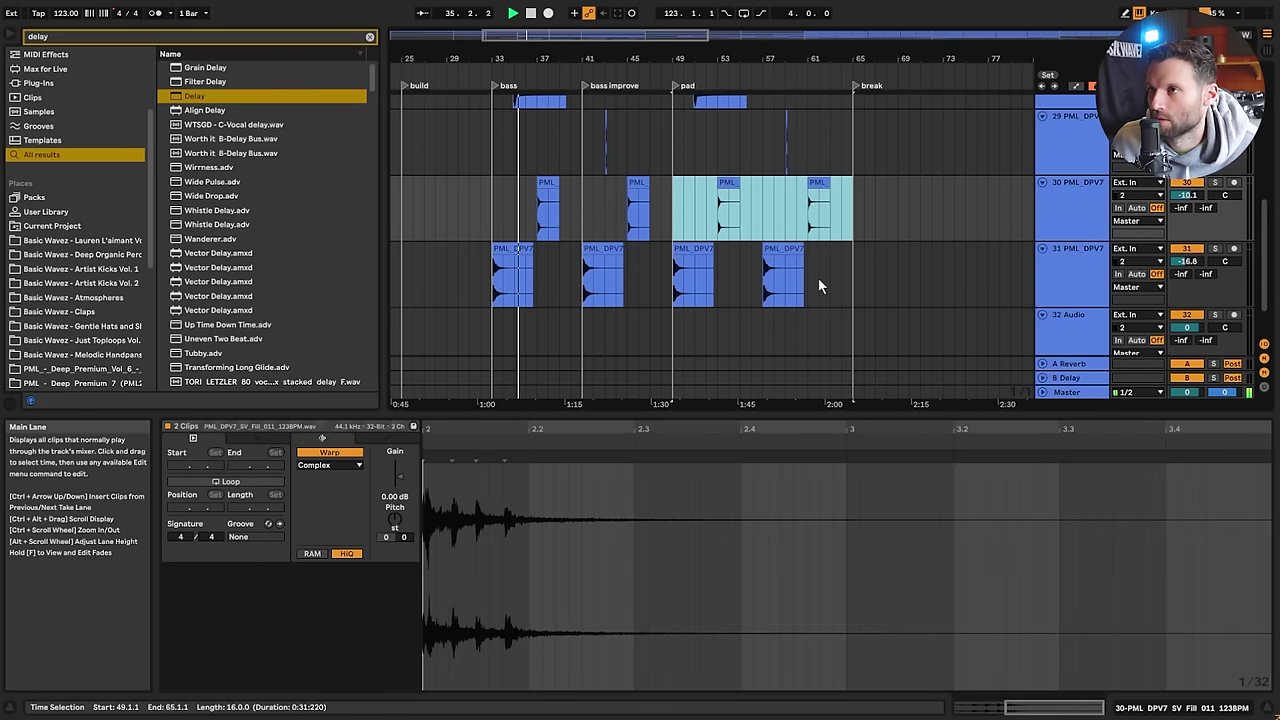
Shift the Fill 011 clip at 45.1.1 on track 30 to 45.1.2
{"action": "left_click", "coordinate": [728, 184]}
{"action": "left_click_drag", "start_coordinate": [512, 59], "coordinate": [512, 430]}
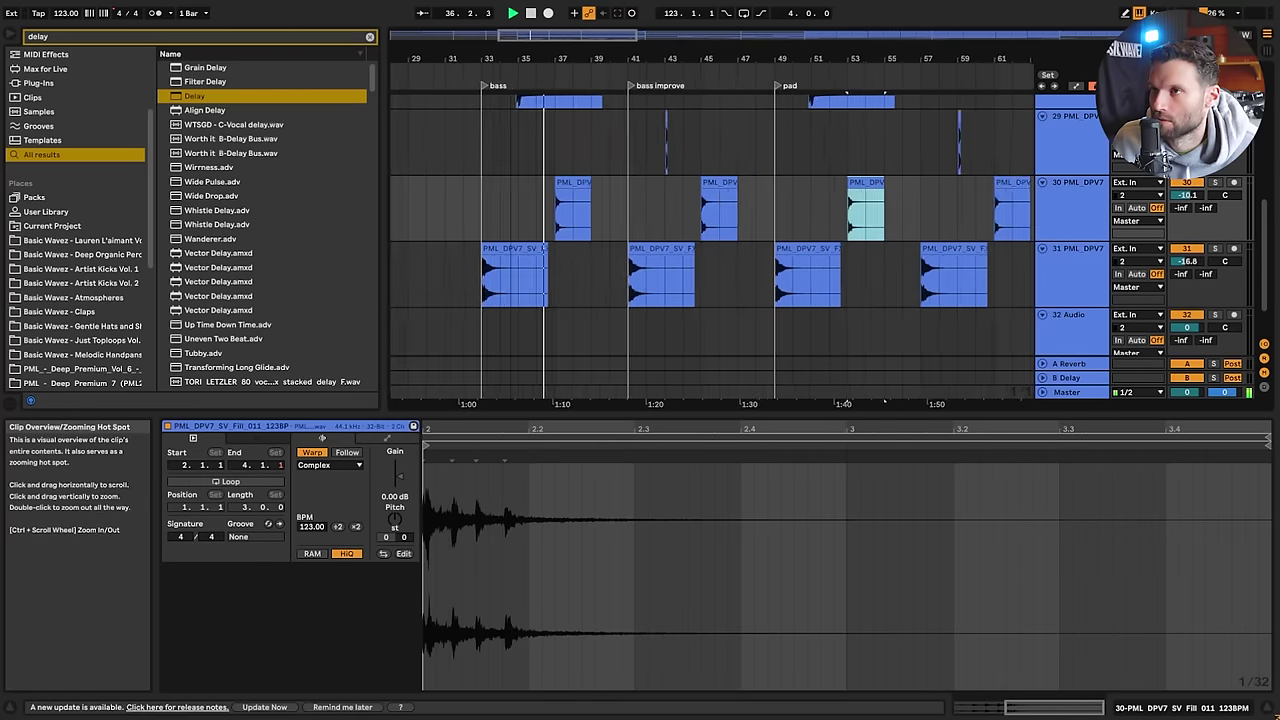
{"action": "left_click_drag", "start_coordinate": [701, 59], "coordinate": [632, 428]}
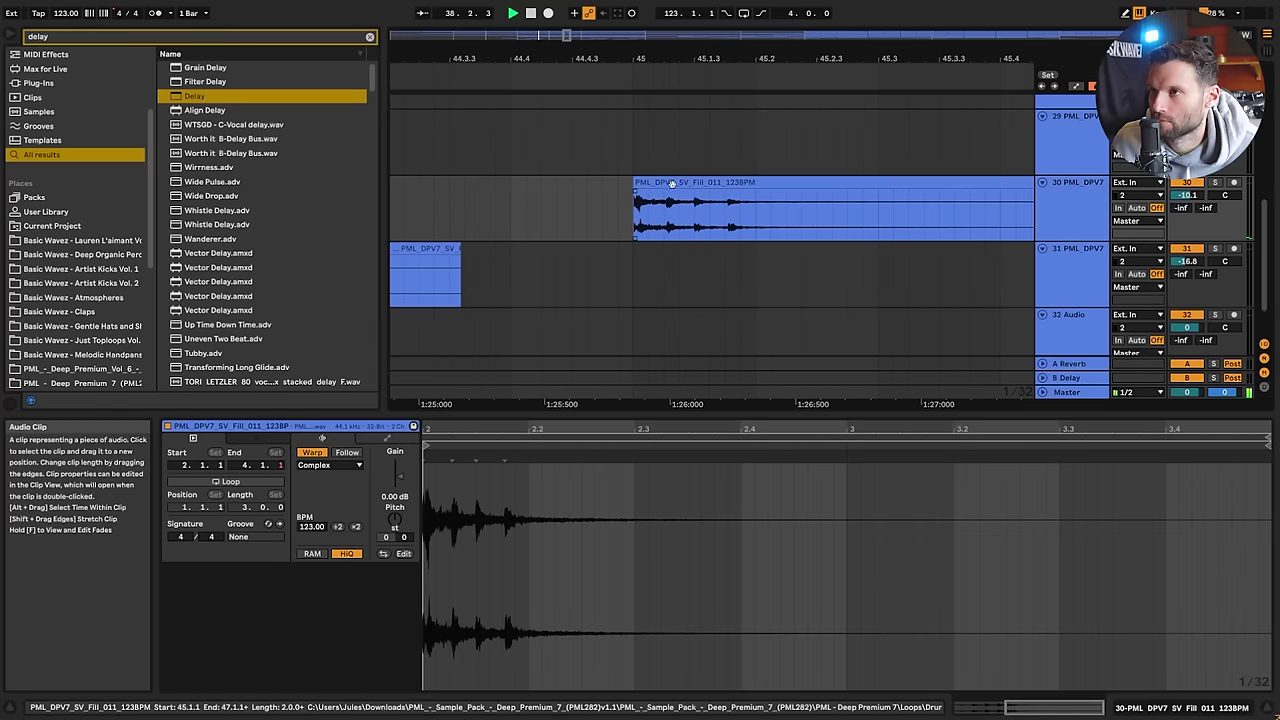
{"action": "left_click_drag", "start_coordinate": [671, 184], "coordinate": [702, 184]}
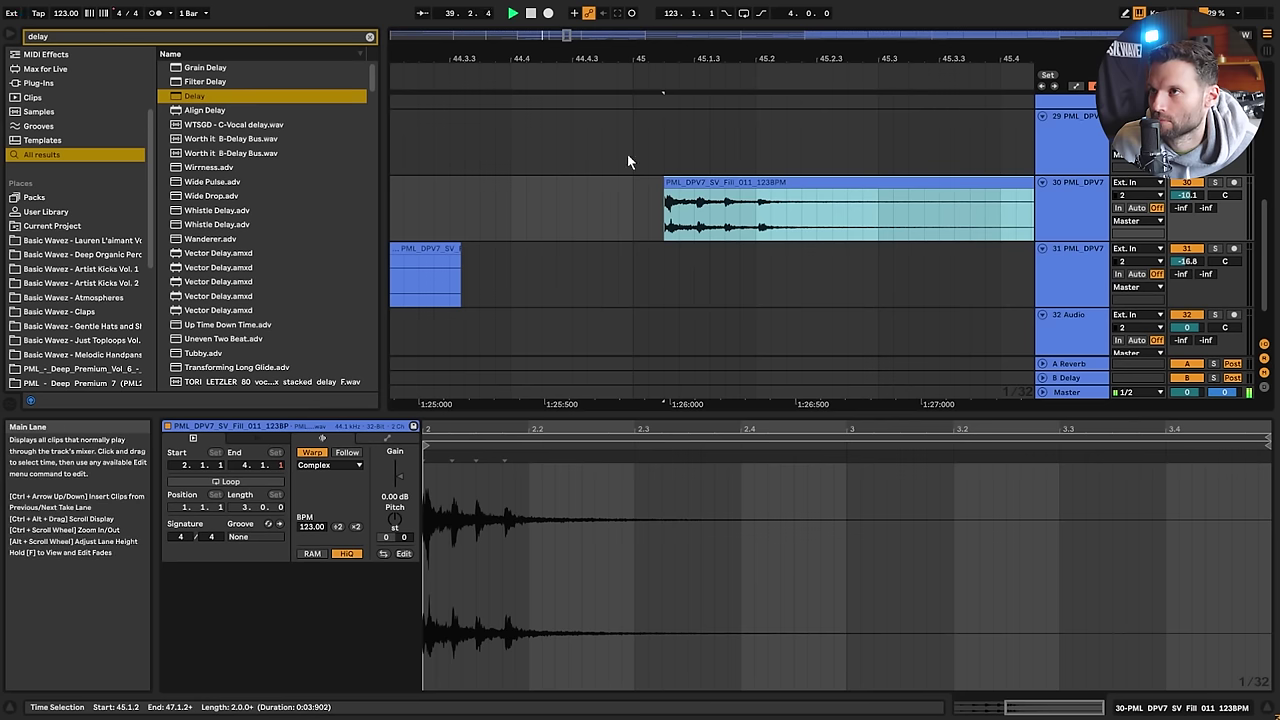
Play through the bass improve section and examine how the shifted Fill 011 clip sits against the clips on tracks 28 to 31
{"action": "left_click_drag", "start_coordinate": [567, 36], "coordinate": [559, 4]}
{"action": "scroll", "coordinate": [749, 203], "scroll_direction": "up", "scroll_amount": 2}
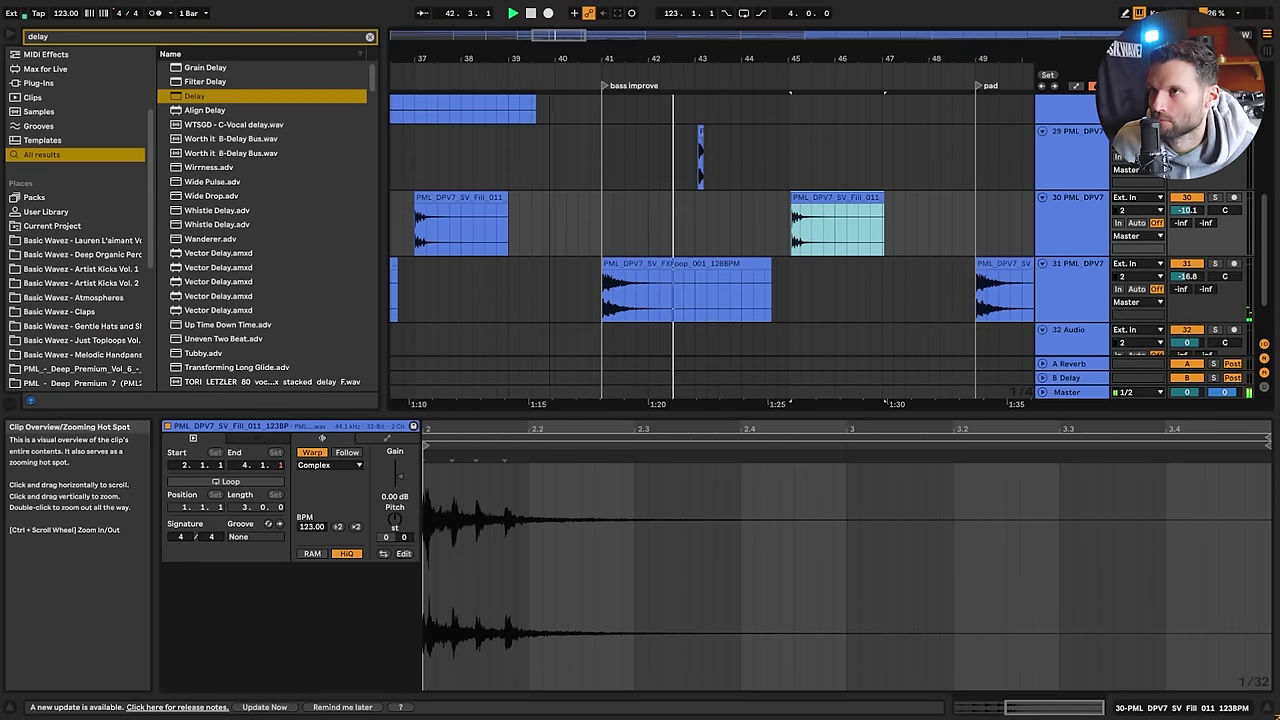
{"action": "mouse_move", "coordinate": [559, 34]}
{"action": "left_mouse_down"}
{"action": "mouse_move", "coordinate": [570, 30]}
{"action": "mouse_move", "coordinate": [564, 42]}
{"action": "left_mouse_up"}
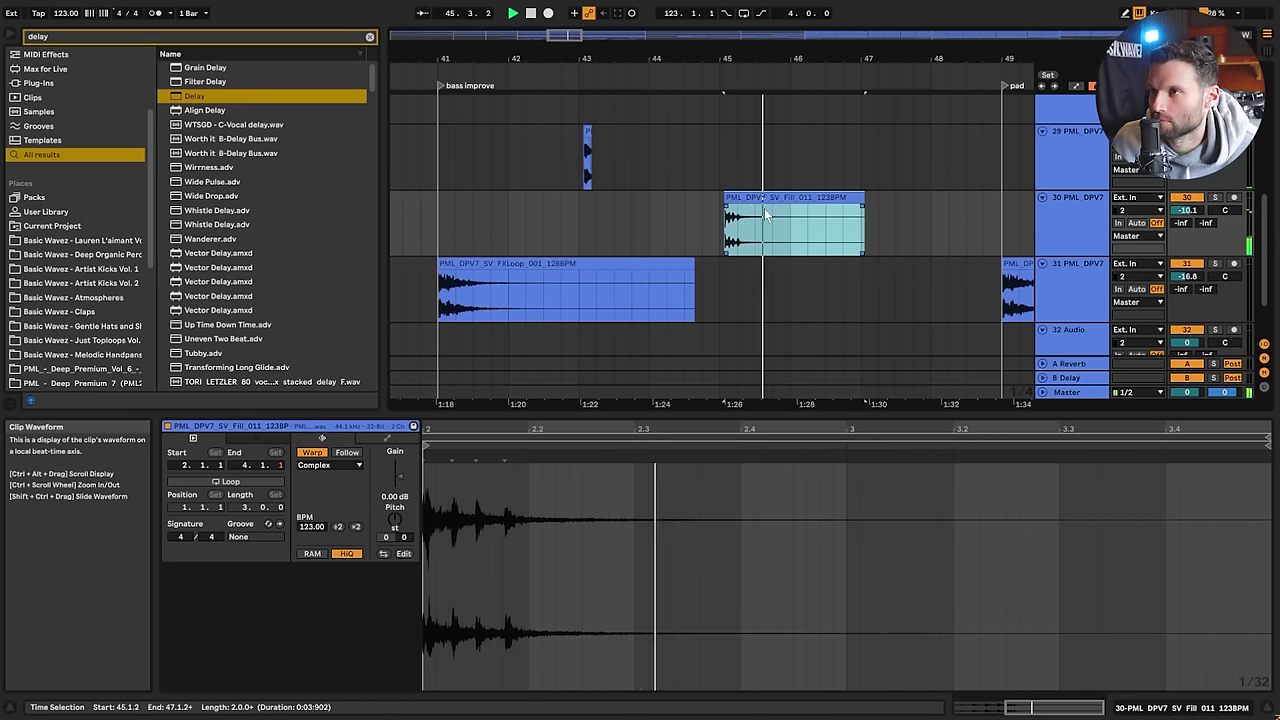
{"action": "left_click_drag", "start_coordinate": [563, 37], "coordinate": [585, 12]}
{"action": "scroll", "coordinate": [701, 218], "scroll_direction": "up", "scroll_amount": 4}
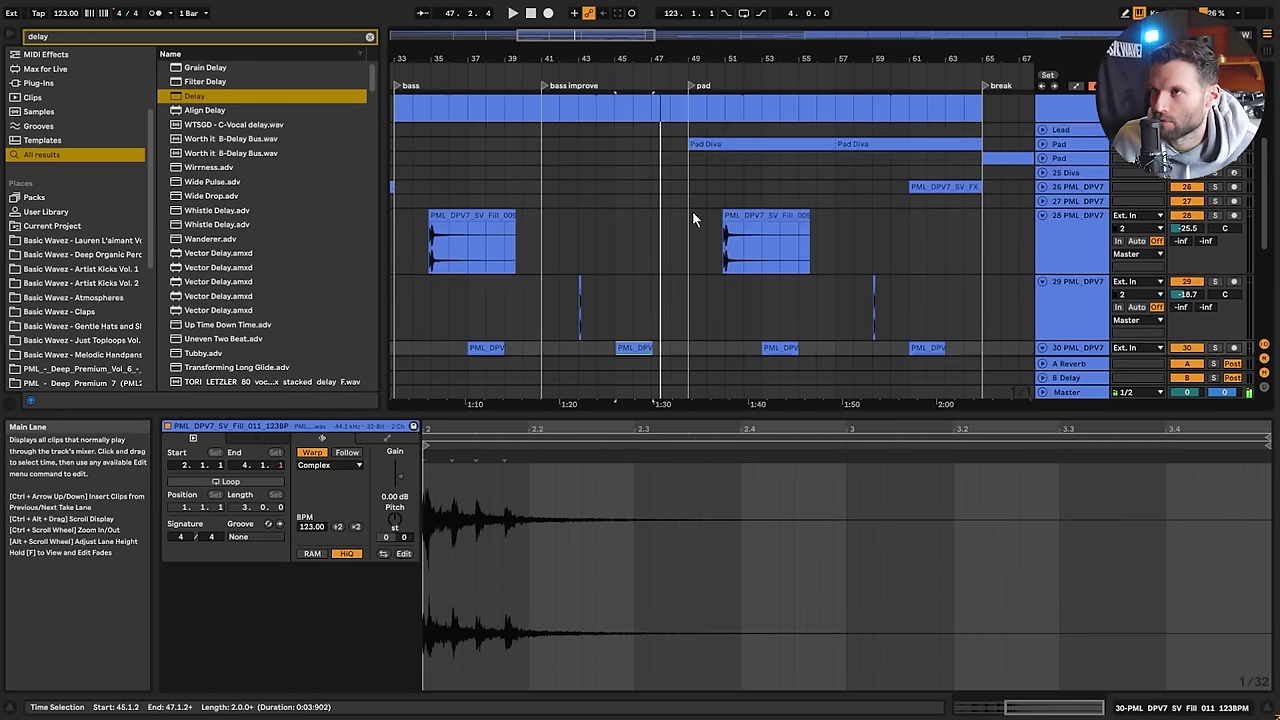
{"action": "scroll", "coordinate": [675, 211], "scroll_direction": "down", "scroll_amount": 2}
{"action": "scroll", "coordinate": [643, 346], "scroll_direction": "down", "scroll_amount": 2}
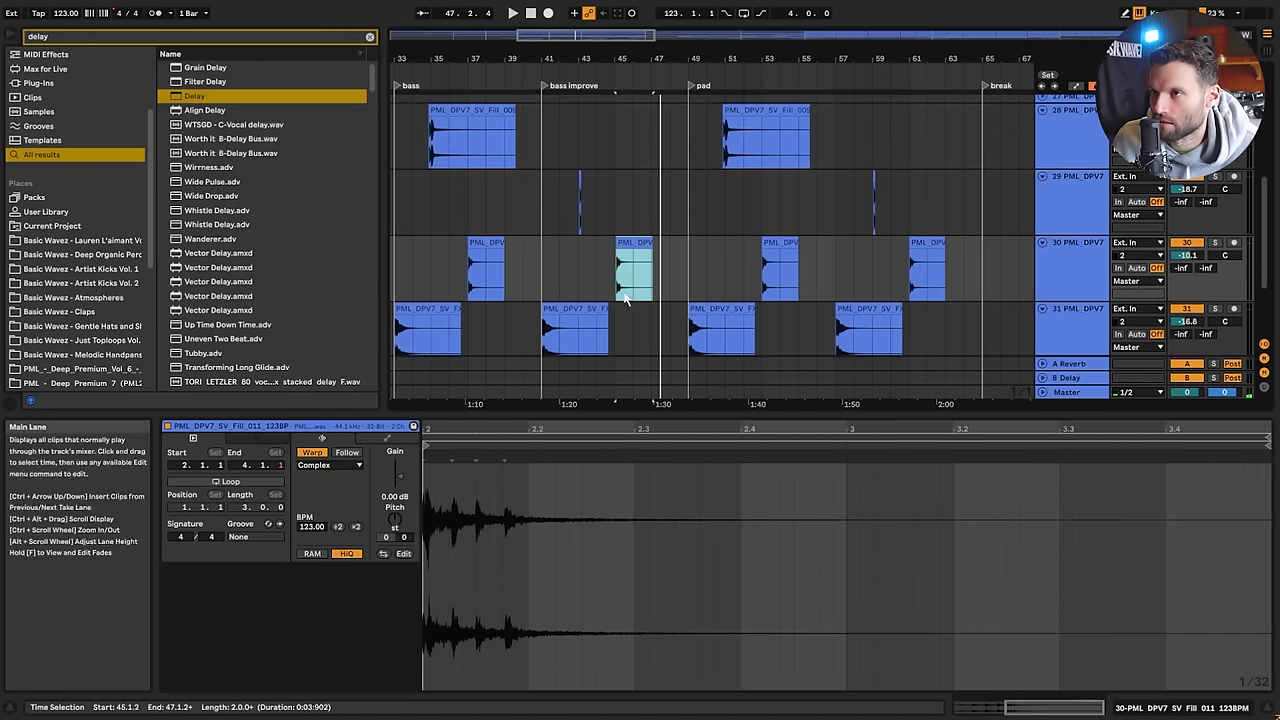
{"action": "left_click", "coordinate": [572, 330]}
{"action": "left_click", "coordinate": [634, 268]}
{"action": "scroll", "coordinate": [625, 160], "scroll_direction": "up", "scroll_amount": 5}
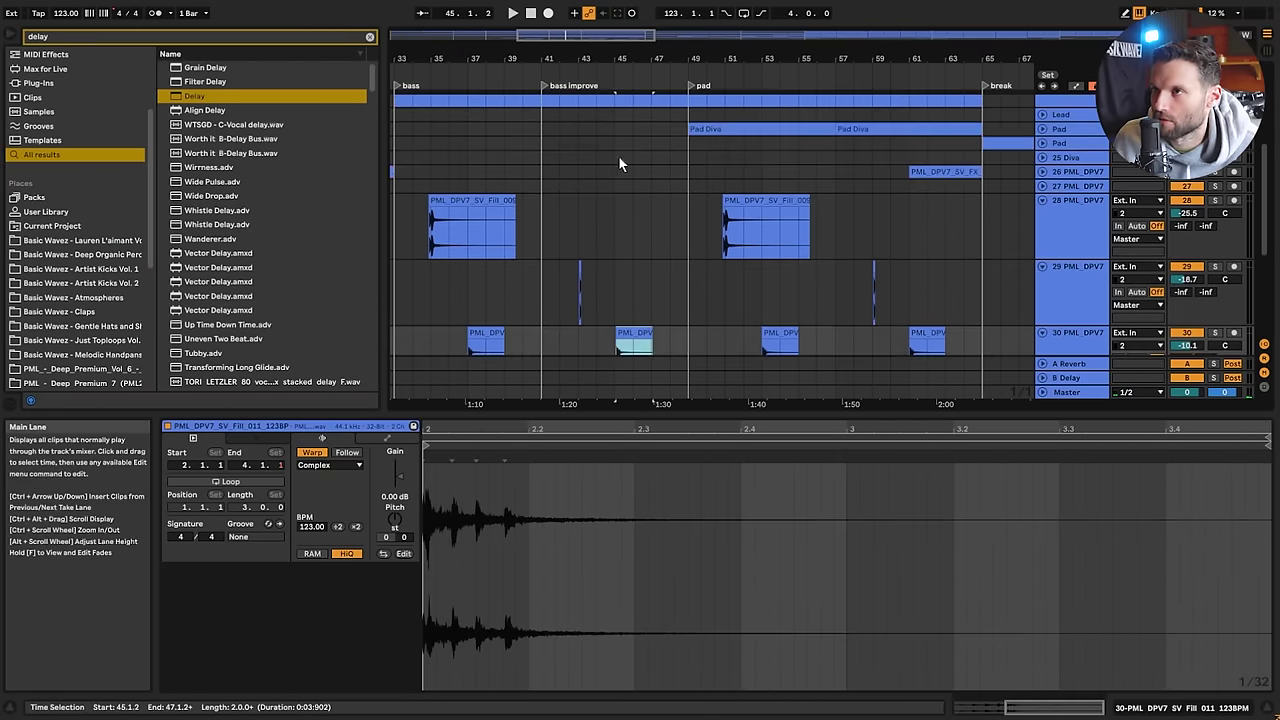
{"action": "scroll", "coordinate": [633, 238], "scroll_direction": "down", "scroll_amount": 2}
{"action": "scroll", "coordinate": [633, 238], "scroll_direction": "down", "scroll_amount": 4}
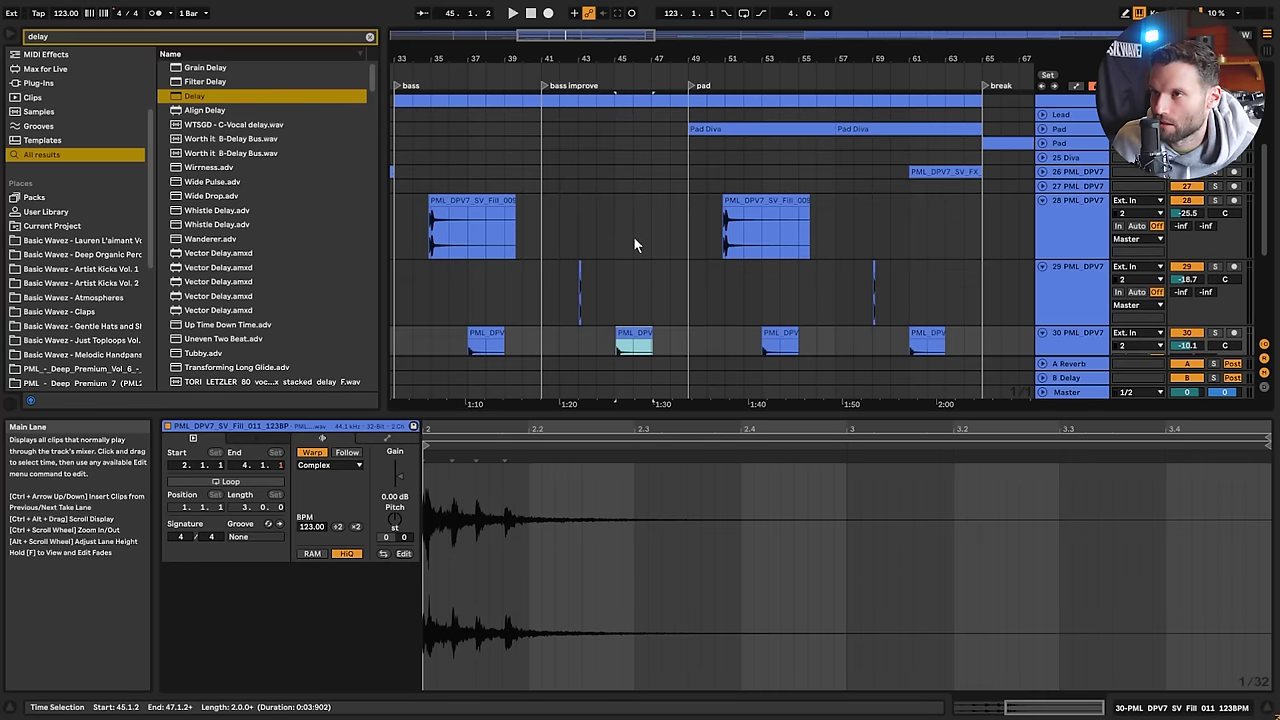
{"action": "left_click", "coordinate": [567, 264]}
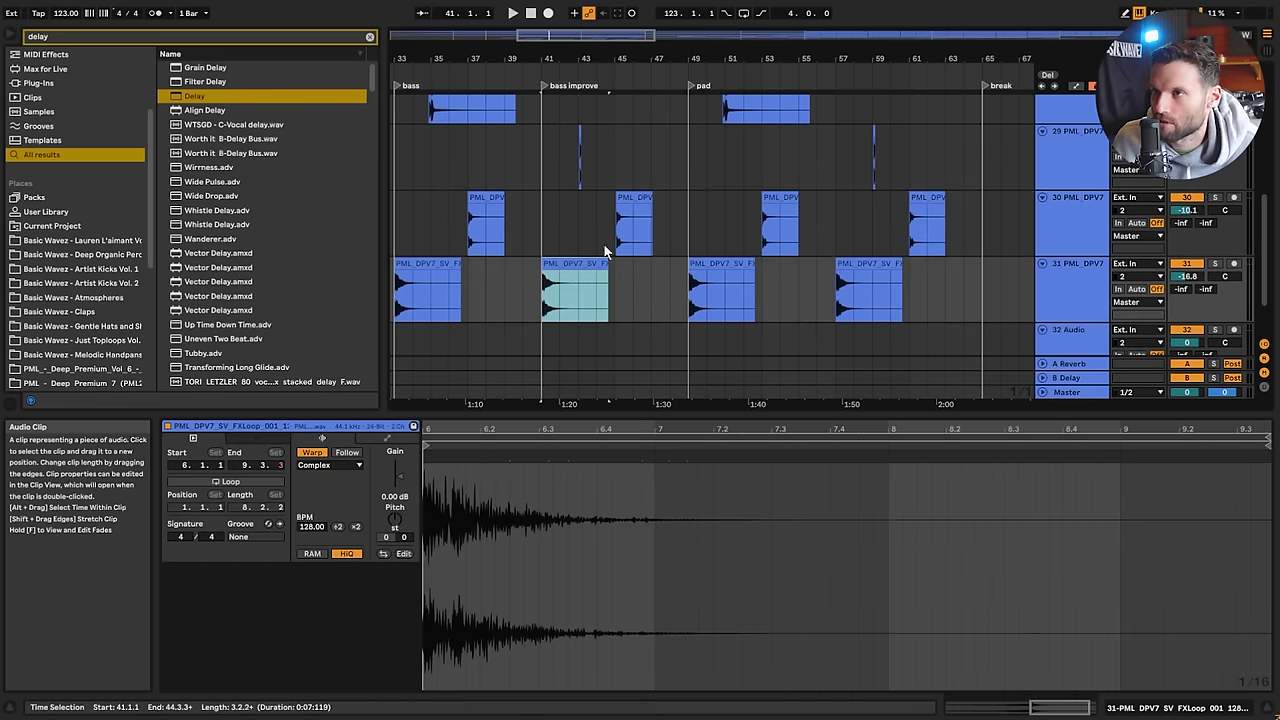
Try moving the bass improve Fill 011 clip on track 30 to 45.3.2 and play the section from 41.1.1
{"action": "left_click", "coordinate": [628, 197]}
{"action": "left_click_drag", "start_coordinate": [628, 60], "coordinate": [696, 370]}
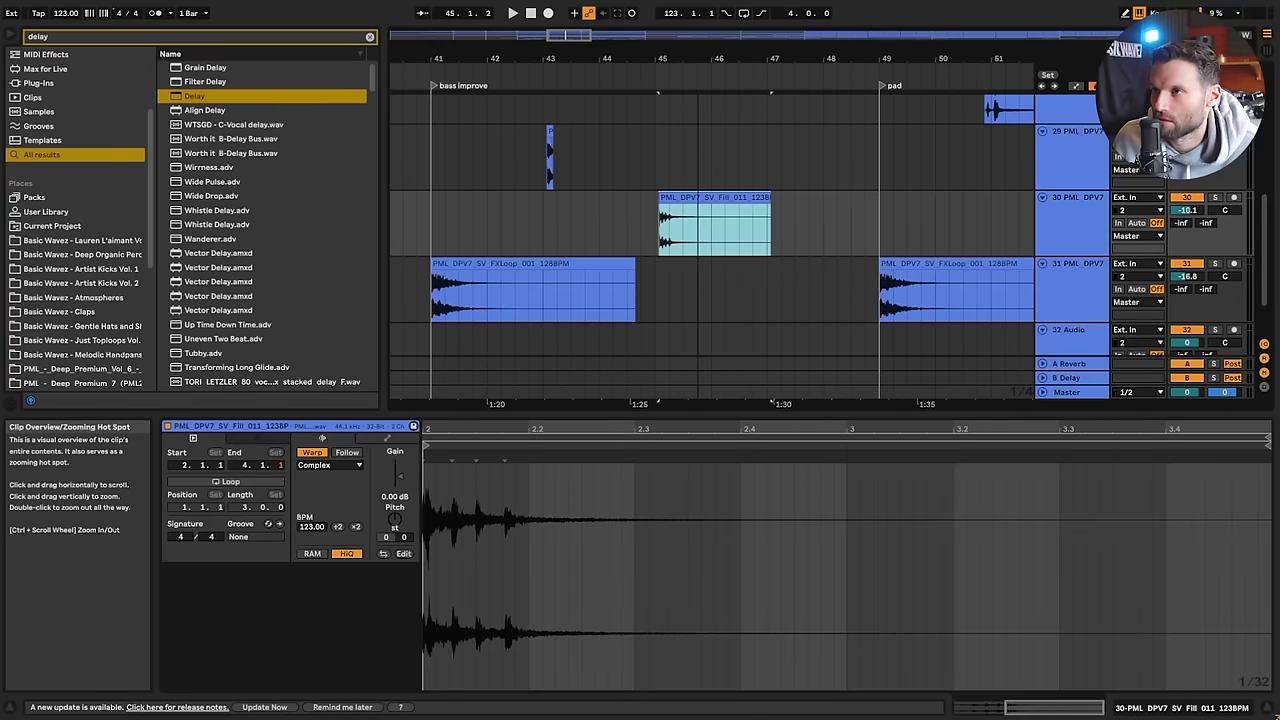
{"action": "left_click_drag", "start_coordinate": [682, 197], "coordinate": [710, 197]}
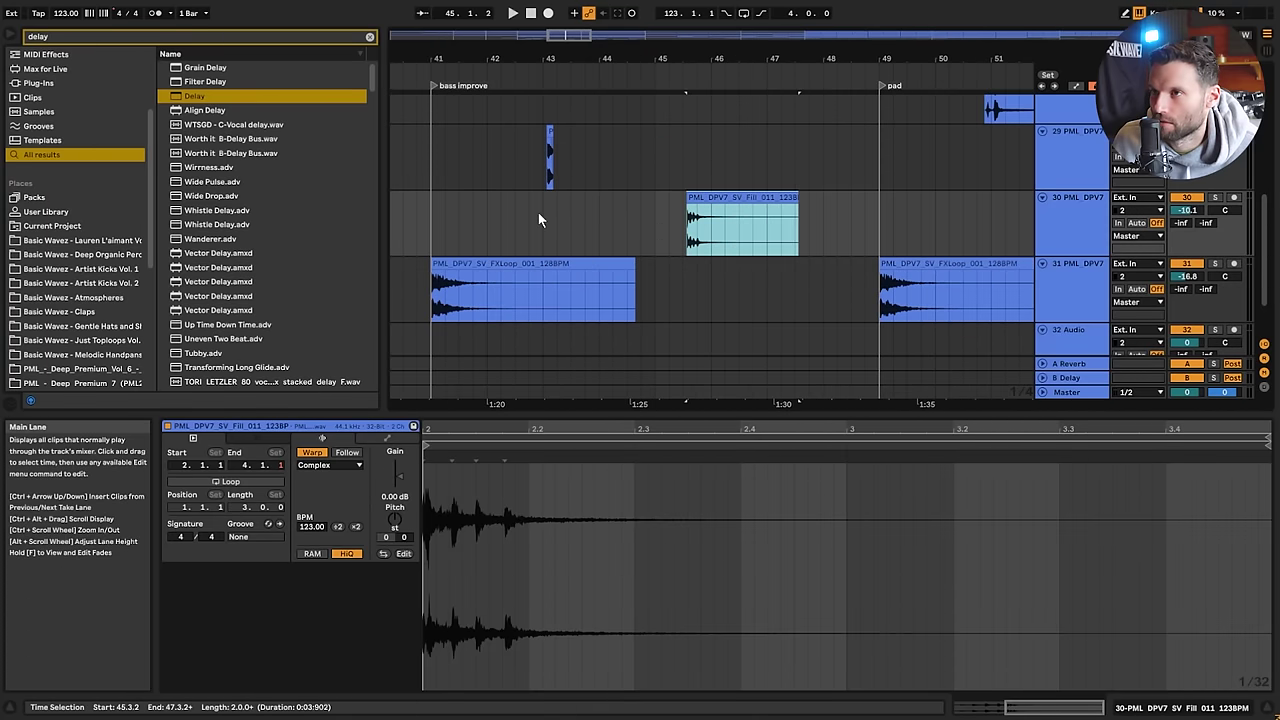
{"action": "left_click", "coordinate": [445, 224]}
{"action": "key", "text": "space"}
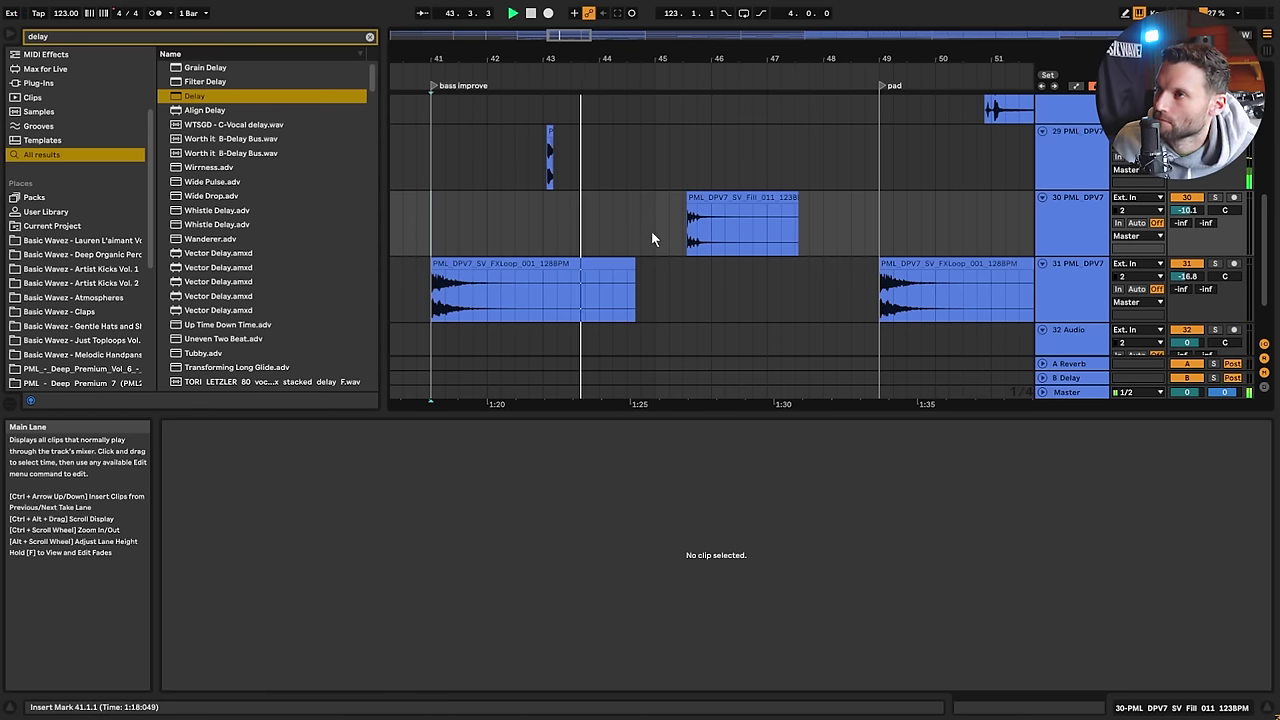
{"action": "mouse_move", "coordinate": [575, 35]}
{"action": "left_mouse_down"}
{"action": "mouse_move", "coordinate": [575, 8]}
{"action": "mouse_move", "coordinate": [573, 35]}
{"action": "left_mouse_up"}
{"action": "key", "text": "space"}
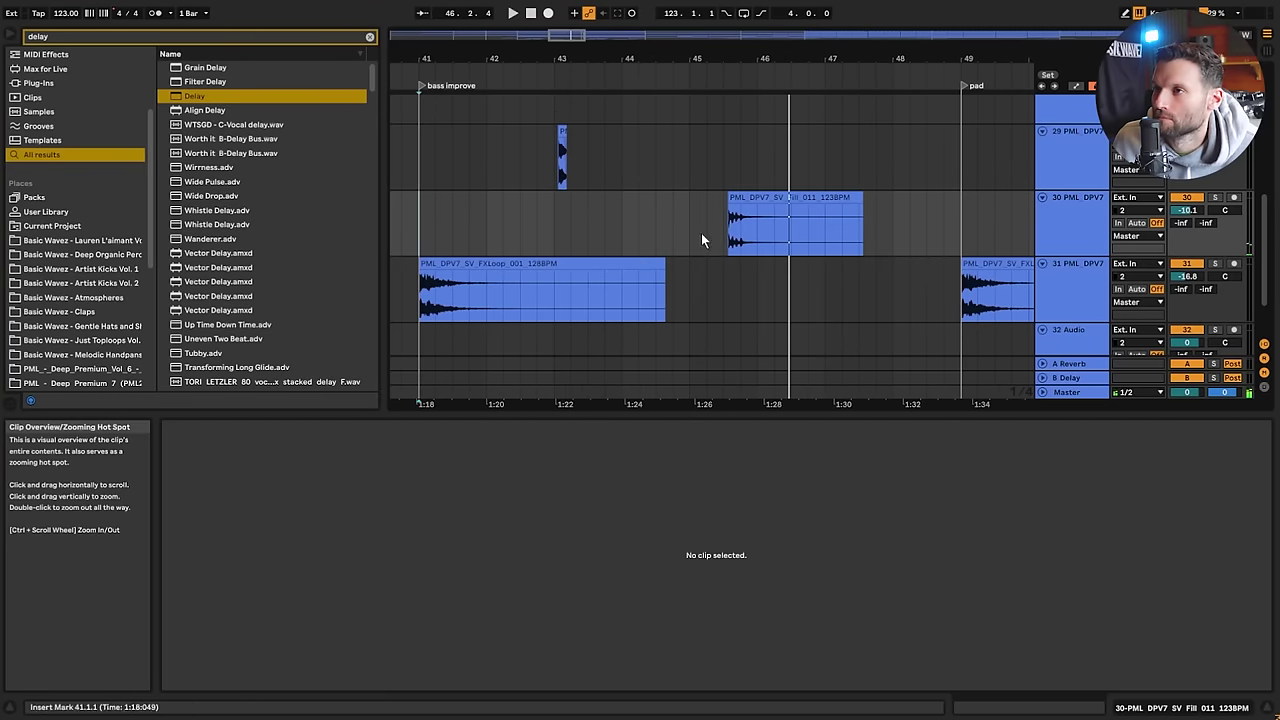
Move the bass improve Fill 011 clip on track 30 to 47.1.2 and trim its end to the pad marker at 49.1.1
{"action": "left_click_drag", "start_coordinate": [749, 199], "coordinate": [851, 199]}
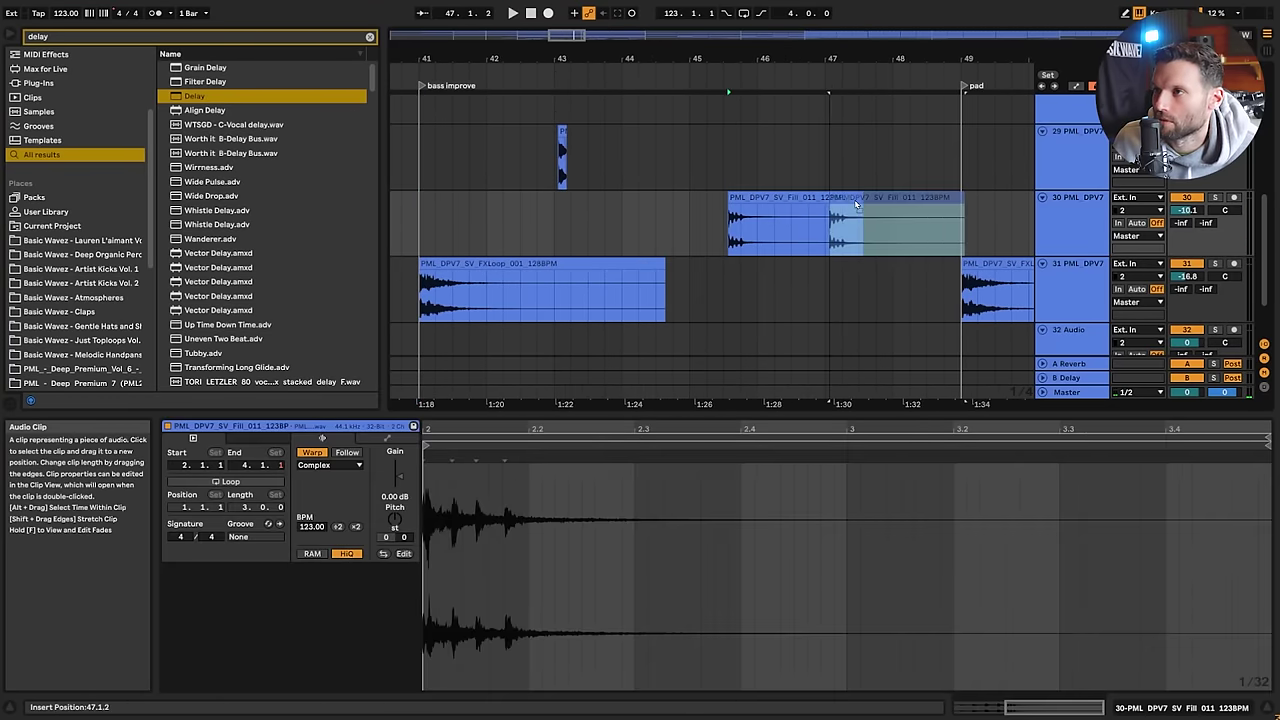
{"action": "left_click", "coordinate": [420, 213]}
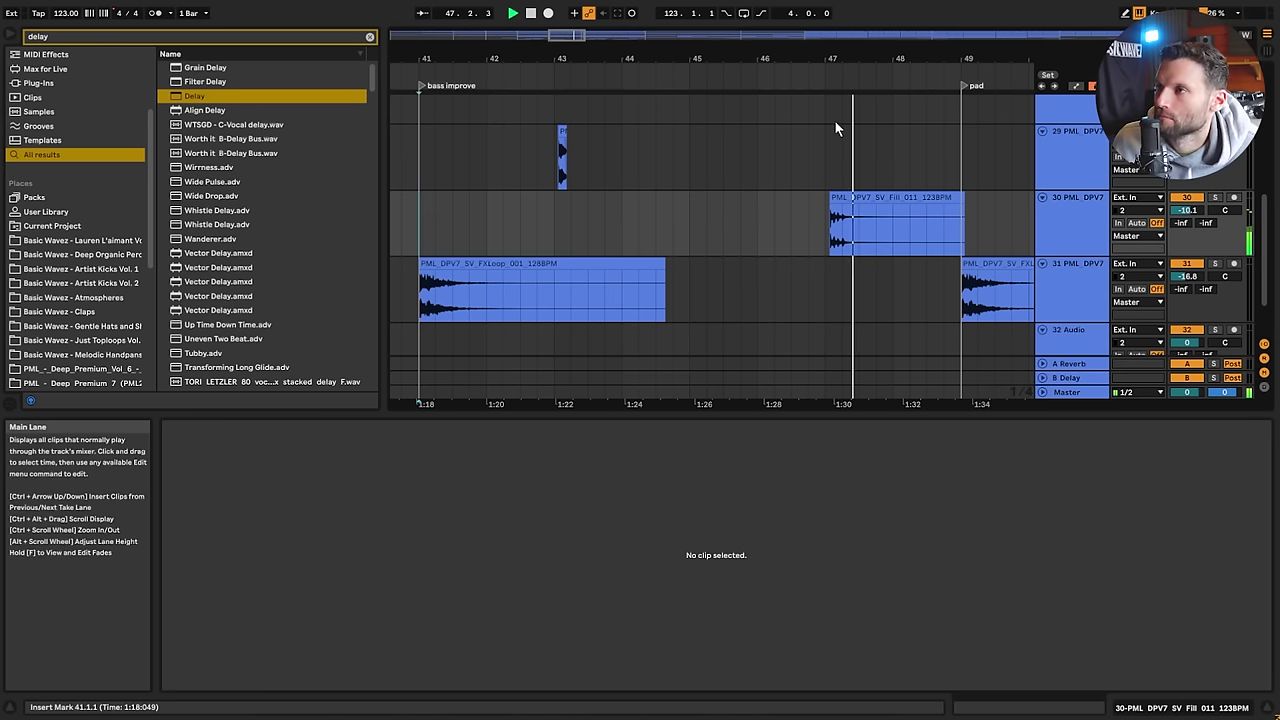
{"action": "left_click", "coordinate": [962, 216]}
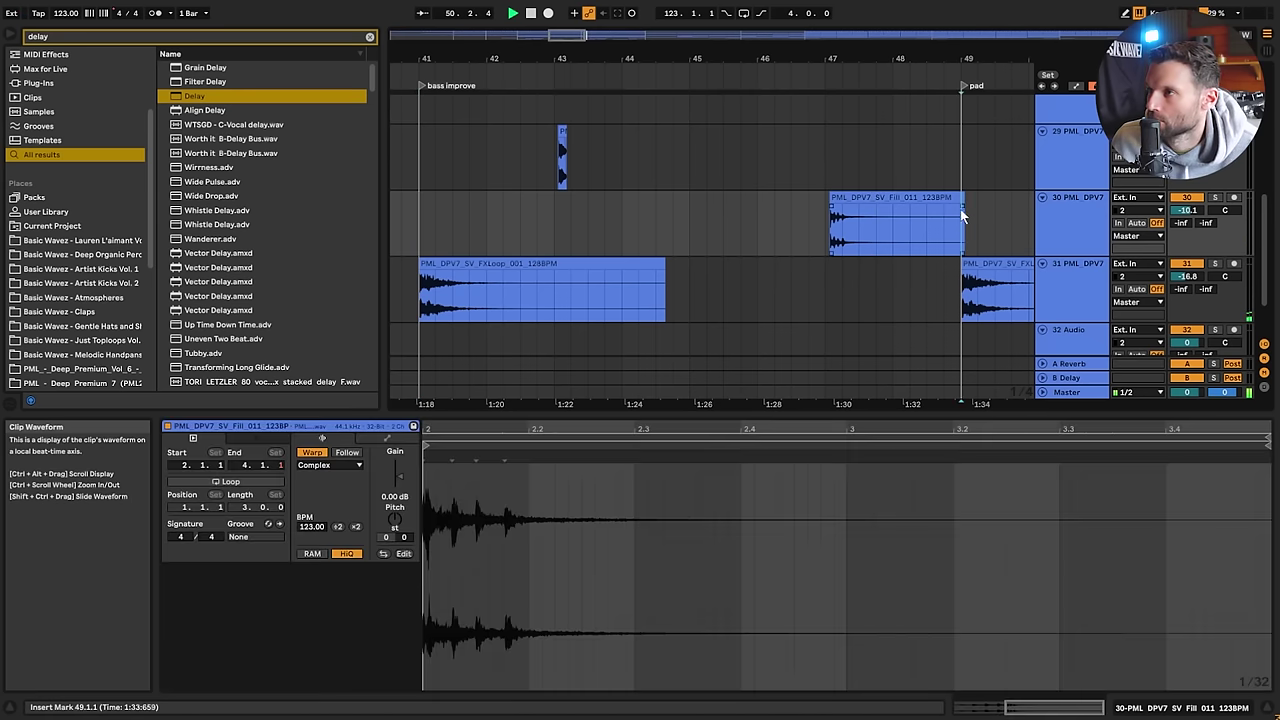
{"action": "left_click_drag", "start_coordinate": [962, 216], "coordinate": [845, 222]}
Split the trimmed Fill 011 clip at 47.2.1, reverse the second piece and play from 47.1.1
{"action": "left_click", "coordinate": [843, 223]}
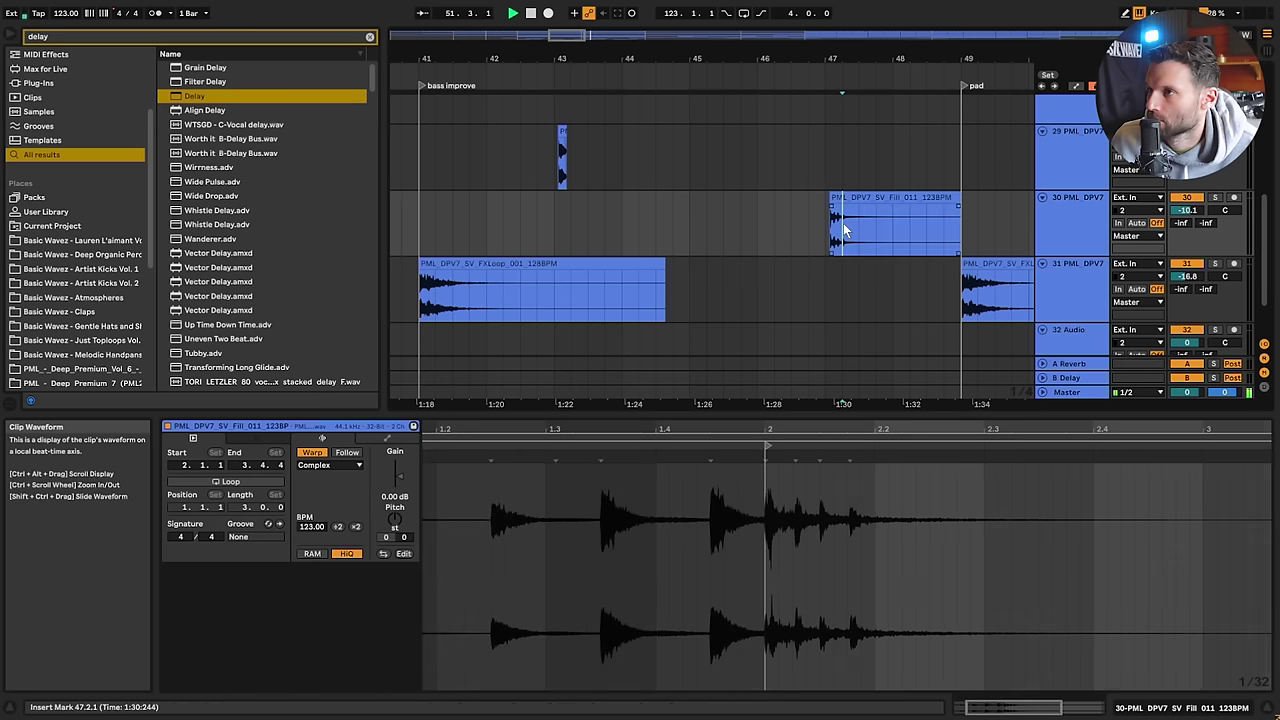
{"action": "key", "text": "ctrl+e"}
{"action": "left_click", "coordinate": [858, 199]}
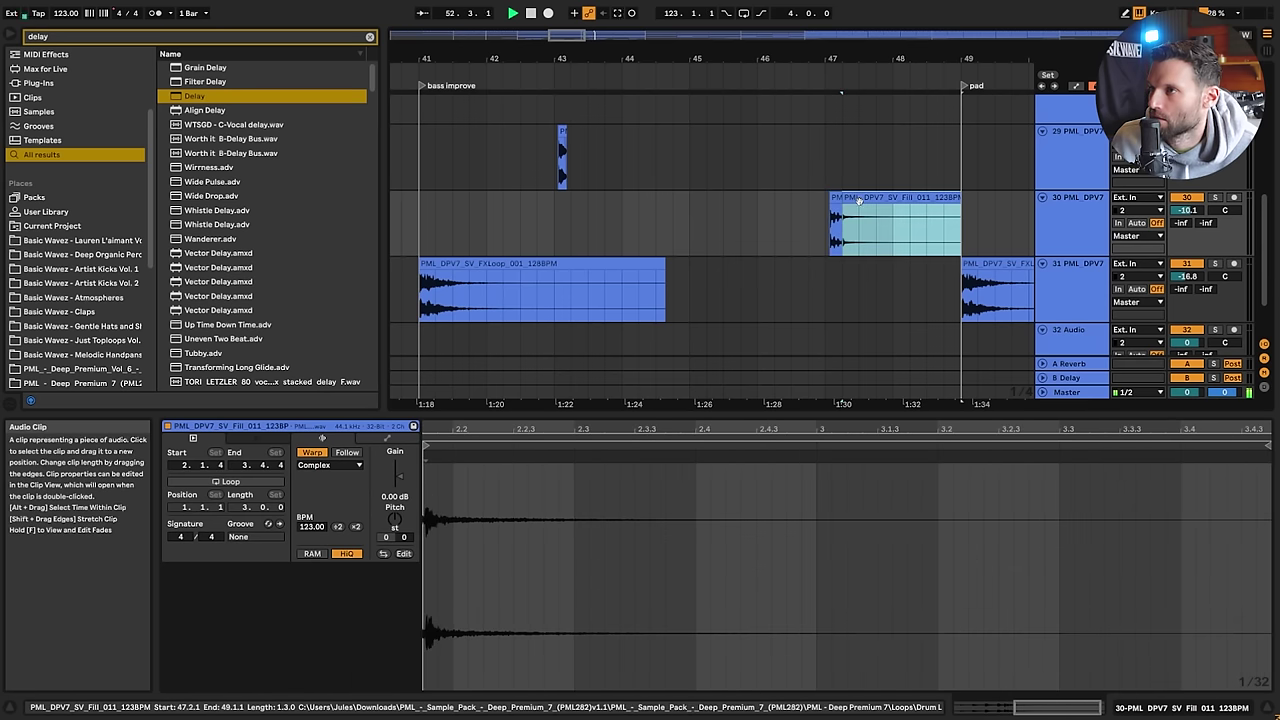
{"action": "left_click", "coordinate": [818, 217]}
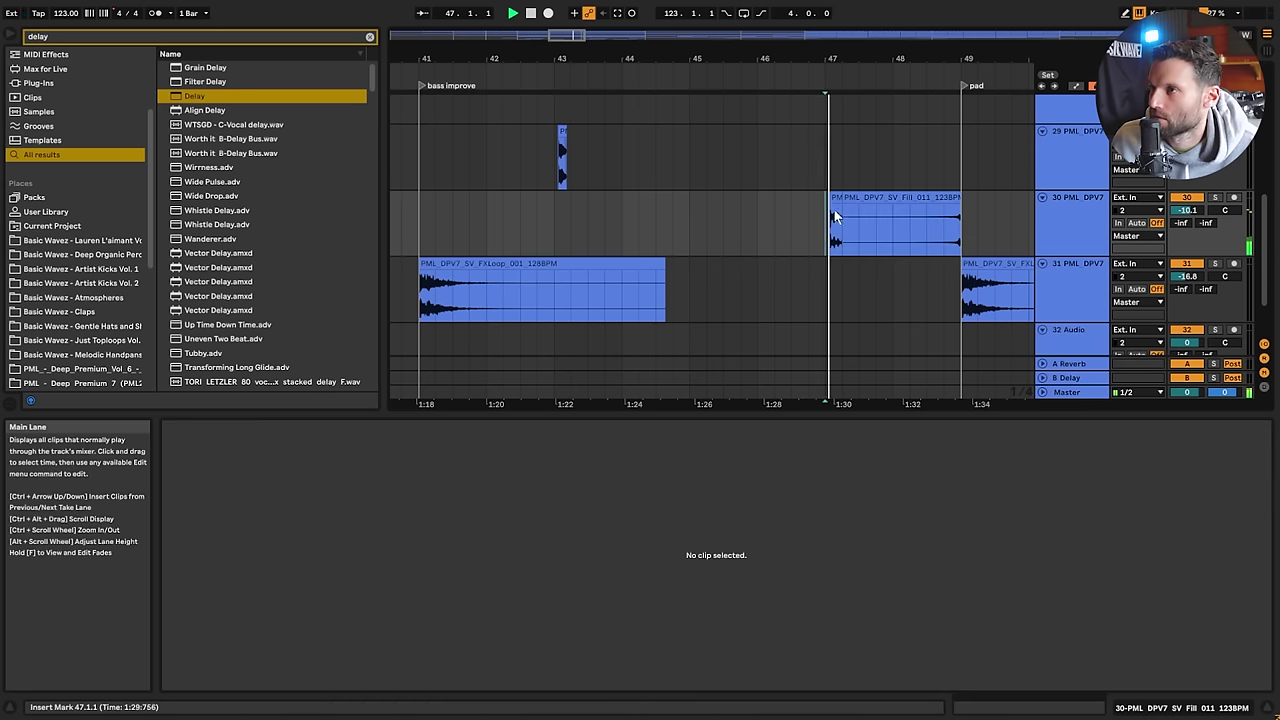
Extend the first piece of the split fill over the reversed piece to 48.2.1, auditioning it from 46.4.1
{"action": "left_click_drag", "start_coordinate": [845, 198], "coordinate": [859, 198]}
{"action": "left_click", "coordinate": [813, 216]}
{"action": "key", "text": "space"}
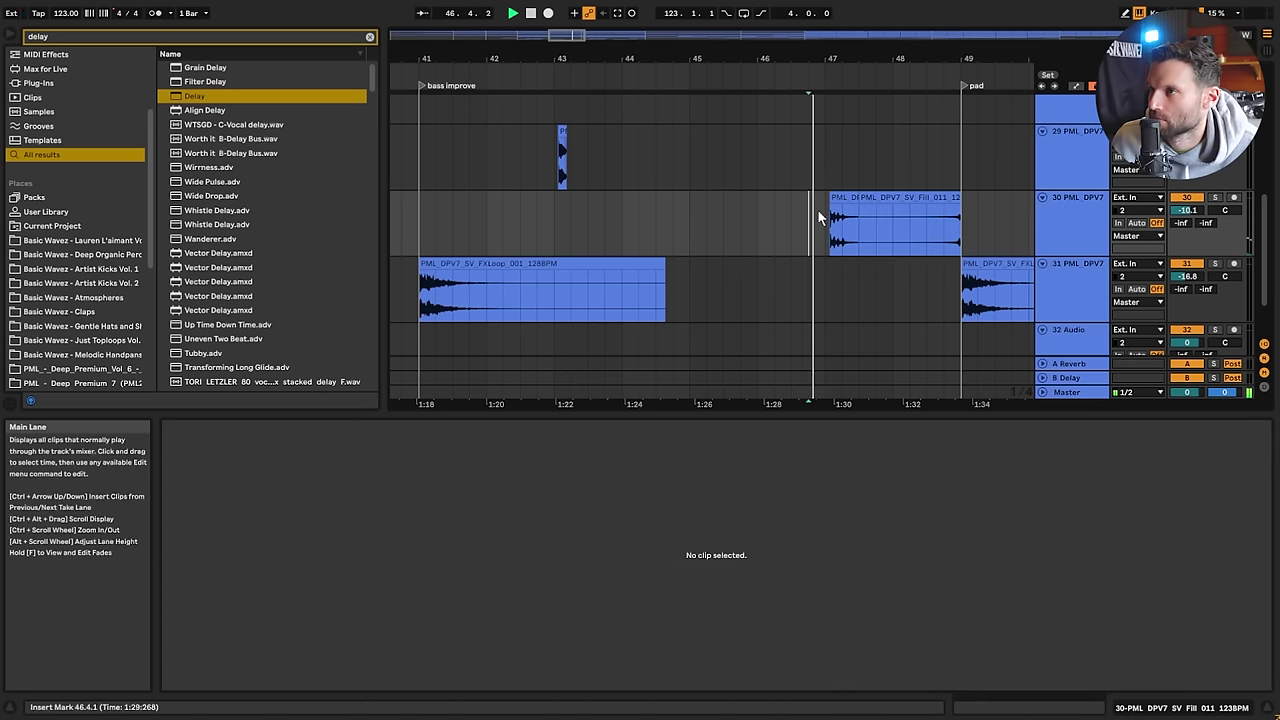
{"action": "left_click", "coordinate": [853, 198]}
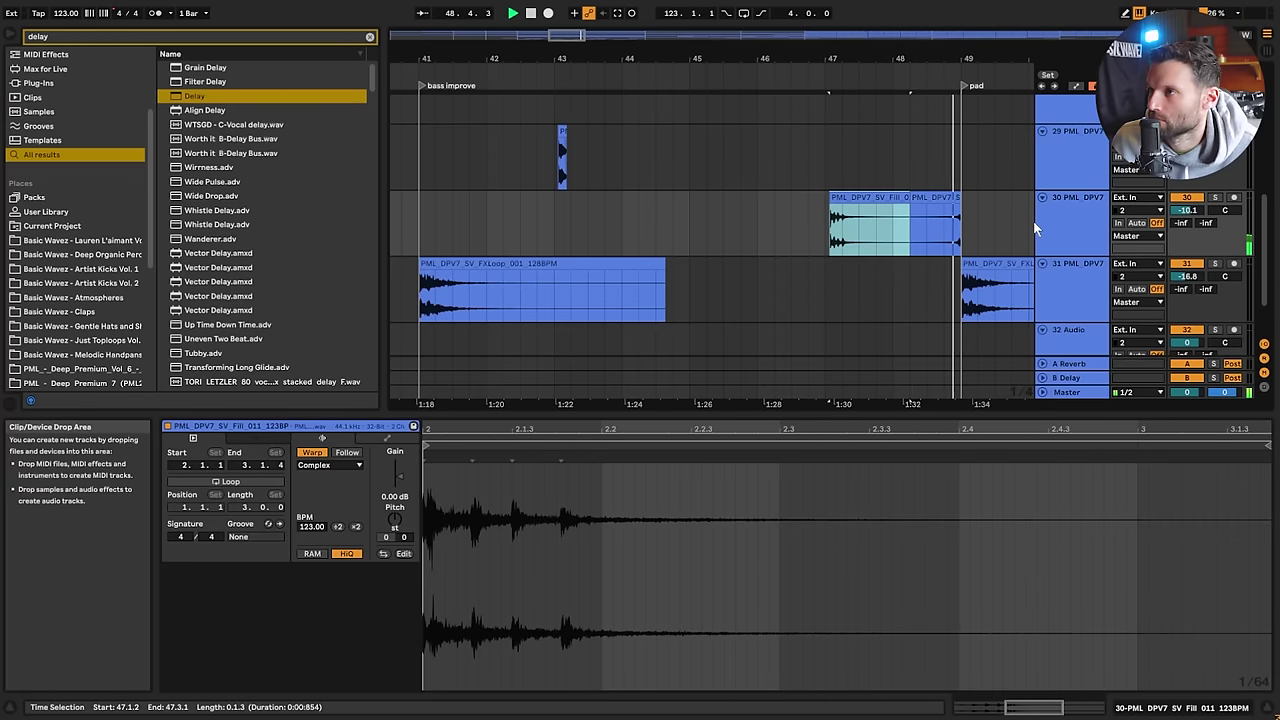
Duplicate track 30's 33.1.1–49.1.1 range, including the fill with its reversed tail, to the pad section at 49.1.1
{"action": "left_click_drag", "start_coordinate": [585, 34], "coordinate": [620, 12]}
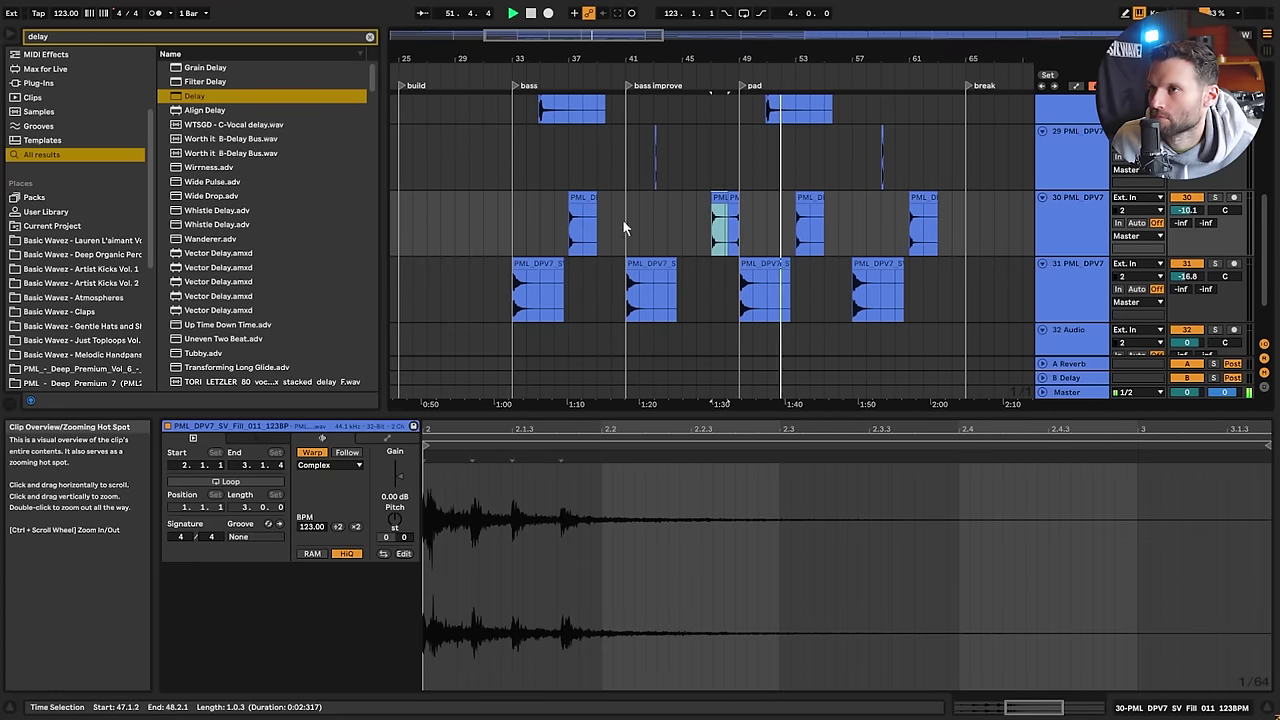
{"action": "left_click_drag", "start_coordinate": [634, 219], "coordinate": [682, 216]}
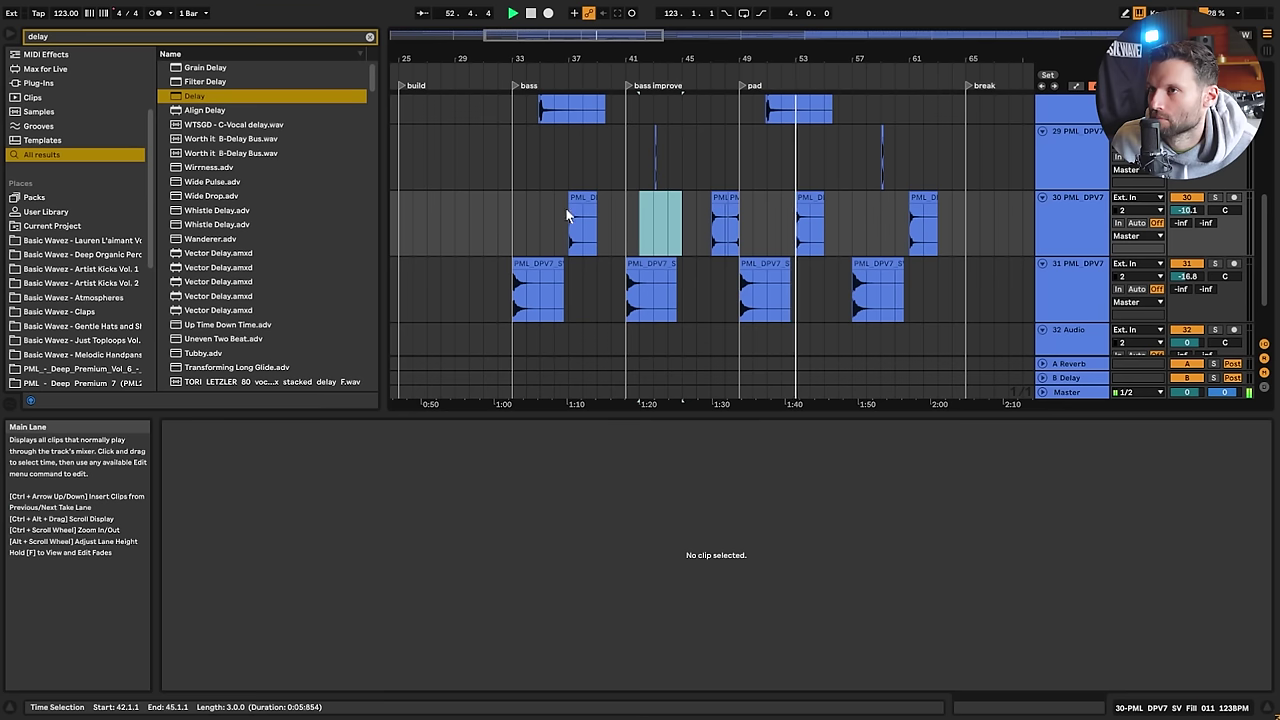
{"action": "left_click_drag", "start_coordinate": [511, 224], "coordinate": [740, 225]}
{"action": "key", "text": "ctrl+d"}
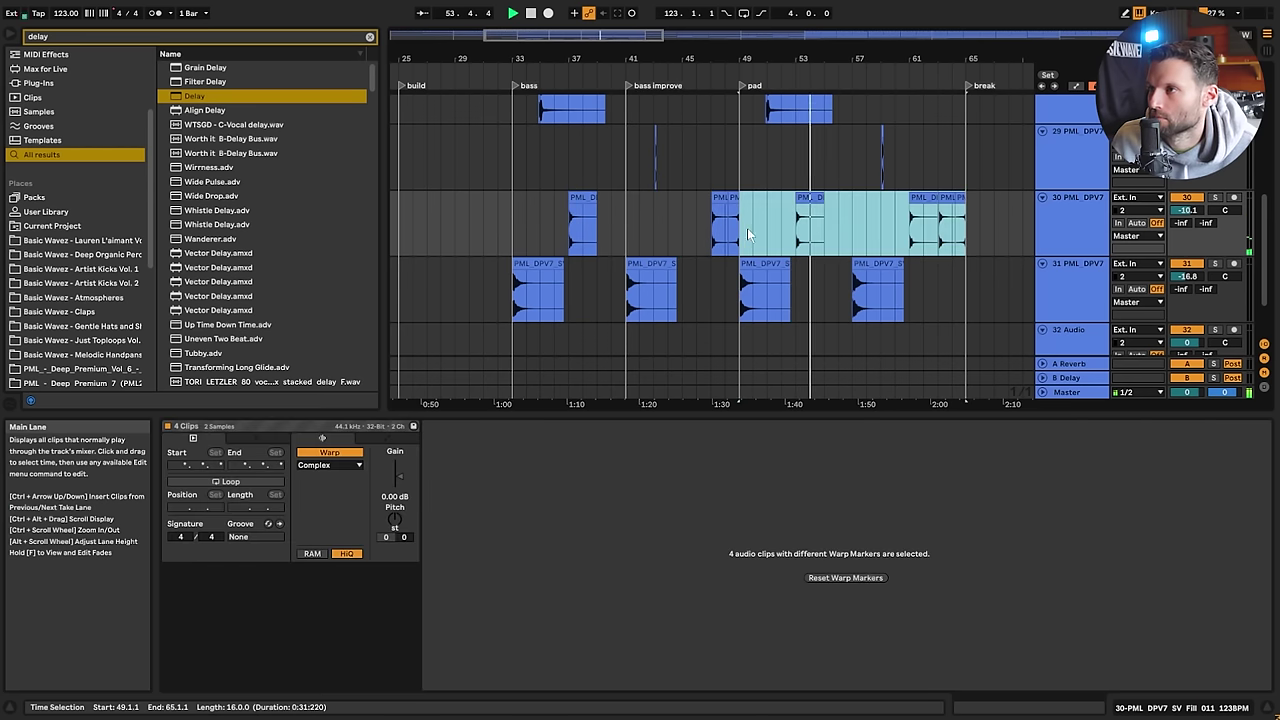
Deactivate the leftover Fill 011 clip at 61.1.1 on track 30 and collapse all the tracks
{"action": "left_click", "coordinate": [925, 218]}
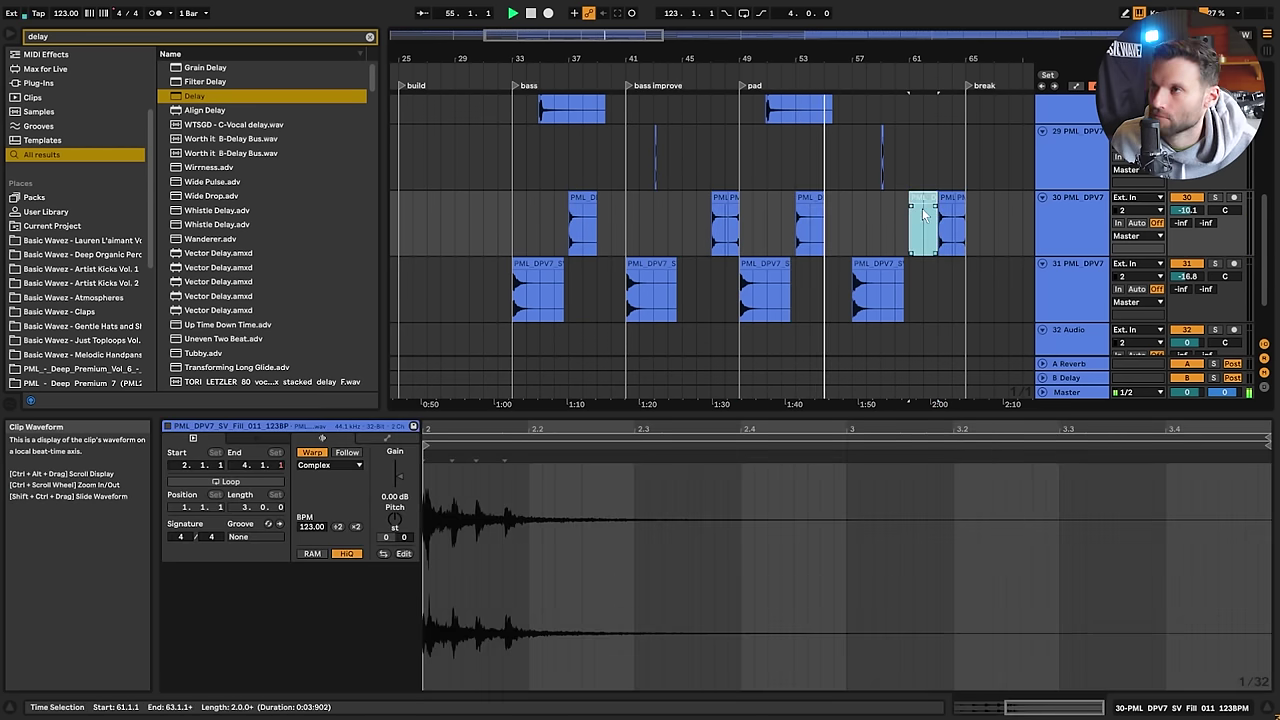
{"action": "scroll", "coordinate": [908, 208], "scroll_direction": "up", "scroll_amount": 5}
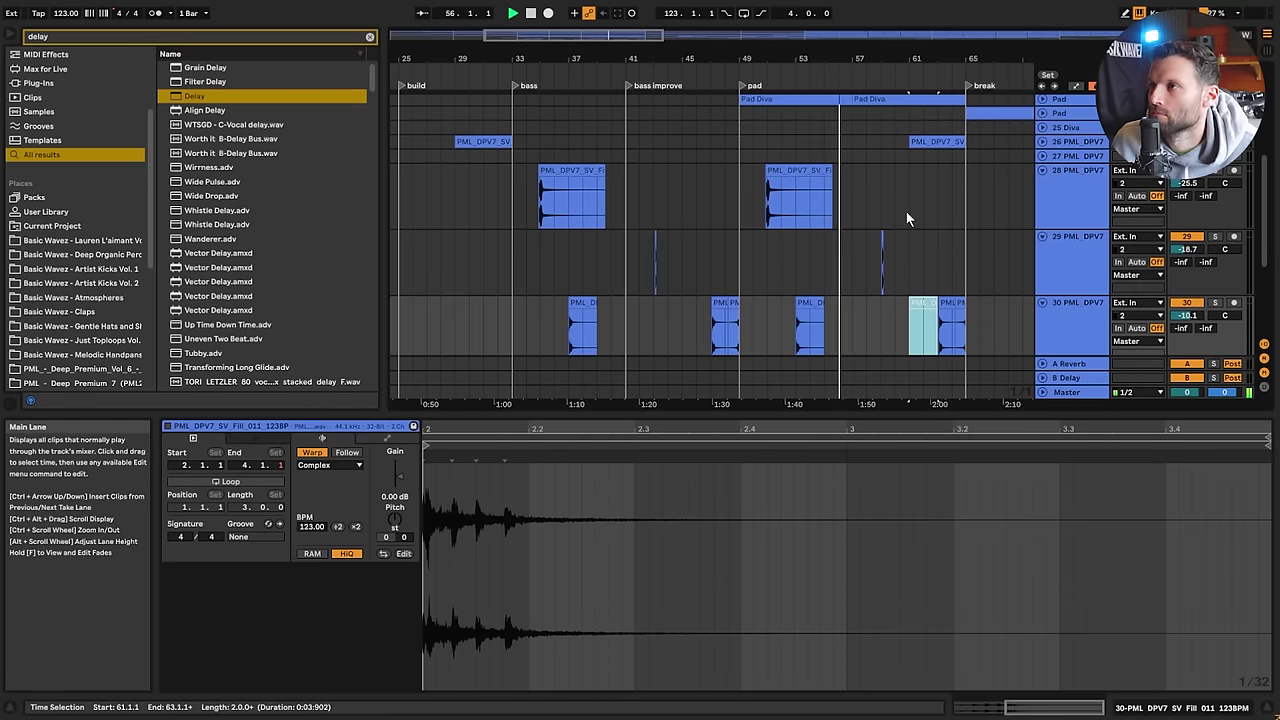
{"action": "scroll", "coordinate": [906, 212], "scroll_direction": "up", "scroll_amount": 5}
{"action": "scroll", "coordinate": [905, 213], "scroll_direction": "down", "scroll_amount": 5}
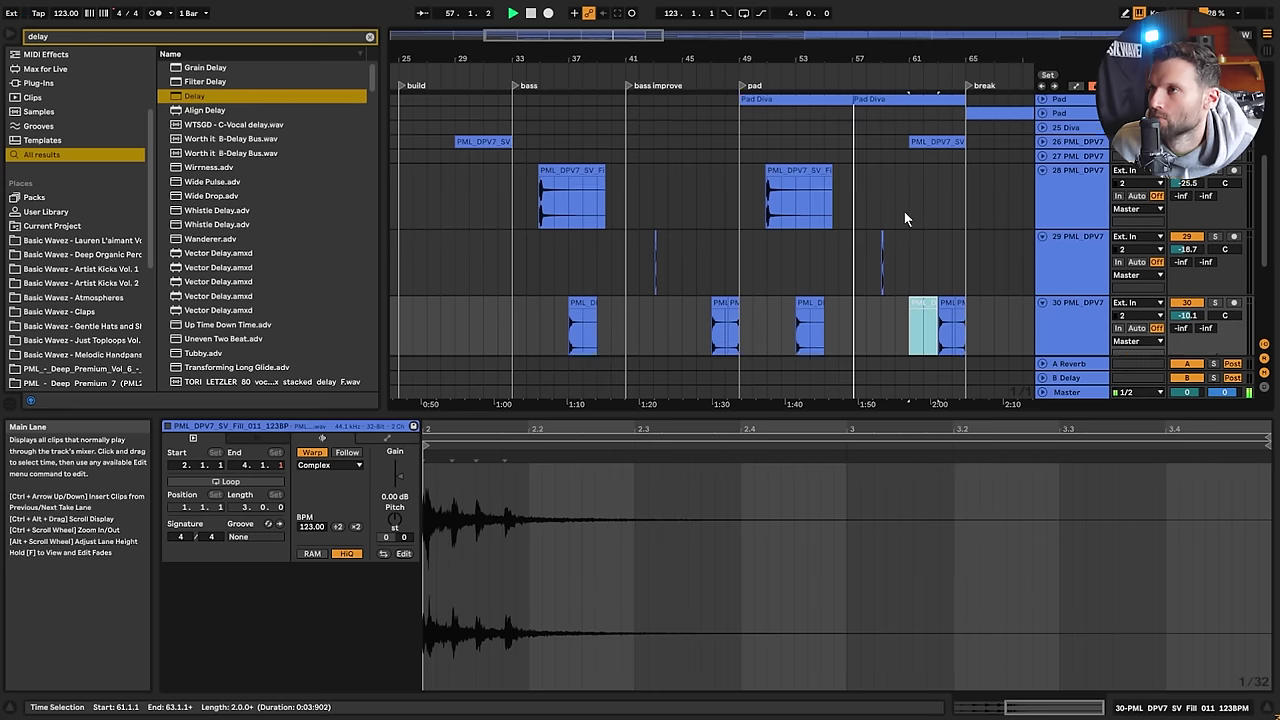
{"action": "scroll", "coordinate": [904, 211], "scroll_direction": "down", "scroll_amount": 1}
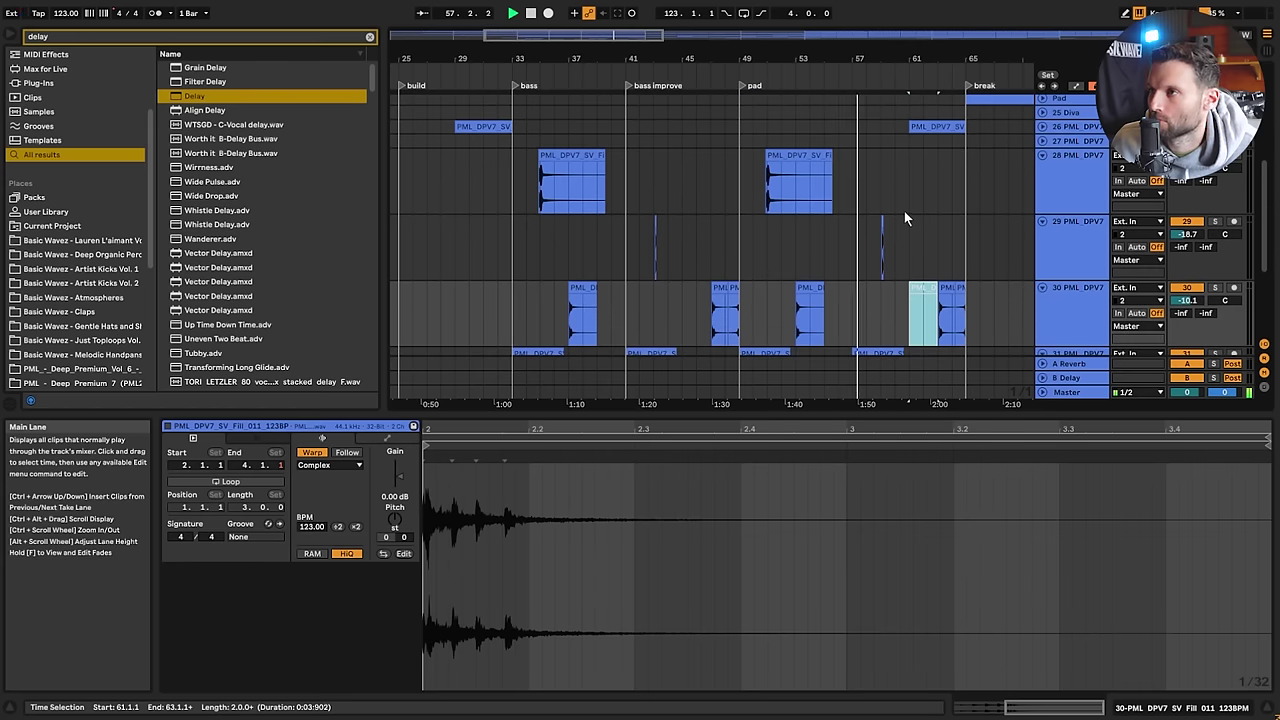
{"action": "left_click", "coordinate": [1043, 222], "text": "alt"}
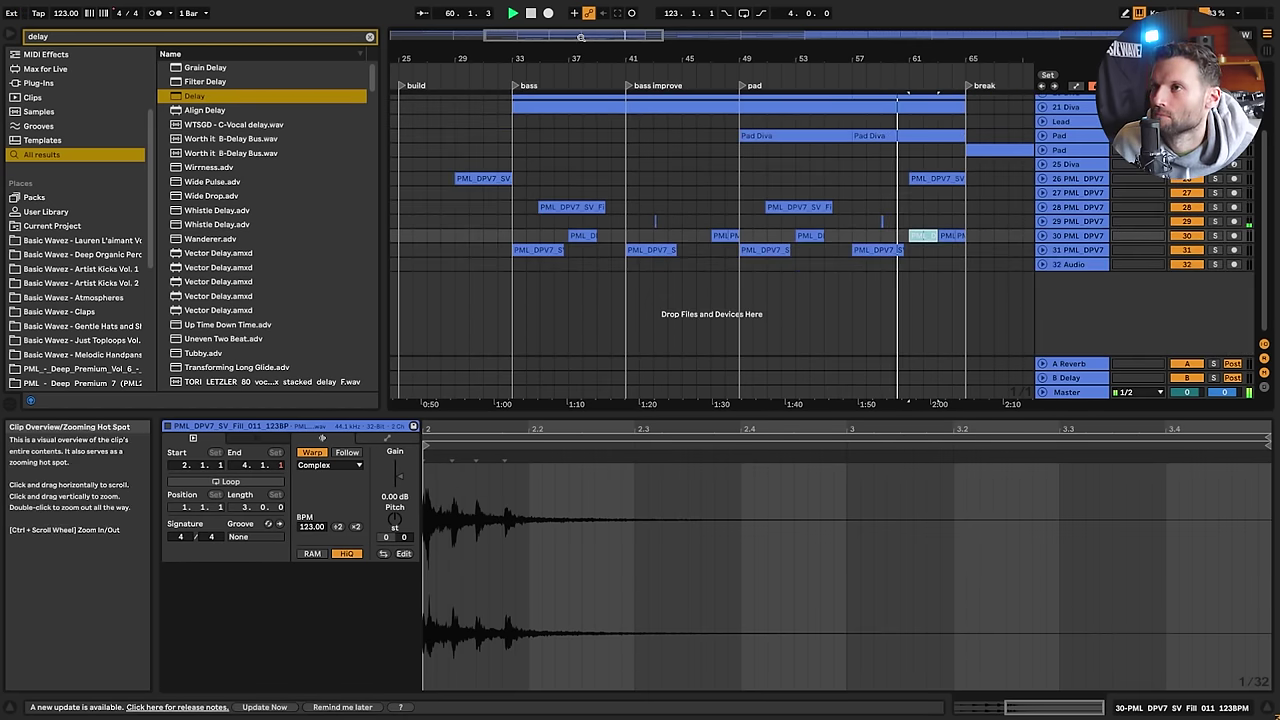
Copy the 33.1.1–65.1.1 range of tracks 27 to 32 to the drop at 105.1.1, starting on track 28, and duplicate it to 137.1.1
{"action": "left_click_drag", "start_coordinate": [581, 37], "coordinate": [585, 6]}
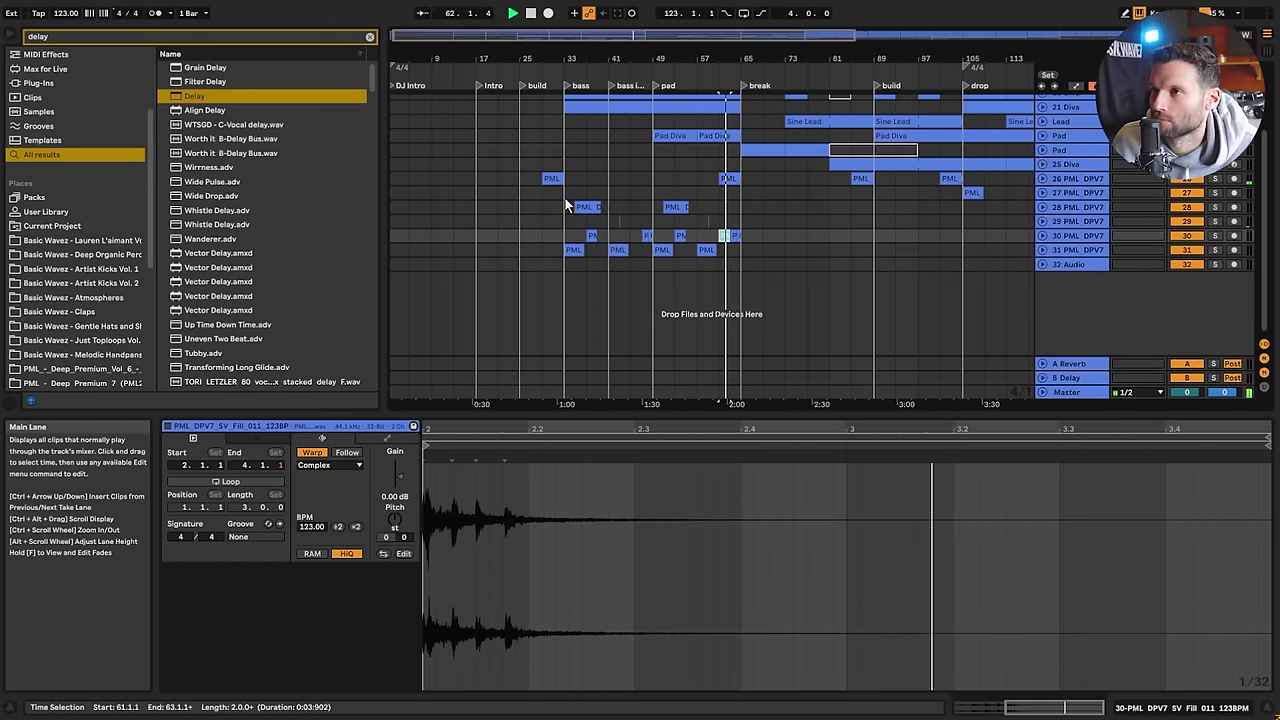
{"action": "left_click_drag", "start_coordinate": [568, 180], "coordinate": [744, 261]}
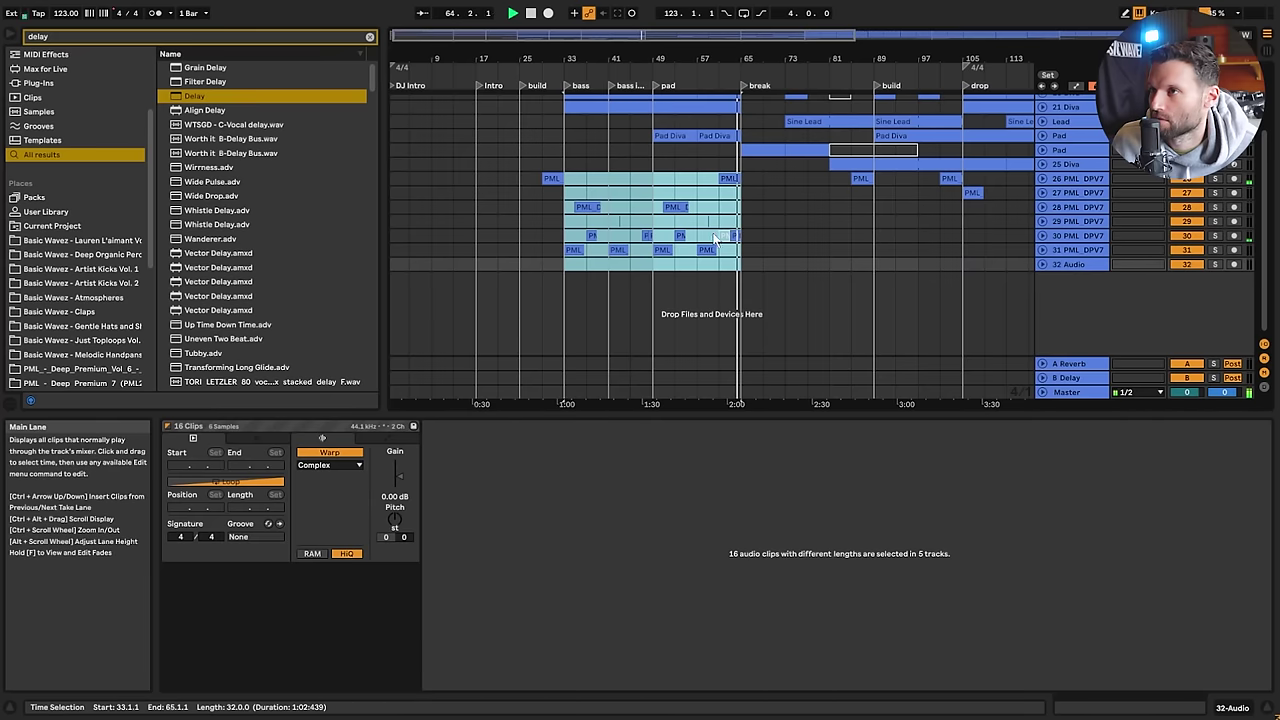
{"action": "left_click_drag", "start_coordinate": [566, 194], "coordinate": [745, 262]}
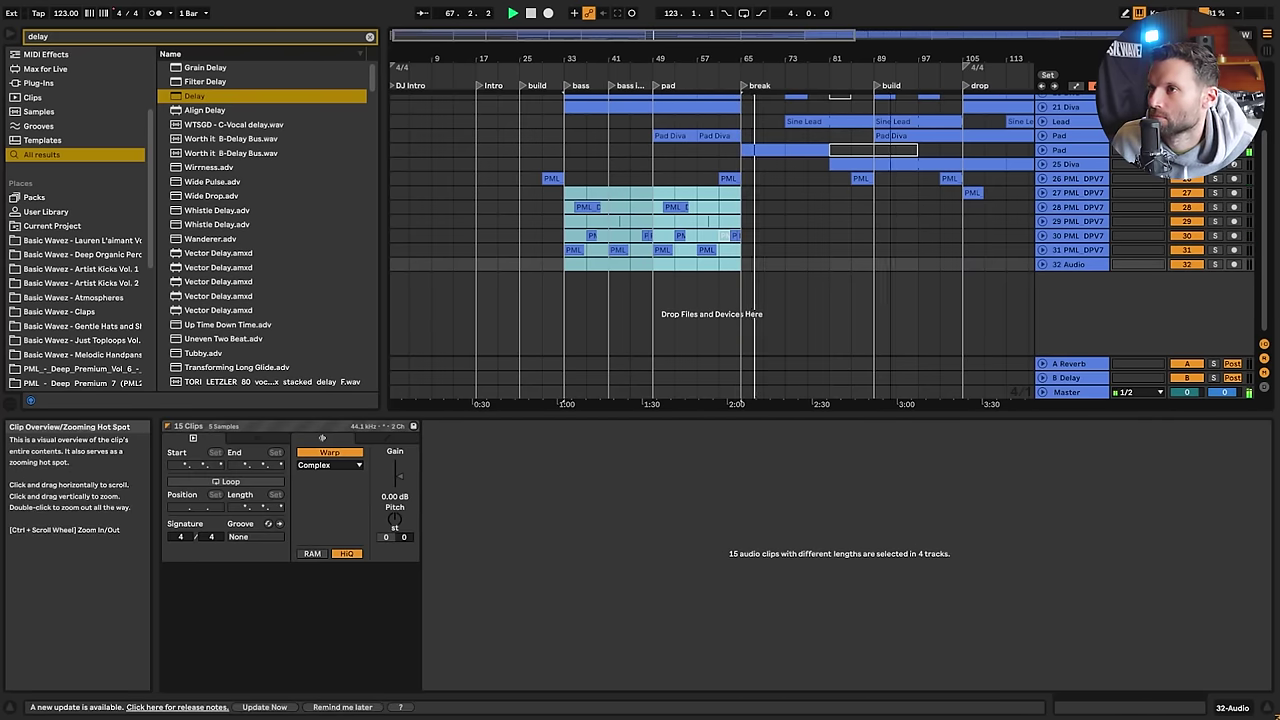
{"action": "left_click_drag", "start_coordinate": [760, 38], "coordinate": [760, 18]}
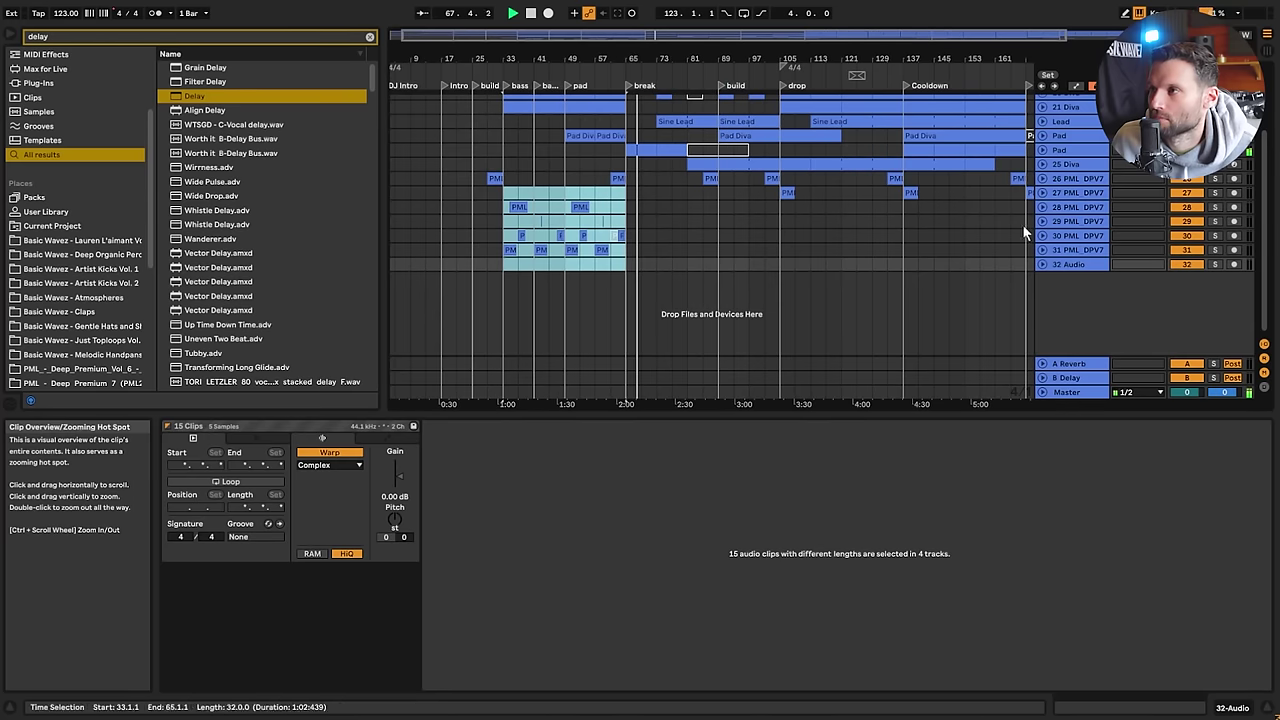
{"action": "left_click", "coordinate": [781, 207]}
{"action": "key", "text": "ctrl+v"}
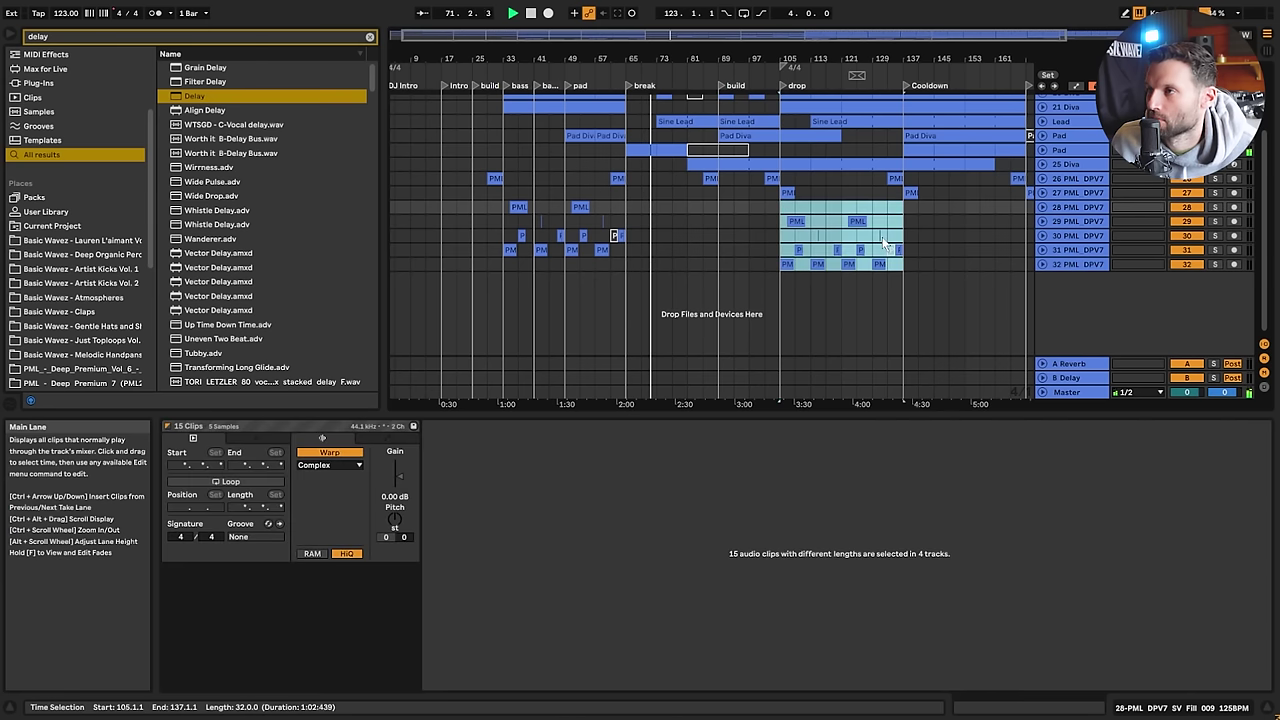
{"action": "key", "text": "ctrl+d"}
Copy track 30's 105.1.1–121.1.1 range from the drop
{"action": "mouse_move", "coordinate": [822, 36]}
{"action": "left_mouse_down"}
{"action": "mouse_move", "coordinate": [908, 28]}
{"action": "mouse_move", "coordinate": [905, 50]}
{"action": "mouse_move", "coordinate": [822, 74]}
{"action": "mouse_move", "coordinate": [831, 59]}
{"action": "left_mouse_up"}
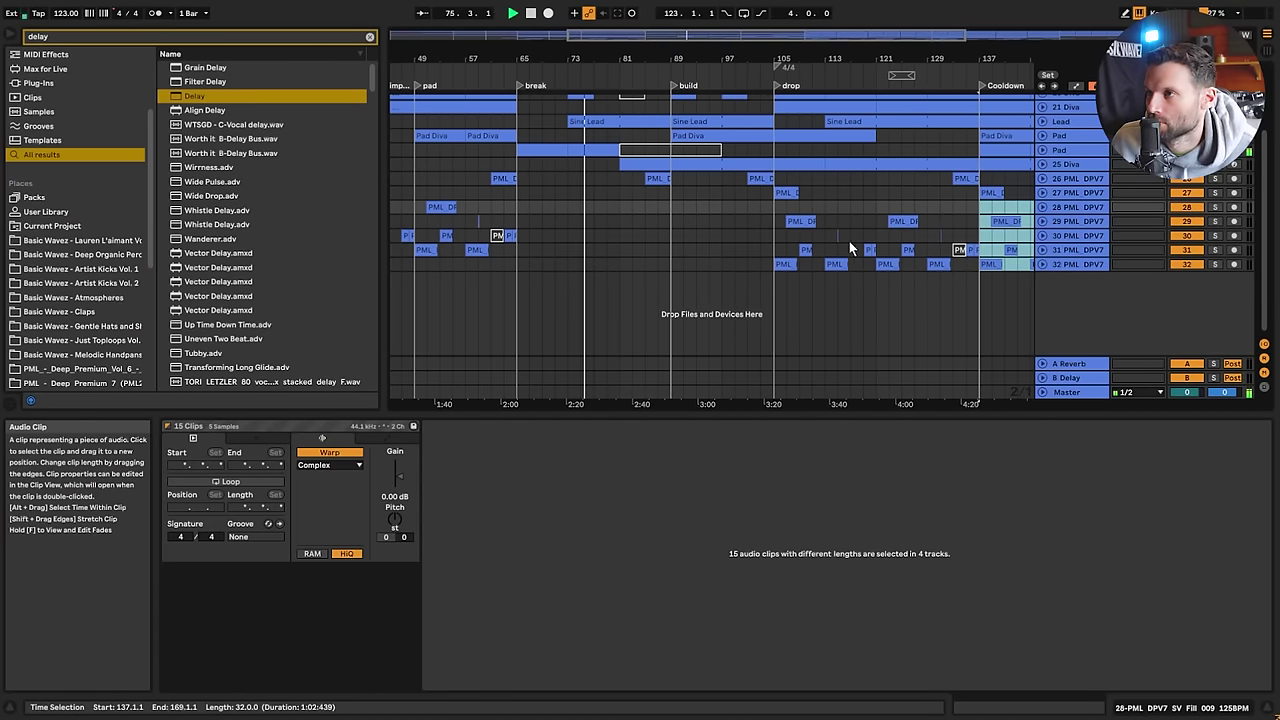
{"action": "left_click_drag", "start_coordinate": [774, 236], "coordinate": [853, 236]}
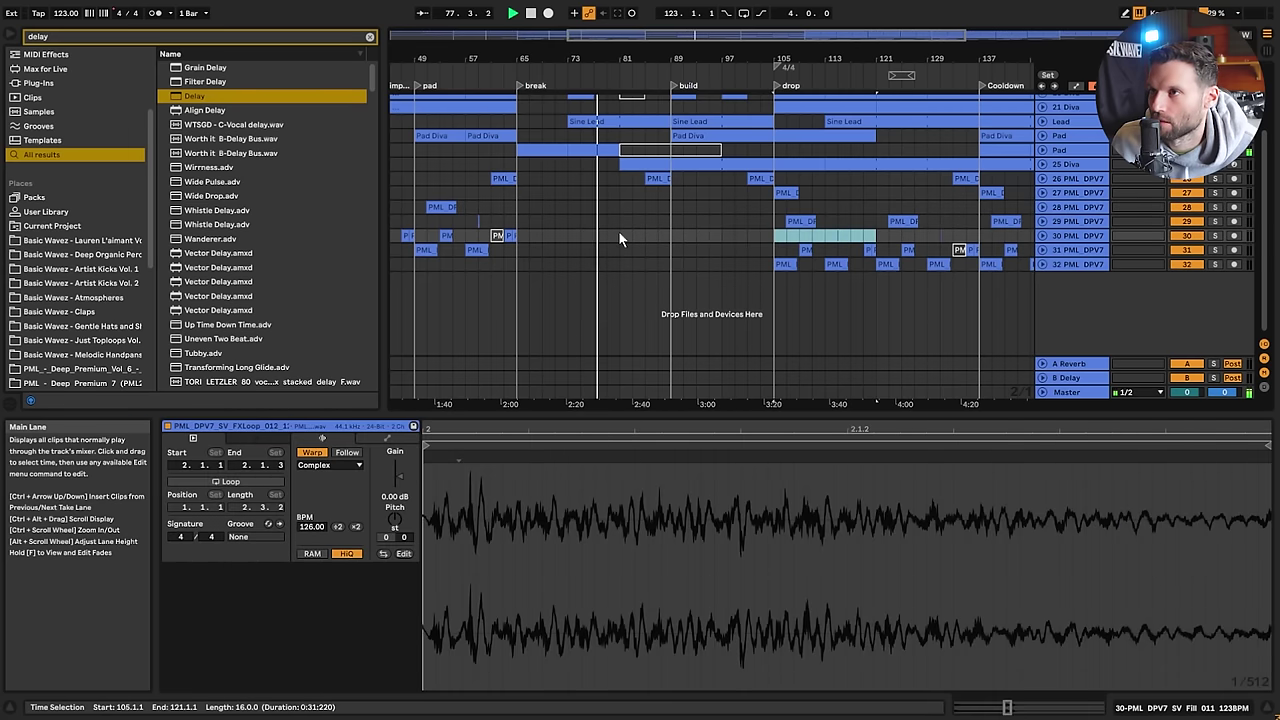
{"action": "left_click", "coordinate": [600, 238]}
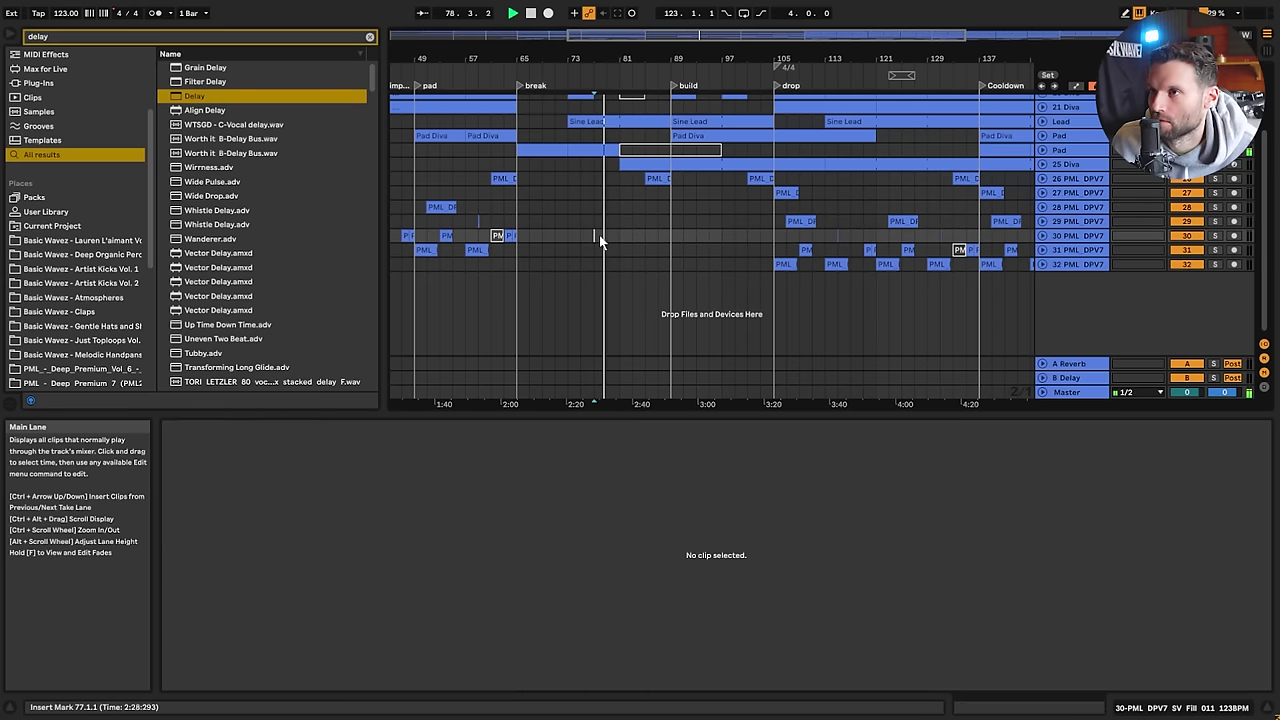
{"action": "key", "text": "ctrl+v"}
{"action": "key", "text": "ctrl+z"}
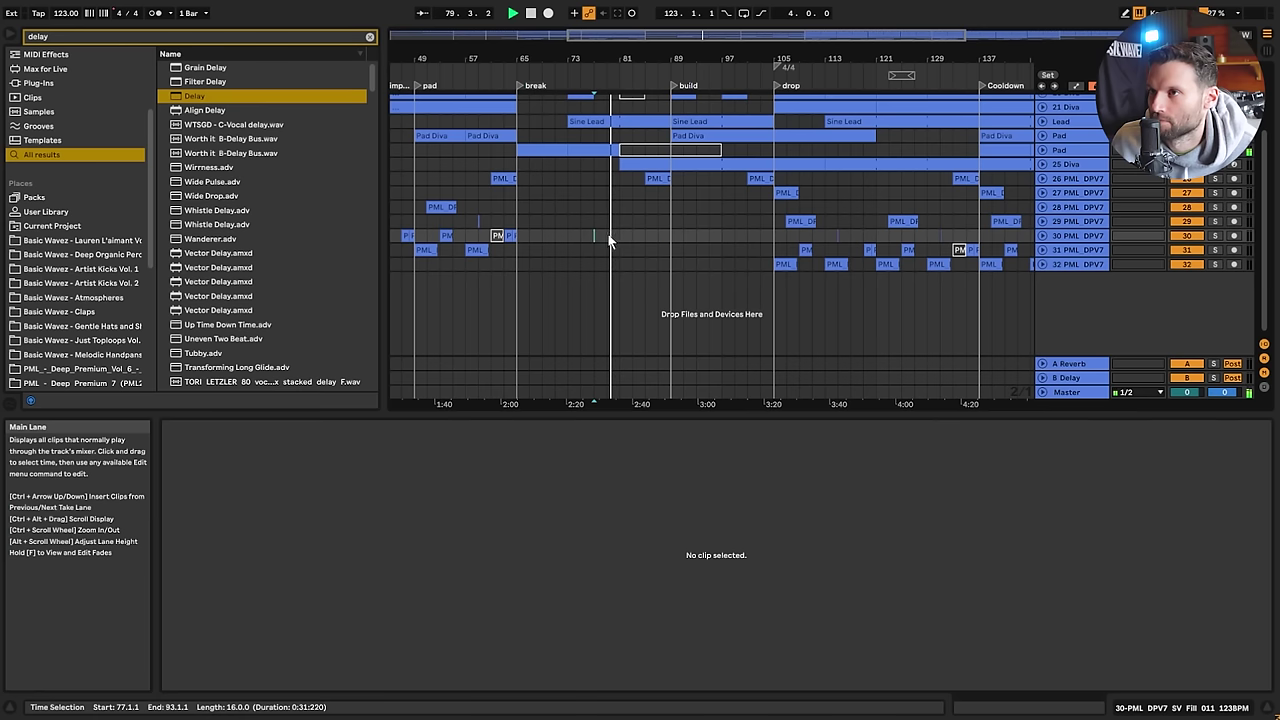
Paste the copied 16-bar FX range on track 30 at 81.1.1 in the break
{"action": "left_click", "coordinate": [618, 236]}
{"action": "key", "text": "ctrl+v"}
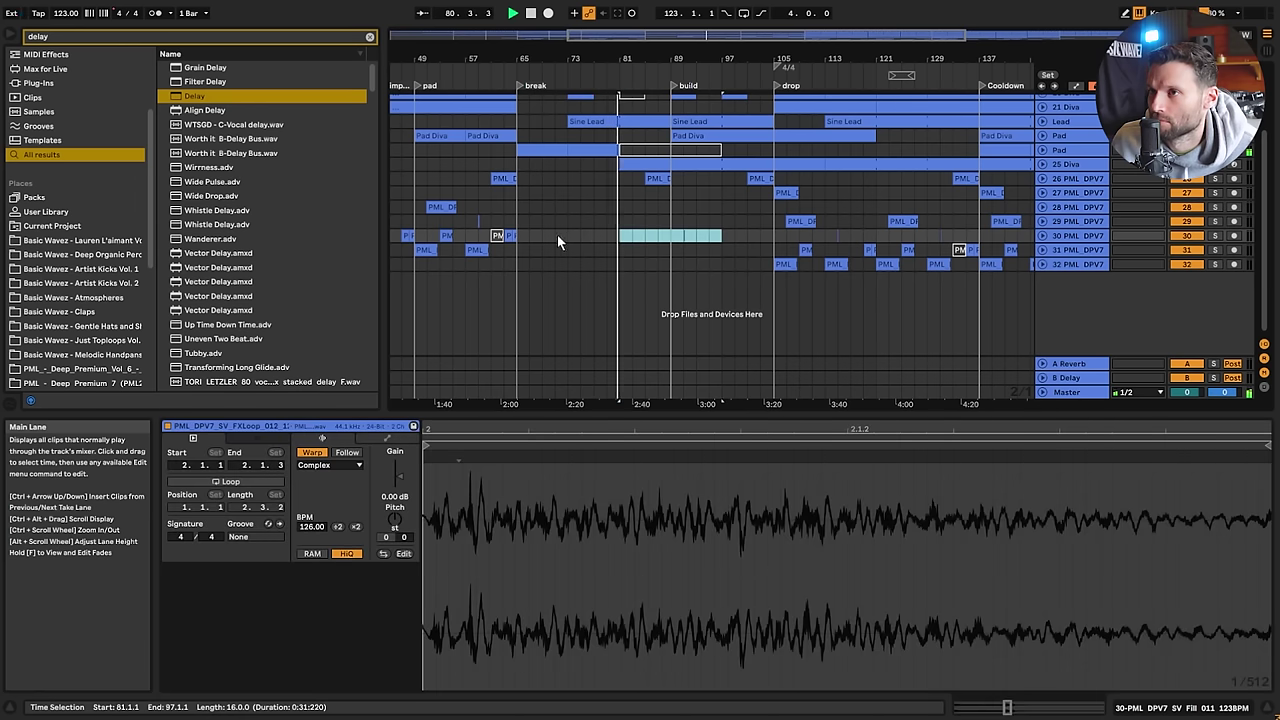
Try pasting the short FX loop section onto track 30 at bars 65, 89 and 97
{"action": "key", "text": "ctrl+z"}
{"action": "left_click", "coordinate": [521, 236]}
{"action": "key", "text": "ctrl+v"}
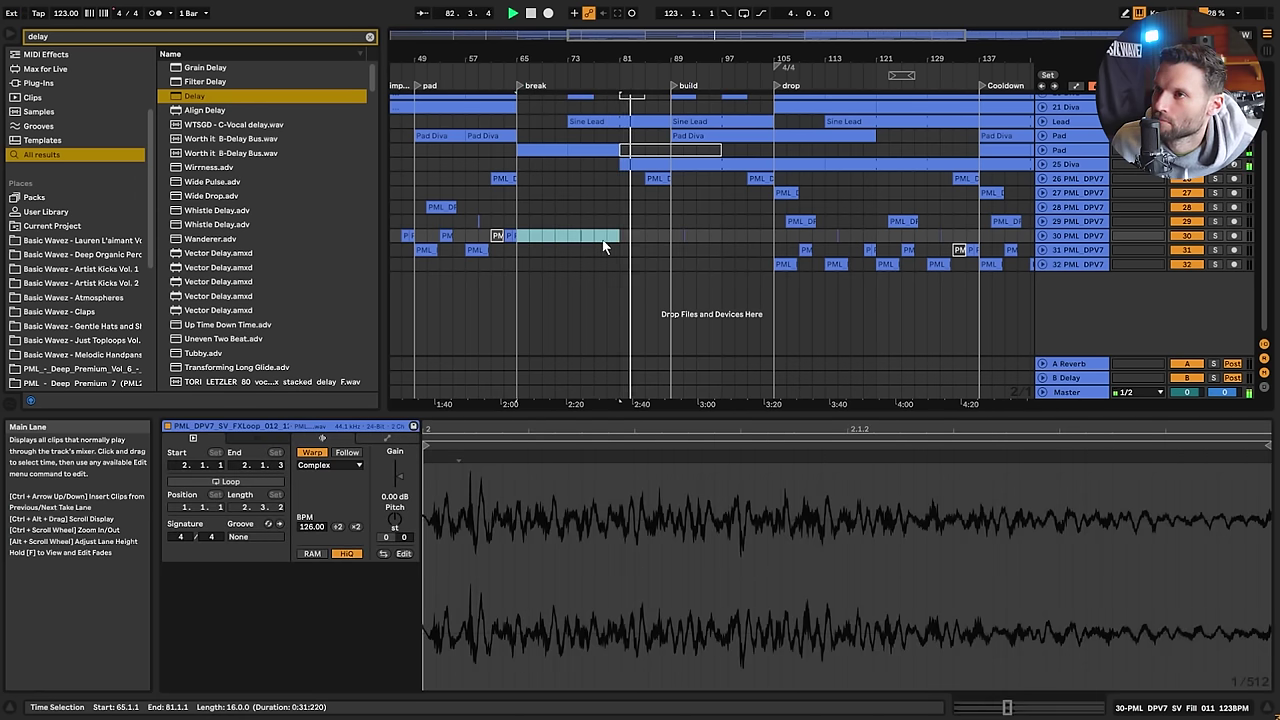
{"action": "key", "text": "Delete"}
{"action": "left_click", "coordinate": [673, 235]}
{"action": "key", "text": "ctrl+v"}
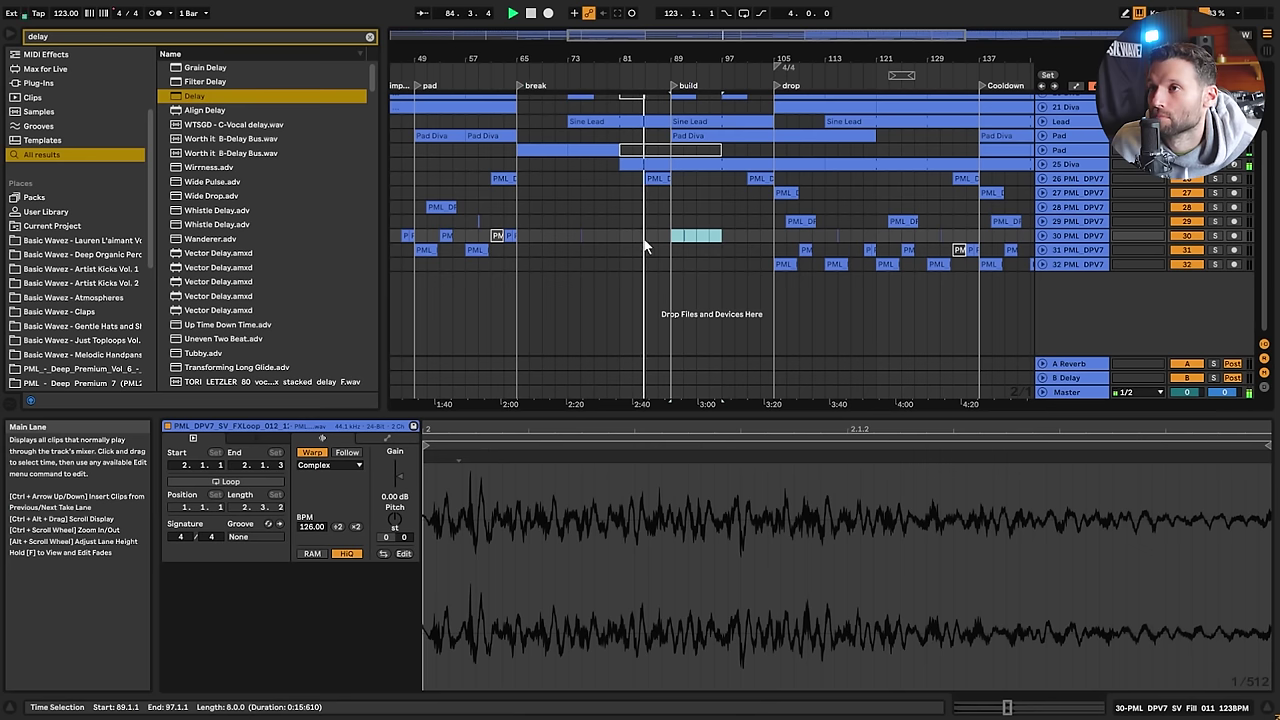
{"action": "key", "text": "Delete"}
{"action": "left_click", "coordinate": [704, 241]}
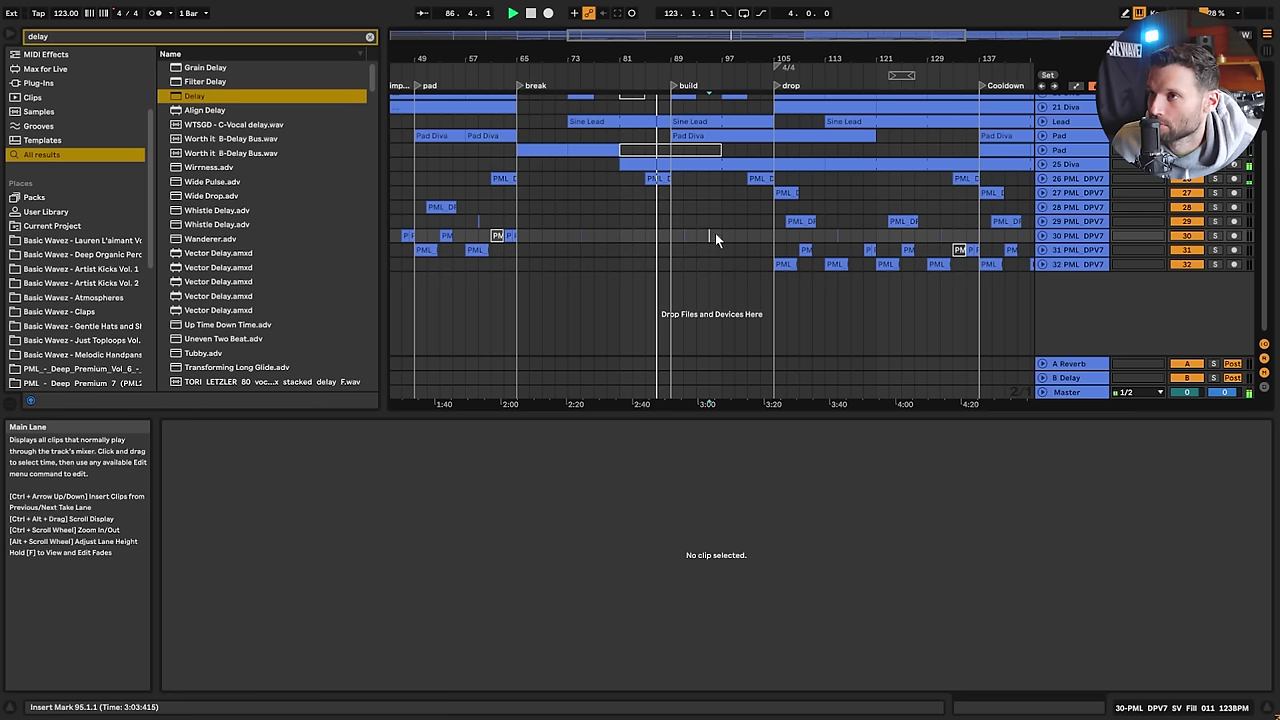
{"action": "left_click", "coordinate": [716, 237]}
{"action": "key", "text": "ctrl+v"}
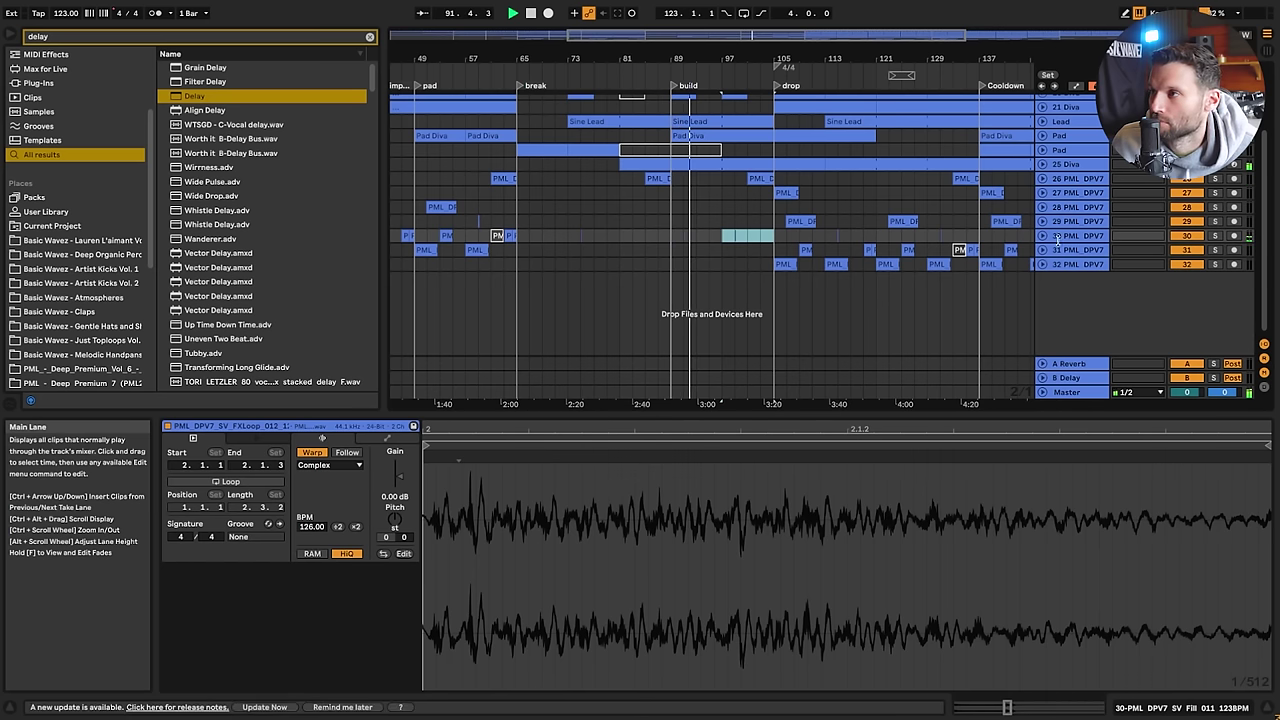
Unfold track 30 and undo the recent FX clip pastes across the break and drop
{"action": "left_click", "coordinate": [1042, 235]}
{"action": "left_click", "coordinate": [1065, 241]}
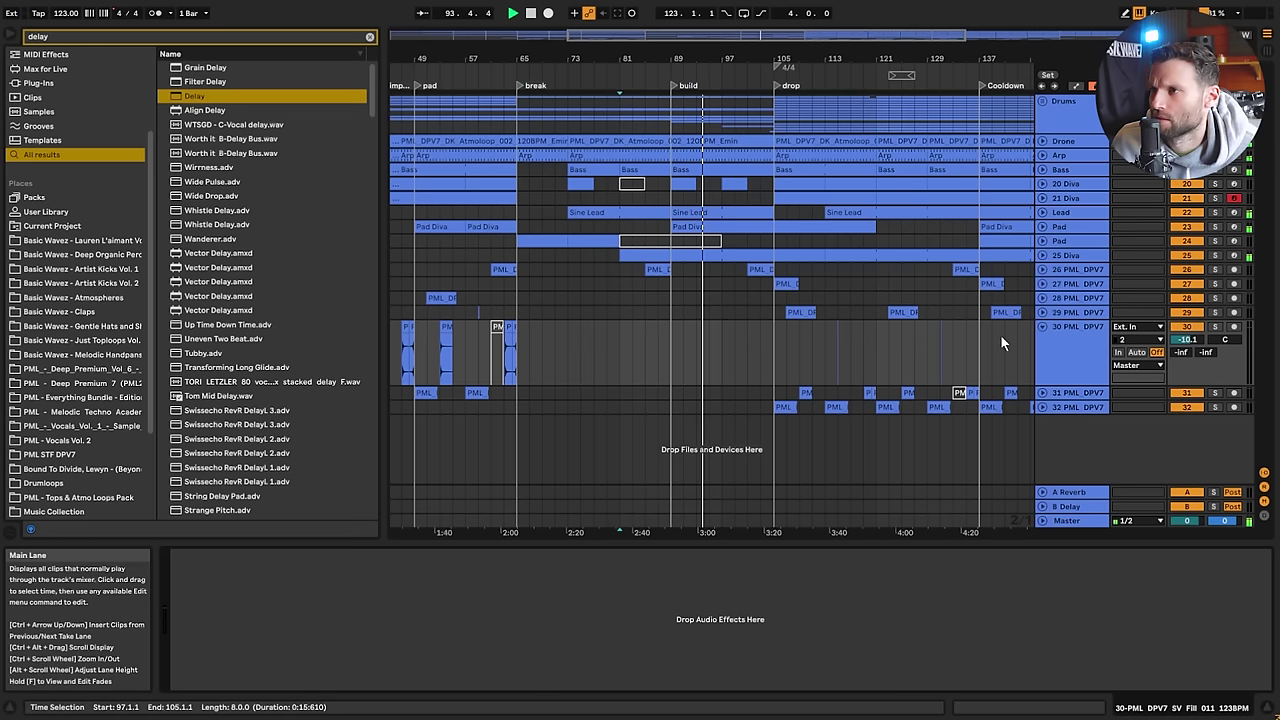
{"action": "key", "text": "ctrl+z"}
{"action": "key", "text": "ctrl+z"}
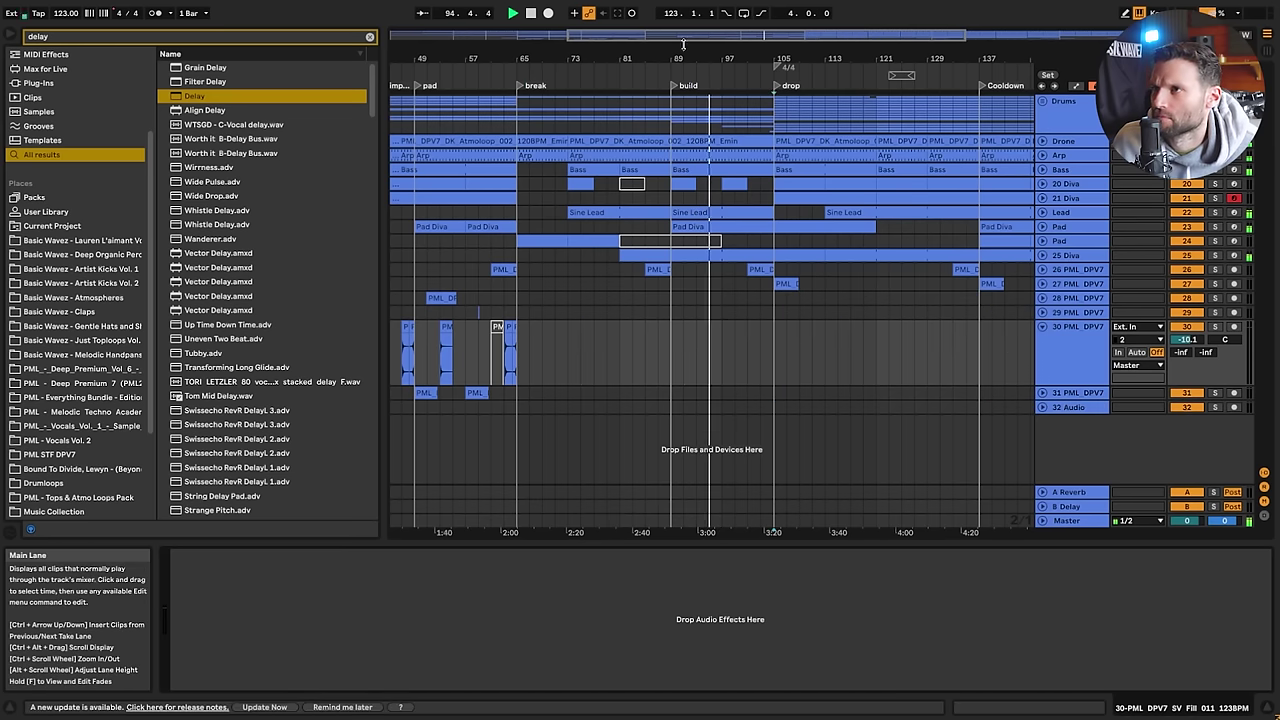
Copy the FX clips on tracks 28 to 31 from bars 33–65 to the drop at bar 105
{"action": "left_click_drag", "start_coordinate": [690, 36], "coordinate": [690, 8]}
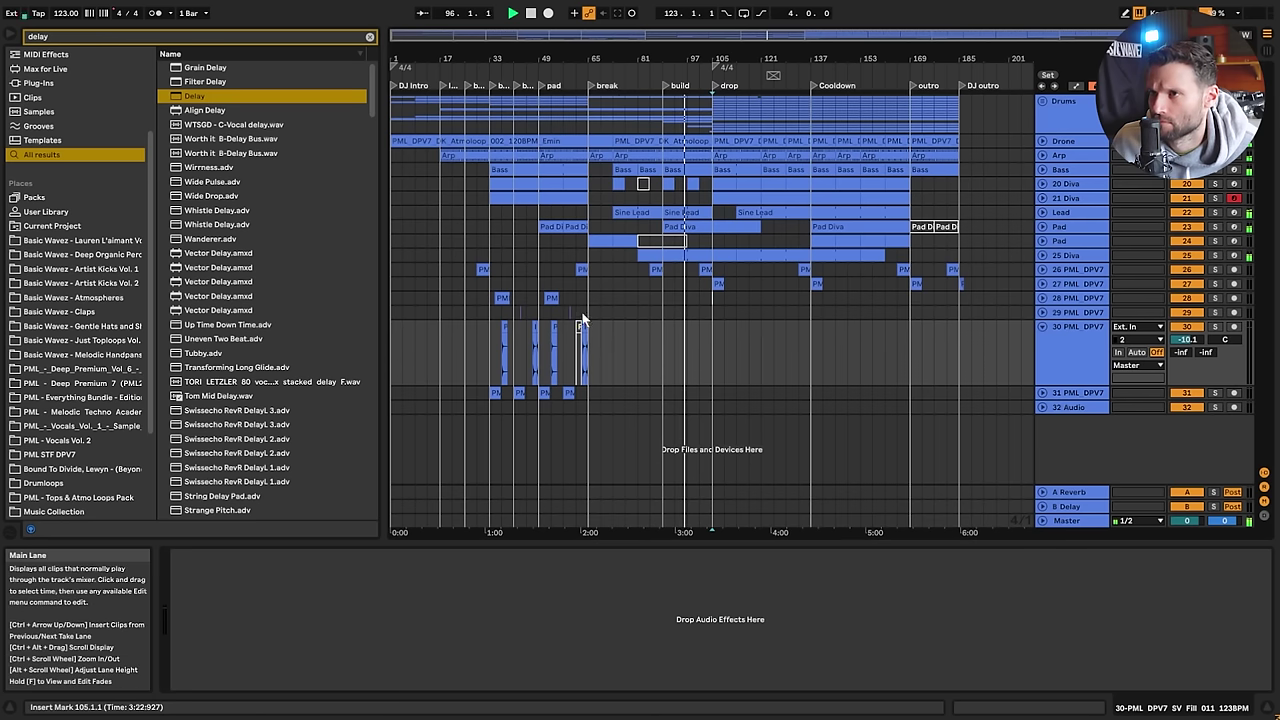
{"action": "left_click_drag", "start_coordinate": [585, 299], "coordinate": [490, 392]}
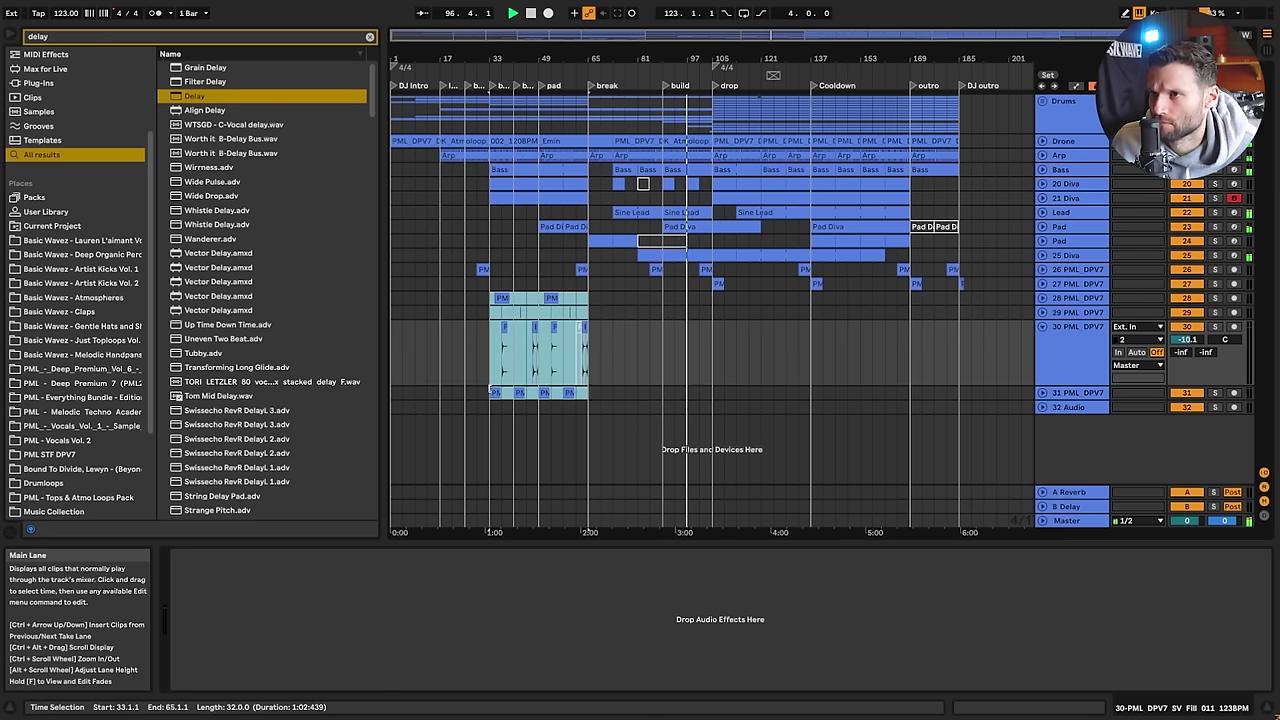
{"action": "left_click", "coordinate": [711, 298]}
{"action": "key", "text": "ctrl+v"}
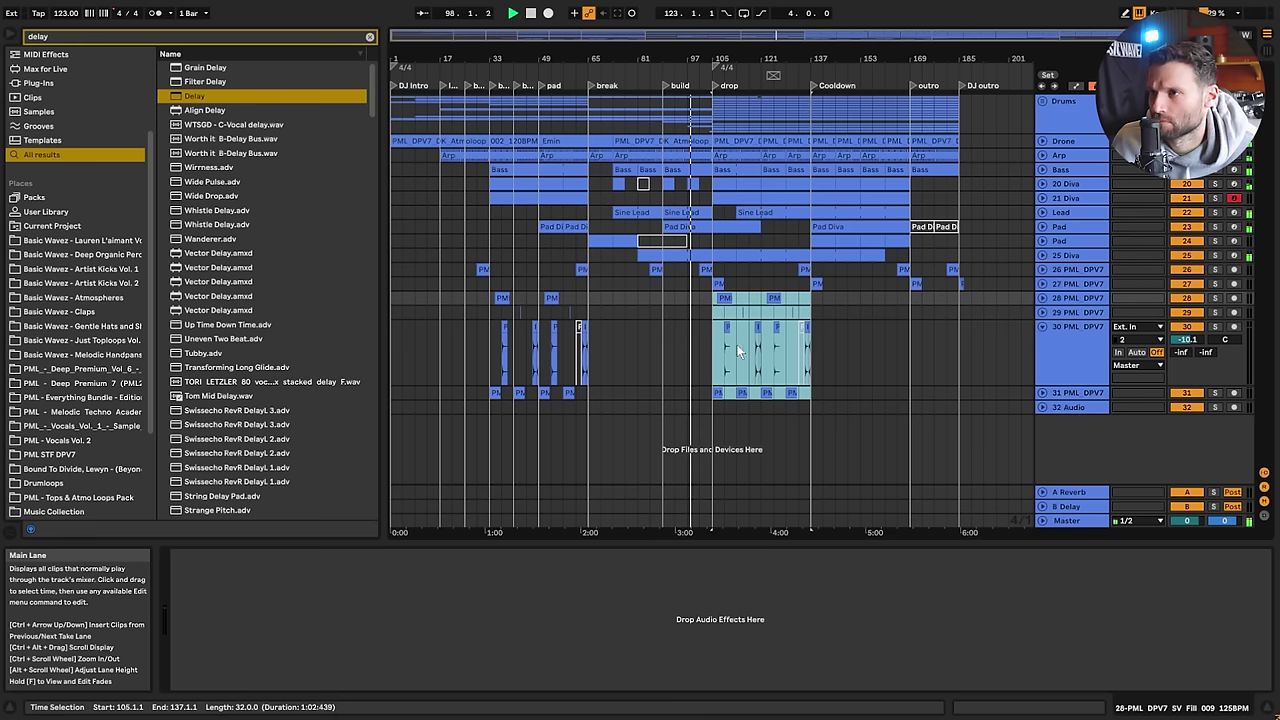
Copy the track 29 FX section from bars 105–137 to the break at bar 65
{"action": "left_click_drag", "start_coordinate": [713, 313], "coordinate": [813, 314]}
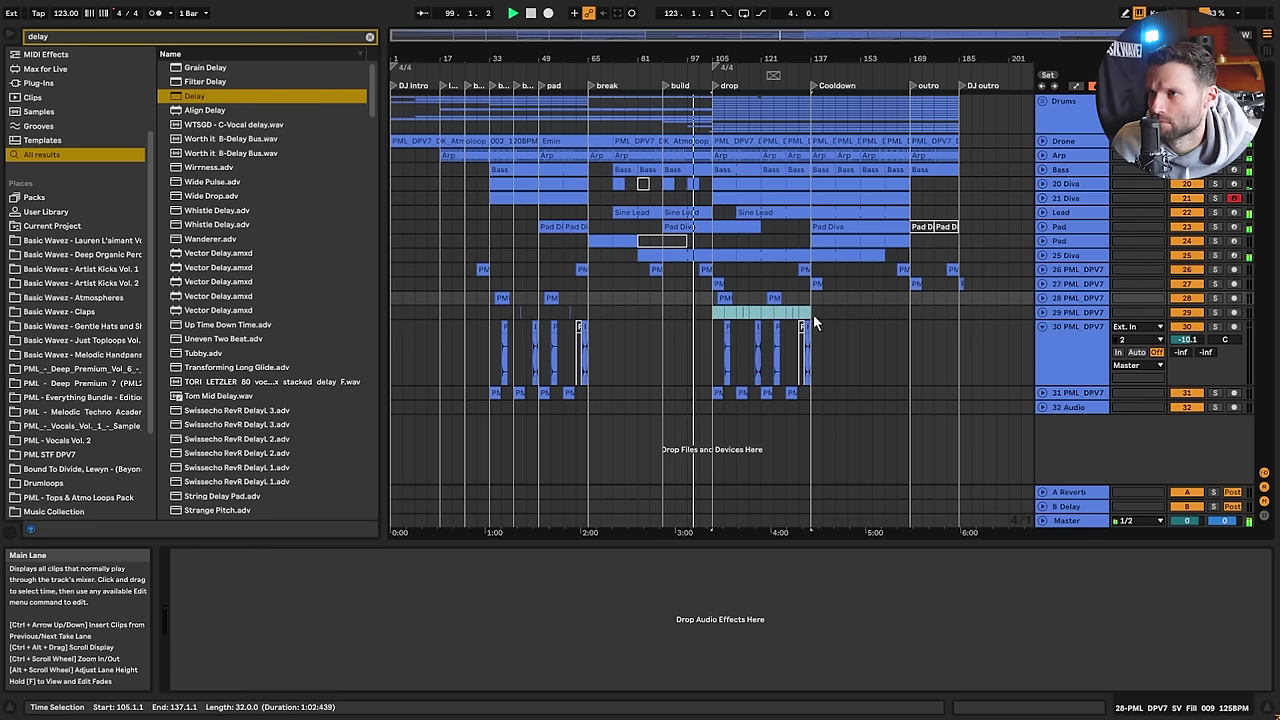
{"action": "left_click", "coordinate": [590, 309]}
{"action": "key", "text": "ctrl+v"}
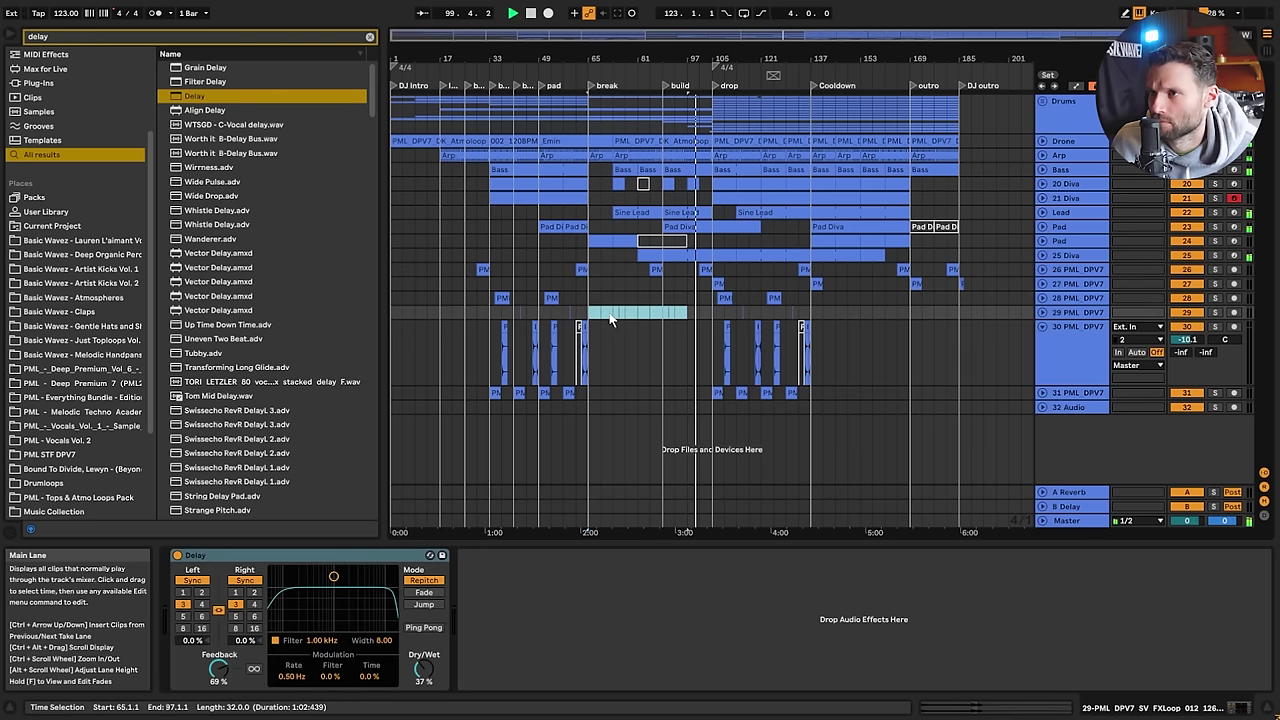
Play back the build from bar 89 and the drop from bar 105 to check the FX clips
{"action": "left_click", "coordinate": [663, 313]}
{"action": "key", "text": "space"}
{"action": "key", "text": "space"}
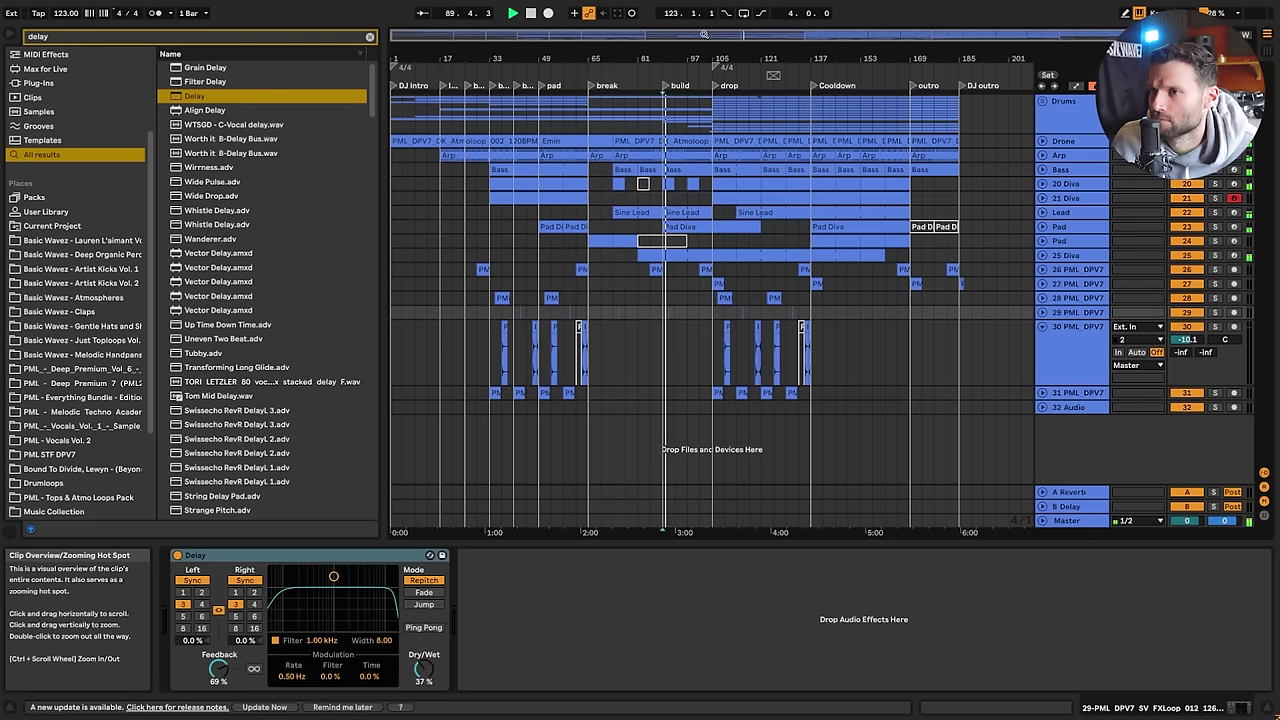
{"action": "left_click_drag", "start_coordinate": [722, 36], "coordinate": [800, 60]}
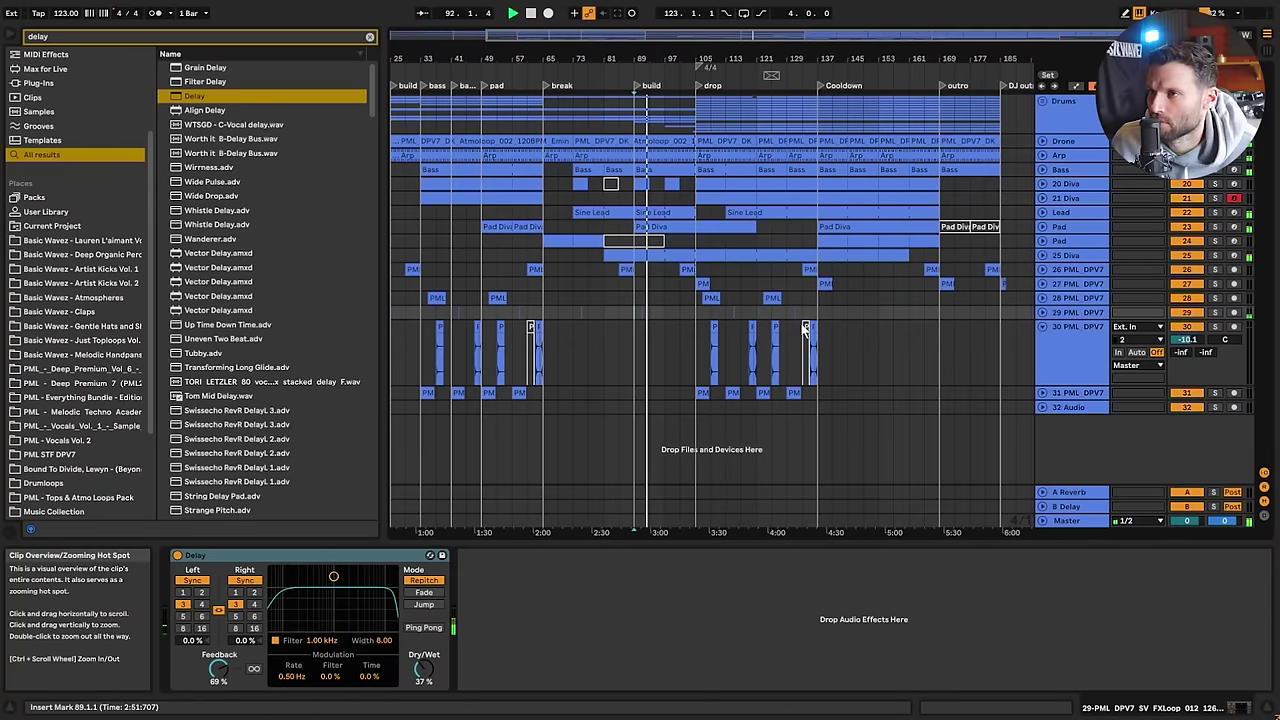
{"action": "left_click", "coordinate": [697, 313]}
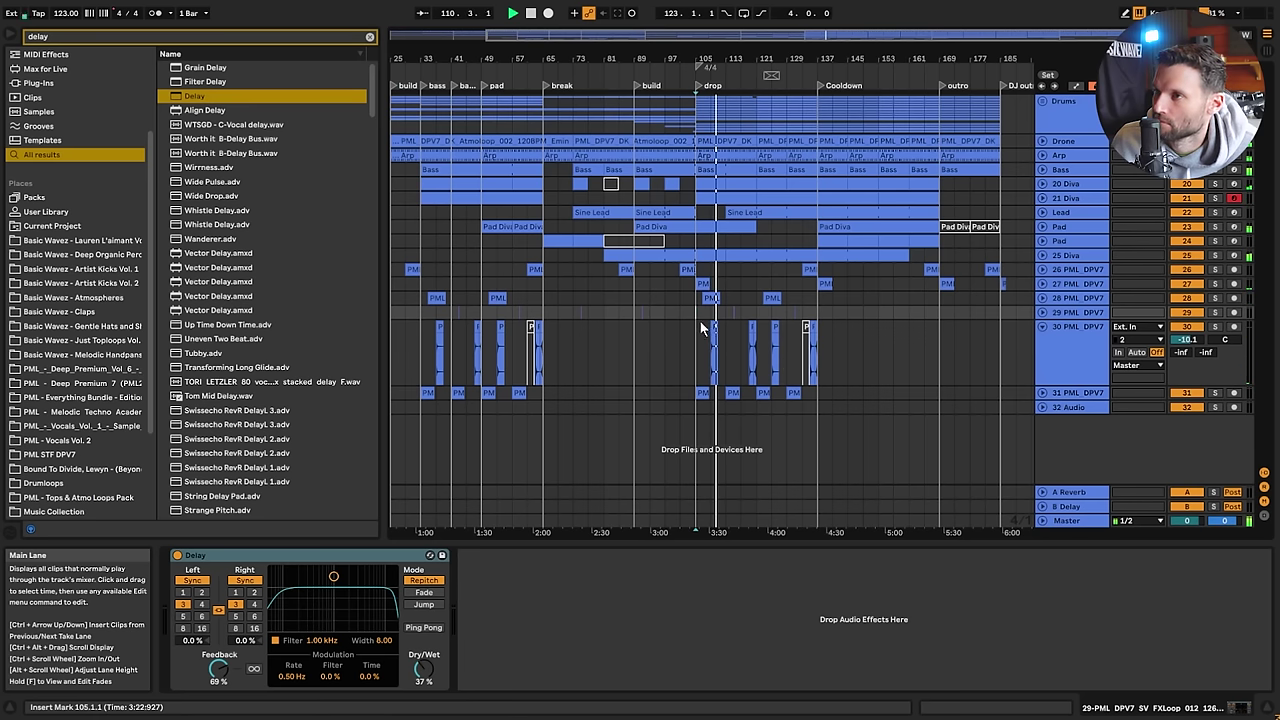
Delete the FX clips on tracks 28 to 31 between bars 105 and 119 of the drop
{"action": "left_click_drag", "start_coordinate": [742, 37], "coordinate": [752, 318]}
{"action": "left_click_drag", "start_coordinate": [650, 297], "coordinate": [840, 399]}
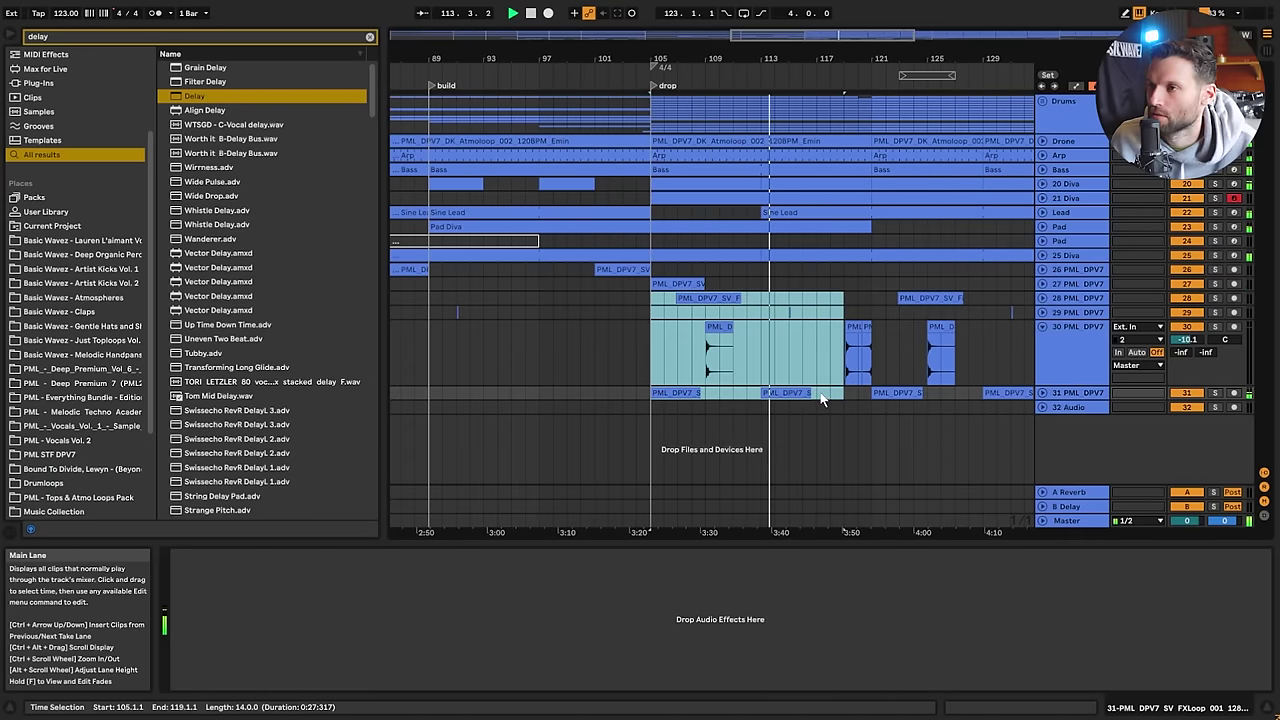
{"action": "key", "text": "Delete"}
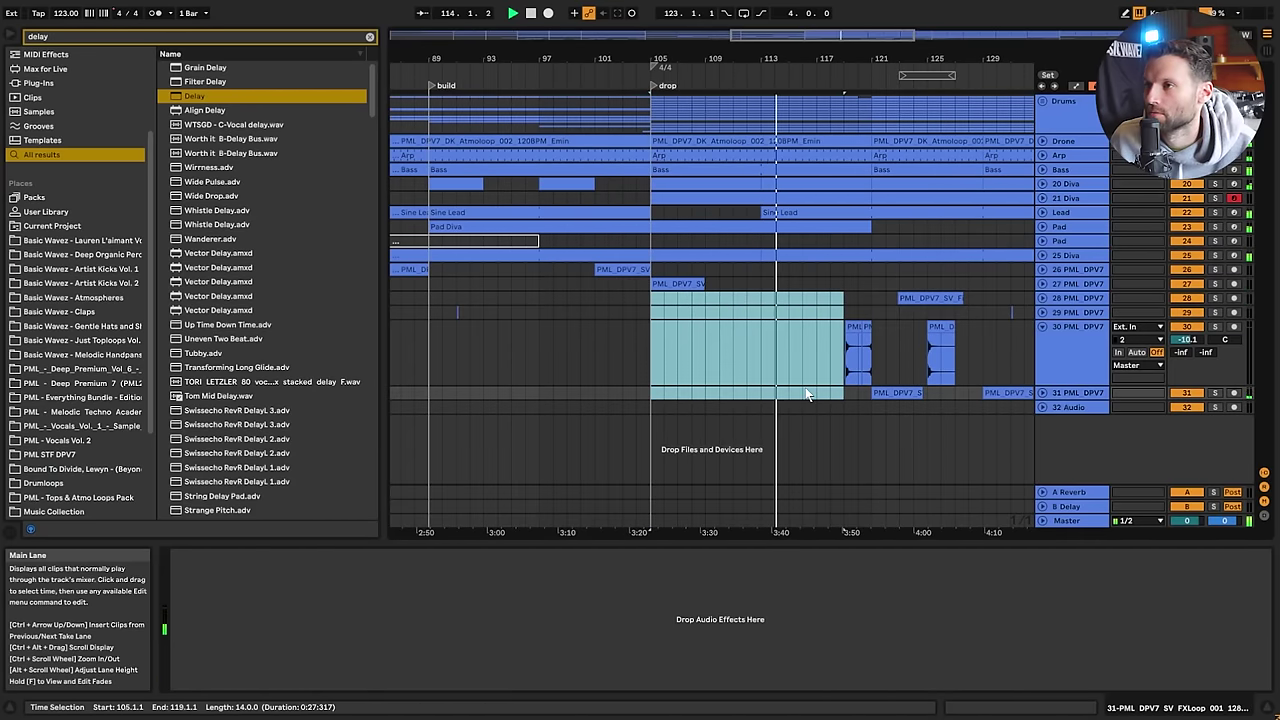
{"action": "left_click", "coordinate": [760, 313]}
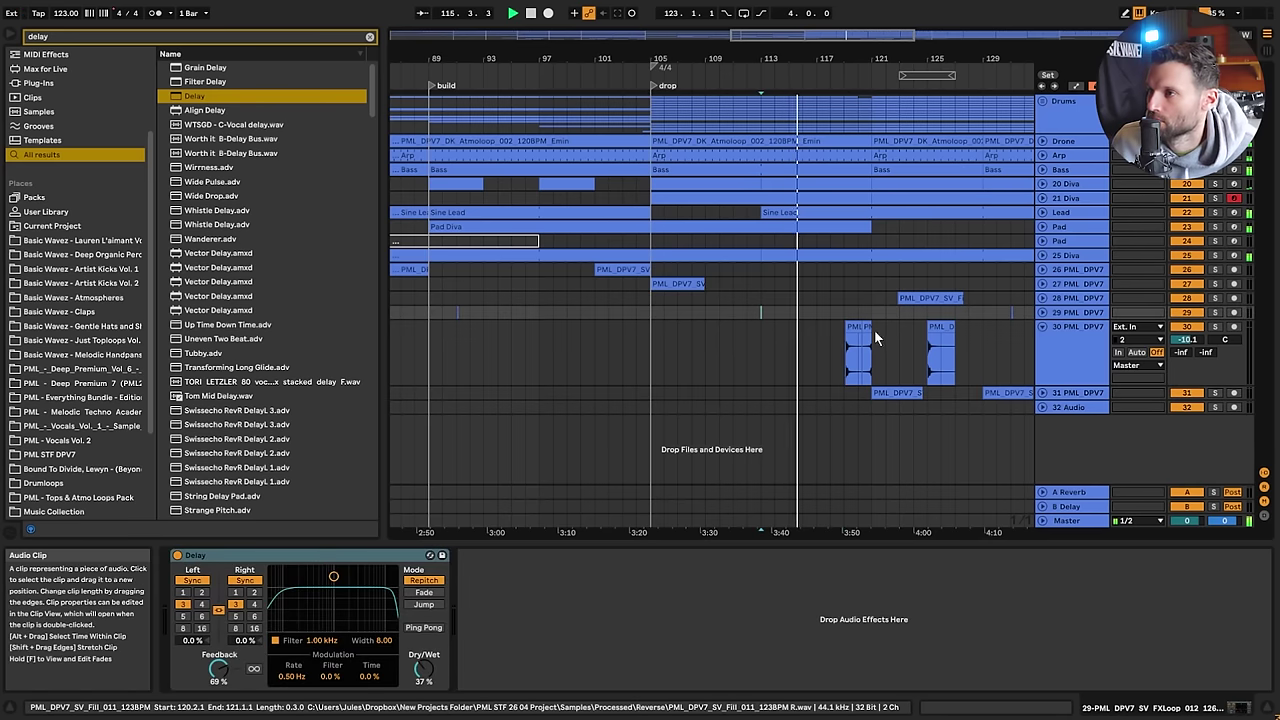
{"action": "left_click", "coordinate": [853, 340]}
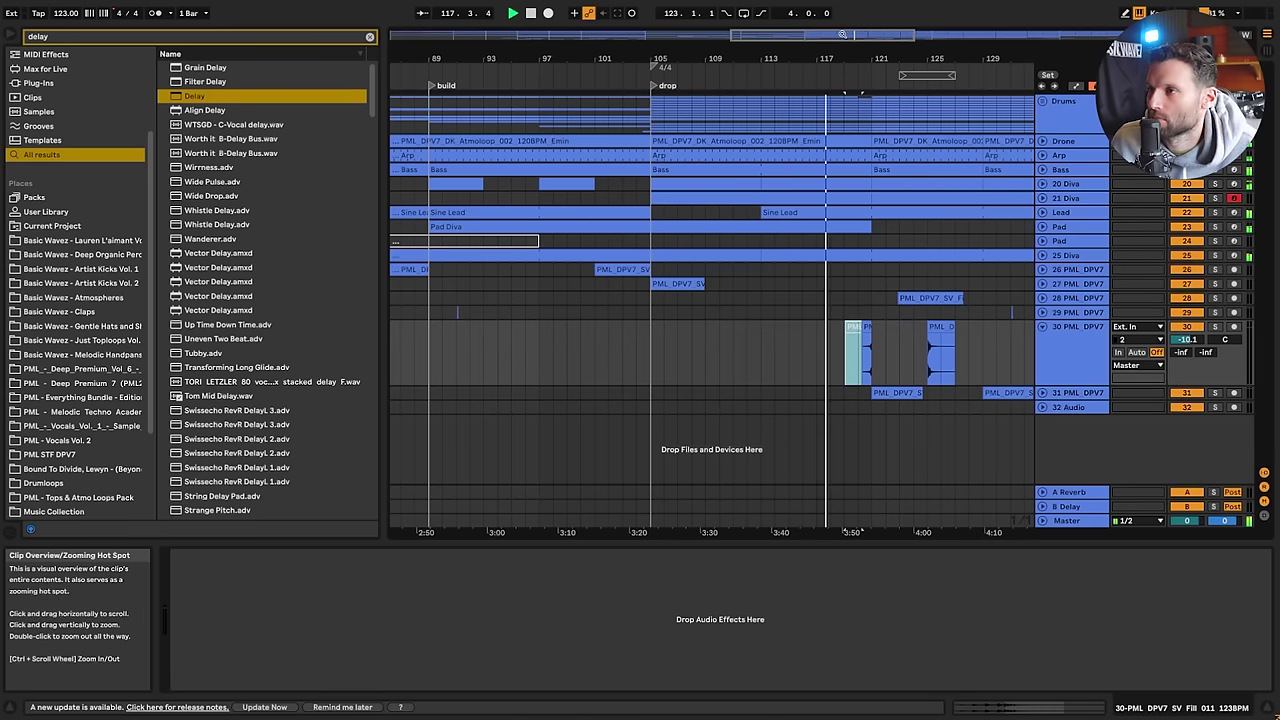
Duplicate the FX clips on tracks 28 to 32 from bars 121–137 twice, filling the cooldown up to bar 169
{"action": "left_click_drag", "start_coordinate": [845, 35], "coordinate": [885, 14]}
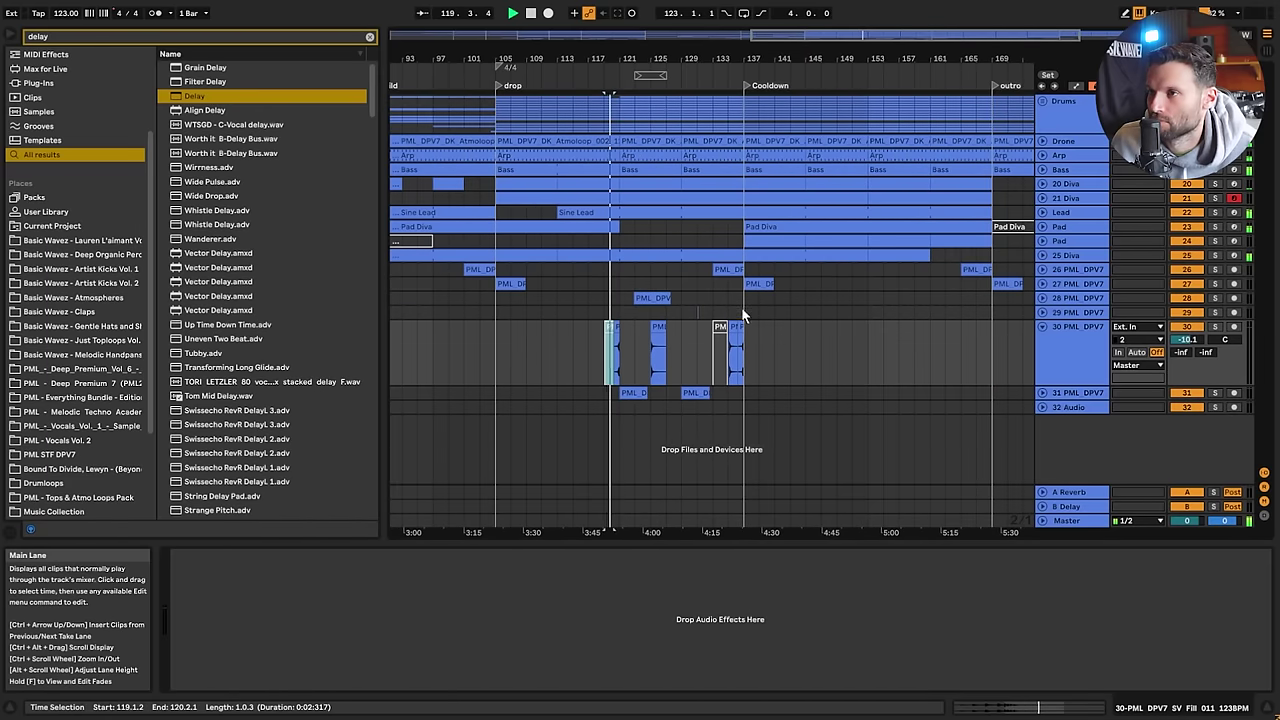
{"action": "left_click_drag", "start_coordinate": [743, 312], "coordinate": [624, 403]}
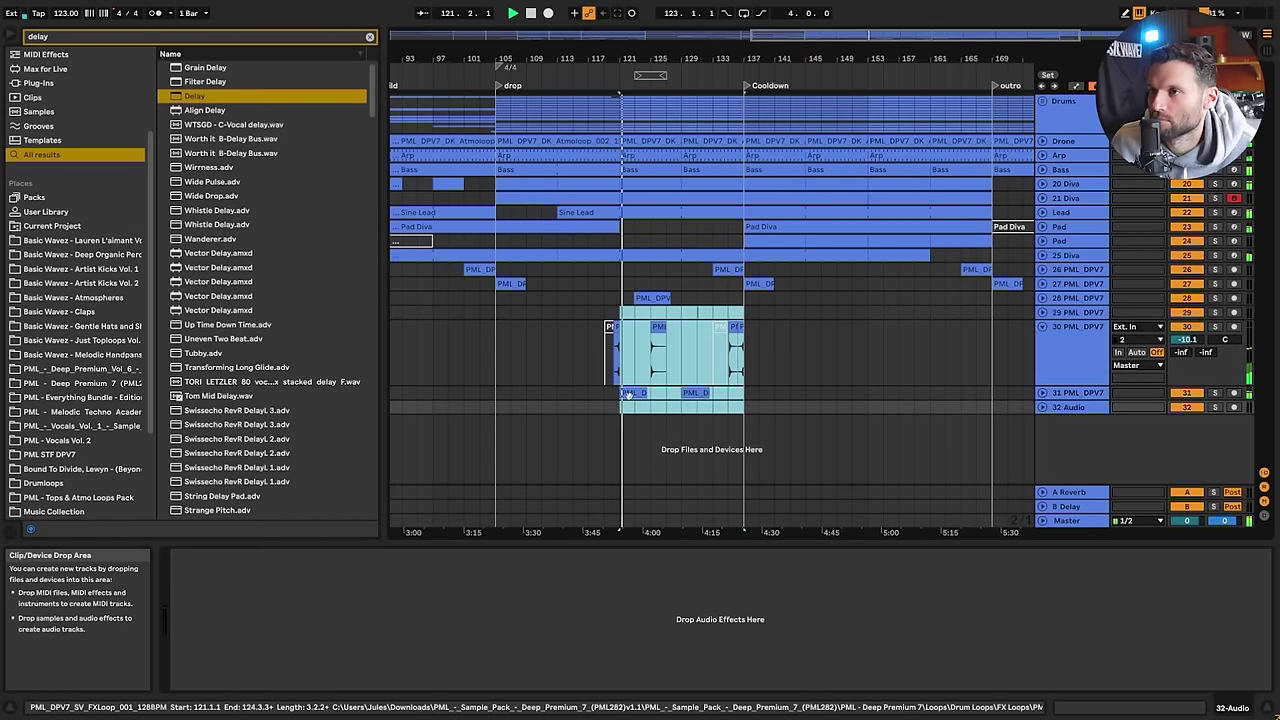
{"action": "left_click", "coordinate": [741, 305]}
{"action": "left_click_drag", "start_coordinate": [741, 305], "coordinate": [618, 412]}
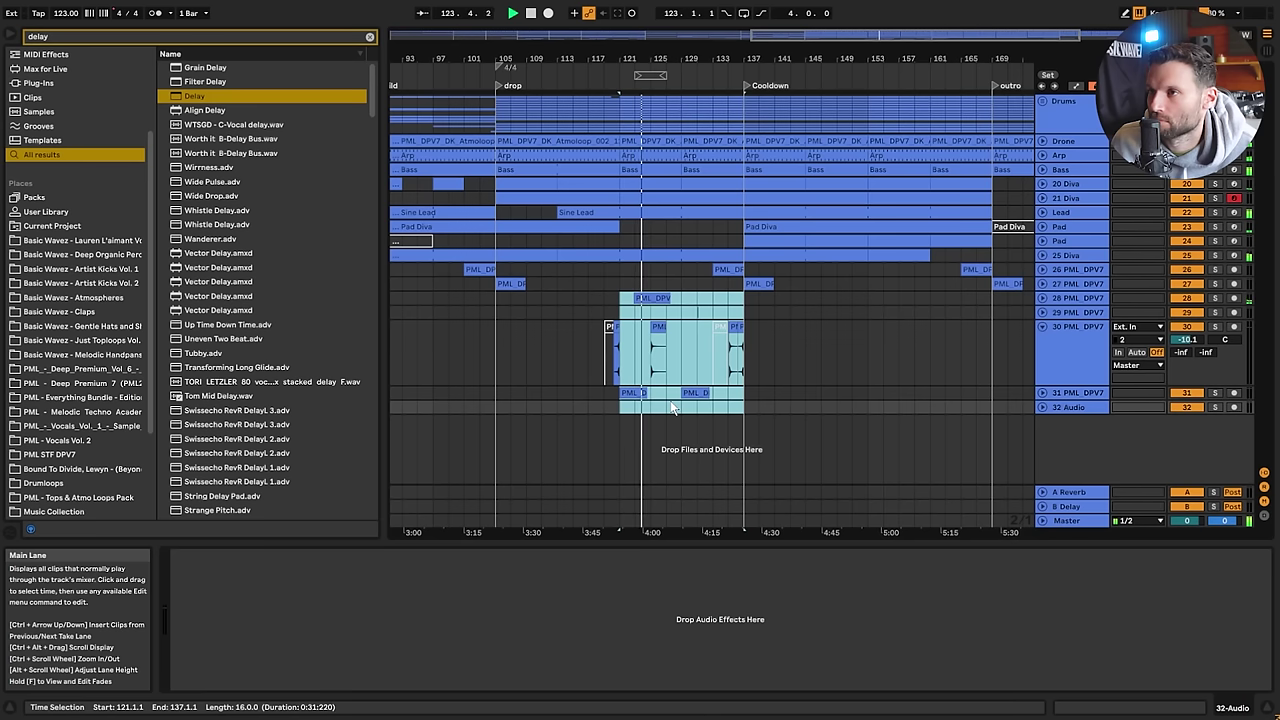
{"action": "key", "text": "ctrl+d"}
{"action": "key", "text": "ctrl+d"}
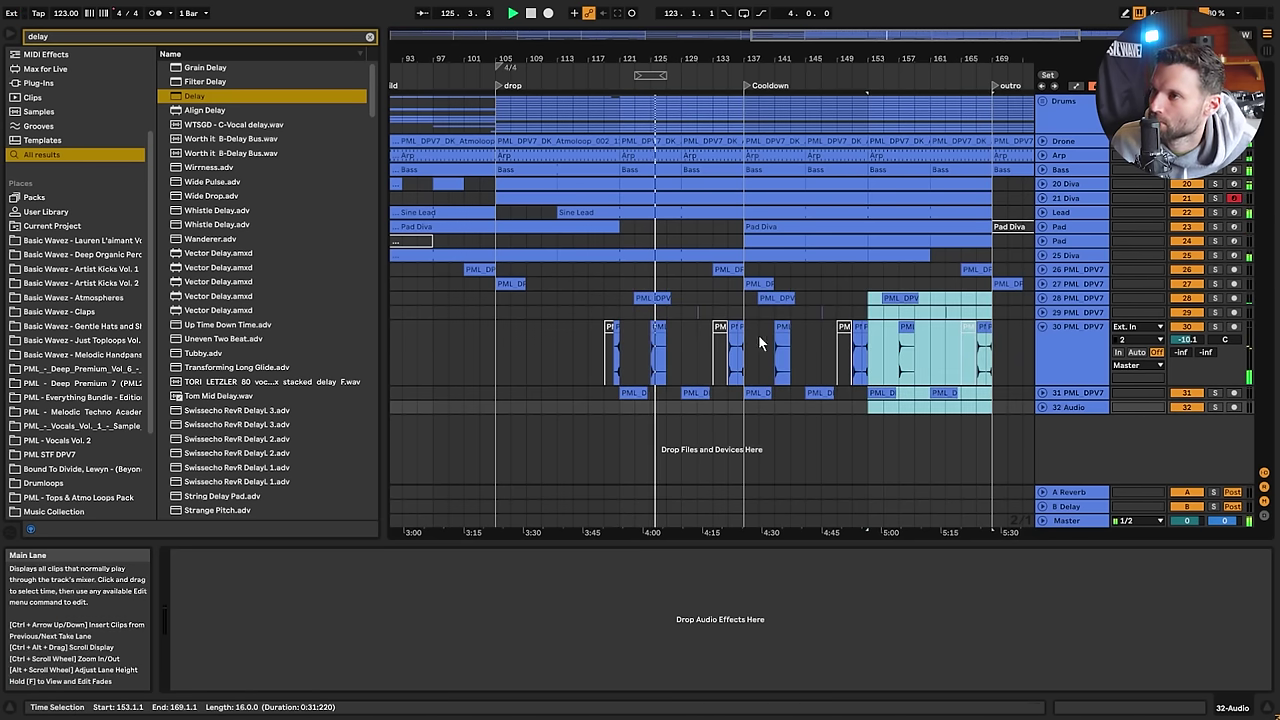
Listen through the drop and cooldown with the duplicated FX clips, and fold track 30
{"action": "left_click", "coordinate": [683, 329]}
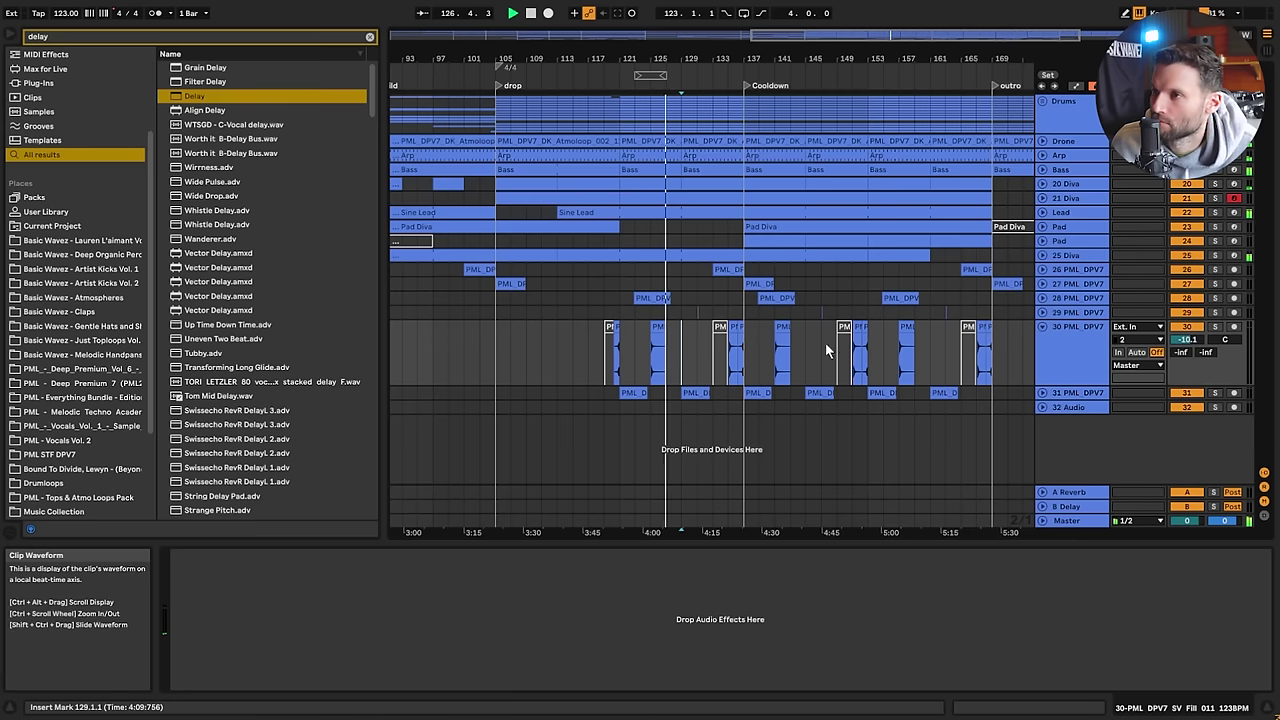
{"action": "left_click", "coordinate": [781, 331]}
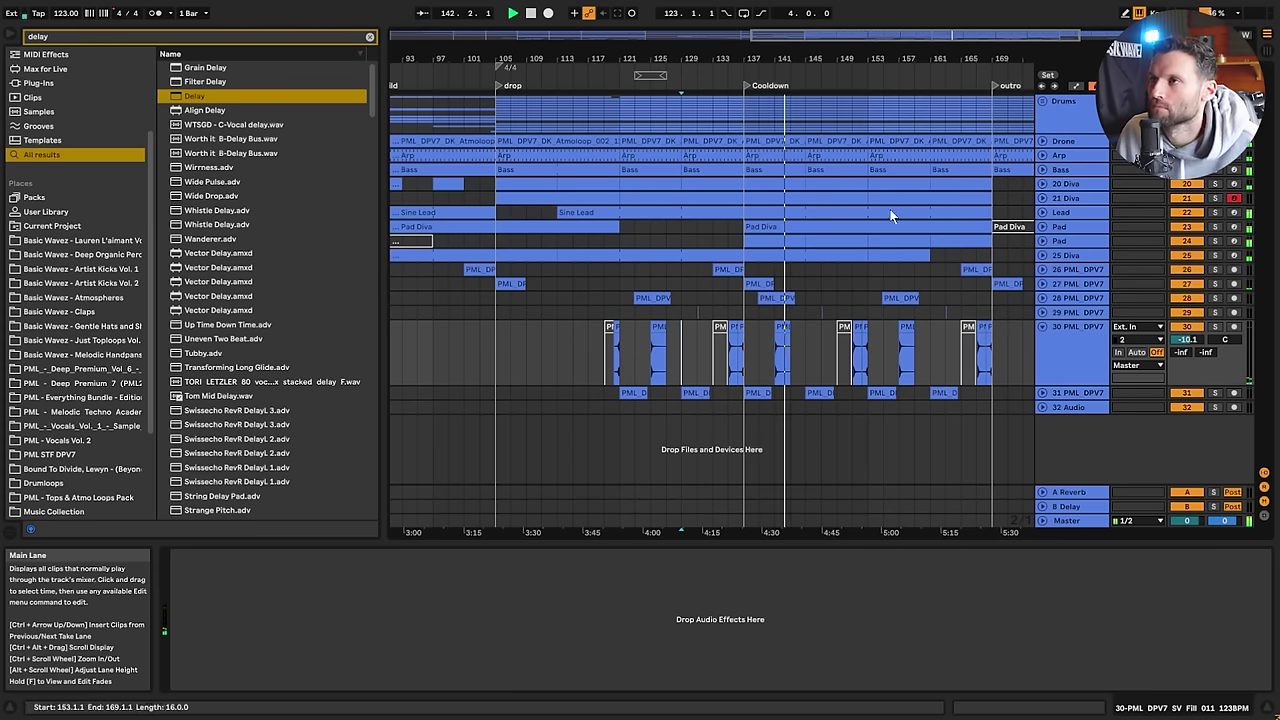
{"action": "left_click_drag", "start_coordinate": [829, 36], "coordinate": [896, 36]}
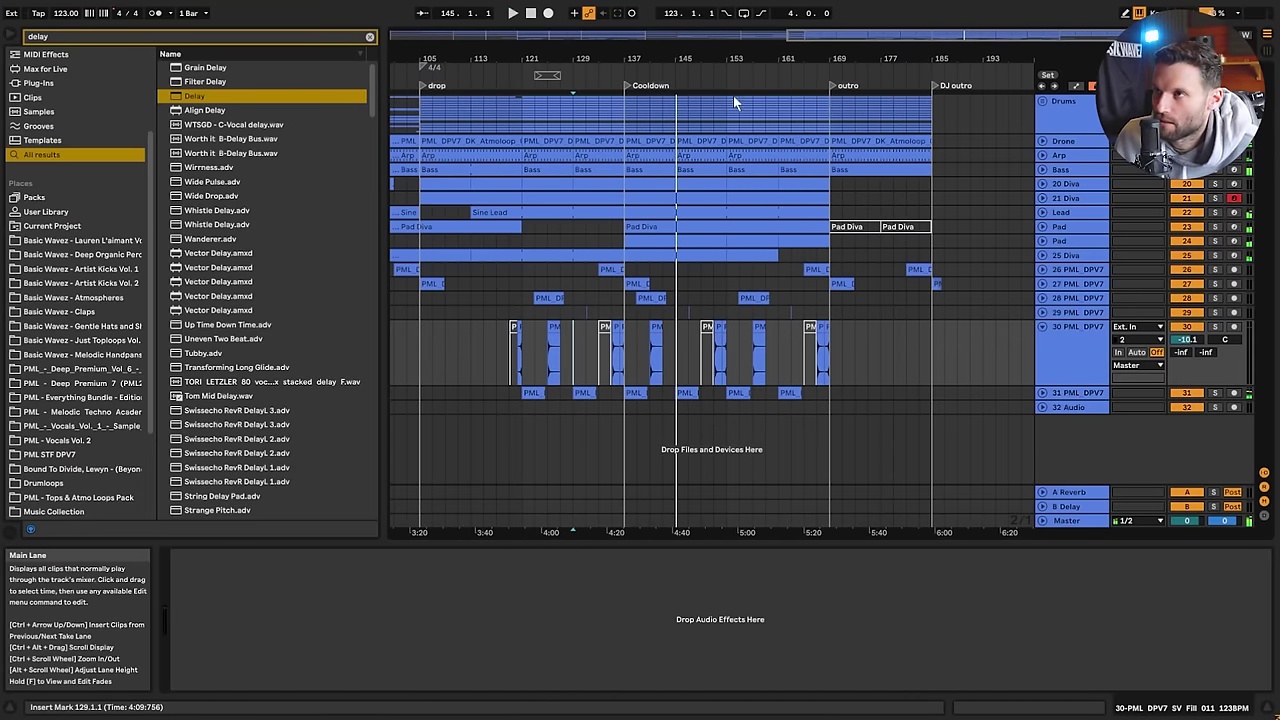
{"action": "double_click", "coordinate": [474, 46]}
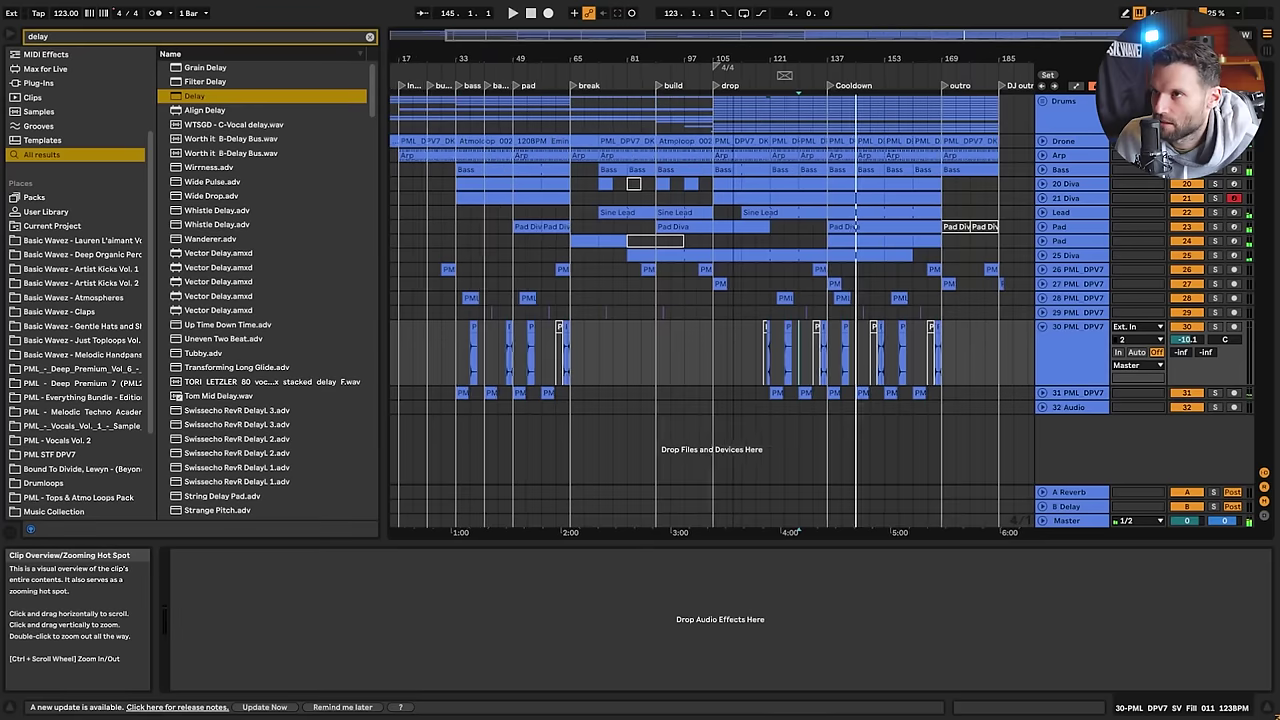
{"action": "left_click", "coordinate": [1042, 326]}
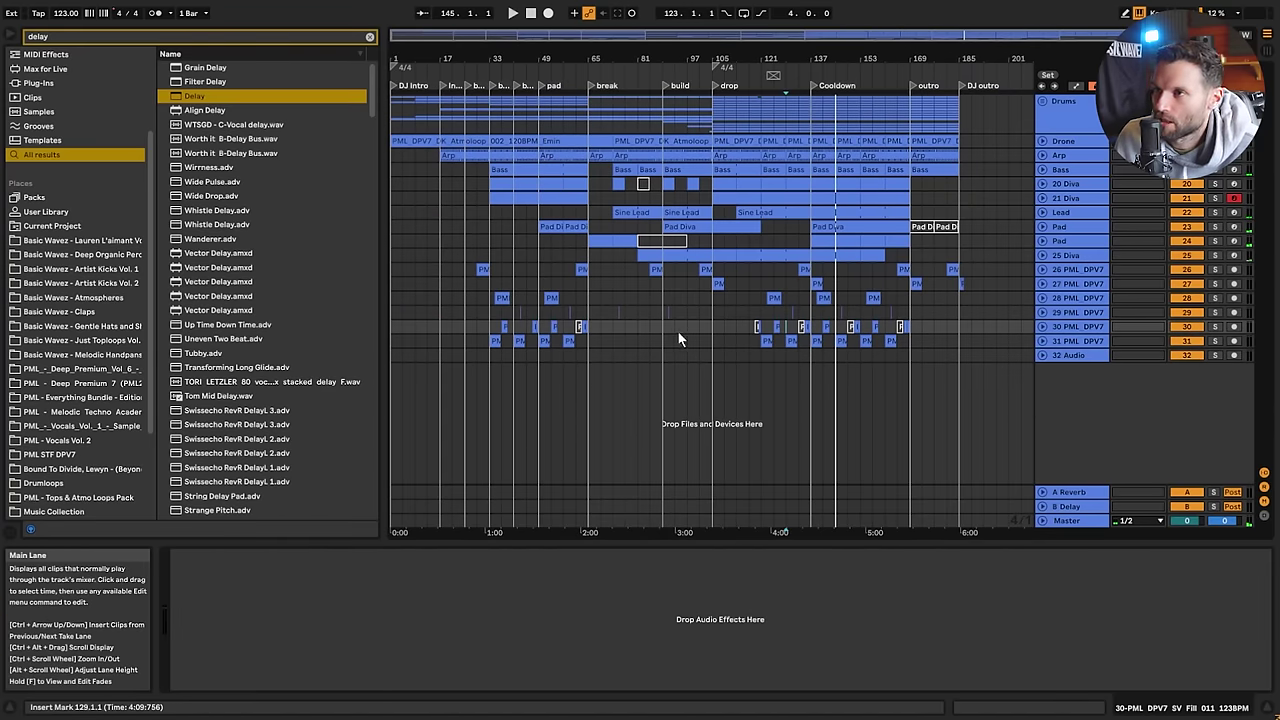
{"action": "left_click", "coordinate": [648, 311]}
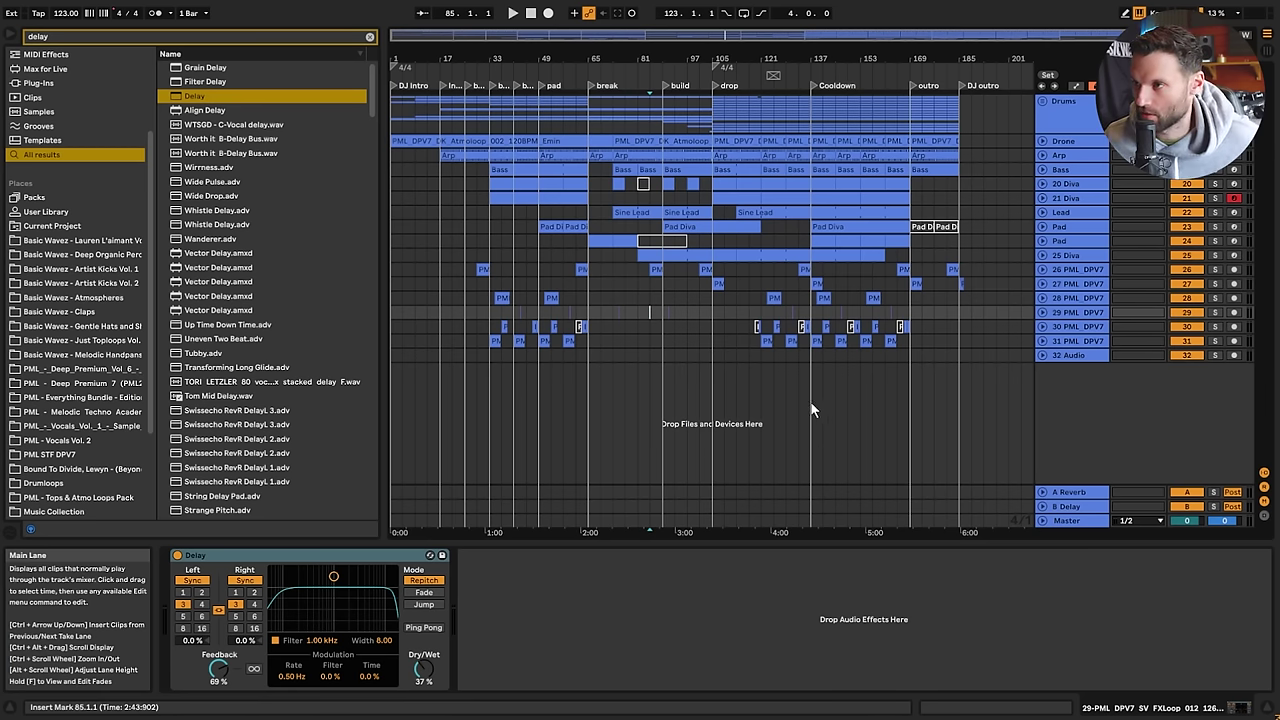
Add the Limiter device before SPAN on the Master track and raise its gain to 3.30 dB during playback
{"action": "left_click", "coordinate": [762, 363]}
{"action": "left_click", "coordinate": [370, 37]}
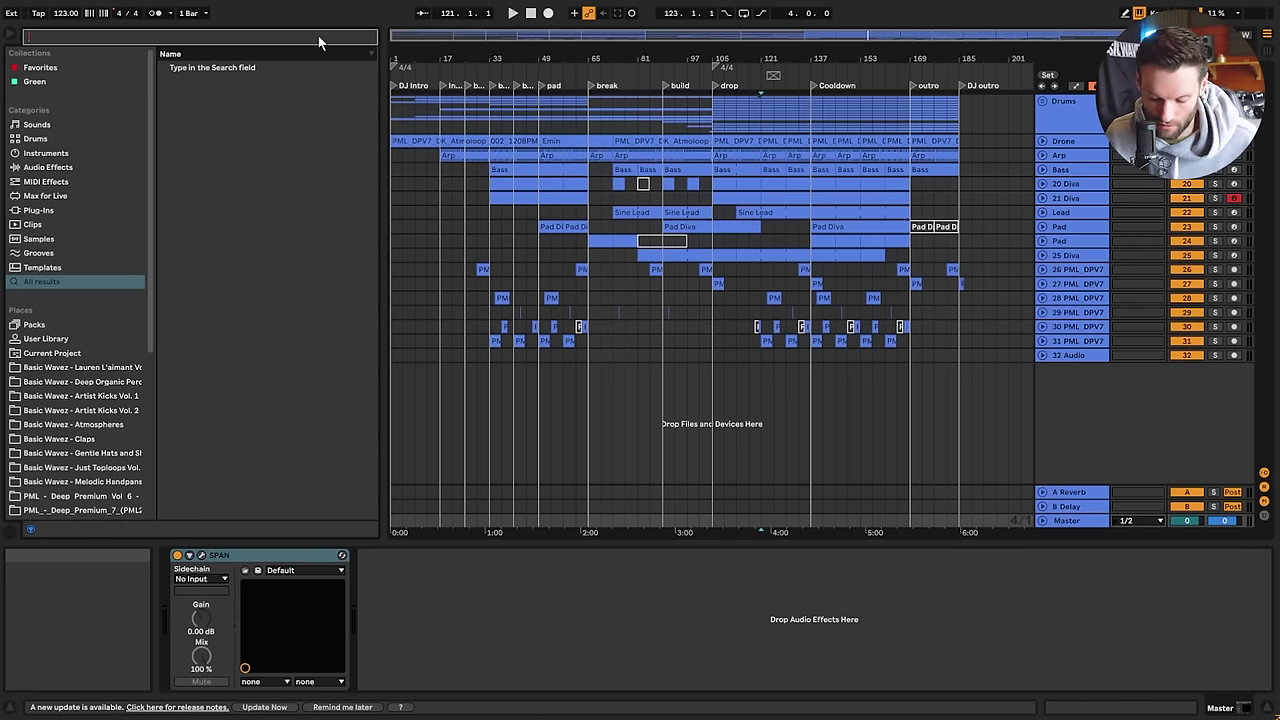
{"action": "type", "text": "limiter"}
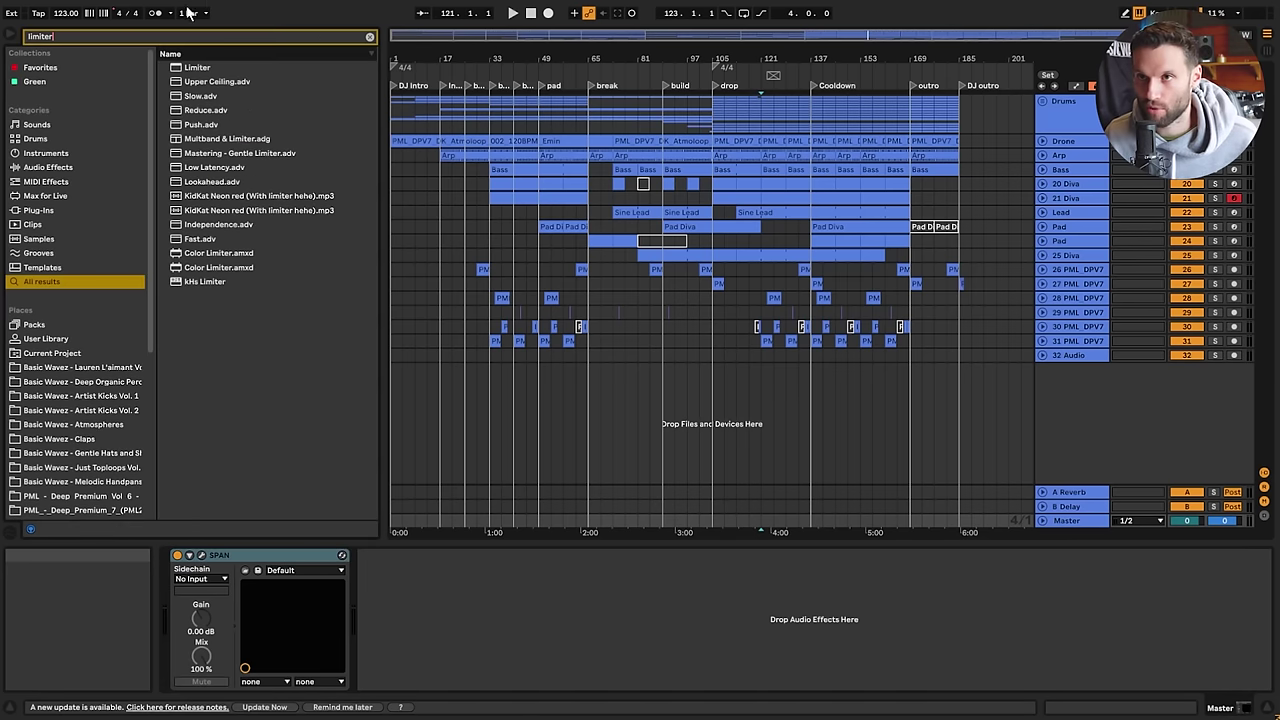
{"action": "double_click", "coordinate": [196, 67]}
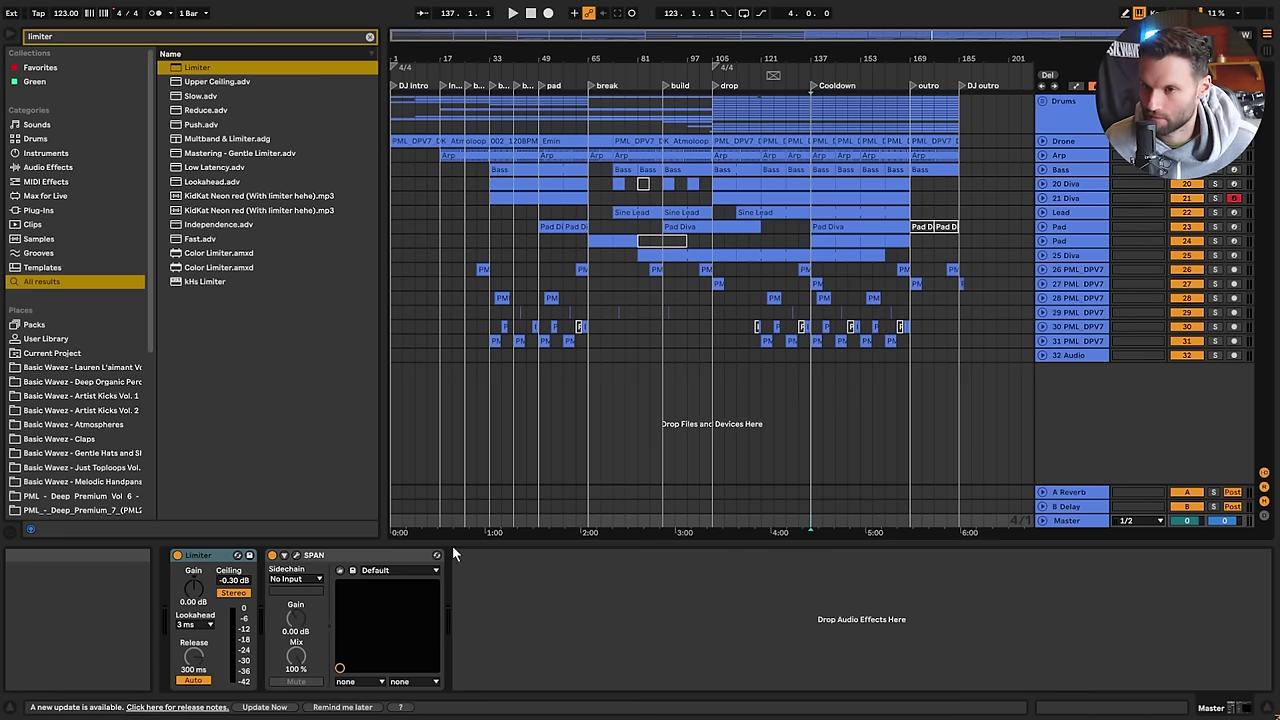
{"action": "key", "text": "space"}
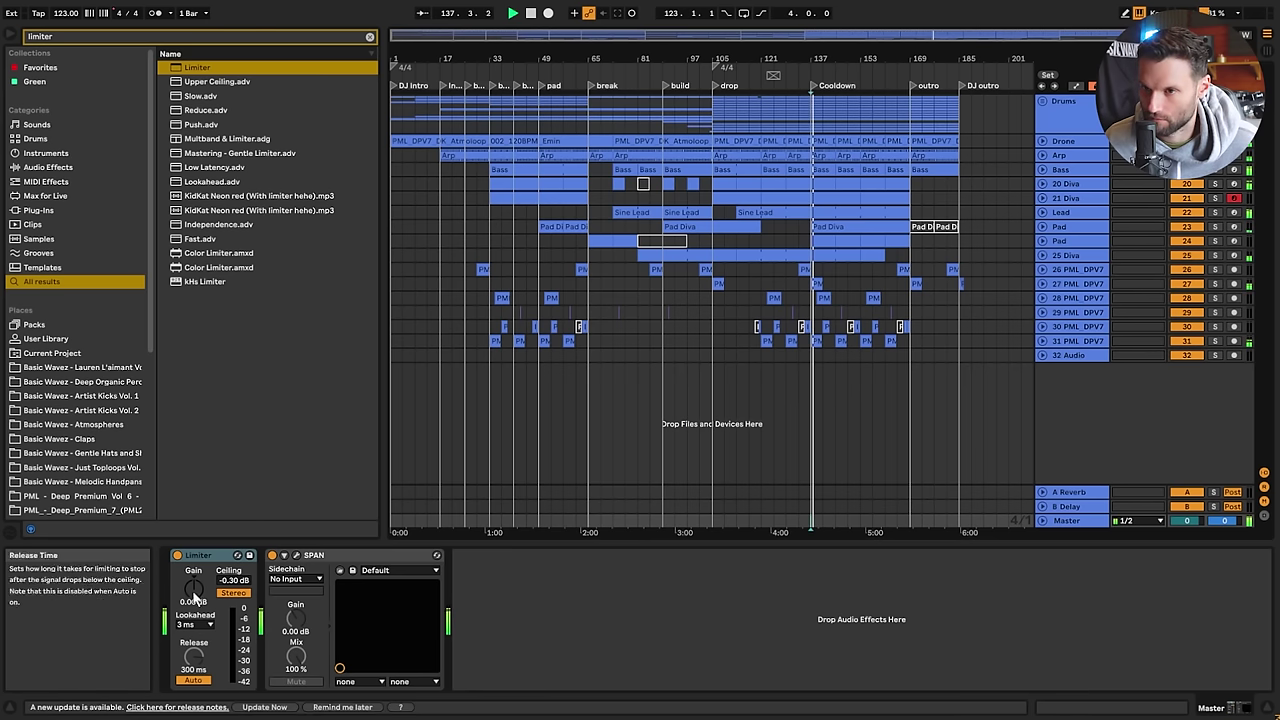
{"action": "left_click_drag", "start_coordinate": [194, 588], "coordinate": [194, 568]}
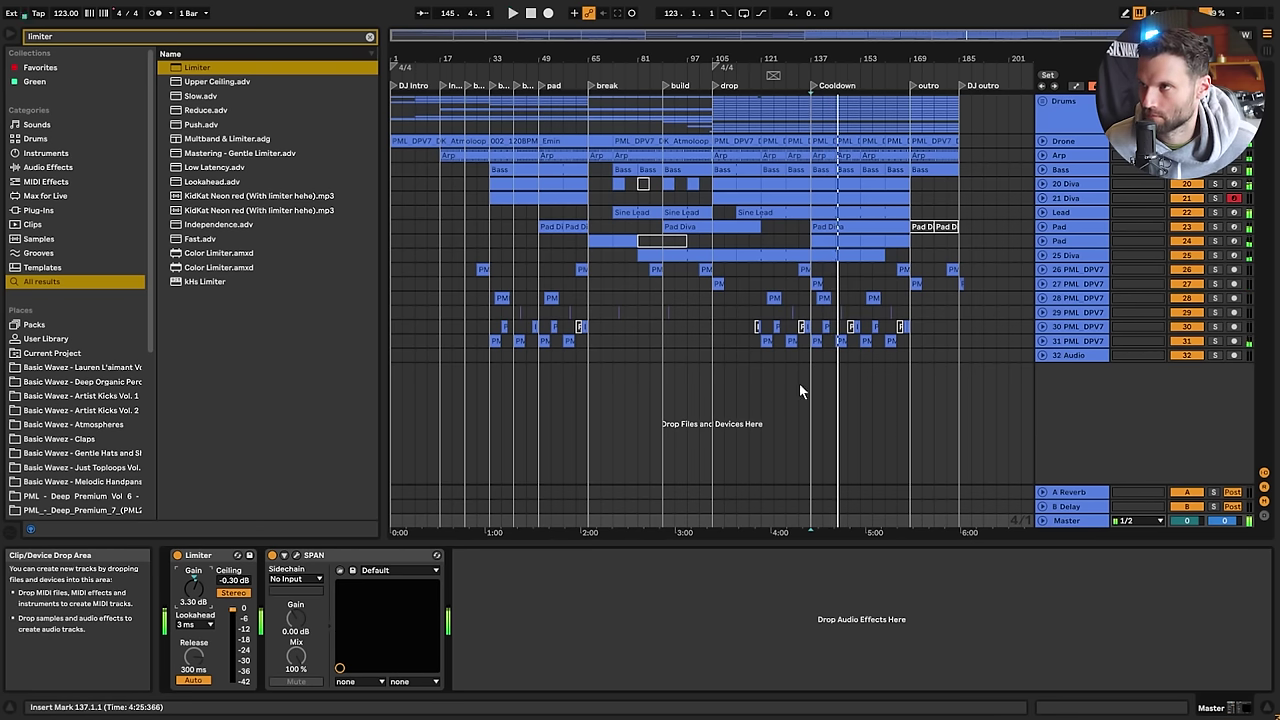
Play the full arrangement from bar 1 to review the track
{"action": "left_click", "coordinate": [395, 312]}
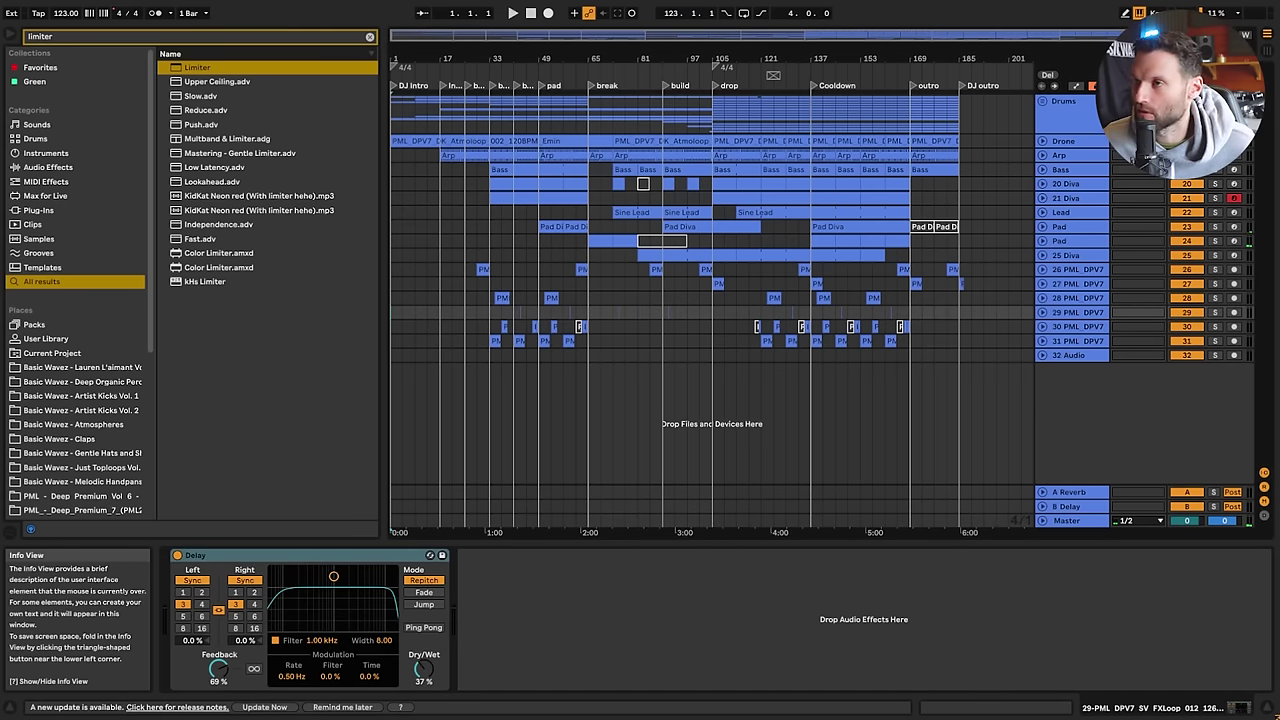
{"action": "left_click", "coordinate": [392, 266]}
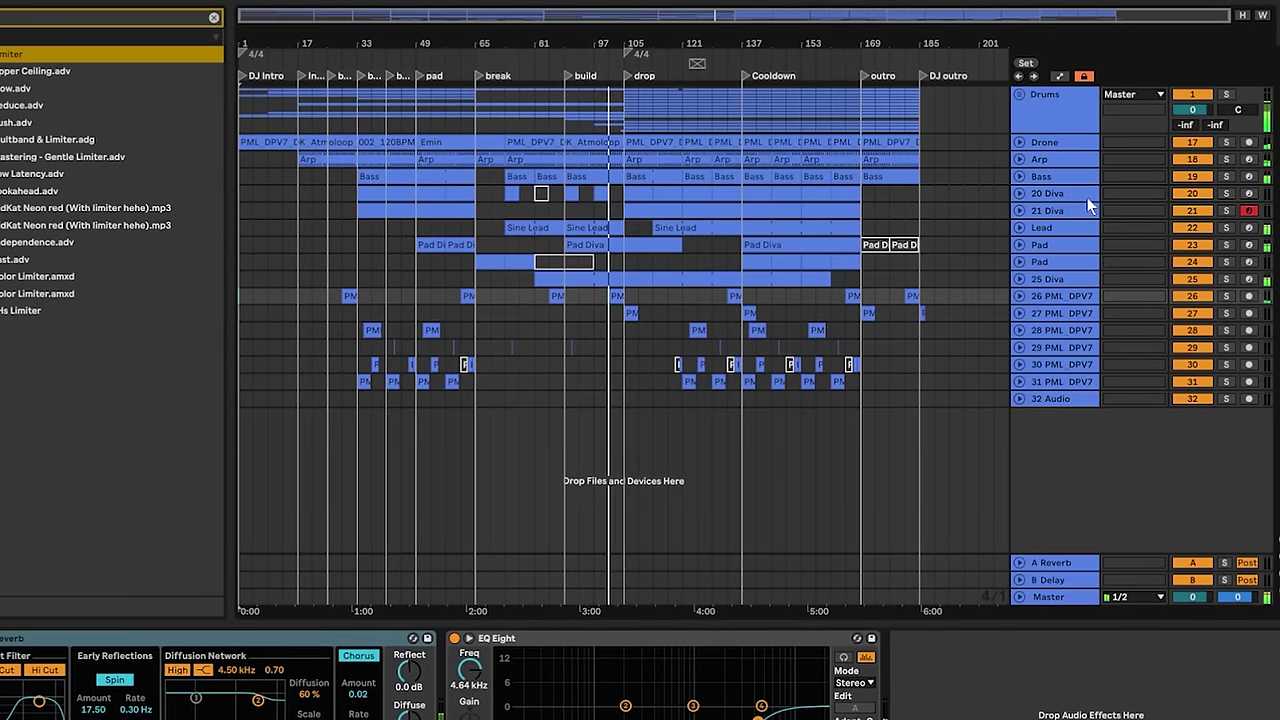
Expand the Drums group and unfold all tracks outside it, from Drone on track 17 down to track 32
{"action": "left_click", "coordinate": [1019, 94]}
{"action": "scroll", "coordinate": [1062, 249], "scroll_direction": "down", "scroll_amount": 5}
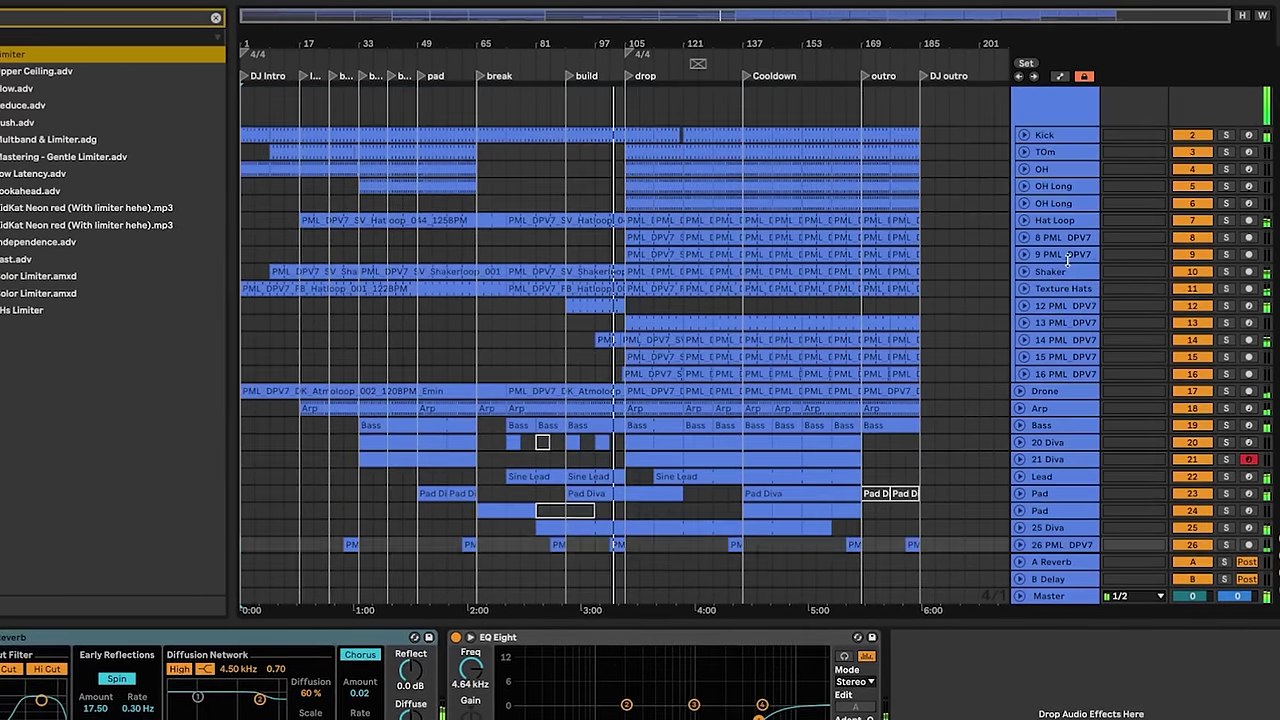
{"action": "scroll", "coordinate": [1026, 305], "scroll_direction": "down", "scroll_amount": 3}
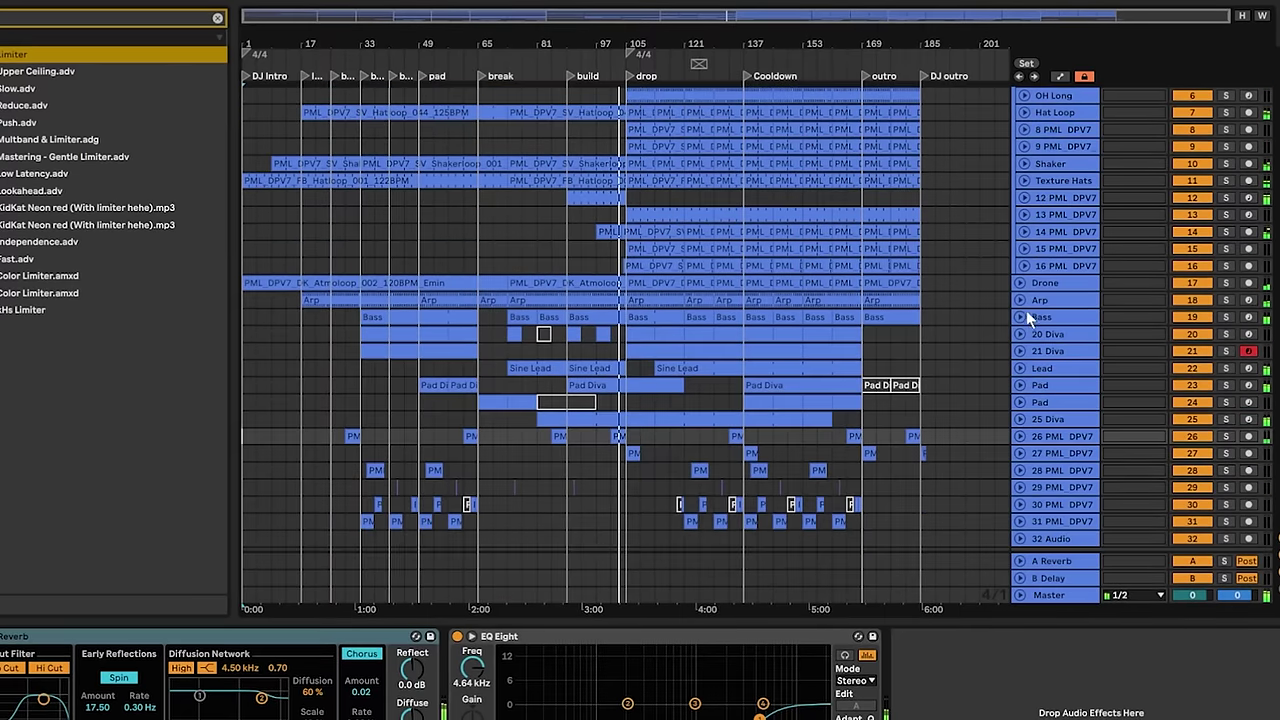
{"action": "left_click", "coordinate": [1020, 300], "text": "alt"}
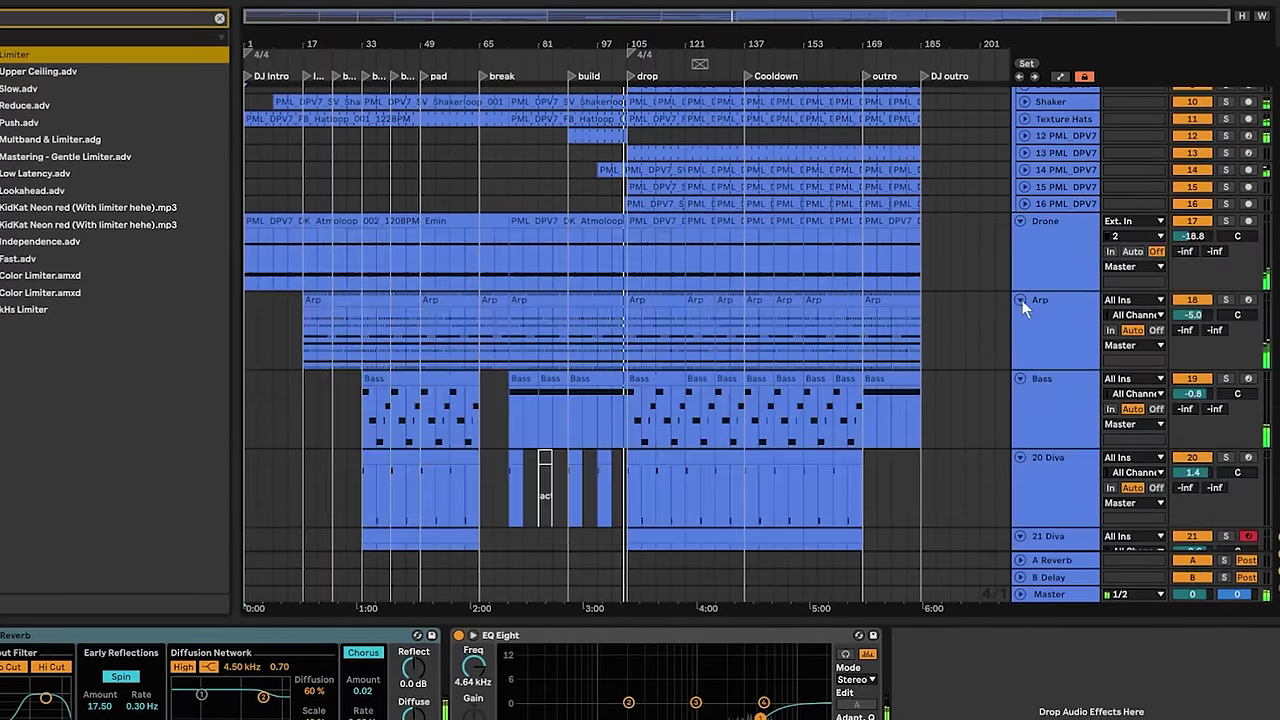
Examine the unfolded Arp, Bass, Diva, Lead and Pad tracks while the start of the drop plays
{"action": "scroll", "coordinate": [1040, 285], "scroll_direction": "down", "scroll_amount": 6}
{"action": "scroll", "coordinate": [1112, 280], "scroll_direction": "down", "scroll_amount": 8}
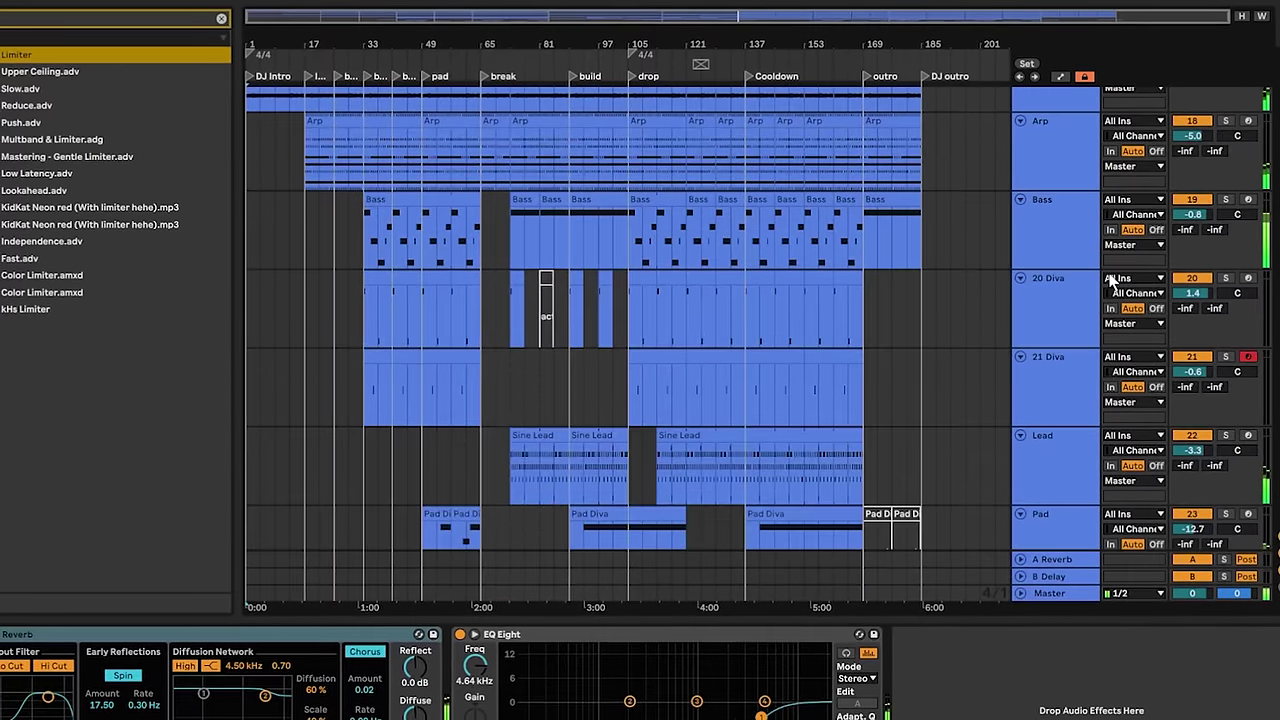
{"action": "scroll", "coordinate": [1107, 283], "scroll_direction": "down", "scroll_amount": 1}
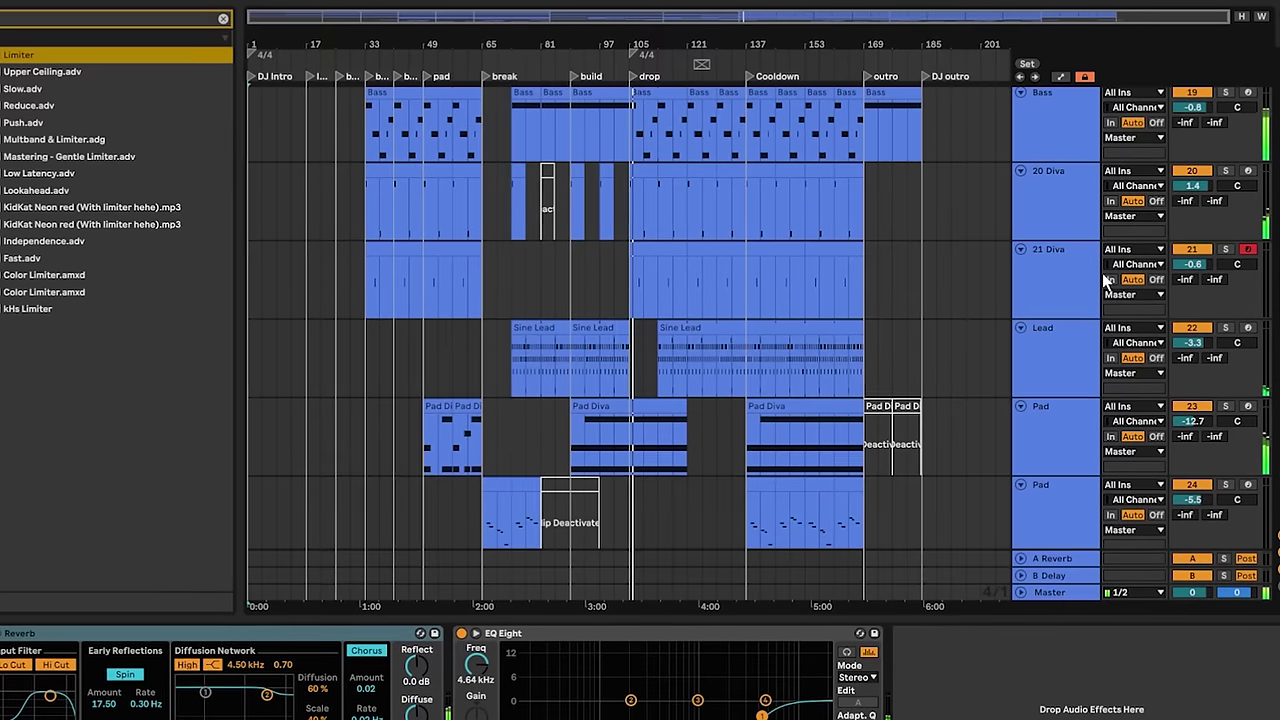
{"action": "scroll", "coordinate": [1107, 282], "scroll_direction": "down", "scroll_amount": 1}
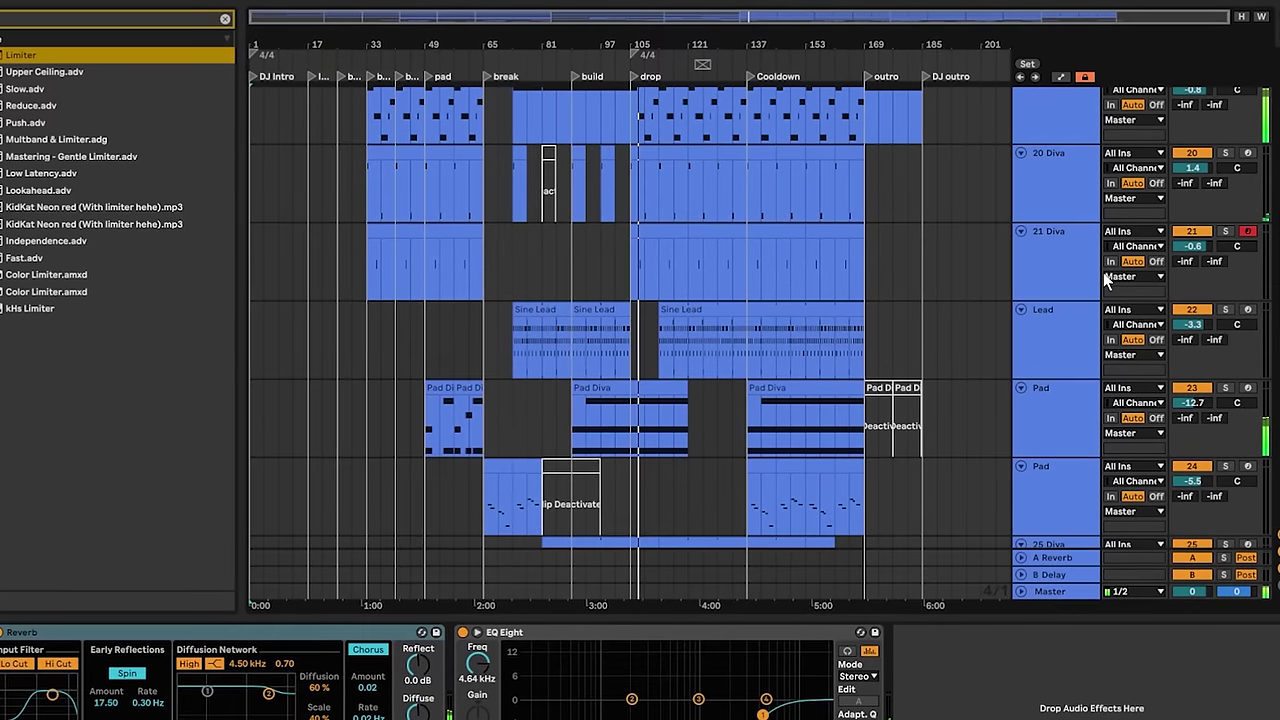
{"action": "scroll", "coordinate": [1107, 282], "scroll_direction": "down", "scroll_amount": 1}
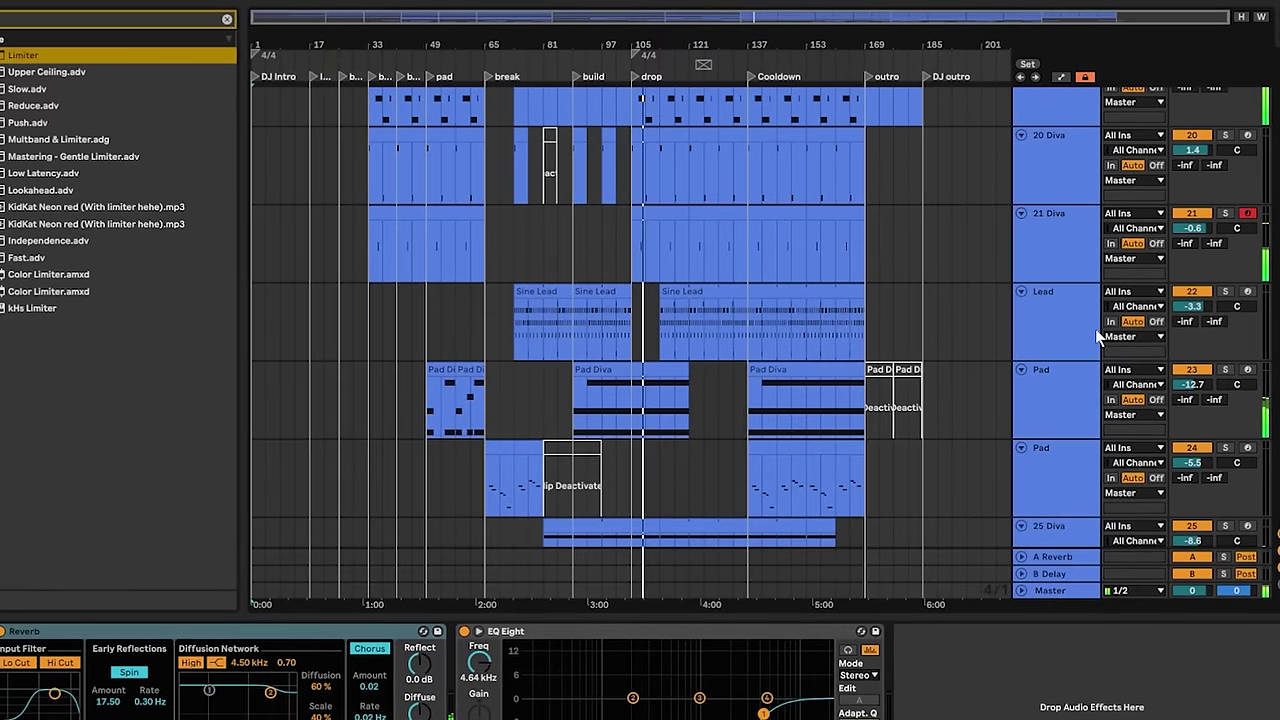
{"action": "scroll", "coordinate": [1080, 311], "scroll_direction": "down", "scroll_amount": 2}
{"action": "scroll", "coordinate": [1082, 292], "scroll_direction": "down", "scroll_amount": 2}
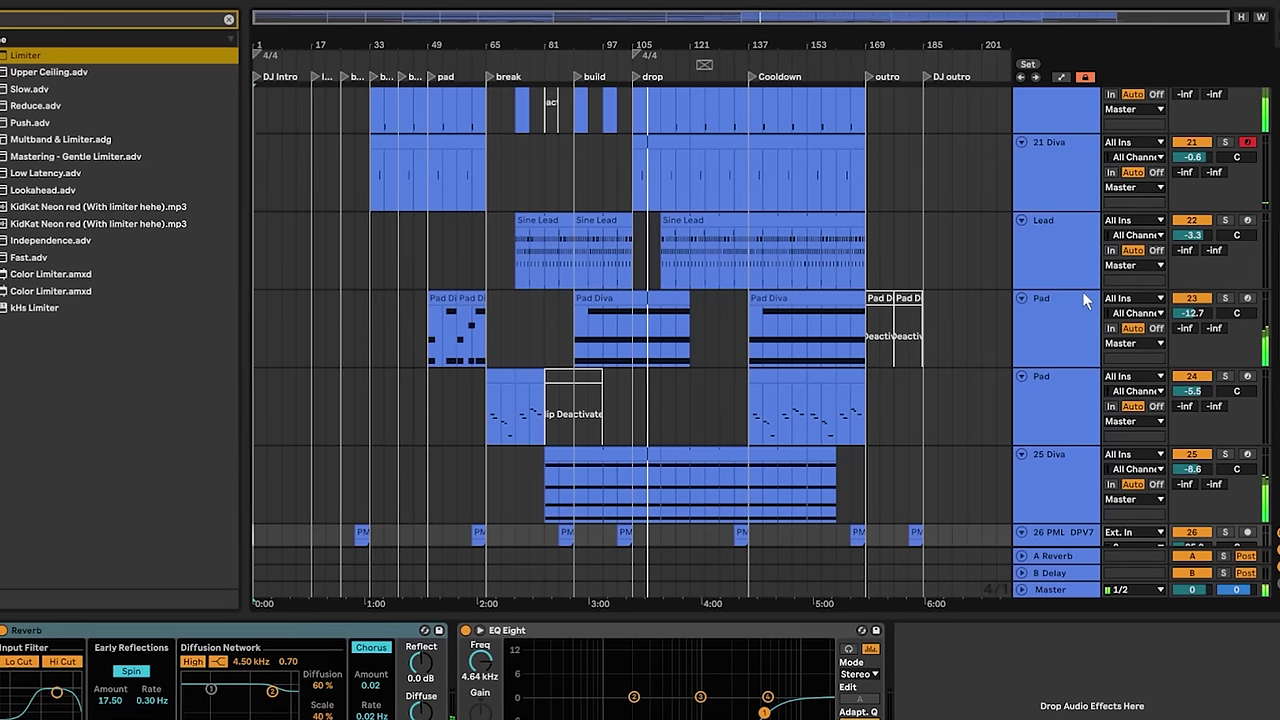
{"action": "scroll", "coordinate": [1071, 278], "scroll_direction": "down", "scroll_amount": 2}
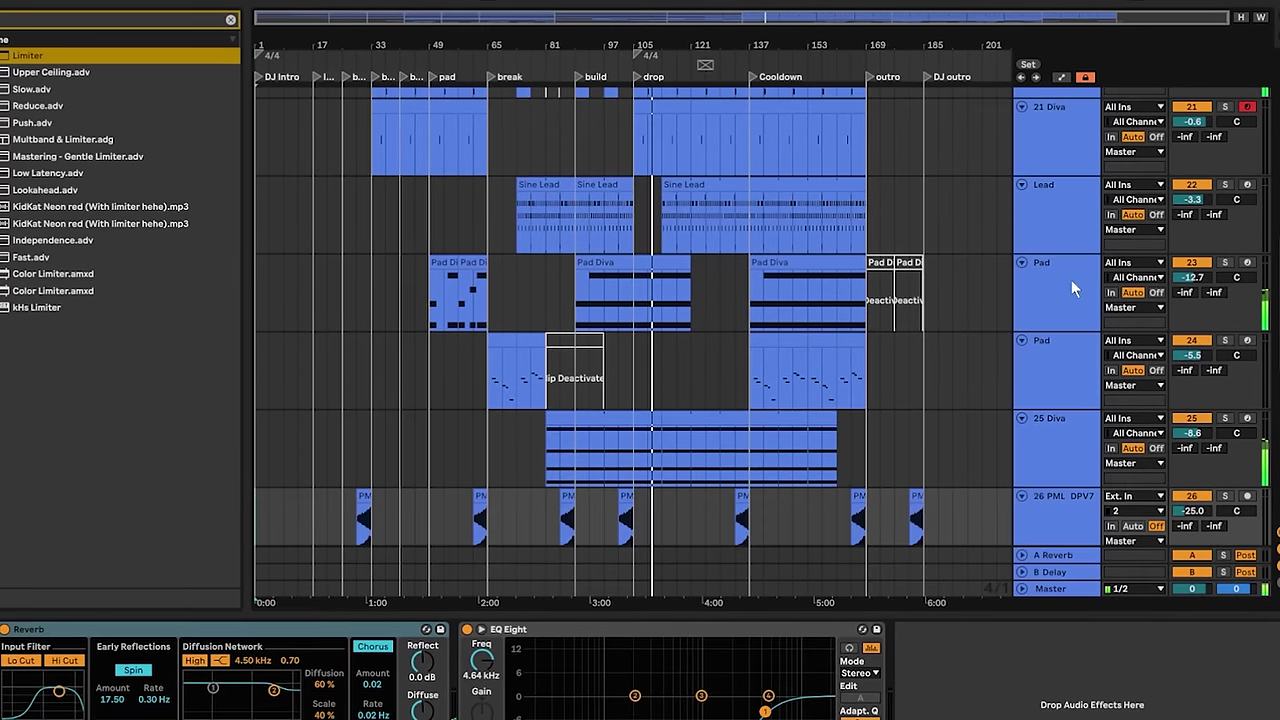
{"action": "scroll", "coordinate": [1071, 288], "scroll_direction": "down", "scroll_amount": 2}
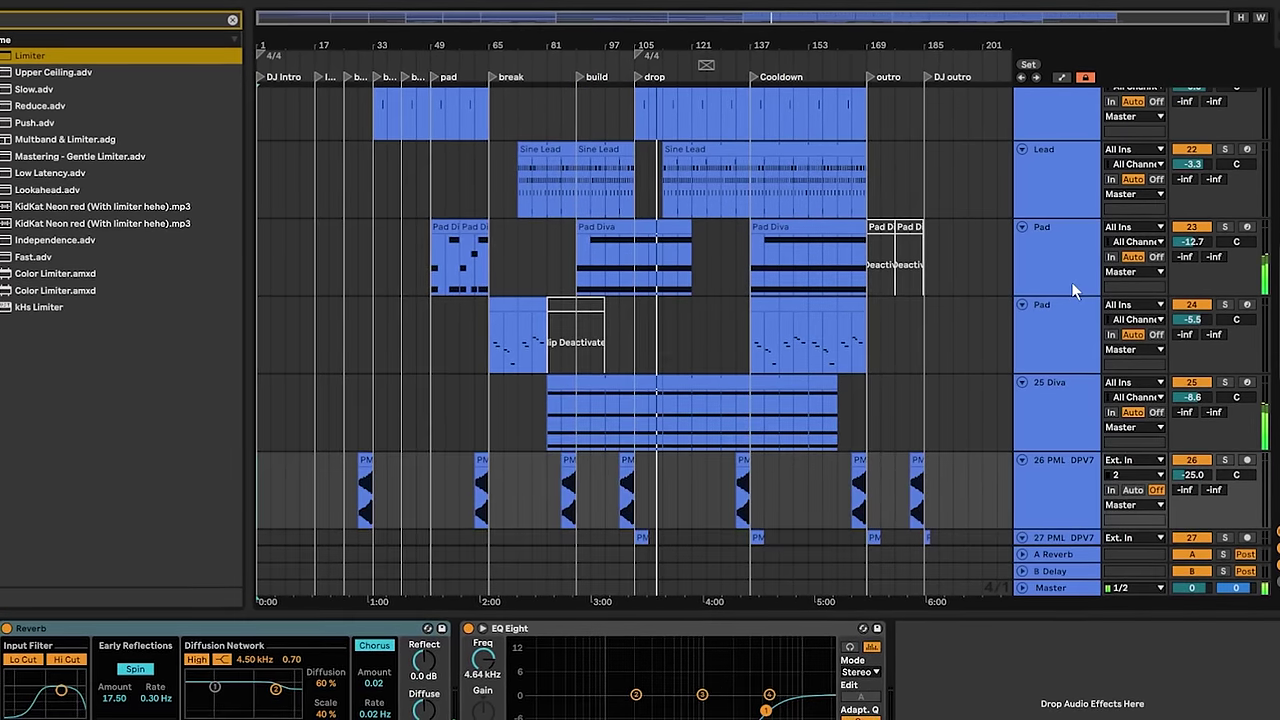
Follow playback through the rest of the drop across the Drone, Bass, Diva, Lead and Pad tracks
{"action": "scroll", "coordinate": [1076, 292], "scroll_direction": "up", "scroll_amount": 10}
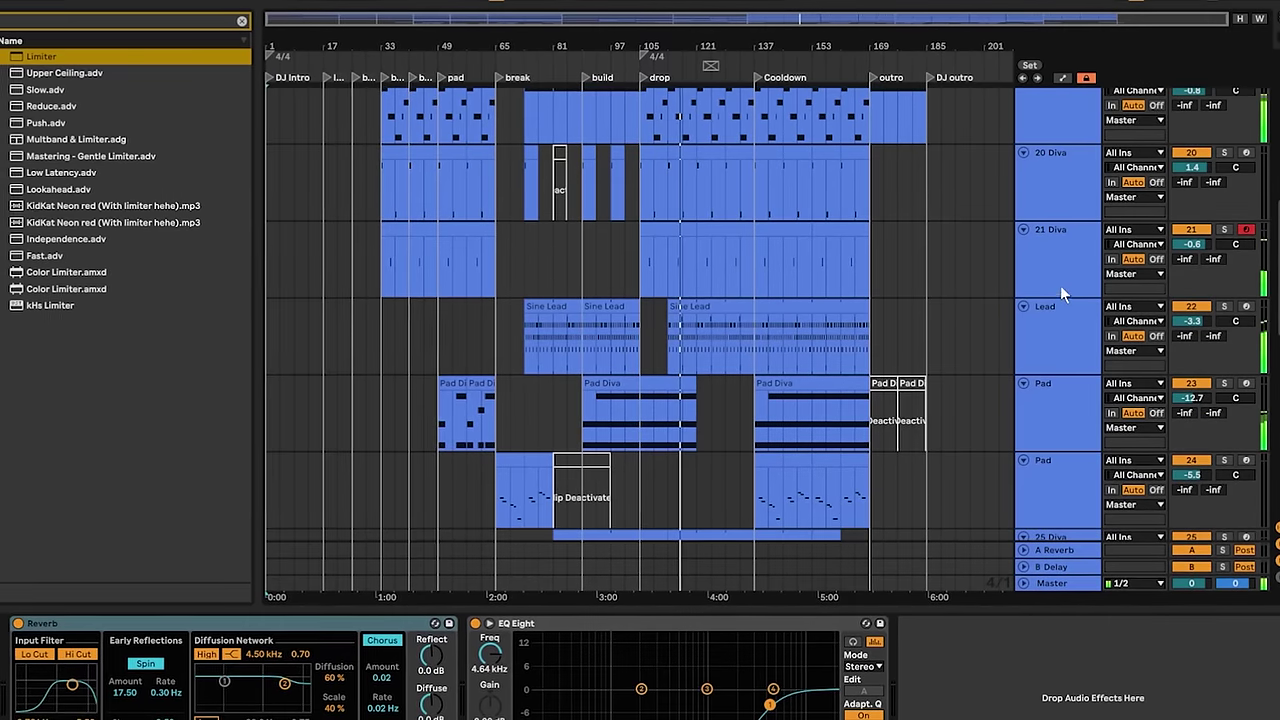
{"action": "scroll", "coordinate": [1059, 275], "scroll_direction": "down", "scroll_amount": 1}
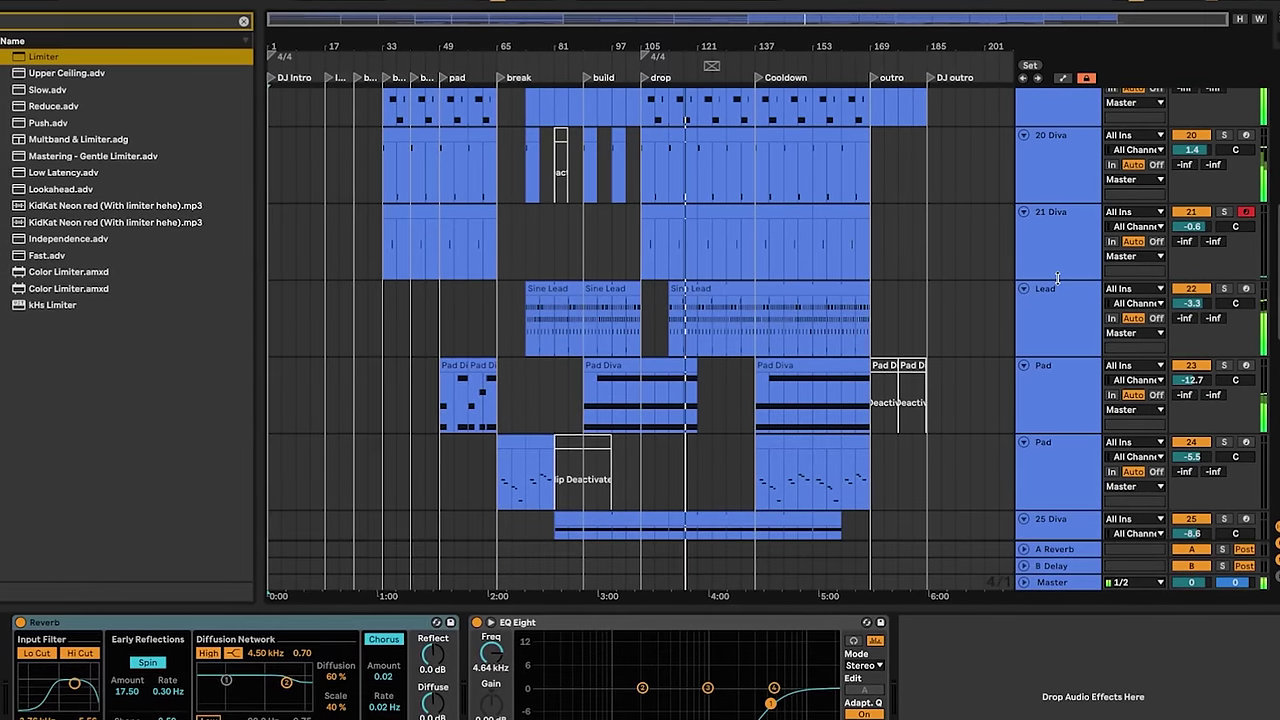
{"action": "scroll", "coordinate": [1055, 275], "scroll_direction": "down", "scroll_amount": 1}
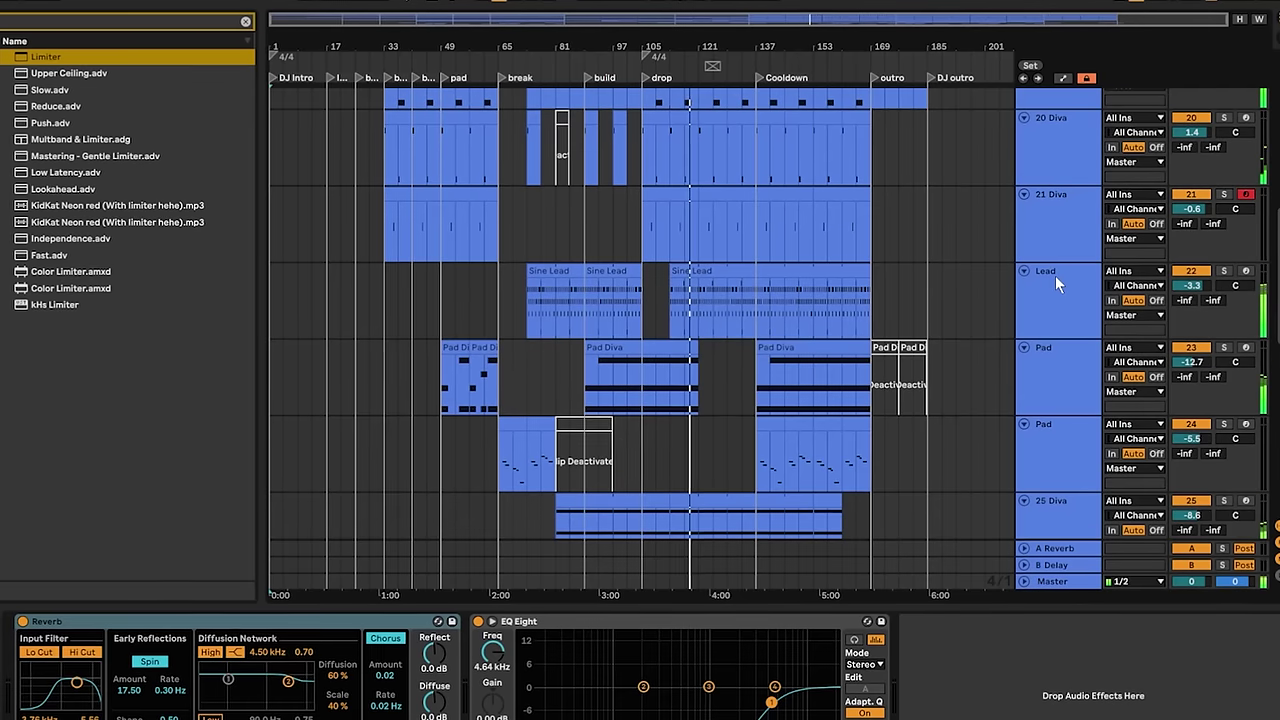
{"action": "scroll", "coordinate": [1057, 279], "scroll_direction": "down", "scroll_amount": 3}
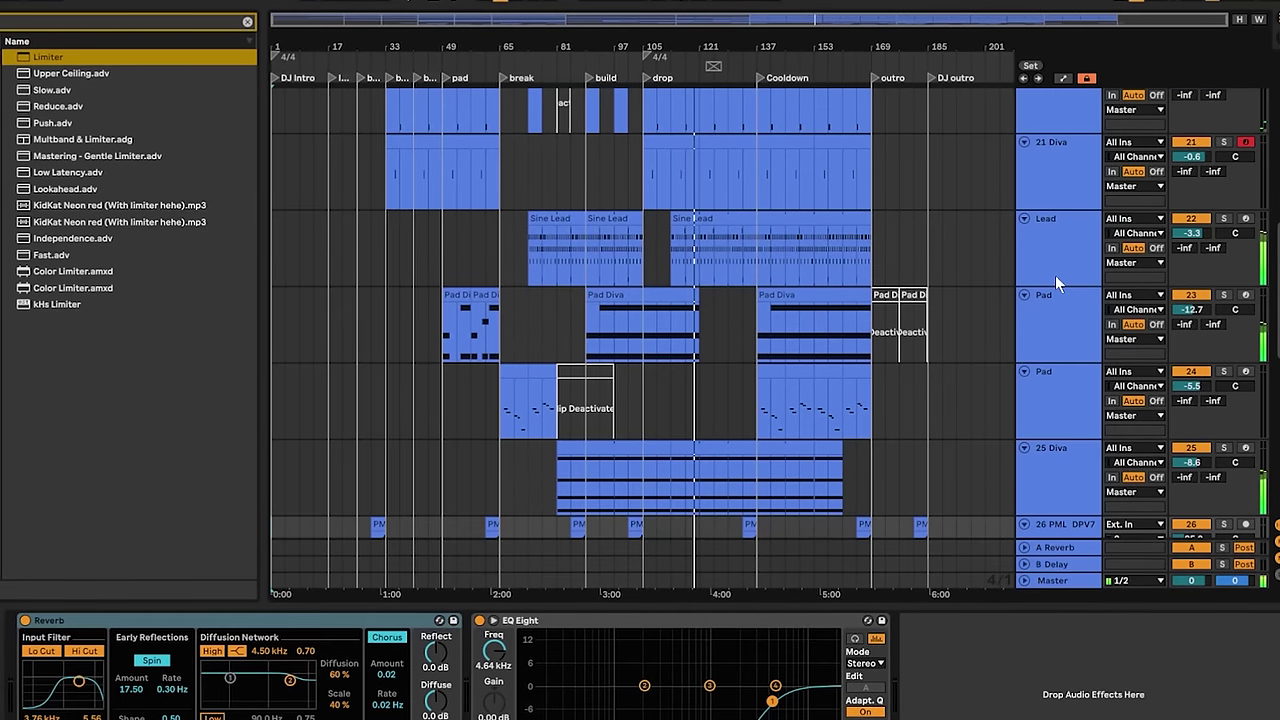
{"action": "scroll", "coordinate": [1057, 279], "scroll_direction": "up", "scroll_amount": 4}
{"action": "scroll", "coordinate": [1055, 275], "scroll_direction": "up", "scroll_amount": 12}
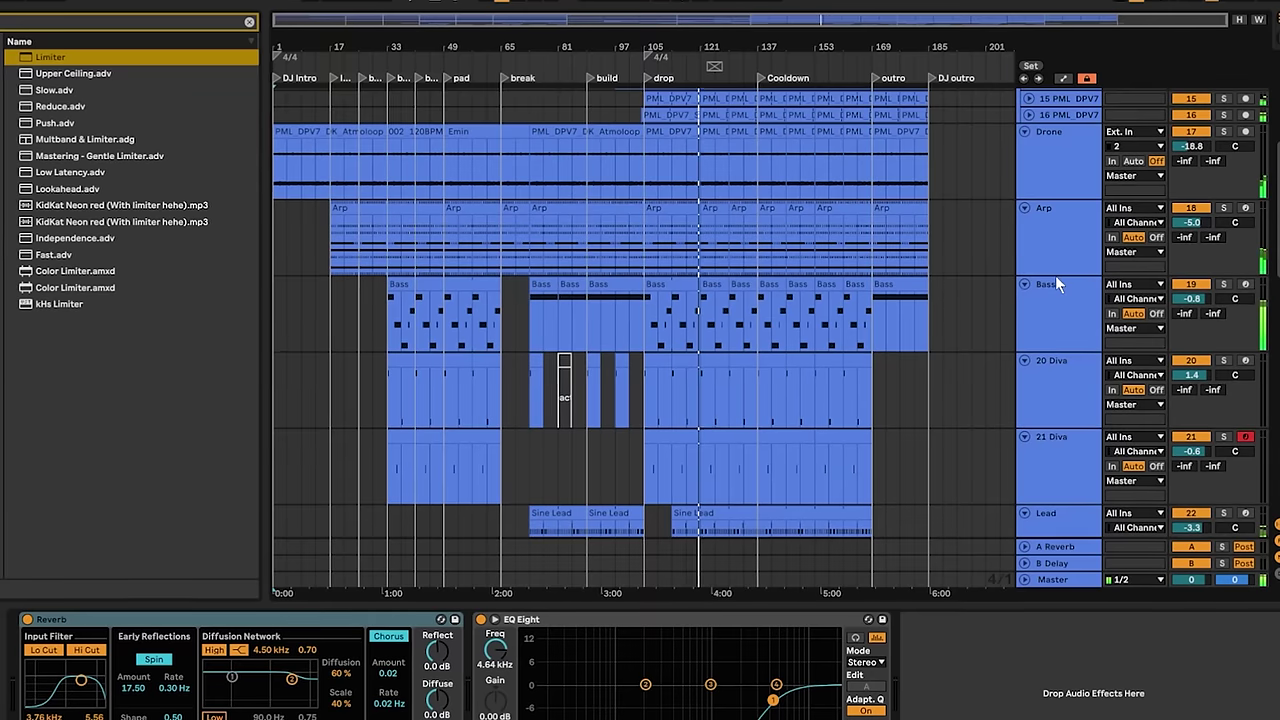
{"action": "scroll", "coordinate": [1055, 275], "scroll_direction": "down", "scroll_amount": 6}
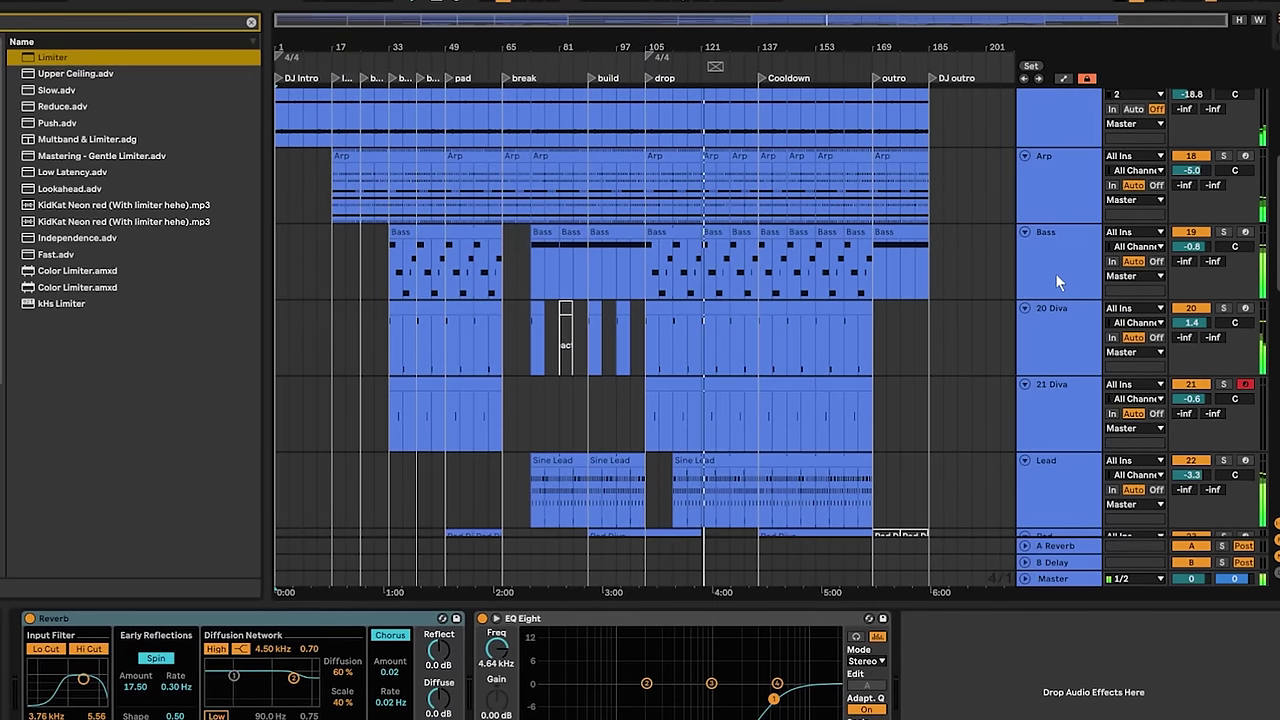
{"action": "scroll", "coordinate": [1054, 273], "scroll_direction": "down", "scroll_amount": 3}
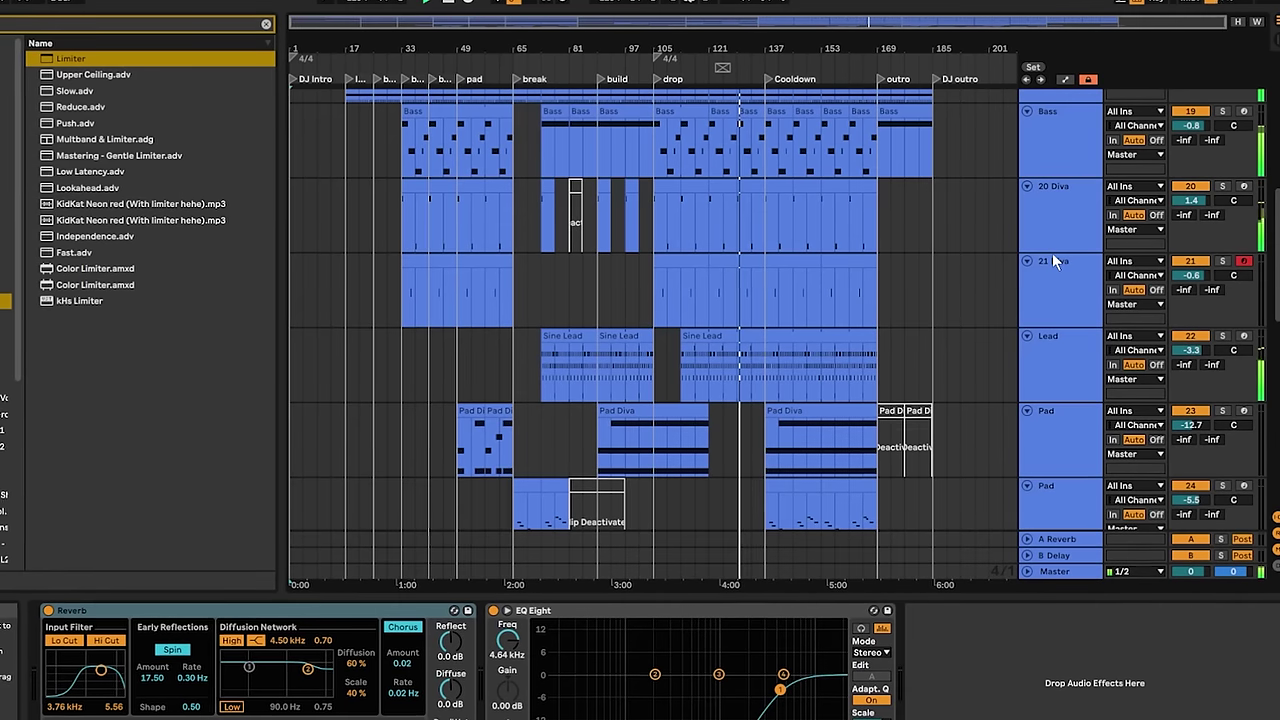
{"action": "scroll", "coordinate": [1052, 253], "scroll_direction": "down", "scroll_amount": 2}
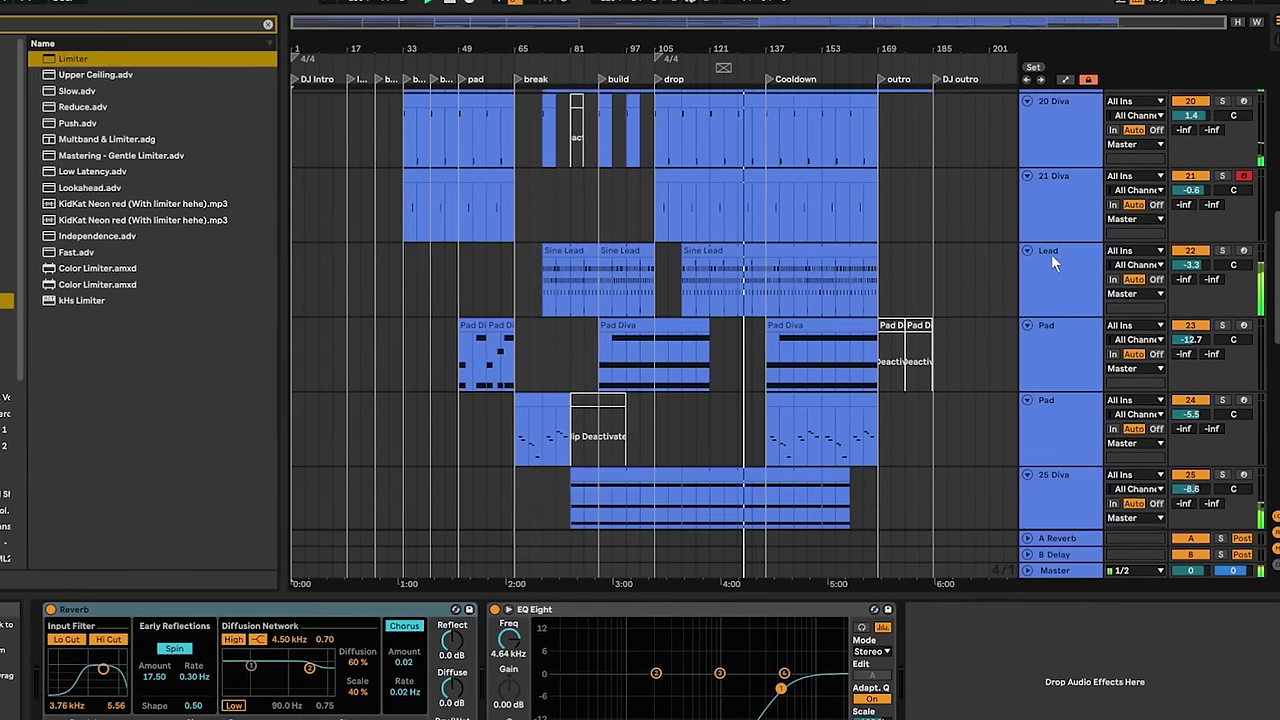
{"action": "scroll", "coordinate": [1051, 254], "scroll_direction": "down", "scroll_amount": 1}
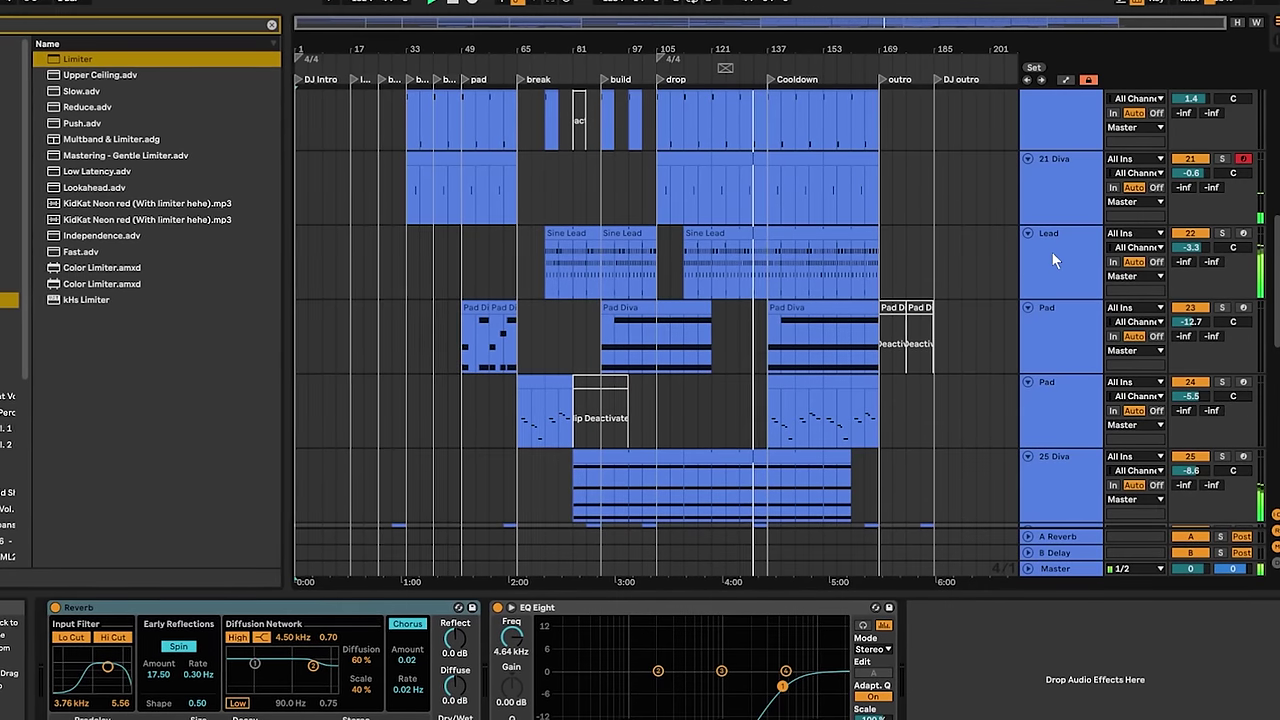
{"action": "scroll", "coordinate": [1051, 251], "scroll_direction": "up", "scroll_amount": 1}
{"action": "scroll", "coordinate": [1052, 251], "scroll_direction": "up", "scroll_amount": 1}
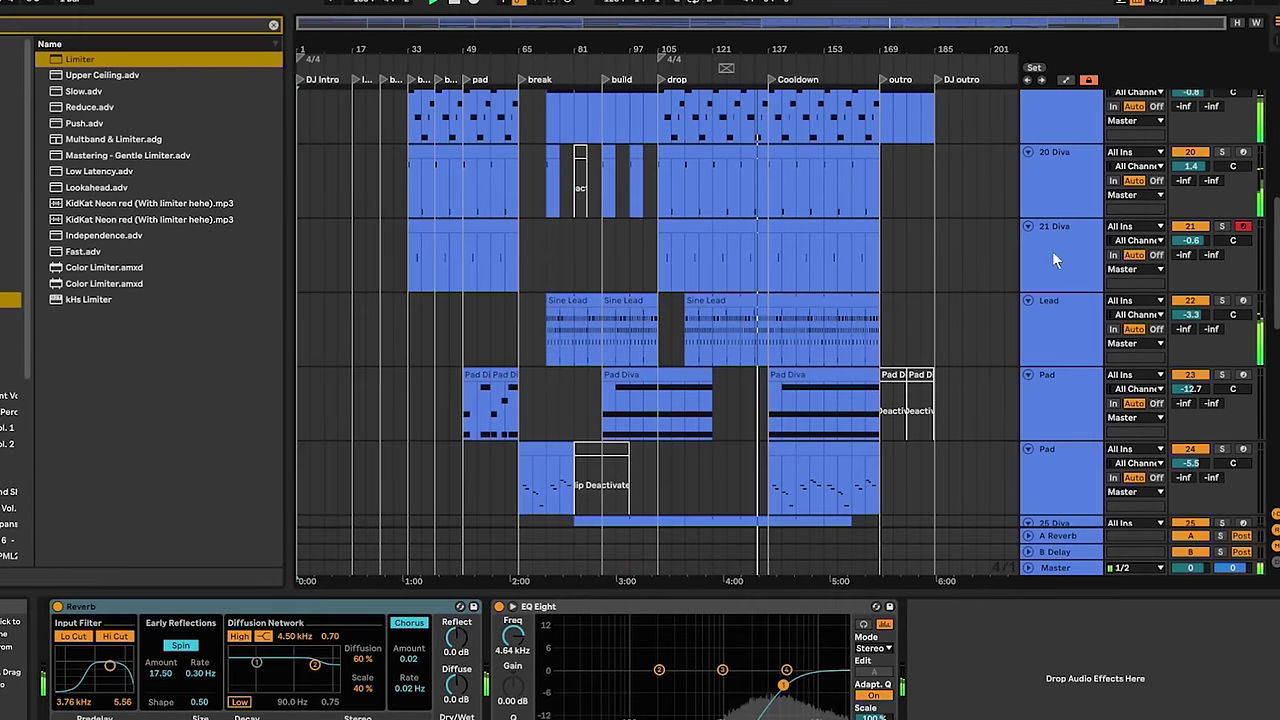
{"action": "scroll", "coordinate": [1052, 251], "scroll_direction": "up", "scroll_amount": 1}
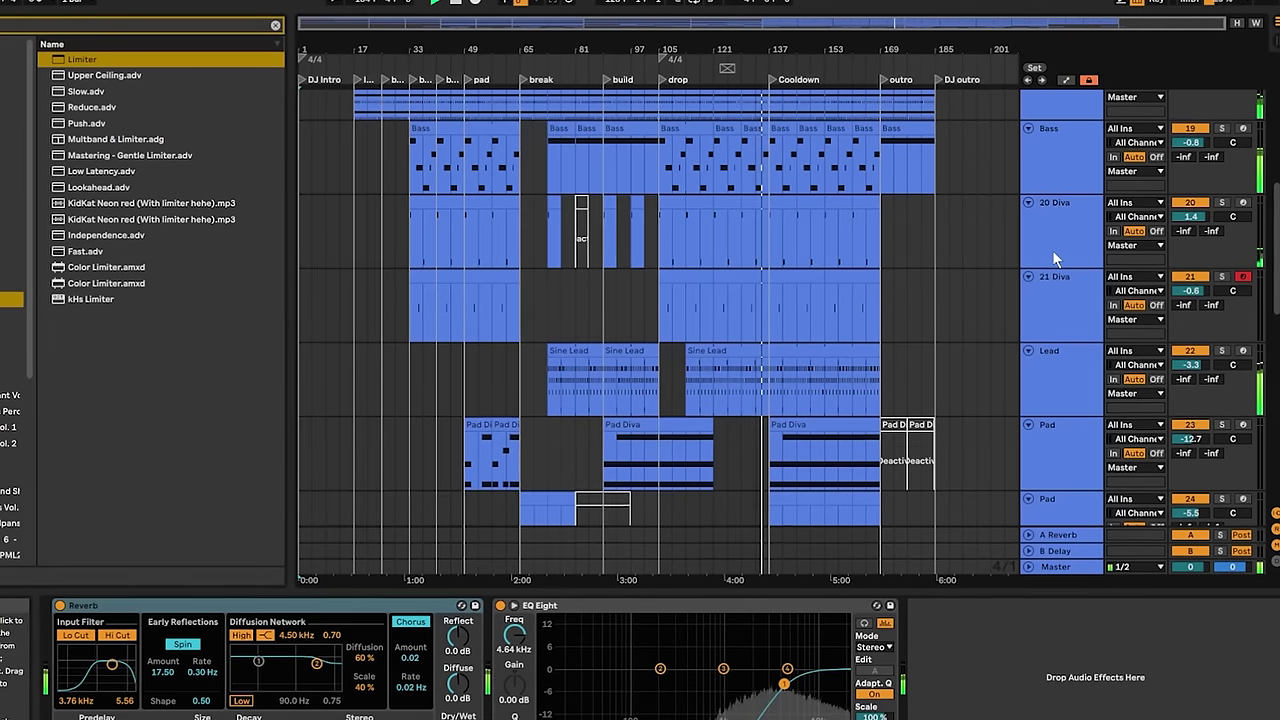
Review FX tracks 26 to 32 alongside the Pad and Diva tracks while the transition and cooldown play
{"action": "scroll", "coordinate": [1052, 250], "scroll_direction": "down", "scroll_amount": 4}
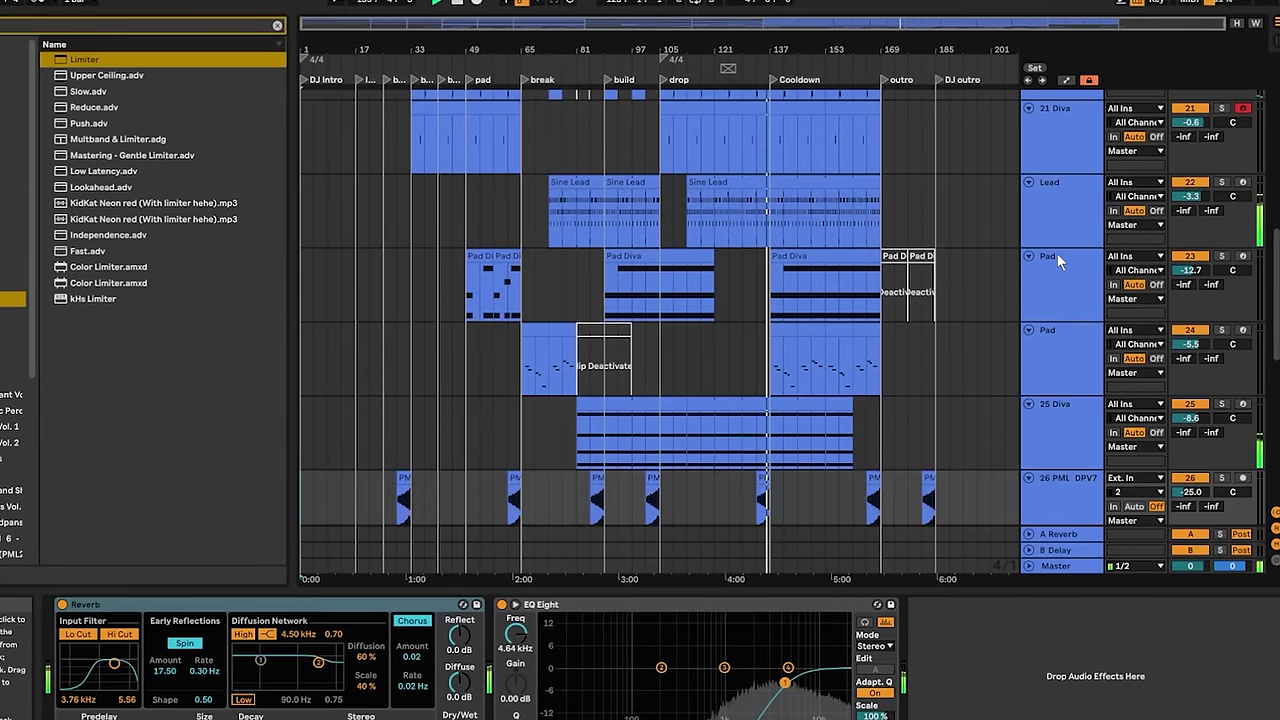
{"action": "scroll", "coordinate": [1057, 253], "scroll_direction": "down", "scroll_amount": 10}
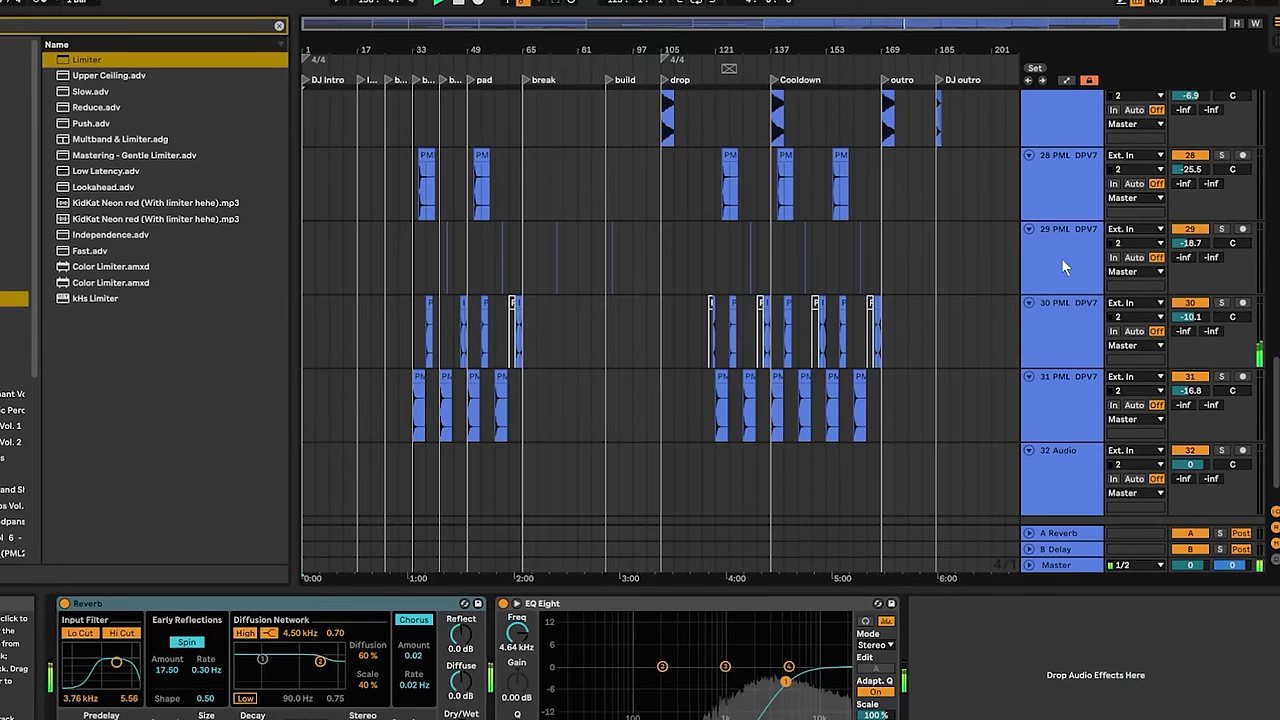
{"action": "scroll", "coordinate": [1061, 258], "scroll_direction": "down", "scroll_amount": 1}
{"action": "scroll", "coordinate": [1060, 255], "scroll_direction": "up", "scroll_amount": 4}
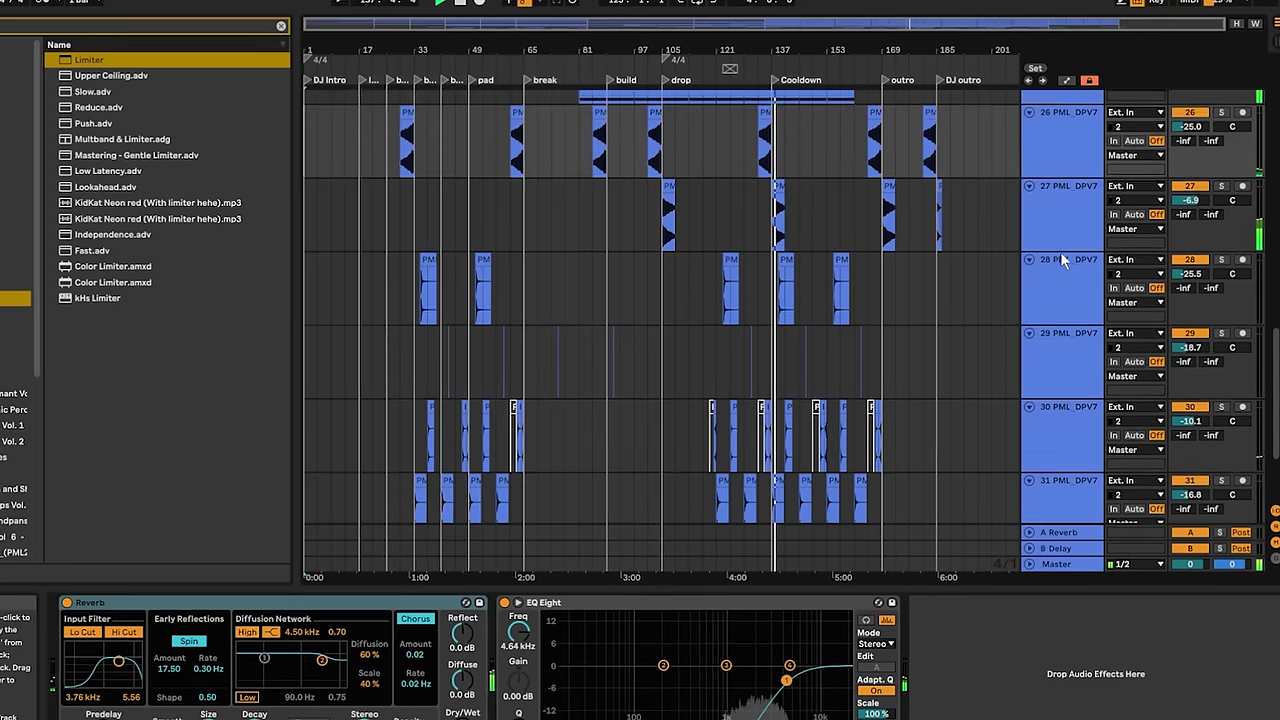
{"action": "scroll", "coordinate": [1061, 252], "scroll_direction": "up", "scroll_amount": 2}
{"action": "scroll", "coordinate": [1063, 250], "scroll_direction": "up", "scroll_amount": 1}
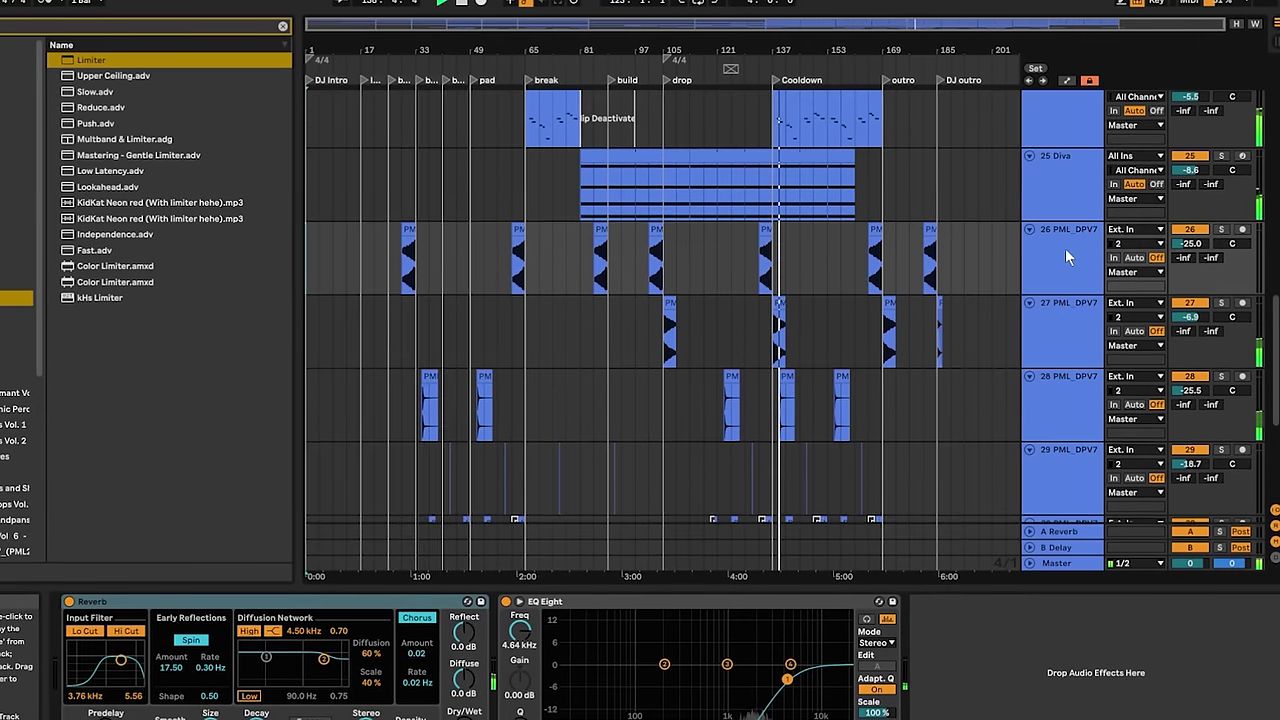
{"action": "scroll", "coordinate": [1065, 248], "scroll_direction": "up", "scroll_amount": 1}
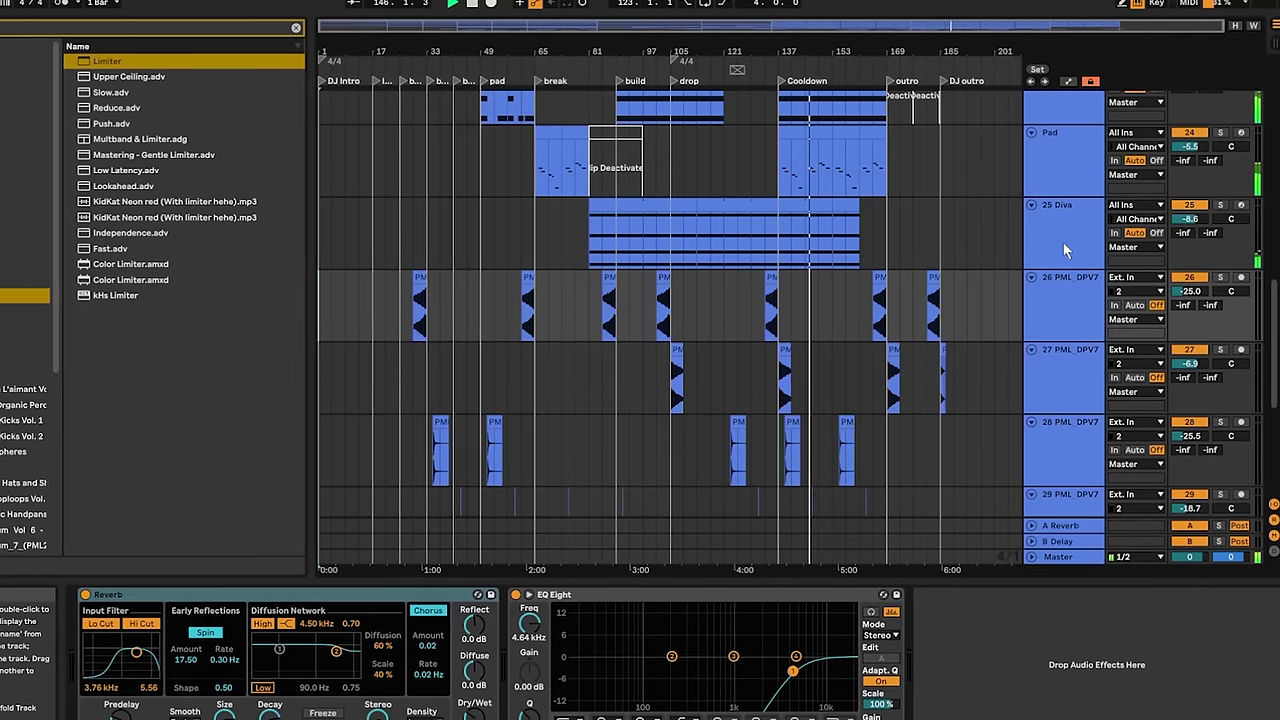
{"action": "scroll", "coordinate": [1064, 247], "scroll_direction": "up", "scroll_amount": 2}
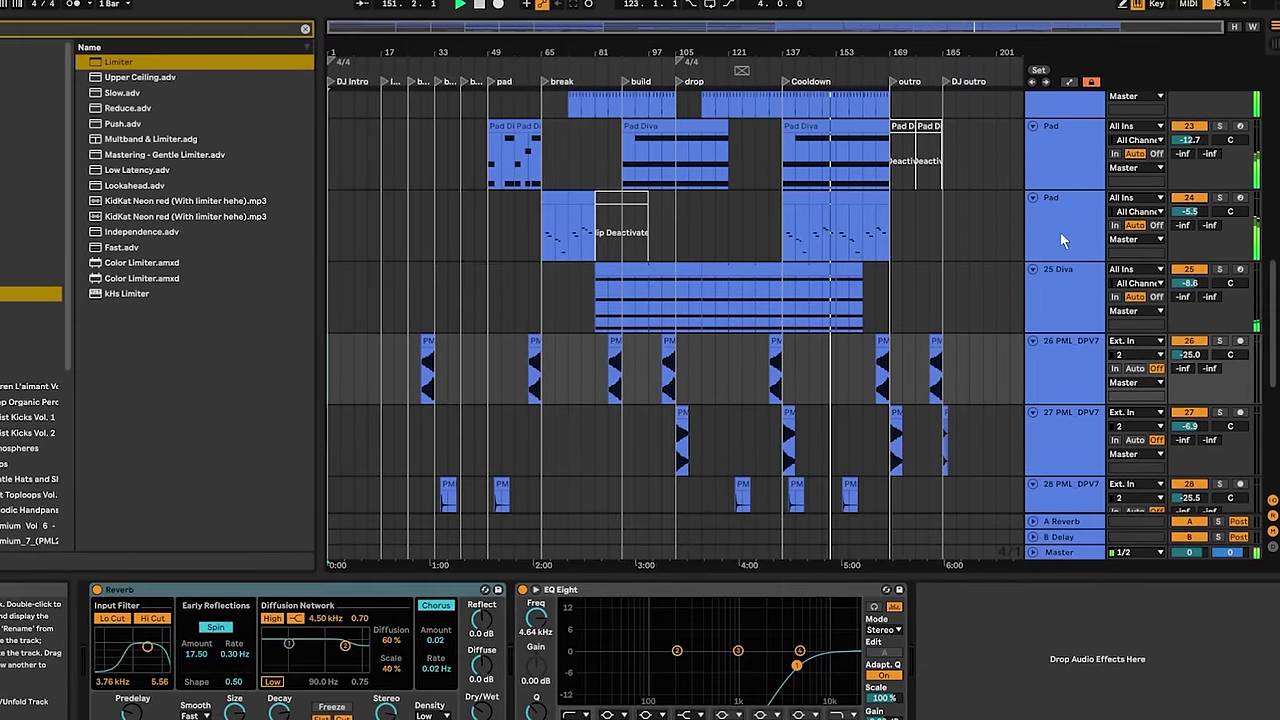
{"action": "scroll", "coordinate": [1058, 226], "scroll_direction": "down", "scroll_amount": 2}
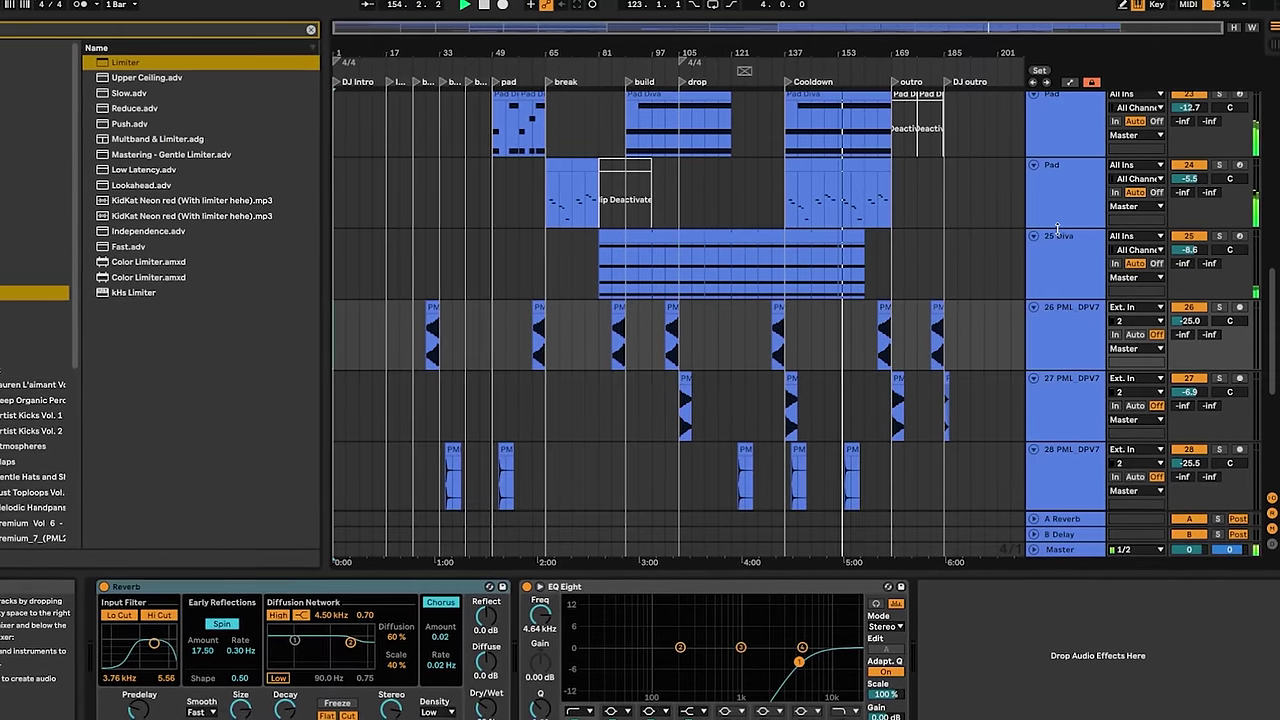
{"action": "scroll", "coordinate": [1058, 229], "scroll_direction": "down", "scroll_amount": 5}
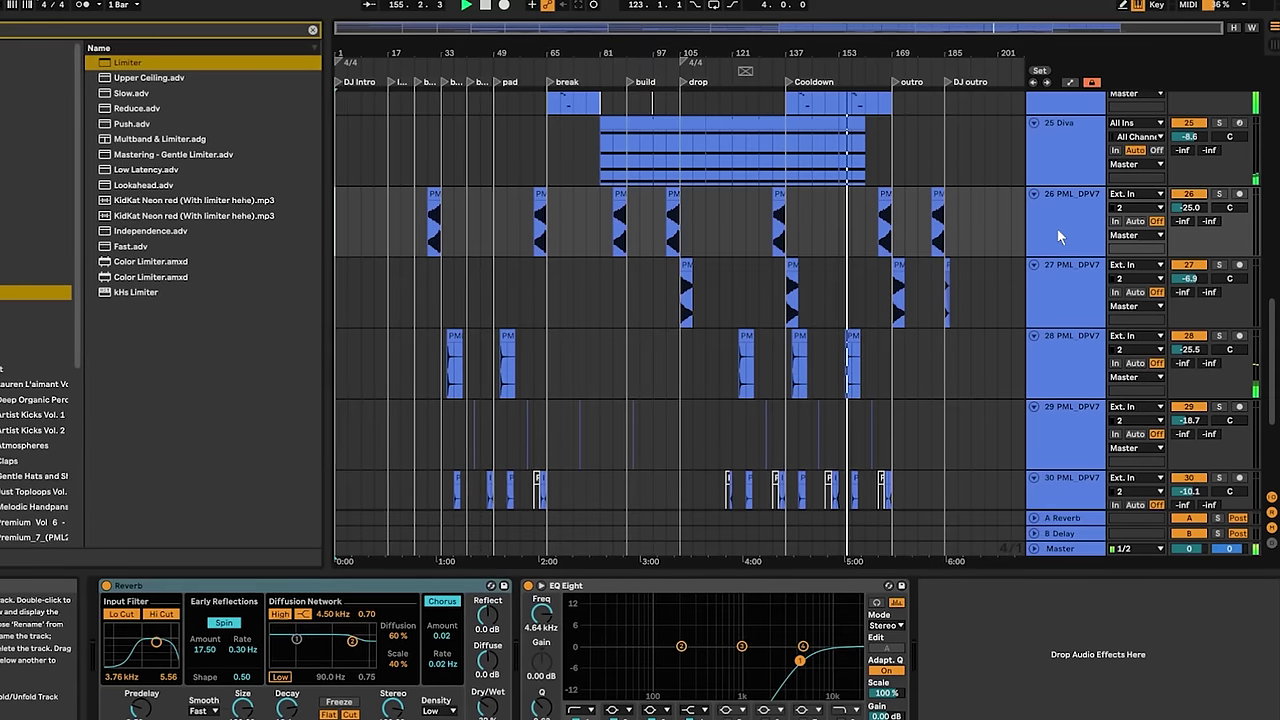
{"action": "scroll", "coordinate": [1057, 229], "scroll_direction": "down", "scroll_amount": 2}
{"action": "scroll", "coordinate": [1056, 228], "scroll_direction": "down", "scroll_amount": 3}
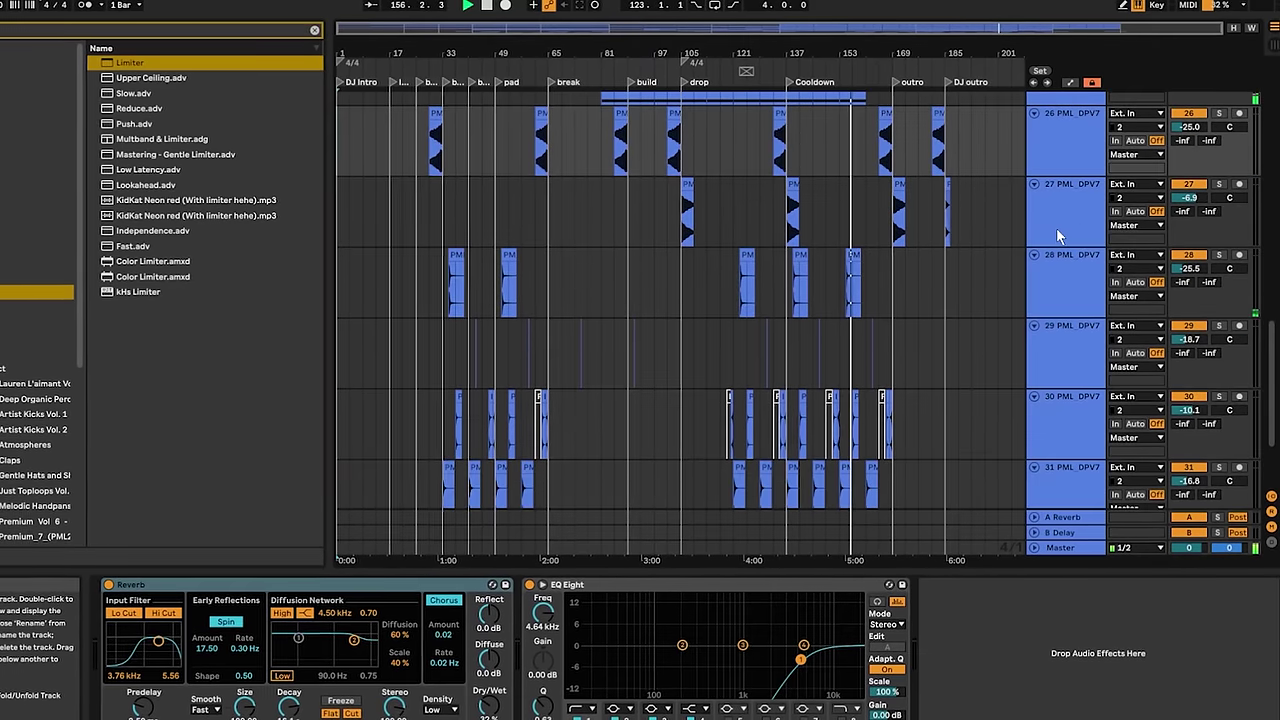
{"action": "scroll", "coordinate": [1058, 233], "scroll_direction": "down", "scroll_amount": 1}
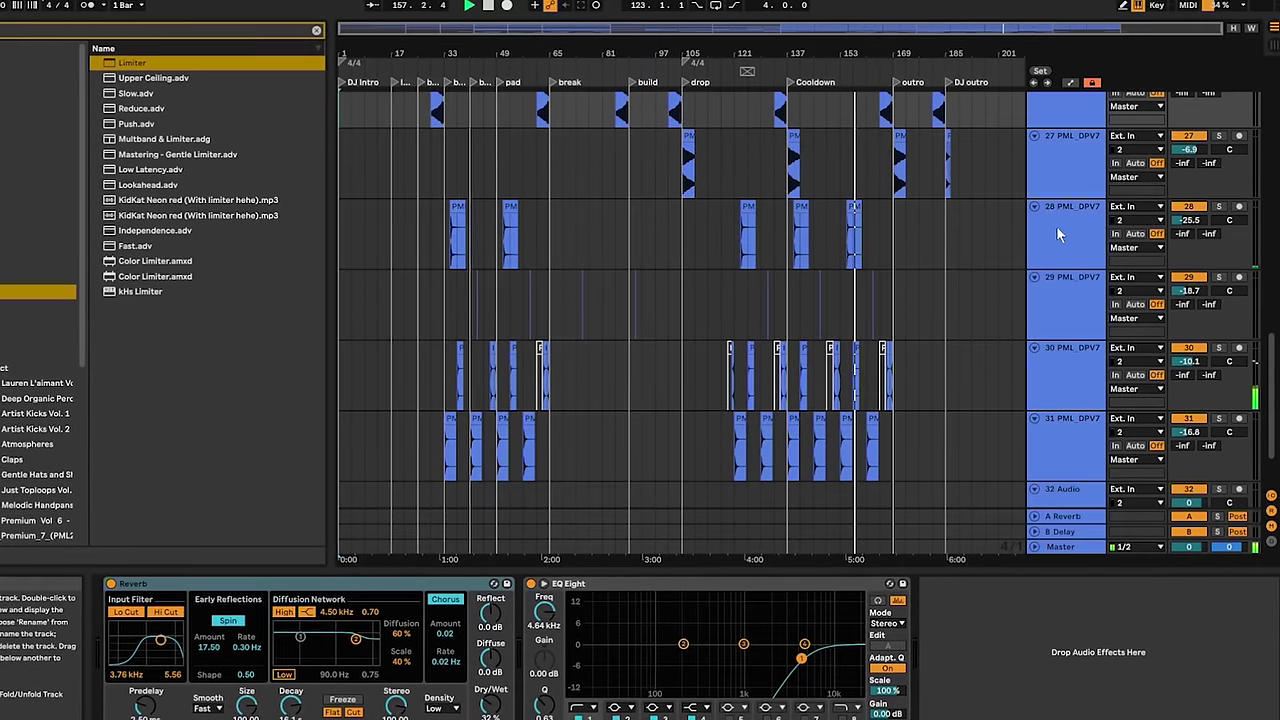
Unfold all tracks inside the Drums group and review its shaker, hat and percussion tracks during the cooldown
{"action": "scroll", "coordinate": [1058, 243], "scroll_direction": "up", "scroll_amount": 10}
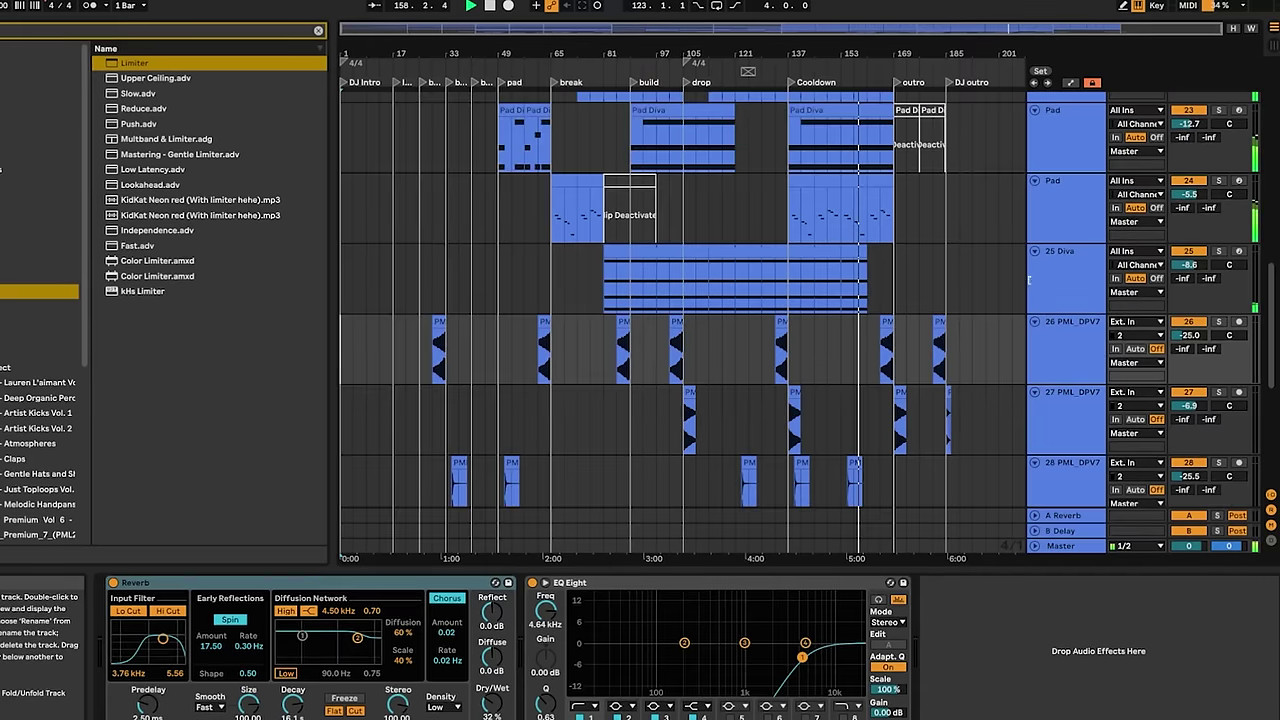
{"action": "scroll", "coordinate": [1036, 282], "scroll_direction": "up", "scroll_amount": 8}
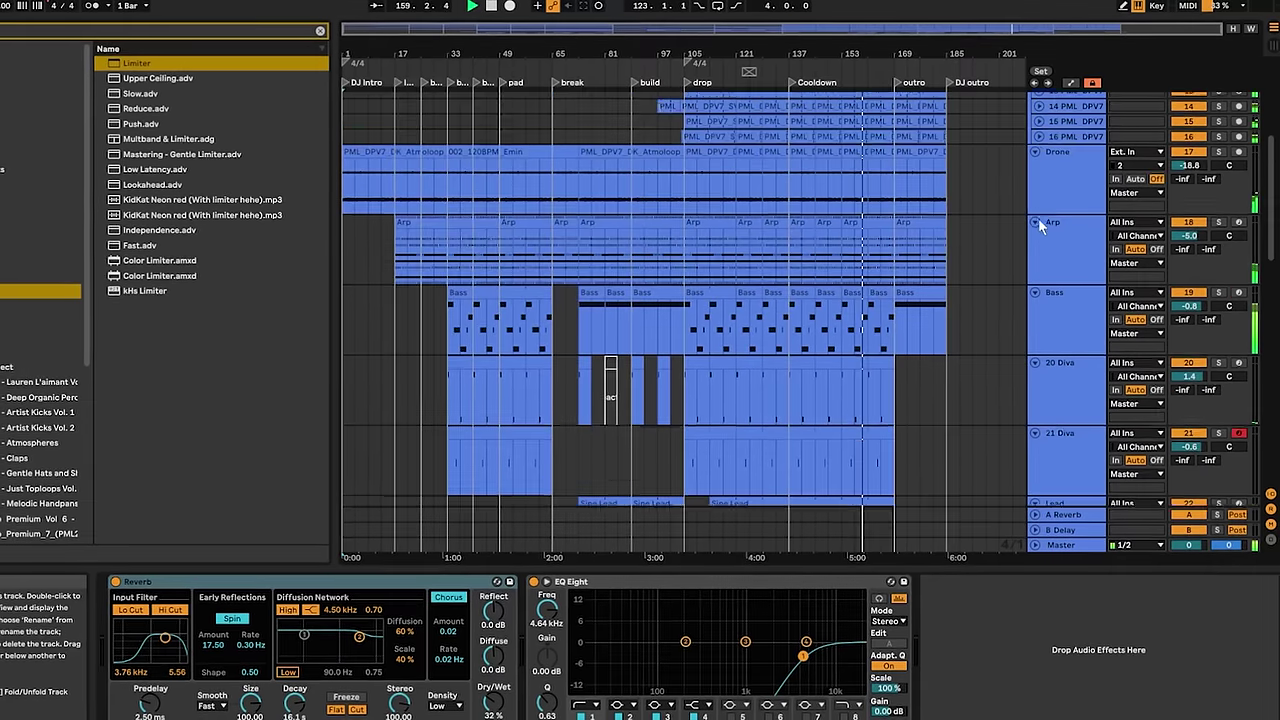
{"action": "left_click", "coordinate": [1040, 216], "text": "alt"}
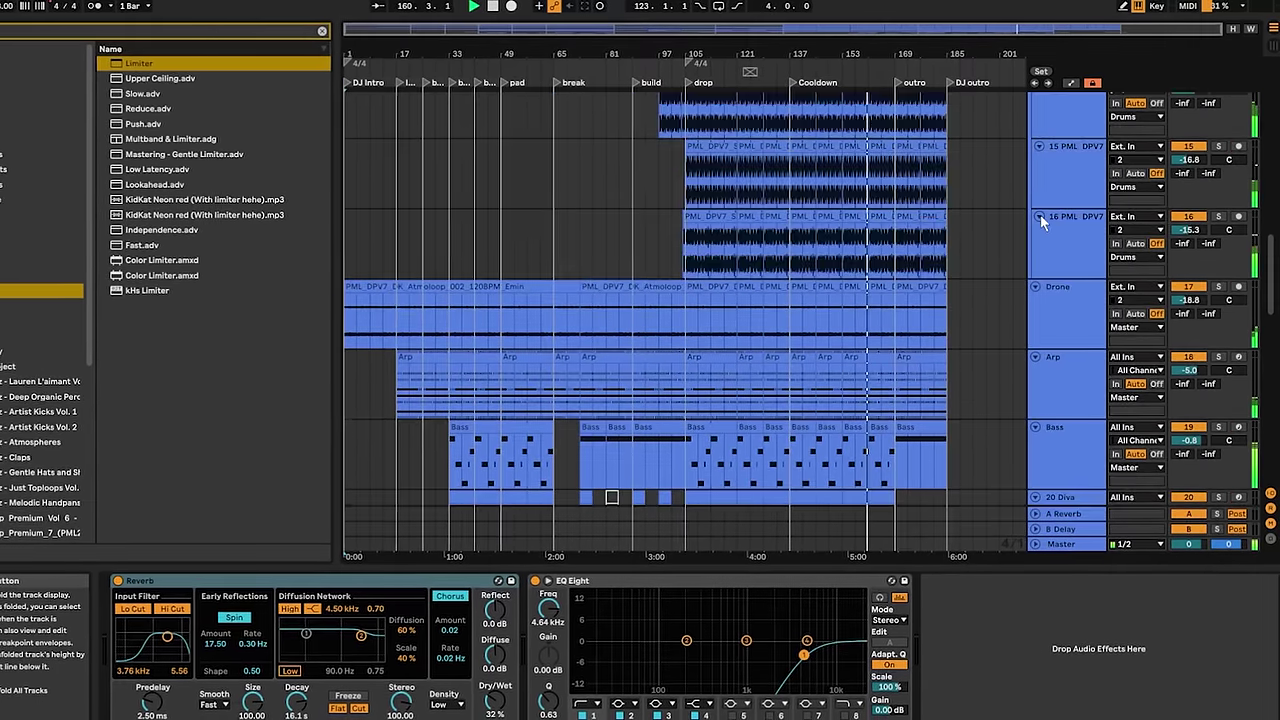
{"action": "scroll", "coordinate": [1041, 230], "scroll_direction": "up", "scroll_amount": 6}
{"action": "scroll", "coordinate": [1040, 238], "scroll_direction": "up", "scroll_amount": 3}
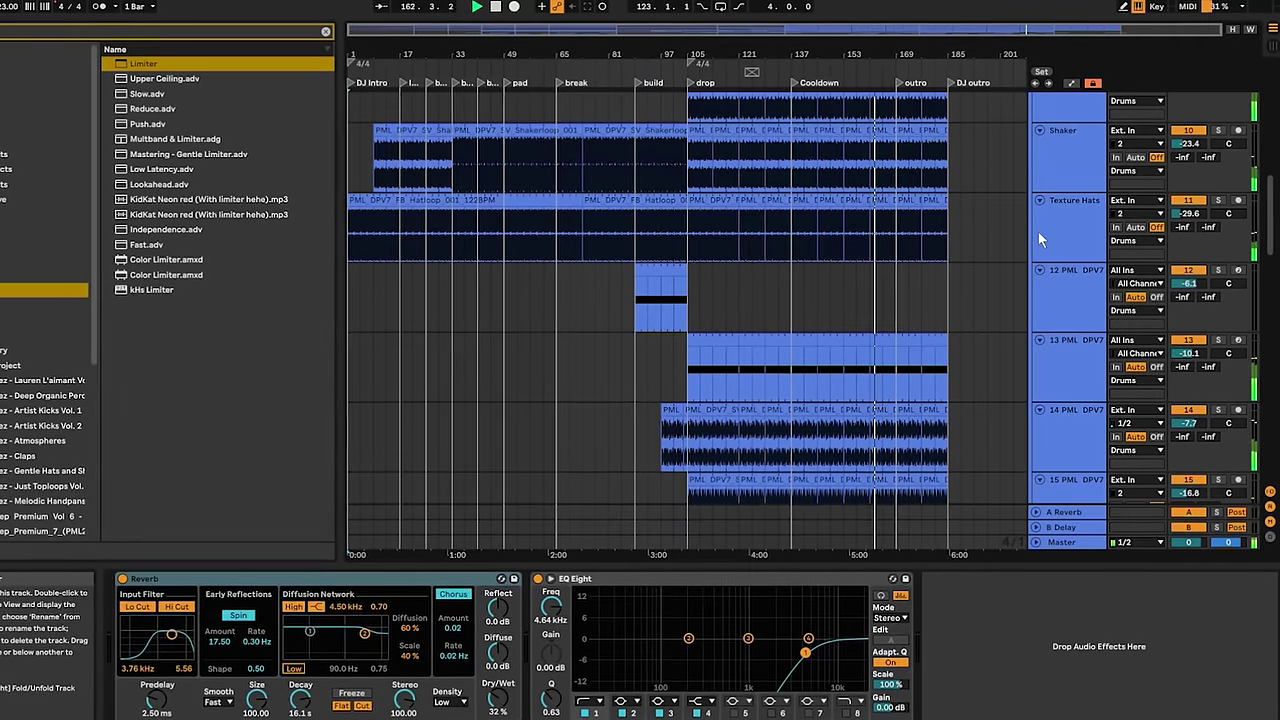
Review the Drums group's tracks from Texture Hats back to the Kick while the cooldown and outro play
{"action": "scroll", "coordinate": [1036, 231], "scroll_direction": "up", "scroll_amount": 2}
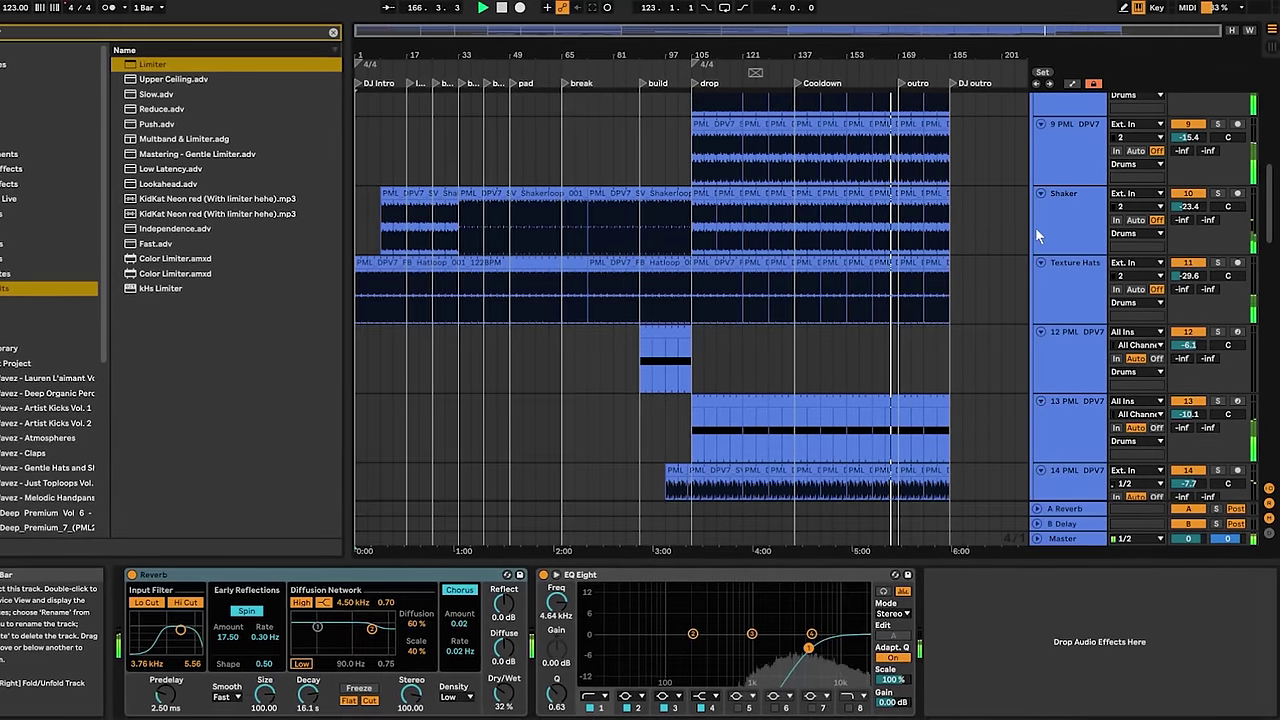
{"action": "scroll", "coordinate": [1035, 227], "scroll_direction": "up", "scroll_amount": 3}
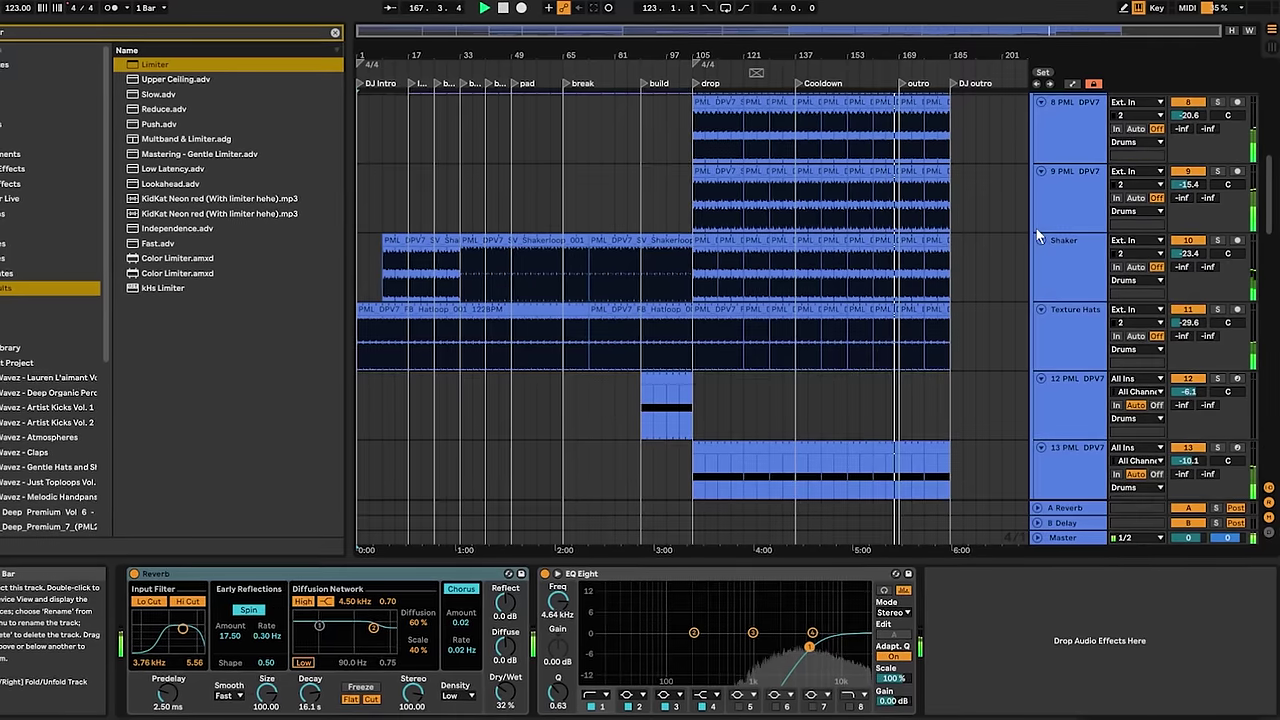
{"action": "scroll", "coordinate": [1037, 230], "scroll_direction": "up", "scroll_amount": 10}
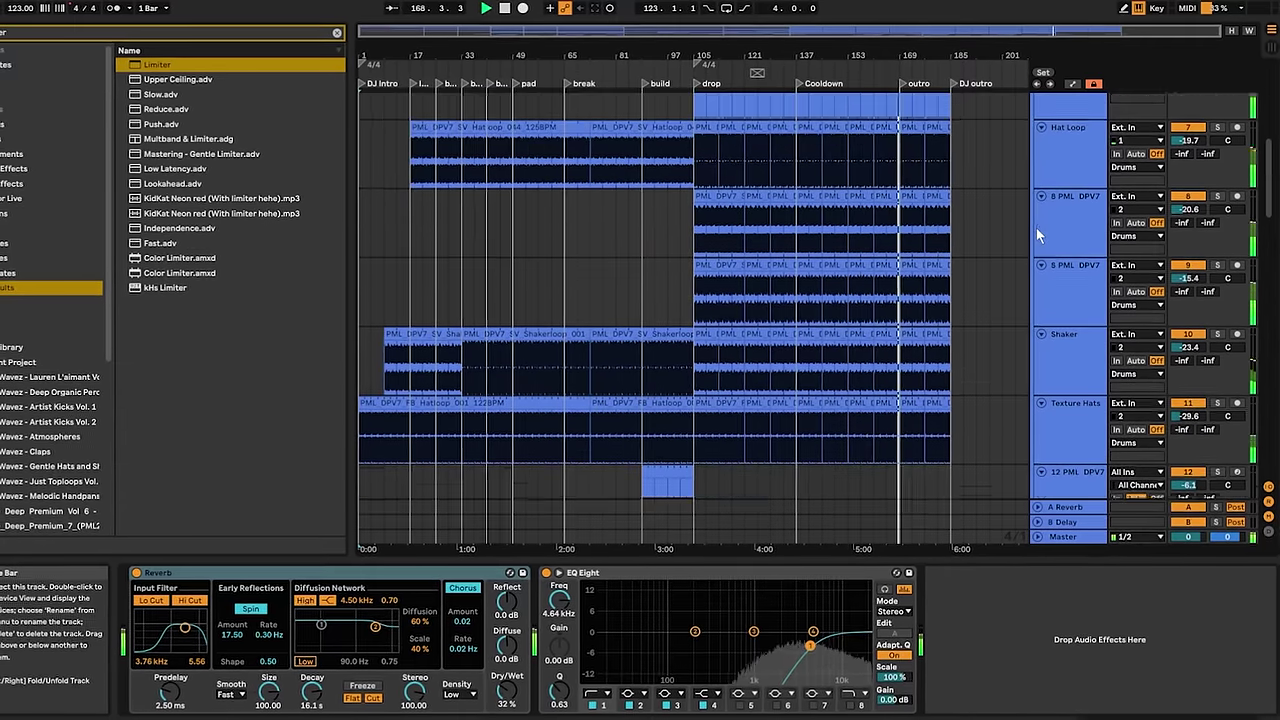
{"action": "scroll", "coordinate": [1036, 227], "scroll_direction": "up", "scroll_amount": 1}
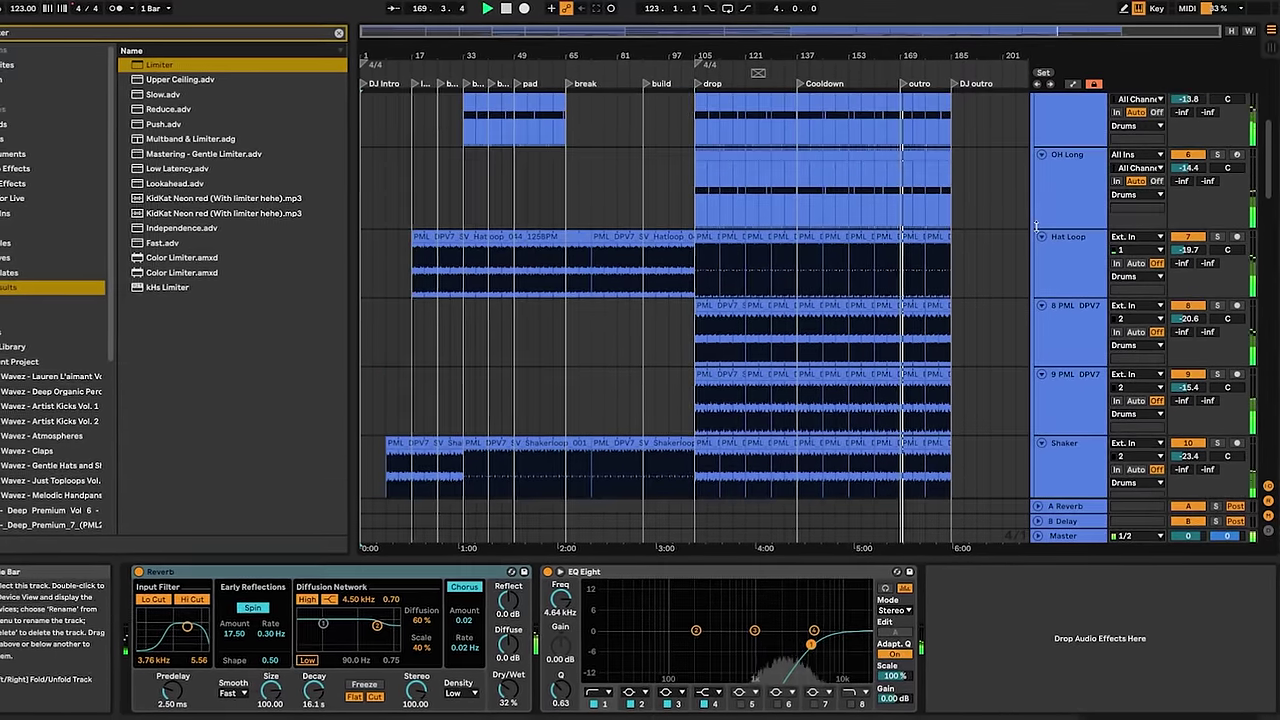
{"action": "scroll", "coordinate": [1039, 228], "scroll_direction": "up", "scroll_amount": 15}
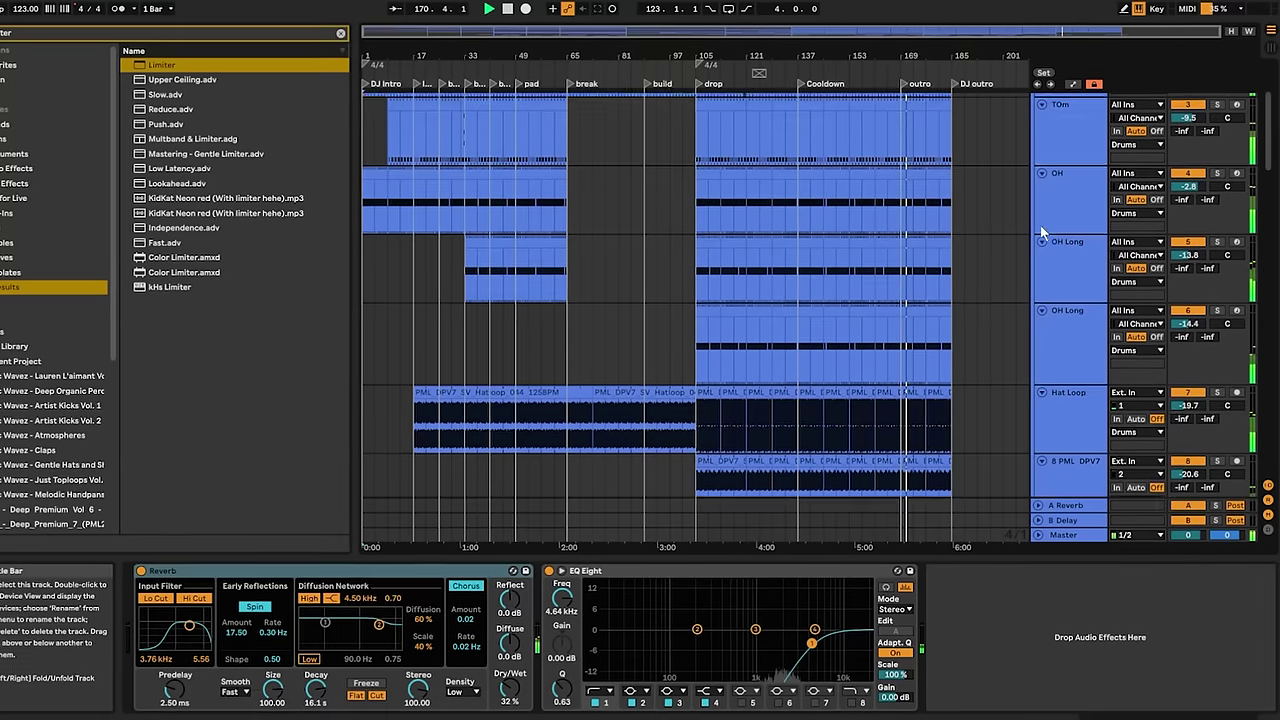
{"action": "scroll", "coordinate": [1041, 226], "scroll_direction": "up", "scroll_amount": 1}
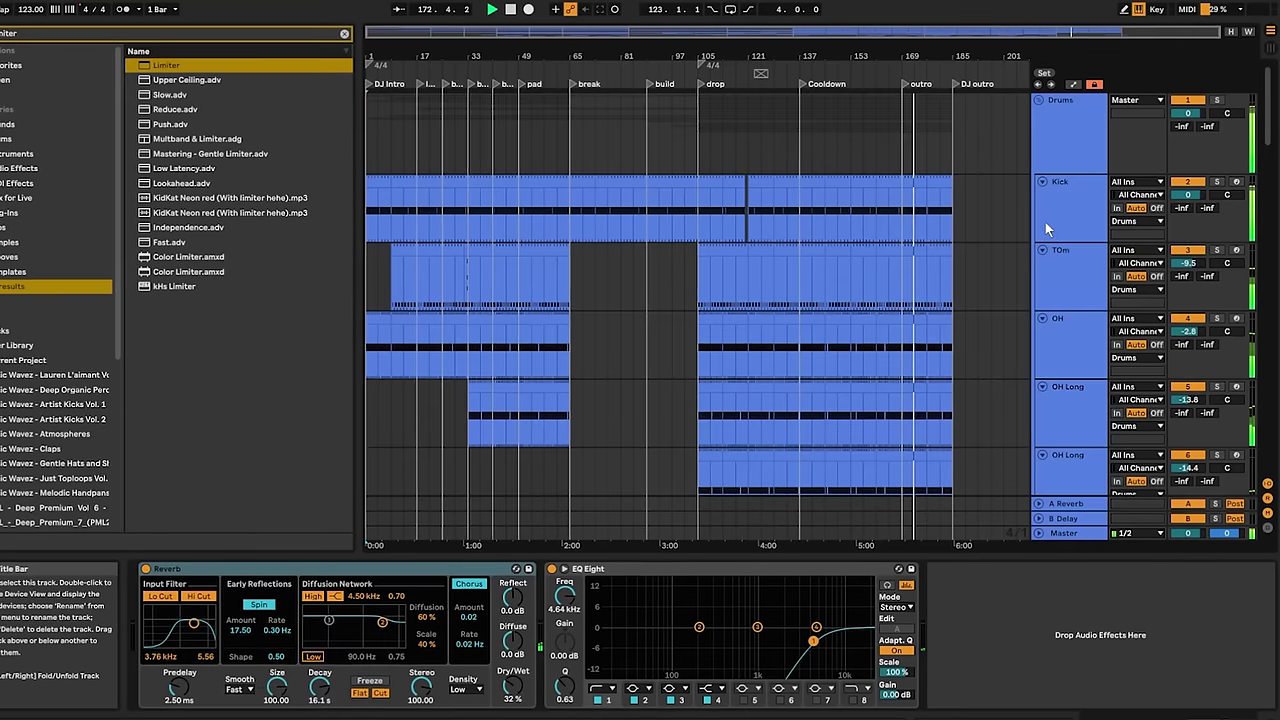
Fold all tracks inside the Drums group, and fold the remaining arrangement tracks from Drone downwards
{"action": "scroll", "coordinate": [1045, 222], "scroll_direction": "down", "scroll_amount": 3}
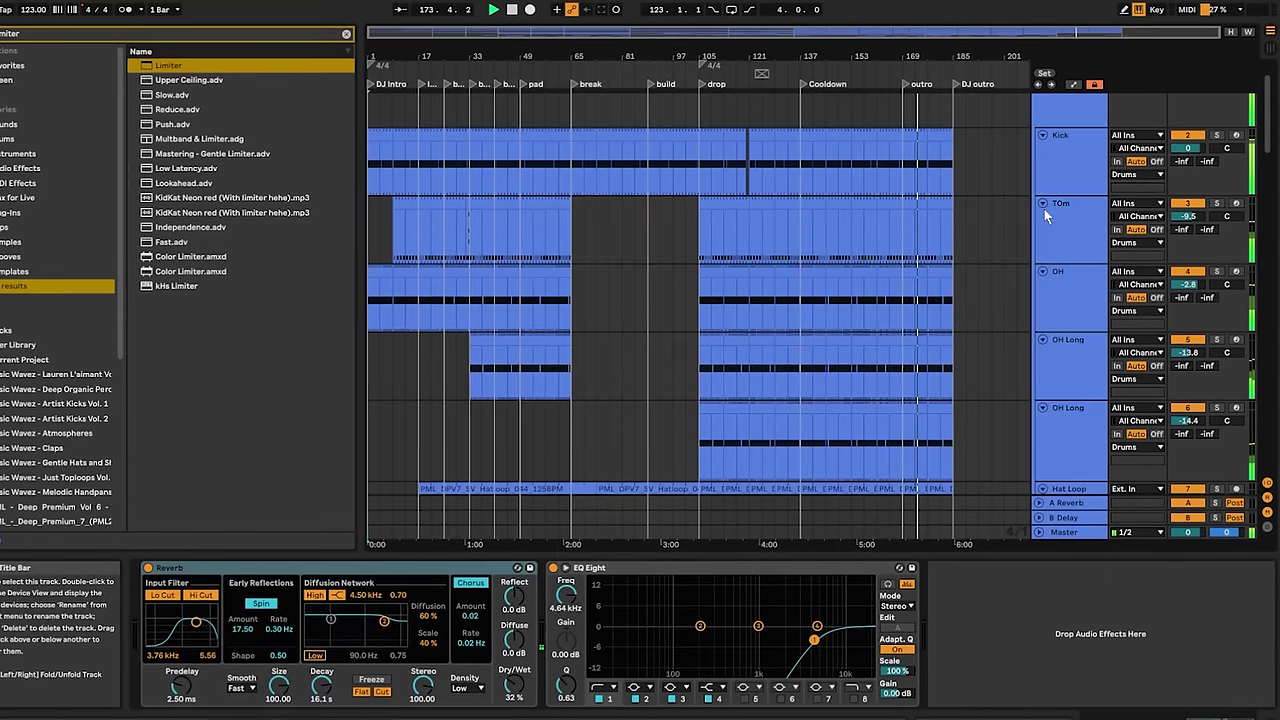
{"action": "left_click", "coordinate": [1042, 203], "text": "alt"}
{"action": "scroll", "coordinate": [1049, 212], "scroll_direction": "down", "scroll_amount": 10}
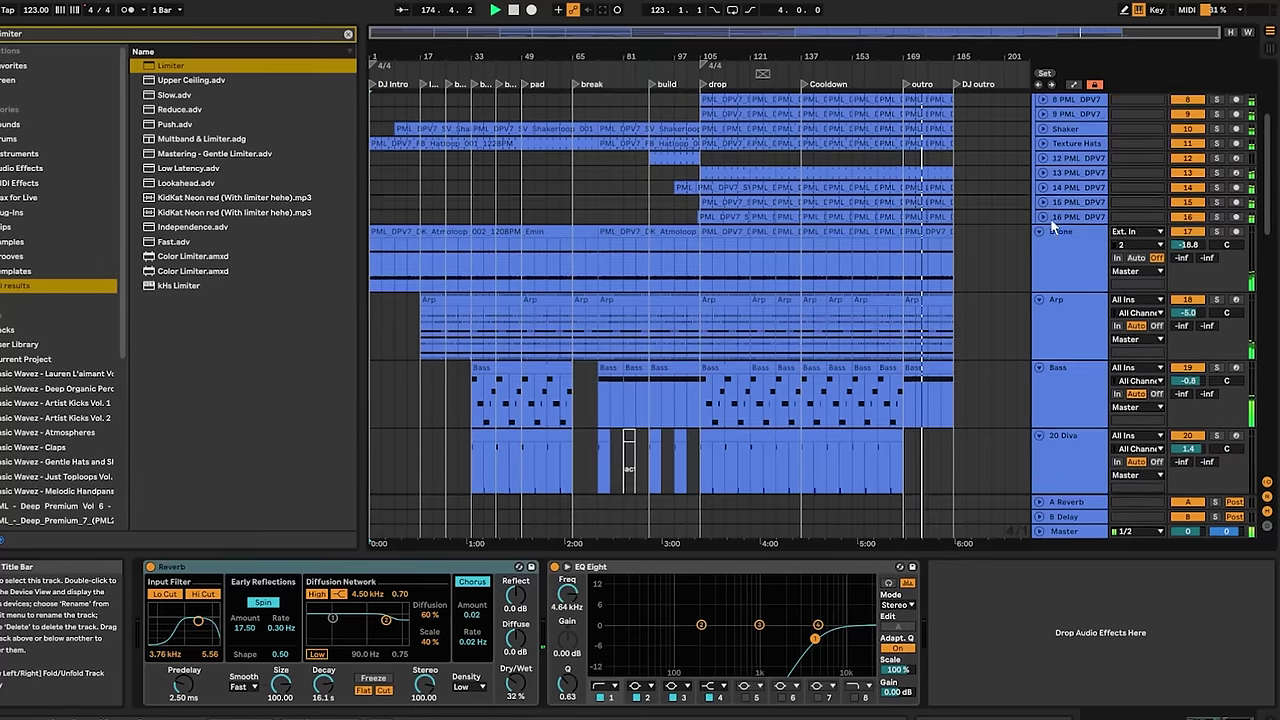
{"action": "left_click", "coordinate": [1040, 201], "text": "alt"}
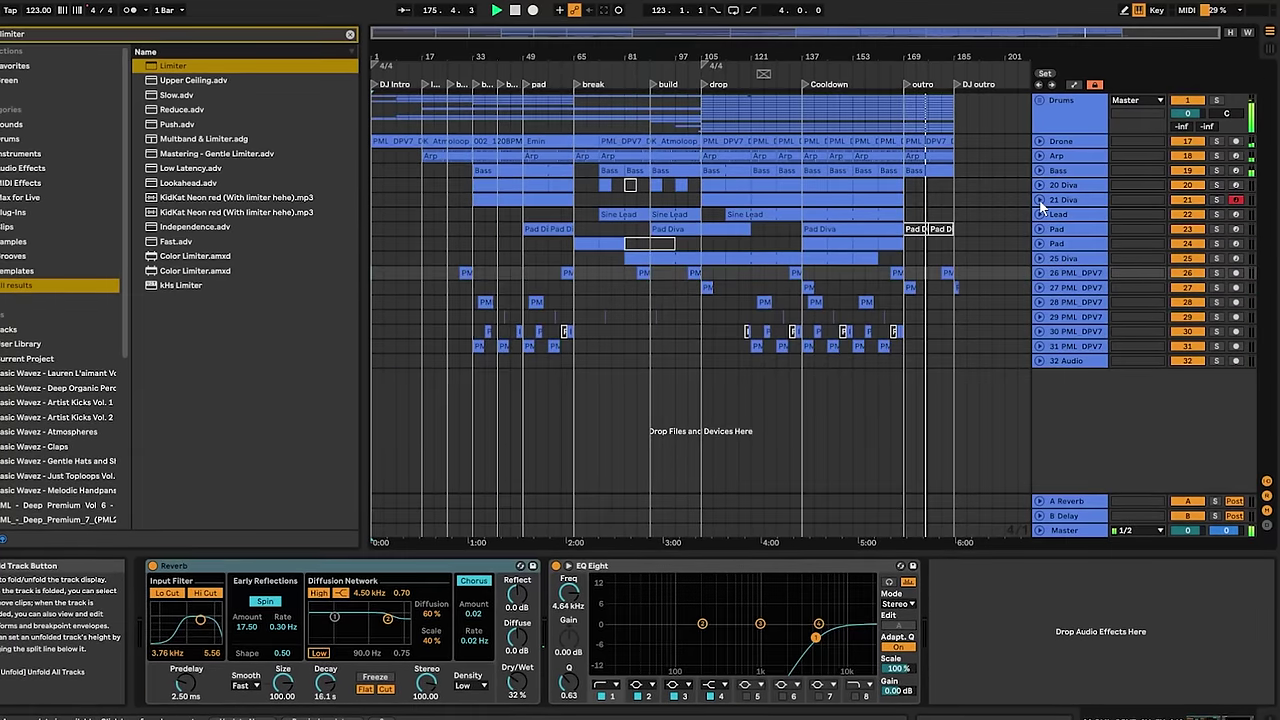
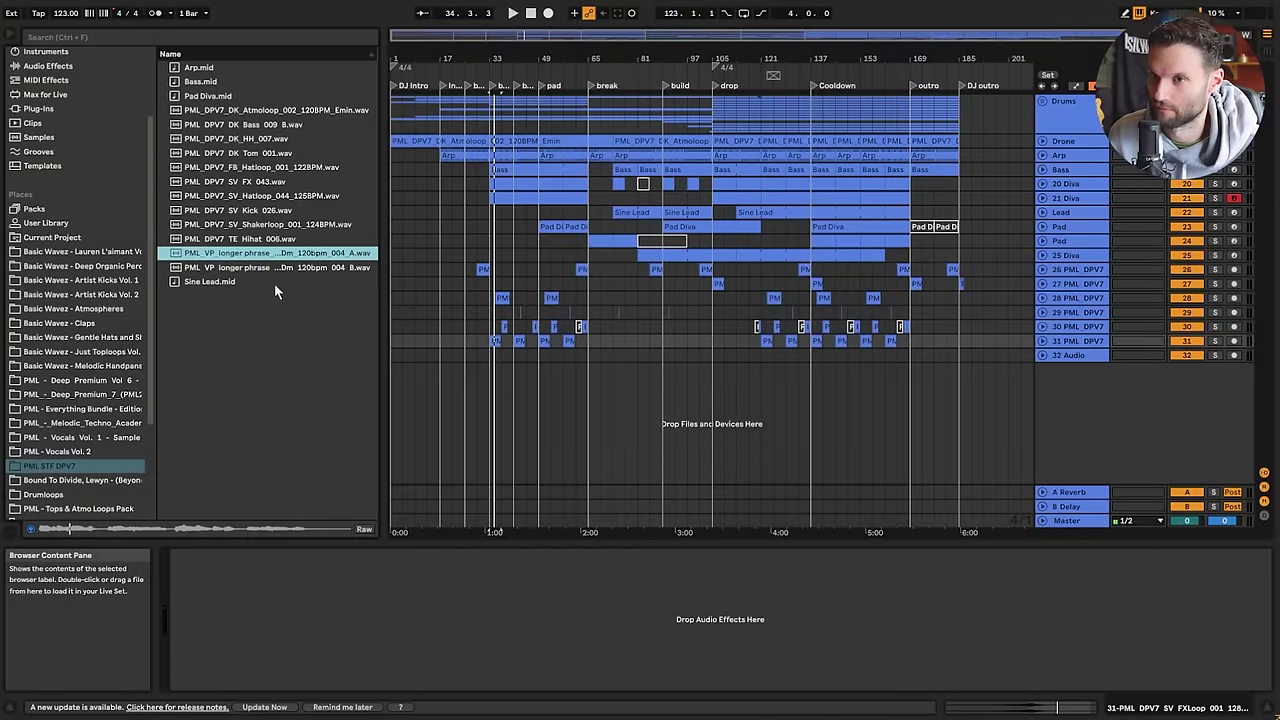
Preview the longer-phrase vocal B sample, and place vocal sample A from the PML STF DPV7 folder on track 32 at bar 33
{"action": "left_click", "coordinate": [274, 266]}
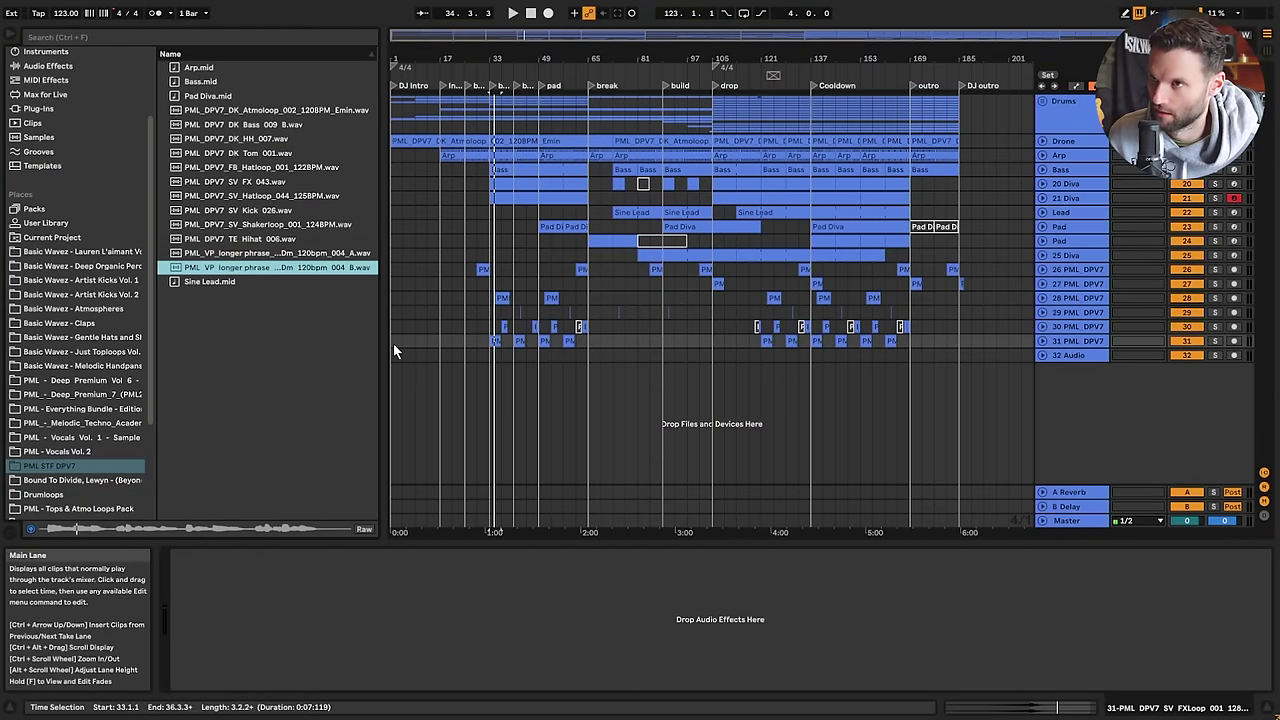
{"action": "left_click", "coordinate": [546, 362]}
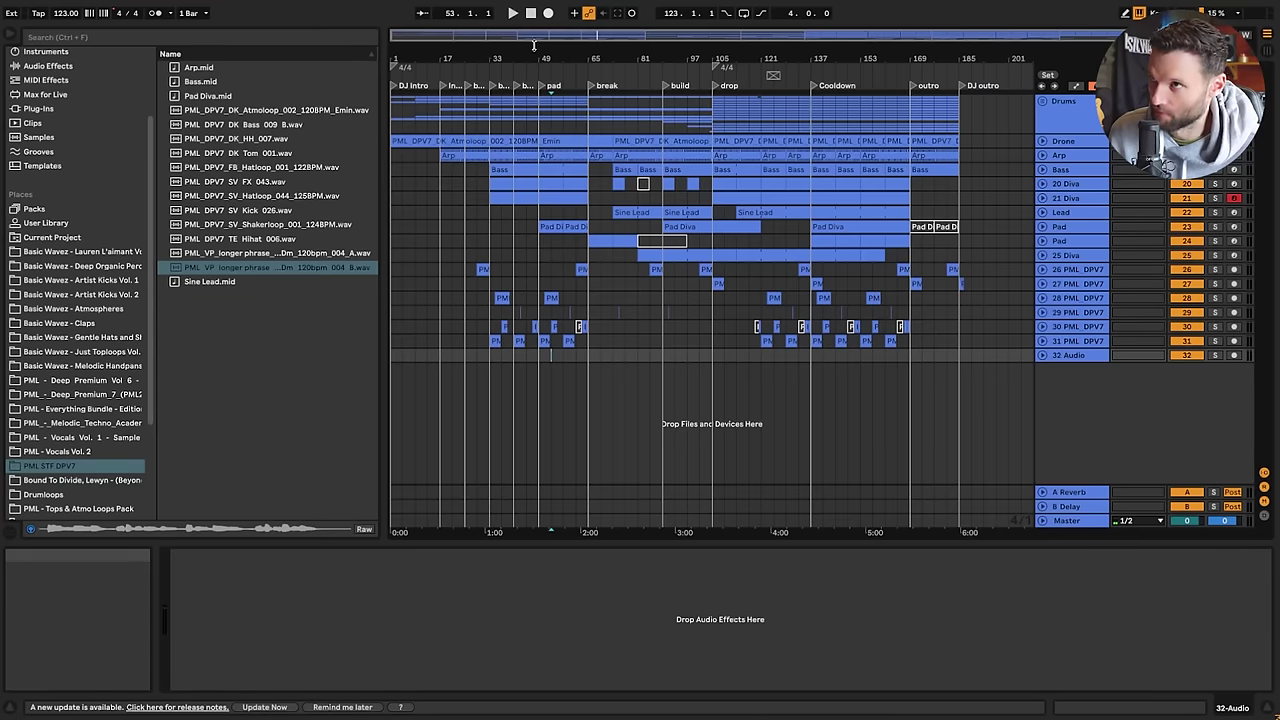
{"action": "left_click_drag", "start_coordinate": [535, 39], "coordinate": [540, 110]}
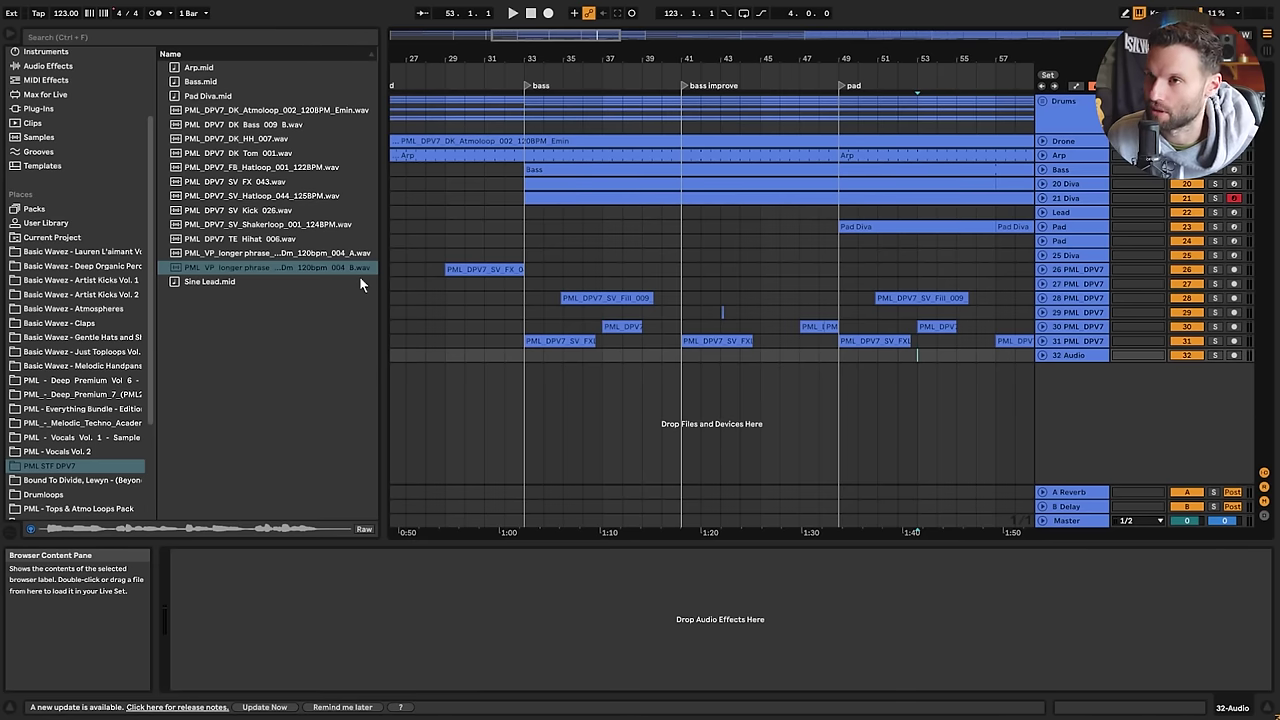
{"action": "left_click_drag", "start_coordinate": [289, 254], "coordinate": [799, 372]}
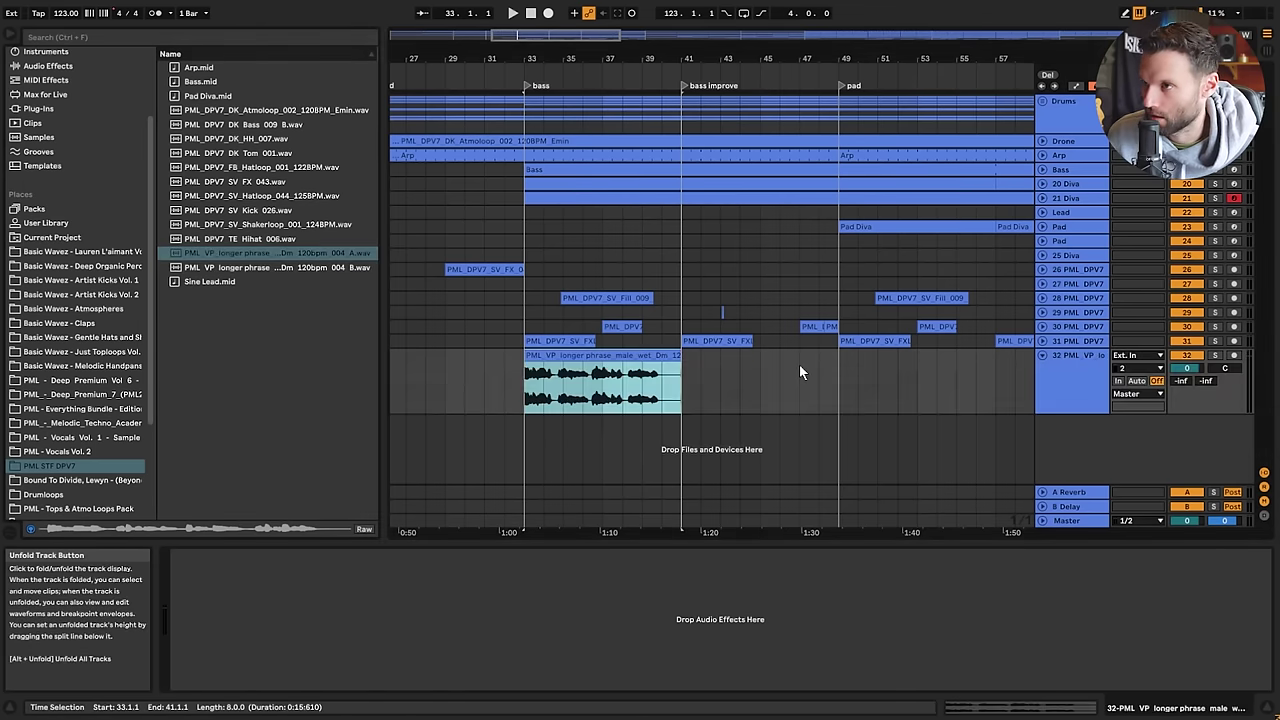
Reset the vocal clip's warping, set its segment tempo to 120 BPM and transpose it by -3 semitones
{"action": "double_click", "coordinate": [650, 358]}
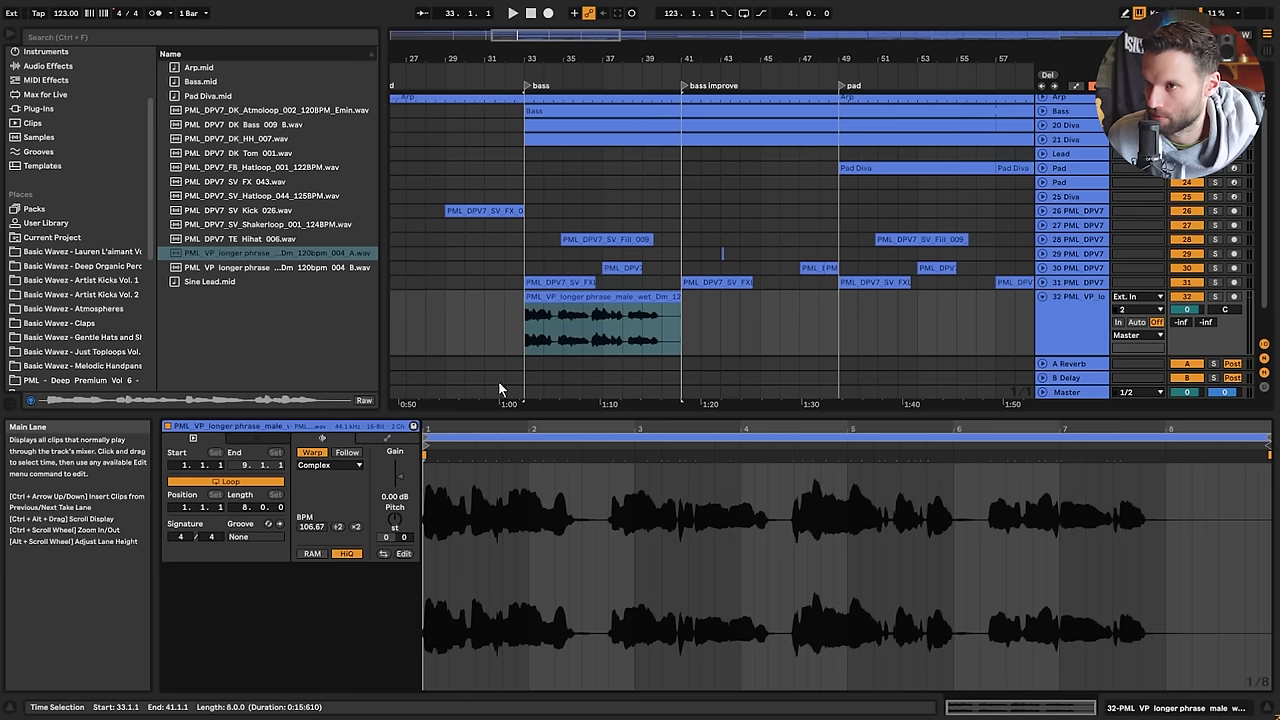
{"action": "left_click", "coordinate": [311, 452]}
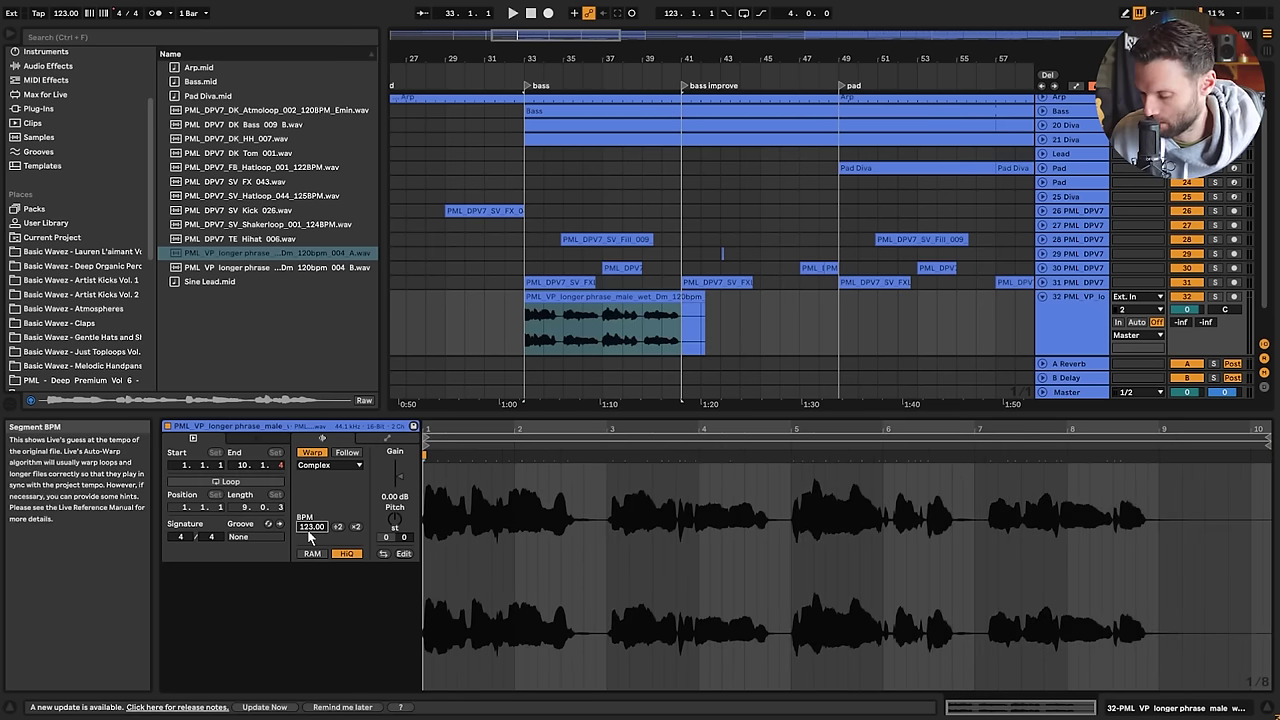
{"action": "type", "text": "120"}
{"action": "key", "text": "Return"}
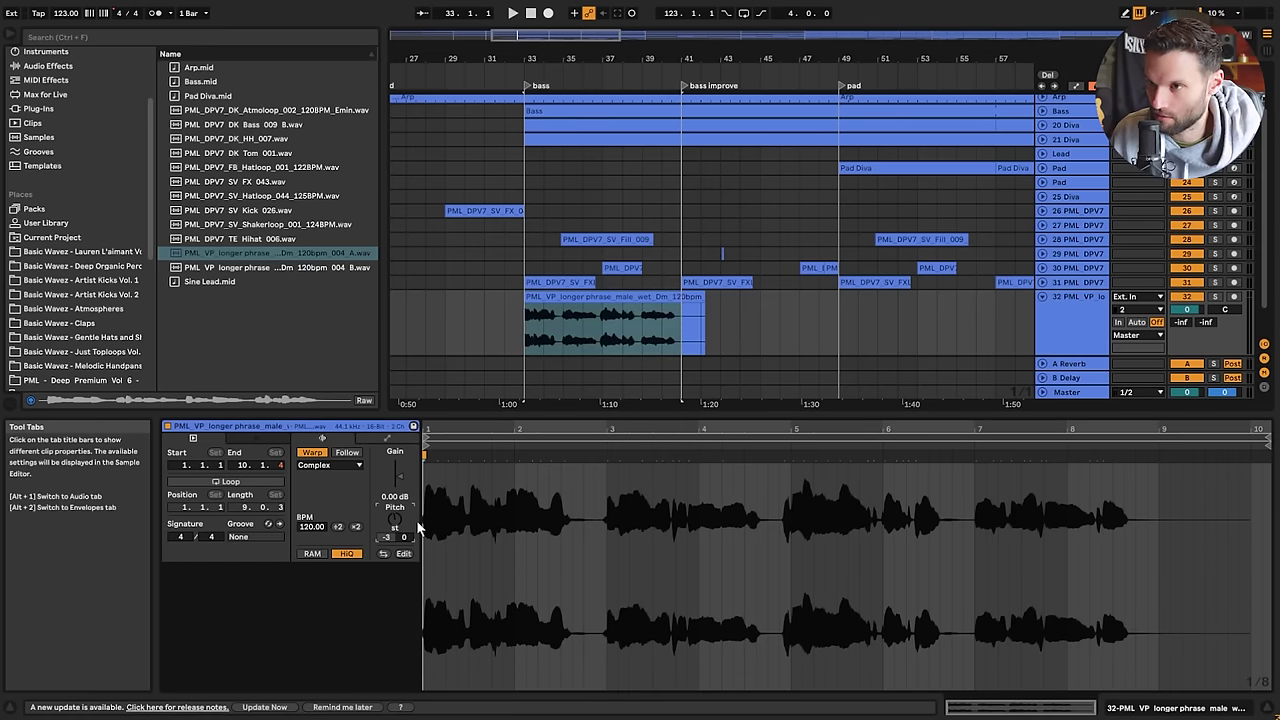
Play the vocal in context and lower its track volume to -10.5 dB
{"action": "left_click", "coordinate": [1080, 325]}
{"action": "key", "text": "space"}
{"action": "left_click_drag", "start_coordinate": [1187, 368], "coordinate": [1187, 381]}
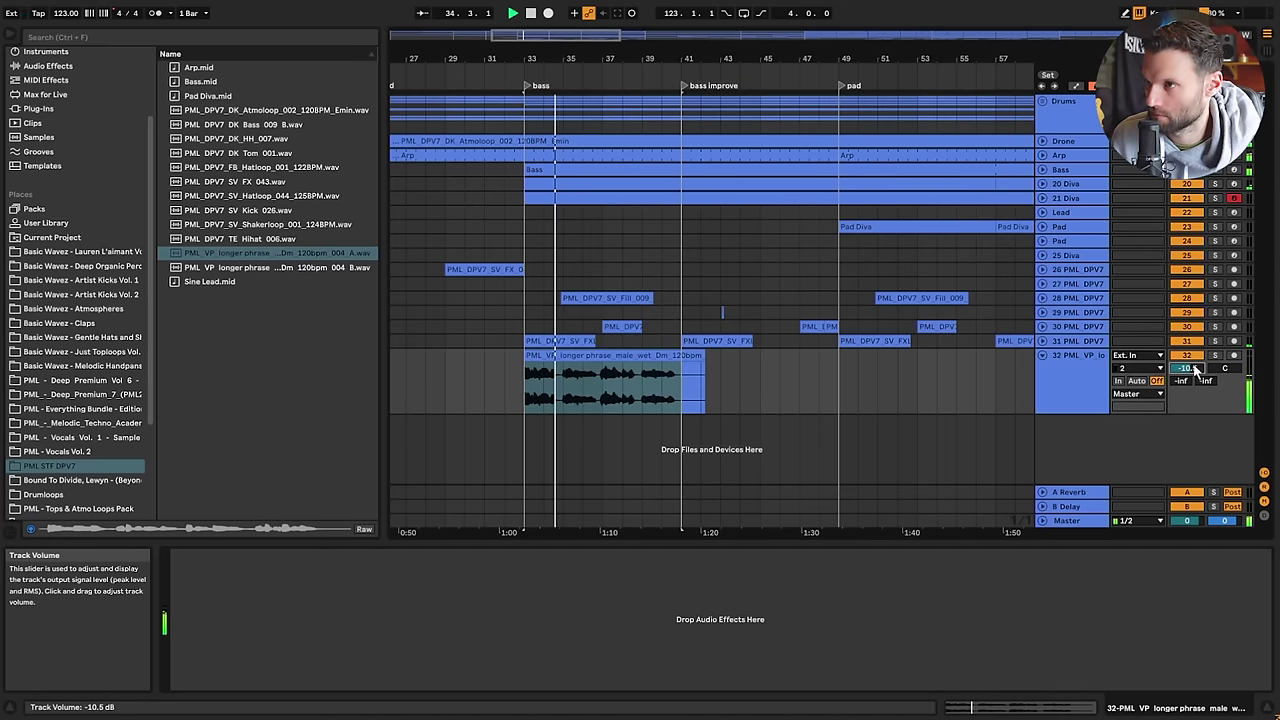
Trim the vocal clip's end to bar 41 while listening, and stop playback
{"action": "left_click_drag", "start_coordinate": [576, 34], "coordinate": [576, 22]}
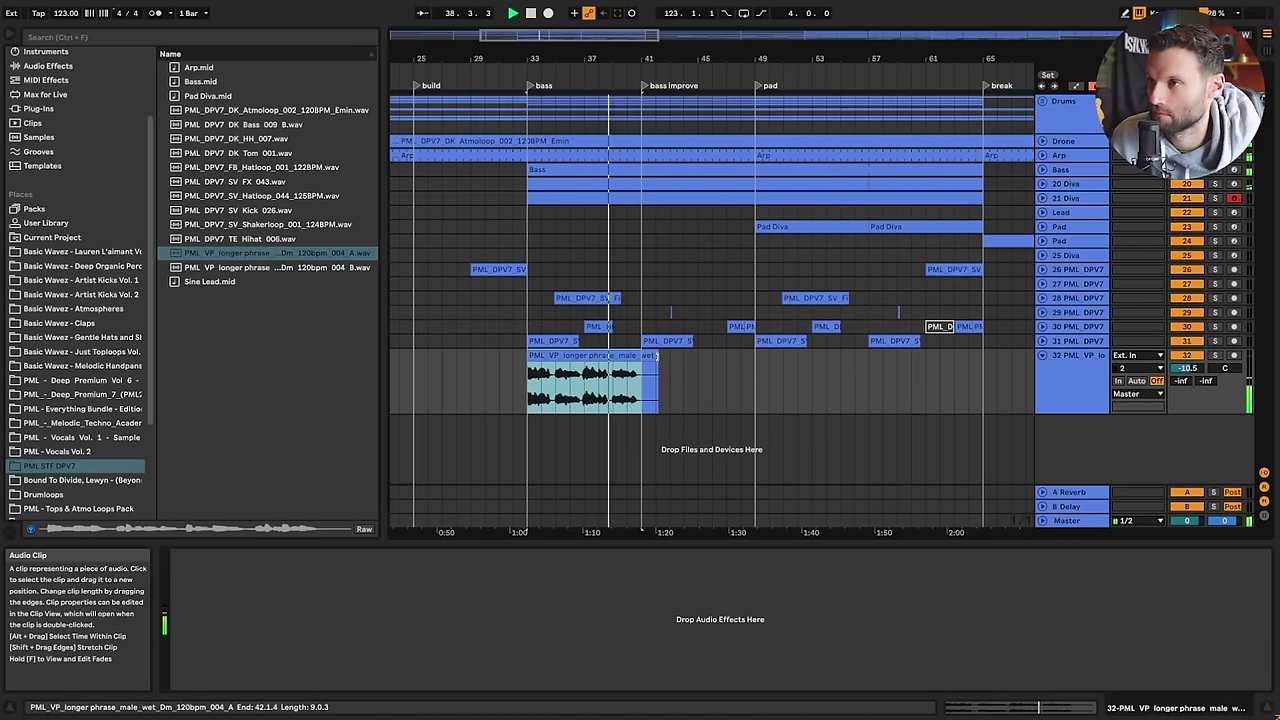
{"action": "left_click_drag", "start_coordinate": [659, 365], "coordinate": [641, 365]}
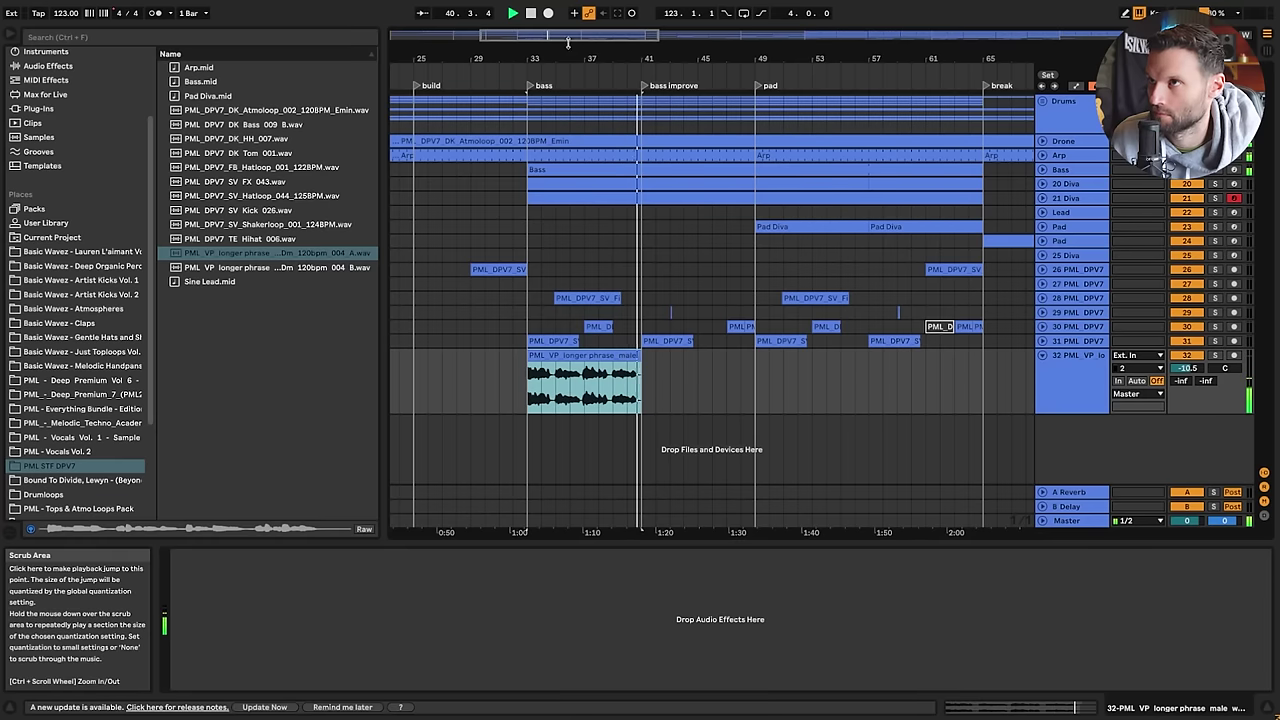
{"action": "left_click_drag", "start_coordinate": [544, 35], "coordinate": [539, 44]}
{"action": "key", "text": "space"}
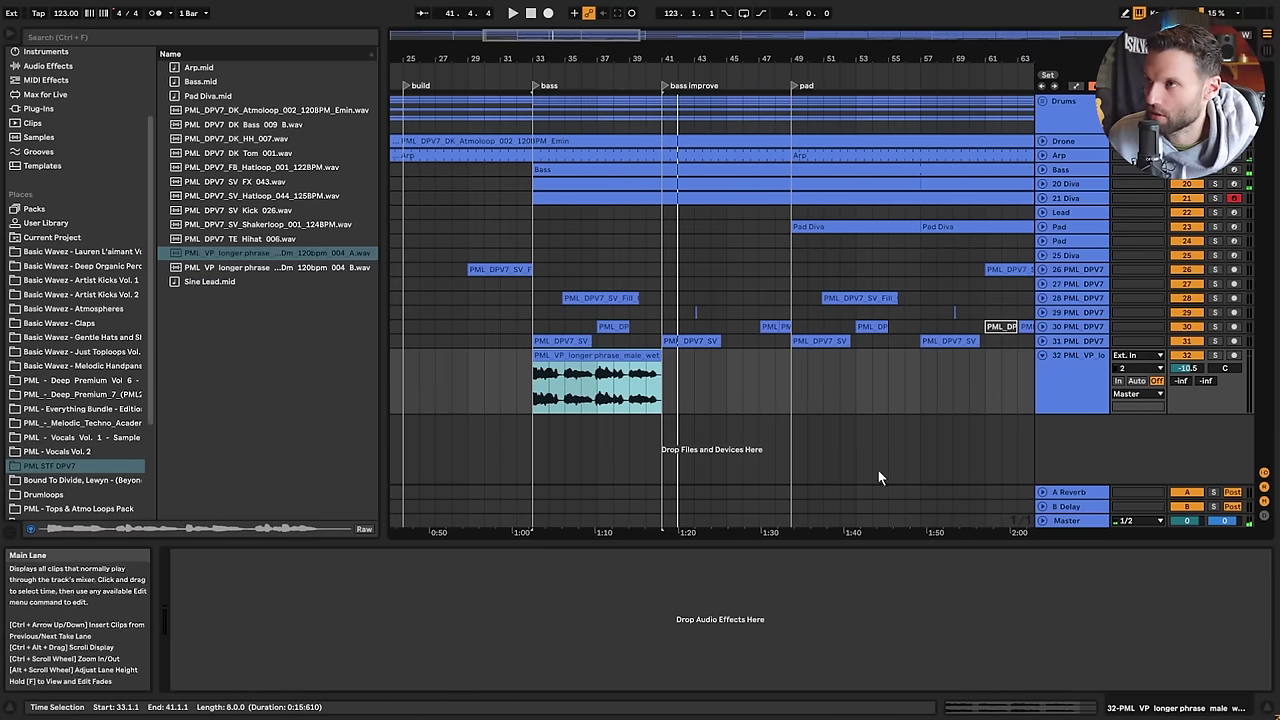
Split the vocal clip at bars 35, 37 and 39 into four two-bar phrases
{"action": "left_click_drag", "start_coordinate": [496, 34], "coordinate": [526, 56]}
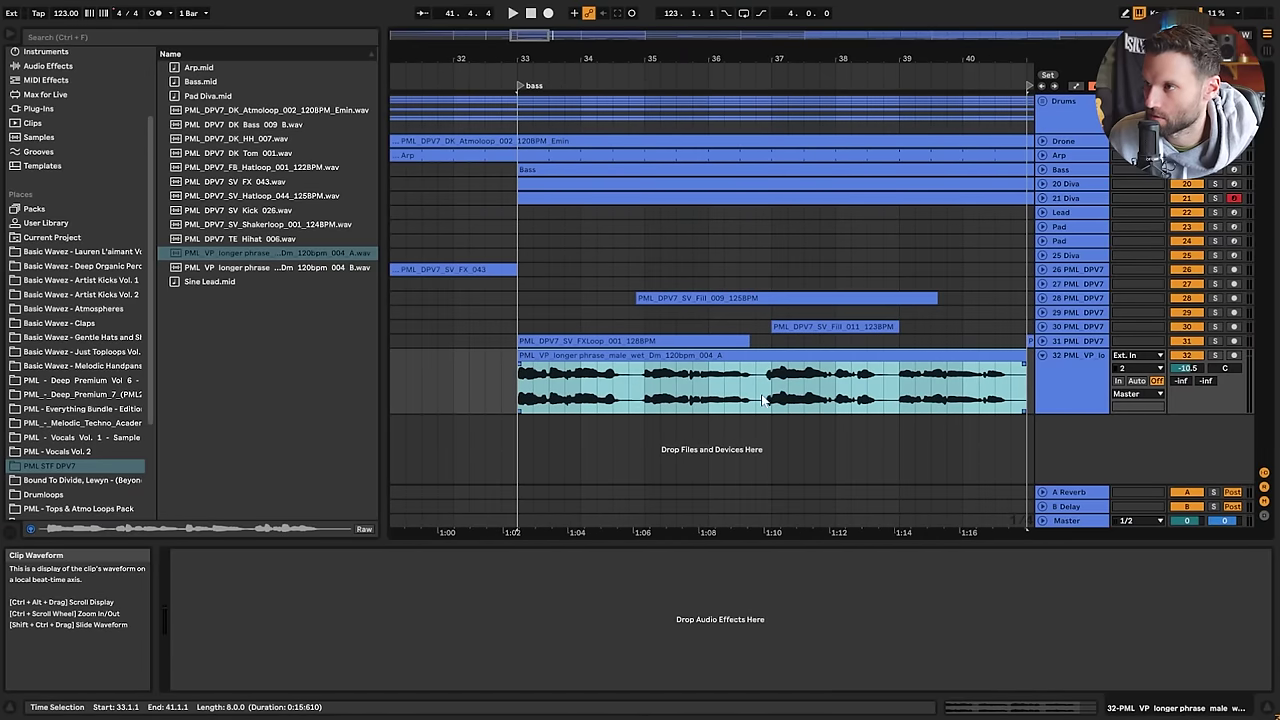
{"action": "scroll", "coordinate": [762, 400], "scroll_direction": "down", "scroll_amount": 3}
{"action": "left_click", "coordinate": [483, 386]}
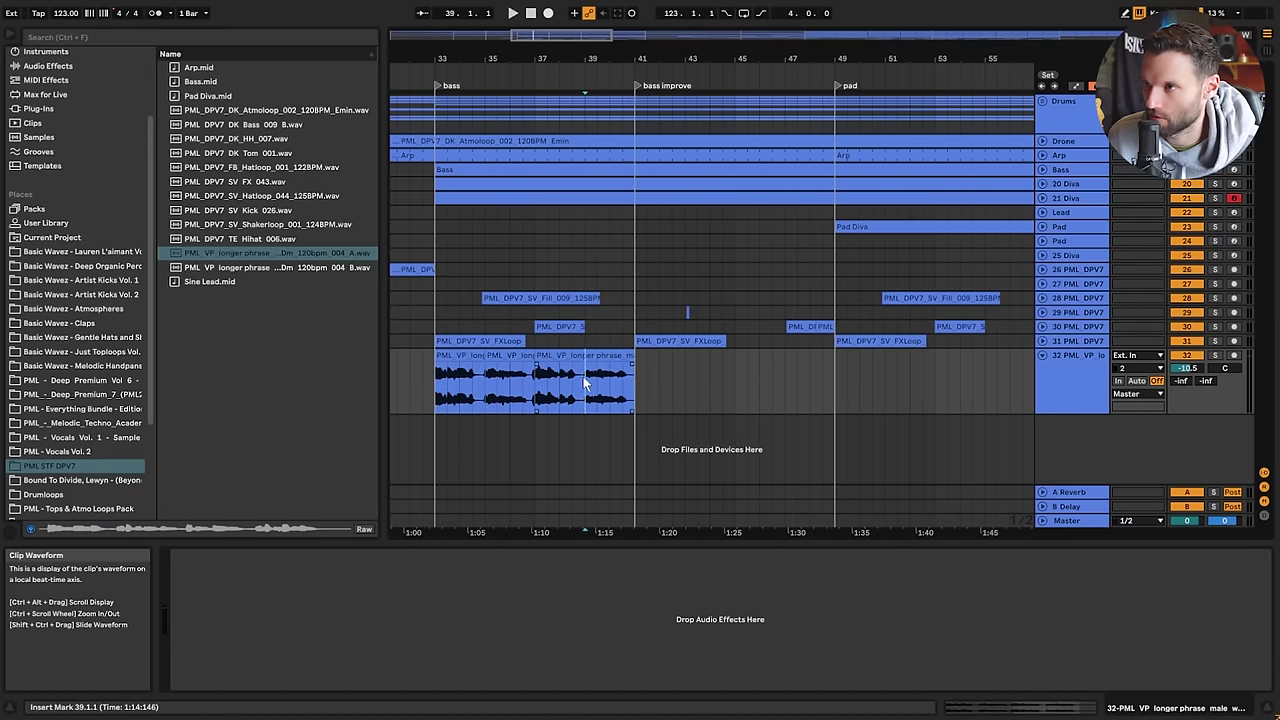
{"action": "key", "text": "ctrl+e"}
Space out the vocal phrases by moving the second to bar 37, the third to bar 41 and the fourth to bar 45
{"action": "left_click_drag", "start_coordinate": [592, 357], "coordinate": [793, 375]}
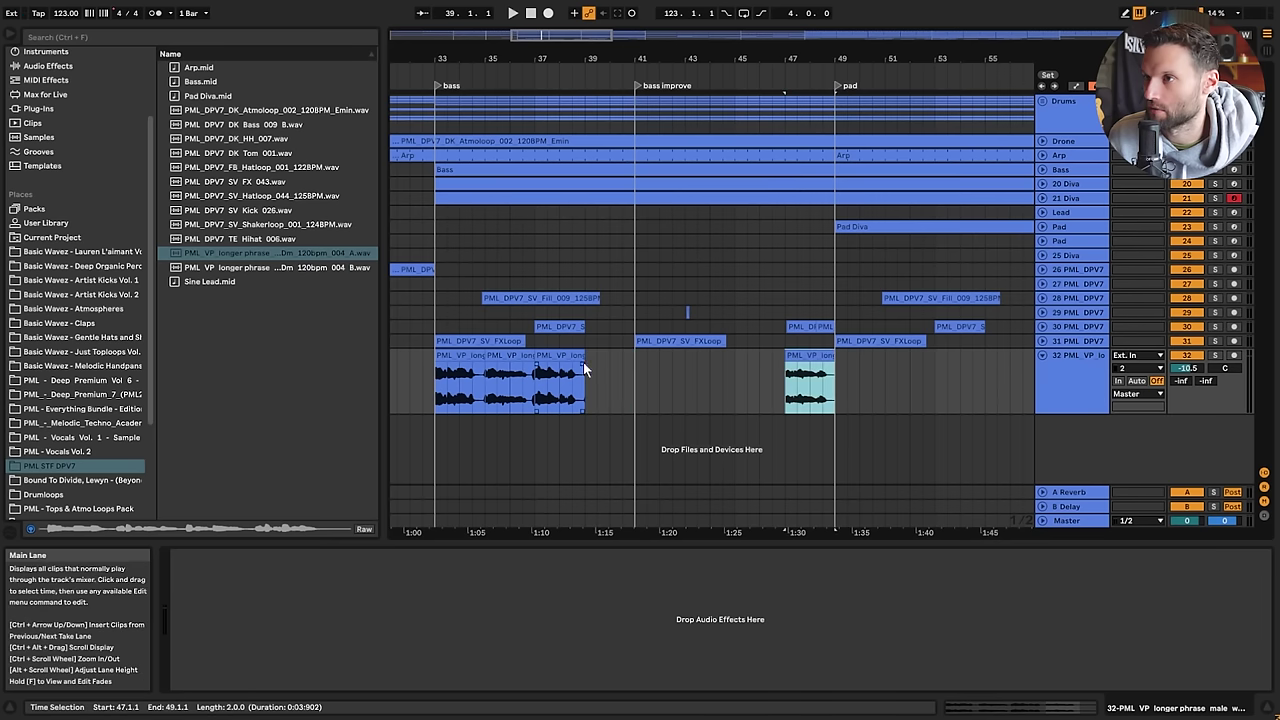
{"action": "left_click_drag", "start_coordinate": [561, 356], "coordinate": [661, 358]}
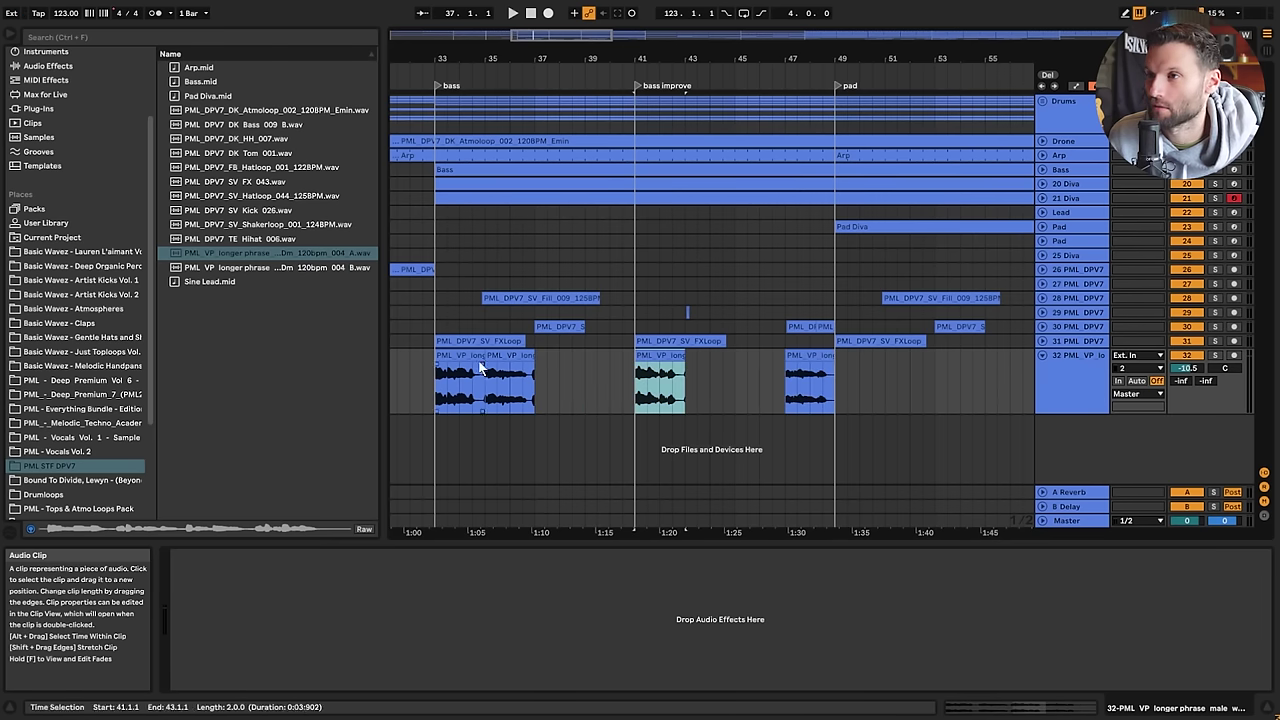
{"action": "left_click_drag", "start_coordinate": [495, 385], "coordinate": [548, 400]}
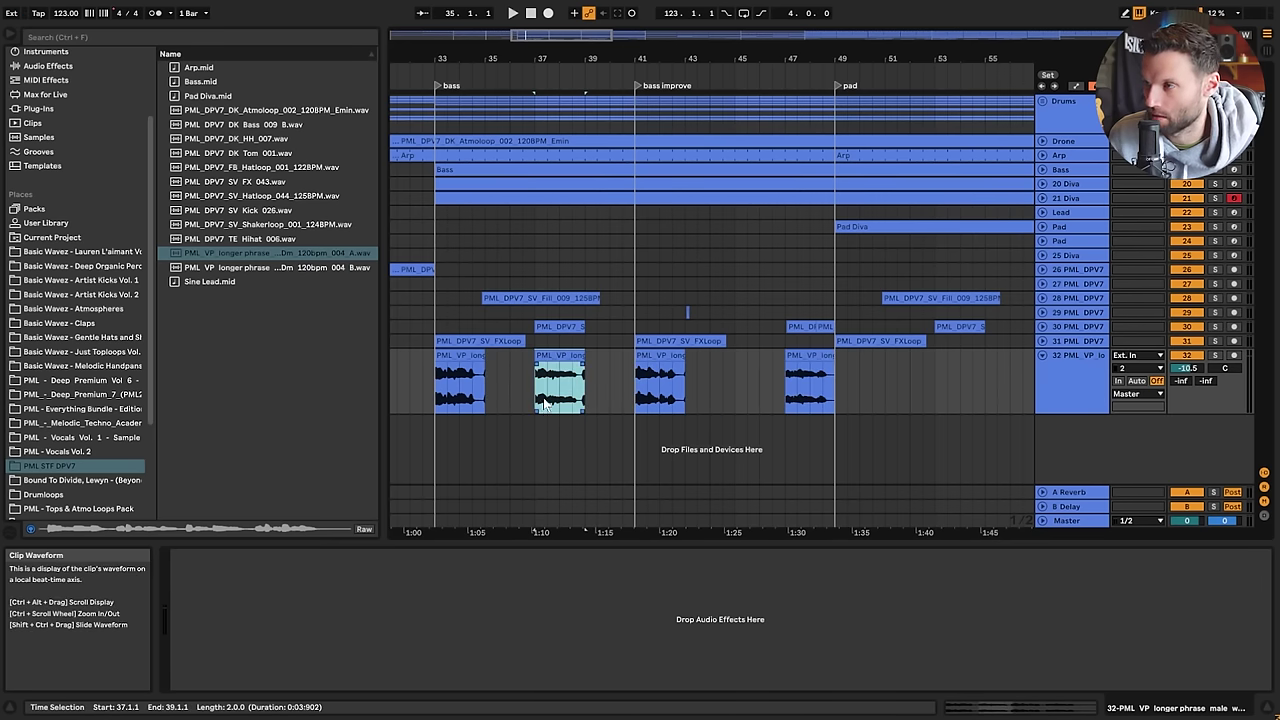
{"action": "left_click_drag", "start_coordinate": [810, 385], "coordinate": [767, 366]}
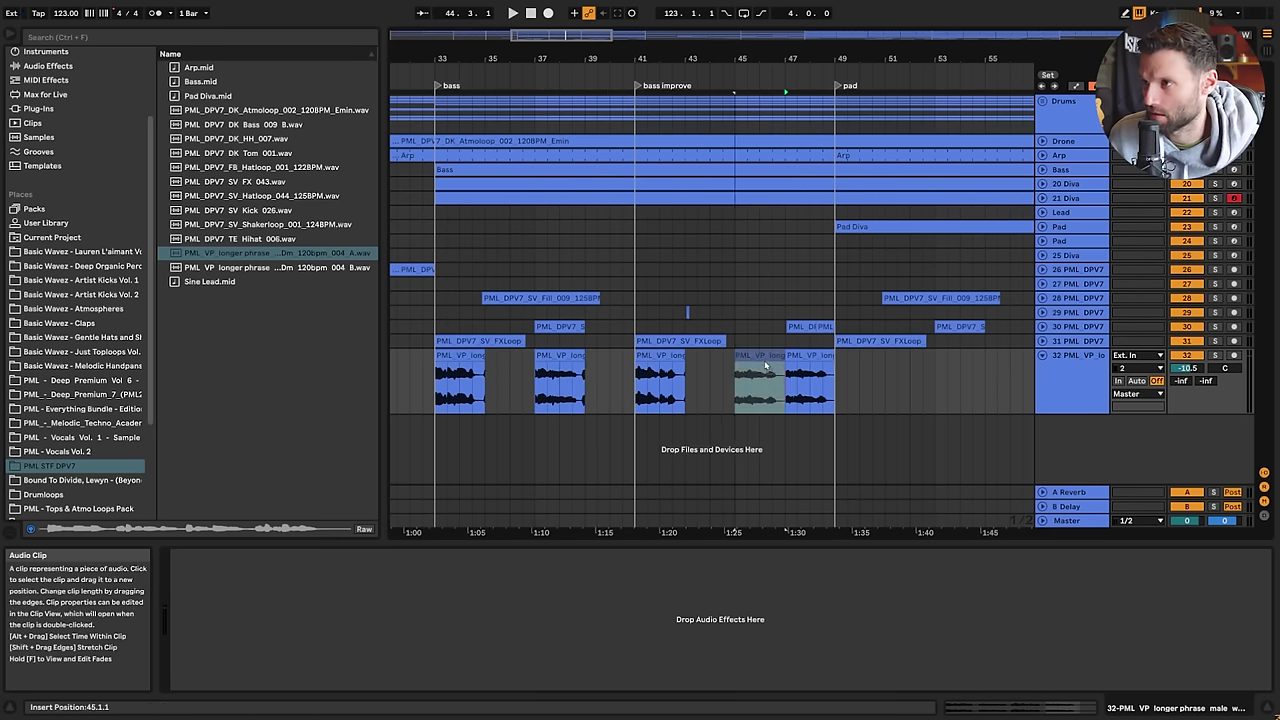
Fade out the vocal phrases' ends, and extend the starts of the second, third and fourth phrases half a bar earlier
{"action": "left_click", "coordinate": [583, 381]}
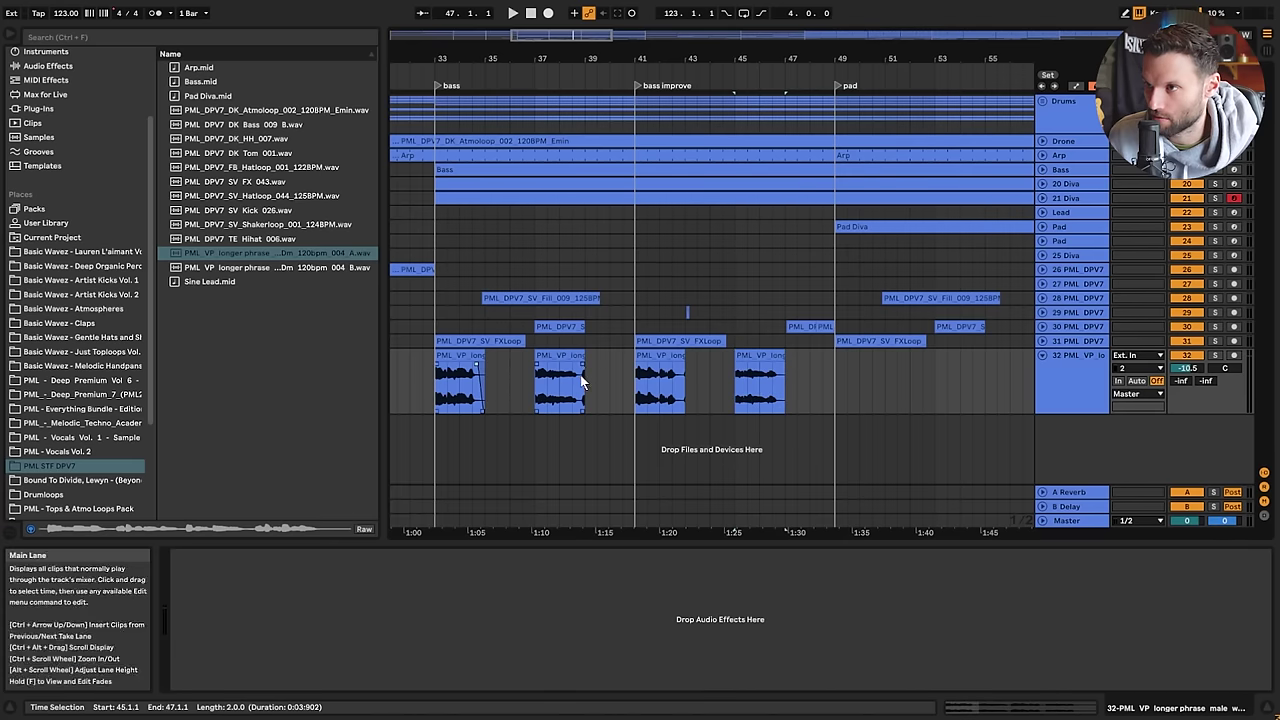
{"action": "left_click", "coordinate": [686, 382]}
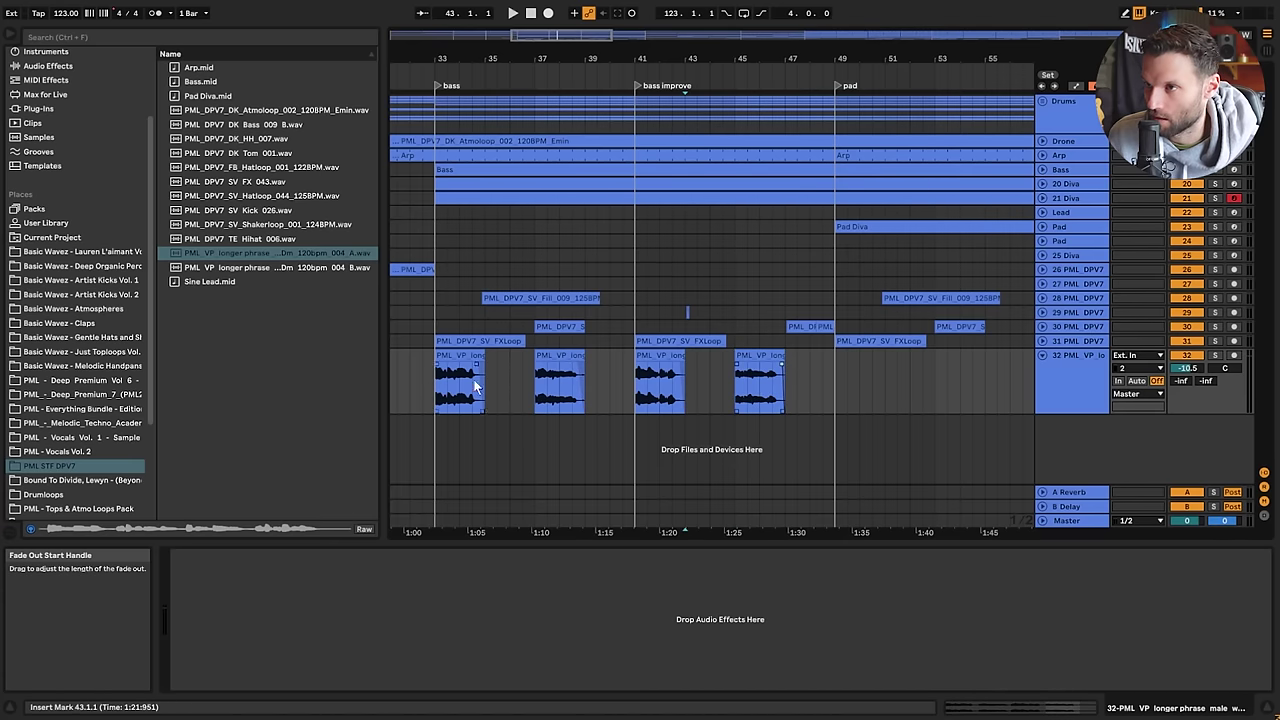
{"action": "left_click_drag", "start_coordinate": [539, 354], "coordinate": [527, 354]}
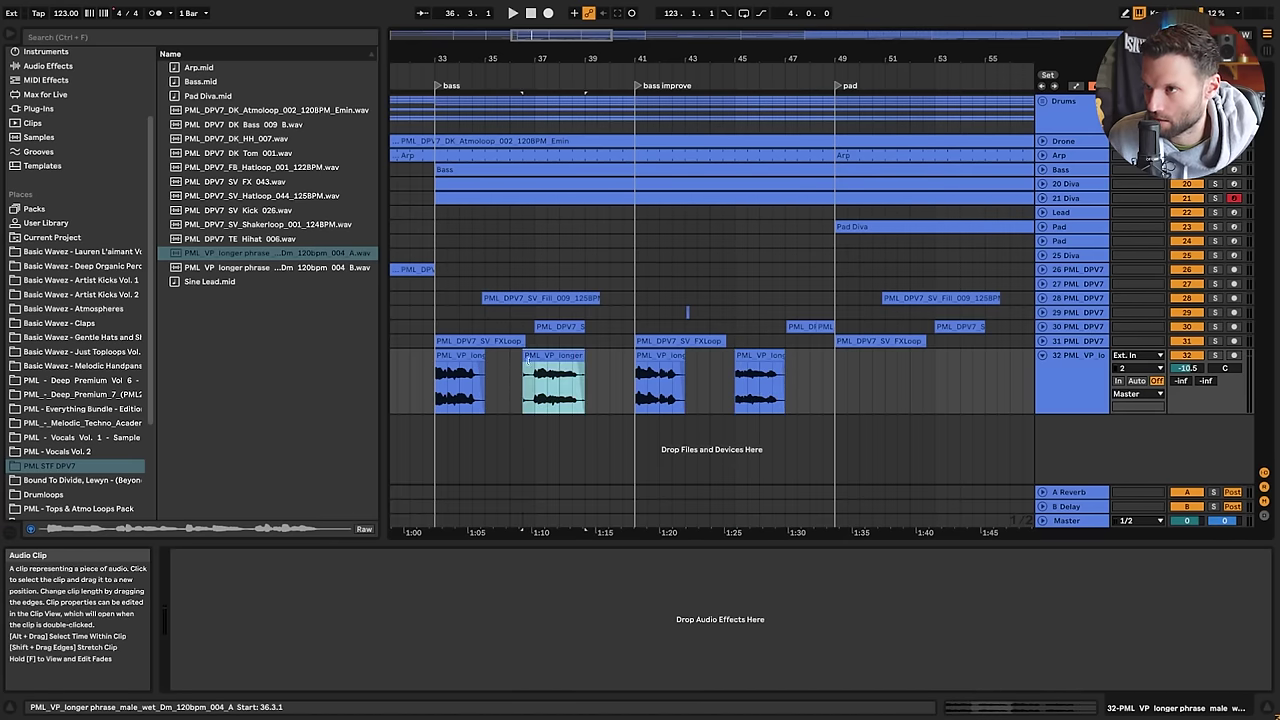
{"action": "left_click_drag", "start_coordinate": [636, 370], "coordinate": [624, 370]}
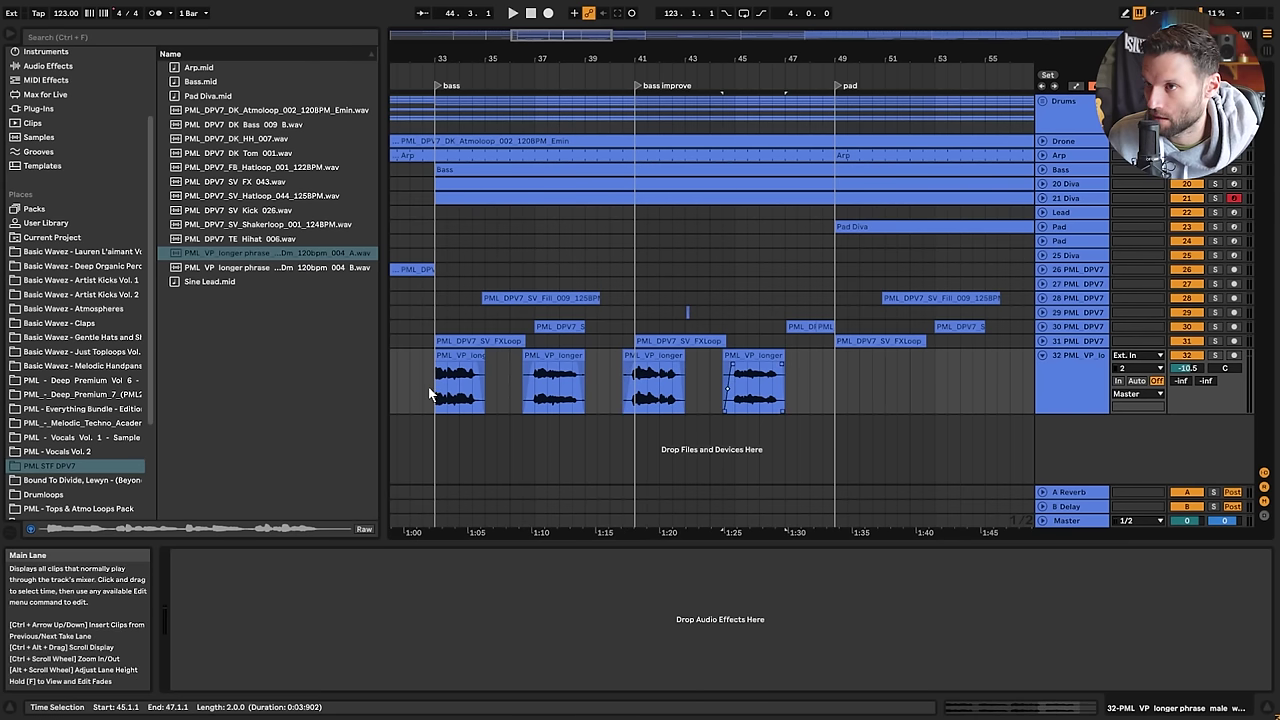
Play the arrangement from bar 33 to bar 47 to check the spaced vocal phrases
{"action": "left_click", "coordinate": [434, 395]}
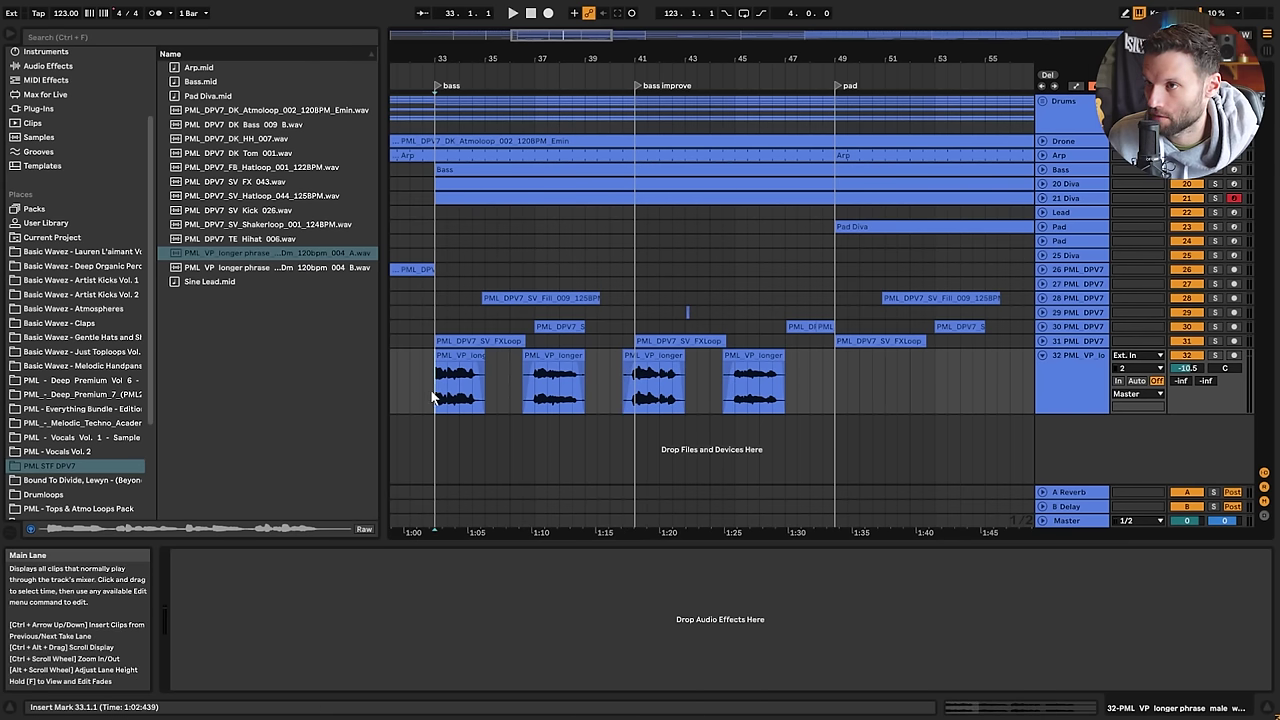
{"action": "key", "text": "space"}
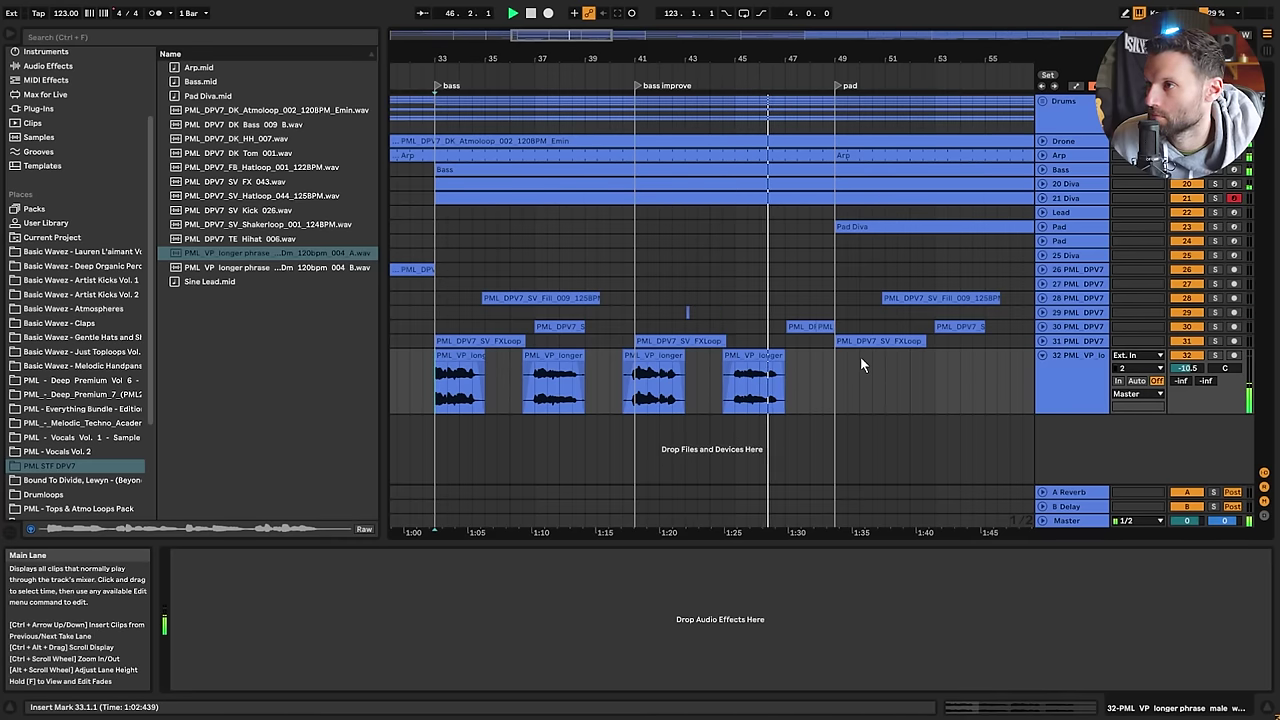
{"action": "key", "text": "space"}
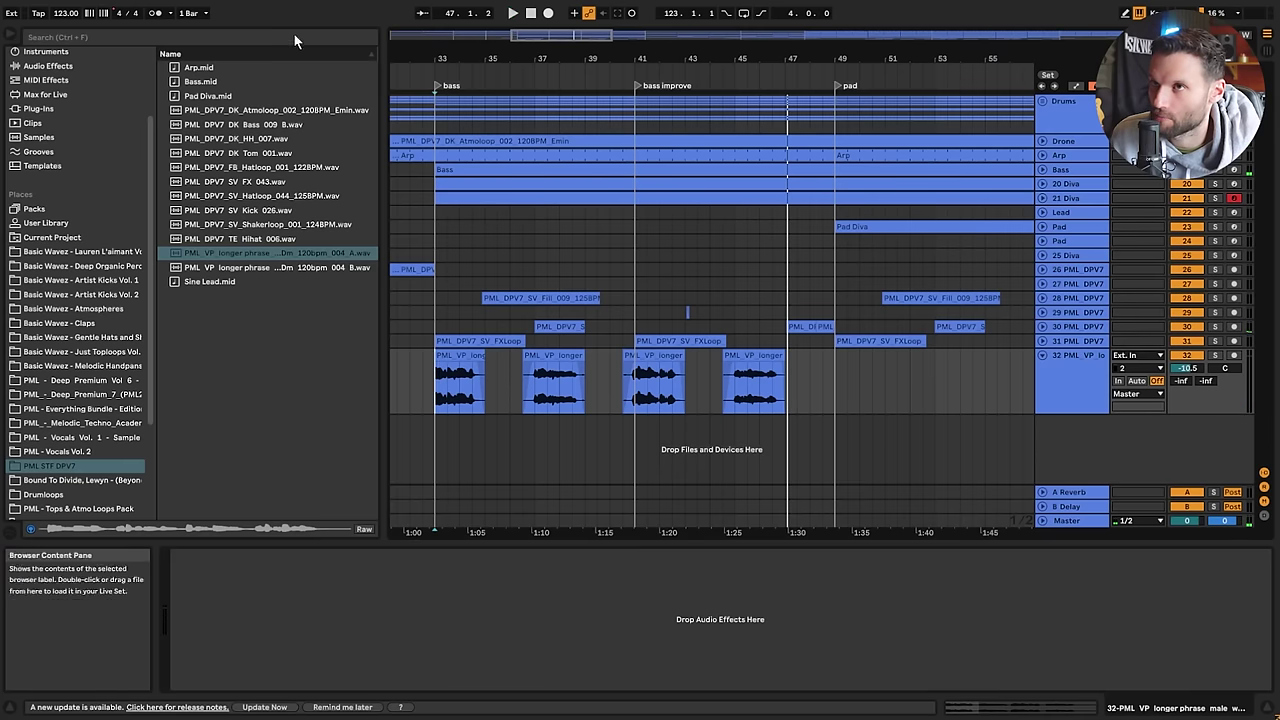
Add a Delay to the vocal track with Ping Pong on, 83% feedback and 36% dry/wet
{"action": "left_click", "coordinate": [275, 38]}
{"action": "type", "text": "delay"}
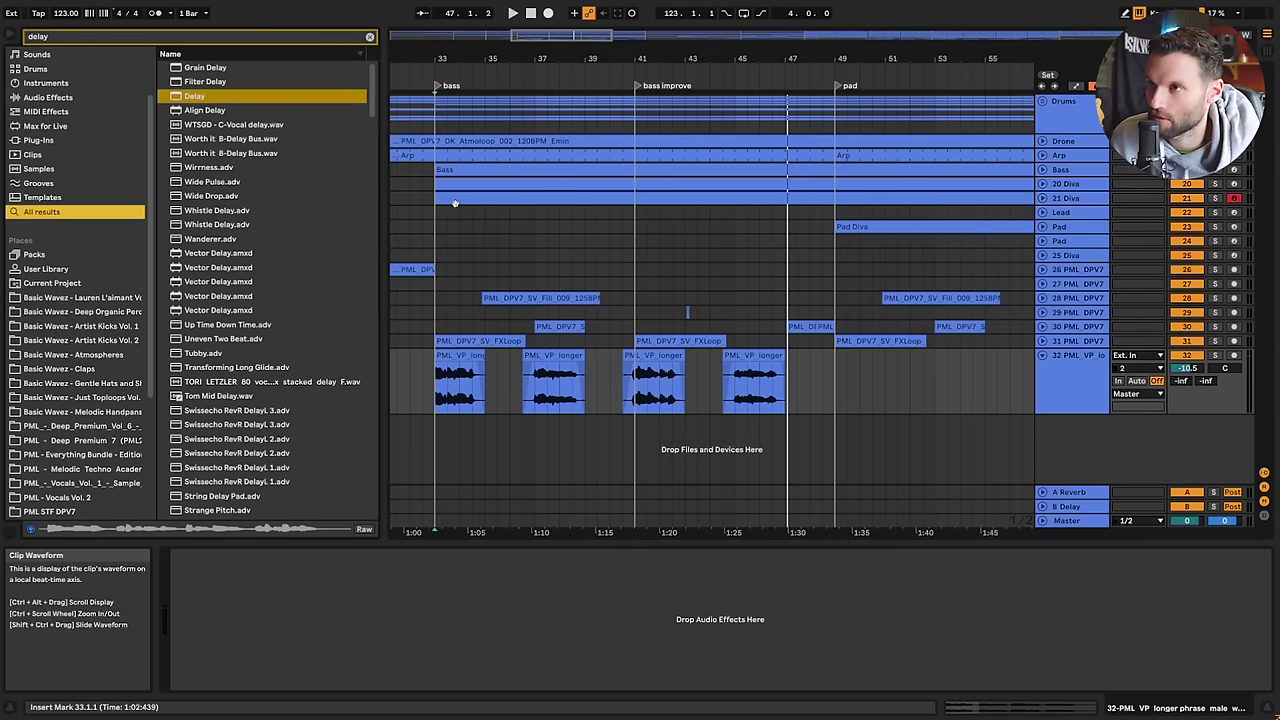
{"action": "double_click", "coordinate": [198, 97]}
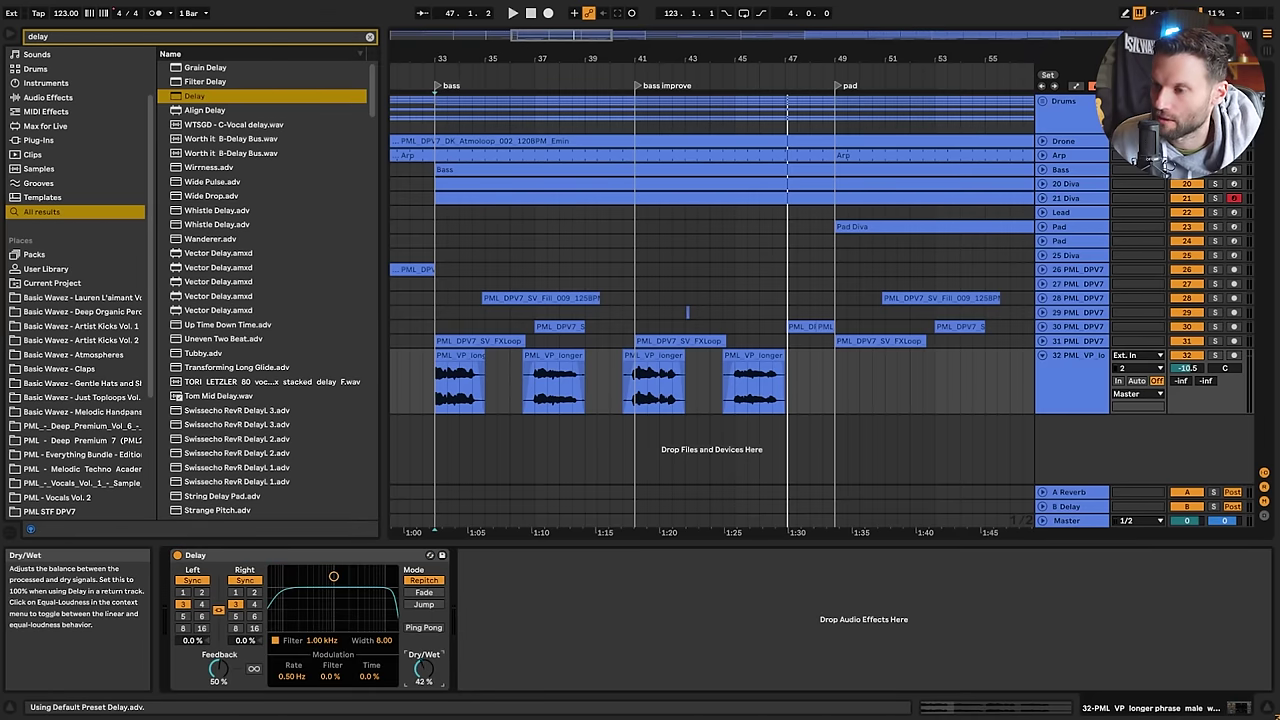
{"action": "left_click", "coordinate": [422, 628]}
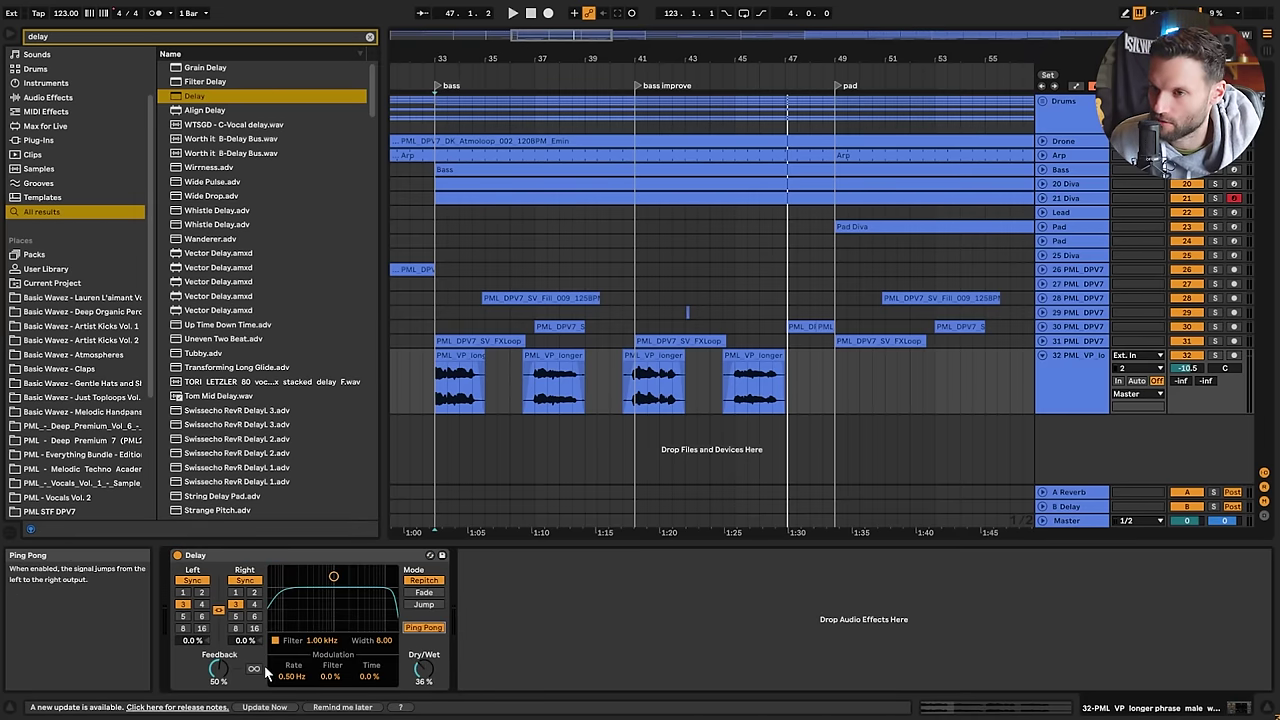
{"action": "left_click_drag", "start_coordinate": [218, 670], "coordinate": [218, 668]}
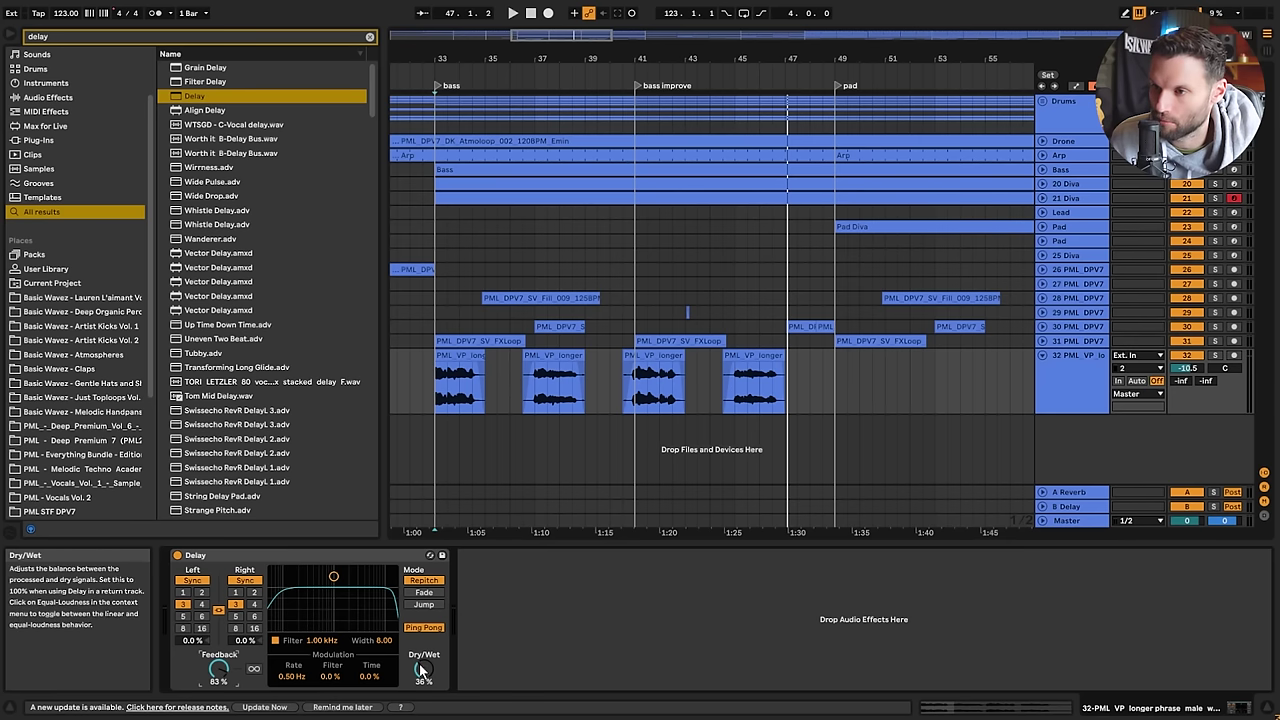
{"action": "left_click_drag", "start_coordinate": [424, 668], "coordinate": [424, 666]}
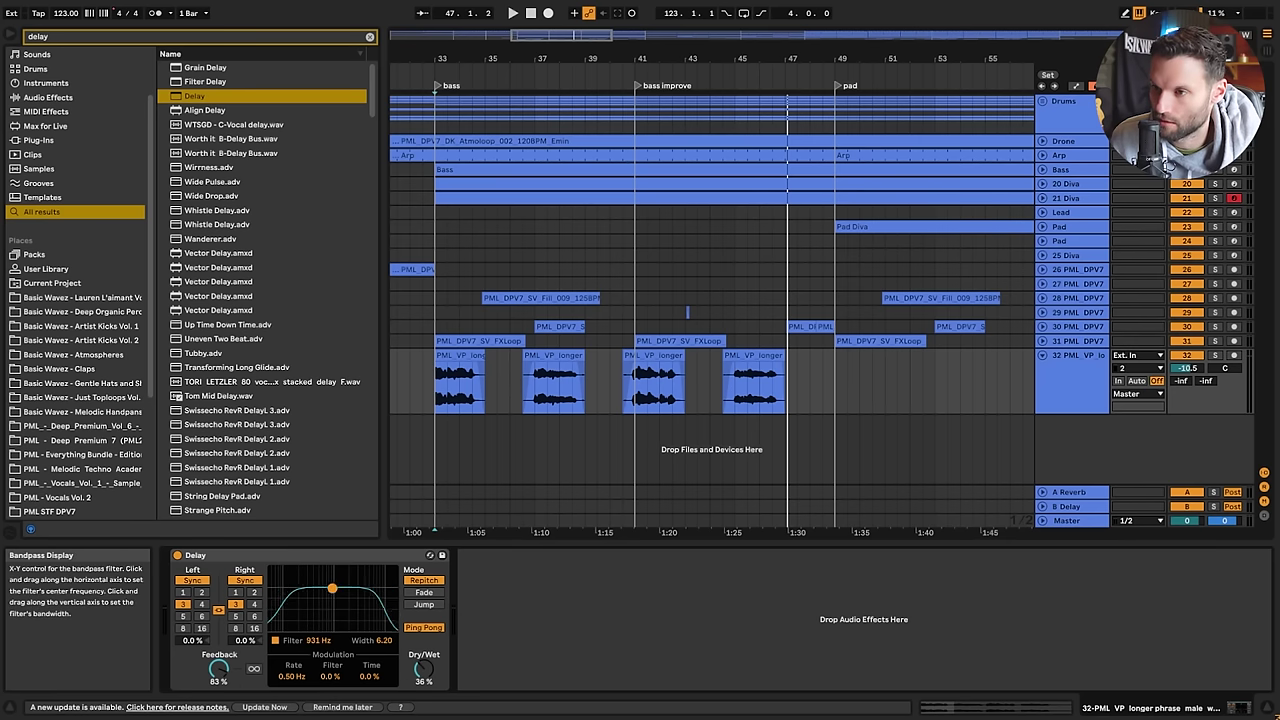
Play from bar 33 while lowering the delay's dry/wet to 25% and narrowing its filter to 776 Hz with width 3.63
{"action": "left_click", "coordinate": [428, 449]}
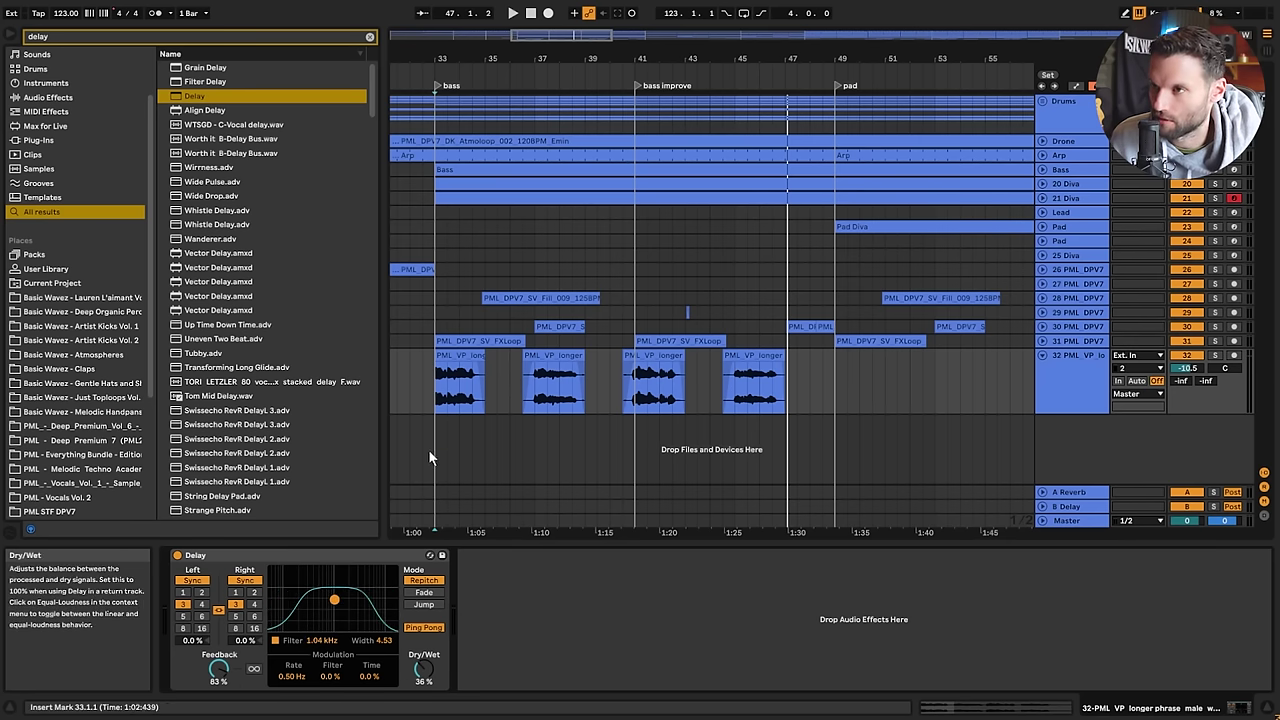
{"action": "key", "text": "space"}
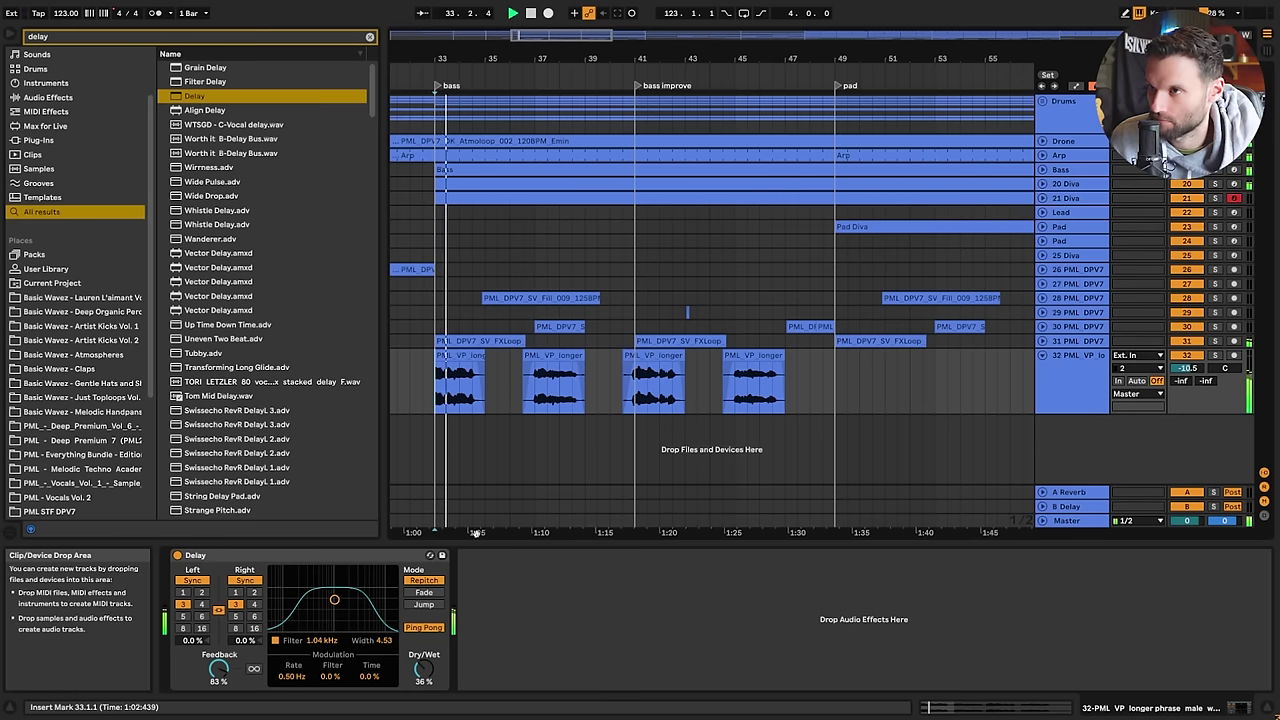
{"action": "left_click_drag", "start_coordinate": [424, 668], "coordinate": [424, 679]}
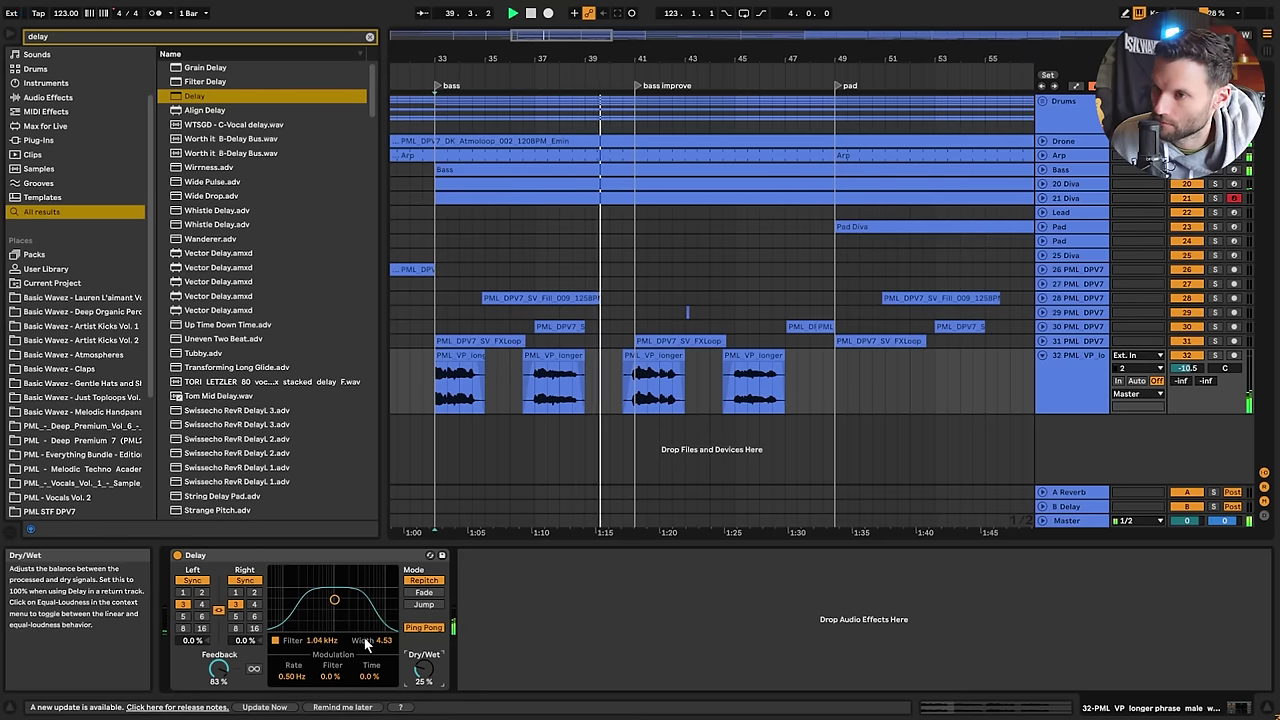
{"action": "left_click_drag", "start_coordinate": [334, 599], "coordinate": [328, 607]}
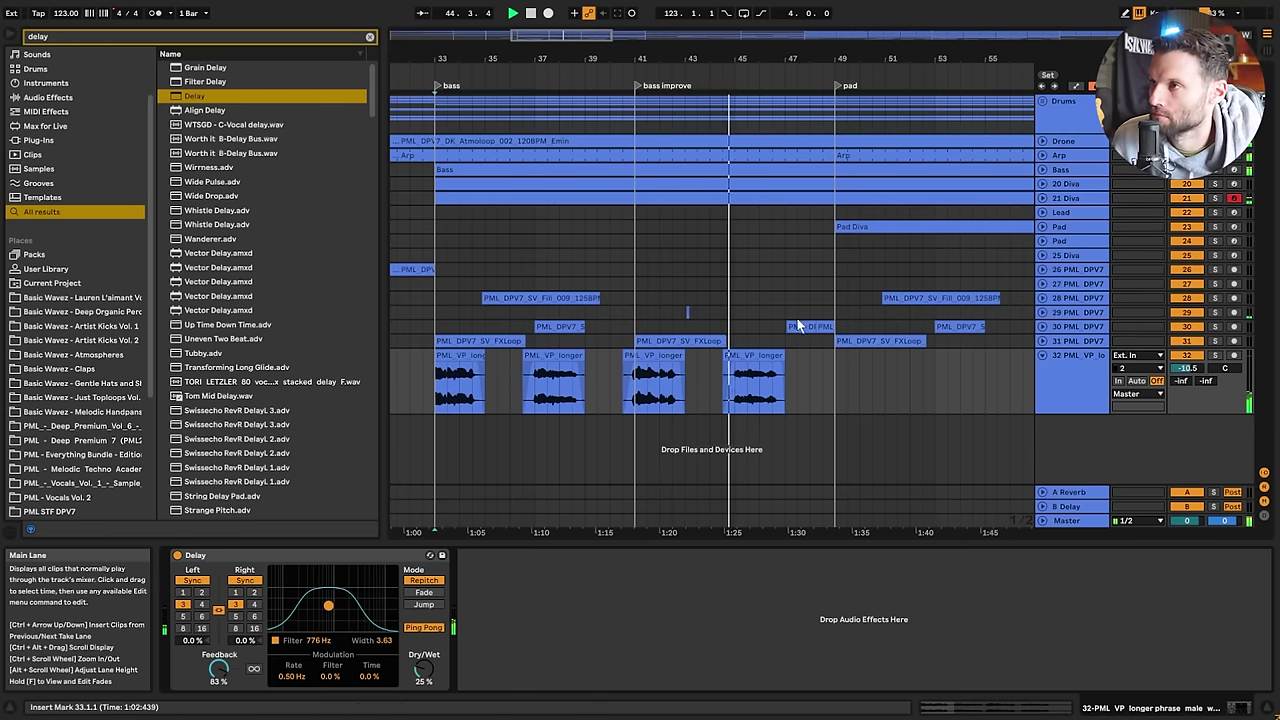
Split off the last half bar of the fourth vocal phrase and try a copy of it at bar 49
{"action": "mouse_move", "coordinate": [620, 60]}
{"action": "left_mouse_down"}
{"action": "mouse_move", "coordinate": [580, 25]}
{"action": "mouse_move", "coordinate": [527, 25]}
{"action": "mouse_move", "coordinate": [518, 36]}
{"action": "mouse_move", "coordinate": [548, 50]}
{"action": "mouse_move", "coordinate": [495, 98]}
{"action": "left_mouse_up"}
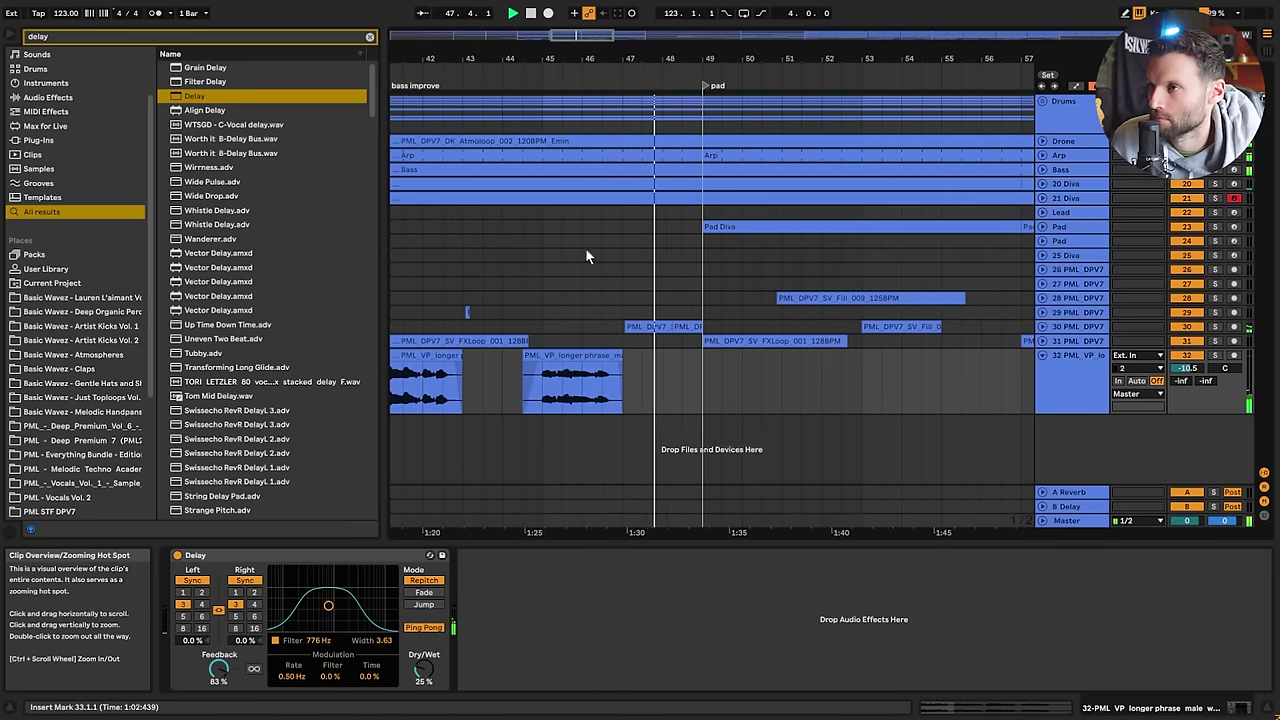
{"action": "left_click", "coordinate": [606, 373]}
{"action": "key", "text": "ctrl+e"}
{"action": "left_click_drag", "start_coordinate": [612, 357], "coordinate": [717, 361]}
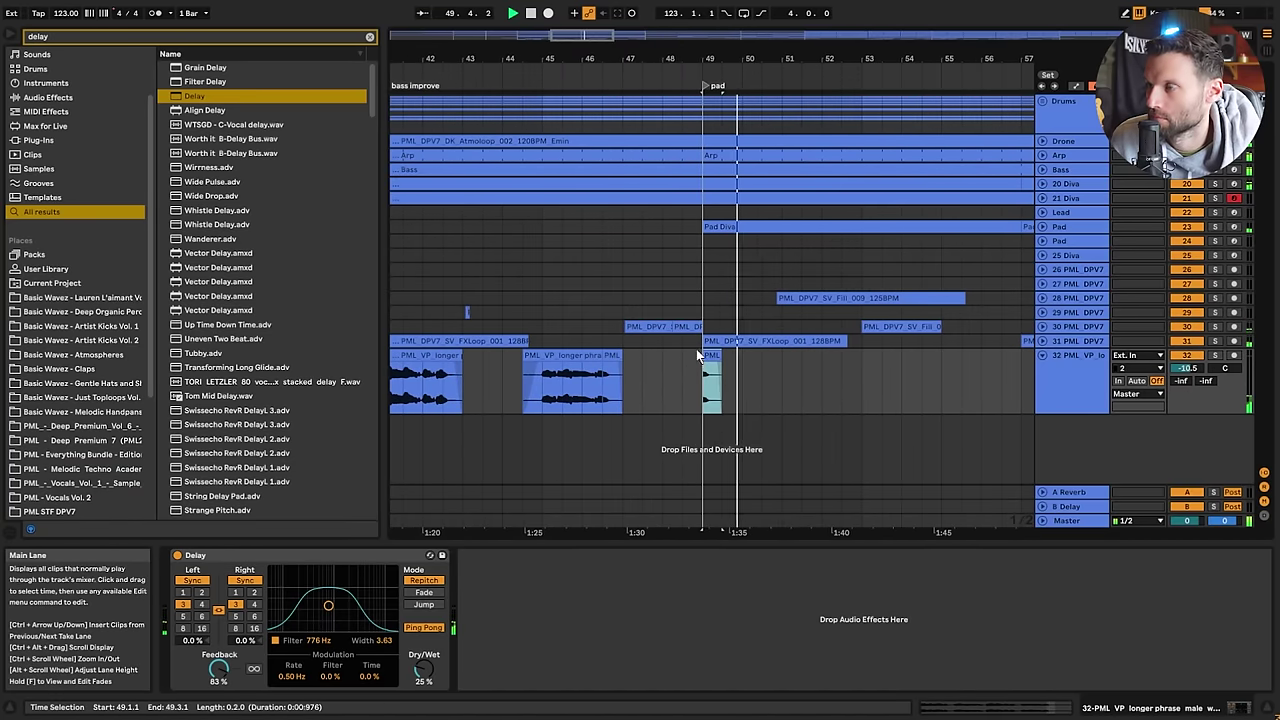
{"action": "key", "text": "space"}
Play the drop and Cooldown sections from several points, including bars 105 and 137, to look for a spot for the vocal phrases
{"action": "left_click_drag", "start_coordinate": [612, 60], "coordinate": [684, 30]}
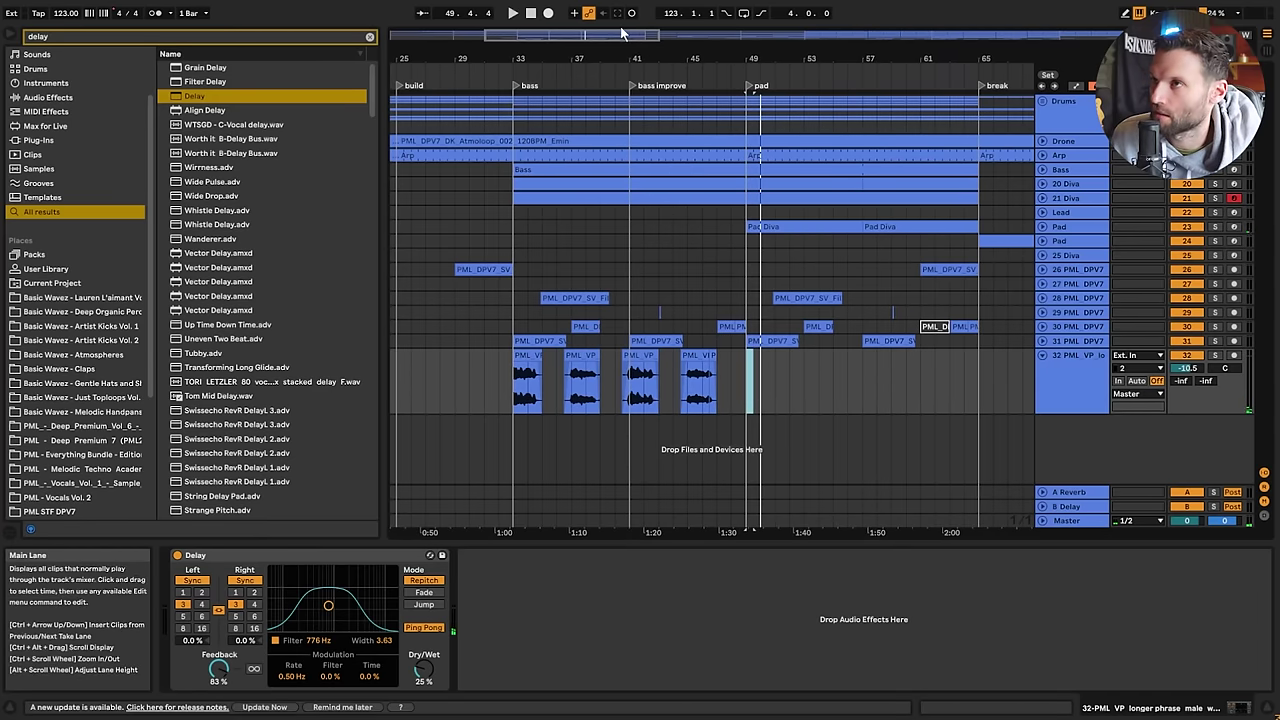
{"action": "key", "text": "minus"}
{"action": "key", "text": "minus"}
{"action": "scroll", "coordinate": [122, 431], "scroll_direction": "down", "scroll_amount": 1}
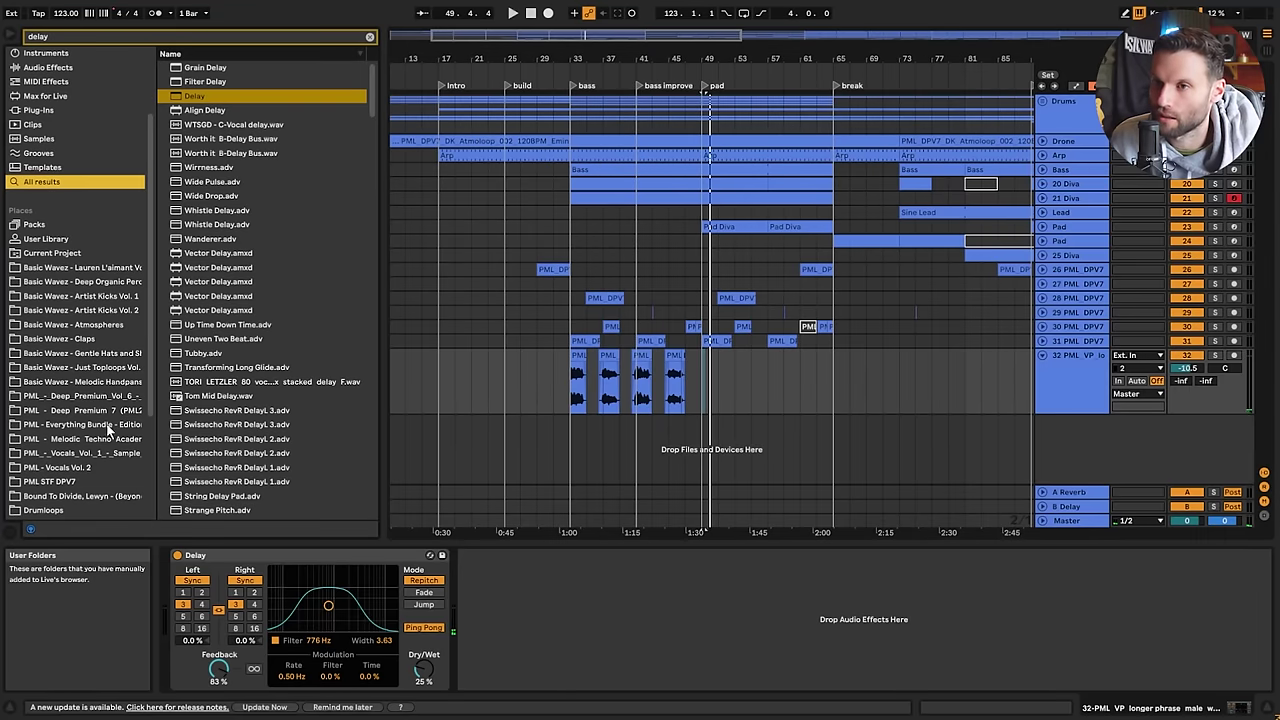
{"action": "left_click_drag", "start_coordinate": [709, 91], "coordinate": [553, 92]}
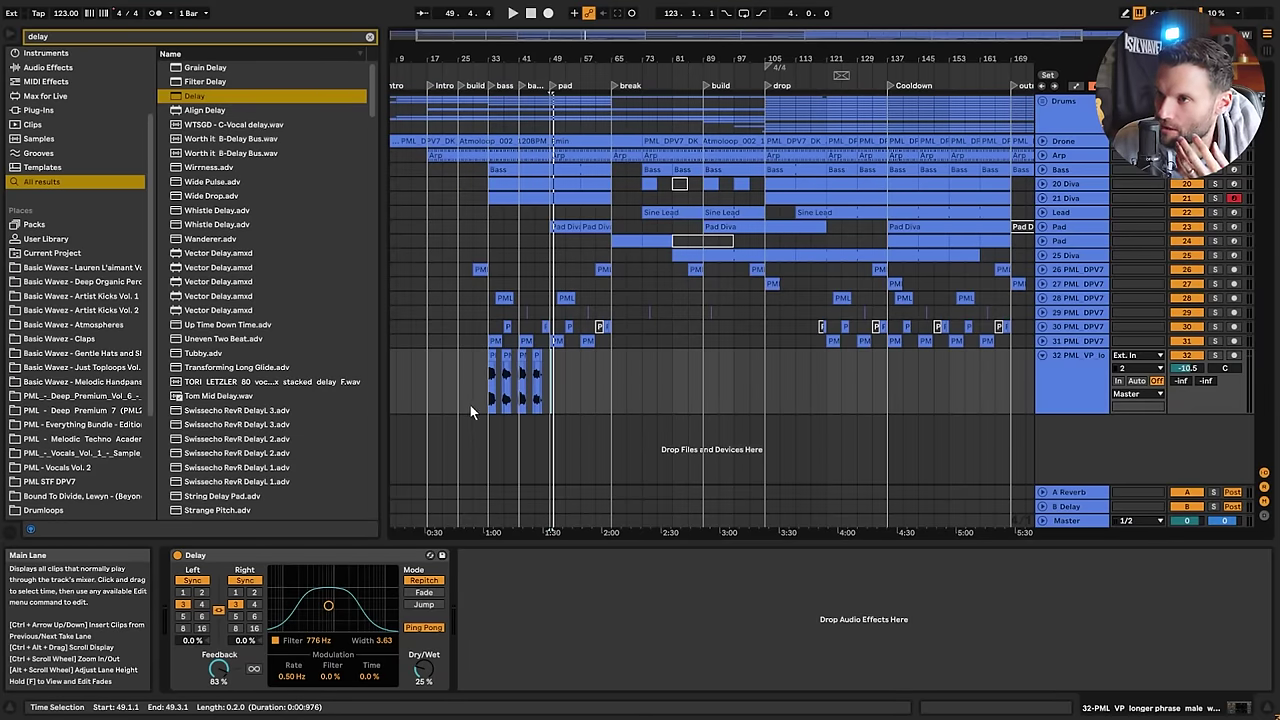
{"action": "mouse_move", "coordinate": [474, 396]}
{"action": "left_mouse_down"}
{"action": "mouse_move", "coordinate": [546, 393]}
{"action": "mouse_move", "coordinate": [487, 394]}
{"action": "left_mouse_up"}
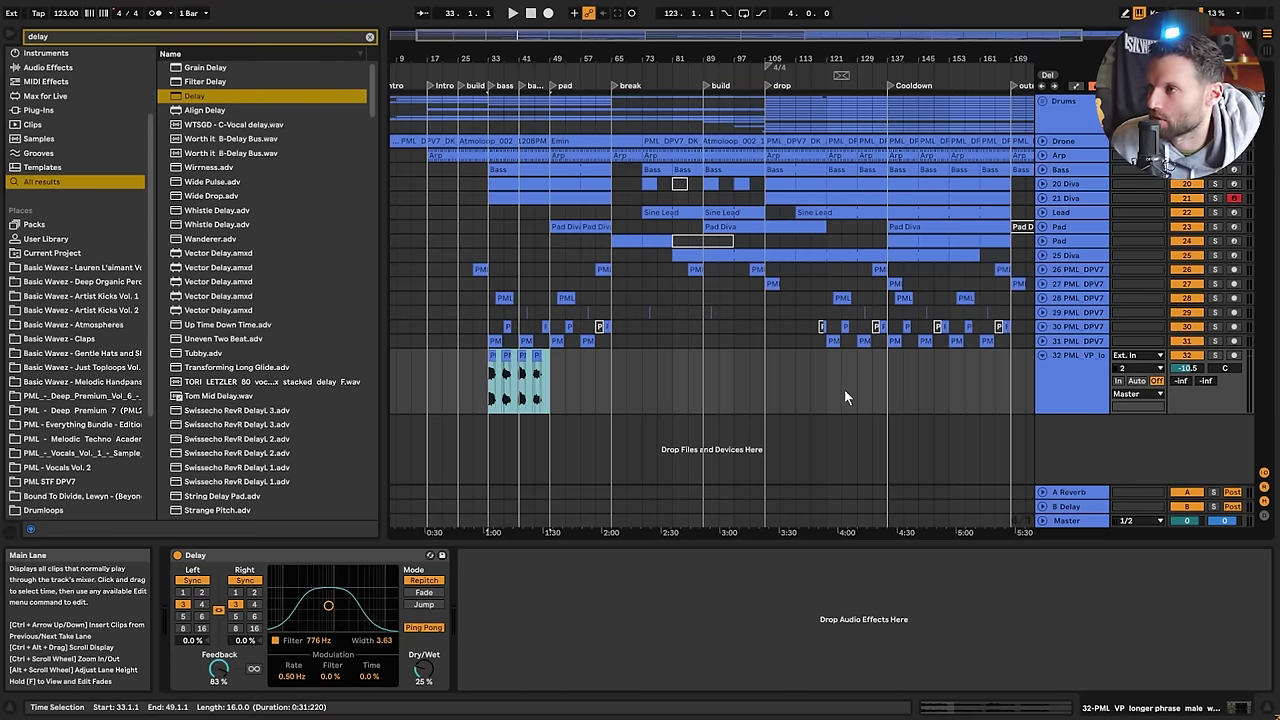
{"action": "left_click", "coordinate": [792, 391]}
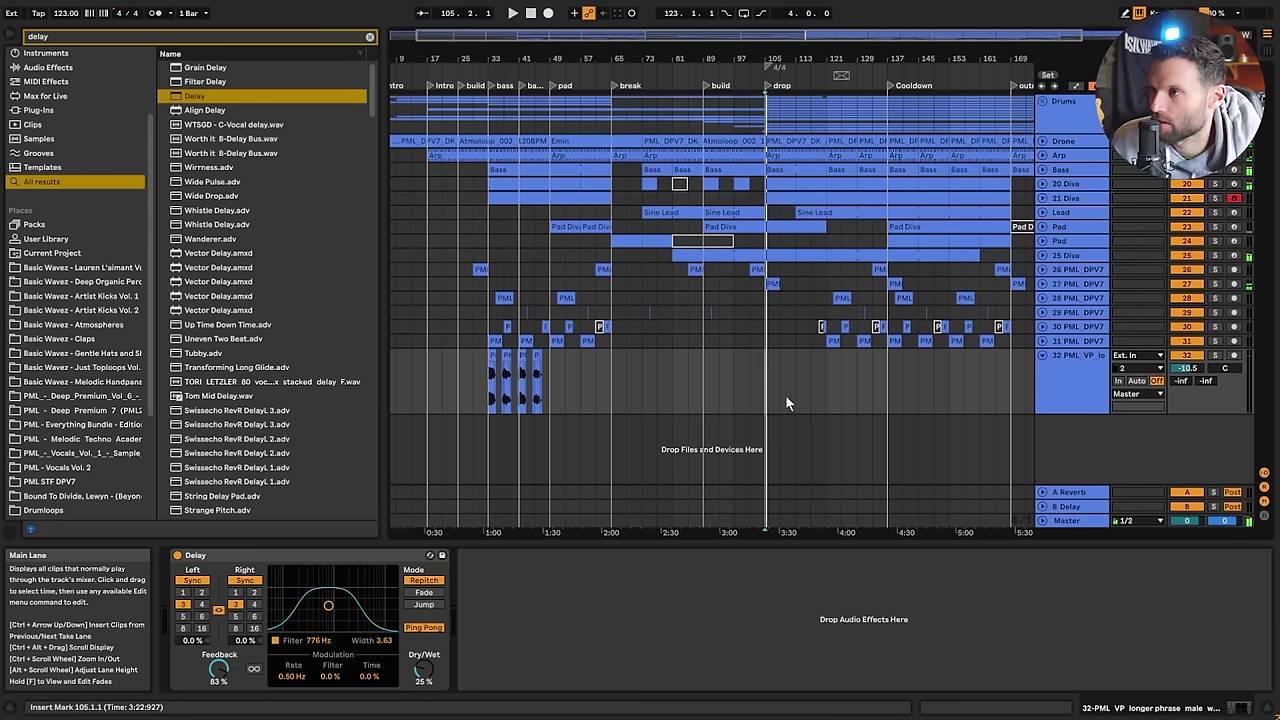
{"action": "left_click", "coordinate": [834, 386]}
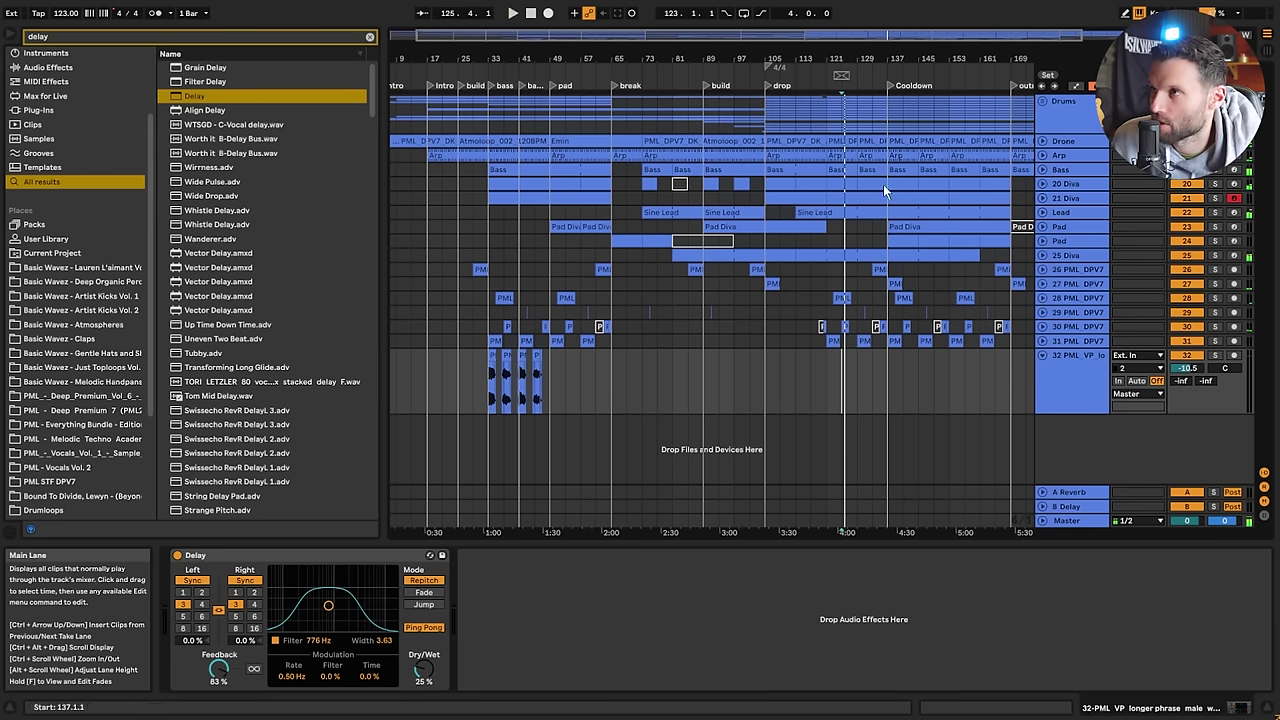
{"action": "left_click", "coordinate": [892, 391]}
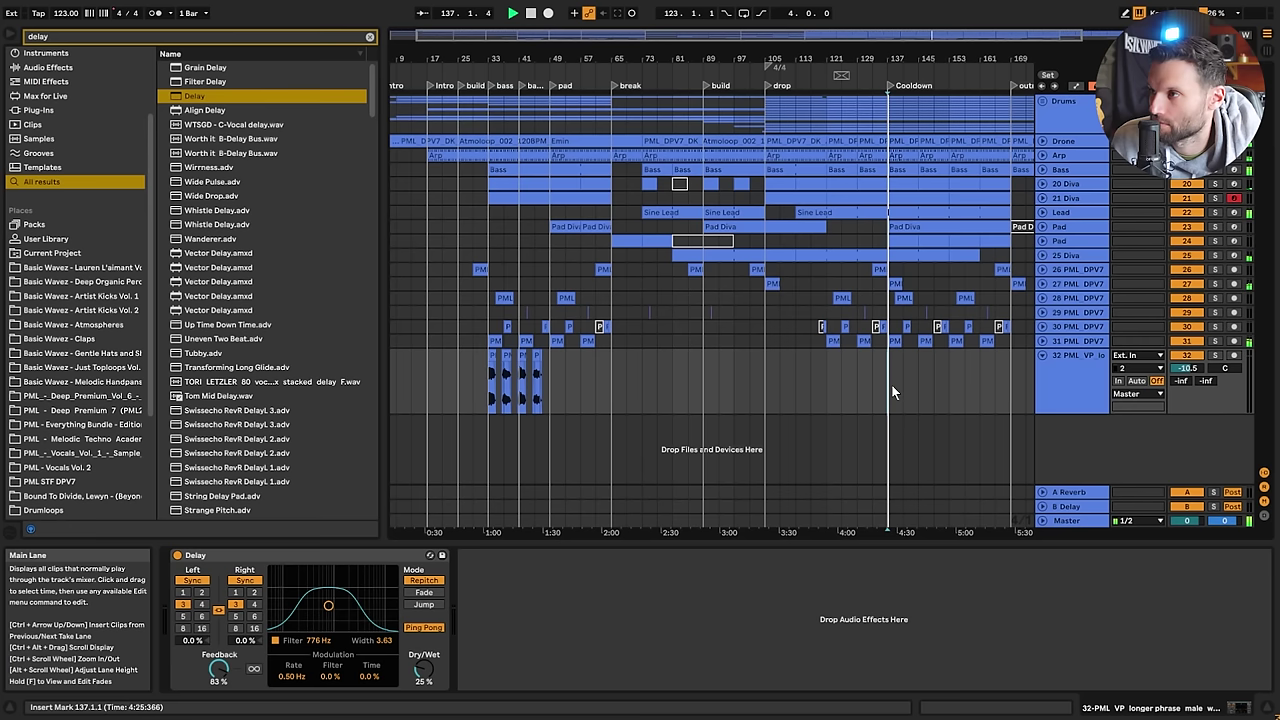
{"action": "left_click", "coordinate": [947, 388]}
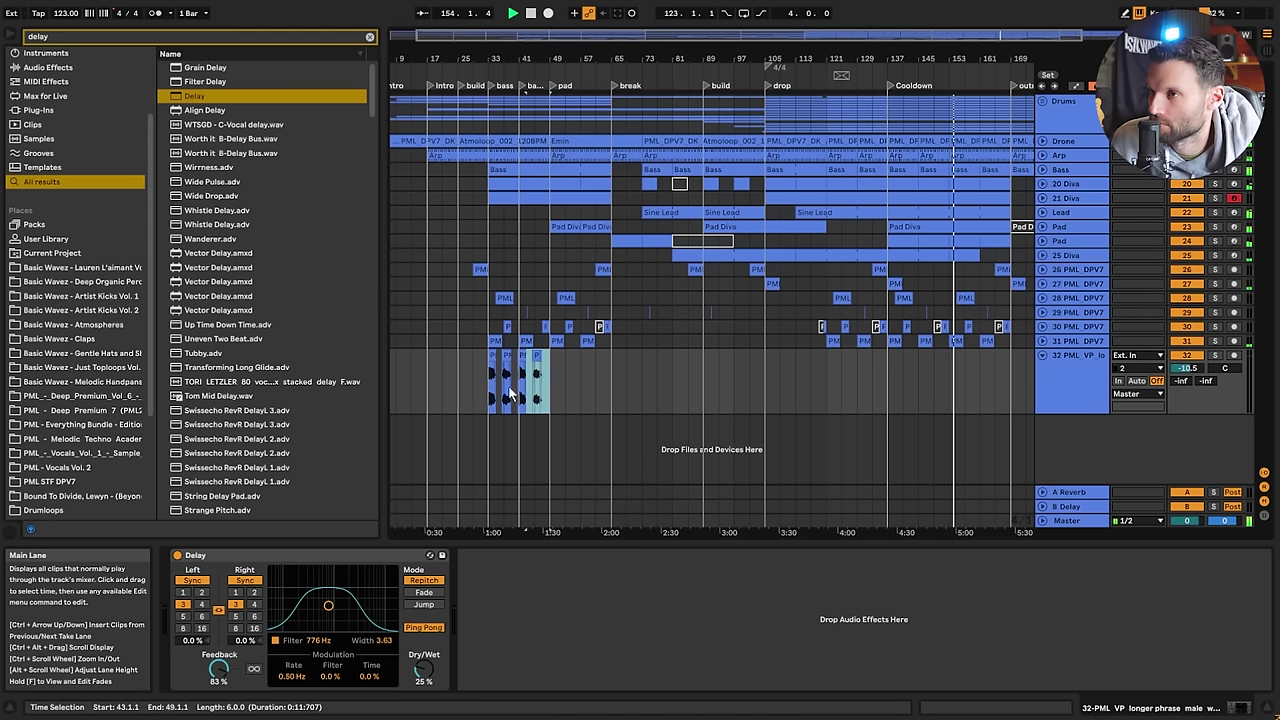
Copy the four vocal phrases from bars 33 to 49 into the Cooldown section at bar 153
{"action": "left_click_drag", "start_coordinate": [509, 393], "coordinate": [486, 397]}
{"action": "key", "text": "ctrl+c"}
{"action": "left_click", "coordinate": [945, 385]}
{"action": "key", "text": "ctrl+v"}
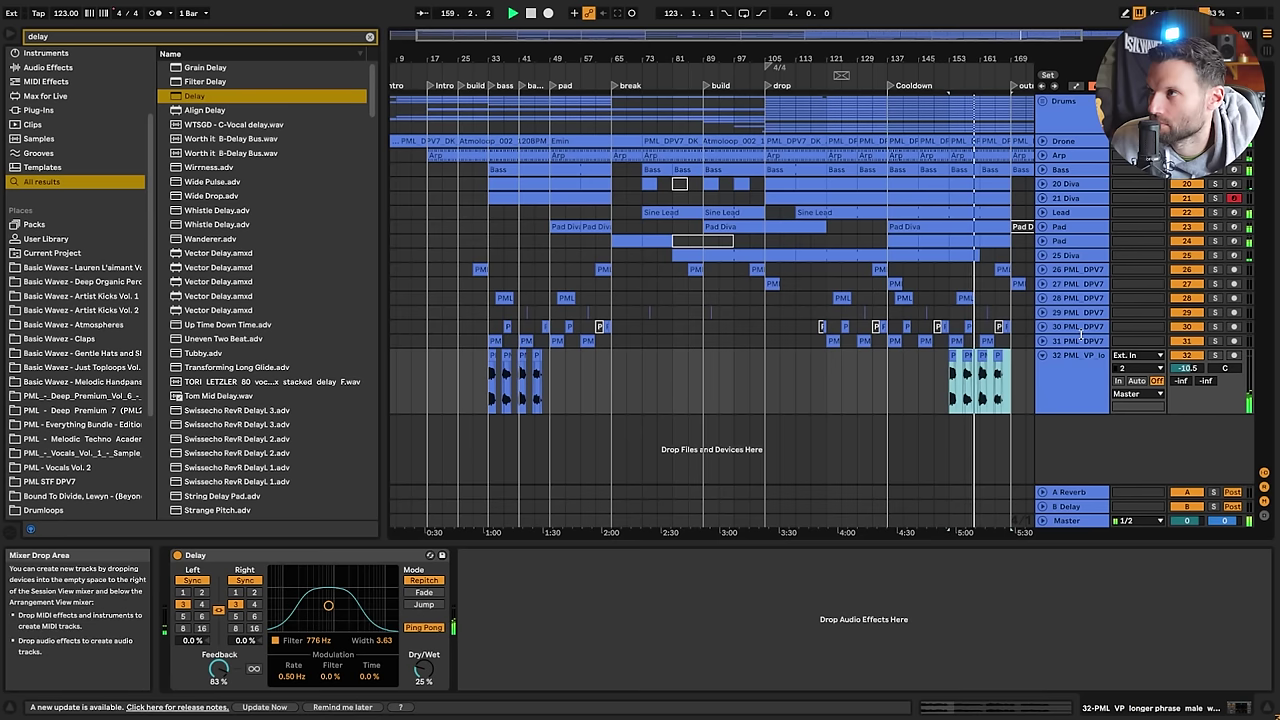
Play the copied vocal phrases in the Cooldown section up to bar 167
{"action": "left_click_drag", "start_coordinate": [826, 36], "coordinate": [994, 176]}
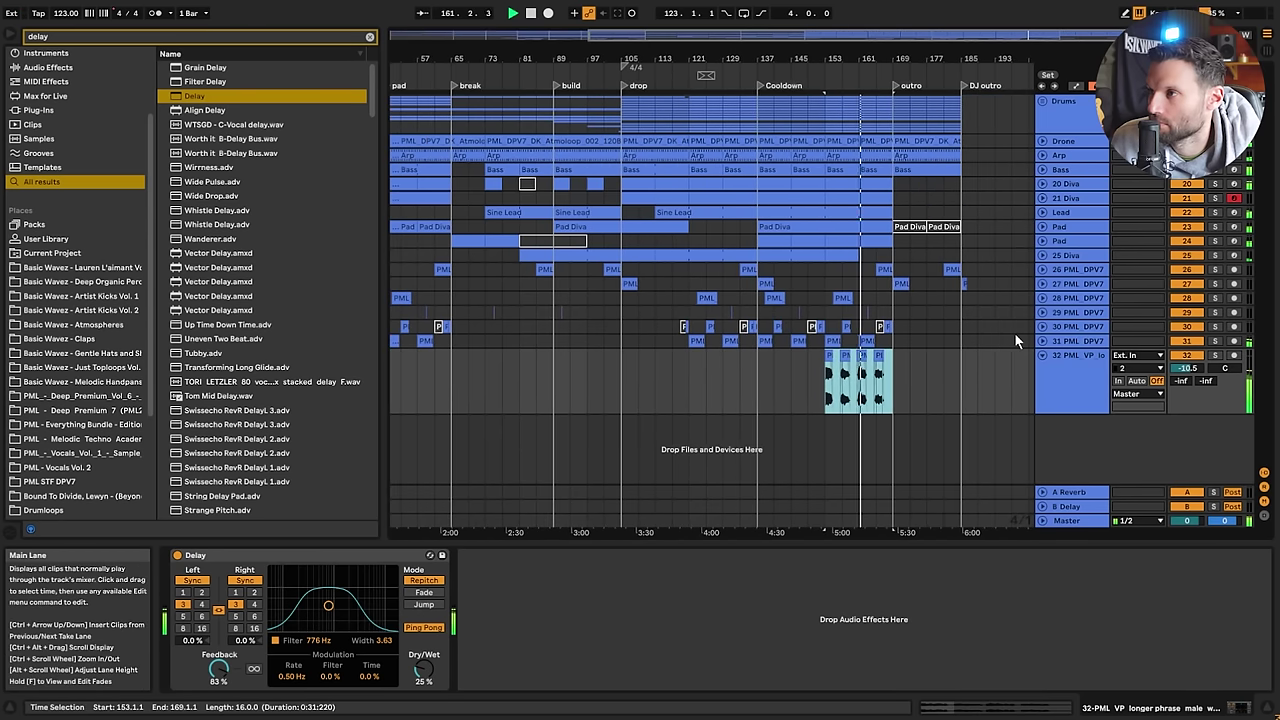
{"action": "left_click", "coordinate": [847, 356]}
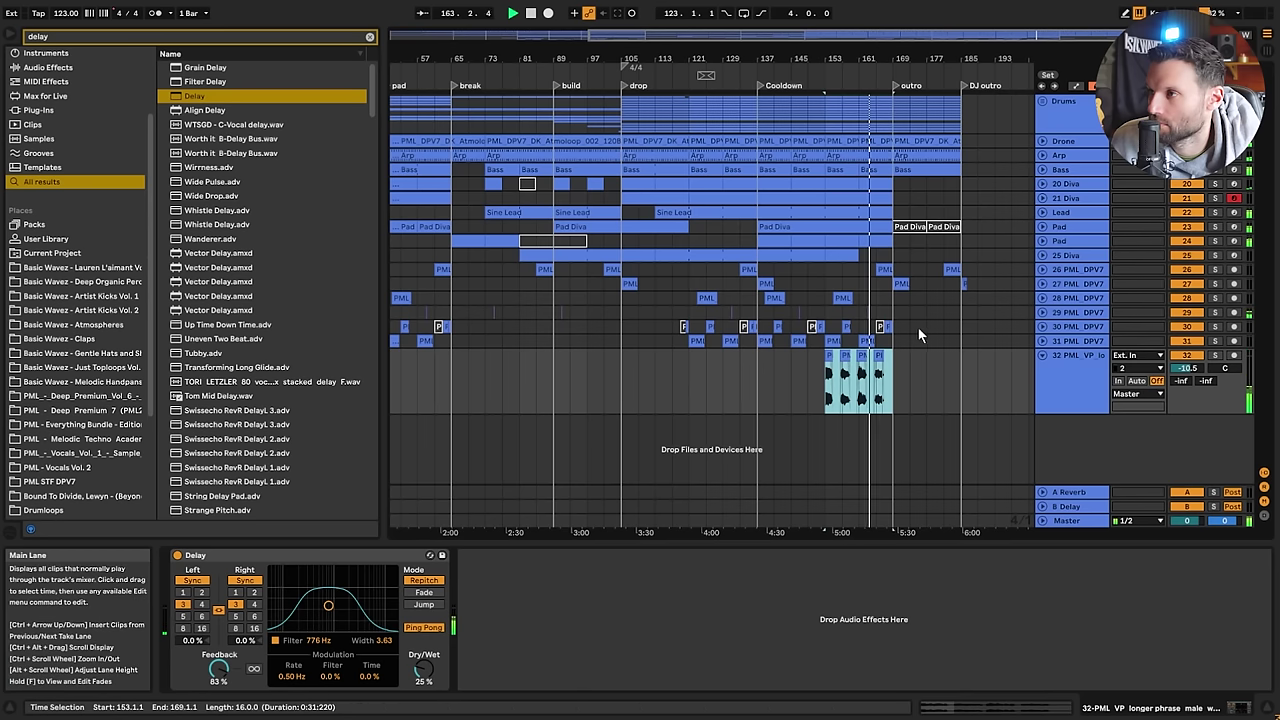
{"action": "left_click", "coordinate": [860, 357]}
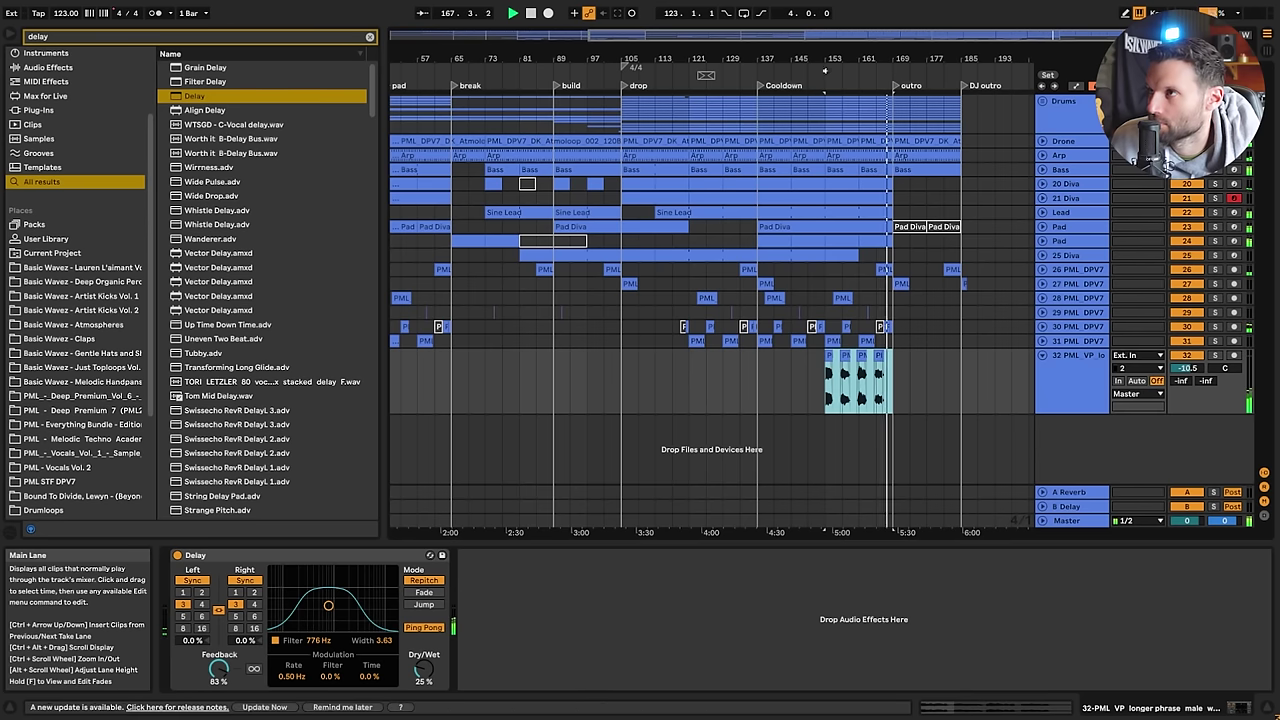
{"action": "key", "text": "space"}
Play the transition from the pad section into the break from bars 61 and 65
{"action": "left_click_drag", "start_coordinate": [857, 36], "coordinate": [890, 22]}
{"action": "left_click", "coordinate": [896, 379]}
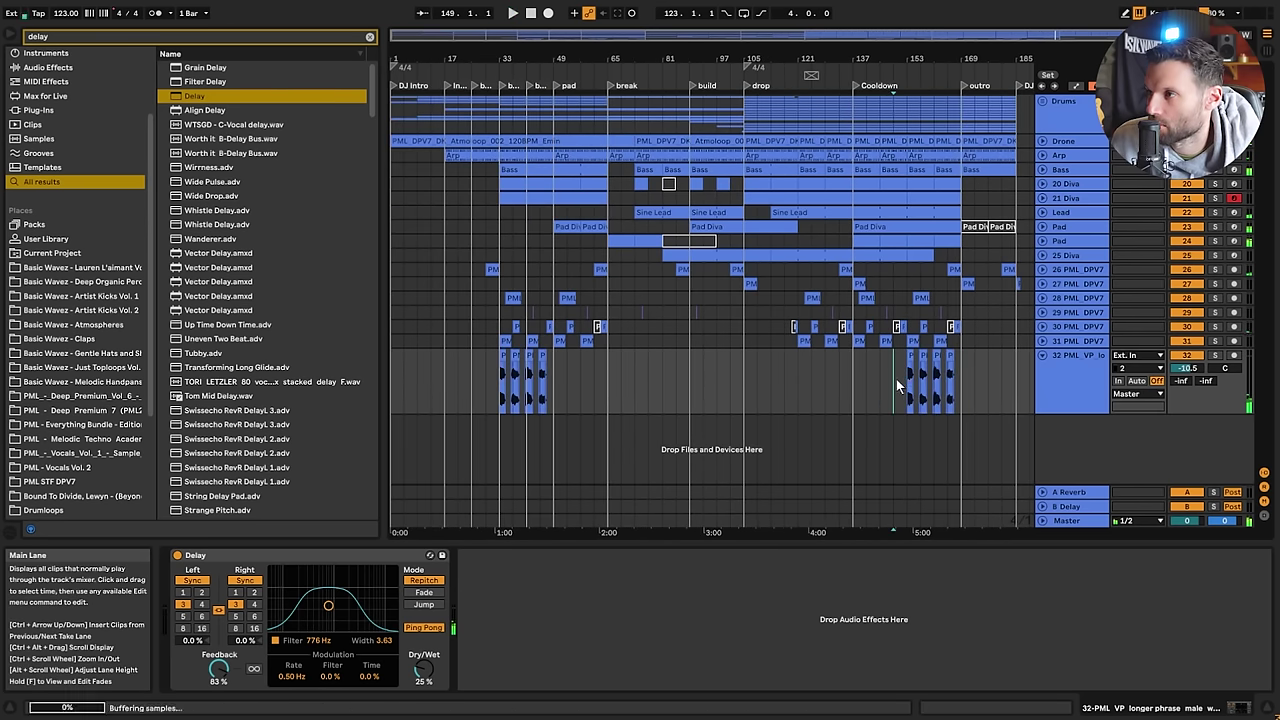
{"action": "left_click", "coordinate": [649, 375]}
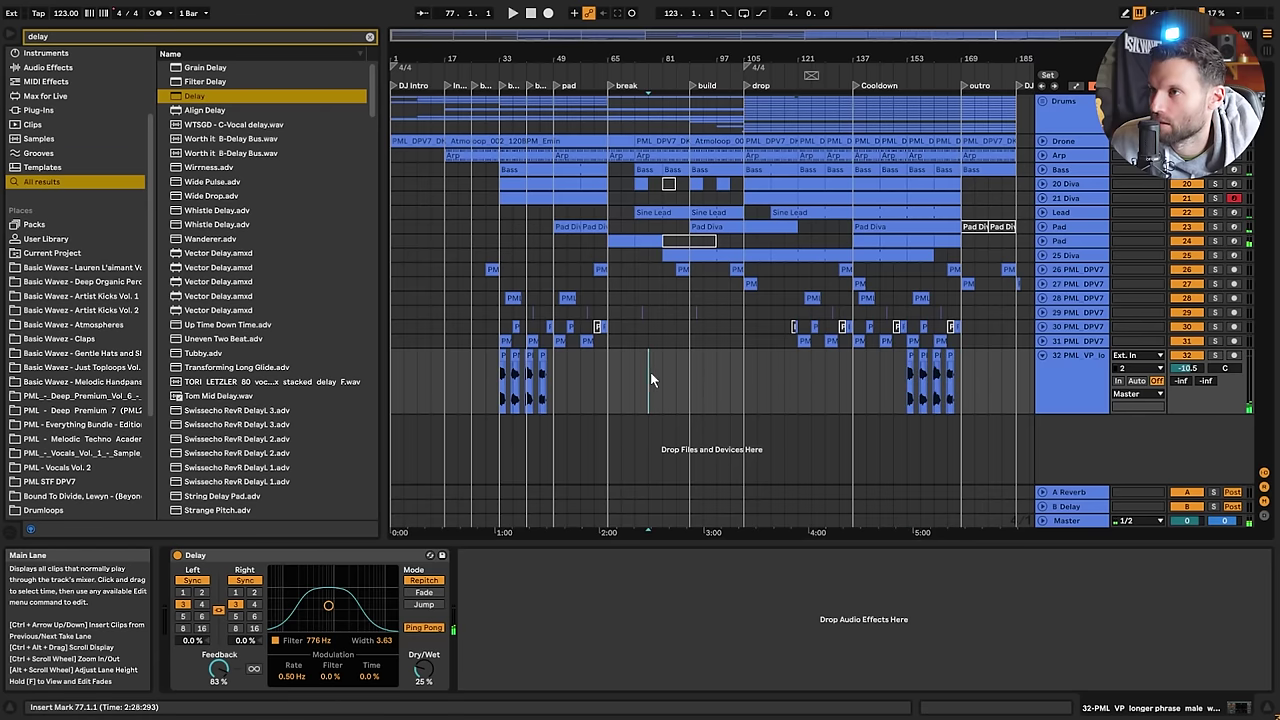
{"action": "left_click", "coordinate": [600, 377]}
{"action": "key", "text": "space"}
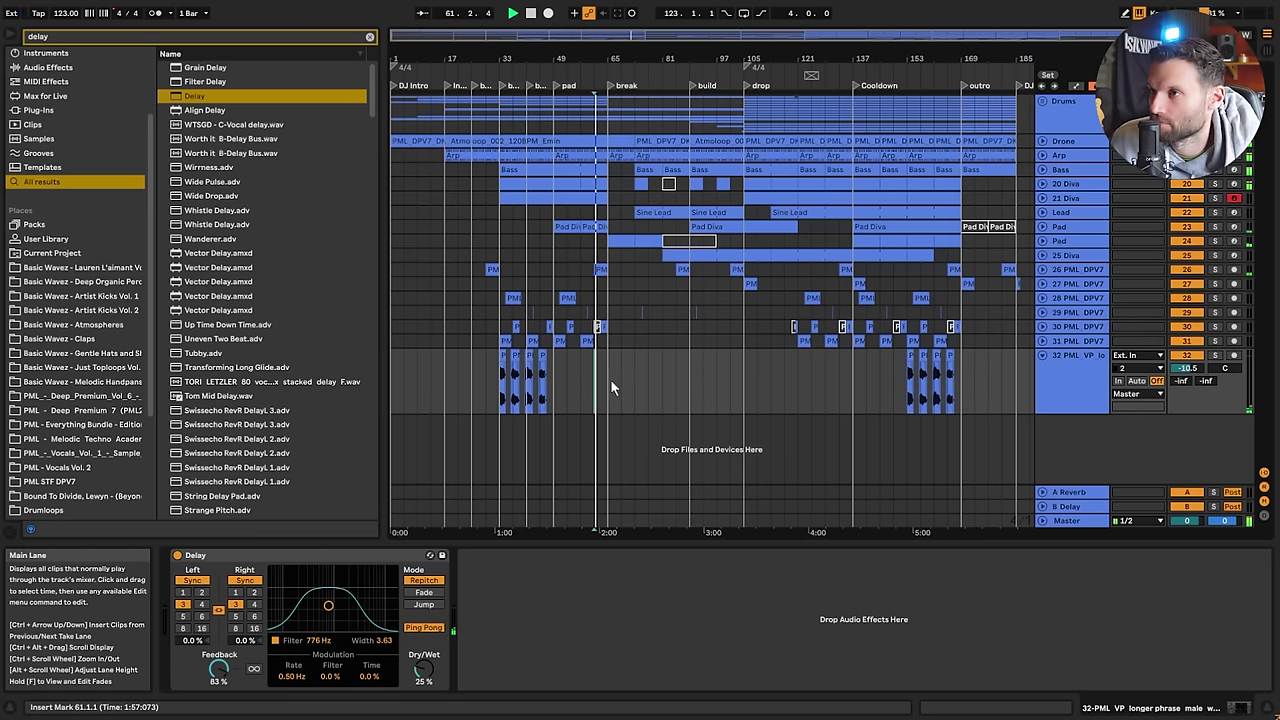
{"action": "left_click", "coordinate": [610, 377]}
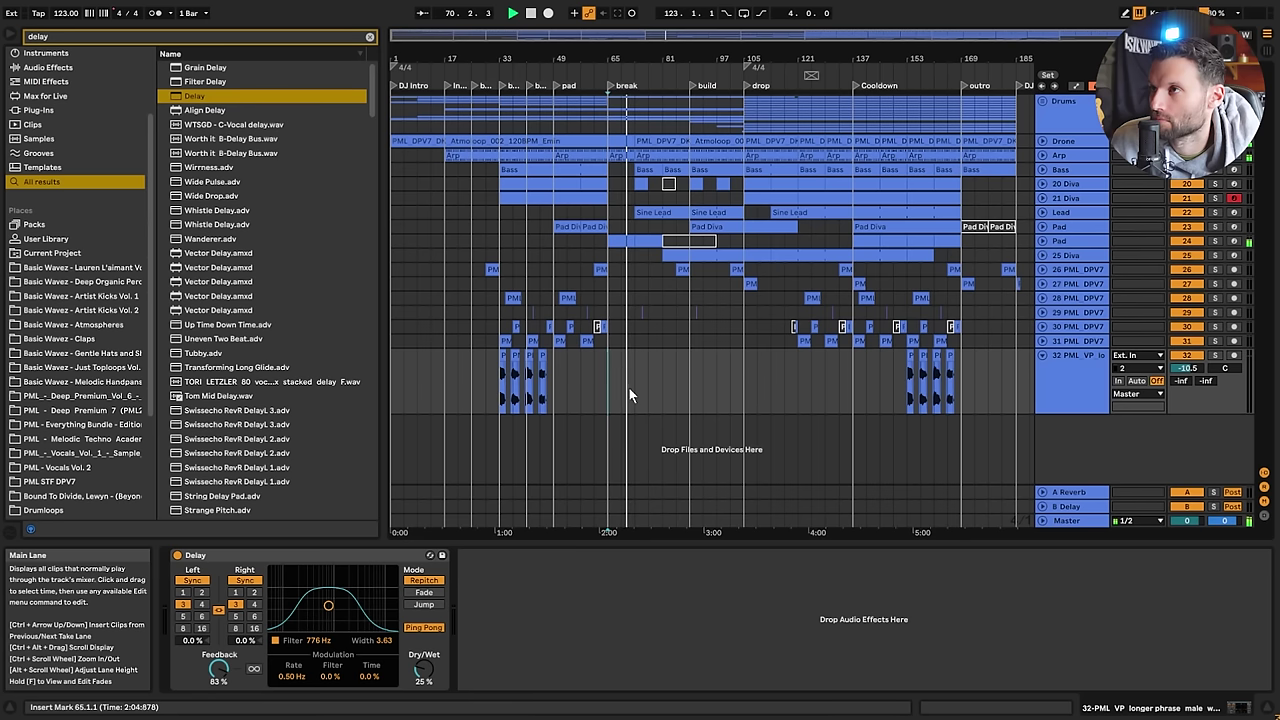
Paste the four vocal phrases into the break at bars 73 to 89
{"action": "left_click", "coordinate": [688, 391]}
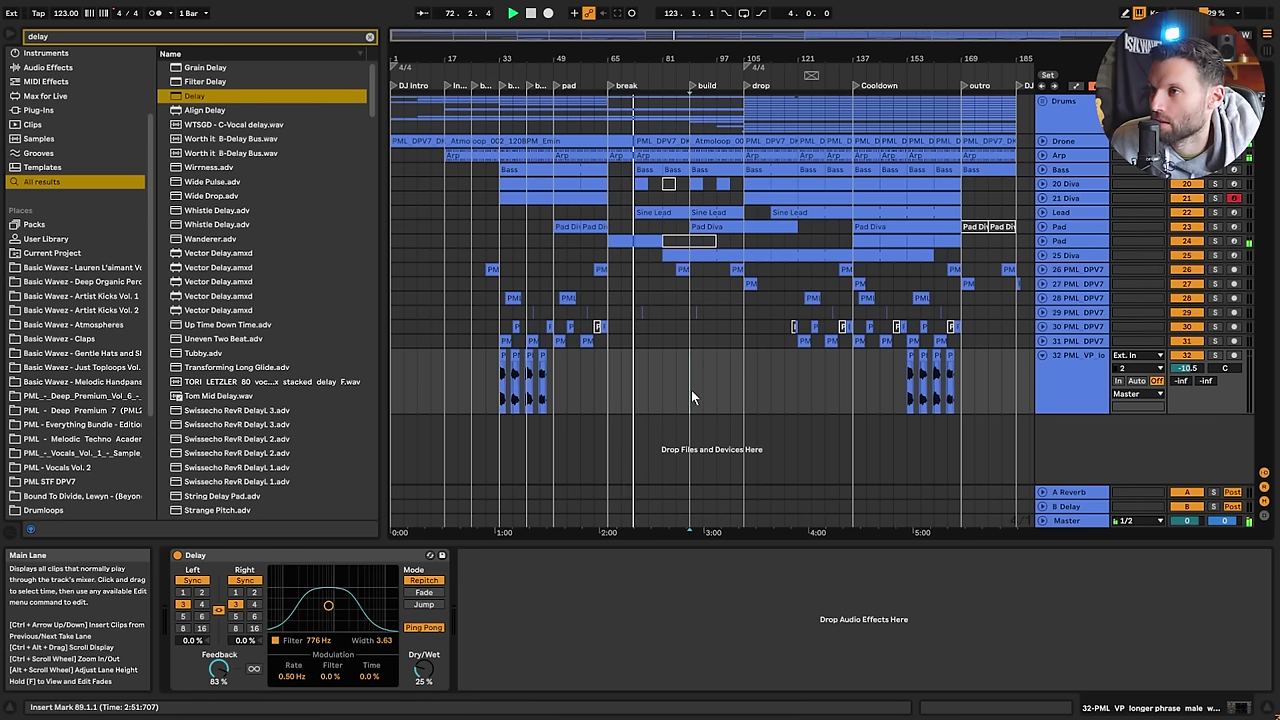
{"action": "left_click", "coordinate": [637, 387], "text": "shift"}
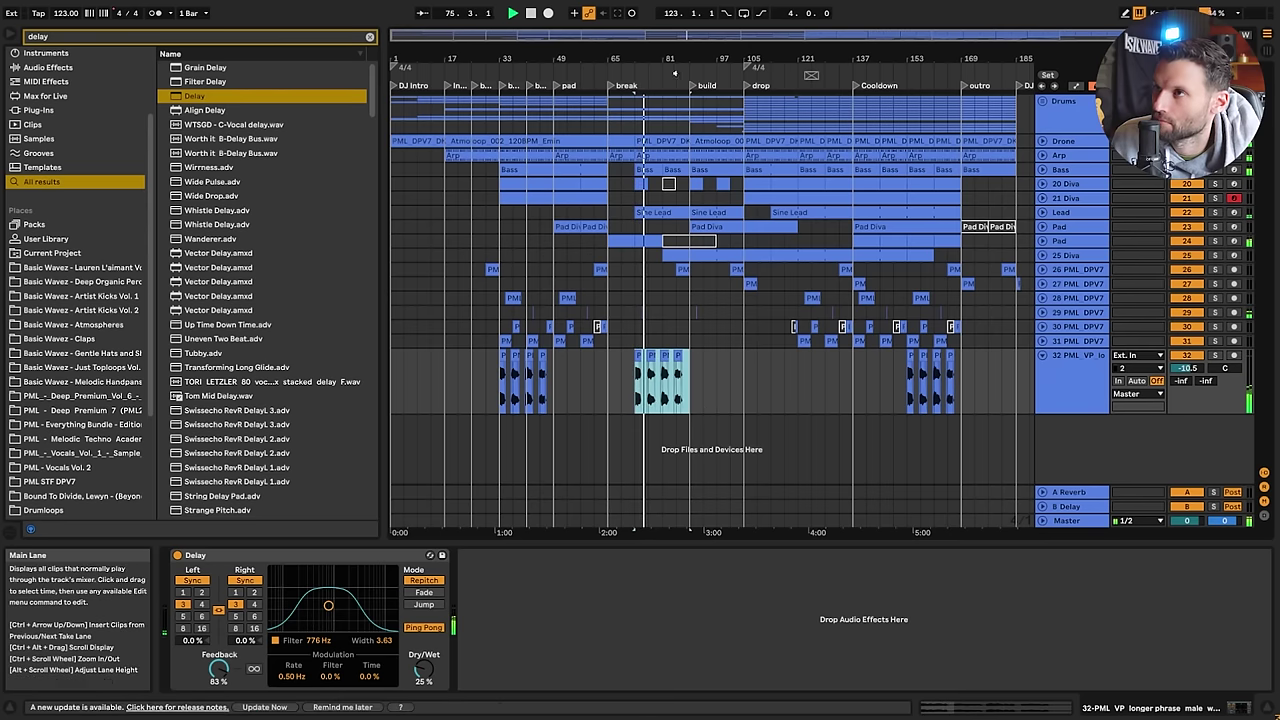
{"action": "left_click_drag", "start_coordinate": [672, 36], "coordinate": [708, 141]}
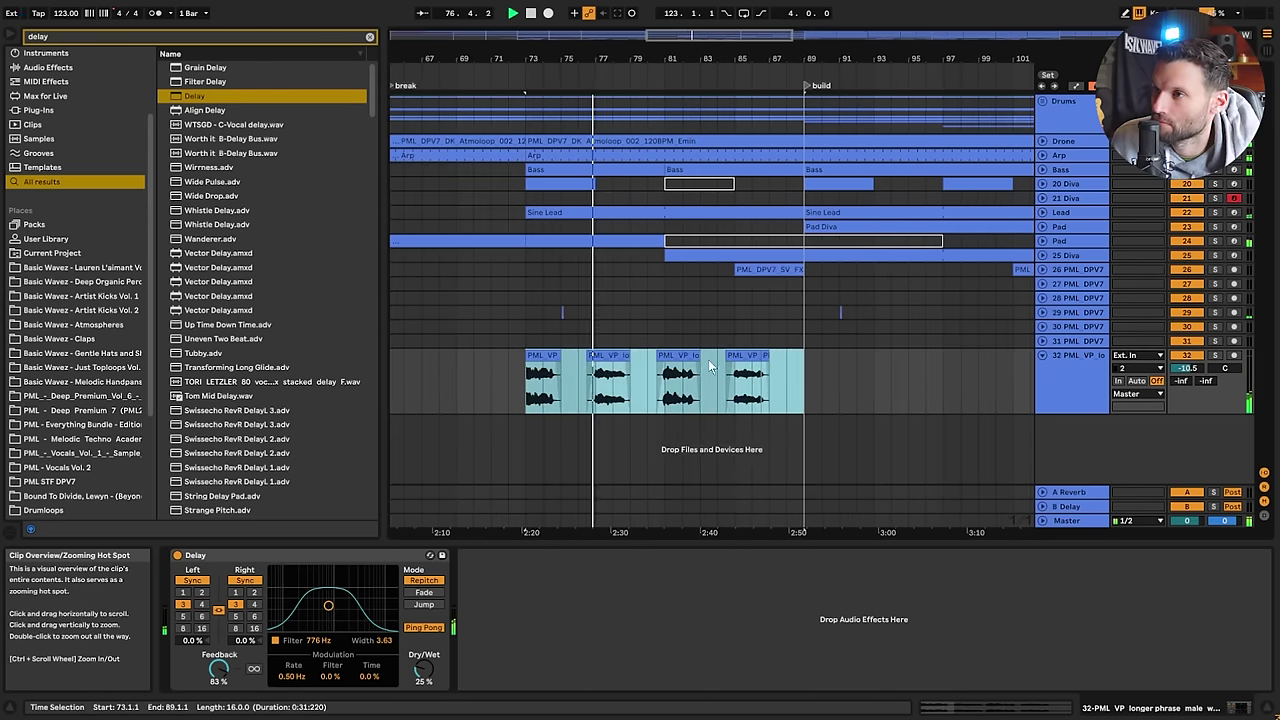
Deactivate the break's second vocal phrase, the one starting at 76.3
{"action": "left_click", "coordinate": [621, 378]}
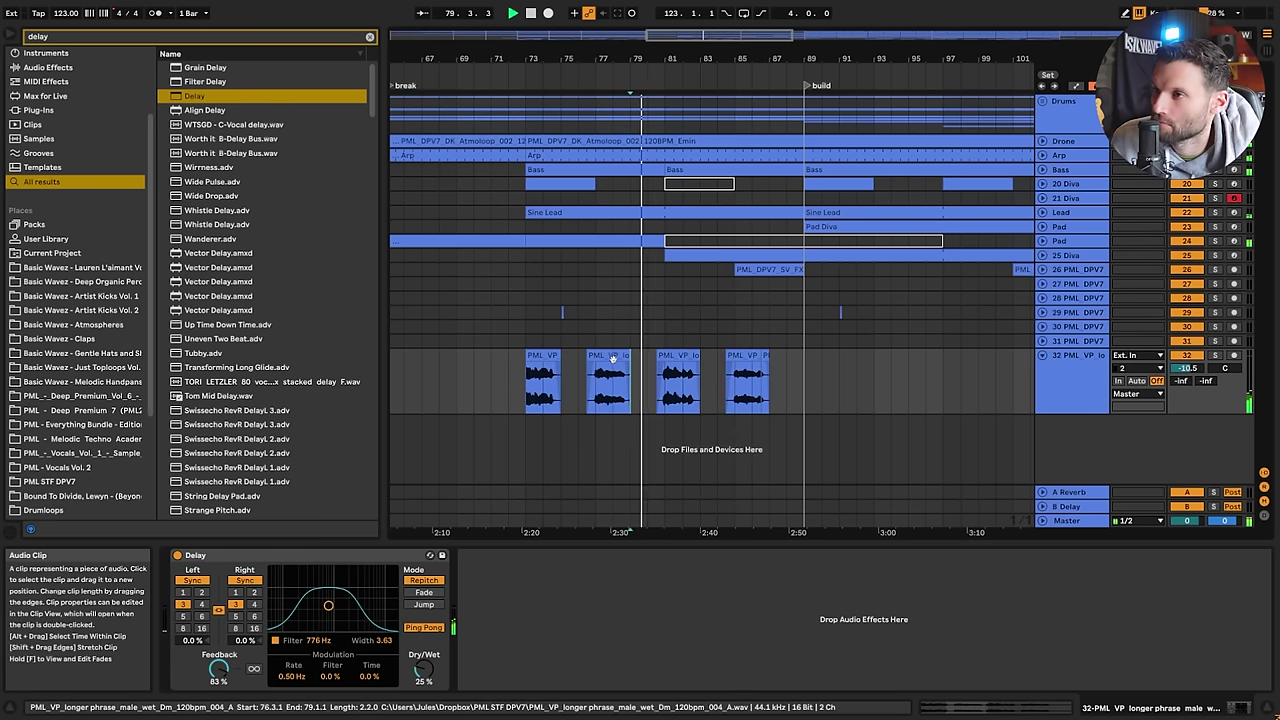
{"action": "left_click", "coordinate": [598, 356]}
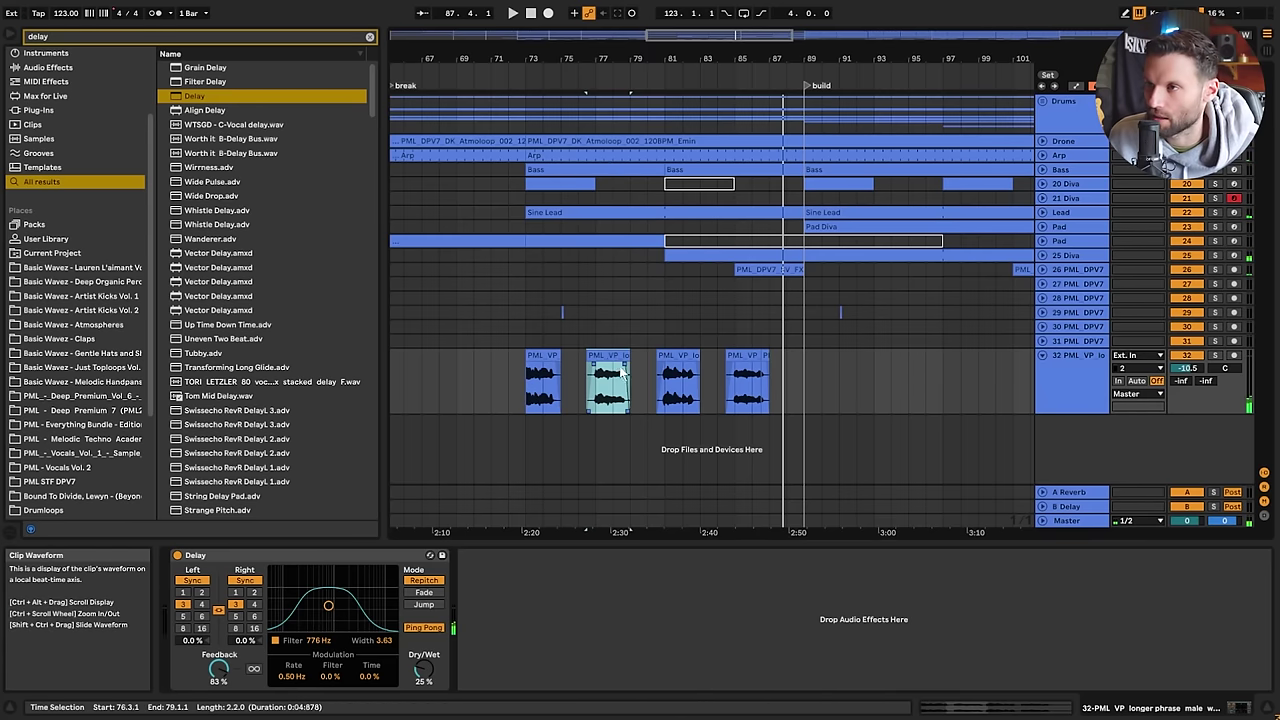
{"action": "key", "text": "0"}
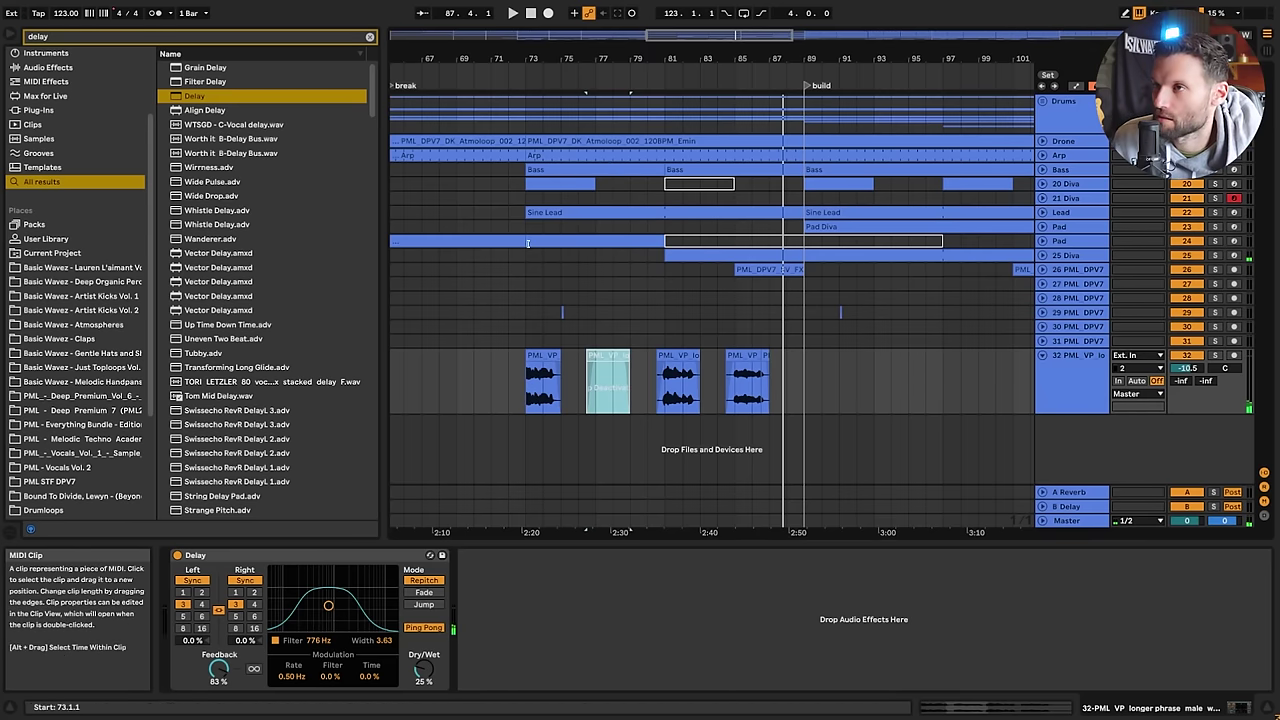
Play the break from bar 72 to check the vocal phrases with the second one deactivated
{"action": "left_click", "coordinate": [509, 327]}
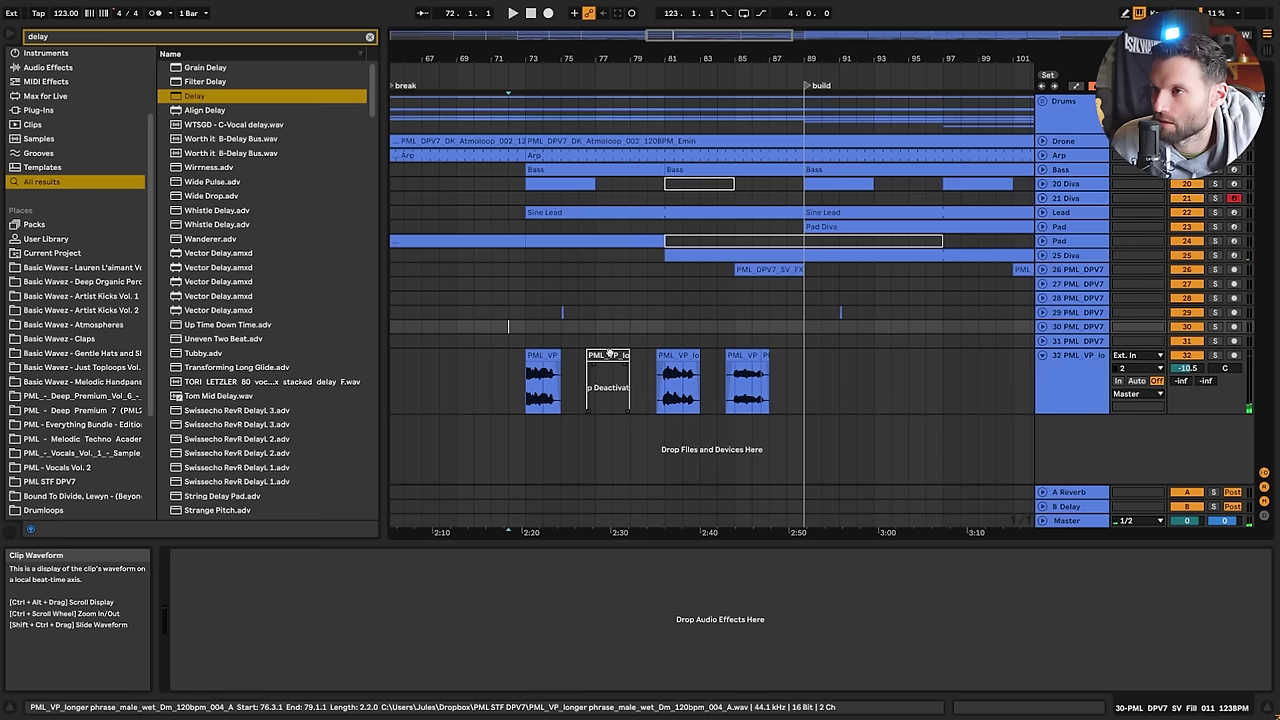
{"action": "left_click", "coordinate": [615, 378]}
{"action": "left_click", "coordinate": [491, 330]}
{"action": "left_click", "coordinate": [508, 330]}
{"action": "key", "text": "space"}
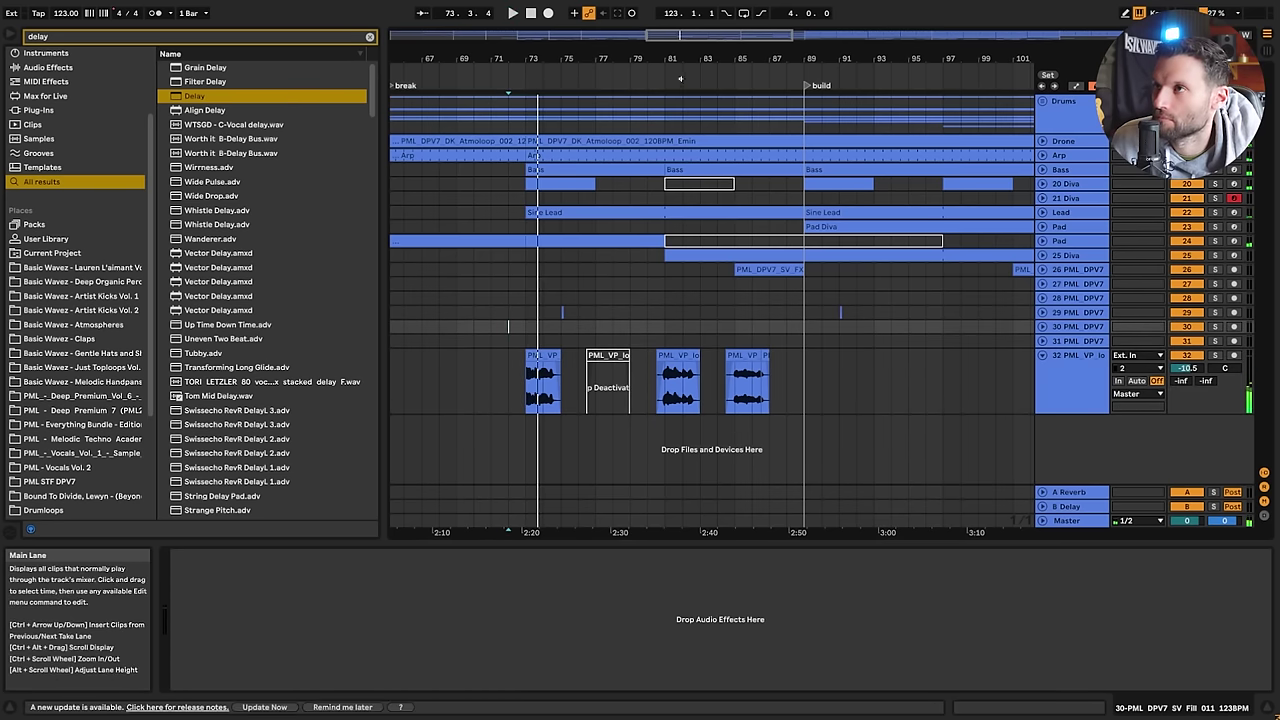
Set the vocal track's Delay Dry/Wet to 27% while playing the break from bar 72
{"action": "left_click_drag", "start_coordinate": [671, 35], "coordinate": [648, 142]}
{"action": "left_click", "coordinate": [541, 355]}
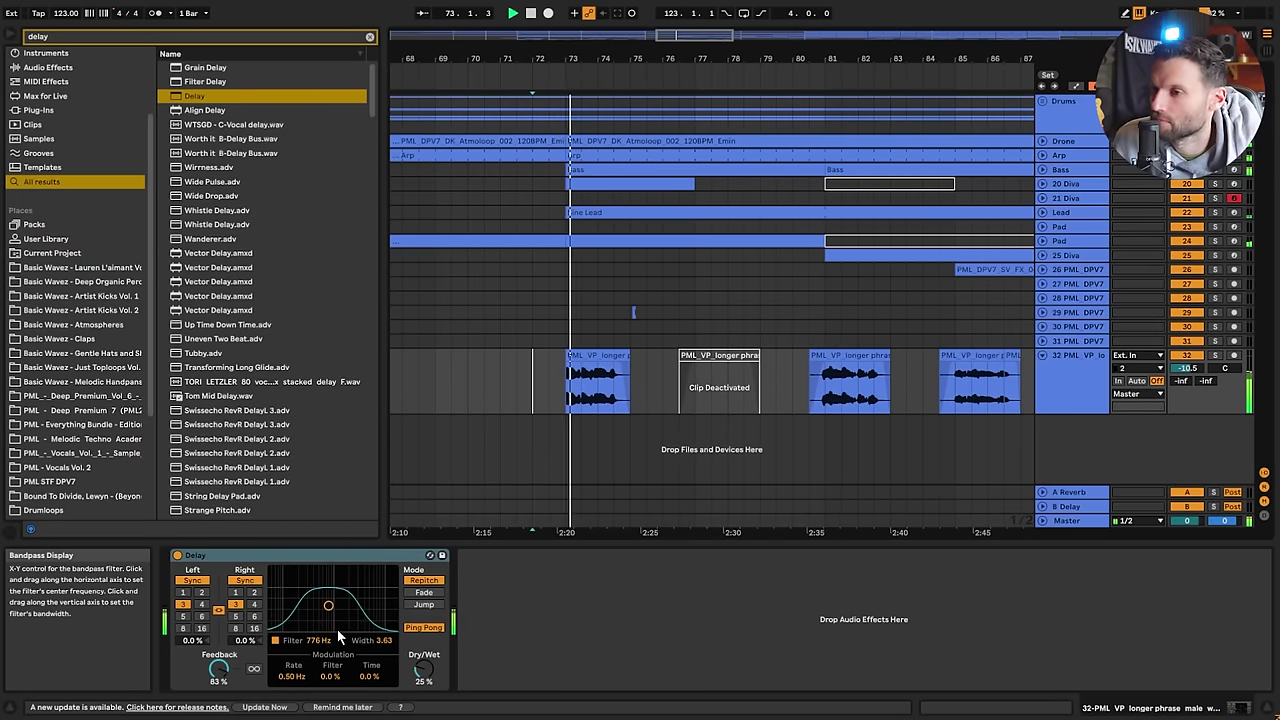
{"action": "left_click_drag", "start_coordinate": [424, 668], "coordinate": [424, 652]}
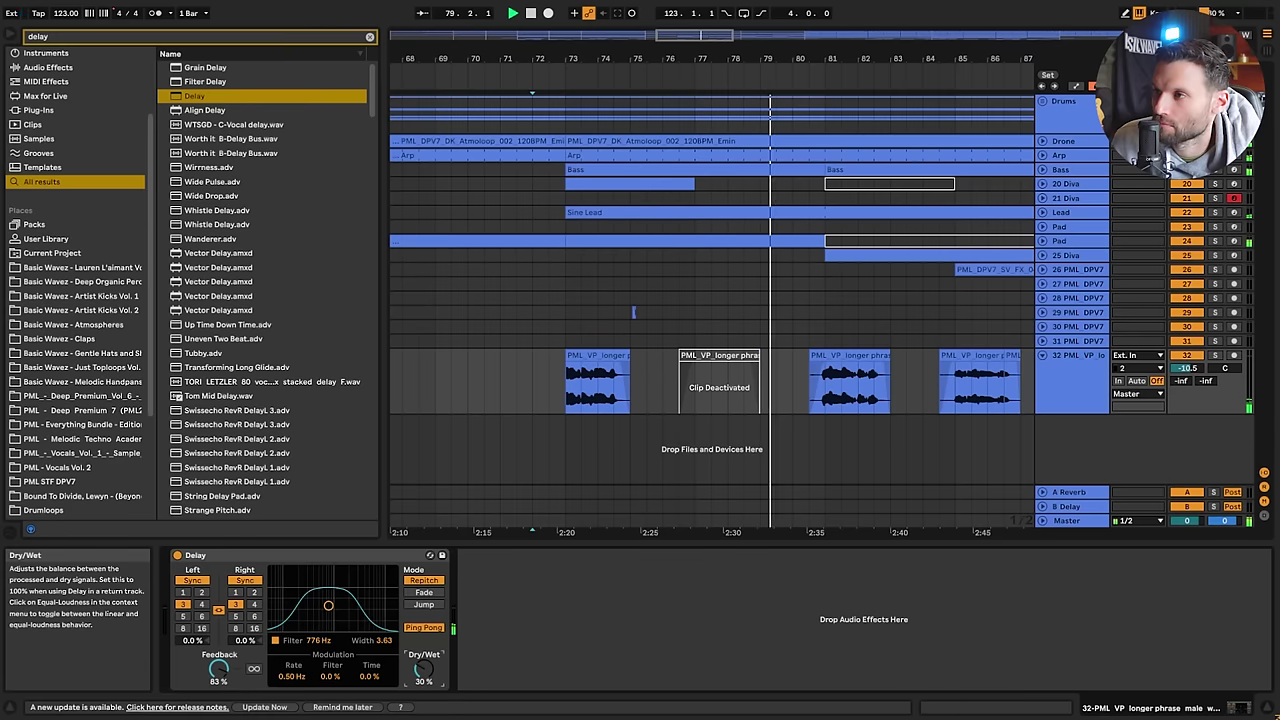
{"action": "left_click_drag", "start_coordinate": [424, 669], "coordinate": [424, 673]}
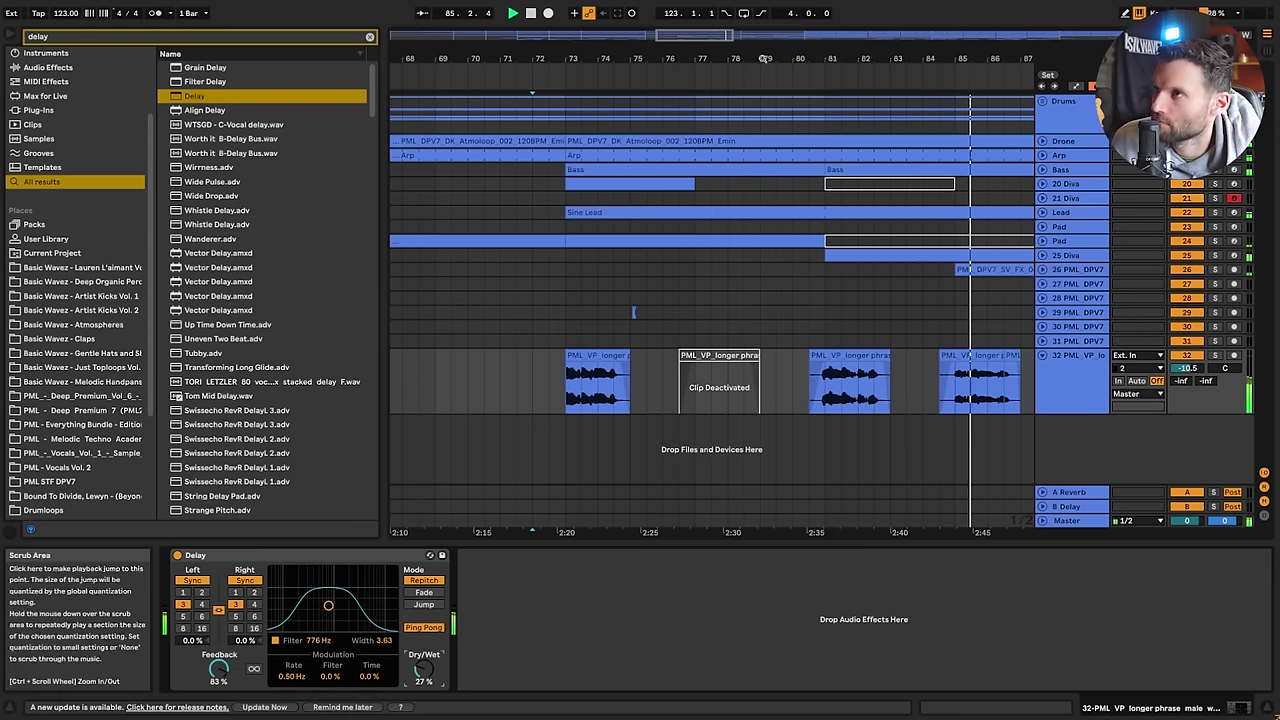
Stop playback and delete the vocal phrases between bars 72 and 84, keeping the last one before the build
{"action": "left_click_drag", "start_coordinate": [758, 58], "coordinate": [757, 28]}
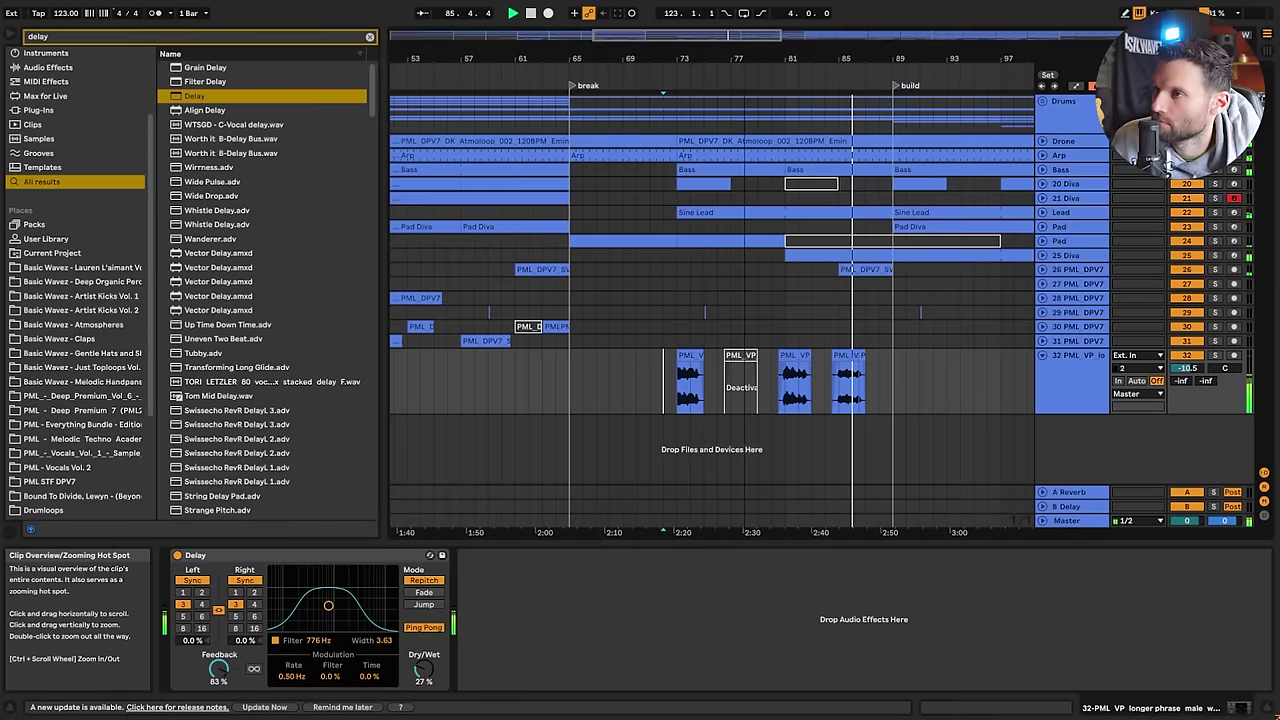
{"action": "left_click", "coordinate": [847, 362]}
{"action": "key", "text": "space"}
{"action": "left_click_drag", "start_coordinate": [828, 360], "coordinate": [665, 388]}
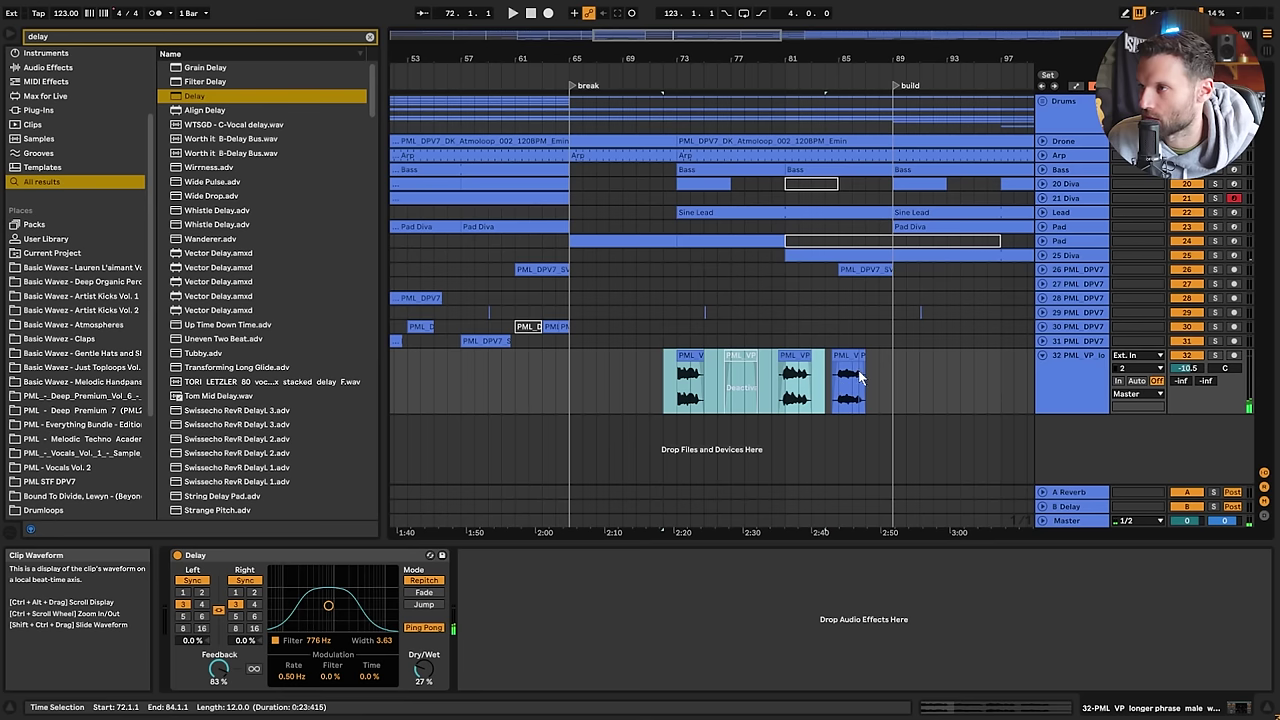
{"action": "key", "text": "Delete"}
Copy the remaining vocal phrase from bars 84 to 88 to bar 69 and play the break from bar 65
{"action": "left_click_drag", "start_coordinate": [881, 362], "coordinate": [838, 386]}
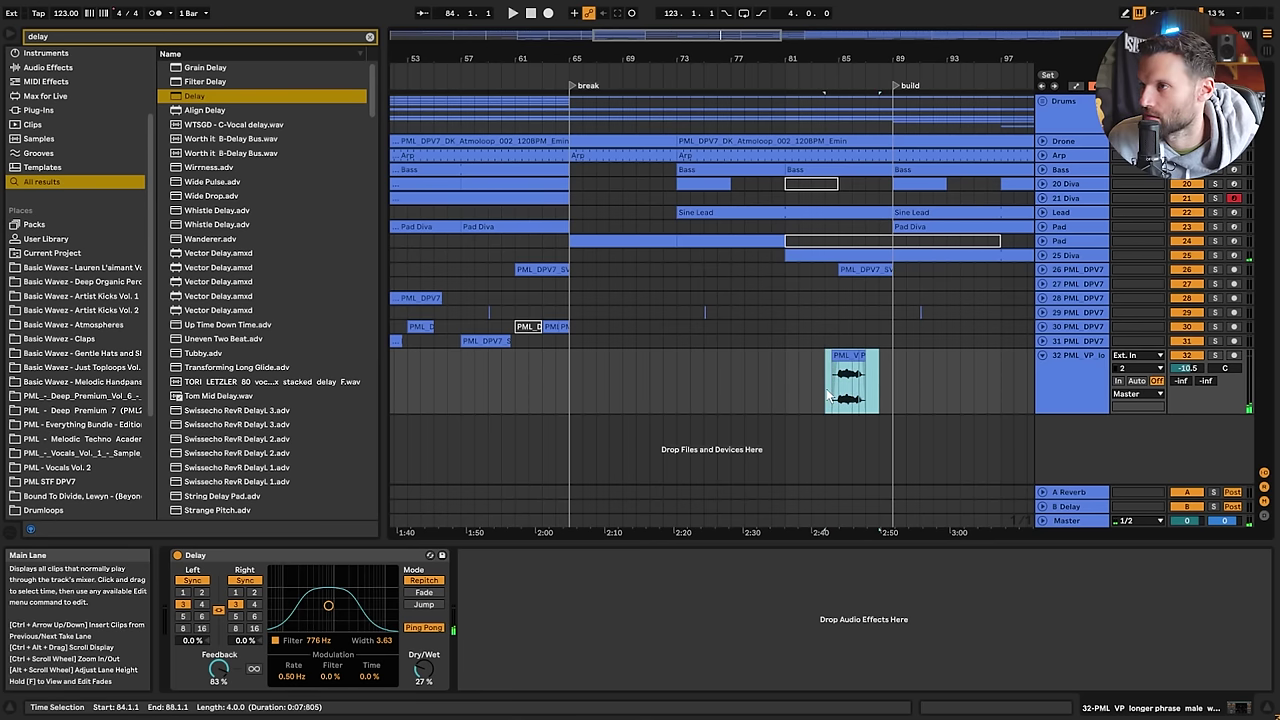
{"action": "left_click", "coordinate": [623, 372]}
{"action": "key", "text": "ctrl+v"}
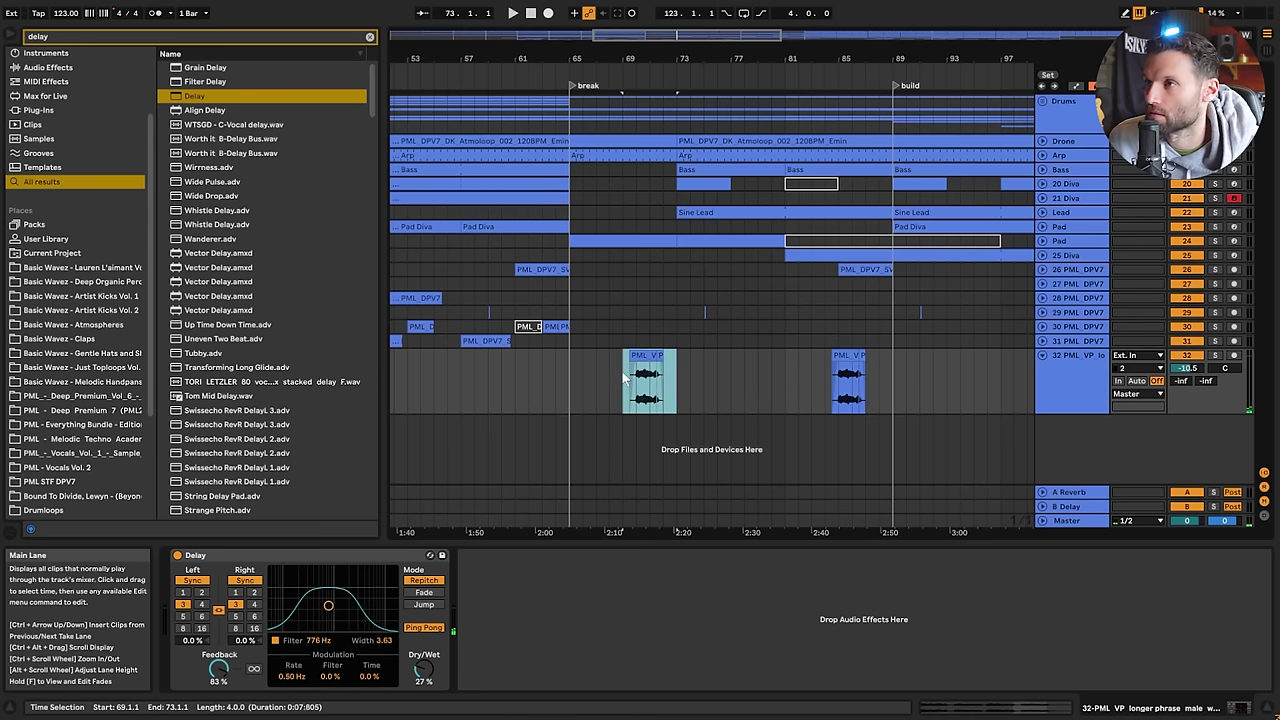
{"action": "left_click", "coordinate": [568, 384]}
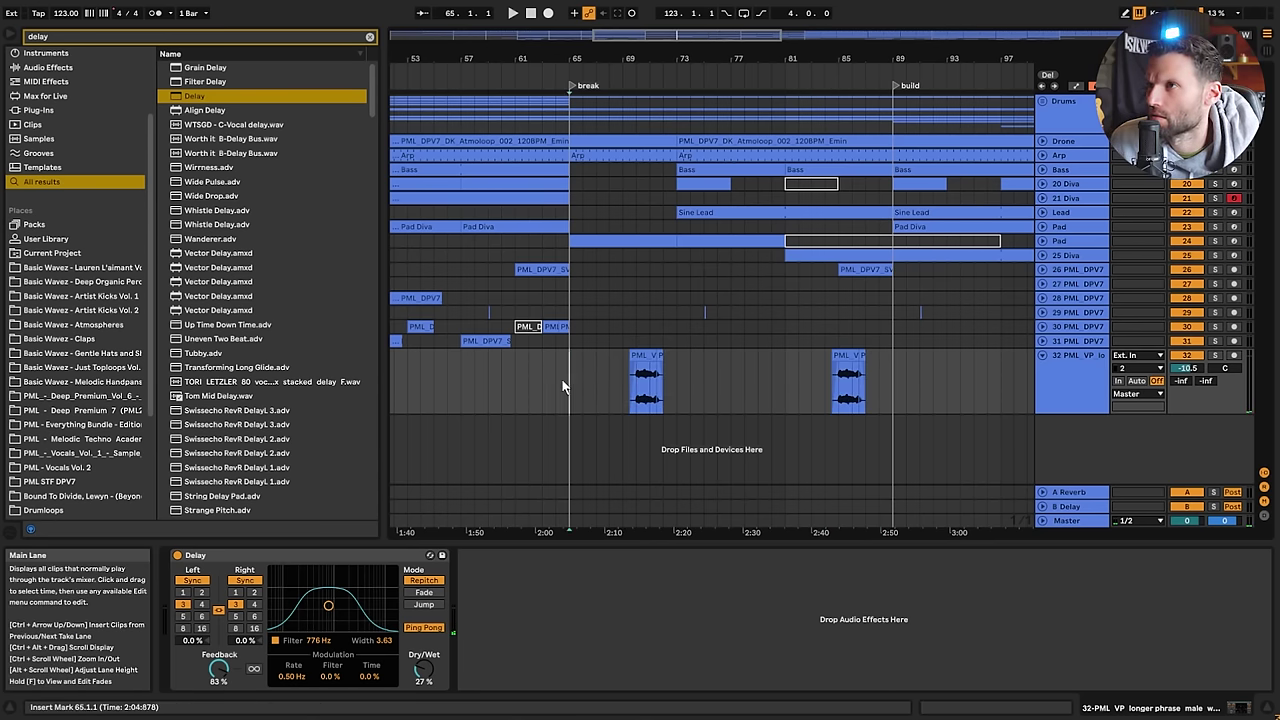
{"action": "key", "text": "space"}
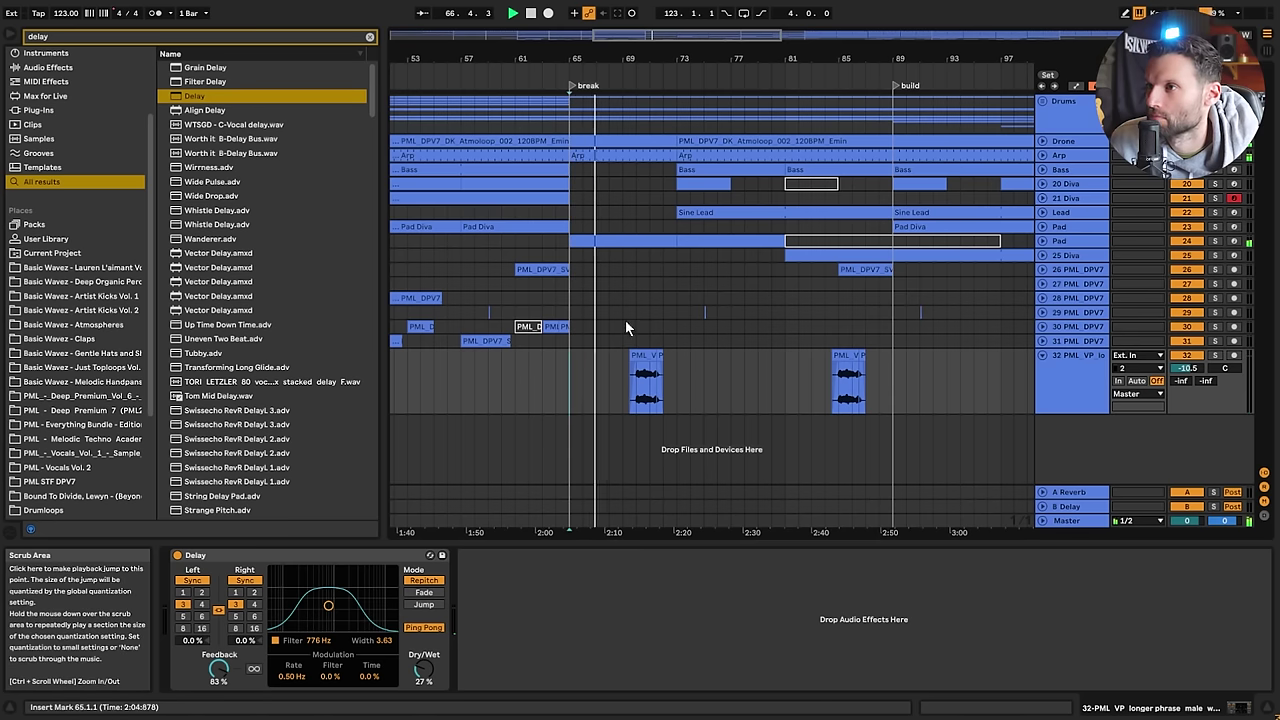
Move the copied vocal phrase to start at 72.3 and duplicate its section from bars 73 to 77 to bar 77
{"action": "mouse_move", "coordinate": [624, 352]}
{"action": "left_mouse_down"}
{"action": "mouse_move", "coordinate": [668, 357]}
{"action": "mouse_move", "coordinate": [631, 356]}
{"action": "left_mouse_up"}
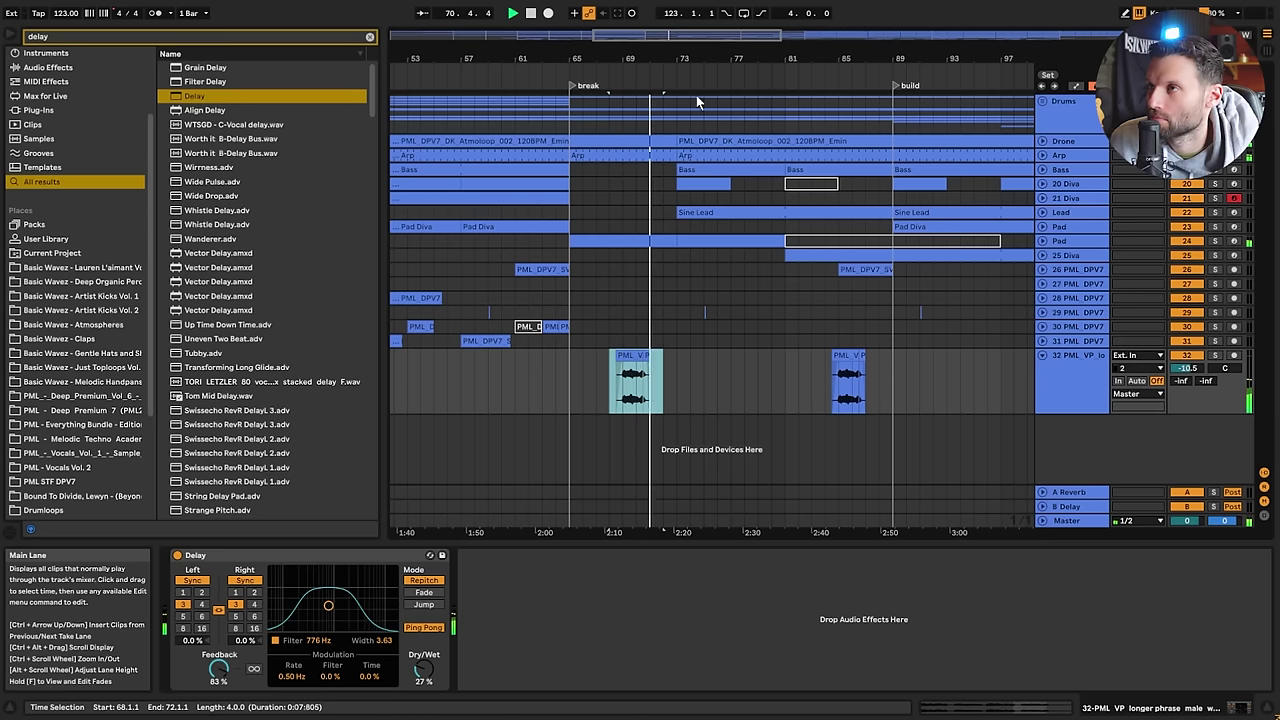
{"action": "left_click_drag", "start_coordinate": [644, 33], "coordinate": [647, 70]}
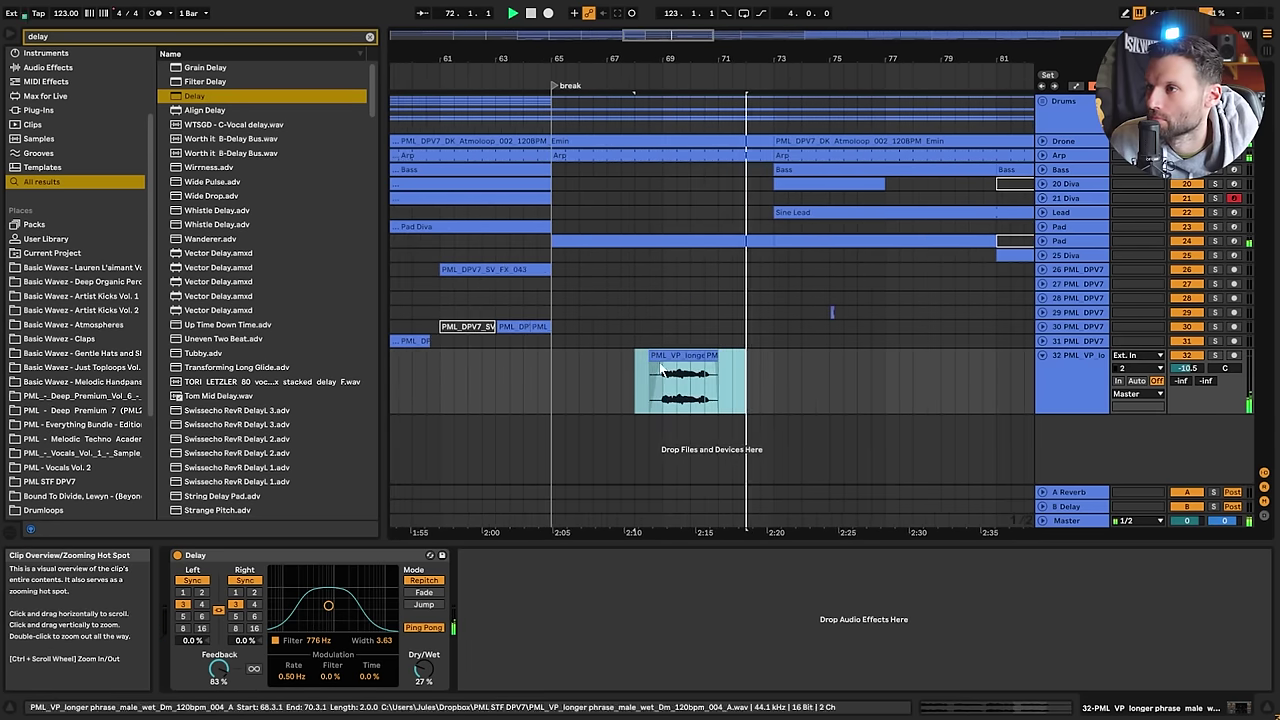
{"action": "left_click_drag", "start_coordinate": [680, 357], "coordinate": [793, 366]}
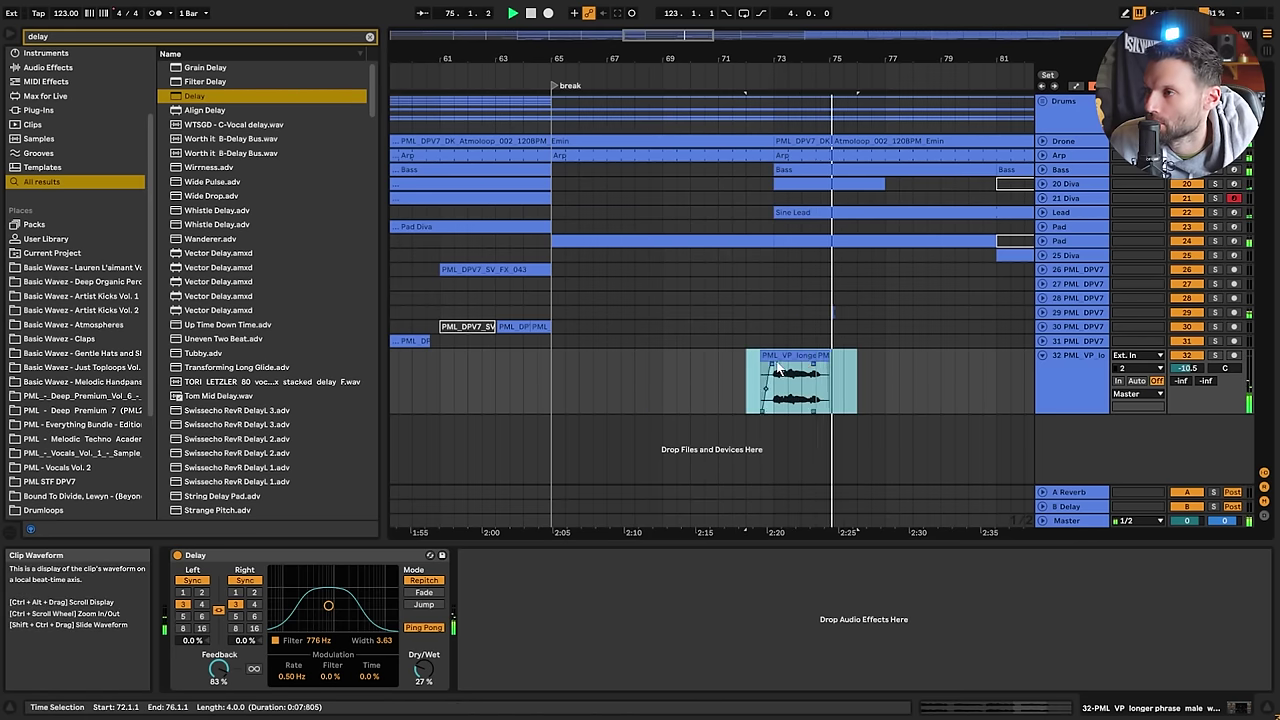
{"action": "left_click_drag", "start_coordinate": [766, 390], "coordinate": [783, 388]}
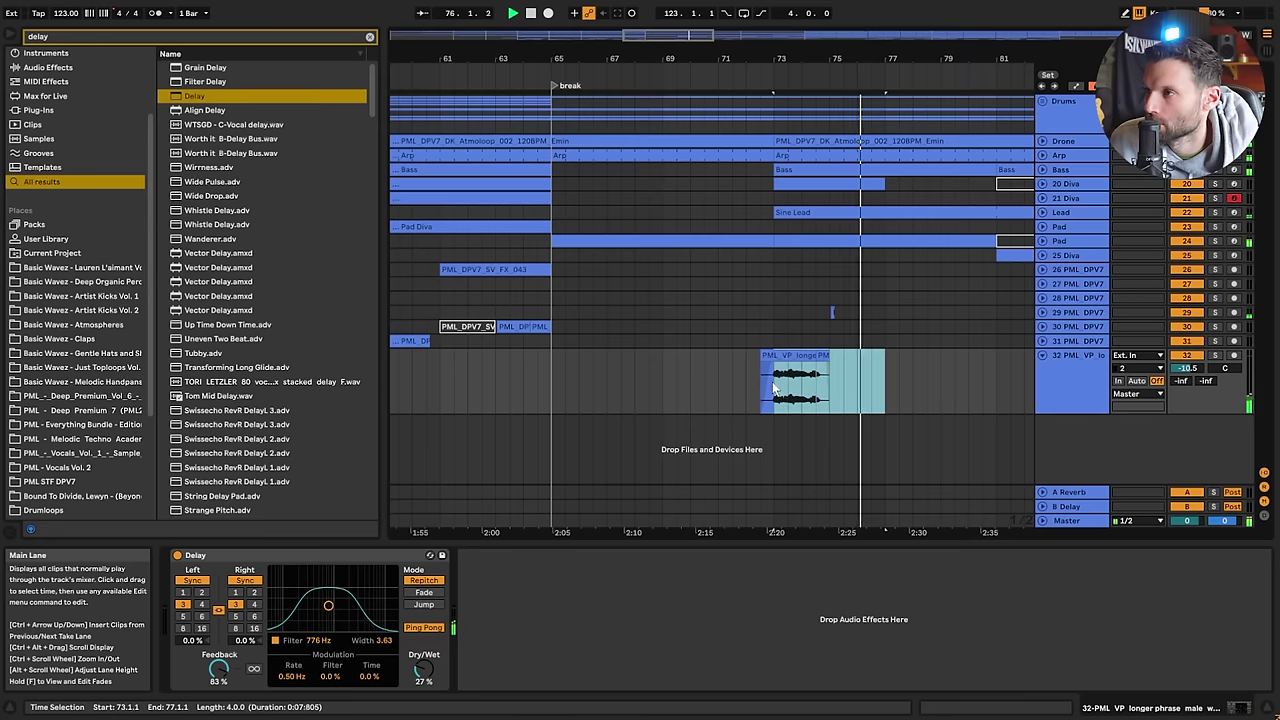
{"action": "key", "text": "ctrl+d"}
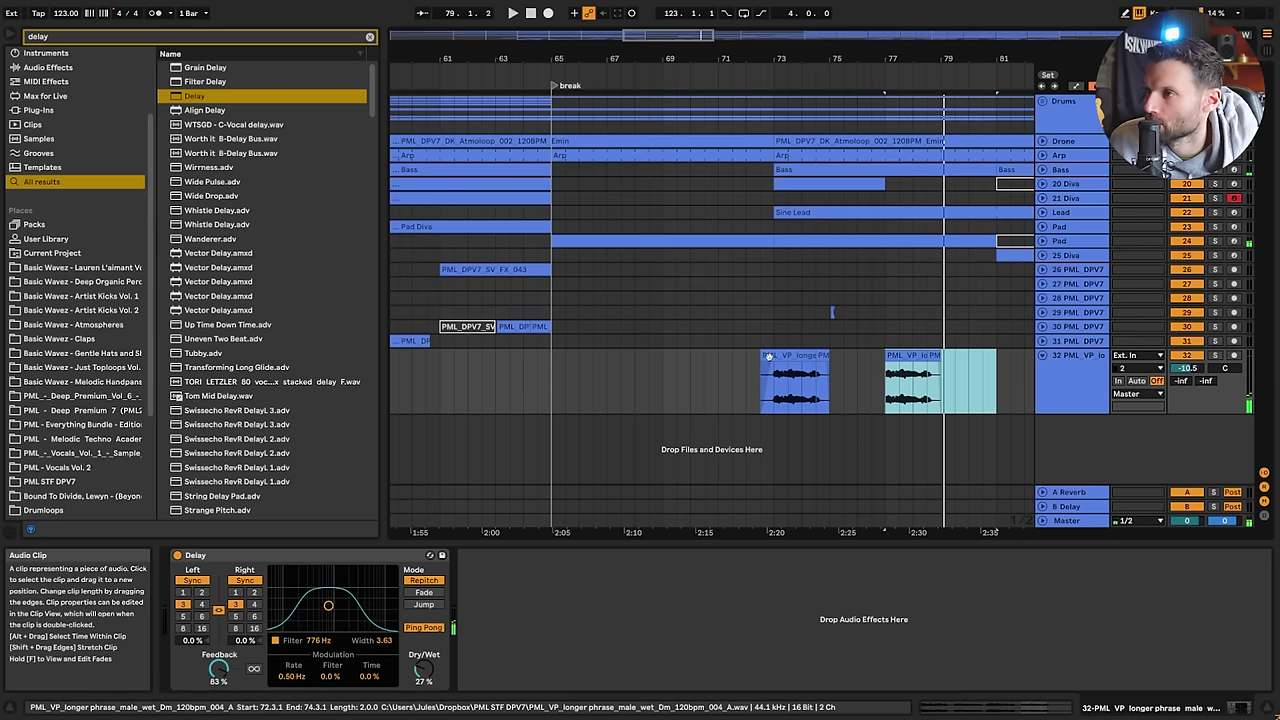
Cut the vocal phrase at bar 73 down to a half-bar slice and repeat it up to 76.3
{"action": "left_click_drag", "start_coordinate": [766, 356], "coordinate": [781, 356]}
{"action": "left_click", "coordinate": [822, 356]}
{"action": "key", "text": "space"}
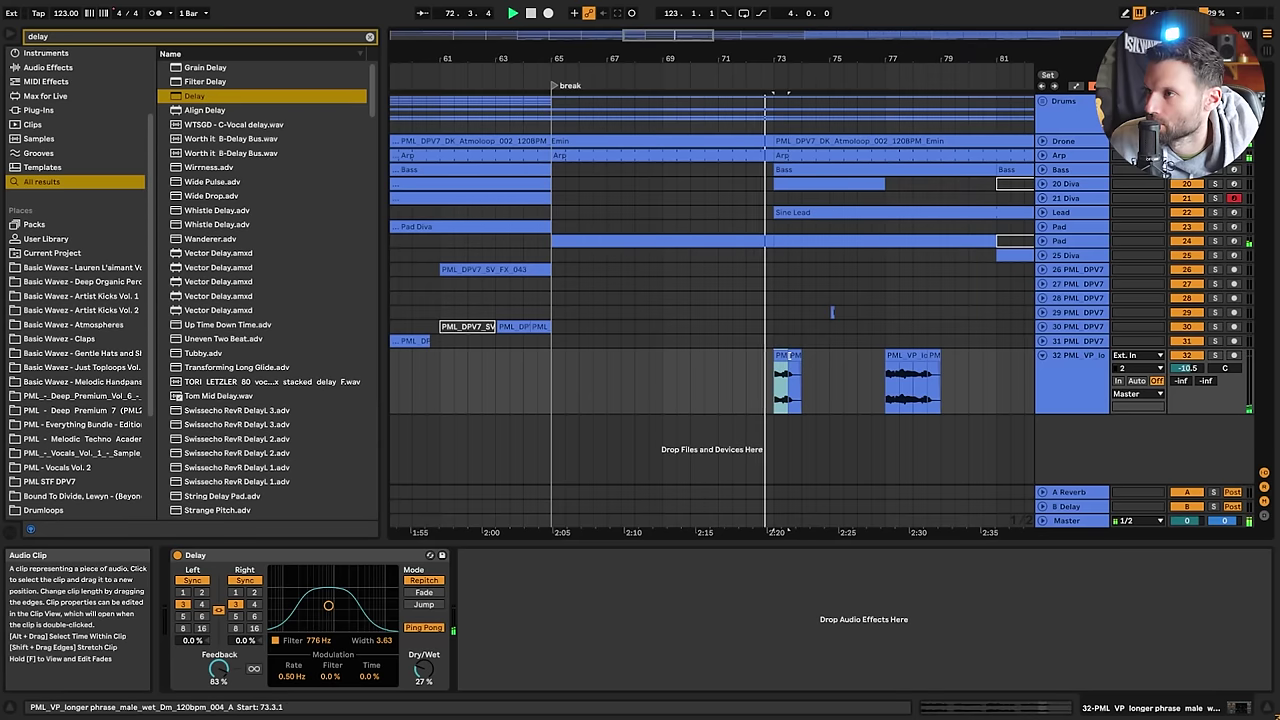
{"action": "key", "text": "ctrl+d"}
{"action": "key", "text": "ctrl+d"}
{"action": "key", "text": "ctrl+d"}
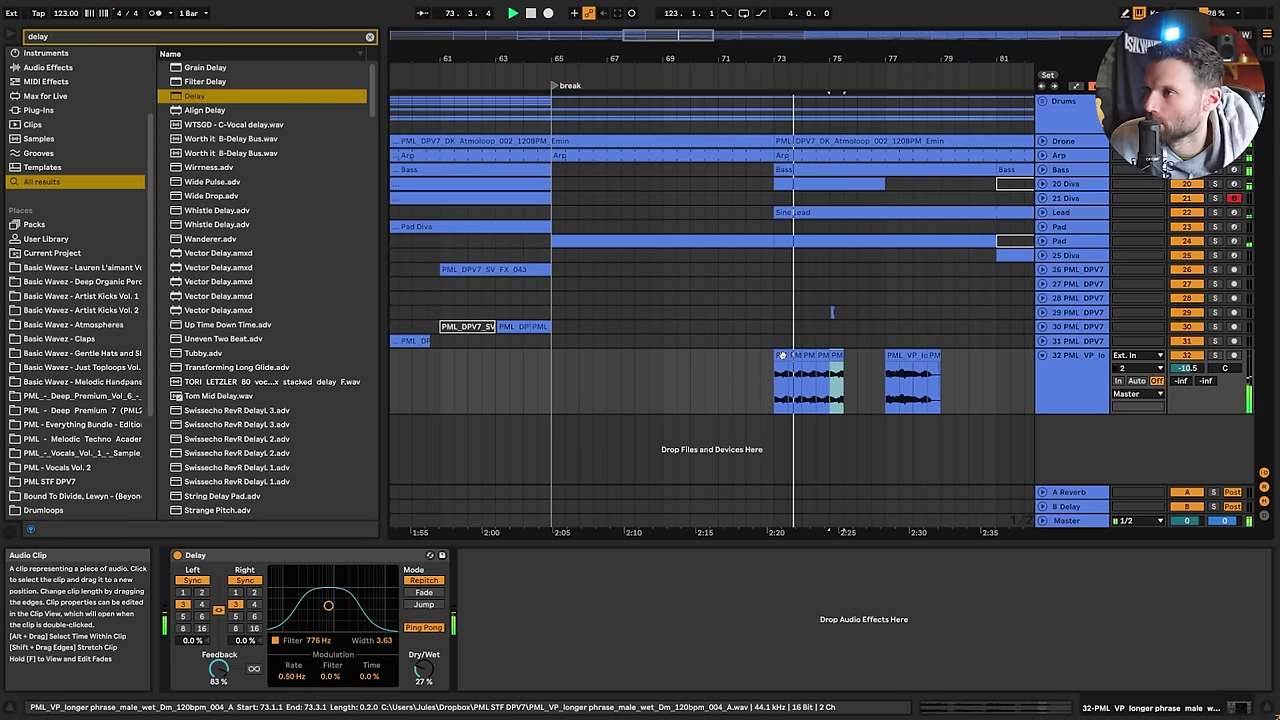
{"action": "key", "text": "ctrl+d"}
{"action": "key", "text": "ctrl+d"}
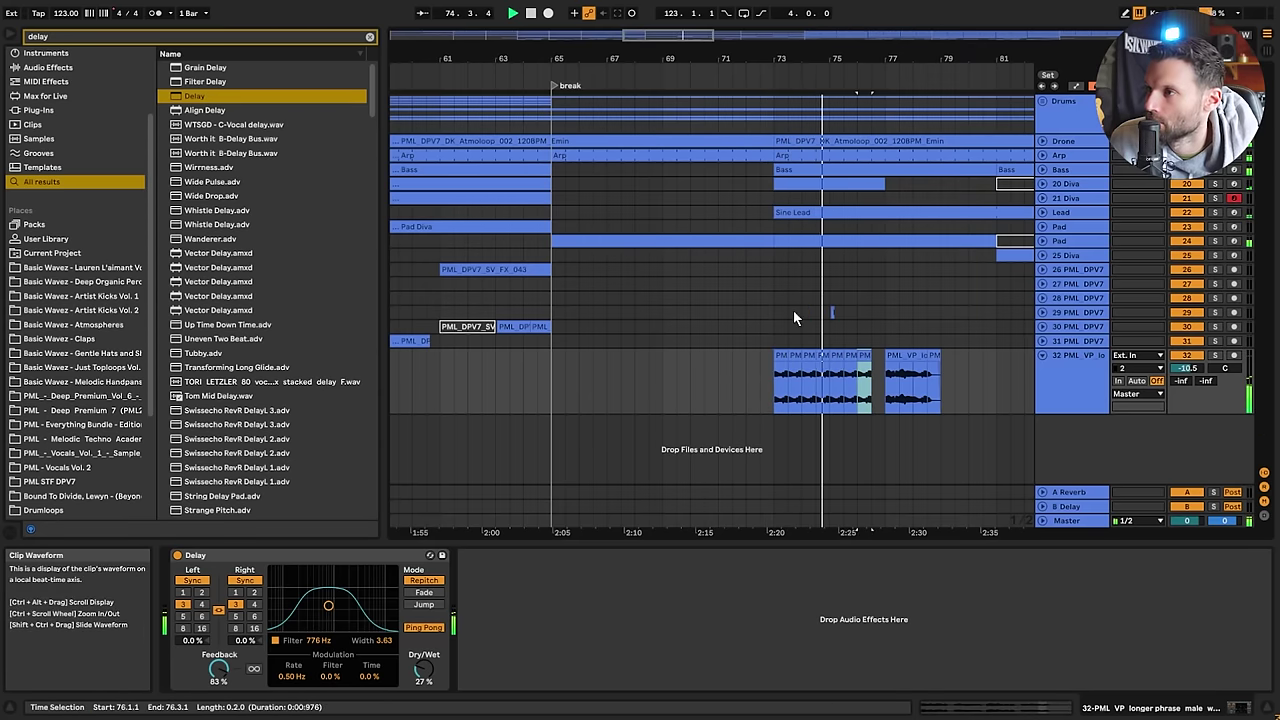
Play the repeated half-bar vocal slices from bar 73
{"action": "left_click", "coordinate": [774, 381]}
{"action": "key", "text": "space"}
{"action": "key", "text": "space"}
{"action": "key", "text": "space"}
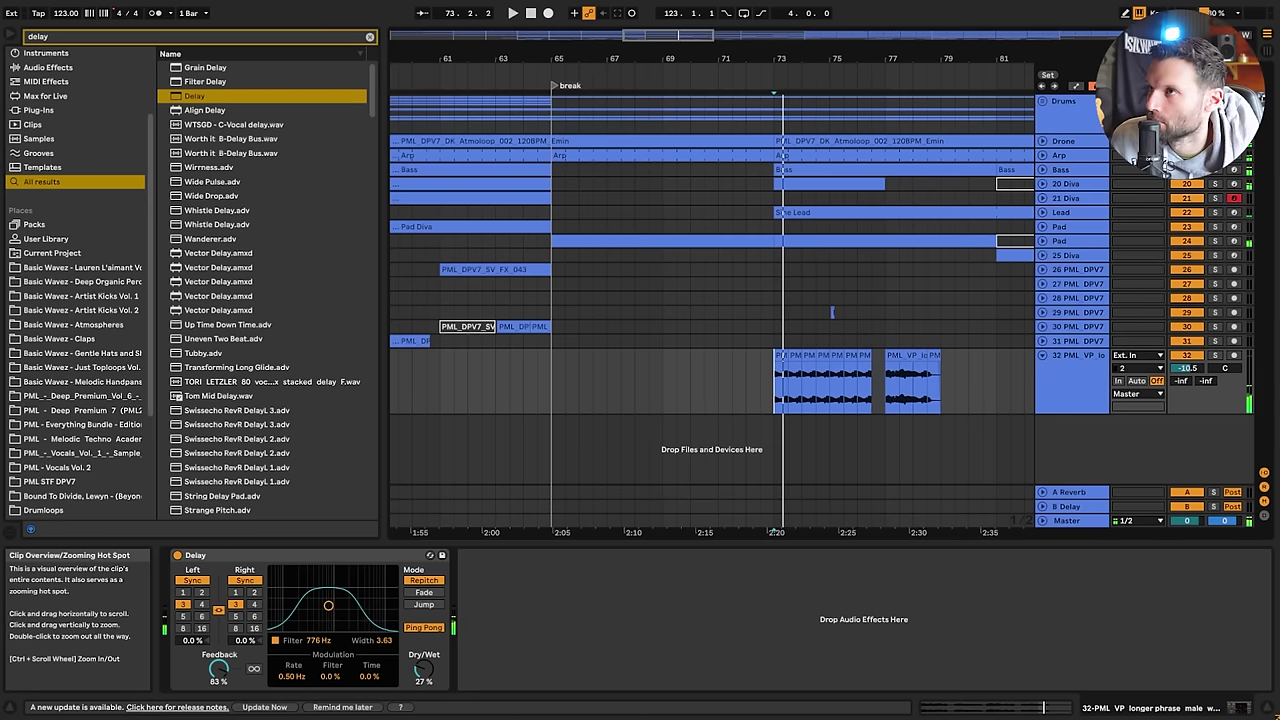
Try replacing the vocal slice at 73.1 with eighth-note repeats up to 73.3, and undo them
{"action": "left_click_drag", "start_coordinate": [776, 59], "coordinate": [690, 125]}
{"action": "double_click", "coordinate": [708, 354]}
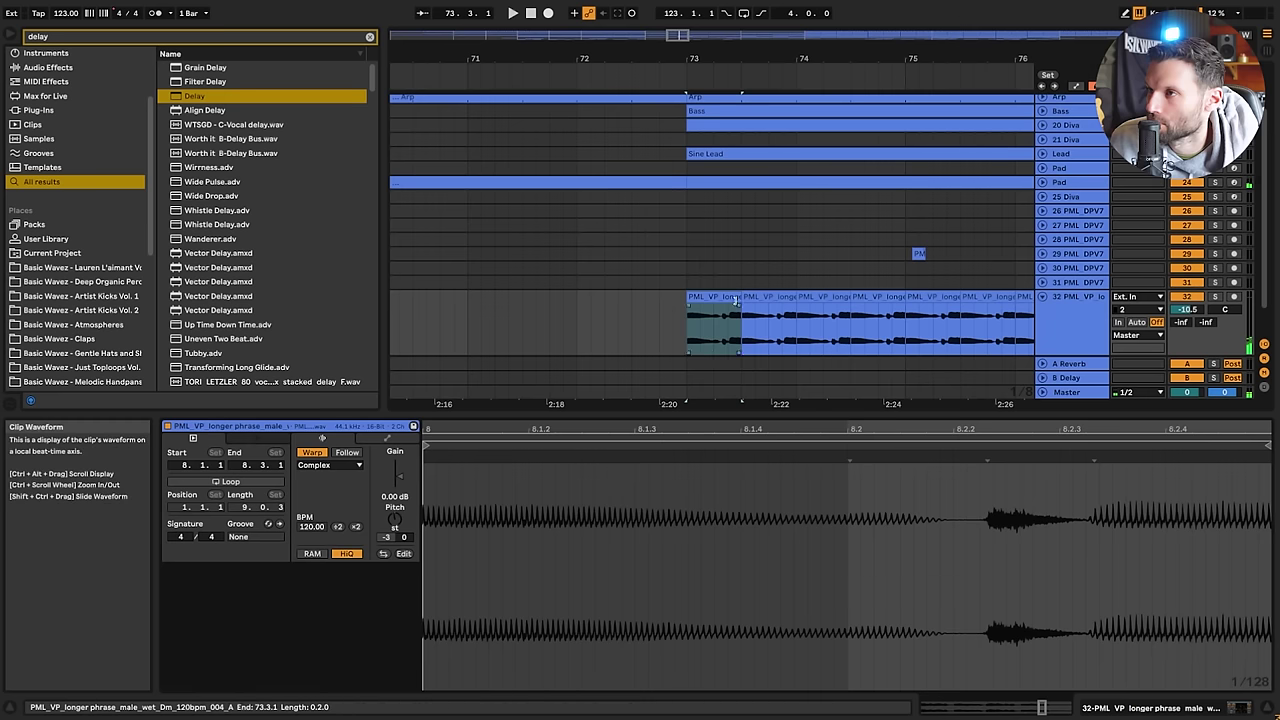
{"action": "left_click_drag", "start_coordinate": [737, 300], "coordinate": [699, 299]}
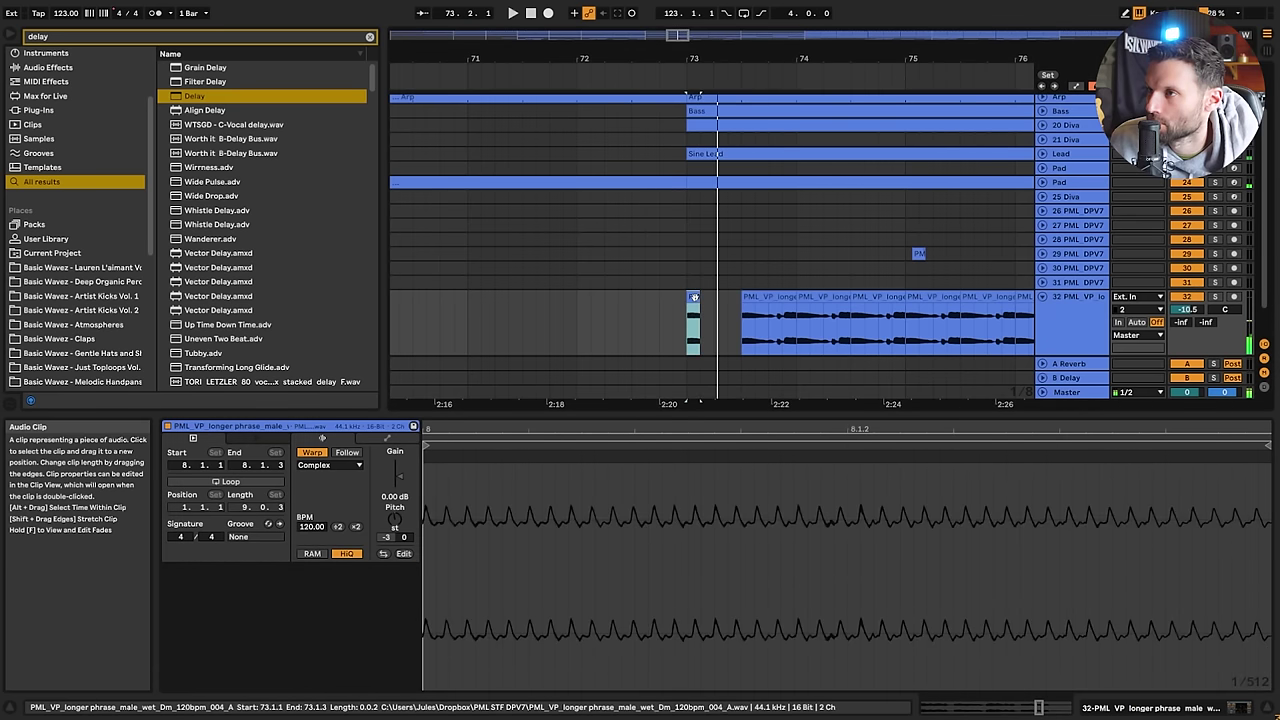
{"action": "key", "text": "ctrl+d"}
{"action": "key", "text": "ctrl+d"}
{"action": "key", "text": "ctrl+d"}
{"action": "left_click", "coordinate": [662, 305]}
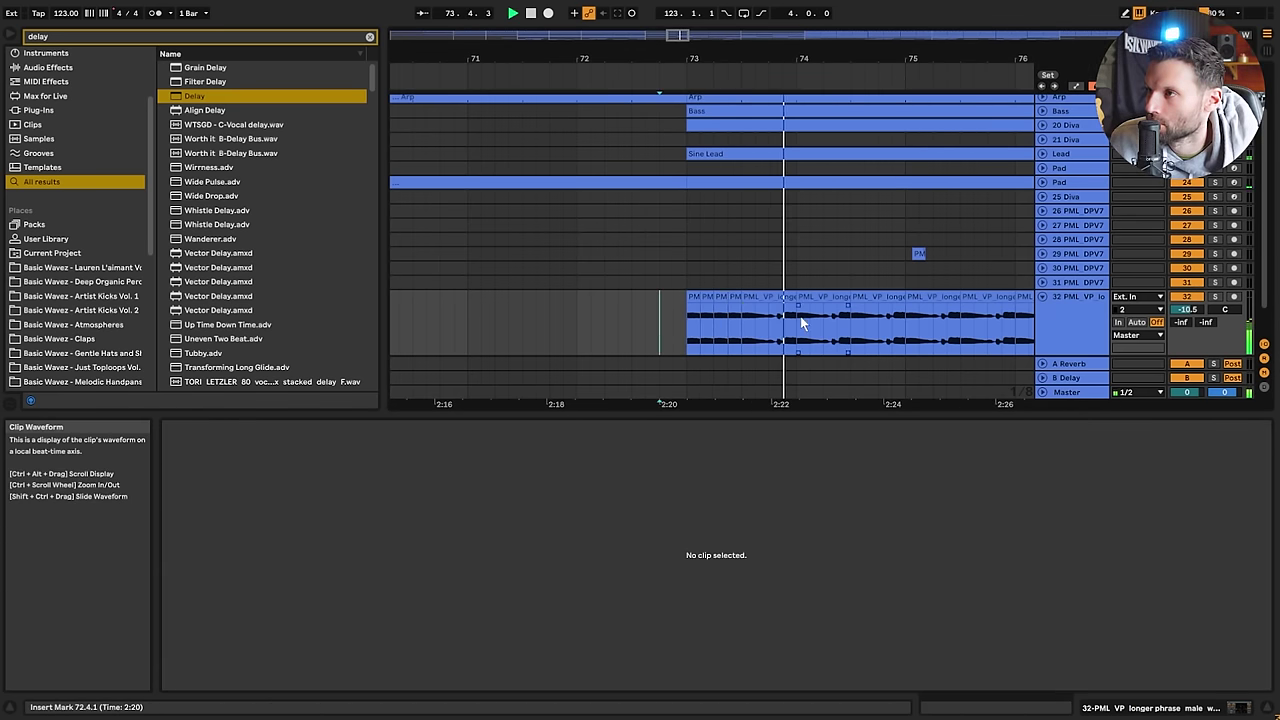
{"action": "key", "text": "space"}
{"action": "left_click", "coordinate": [757, 300]}
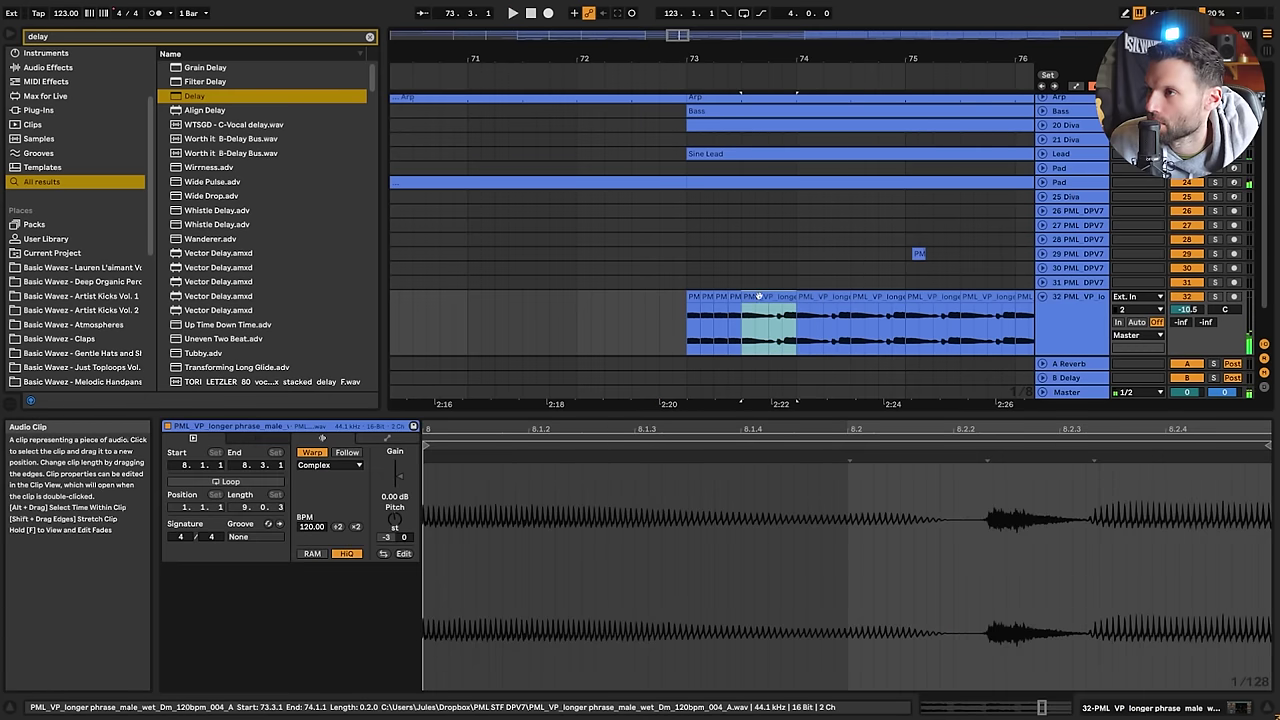
{"action": "left_click", "coordinate": [713, 302]}
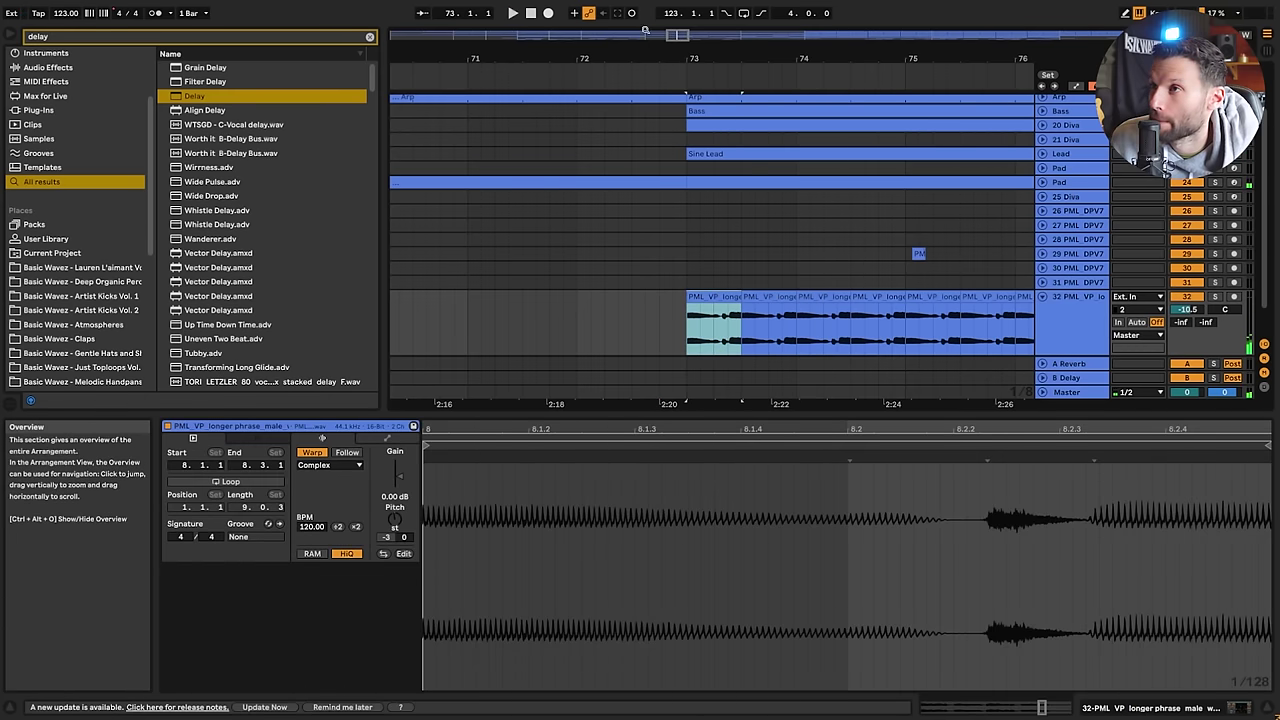
Unfold the 25 Diva and Pad tracks and delete the half-bar vocal slices between bars 73 and 77
{"action": "left_click_drag", "start_coordinate": [742, 61], "coordinate": [651, 61]}
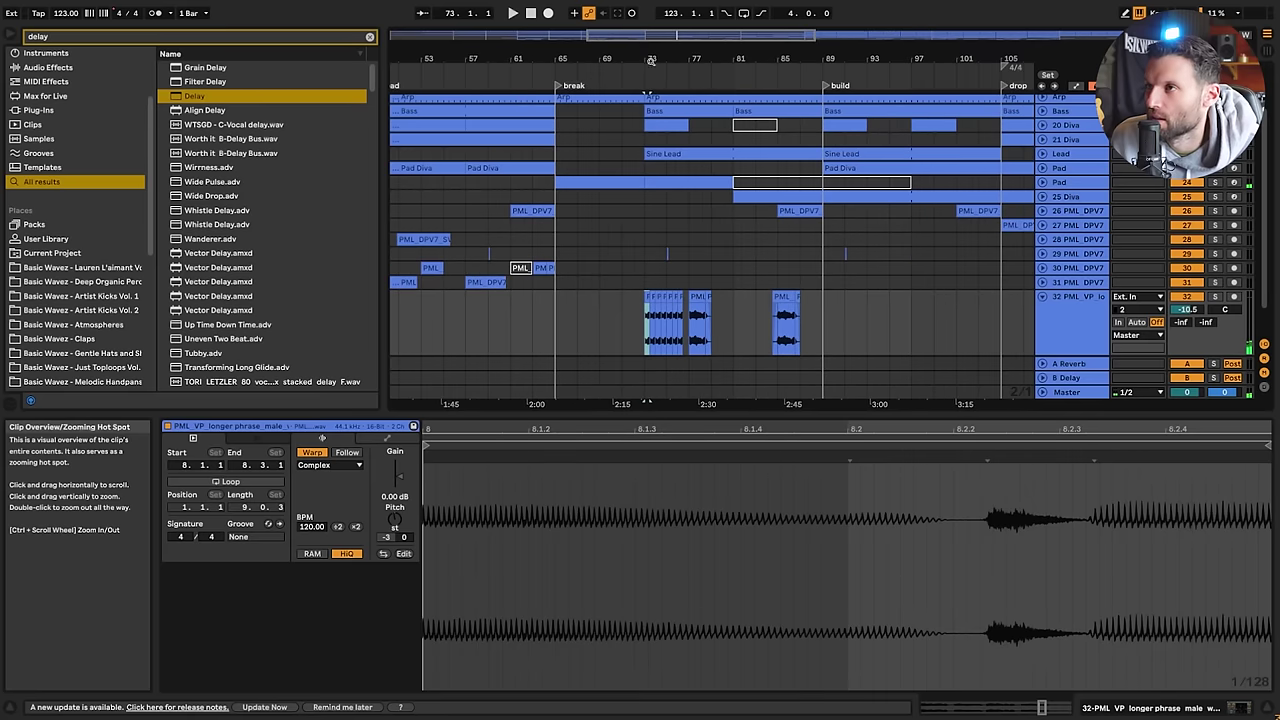
{"action": "left_click", "coordinate": [1043, 197]}
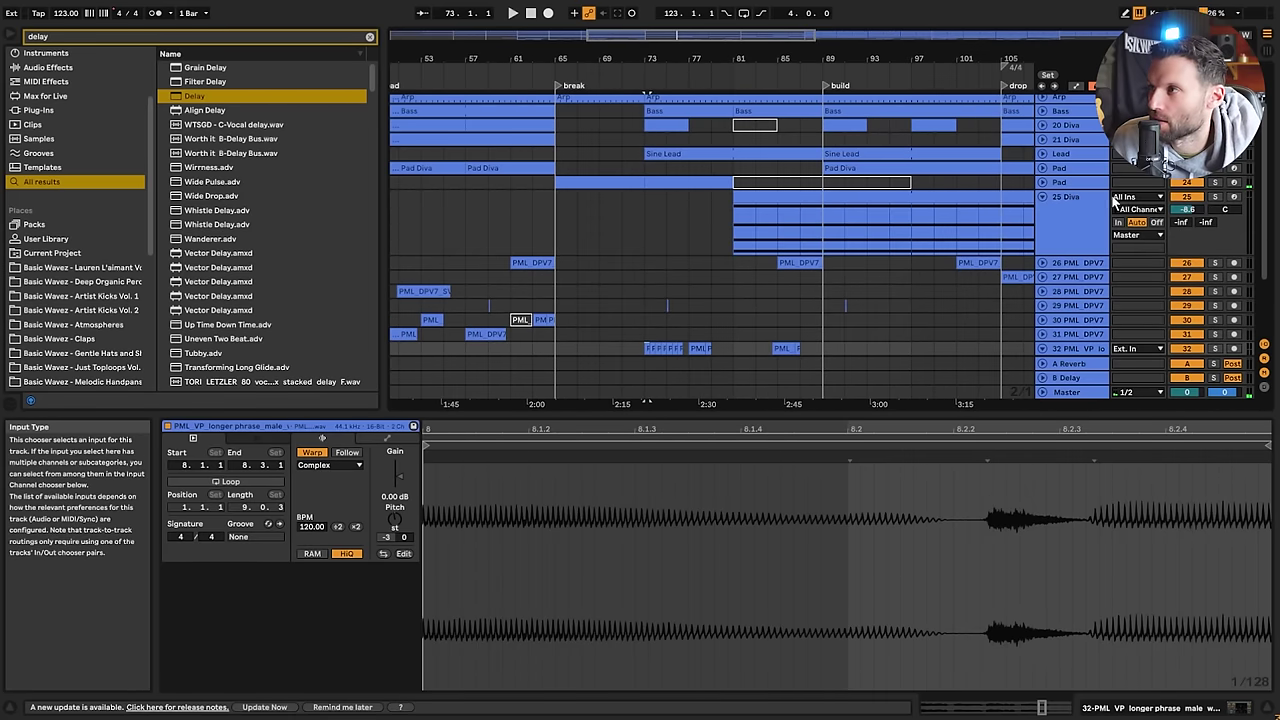
{"action": "left_click", "coordinate": [1043, 183]}
{"action": "scroll", "coordinate": [672, 257], "scroll_direction": "down", "scroll_amount": 1}
{"action": "scroll", "coordinate": [670, 257], "scroll_direction": "down", "scroll_amount": 2}
{"action": "left_click", "coordinate": [690, 270]}
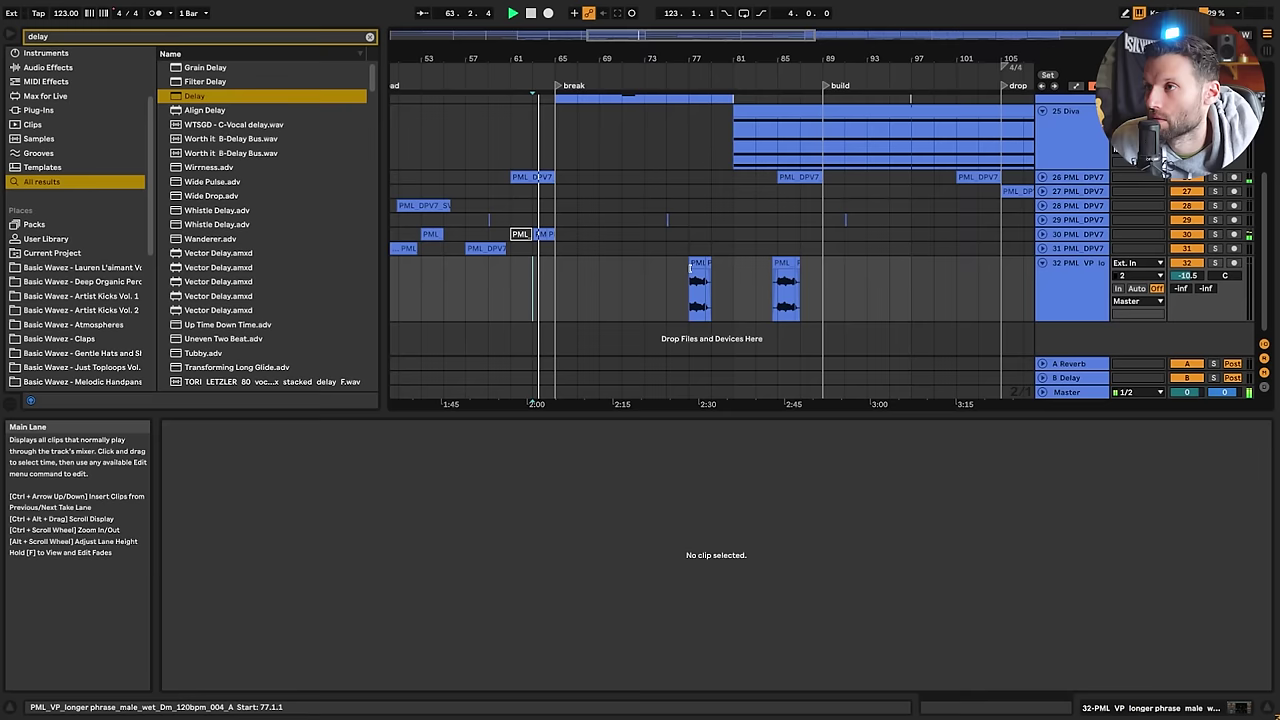
Paste the copied vocal phrase at bar 63 and move it back to start at 62.3, ahead of the break
{"action": "left_click", "coordinate": [696, 263]}
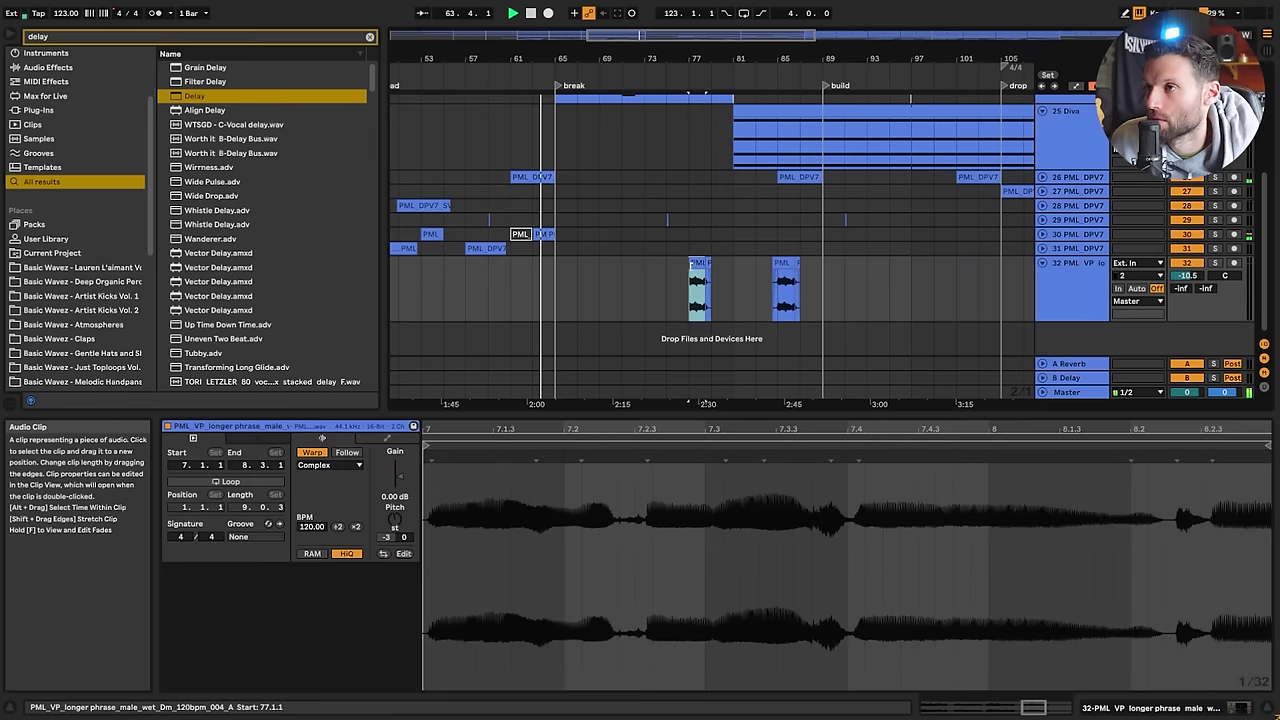
{"action": "left_click", "coordinate": [534, 266]}
{"action": "key", "text": "ctrl+v"}
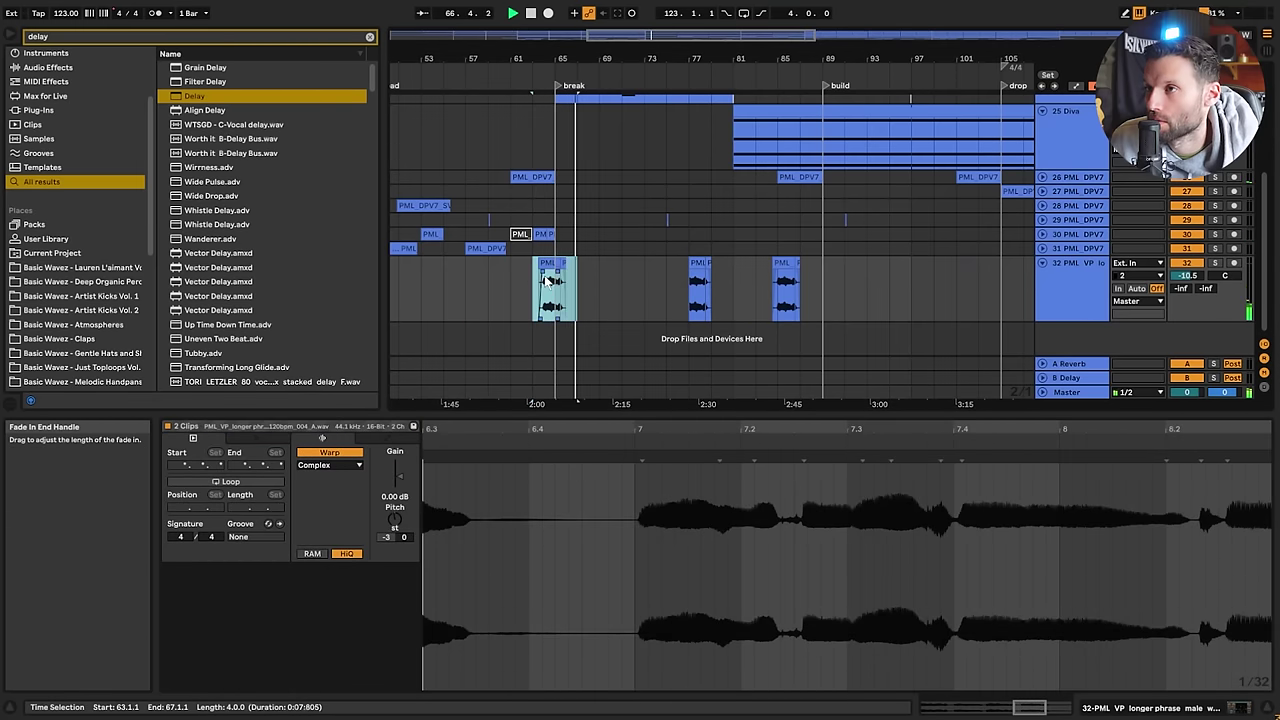
{"action": "mouse_move", "coordinate": [621, 36]}
{"action": "left_mouse_down"}
{"action": "mouse_move", "coordinate": [622, 100]}
{"action": "mouse_move", "coordinate": [628, 57]}
{"action": "left_mouse_up"}
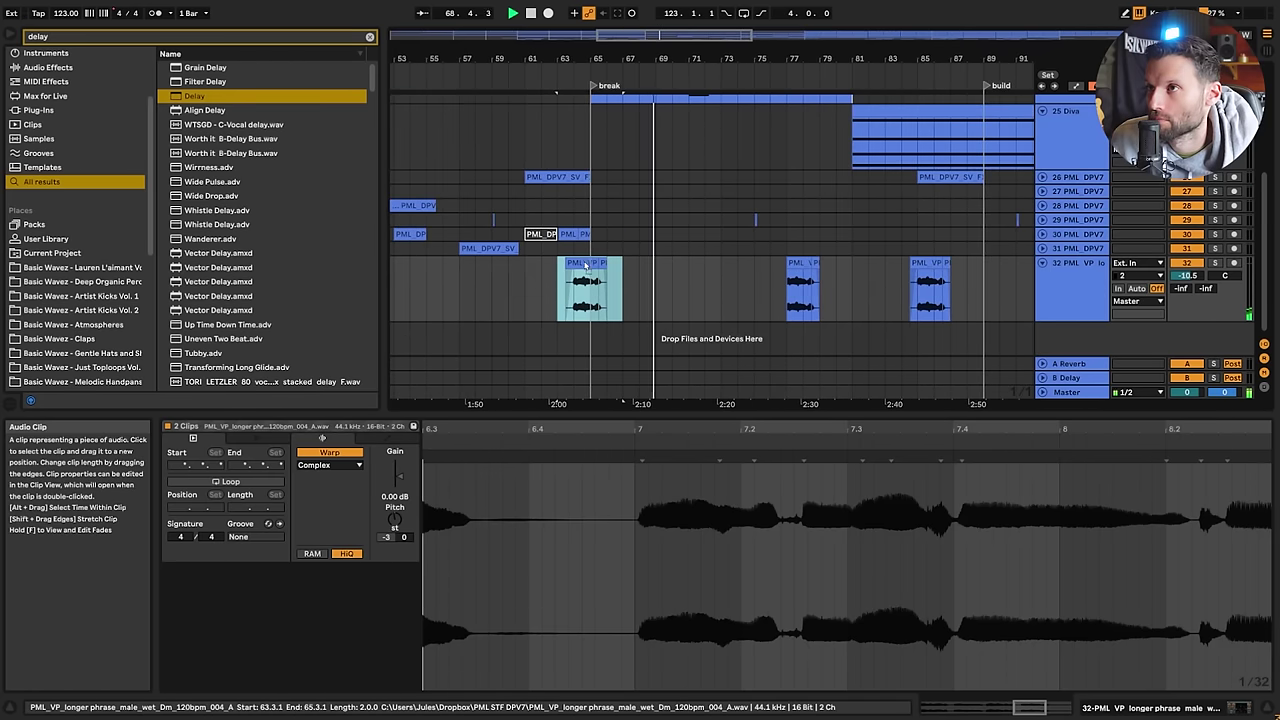
{"action": "left_click_drag", "start_coordinate": [587, 266], "coordinate": [574, 267]}
Play from bar 59 and trim the start of the vocal phrase before the break to 63.4
{"action": "left_click", "coordinate": [495, 279]}
{"action": "key", "text": "space"}
{"action": "key", "text": "space"}
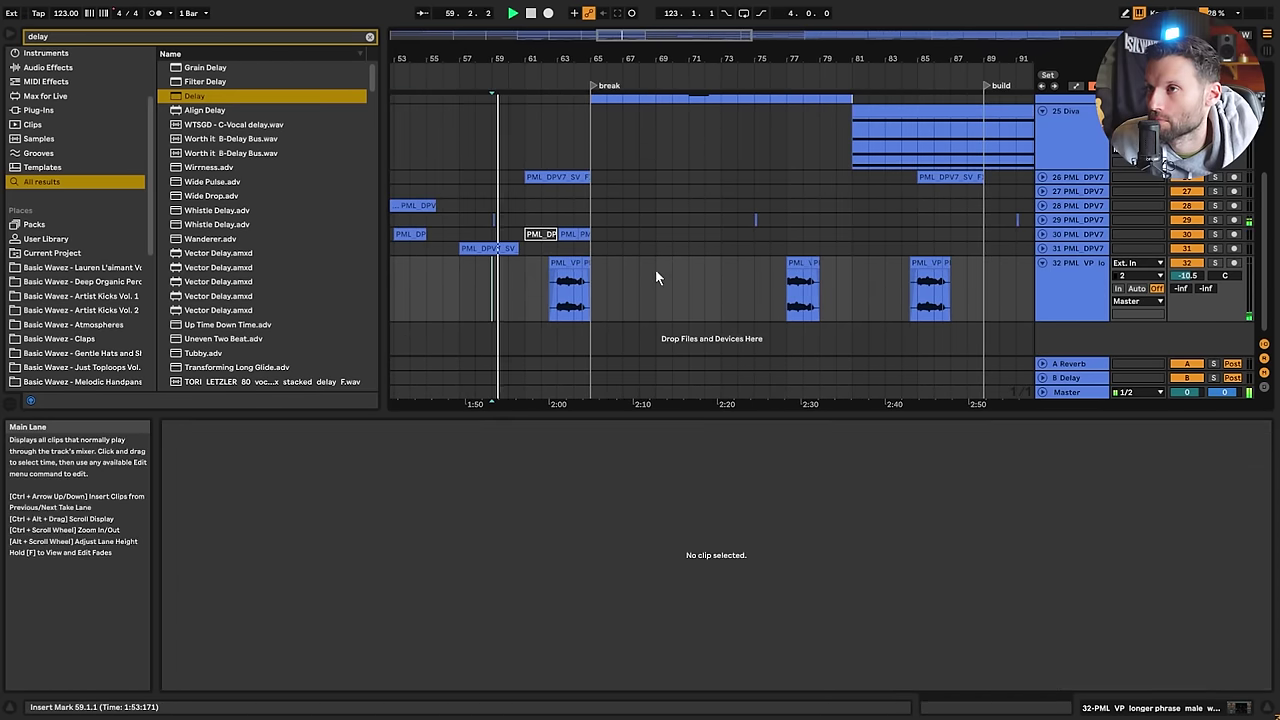
{"action": "left_click_drag", "start_coordinate": [700, 36], "coordinate": [700, 78]}
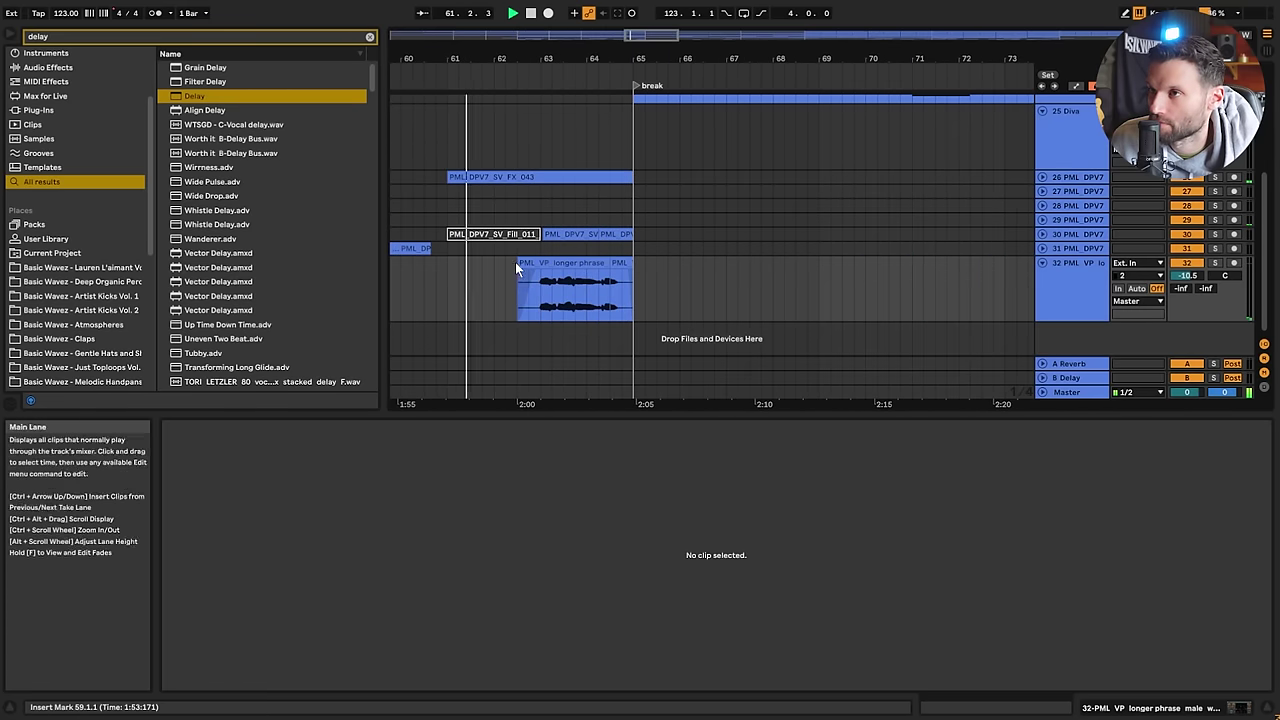
{"action": "left_click_drag", "start_coordinate": [515, 262], "coordinate": [576, 263]}
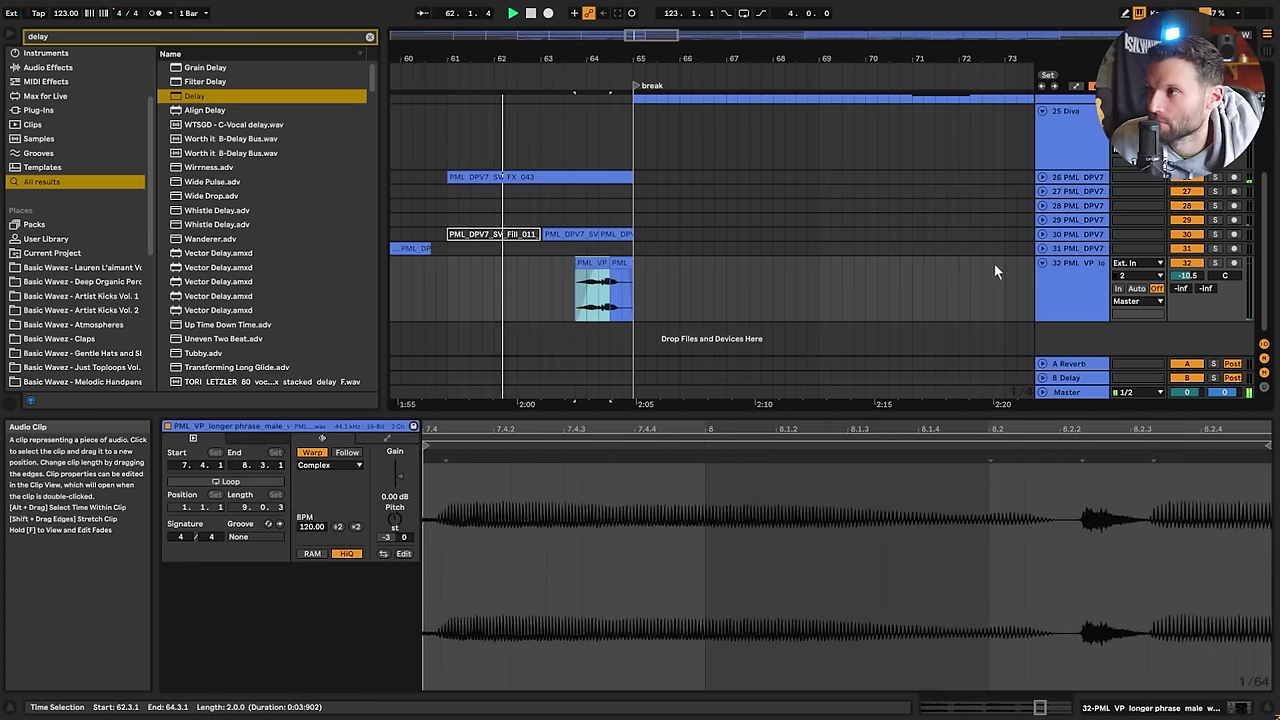
Set the vocal track's Delay Dry/Wet to 44% and turn on its Freeze (infinite repeat)
{"action": "double_click", "coordinate": [1050, 293]}
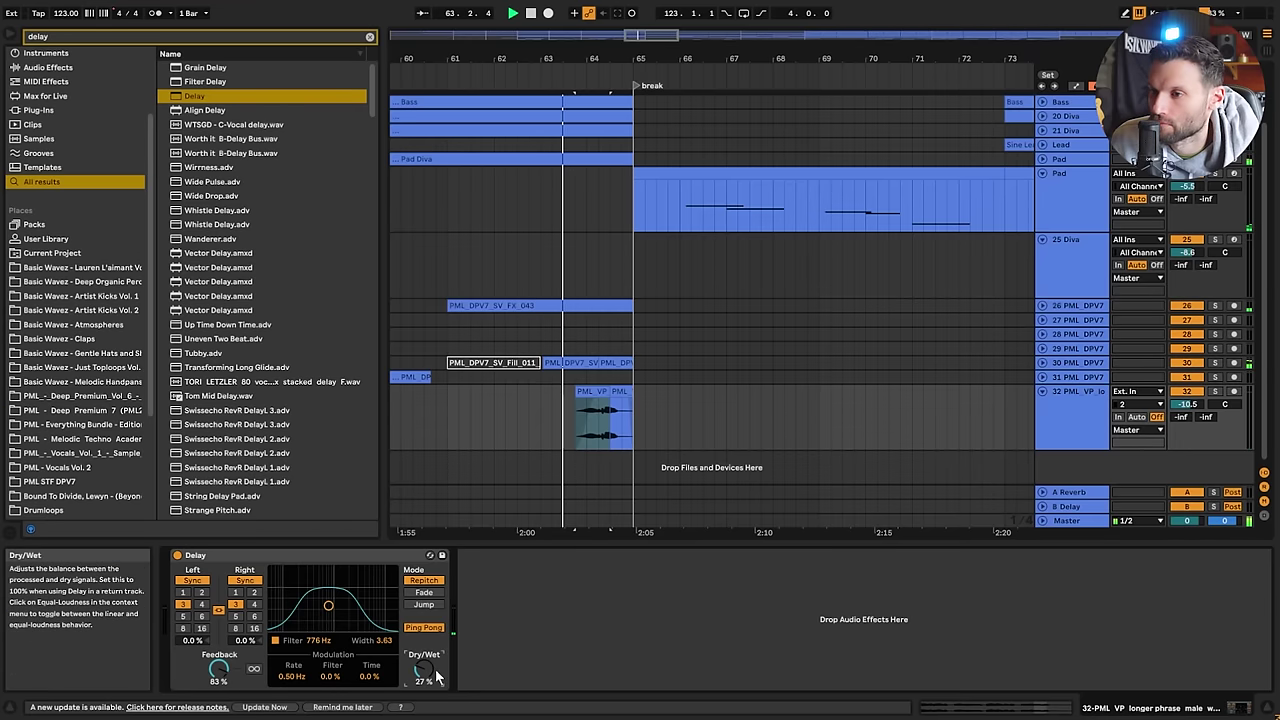
{"action": "left_click_drag", "start_coordinate": [437, 678], "coordinate": [437, 654]}
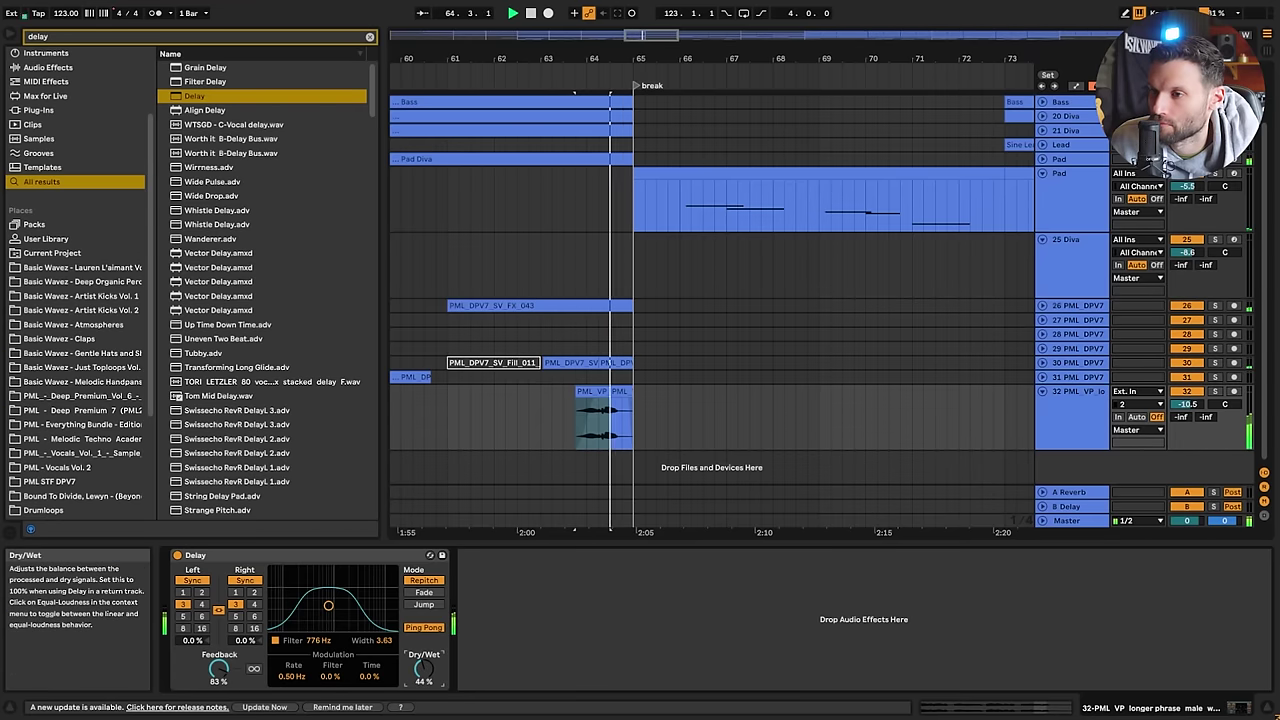
{"action": "left_click", "coordinate": [253, 670]}
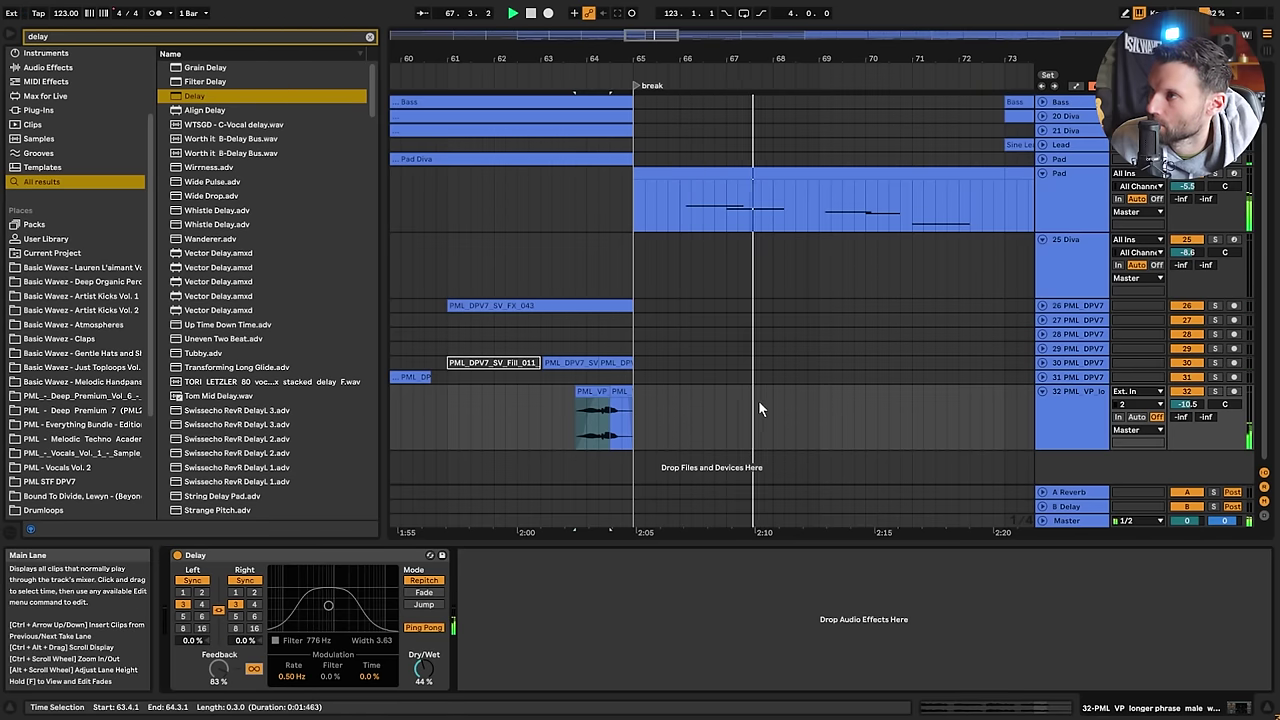
Solo the vocal track and record its frozen delay onto a new, armed audio track with its input set to Resampling
{"action": "left_click", "coordinate": [1214, 391]}
{"action": "left_click", "coordinate": [1058, 420]}
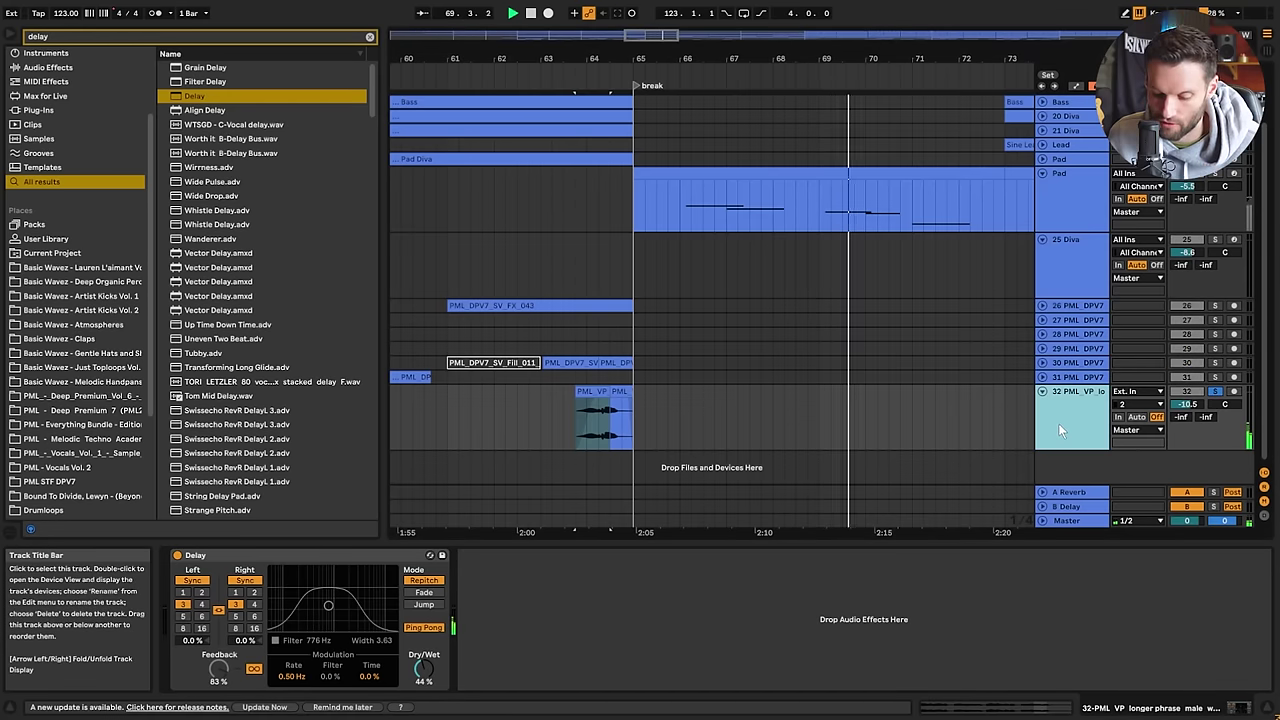
{"action": "key", "text": "ctrl+t"}
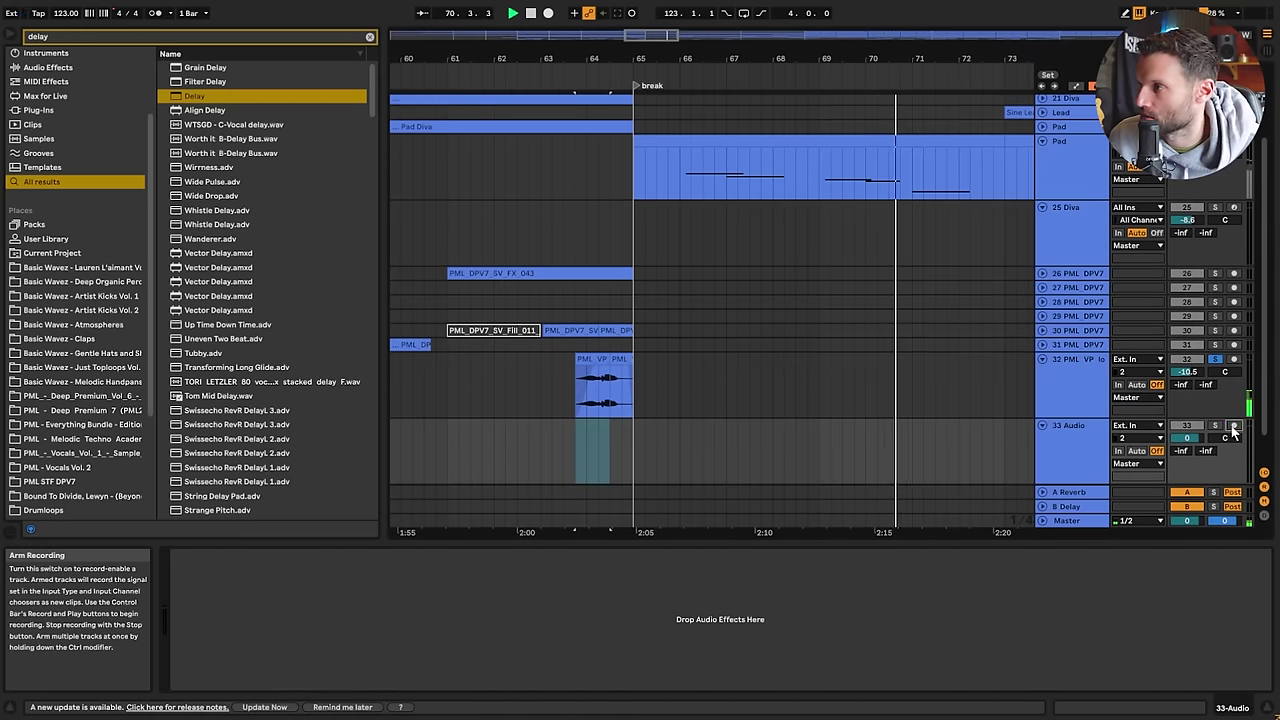
{"action": "left_click", "coordinate": [1233, 425]}
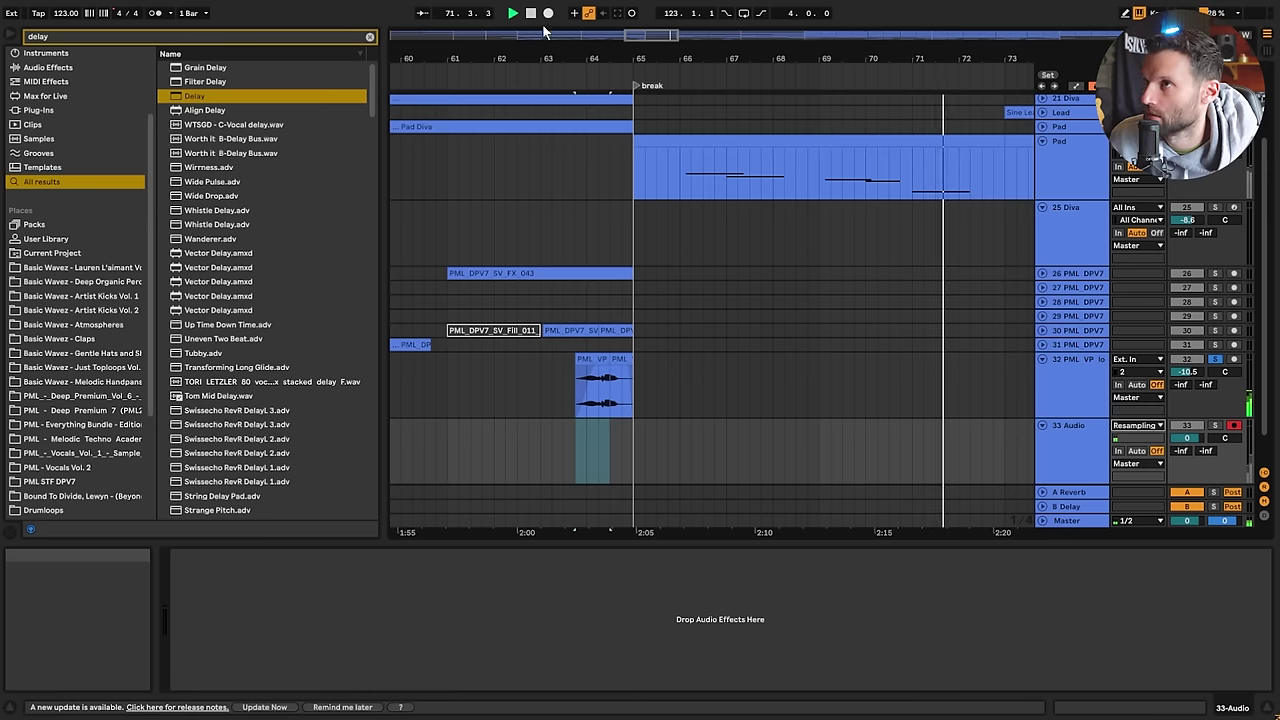
{"action": "left_click", "coordinate": [548, 14]}
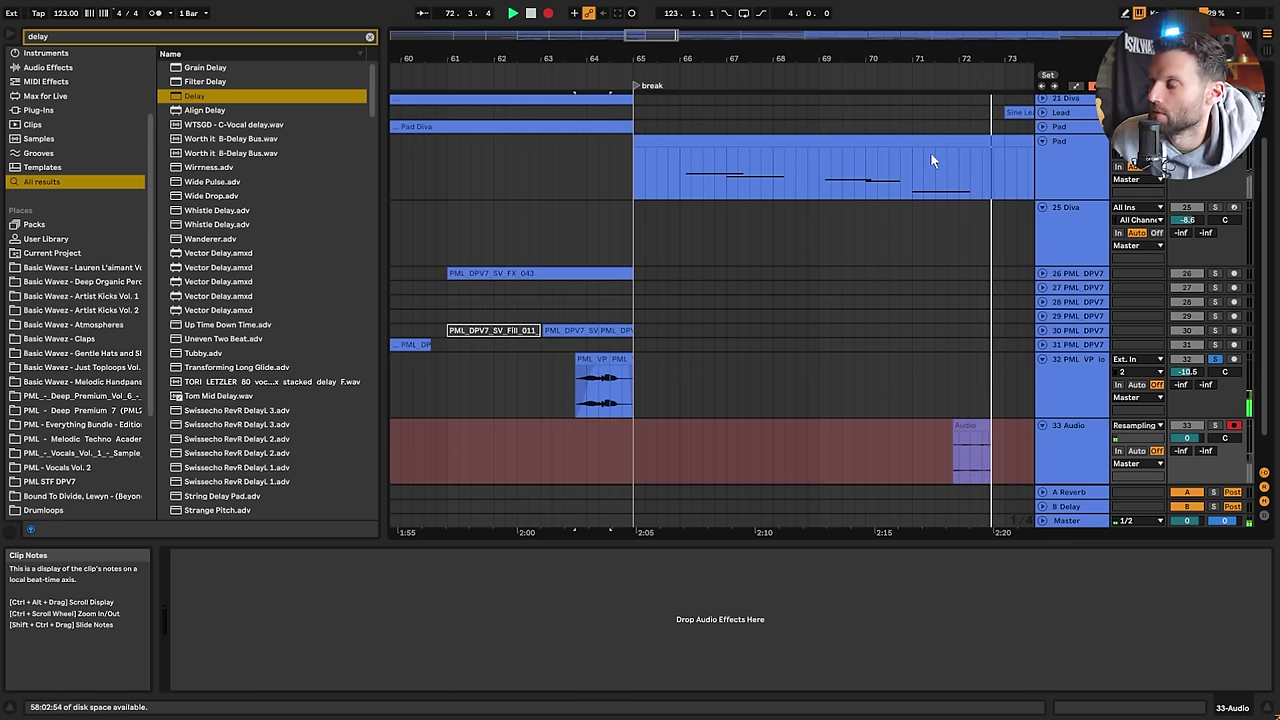
{"action": "left_click_drag", "start_coordinate": [648, 36], "coordinate": [657, 8]}
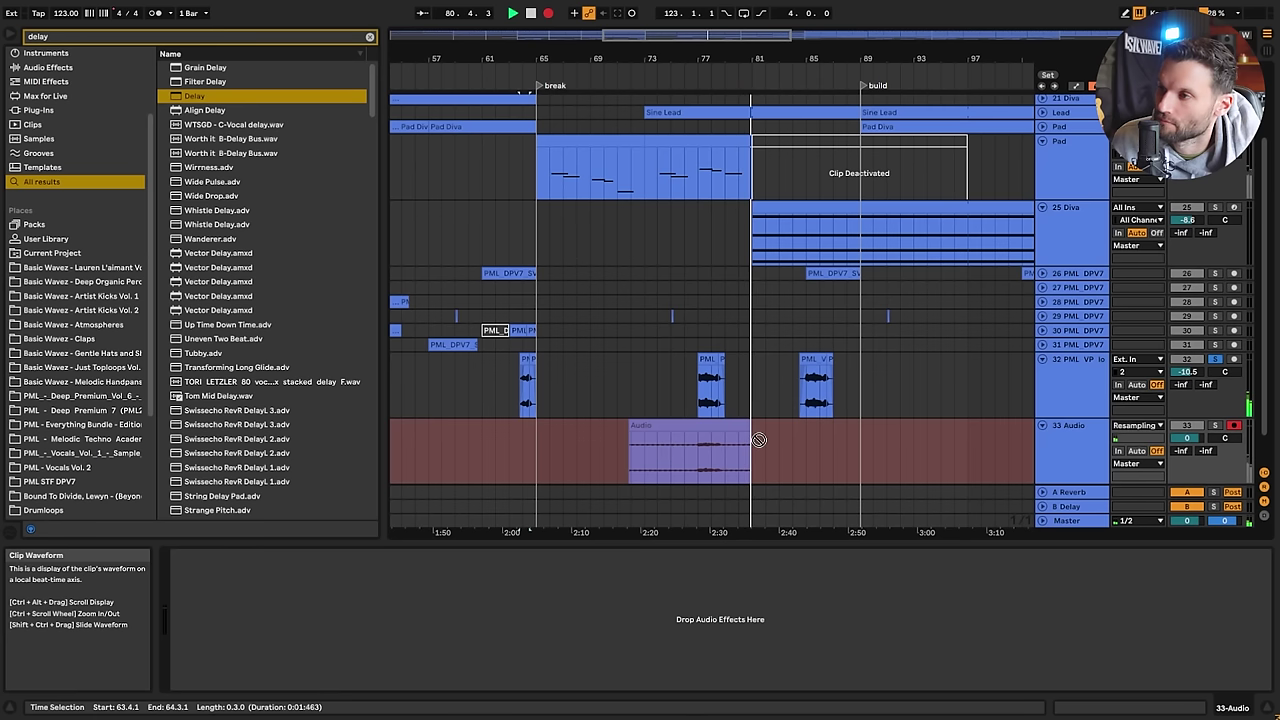
Turn off Freeze on the vocal track's Delay and lower its Dry/Wet to 31%
{"action": "left_click_drag", "start_coordinate": [758, 440], "coordinate": [1052, 395]}
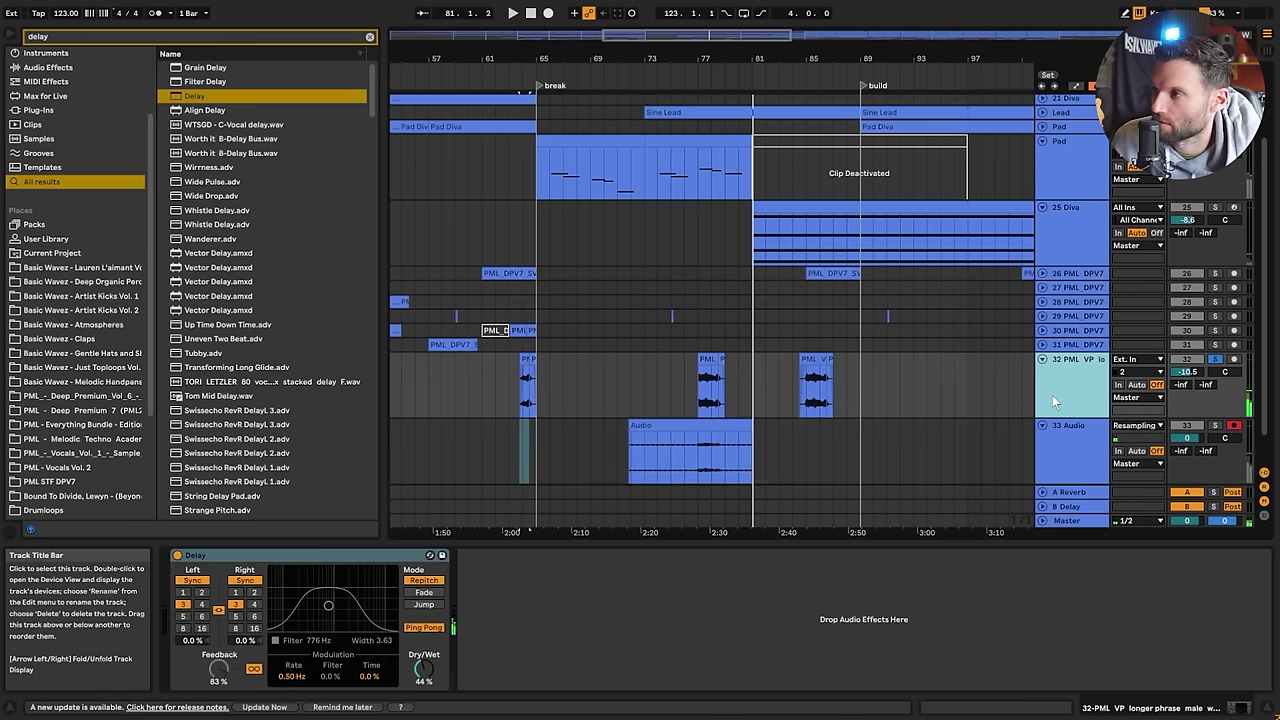
{"action": "left_click", "coordinate": [254, 670]}
{"action": "left_click_drag", "start_coordinate": [412, 652], "coordinate": [412, 670]}
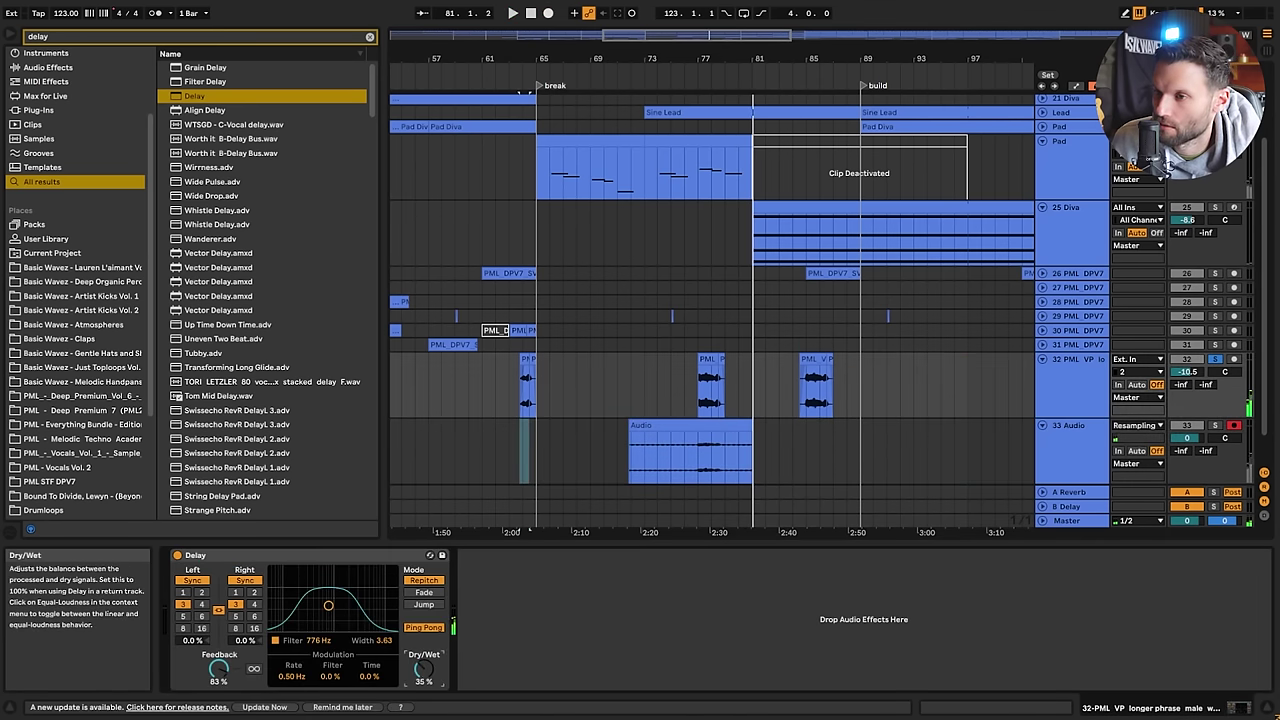
Unsolo the vocal track, play from bar 60 and delete the vocal phrase starting at 63.4 before the break
{"action": "left_click", "coordinate": [690, 450]}
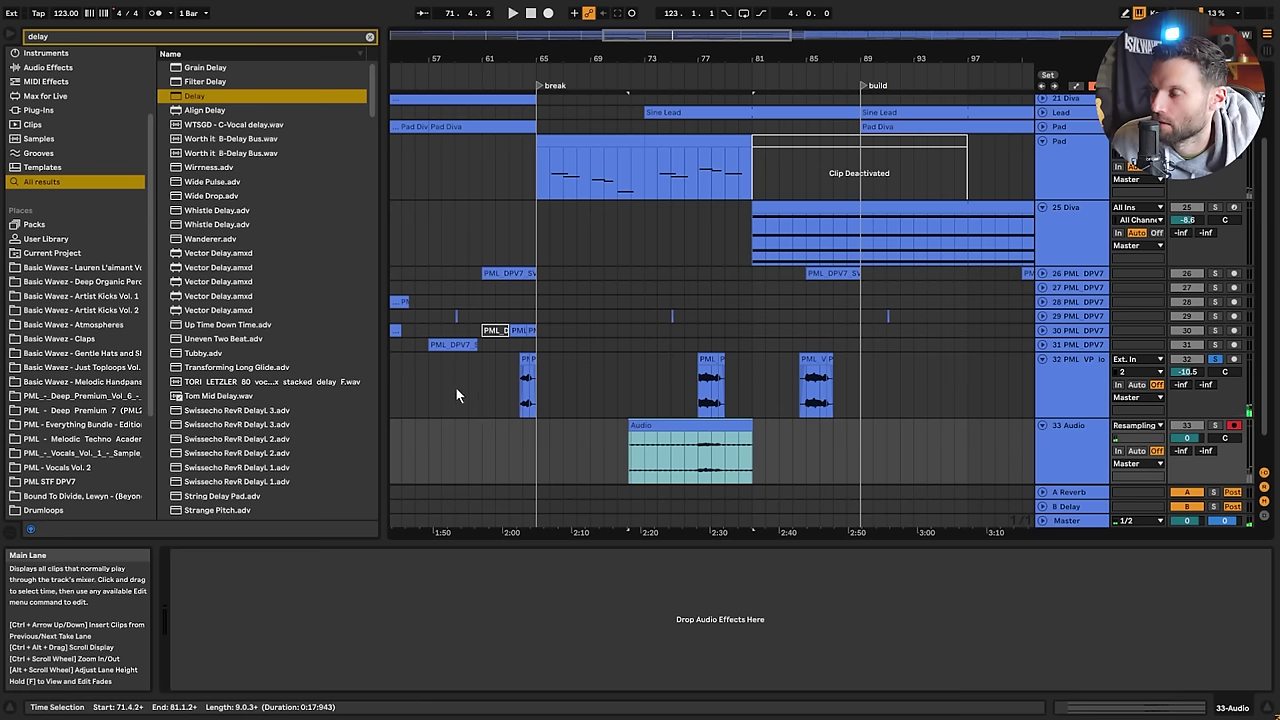
{"action": "left_click", "coordinate": [420, 381]}
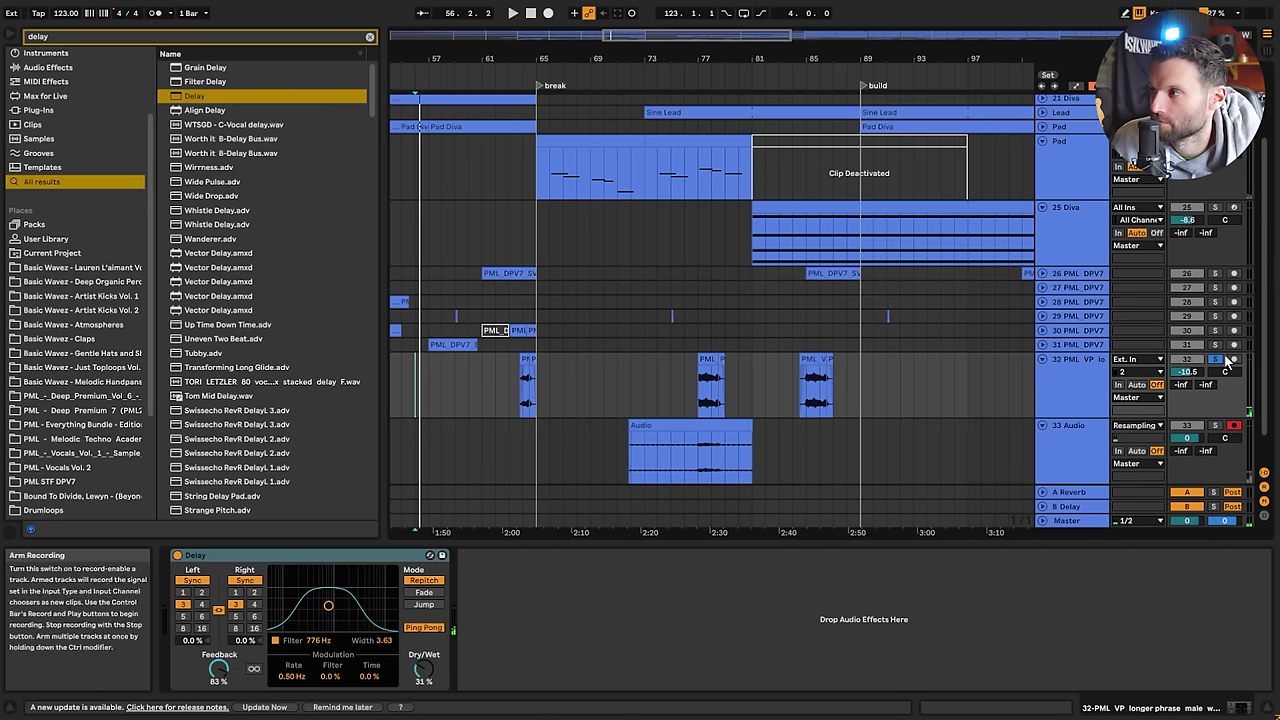
{"action": "left_click", "coordinate": [469, 379]}
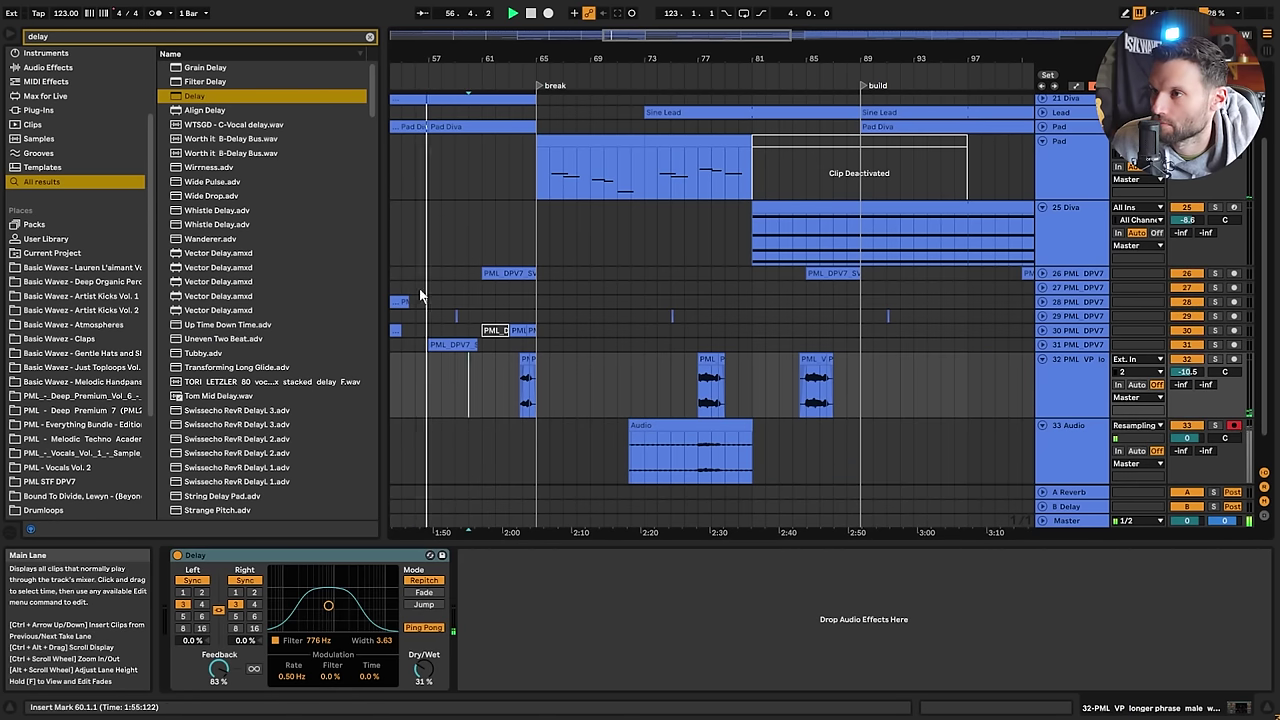
{"action": "left_click_drag", "start_coordinate": [658, 38], "coordinate": [670, 154]}
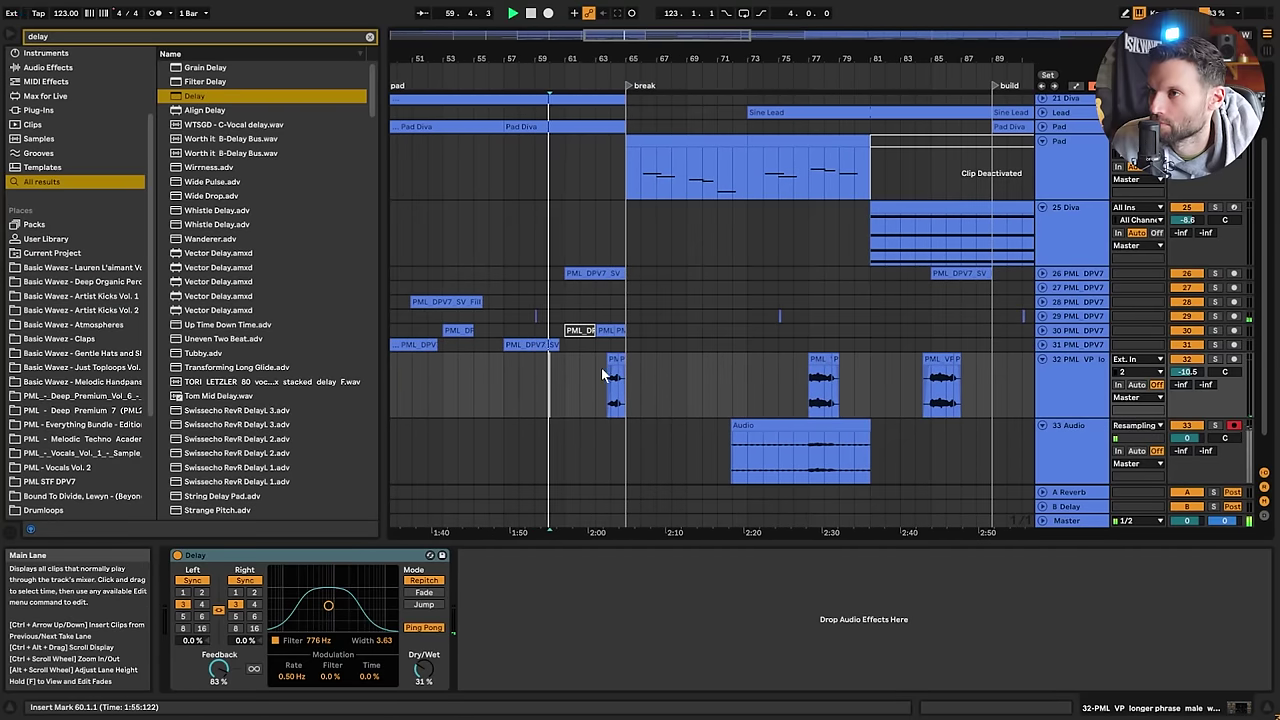
{"action": "left_click_drag", "start_coordinate": [604, 372], "coordinate": [638, 378]}
{"action": "key", "text": "Delete"}
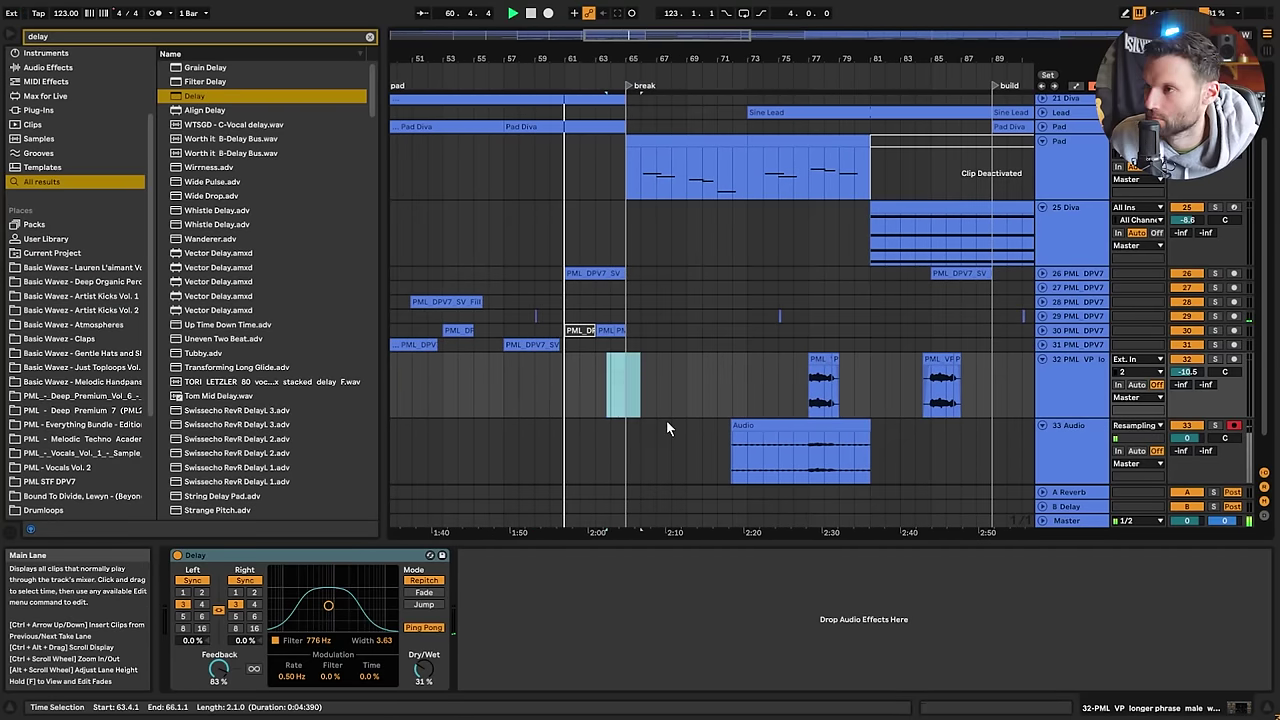
Split the resampled delay clip at bars 73 and 75 and move the two-bar piece to bar 65 at the break
{"action": "left_click", "coordinate": [743, 461]}
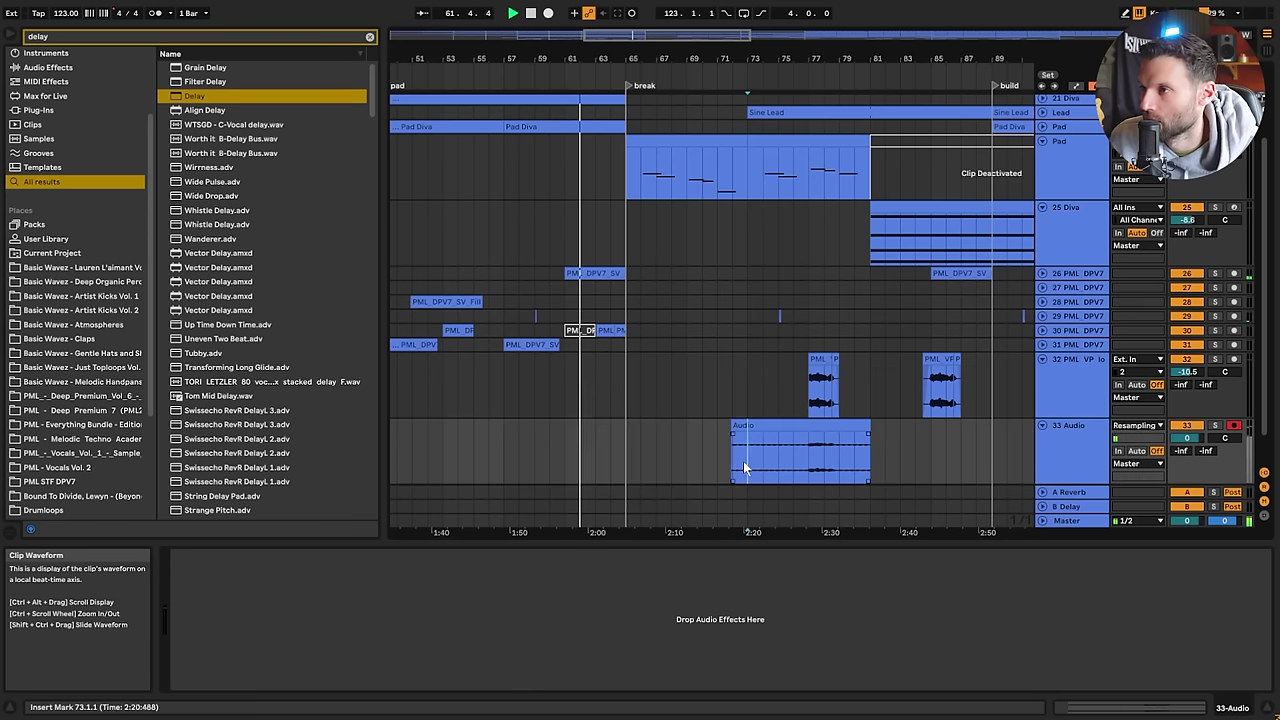
{"action": "left_click", "coordinate": [779, 457]}
{"action": "key", "text": "ctrl+e"}
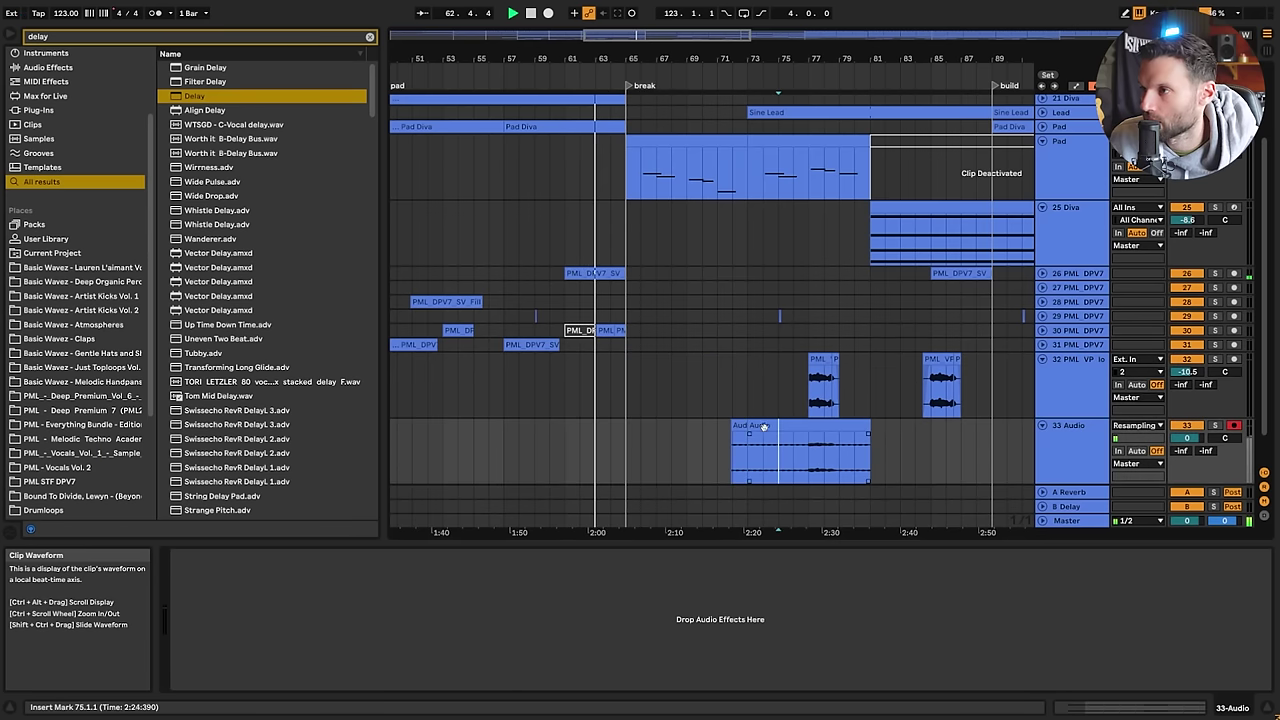
{"action": "left_click_drag", "start_coordinate": [765, 427], "coordinate": [643, 438]}
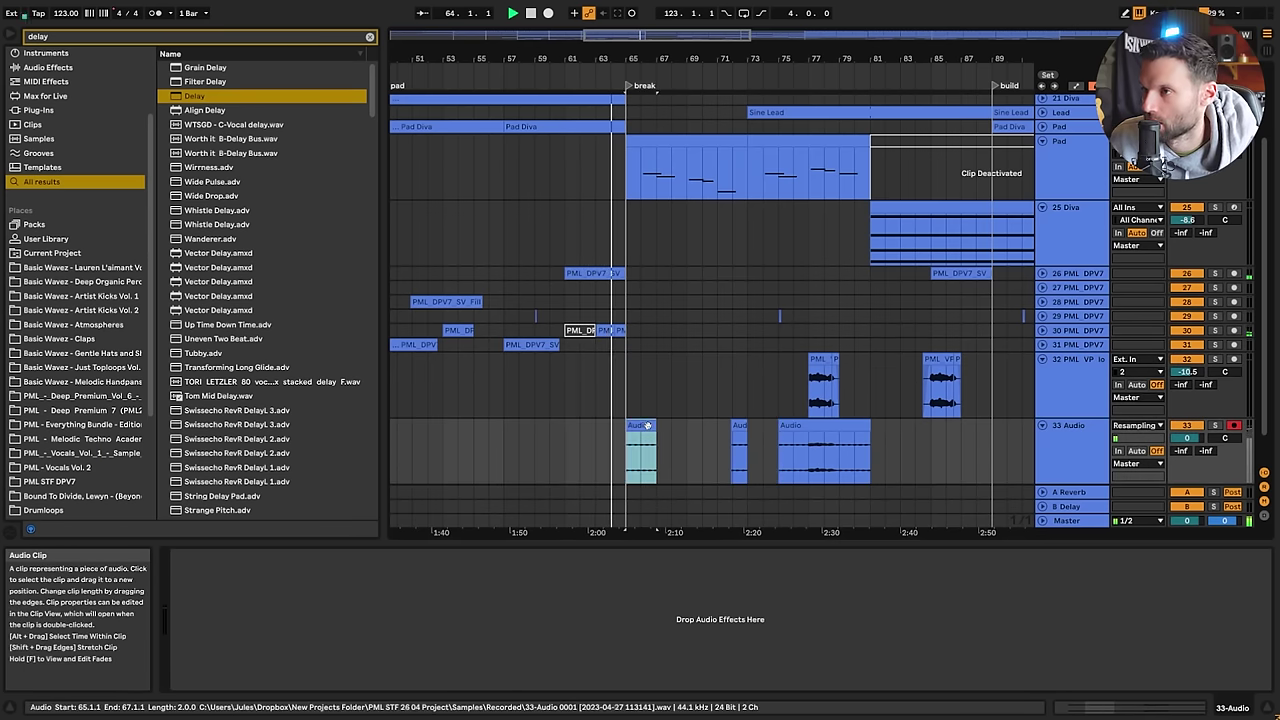
Loop the resampled clip over its range 3.1.1 to 5.1.1 and extend it from the break to the build at bar 89
{"action": "double_click", "coordinate": [641, 445]}
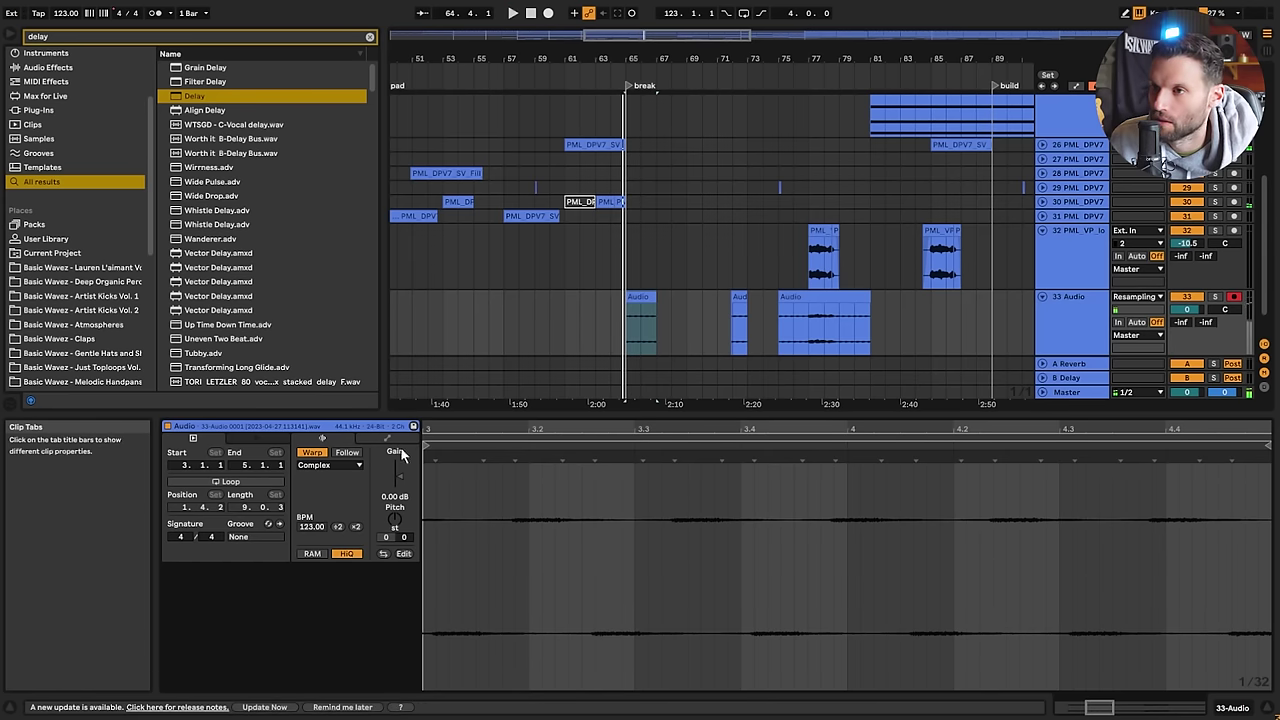
{"action": "left_click", "coordinate": [230, 482]}
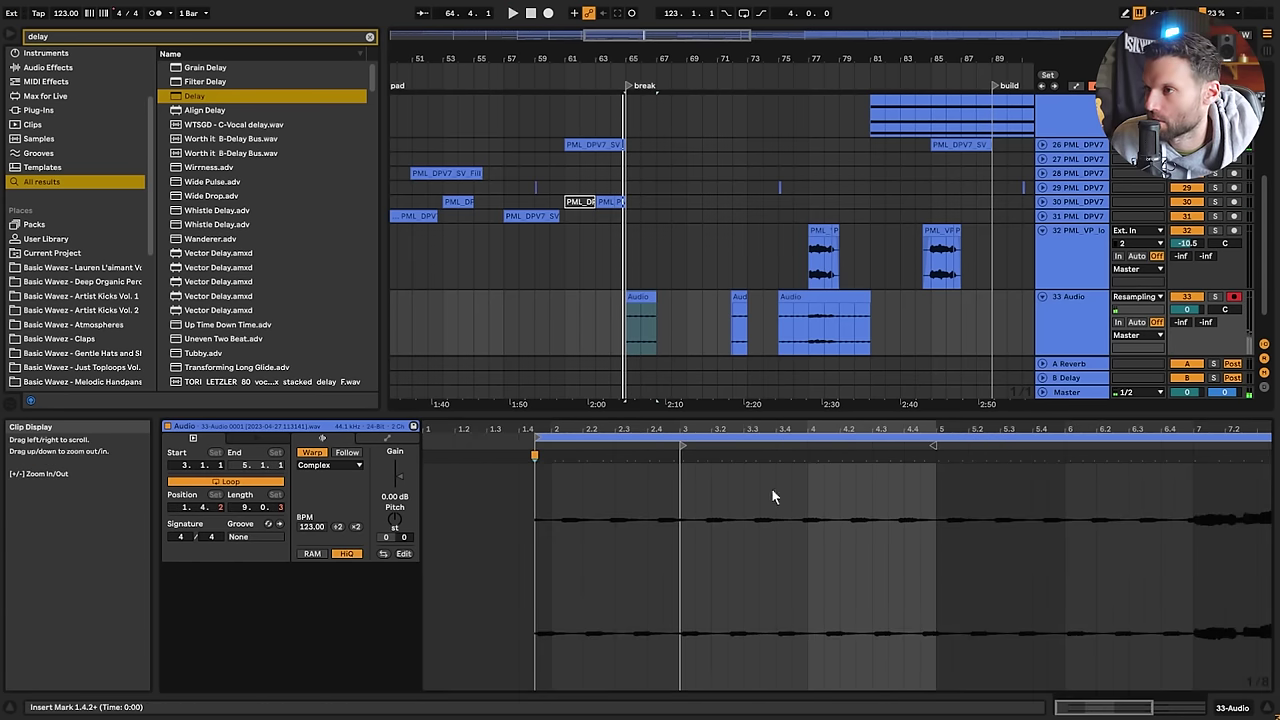
{"action": "left_click_drag", "start_coordinate": [691, 557], "coordinate": [932, 566]}
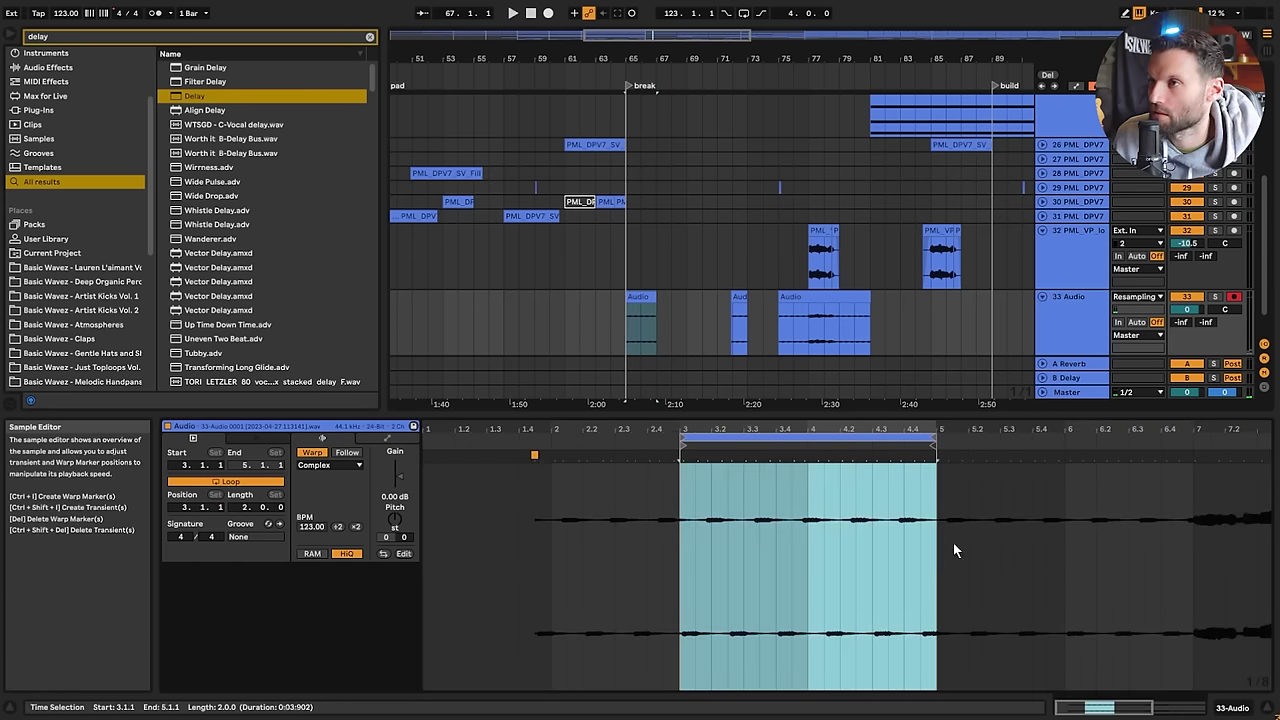
{"action": "left_click_drag", "start_coordinate": [654, 299], "coordinate": [991, 315]}
{"action": "left_click", "coordinate": [595, 320]}
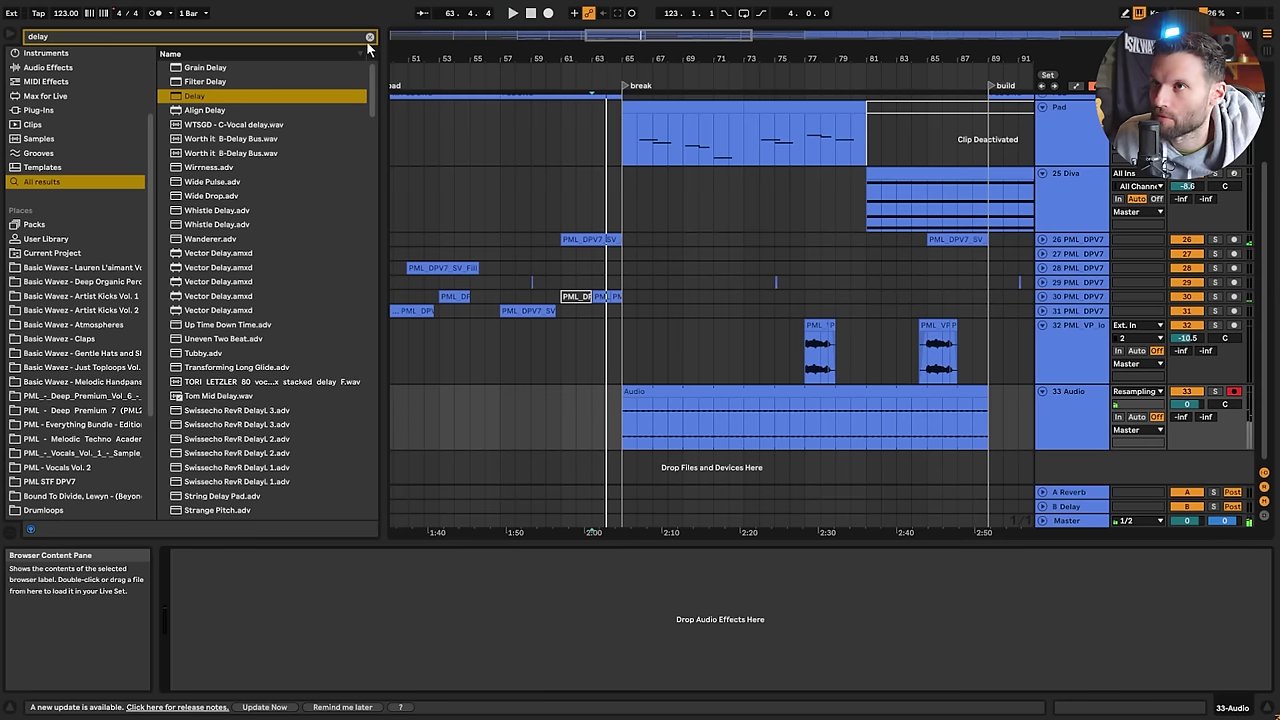
Add an Auto Filter to the resampled audio track and show its Frequency automation in the arrangement
{"action": "left_click", "coordinate": [372, 38]}
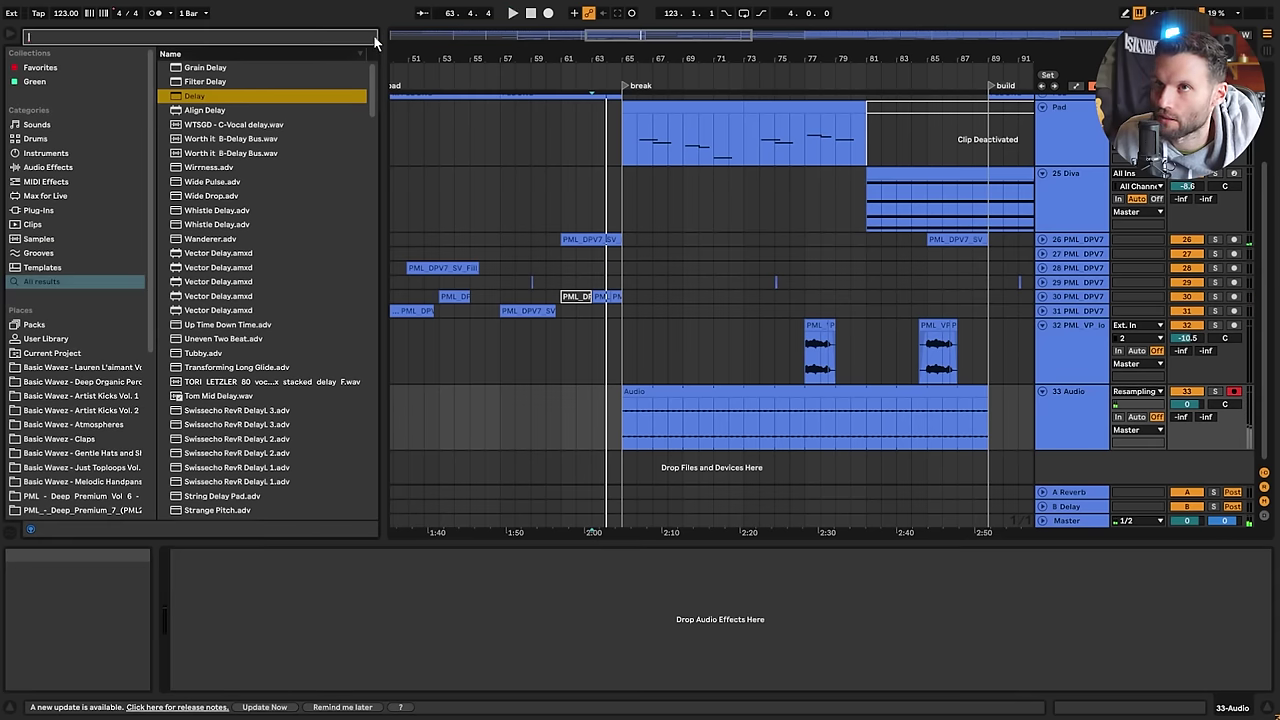
{"action": "type", "text": "aut"}
{"action": "key", "text": "Return"}
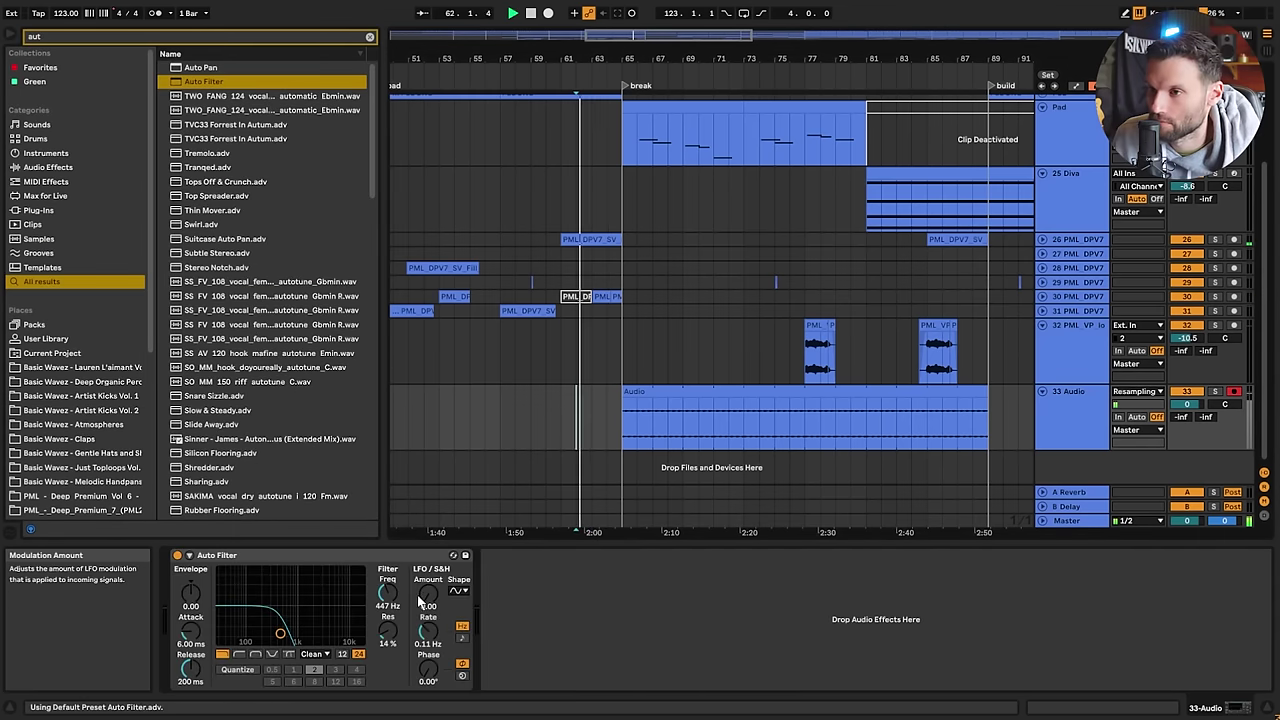
{"action": "left_click", "coordinate": [1073, 87]}
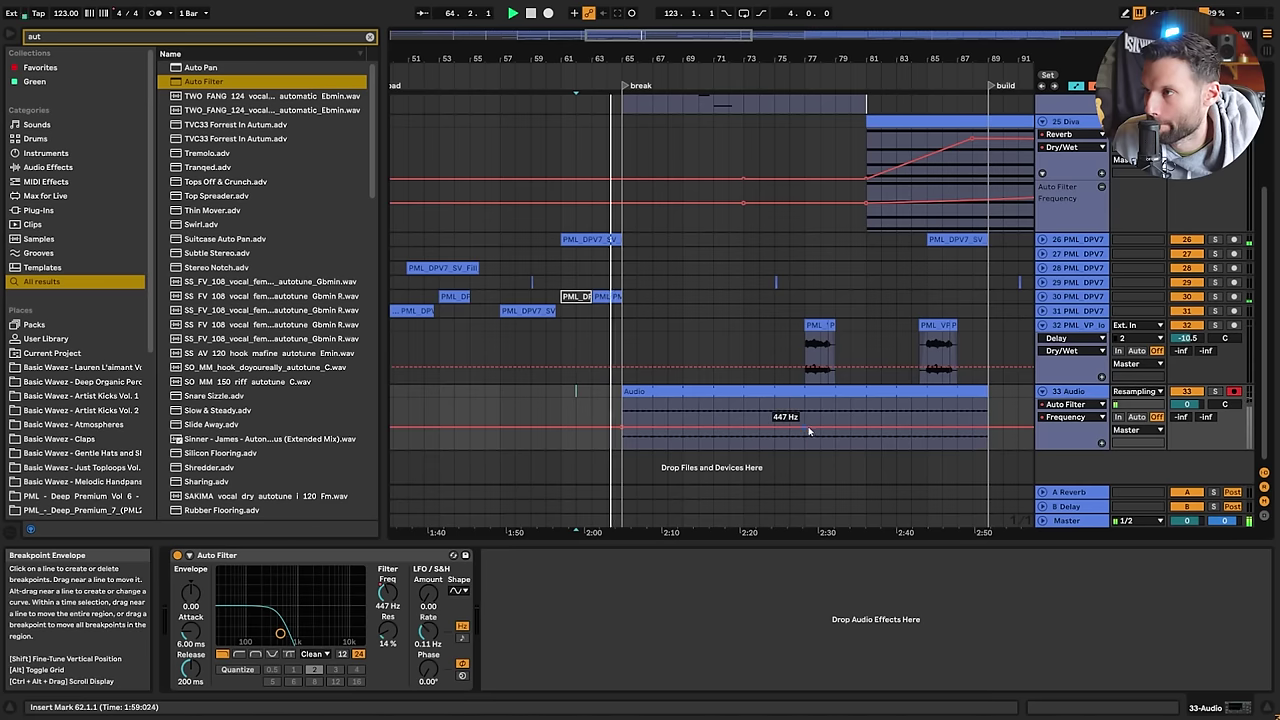
Draw a rising Auto Filter frequency ramp on the resampled track from the break to 1.33 kHz at bar 81
{"action": "left_click_drag", "start_coordinate": [804, 427], "coordinate": [804, 416]}
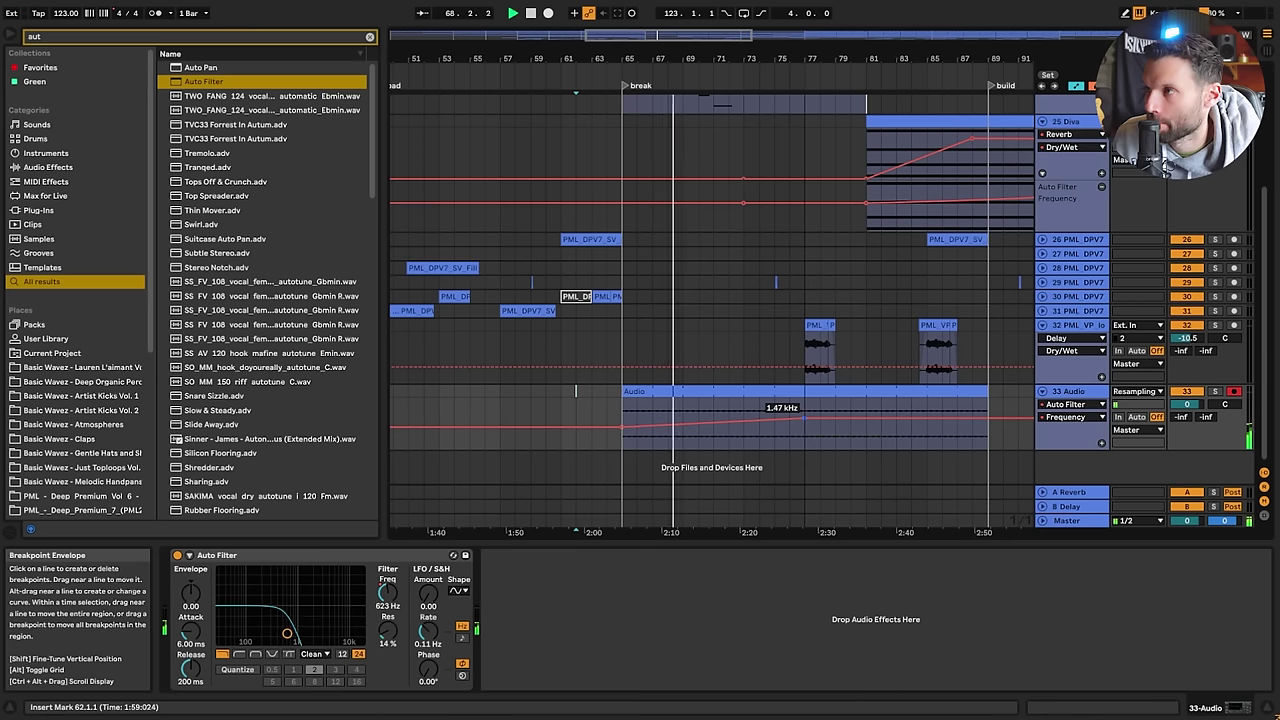
{"action": "left_click_drag", "start_coordinate": [804, 416], "coordinate": [865, 418]}
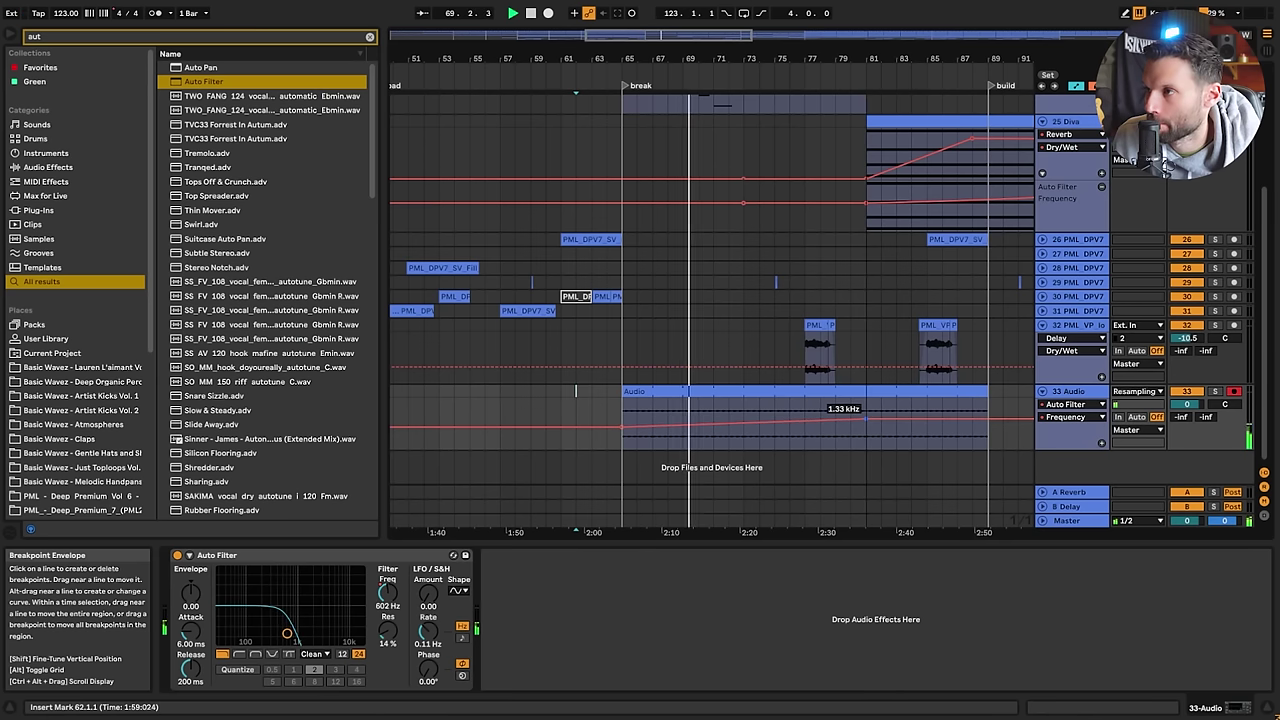
{"action": "scroll", "coordinate": [880, 259], "scroll_direction": "up", "scroll_amount": 3}
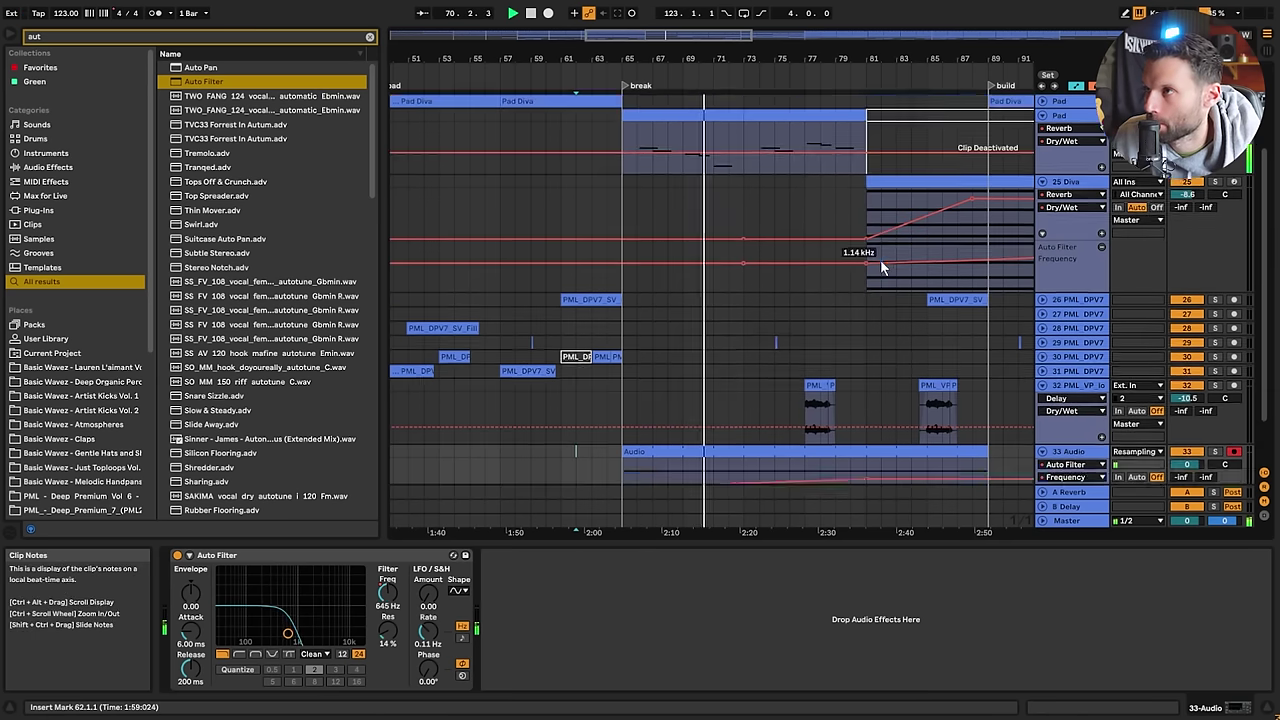
{"action": "scroll", "coordinate": [882, 276], "scroll_direction": "down", "scroll_amount": 2}
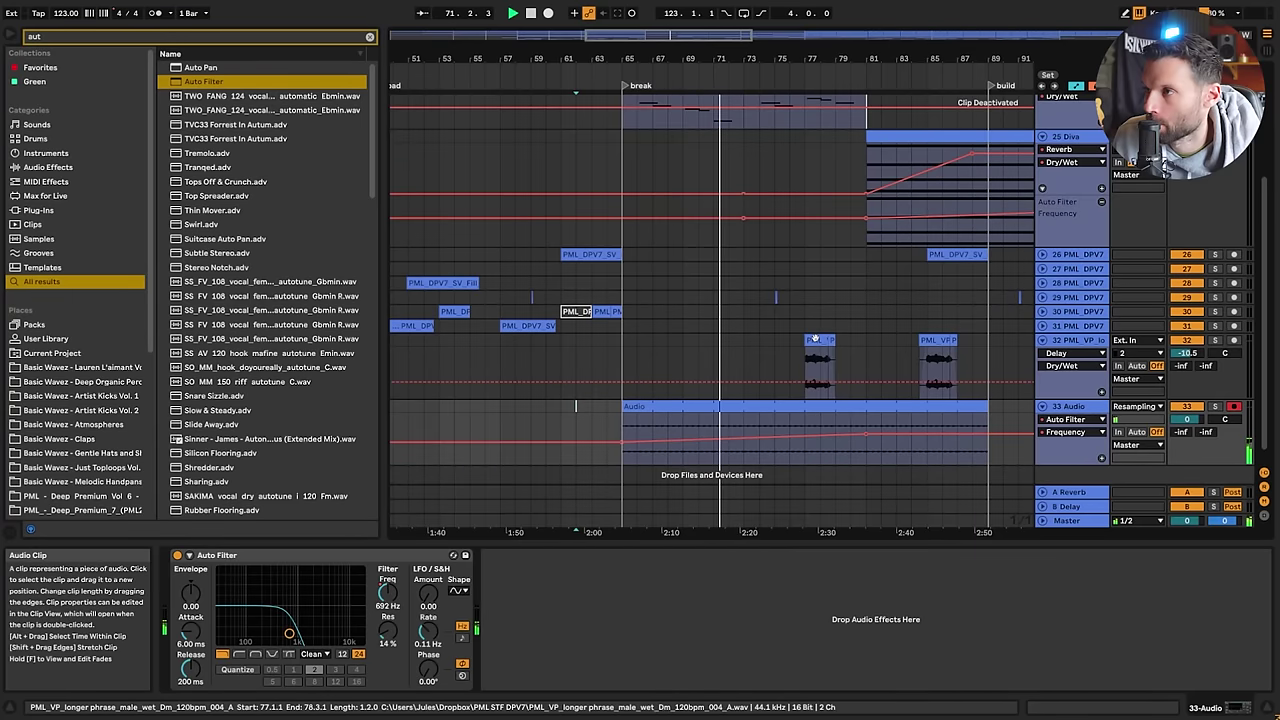
Move the vocal phrase at bar 77 later so it ends at bar 81, and adjust its start to 78.4.1
{"action": "left_click", "coordinate": [831, 340]}
{"action": "mouse_move", "coordinate": [815, 340]}
{"action": "left_mouse_down"}
{"action": "mouse_move", "coordinate": [846, 341]}
{"action": "mouse_move", "coordinate": [826, 342]}
{"action": "left_mouse_up"}
{"action": "left_click", "coordinate": [825, 345]}
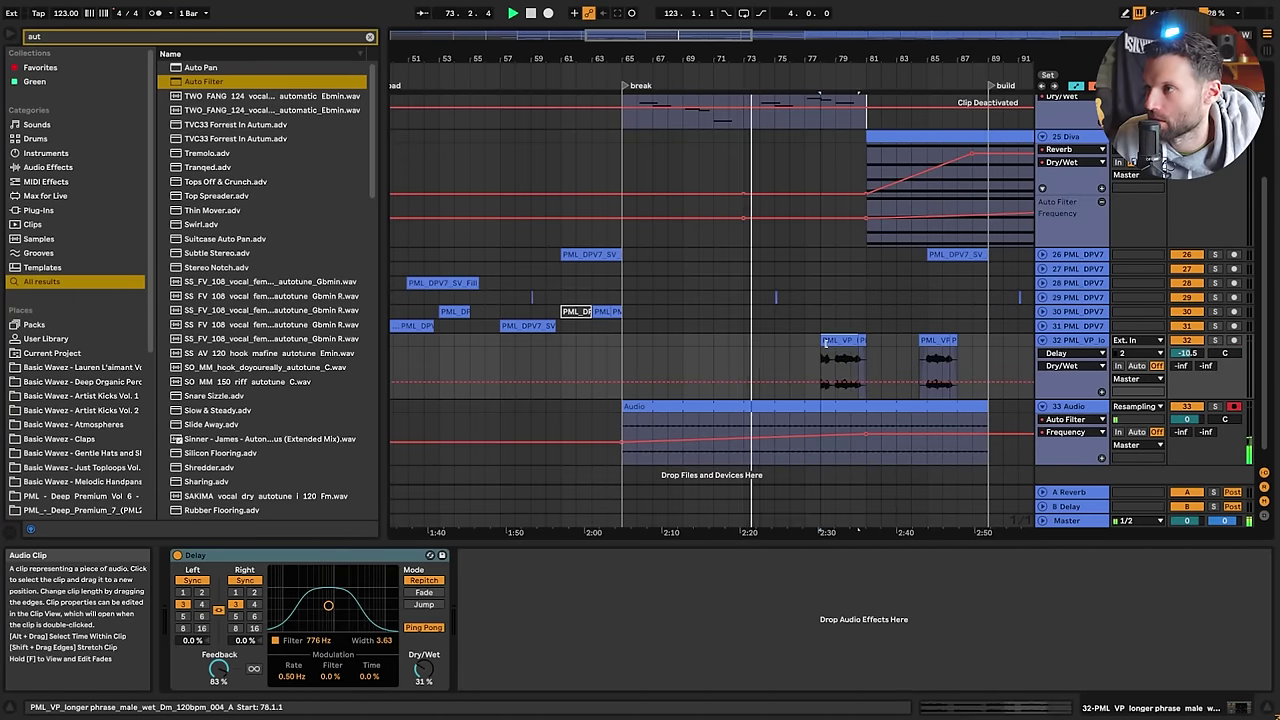
{"action": "left_click_drag", "start_coordinate": [706, 35], "coordinate": [694, 221]}
{"action": "left_click_drag", "start_coordinate": [681, 341], "coordinate": [746, 346]}
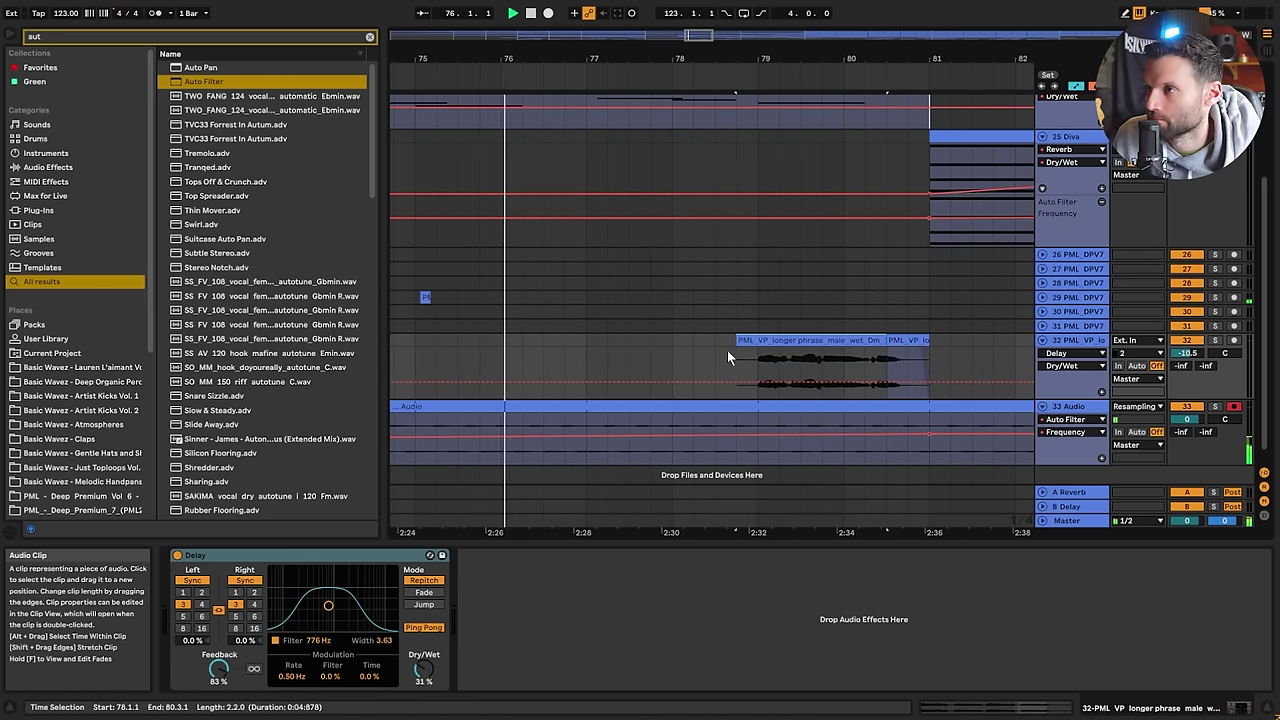
Set the vocal track's Delay Feedback to 82% and remove the resampled track's Auto Filter frequency breakpoint at bar 81
{"action": "double_click", "coordinate": [825, 341]}
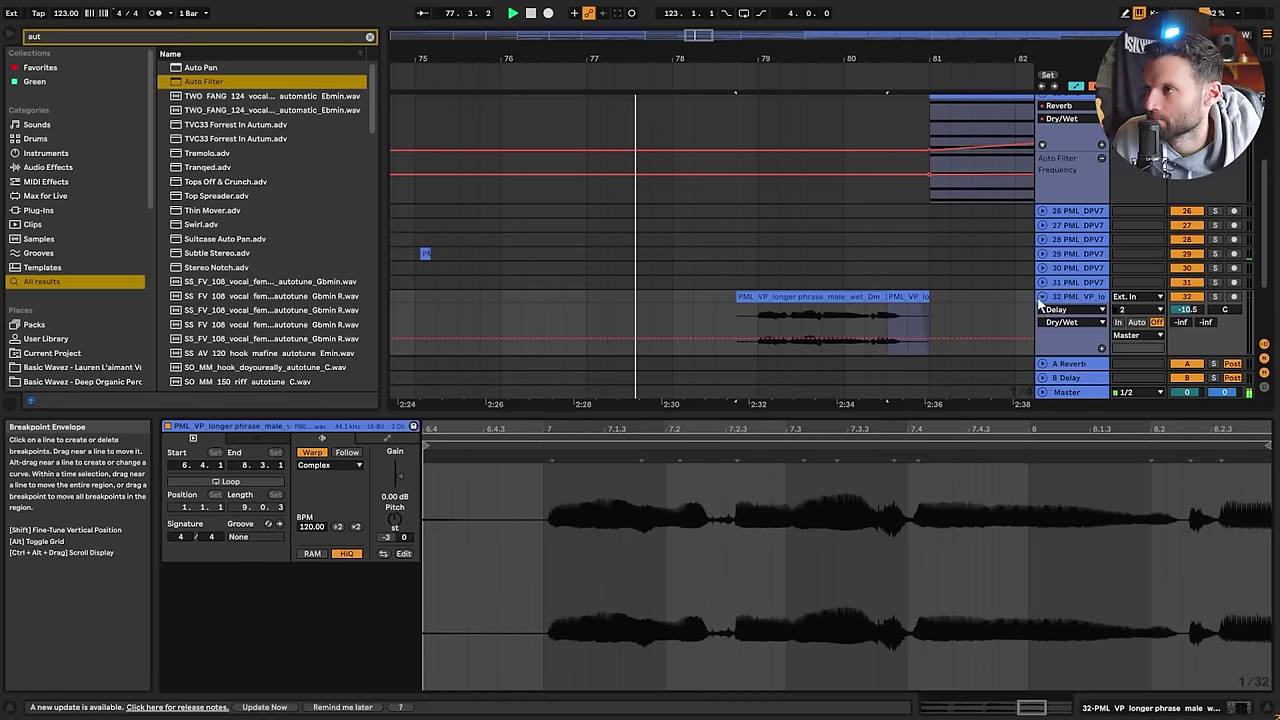
{"action": "scroll", "coordinate": [1037, 292], "scroll_direction": "down", "scroll_amount": 2}
{"action": "double_click", "coordinate": [1072, 206]}
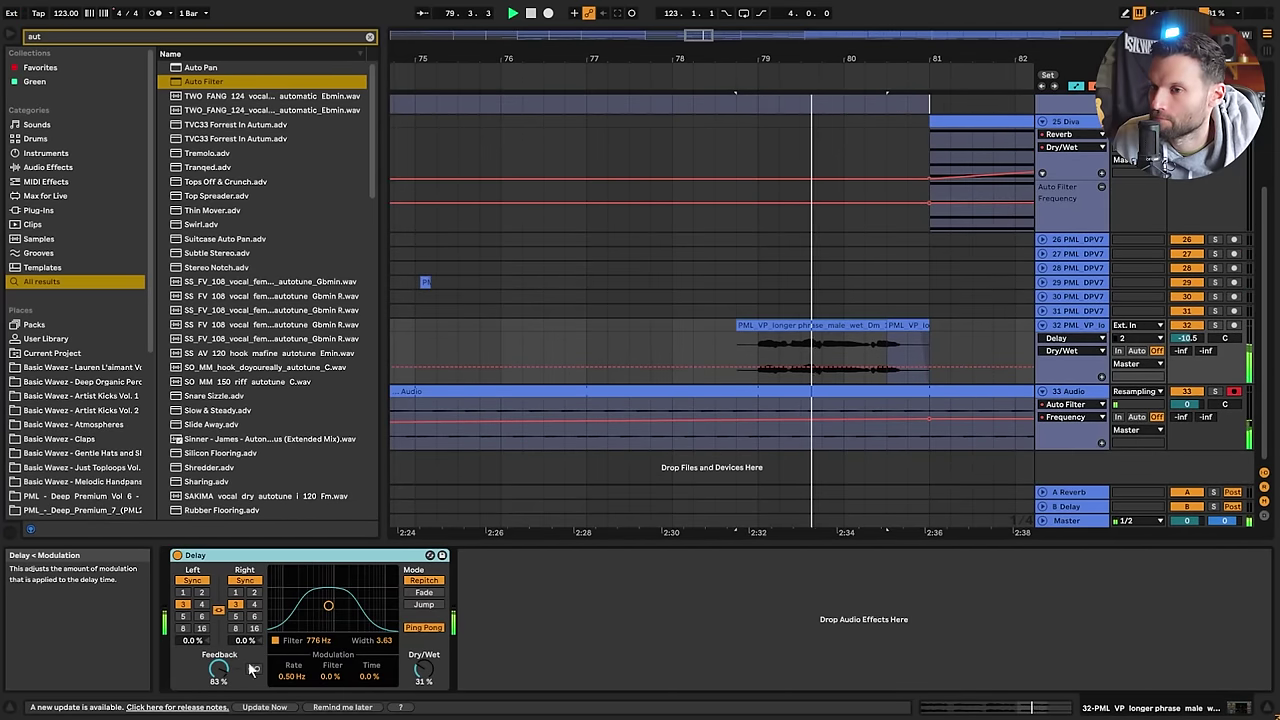
{"action": "left_click_drag", "start_coordinate": [219, 670], "coordinate": [219, 672]}
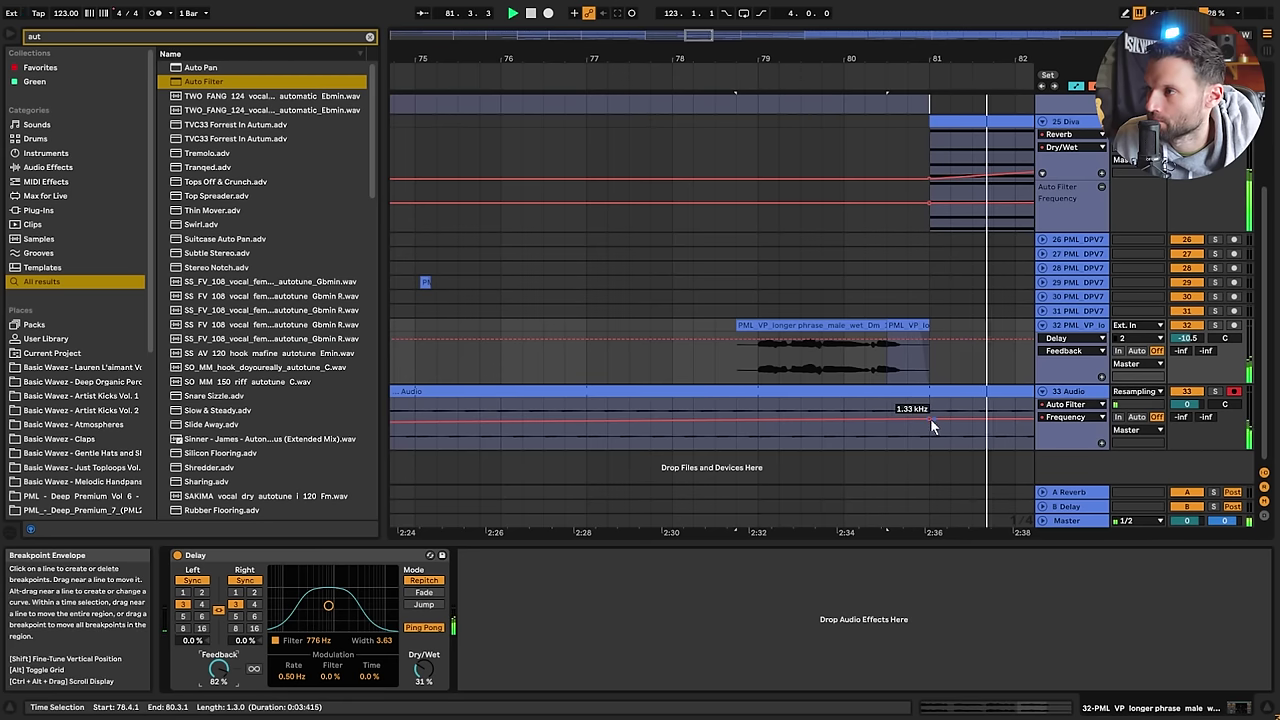
{"action": "left_click_drag", "start_coordinate": [927, 419], "coordinate": [927, 405]}
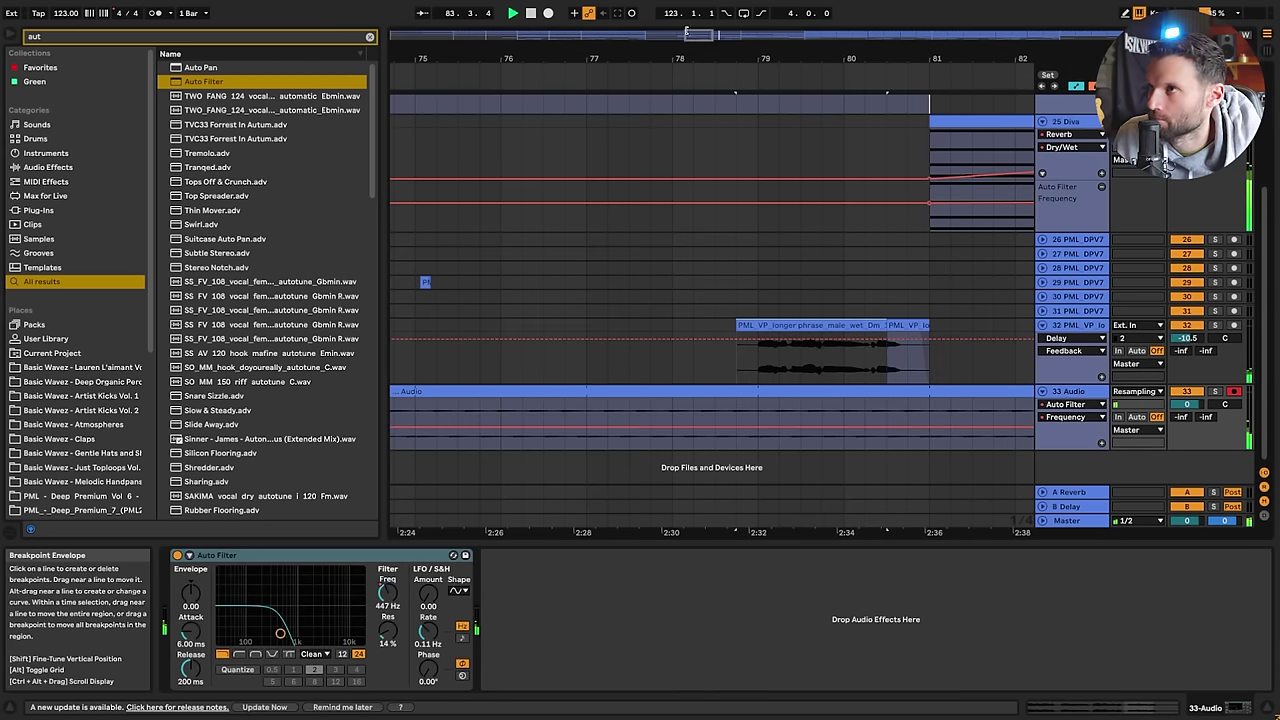
Delete the vocal phrase between bars 83 and 88 and select bars 76 to 81 on the vocal track as the playback start
{"action": "left_click_drag", "start_coordinate": [687, 33], "coordinate": [746, 0]}
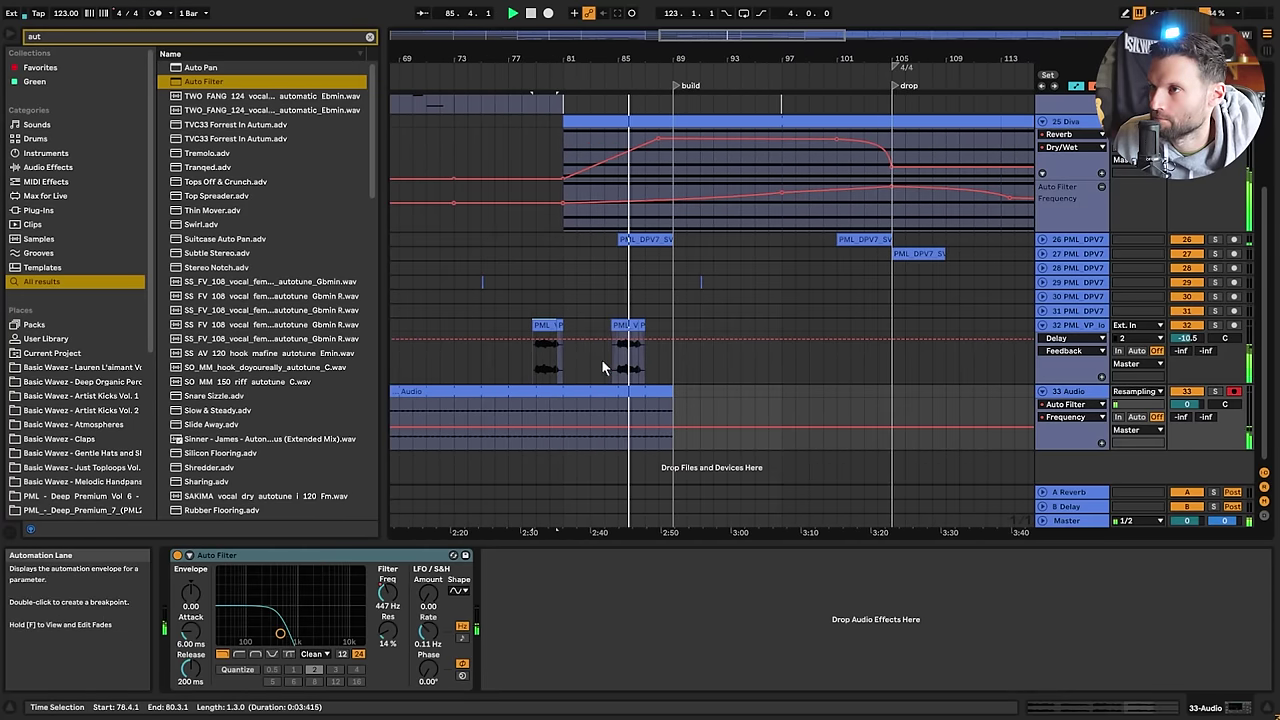
{"action": "left_click_drag", "start_coordinate": [592, 366], "coordinate": [659, 328]}
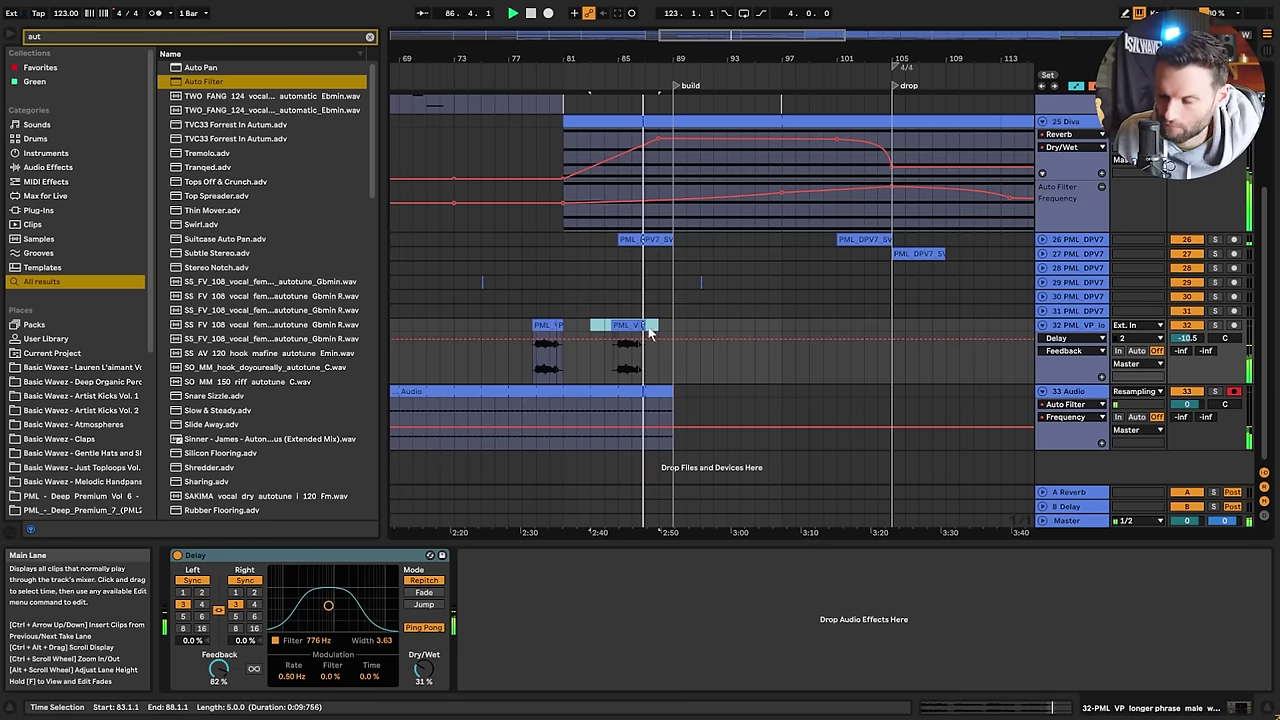
{"action": "key", "text": "Delete"}
{"action": "left_click_drag", "start_coordinate": [565, 327], "coordinate": [530, 338]}
{"action": "key", "text": "space"}
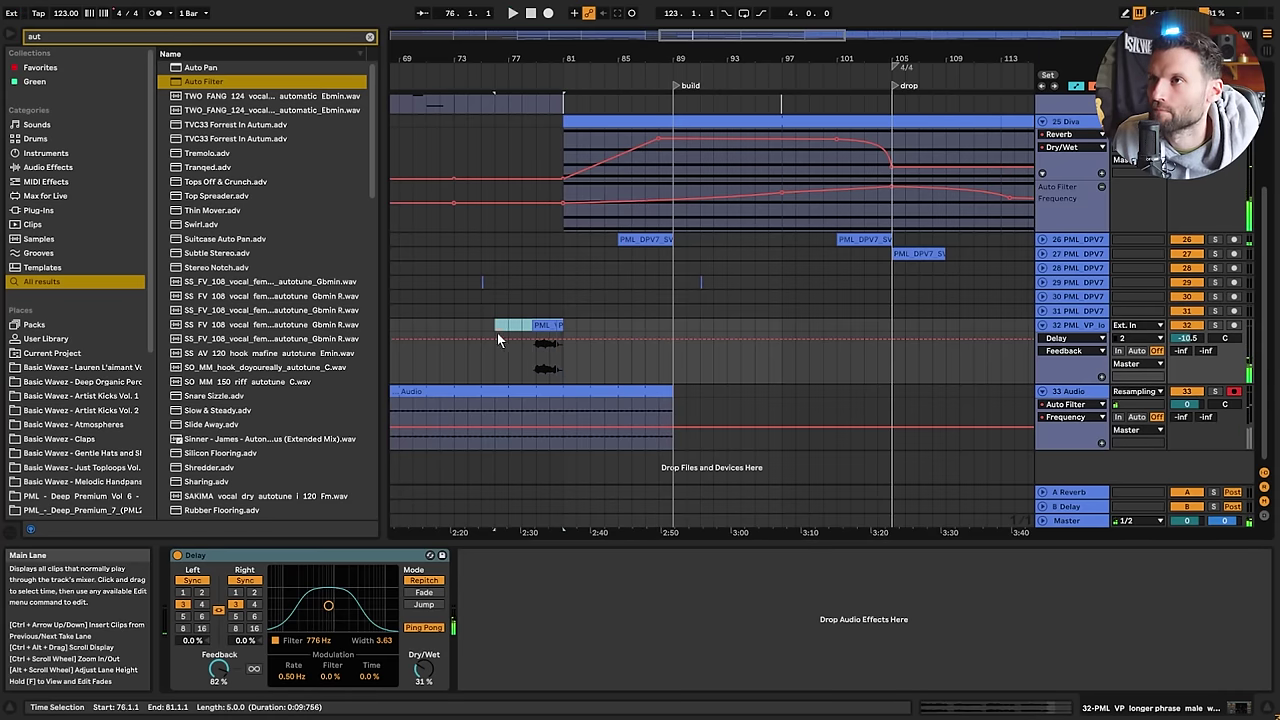
Duplicate the vocal phrase so the copy ends at bar 89, extend the resampled loop to bar 105, and play from bar 71
{"action": "key", "text": "ctrl+d"}
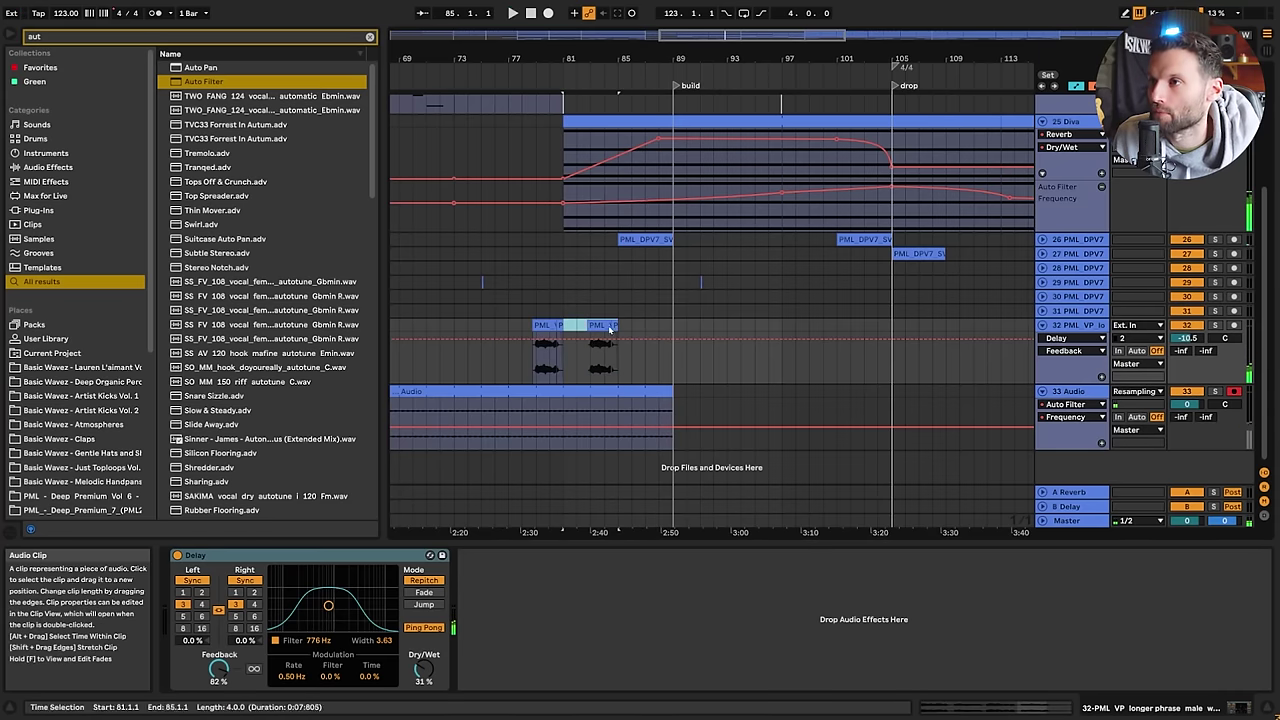
{"action": "key", "text": "ctrl+d"}
{"action": "left_click_drag", "start_coordinate": [654, 329], "coordinate": [649, 327]}
{"action": "left_click_drag", "start_coordinate": [674, 394], "coordinate": [898, 414]}
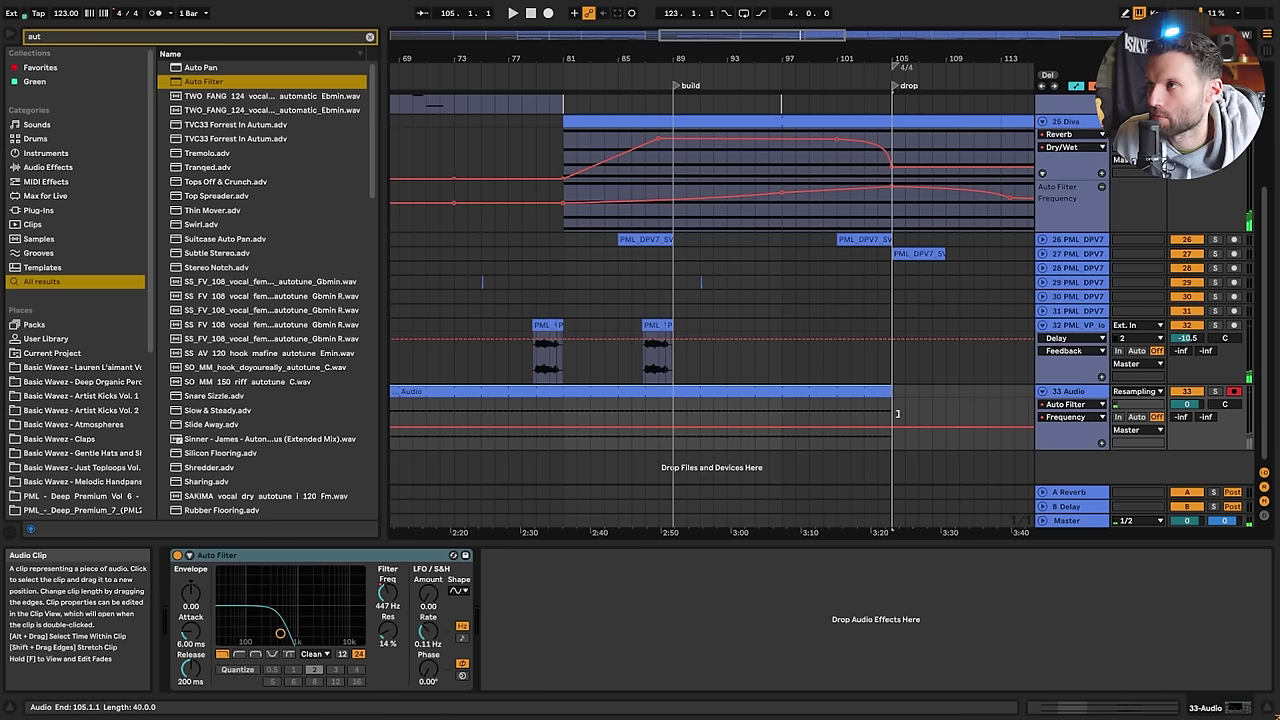
{"action": "left_click", "coordinate": [429, 410]}
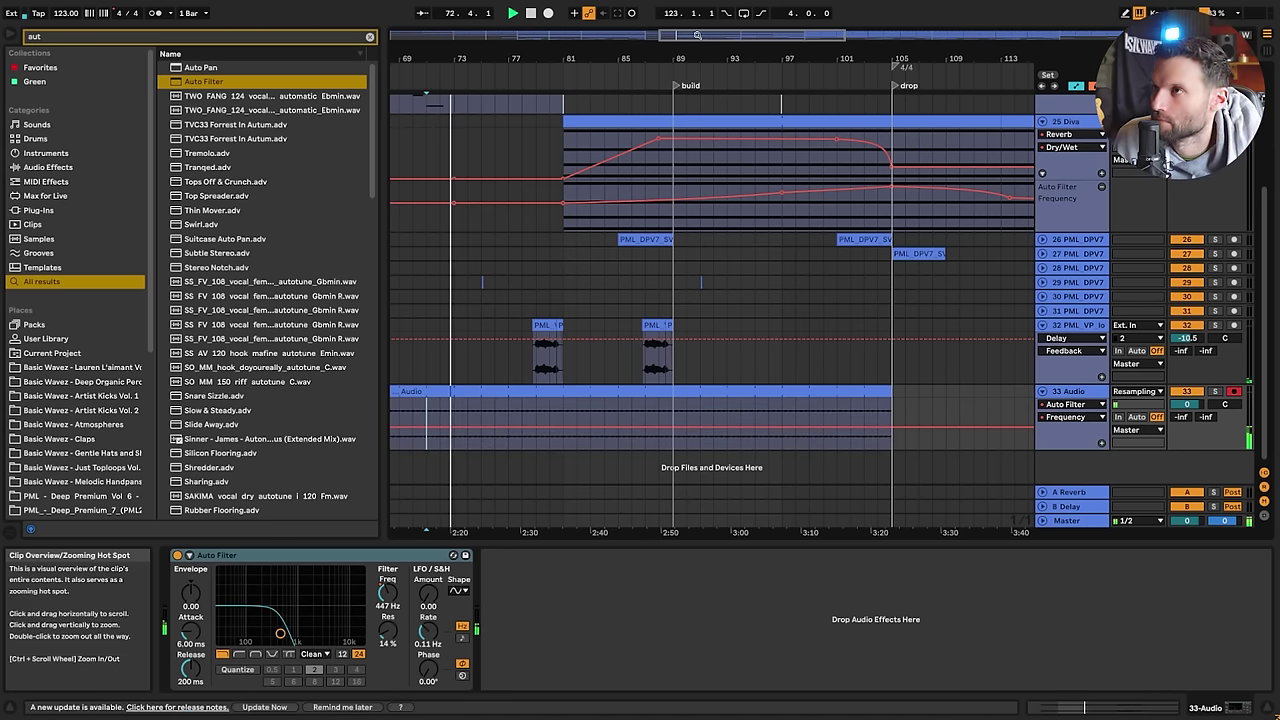
Copy the vocal phrases from bars 33–49 and paste them at bar 89 on the vocal track
{"action": "mouse_move", "coordinate": [697, 35]}
{"action": "left_mouse_down"}
{"action": "mouse_move", "coordinate": [697, 15]}
{"action": "mouse_move", "coordinate": [681, 21]}
{"action": "left_mouse_up"}
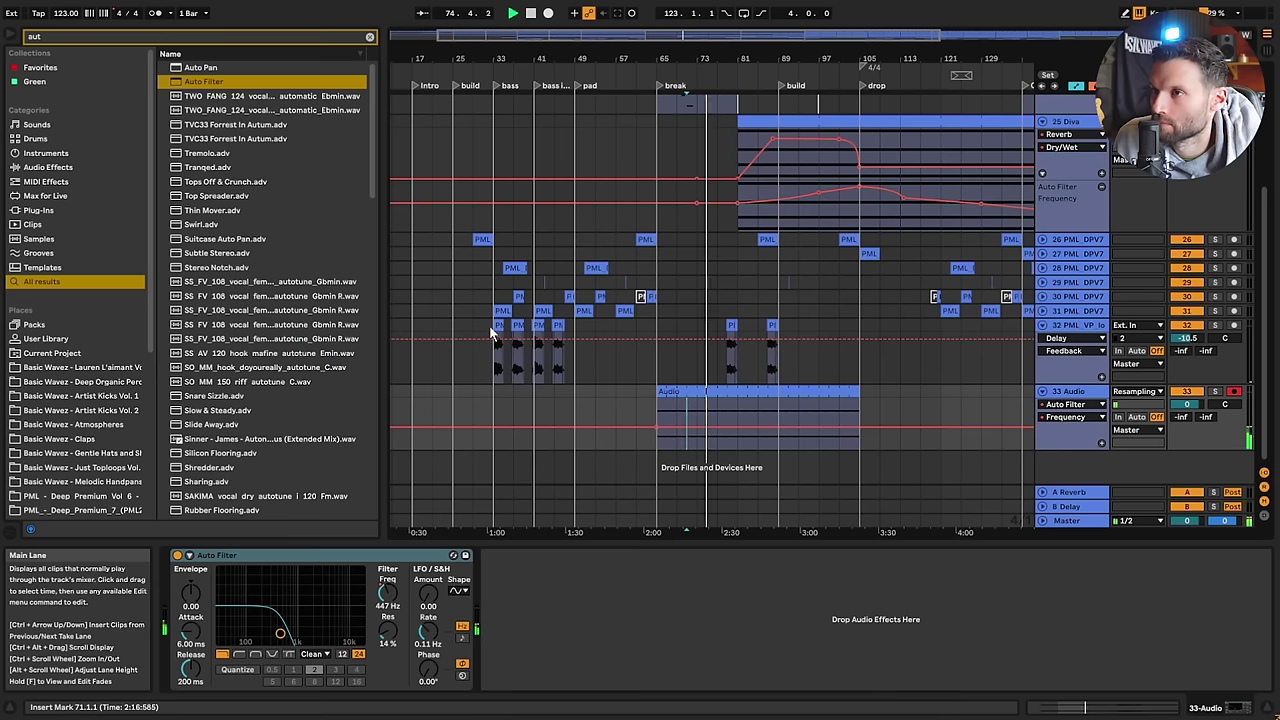
{"action": "left_click_drag", "start_coordinate": [494, 326], "coordinate": [582, 326]}
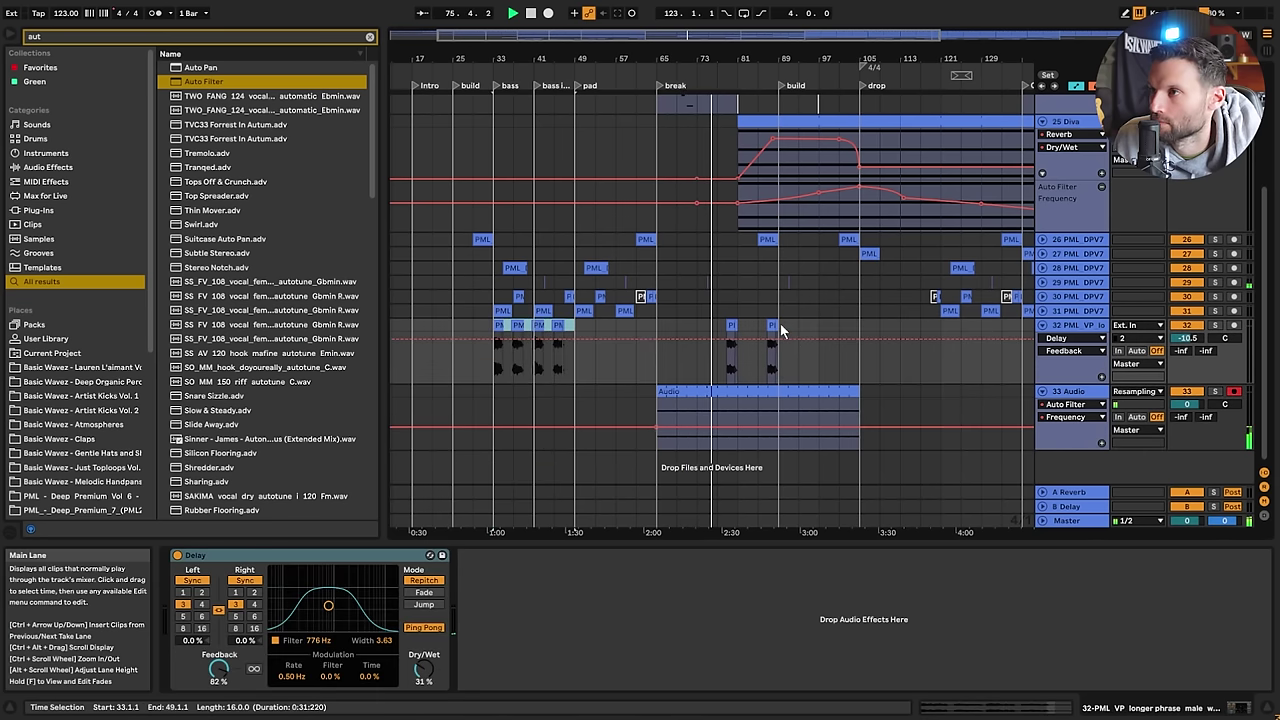
{"action": "left_click", "coordinate": [781, 331]}
{"action": "key", "text": "ctrl+v"}
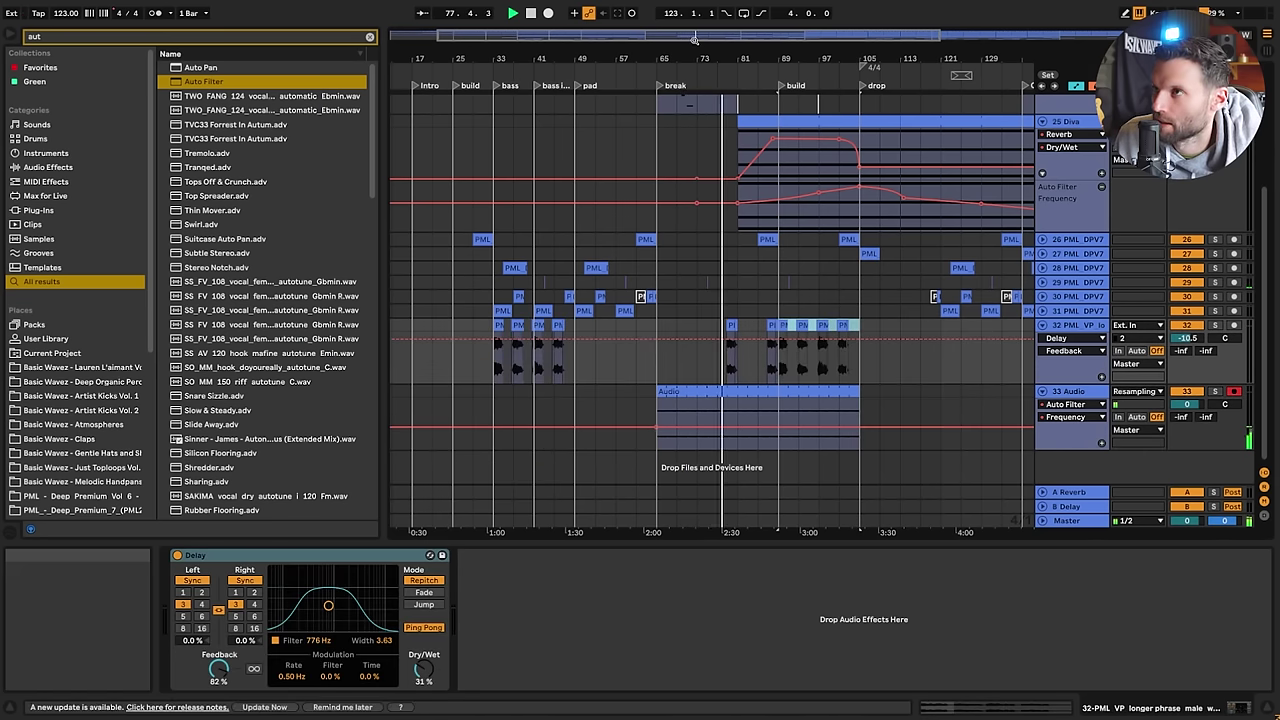
{"action": "left_click_drag", "start_coordinate": [694, 38], "coordinate": [694, 41]}
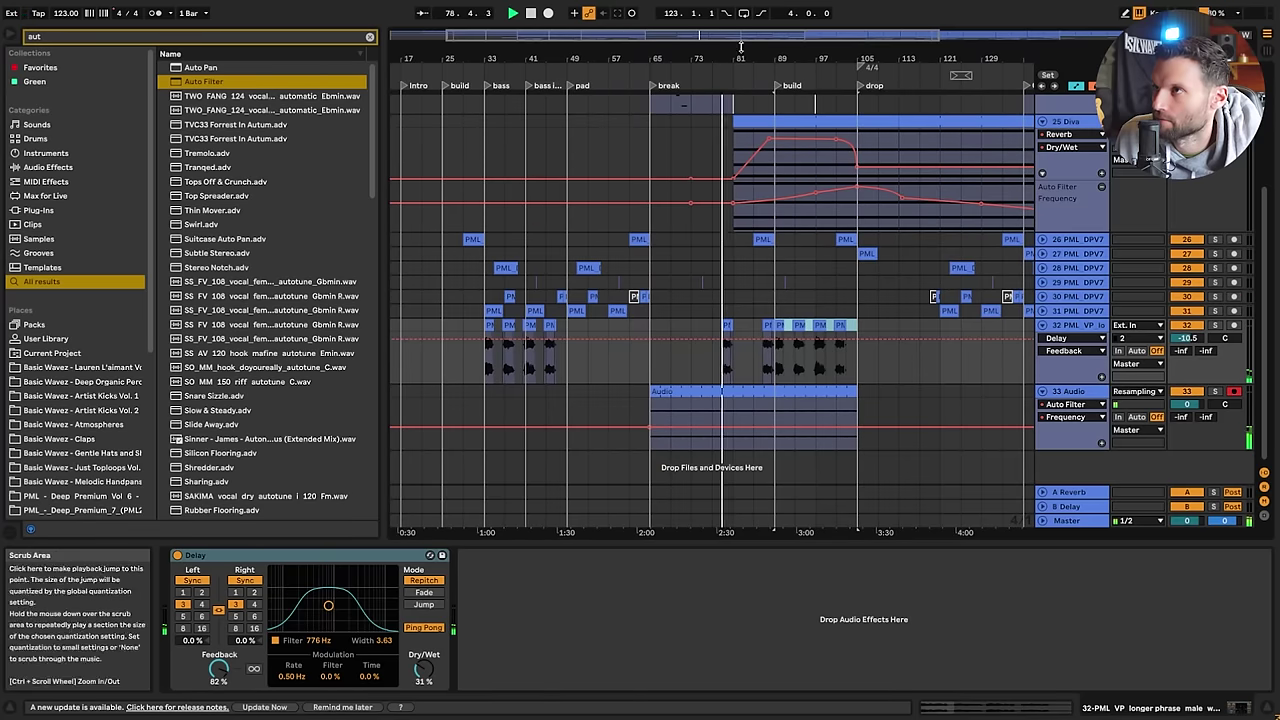
{"action": "mouse_move", "coordinate": [903, 36]}
{"action": "left_mouse_down"}
{"action": "mouse_move", "coordinate": [905, 24]}
{"action": "mouse_move", "coordinate": [885, 30]}
{"action": "left_mouse_up"}
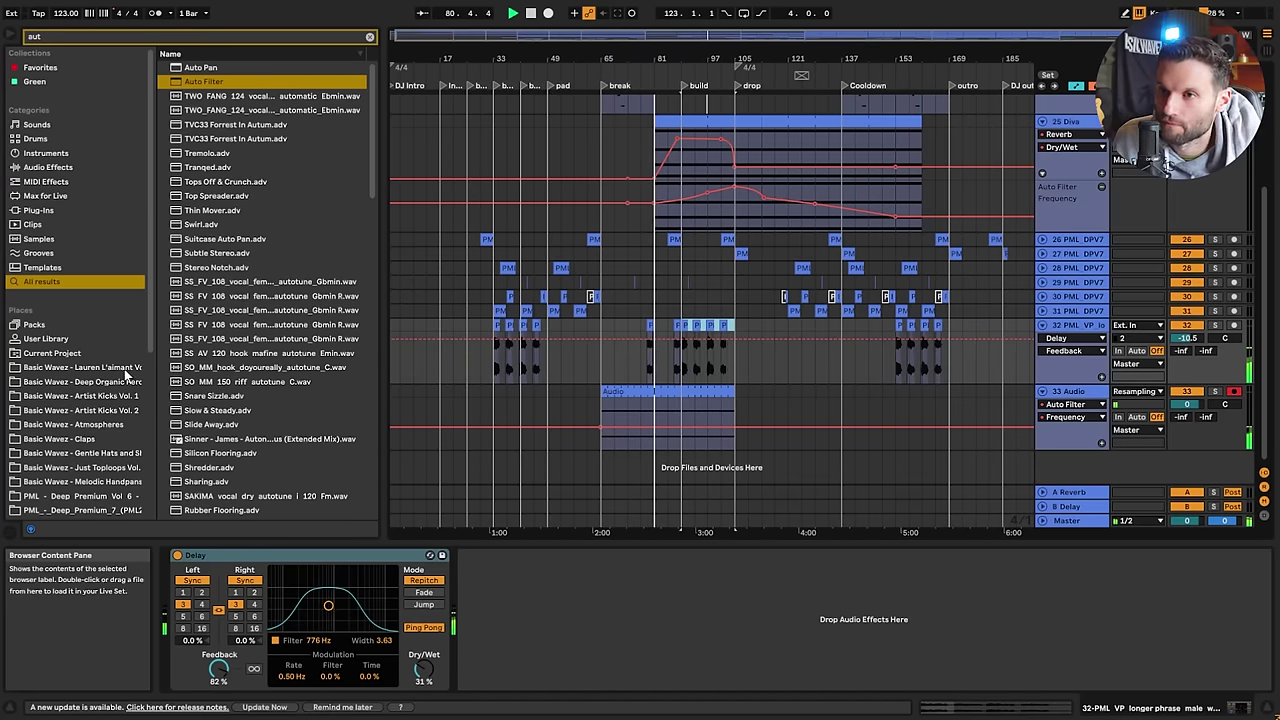
Raise the resampled loop clip's gain to 2.81 dB
{"action": "scroll", "coordinate": [100, 396], "scroll_direction": "down", "scroll_amount": 3}
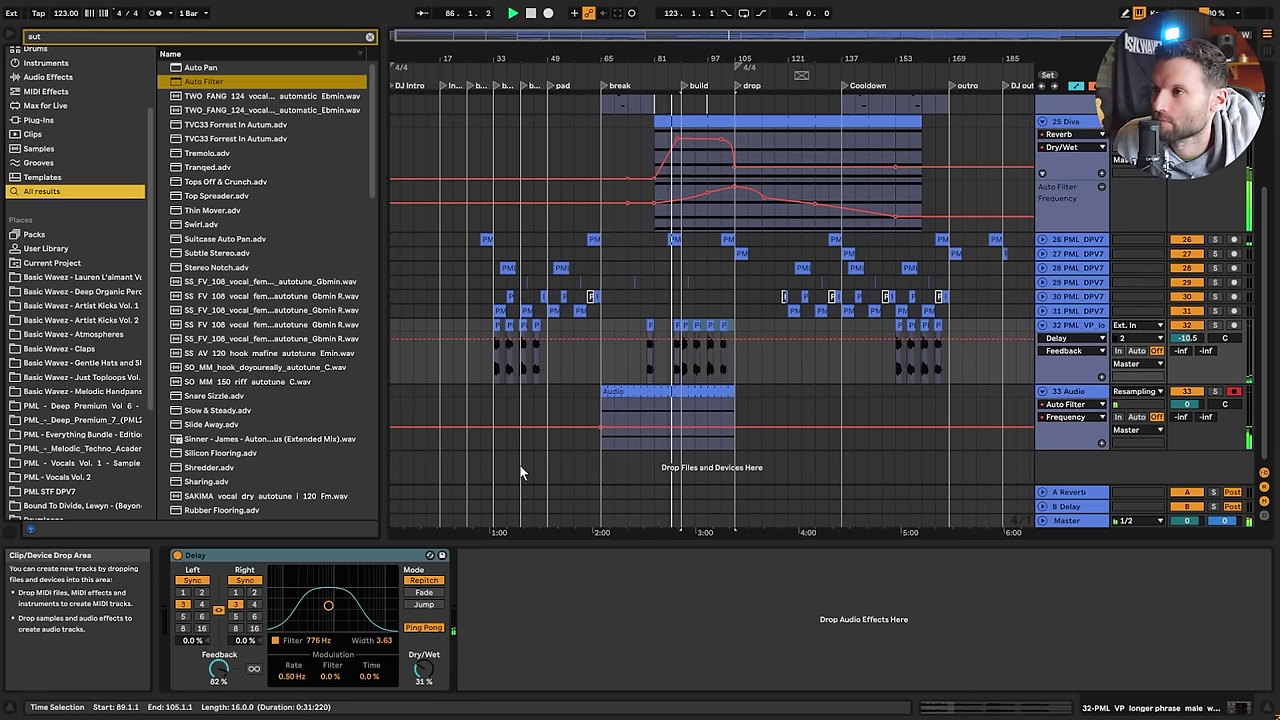
{"action": "double_click", "coordinate": [685, 445]}
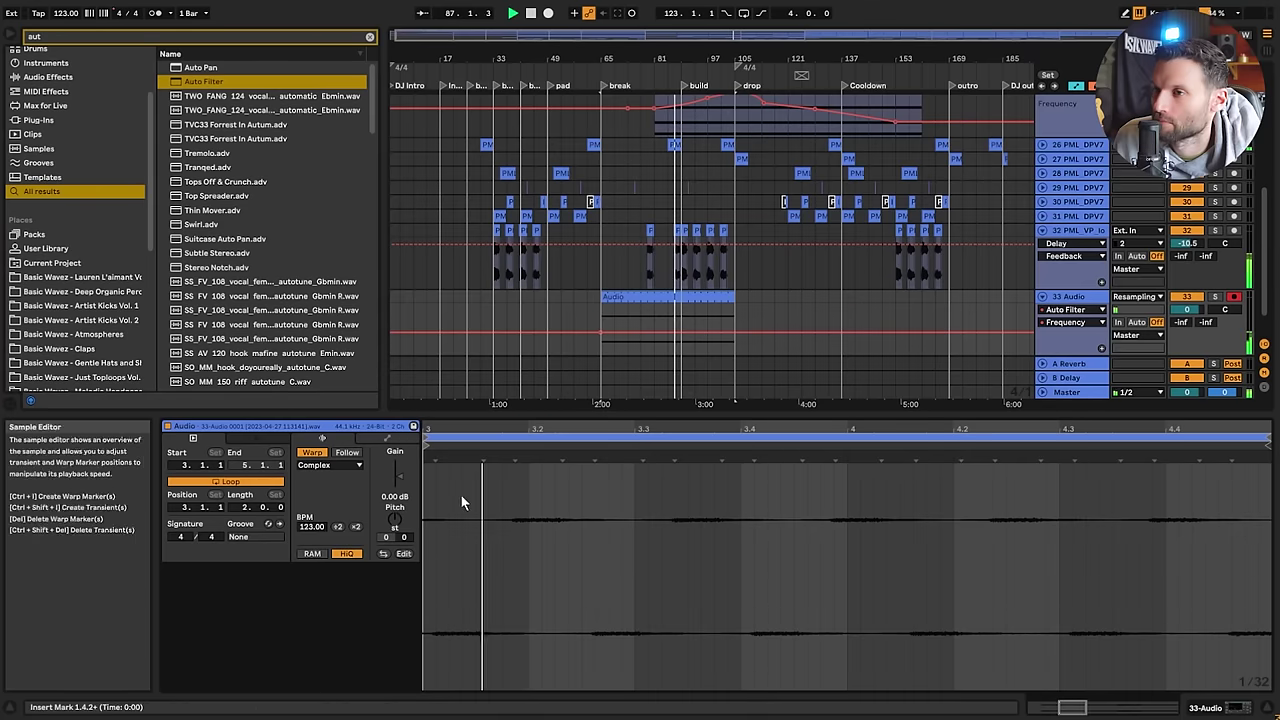
{"action": "mouse_move", "coordinate": [397, 483]}
{"action": "left_mouse_down"}
{"action": "mouse_move", "coordinate": [398, 469]}
{"action": "mouse_move", "coordinate": [398, 484]}
{"action": "left_mouse_up"}
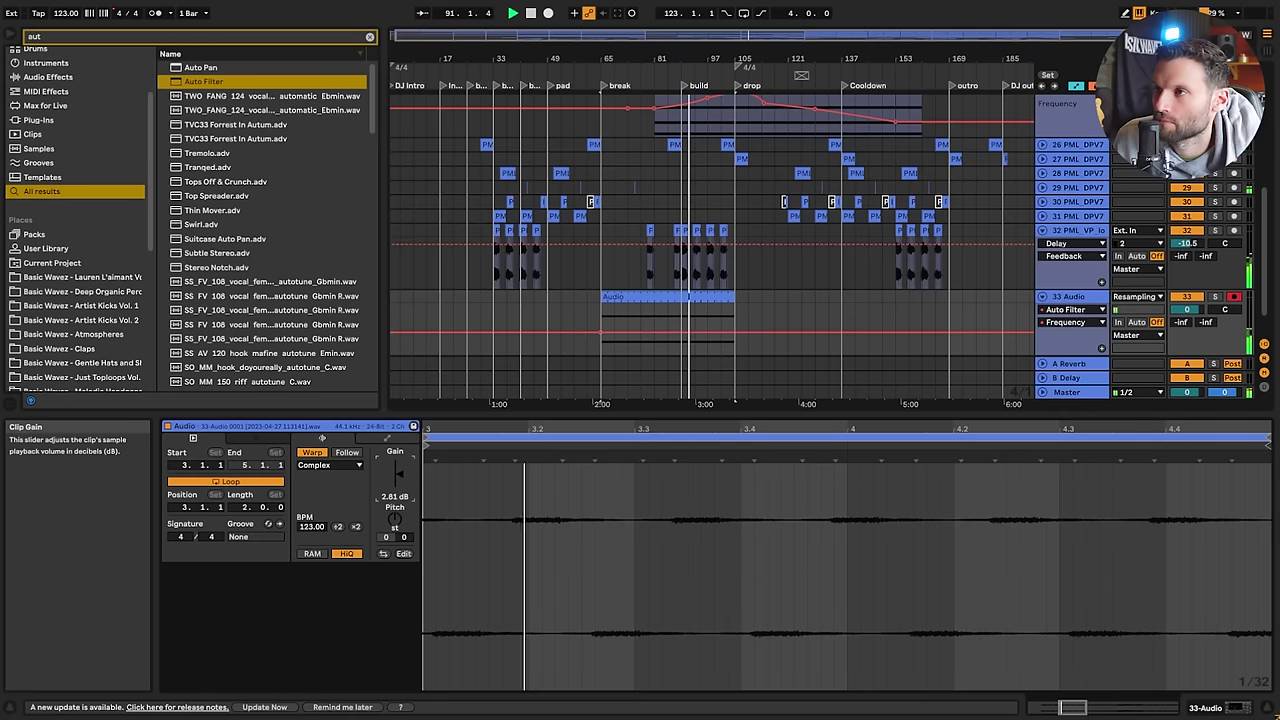
Replace the vocal phrases in bars 89–105 with a duplicate of bars 73–89, and set the playback start to bar 85
{"action": "left_click", "coordinate": [728, 235]}
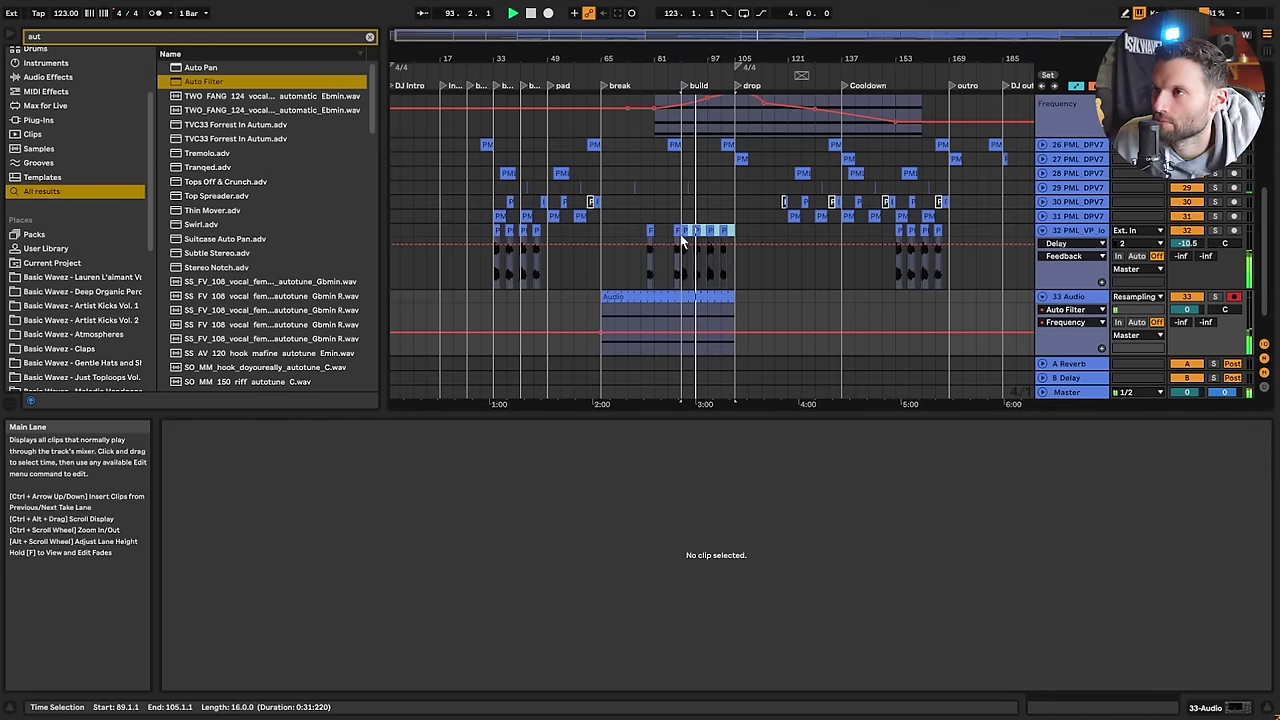
{"action": "left_click", "coordinate": [682, 240]}
{"action": "left_click", "coordinate": [728, 283]}
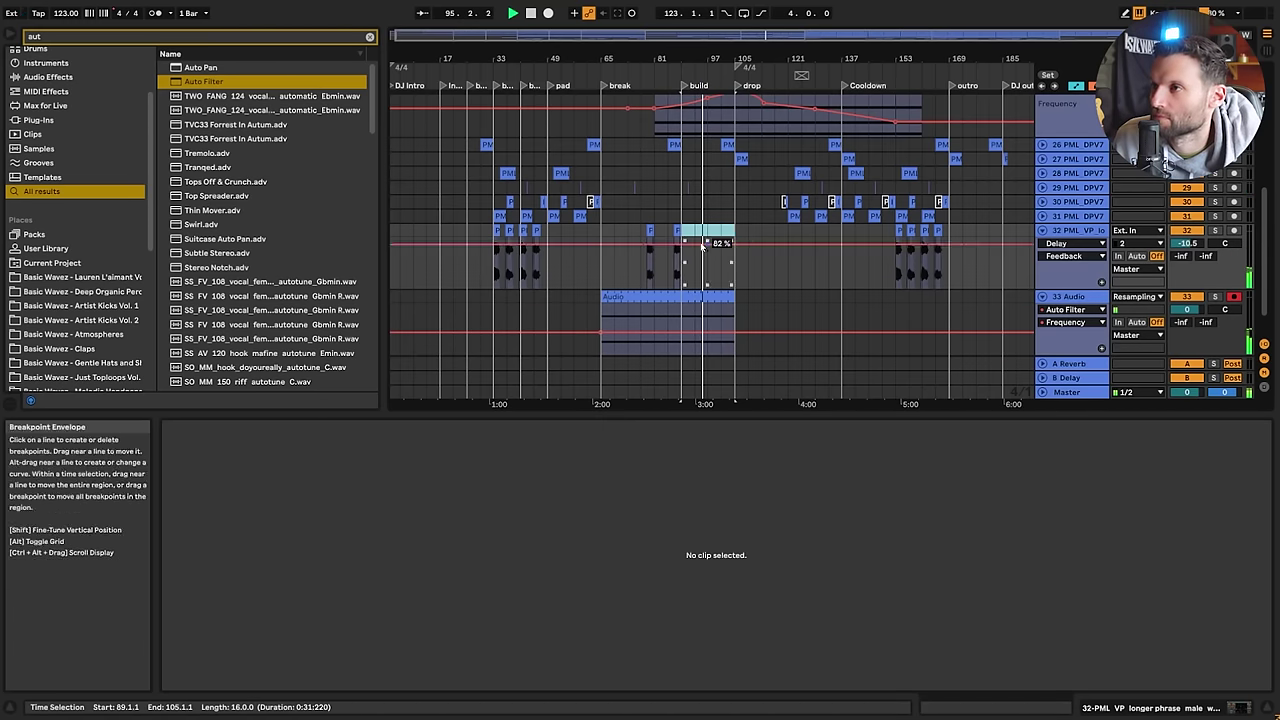
{"action": "left_click", "coordinate": [657, 229]}
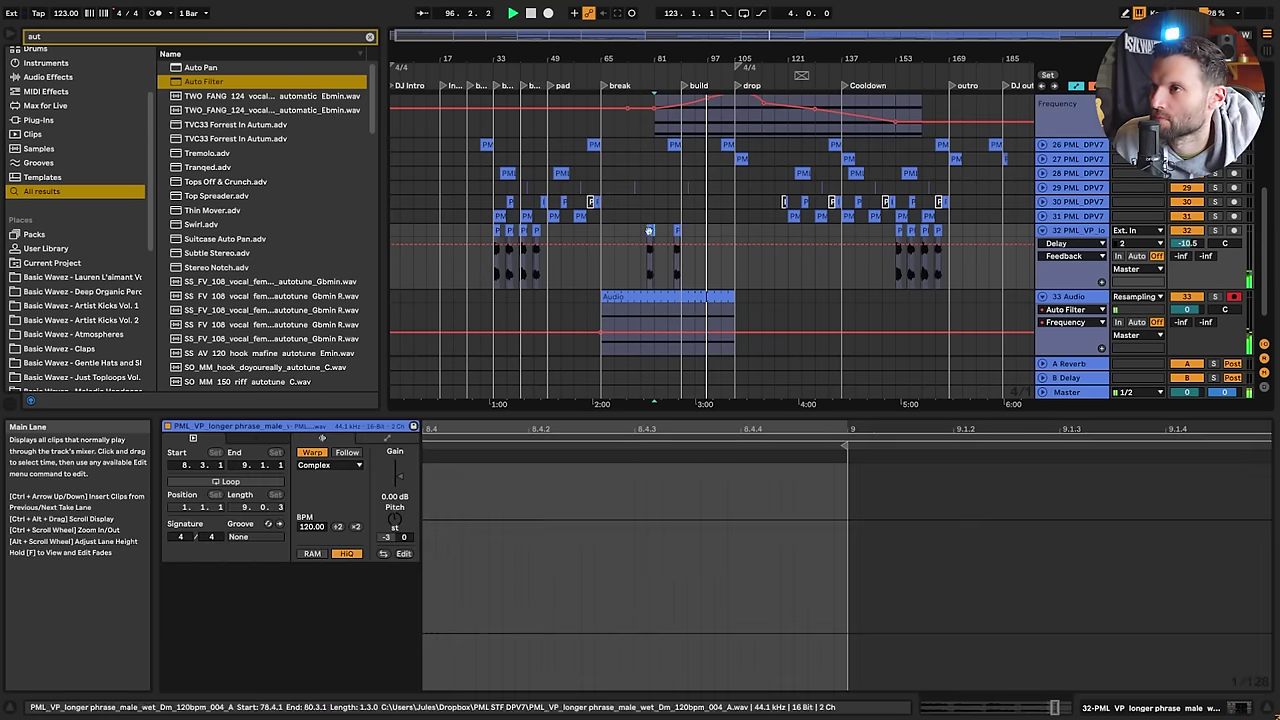
{"action": "left_click_drag", "start_coordinate": [626, 228], "coordinate": [682, 230]}
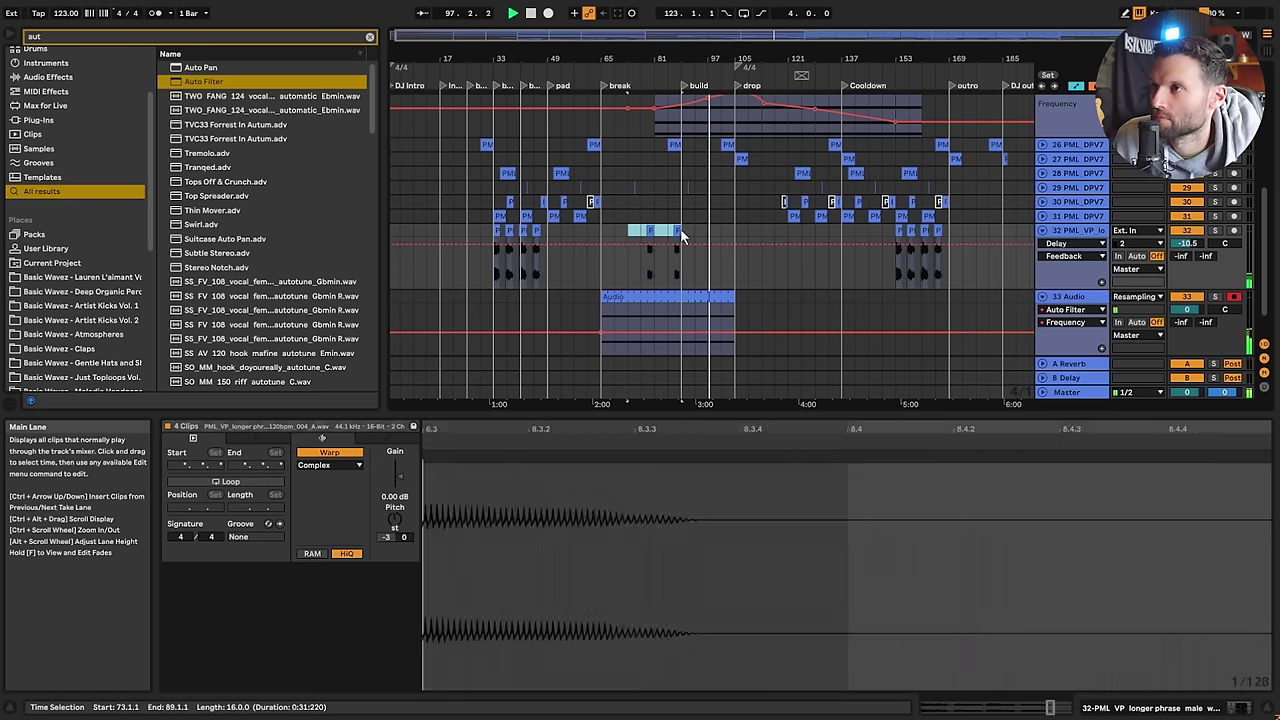
{"action": "key", "text": "ctrl+d"}
{"action": "left_click", "coordinate": [667, 268]}
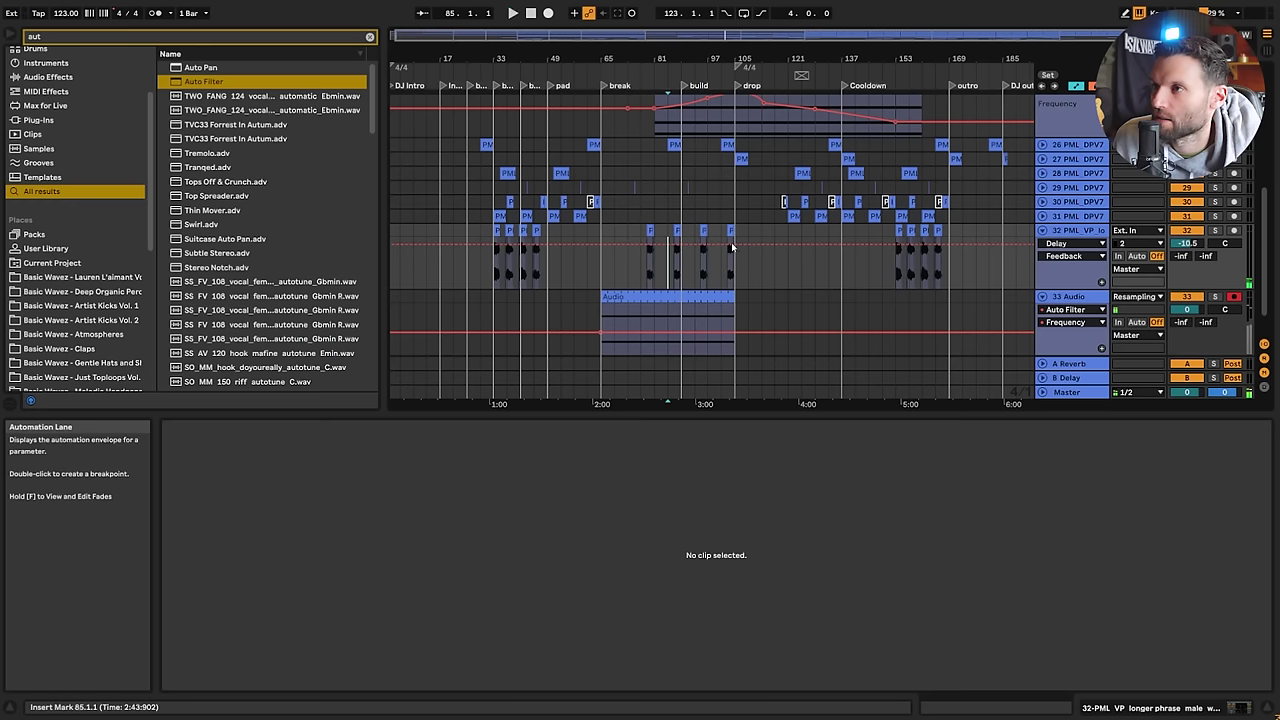
Draw rising vocal Delay automation from the break into the build, with Dry/Wet reaching 49% and Feedback reaching 95%
{"action": "left_click_drag", "start_coordinate": [707, 41], "coordinate": [700, 90]}
{"action": "left_click", "coordinate": [1063, 240]}
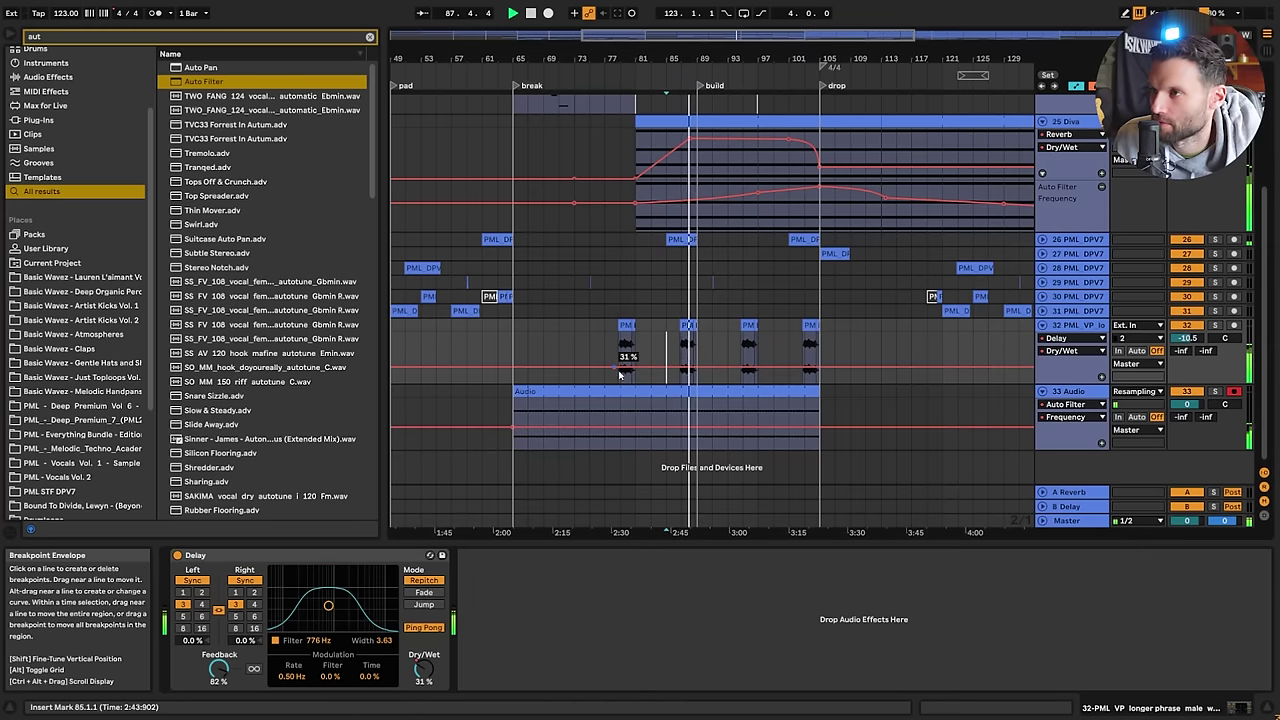
{"action": "left_click_drag", "start_coordinate": [727, 371], "coordinate": [727, 357]}
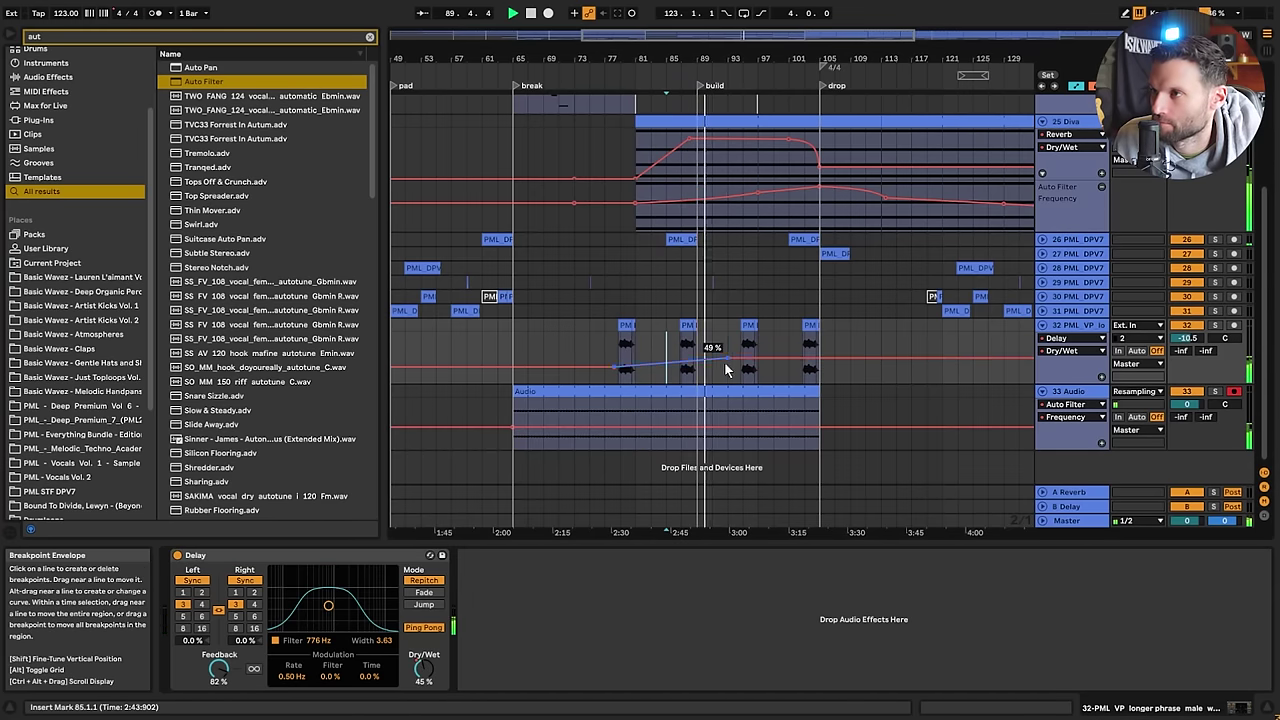
{"action": "left_click", "coordinate": [220, 677]}
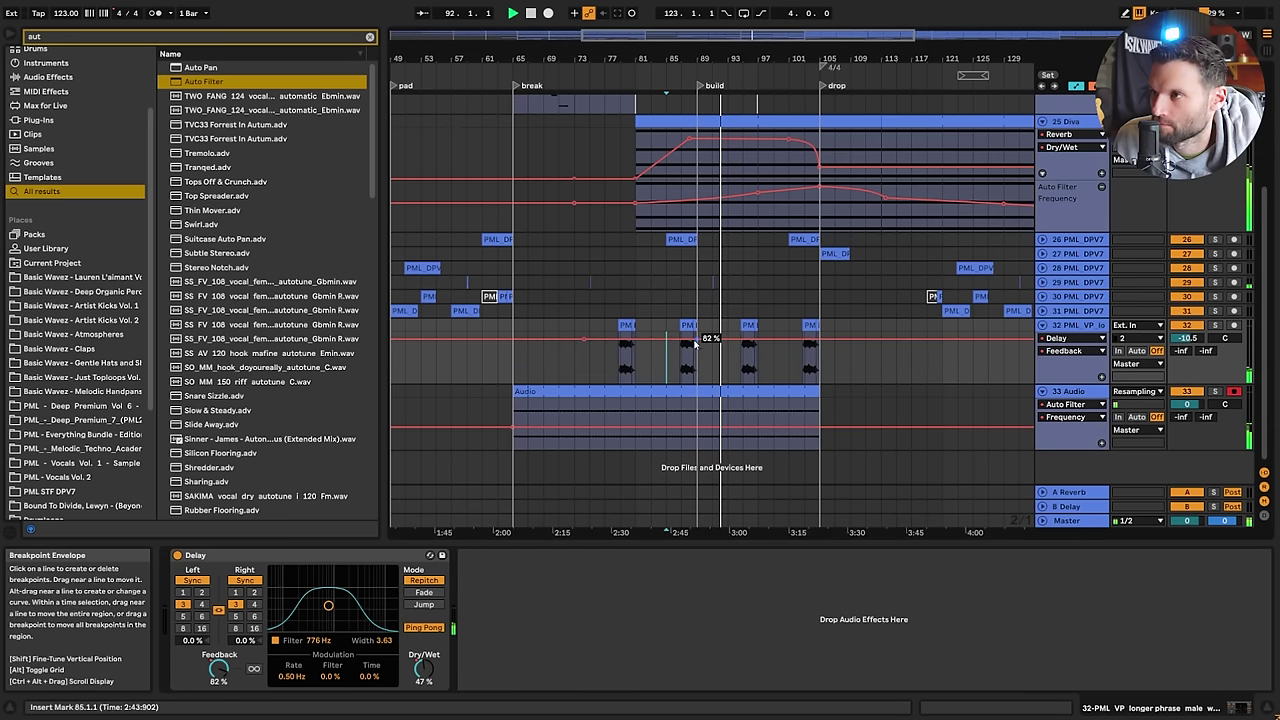
{"action": "left_click_drag", "start_coordinate": [710, 341], "coordinate": [710, 333]}
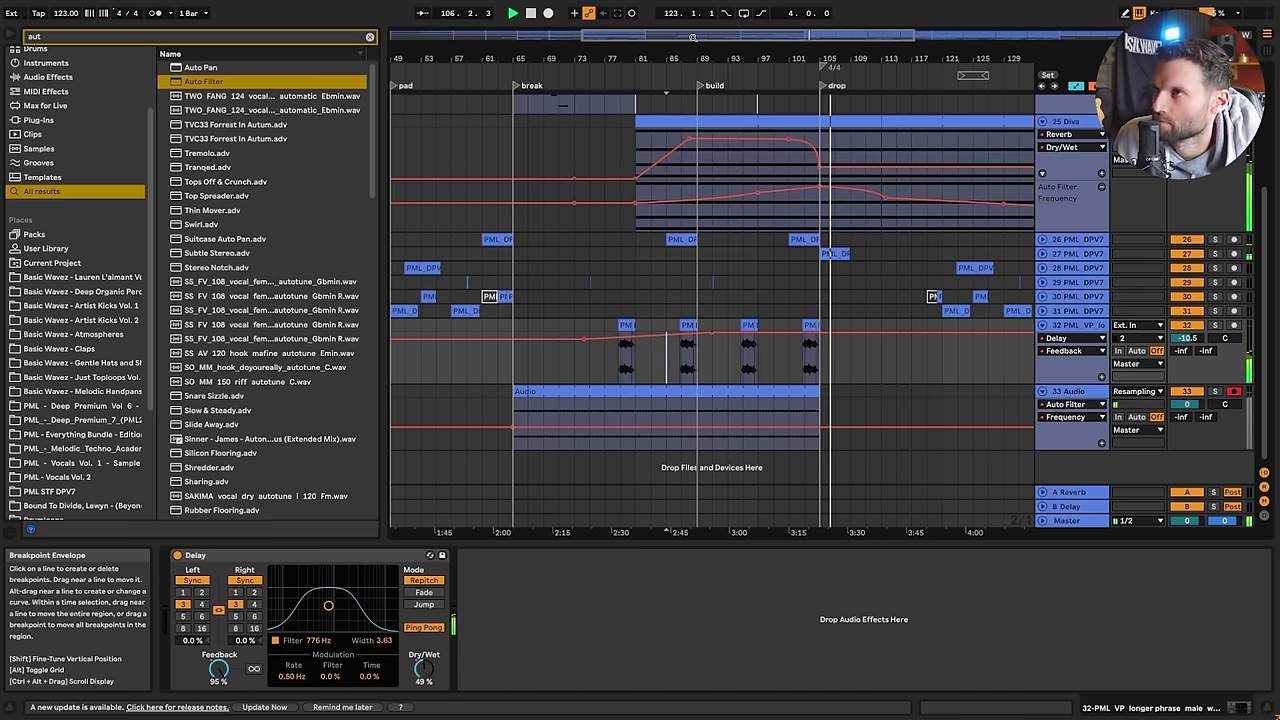
Duplicate the vocal phrases of bars 89–105 into bars 105–121 after the drop
{"action": "left_click_drag", "start_coordinate": [692, 37], "coordinate": [702, 6]}
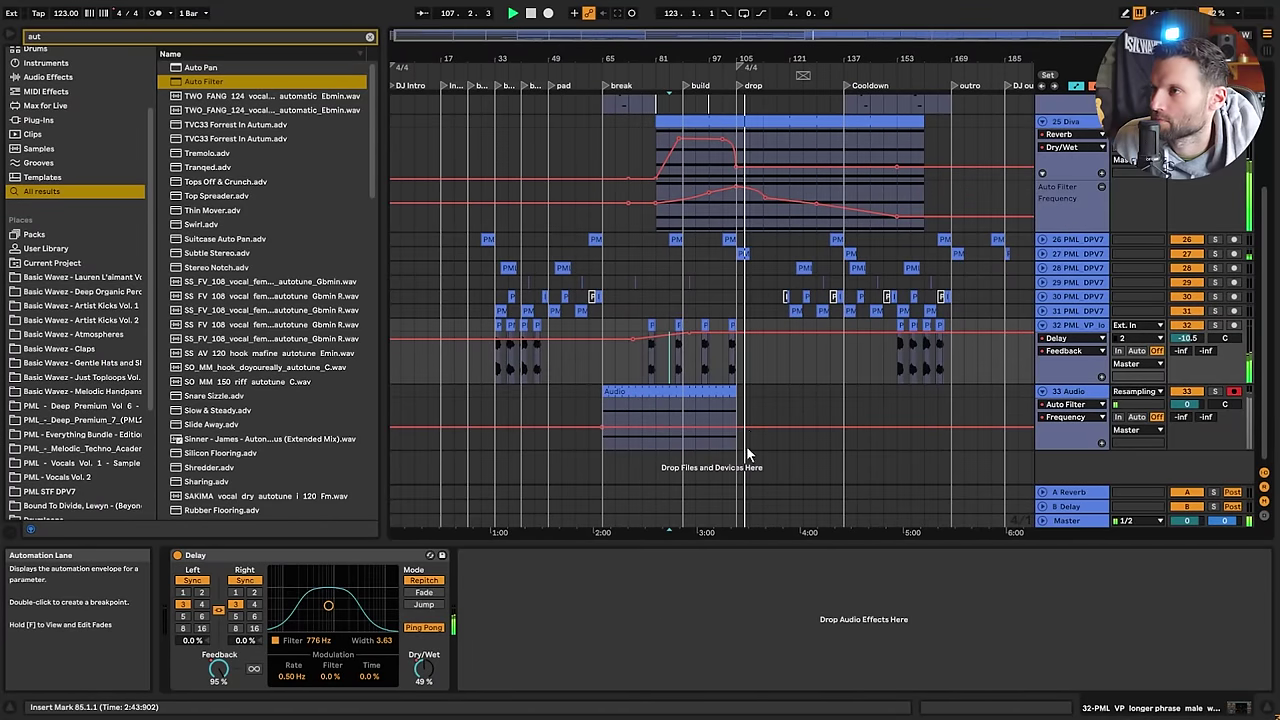
{"action": "left_click_drag", "start_coordinate": [737, 326], "coordinate": [689, 323]}
{"action": "key", "text": "ctrl+d"}
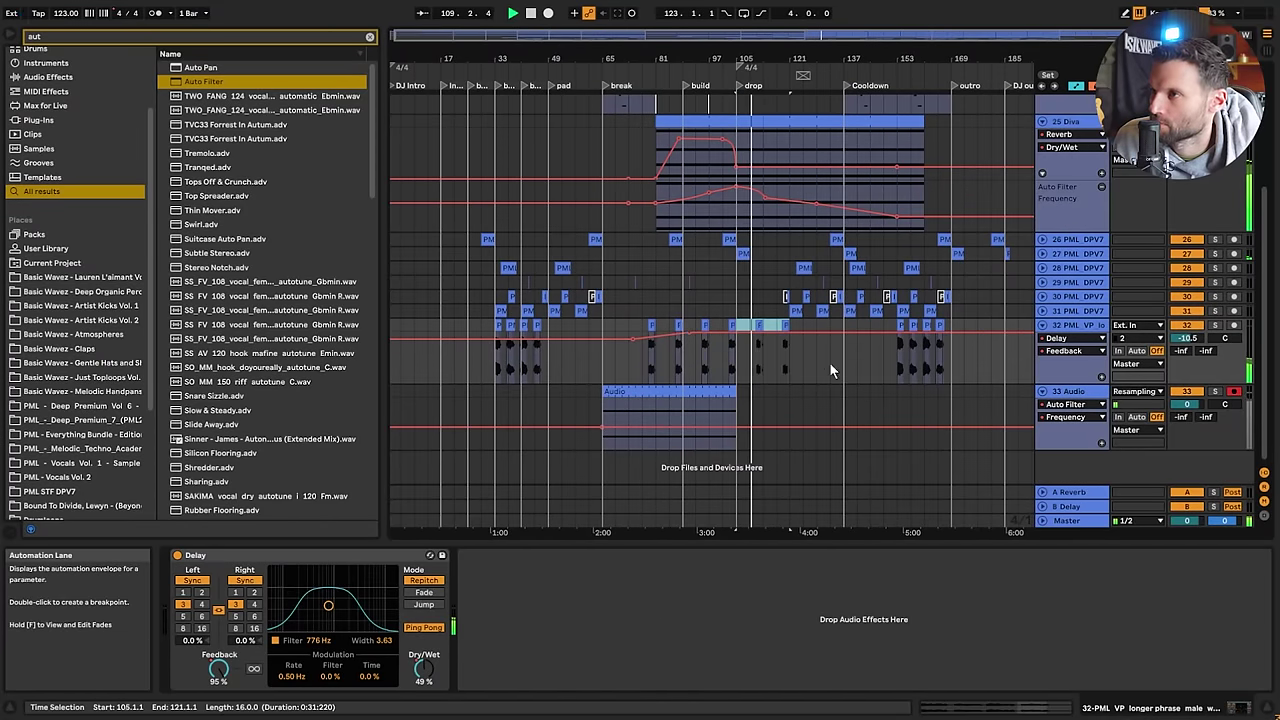
Lower the vocal track's Delay Dry/Wet automation to 32% shortly after the drop begins
{"action": "left_click", "coordinate": [1072, 326]}
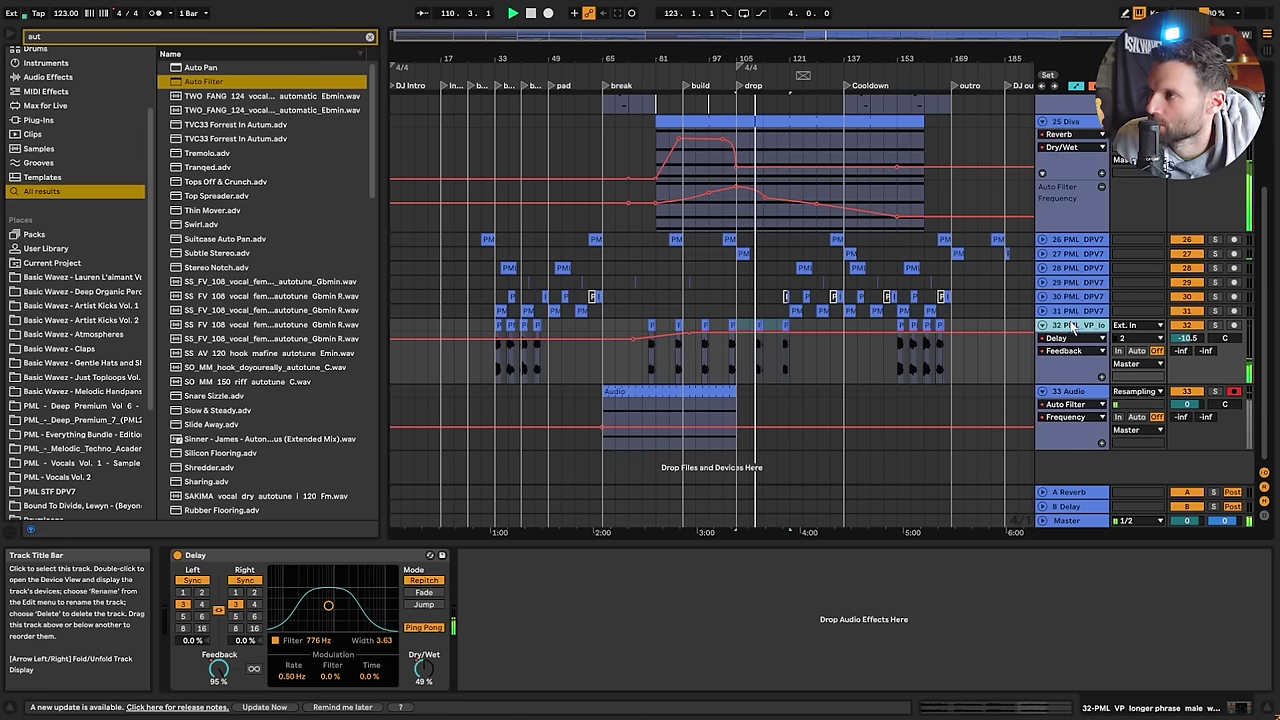
{"action": "left_click", "coordinate": [424, 670]}
{"action": "left_click", "coordinate": [741, 357]}
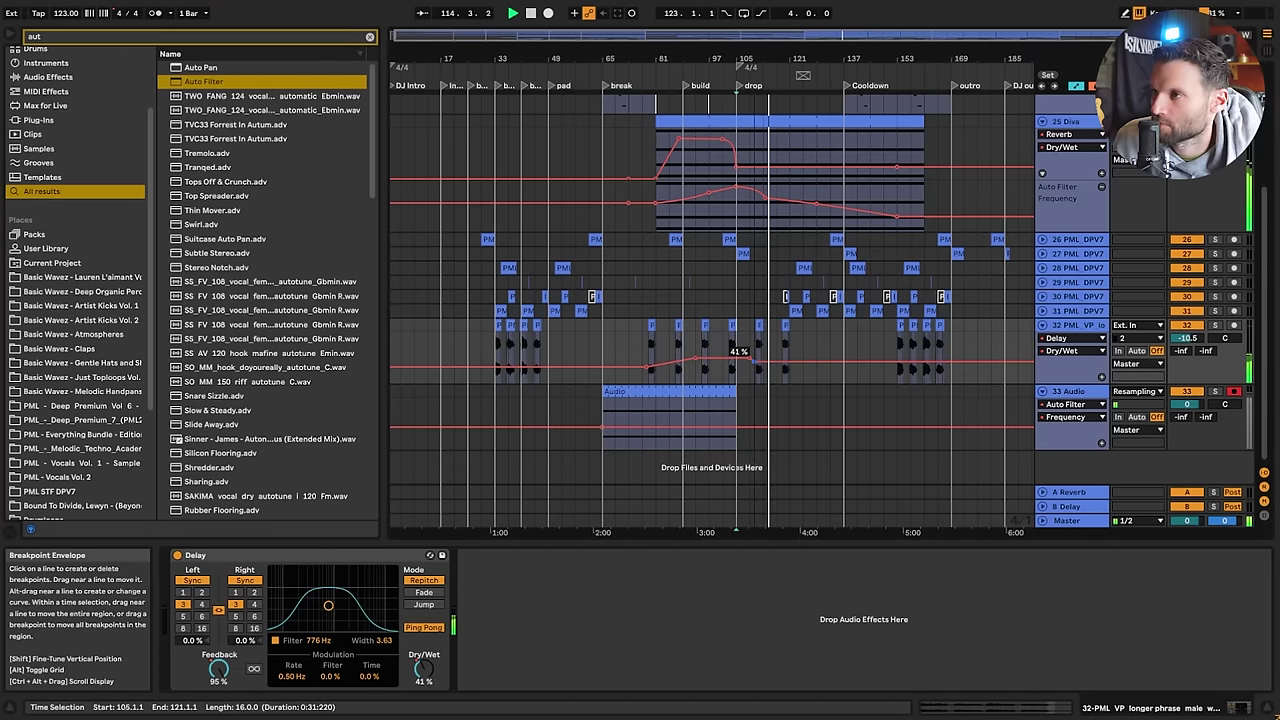
Raise the clip gain of the vocal phrase at bars 110–113 to 4.38 dB
{"action": "left_click", "coordinate": [758, 328]}
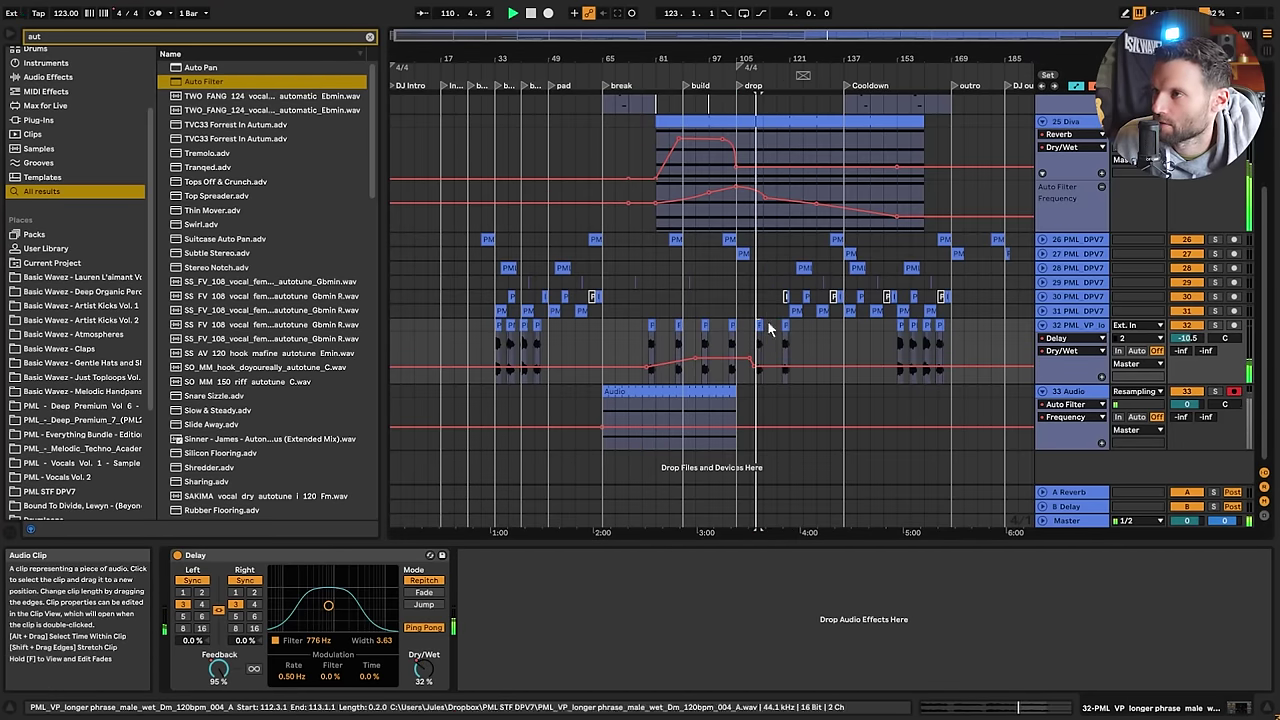
{"action": "double_click", "coordinate": [758, 327]}
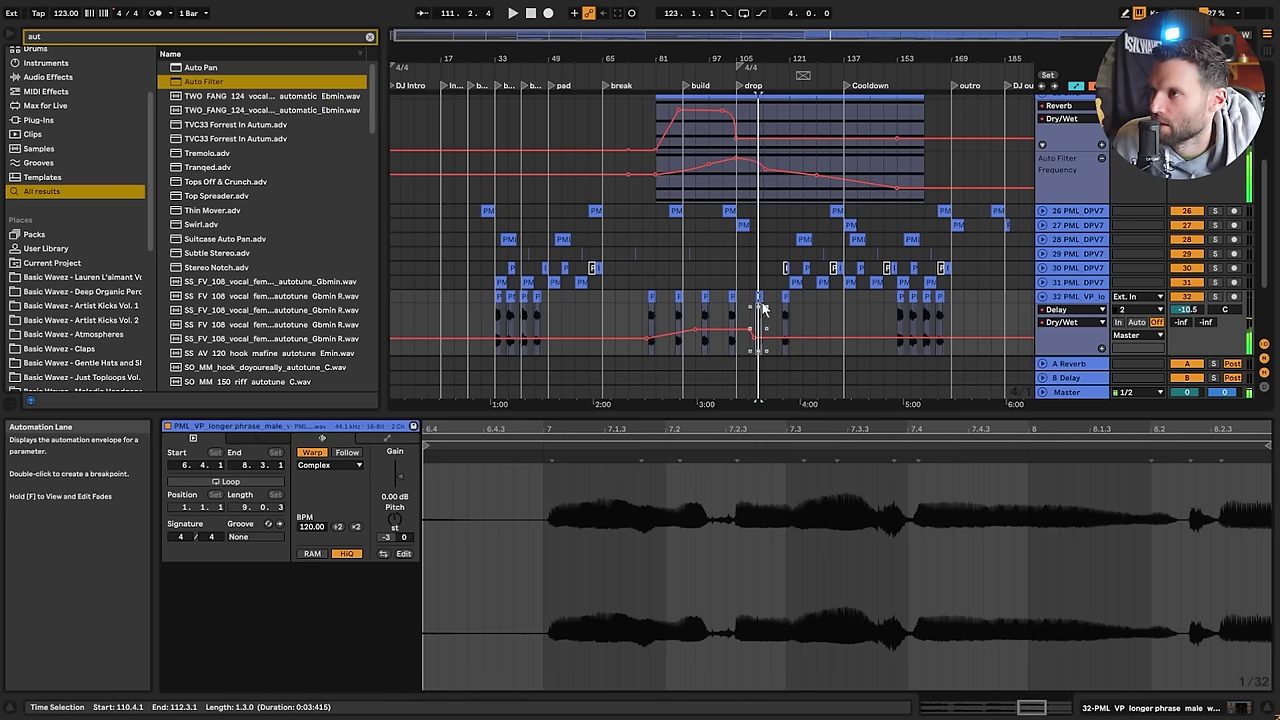
{"action": "left_click_drag", "start_coordinate": [387, 492], "coordinate": [398, 470]}
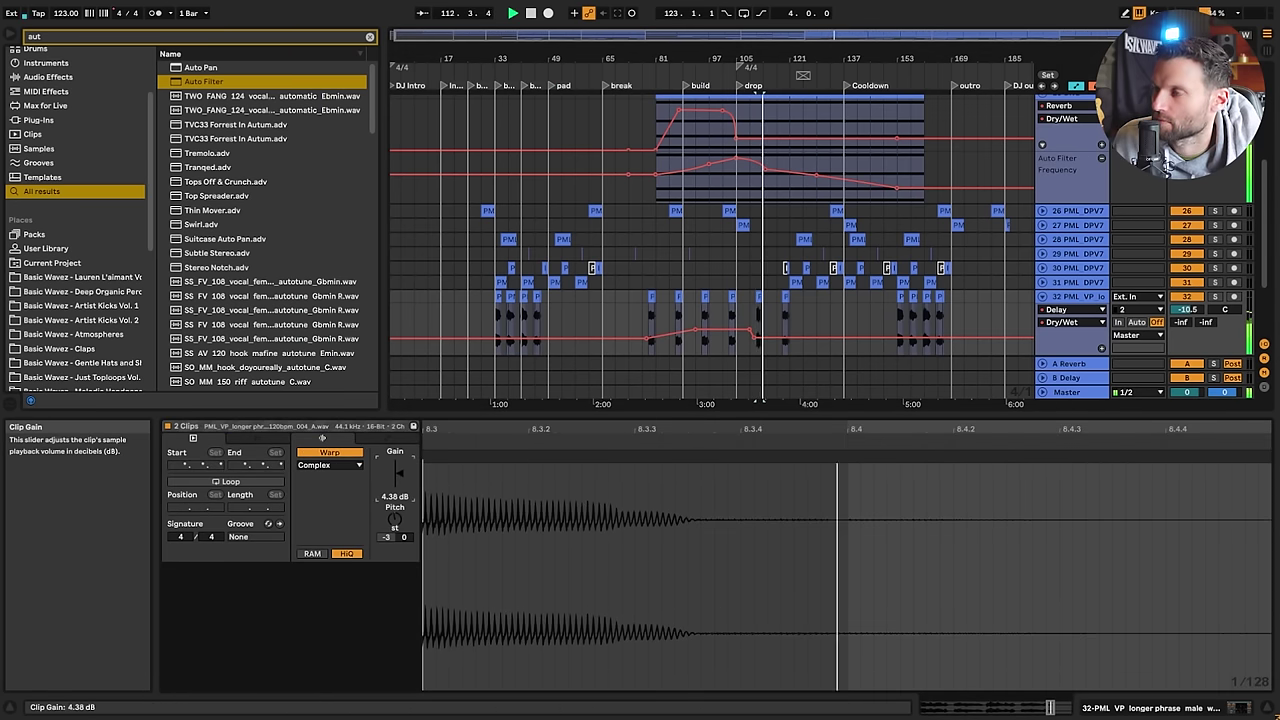
Lower the Delay Dry/Wet automation to 26% near bar 117 and give the vocal track's Delay Feedback and Dry/Wet their own automation lanes
{"action": "left_click", "coordinate": [770, 303]}
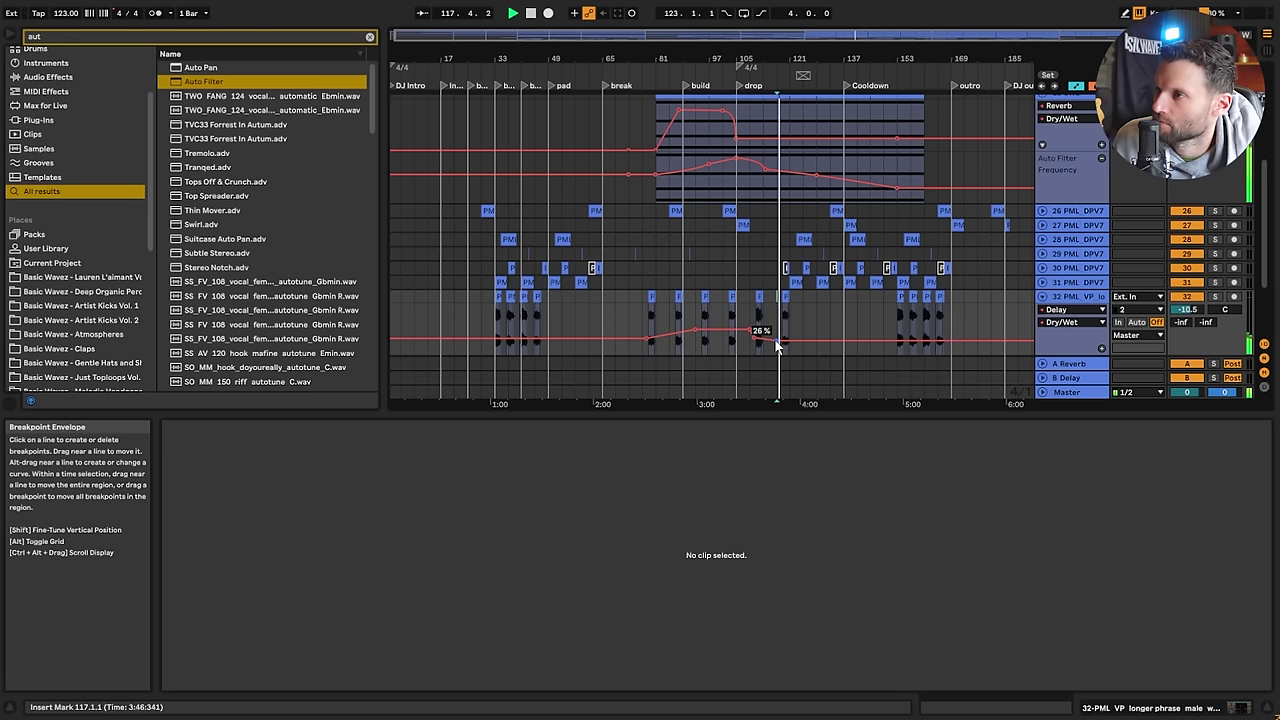
{"action": "double_click", "coordinate": [1066, 299]}
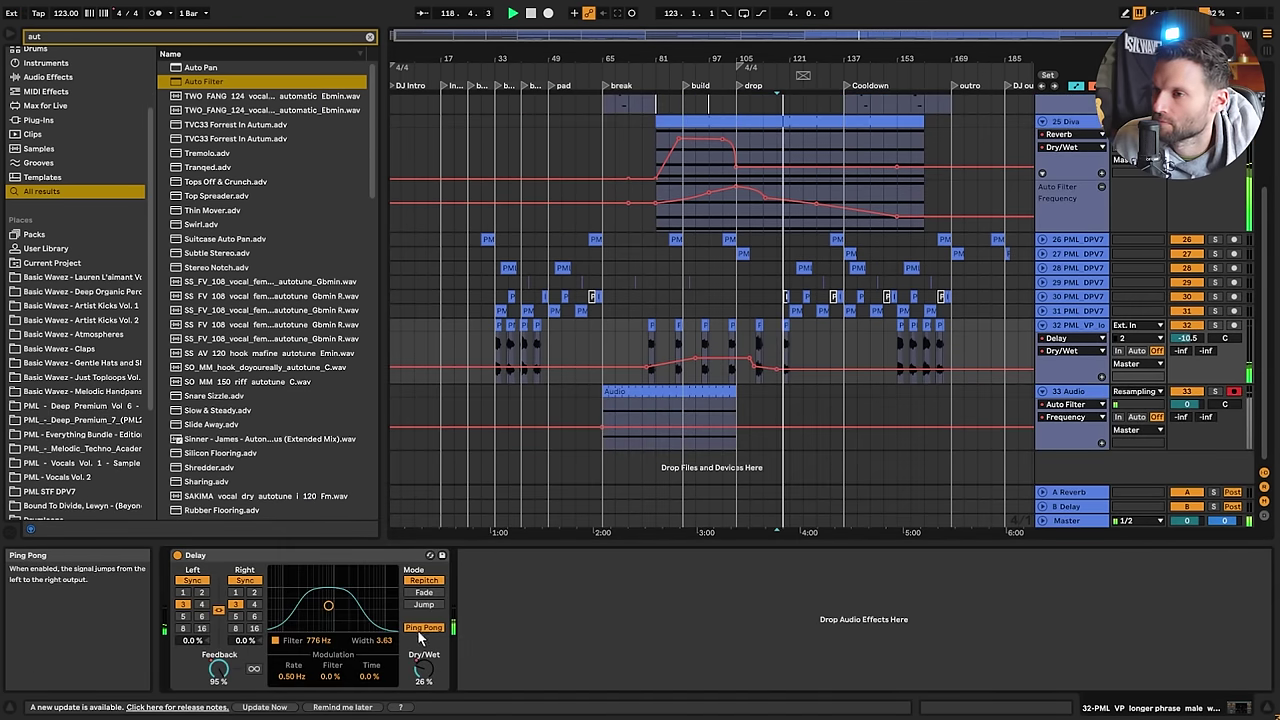
{"action": "left_click", "coordinate": [1102, 377]}
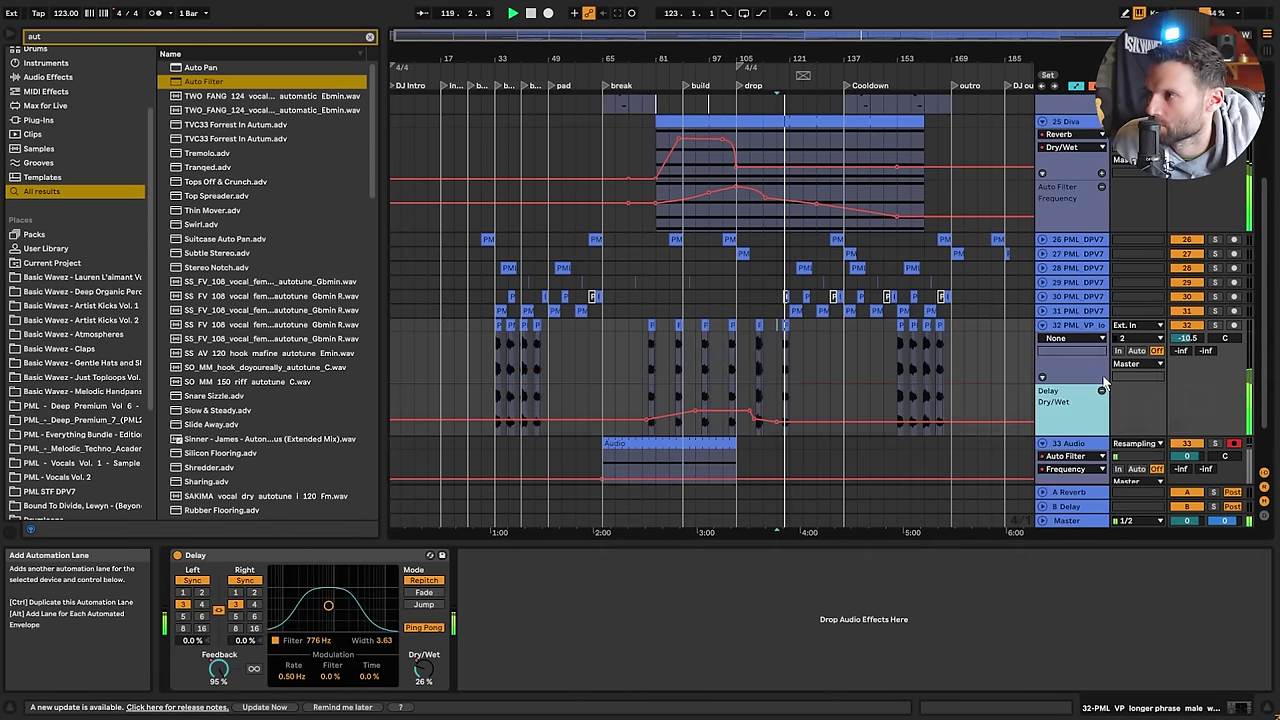
{"action": "left_click", "coordinate": [219, 671]}
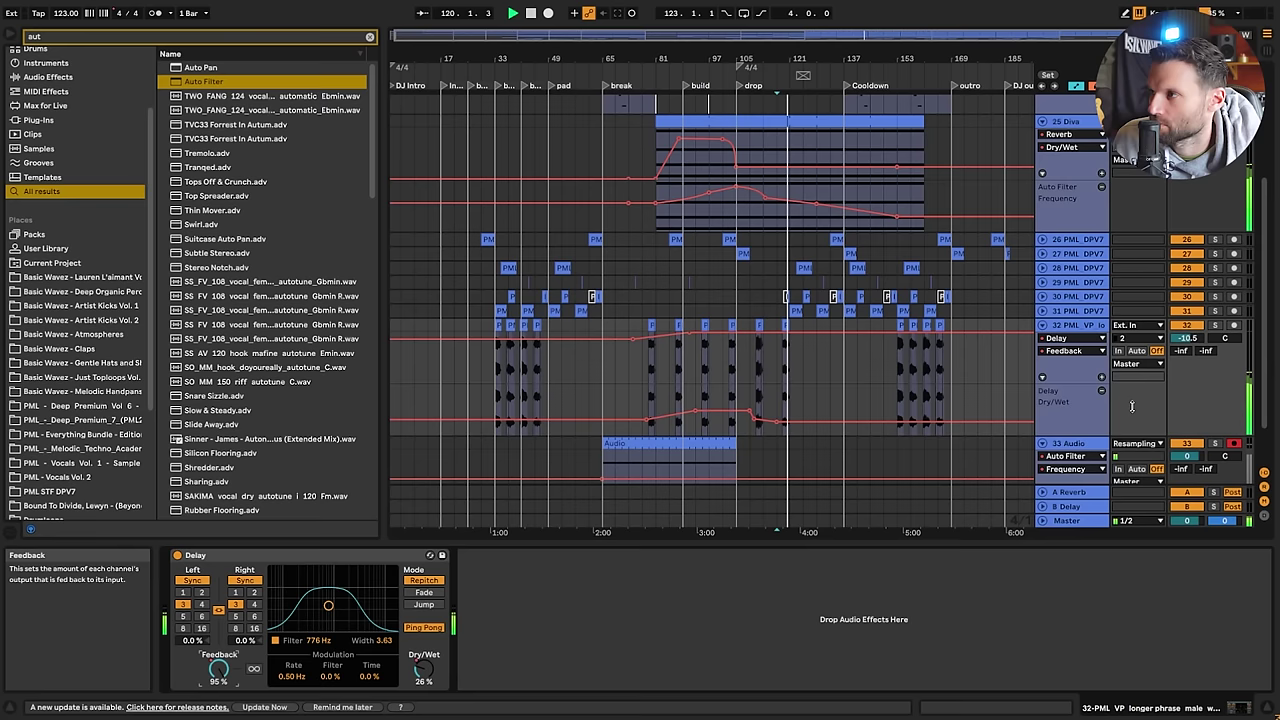
{"action": "left_click", "coordinate": [184, 594]}
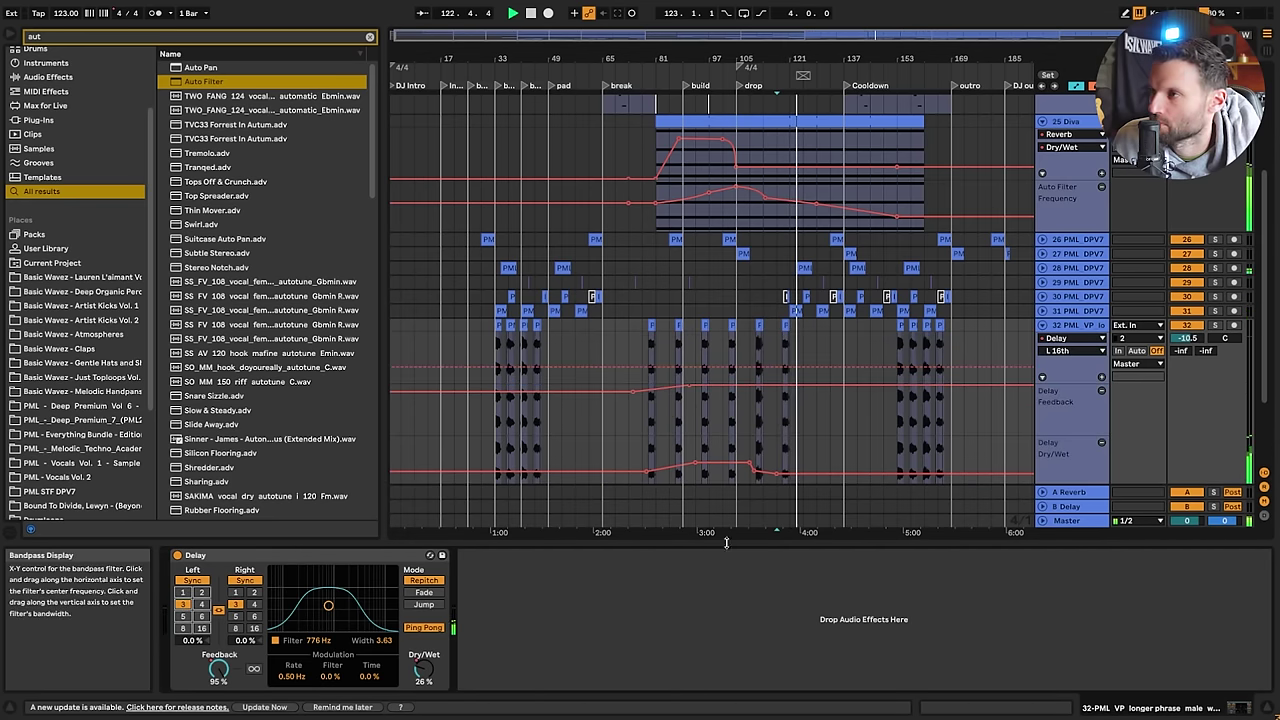
Stop playback and set the playback start to bar 69 in the break on the vocal track
{"action": "left_click", "coordinate": [803, 342]}
{"action": "key", "text": "space"}
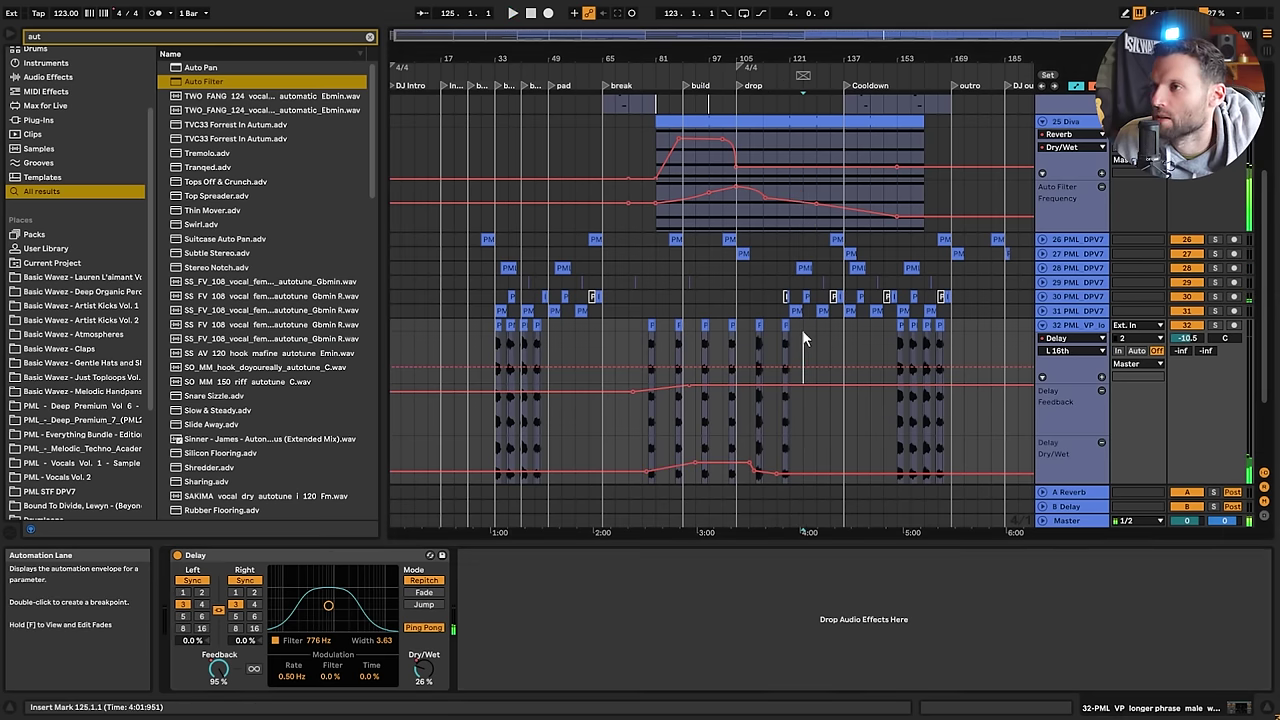
{"action": "scroll", "coordinate": [800, 340], "scroll_direction": "down", "scroll_amount": 3}
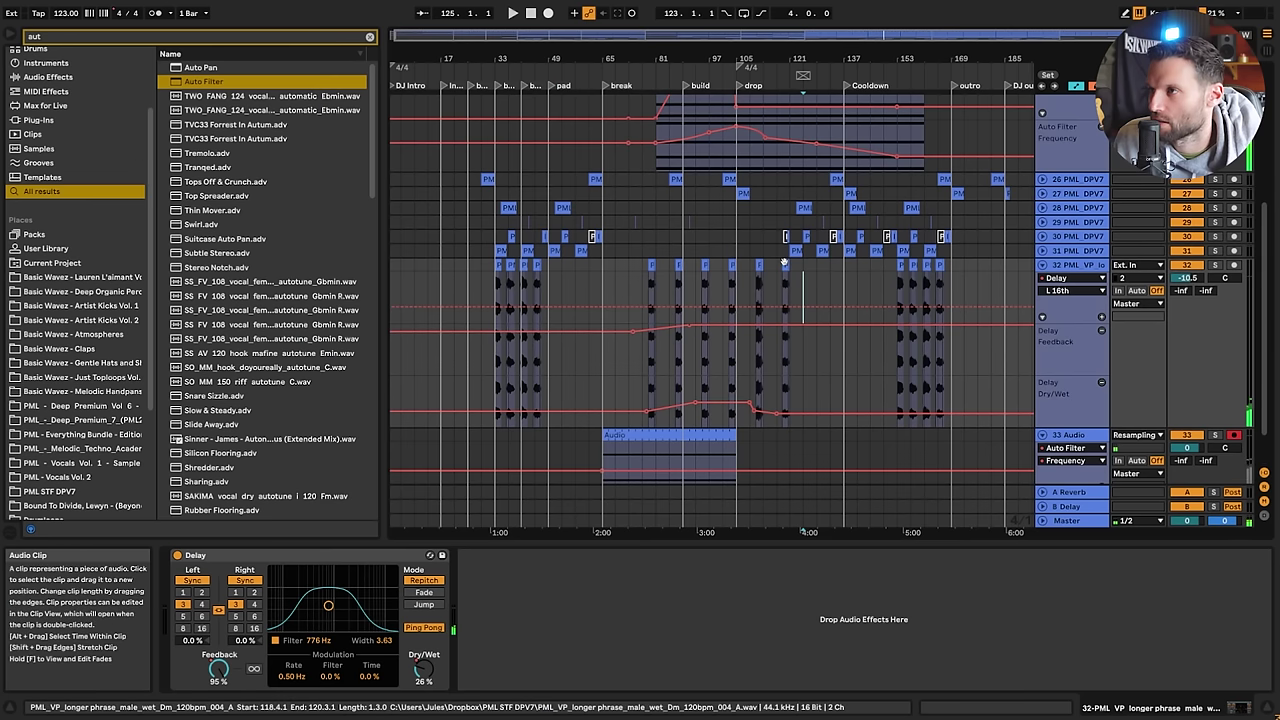
{"action": "left_click", "coordinate": [670, 290]}
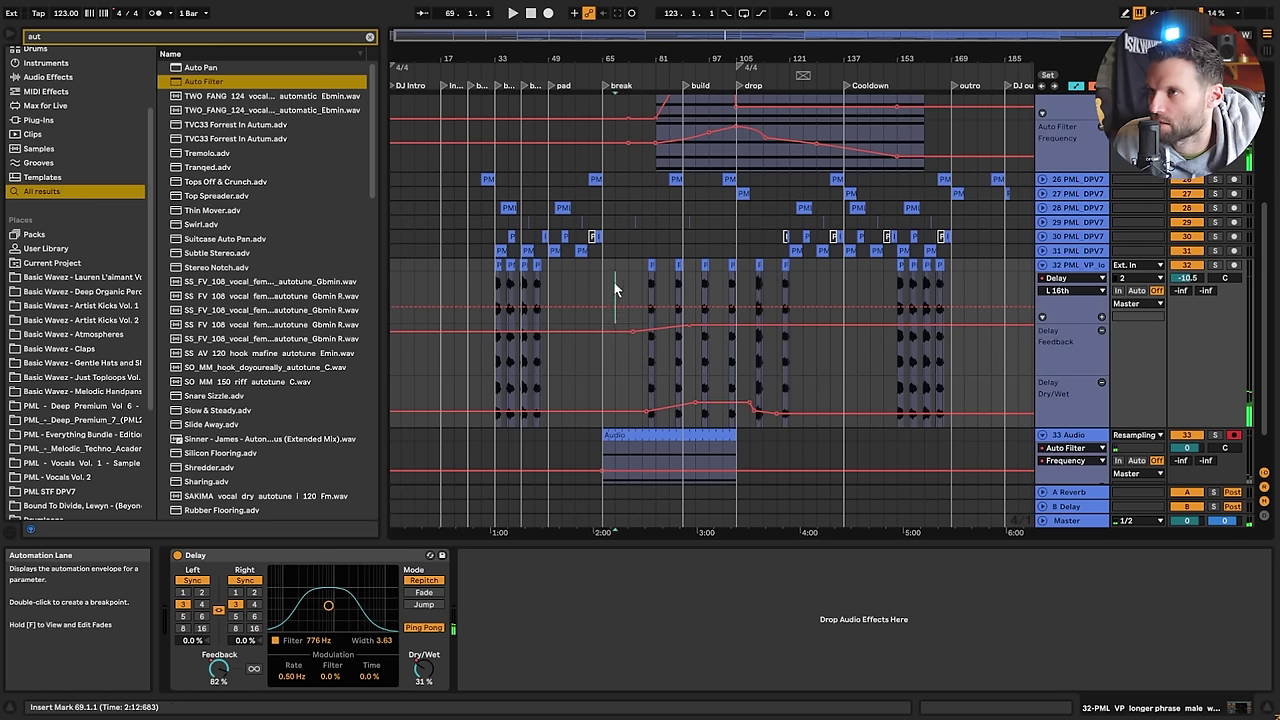
Place the sample PML_VP_longer phrase_male_wet_Dm_120bpm_004_B from the PML STF DPV7 folder at bar 49 on the vocal track
{"action": "left_click", "coordinate": [534, 295]}
{"action": "scroll", "coordinate": [84, 452], "scroll_direction": "down", "scroll_amount": 4}
{"action": "left_click", "coordinate": [64, 401]}
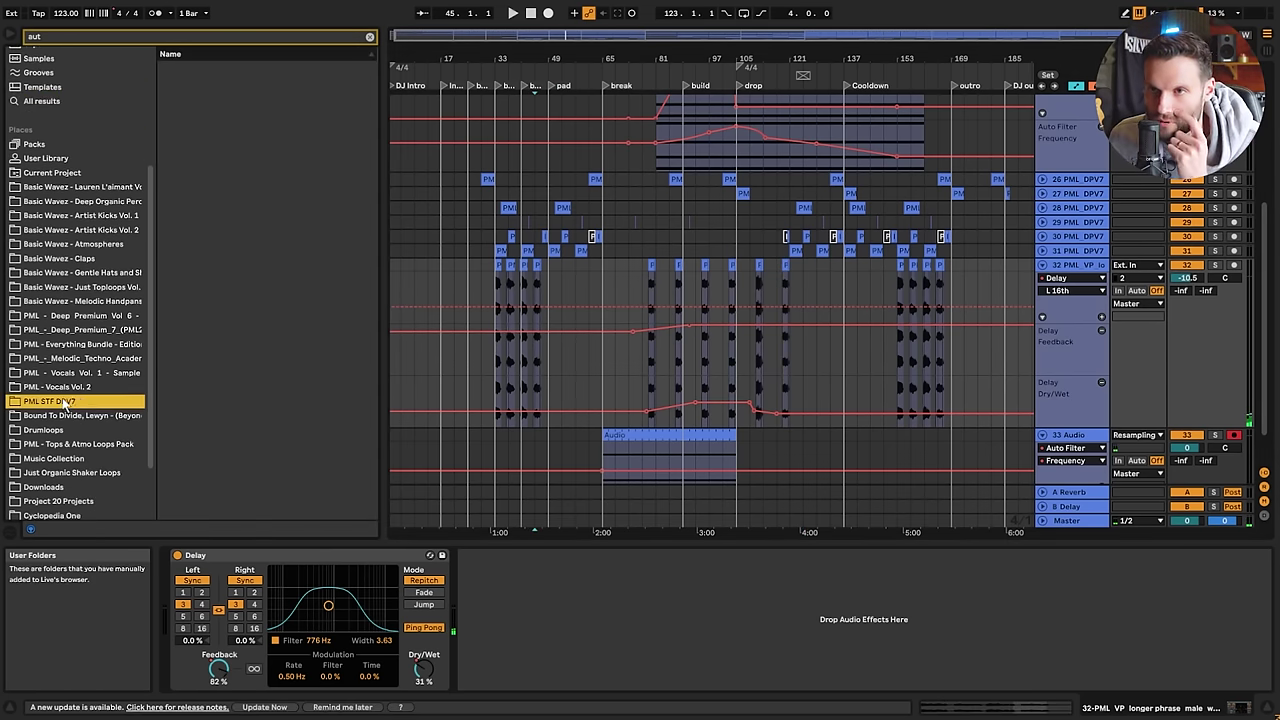
{"action": "left_click", "coordinate": [75, 388]}
{"action": "left_click", "coordinate": [66, 402]}
{"action": "left_click", "coordinate": [370, 37]}
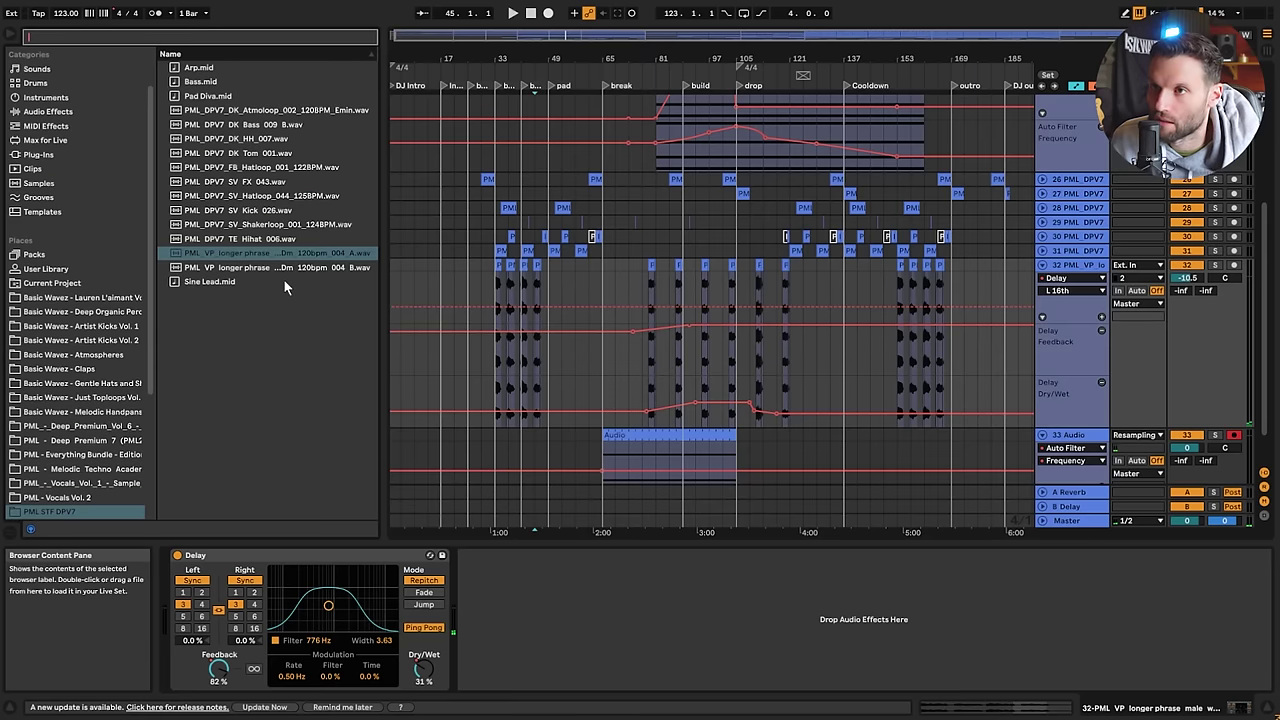
{"action": "left_click_drag", "start_coordinate": [280, 268], "coordinate": [553, 285]}
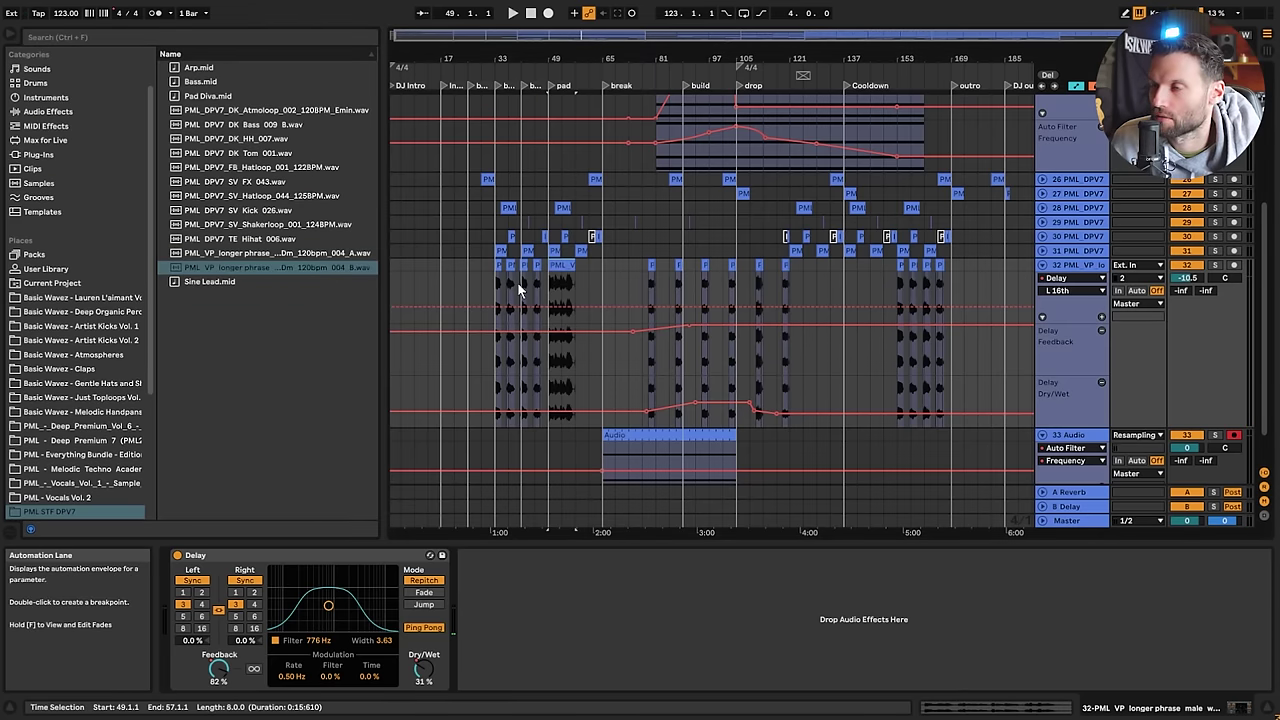
Play from bar 41 and lower the vocal track's Delay Dry/Wet automation to 23% up to the start of the pad section
{"action": "left_click", "coordinate": [520, 284]}
{"action": "key", "text": "space"}
{"action": "mouse_move", "coordinate": [636, 35]}
{"action": "left_mouse_down"}
{"action": "mouse_move", "coordinate": [641, 95]}
{"action": "mouse_move", "coordinate": [897, 125]}
{"action": "mouse_move", "coordinate": [846, 80]}
{"action": "left_mouse_up"}
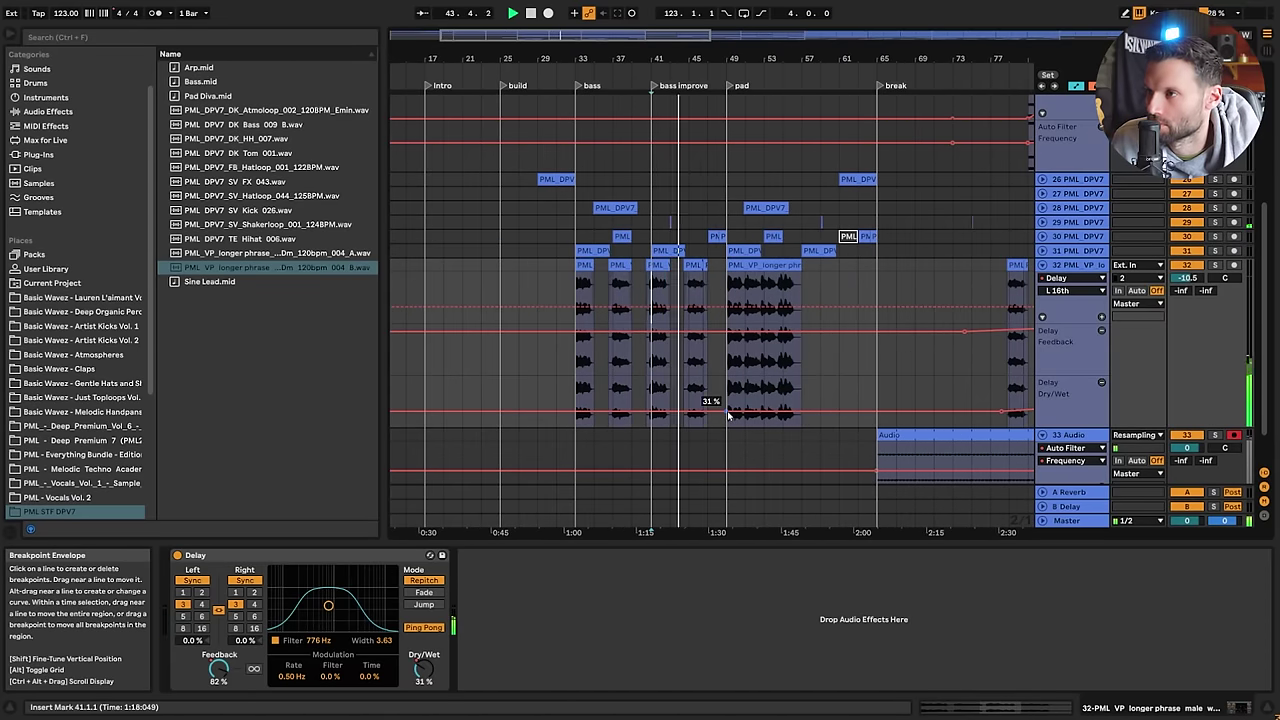
{"action": "left_click_drag", "start_coordinate": [722, 418], "coordinate": [722, 422]}
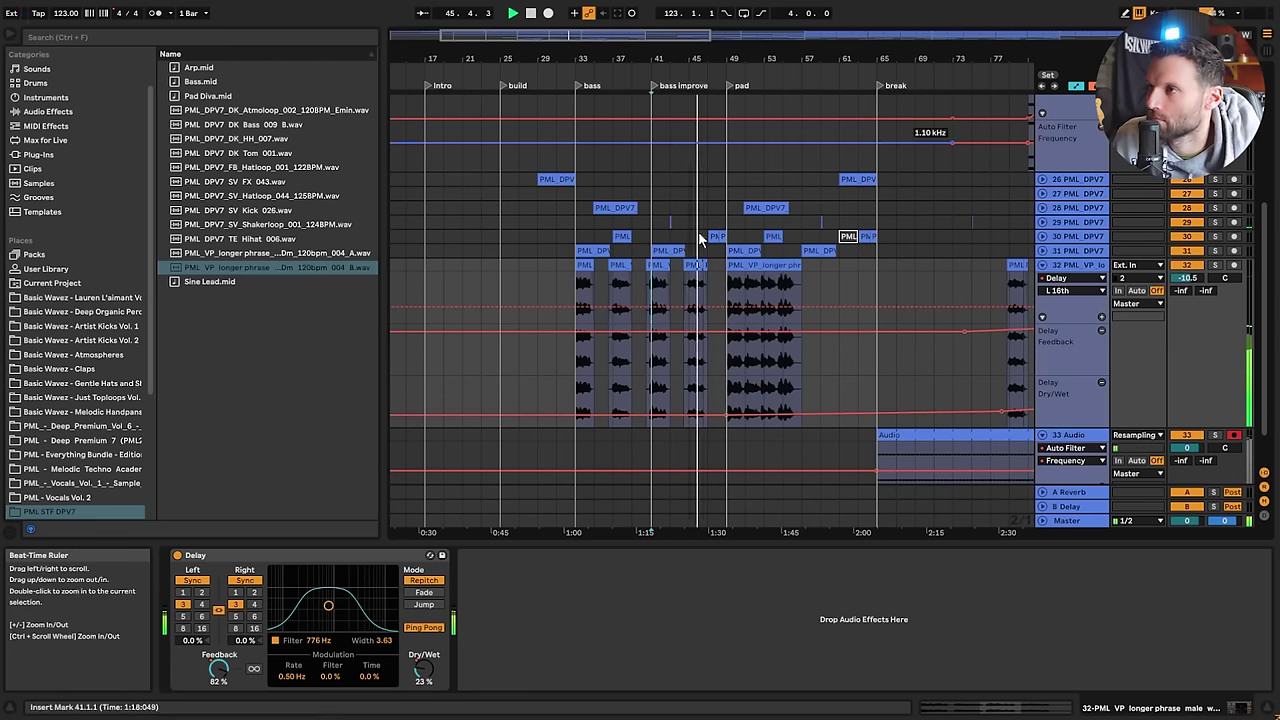
Set the vocal phrase clip at bar 49 to a 120 BPM warp tempo and transpose it by -3 semitones
{"action": "double_click", "coordinate": [735, 265]}
{"action": "key", "text": "space"}
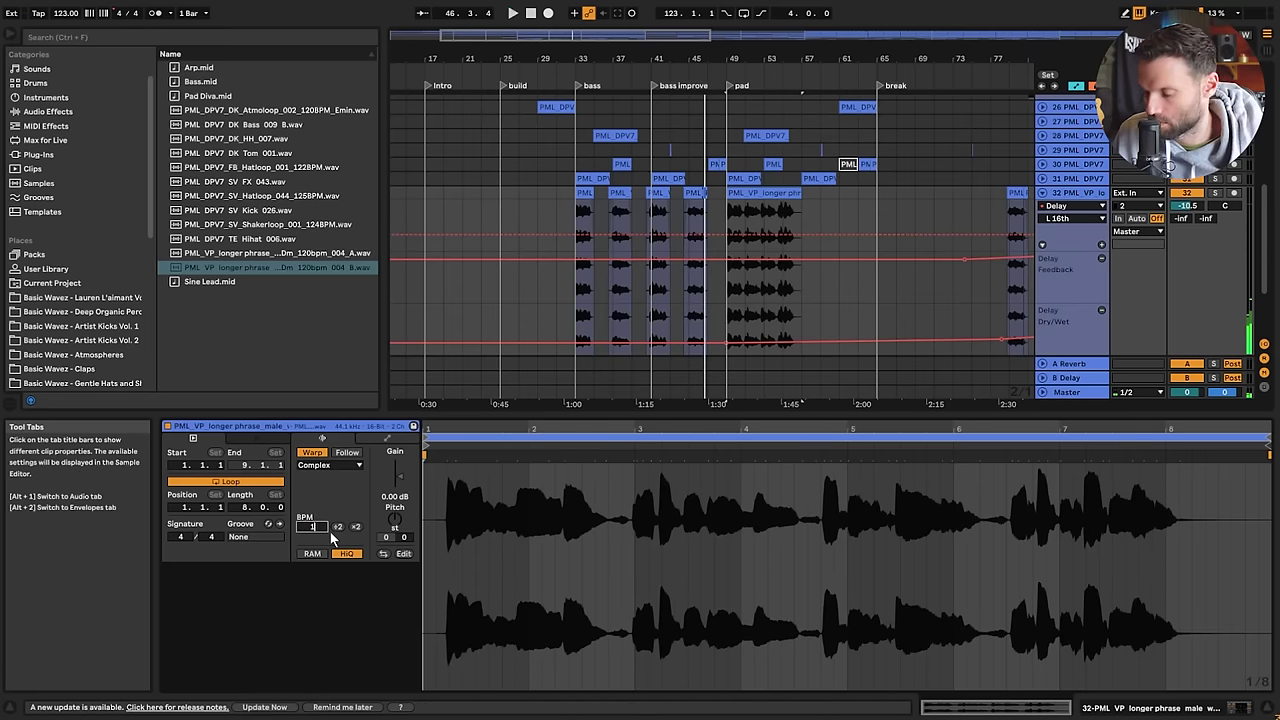
{"action": "key", "text": "Return"}
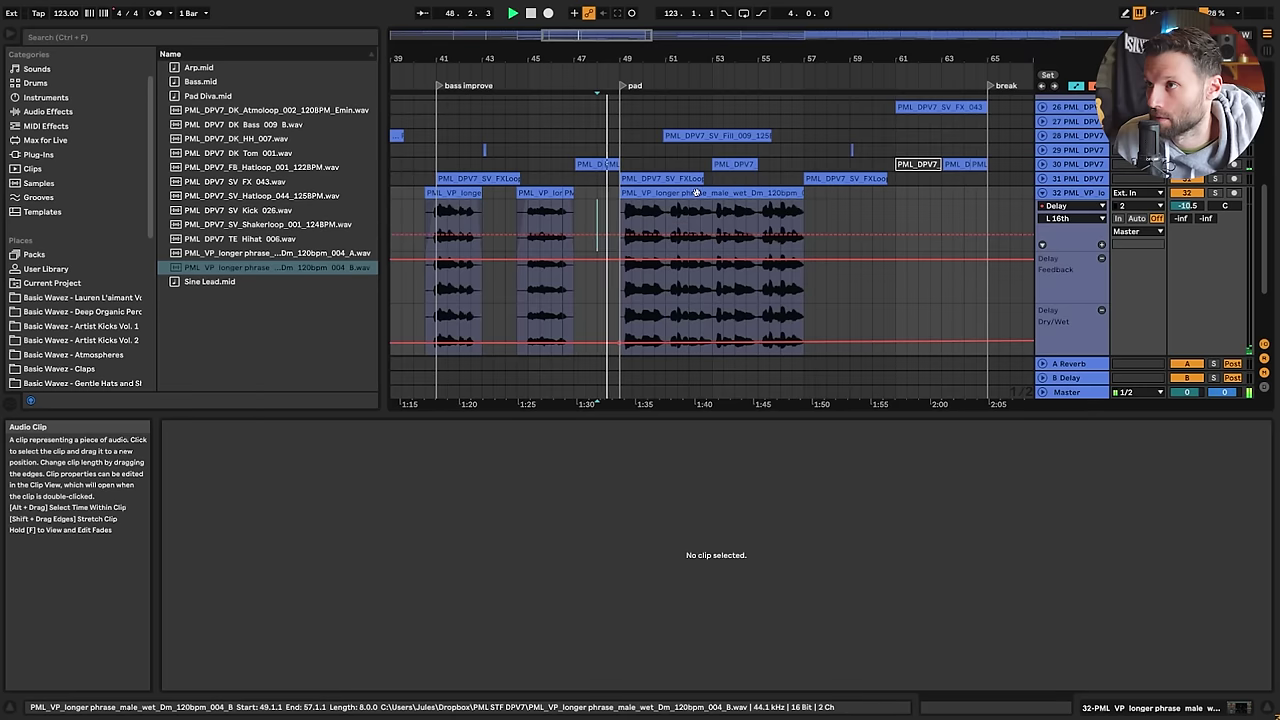
{"action": "left_click", "coordinate": [682, 194]}
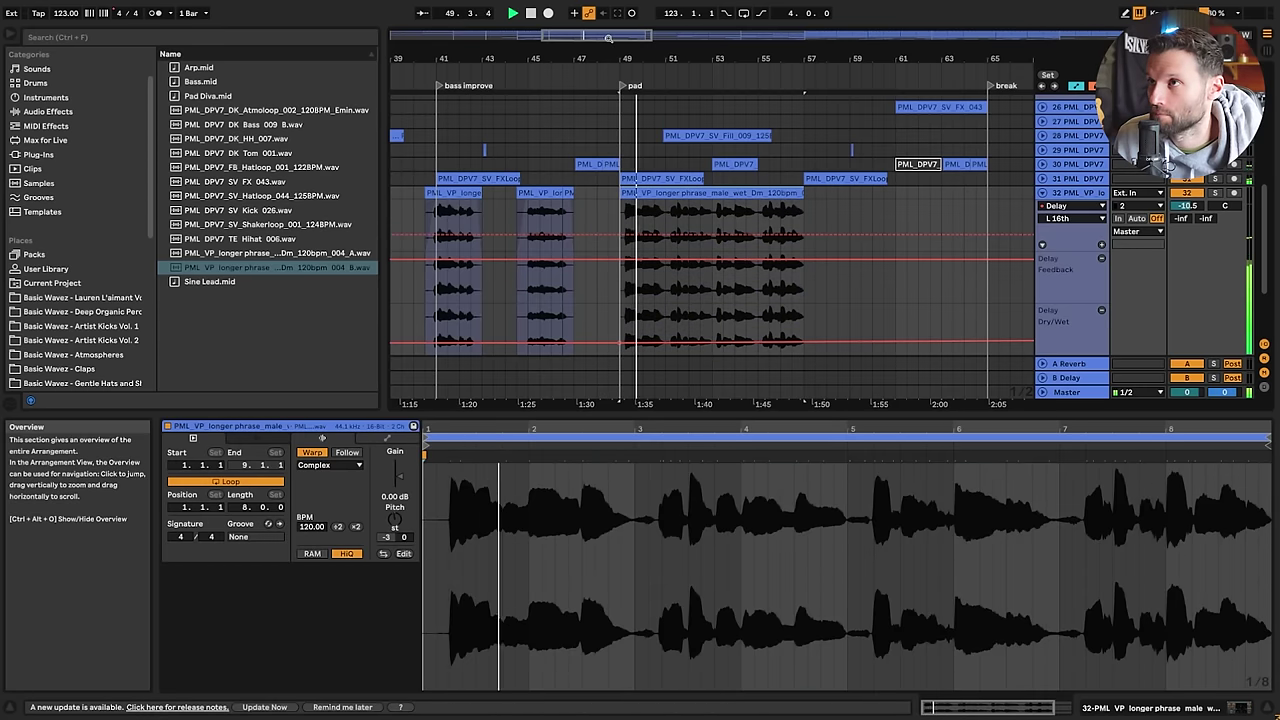
Split the long vocal phrase clip at bar 51
{"action": "left_click_drag", "start_coordinate": [628, 47], "coordinate": [577, 221]}
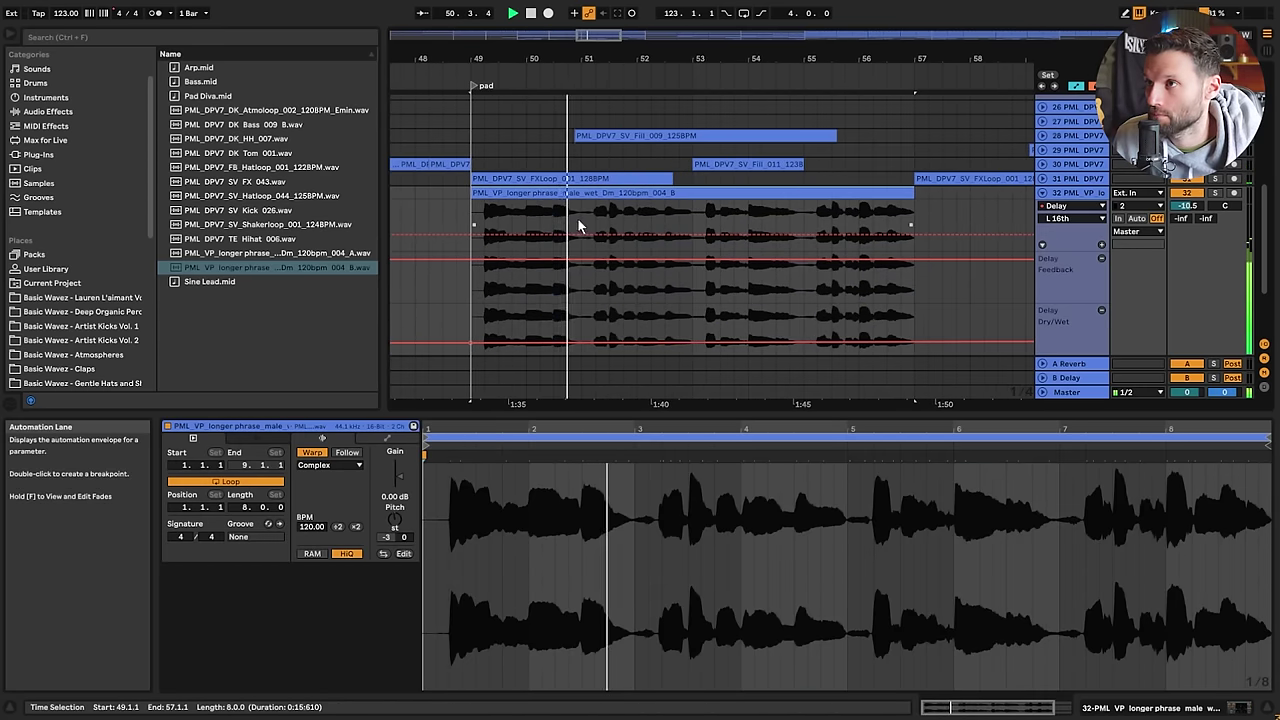
{"action": "left_click", "coordinate": [580, 219]}
{"action": "key", "text": "ctrl+e"}
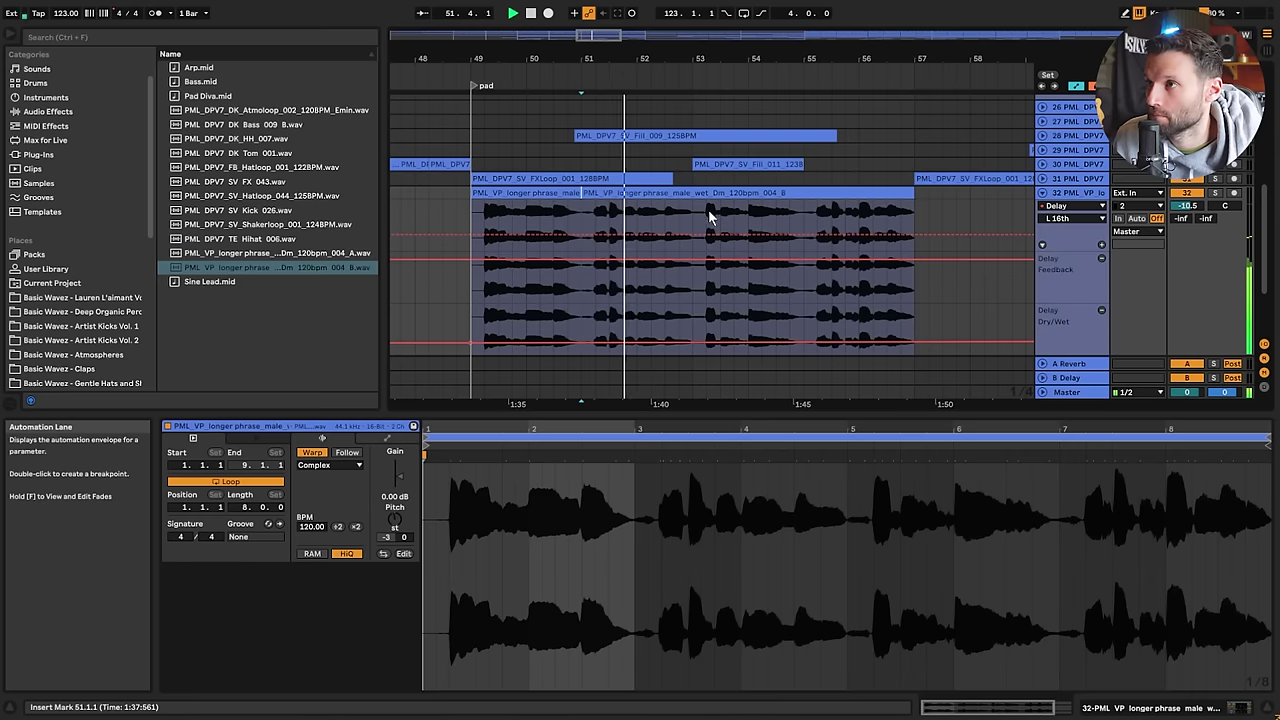
Split the rest of the vocal phrase into two-bar clips and space them at bars 53, 57 and 61
{"action": "left_click_drag", "start_coordinate": [698, 59], "coordinate": [610, 17]}
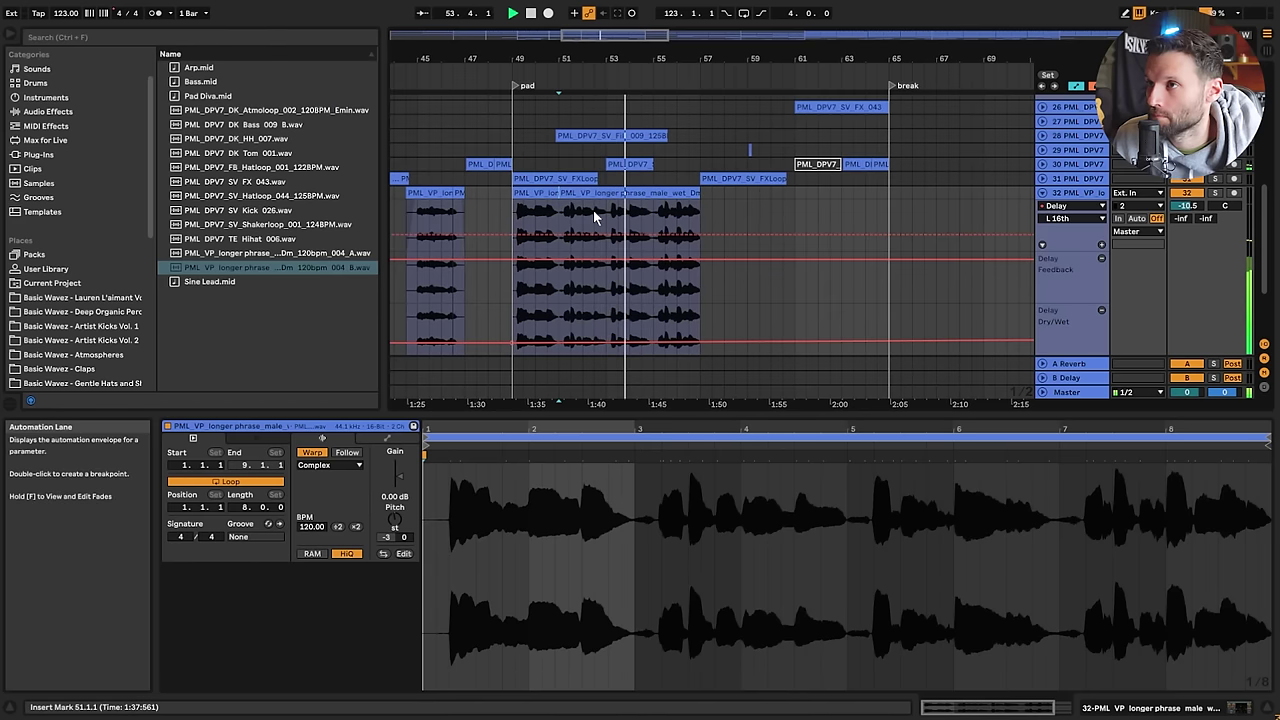
{"action": "left_click_drag", "start_coordinate": [588, 197], "coordinate": [813, 195]}
{"action": "left_click", "coordinate": [651, 215]}
{"action": "key", "text": "ctrl+e"}
{"action": "left_click", "coordinate": [747, 211]}
{"action": "key", "text": "ctrl+e"}
{"action": "left_click", "coordinate": [405, 203]}
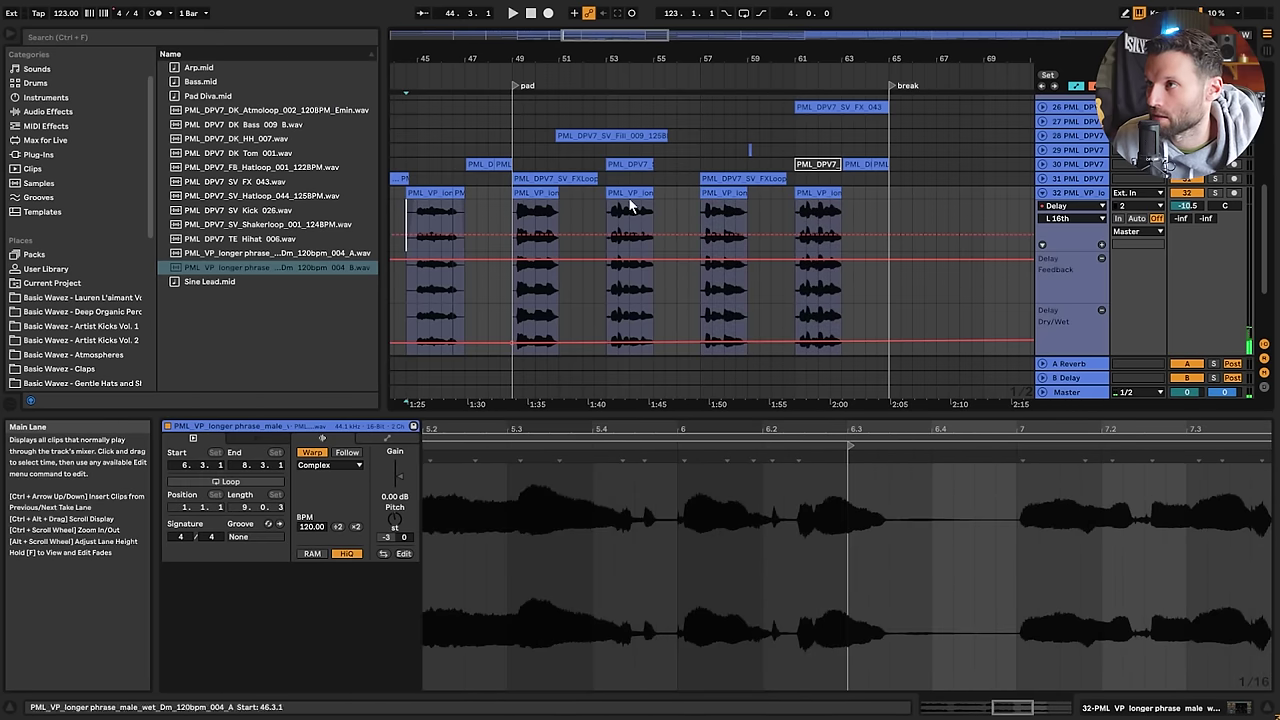
Copy the vocal phrase from around bar 79 to the end of the pad section near bar 63, and play from bar 59
{"action": "scroll", "coordinate": [822, 148], "scroll_direction": "down", "scroll_amount": 2}
{"action": "left_click_drag", "start_coordinate": [669, 72], "coordinate": [669, 30]}
{"action": "scroll", "coordinate": [866, 150], "scroll_direction": "up", "scroll_amount": 1}
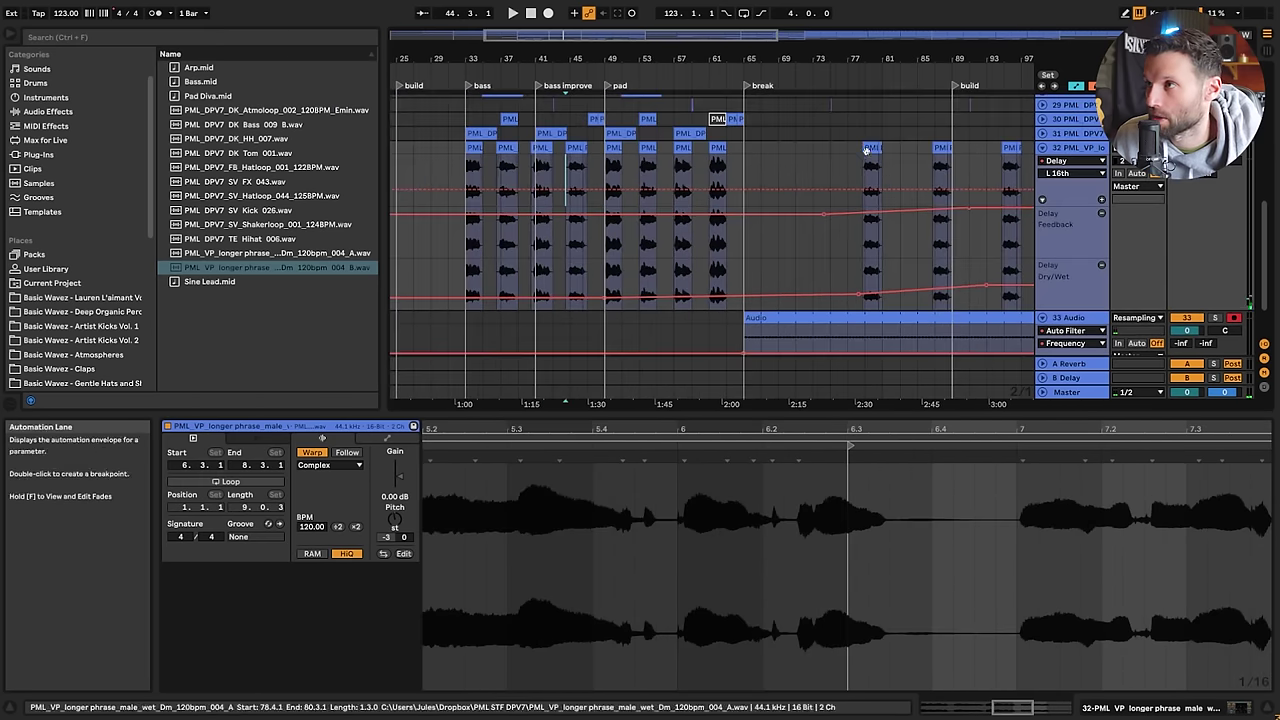
{"action": "left_click", "coordinate": [852, 146]}
{"action": "left_click", "coordinate": [712, 148]}
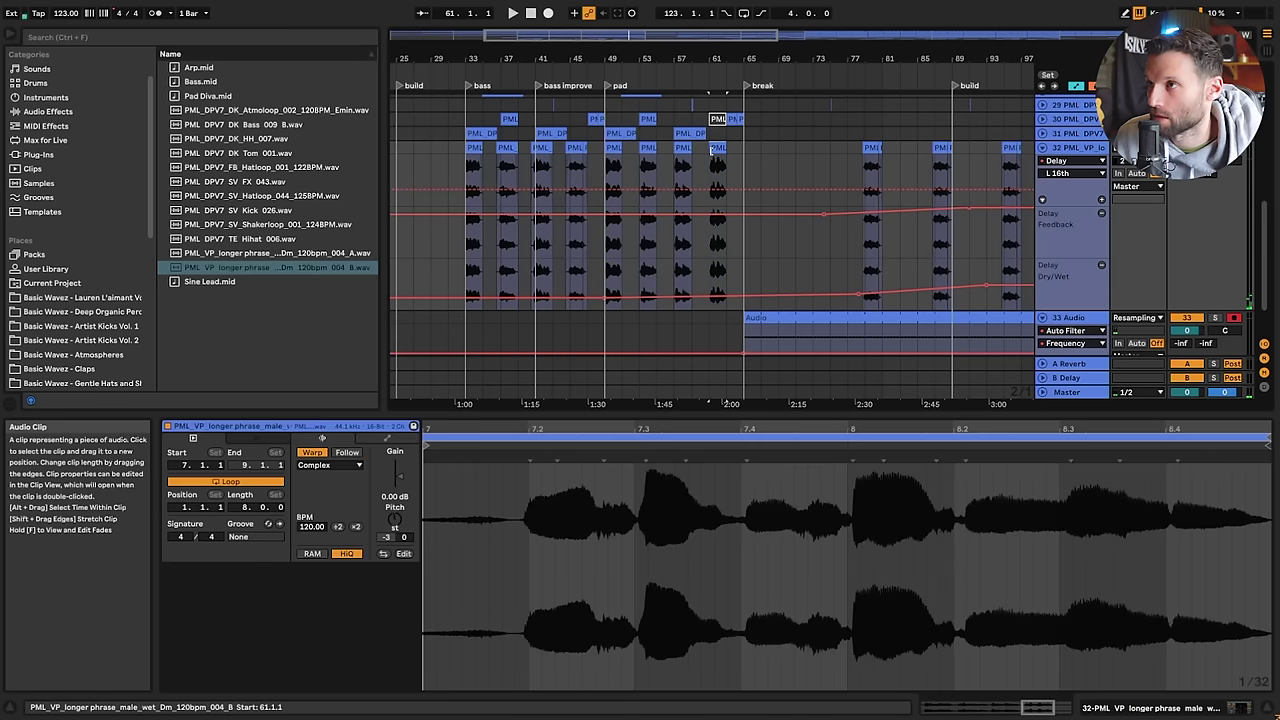
{"action": "key", "text": "ctrl+v"}
{"action": "left_click", "coordinate": [693, 164]}
{"action": "key", "text": "space"}
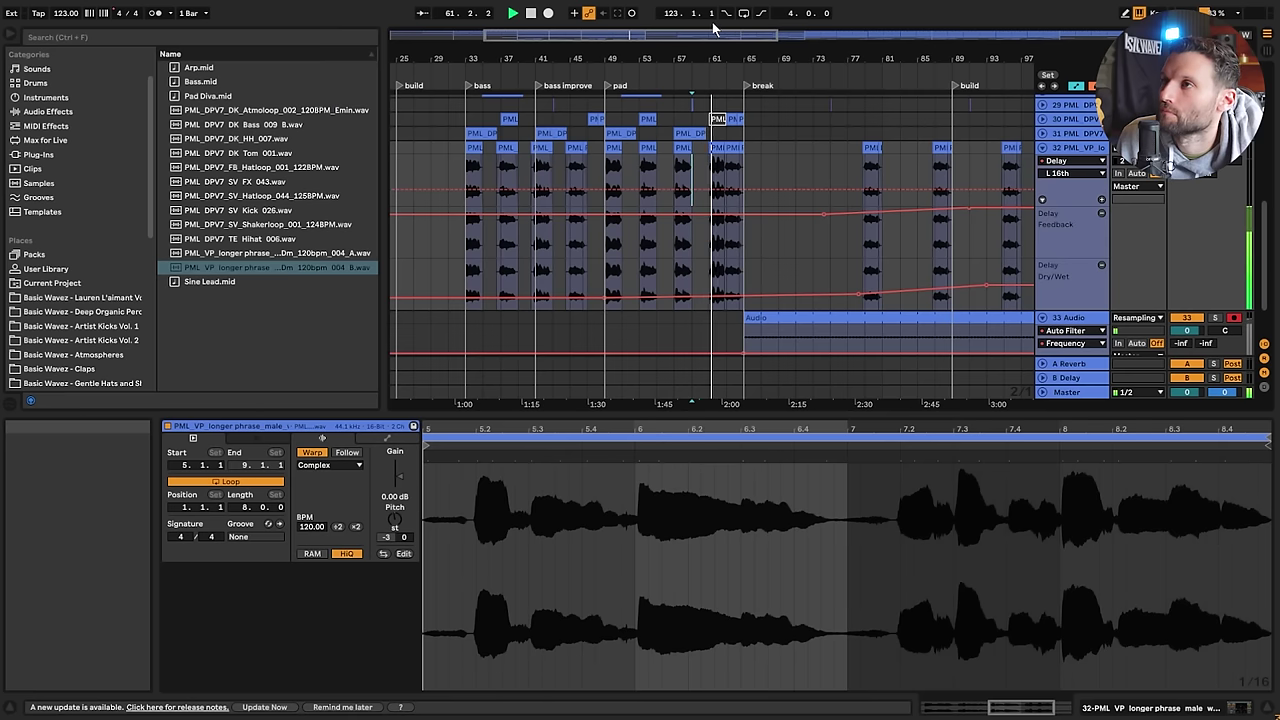
Extend the vocal phrase clip at bar 61 so it ends at bar 63, and stop playback
{"action": "left_click_drag", "start_coordinate": [704, 31], "coordinate": [747, 223]}
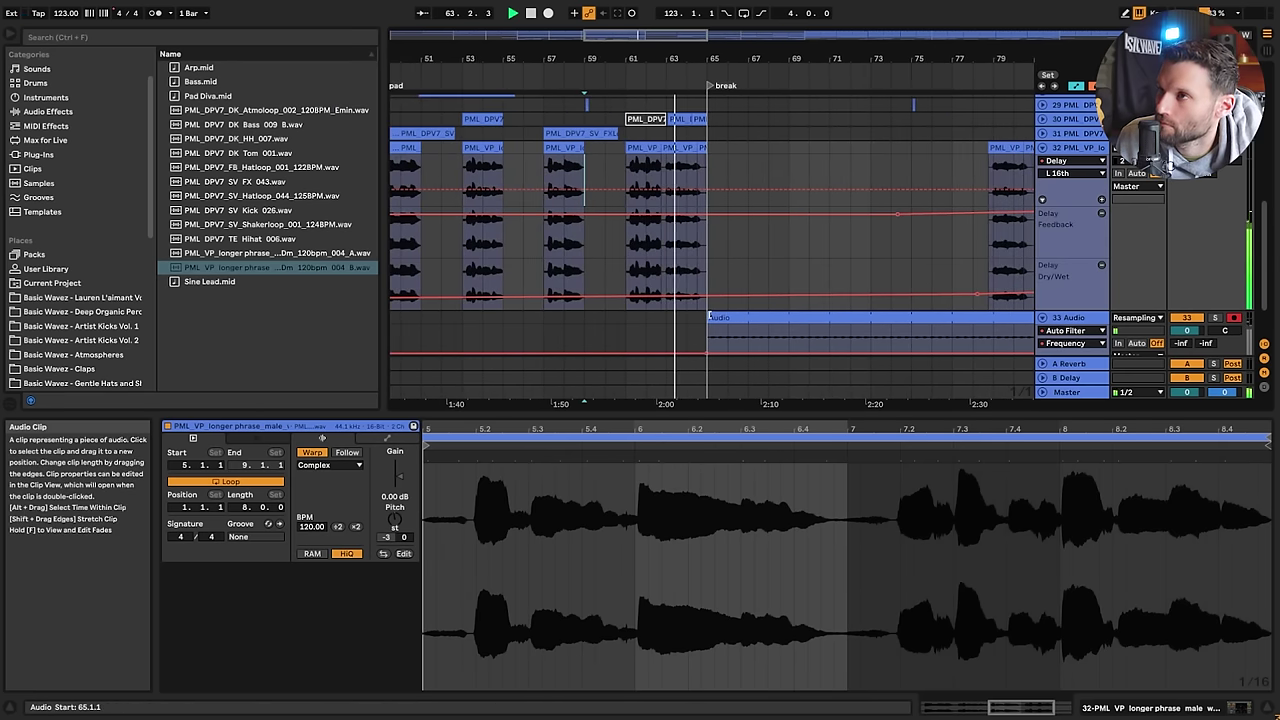
{"action": "left_click", "coordinate": [667, 150]}
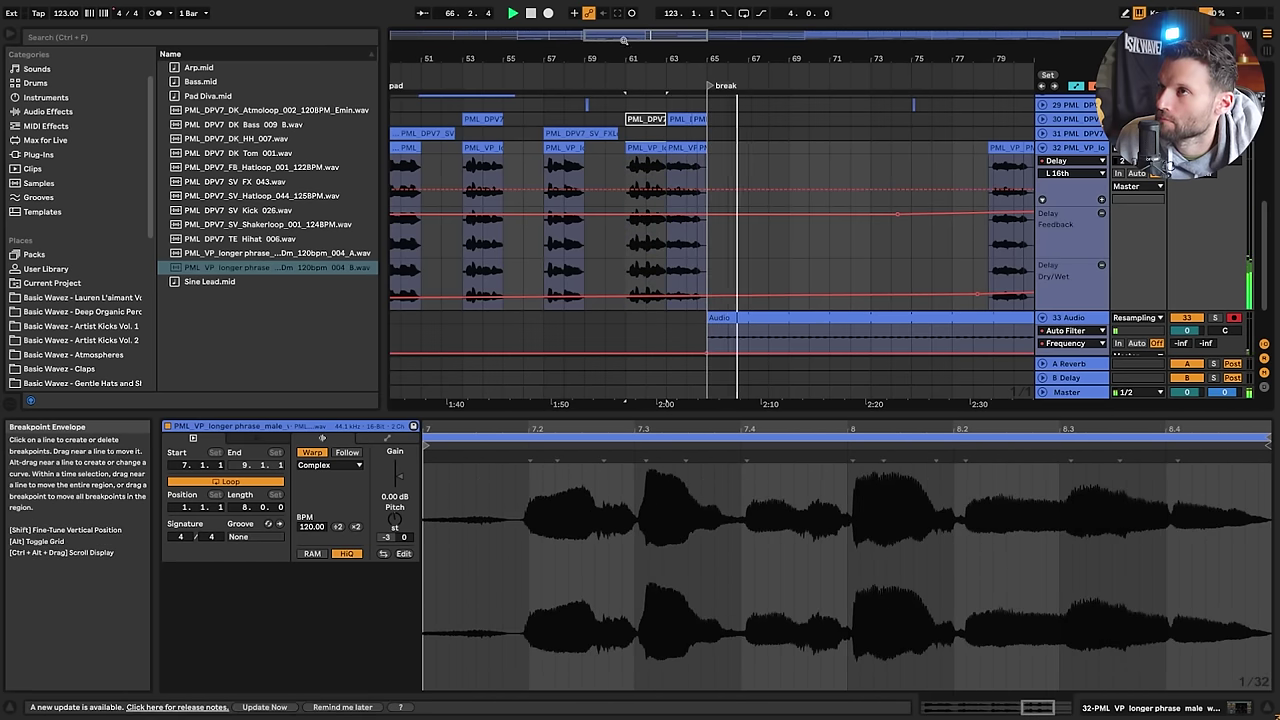
{"action": "left_click_drag", "start_coordinate": [626, 37], "coordinate": [583, 22]}
{"action": "key", "text": "space"}
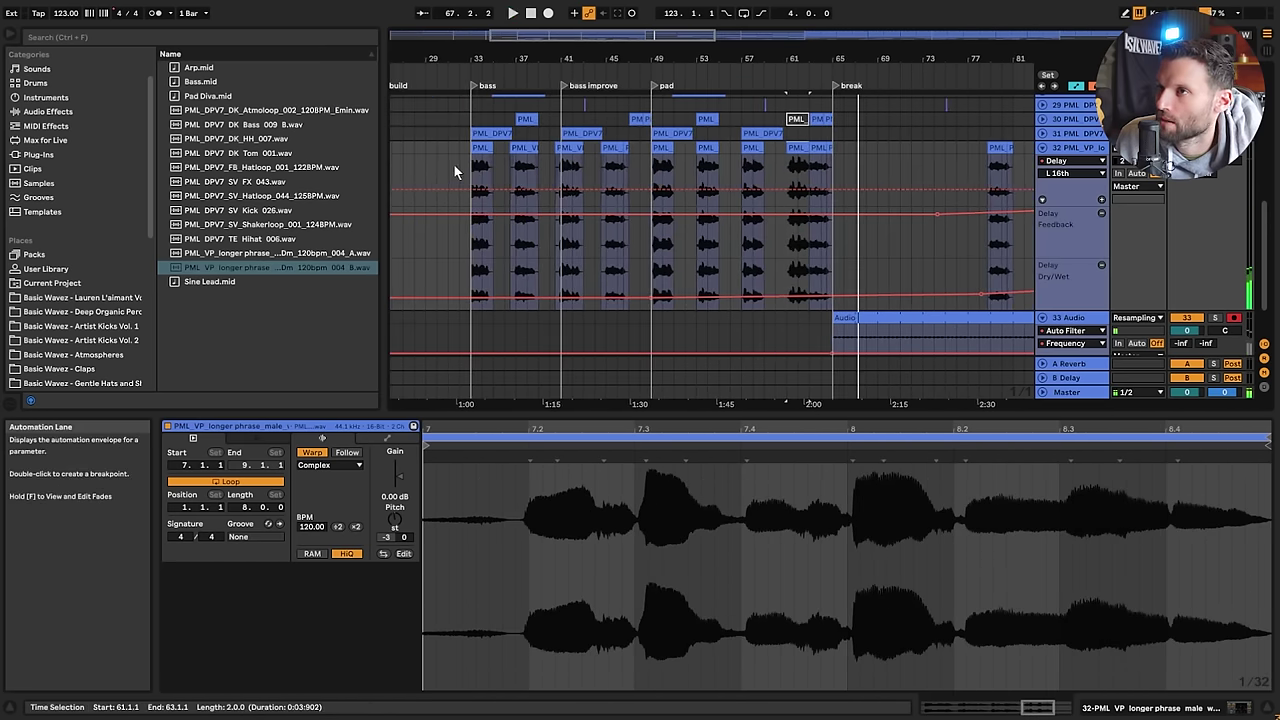
Play the vocal arrangement from bar 32 and bring up the vocal track's devices
{"action": "left_click", "coordinate": [450, 163]}
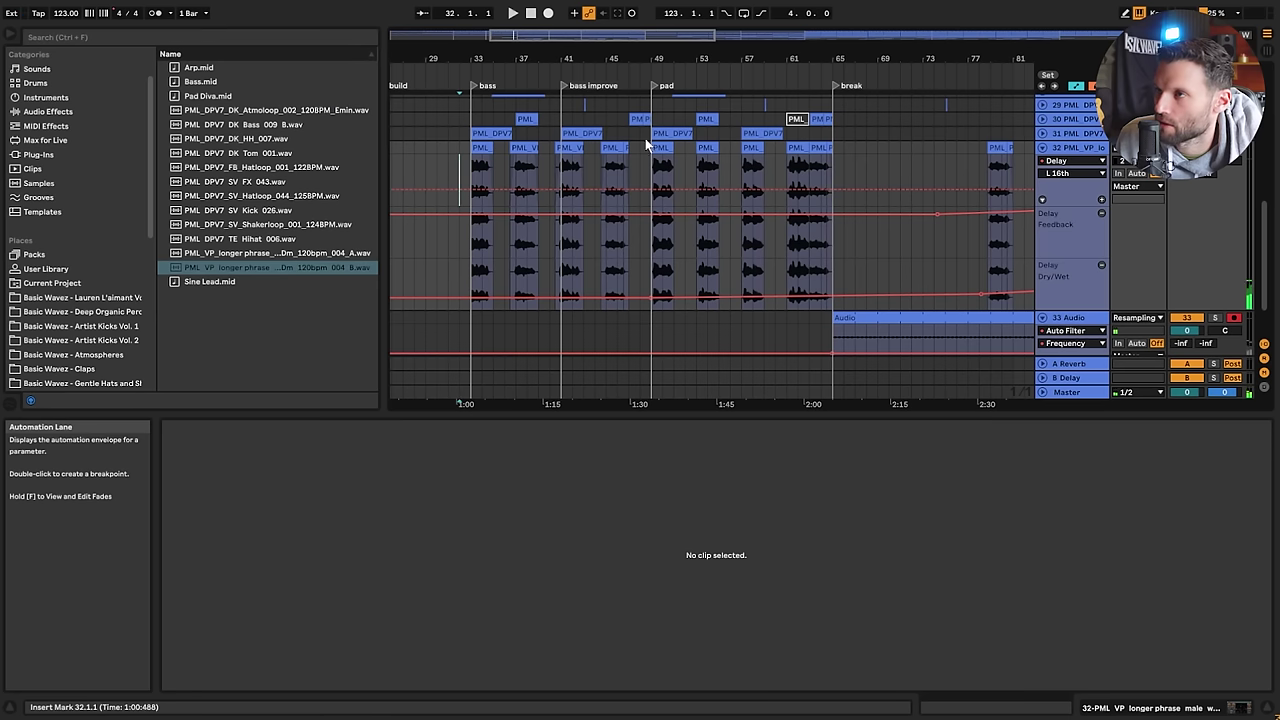
{"action": "key", "text": "space"}
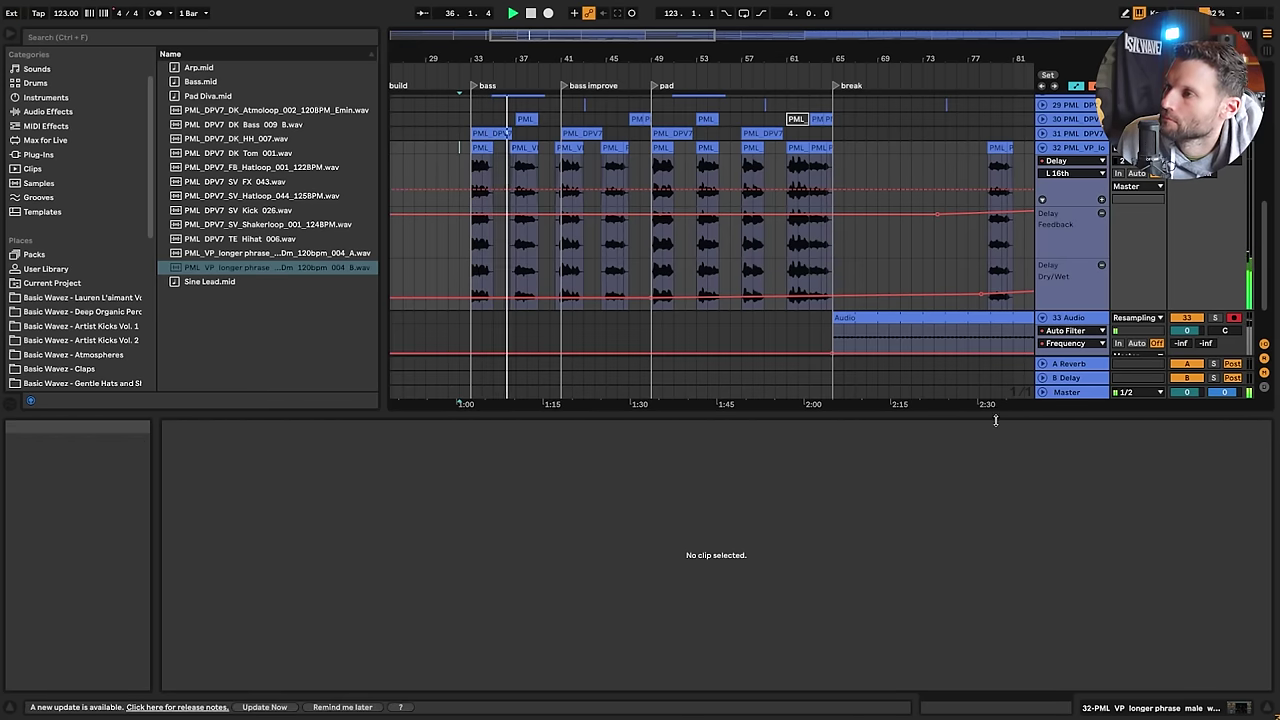
{"action": "left_click_drag", "start_coordinate": [995, 420], "coordinate": [995, 508]}
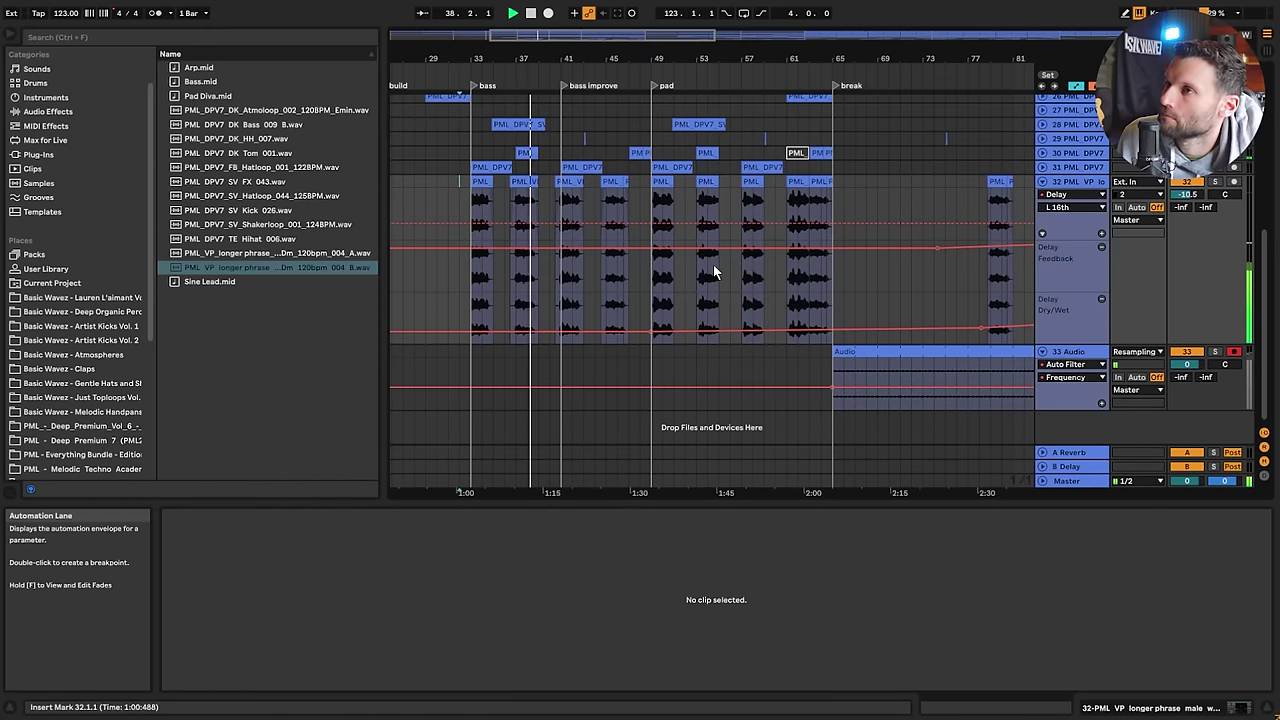
{"action": "double_click", "coordinate": [1075, 182]}
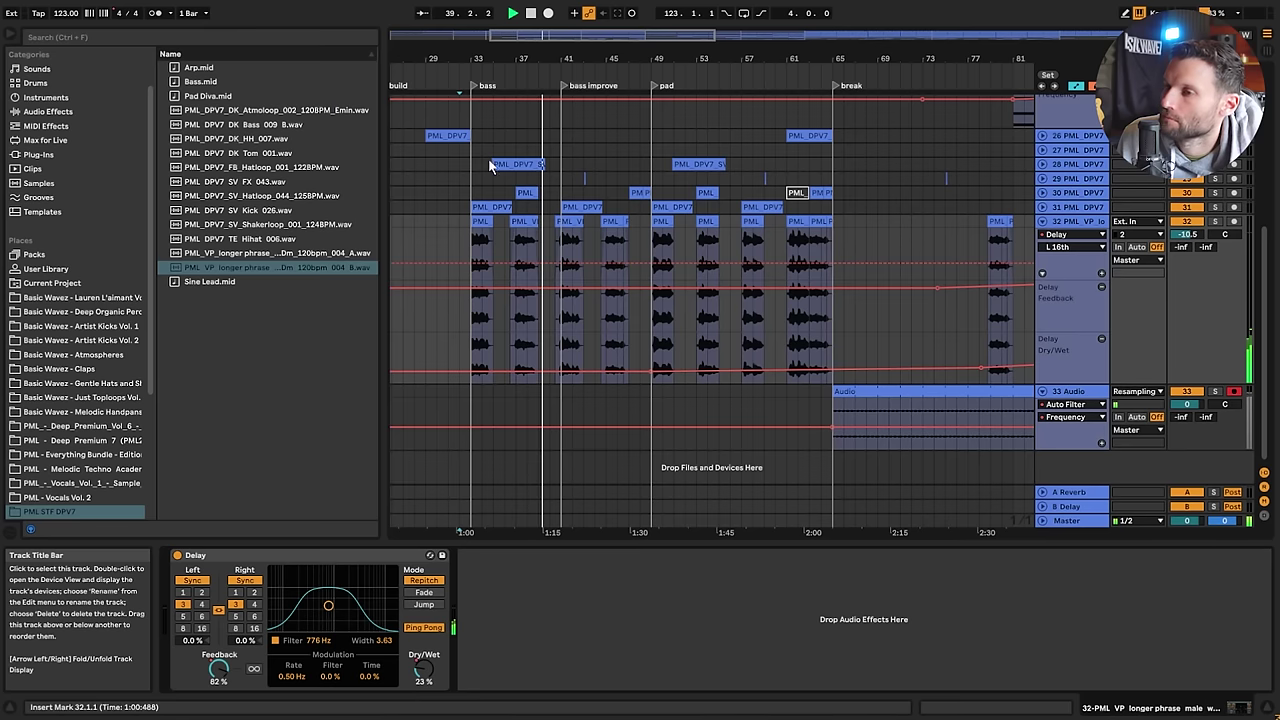
Add an EQ Eight before the vocal track's Delay, cutting 4.83 dB at 170 Hz and boosting the highs
{"action": "left_click", "coordinate": [332, 38]}
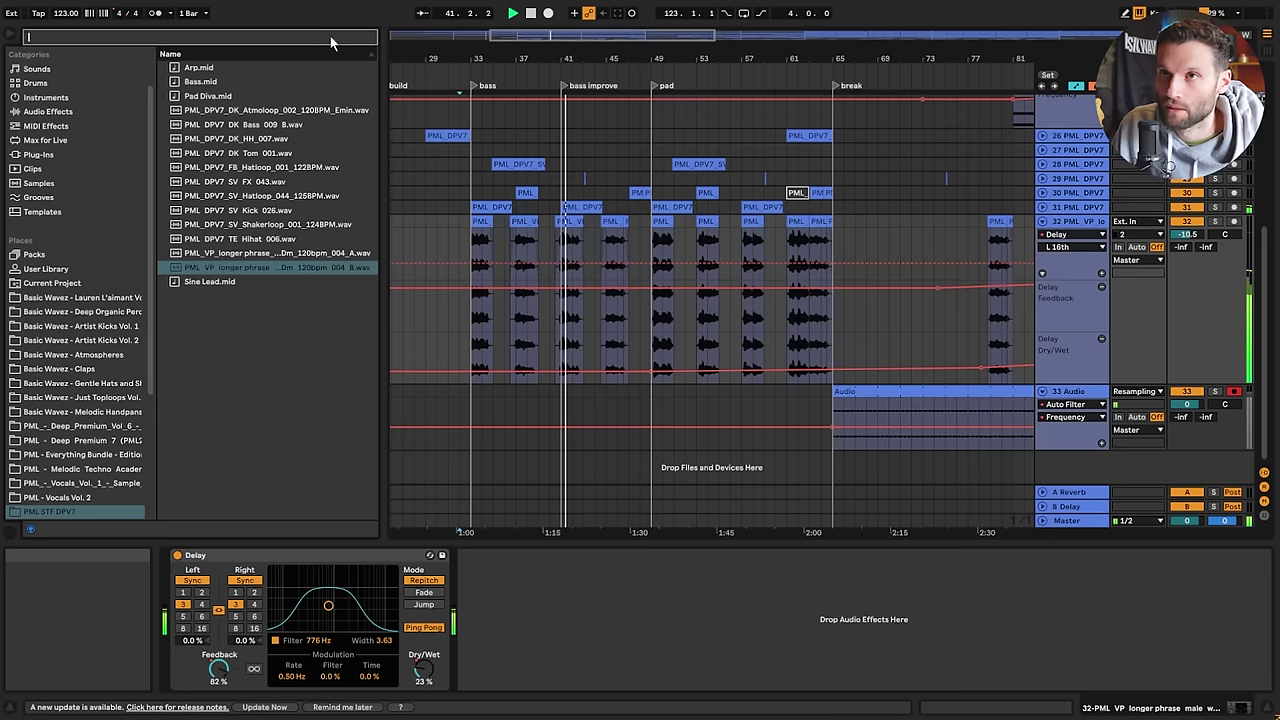
{"action": "type", "text": "eq"}
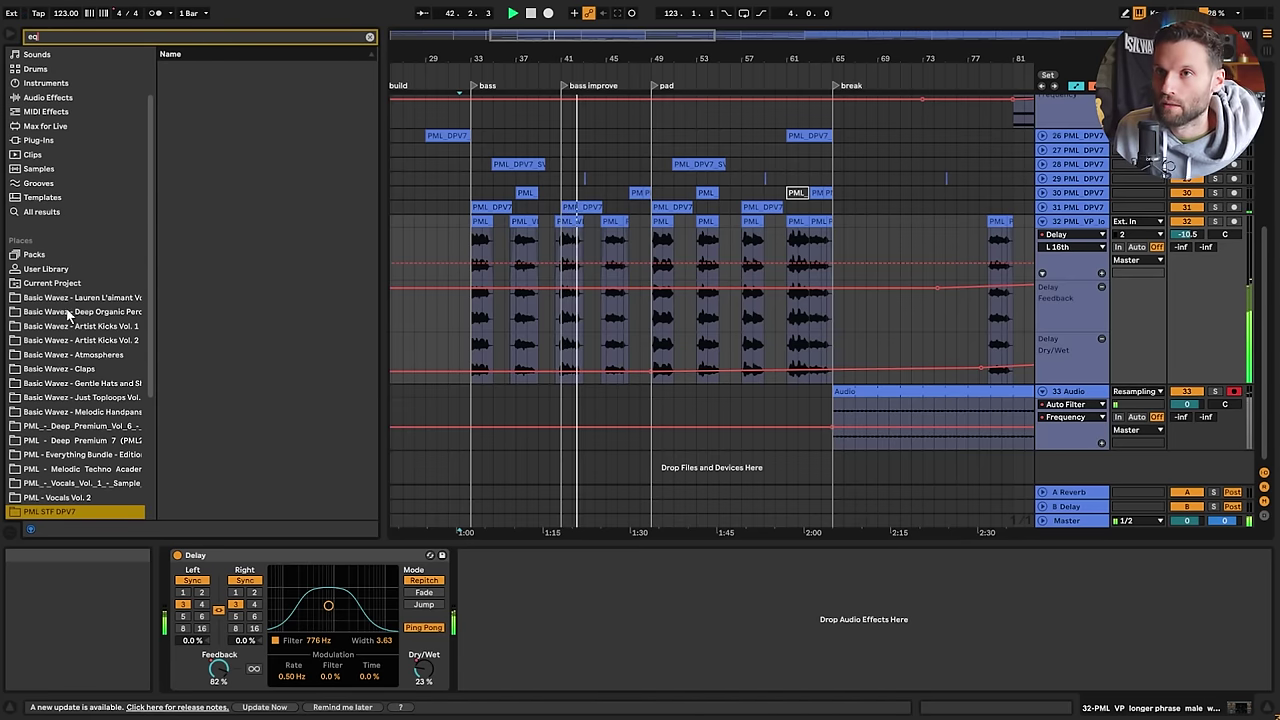
{"action": "left_click", "coordinate": [46, 212]}
{"action": "left_click_drag", "start_coordinate": [211, 84], "coordinate": [174, 580]}
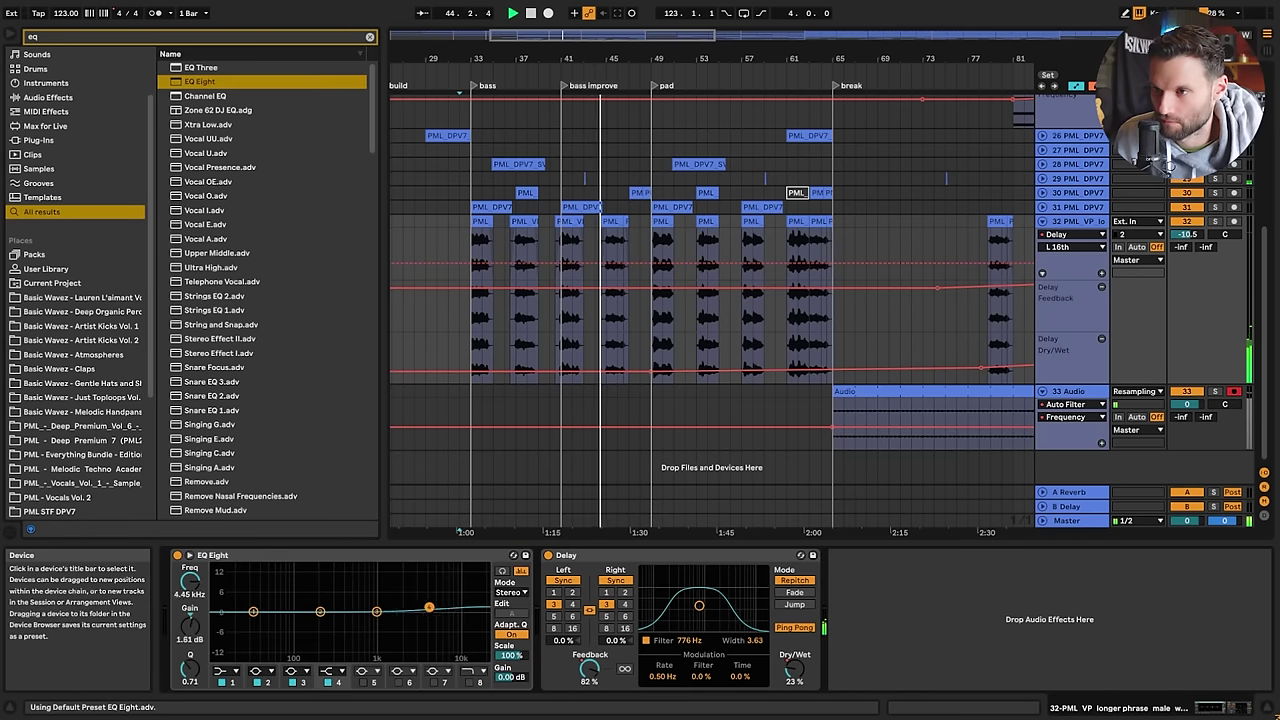
{"action": "mouse_move", "coordinate": [433, 611]}
{"action": "left_mouse_down"}
{"action": "mouse_move", "coordinate": [410, 595]}
{"action": "mouse_move", "coordinate": [410, 607]}
{"action": "left_mouse_up"}
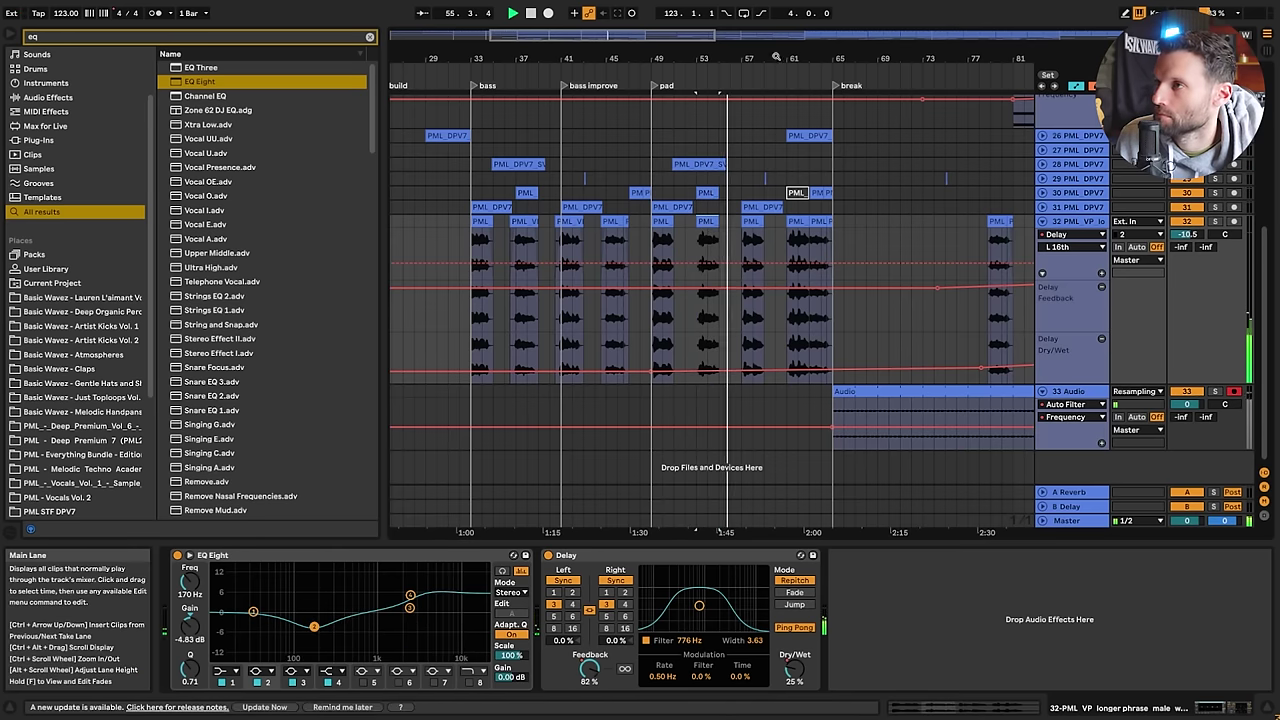
Listen to the end of the pad section and select the vocal clips between bars 63 and 65
{"action": "left_click_drag", "start_coordinate": [776, 57], "coordinate": [679, 46]}
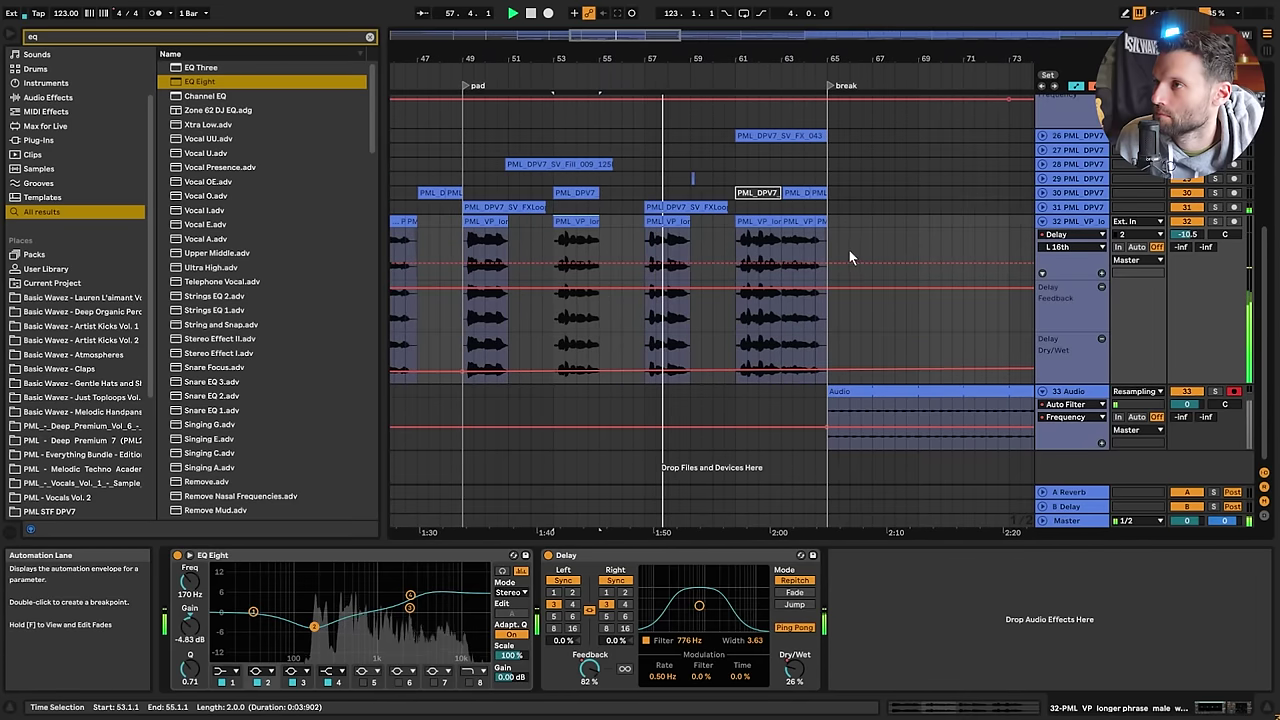
{"action": "left_click_drag", "start_coordinate": [764, 60], "coordinate": [647, 89]}
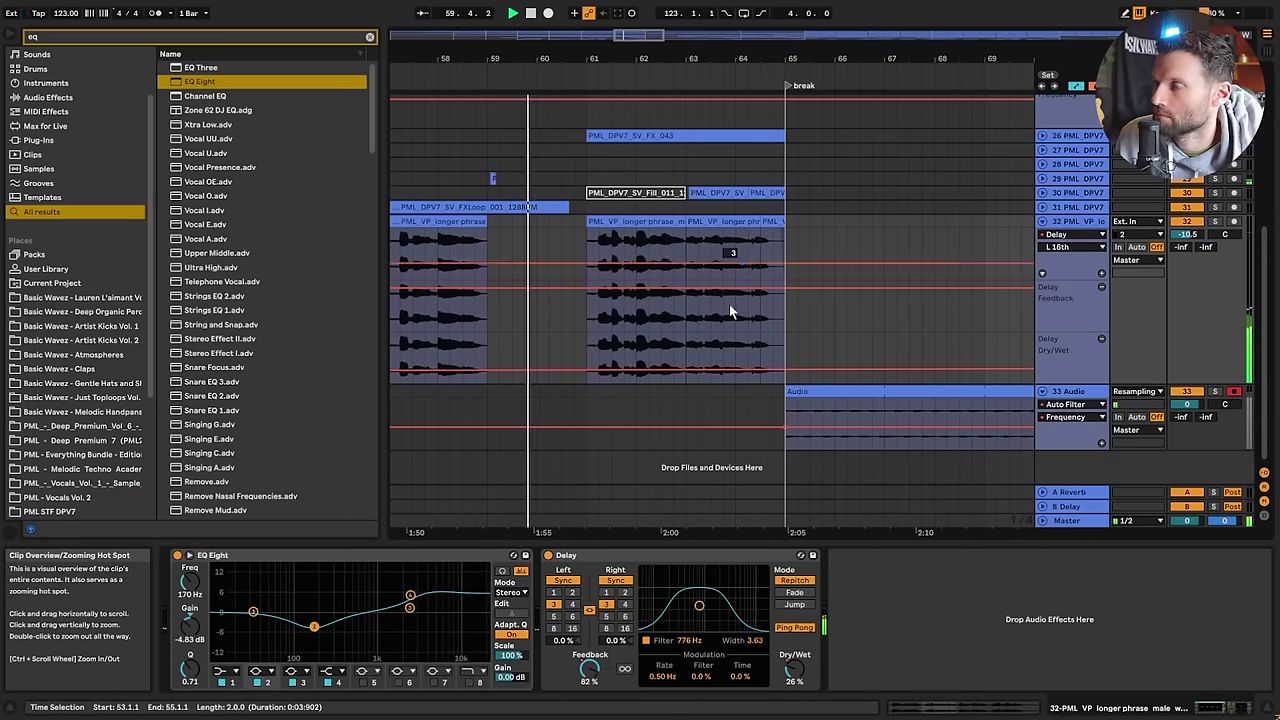
{"action": "left_click", "coordinate": [750, 221]}
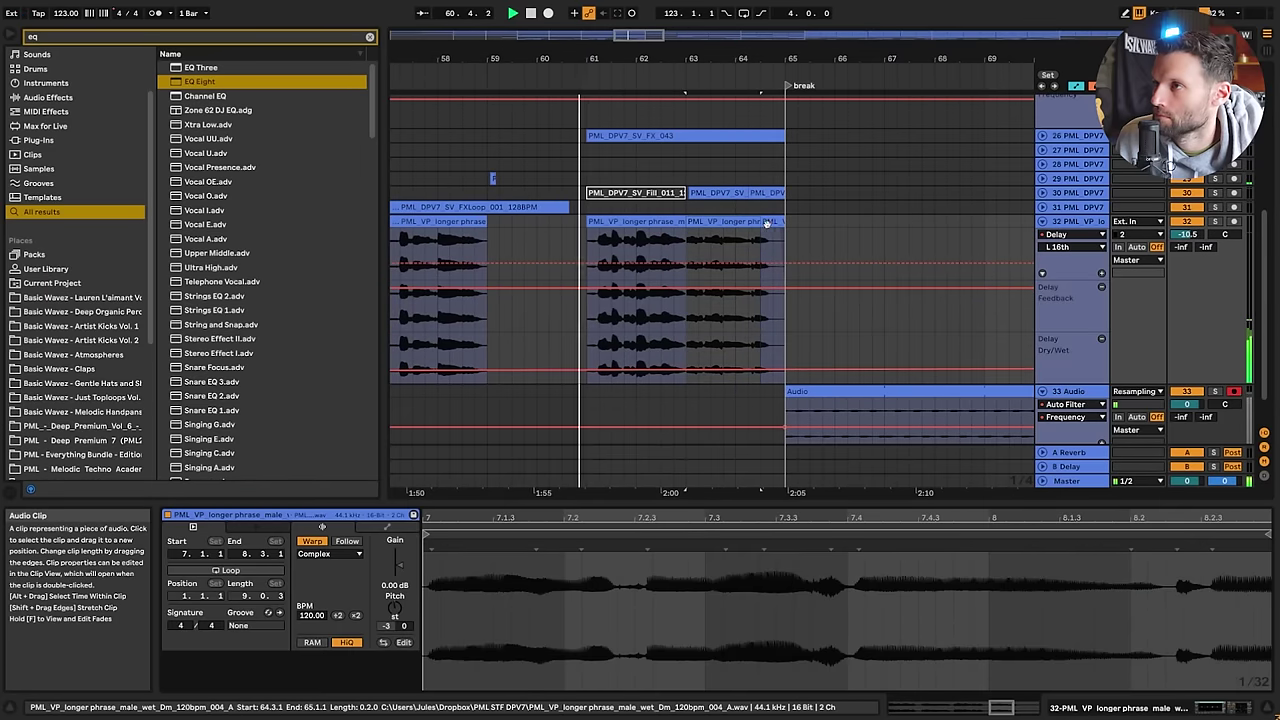
{"action": "left_click", "coordinate": [772, 222], "text": "shift"}
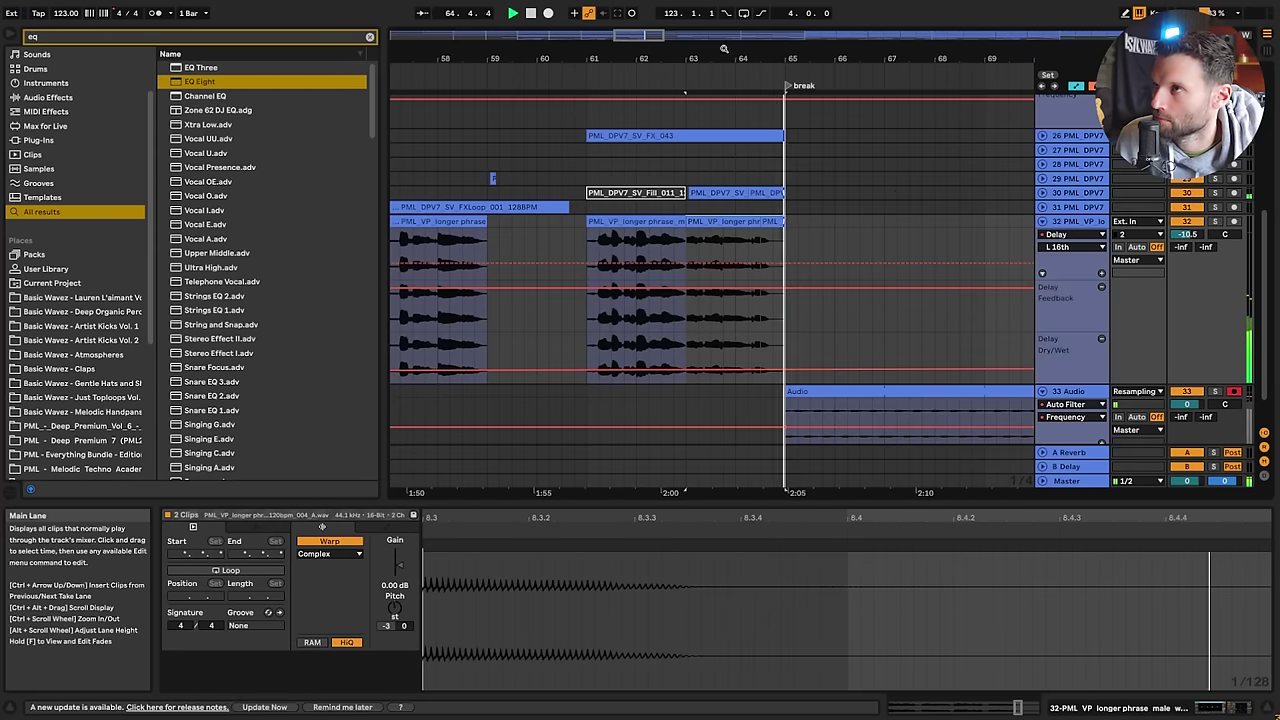
Raise the clip gain of the resampled audio starting at the break to 8.38 dB
{"action": "left_click_drag", "start_coordinate": [626, 35], "coordinate": [626, 5]}
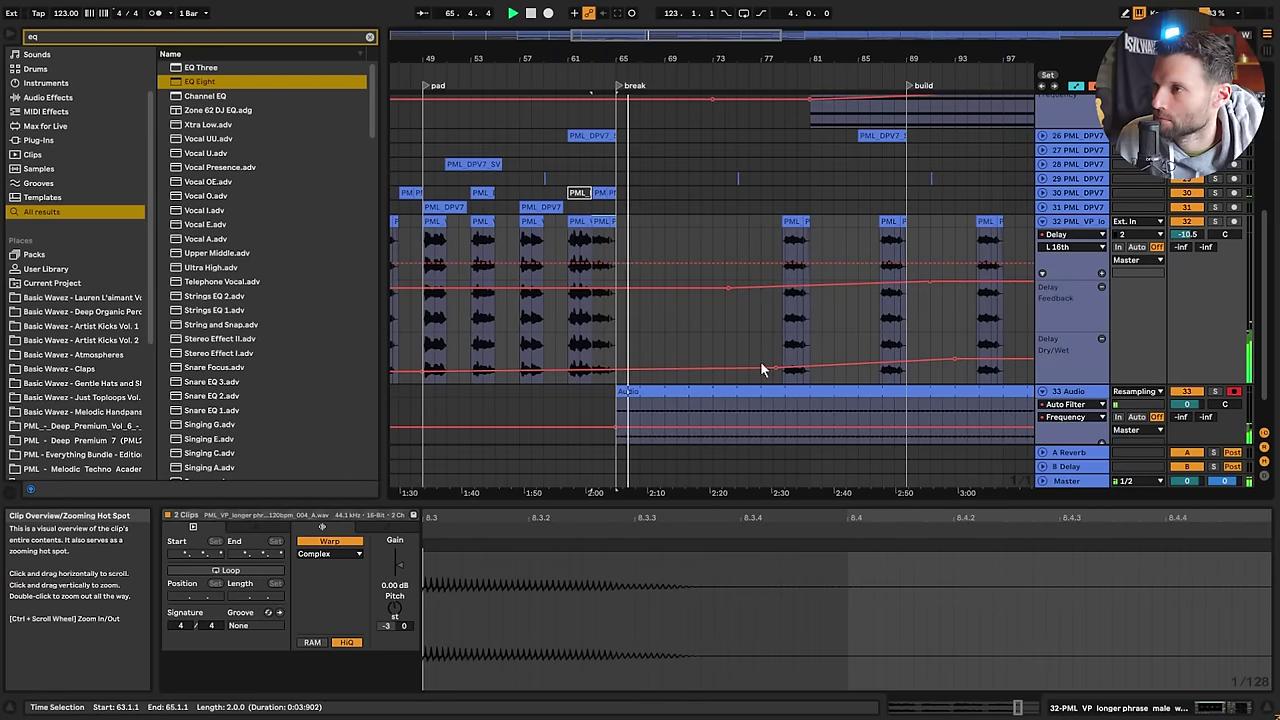
{"action": "left_click", "coordinate": [645, 430]}
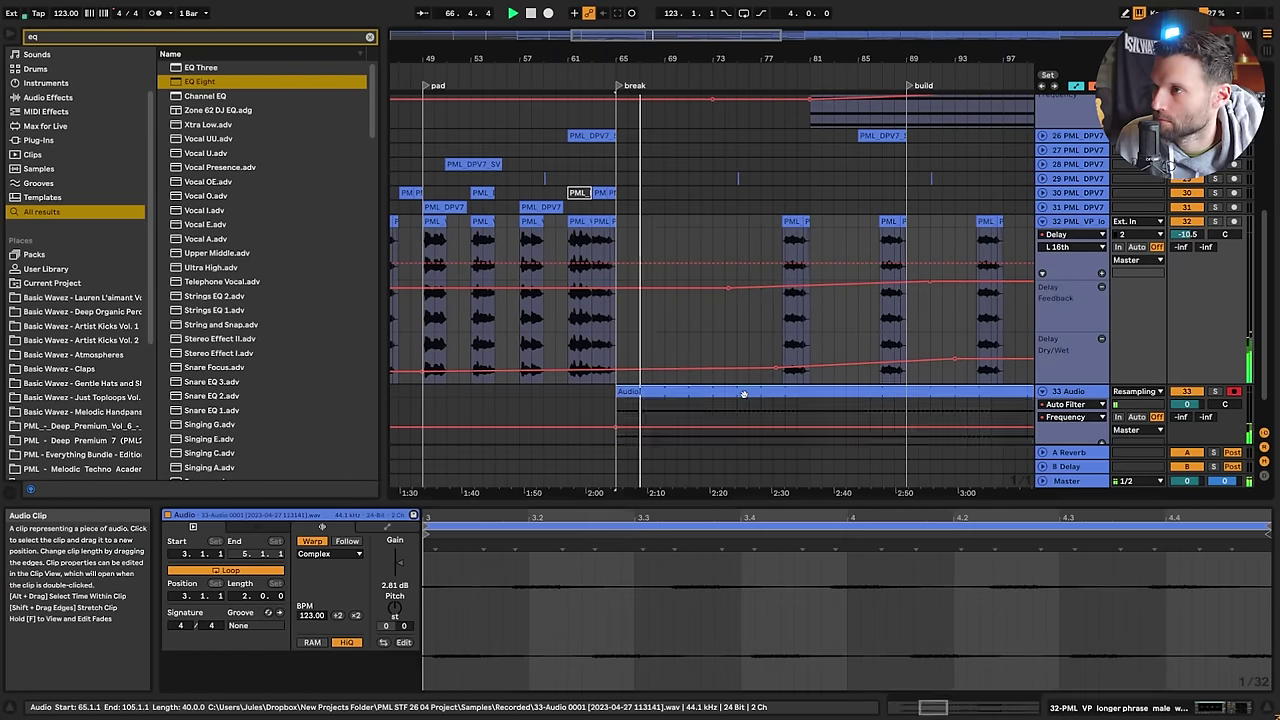
{"action": "left_click_drag", "start_coordinate": [390, 567], "coordinate": [390, 538]}
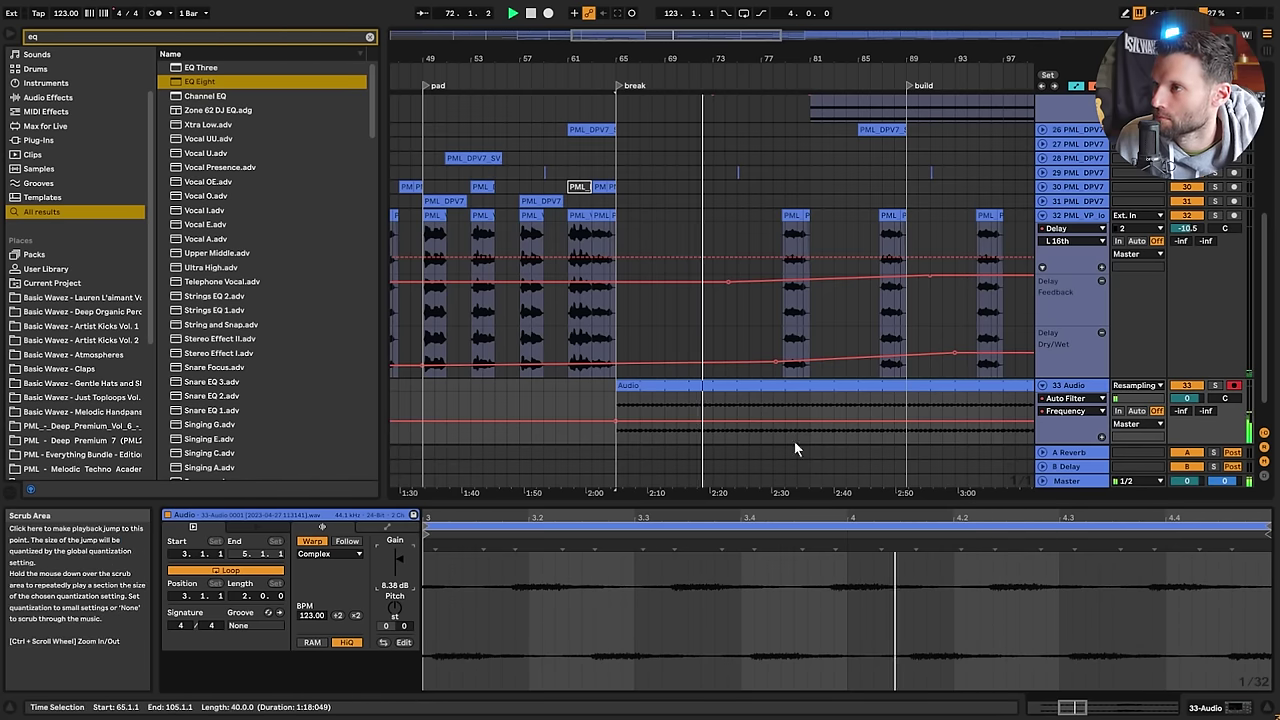
Automate the resampled track's Auto Filter Frequency to rise from bar 65 to about 989 Hz at the build marker
{"action": "scroll", "coordinate": [851, 417], "scroll_direction": "down", "scroll_amount": 1}
{"action": "left_click_drag", "start_coordinate": [832, 388], "coordinate": [834, 382]}
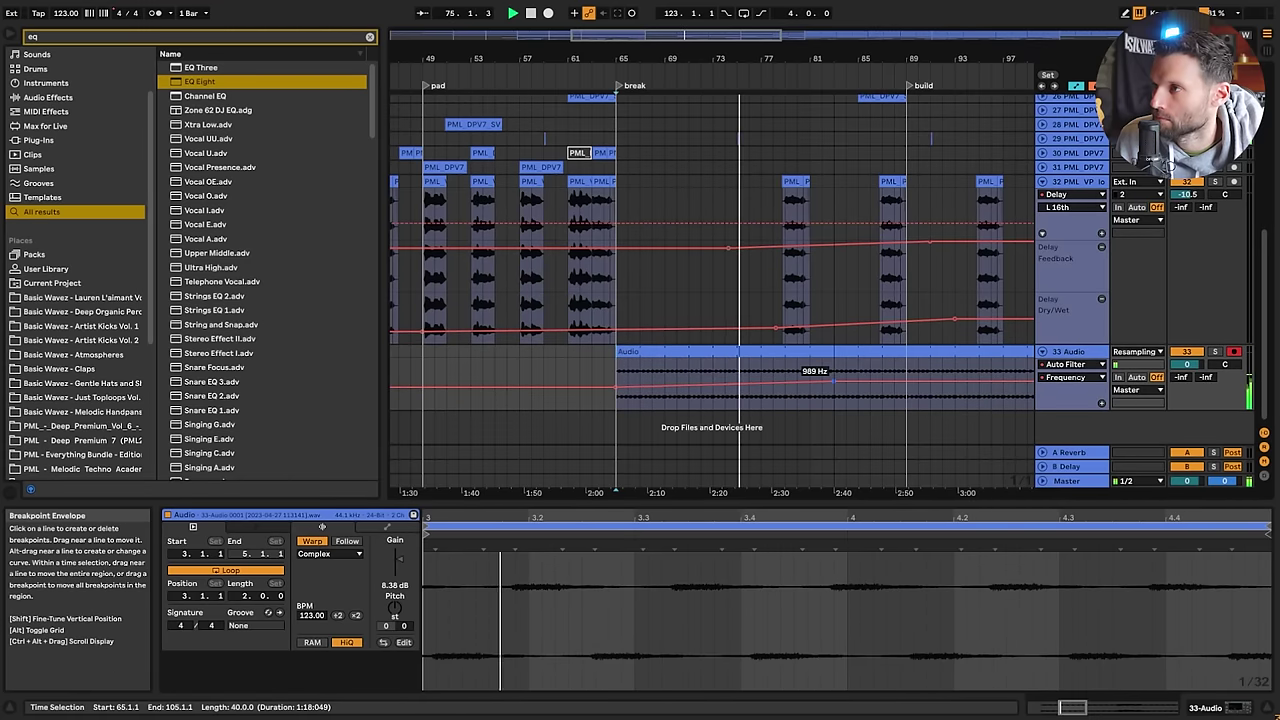
{"action": "mouse_move", "coordinate": [834, 381]}
{"action": "left_mouse_down"}
{"action": "mouse_move", "coordinate": [918, 381]}
{"action": "mouse_move", "coordinate": [907, 380]}
{"action": "left_mouse_up"}
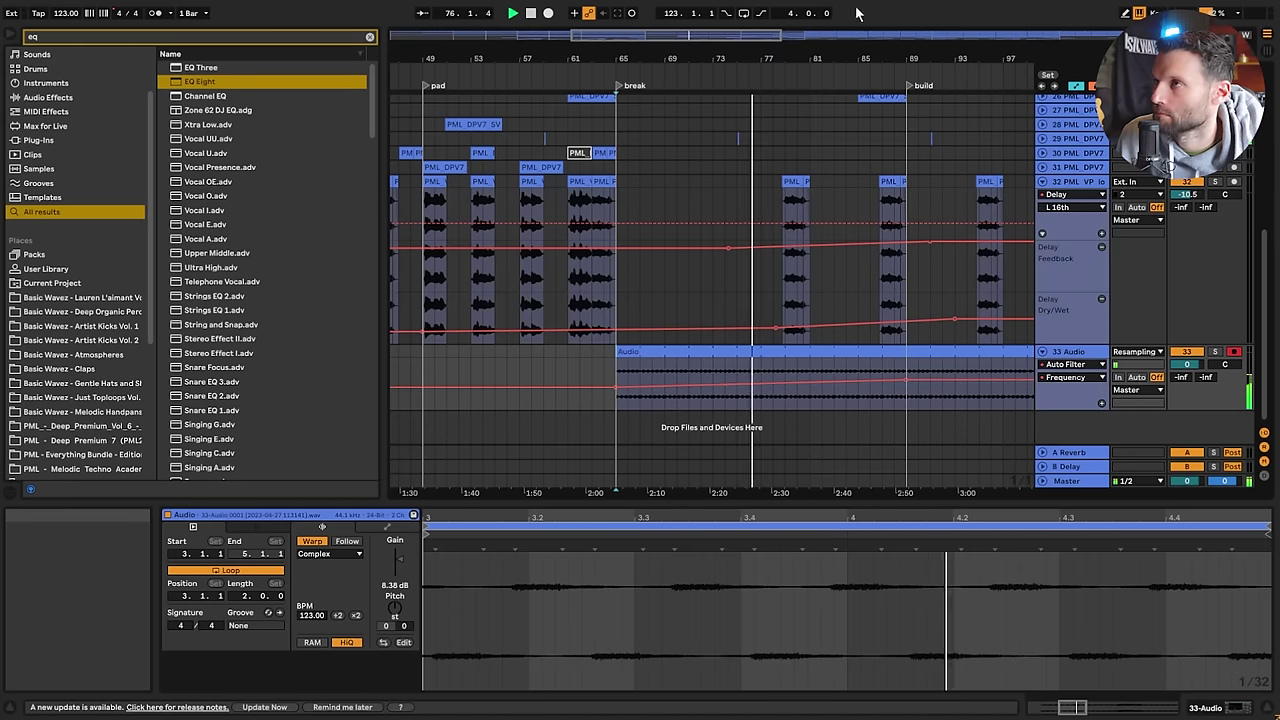
Extend the resampled track's Auto Filter Frequency automation up to 4.37 kHz at the drop marker, show its devices and listen through the break
{"action": "left_click_drag", "start_coordinate": [760, 35], "coordinate": [775, 14]}
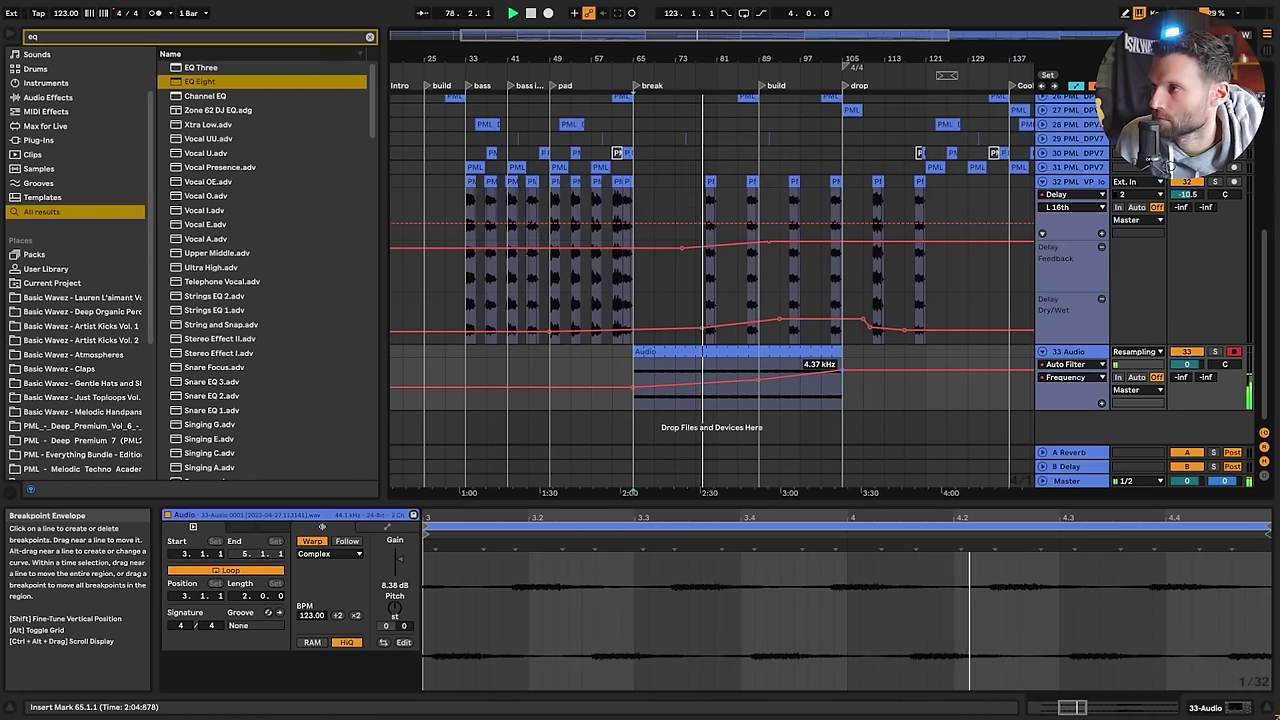
{"action": "double_click", "coordinate": [1070, 353]}
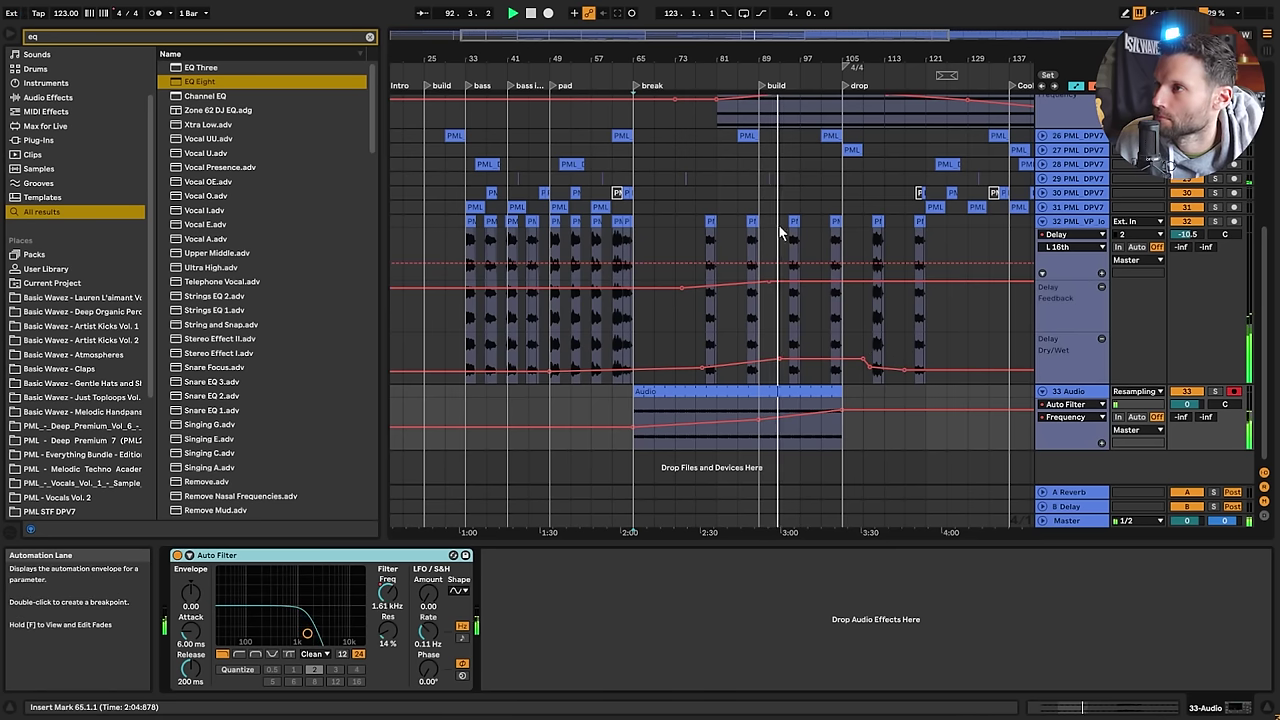
{"action": "mouse_move", "coordinate": [688, 36]}
{"action": "left_mouse_down"}
{"action": "mouse_move", "coordinate": [688, 11]}
{"action": "mouse_move", "coordinate": [692, 22]}
{"action": "left_mouse_up"}
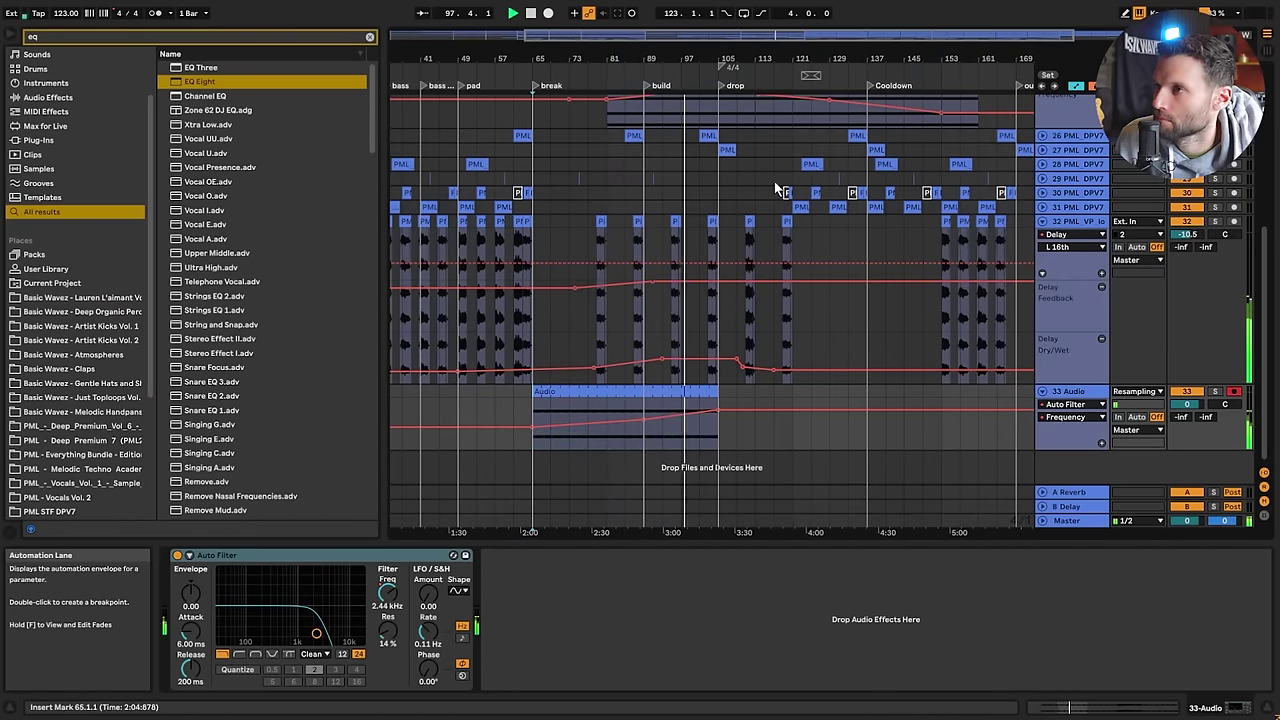
{"action": "left_click_drag", "start_coordinate": [714, 36], "coordinate": [713, 25]}
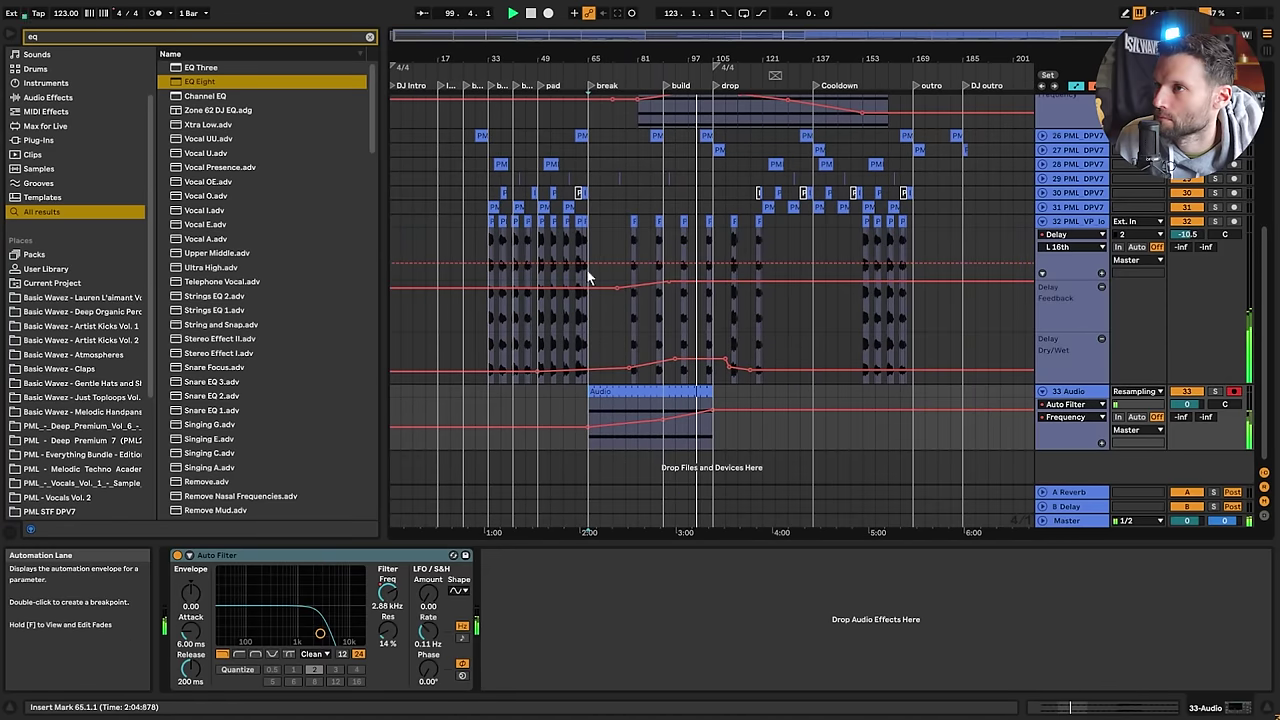
Try a copy of the pad section's vocal clips at bar 121 on the vocal track
{"action": "mouse_move", "coordinate": [539, 220]}
{"action": "left_mouse_down"}
{"action": "mouse_move", "coordinate": [590, 228]}
{"action": "mouse_move", "coordinate": [548, 238]}
{"action": "left_mouse_up"}
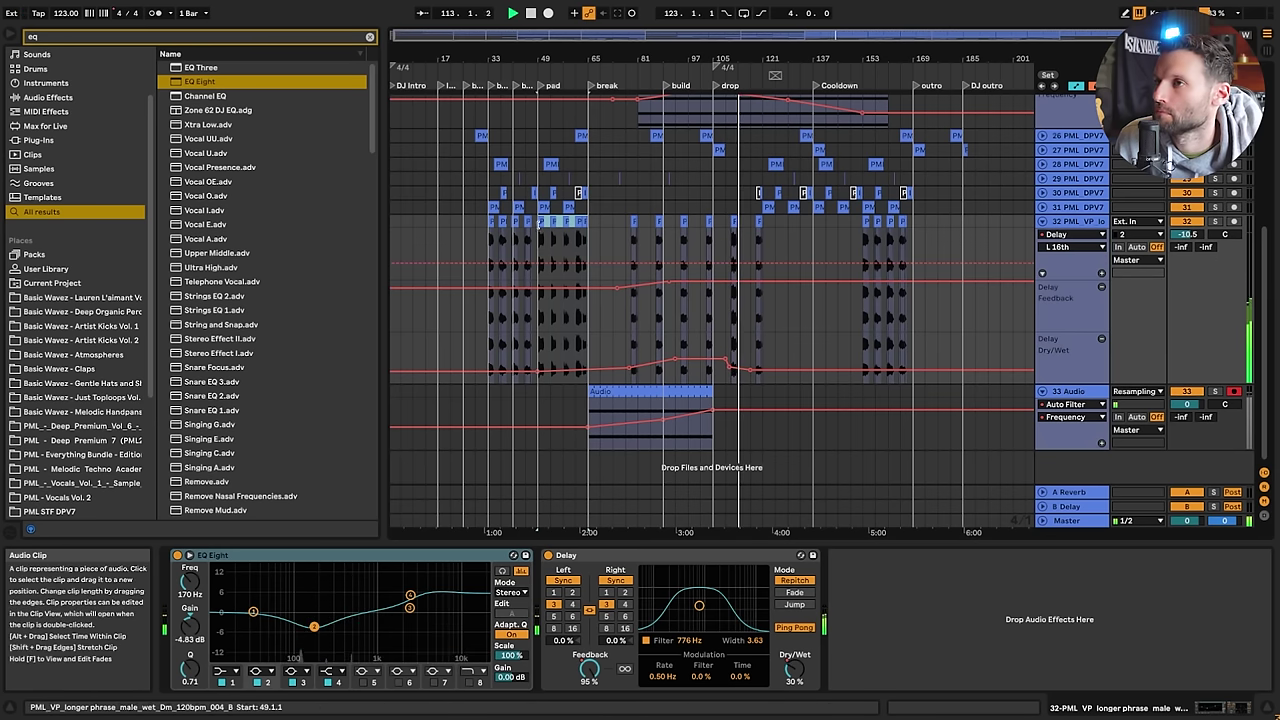
{"action": "left_click", "coordinate": [538, 222]}
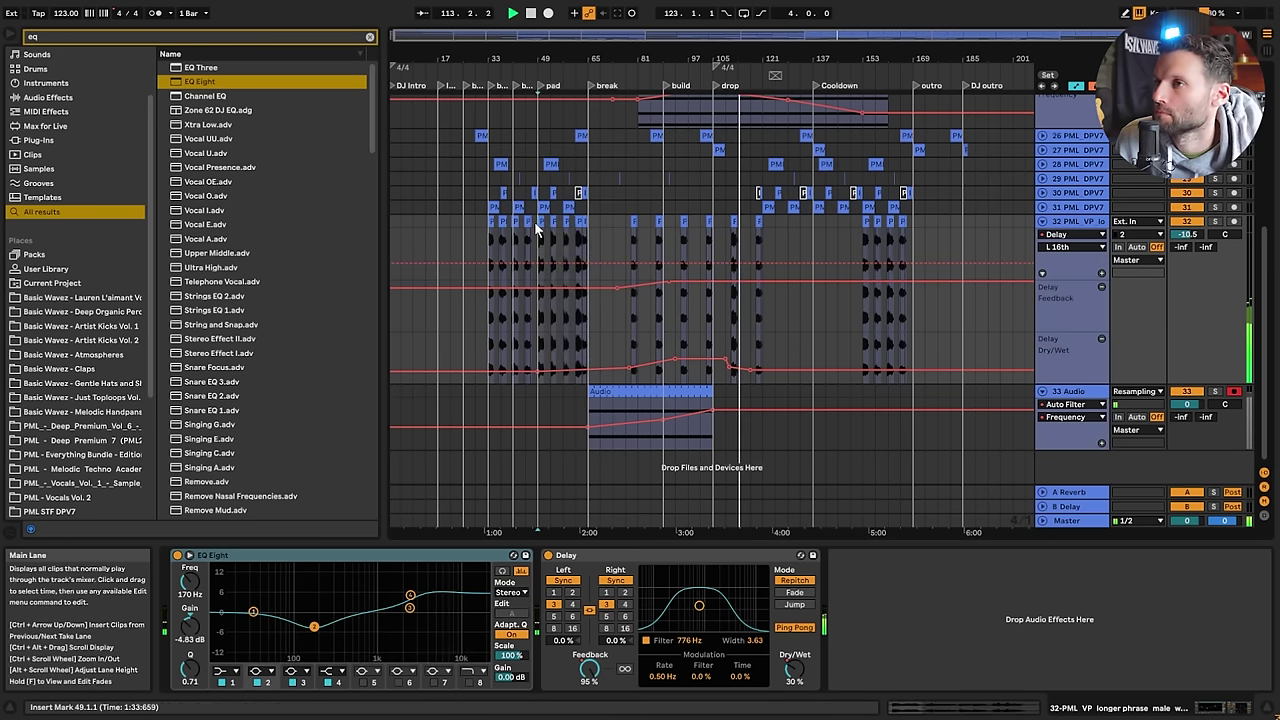
{"action": "left_click", "coordinate": [762, 228]}
{"action": "key", "text": "ctrl+v"}
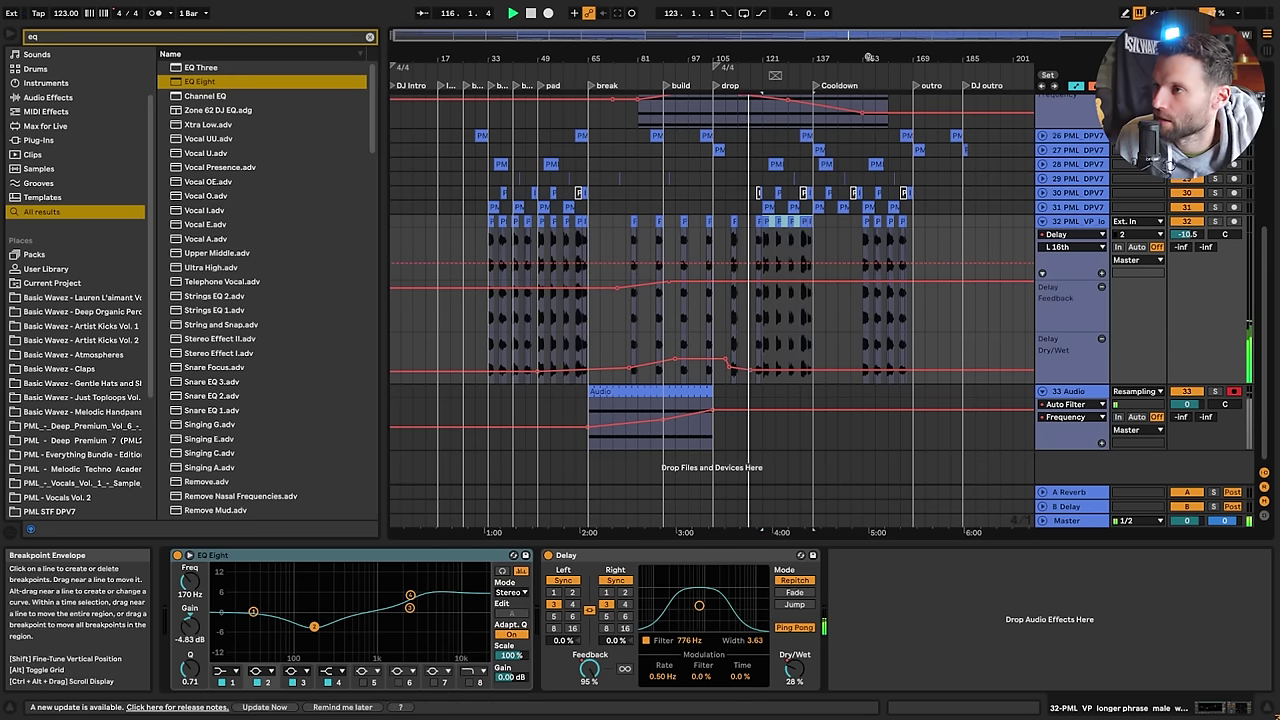
{"action": "left_click_drag", "start_coordinate": [774, 48], "coordinate": [784, 92]}
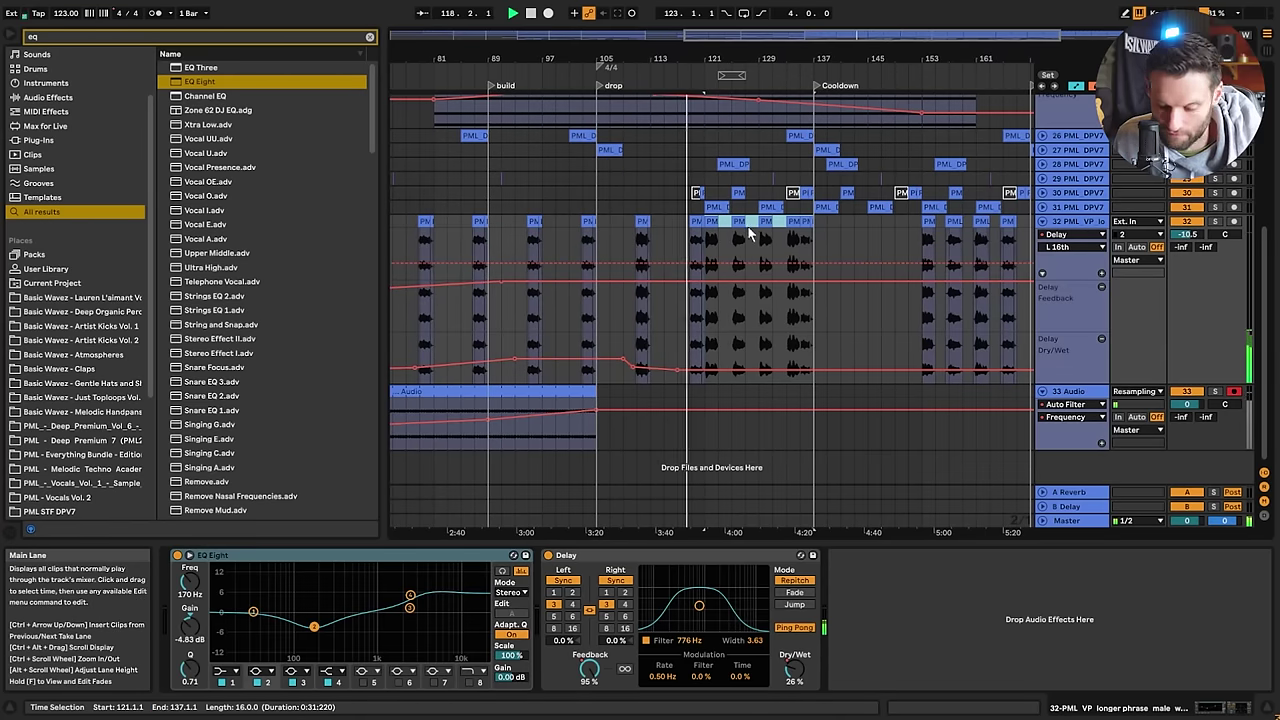
{"action": "key", "text": "Delete"}
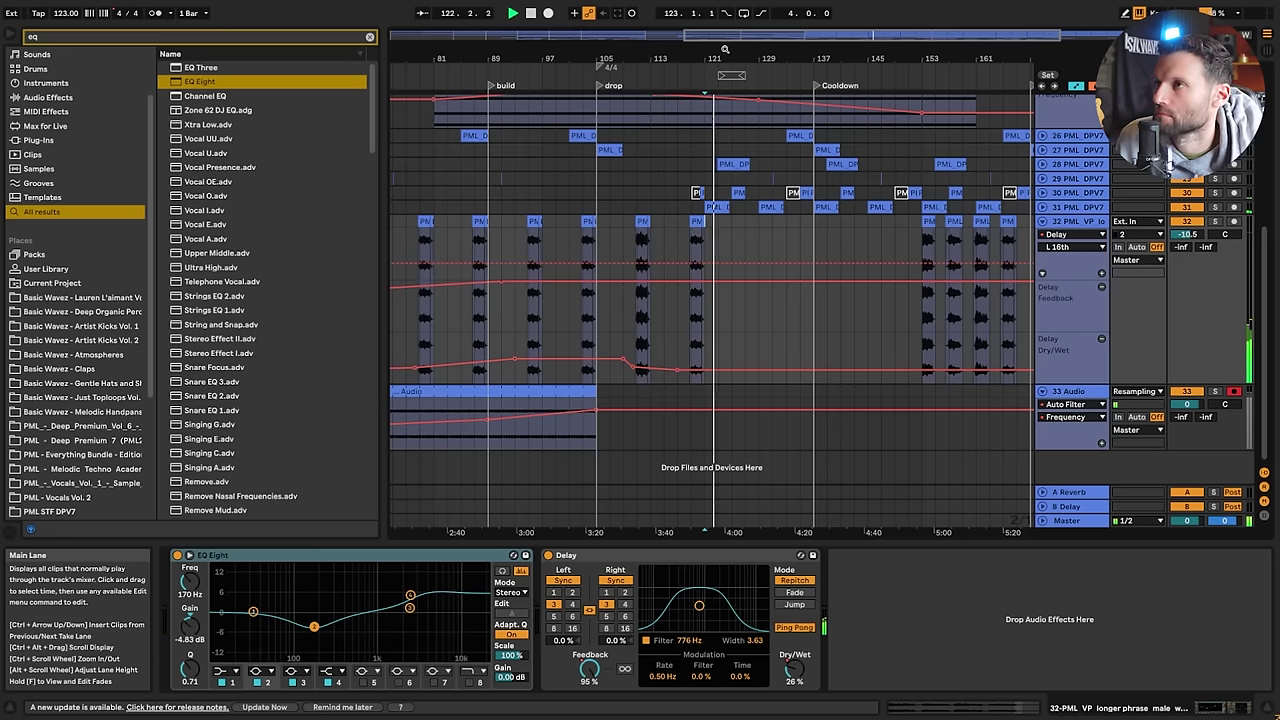
Copy the vocal clips from bars 49 to 65 to the start of the Cooldown at bar 137
{"action": "left_click_drag", "start_coordinate": [726, 50], "coordinate": [712, 16]}
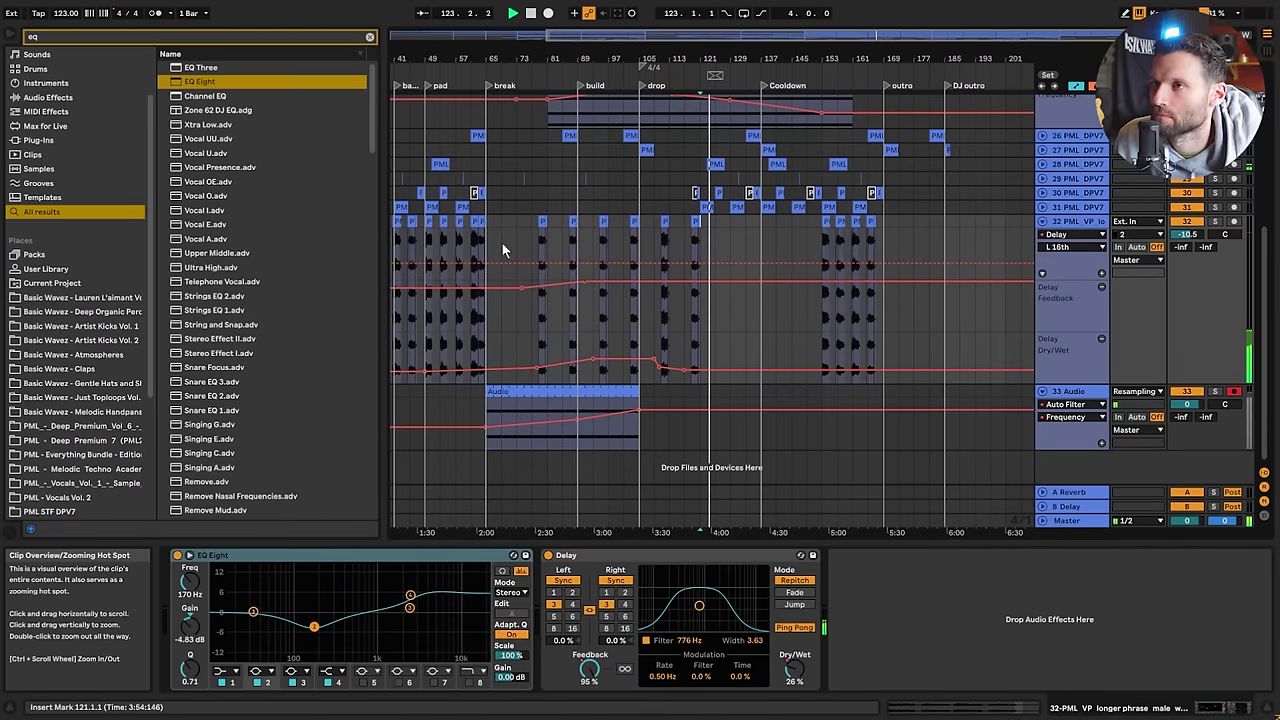
{"action": "left_click", "coordinate": [455, 252]}
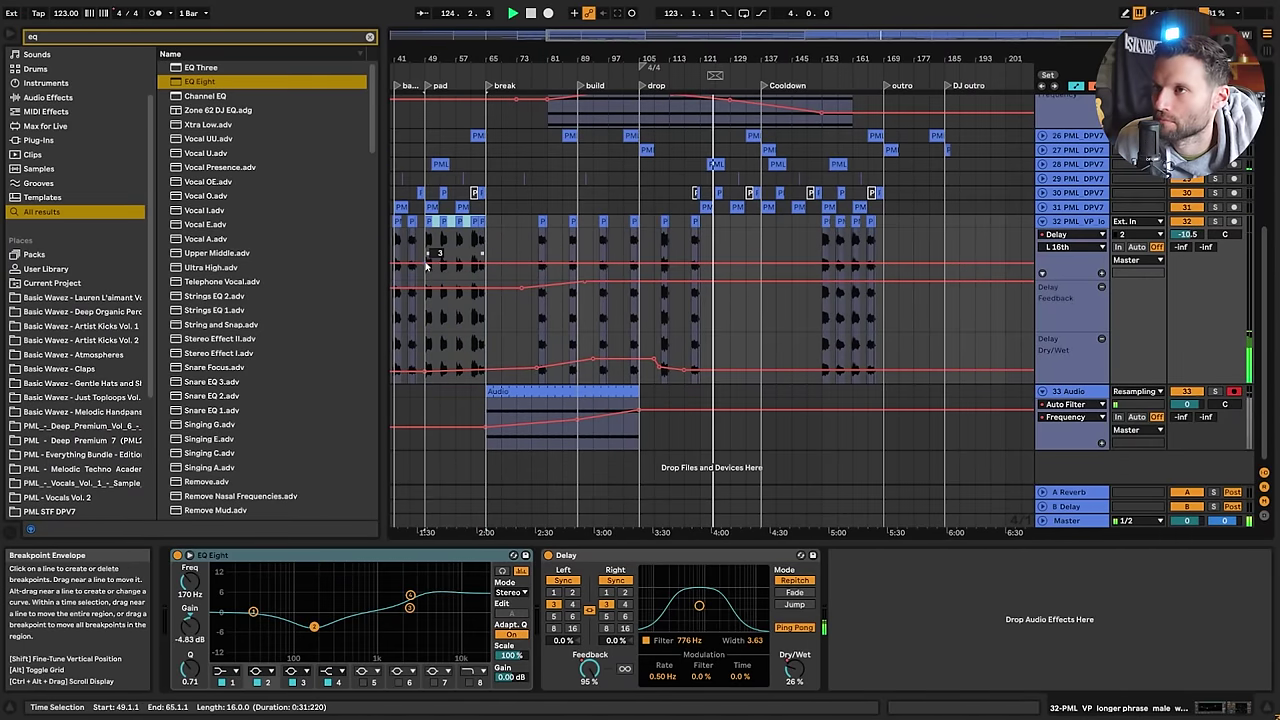
{"action": "left_click", "coordinate": [762, 225]}
{"action": "key", "text": "ctrl+v"}
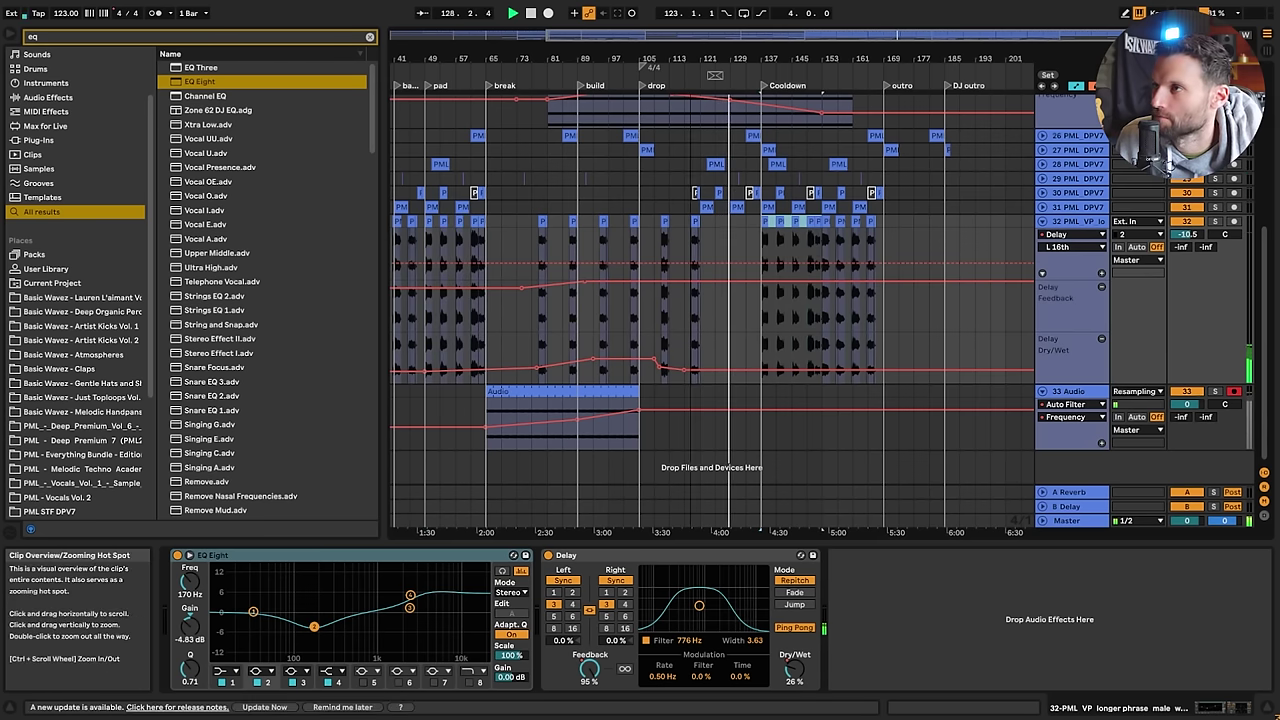
Find Auto Filter in the browser and add it after the vocal track's Delay
{"action": "left_click_drag", "start_coordinate": [830, 59], "coordinate": [850, 84]}
{"action": "left_click", "coordinate": [1076, 228]}
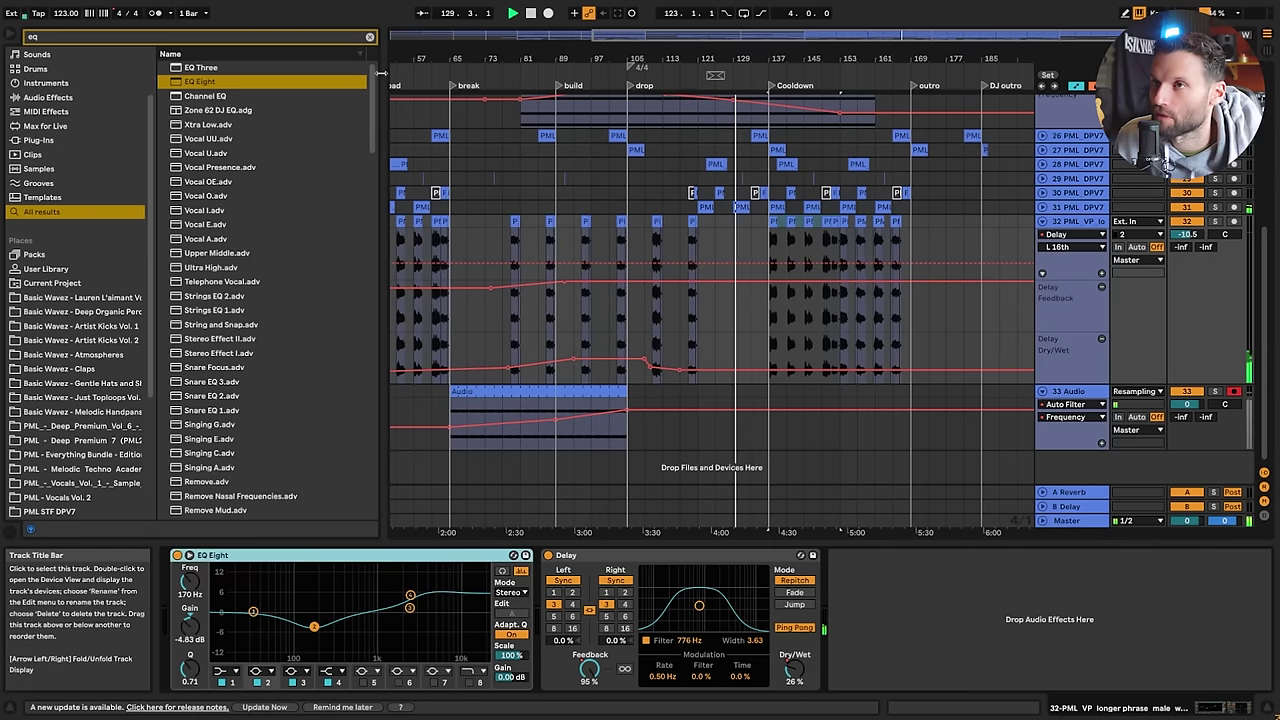
{"action": "left_click", "coordinate": [370, 38]}
{"action": "type", "text": "aut"}
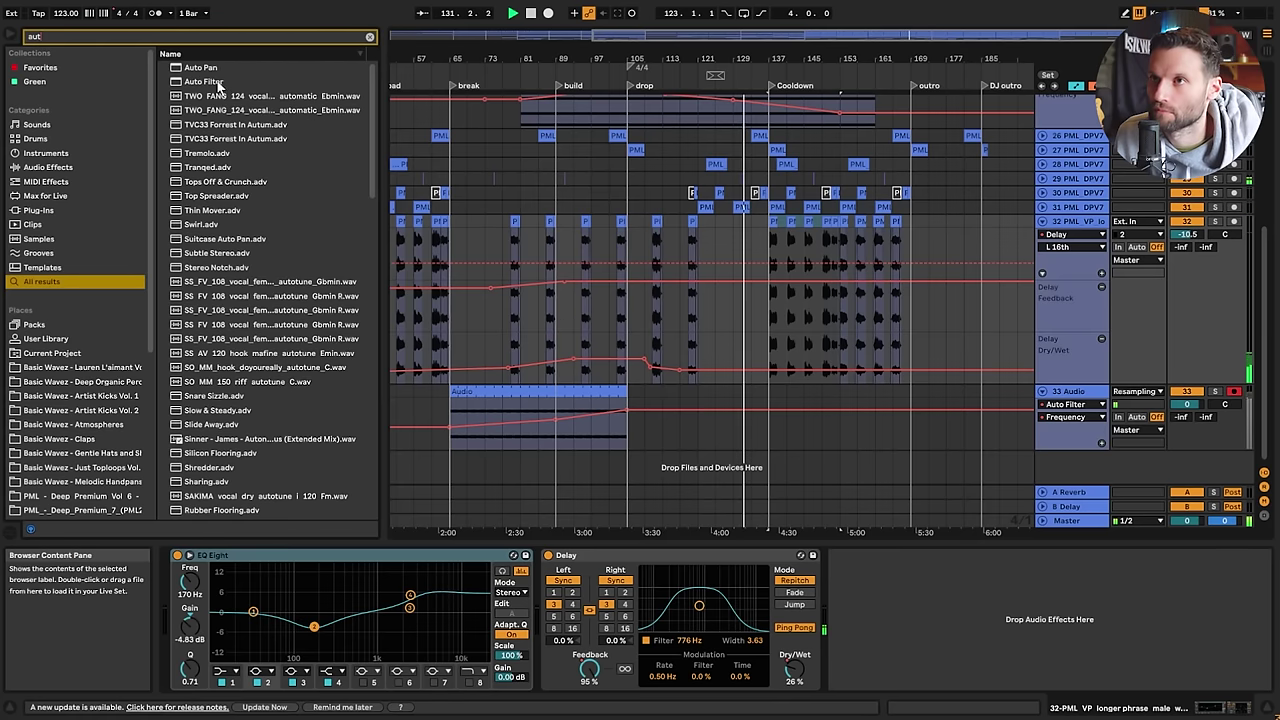
{"action": "double_click", "coordinate": [210, 82]}
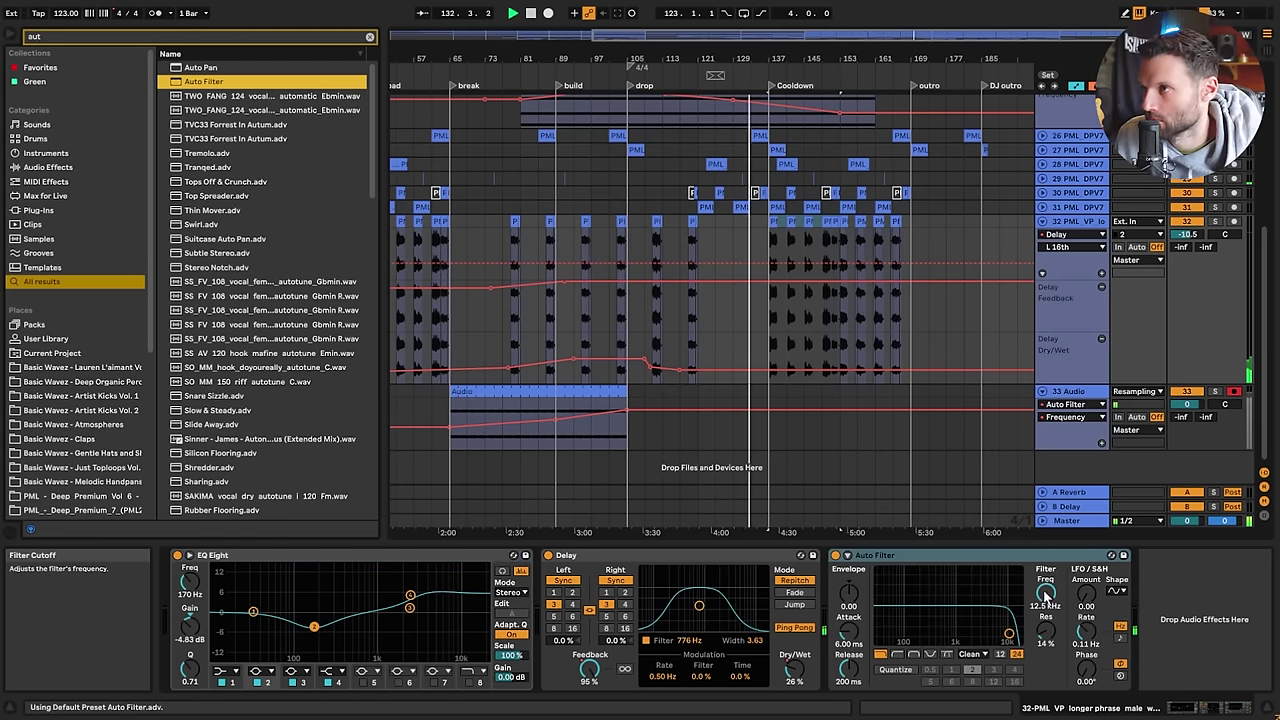
Automate the vocal's Auto Filter Frequency to dip to 382 Hz just before the Cooldown and rise back to about 18.2 kHz by bar 153
{"action": "left_click_drag", "start_coordinate": [1044, 594], "coordinate": [1044, 658]}
{"action": "left_click", "coordinate": [751, 258]}
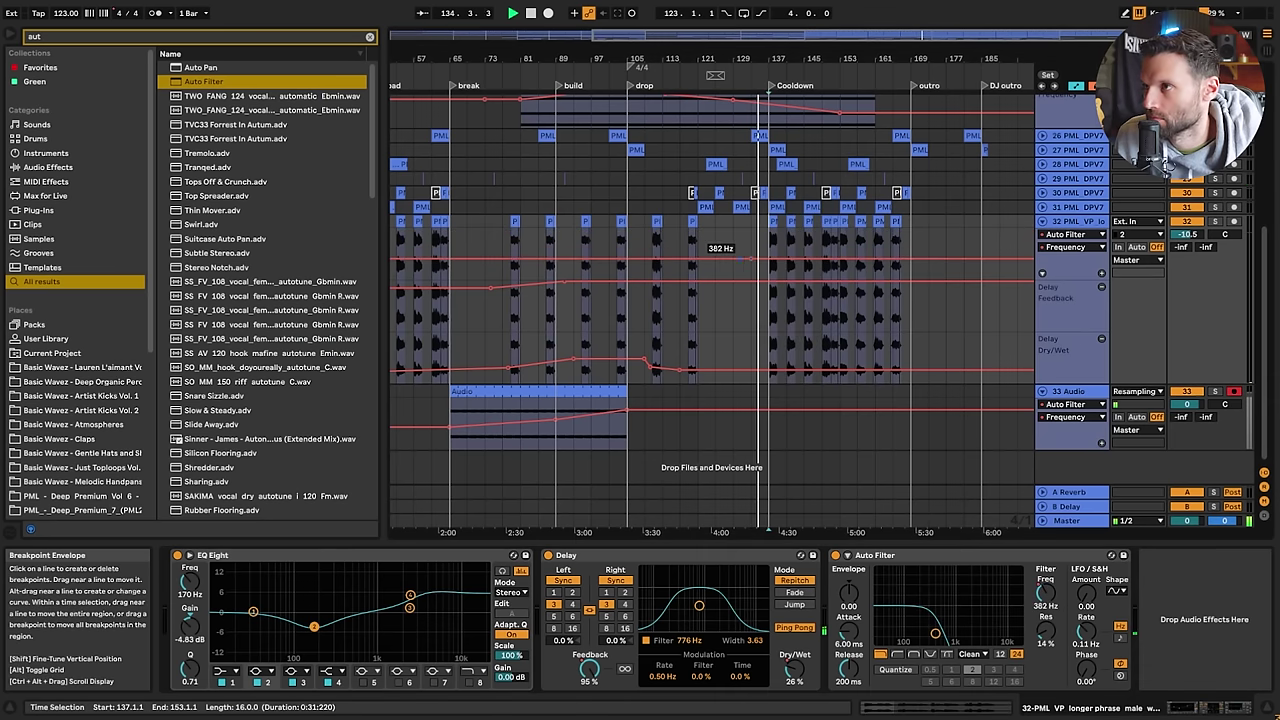
{"action": "left_click_drag", "start_coordinate": [741, 258], "coordinate": [741, 230]}
{"action": "left_click_drag", "start_coordinate": [842, 258], "coordinate": [841, 230]}
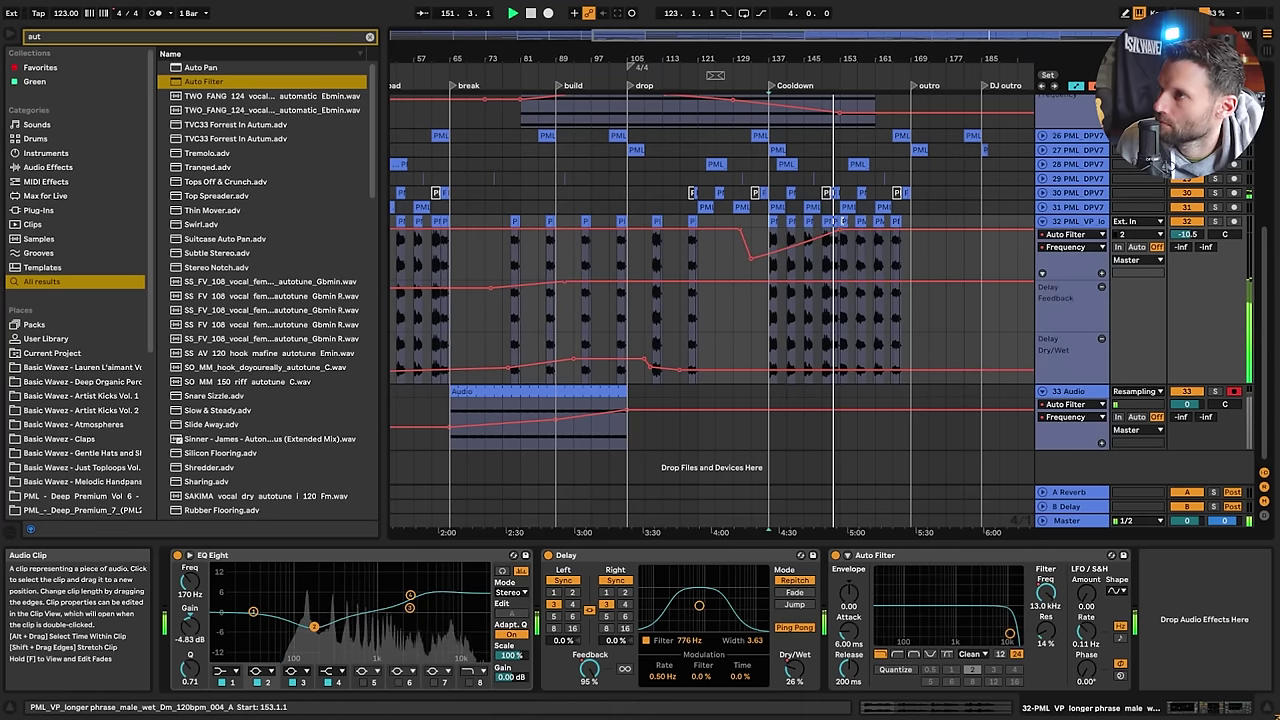
Raise the gain of the vocal clip just before bar 153 to 4.88 dB
{"action": "double_click", "coordinate": [834, 219]}
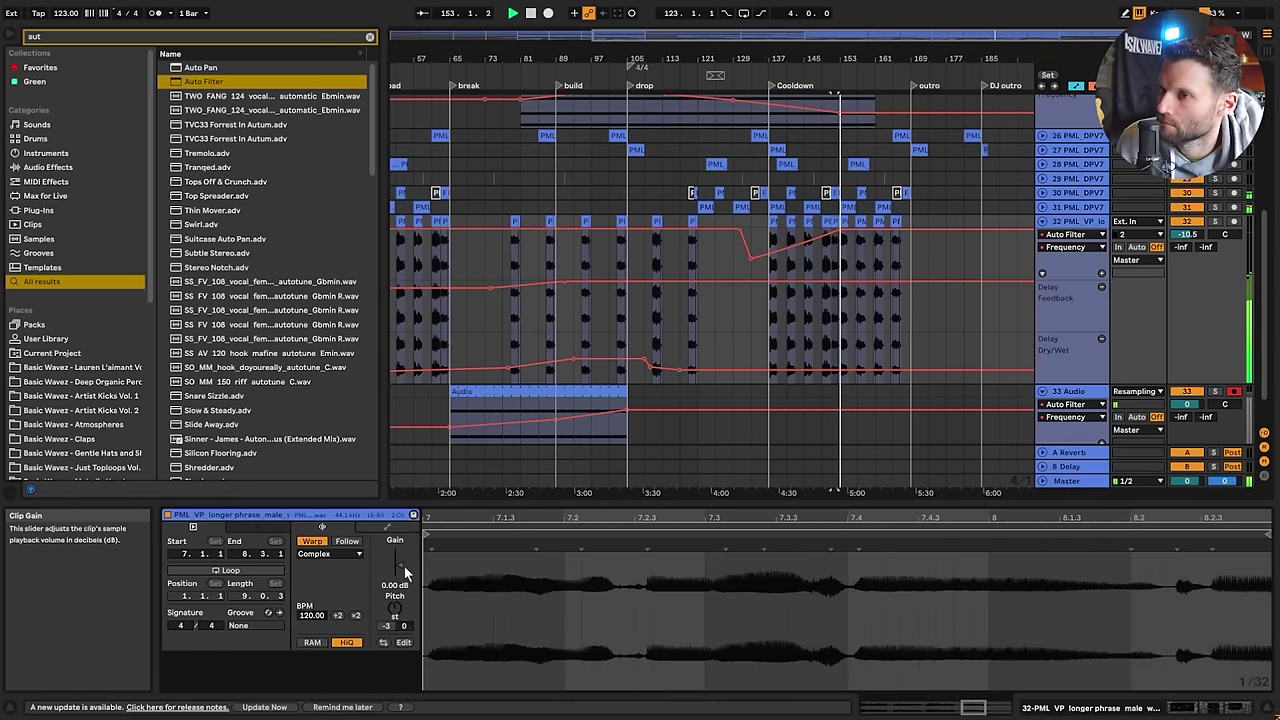
{"action": "left_click_drag", "start_coordinate": [399, 565], "coordinate": [399, 560]}
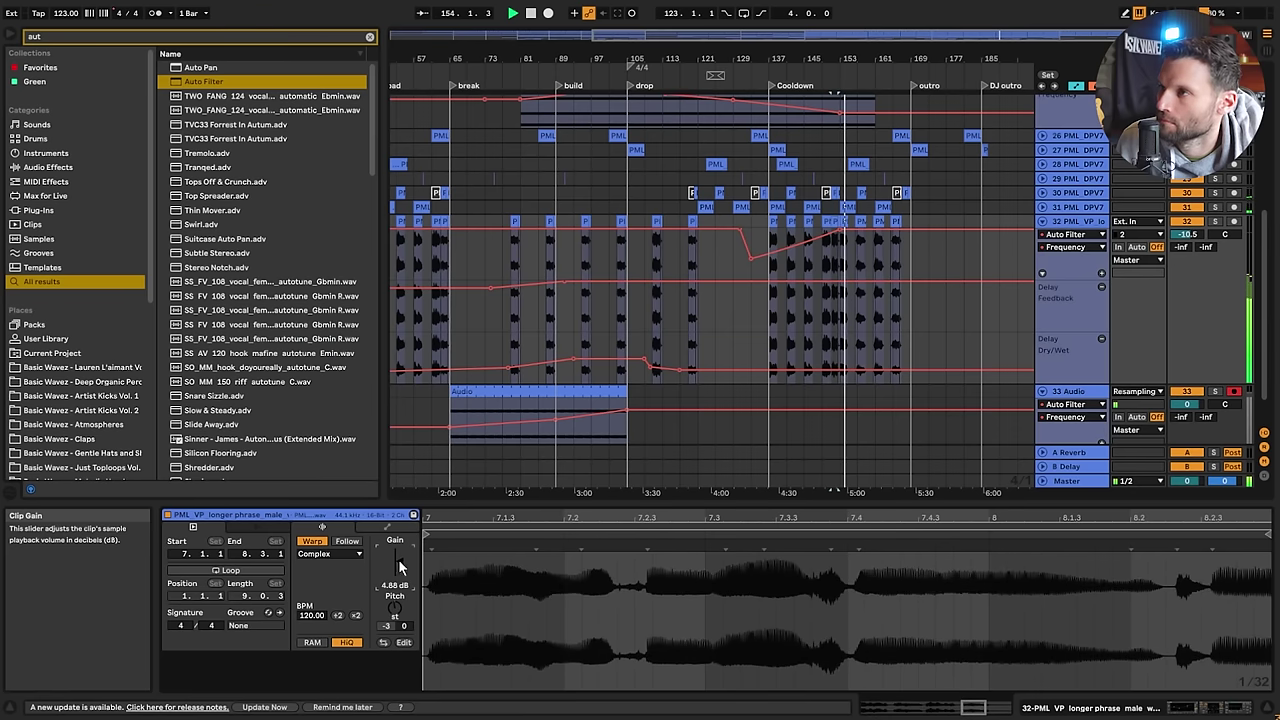
Stop playback and delete all the vocal clips from bar 153 up to the outro marker
{"action": "left_click", "coordinate": [858, 222]}
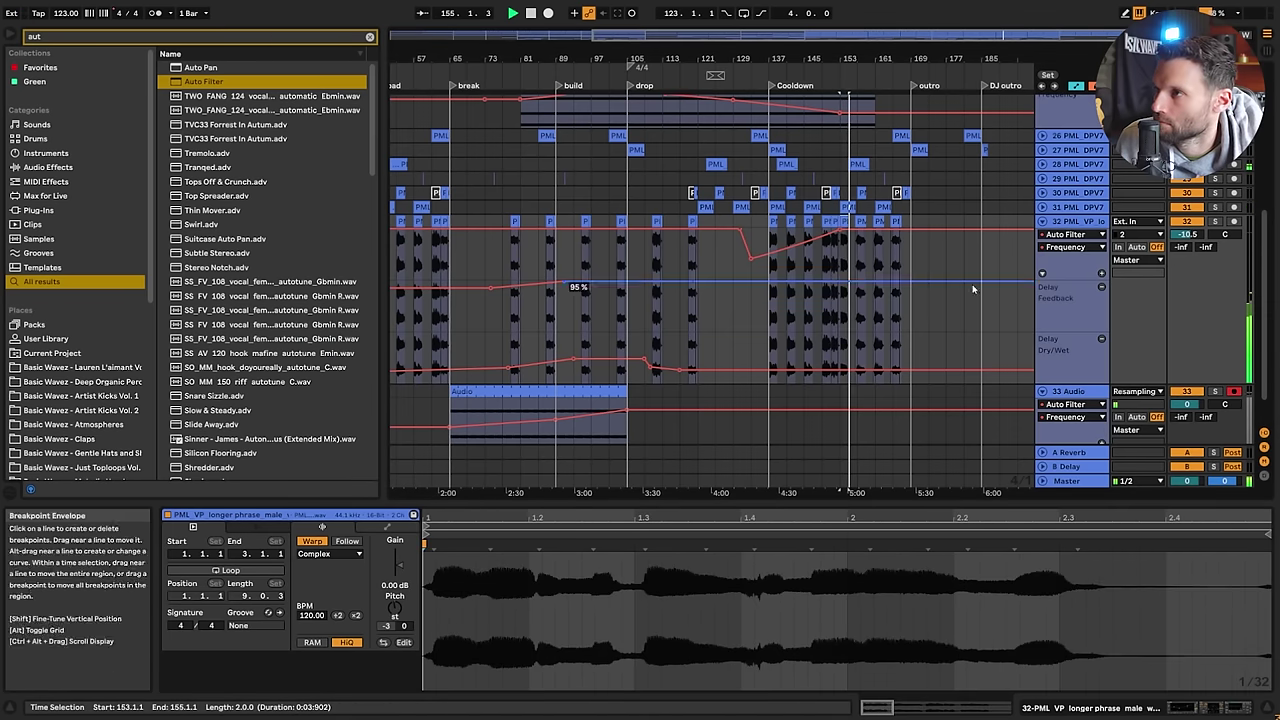
{"action": "key", "text": "space"}
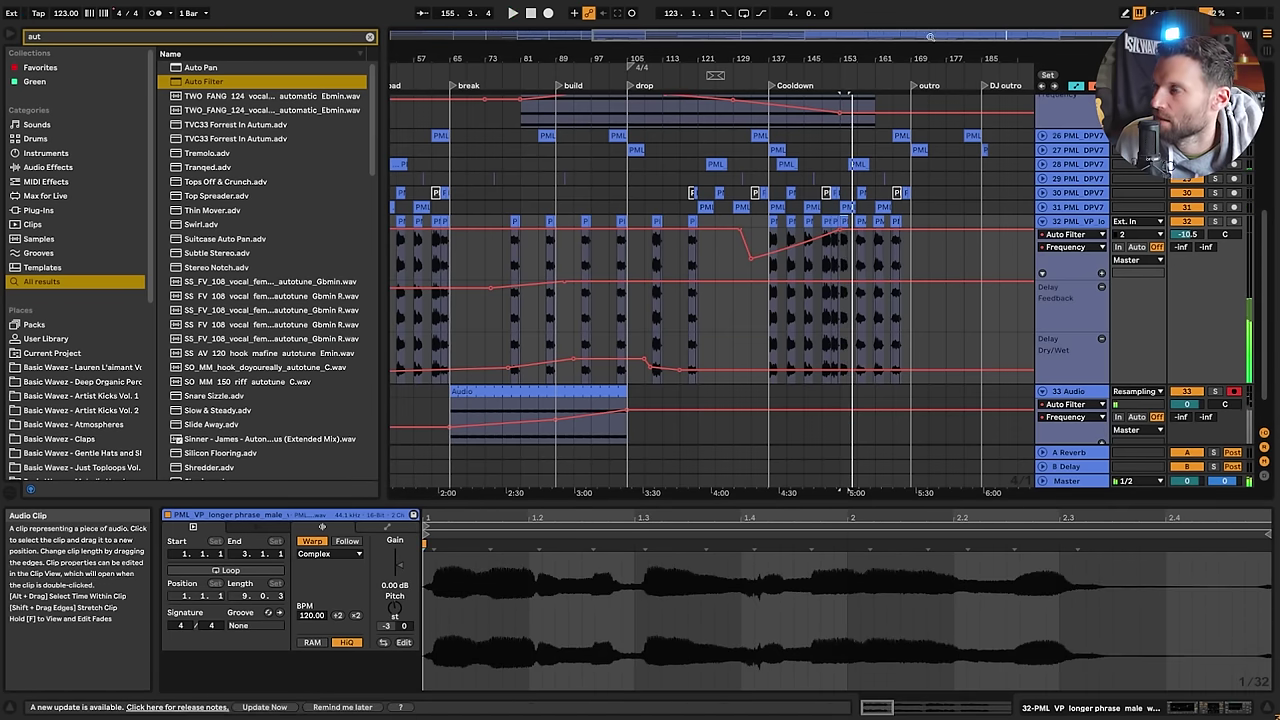
{"action": "left_click_drag", "start_coordinate": [846, 34], "coordinate": [945, 87]}
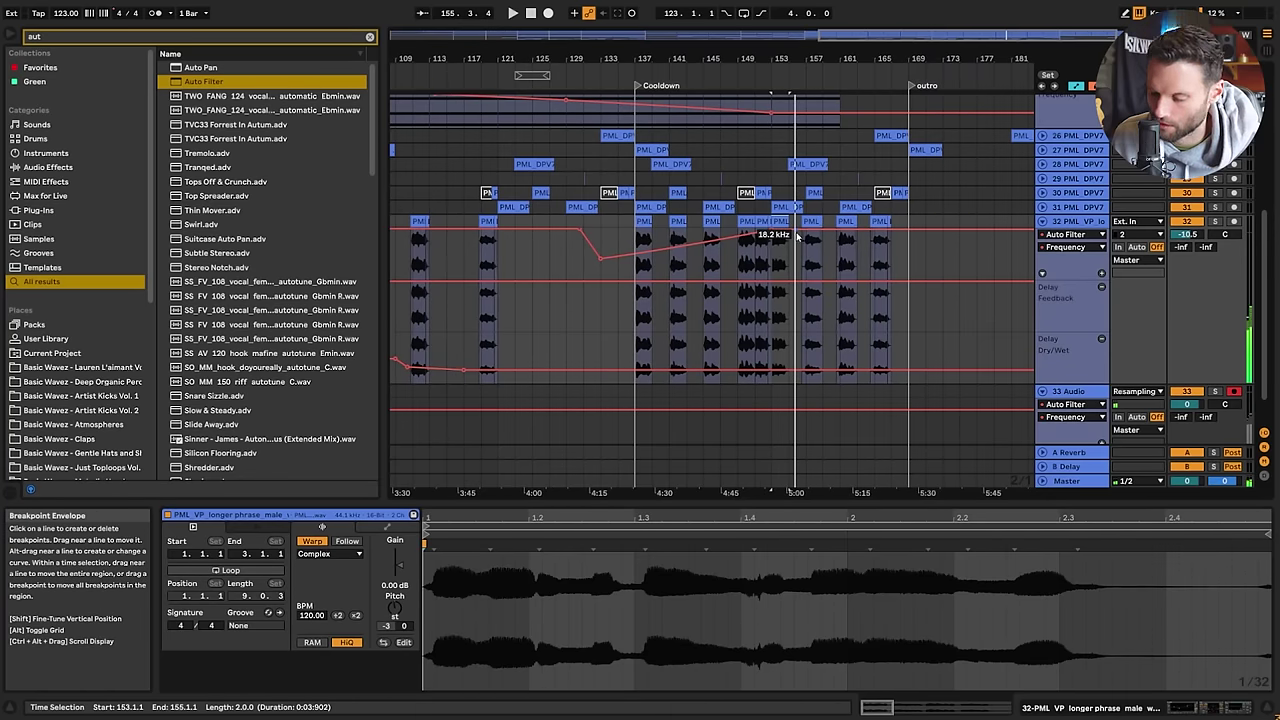
{"action": "key", "text": "Delete"}
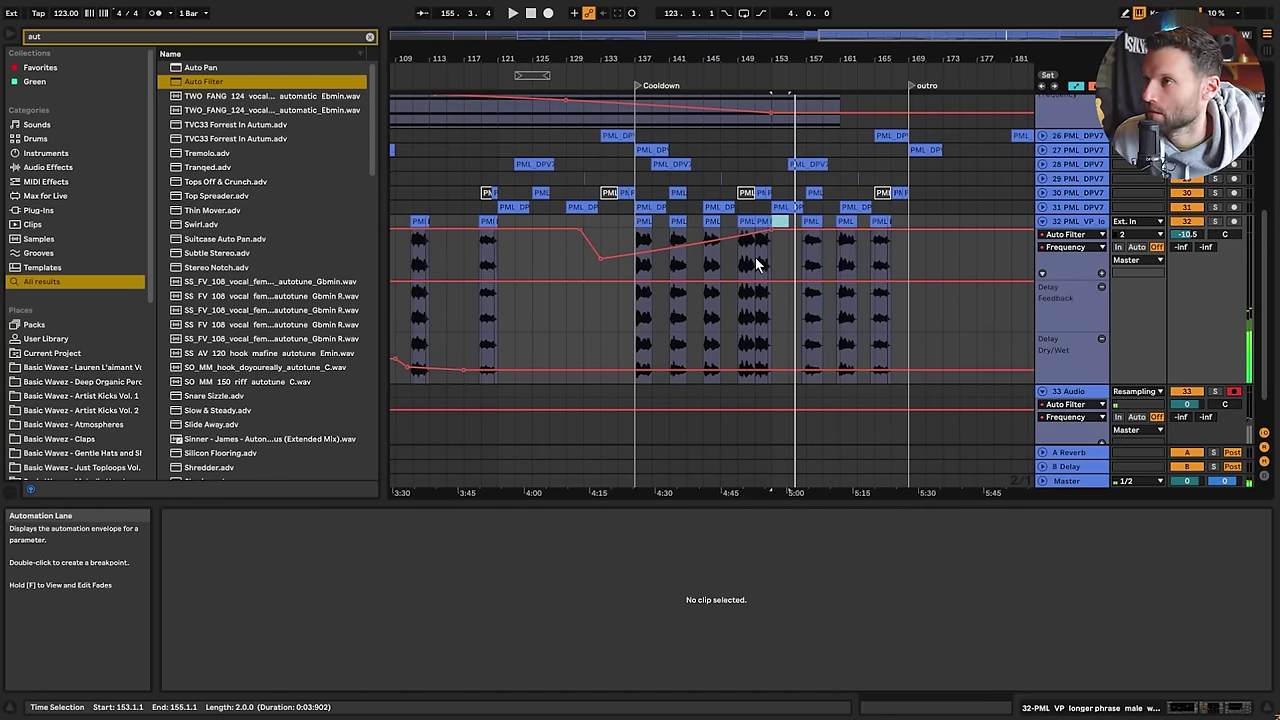
{"action": "left_click", "coordinate": [812, 220]}
{"action": "key", "text": "Delete"}
{"action": "left_click", "coordinate": [849, 220]}
{"action": "key", "text": "Delete"}
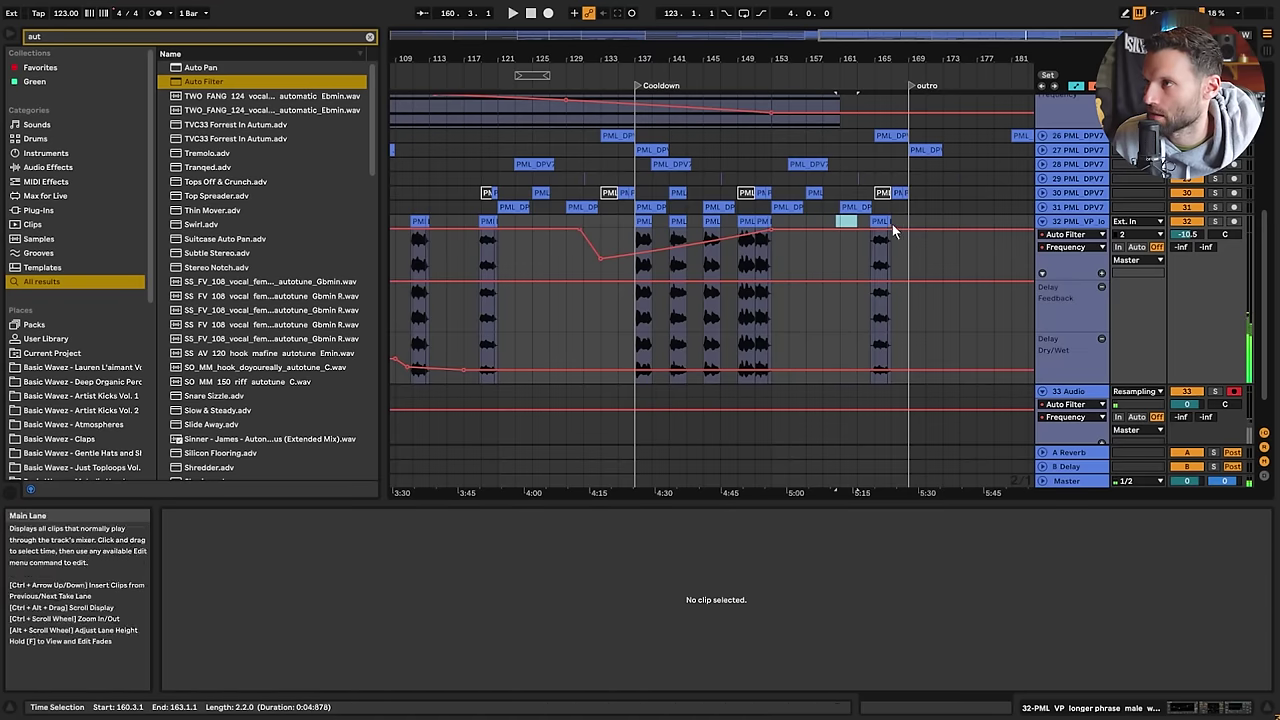
{"action": "left_click", "coordinate": [880, 221]}
{"action": "key", "text": "Delete"}
{"action": "left_click", "coordinate": [887, 219]}
{"action": "left_click", "coordinate": [890, 219]}
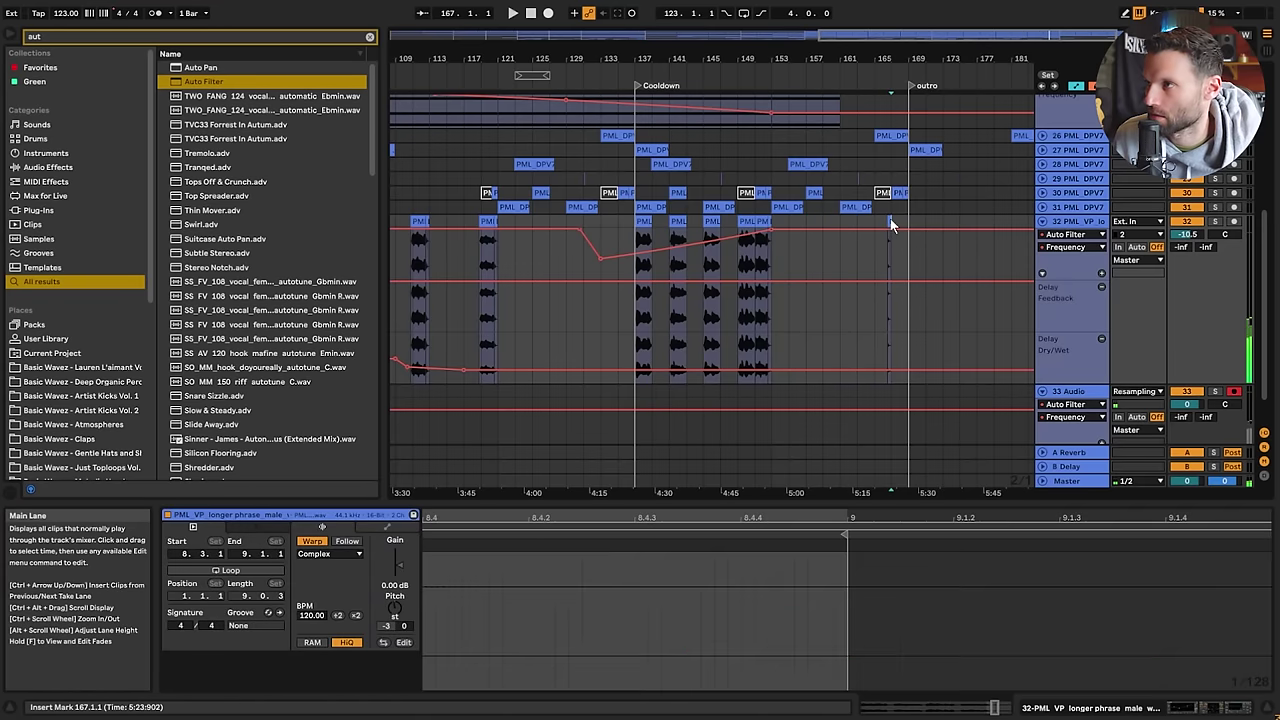
{"action": "key", "text": "Delete"}
Play from bar 149 and copy the drop's vocal clips from bars 105 to 121 to bar 153
{"action": "left_click", "coordinate": [740, 260]}
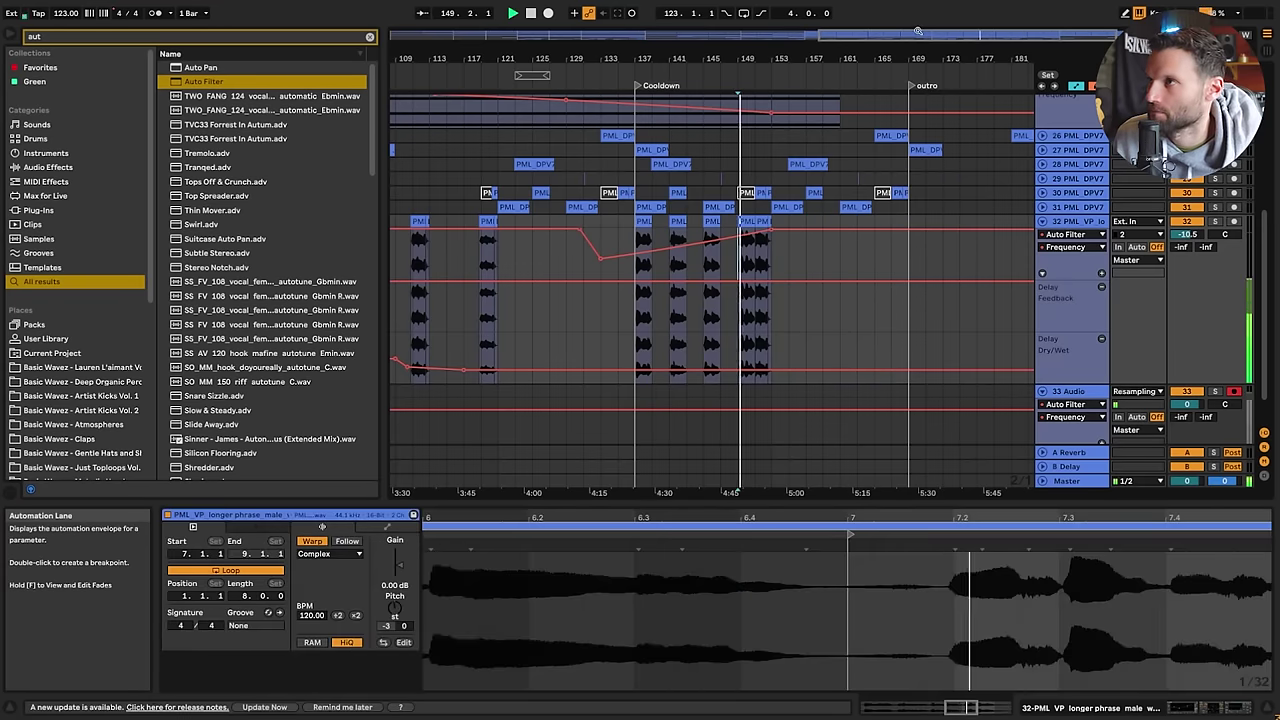
{"action": "left_click_drag", "start_coordinate": [918, 31], "coordinate": [918, 5]}
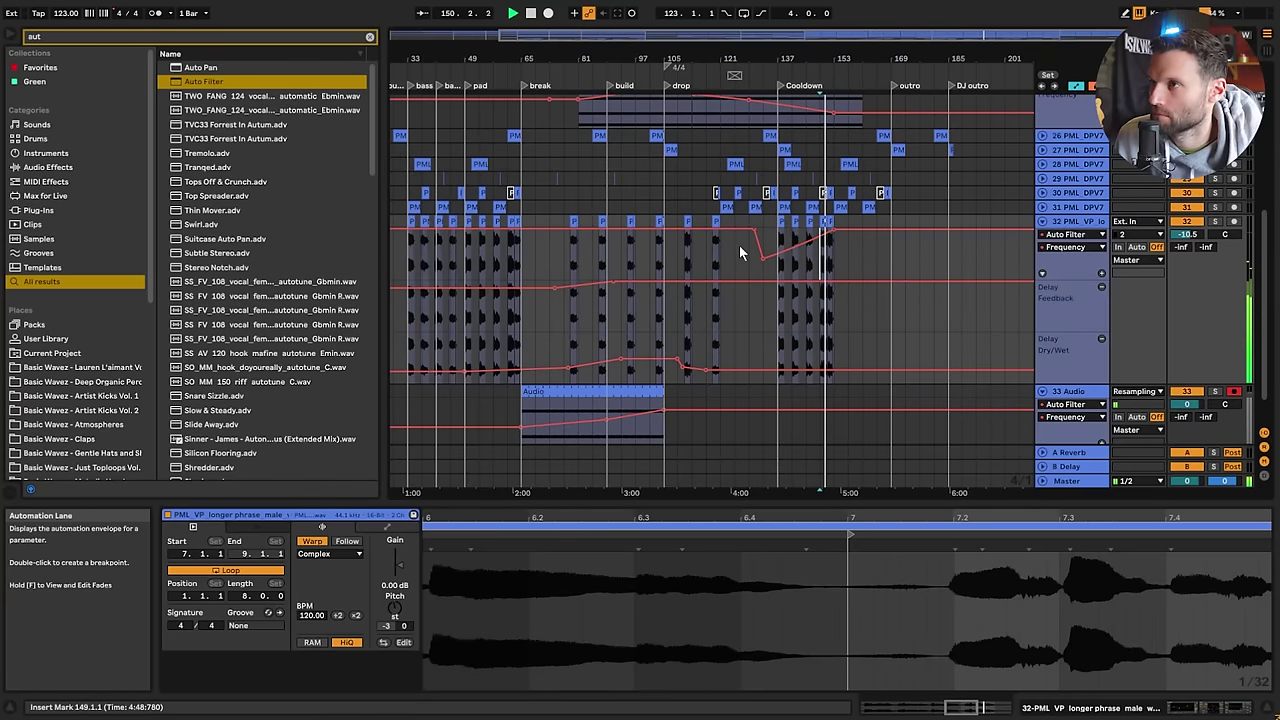
{"action": "left_click_drag", "start_coordinate": [723, 220], "coordinate": [657, 222]}
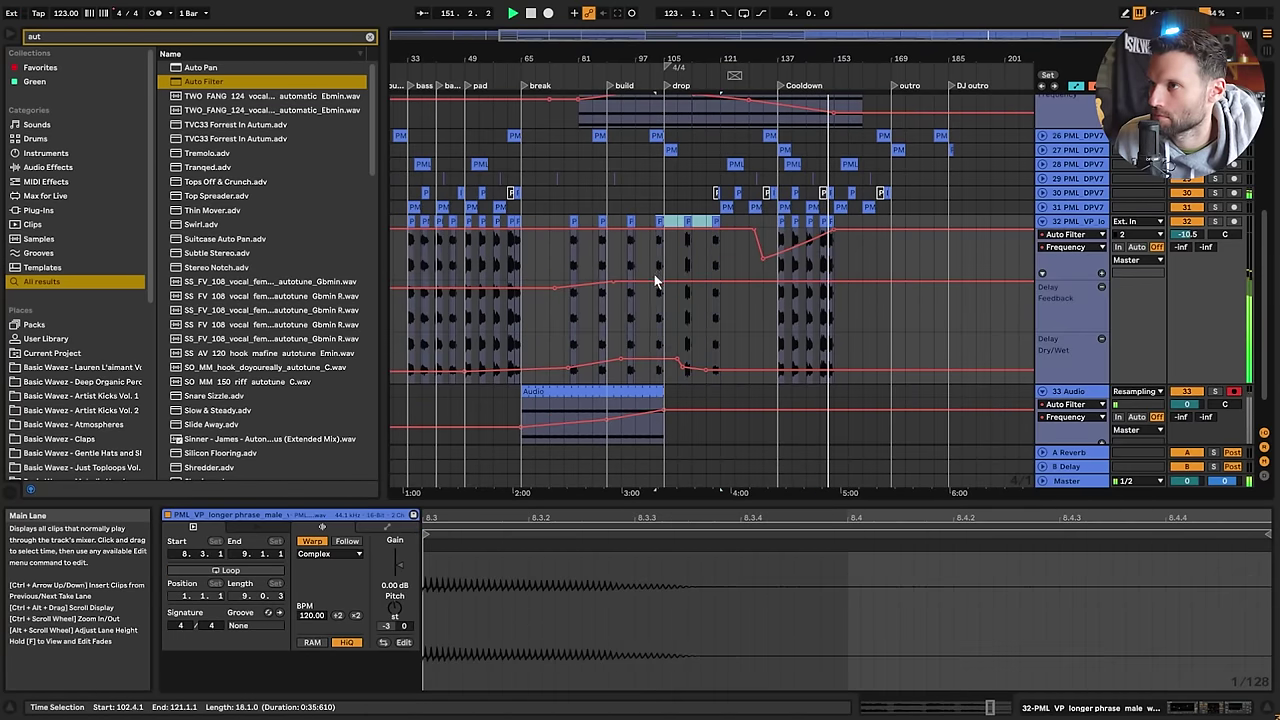
{"action": "left_click_drag", "start_coordinate": [664, 282], "coordinate": [667, 281]}
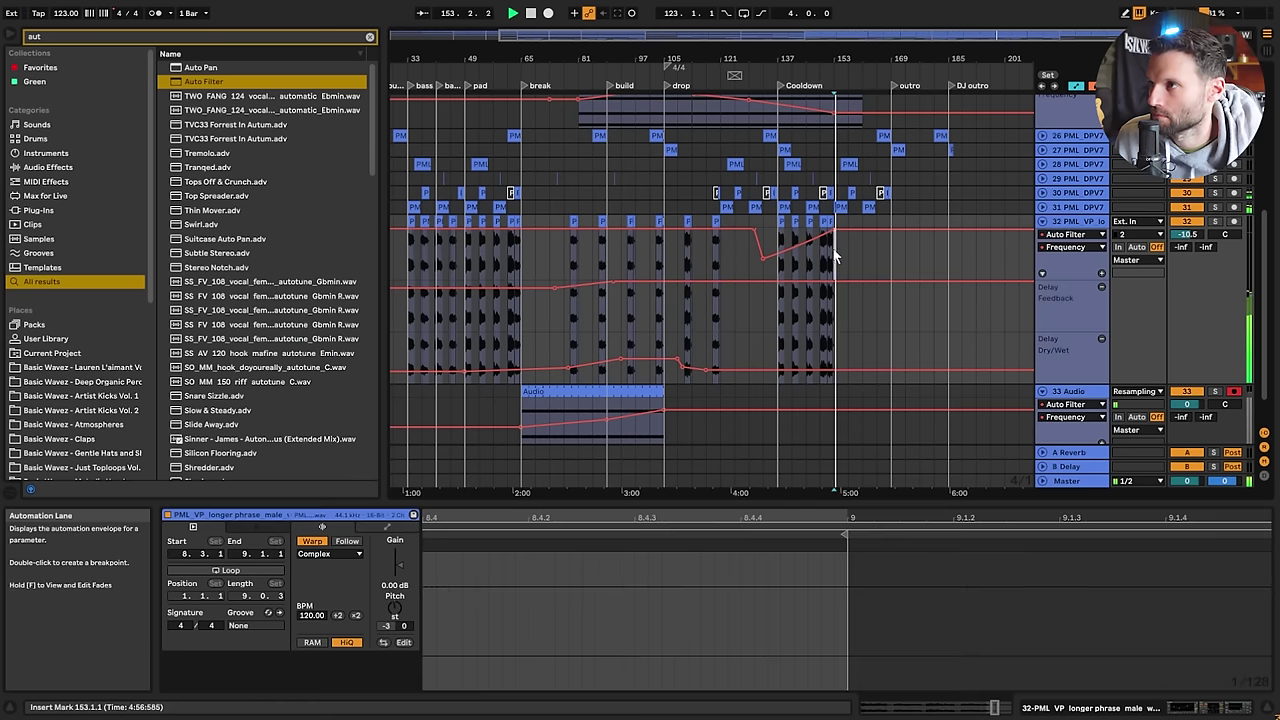
{"action": "left_click", "coordinate": [832, 260]}
{"action": "key", "text": "ctrl+v"}
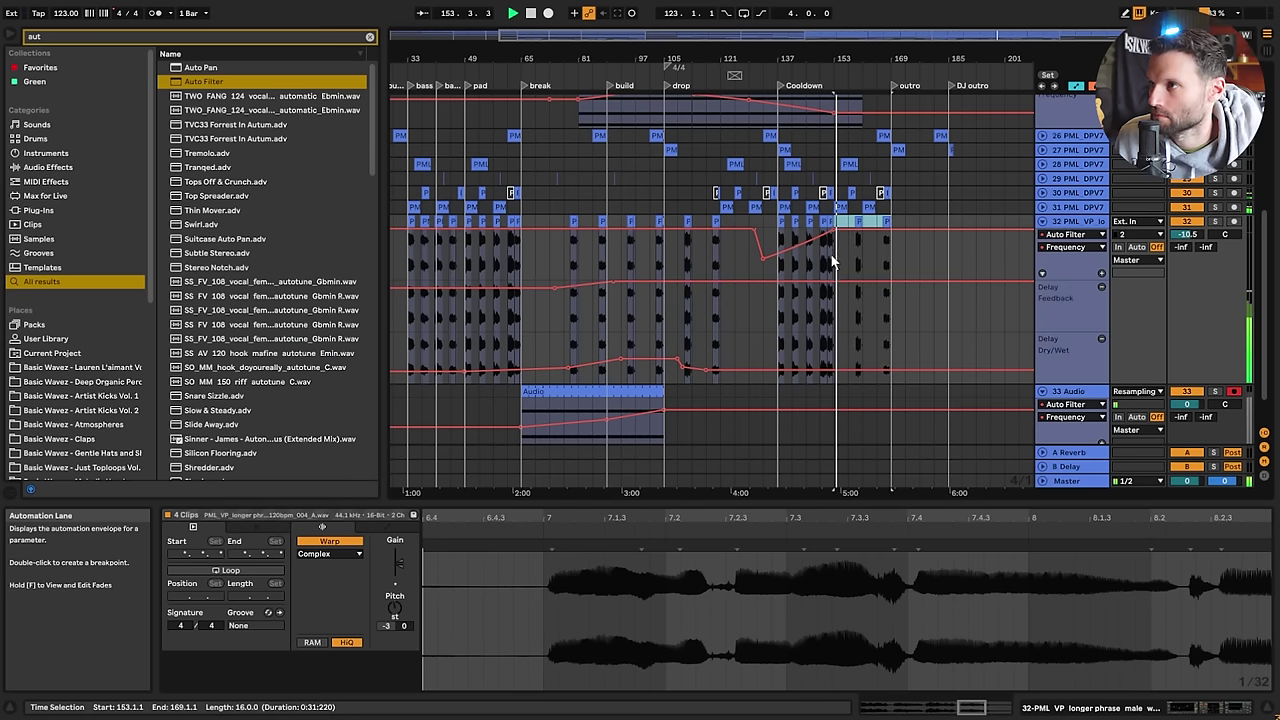
Raise the gain of the last vocal clip before the outro to 4.88 dB and listen to the end of the Cooldown
{"action": "left_click", "coordinate": [886, 221]}
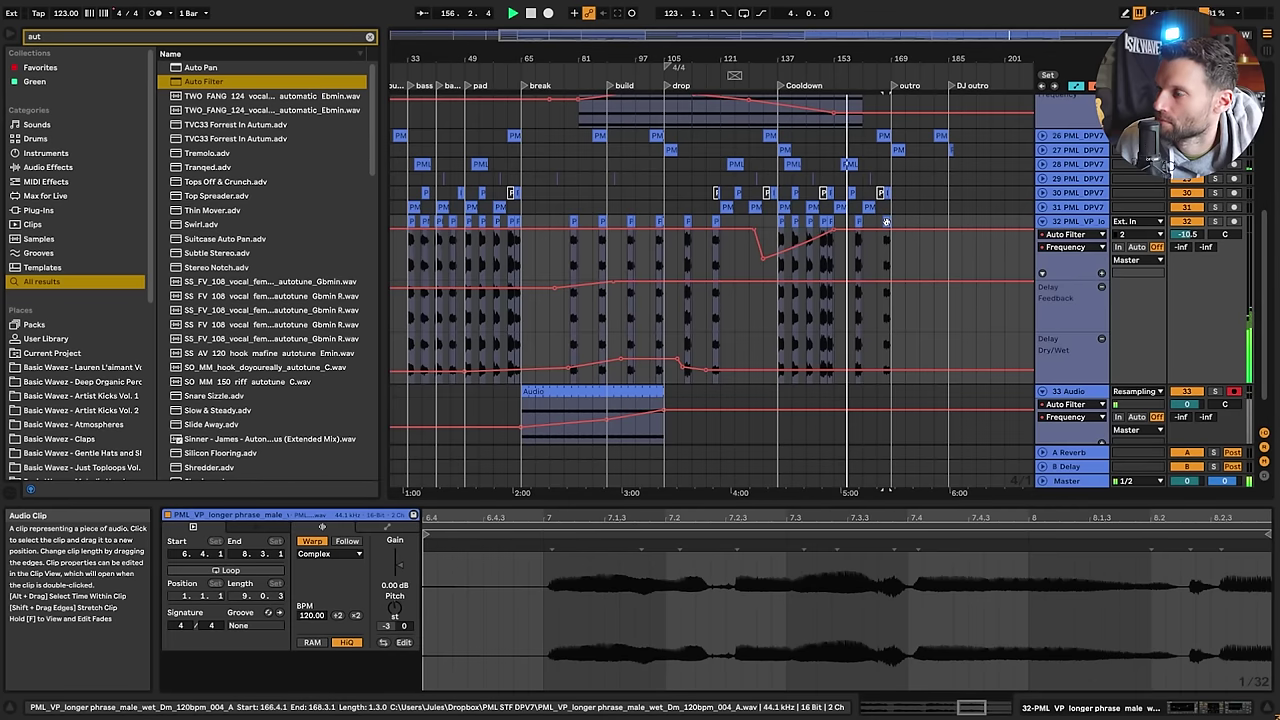
{"action": "left_click_drag", "start_coordinate": [395, 572], "coordinate": [395, 554]}
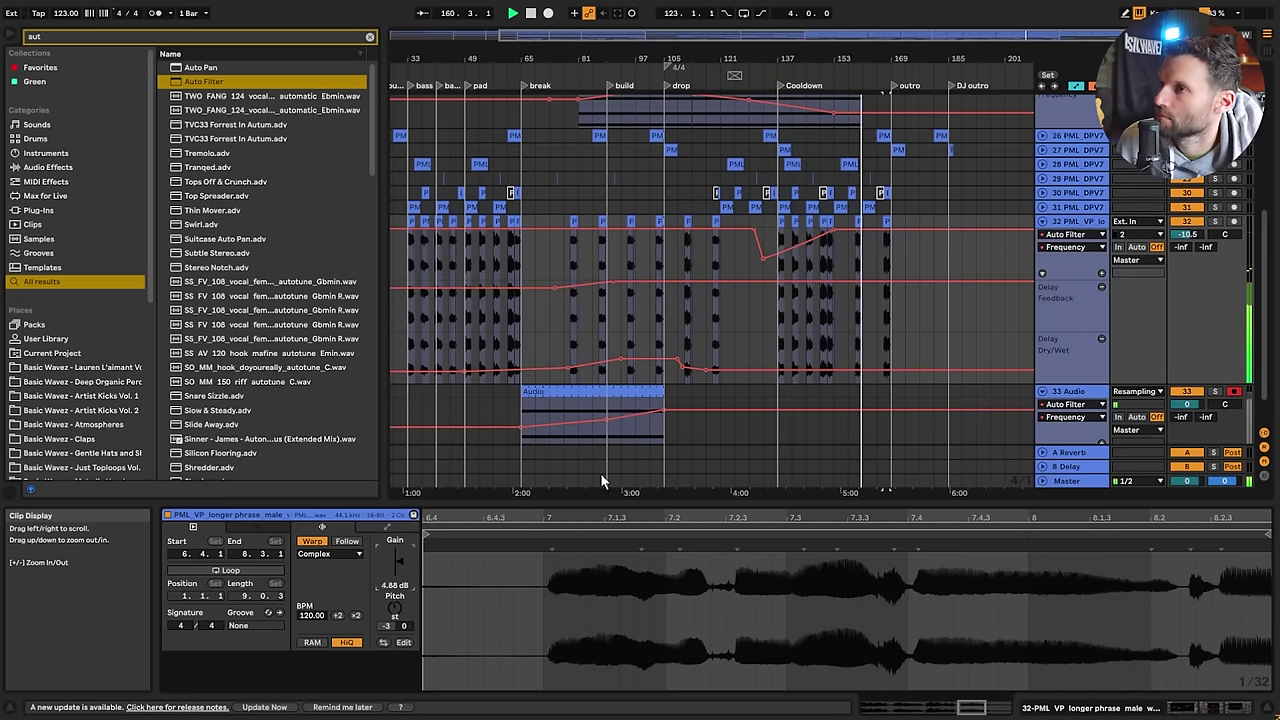
{"action": "left_click", "coordinate": [888, 253]}
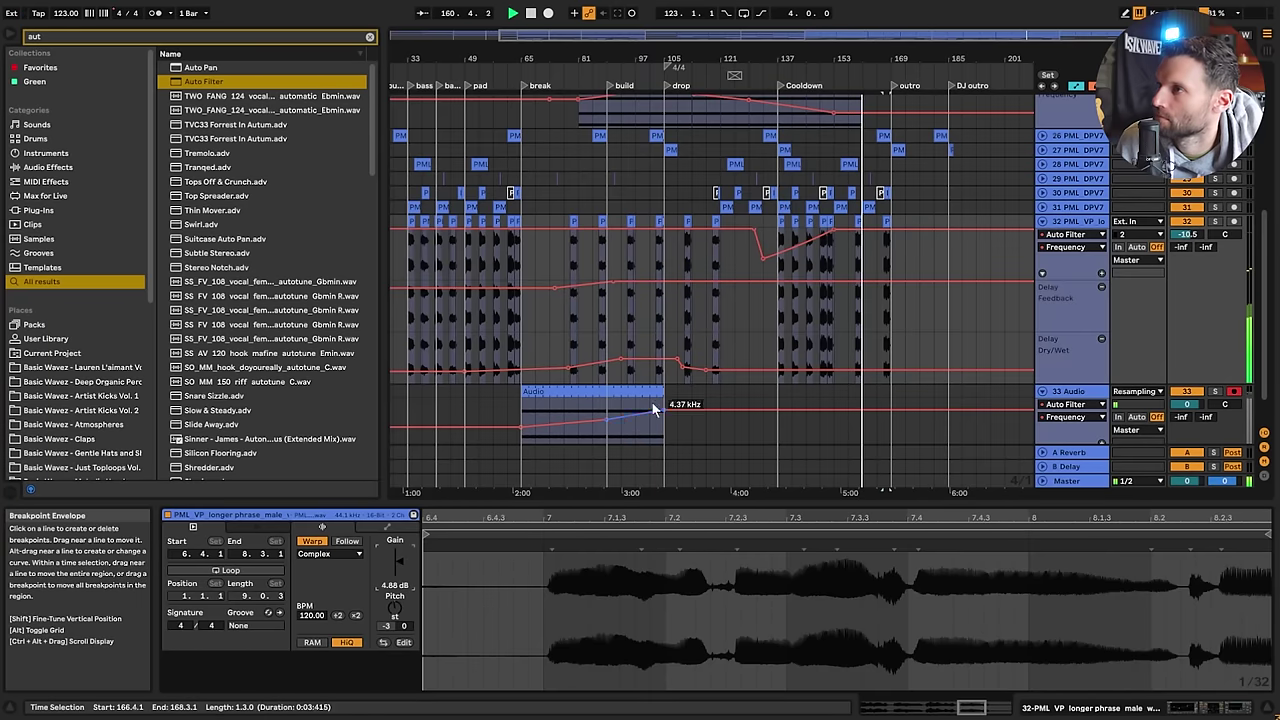
{"action": "left_click", "coordinate": [876, 255]}
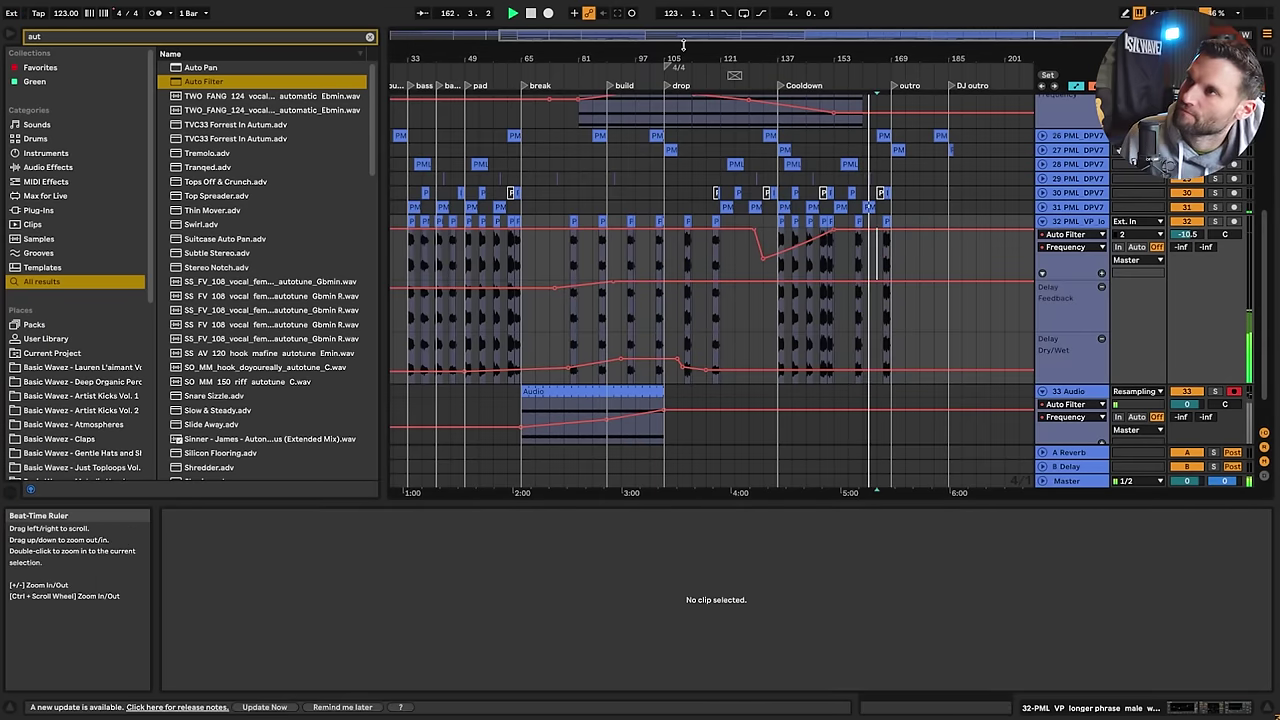
{"action": "left_click_drag", "start_coordinate": [622, 43], "coordinate": [621, 32]}
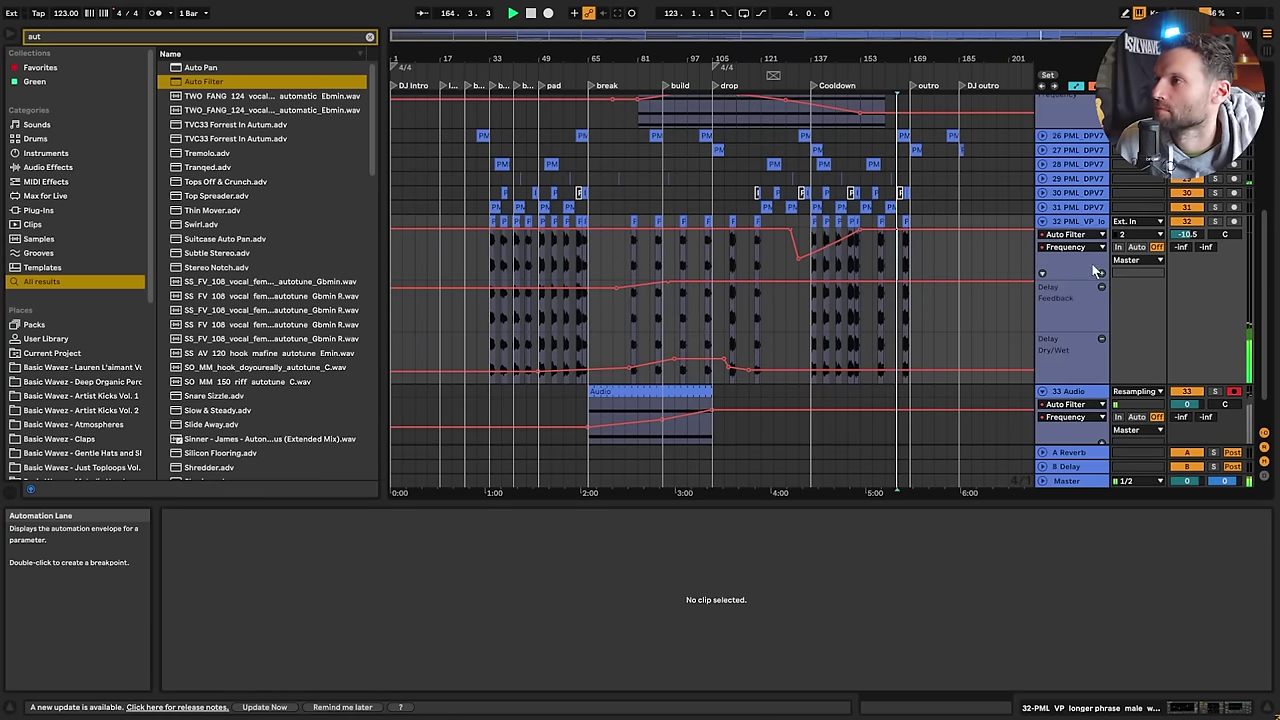
Curve the vocal track's Auto Filter frequency down across the outro, from bar 169 to the DJ outro marker
{"action": "left_click", "coordinate": [1043, 222], "text": "alt"}
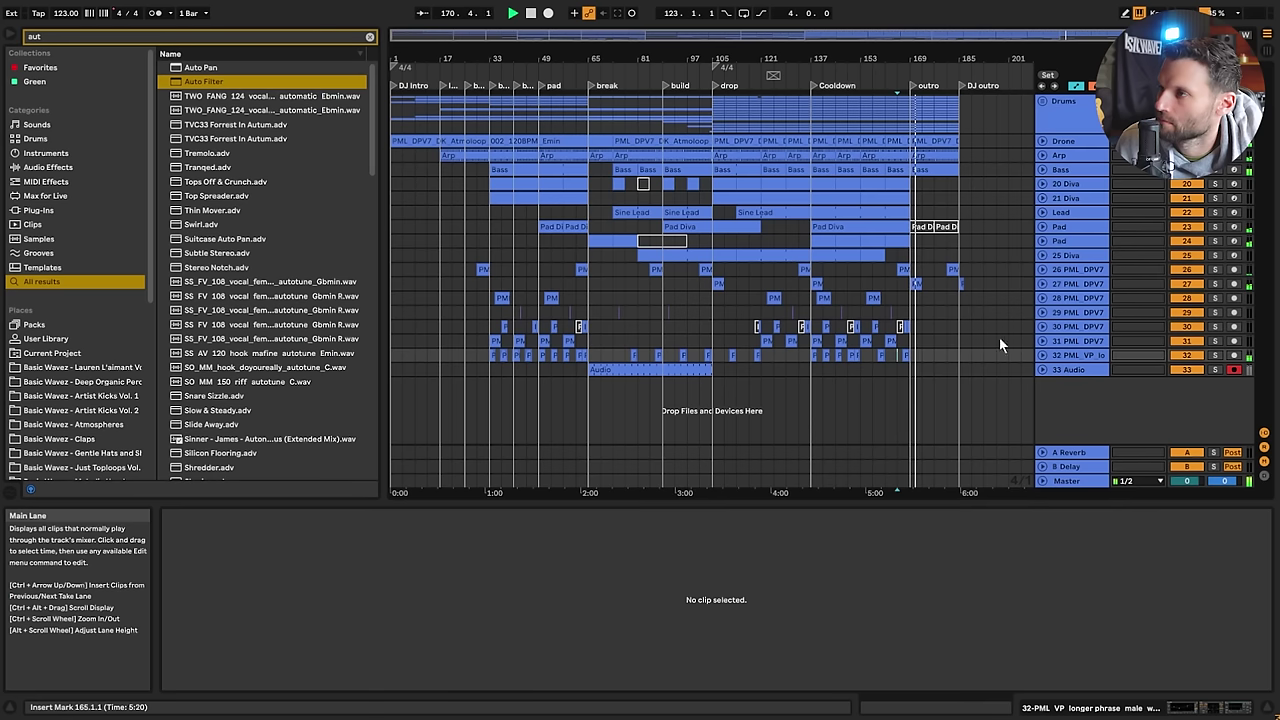
{"action": "left_click", "coordinate": [1057, 358]}
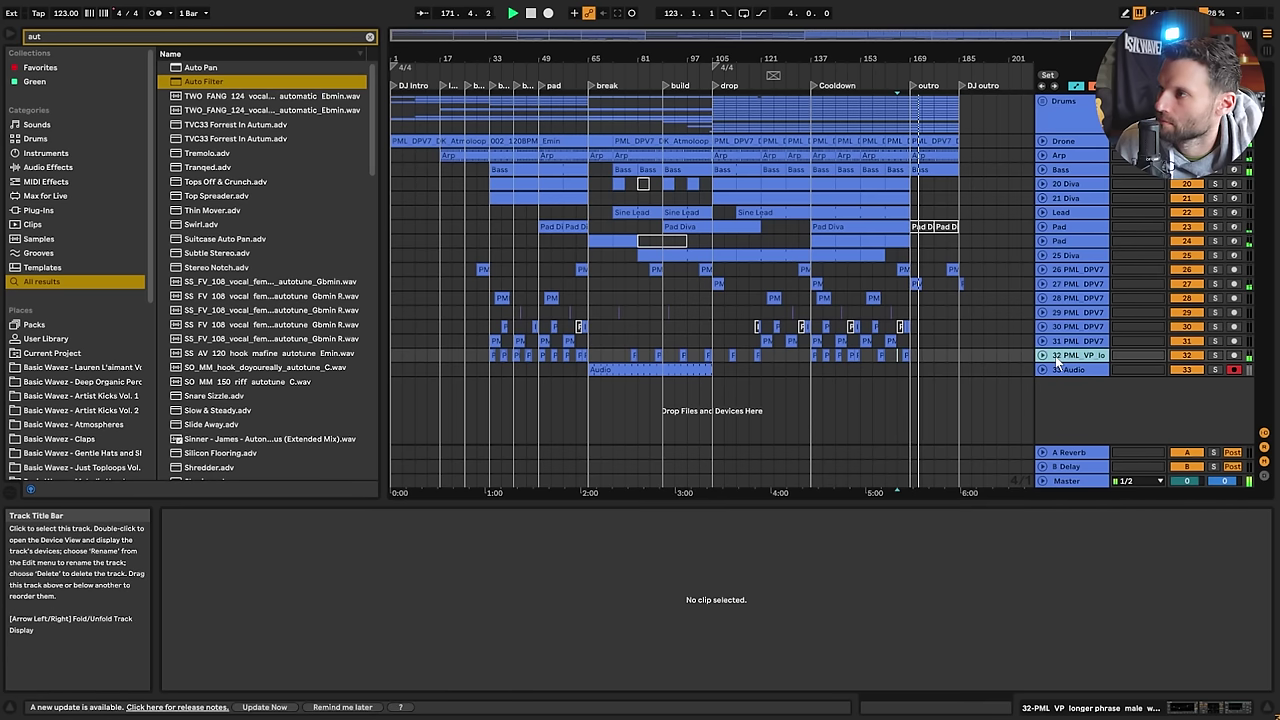
{"action": "left_click", "coordinate": [1043, 356]}
{"action": "scroll", "coordinate": [922, 308], "scroll_direction": "down", "scroll_amount": 2}
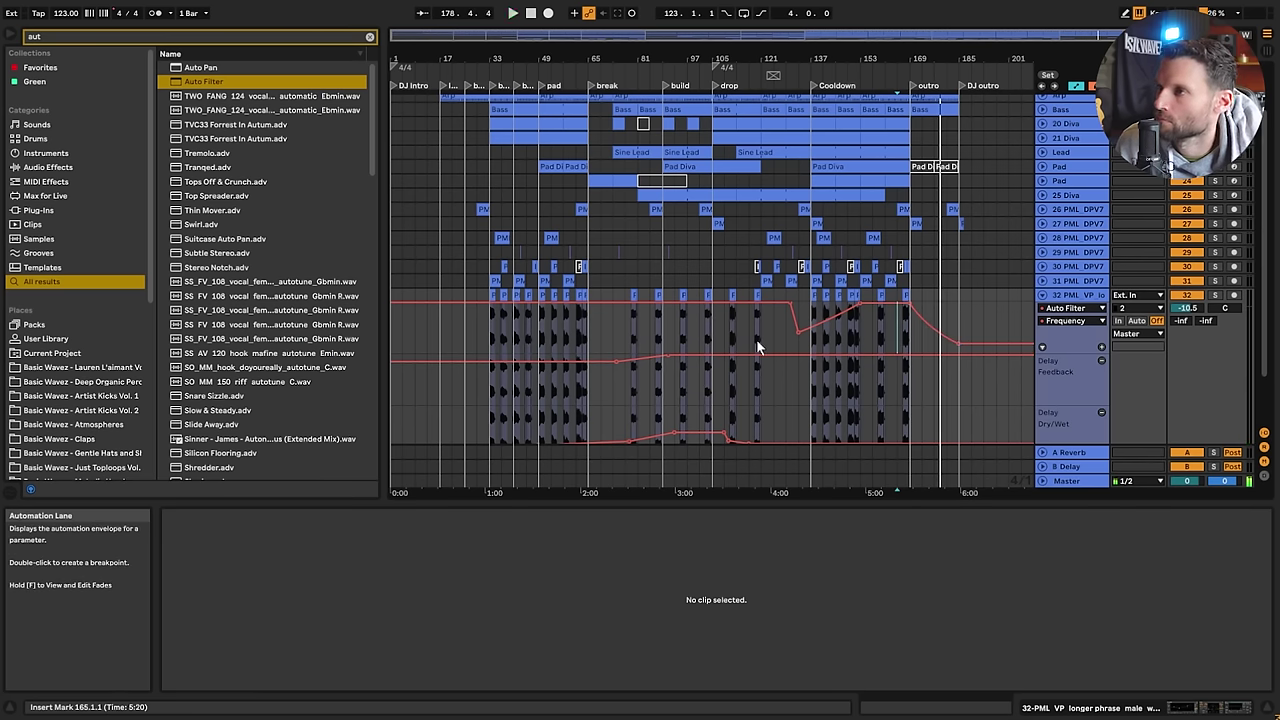
Listen to the arrangement from bar 33 and from the Intro at bar 17, ending with playback stopped
{"action": "left_click", "coordinate": [487, 331]}
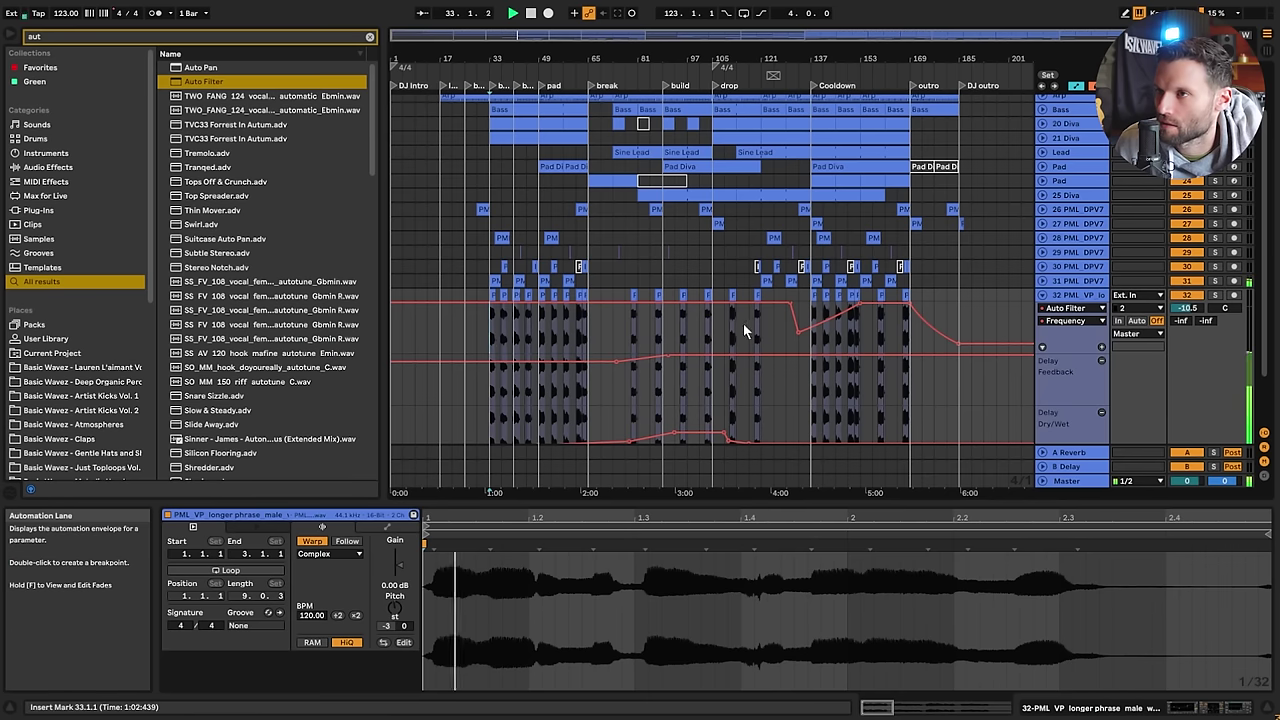
{"action": "left_click", "coordinate": [434, 328]}
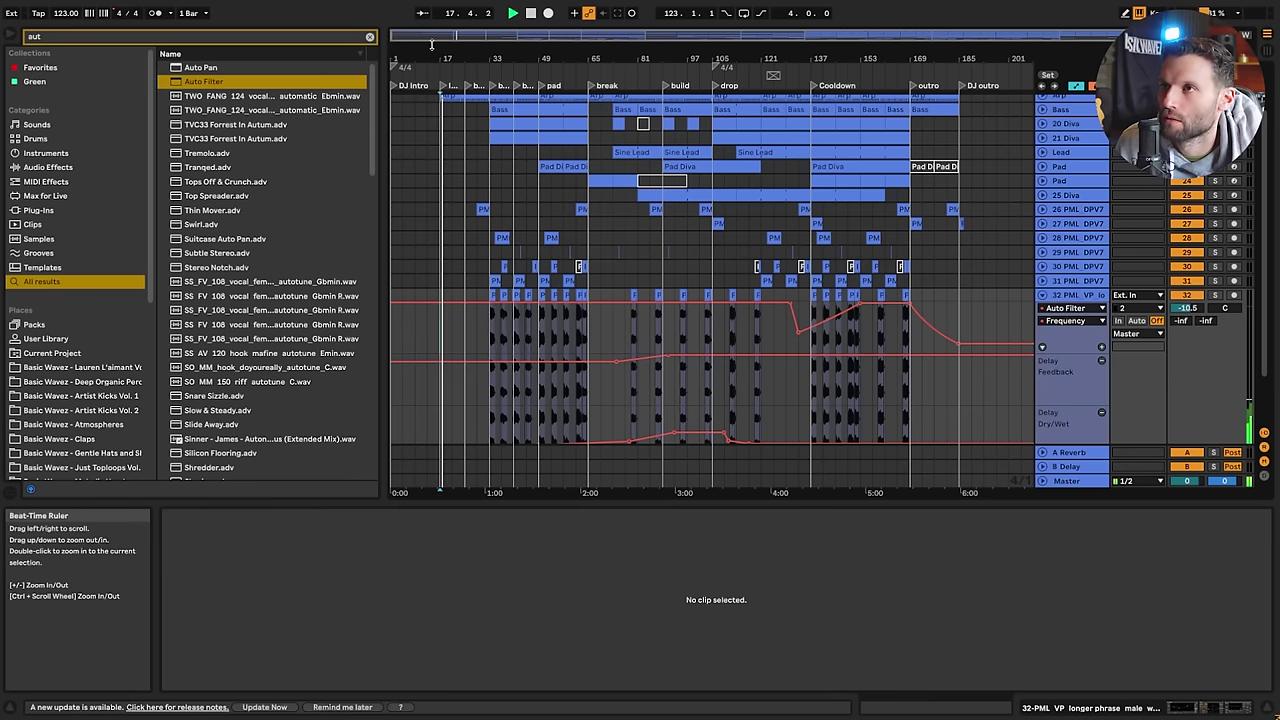
{"action": "left_click_drag", "start_coordinate": [461, 35], "coordinate": [461, 83]}
{"action": "key", "text": "w"}
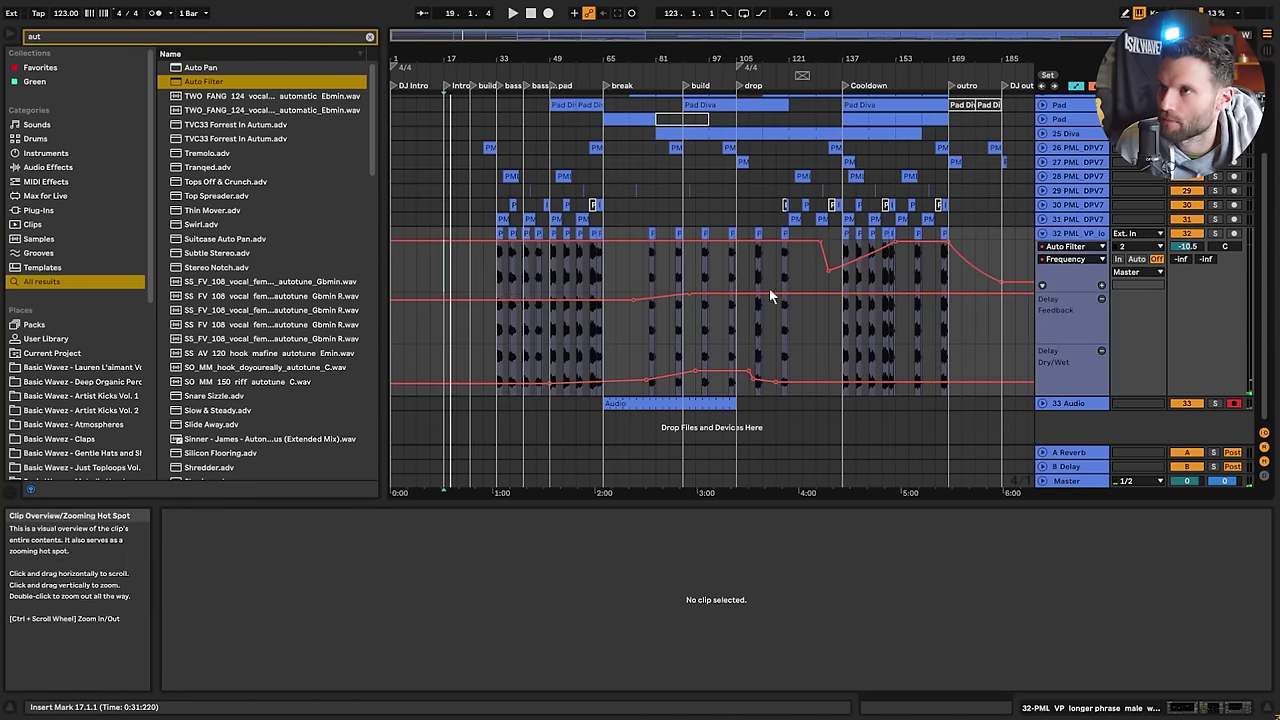
{"action": "left_click", "coordinate": [498, 270]}
{"action": "key", "text": "space"}
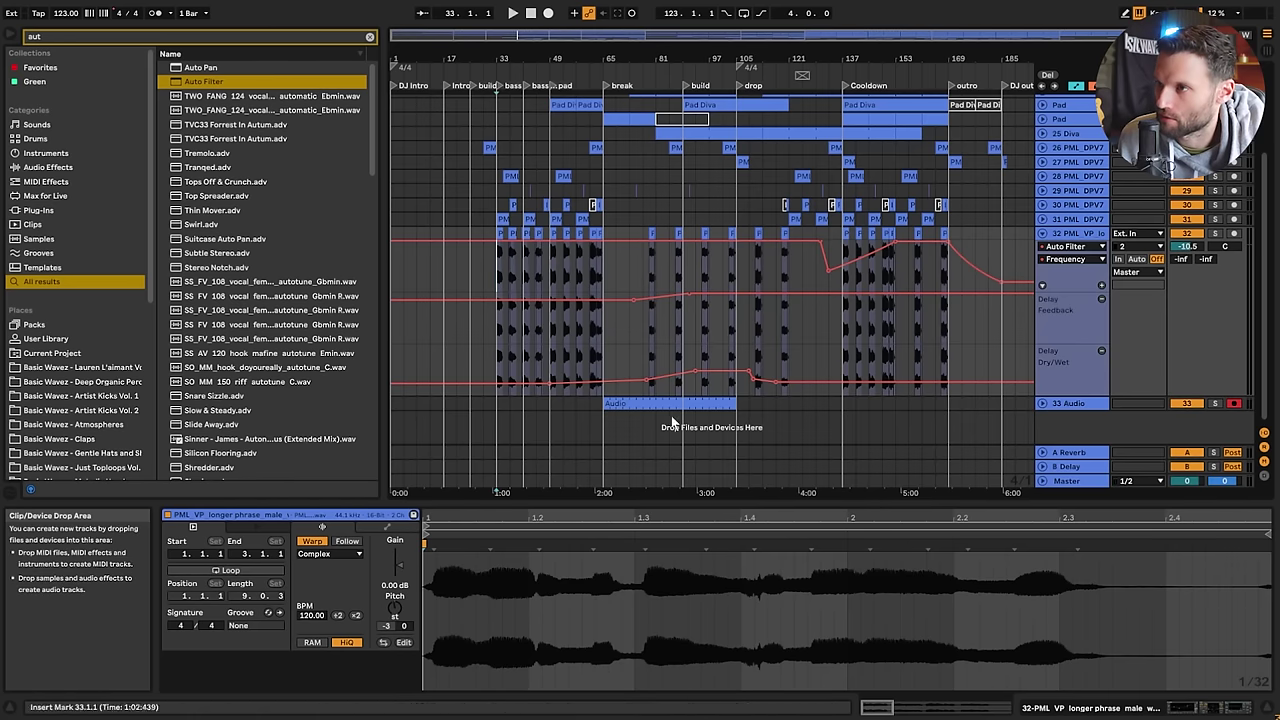
Copy the resampled break clip to bar 1 and start its filter frequency at 123 Hz there, rising to bar 17
{"action": "left_click_drag", "start_coordinate": [648, 403], "coordinate": [452, 402]}
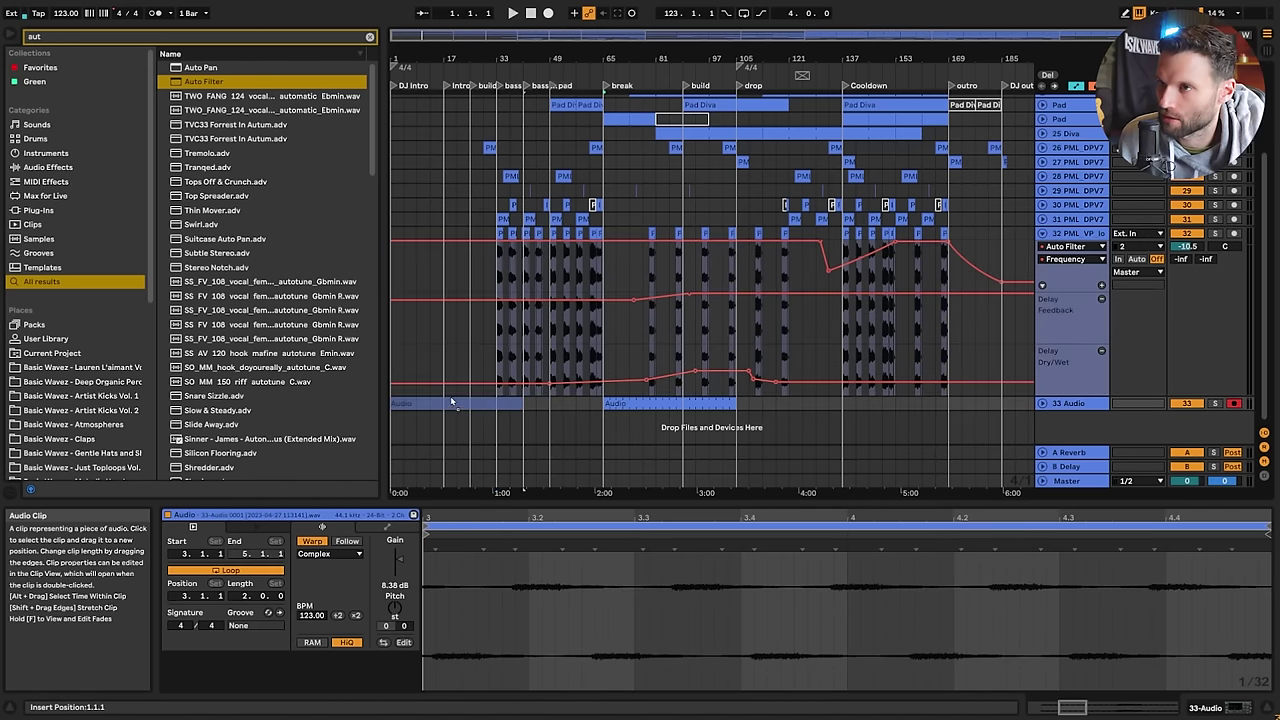
{"action": "left_click", "coordinate": [1042, 403]}
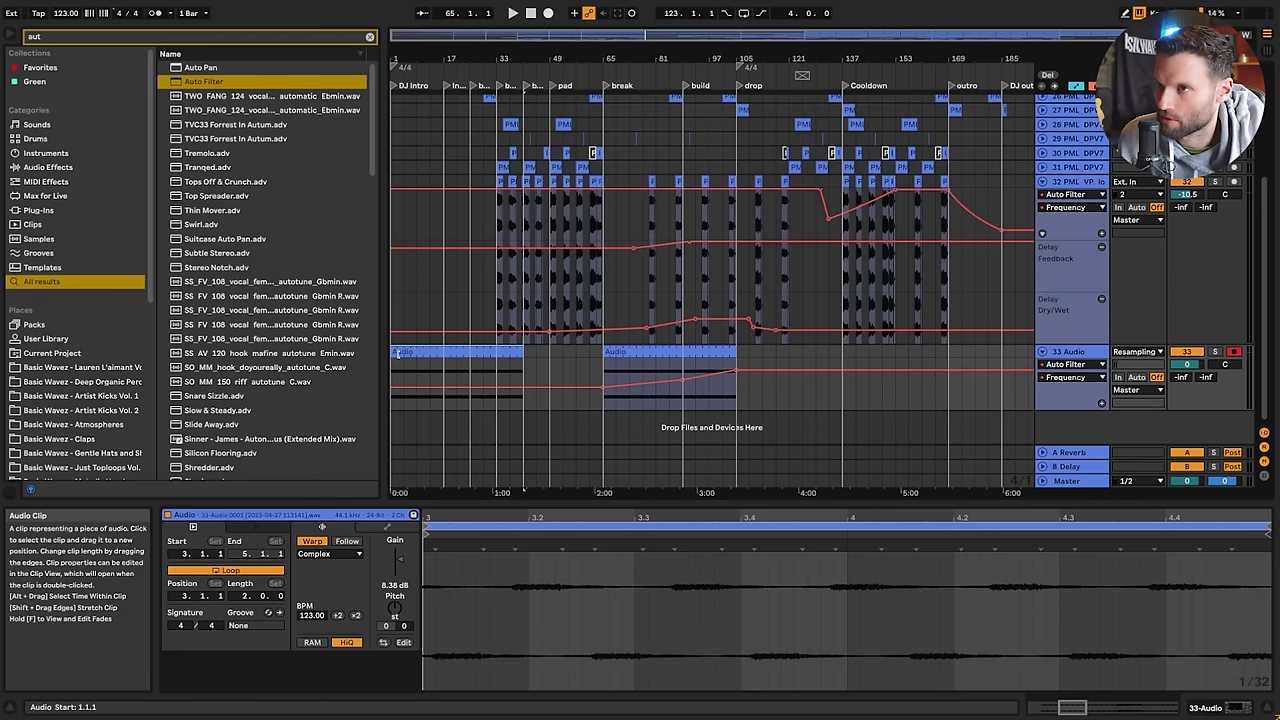
{"action": "left_click", "coordinate": [395, 392]}
{"action": "key", "text": "space"}
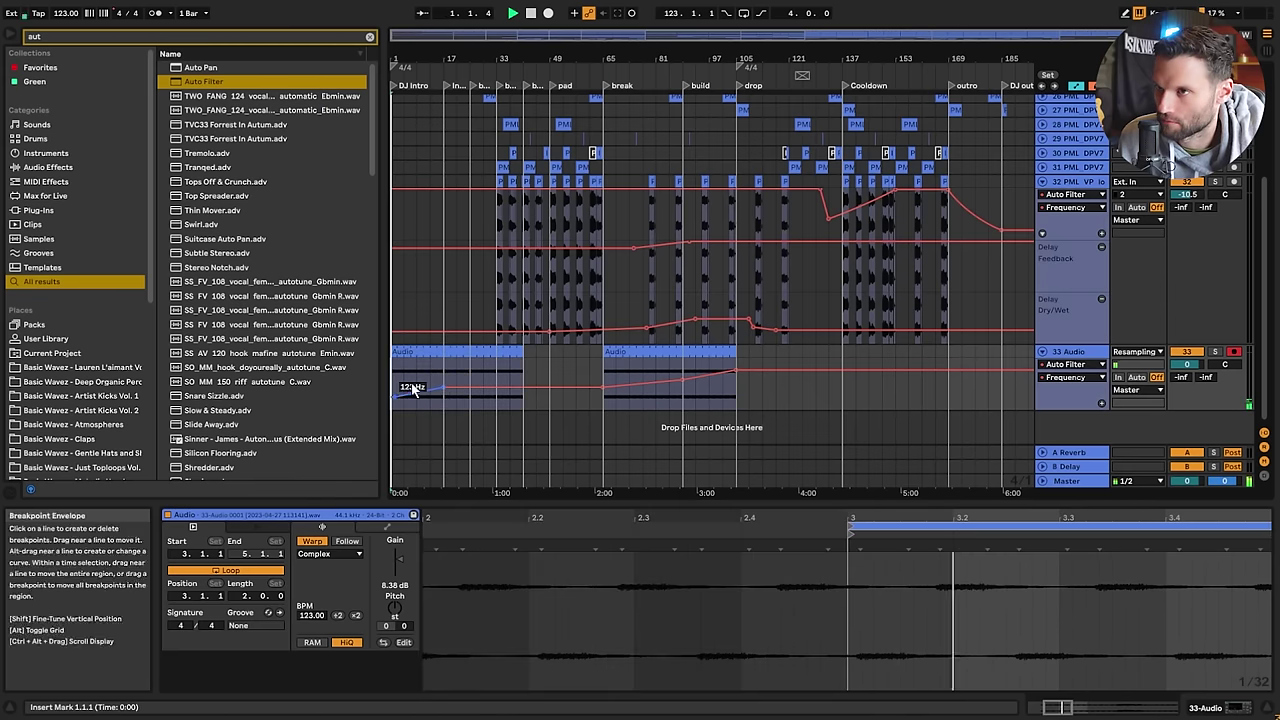
Trim the copied clip's start to bar 17 and raise its filter frequency to about 1.33 kHz at bar 25
{"action": "left_click", "coordinate": [432, 368]}
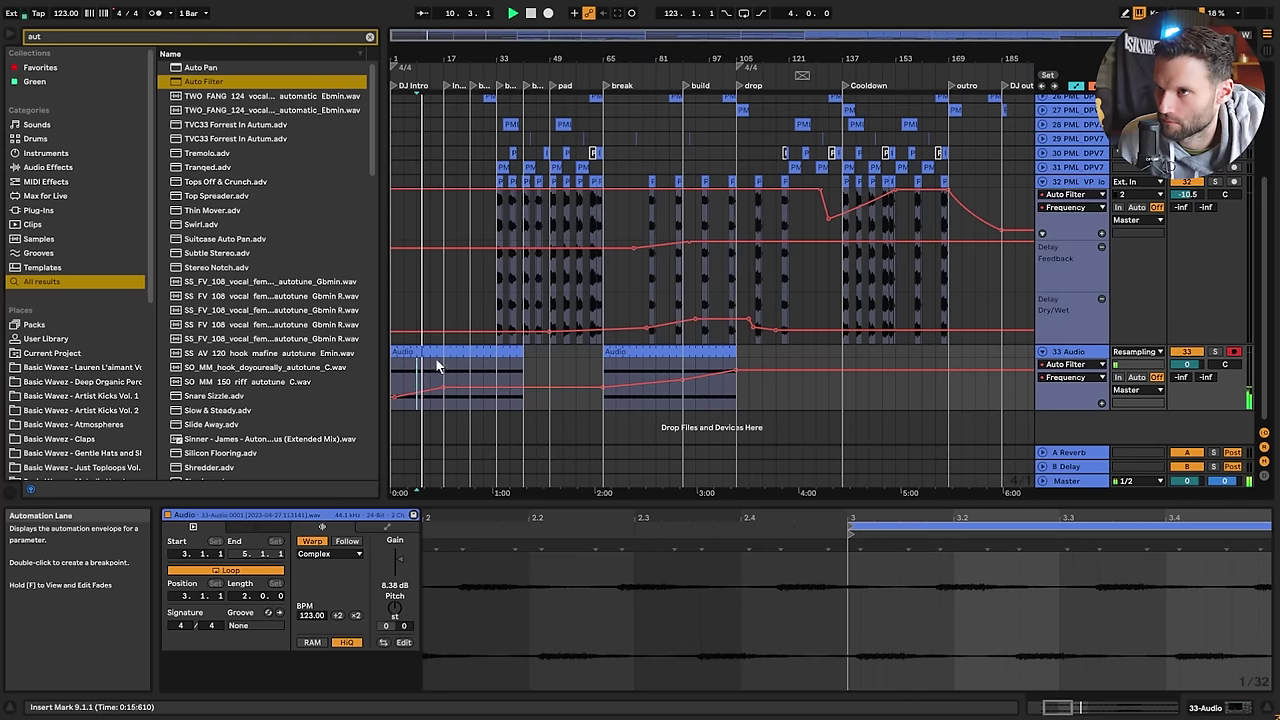
{"action": "left_click_drag", "start_coordinate": [393, 352], "coordinate": [444, 357]}
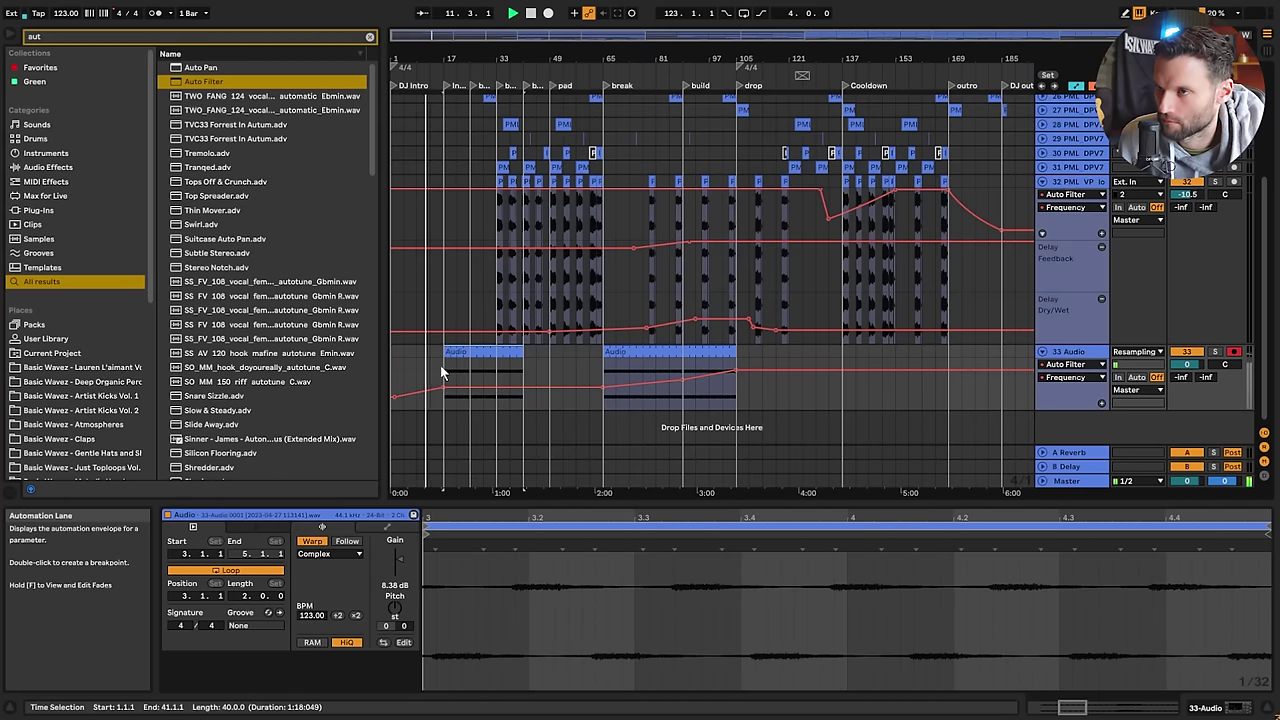
{"action": "left_click", "coordinate": [435, 364]}
{"action": "left_click_drag", "start_coordinate": [450, 35], "coordinate": [452, 108]}
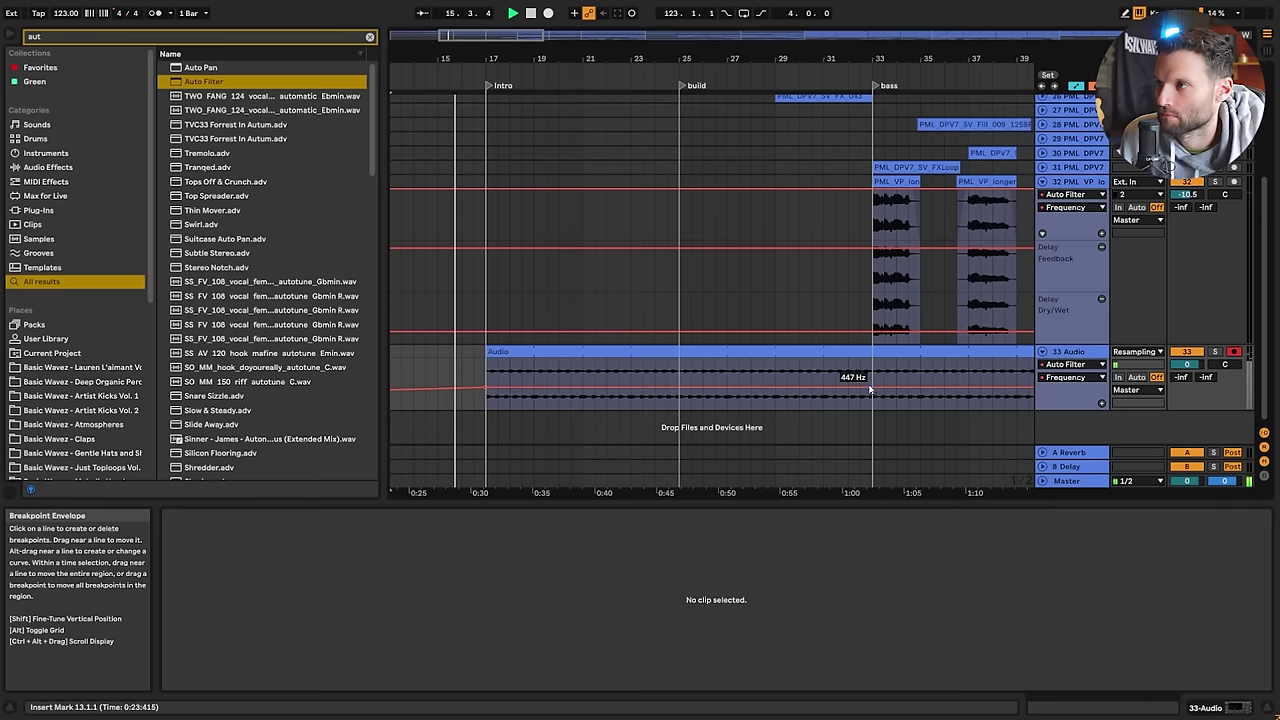
{"action": "left_click_drag", "start_coordinate": [680, 388], "coordinate": [680, 370]}
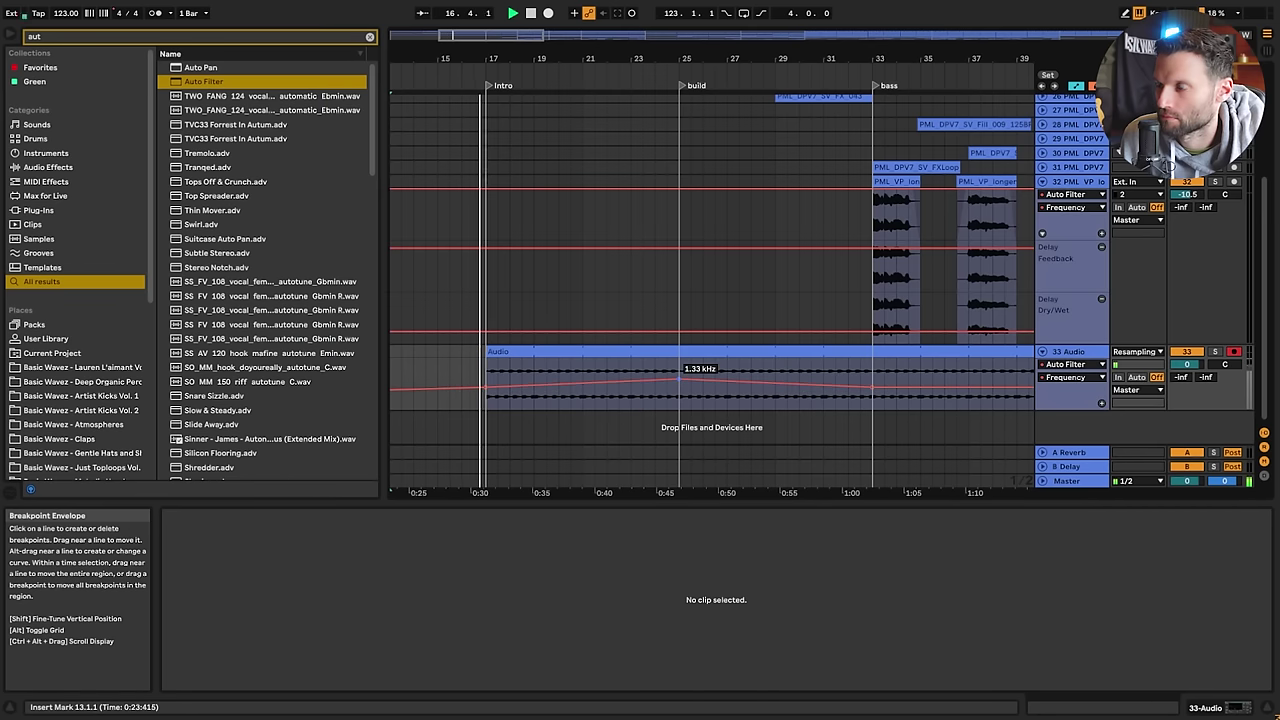
Set the copied resampled clip's gain to 0.00 dB and trim its start to the build marker at bar 25
{"action": "left_click", "coordinate": [668, 352]}
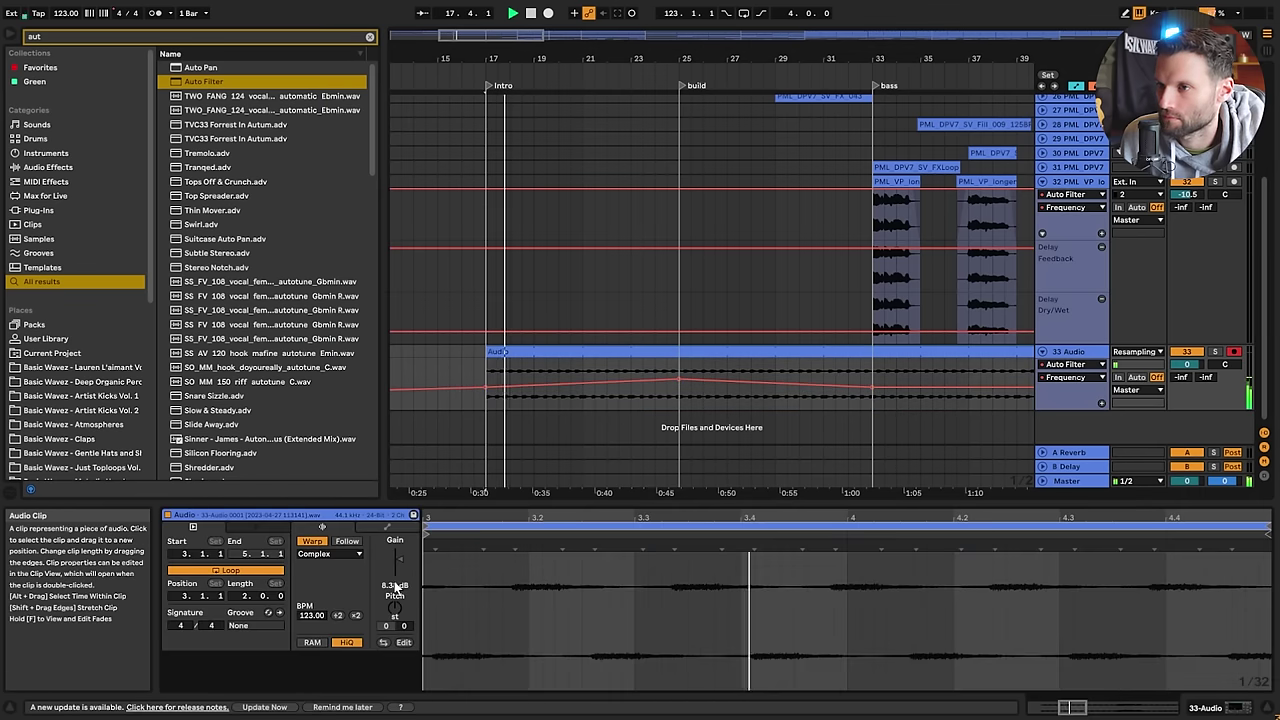
{"action": "left_click_drag", "start_coordinate": [401, 562], "coordinate": [401, 566]}
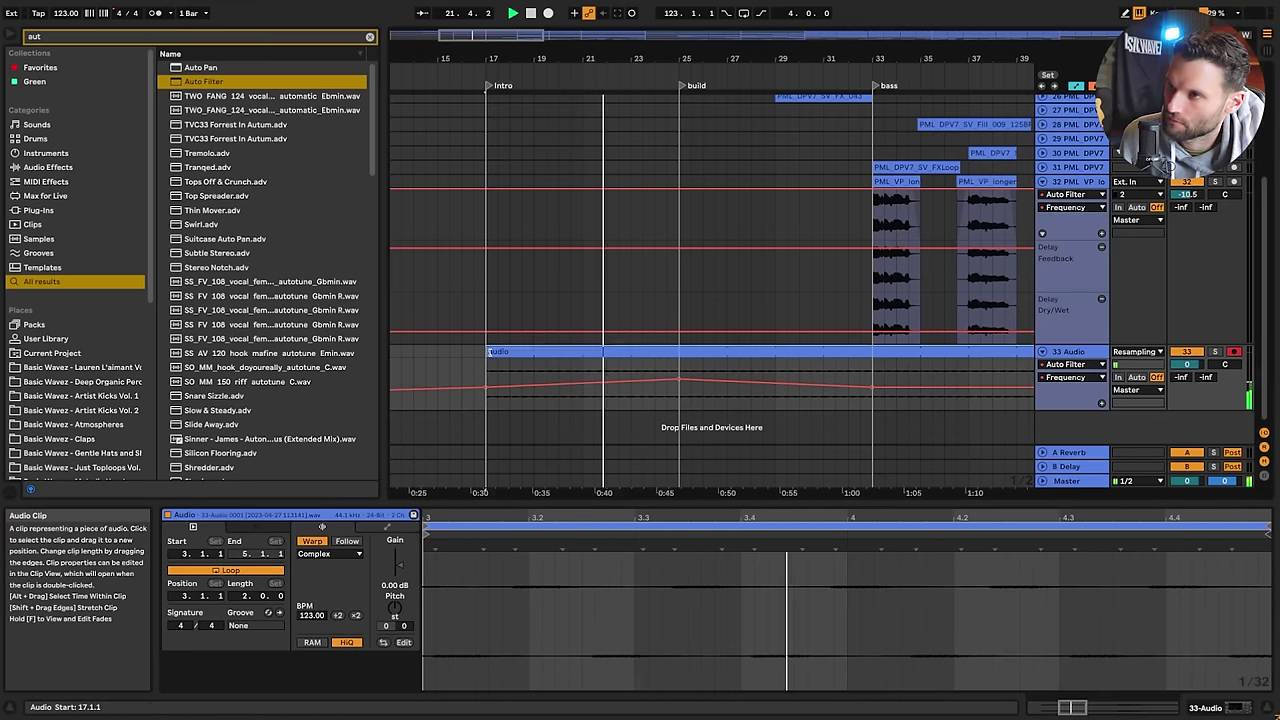
{"action": "left_click_drag", "start_coordinate": [508, 351], "coordinate": [681, 363]}
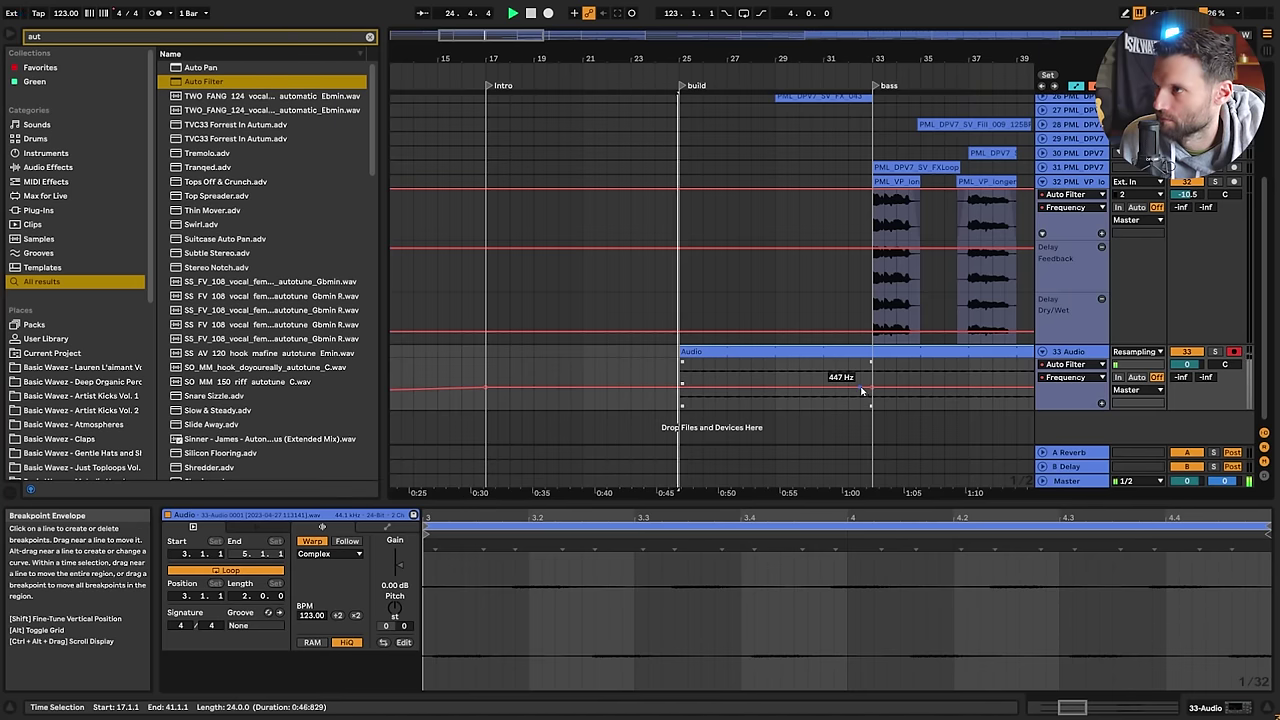
Ramp the clip's filter frequency from bar 25 up to 1.98 kHz at bar 33 and delete the clip portion after bar 33
{"action": "left_click", "coordinate": [680, 388]}
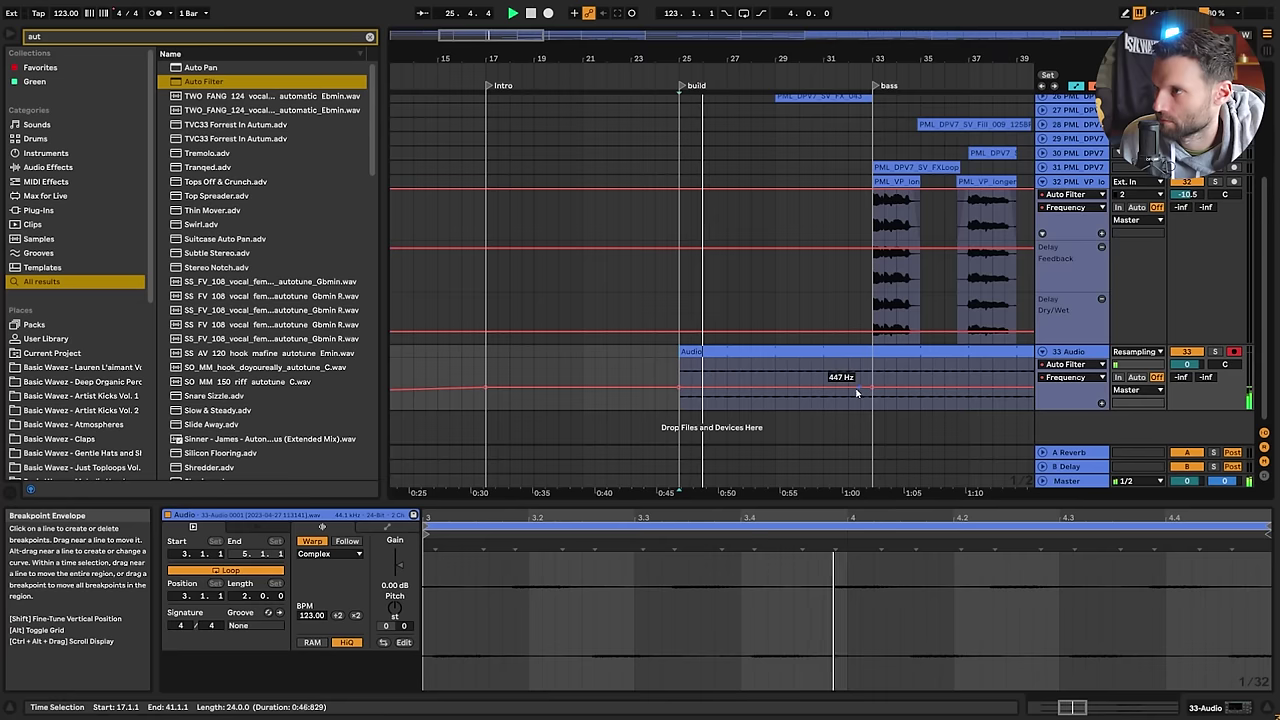
{"action": "left_click_drag", "start_coordinate": [868, 388], "coordinate": [868, 372]}
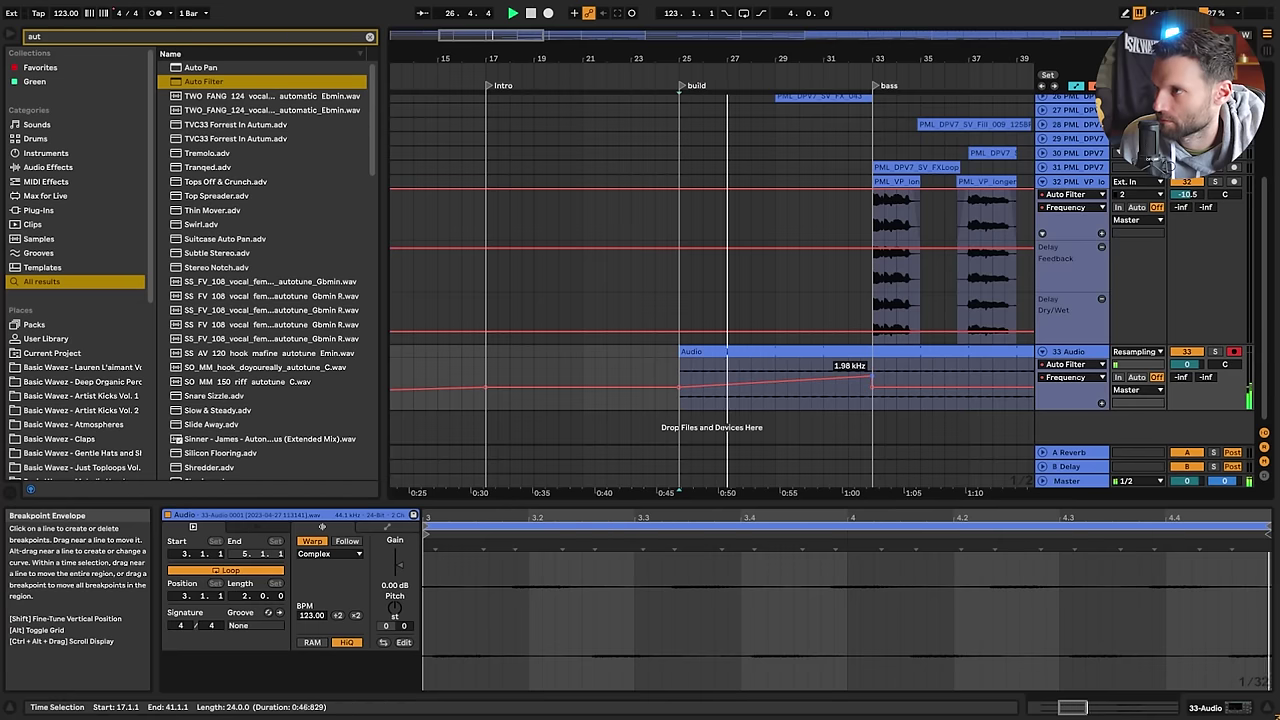
{"action": "left_click", "coordinate": [874, 400]}
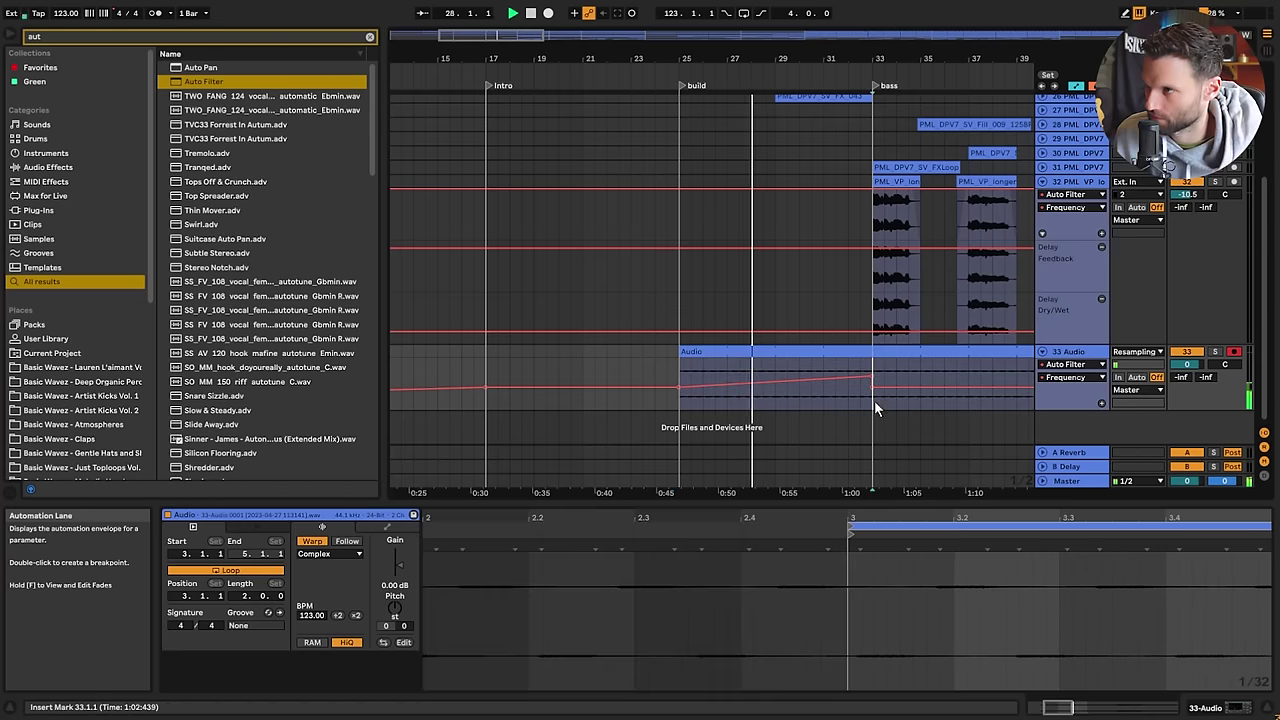
{"action": "left_click", "coordinate": [901, 364]}
{"action": "key", "text": "Delete"}
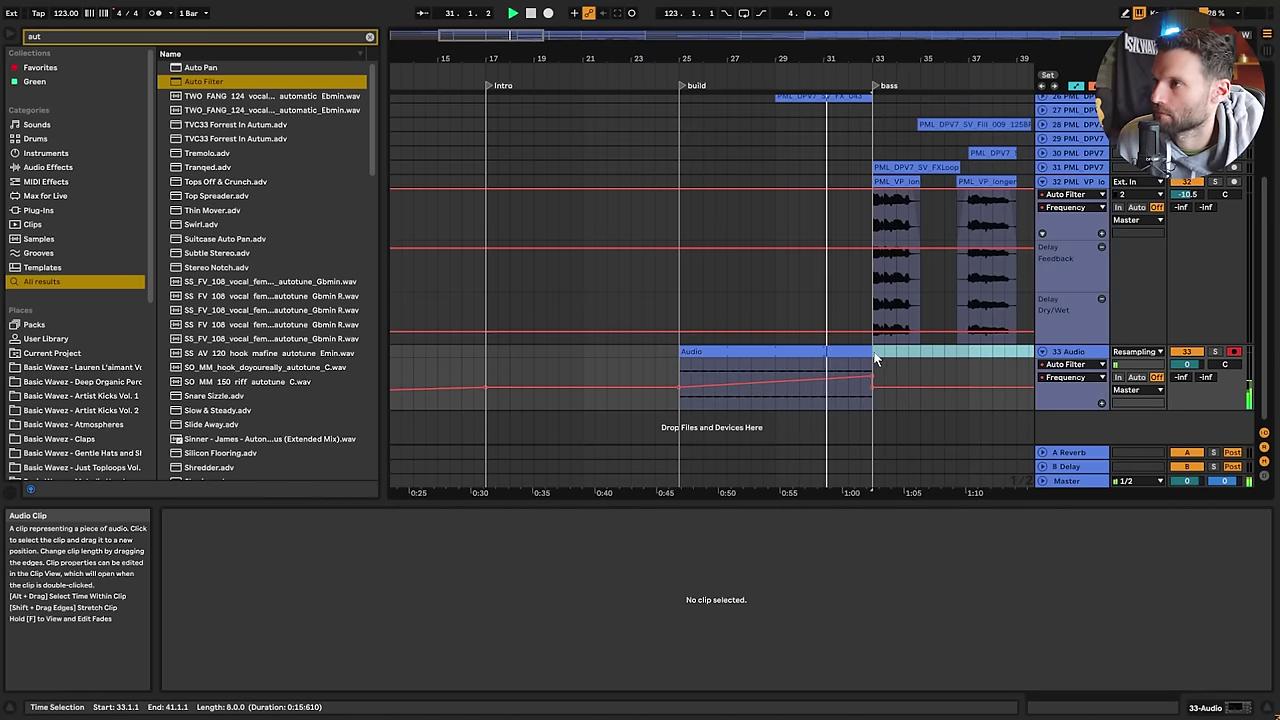
Lower the filter ramp's starting point at bar 25 and bend the ramp upward while playing from bar 24
{"action": "left_click_drag", "start_coordinate": [590, 34], "coordinate": [726, 53]}
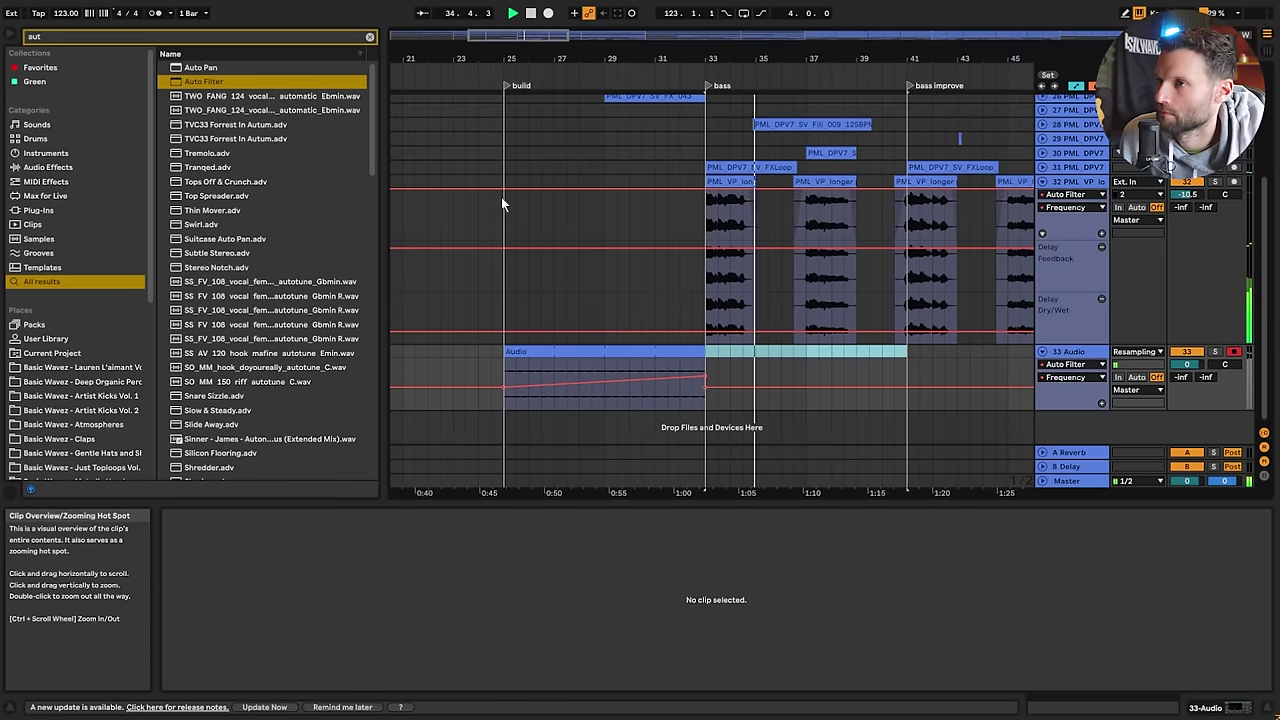
{"action": "left_click_drag", "start_coordinate": [504, 386], "coordinate": [505, 395]}
{"action": "left_click", "coordinate": [493, 373]}
{"action": "key", "text": "space"}
{"action": "key", "text": "space"}
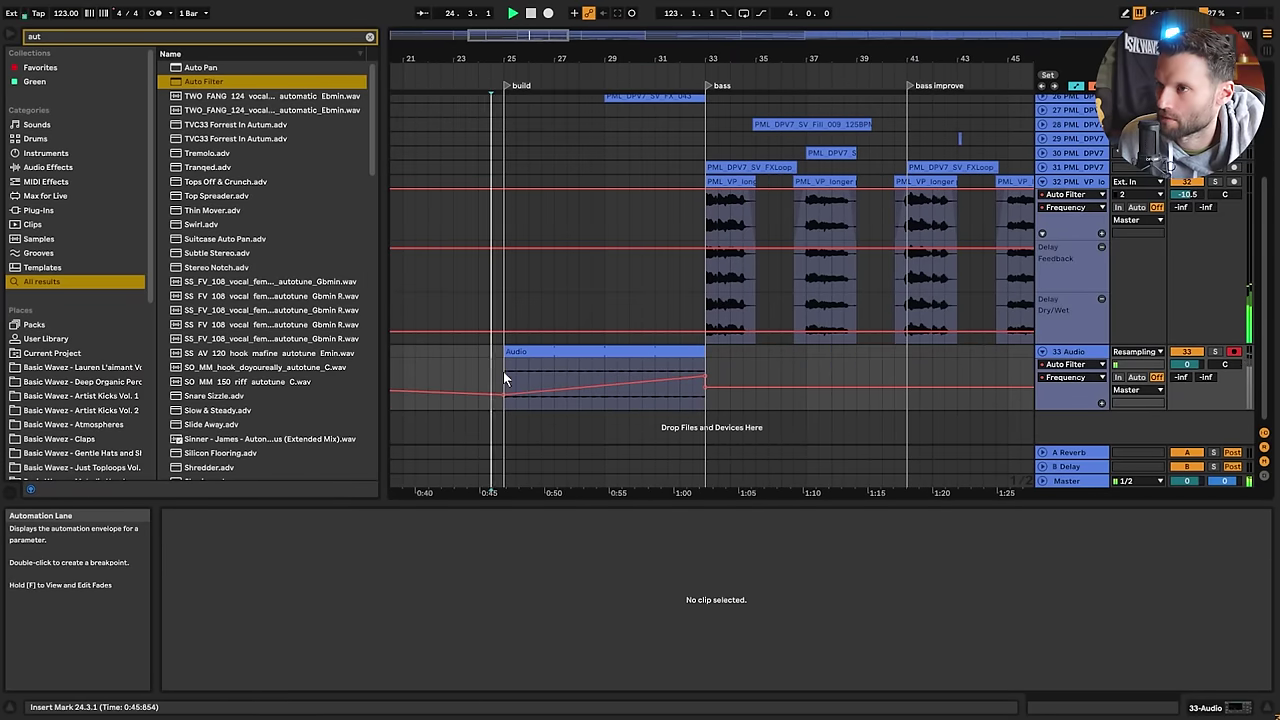
{"action": "left_click_drag", "start_coordinate": [603, 386], "coordinate": [603, 377]}
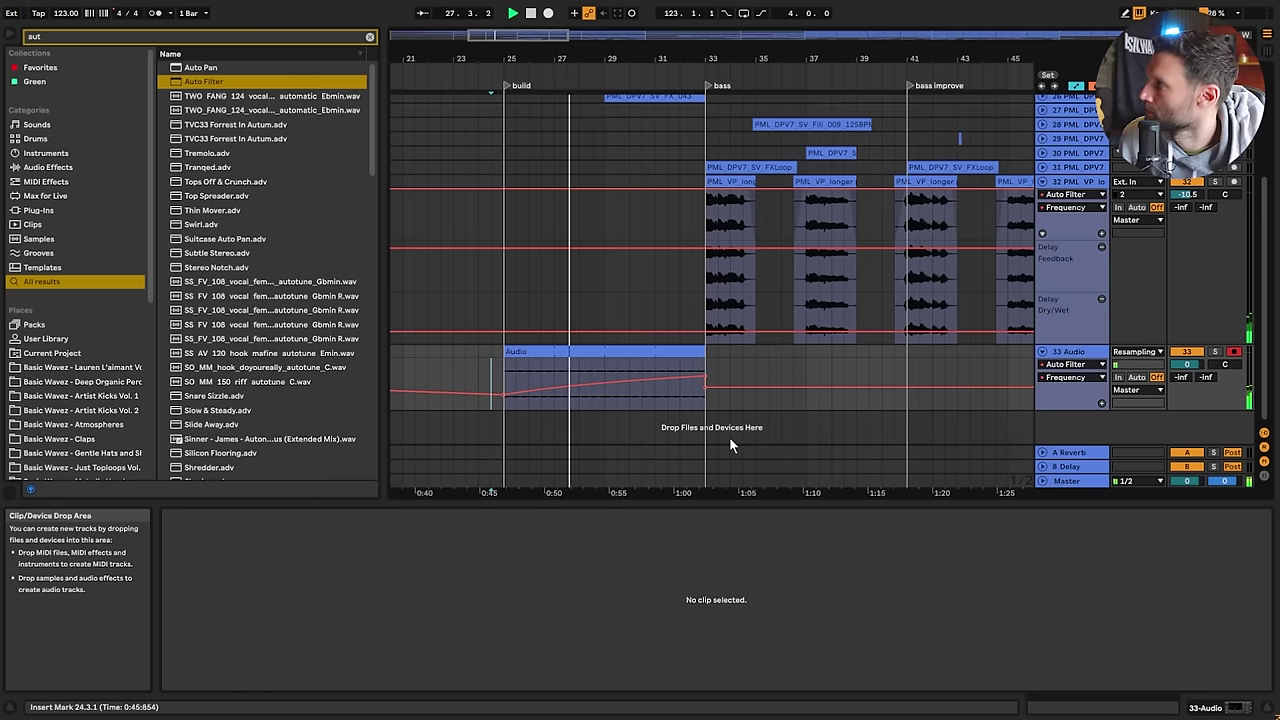
{"action": "key", "text": "space"}
Fold all tracks, show the whole arrangement and play it from bar 1
{"action": "left_click_drag", "start_coordinate": [507, 36], "coordinate": [507, 12]}
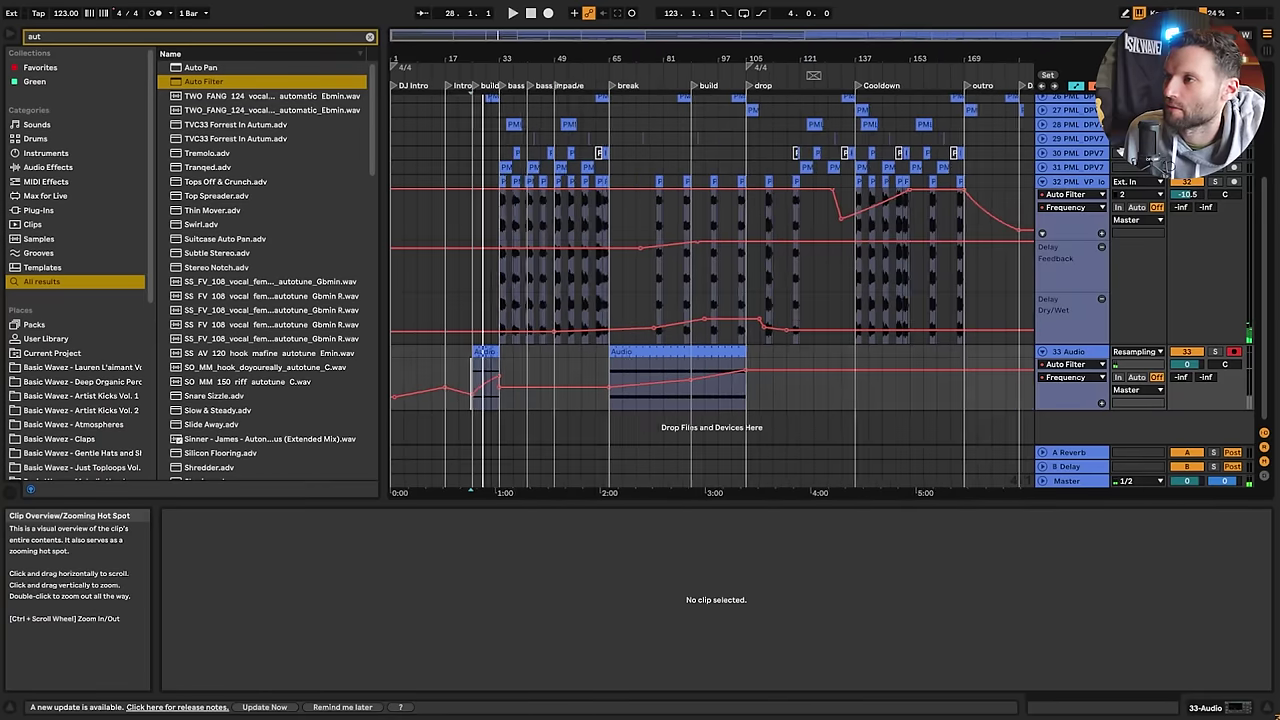
{"action": "left_click", "coordinate": [1042, 352], "text": "alt"}
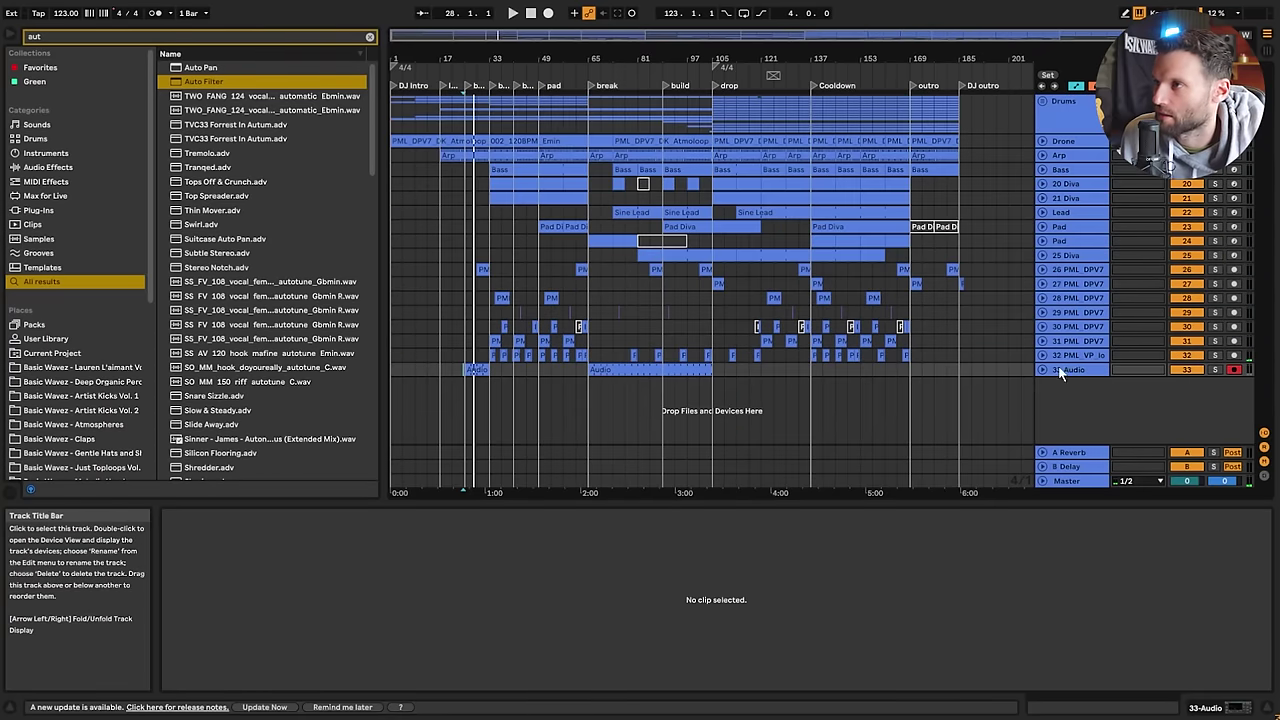
{"action": "left_click", "coordinate": [392, 291]}
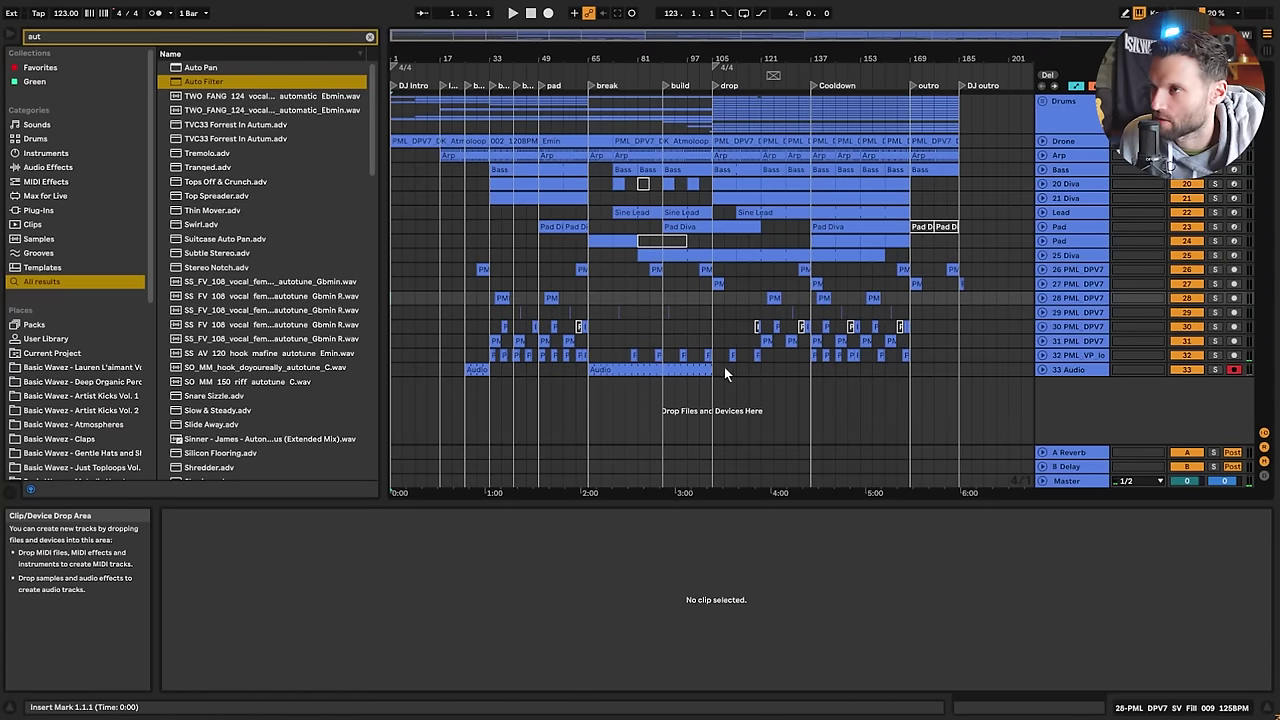
{"action": "left_click", "coordinate": [395, 286]}
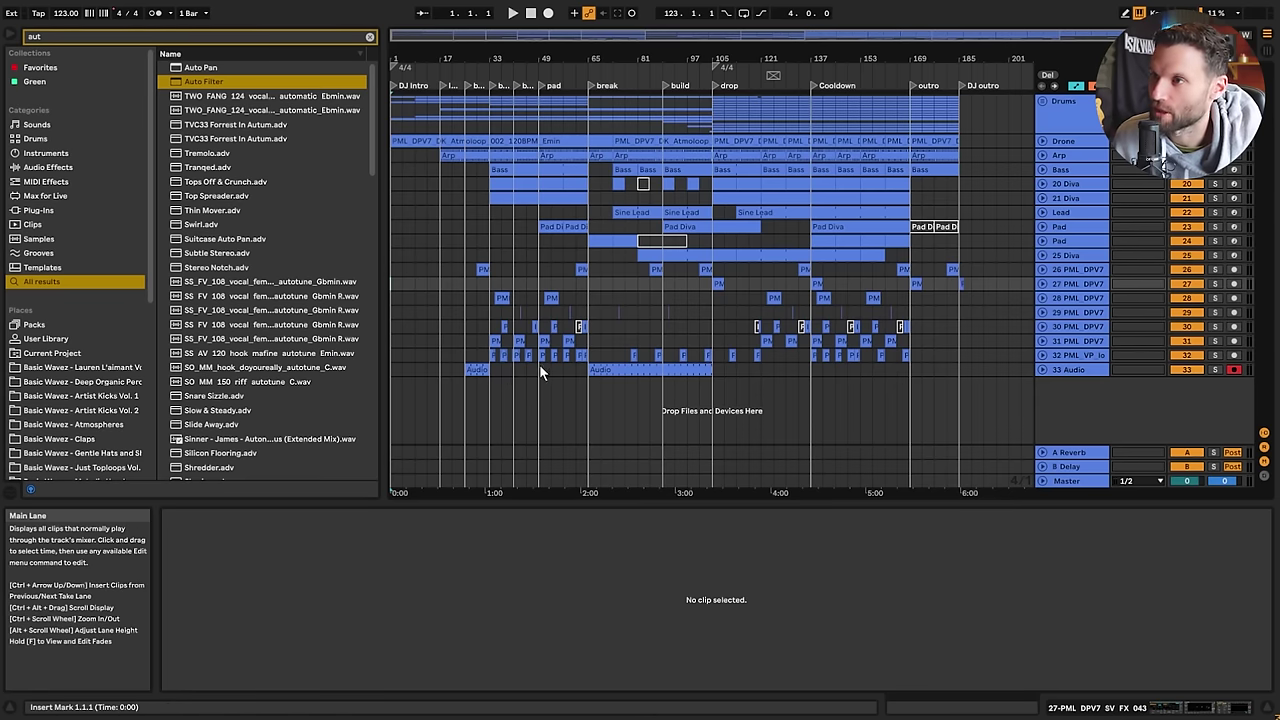
{"action": "left_click", "coordinate": [503, 355]}
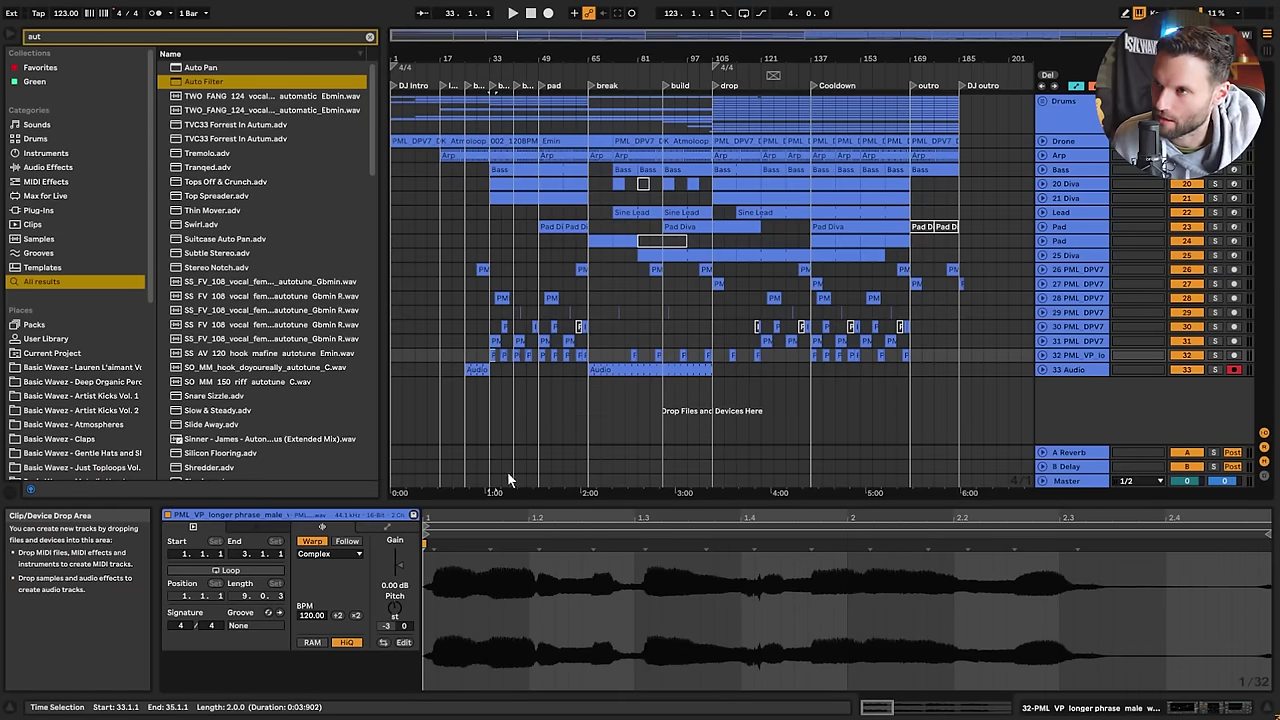
{"action": "left_click", "coordinate": [393, 362]}
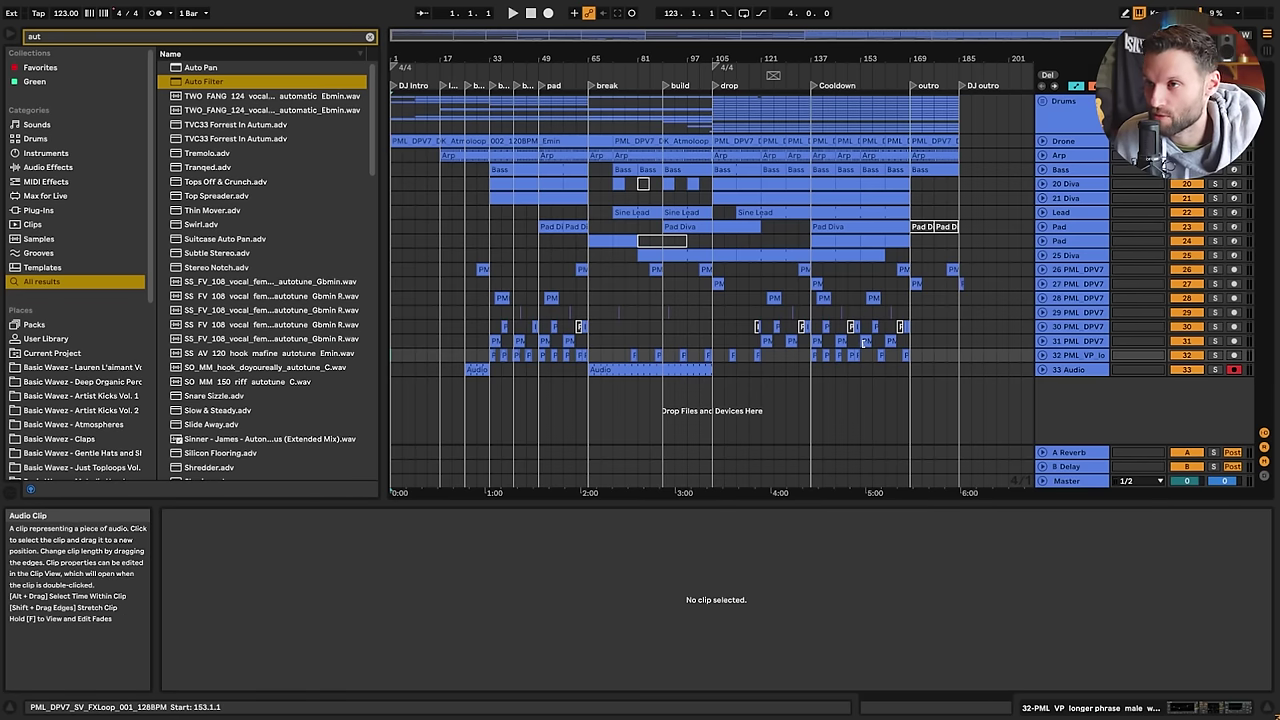
{"action": "key", "text": "space"}
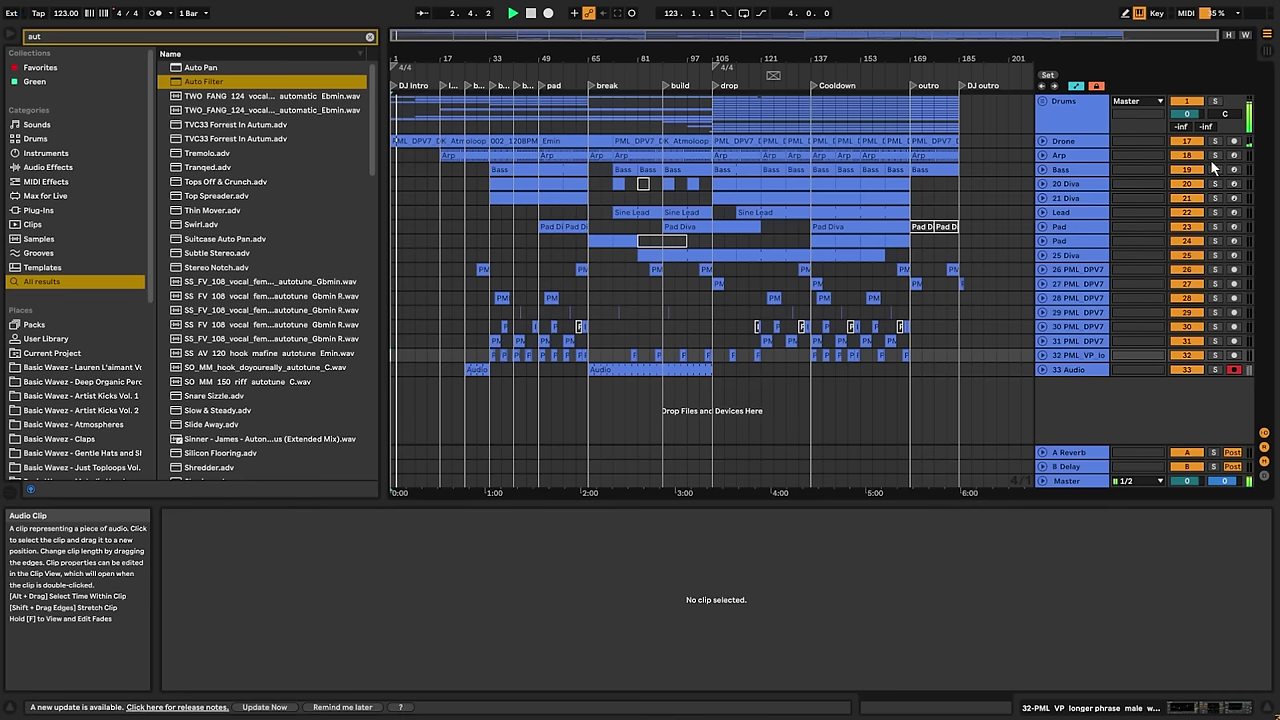
Fit all tracks to the window height without automation lanes, and hide the info view, browser and clip view
{"action": "left_click", "coordinate": [1227, 37]}
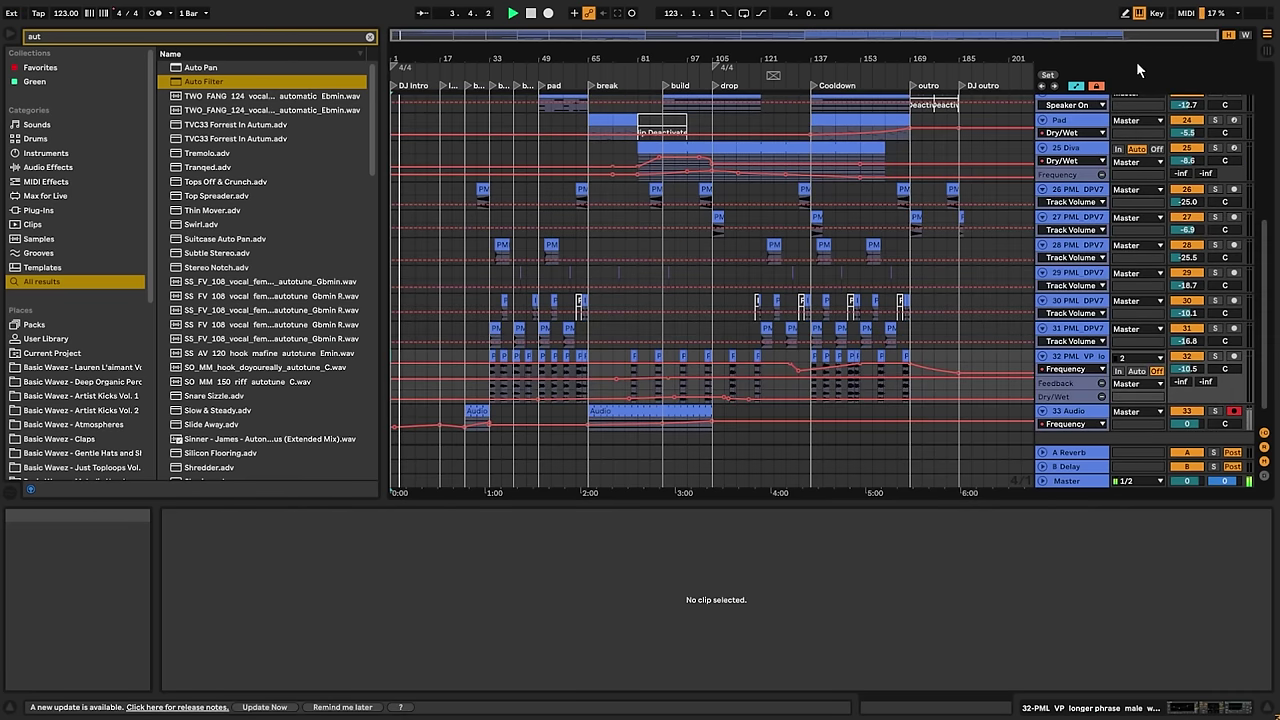
{"action": "left_click", "coordinate": [1076, 87]}
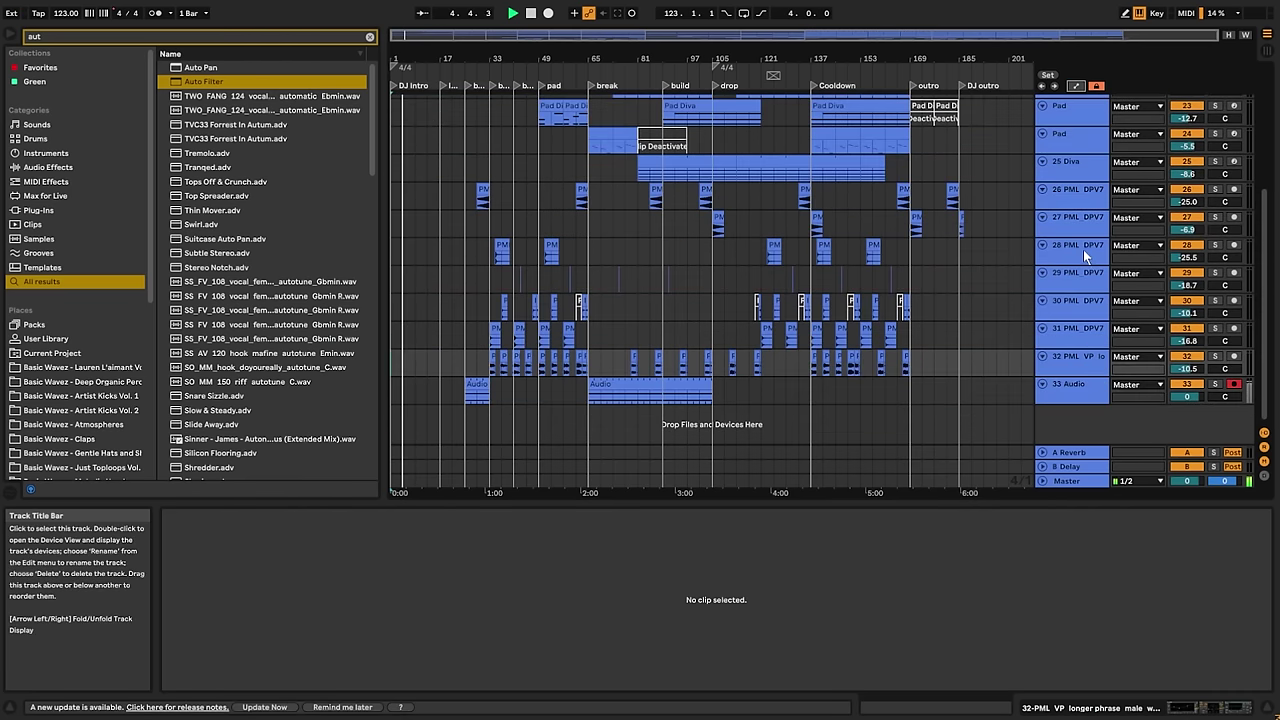
{"action": "left_click_drag", "start_coordinate": [363, 503], "coordinate": [363, 543]}
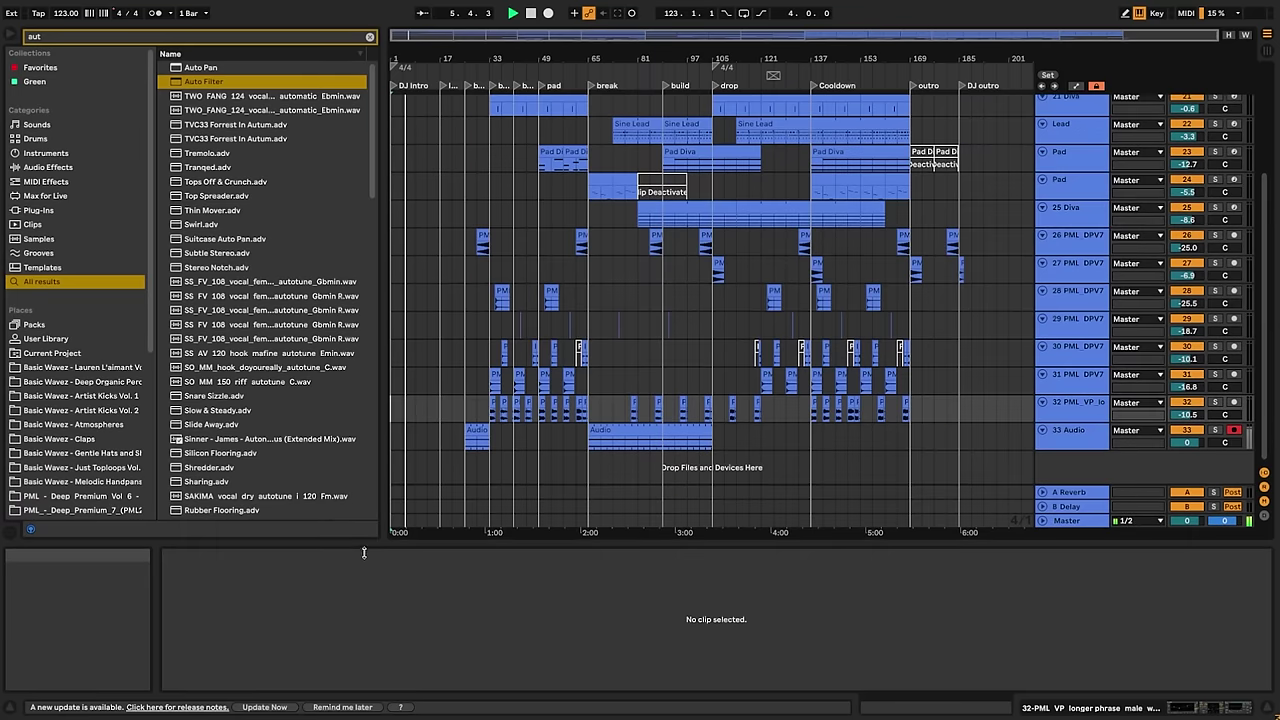
{"action": "left_click", "coordinate": [10, 710]}
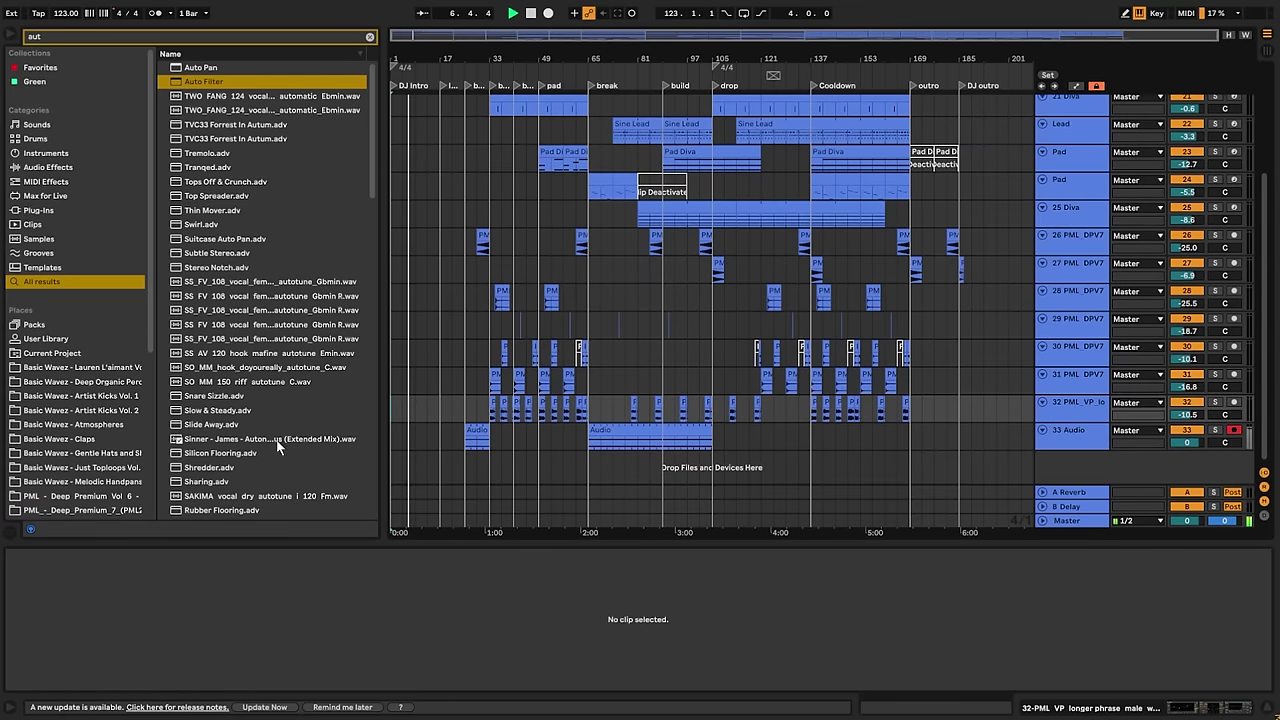
{"action": "left_click", "coordinate": [12, 36]}
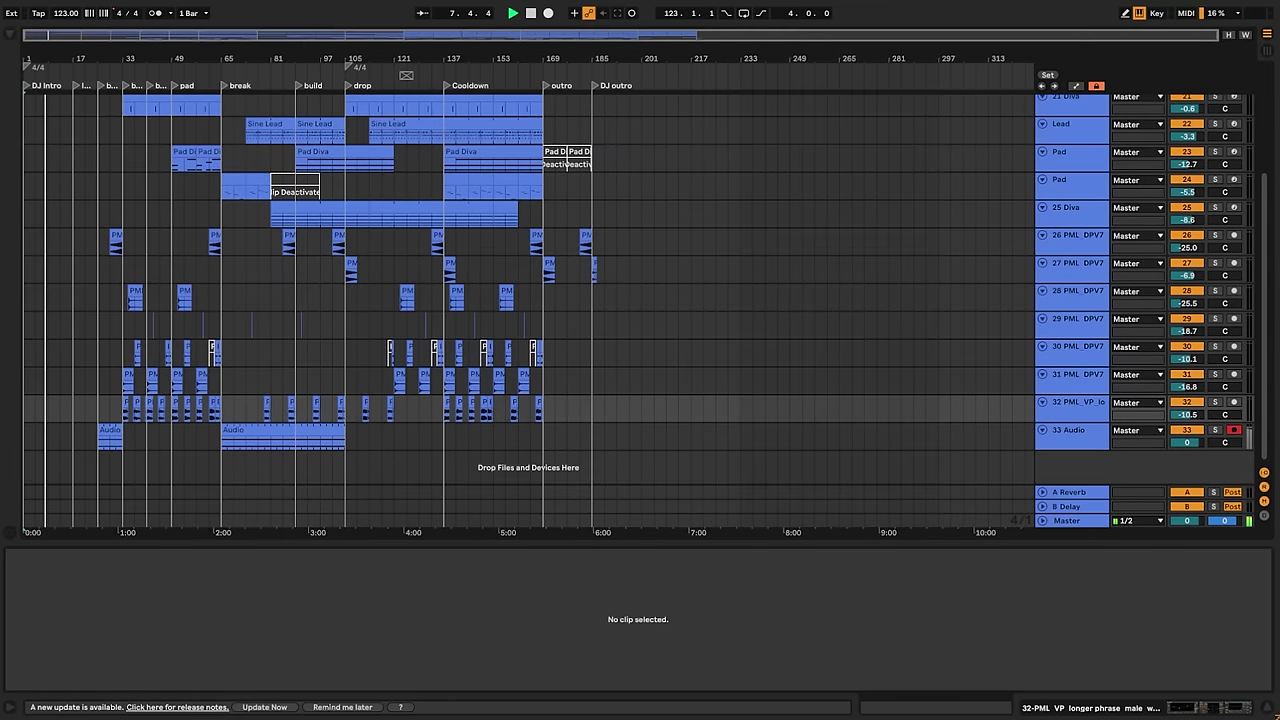
{"action": "left_click", "coordinate": [1272, 709]}
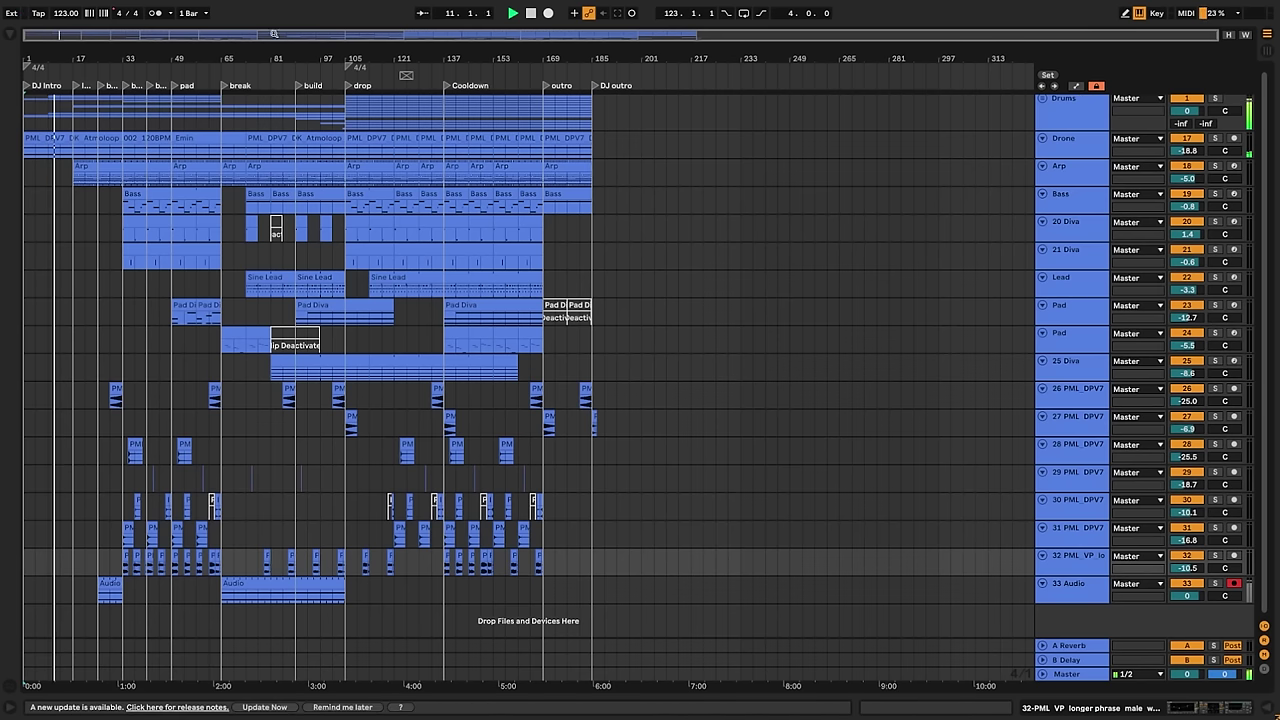
Turn on playback following and zoom in on the opening sections up to the break
{"action": "left_click", "coordinate": [1076, 88]}
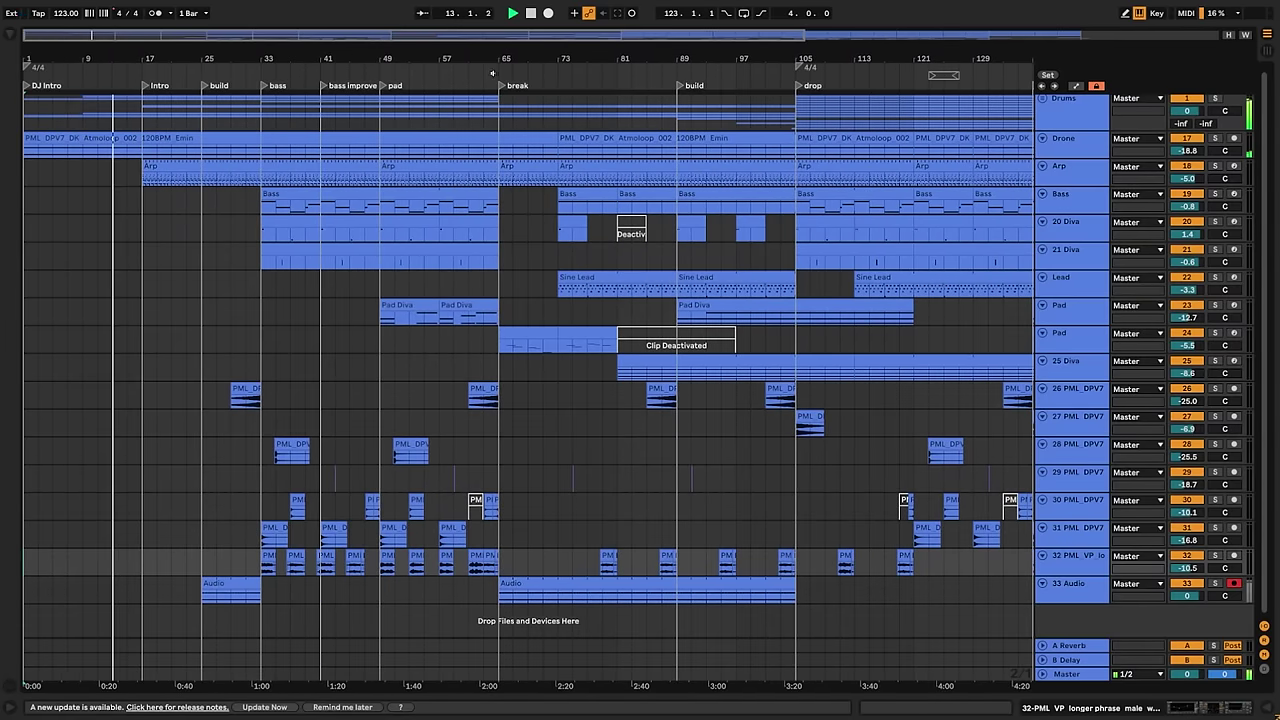
{"action": "left_click", "coordinate": [422, 14]}
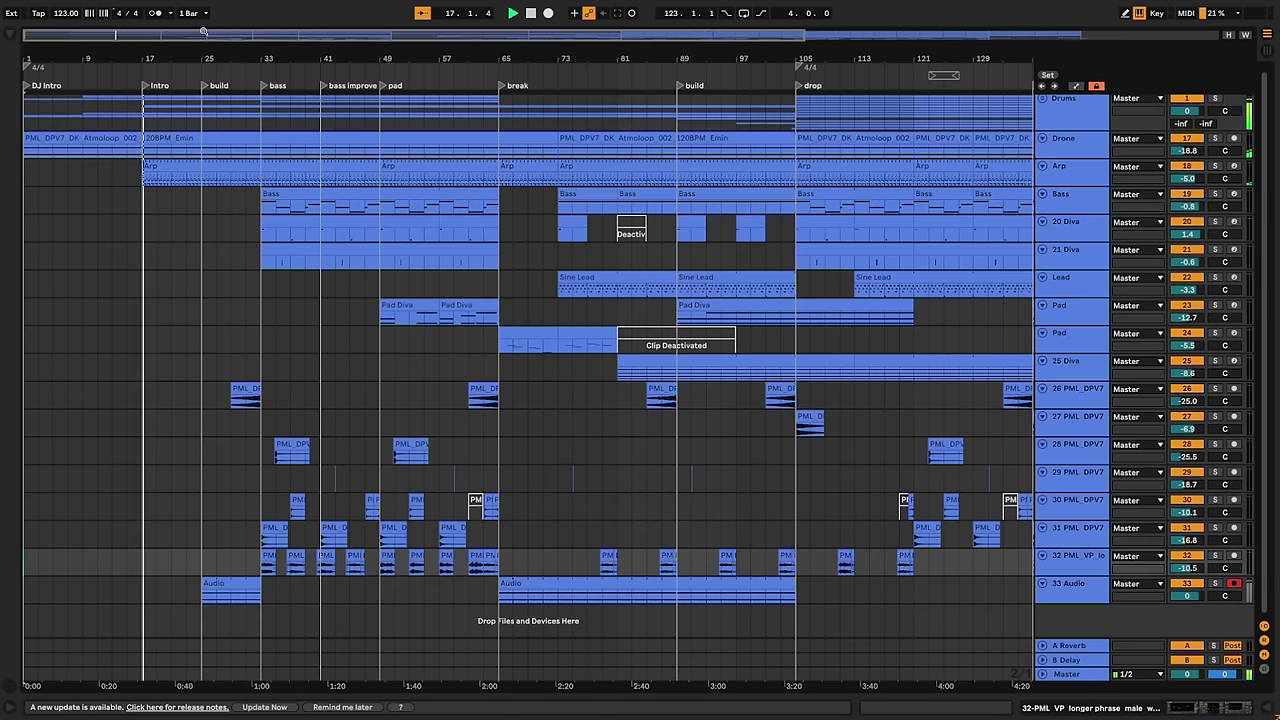
{"action": "left_click_drag", "start_coordinate": [137, 35], "coordinate": [90, 90]}
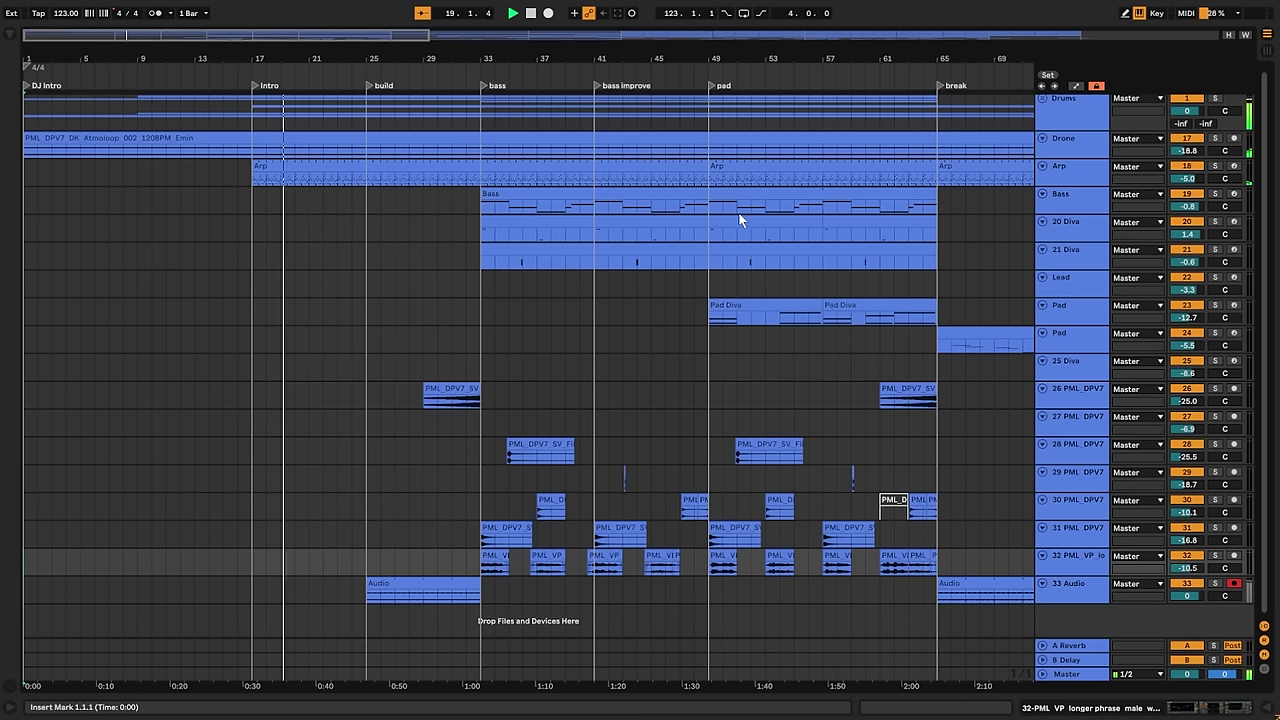